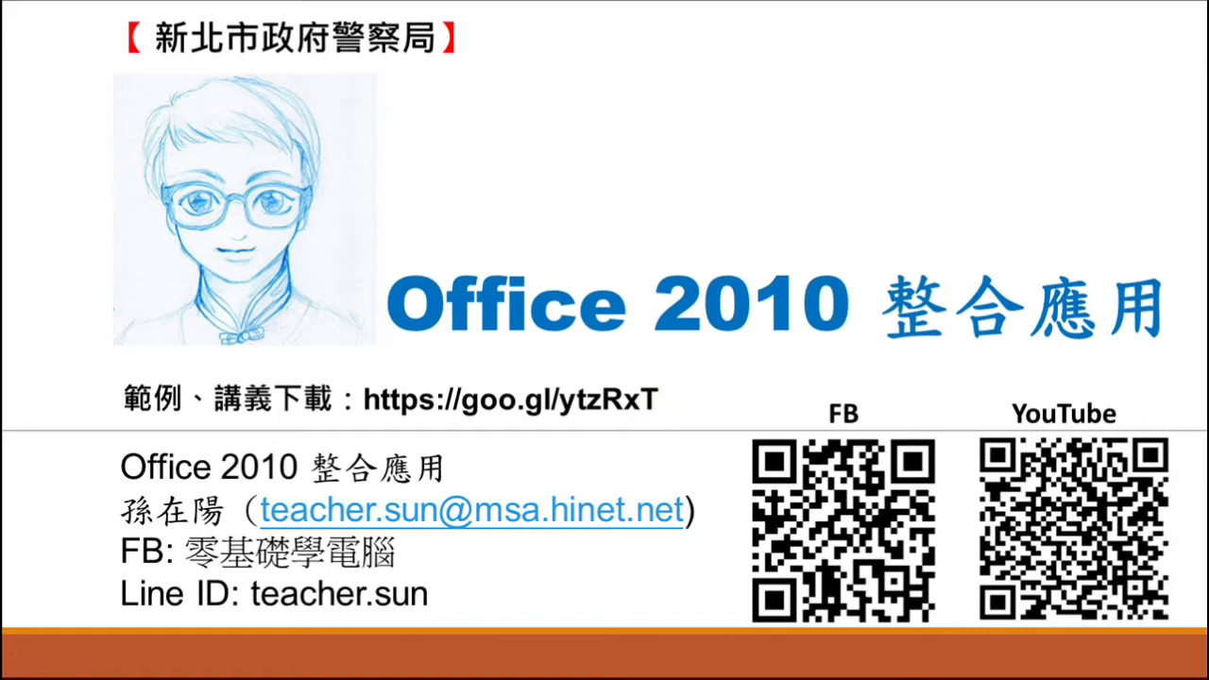
# - End the PowerPoint slideshow, minimize PowerPoint, maximize Explorer and bring the YouTube live dashboard forward
pyautogui.press('Escape')
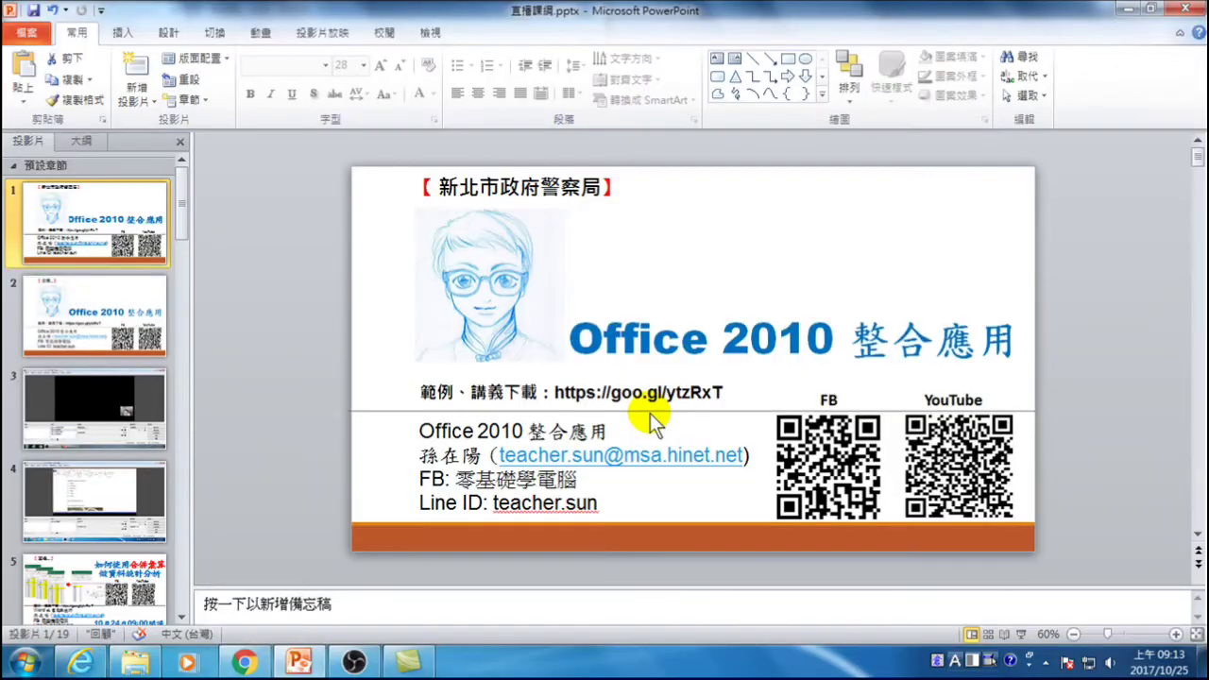
pyautogui.click(1127, 9)
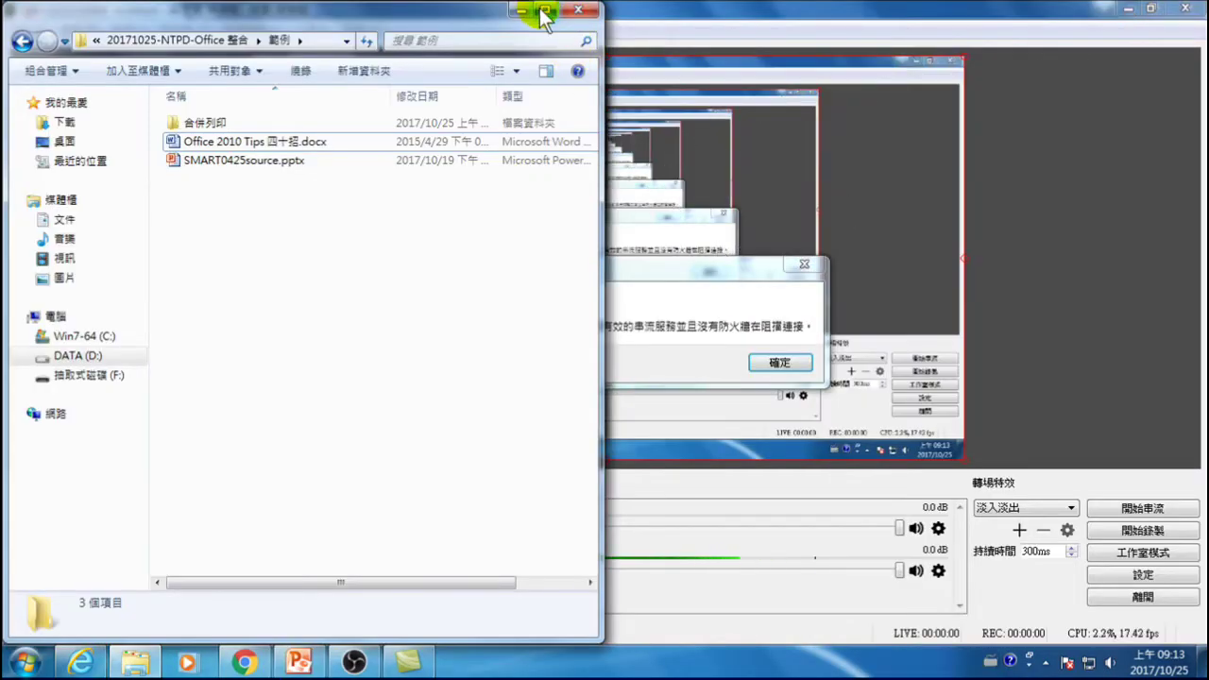
pyautogui.click(546, 10)
pyautogui.click(238, 662)
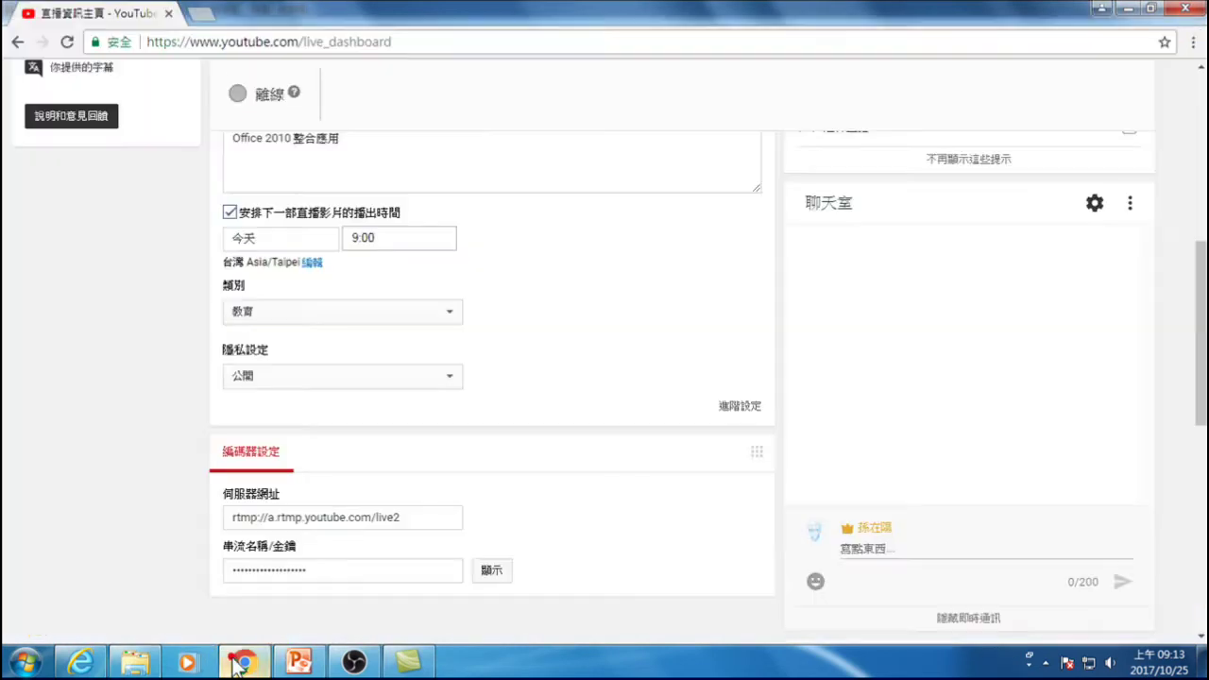
# - Open a new Chrome window and load the HFS file server at 10.2.26.139:8080
pyautogui.middleClick(243, 661)
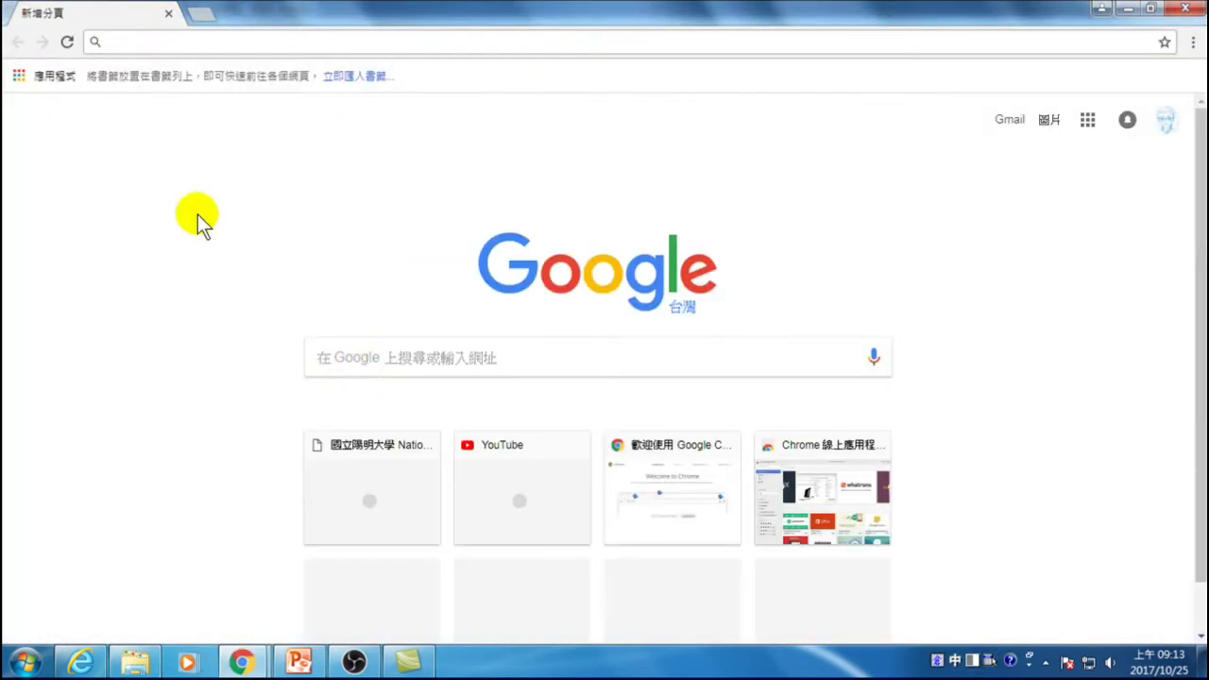
pyautogui.click(150, 40)
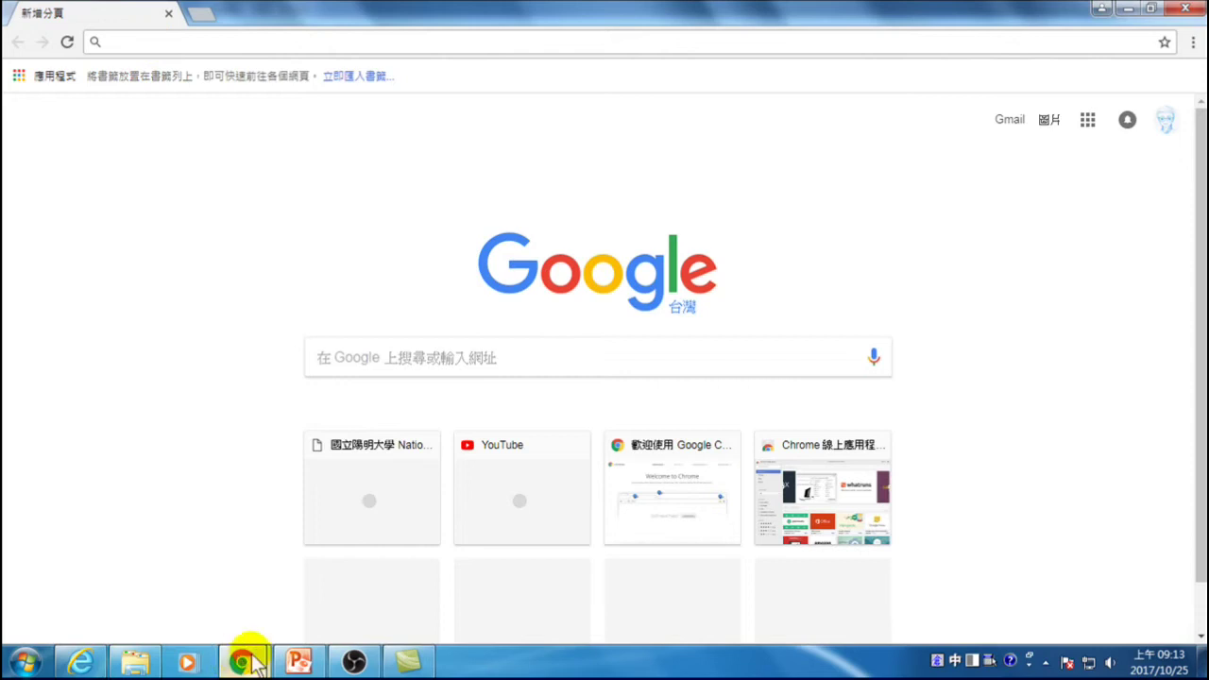
pyautogui.moveTo(241, 666)
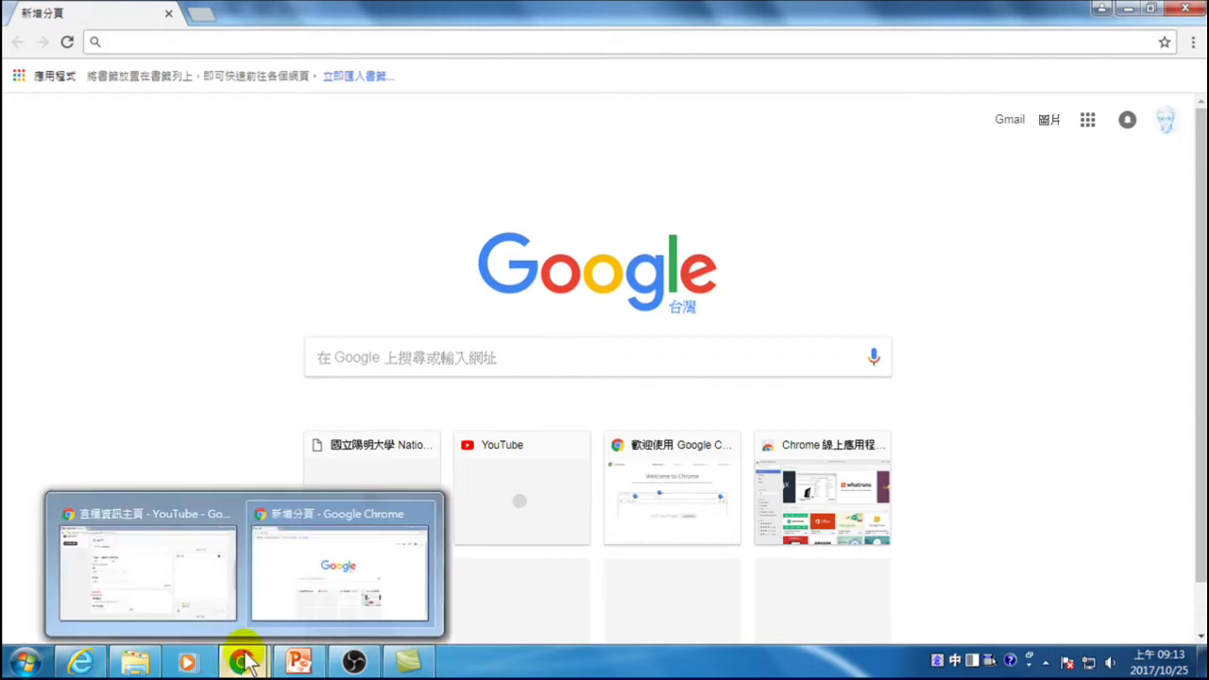
pyautogui.click(243, 32)
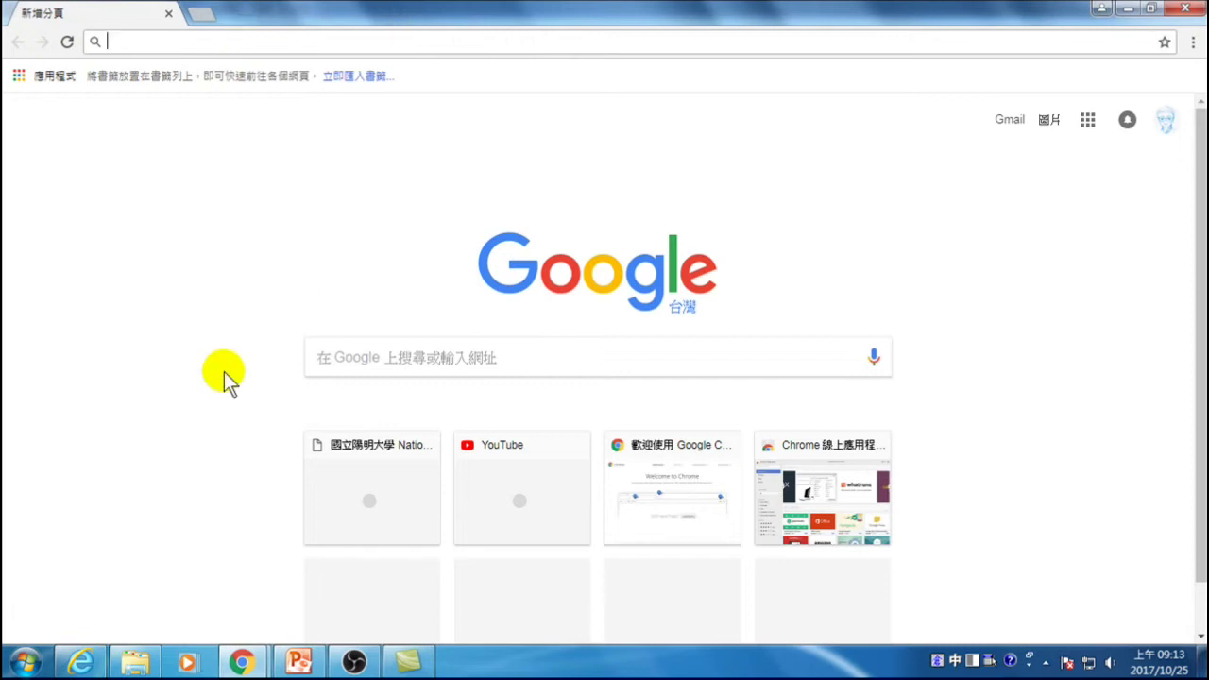
pyautogui.click(230, 48)
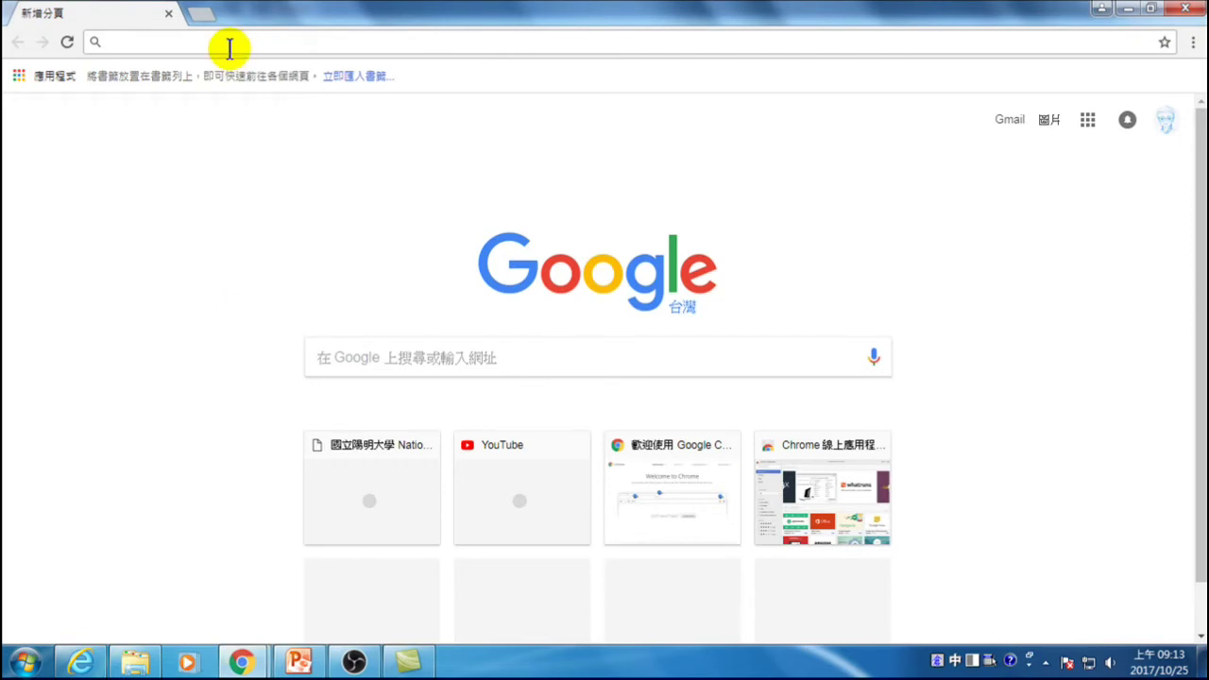
pyautogui.write('10.2.1')
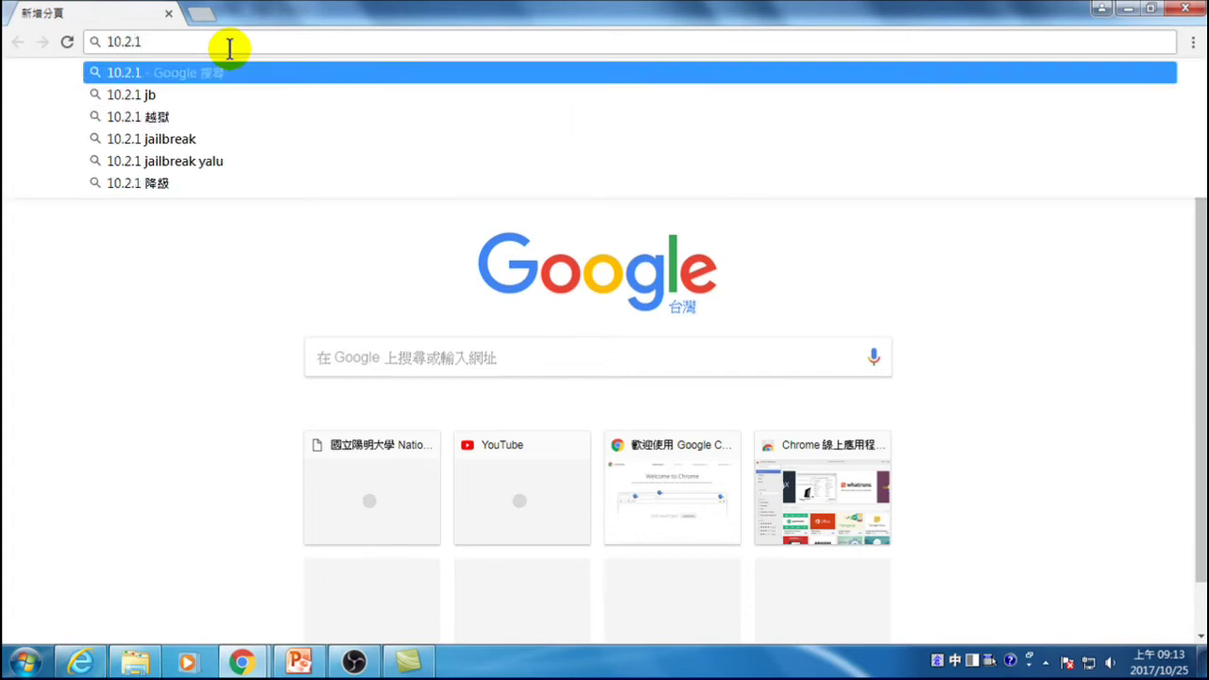
pyautogui.press('BackSpace')
pyautogui.write('26')
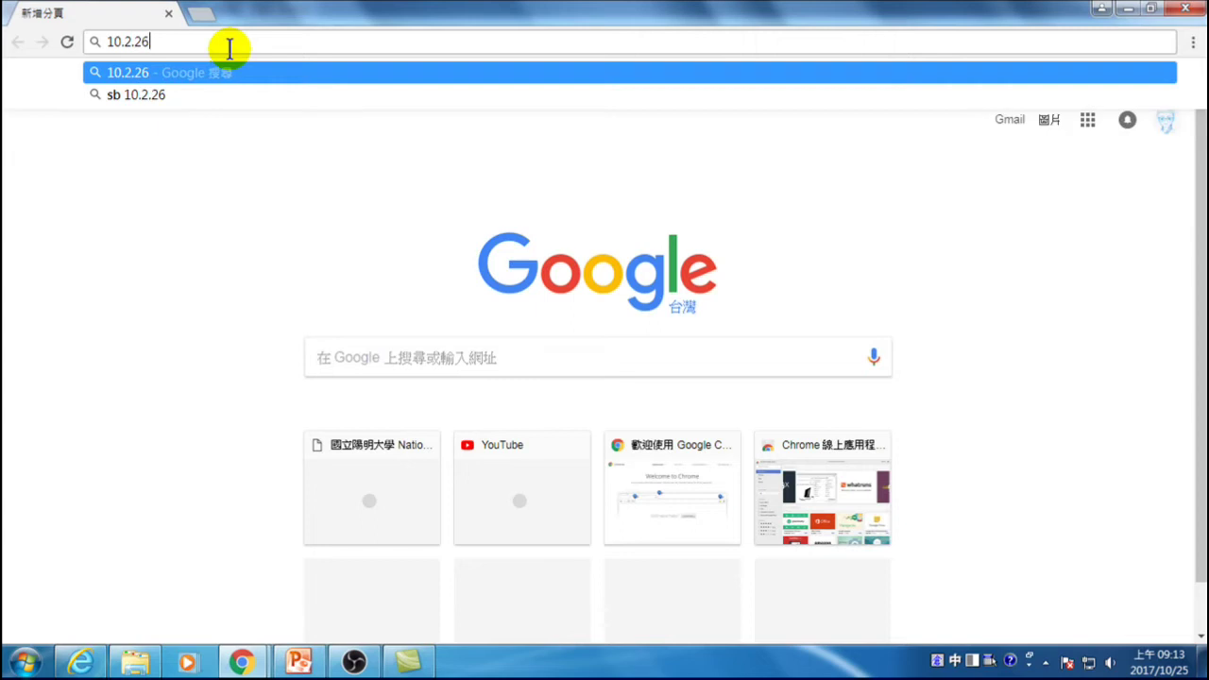
pyautogui.write('.139:')
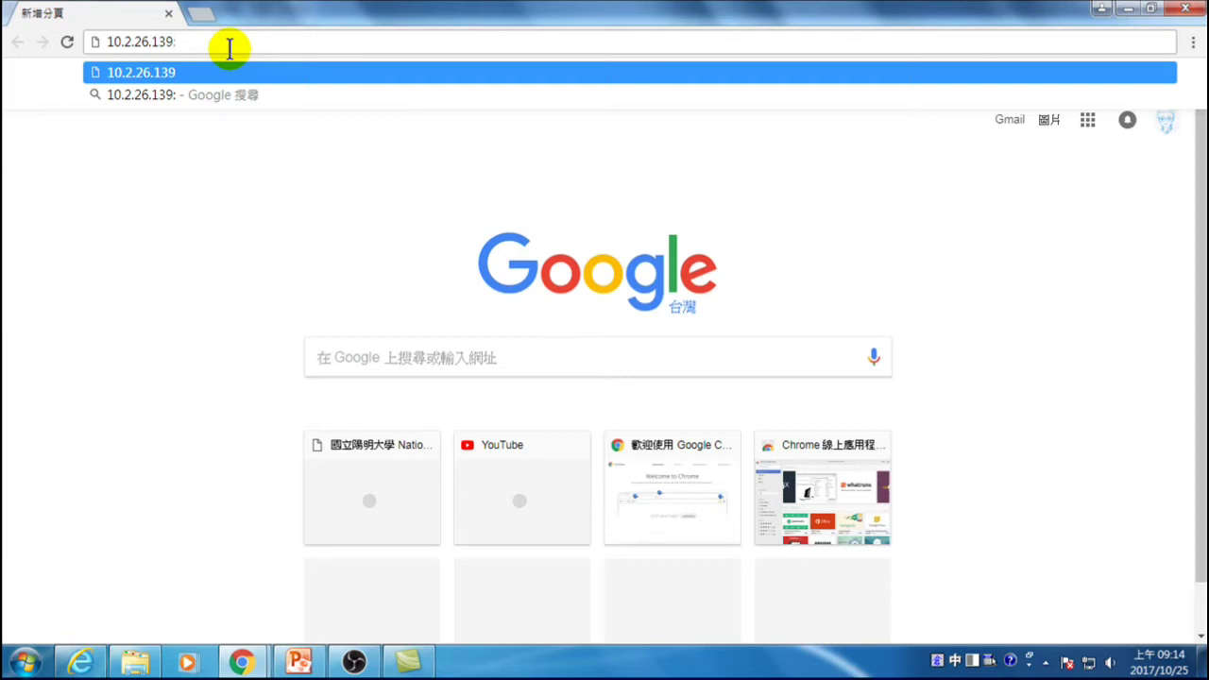
pyautogui.write('8080')
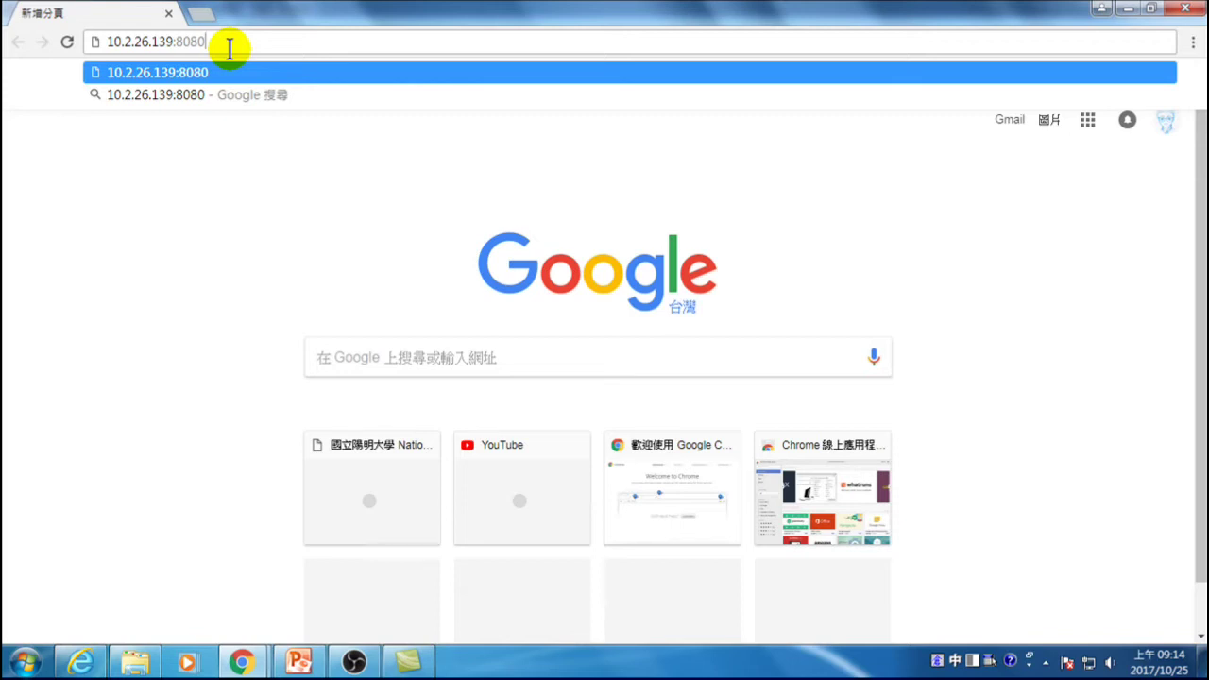
pyautogui.press('Return')
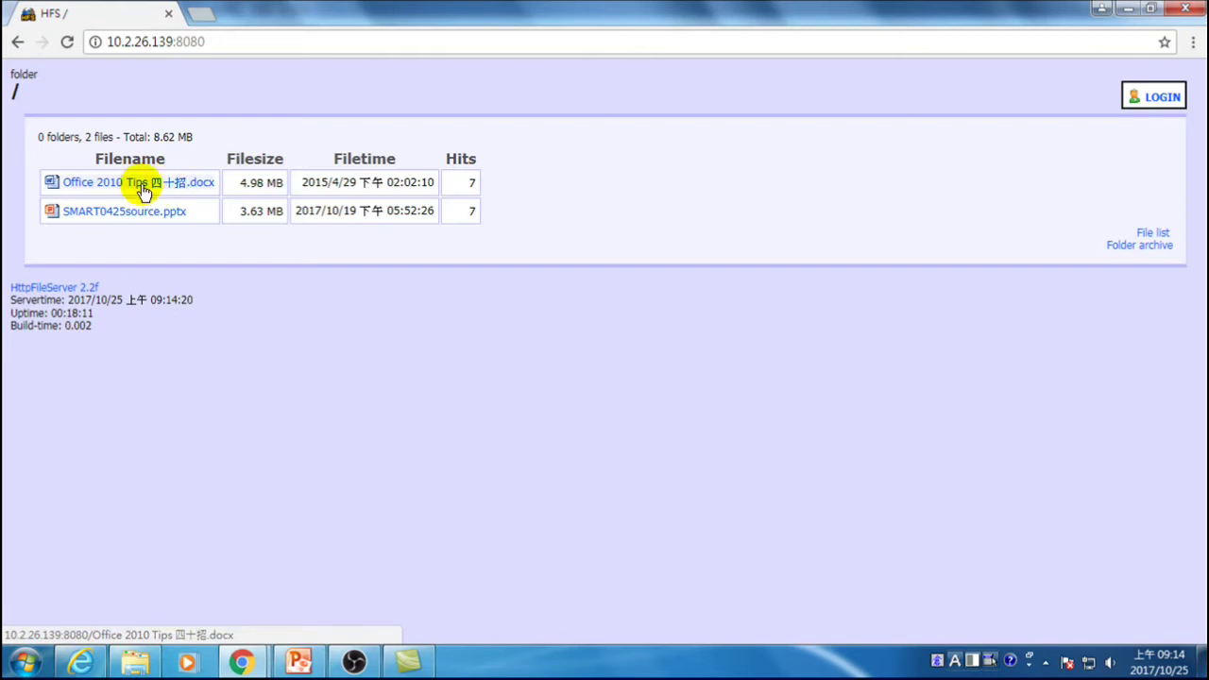
# - Download Office 2010 Tips 四十招.docx and SMART0425source.pptx from the HFS listing
pyautogui.click(142, 185)
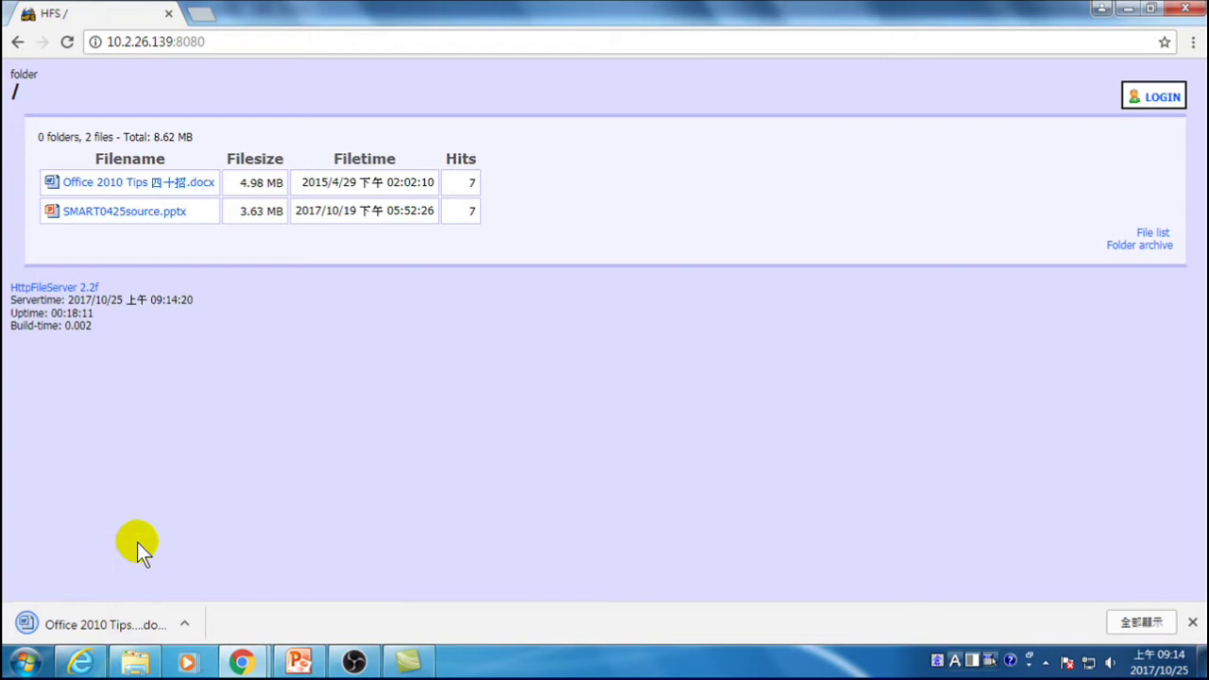
pyautogui.click(104, 213)
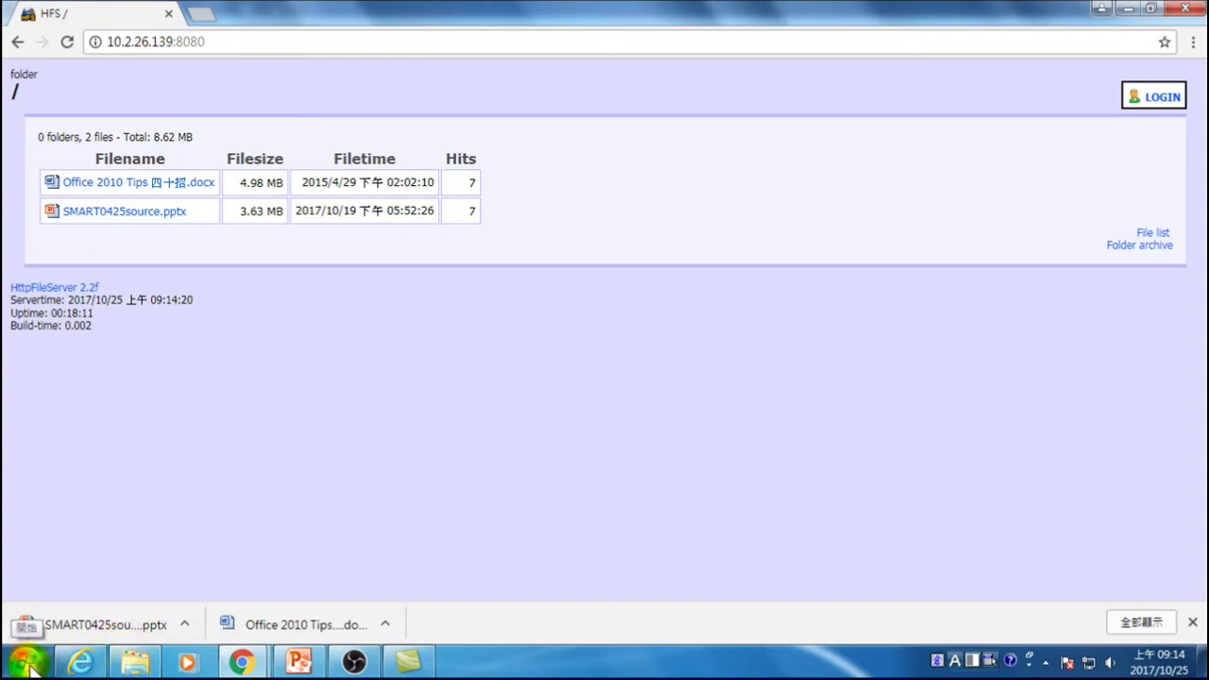
pyautogui.click(137, 664)
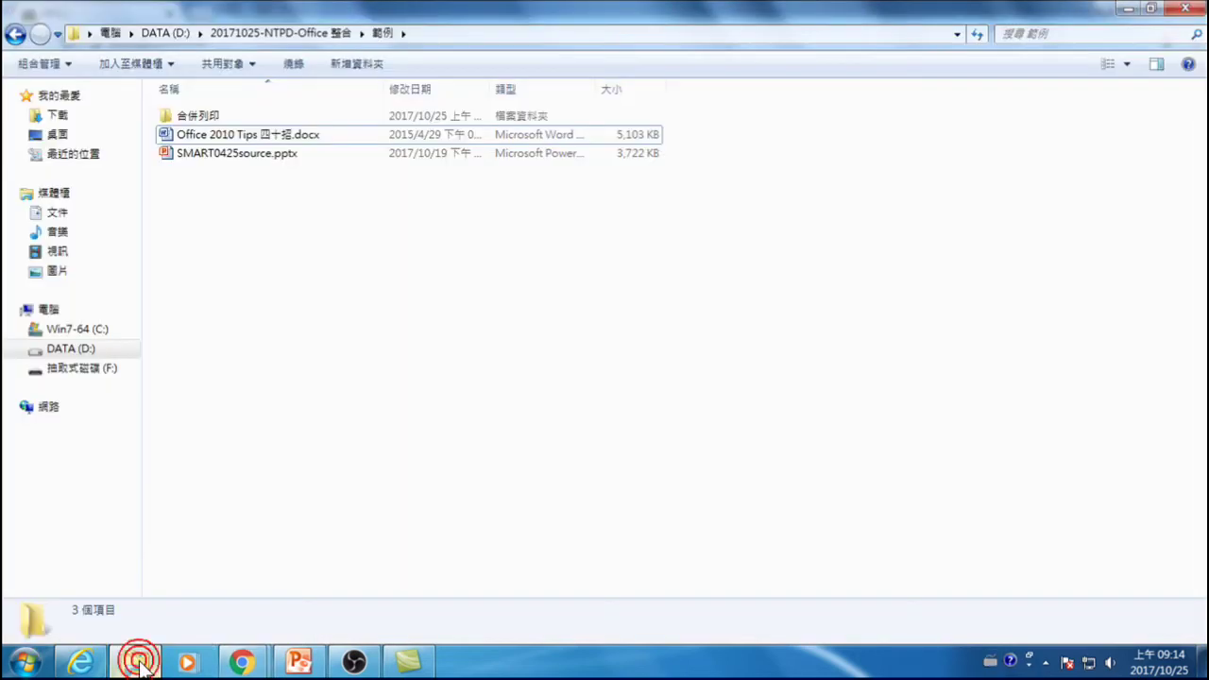
# - Check the 下載 folder for both downloads, then open Office 2010 整合.pdf
pyautogui.click(59, 116)
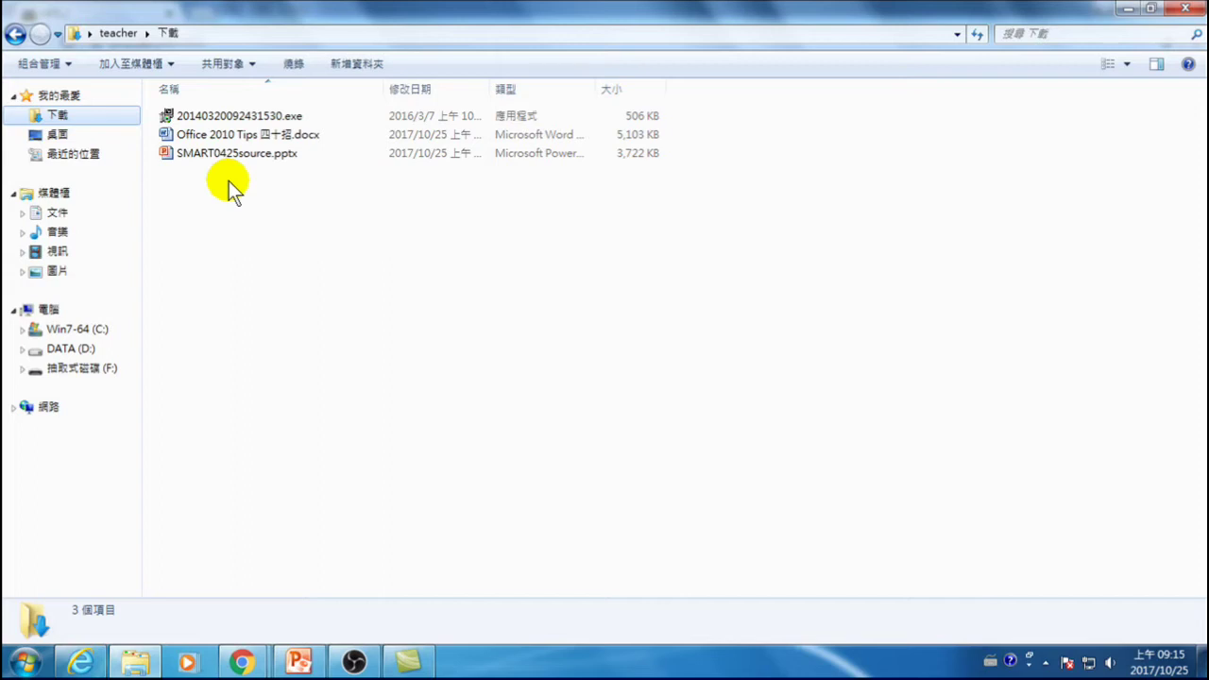
pyautogui.click(406, 666)
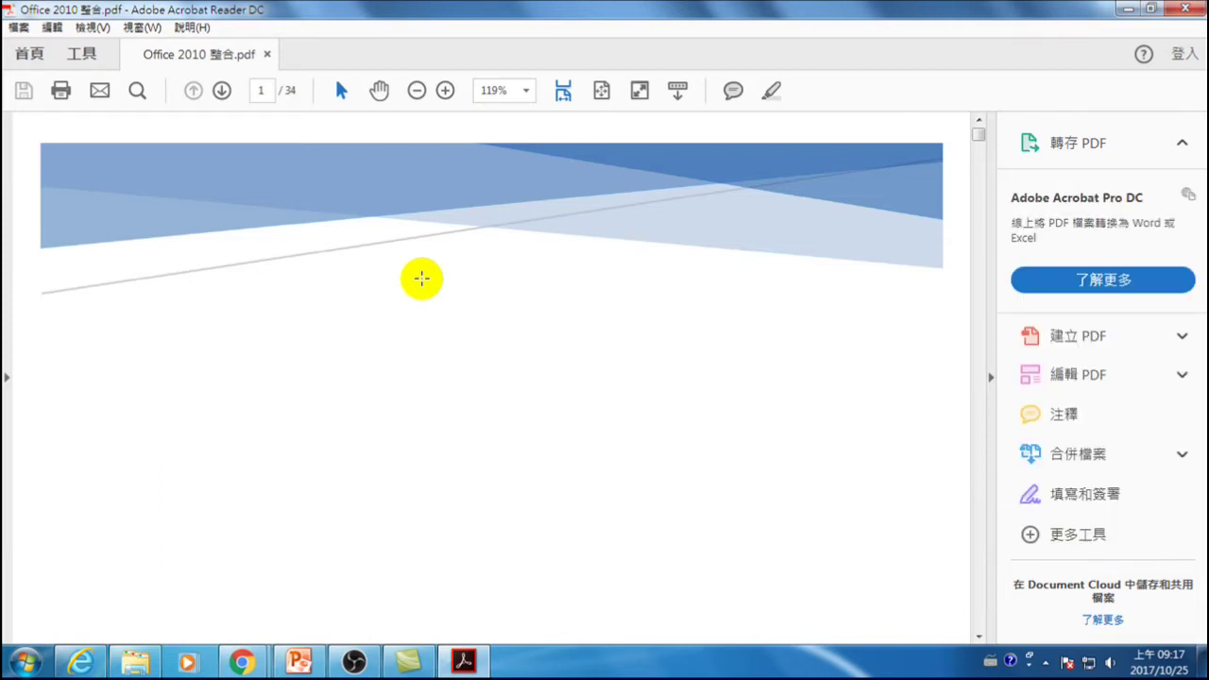
# - Keep the current Windows colour scheme and stop the warning from showing again
pyautogui.scroll(-4, 397, 284)
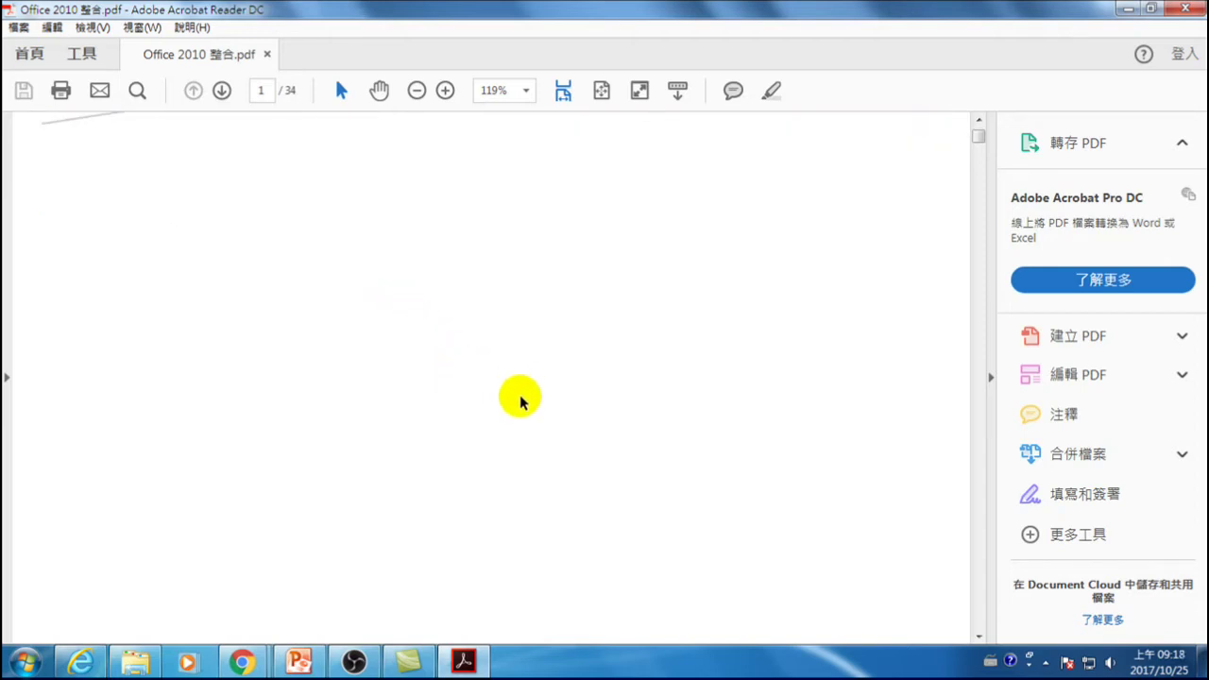
pyautogui.scroll(-3, 858, 441)
pyautogui.scroll(5, 718, 400)
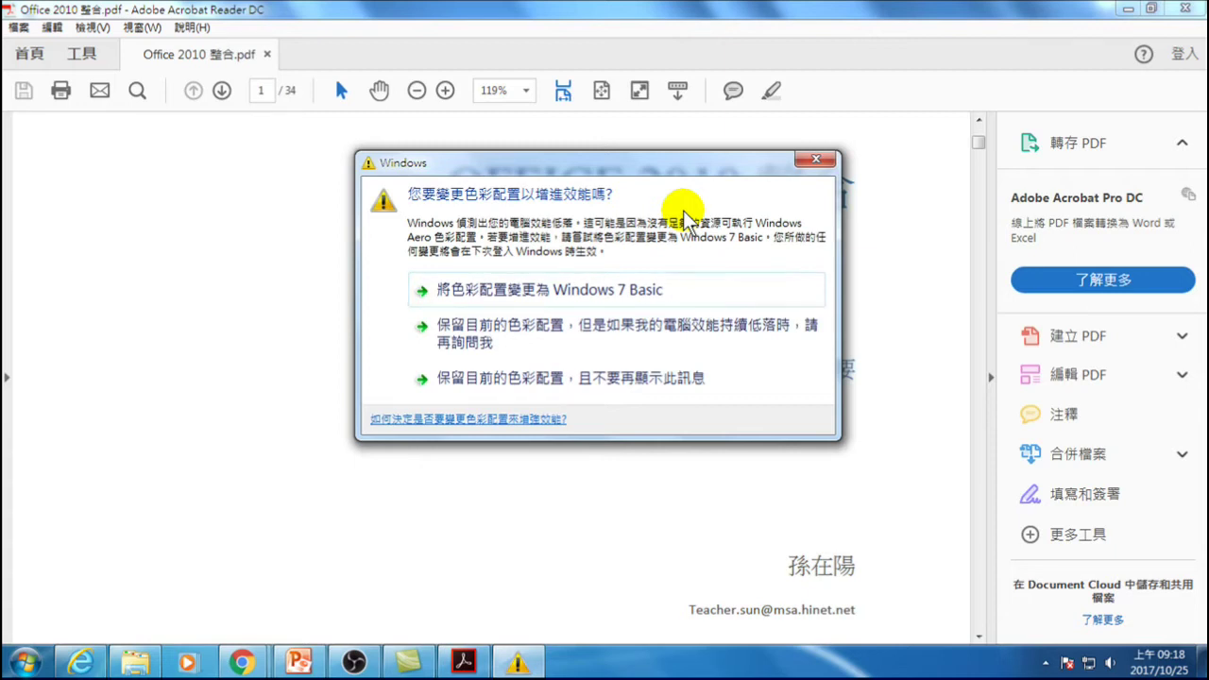
pyautogui.click(529, 381)
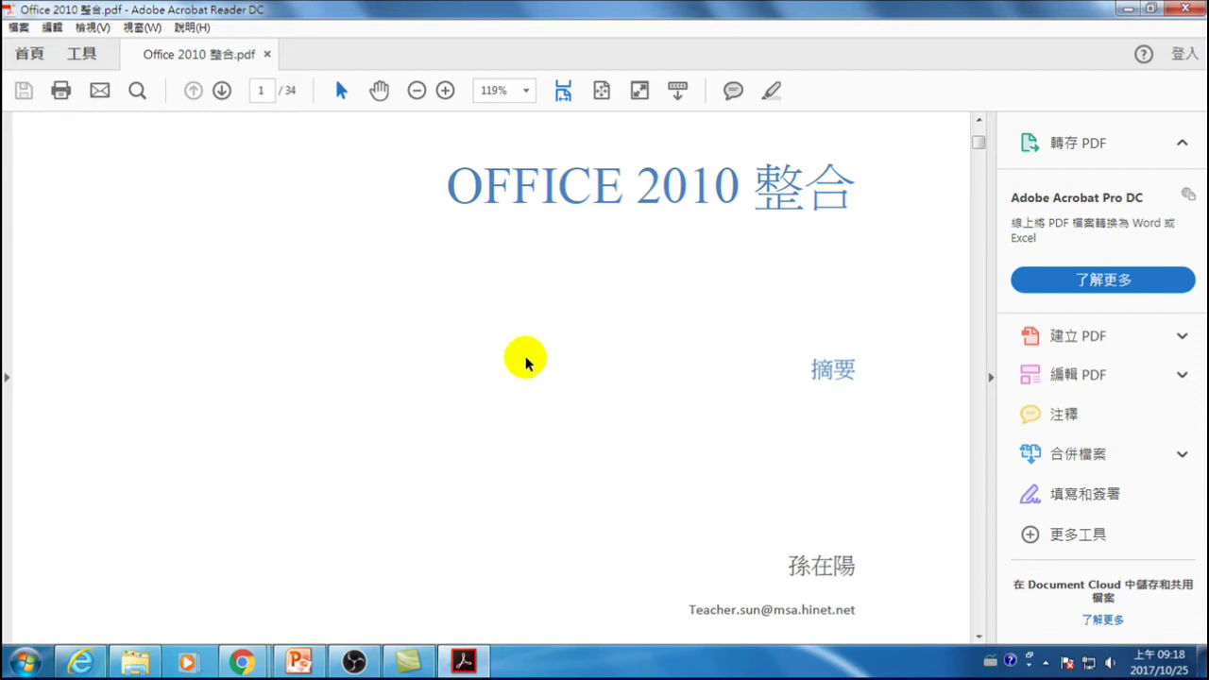
# - Scroll down to page 2 to show the 目錄 table of contents
pyautogui.scroll(-5, 478, 441)
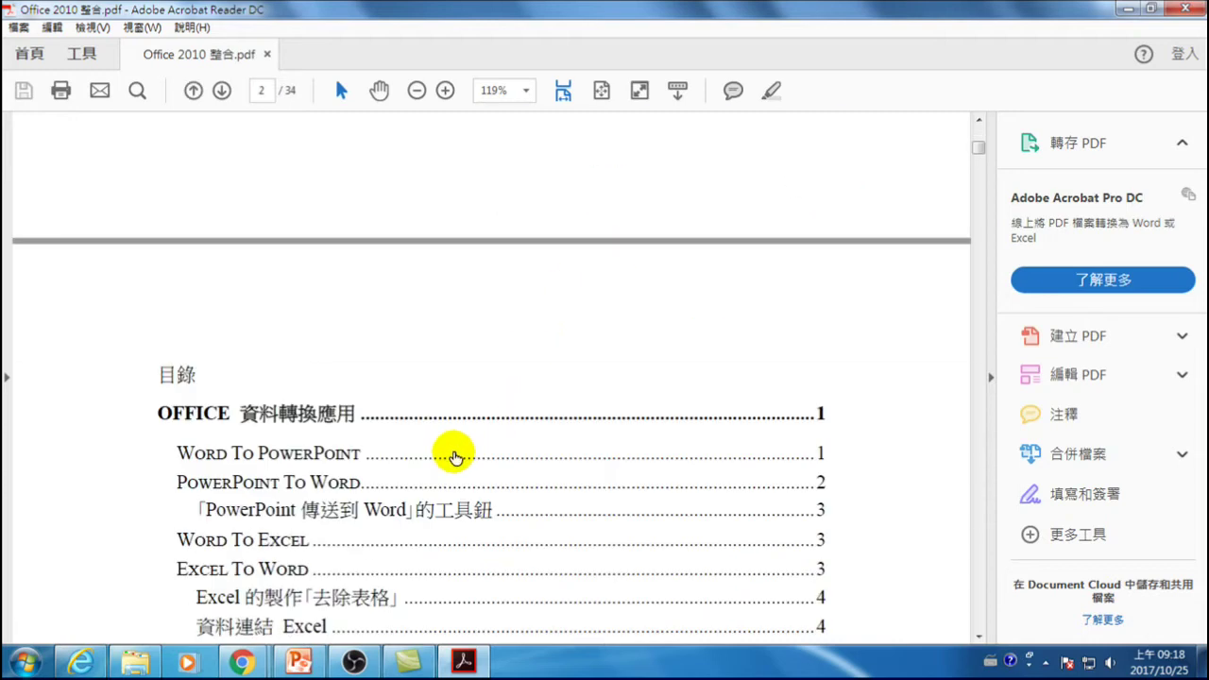
pyautogui.scroll(-2, 455, 457)
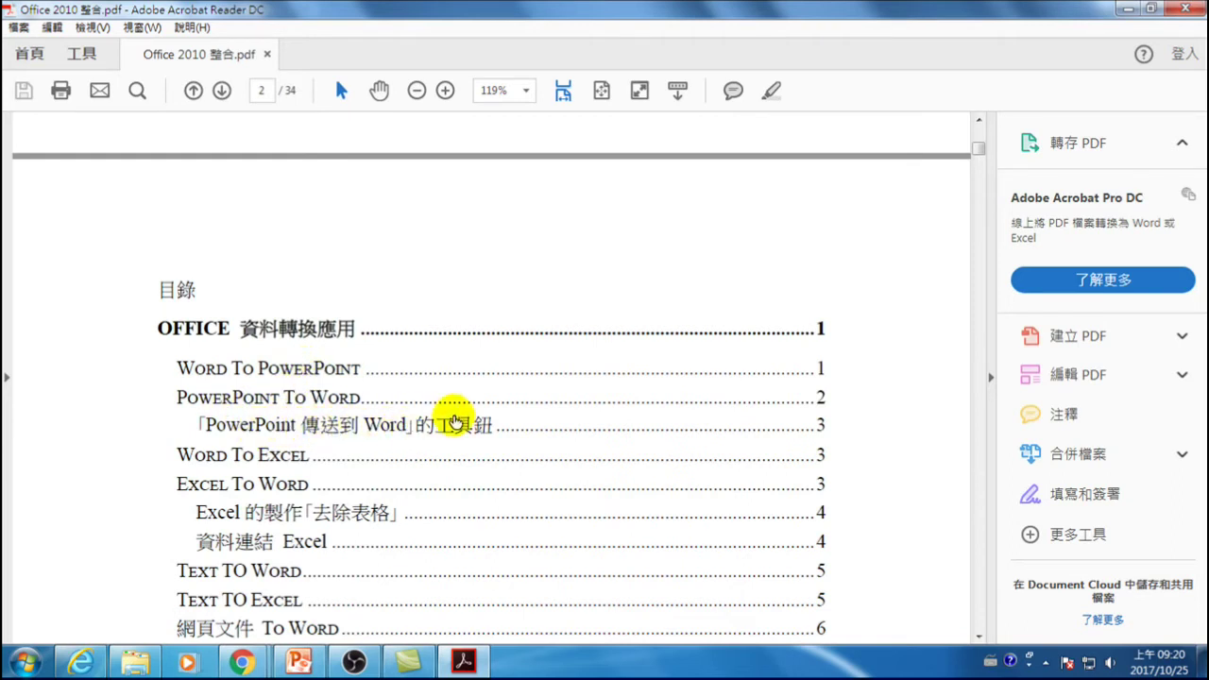
pyautogui.scroll(-3, 472, 425)
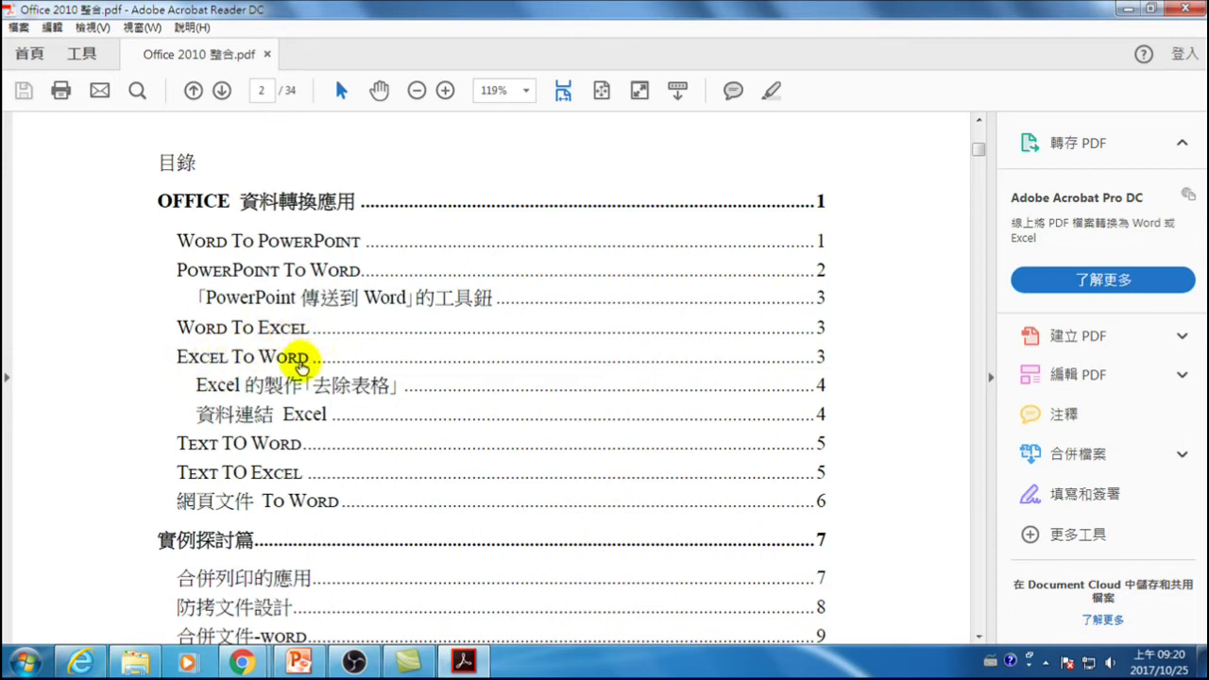
pyautogui.scroll(-1, 298, 376)
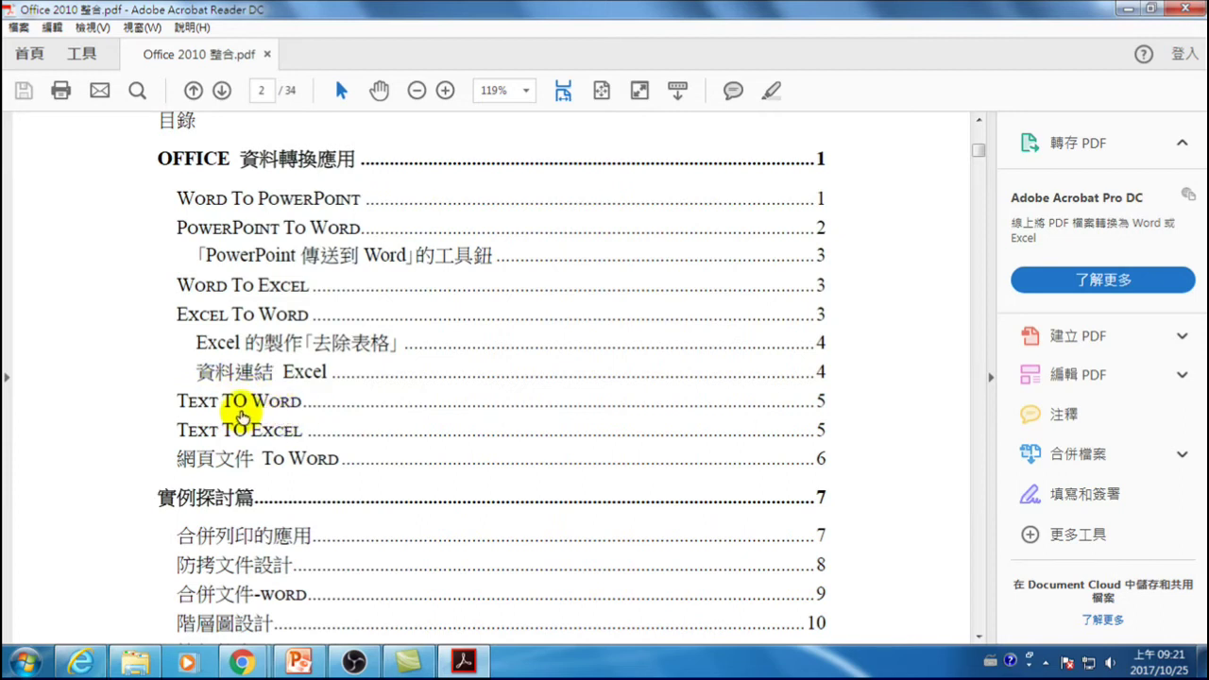
pyautogui.scroll(-2, 241, 416)
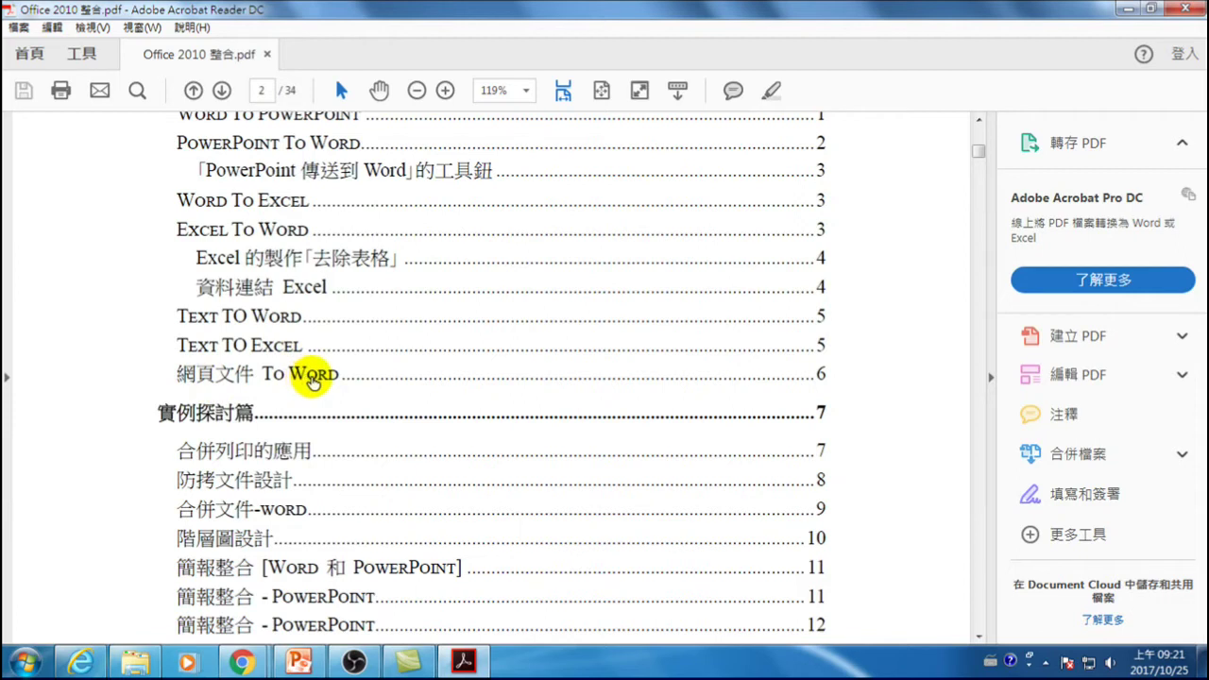
pyautogui.scroll(-3, 267, 380)
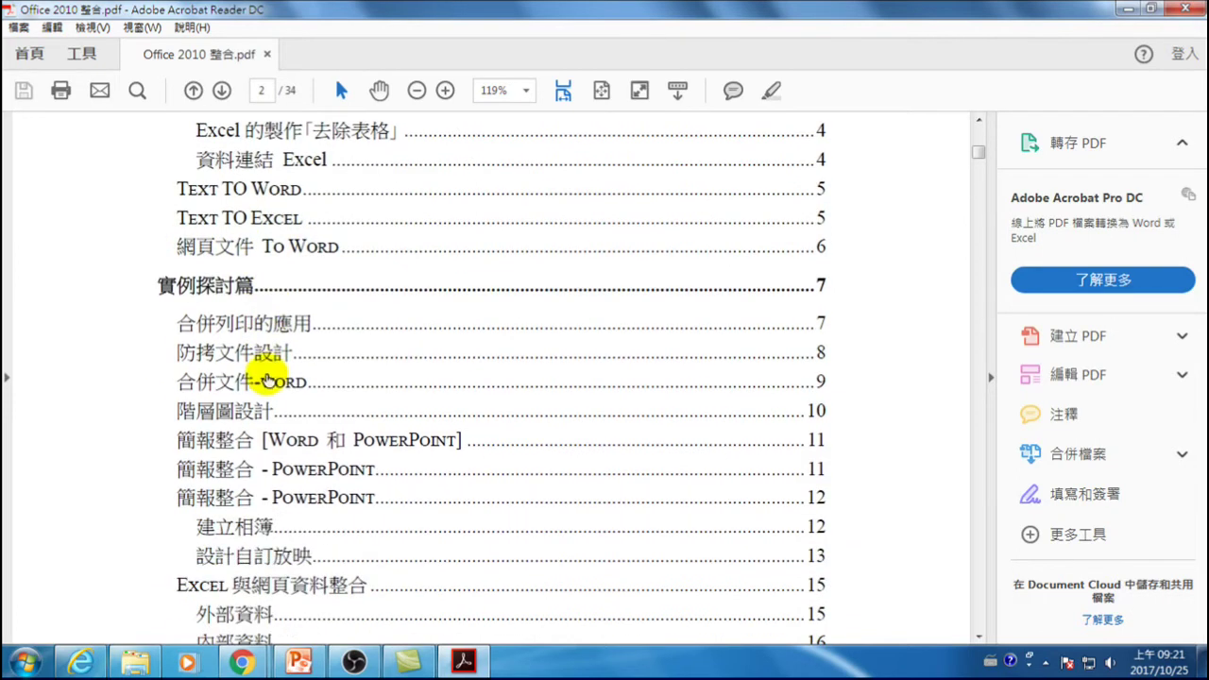
pyautogui.scroll(-2, 262, 331)
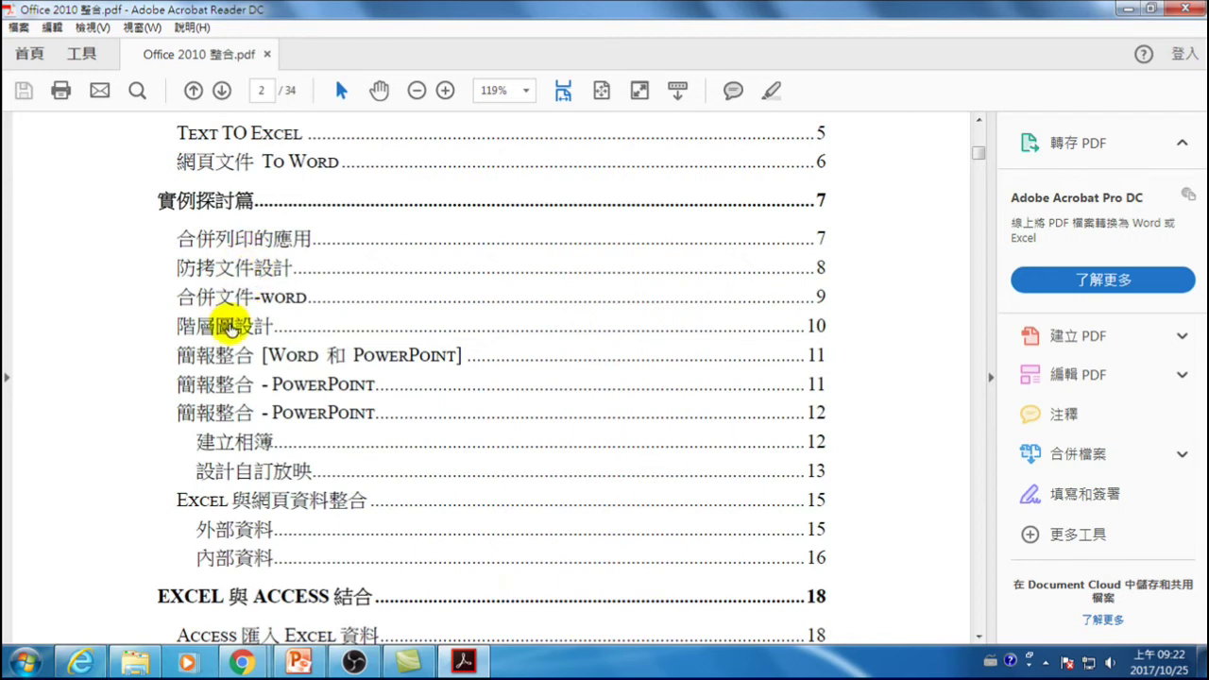
pyautogui.scroll(-2, 213, 329)
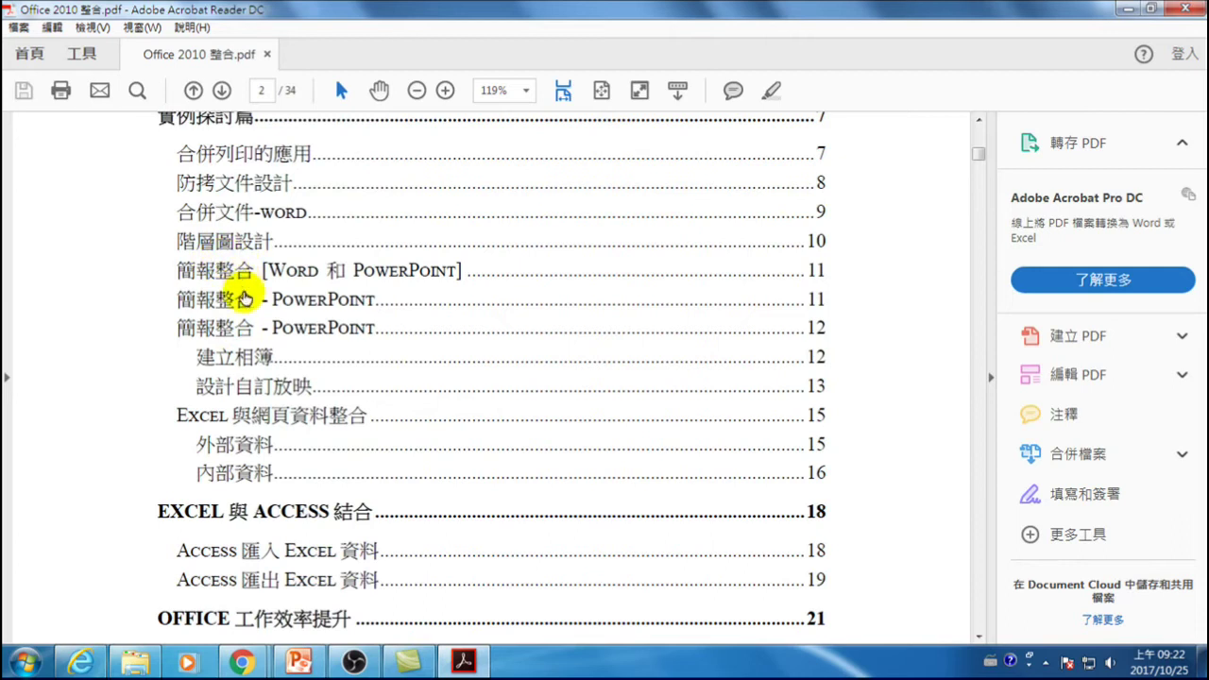
pyautogui.scroll(-2, 243, 314)
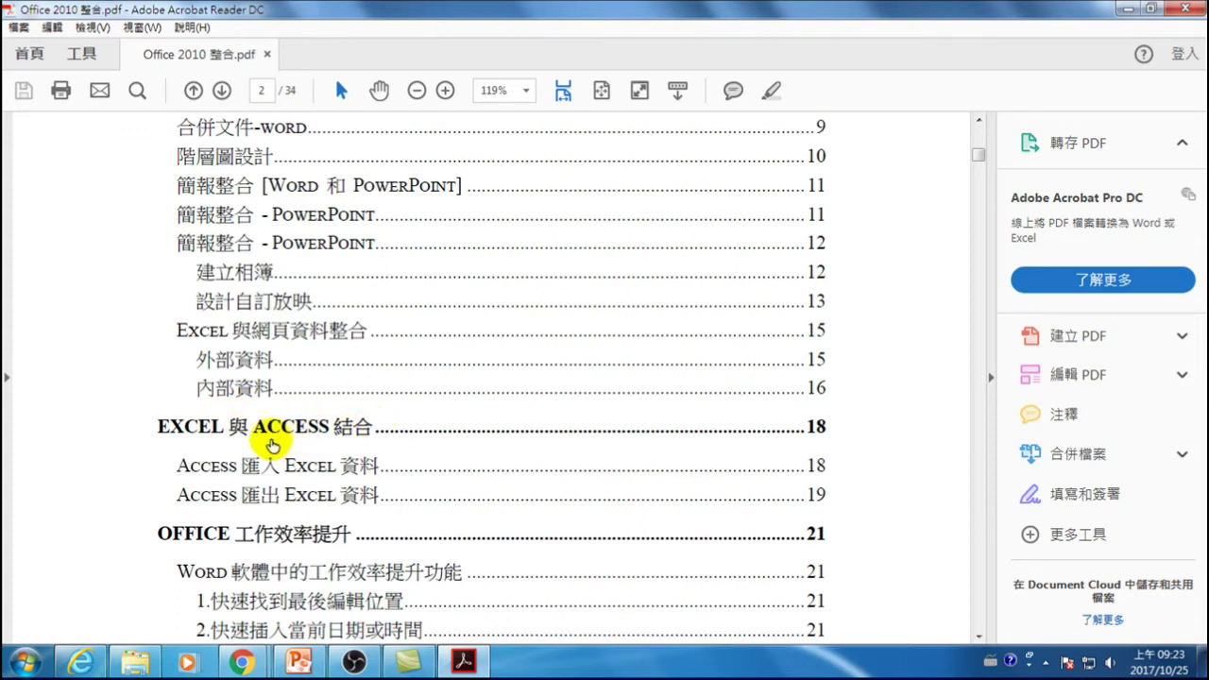
pyautogui.scroll(-1, 321, 435)
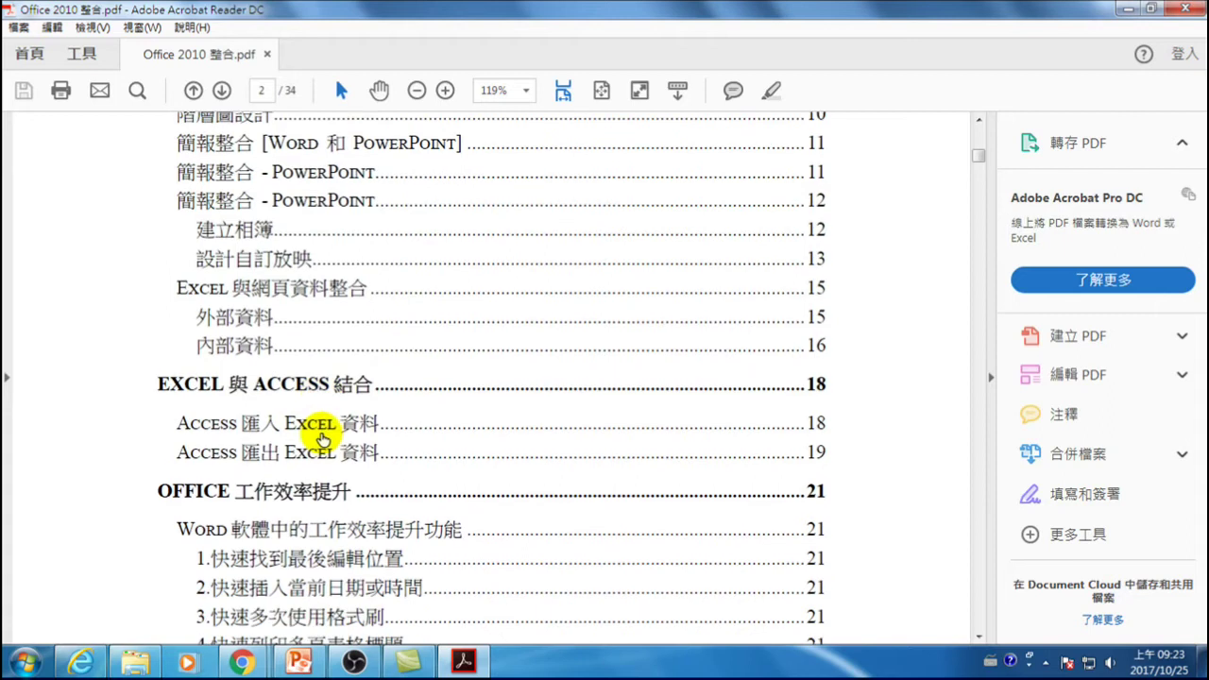
pyautogui.scroll(-2, 331, 463)
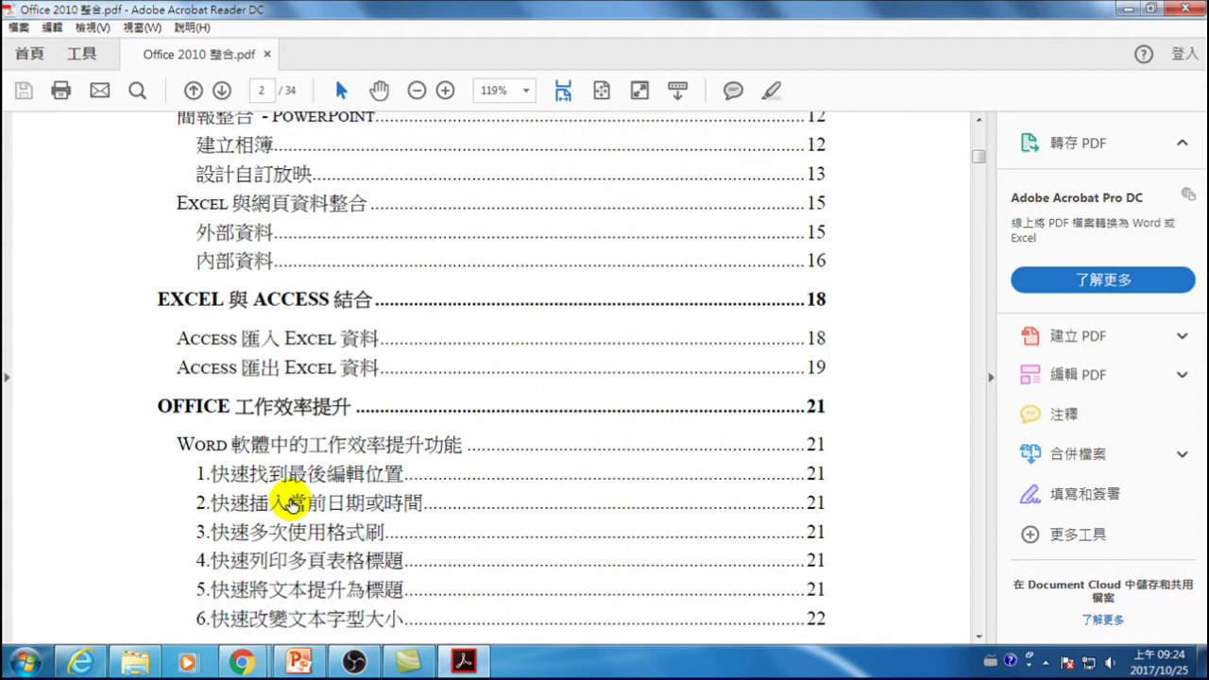
pyautogui.scroll(-3, 312, 500)
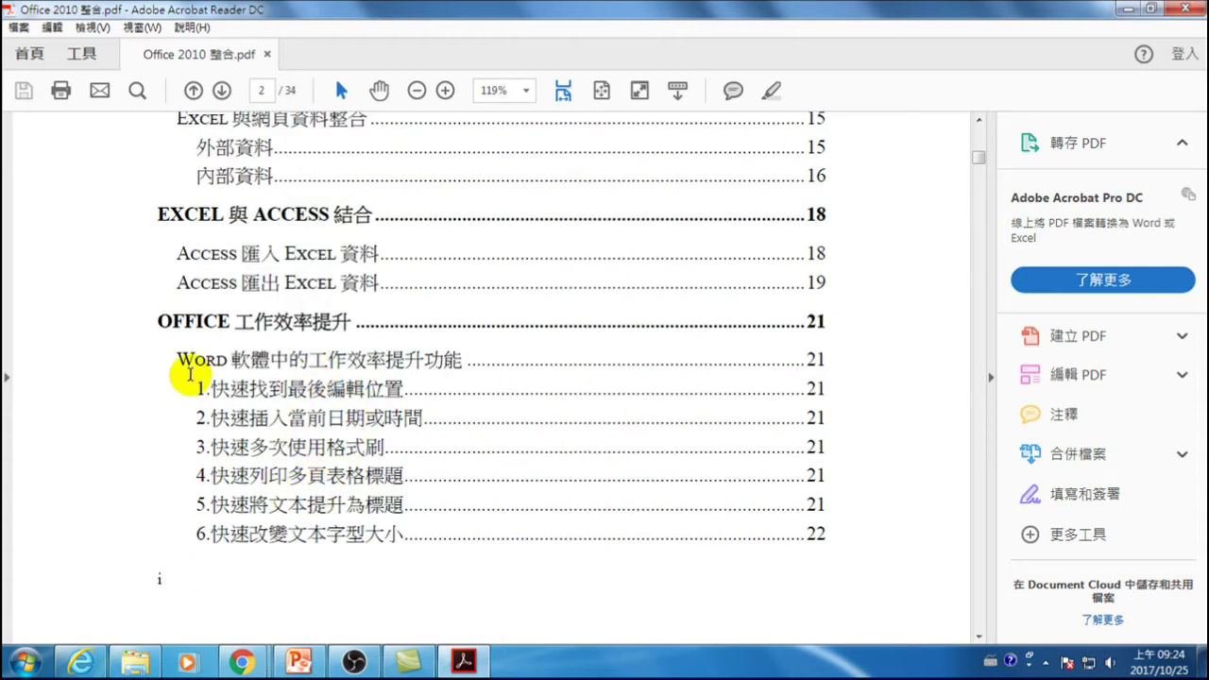
# - Scroll to the PowerPoint 工作效率提升功能 entries on page 3, then minimize Acrobat
pyautogui.scroll(-10, 289, 516)
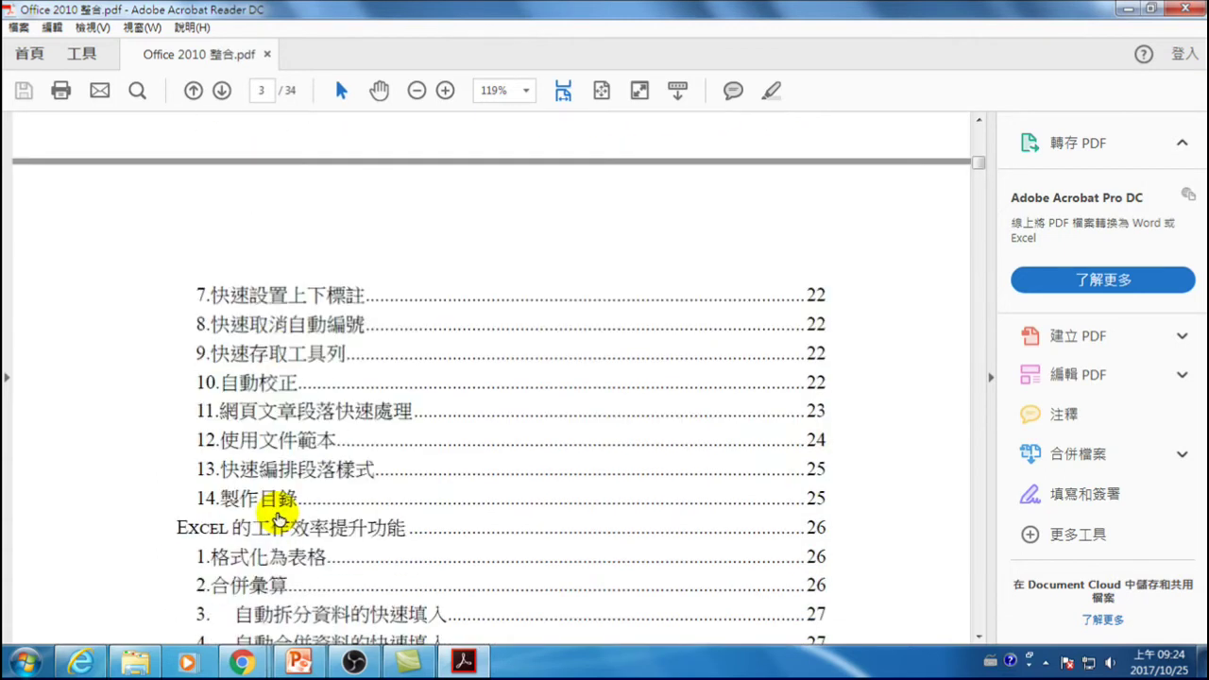
pyautogui.scroll(-3, 280, 519)
pyautogui.scroll(-7, 302, 518)
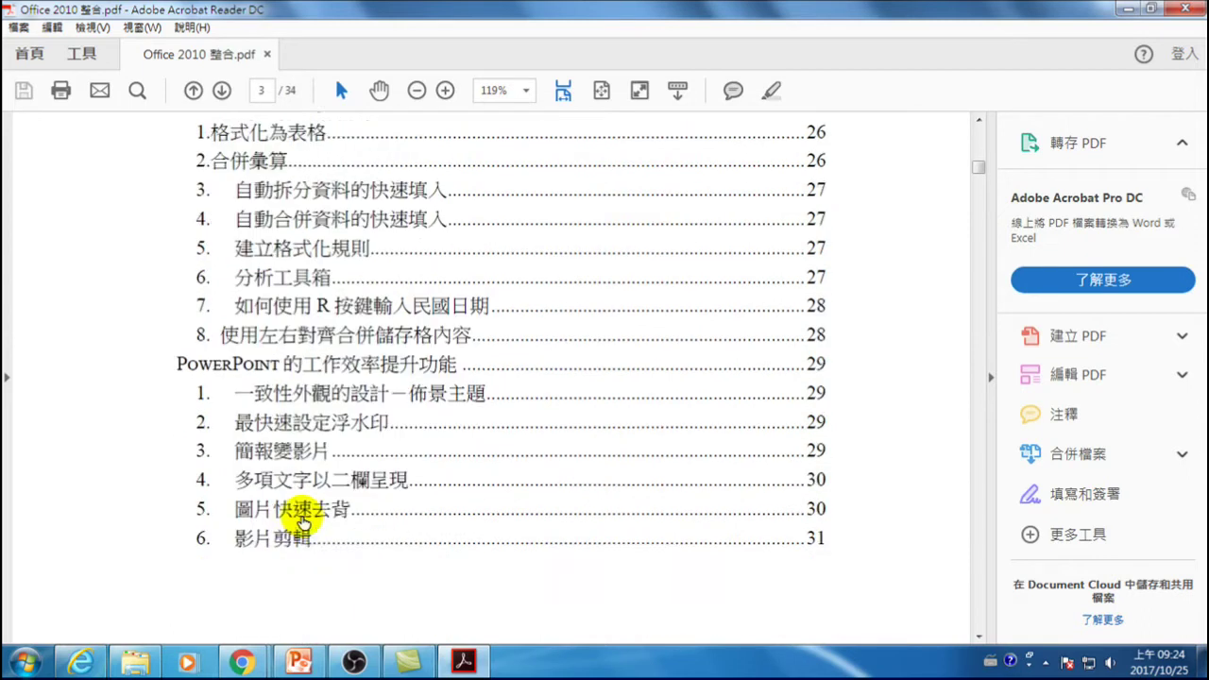
pyautogui.scroll(-1, 302, 520)
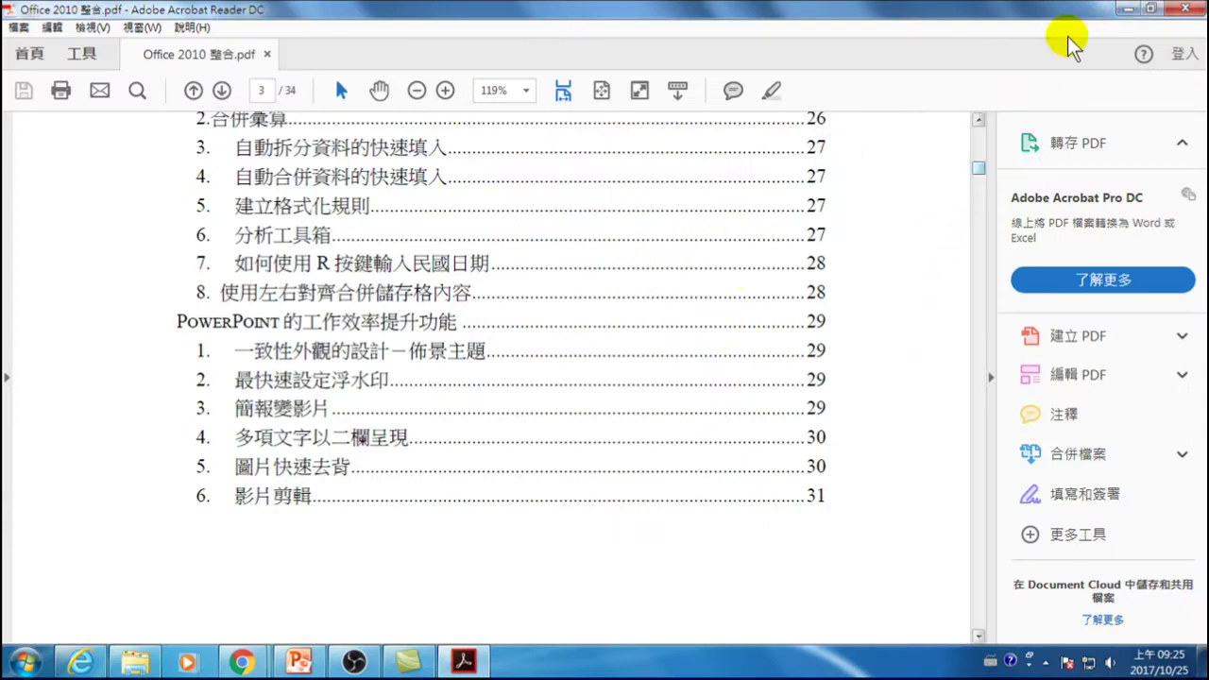
pyautogui.click(1127, 8)
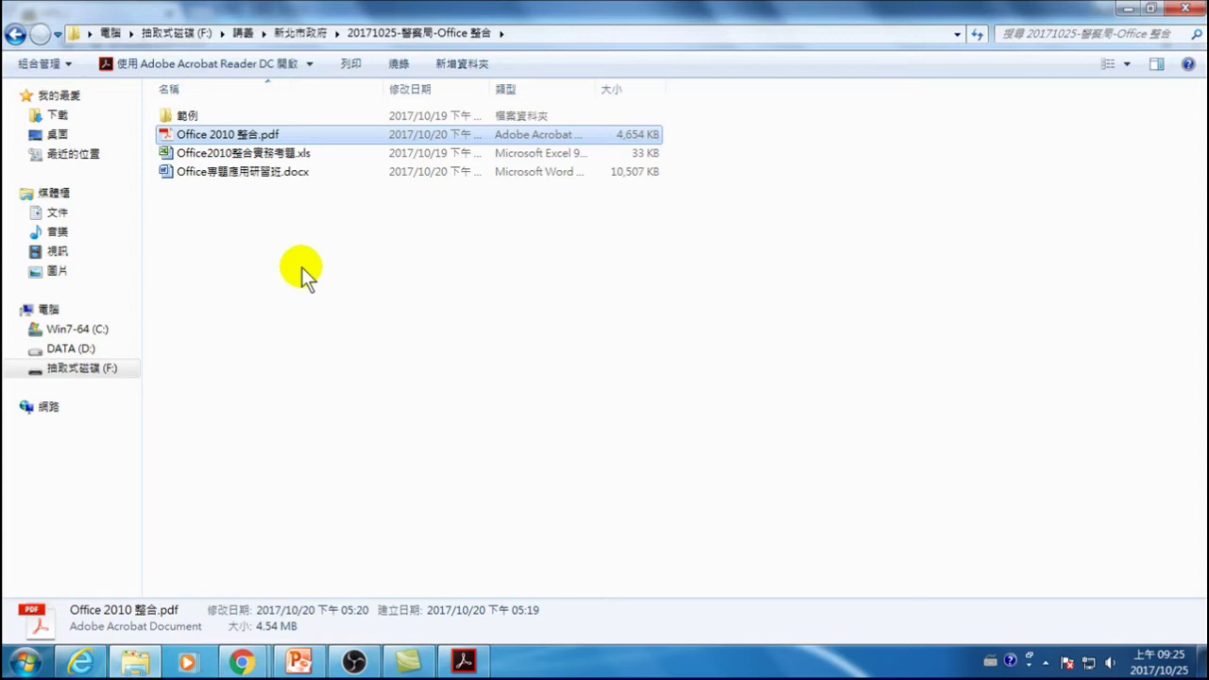
# - Go to the DATA (D:) drive and open the 20171025-NTPD-Office 整合 folder
pyautogui.click(250, 306)
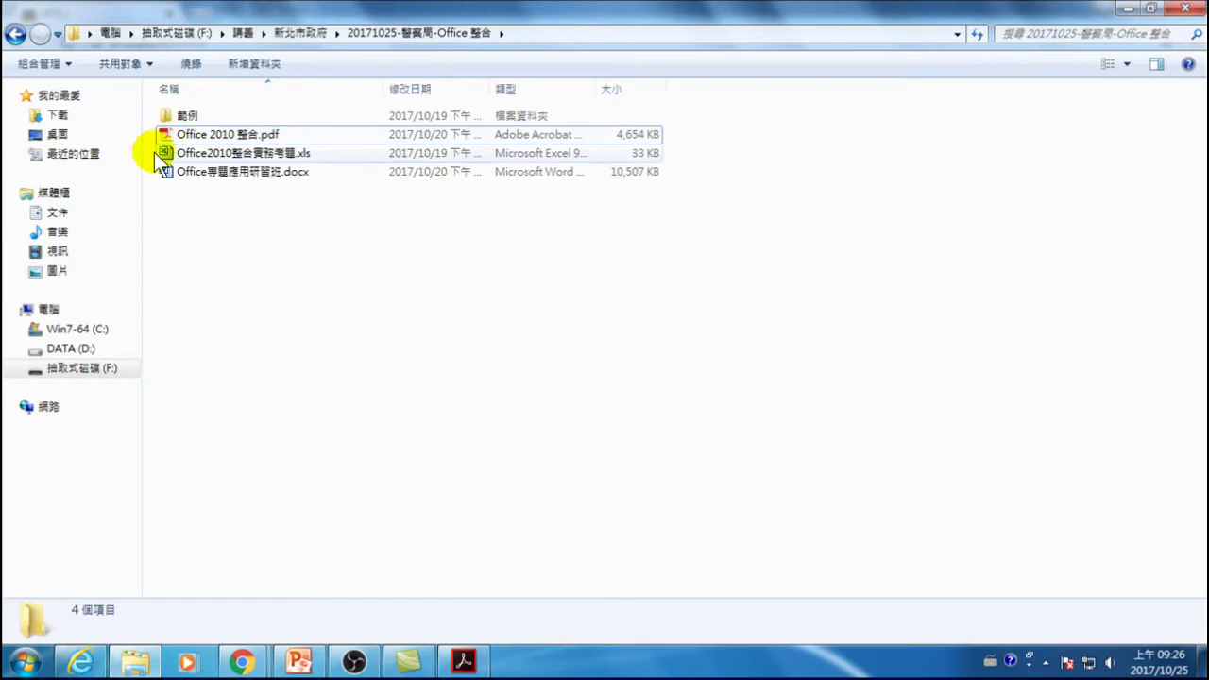
pyautogui.click(83, 349)
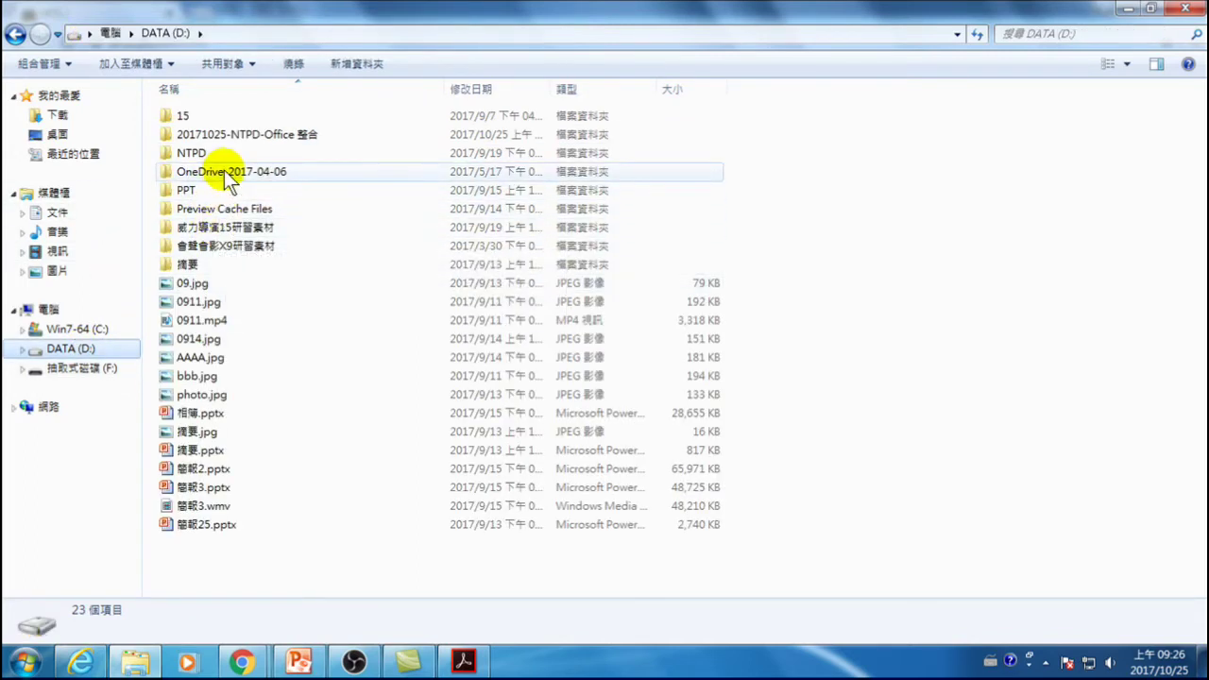
pyautogui.doubleClick(237, 134)
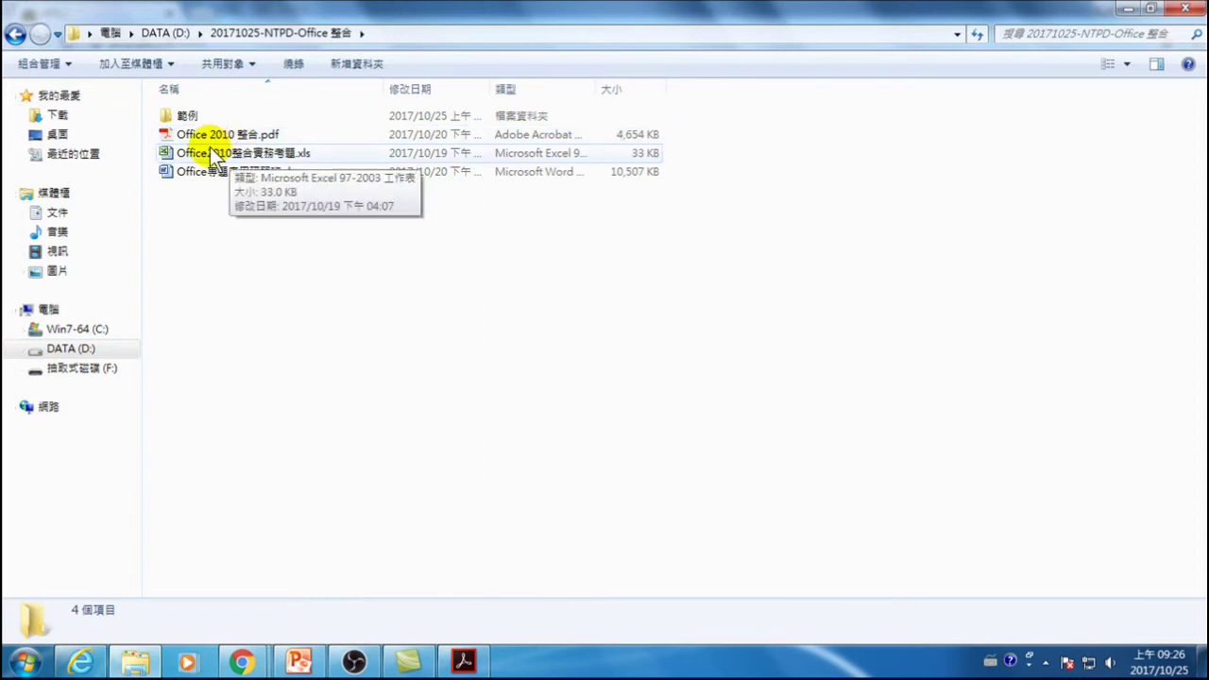
# - Open the 範例 folder, open Office 2010 Tips 四十招.docx maximized in Word, then close it and minimize Explorer
pyautogui.doubleClick(188, 116)
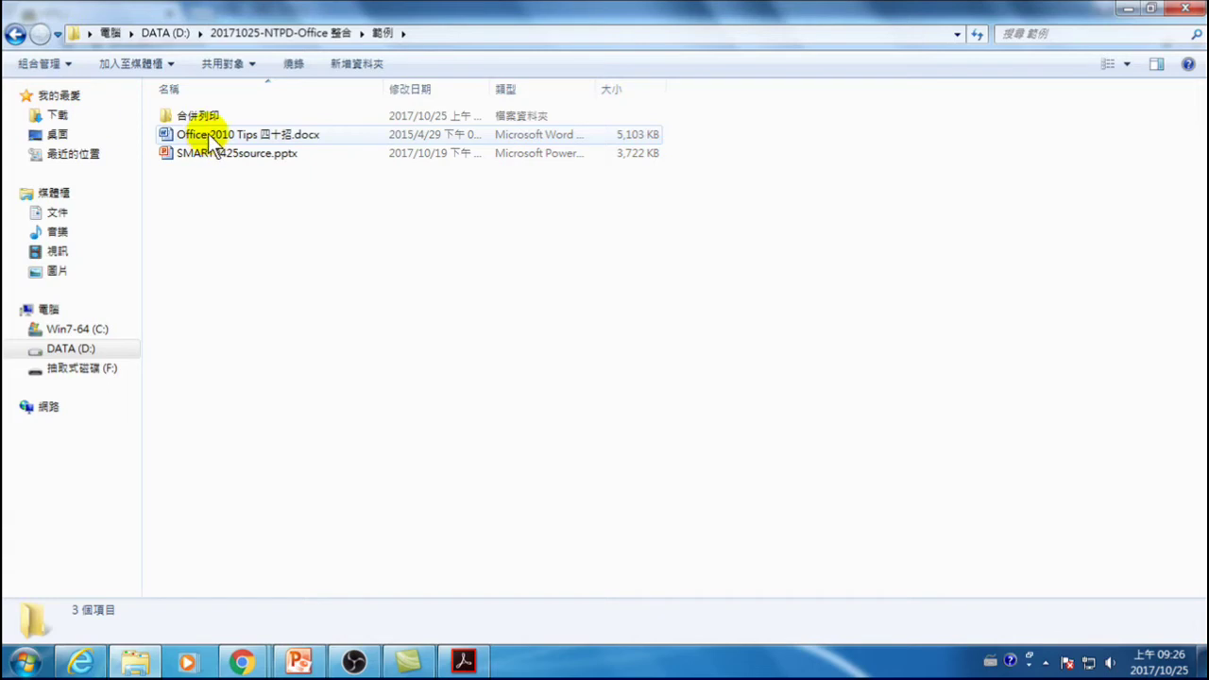
pyautogui.click(210, 138)
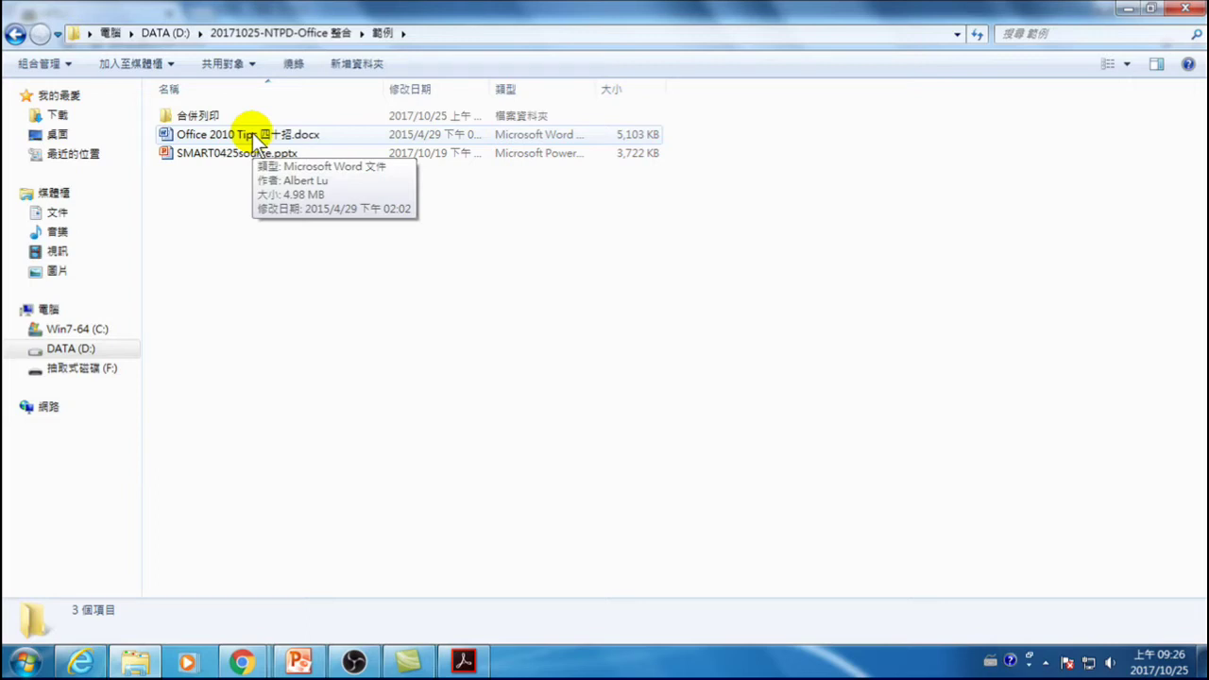
pyautogui.doubleClick(201, 137)
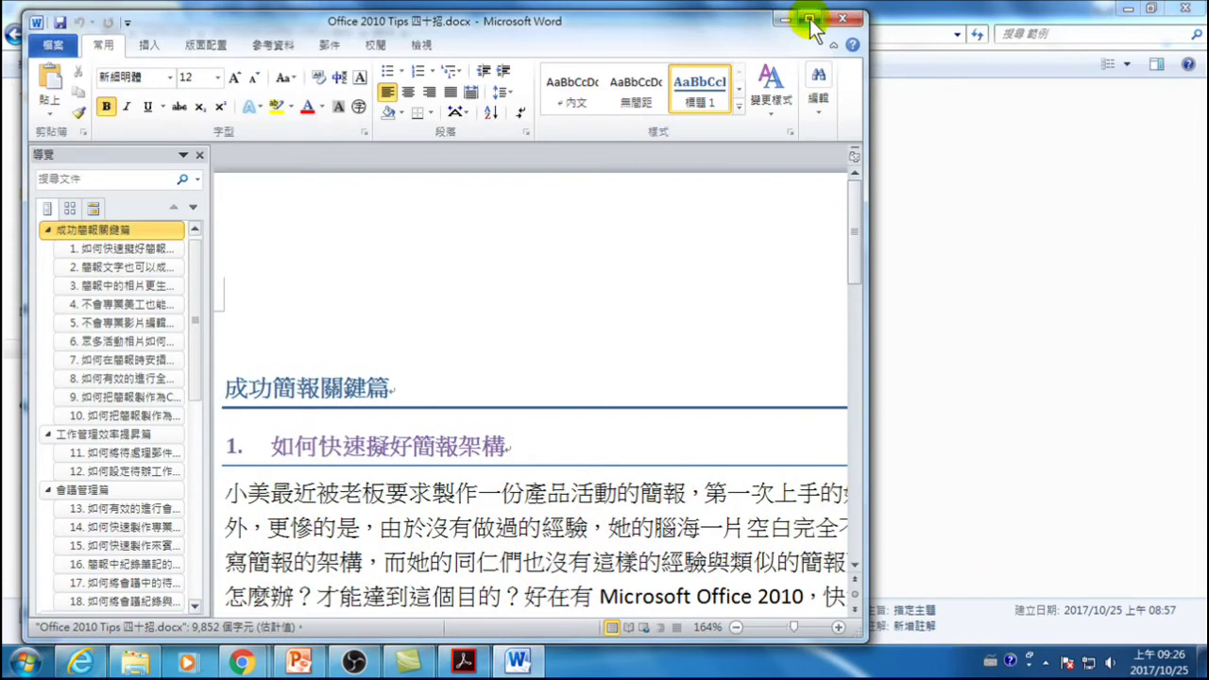
pyautogui.click(810, 19)
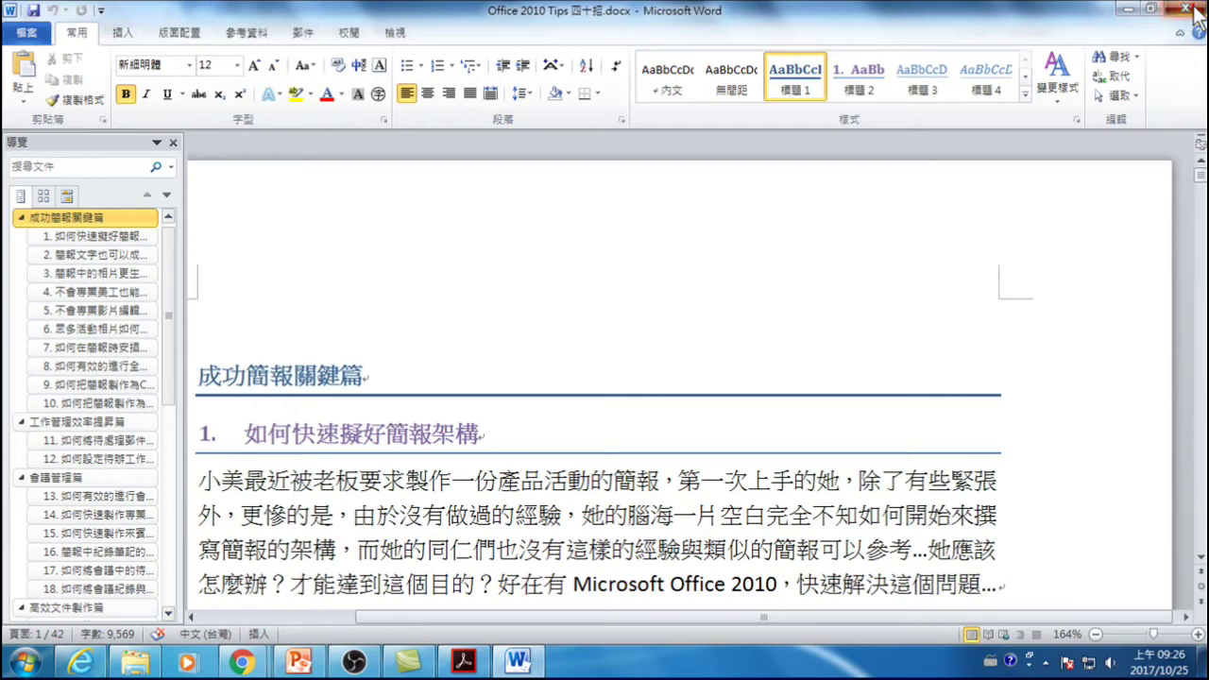
pyautogui.click(1193, 12)
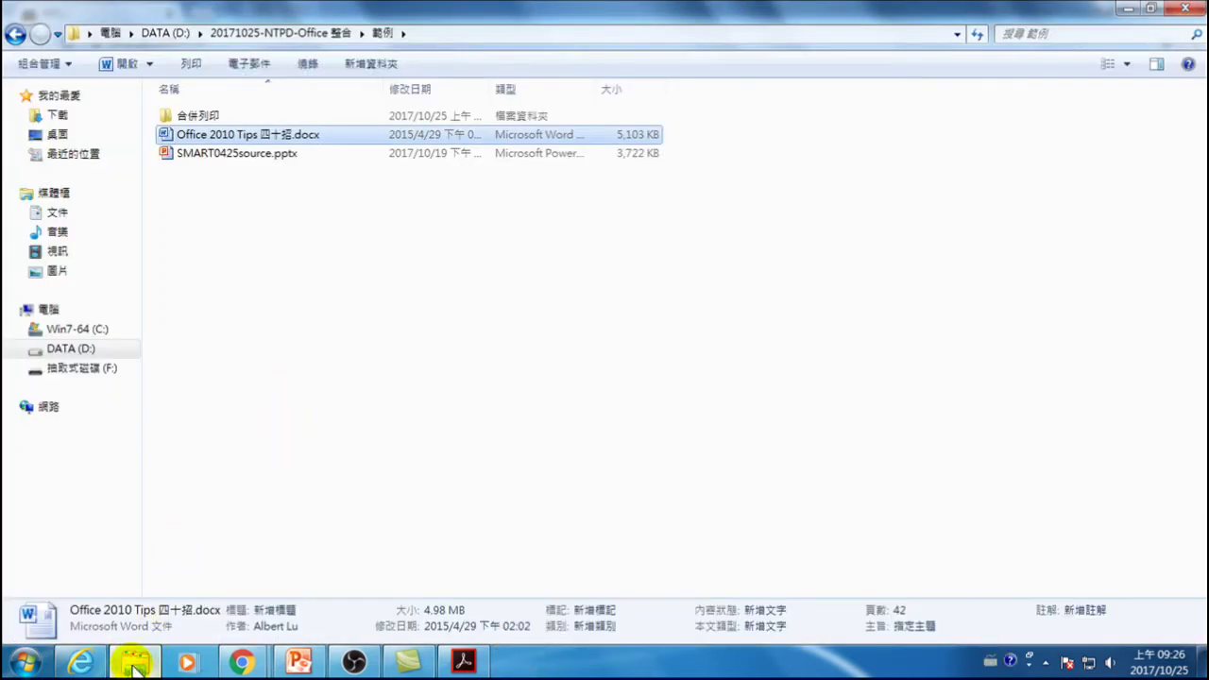
pyautogui.moveTo(138, 667)
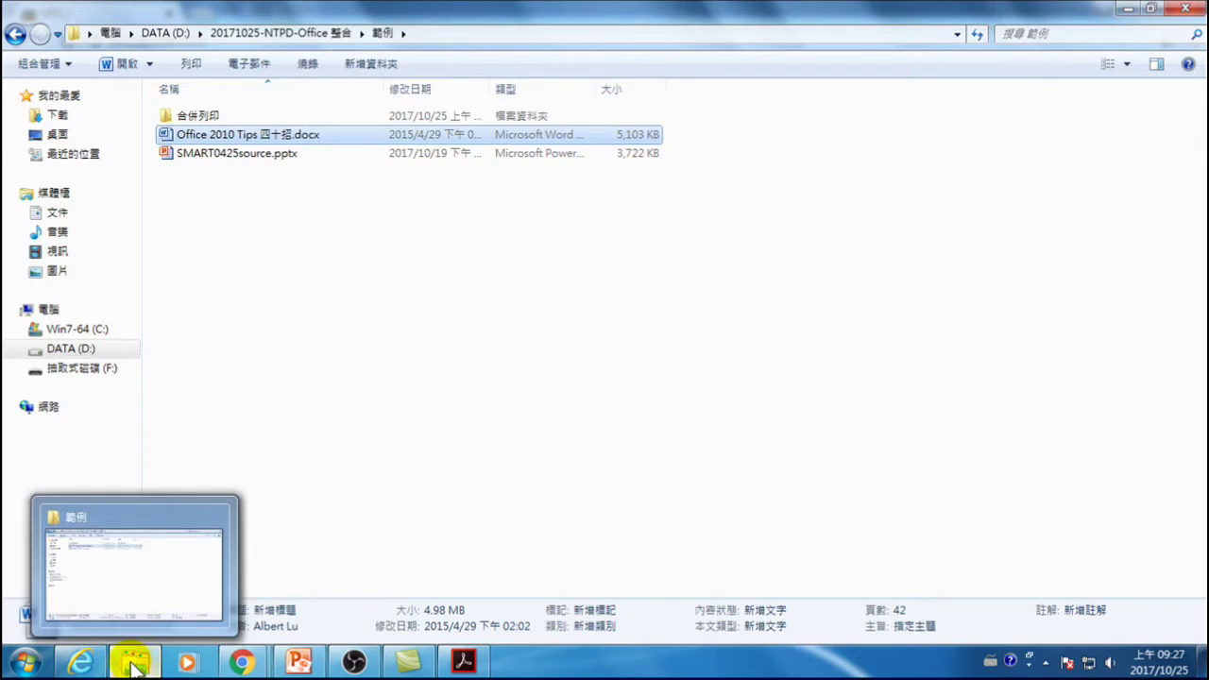
pyautogui.click(135, 664)
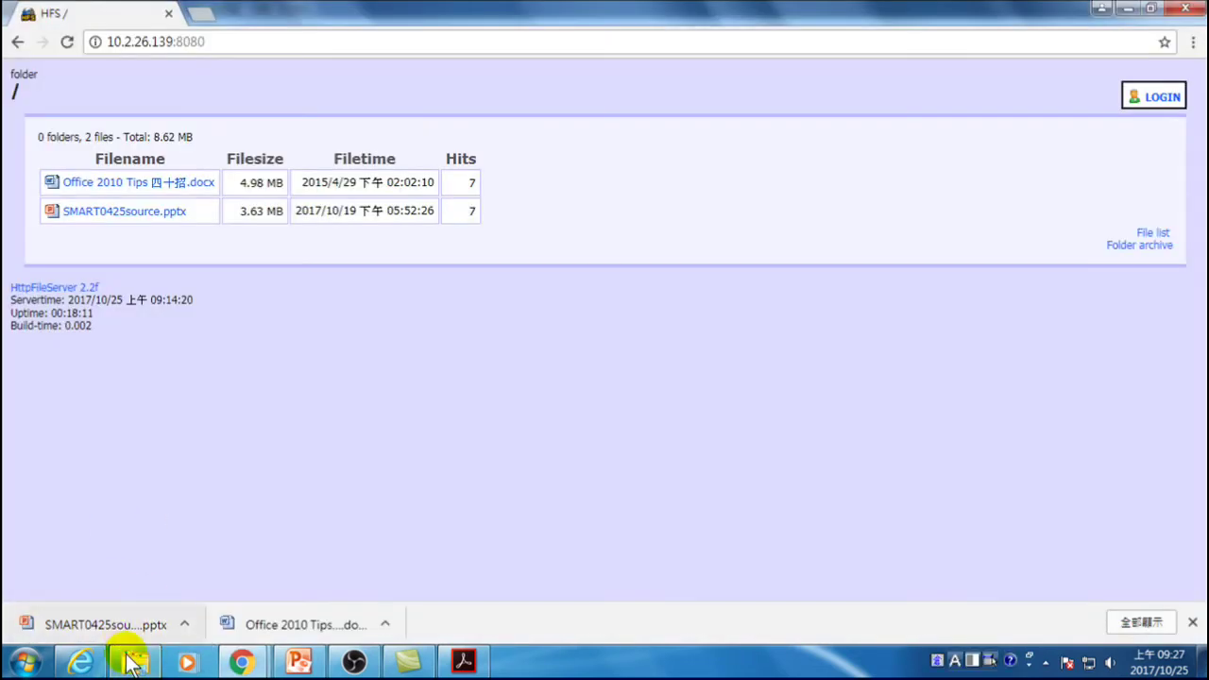
# - Bring Explorer back, view the 下載 Downloads folder, then go back
pyautogui.click(133, 661)
pyautogui.click(59, 117)
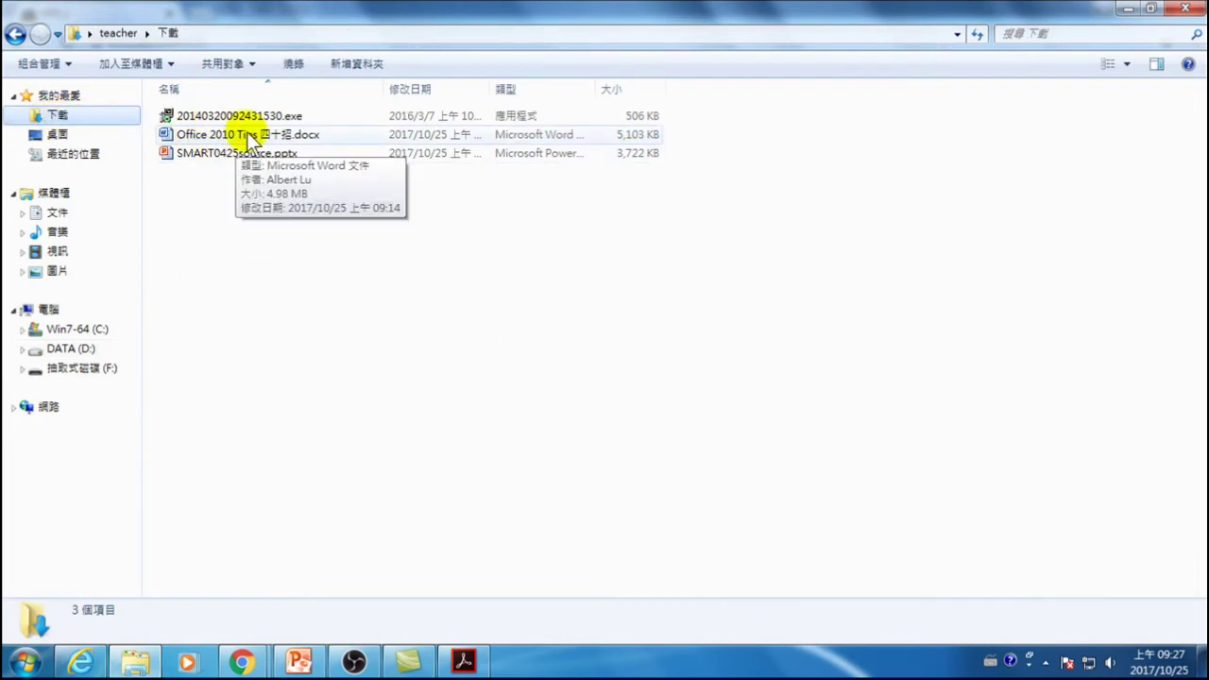
pyautogui.click(15, 33)
# - Return to 20171025-NTPD-Office 整合, enter 範例 and open Office 2010 Tips 四十招.docx
pyautogui.click(15, 33)
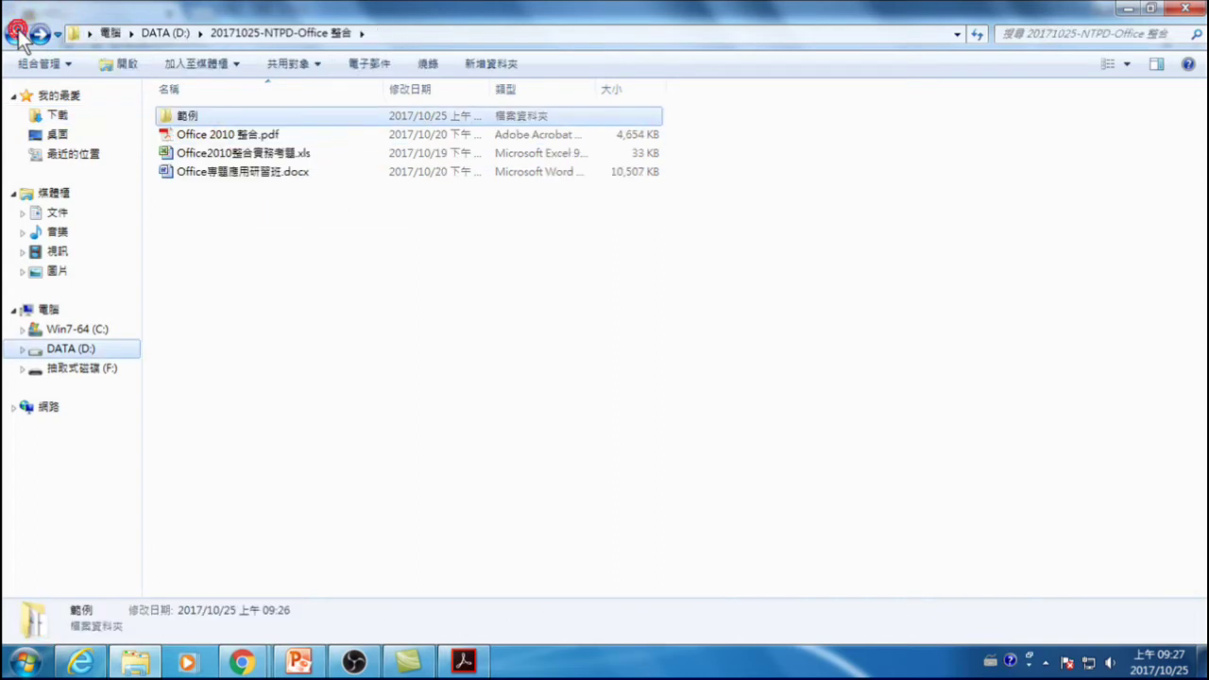
pyautogui.doubleClick(178, 115)
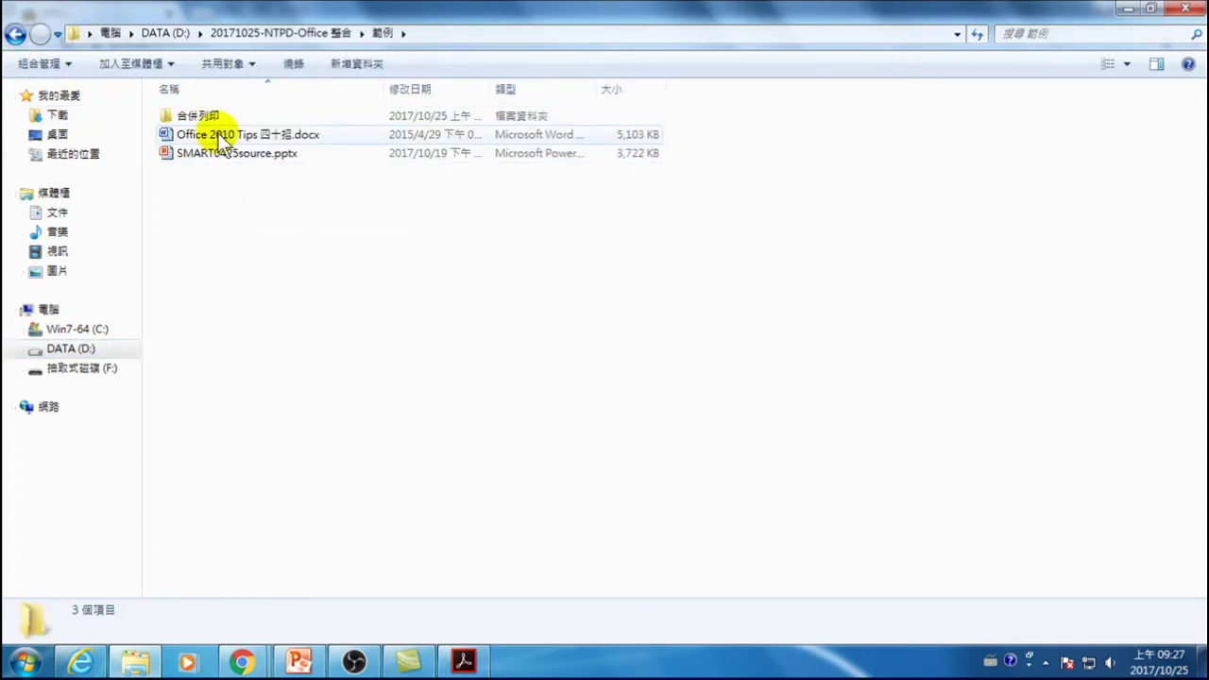
pyautogui.doubleClick(227, 135)
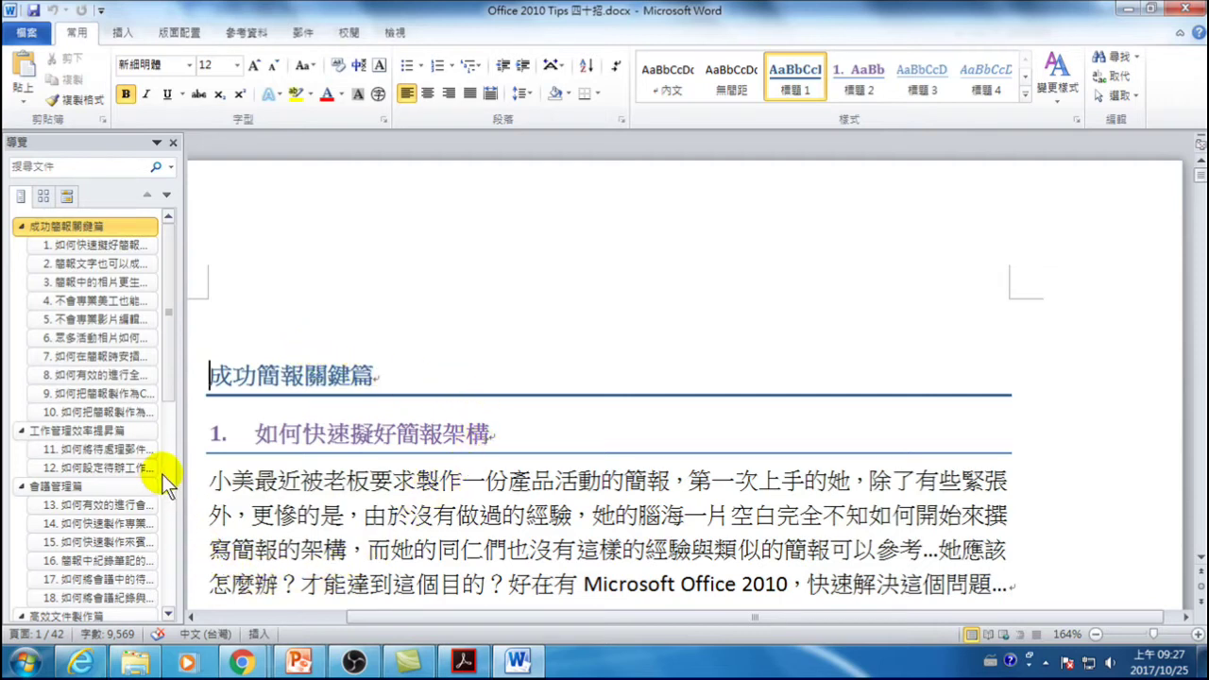
# - Copy the Word heading 成功簡報關鍵篇 and bring PowerPoint's 直播課綱.pptx to the front
pyautogui.click(282, 375)
pyautogui.click(321, 434)
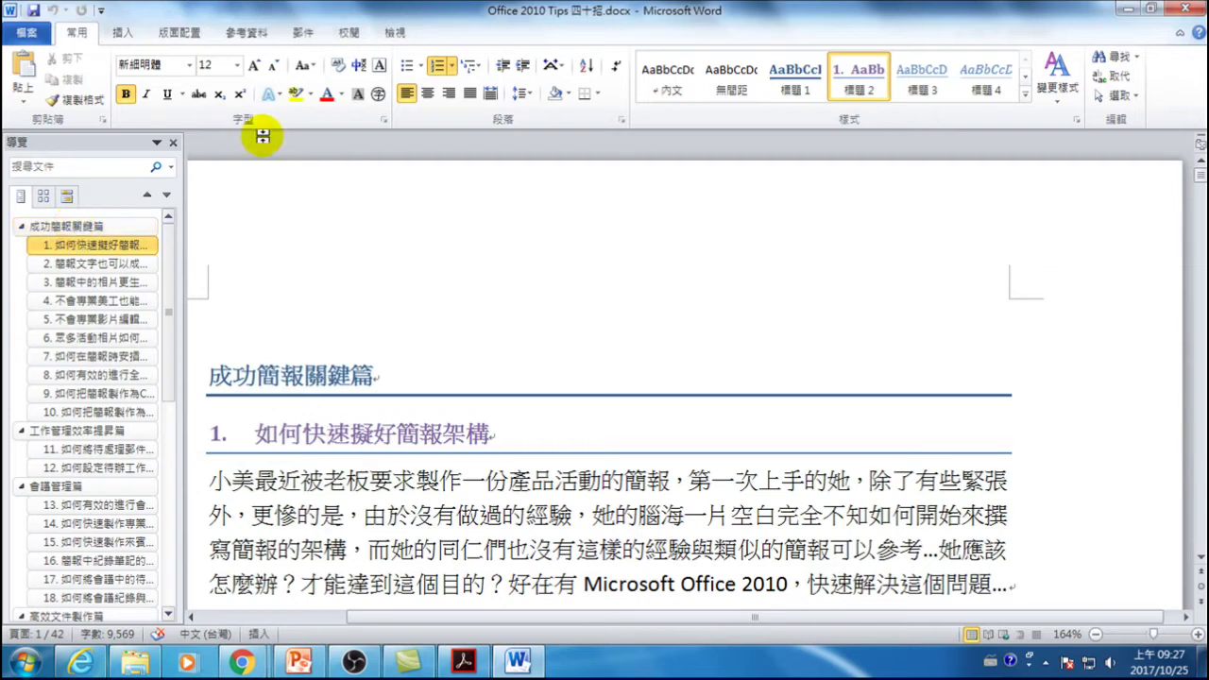
pyautogui.click(209, 376)
pyautogui.moveTo(210, 376); pyautogui.dragTo(352, 380)
pyautogui.hotkey('ctrl', 'c')
pyautogui.rightClick(324, 375)
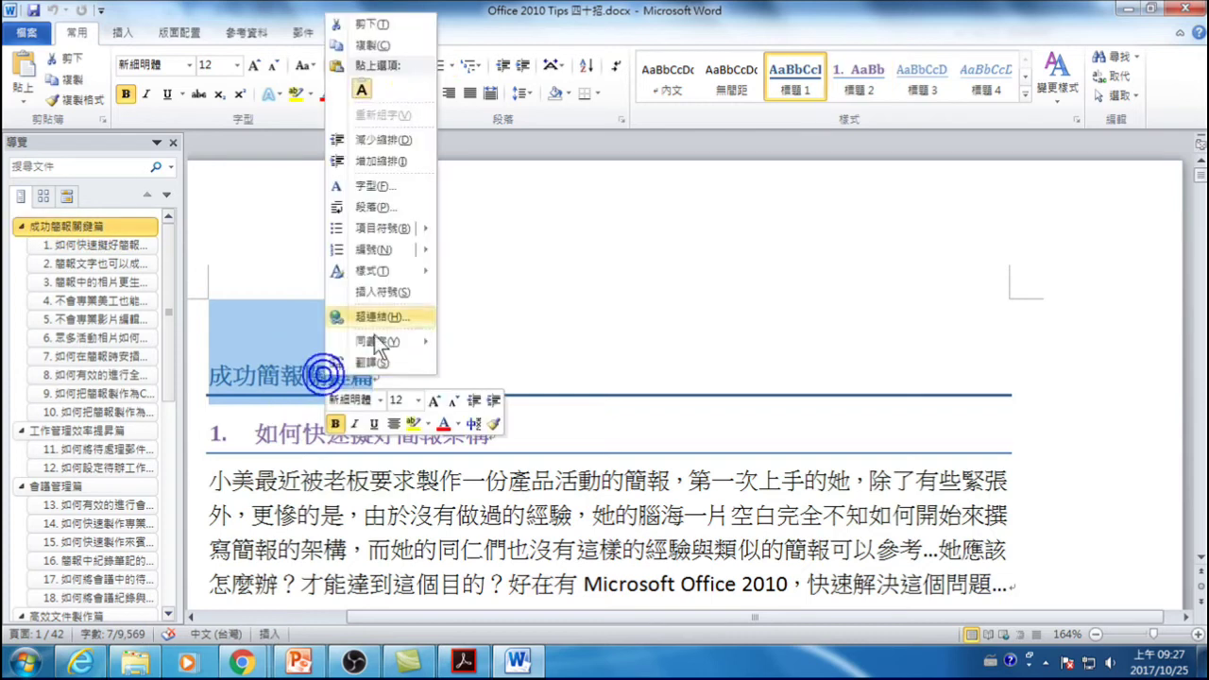
pyautogui.click(384, 46)
pyautogui.click(298, 661)
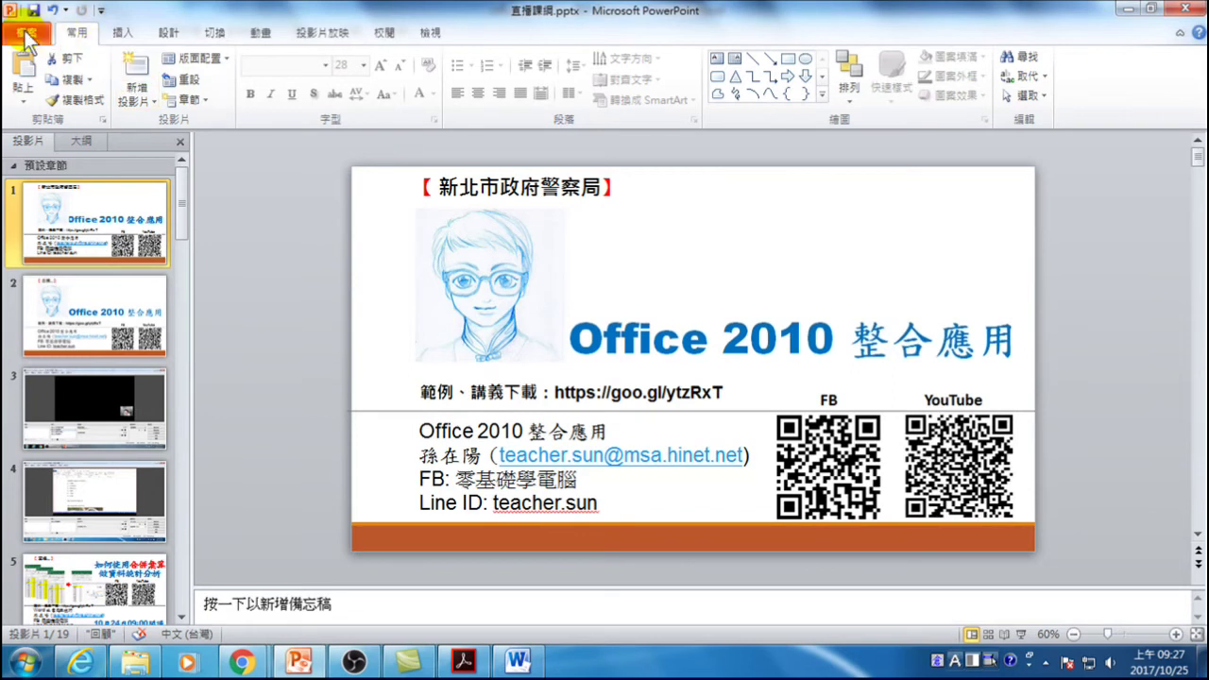
# - Create a new presentation with a title-and-content slide titled 成功簡報關鍵篇
pyautogui.hotkey('ctrl', 'n')
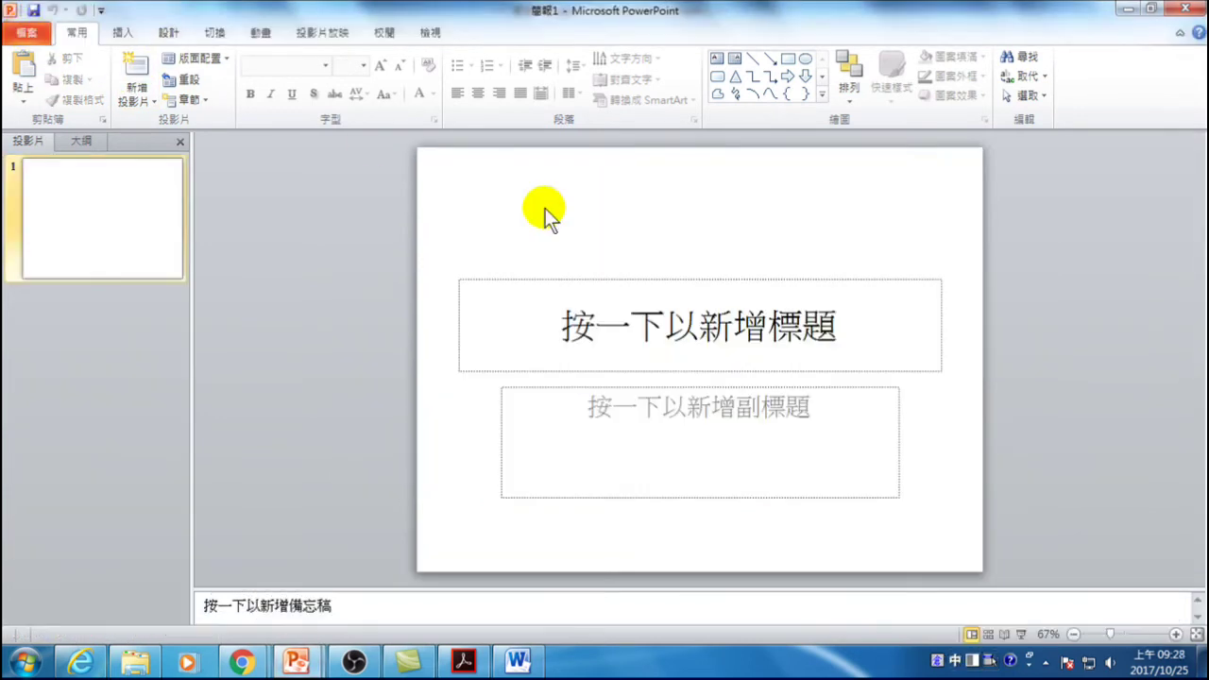
pyautogui.click(150, 86)
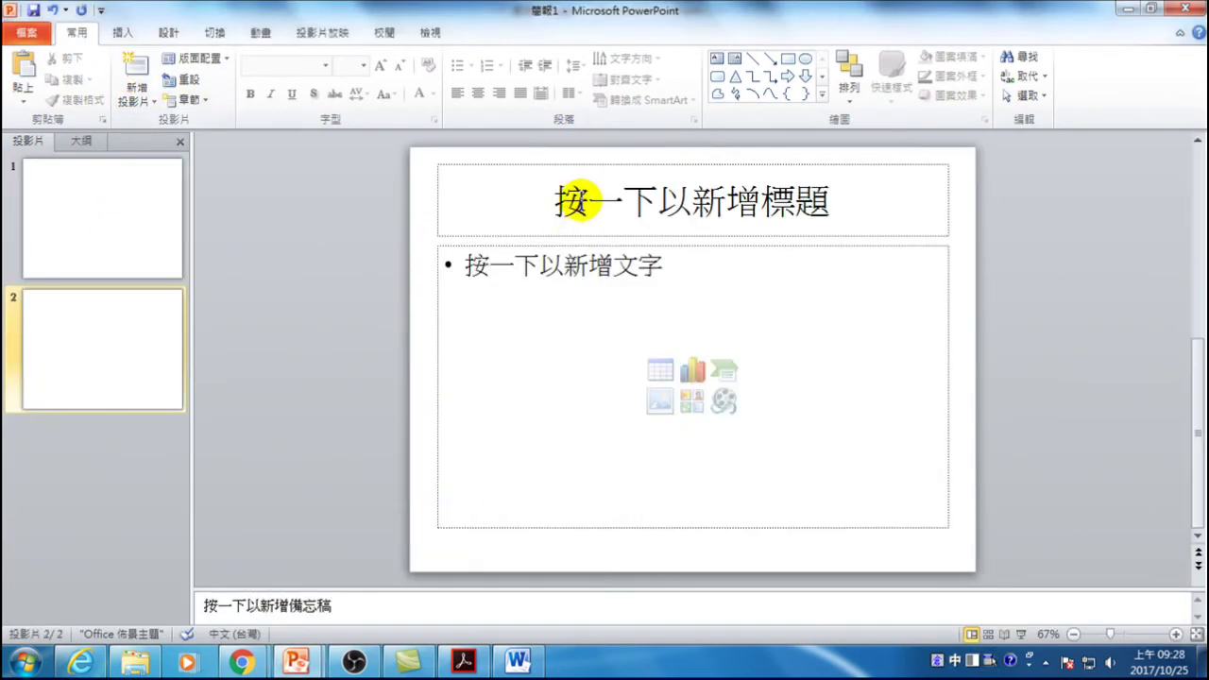
pyautogui.rightClick(593, 200)
pyautogui.click(710, 275)
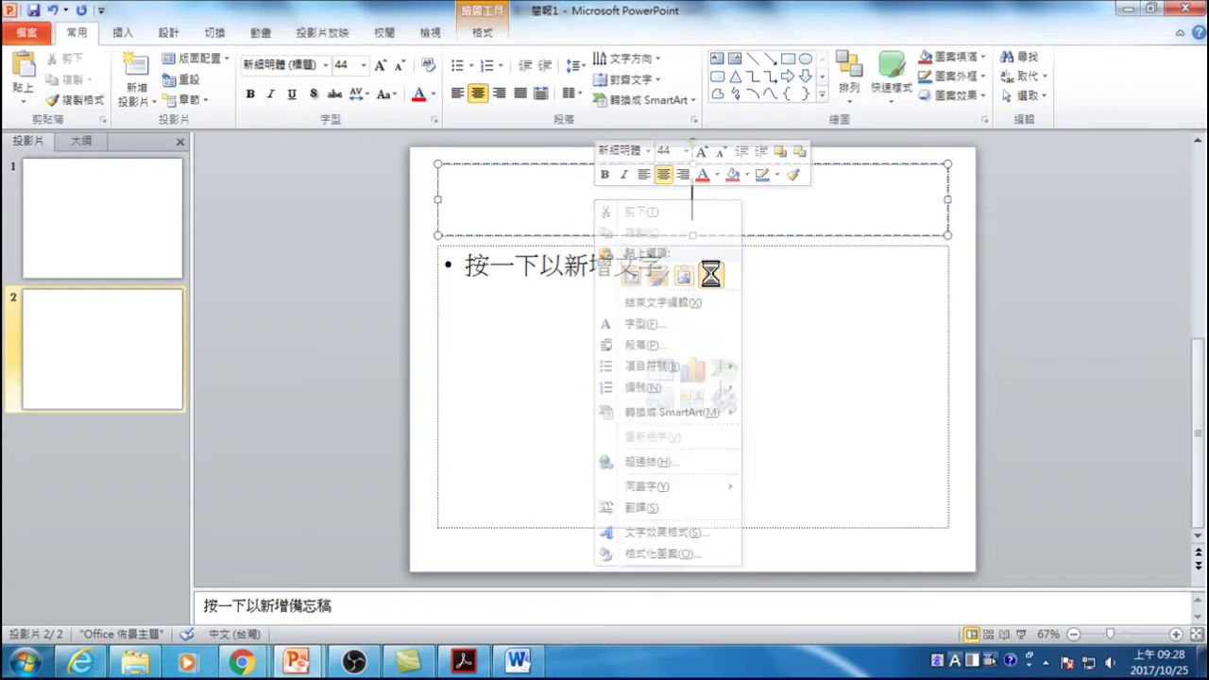
pyautogui.click(491, 271)
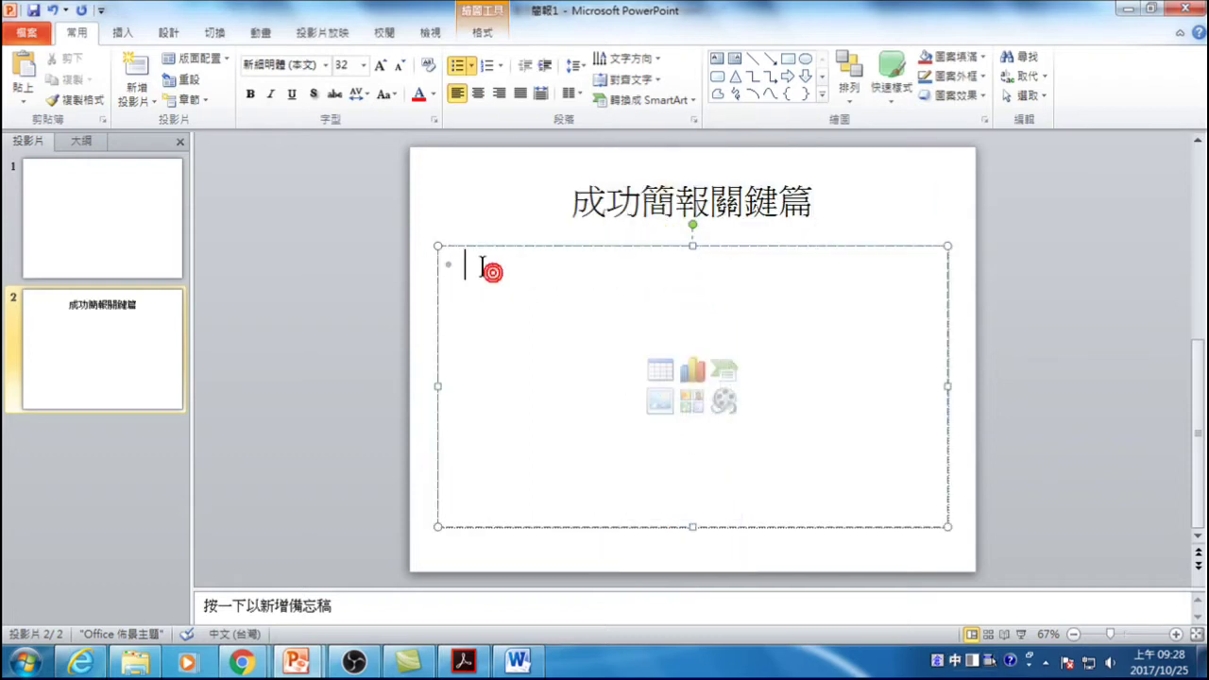
# - Copy heading 1. 如何快速擬好簡報架構 from Word and paste it as text only into the slide body
pyautogui.click(518, 661)
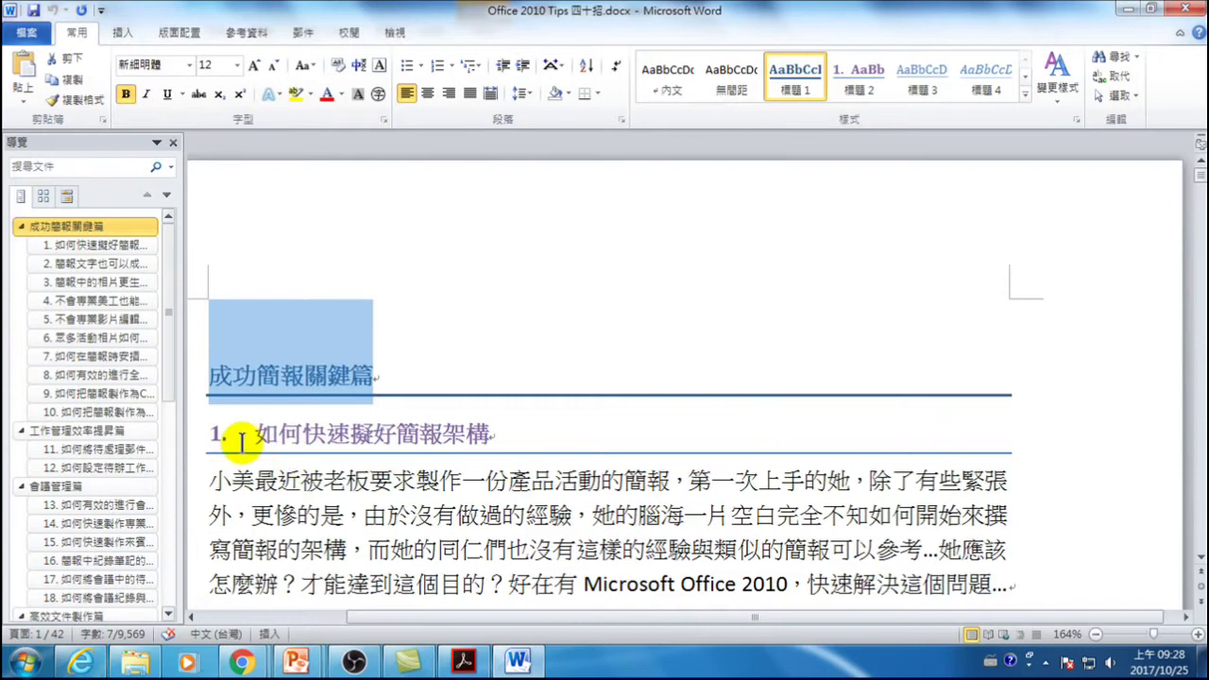
pyautogui.moveTo(255, 435); pyautogui.dragTo(479, 437)
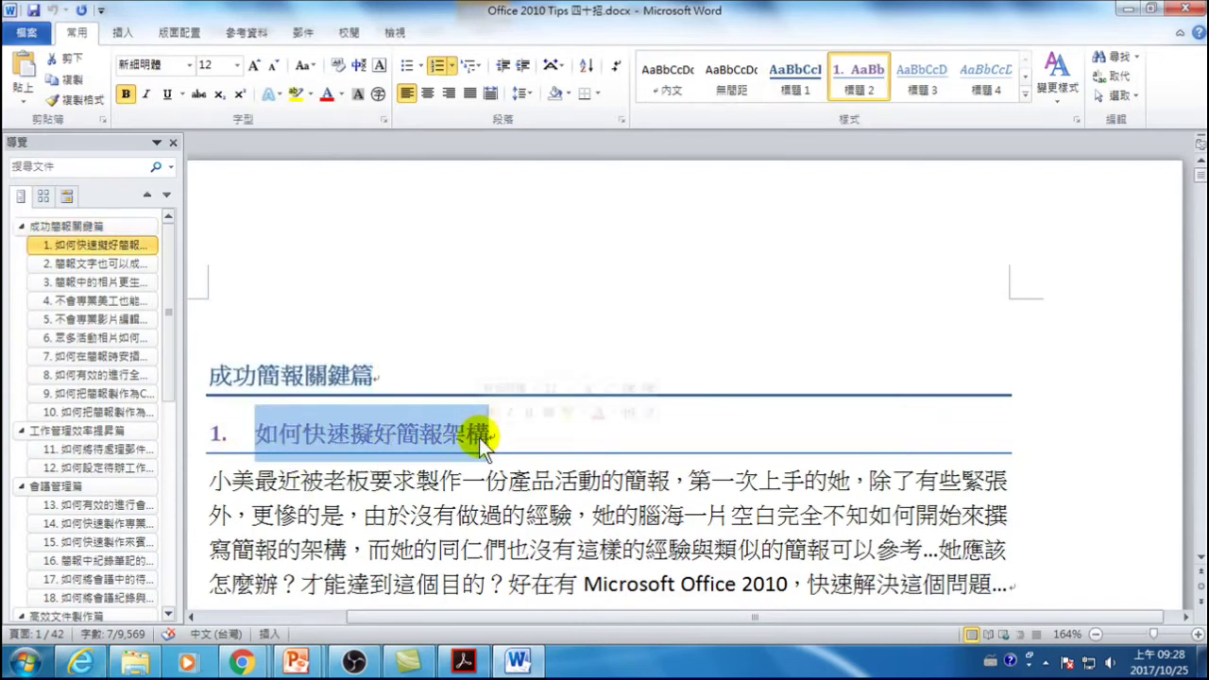
pyautogui.rightClick(479, 437)
pyautogui.click(532, 108)
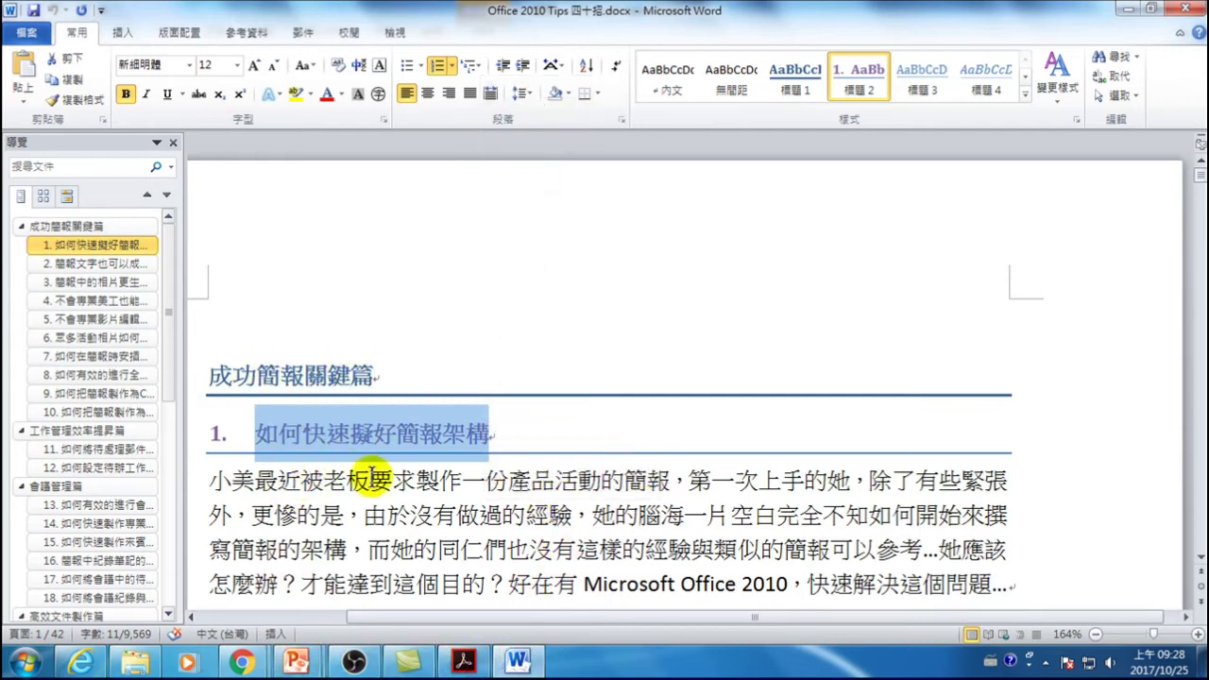
pyautogui.moveTo(302, 661)
pyautogui.click(414, 600)
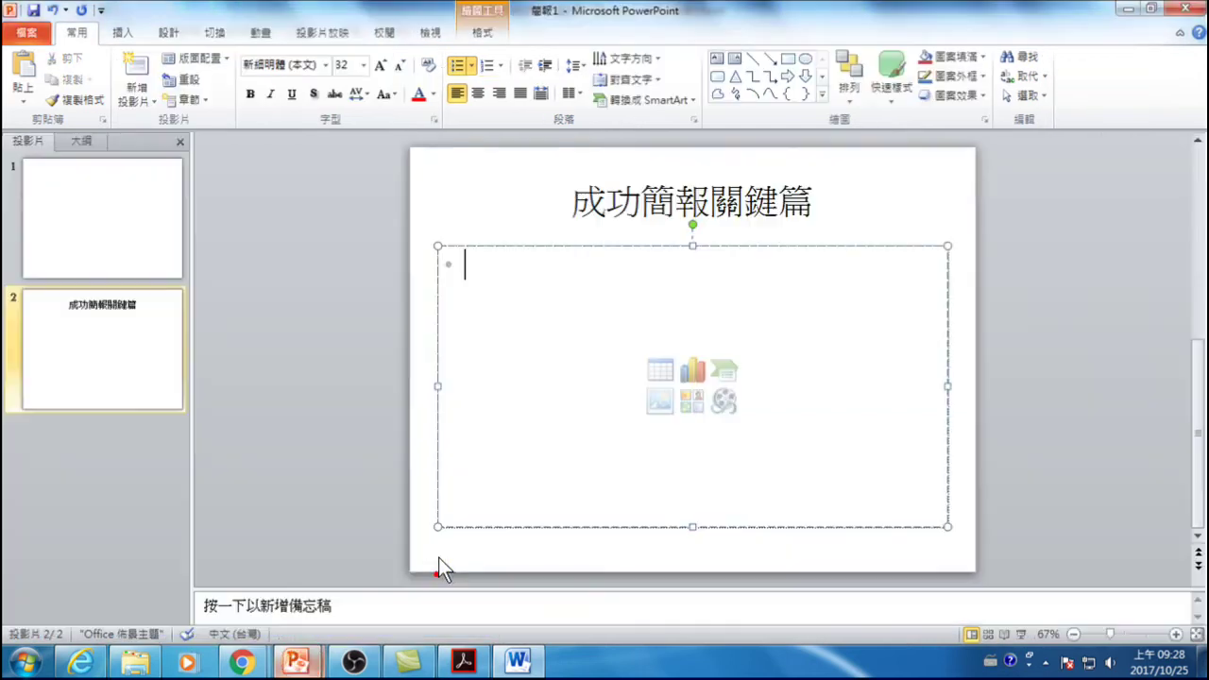
pyautogui.rightClick(519, 303)
pyautogui.click(632, 354)
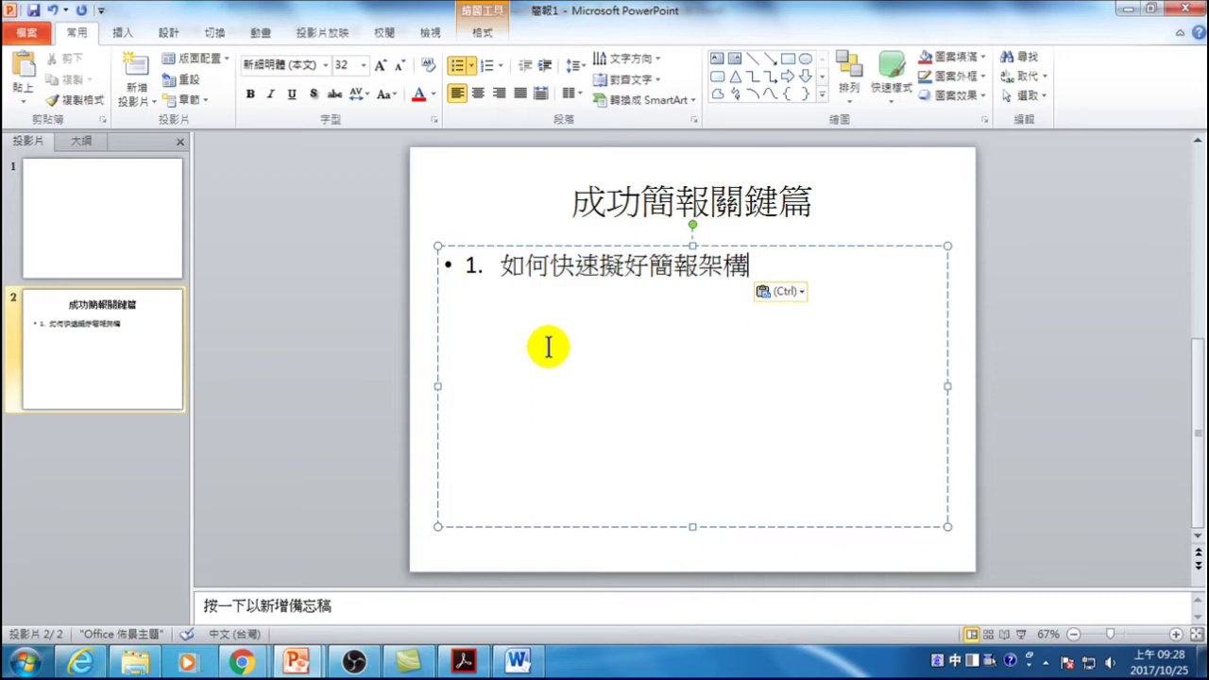
pyautogui.click(518, 662)
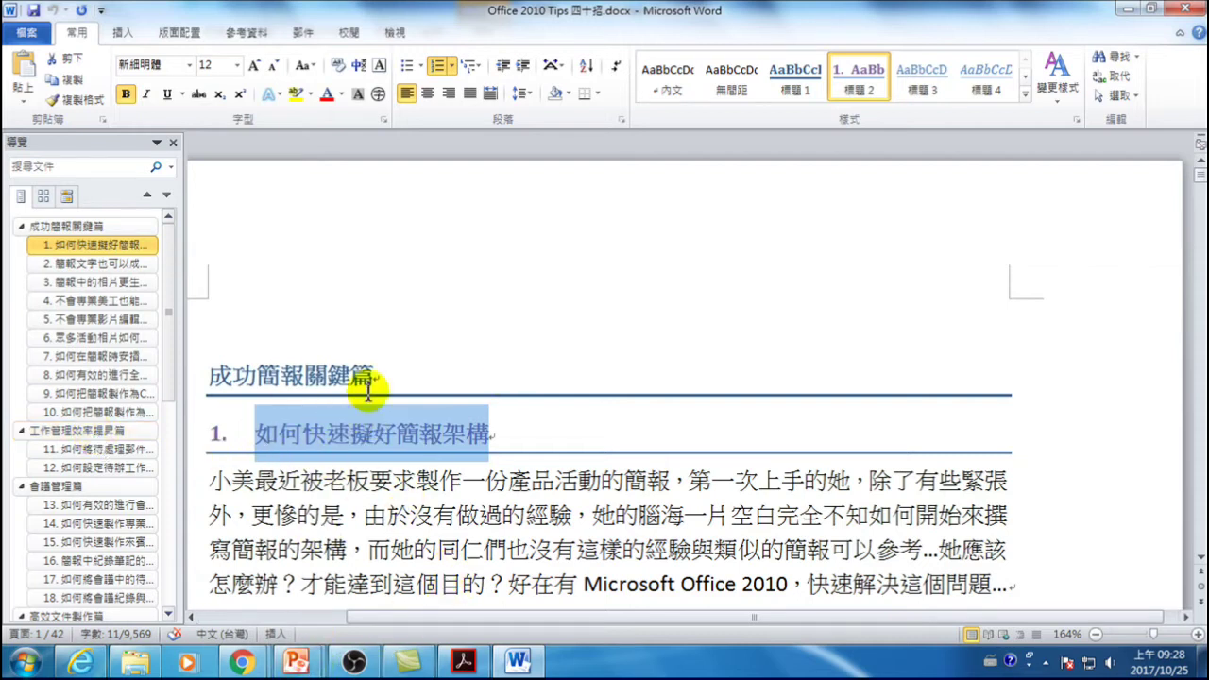
pyautogui.click(326, 376)
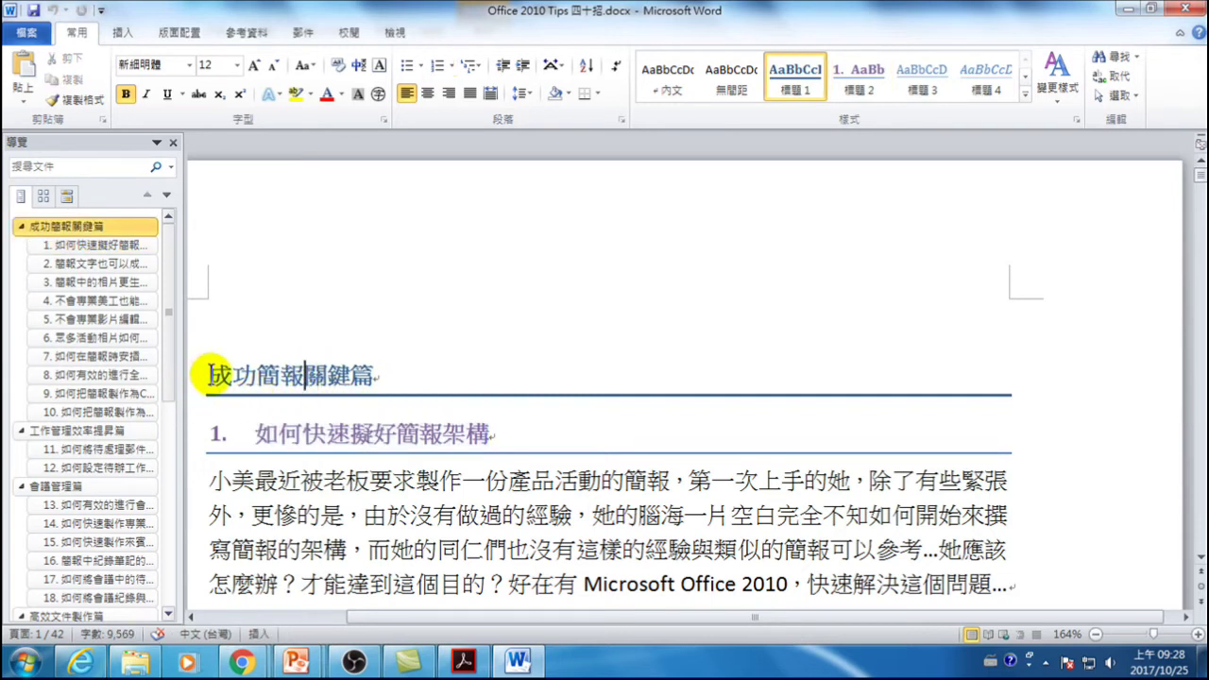
pyautogui.click(308, 405)
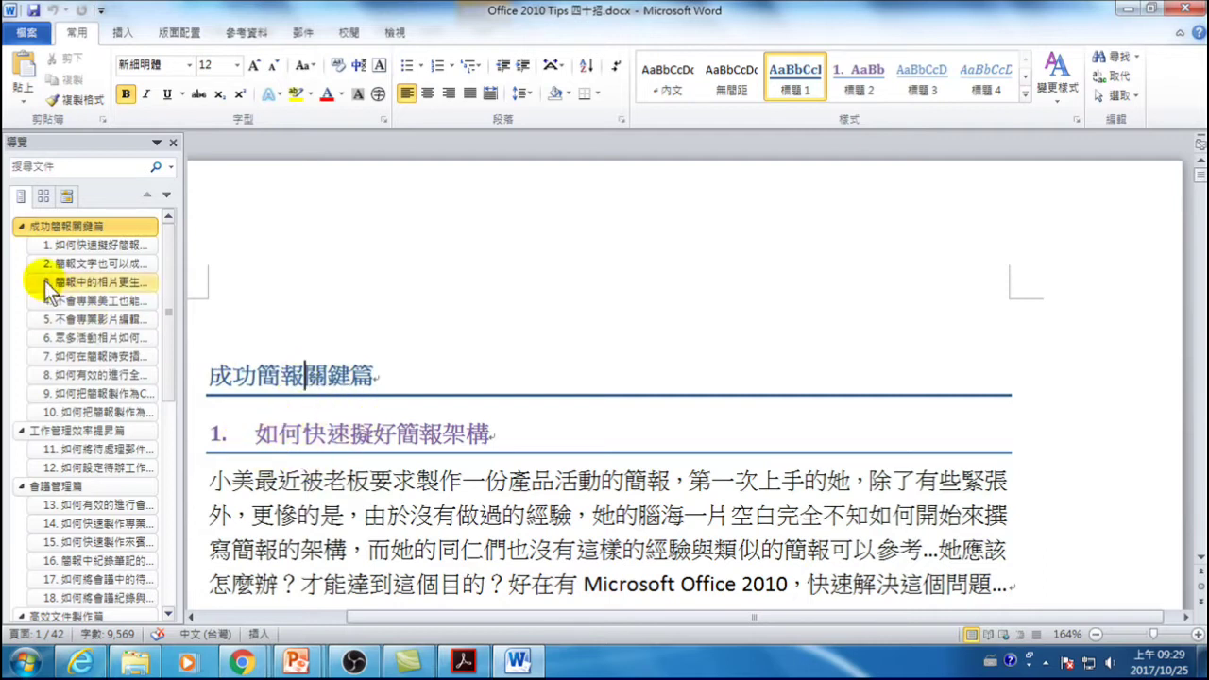
pyautogui.click(67, 264)
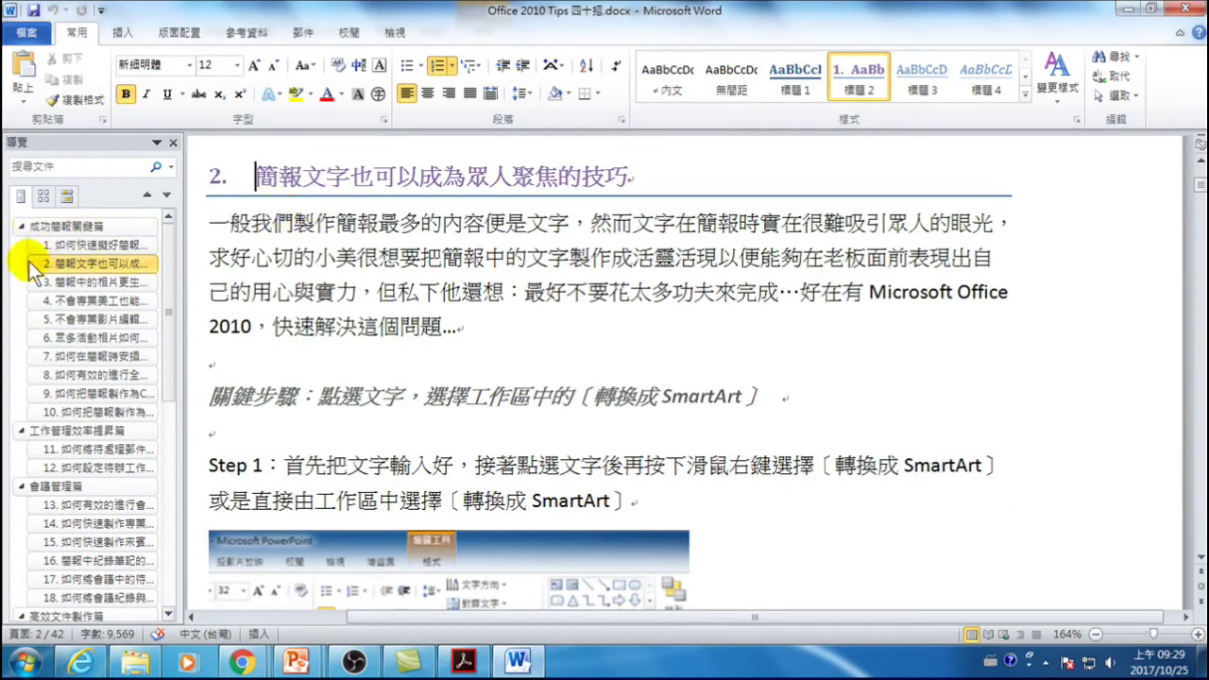
pyautogui.click(80, 281)
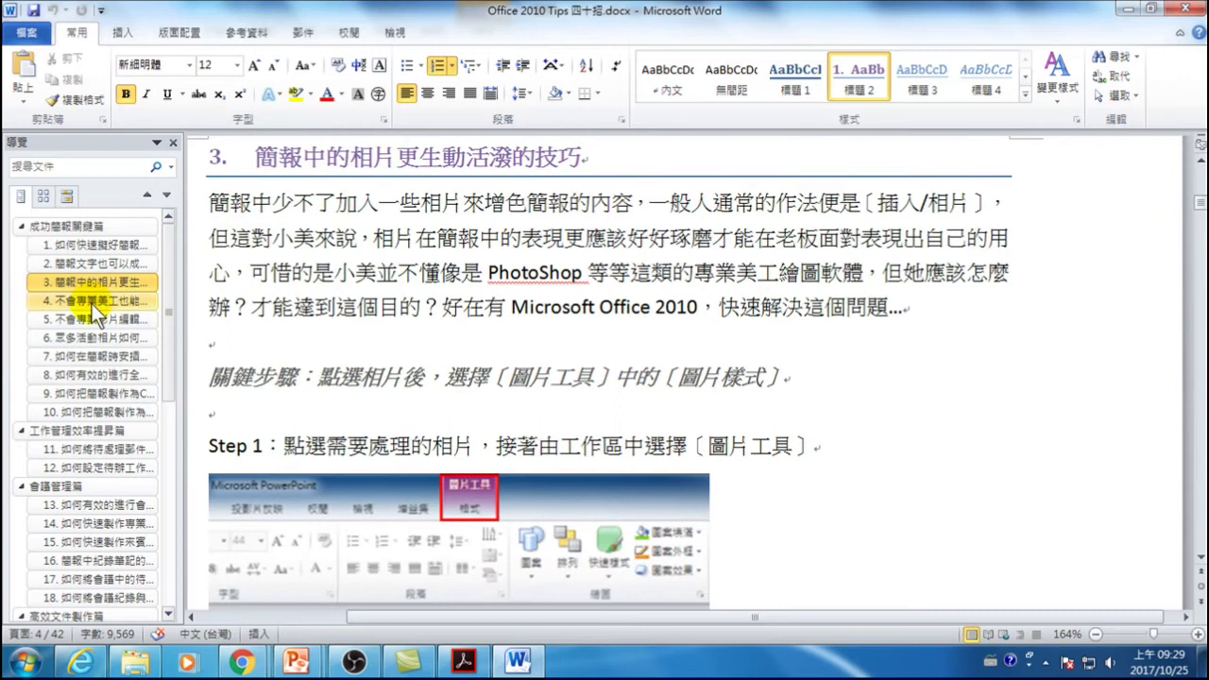
pyautogui.click(91, 302)
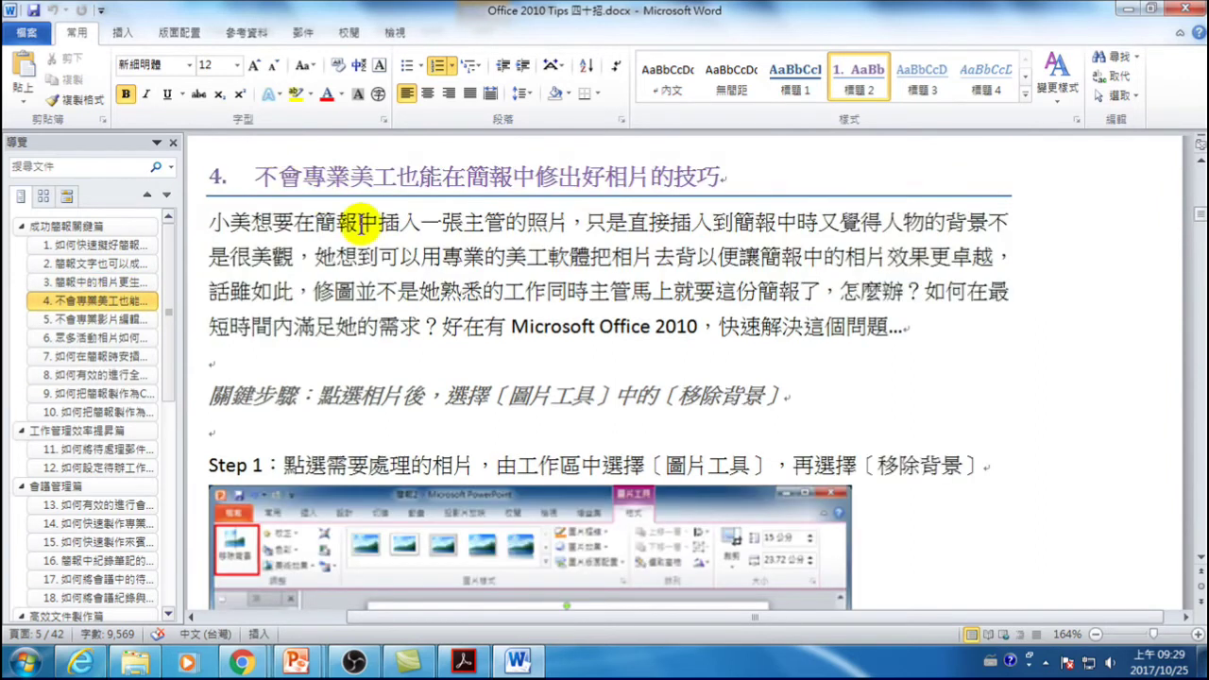
pyautogui.scroll(3, 338, 254)
pyautogui.scroll(2, 339, 253)
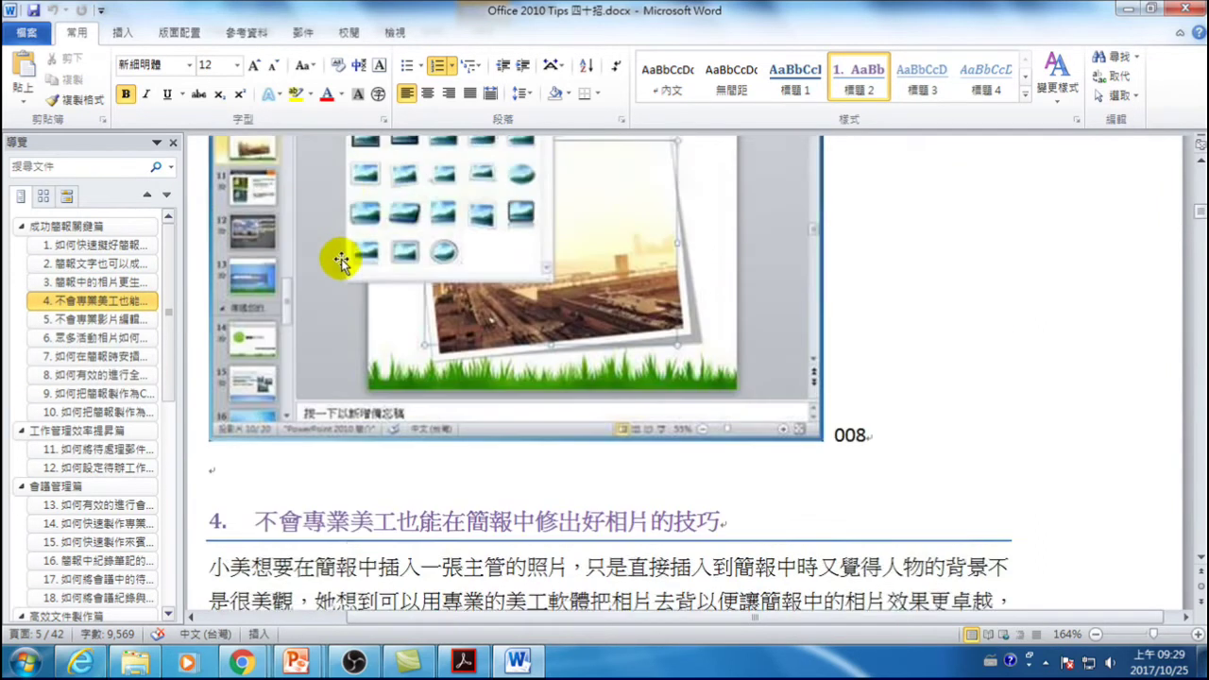
pyautogui.click(103, 232)
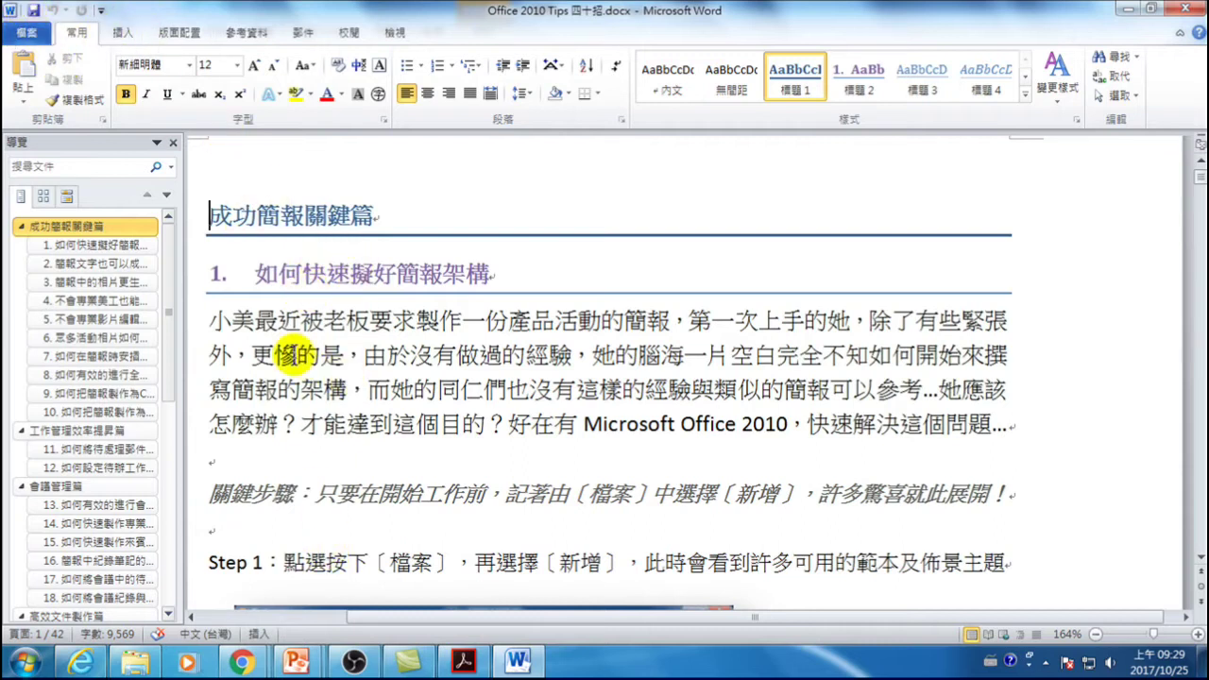
pyautogui.click(296, 664)
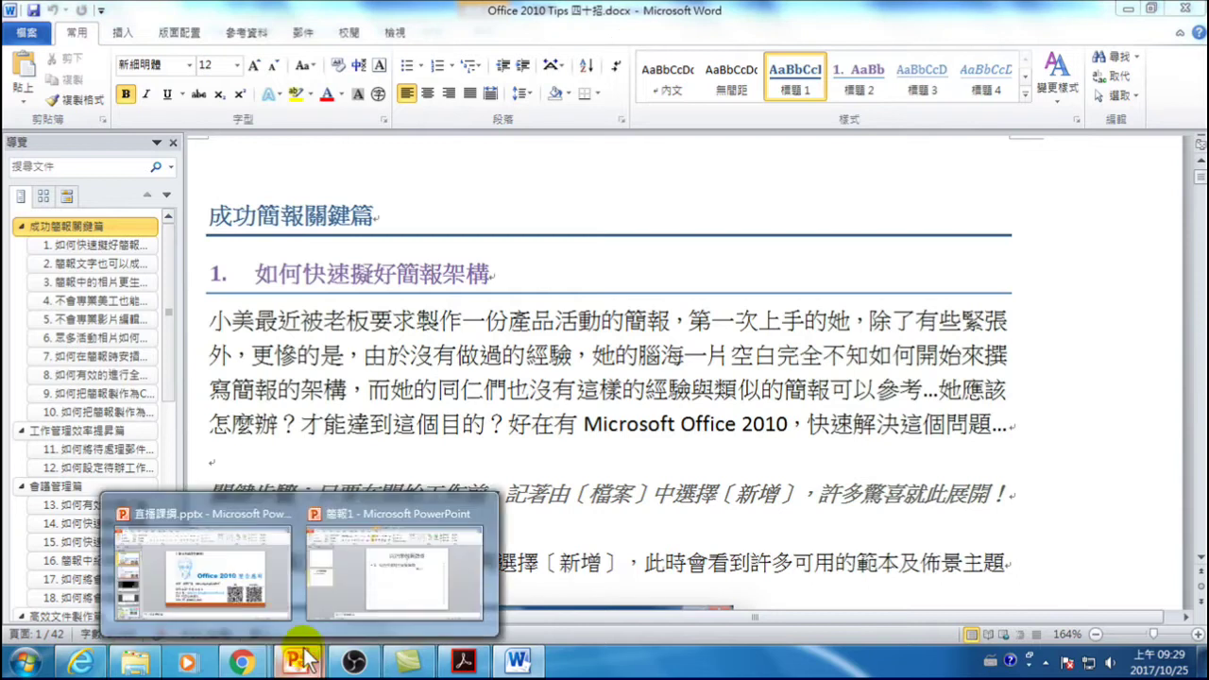
pyautogui.click(405, 572)
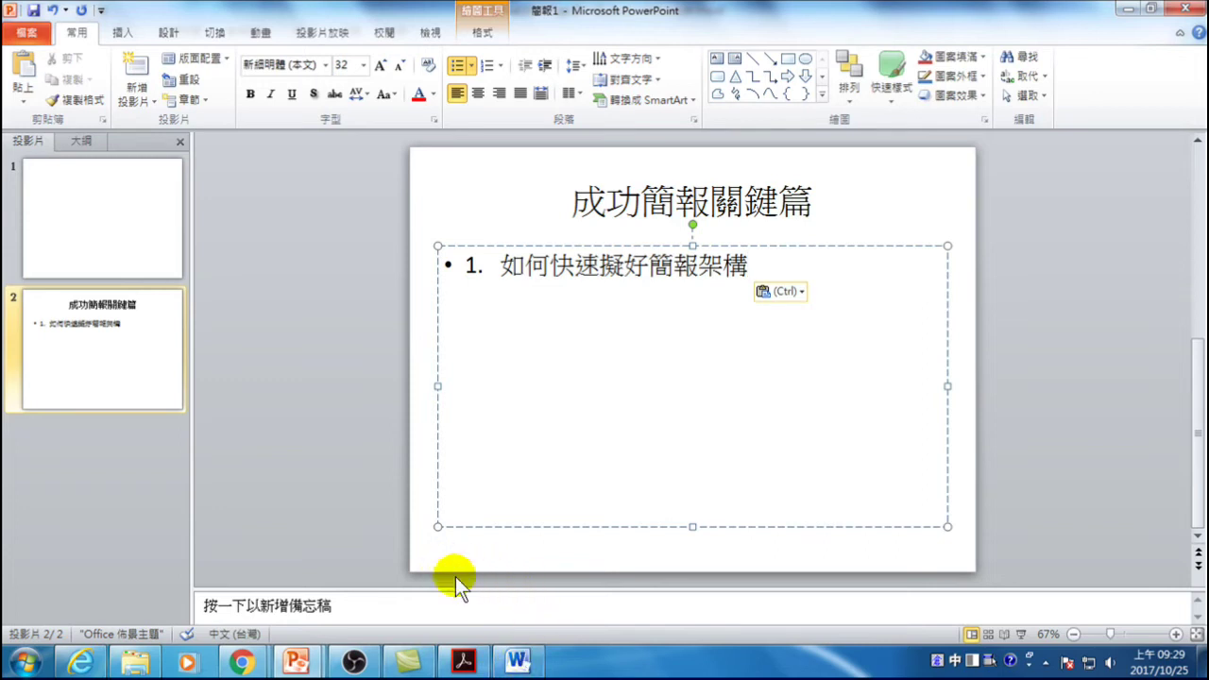
pyautogui.moveTo(515, 661)
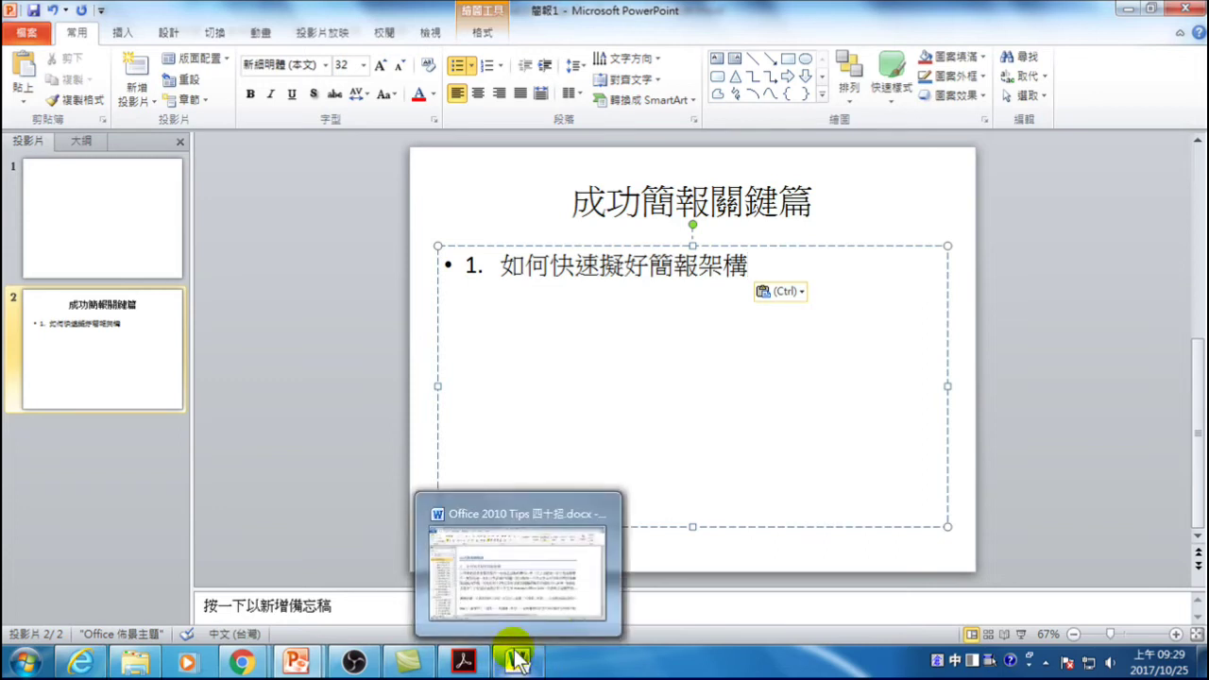
pyautogui.moveTo(307, 666)
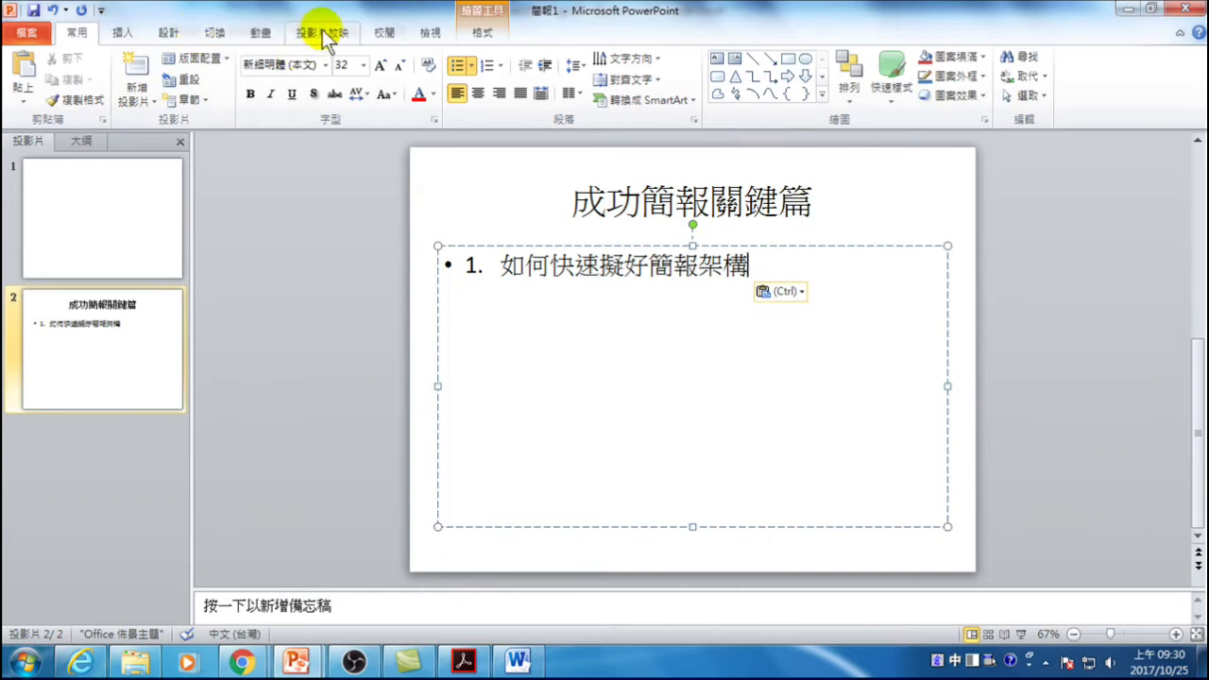
pyautogui.click(515, 661)
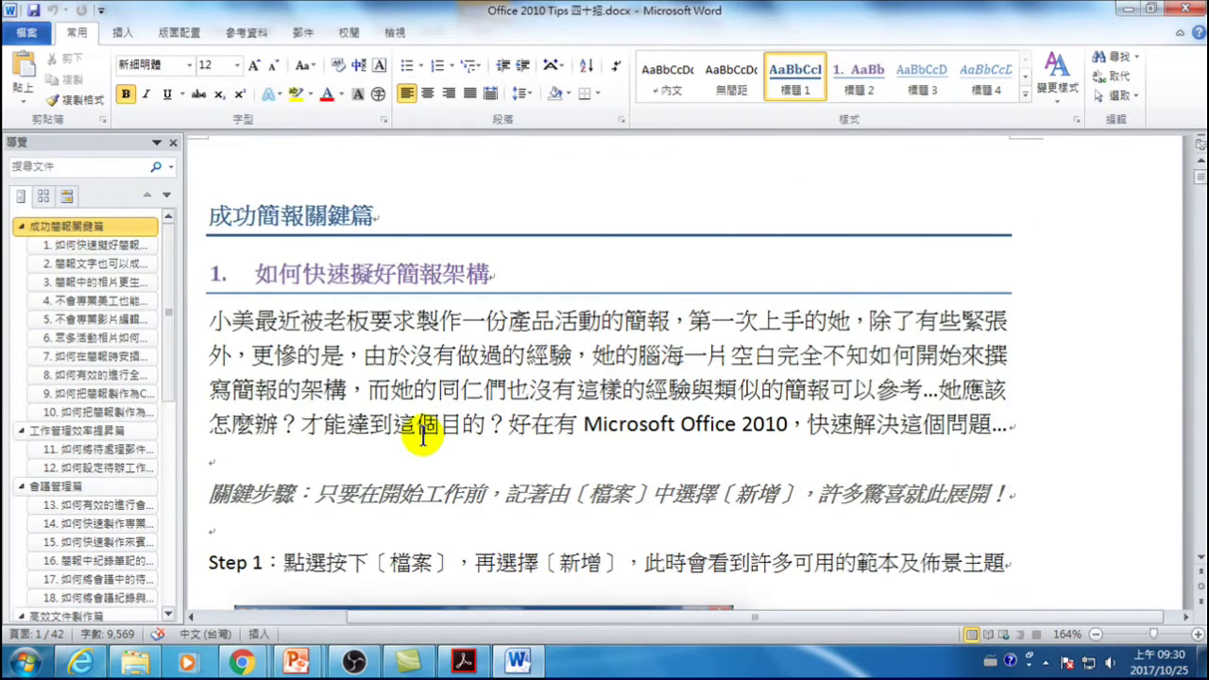
# - Open Word Options from the File tab's Backstage view
pyautogui.click(28, 31)
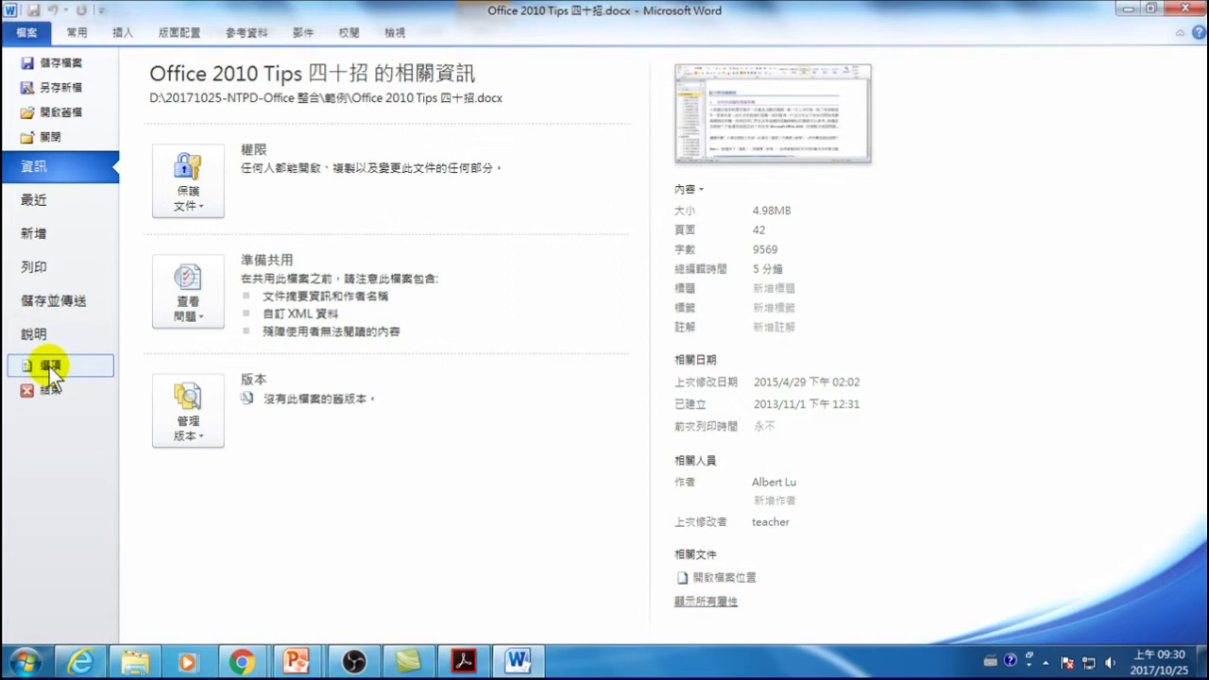
pyautogui.click(56, 365)
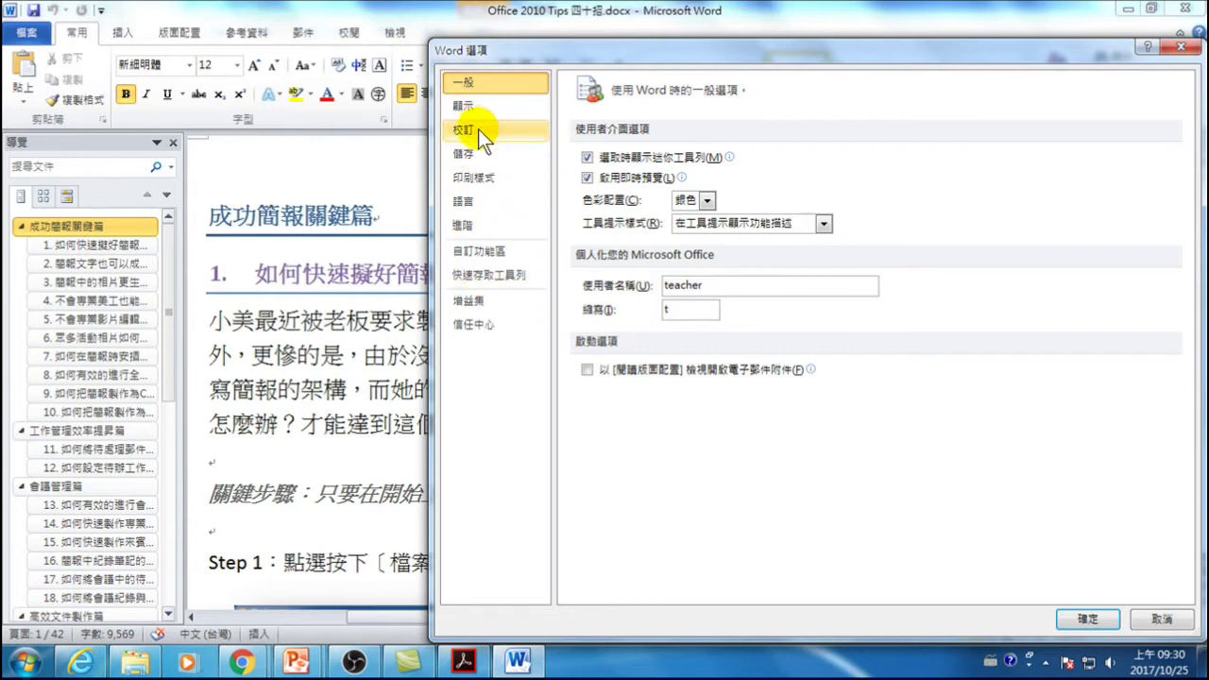
# - Show the Quick Access Toolbar page listing Commands Not in the Ribbon (不在功能區的命令)
pyautogui.click(502, 276)
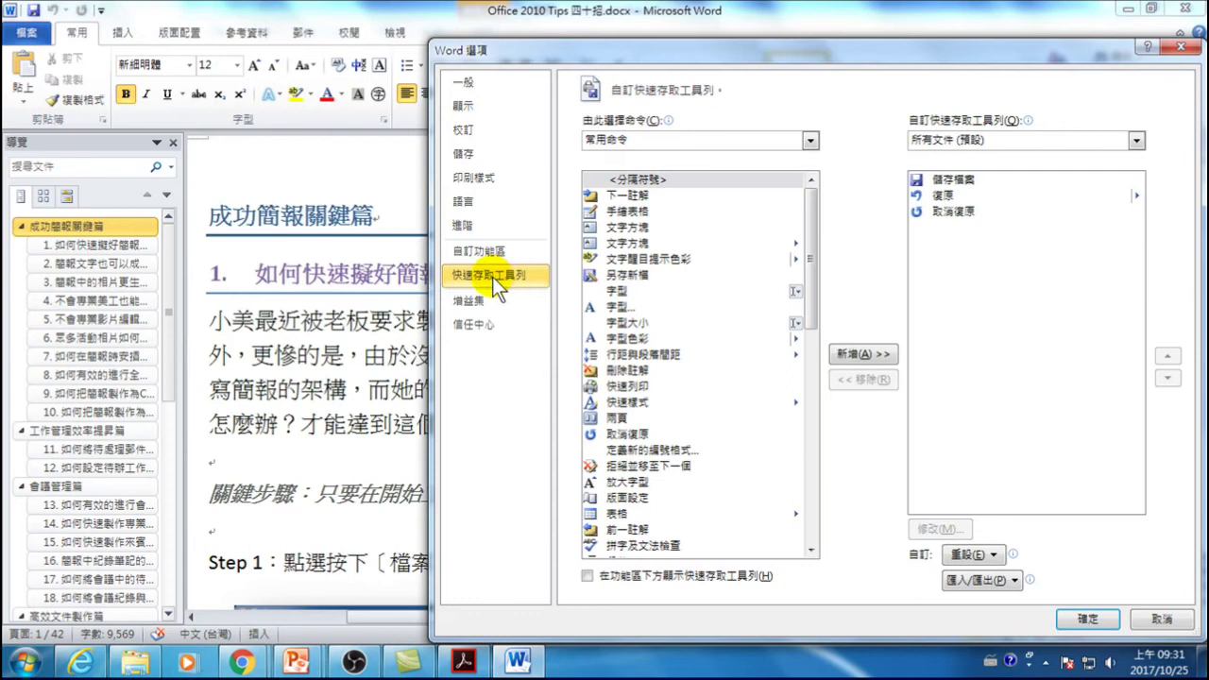
pyautogui.click(604, 141)
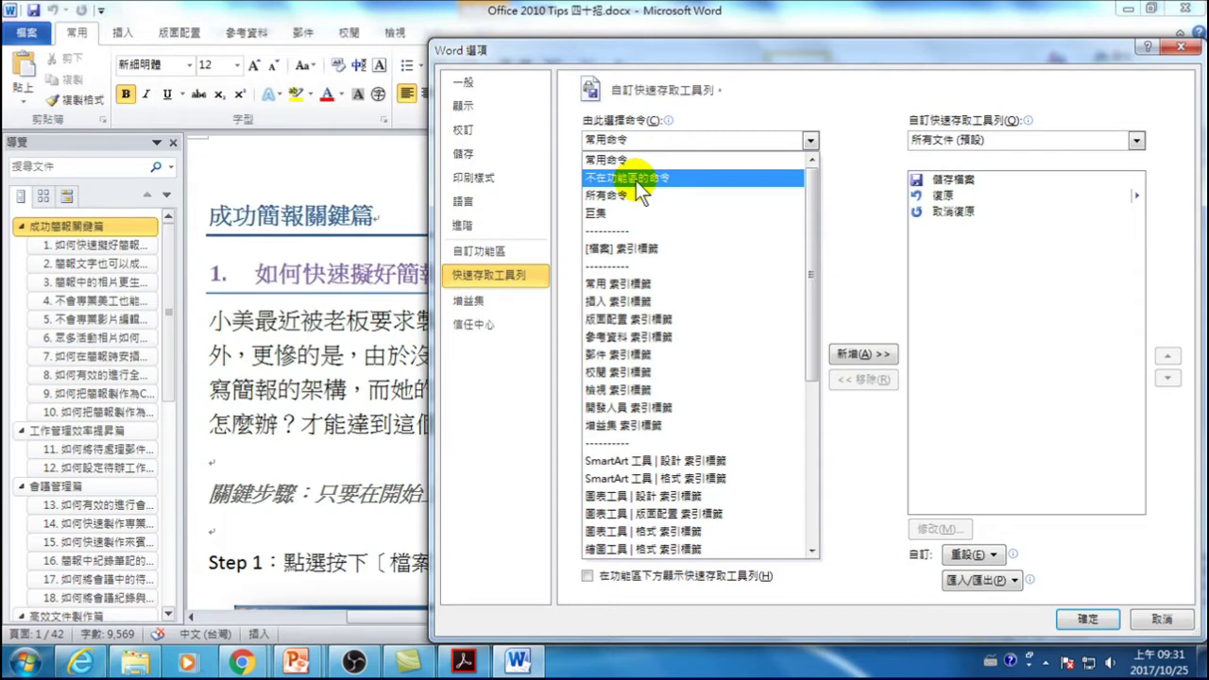
pyautogui.click(636, 181)
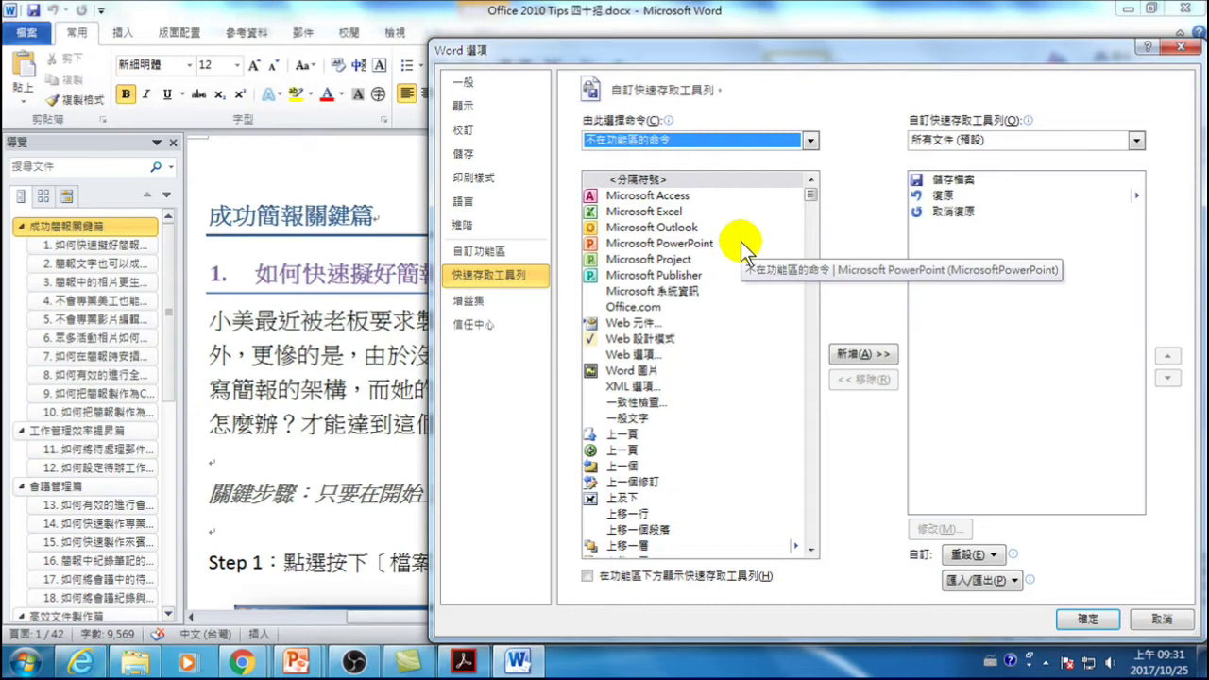
pyautogui.moveTo(811, 197); pyautogui.dragTo(822, 430)
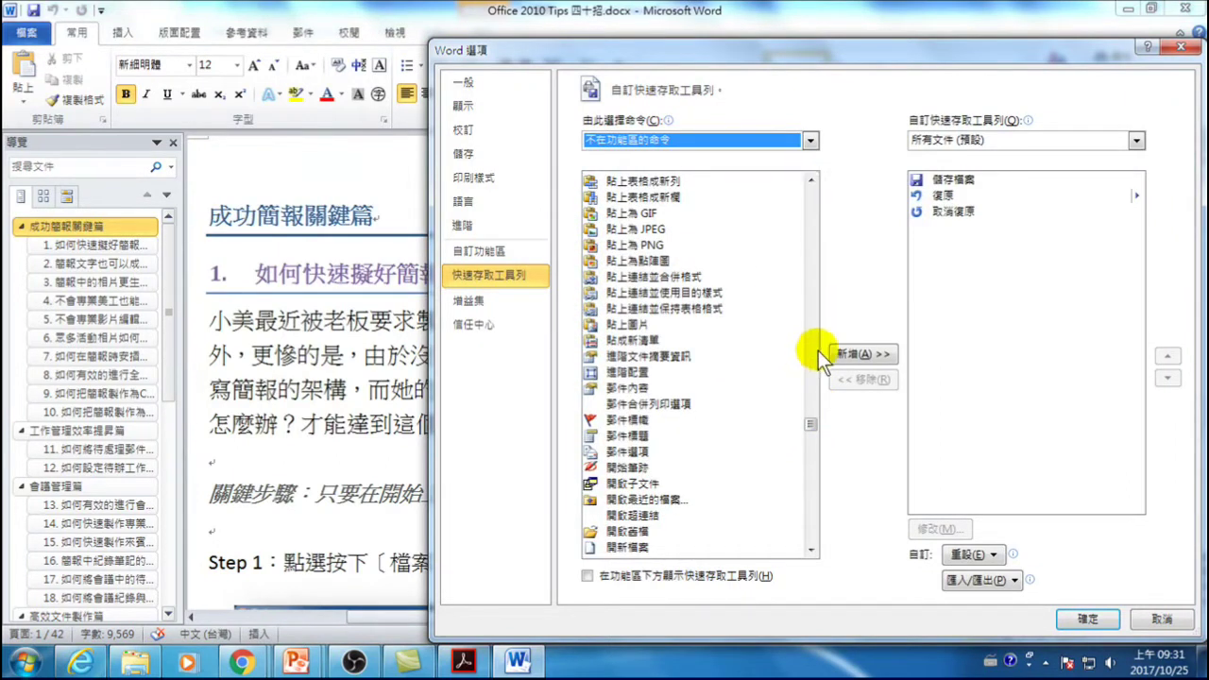
# - Add 傳送到 Microsoft PowerPoint to the Quick Access Toolbar and confirm with OK
pyautogui.moveTo(810, 421); pyautogui.dragTo(811, 428)
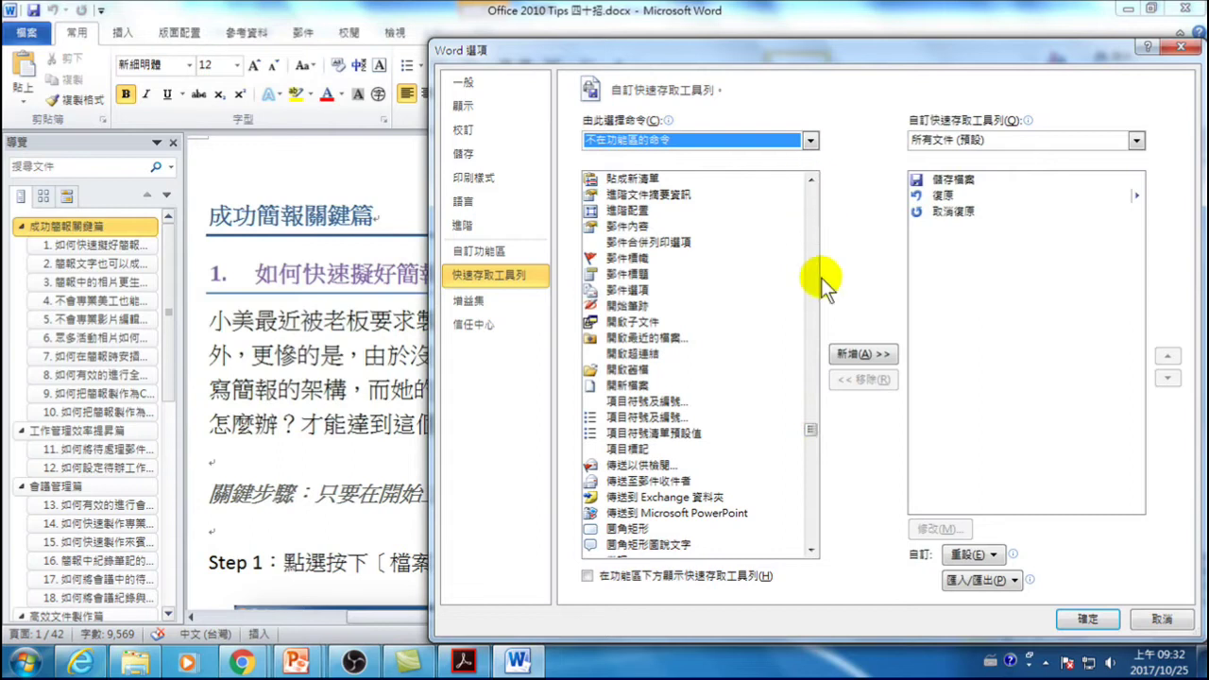
pyautogui.click(631, 513)
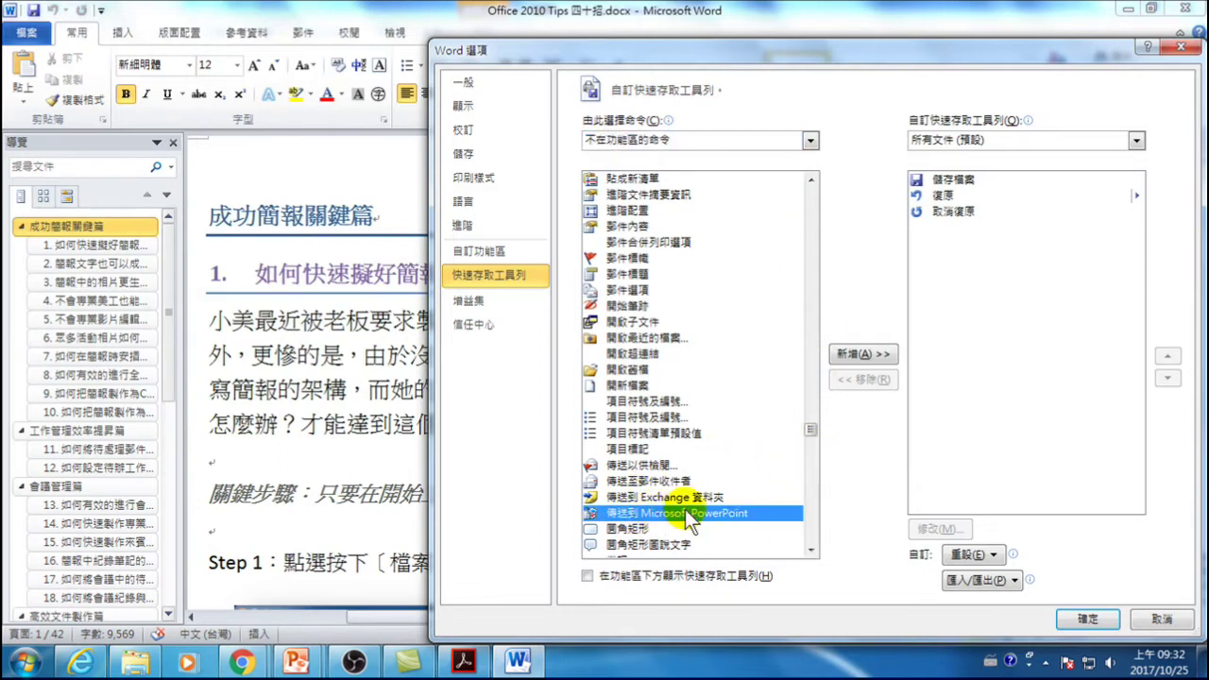
pyautogui.click(849, 352)
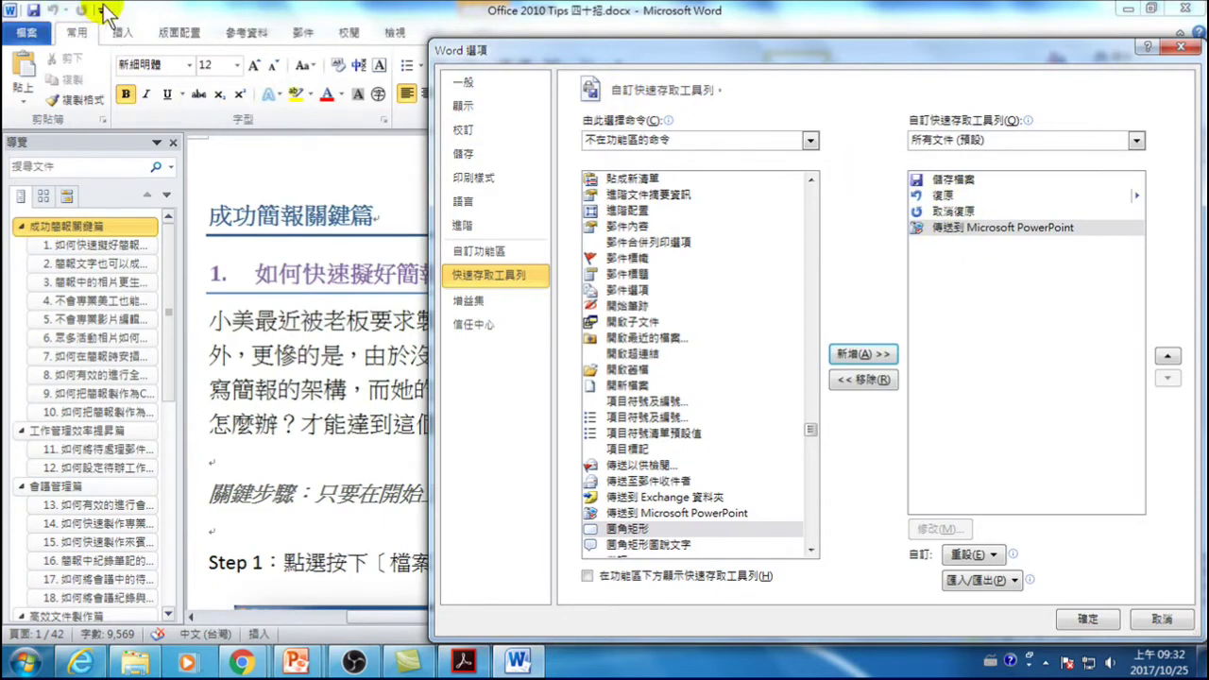
pyautogui.click(1077, 619)
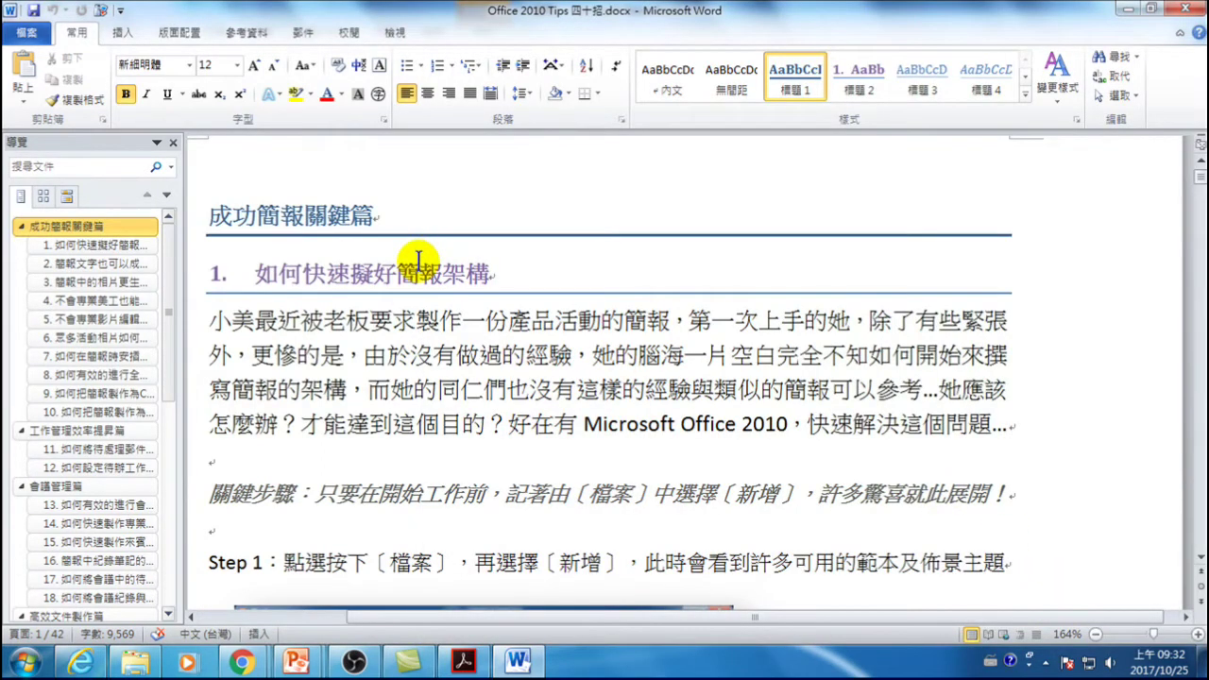
# - Send the outline to PowerPoint, generating the 7-slide presentation 簡報2
pyautogui.click(98, 11)
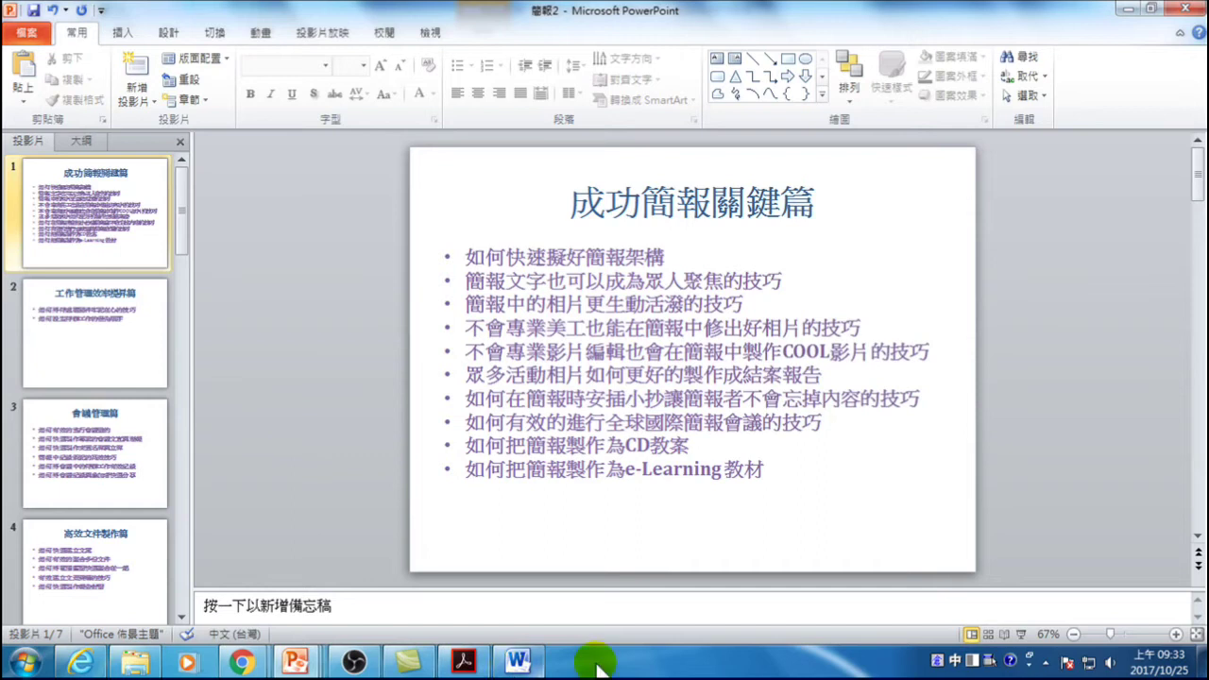
# - Return to Office 2010 Tips 四十招.docx in Word and open its File page
pyautogui.click(517, 661)
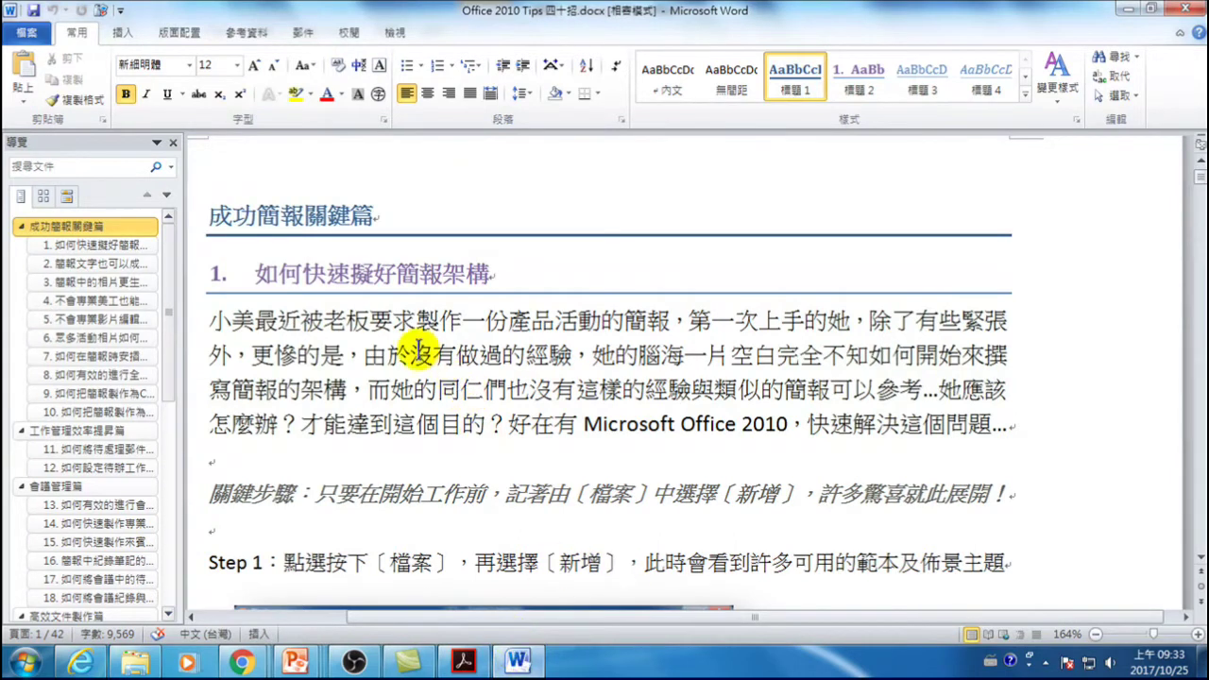
pyautogui.click(26, 32)
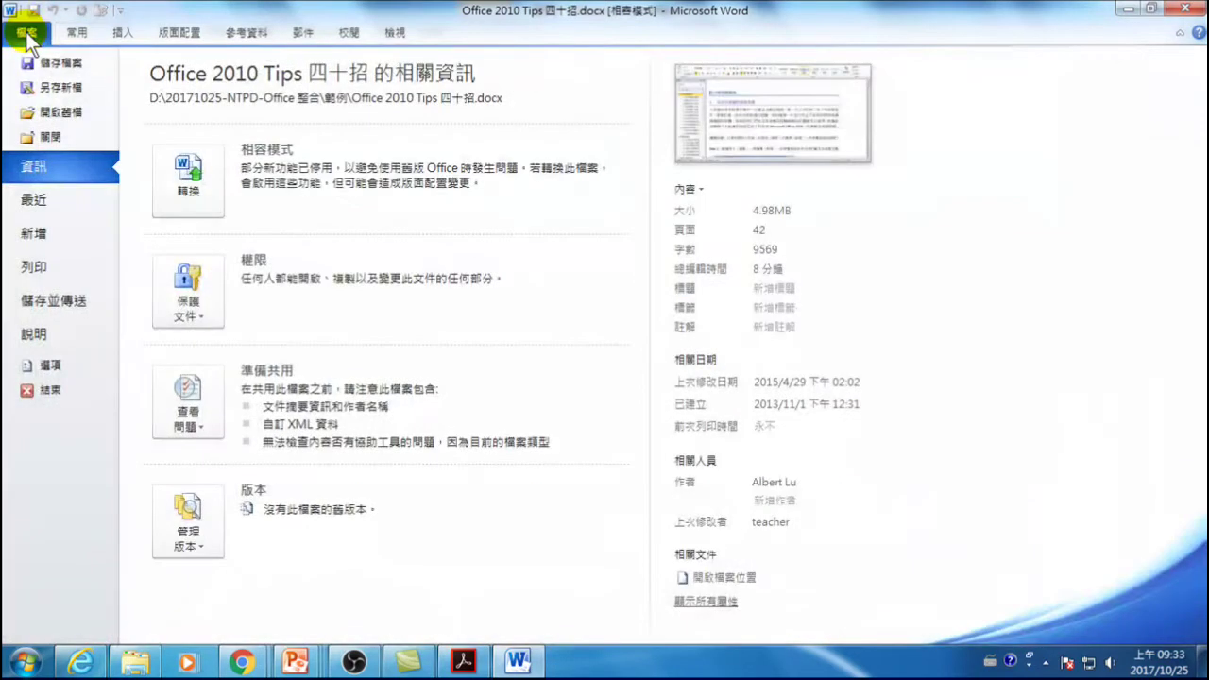
# - Verify Send to Microsoft PowerPoint under Commands Not in the Ribbon, then cancel Word Options
pyautogui.click(49, 365)
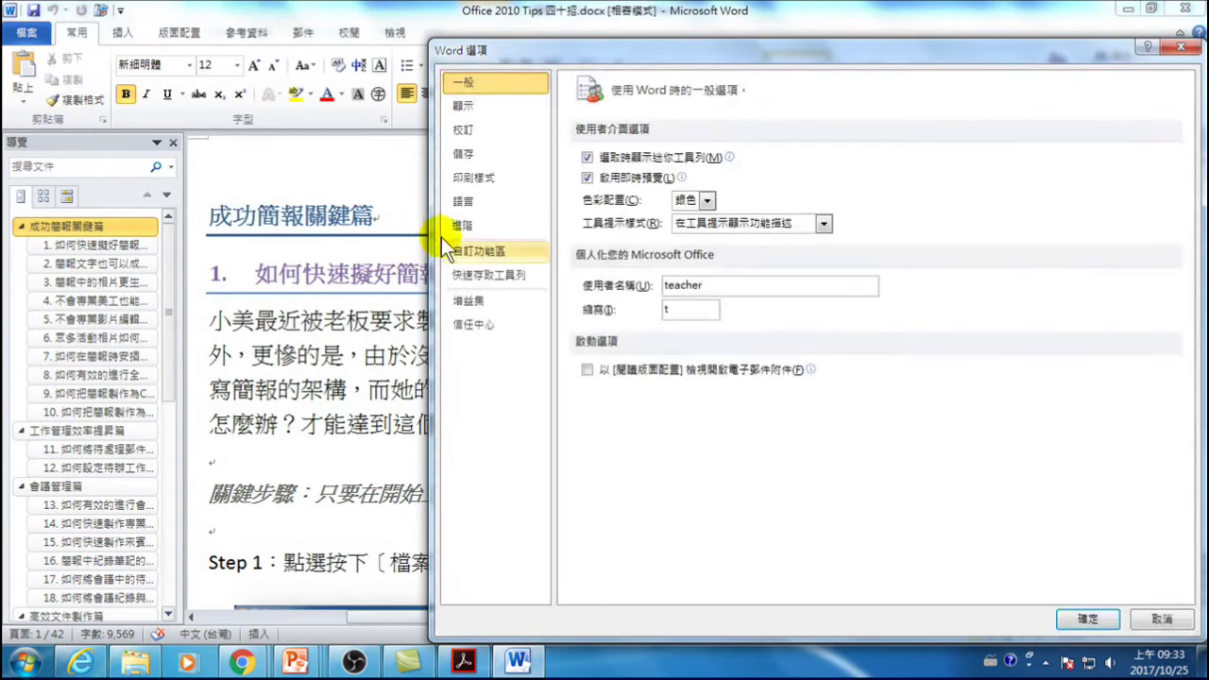
pyautogui.click(472, 274)
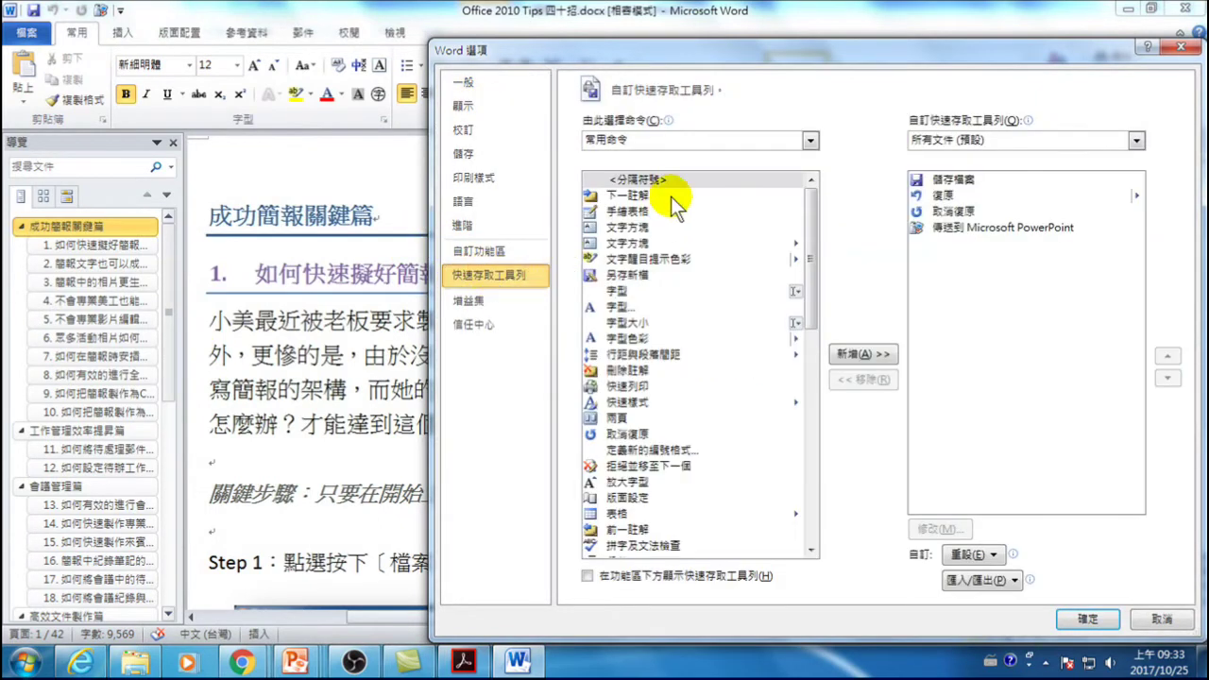
pyautogui.click(809, 138)
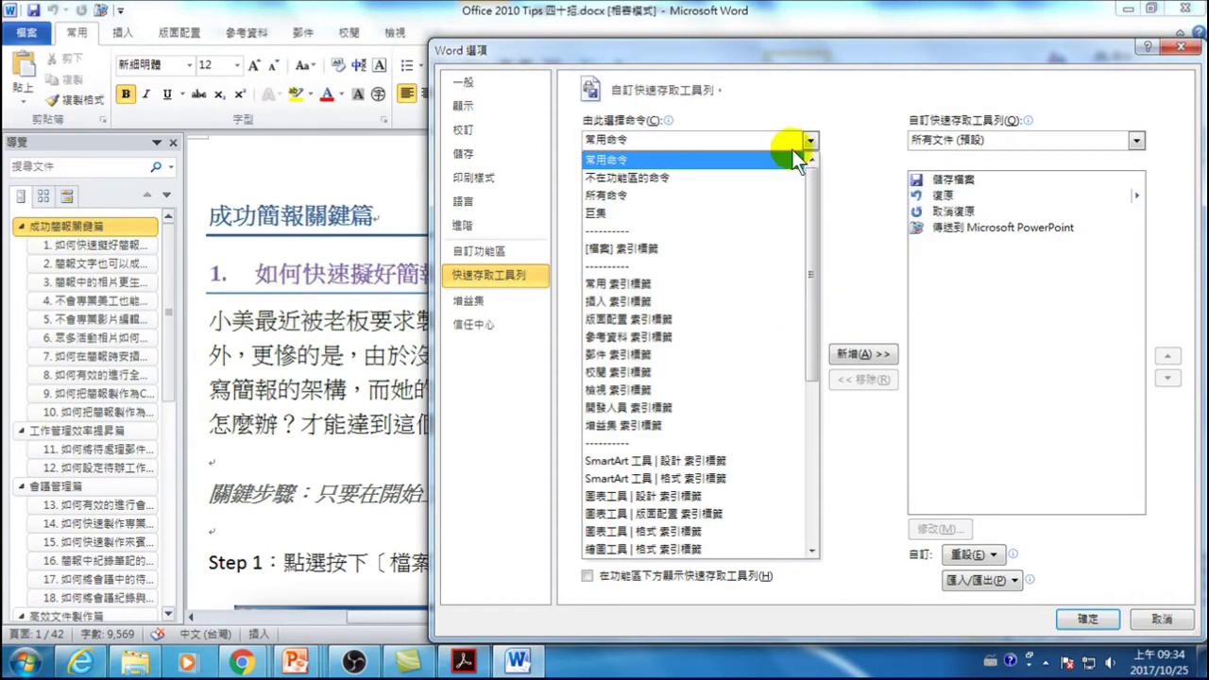
pyautogui.click(626, 179)
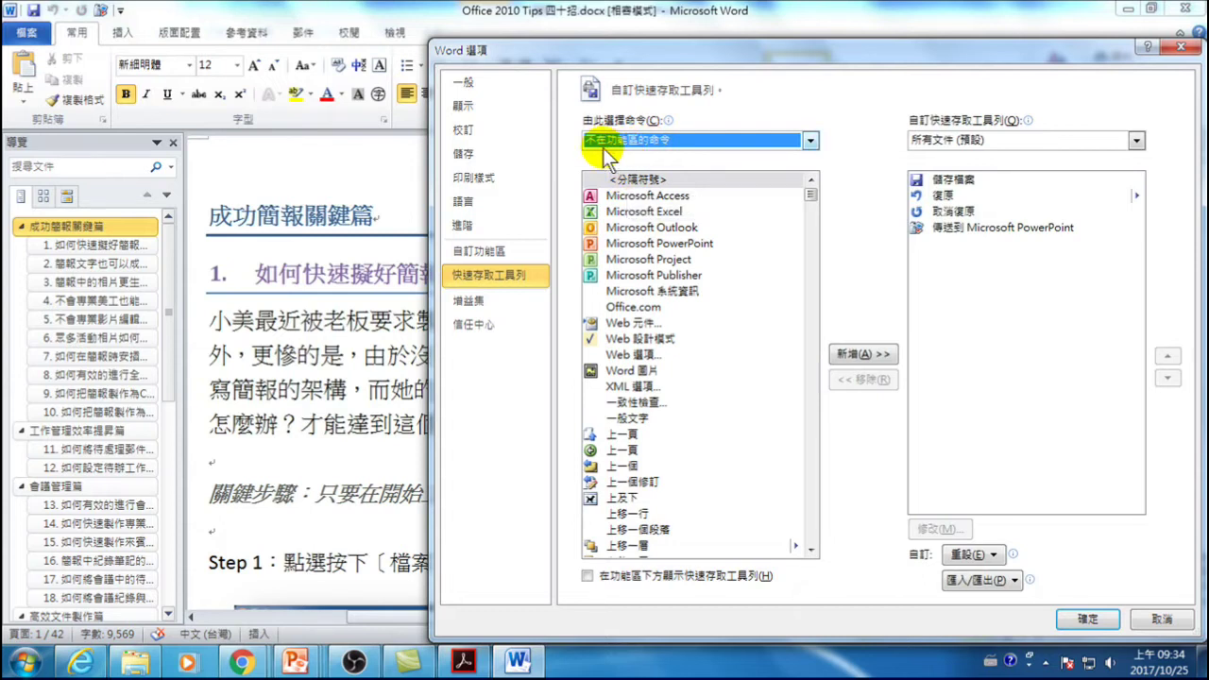
pyautogui.moveTo(812, 192); pyautogui.dragTo(814, 430)
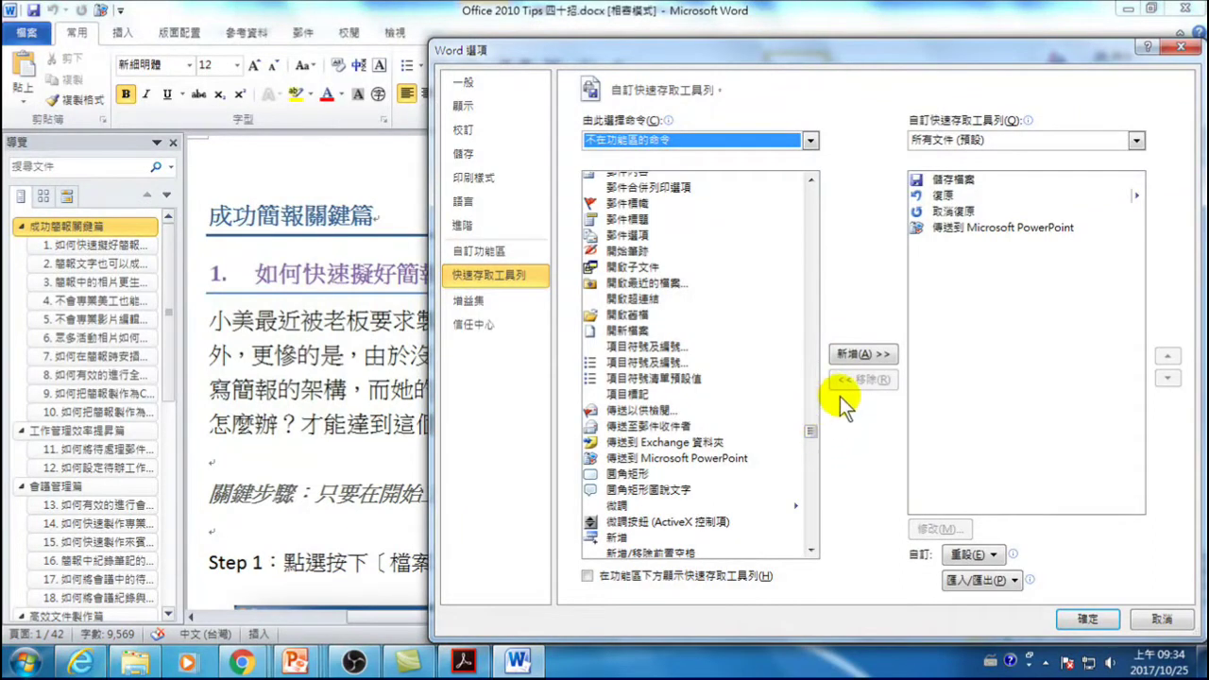
pyautogui.click(657, 459)
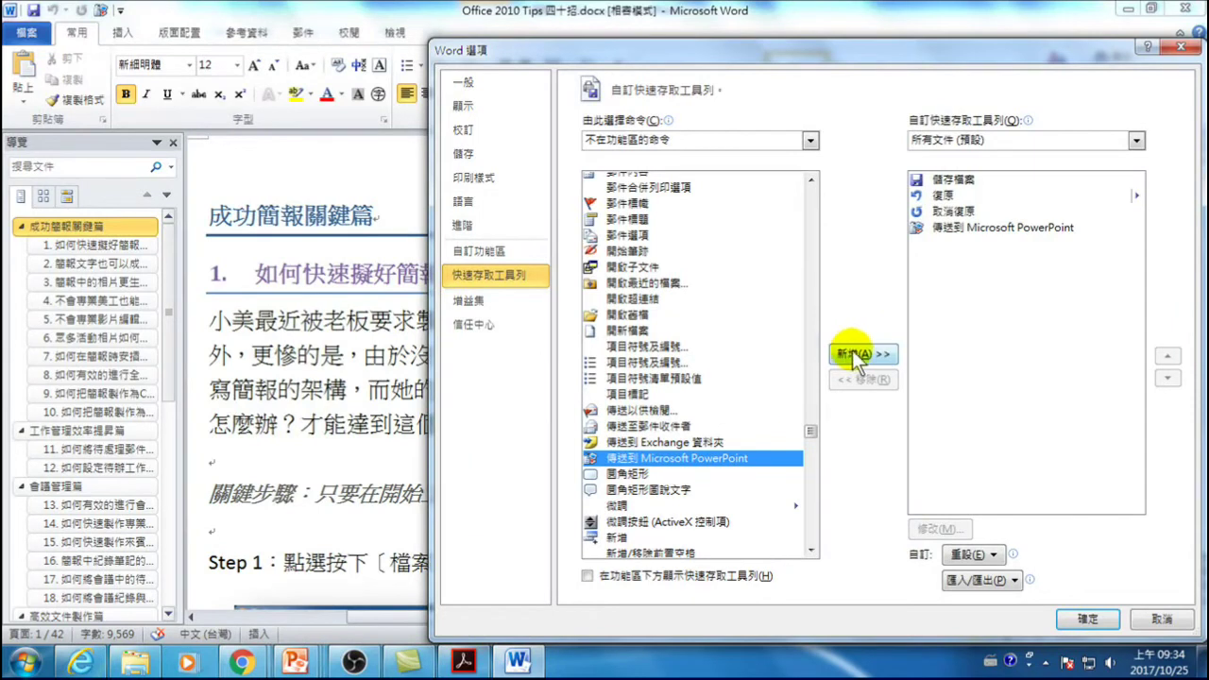
pyautogui.click(1088, 620)
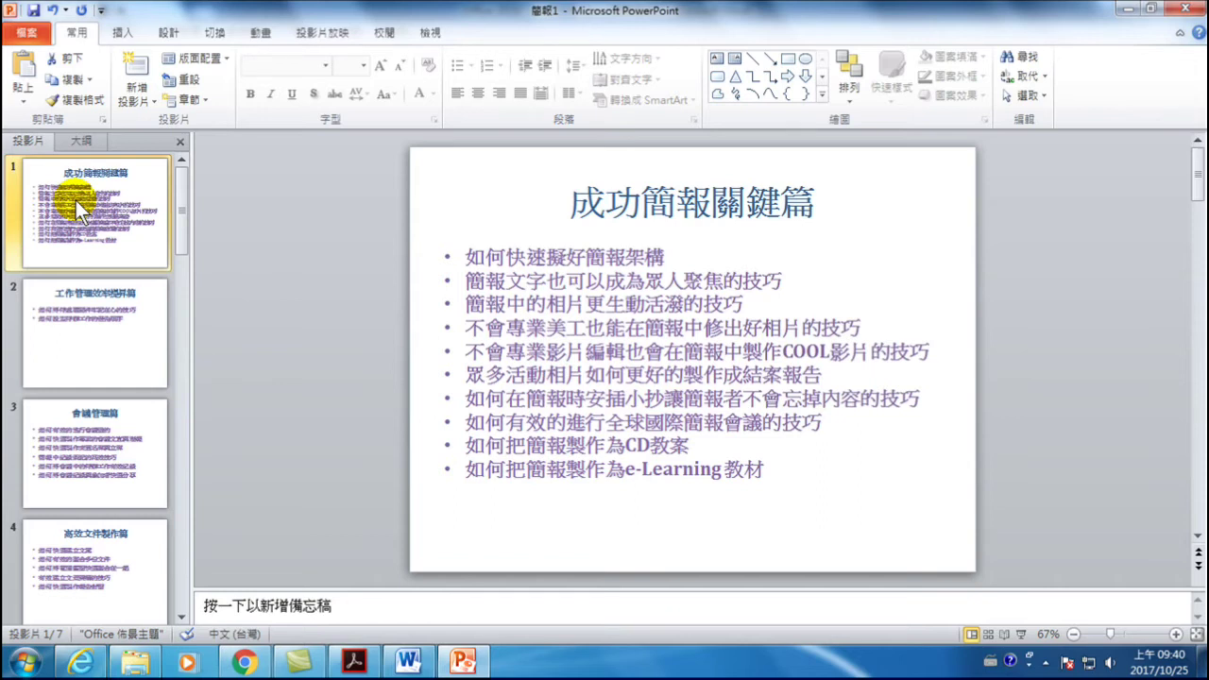
# - Review slide 2, then return to slide 1's ten-tip bullet box auto-shrunk to 25 pt
pyautogui.click(519, 316)
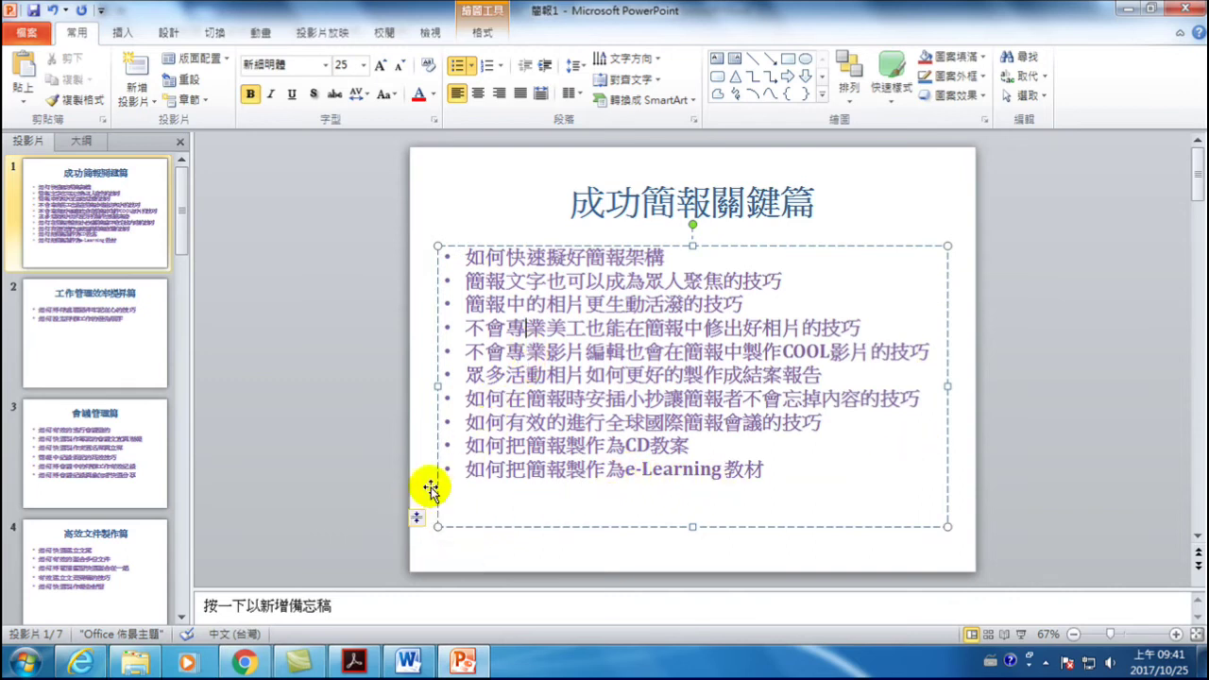
pyautogui.click(81, 315)
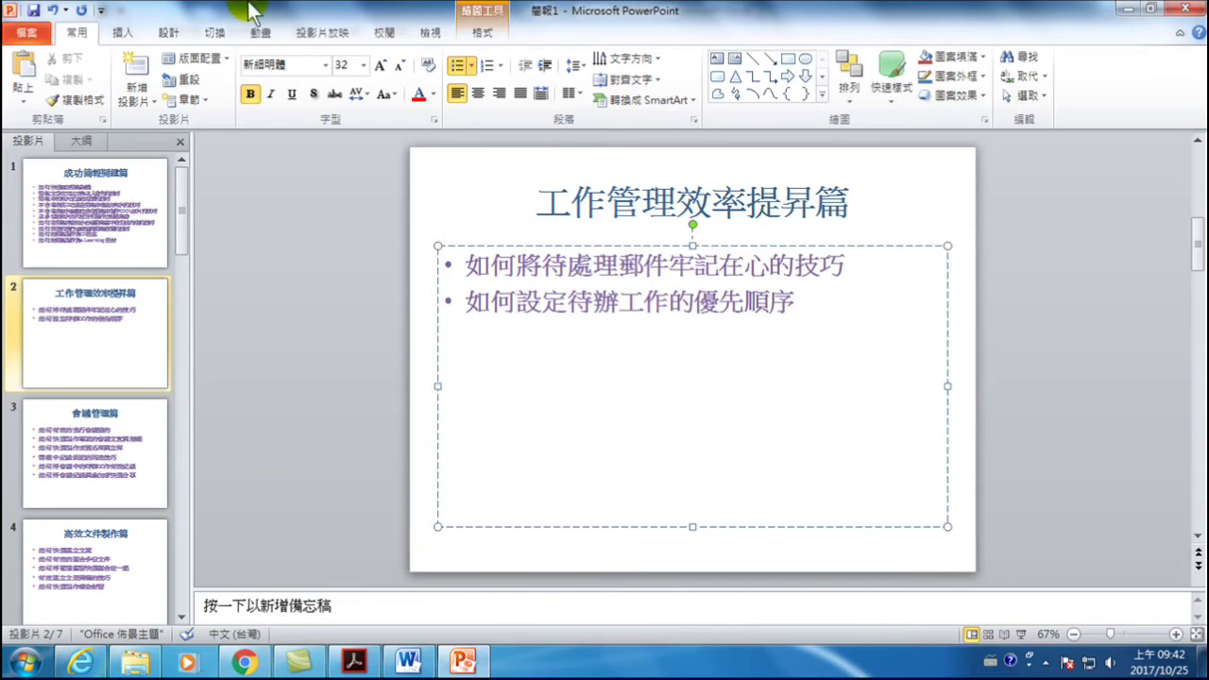
pyautogui.click(130, 206)
pyautogui.click(518, 257)
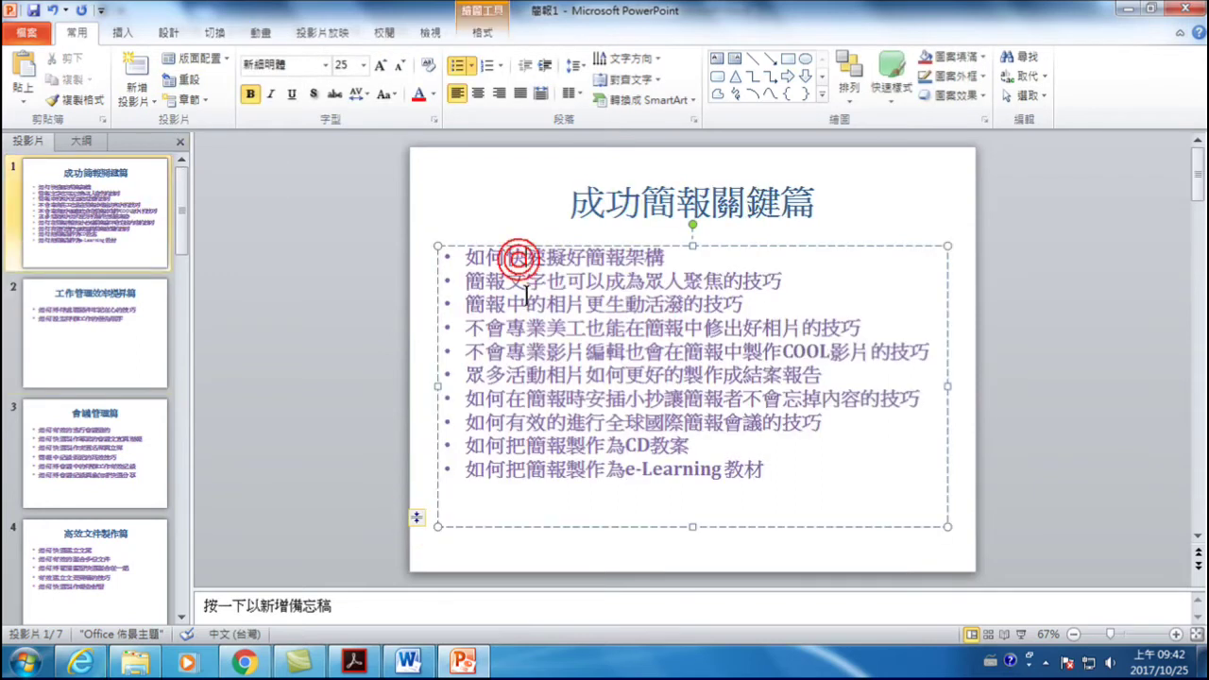
pyautogui.click(526, 329)
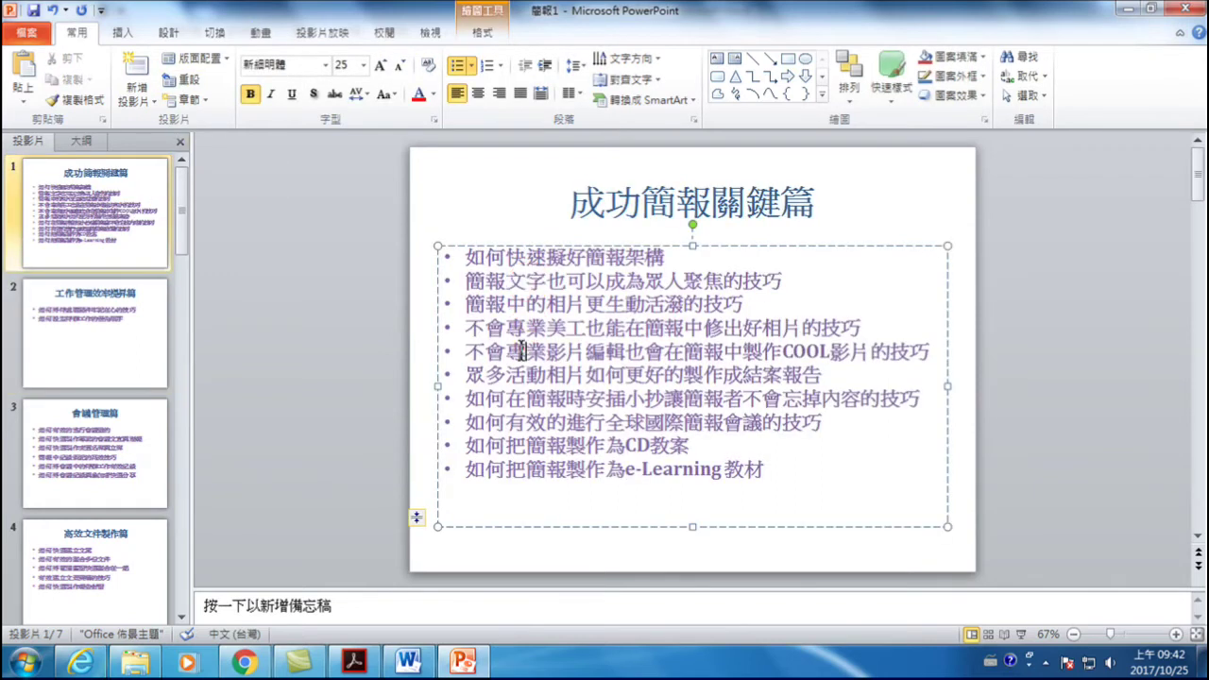
pyautogui.click(526, 422)
pyautogui.click(417, 522)
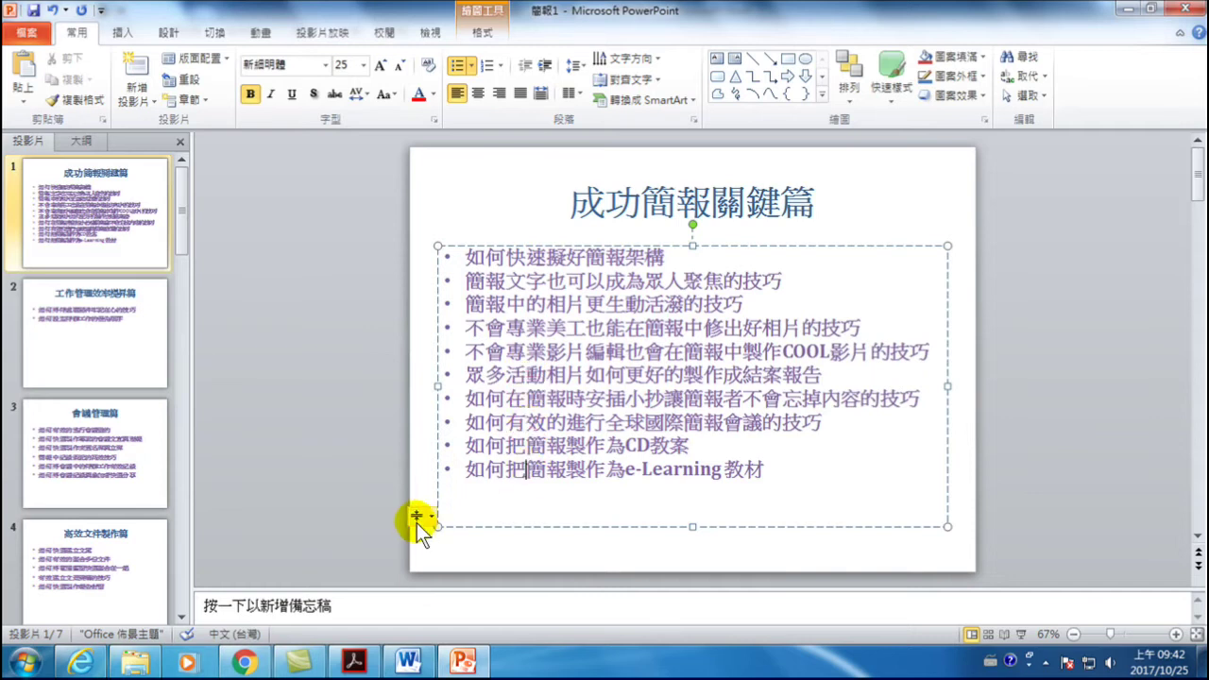
pyautogui.click(419, 519)
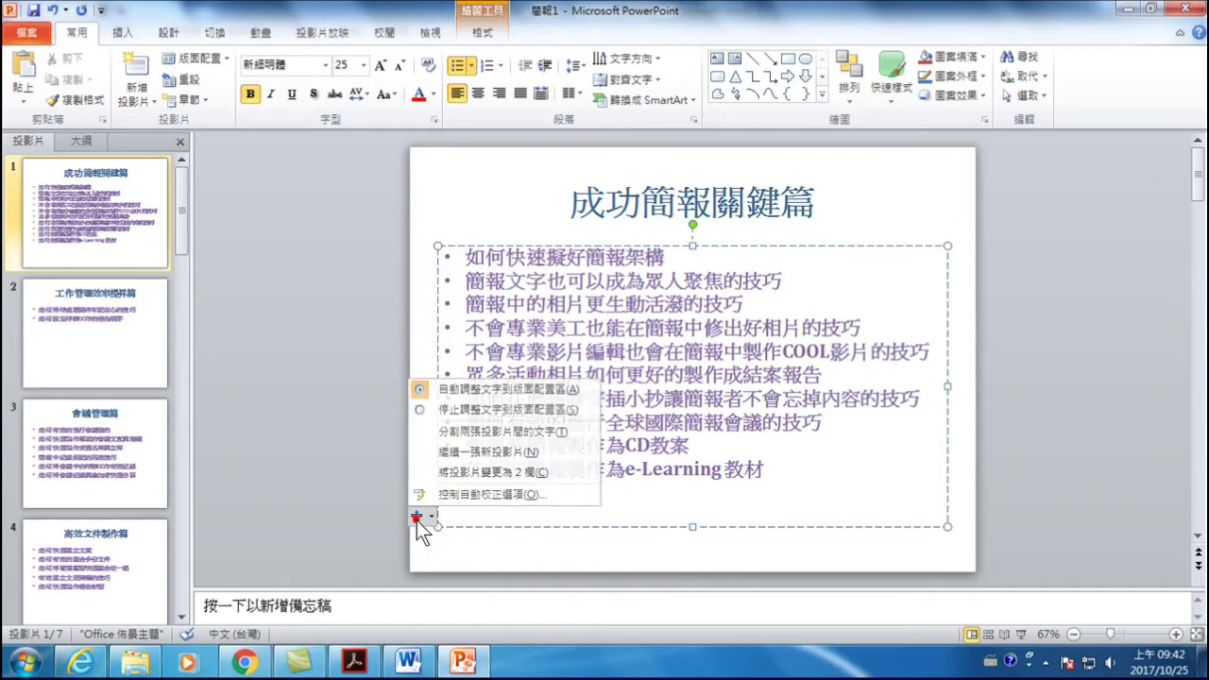
# - Change slide 1 to two columns so the ten tips display at 27 pt
pyautogui.click(486, 475)
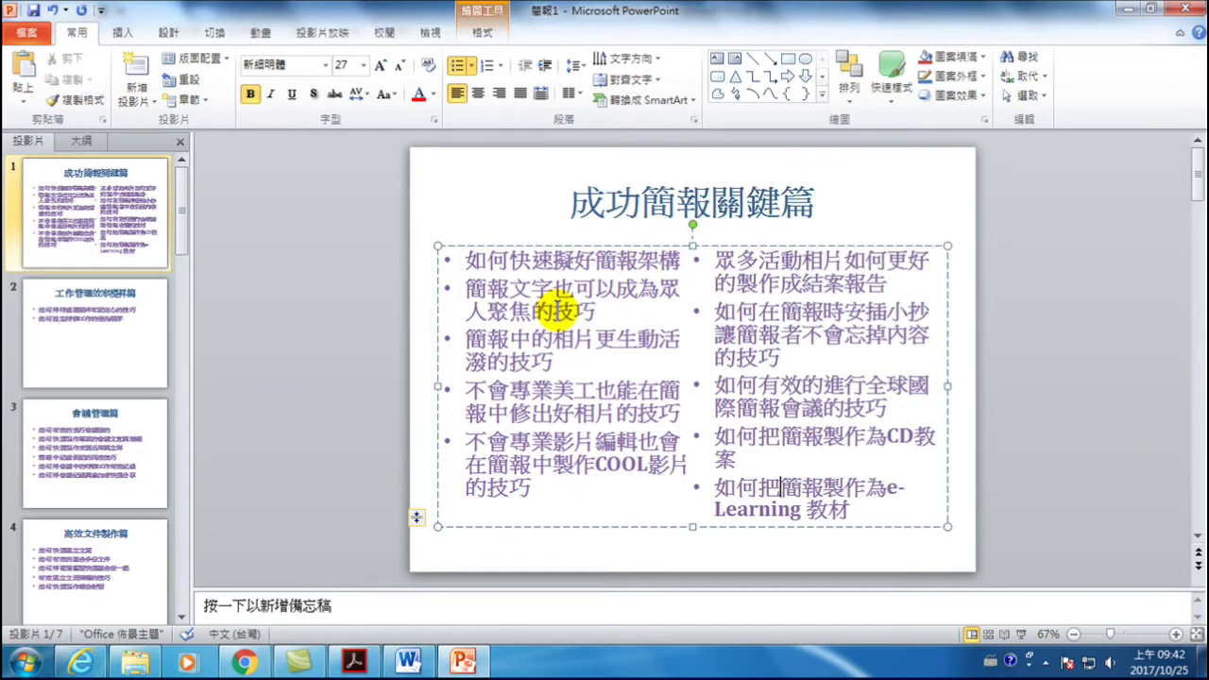
pyautogui.click(519, 261)
pyautogui.moveTo(506, 261); pyautogui.dragTo(575, 261)
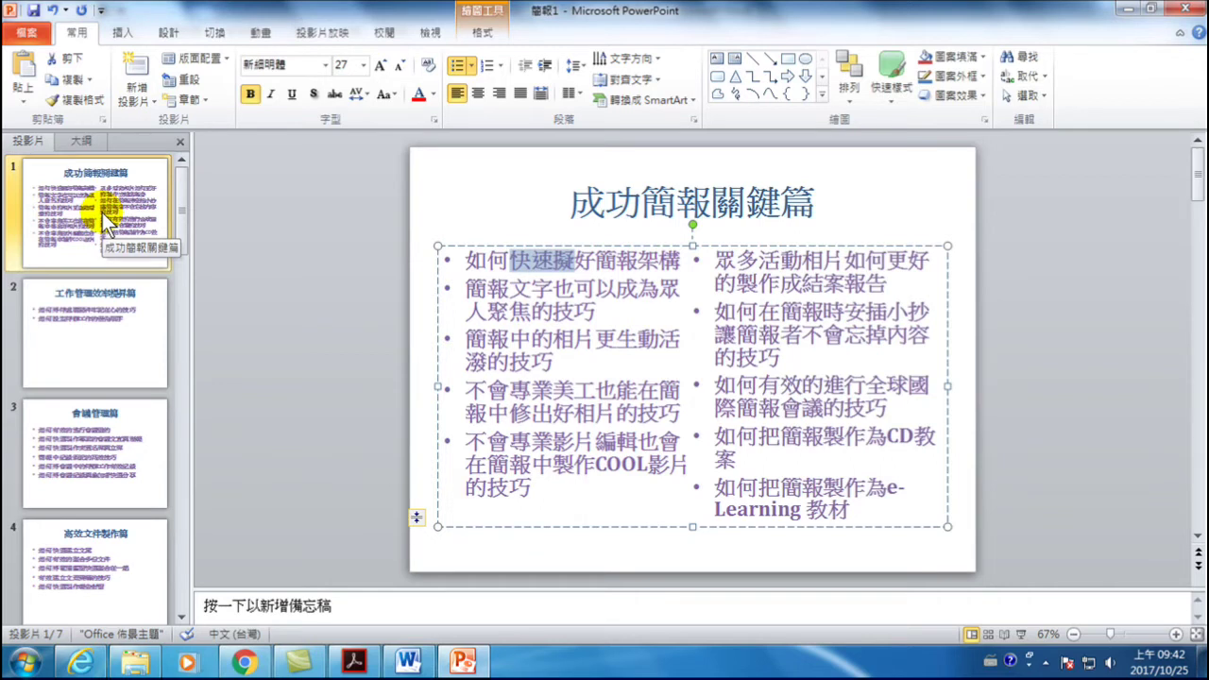
pyautogui.moveTo(699, 257); pyautogui.dragTo(881, 508)
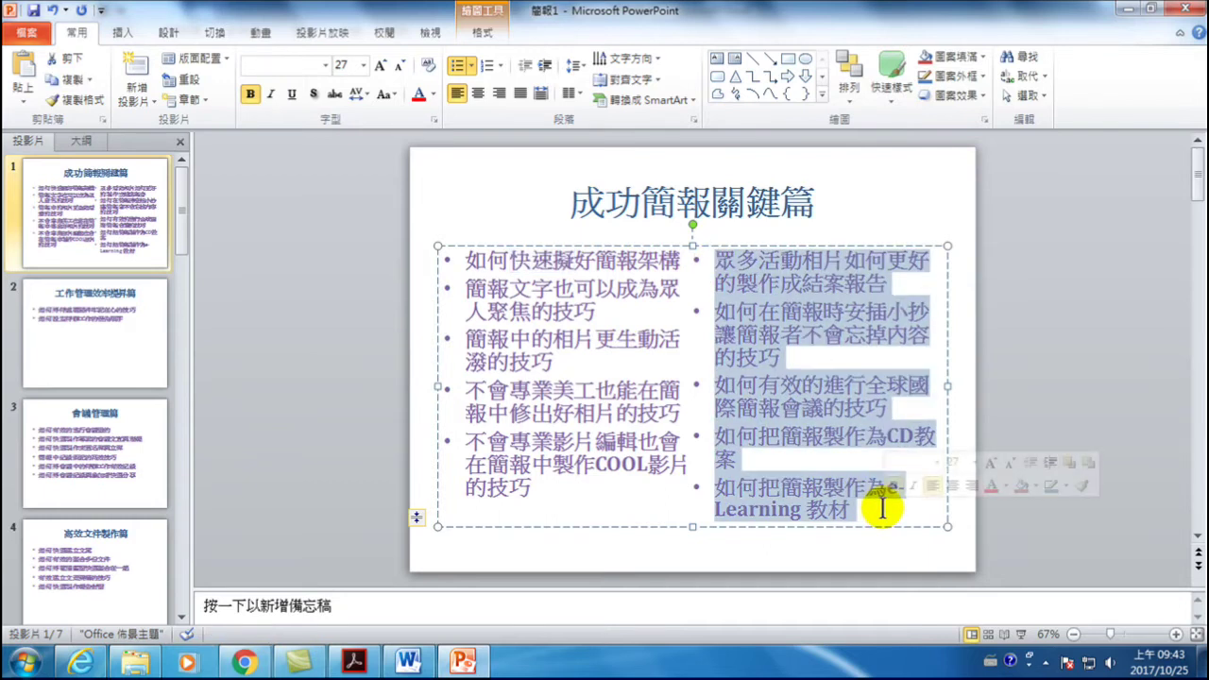
pyautogui.click(85, 203)
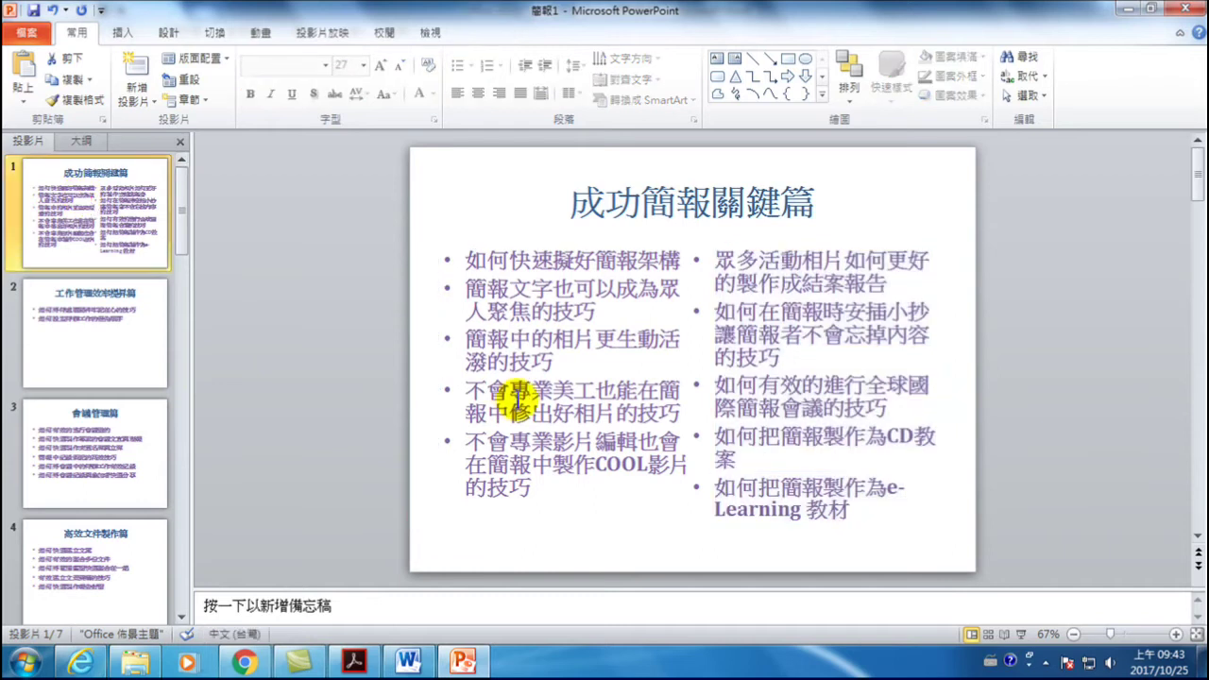
pyautogui.click(510, 392)
pyautogui.click(415, 517)
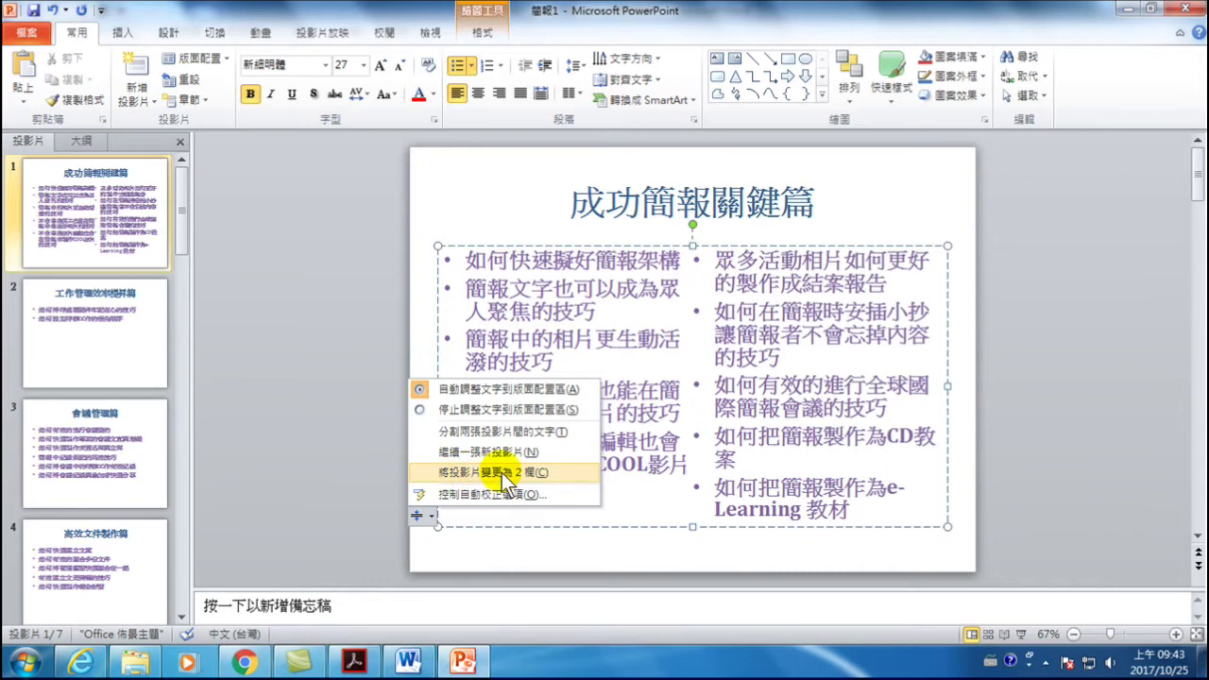
pyautogui.click(551, 283)
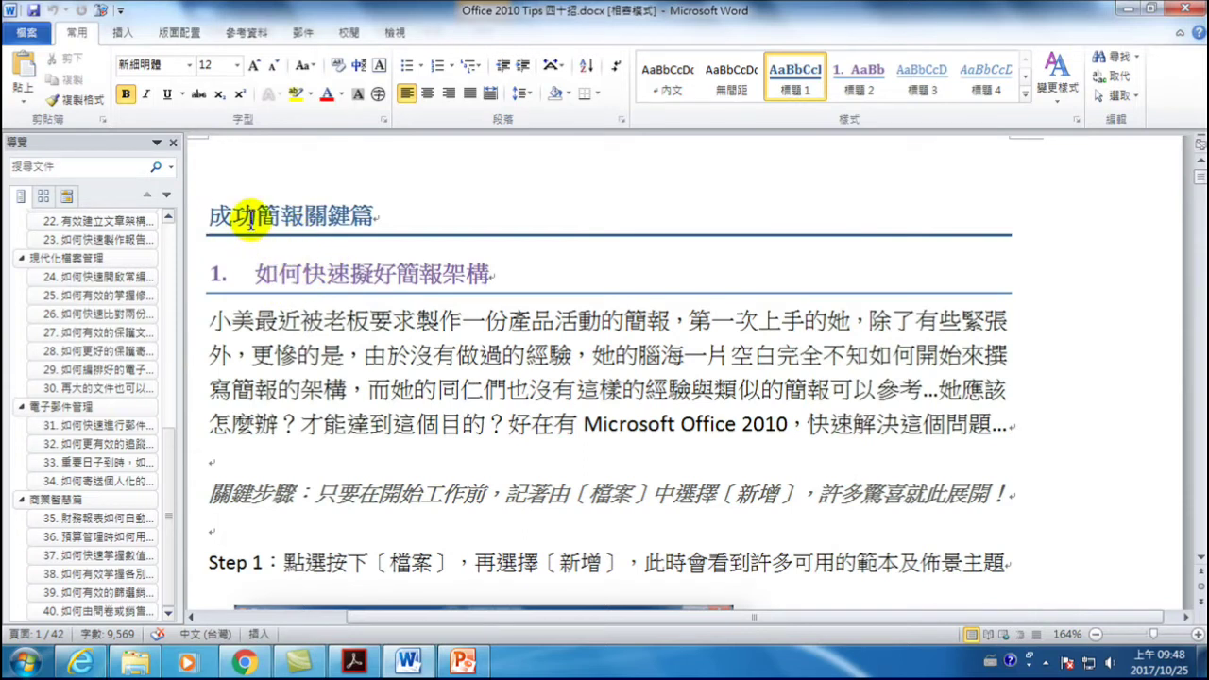
pyautogui.click(296, 215)
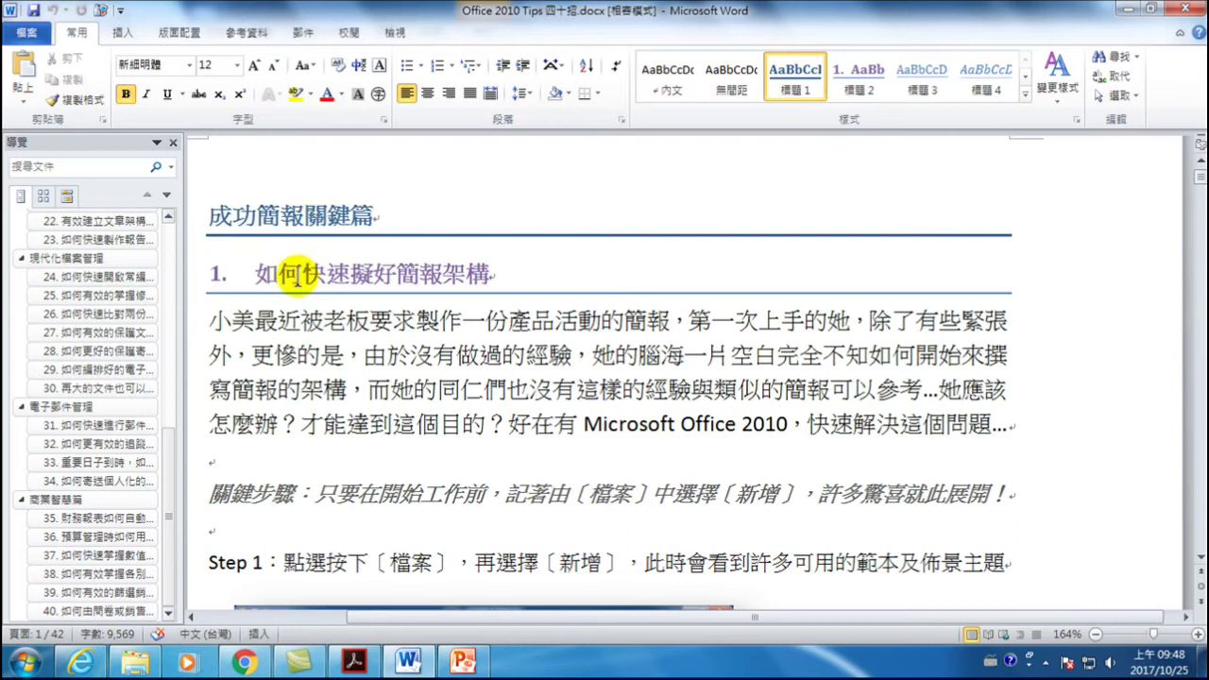
pyautogui.moveTo(256, 272); pyautogui.dragTo(478, 271)
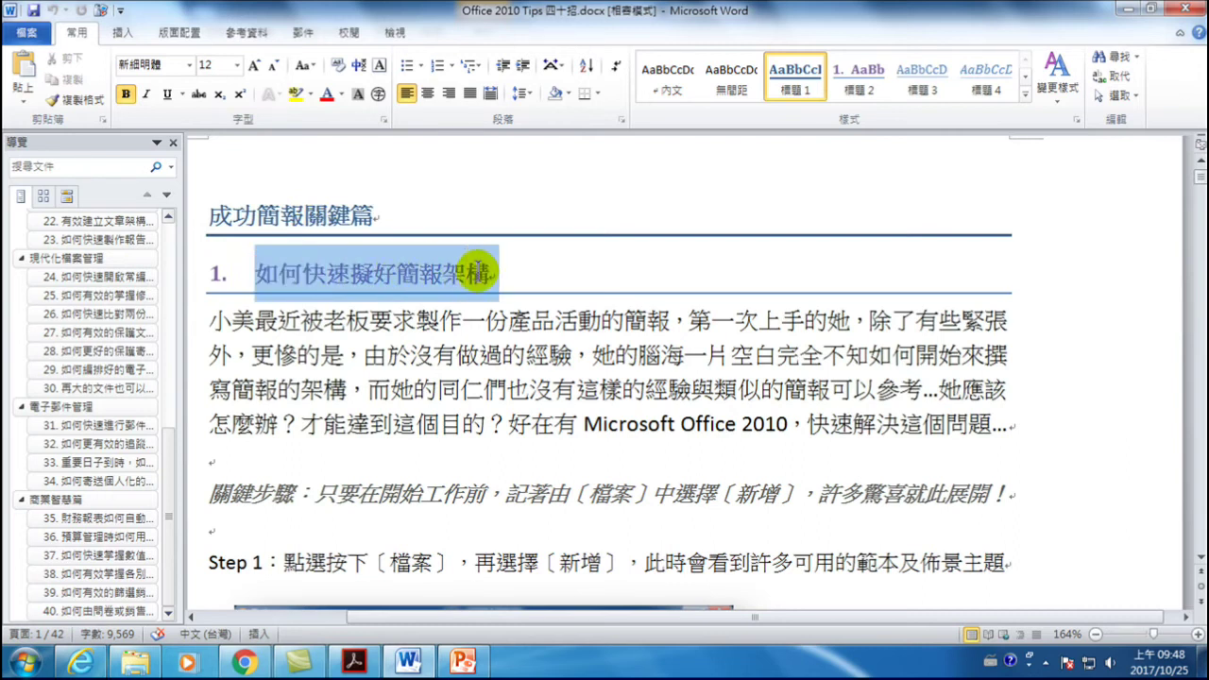
pyautogui.click(378, 272)
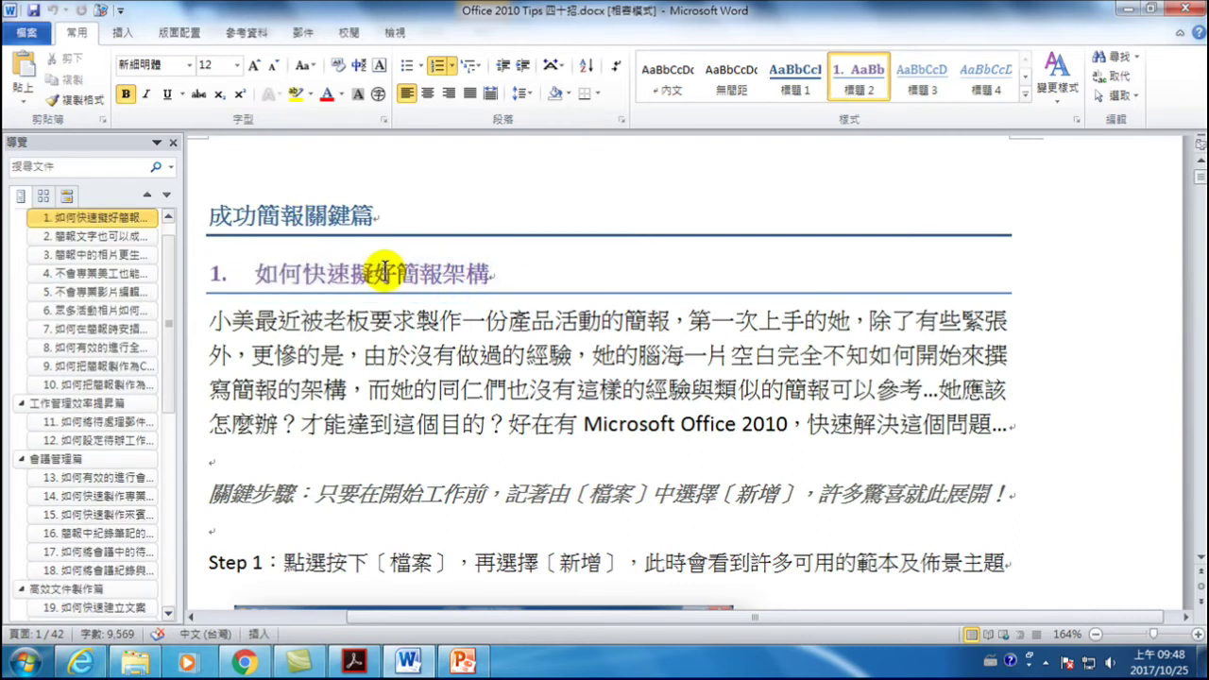
pyautogui.hotkey('ctrl', 'a')
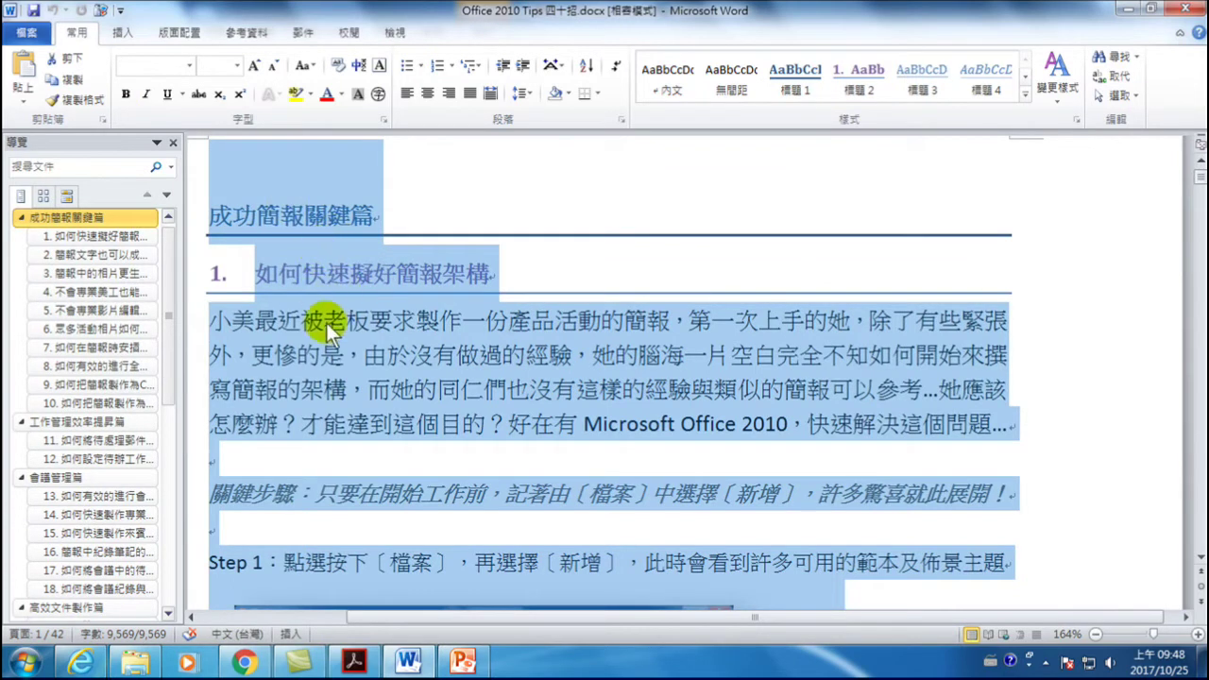
pyautogui.click(193, 618)
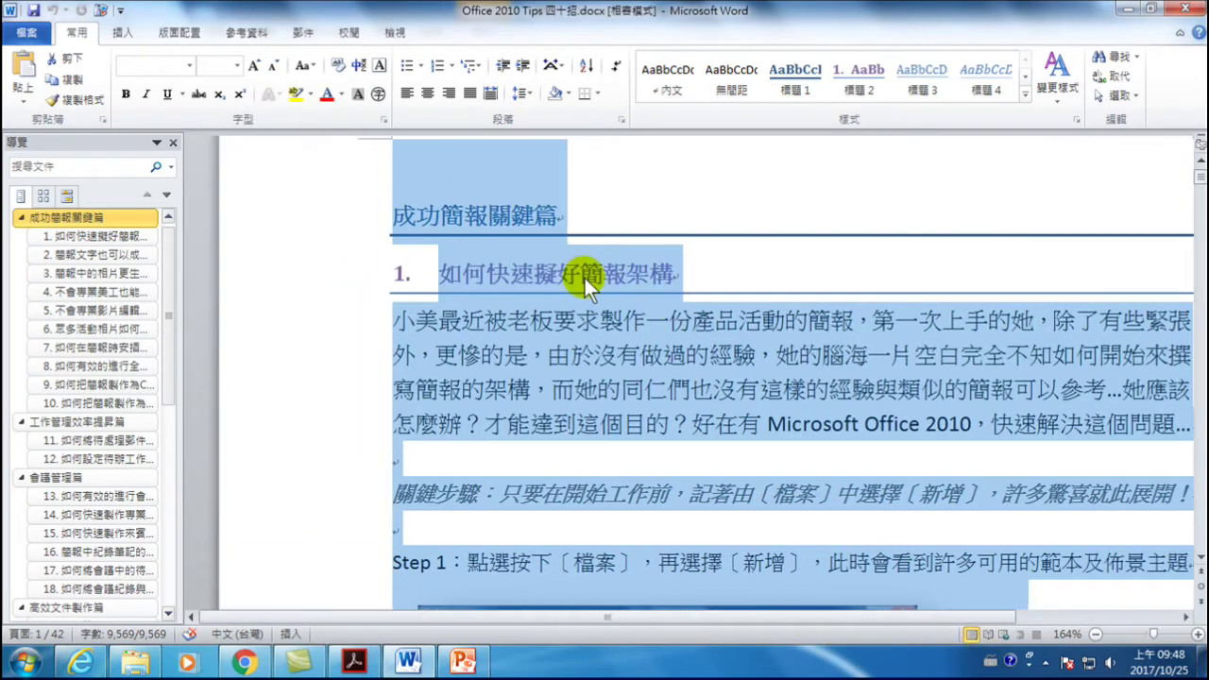
pyautogui.click(584, 275)
pyautogui.scroll(1, 400, 225)
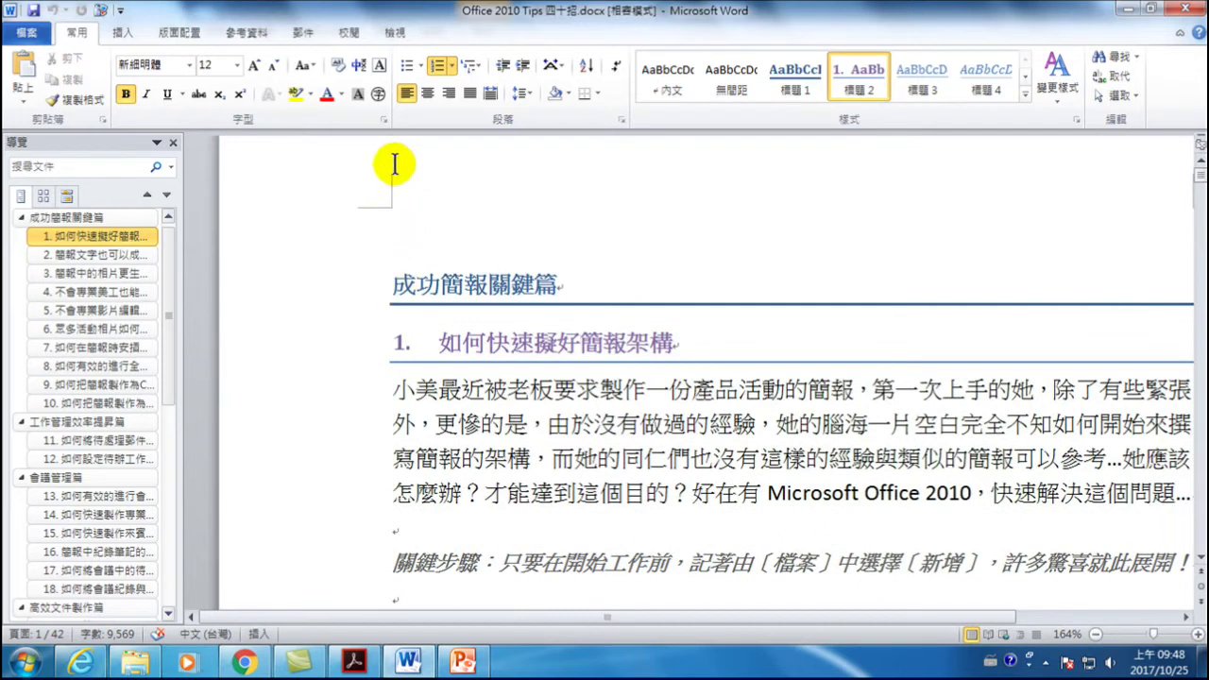
# - Apply the 內文 Normal style to the entire document, removing every heading
pyautogui.tripleClick(305, 291)
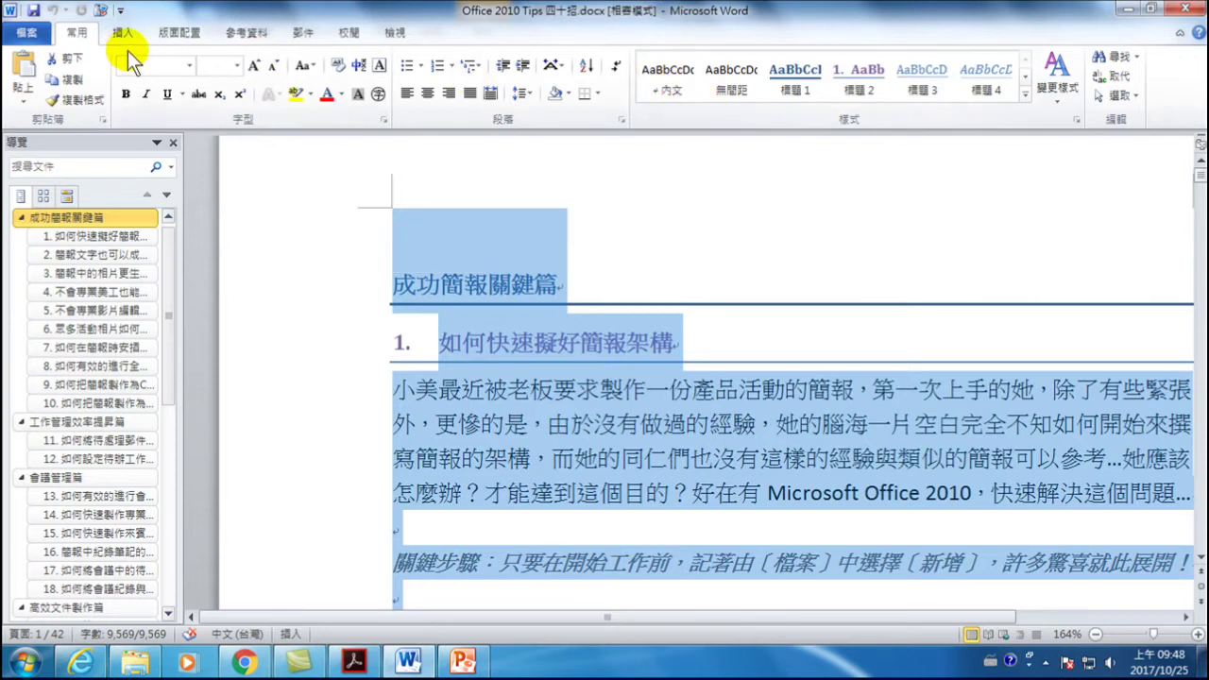
pyautogui.click(669, 76)
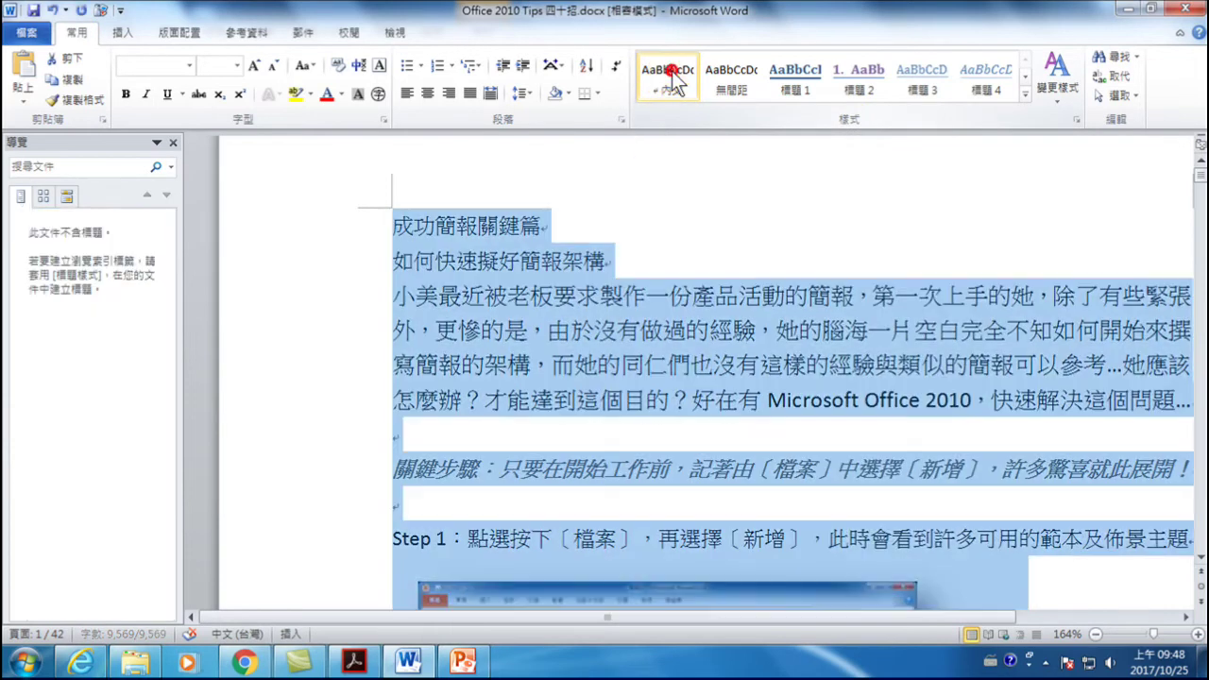
pyautogui.click(487, 300)
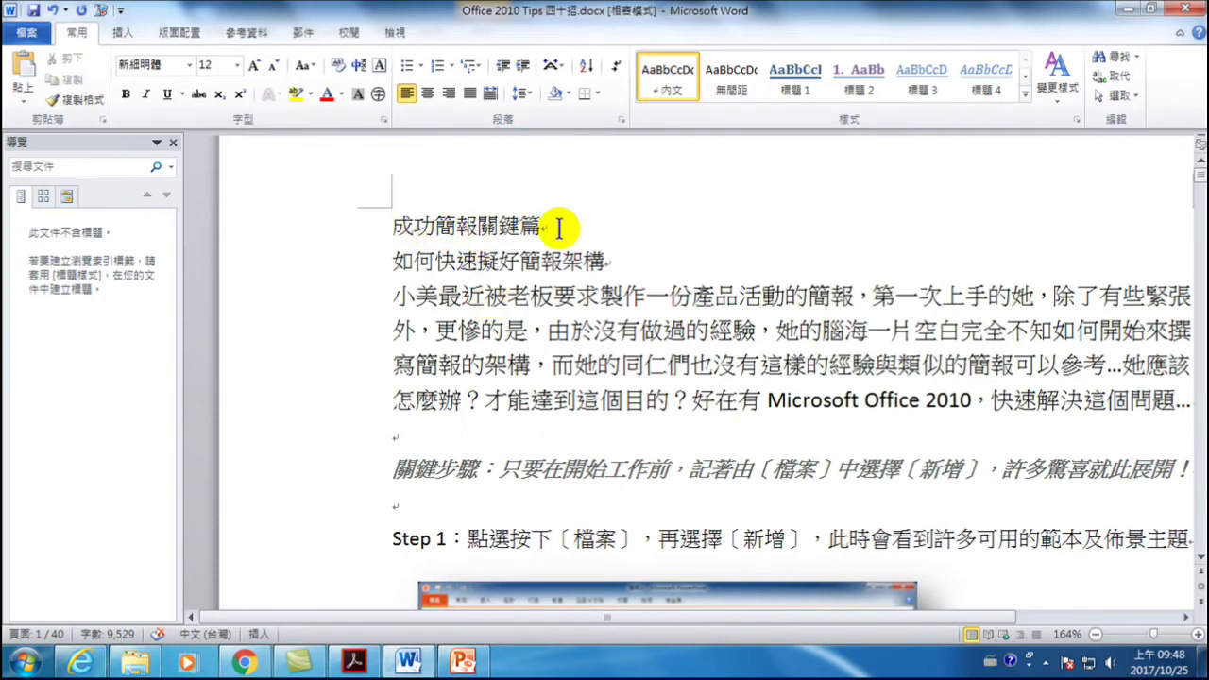
pyautogui.click(477, 230)
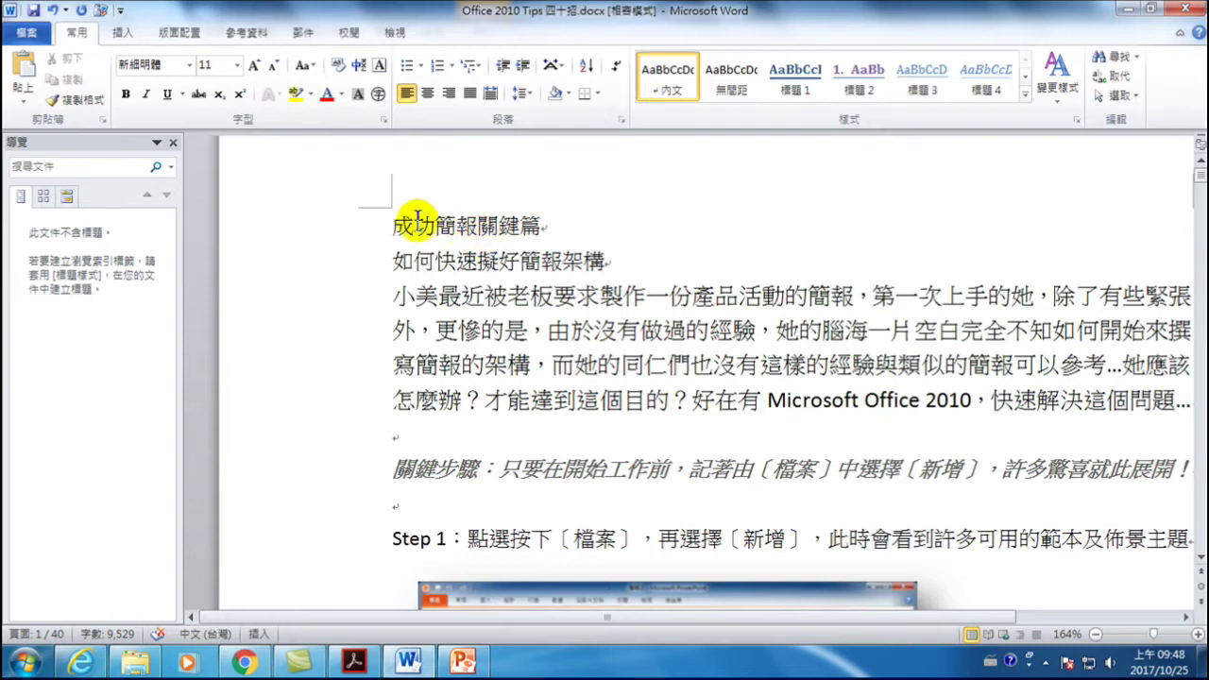
# - Style 成功簡報關鍵篇 as 標題 1 and 如何快速擬好簡報架構 as numbered 標題 2
pyautogui.click(553, 225)
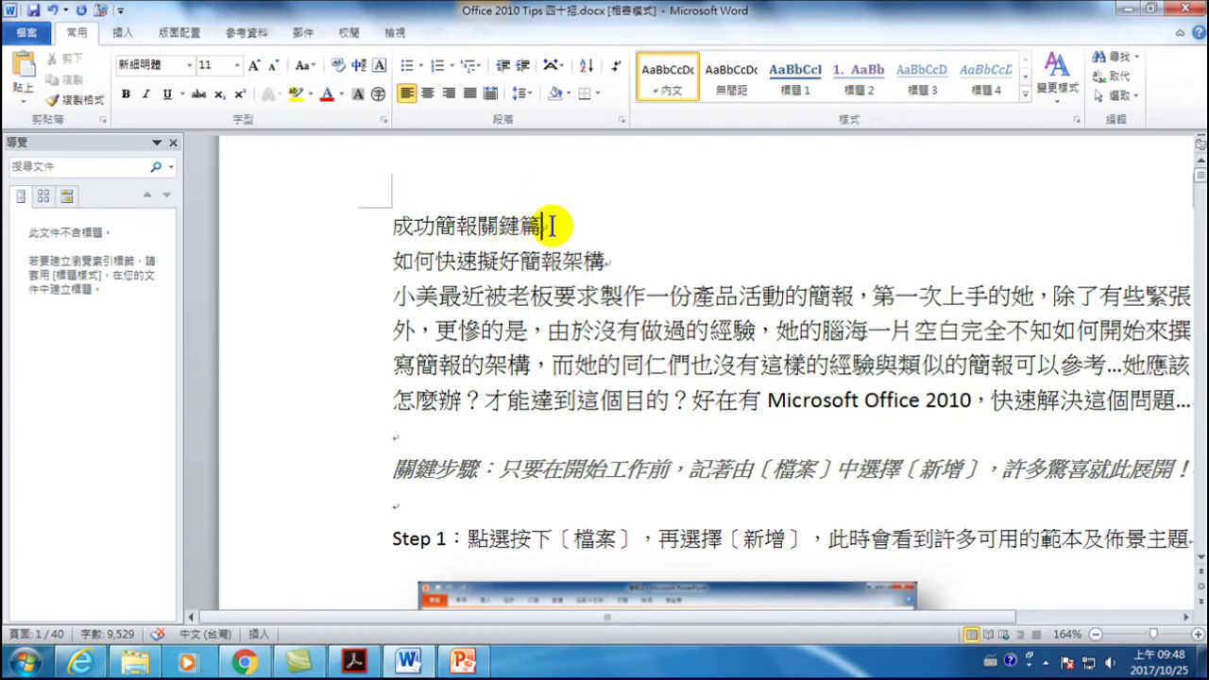
pyautogui.click(795, 74)
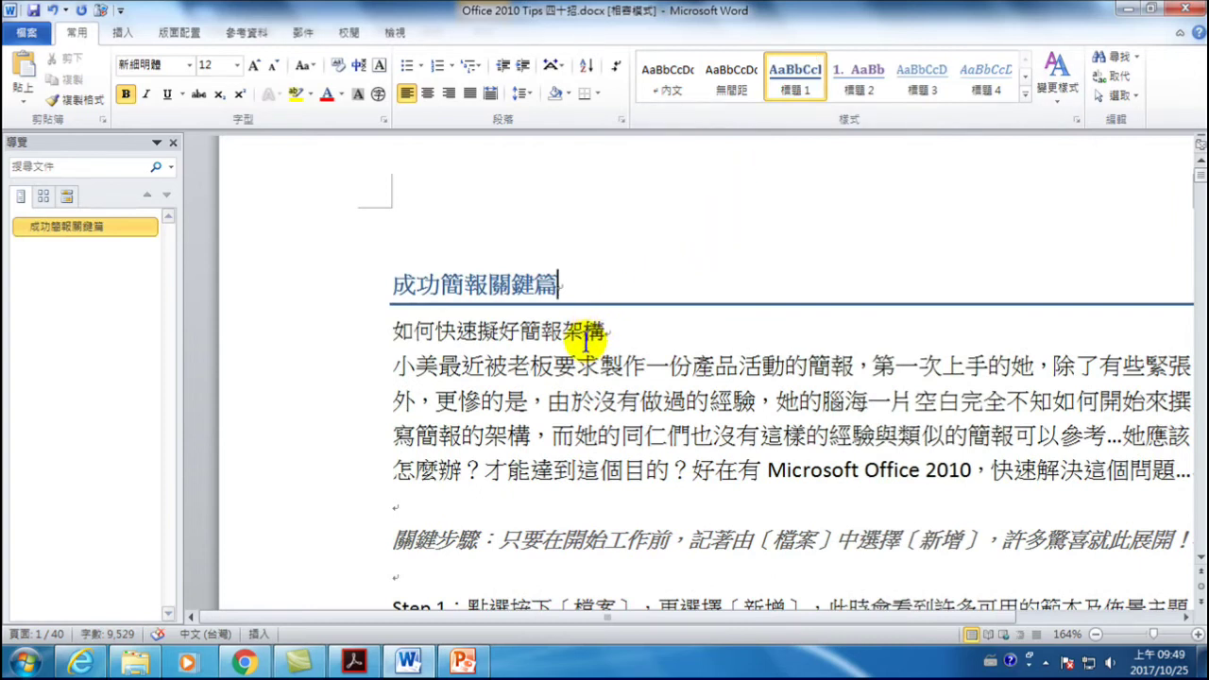
pyautogui.click(607, 333)
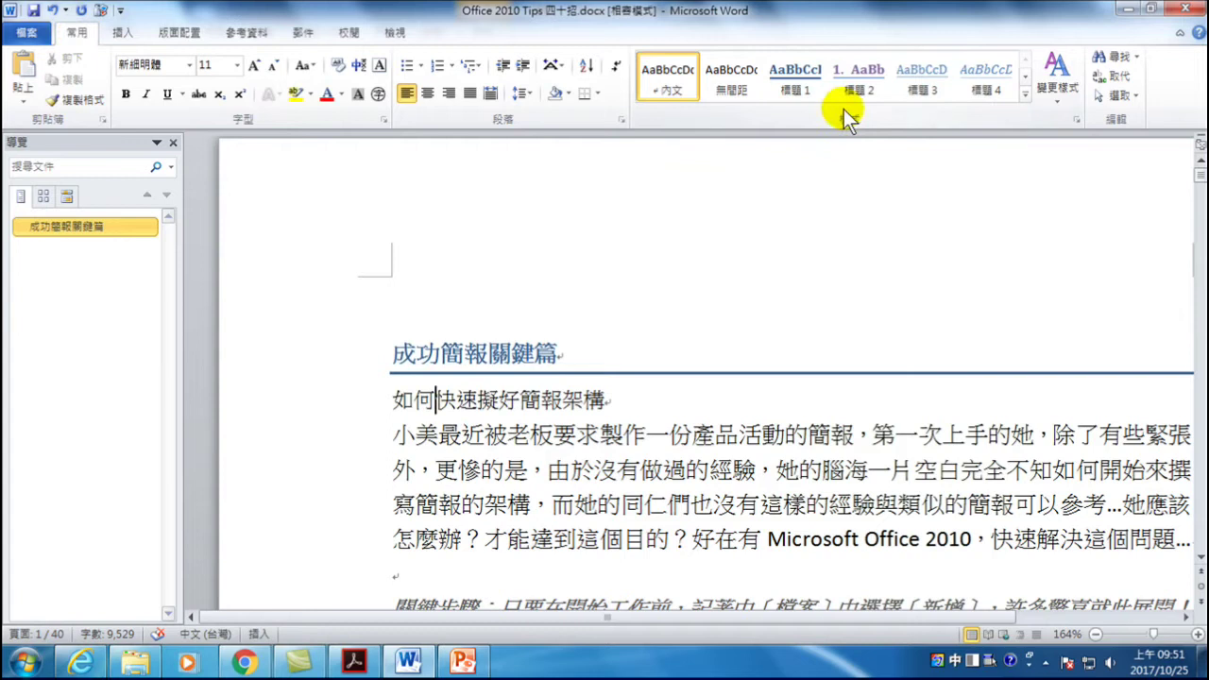
pyautogui.click(861, 78)
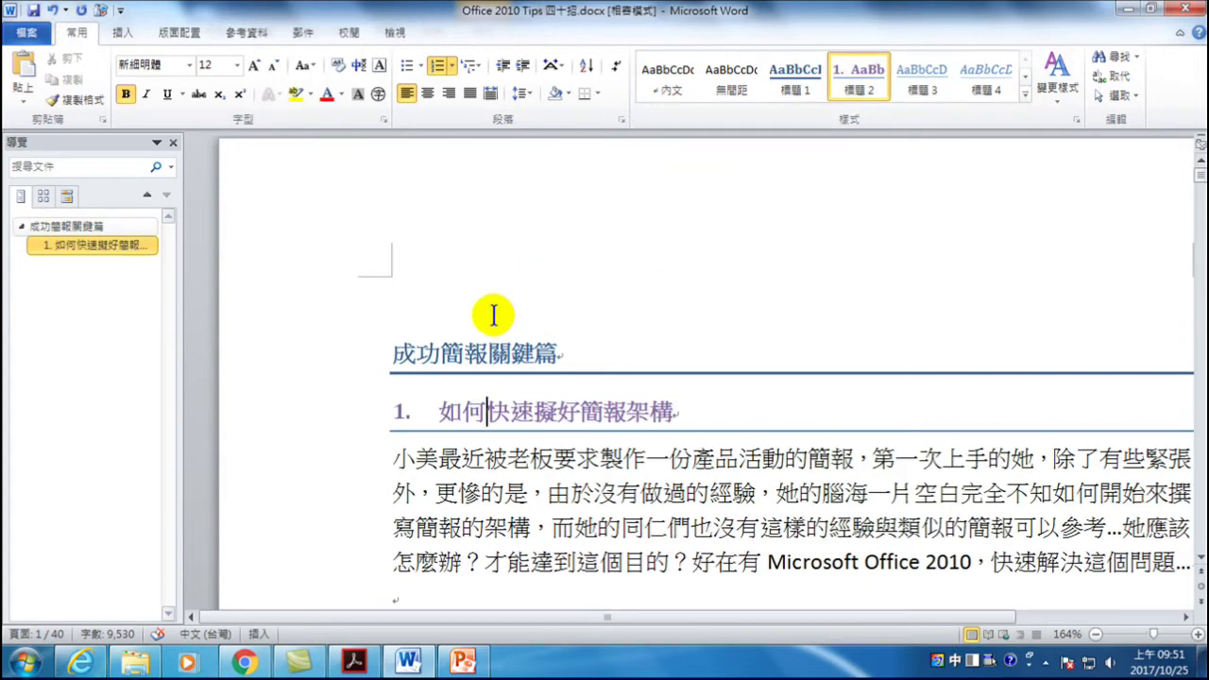
pyautogui.scroll(-3, 531, 314)
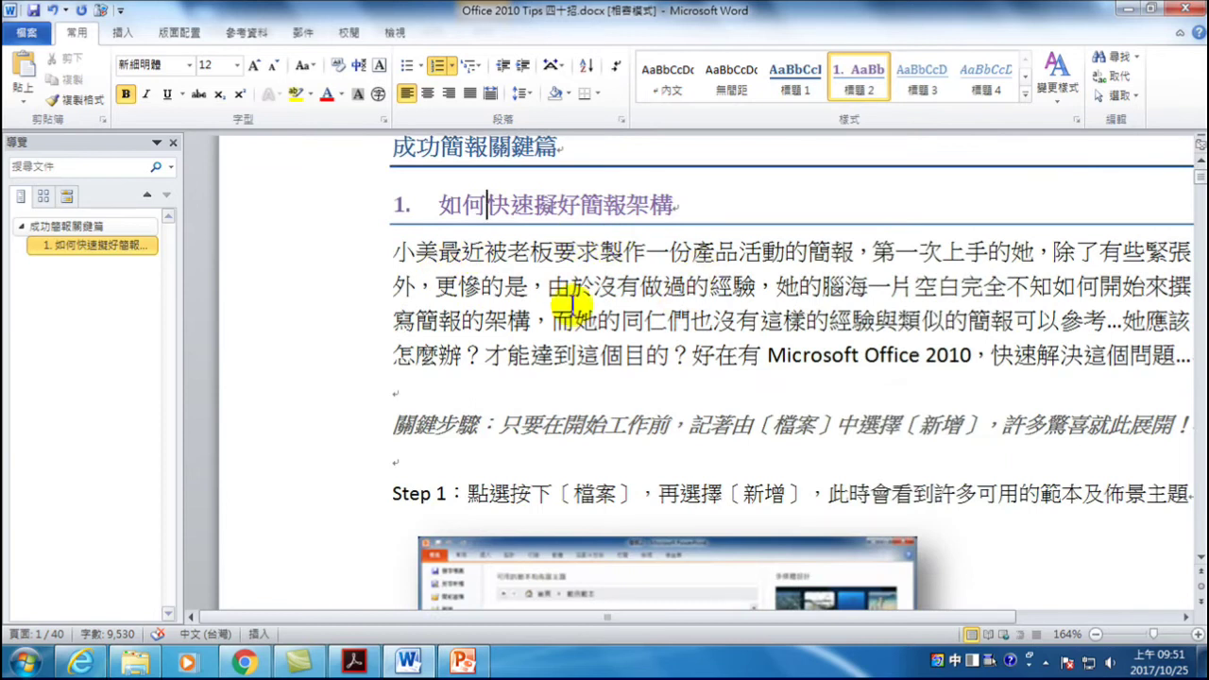
pyautogui.scroll(-15, 610, 316)
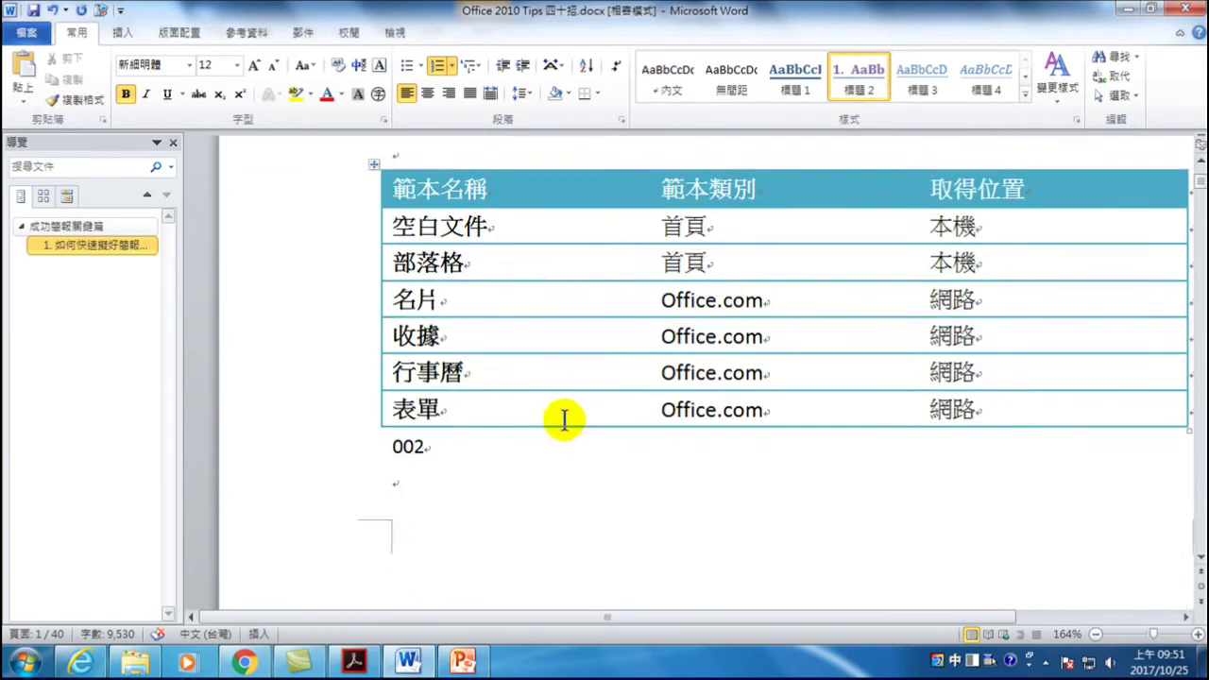
pyautogui.scroll(-4, 565, 415)
# - Apply numbered 標題 2 to the line 簡報文字也可以成為眾人聚焦的技巧
pyautogui.click(453, 319)
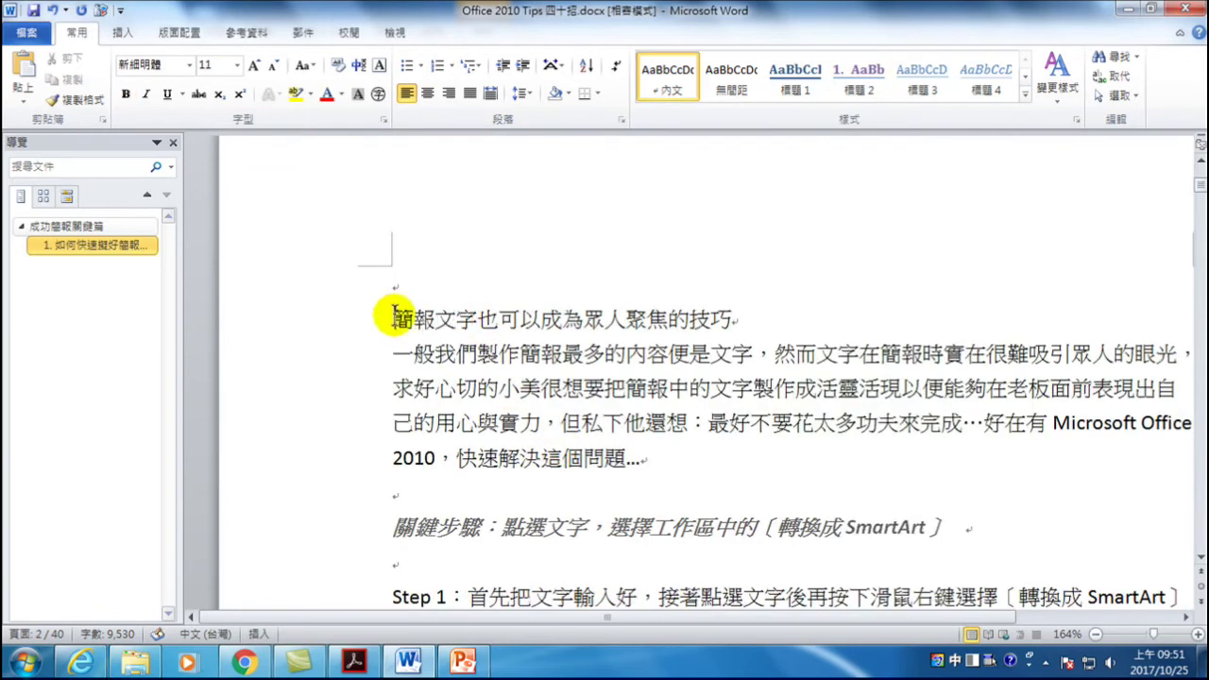
pyautogui.click(733, 320)
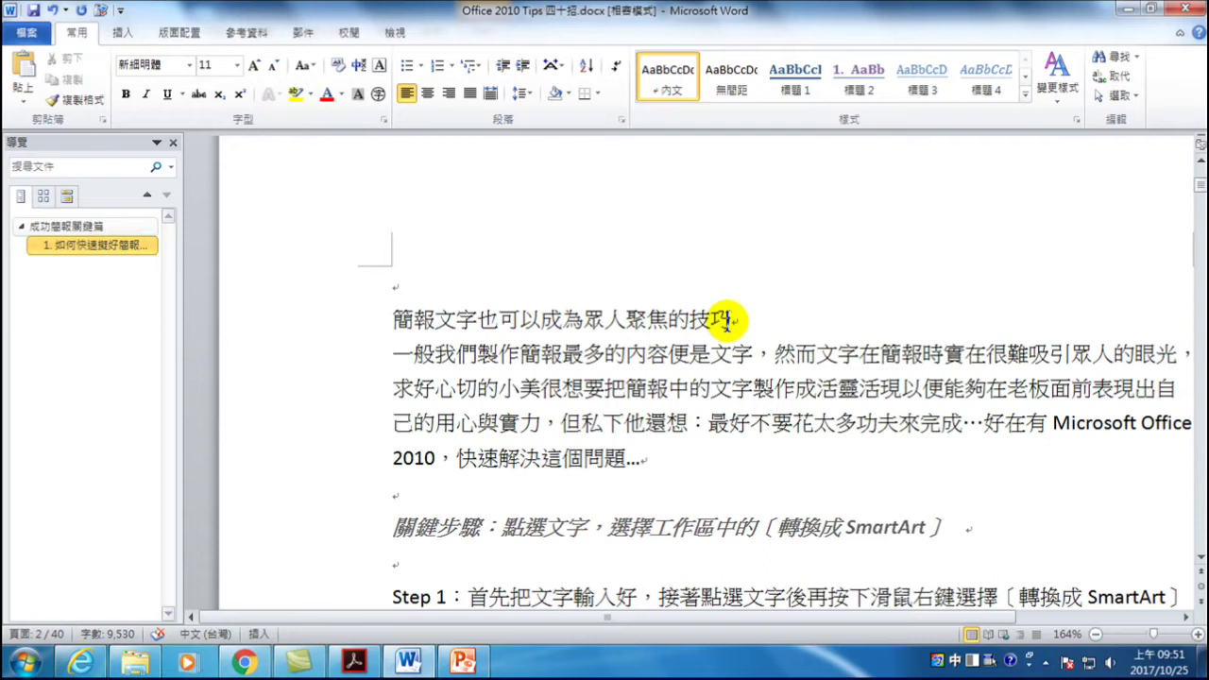
pyautogui.click(858, 71)
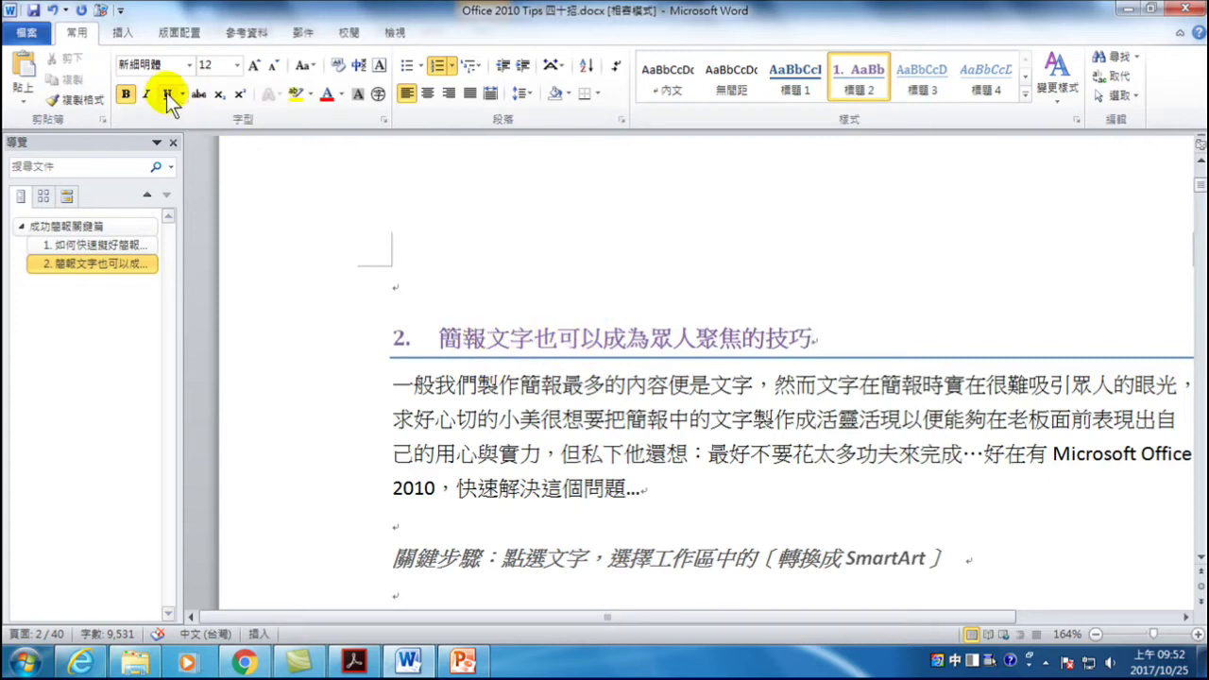
# - Undo the last six heading changes, leaving only 成功簡報關鍵篇 as a heading
pyautogui.click(54, 11)
pyautogui.click(54, 11)
pyautogui.click(54, 12)
pyautogui.click(54, 11)
pyautogui.click(54, 11)
pyautogui.click(54, 11)
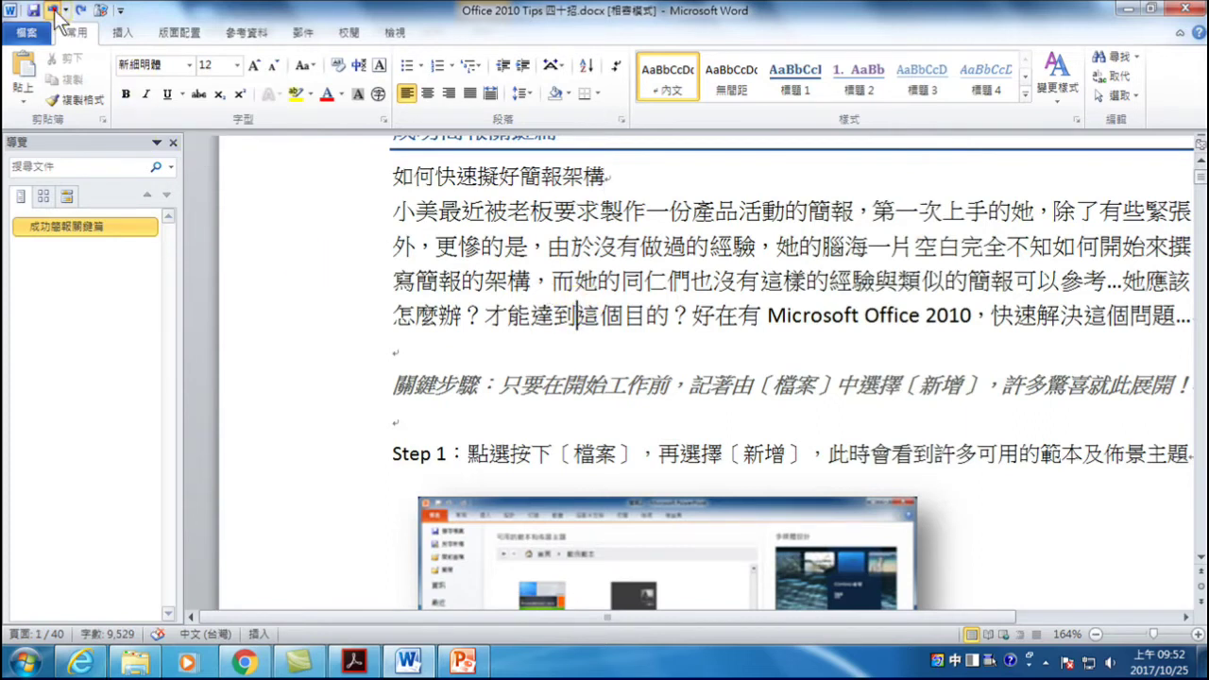
# - Undo and redo until the document's heading outline is restored
pyautogui.click(53, 11)
pyautogui.scroll(3, 424, 264)
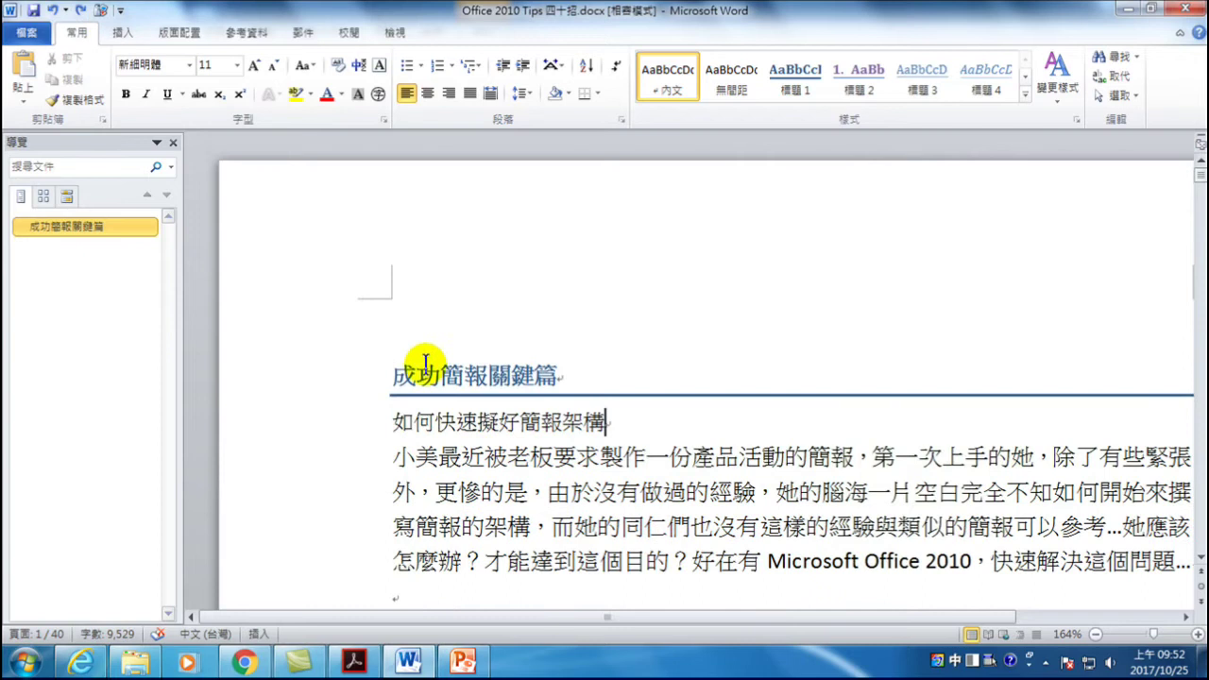
pyautogui.click(54, 11)
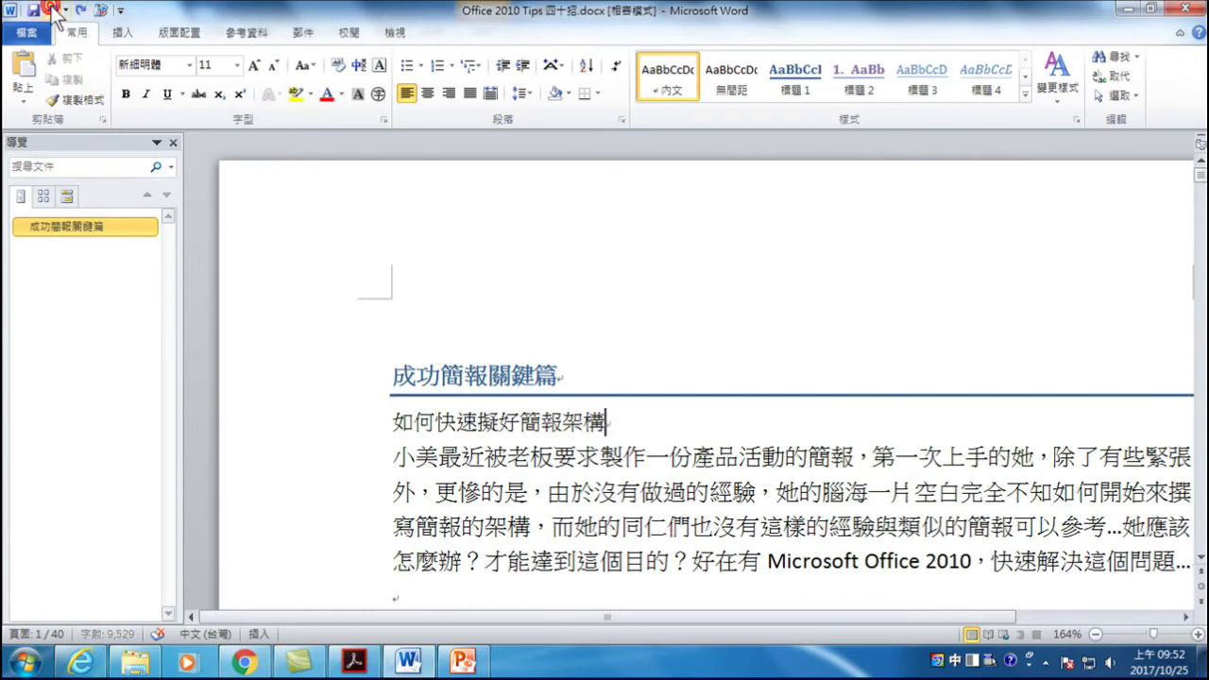
pyautogui.click(54, 12)
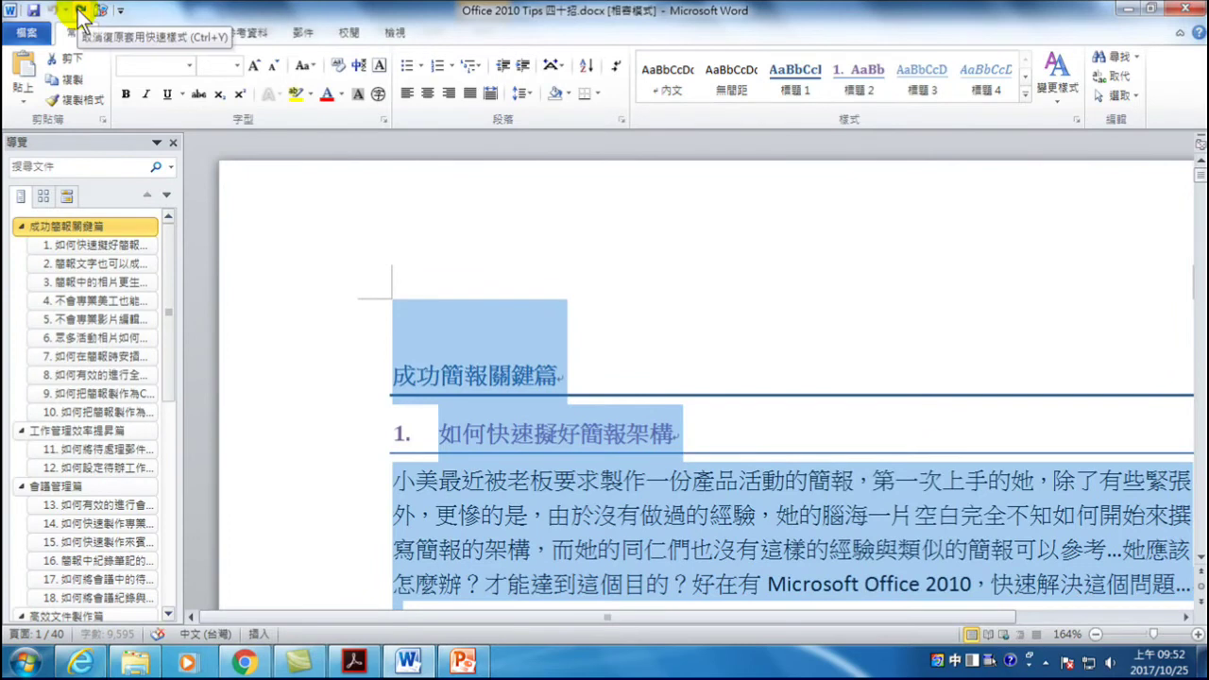
pyautogui.click(79, 12)
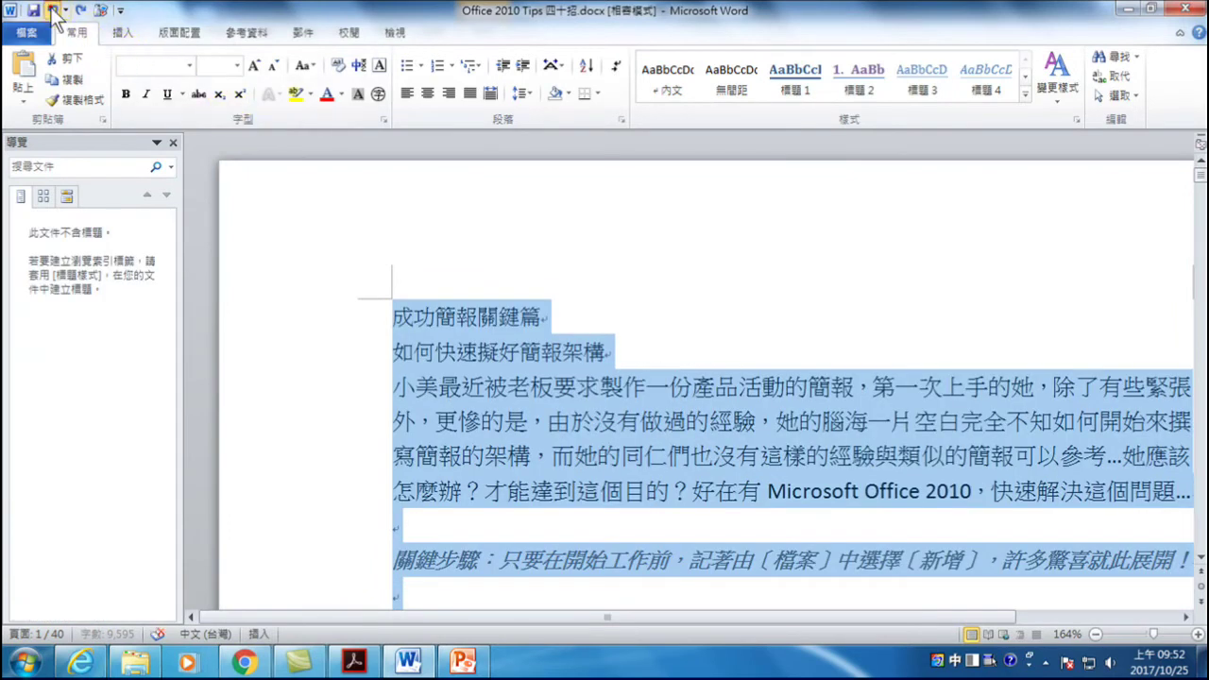
pyautogui.click(53, 12)
# - Turn the top two heading lines into 內文 body text, then restyle 成功簡報關鍵篇 as 標題 1
pyautogui.click(511, 373)
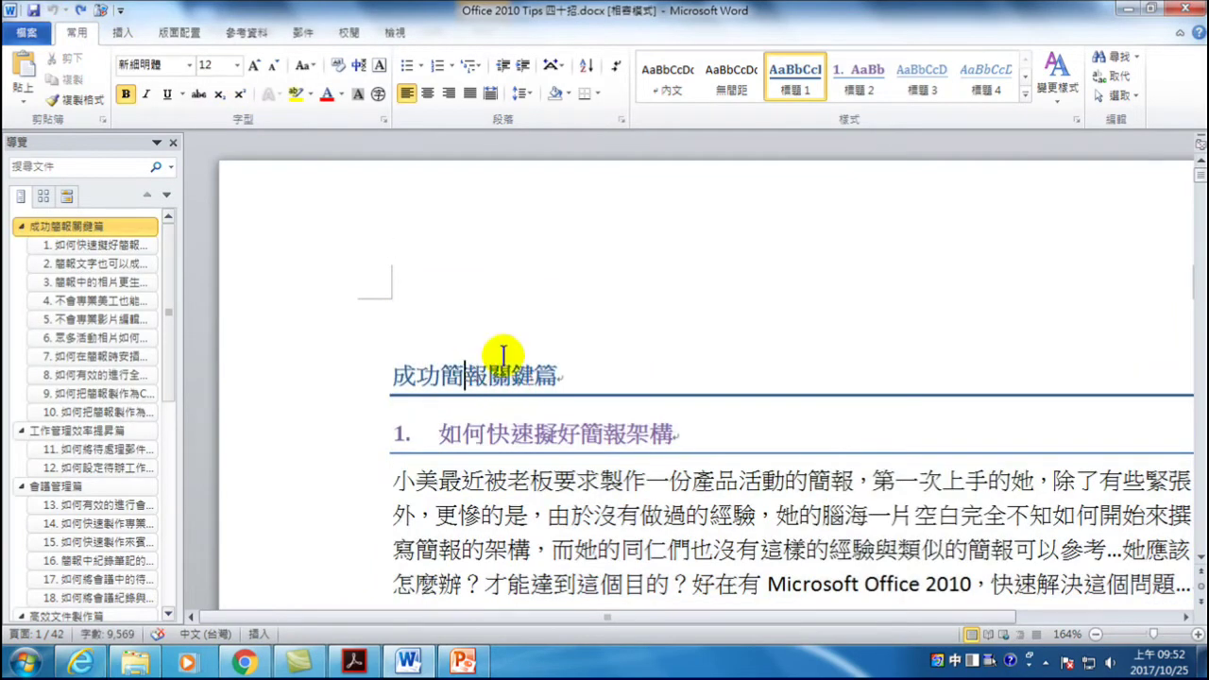
pyautogui.moveTo(359, 379); pyautogui.dragTo(380, 405)
pyautogui.click(667, 71)
pyautogui.click(478, 317)
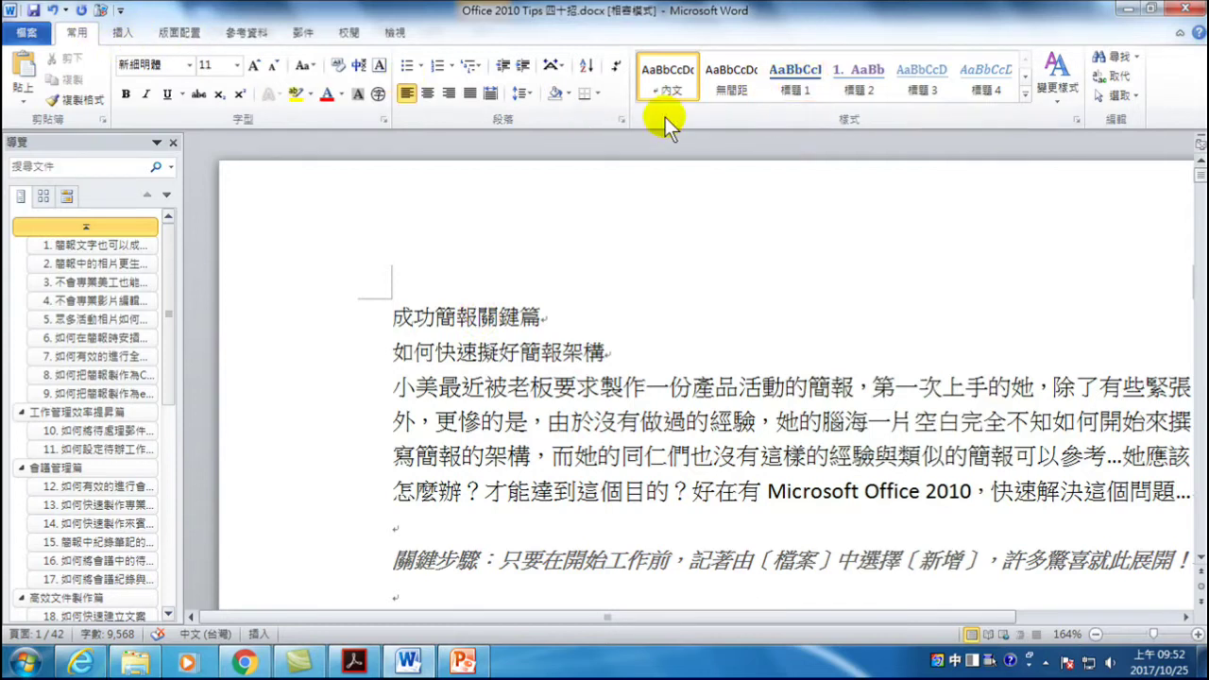
pyautogui.click(790, 73)
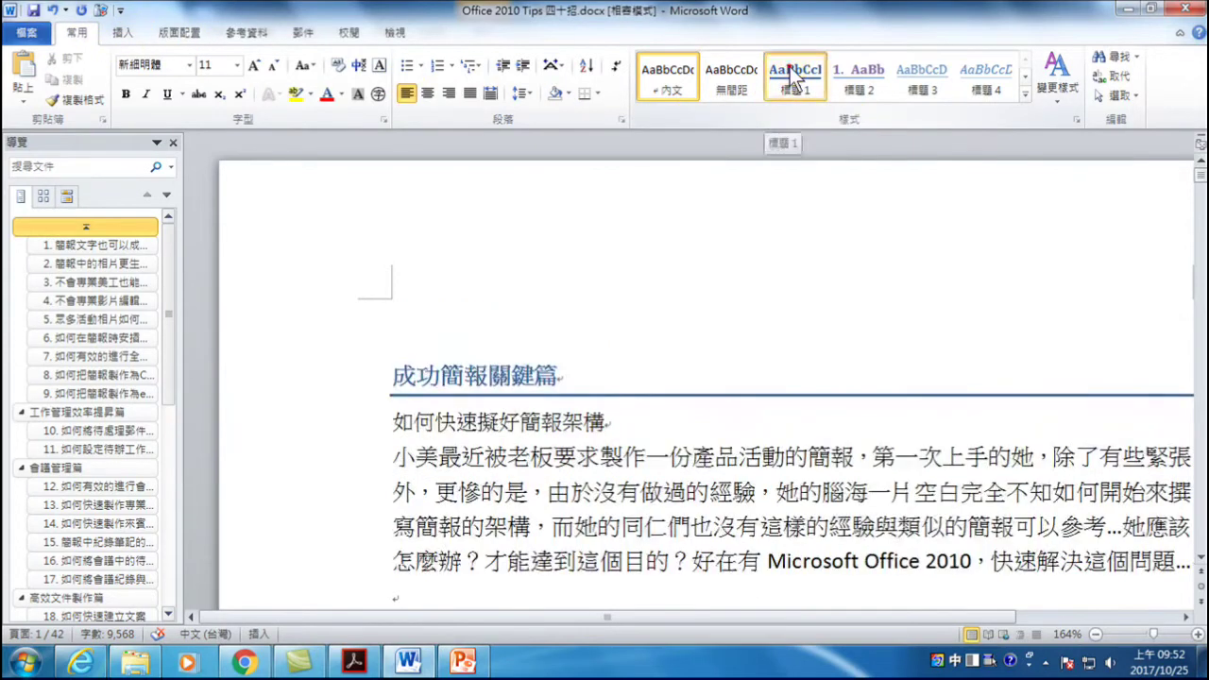
# - Make 如何快速擬好簡報架構 a numbered 標題 2 heading, reapplying it after a brief revert to 內文
pyautogui.click(389, 421)
pyautogui.click(609, 422)
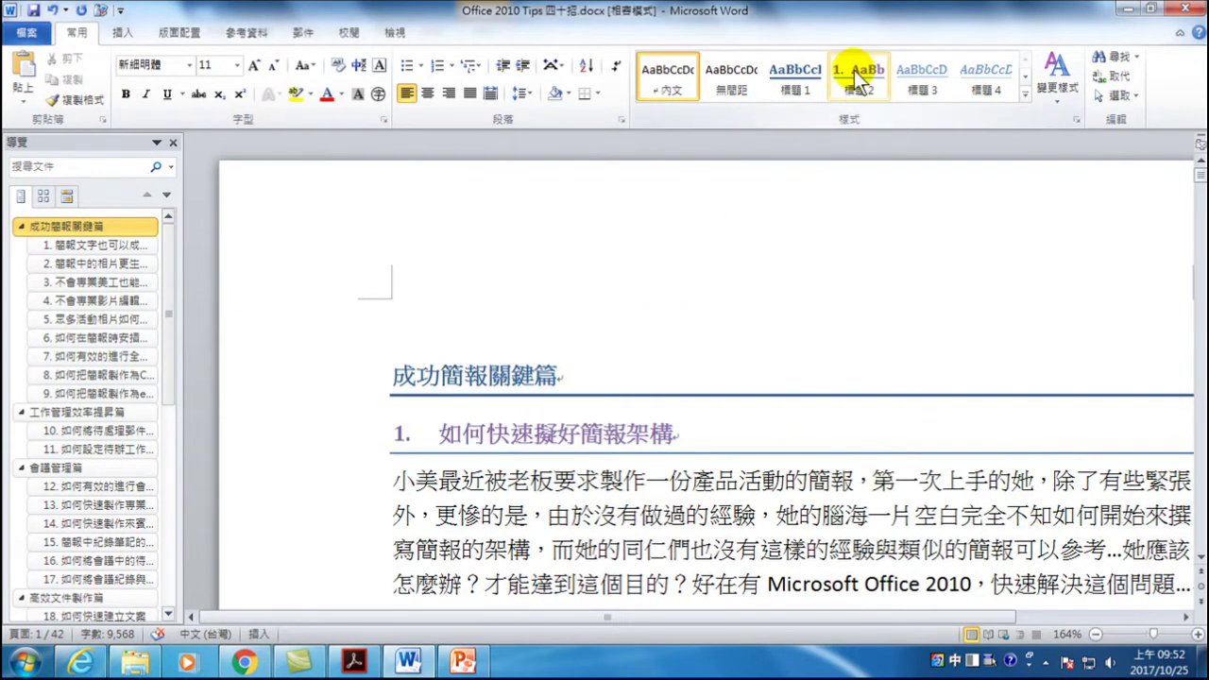
pyautogui.click(855, 73)
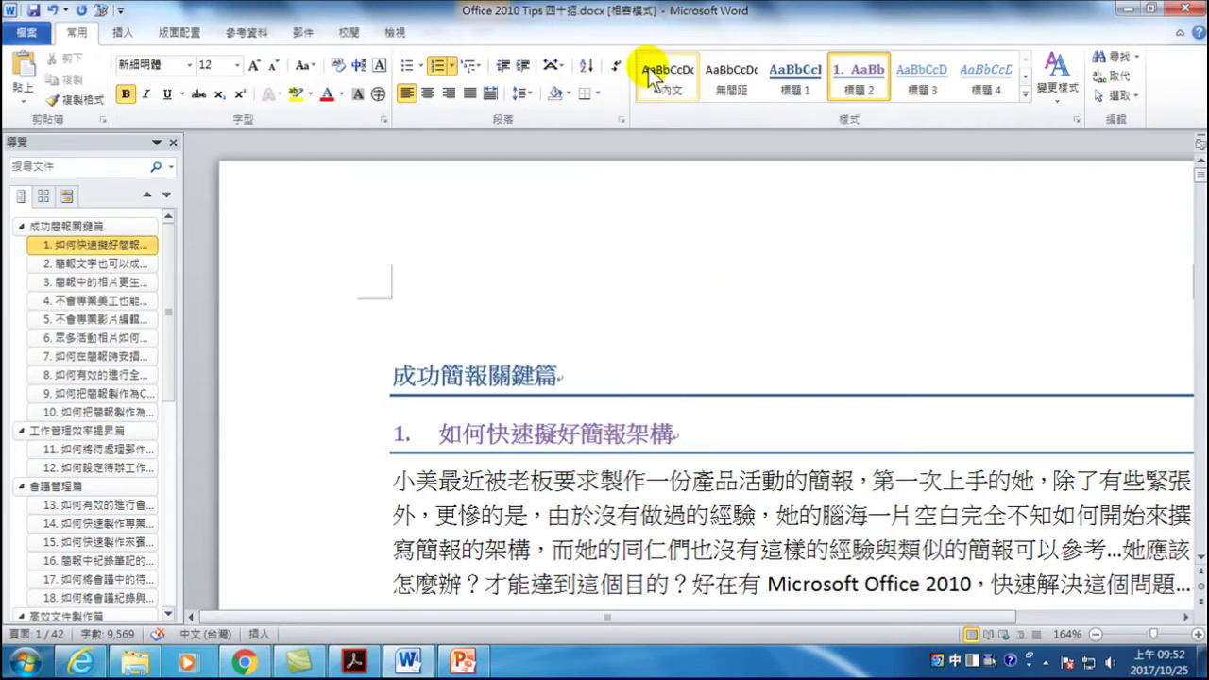
pyautogui.click(576, 434)
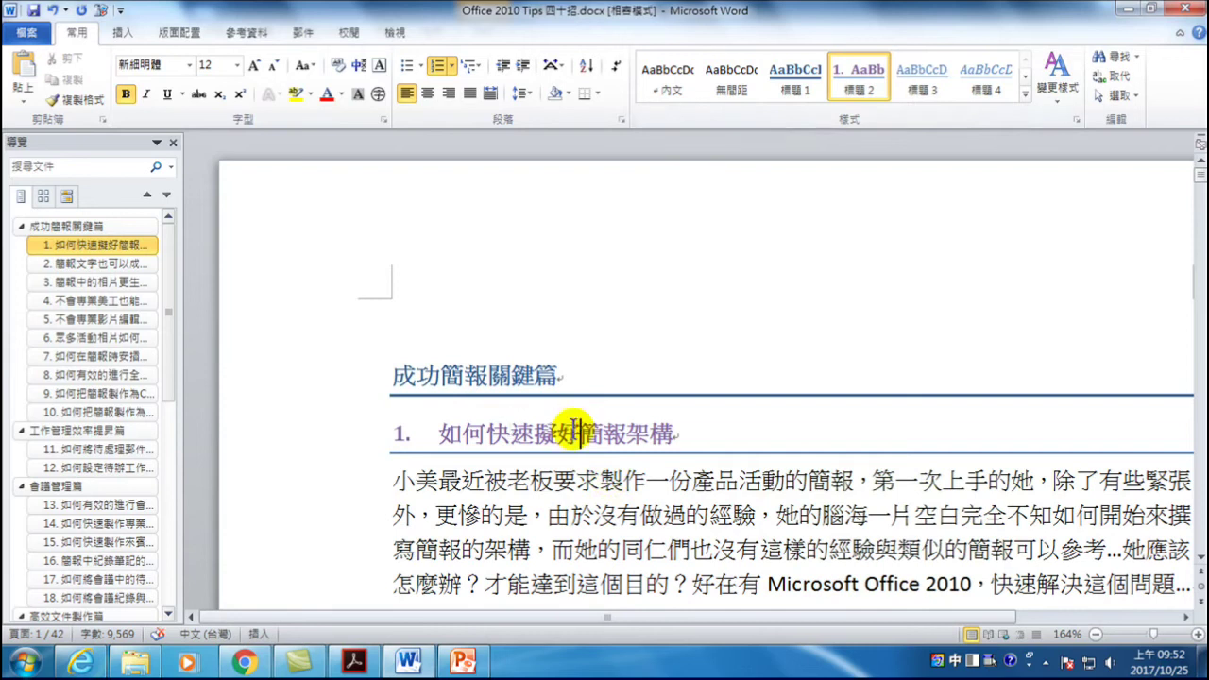
pyautogui.click(673, 81)
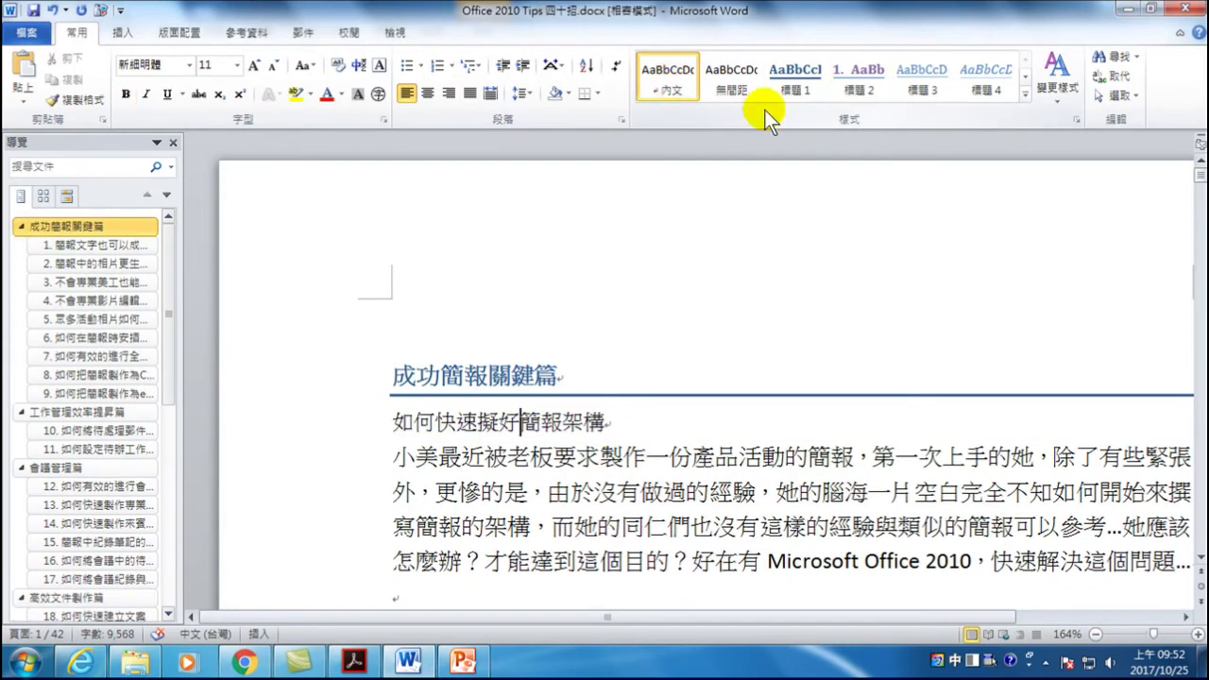
pyautogui.click(858, 81)
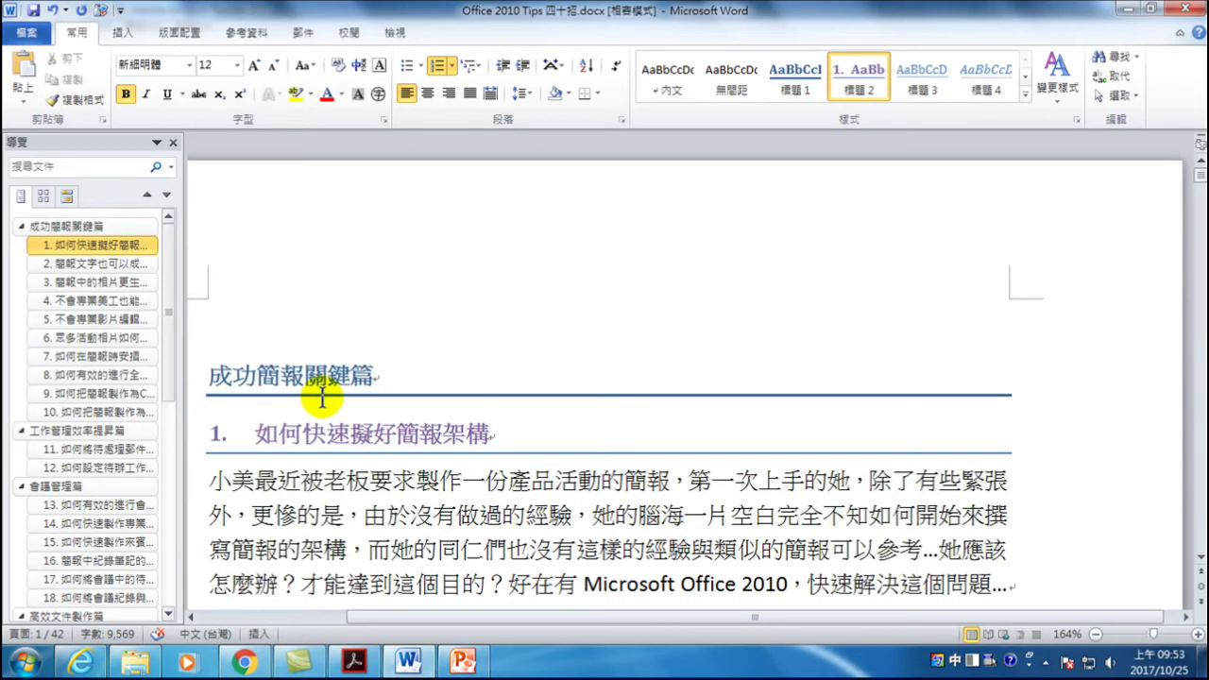
# - Return both top lines to 內文 body text, then apply Heading 2 to 成功簡報關鍵篇 via Ctrl+Alt+2
pyautogui.moveTo(209, 376); pyautogui.dragTo(513, 419)
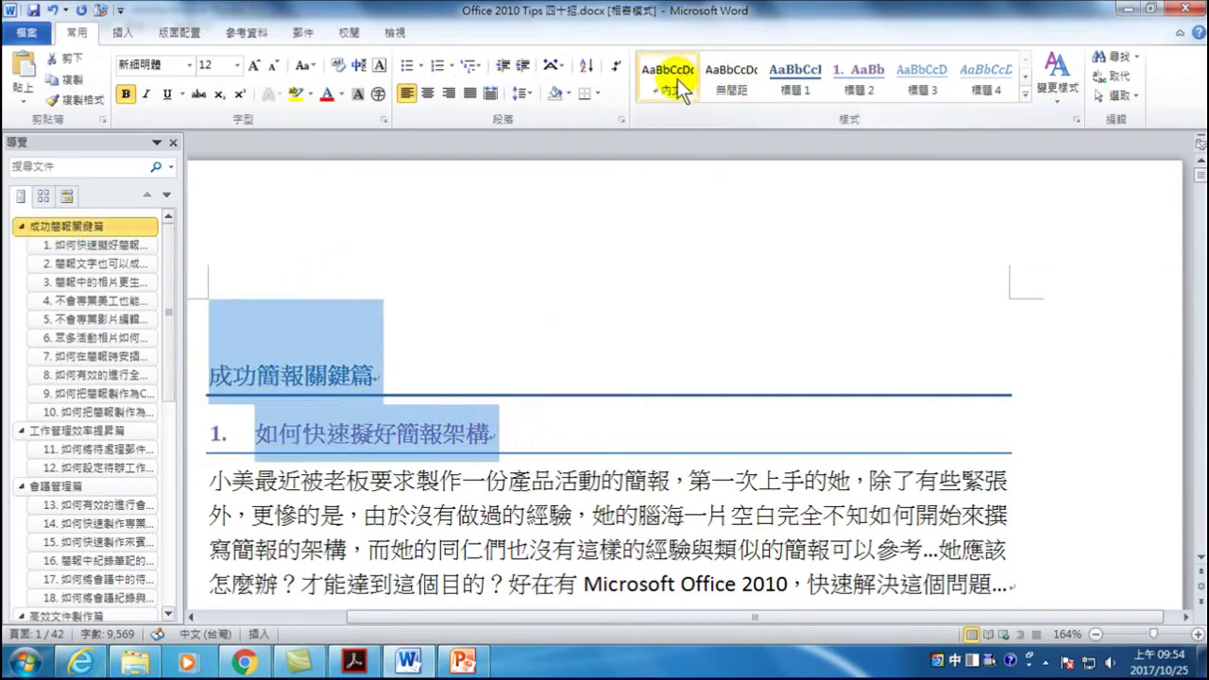
pyautogui.click(677, 79)
pyautogui.click(383, 319)
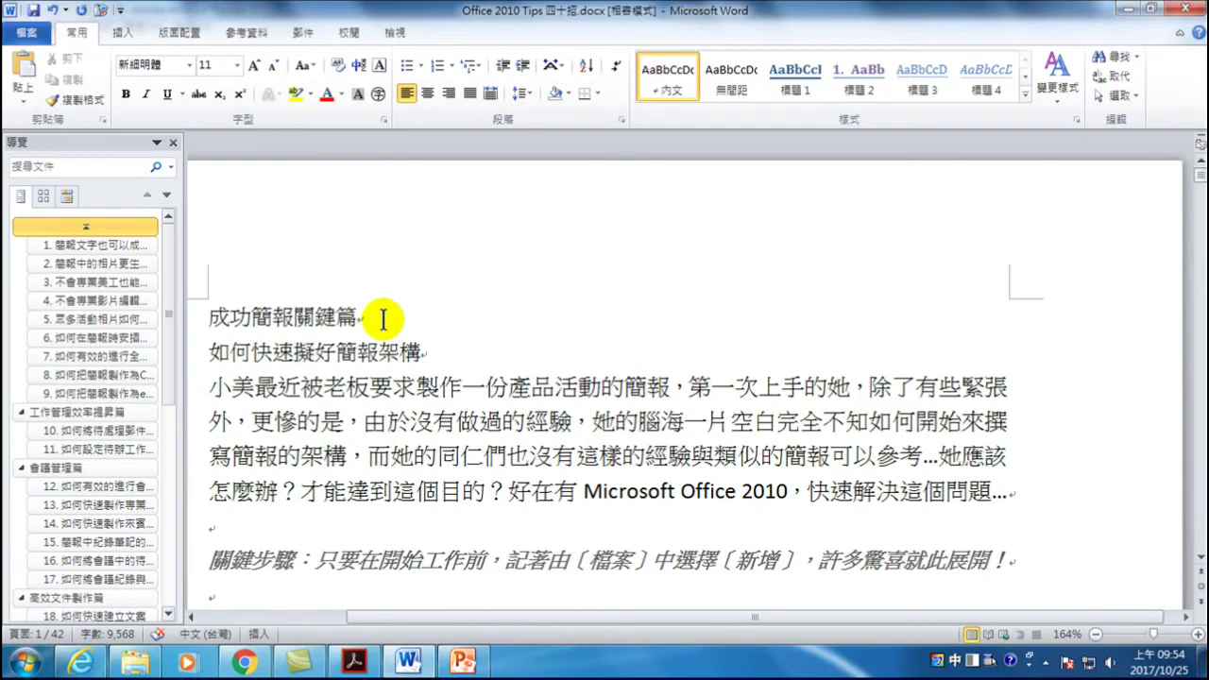
pyautogui.hotkey('ctrl', 'alt', '2')
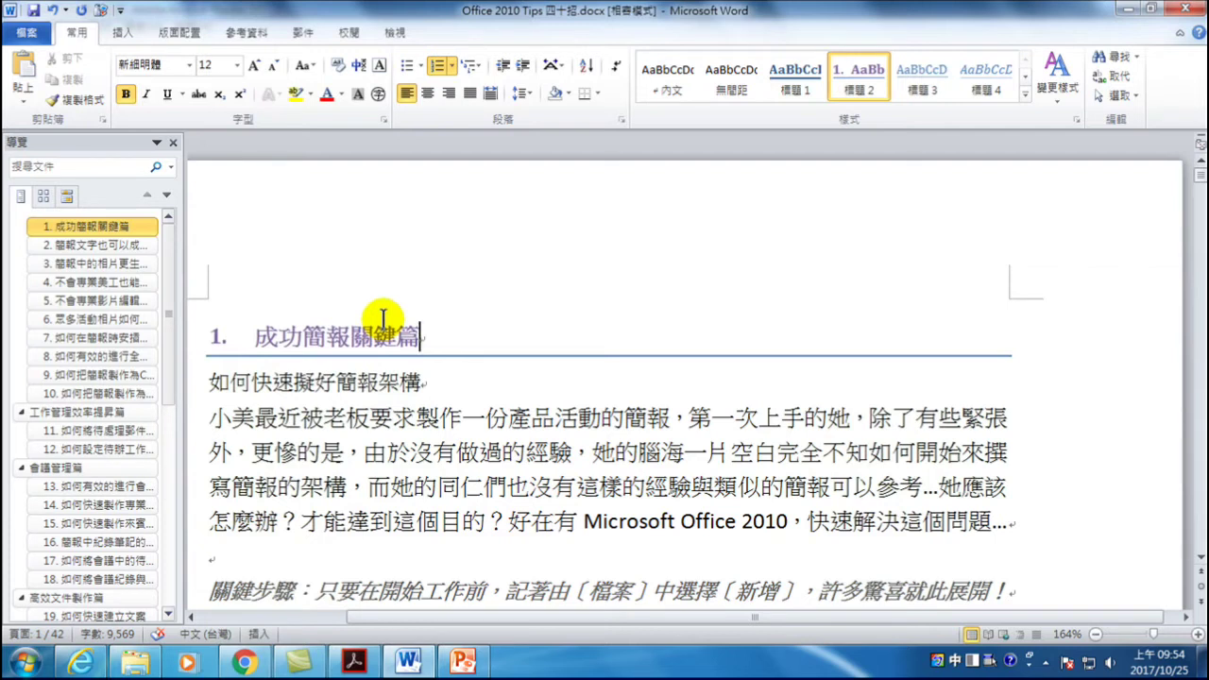
# - Apply Heading 1 to 成功簡報關鍵篇 (Ctrl+Alt+1) and numbered Heading 2 to 如何快速擬好簡報架構 (Ctrl+Alt+2)
pyautogui.hotkey('ctrl', 'alt', '1')
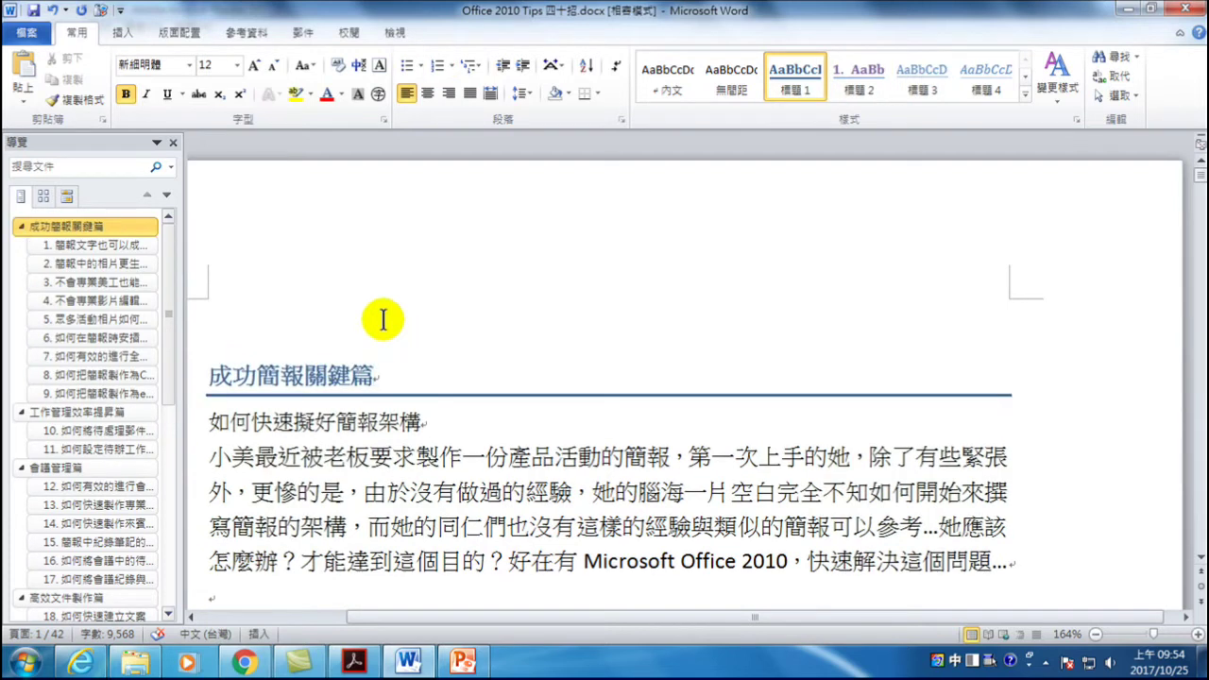
pyautogui.press('Down')
pyautogui.press('End')
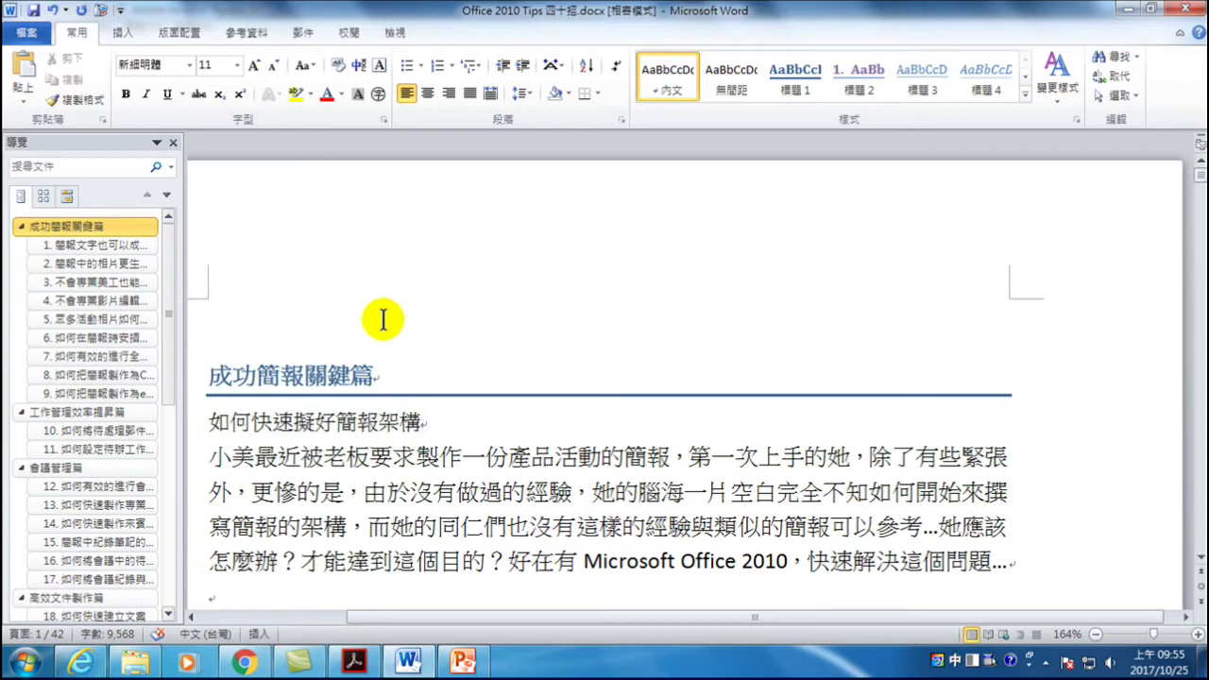
pyautogui.hotkey('ctrl', 'alt', '2')
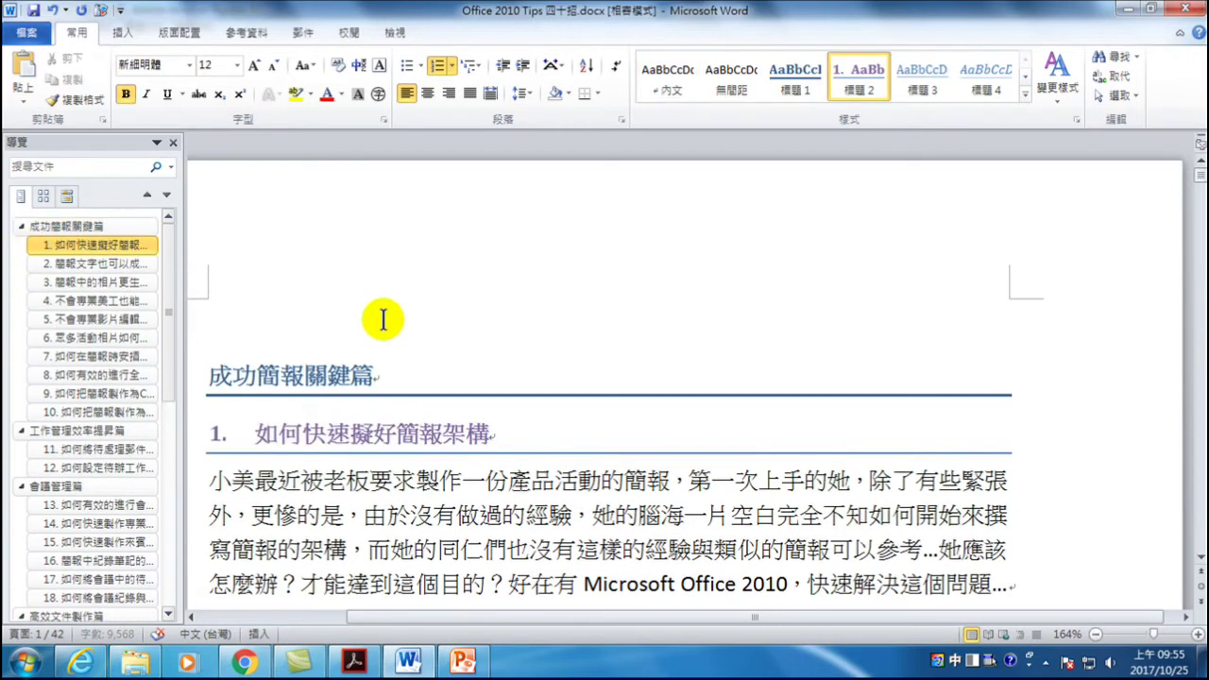
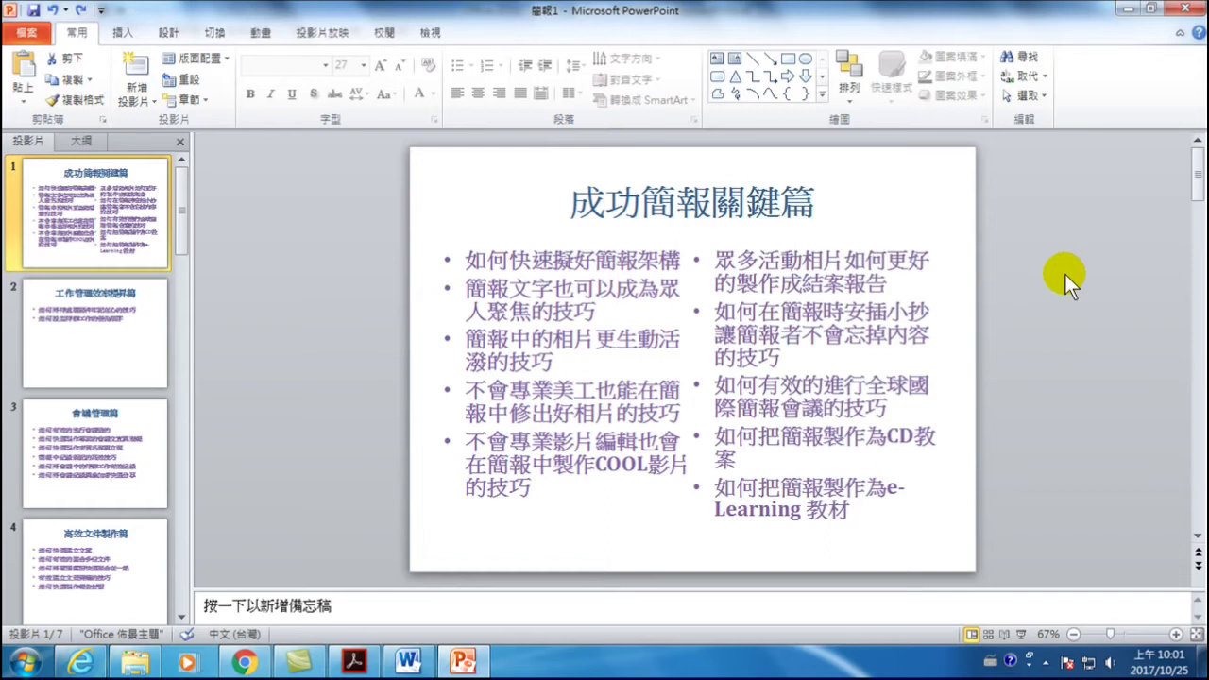
# - Bring up the Create Handouts in Microsoft Word option under File > Save & Send
pyautogui.click(28, 33)
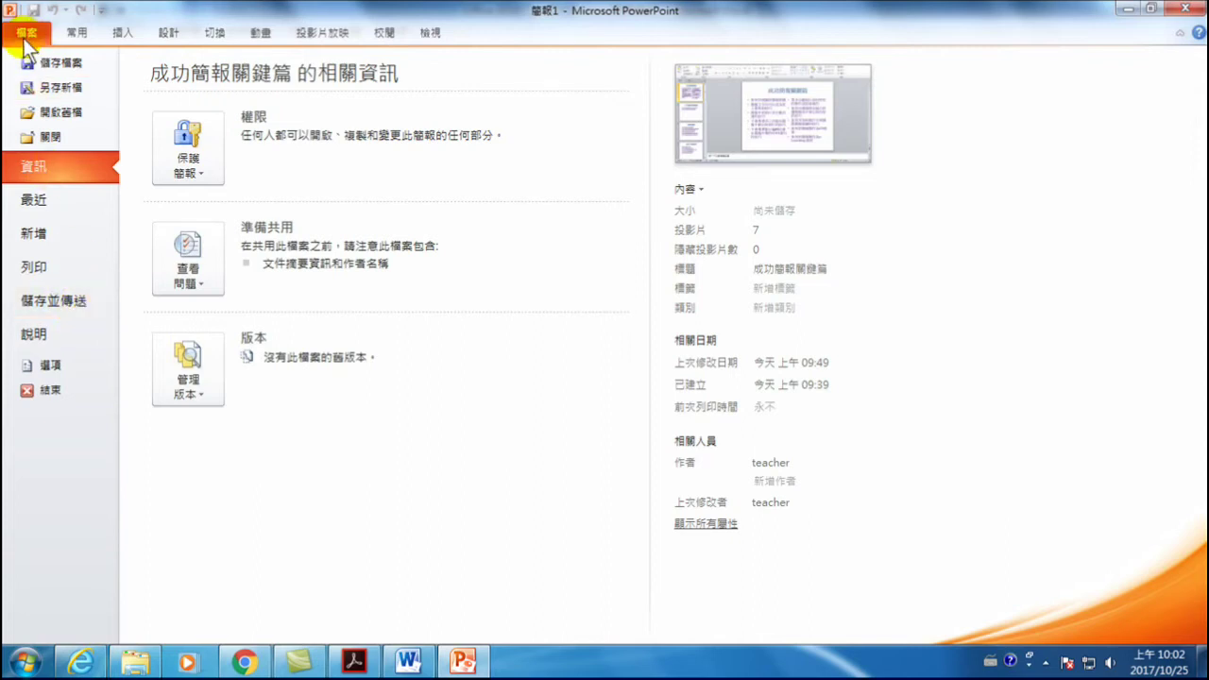
pyautogui.click(65, 299)
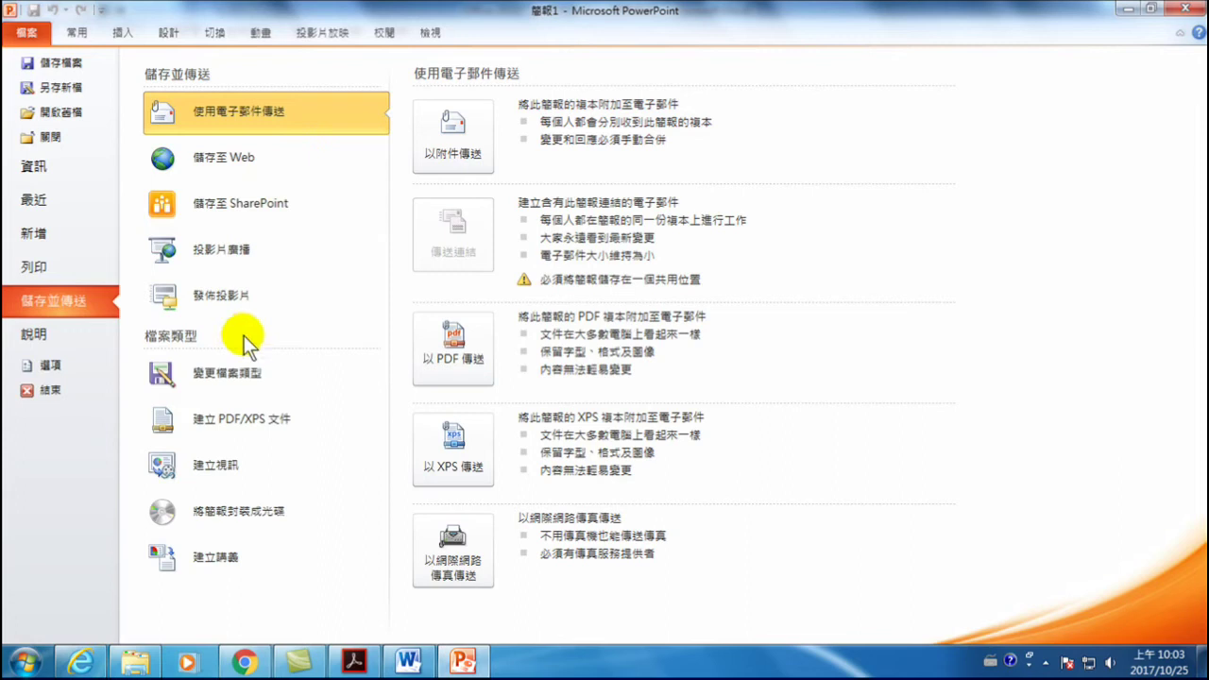
pyautogui.click(228, 562)
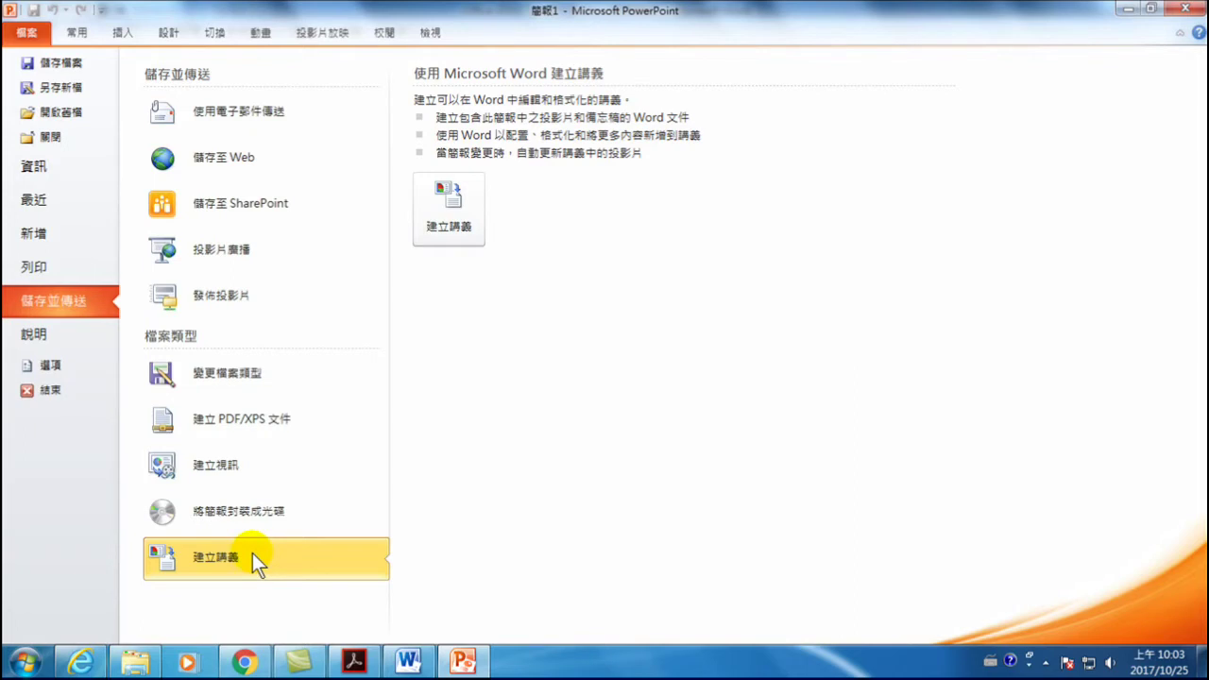
# - Send only the outline (只有大綱) to Word through Create Handouts, creating a bulleted document
pyautogui.click(456, 219)
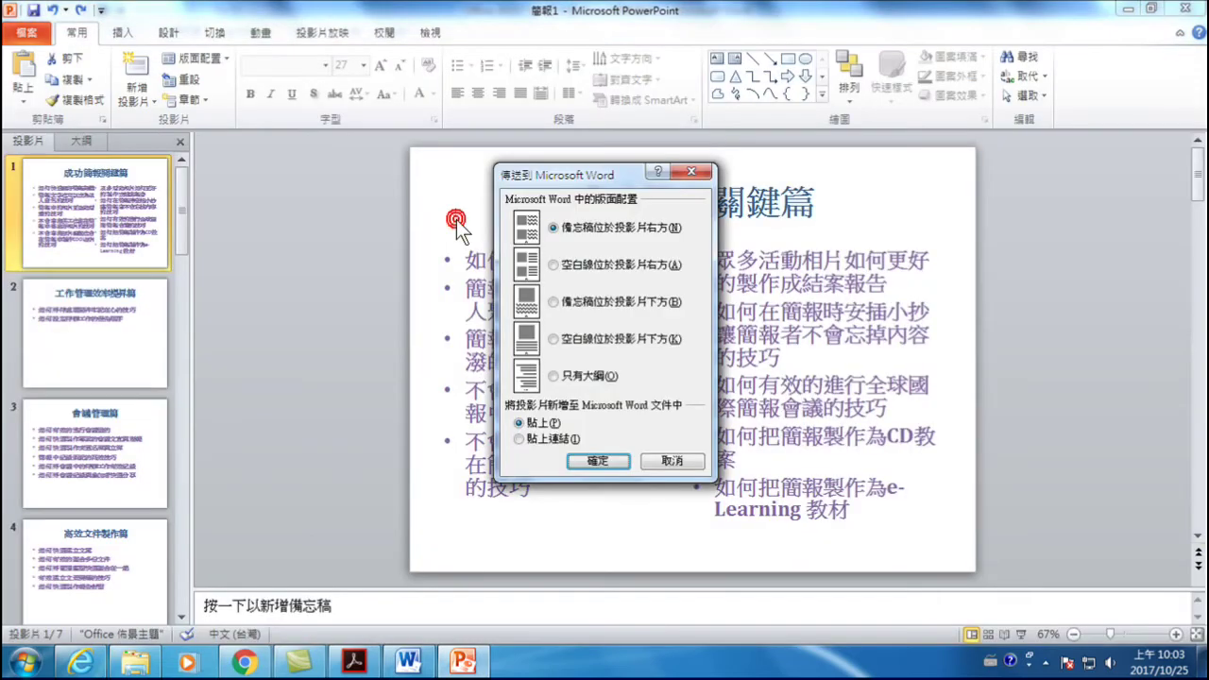
pyautogui.click(584, 379)
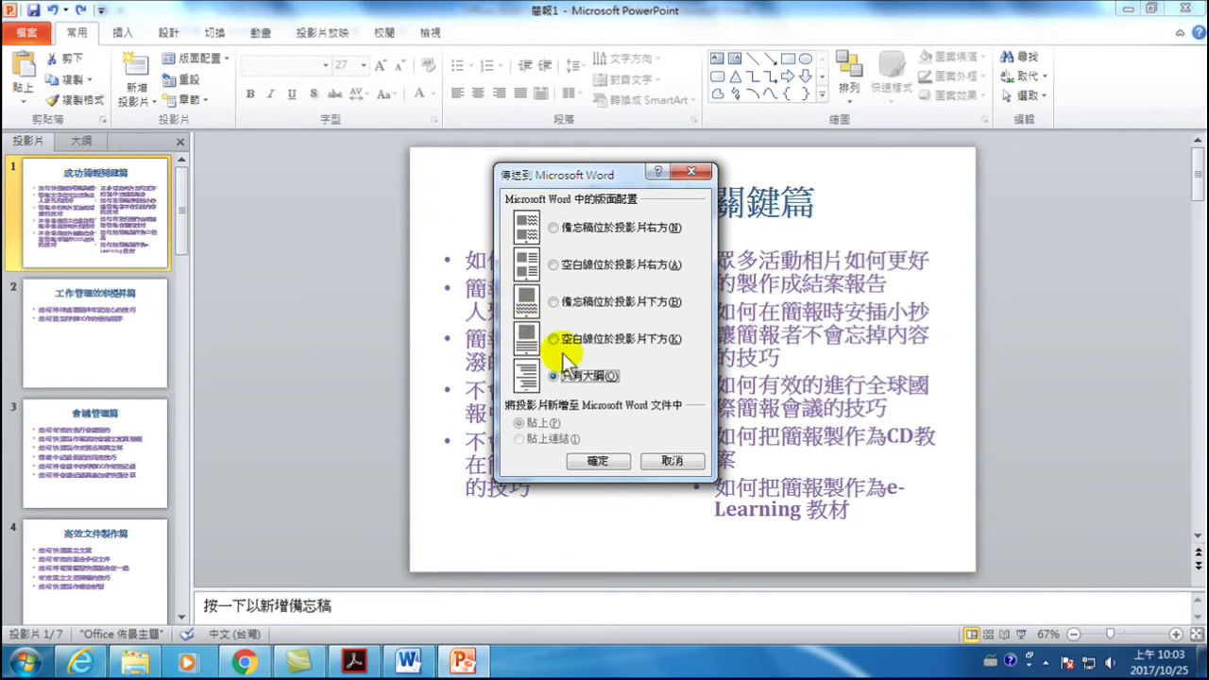
pyautogui.click(599, 459)
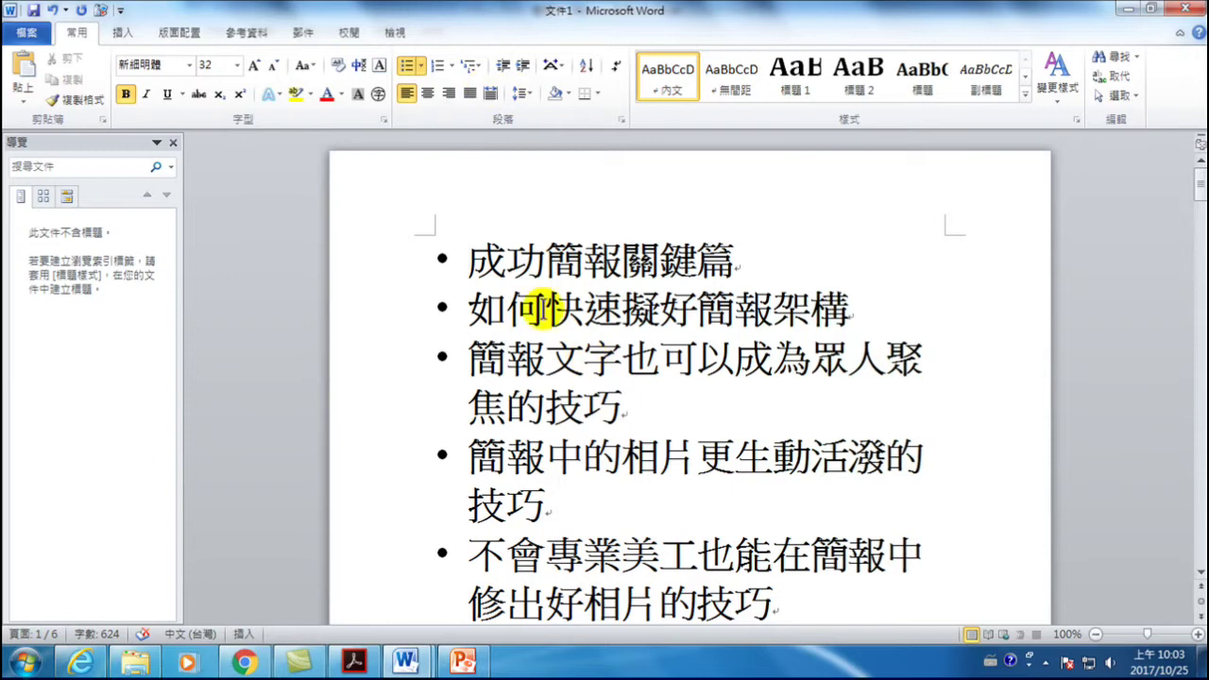
pyautogui.click(544, 306)
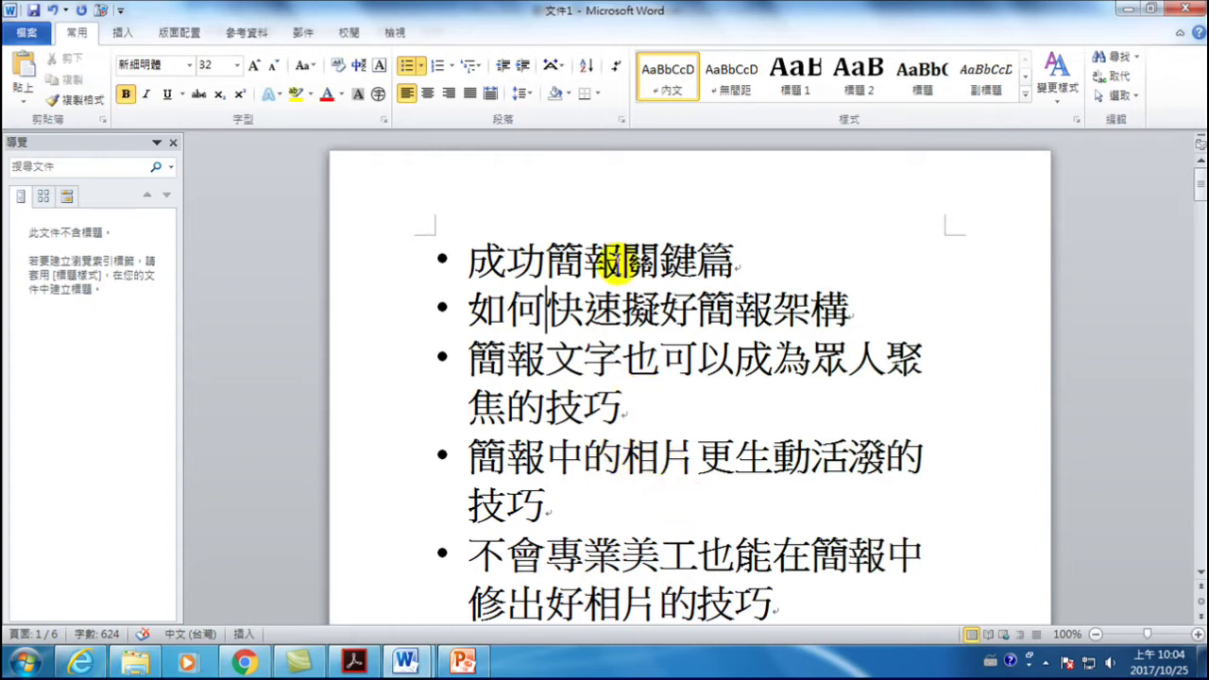
# - Switch from the exported Word outline back to the PowerPoint presentation
pyautogui.click(462, 659)
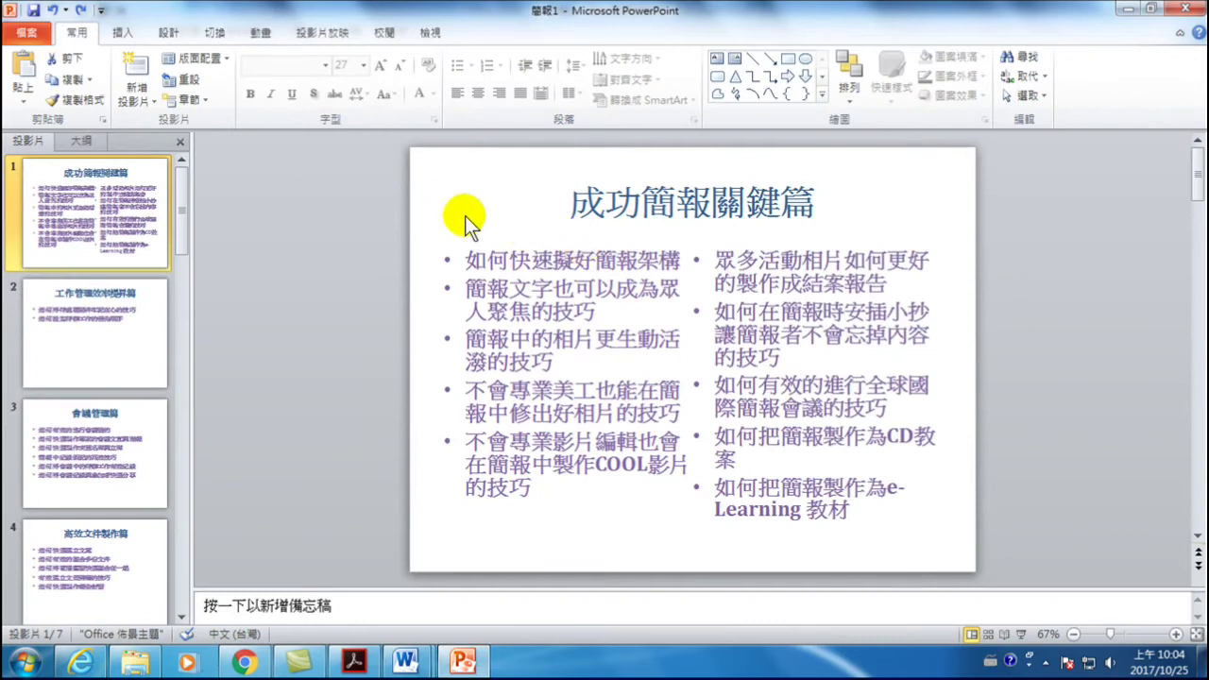
# - Export the outline only (只有大綱) to Word again via Save & Send > Create Handouts
pyautogui.click(30, 32)
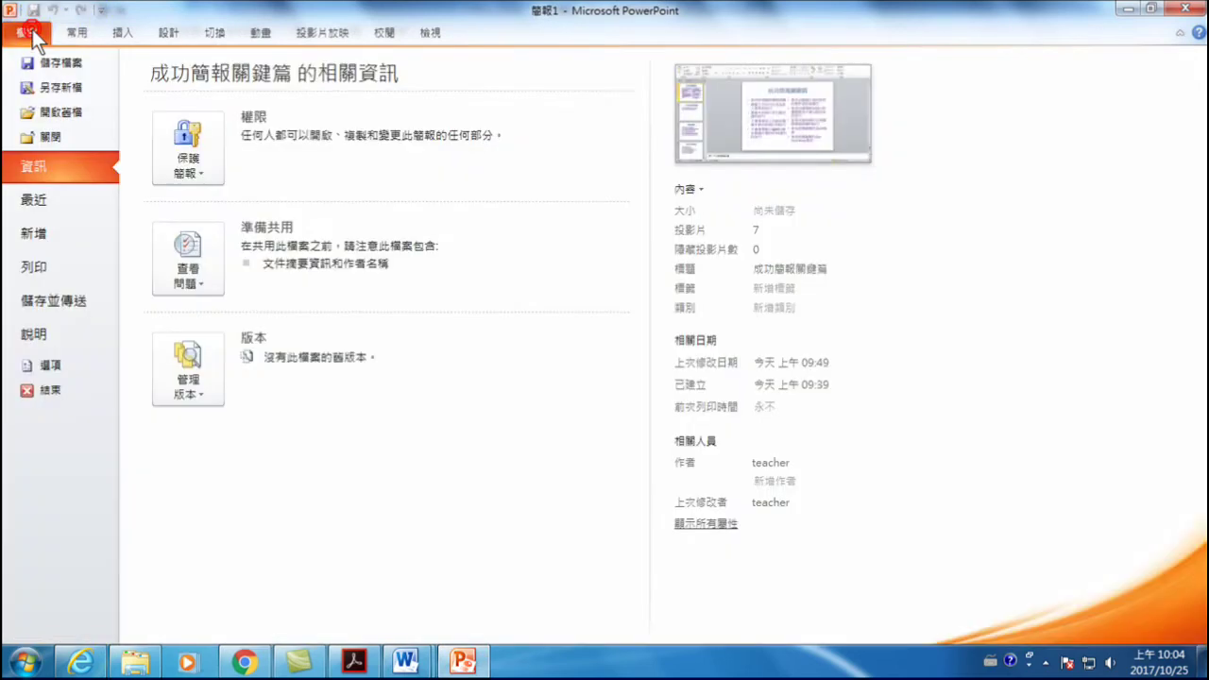
pyautogui.click(73, 301)
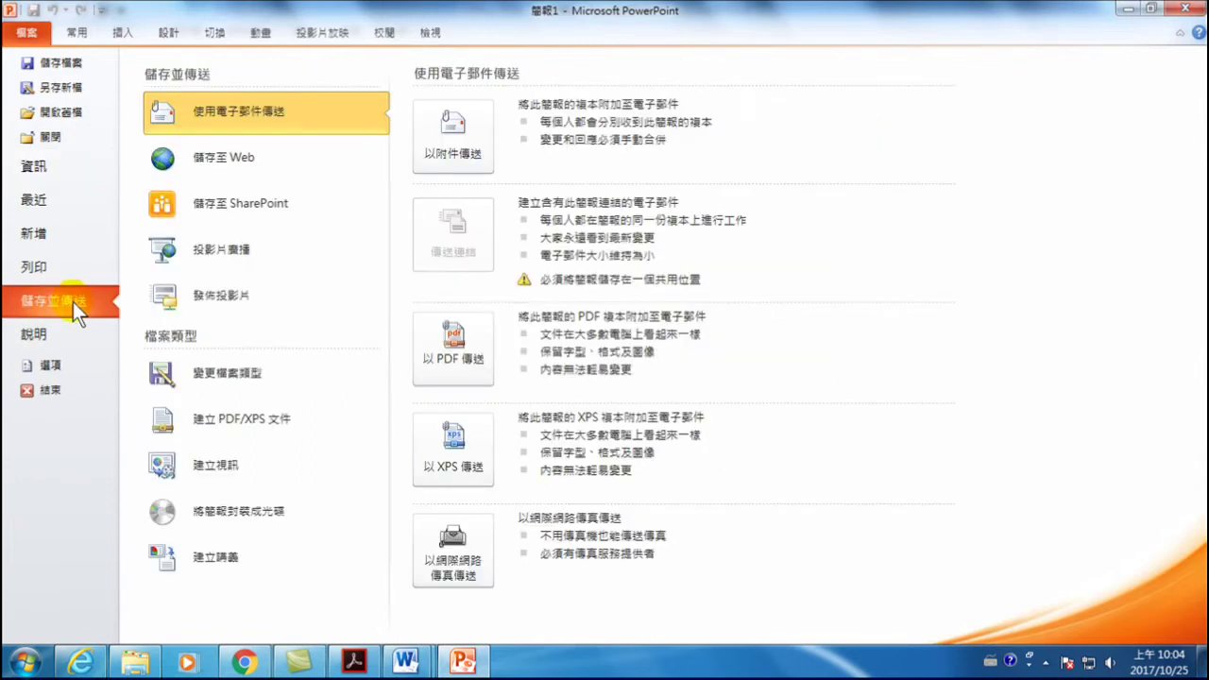
pyautogui.click(231, 556)
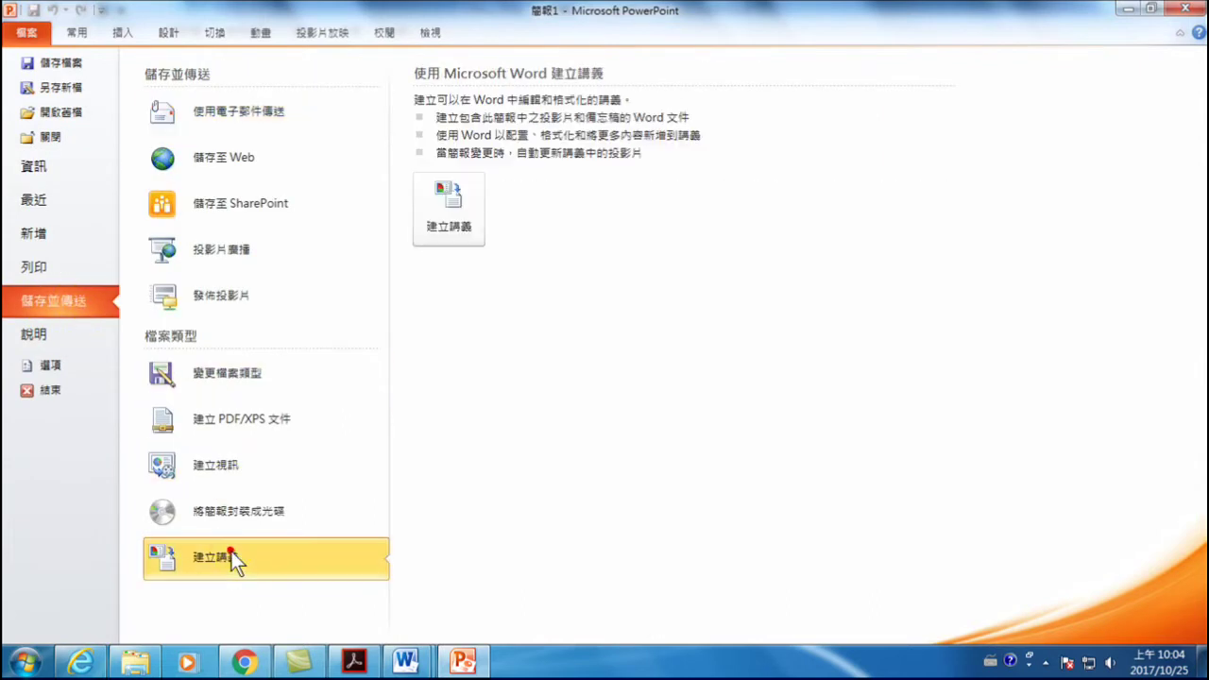
pyautogui.click(447, 213)
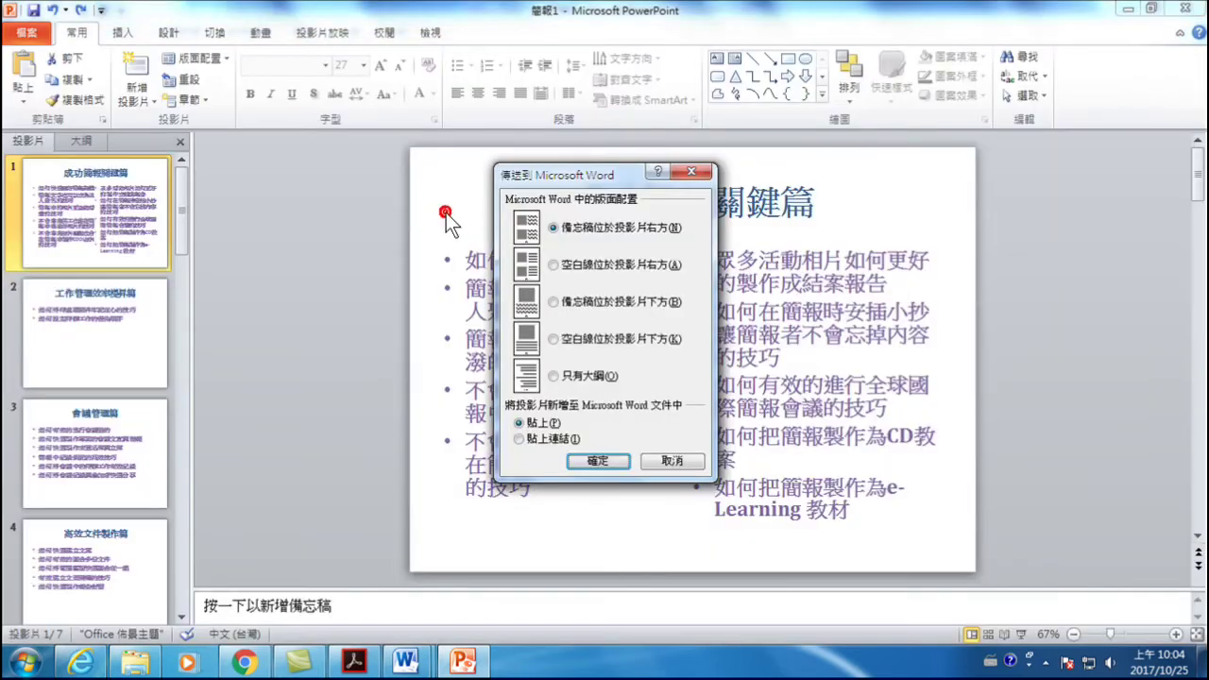
pyautogui.click(566, 378)
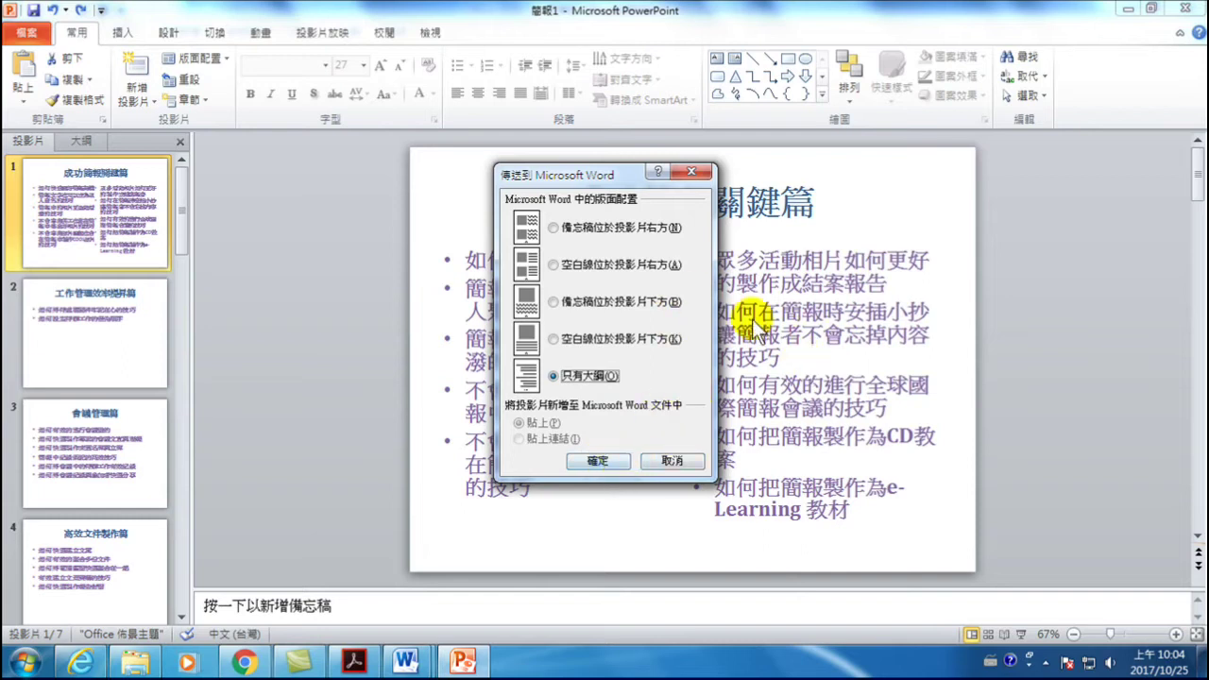
pyautogui.click(667, 461)
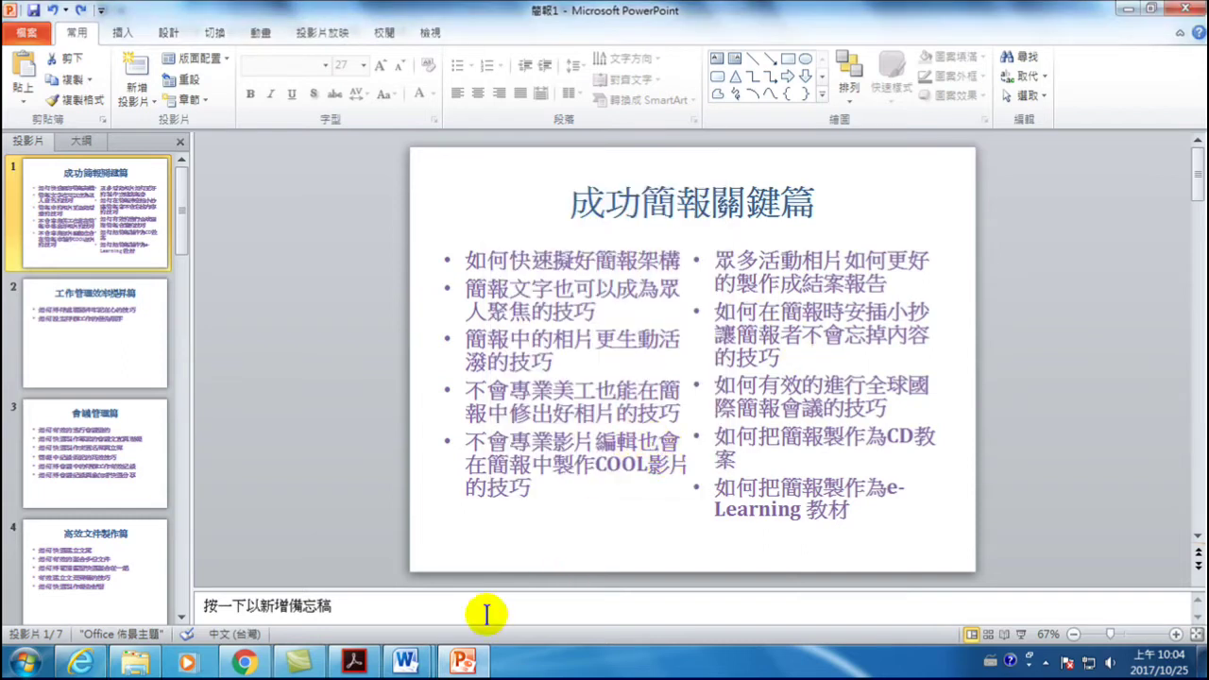
pyautogui.click(405, 662)
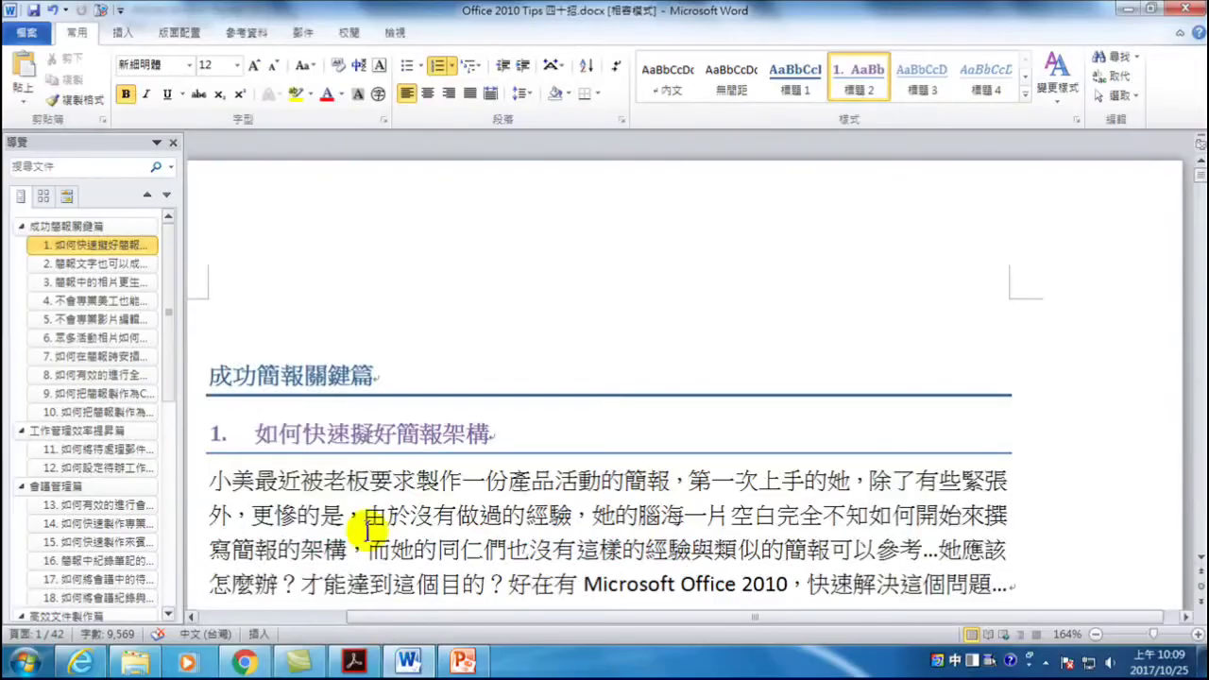
# - Scroll down in Office 2010 Tips 四十招.docx toward the template table
pyautogui.scroll(-10, 322, 431)
# - Bring the 範本名稱/範本類別/取得位置 table into view, click in the 部落格 cell, and select the table
pyautogui.scroll(-5, 321, 431)
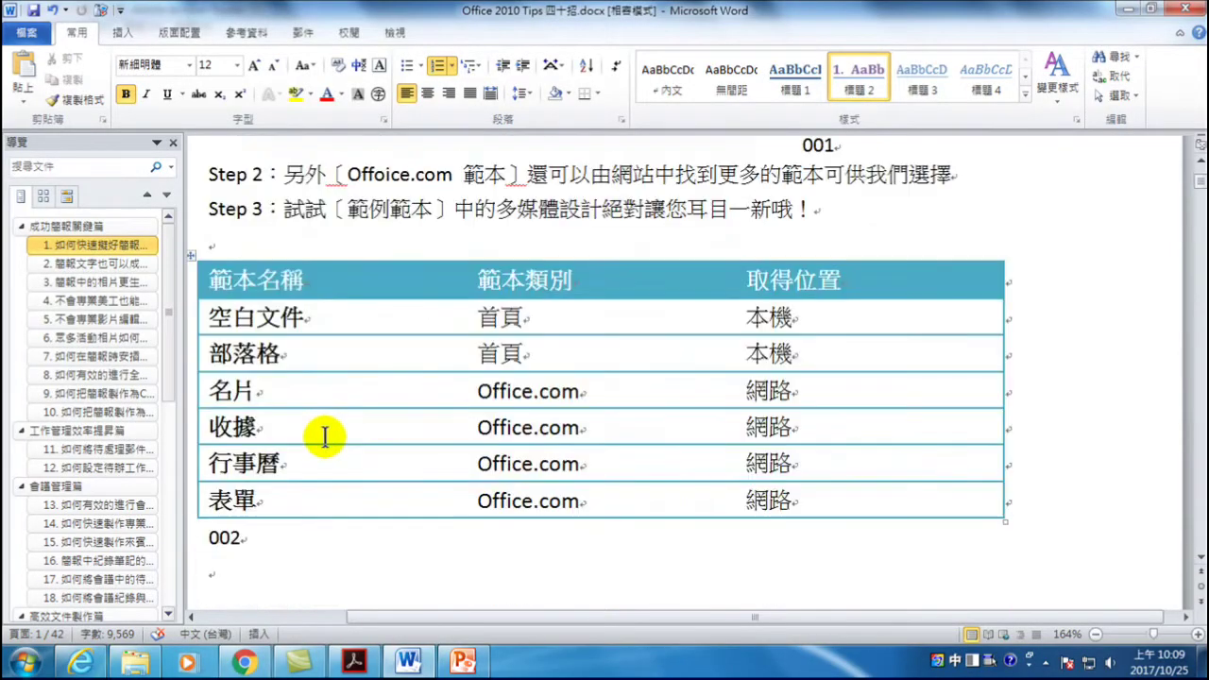
pyautogui.scroll(5, 321, 432)
pyautogui.scroll(-3, 326, 434)
pyautogui.scroll(-3, 336, 439)
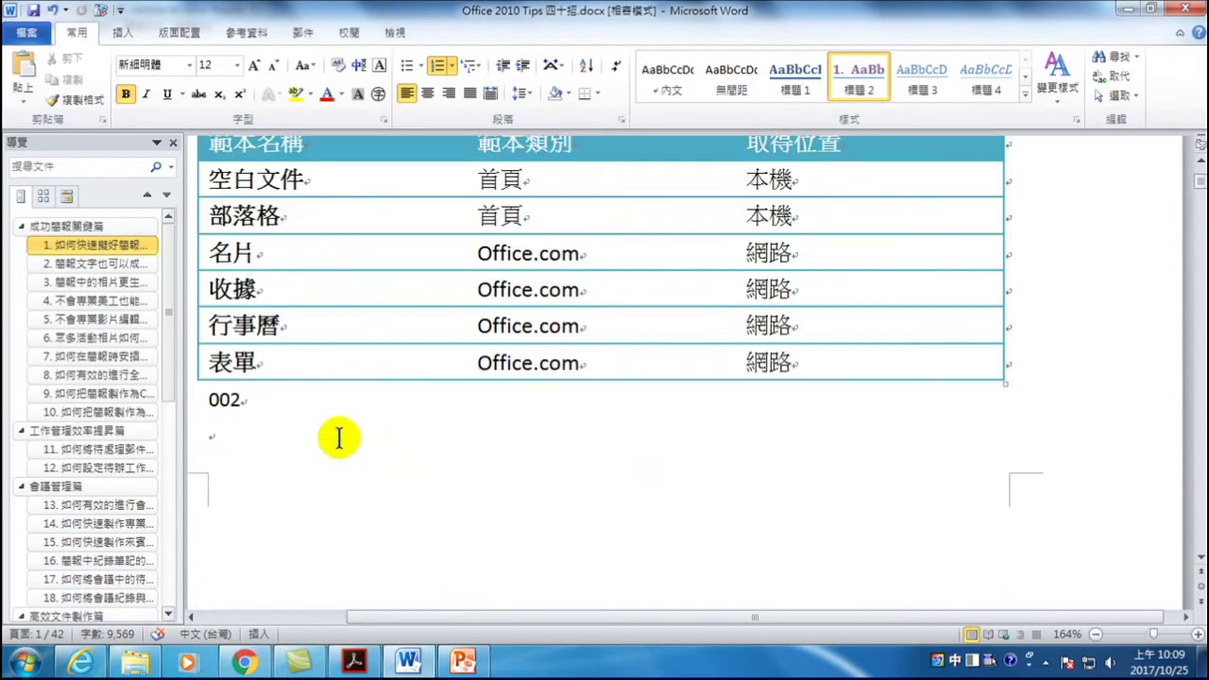
pyautogui.scroll(2, 335, 432)
pyautogui.scroll(1, 351, 430)
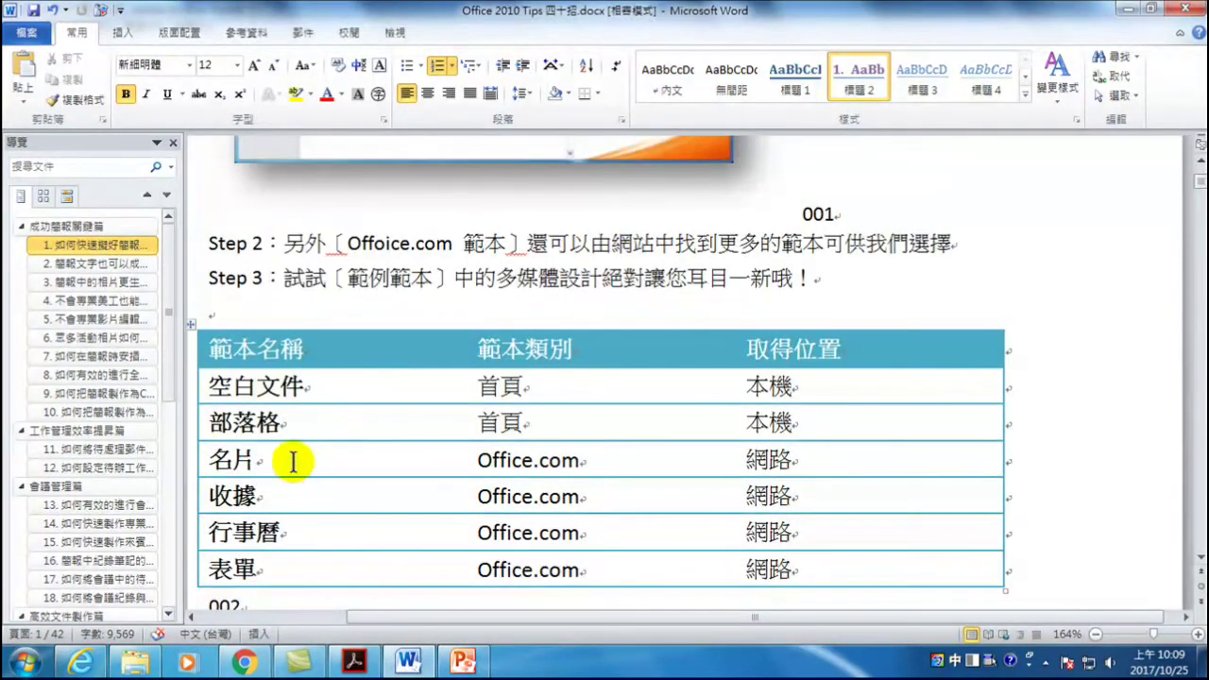
pyautogui.click(366, 413)
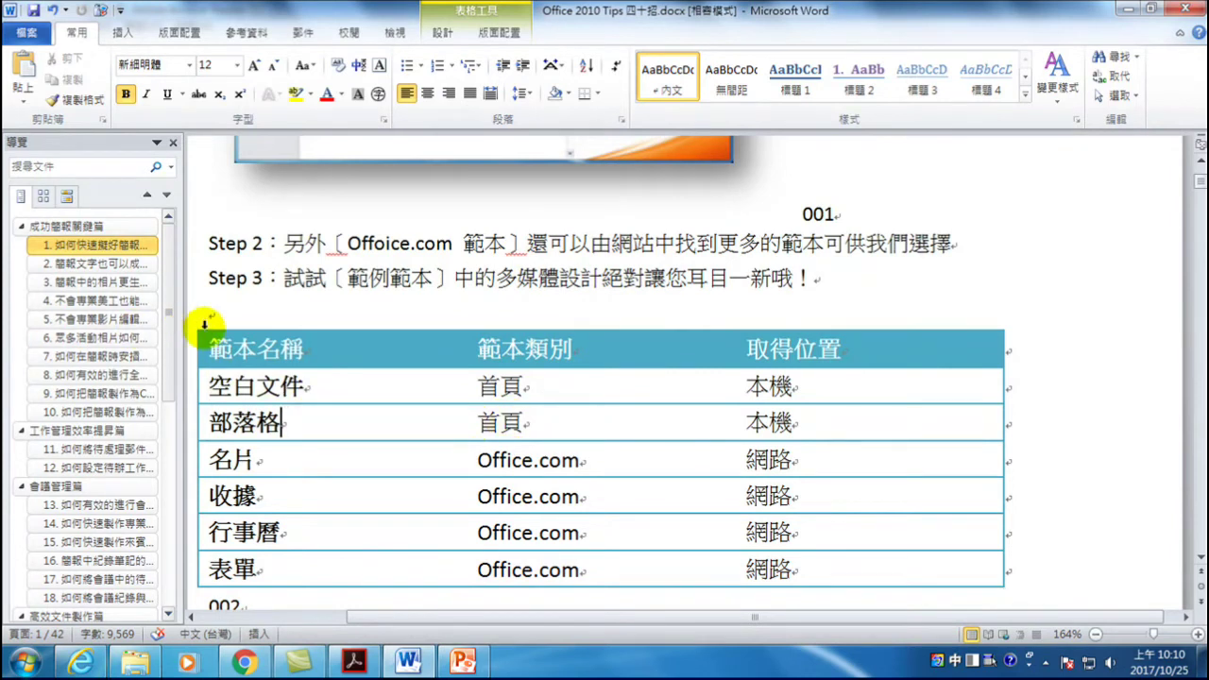
pyautogui.moveTo(455, 616); pyautogui.dragTo(446, 618)
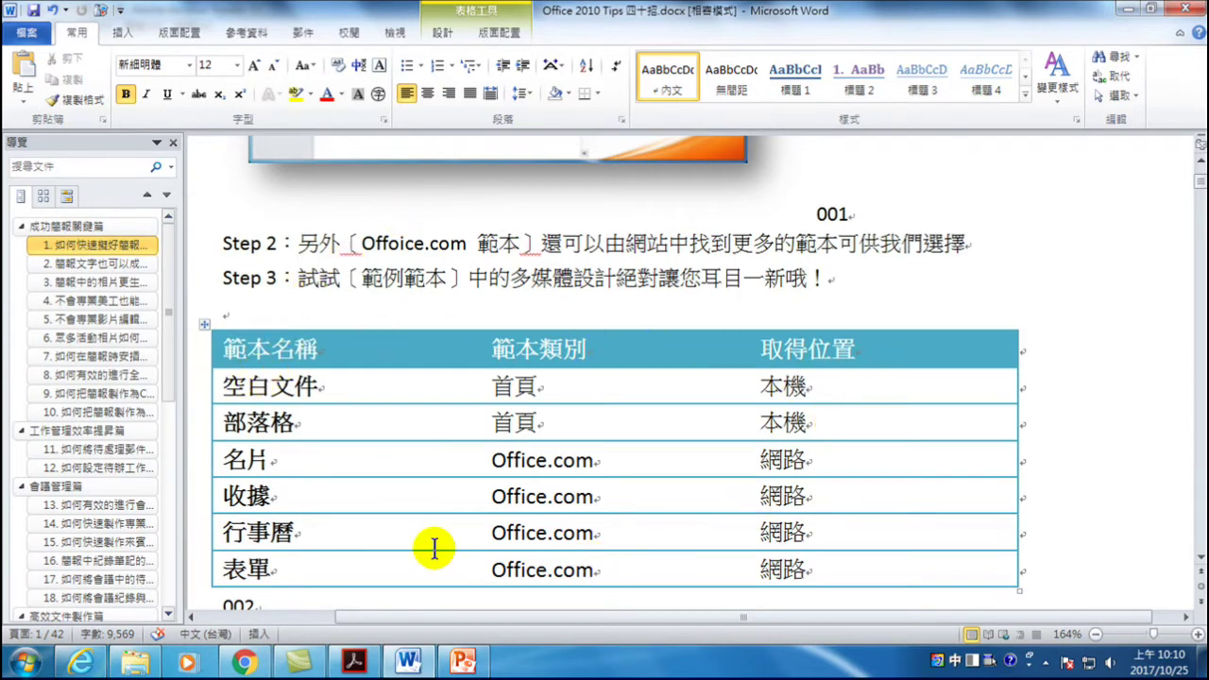
pyautogui.click(204, 324)
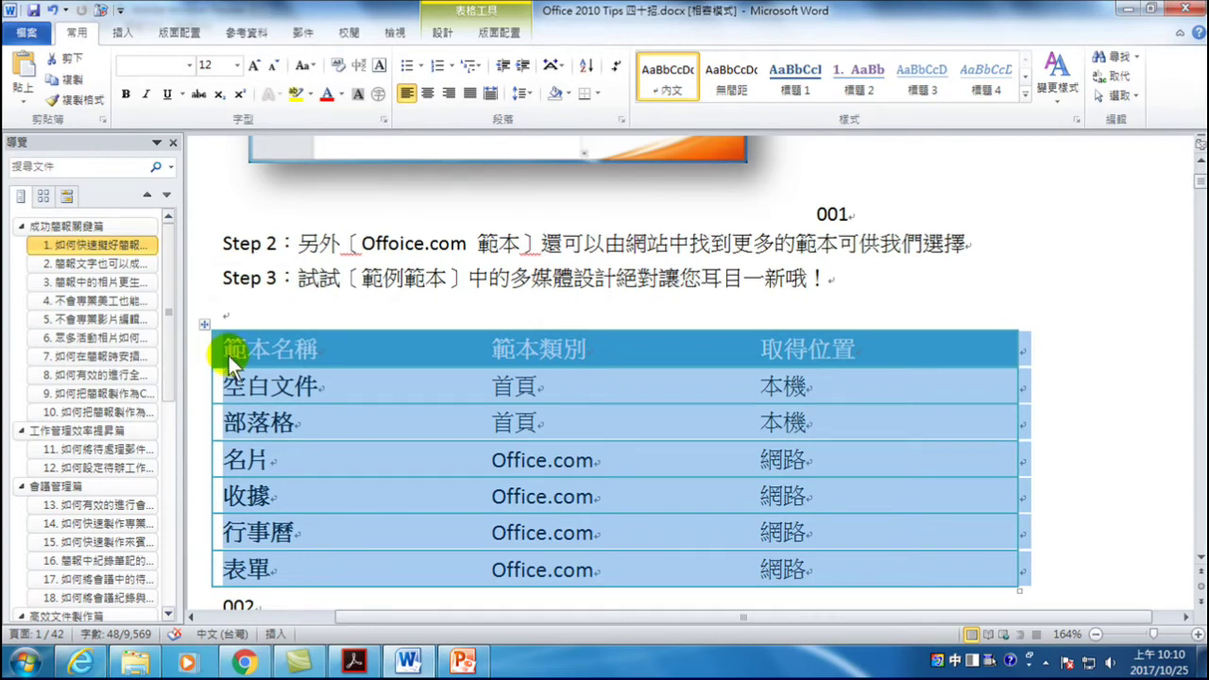
# - Select the entire template table, copy it with 複製, and return to PowerPoint
pyautogui.click(302, 357)
pyautogui.moveTo(234, 350); pyautogui.dragTo(907, 564)
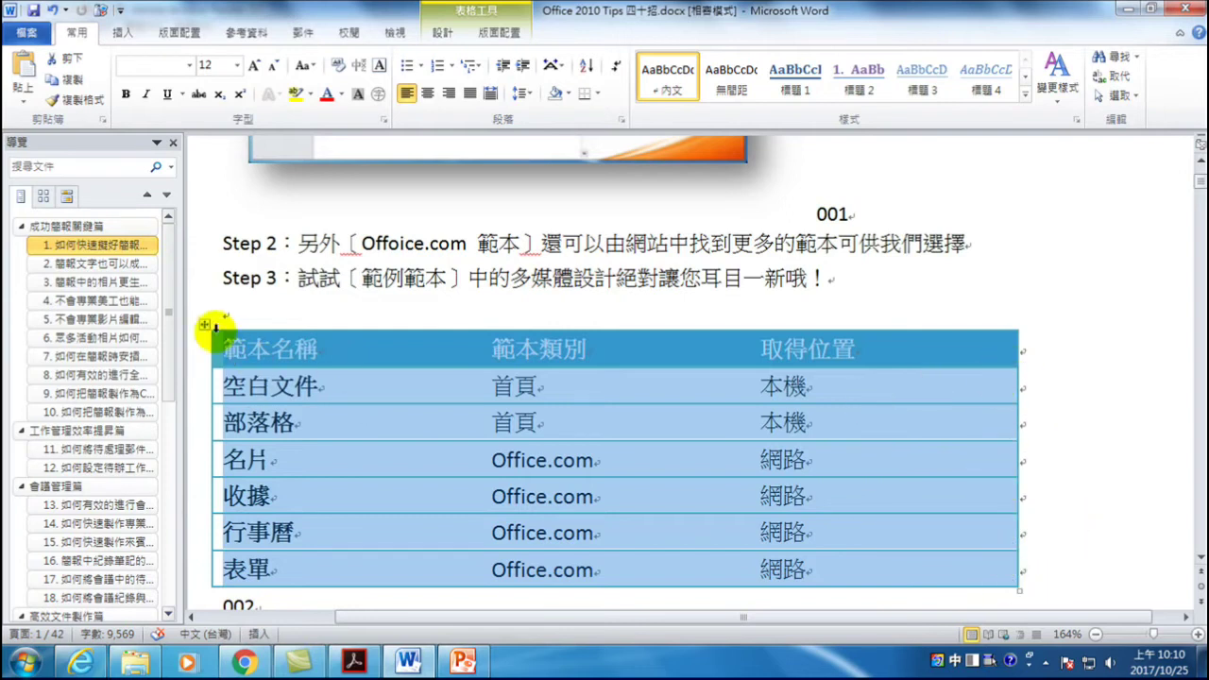
pyautogui.click(205, 325)
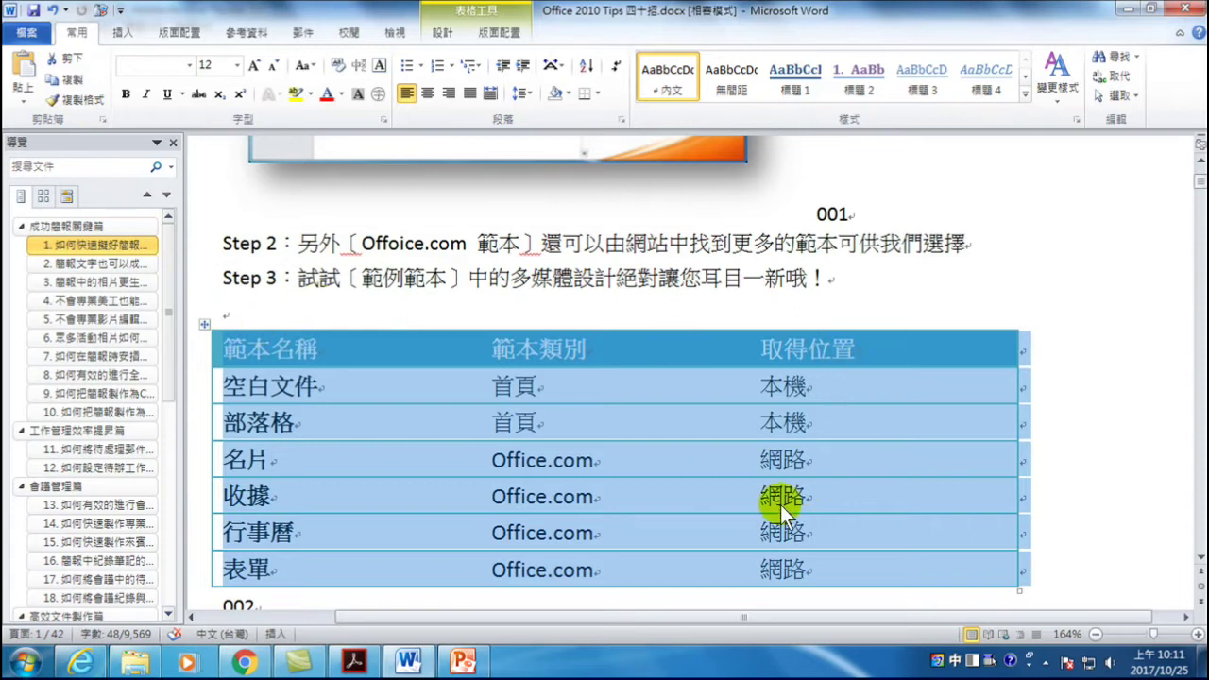
pyautogui.rightClick(559, 410)
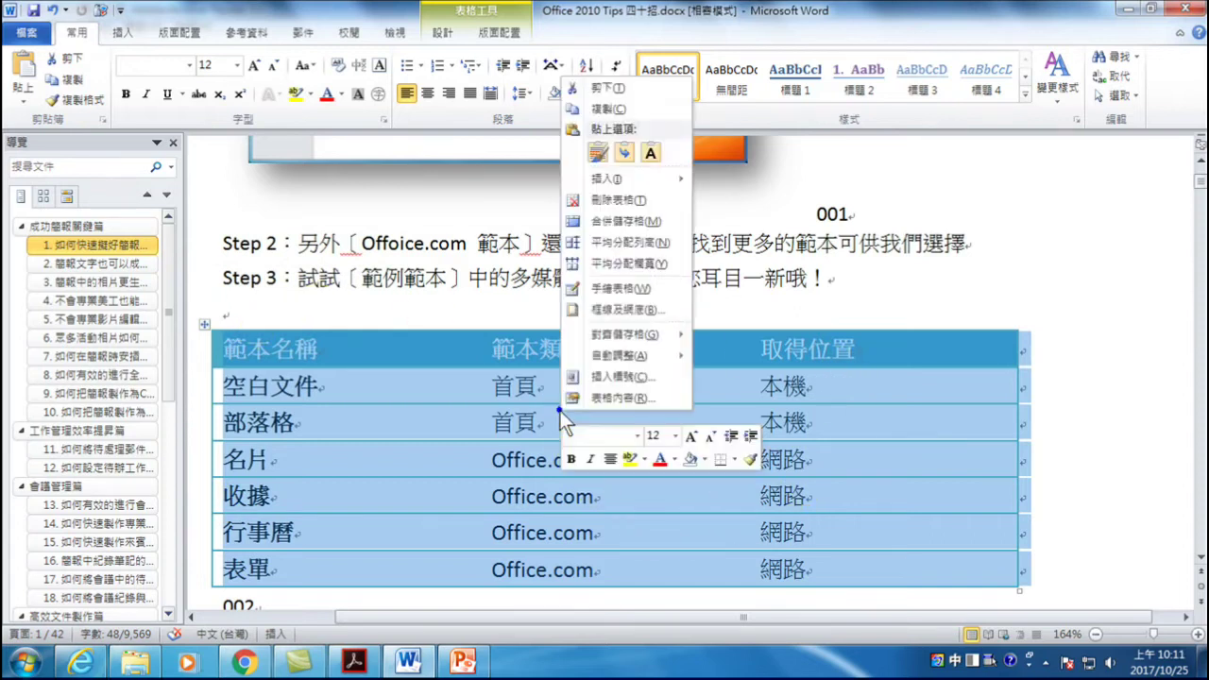
pyautogui.click(605, 109)
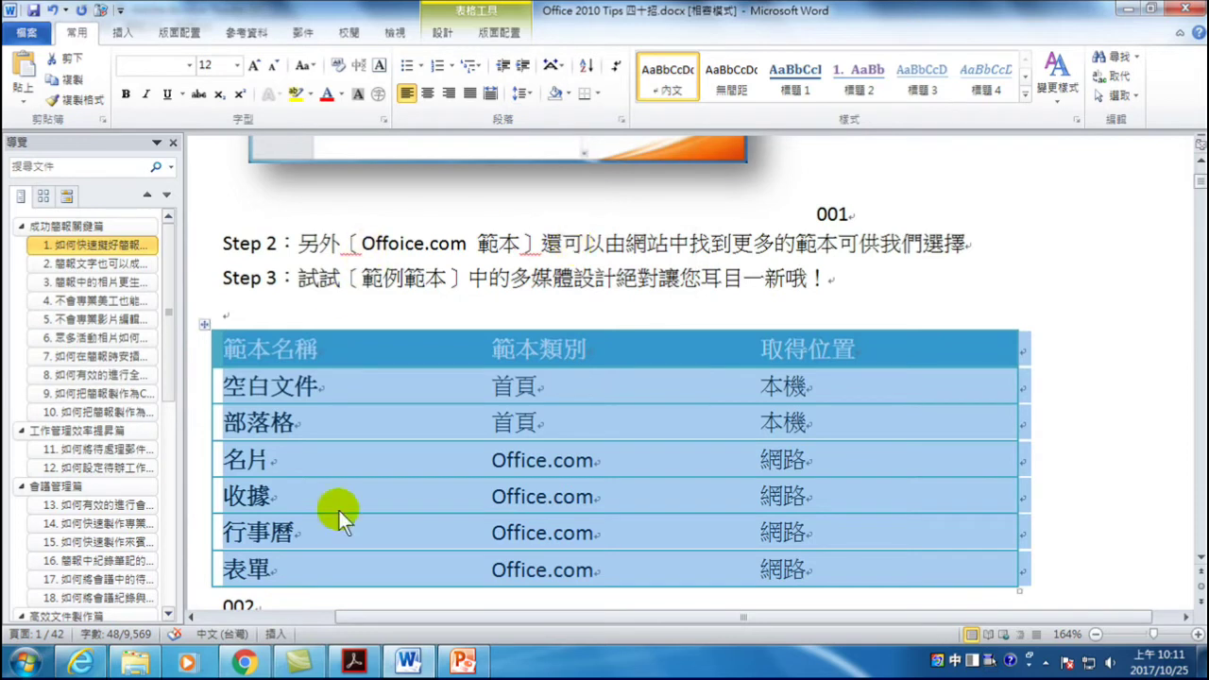
pyautogui.click(462, 662)
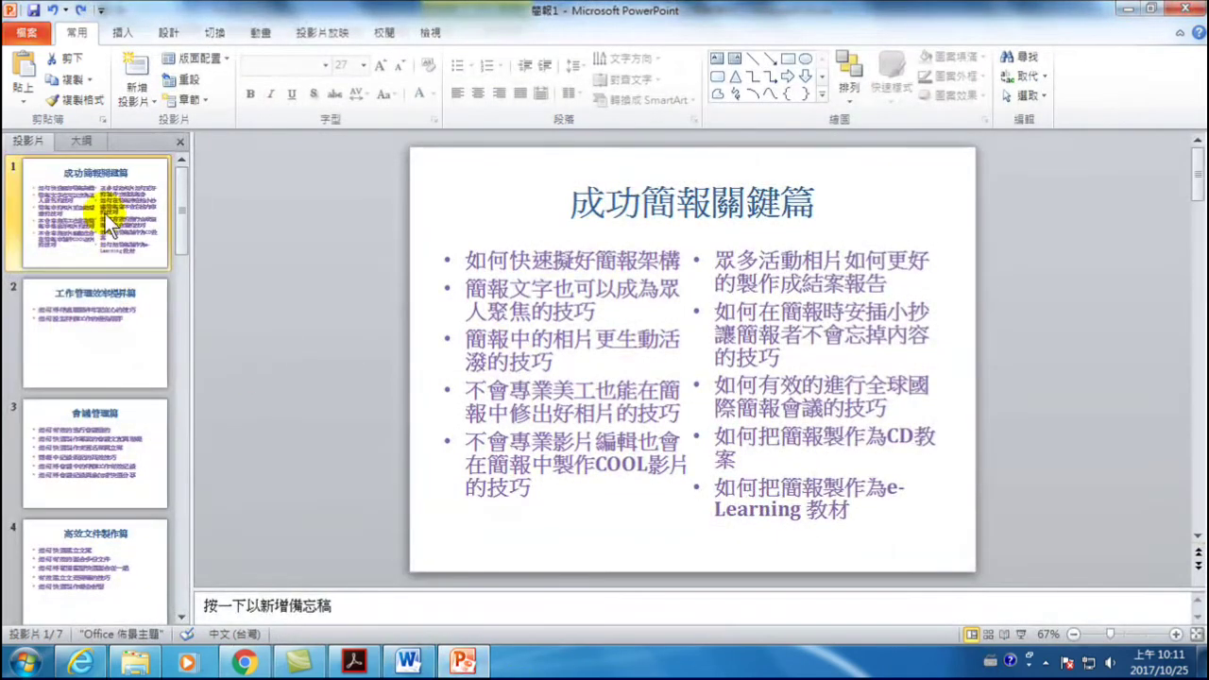
# - Add a new blank slide 8 after slide 7 and click into its content placeholder
pyautogui.scroll(-5, 81, 406)
pyautogui.click(89, 461)
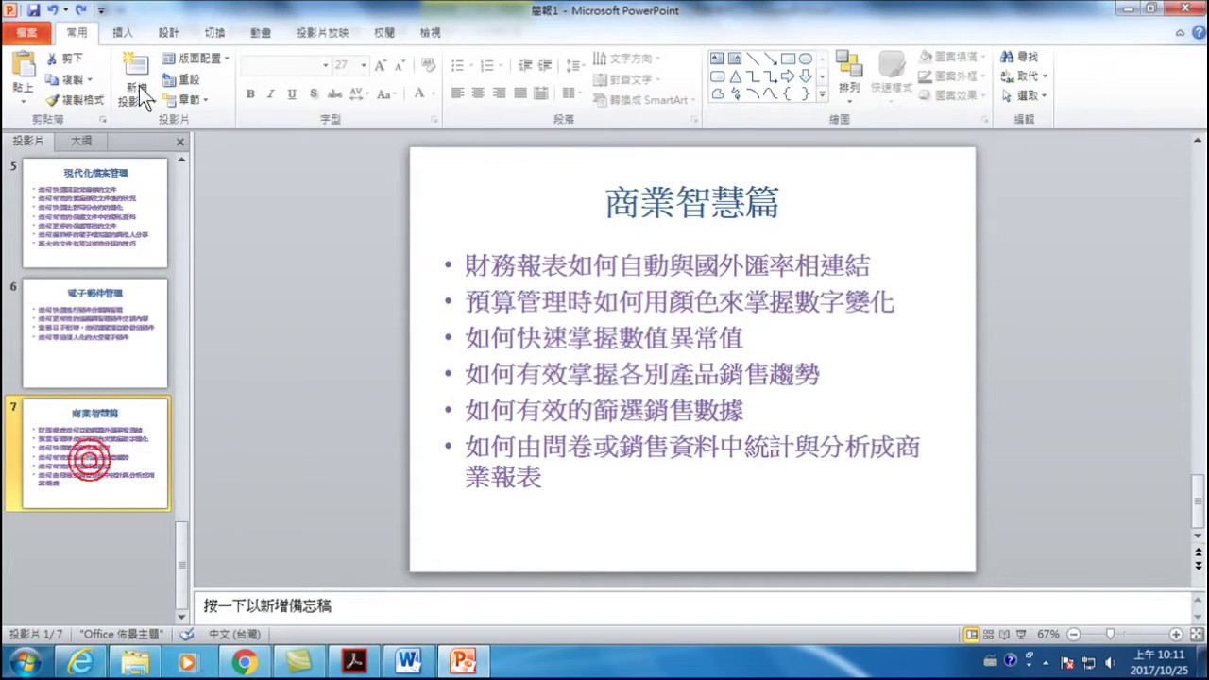
pyautogui.click(138, 77)
pyautogui.click(529, 318)
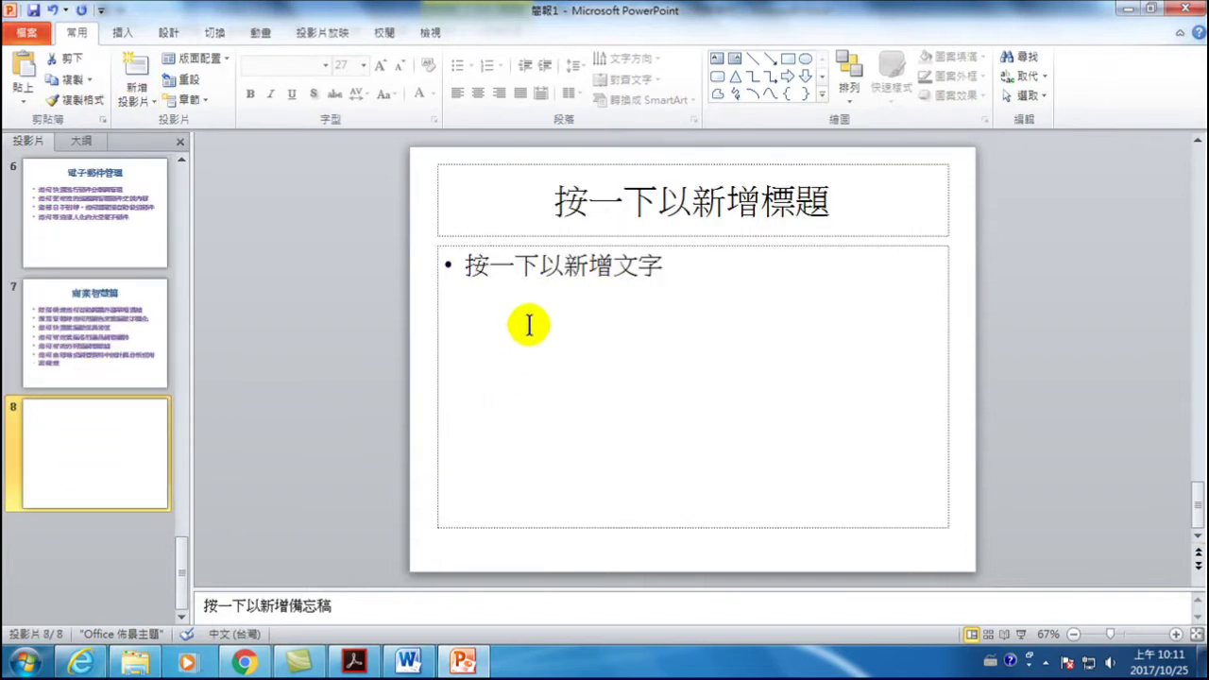
pyautogui.rightClick(528, 314)
pyautogui.click(491, 271)
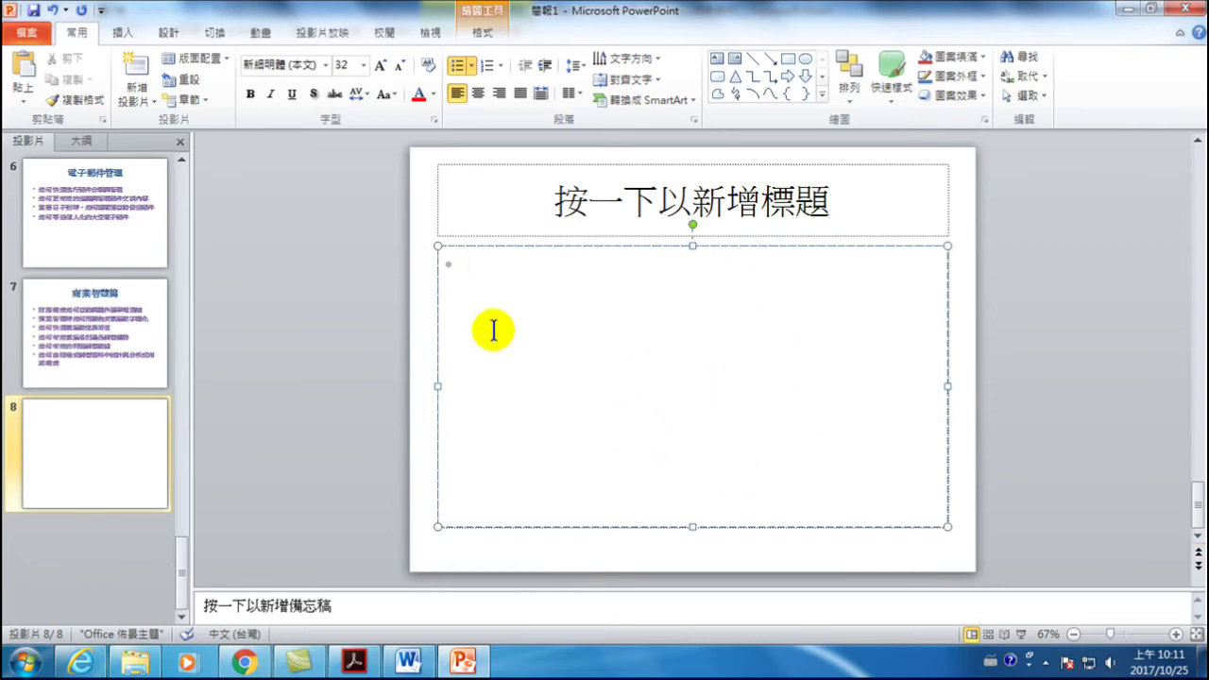
pyautogui.click(22, 94)
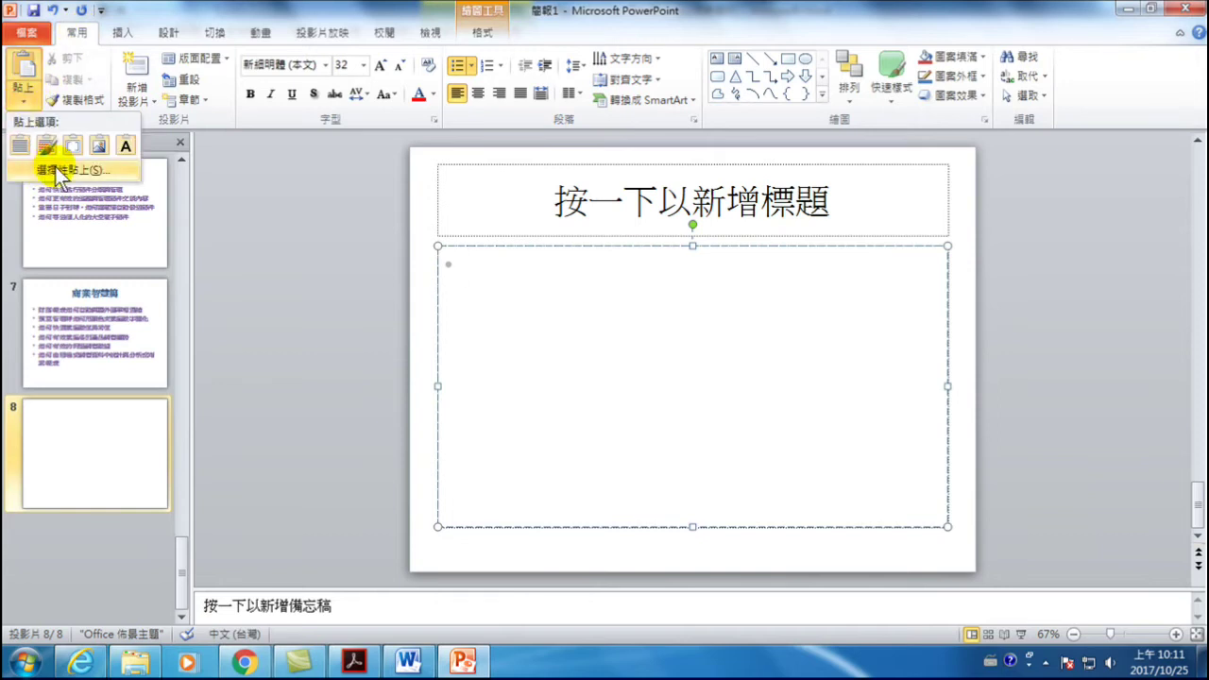
# - Try the placeholder's right-click paste choices, then dismiss the menu without pasting
pyautogui.rightClick(550, 301)
pyautogui.rightClick(450, 280)
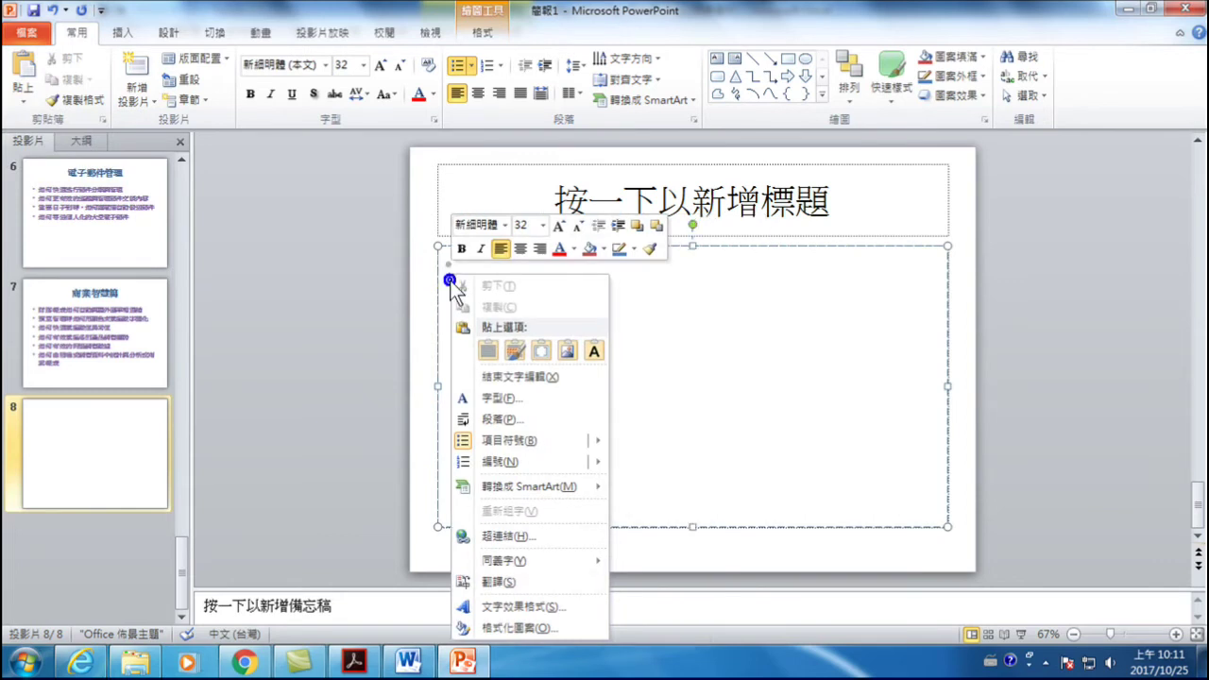
pyautogui.click(809, 378)
pyautogui.rightClick(558, 301)
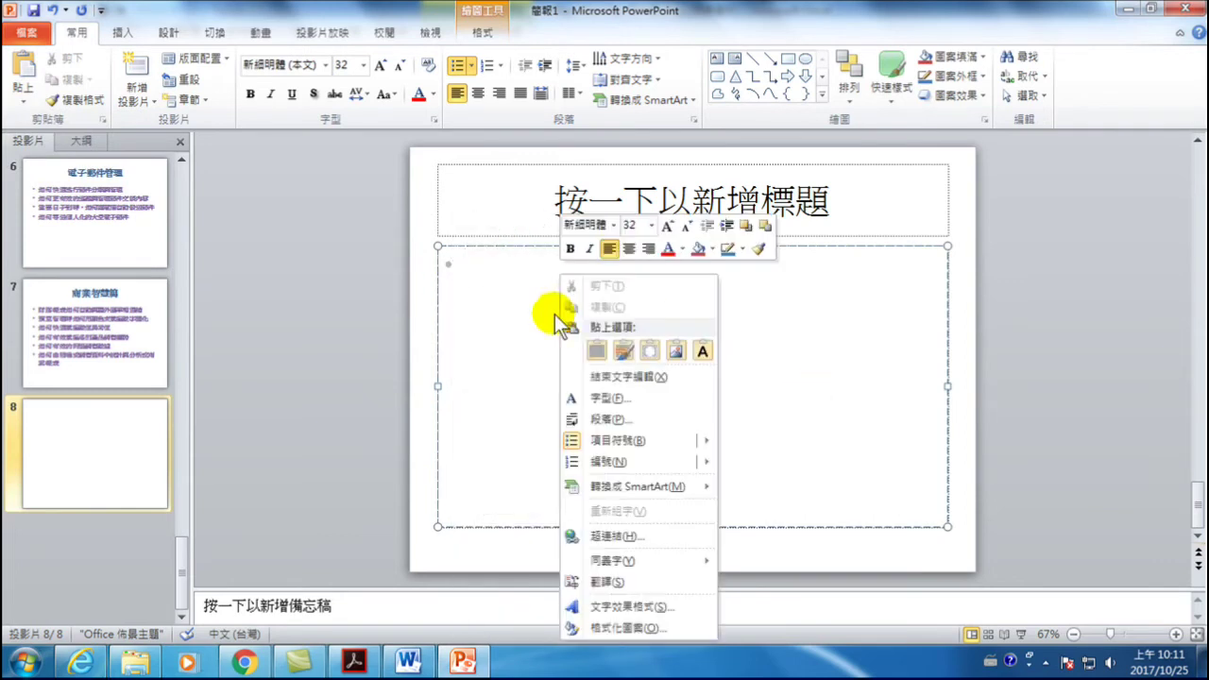
pyautogui.rightClick(471, 273)
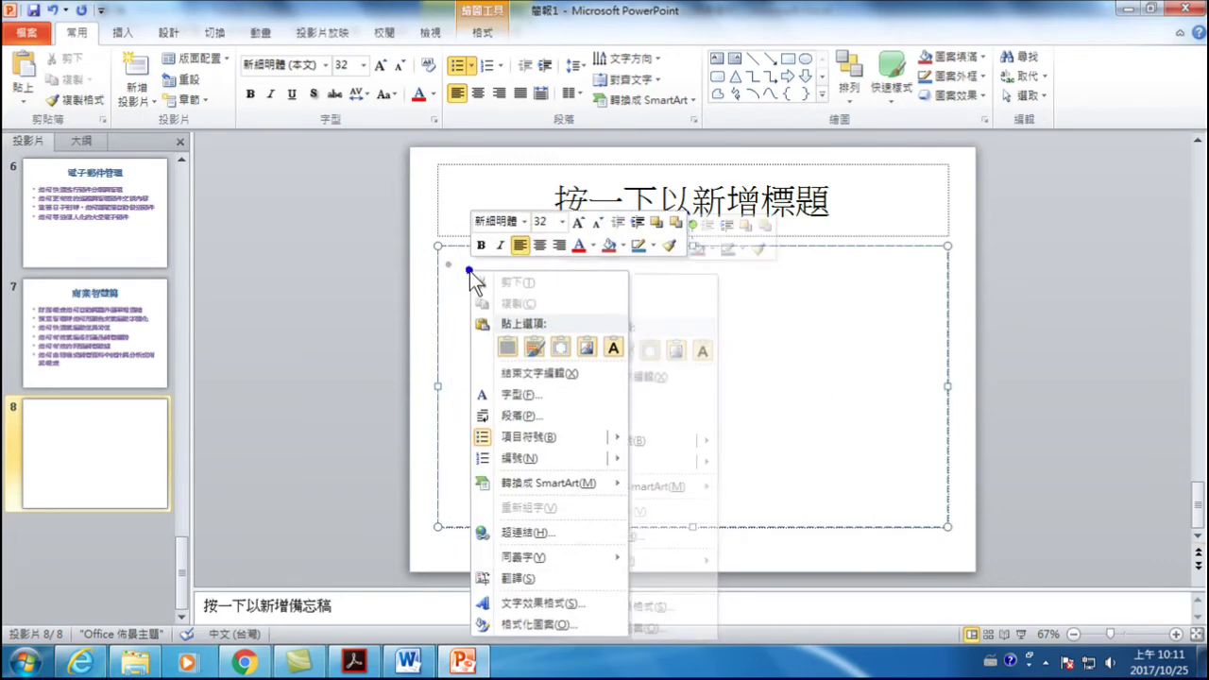
pyautogui.click(545, 338)
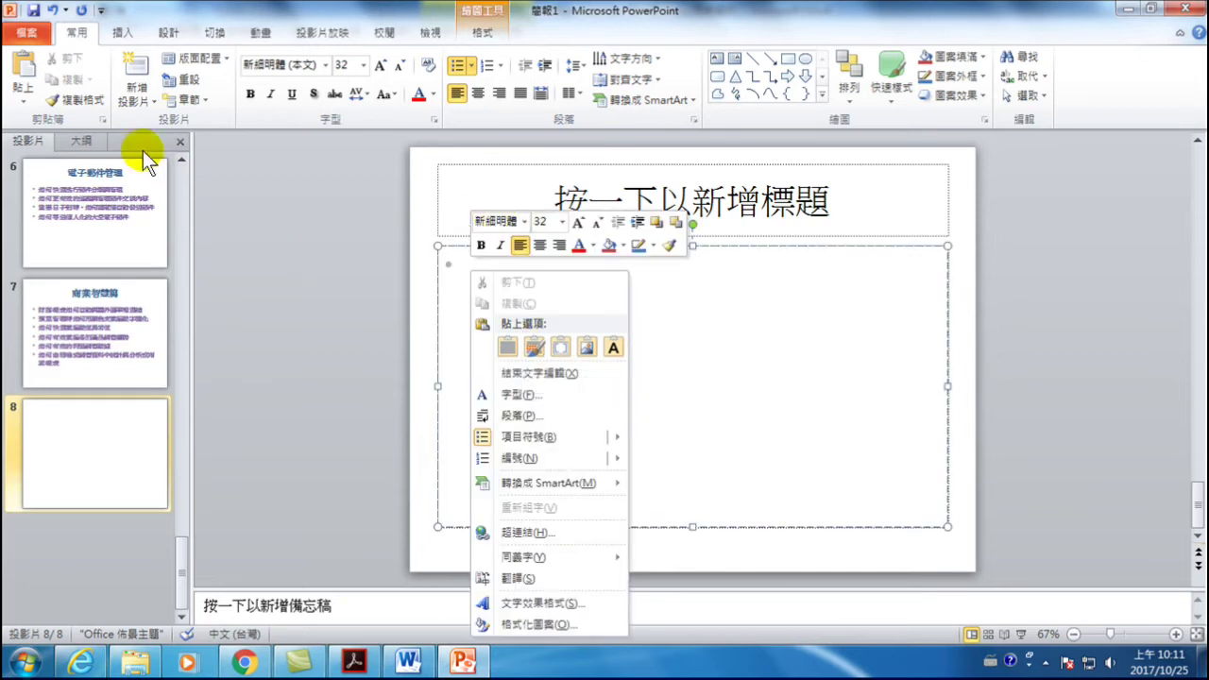
# - Paste the table via Paste Special as a linked Microsoft Word Document Object
pyautogui.click(32, 91)
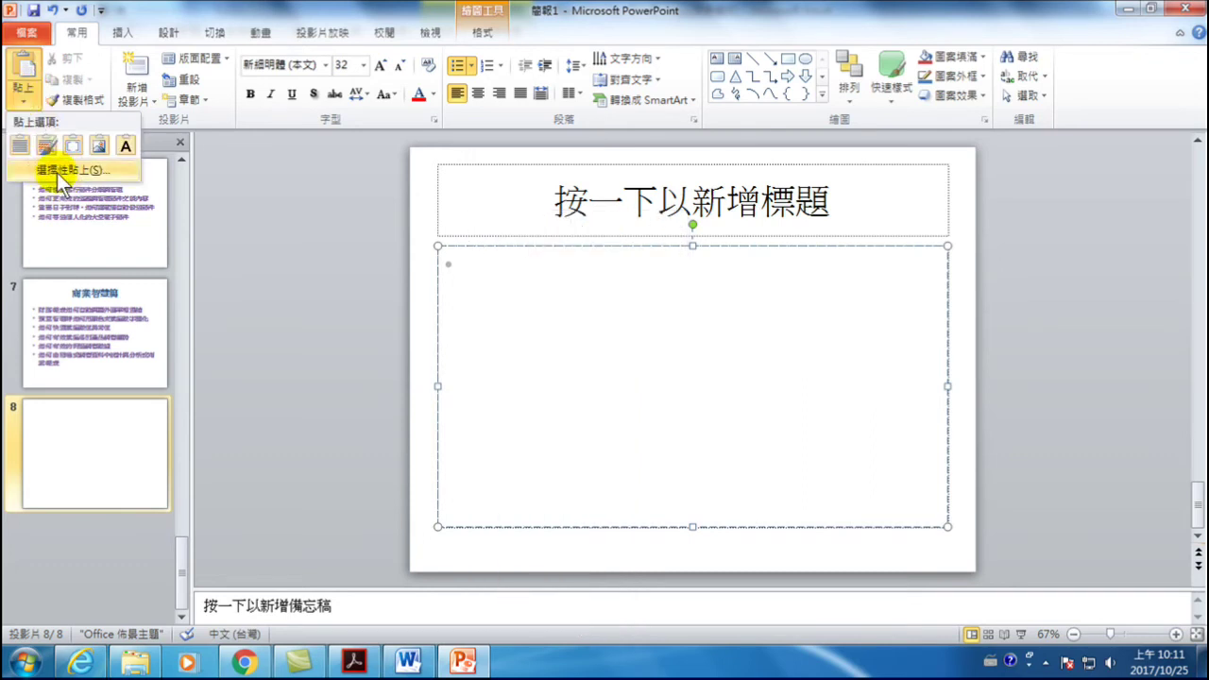
pyautogui.click(57, 171)
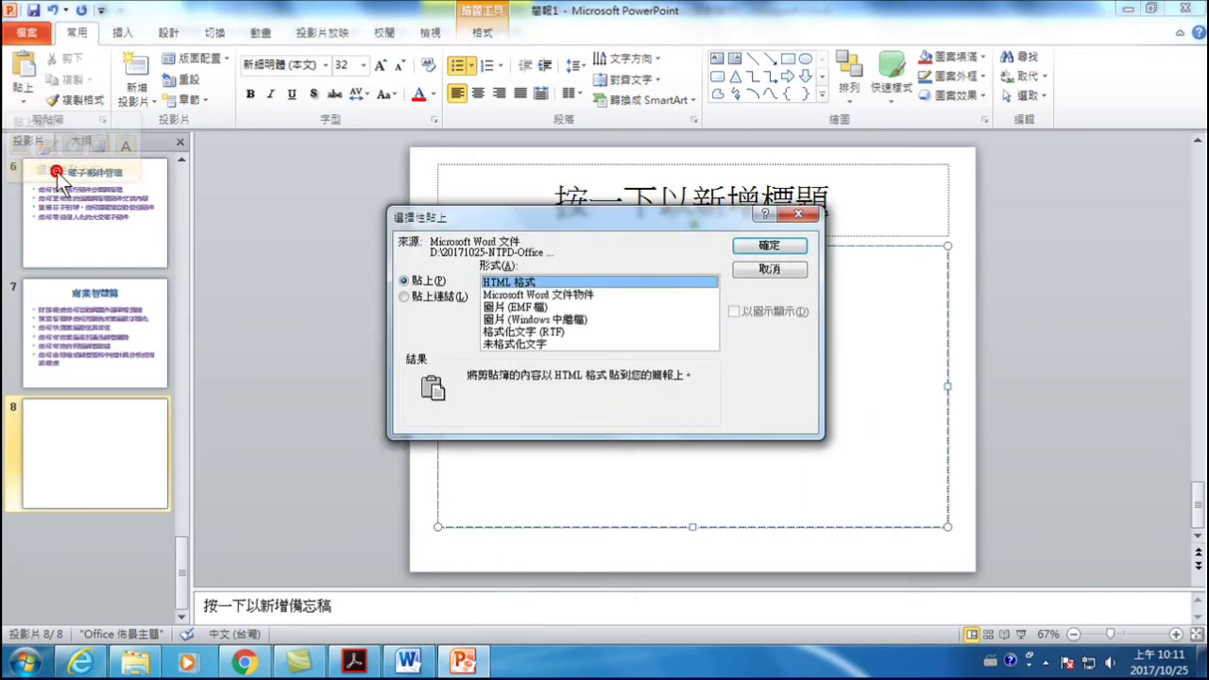
pyautogui.click(417, 297)
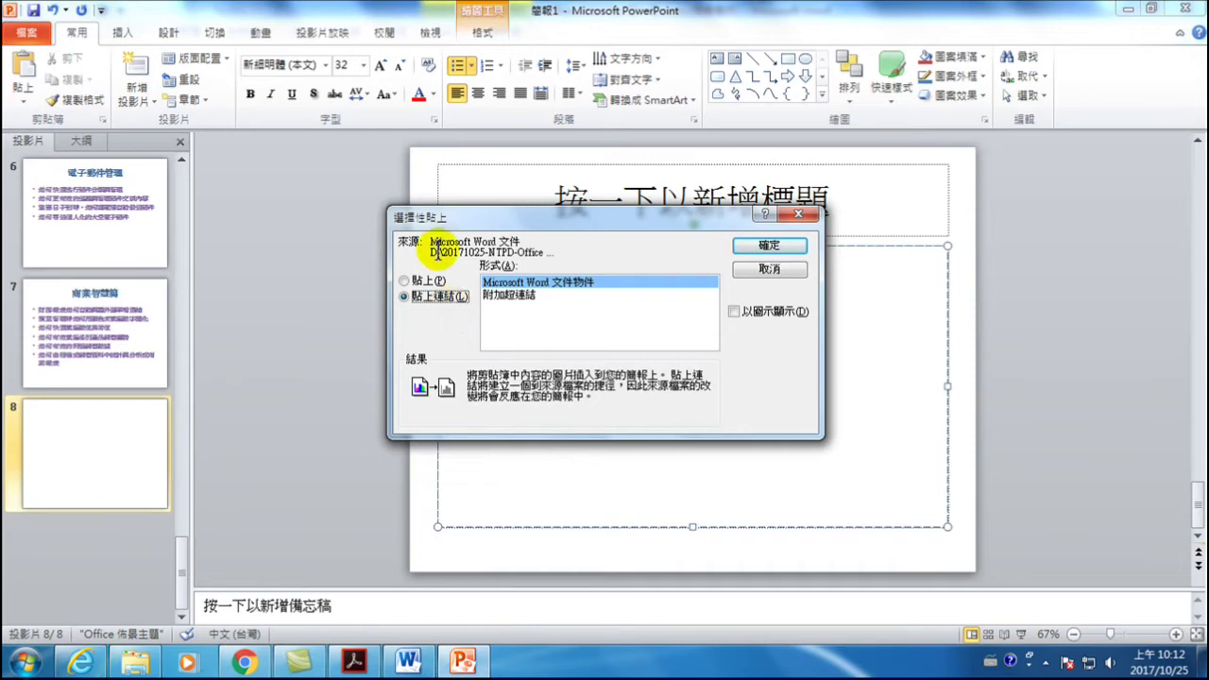
pyautogui.click(756, 248)
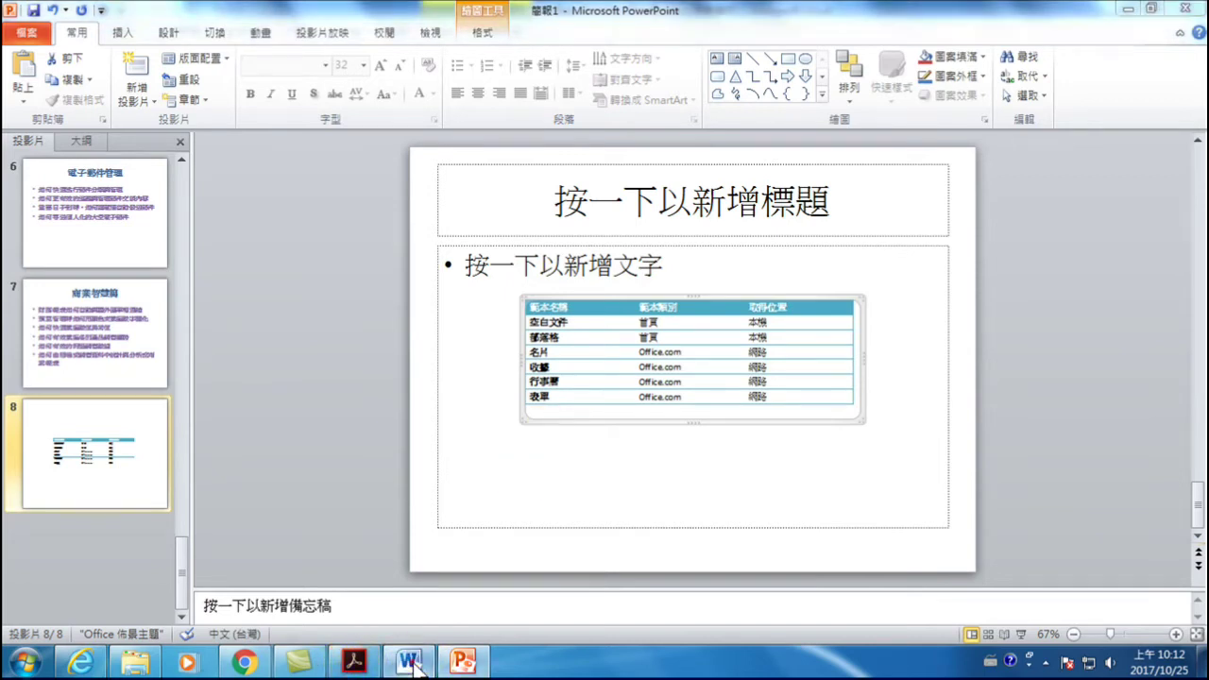
# - Append 製作 to the 空白文件 cell in the Word source table, then return to PowerPoint
pyautogui.click(409, 661)
pyautogui.click(408, 470)
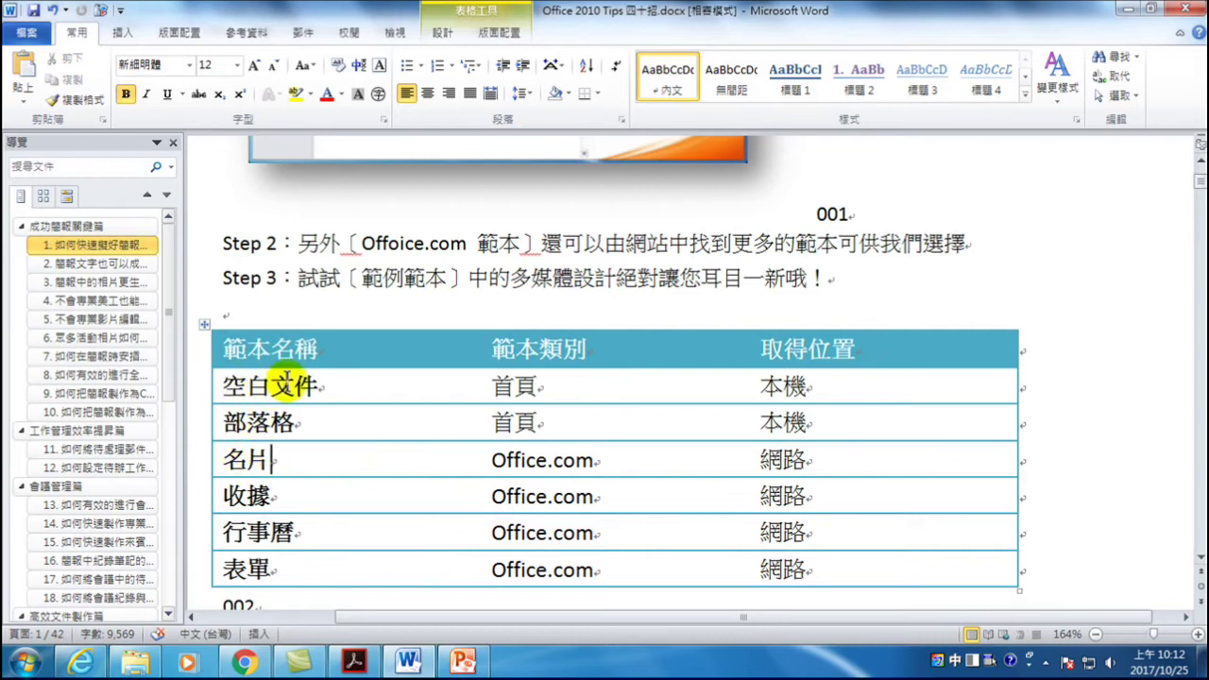
pyautogui.click(318, 387)
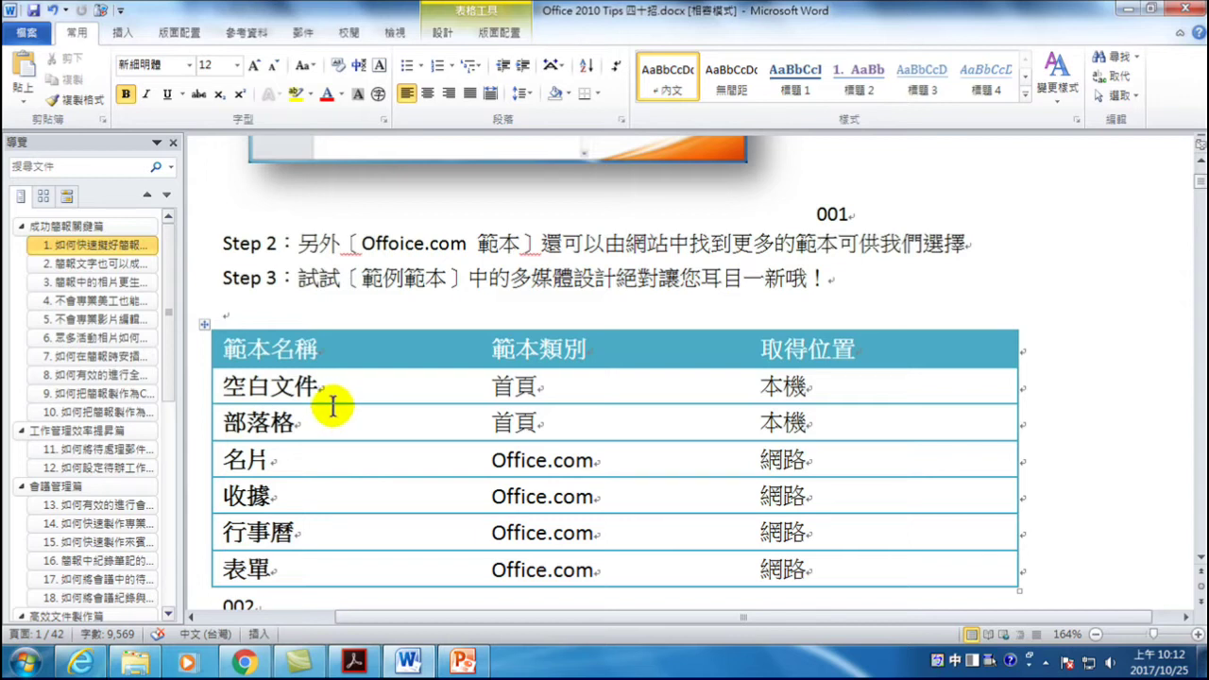
pyautogui.write('製作')
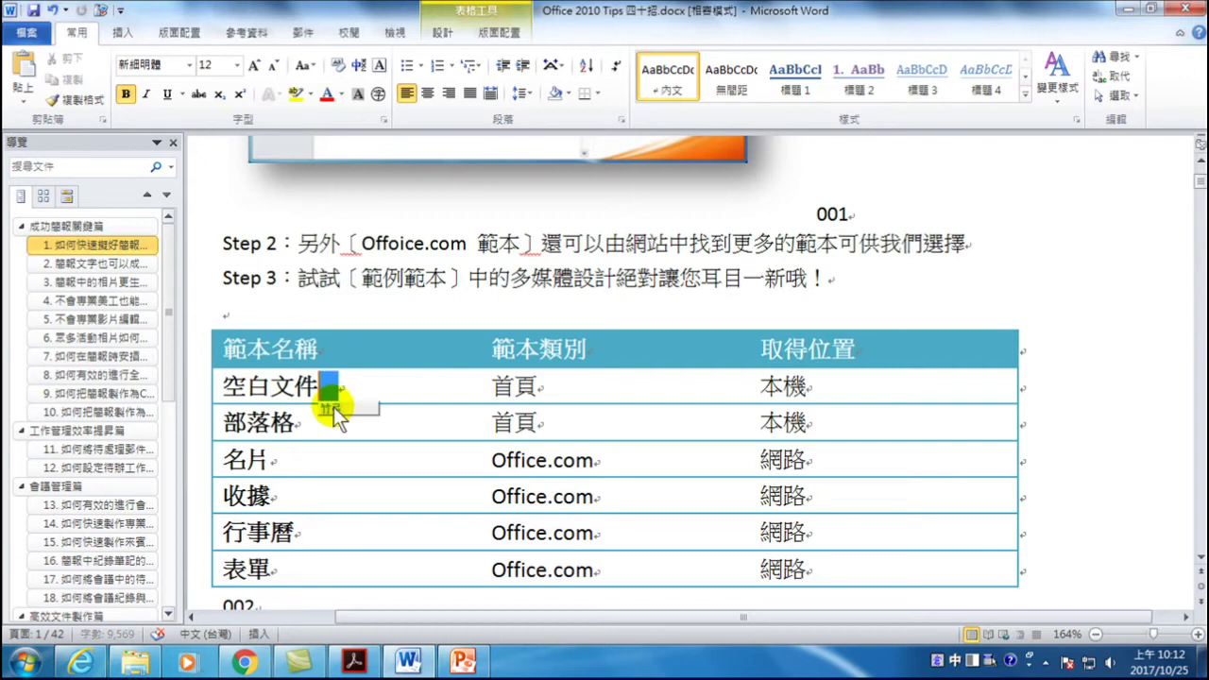
pyautogui.press('Return')
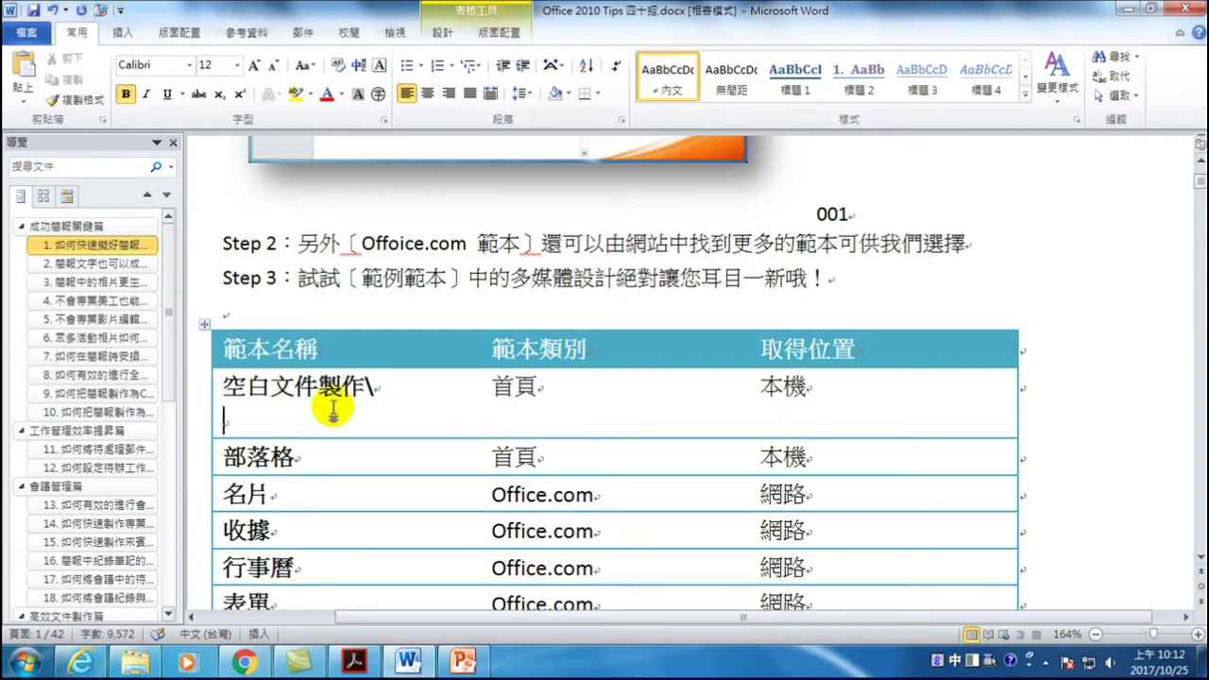
pyautogui.press('BackSpace')
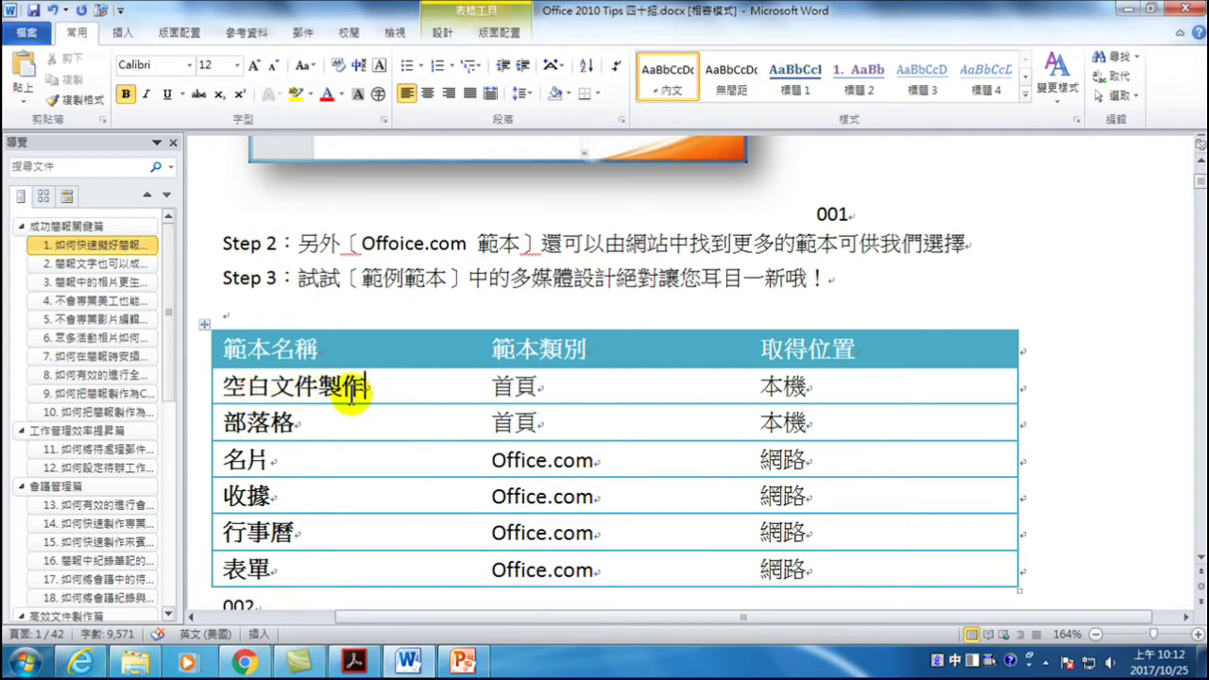
pyautogui.click(462, 661)
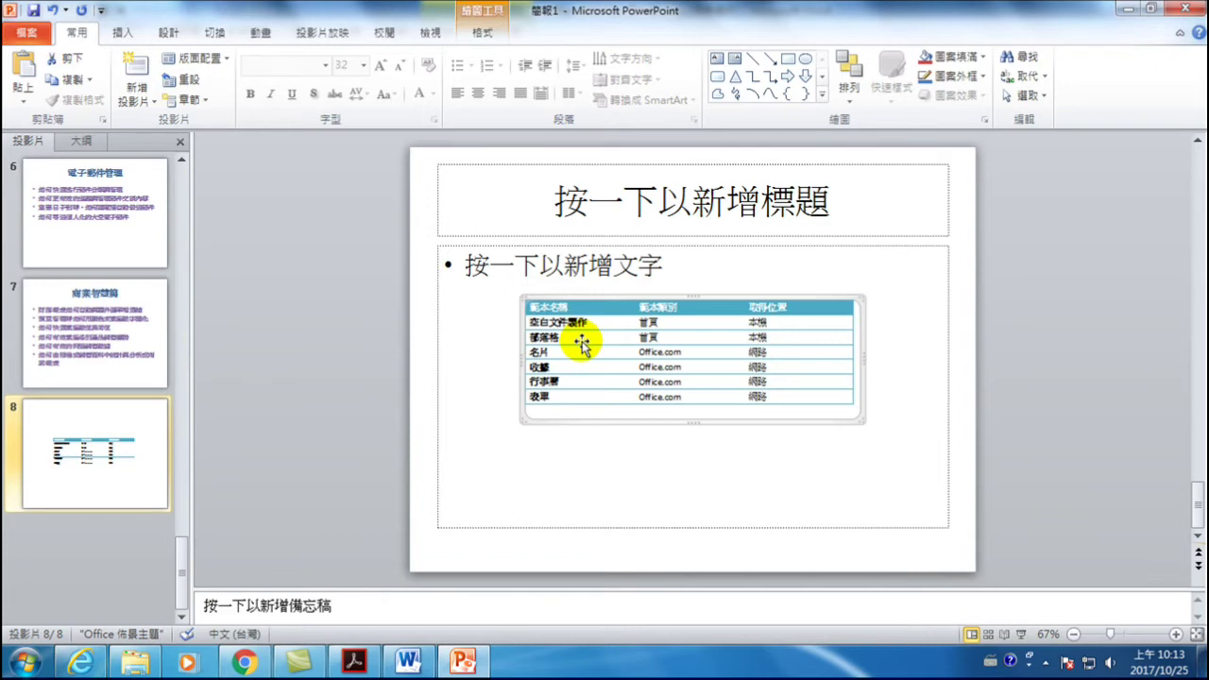
# - Copy the entire source table in the Word document
pyautogui.click(409, 659)
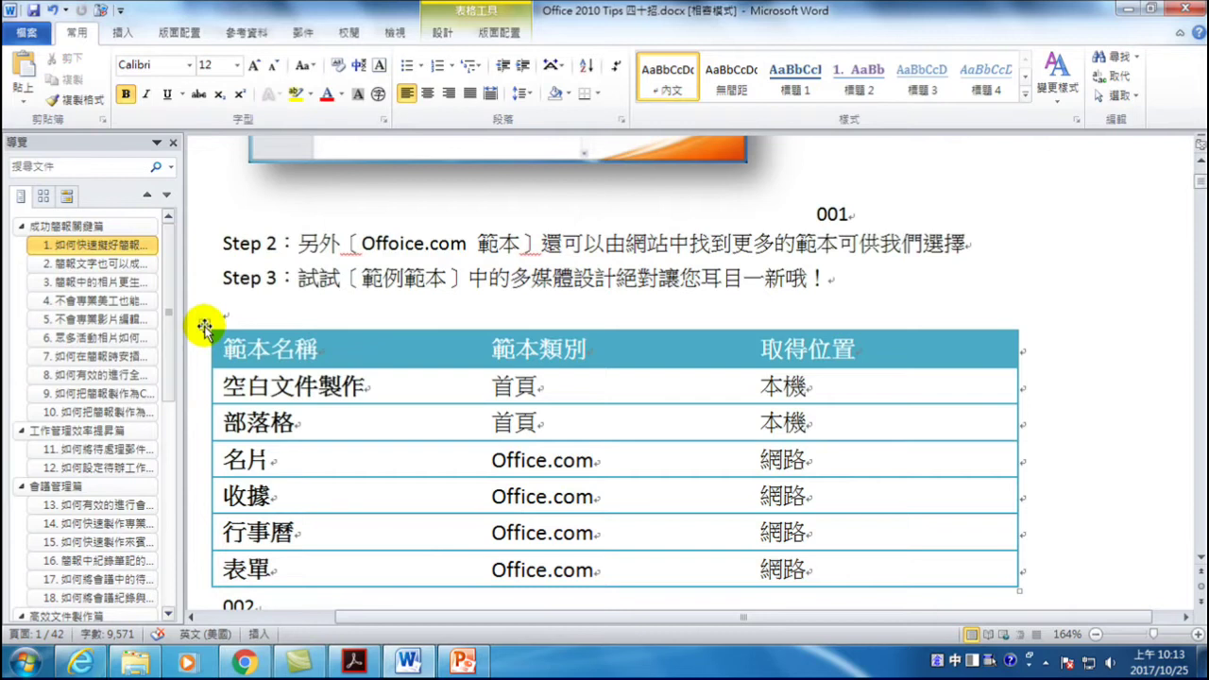
pyautogui.click(204, 325)
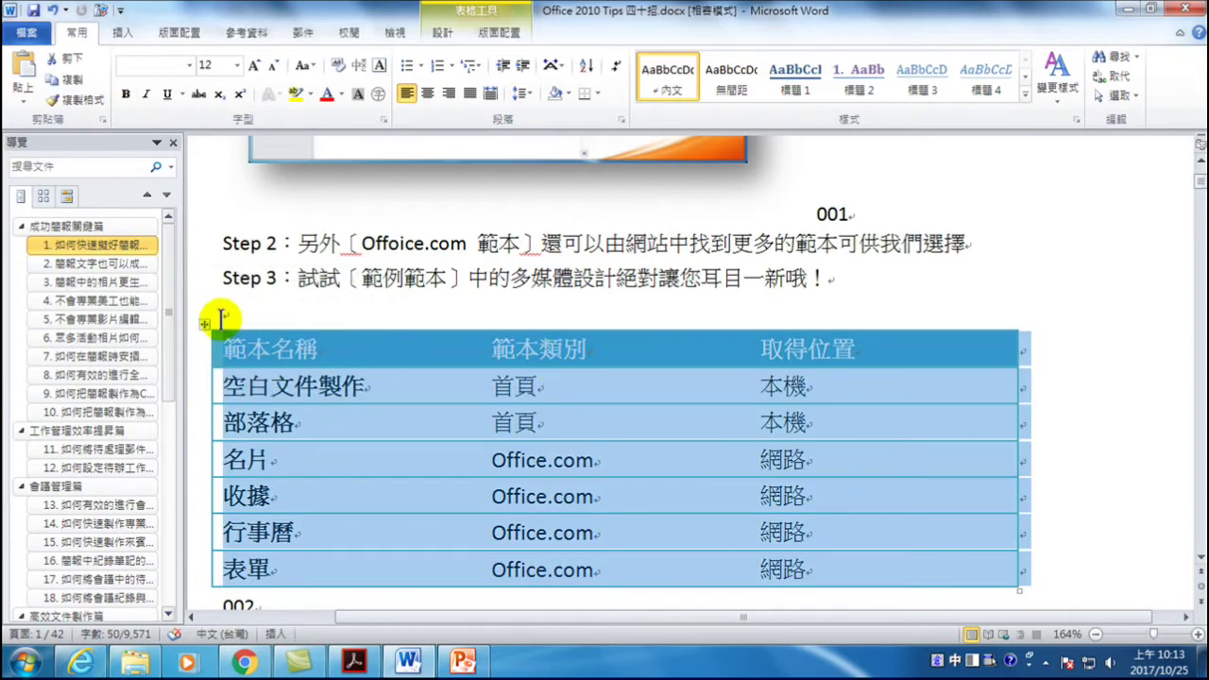
pyautogui.rightClick(304, 383)
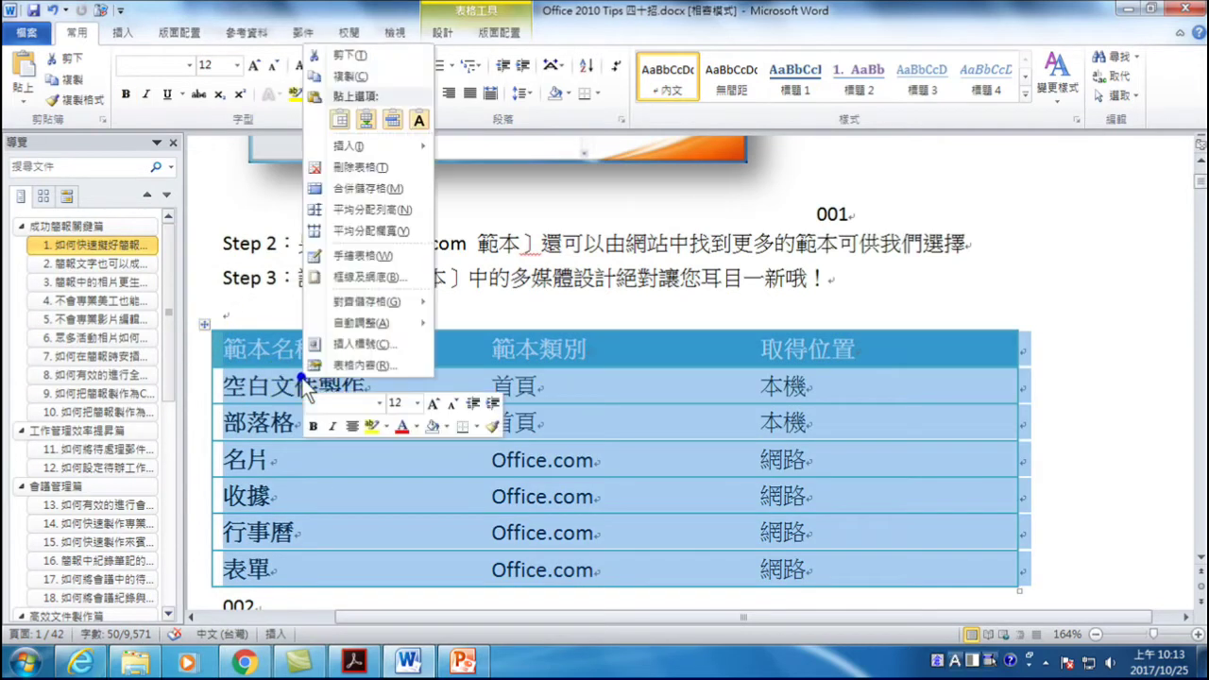
pyautogui.click(370, 79)
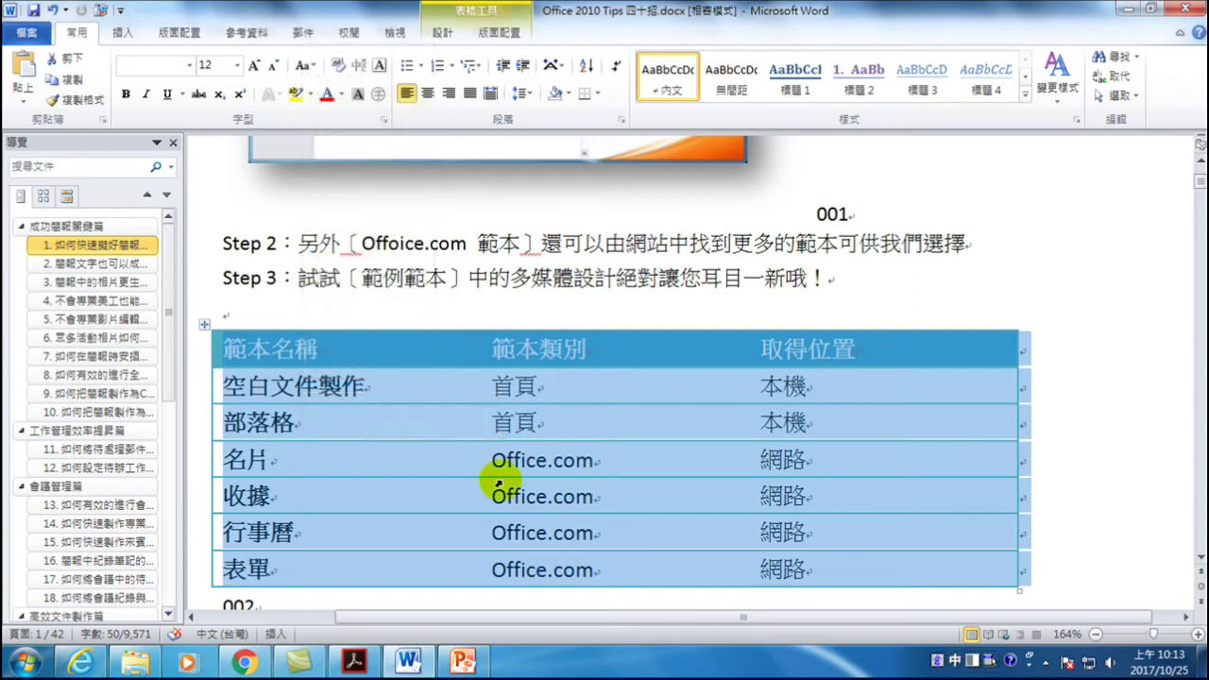
# - Paste the table into slide 8's body placeholder via Paste Special as HTML Format
pyautogui.click(461, 659)
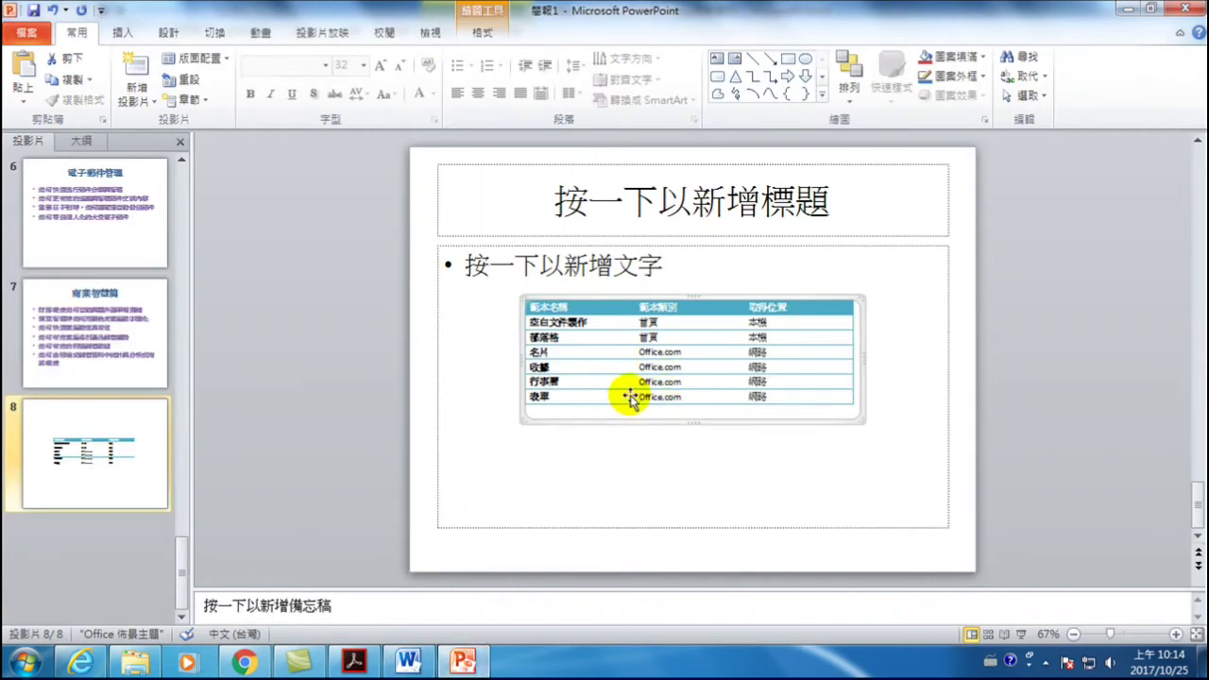
pyautogui.click(475, 263)
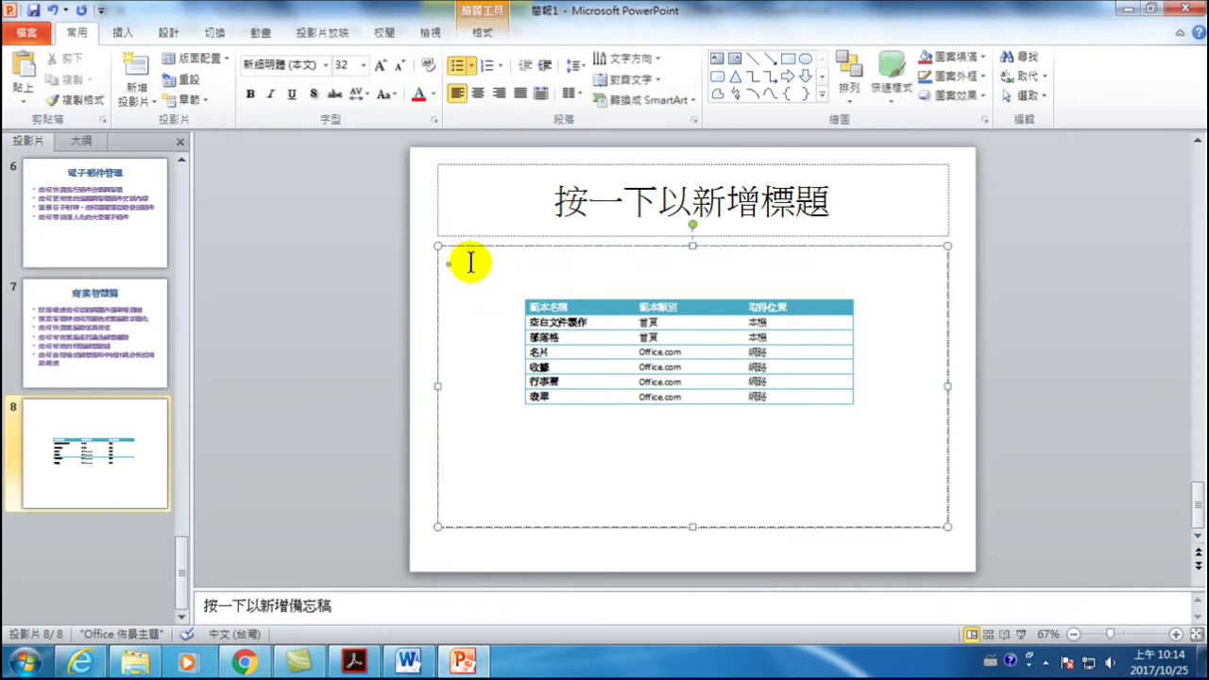
pyautogui.rightClick(471, 262)
pyautogui.click(463, 277)
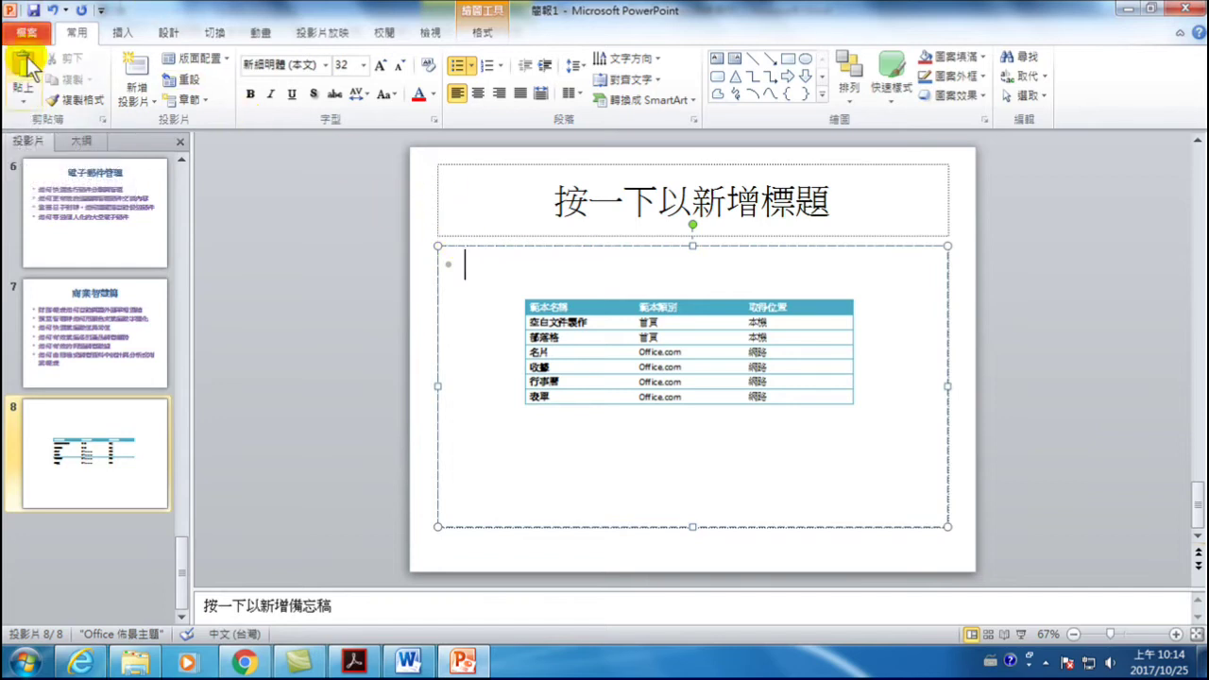
pyautogui.click(17, 92)
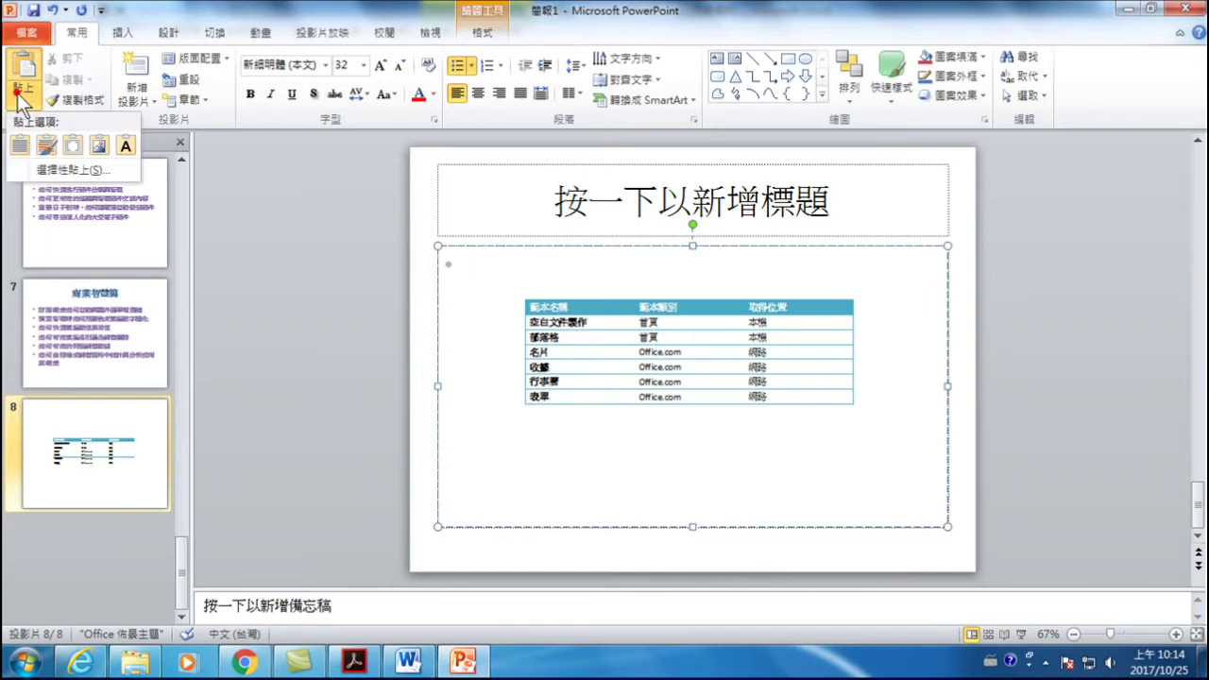
pyautogui.click(59, 170)
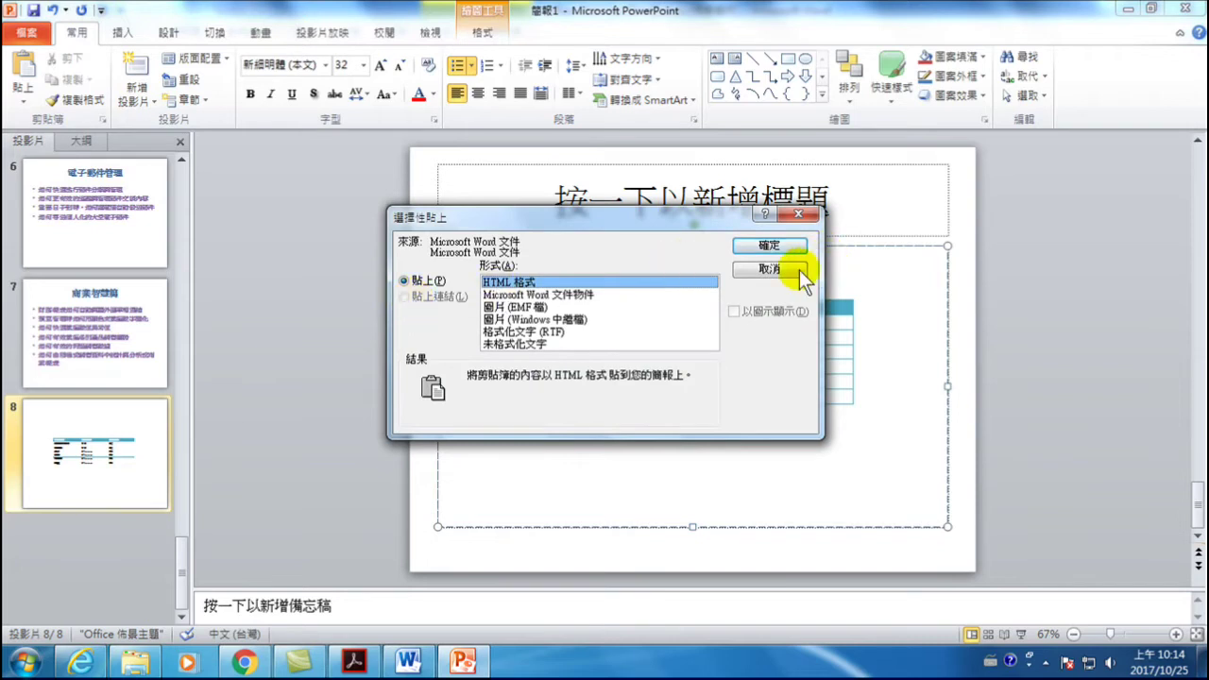
pyautogui.click(784, 247)
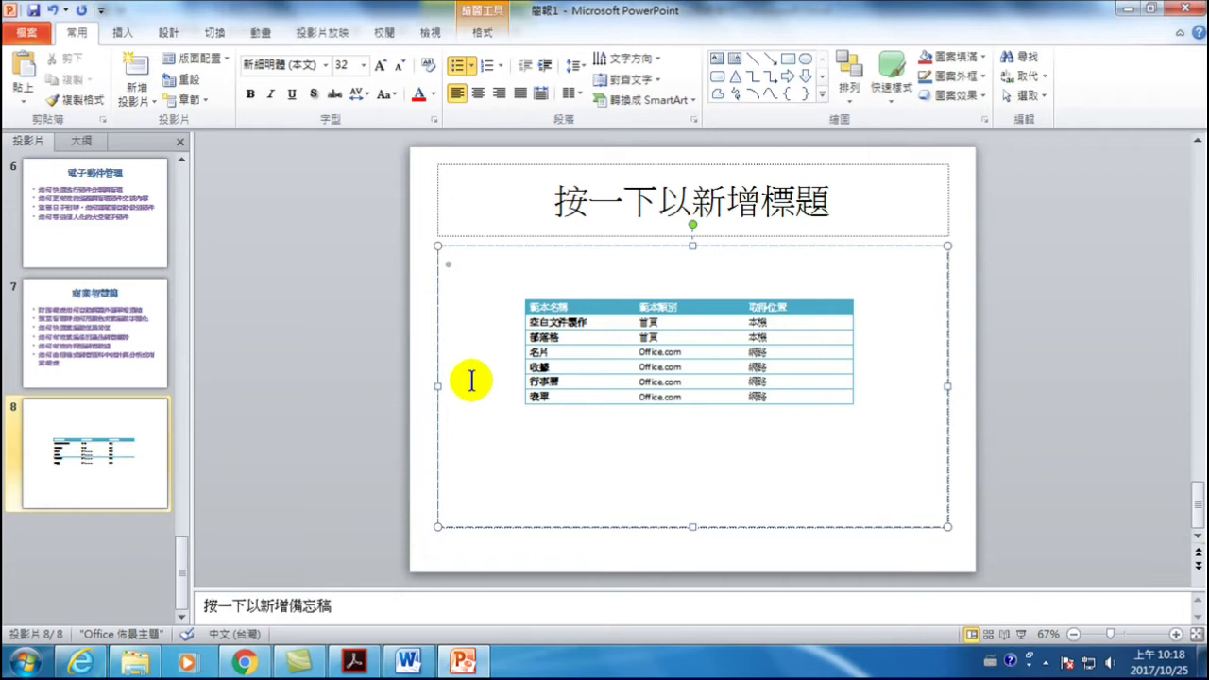
pyautogui.click(408, 662)
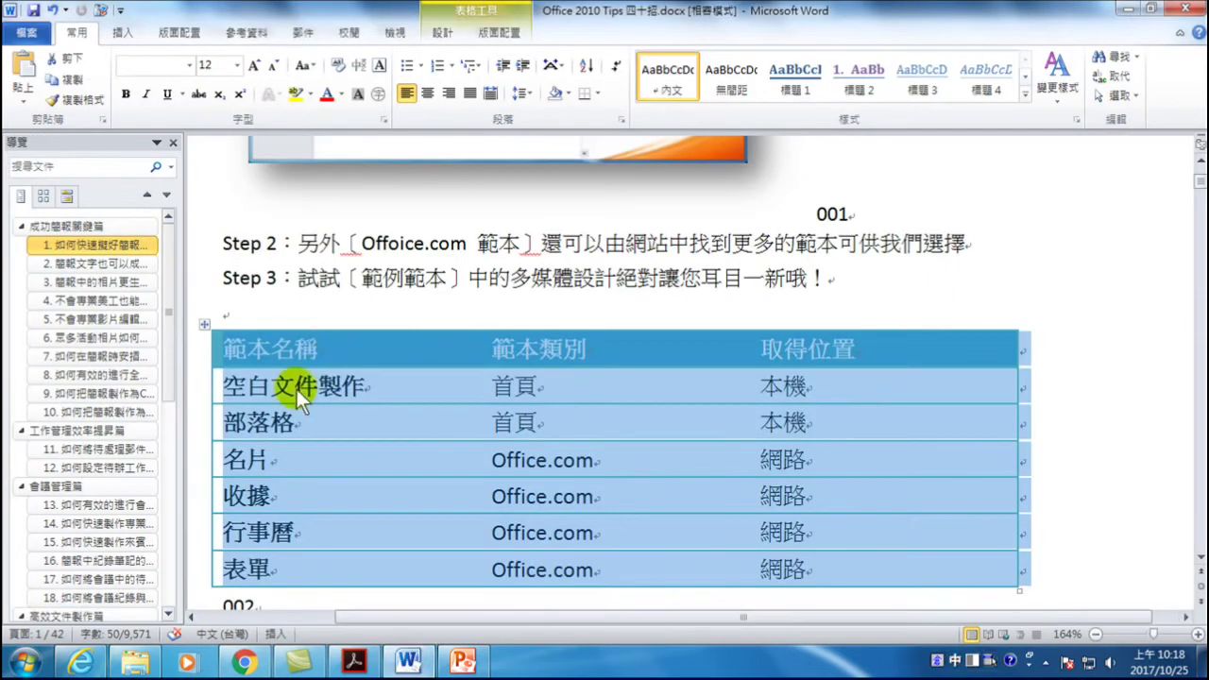
pyautogui.click(367, 381)
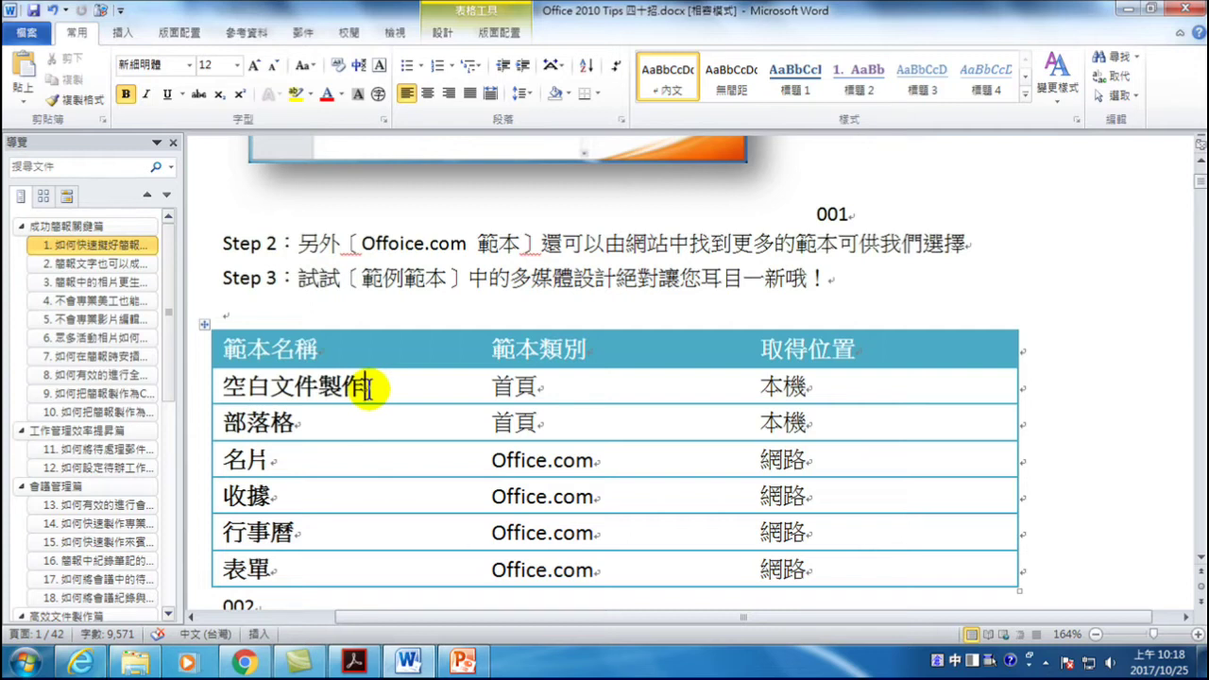
pyautogui.click(462, 662)
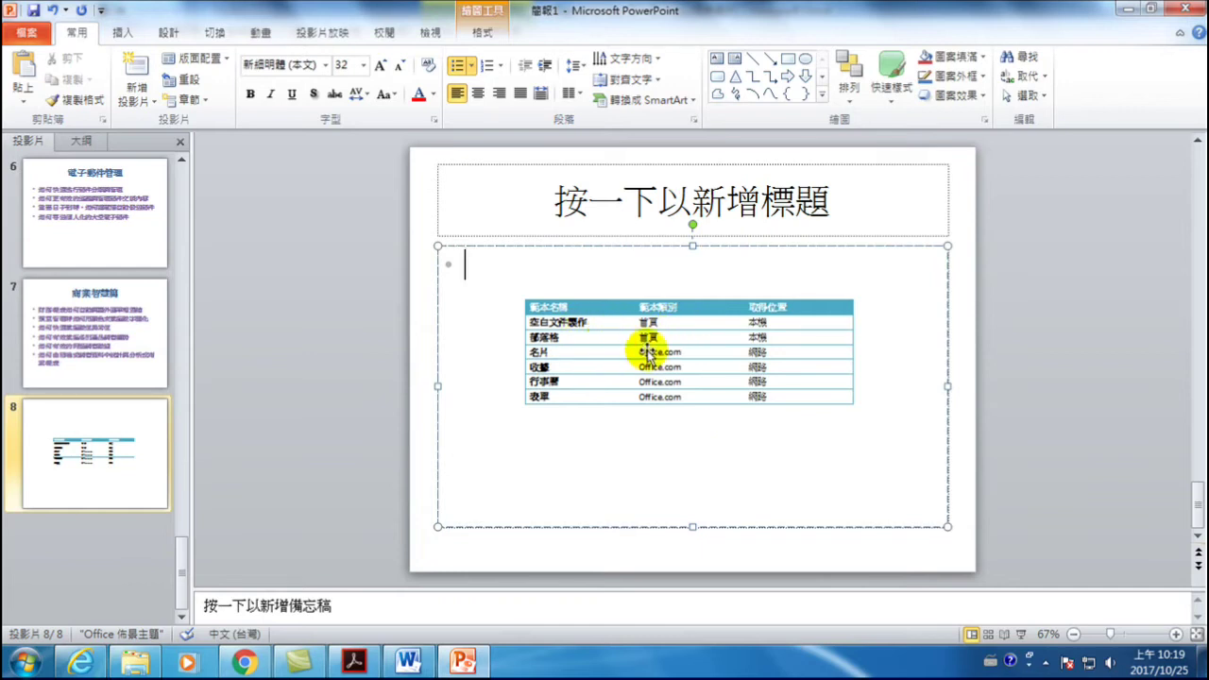
# - Enlarge the pasted slide 8 table and move it higher on the slide
pyautogui.click(587, 324)
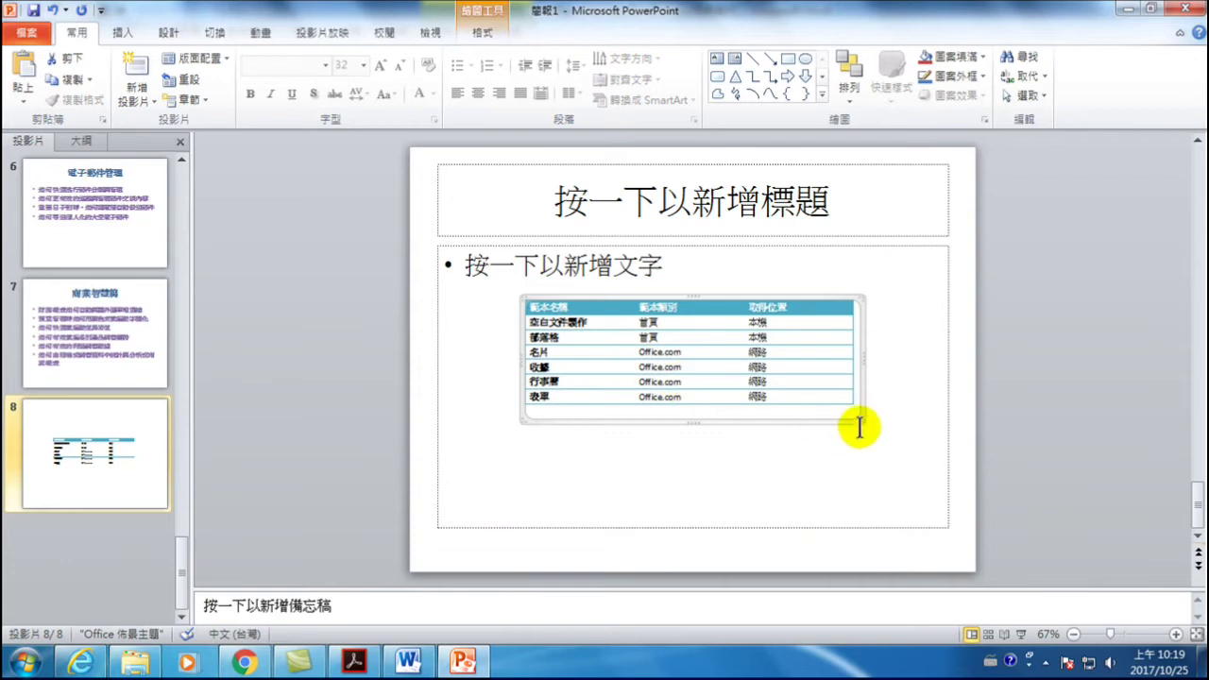
pyautogui.moveTo(860, 419); pyautogui.dragTo(884, 463)
pyautogui.moveTo(760, 297); pyautogui.dragTo(707, 268)
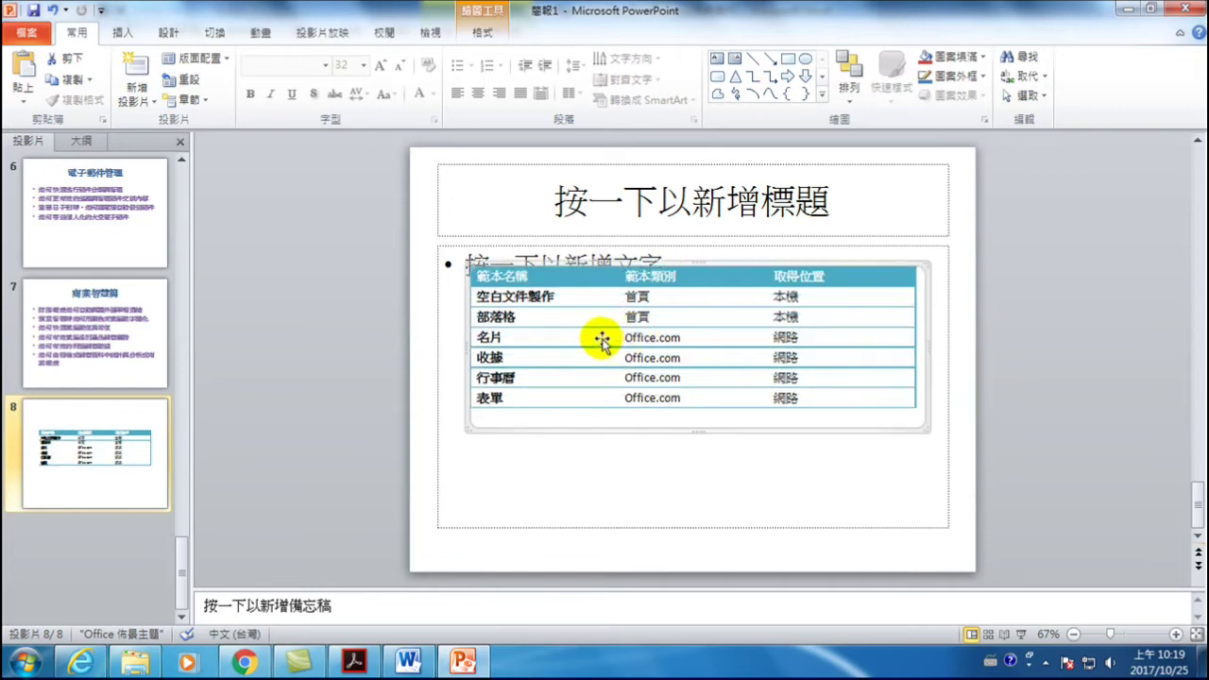
# - Append 123 to the 部落格 cell in the Word table and check the slide 8 table
pyautogui.click(413, 664)
pyautogui.click(316, 427)
pyautogui.write('123')
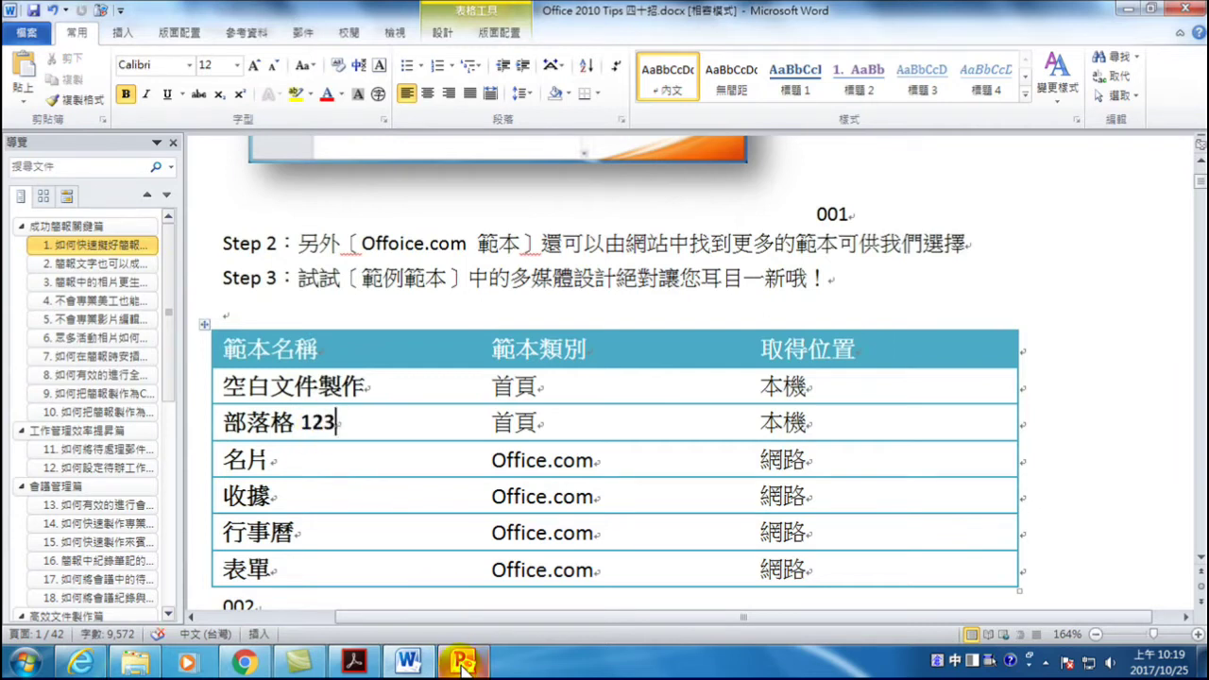
pyautogui.click(463, 662)
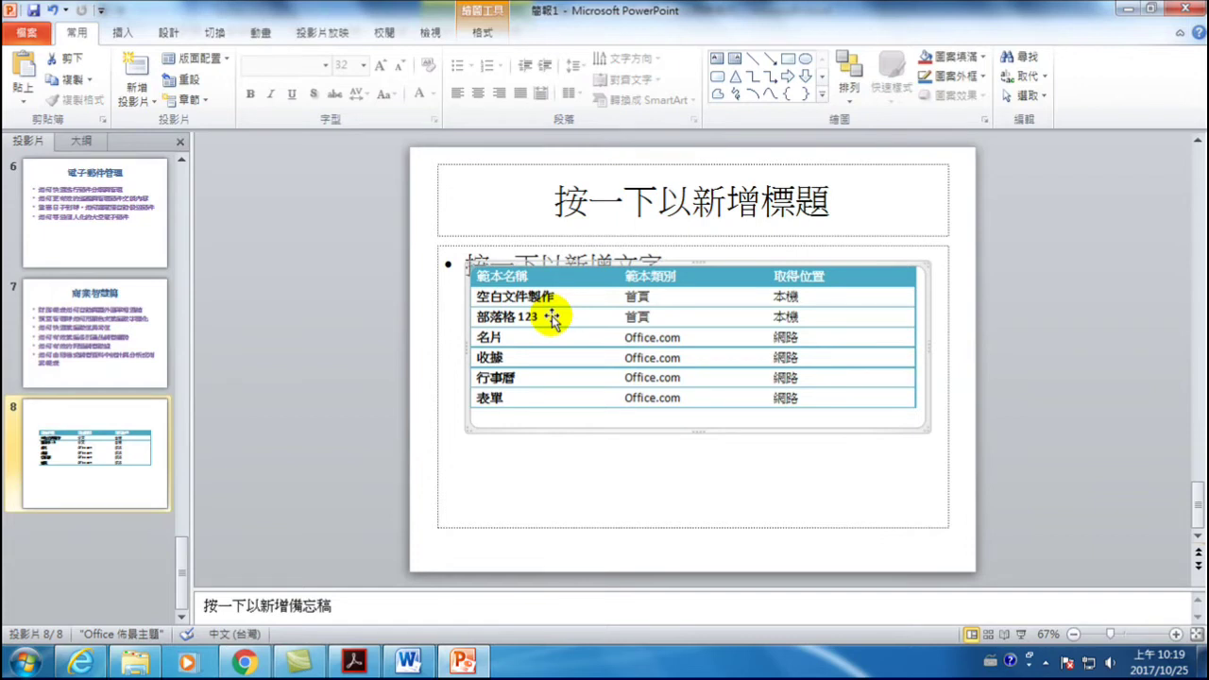
pyautogui.click(408, 662)
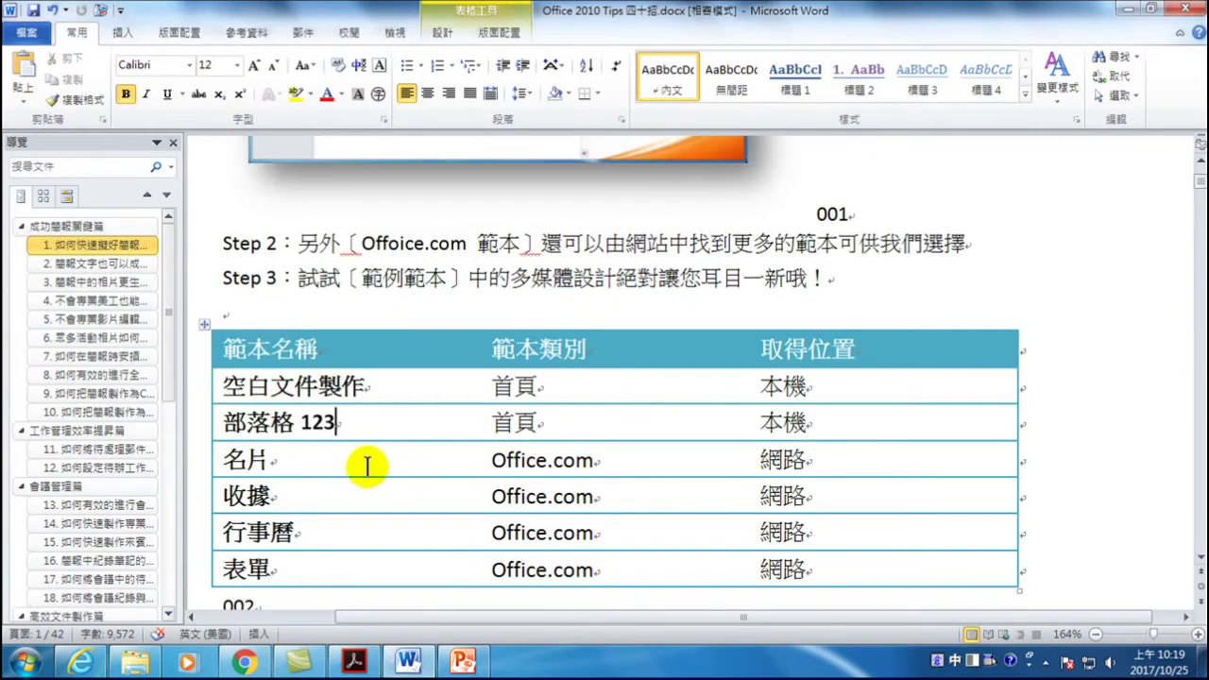
# - Bring PowerPoint's slide 8, whose table shows 部落格 123, back to the front
pyautogui.click(463, 662)
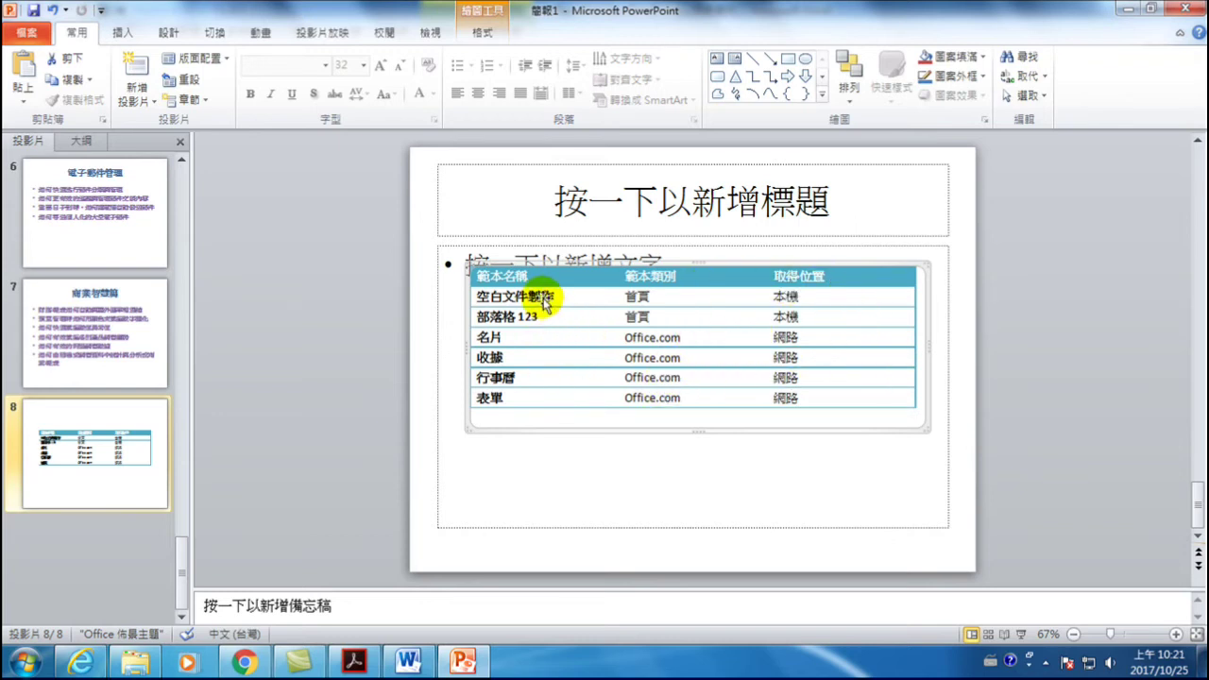
# - Switch between Word and PowerPoint, ending on the Word document with the 範本名稱 table
pyautogui.click(408, 662)
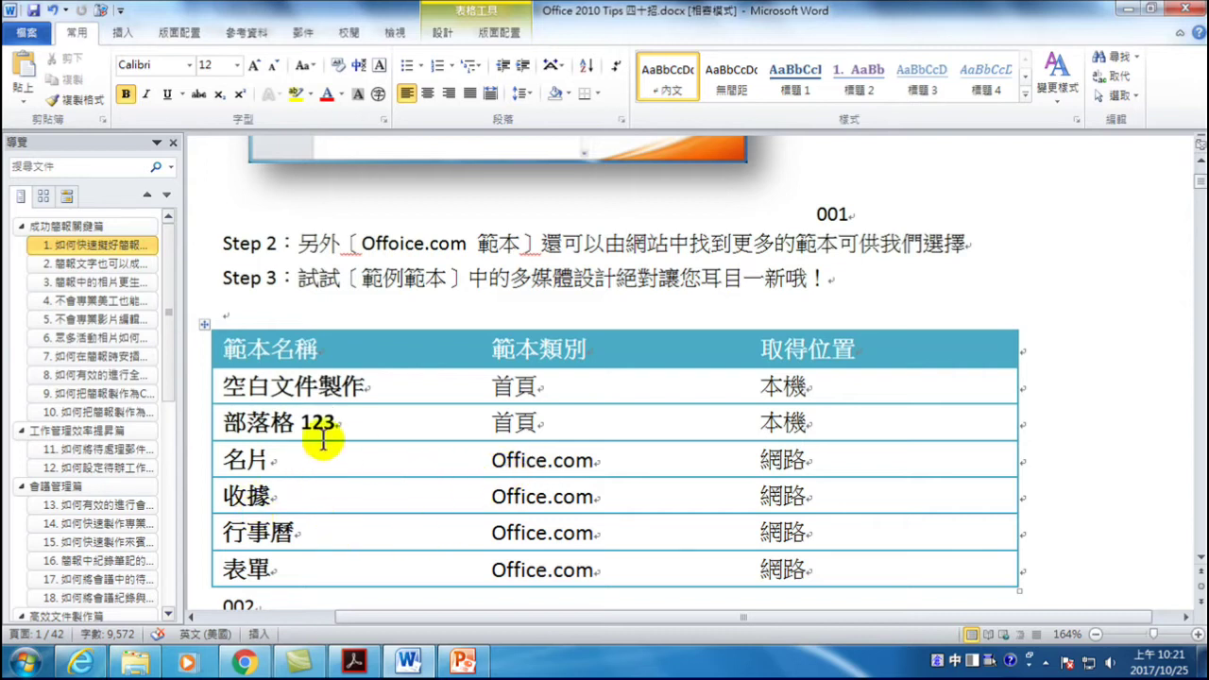
pyautogui.click(463, 661)
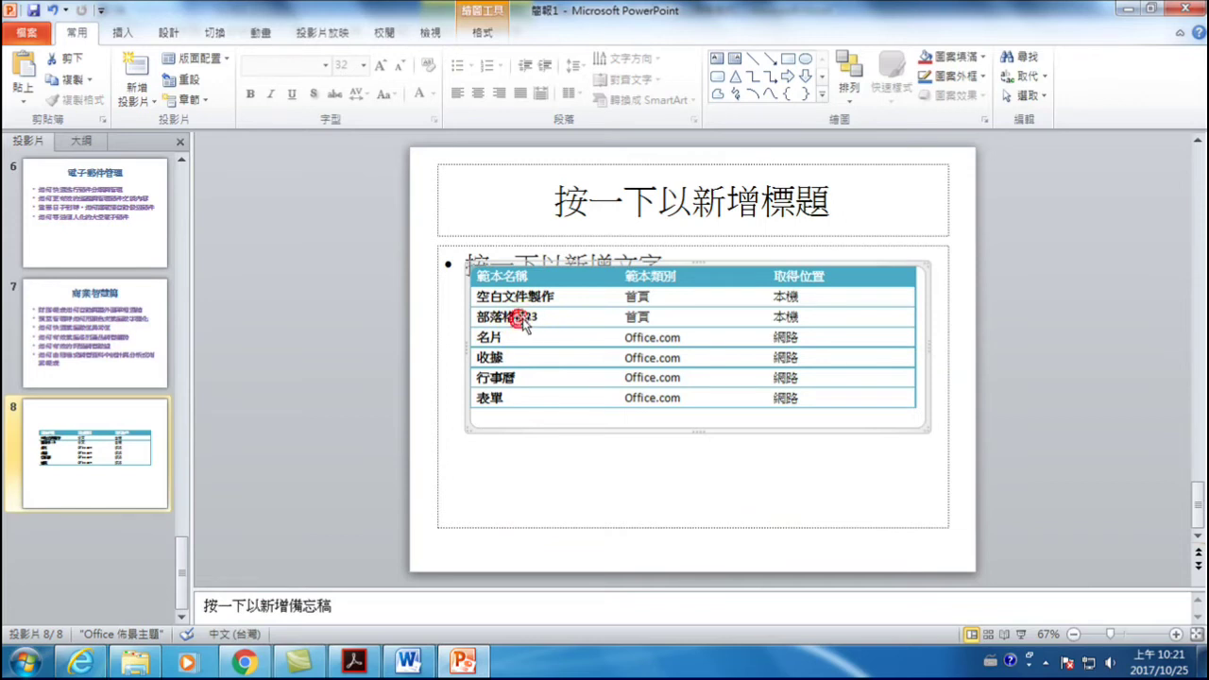
pyautogui.hotkey('alt', 'Tab')
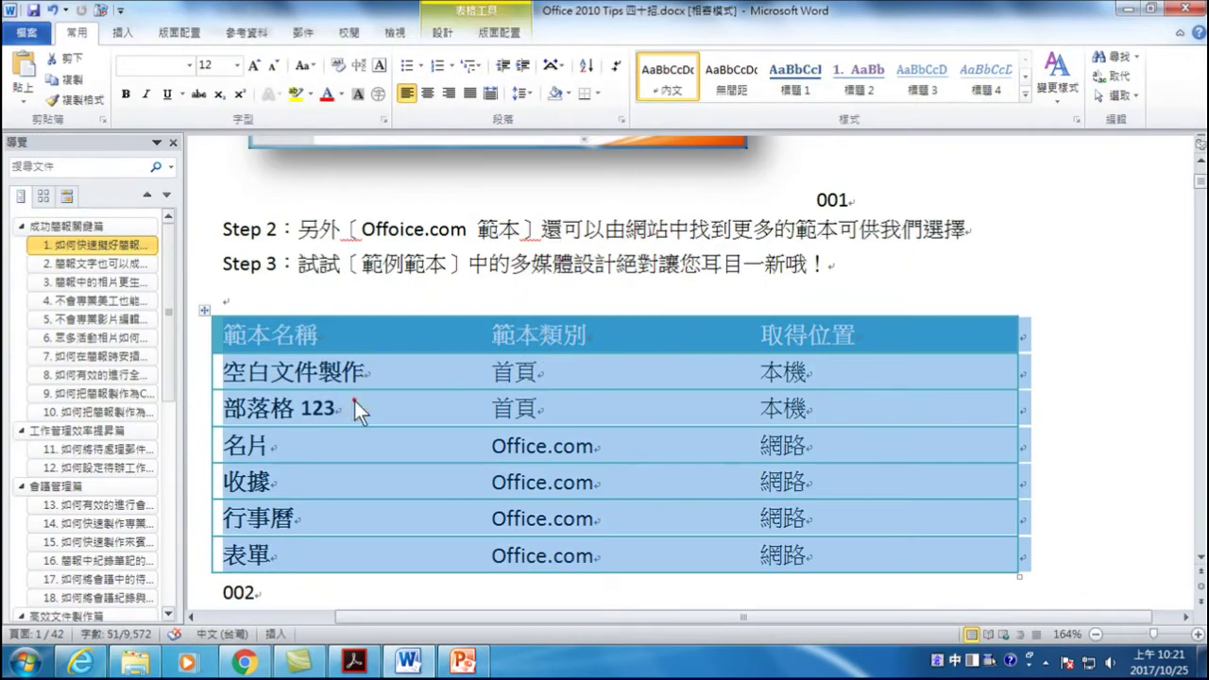
# - Clear the table selection and toggle between PowerPoint and Word, ending back in Word
pyautogui.click(355, 400)
pyautogui.click(463, 660)
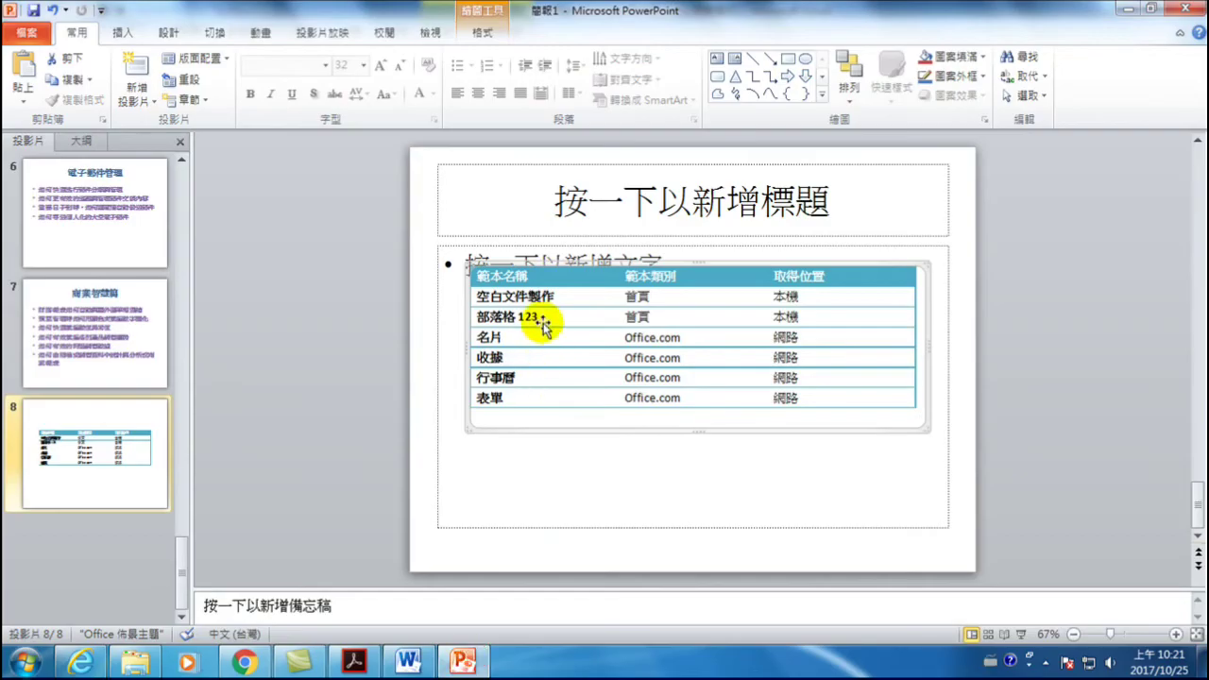
pyautogui.hotkey('alt', 'Tab')
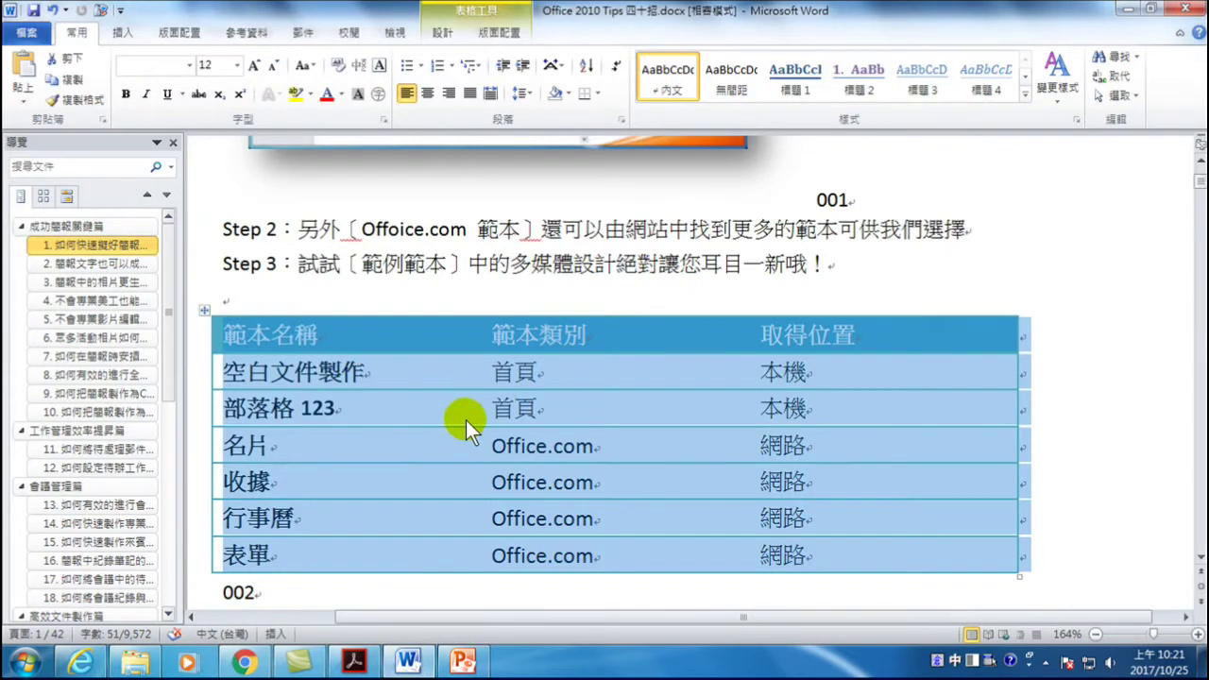
pyautogui.click(463, 660)
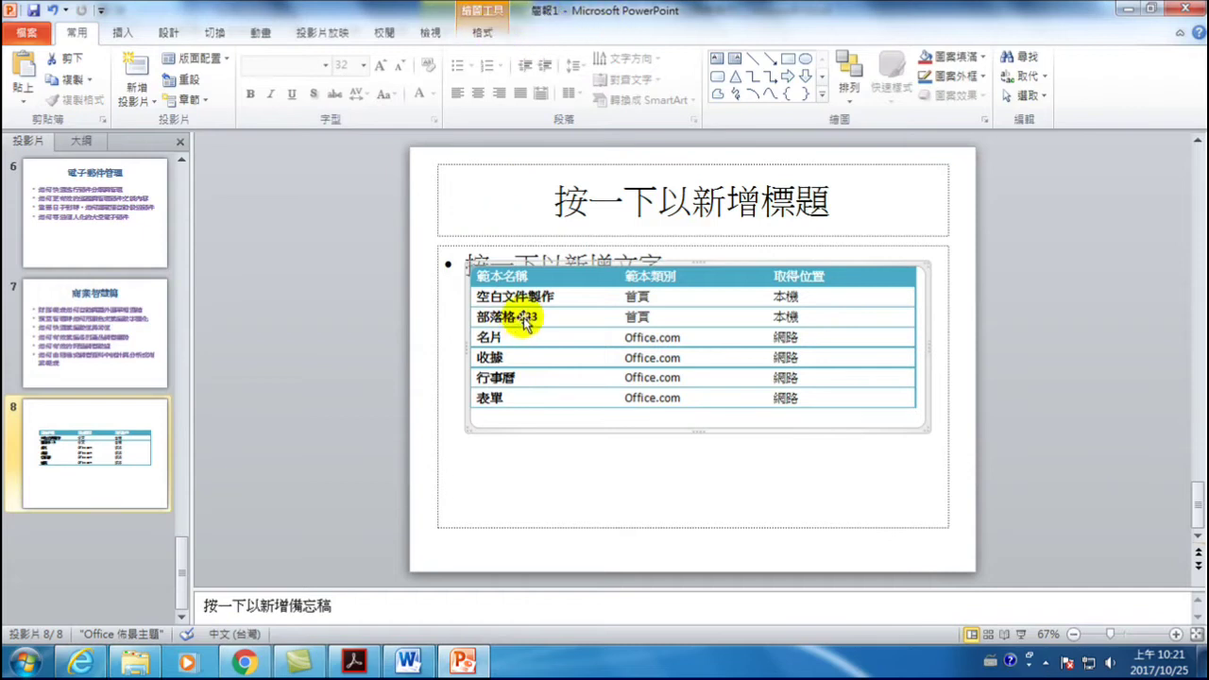
pyautogui.hotkey('alt', 'Tab')
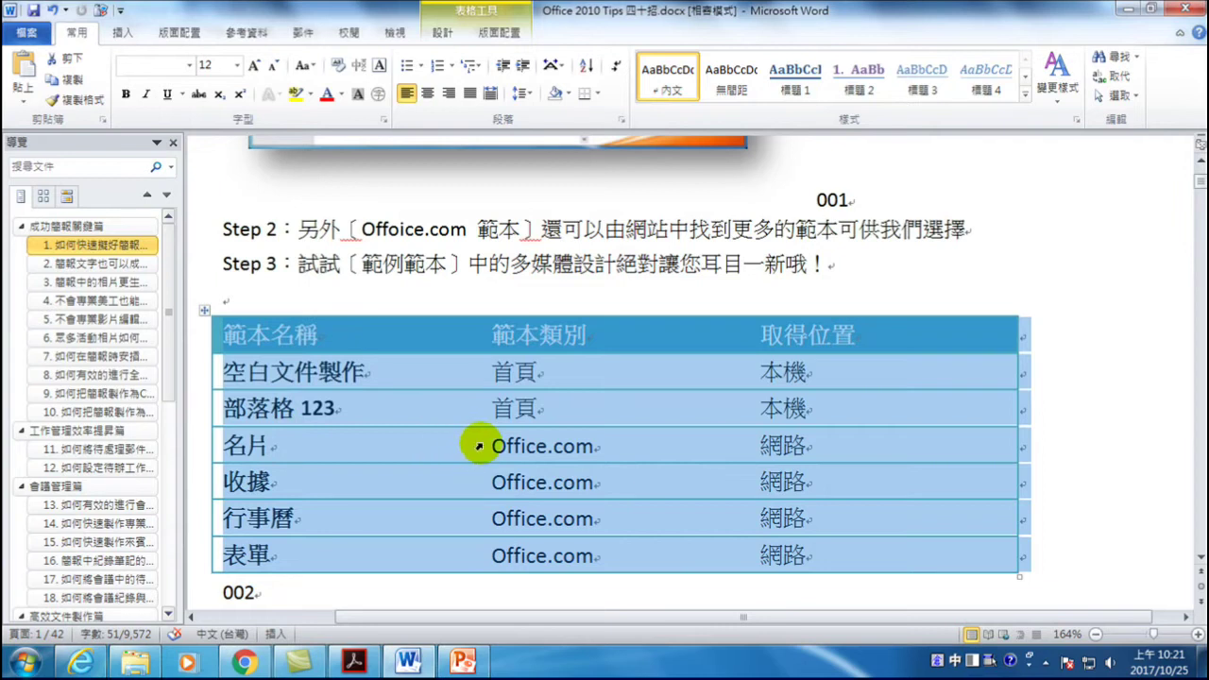
# - Select the whole 範本名稱 table in Word and copy it
pyautogui.click(422, 363)
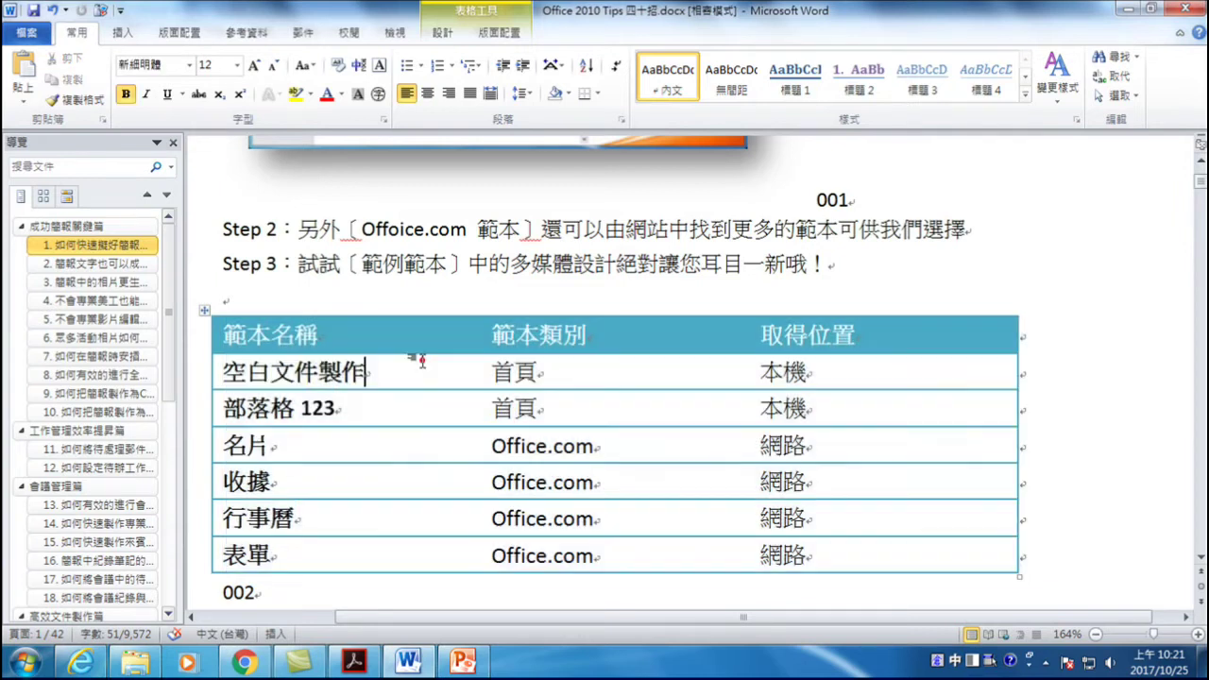
pyautogui.click(204, 310)
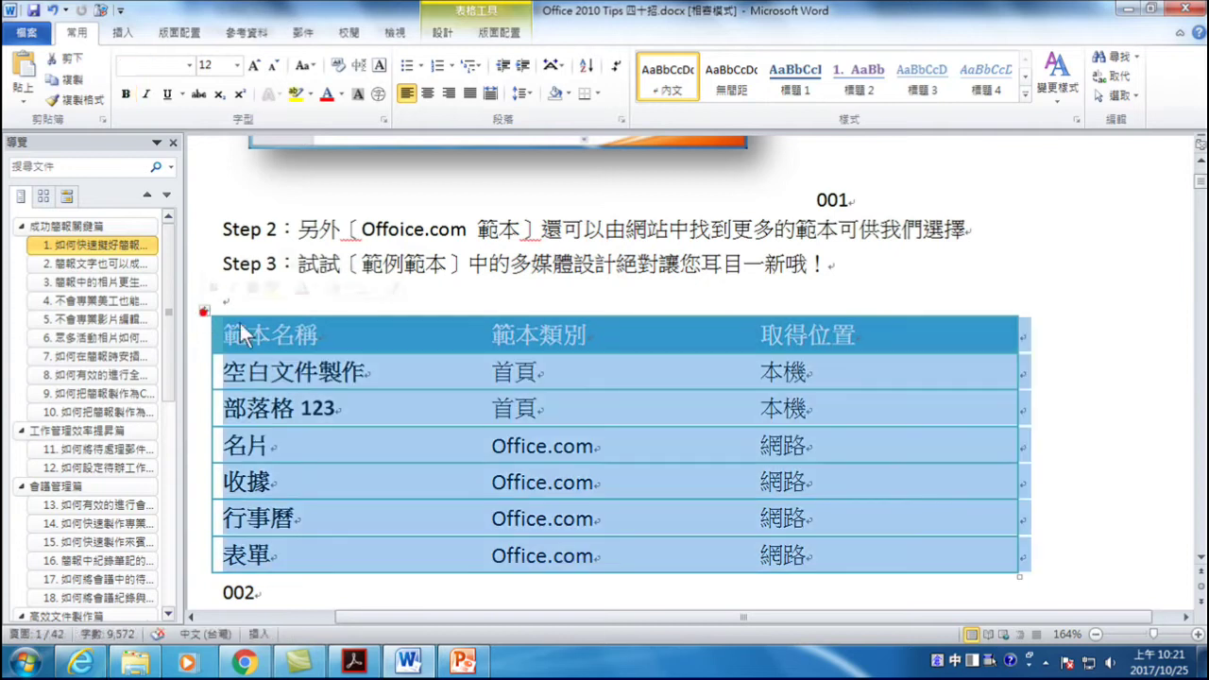
pyautogui.rightClick(293, 335)
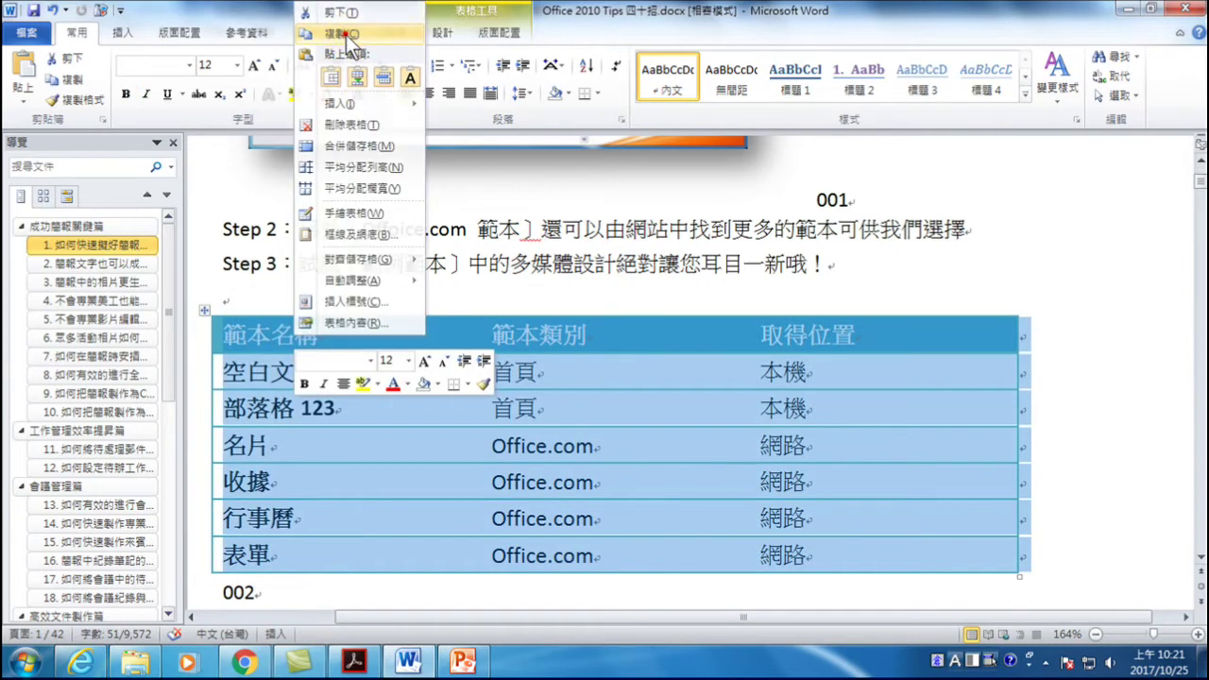
pyautogui.click(345, 34)
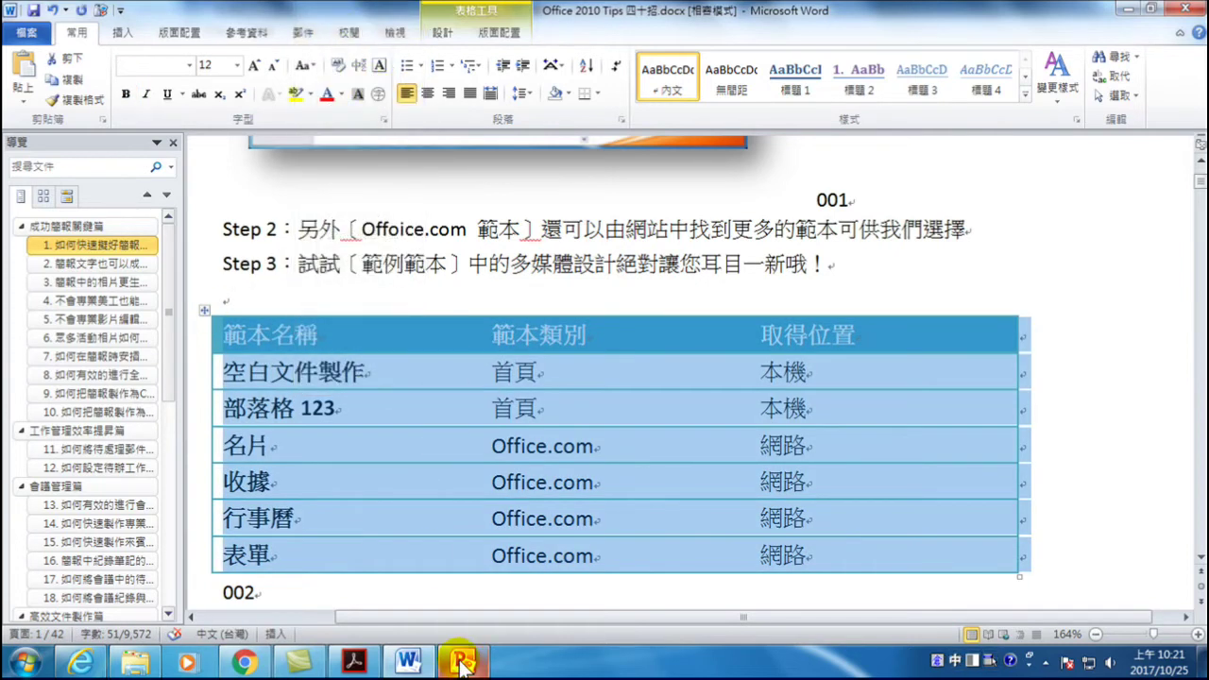
# - In PowerPoint, add a new blank slide after slide 8
pyautogui.click(463, 659)
pyautogui.click(85, 444)
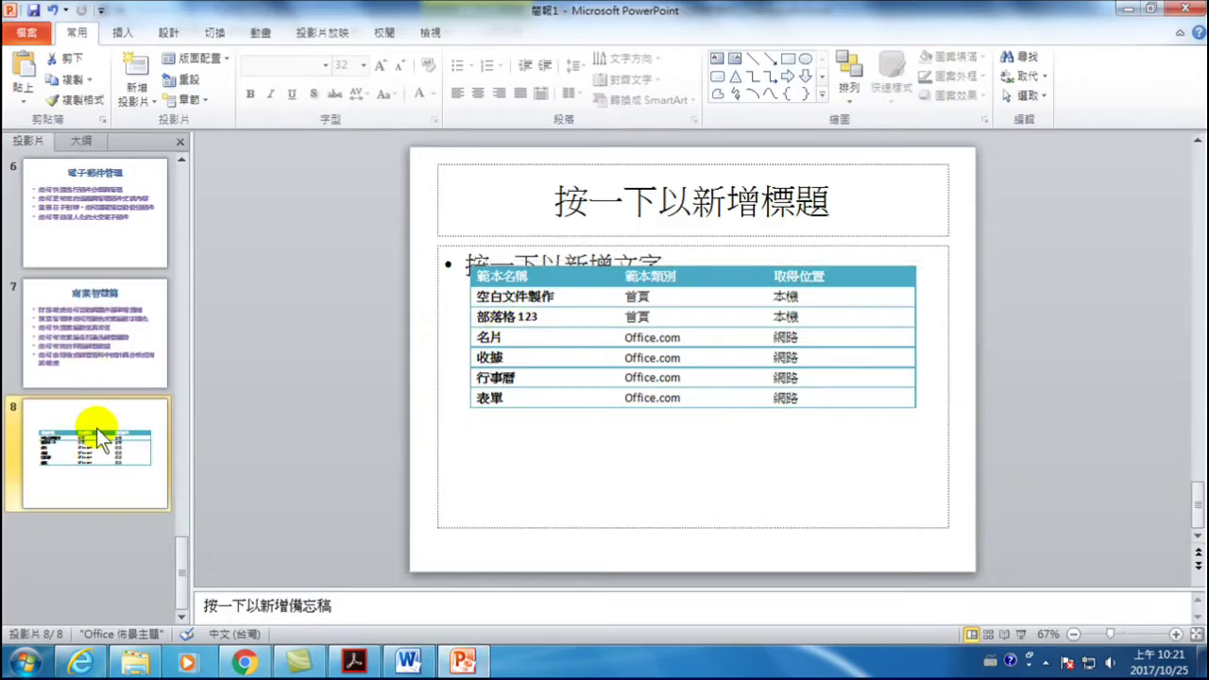
pyautogui.click(133, 71)
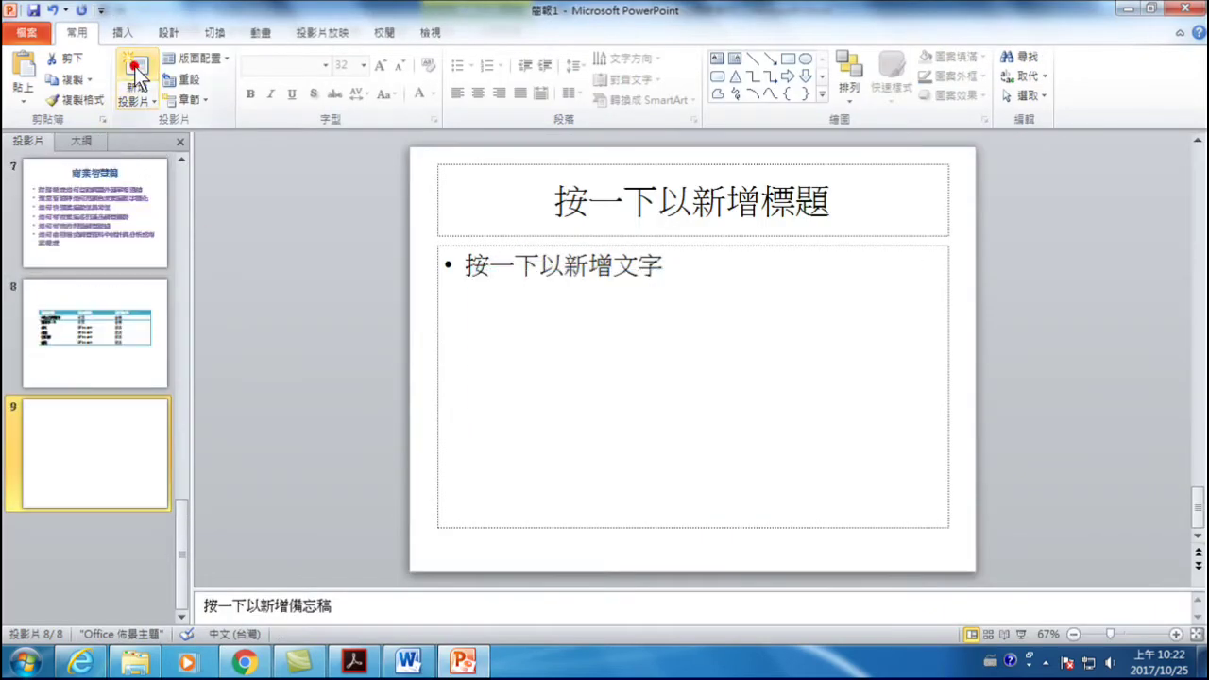
# - Paste the copied Word table into slide 9's body placeholder with Ctrl+V
pyautogui.click(469, 266)
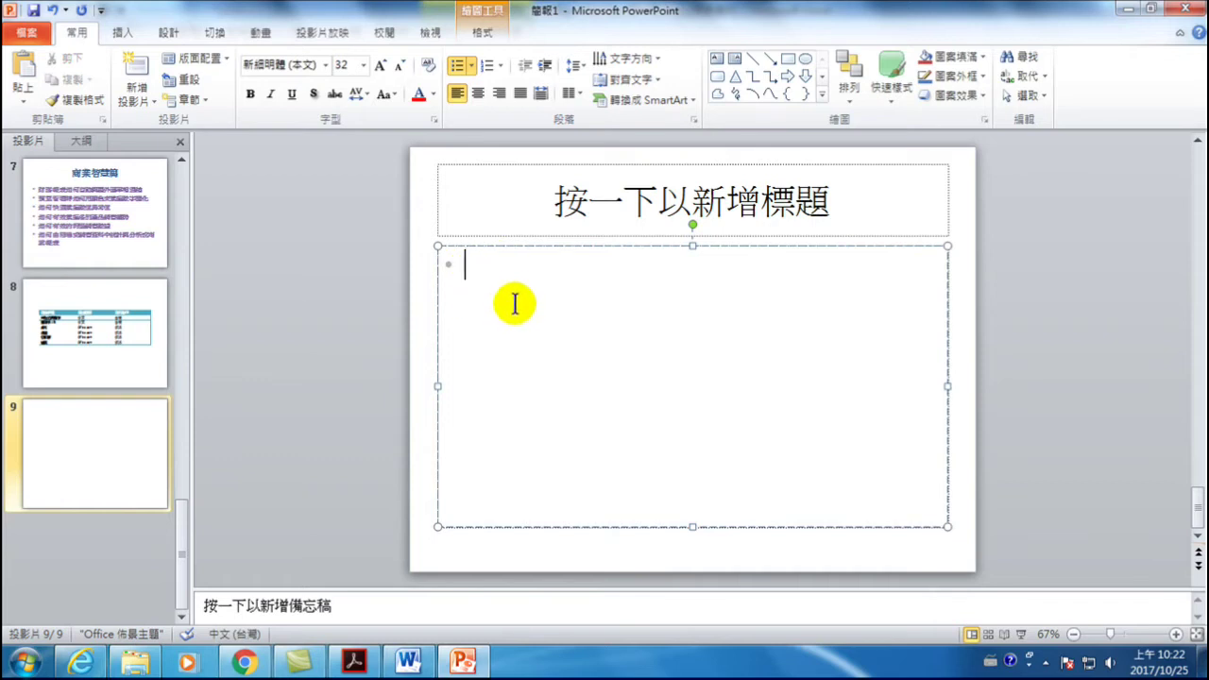
pyautogui.hotkey('ctrl', 'v')
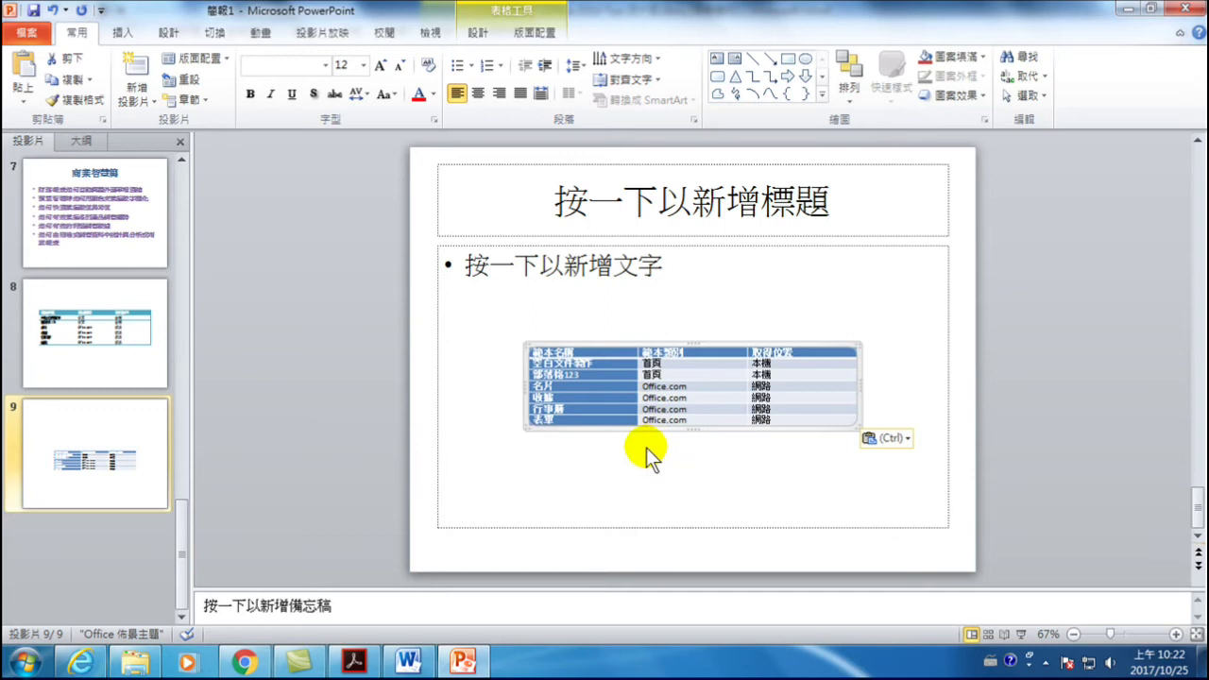
pyautogui.click(446, 270)
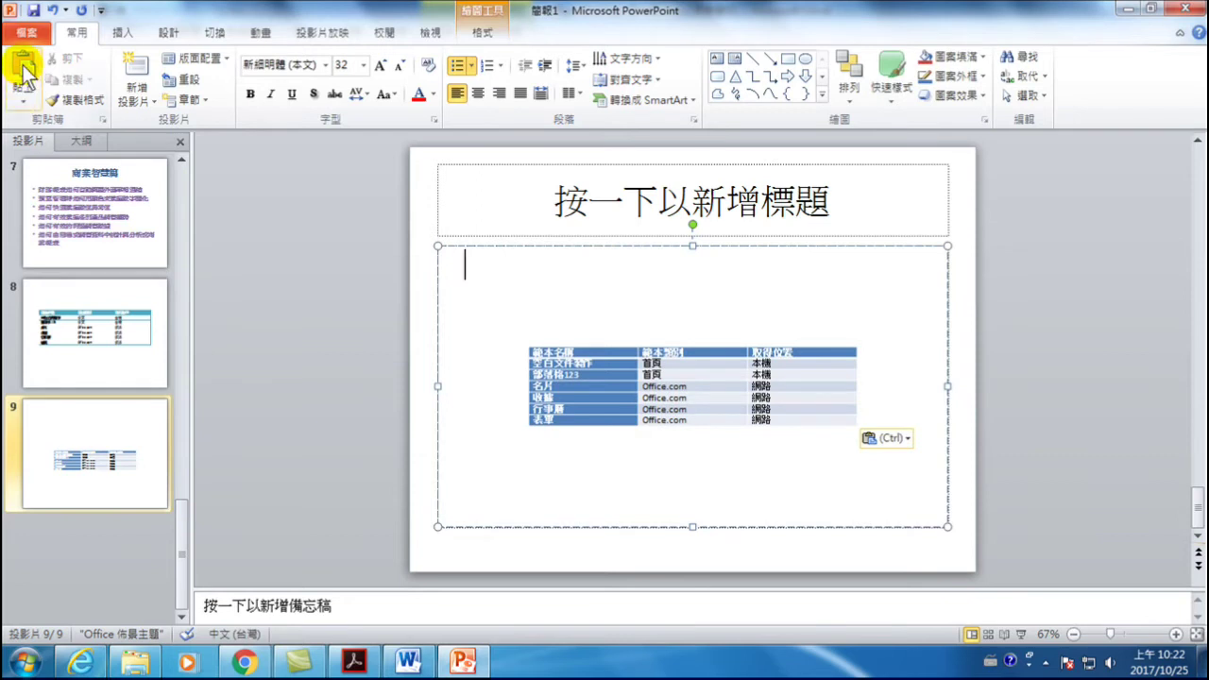
# - Re-paste the table on slide 9 through Paste Special as HTML 格式
pyautogui.click(25, 100)
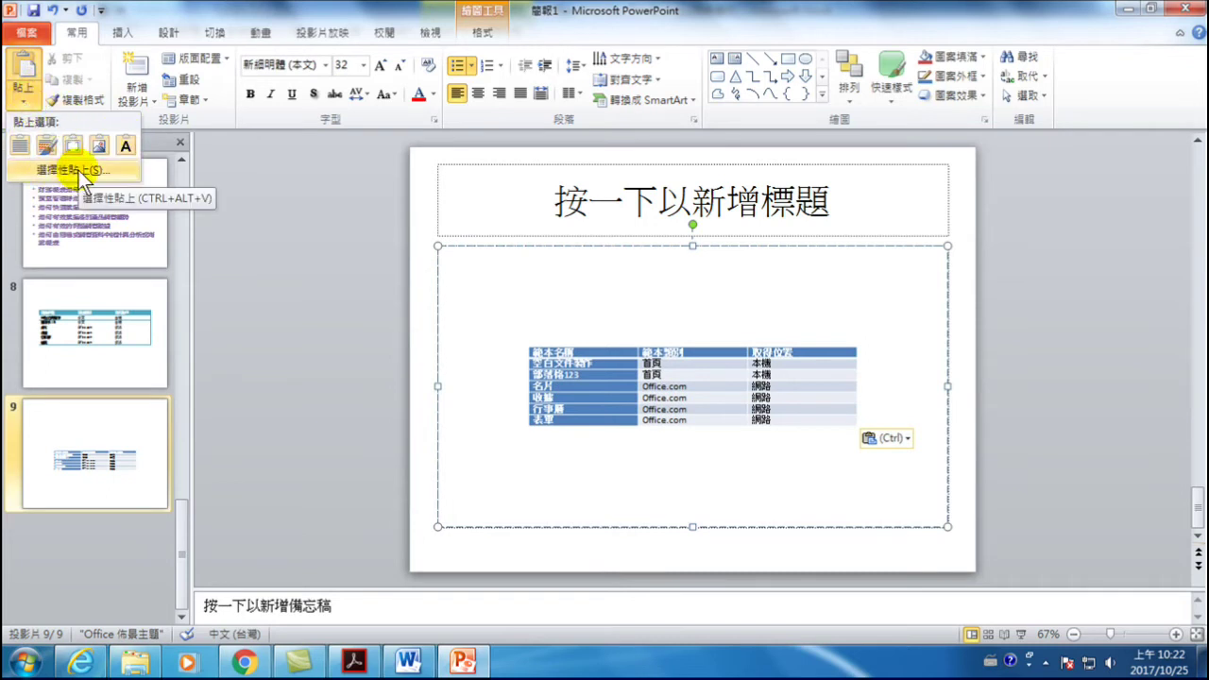
pyautogui.click(78, 170)
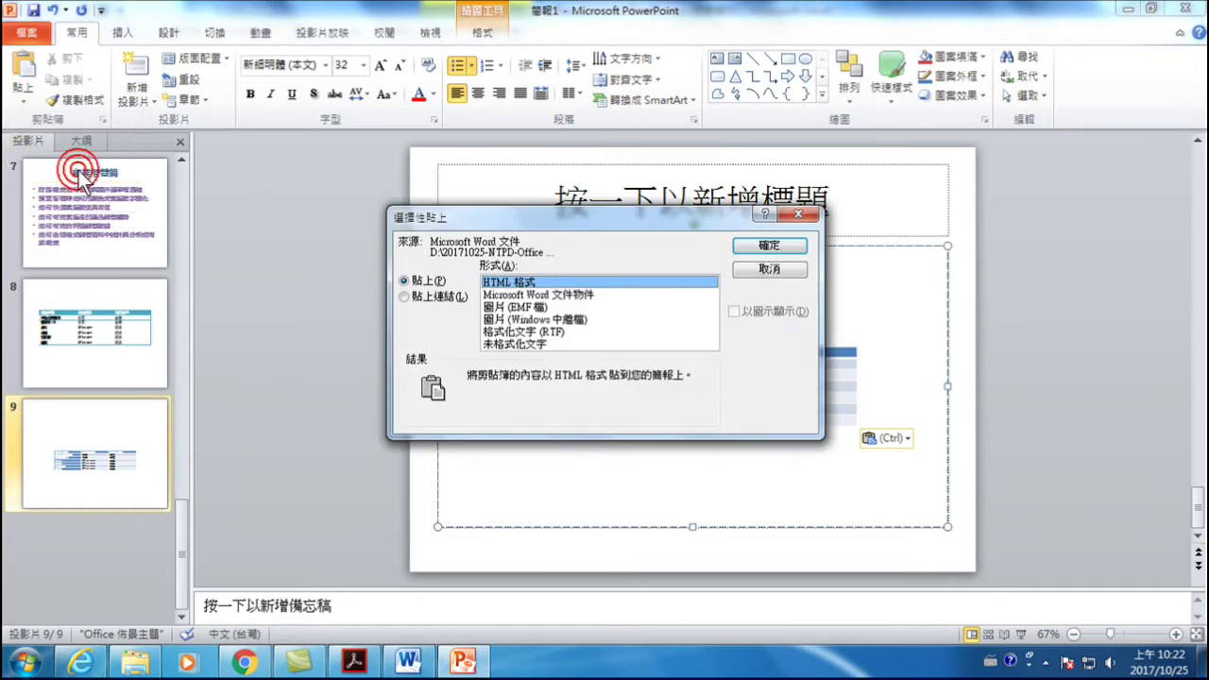
pyautogui.click(769, 246)
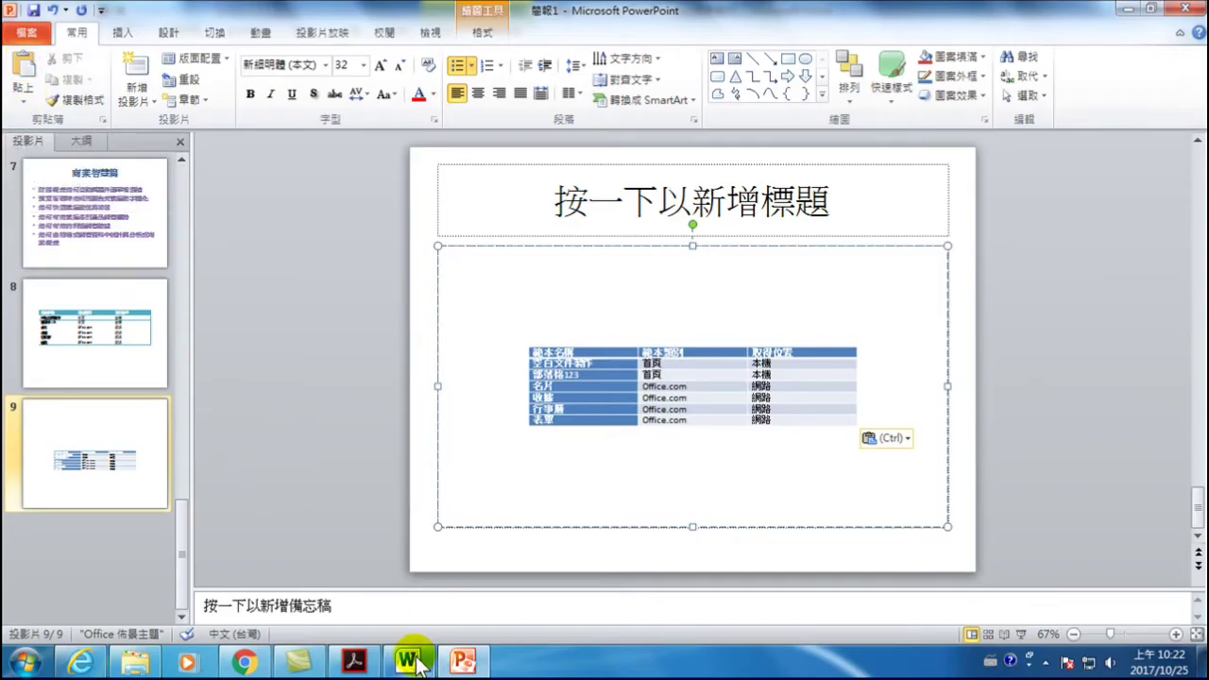
pyautogui.click(368, 557)
# - Apply 標題 1 to the screenshot paragraph as heading 003, then send the outline to PowerPoint
pyautogui.scroll(8, 342, 378)
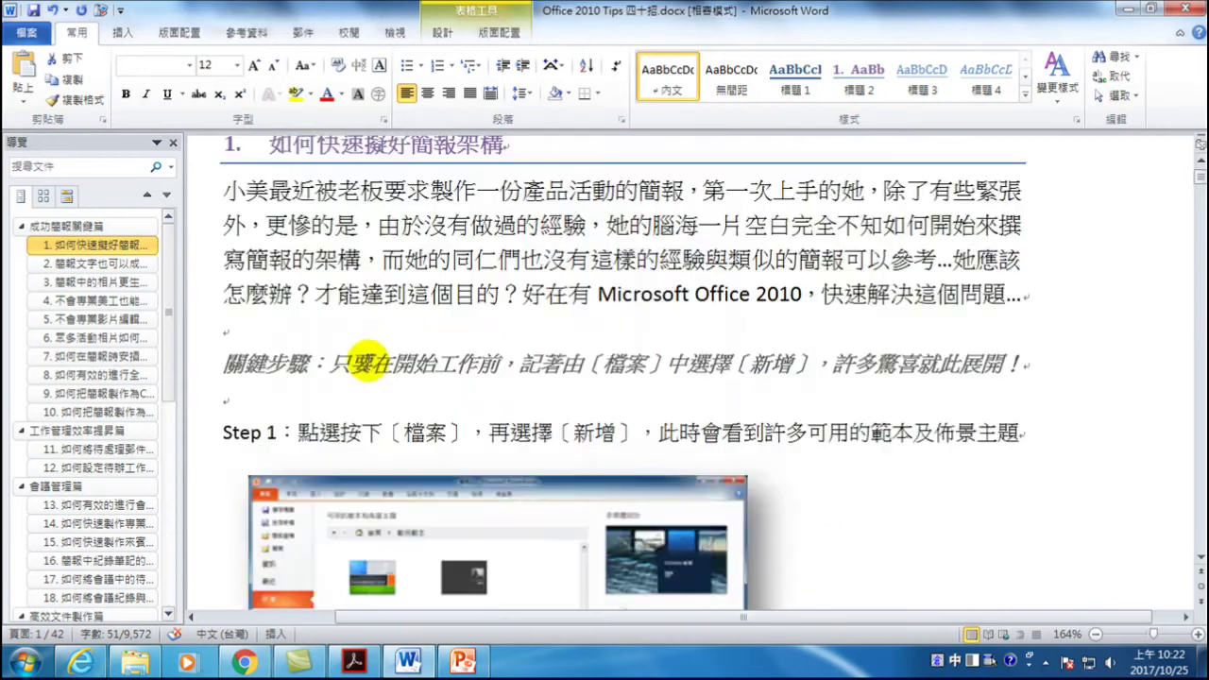
pyautogui.scroll(-4, 464, 464)
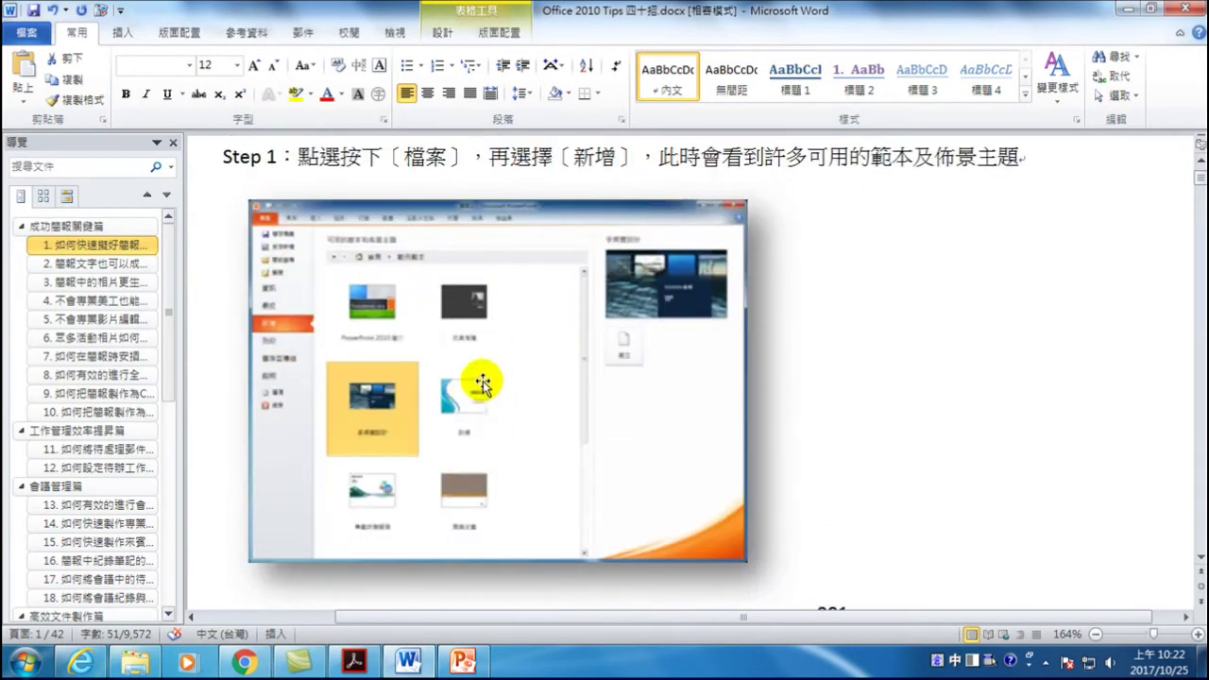
pyautogui.click(507, 323)
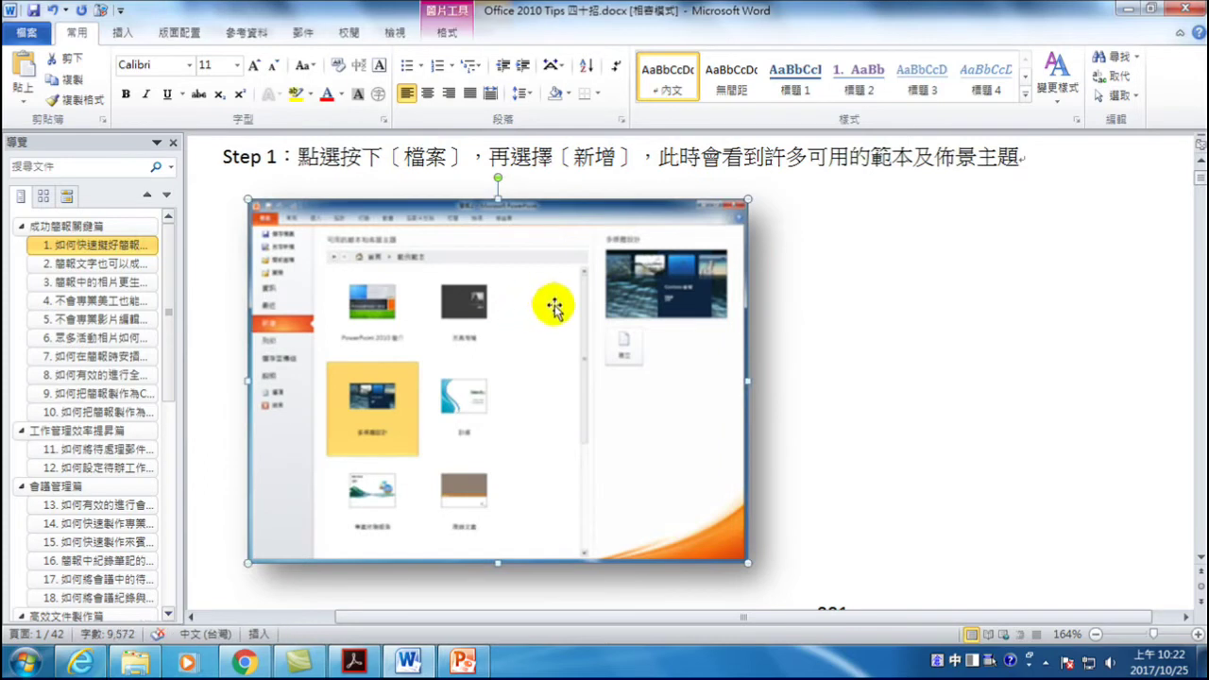
pyautogui.click(794, 83)
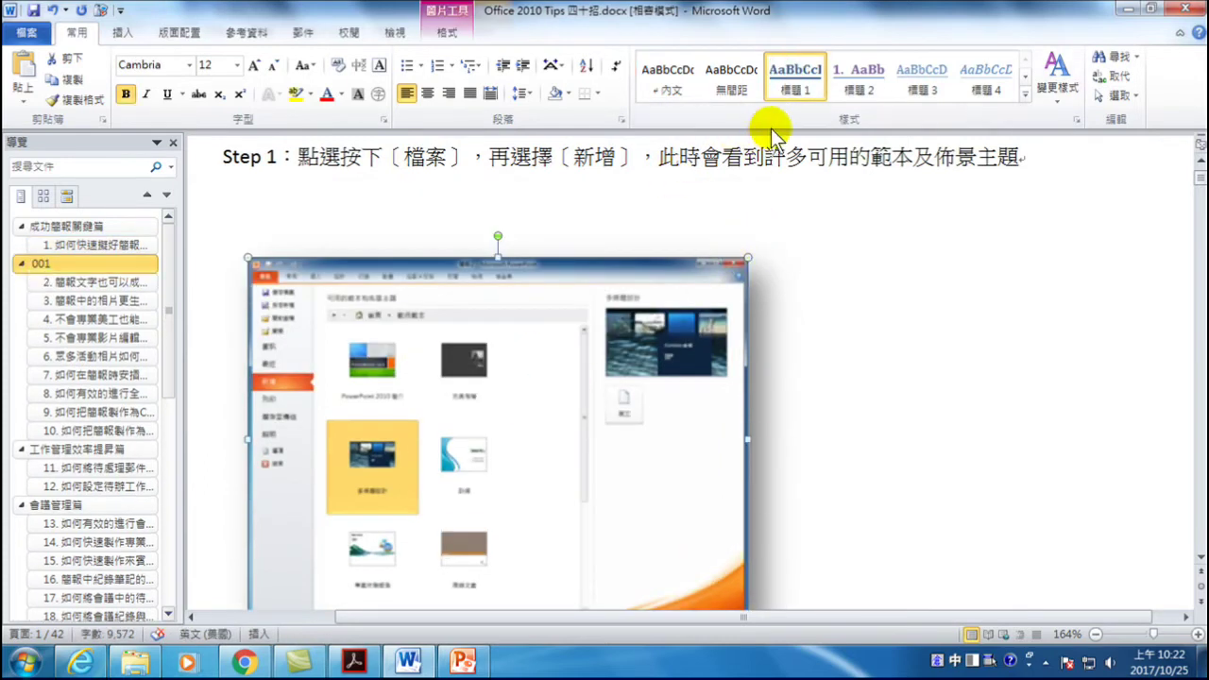
pyautogui.scroll(-3, 501, 403)
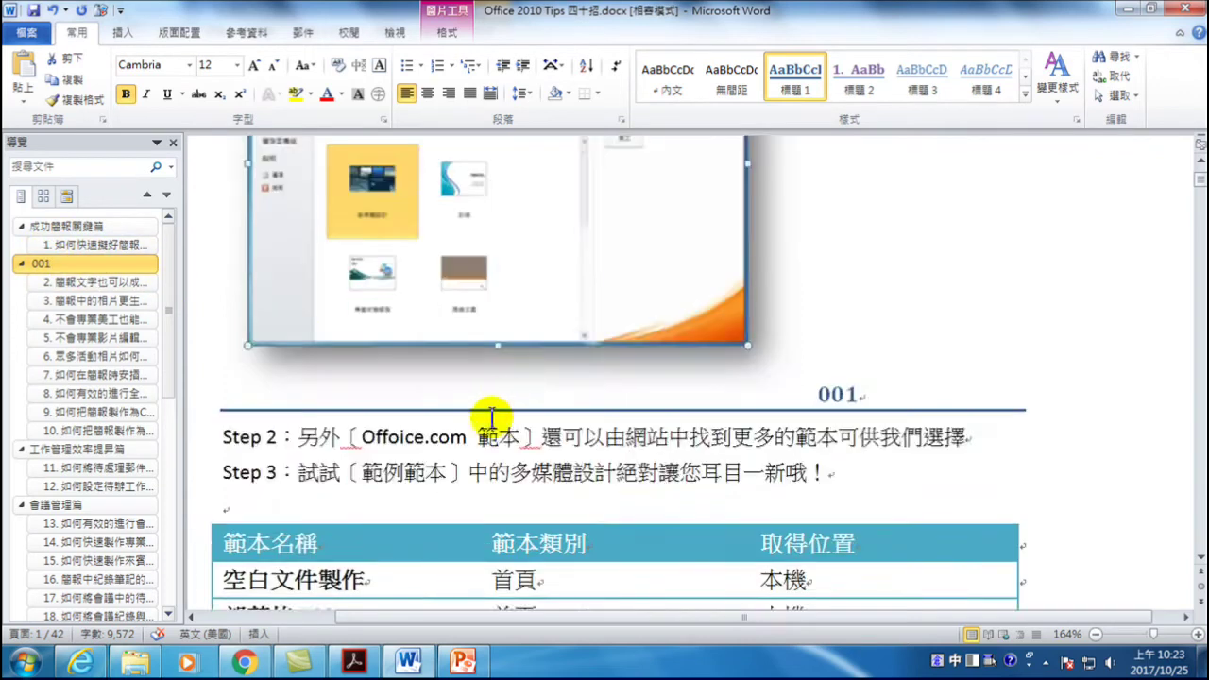
pyautogui.scroll(-10, 501, 403)
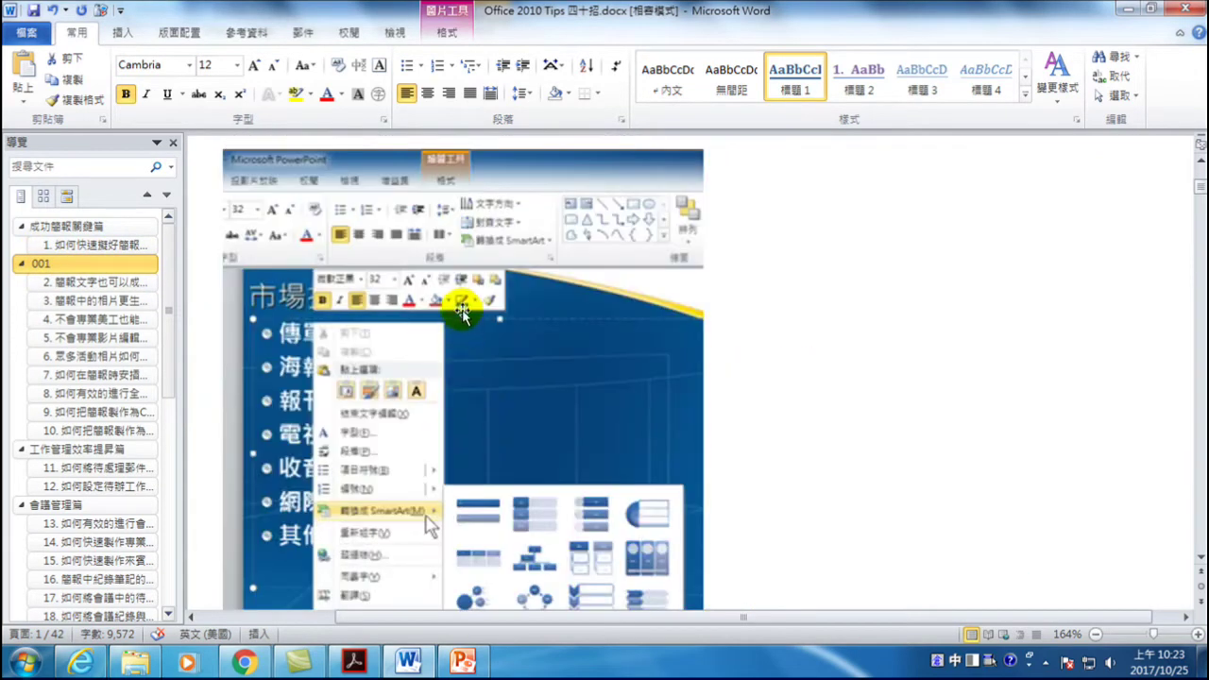
pyautogui.click(462, 328)
pyautogui.click(794, 83)
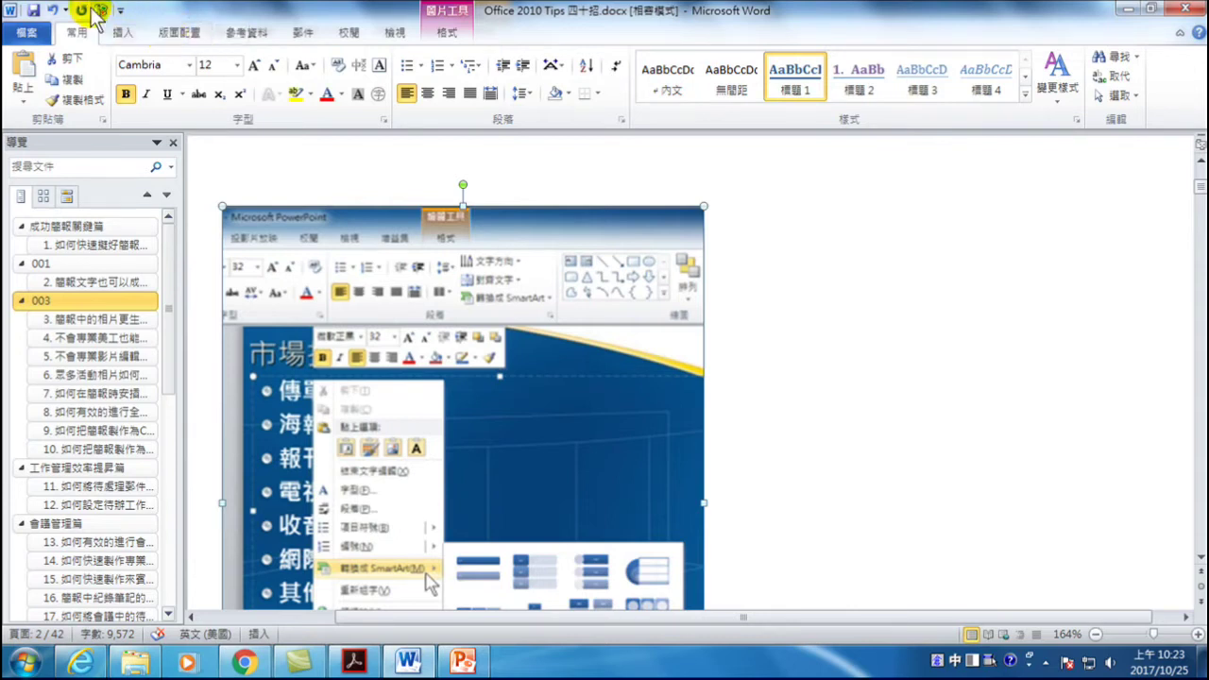
pyautogui.click(99, 9)
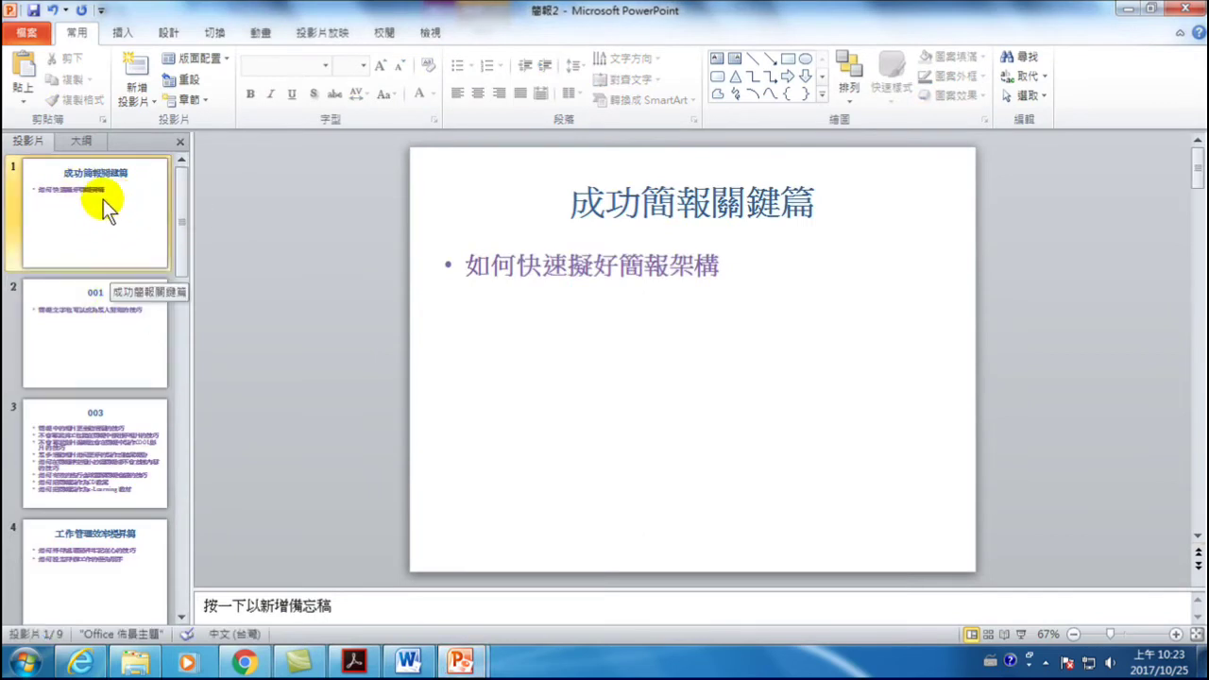
# - Browse 簡報2's thumbnails from slide 2 (001) to slide 3 (003) with its eight bullets
pyautogui.click(92, 321)
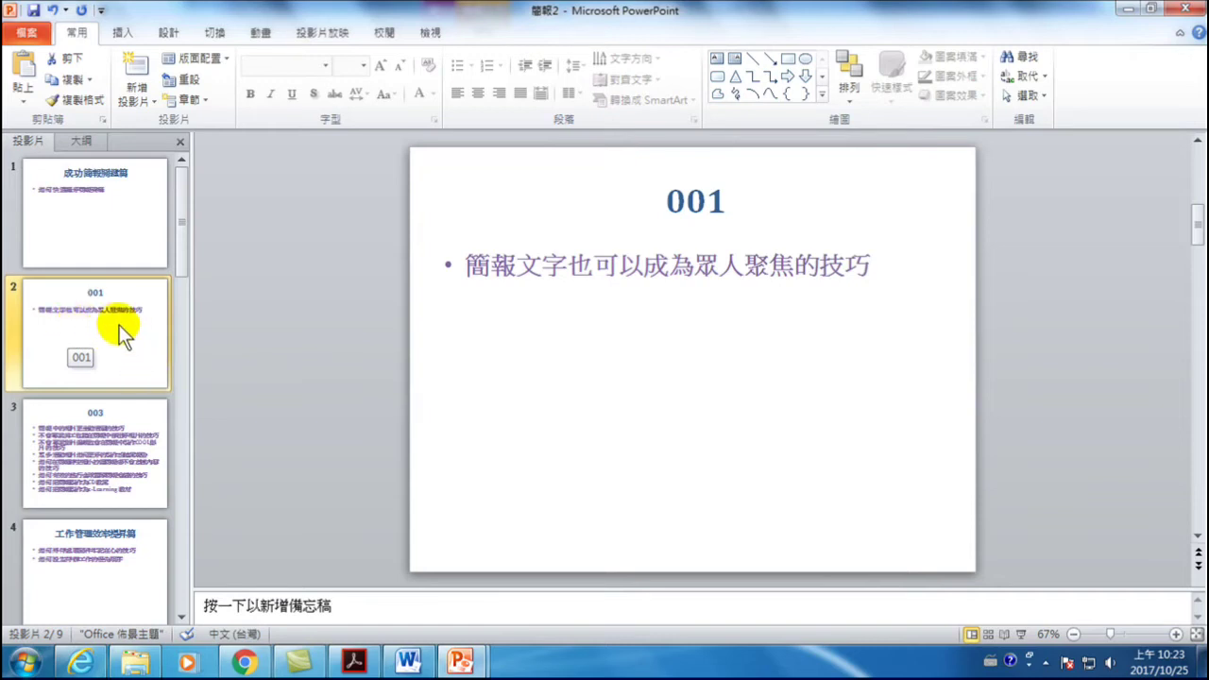
pyautogui.scroll(-5, 130, 330)
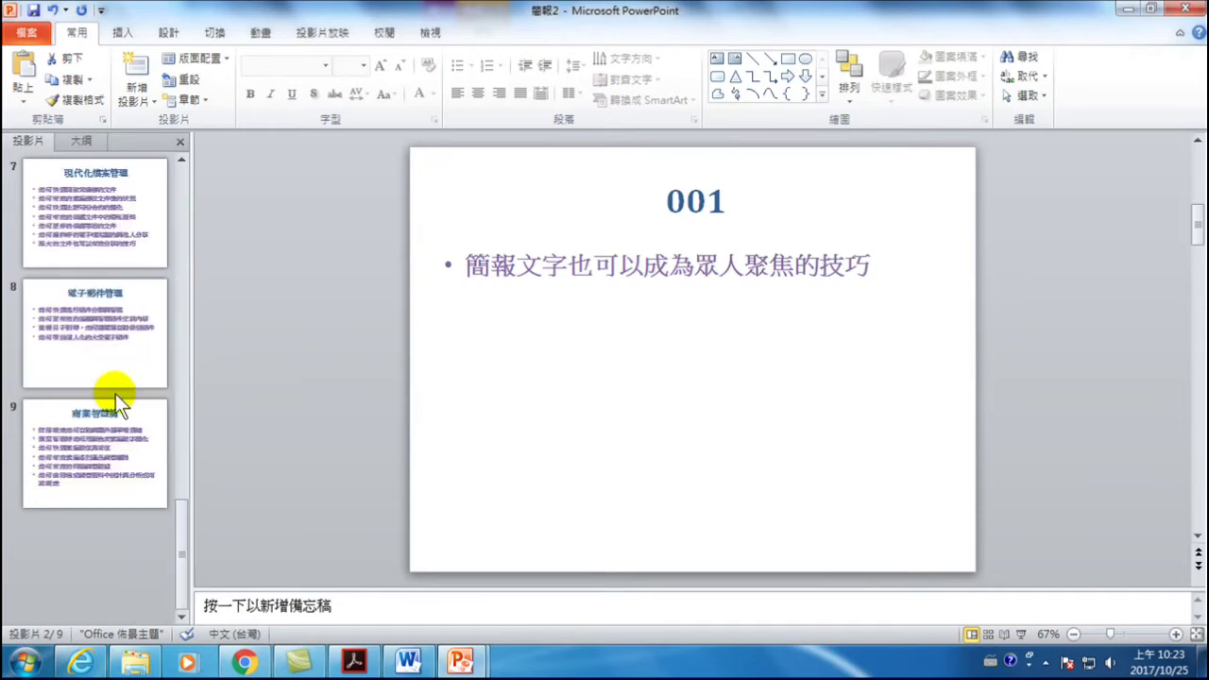
pyautogui.scroll(4, 115, 394)
pyautogui.moveTo(96, 349); pyautogui.dragTo(98, 216)
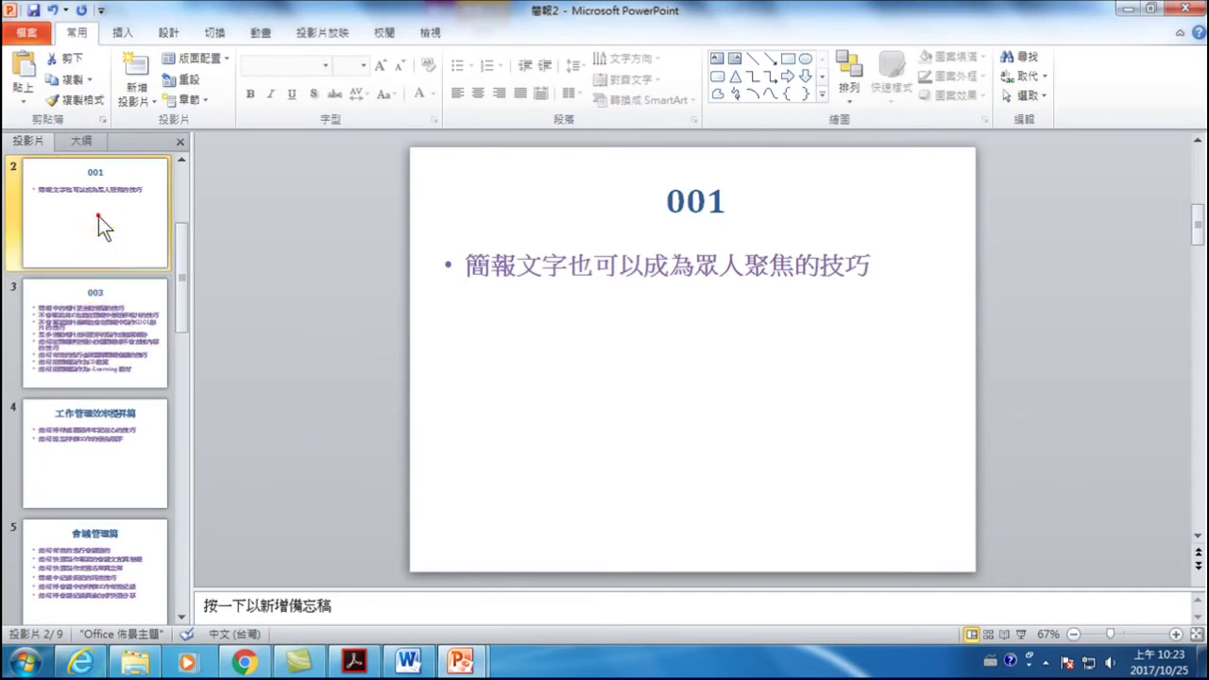
pyautogui.click(104, 366)
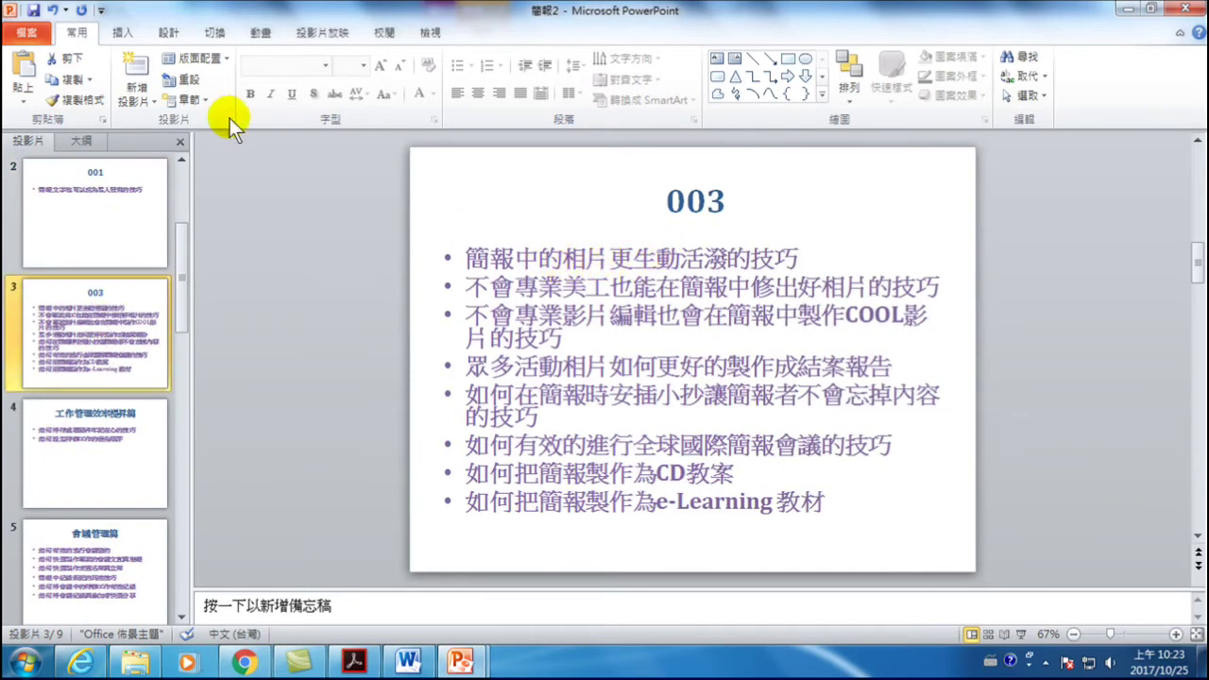
pyautogui.click(117, 31)
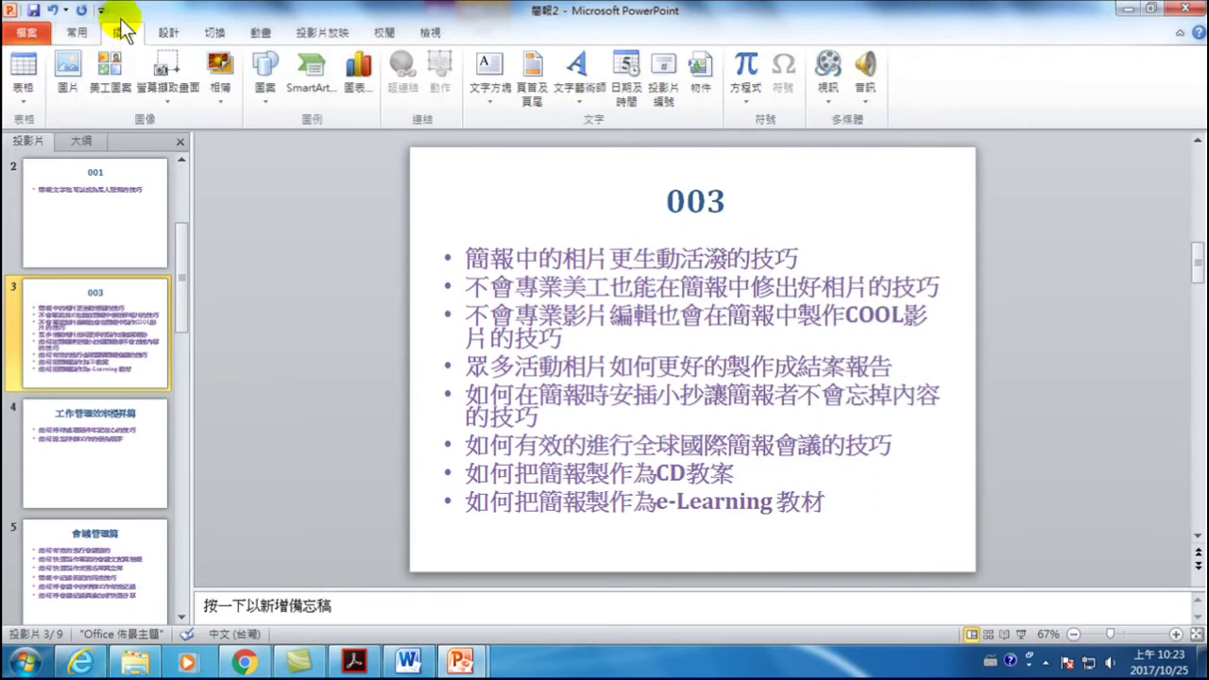
# - Build a photo album from 菊花.jpg through 水母.jpg in 範例圖片 and view the chrysanthemum slide
pyautogui.click(226, 73)
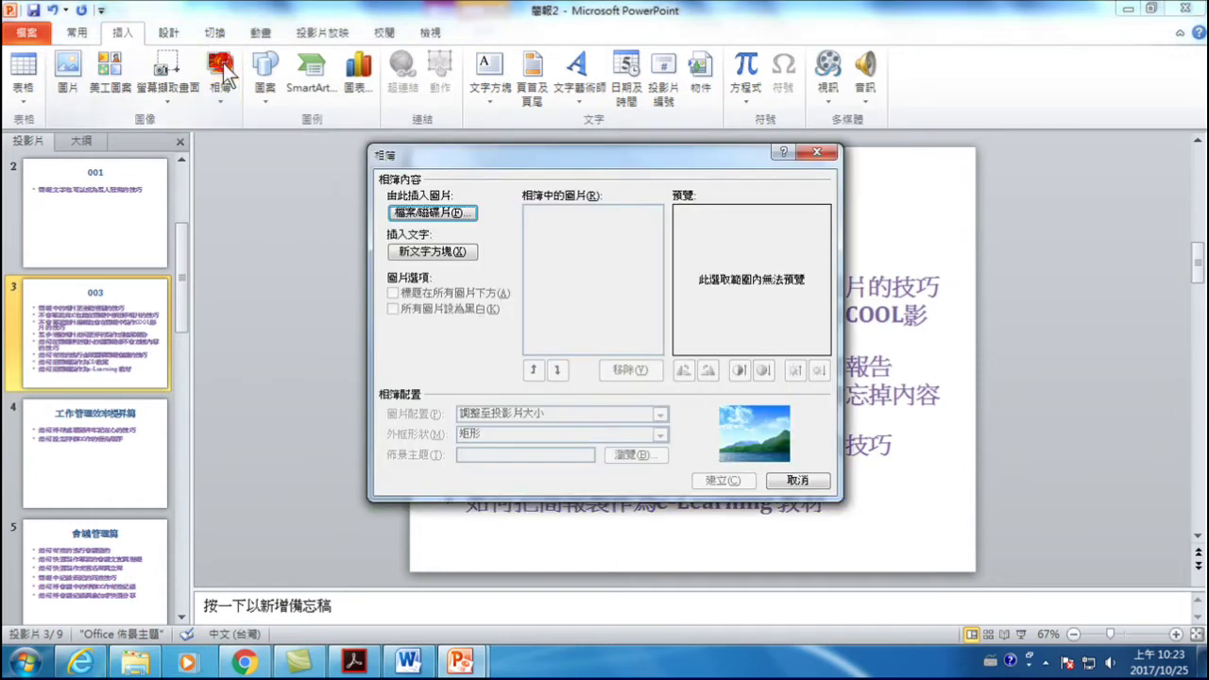
pyautogui.click(439, 214)
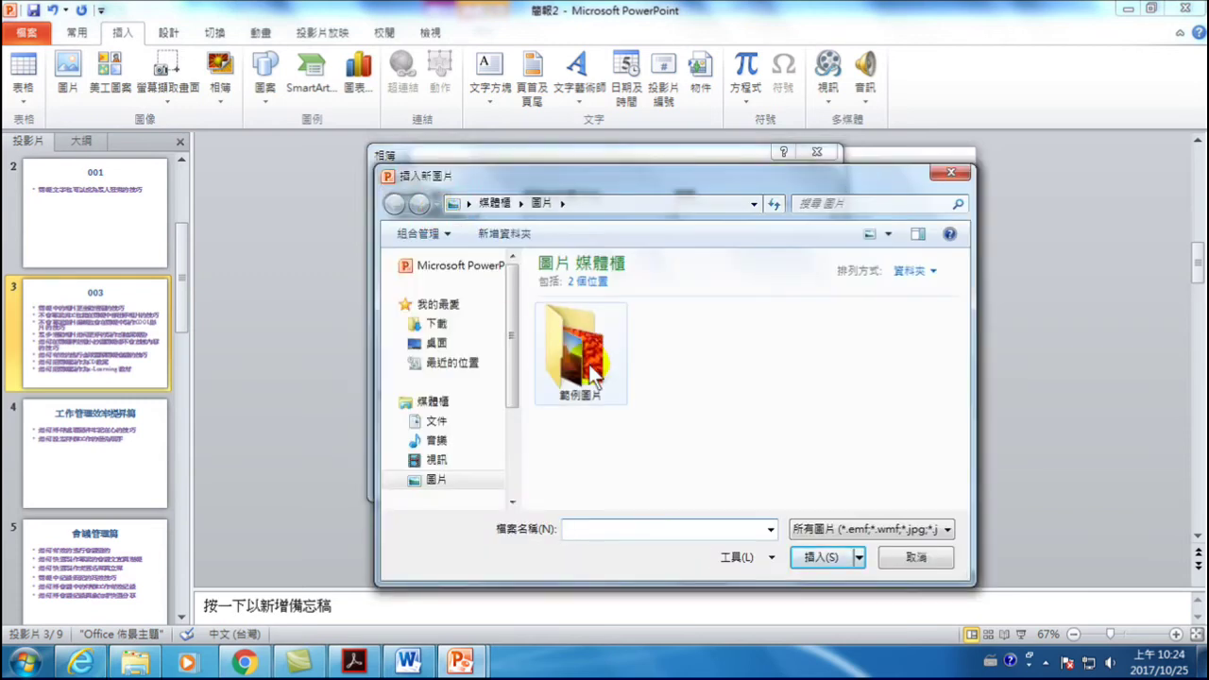
pyautogui.click(440, 482)
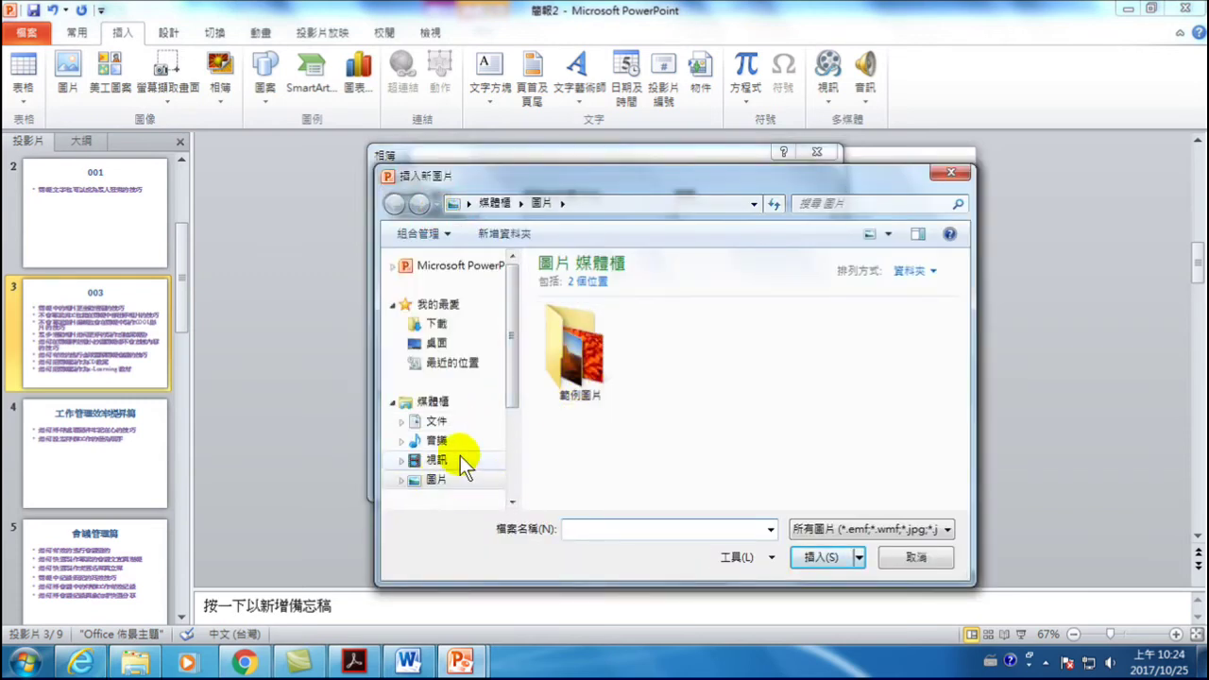
pyautogui.doubleClick(562, 342)
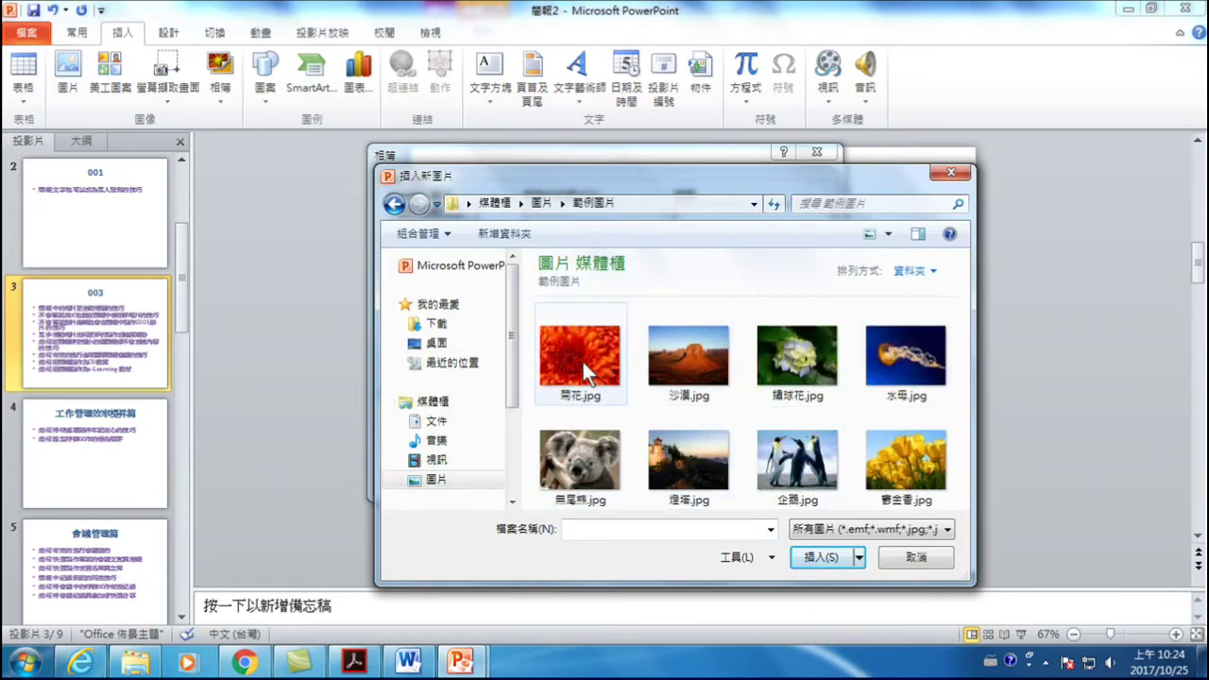
pyautogui.click(583, 362)
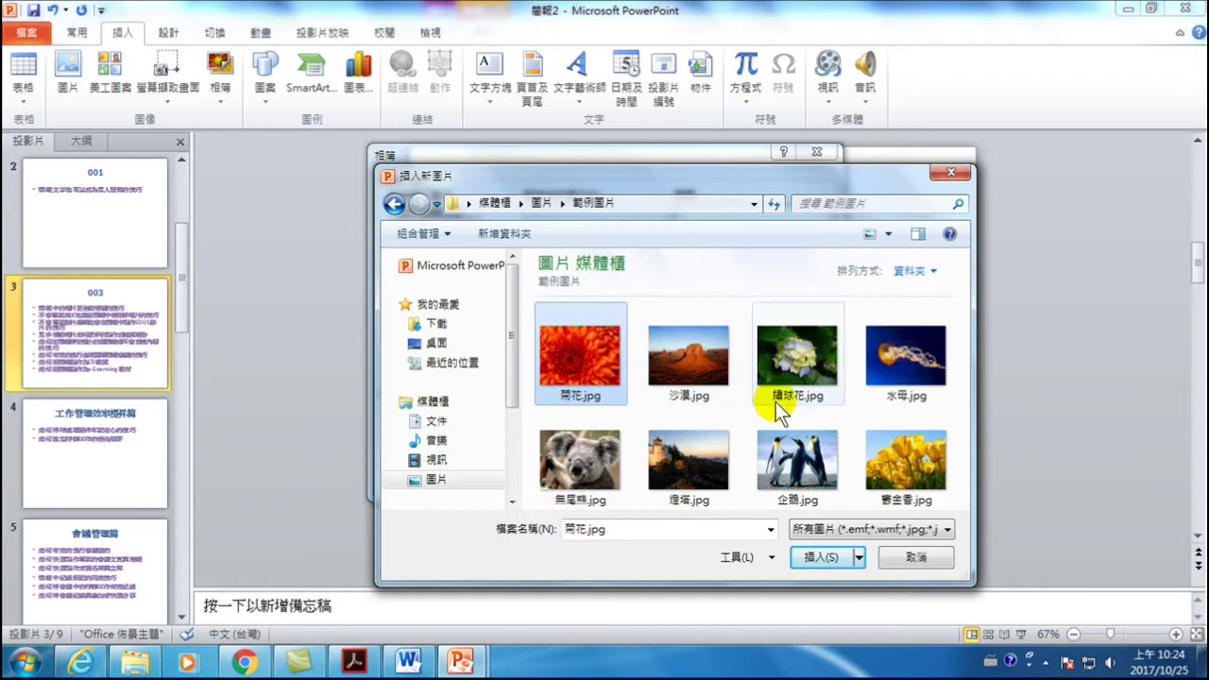
pyautogui.keyDown('shift'); pyautogui.click(894, 350); pyautogui.keyUp('shift')
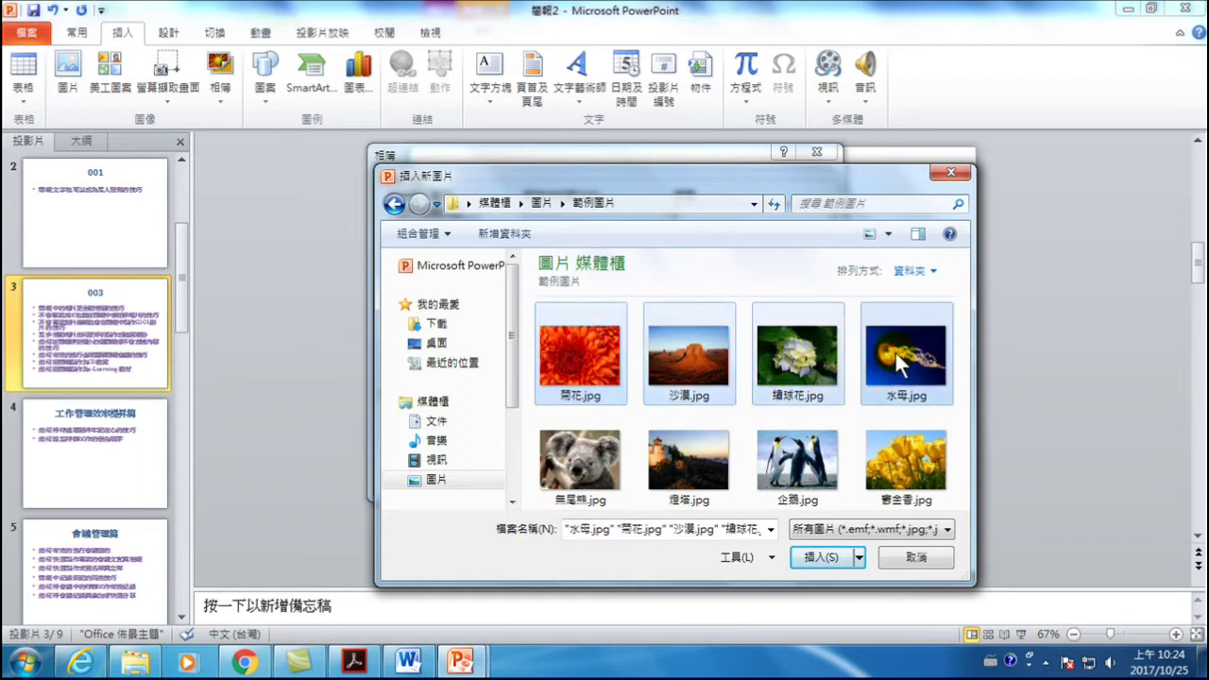
pyautogui.click(821, 557)
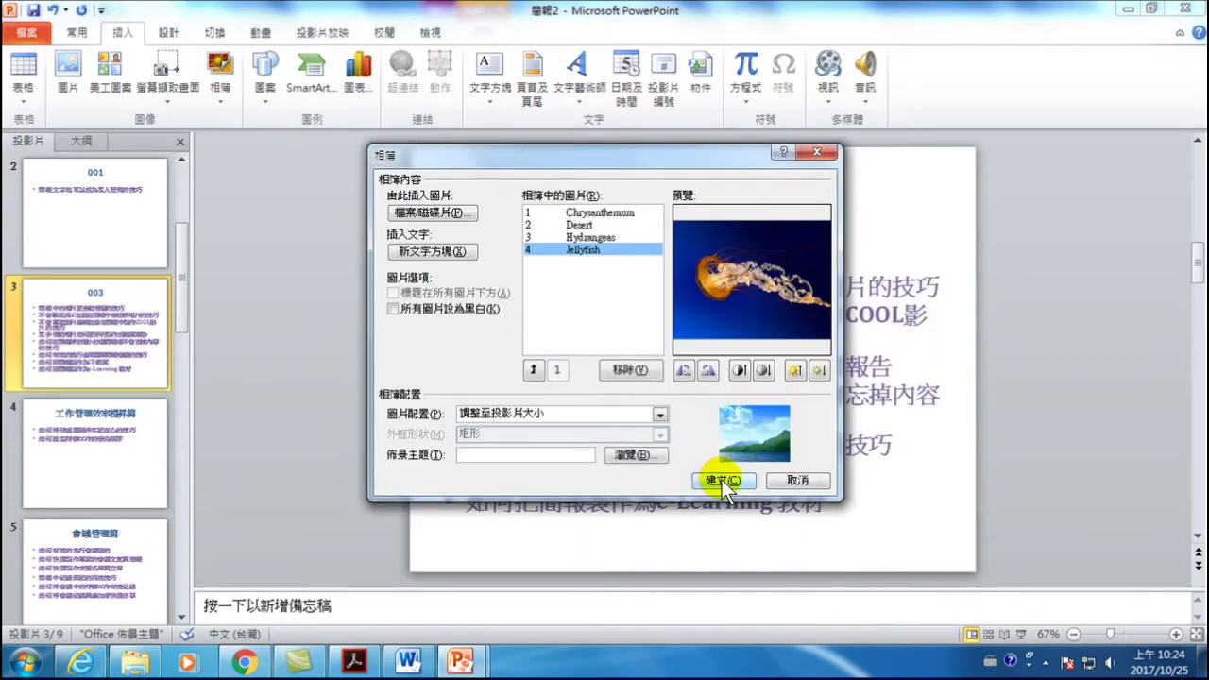
pyautogui.click(722, 480)
pyautogui.click(108, 202)
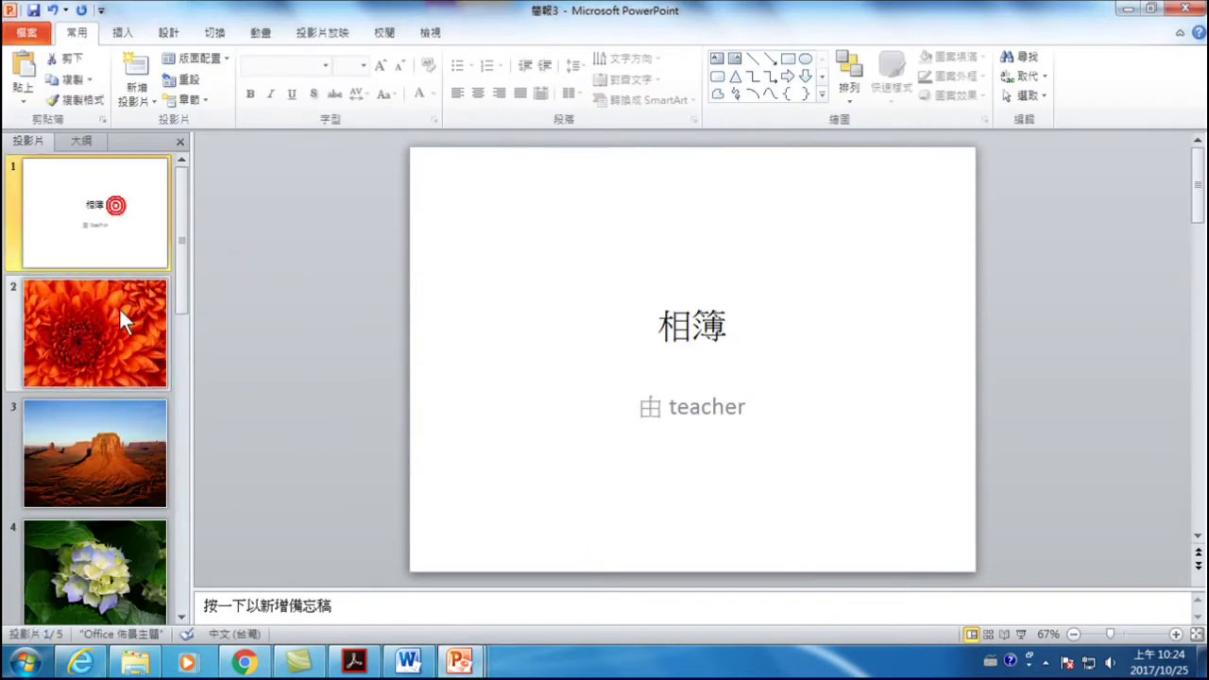
# - Page through the album's desert and jellyfish picture slides, then switch to the 範例 folder window
pyautogui.click(113, 330)
pyautogui.click(105, 441)
pyautogui.scroll(-2, 113, 496)
pyautogui.click(102, 448)
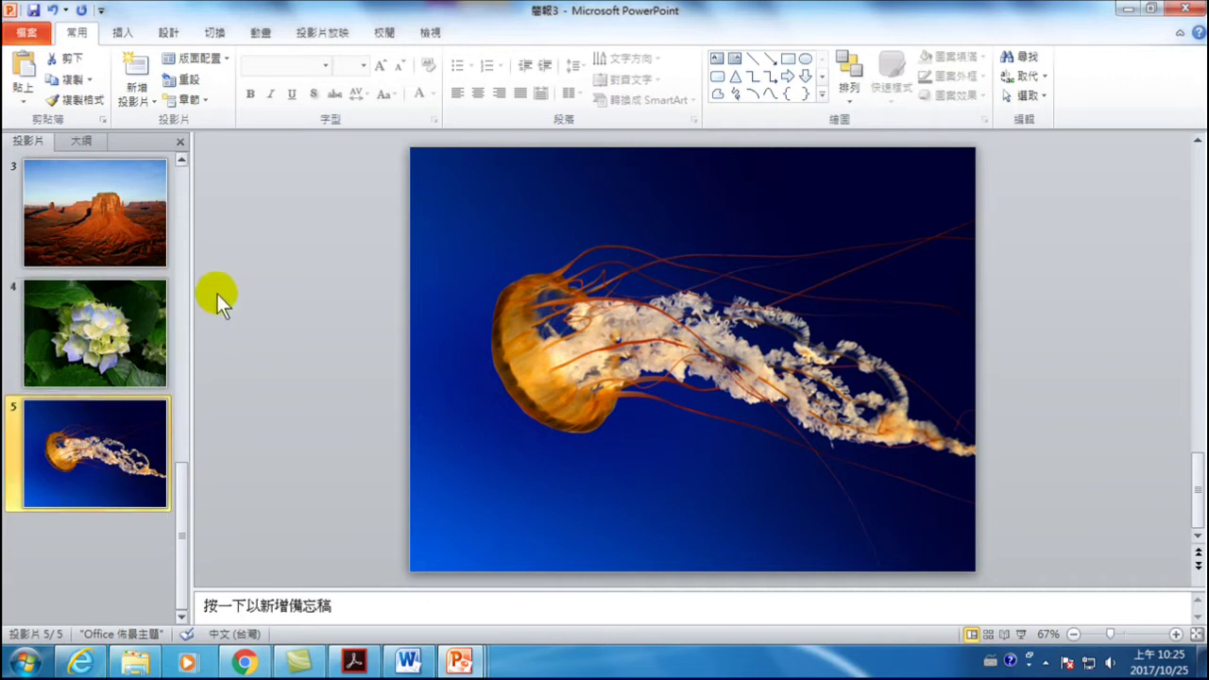
pyautogui.click(135, 662)
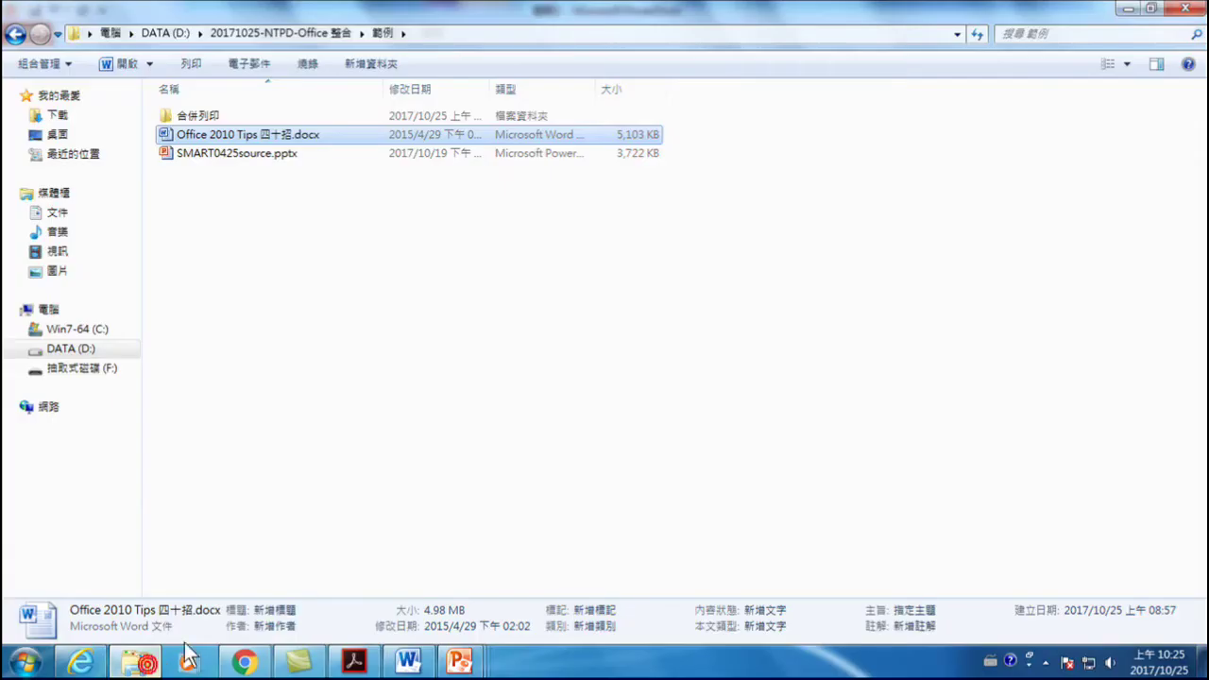
# - Return to the Office 2010 Tips 四十招 Word document and review its Step 1 template tip
pyautogui.click(408, 662)
pyautogui.scroll(10, 400, 410)
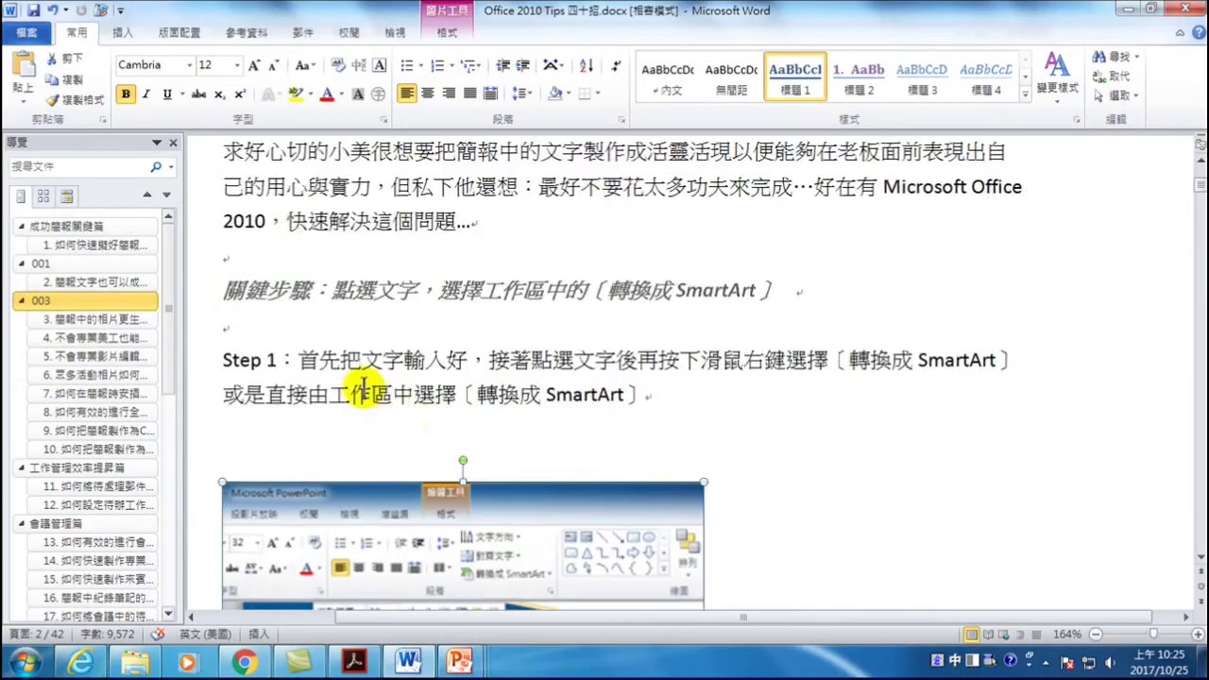
pyautogui.scroll(12, 367, 360)
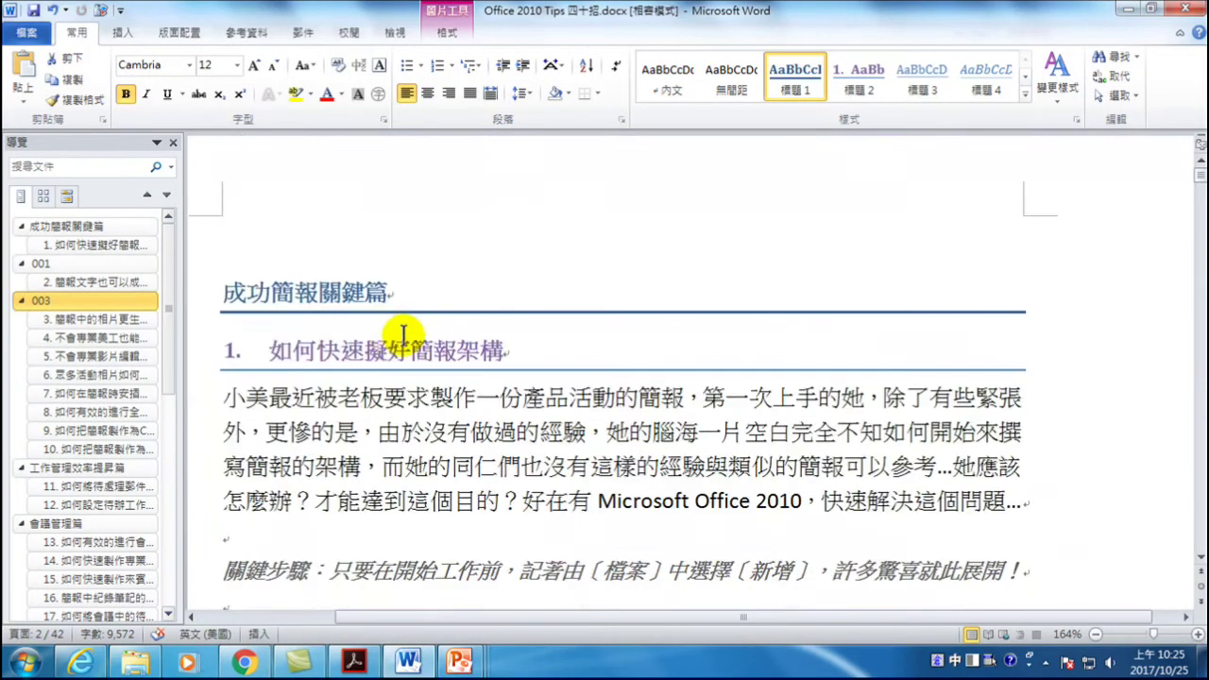
pyautogui.click(353, 293)
pyautogui.scroll(-8, 368, 407)
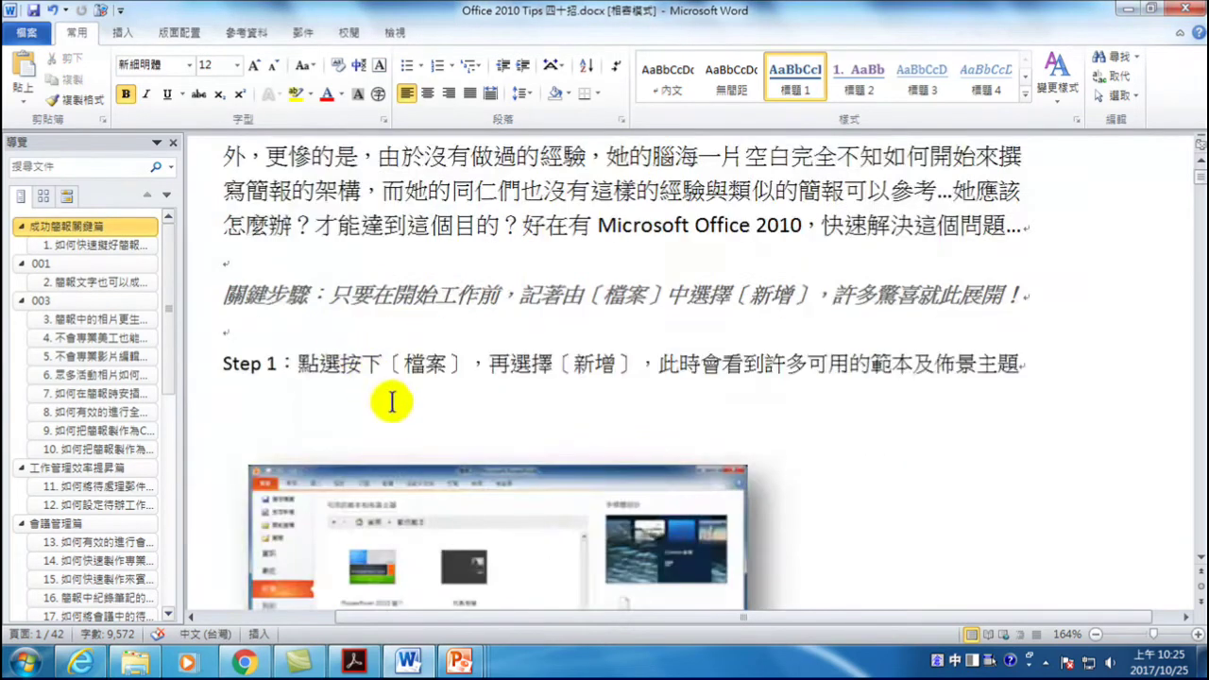
pyautogui.scroll(-5, 397, 429)
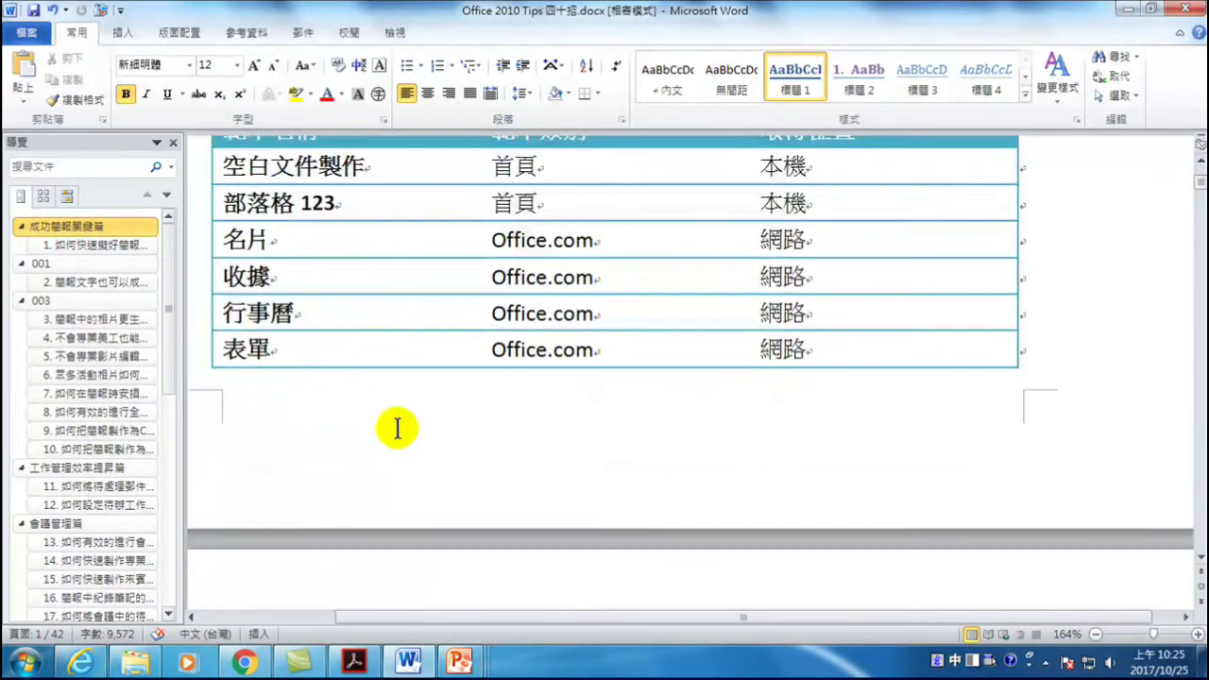
pyautogui.click(589, 277)
pyautogui.scroll(10, 567, 292)
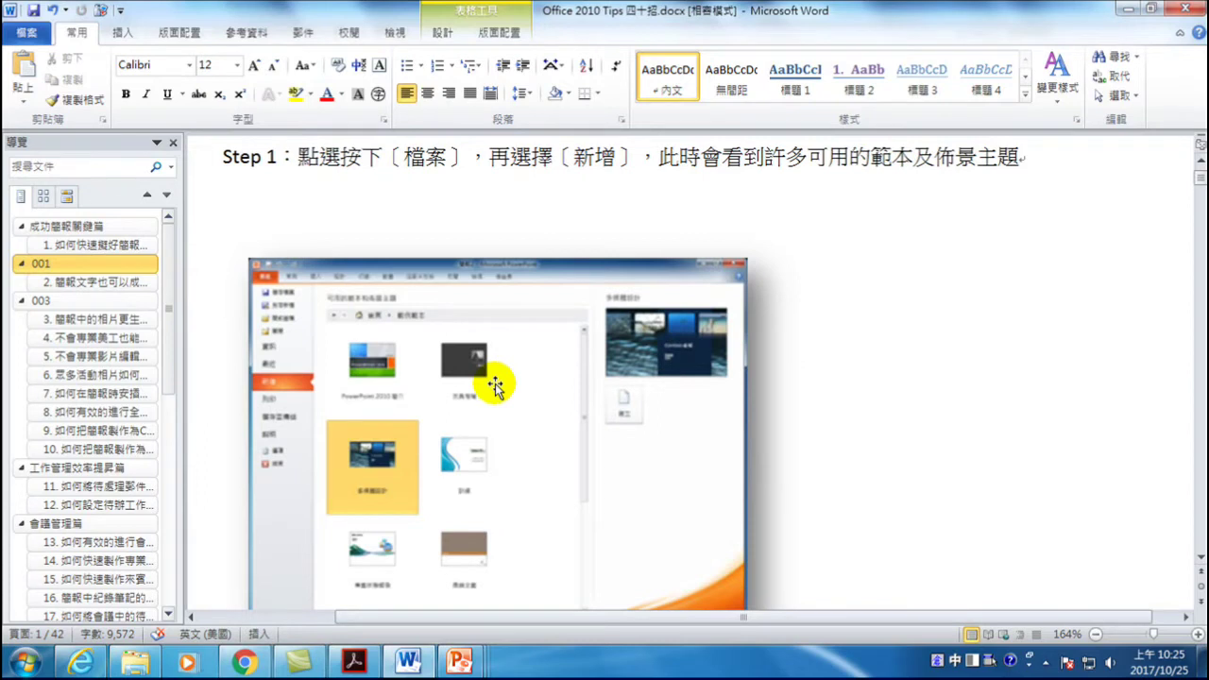
# - Create a new photo album from the Koala through Tulips pictures and view its fourth slide
pyautogui.moveTo(462, 652)
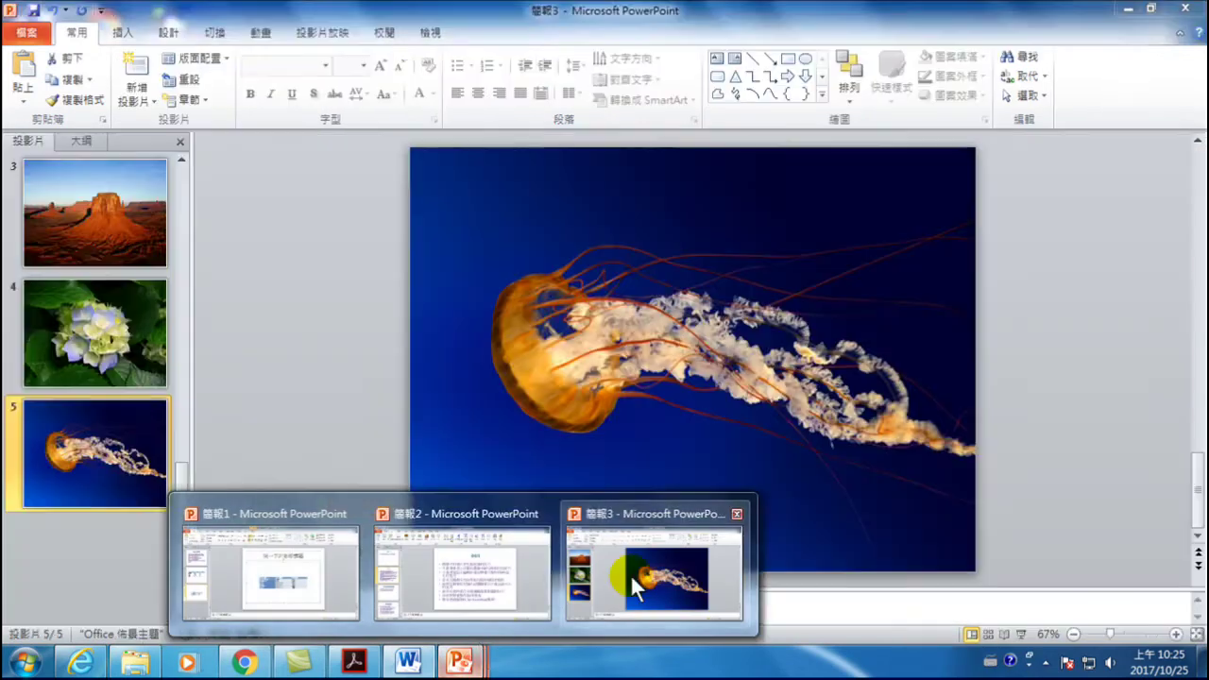
pyautogui.click(630, 573)
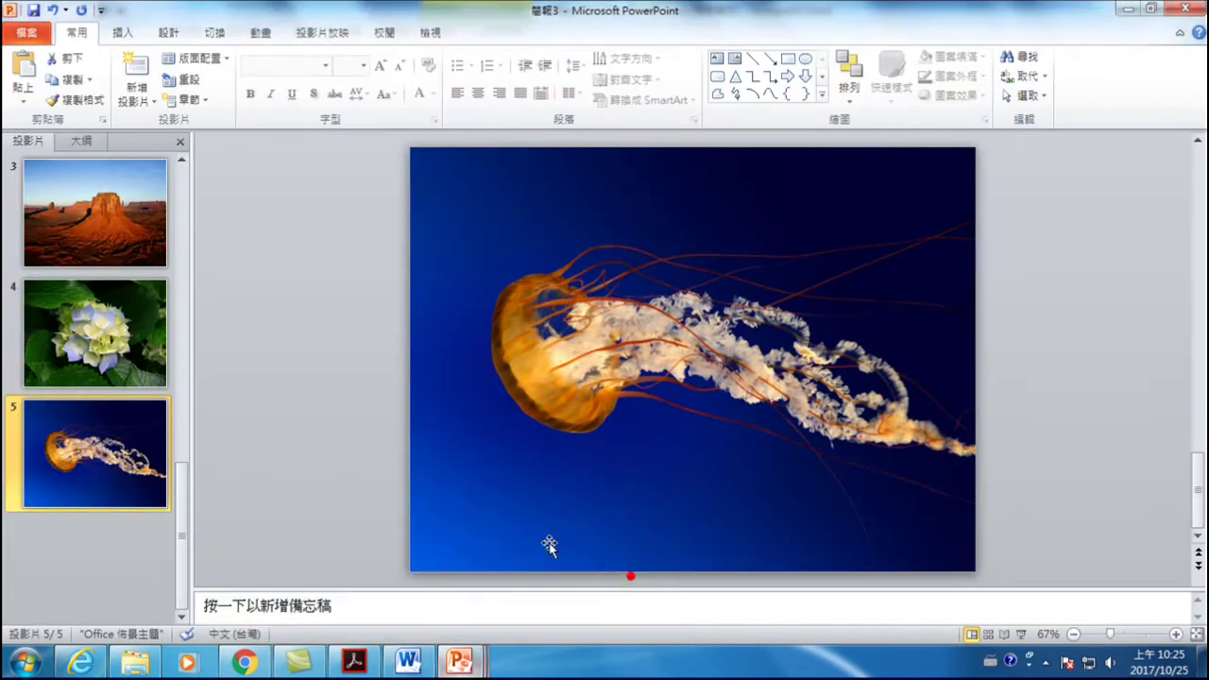
pyautogui.click(125, 31)
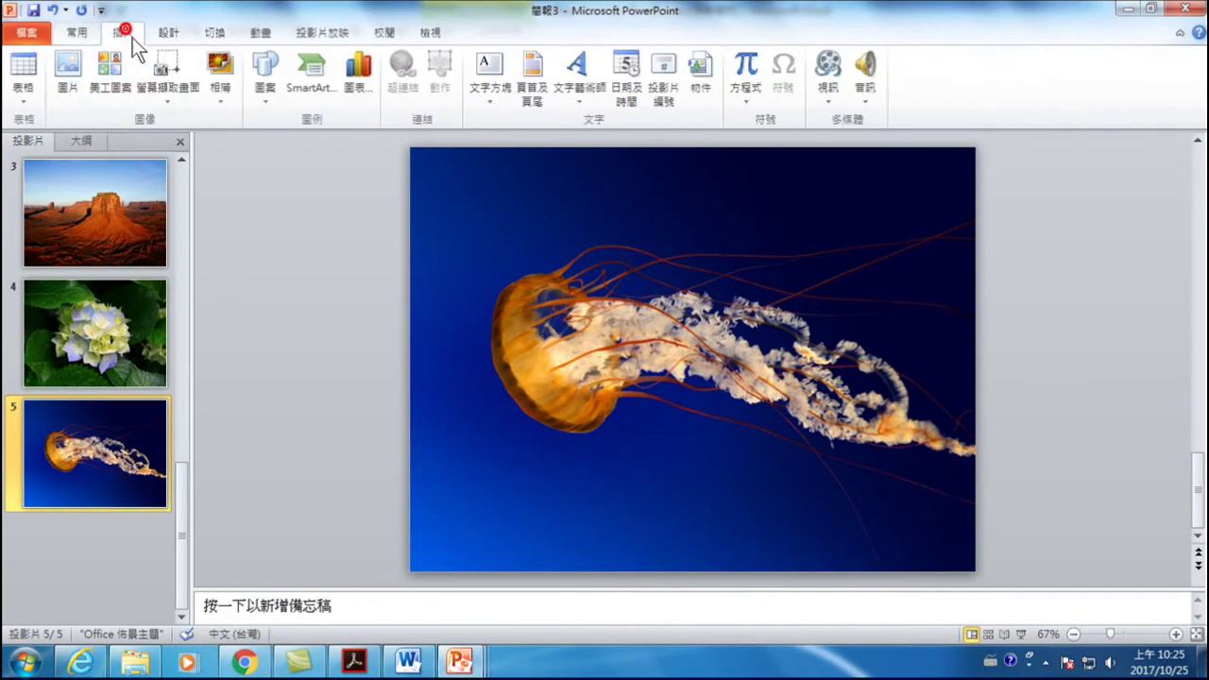
pyautogui.click(220, 68)
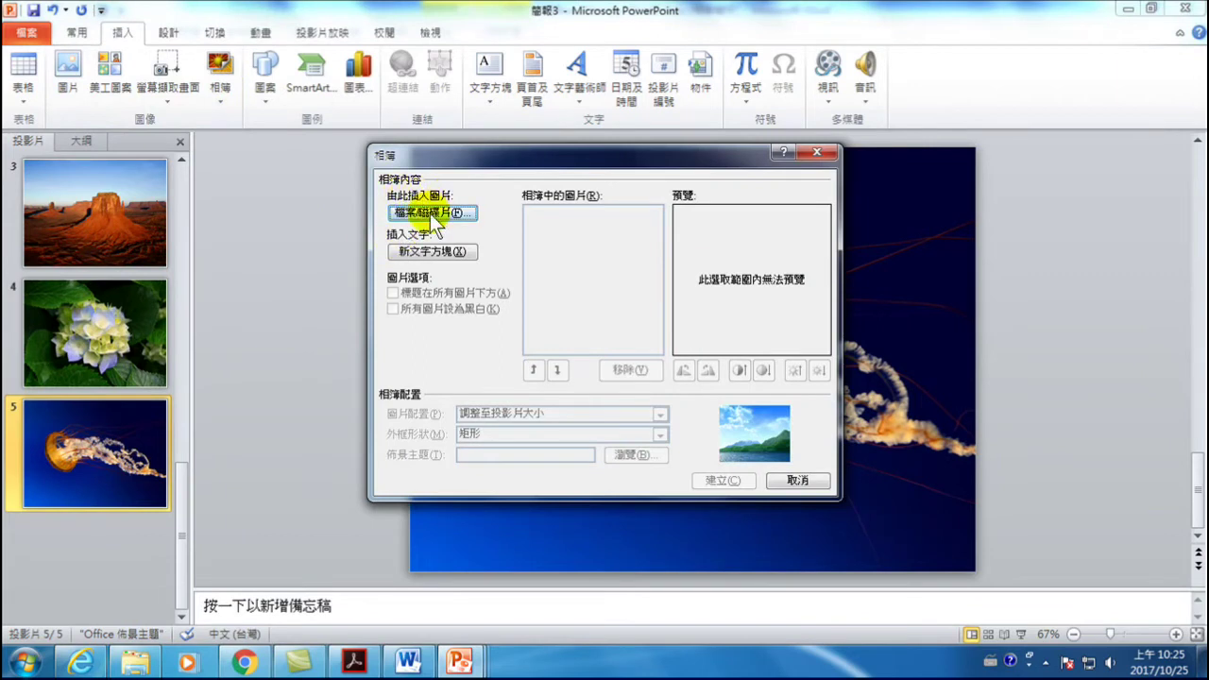
pyautogui.click(430, 213)
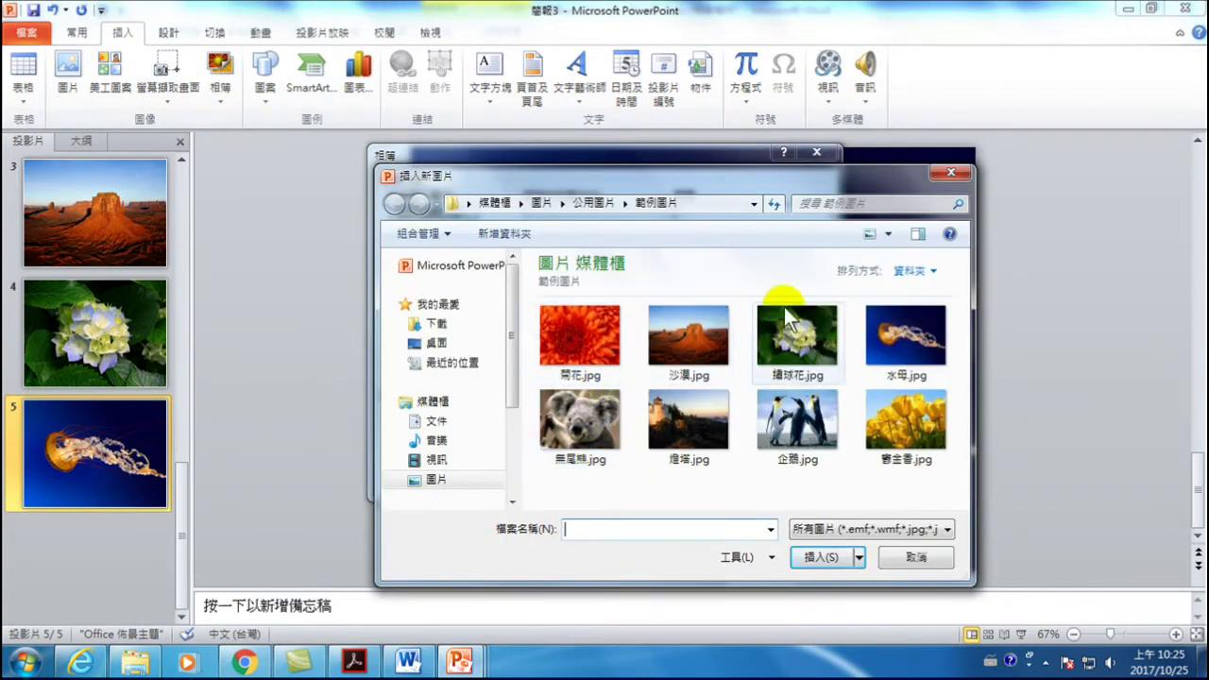
pyautogui.click(580, 427)
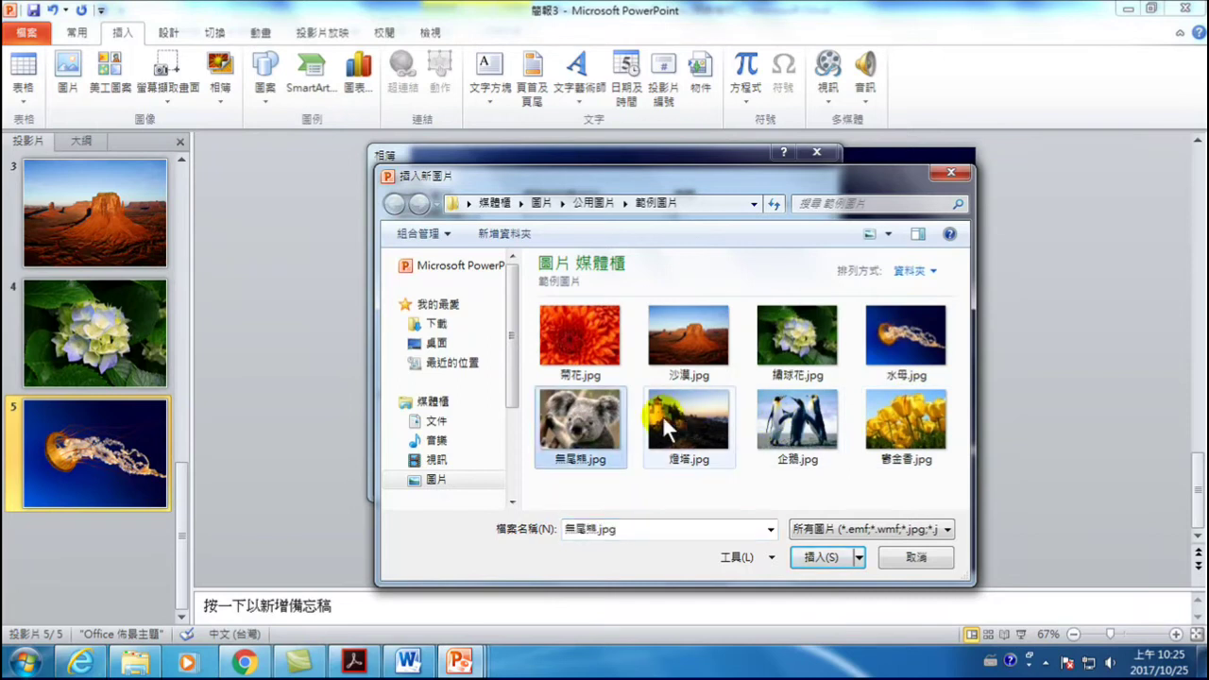
pyautogui.keyDown('shift'); pyautogui.click(896, 414); pyautogui.keyUp('shift')
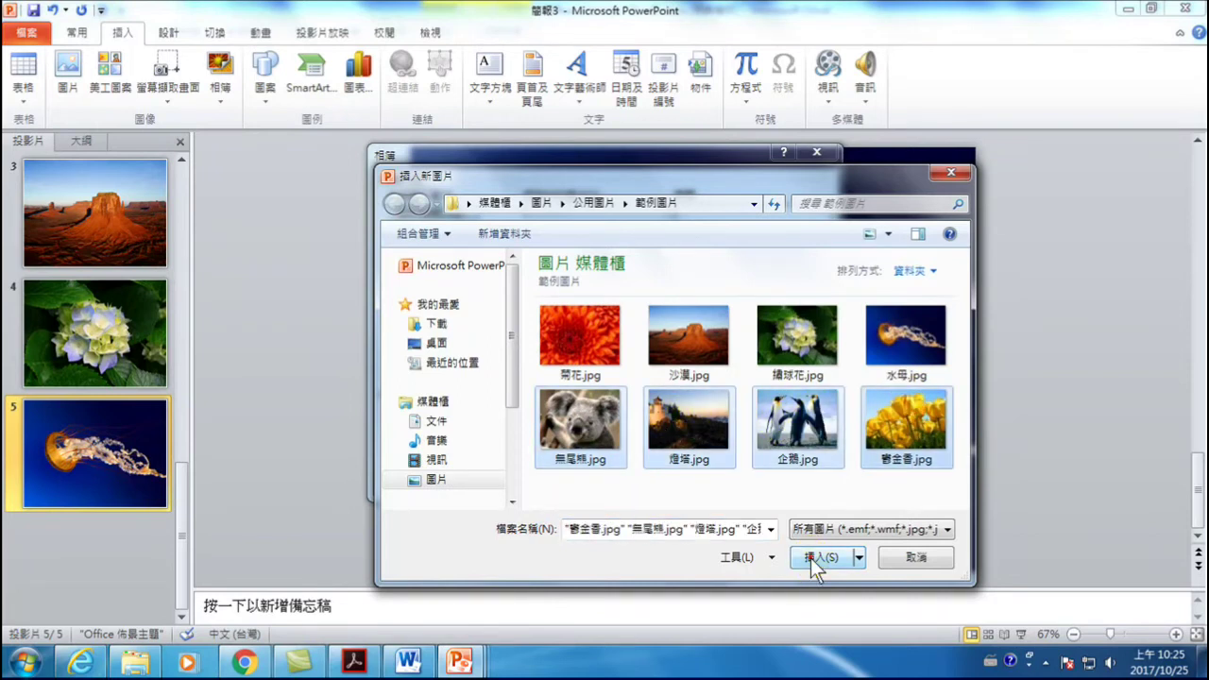
pyautogui.click(818, 557)
pyautogui.click(720, 481)
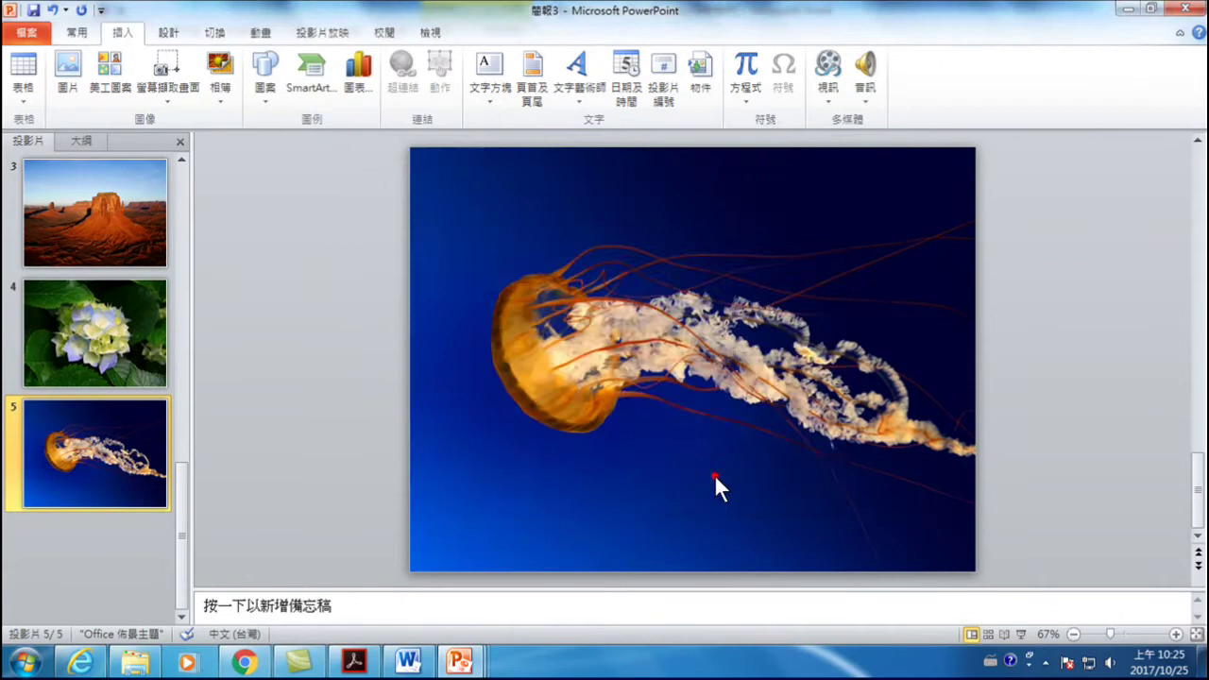
pyautogui.click(97, 527)
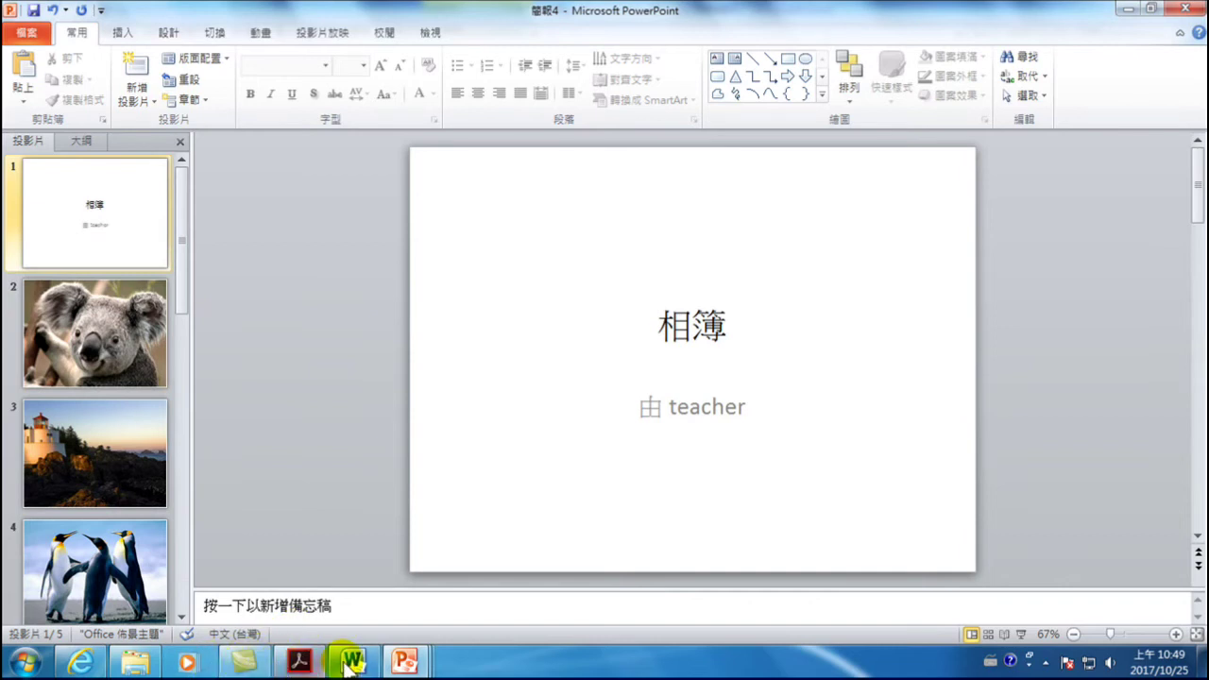
# - Head back from the 簡報4 album to the Word tips document
pyautogui.moveTo(409, 667)
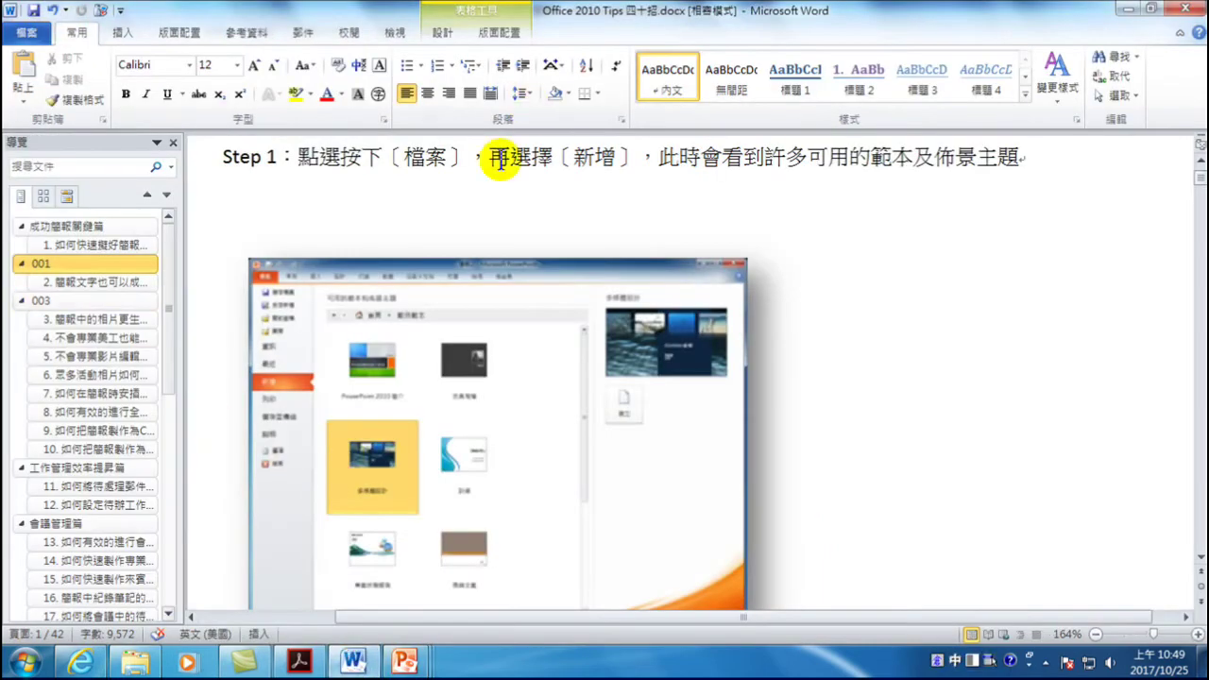
# - Scroll the Word document to the Step 1 screenshot of PowerPoint's template gallery
pyautogui.scroll(5, 499, 397)
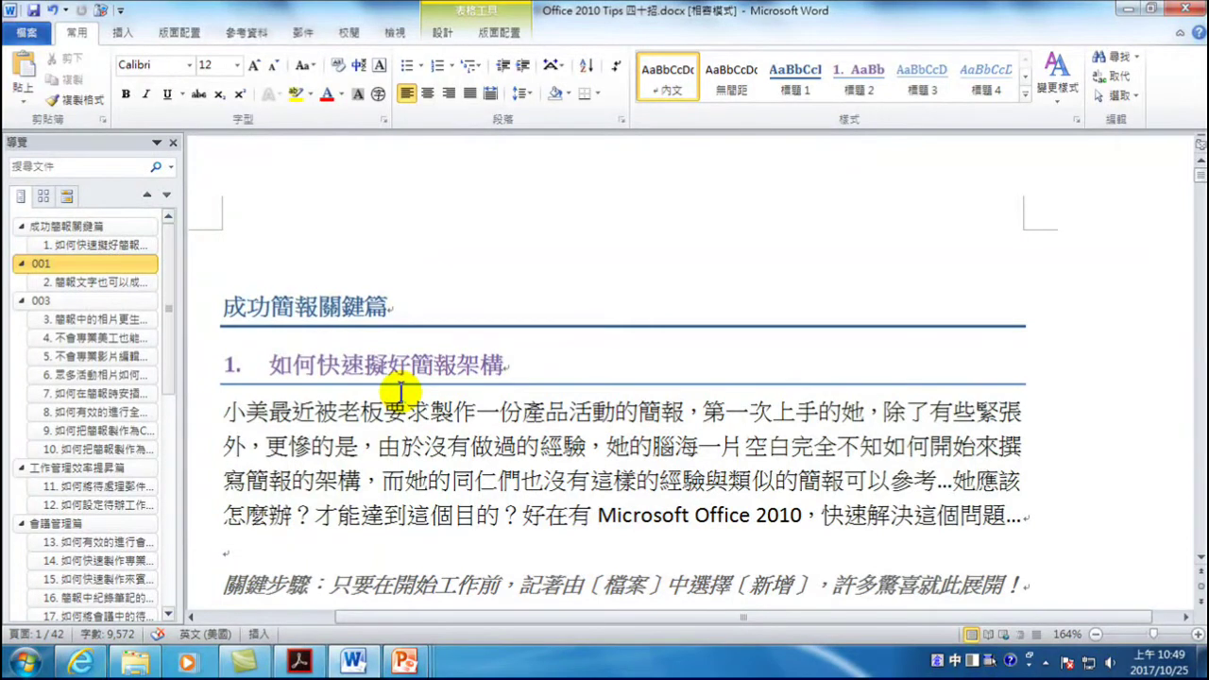
pyautogui.scroll(-5, 410, 464)
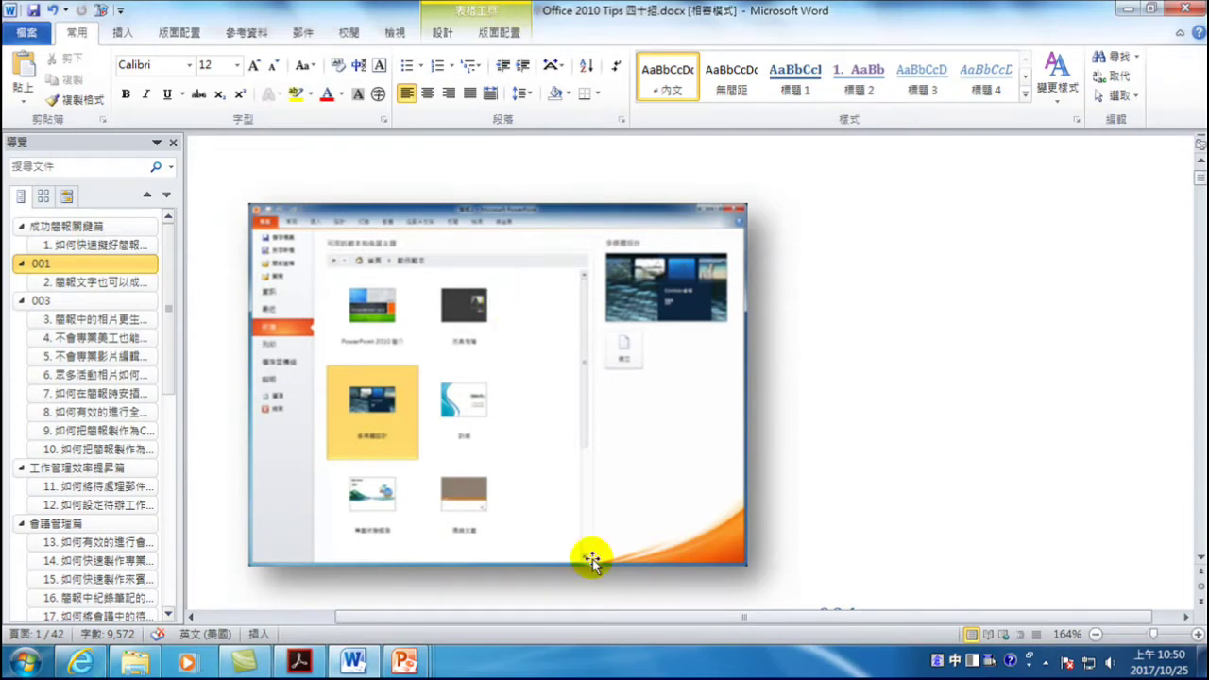
# - Save the template screenshot as JPEG 001 in D:\20171025-NTPD-Office 整合\範例
pyautogui.rightClick(432, 346)
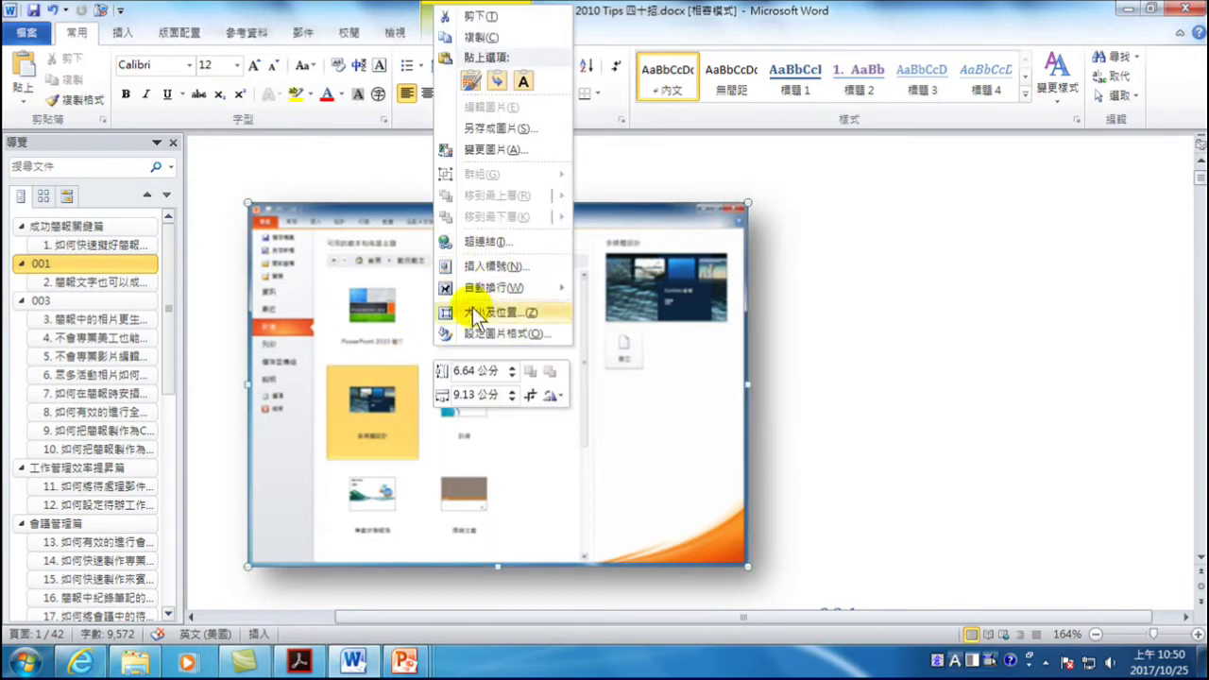
pyautogui.click(479, 127)
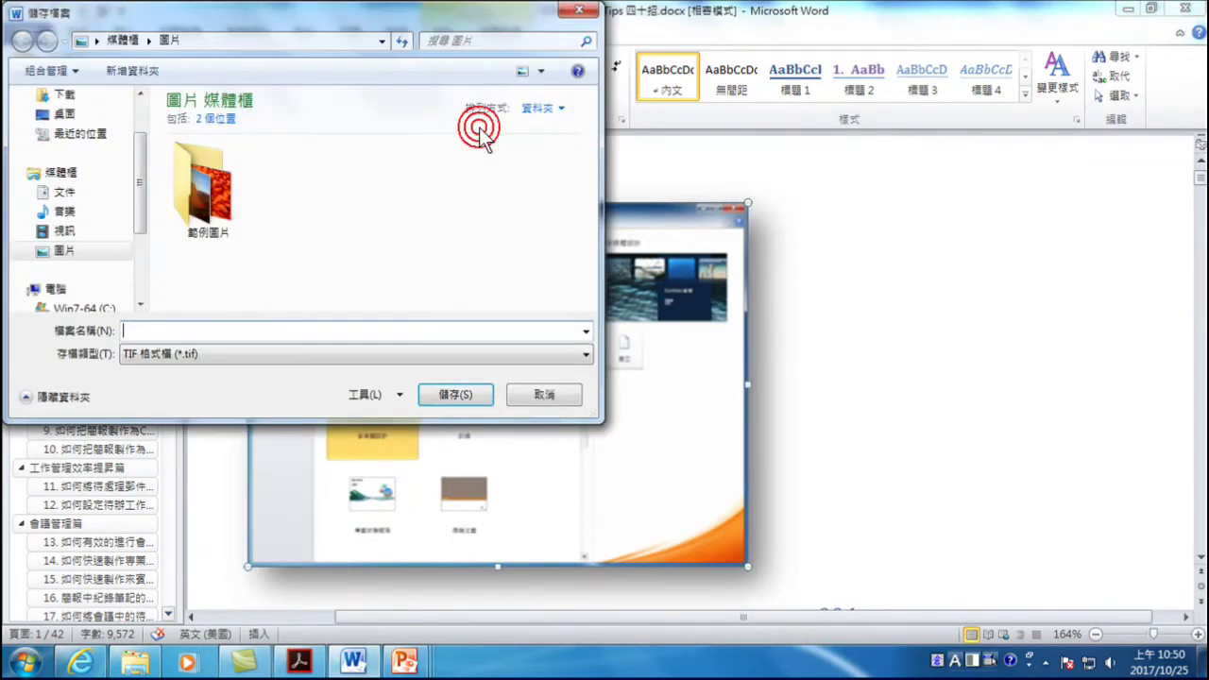
pyautogui.moveTo(136, 189); pyautogui.dragTo(144, 263)
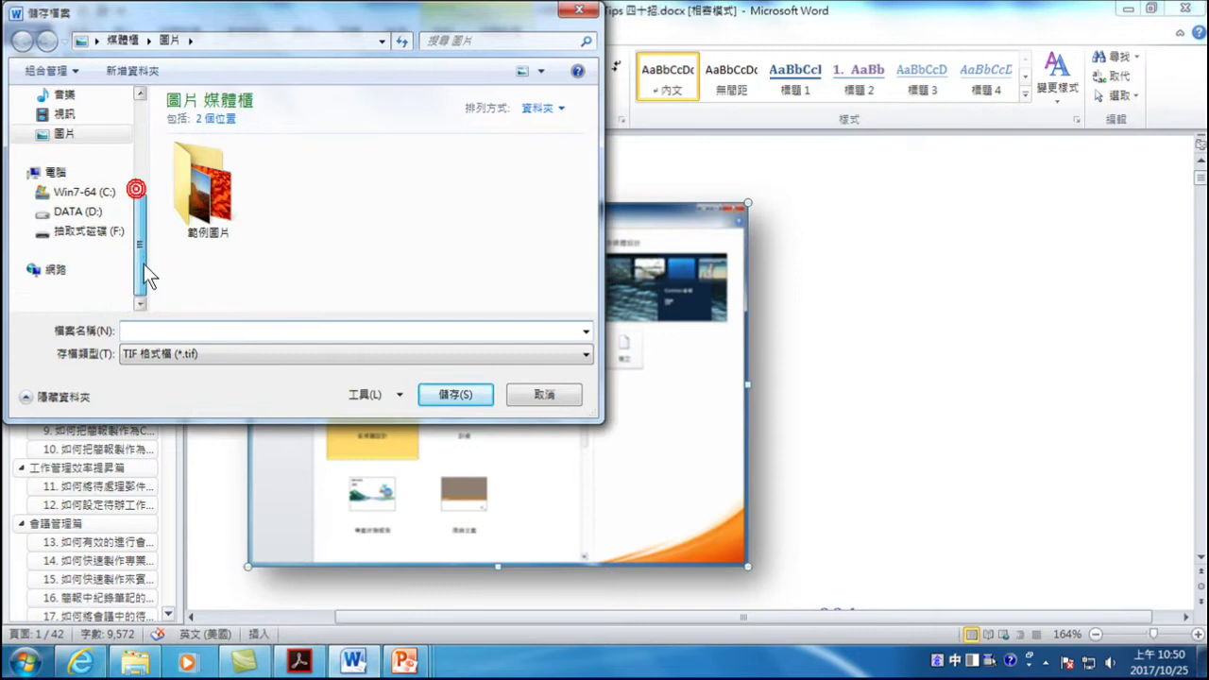
pyautogui.click(96, 213)
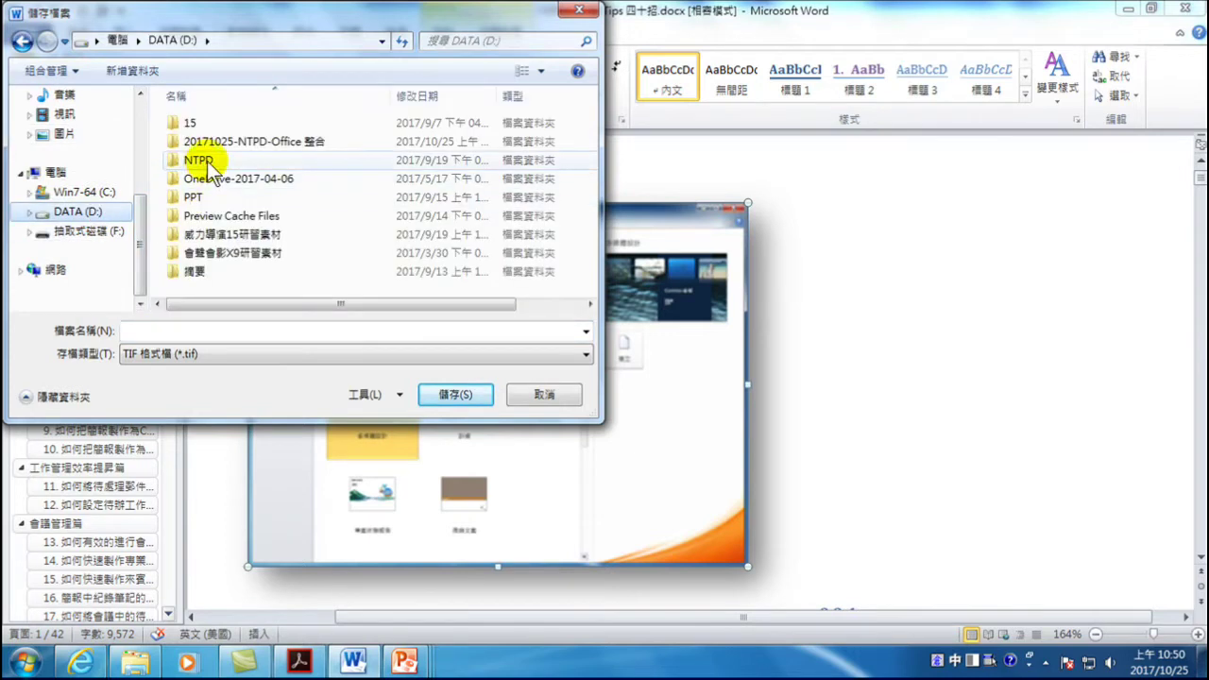
pyautogui.doubleClick(267, 146)
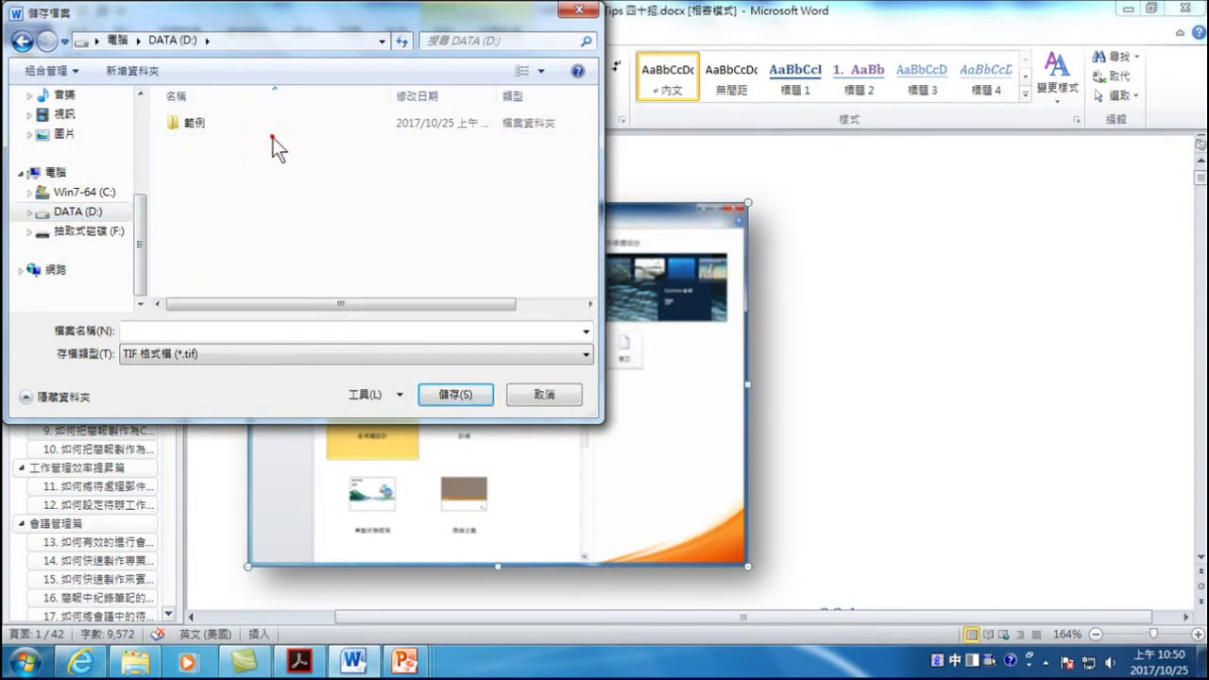
pyautogui.doubleClick(202, 124)
pyautogui.click(198, 331)
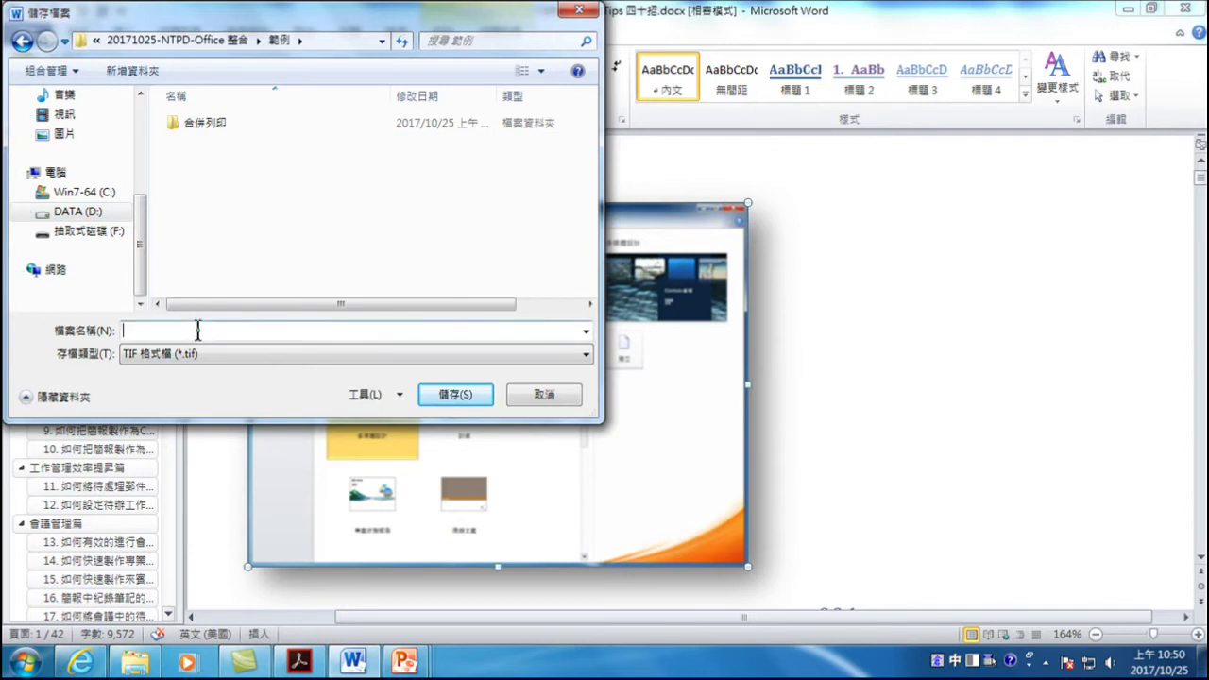
pyautogui.click(240, 356)
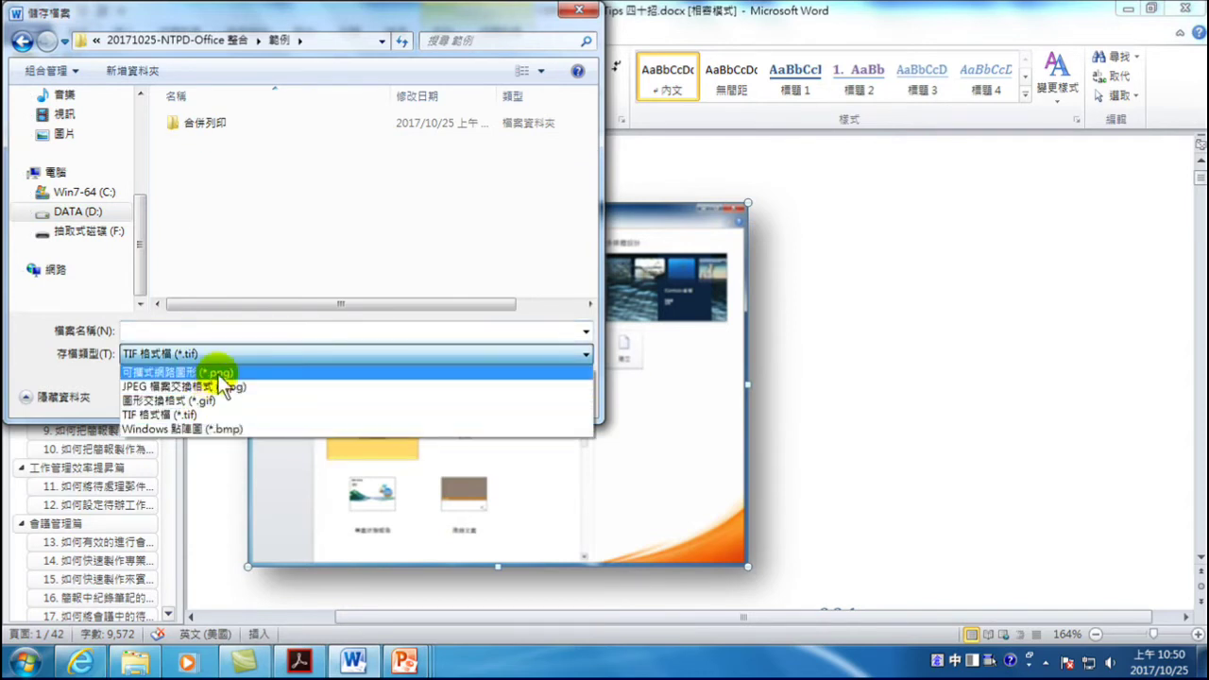
pyautogui.click(216, 391)
pyautogui.click(198, 330)
pyautogui.write('001')
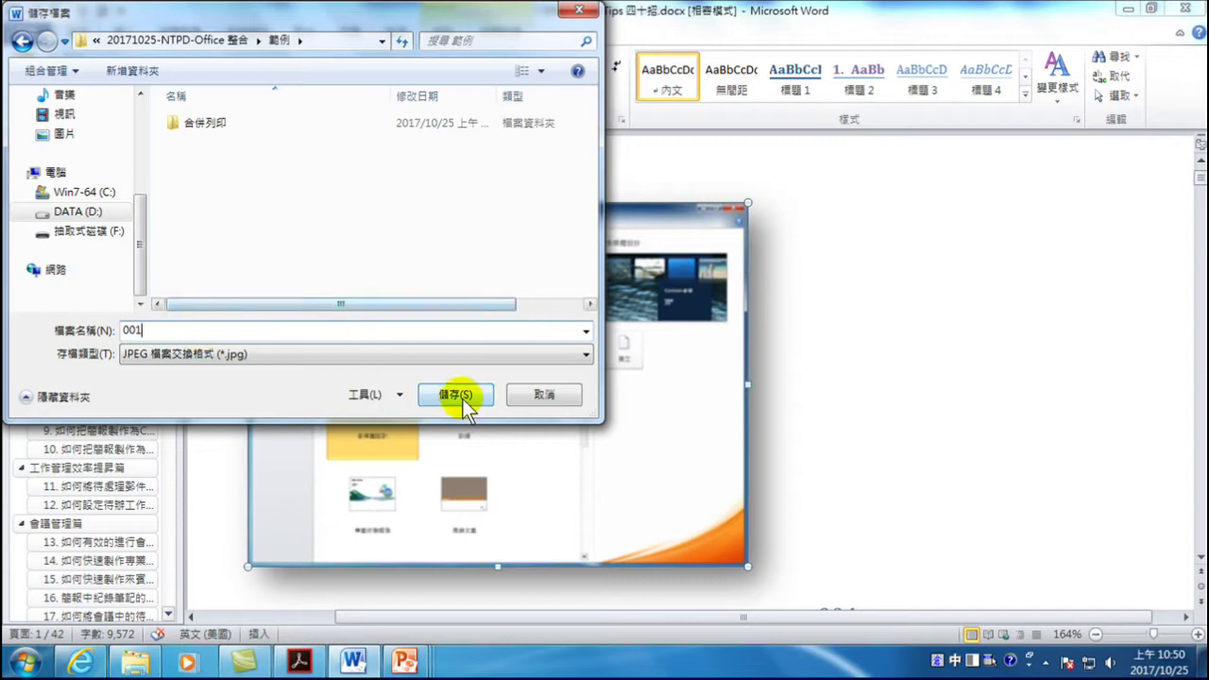
pyautogui.click(456, 395)
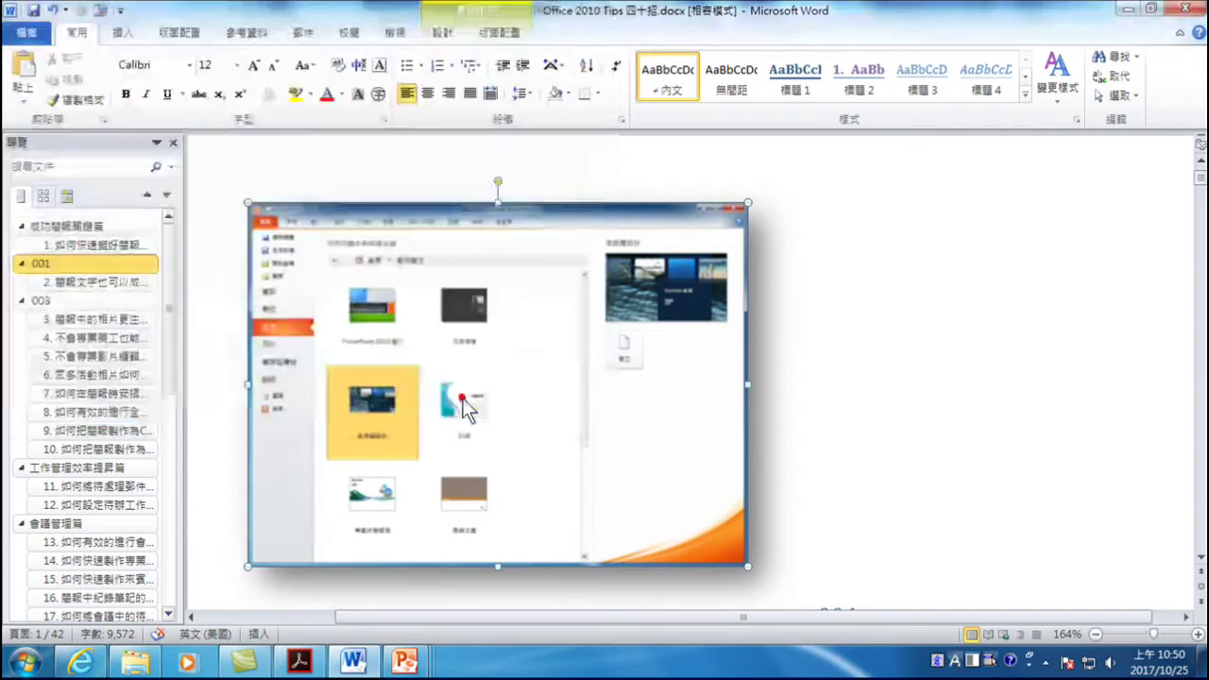
# - Save the second screenshot as 002.jpg in the same 範例 folder
pyautogui.scroll(-10, 487, 397)
pyautogui.scroll(-10, 488, 397)
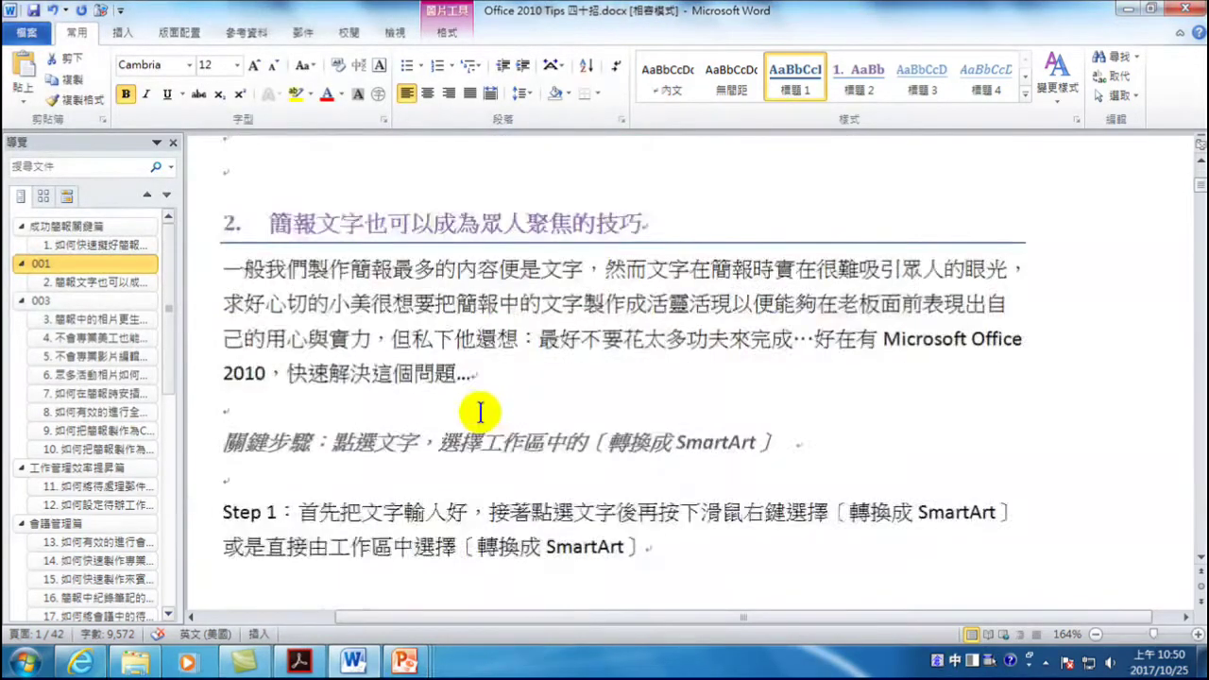
pyautogui.rightClick(440, 276)
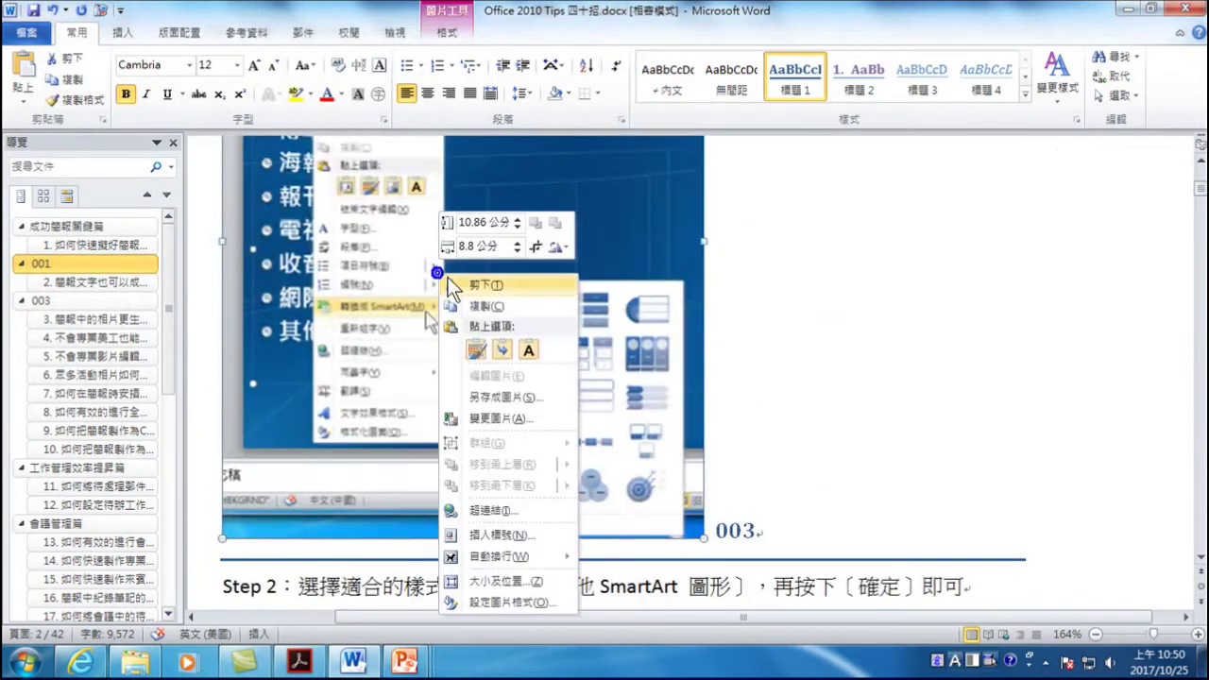
pyautogui.click(496, 397)
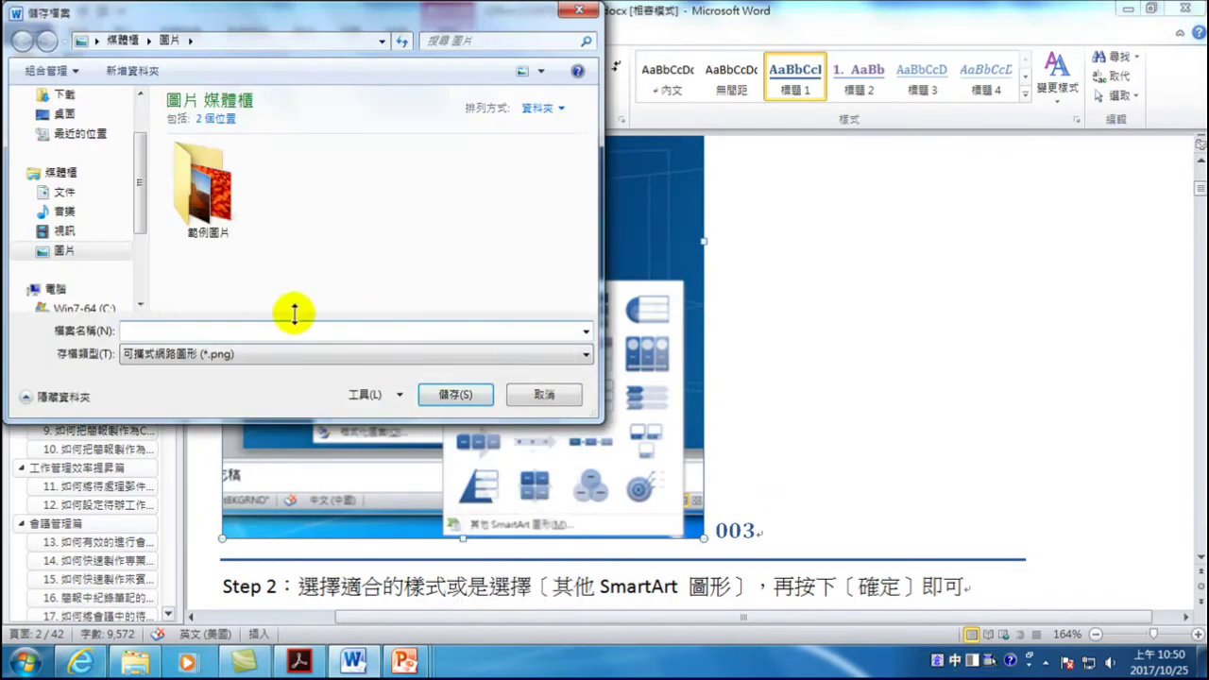
pyautogui.scroll(-2, 142, 217)
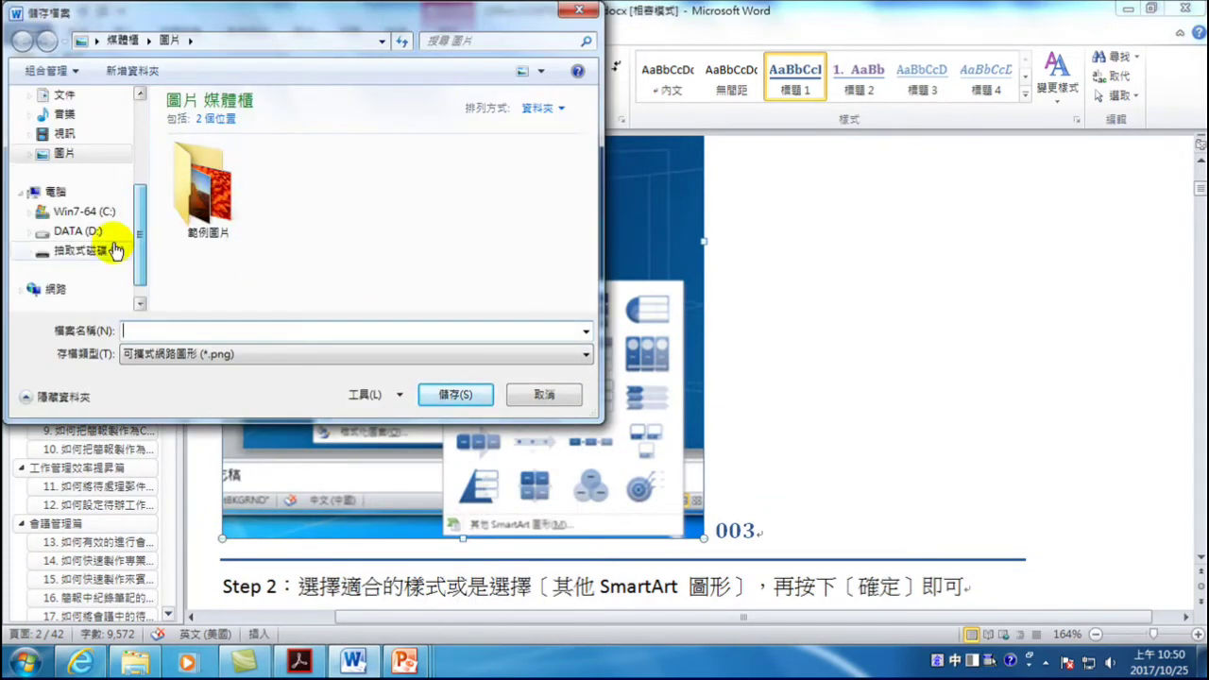
pyautogui.click(90, 231)
pyautogui.doubleClick(279, 142)
pyautogui.doubleClick(210, 127)
pyautogui.click(231, 352)
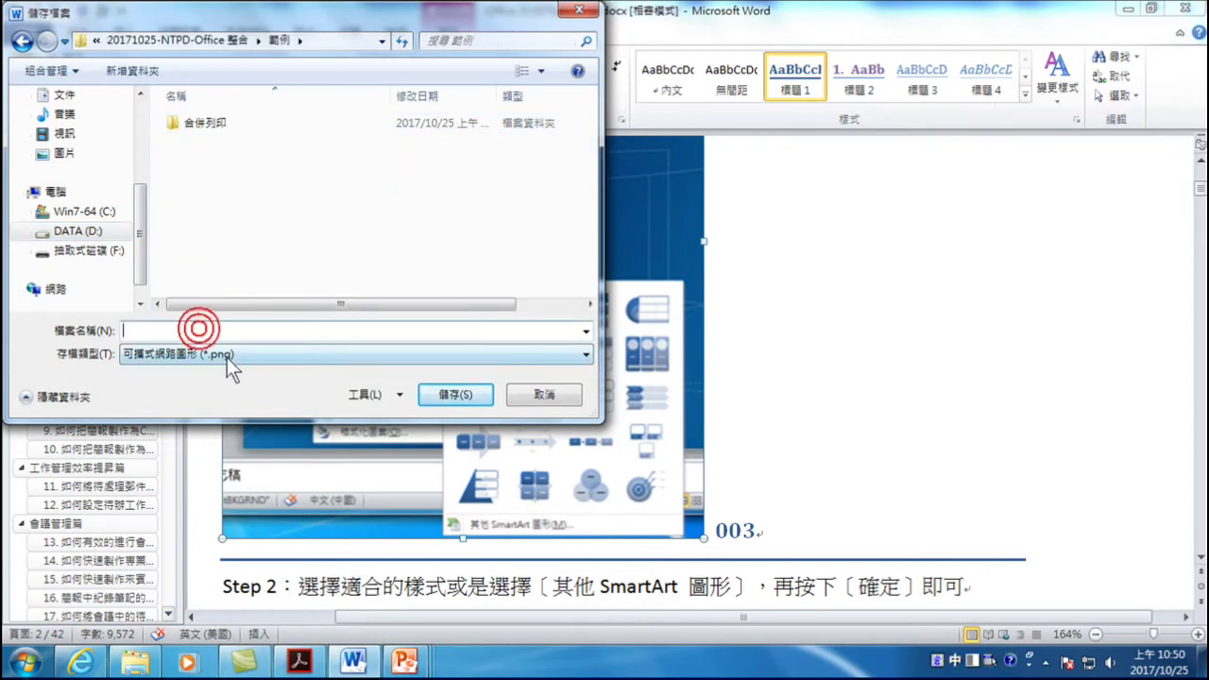
pyautogui.click(233, 387)
pyautogui.click(220, 330)
pyautogui.write('002')
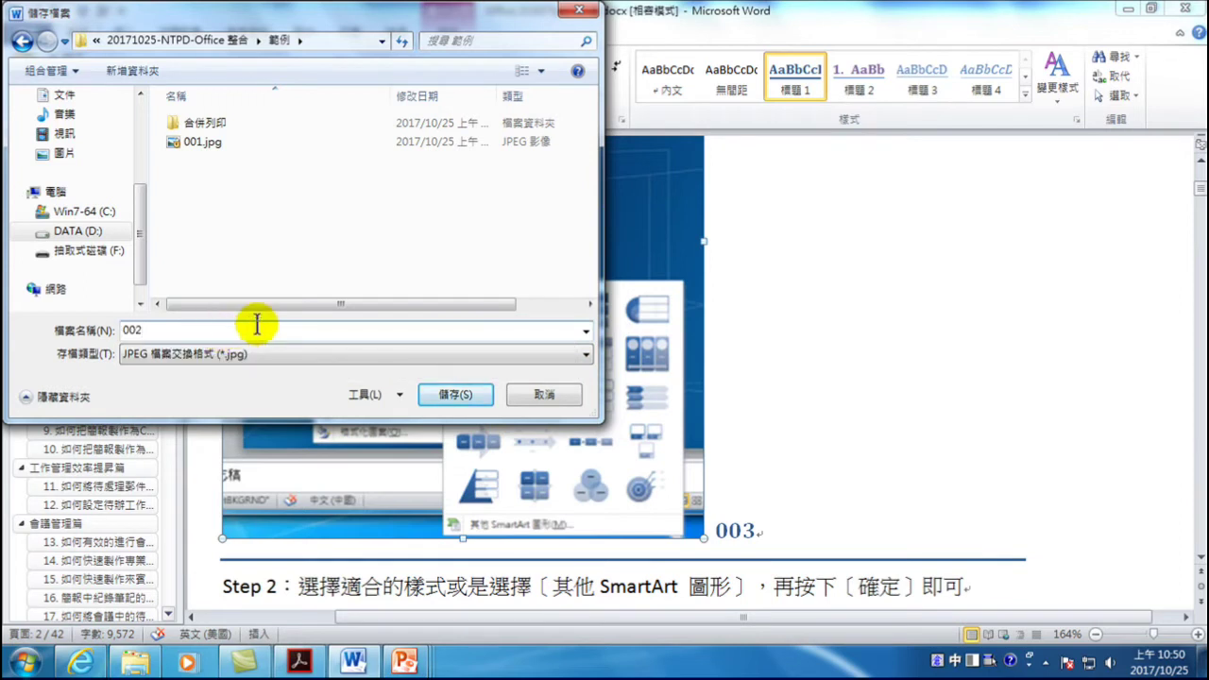
pyautogui.click(461, 395)
pyautogui.scroll(-6, 468, 344)
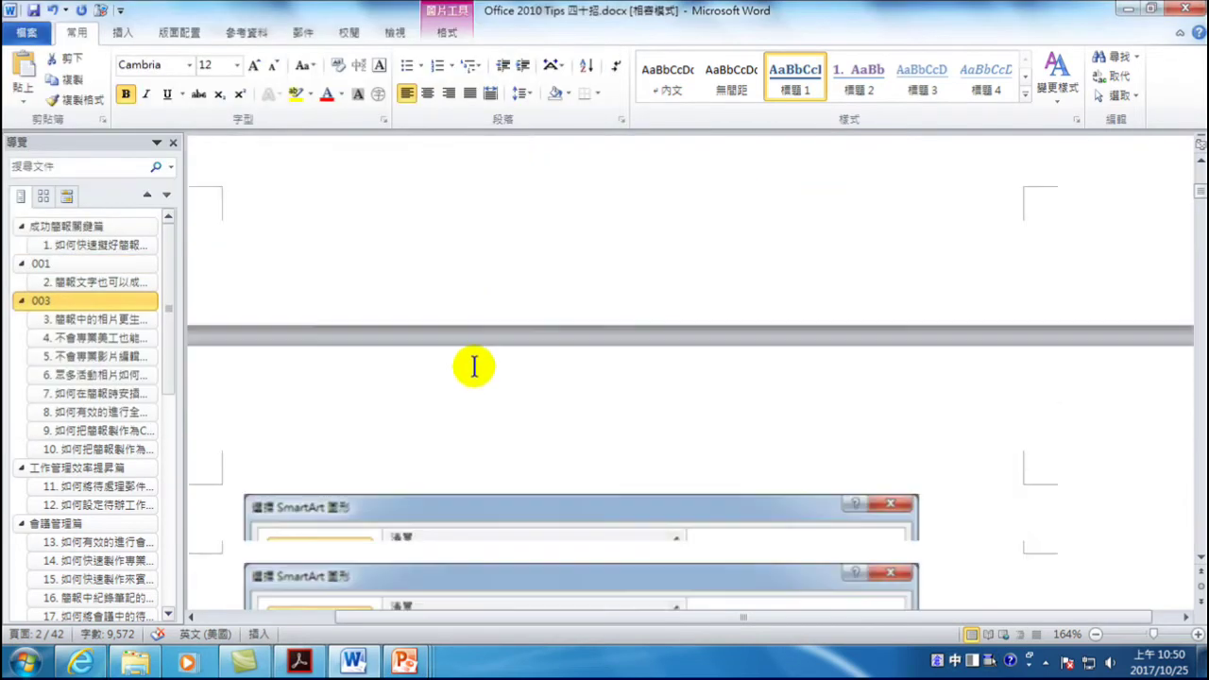
# - Save the SmartArt dialog screenshot as 003.jpg in the 範例 folder
pyautogui.rightClick(477, 383)
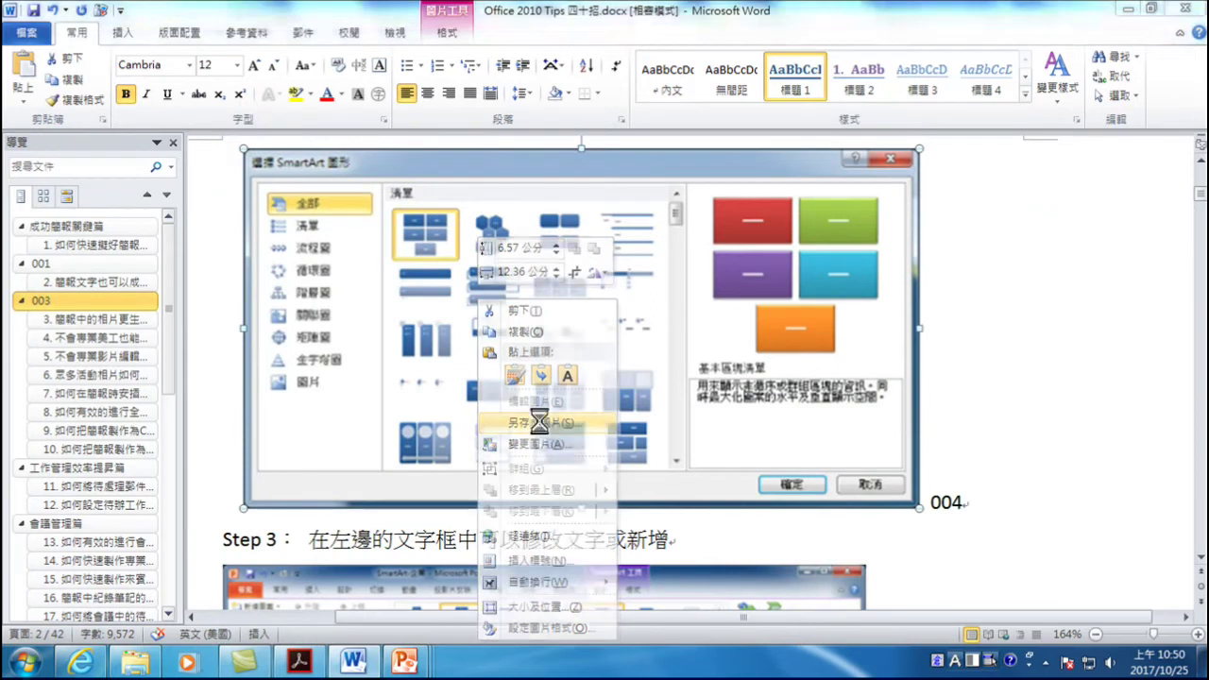
pyautogui.click(538, 425)
pyautogui.scroll(-2, 141, 265)
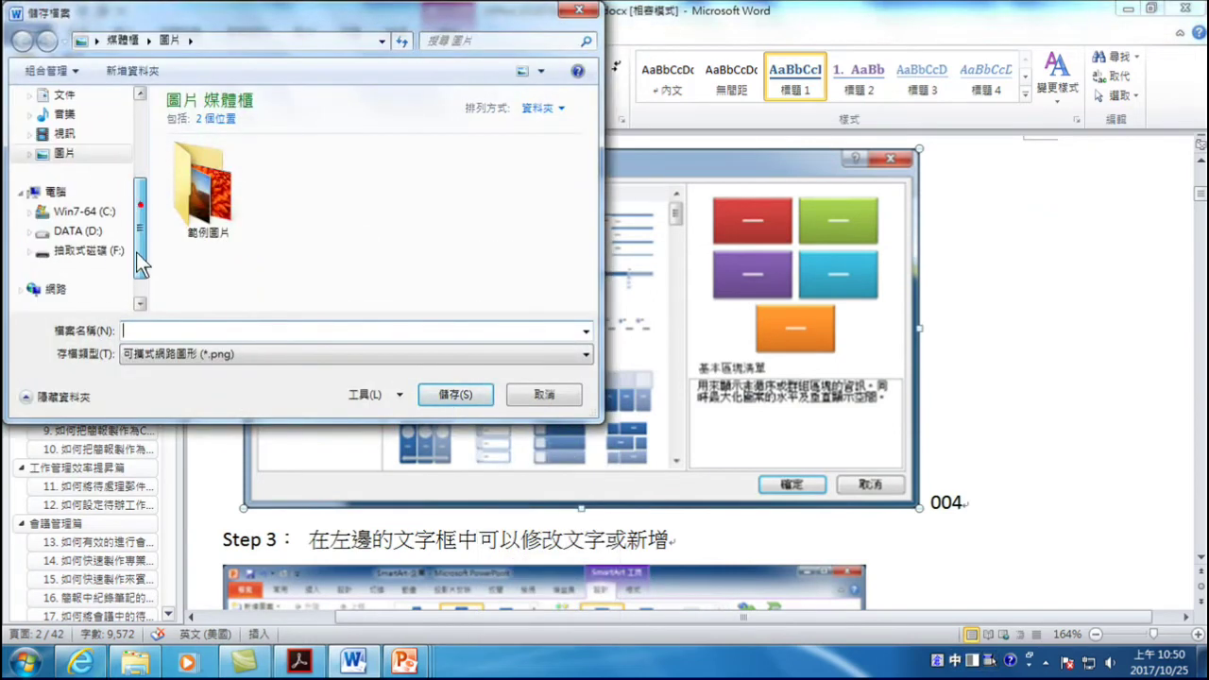
pyautogui.click(80, 230)
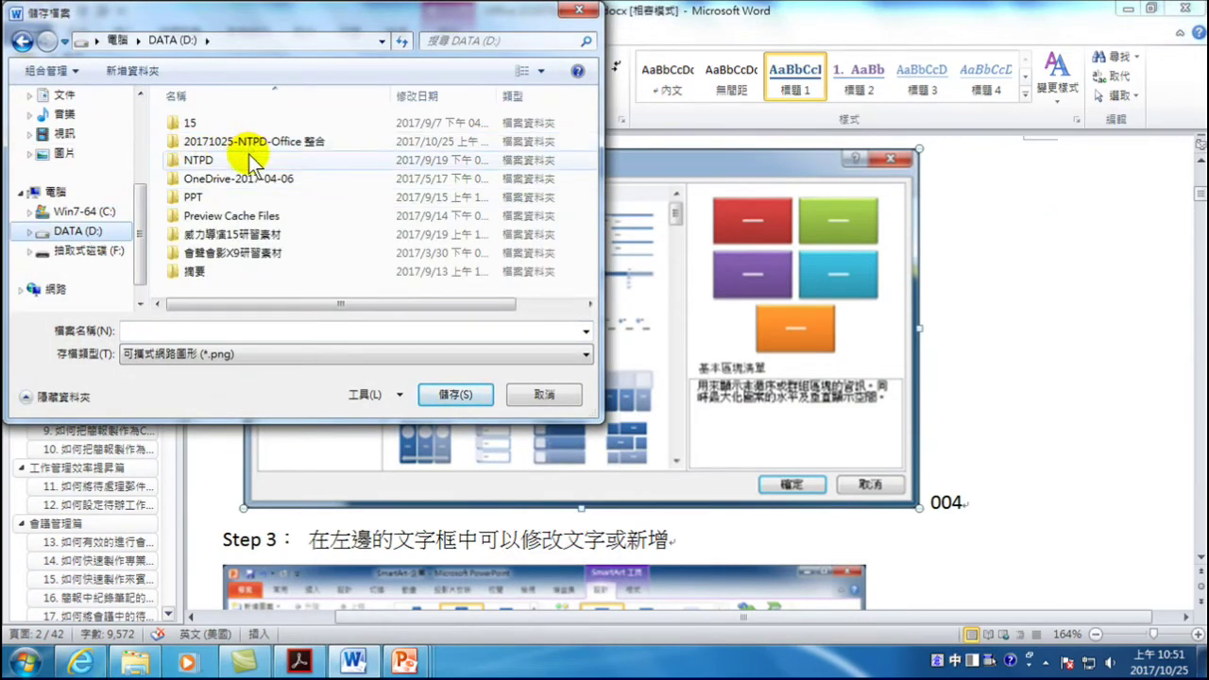
pyautogui.doubleClick(215, 161)
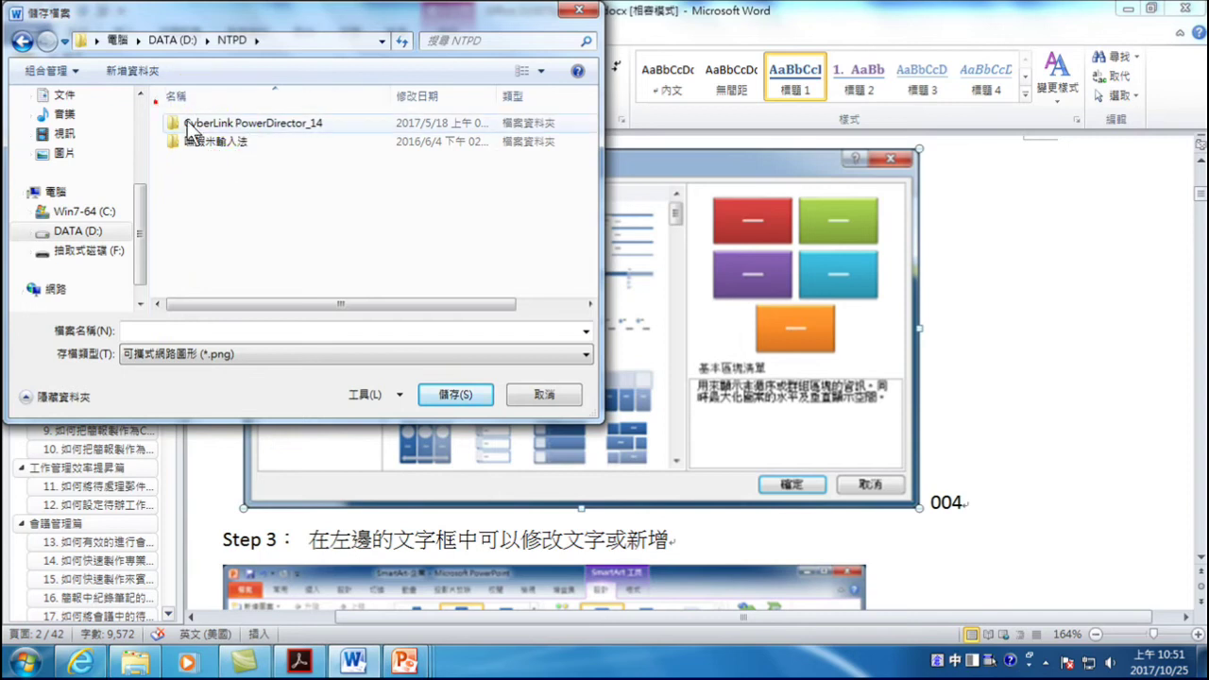
pyautogui.click(20, 41)
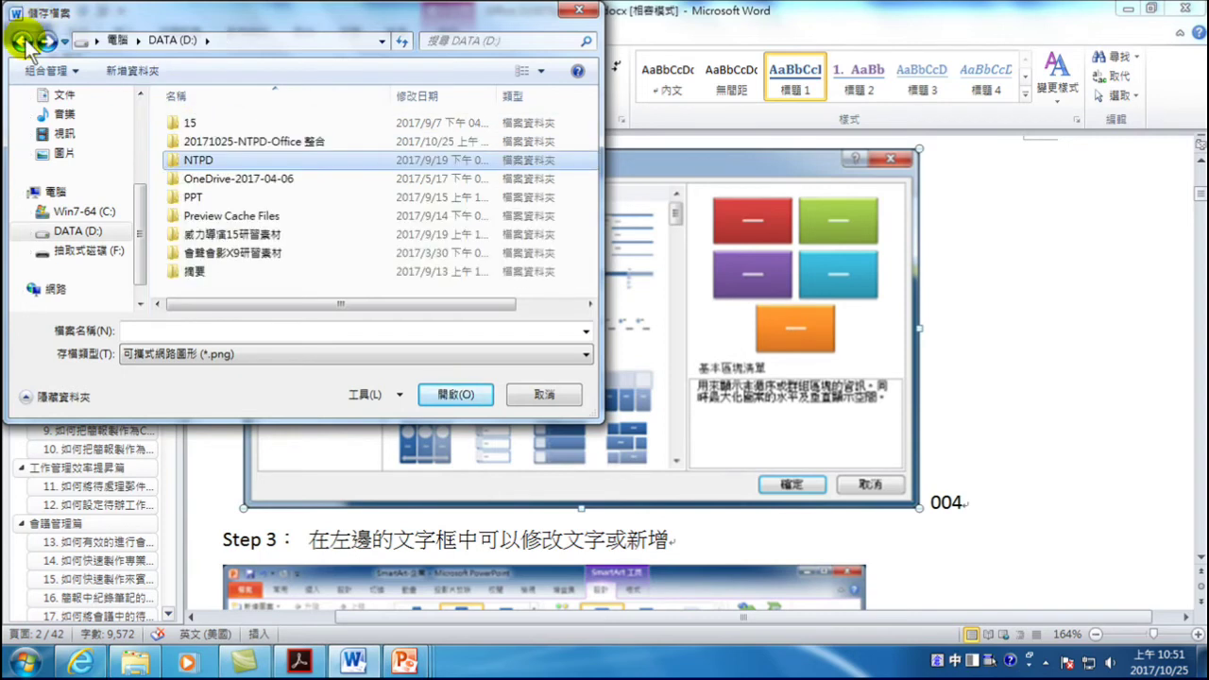
pyautogui.click(245, 140)
pyautogui.doubleClick(243, 142)
pyautogui.doubleClick(192, 123)
pyautogui.click(214, 330)
pyautogui.write('003')
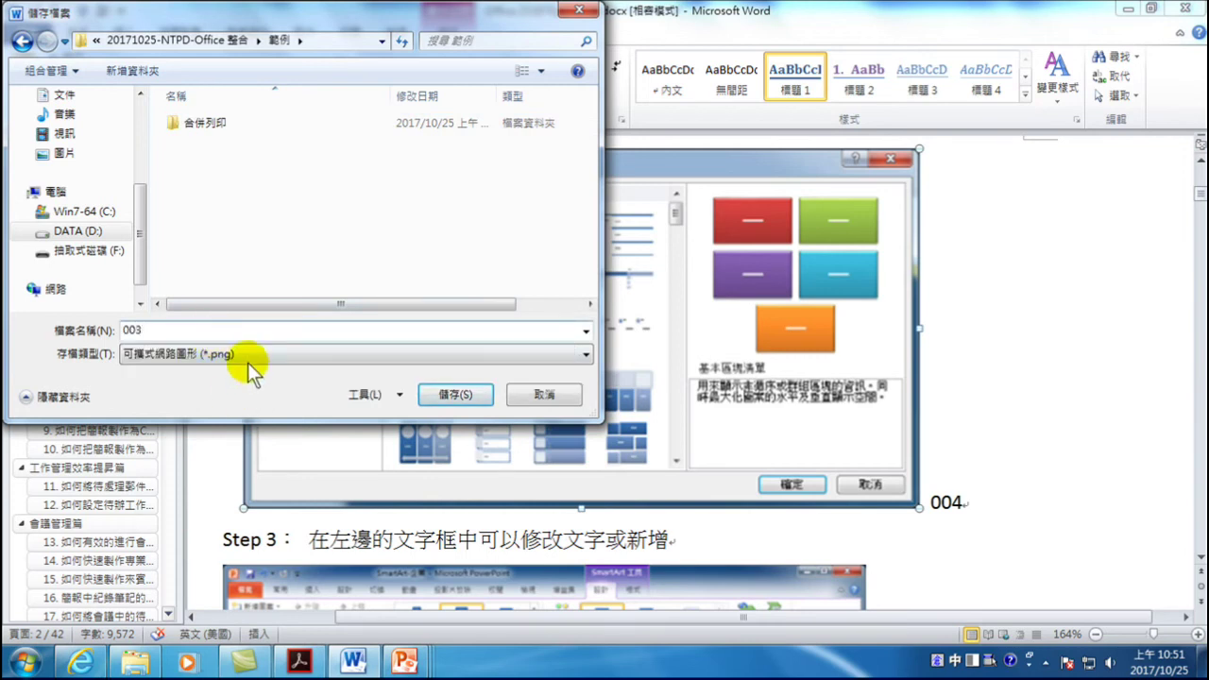
pyautogui.click(248, 360)
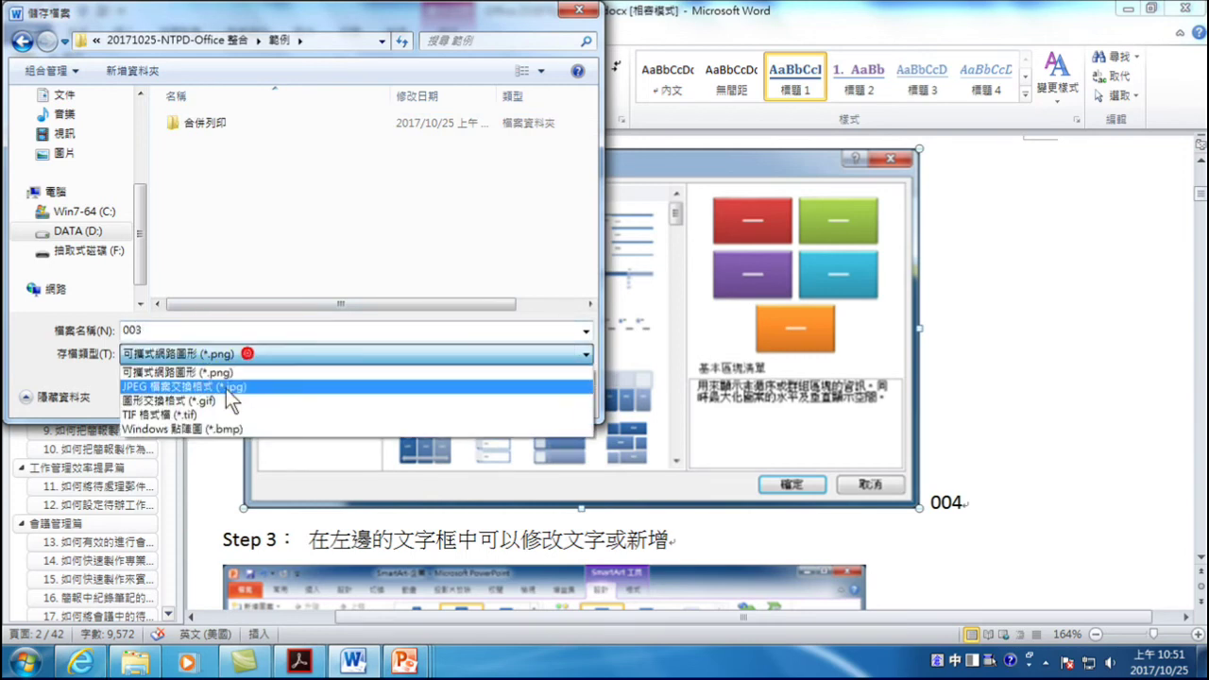
pyautogui.click(227, 388)
pyautogui.click(456, 396)
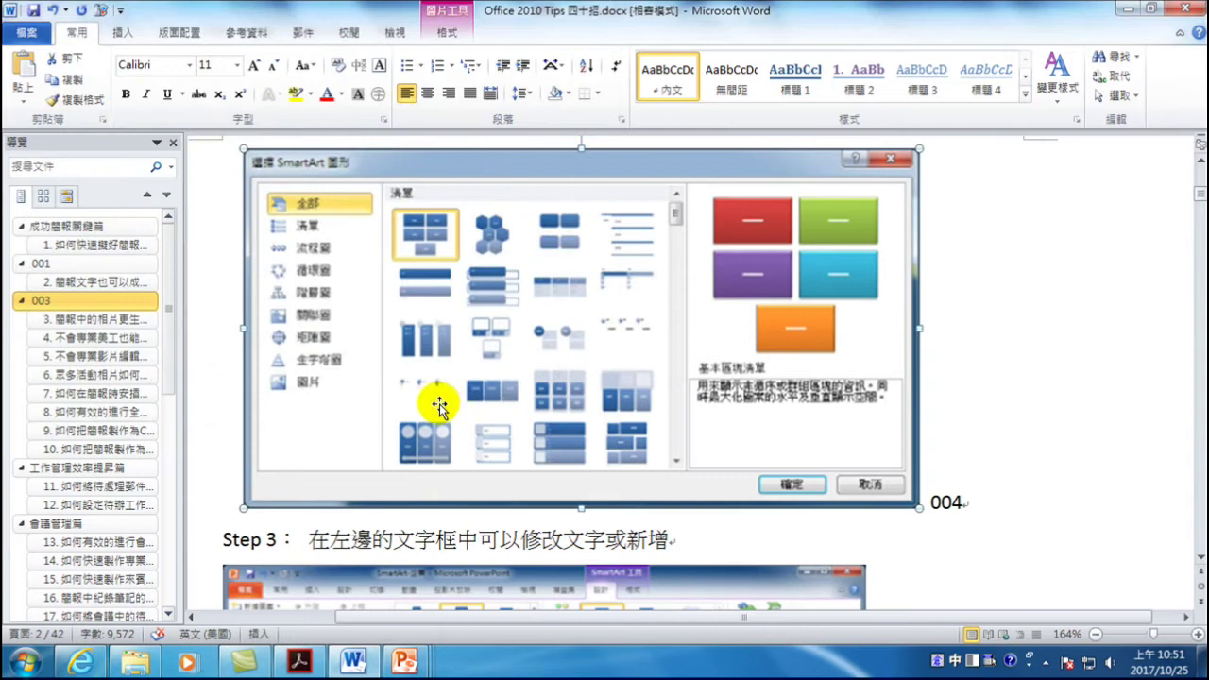
# - Save the Step 3 picture as 004.jpg in 範例, then show drive DATA (D:) in Explorer
pyautogui.scroll(-3, 426, 426)
pyautogui.rightClick(439, 432)
pyautogui.click(499, 213)
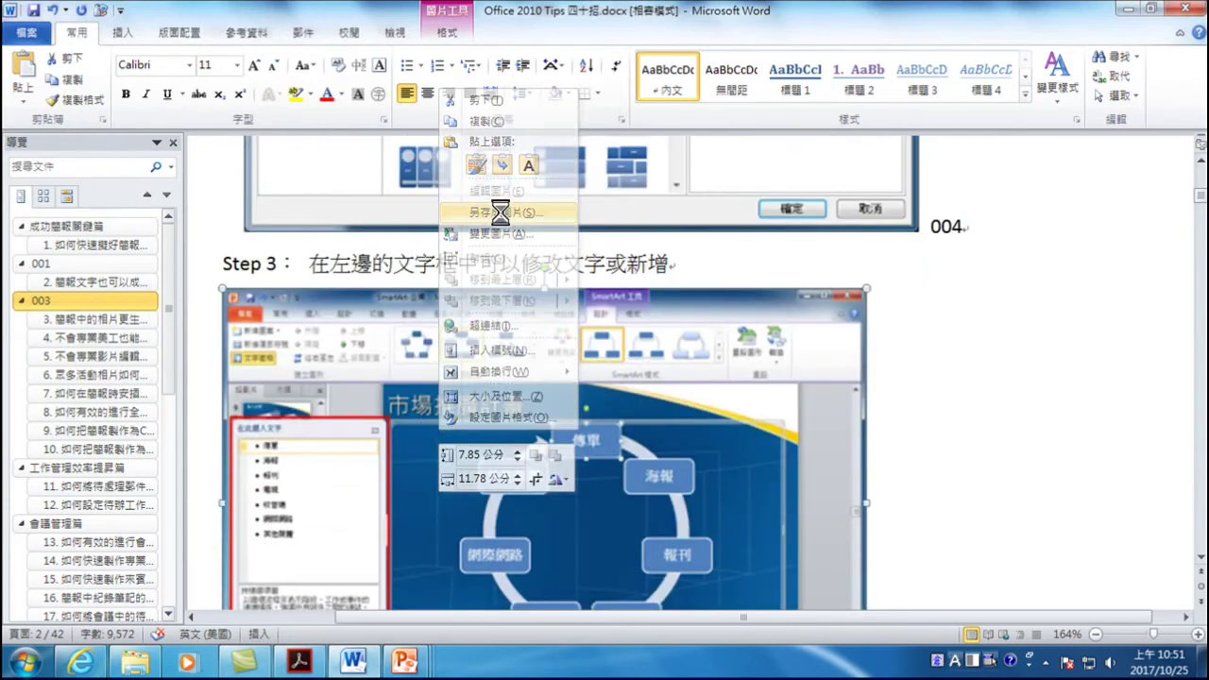
pyautogui.moveTo(133, 192); pyautogui.dragTo(143, 246)
pyautogui.click(83, 231)
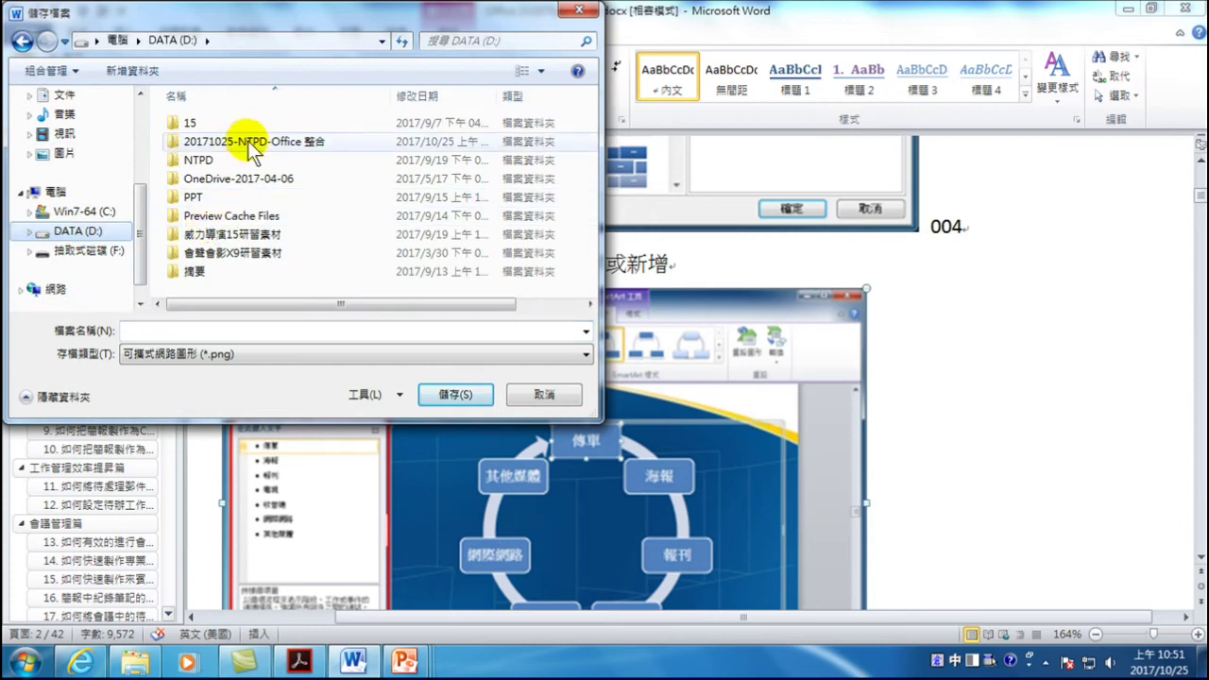
pyautogui.doubleClick(253, 141)
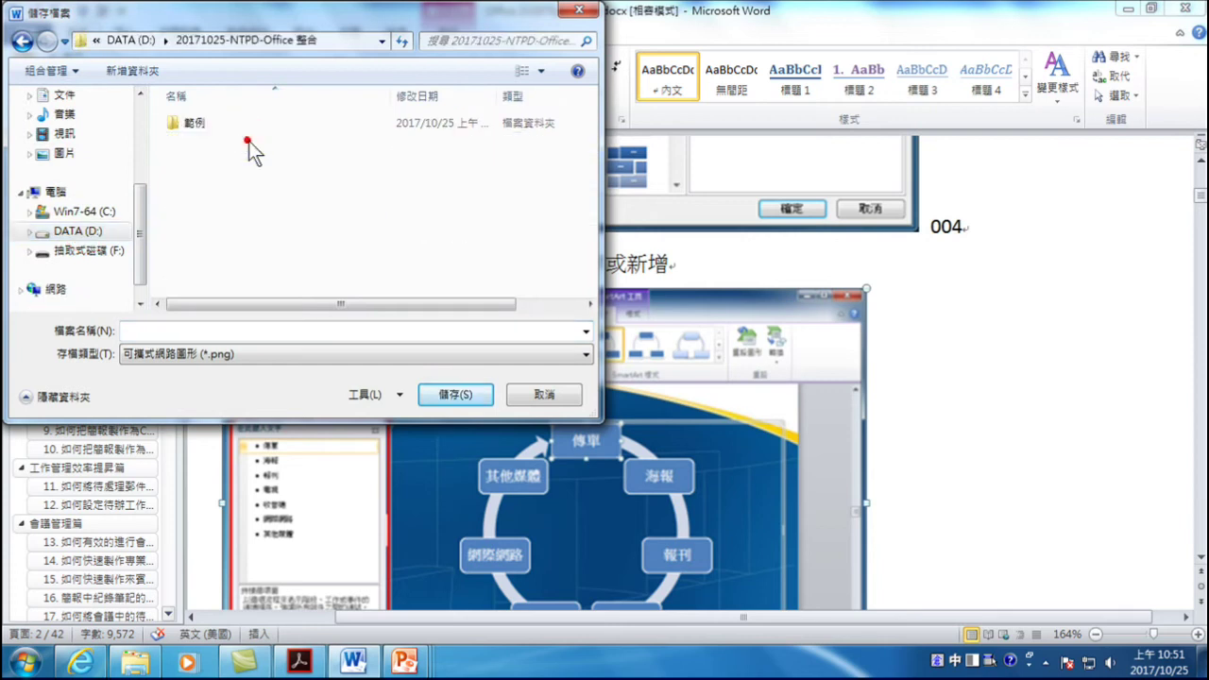
pyautogui.doubleClick(198, 123)
pyautogui.click(231, 355)
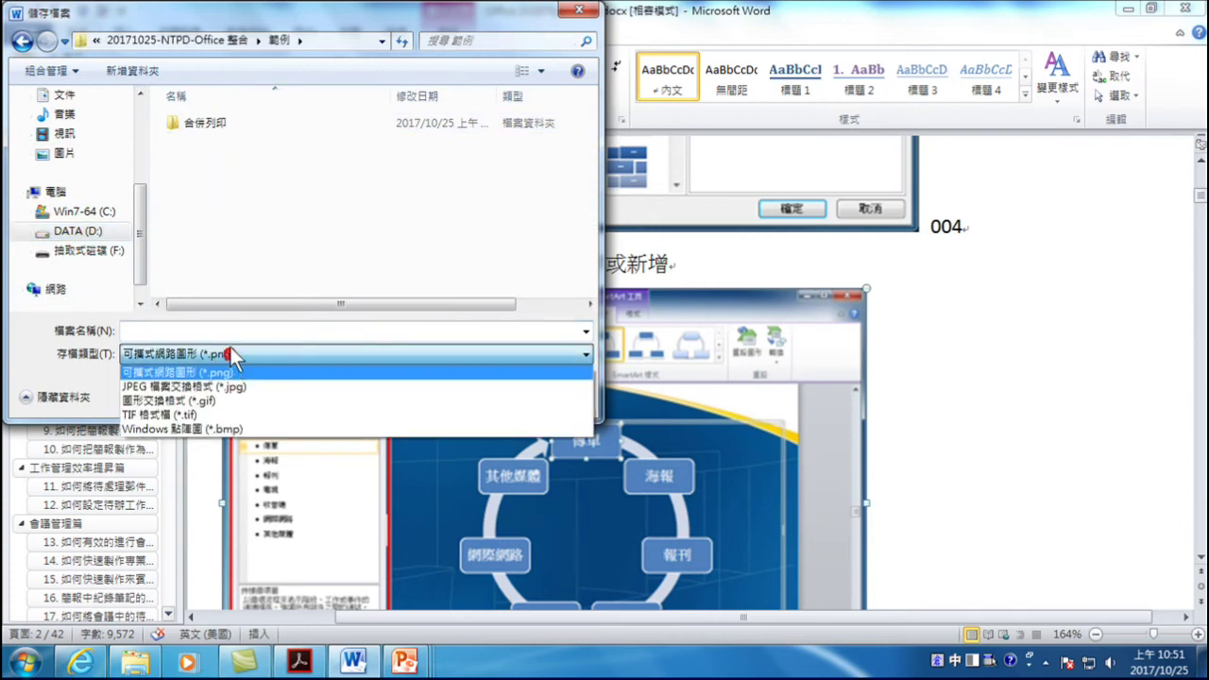
pyautogui.click(219, 389)
pyautogui.click(187, 330)
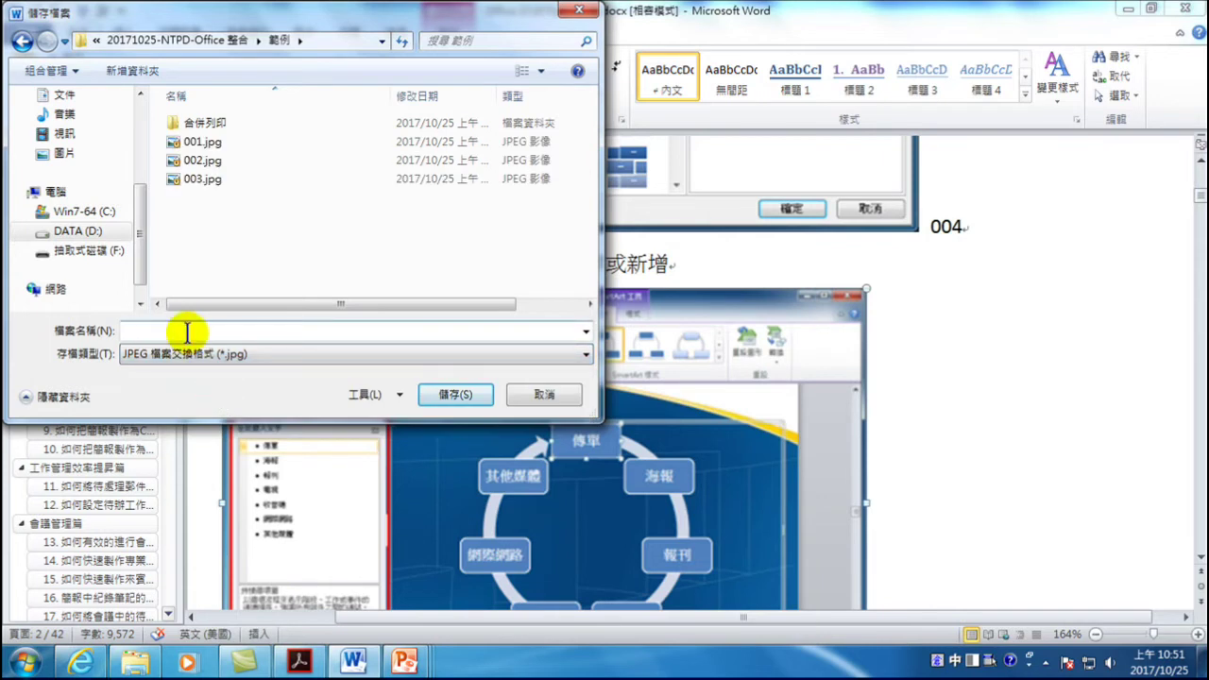
pyautogui.write('004')
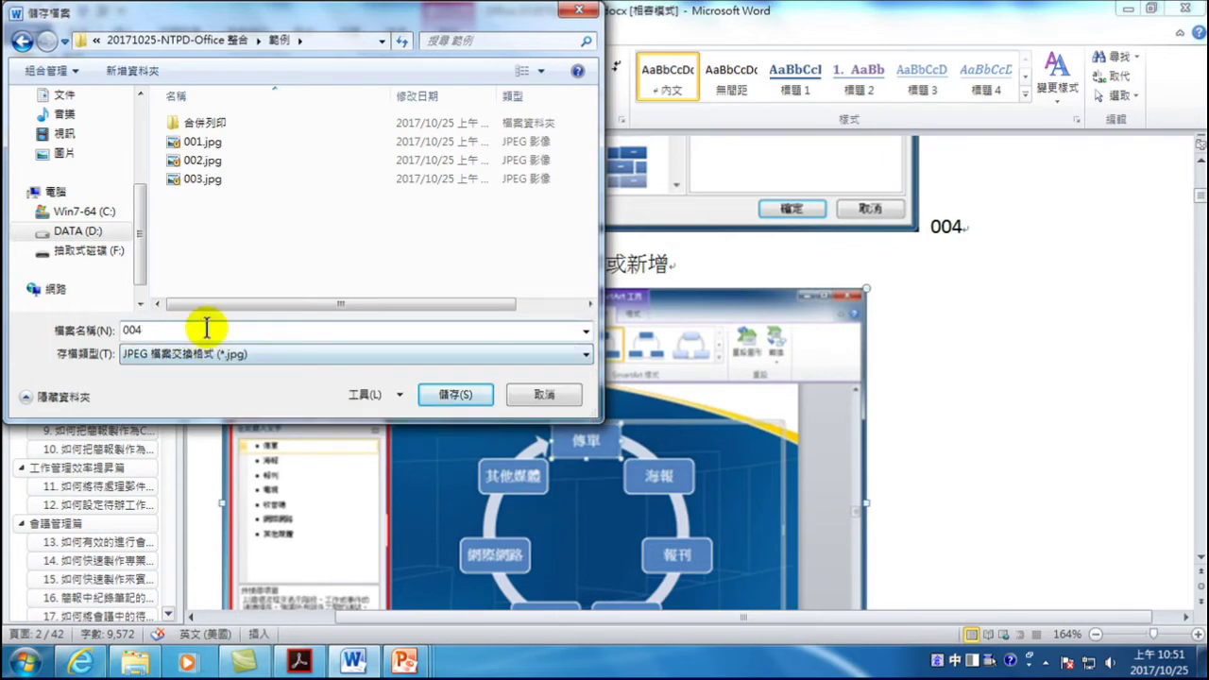
pyautogui.click(453, 397)
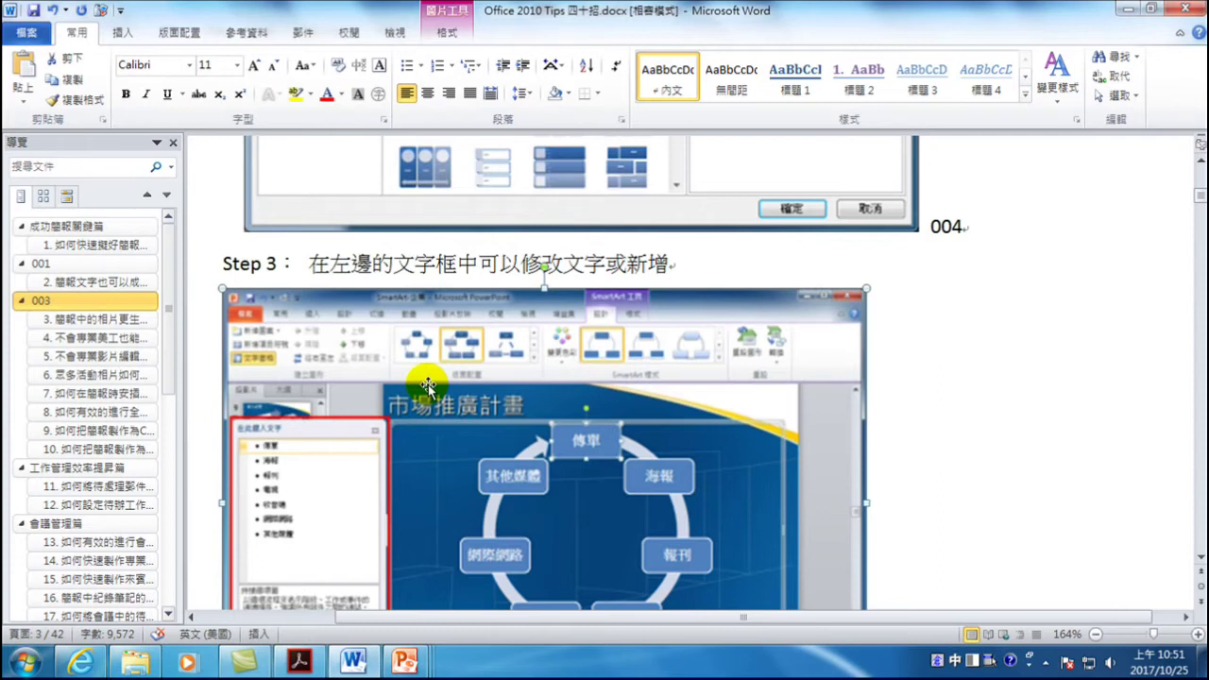
pyautogui.click(135, 661)
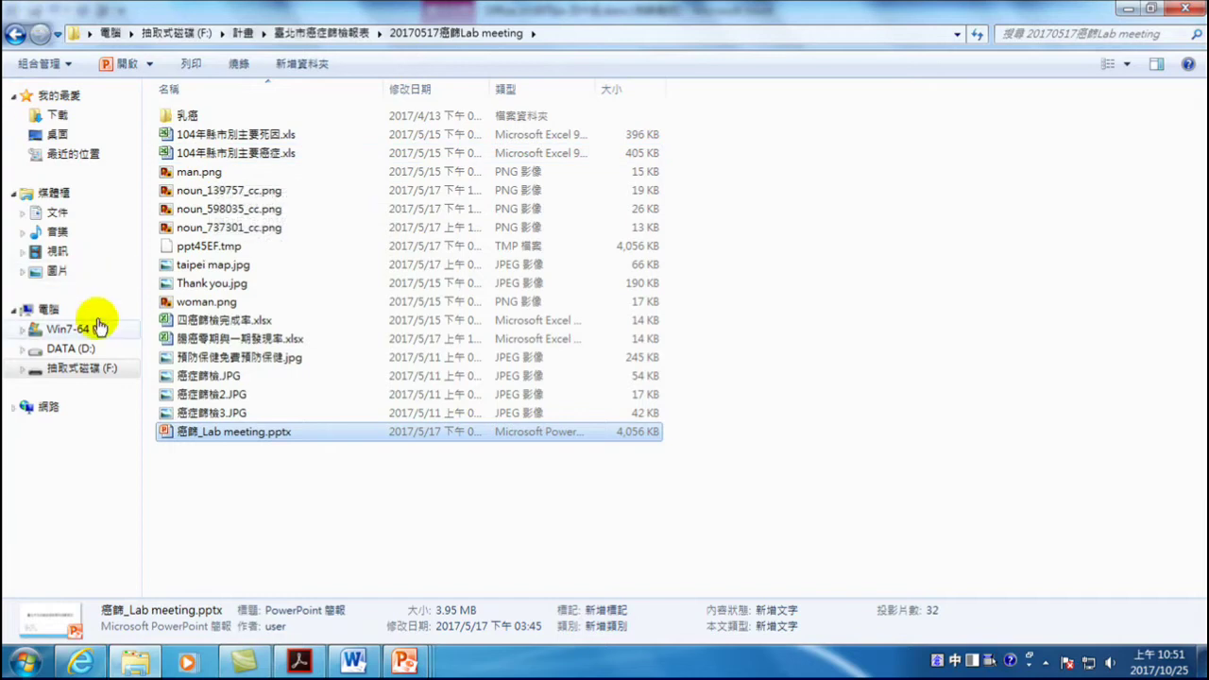
pyautogui.click(75, 349)
# - Decrypt 001.jpg through 004.jpg in the 範例 folder with 解密文件, confirm and close
pyautogui.click(249, 134)
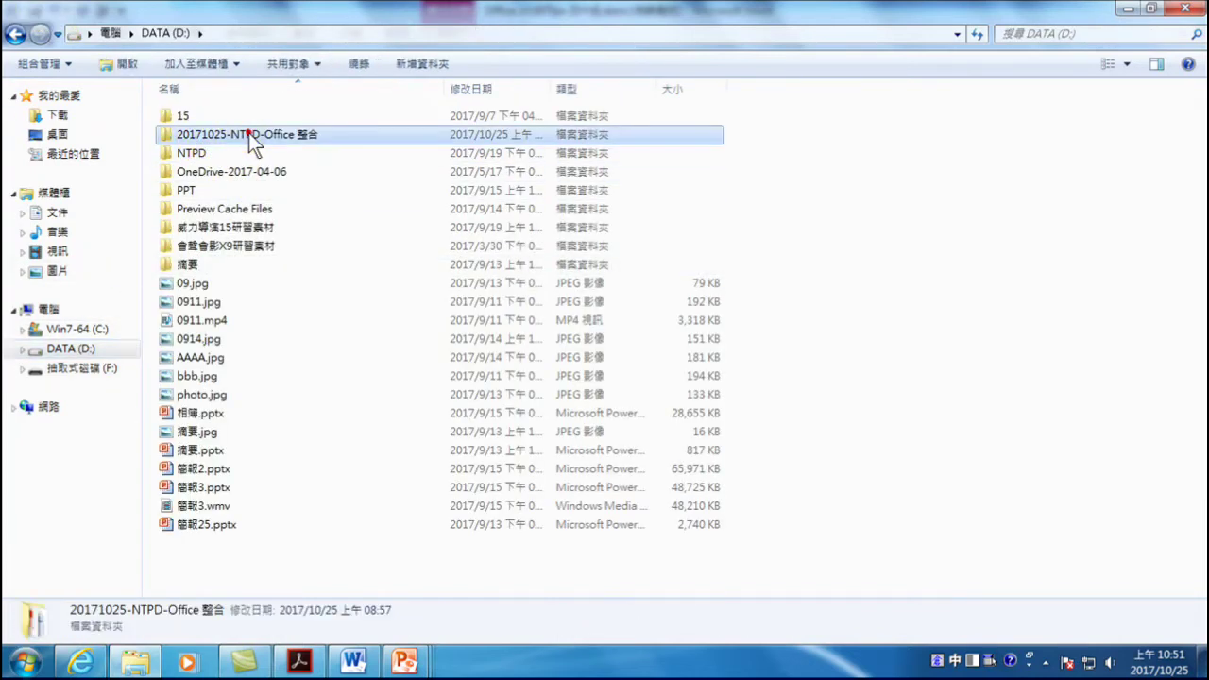
pyautogui.doubleClick(248, 134)
pyautogui.doubleClick(188, 117)
pyautogui.click(338, 145)
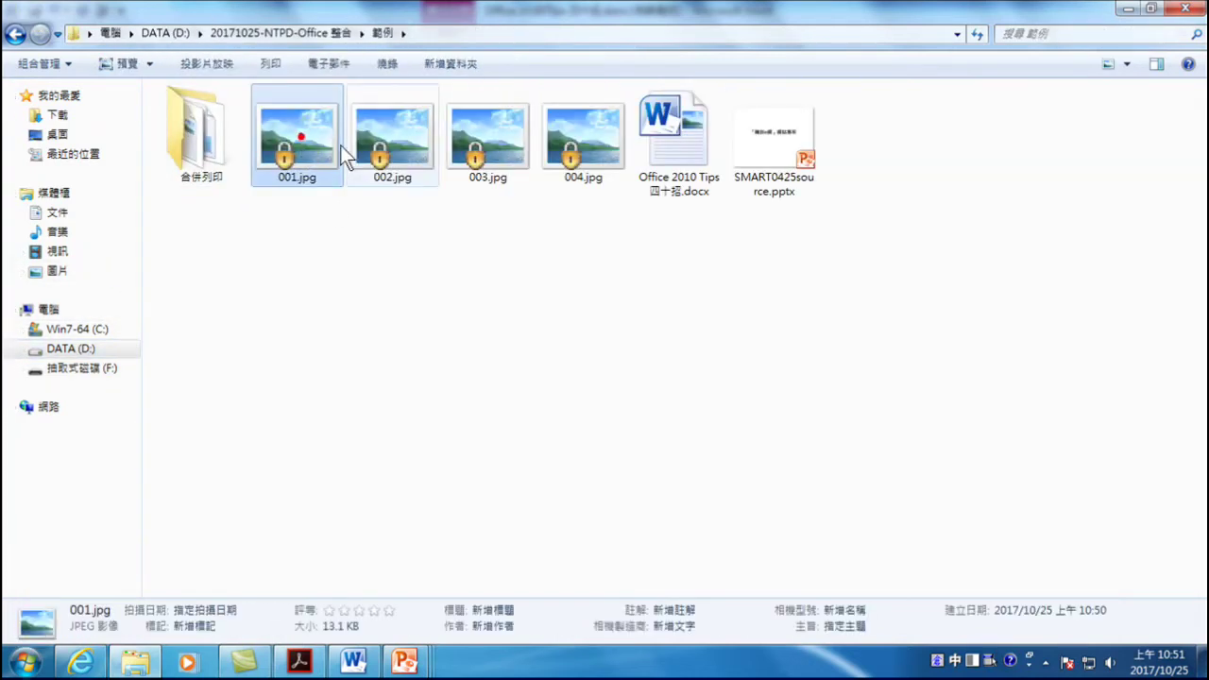
pyautogui.keyDown('shift'); pyautogui.click(587, 146); pyautogui.keyUp('shift')
pyautogui.rightClick(585, 136)
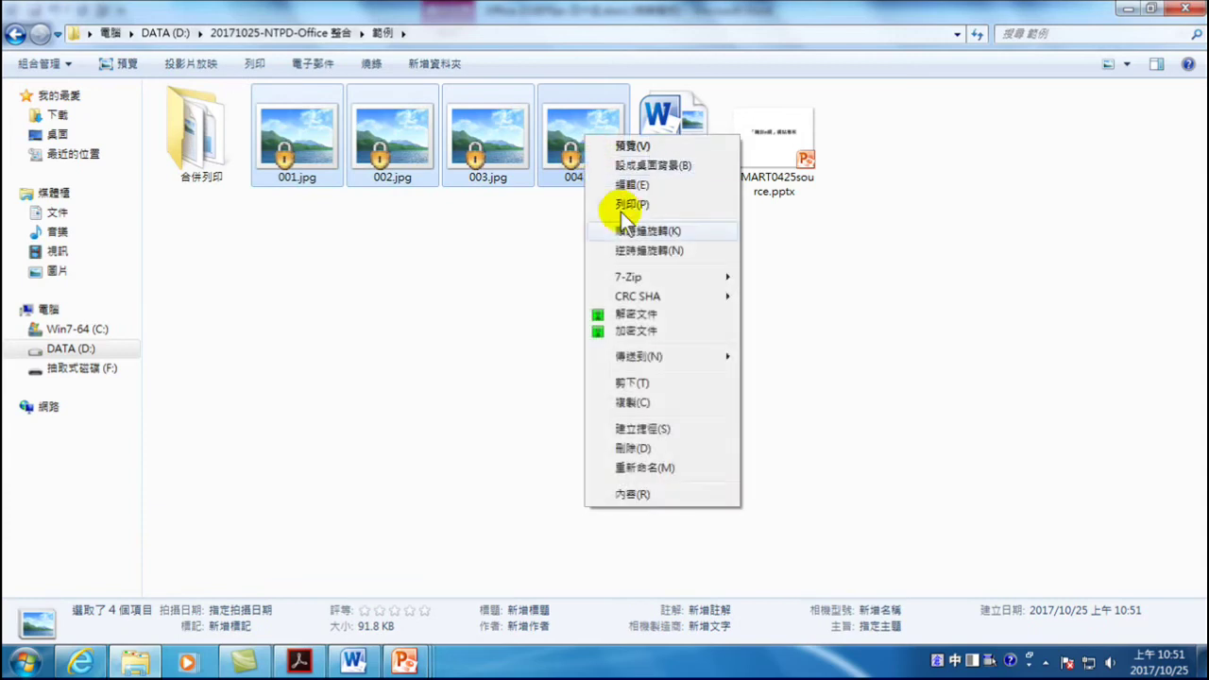
pyautogui.click(639, 315)
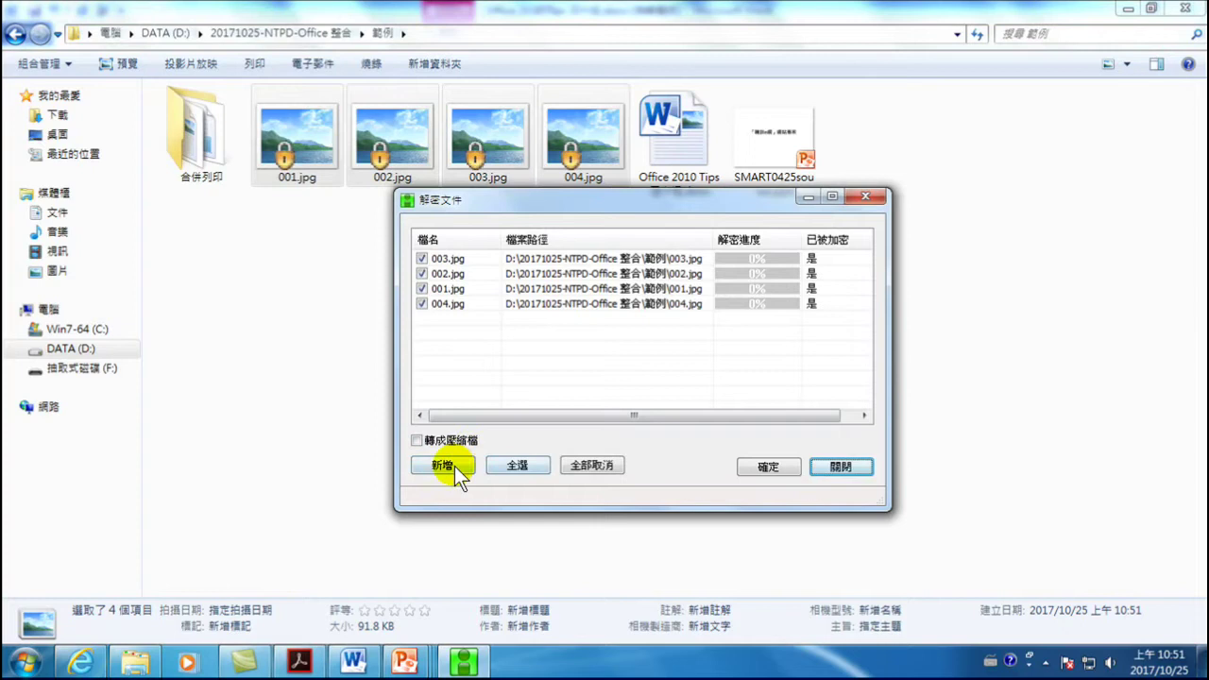
pyautogui.click(747, 472)
pyautogui.click(834, 466)
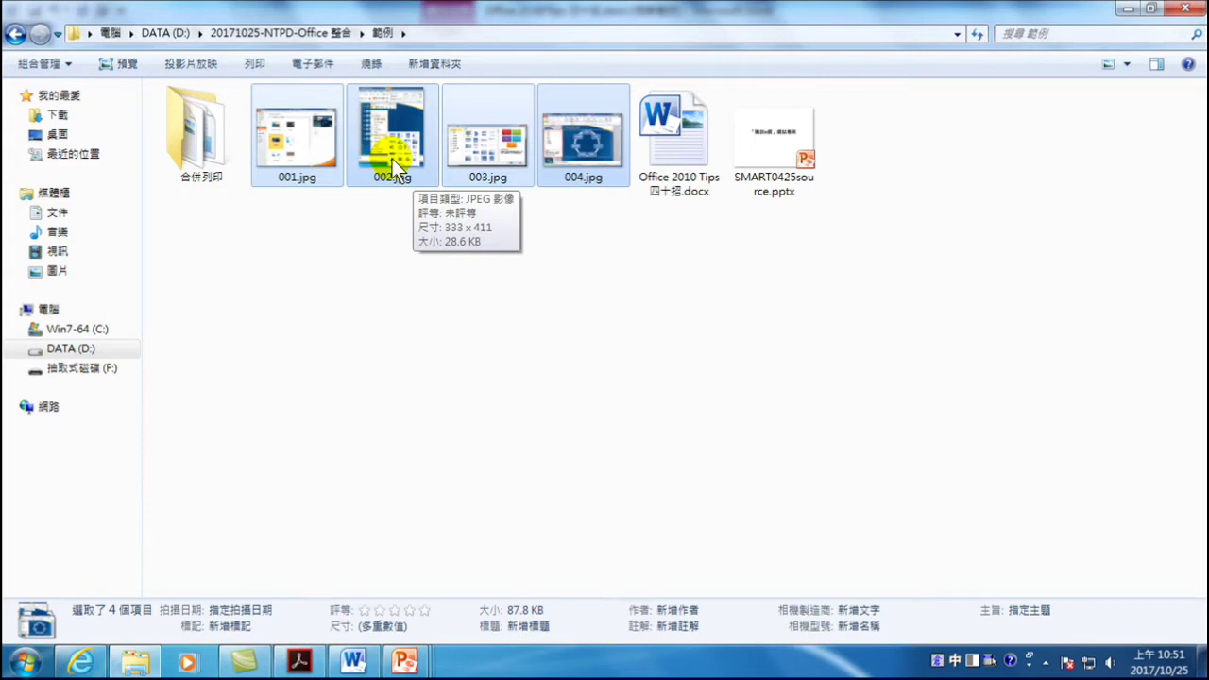
pyautogui.click(401, 661)
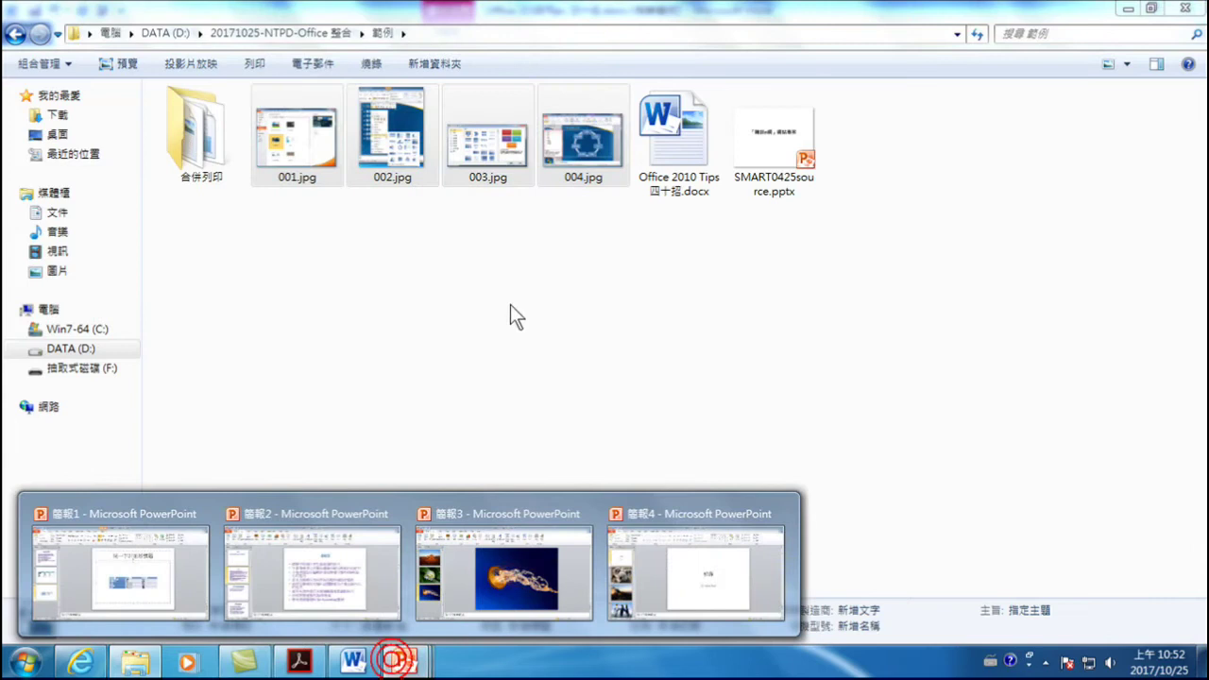
# - Build a new photo album from 001.jpg through 004.jpg in the 範例 folder
pyautogui.click(667, 551)
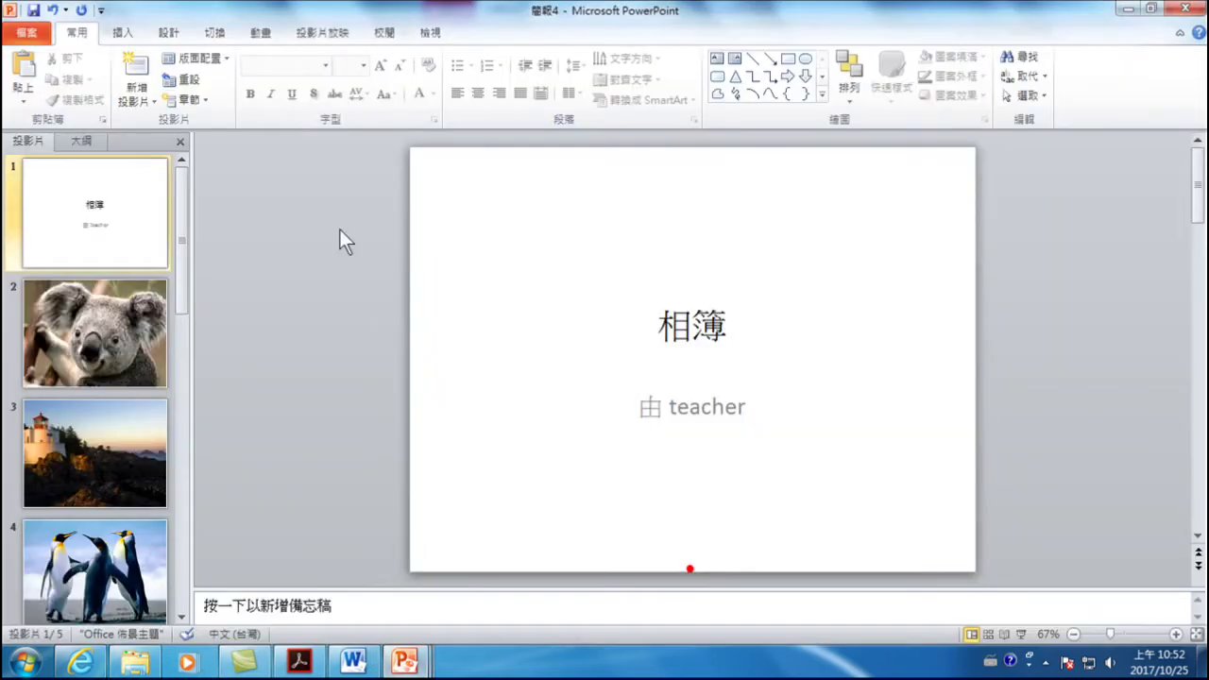
pyautogui.click(131, 34)
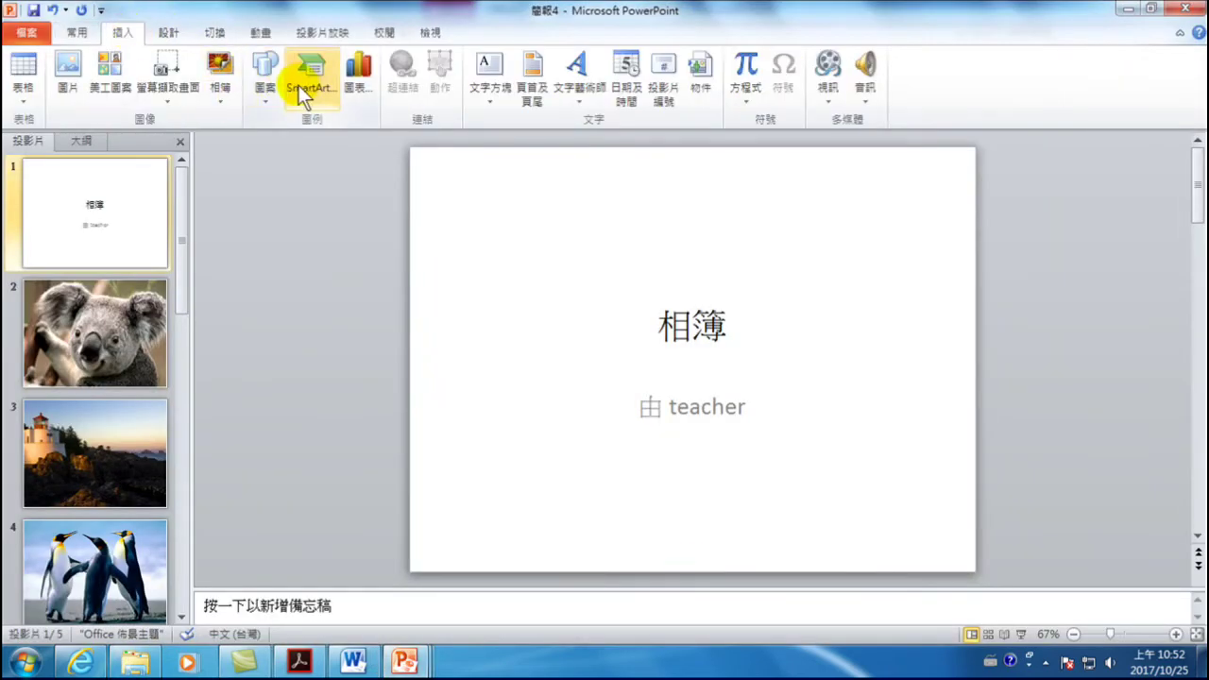
pyautogui.click(219, 64)
pyautogui.click(429, 214)
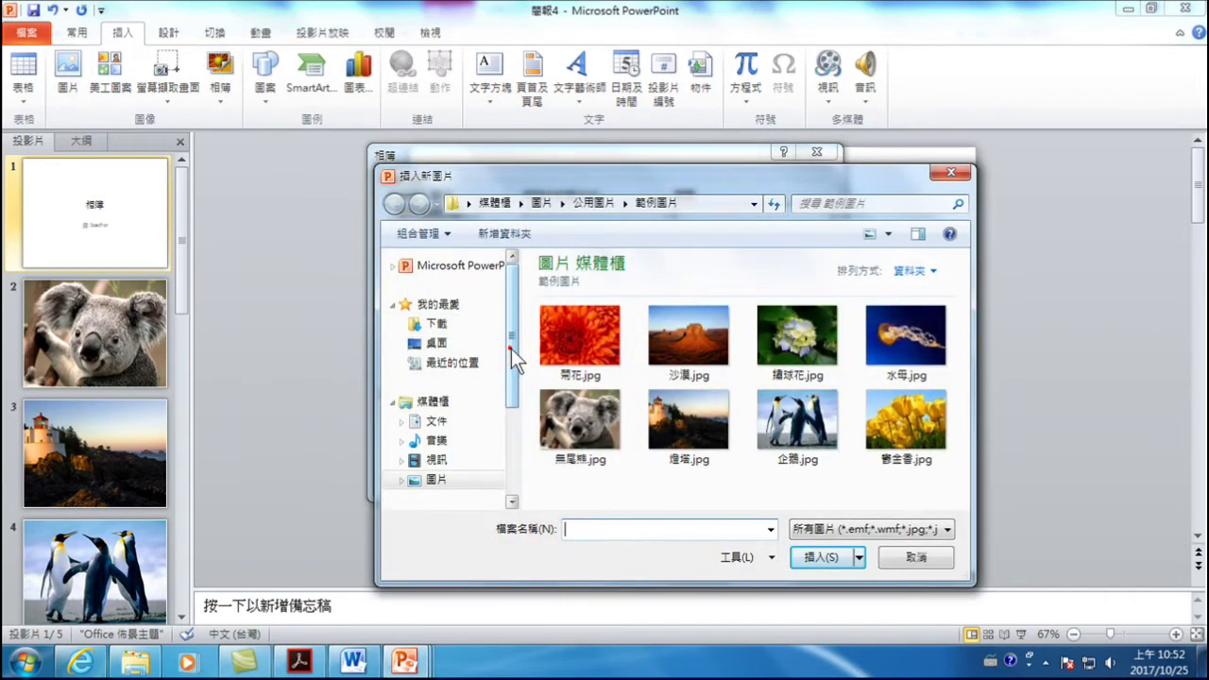
pyautogui.moveTo(512, 349); pyautogui.dragTo(501, 424)
pyautogui.click(464, 427)
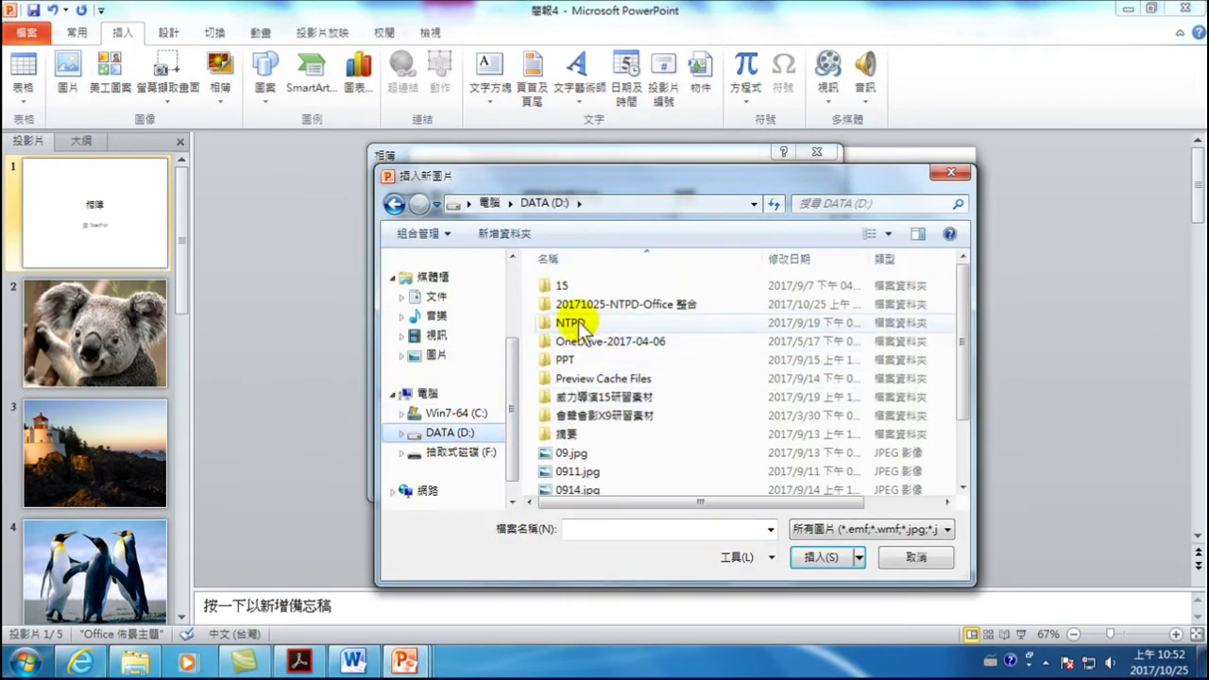
pyautogui.click(578, 310)
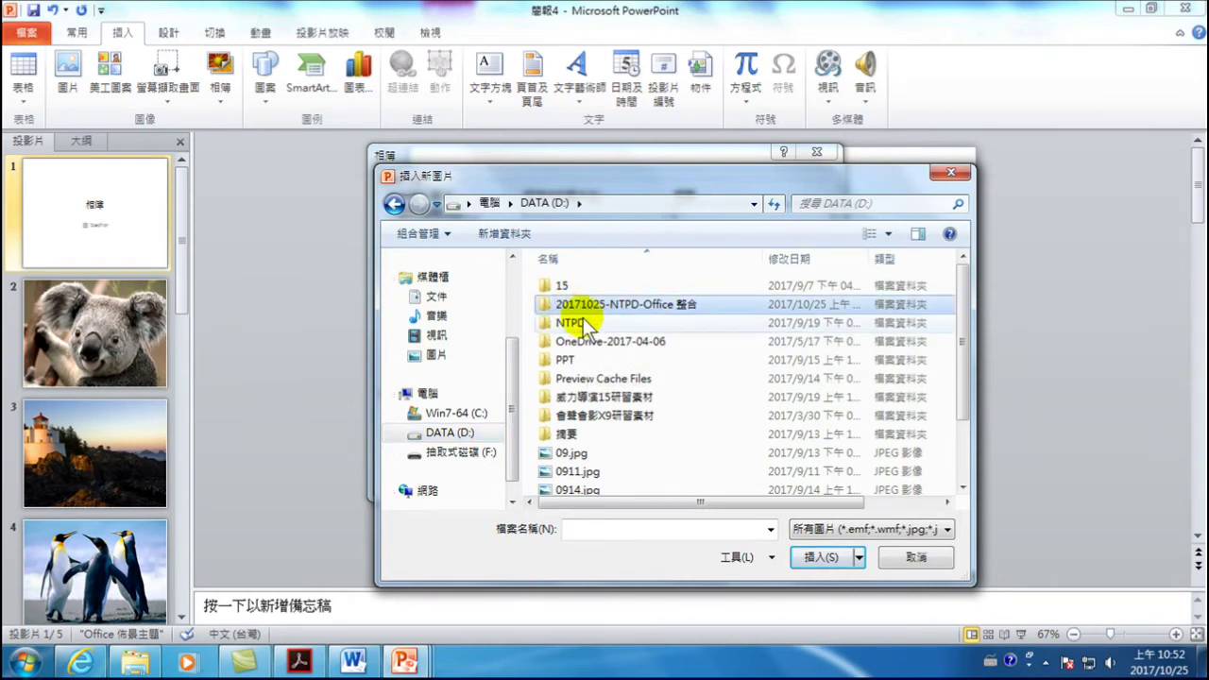
pyautogui.doubleClick(609, 306)
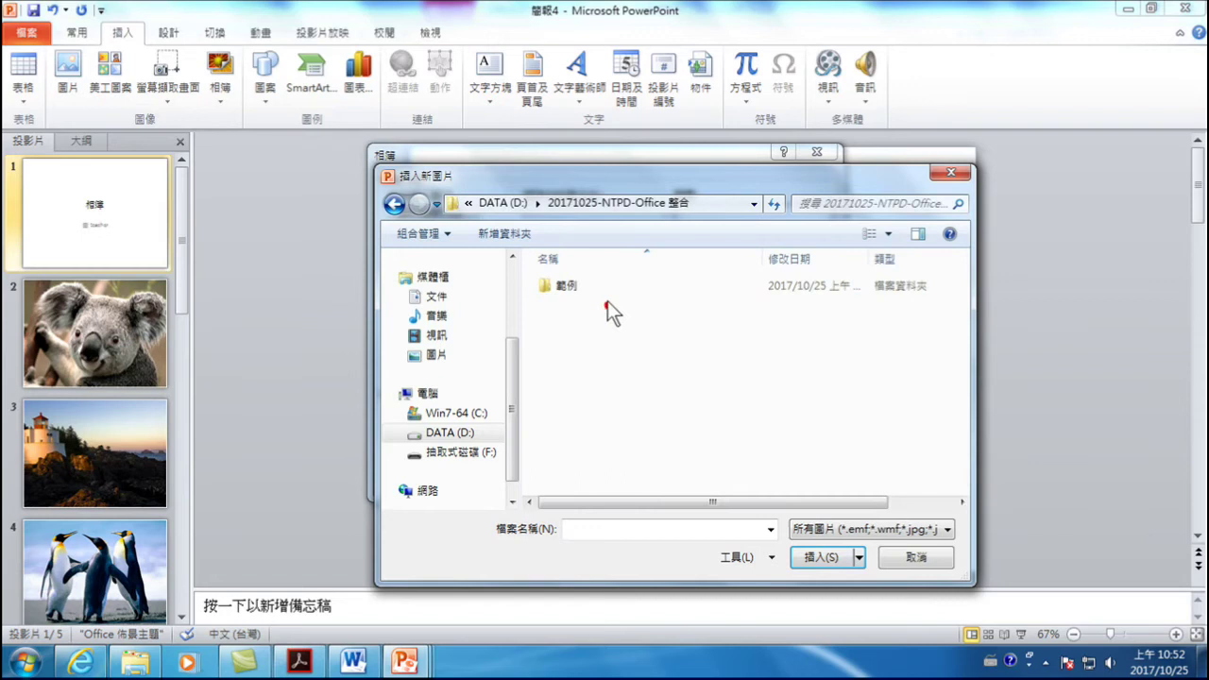
pyautogui.doubleClick(563, 287)
pyautogui.click(676, 301)
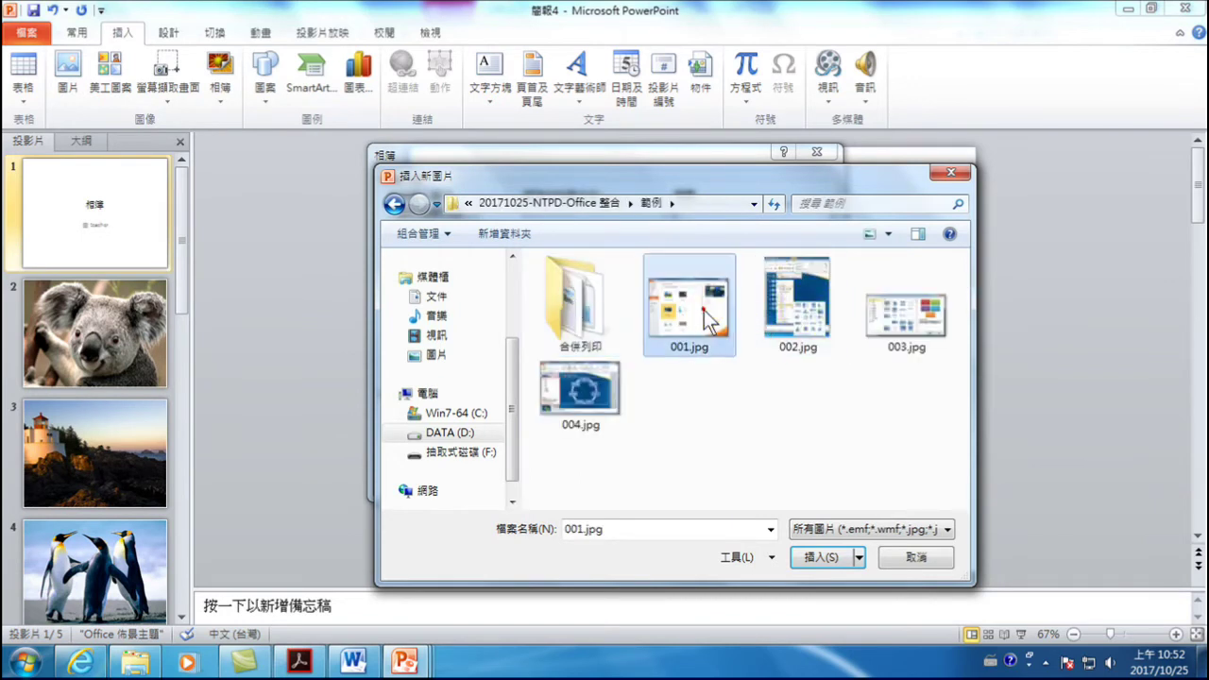
pyautogui.keyDown('shift'); pyautogui.click(603, 418); pyautogui.keyUp('shift')
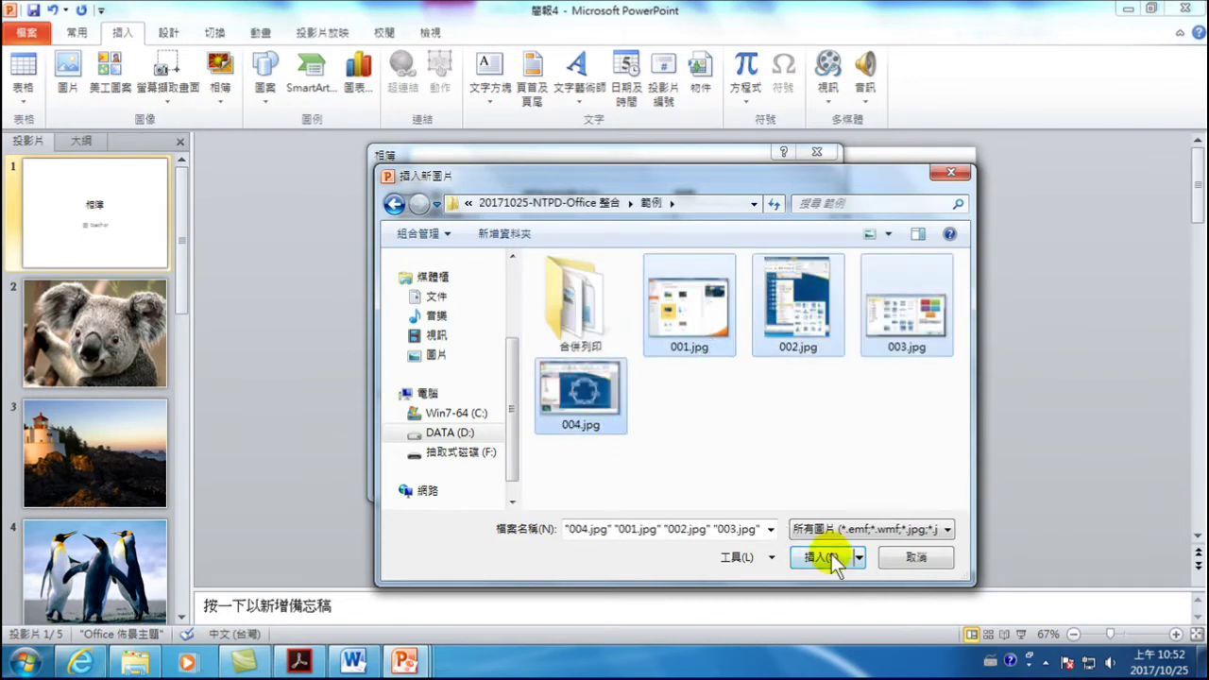
pyautogui.click(820, 557)
pyautogui.click(725, 480)
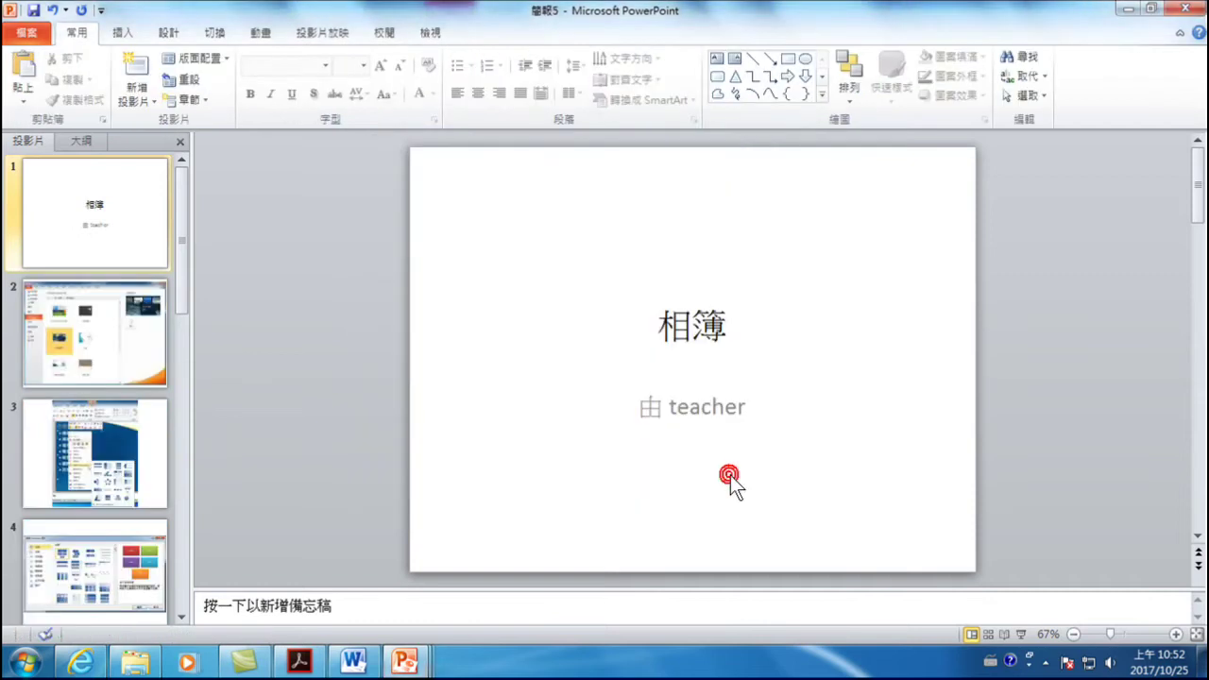
# - Review album slides 2 through 5
pyautogui.click(106, 325)
pyautogui.click(93, 443)
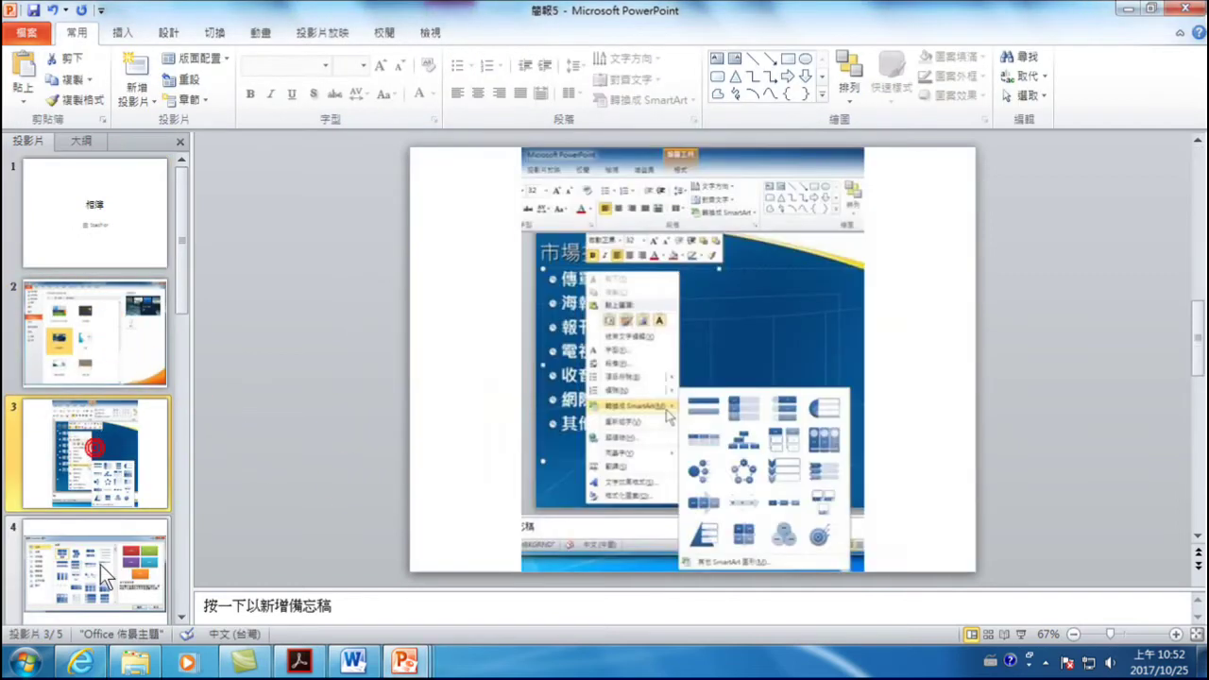
pyautogui.click(100, 565)
pyautogui.click(82, 453)
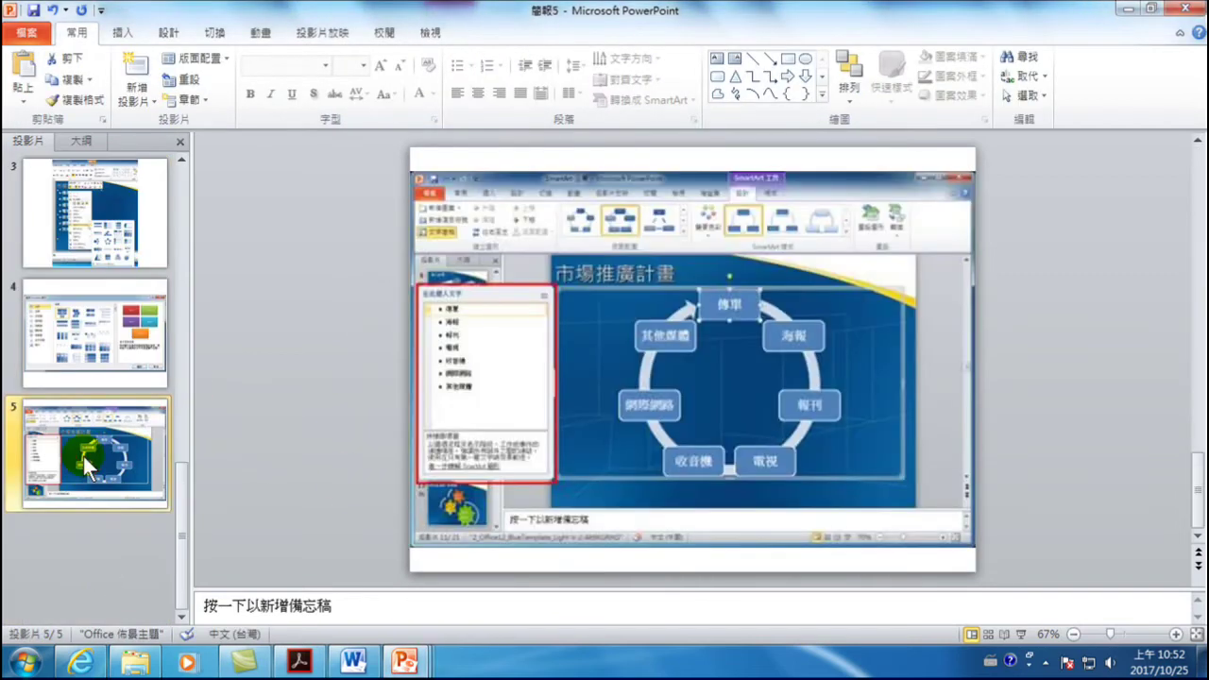
pyautogui.scroll(3, 149, 406)
# - Shrink the screenshot on slide 2 and centre it on the slide
pyautogui.click(46, 364)
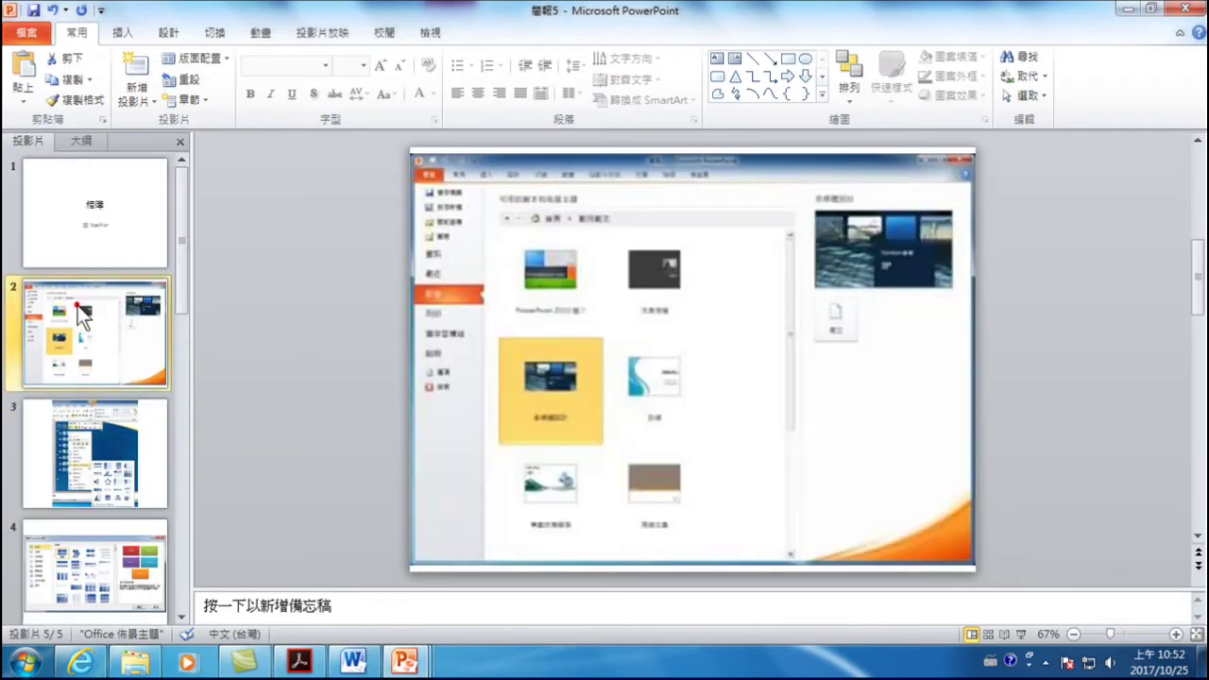
pyautogui.click(521, 265)
pyautogui.moveTo(408, 151); pyautogui.dragTo(695, 351)
pyautogui.moveTo(859, 434); pyautogui.dragTo(725, 376)
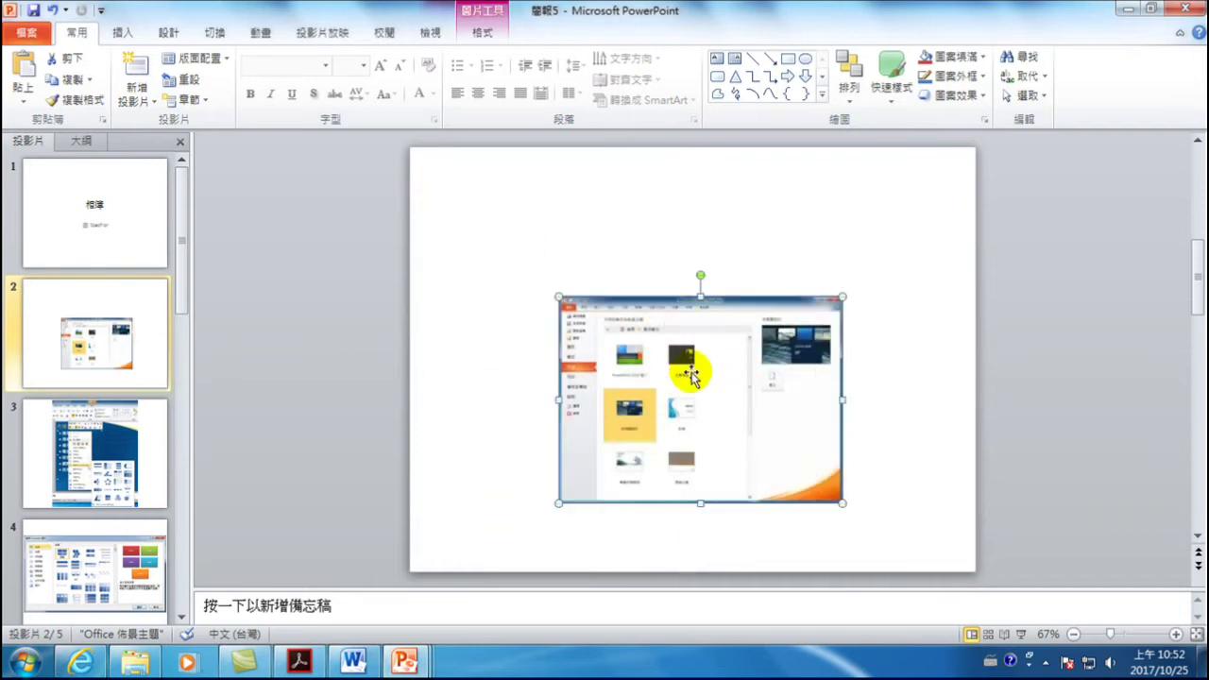
# - Add a new blank slide 6 after slide 5
pyautogui.click(91, 447)
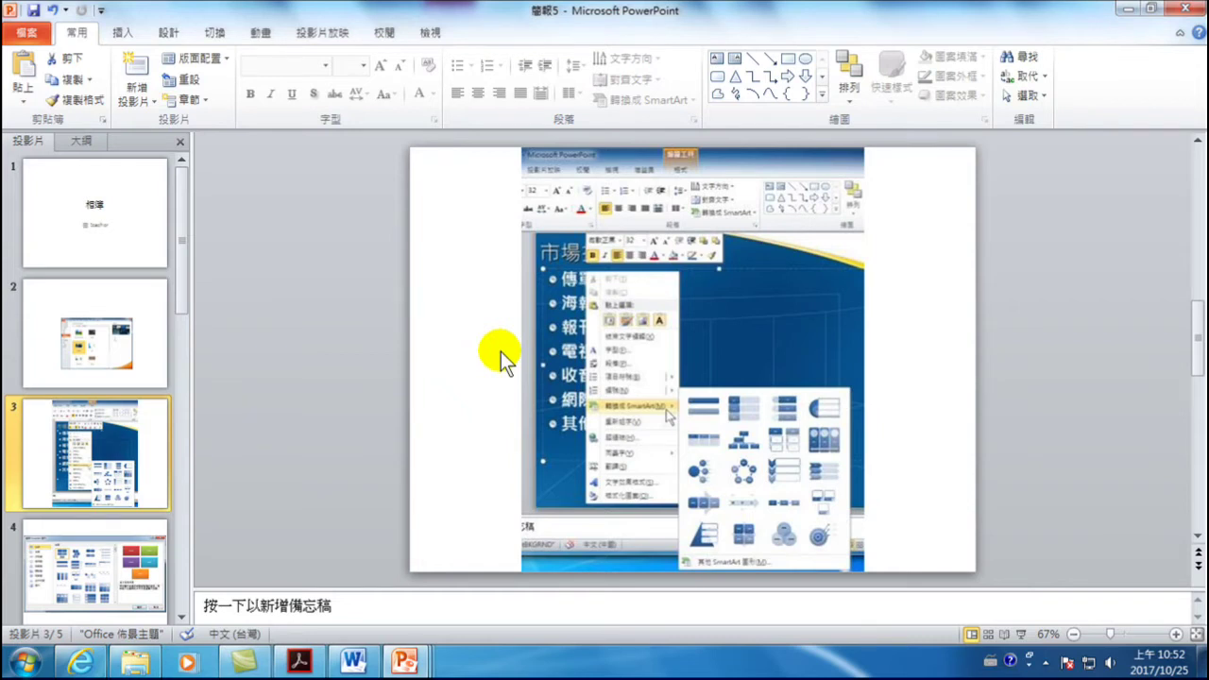
pyautogui.scroll(-3, 77, 457)
pyautogui.click(85, 473)
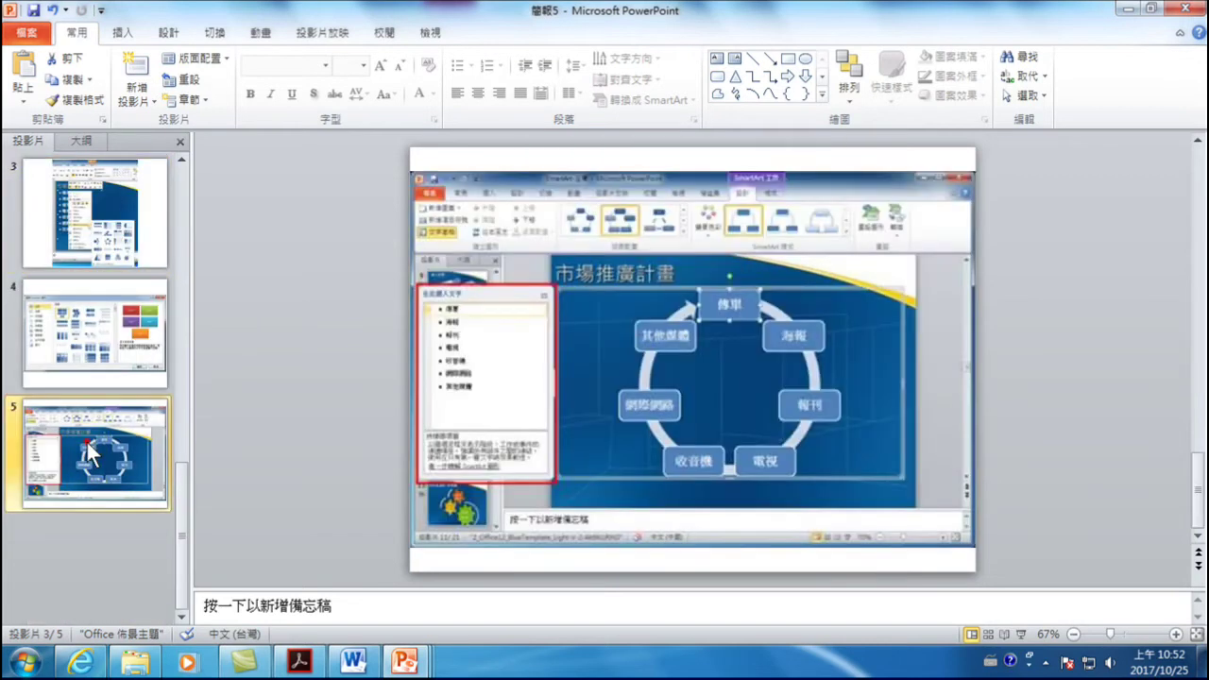
pyautogui.click(128, 74)
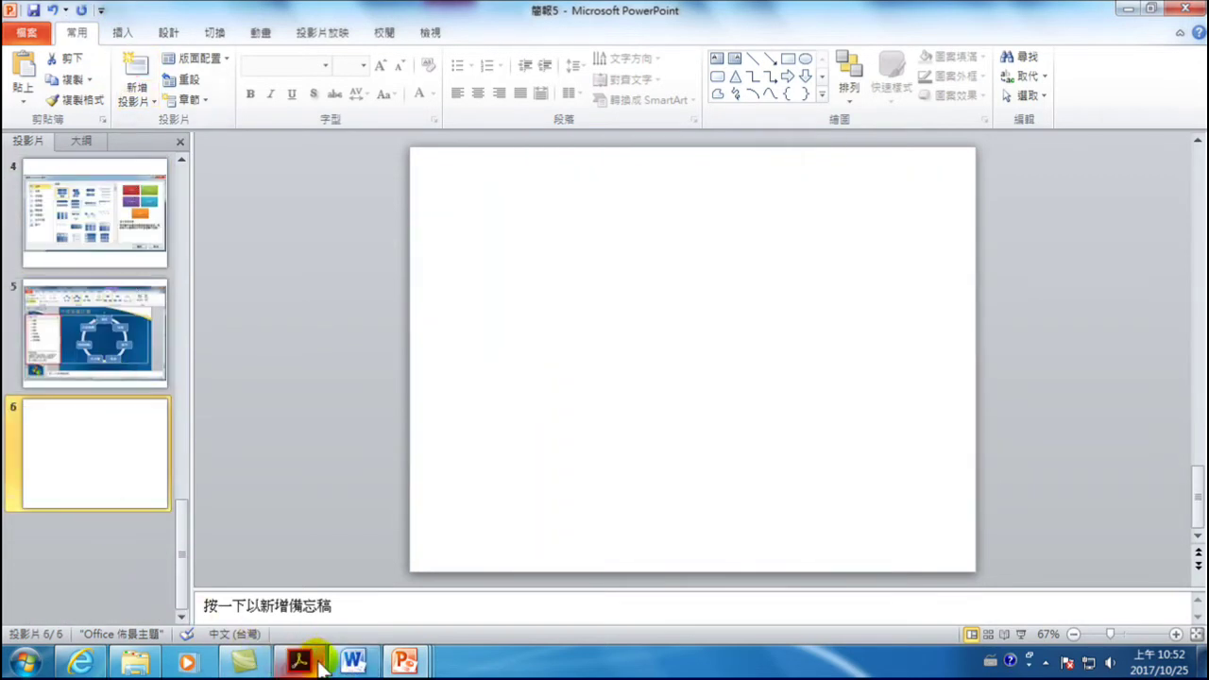
# - Copy the SmartArt colour-gallery screenshot from the Word tips document
pyautogui.click(354, 664)
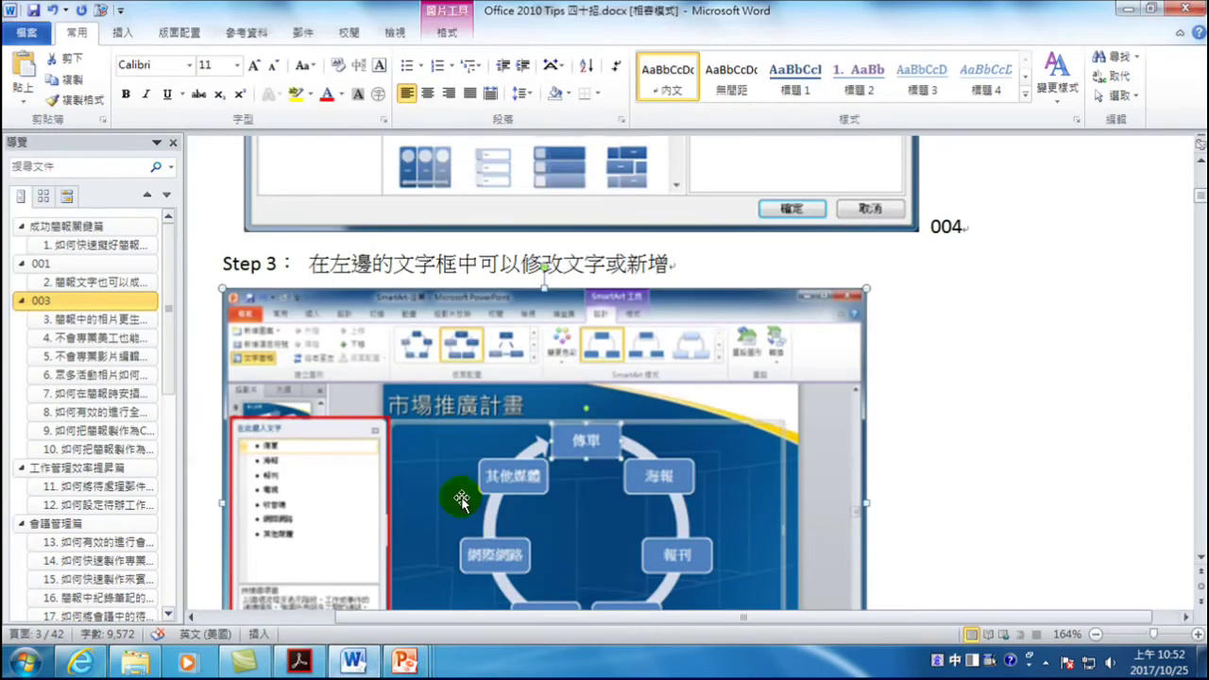
pyautogui.scroll(-8, 463, 491)
pyautogui.click(427, 358)
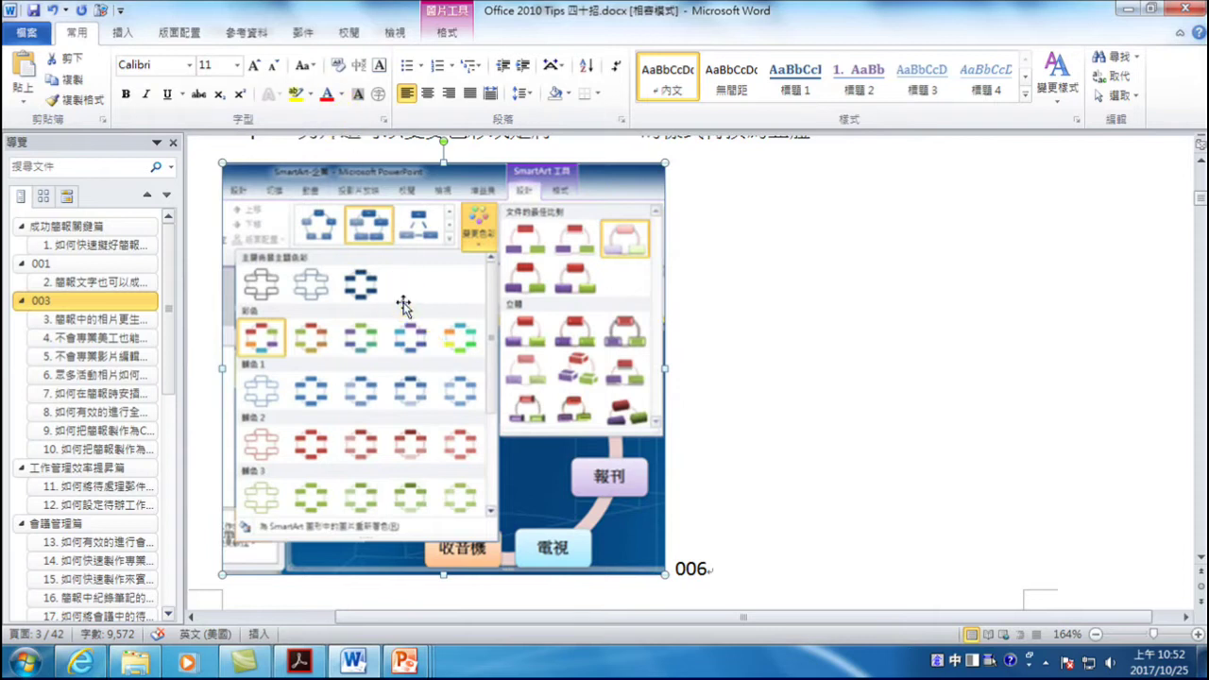
pyautogui.rightClick(401, 301)
pyautogui.click(444, 335)
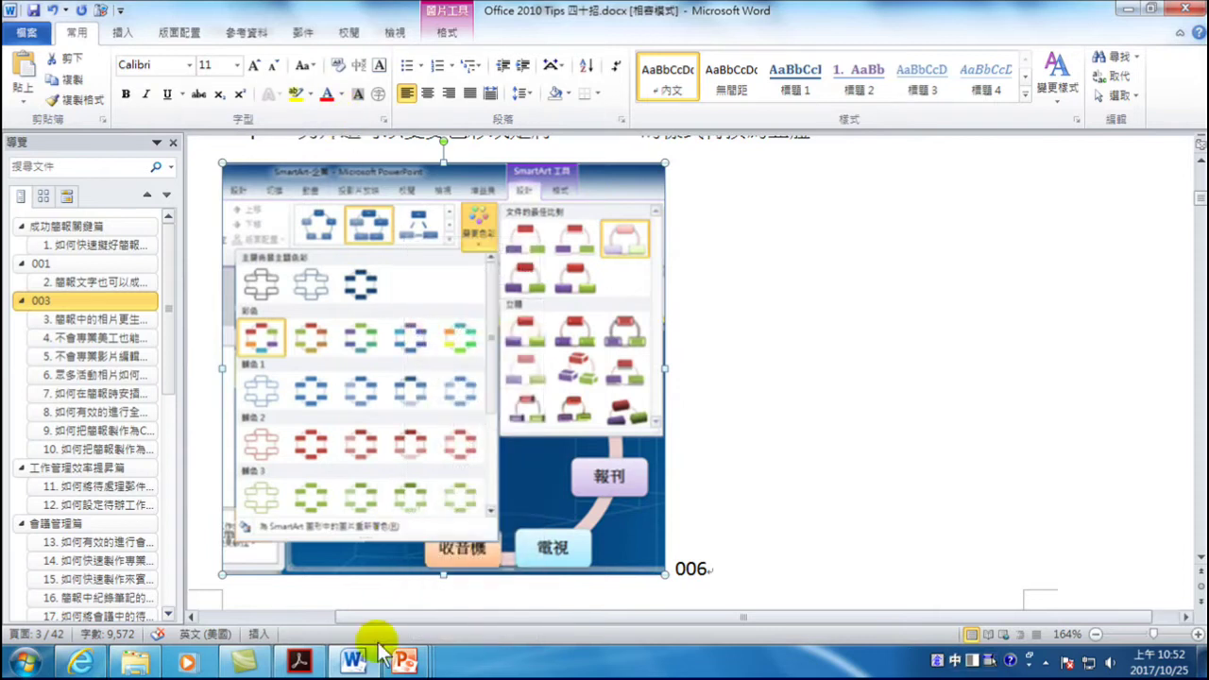
# - Paste the screenshot onto slide 6 of the 簡報5 presentation
pyautogui.moveTo(404, 662)
pyautogui.click(896, 580)
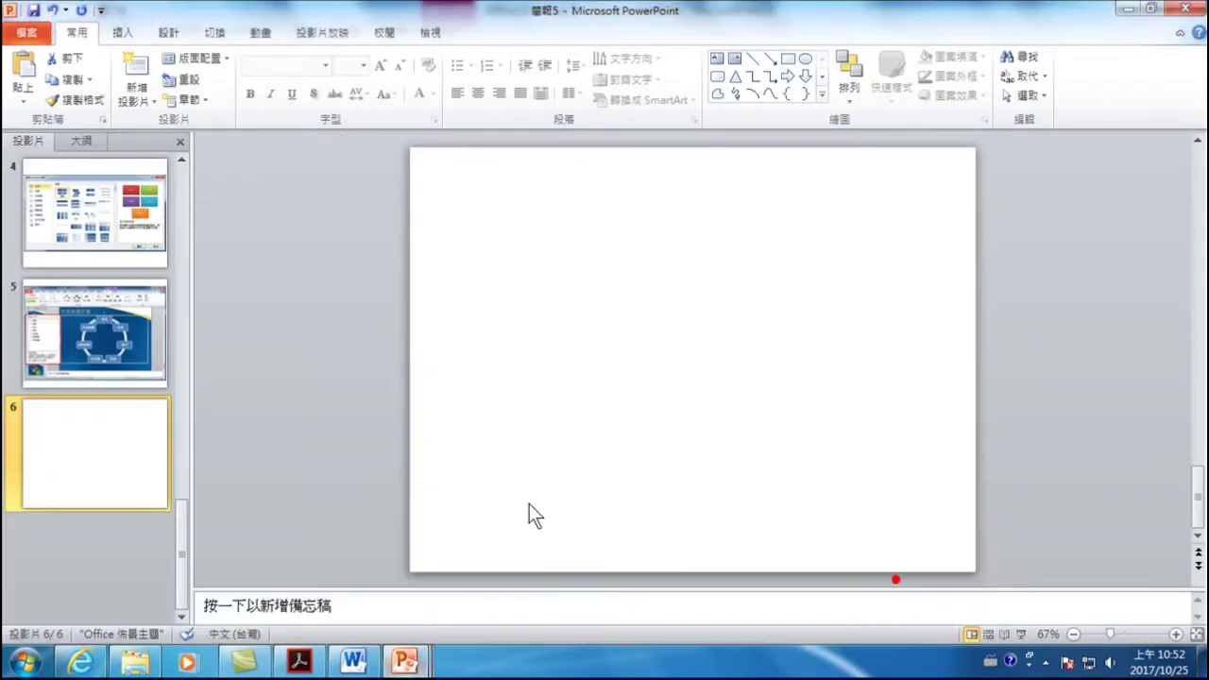
pyautogui.hotkey('ctrl', 'v')
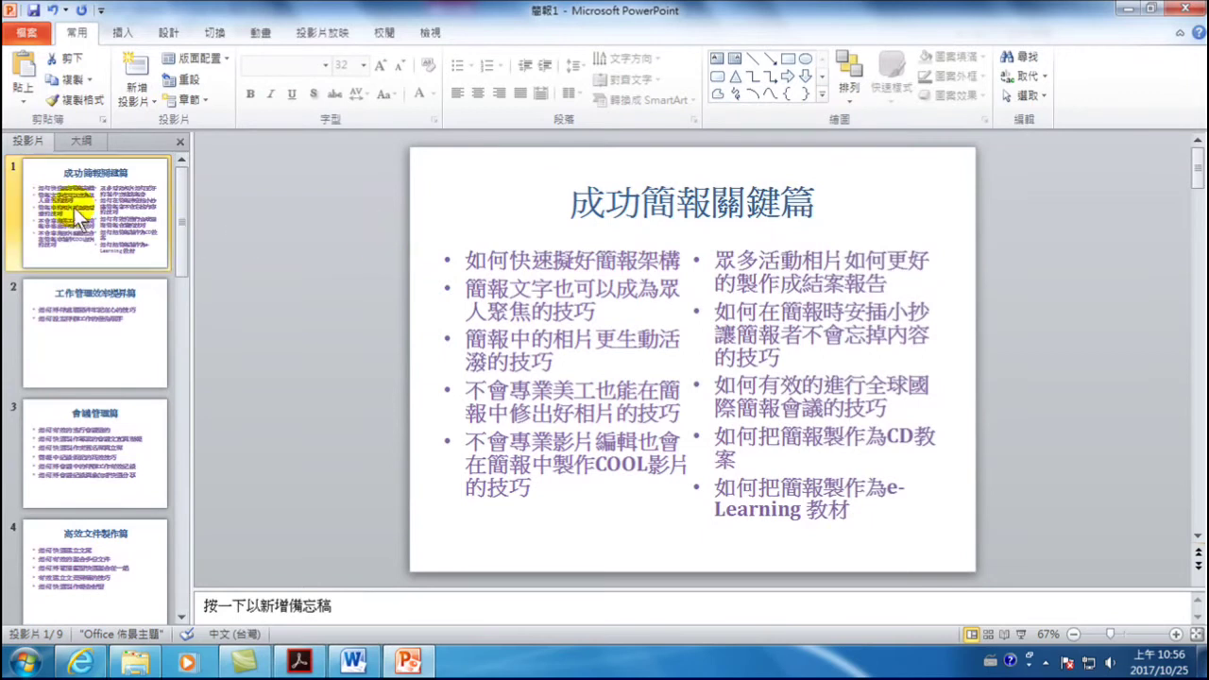
# - Move between slides 1 and 3 in 簡報1, ending on slide 3, 會議管理篇
pyautogui.click(112, 196)
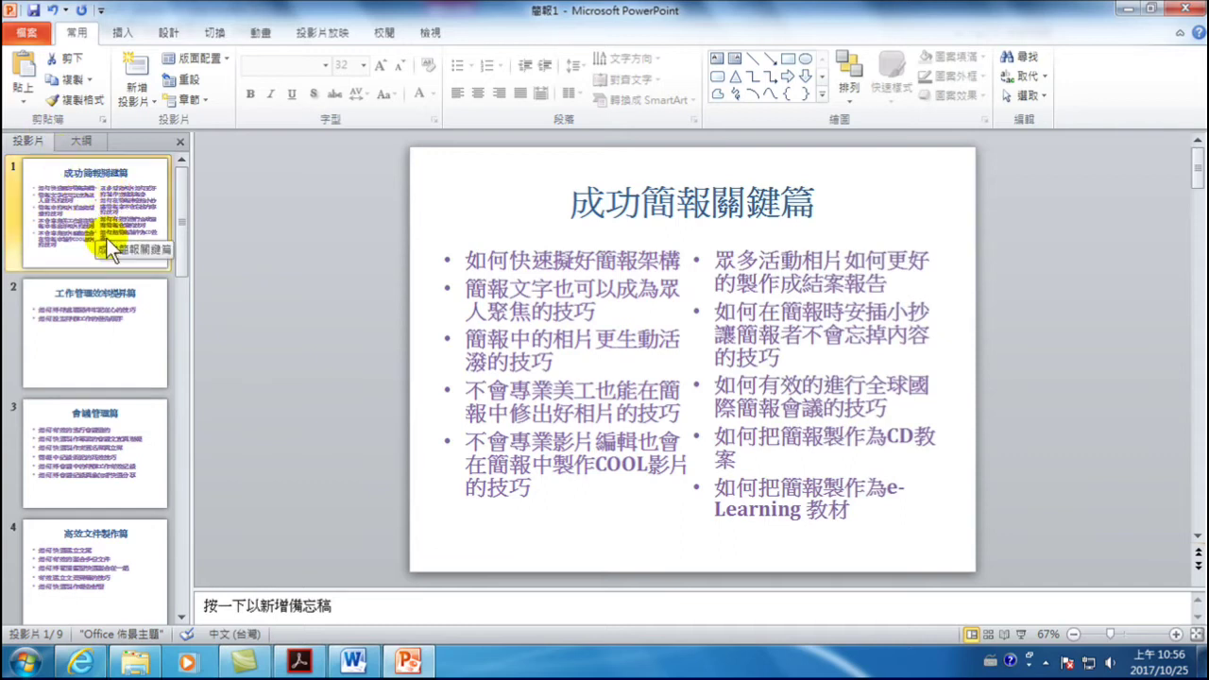
pyautogui.click(85, 431)
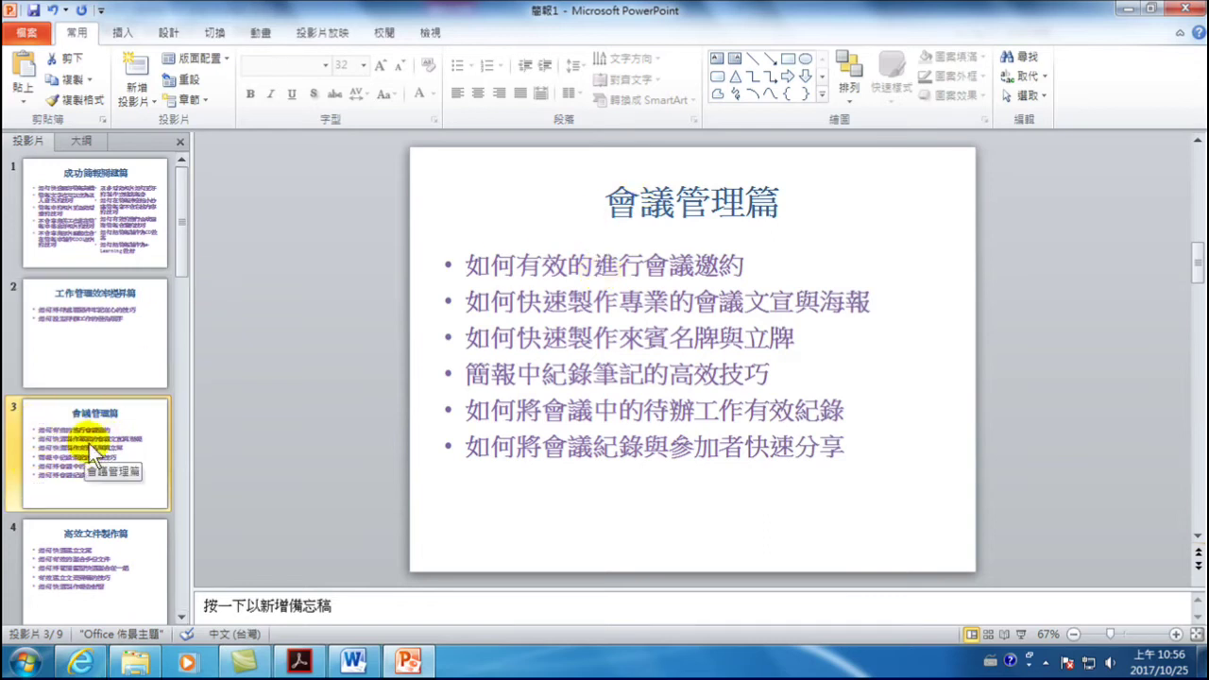
pyautogui.click(112, 219)
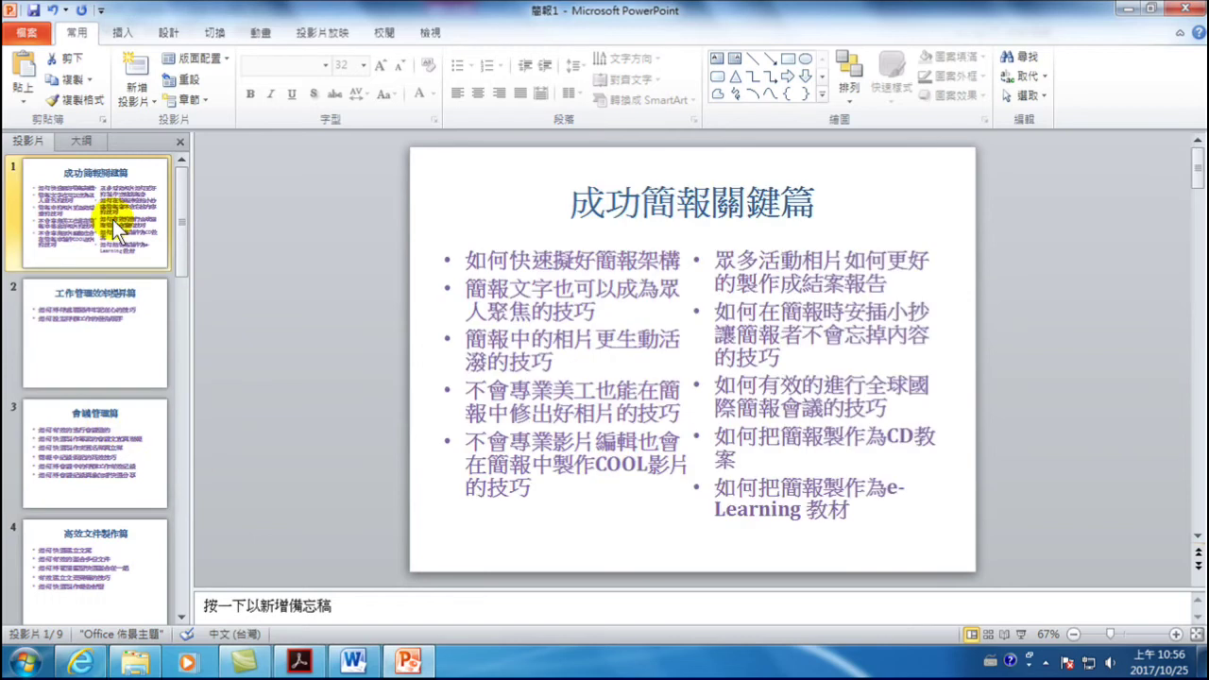
pyautogui.click(84, 466)
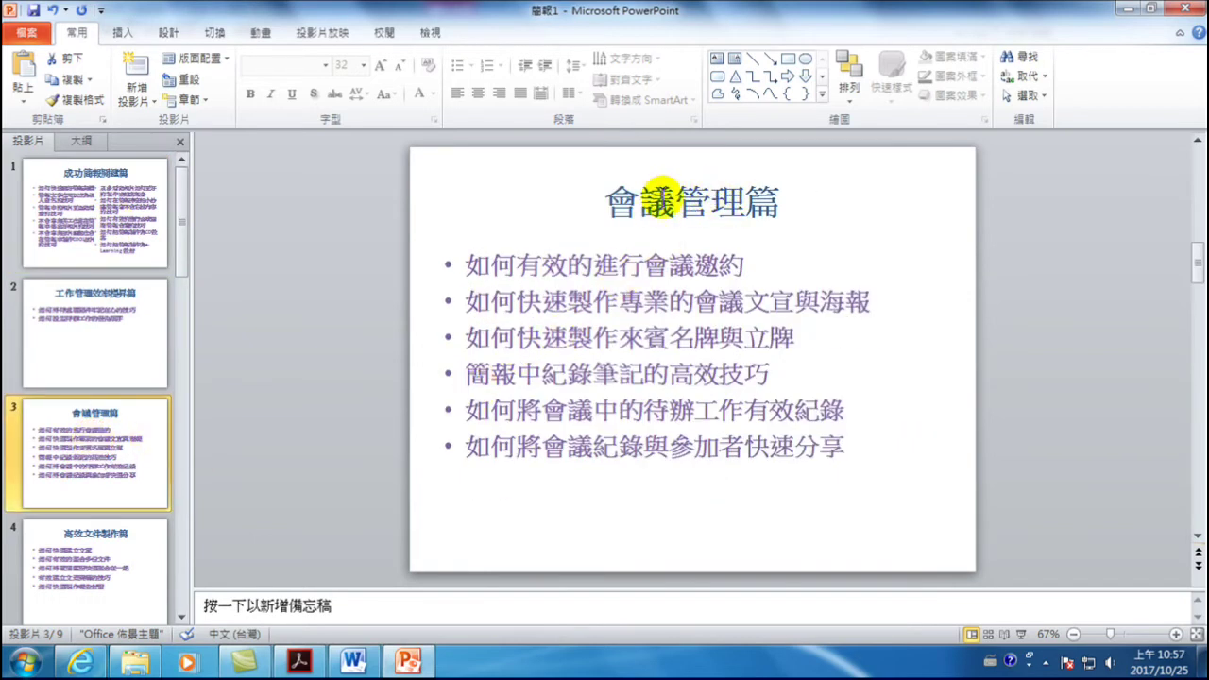
# - Trim the first three bullets to 邀約, 文宣與海報 and 來賓名牌與立牌
pyautogui.moveTo(469, 265); pyautogui.dragTo(639, 272)
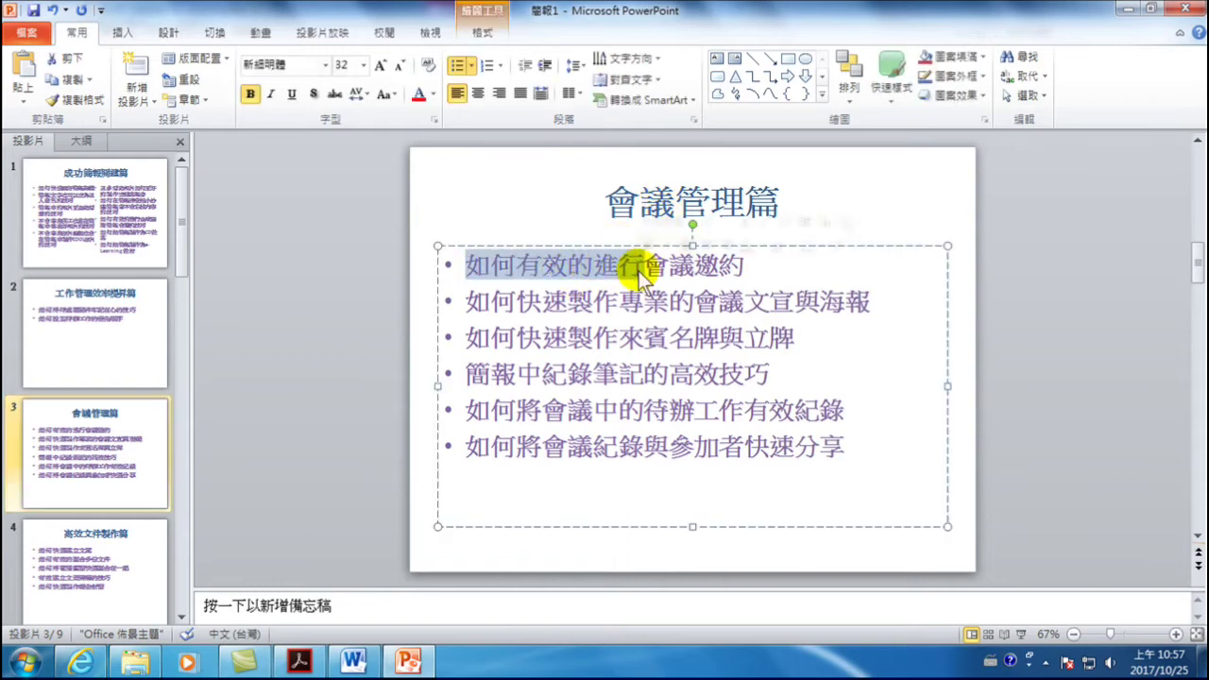
pyautogui.press('Delete')
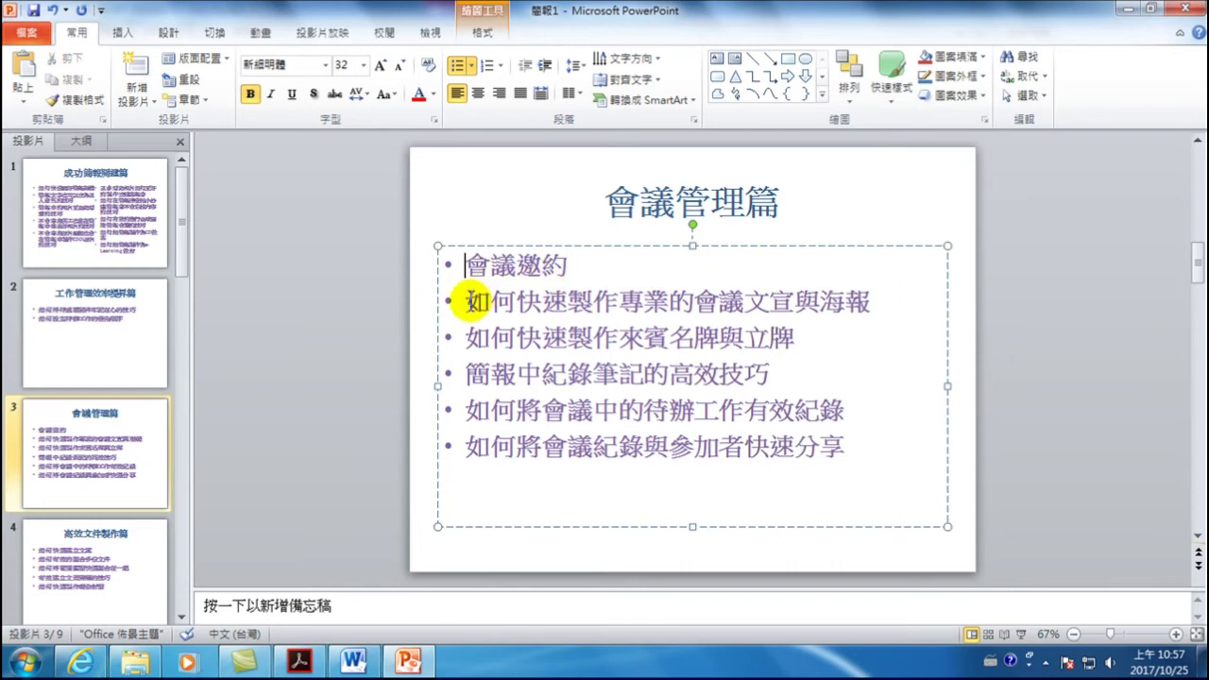
pyautogui.moveTo(463, 300); pyautogui.dragTo(733, 308)
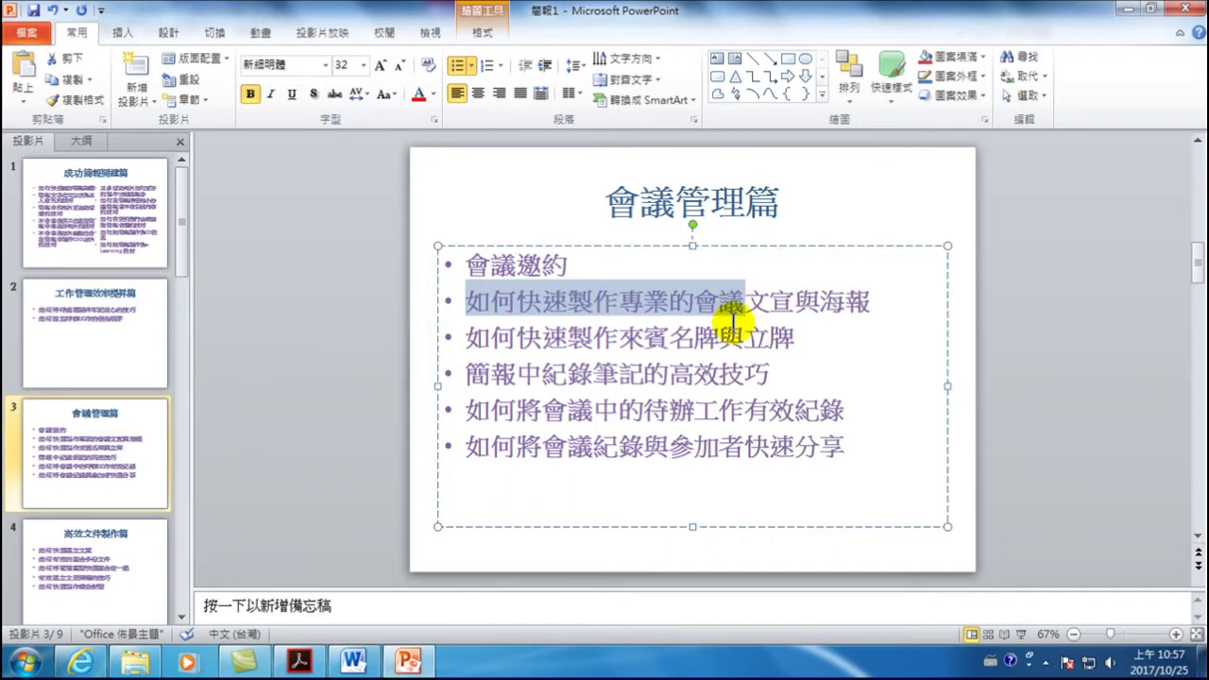
pyautogui.hotkey('shift', 'Left')
pyautogui.hotkey('shift', 'Left')
pyautogui.press('Delete')
pyautogui.press('Delete')
pyautogui.press('Delete')
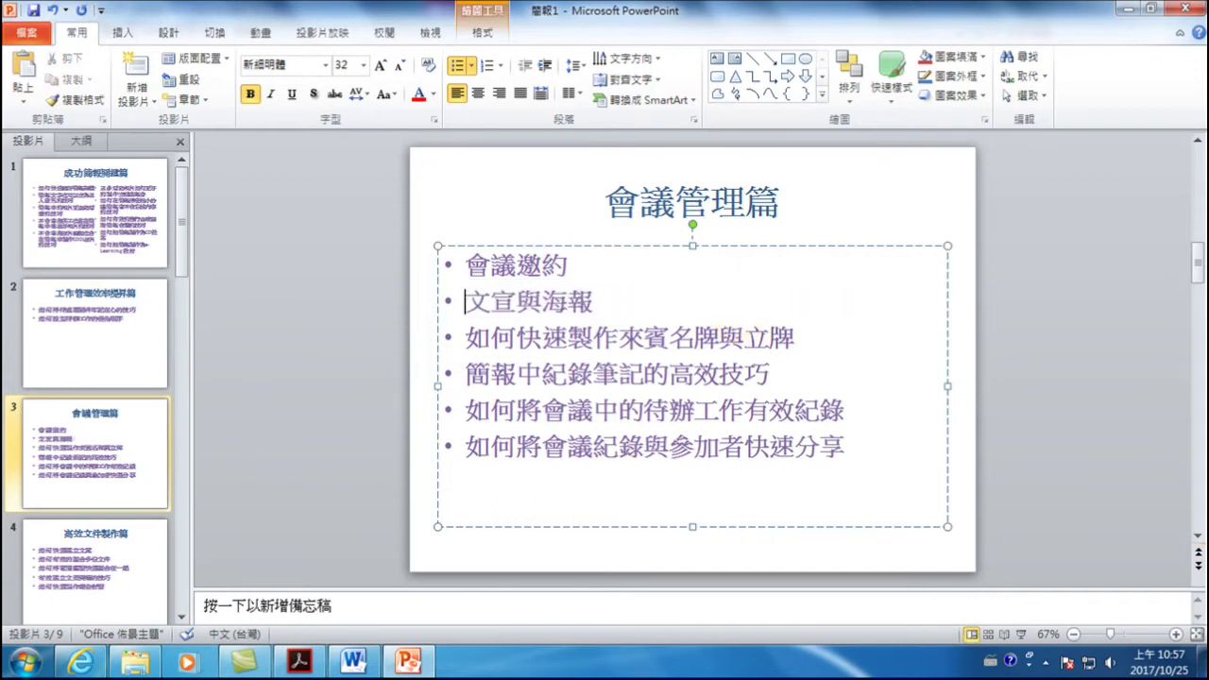
pyautogui.moveTo(517, 265); pyautogui.dragTo(468, 262)
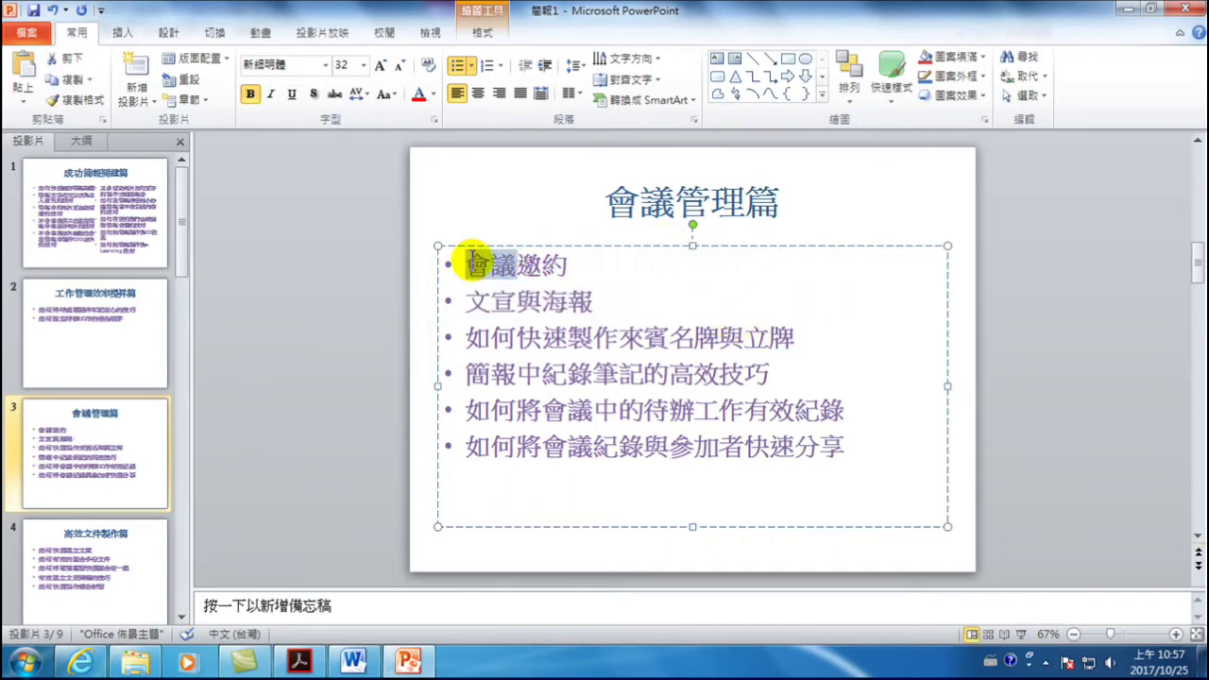
pyautogui.press('Delete')
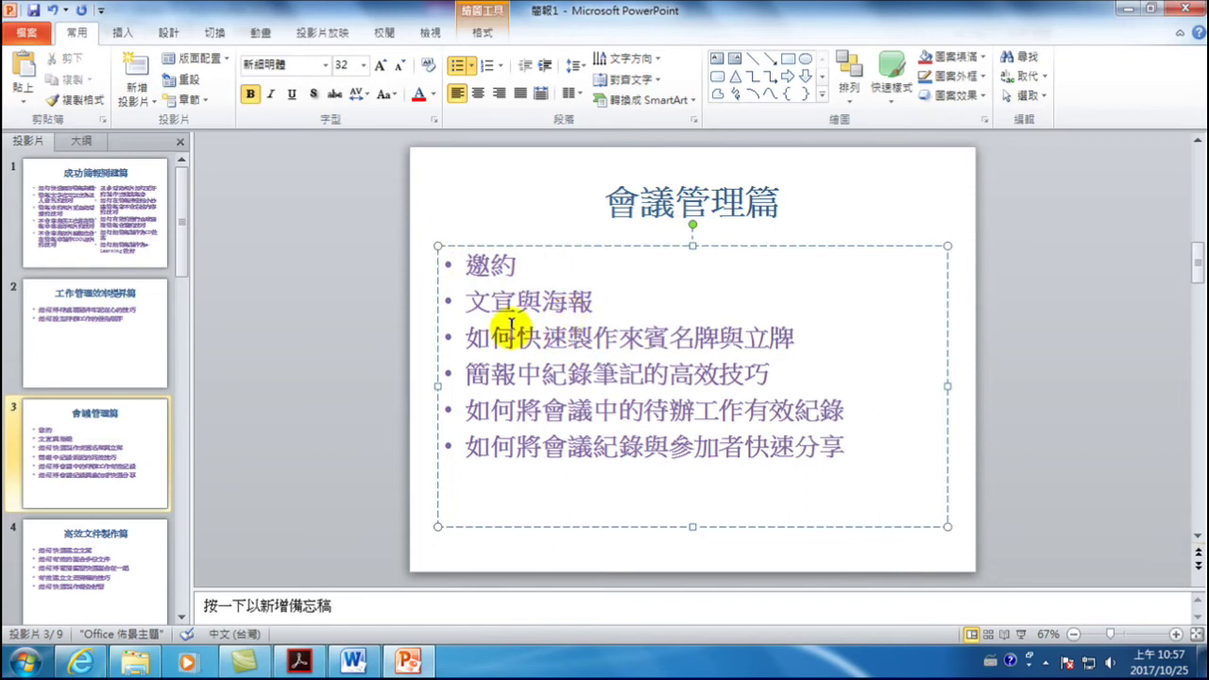
pyautogui.moveTo(463, 337); pyautogui.dragTo(625, 338)
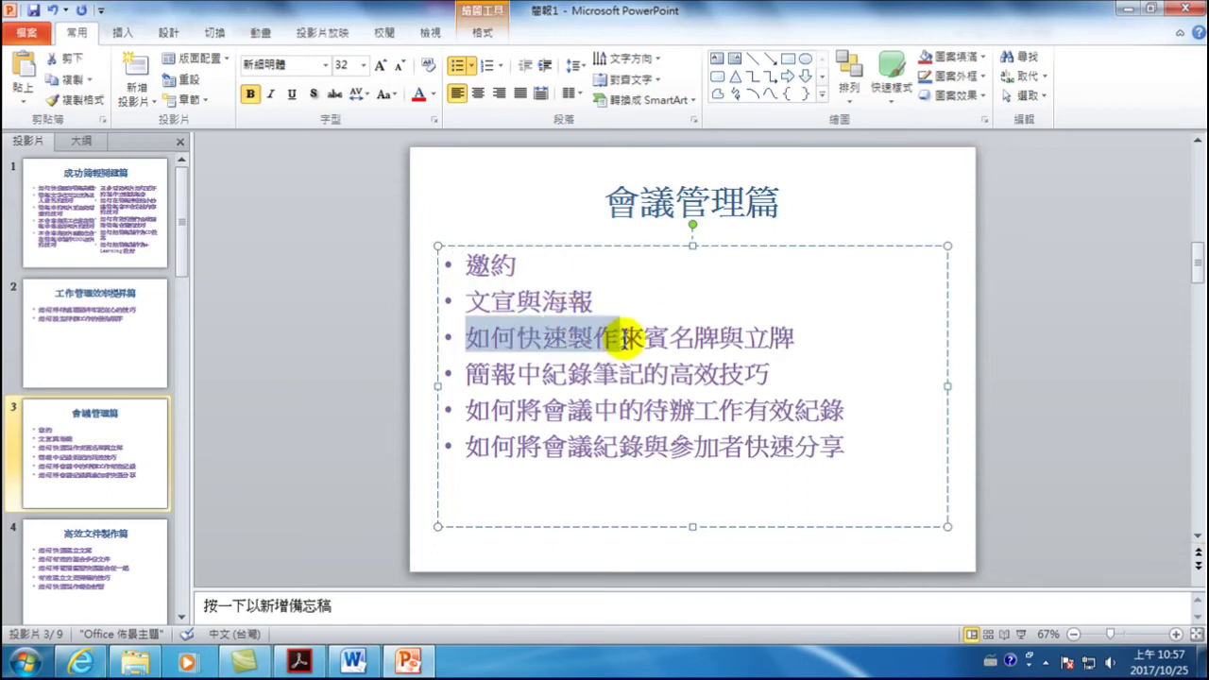
pyautogui.press('Delete')
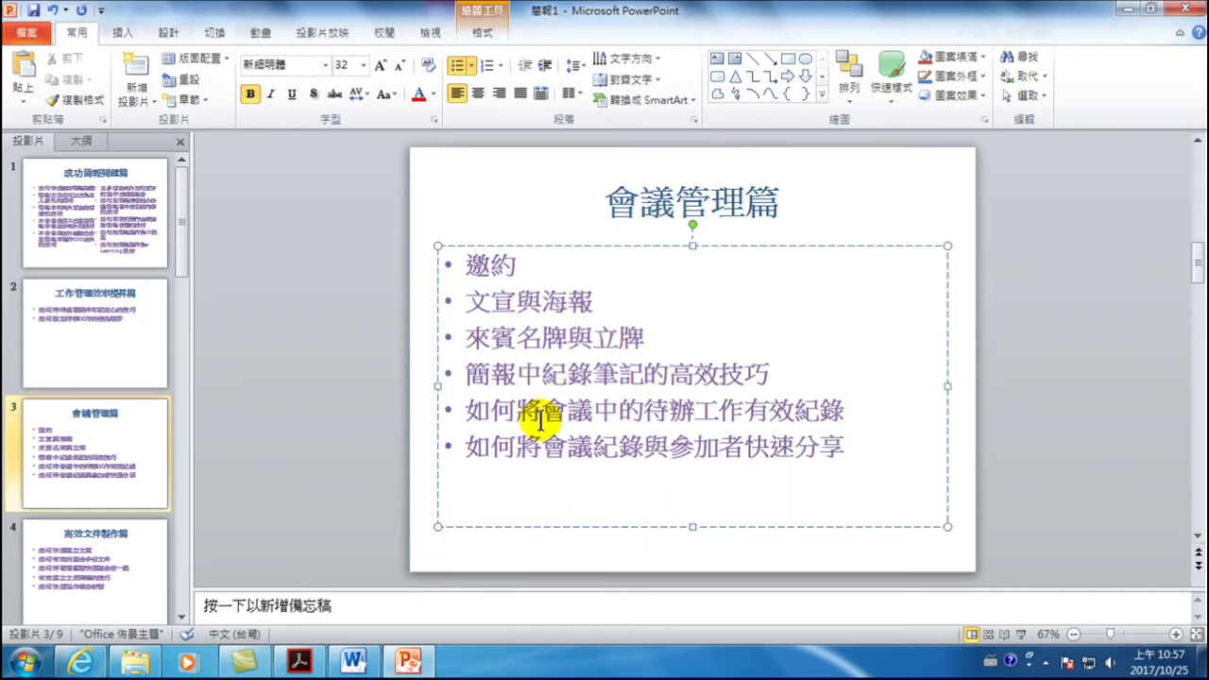
# - Trim the last three bullets to 紀錄筆記, 待辦工作 and 快速分享
pyautogui.press('BackSpace')
pyautogui.press('BackSpace')
pyautogui.press('BackSpace')
pyautogui.press('Right')
pyautogui.press('Right')
pyautogui.press('Right')
pyautogui.press('Right')
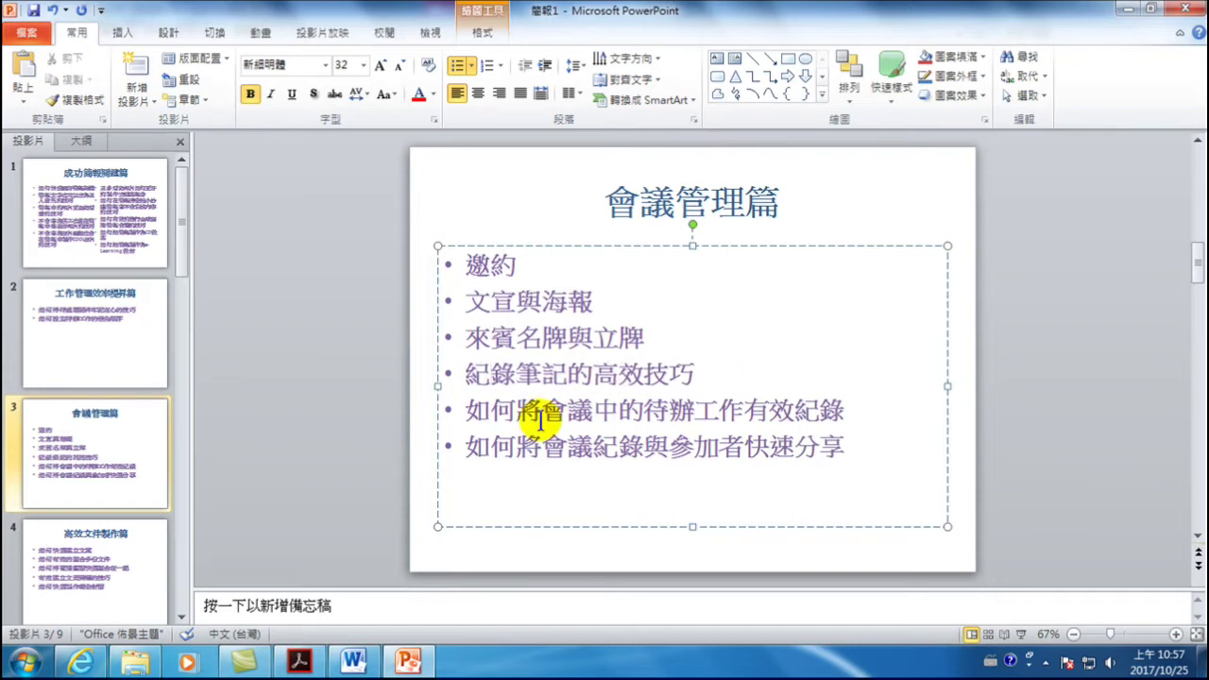
pyautogui.press('Delete')
pyautogui.press('Delete')
pyautogui.press('Delete')
pyautogui.press('Delete')
pyautogui.press('Delete')
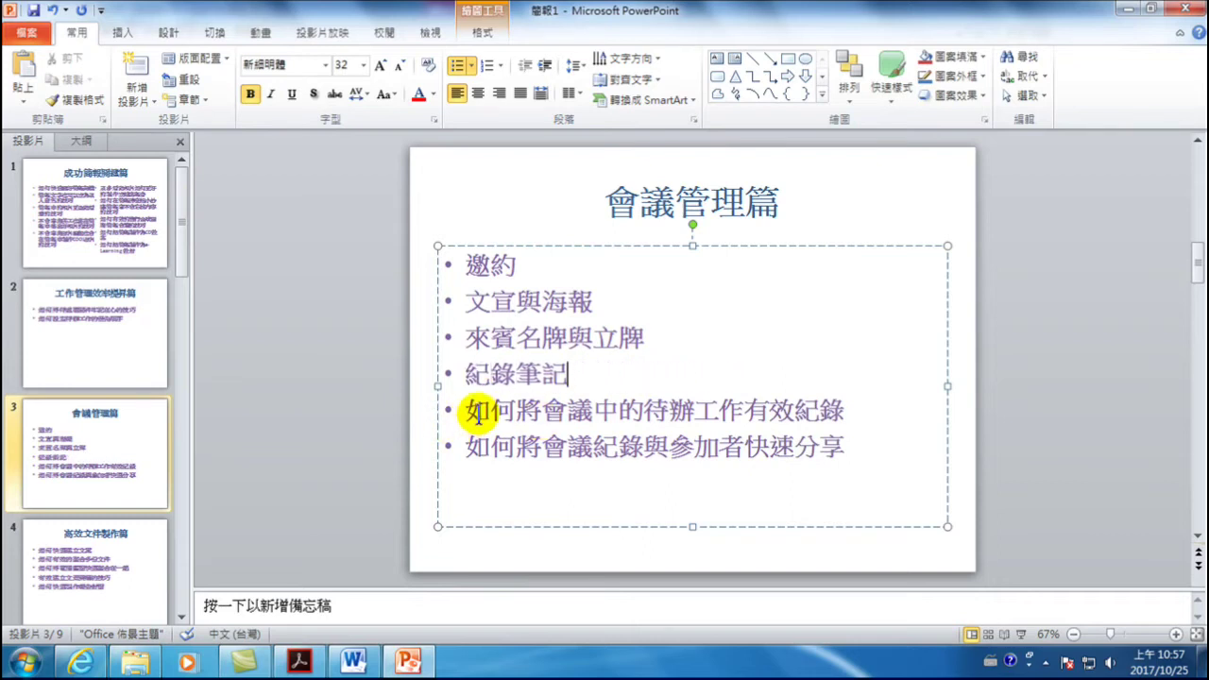
pyautogui.moveTo(645, 411); pyautogui.dragTo(474, 410)
pyautogui.press('Delete')
pyautogui.press('Right')
pyautogui.press('Right')
pyautogui.press('Right')
pyautogui.press('Right')
pyautogui.press('Delete')
pyautogui.press('Delete')
pyautogui.press('Delete')
pyautogui.press('Delete')
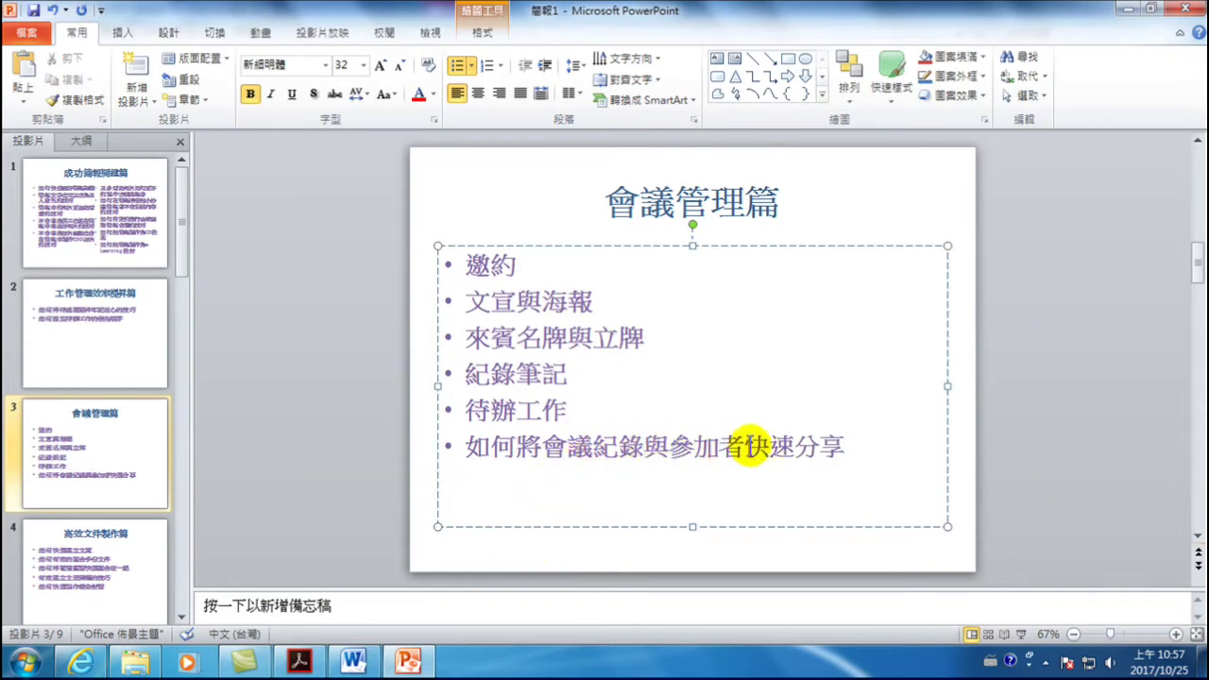
pyautogui.moveTo(741, 444); pyautogui.dragTo(472, 442)
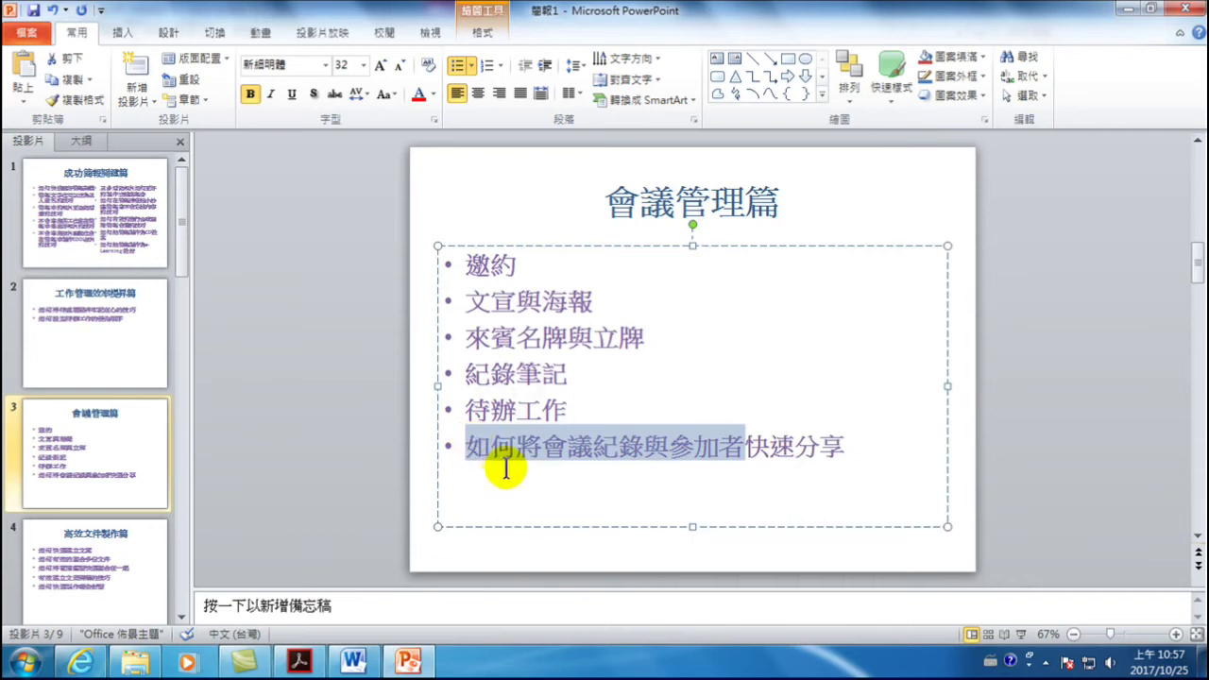
pyautogui.press('Delete')
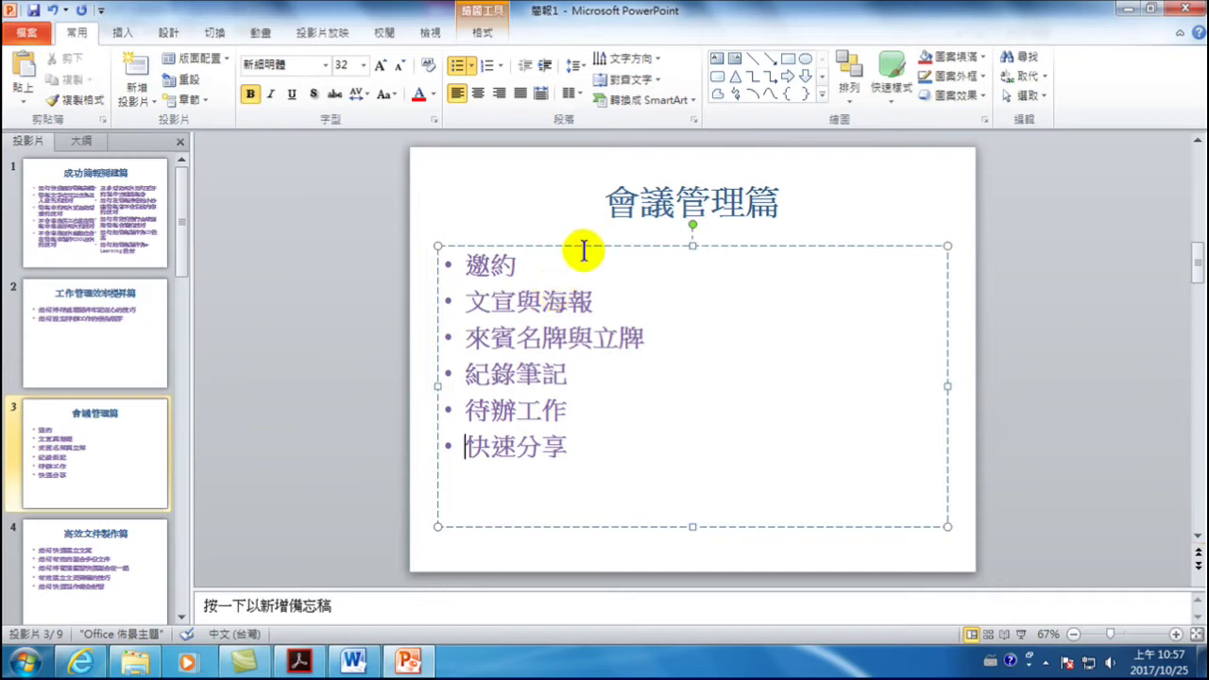
# - Convert slide 3's bullet list into an arrow process SmartArt diagram
pyautogui.rightClick(505, 340)
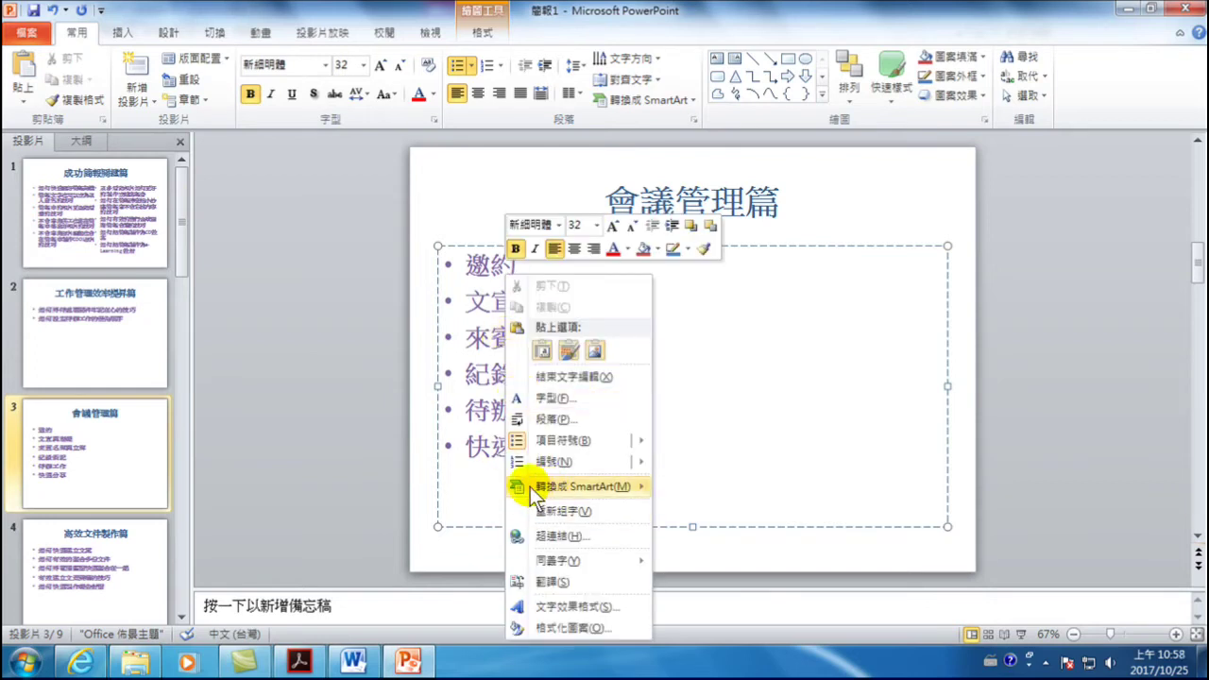
pyautogui.moveTo(553, 486)
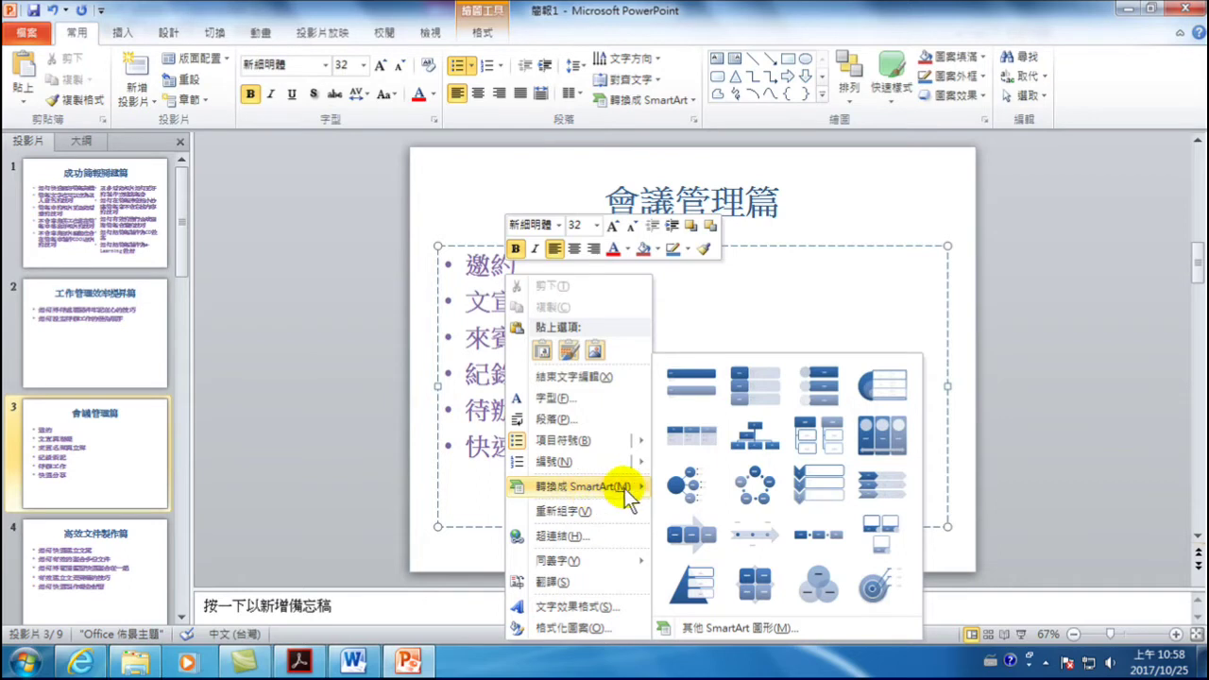
pyautogui.click(687, 532)
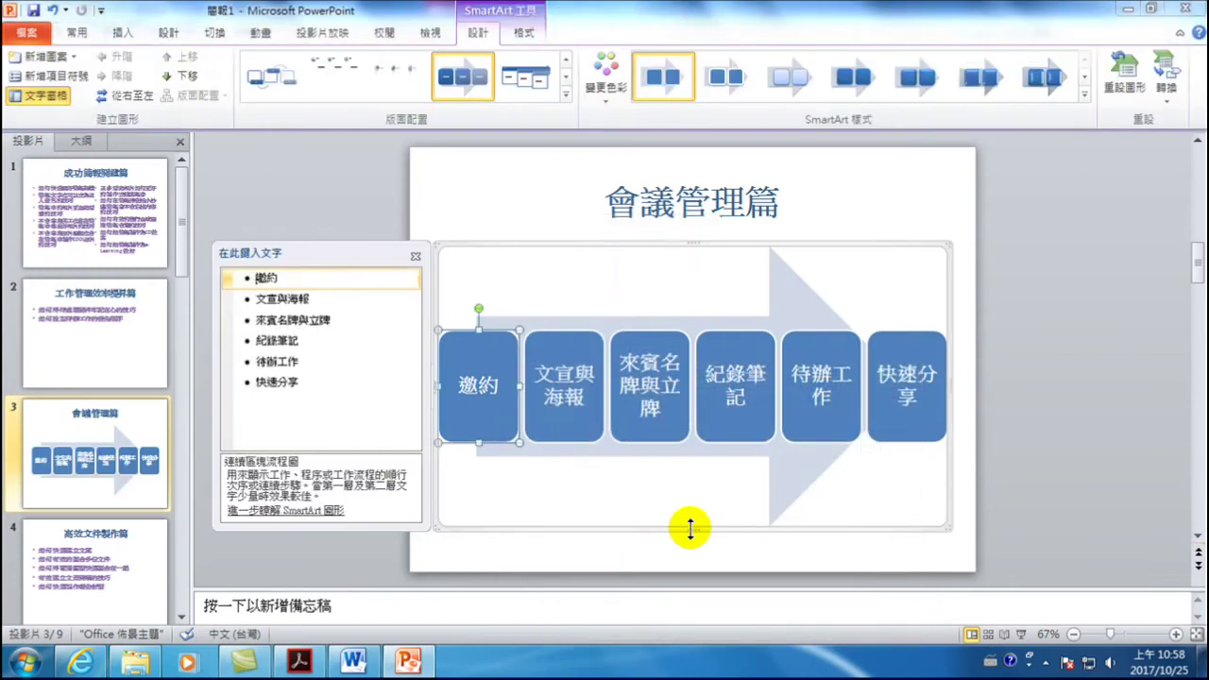
# - Give the diagram a multicoloured colour scheme and a glossy 3-D style
pyautogui.click(609, 71)
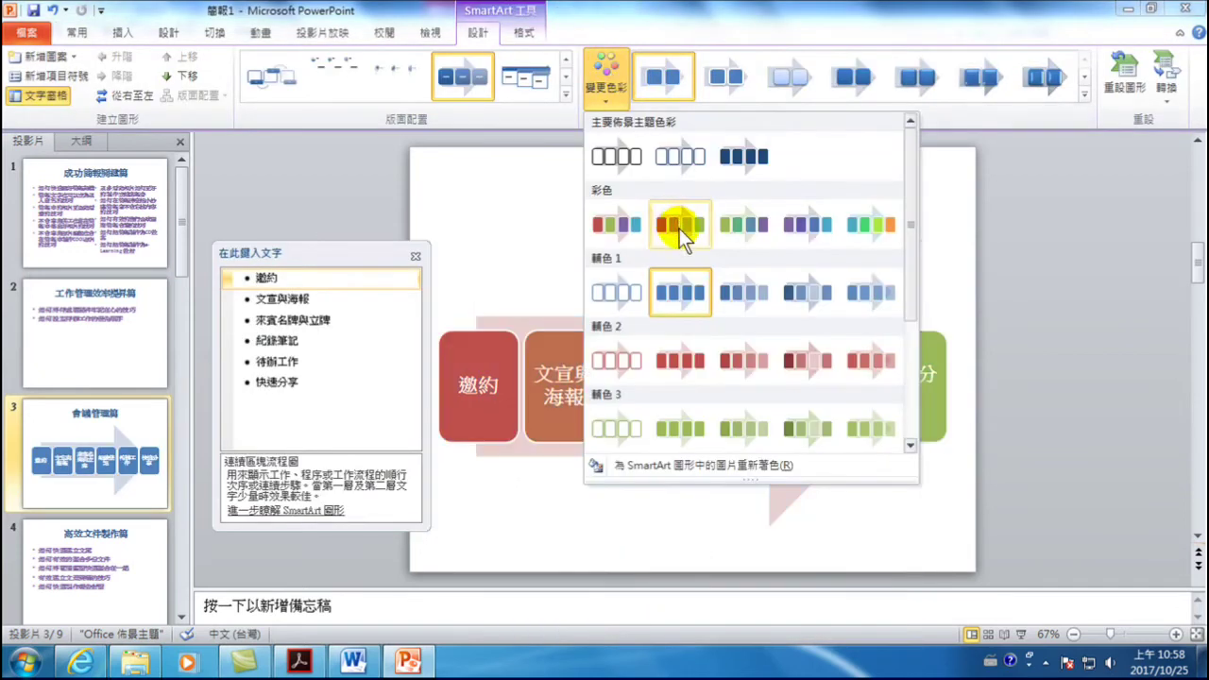
pyautogui.click(678, 224)
pyautogui.click(921, 78)
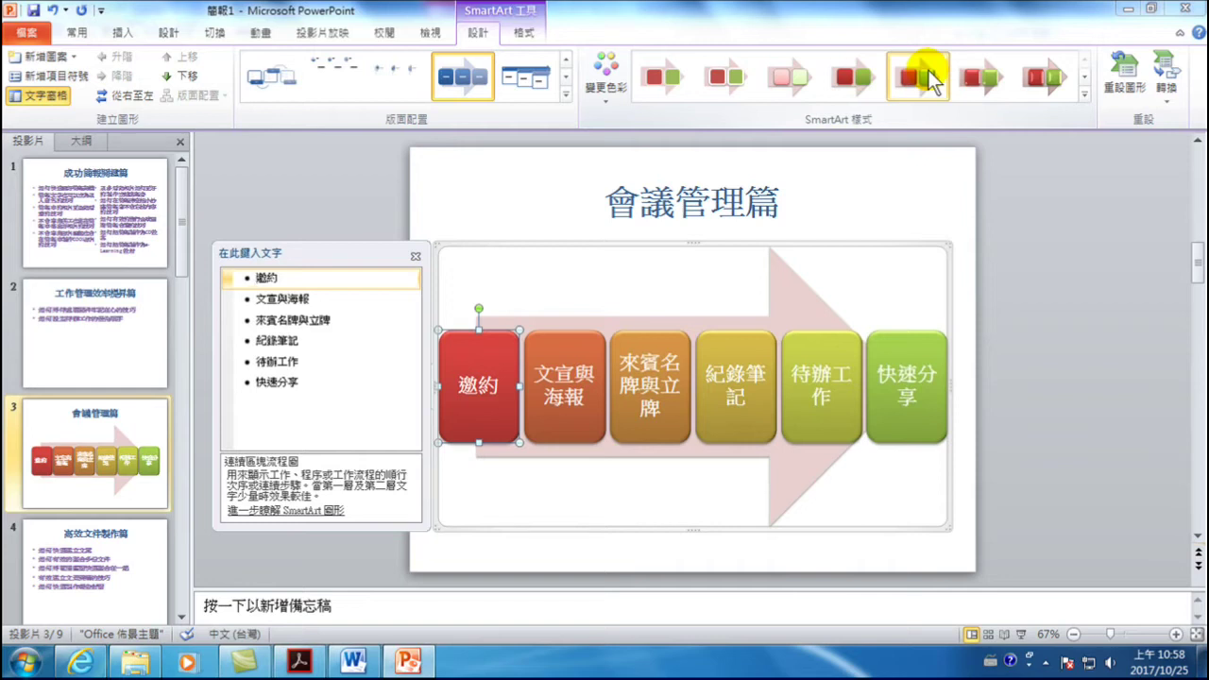
pyautogui.click(325, 210)
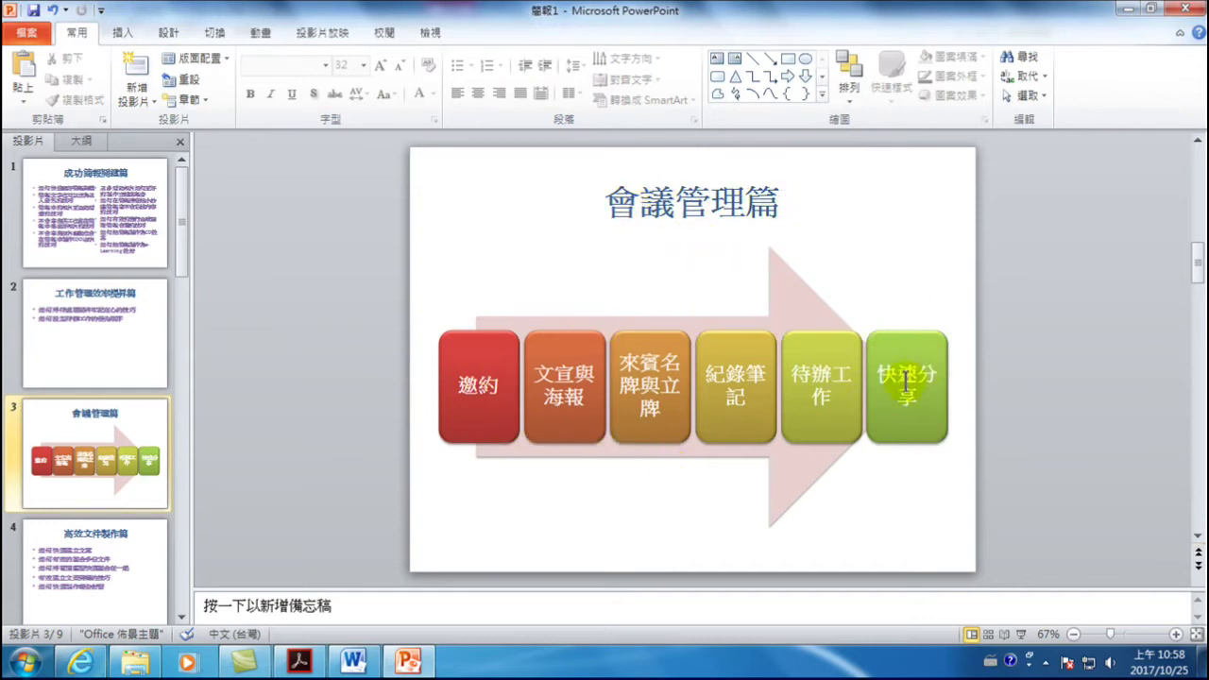
# - Undo the diagram back to the six bullets and convert them to an arrow-process SmartArt
pyautogui.click(548, 383)
pyautogui.hotkey('ctrl', 'z')
pyautogui.hotkey('ctrl', 'z')
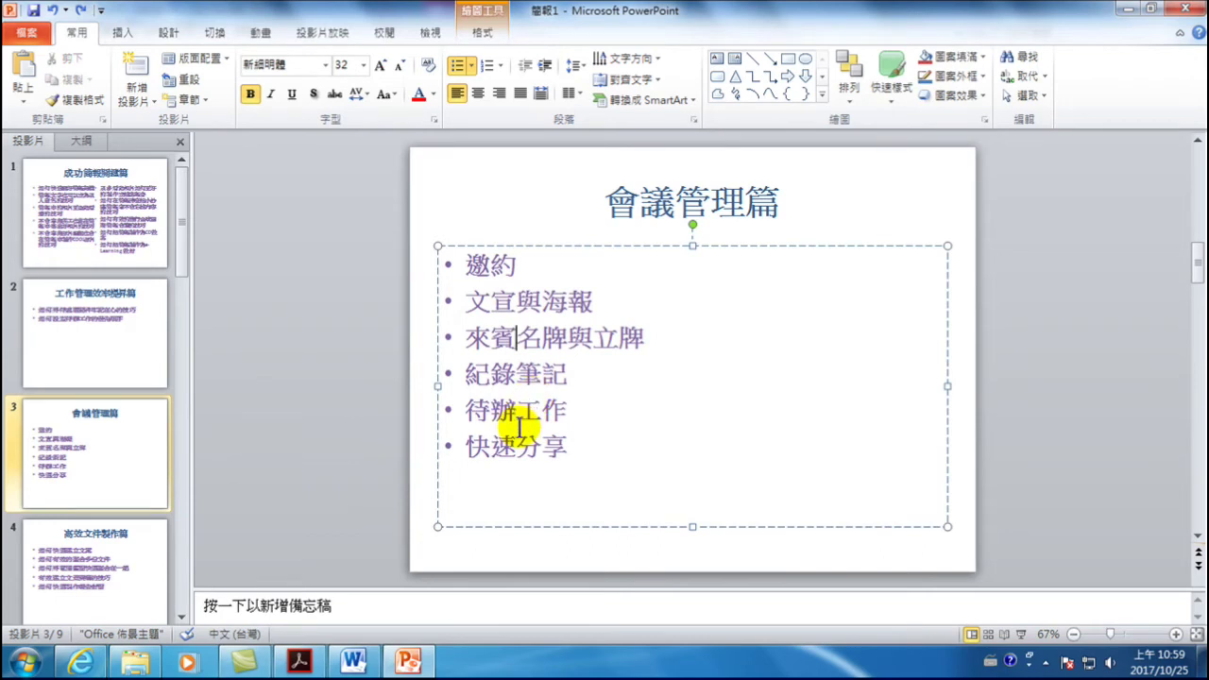
pyautogui.rightClick(487, 340)
pyautogui.moveTo(540, 487)
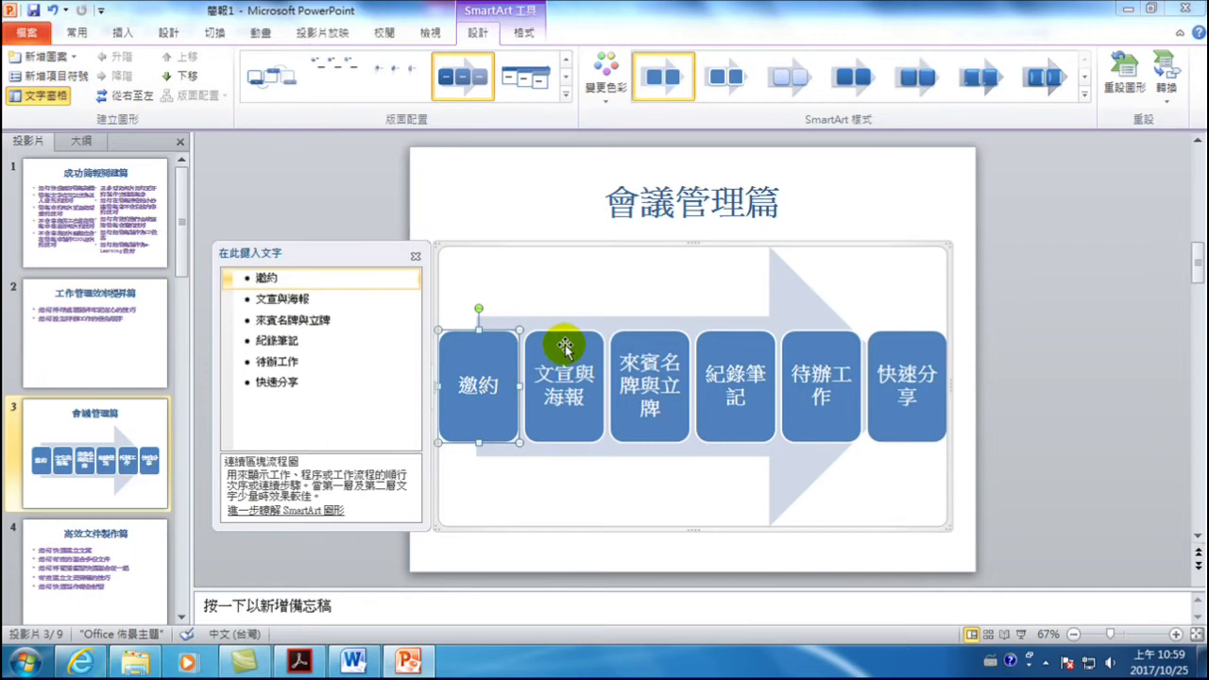
# - Apply a multicolour scheme and a glossy 3-D style to the arrow diagram boxes
pyautogui.click(610, 68)
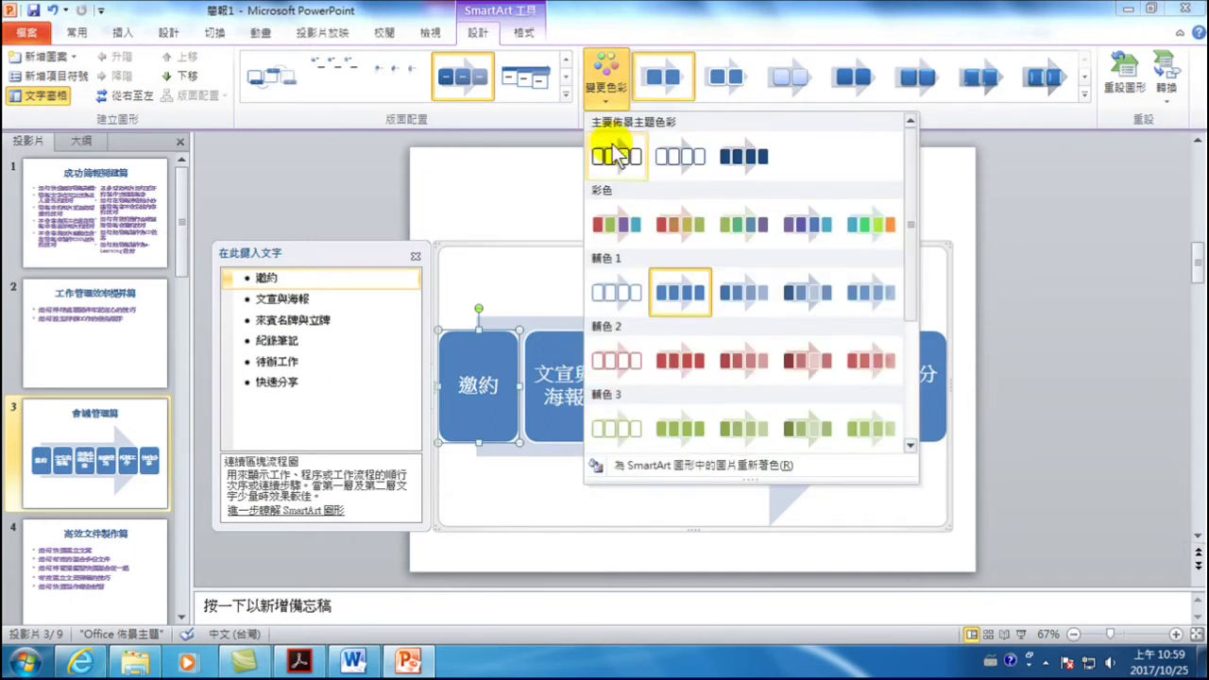
pyautogui.click(859, 226)
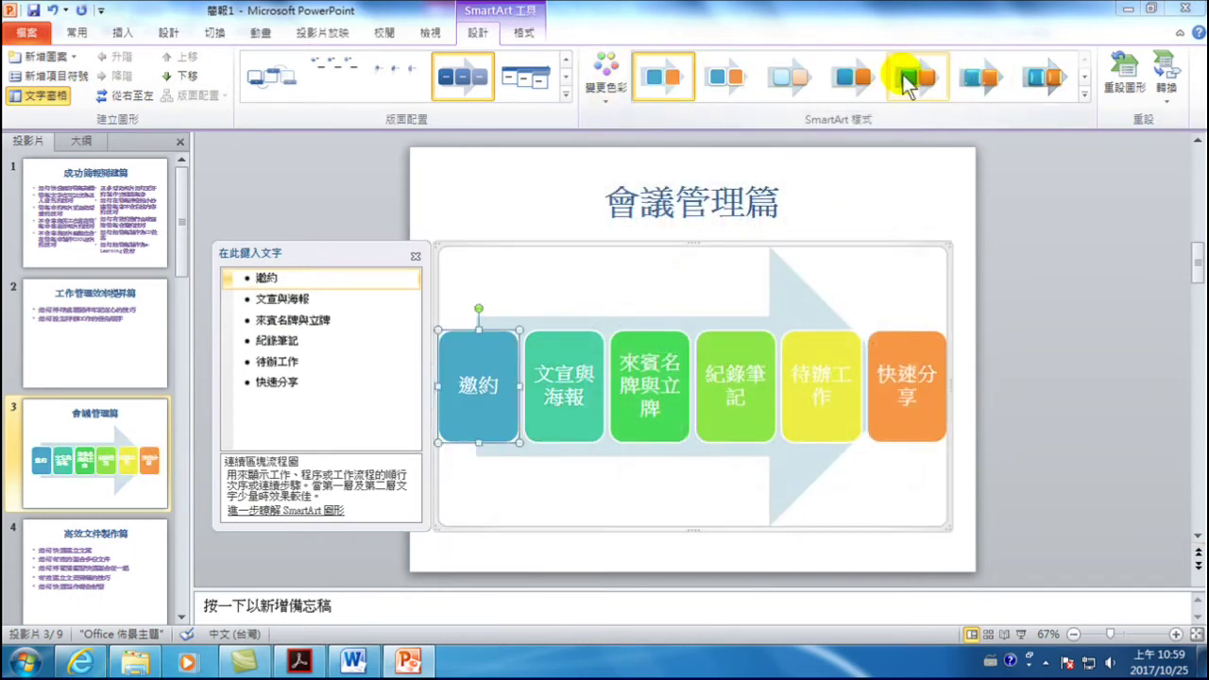
pyautogui.click(914, 80)
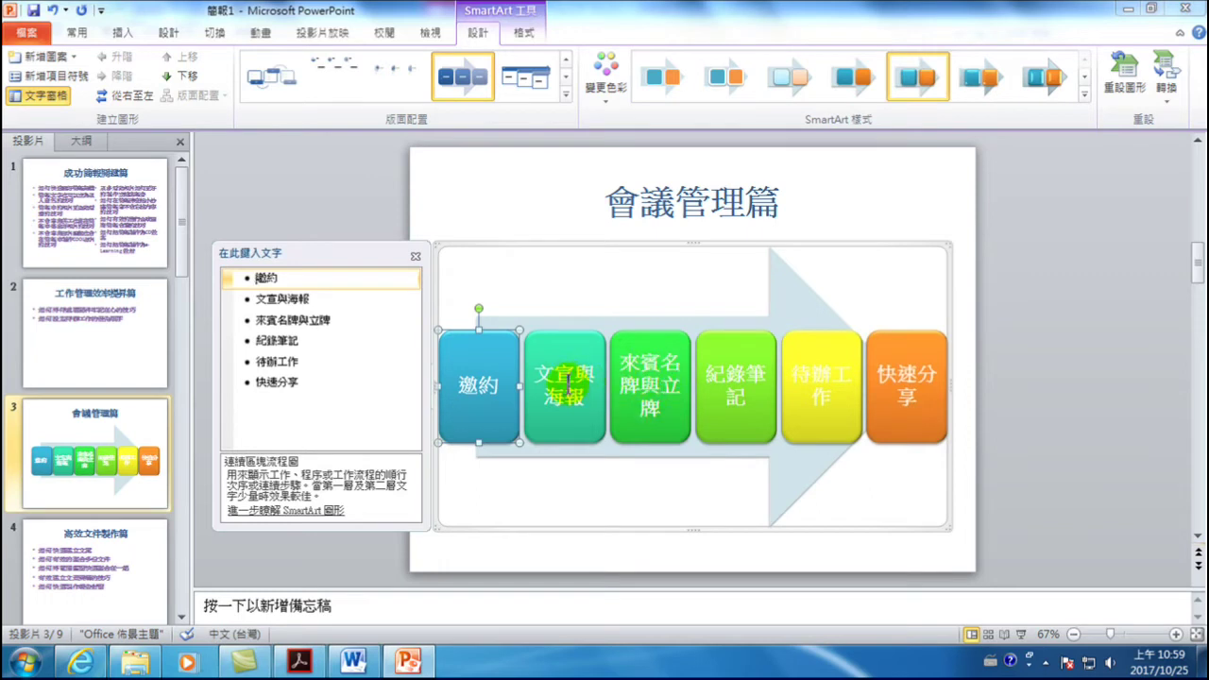
# - Break the 待辦工作 and 快速分享 box labels onto two lines each
pyautogui.click(830, 376)
pyautogui.click(831, 377)
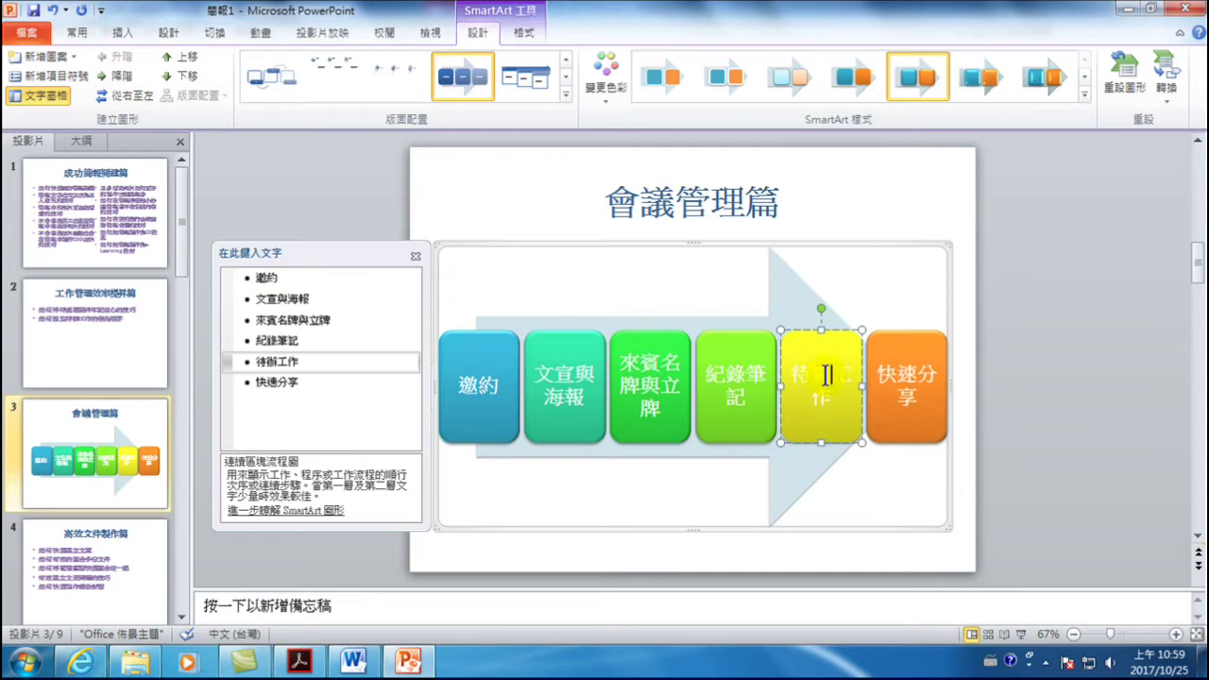
pyautogui.hotkey('shift', 'Return')
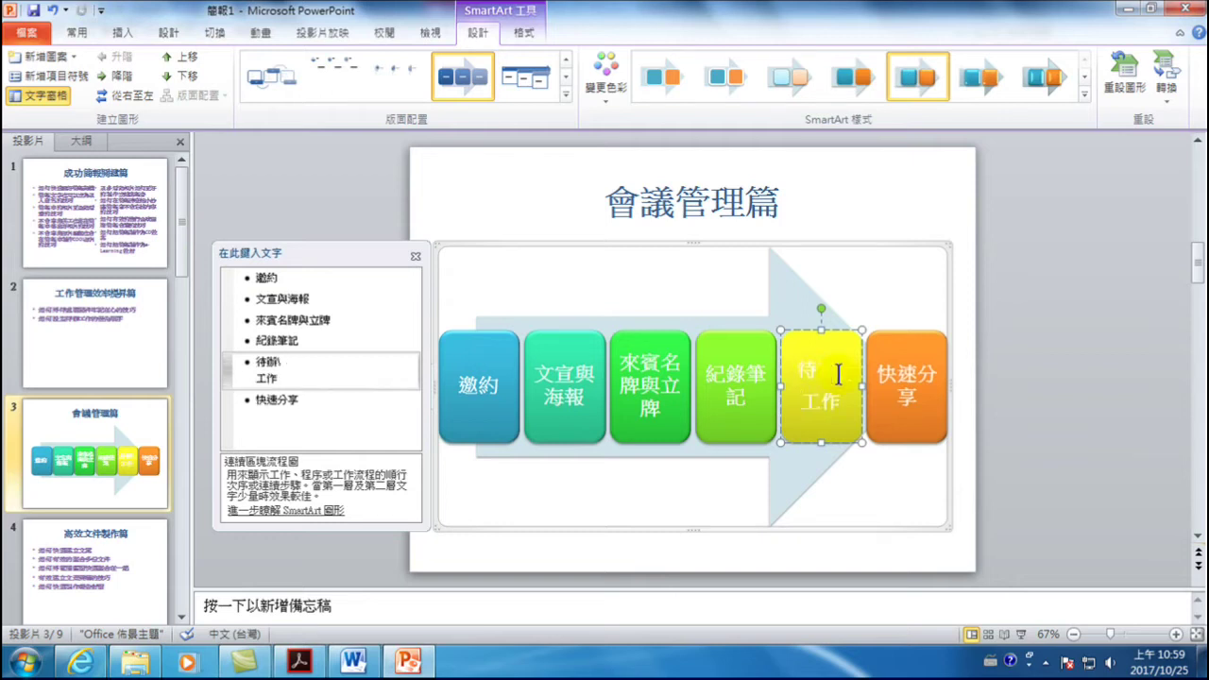
pyautogui.press('BackSpace')
pyautogui.hotkey('shift', 'Return')
pyautogui.click(918, 373)
pyautogui.hotkey('shift', 'Return')
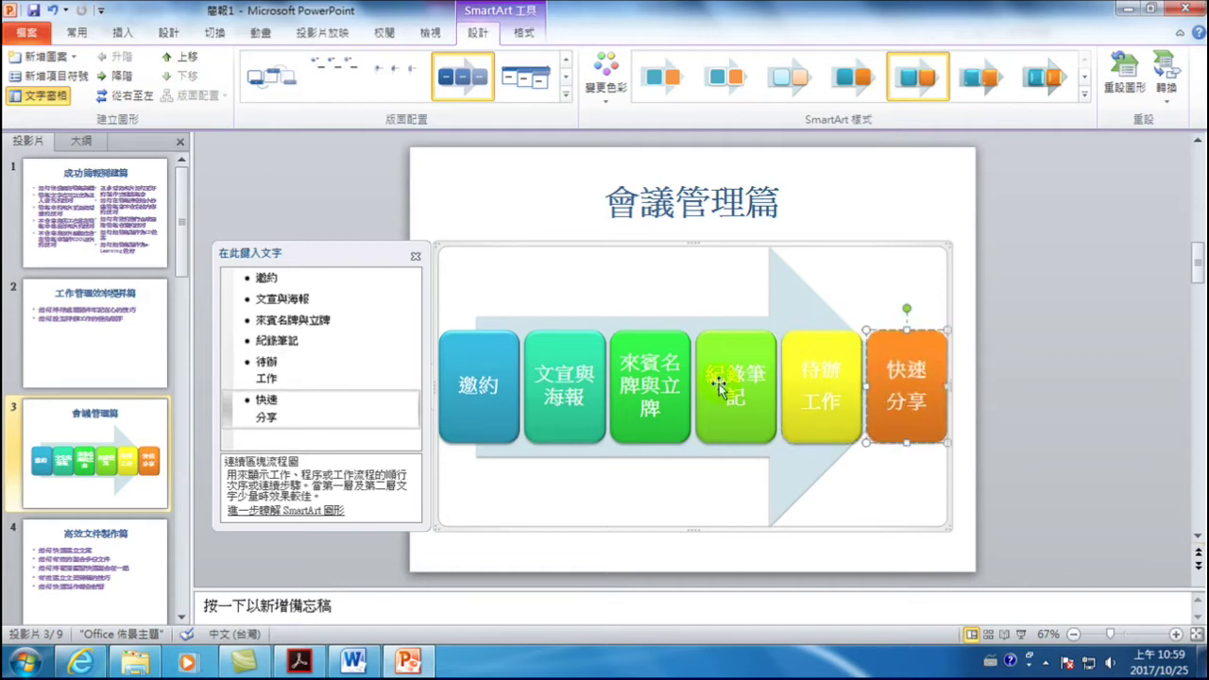
# - Try shrinking the 來賓名牌與立牌 box text to 20 pt, then revert it
pyautogui.click(656, 387)
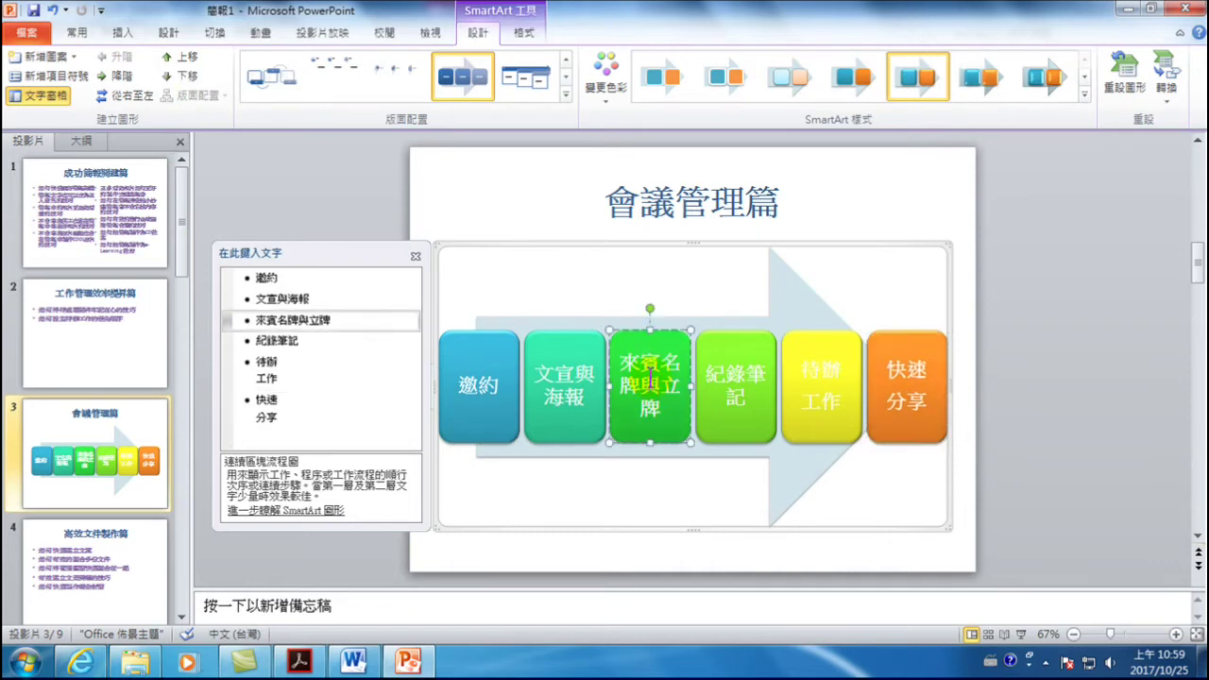
pyautogui.moveTo(624, 362); pyautogui.dragTo(661, 415)
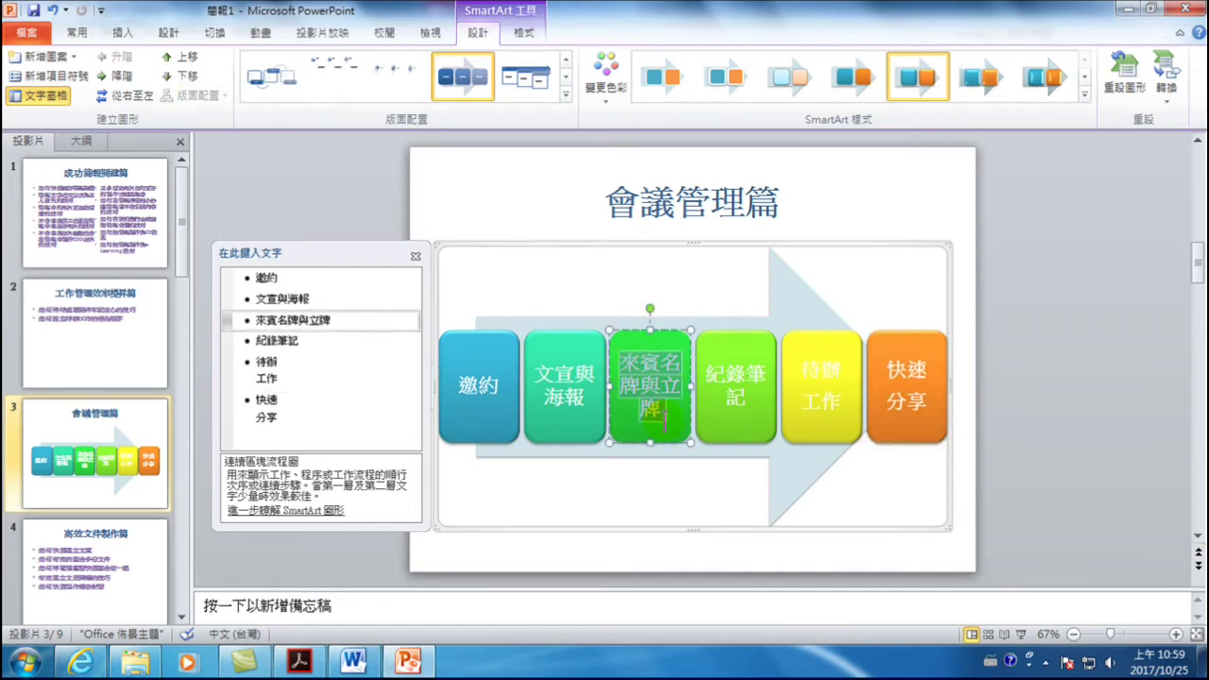
pyautogui.click(80, 39)
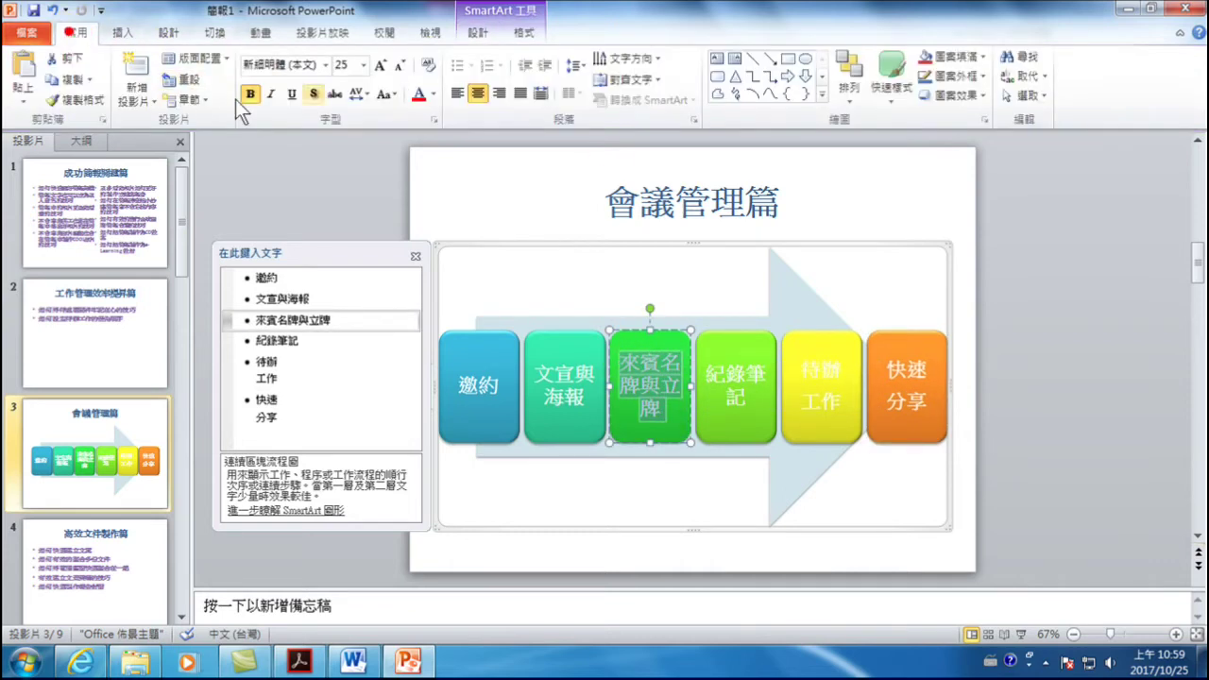
pyautogui.click(400, 66)
pyautogui.click(399, 66)
pyautogui.click(646, 391)
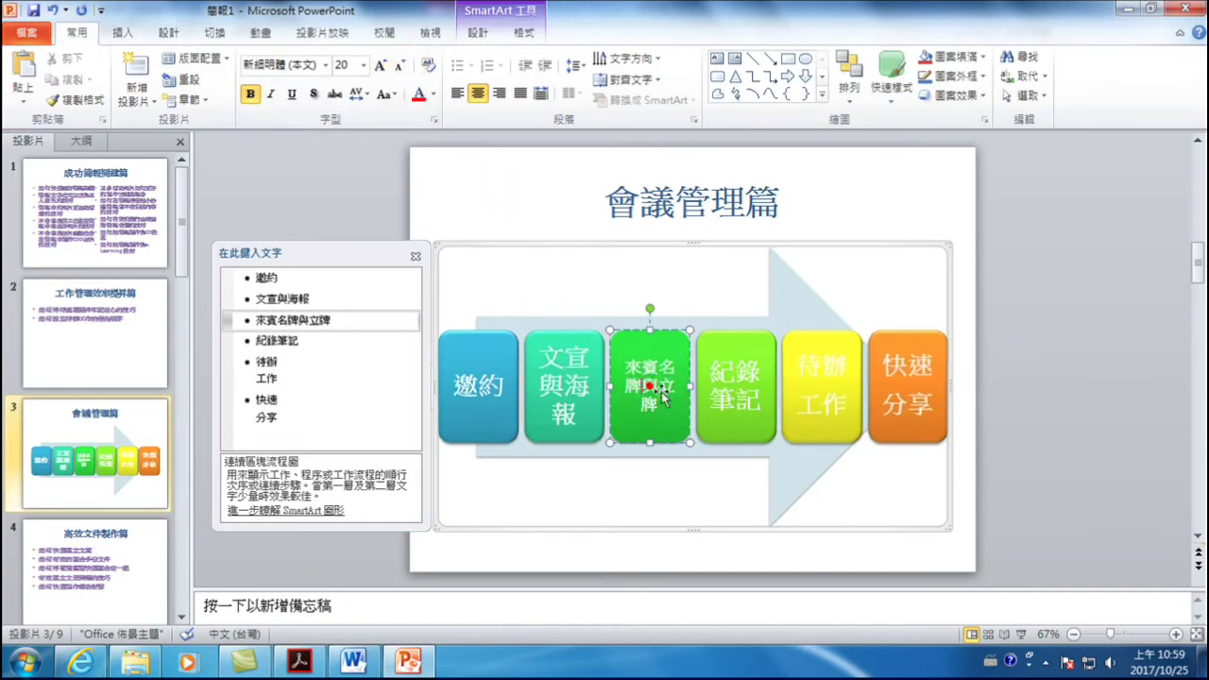
pyautogui.tripleClick(645, 377)
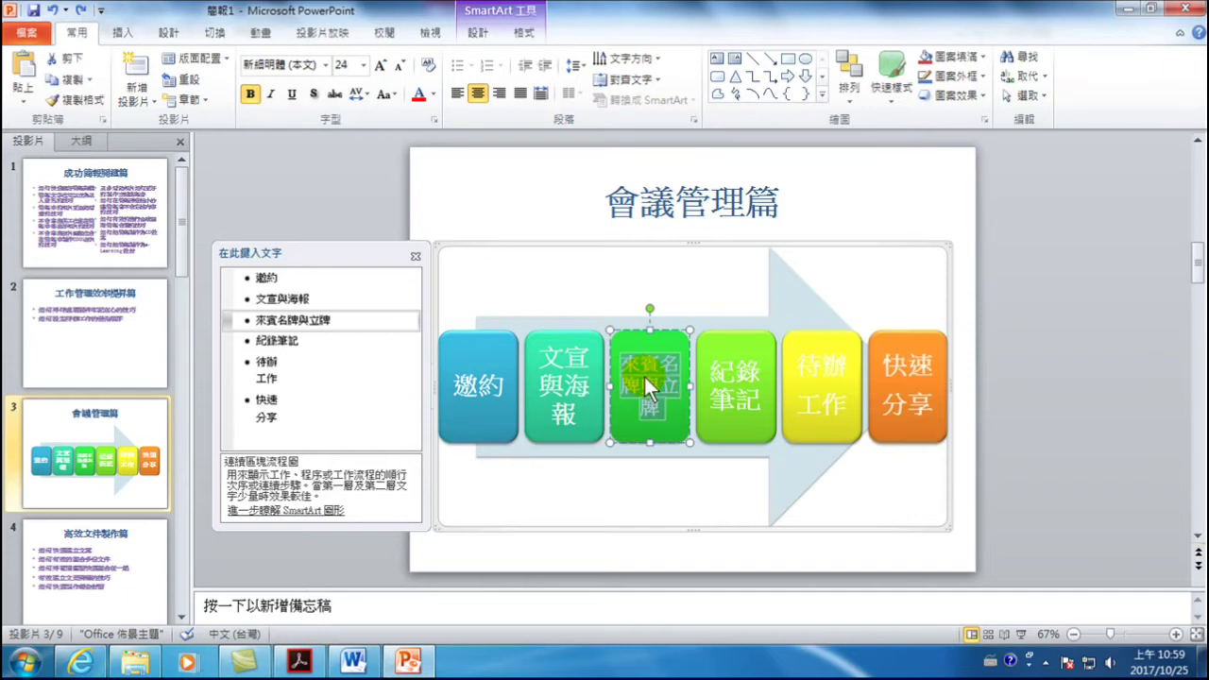
pyautogui.hotkey('ctrl', 'space')
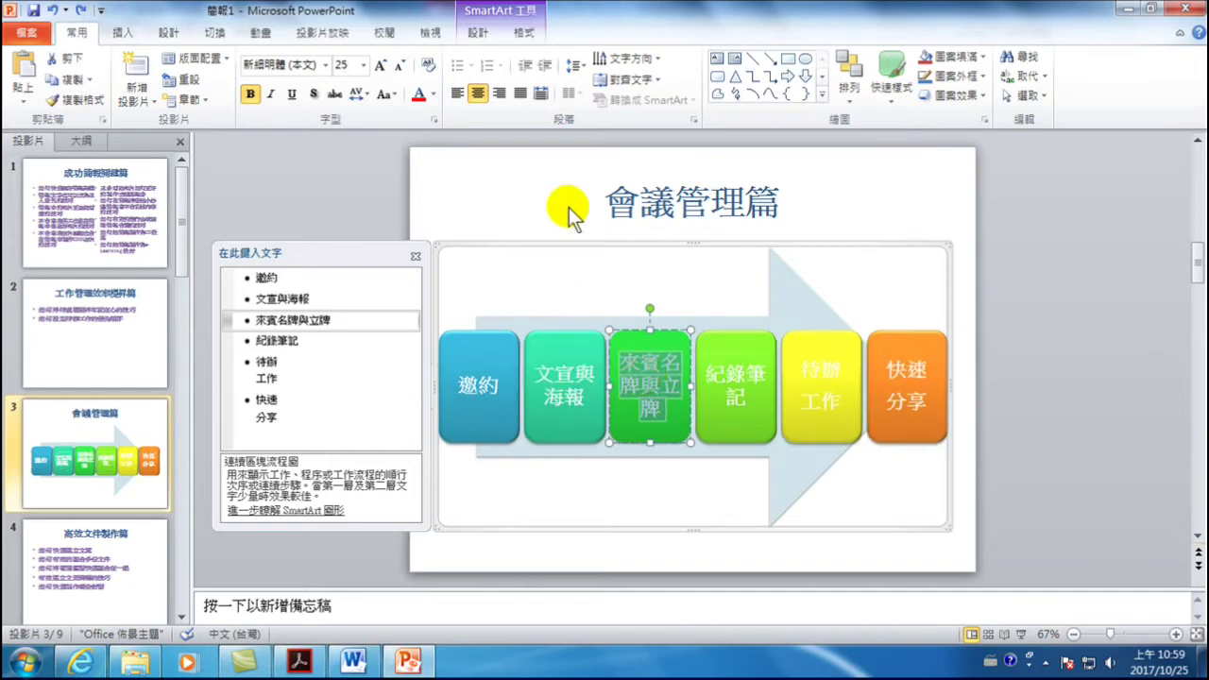
# - Make all diagram box text red, undoing the red applied to the title
pyautogui.click(549, 236)
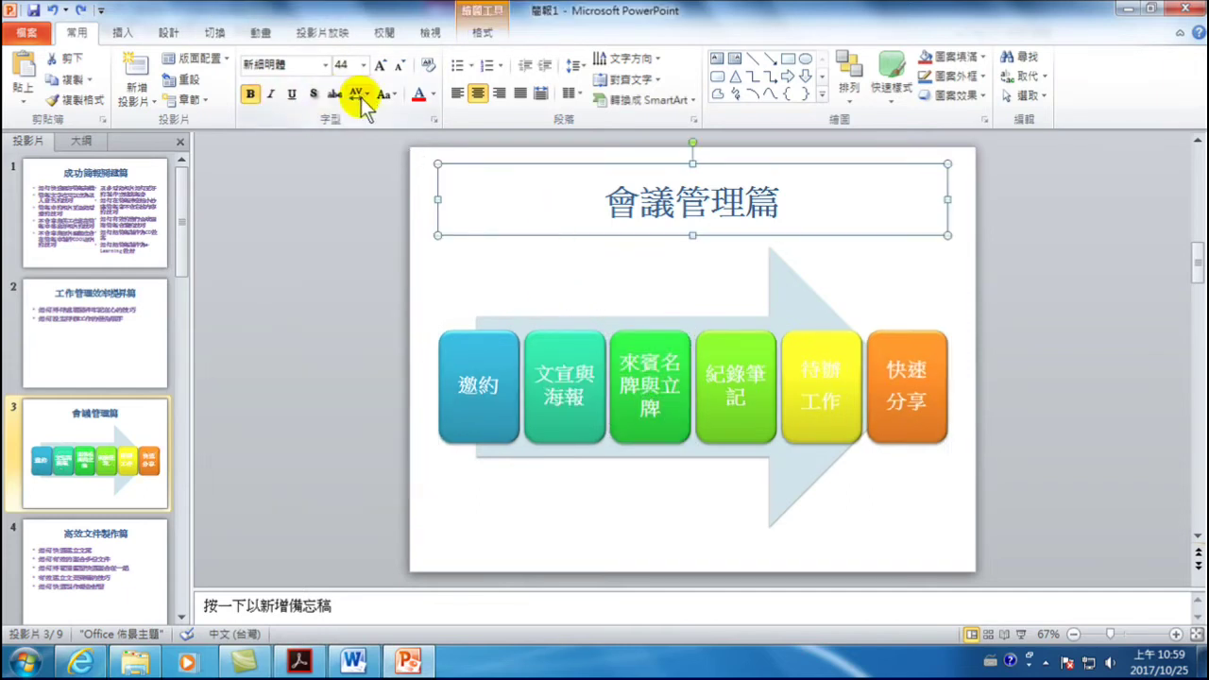
pyautogui.click(434, 93)
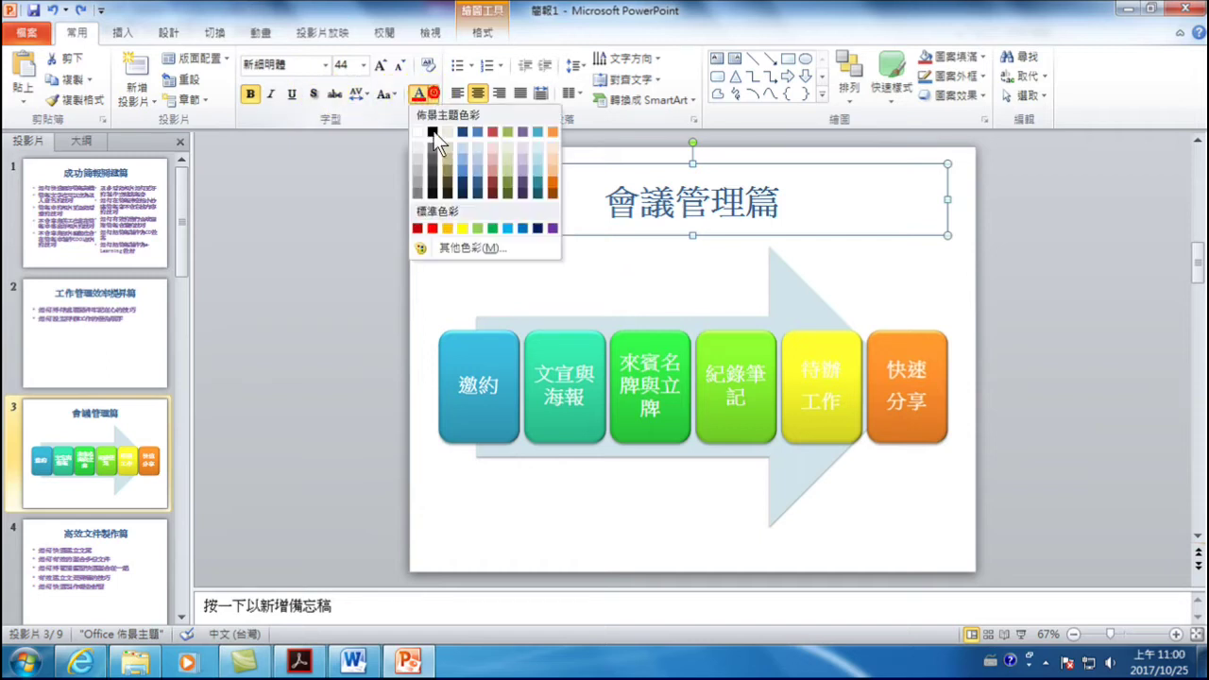
pyautogui.click(432, 228)
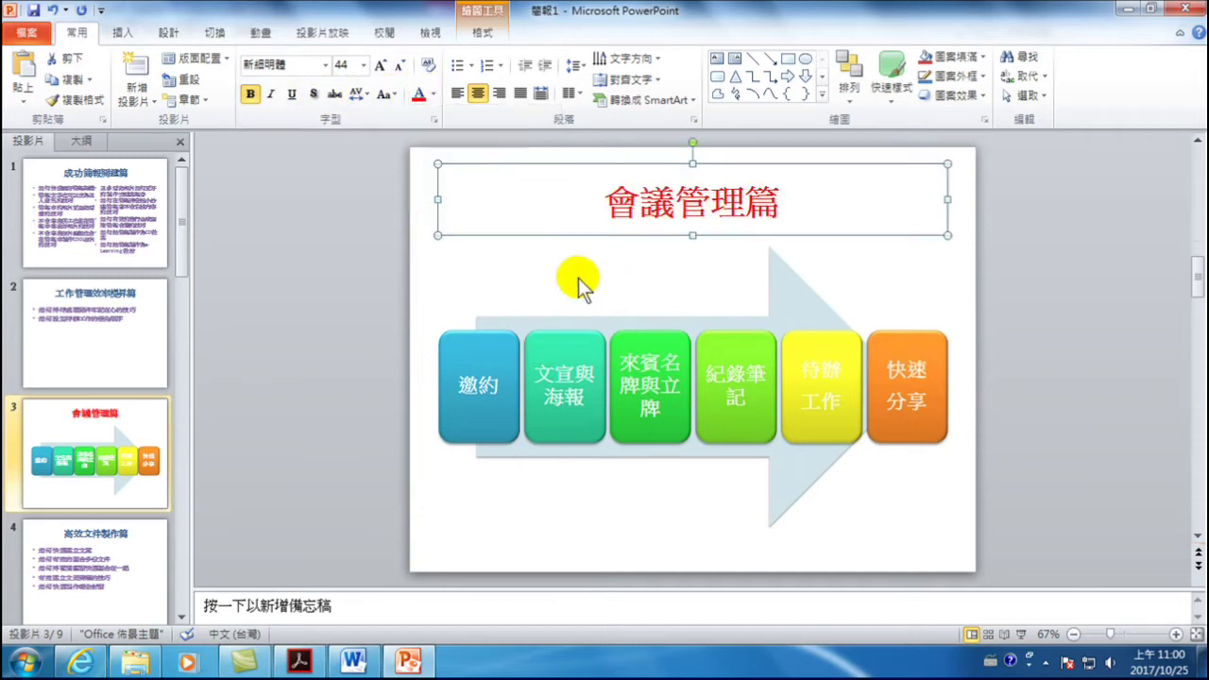
pyautogui.hotkey('ctrl', 'z')
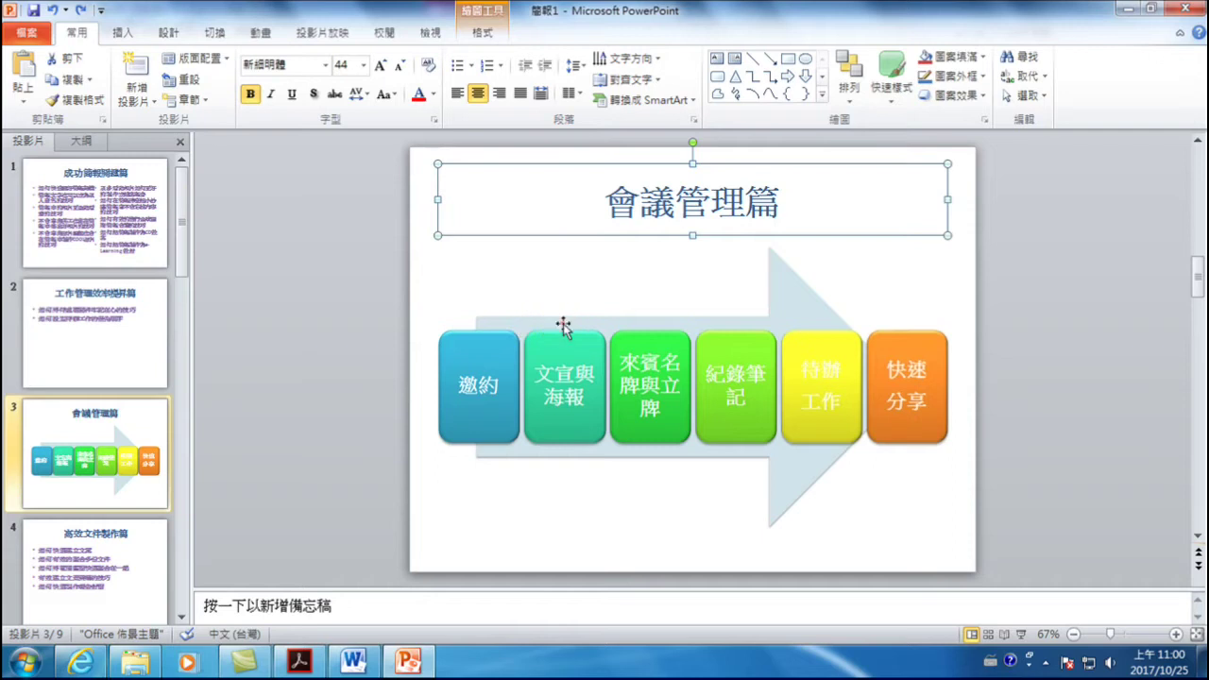
pyautogui.click(563, 323)
pyautogui.click(461, 244)
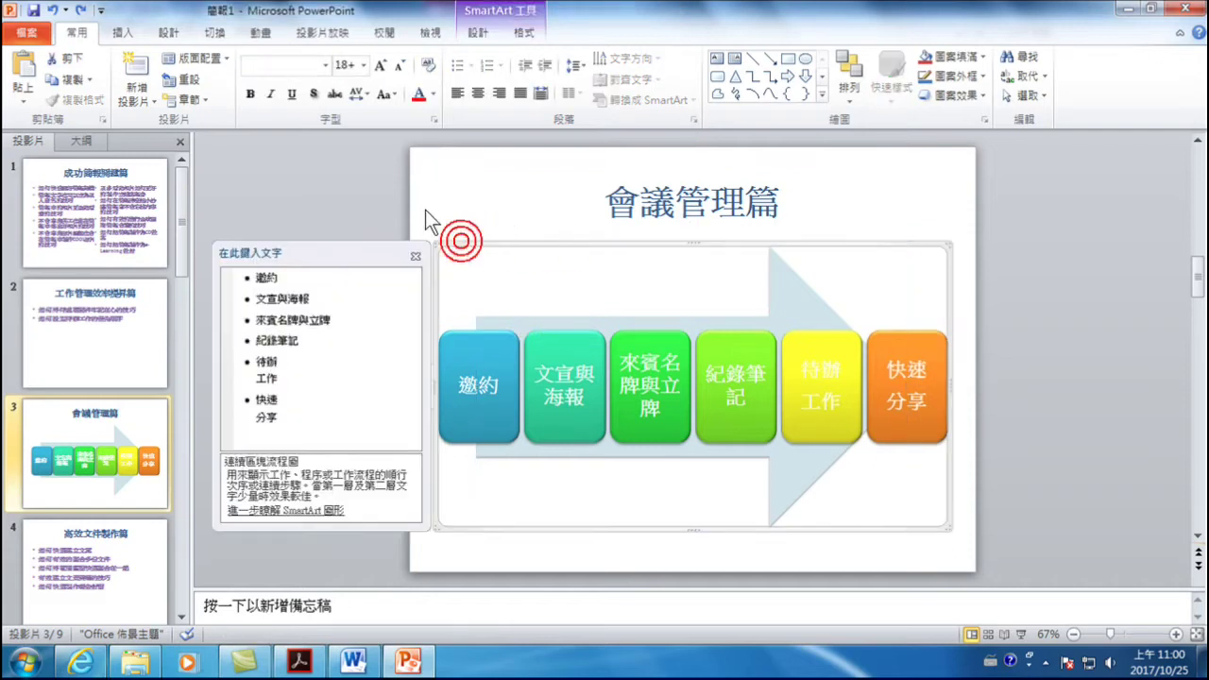
pyautogui.click(419, 93)
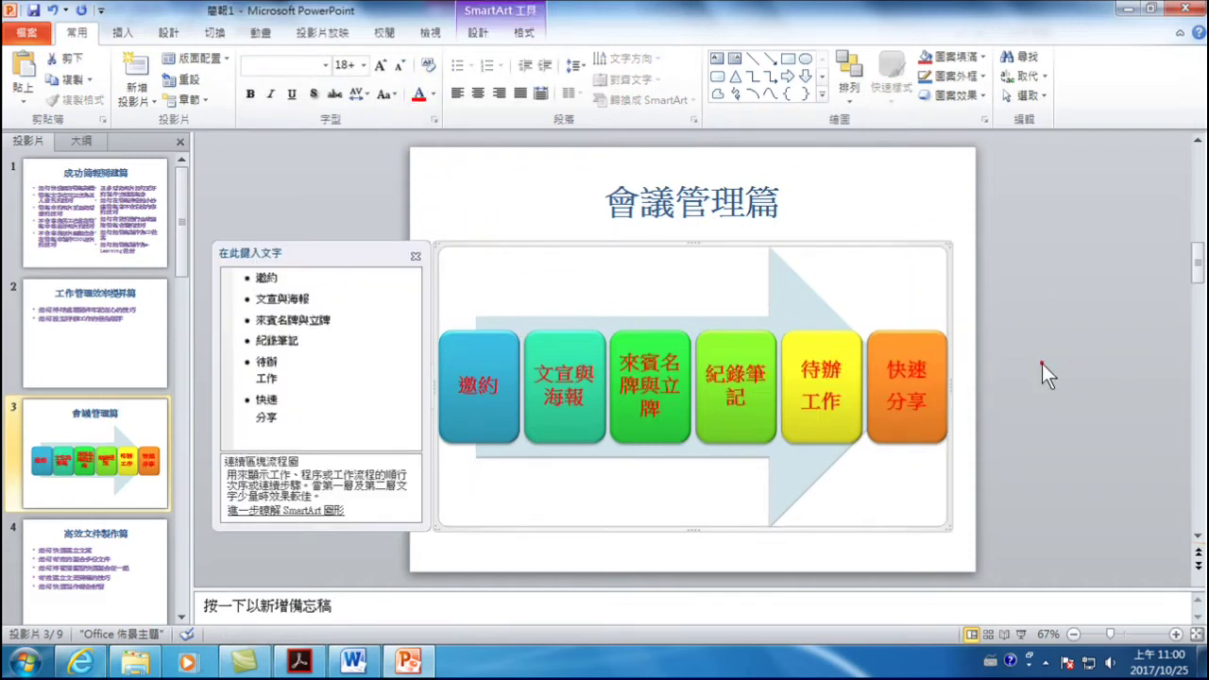
pyautogui.click(1042, 364)
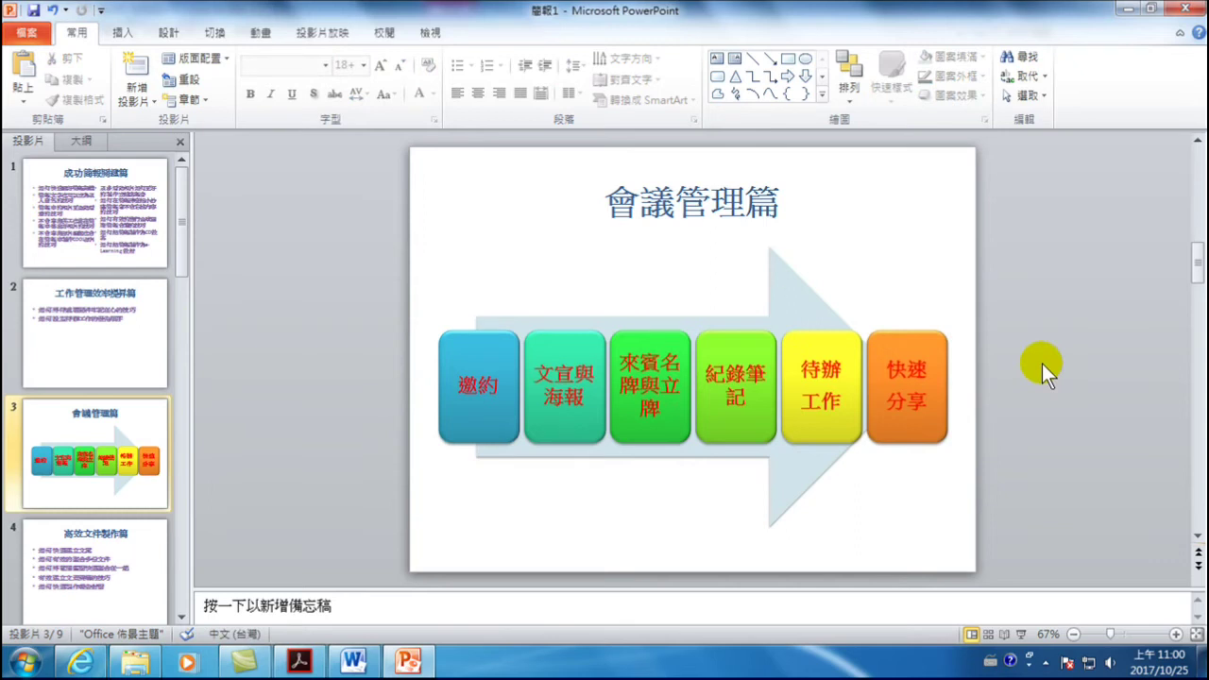
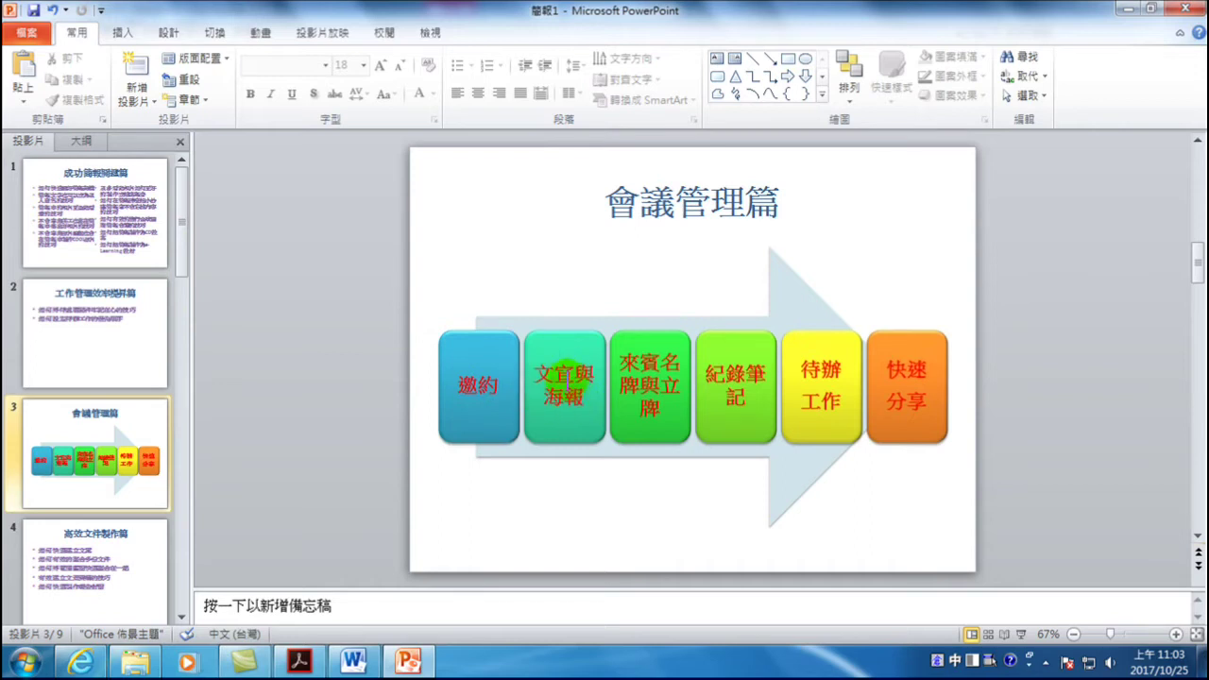
# - Replace the second process step's text 文宣與海報 with 宣傳
pyautogui.click(540, 374)
pyautogui.moveTo(543, 376); pyautogui.dragTo(588, 408)
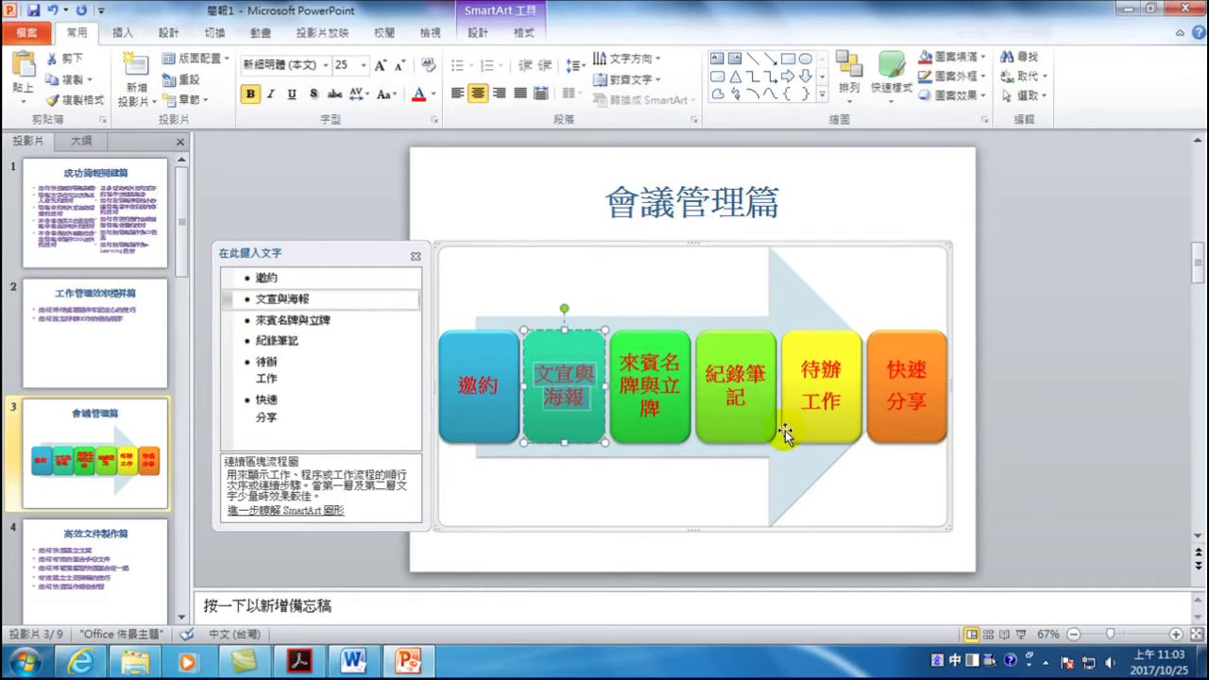
pyautogui.press('Delete')
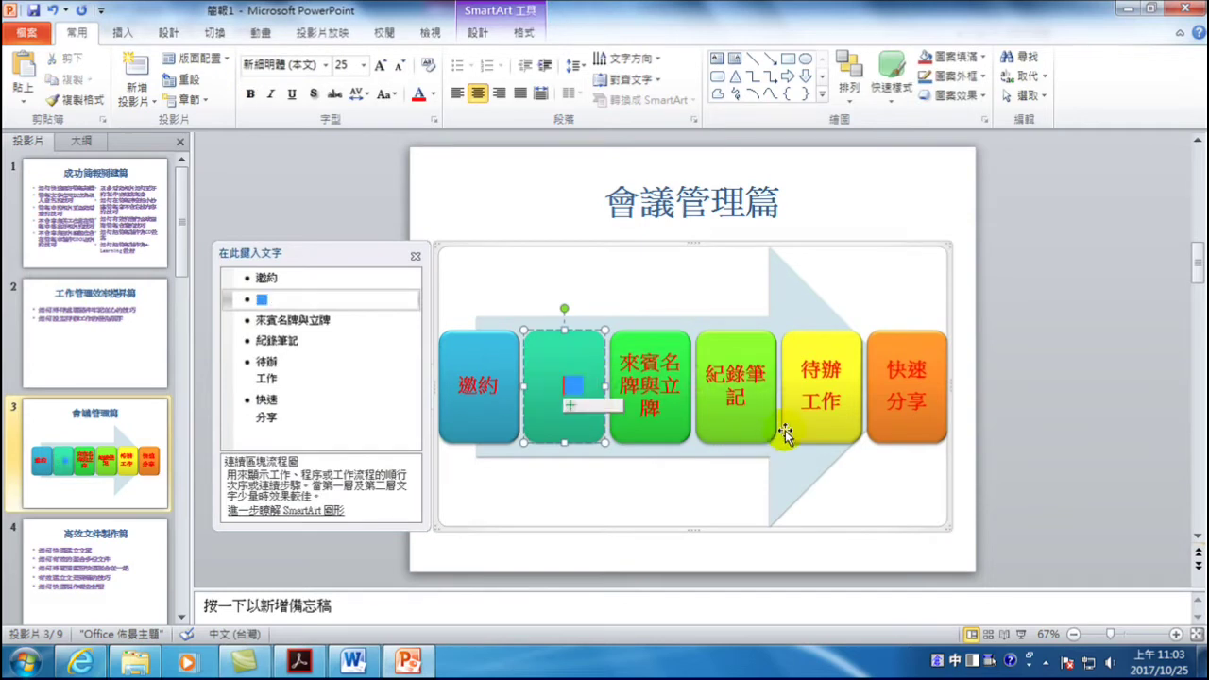
pyautogui.write('宣傳')
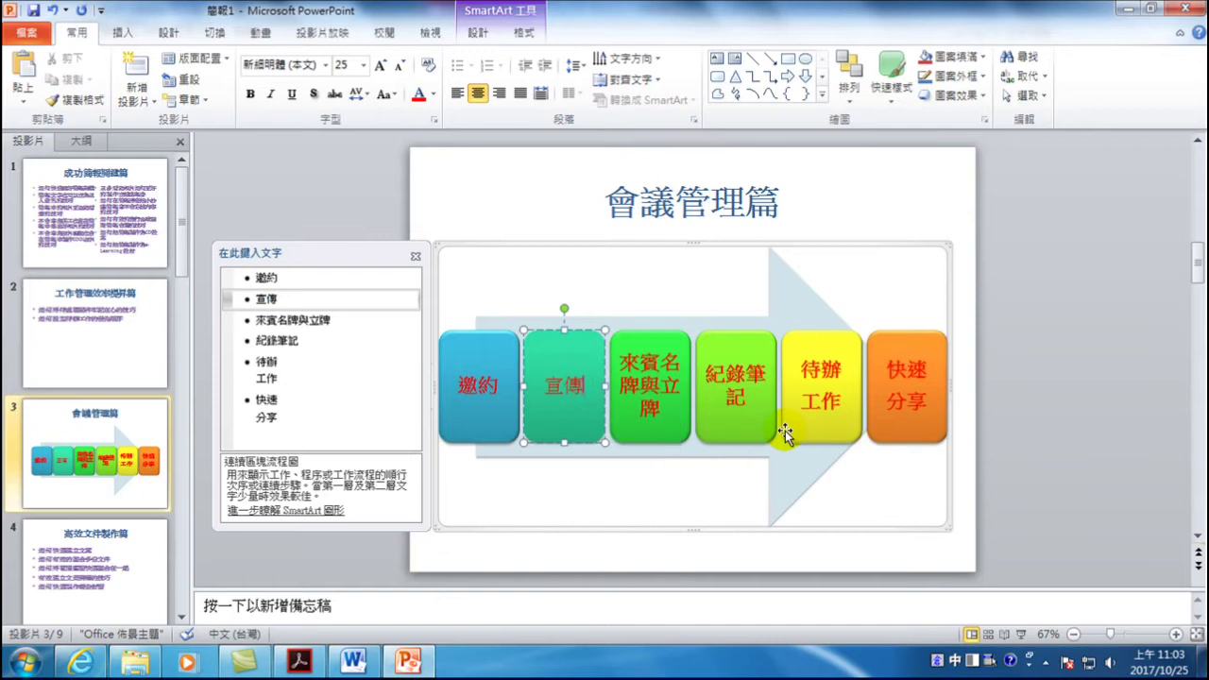
pyautogui.click(1057, 323)
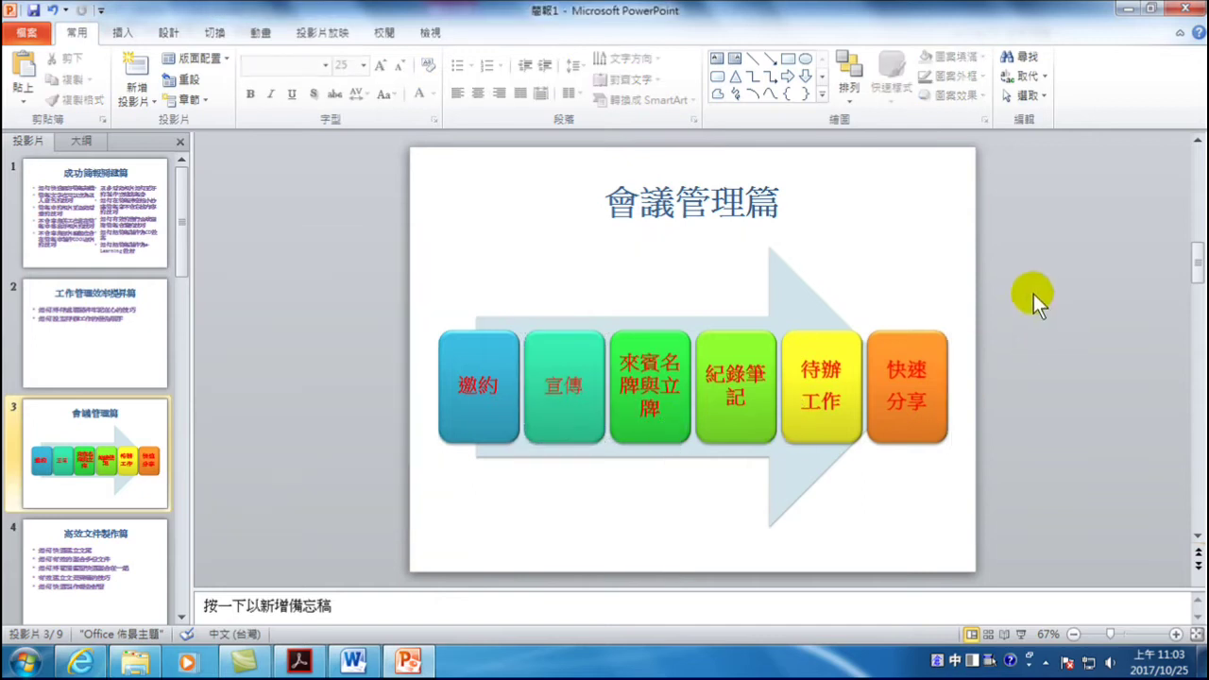
pyautogui.click(117, 30)
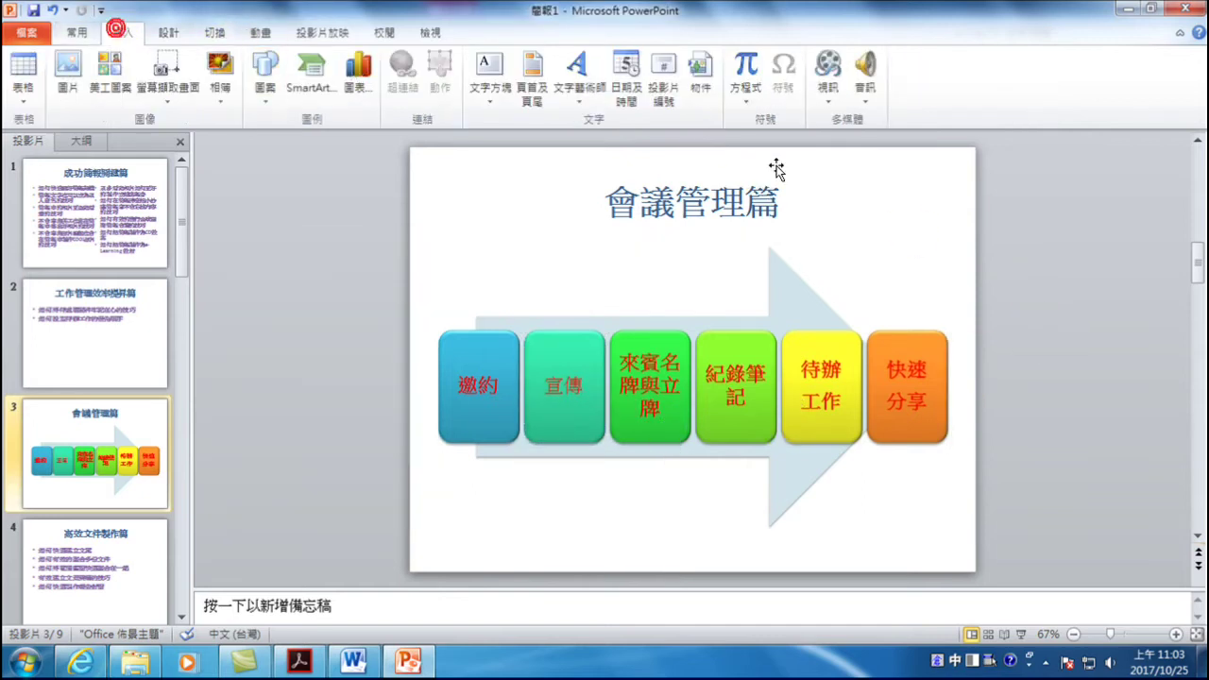
# - Add a text box beside the slide containing 文宣海報
pyautogui.click(489, 63)
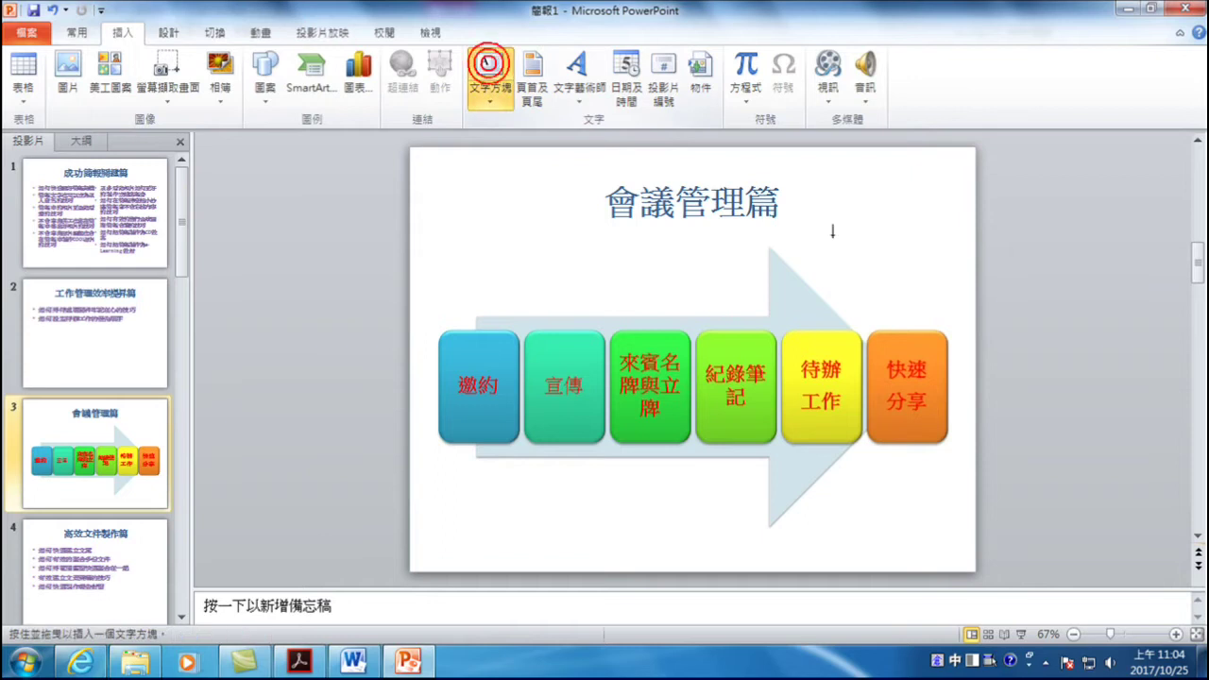
pyautogui.click(1017, 251)
pyautogui.write('文宣')
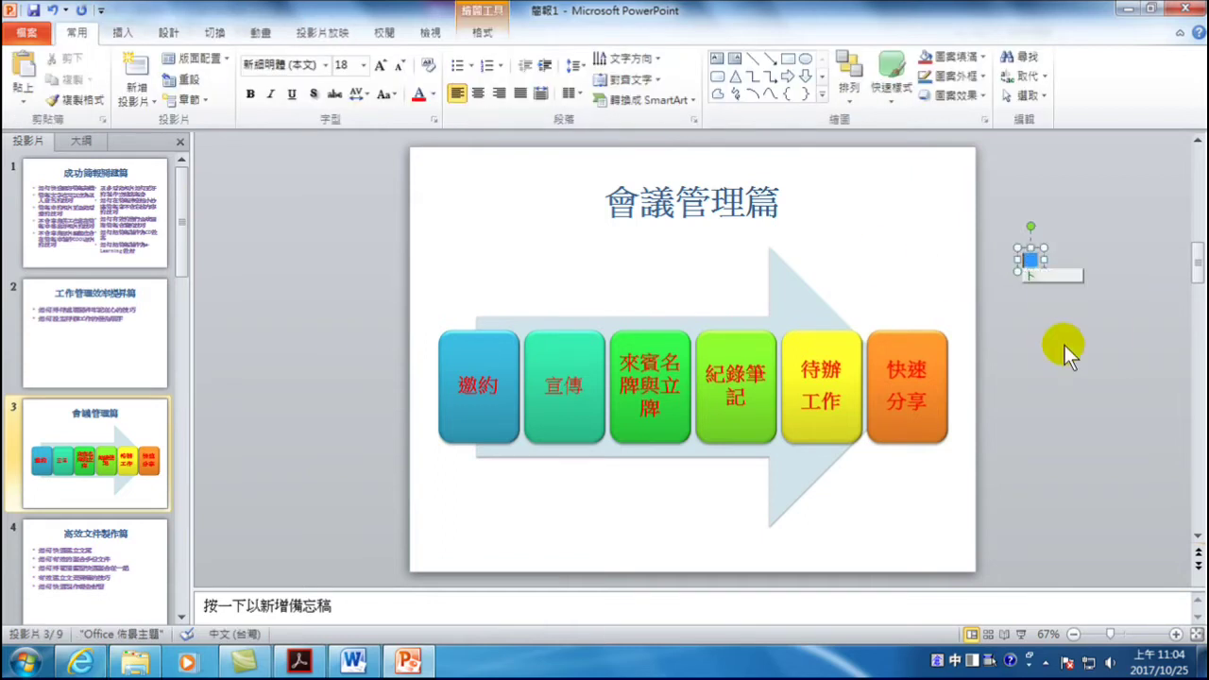
pyautogui.write('海')
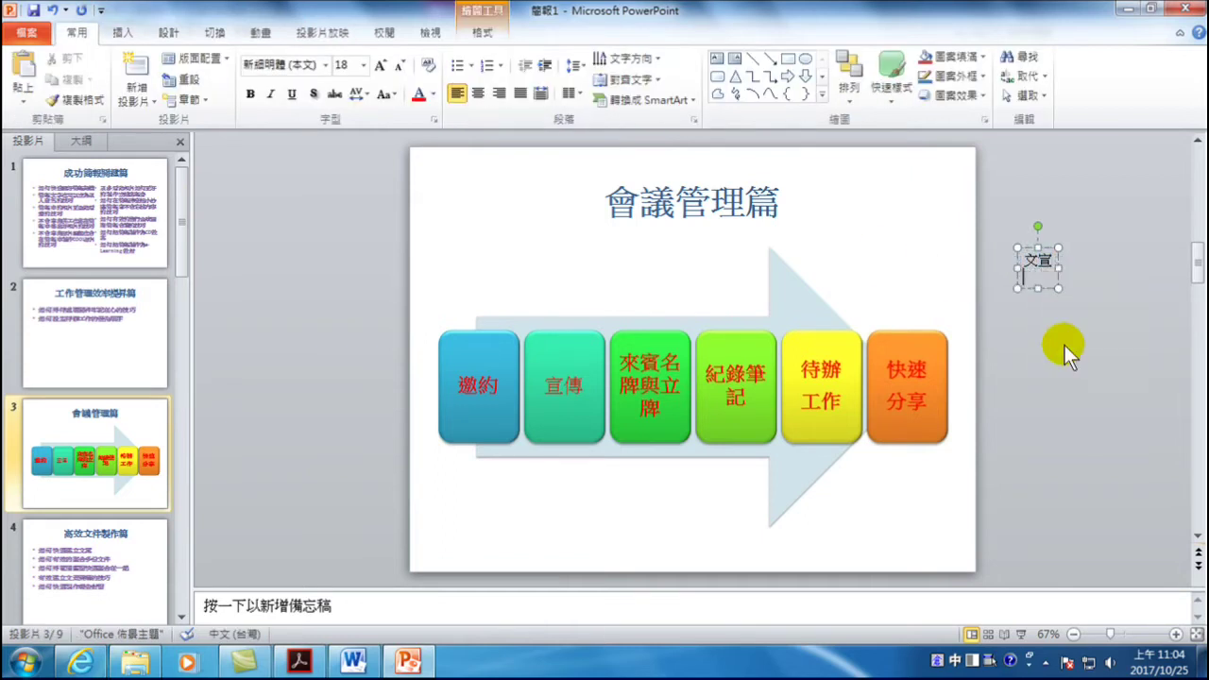
pyautogui.write('報')
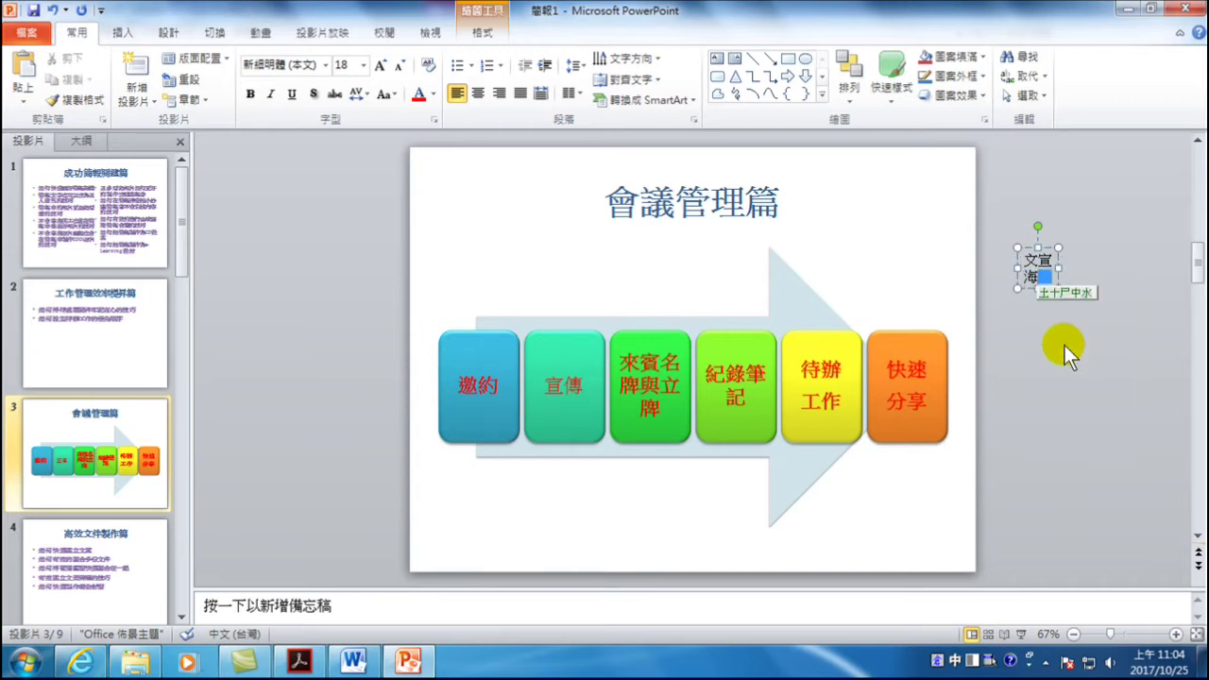
pyautogui.click(1117, 259)
# - Convert the text box to a Vertical Bullet List SmartArt and place it beneath 宣傳
pyautogui.click(1038, 265)
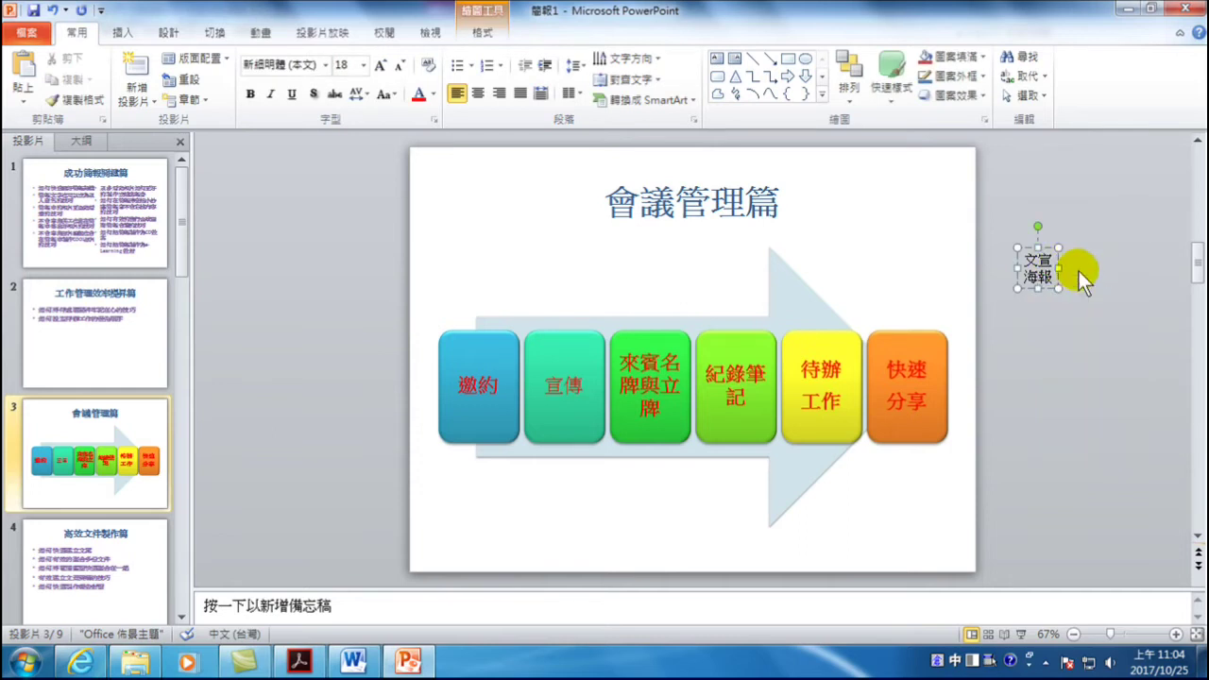
pyautogui.rightClick(1045, 269)
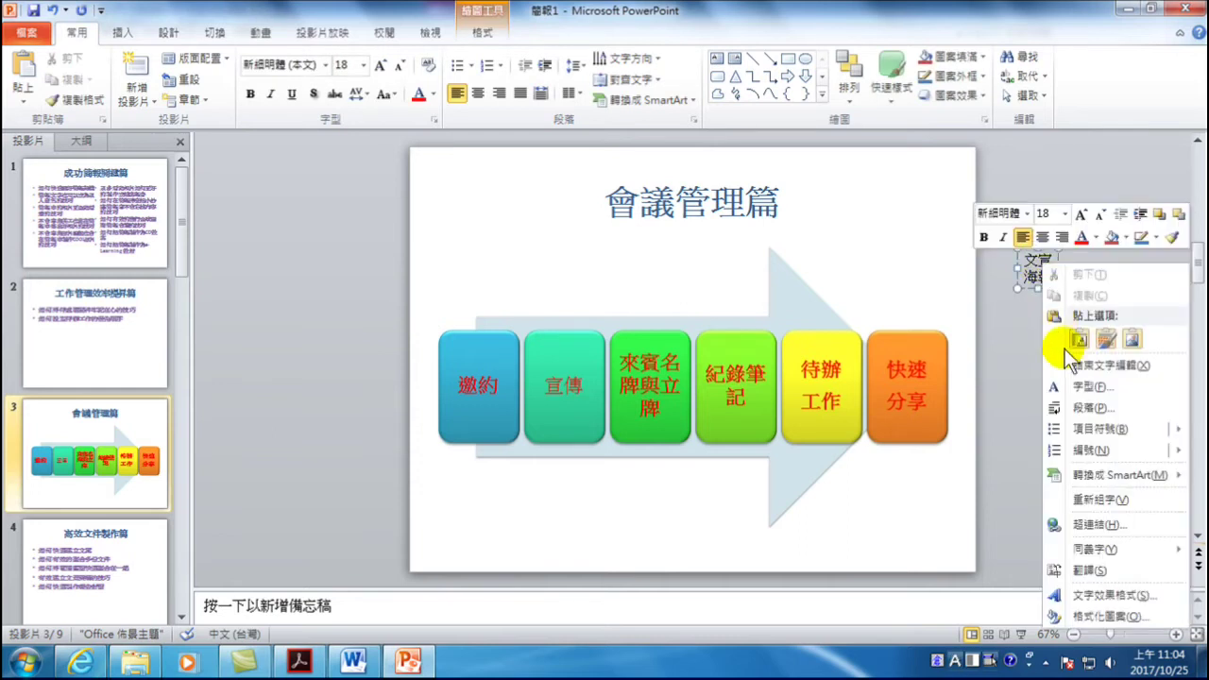
pyautogui.moveTo(1096, 480)
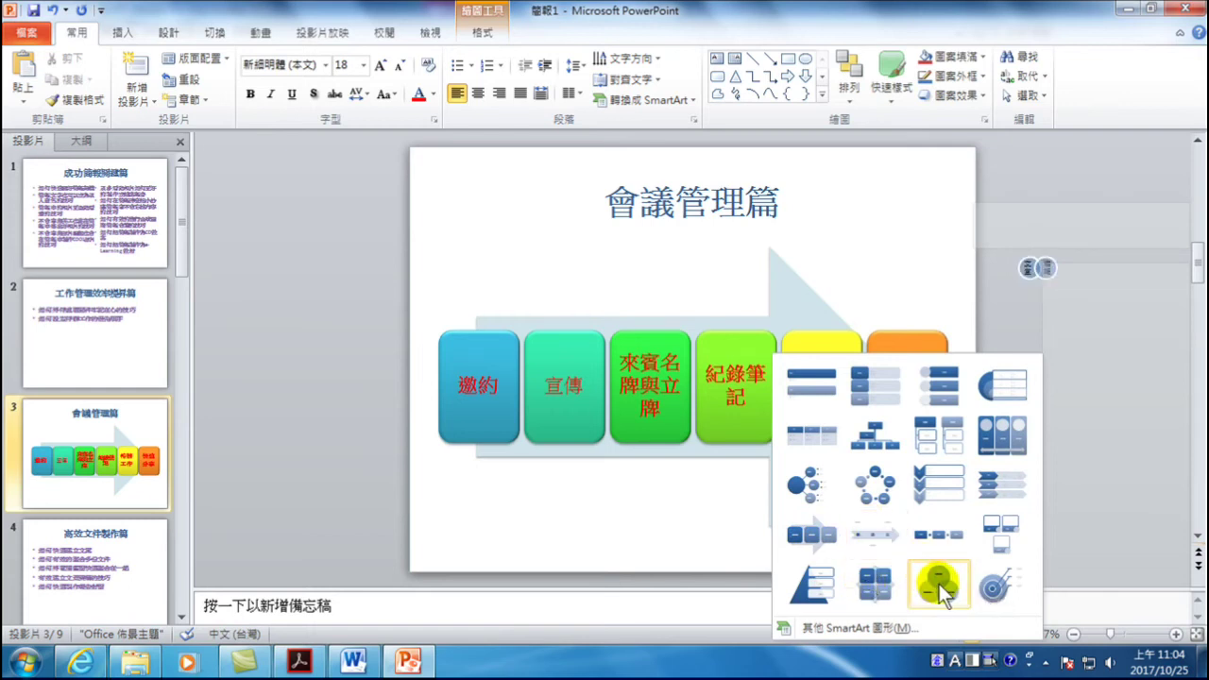
pyautogui.click(814, 377)
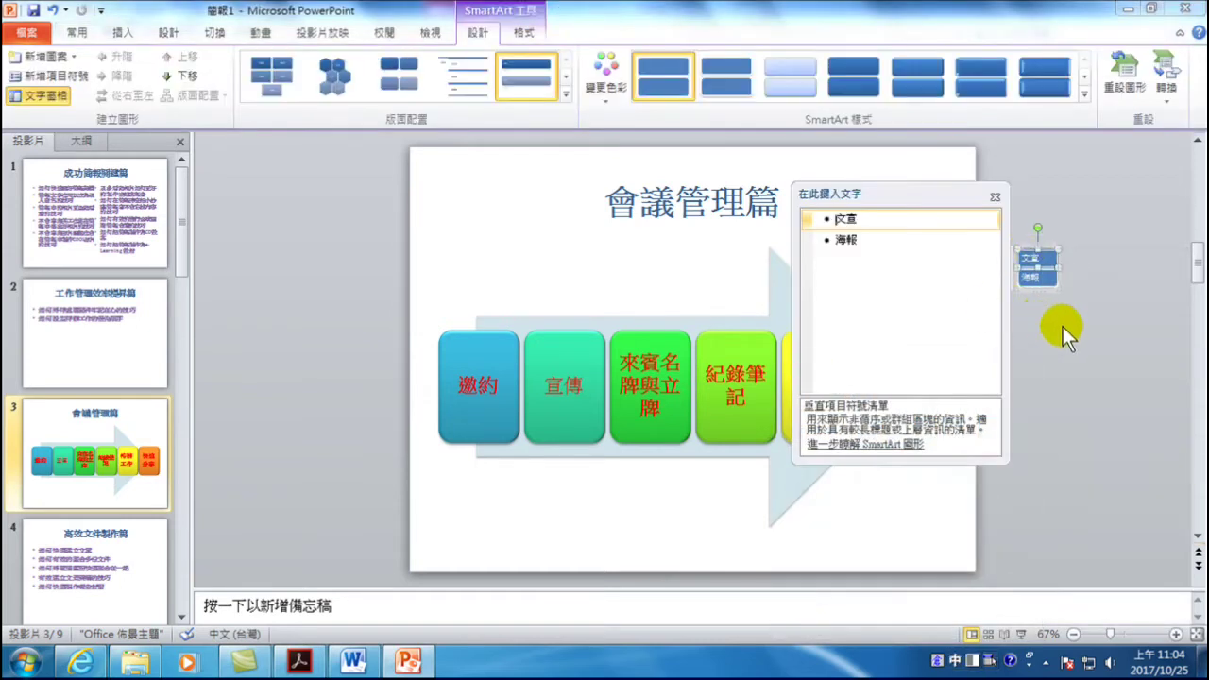
pyautogui.click(1049, 324)
pyautogui.click(1048, 247)
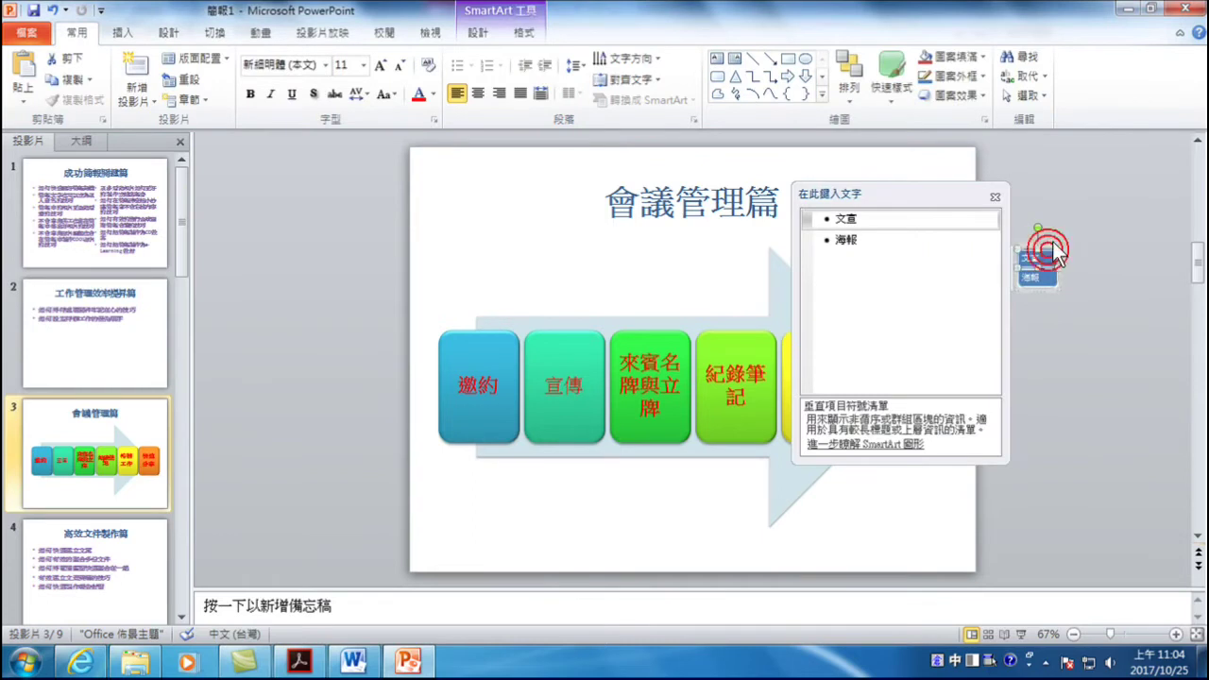
pyautogui.moveTo(1046, 244); pyautogui.dragTo(598, 546)
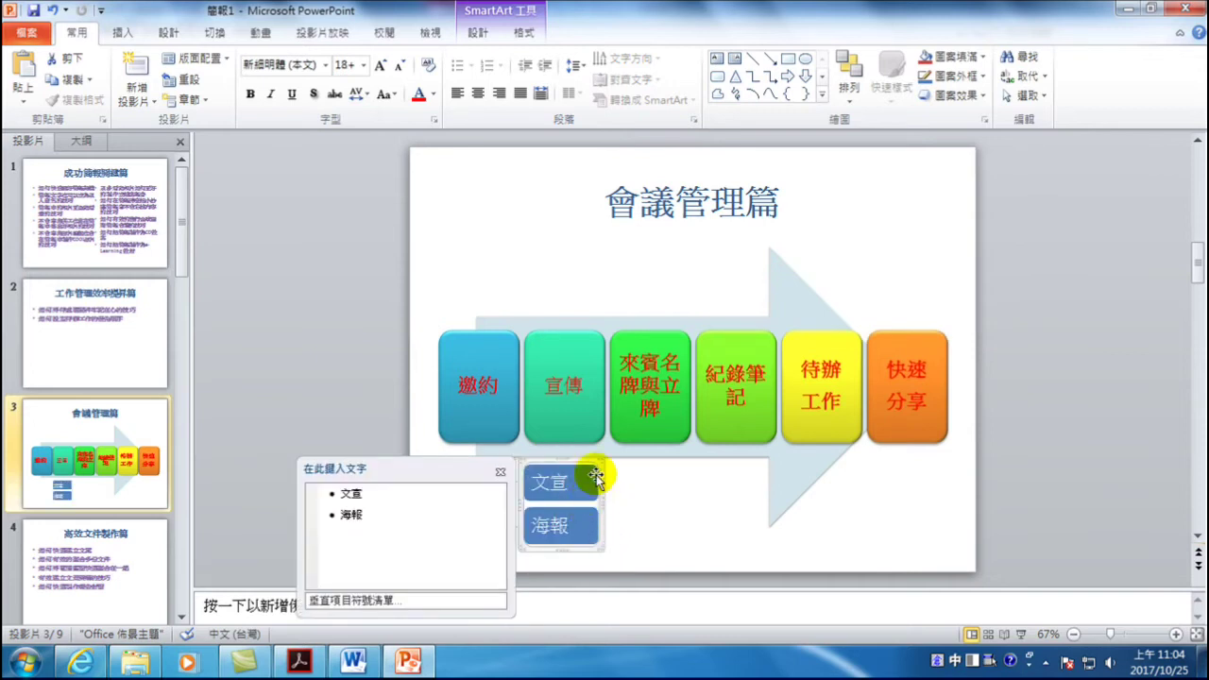
pyautogui.click(352, 324)
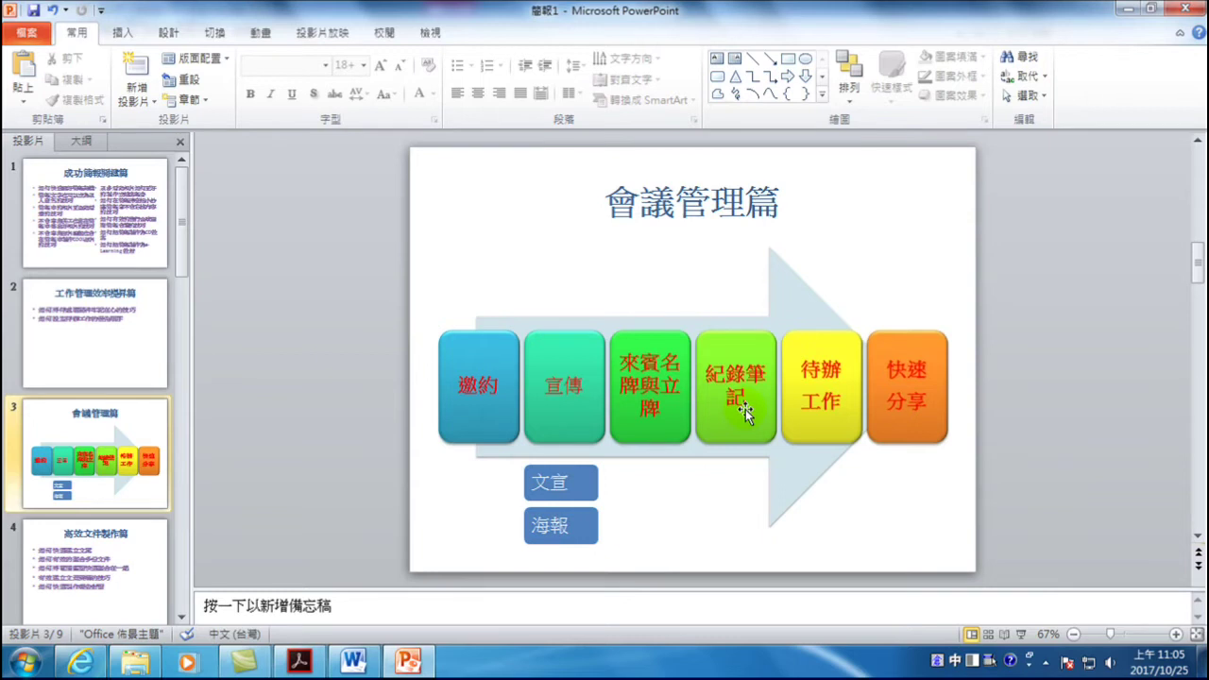
# - Break the 紀錄筆記 step text onto two lines
pyautogui.click(662, 481)
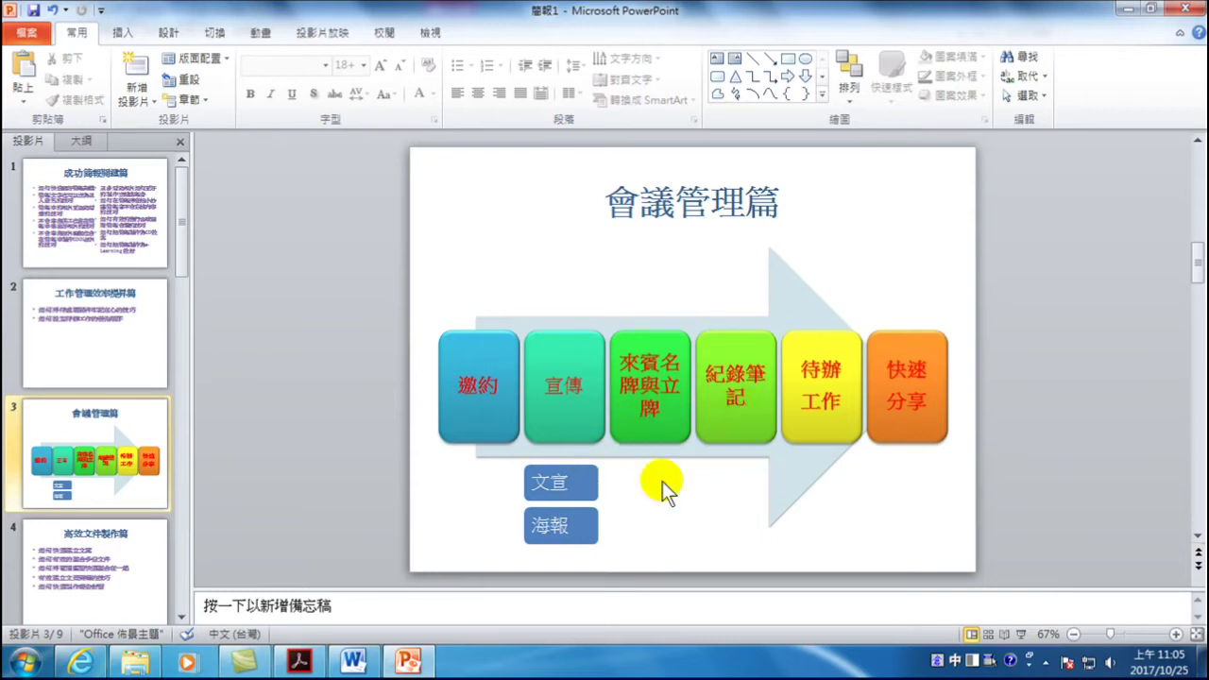
pyautogui.click(746, 374)
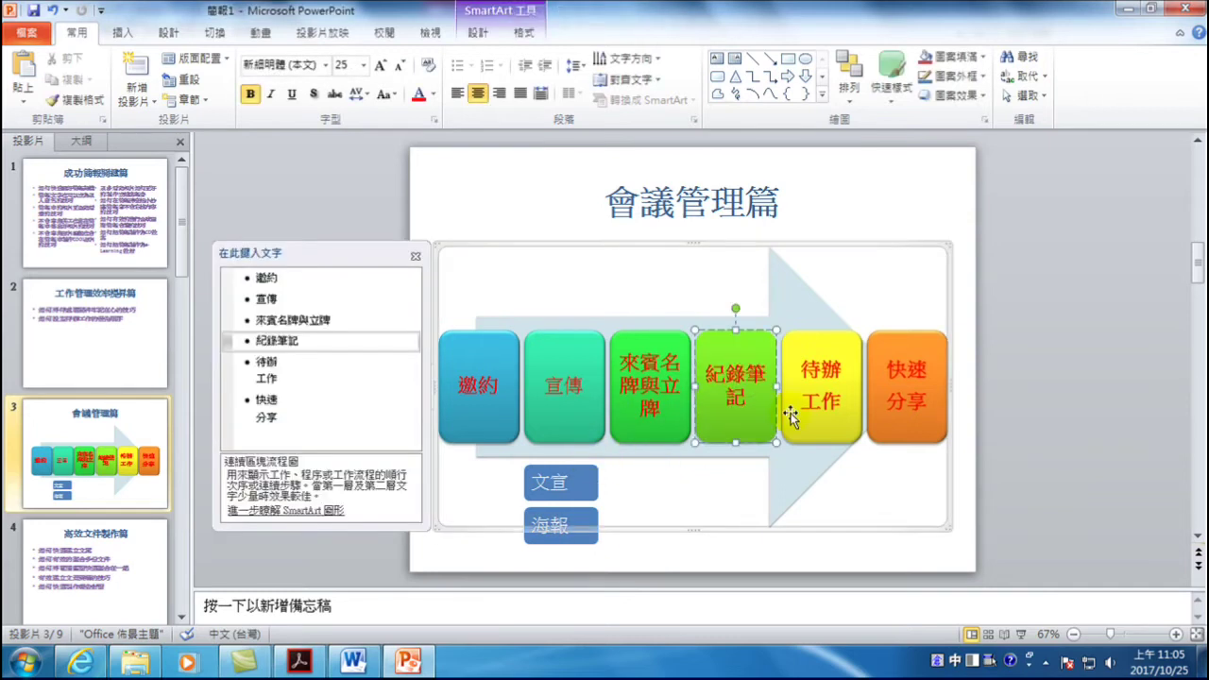
pyautogui.hotkey('shift', 'Return')
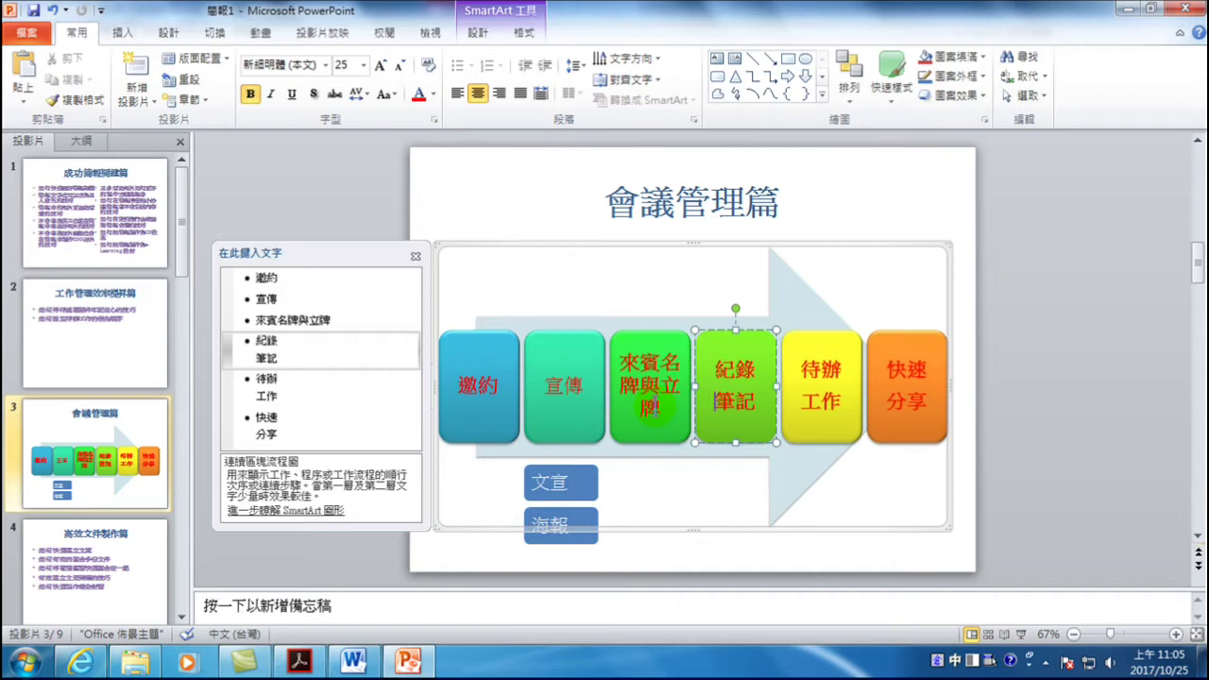
# - Rename the third step from 來賓名牌與立牌 to 文件
pyautogui.click(651, 408)
pyautogui.moveTo(651, 408); pyautogui.dragTo(609, 352)
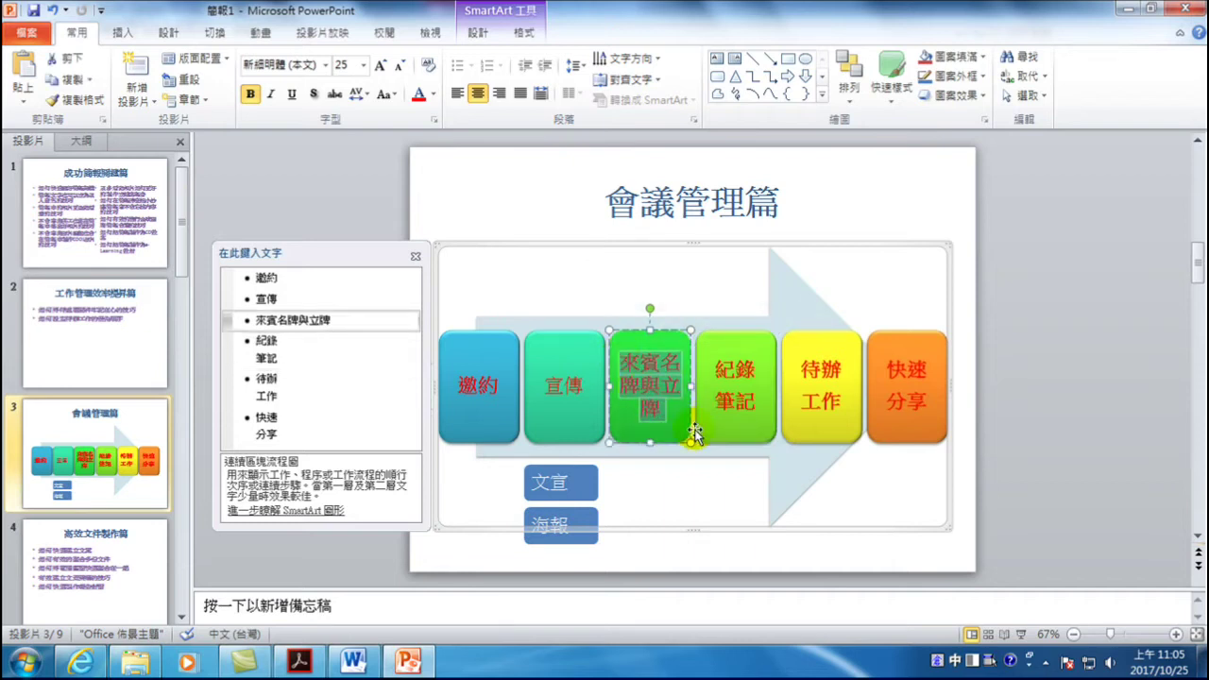
pyautogui.write('文件')
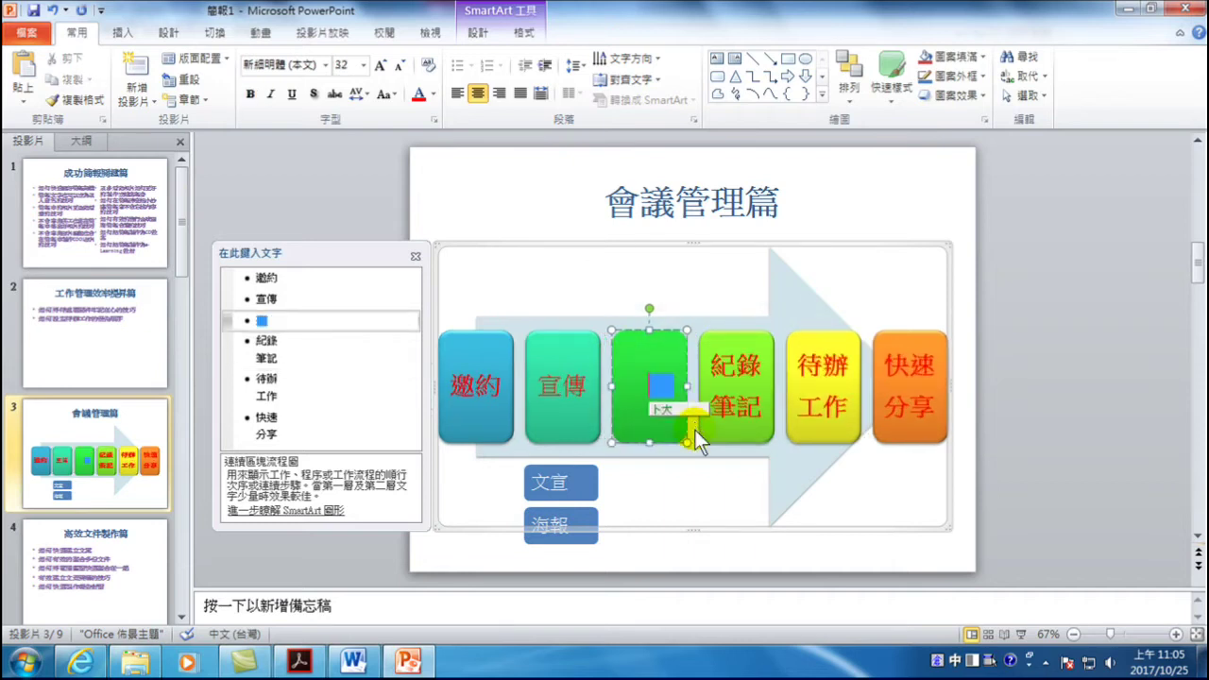
pyautogui.hotkey('shift', 'Return')
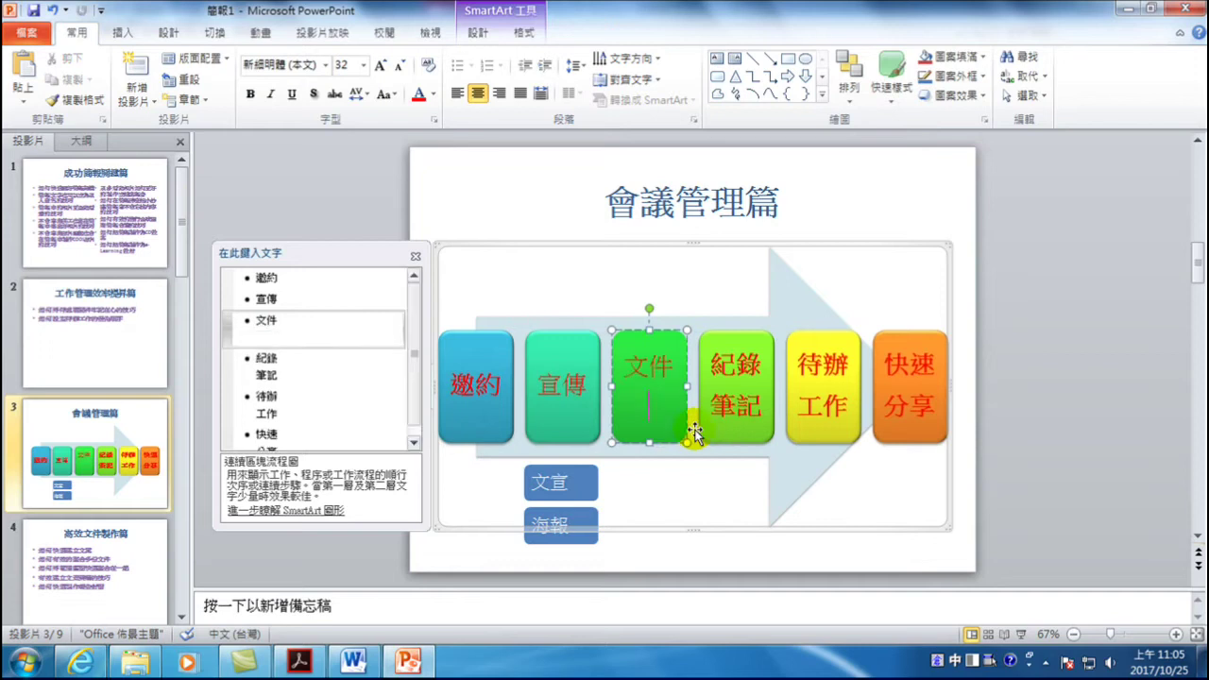
pyautogui.press('BackSpace')
pyautogui.click(1043, 297)
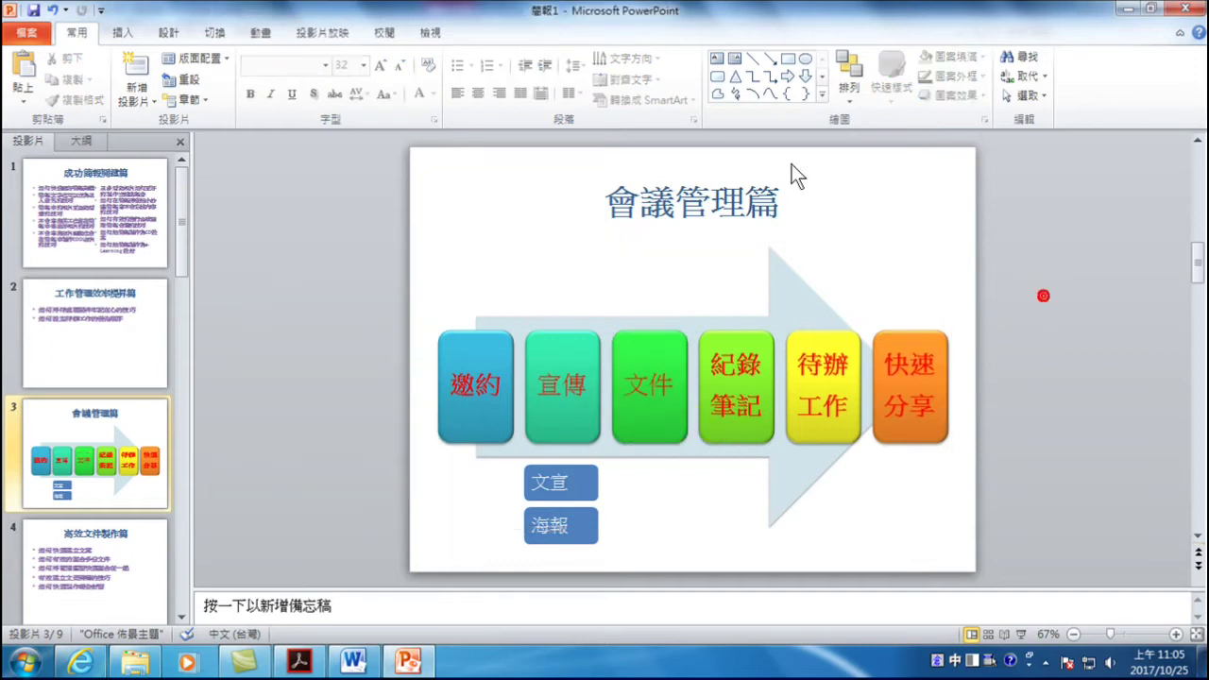
pyautogui.click(118, 33)
# - Duplicate the 文宣/海報 list under 文件 and change its items to 立牌 and 坐牌
pyautogui.click(524, 491)
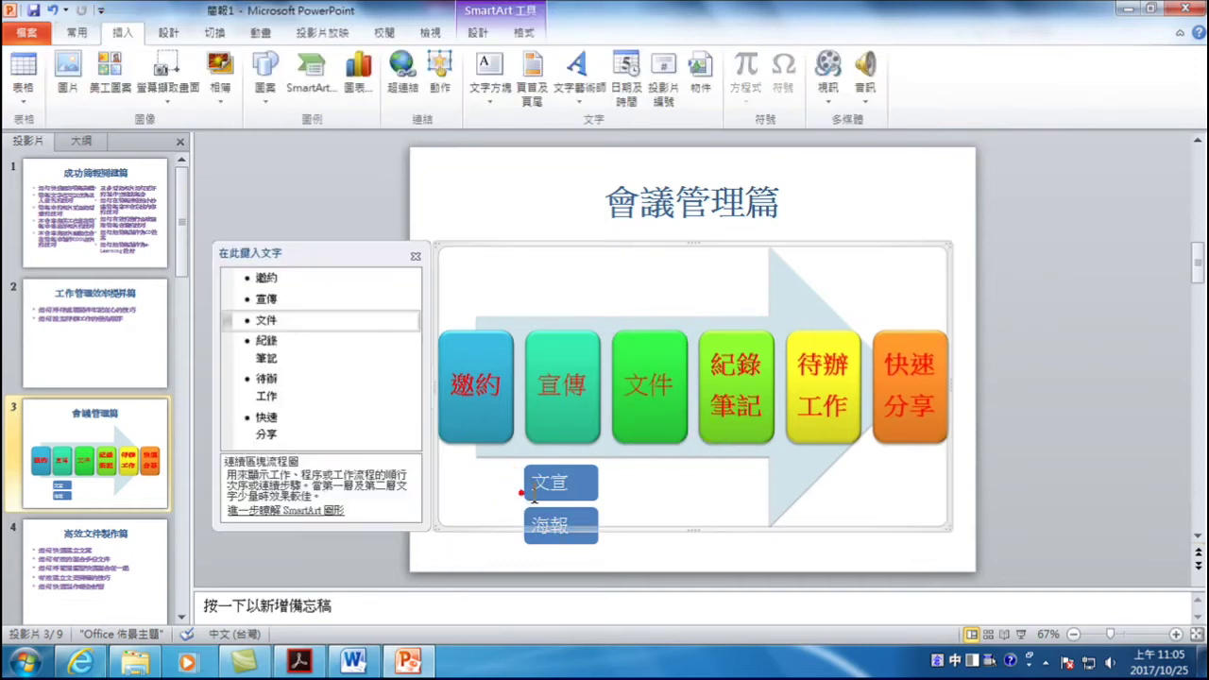
pyautogui.click(525, 491)
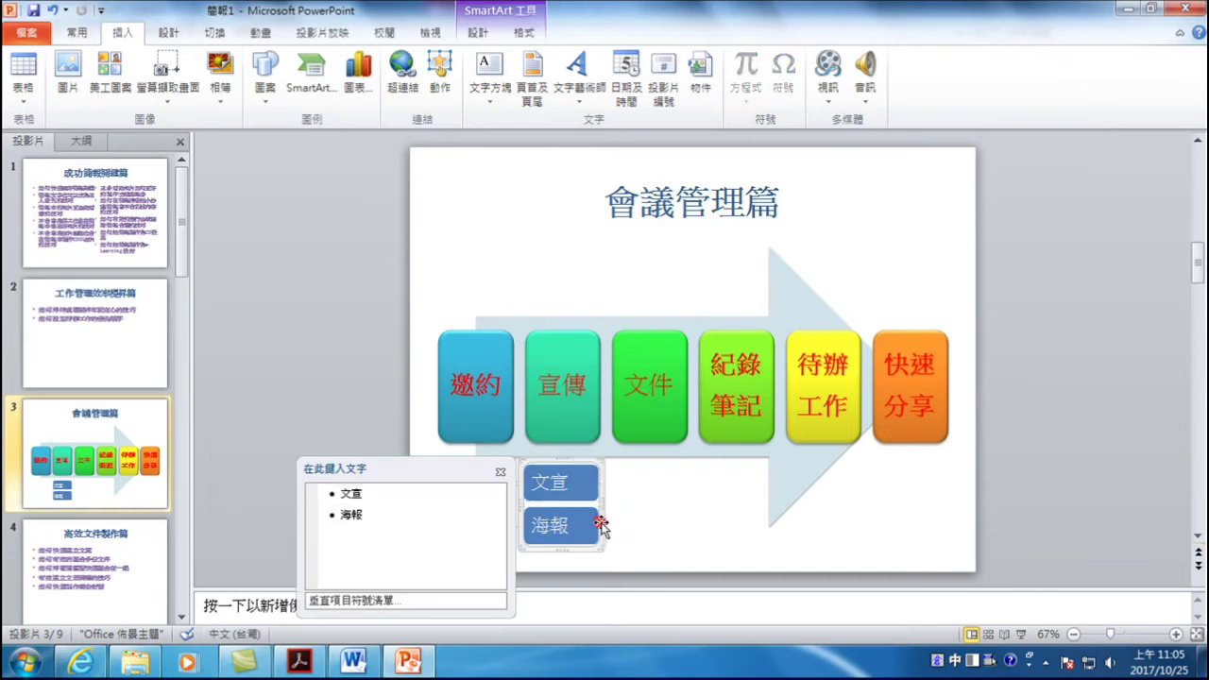
pyautogui.moveTo(601, 526); pyautogui.dragTo(691, 529)
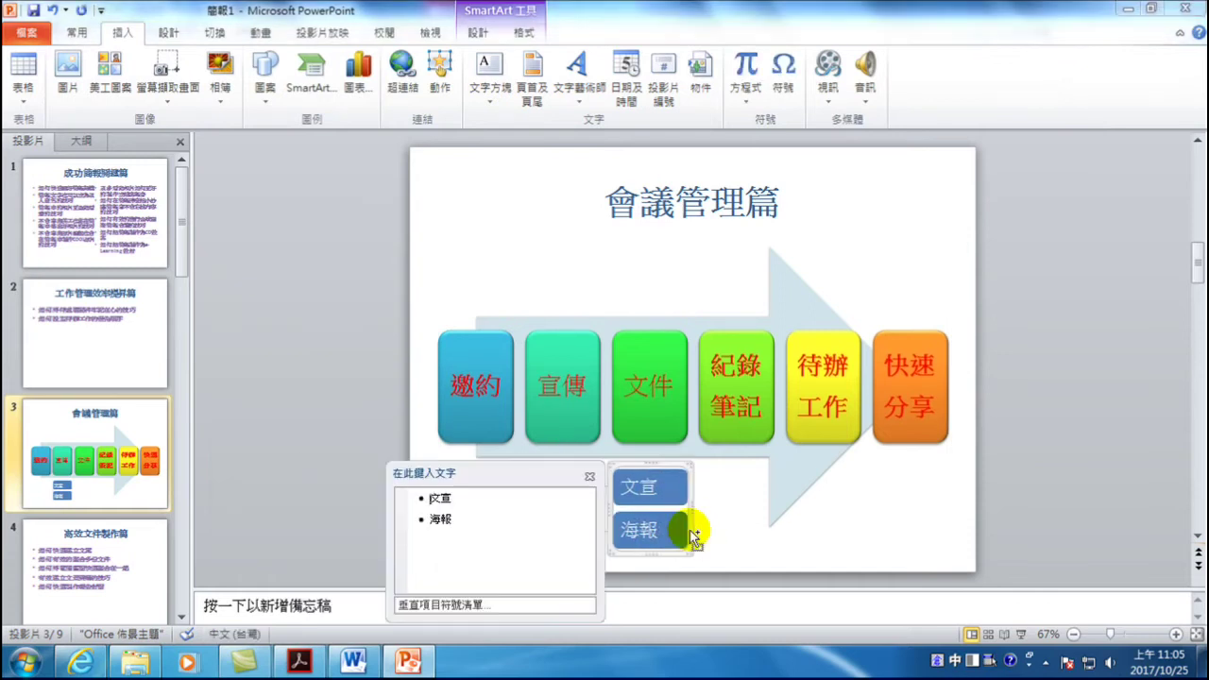
pyautogui.click(450, 499)
pyautogui.press('BackSpace')
pyautogui.write('立牌')
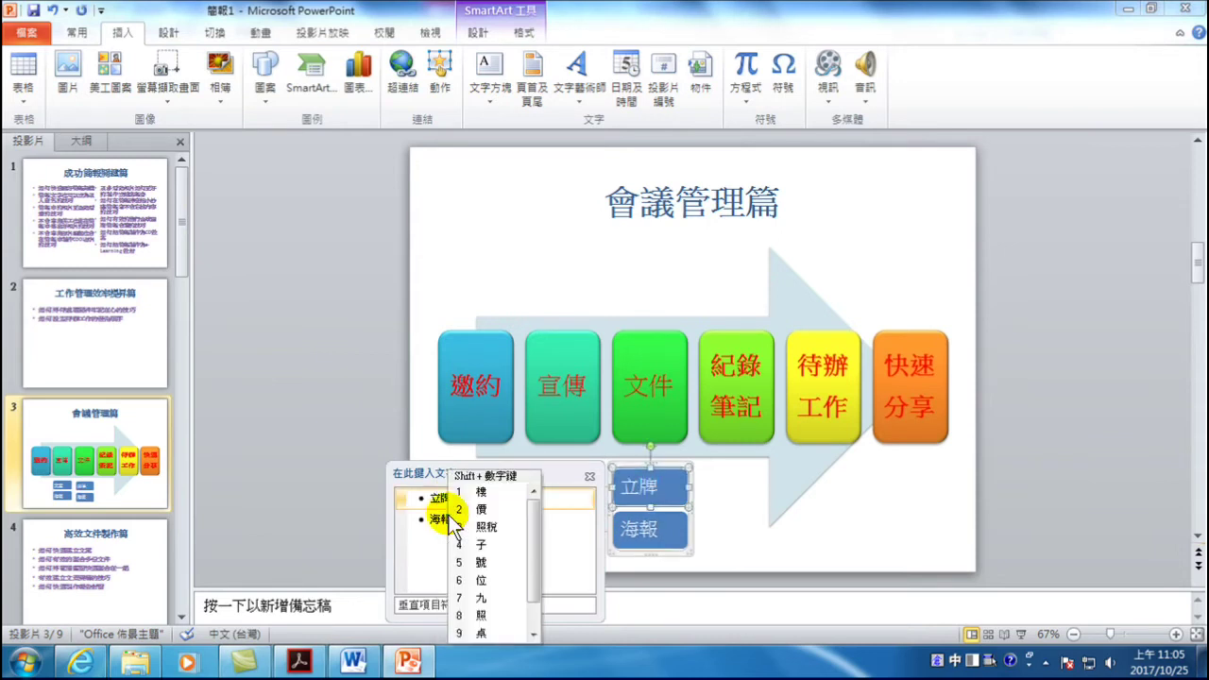
pyautogui.click(448, 517)
pyautogui.press('BackSpace')
pyautogui.press('BackSpace')
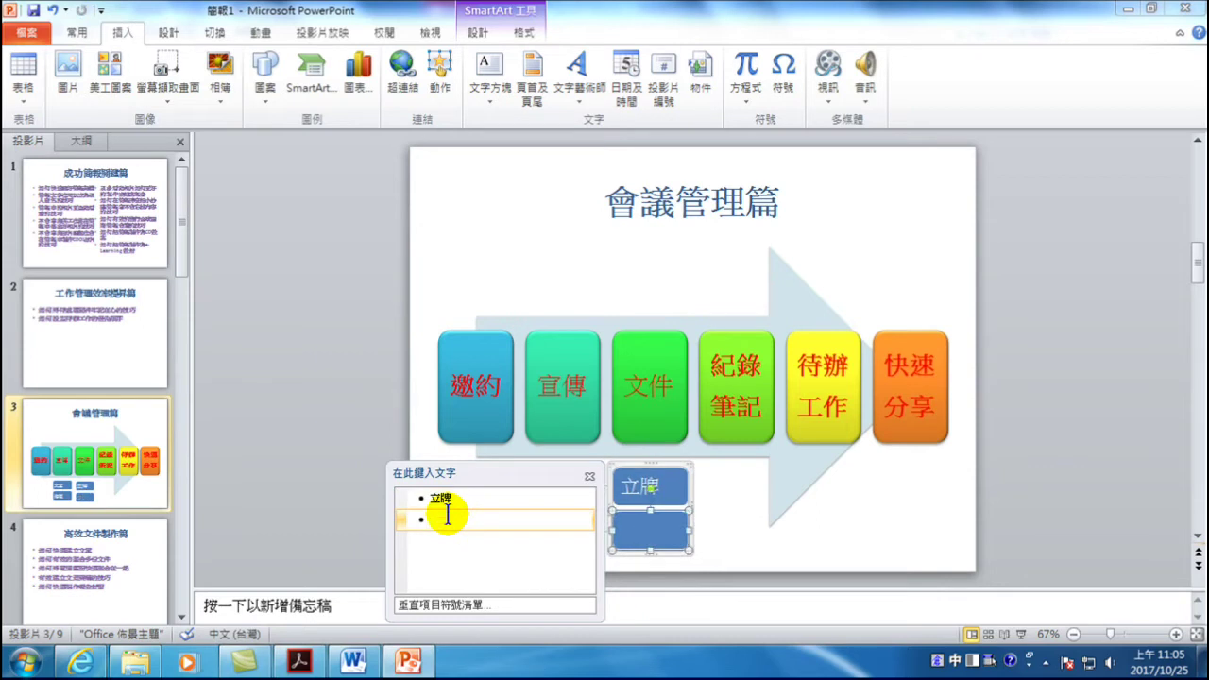
pyautogui.write('海')
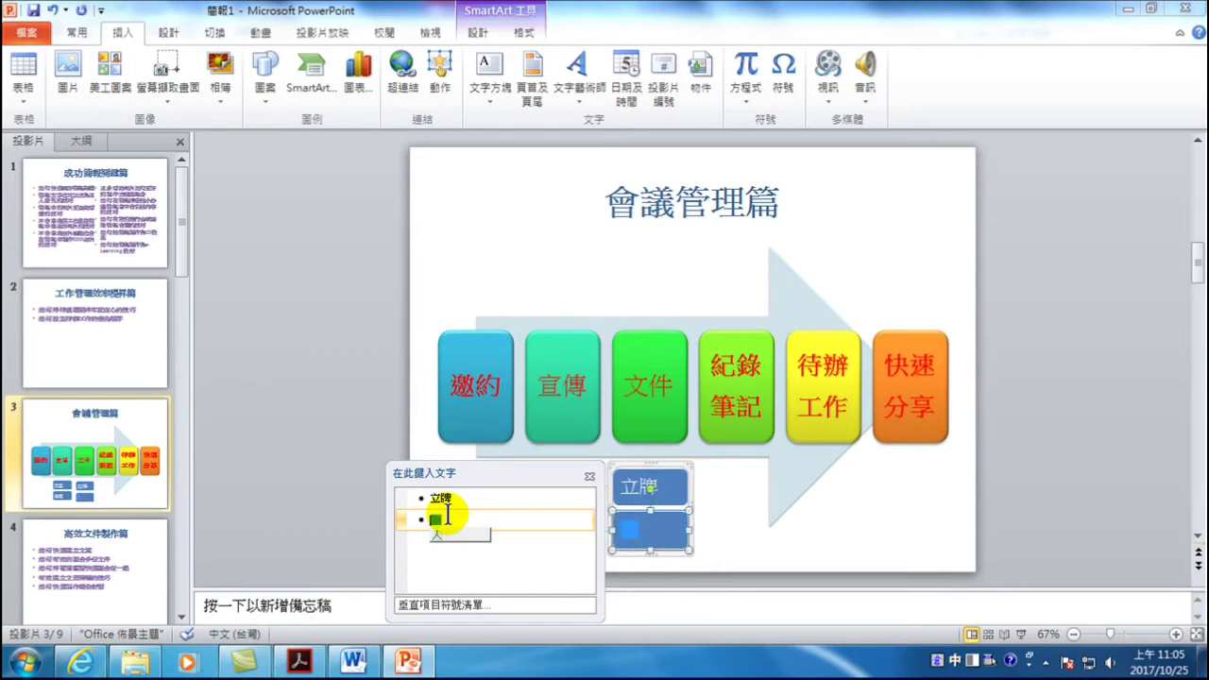
pyautogui.write('坐')
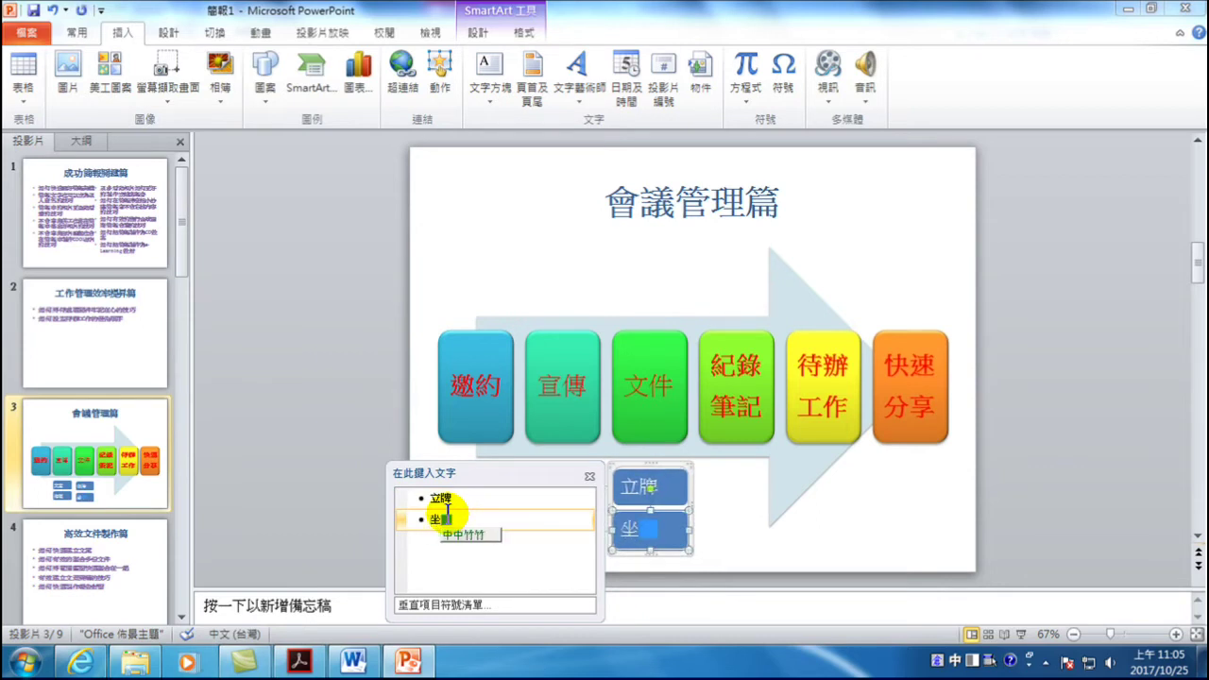
pyautogui.write('牌')
pyautogui.click(1032, 403)
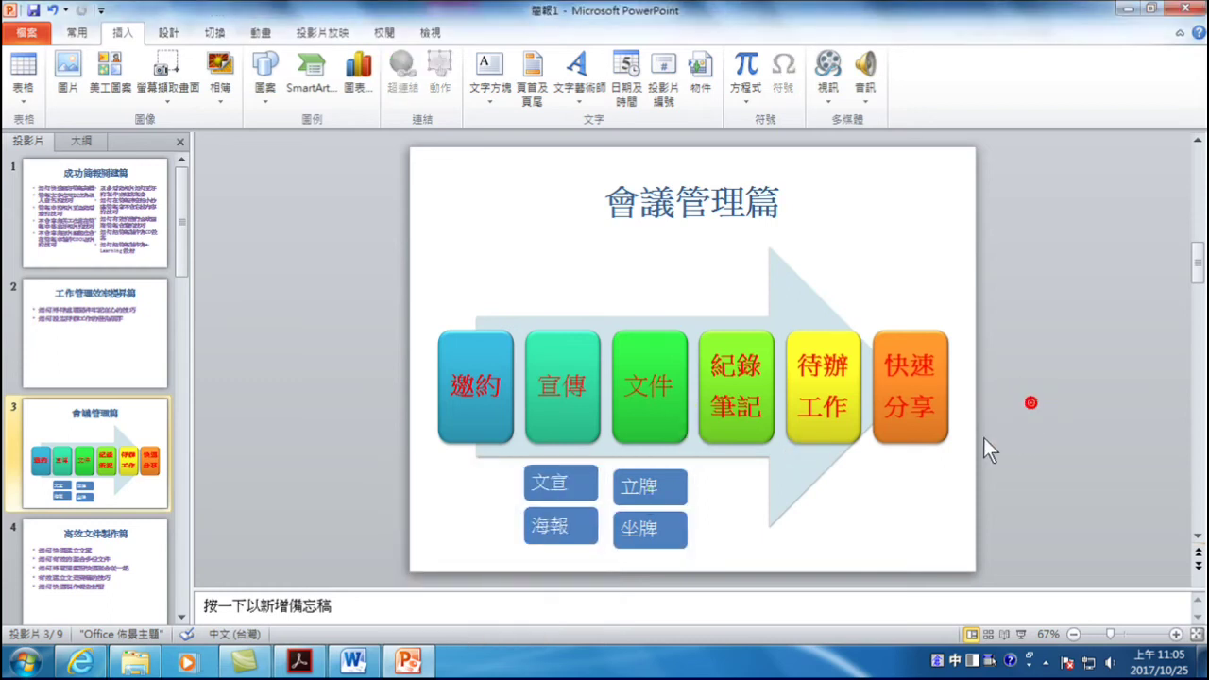
# - Align the 立牌/坐牌 and 文宣/海報 lists along their top edges
pyautogui.click(664, 487)
pyautogui.click(666, 465)
pyautogui.click(354, 415)
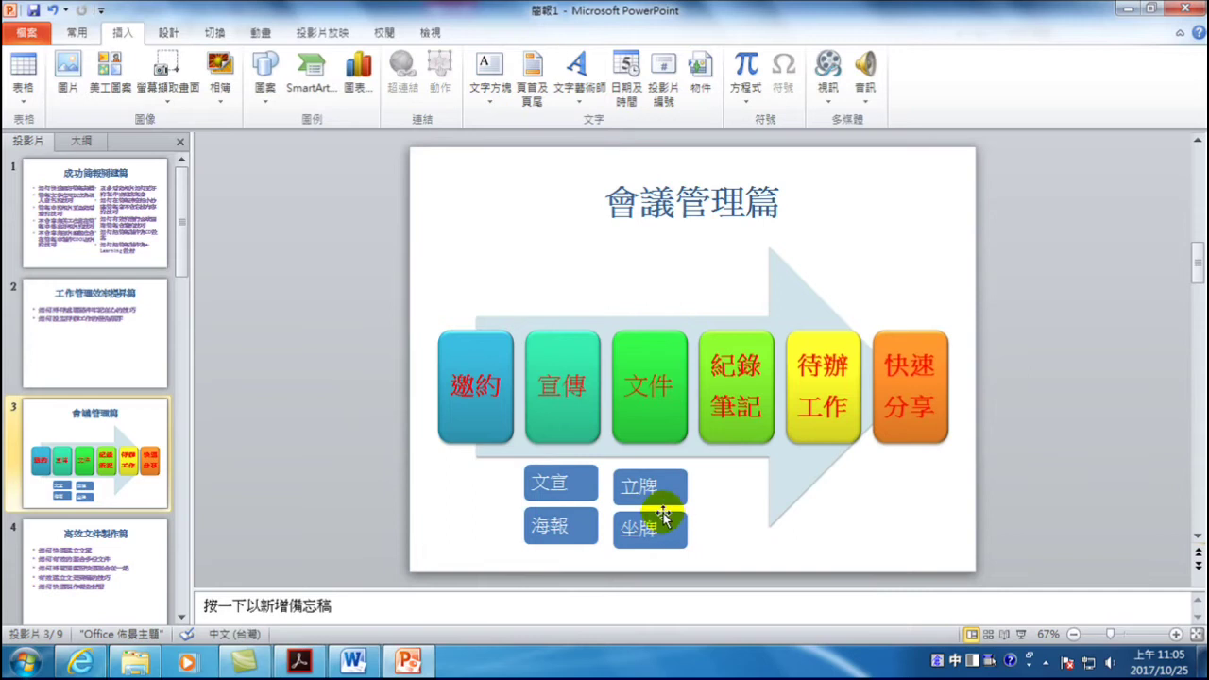
pyautogui.click(646, 472)
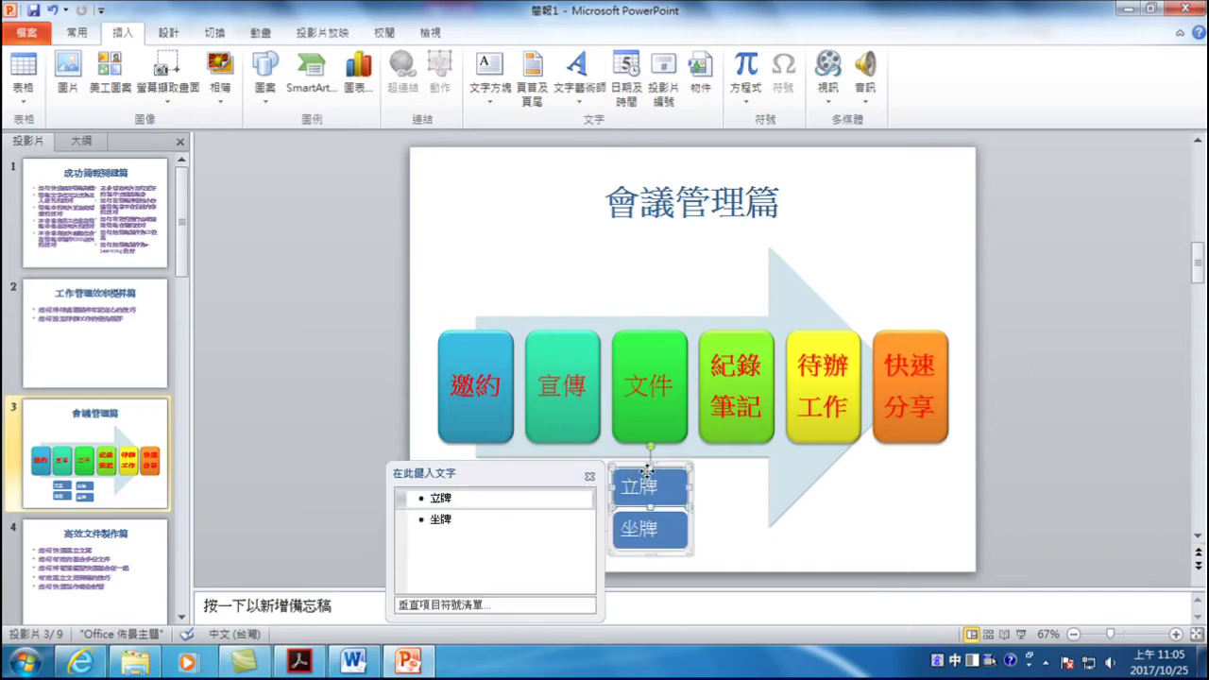
pyautogui.click(589, 477)
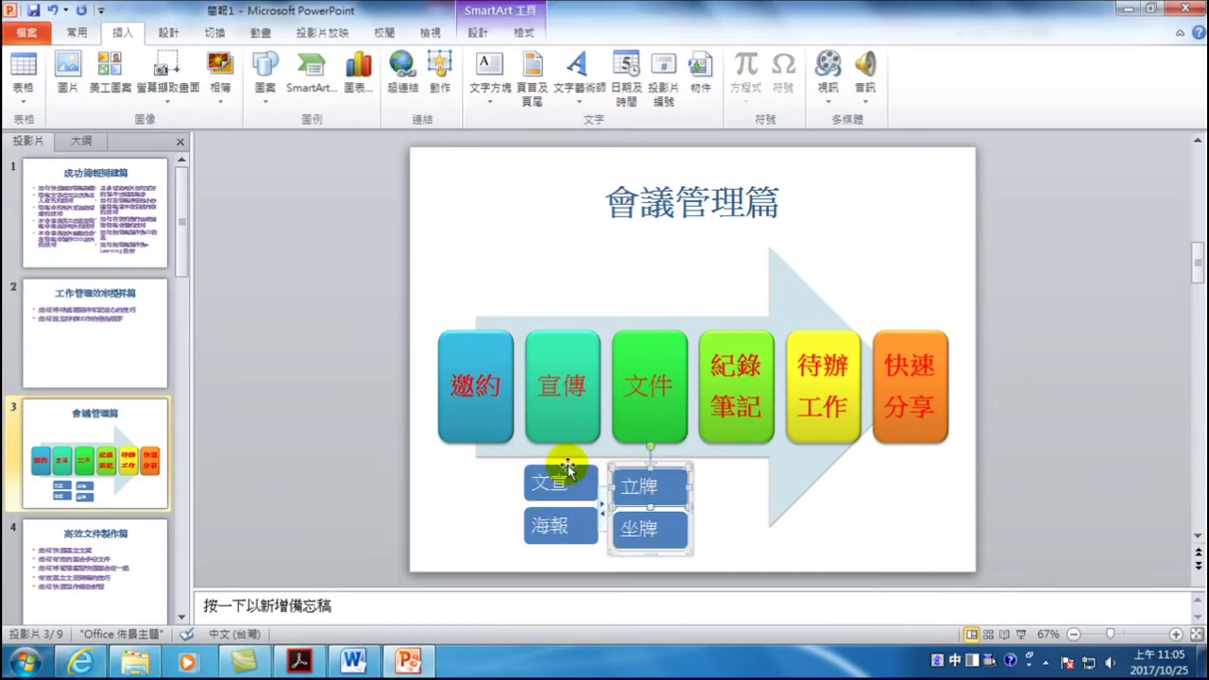
pyautogui.keyDown('shift'); pyautogui.click(568, 469); pyautogui.keyUp('shift')
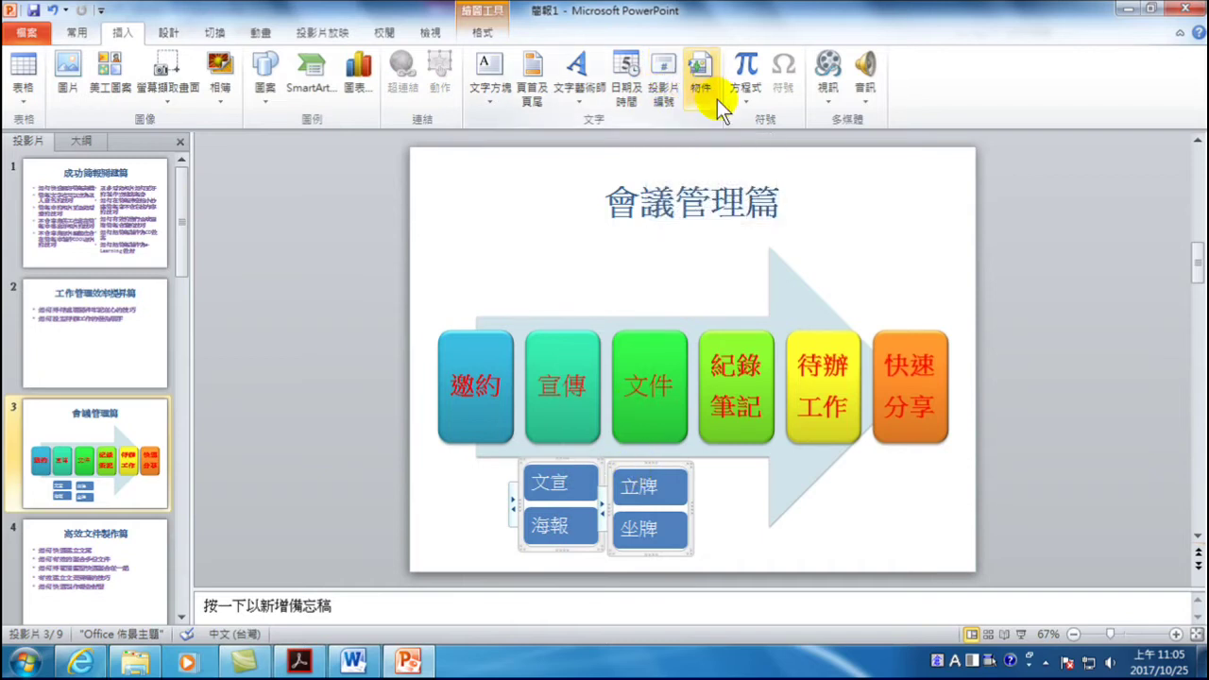
pyautogui.click(486, 34)
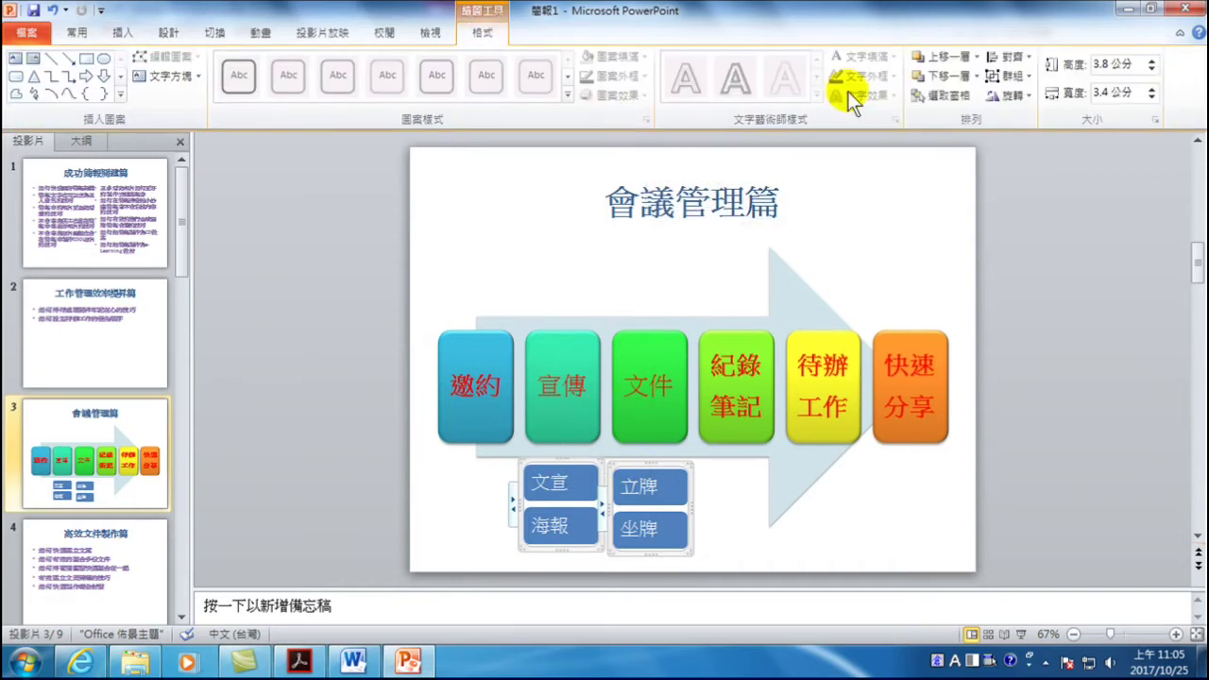
pyautogui.click(1030, 56)
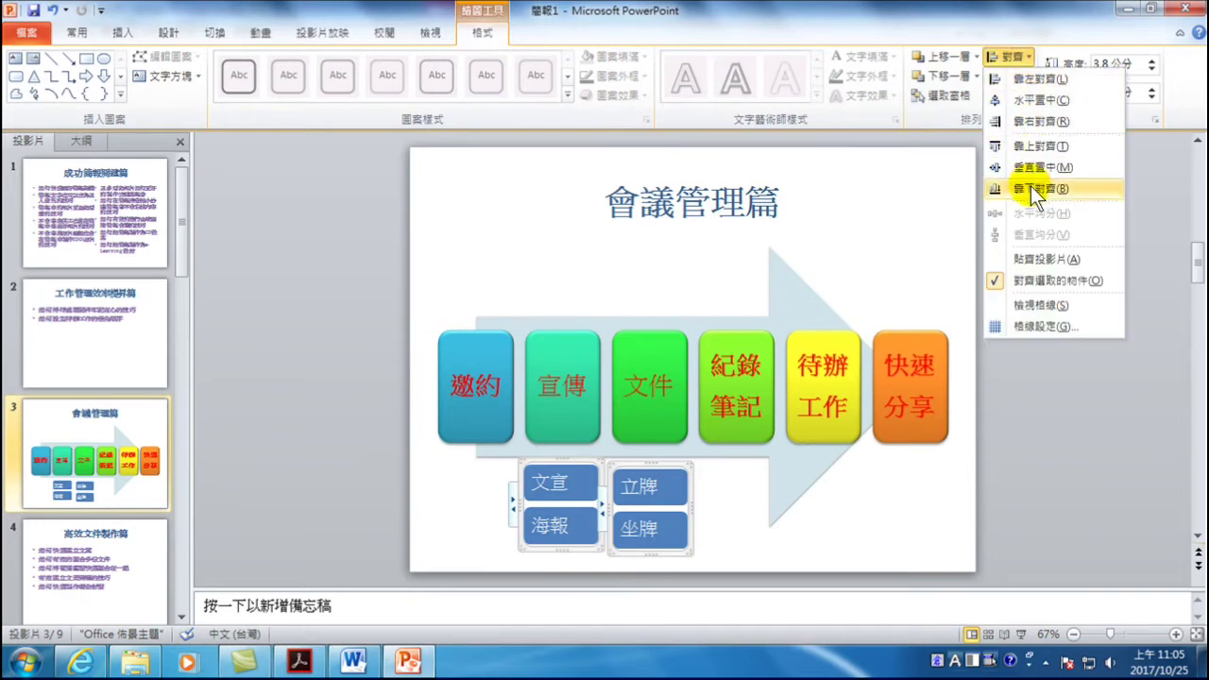
pyautogui.click(1037, 149)
pyautogui.click(1065, 412)
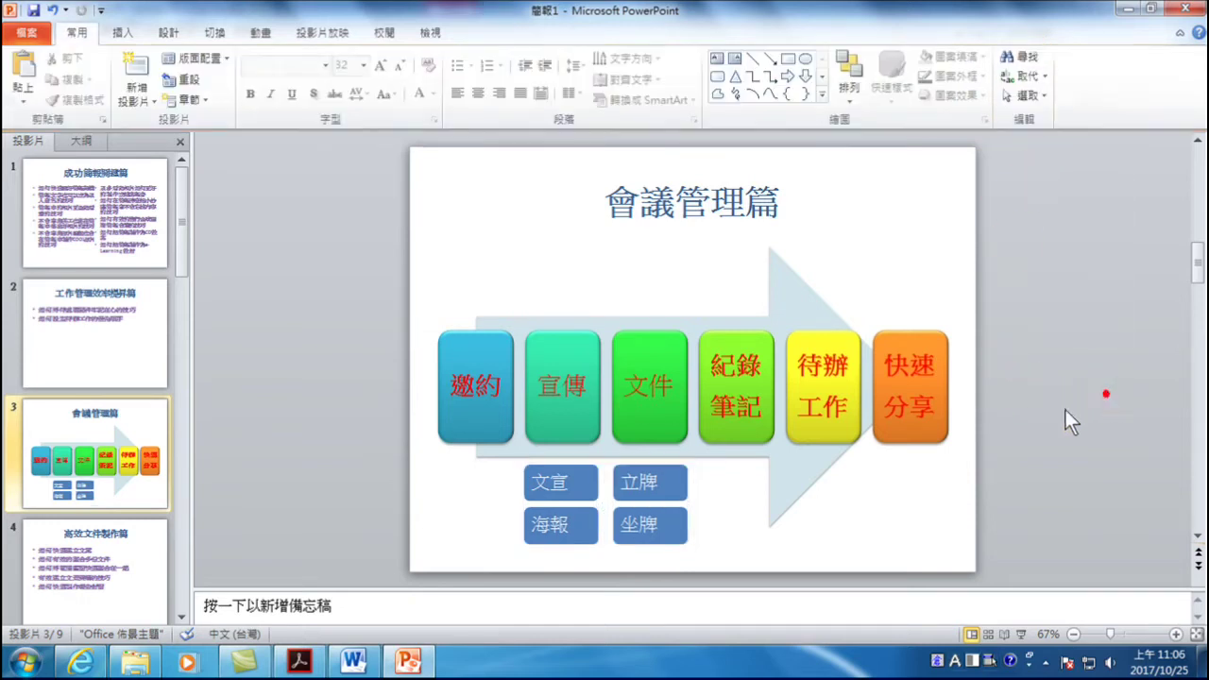
pyautogui.click(616, 483)
# - Give the 立牌/坐牌 list the second Colorful colour scheme and a lighter SmartArt style
pyautogui.click(522, 35)
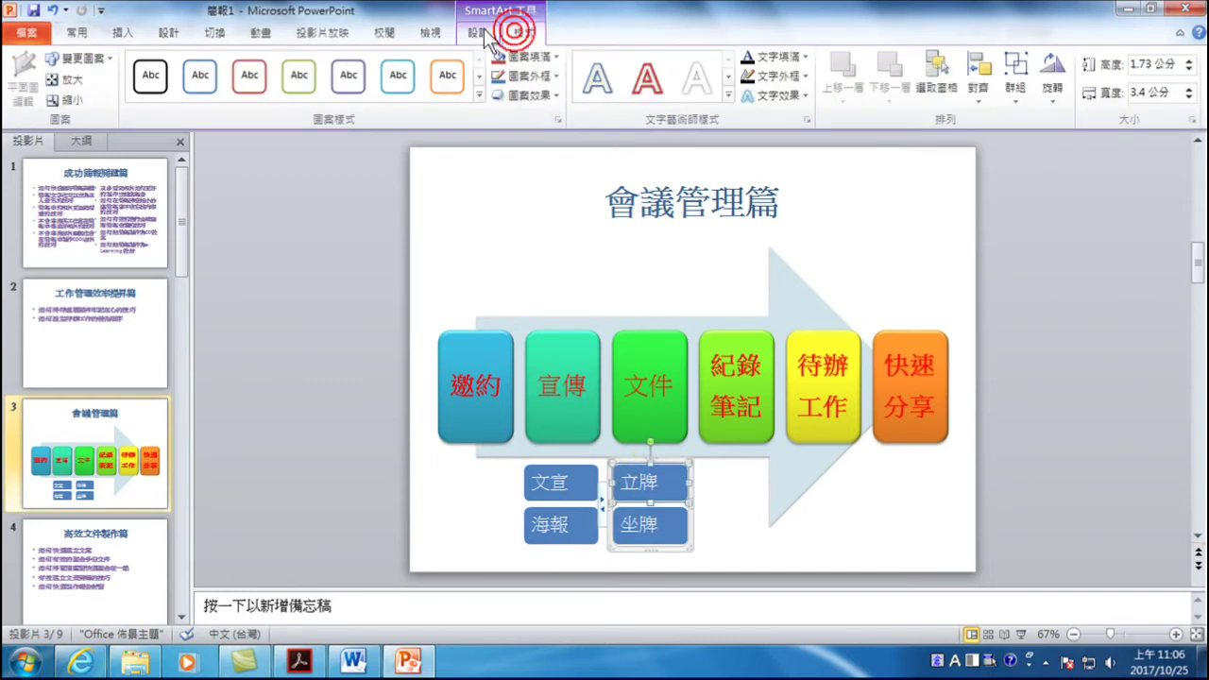
pyautogui.click(478, 32)
pyautogui.click(605, 68)
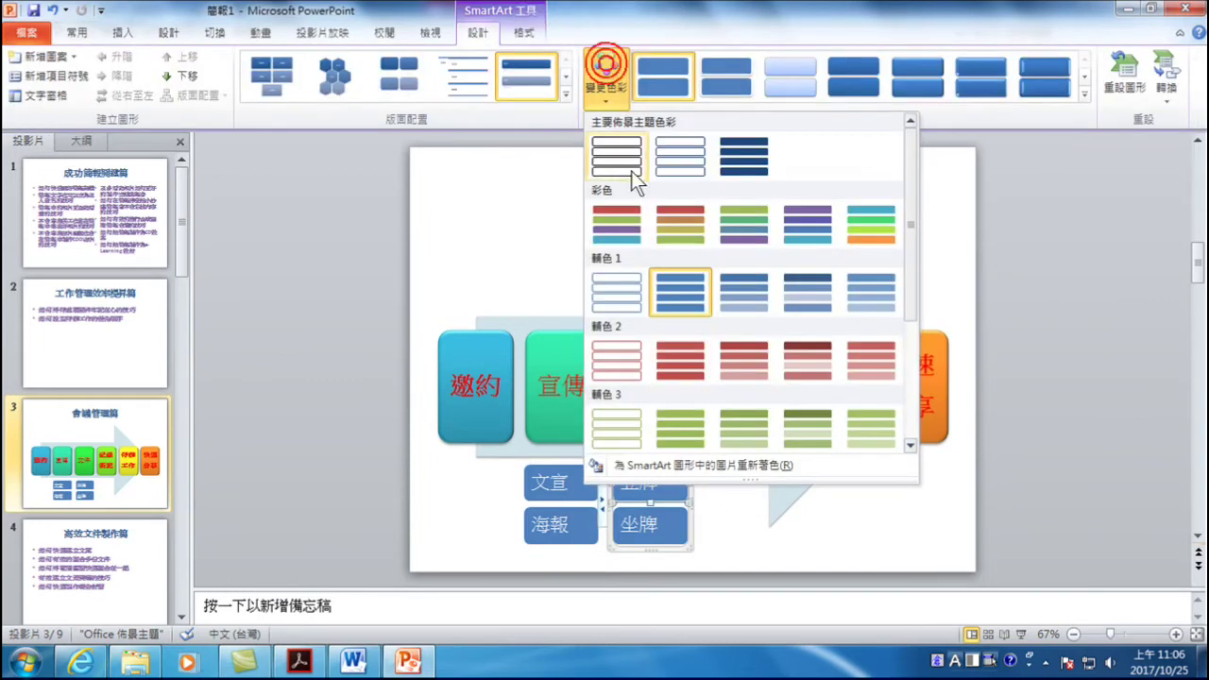
pyautogui.click(681, 217)
pyautogui.click(778, 83)
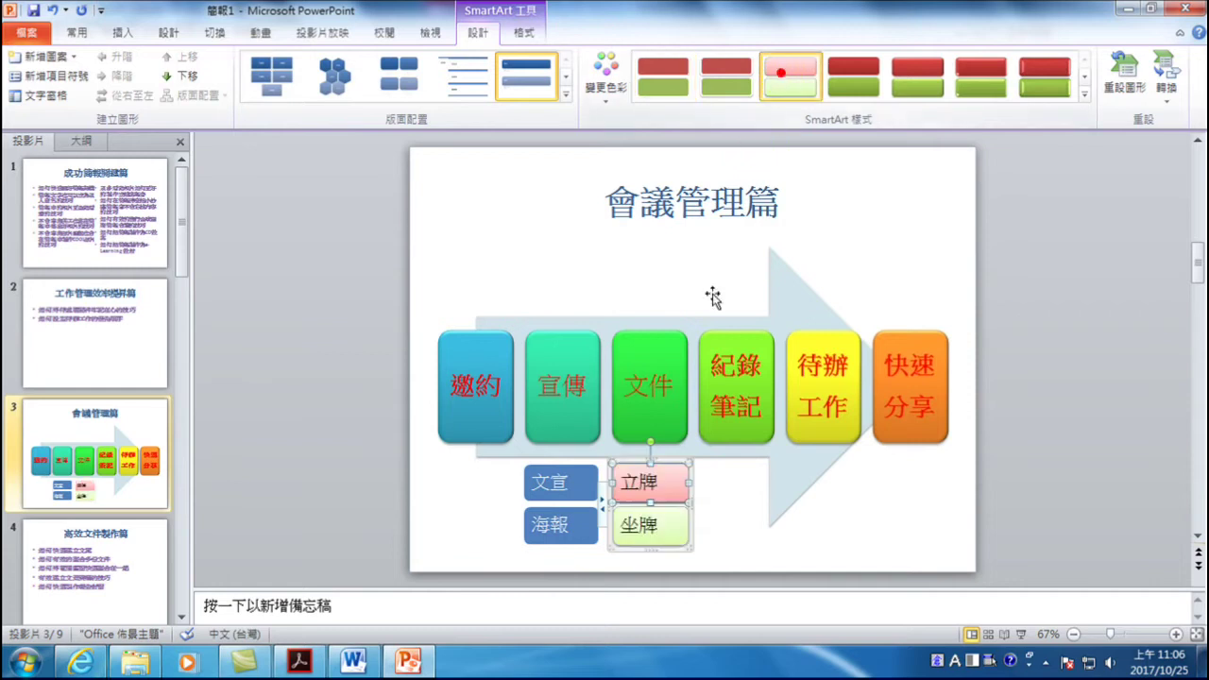
# - Apply the same Colorful red-green scheme to the 文宣/海報 list
pyautogui.click(551, 472)
pyautogui.click(550, 461)
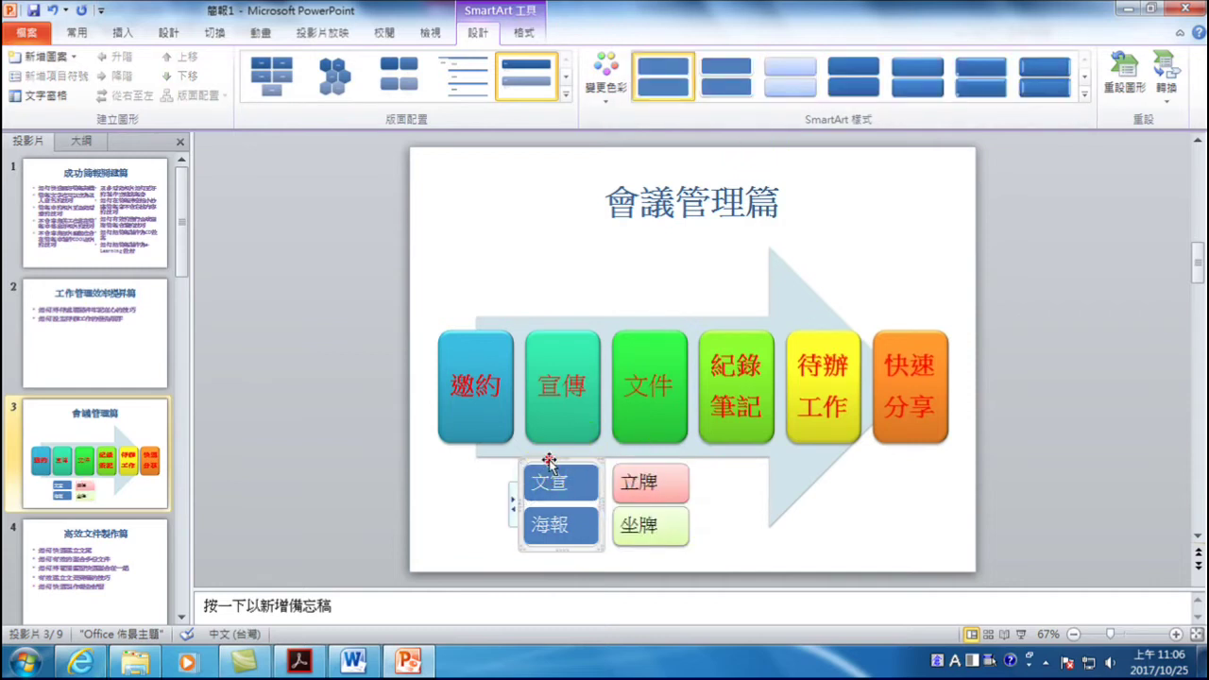
pyautogui.click(614, 78)
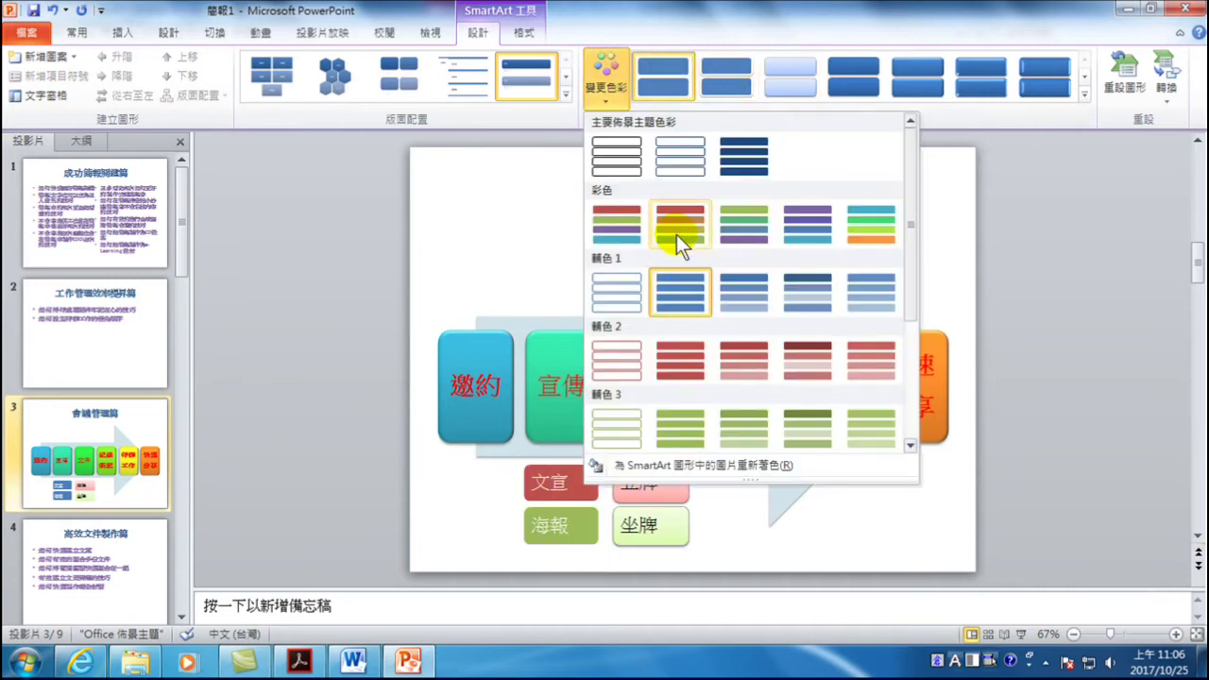
pyautogui.click(673, 238)
pyautogui.click(1097, 363)
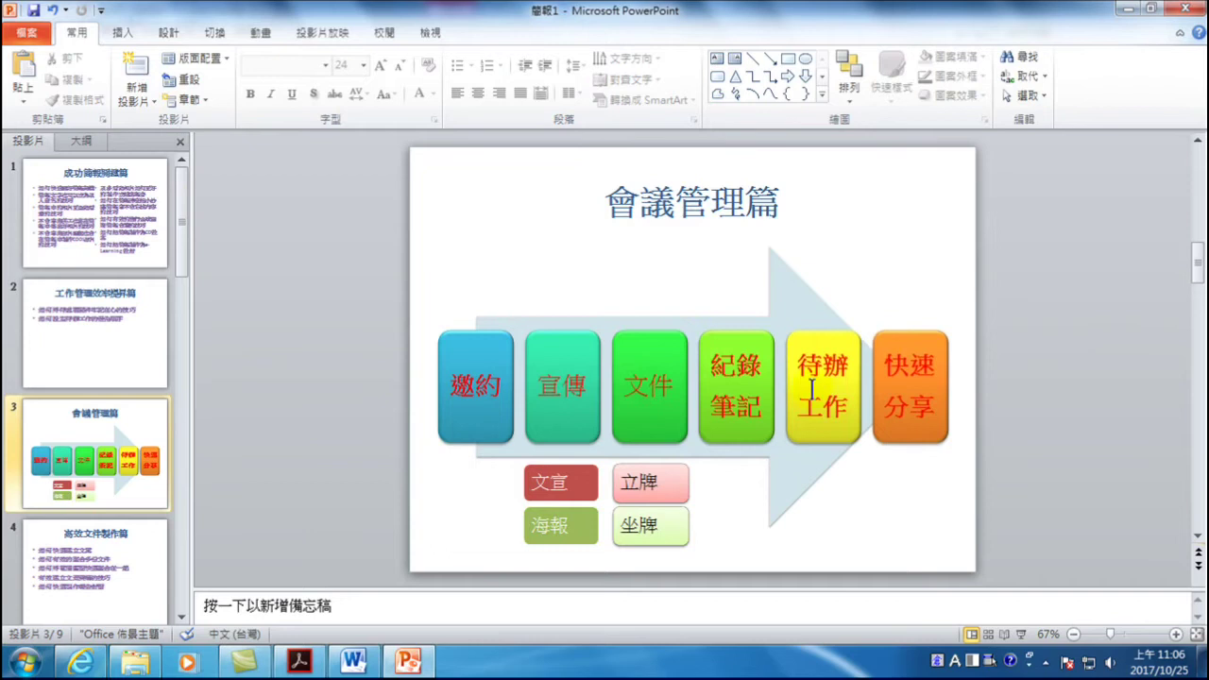
# - Raise the six-step arrow diagram slightly so it sits closer to the title
pyautogui.click(838, 286)
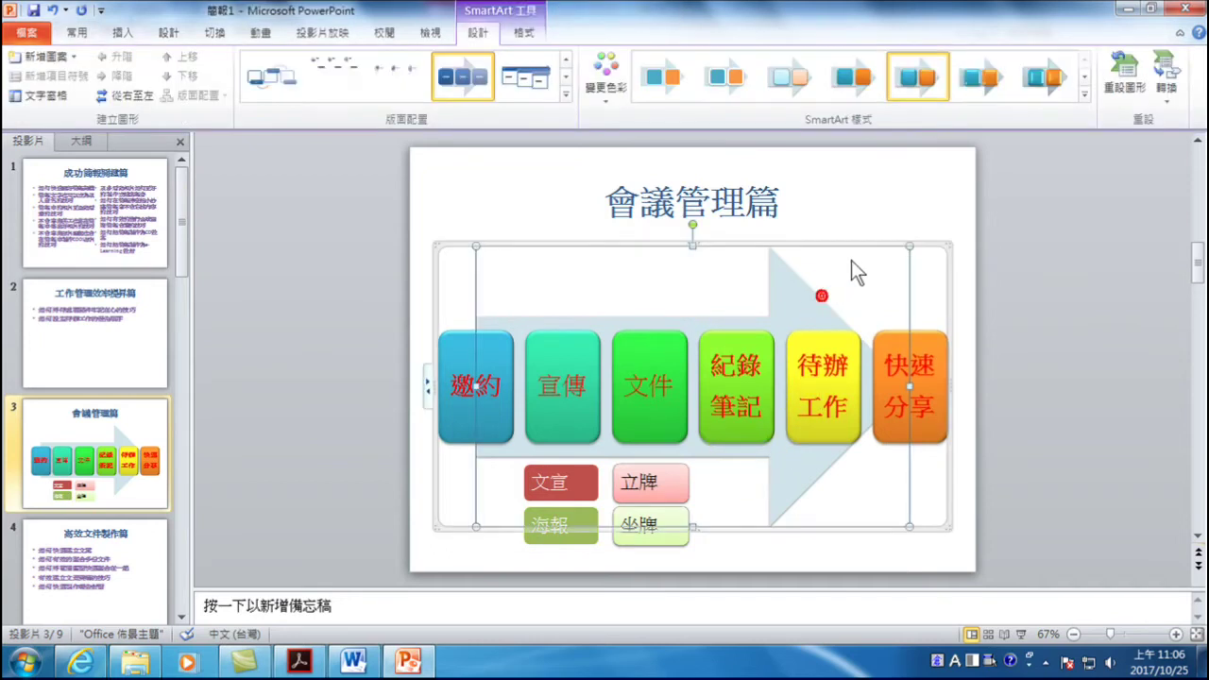
pyautogui.click(929, 241)
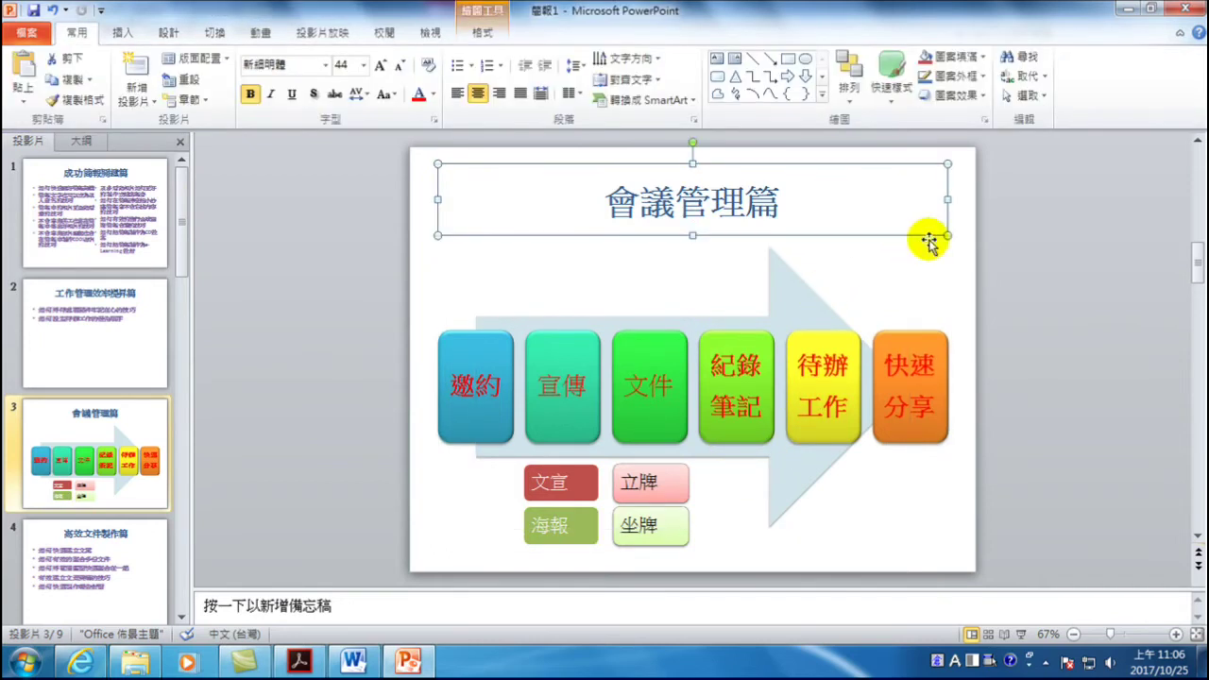
pyautogui.click(899, 275)
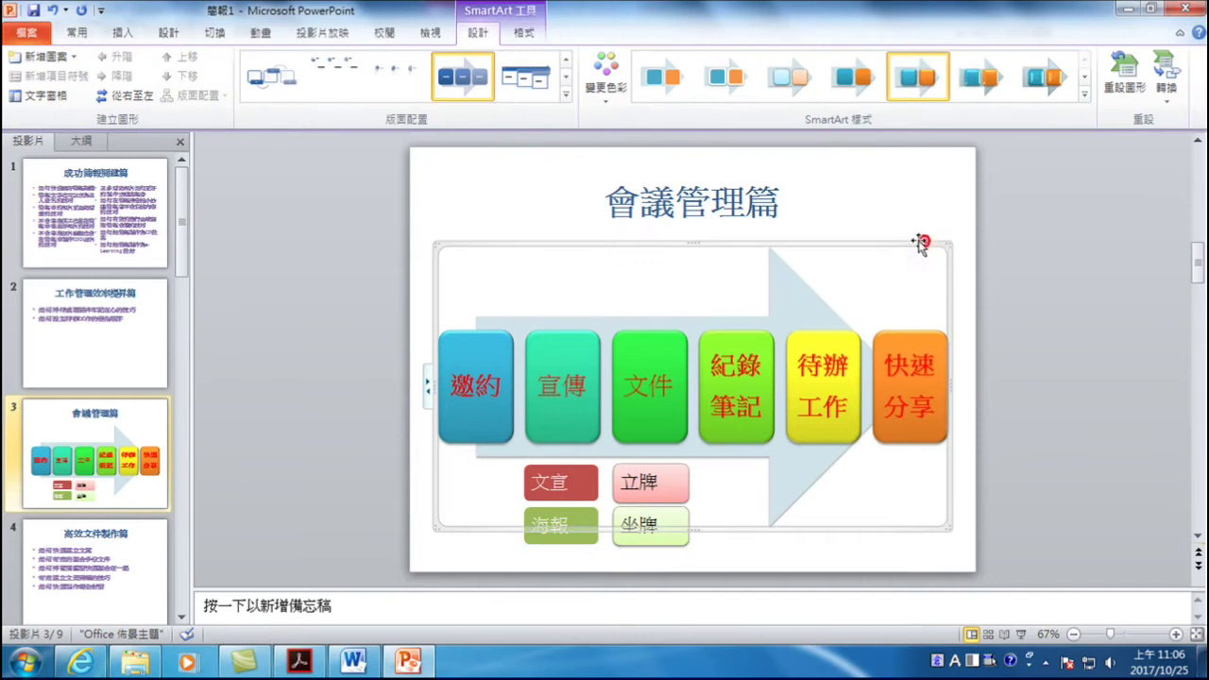
pyautogui.press('Up')
pyautogui.press('Up')
pyautogui.press('Up')
pyautogui.press('Up')
pyautogui.press('Up')
pyautogui.press('Up')
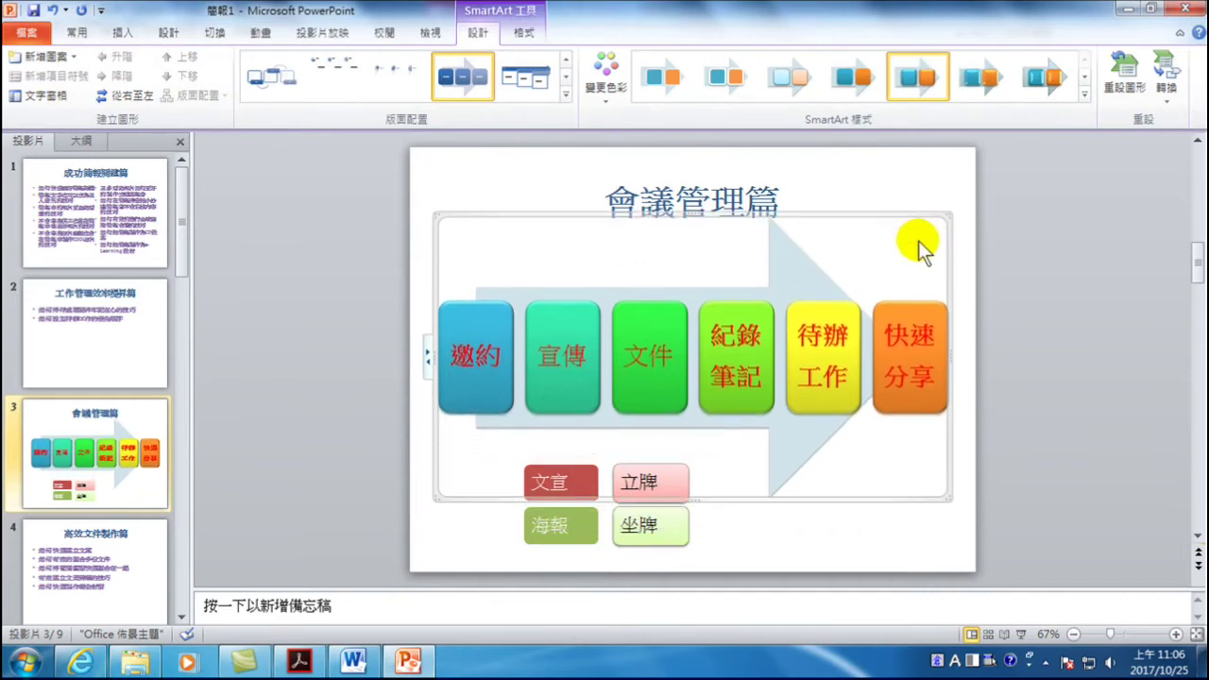
pyautogui.press('Up')
pyautogui.press('Up')
pyautogui.press('Up')
pyautogui.press('Up')
pyautogui.press('Up')
pyautogui.press('Up')
pyautogui.press('Up')
pyautogui.press('Up')
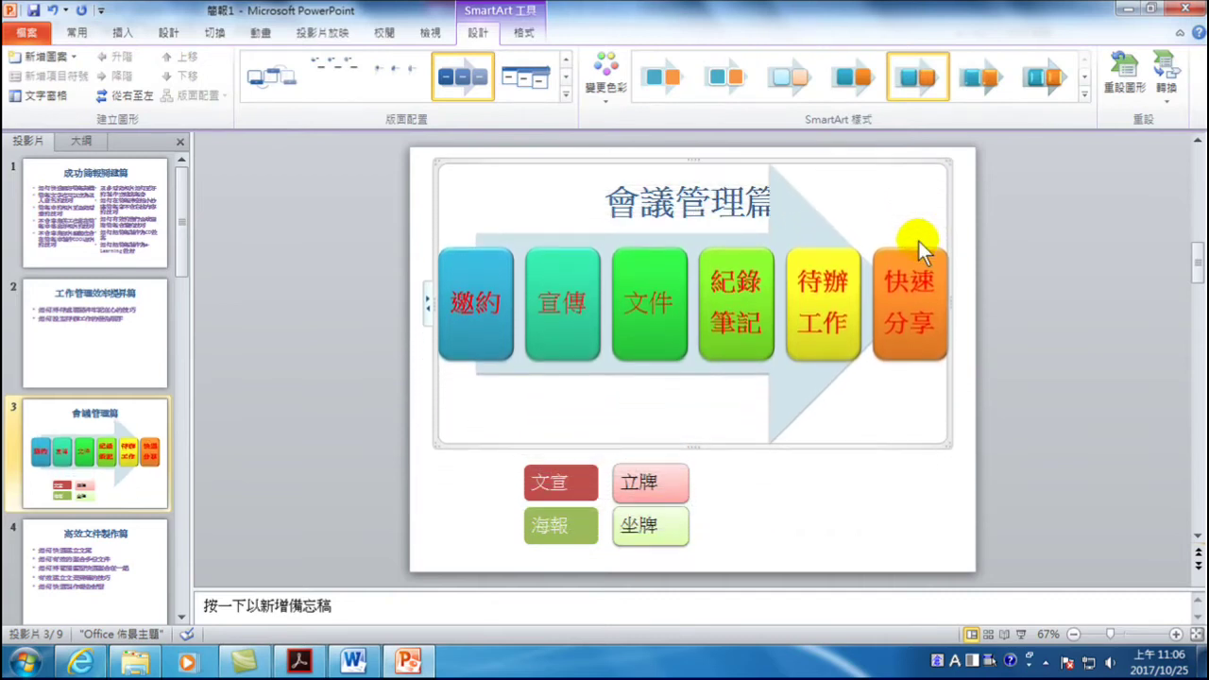
pyautogui.press('Down')
pyautogui.press('Down')
pyautogui.press('Down')
pyautogui.press('Down')
pyautogui.press('Down')
pyautogui.press('Down')
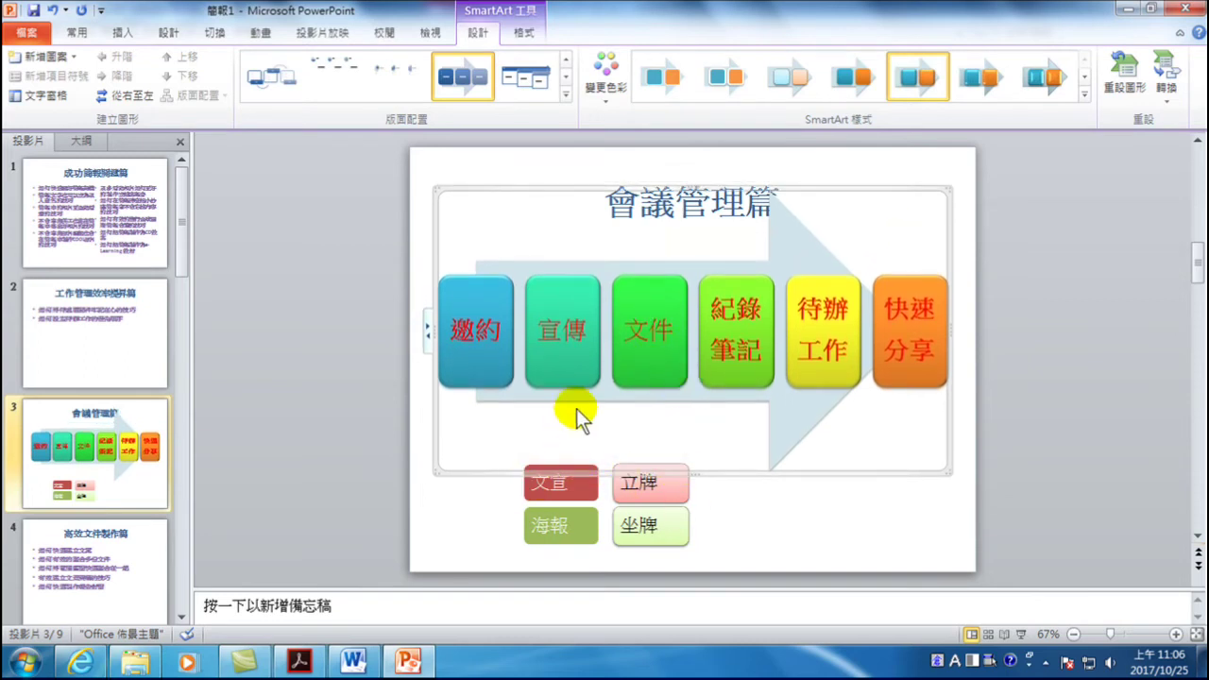
pyautogui.click(959, 420)
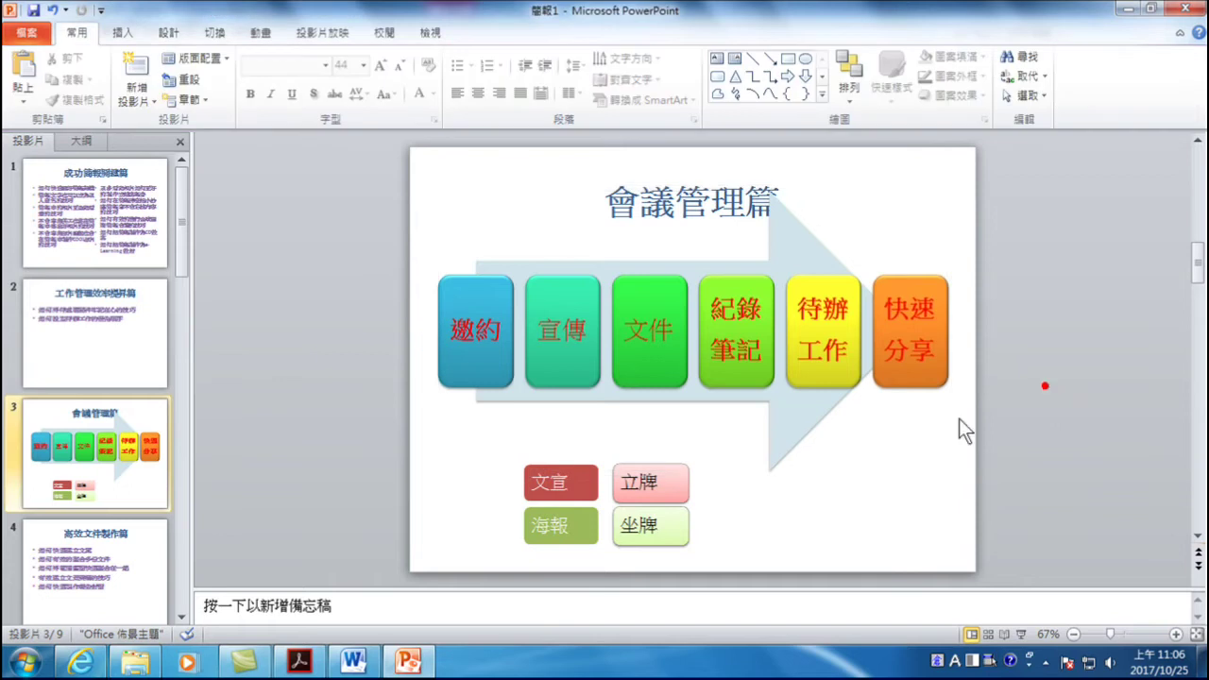
# - Move both small lists up together, closer to the arrow
pyautogui.click(638, 505)
pyautogui.moveTo(408, 426); pyautogui.dragTo(709, 570)
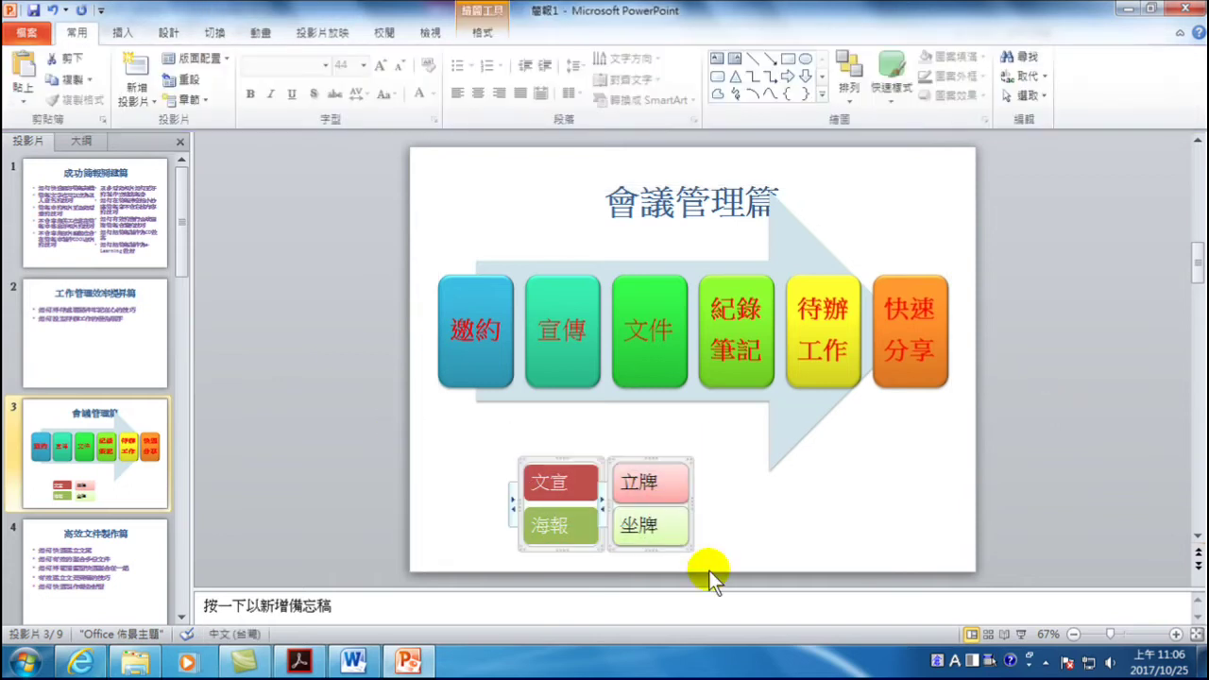
pyautogui.press('Up')
pyautogui.press('Up')
pyautogui.press('Up')
pyautogui.press('Up')
pyautogui.press('Up')
pyautogui.press('Up')
pyautogui.press('Up')
pyautogui.press('Up')
pyautogui.press('Up')
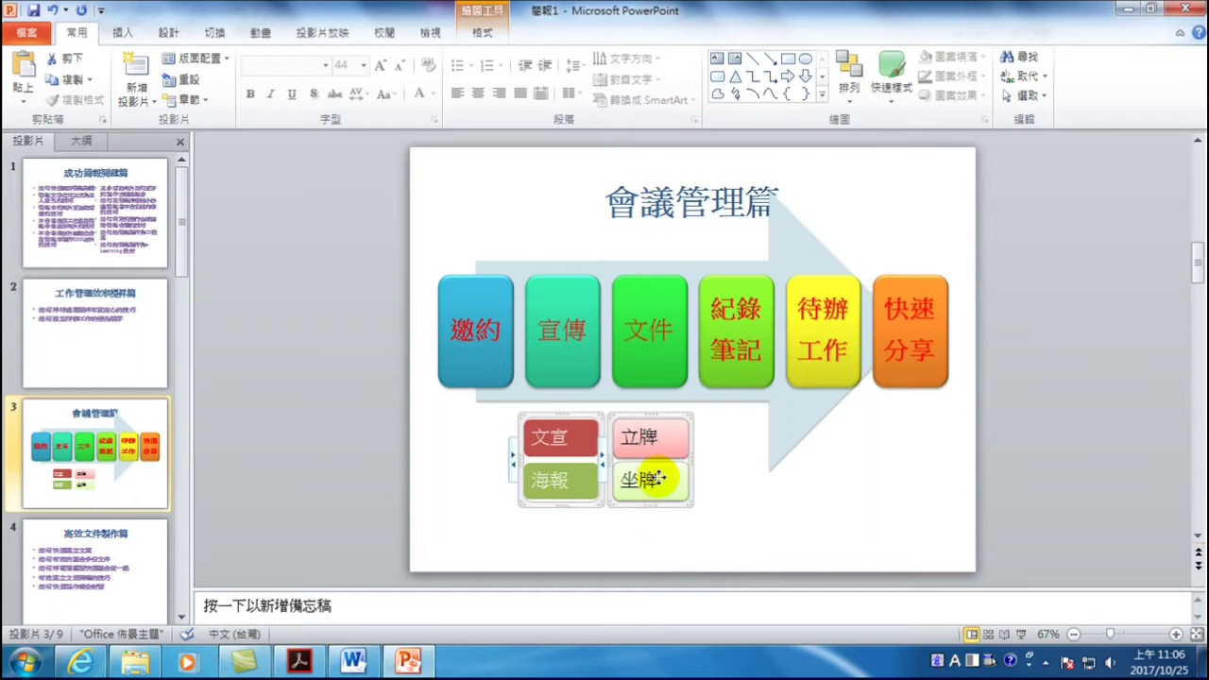
pyautogui.click(674, 536)
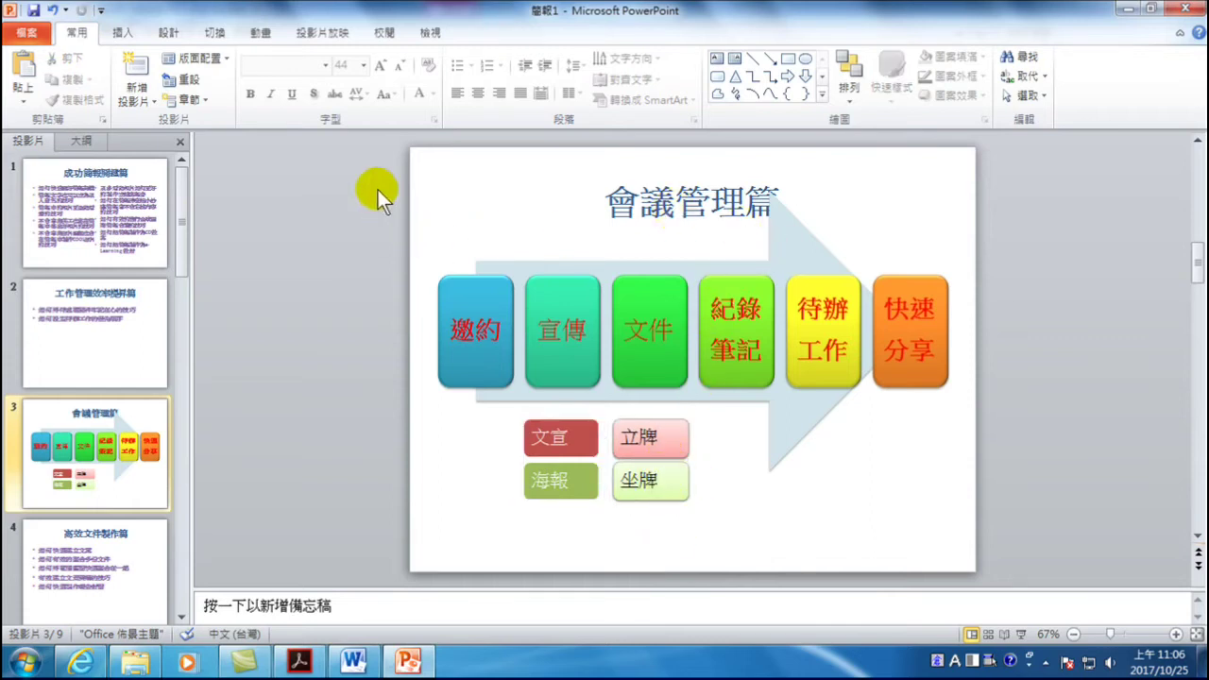
# - Shift the 會議管理篇 title box toward the slide's left side
pyautogui.click(673, 210)
pyautogui.click(693, 184)
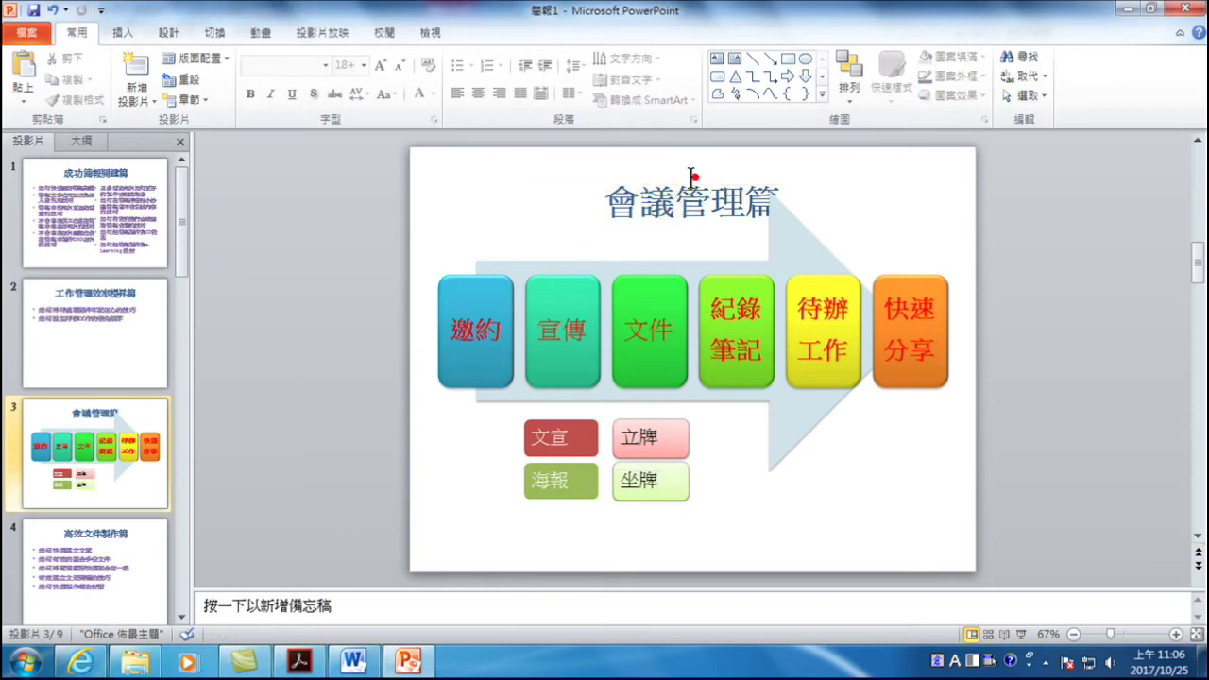
pyautogui.click(688, 197)
pyautogui.moveTo(378, 138); pyautogui.dragTo(1057, 263)
pyautogui.press('Left')
pyautogui.press('Left')
pyautogui.press('Left')
pyautogui.press('Left')
pyautogui.press('Left')
pyautogui.press('Left')
pyautogui.press('Left')
pyautogui.press('Left')
pyautogui.press('Left')
pyautogui.press('Left')
pyautogui.press('Left')
pyautogui.press('Left')
pyautogui.press('Left')
pyautogui.press('Left')
pyautogui.press('Left')
pyautogui.press('Left')
pyautogui.press('Left')
pyautogui.press('Left')
pyautogui.press('Left')
pyautogui.press('Left')
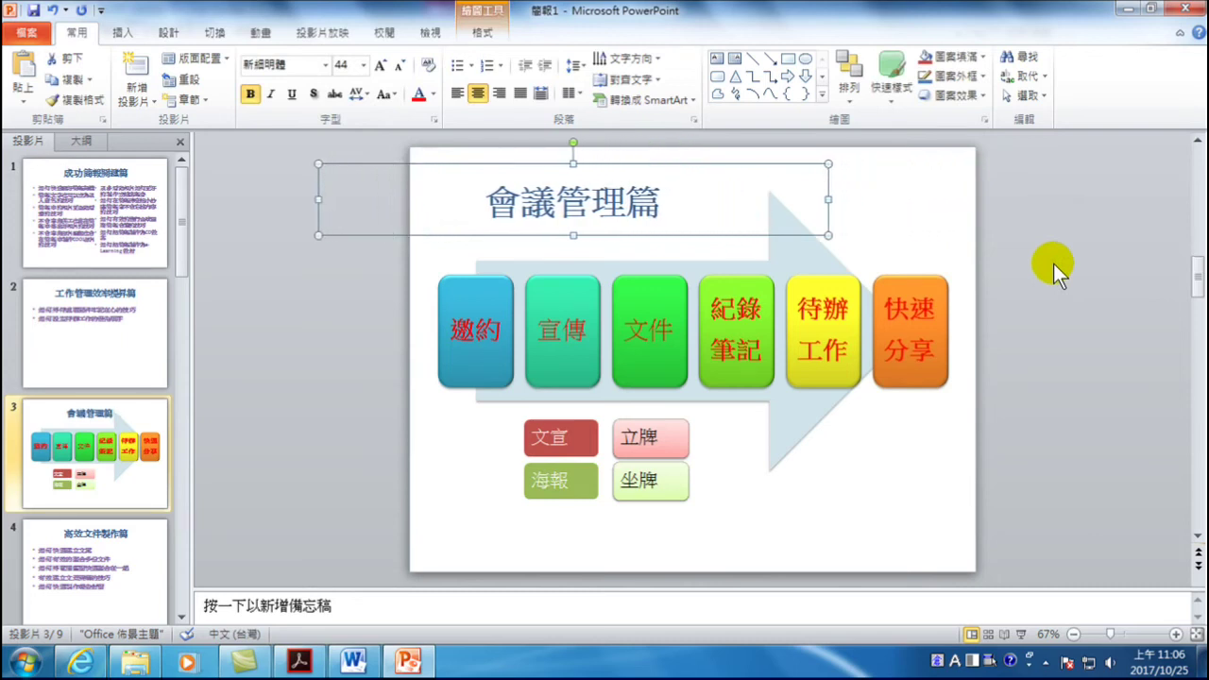
pyautogui.press('Left')
pyautogui.press('Left')
pyautogui.press('Left')
pyautogui.press('Left')
pyautogui.press('Left')
pyautogui.press('Left')
pyautogui.press('Left')
pyautogui.press('Left')
pyautogui.press('Left')
pyautogui.press('Left')
pyautogui.press('Left')
pyautogui.click(1077, 273)
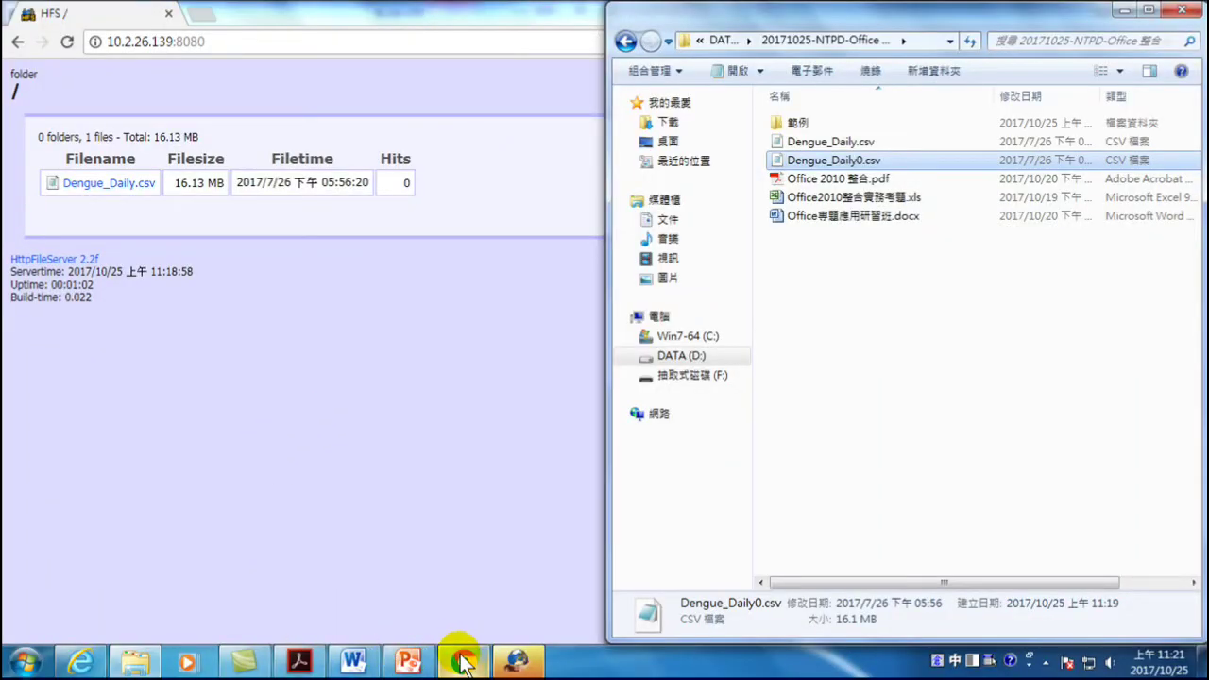
# - Open a new maximized Chrome window from the taskbar jump list
pyautogui.click(463, 661)
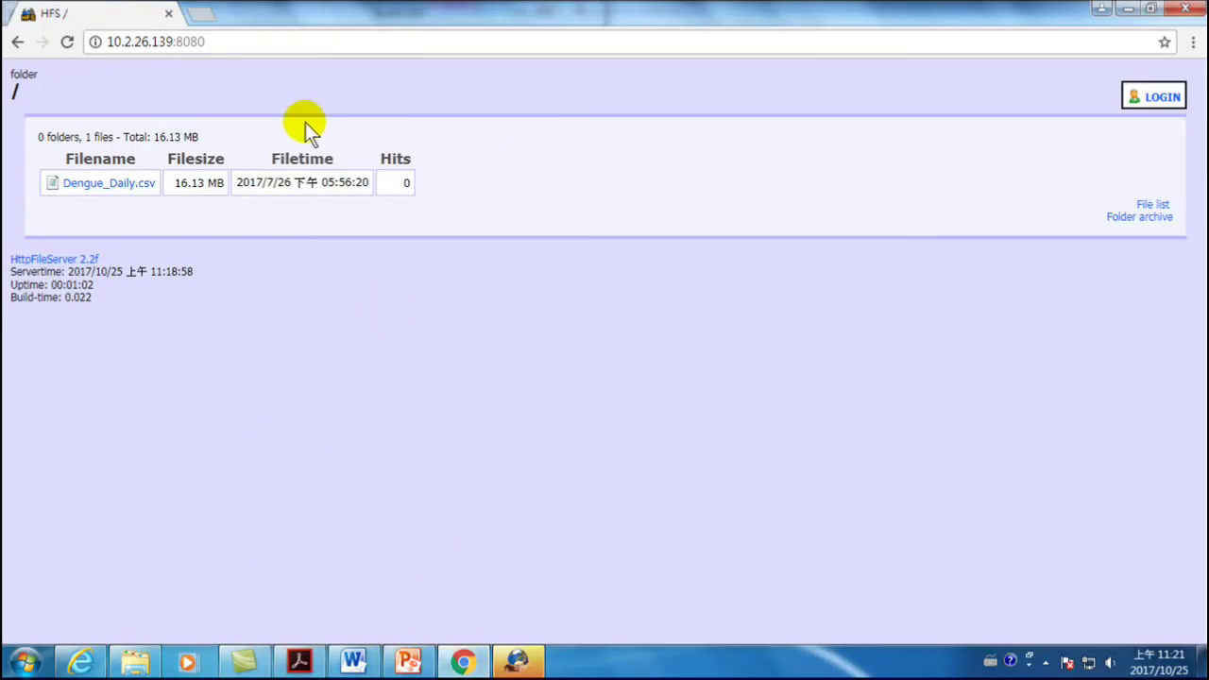
pyautogui.click(462, 661)
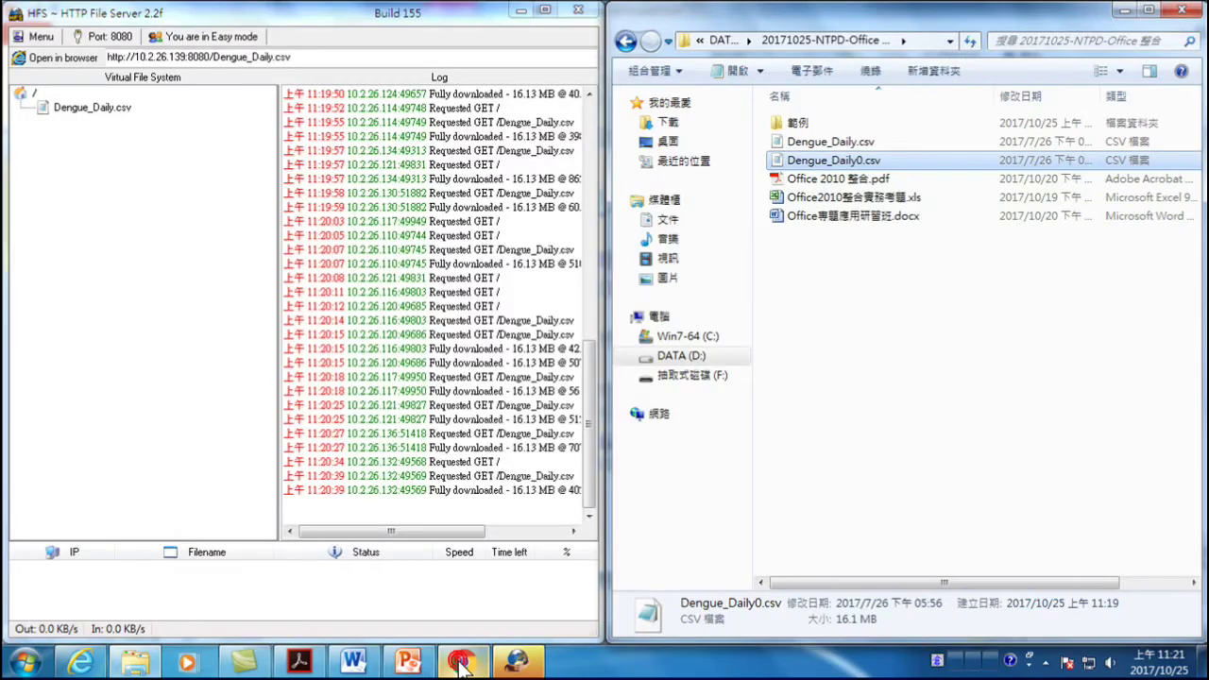
pyautogui.rightClick(462, 661)
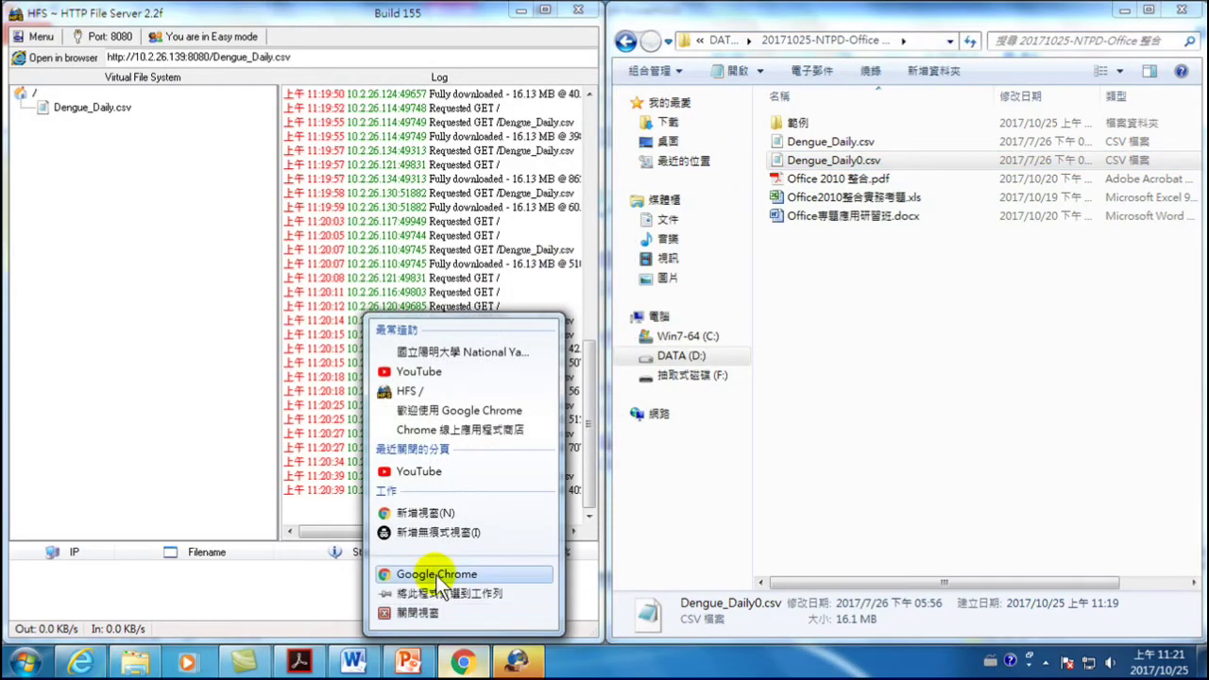
pyautogui.click(440, 575)
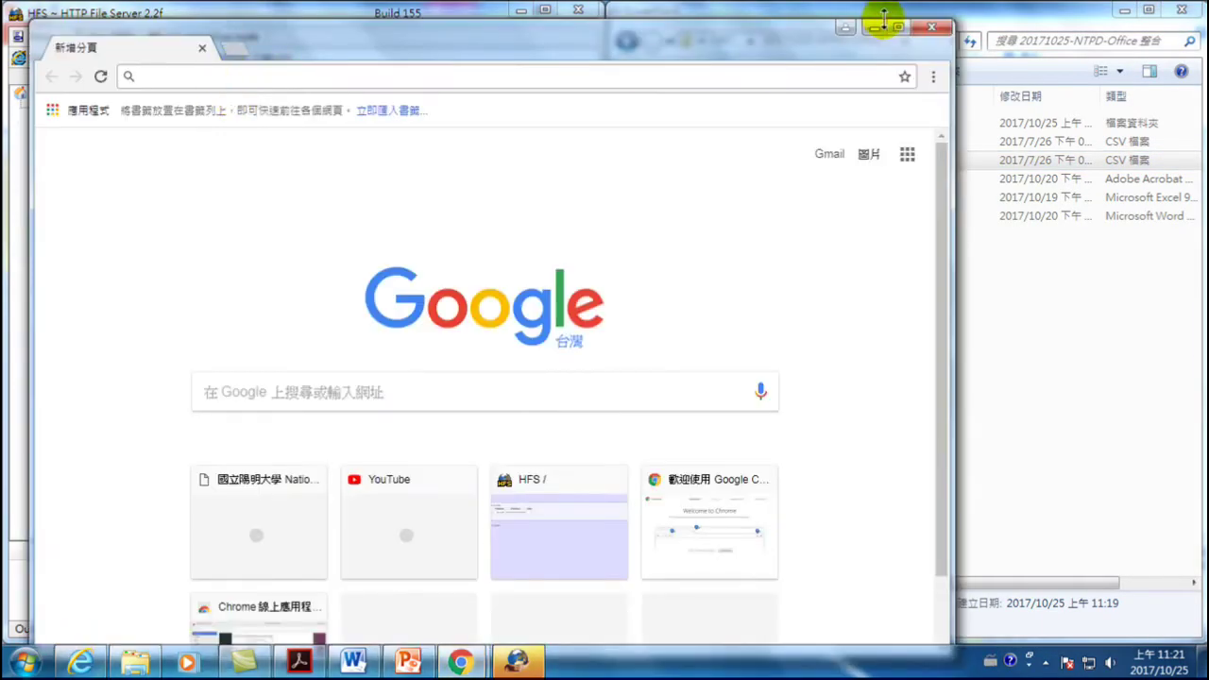
pyautogui.click(898, 28)
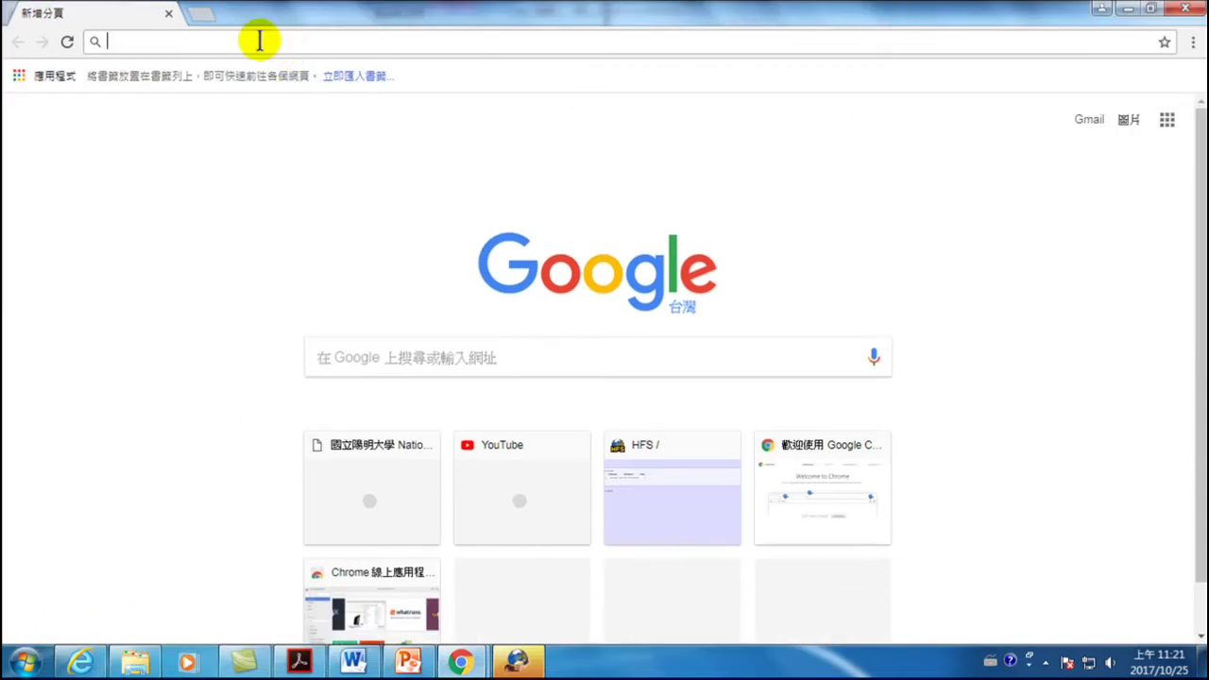
# - Load the HFS server page at 10.2.26.139:8080 from the address bar
pyautogui.write('1')
pyautogui.press('BackSpace')
pyautogui.press('BackSpace')
pyautogui.write('10.2.26.')
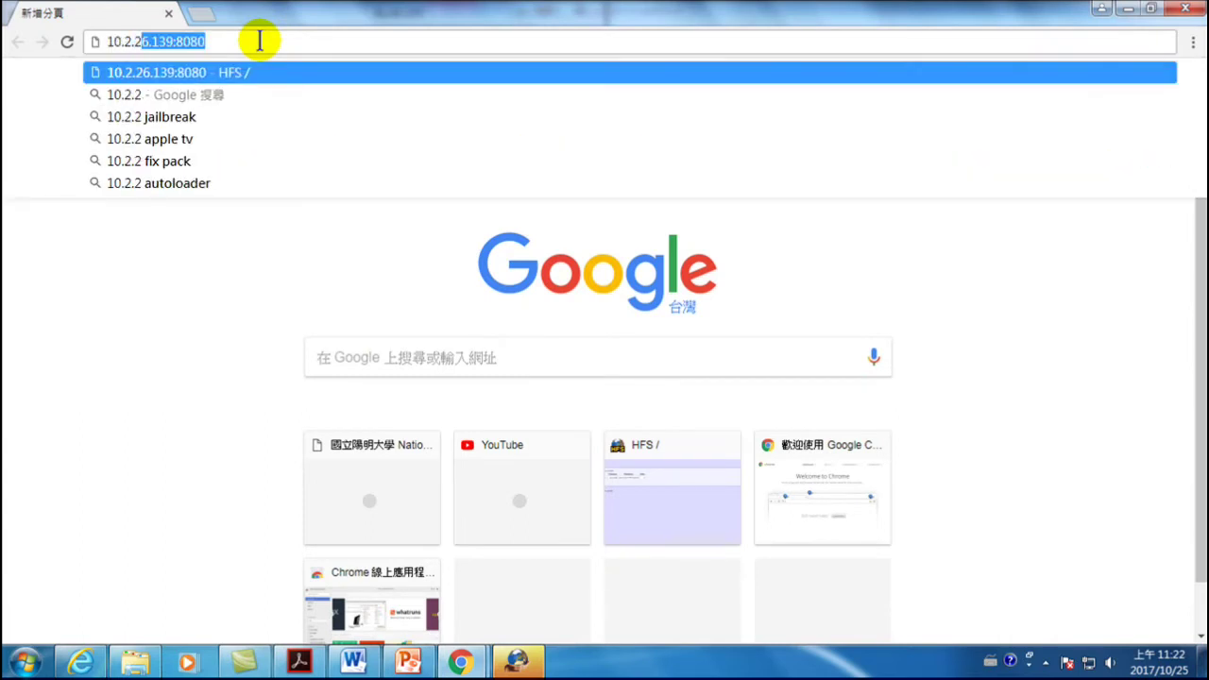
pyautogui.write('1')
pyautogui.press('Return')
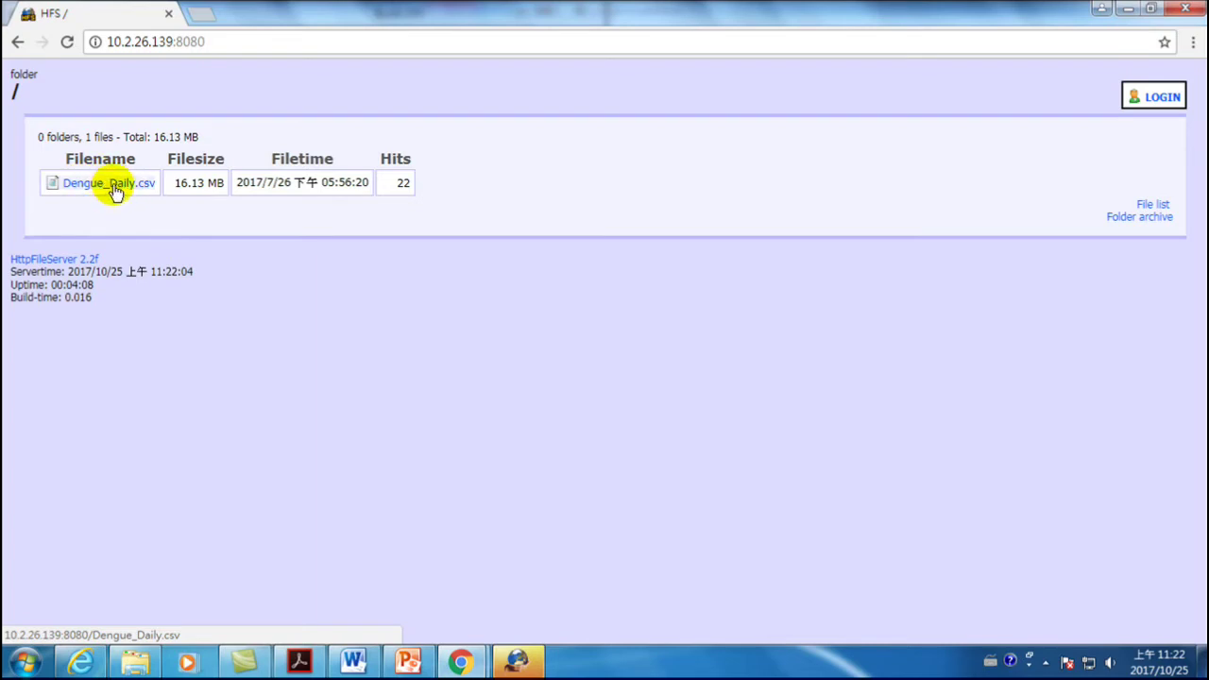
# - Download Dengue_Daily.csv via its link after cancelling a Save link as attempt
pyautogui.rightClick(114, 184)
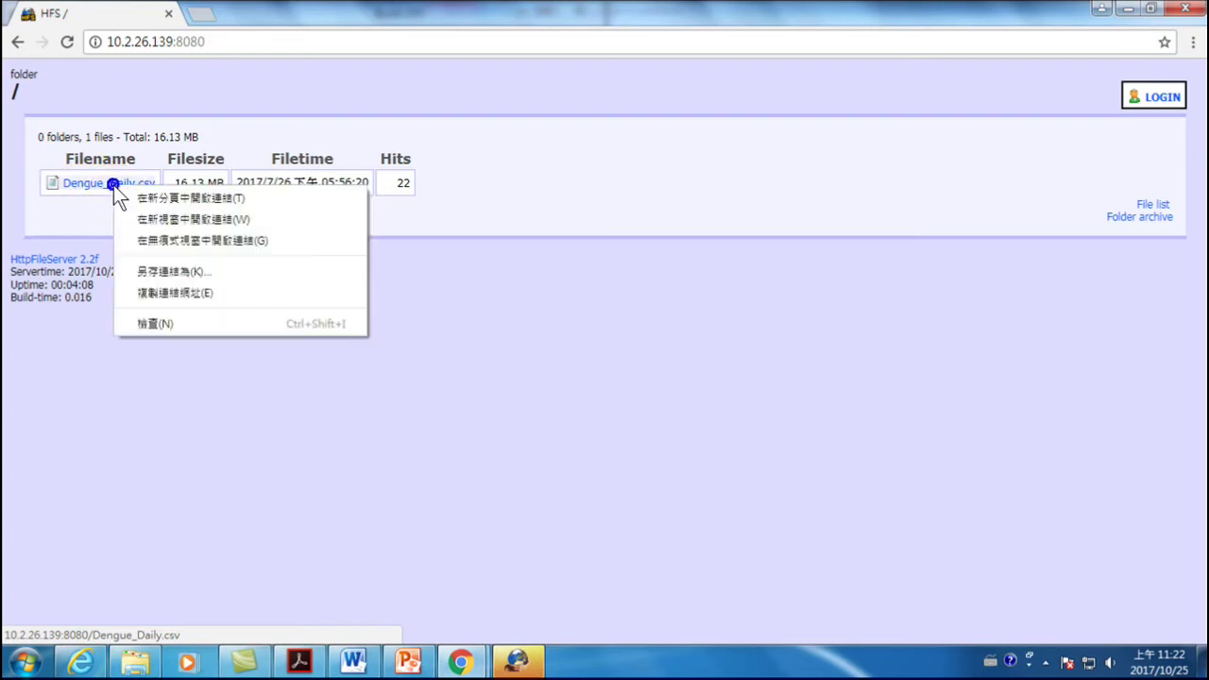
pyautogui.click(174, 273)
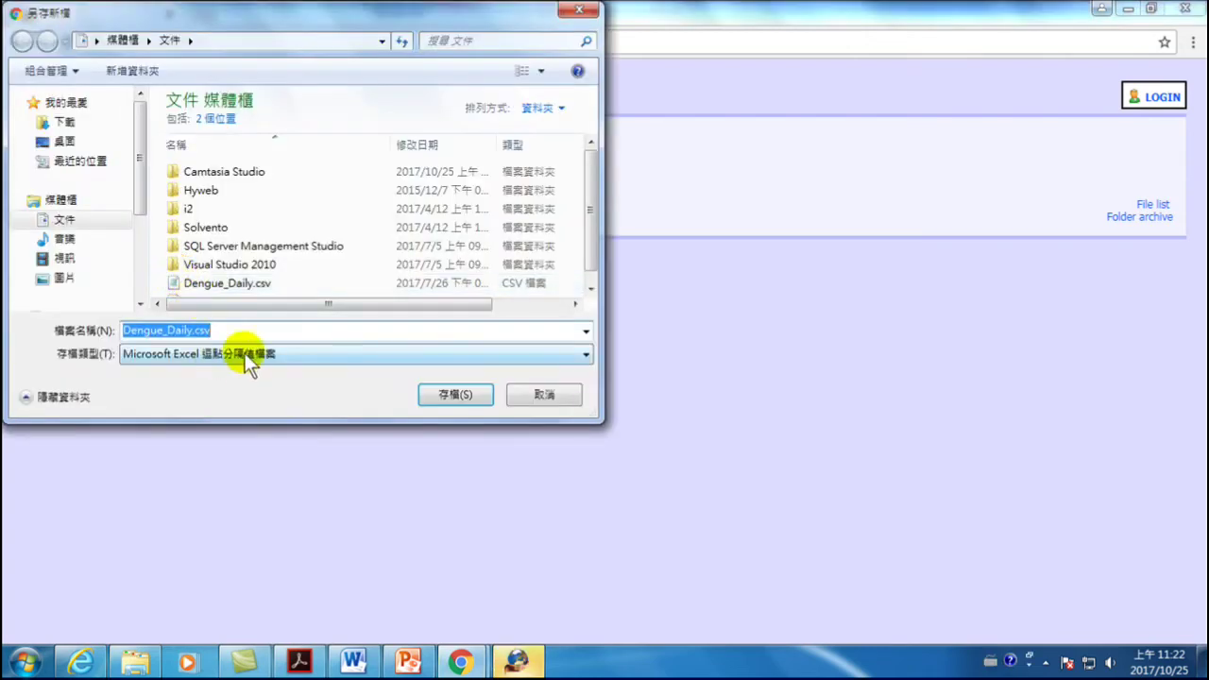
pyautogui.moveTo(140, 171); pyautogui.dragTo(139, 253)
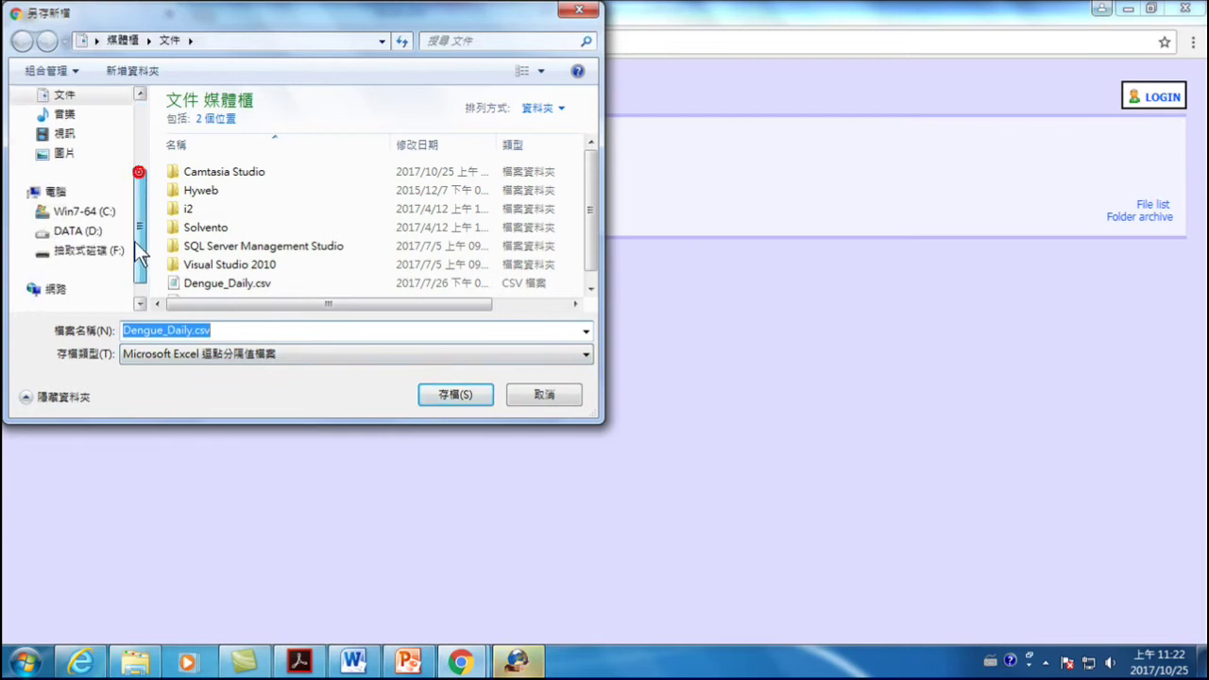
pyautogui.click(78, 230)
pyautogui.click(269, 140)
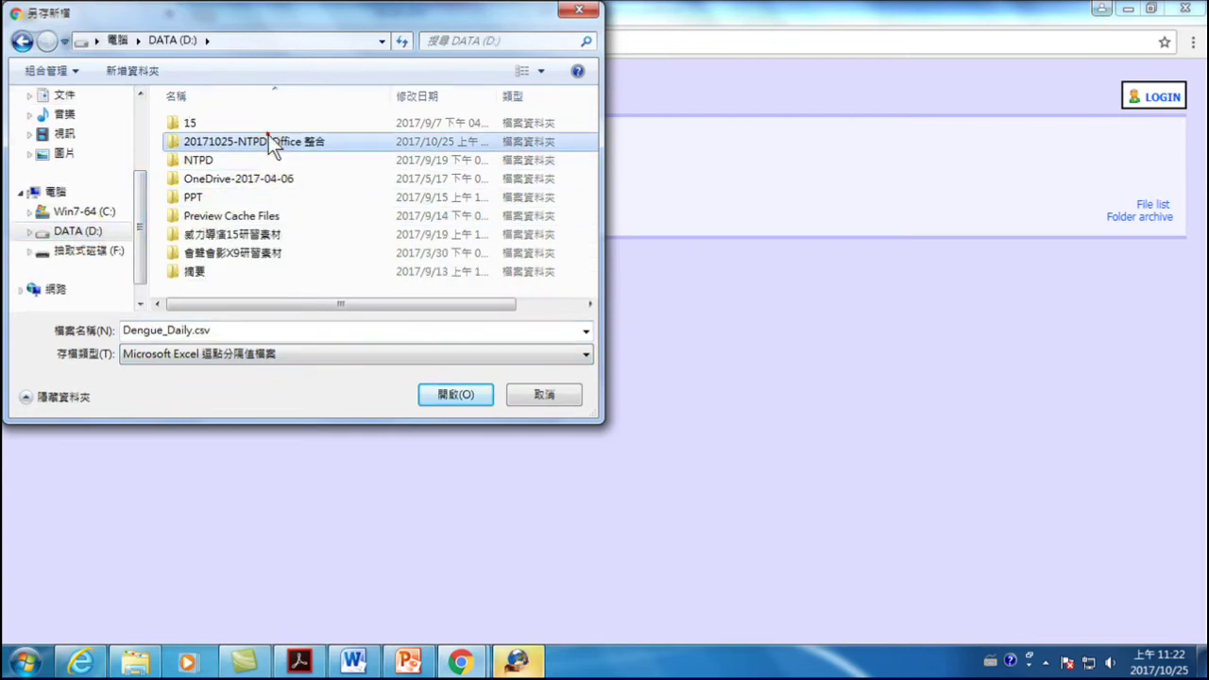
pyautogui.doubleClick(269, 140)
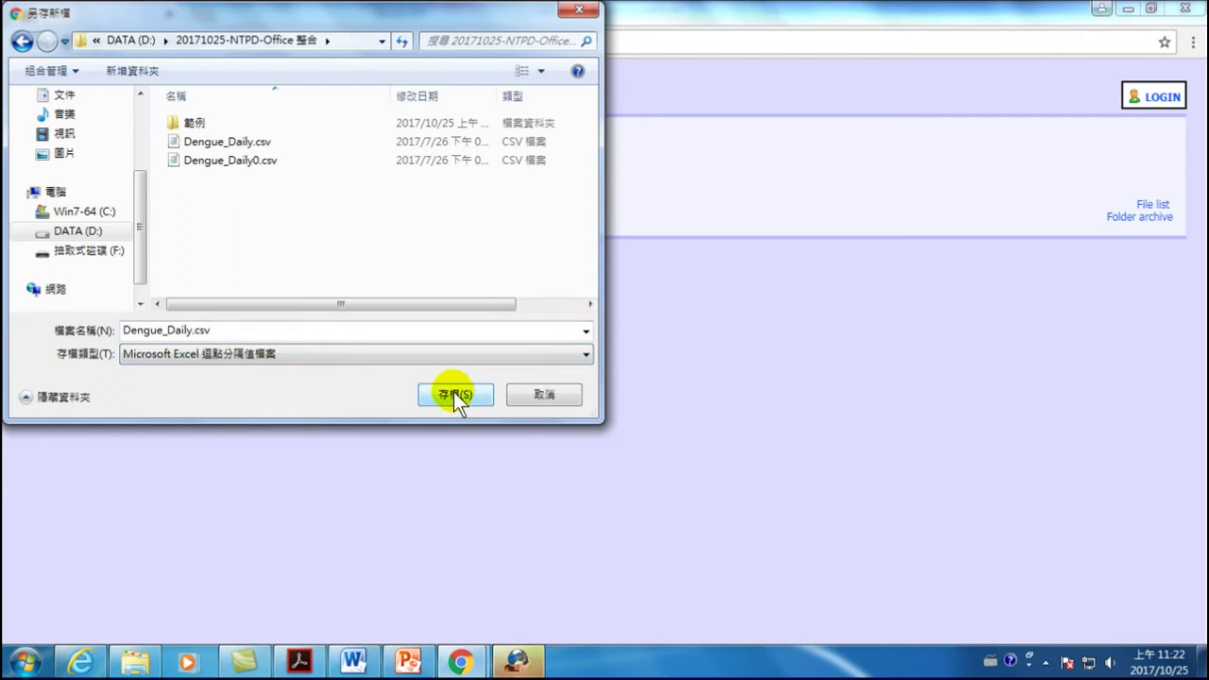
pyautogui.click(559, 399)
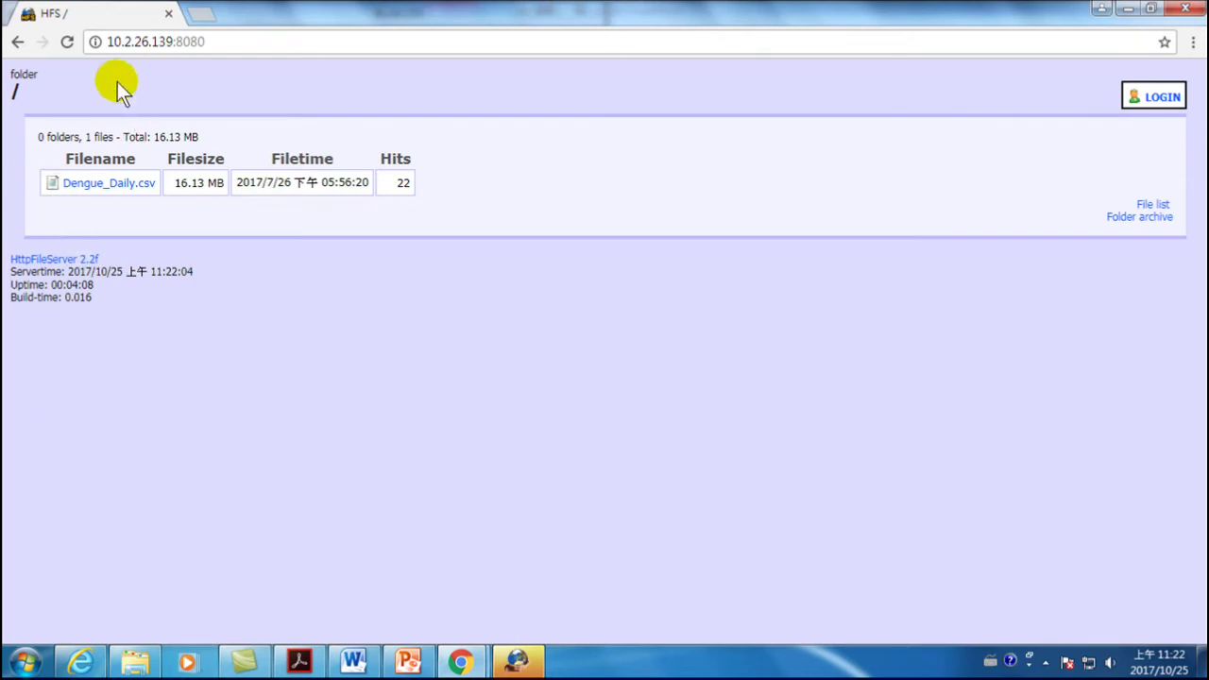
pyautogui.click(97, 188)
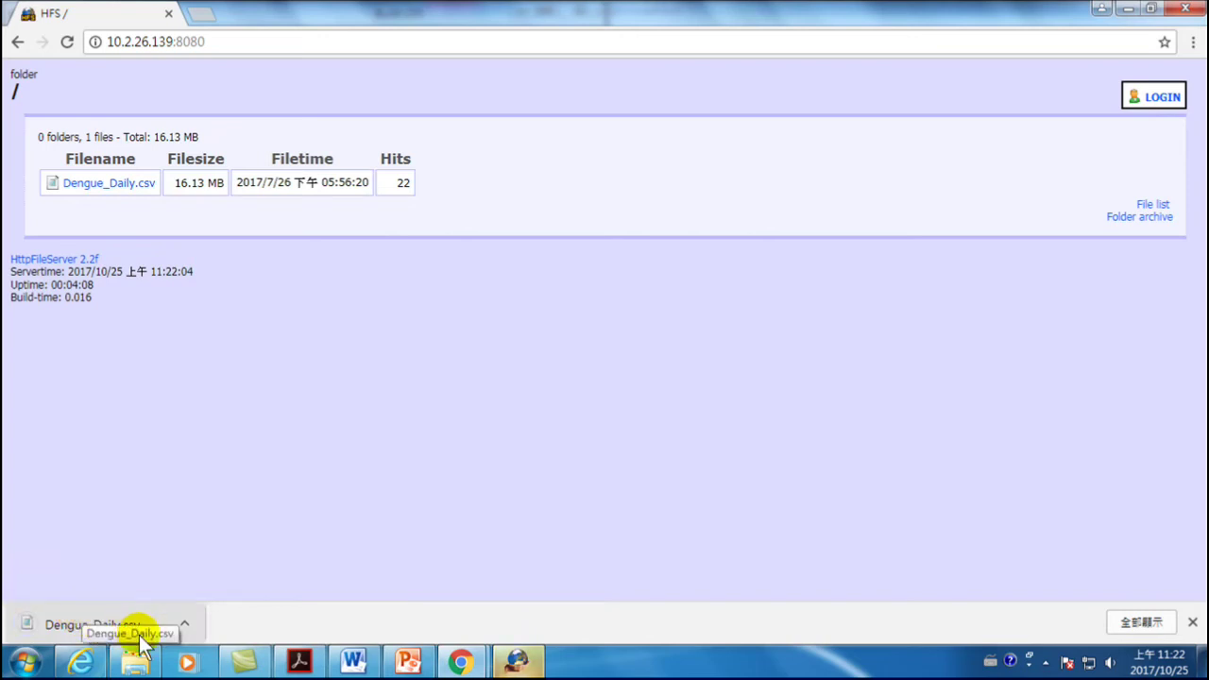
# - Copy the downloaded Dengue_Daily.csv from the Downloads folder
pyautogui.click(104, 629)
pyautogui.click(669, 124)
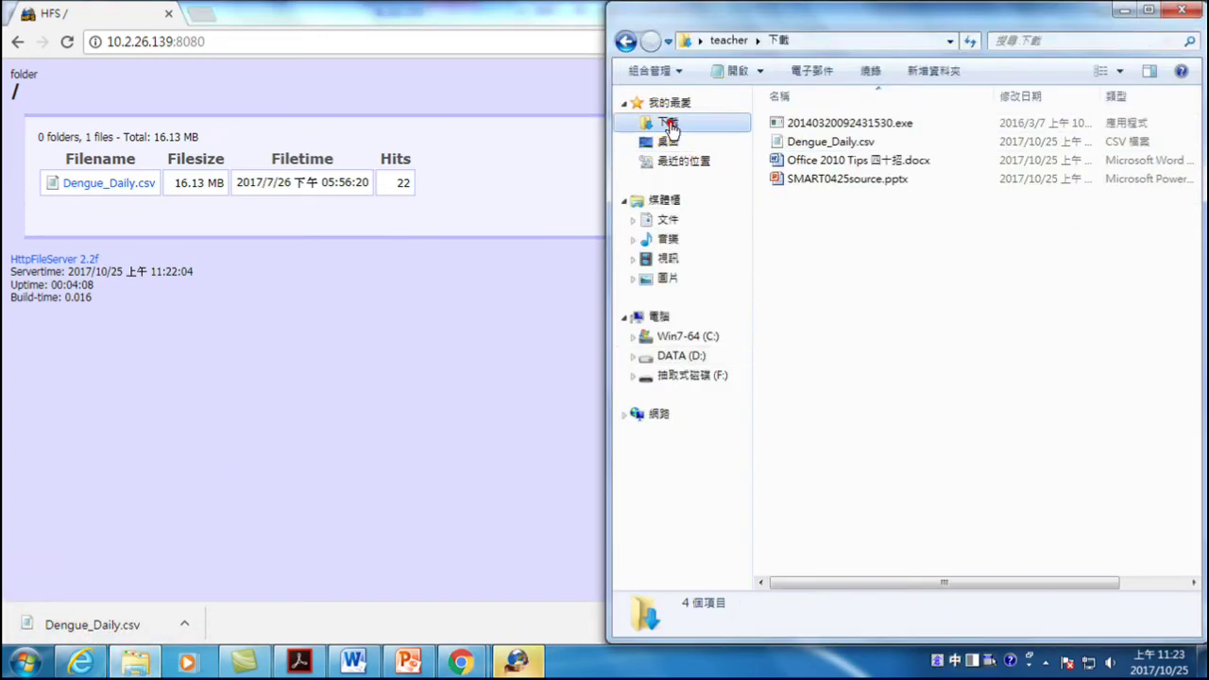
pyautogui.click(826, 143)
pyautogui.rightClick(823, 143)
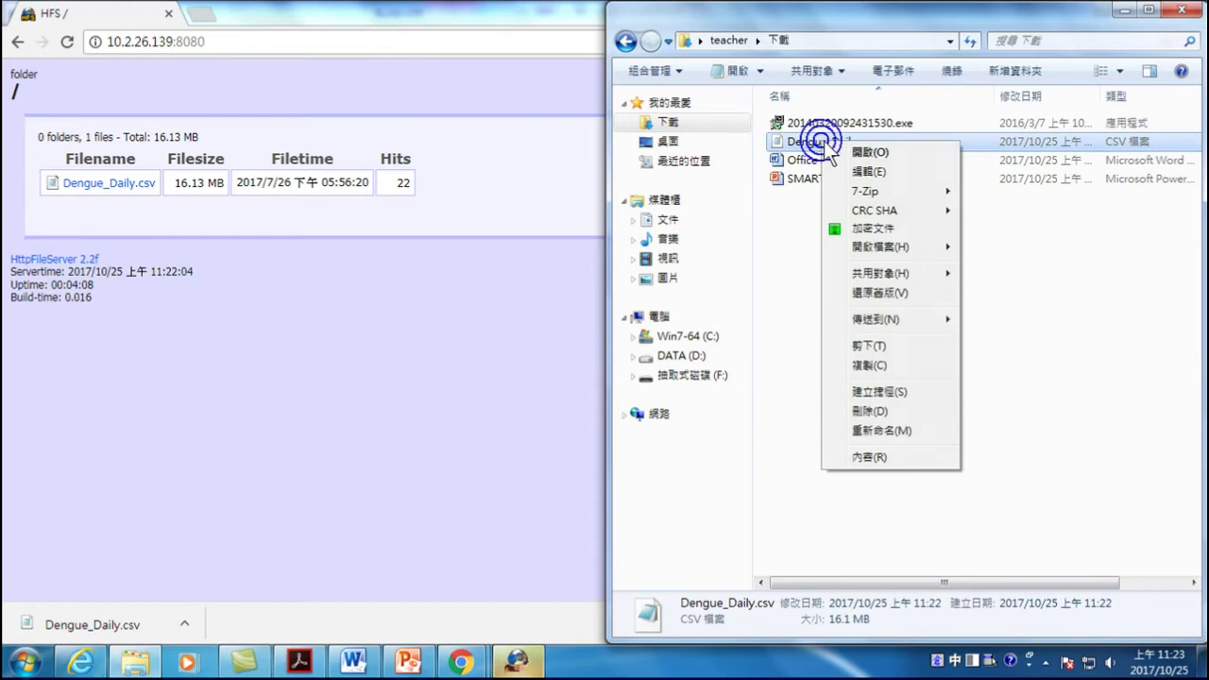
pyautogui.click(871, 367)
# - Open the 20171025-NTPD-Office 整合 folder on DATA (D:) and bring up Open with for Dengue_Daily.csv
pyautogui.click(684, 357)
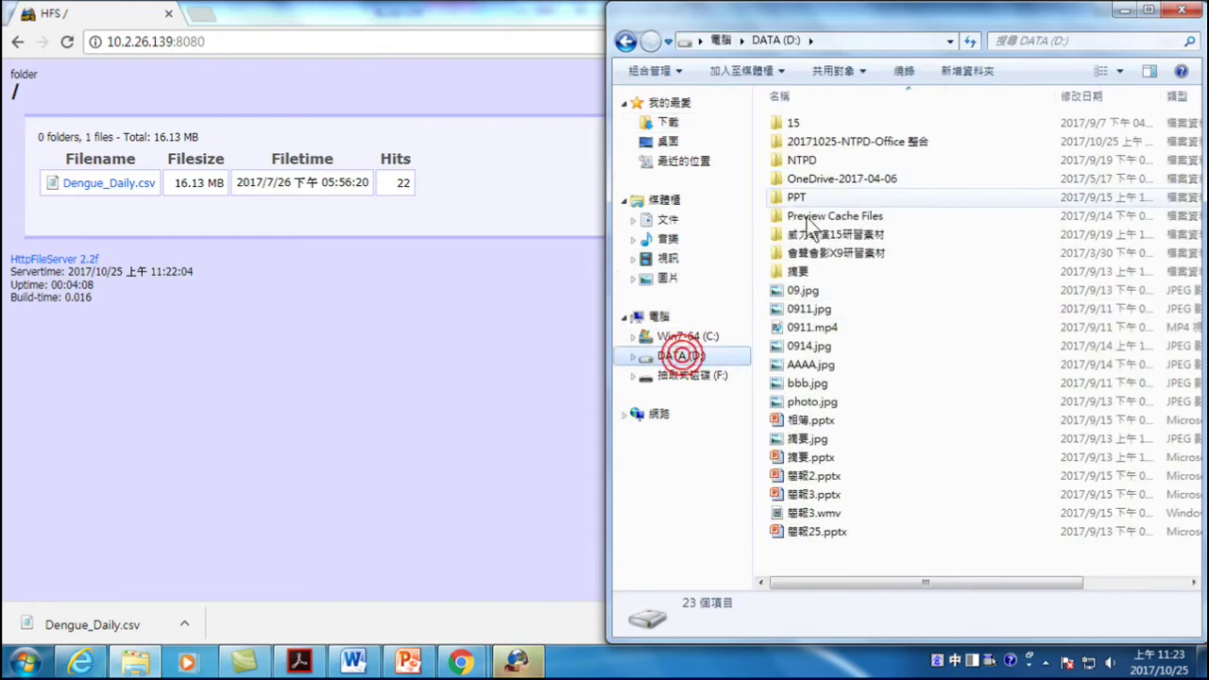
pyautogui.doubleClick(835, 142)
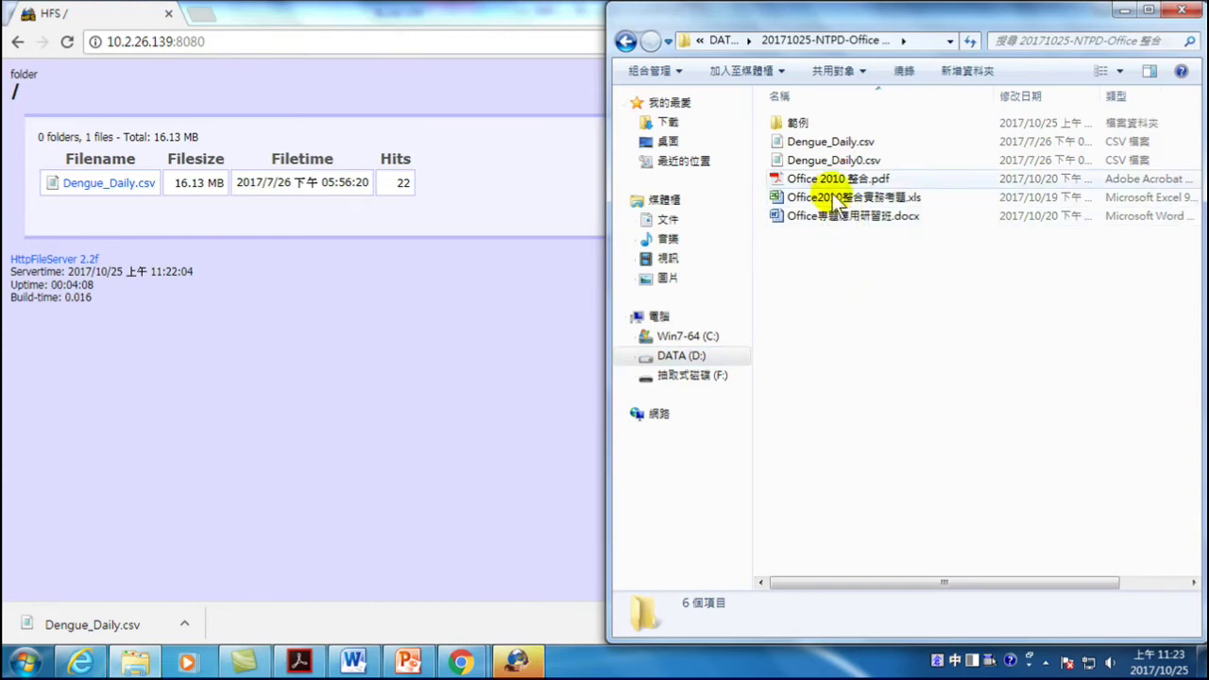
pyautogui.rightClick(816, 141)
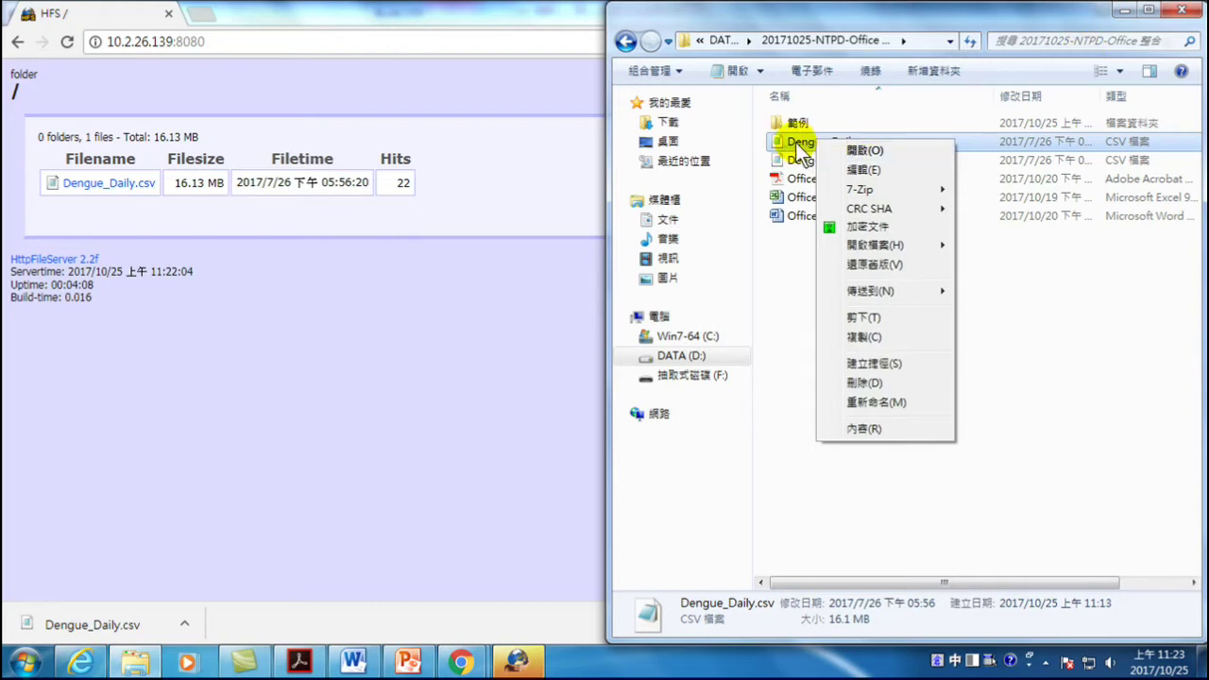
pyautogui.moveTo(870, 250)
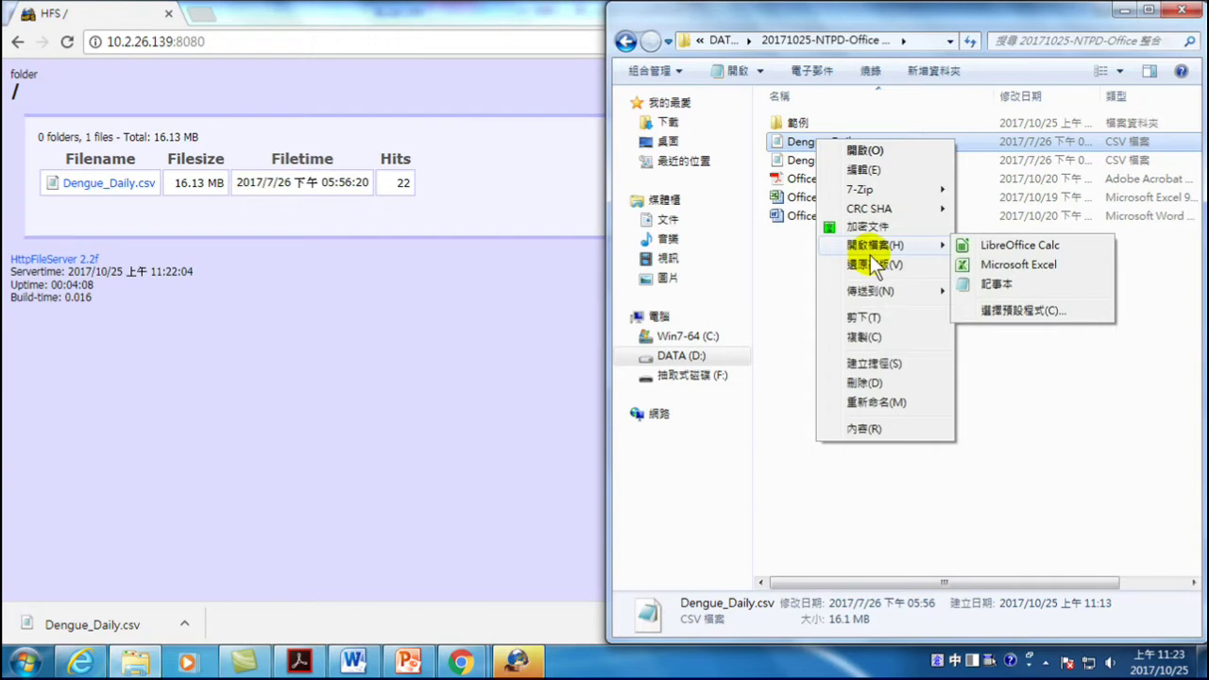
pyautogui.click(1000, 265)
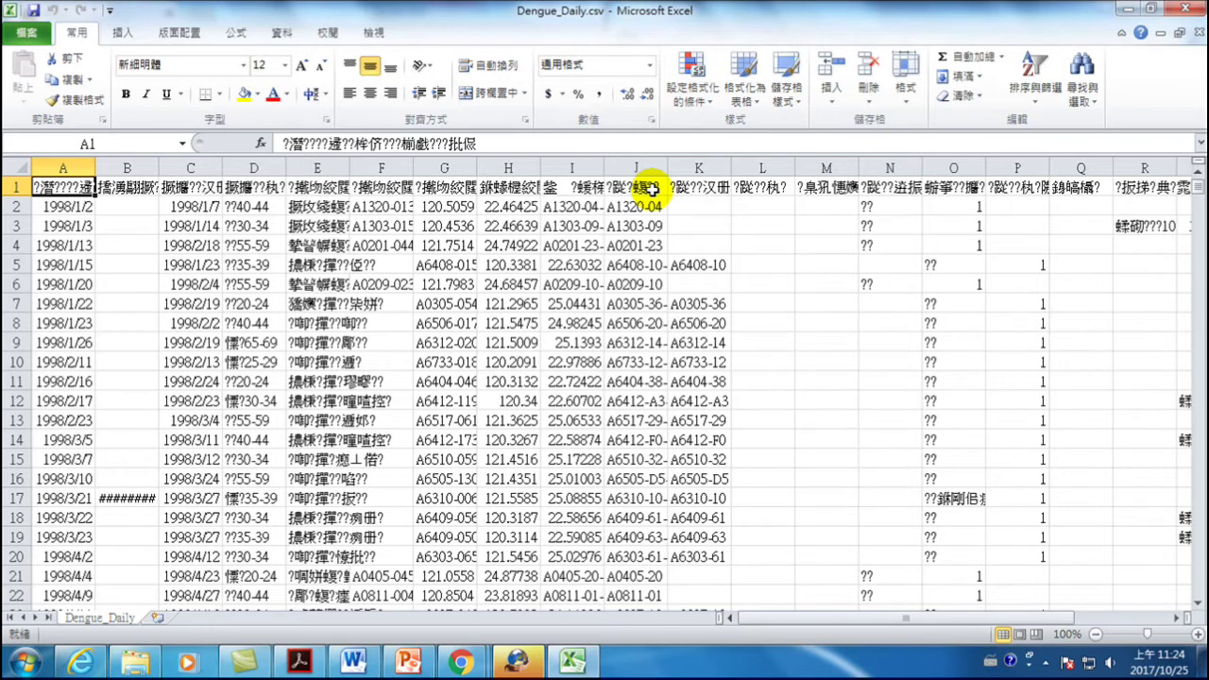
pyautogui.click(1181, 9)
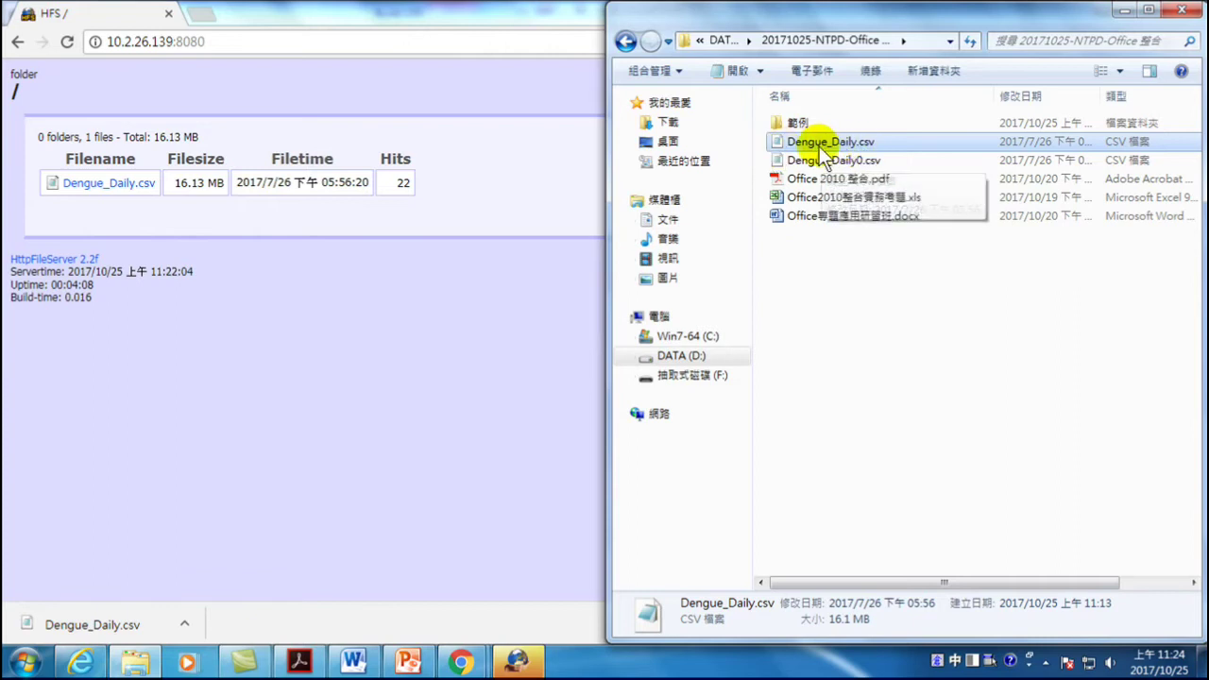
# - Open Dengue_Daily.csv with 記事本 (Notepad) as plain text
pyautogui.rightClick(816, 144)
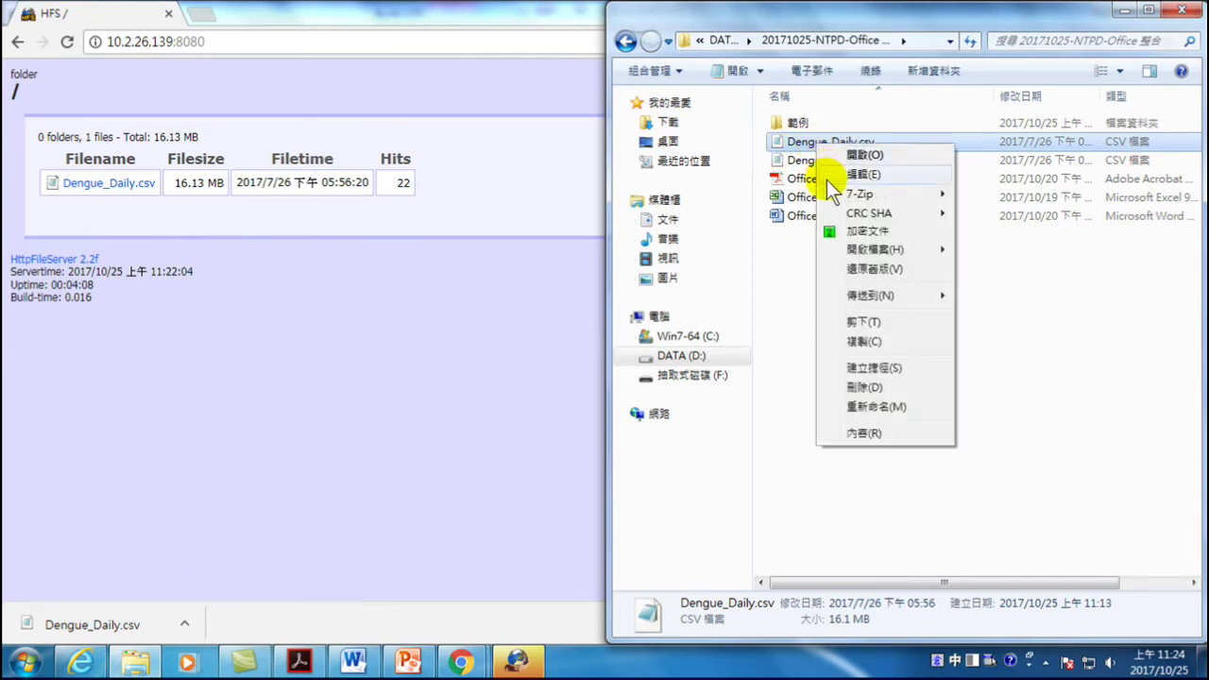
pyautogui.moveTo(862, 251)
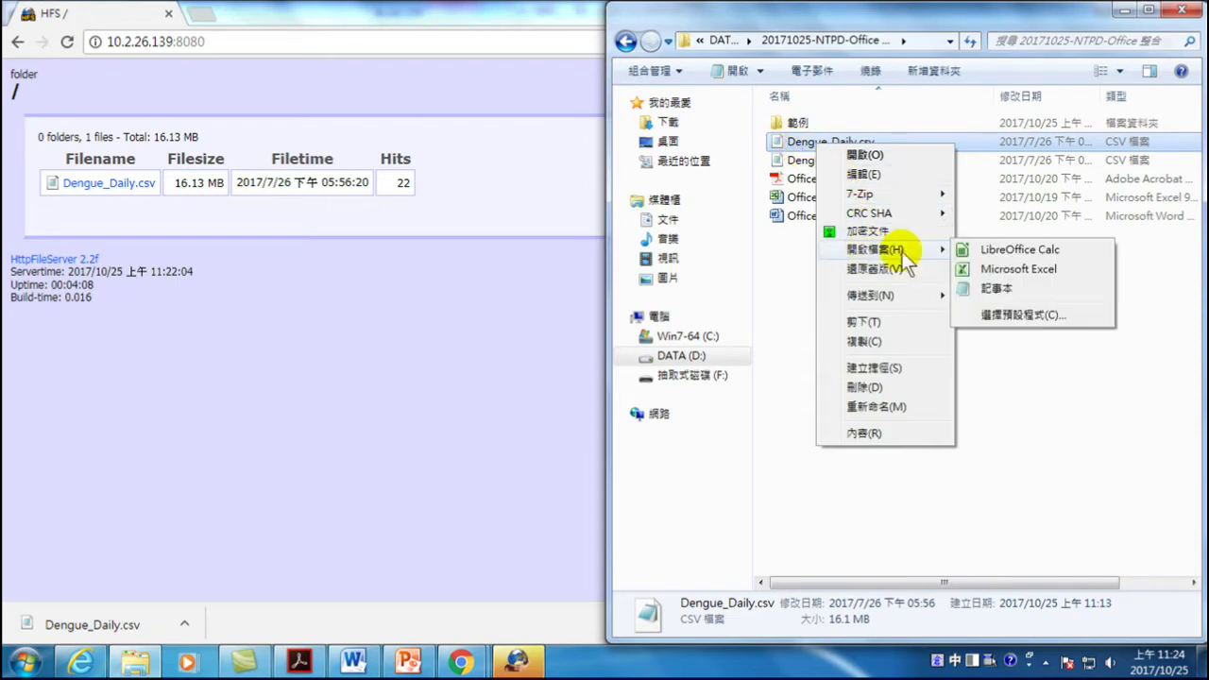
pyautogui.click(987, 290)
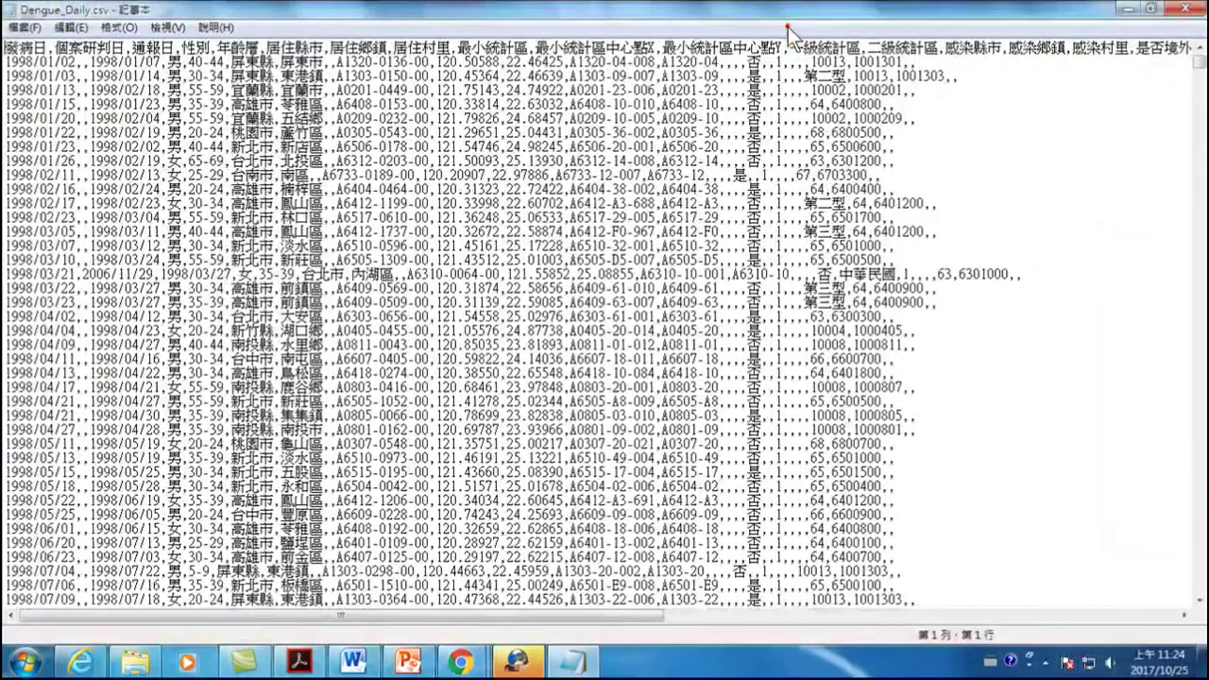
# - Maximize Notepad and choose Save As from the File menu
pyautogui.click(788, 27)
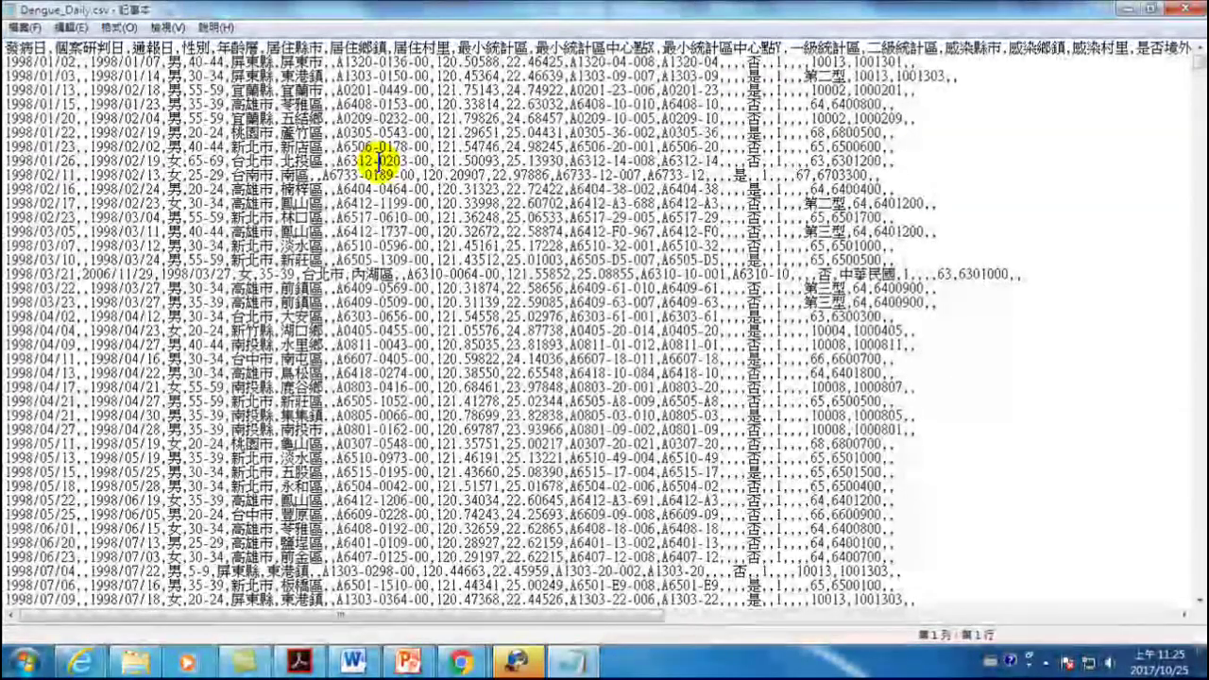
pyautogui.click(24, 27)
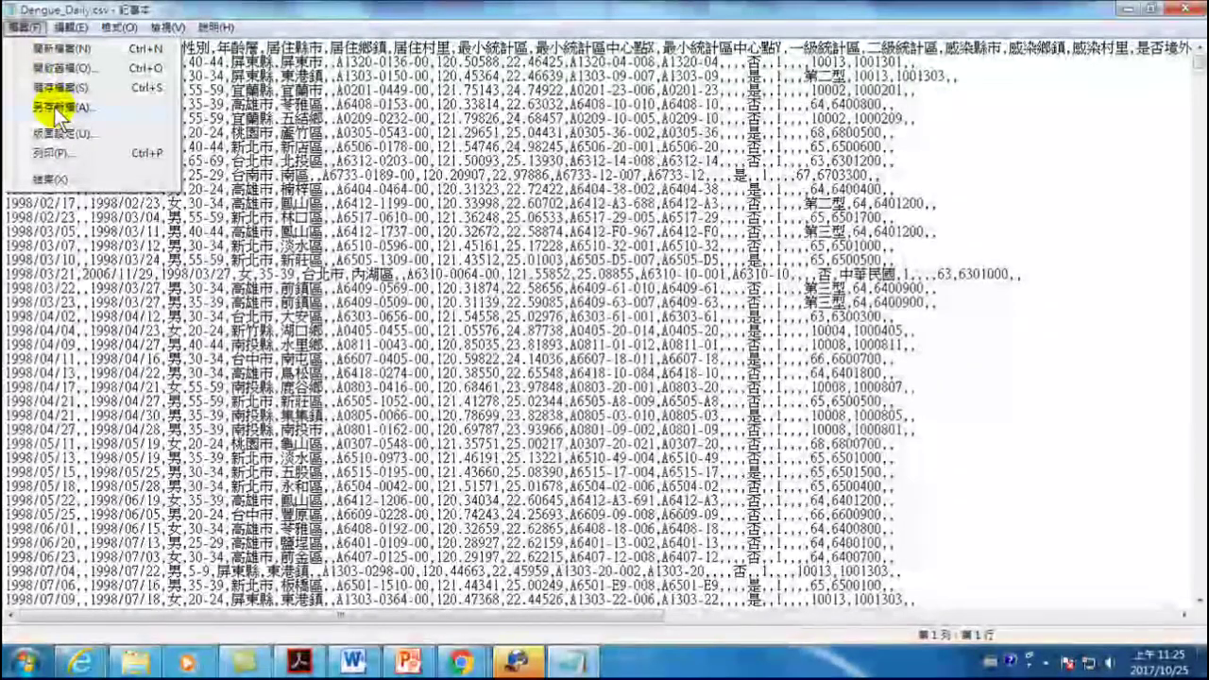
pyautogui.click(56, 107)
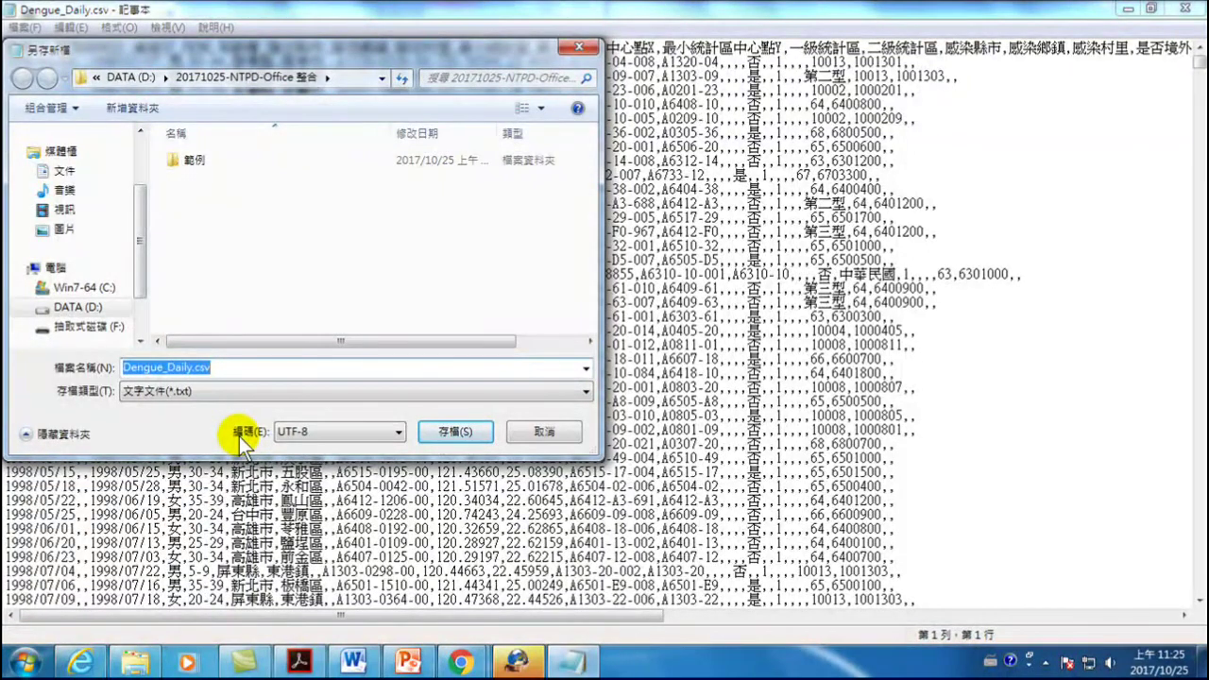
# - Save Dengue_Daily.csv with ANSI encoding over the original file, then close Notepad
pyautogui.click(392, 430)
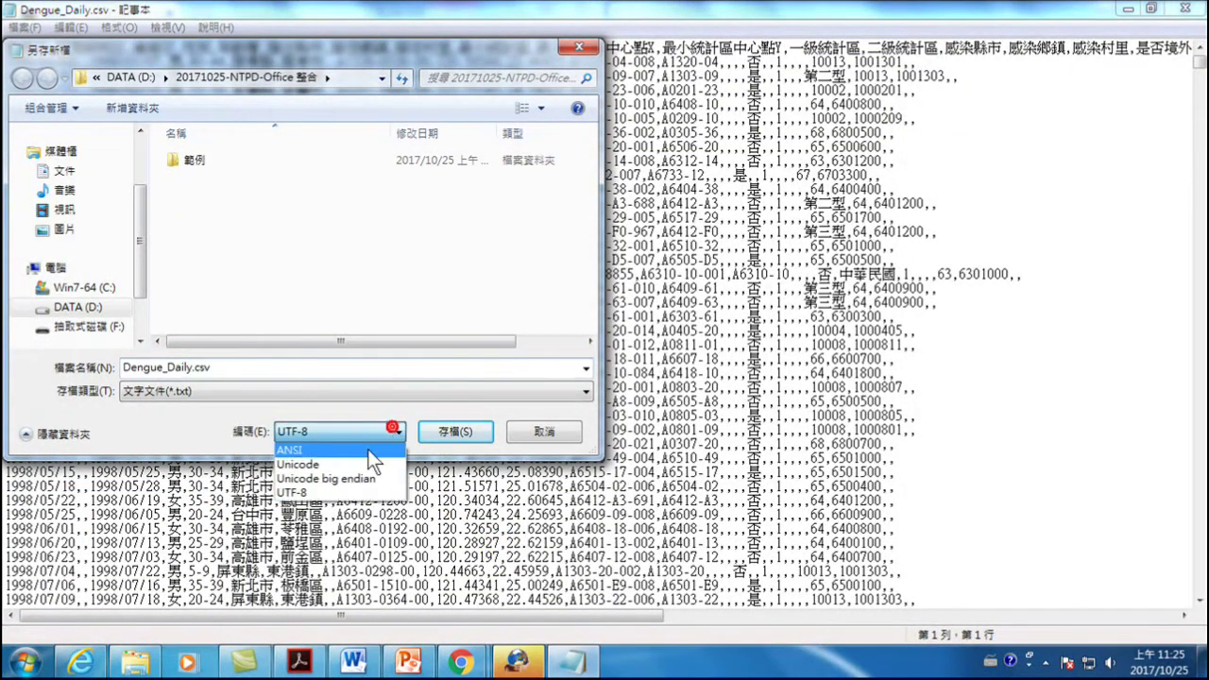
pyautogui.click(288, 450)
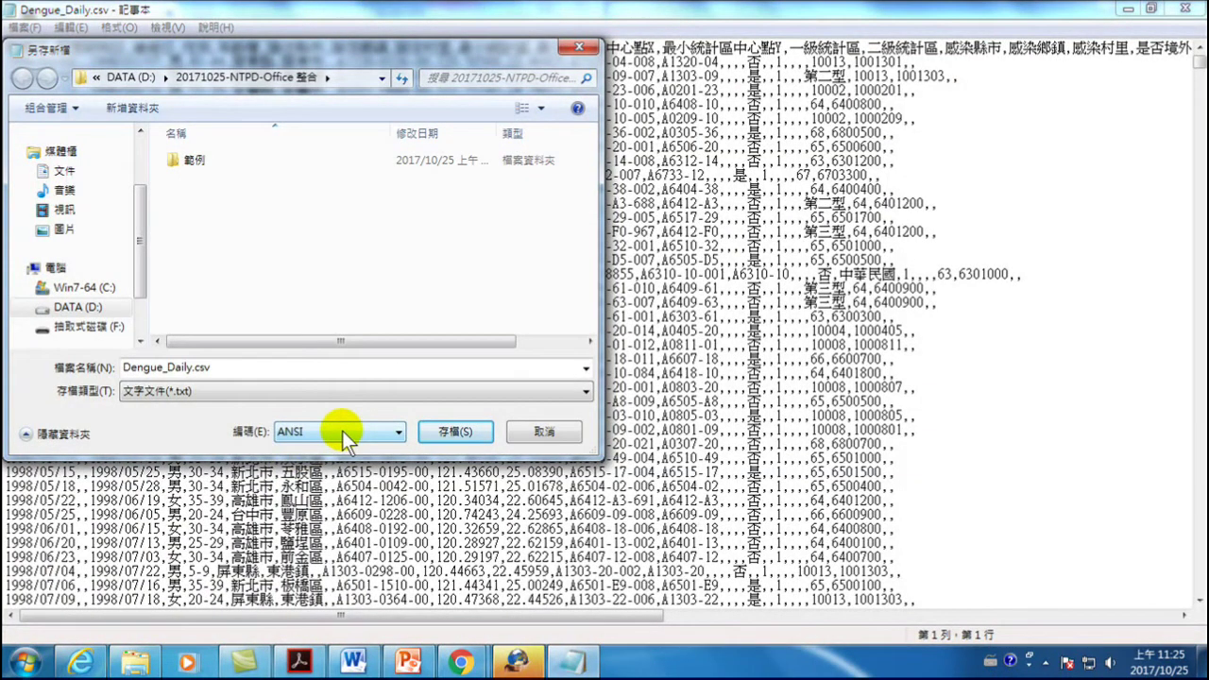
pyautogui.click(441, 432)
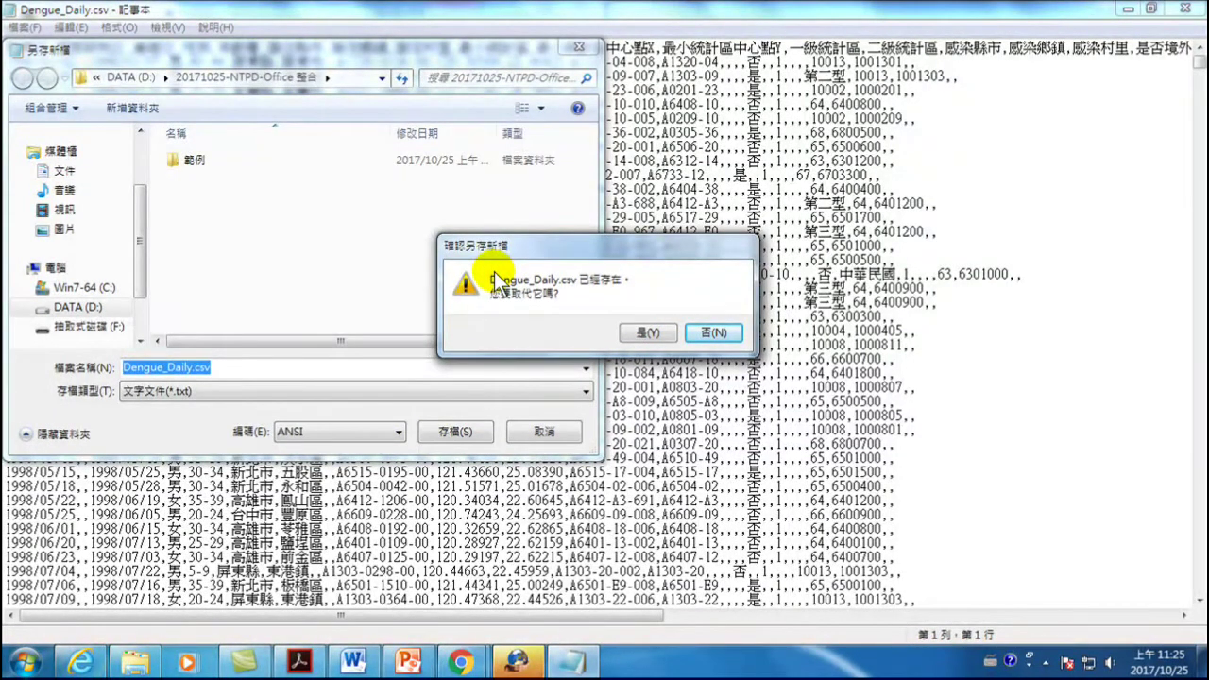
pyautogui.click(644, 334)
pyautogui.click(687, 412)
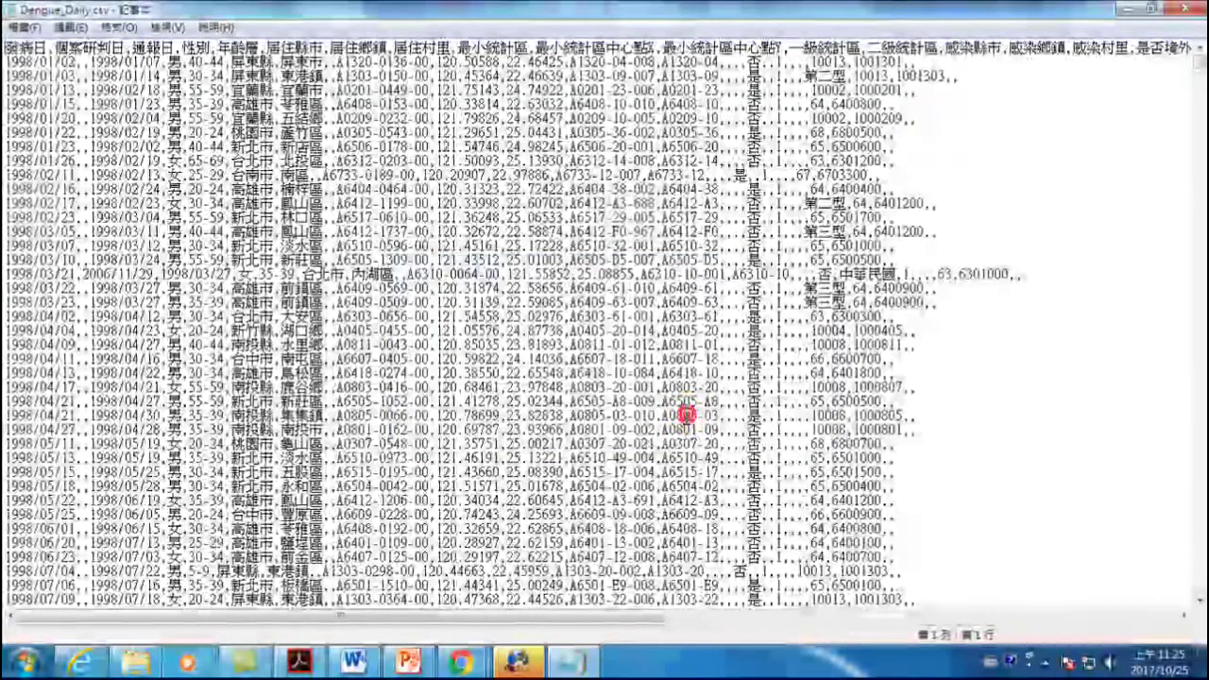
pyautogui.click(1189, 7)
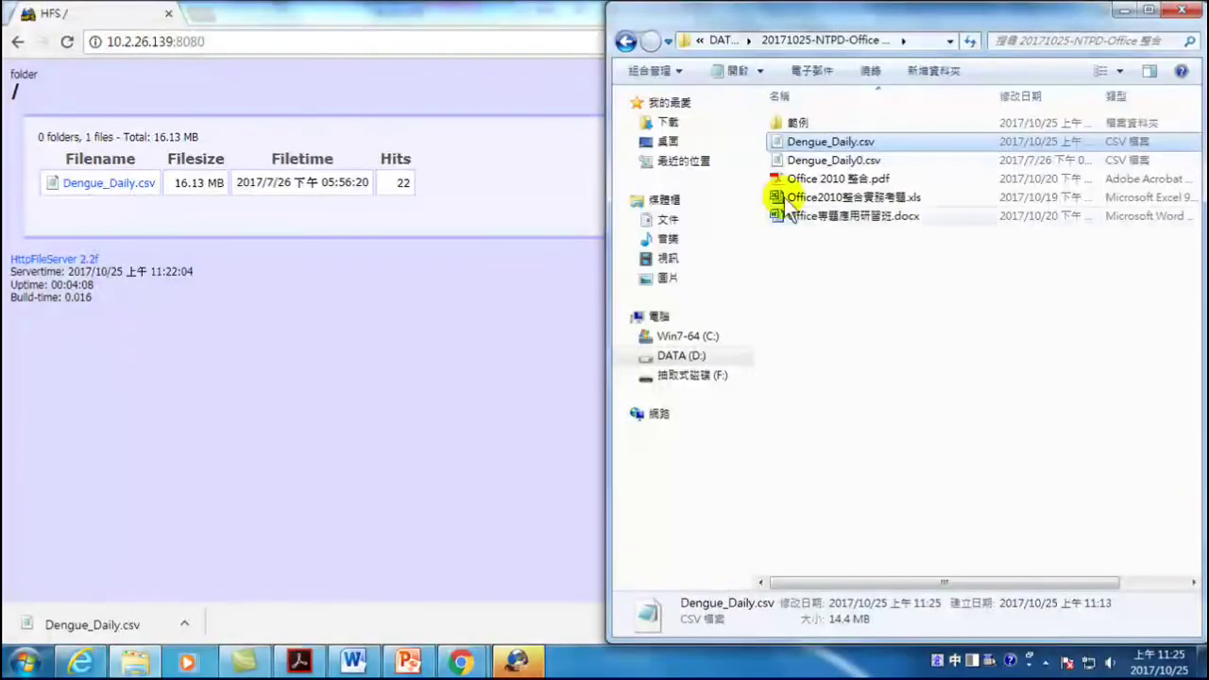
# - Open the ANSI-encoded Dengue_Daily.csv with Microsoft Excel
pyautogui.rightClick(831, 139)
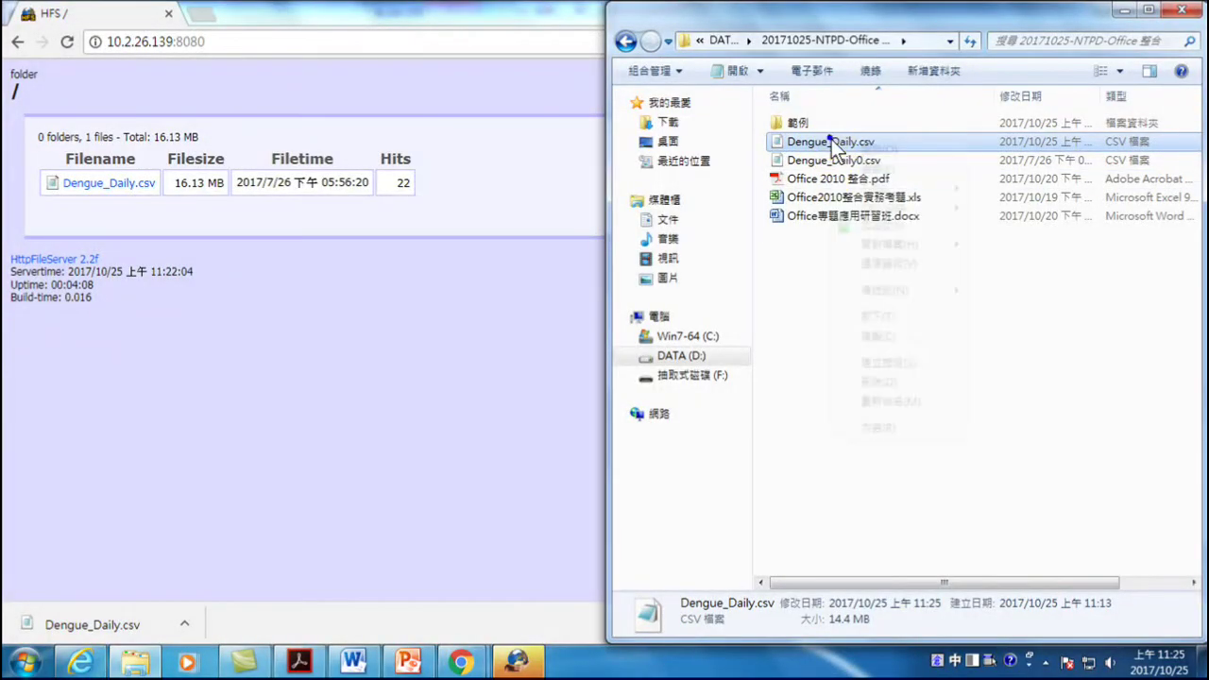
pyautogui.moveTo(883, 247)
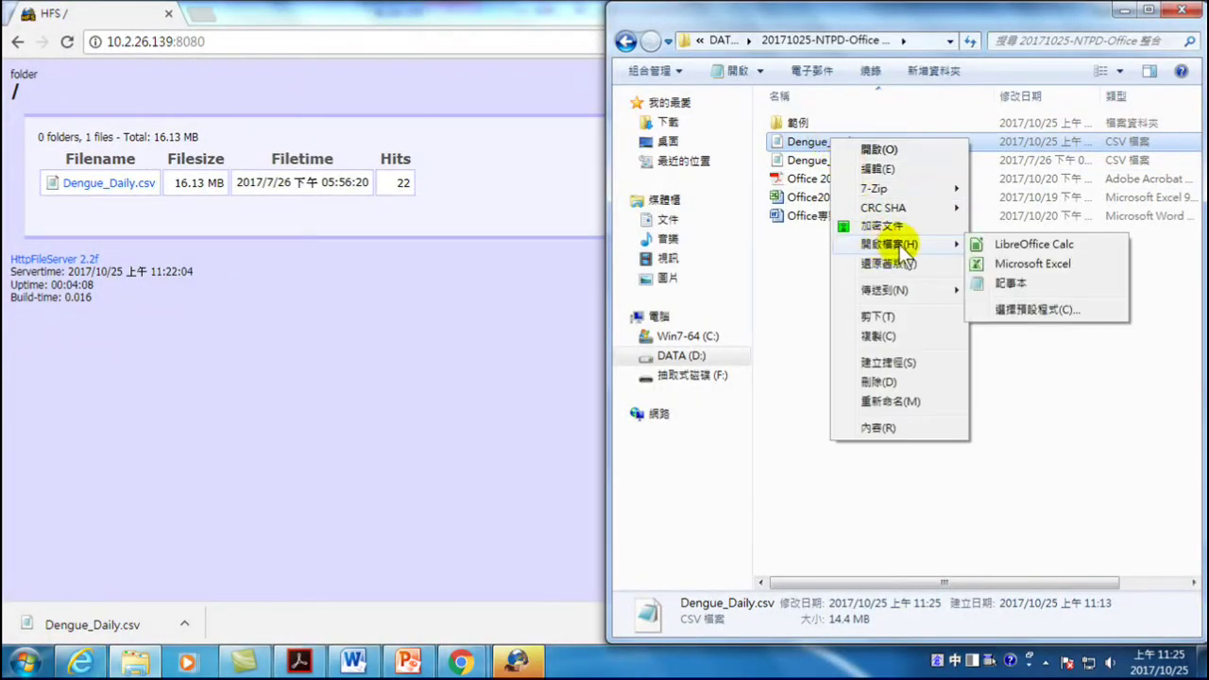
pyautogui.click(999, 264)
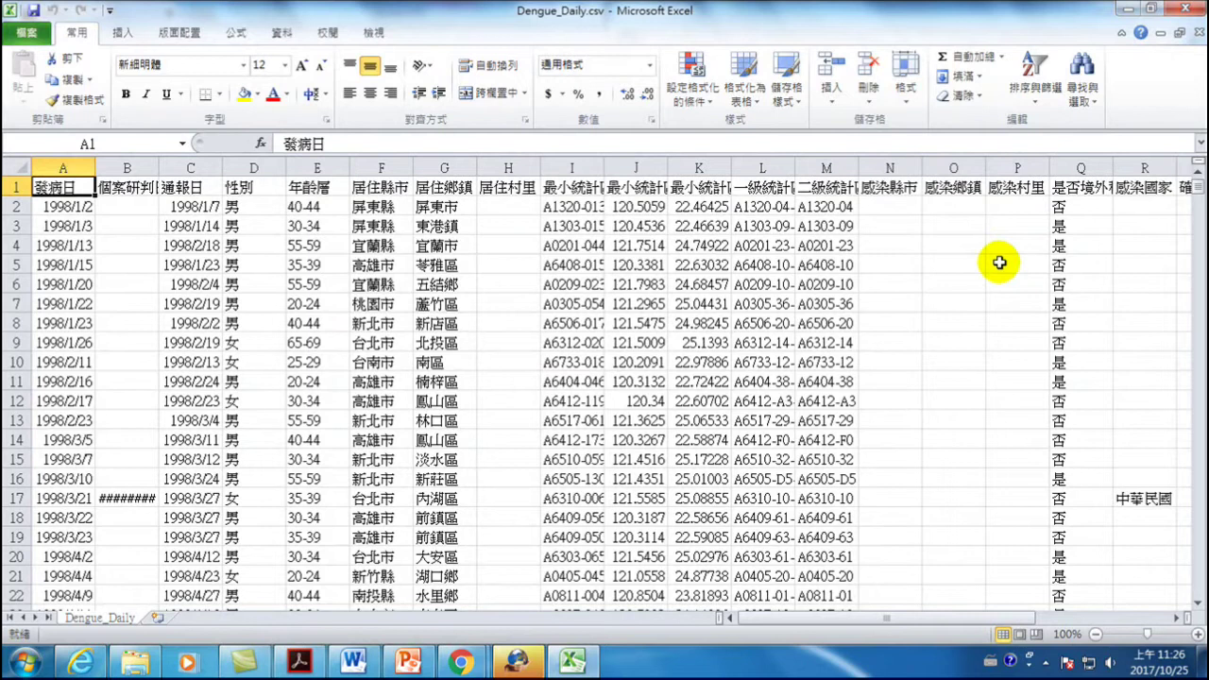
# - Close Excel and reopen Dengue_Daily.csv in Notepad through Choose default program
pyautogui.click(1179, 8)
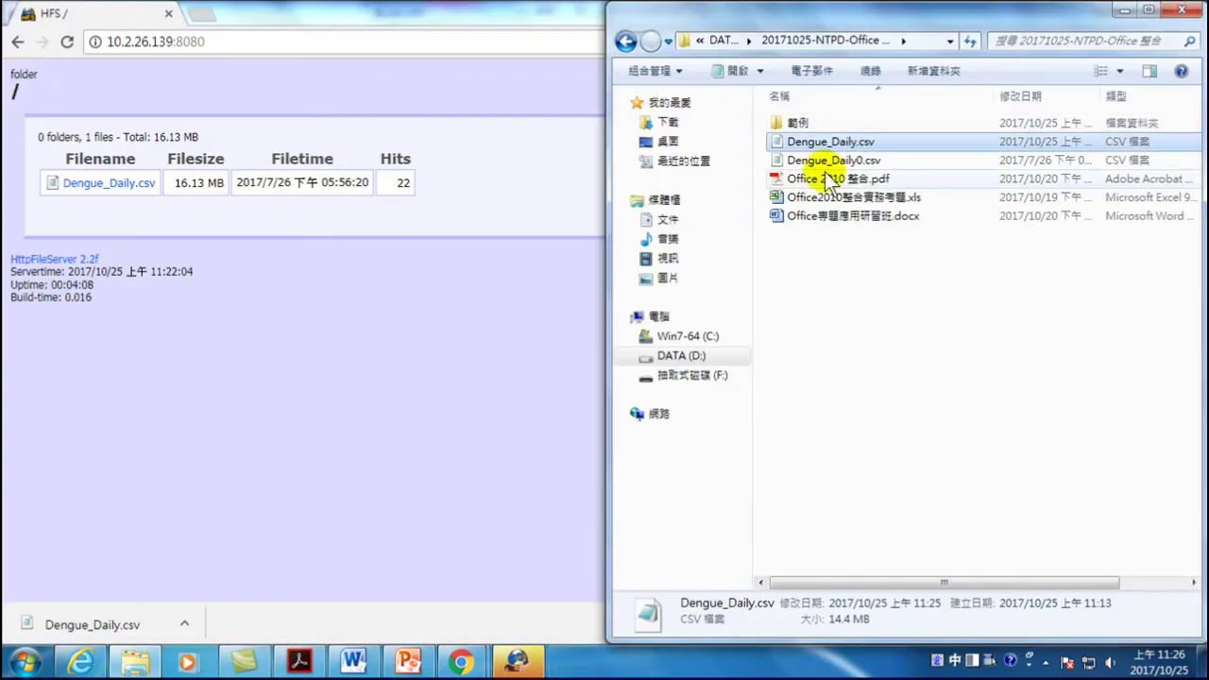
pyautogui.rightClick(804, 144)
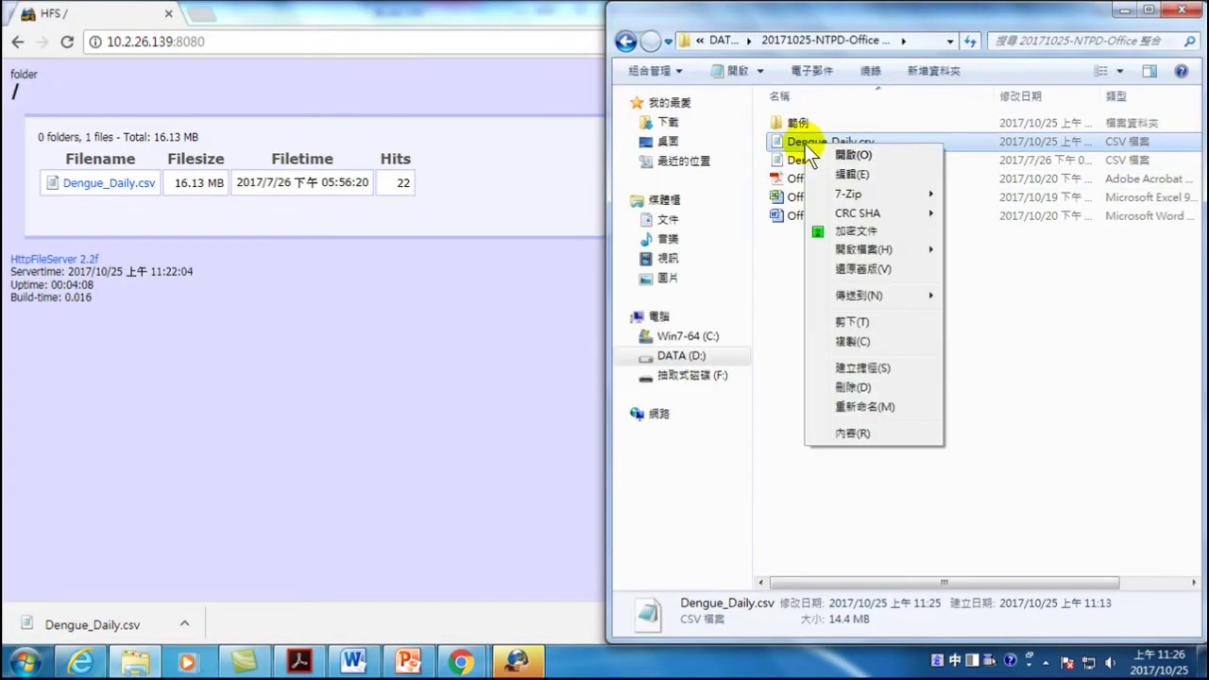
pyautogui.moveTo(851, 246)
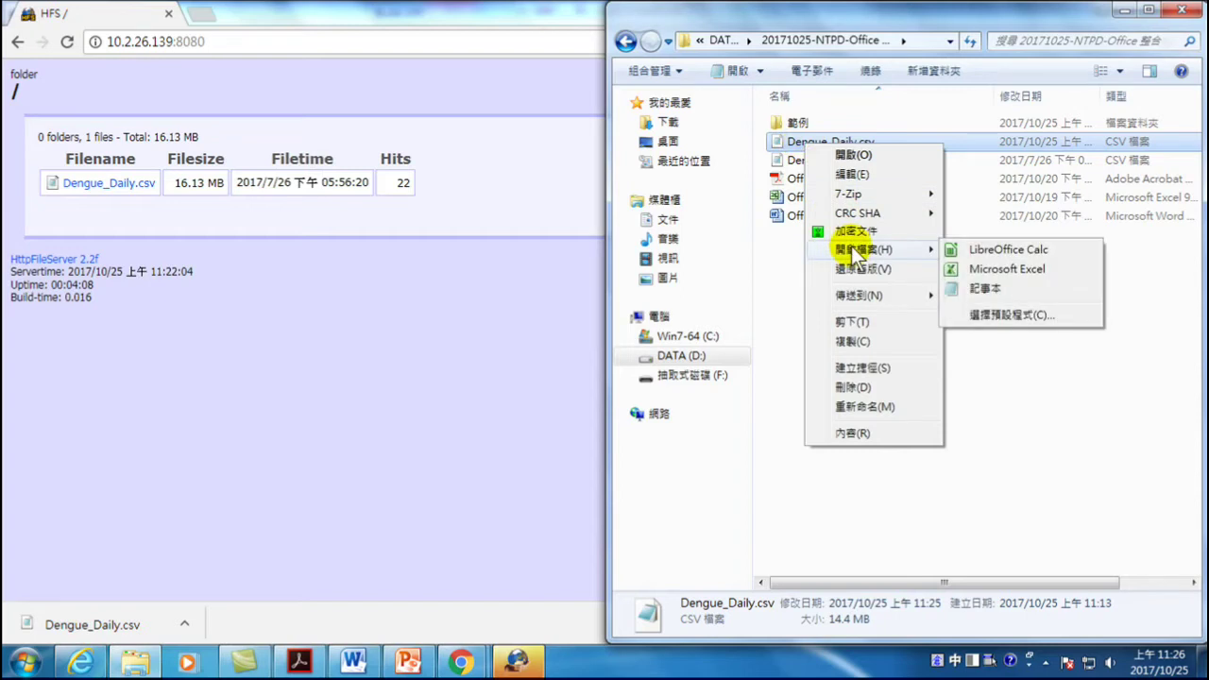
pyautogui.click(1002, 315)
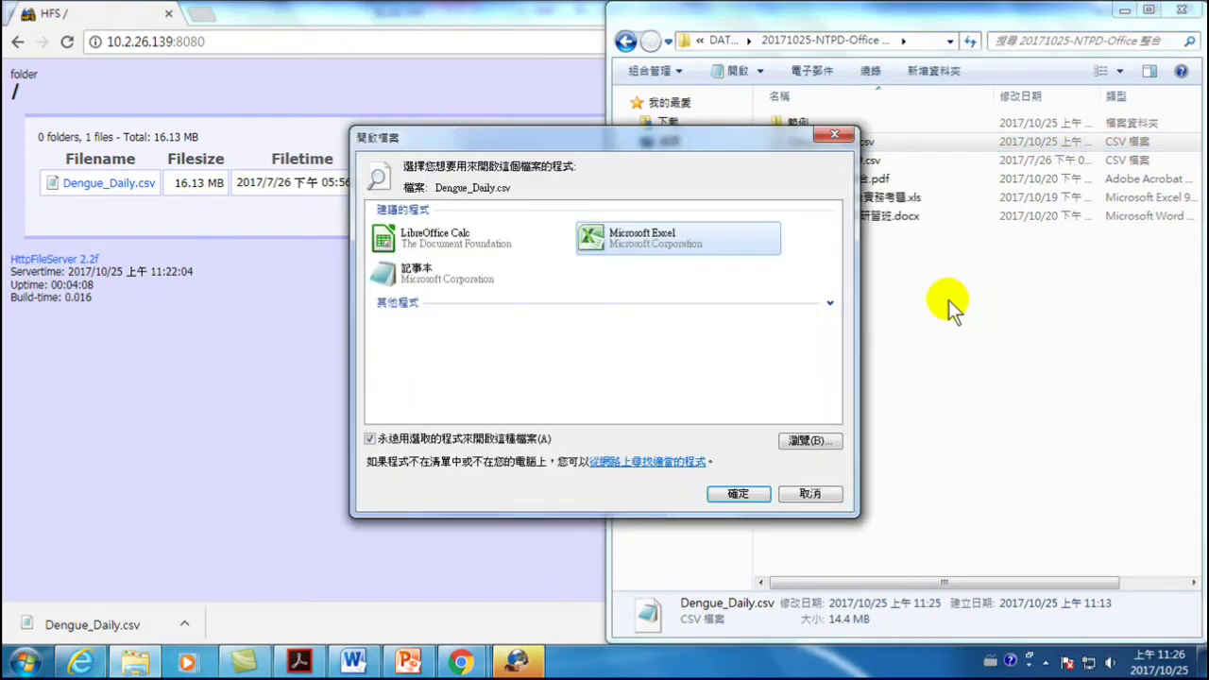
pyautogui.click(830, 303)
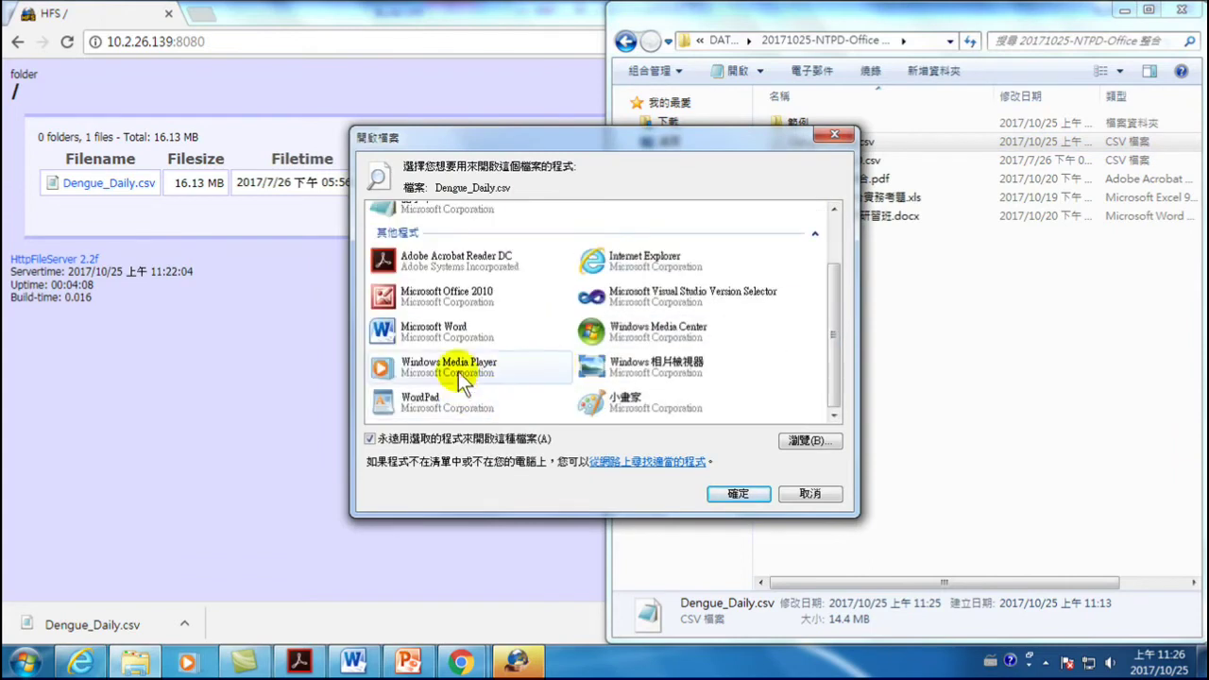
pyautogui.scroll(2, 579, 356)
pyautogui.click(417, 270)
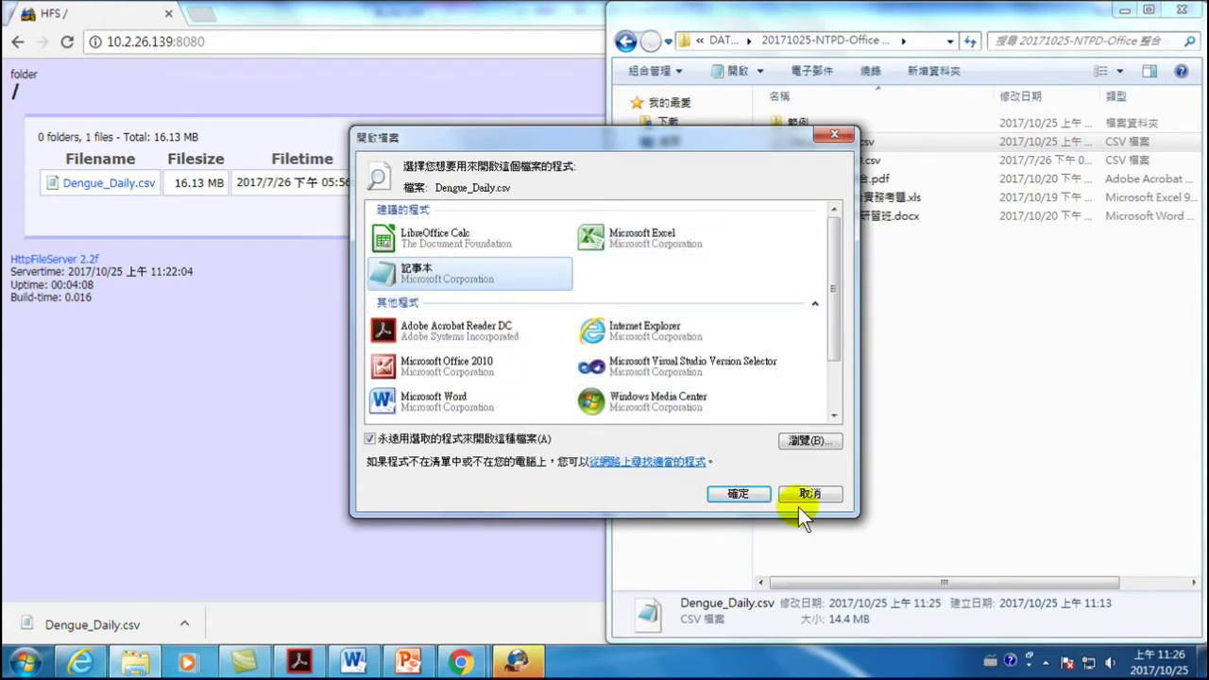
pyautogui.click(735, 493)
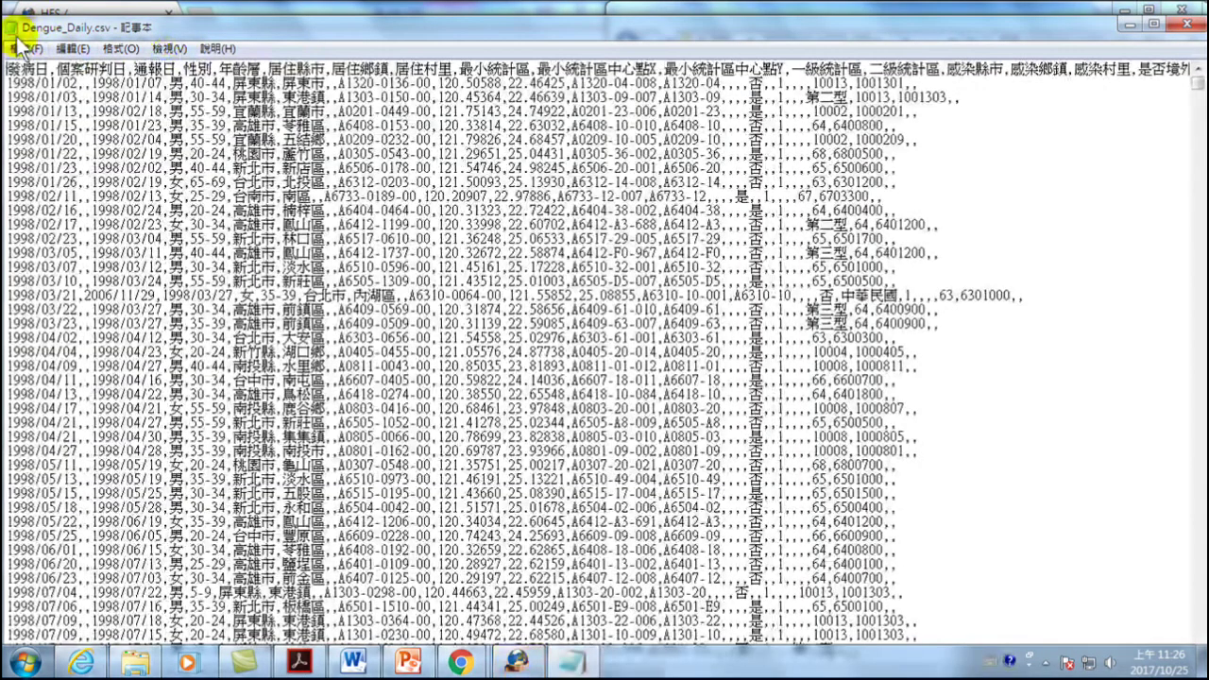
pyautogui.click(16, 43)
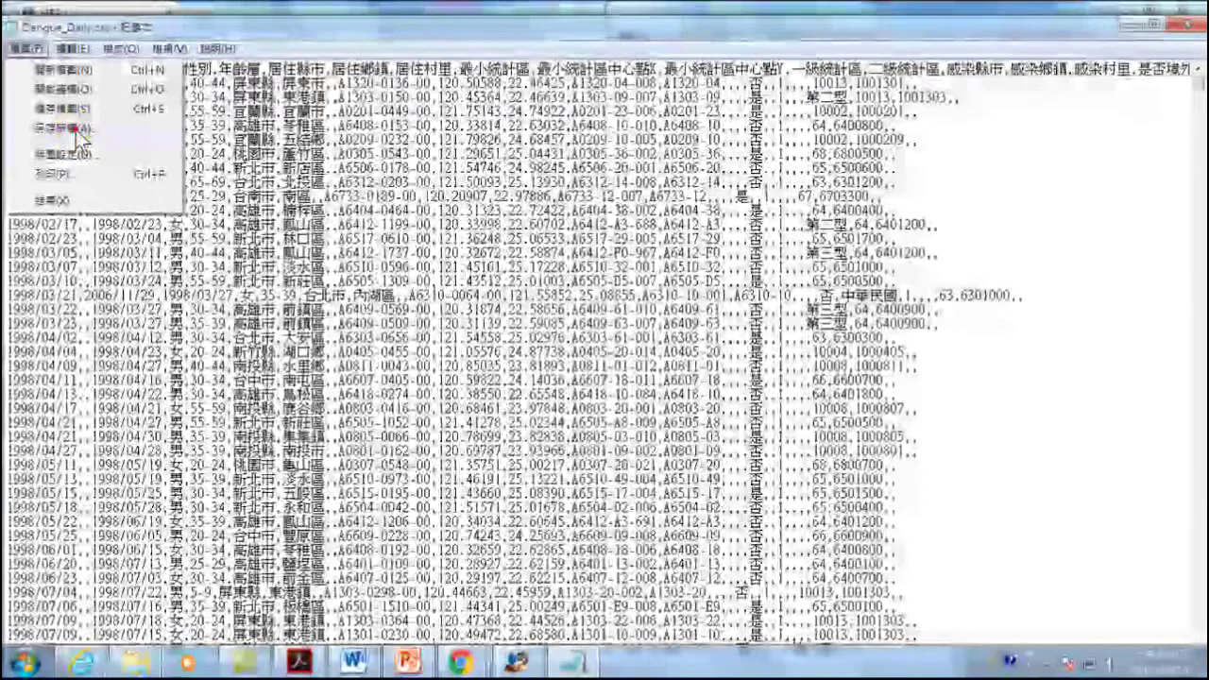
pyautogui.click(76, 129)
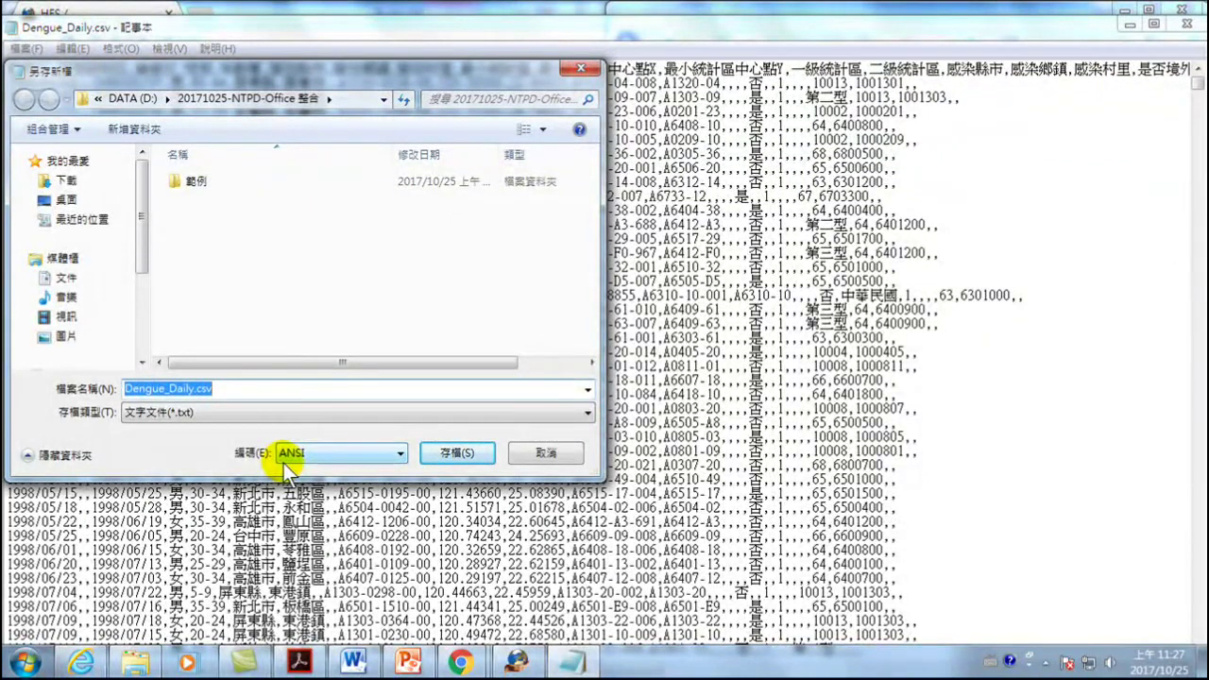
pyautogui.click(325, 454)
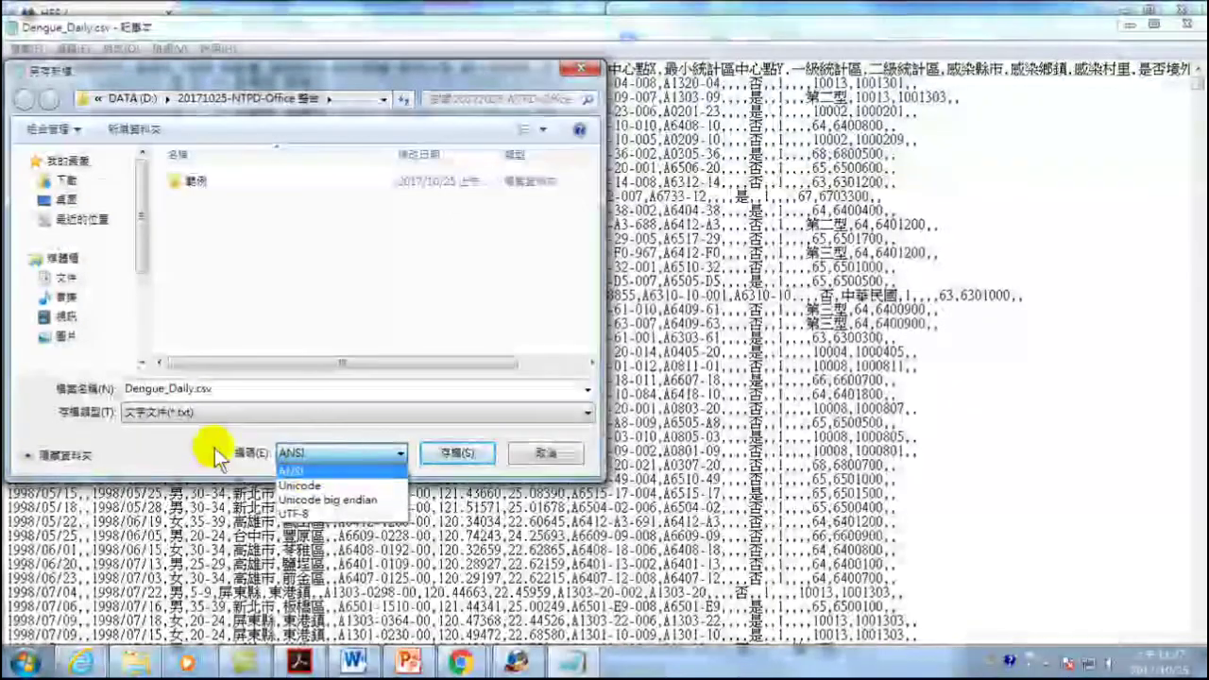
pyautogui.click(215, 454)
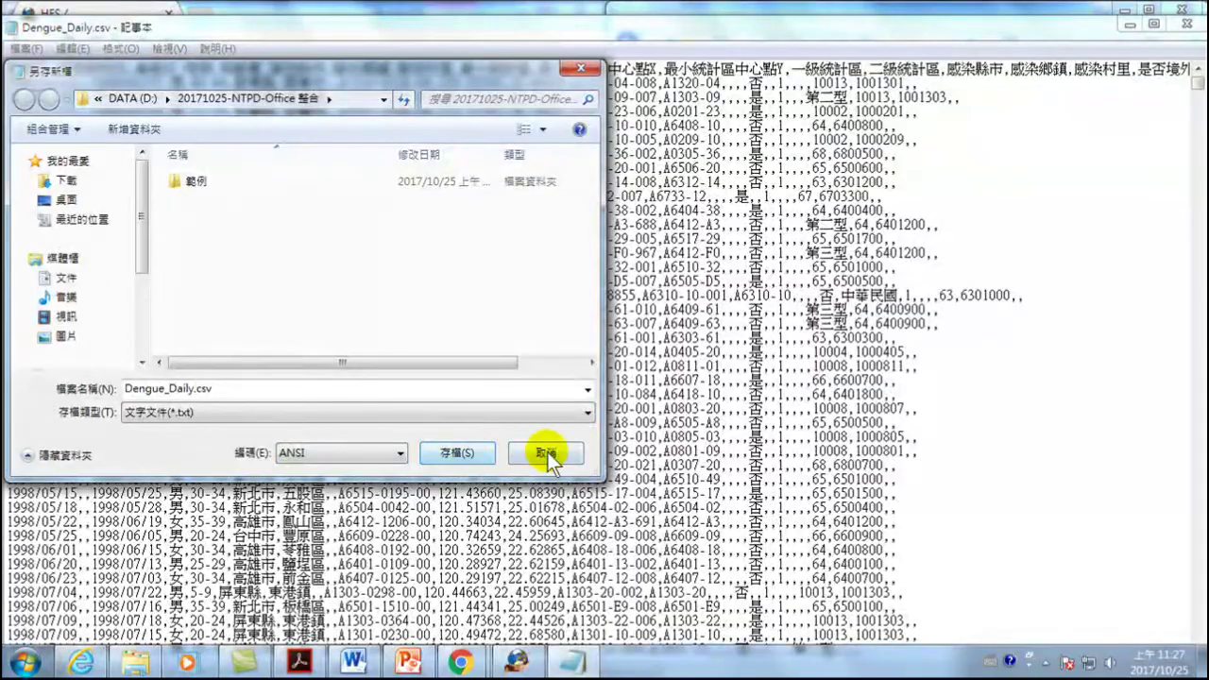
pyautogui.click(547, 453)
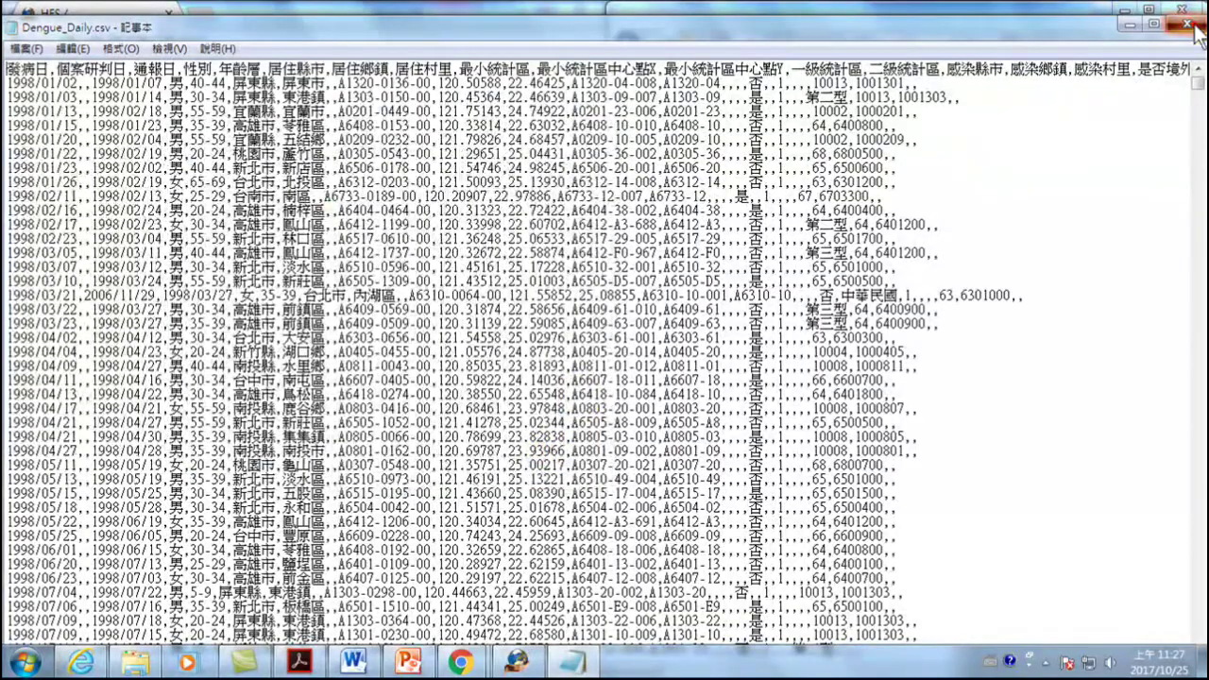
# - Close Notepad, open Dengue_Daily.csv in Microsoft Excel, then close Excel again
pyautogui.click(1181, 23)
pyautogui.rightClick(816, 144)
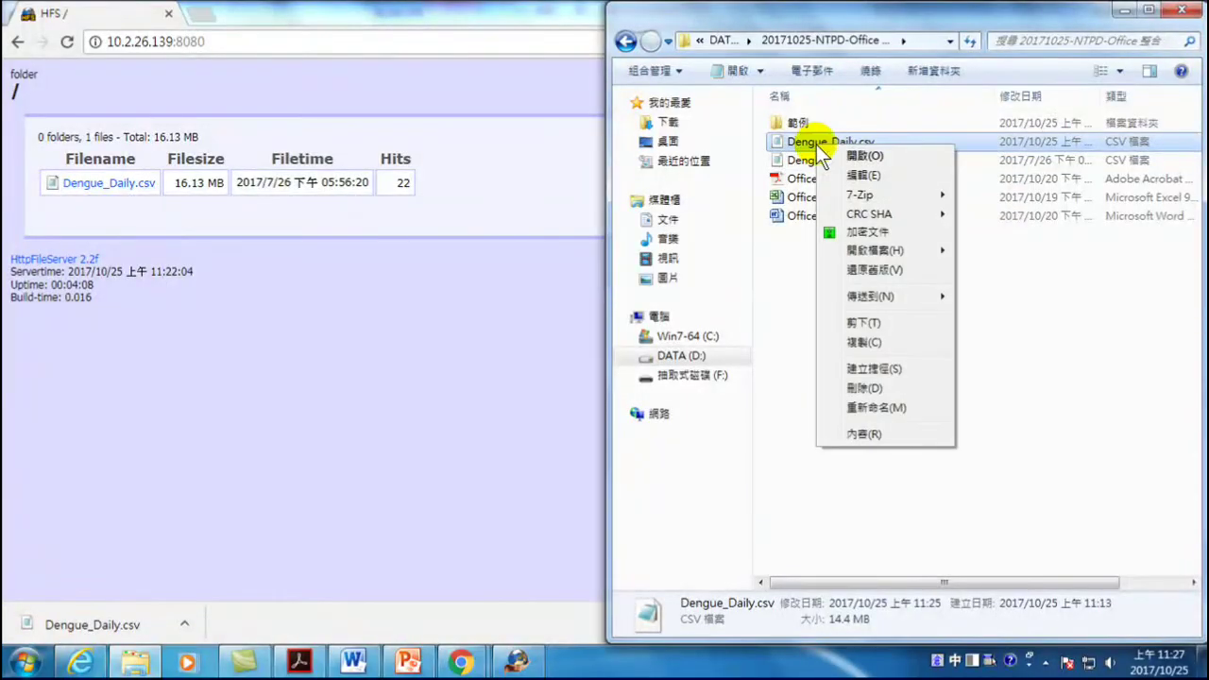
pyautogui.moveTo(861, 252)
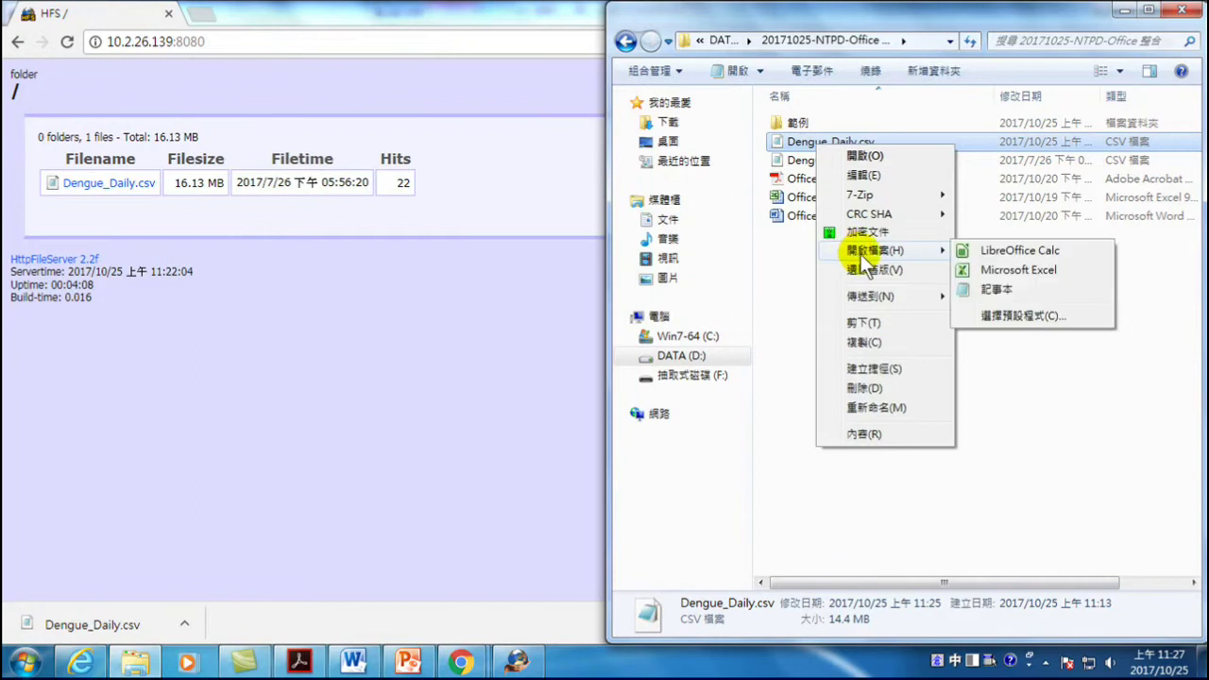
pyautogui.click(1005, 270)
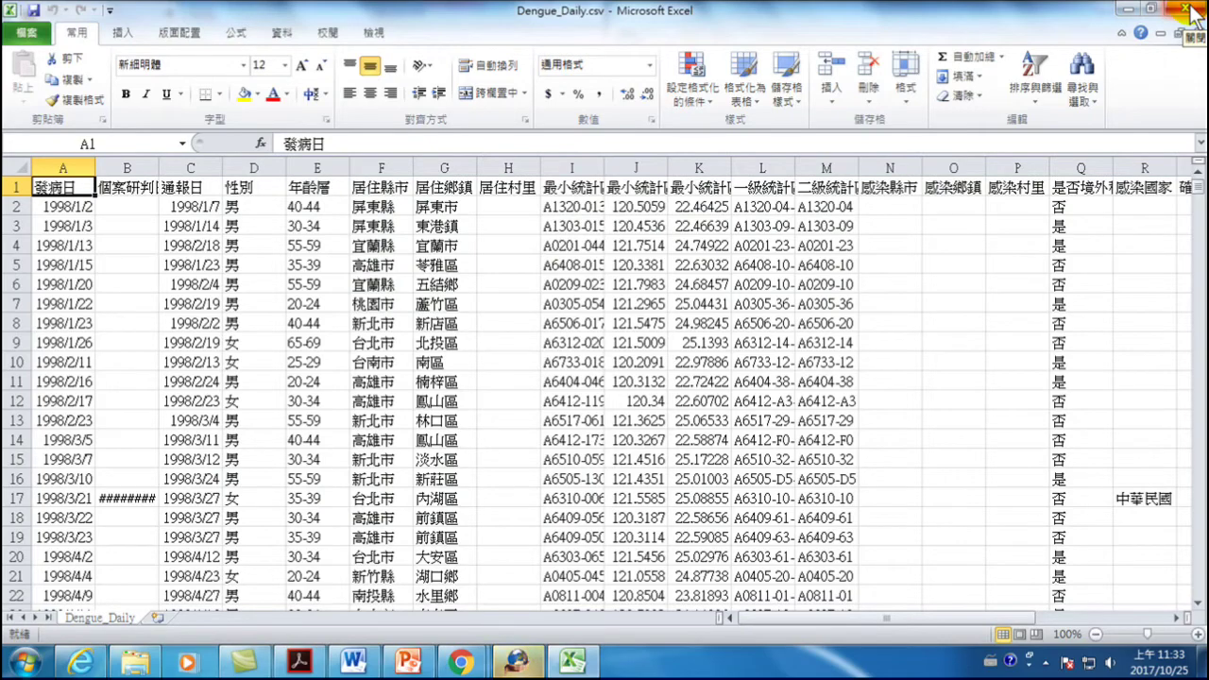
pyautogui.click(1195, 11)
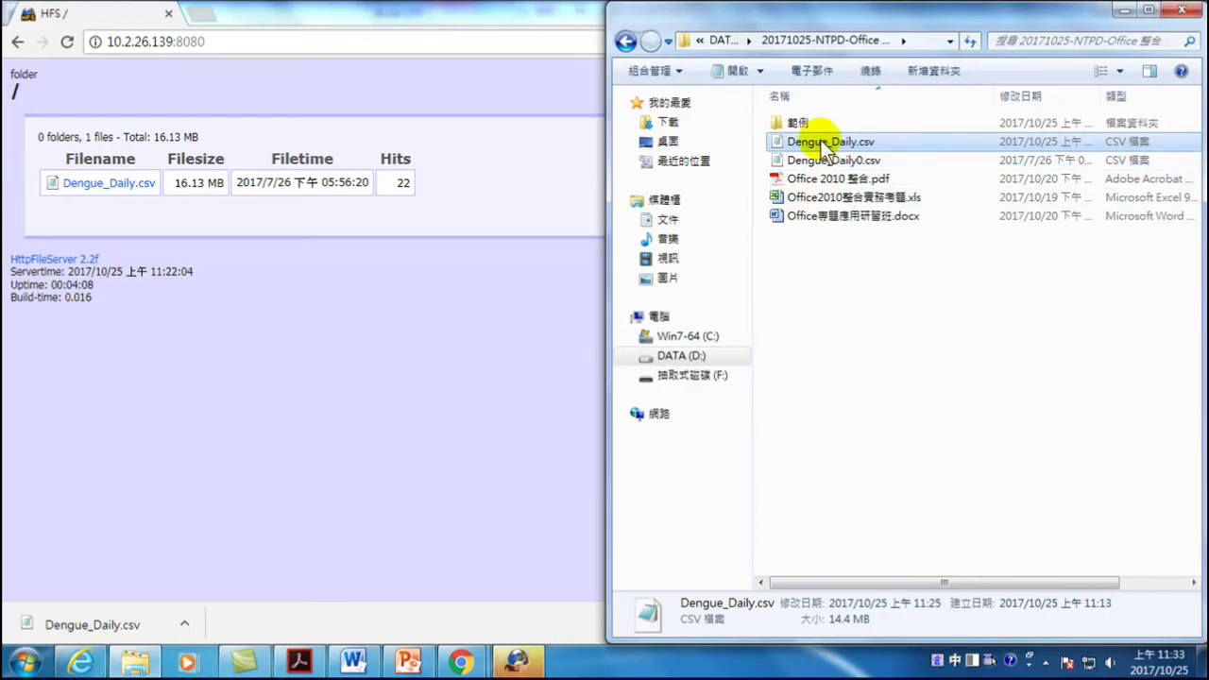
# - Maximize the Explorer window and open Dengue_Daily.csv with Microsoft Excel
pyautogui.click(1149, 9)
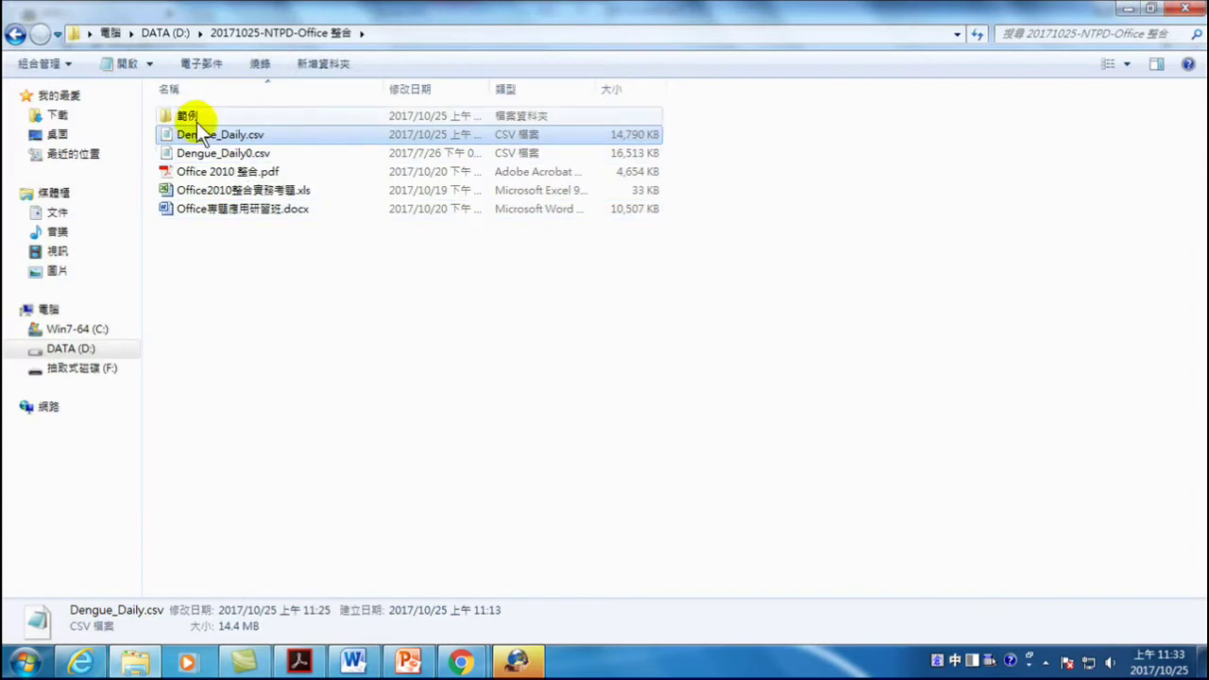
pyautogui.rightClick(216, 138)
pyautogui.click(420, 288)
pyautogui.click(409, 295)
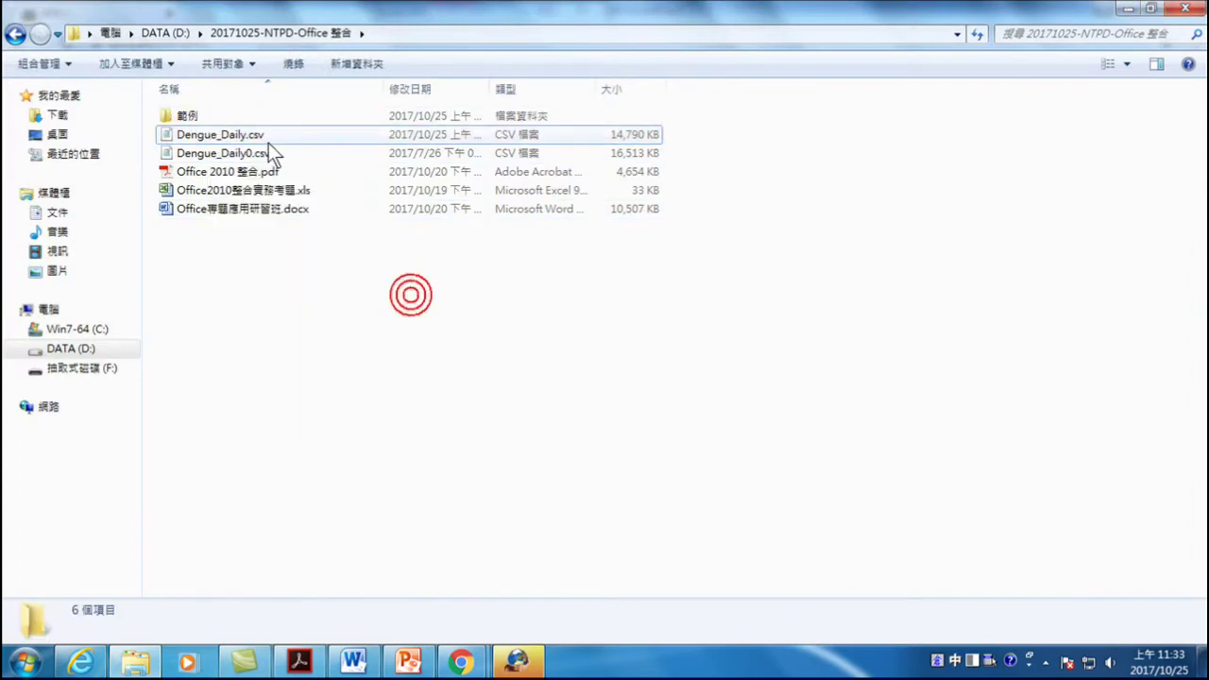
pyautogui.rightClick(213, 134)
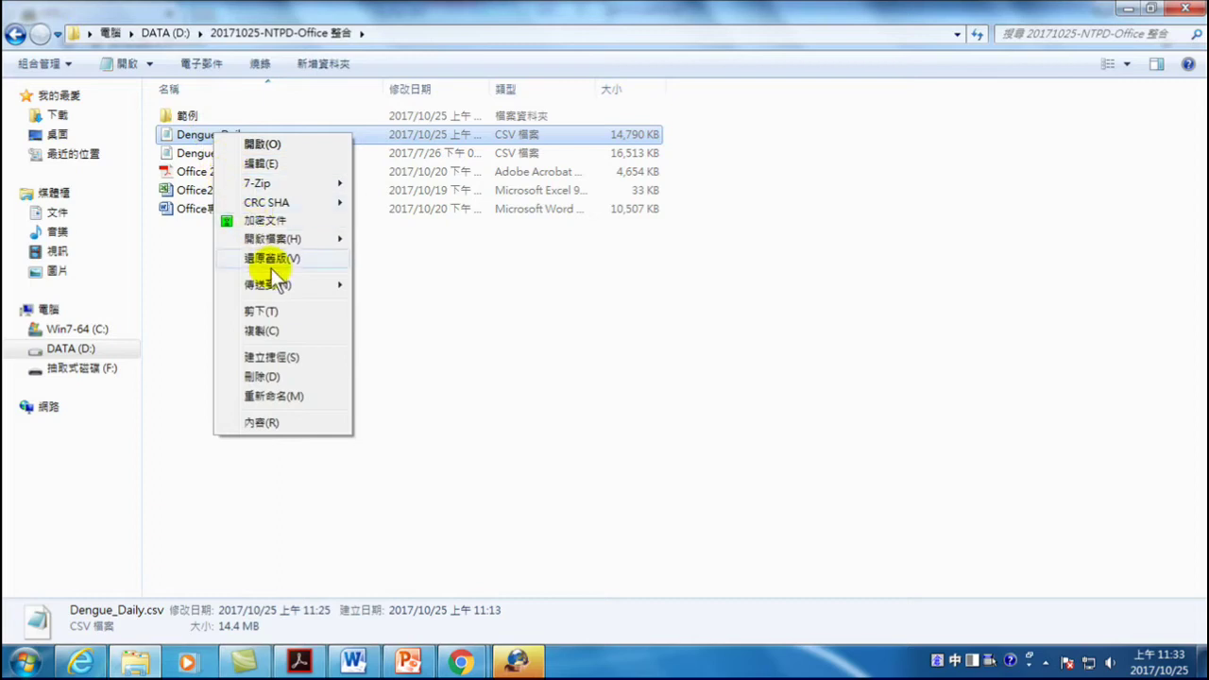
pyautogui.moveTo(277, 238)
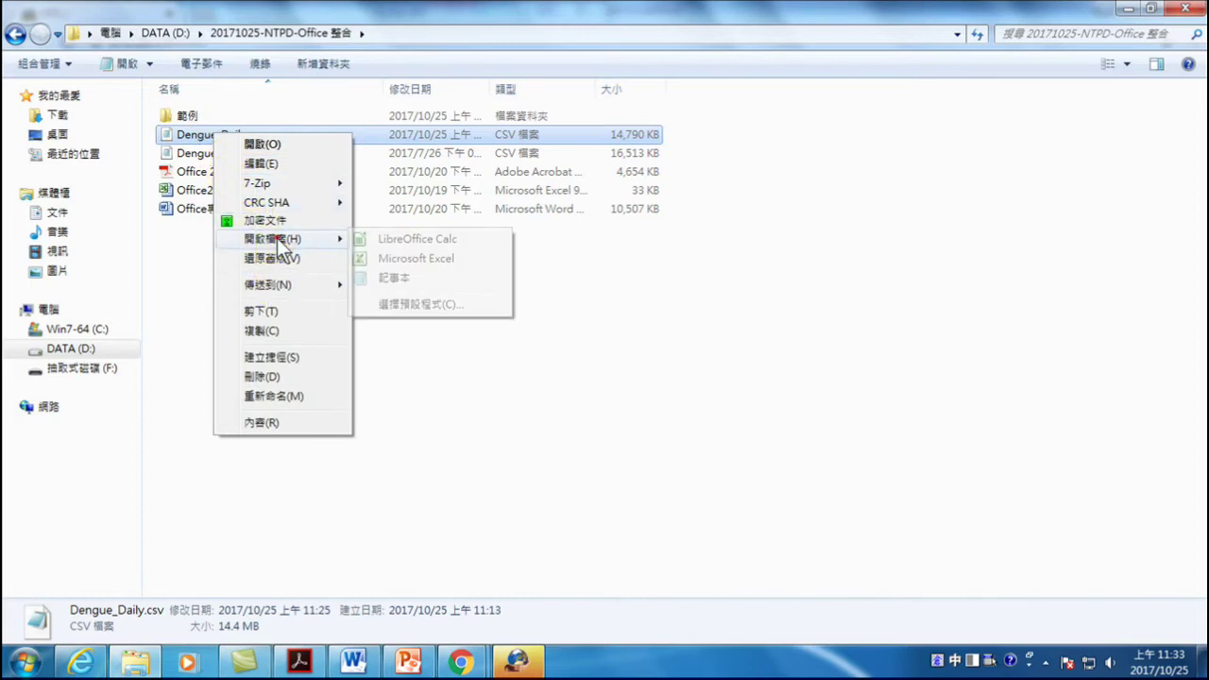
pyautogui.click(398, 260)
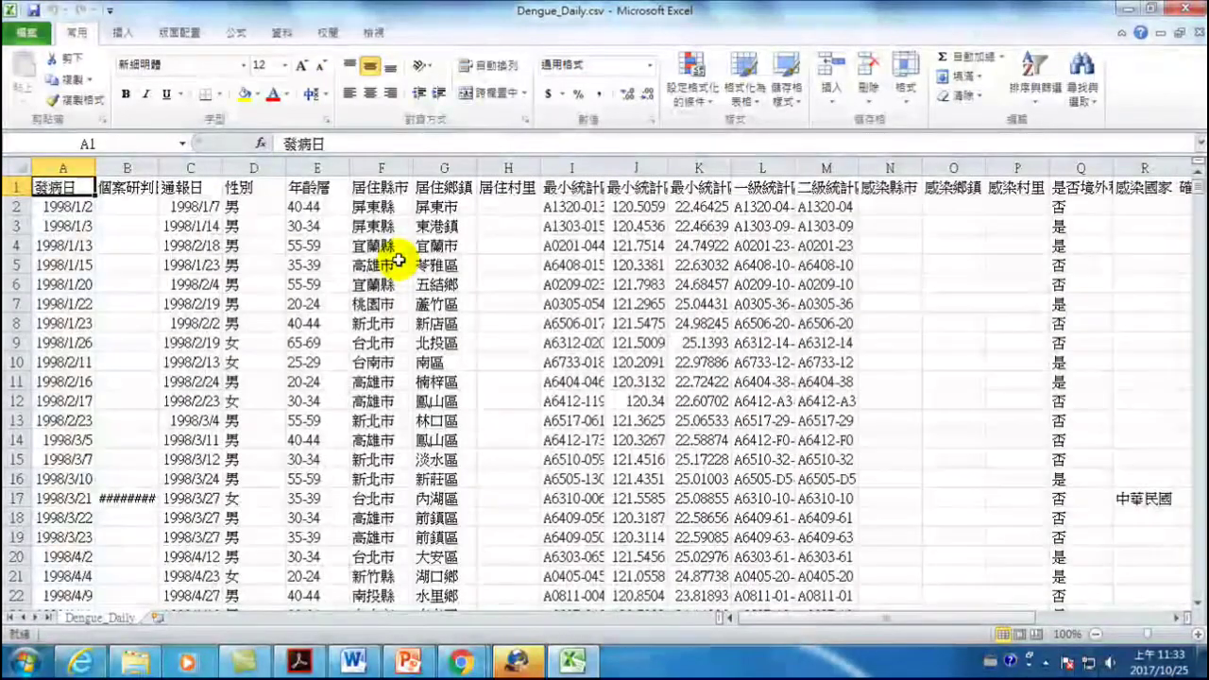
pyautogui.click(63, 167)
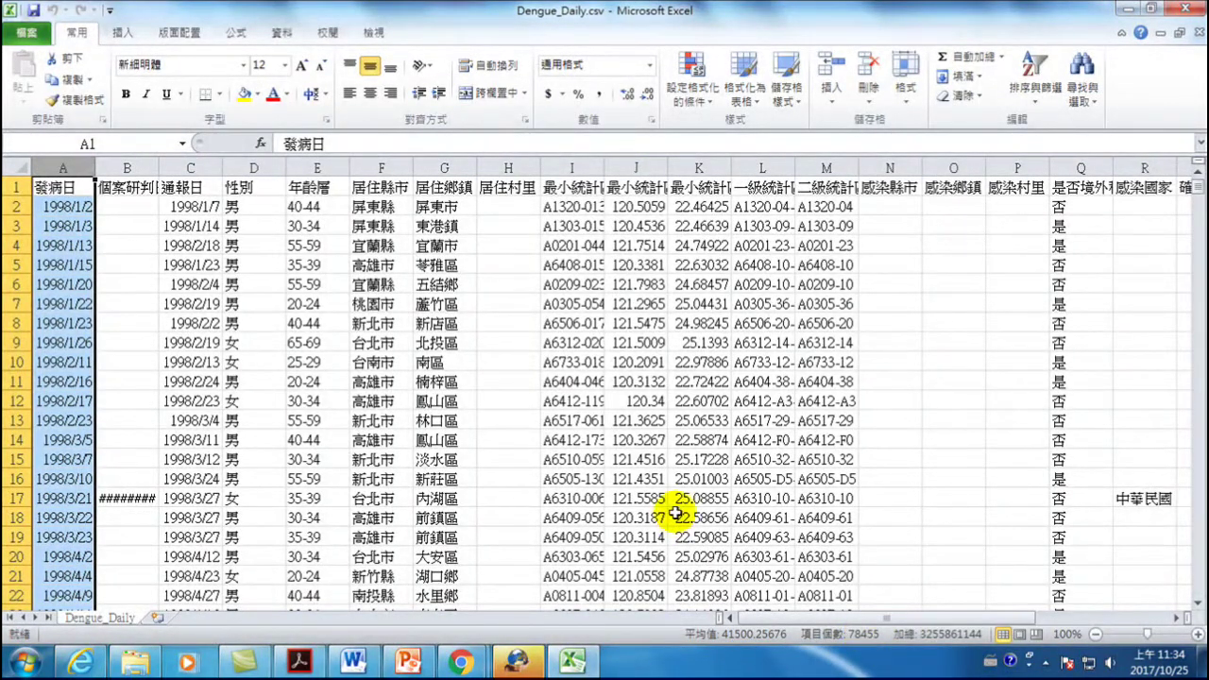
pyautogui.click(69, 205)
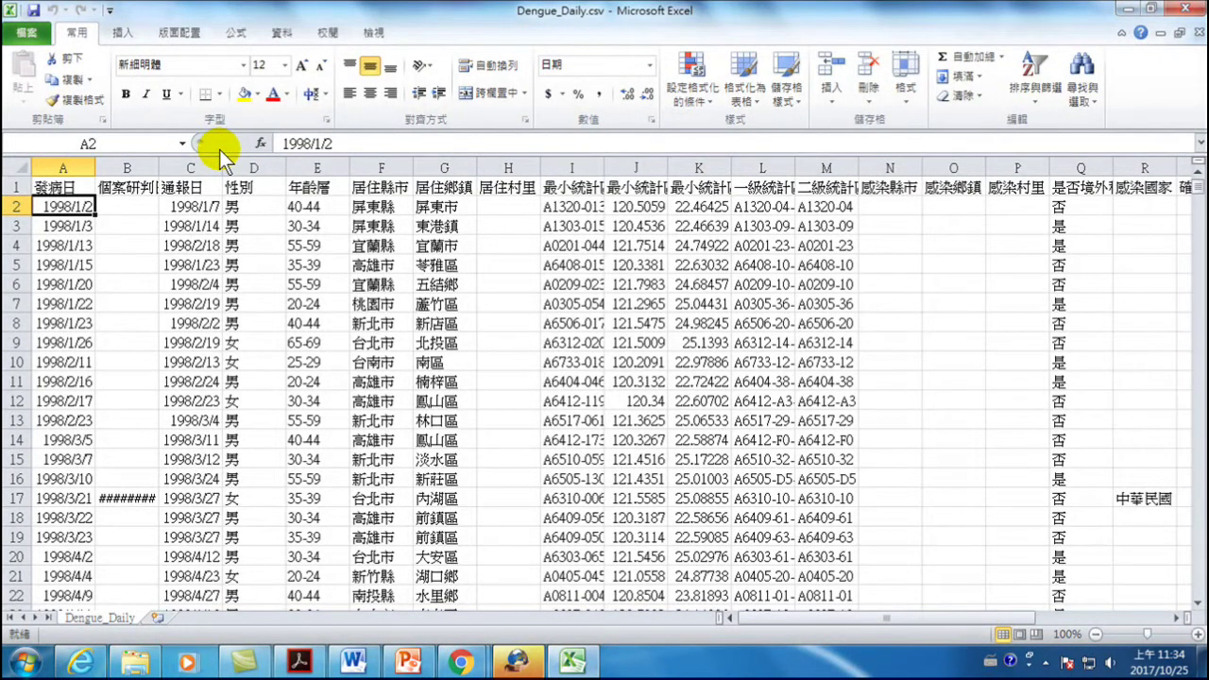
pyautogui.click(60, 186)
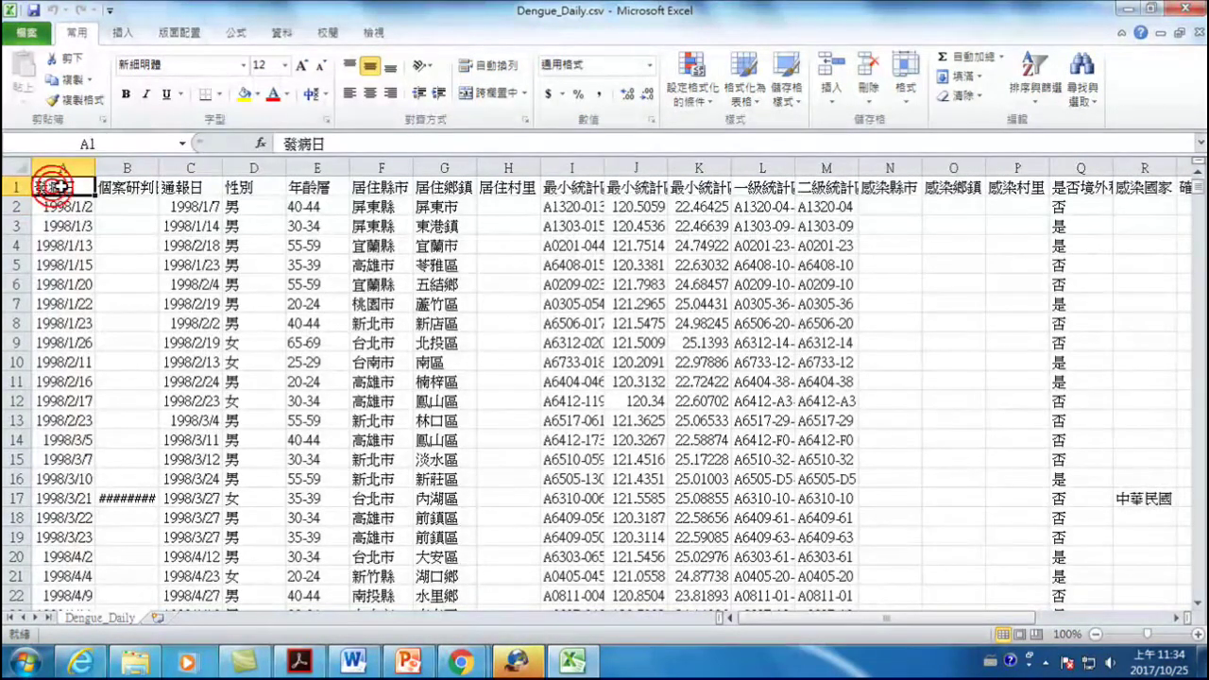
pyautogui.click(127, 186)
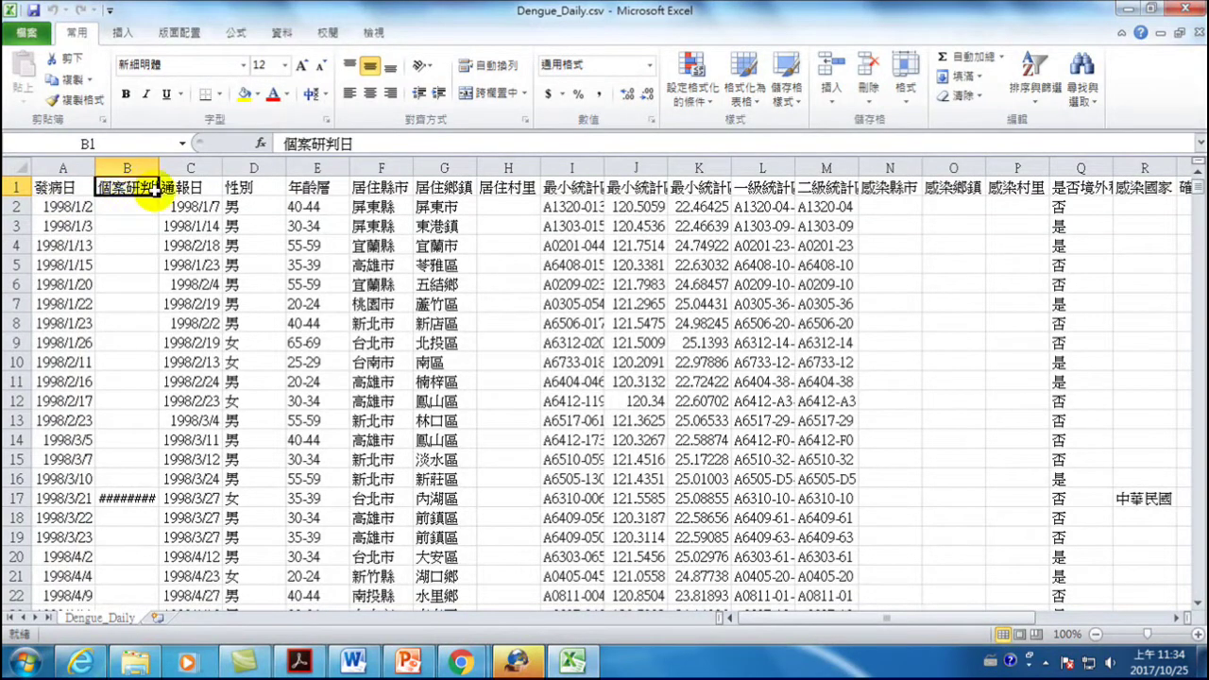
pyautogui.click(189, 186)
pyautogui.click(248, 187)
pyautogui.click(307, 187)
pyautogui.click(373, 188)
pyautogui.click(450, 187)
pyautogui.click(451, 188)
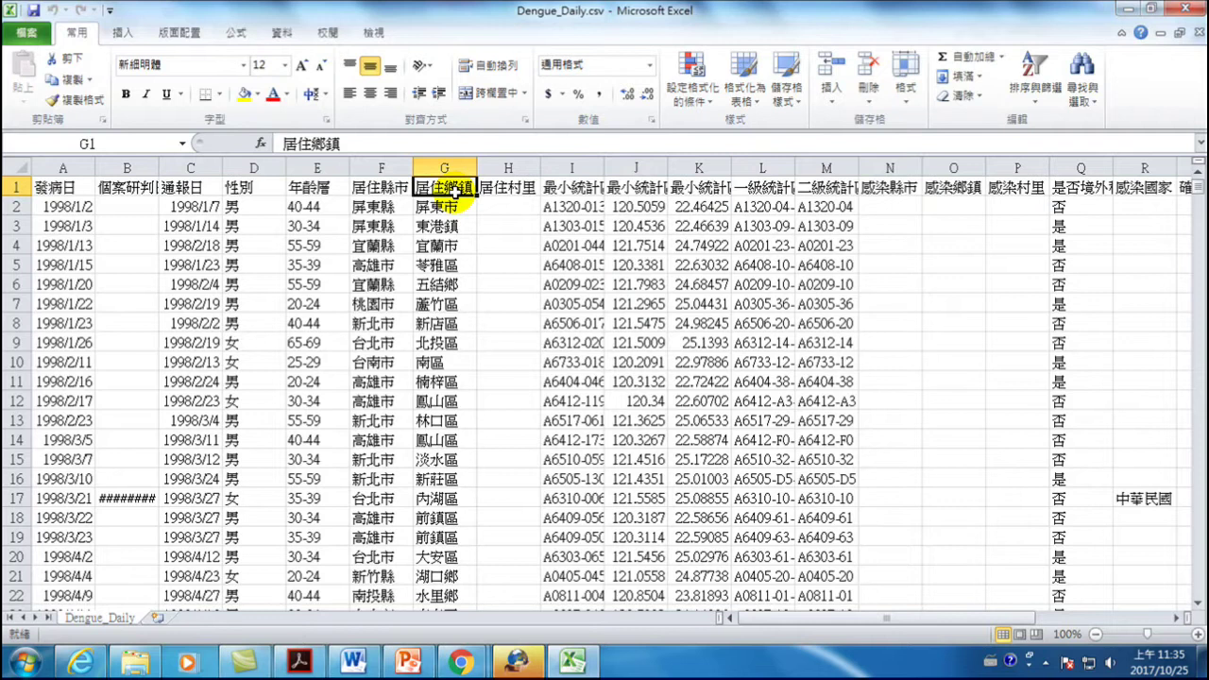
# - Insert a PivotTable on a new worksheet and add 發病日 as its row field
pyautogui.click(120, 32)
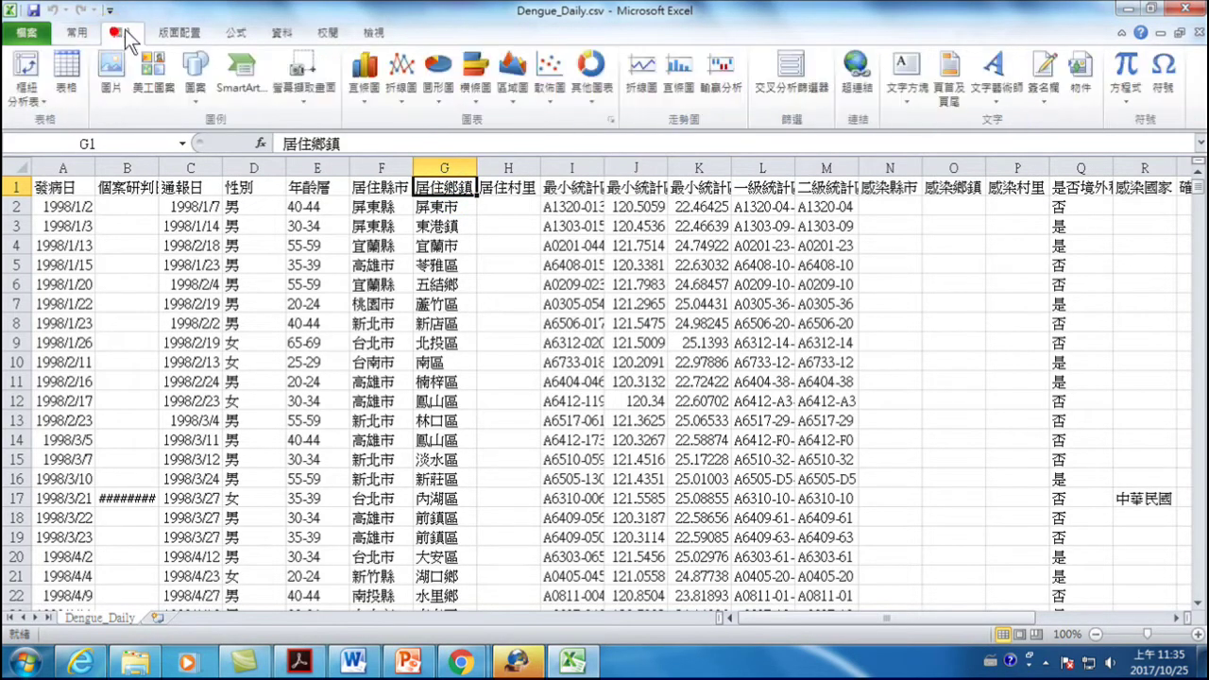
pyautogui.click(28, 71)
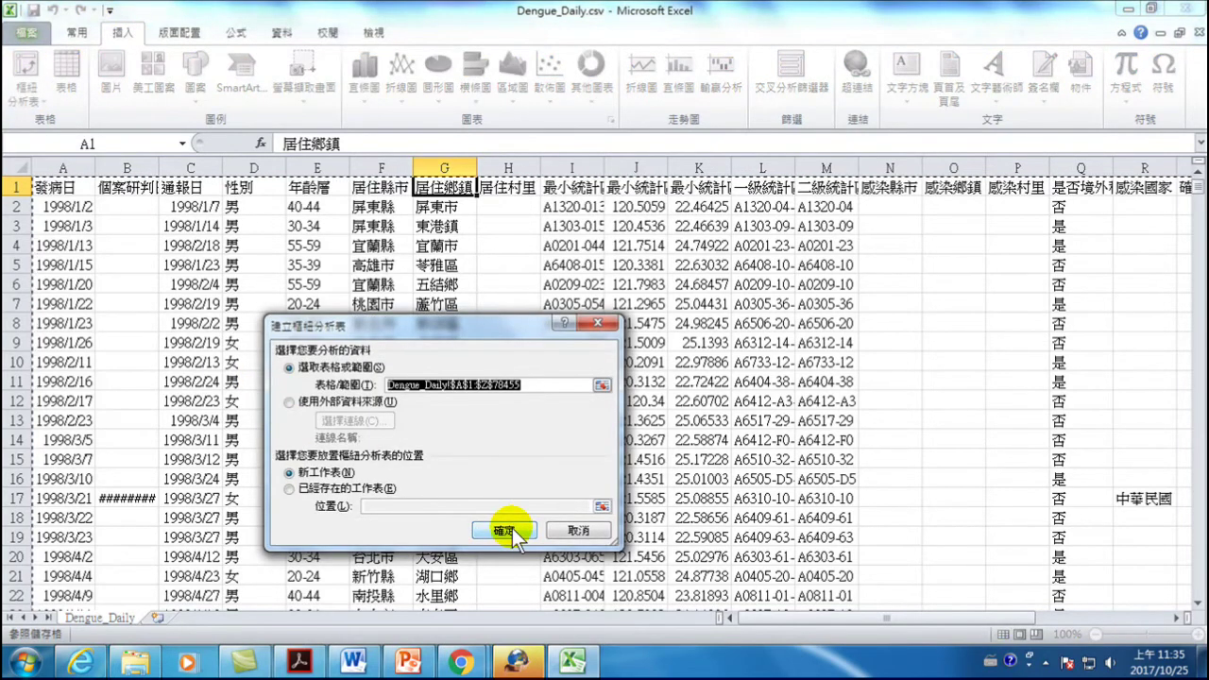
pyautogui.click(508, 532)
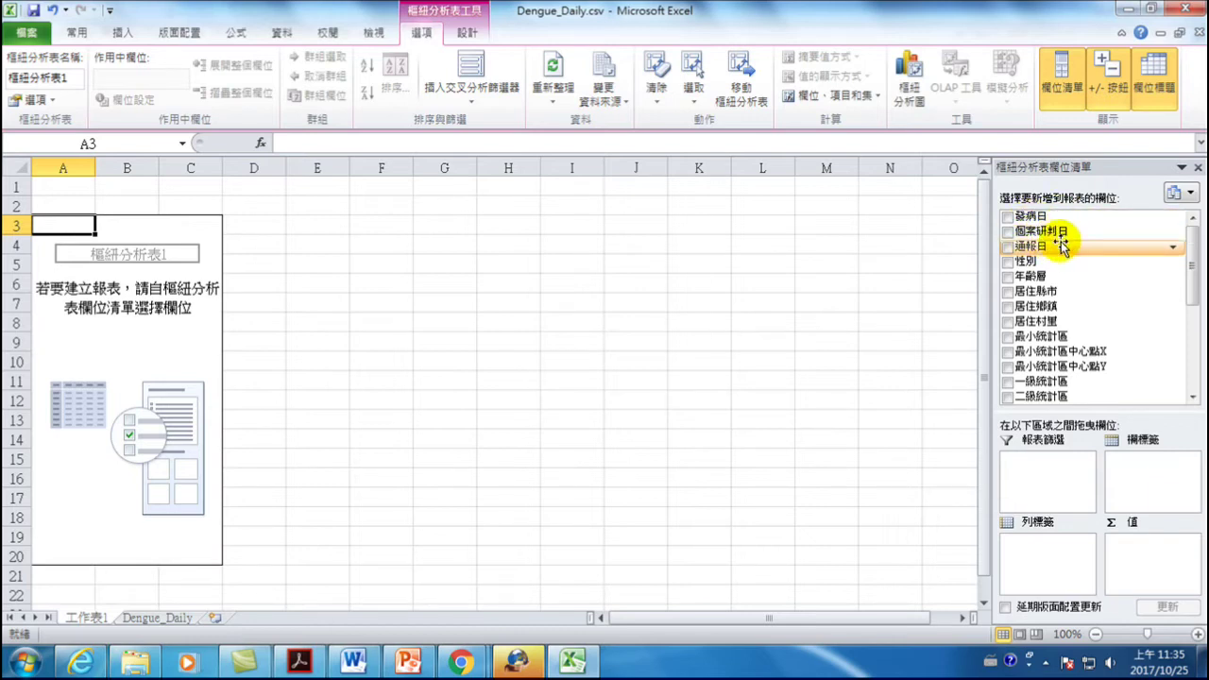
pyautogui.click(1008, 217)
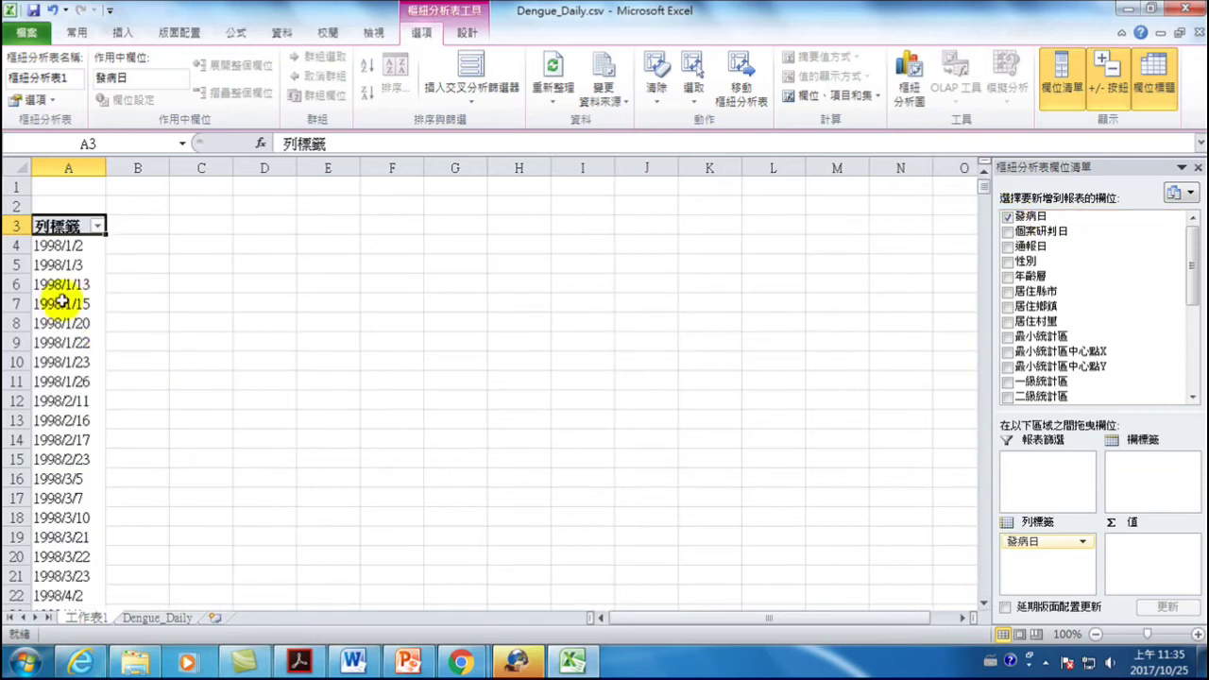
pyautogui.moveTo(1195, 269); pyautogui.dragTo(1187, 382)
pyautogui.click(1008, 291)
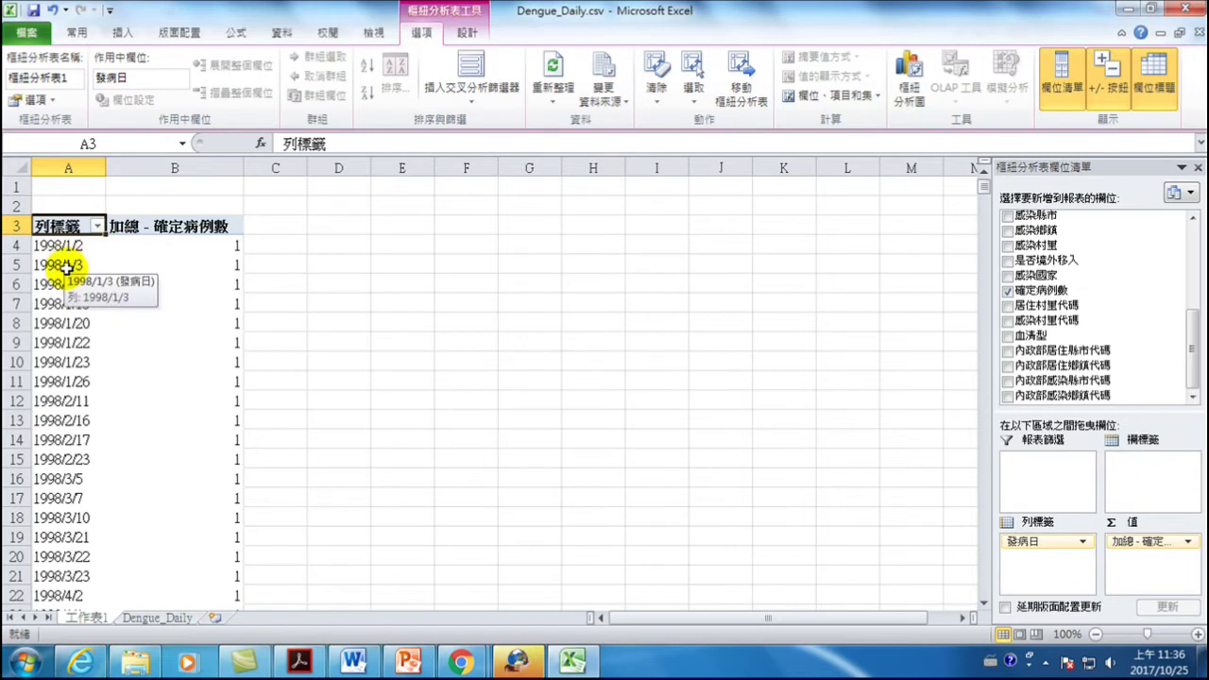
pyautogui.click(192, 266)
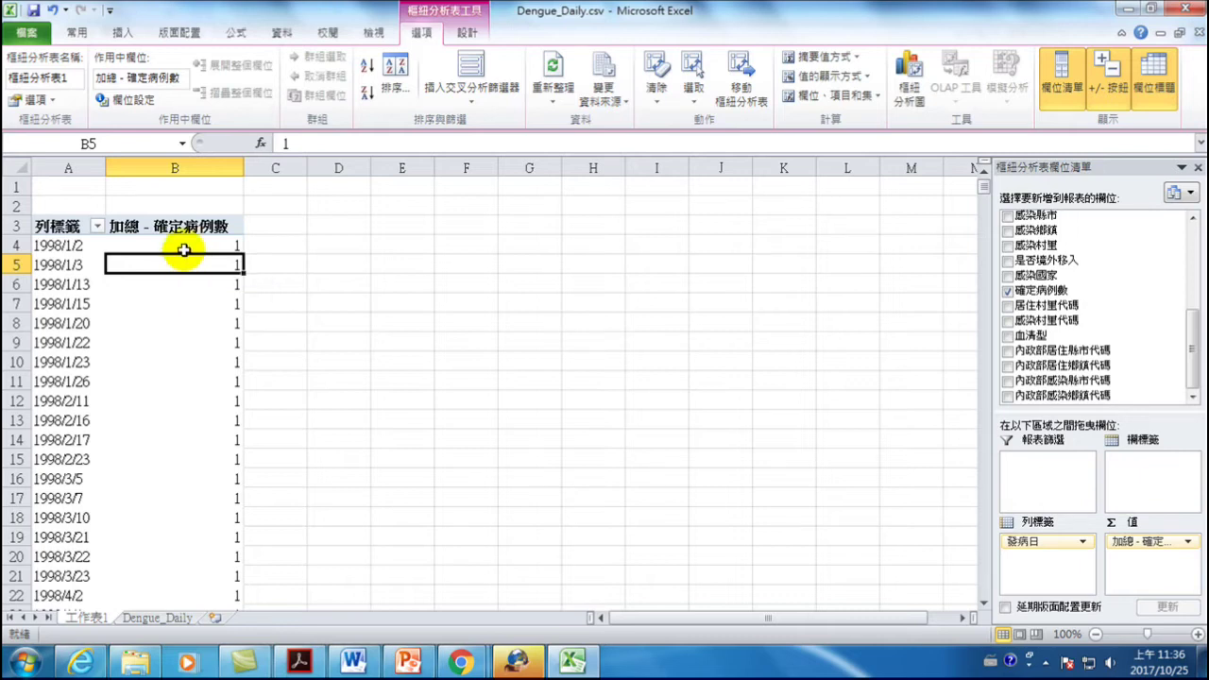
pyautogui.click(80, 245)
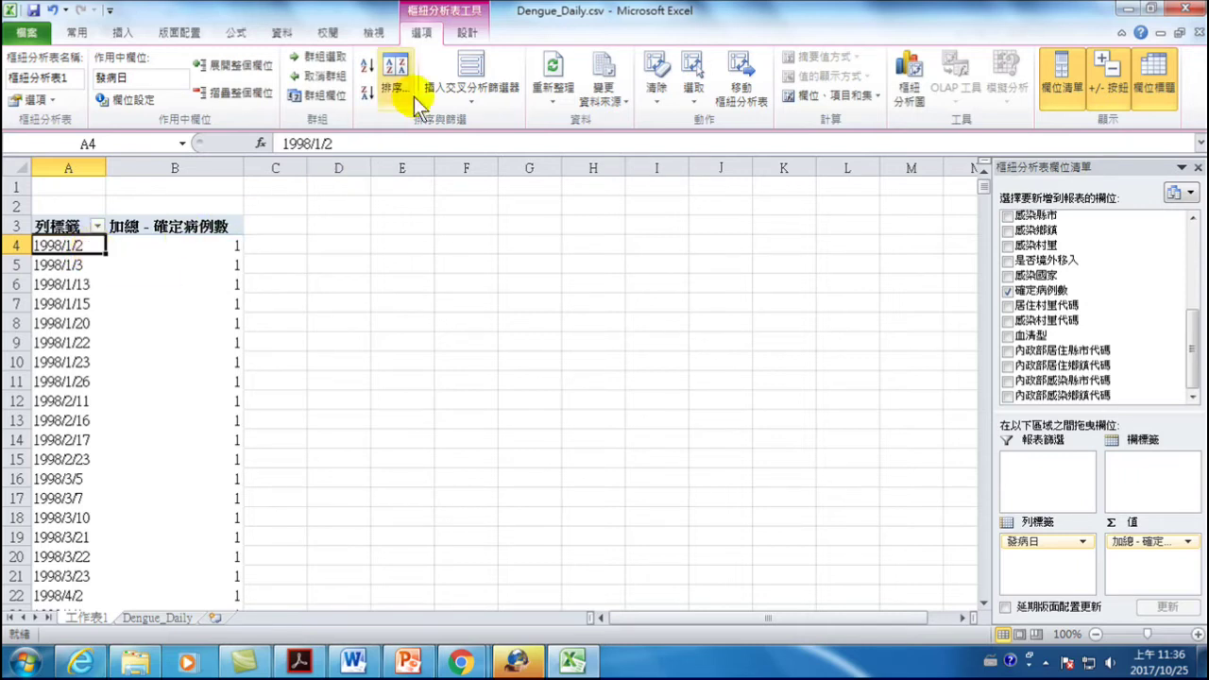
# - Group the 發病日 dates by Years only, then begin inserting a PivotChart
pyautogui.click(315, 59)
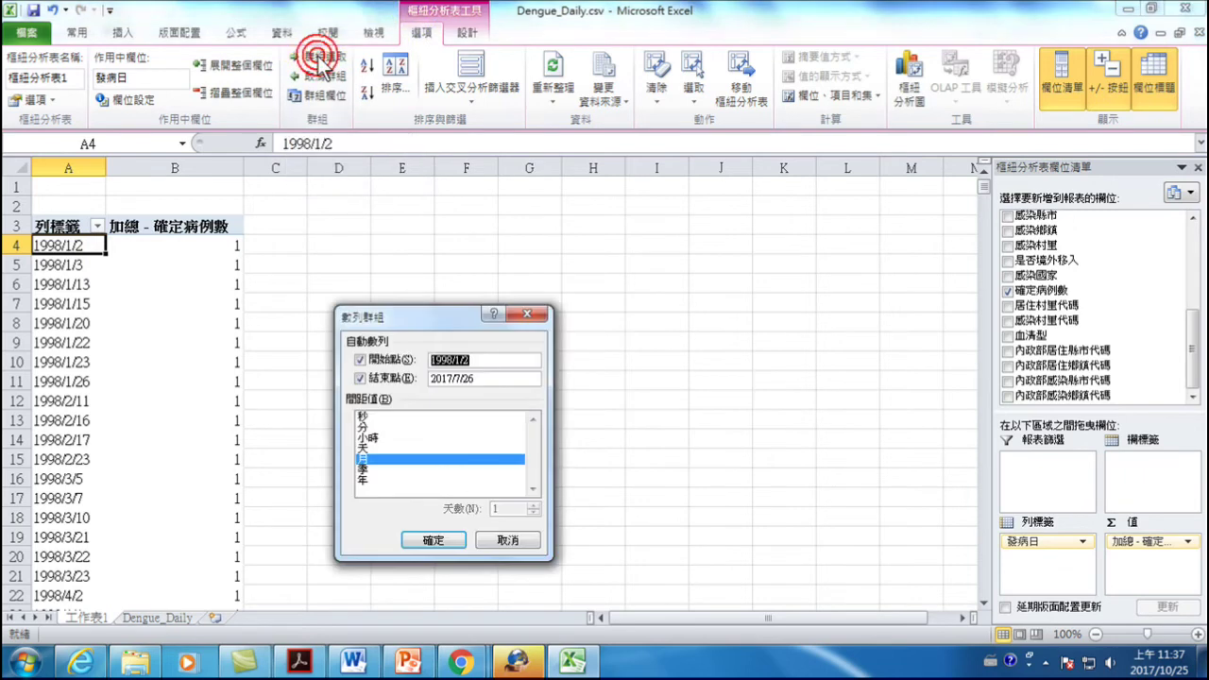
pyautogui.click(367, 478)
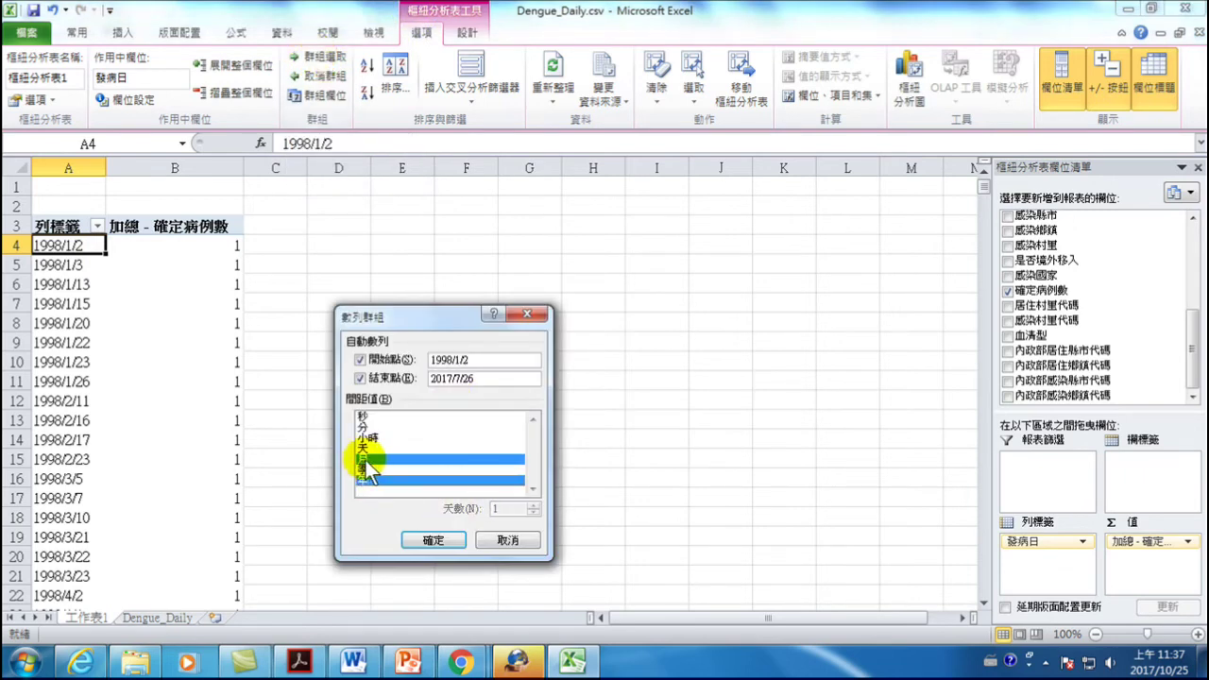
pyautogui.click(366, 460)
pyautogui.click(433, 540)
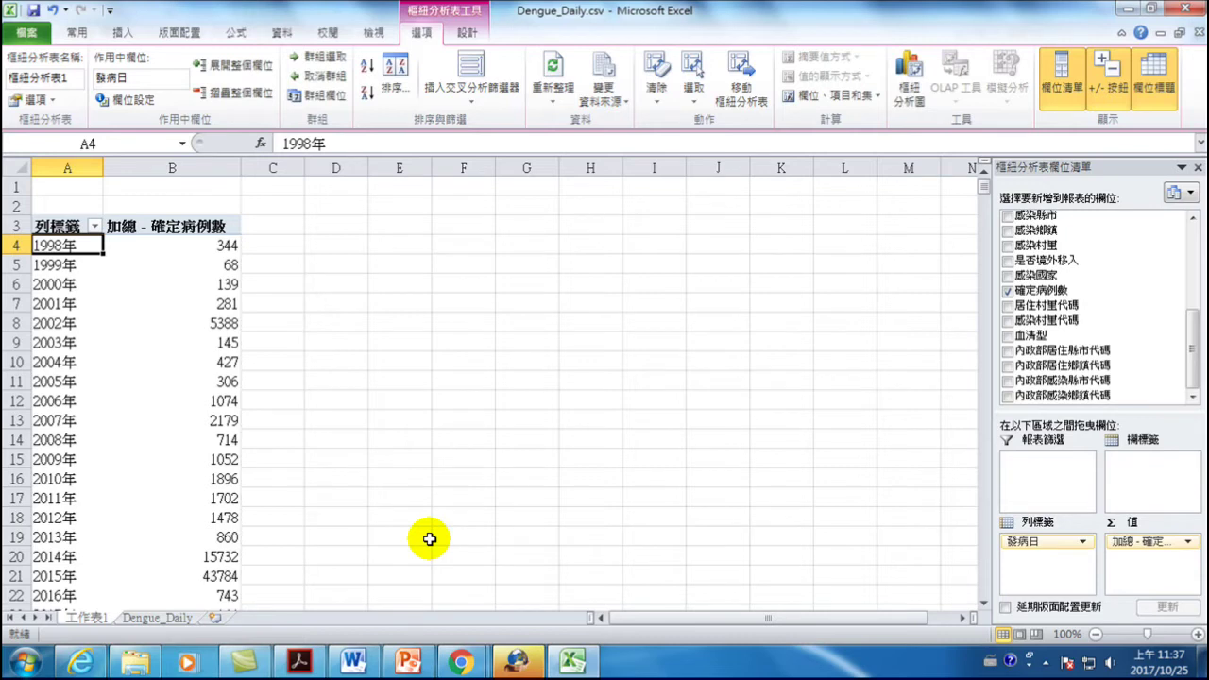
pyautogui.click(909, 75)
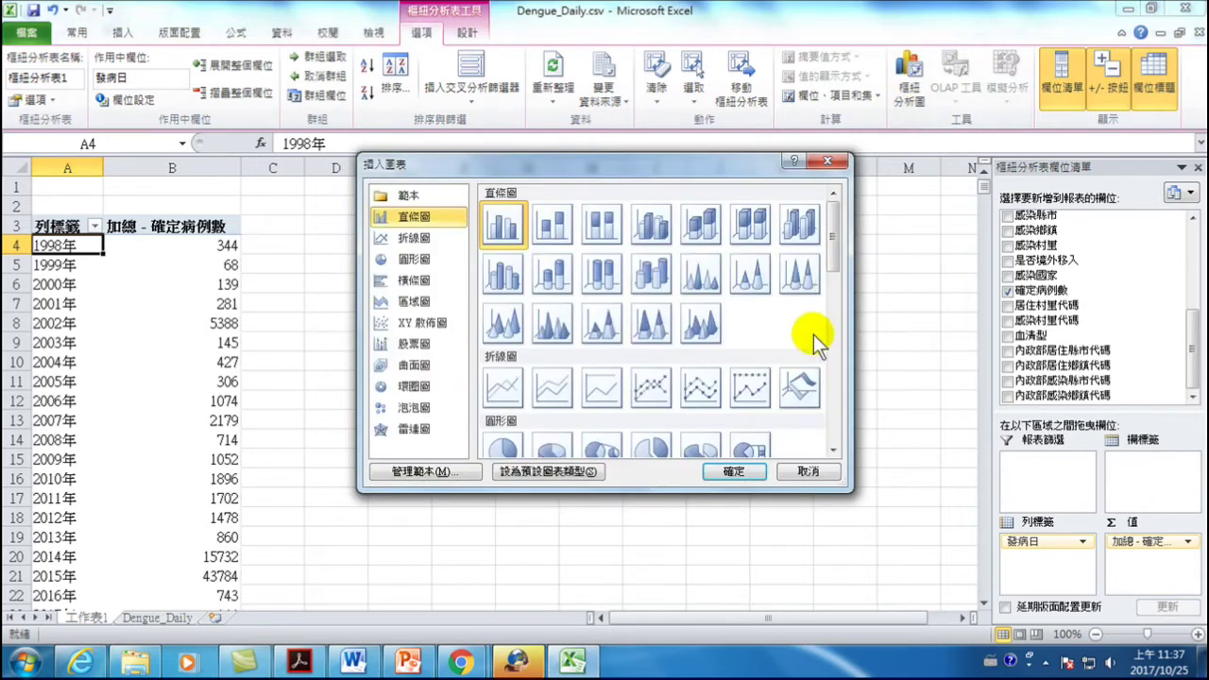
# - Accept the clustered column PivotChart of yearly confirmed cases and move it higher beside the table
pyautogui.click(734, 470)
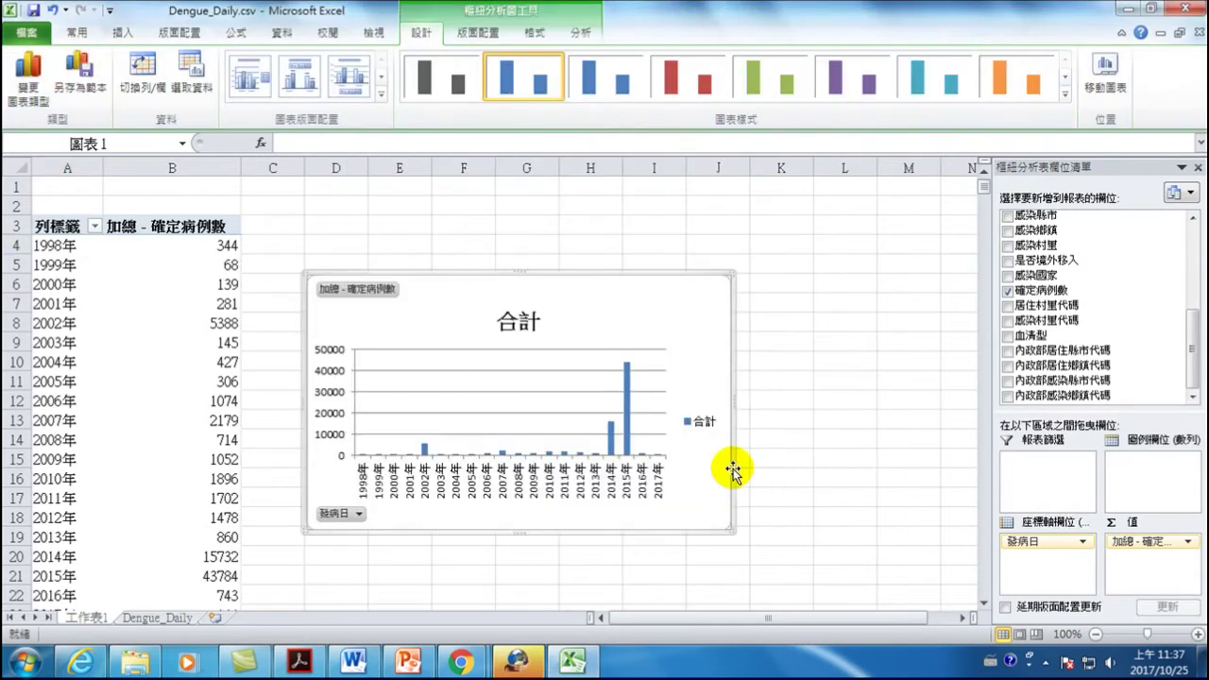
pyautogui.moveTo(450, 286); pyautogui.dragTo(455, 236)
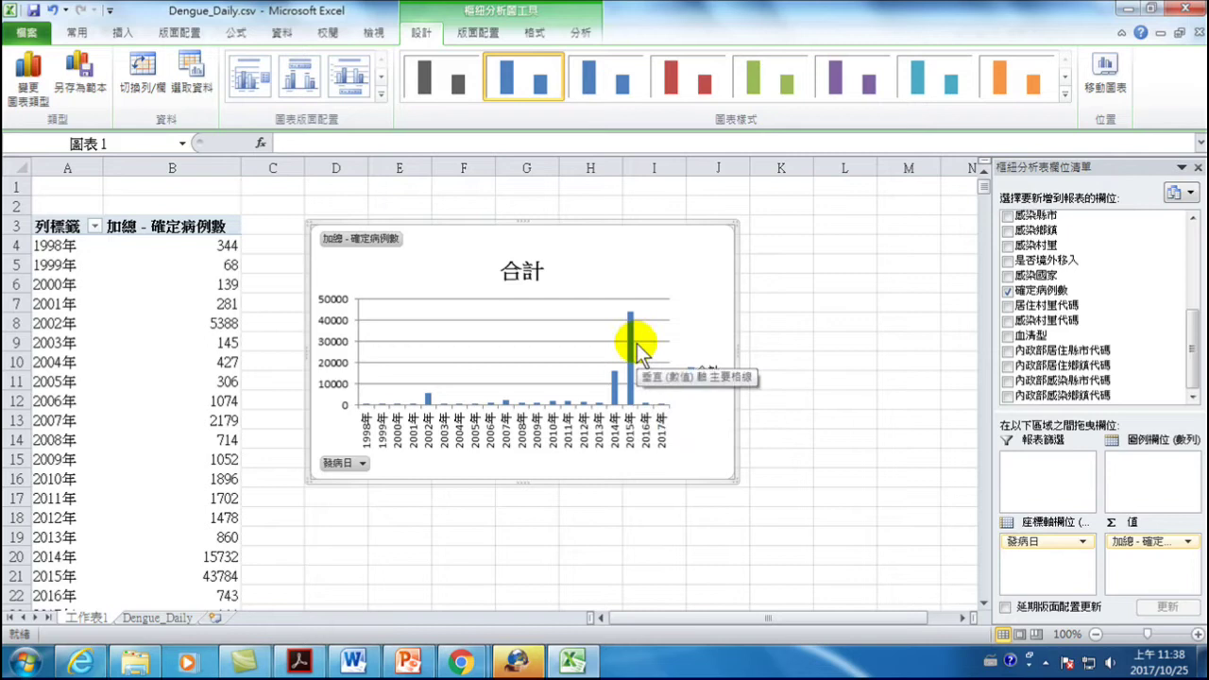
# - Show the PivotChart's Analyze options, then minimize Excel to reveal the data folder
pyautogui.moveTo(637, 330)
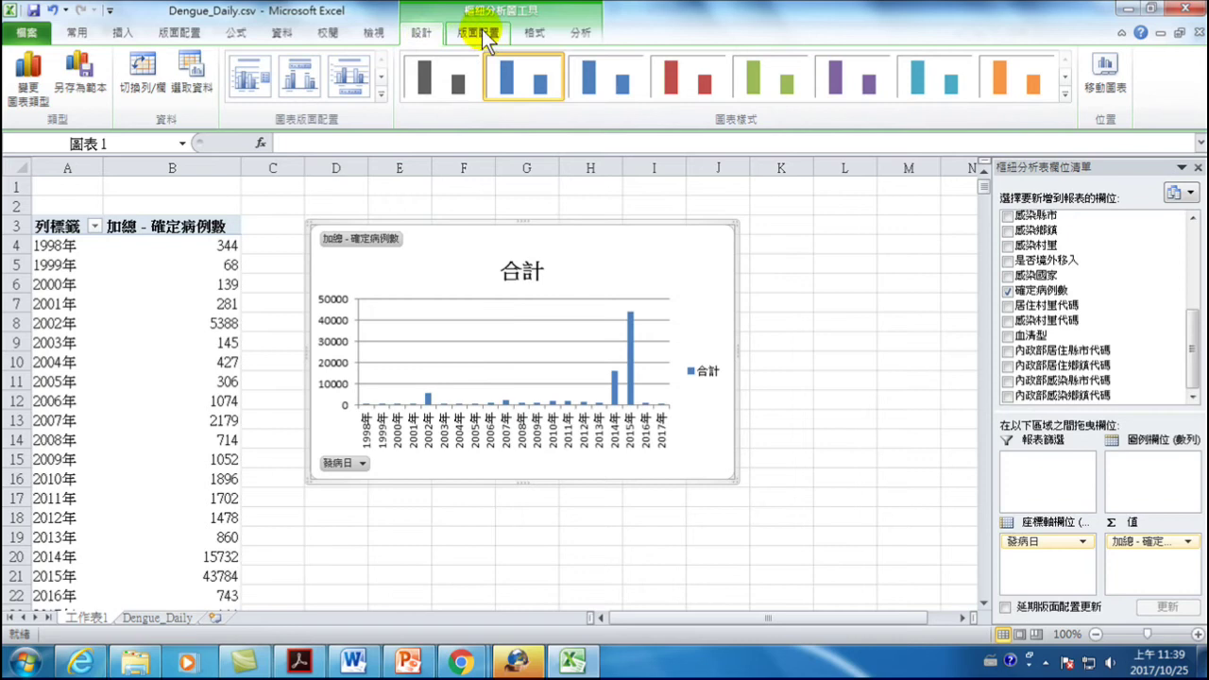
pyautogui.click(580, 32)
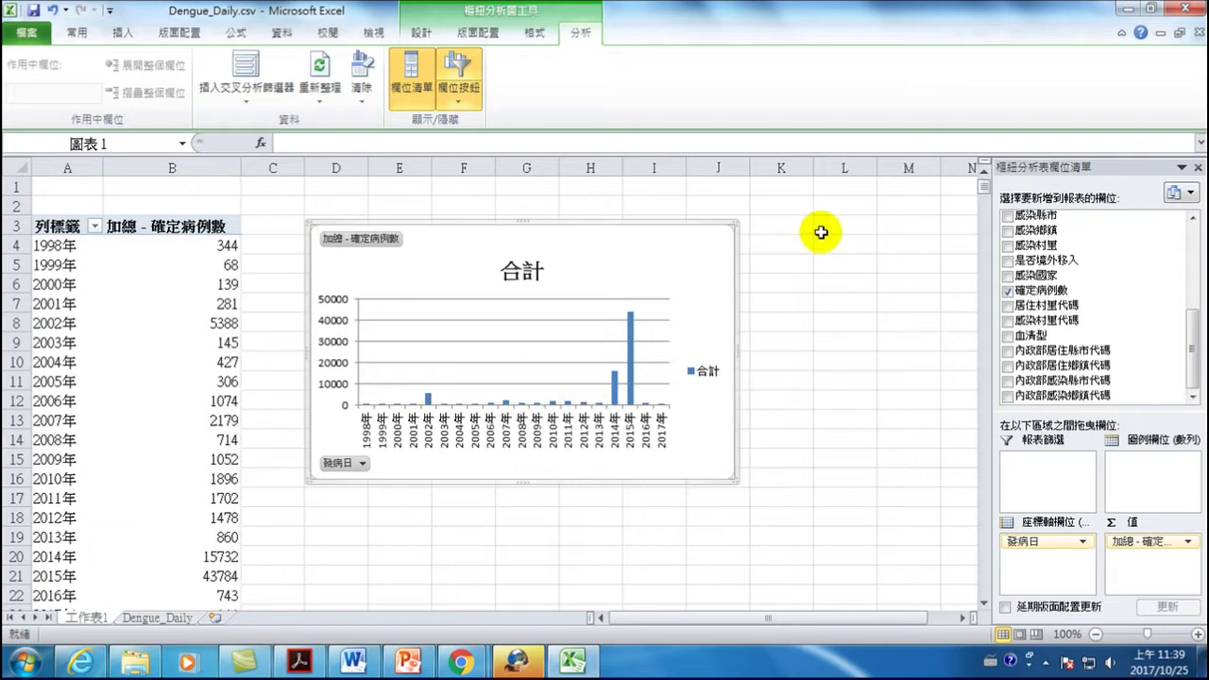
pyautogui.click(574, 663)
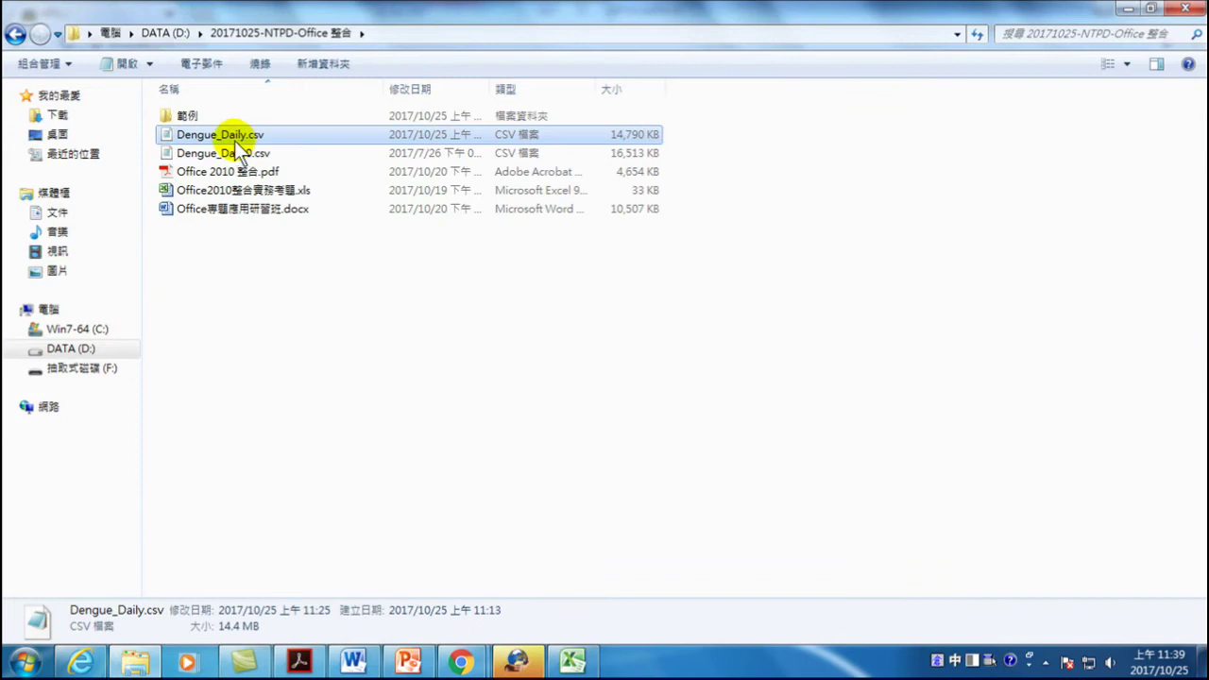
# - Close the Excel workbook without saving its changes
pyautogui.click(573, 662)
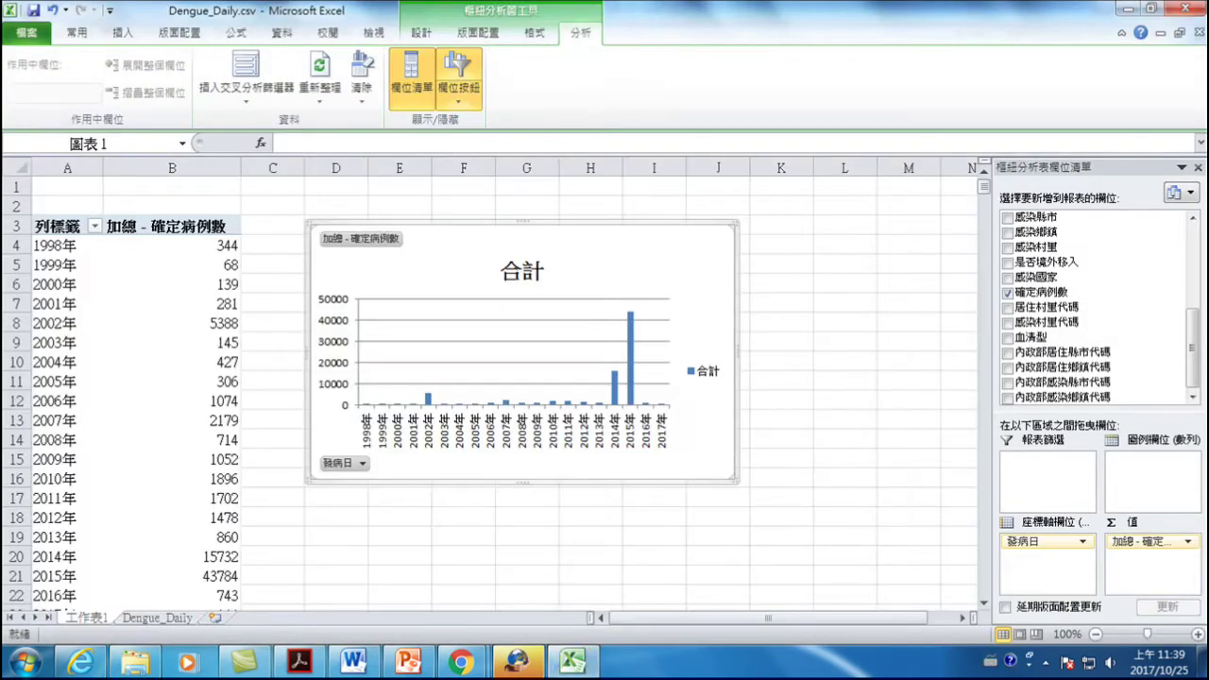
pyautogui.click(1199, 8)
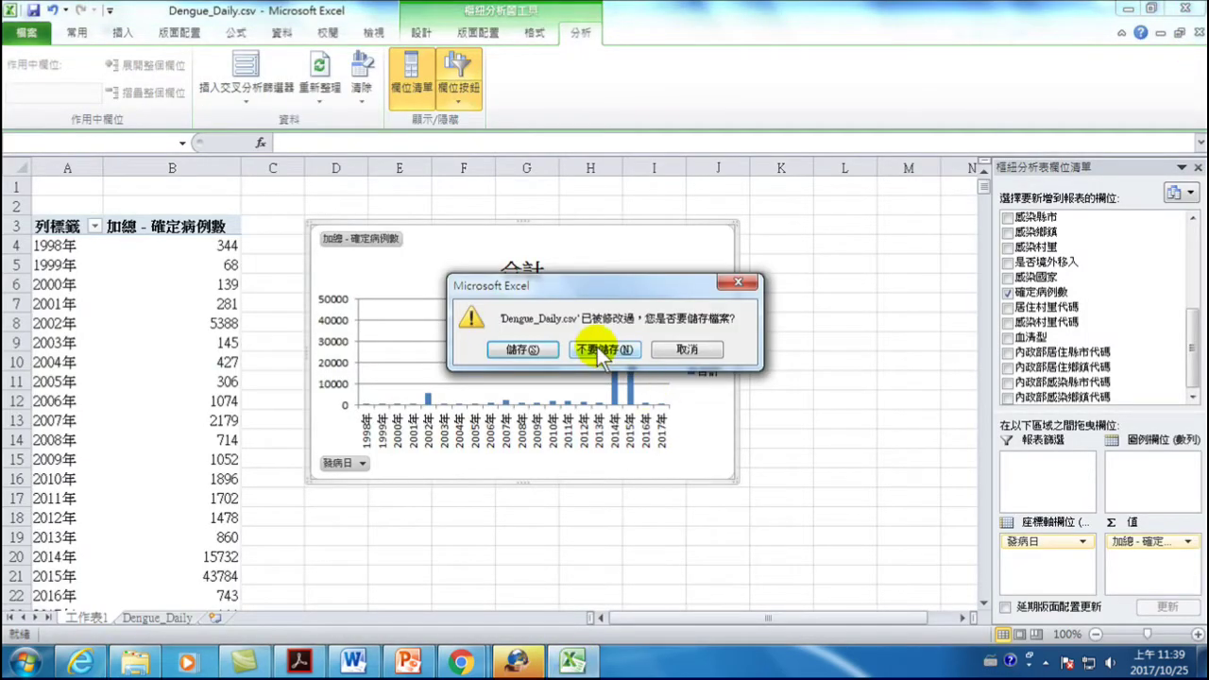
pyautogui.click(601, 351)
# - Open Dengue_Daily.csv with Microsoft Excel from Explorer
pyautogui.rightClick(184, 135)
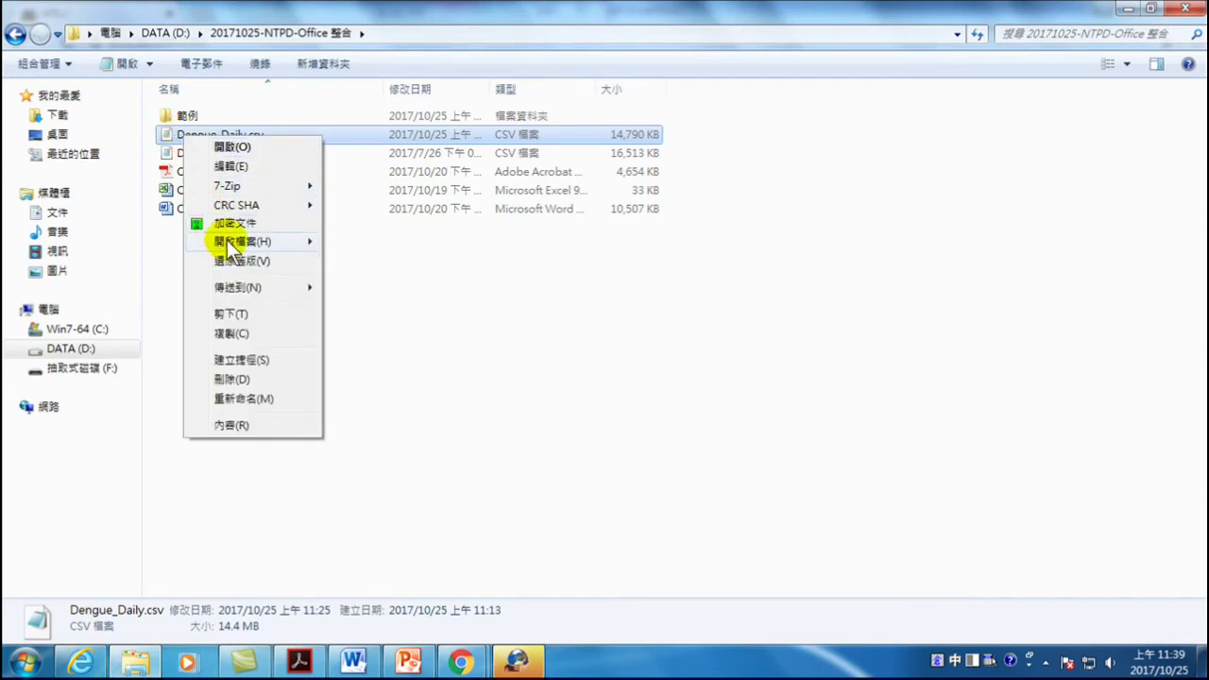
pyautogui.moveTo(231, 247)
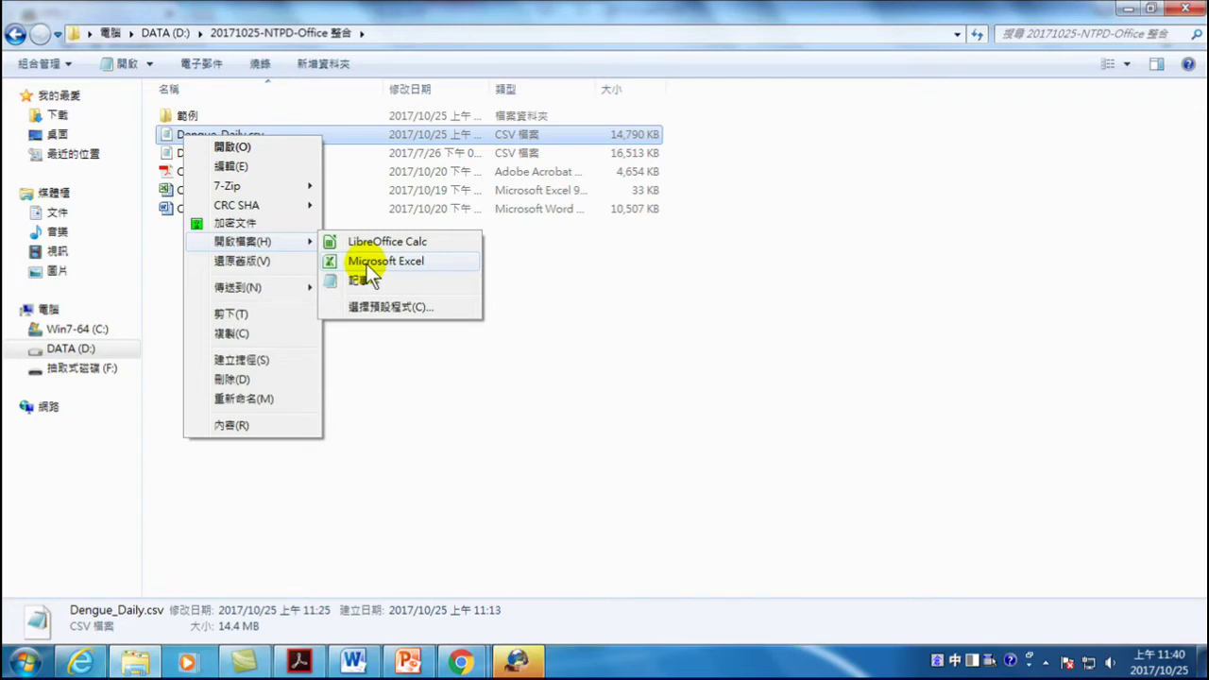
pyautogui.click(366, 264)
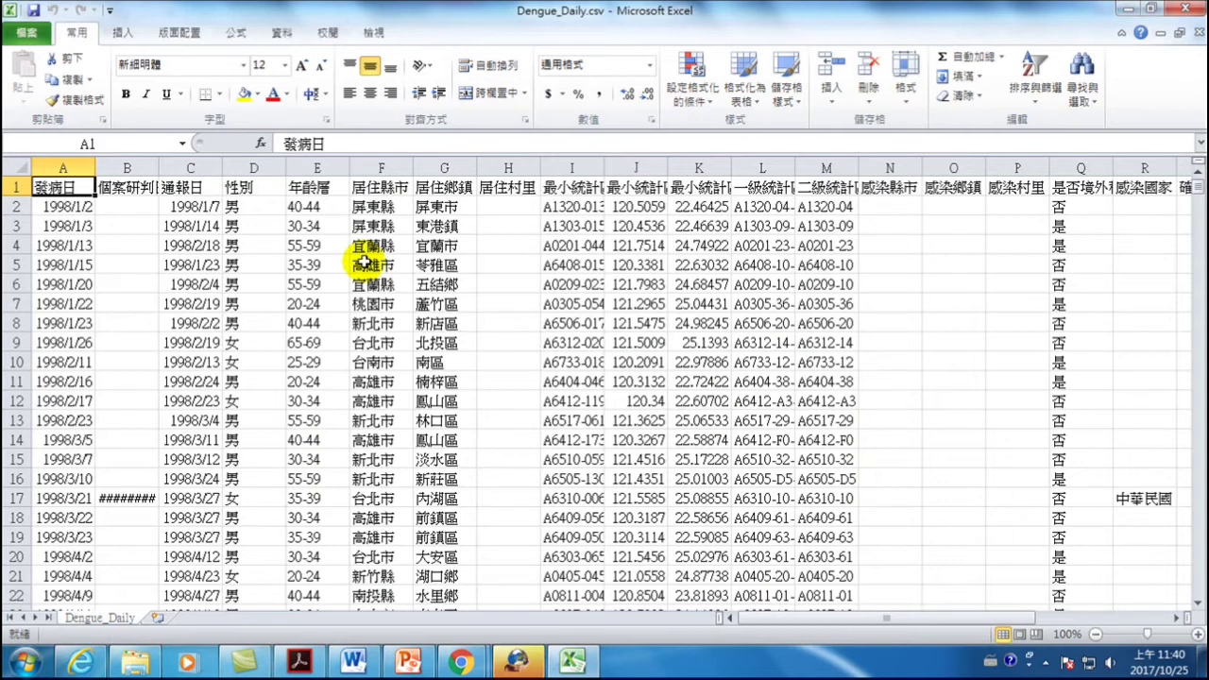
# - Create a PivotTable from Dengue_Daily!$A$1:$Z$78455 on a new worksheet with 發病日 as rows
pyautogui.click(122, 32)
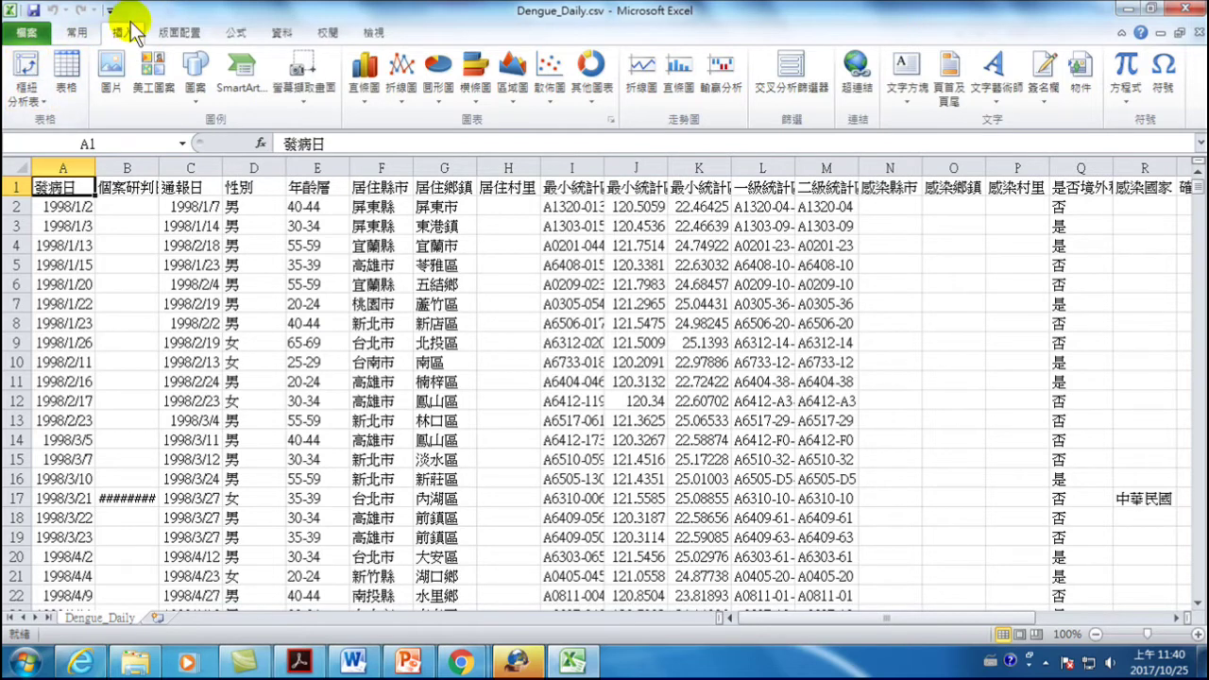
pyautogui.click(27, 72)
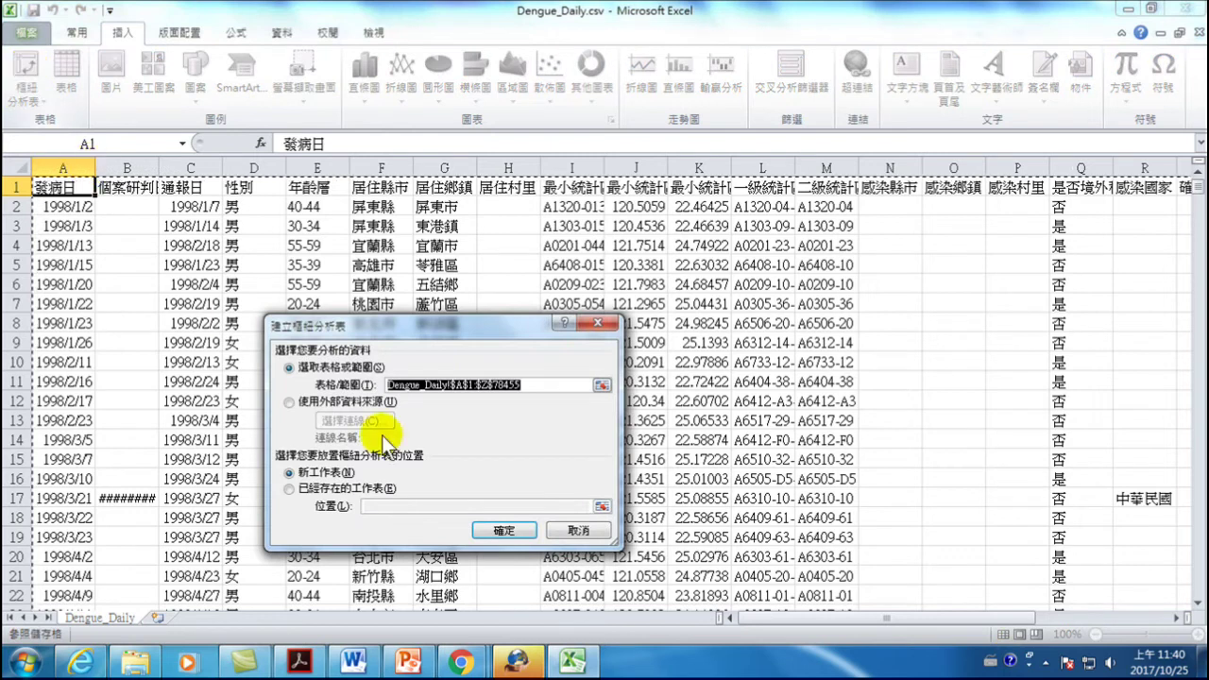
pyautogui.click(515, 530)
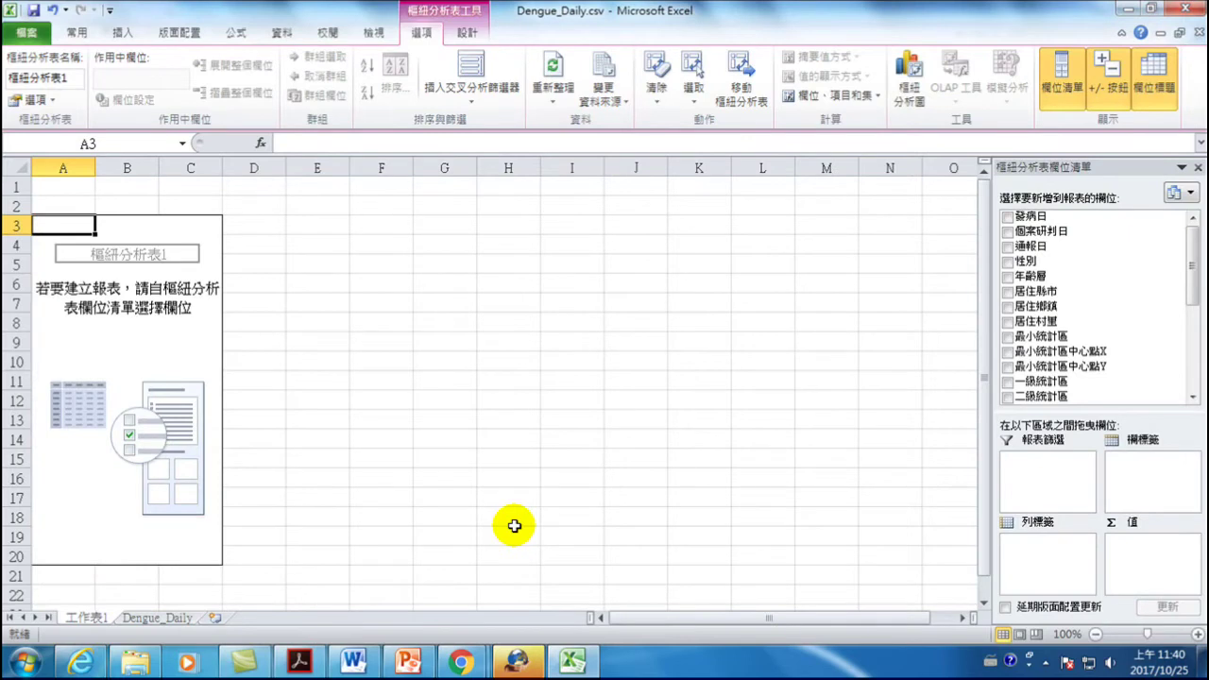
pyautogui.click(1008, 217)
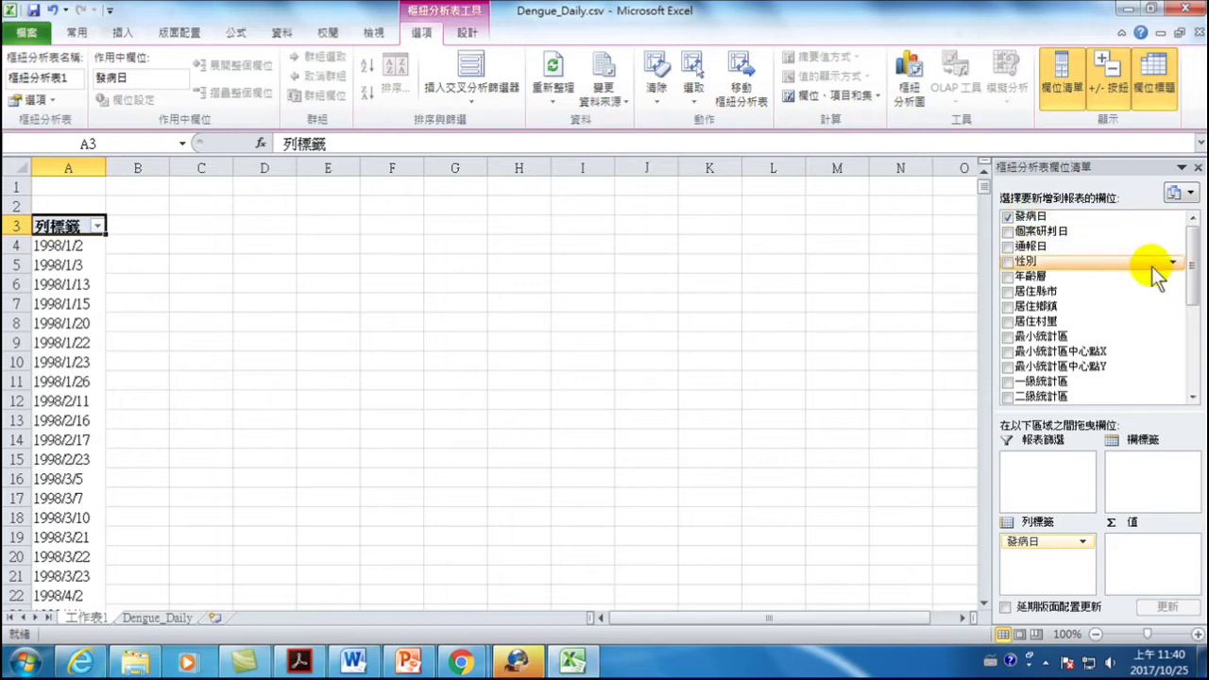
# - Add 確定病例數 as the summed value field and select a date row label such as 1998/1/22
pyautogui.moveTo(1190, 250); pyautogui.dragTo(1193, 357)
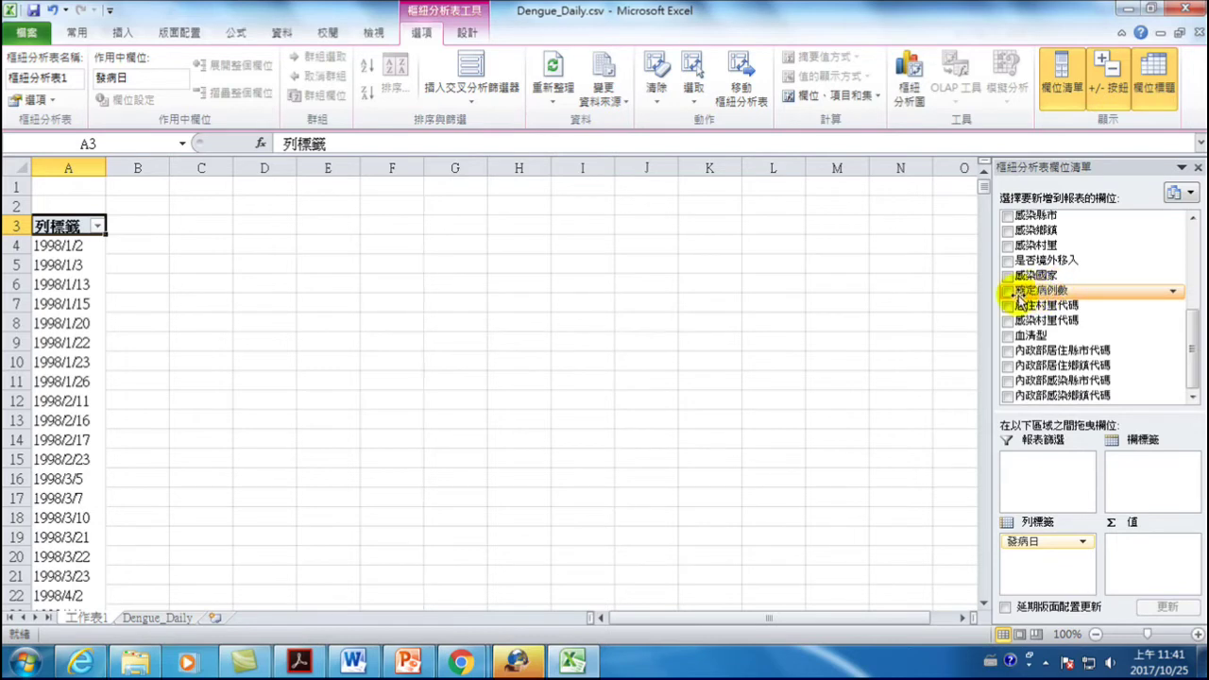
pyautogui.click(1007, 291)
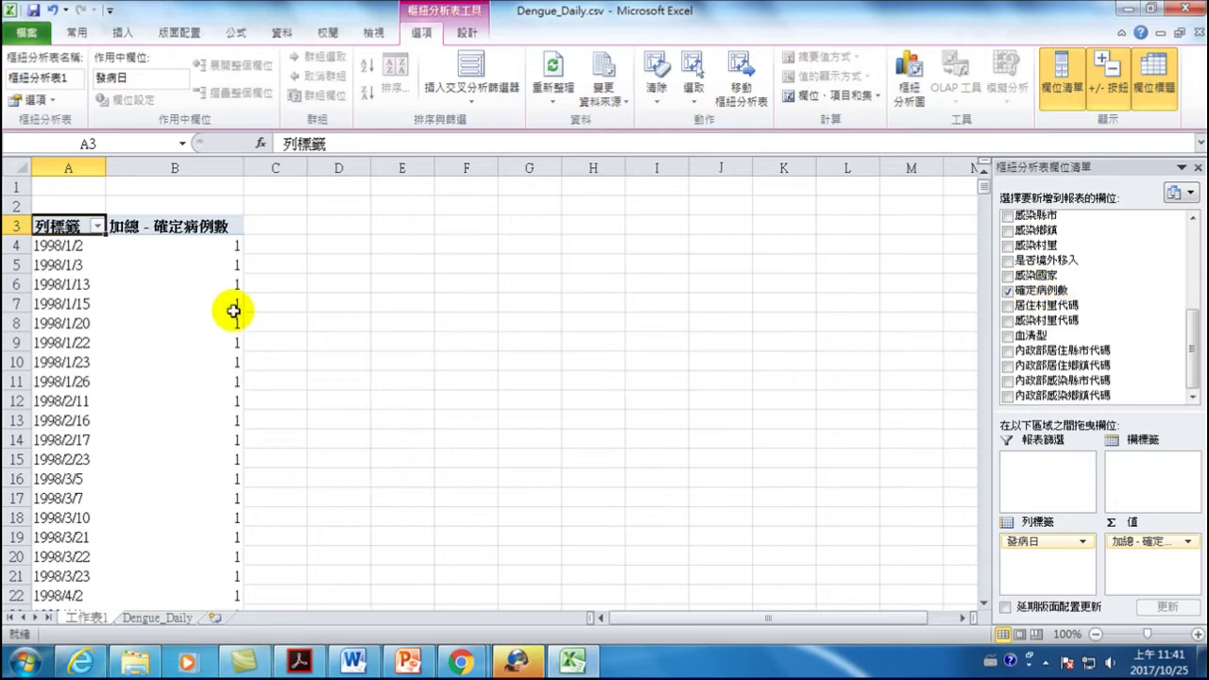
pyautogui.moveTo(233, 311)
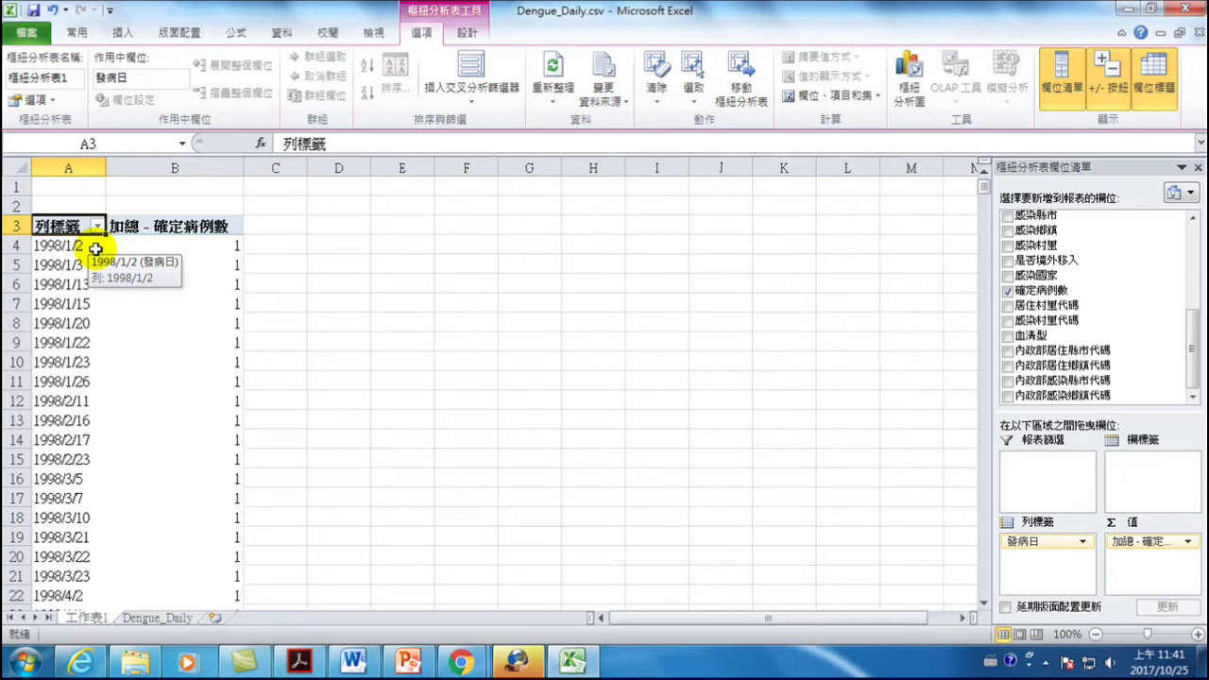
pyautogui.click(89, 244)
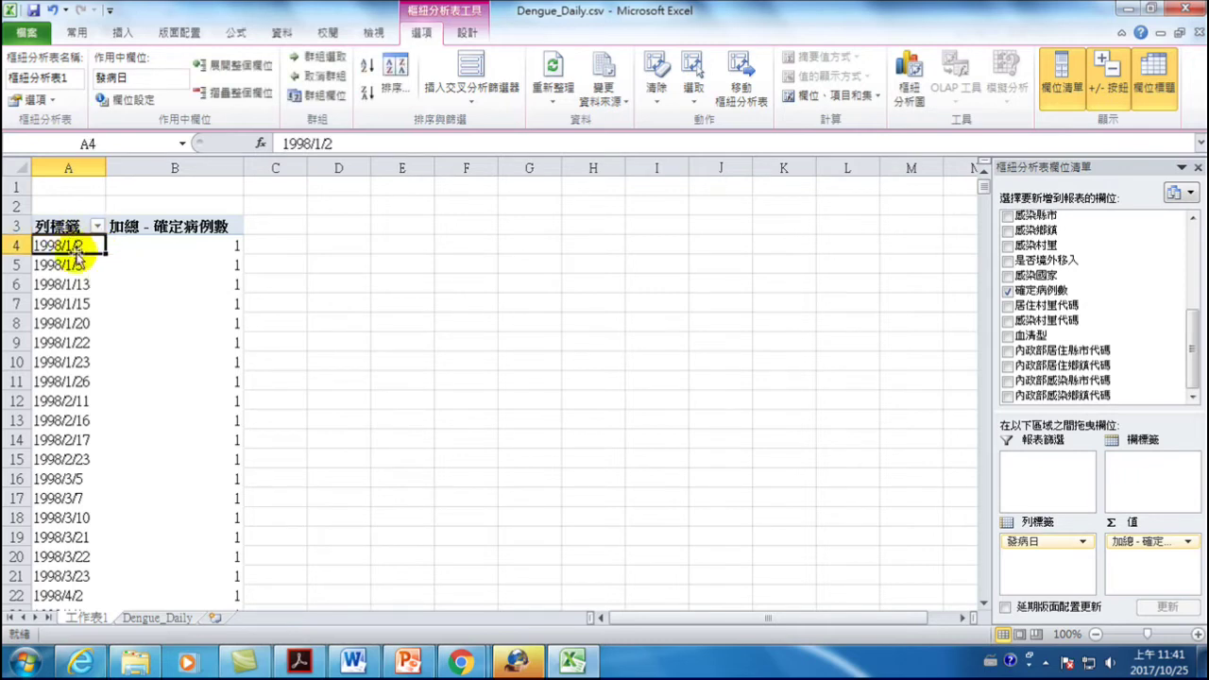
pyautogui.click(68, 223)
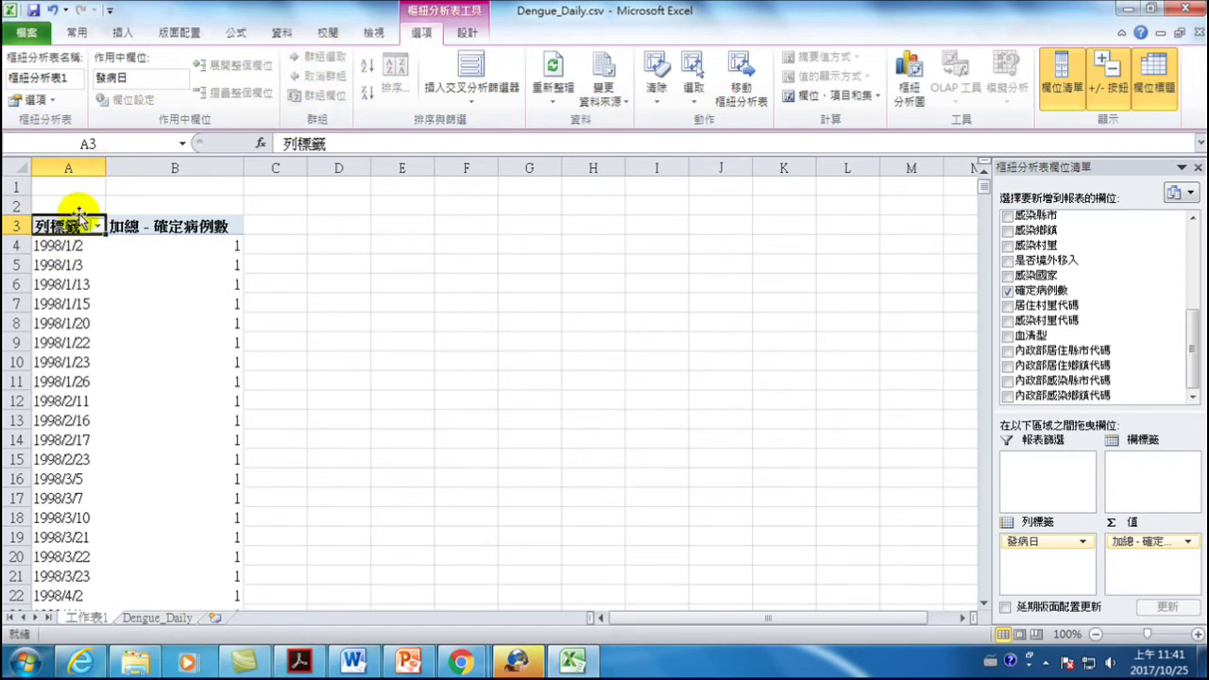
pyautogui.click(77, 245)
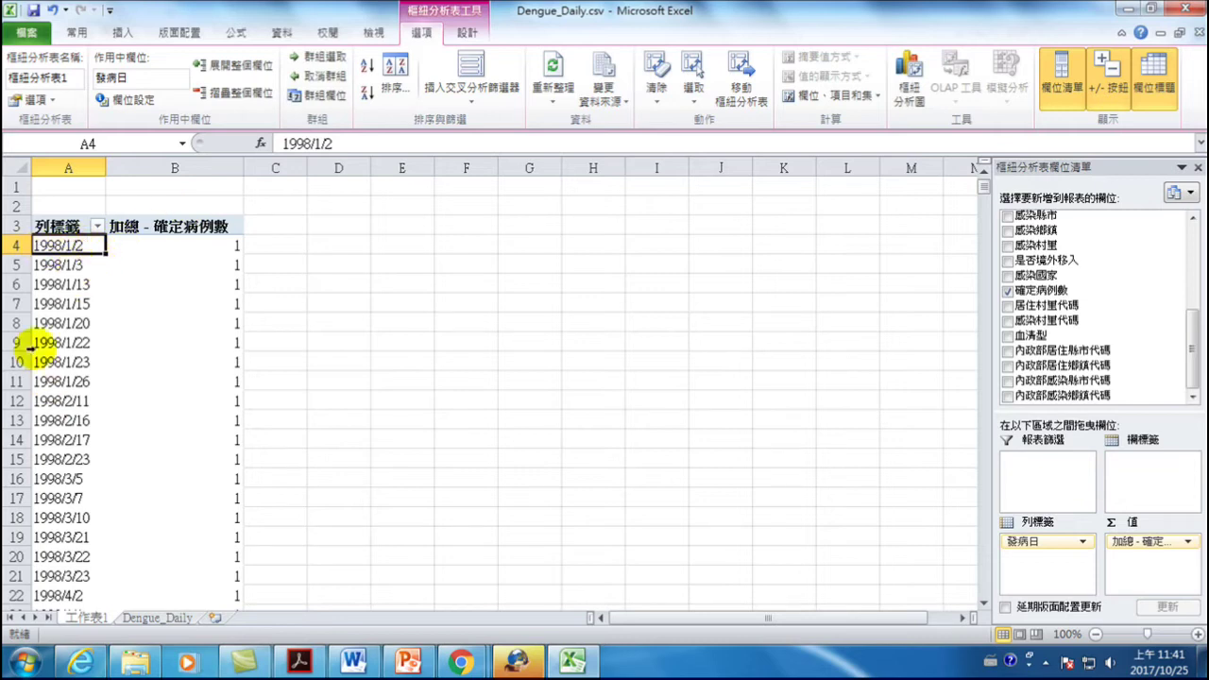
pyautogui.click(86, 342)
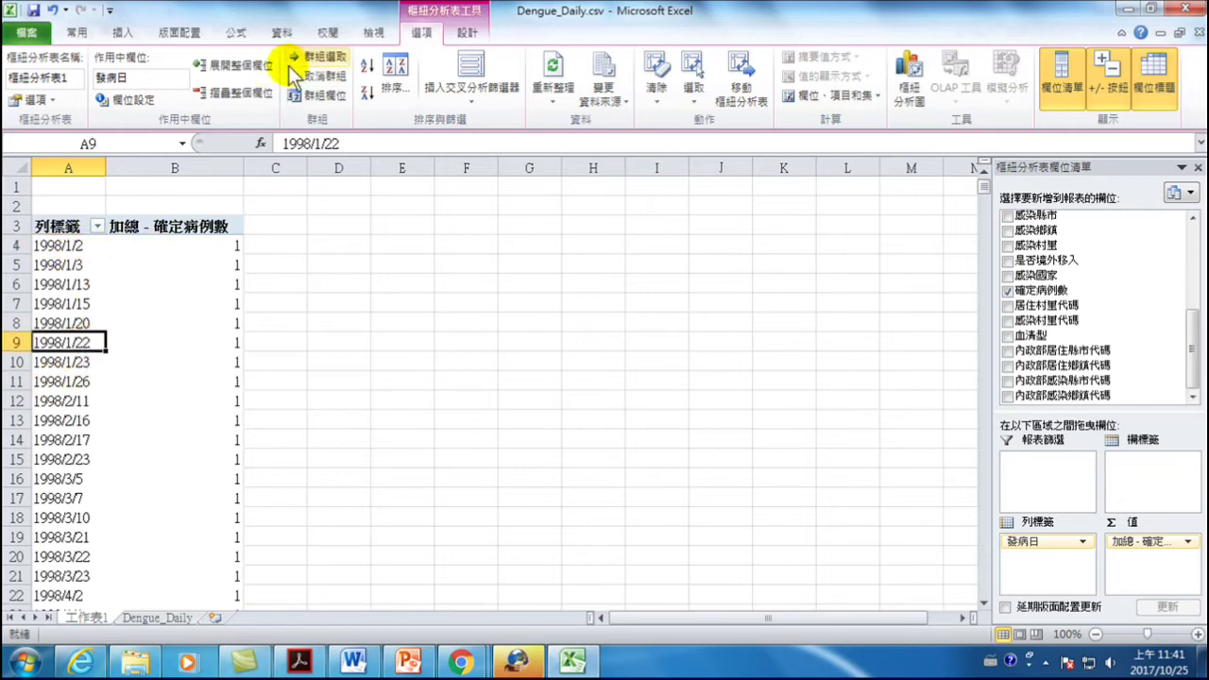
# - Group the 發病日 dates by Years only, then start a PivotChart from the PivotTable
pyautogui.click(317, 59)
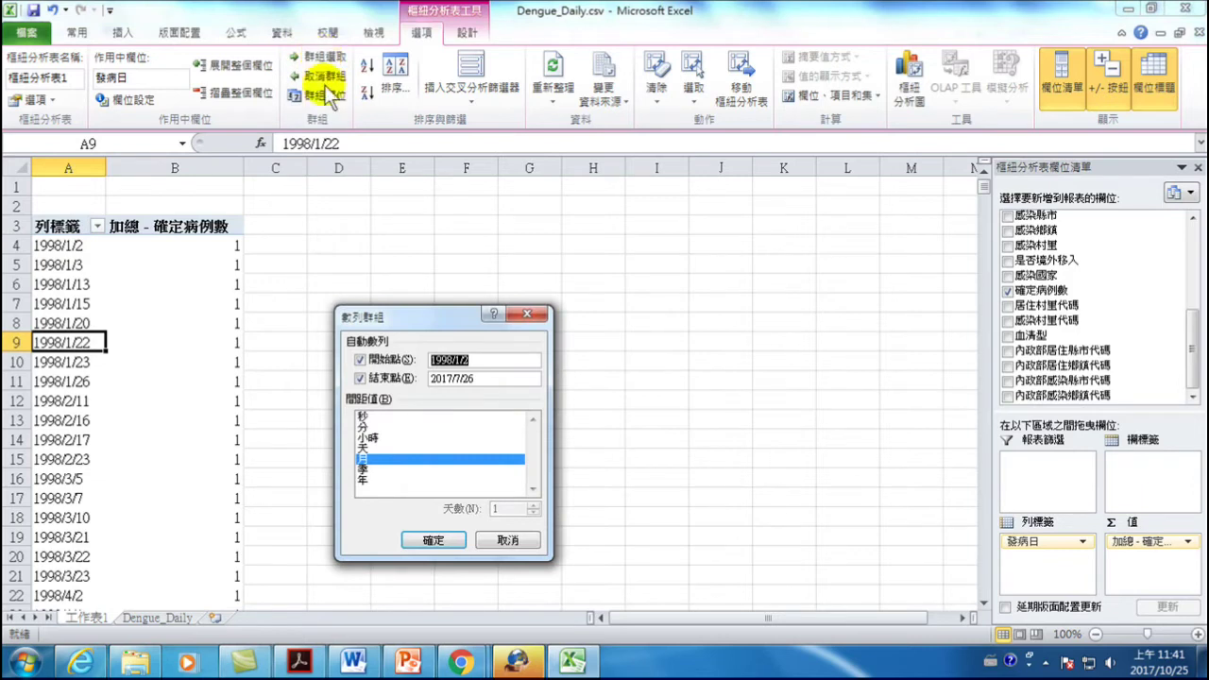
pyautogui.click(365, 479)
pyautogui.click(363, 459)
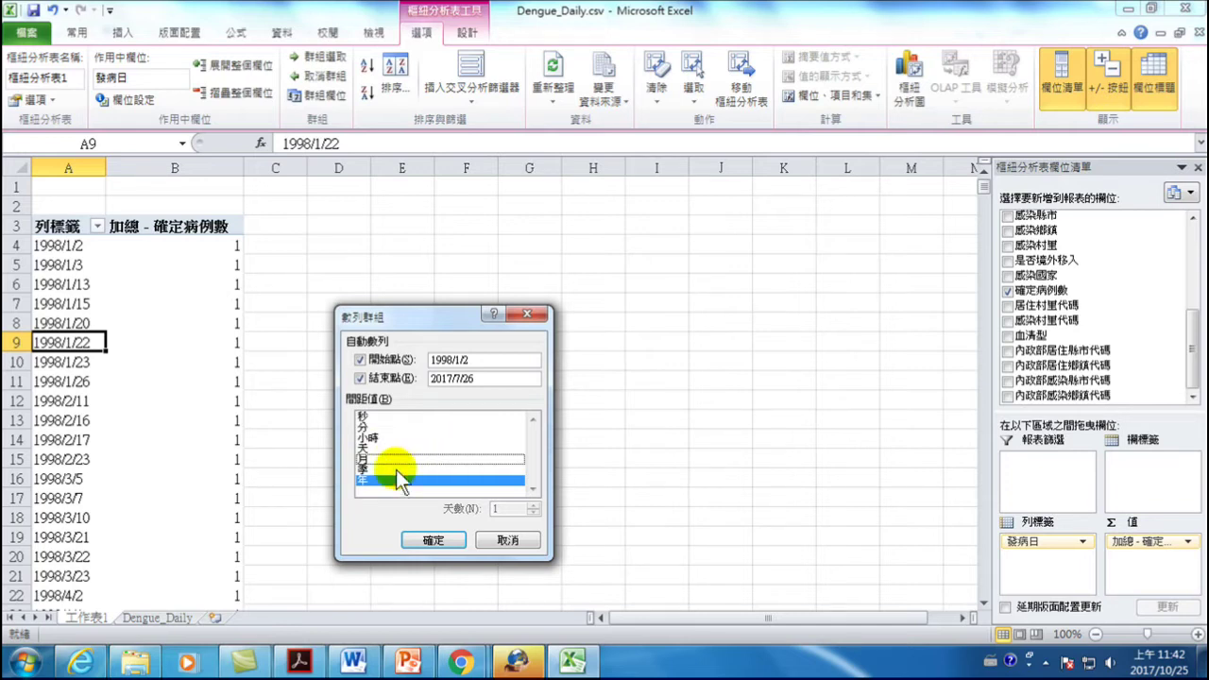
pyautogui.click(437, 544)
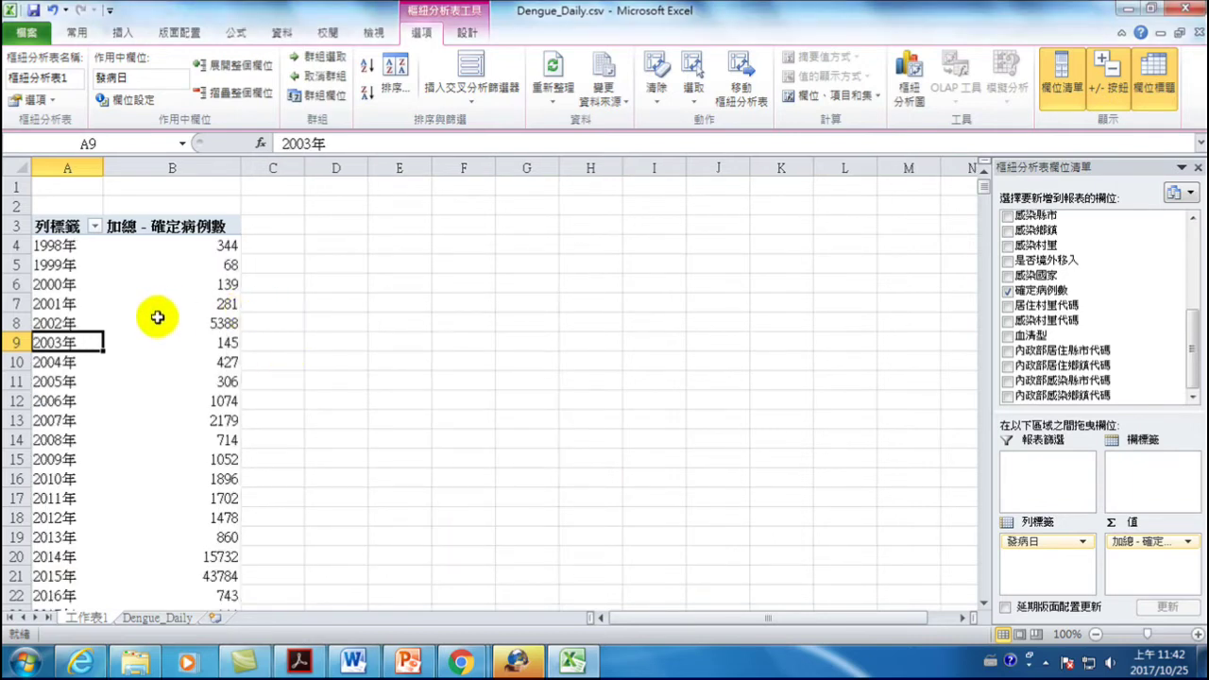
pyautogui.moveTo(157, 316)
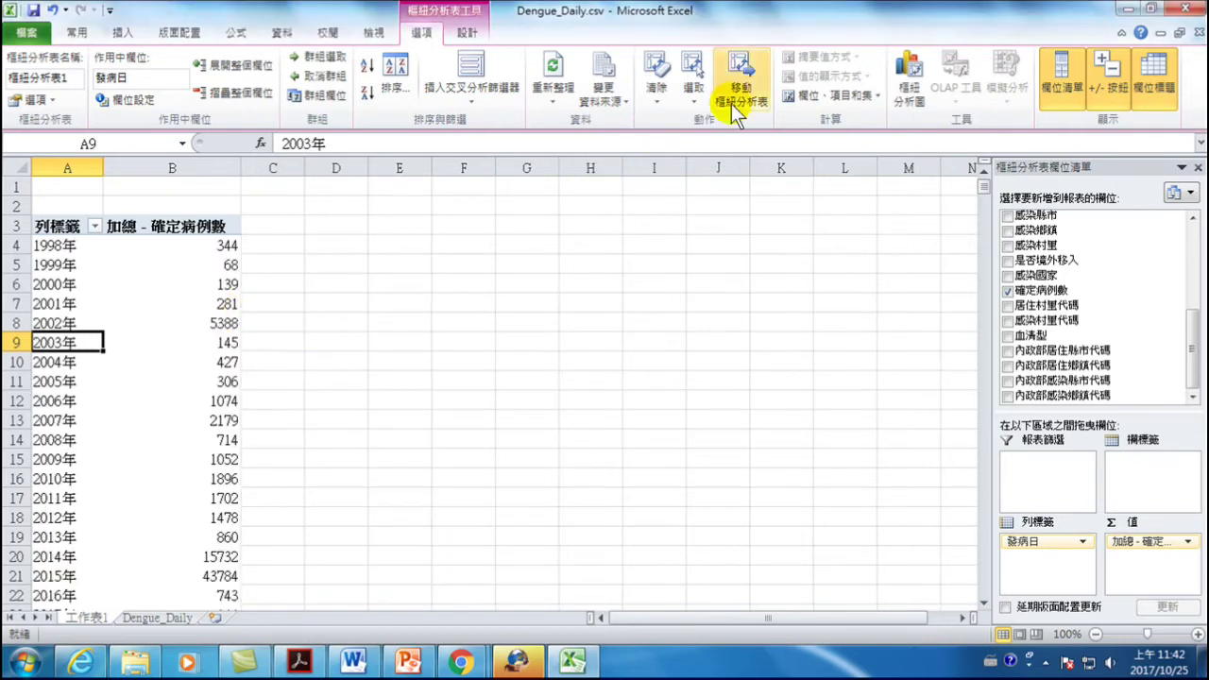
pyautogui.click(913, 76)
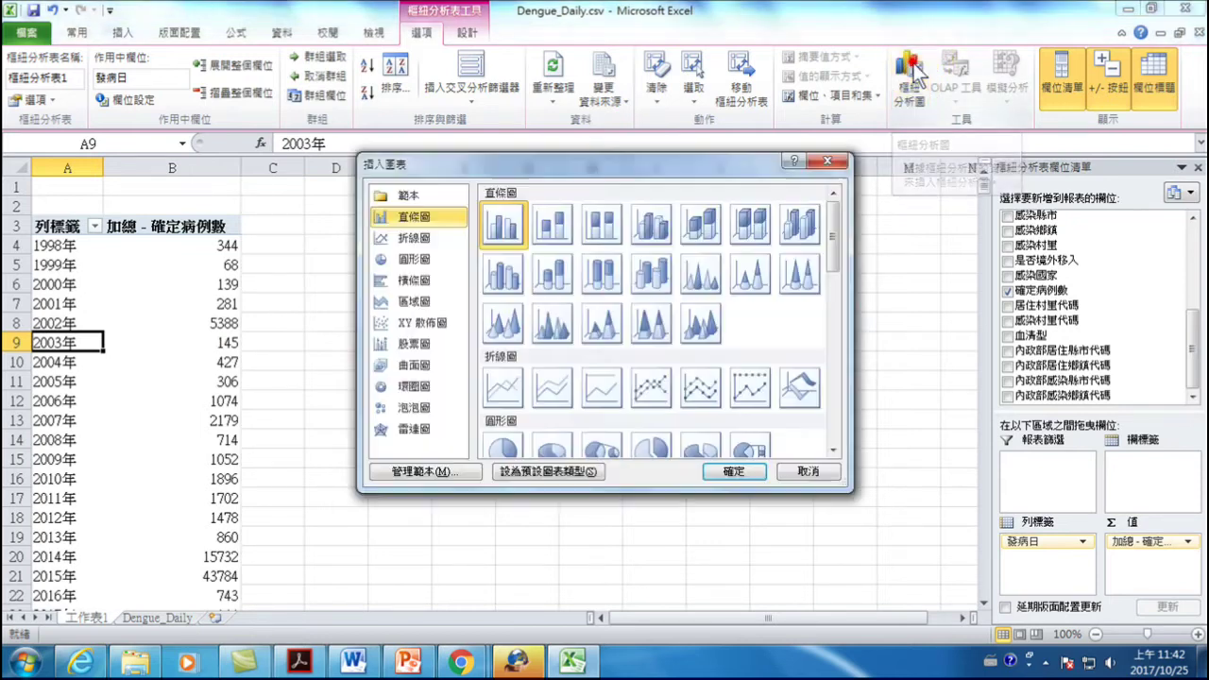
# - Create the clustered column PivotChart of yearly cases, then switch to the CSV's Explorer folder
pyautogui.click(735, 475)
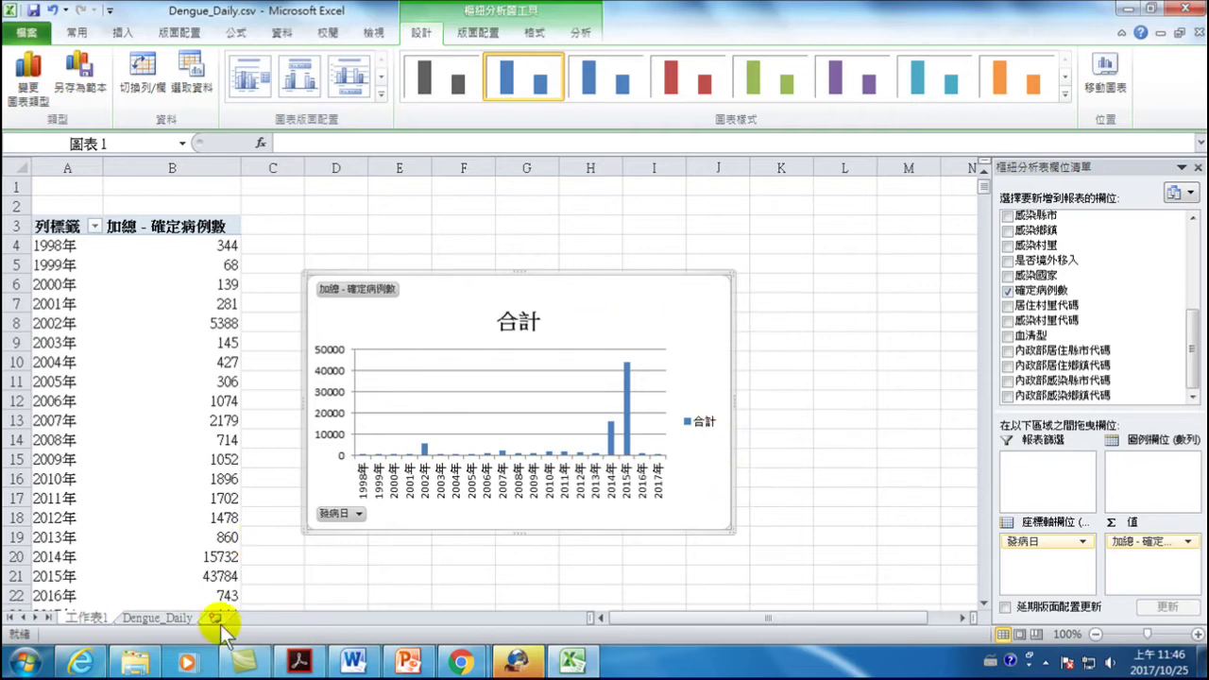
pyautogui.click(146, 663)
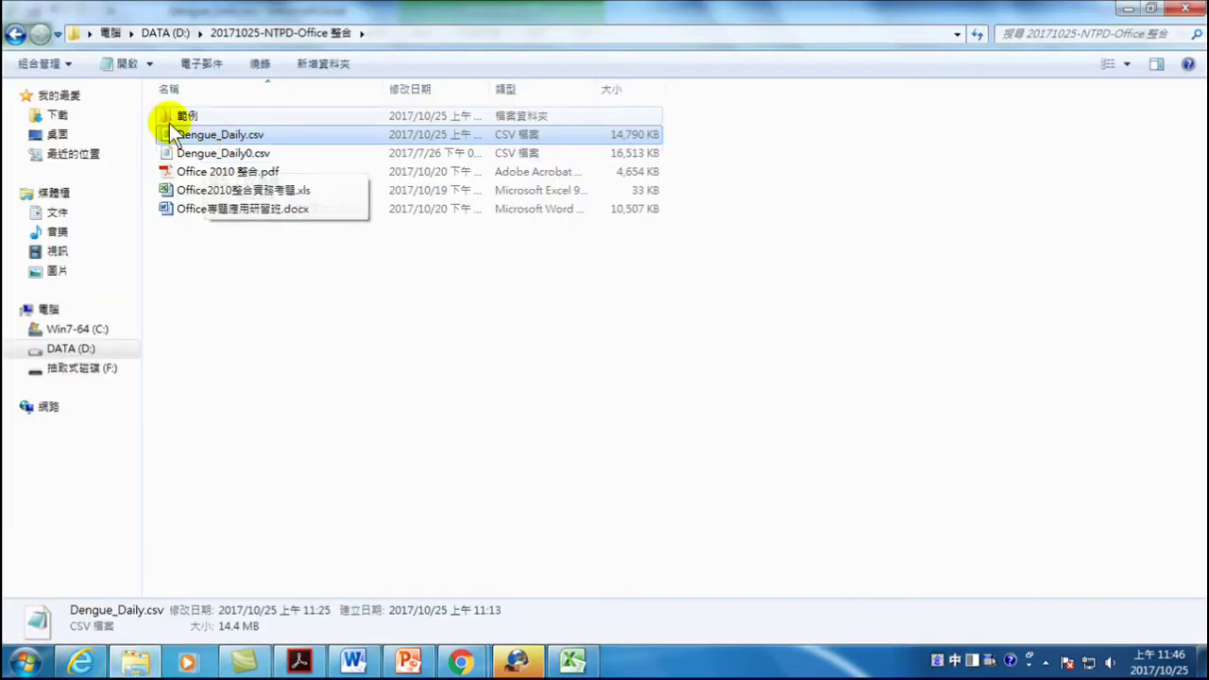
# - Open Dengue_Daily.csv with Notepad (記事本) from Explorer
pyautogui.rightClick(221, 135)
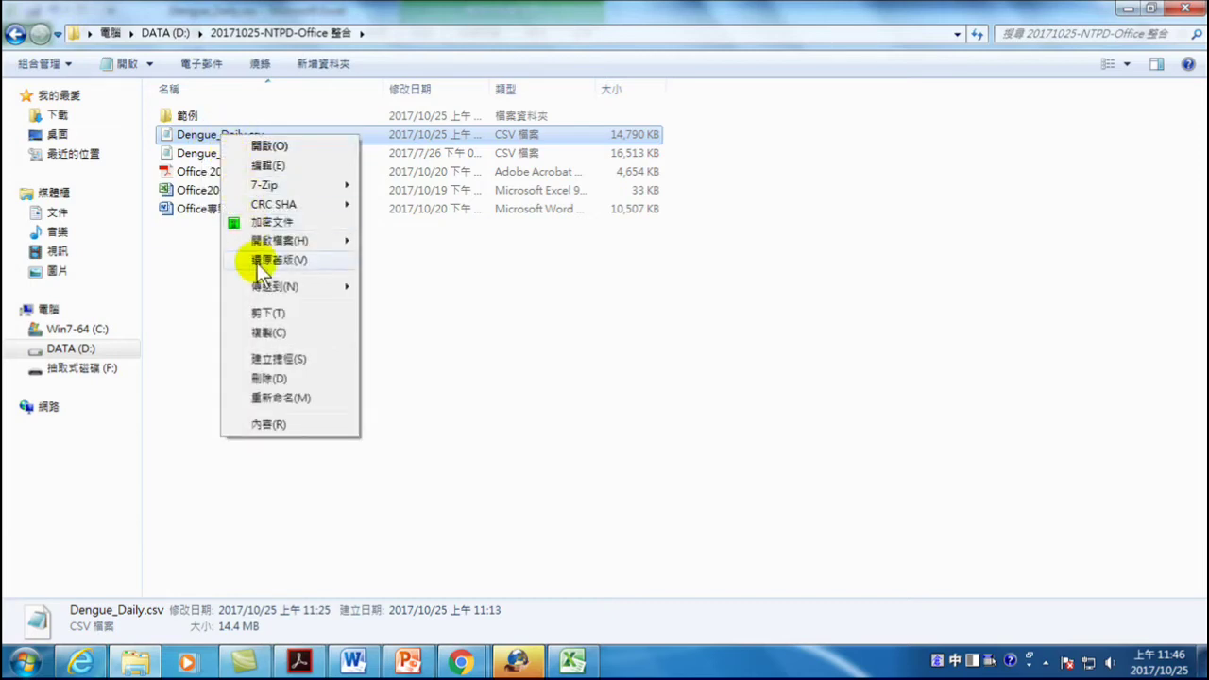
pyautogui.moveTo(270, 248)
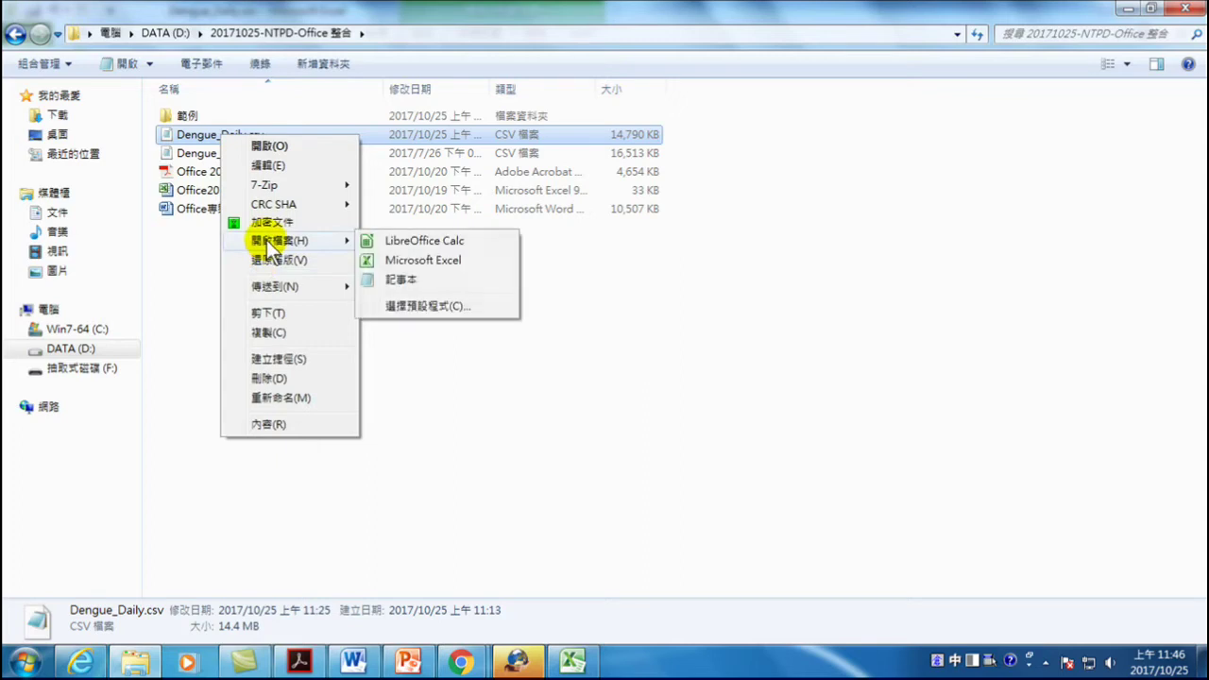
pyautogui.click(397, 279)
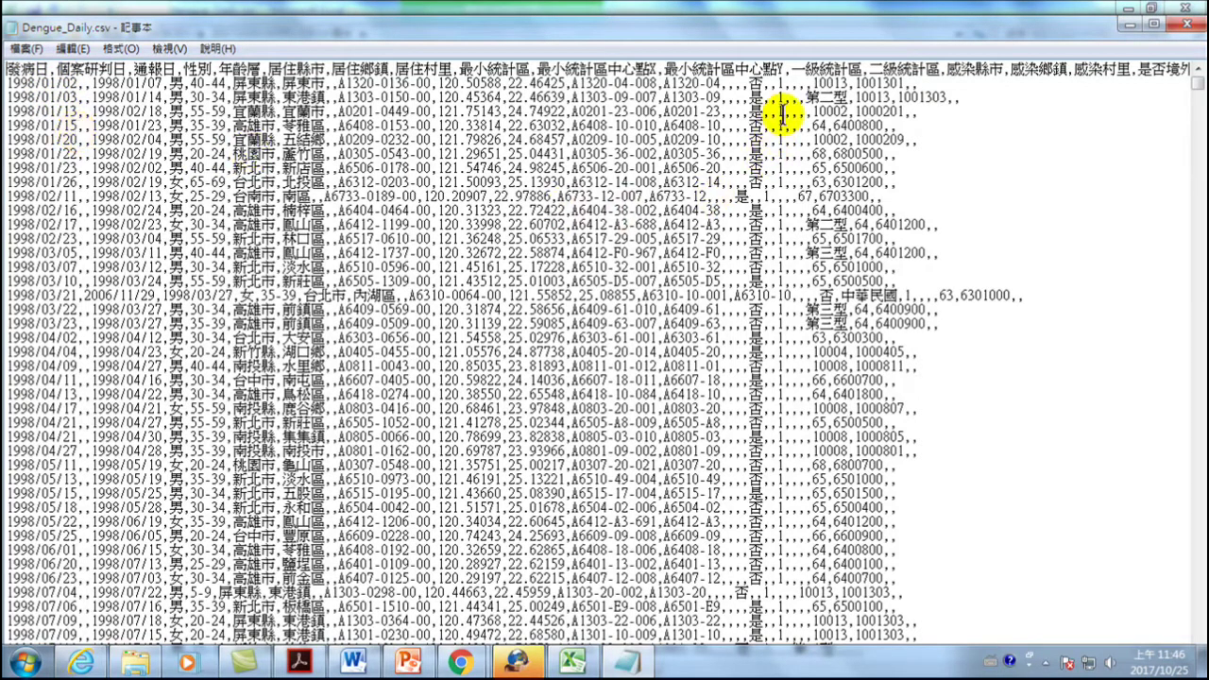
# - Change the case count after 菲律賓 on the 2017/07/14 row from 1 to 1000
pyautogui.scroll(-15, 108, 319)
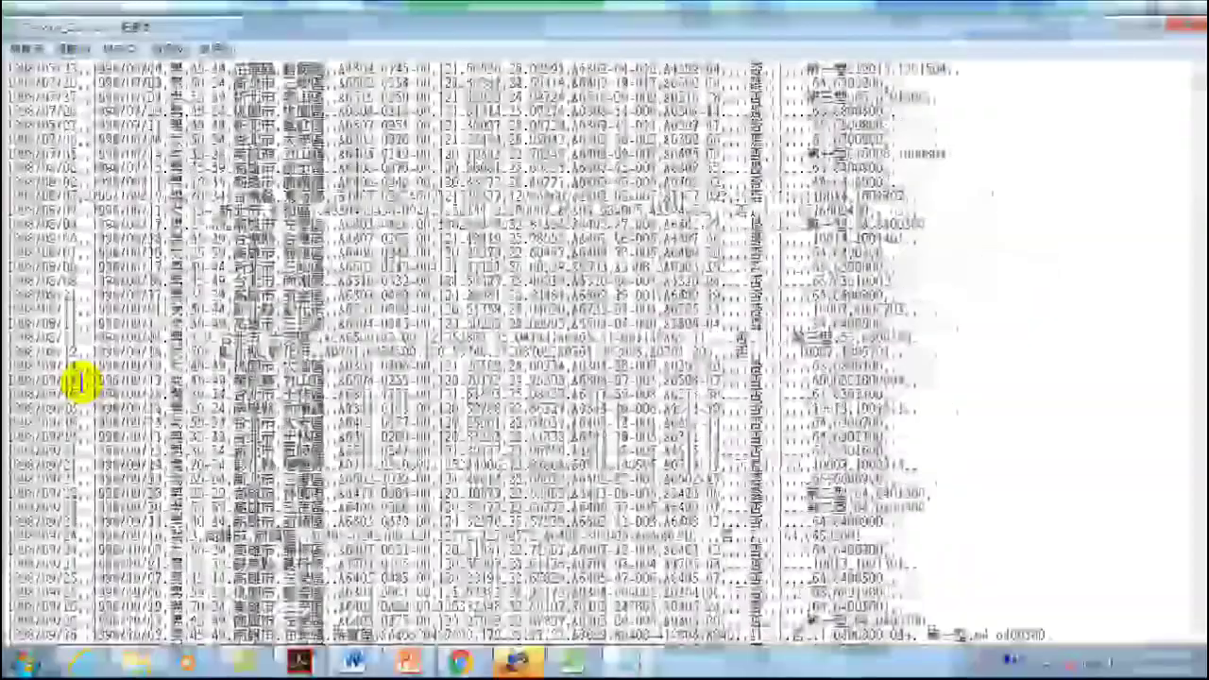
pyautogui.moveTo(1198, 68); pyautogui.dragTo(1198, 634)
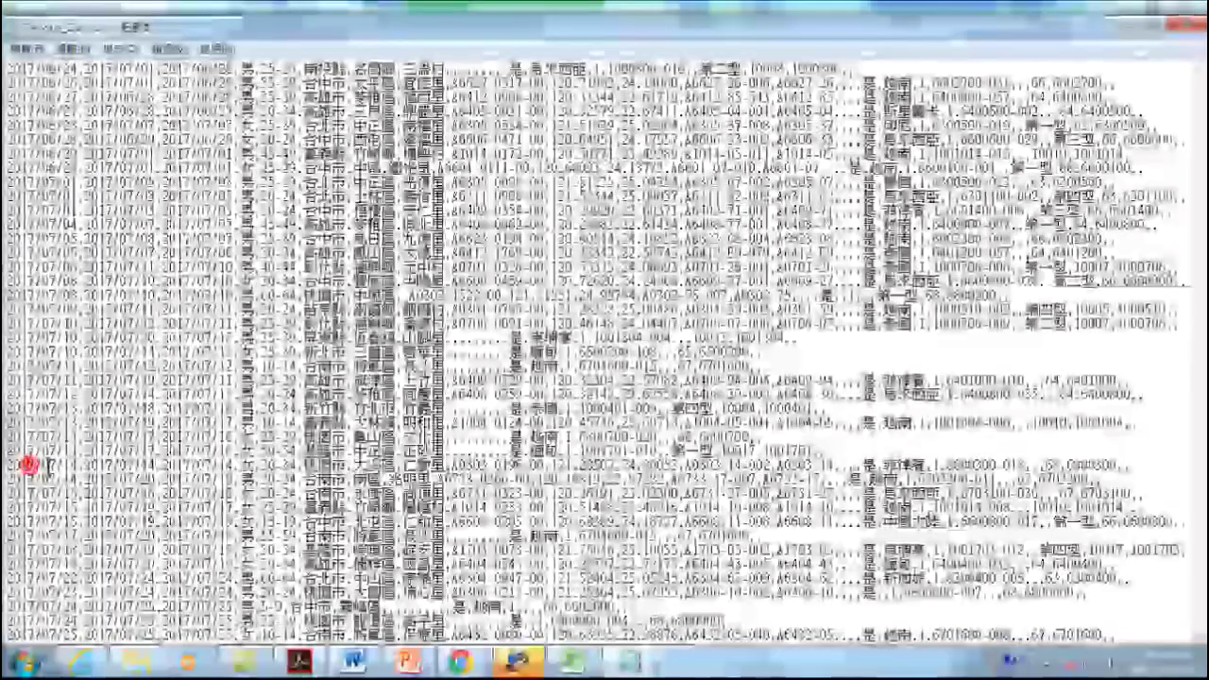
pyautogui.moveTo(9, 463); pyautogui.dragTo(929, 463)
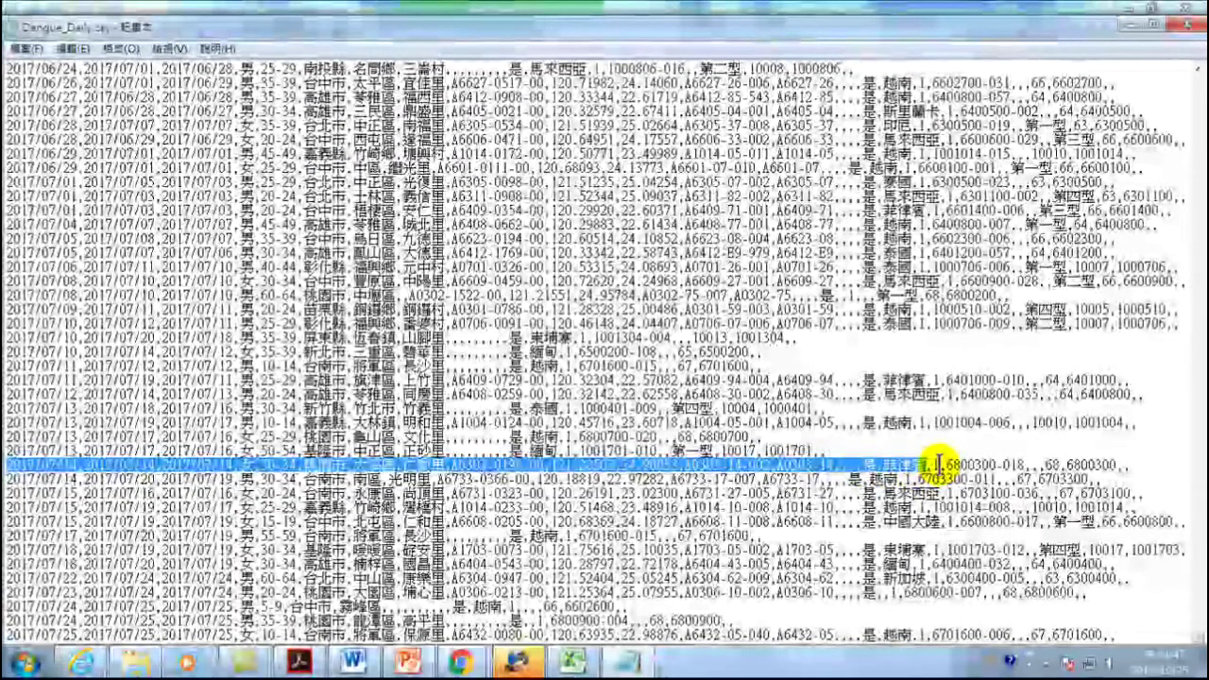
pyautogui.moveTo(933, 464); pyautogui.dragTo(940, 464)
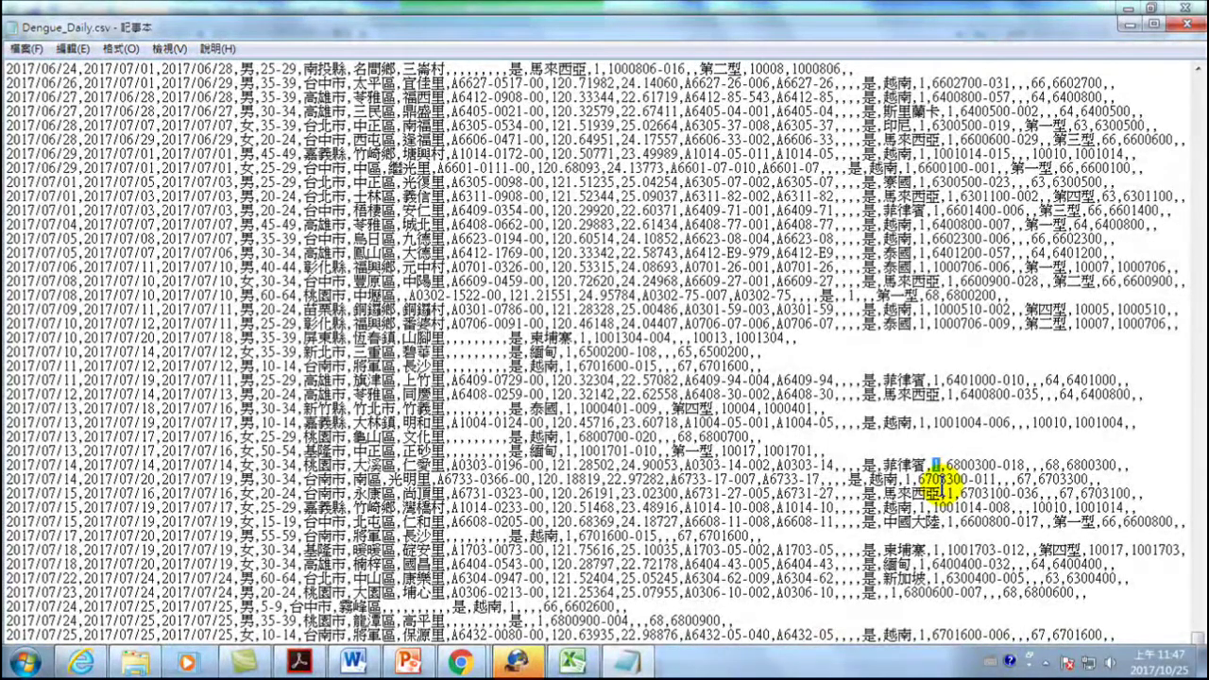
pyautogui.write('1000')
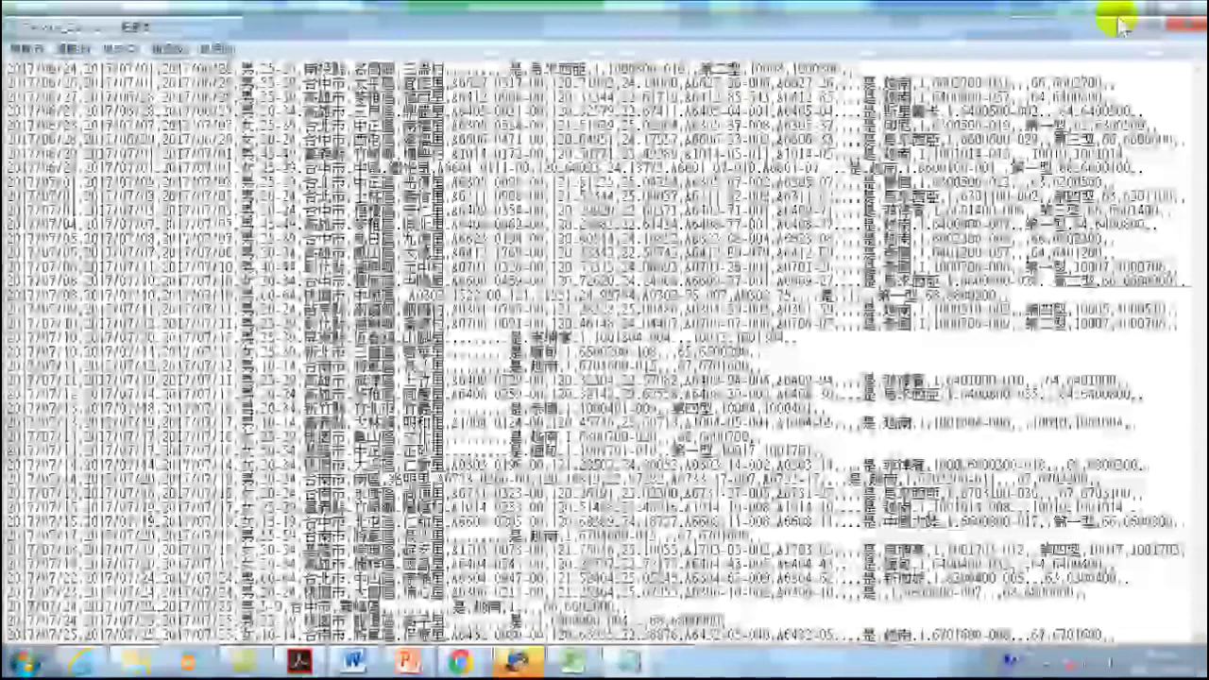
# - Close Notepad choosing 儲存, dismiss the file-in-use error, and cancel the Save As dialog
pyautogui.click(1189, 24)
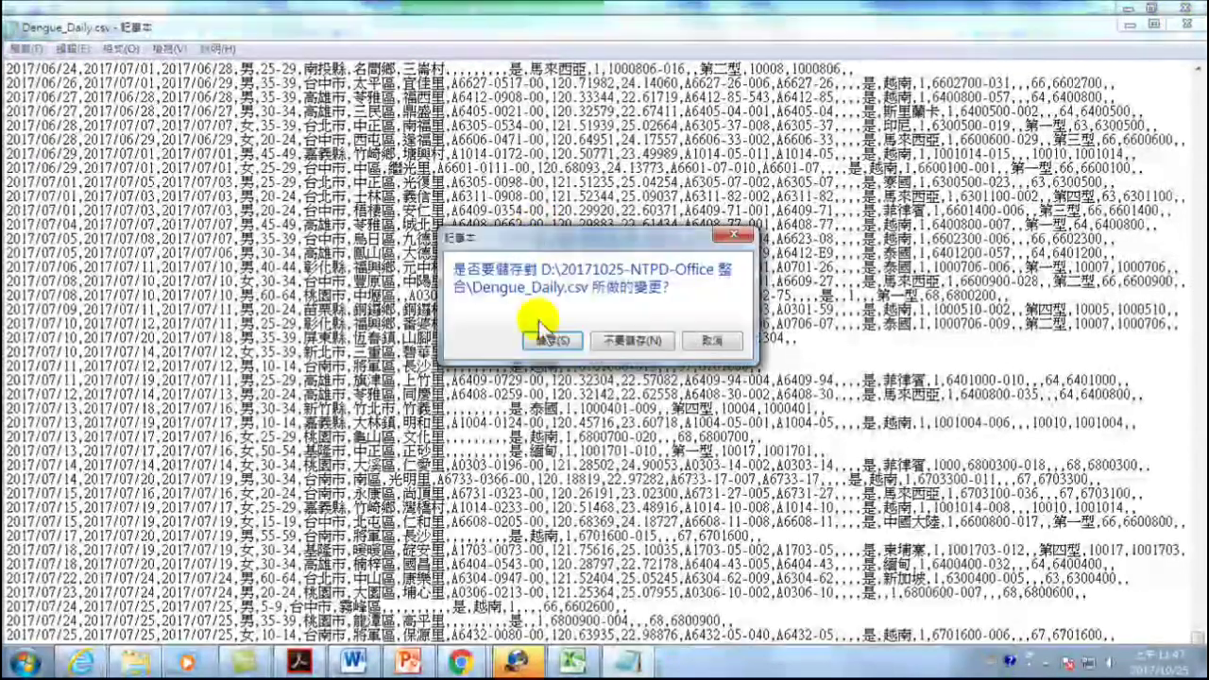
pyautogui.click(554, 341)
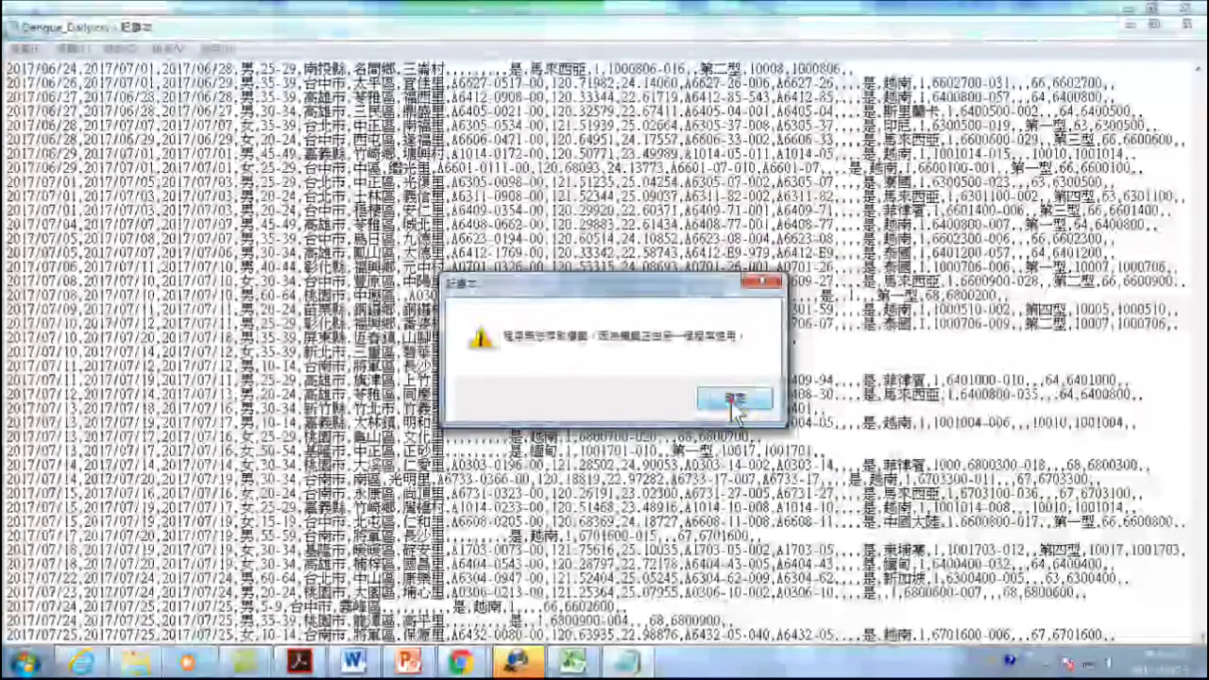
pyautogui.click(735, 402)
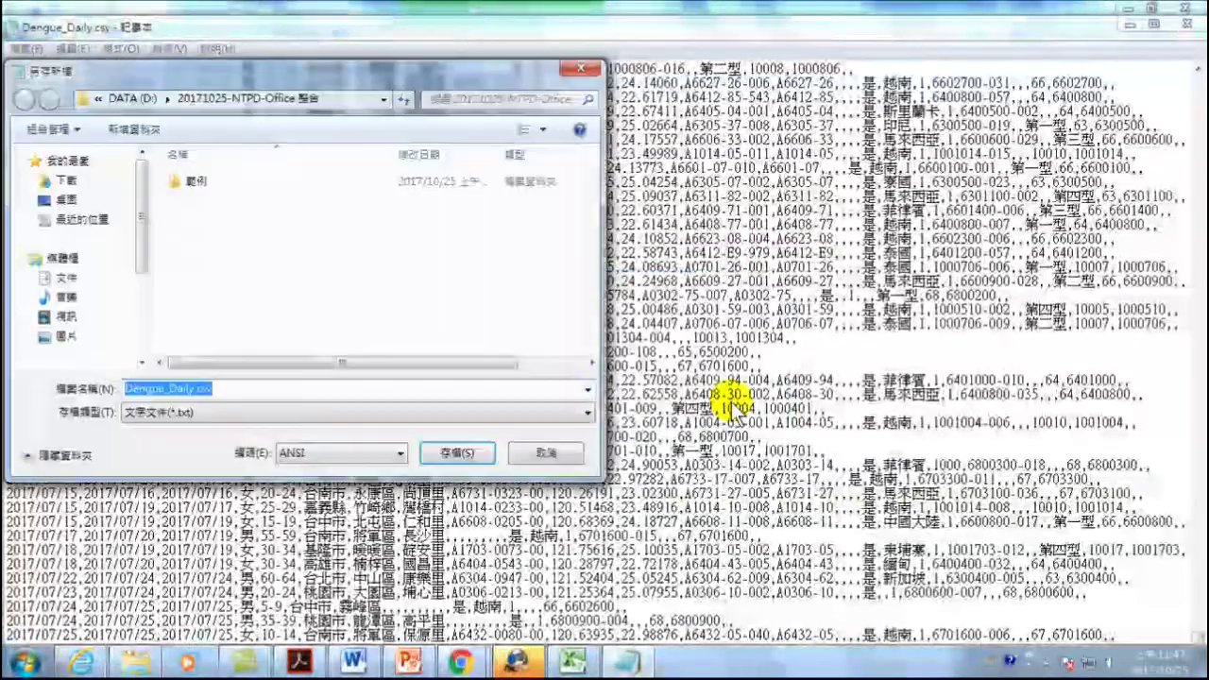
pyautogui.click(546, 452)
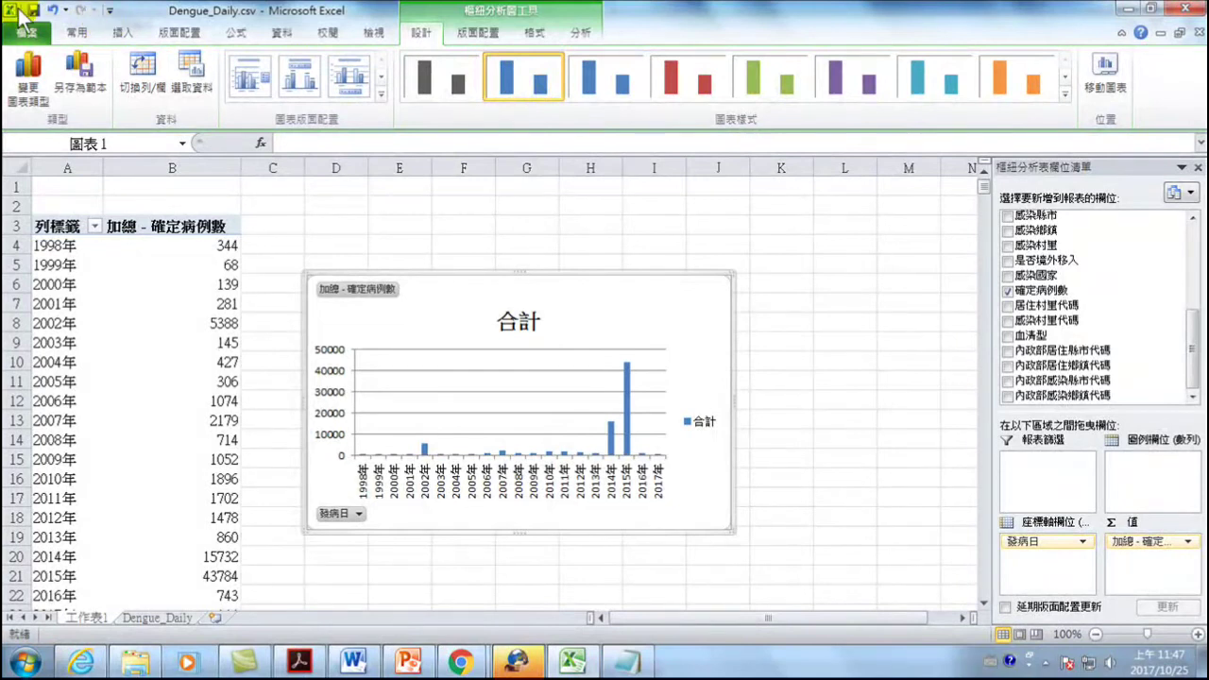
# - Save the workbook as Excel 活頁簿 (*.xlsx) Dengue_Daily.xlsx instead of keeping the CSV format
pyautogui.click(34, 11)
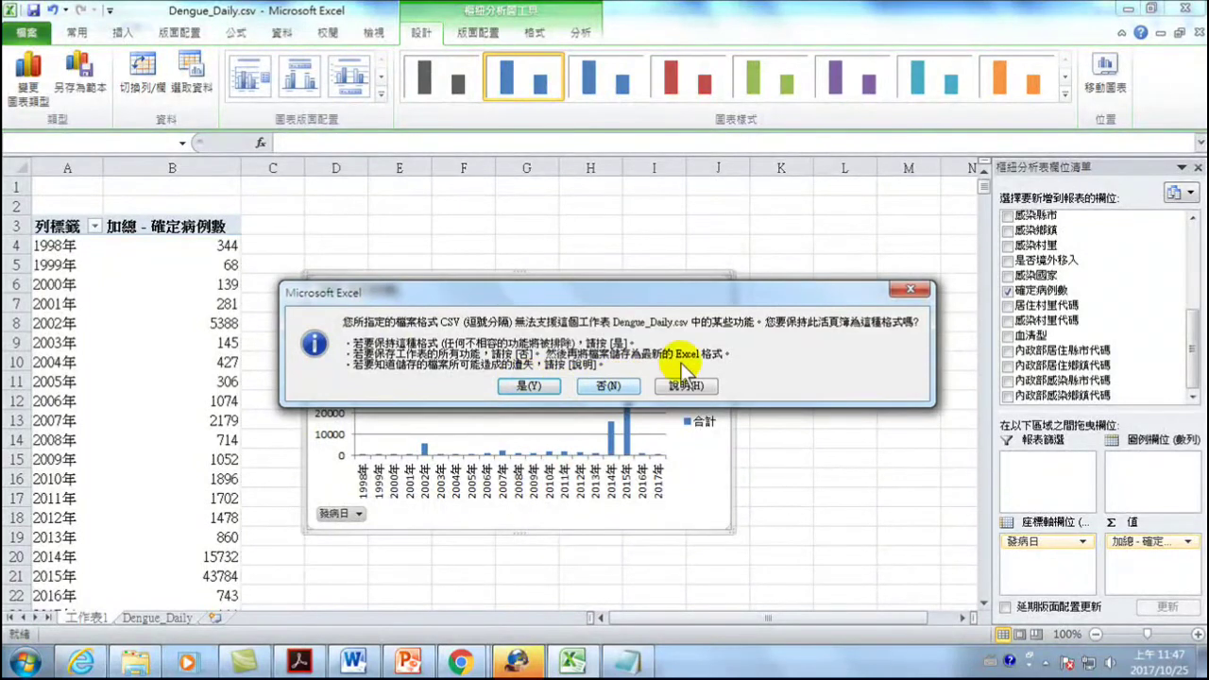
pyautogui.click(912, 289)
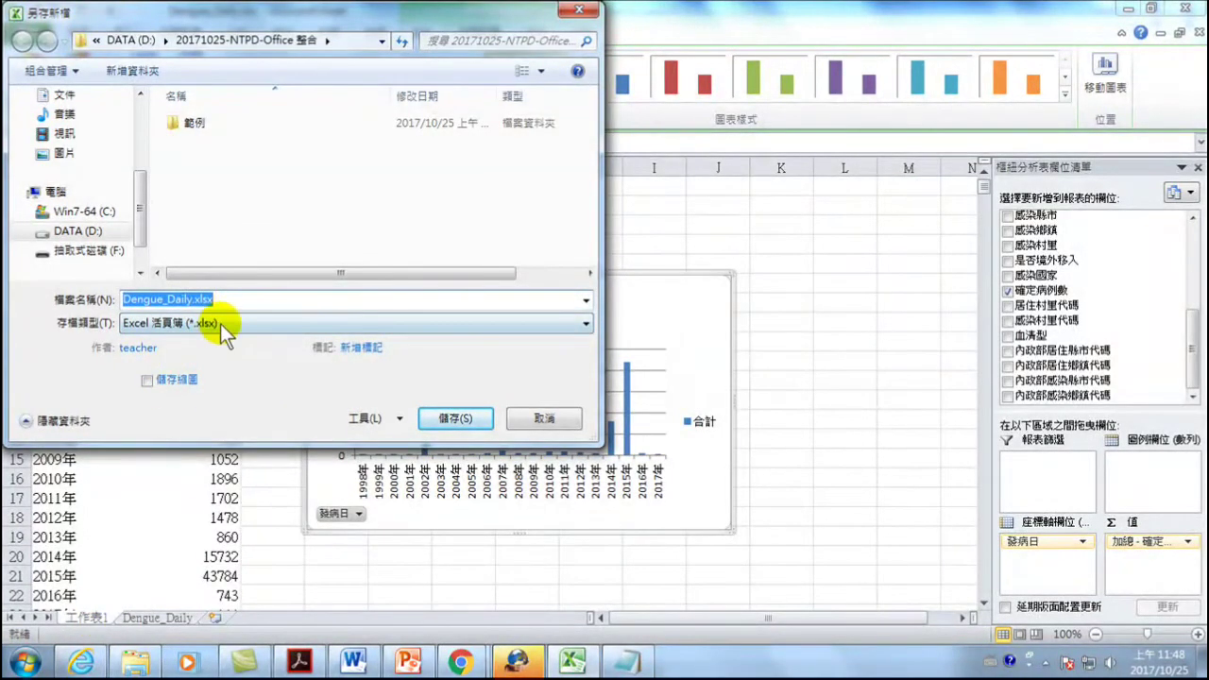
pyautogui.click(216, 323)
pyautogui.click(180, 342)
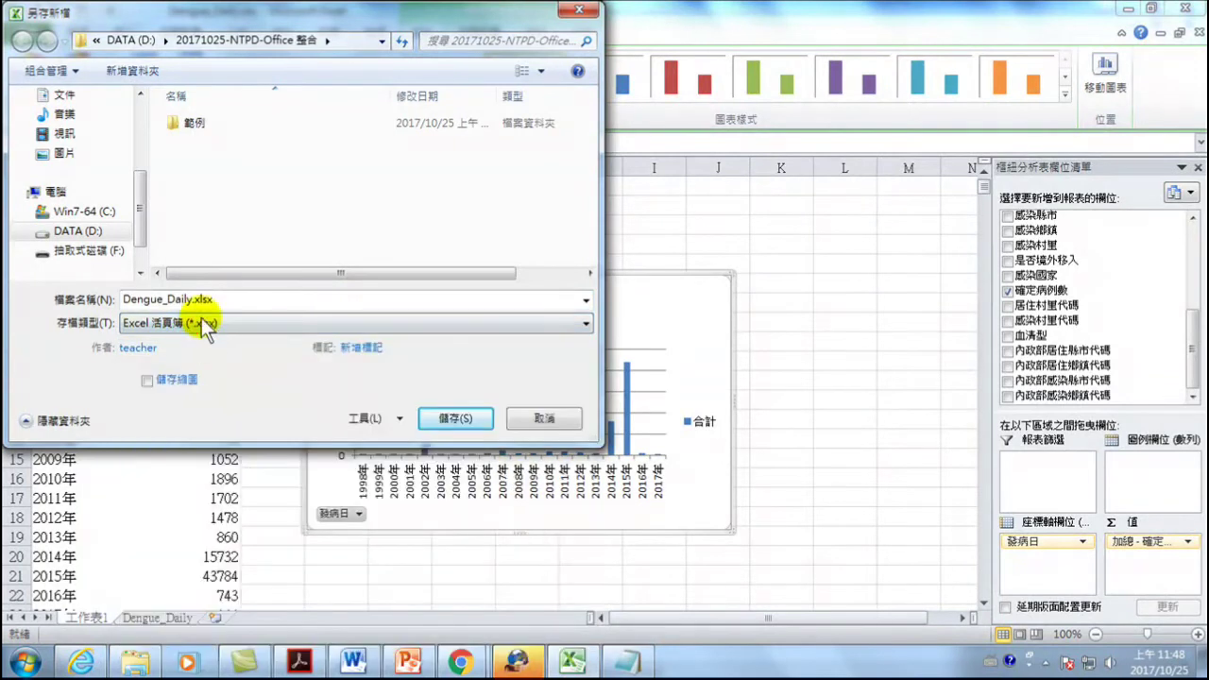
pyautogui.click(455, 419)
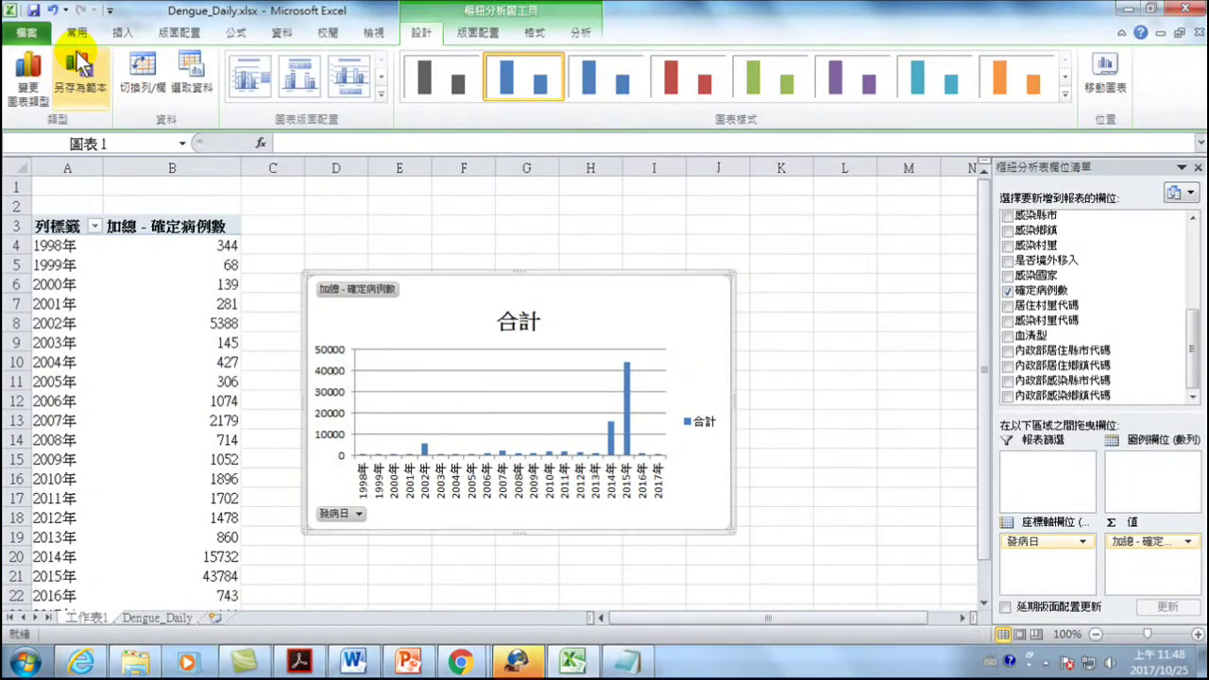
# - Reopen the Save As window to check the saved file, then cancel it
pyautogui.click(24, 35)
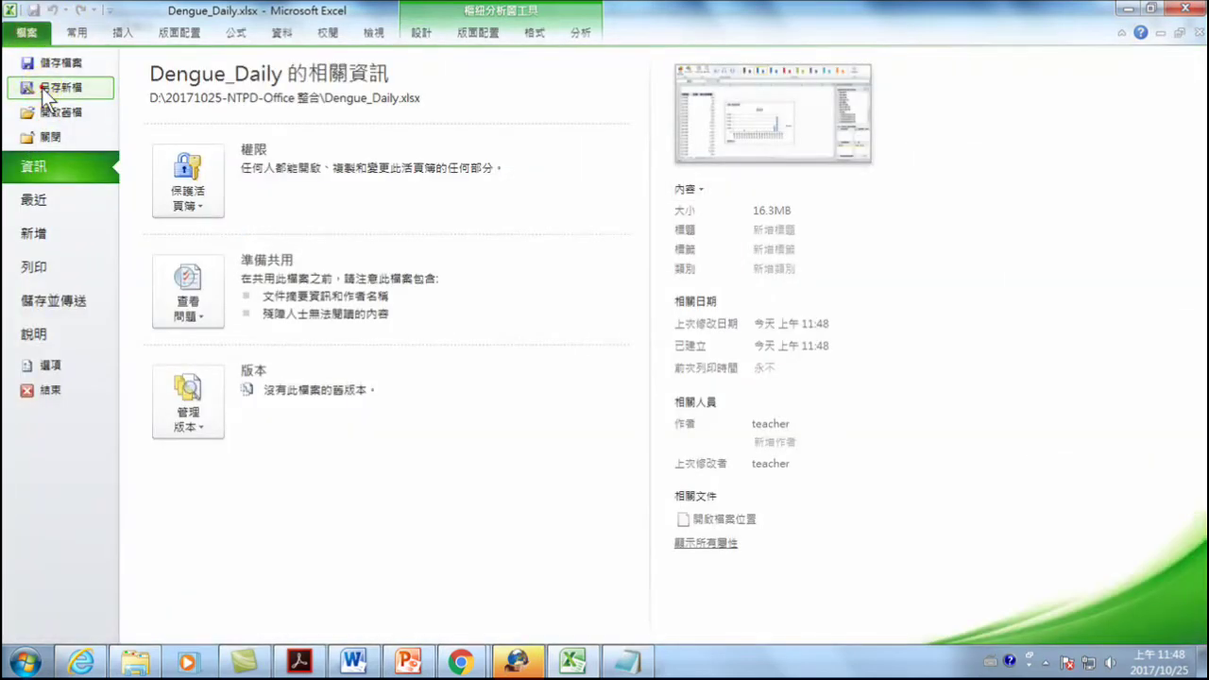
pyautogui.click(26, 84)
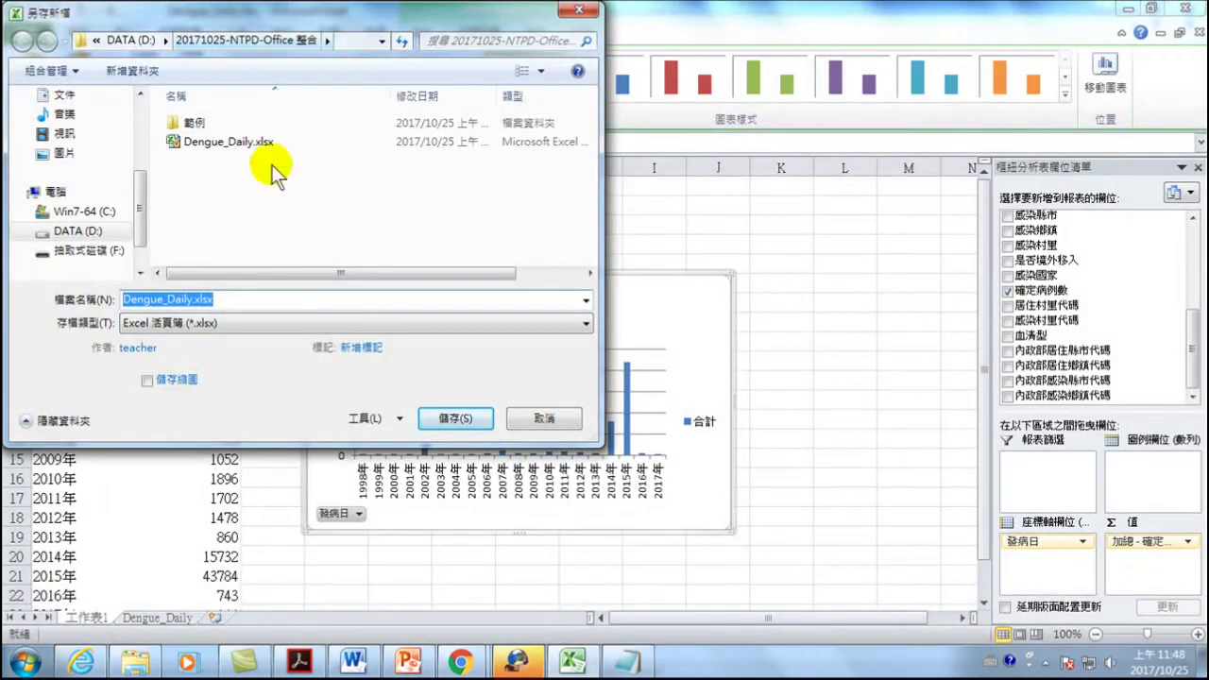
pyautogui.click(534, 422)
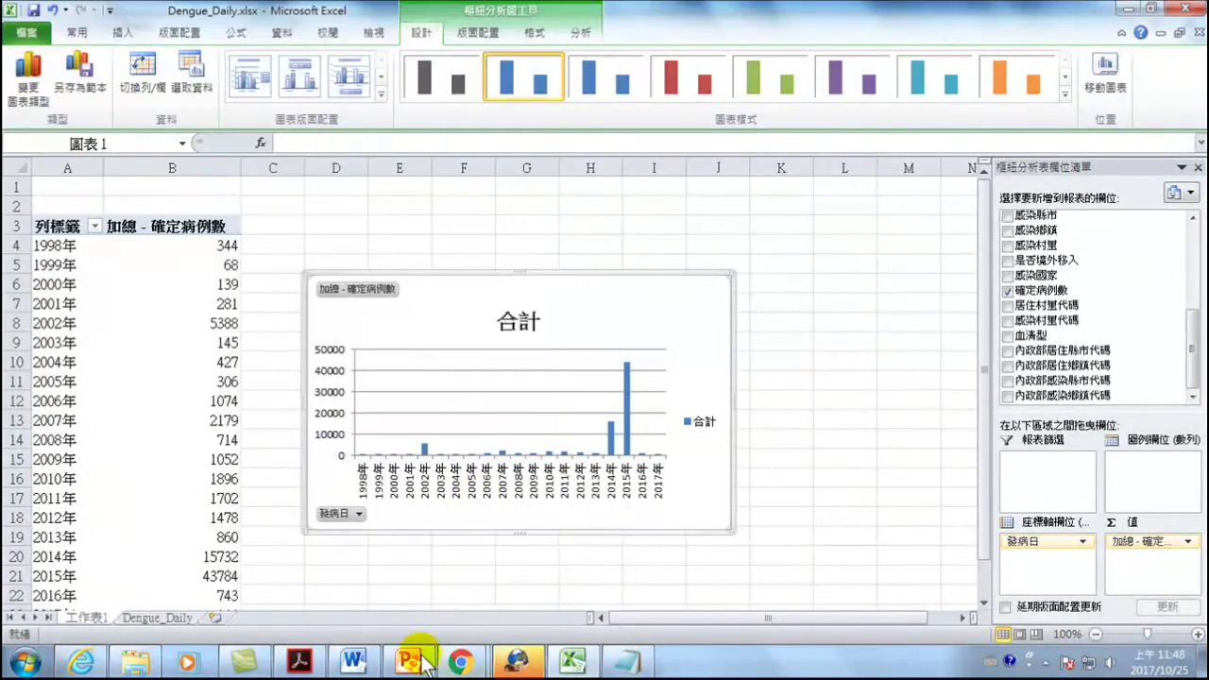
# - In the data folder in Explorer, decrypt the Dengue_Daily.xlsx file
pyautogui.click(1129, 8)
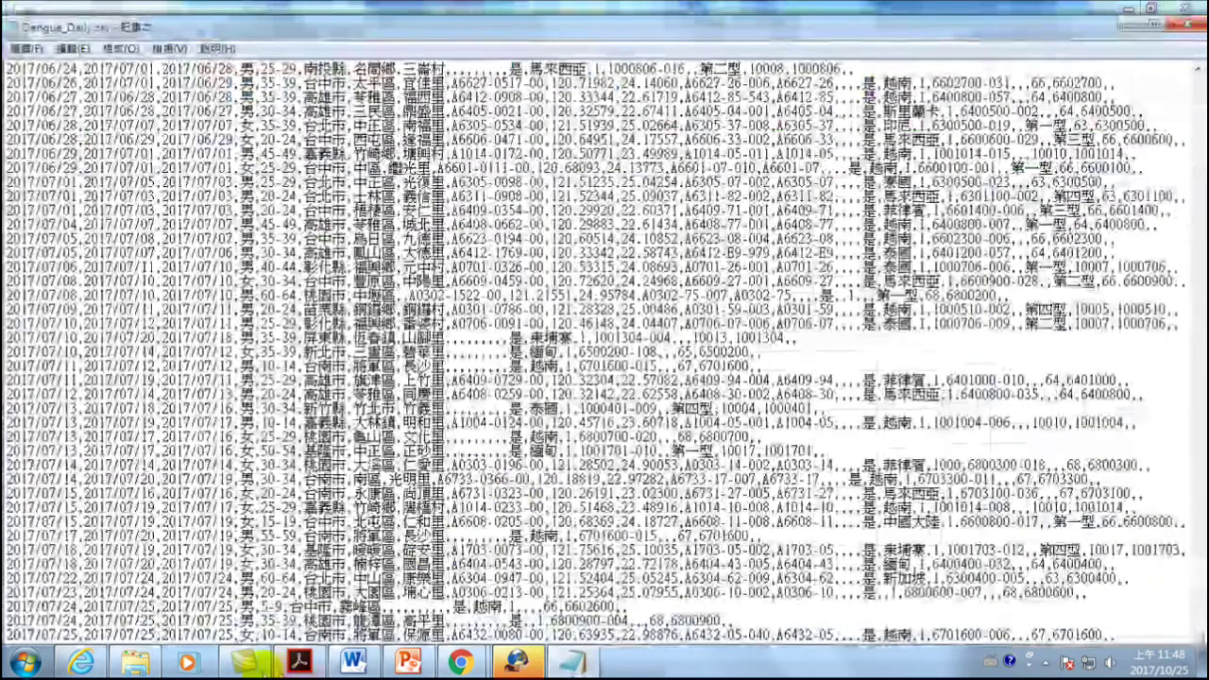
pyautogui.click(135, 665)
pyautogui.rightClick(210, 135)
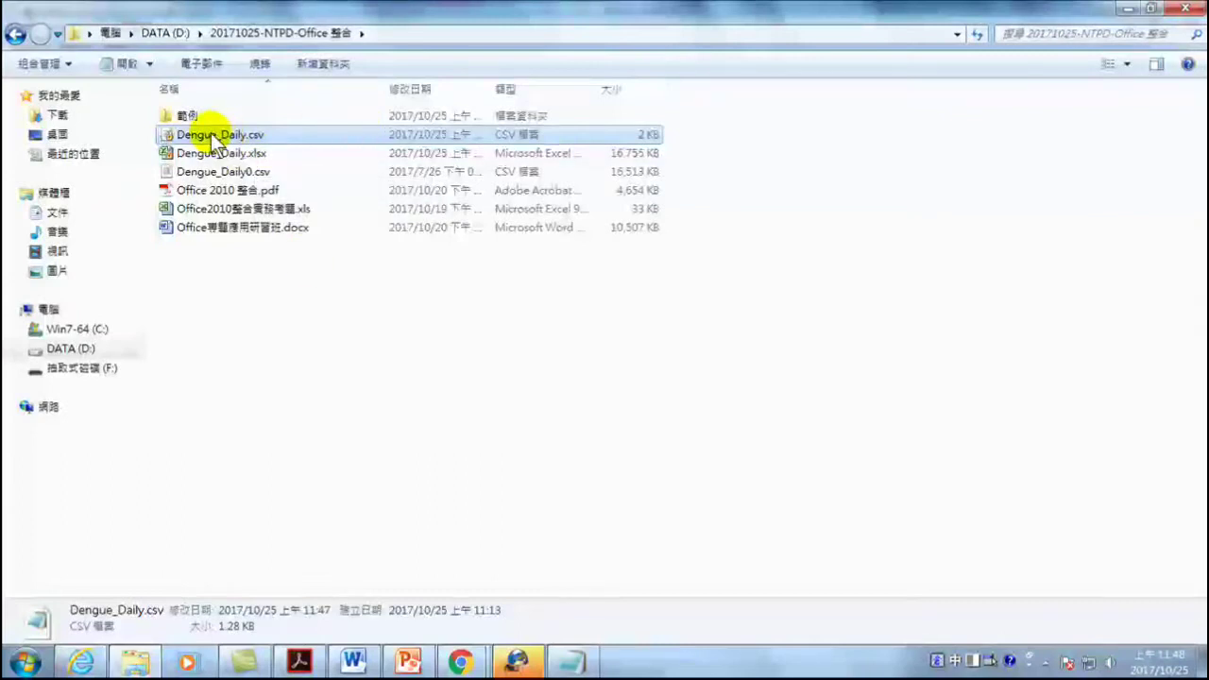
pyautogui.click(442, 375)
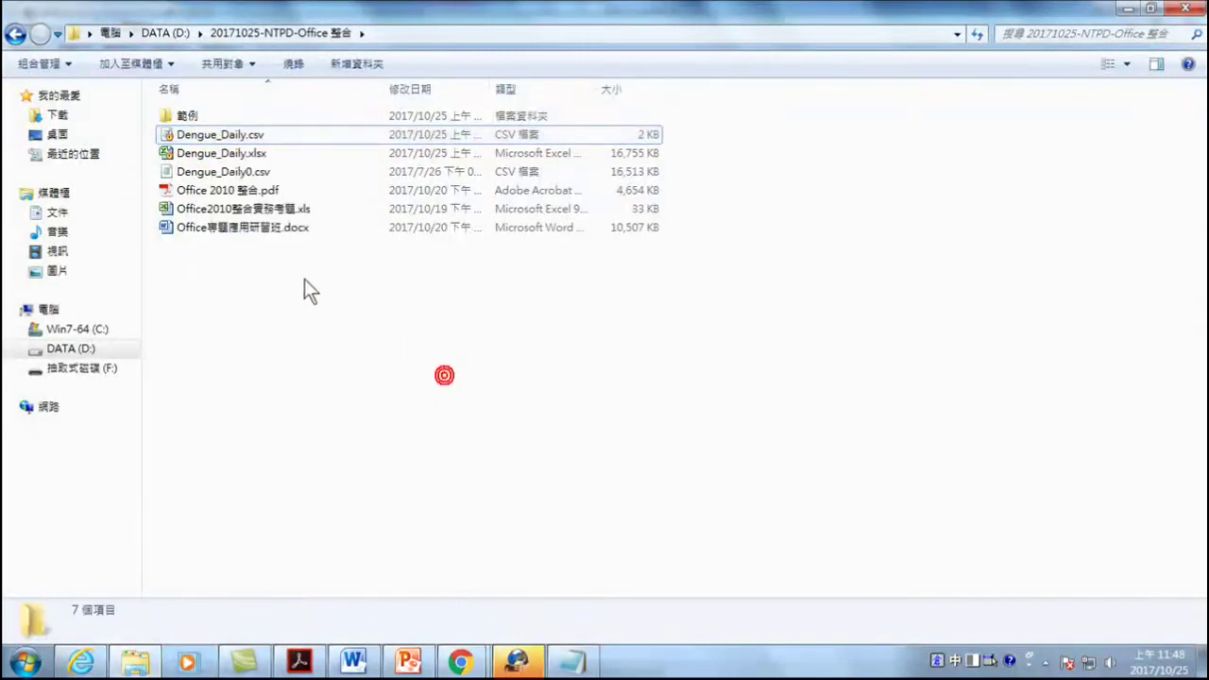
pyautogui.rightClick(210, 153)
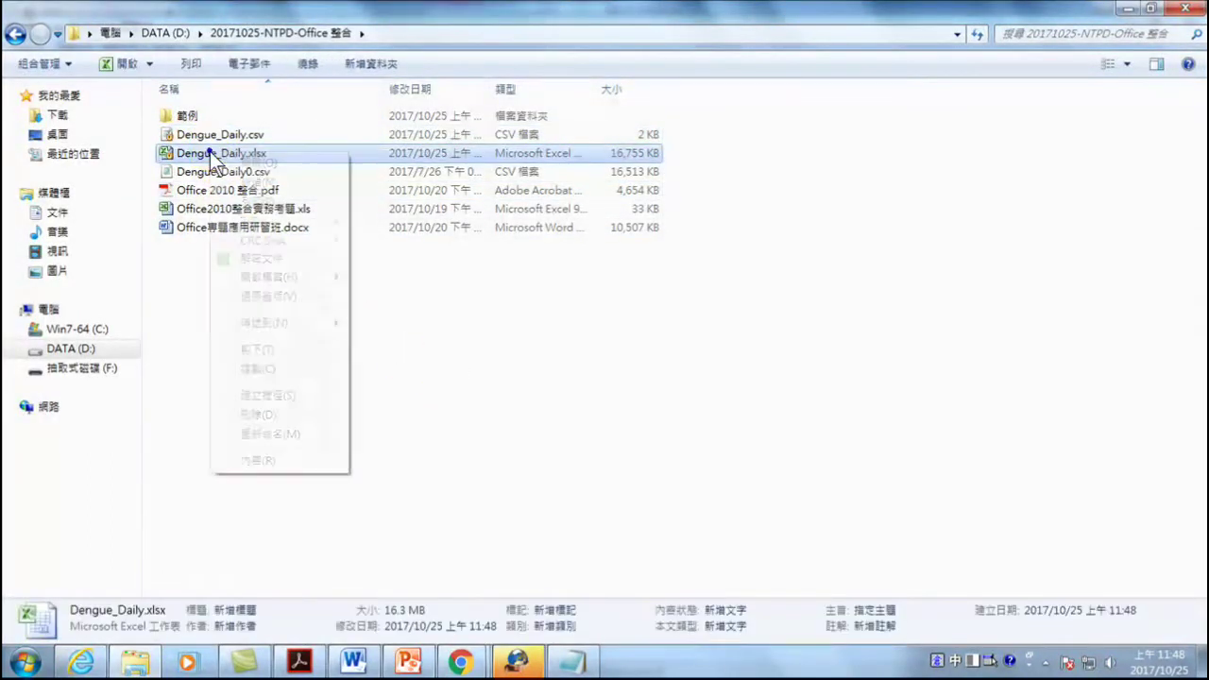
pyautogui.click(262, 258)
pyautogui.click(761, 468)
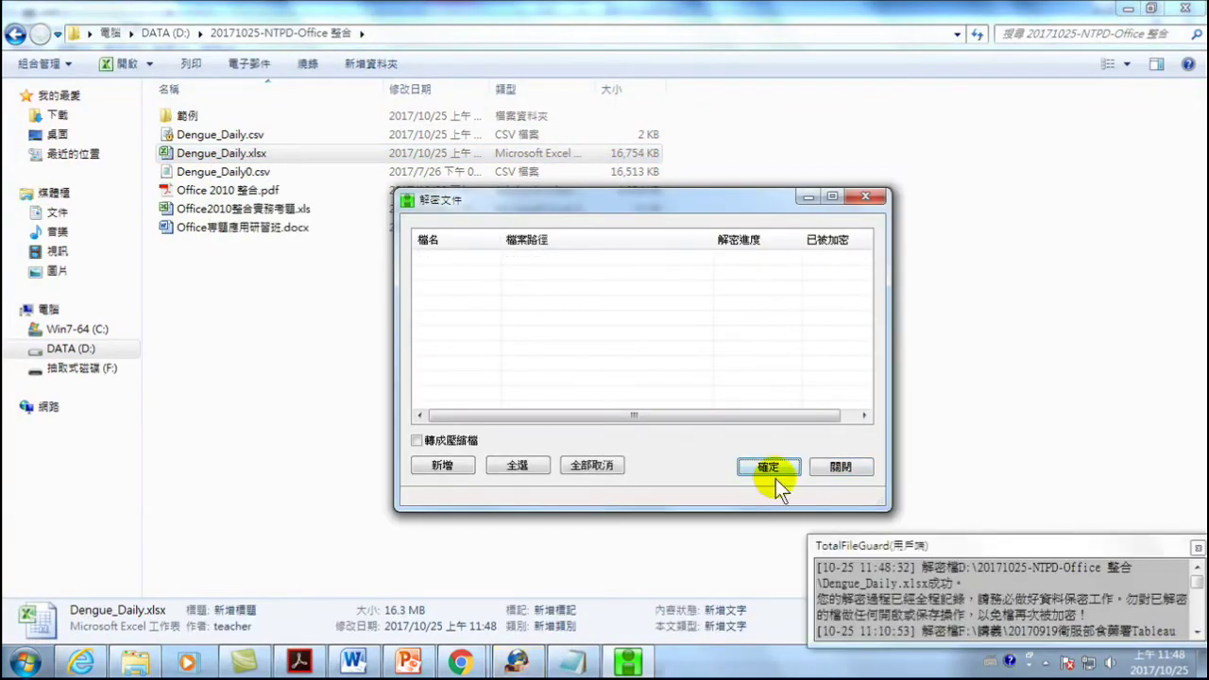
pyautogui.click(841, 470)
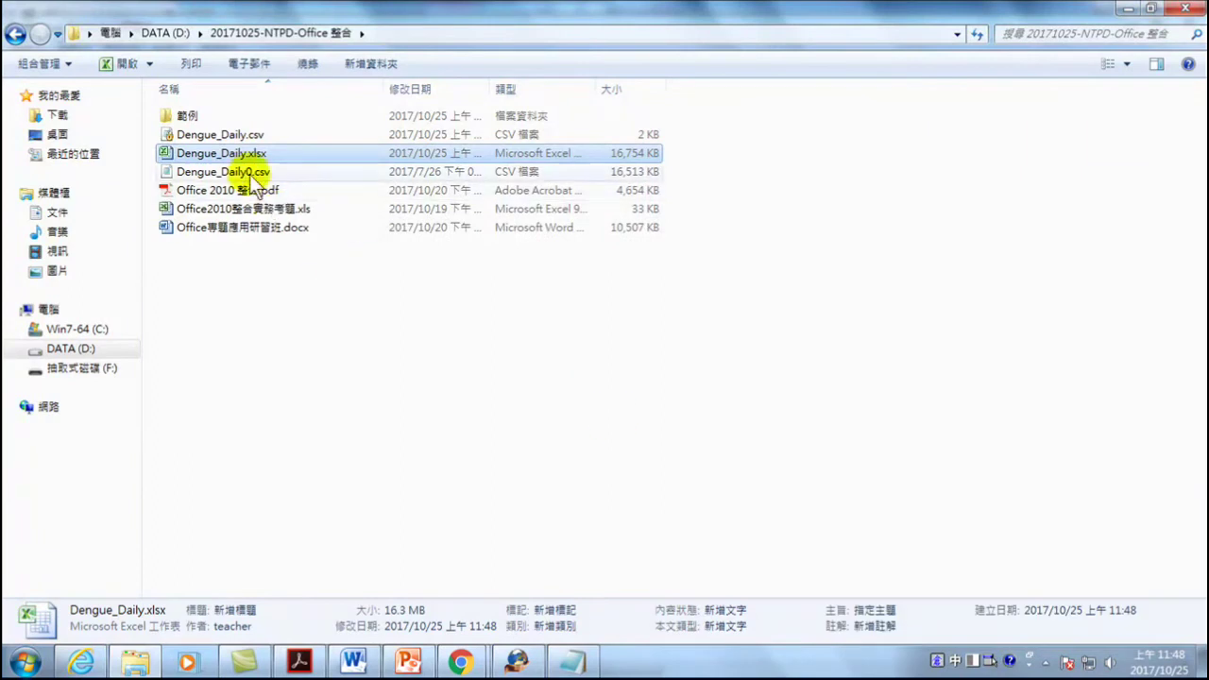
# - Decrypt the Dengue_Daily.csv file as well
pyautogui.rightClick(200, 134)
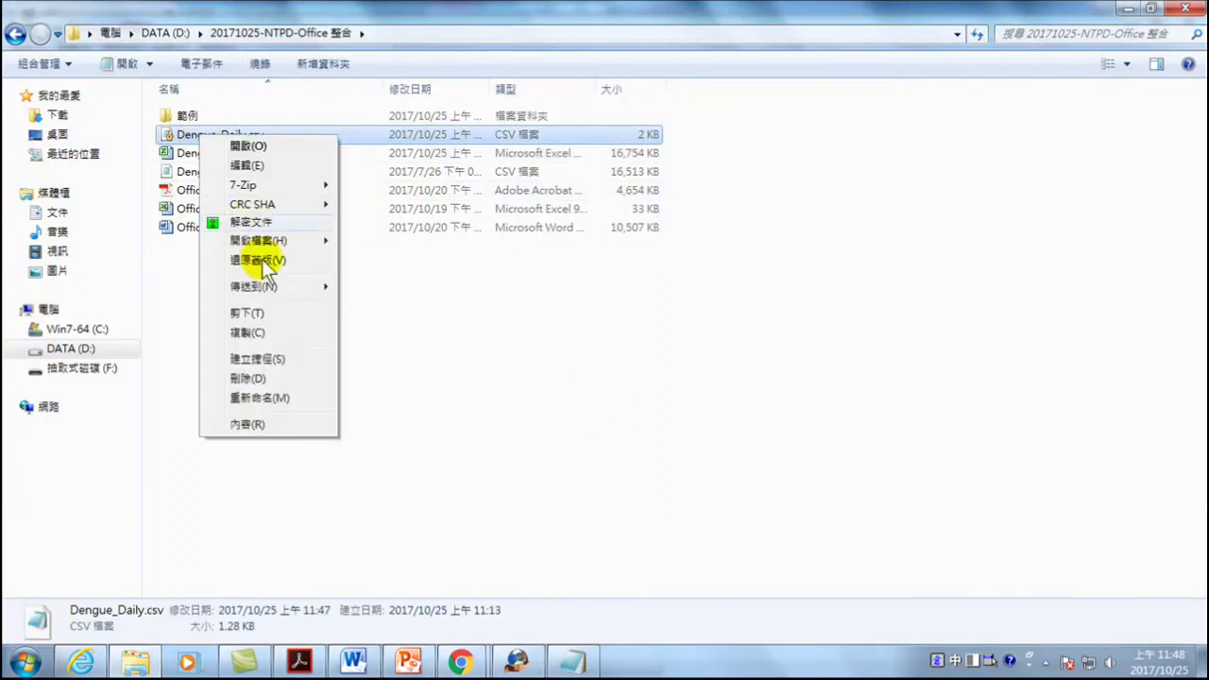
pyautogui.click(261, 221)
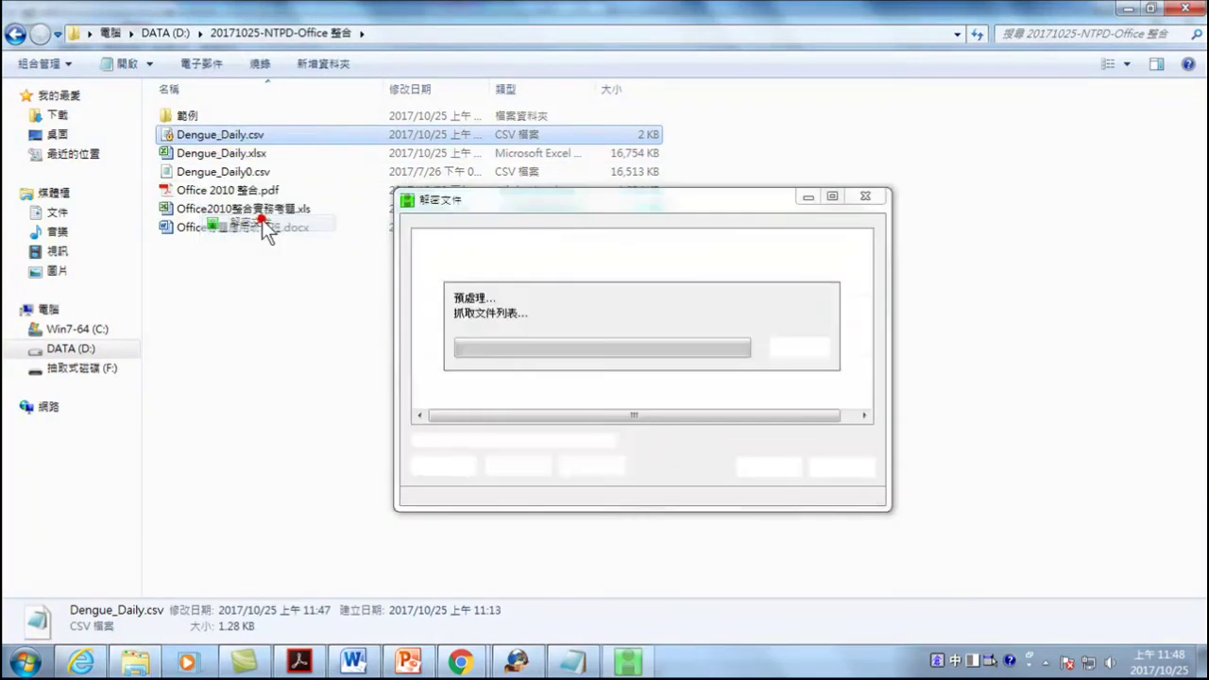
pyautogui.click(764, 465)
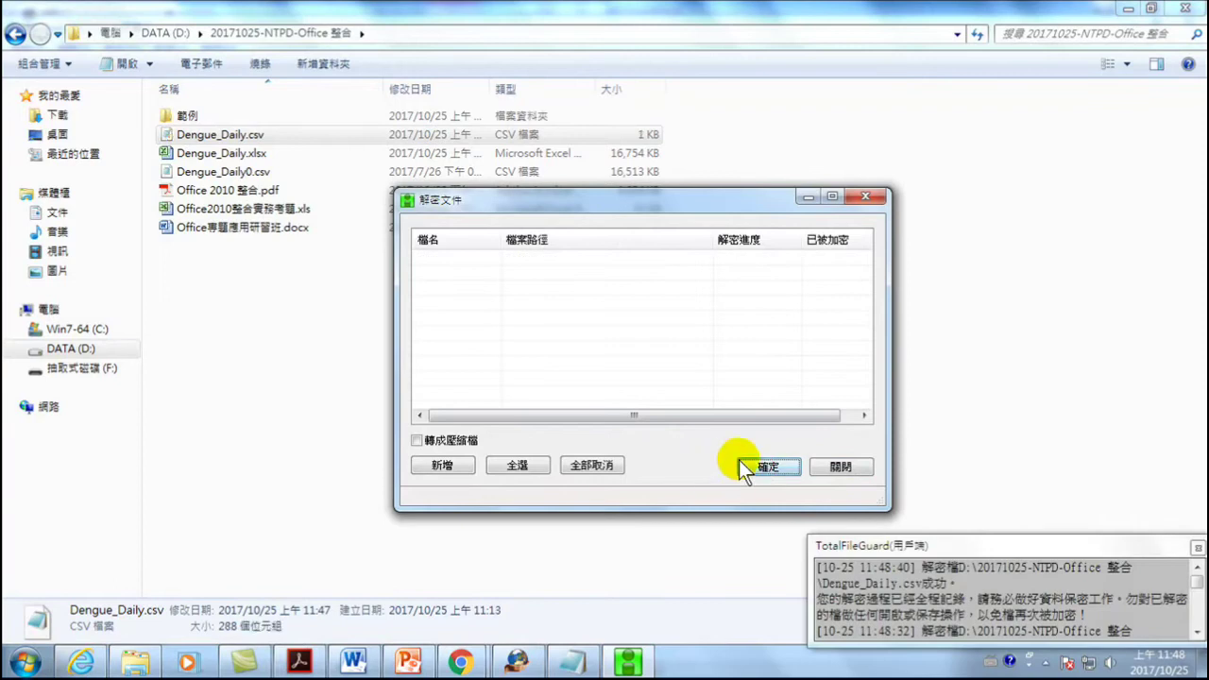
pyautogui.click(841, 466)
# - Save the edited CSV in Notepad, then open Dengue_Daily.xlsx from Explorer
pyautogui.click(576, 662)
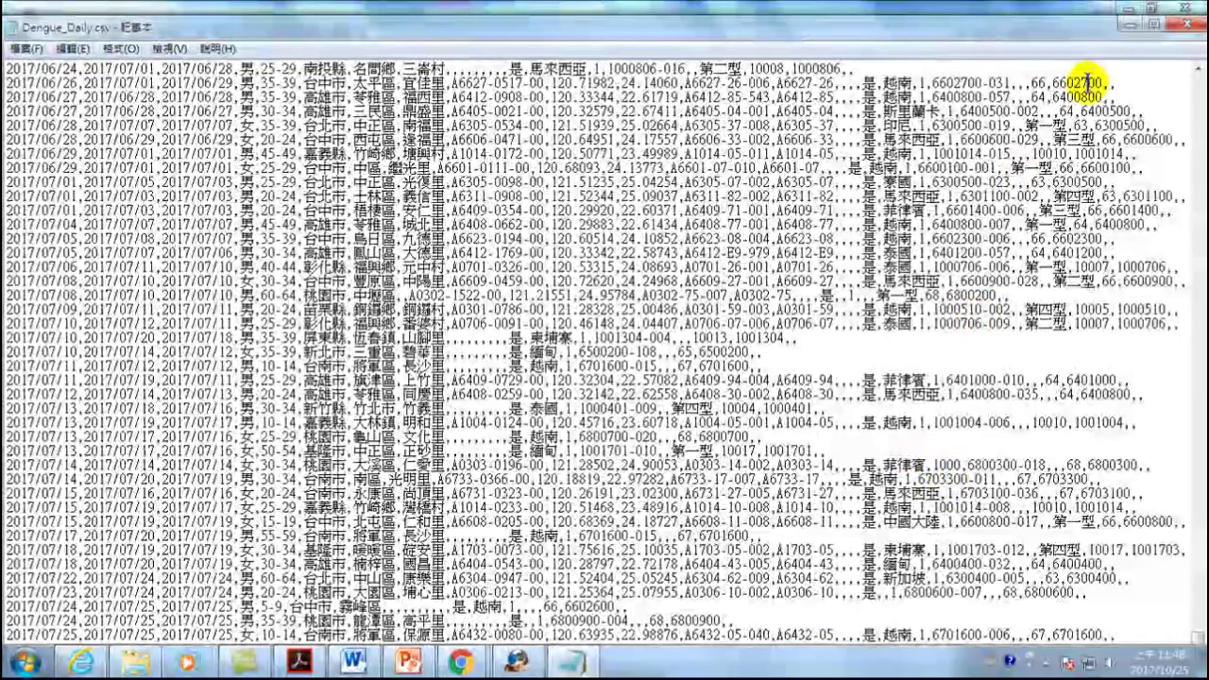
pyautogui.click(18, 51)
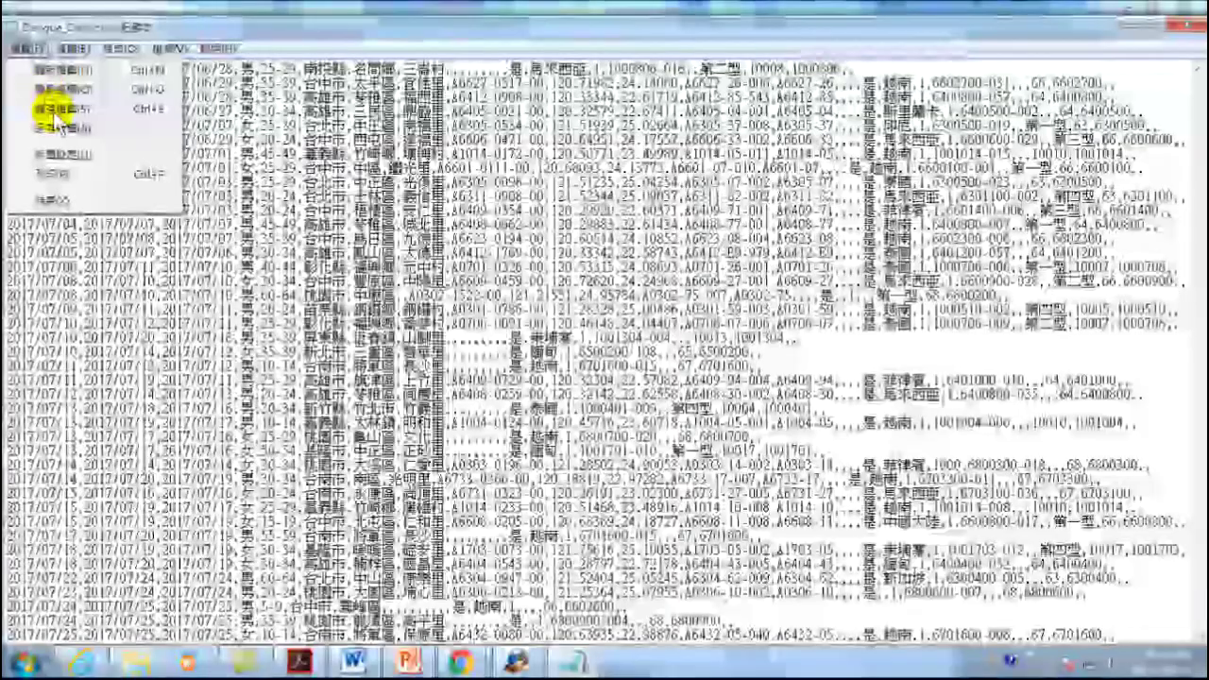
pyautogui.click(55, 109)
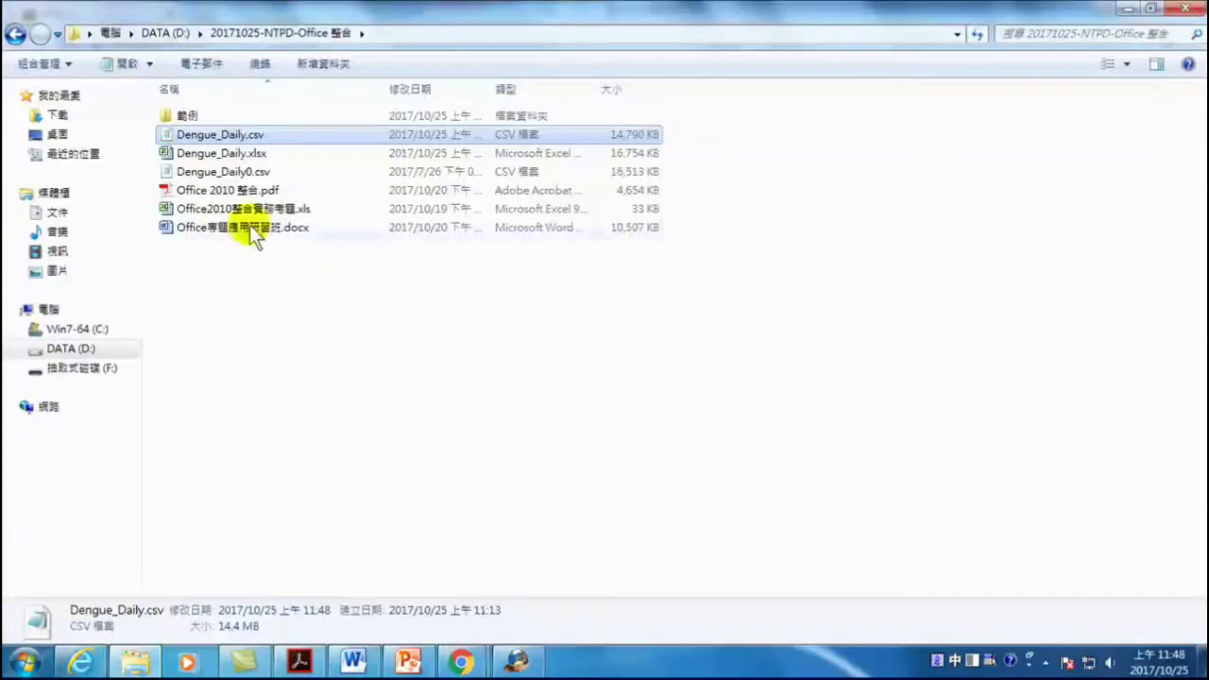
pyautogui.doubleClick(227, 156)
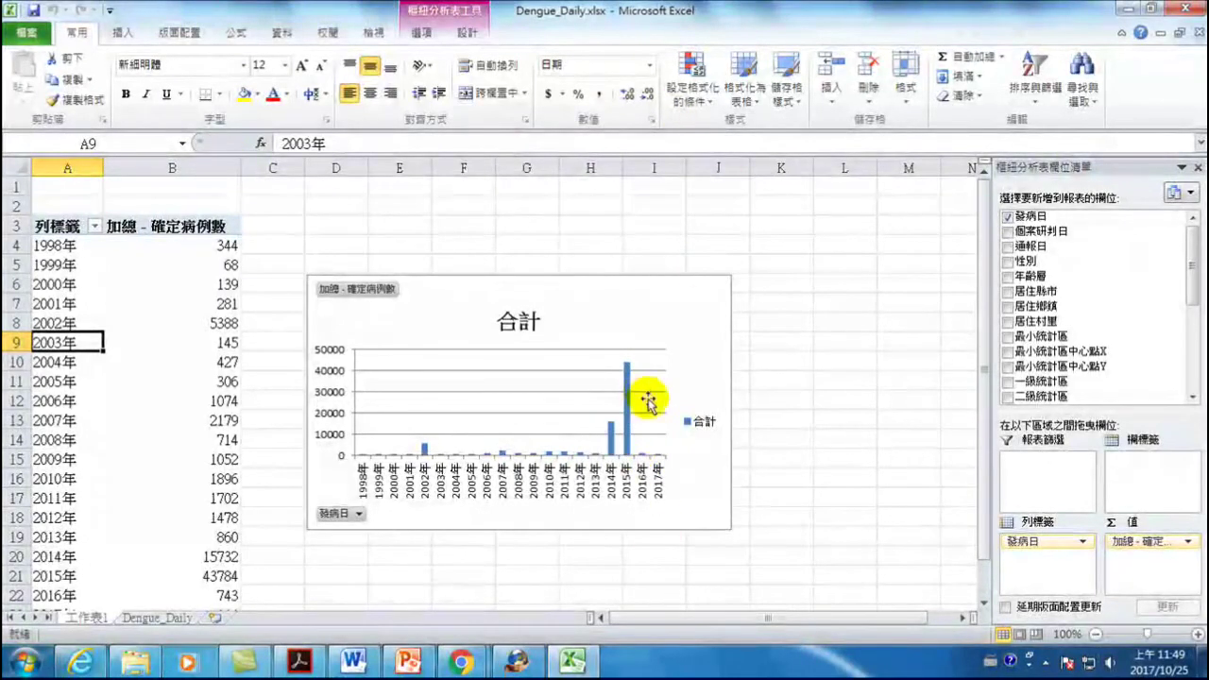
pyautogui.moveTo(630, 439)
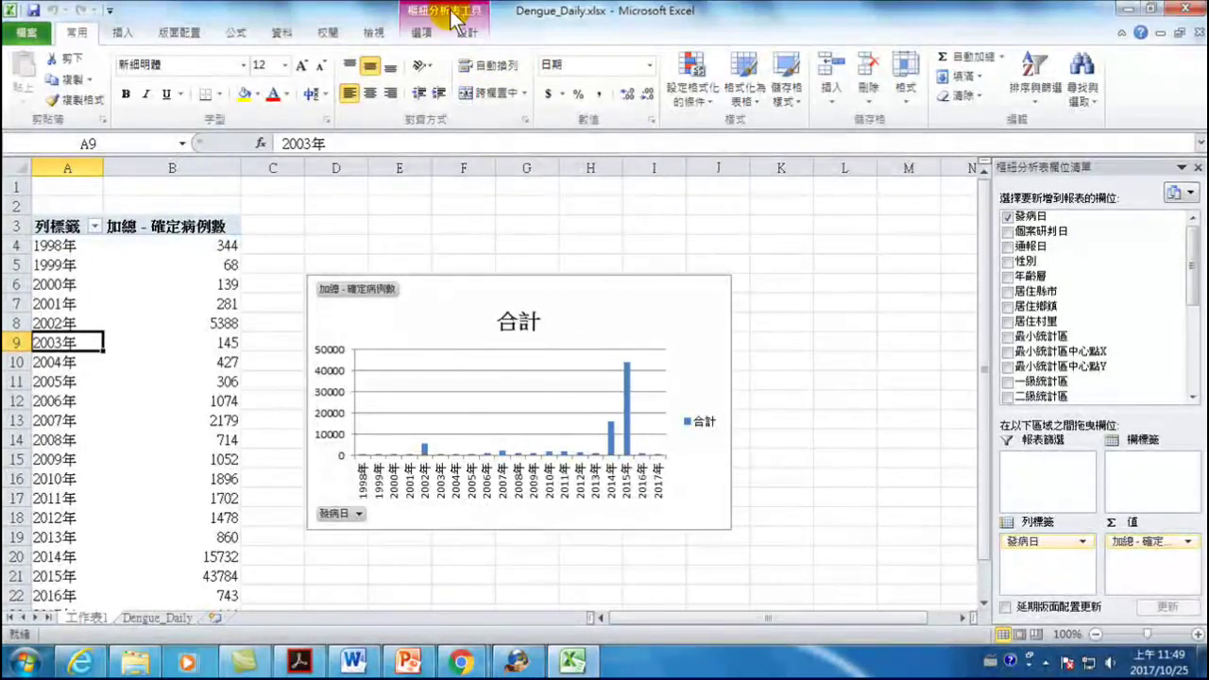
pyautogui.click(468, 34)
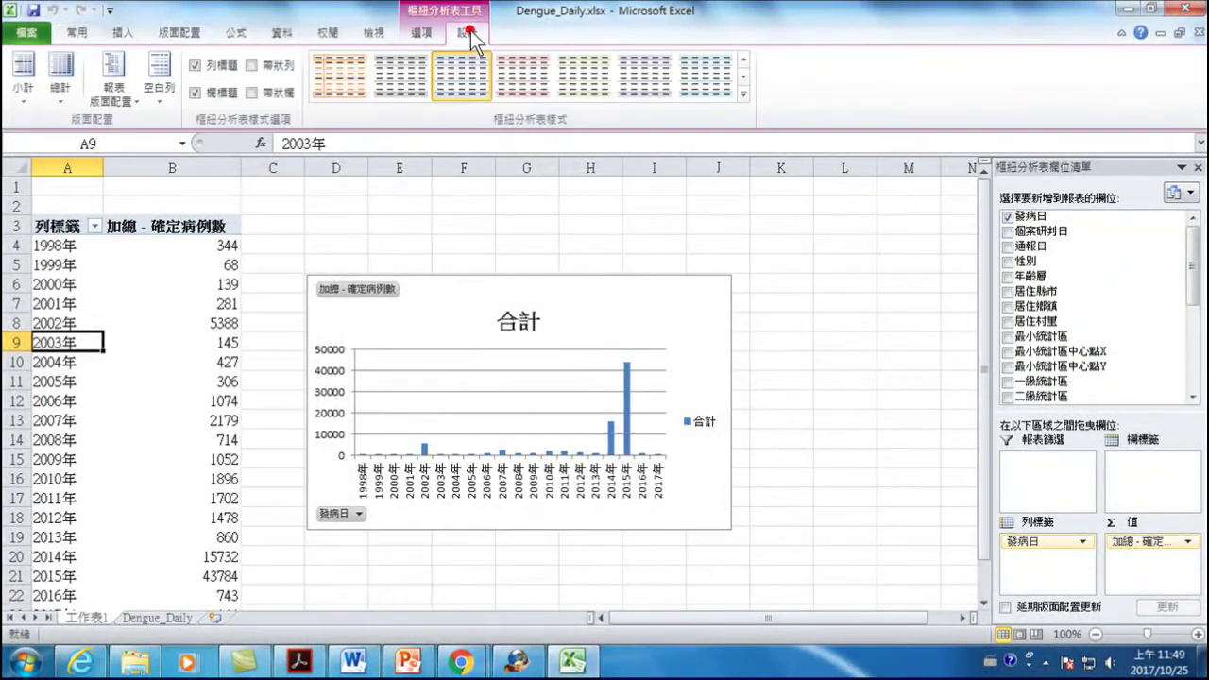
pyautogui.click(431, 31)
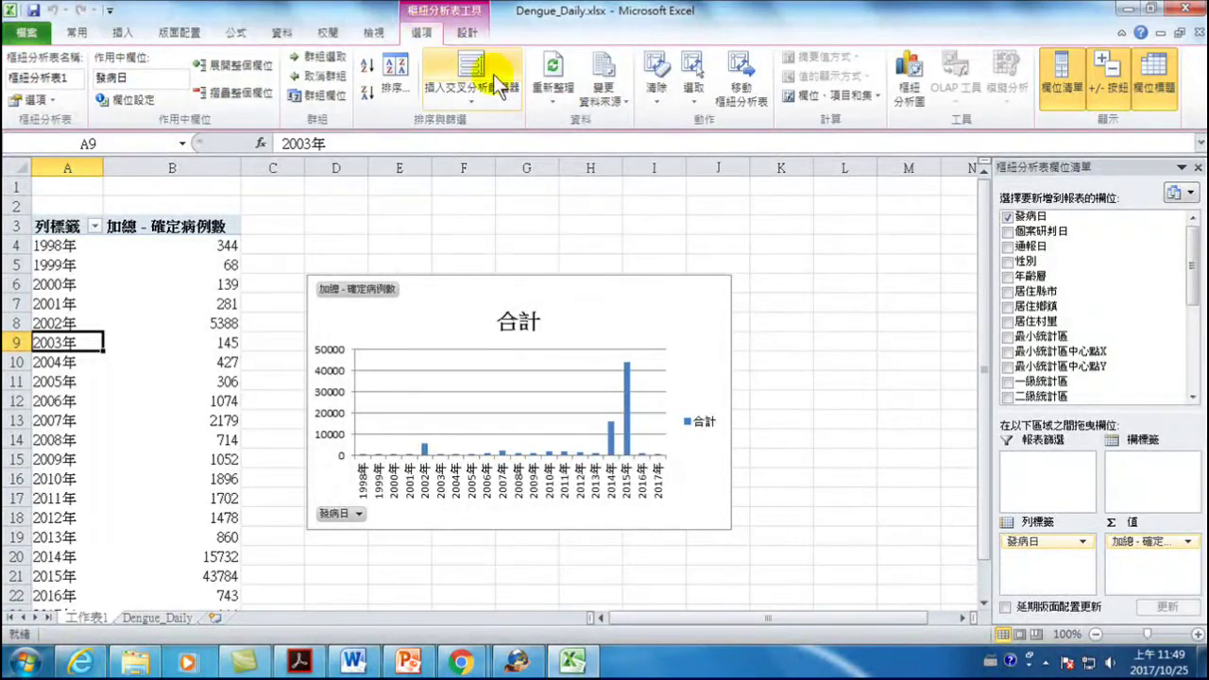
pyautogui.click(552, 81)
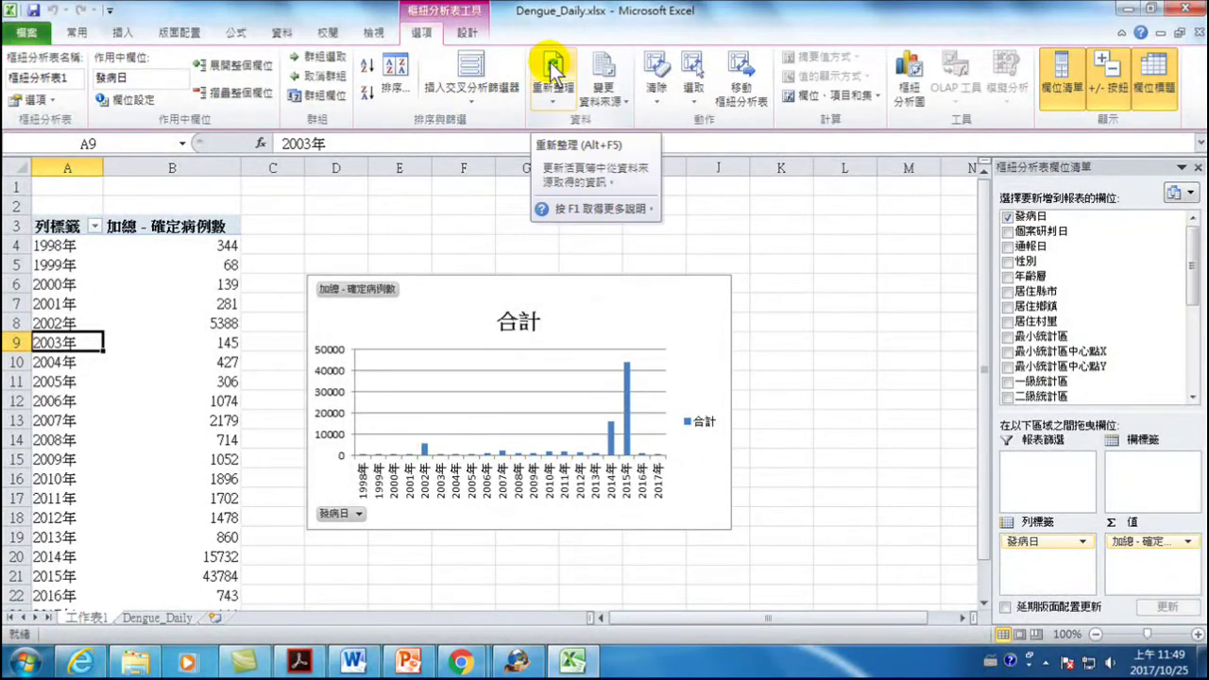
pyautogui.scroll(-5, 66, 343)
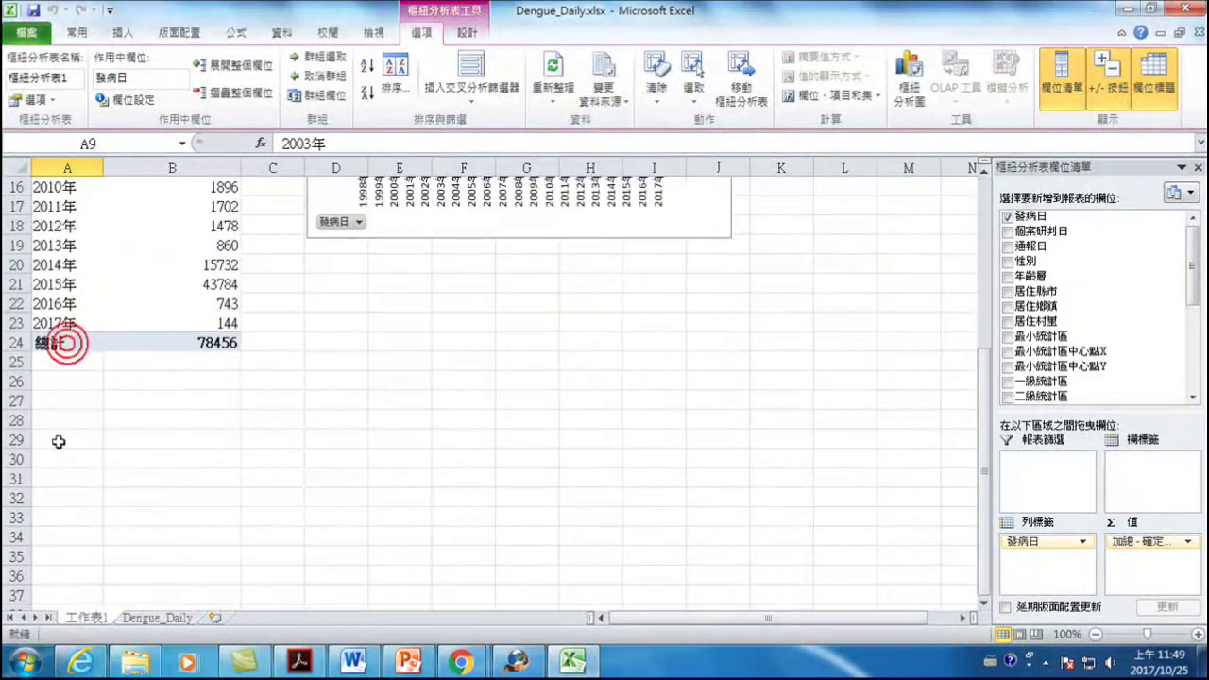
pyautogui.moveTo(216, 324)
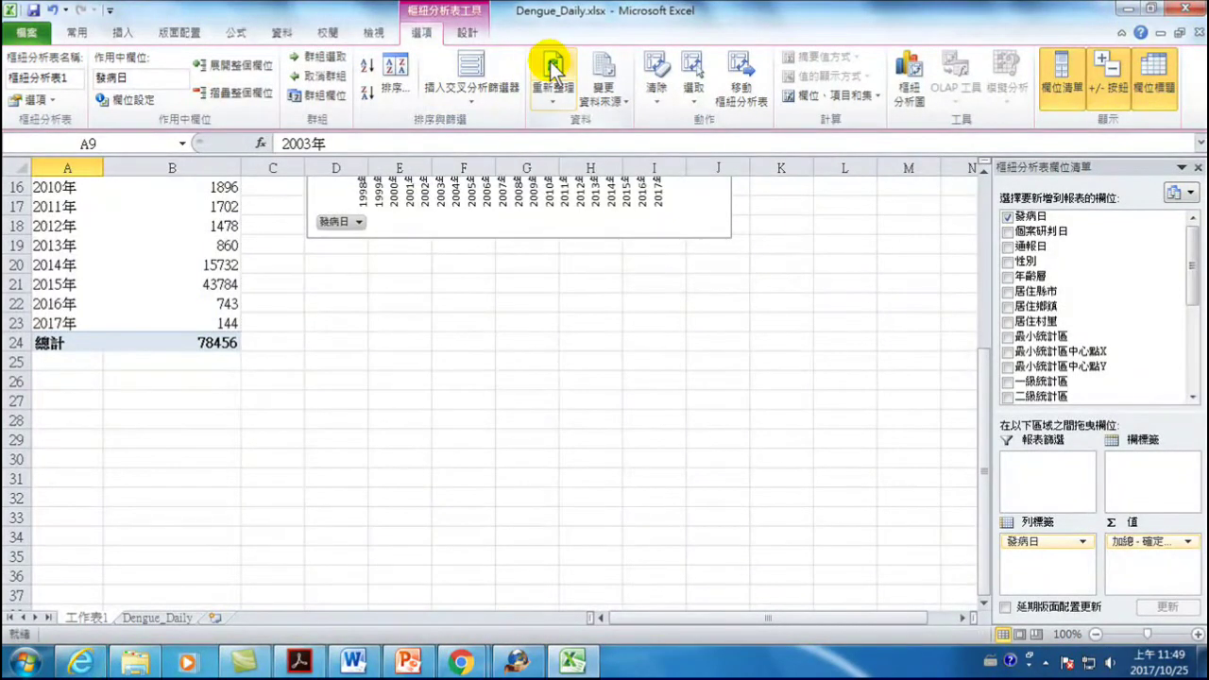
pyautogui.scroll(2, 304, 328)
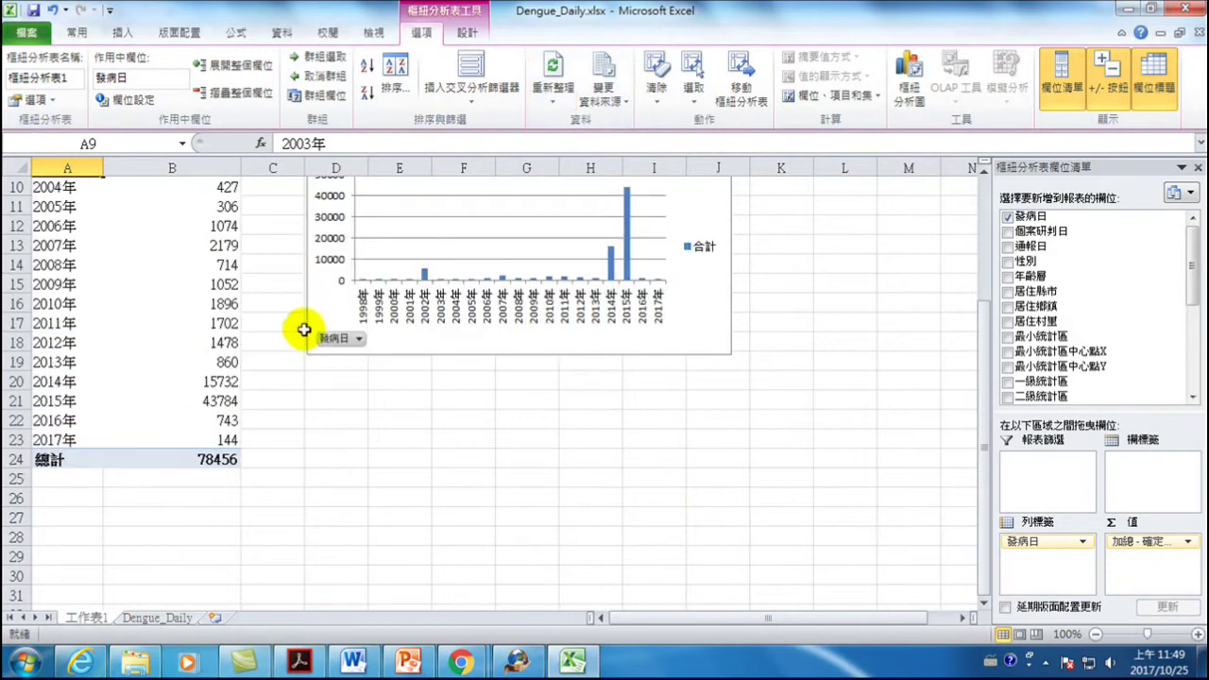
pyautogui.click(226, 440)
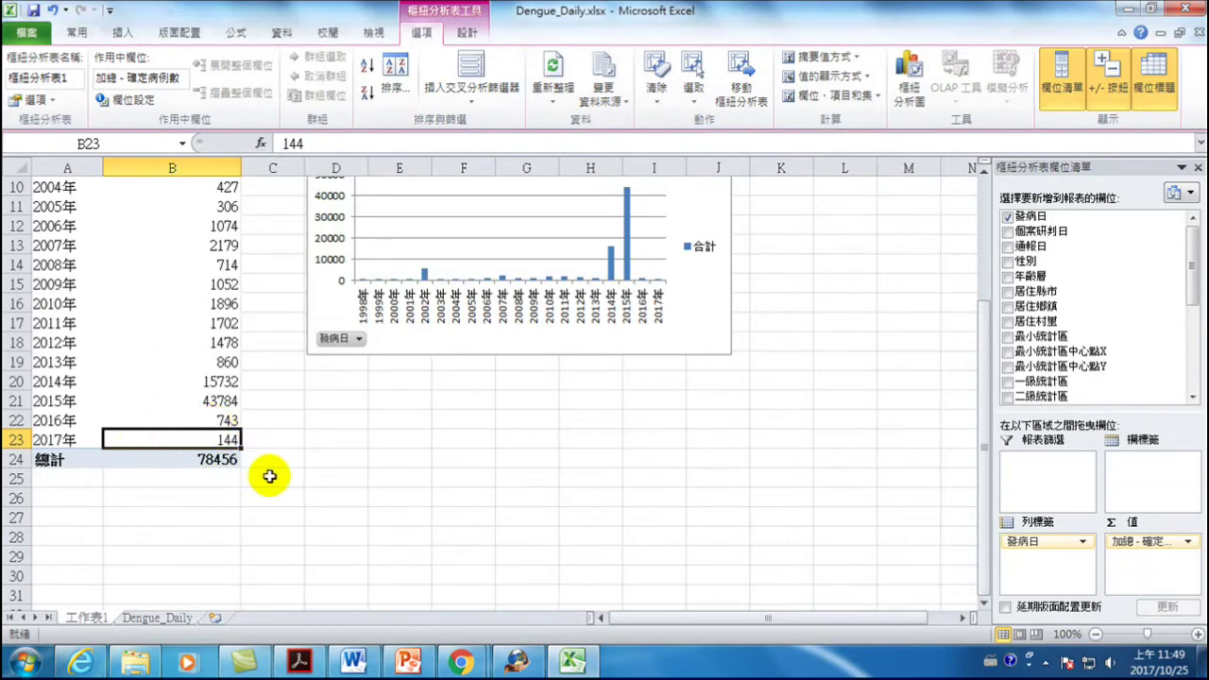
pyautogui.click(159, 618)
# - Widen column A on the Dengue_Daily sheet so the dates show, and browse the records
pyautogui.scroll(-15, 364, 454)
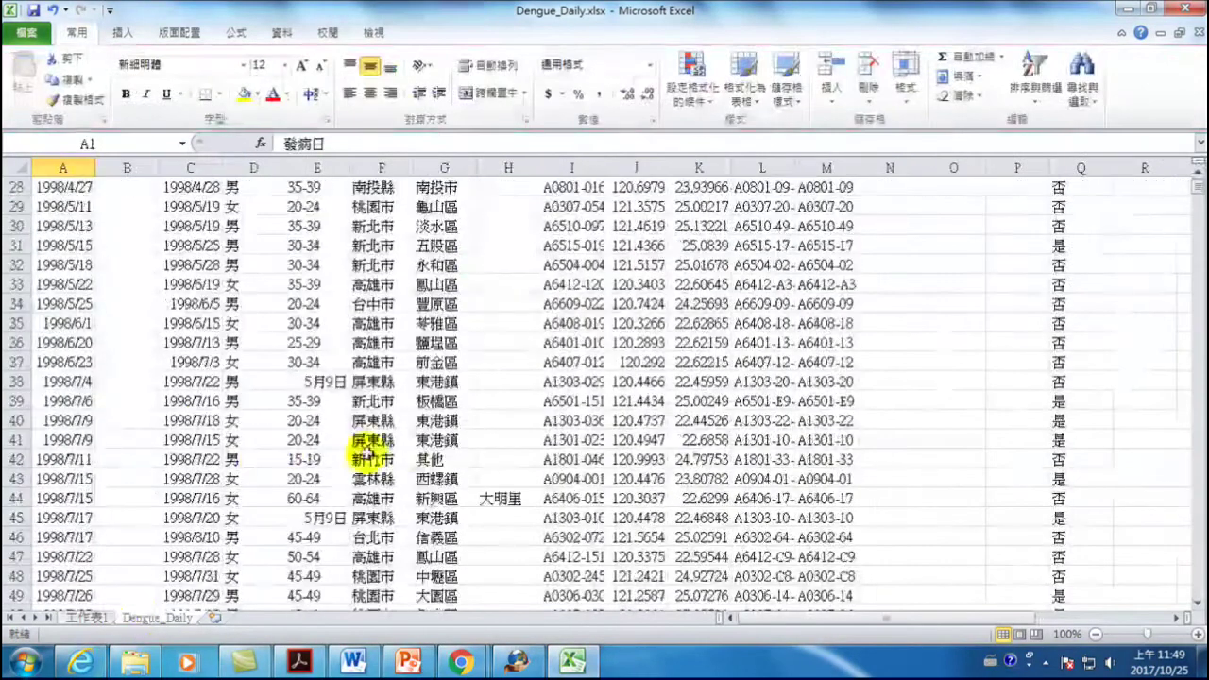
pyautogui.scroll(-20, 479, 474)
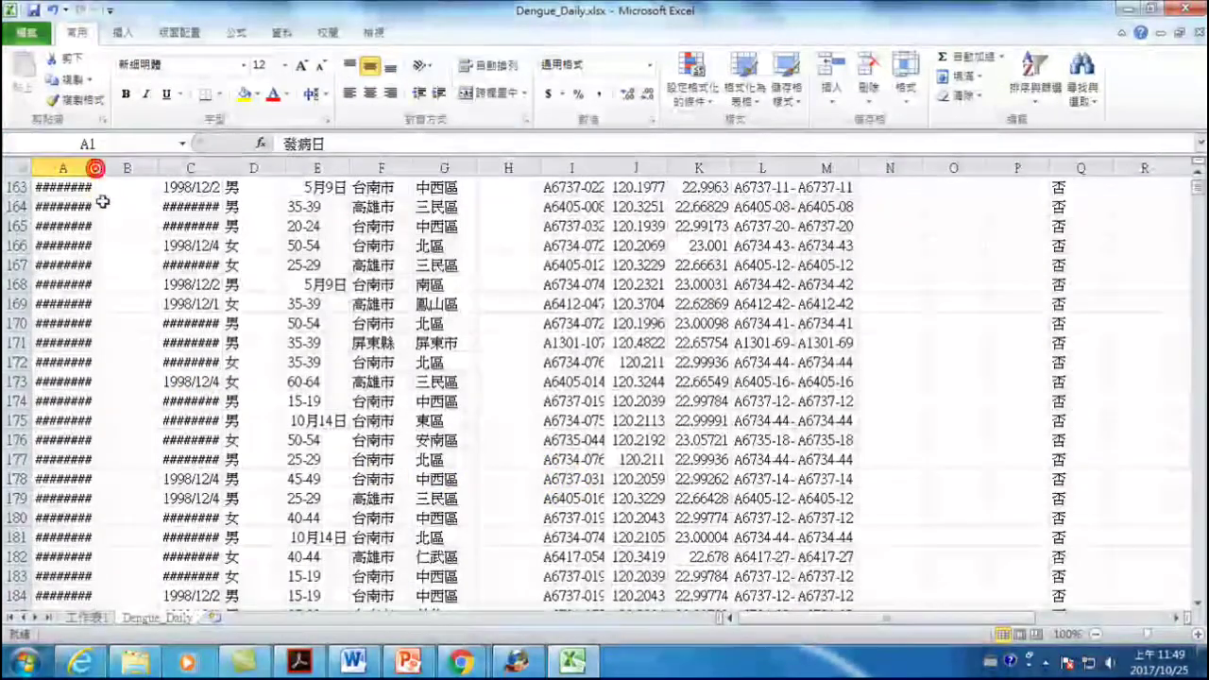
pyautogui.moveTo(94, 163); pyautogui.dragTo(170, 166)
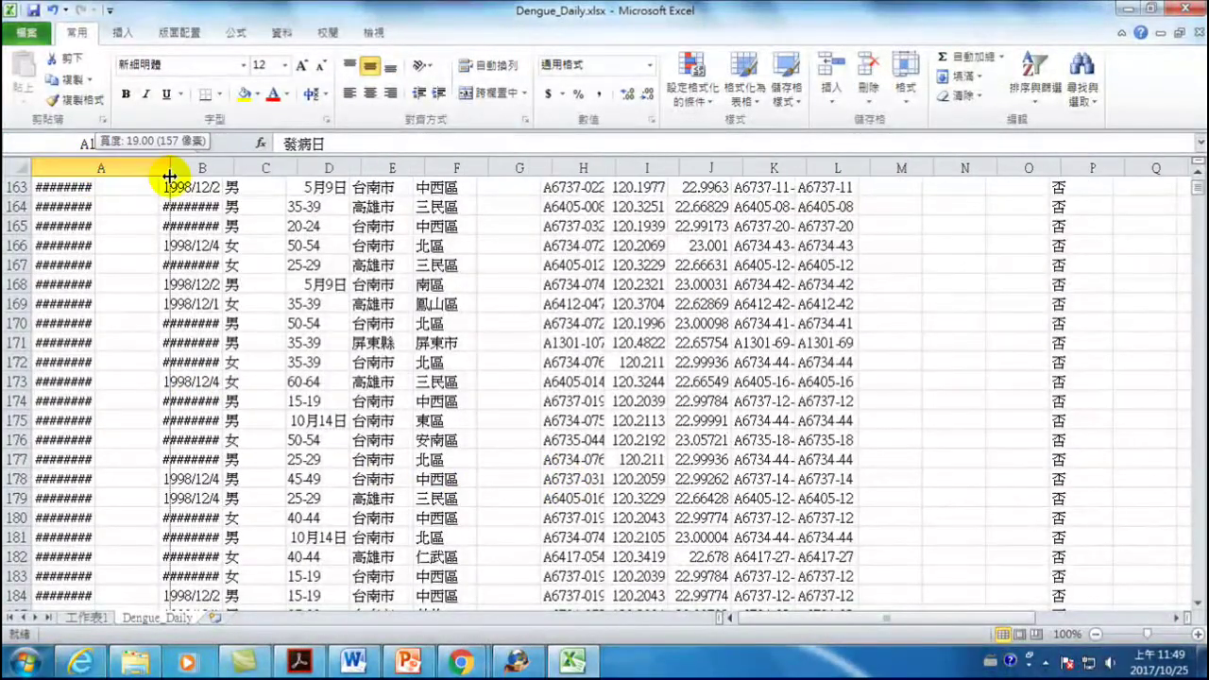
pyautogui.scroll(-10, 149, 227)
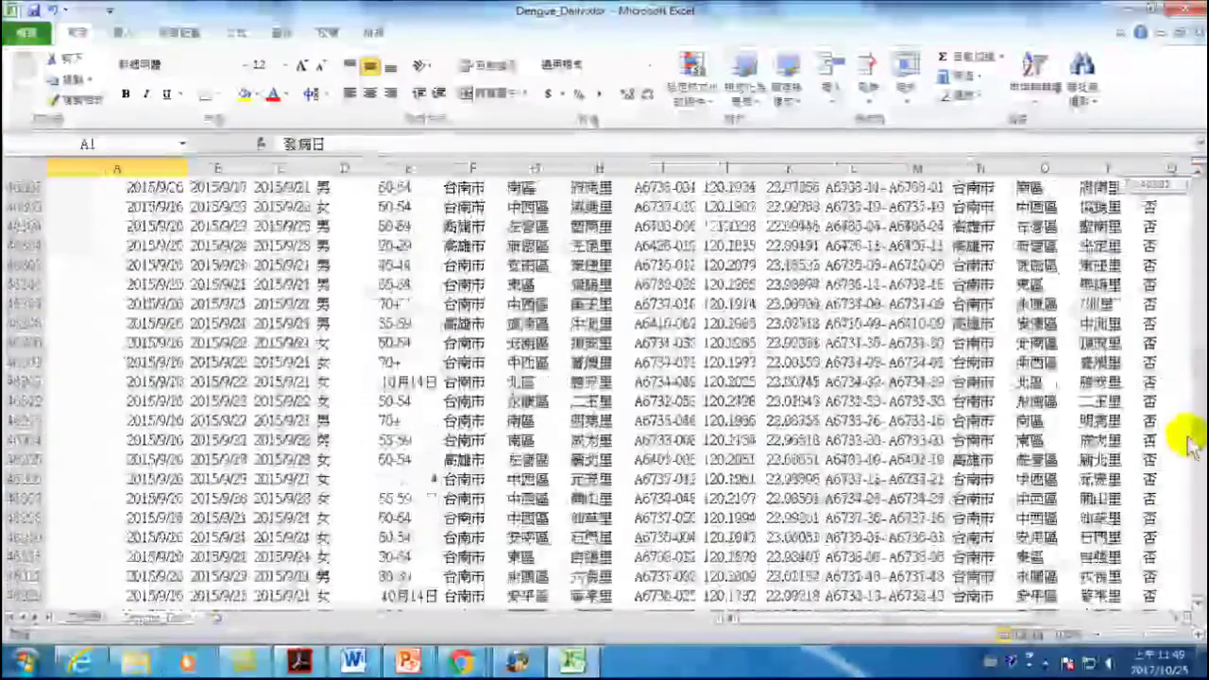
pyautogui.moveTo(1180, 405); pyautogui.dragTo(1160, 539)
pyautogui.scroll(15, 1160, 539)
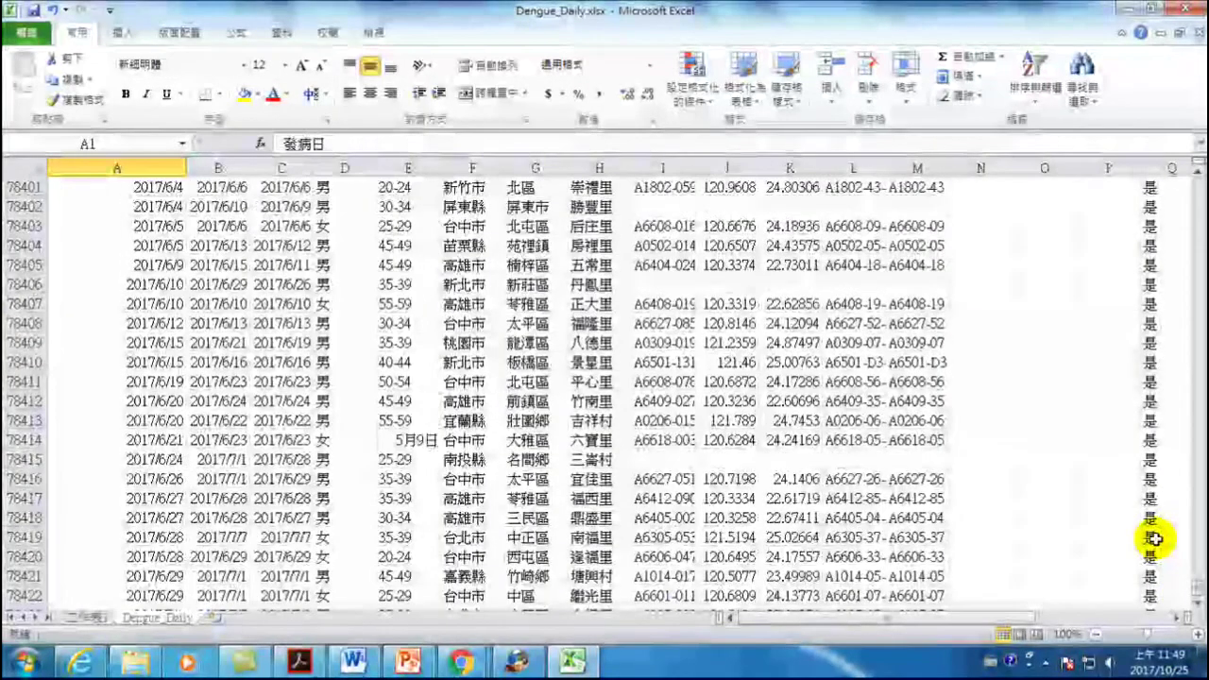
pyautogui.scroll(-15, 1155, 539)
pyautogui.moveTo(1021, 614); pyautogui.dragTo(1096, 618)
pyautogui.scroll(-4, 1005, 507)
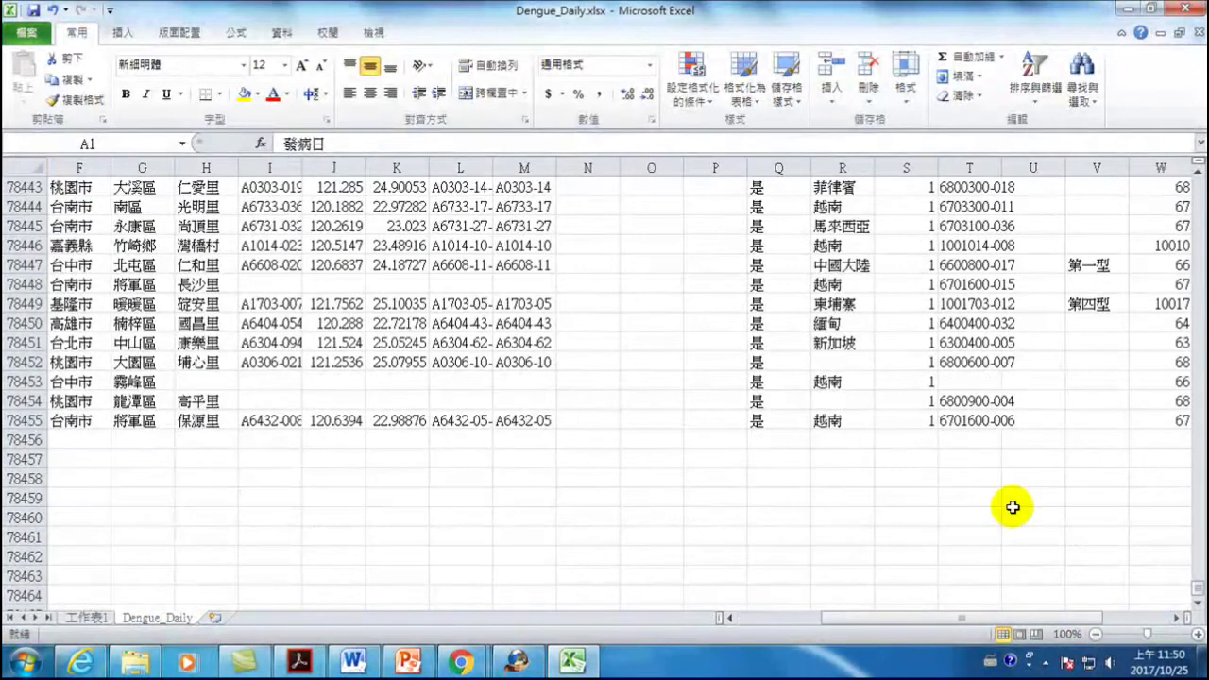
pyautogui.scroll(7, 1002, 392)
pyautogui.scroll(20, 1002, 392)
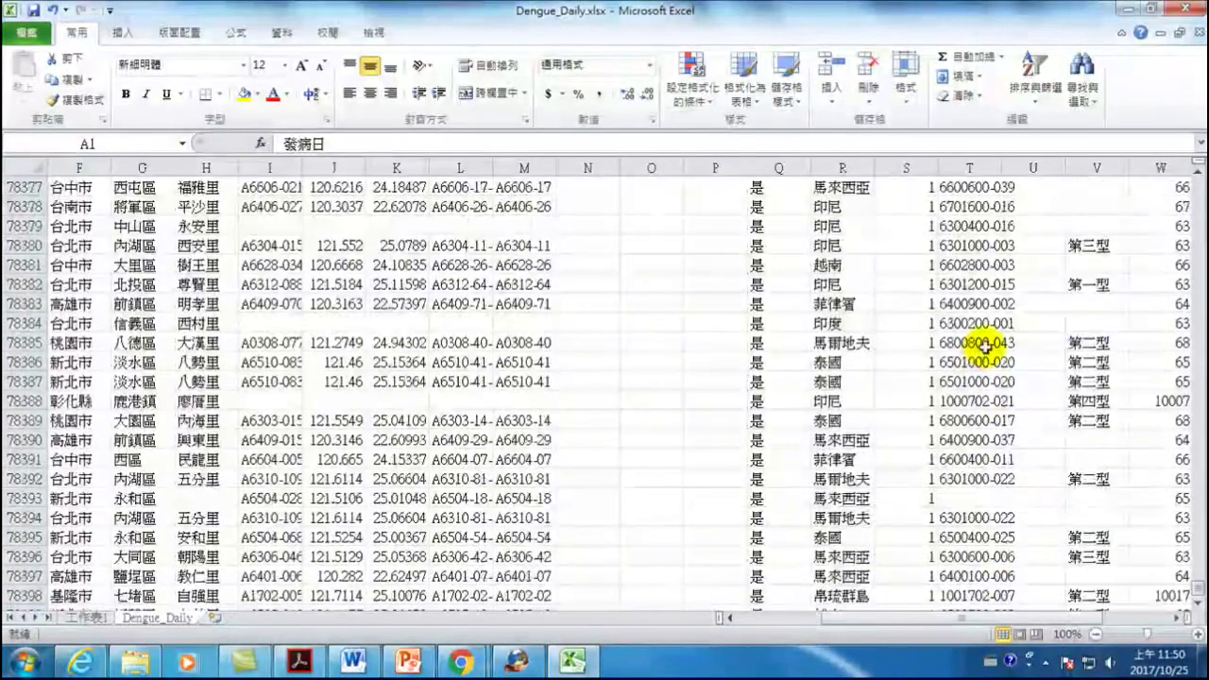
pyautogui.scroll(10, 988, 338)
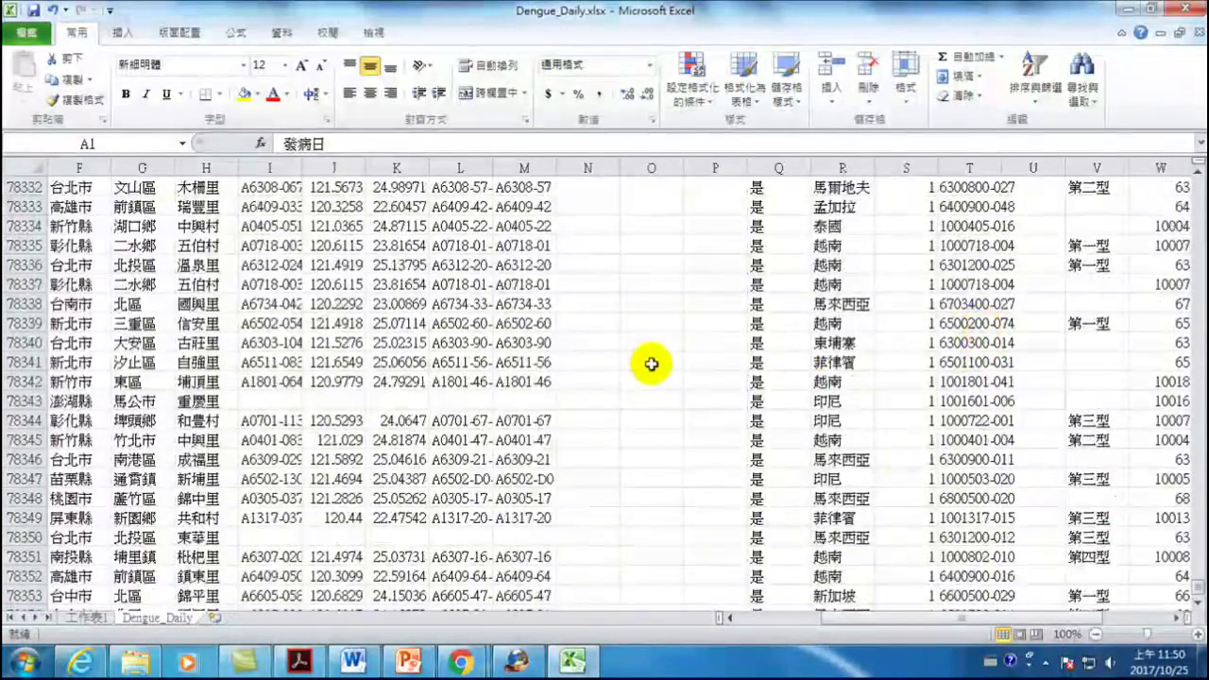
pyautogui.hscroll(-3, 1008, 591)
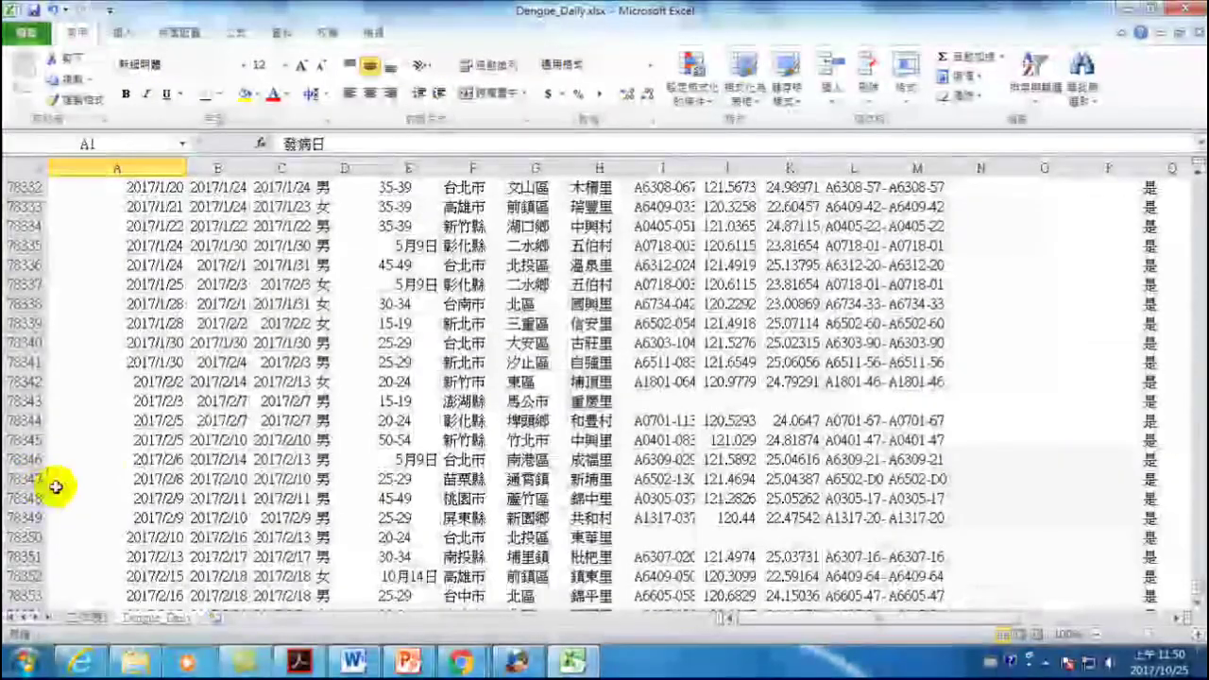
# - Change the confirmed-case count of the 2017/2/2 record in S78342 to 1000
pyautogui.click(139, 382)
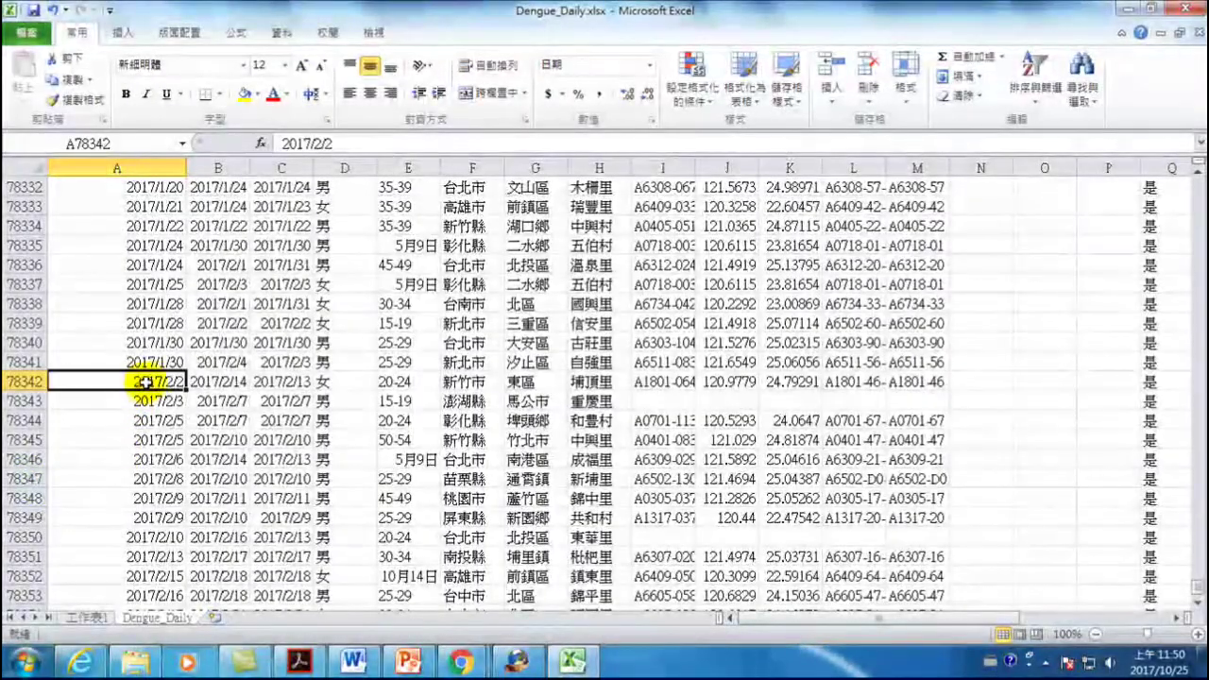
pyautogui.click(24, 382)
pyautogui.moveTo(734, 615); pyautogui.dragTo(873, 652)
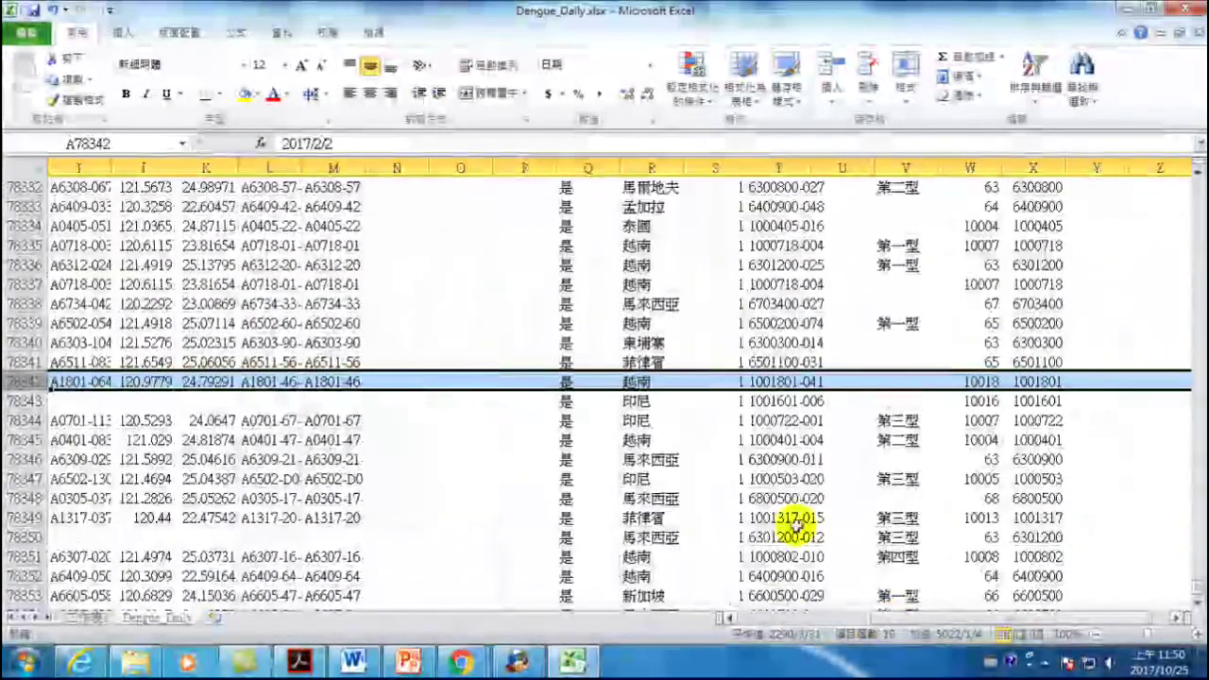
pyautogui.click(734, 382)
pyautogui.click(734, 382)
pyautogui.write('100')
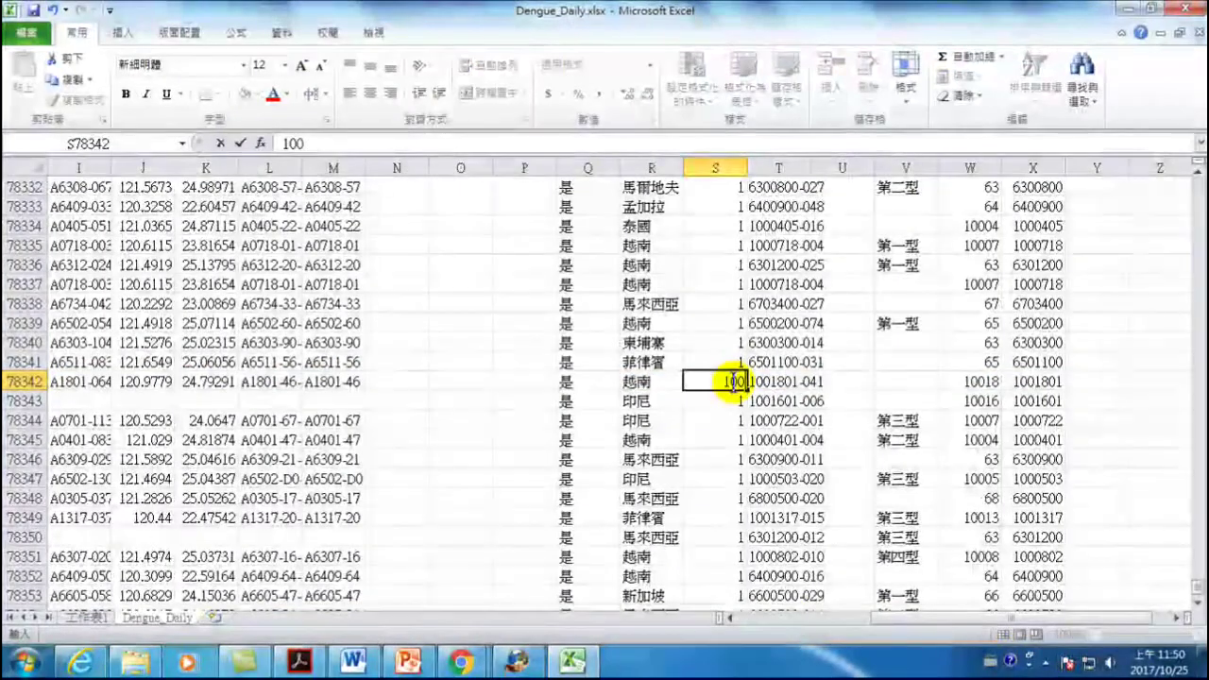
pyautogui.press('Return')
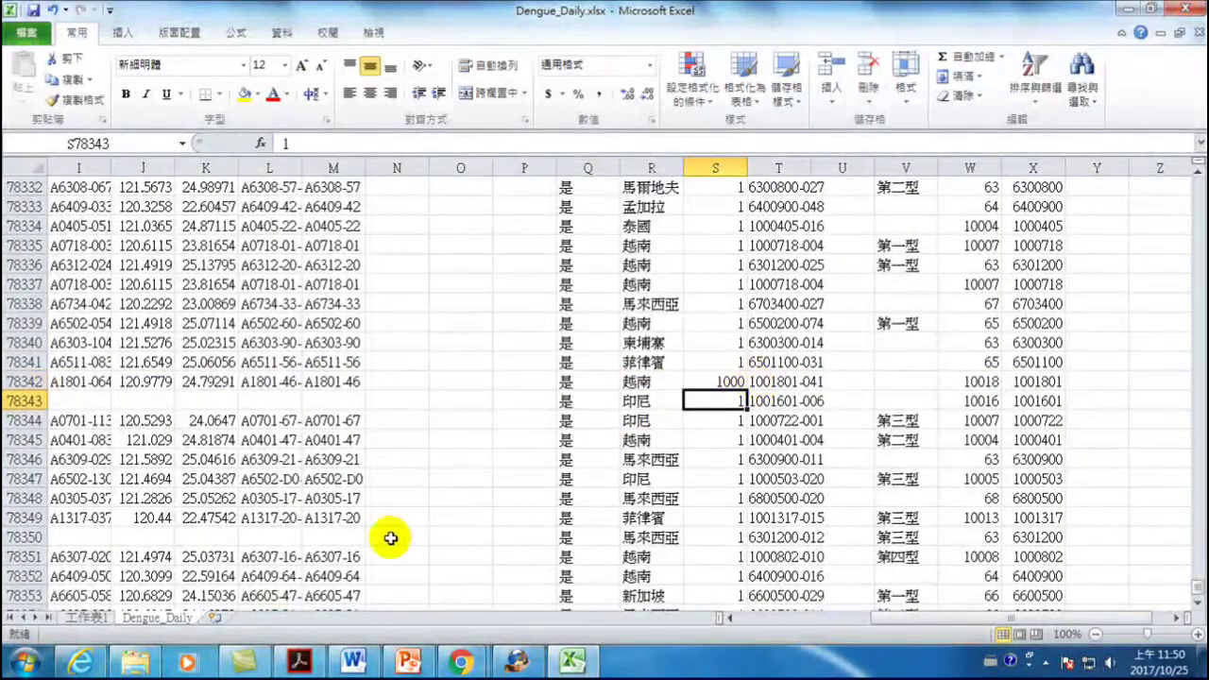
# - Refresh the PivotTable on 工作表1 so 2017 shows 1143 cases
pyautogui.click(85, 615)
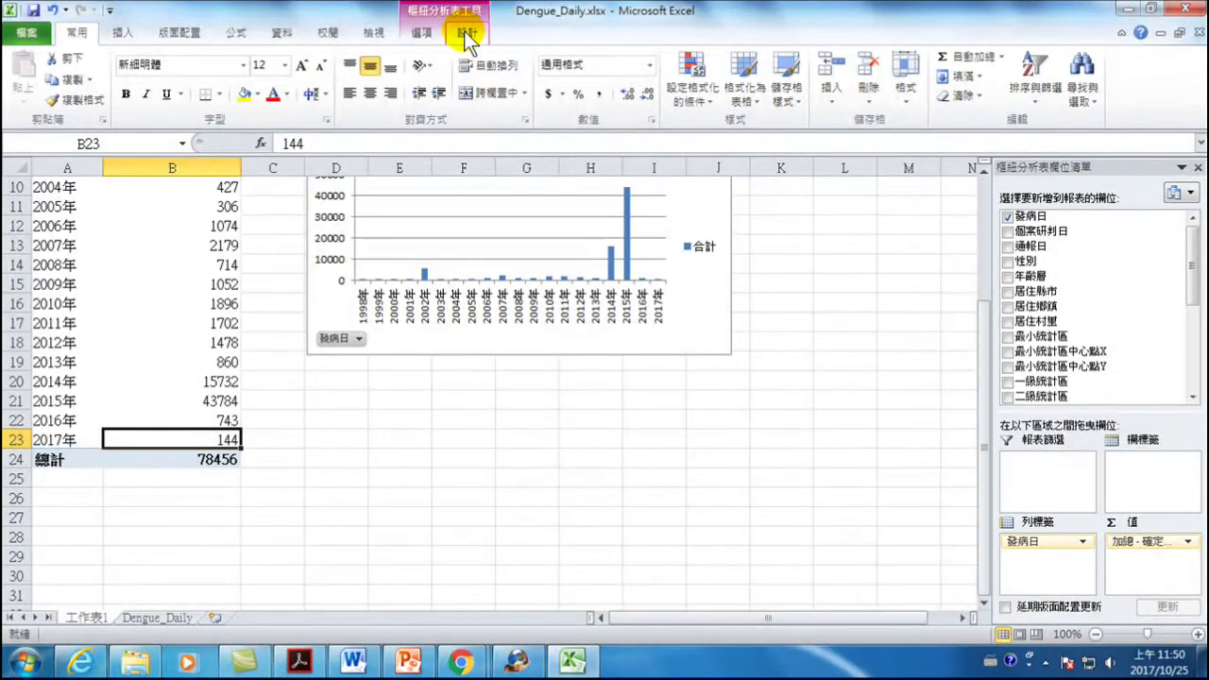
pyautogui.click(427, 30)
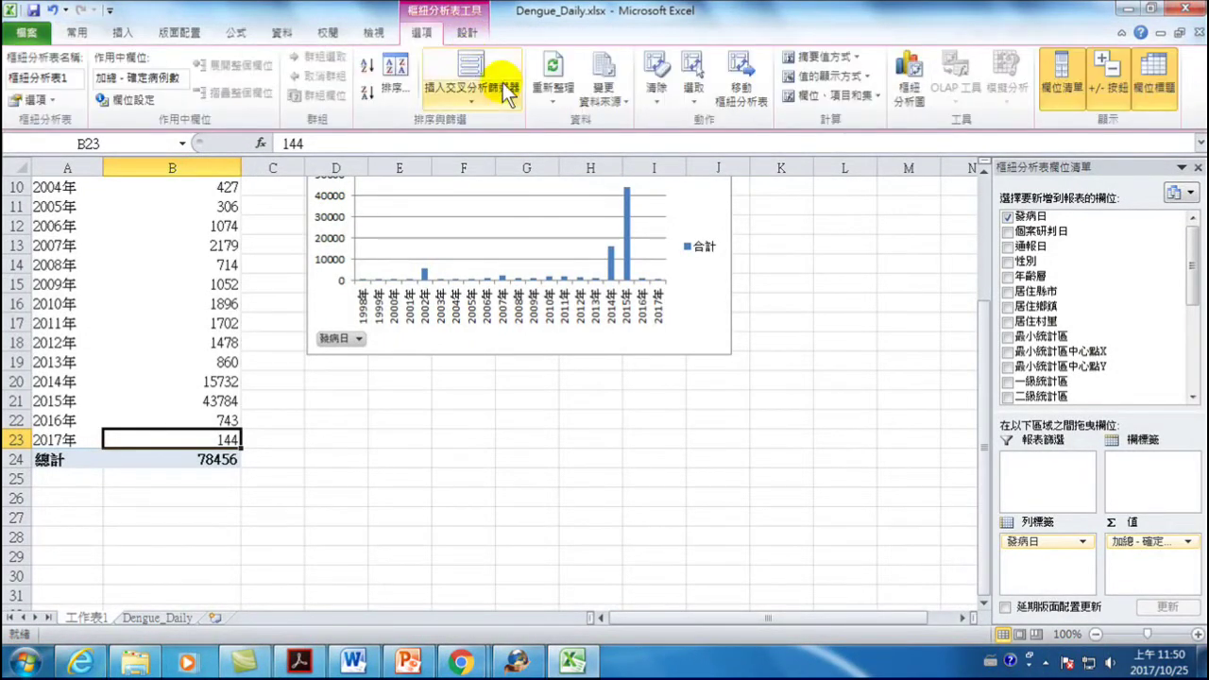
pyautogui.click(556, 75)
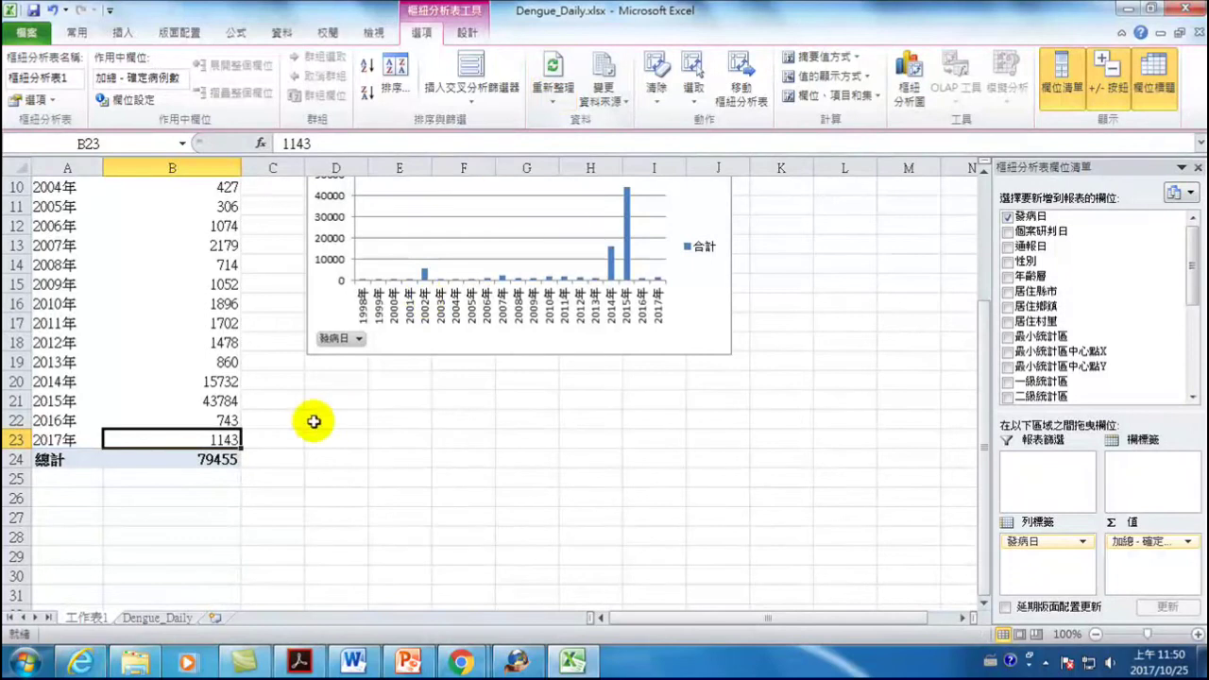
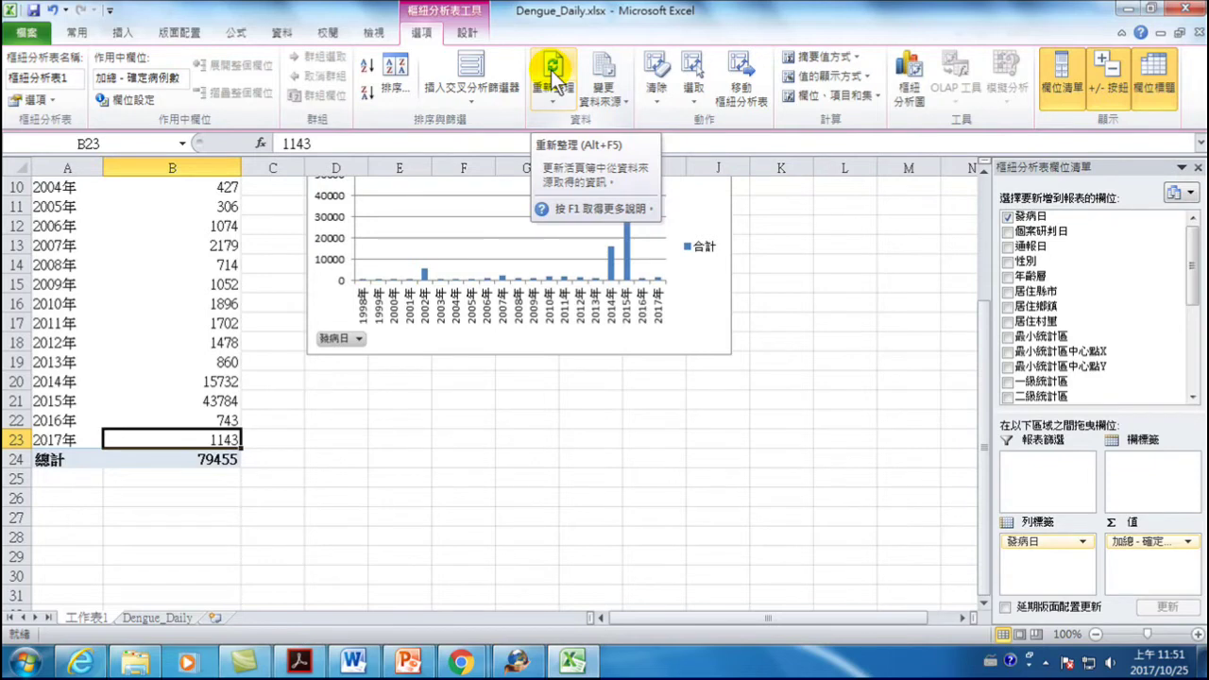
# - Refresh the pivot table, copy the yearly dengue-cases pivot chart, and bring up PowerPoint
pyautogui.click(557, 84)
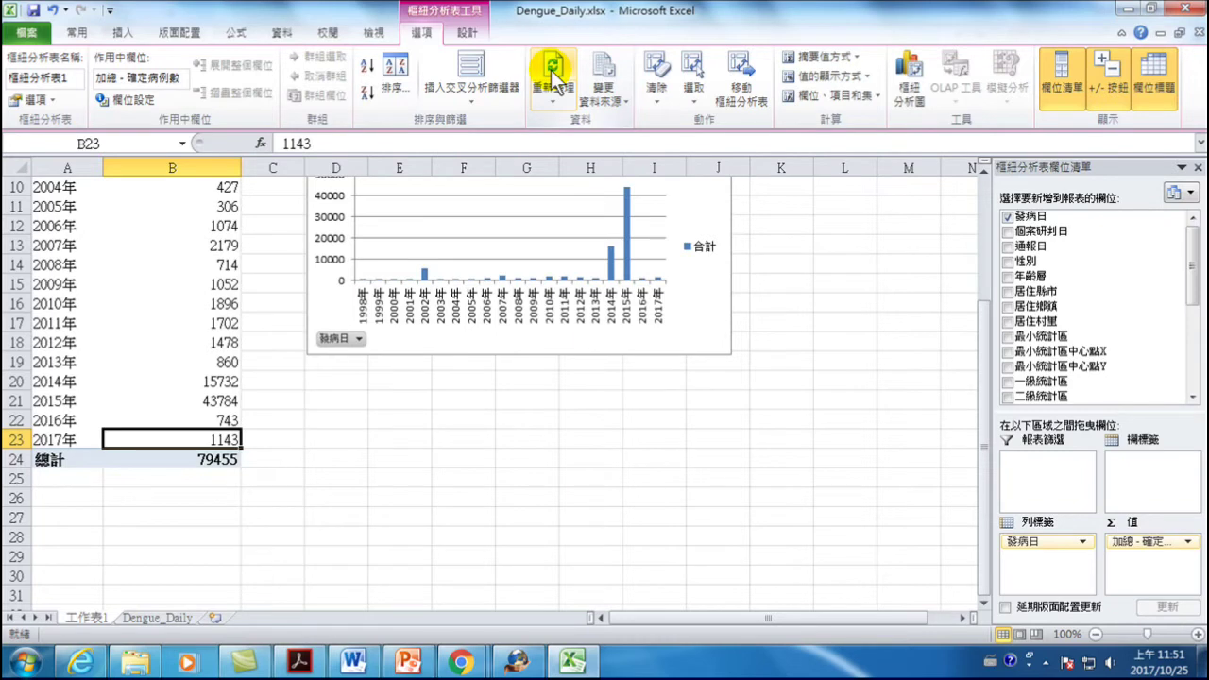
pyautogui.scroll(3, 406, 269)
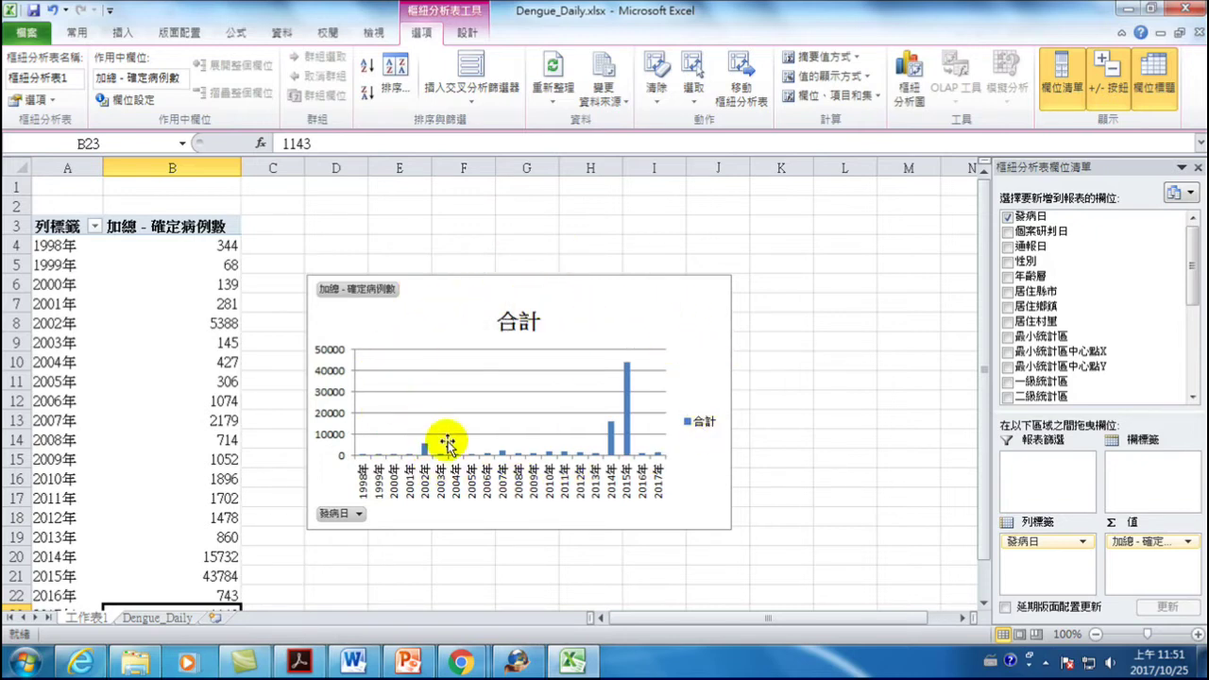
pyautogui.click(656, 303)
pyautogui.rightClick(656, 302)
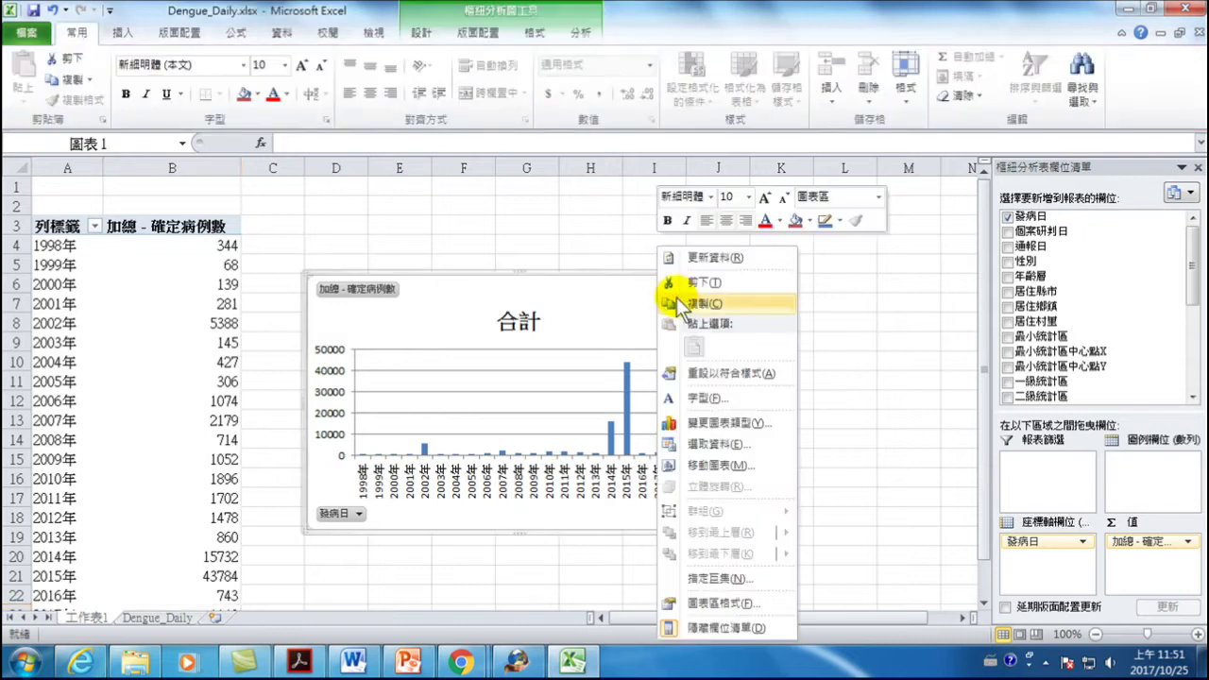
pyautogui.click(696, 307)
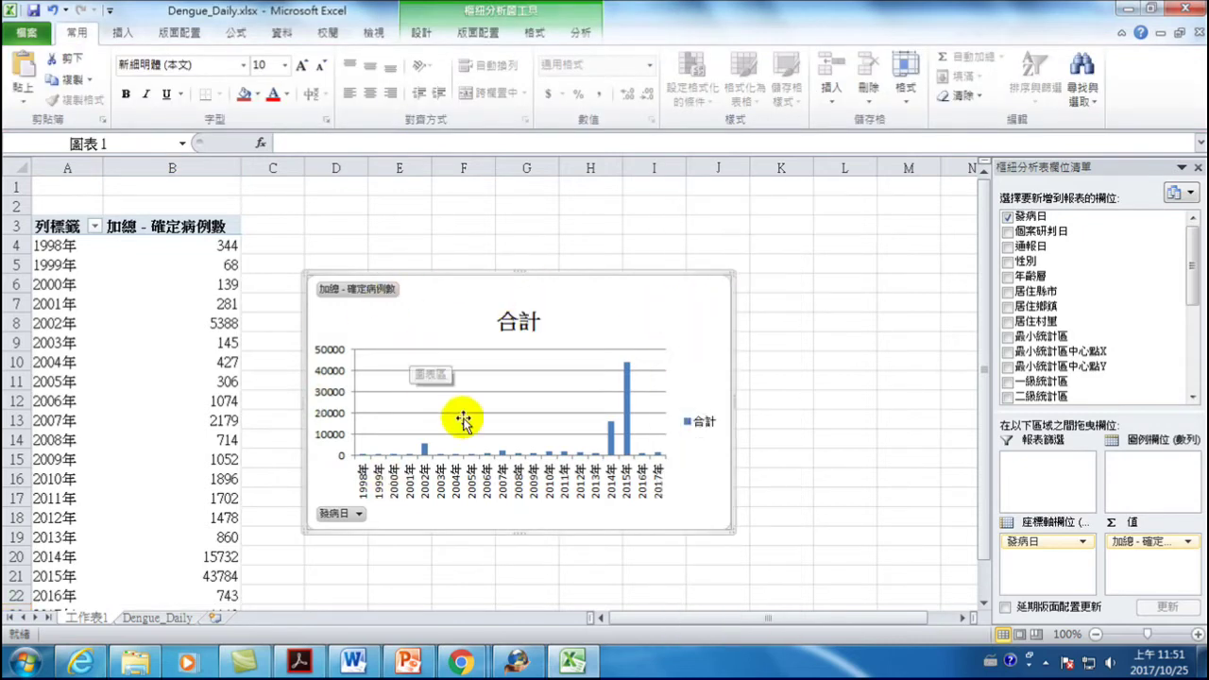
pyautogui.click(408, 661)
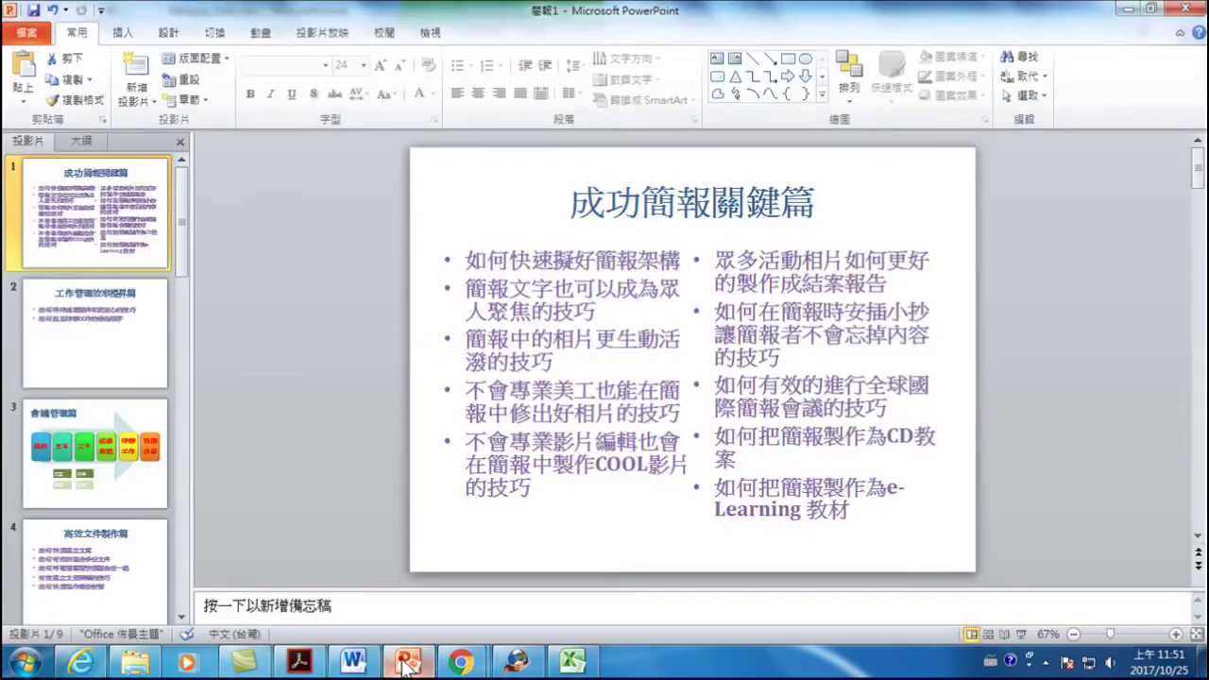
# - Add a new blank slide 10 after slide 9
pyautogui.scroll(-5, 76, 510)
pyautogui.click(89, 440)
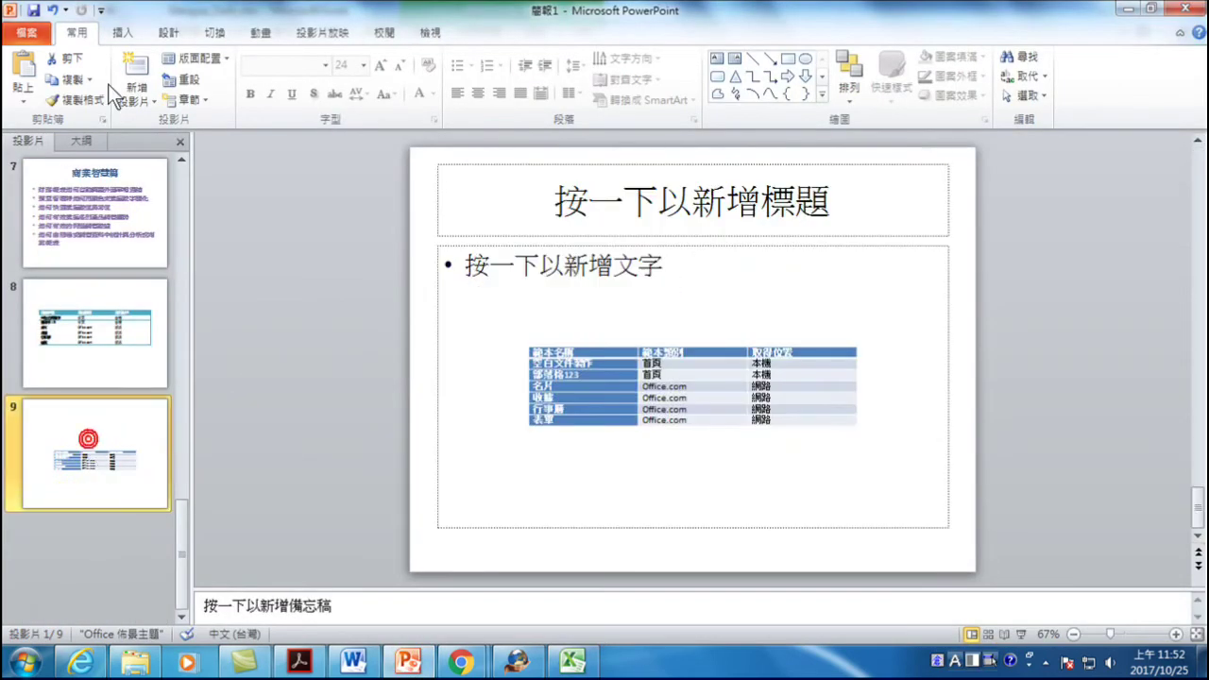
pyautogui.click(135, 70)
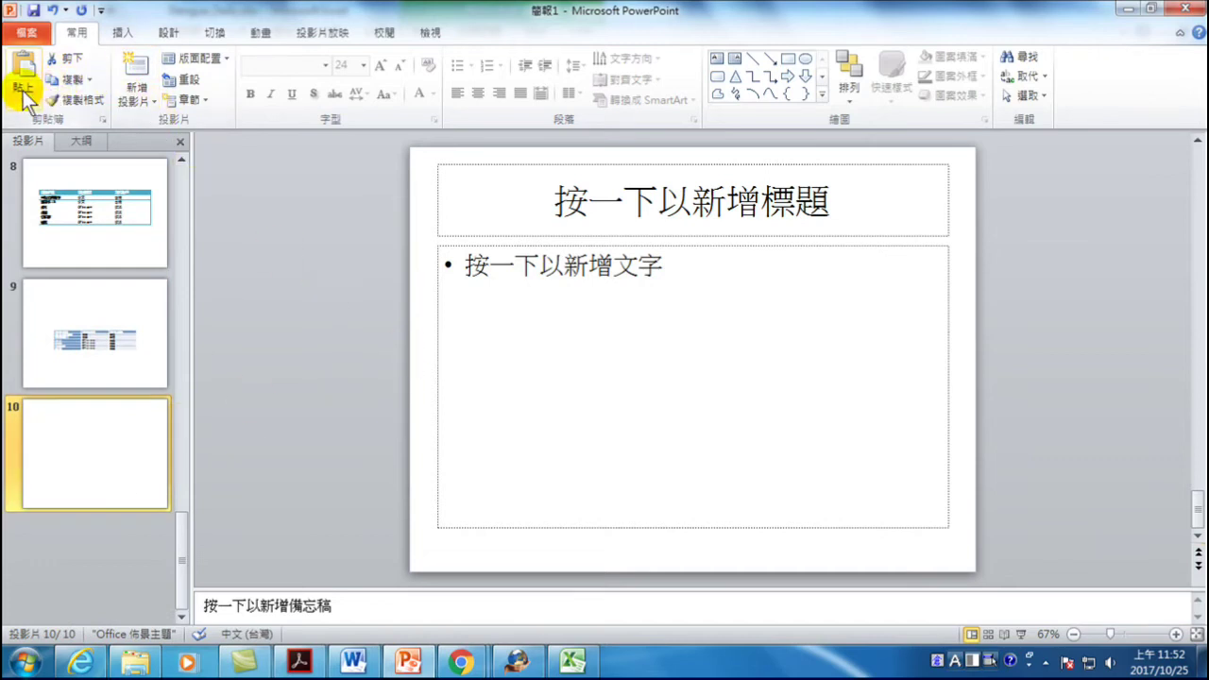
# - Paste the pivot chart onto slide 10 with 貼上連結 (Paste Link), then return to Excel
pyautogui.rightClick(482, 270)
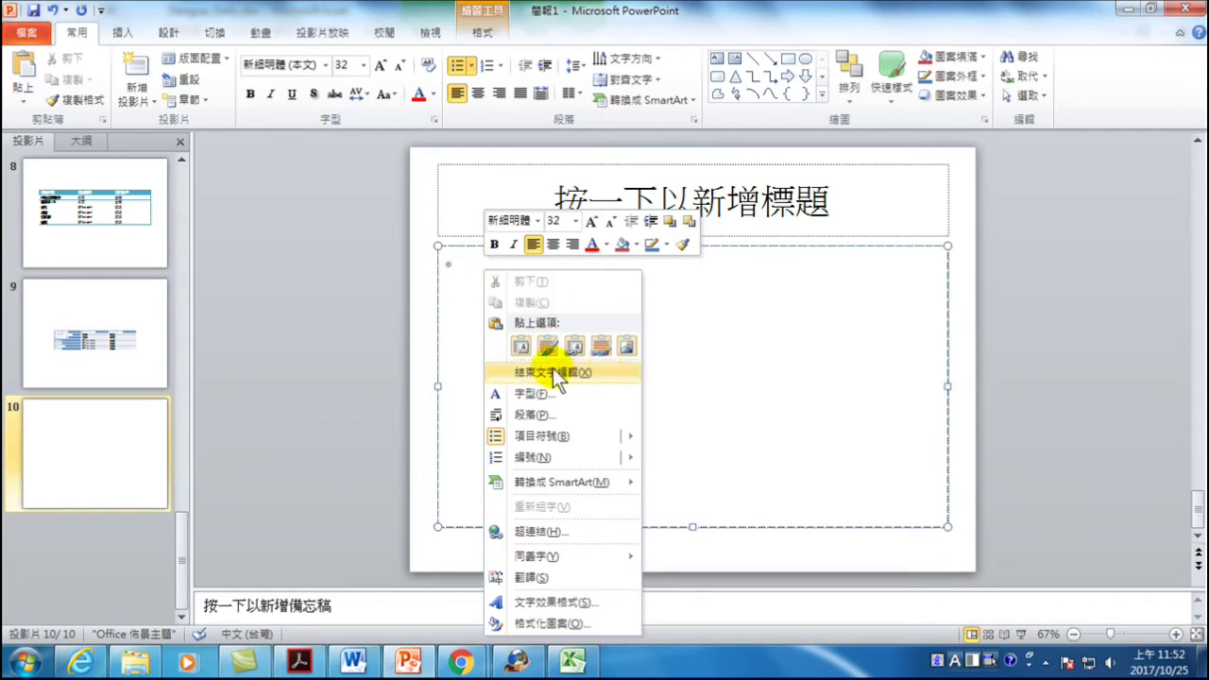
pyautogui.click(21, 94)
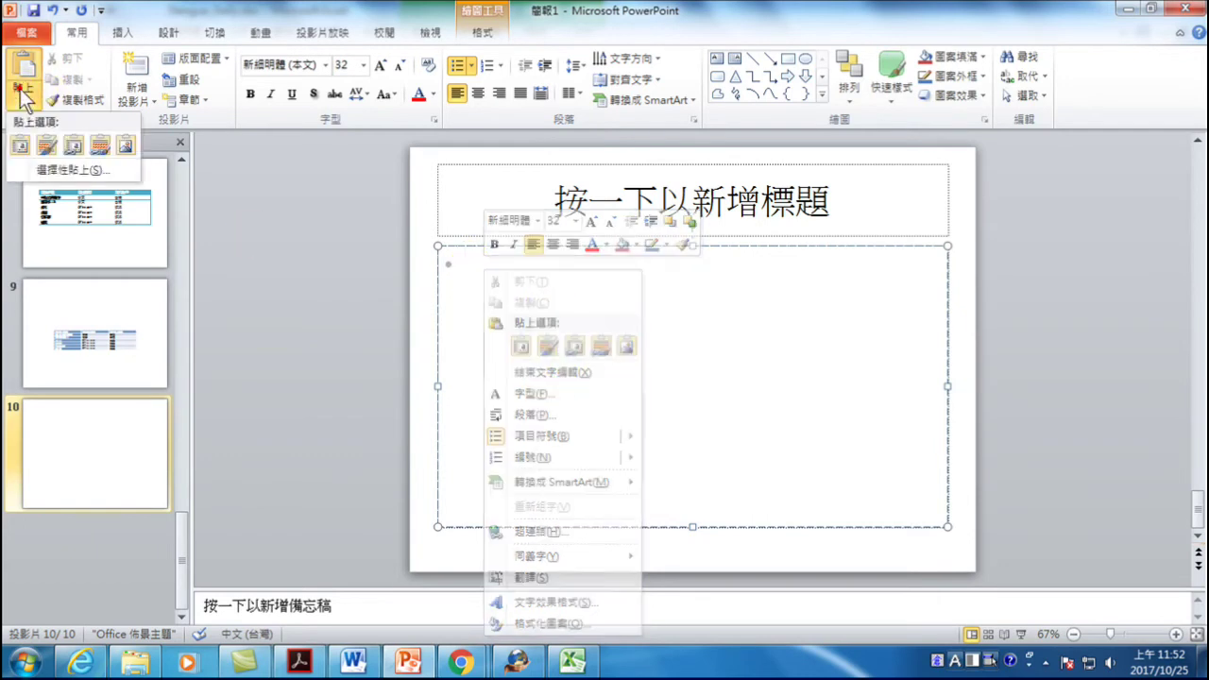
pyautogui.click(57, 420)
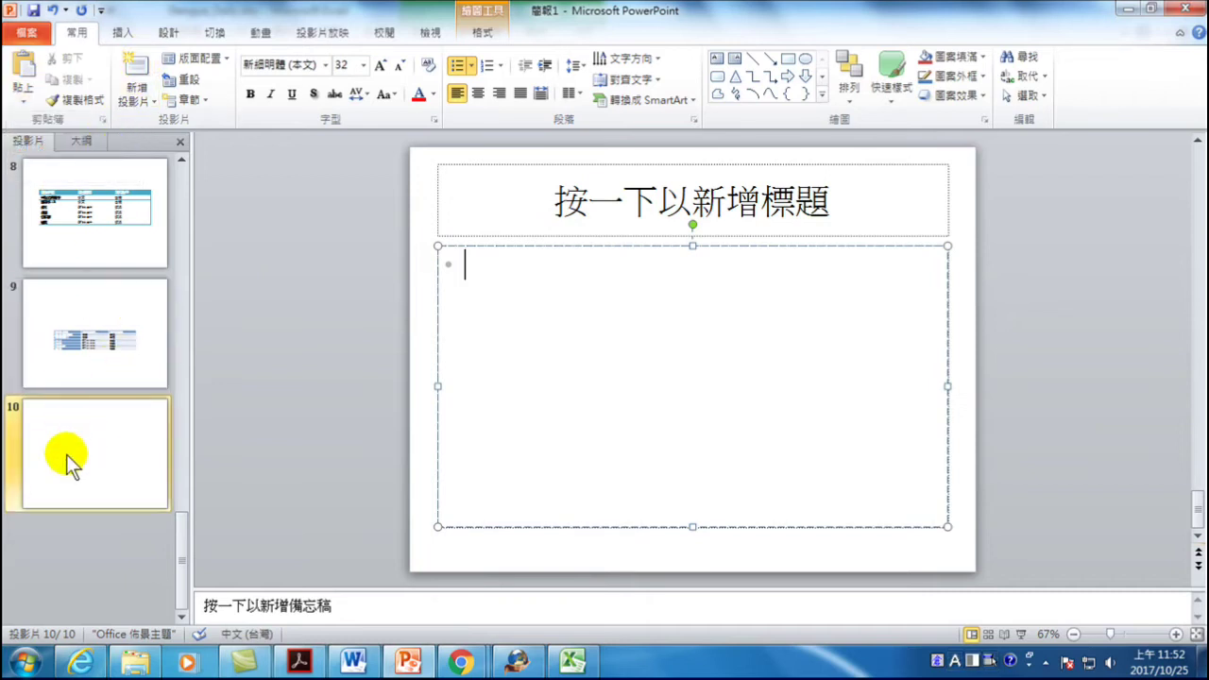
pyautogui.click(24, 98)
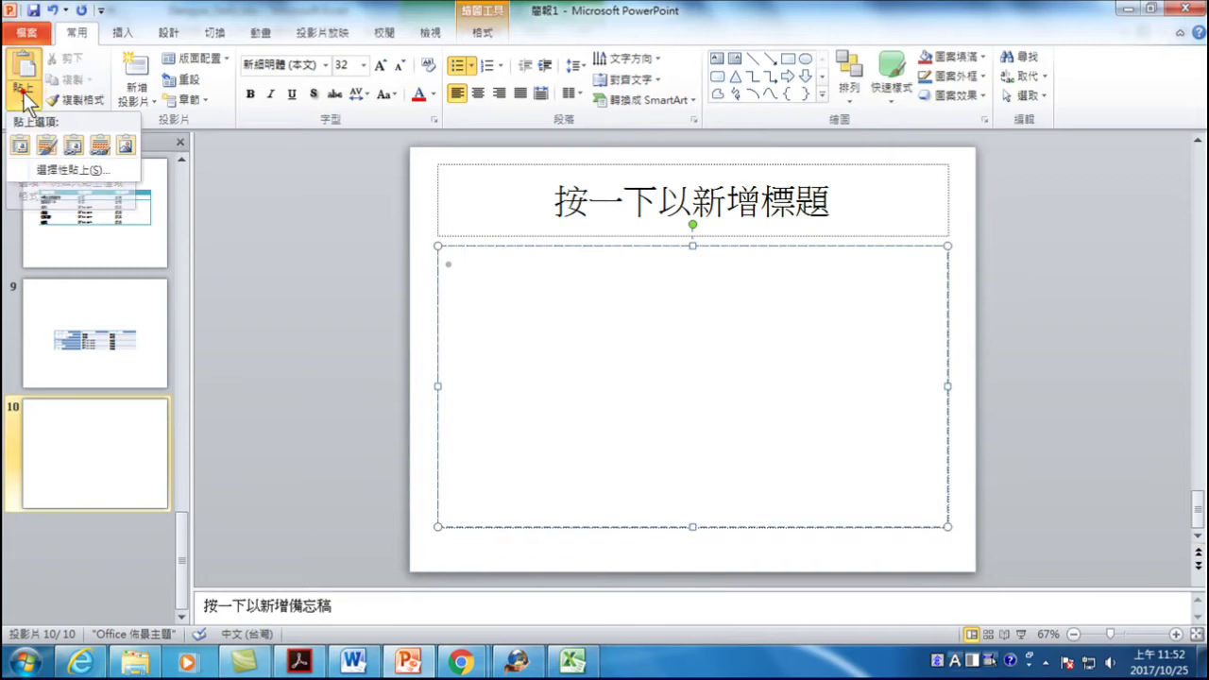
pyautogui.click(71, 170)
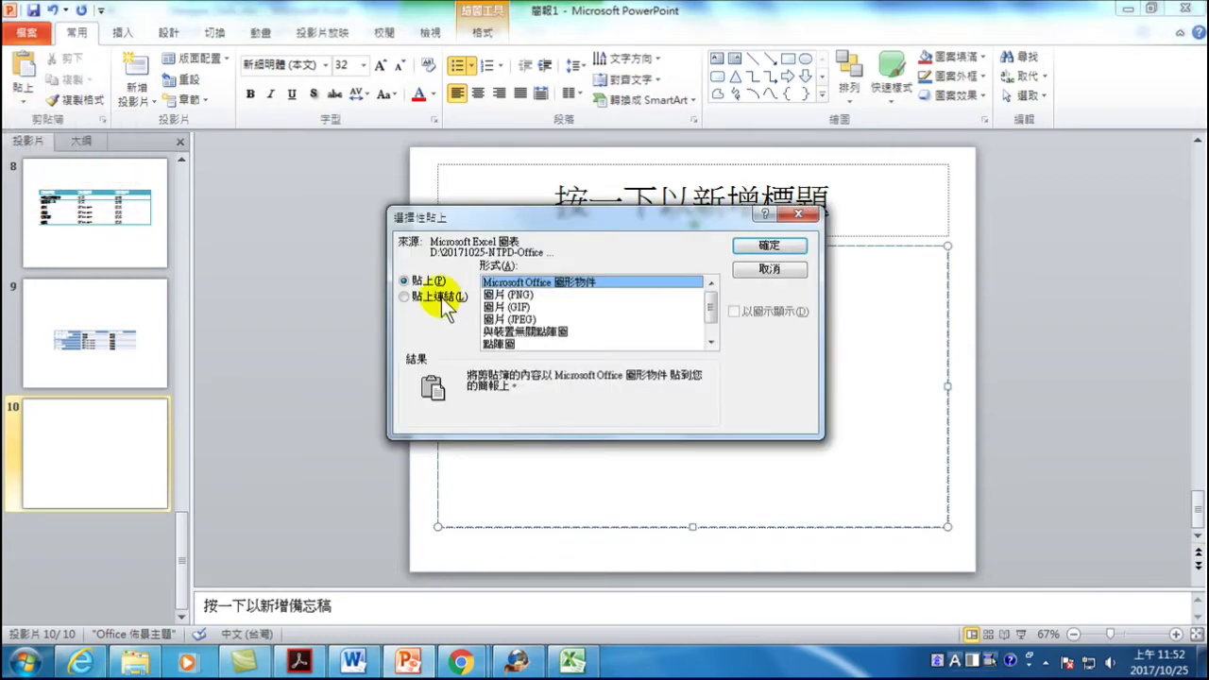
pyautogui.click(425, 298)
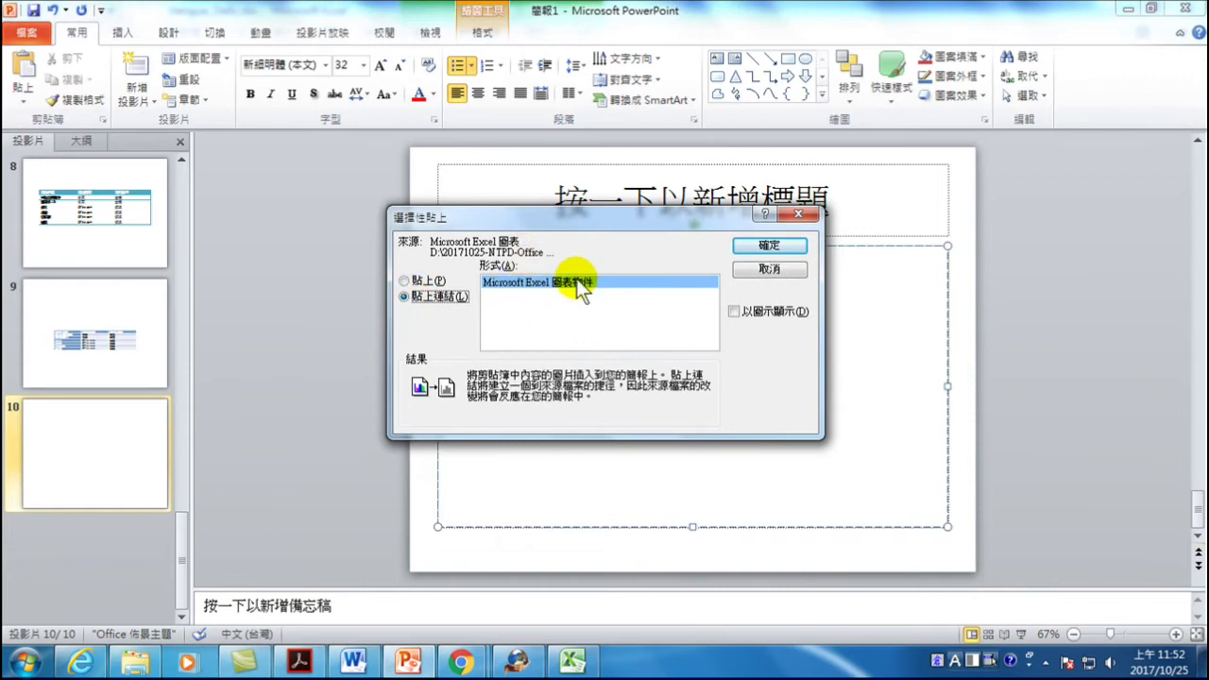
pyautogui.click(775, 245)
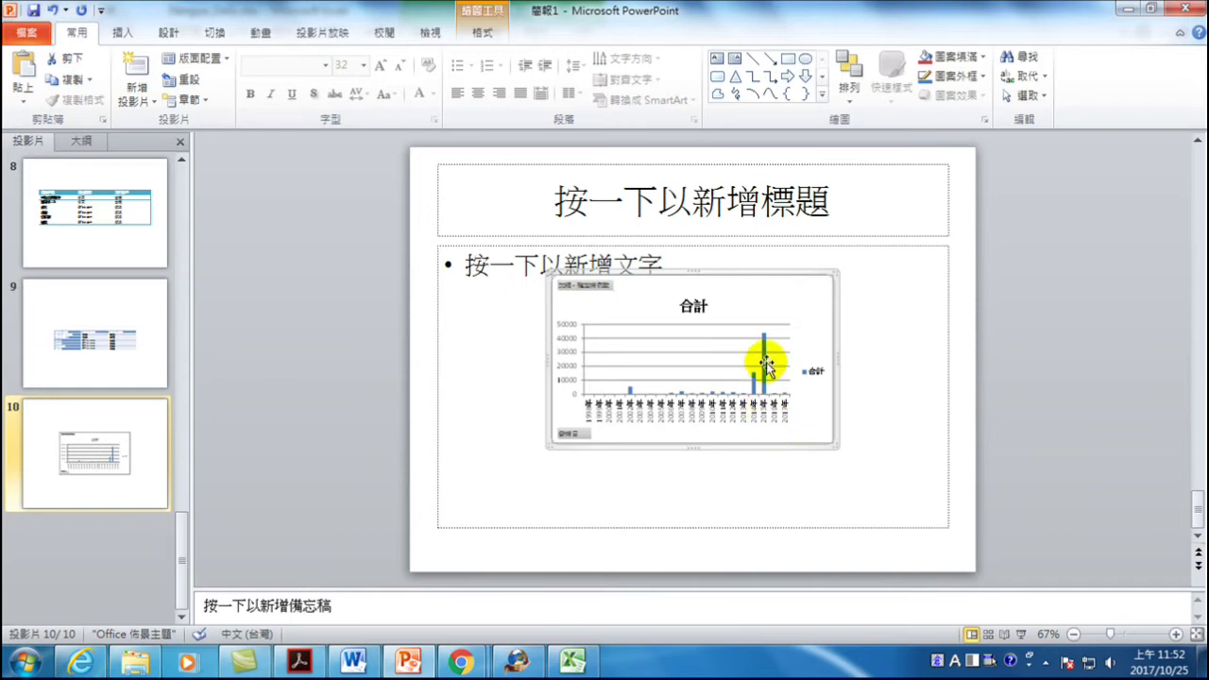
pyautogui.click(566, 662)
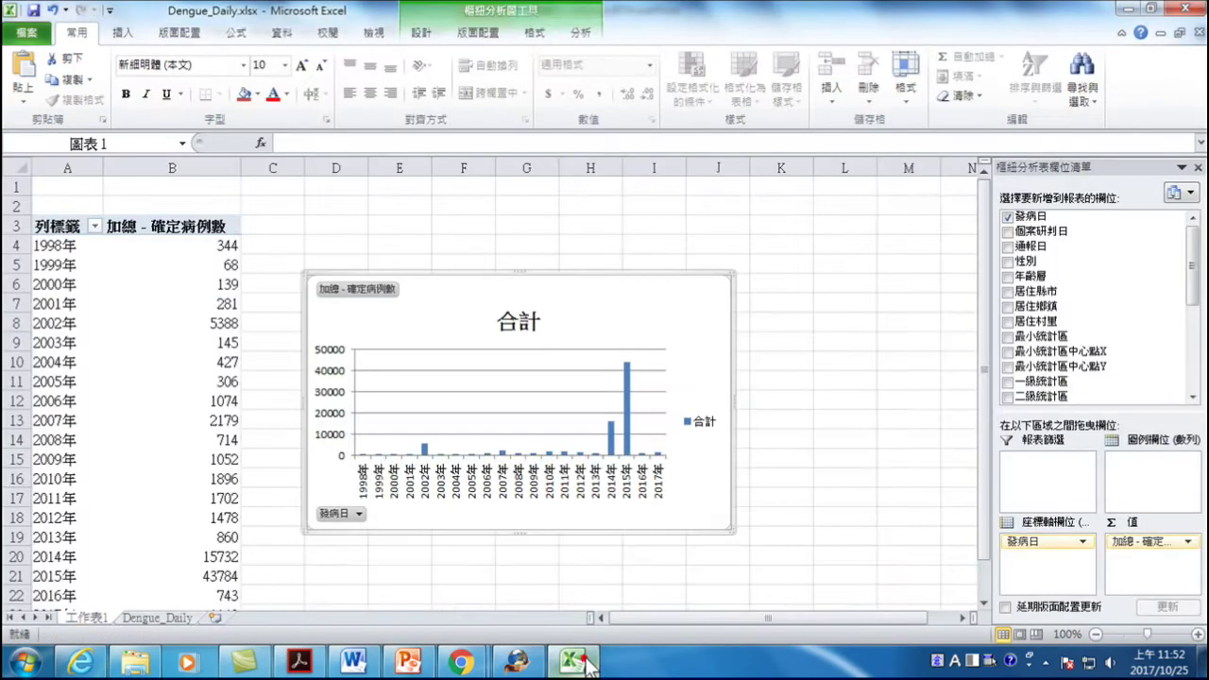
# - On the Dengue_Daily sheet, select rows 69276–74301, the 2015/11/15 to 2015/11/30 records
pyautogui.click(165, 621)
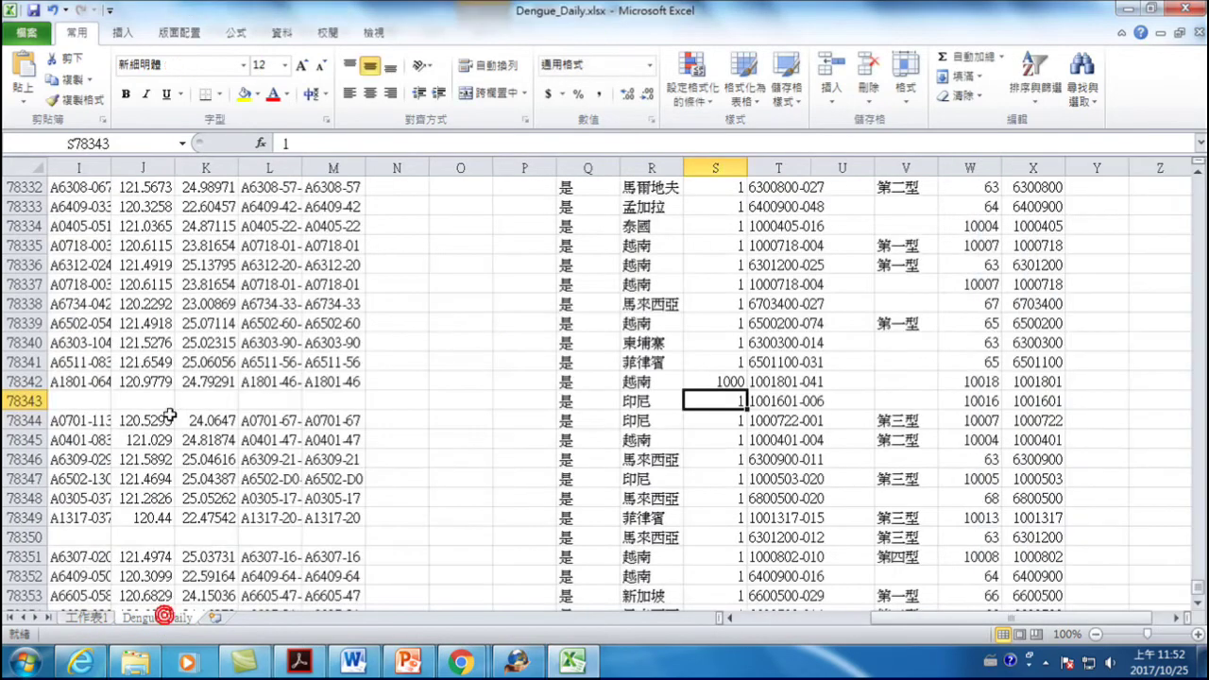
pyautogui.scroll(11, 170, 391)
pyautogui.moveTo(973, 621); pyautogui.dragTo(737, 614)
pyautogui.scroll(12, 244, 418)
pyautogui.scroll(13, 244, 418)
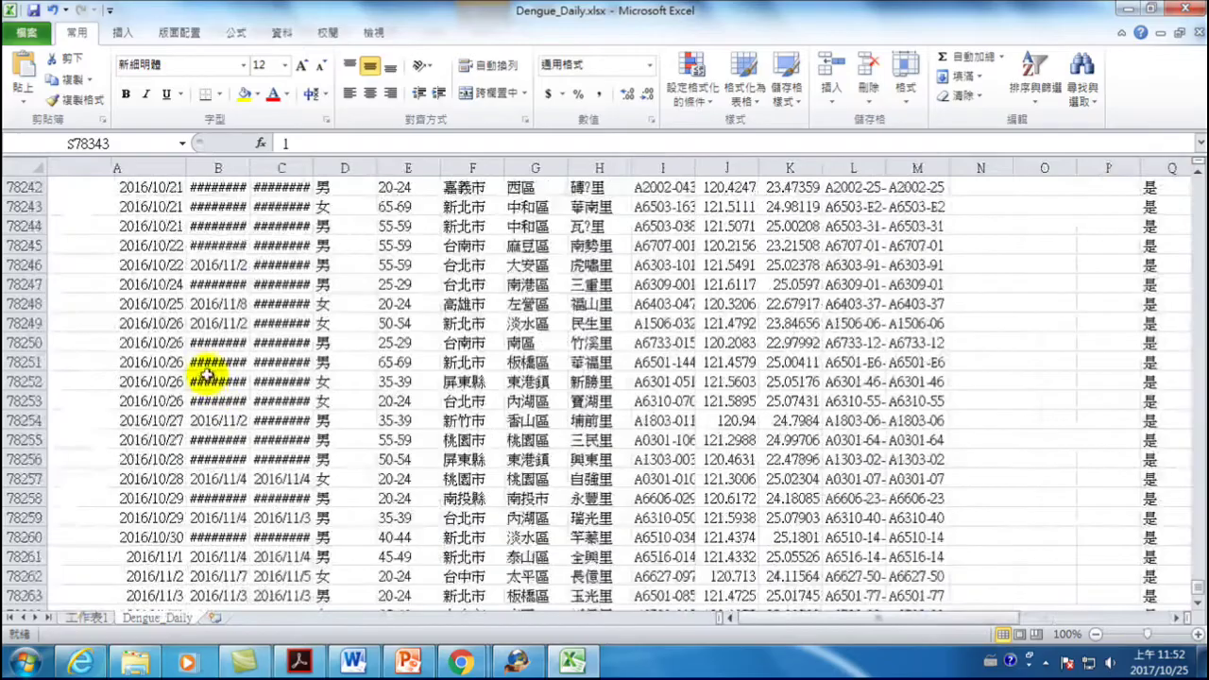
pyautogui.scroll(20, 255, 361)
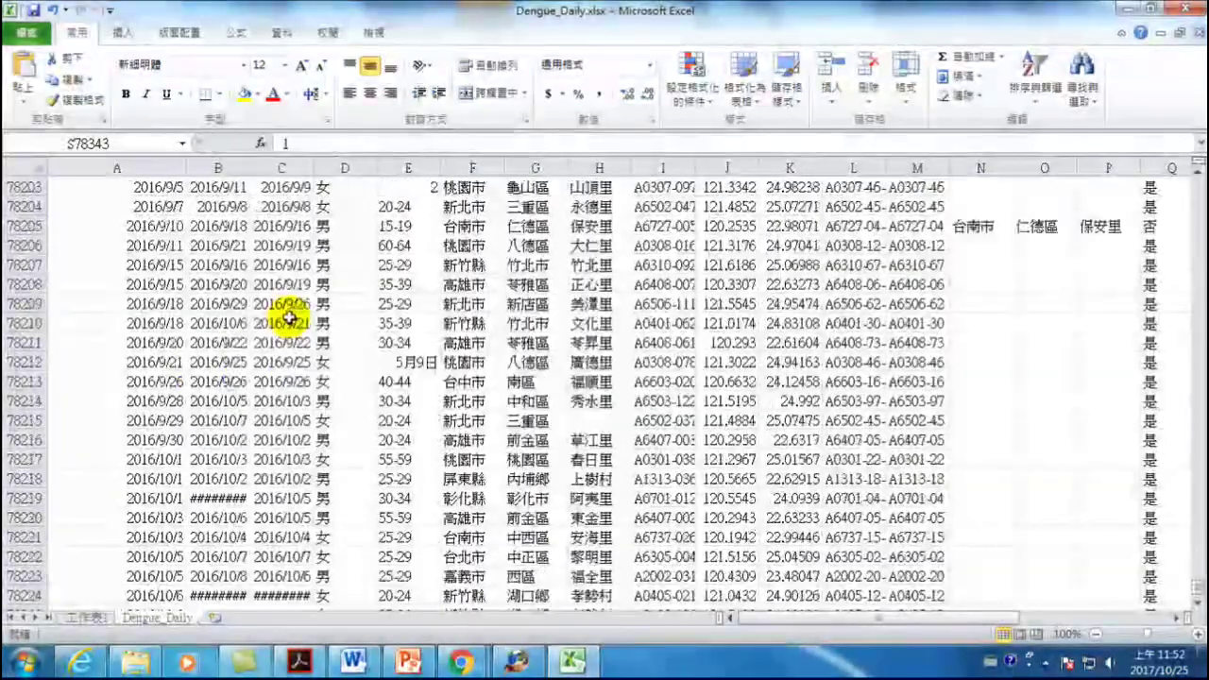
pyautogui.scroll(20, 216, 362)
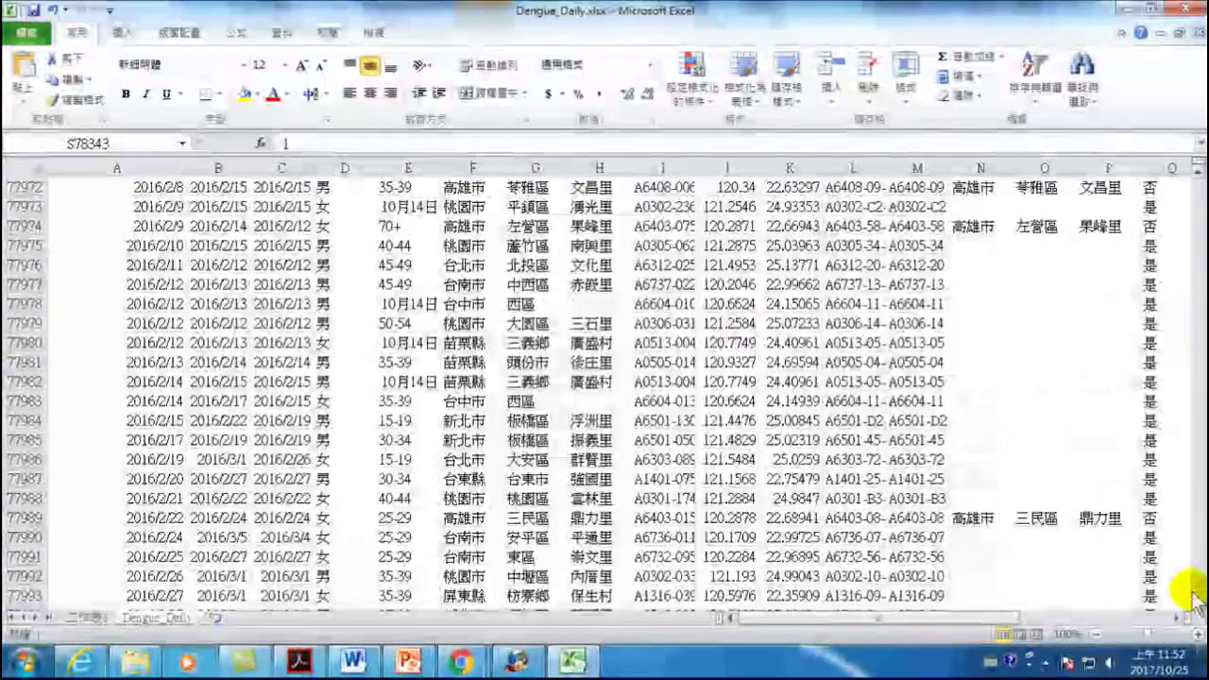
pyautogui.moveTo(1196, 595); pyautogui.dragTo(1176, 565)
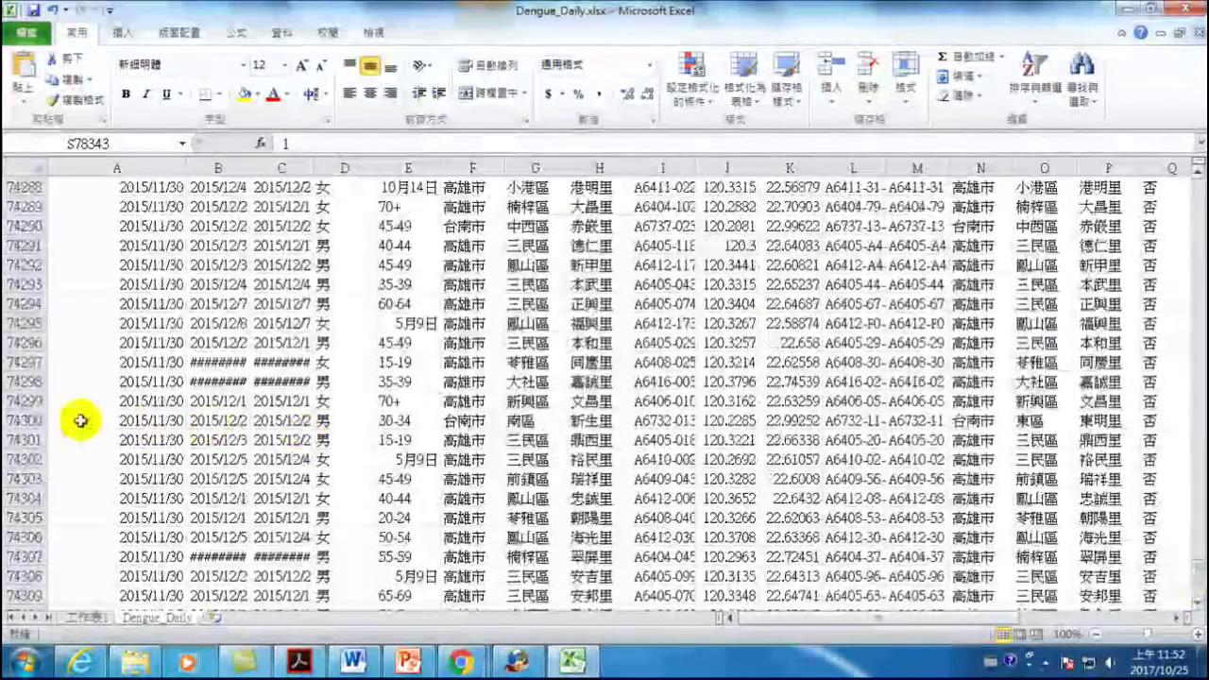
pyautogui.click(31, 440)
pyautogui.moveTo(21, 227); pyautogui.dragTo(58, 9)
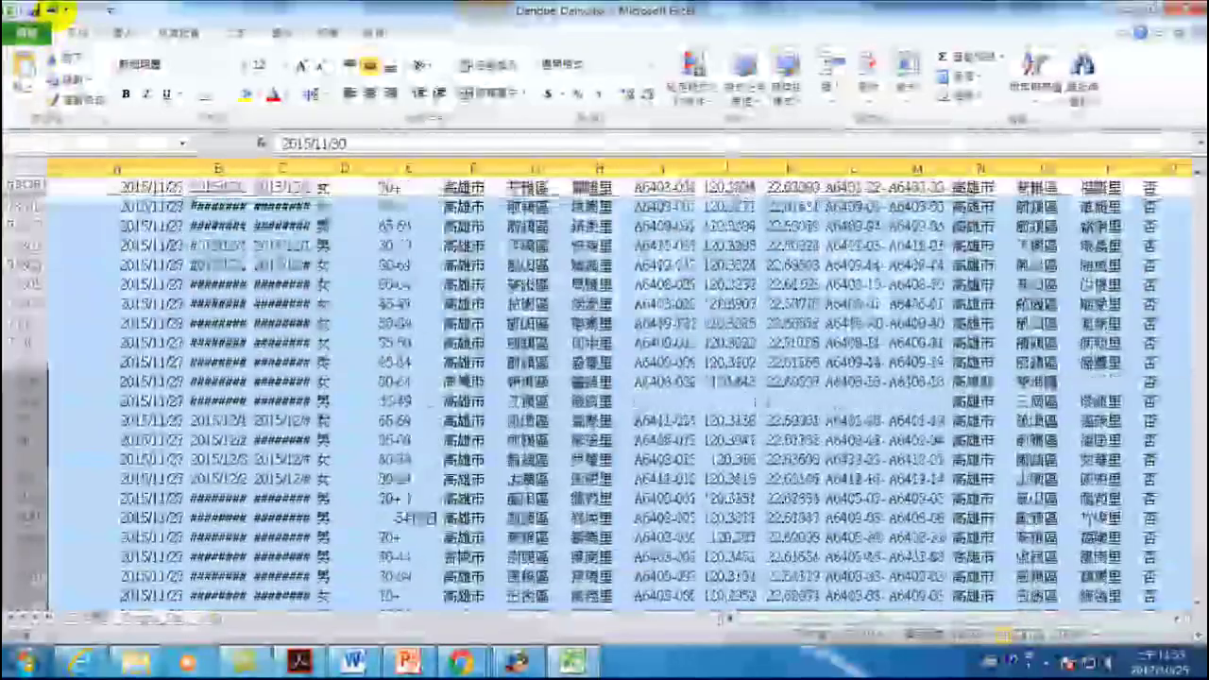
pyautogui.moveTo(54, 10); pyautogui.dragTo(55, 10)
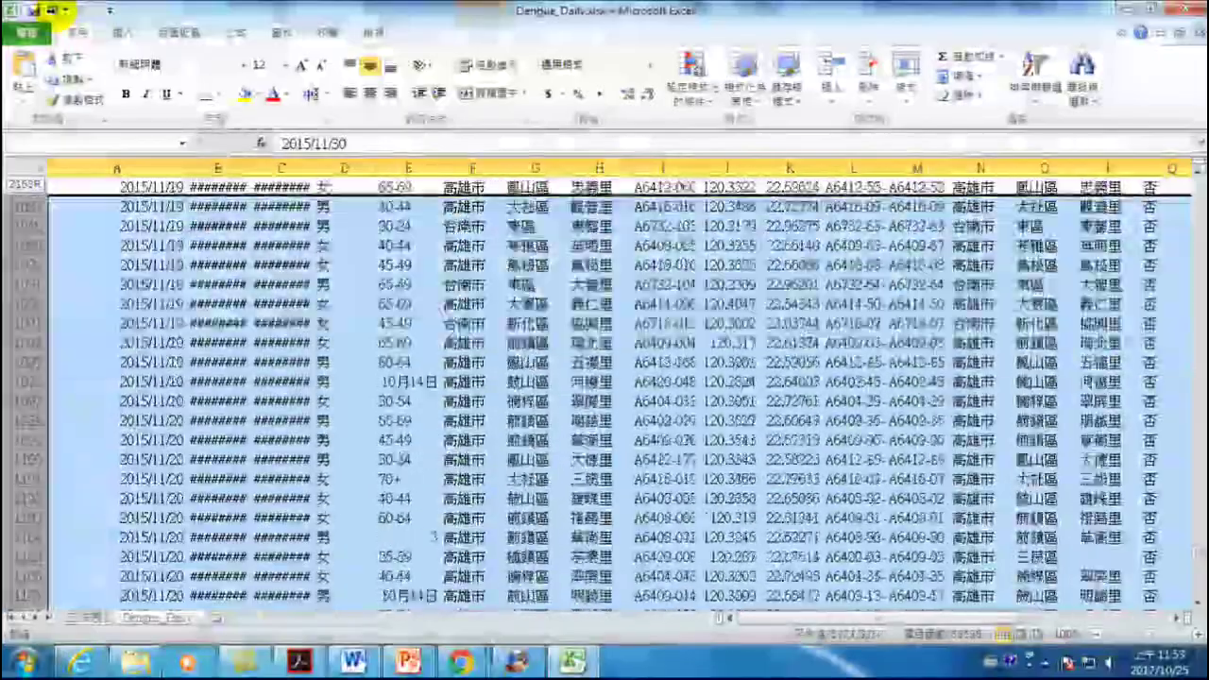
pyautogui.moveTo(55, 9); pyautogui.dragTo(54, 9)
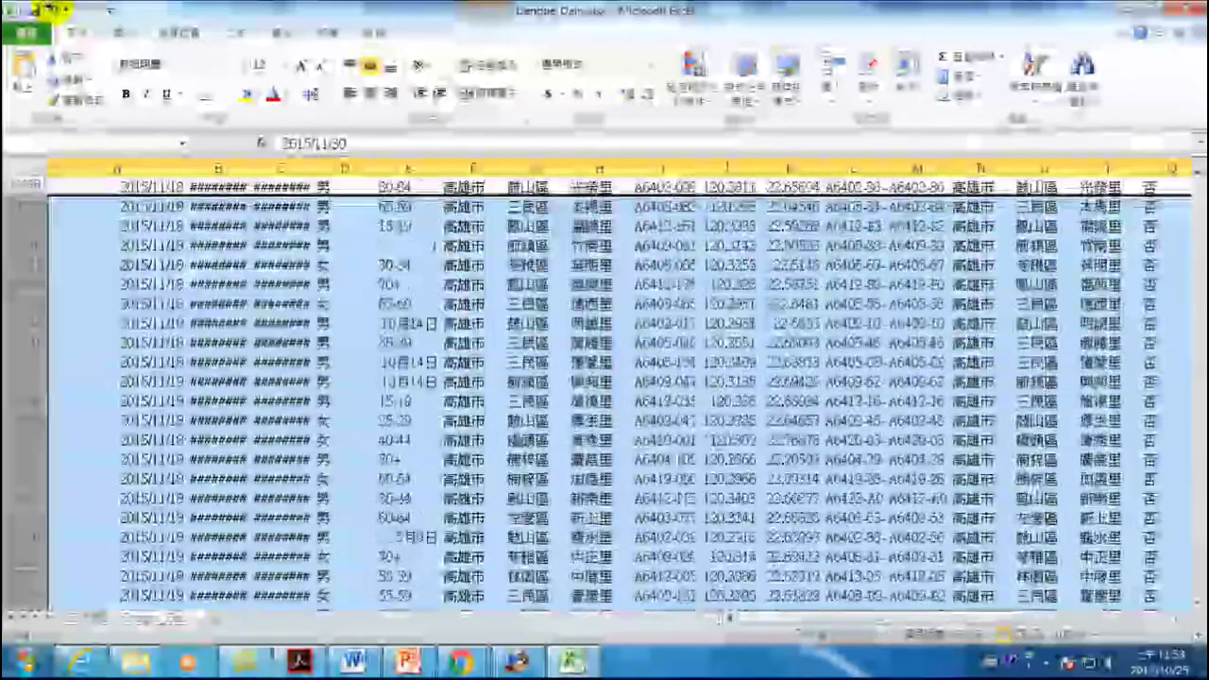
pyautogui.moveTo(55, 9); pyautogui.dragTo(22, 224)
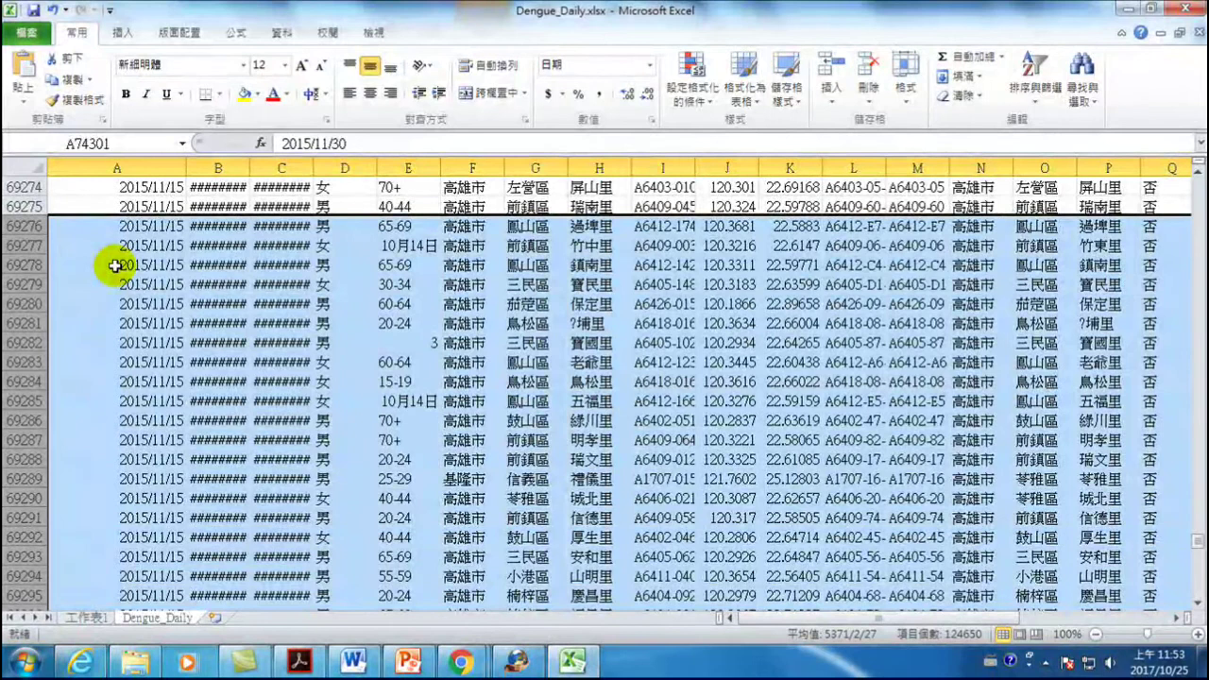
# - Delete the selected rows and return to the 工作表1 pivot chart sheet
pyautogui.rightClick(204, 268)
pyautogui.click(253, 257)
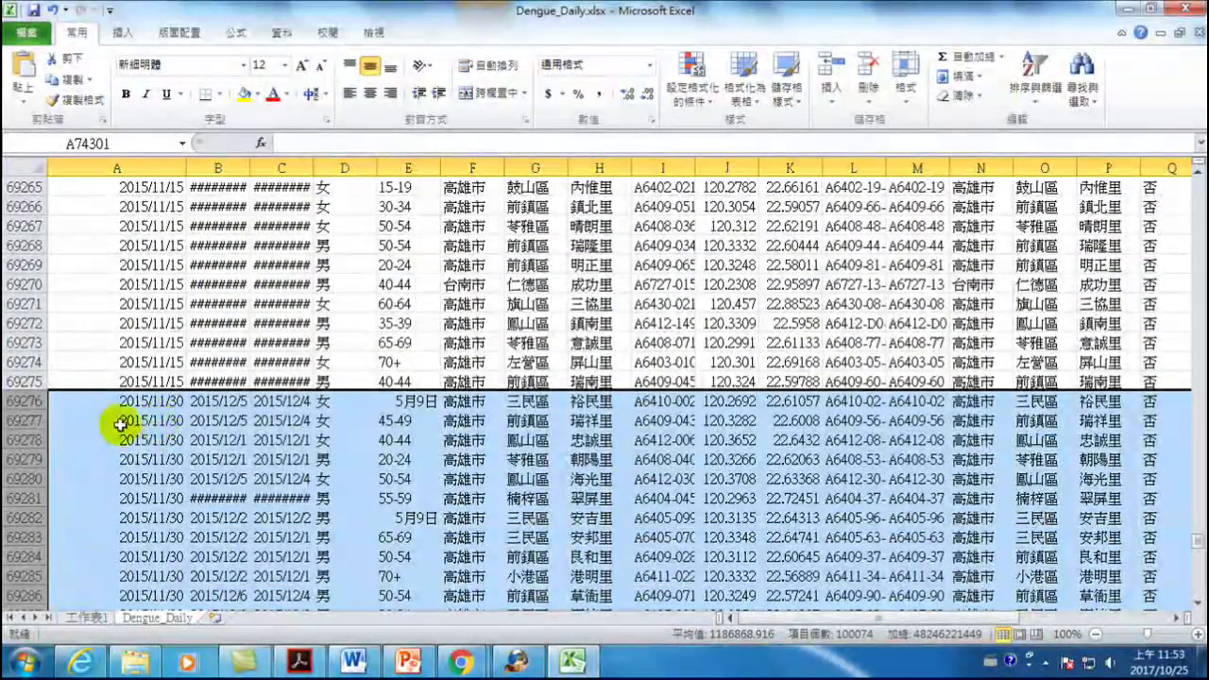
pyautogui.click(151, 420)
pyautogui.click(85, 617)
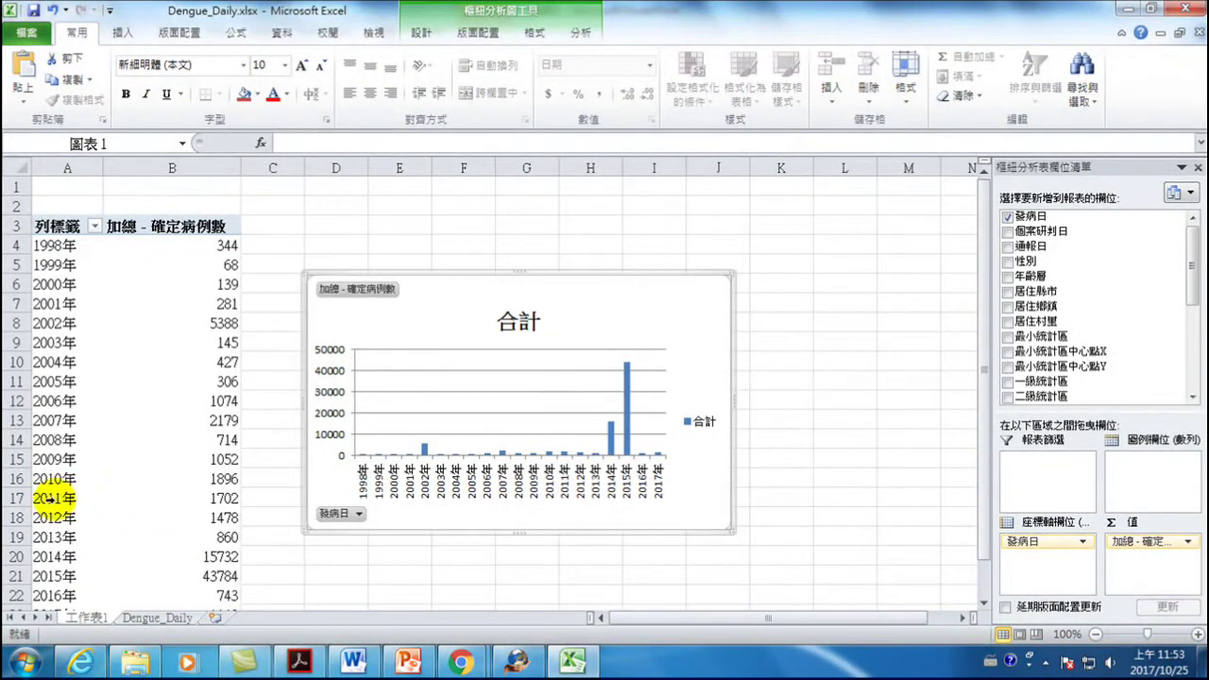
# - On the Dengue_Daily sheet, select the September 2015 row block starting at row 42682
pyautogui.moveTo(211, 580)
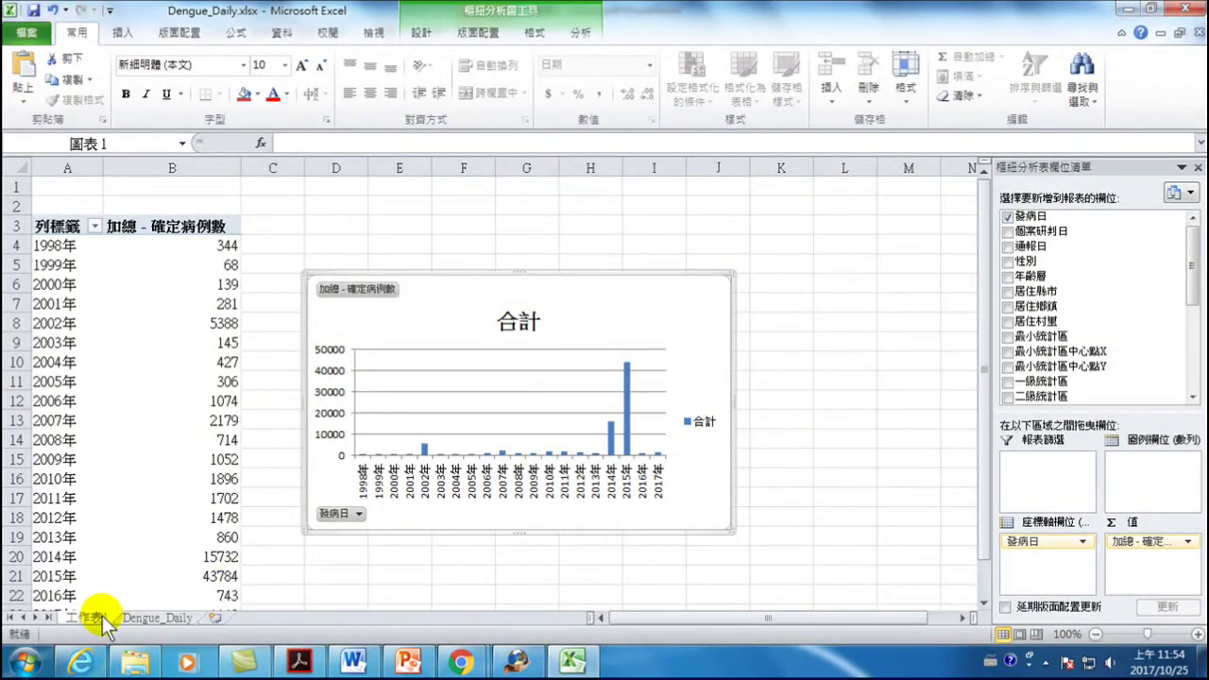
pyautogui.click(137, 616)
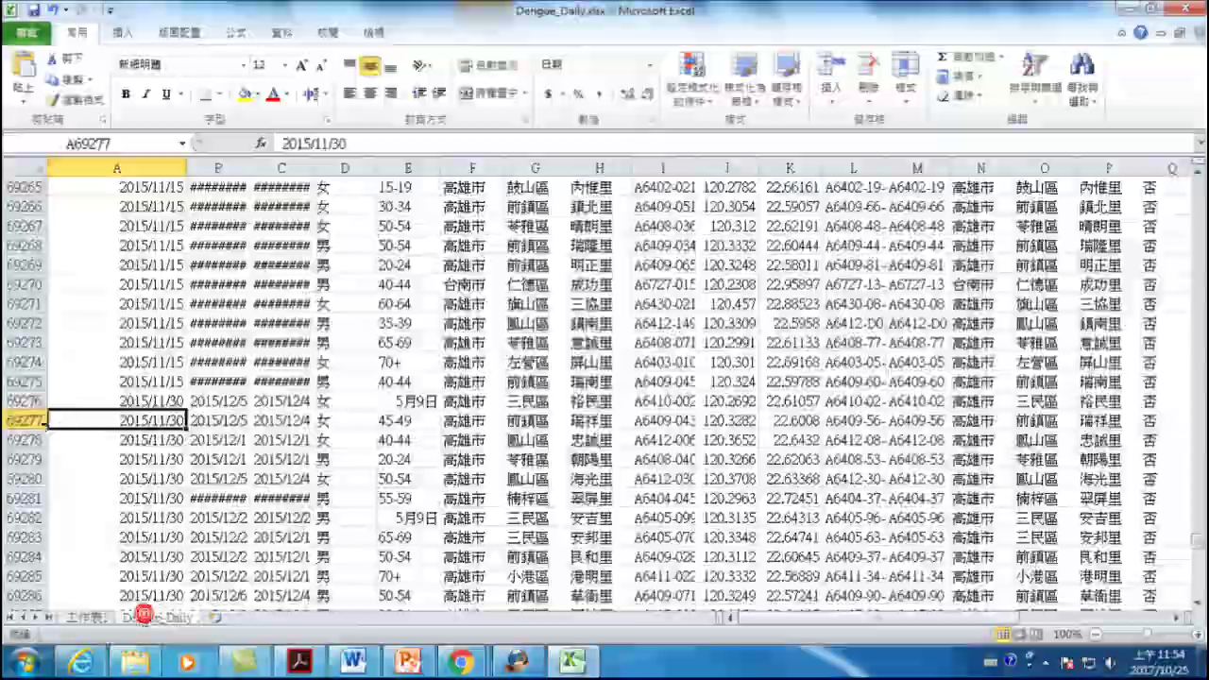
pyautogui.moveTo(23, 421); pyautogui.dragTo(73, 238)
pyautogui.moveTo(1198, 531); pyautogui.dragTo(1198, 359)
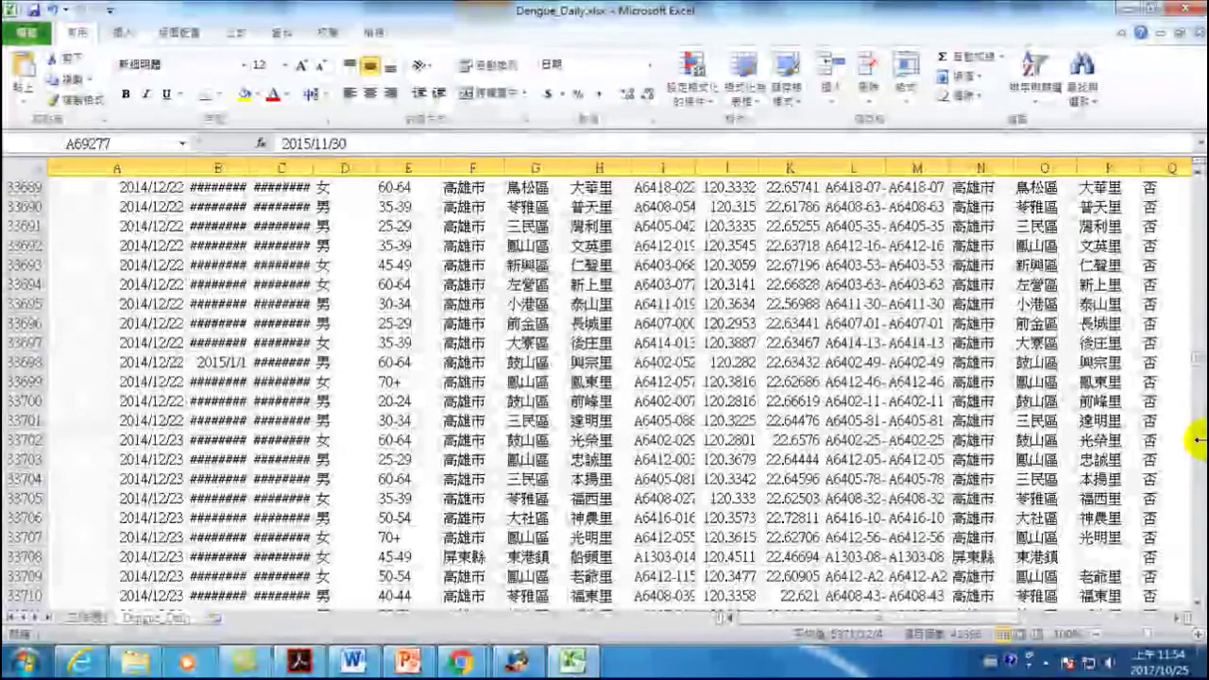
pyautogui.moveTo(1198, 359); pyautogui.dragTo(1192, 397)
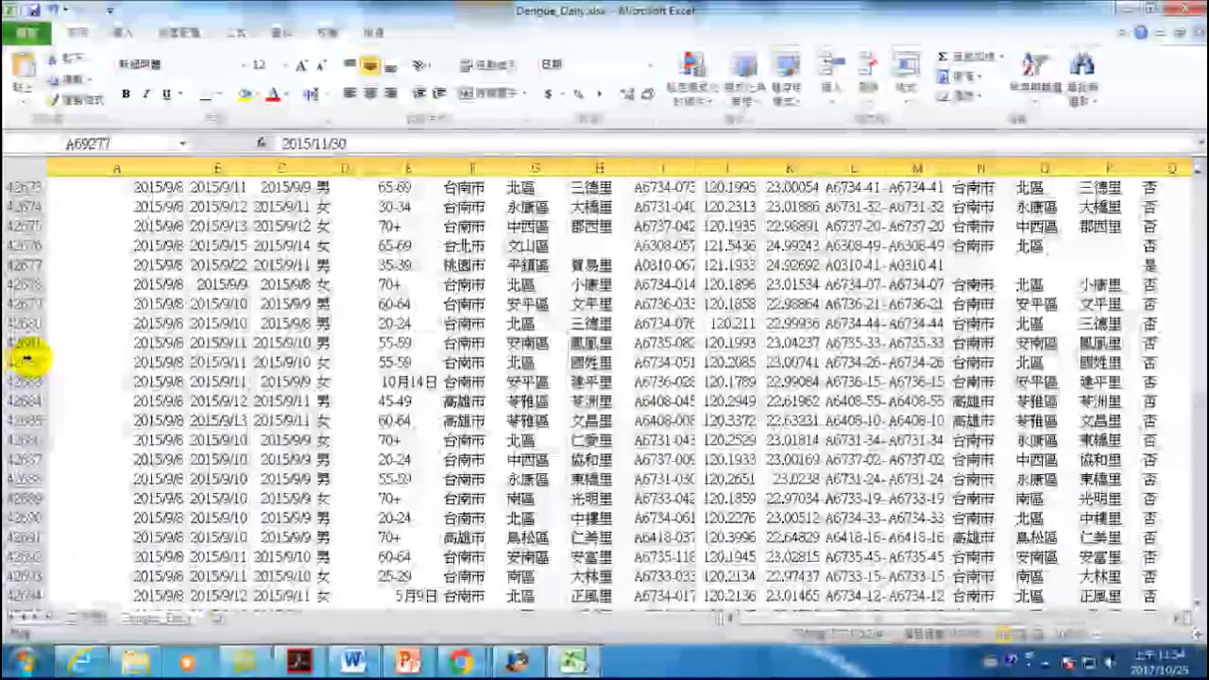
pyautogui.keyDown('shift'); pyautogui.click(27, 362); pyautogui.keyUp('shift')
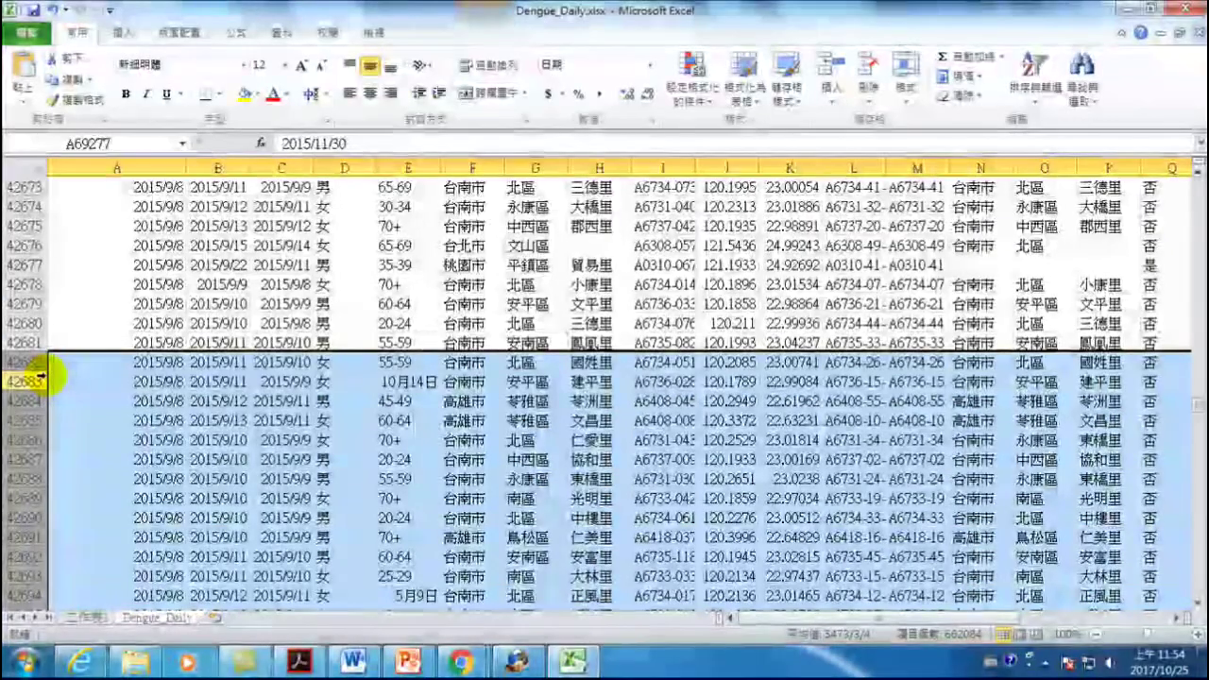
# - Delete the selected rows and go back to the 工作表1 sheet
pyautogui.rightClick(151, 444)
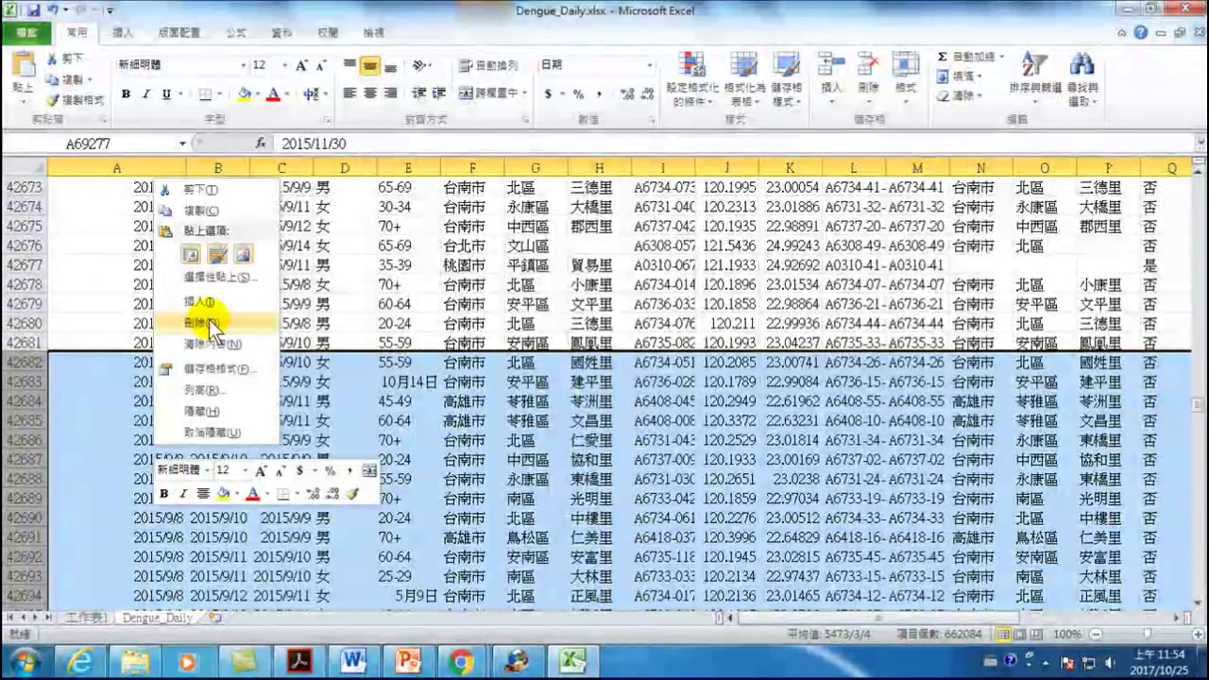
pyautogui.click(202, 311)
pyautogui.click(151, 400)
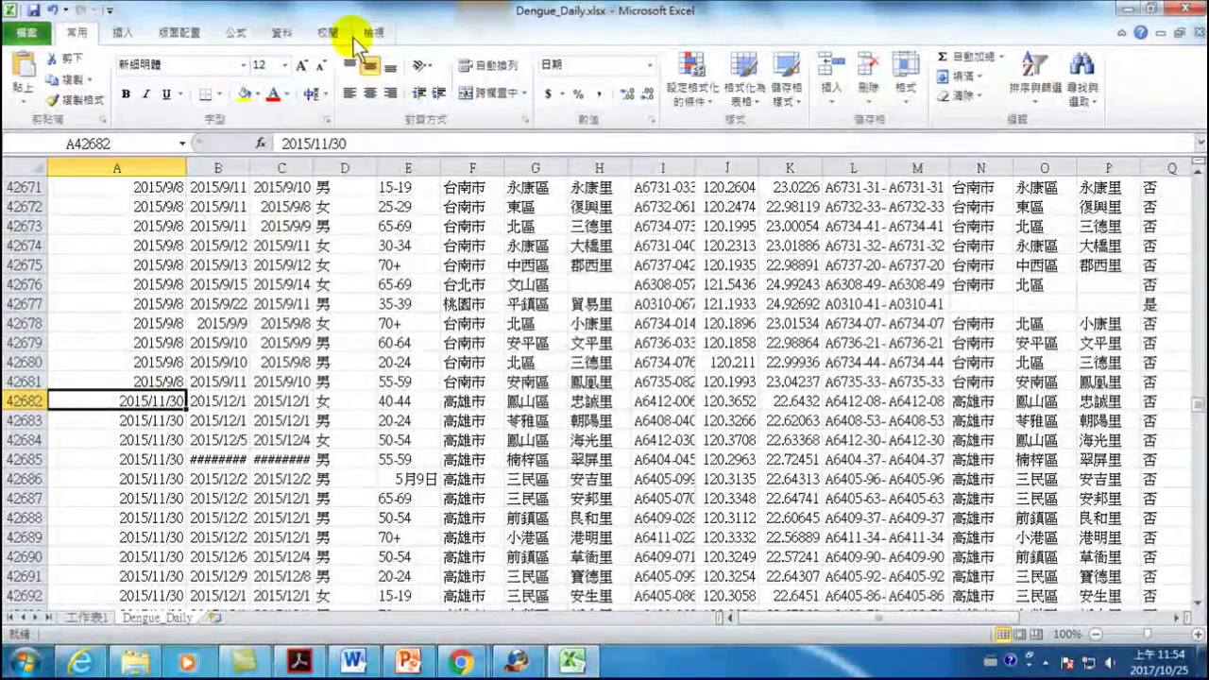
pyautogui.click(86, 619)
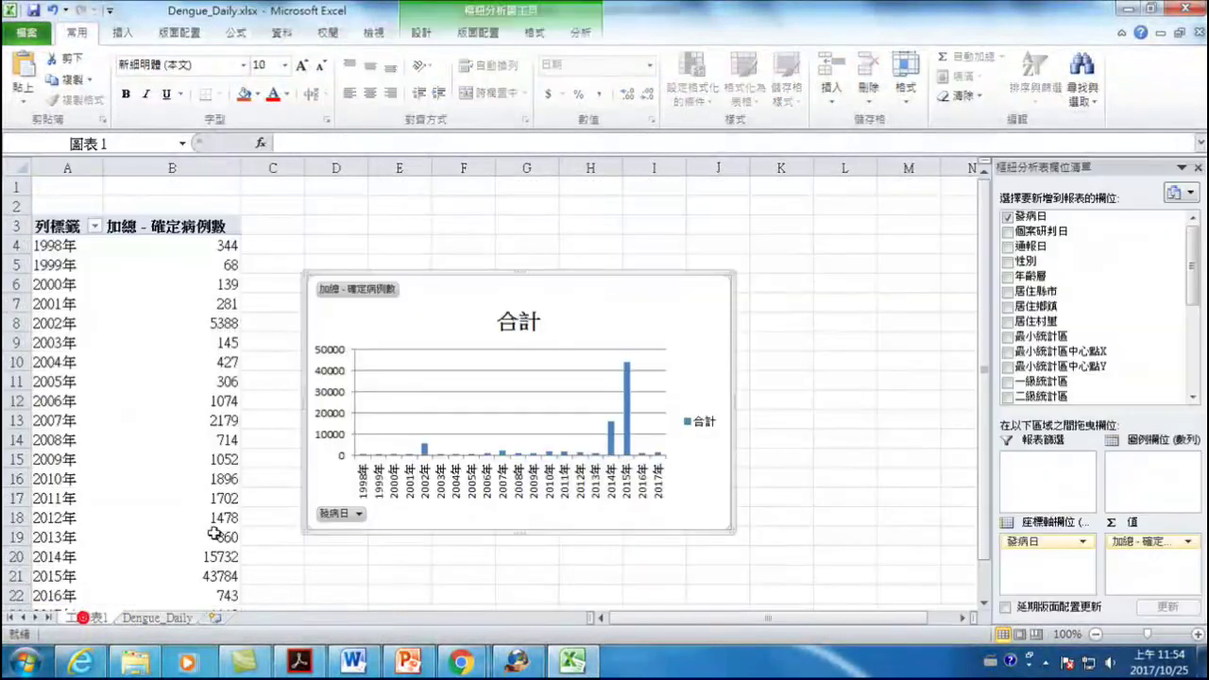
# - Refresh the pivot chart via 重新整理 so 2015 shows 12161 cases, then switch to PowerPoint
pyautogui.click(580, 32)
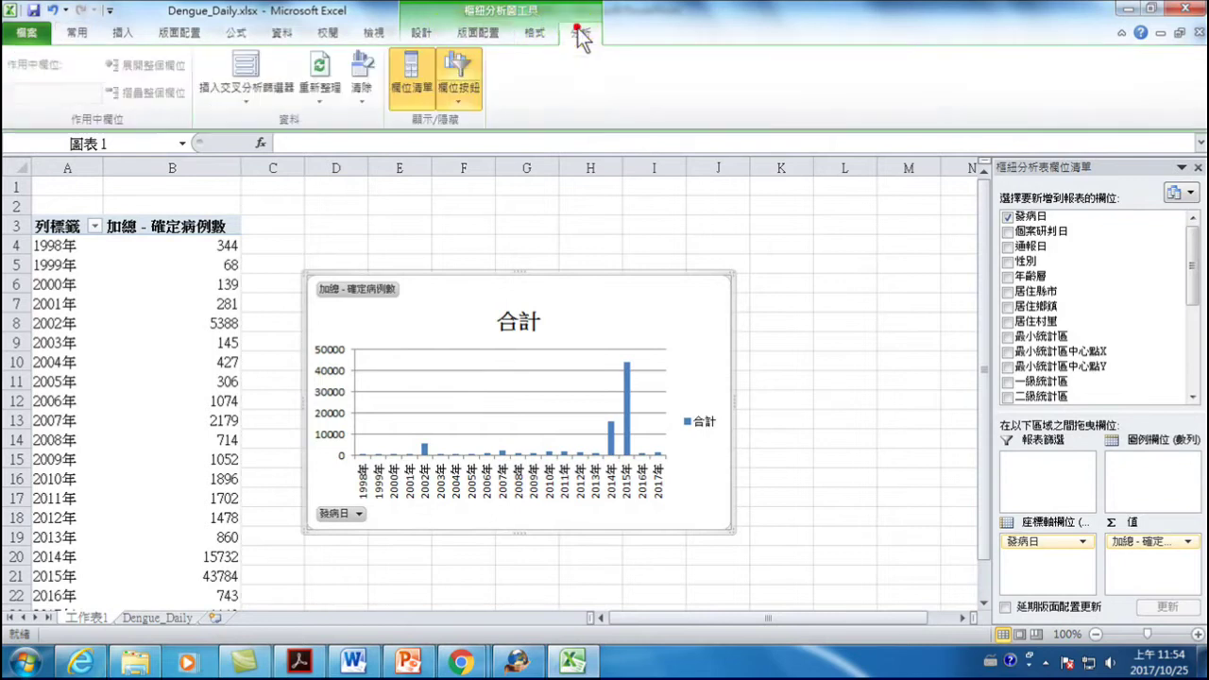
pyautogui.click(321, 71)
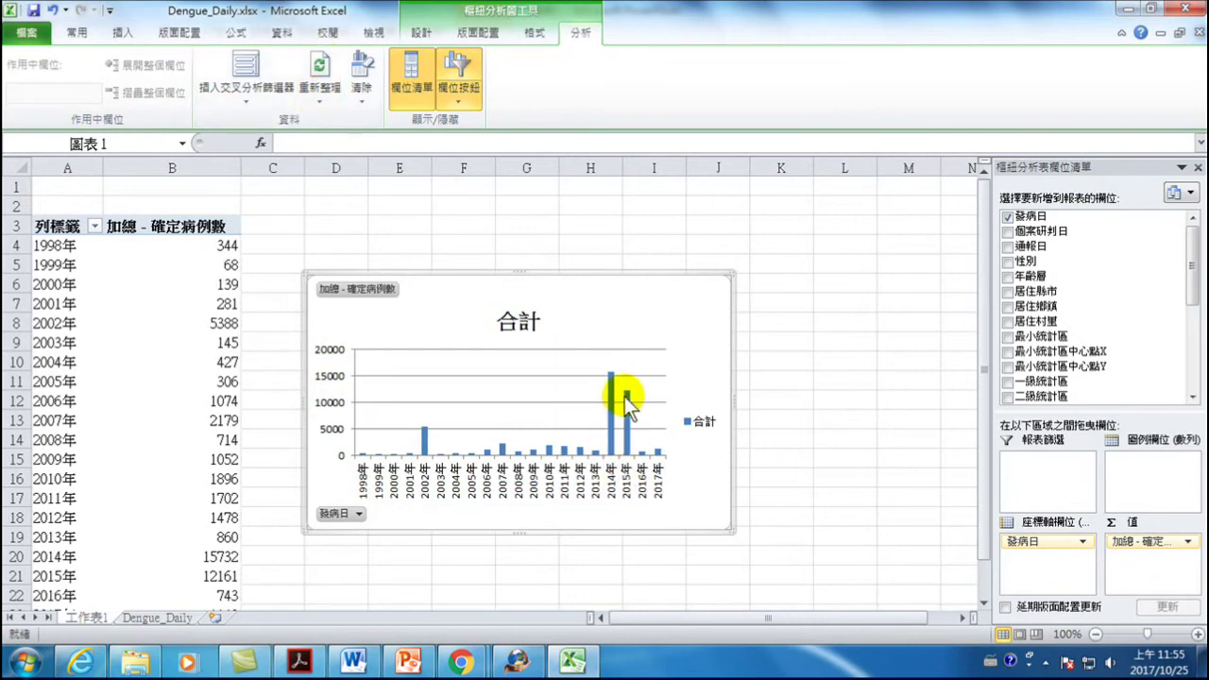
pyautogui.moveTo(626, 397)
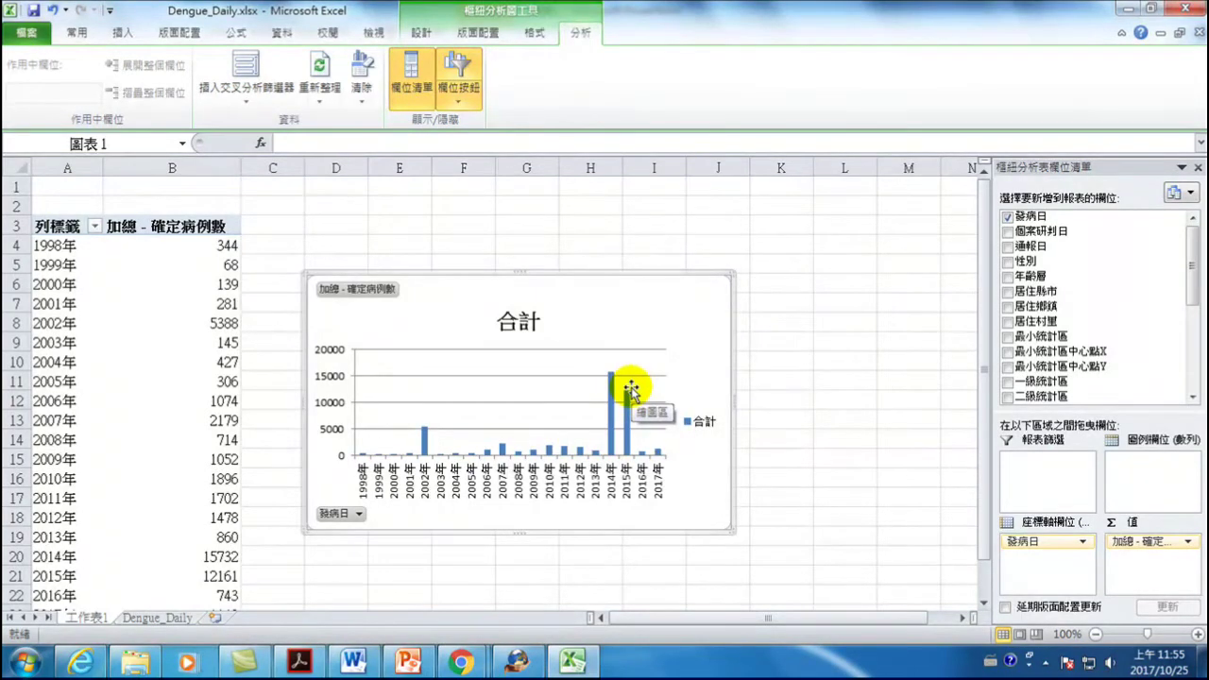
pyautogui.click(408, 662)
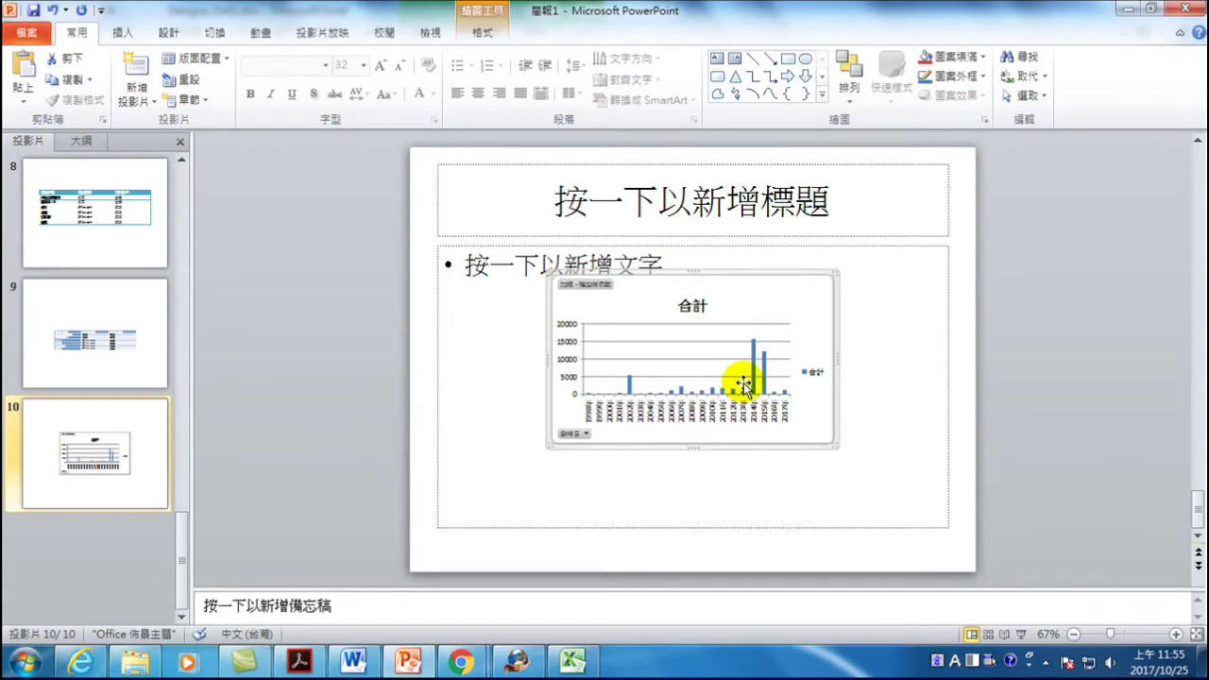
# - Copy the refreshed pivot chart in Excel and return to PowerPoint
pyautogui.click(576, 663)
pyautogui.rightClick(704, 249)
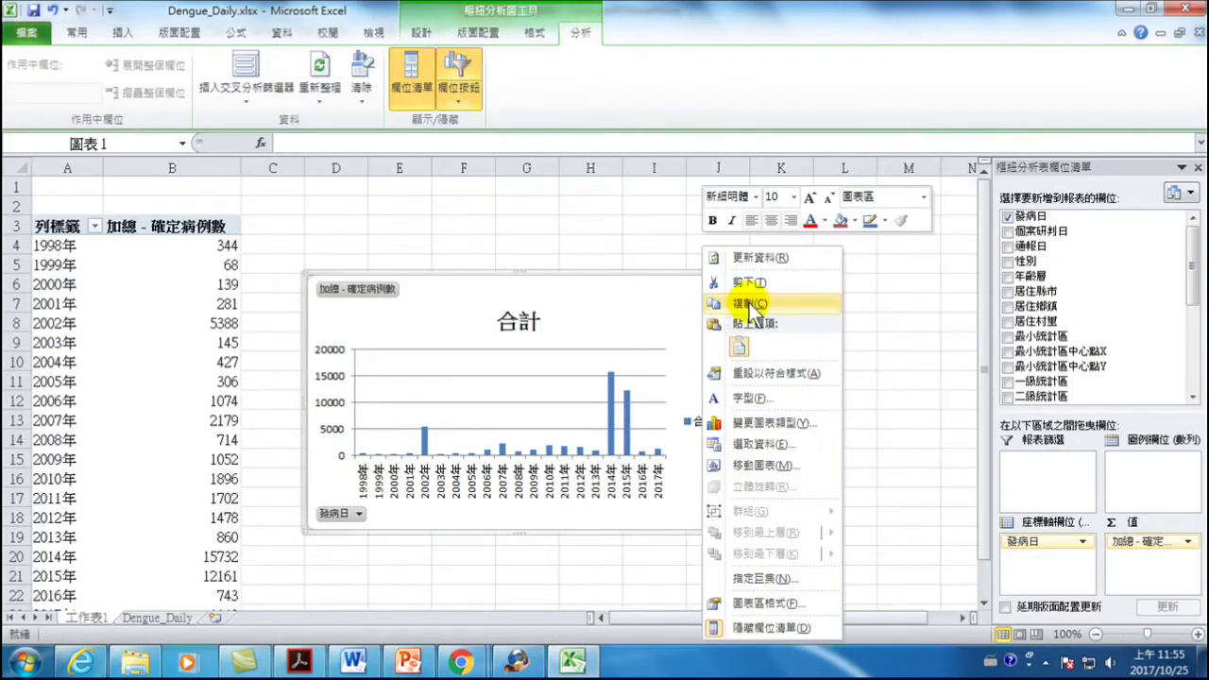
pyautogui.click(753, 302)
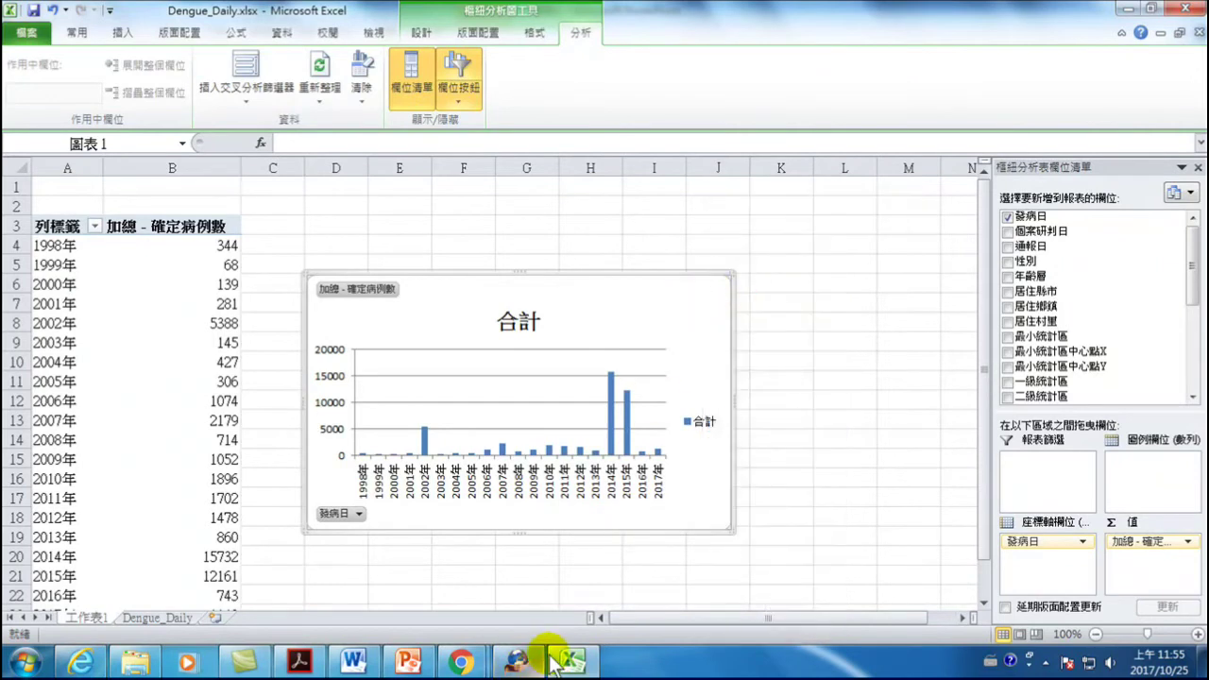
pyautogui.click(413, 662)
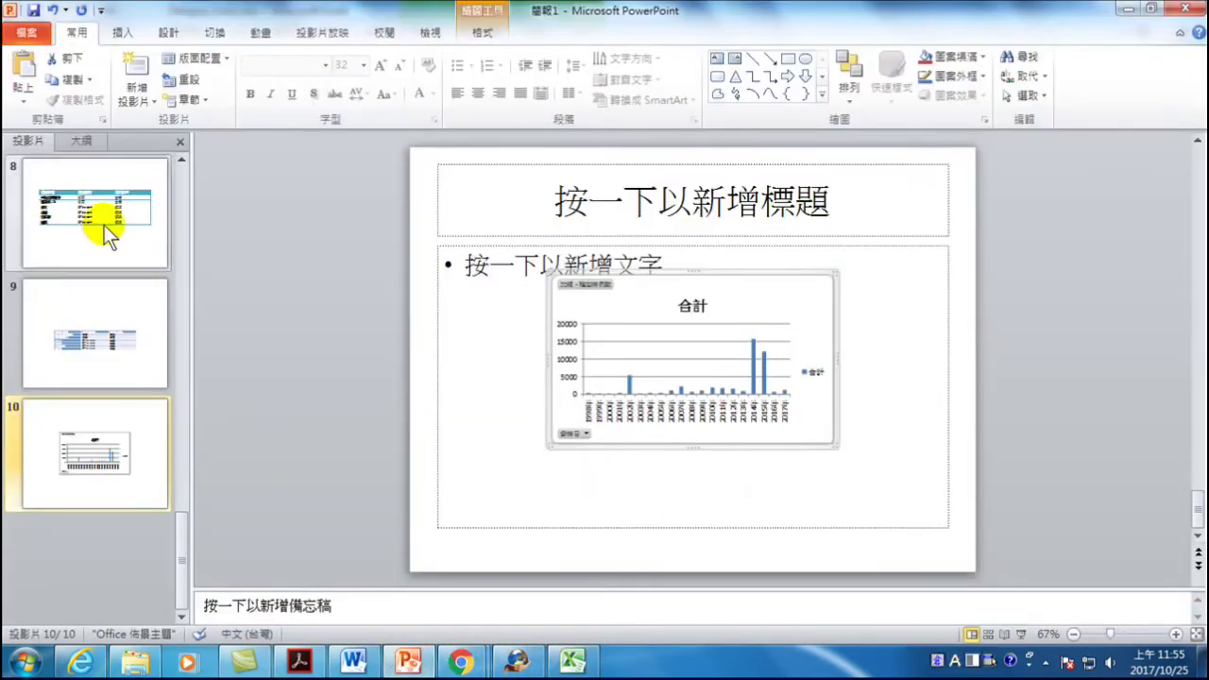
# - Add slide 11 and paste the chart on it with 貼上連結 (Paste Link)
pyautogui.click(137, 68)
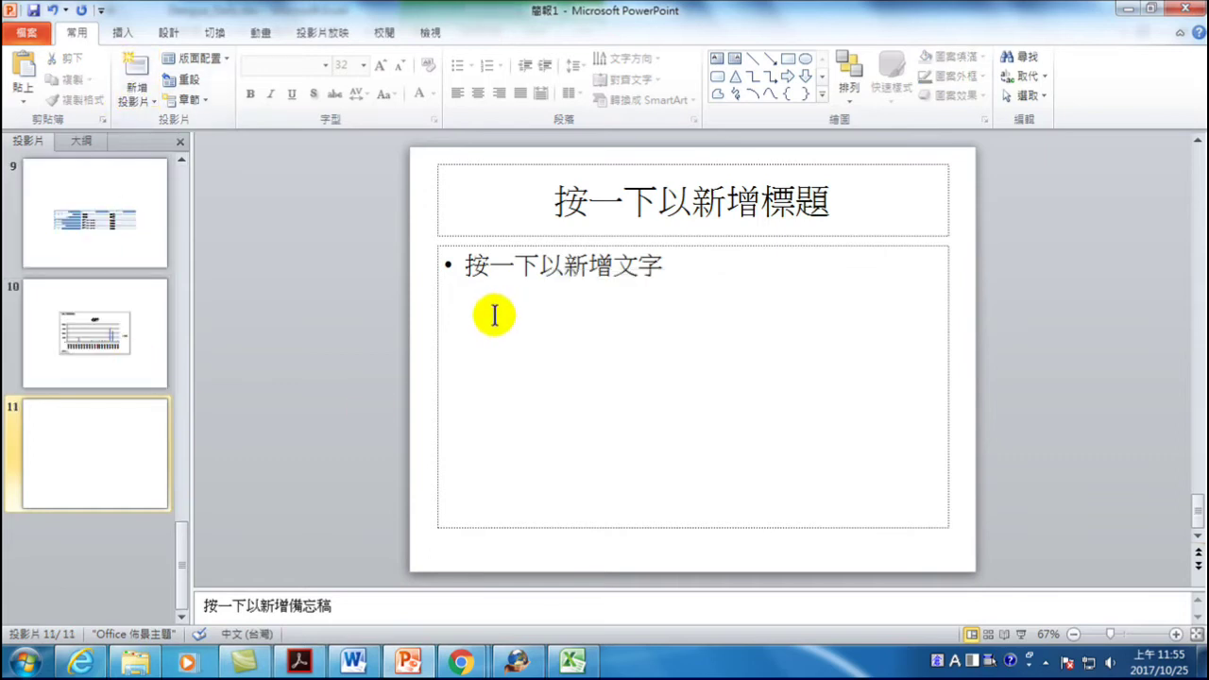
pyautogui.click(23, 94)
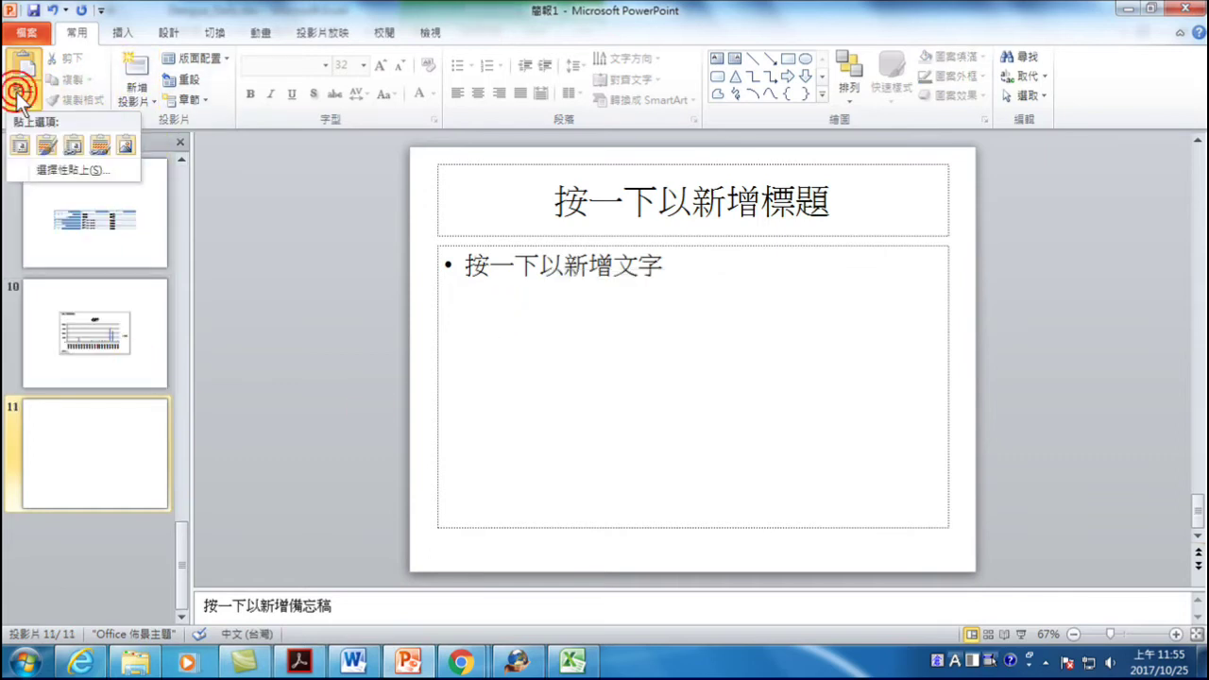
pyautogui.click(51, 169)
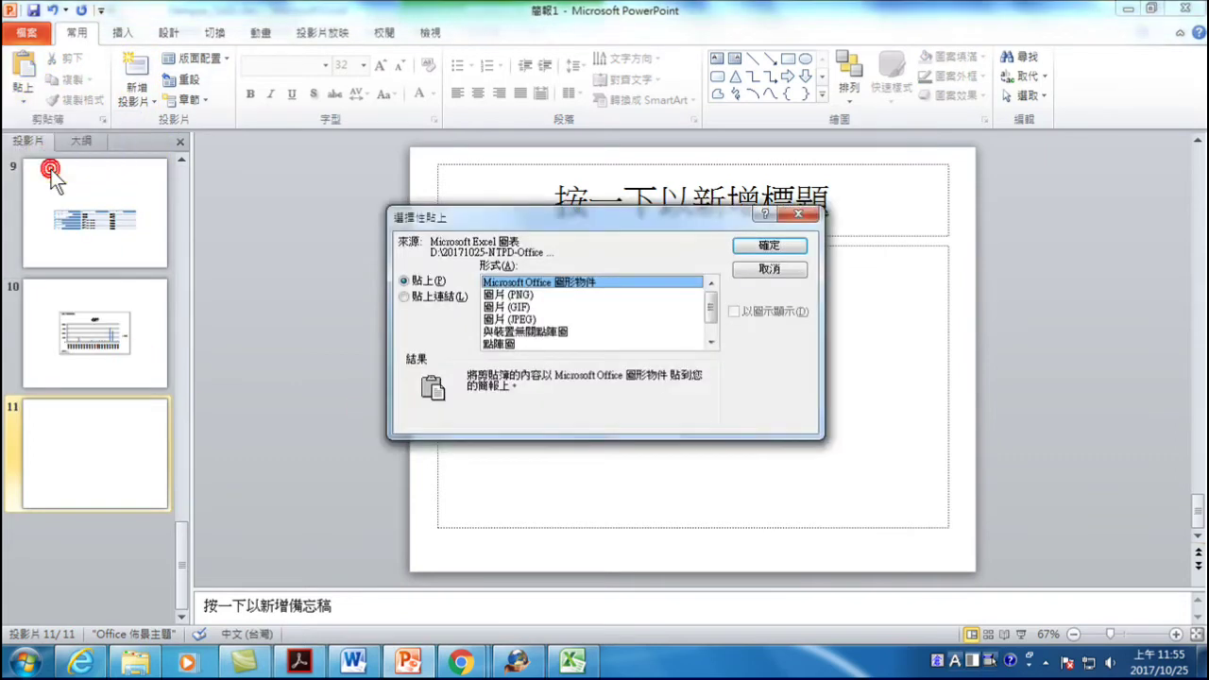
pyautogui.click(426, 297)
pyautogui.click(770, 247)
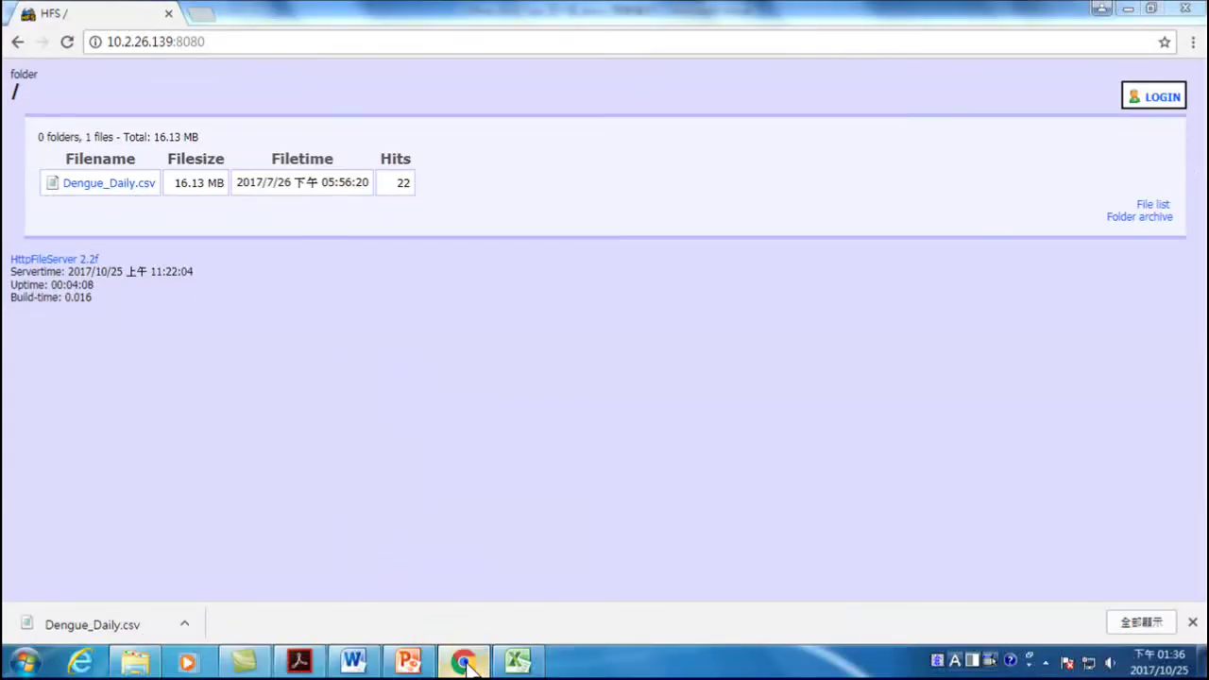
# - Open a new Google Chrome window from the taskbar jump list
pyautogui.rightClick(462, 659)
pyautogui.click(451, 574)
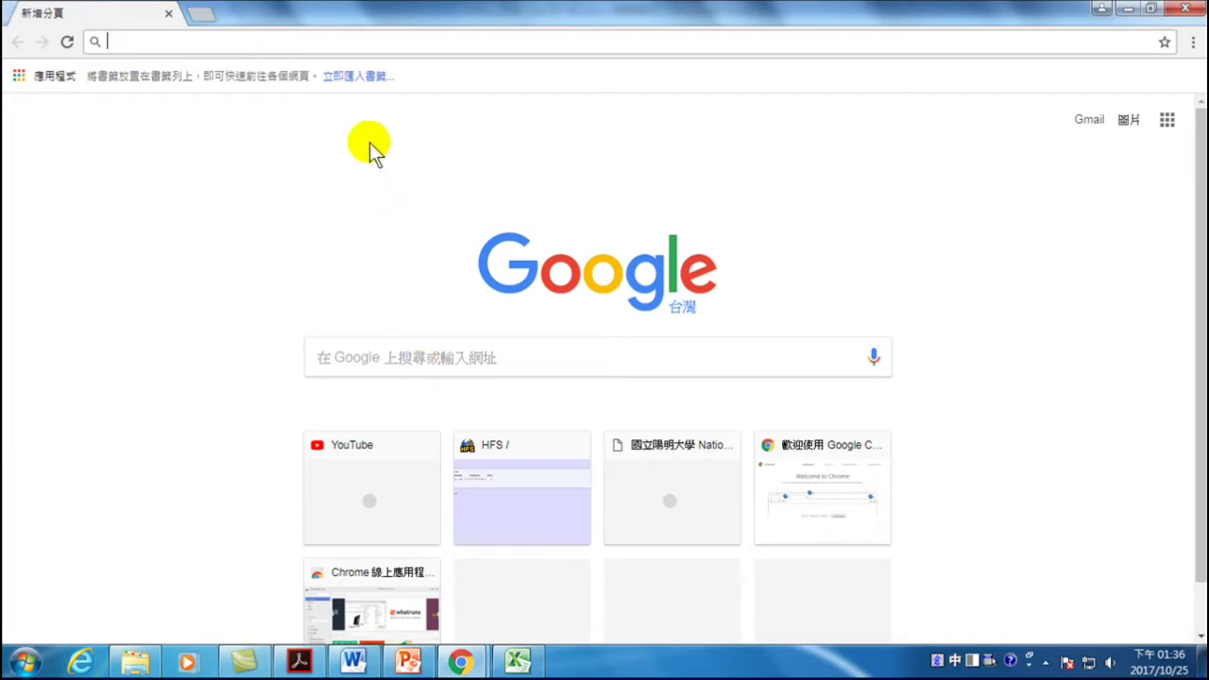
pyautogui.click(358, 36)
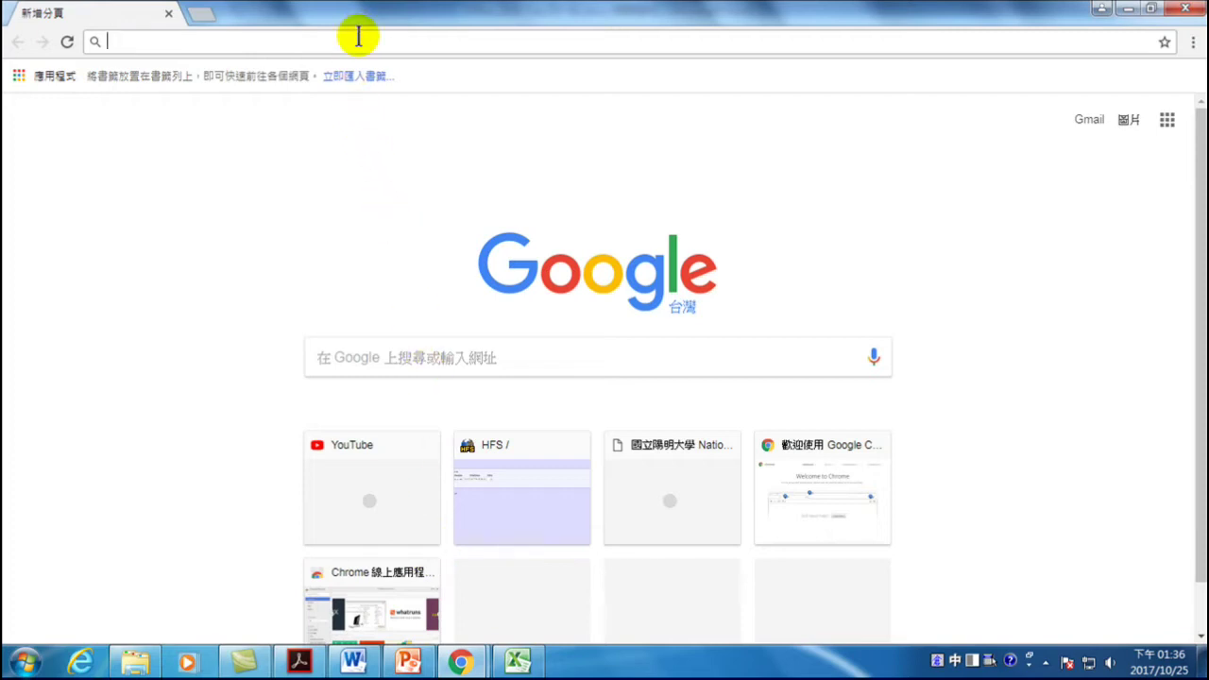
pyautogui.write('y')
pyautogui.press('Escape')
pyautogui.hotkey('ctrl', 'space')
pyautogui.write('yout')
pyautogui.press('Return')
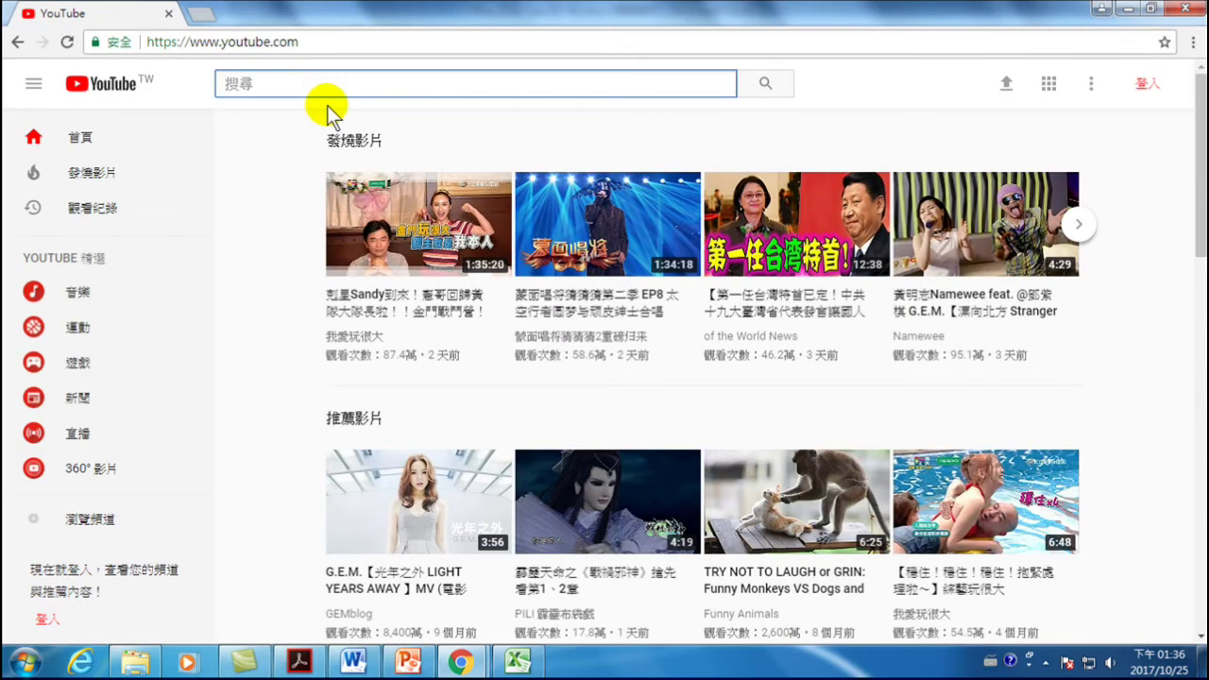
pyautogui.hotkey('ctrl', 'space')
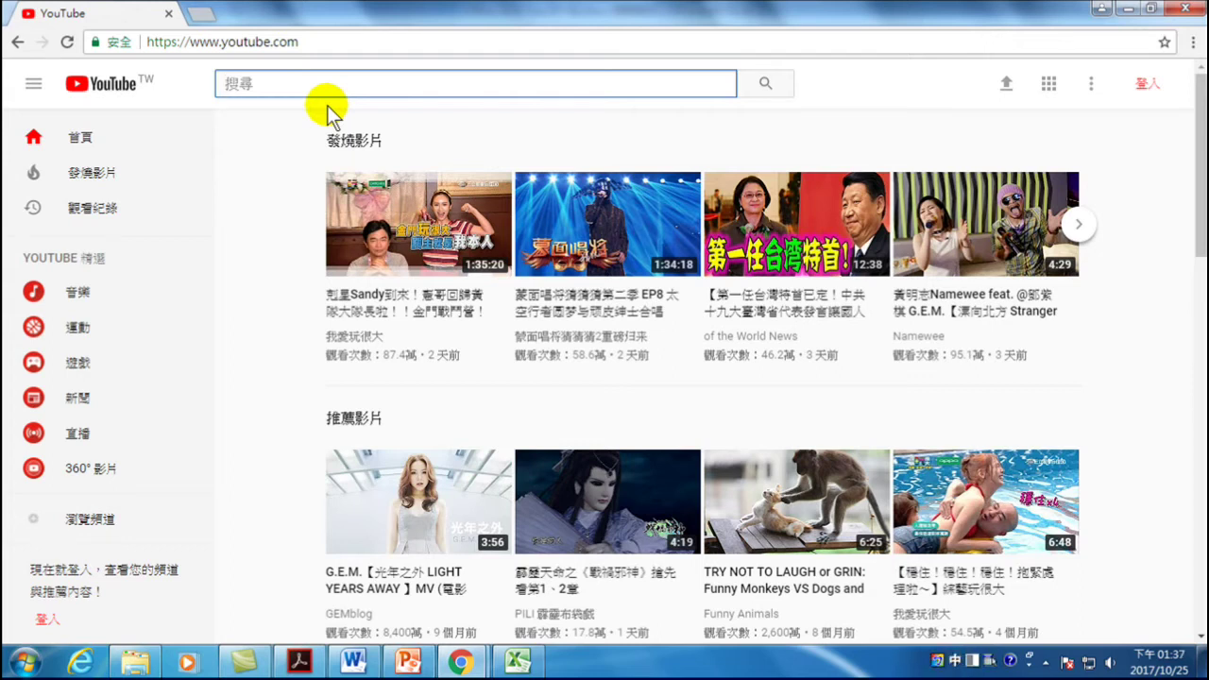
# - Search YouTube for the instructor's name plus 'Office 2010 整合應用'
pyautogui.write('孫在')
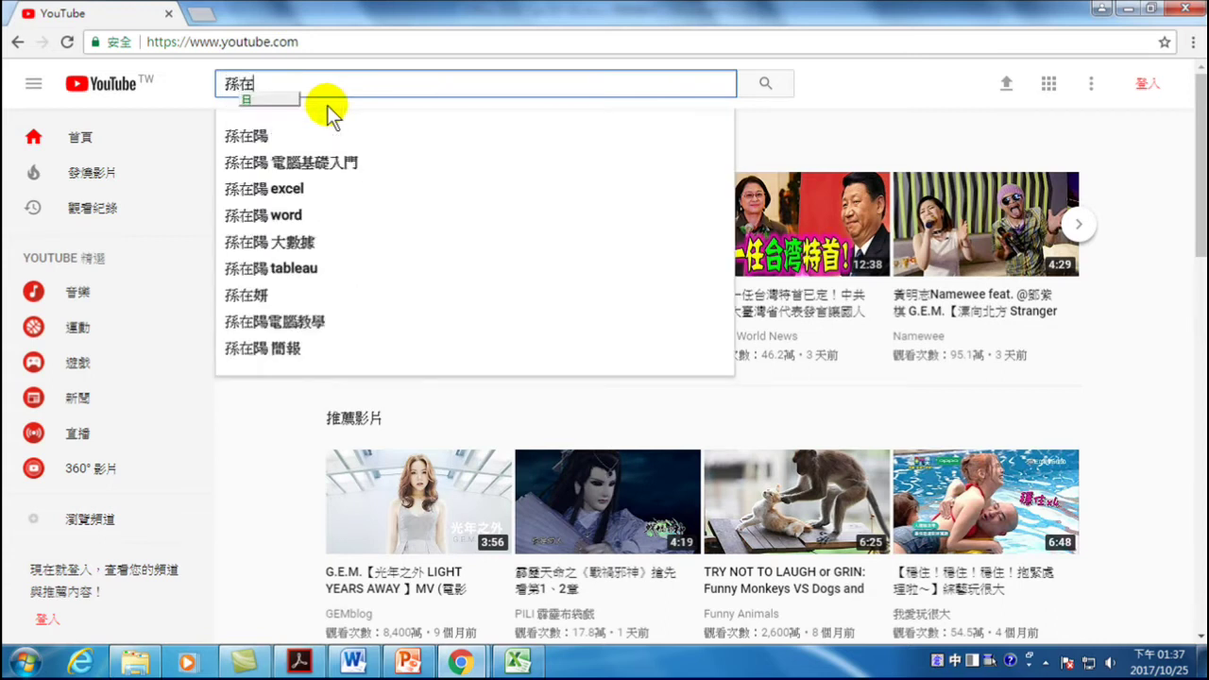
pyautogui.write('陽')
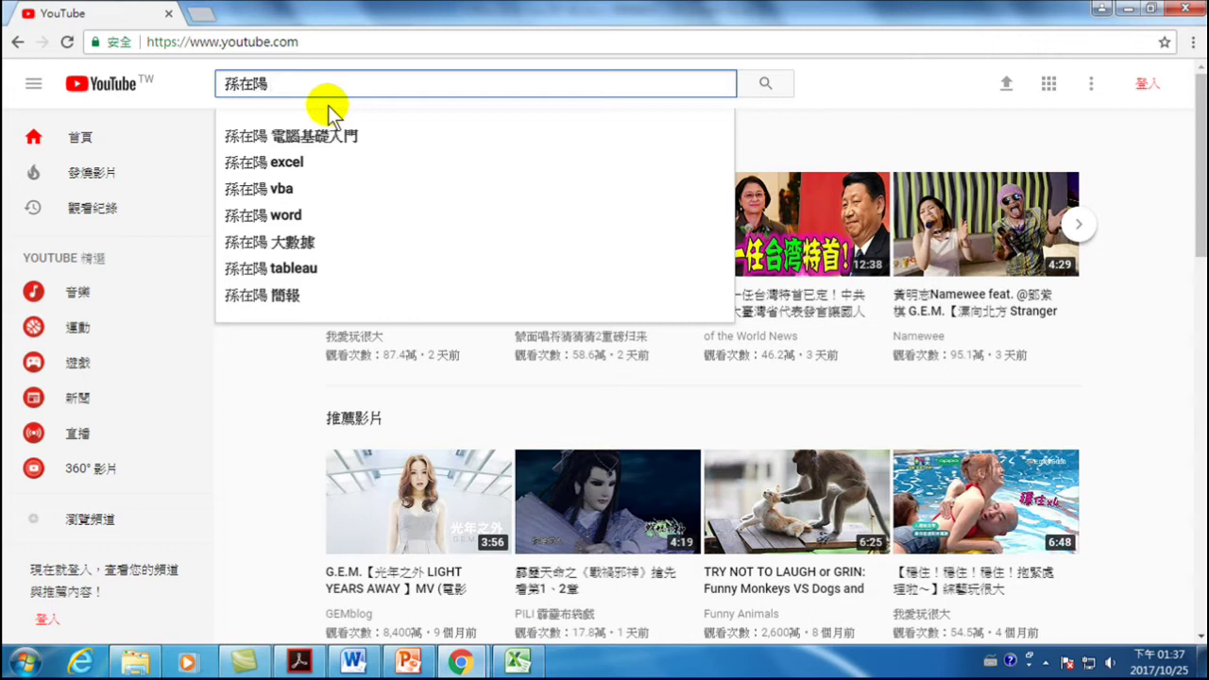
pyautogui.write('Office 2010')
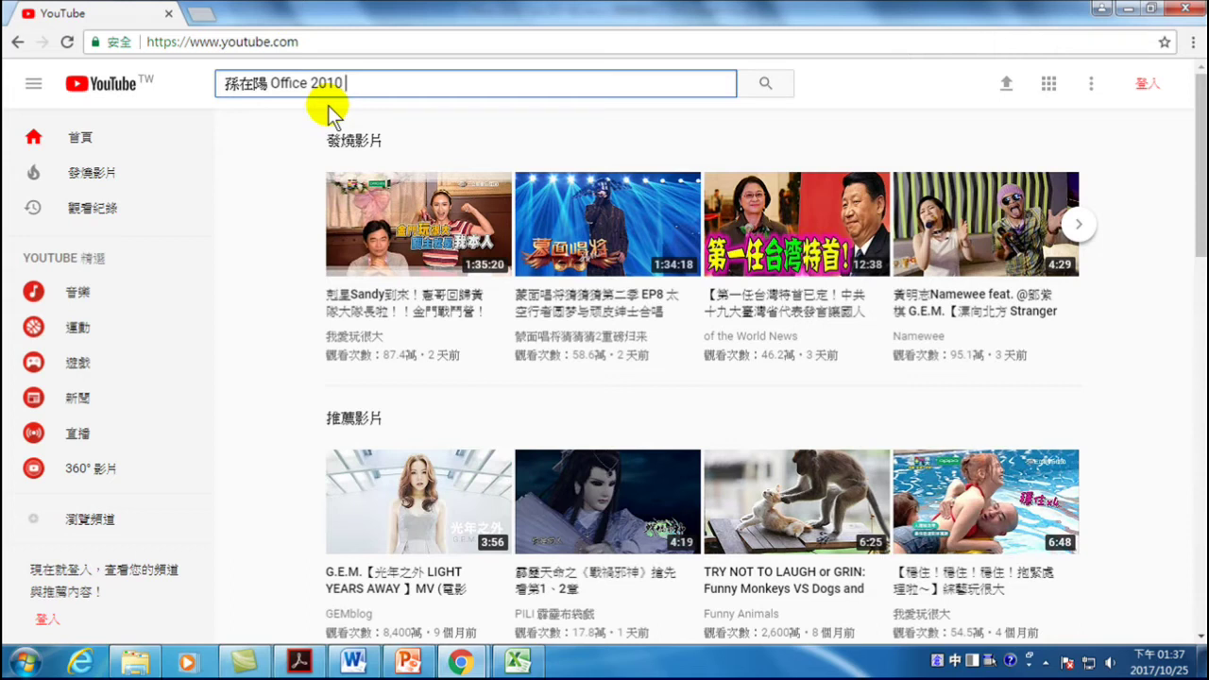
pyautogui.write('omr合應用')
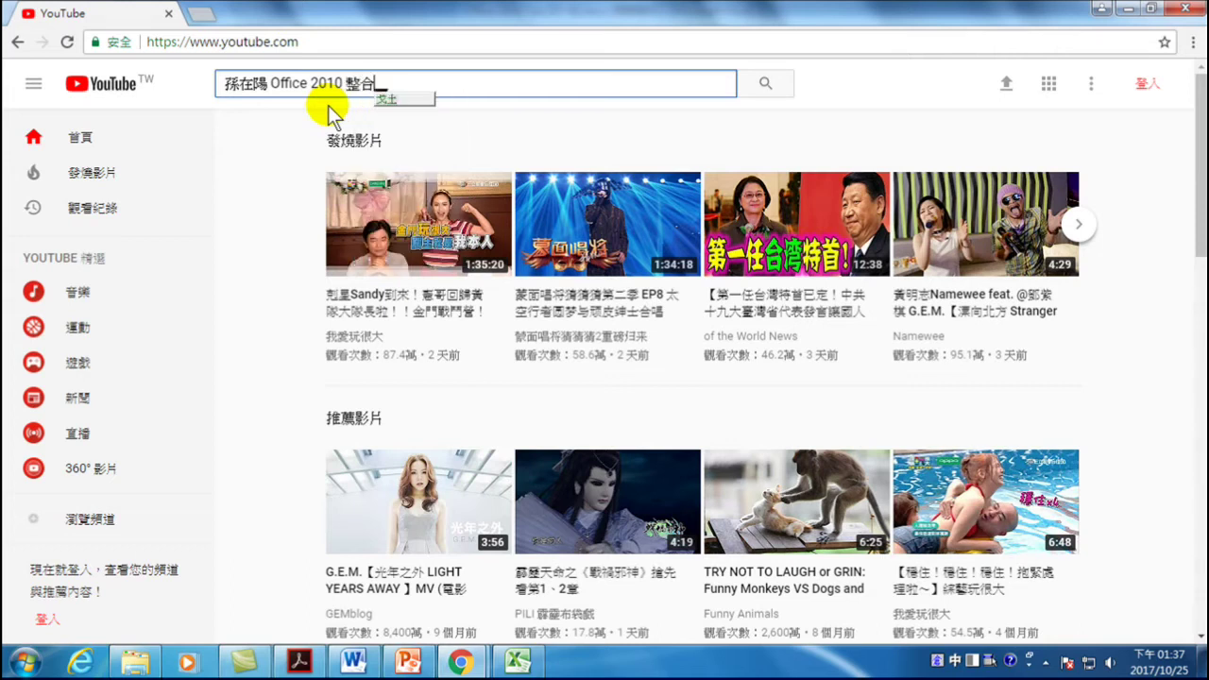
pyautogui.press('Return')
pyautogui.press('Return')
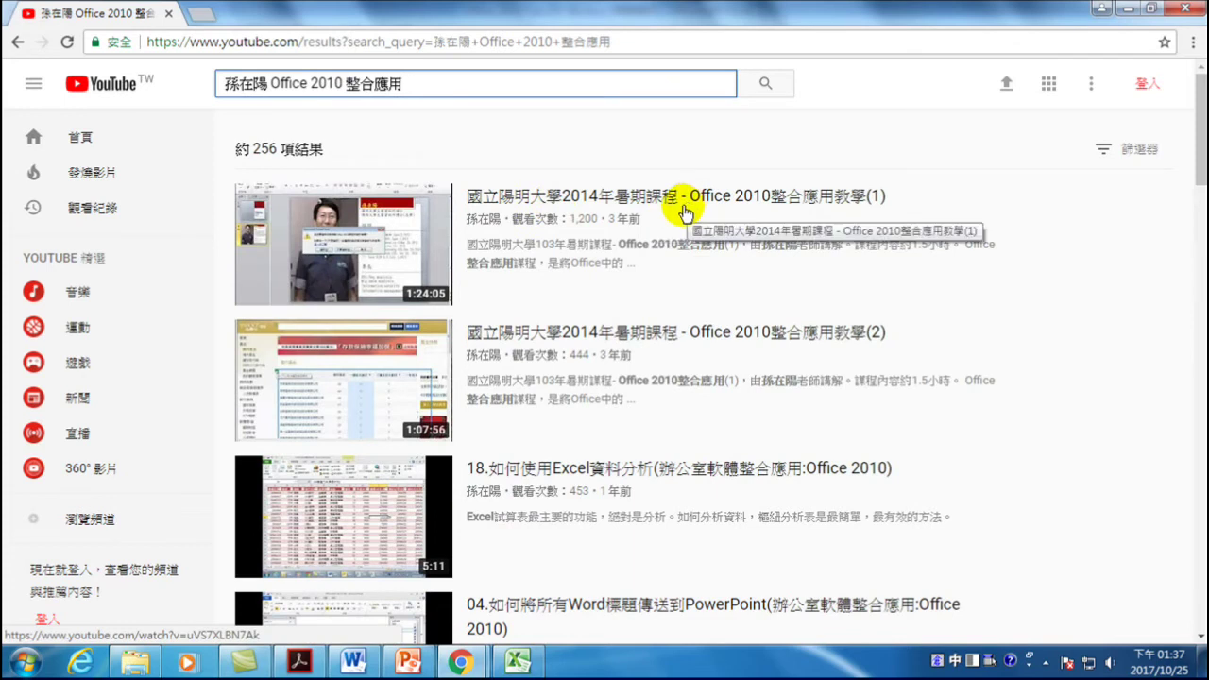
pyautogui.scroll(-3, 591, 236)
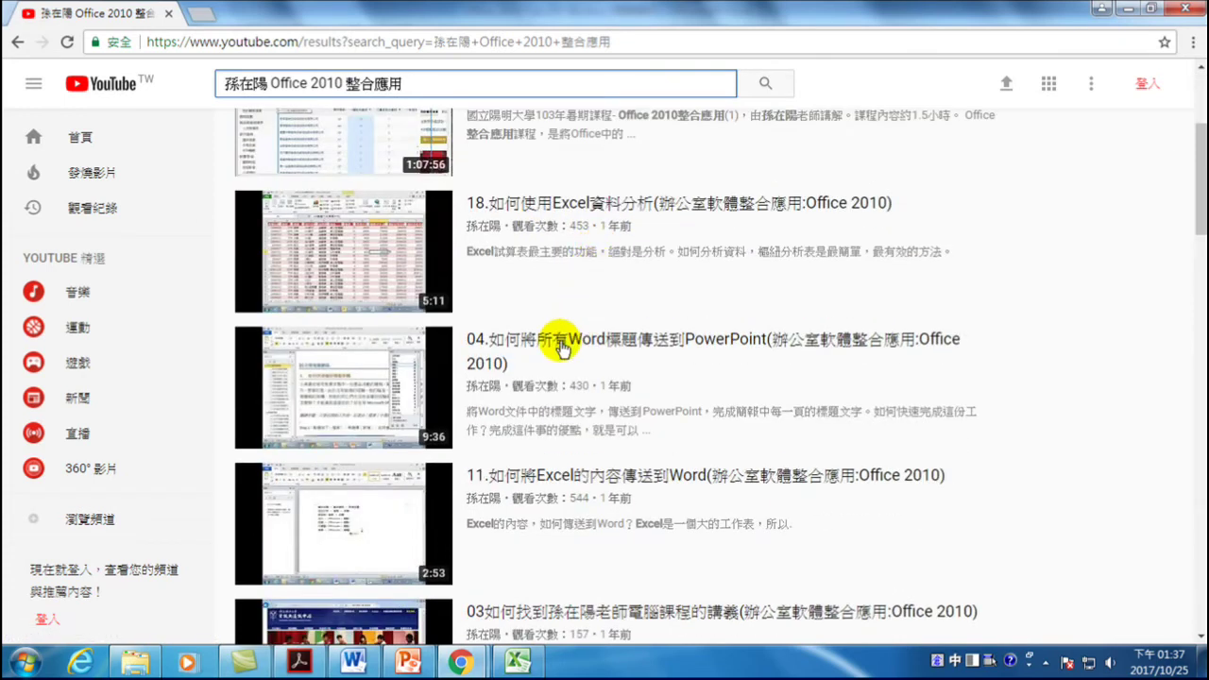
# - Filter the search results to 長片 (超過 20 分鐘), leaving 28 videos
pyautogui.scroll(-1, 566, 337)
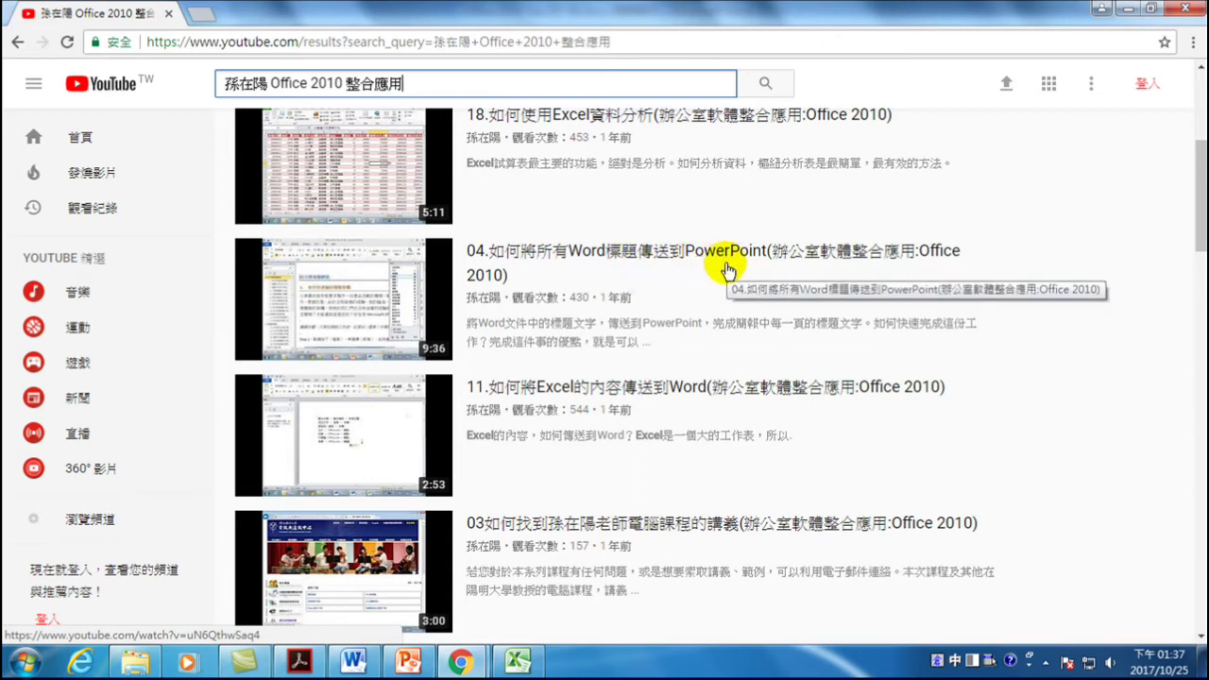
pyautogui.scroll(1, 725, 269)
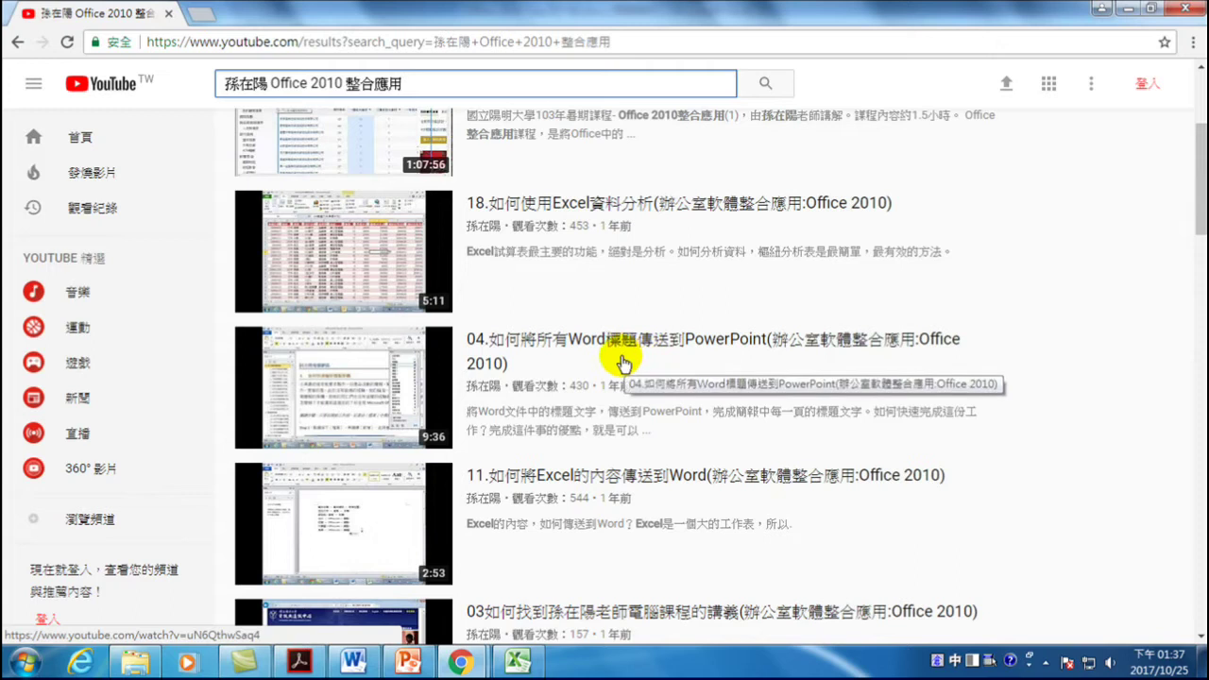
pyautogui.scroll(-2, 619, 345)
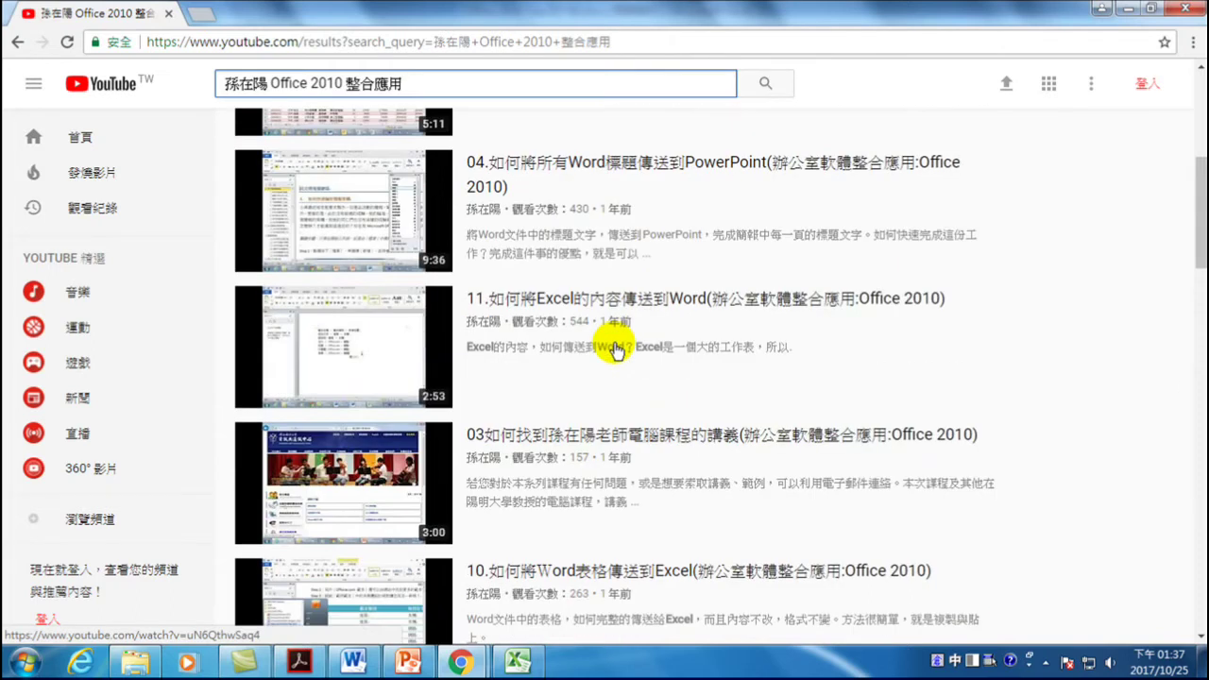
pyautogui.scroll(2, 614, 350)
pyautogui.scroll(3, 614, 350)
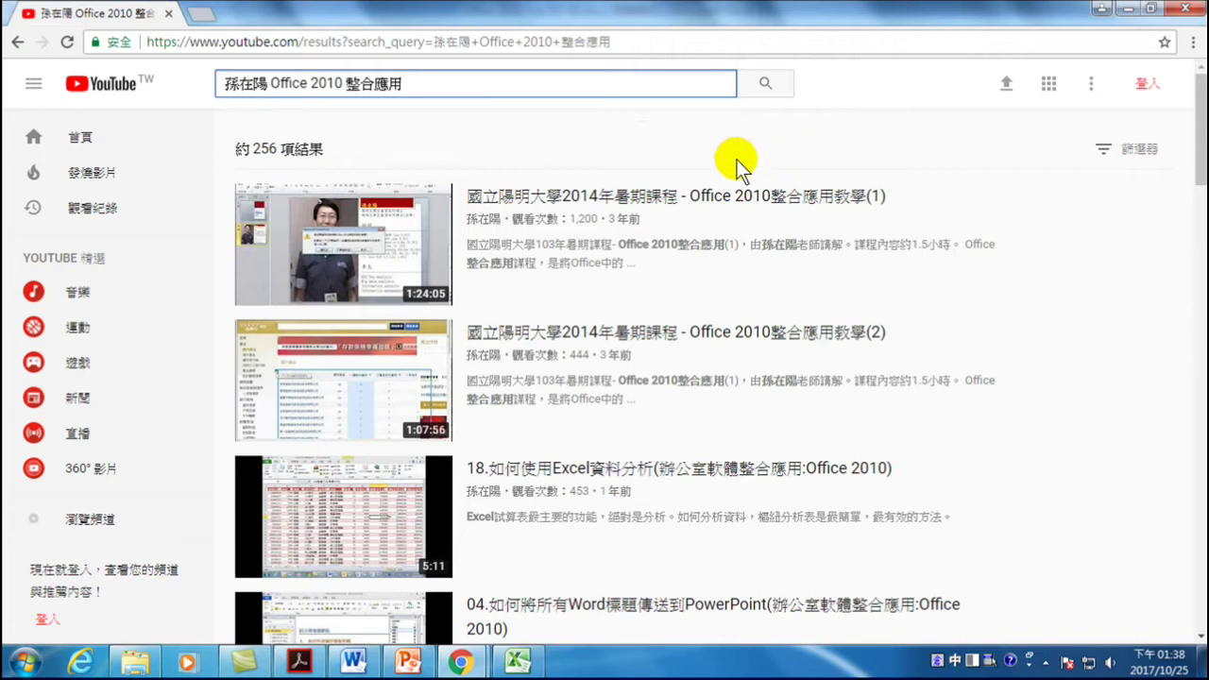
pyautogui.click(1129, 151)
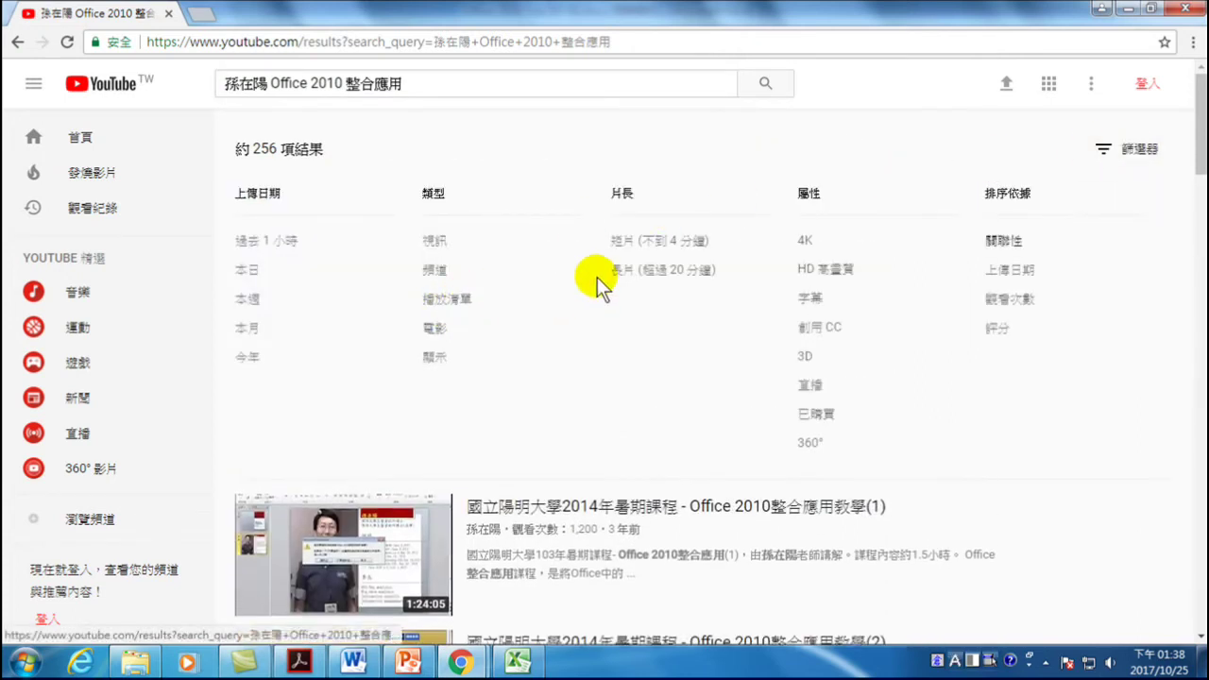
pyautogui.click(623, 274)
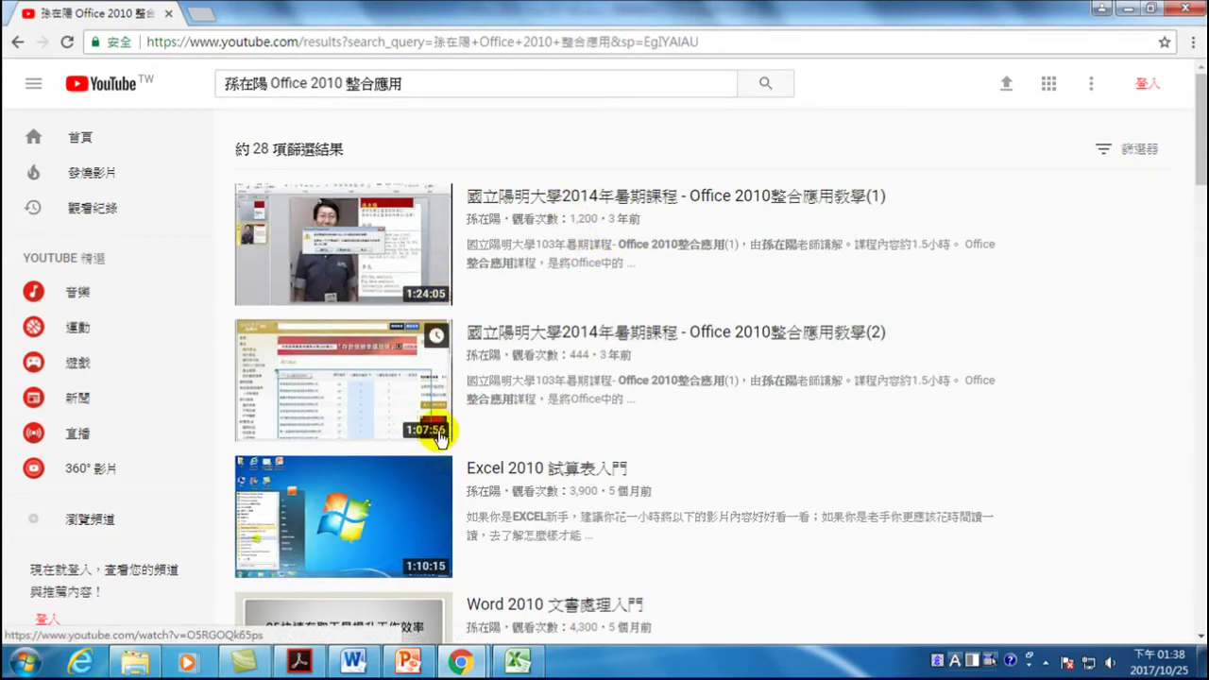
# - Play the 4:33:41 video 'Office 整合應用 (20170321)'
pyautogui.scroll(-1, 439, 434)
pyautogui.scroll(-2, 440, 437)
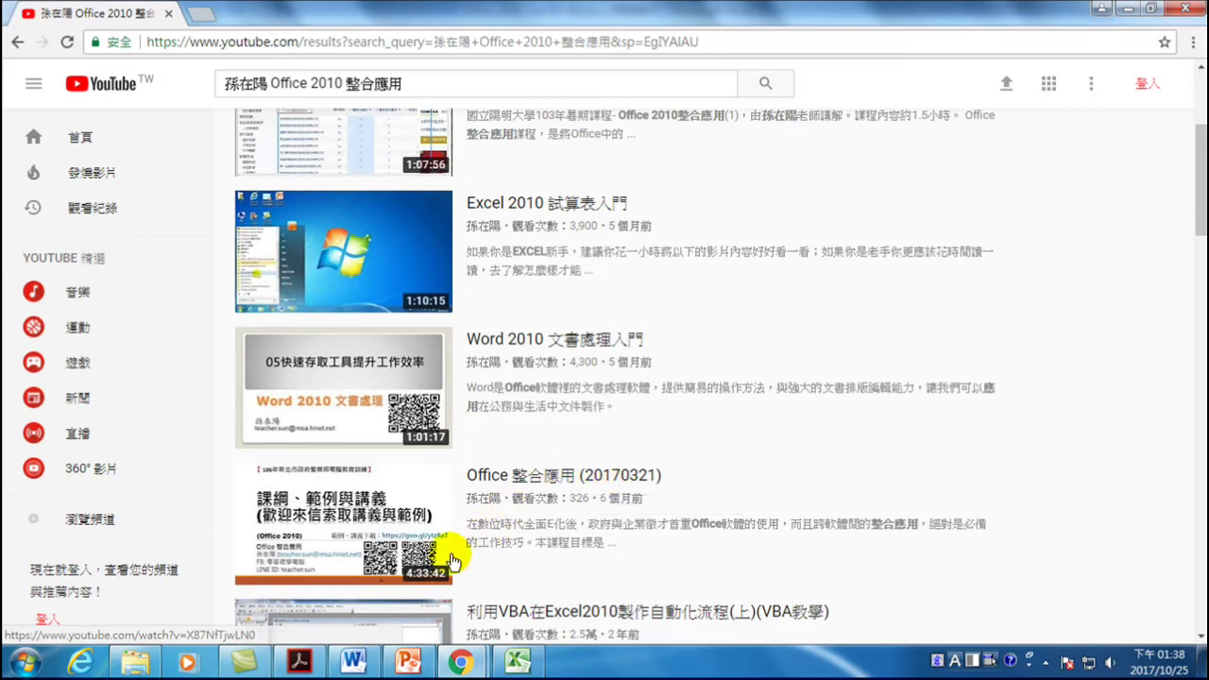
pyautogui.click(526, 474)
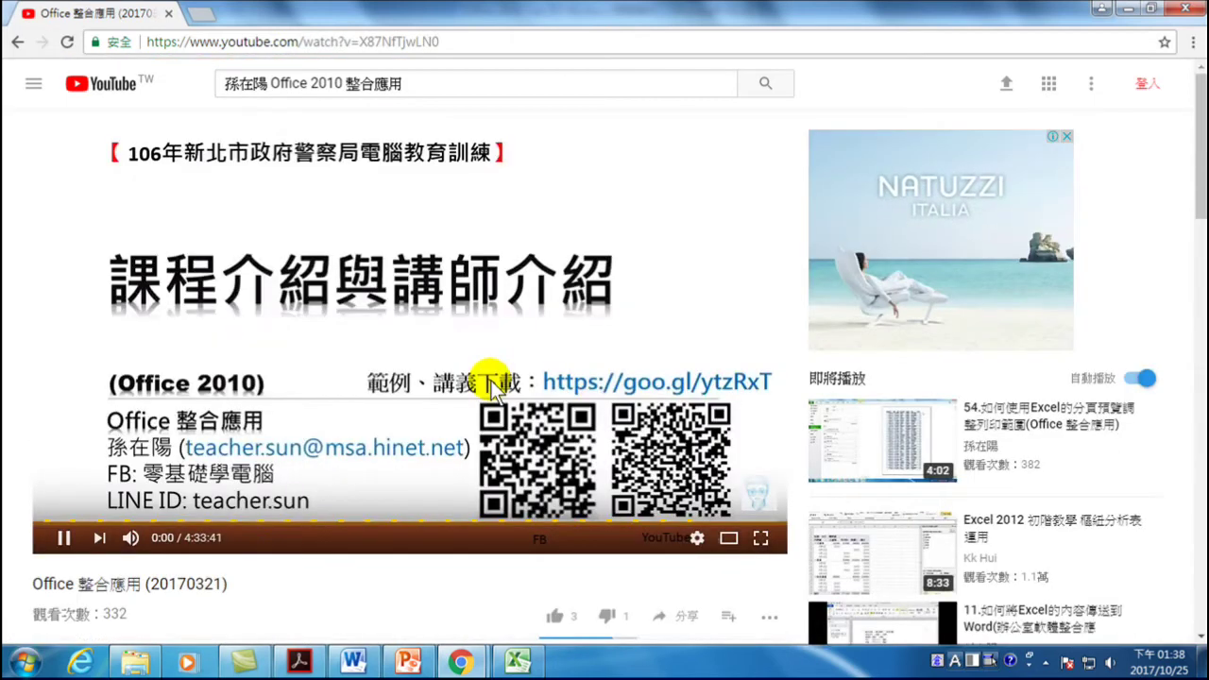
# - Pause the Office 整合應用 (20170321) video and search YouTube for the instructor's name alone
pyautogui.click(453, 336)
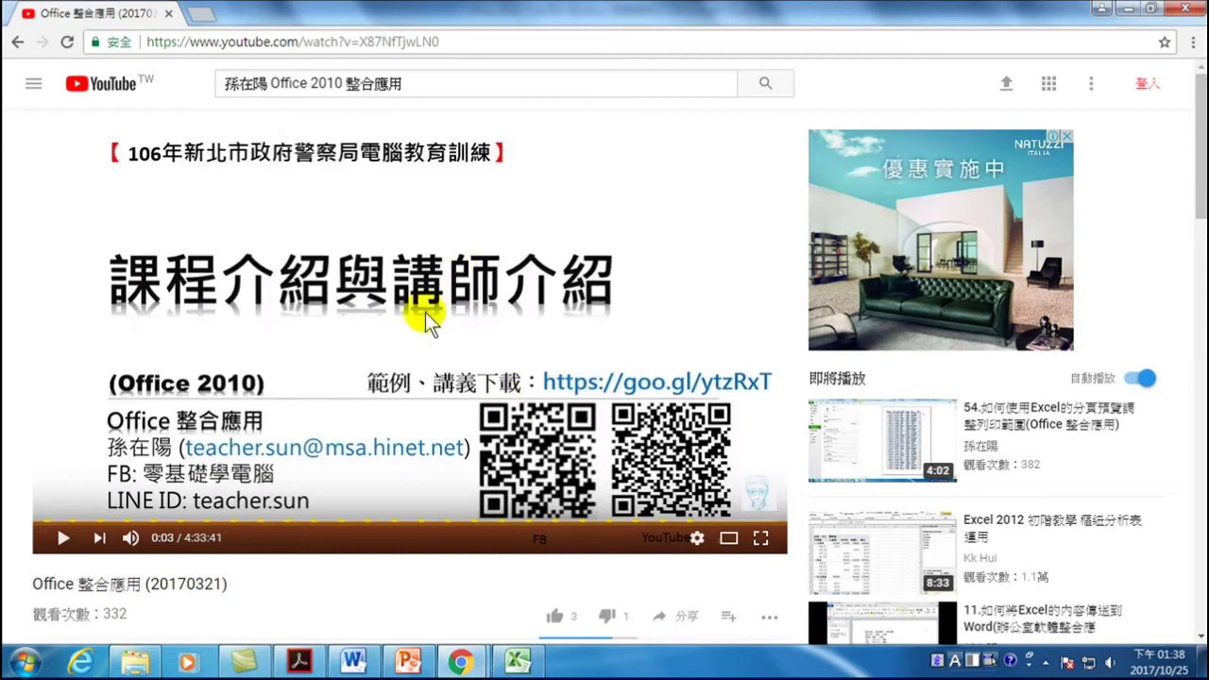
pyautogui.scroll(-1, 557, 578)
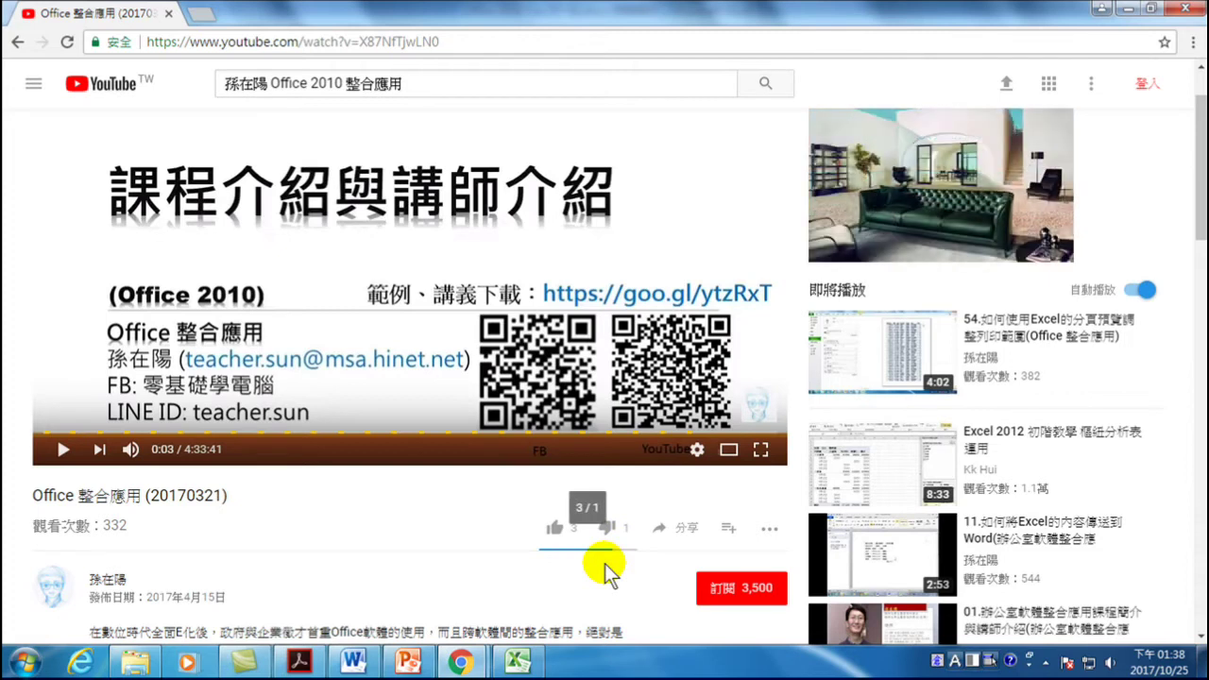
pyautogui.scroll(1, 493, 498)
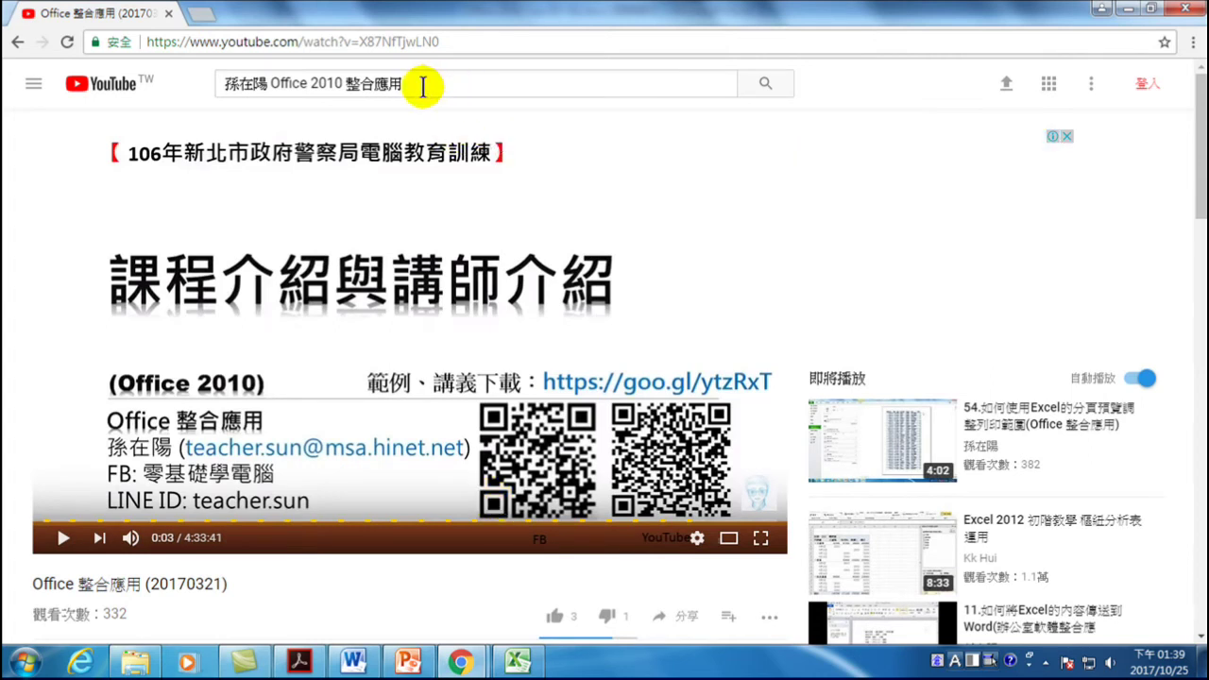
pyautogui.moveTo(421, 87); pyautogui.dragTo(272, 88)
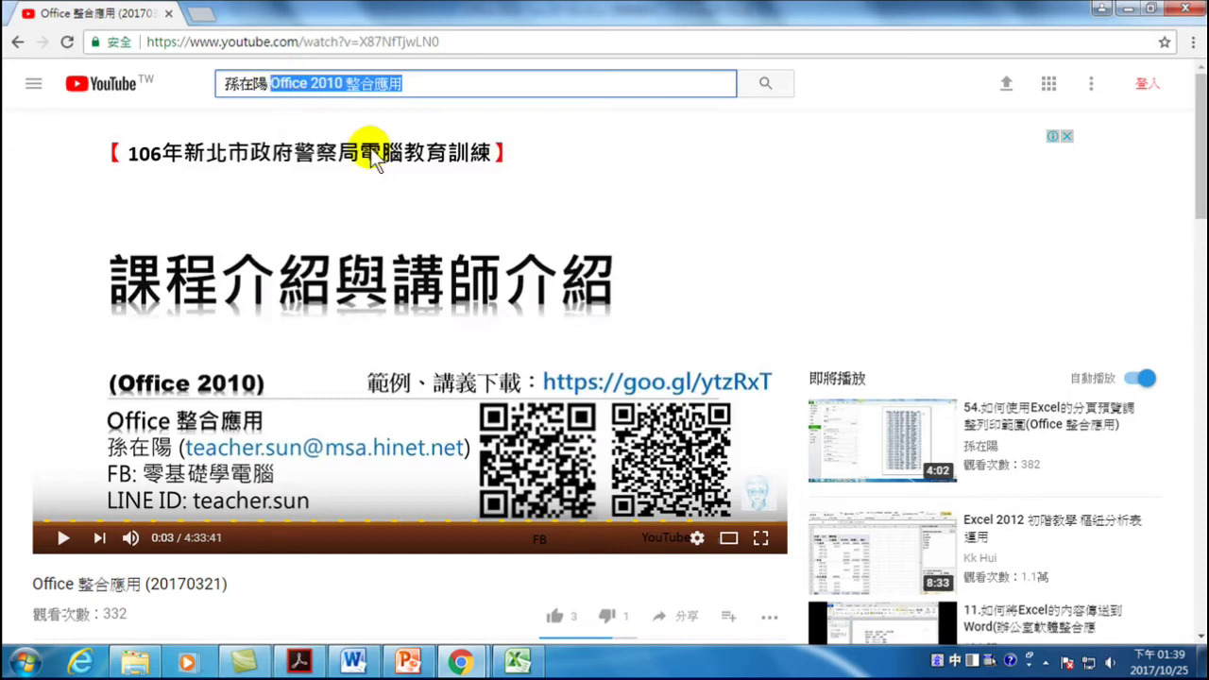
pyautogui.press('BackSpace')
pyautogui.press('Return')
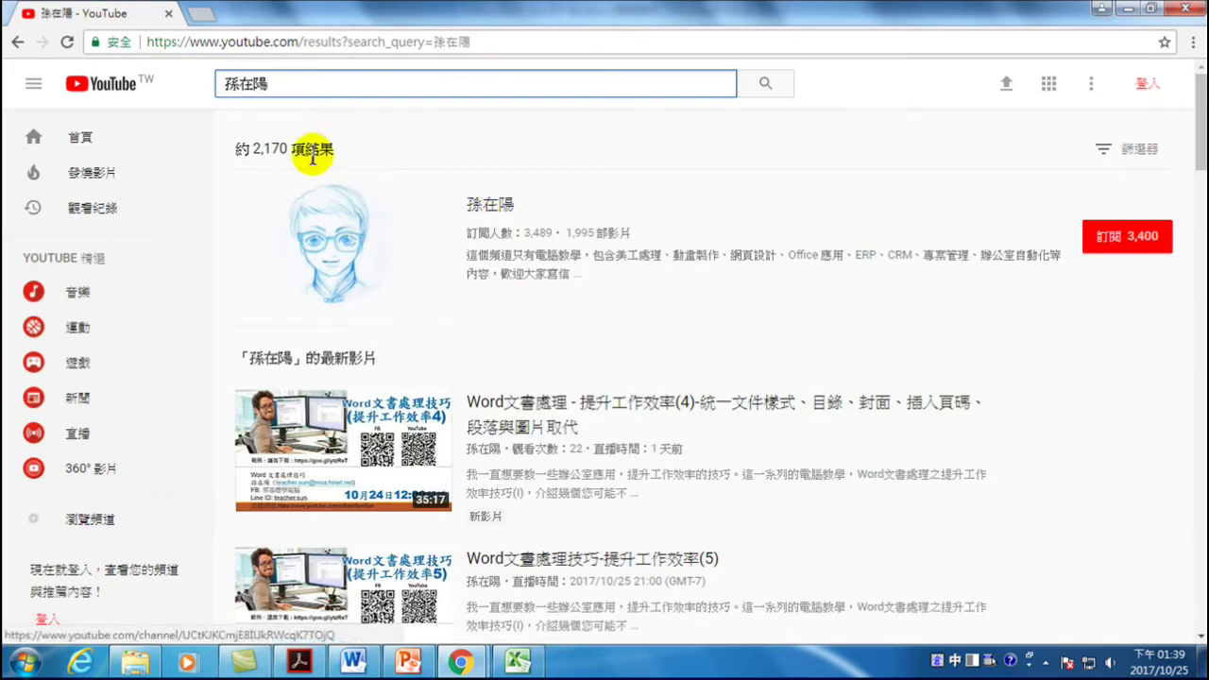
# - Go to the instructor's channel's uploaded videos and open 認識詐騙信件-資訊安全
pyautogui.click(502, 212)
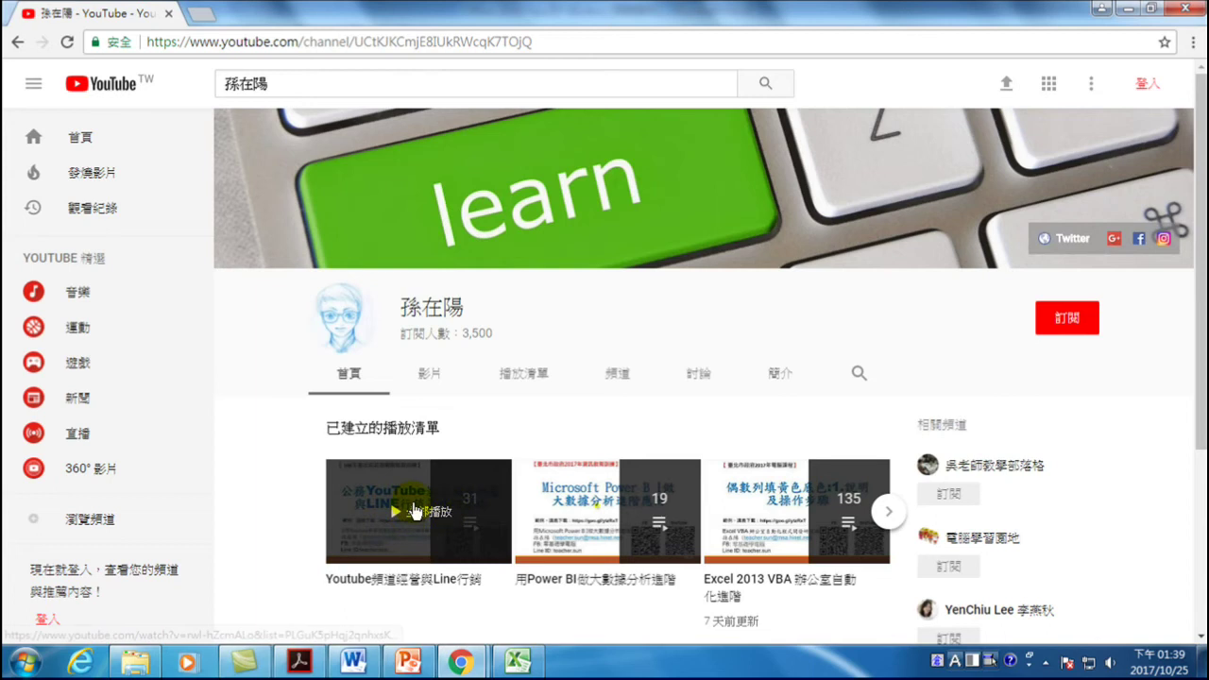
pyautogui.scroll(-1, 397, 514)
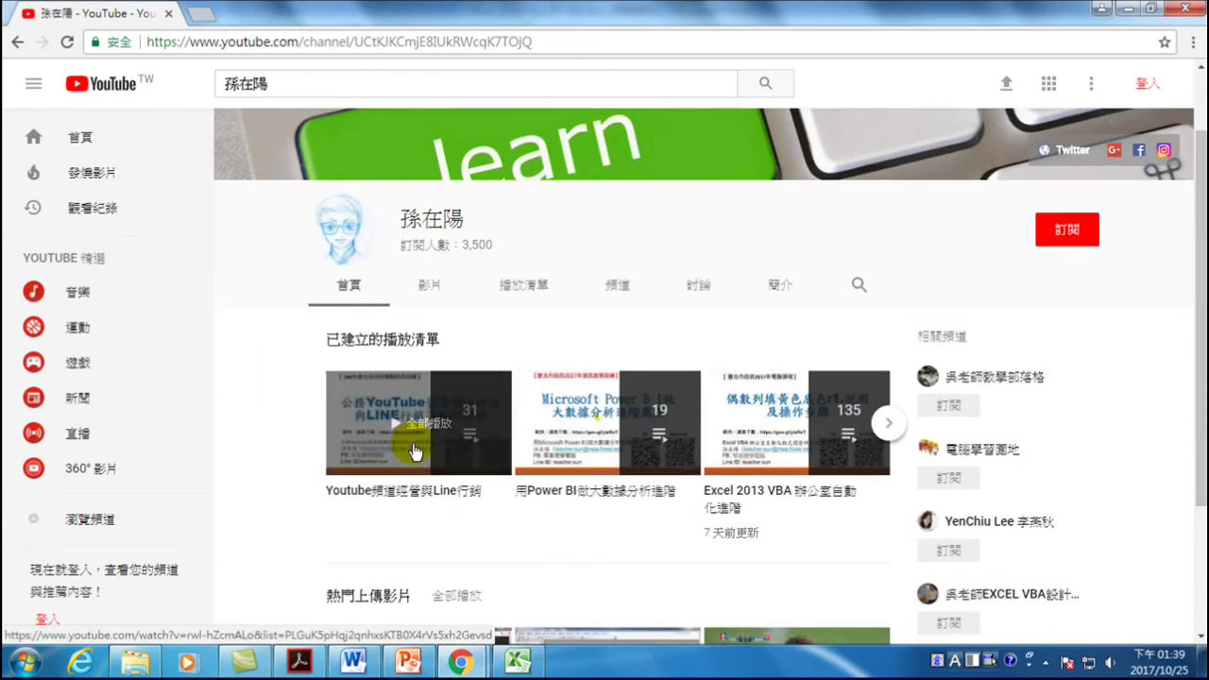
pyautogui.click(426, 288)
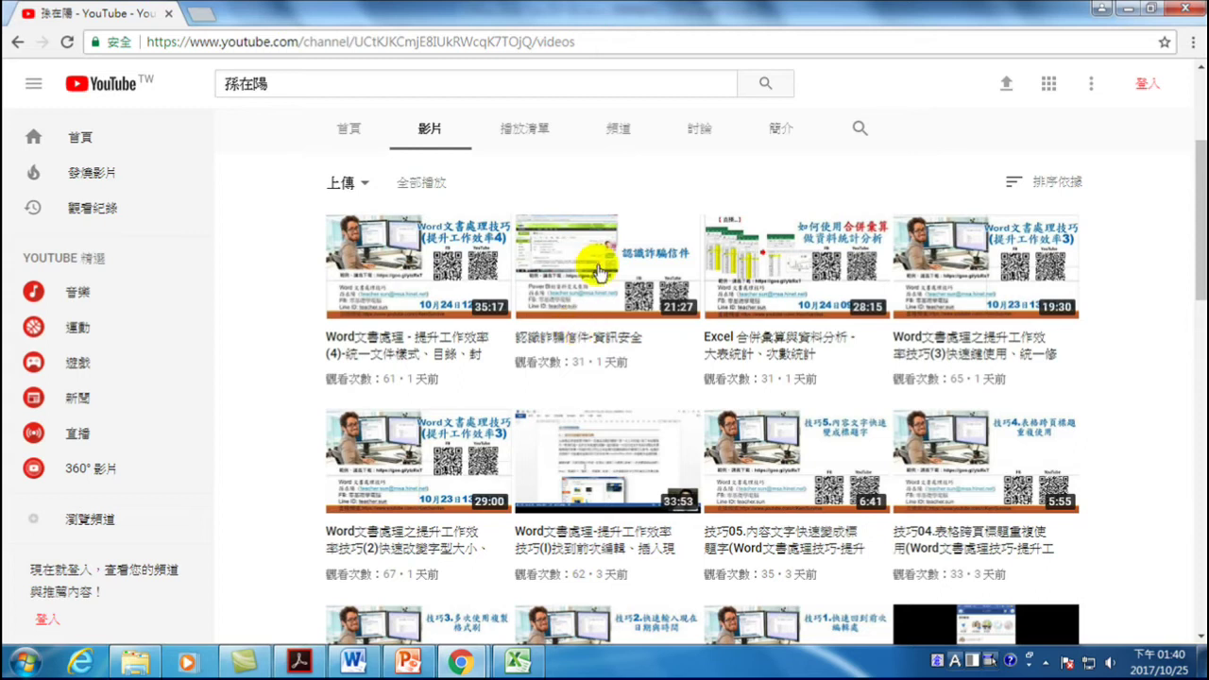
pyautogui.click(592, 262)
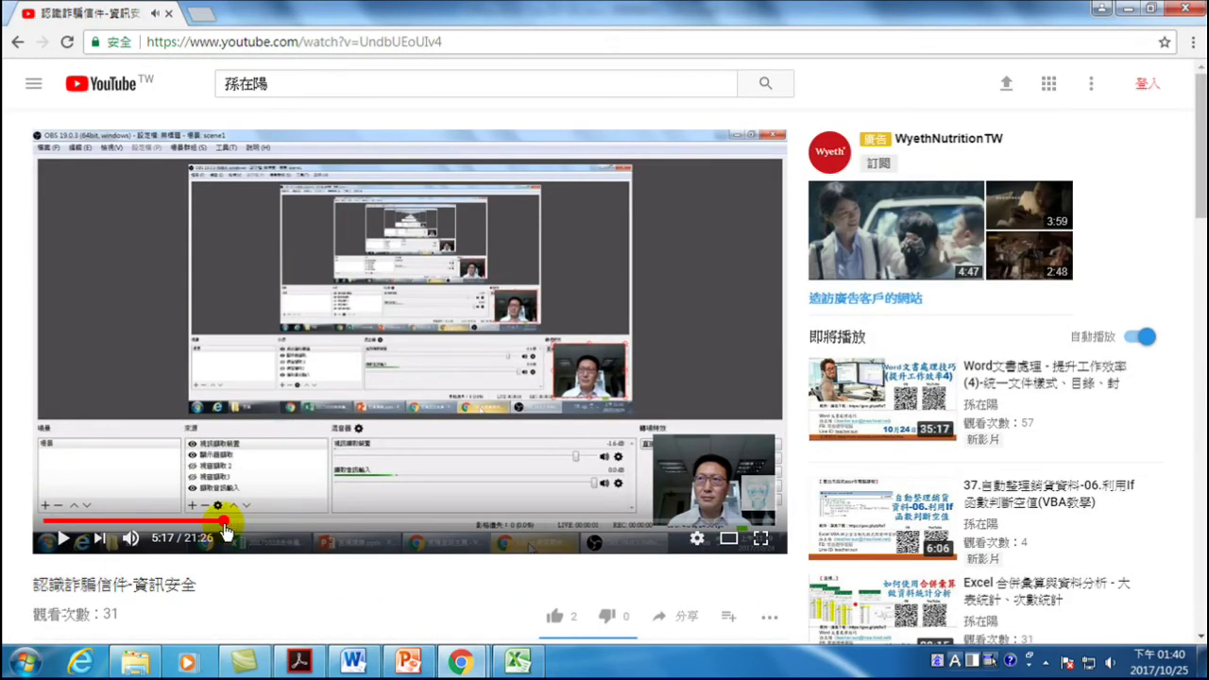
# - Jump the 認識詐騙信件-資訊安全 video to about 5:17 and pause it there
pyautogui.click(225, 525)
pyautogui.press('space')
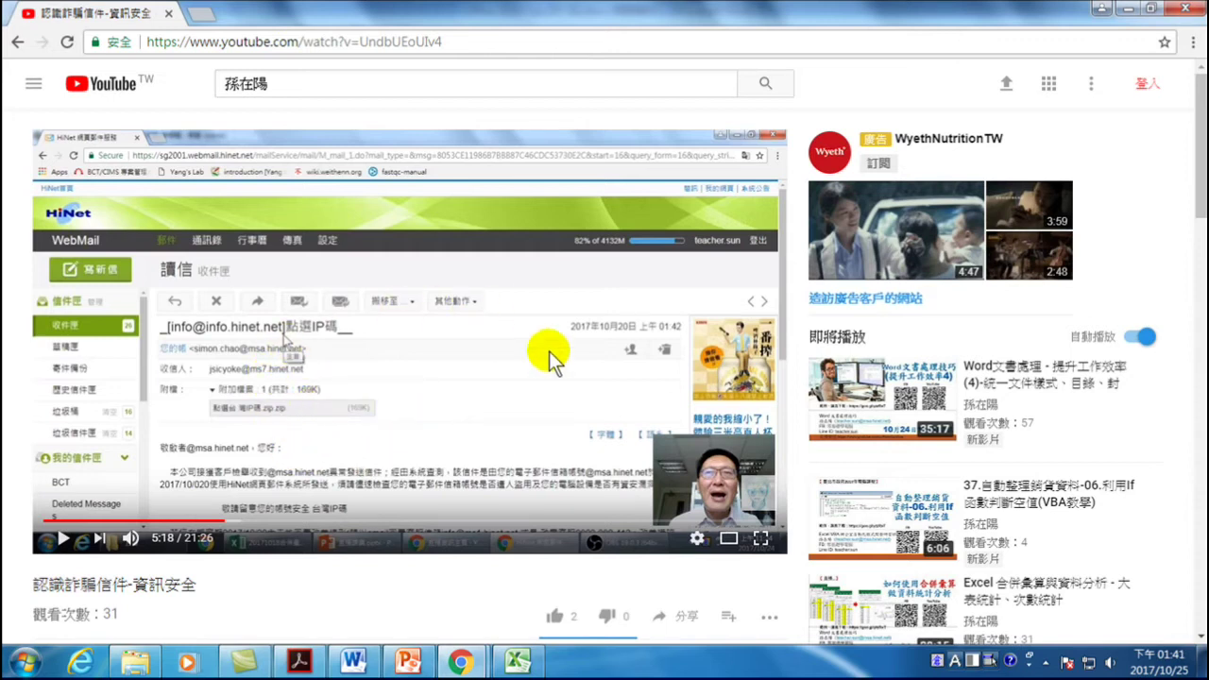
pyautogui.click(291, 81)
# - Search for the instructor's name plus 'office 2010' and open his channel from the results
pyautogui.write('孫在陽 ')
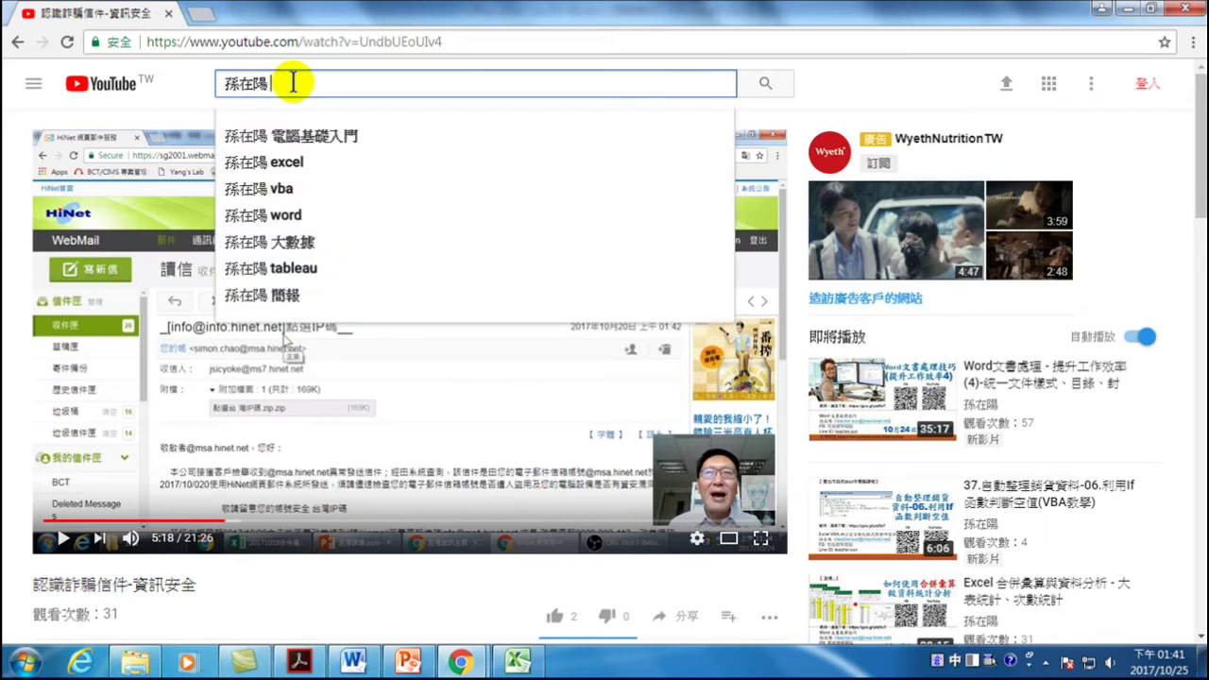
pyautogui.write('office 2010')
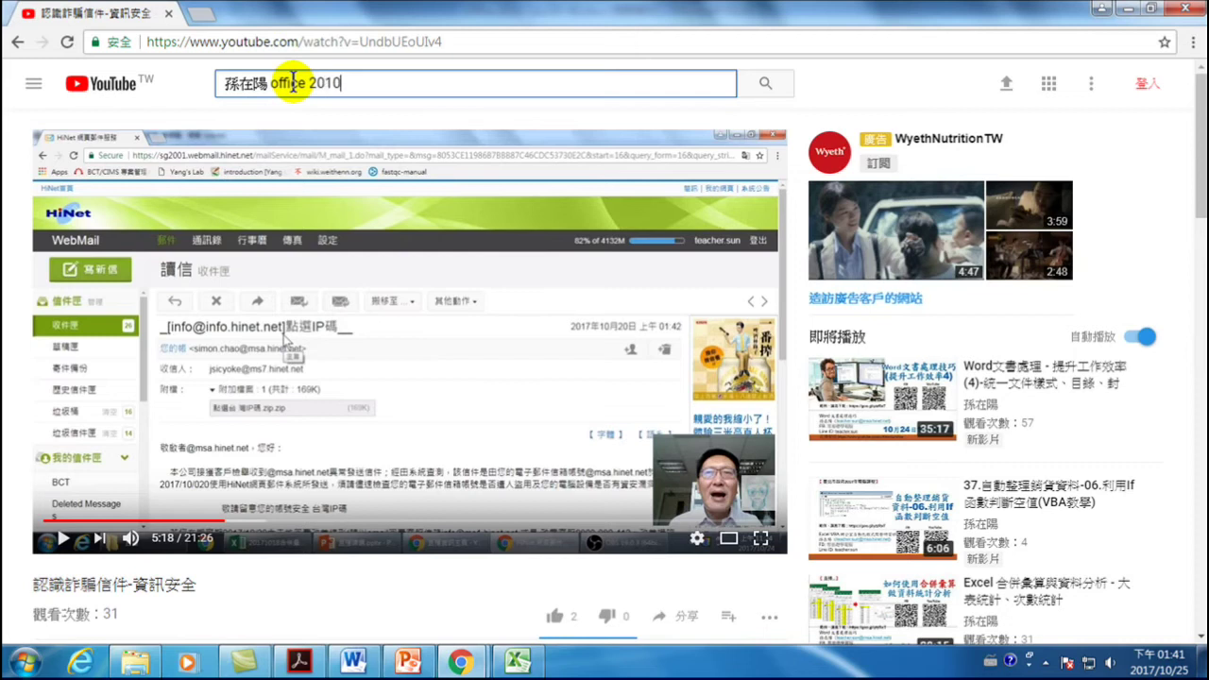
pyautogui.press('Return')
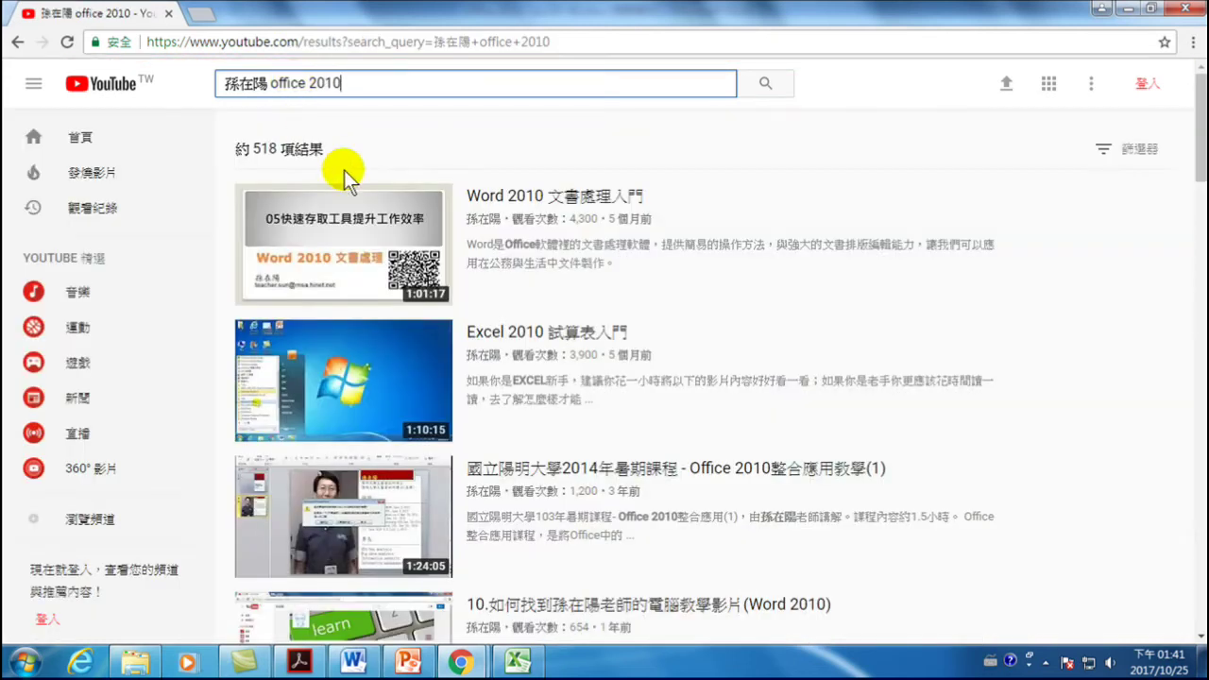
pyautogui.scroll(-5, 536, 258)
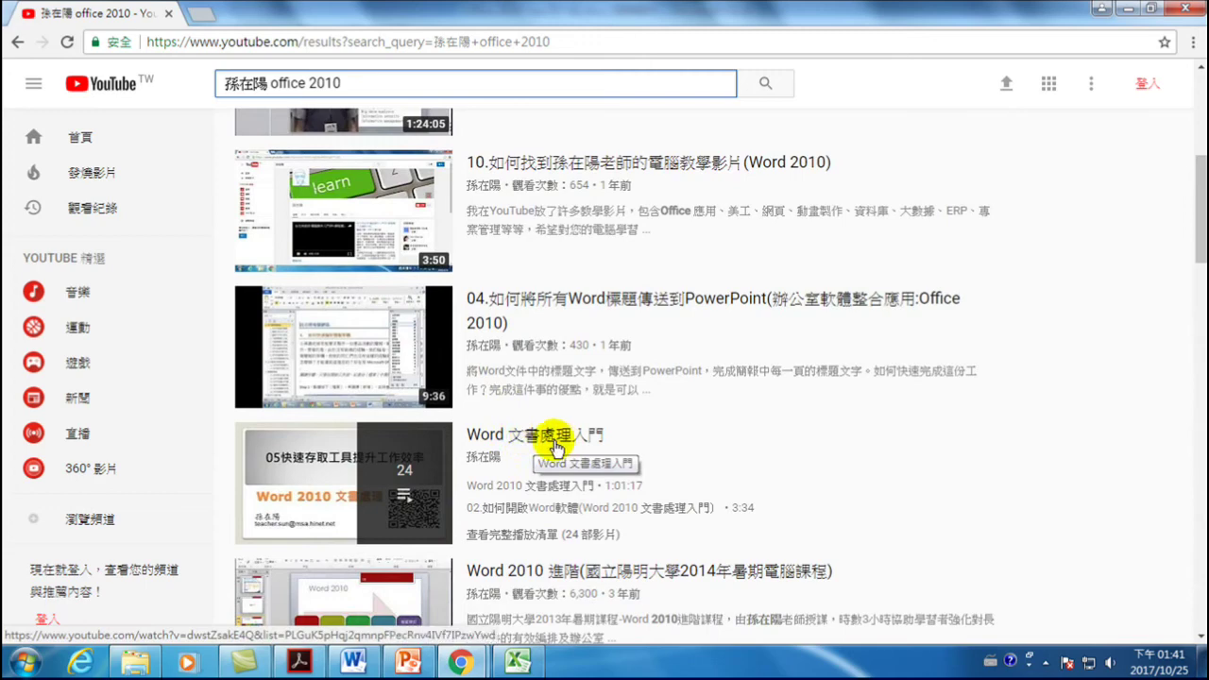
pyautogui.scroll(-5, 540, 441)
pyautogui.scroll(-3, 552, 444)
pyautogui.scroll(6, 548, 440)
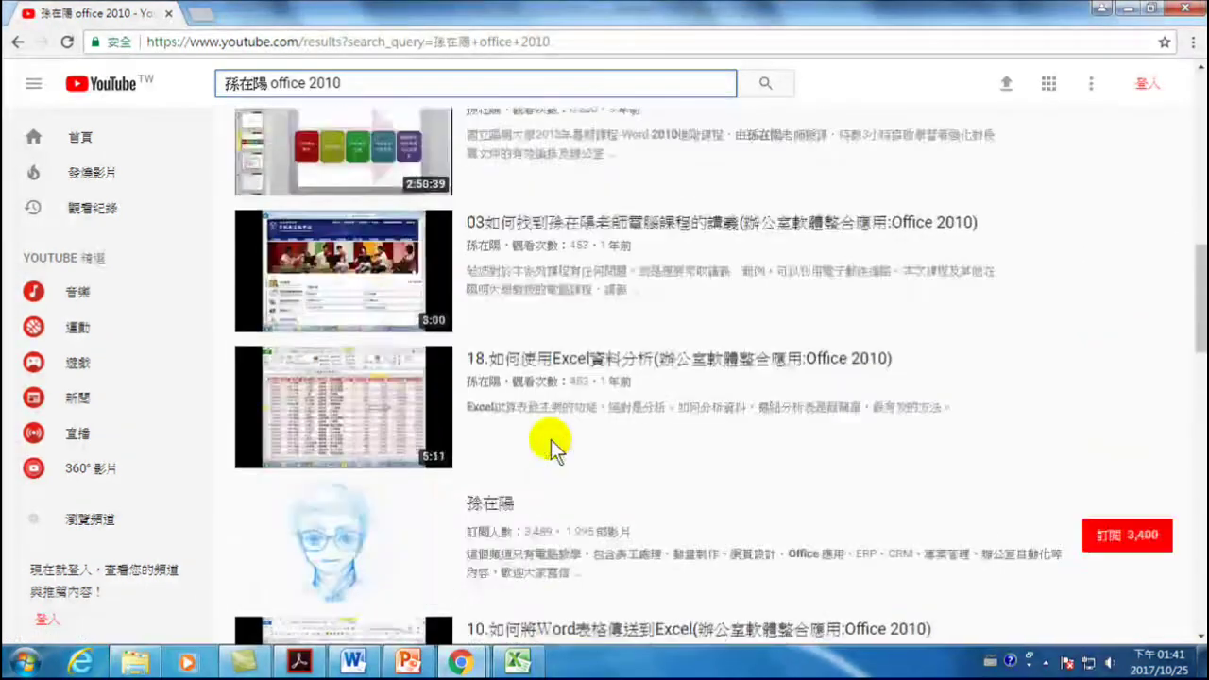
pyautogui.scroll(2, 538, 323)
pyautogui.scroll(-8, 527, 318)
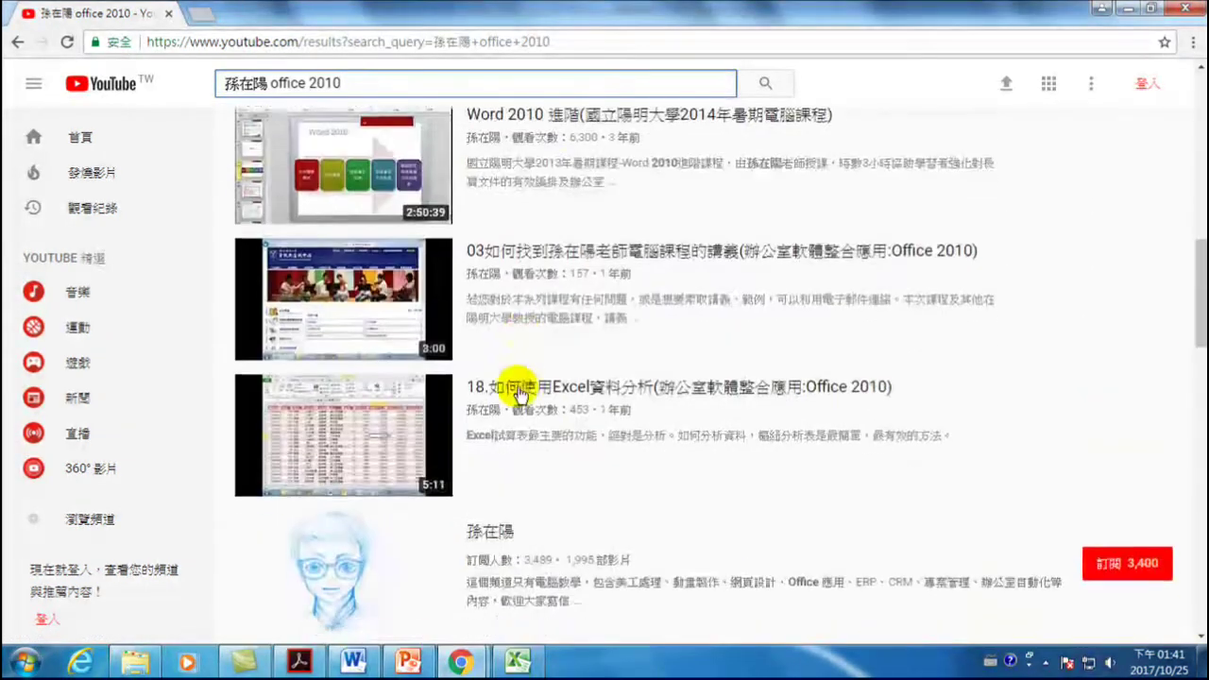
pyautogui.click(495, 191)
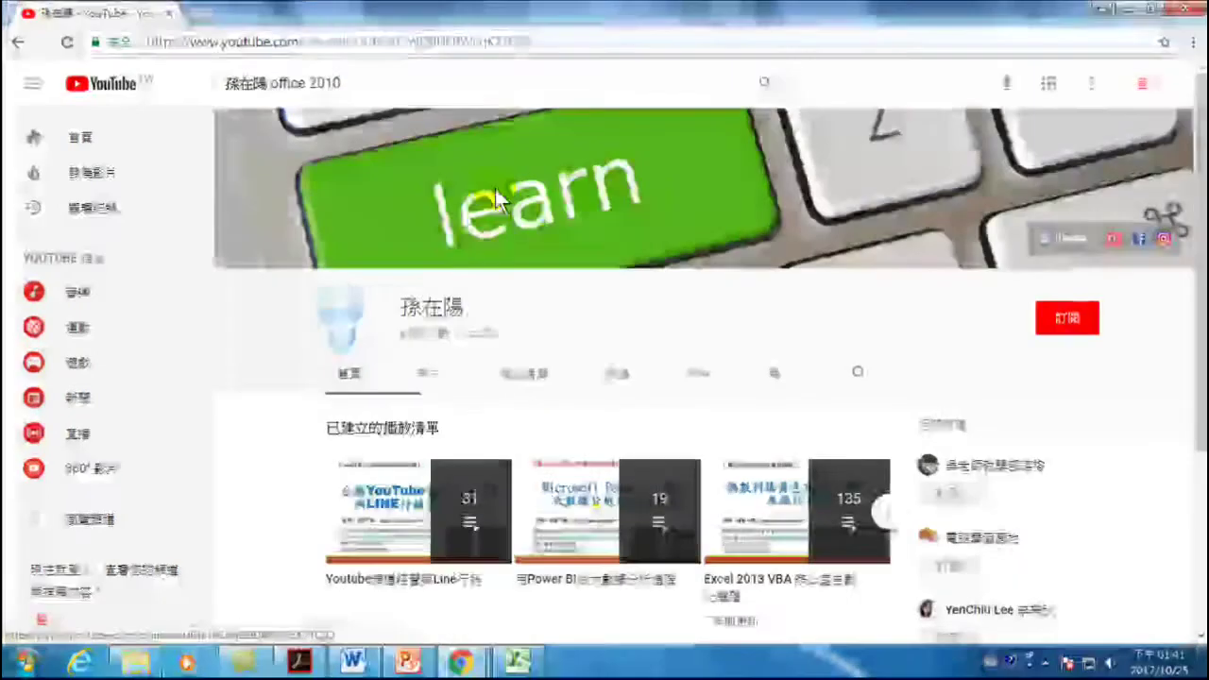
# - Play all of the Office 整合應用(II) playlist from the channel's Playlists tab
pyautogui.click(501, 376)
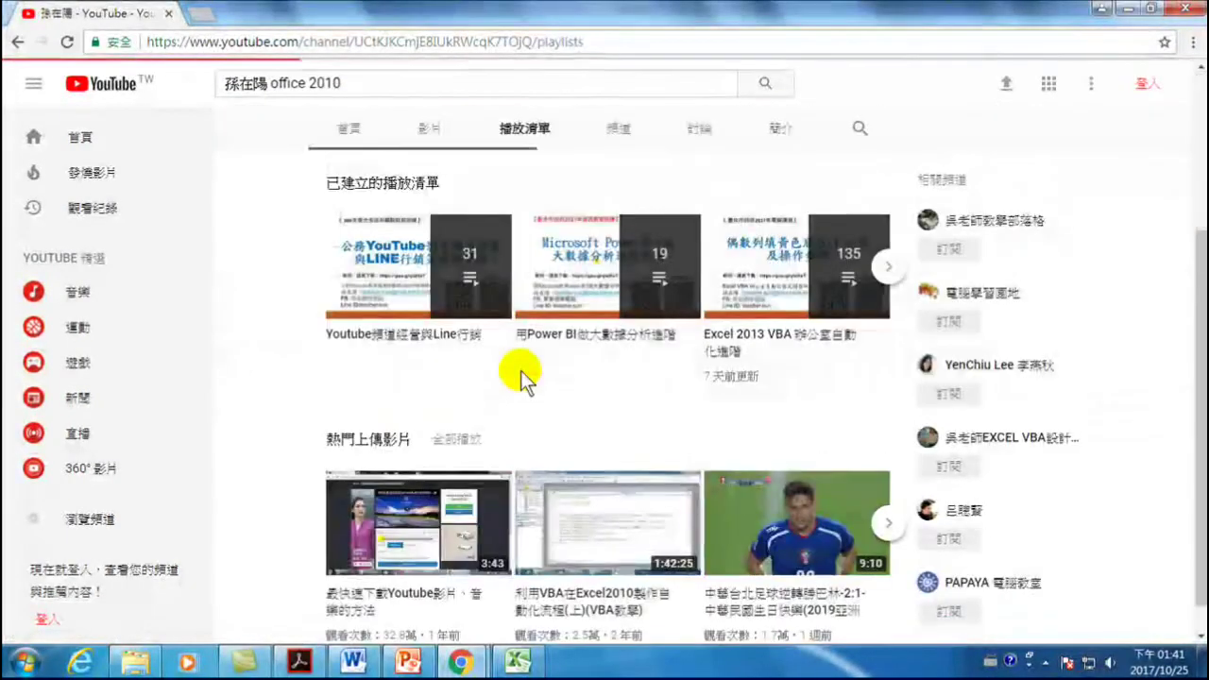
pyautogui.scroll(-2, 518, 312)
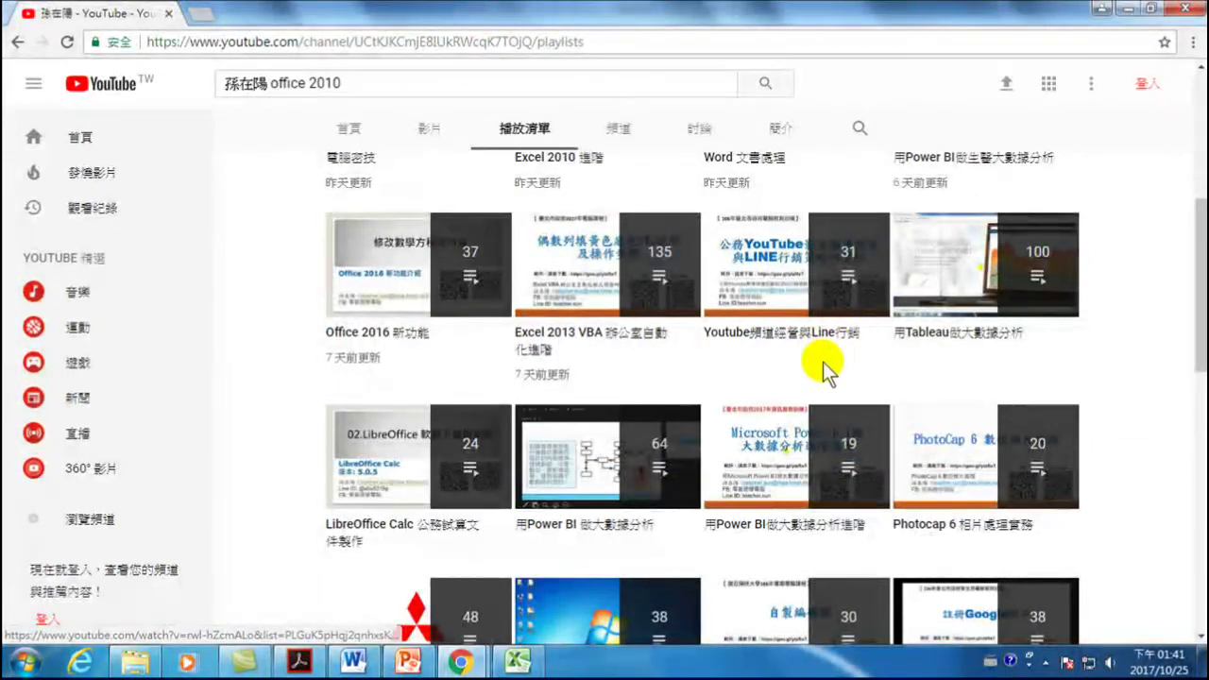
pyautogui.scroll(-2, 803, 367)
pyautogui.scroll(-2, 619, 382)
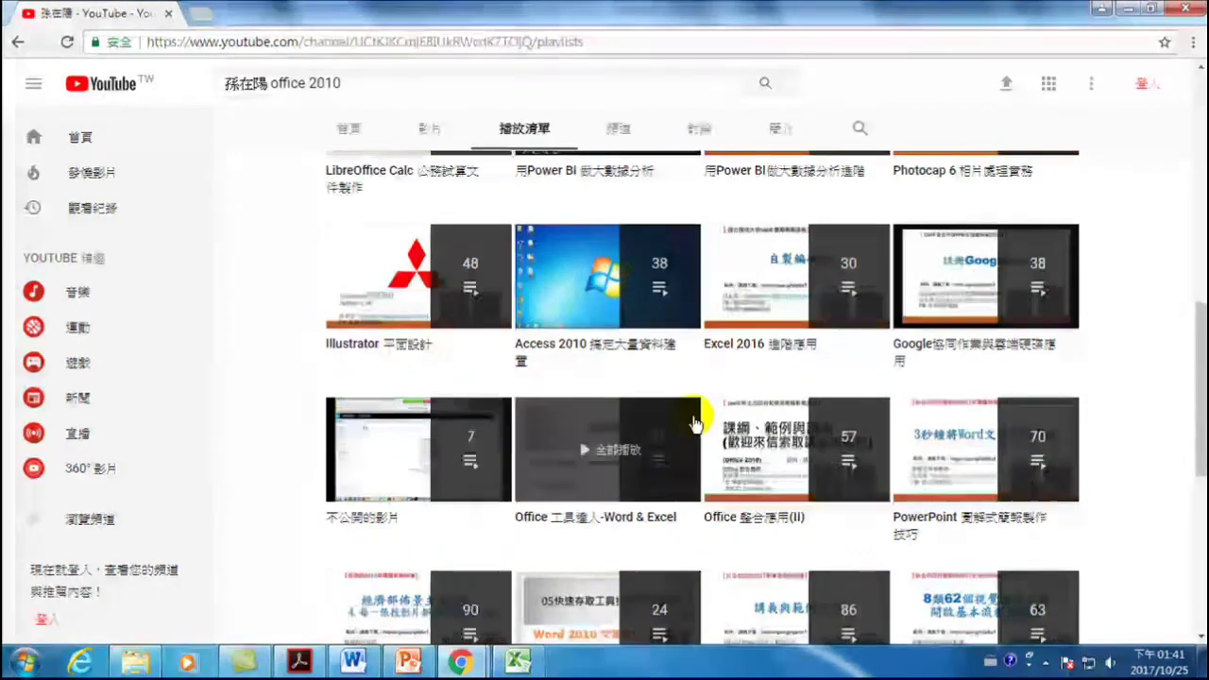
pyautogui.scroll(-1, 742, 406)
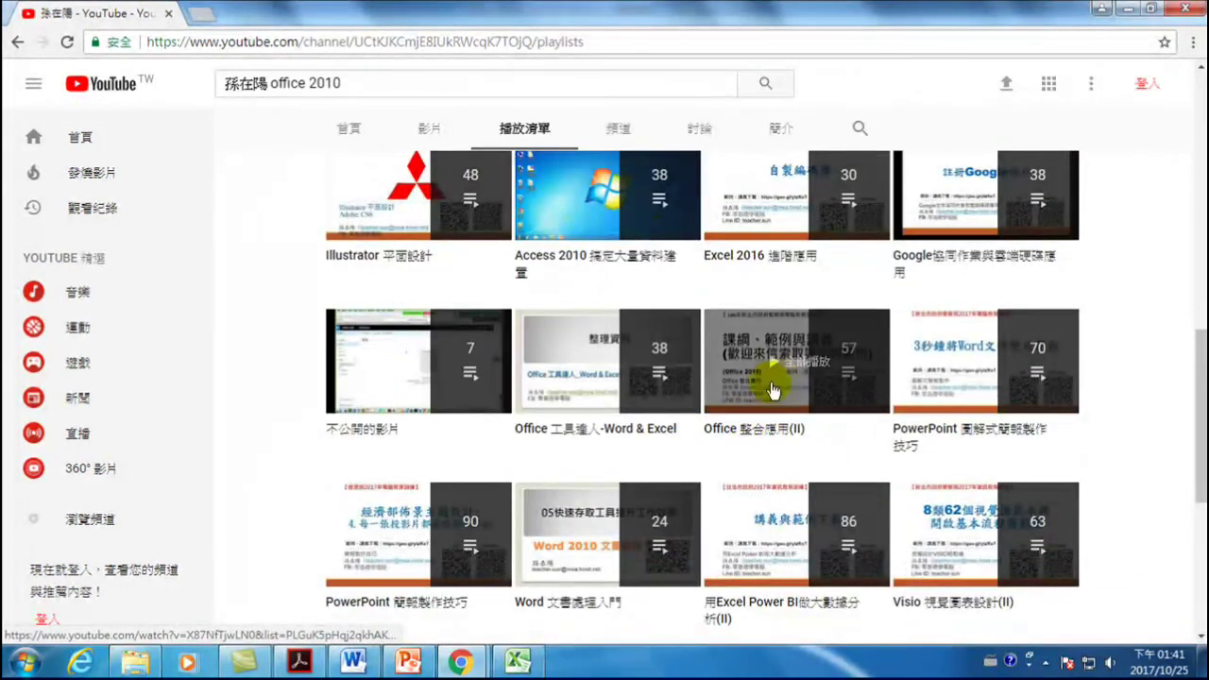
pyautogui.click(806, 369)
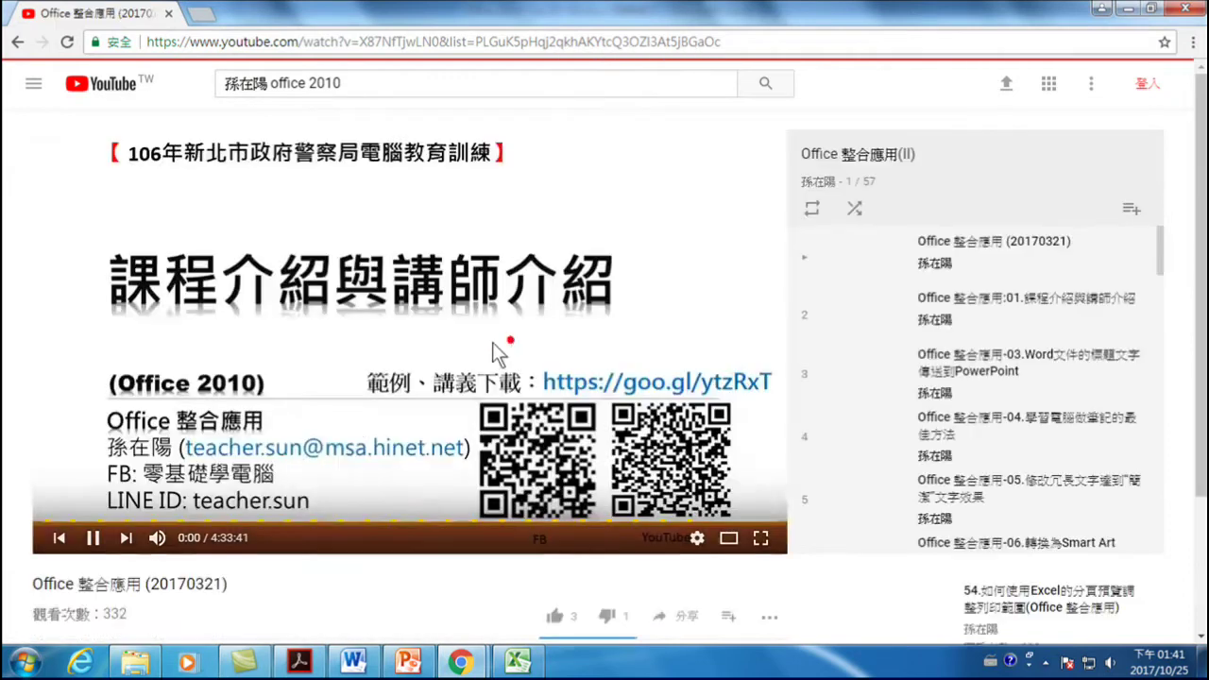
# - Pause the playlist's first video, Office 整合應用 (20170321)
pyautogui.click(175, 484)
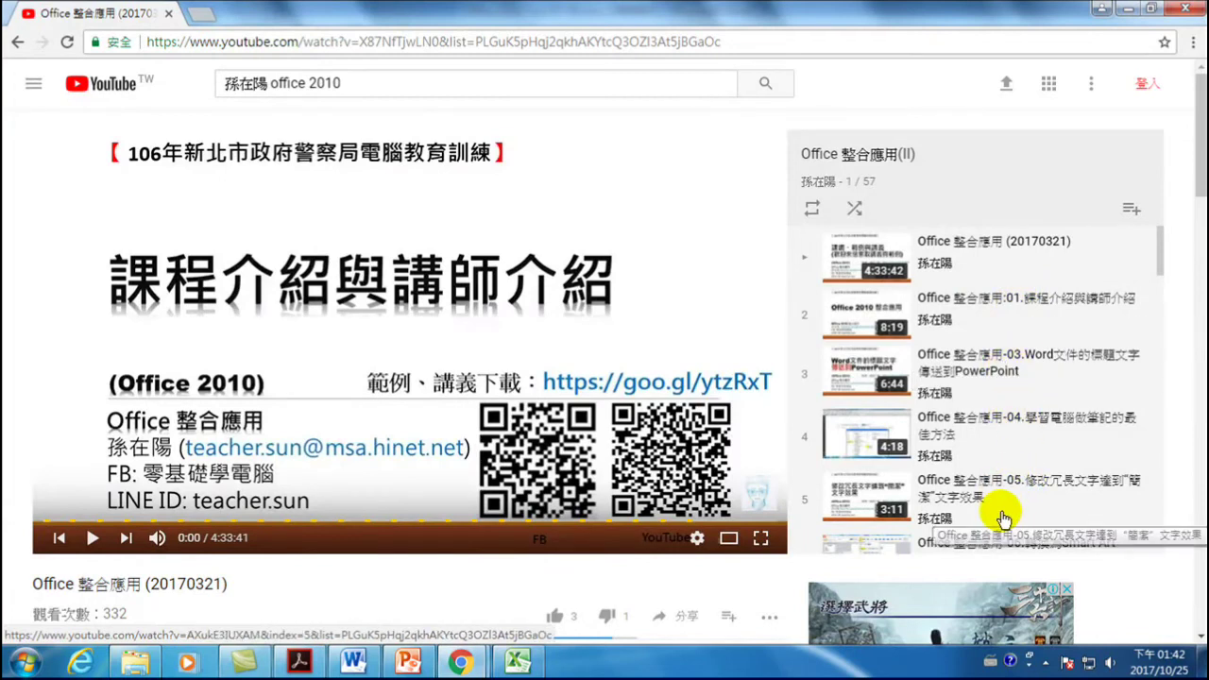
pyautogui.scroll(-4, 1004, 518)
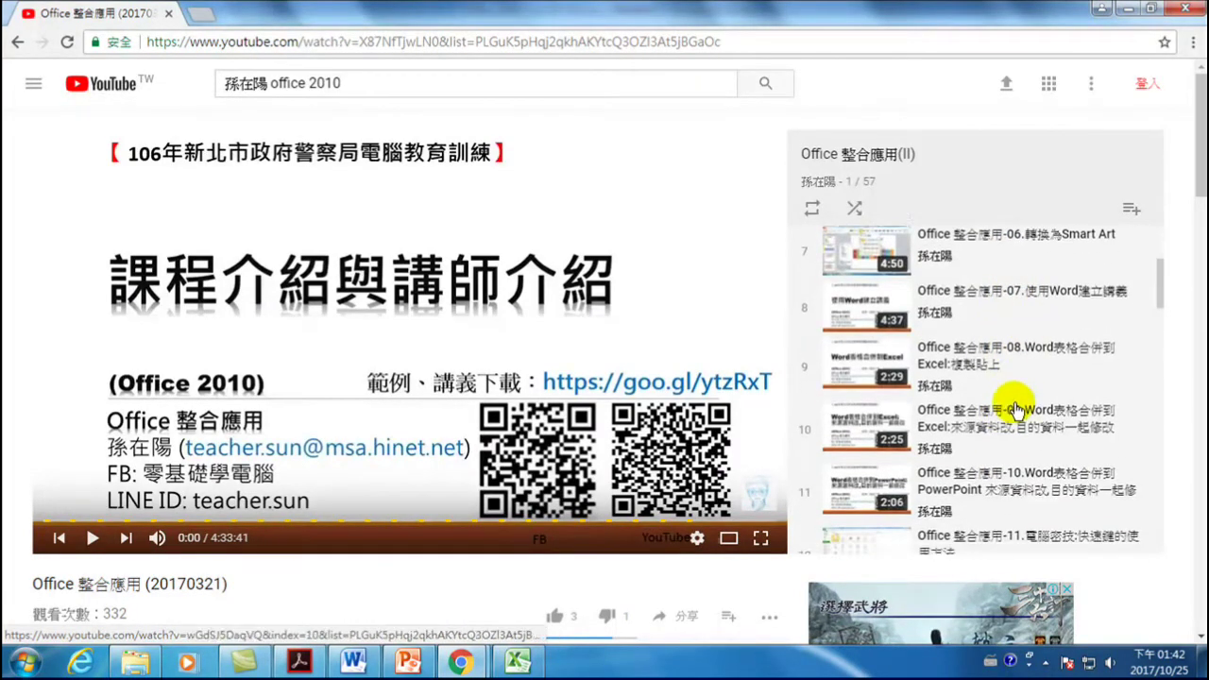
pyautogui.scroll(-2, 1016, 408)
pyautogui.scroll(3, 1006, 398)
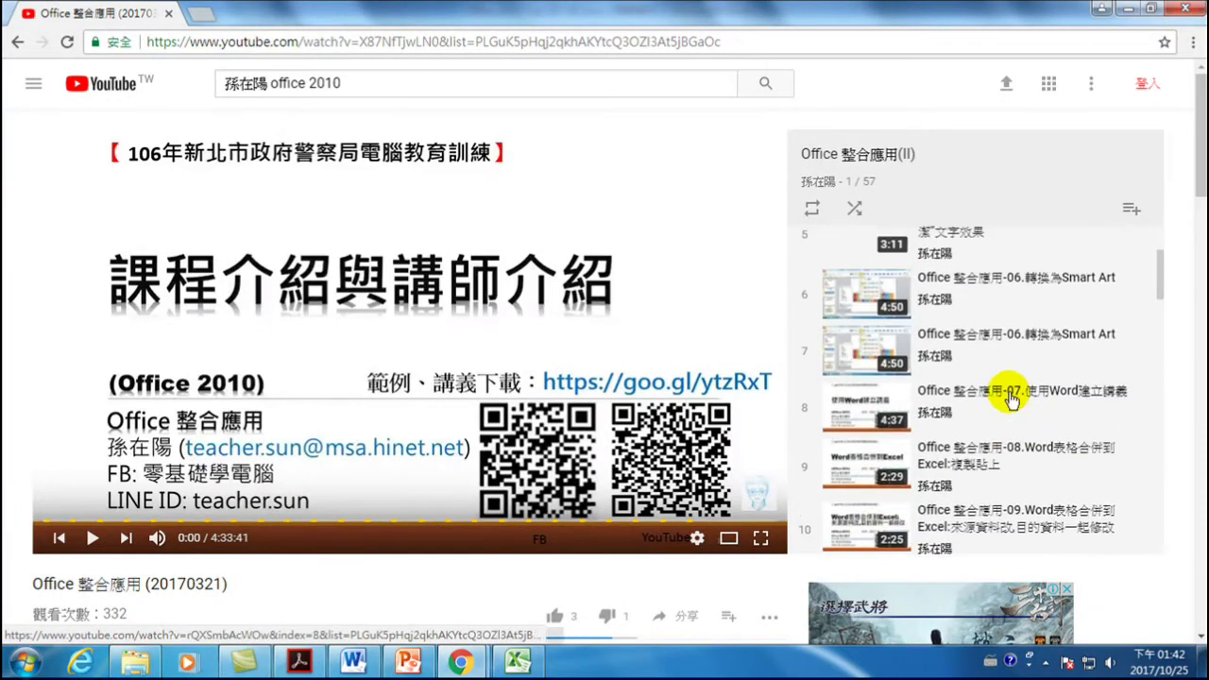
pyautogui.scroll(3, 1009, 398)
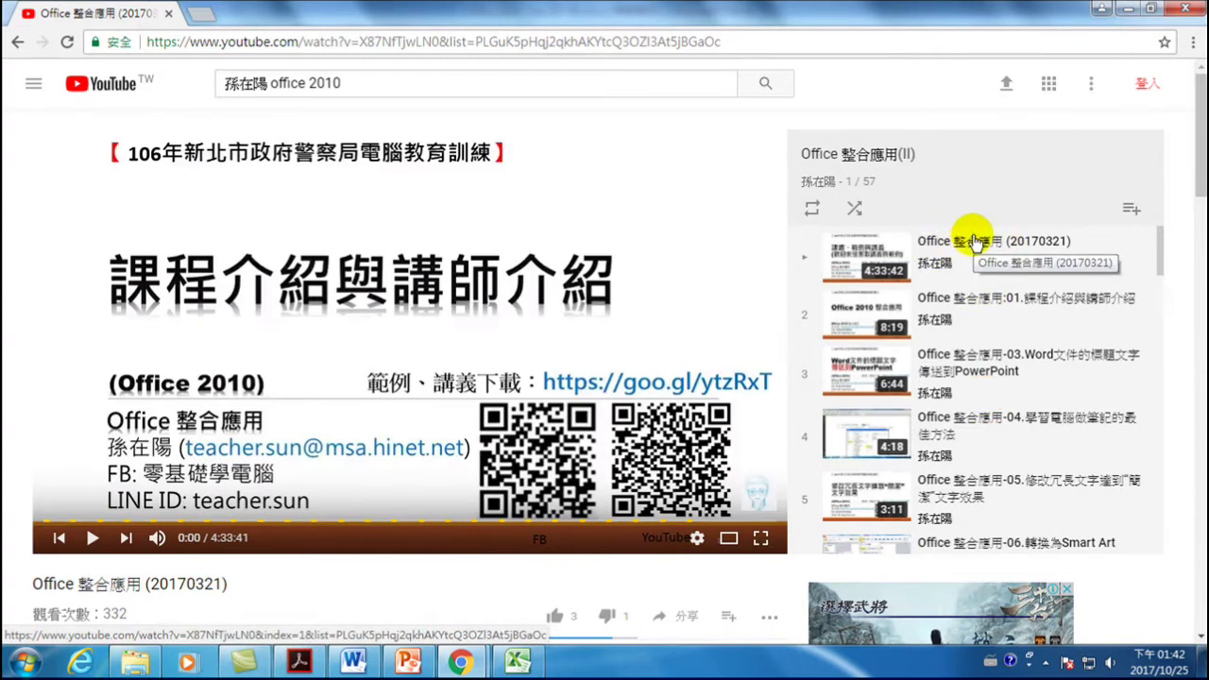
# - Replace 'office 2010' in the search query with 'word' after the instructor's name
pyautogui.click(386, 81)
pyautogui.moveTo(386, 81); pyautogui.dragTo(274, 81)
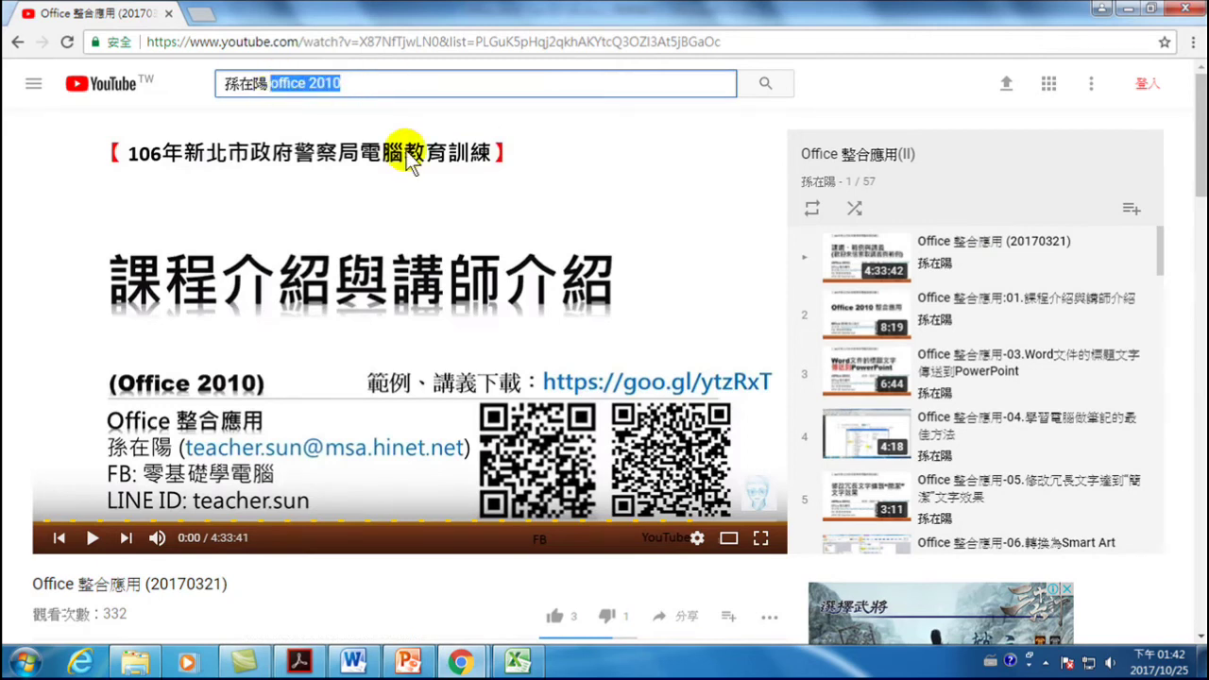
pyautogui.press('BackSpace')
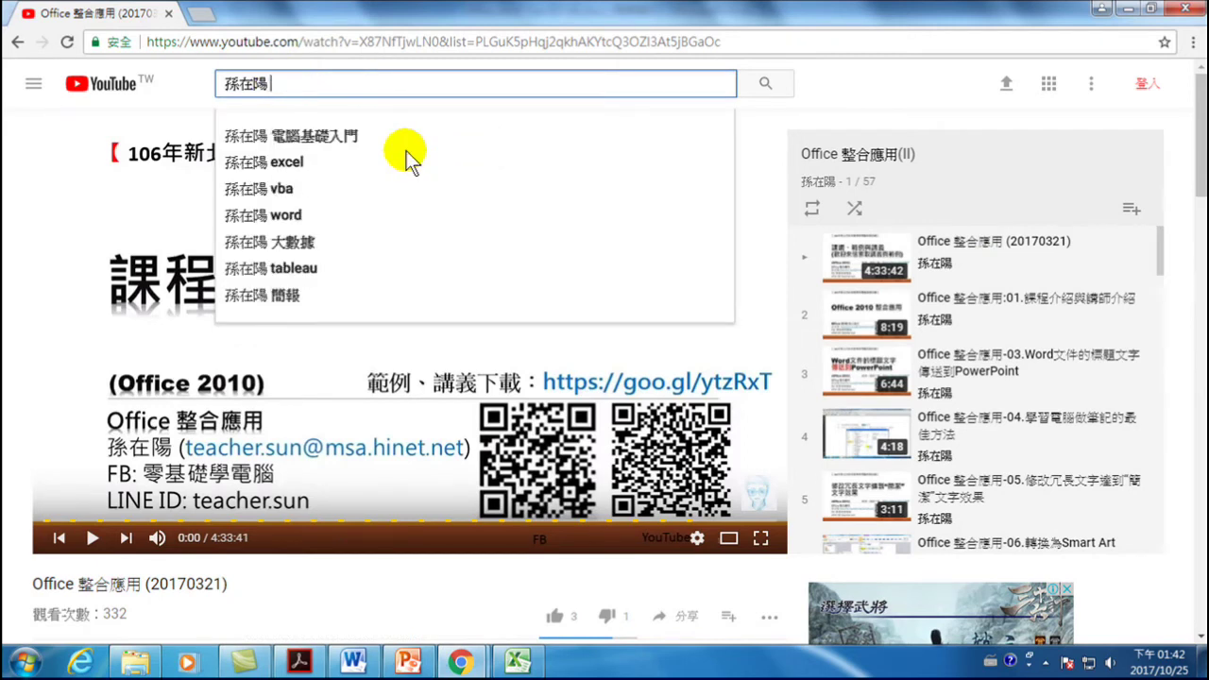
pyautogui.write('wor')
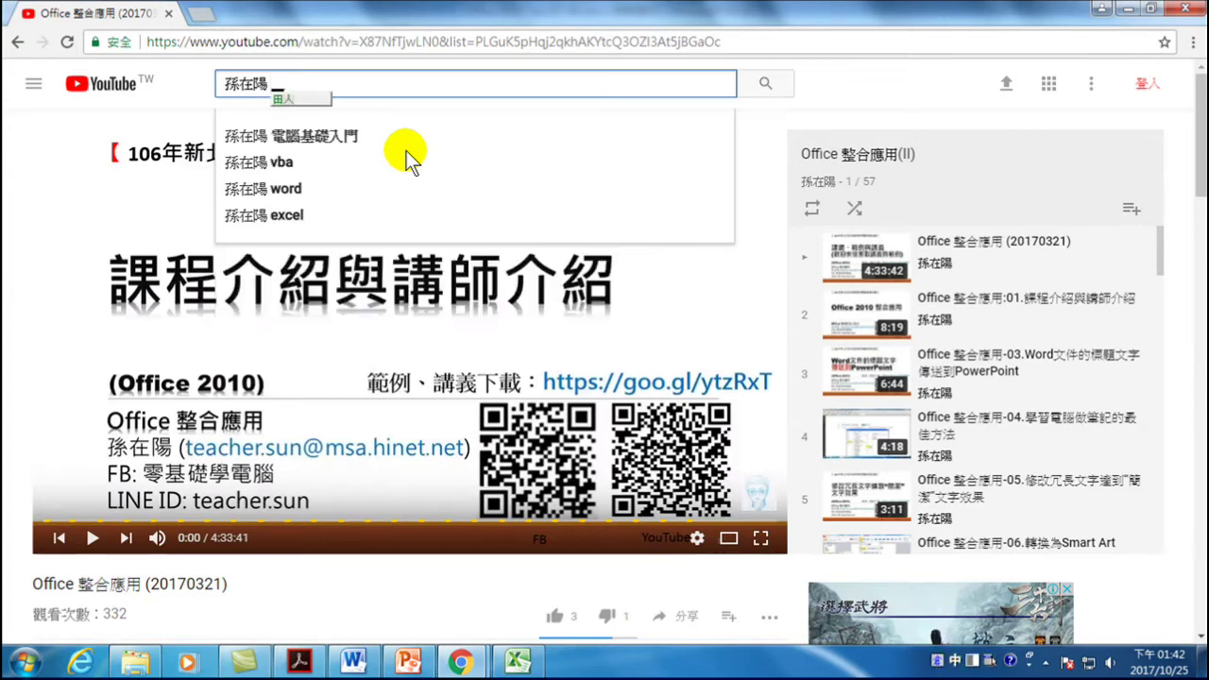
pyautogui.write('d')
# - Complete the query as 'word 標題 傳送 powerpoint' using the Chinese IME and run the search
pyautogui.hotkey('ctrl', 'space')
pyautogui.write('標')
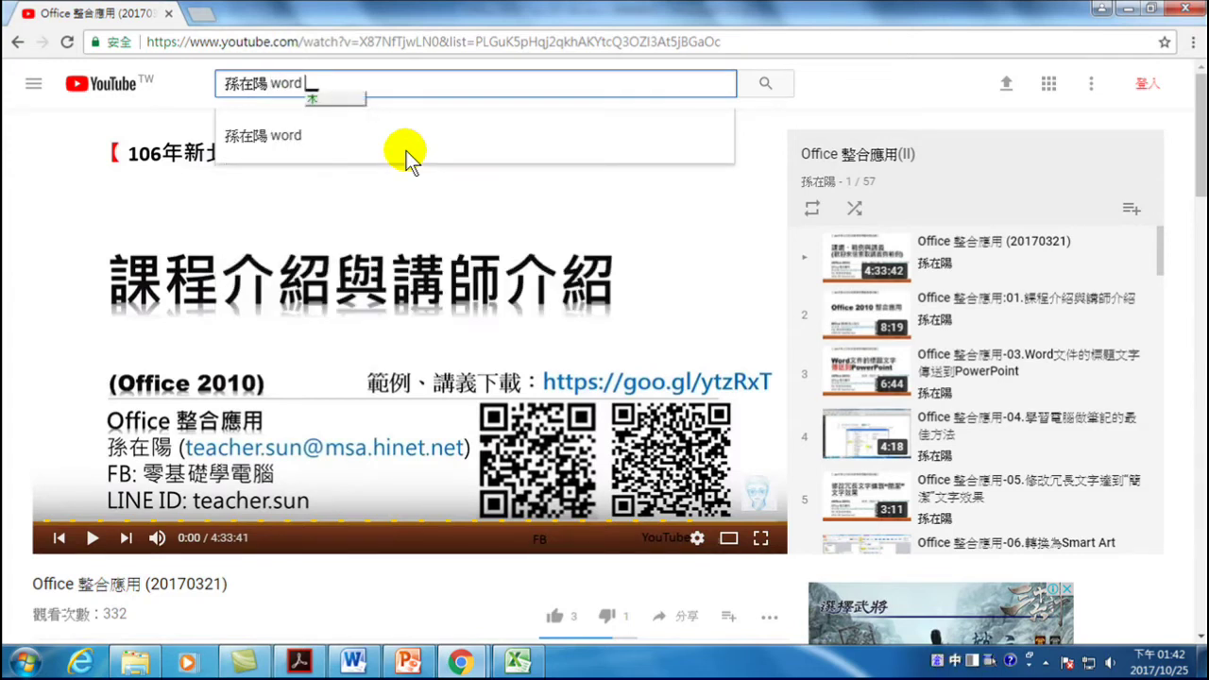
pyautogui.press('Return')
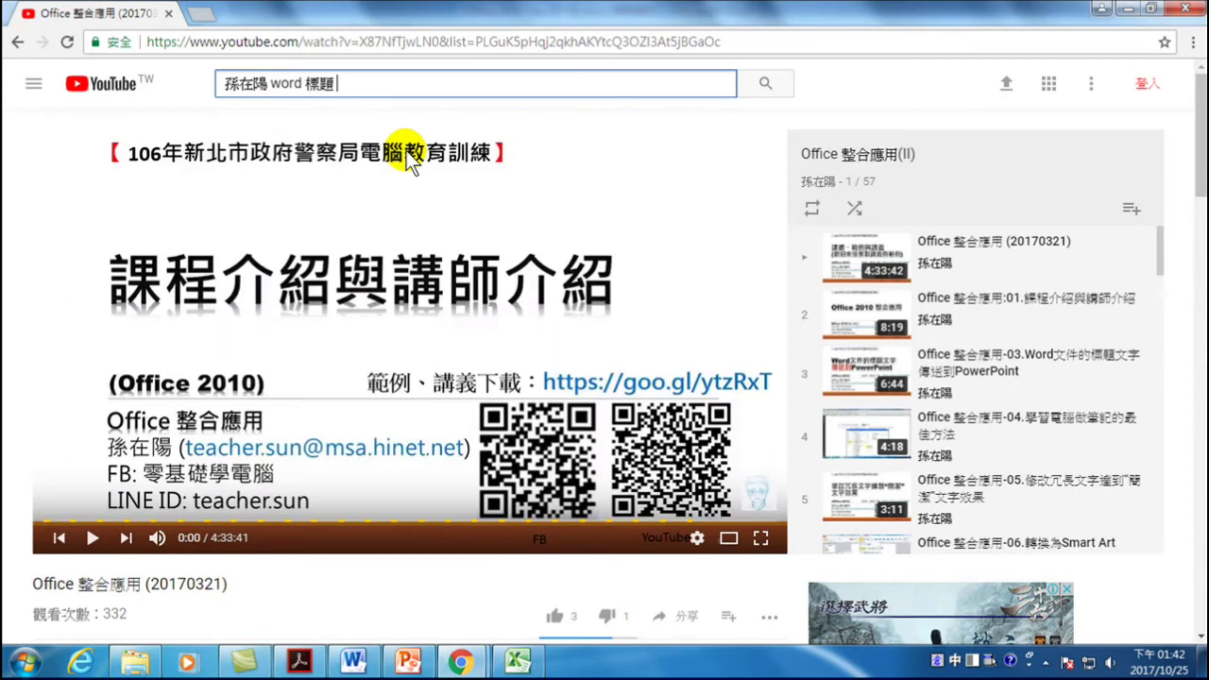
pyautogui.write('傳送')
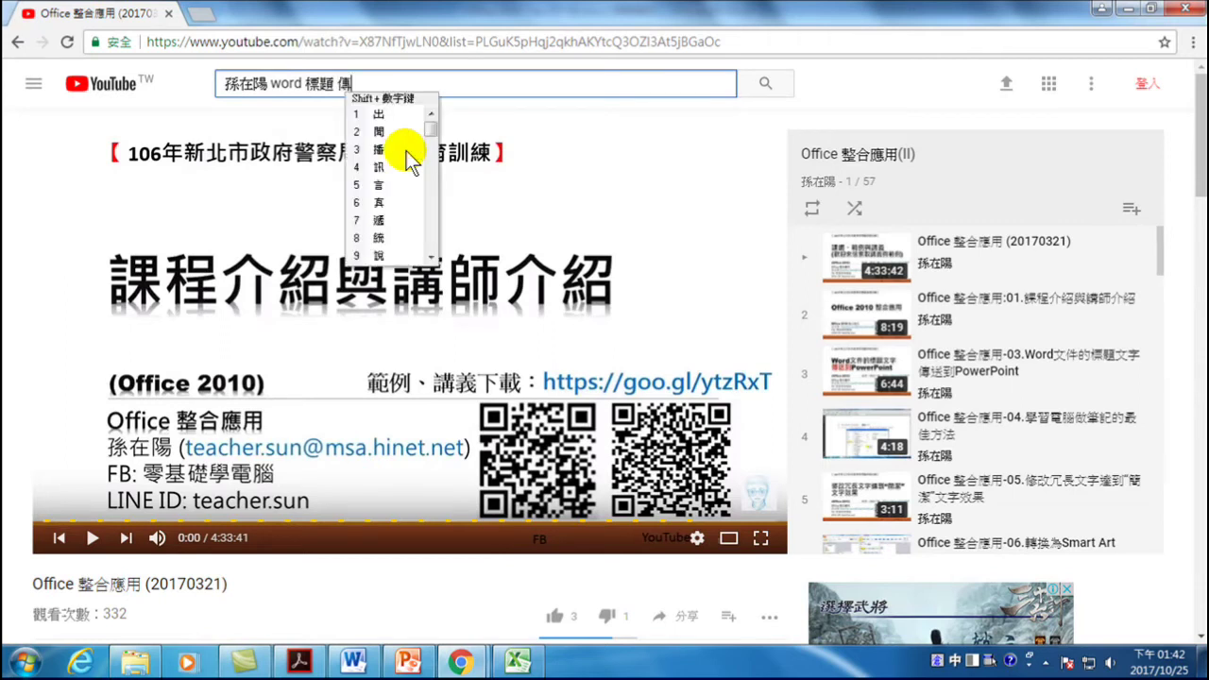
pyautogui.press('Return')
pyautogui.hotkey('ctrl', 'space')
pyautogui.write('powerpoint')
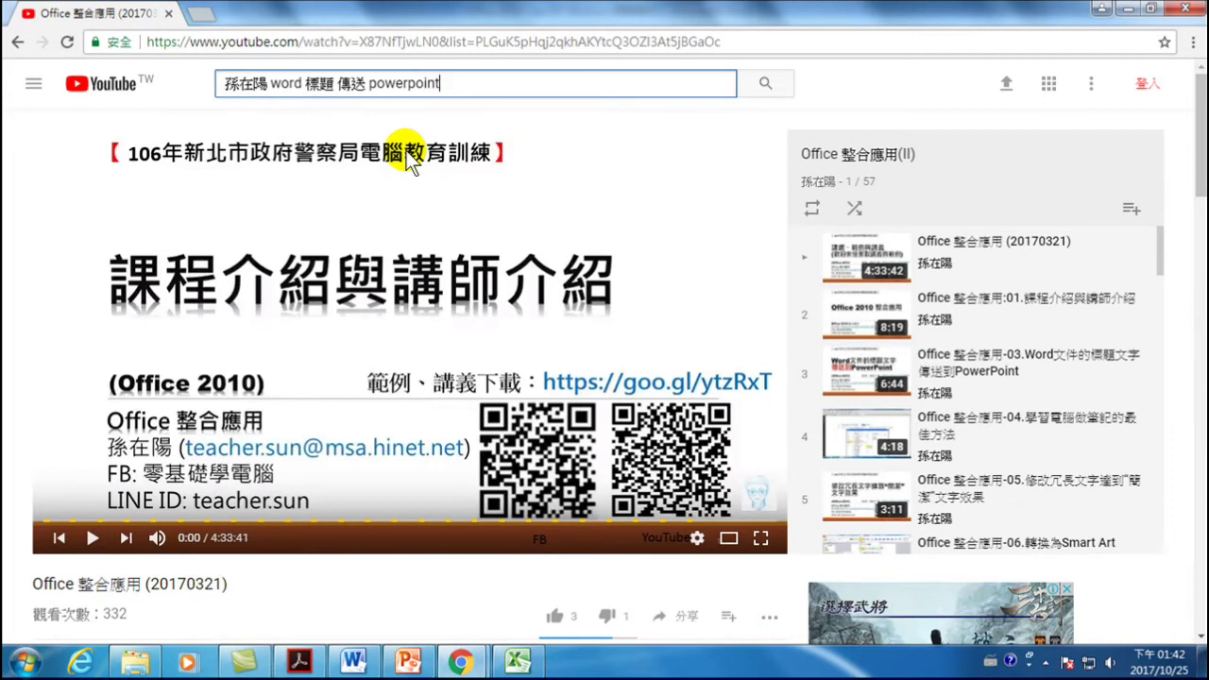
pyautogui.press('Return')
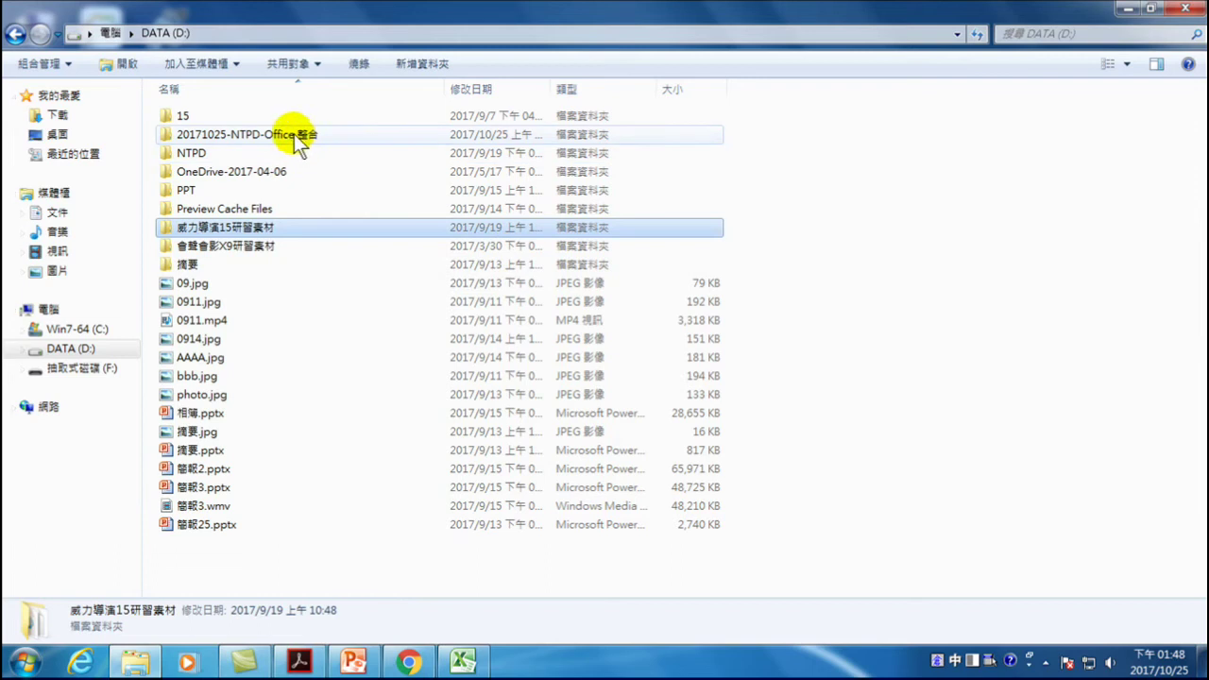
# - Open Office 2010 Tips 四十招.docx from the 20171025-NTPD-Office 整合\範例 folder
pyautogui.click(296, 135)
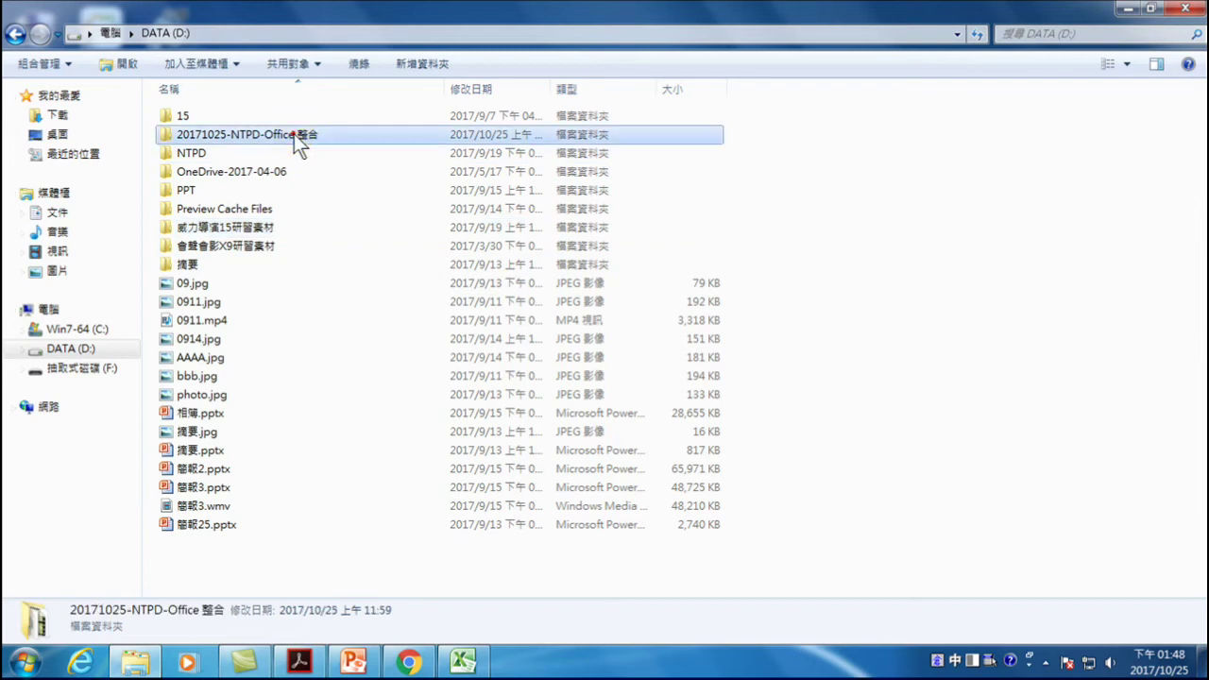
pyautogui.doubleClick(295, 136)
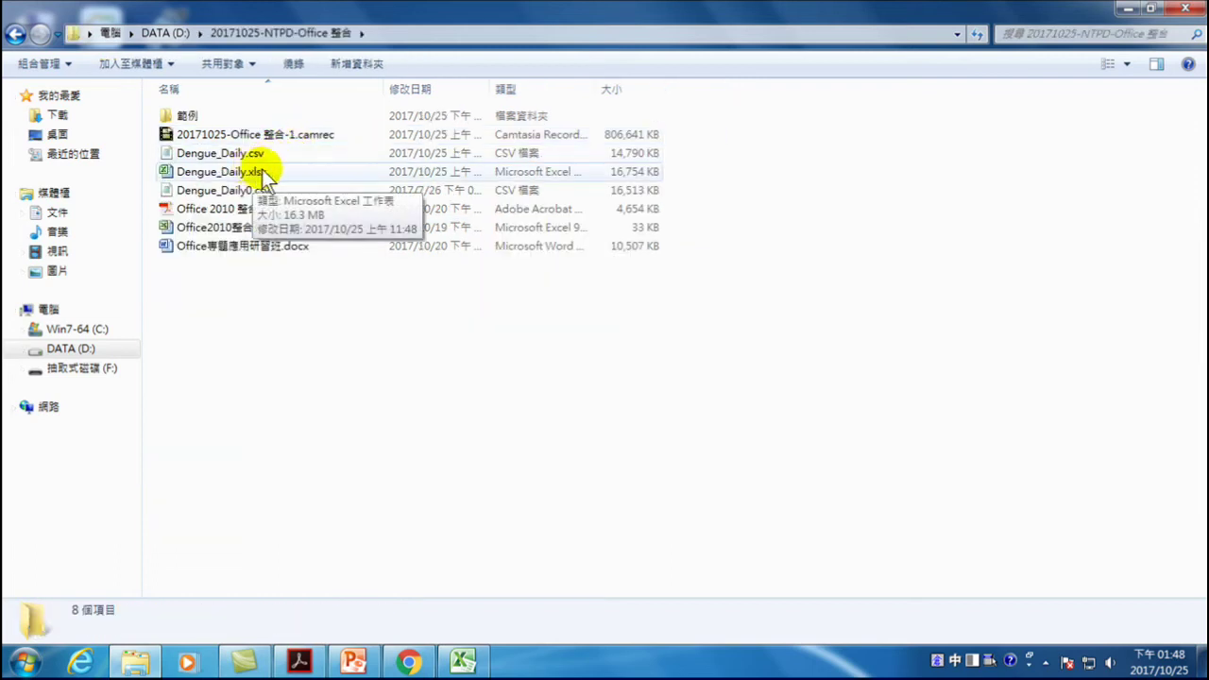
pyautogui.doubleClick(185, 115)
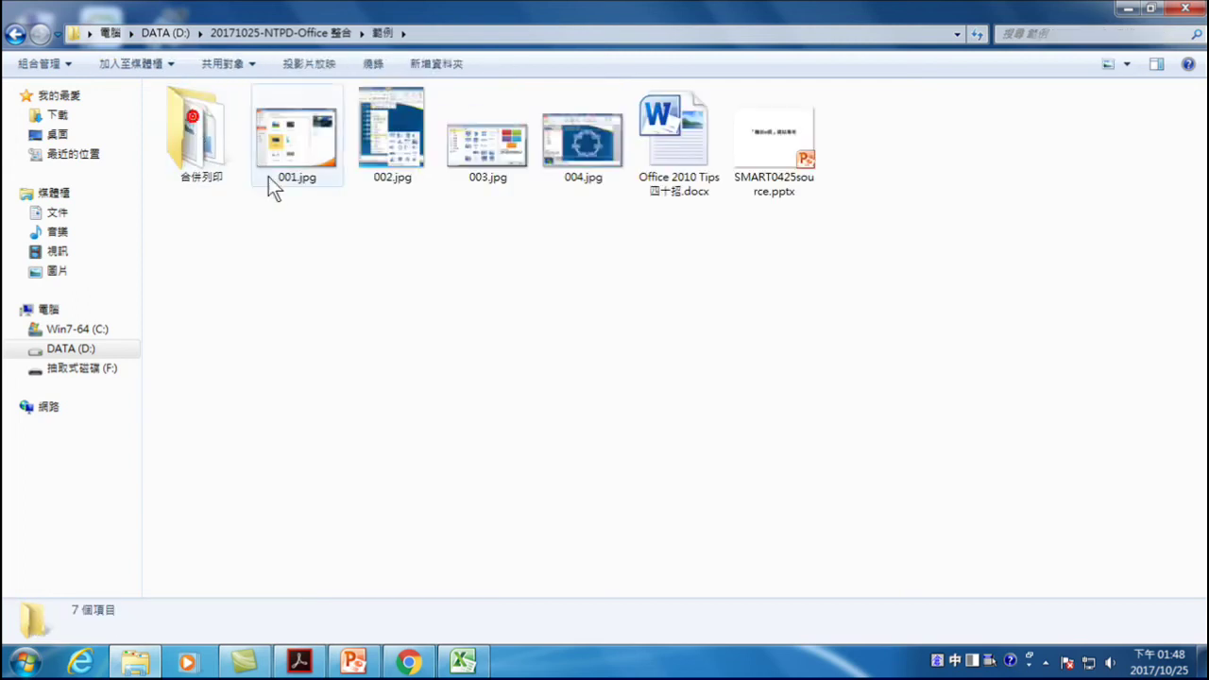
pyautogui.doubleClick(680, 140)
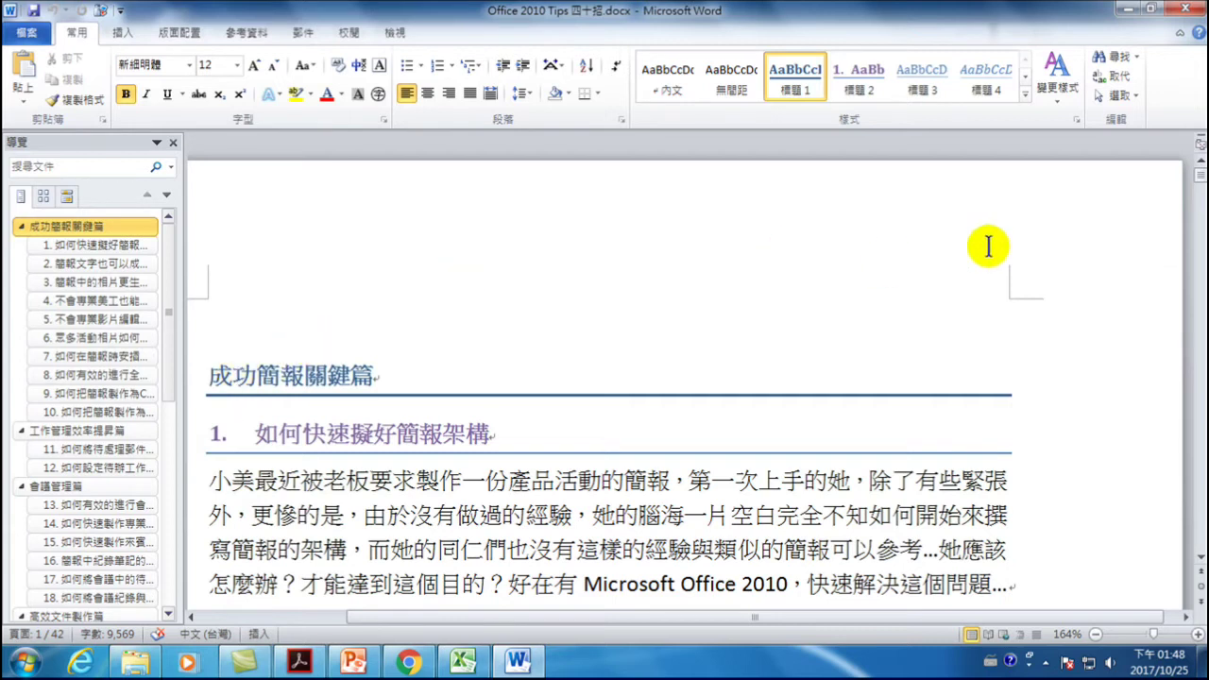
# - Type the date 2017/10/25 at the end of the Step 4 line
pyautogui.moveTo(1198, 176); pyautogui.dragTo(1198, 236)
pyautogui.scroll(-2, 884, 359)
pyautogui.scroll(-5, 883, 359)
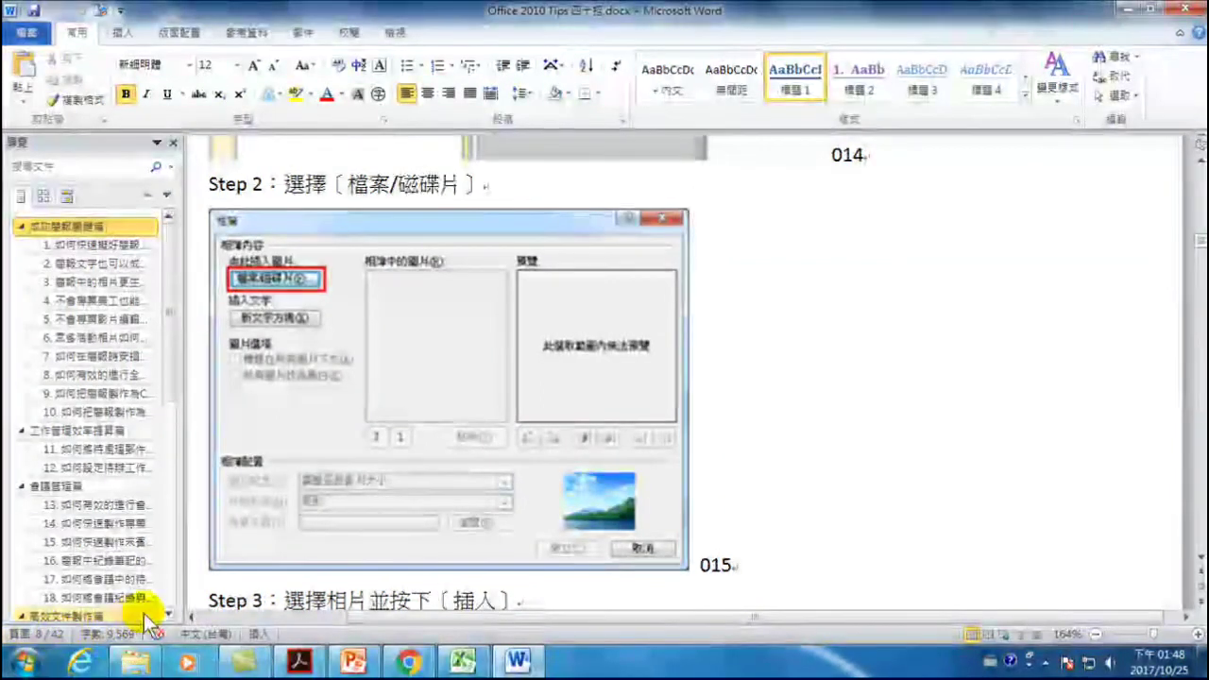
pyautogui.scroll(-3, 913, 327)
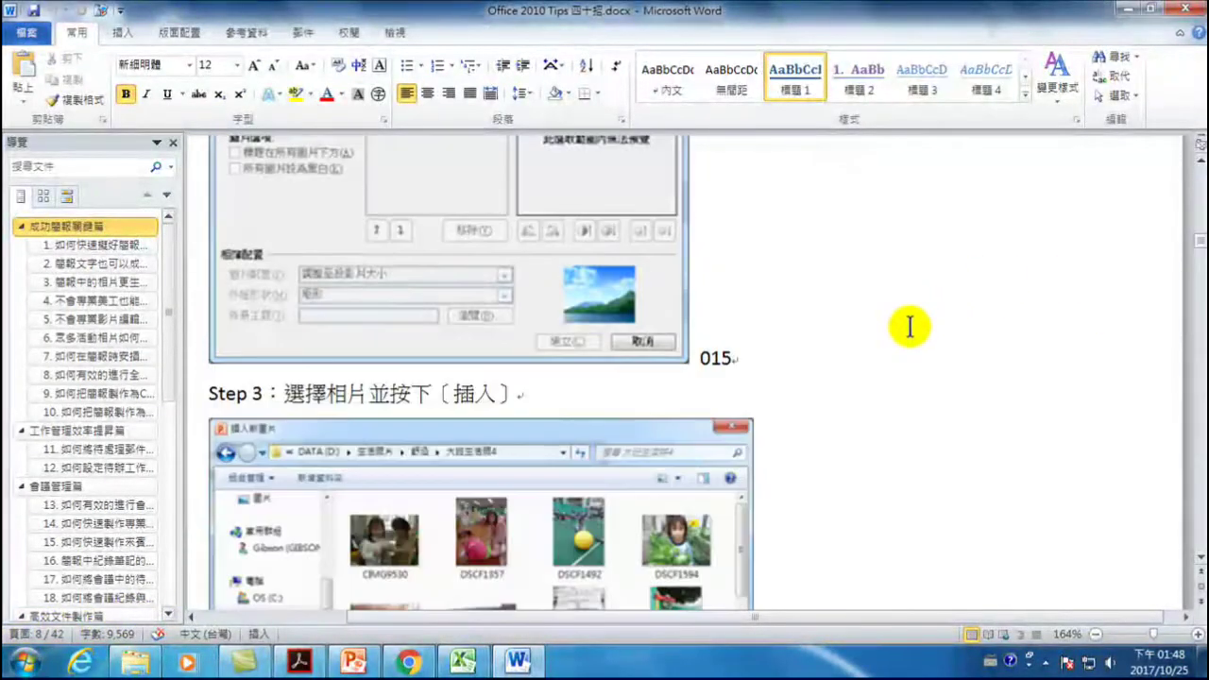
pyautogui.click(452, 393)
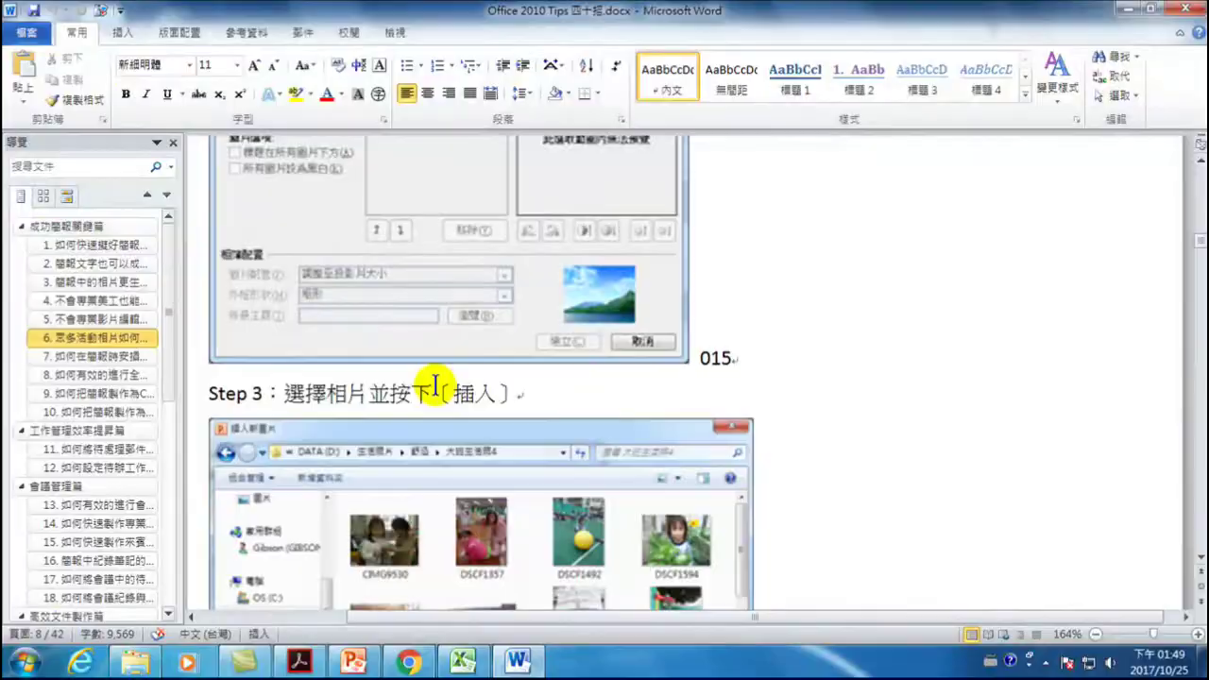
pyautogui.scroll(-3, 442, 368)
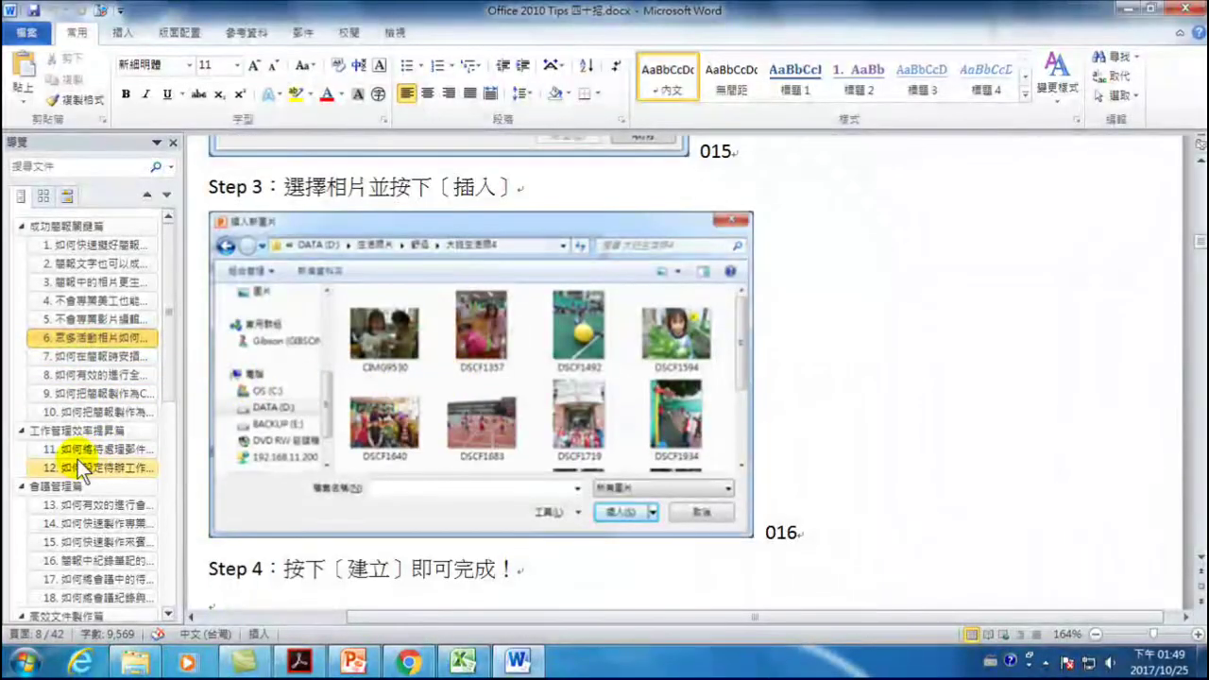
pyautogui.scroll(-6, 472, 396)
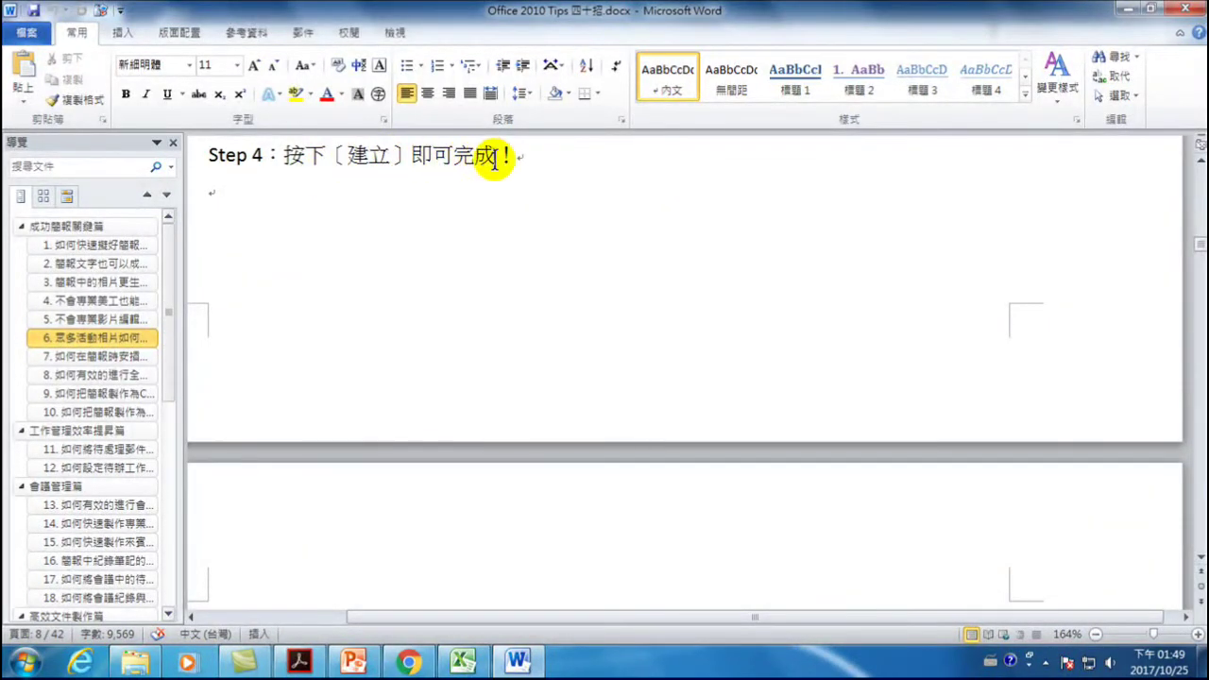
pyautogui.click(530, 161)
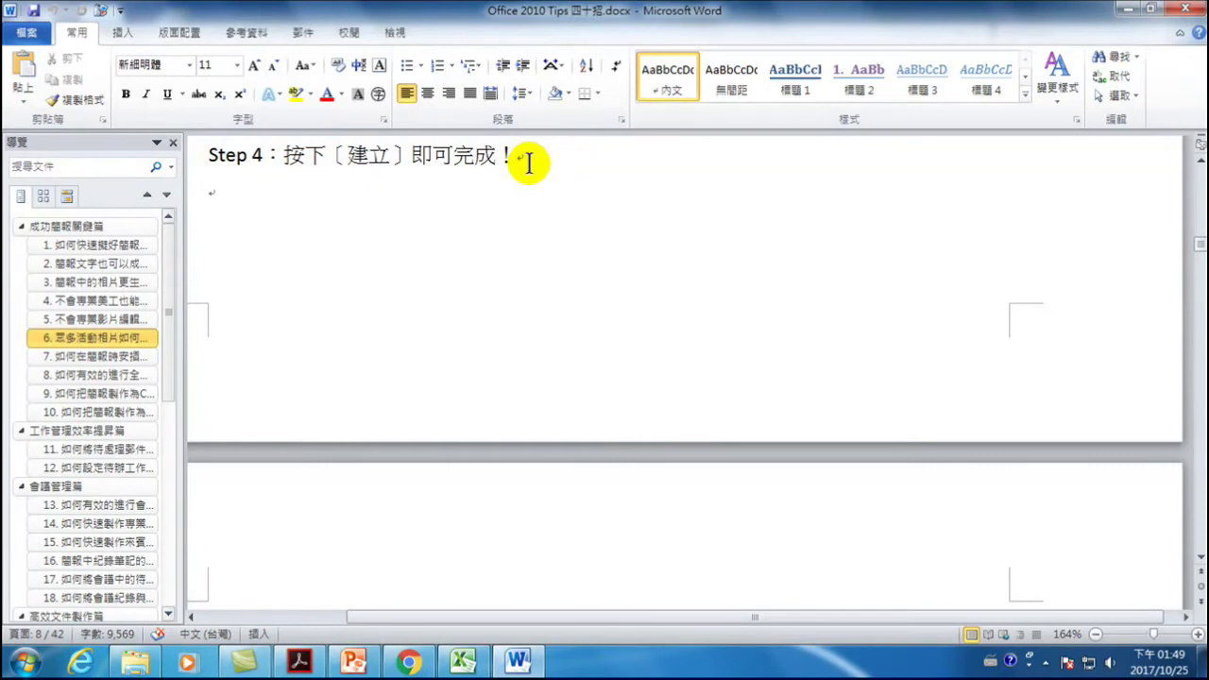
pyautogui.scroll(2, 529, 163)
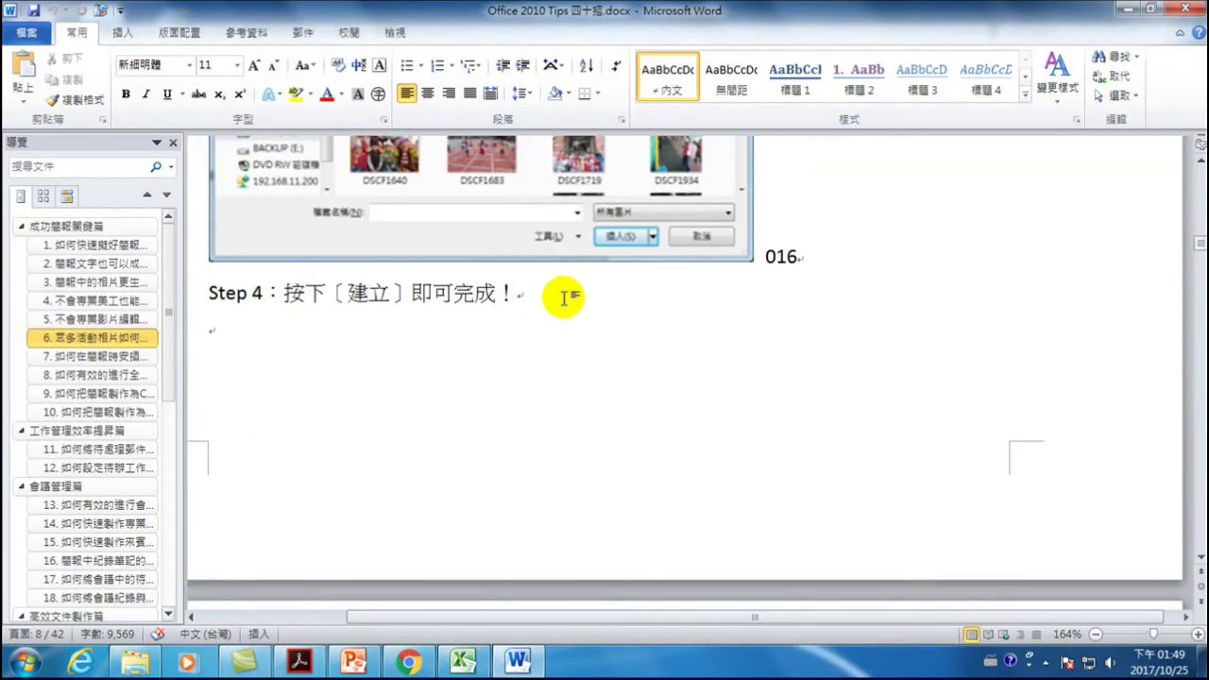
pyautogui.write('2')
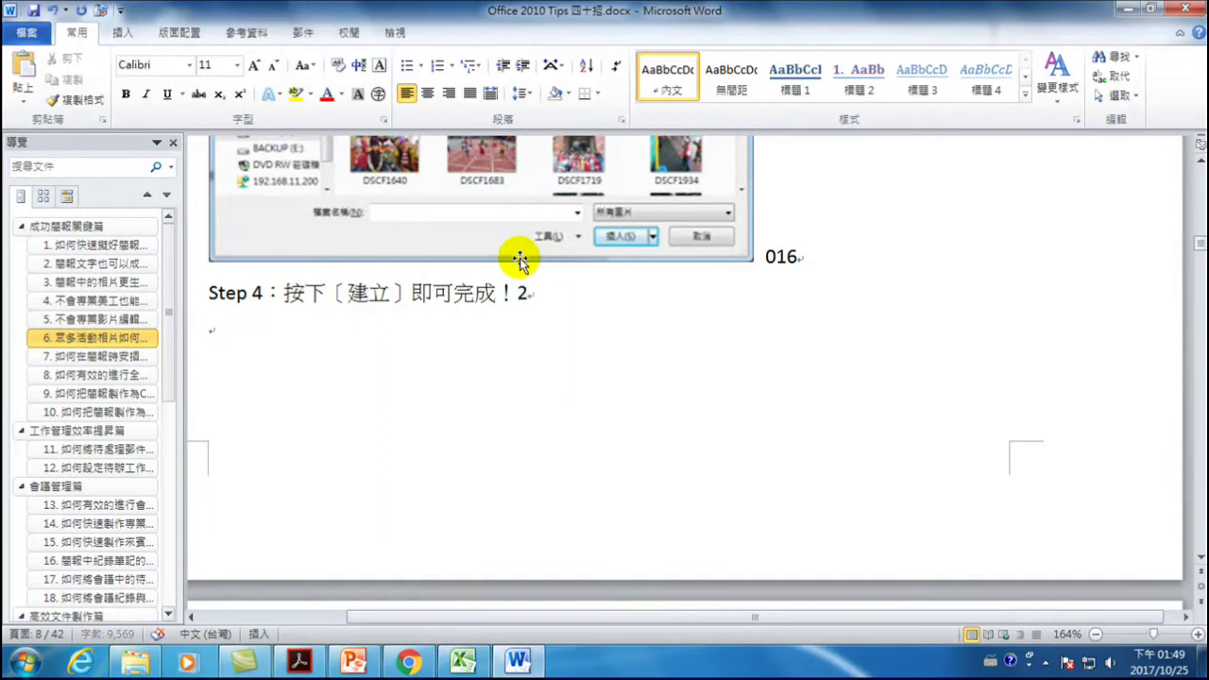
pyautogui.write('017/')
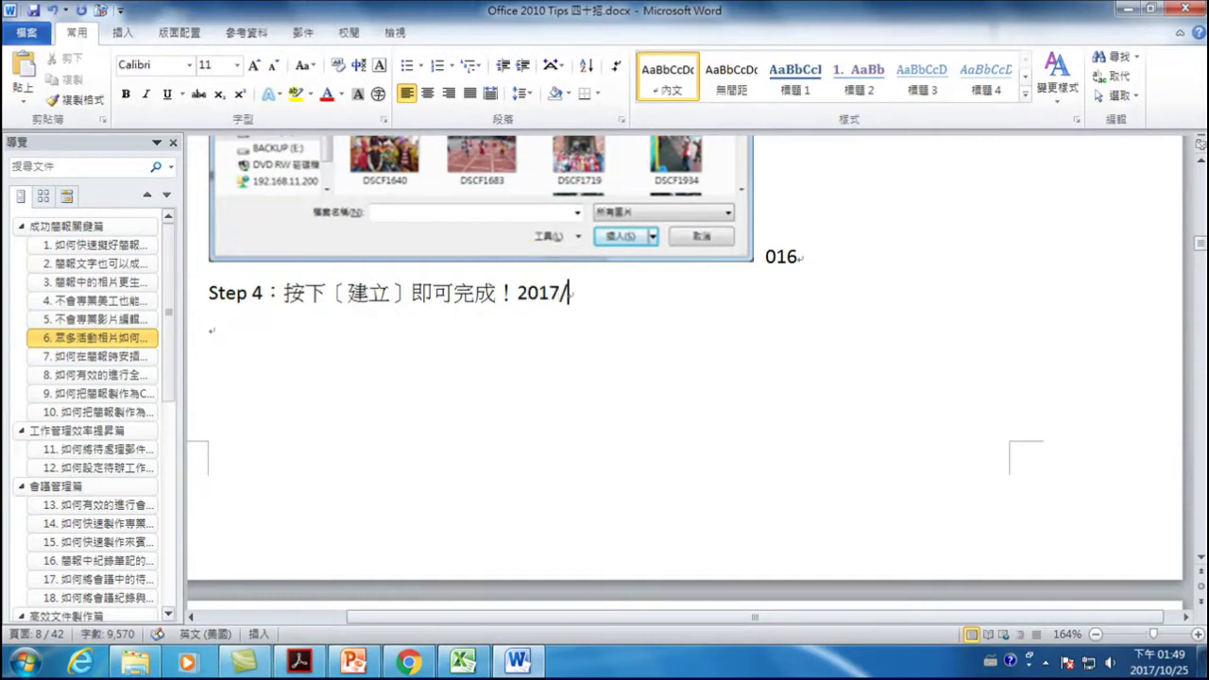
pyautogui.write('10/25')
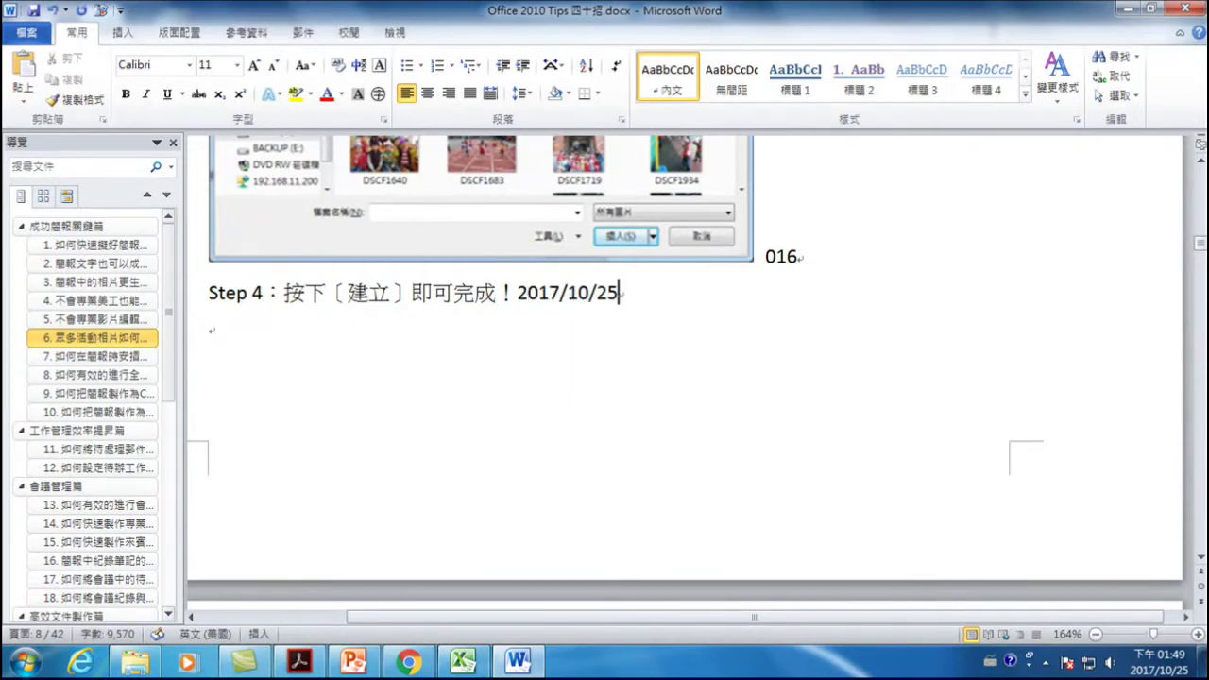
# - Save the document and exit Word
pyautogui.click(35, 11)
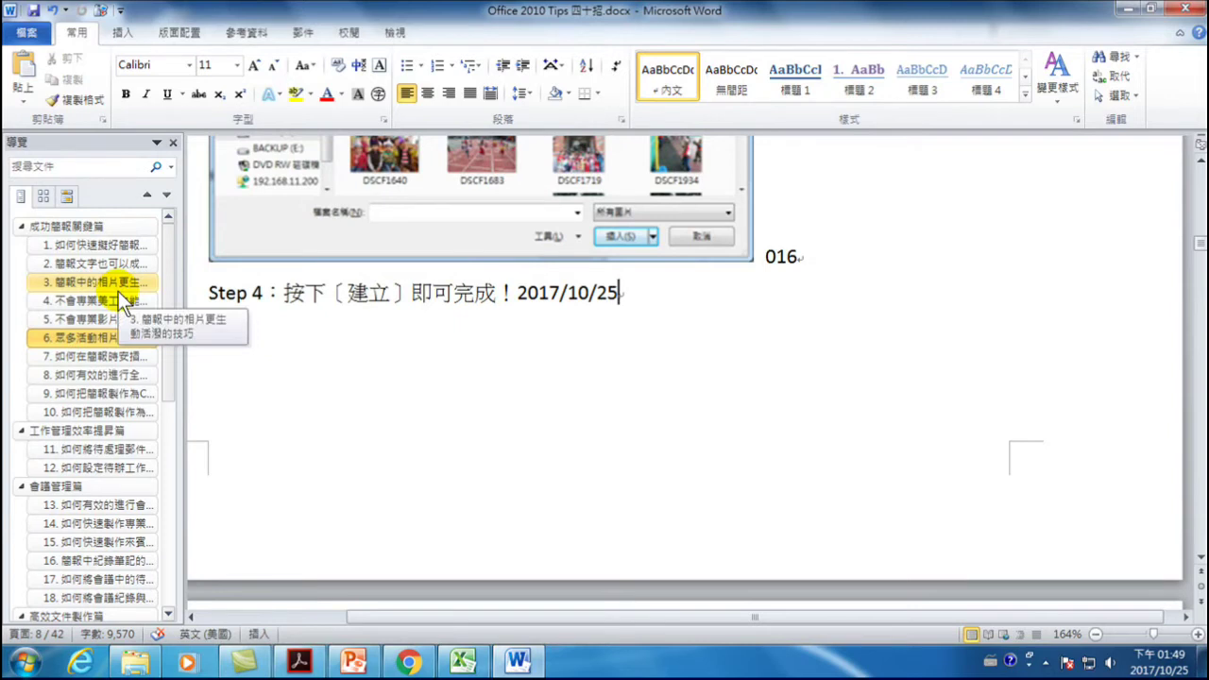
pyautogui.press('Return')
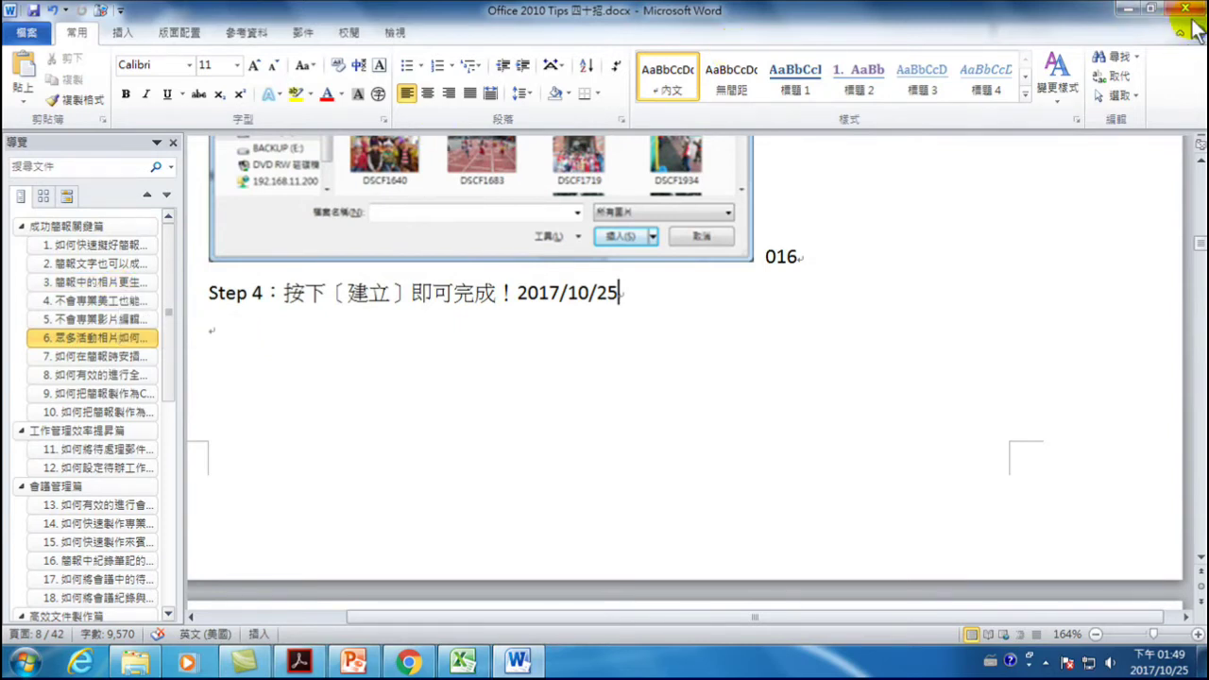
pyautogui.click(1186, 11)
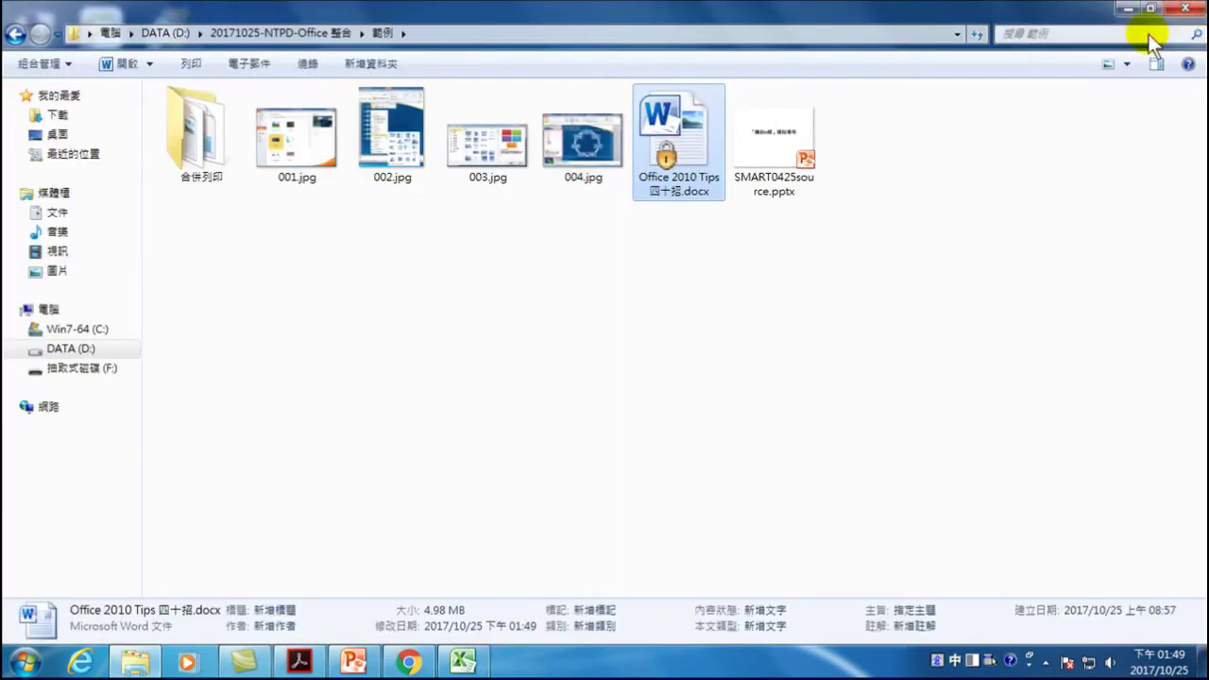
# - Decrypt Office 2010 Tips 四十招.docx with 解密文件 and reopen it in Word
pyautogui.rightClick(672, 128)
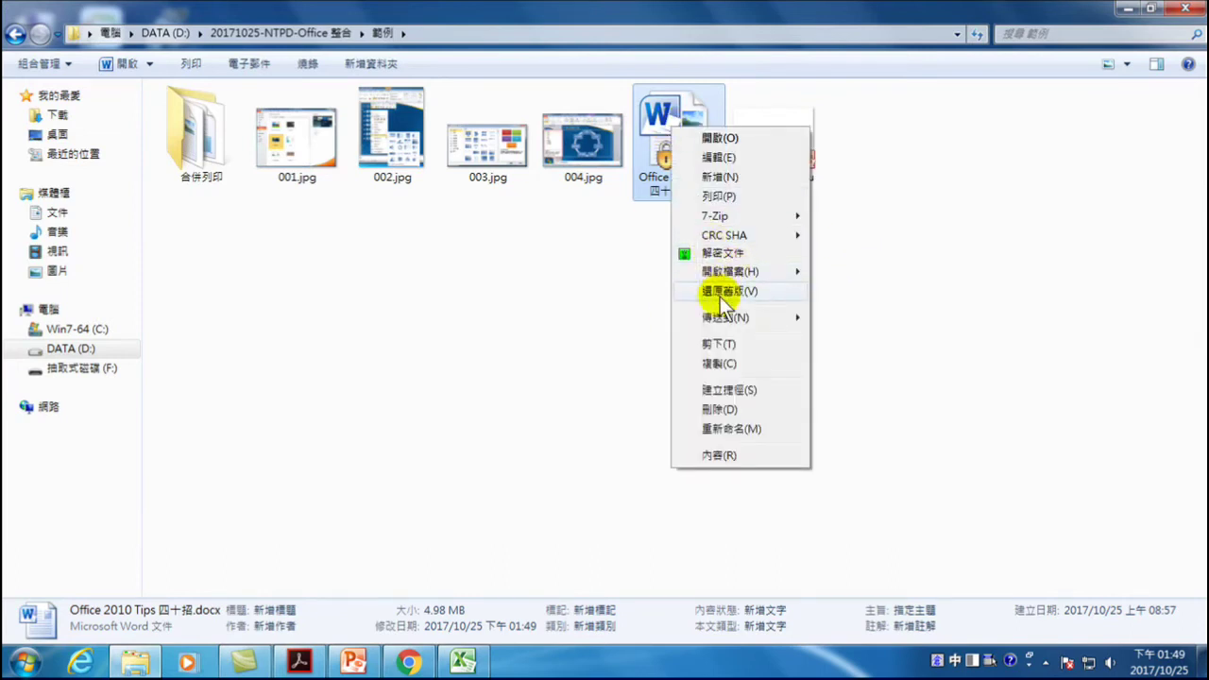
pyautogui.click(723, 253)
pyautogui.click(767, 466)
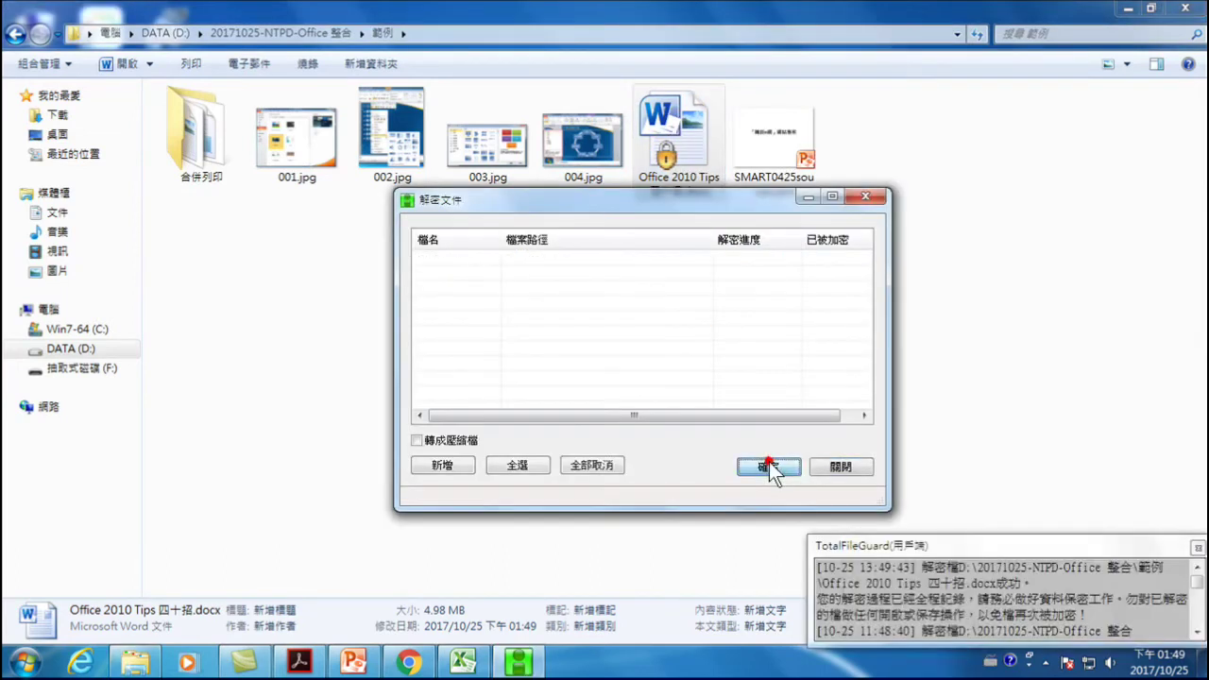
pyautogui.click(840, 466)
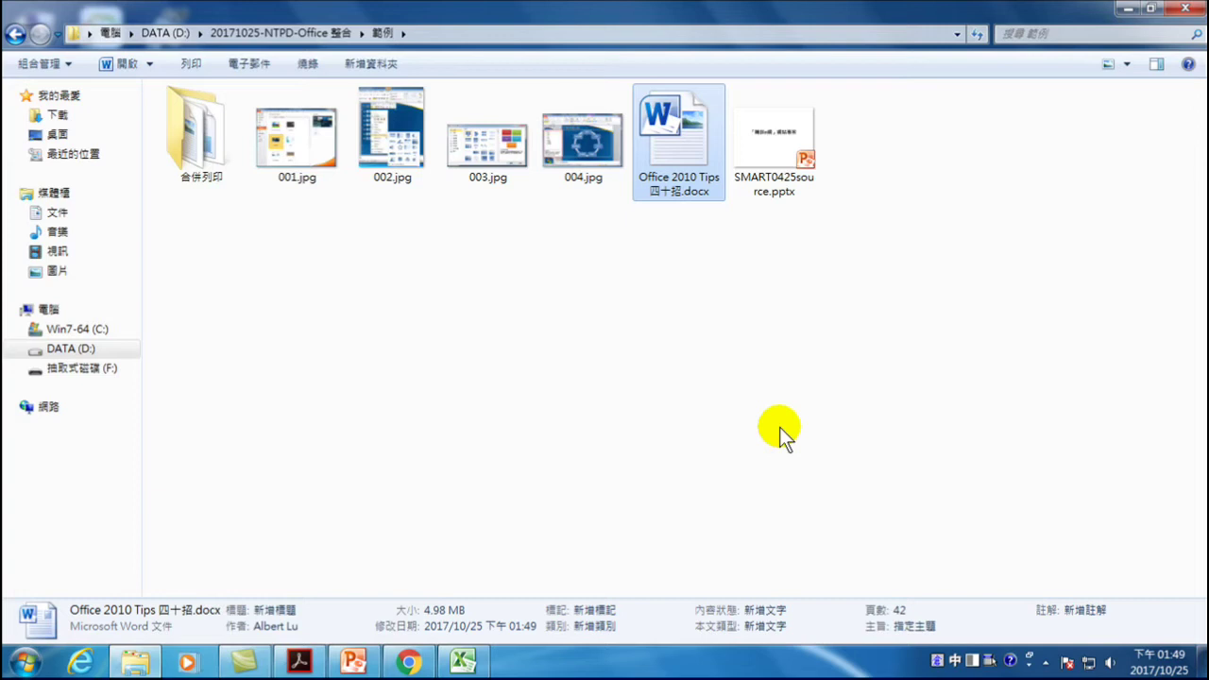
pyautogui.doubleClick(676, 135)
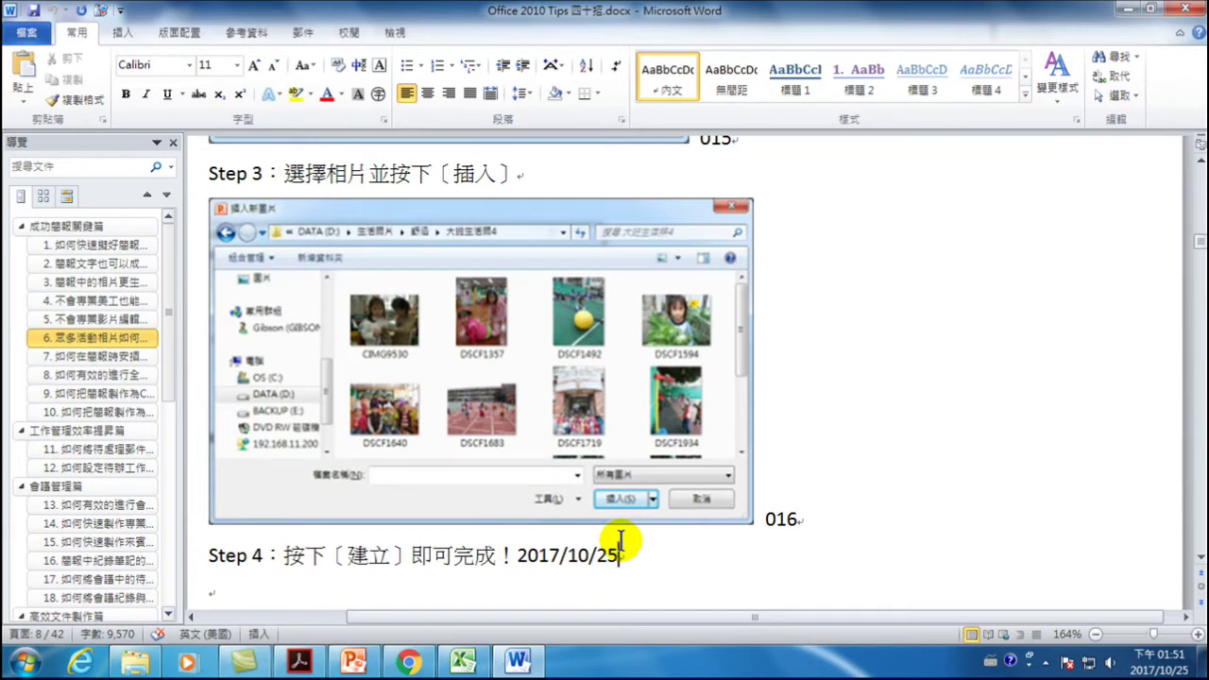
pyautogui.moveTo(166, 305); pyautogui.dragTo(157, 432)
# - Append '，一鍵搞定' to the end of heading 20 so it reads 如何有效的整合多份文件，一鍵搞定
pyautogui.click(92, 370)
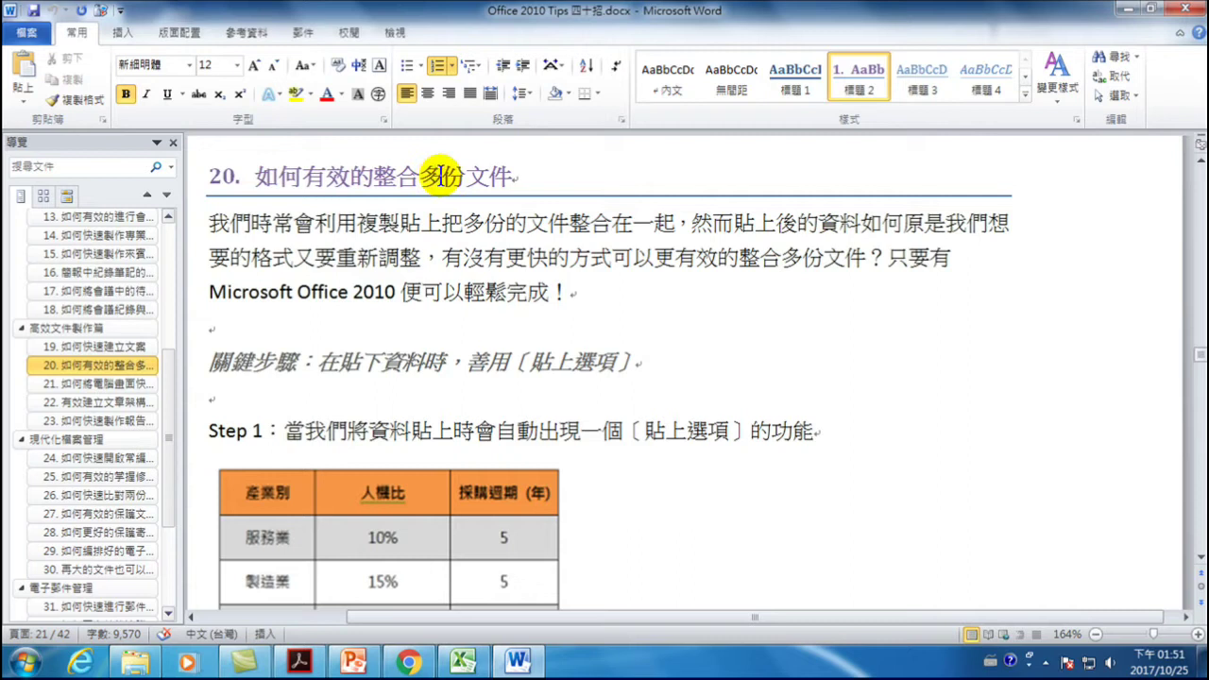
pyautogui.click(513, 176)
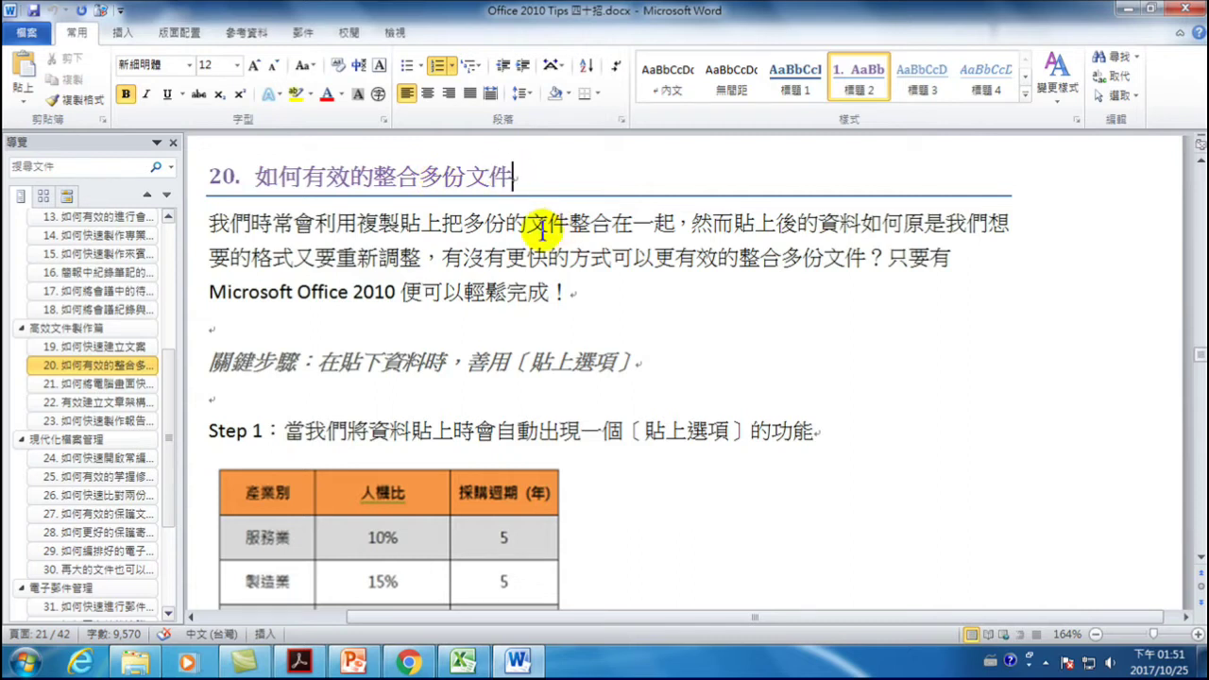
pyautogui.hotkey('ctrl', ',')
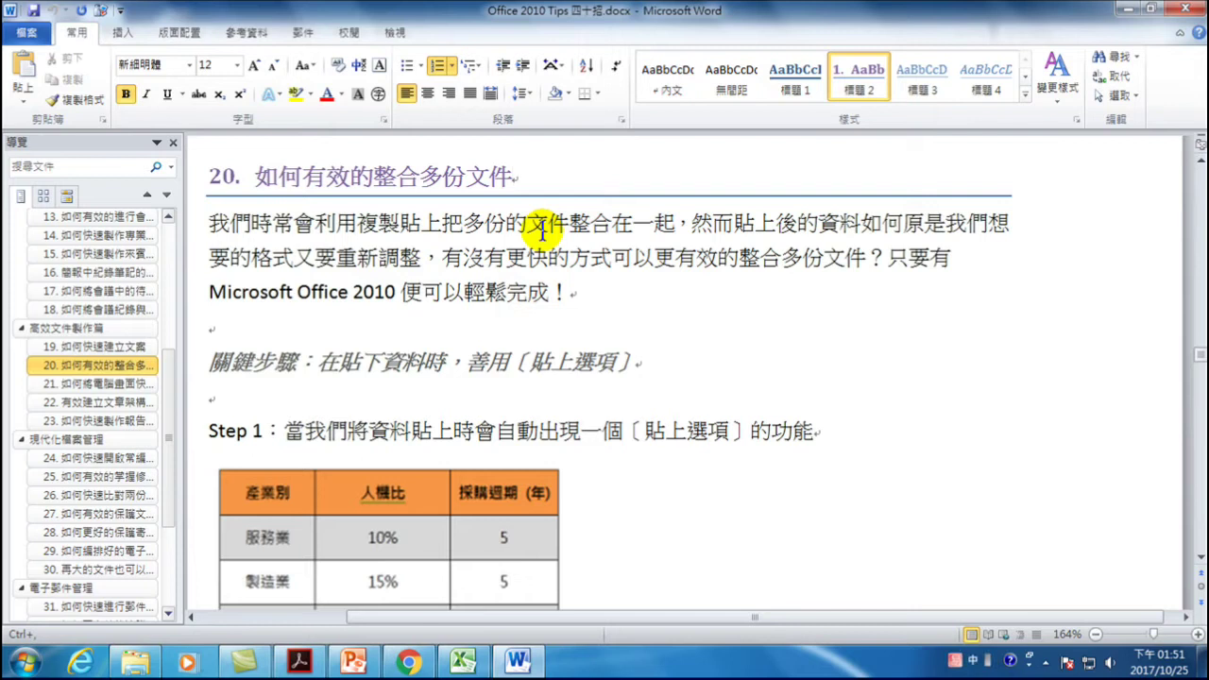
pyautogui.press('shift')
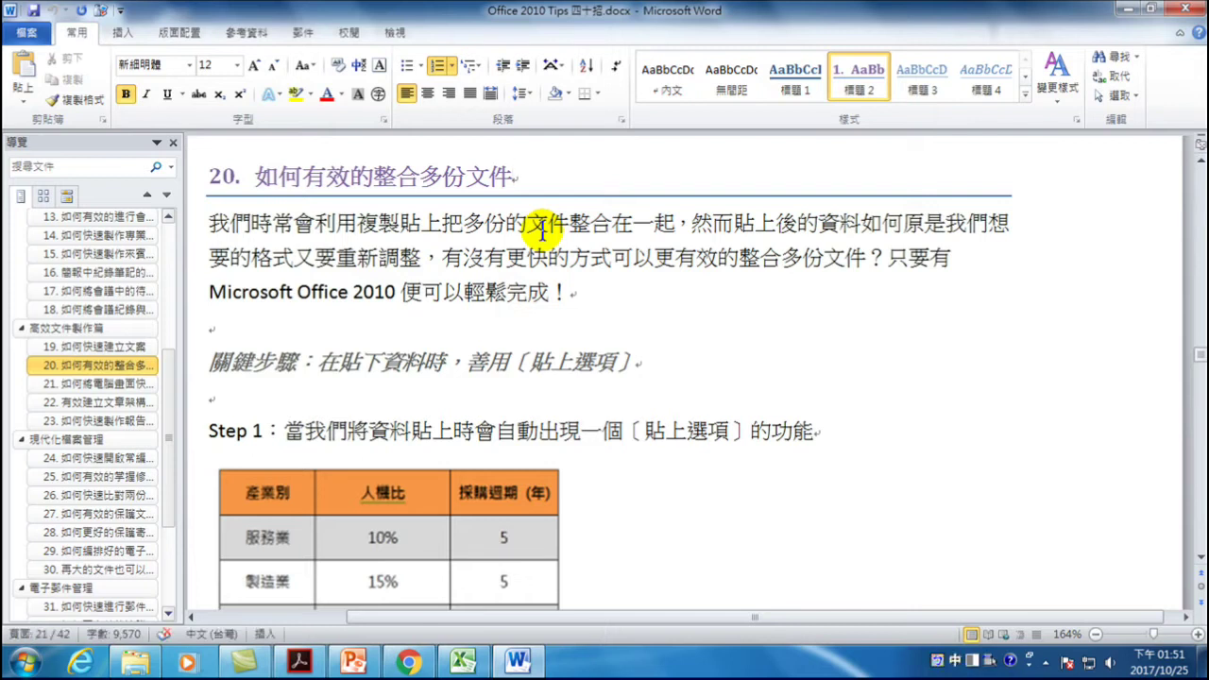
pyautogui.write('，一鍵搞定')
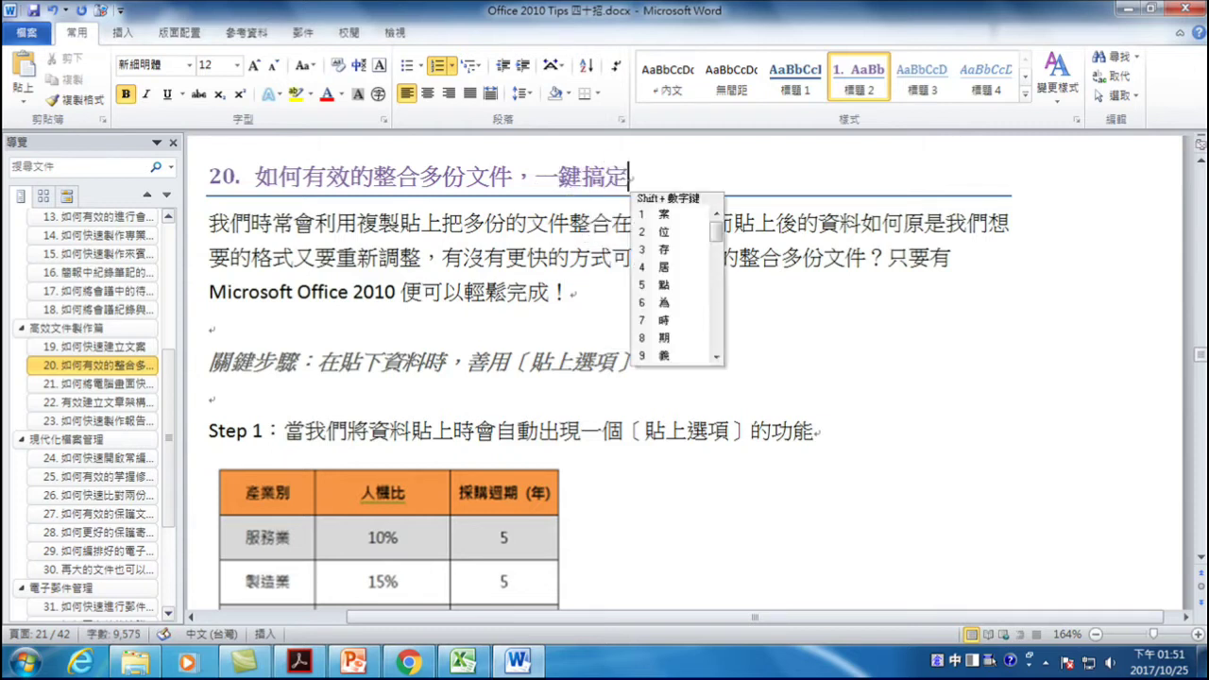
pyautogui.press('Escape')
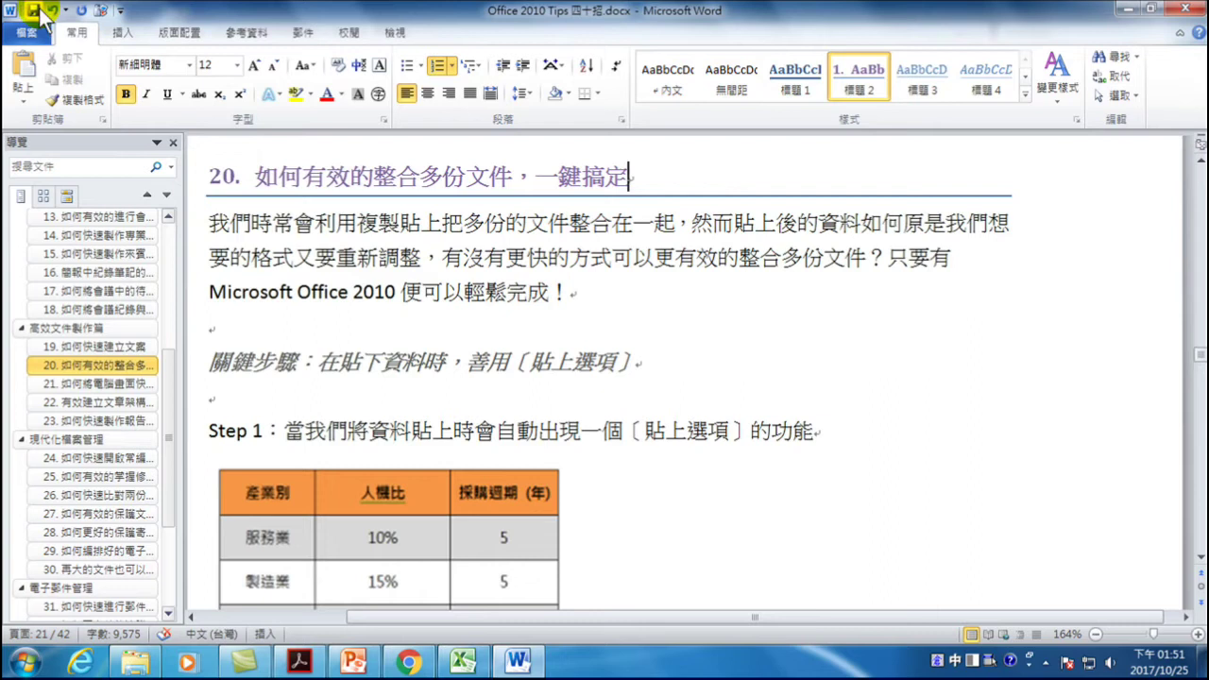
# - Save the document and close Word
pyautogui.click(34, 11)
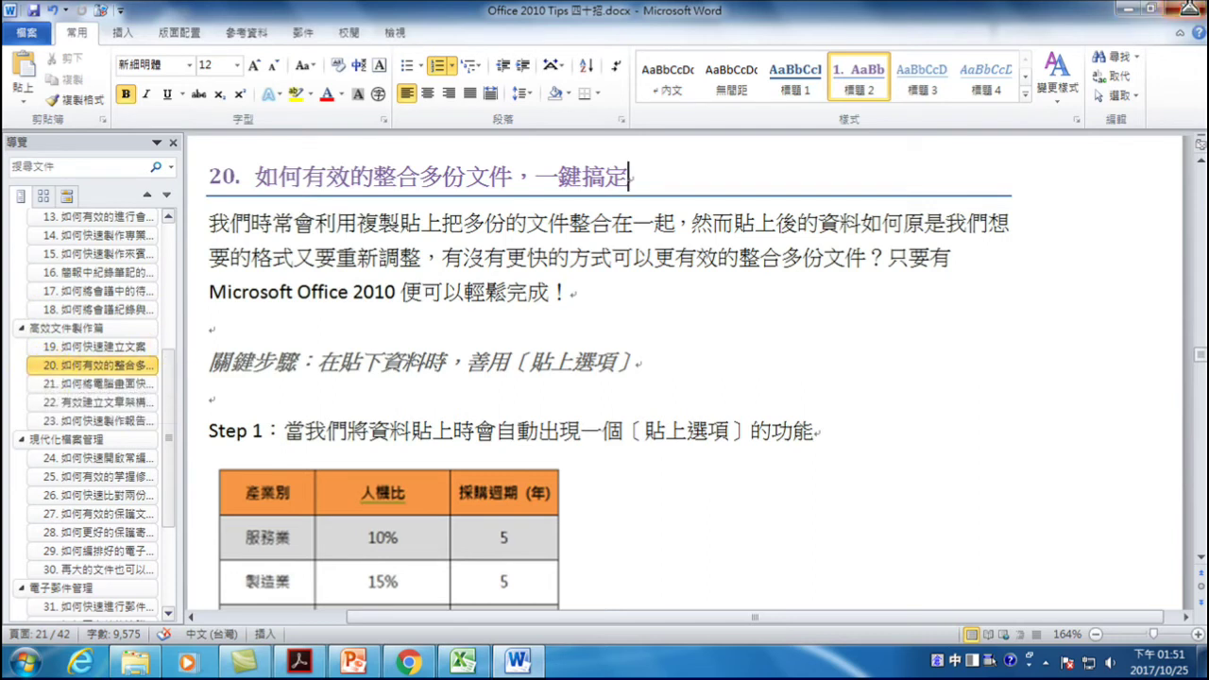
pyautogui.click(1192, 10)
pyautogui.rightClick(664, 133)
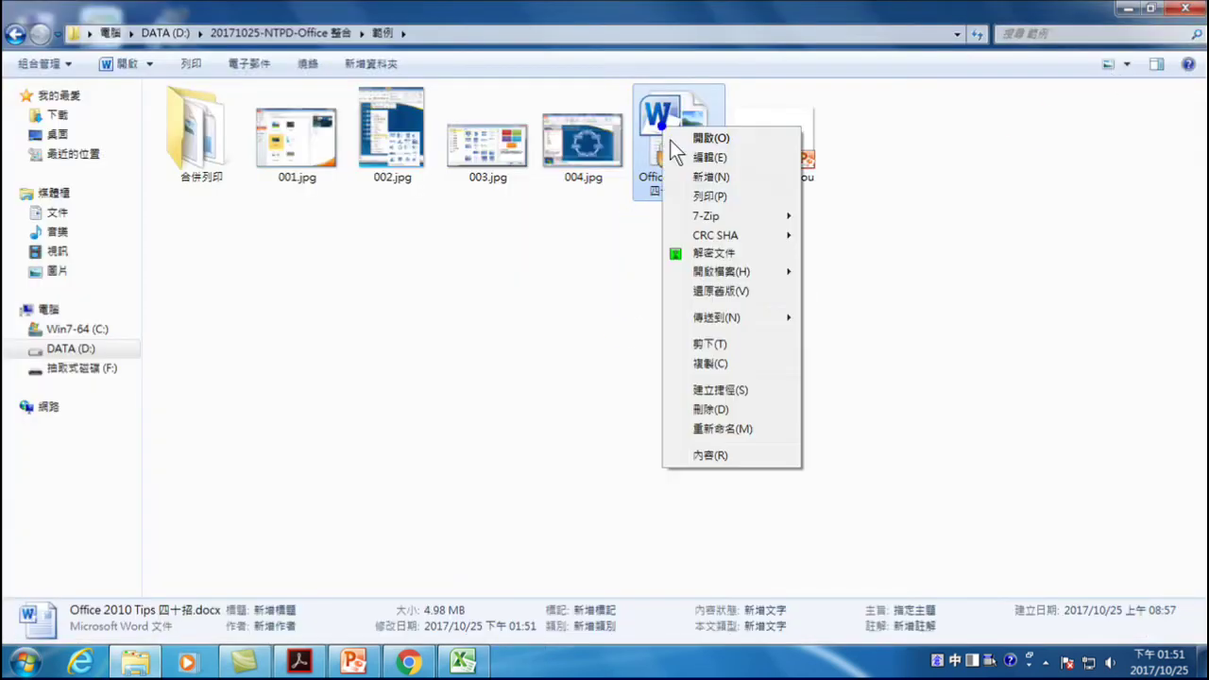
# - Decrypt Office 2010 Tips 四十招.docx with 解密文件, then reopen it in Word
pyautogui.click(710, 253)
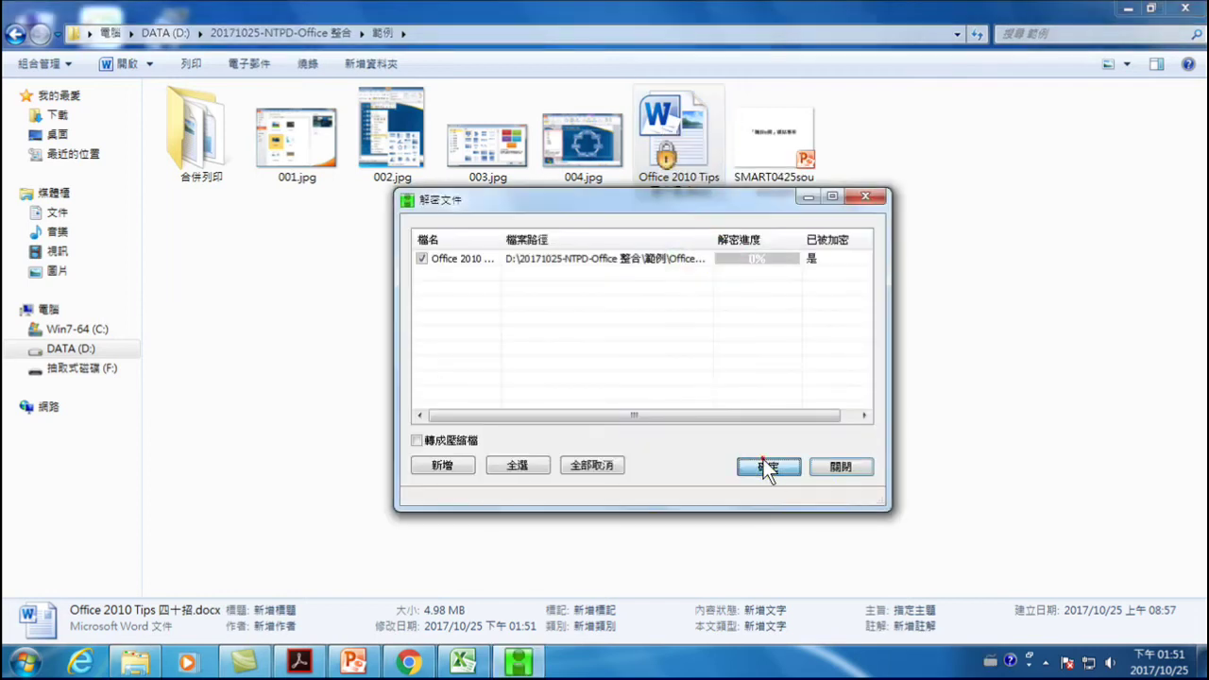
pyautogui.click(767, 468)
pyautogui.click(838, 466)
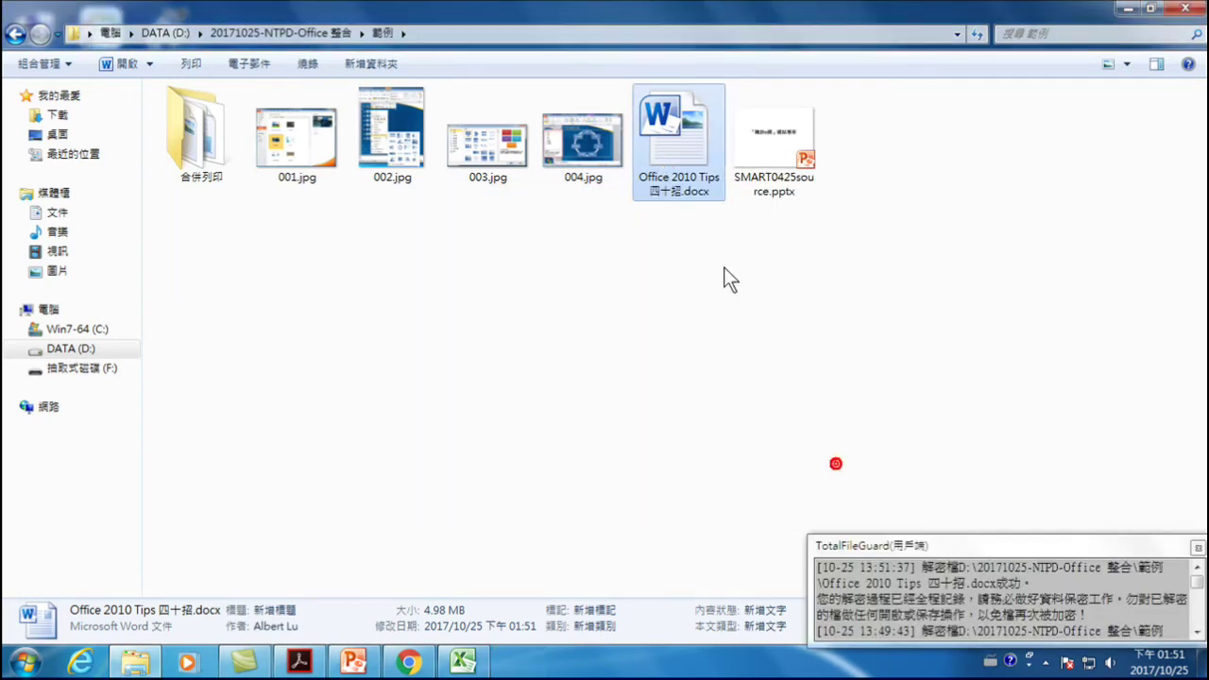
pyautogui.doubleClick(677, 140)
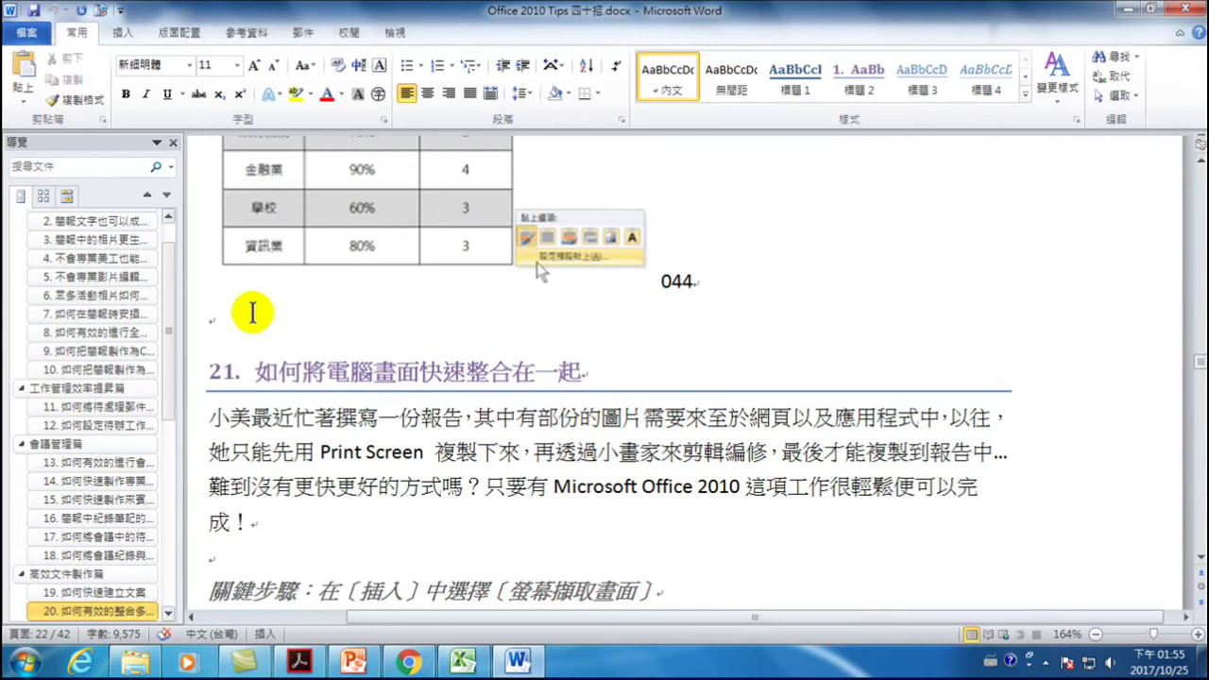
pyautogui.click(253, 314)
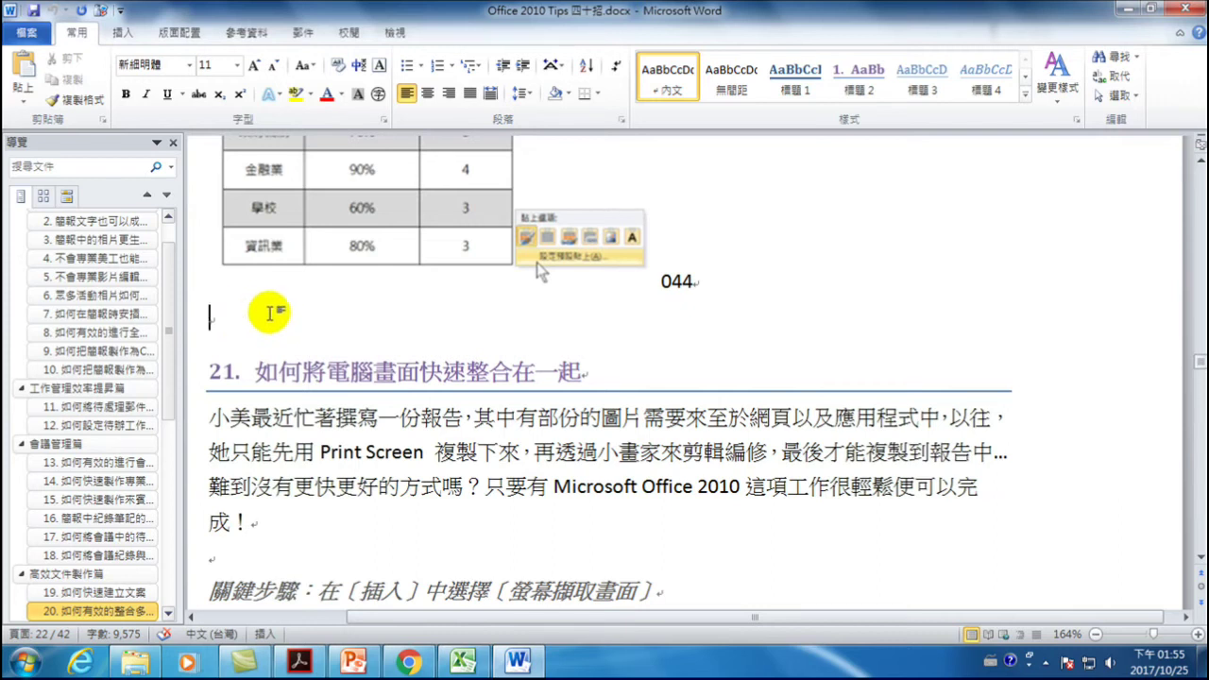
# - Below the table, type the line '2017/10/25 下午 01:56'
pyautogui.press('Return')
pyautogui.press('Return')
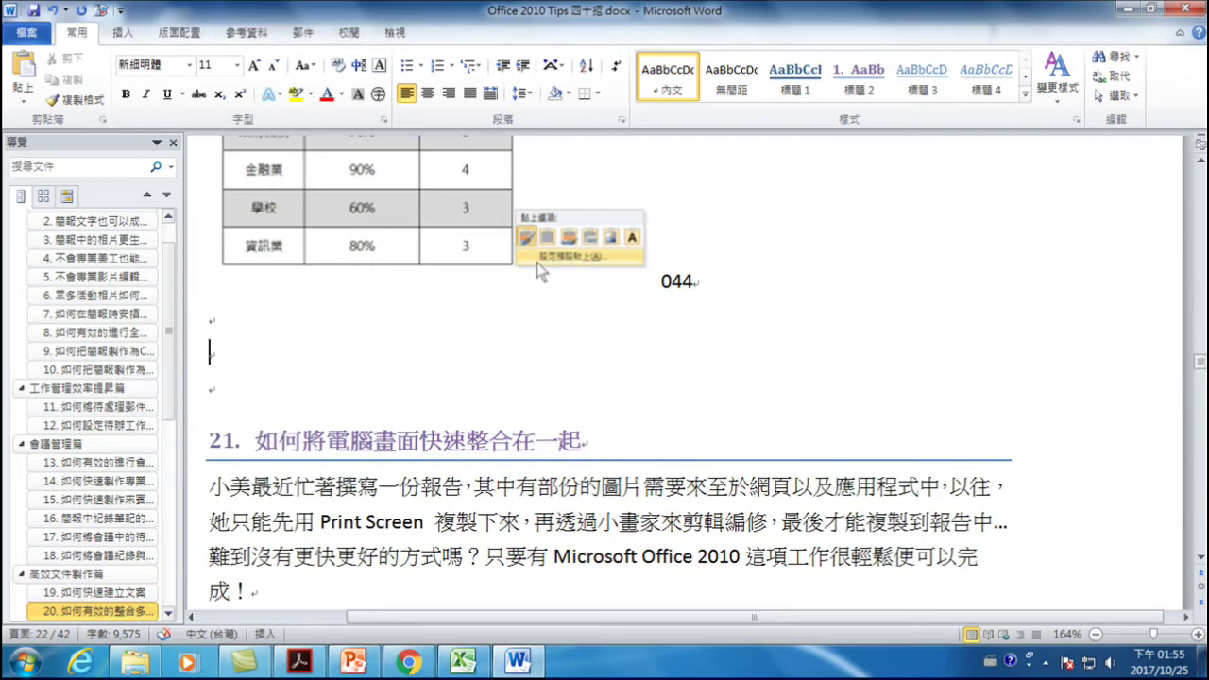
pyautogui.write('20')
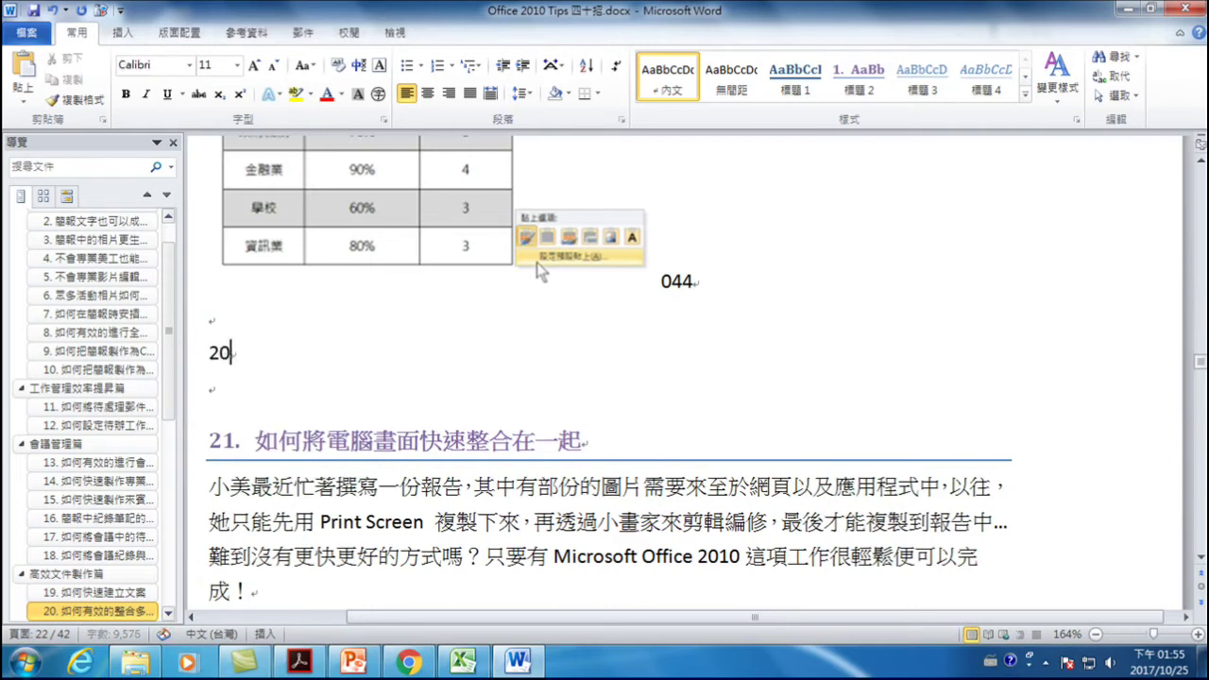
pyautogui.write('17/')
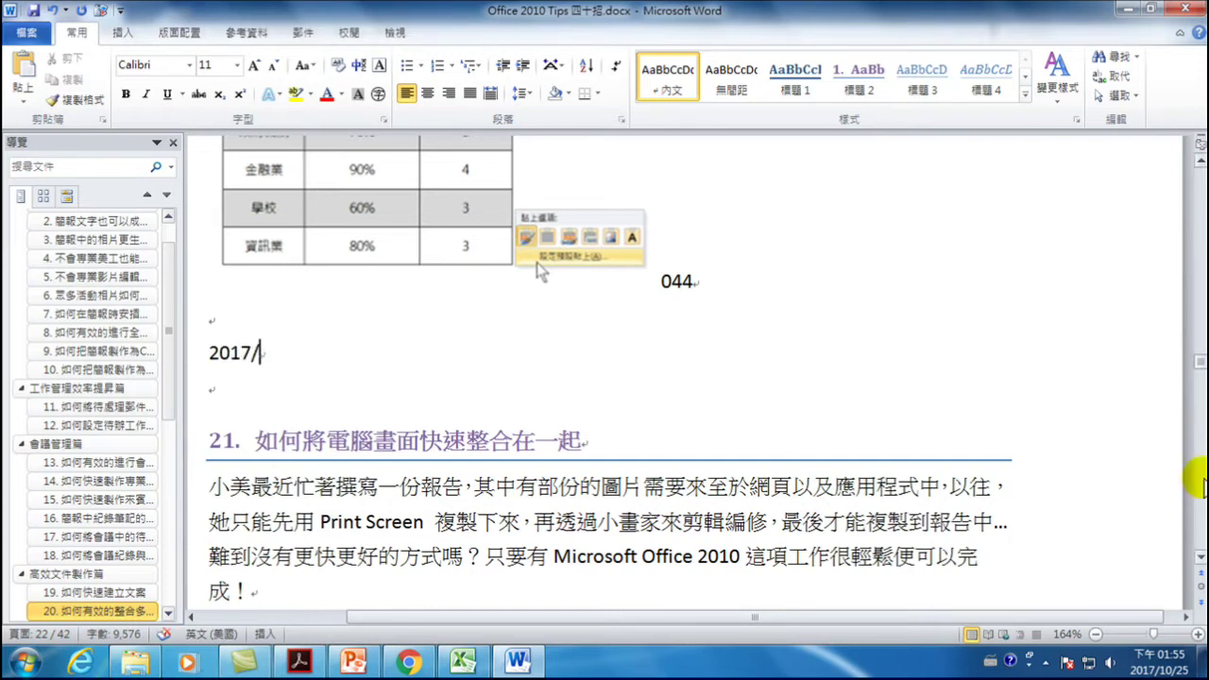
pyautogui.click(1200, 667)
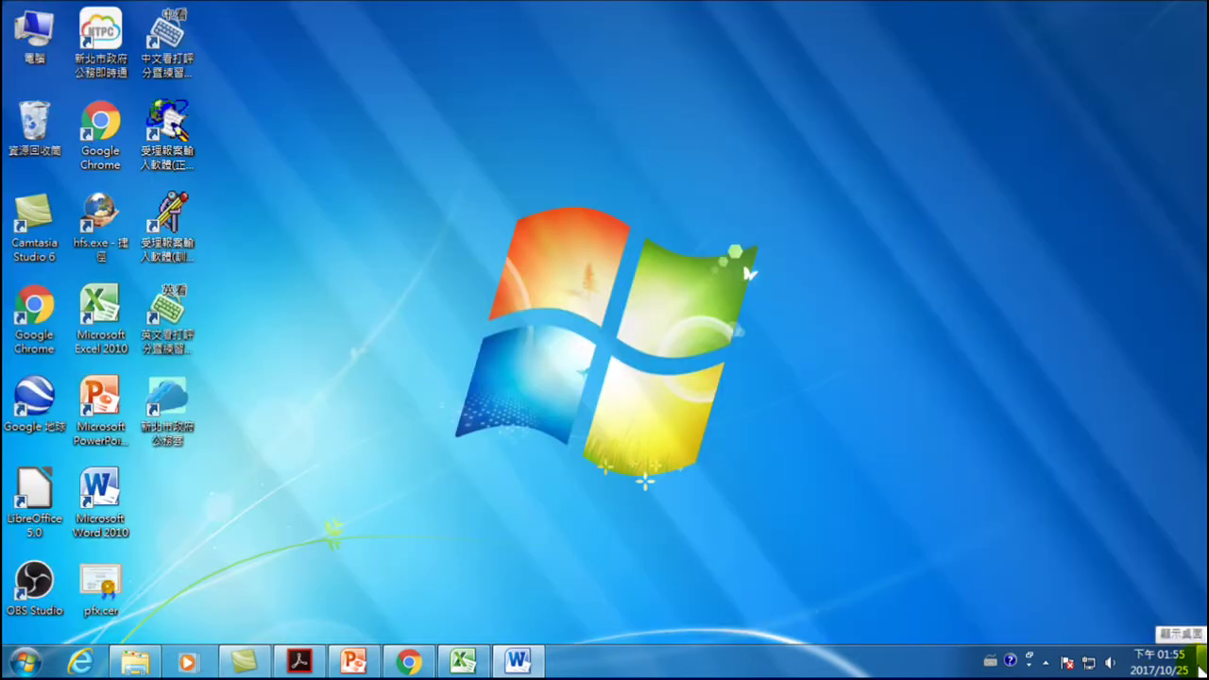
pyautogui.click(1201, 666)
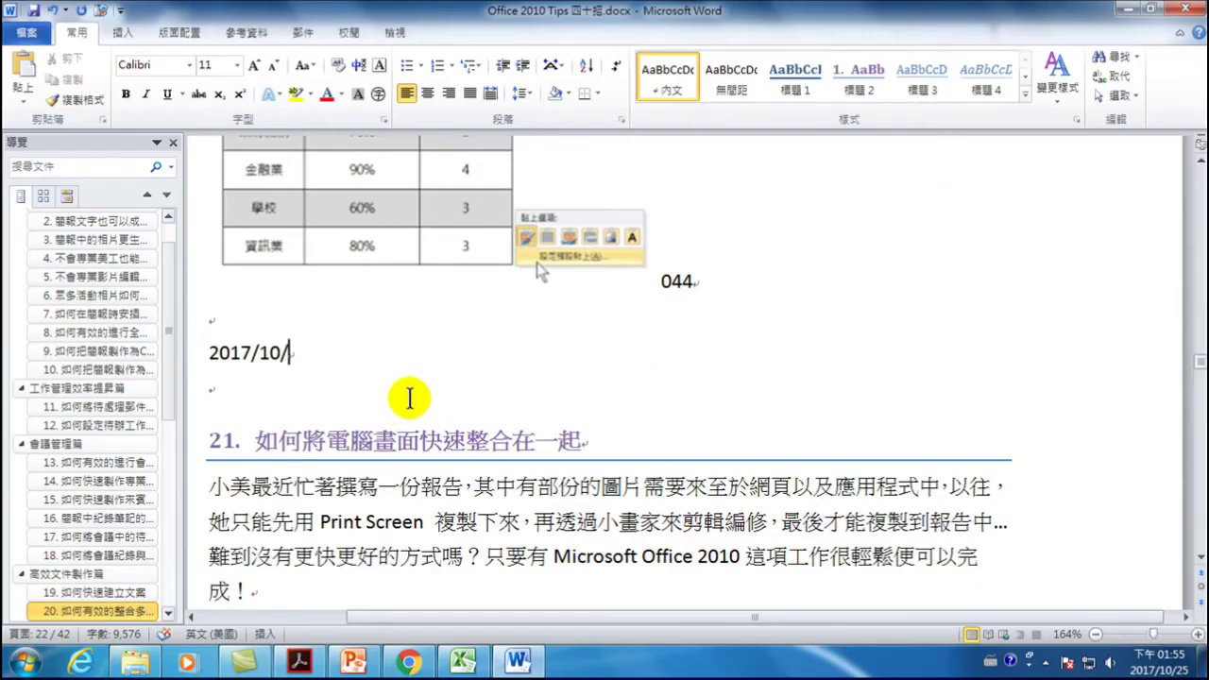
pyautogui.write('25')
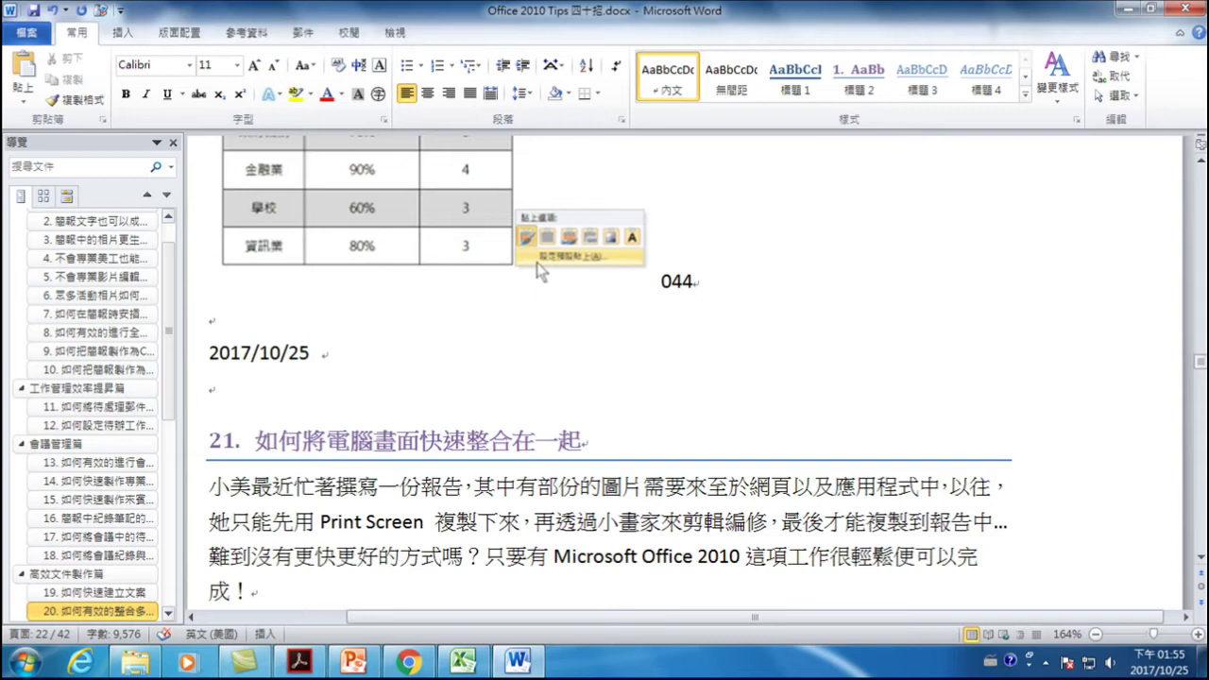
pyautogui.hotkey('ctrl', 'shift')
pyautogui.write('下午')
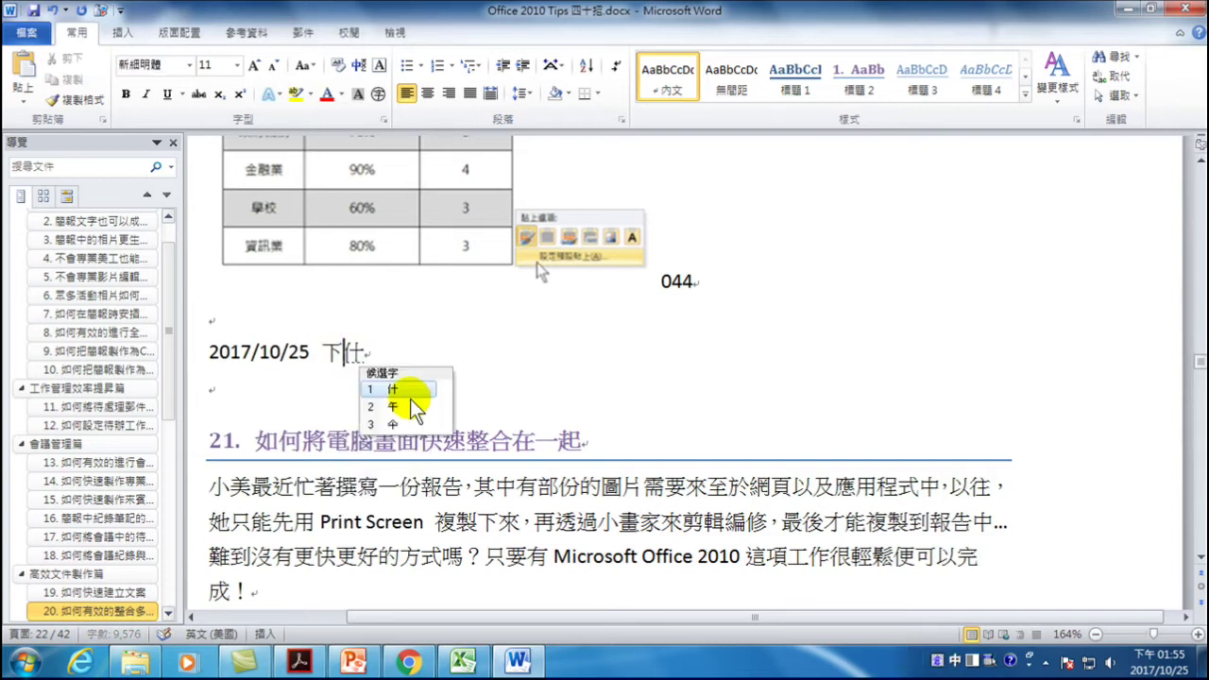
pyautogui.press('Return')
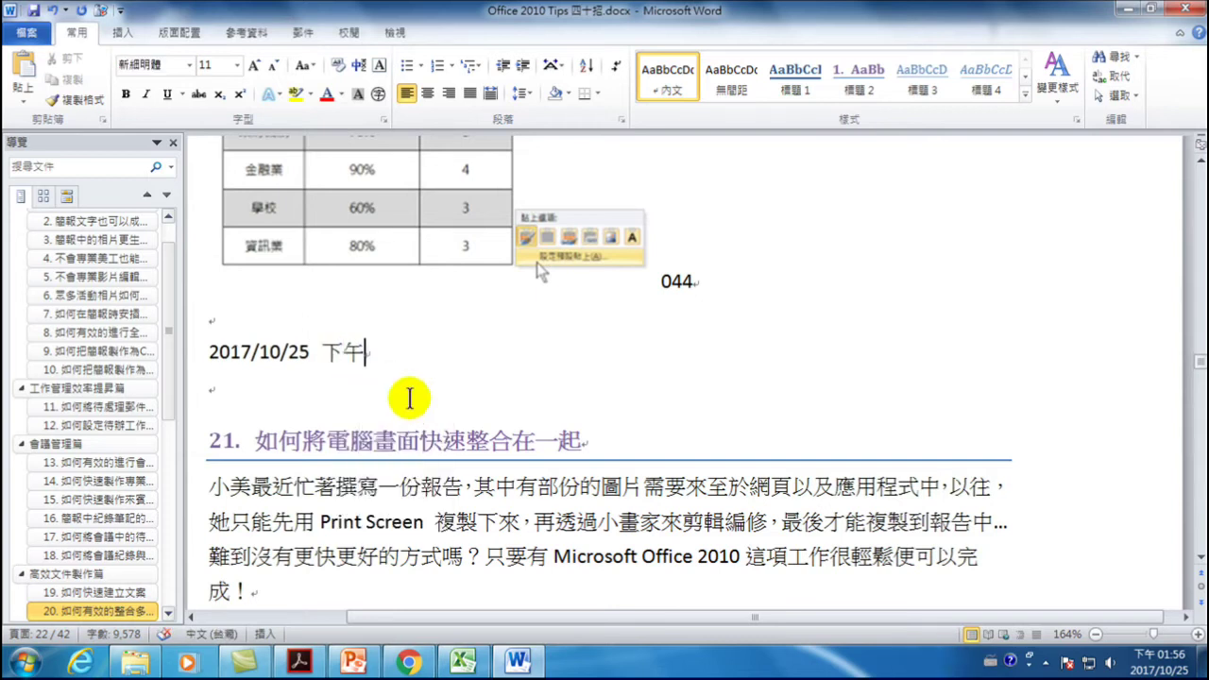
pyautogui.hotkey('ctrl', 'shift')
pyautogui.write('01:')
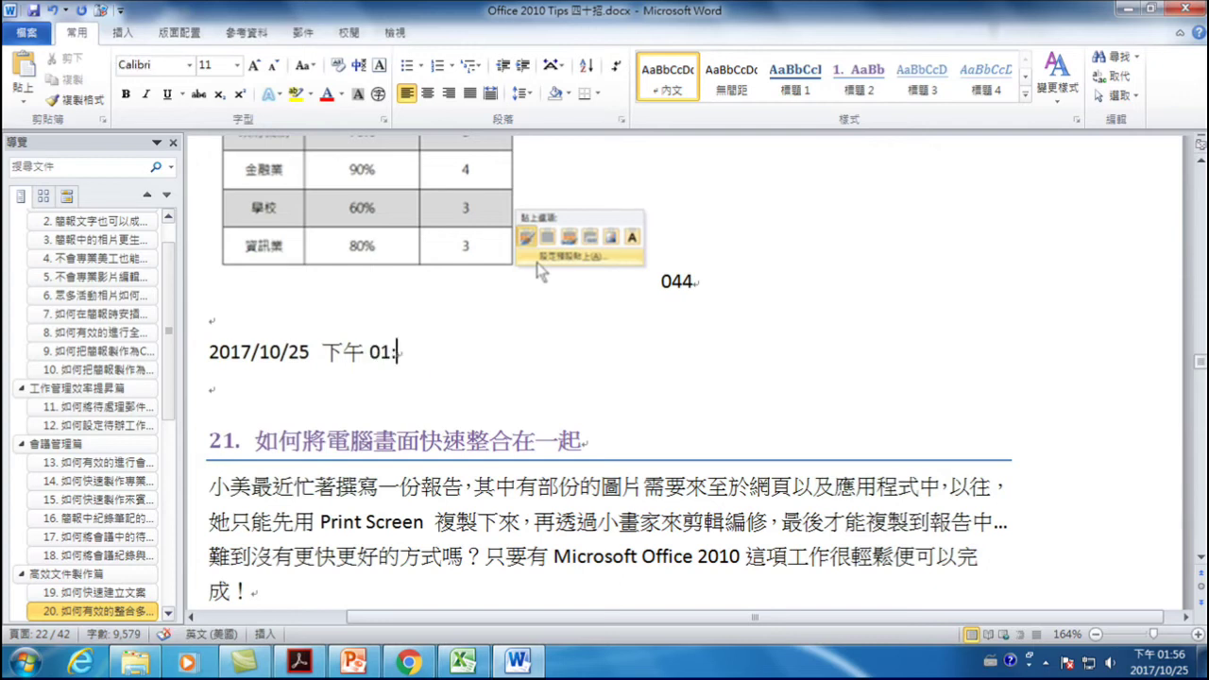
pyautogui.write('56')
# - On a new line, insert today's date 10/25/2017 with Alt+Shift+D
pyautogui.press('Return')
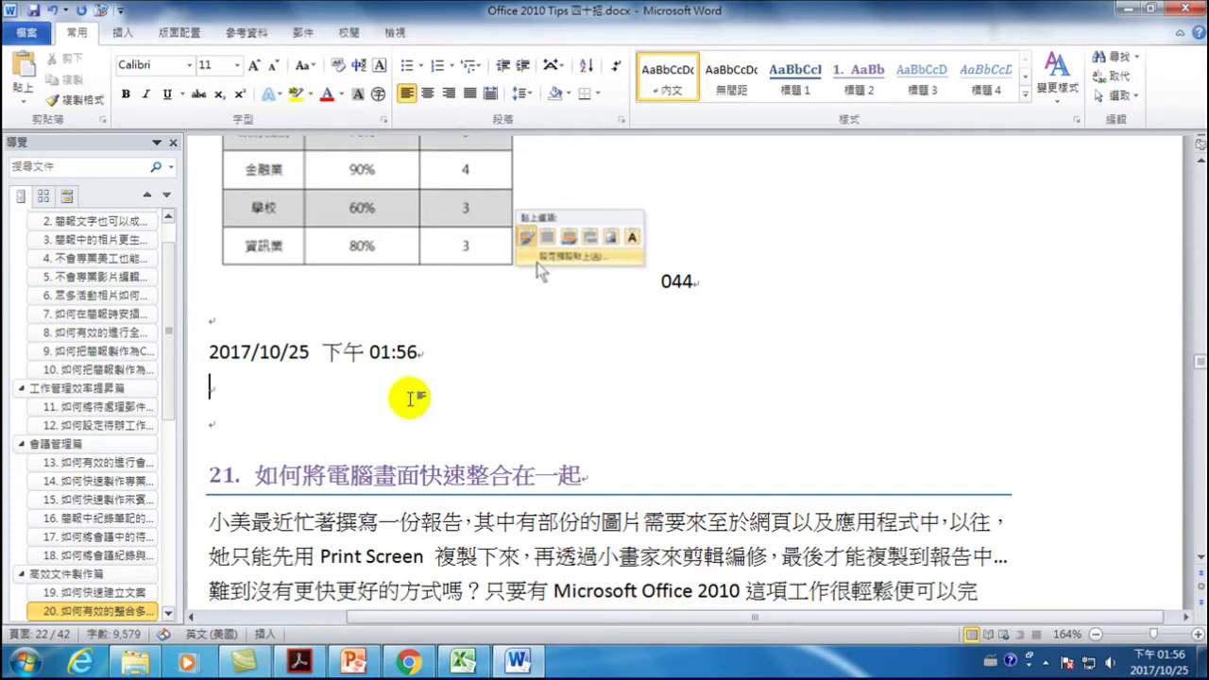
pyautogui.press('alt')
pyautogui.press('Escape')
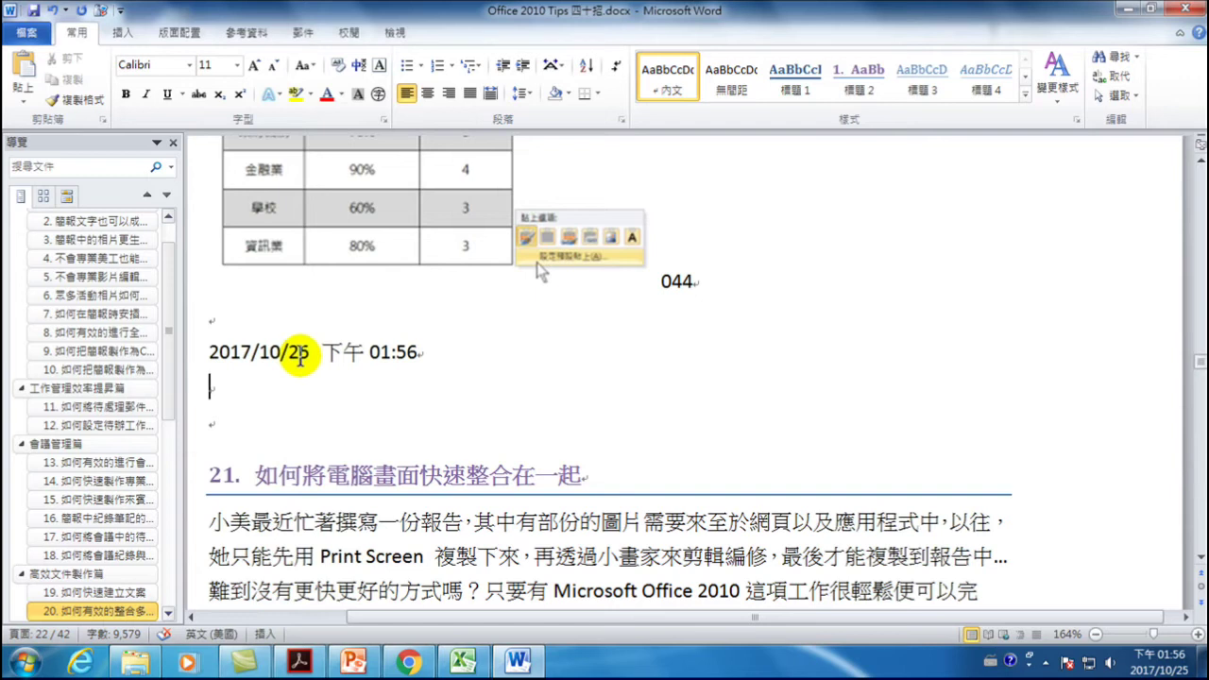
pyautogui.hotkey('alt', 'shift', 'd')
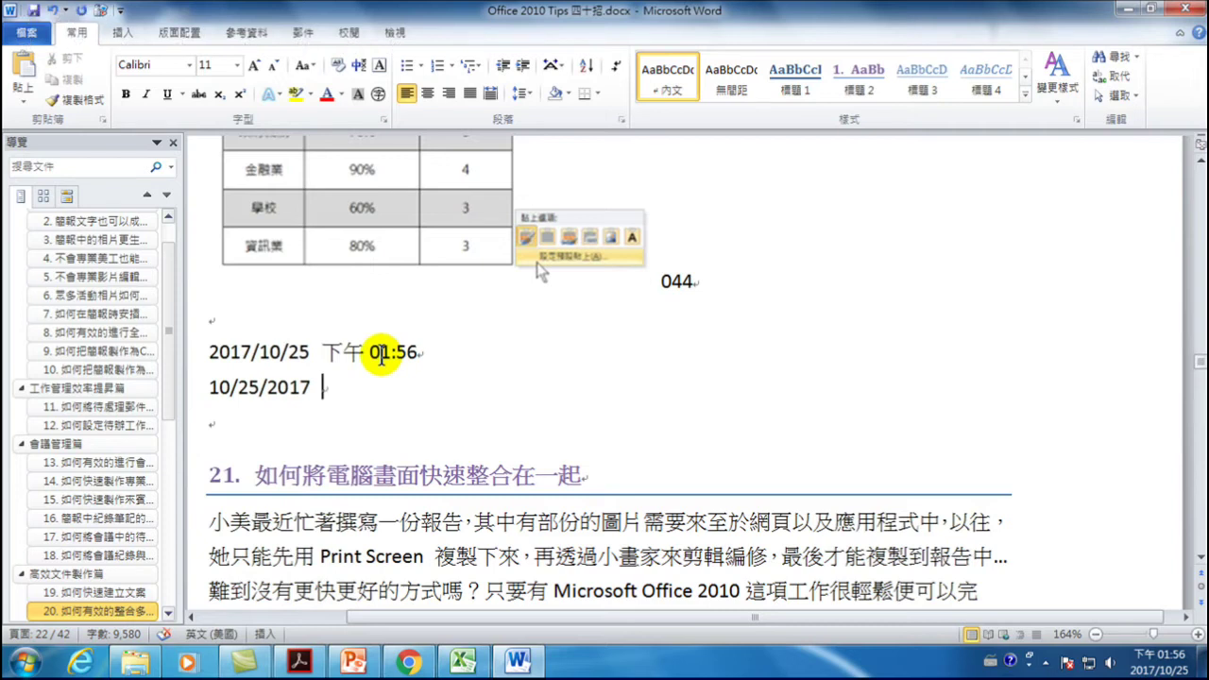
# - Add the current time so the second line reads 10/25/2017 1:56 PM, and check both fields
pyautogui.hotkey('alt', 'shift', 't')
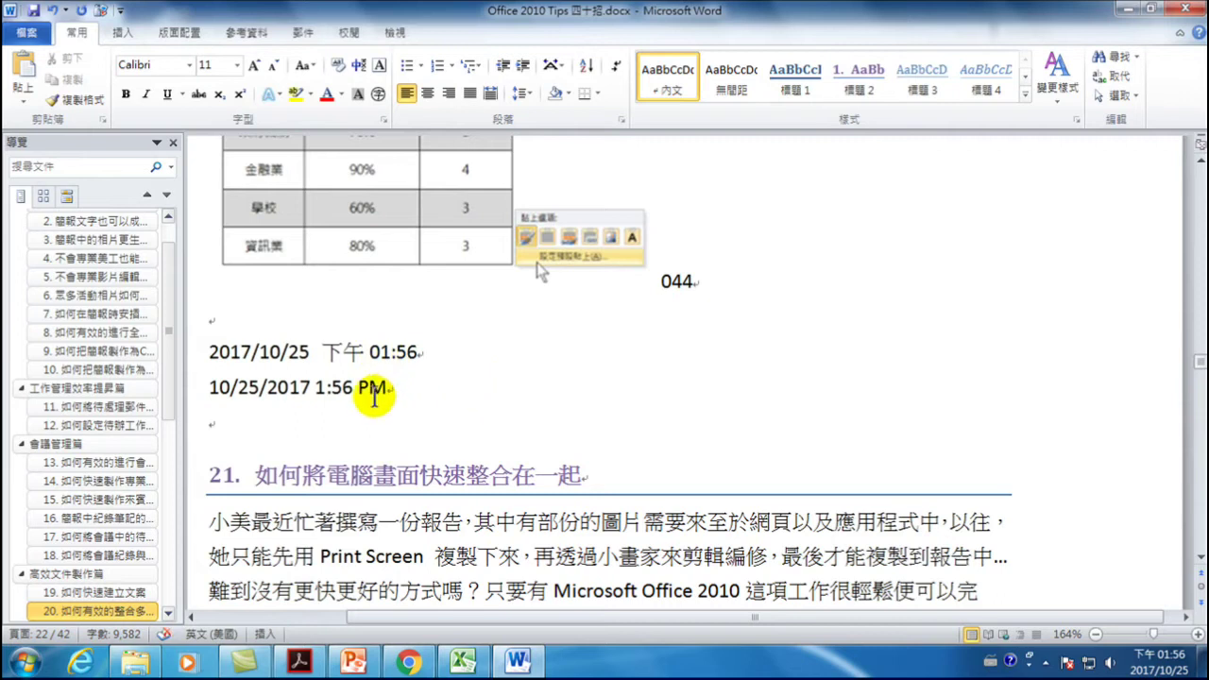
pyautogui.click(335, 390)
pyautogui.click(284, 390)
pyautogui.click(326, 387)
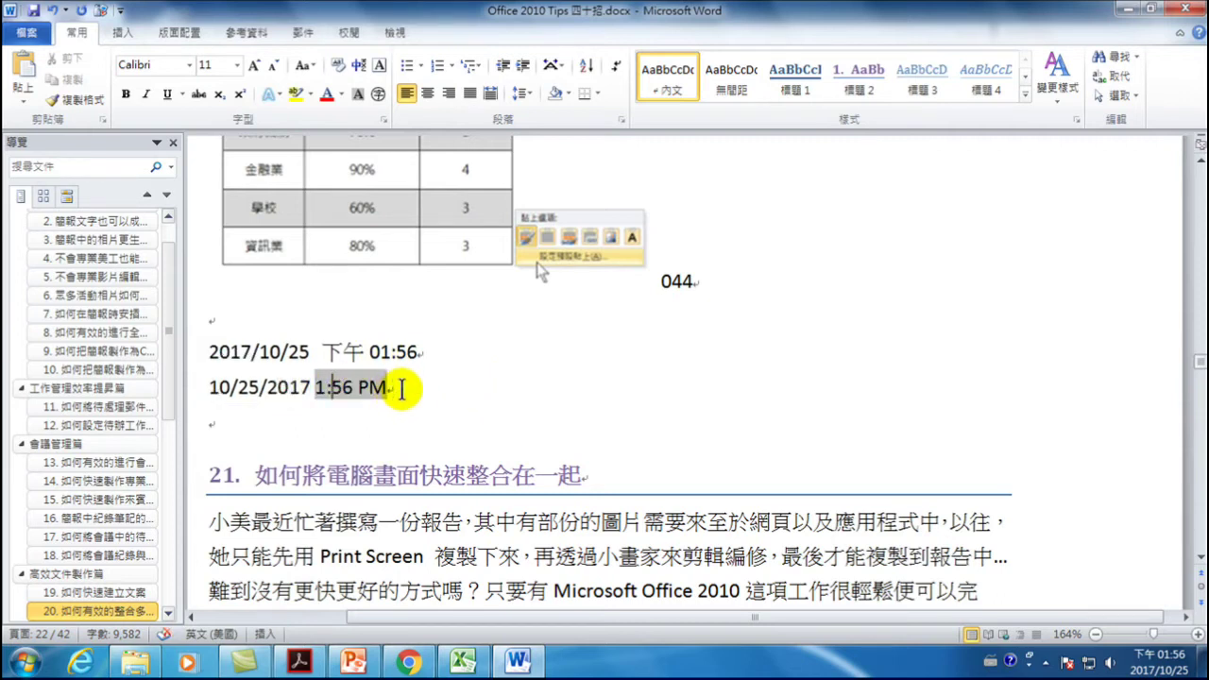
pyautogui.click(408, 388)
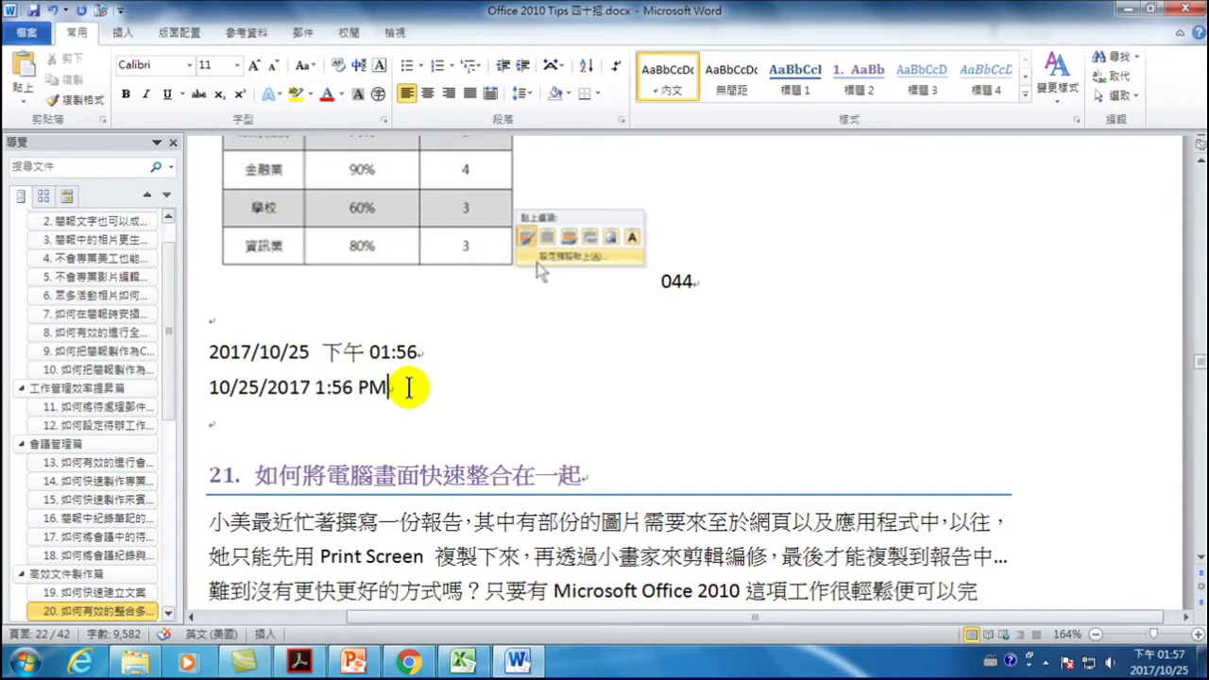
pyautogui.click(258, 389)
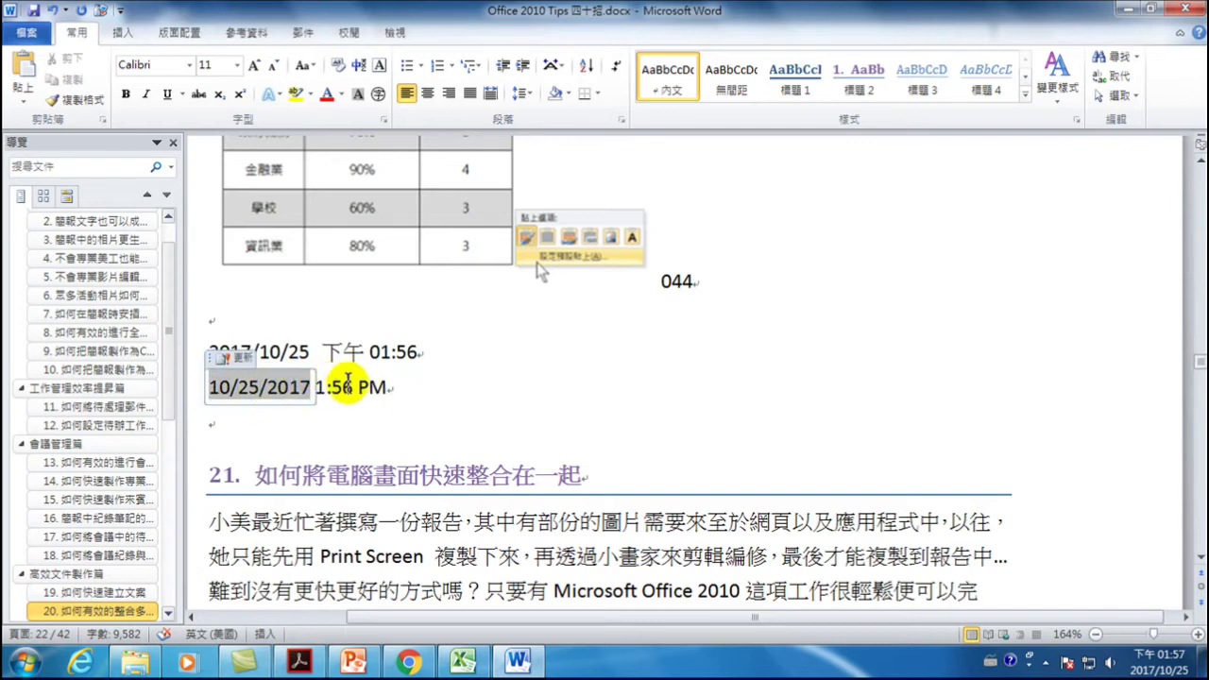
pyautogui.click(329, 387)
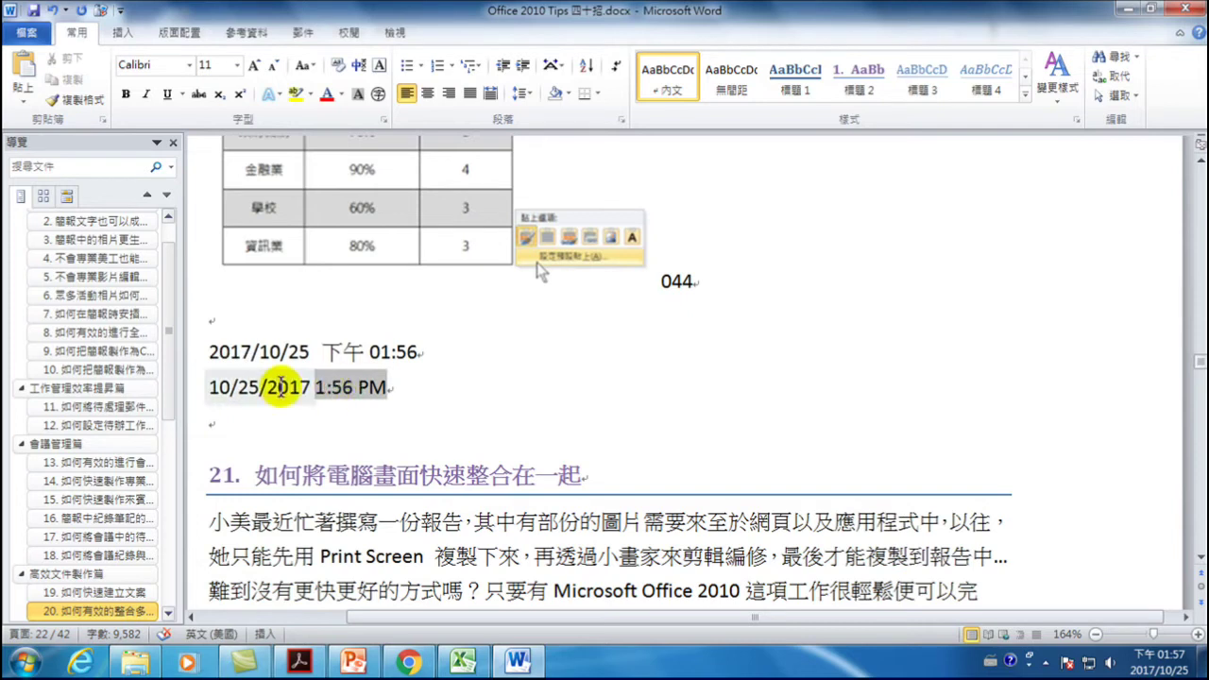
pyautogui.click(279, 387)
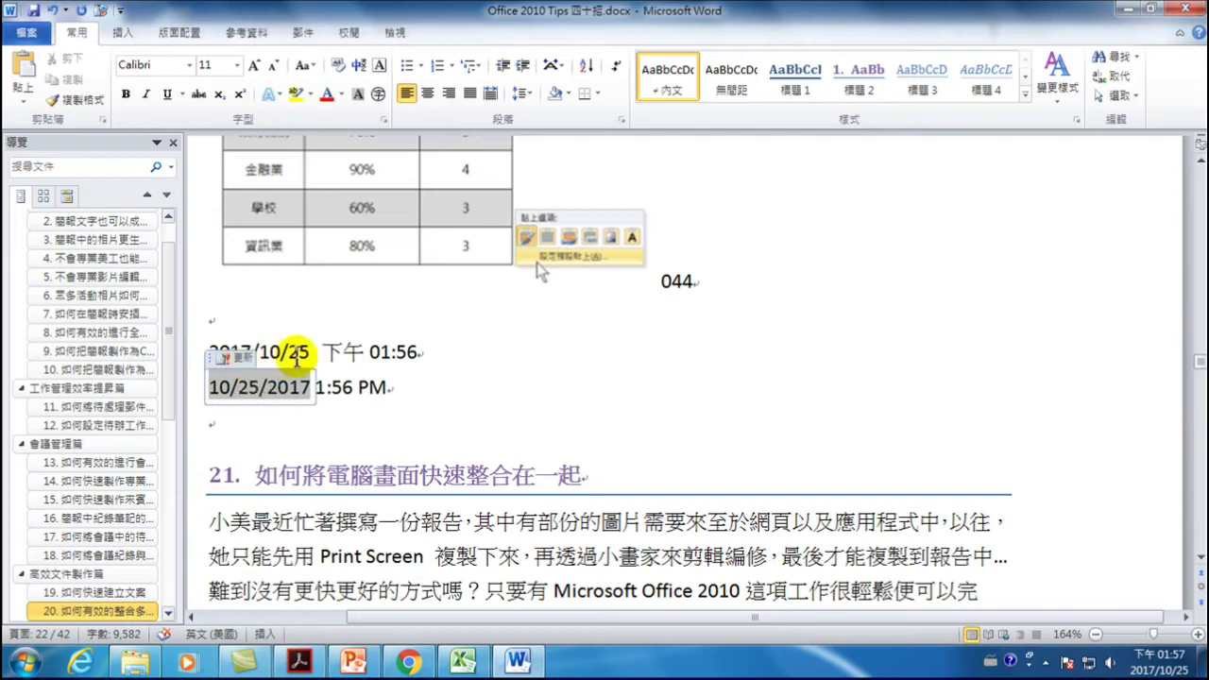
# - Compare the typed first date line with the fields, then start a new line below
pyautogui.click(357, 351)
pyautogui.moveTo(406, 351); pyautogui.dragTo(255, 364)
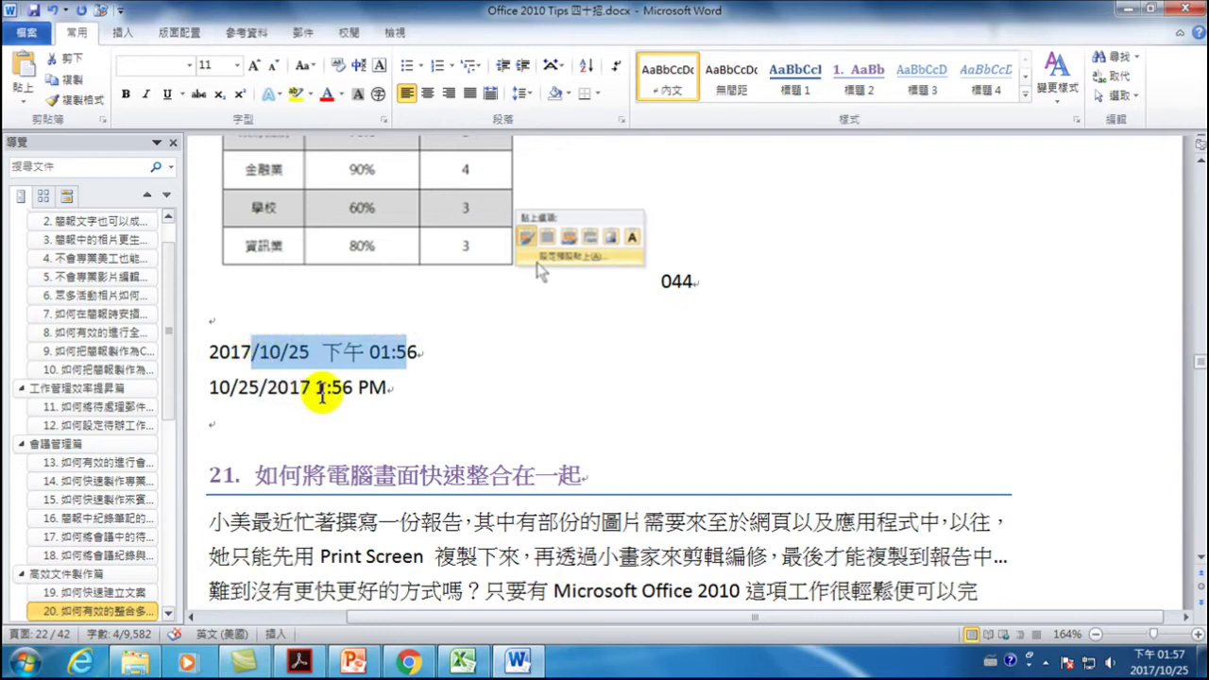
pyautogui.click(268, 387)
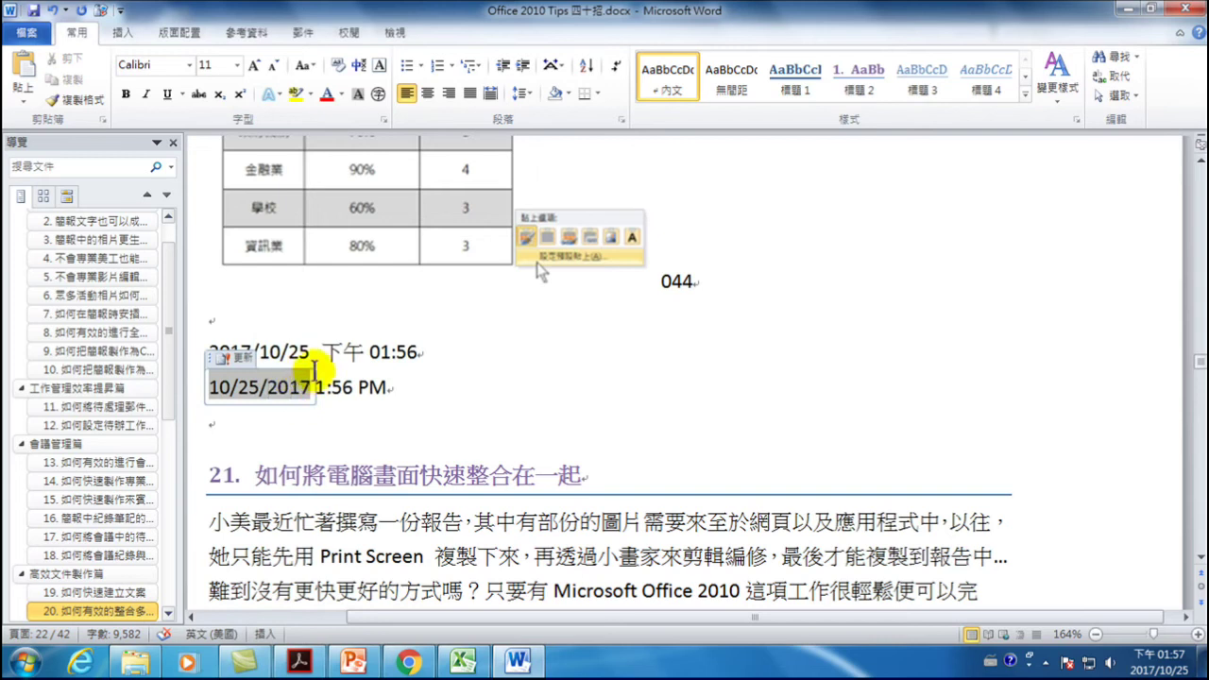
pyautogui.click(351, 352)
pyautogui.click(276, 350)
pyautogui.moveTo(210, 351); pyautogui.dragTo(310, 351)
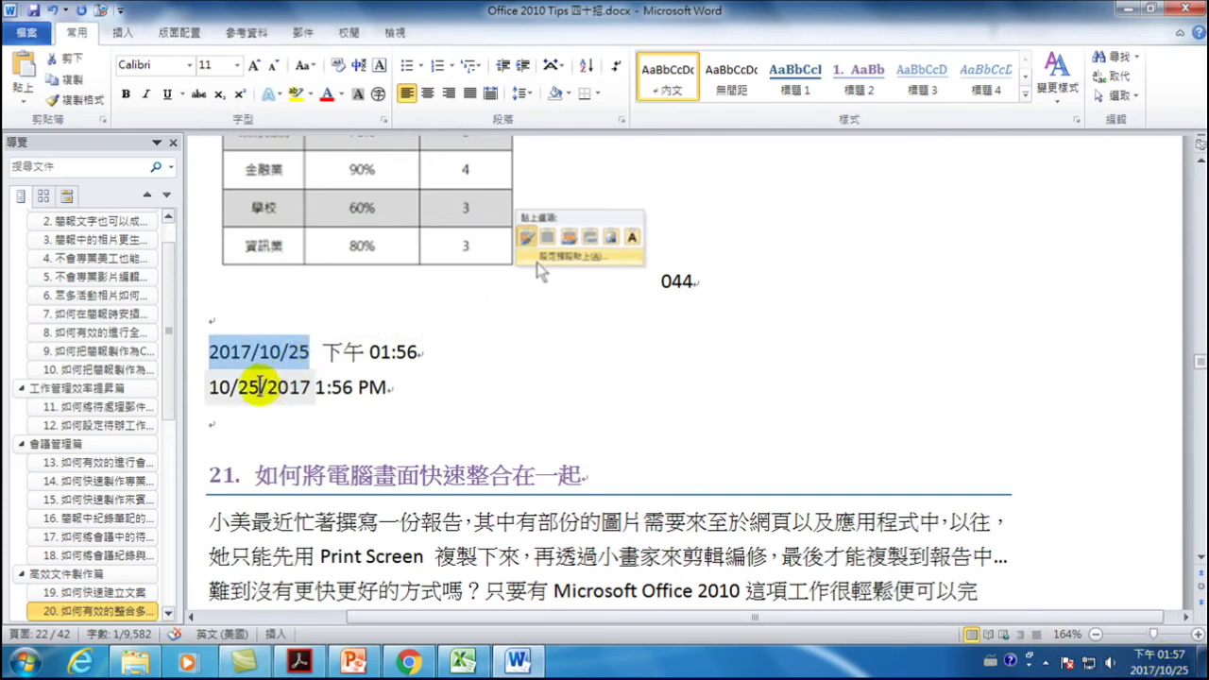
pyautogui.click(261, 387)
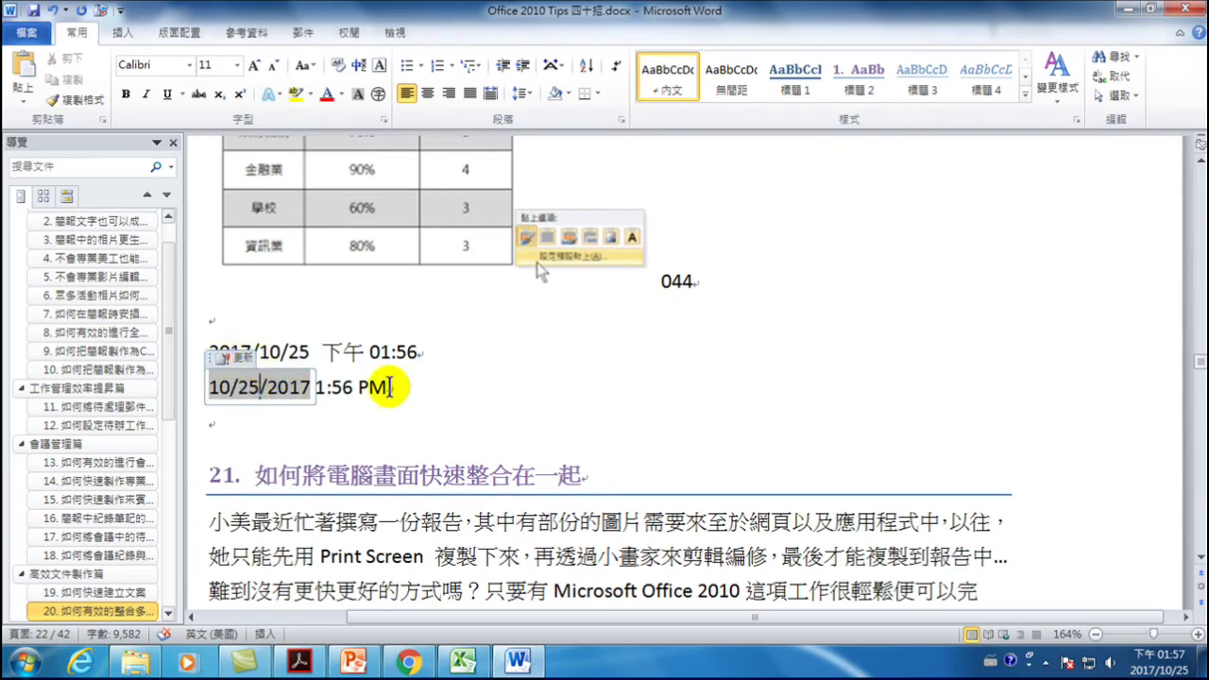
pyautogui.click(401, 387)
pyautogui.press('Return')
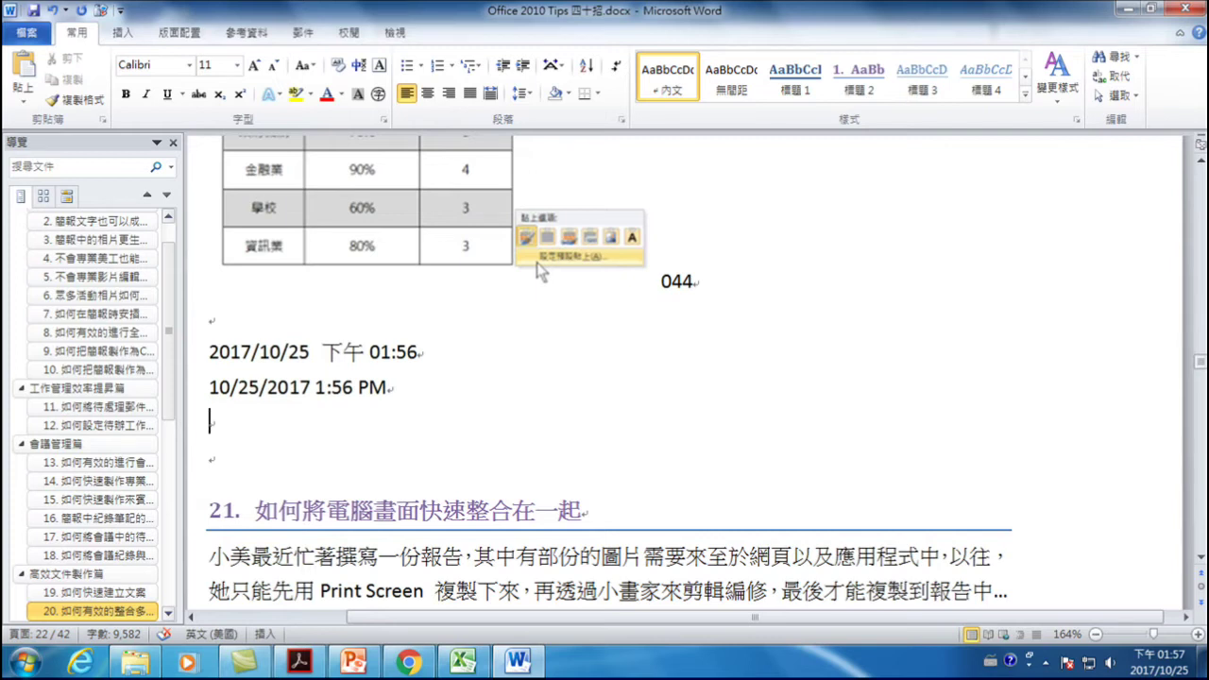
# - Insert the date 10/25/2017, a tab, then the time 1:57 PM on the new line
pyautogui.hotkey('alt', 'shift', 'd')
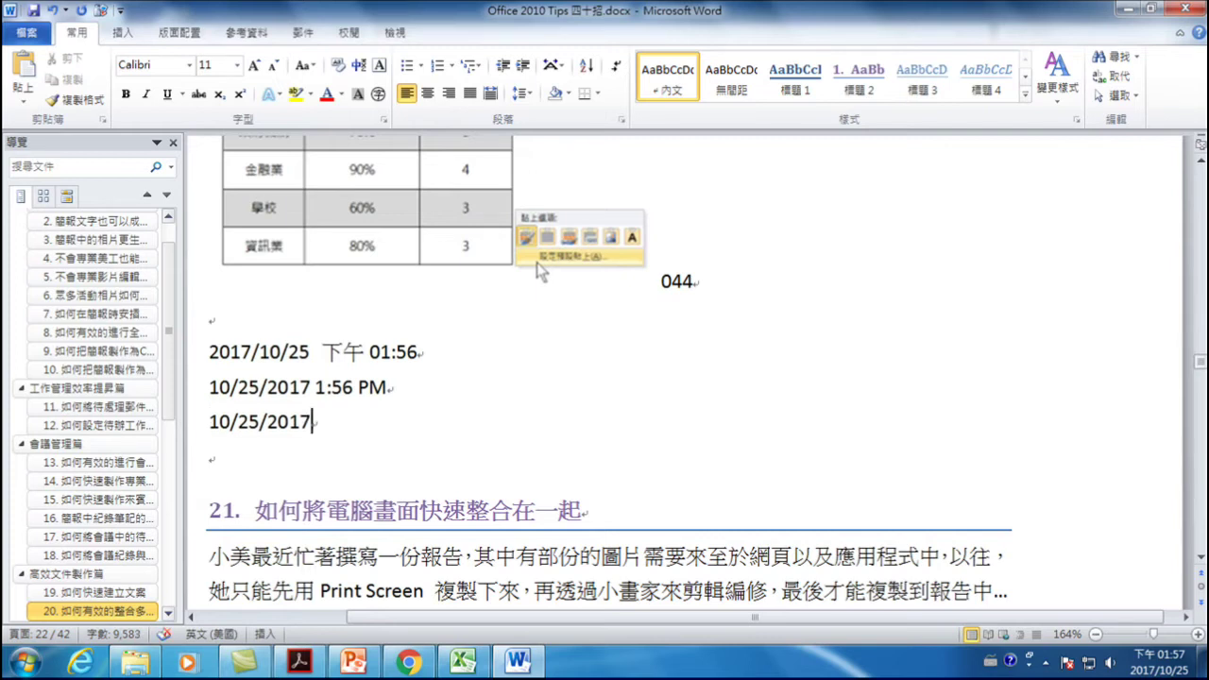
pyautogui.press('Tab')
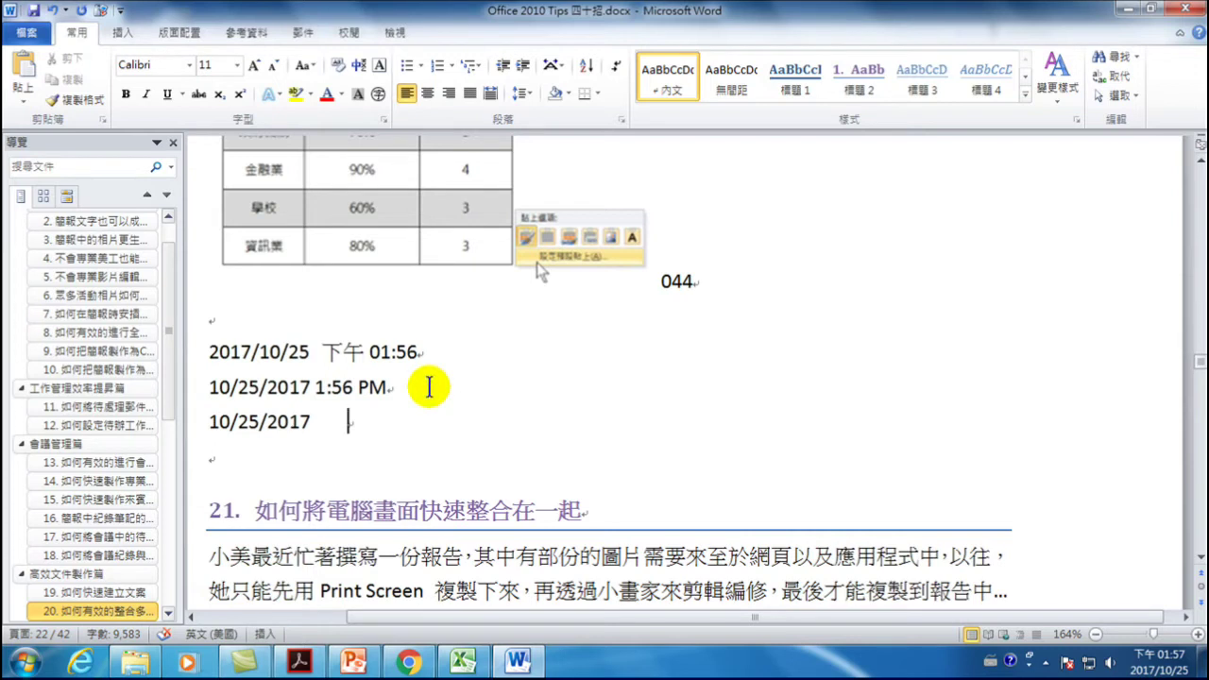
pyautogui.hotkey('alt', 'shift', 't')
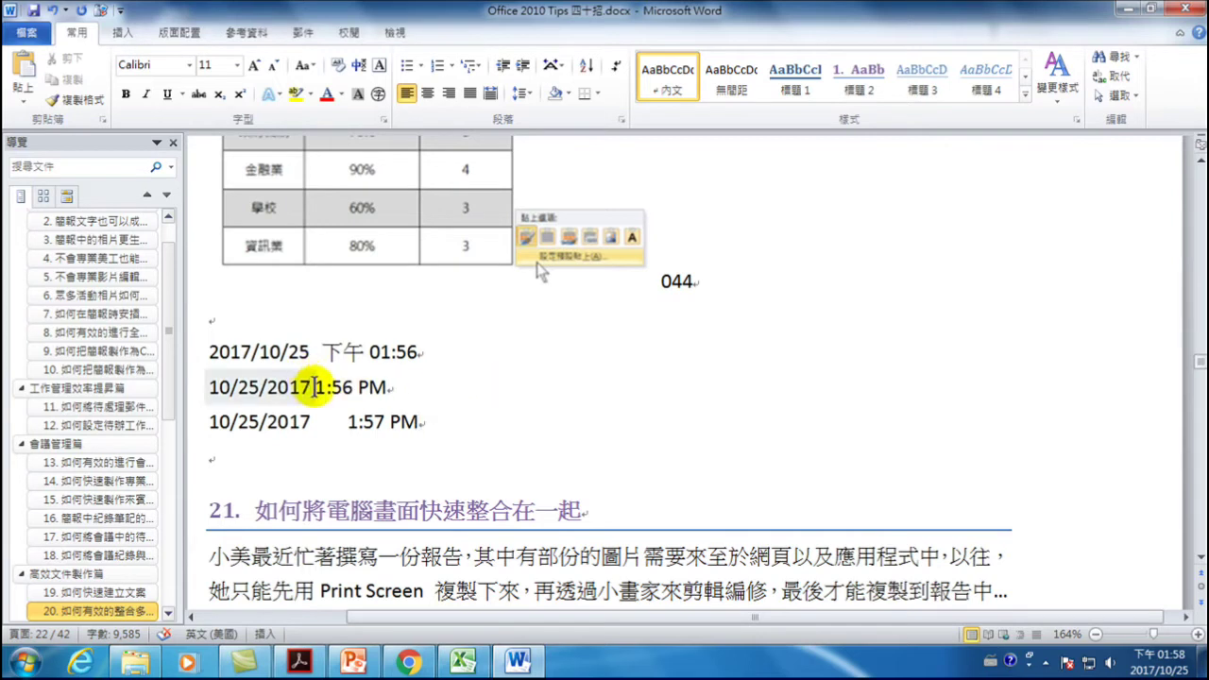
pyautogui.click(391, 417)
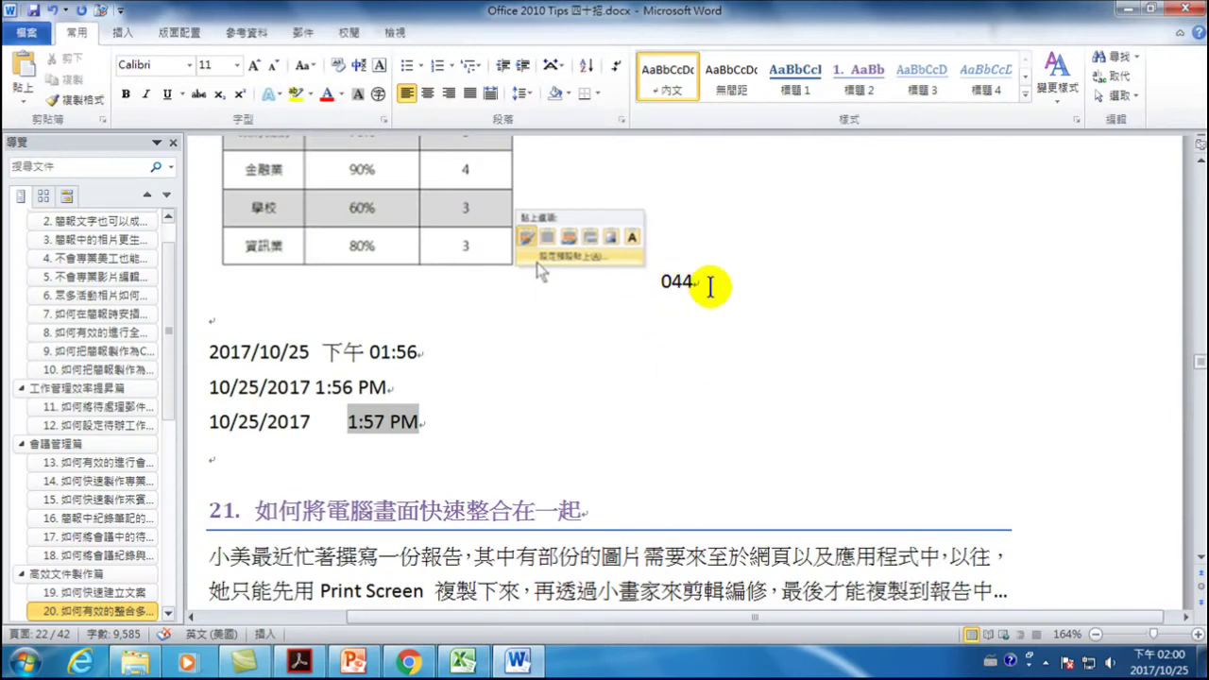
pyautogui.click(707, 281)
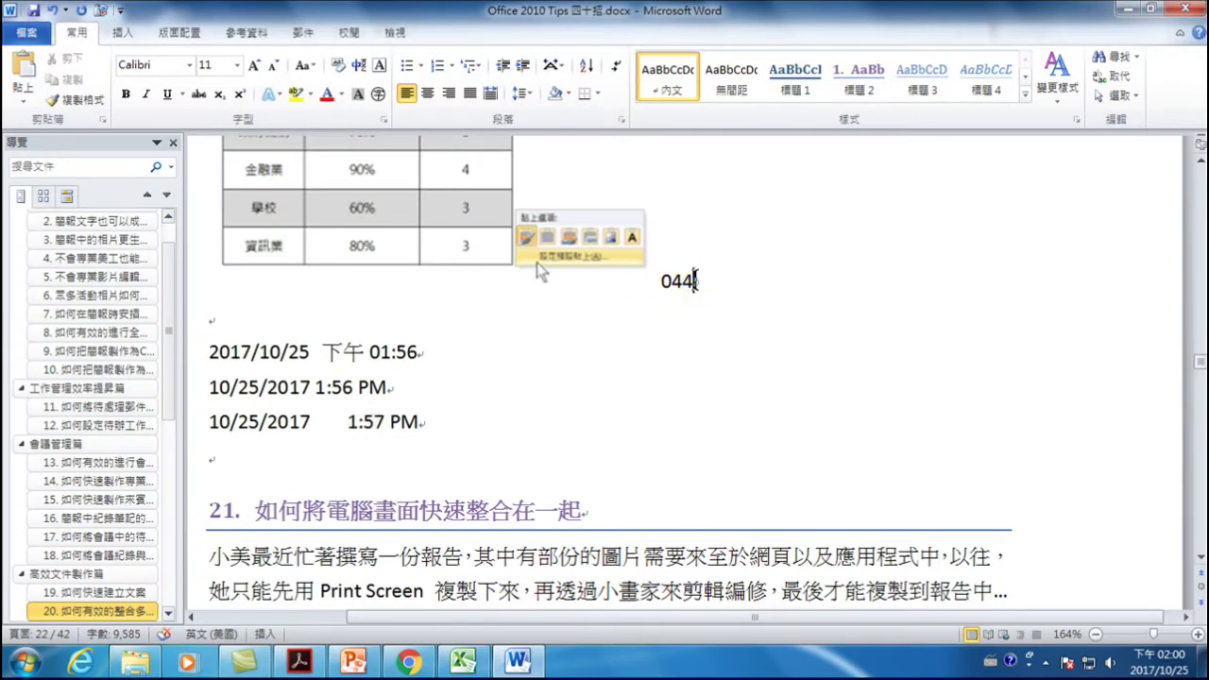
pyautogui.moveTo(706, 281); pyautogui.dragTo(710, 281)
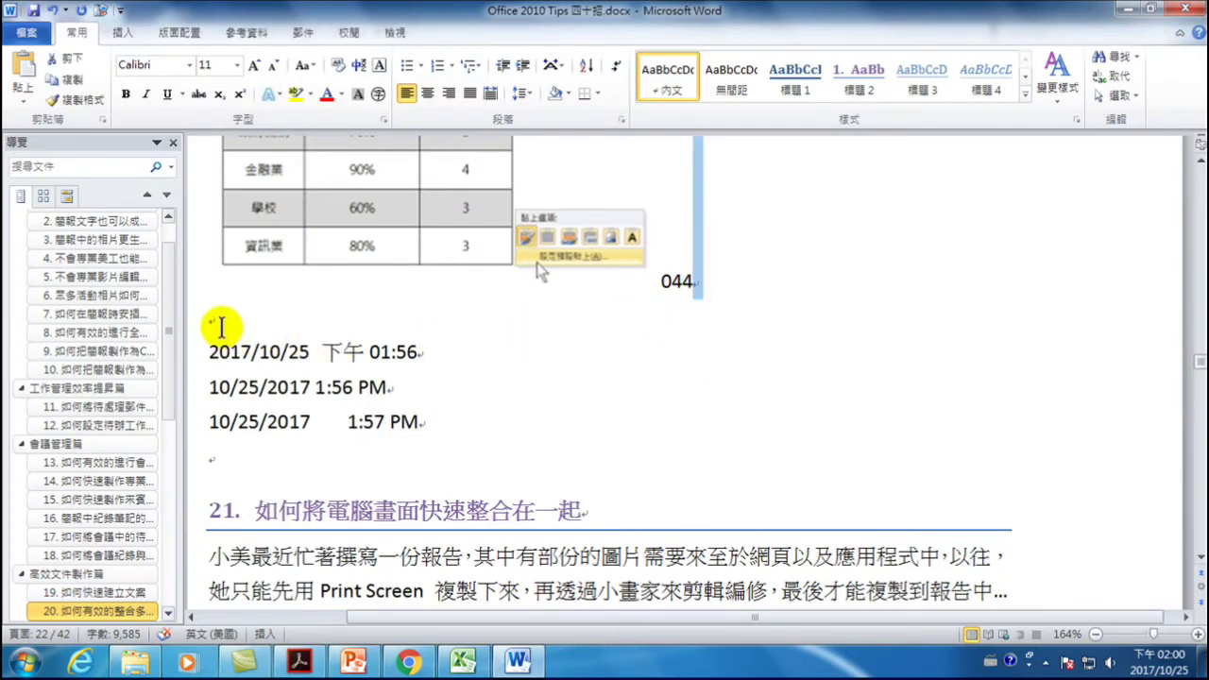
pyautogui.click(208, 319)
pyautogui.scroll(-2, 387, 331)
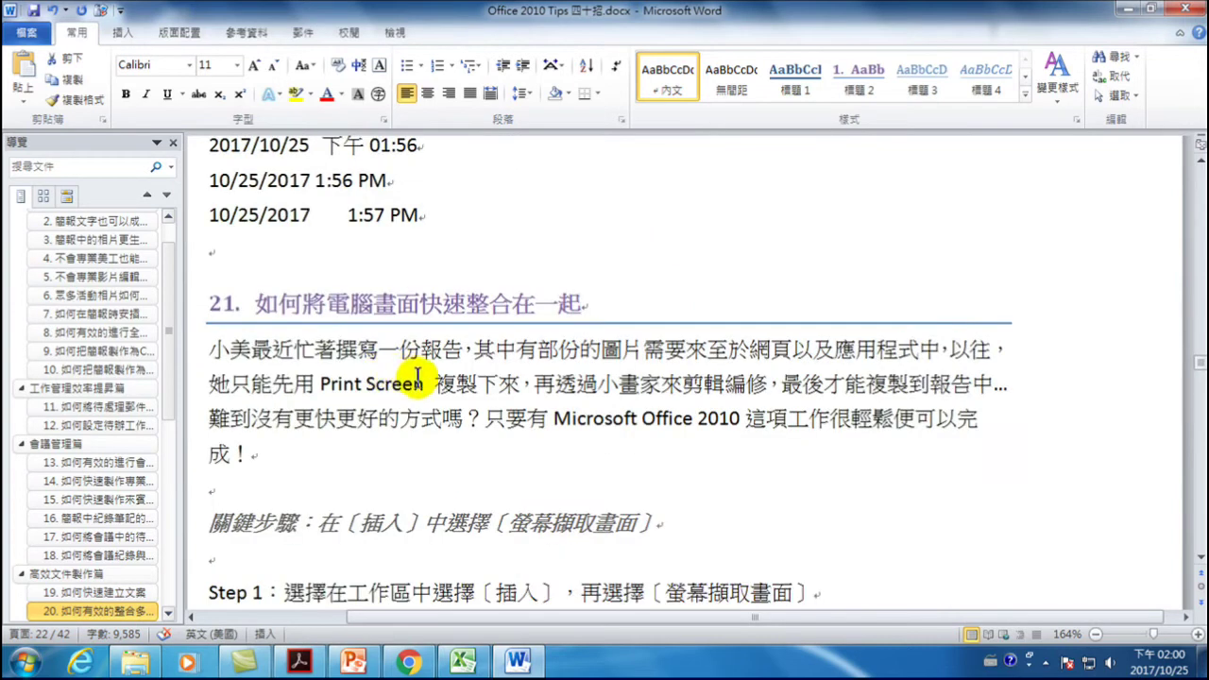
pyautogui.moveTo(253, 453); pyautogui.dragTo(260, 482)
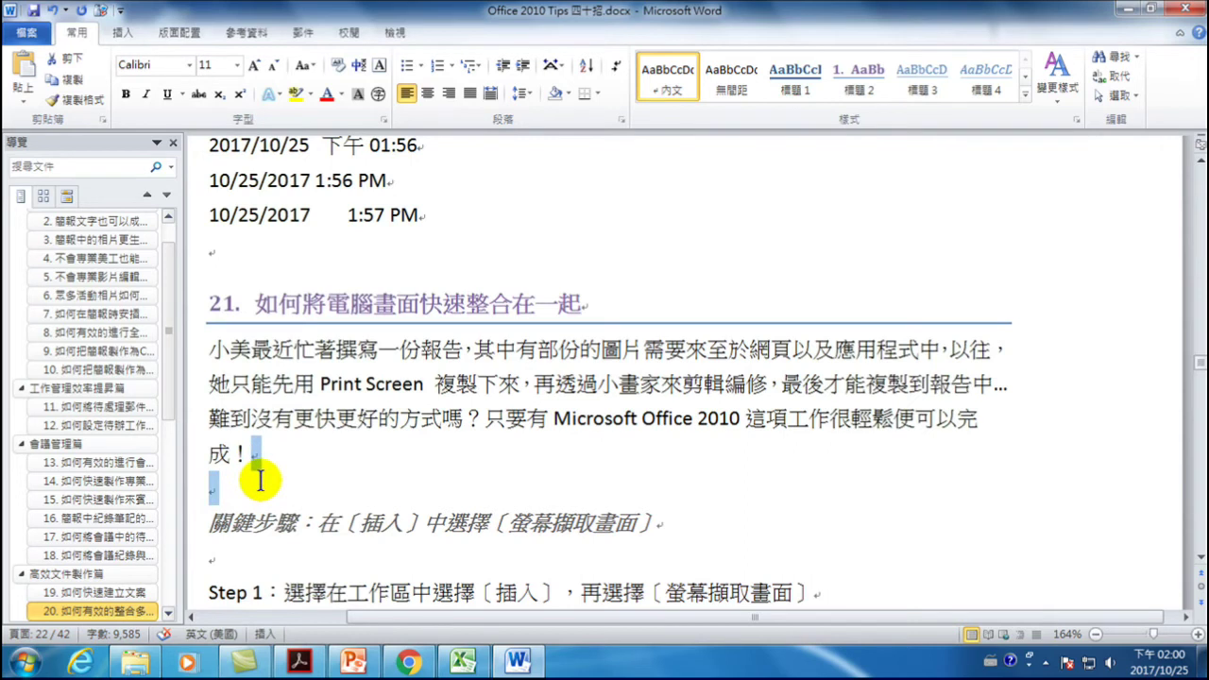
pyautogui.moveTo(261, 480); pyautogui.dragTo(260, 484)
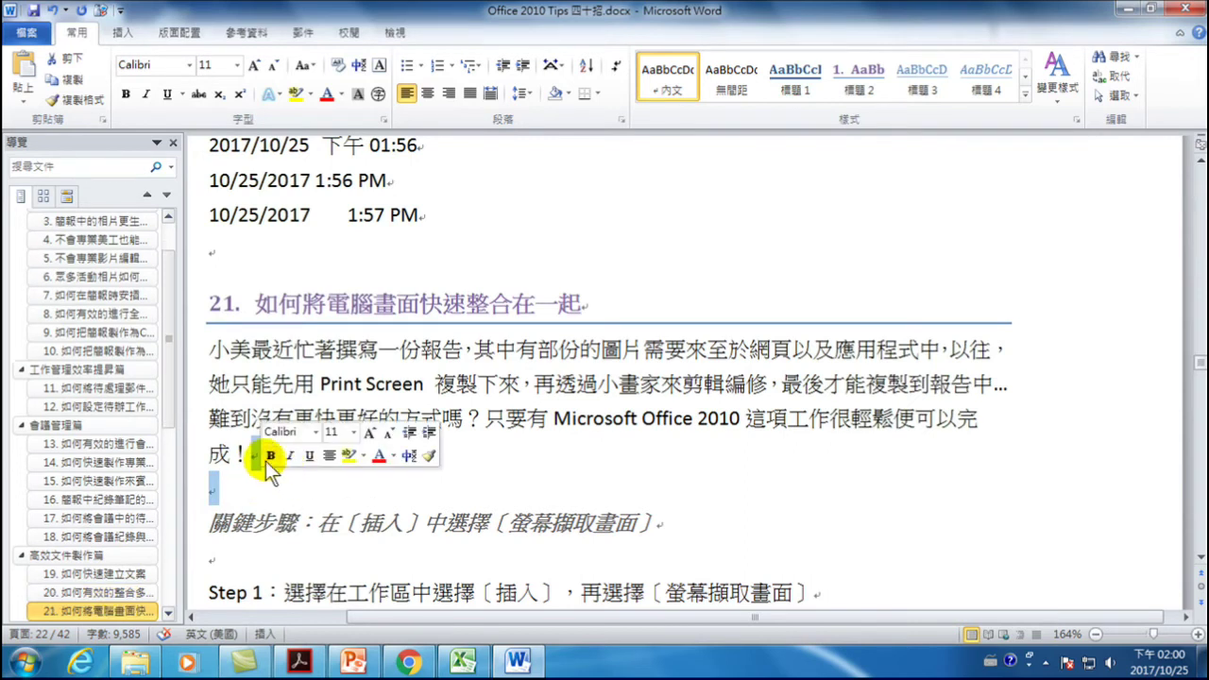
pyautogui.click(317, 383)
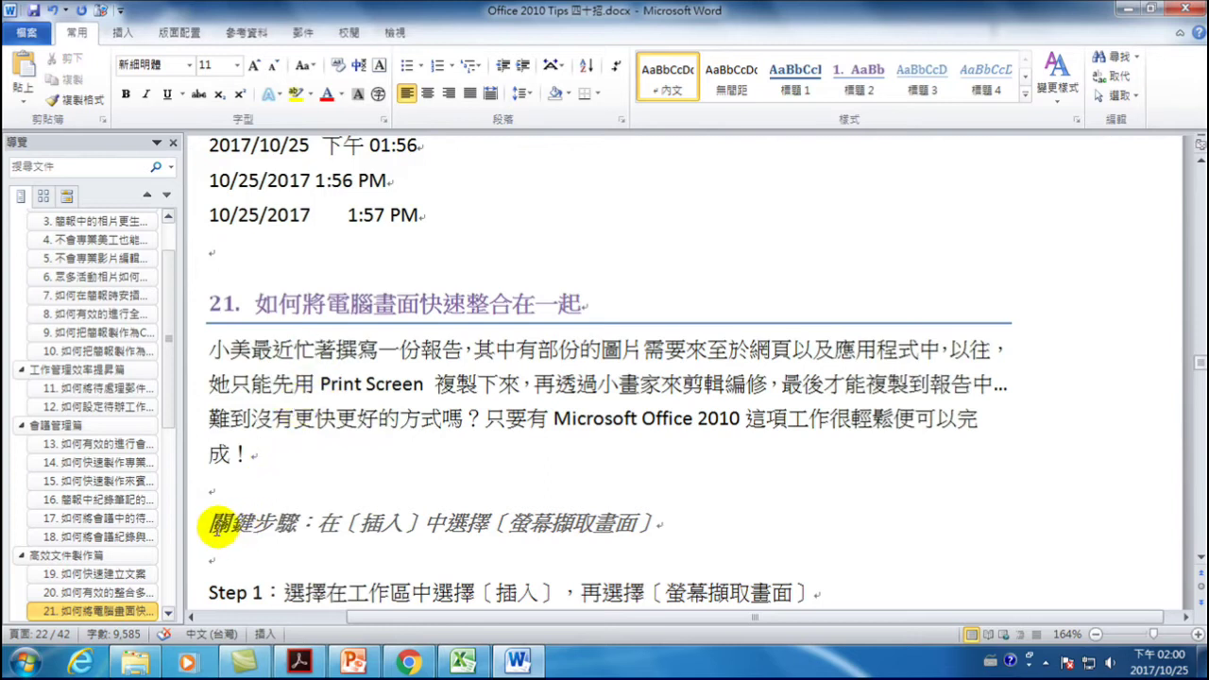
pyautogui.moveTo(209, 523); pyautogui.dragTo(683, 522)
pyautogui.click(270, 486)
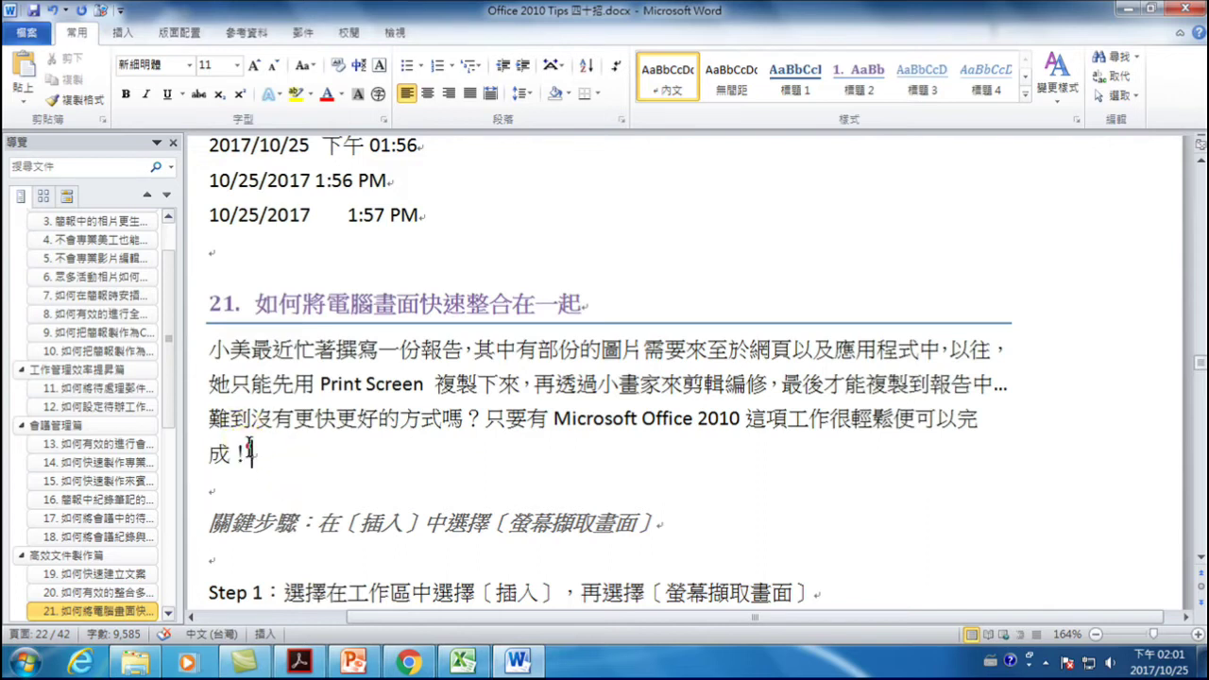
pyautogui.moveTo(257, 454); pyautogui.dragTo(244, 486)
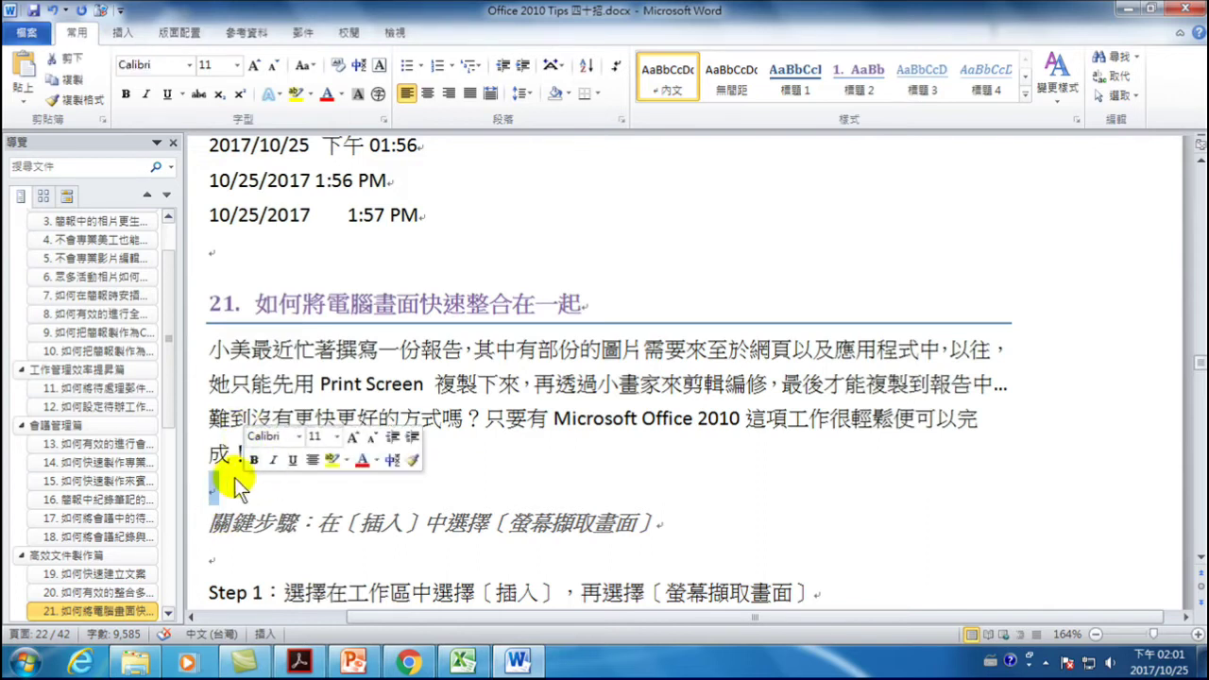
# - Delete the empty paragraph above section 21's 關鍵步驟 line
pyautogui.click(537, 482)
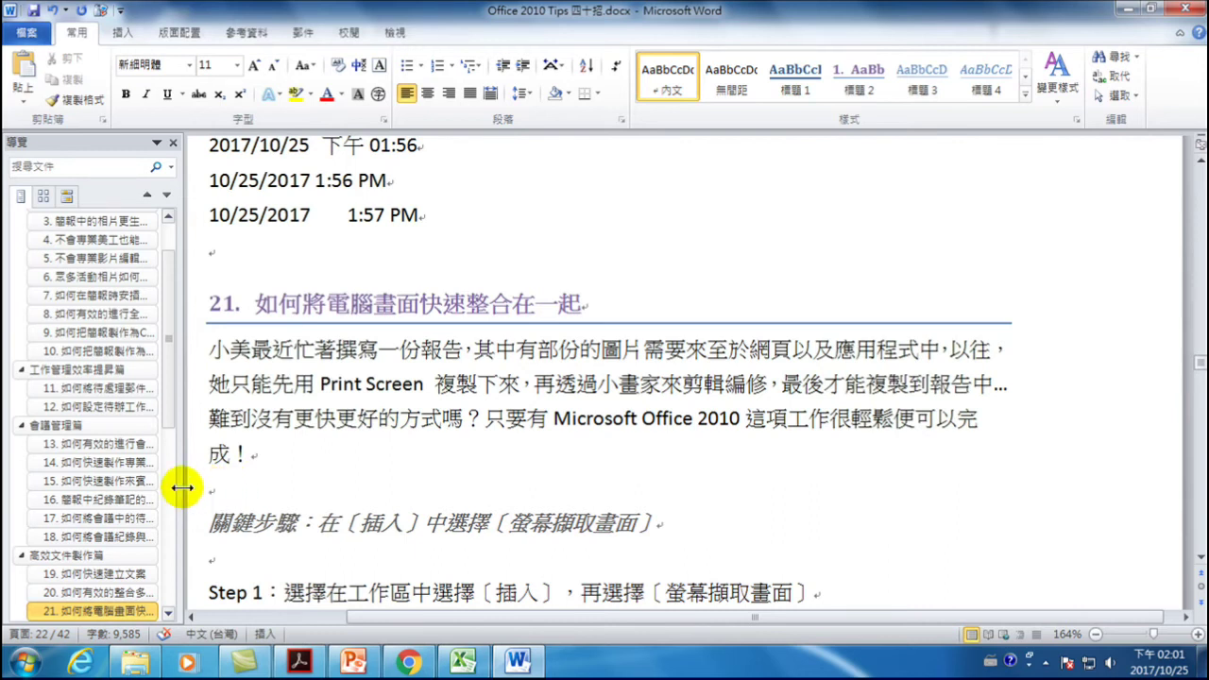
pyautogui.click(209, 487)
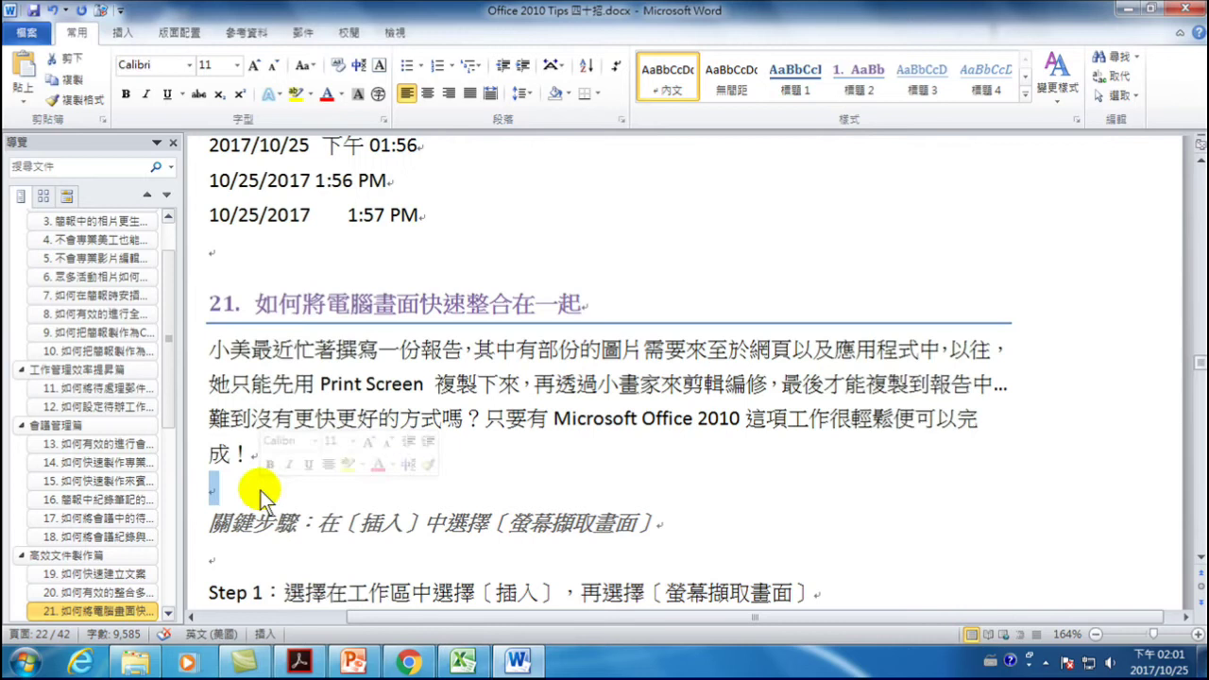
pyautogui.press('Delete')
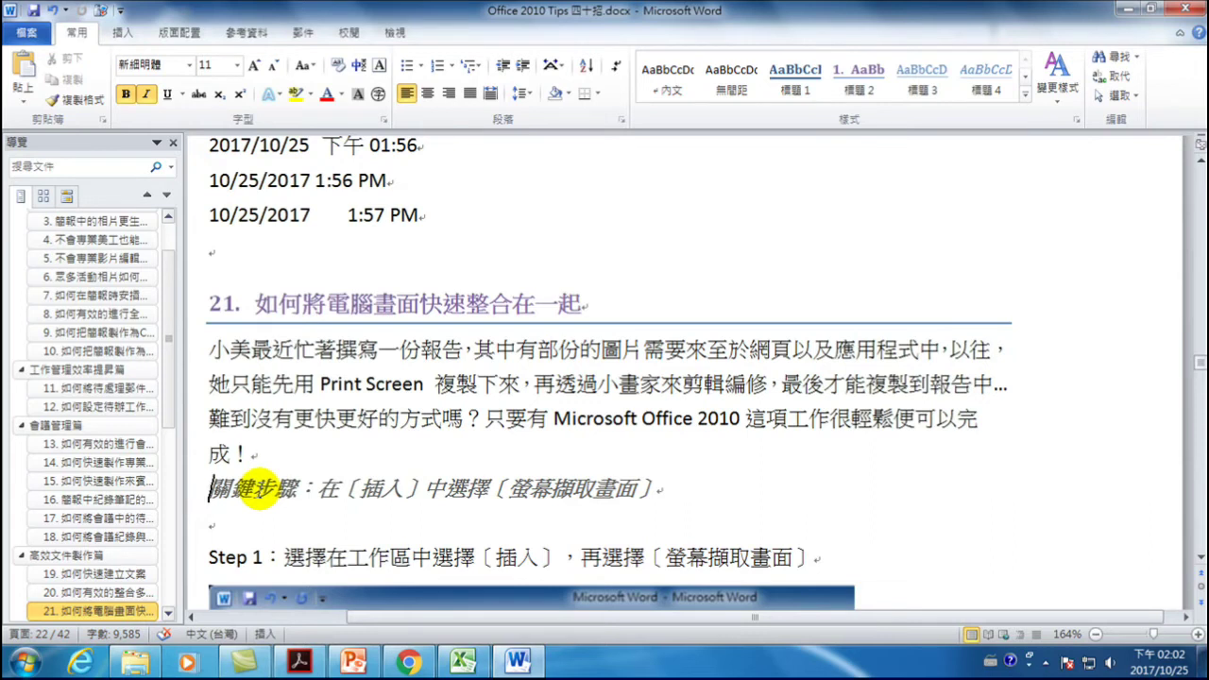
pyautogui.moveTo(422, 215); pyautogui.dragTo(329, 262)
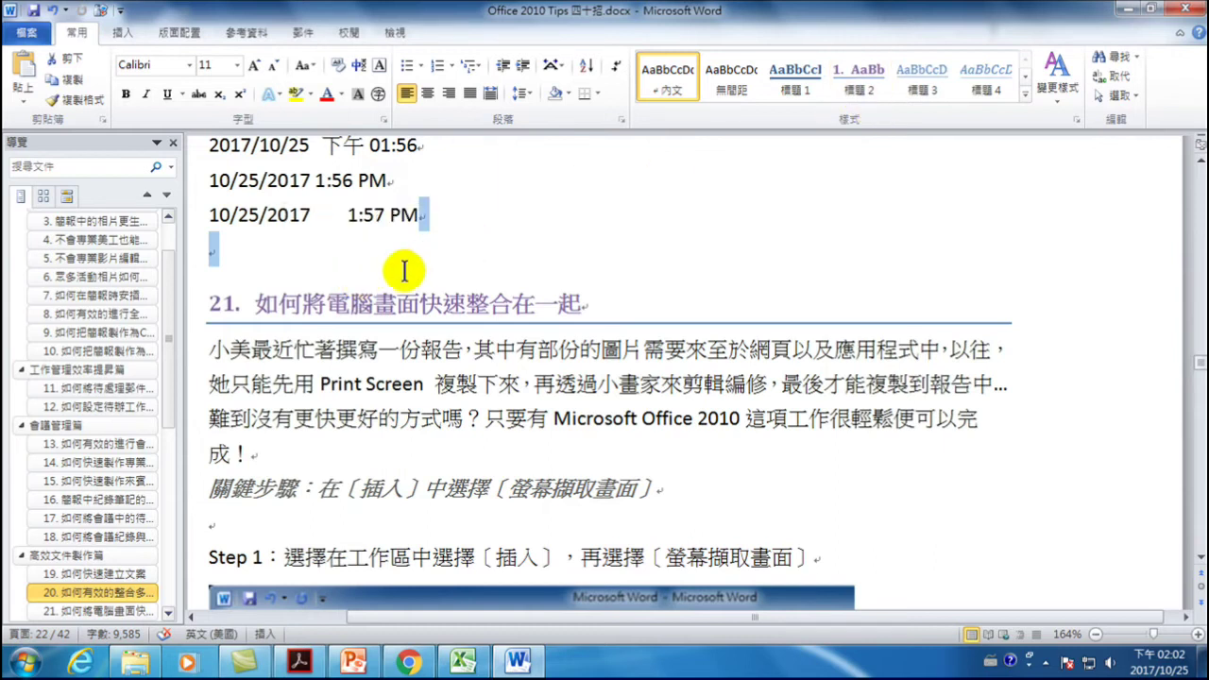
pyautogui.click(345, 213)
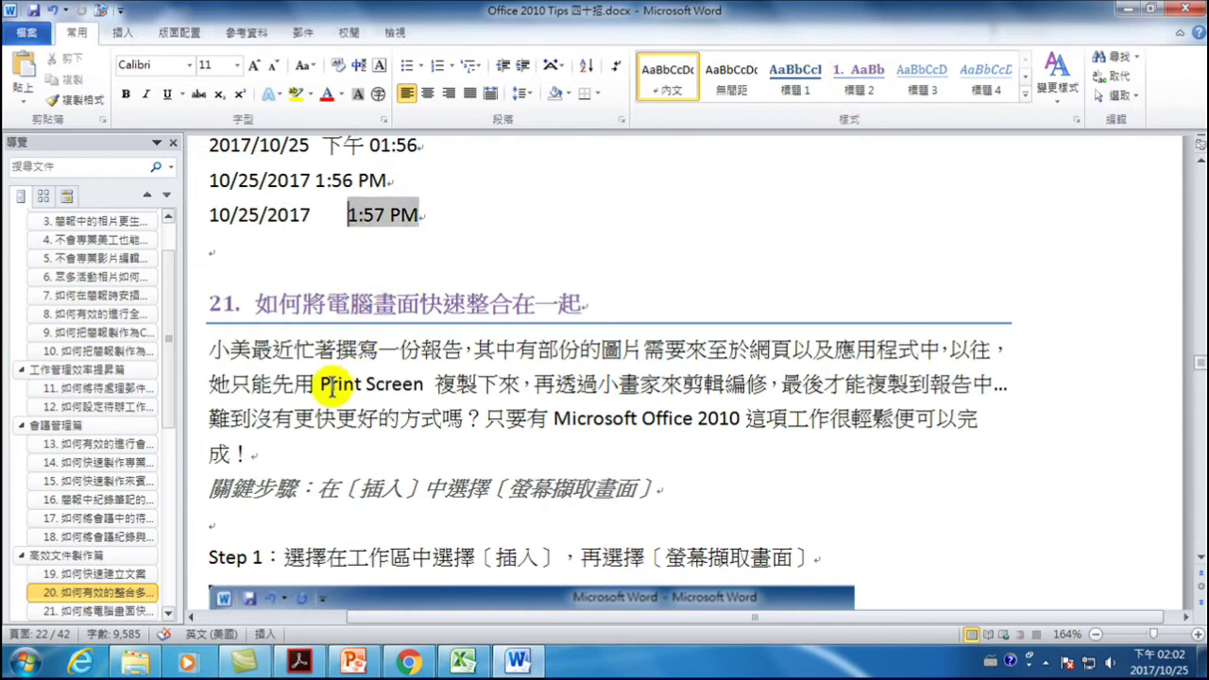
pyautogui.moveTo(252, 454); pyautogui.dragTo(277, 454)
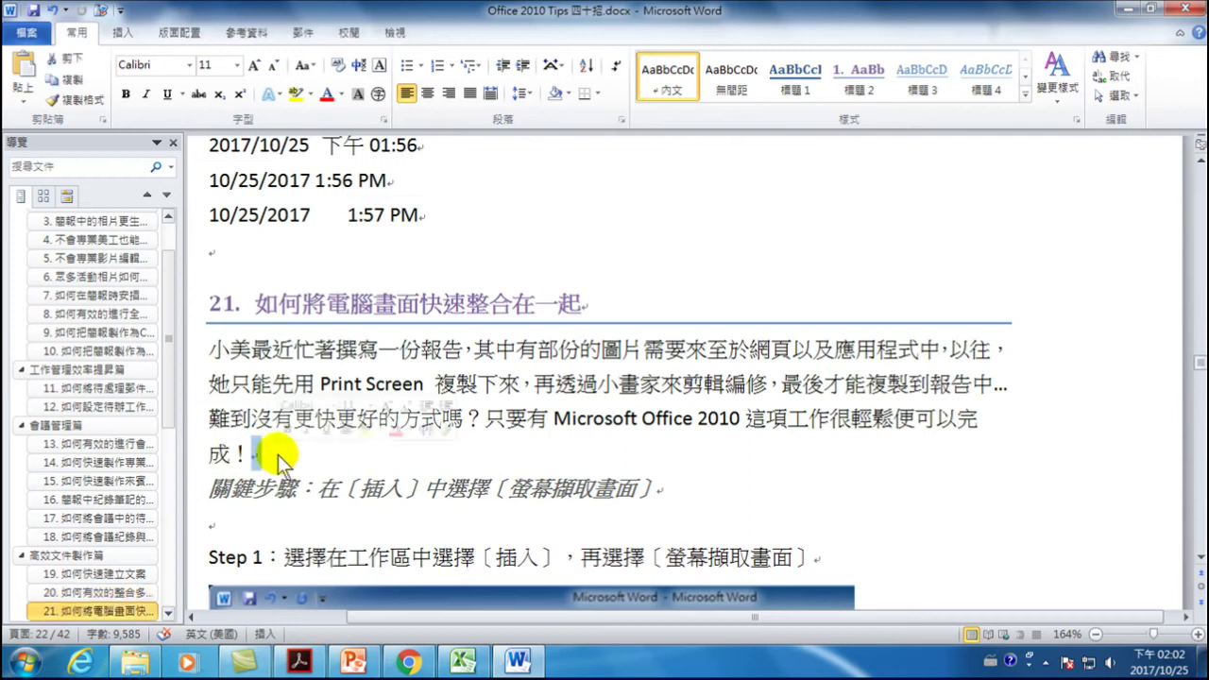
pyautogui.moveTo(659, 490); pyautogui.dragTo(680, 490)
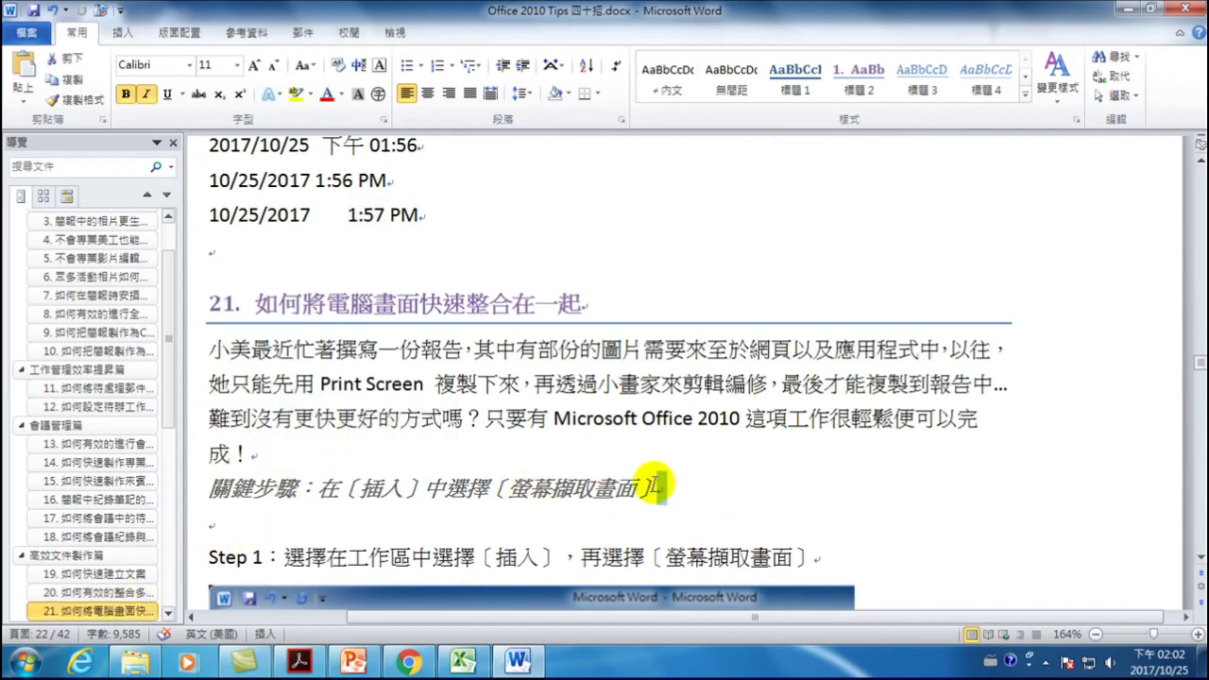
pyautogui.click(817, 558)
pyautogui.moveTo(816, 559); pyautogui.dragTo(830, 558)
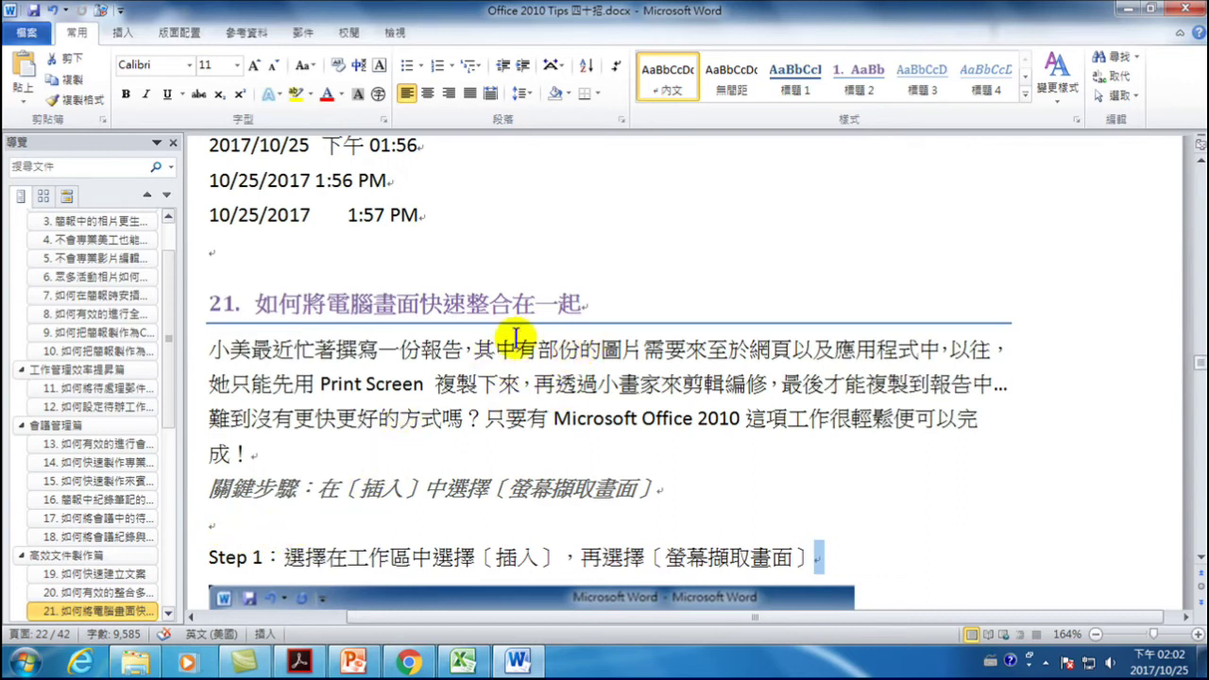
pyautogui.click(529, 378)
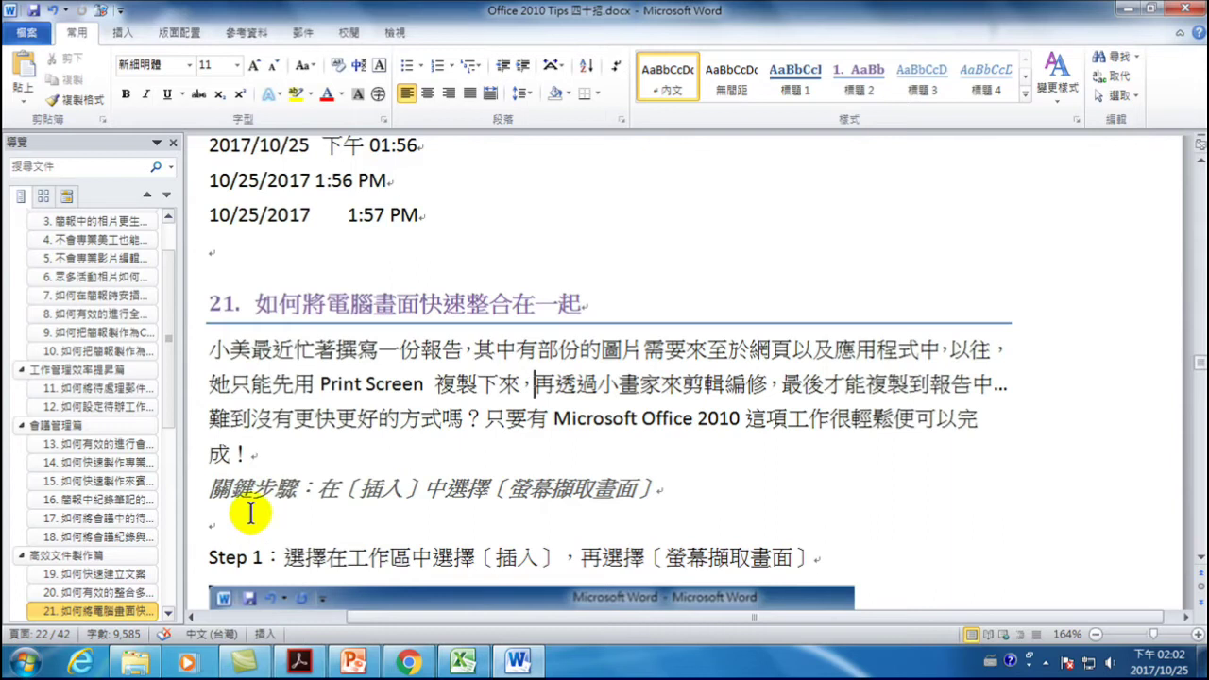
# - Open Find and Replace on the Replace tab and expand its extra search options
pyautogui.click(1115, 77)
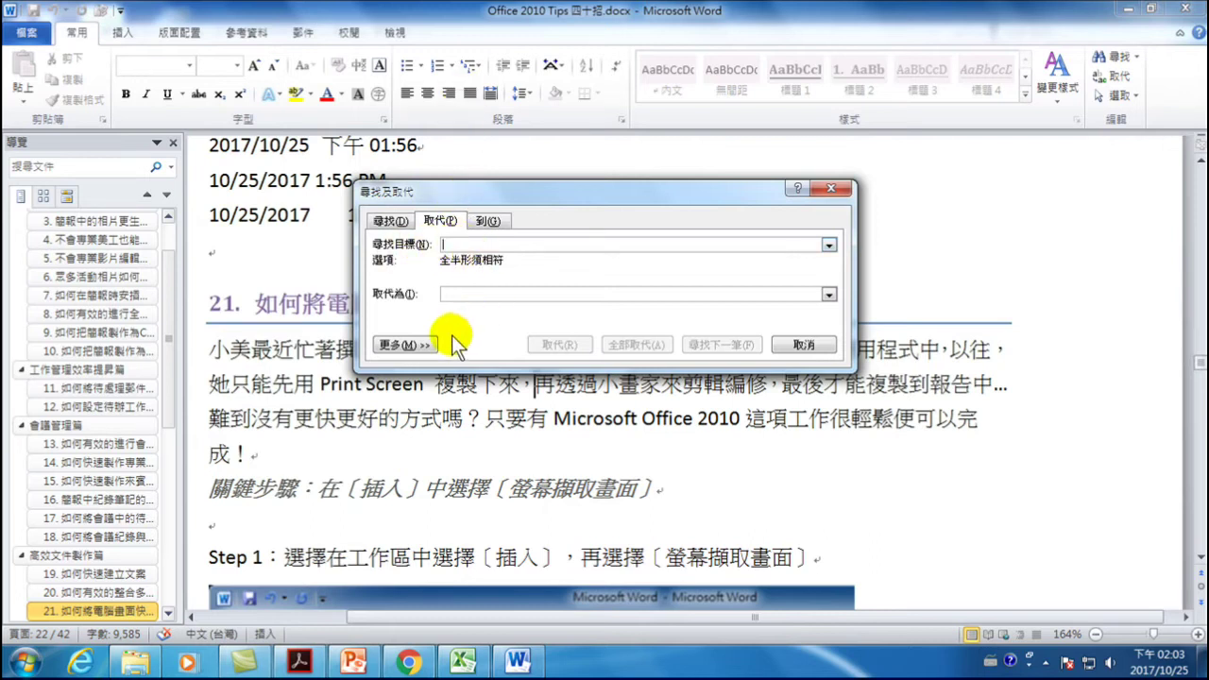
pyautogui.click(827, 245)
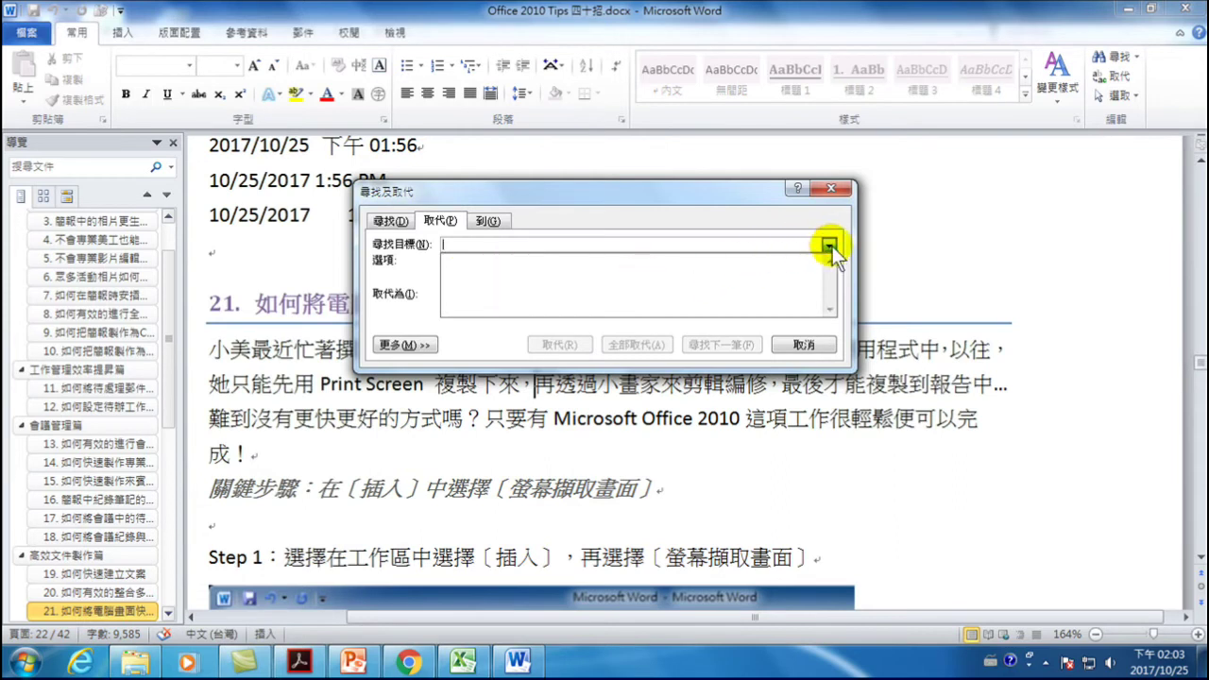
pyautogui.click(829, 246)
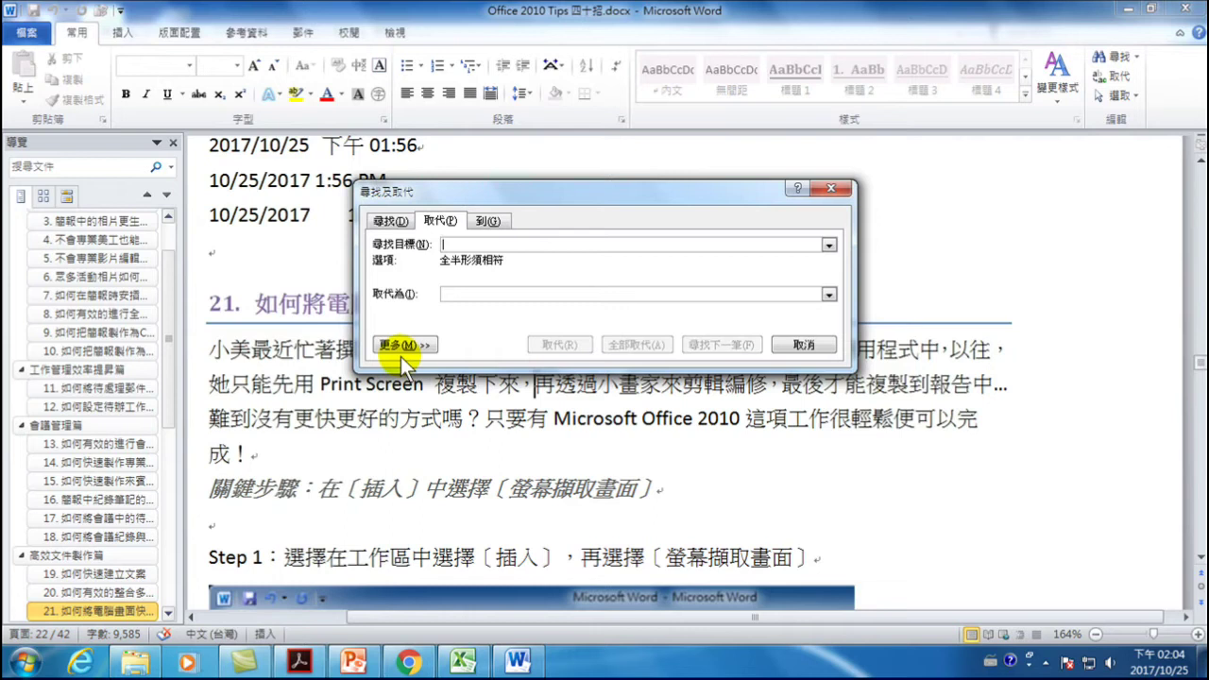
pyautogui.click(401, 354)
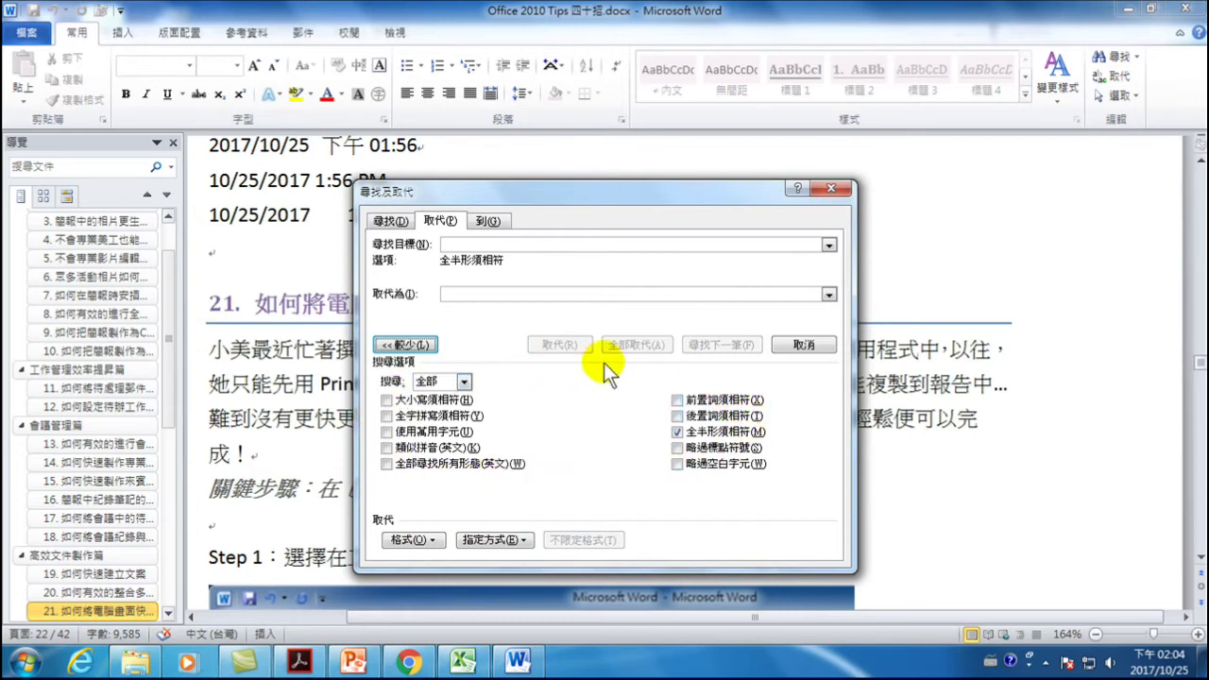
# - Put two paragraph marks (^p^p) in the Find what box
pyautogui.click(486, 540)
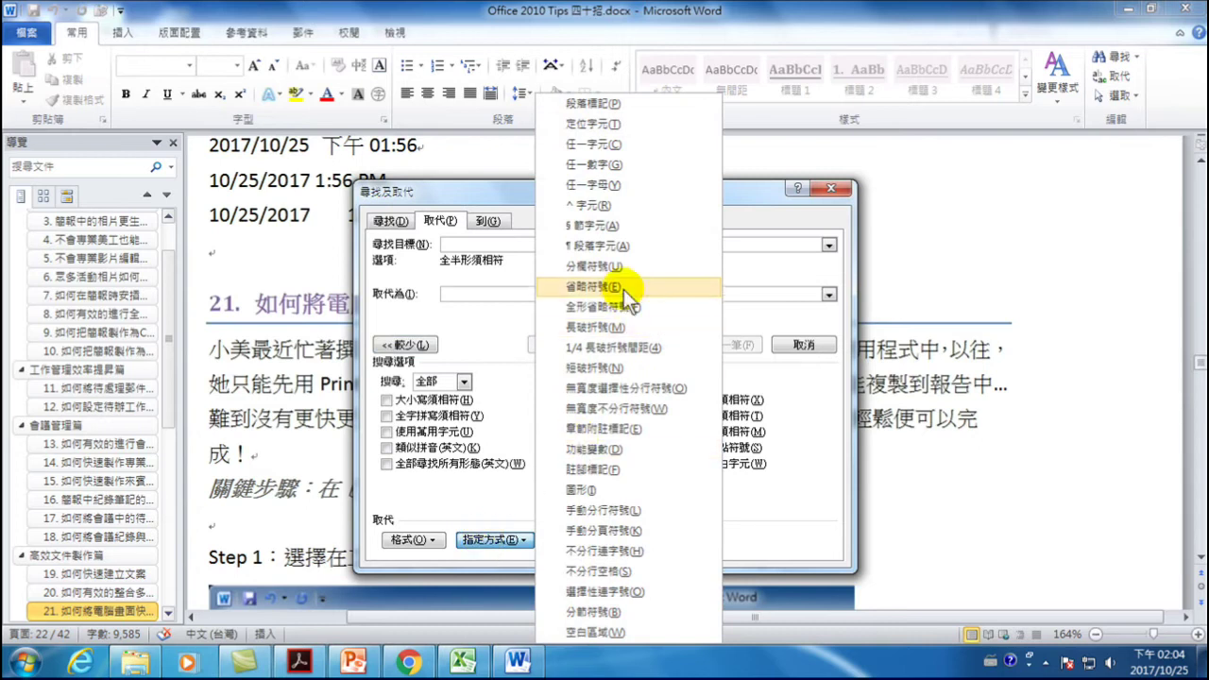
pyautogui.click(582, 102)
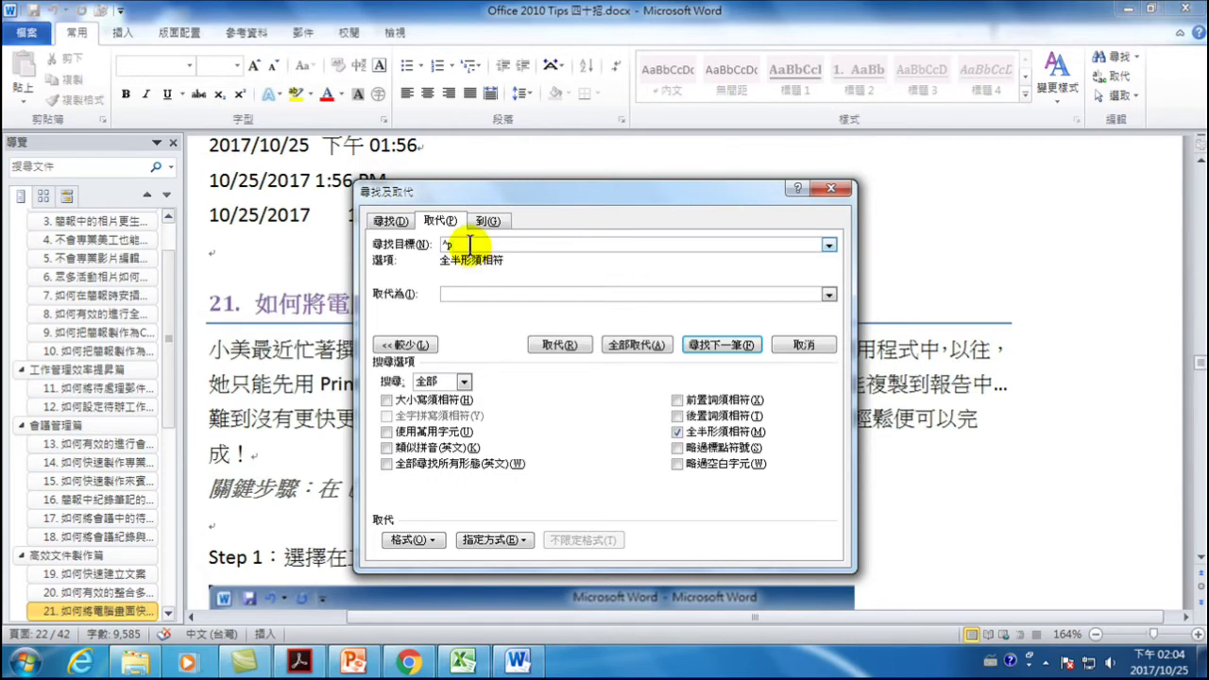
pyautogui.click(493, 539)
pyautogui.click(640, 105)
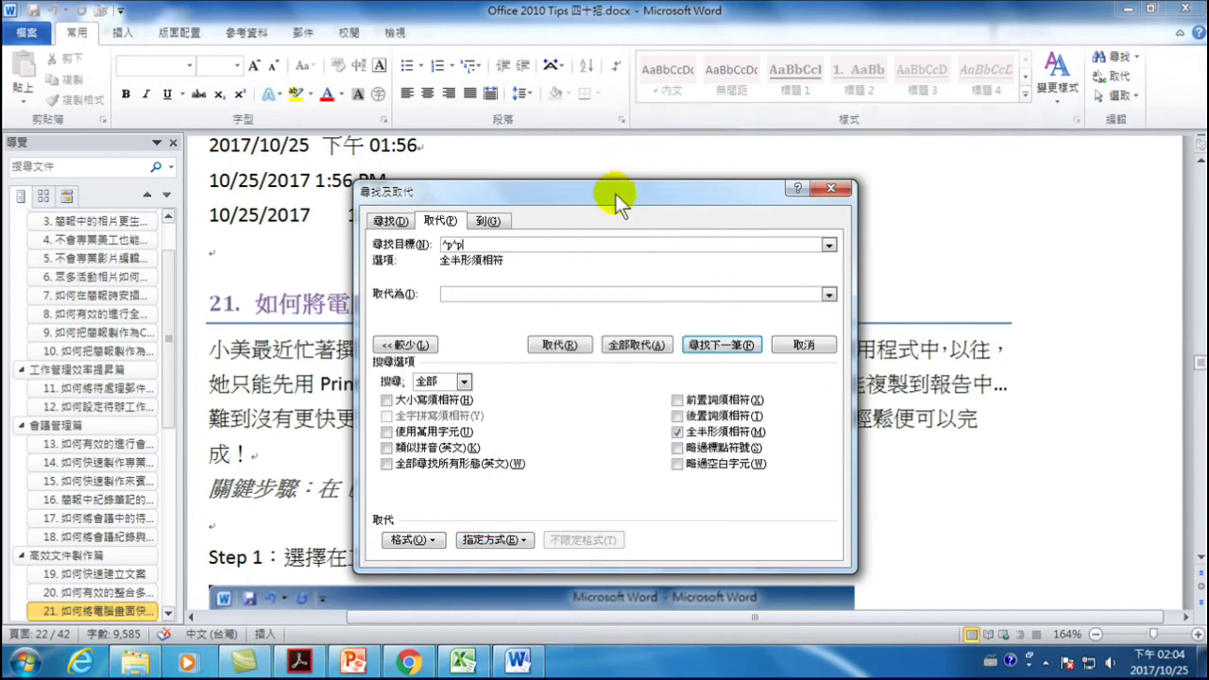
pyautogui.click(459, 292)
# - Set Replace with to a single ^p and Replace All, making 112 replacements
pyautogui.click(483, 537)
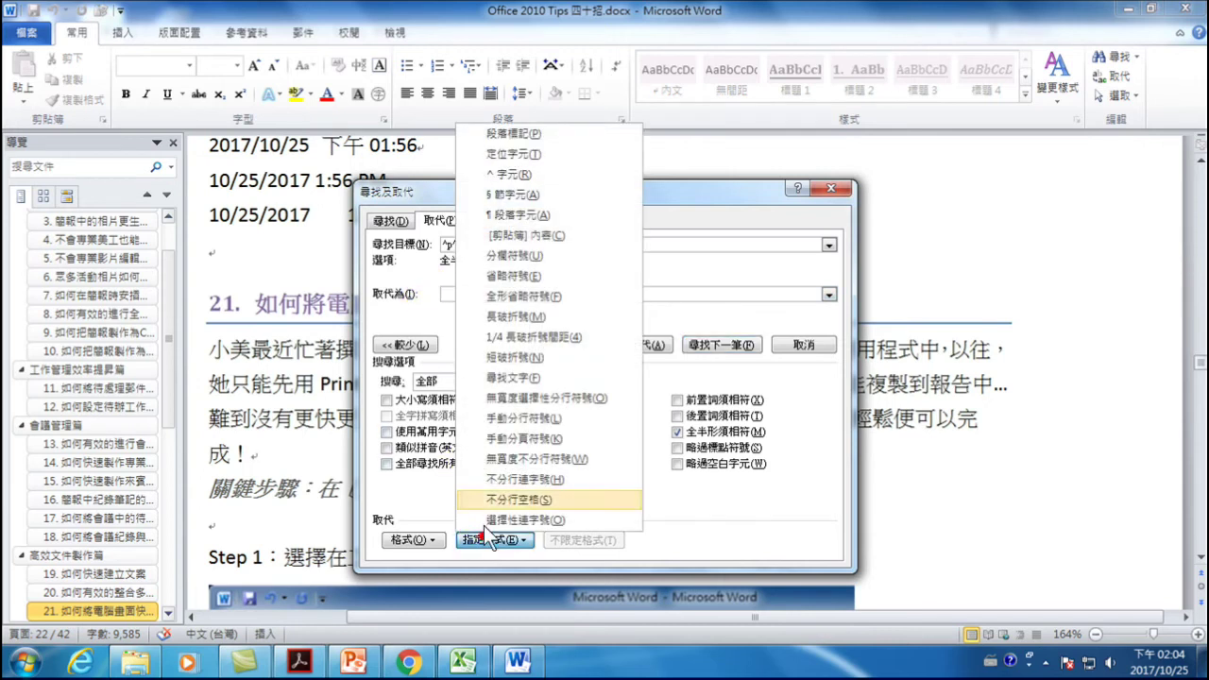
pyautogui.click(531, 133)
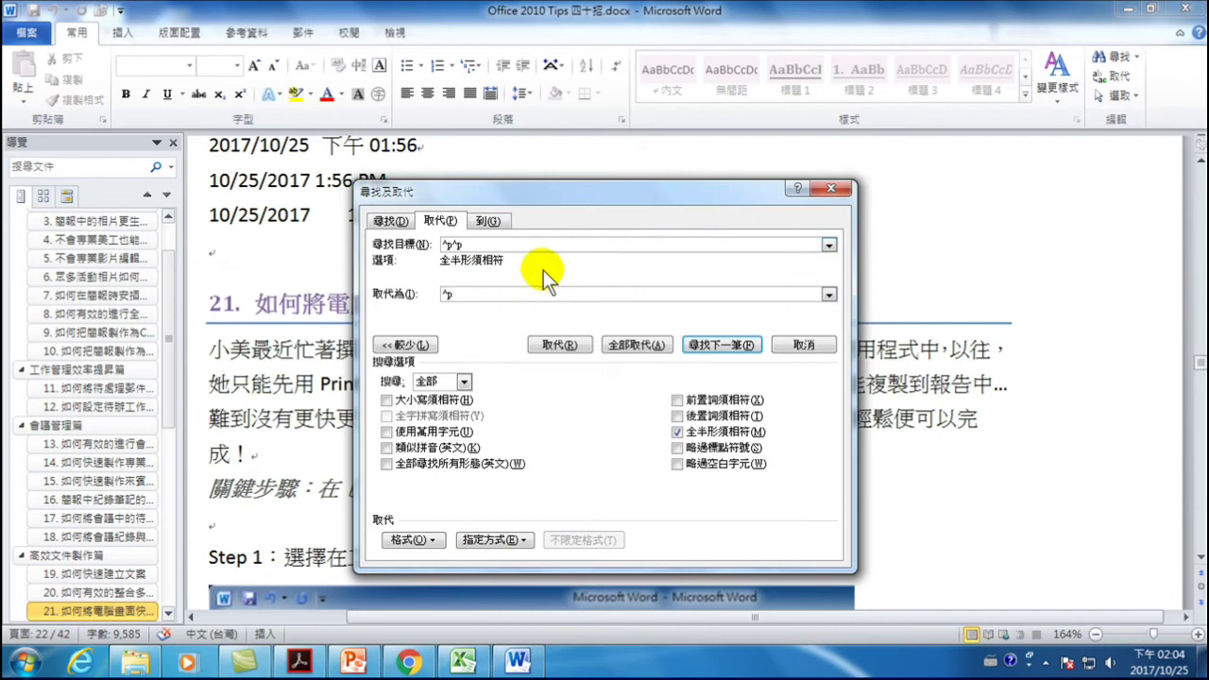
pyautogui.click(637, 344)
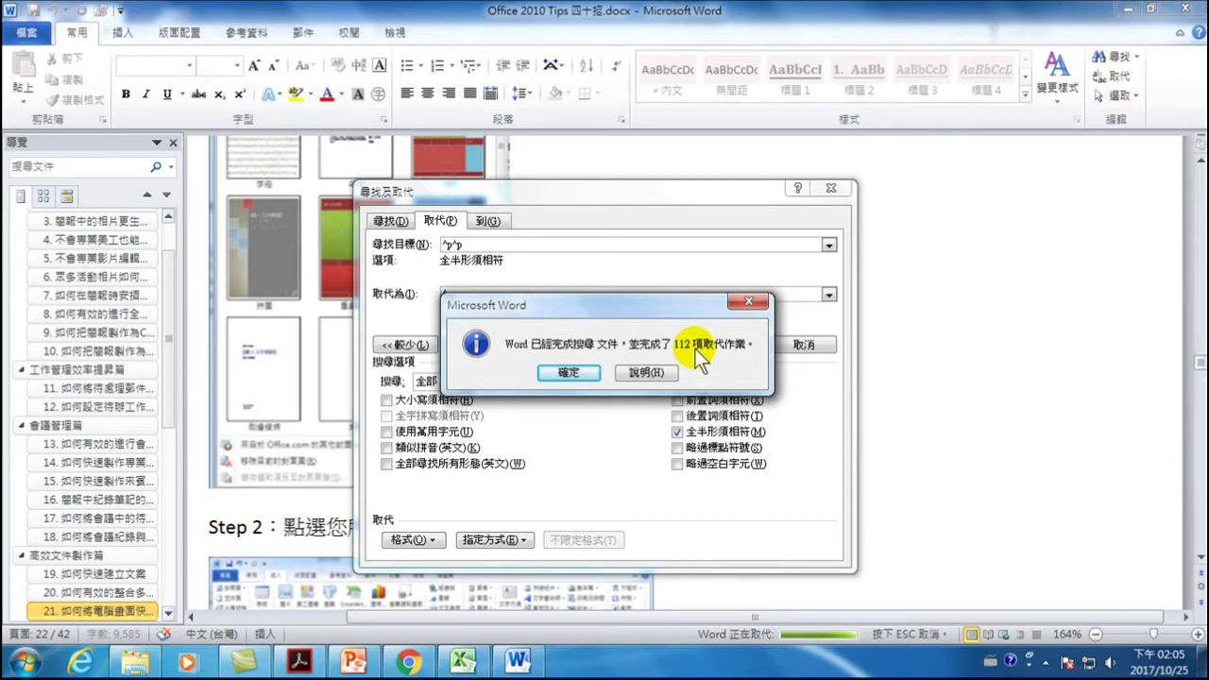
pyautogui.click(559, 371)
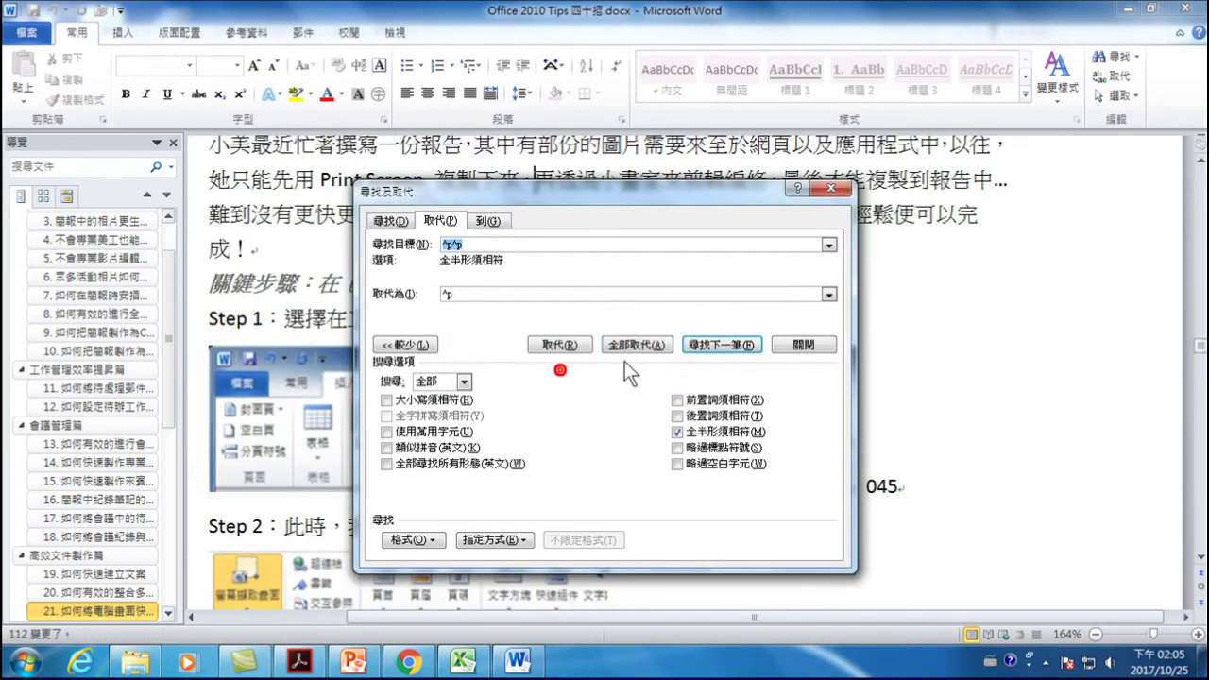
# - Repeat Replace All (7 more, then the last) until none remain, then close the dialog
pyautogui.click(628, 340)
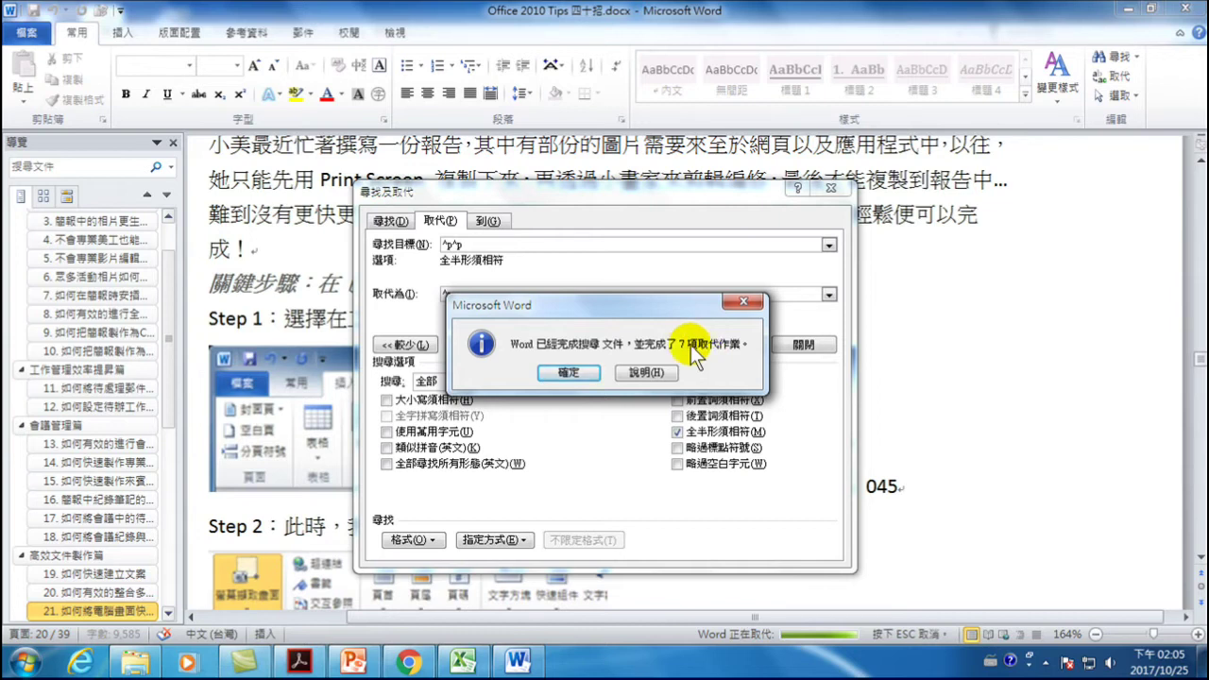
pyautogui.click(568, 373)
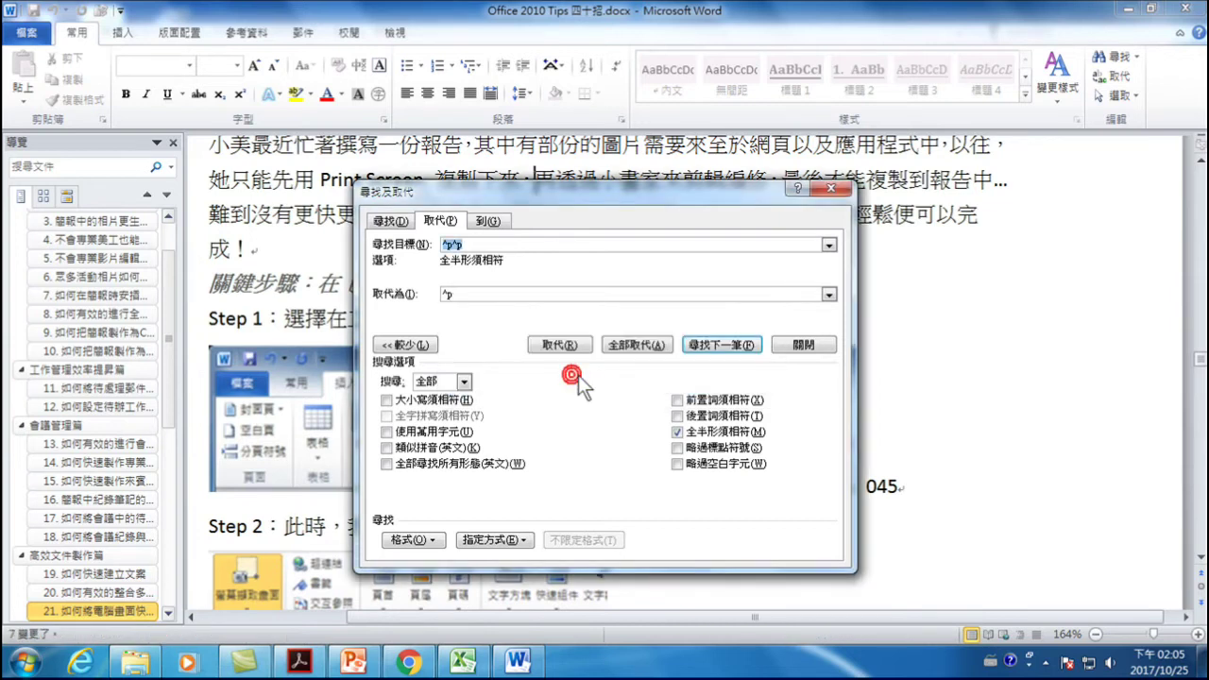
pyautogui.click(633, 346)
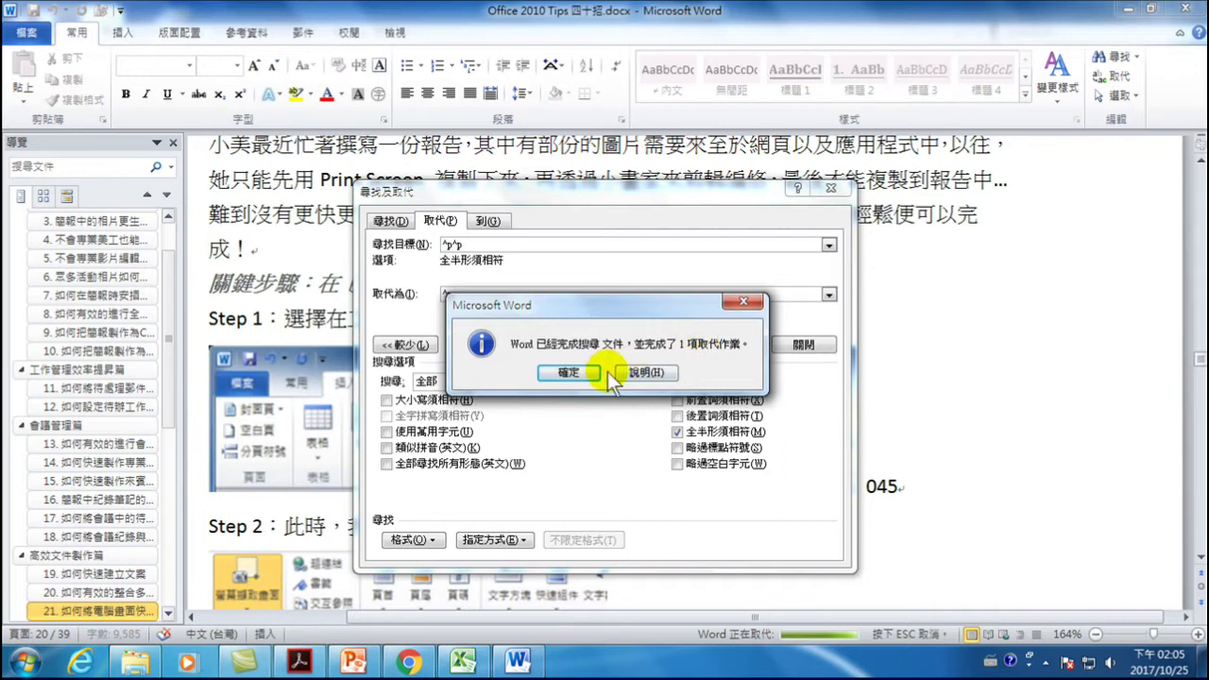
pyautogui.click(570, 372)
pyautogui.click(799, 342)
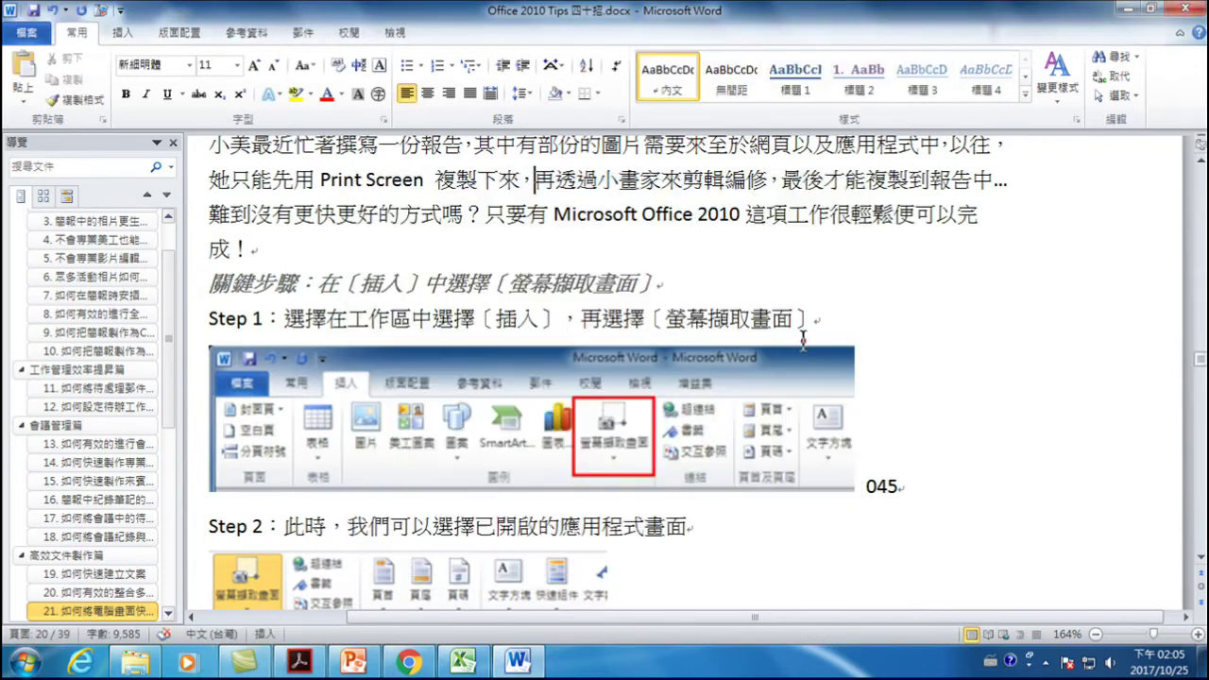
# - Scroll down to section 22 on building document structure
pyautogui.scroll(-15, 451, 257)
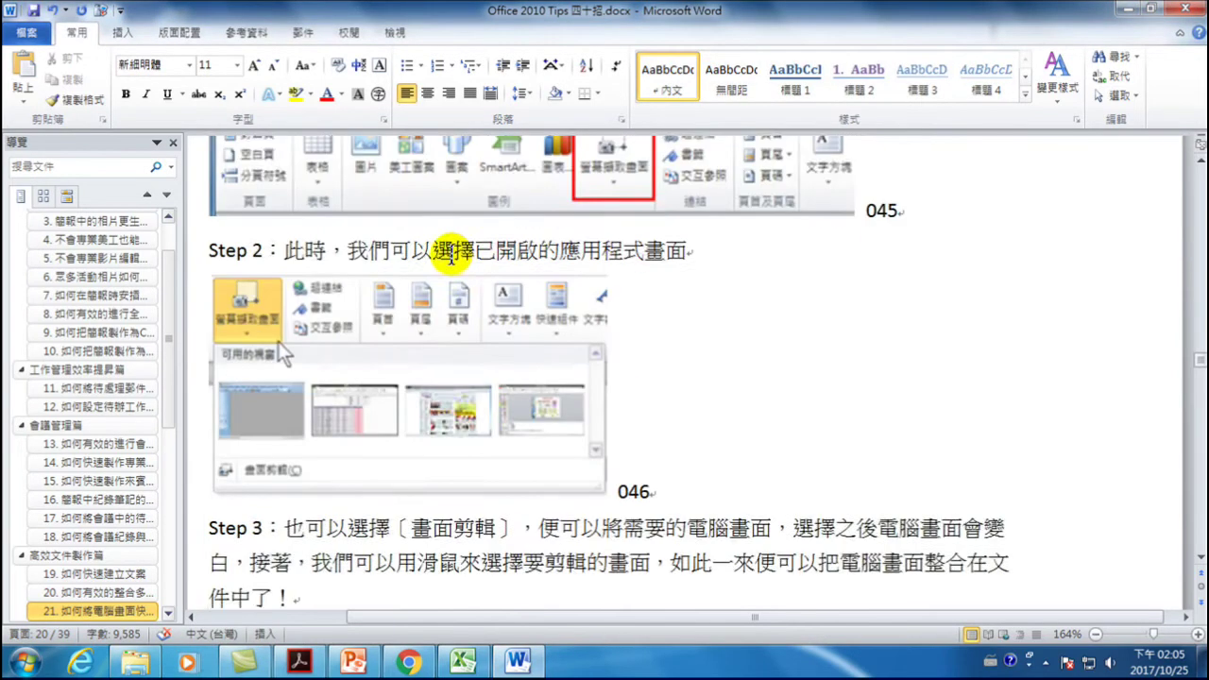
pyautogui.scroll(-5, 427, 291)
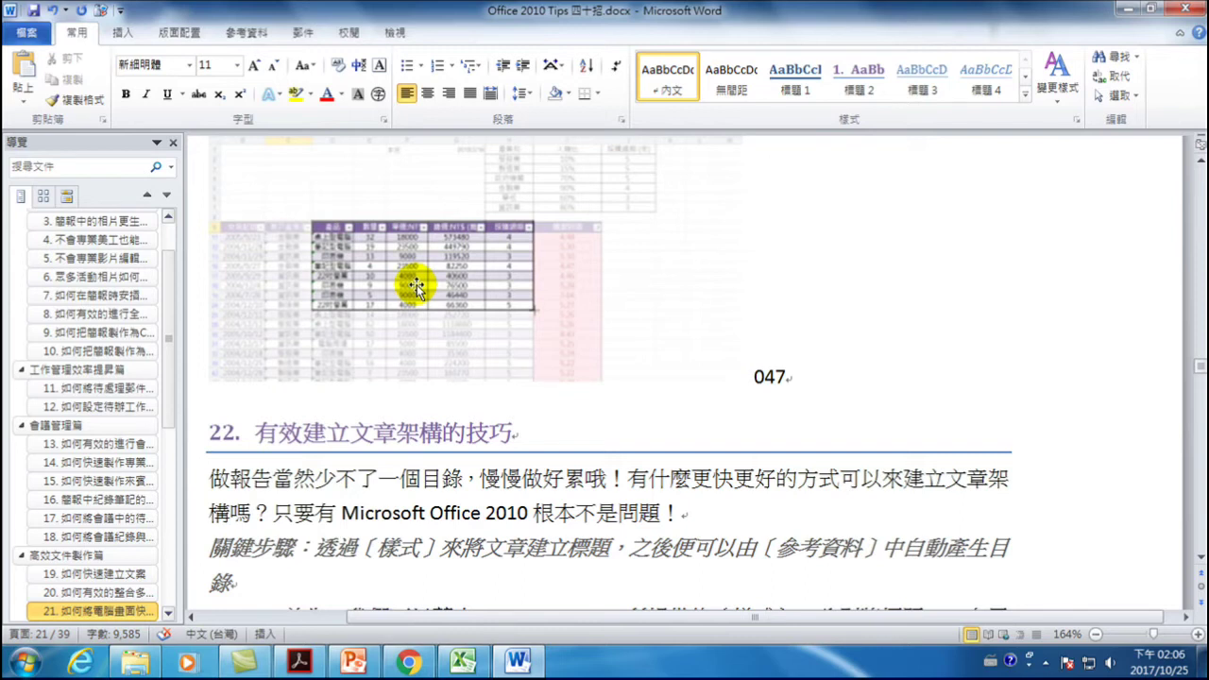
# - Search the document for ^p^p and jump to the next match after section 40
pyautogui.click(1117, 59)
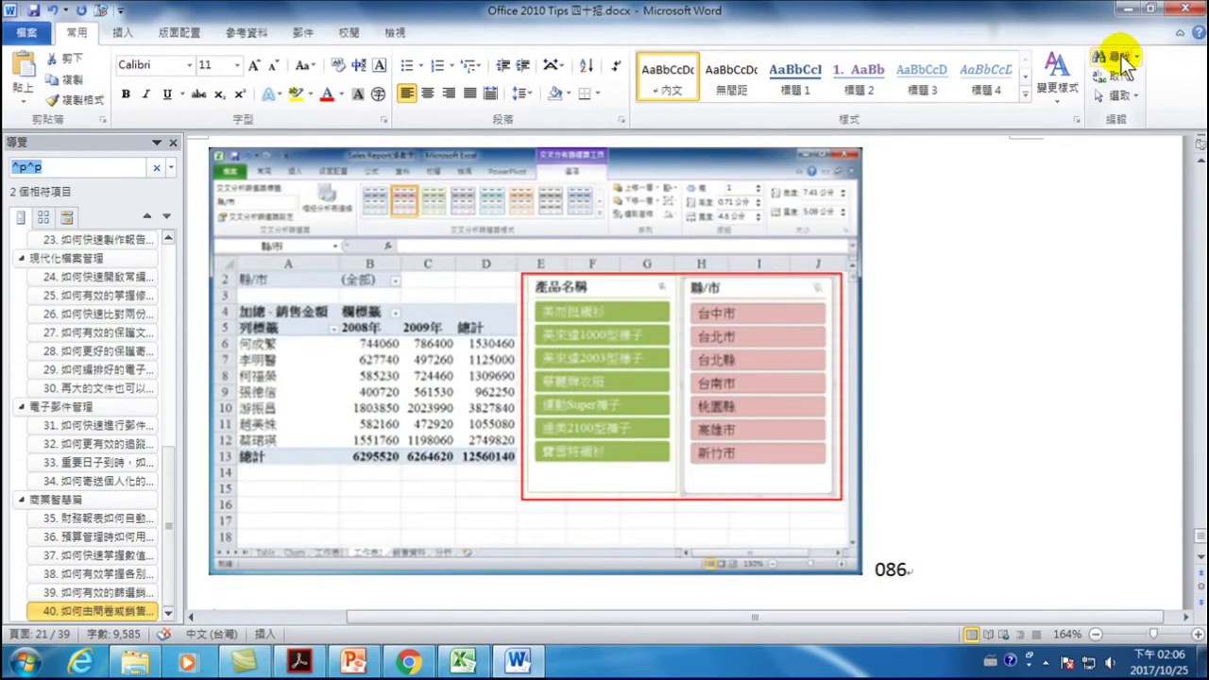
pyautogui.click(59, 167)
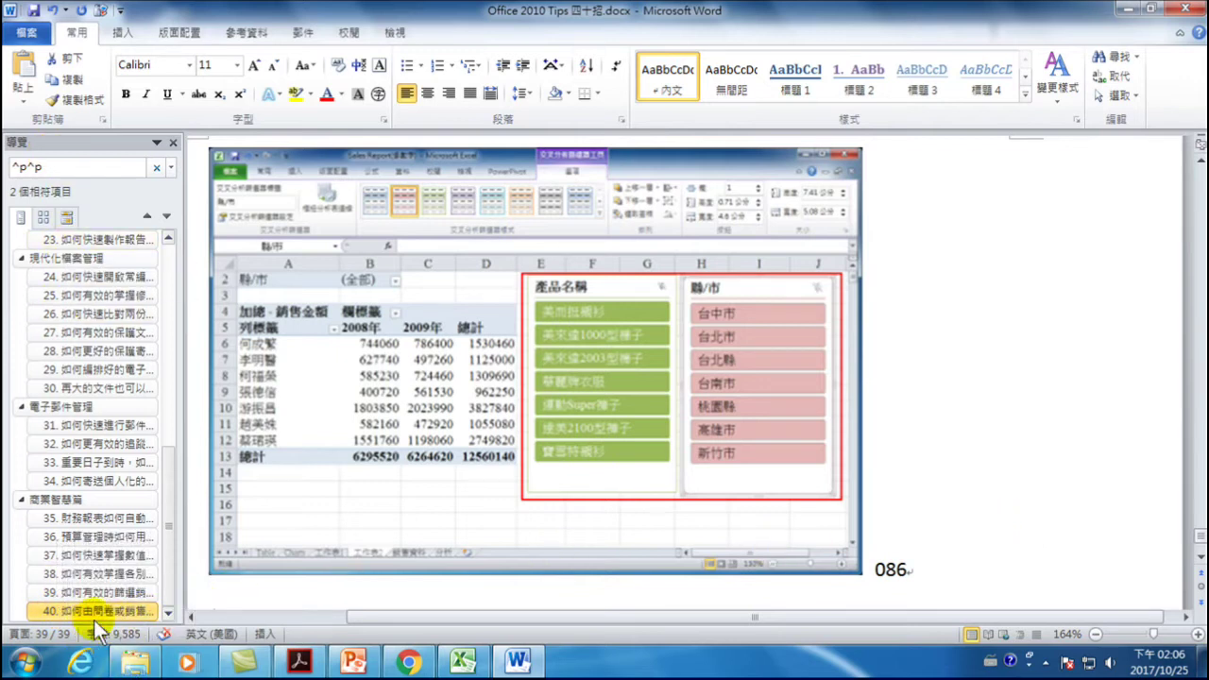
pyautogui.click(112, 614)
pyautogui.scroll(-3, 523, 543)
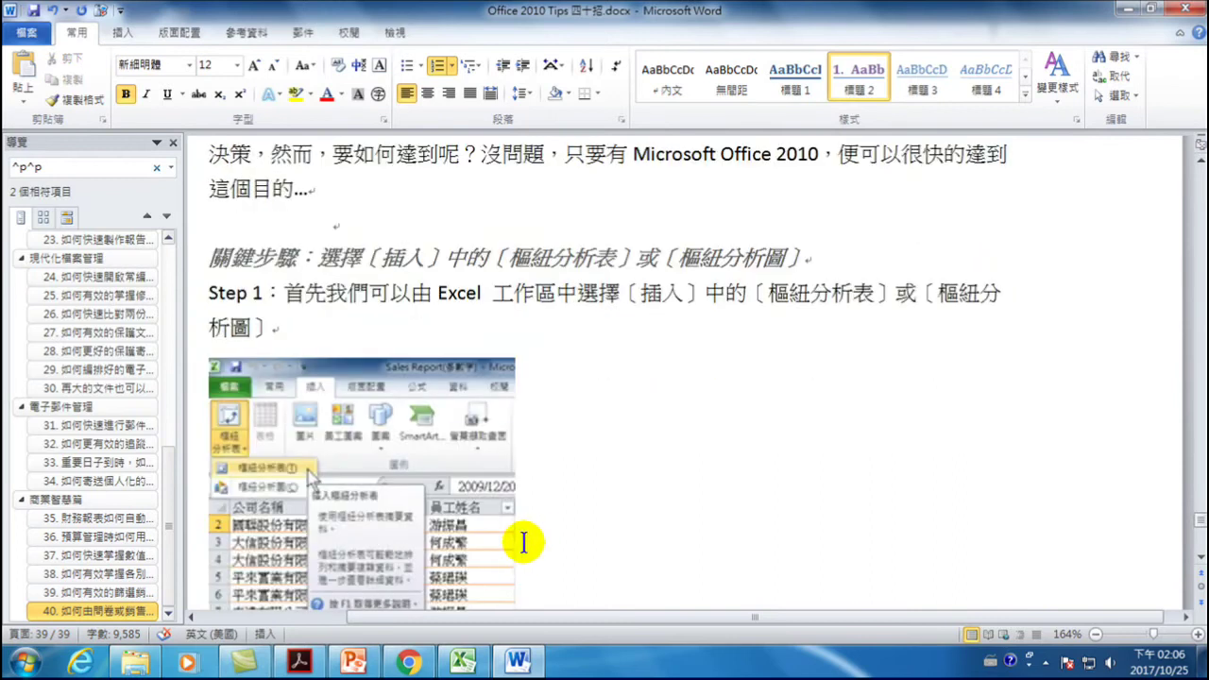
pyautogui.scroll(-5, 524, 543)
pyautogui.click(73, 170)
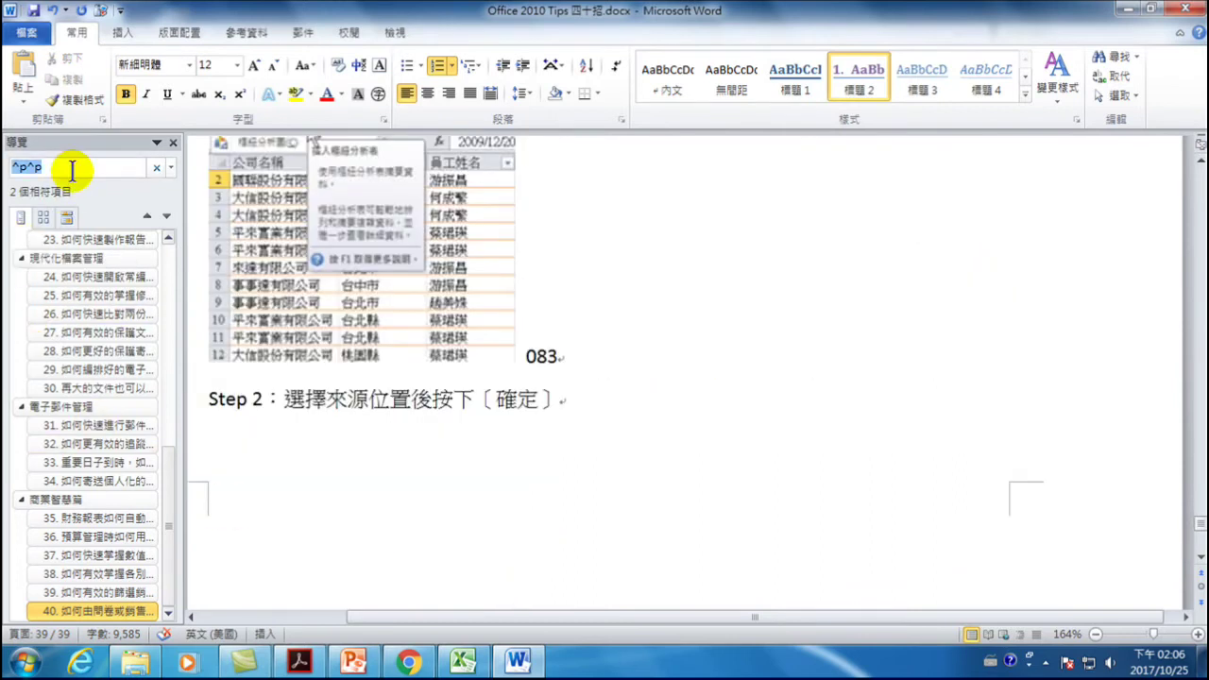
pyautogui.press('Return')
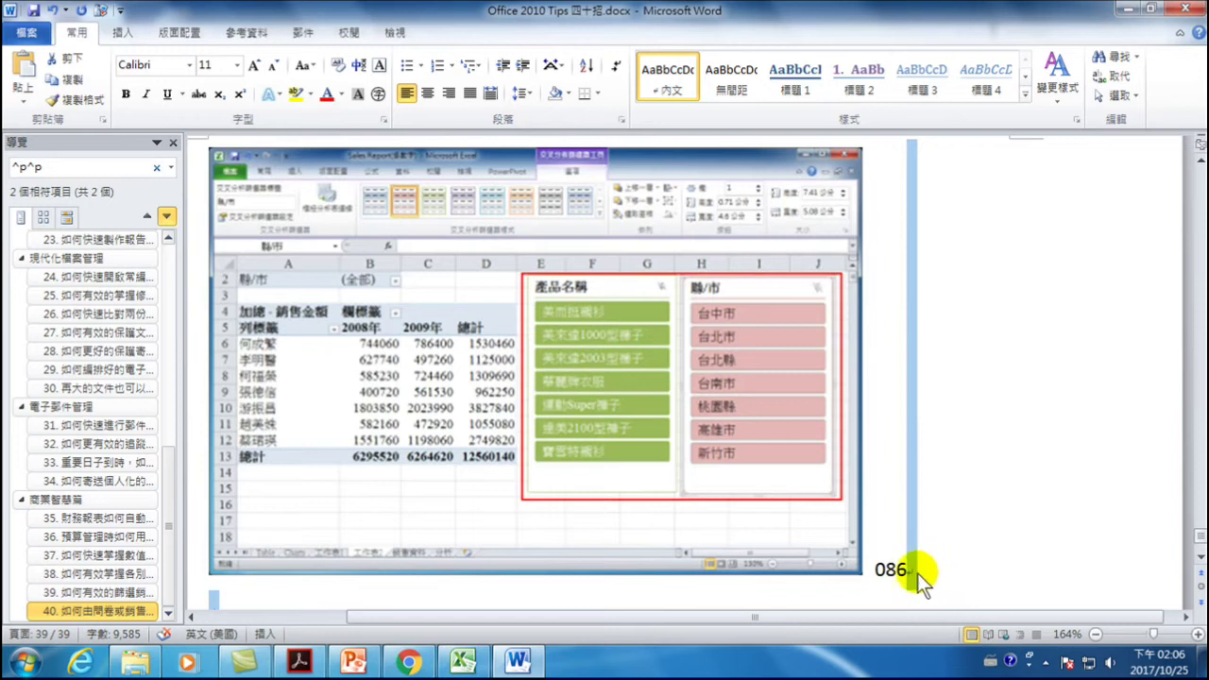
# - Zoom the page out to 140% to see the double paragraph marks
pyautogui.click(1199, 558)
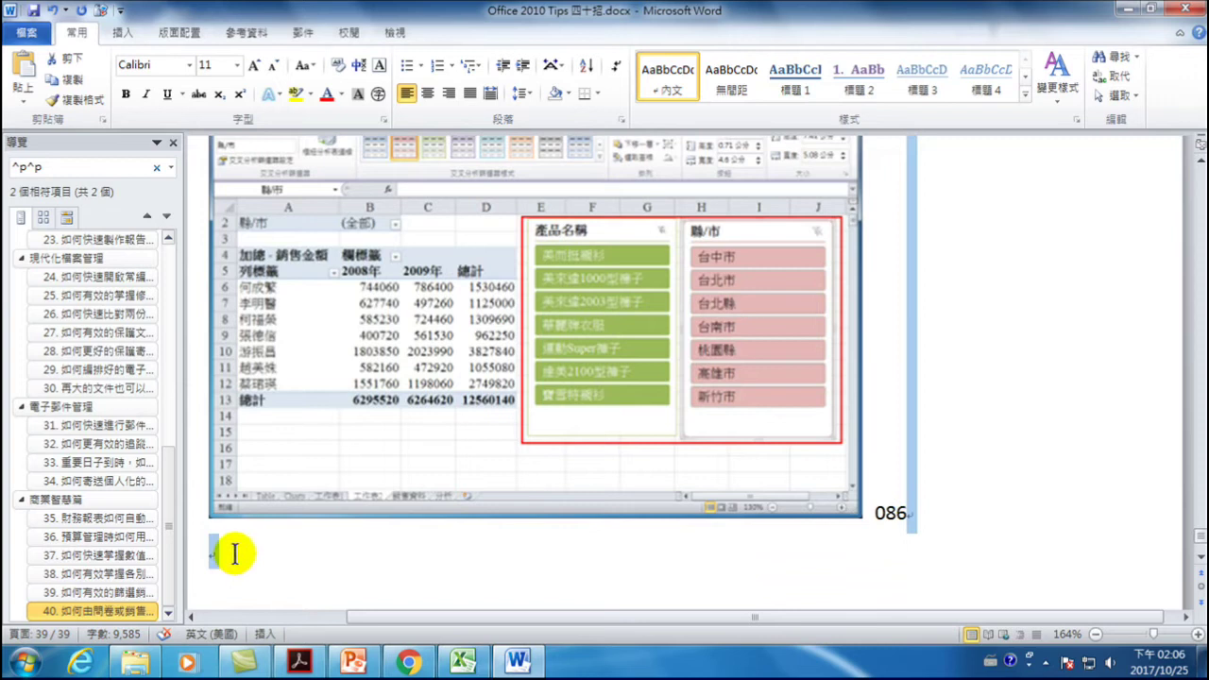
pyautogui.scroll(-3, 253, 564)
pyautogui.scroll(-3, 253, 564)
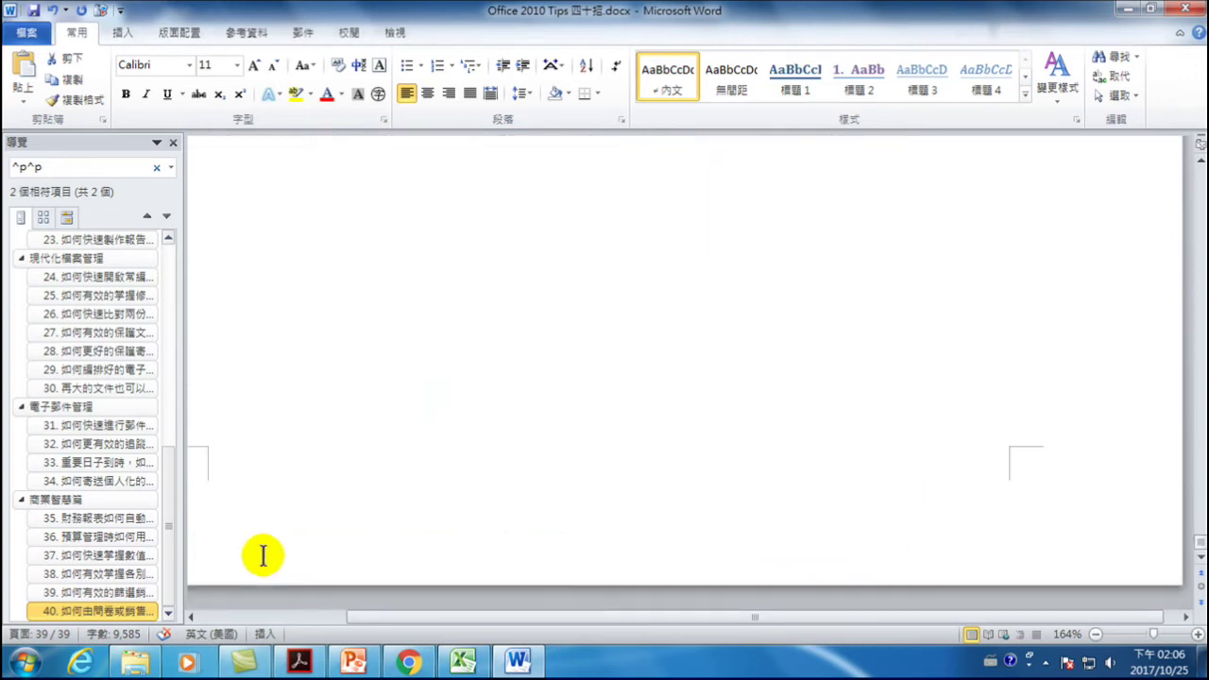
pyautogui.scroll(5, 262, 553)
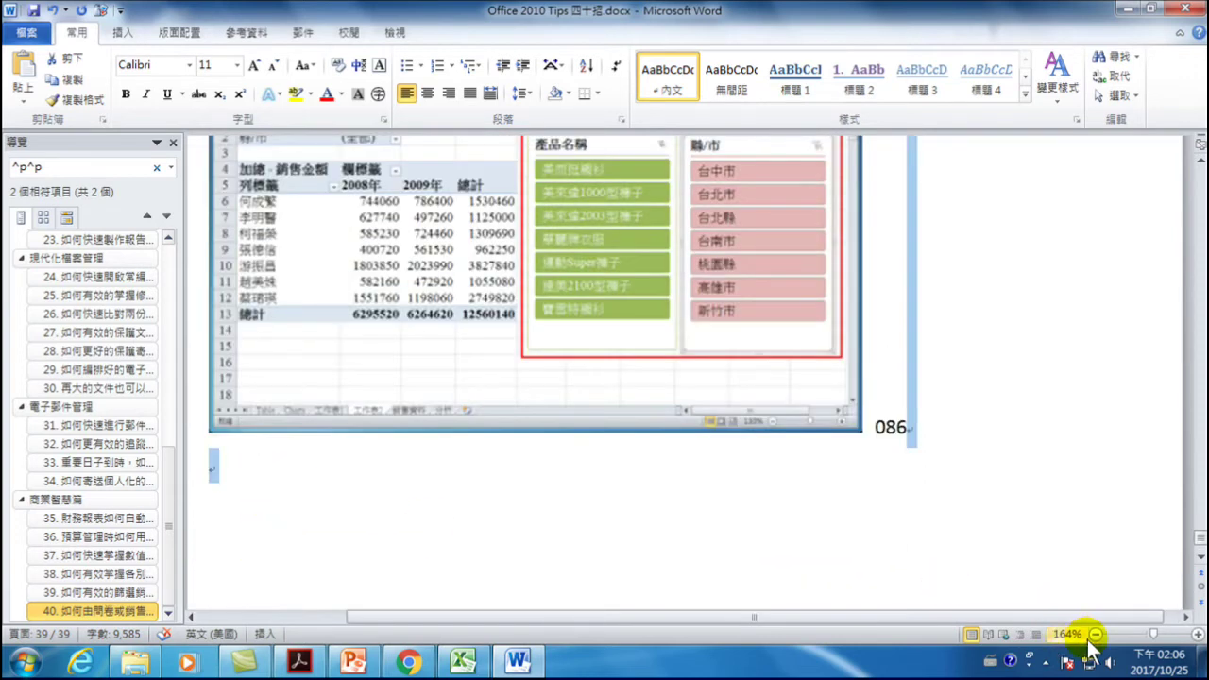
pyautogui.click(1095, 633)
pyautogui.click(1095, 634)
pyautogui.scroll(3, 809, 445)
pyautogui.scroll(-6, 810, 454)
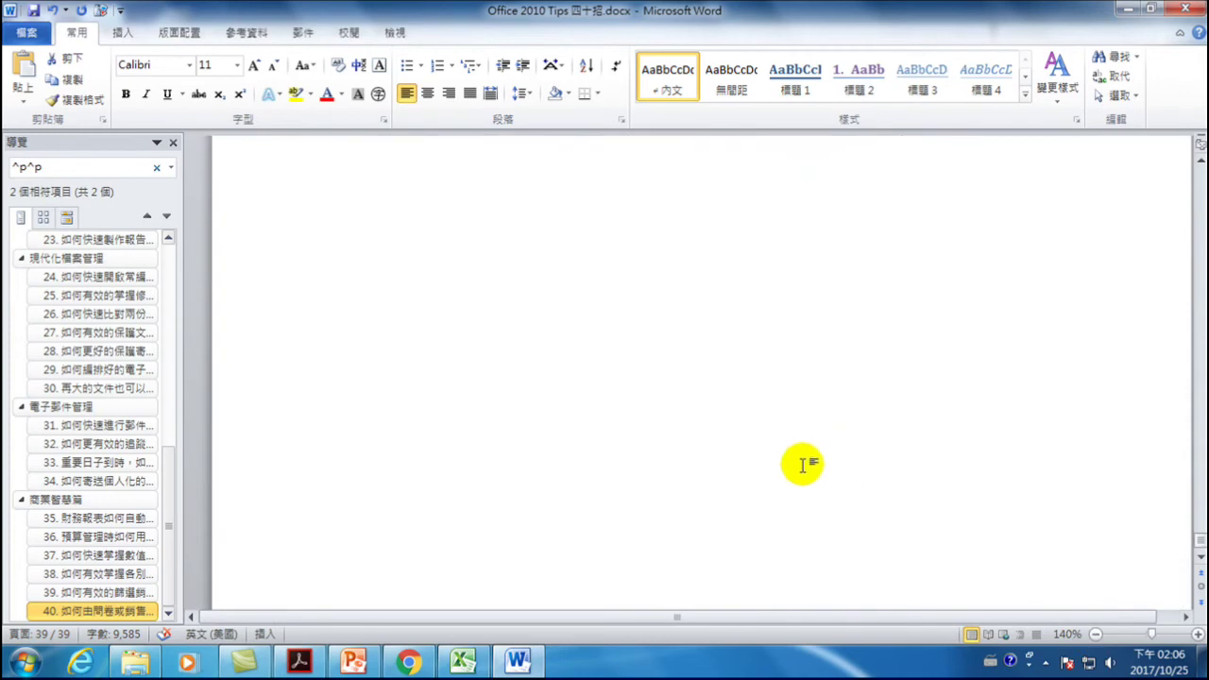
pyautogui.scroll(3, 508, 319)
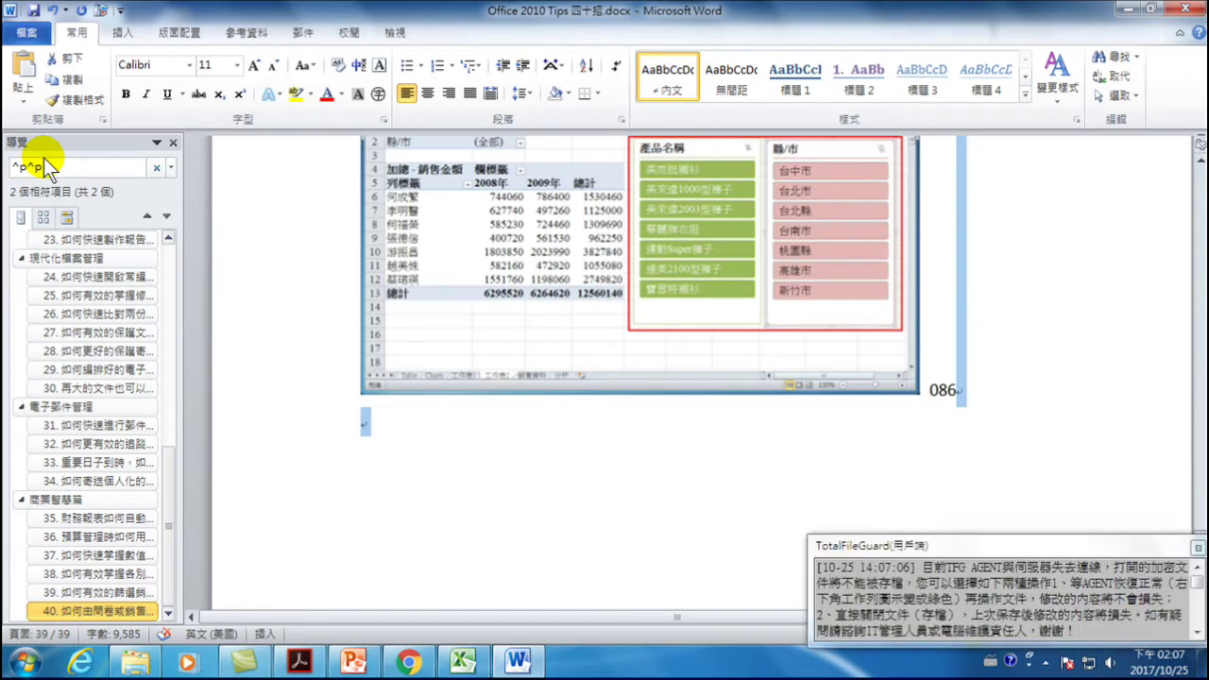
# - Place the cursor right after 086 and bring back Find and Replace
pyautogui.click(81, 34)
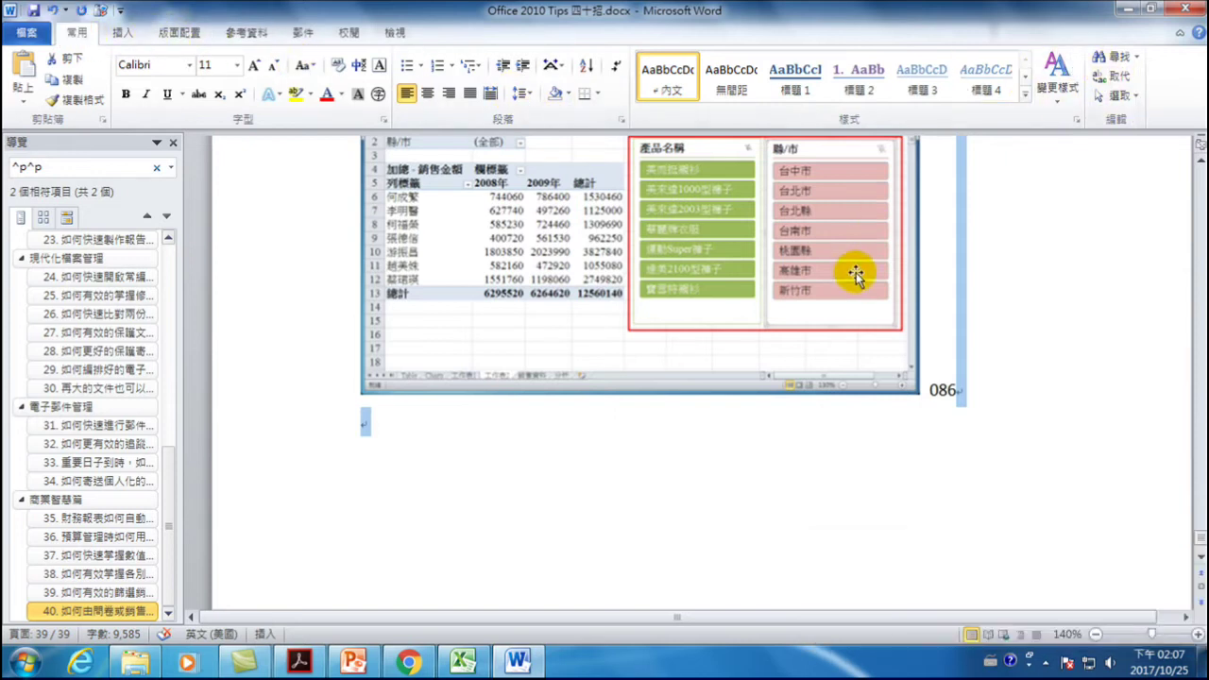
pyautogui.click(973, 311)
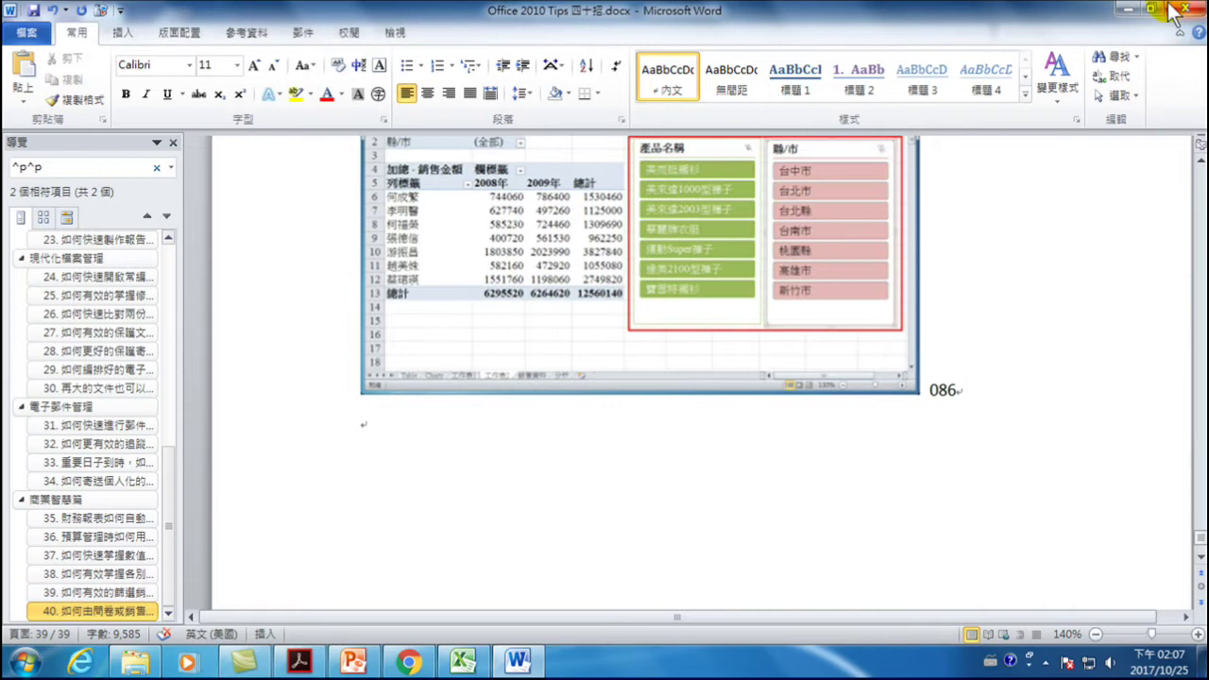
pyautogui.click(1124, 80)
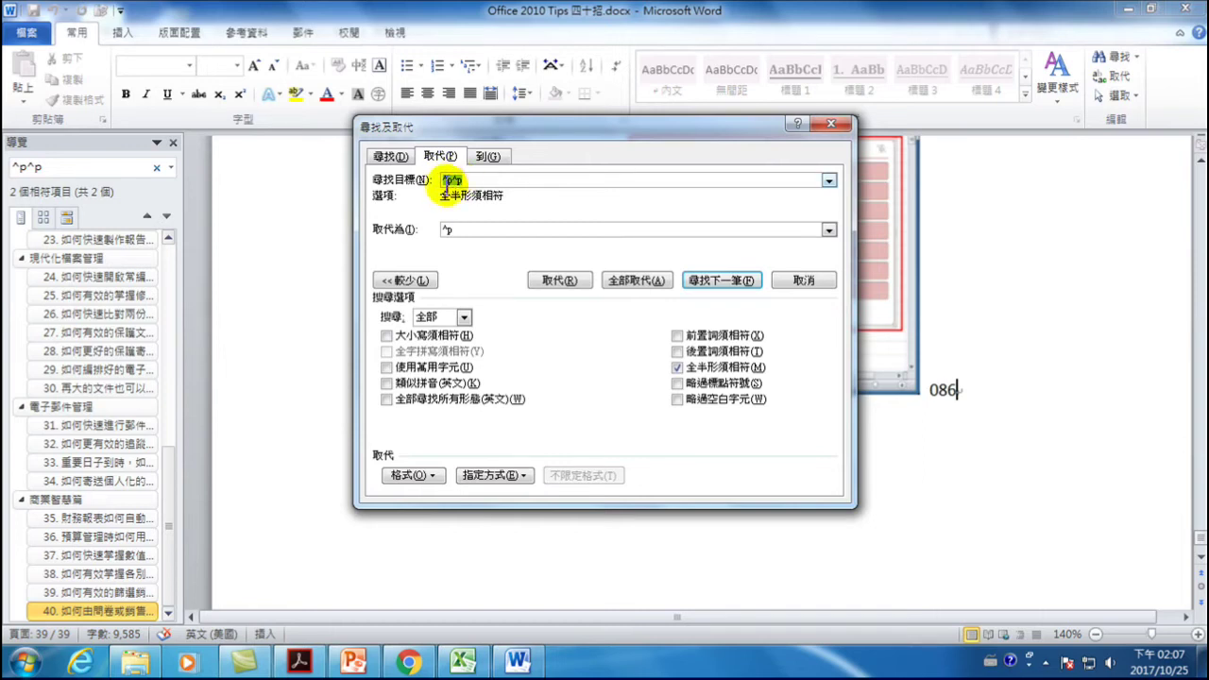
# - Insert the Paragraph Mark (^p) special character into the Replace search options
pyautogui.click(412, 282)
pyautogui.click(400, 279)
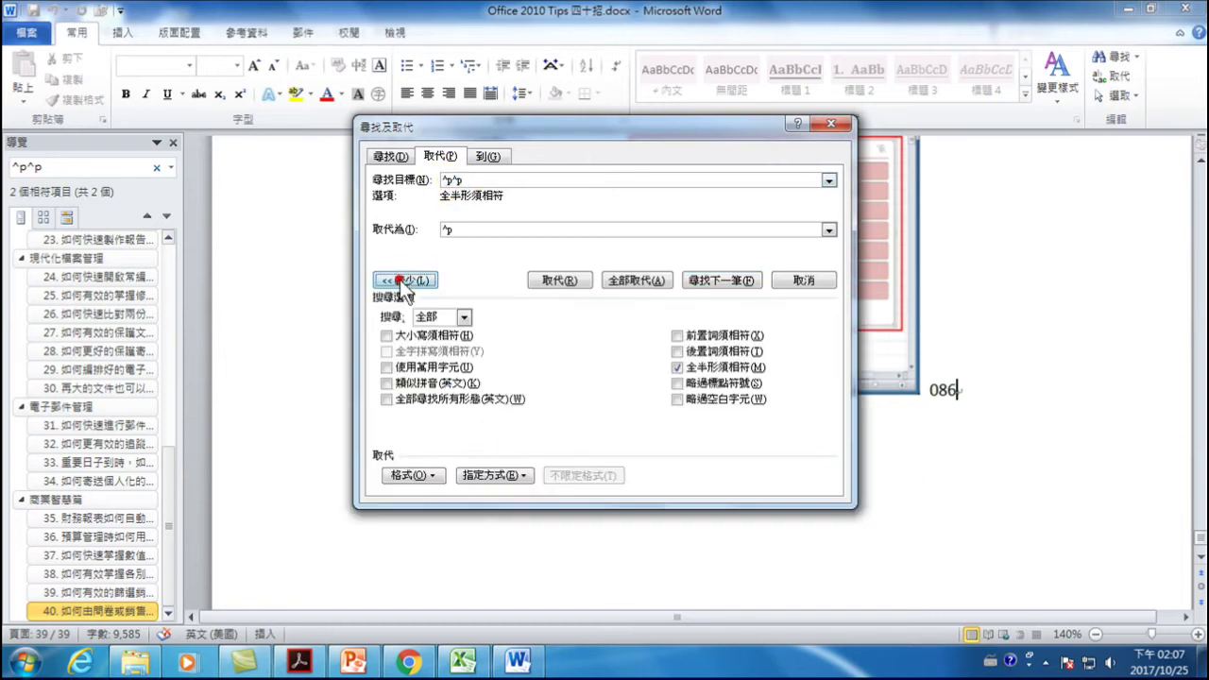
pyautogui.click(484, 474)
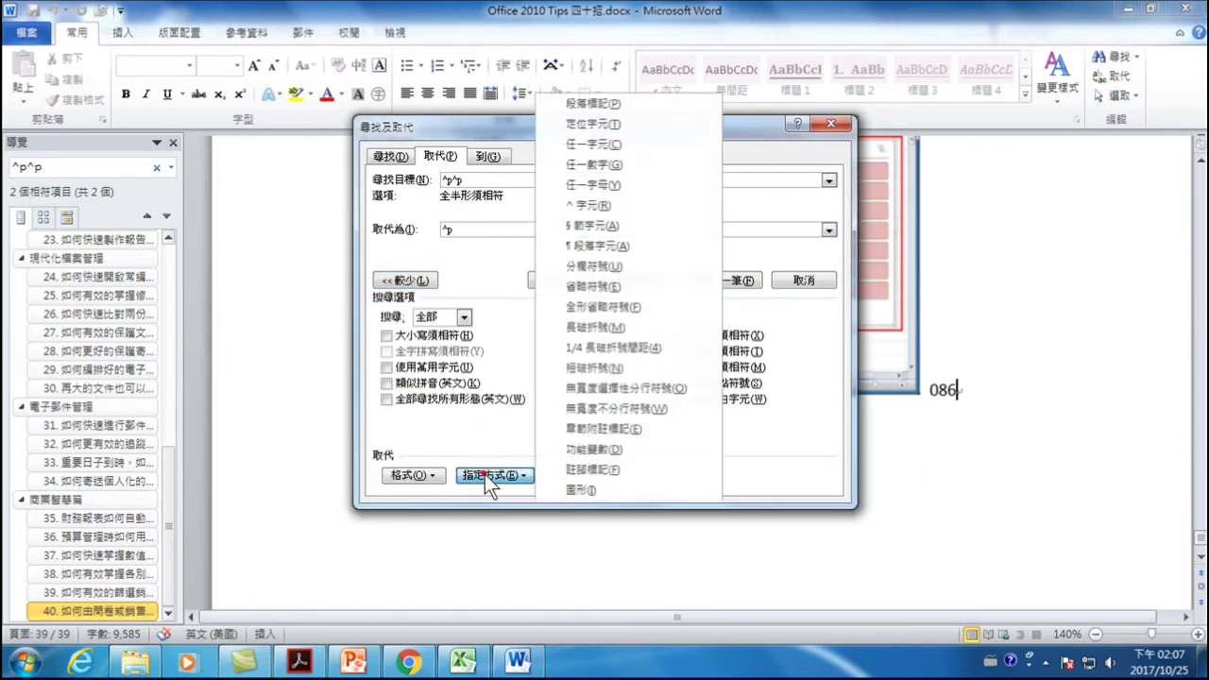
pyautogui.click(616, 103)
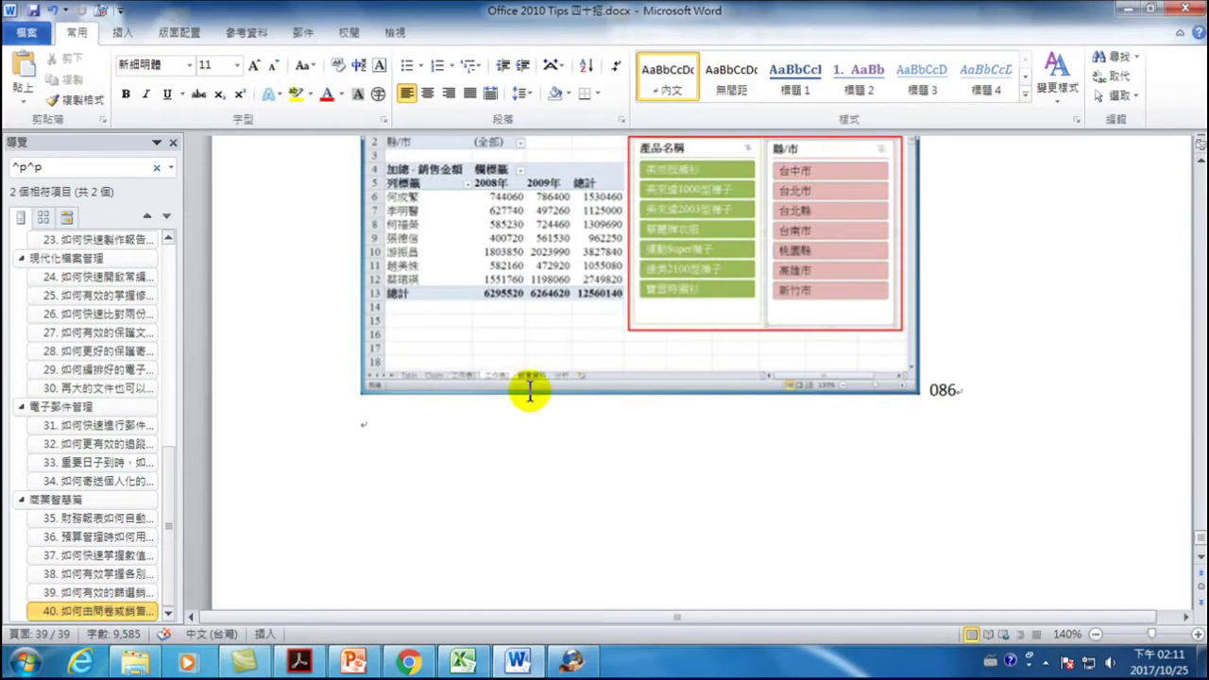
# - Go to section 1 and insert an empty paragraph after the 002 line
pyautogui.scroll(3, 435, 406)
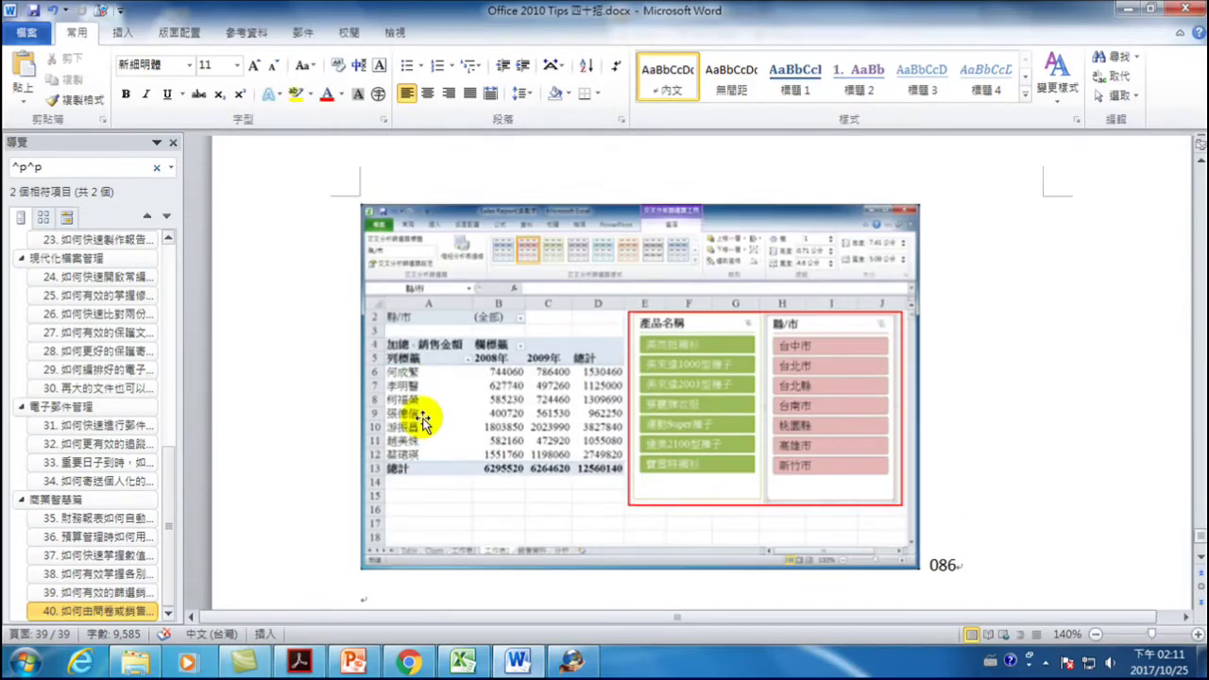
pyautogui.scroll(2, 436, 413)
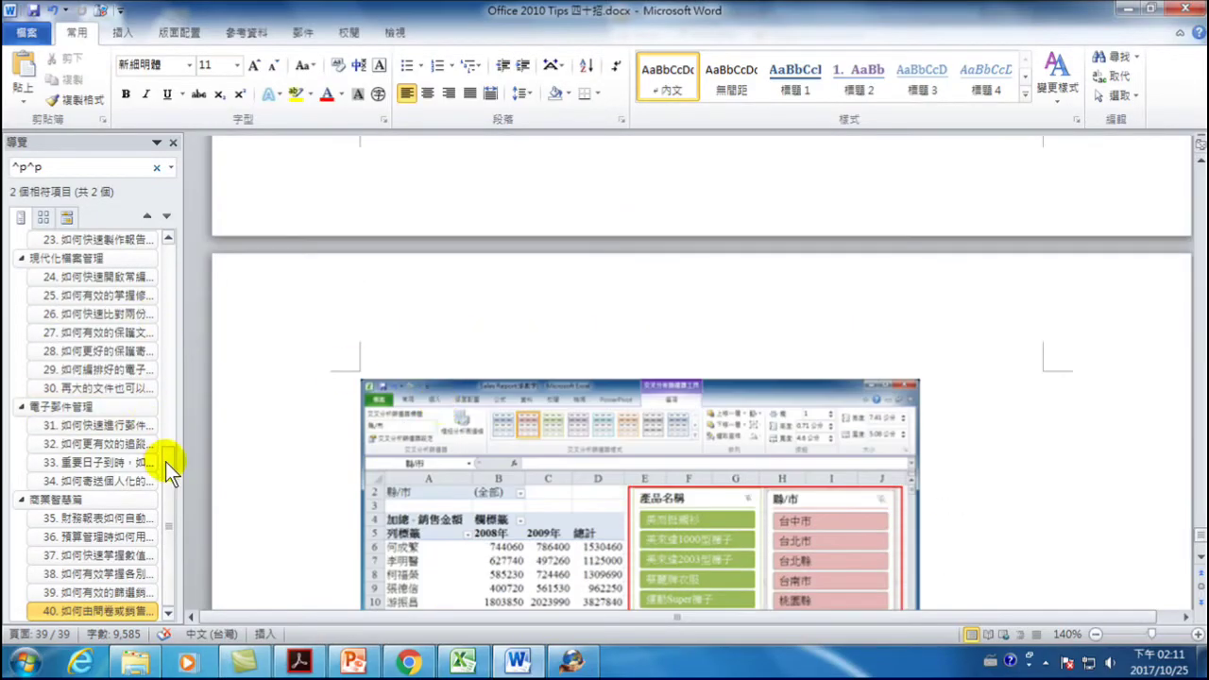
pyautogui.moveTo(165, 461); pyautogui.dragTo(185, 222)
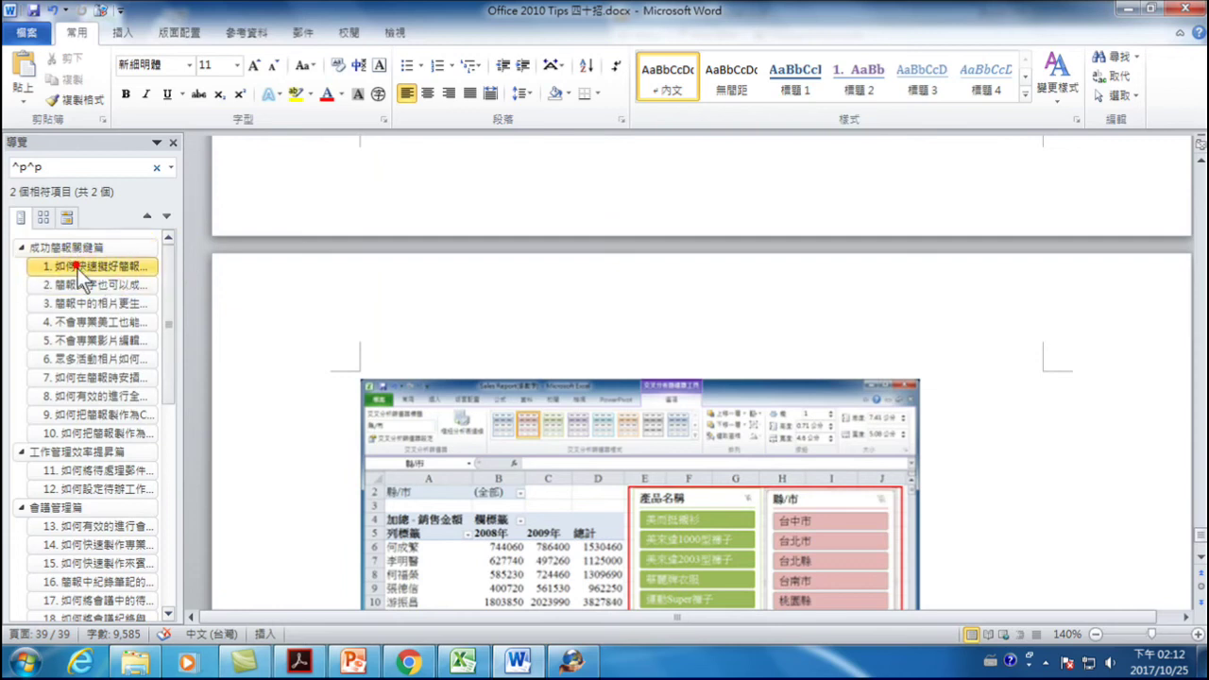
pyautogui.click(78, 268)
pyautogui.scroll(1, 461, 300)
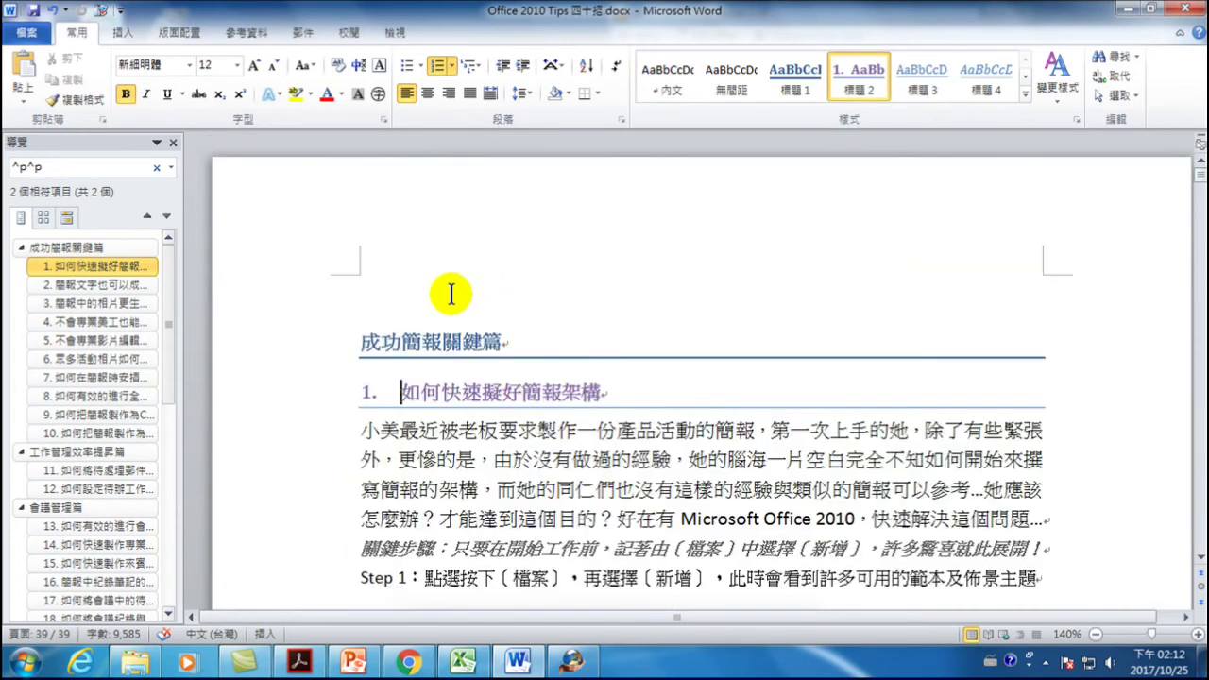
pyautogui.scroll(-10, 450, 322)
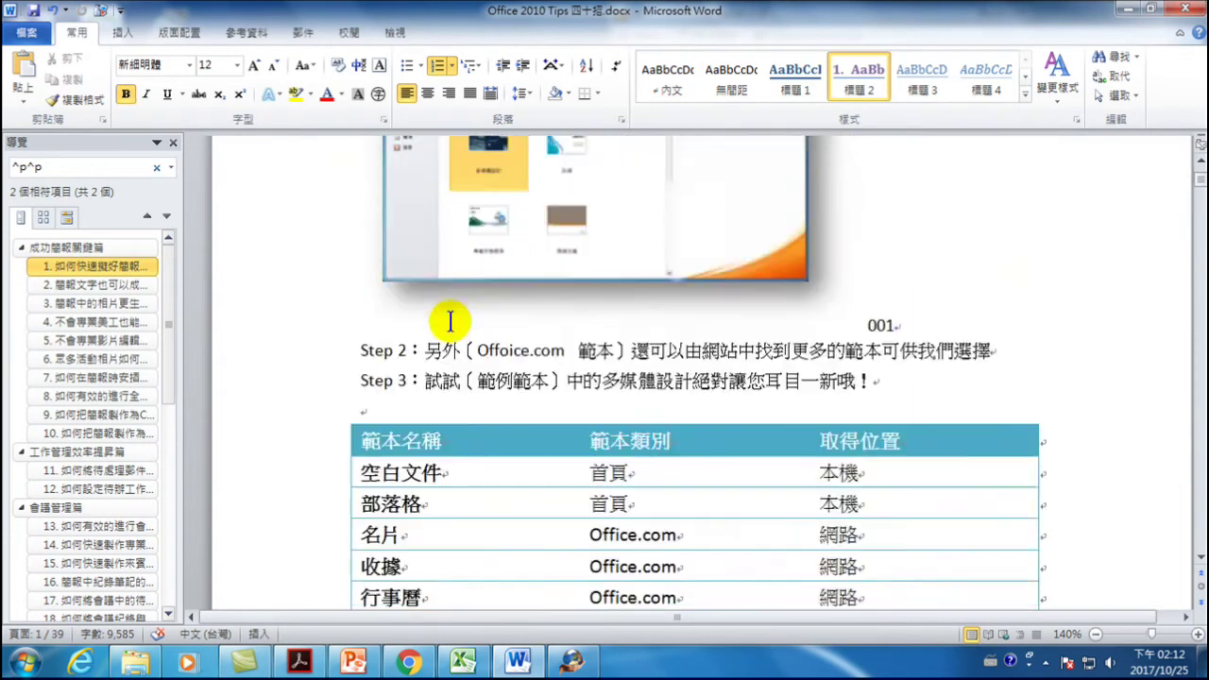
pyautogui.scroll(-1, 394, 294)
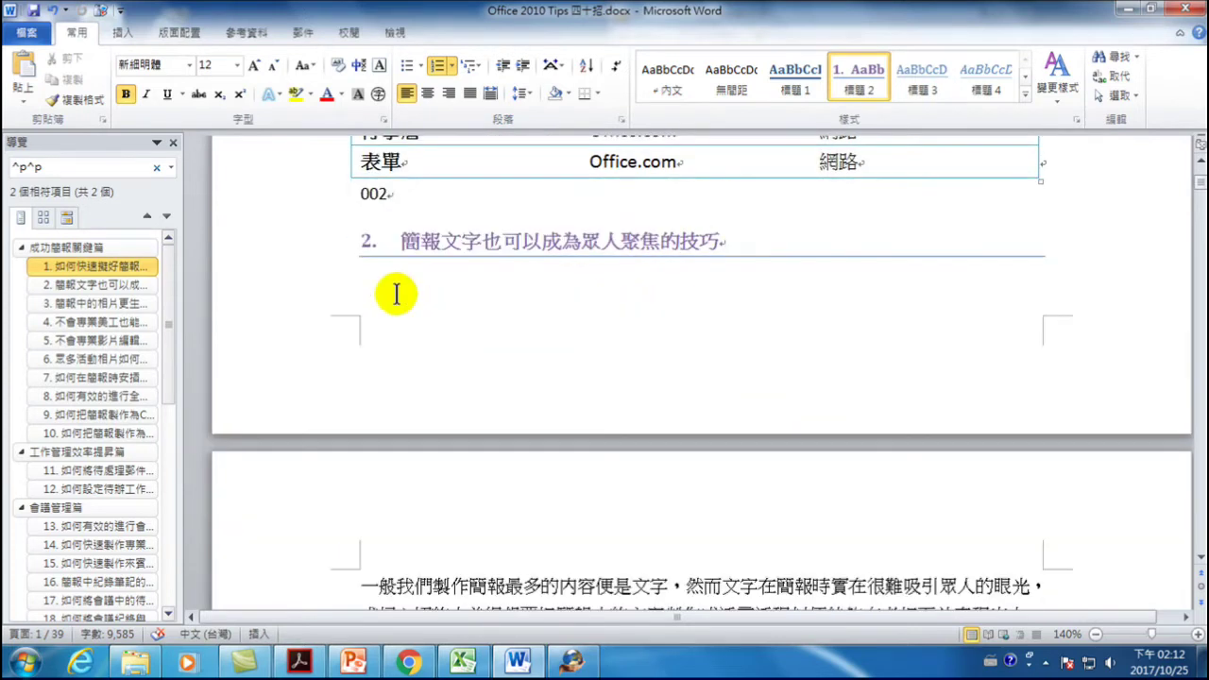
pyautogui.click(397, 200)
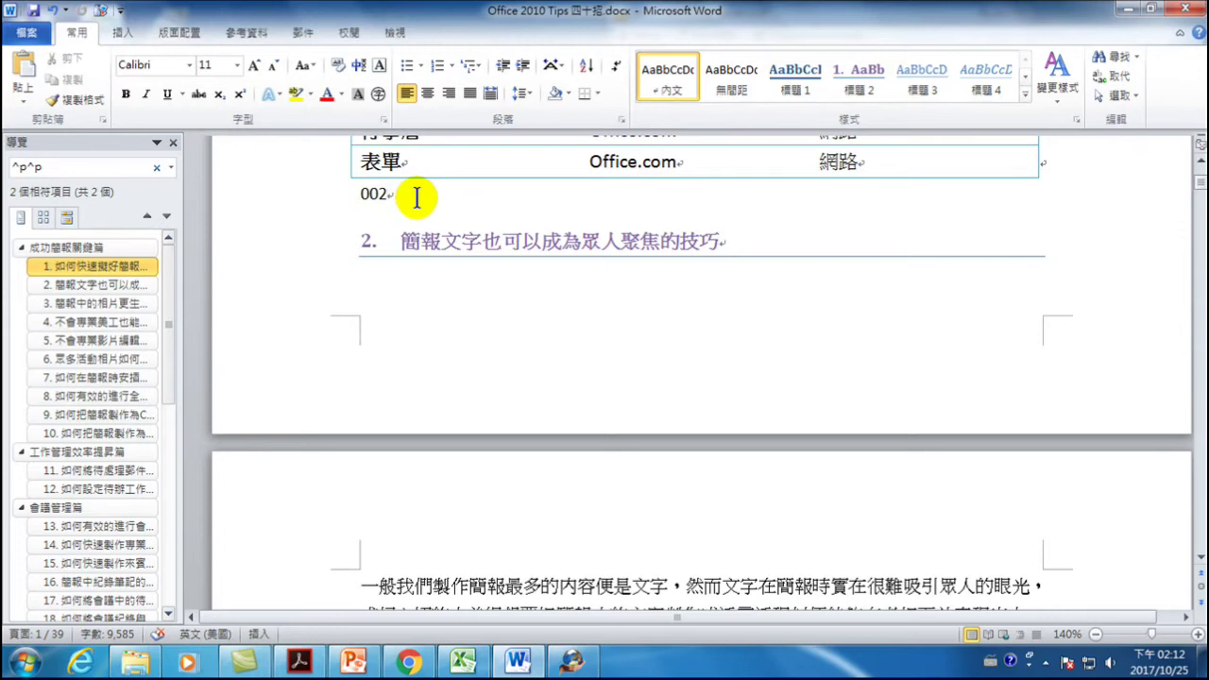
pyautogui.press('Return')
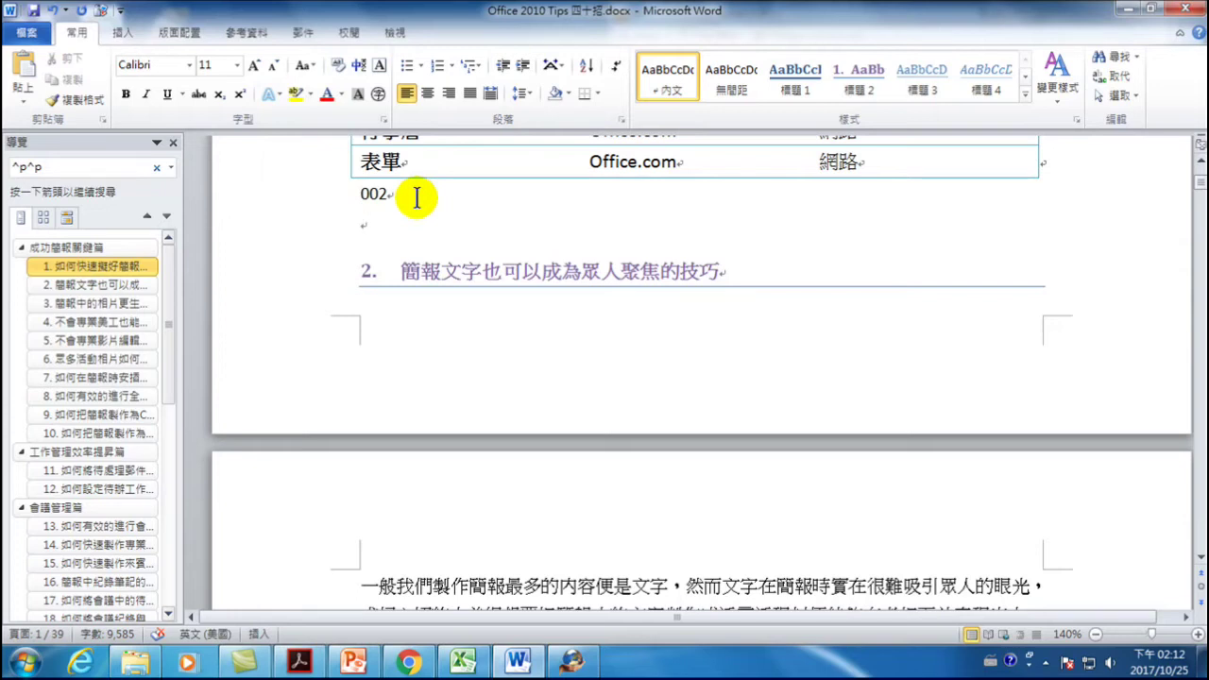
# - Type 新北市政府警察局製作。 with the Chinese IME and select the agency name
pyautogui.hotkey('ctrl', 'space')
pyautogui.write('新北')
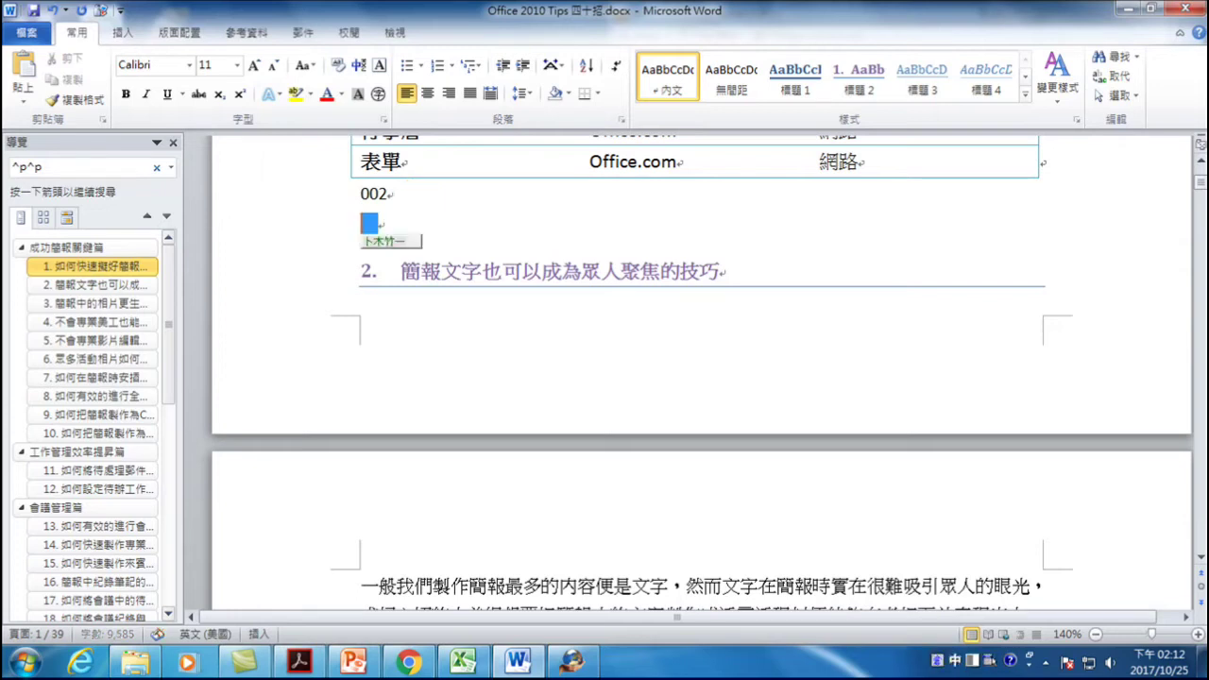
pyautogui.write('市')
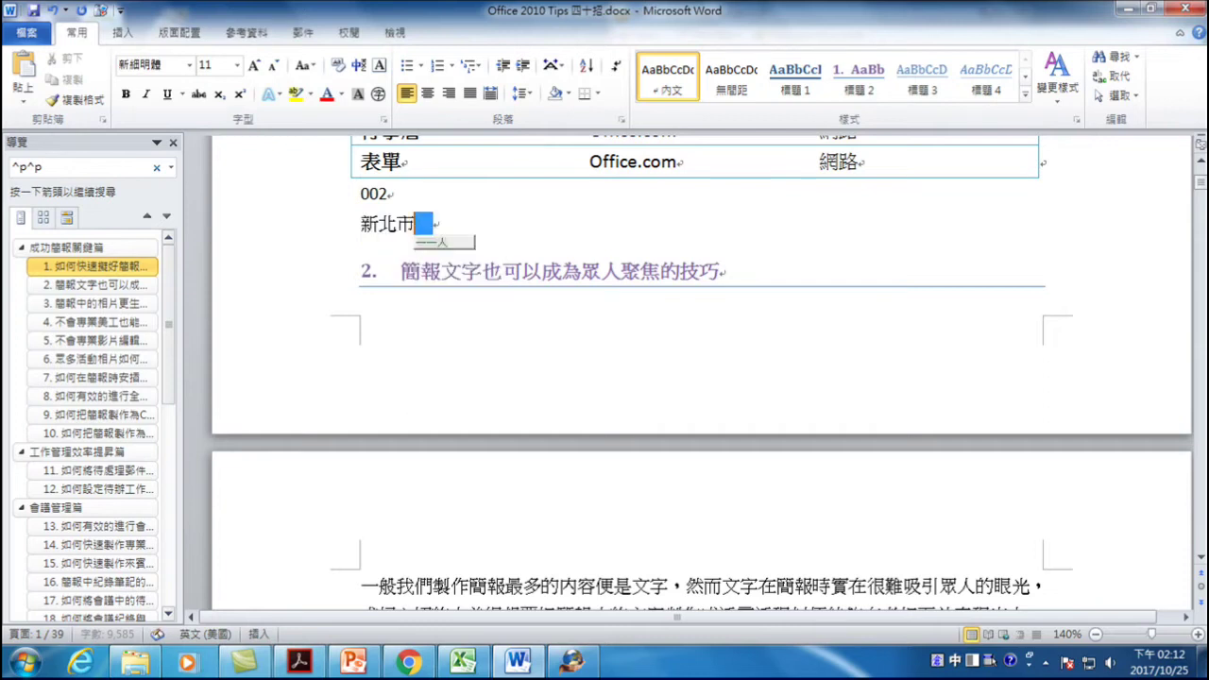
pyautogui.write('政府')
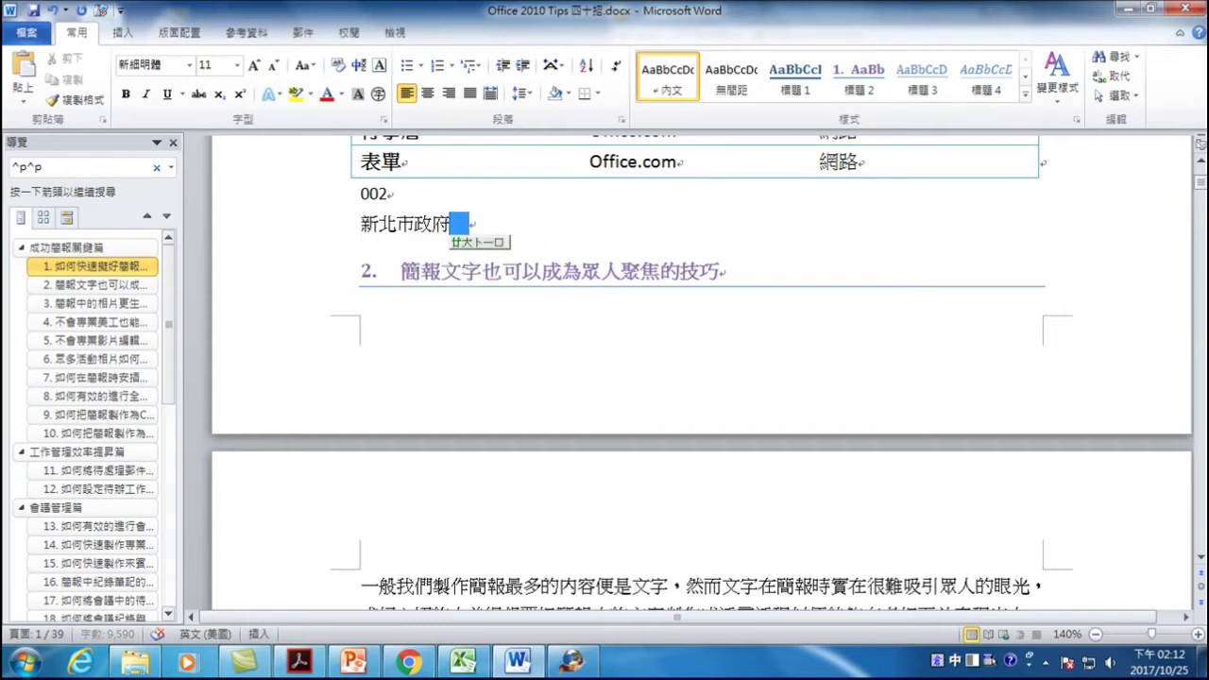
pyautogui.write('警察局')
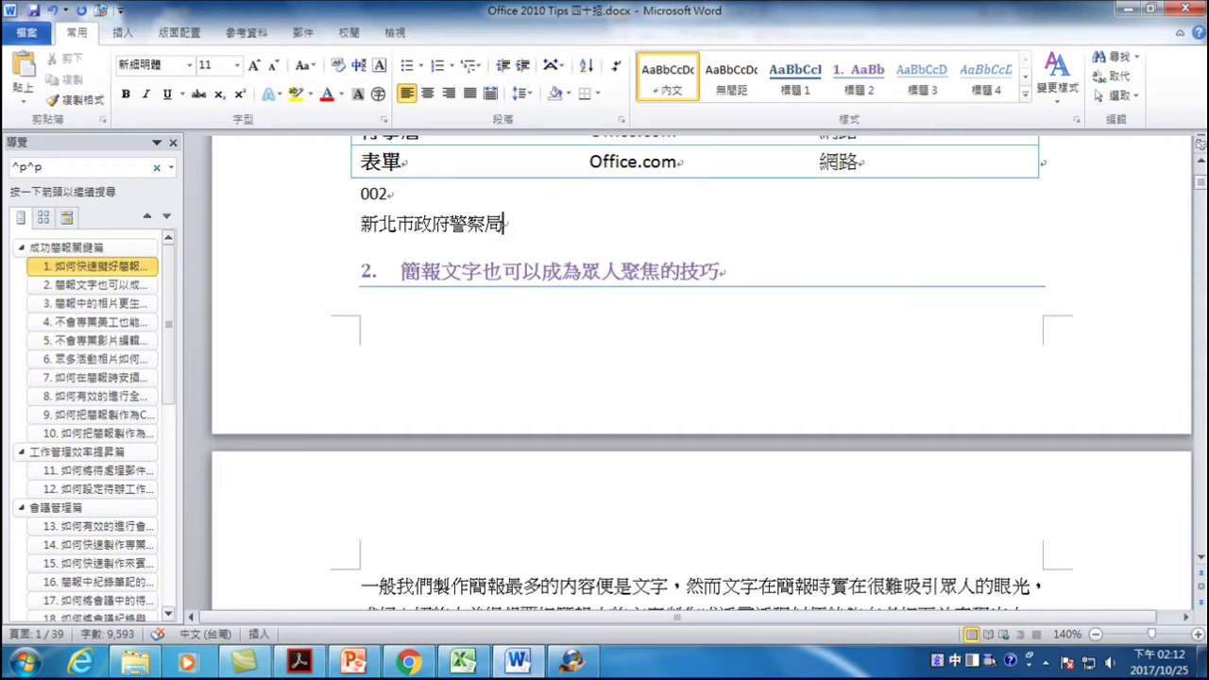
pyautogui.write('hn製作。')
pyautogui.moveTo(362, 224); pyautogui.dragTo(498, 234)
pyautogui.hotkey('ctrl', 'c')
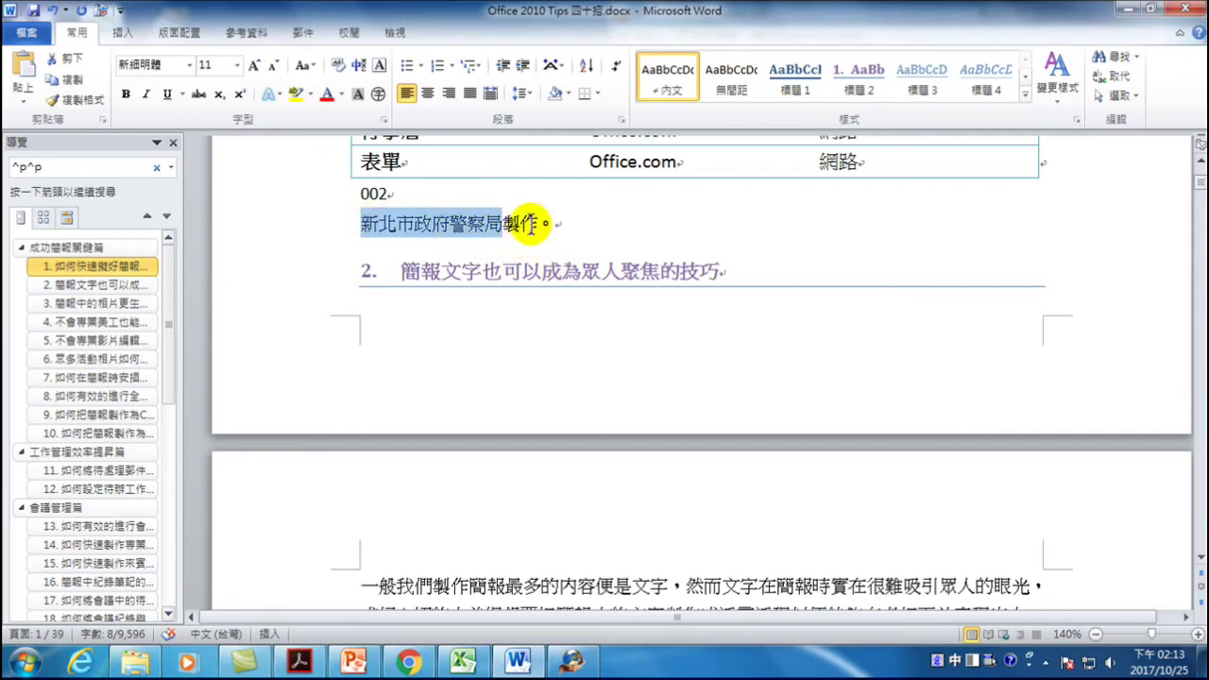
pyautogui.click(568, 223)
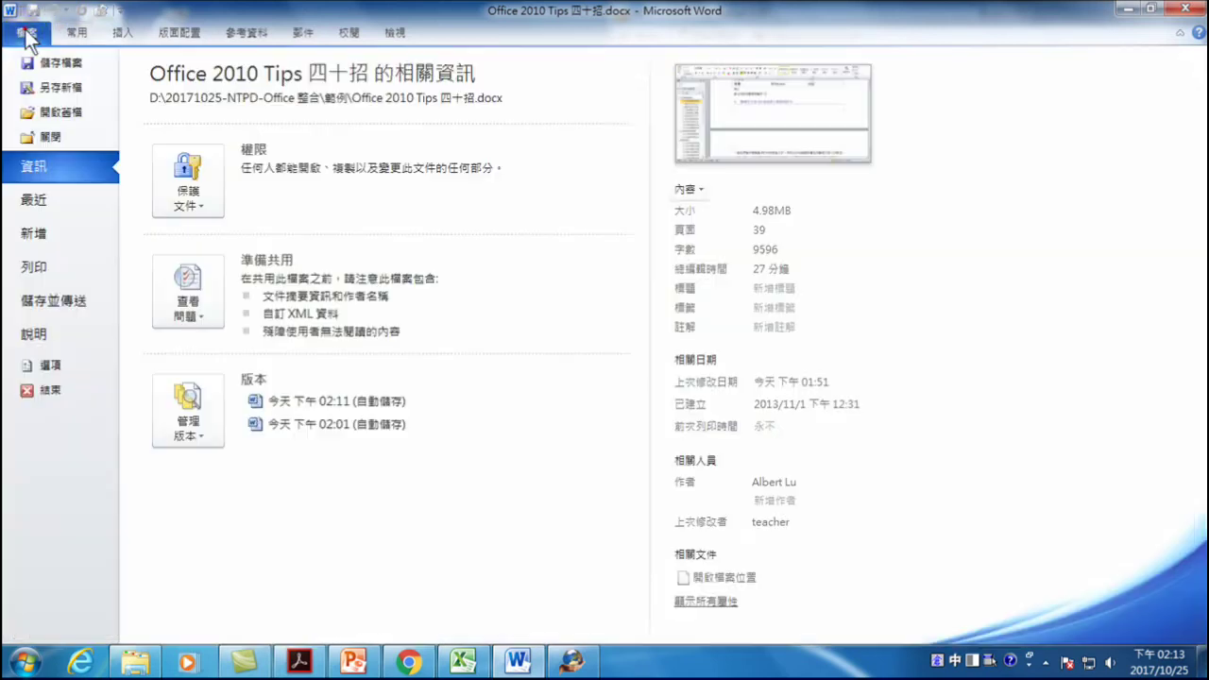
# - Add an AutoCorrect entry replacing ntpd with 新北市政府警察局 from Proofing options
pyautogui.click(29, 31)
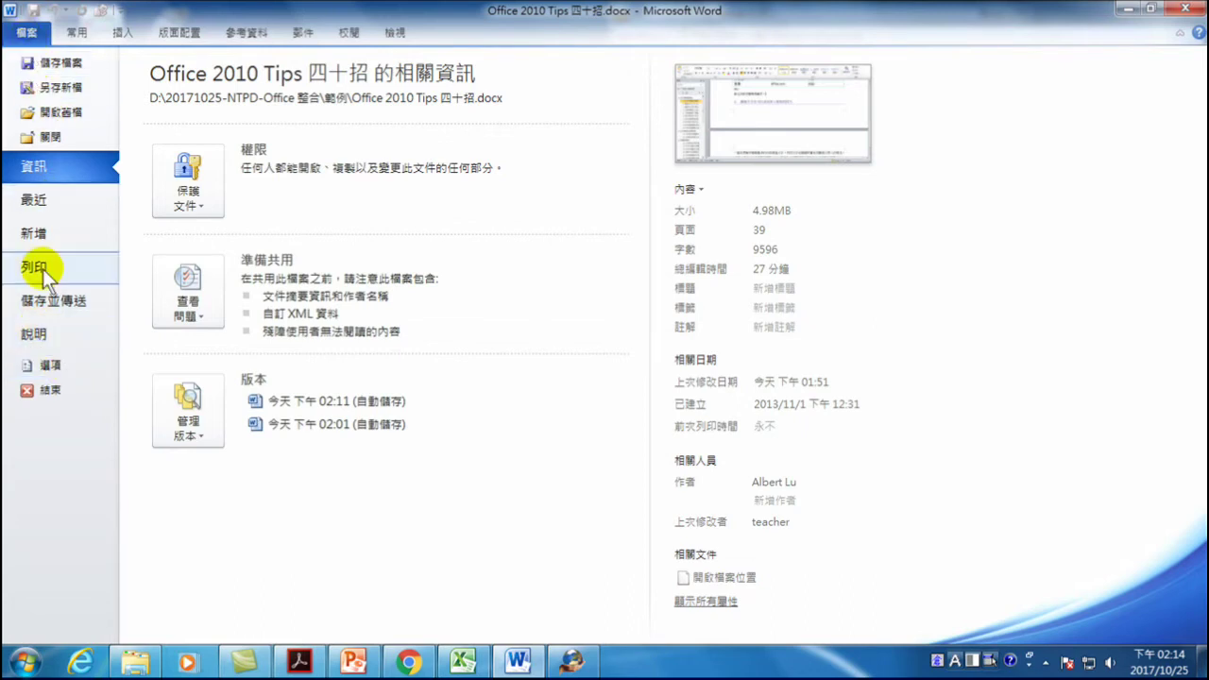
pyautogui.click(43, 366)
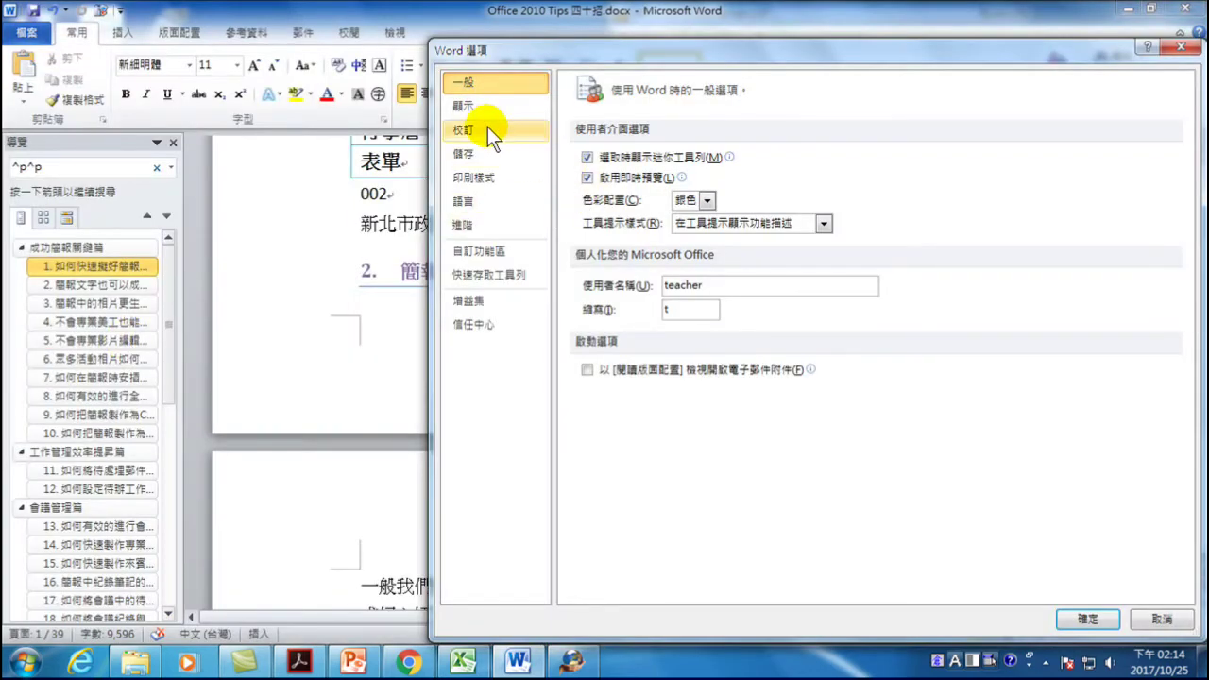
pyautogui.click(463, 130)
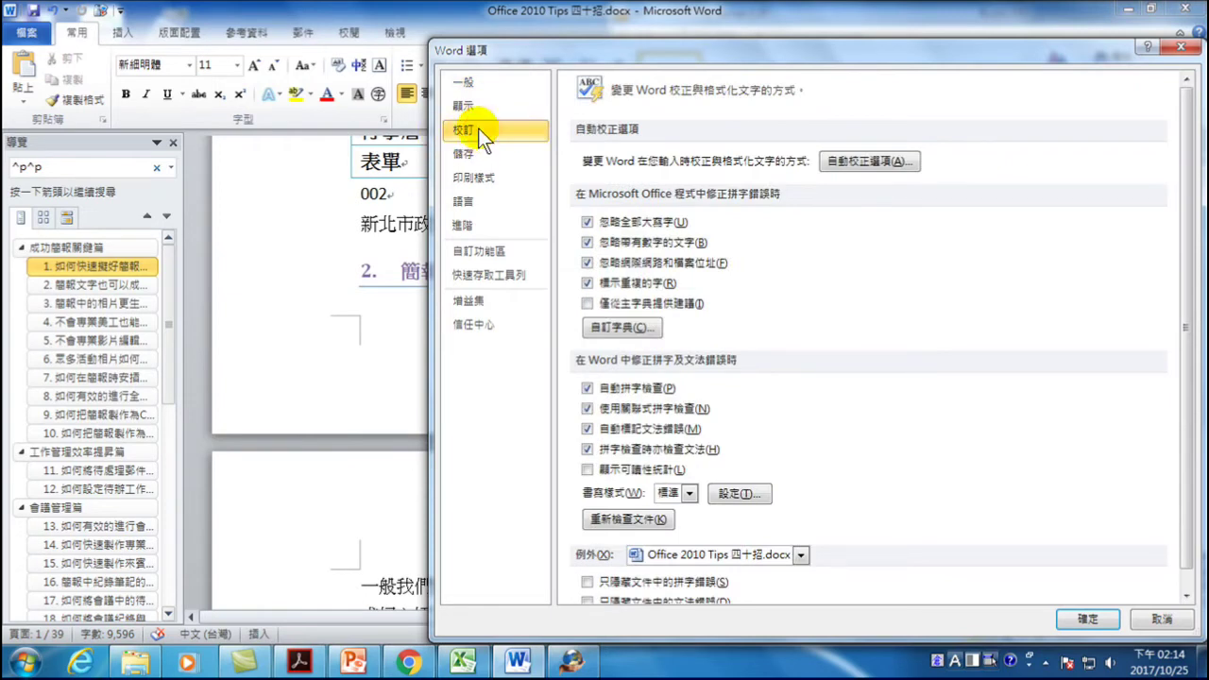
pyautogui.click(862, 163)
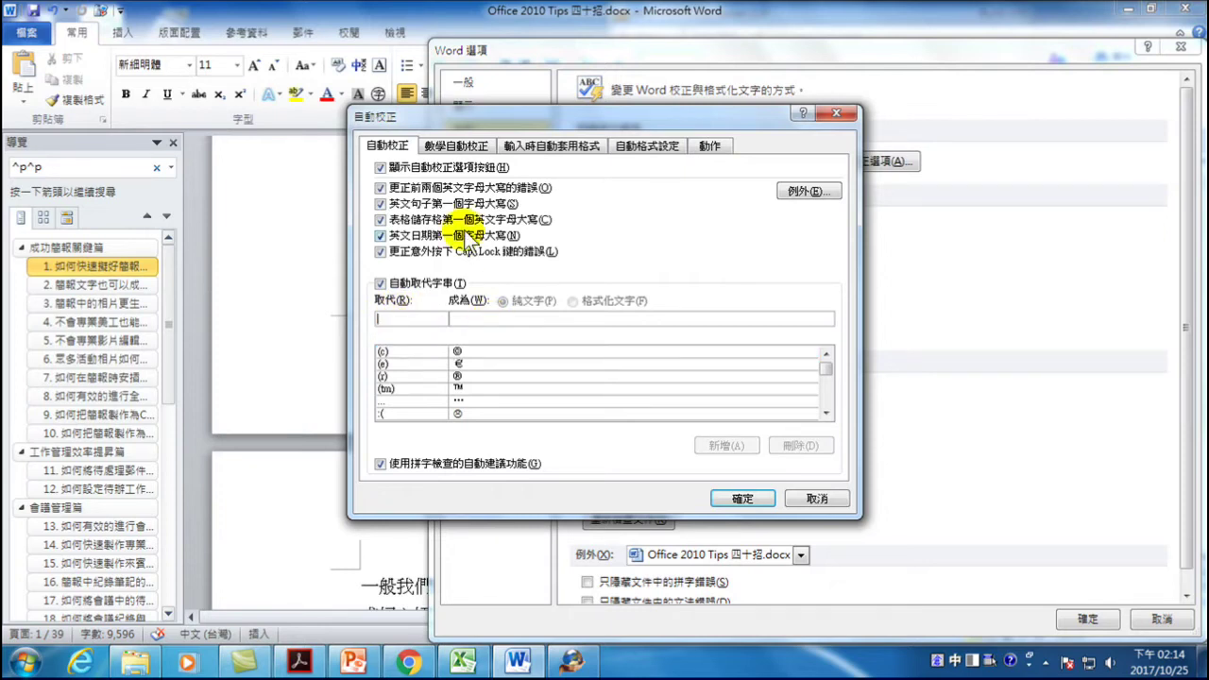
pyautogui.write('ntpd')
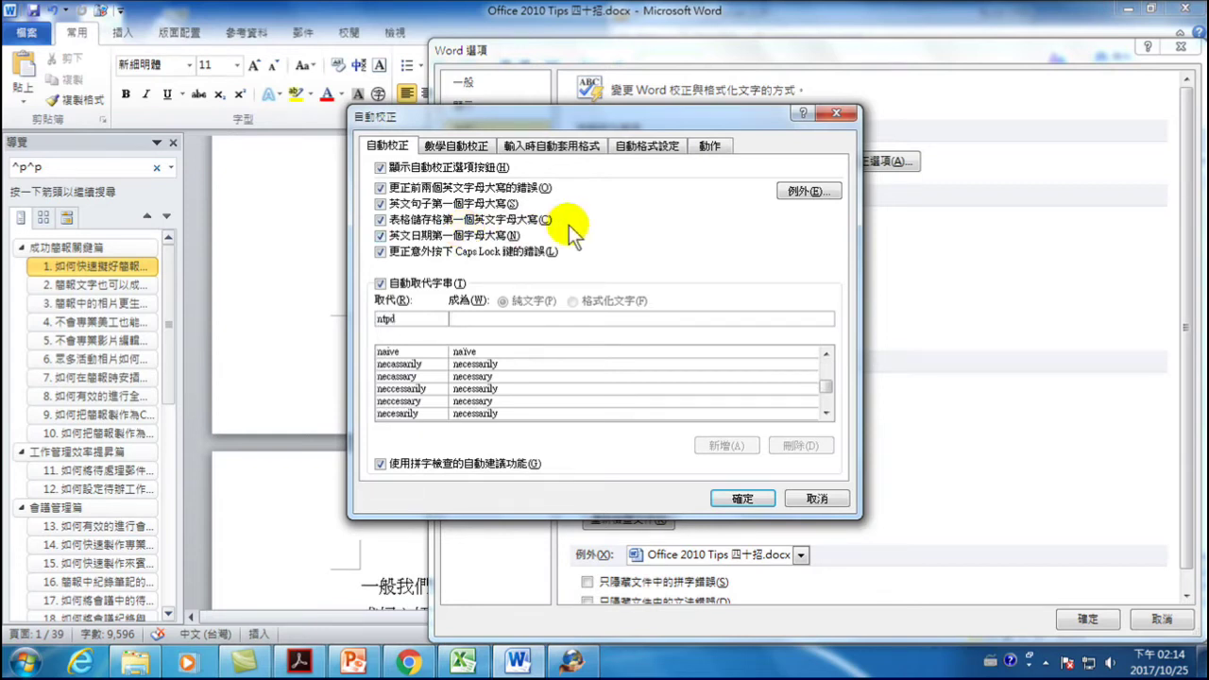
pyautogui.press('Tab')
pyautogui.hotkey('ctrl', 'v')
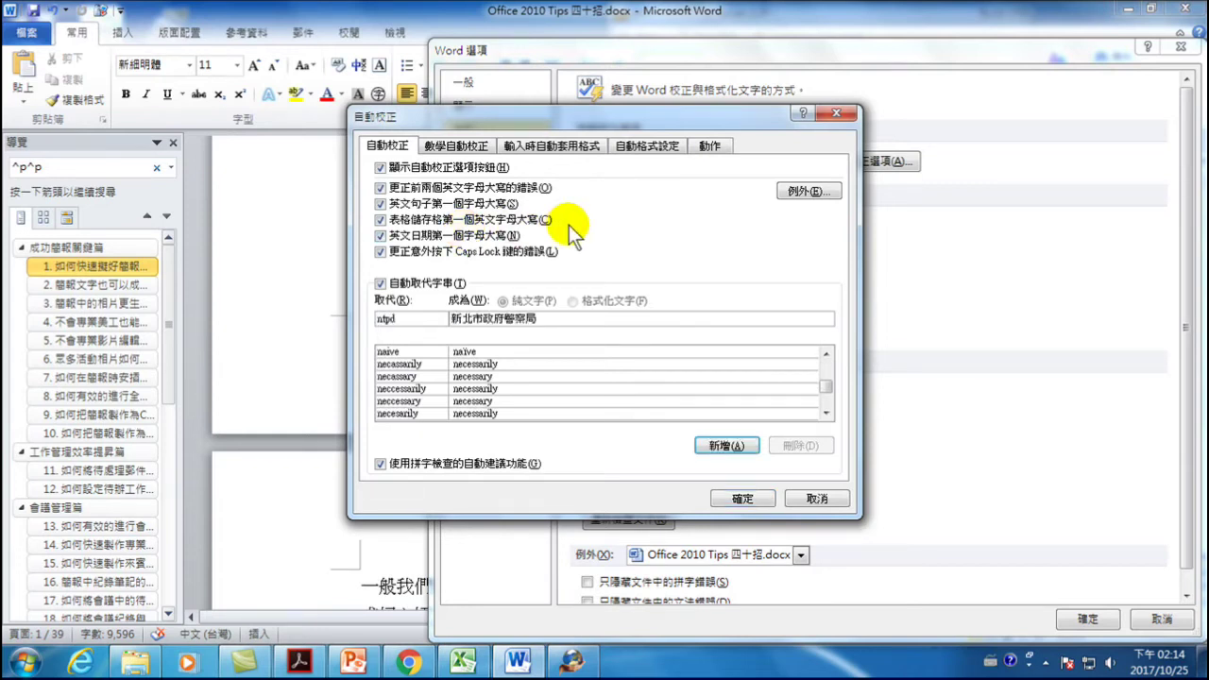
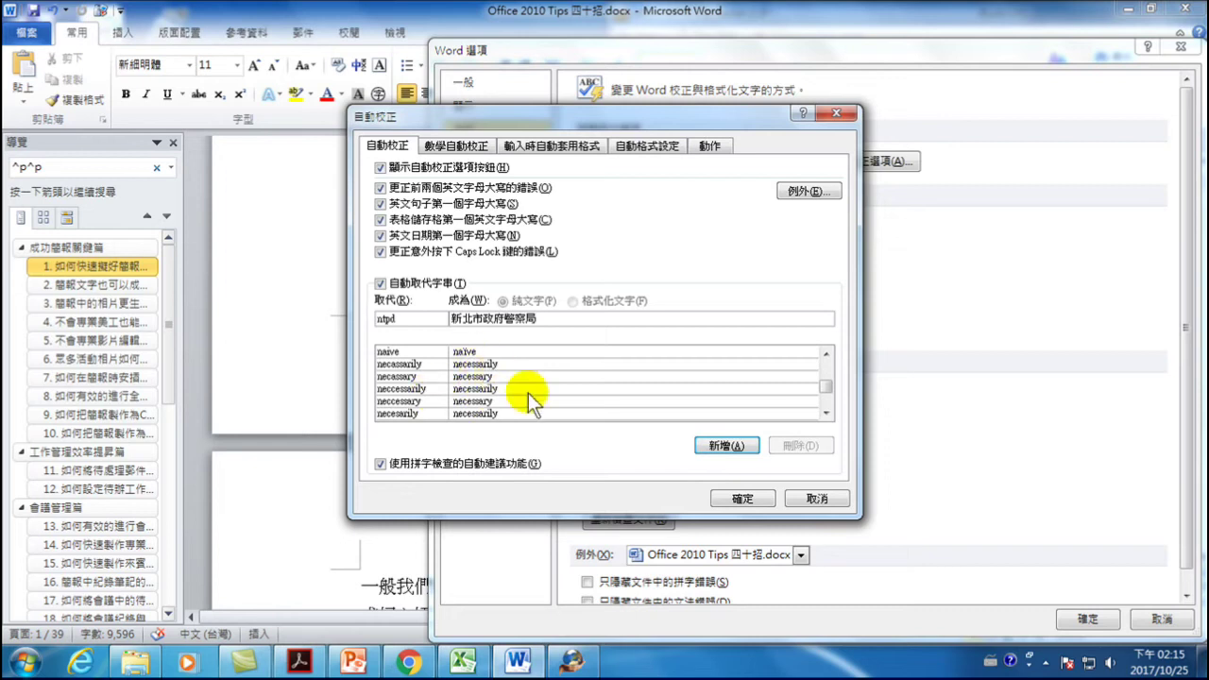
# - Add the AutoCorrect entry ntpd → 新北市政府警察局 and close AutoCorrect and Word Options
pyautogui.click(714, 443)
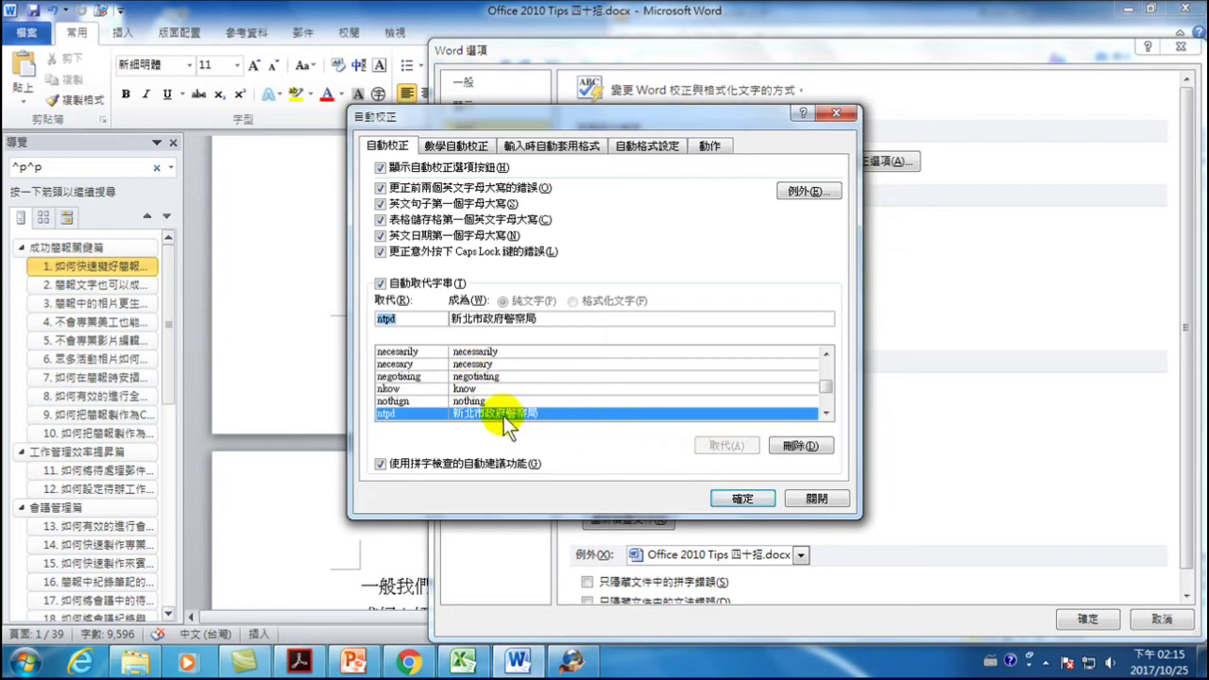
pyautogui.click(741, 499)
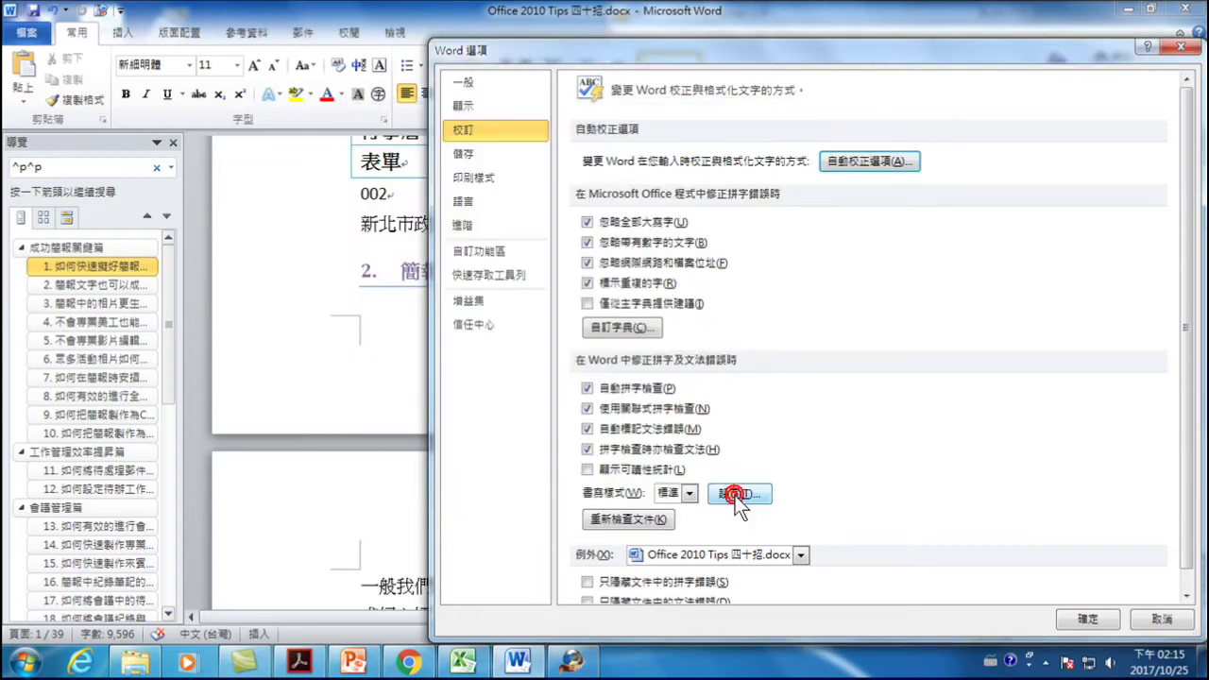
pyautogui.click(1086, 618)
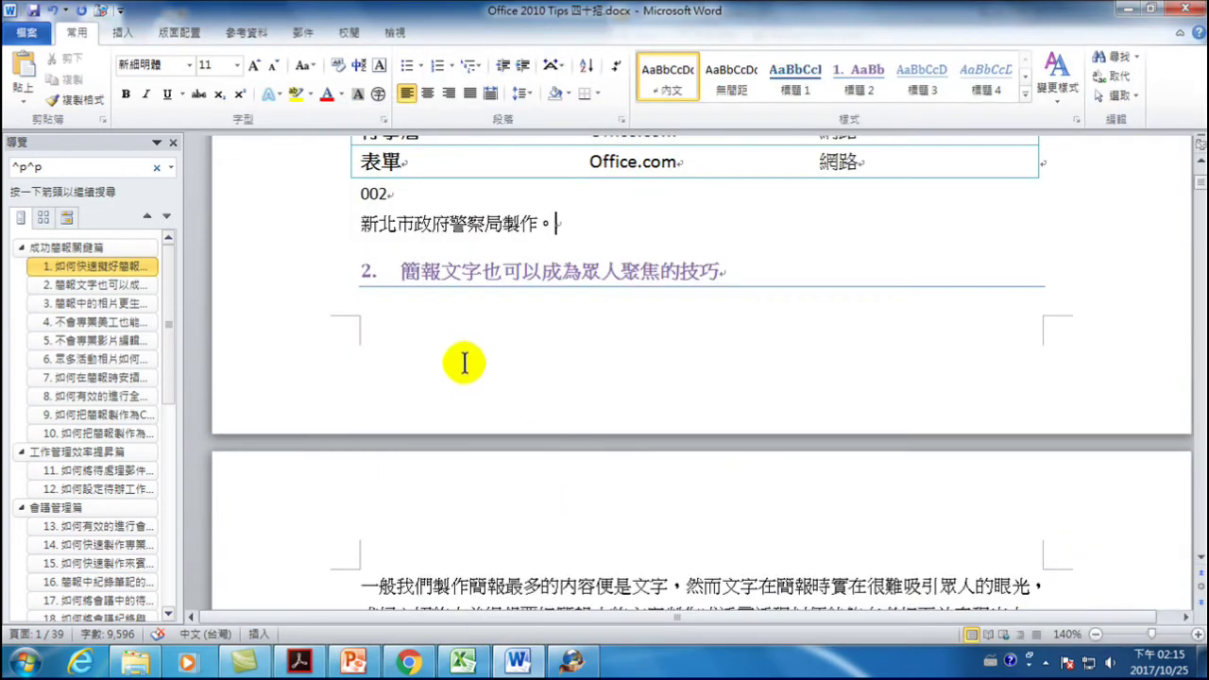
# - On a new line, type ntpd (auto-expanding to 新北市政府警察局), then 製作。, then ntpd again
pyautogui.press('Return')
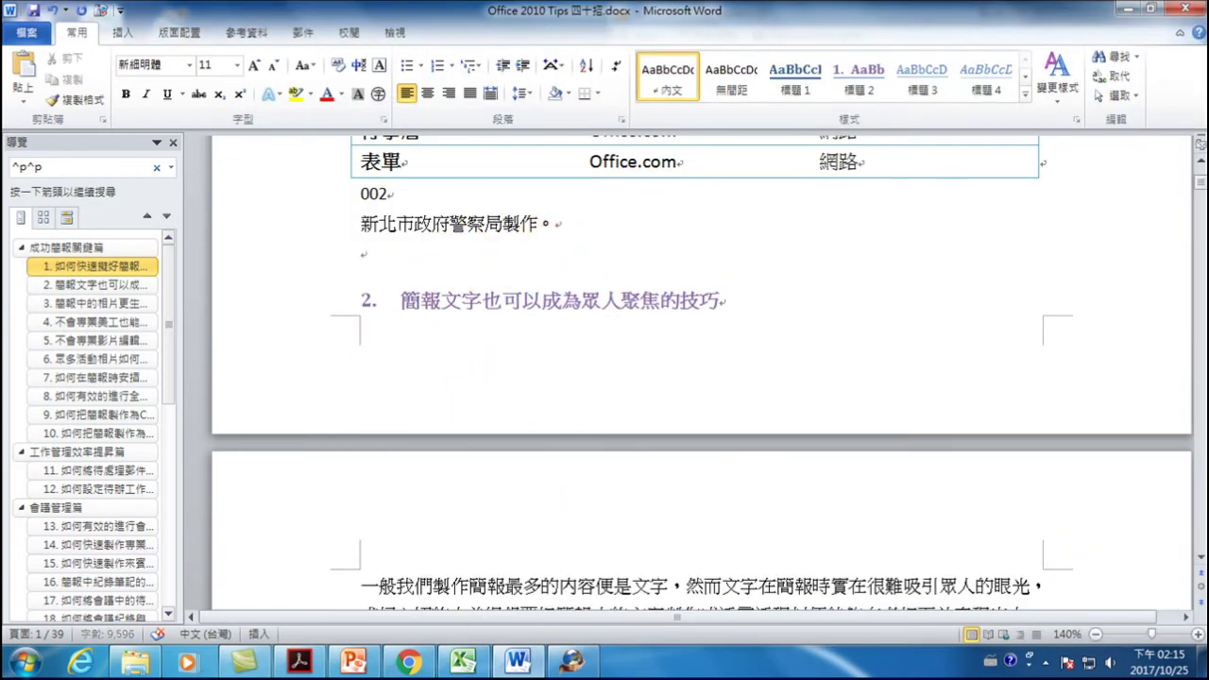
pyautogui.write('ntpd')
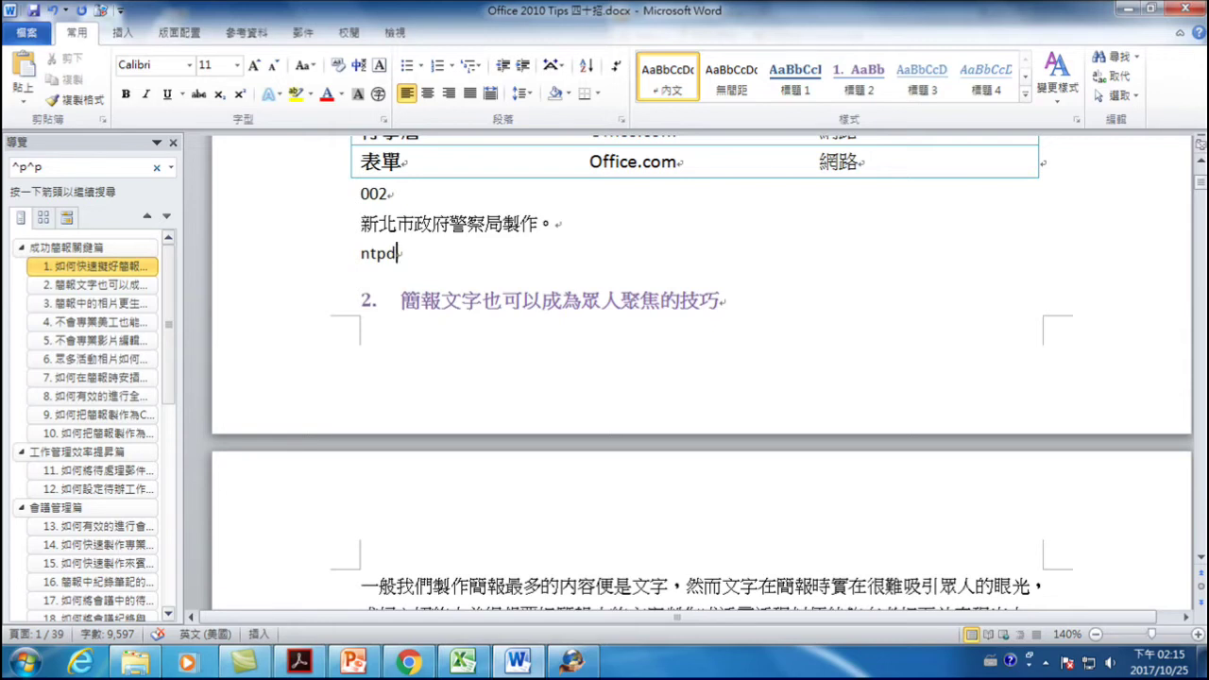
pyautogui.hotkey('ctrl', 'space')
pyautogui.write('hnyhv ohs ')
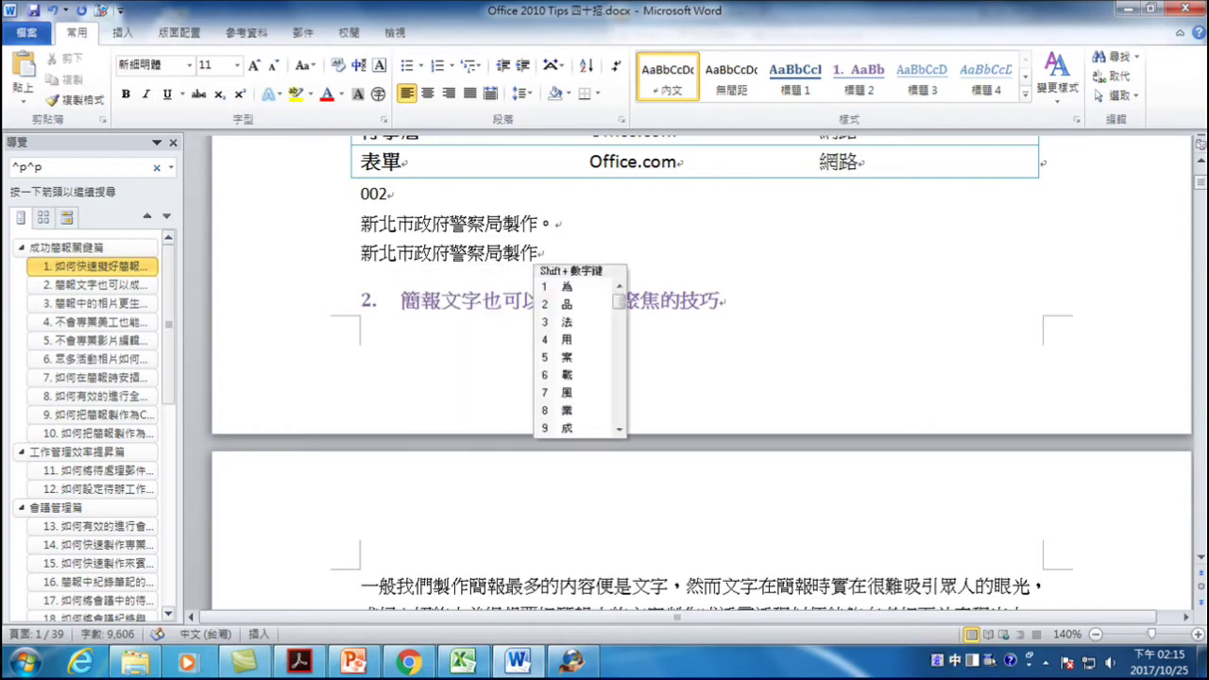
pyautogui.write('。')
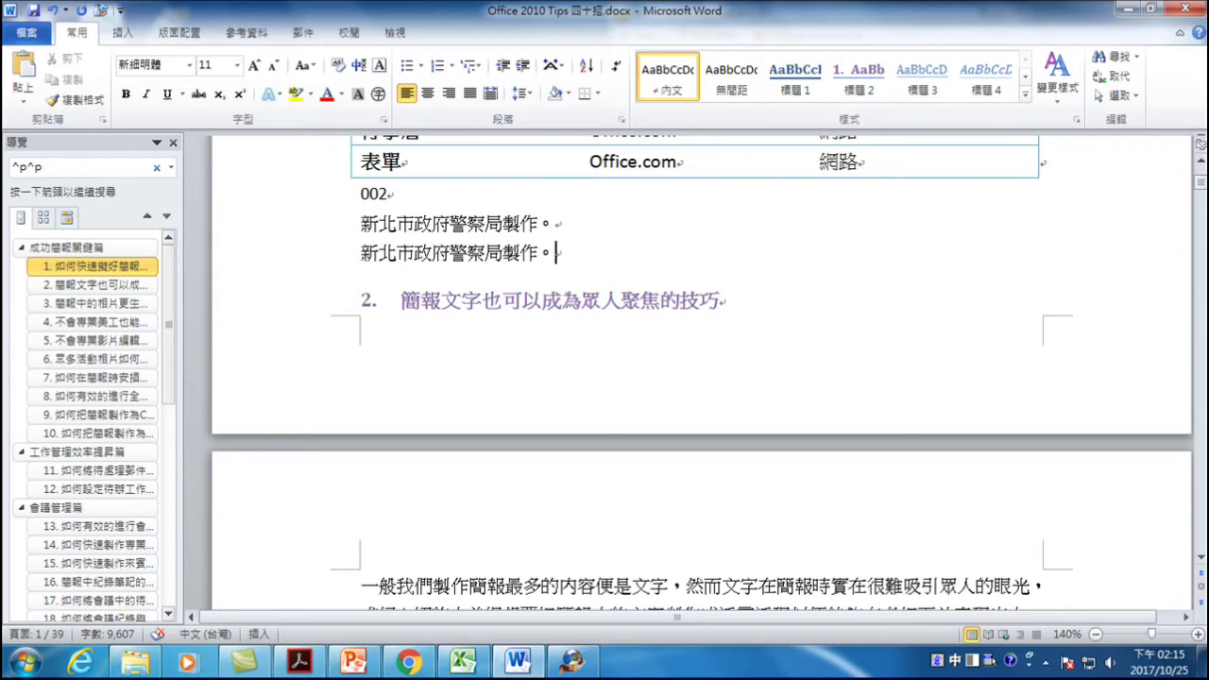
pyautogui.hotkey('ctrl', 'space')
pyautogui.write('ntpd')
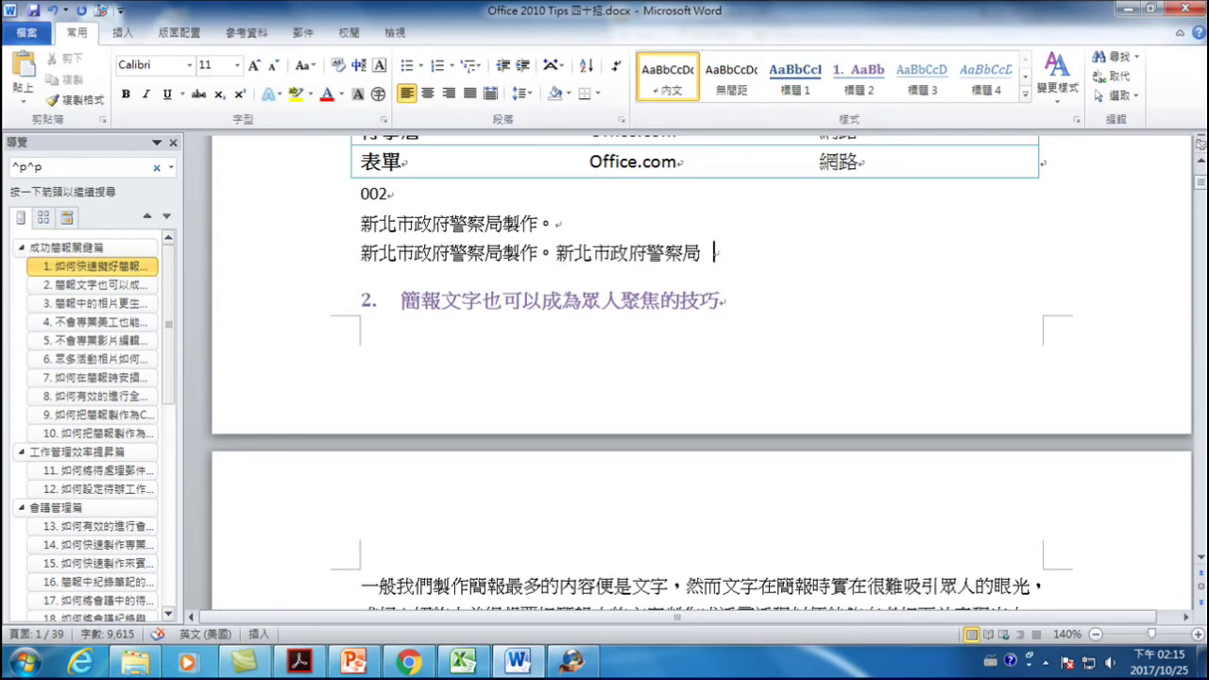
# - Show formatting marks and fix the line to read 新北市政府警察局製作。新北市政府警察局製作。
pyautogui.click(615, 65)
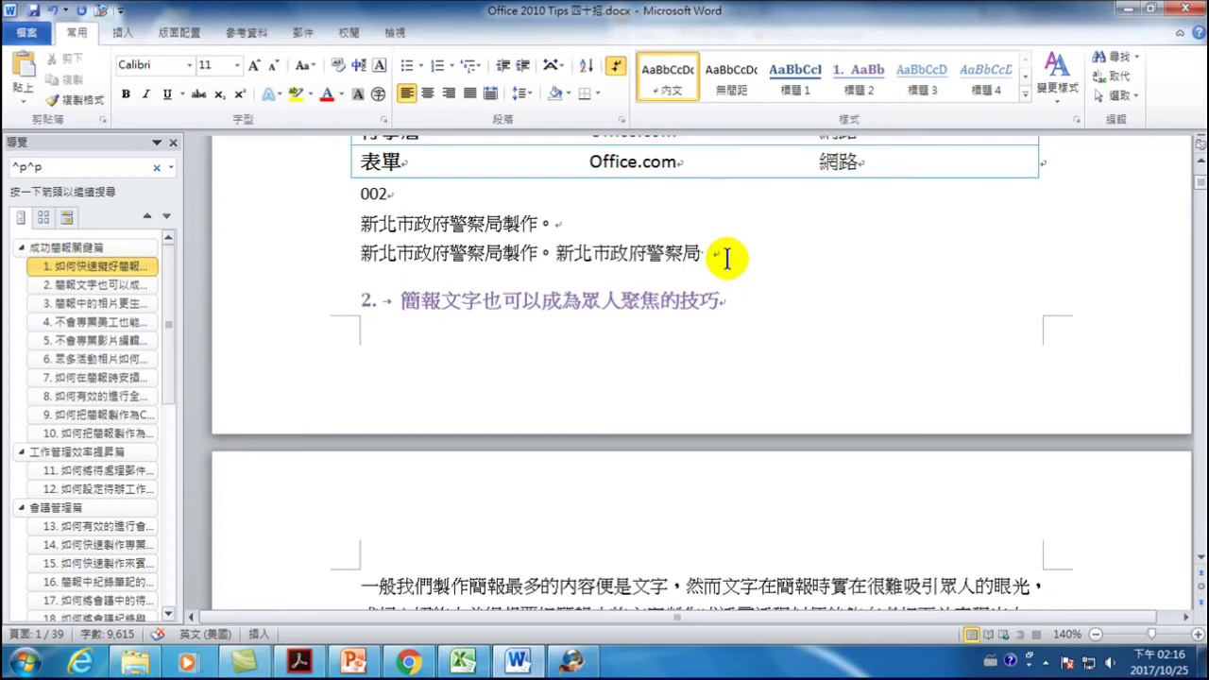
pyautogui.press('BackSpace')
pyautogui.press('BackSpace')
pyautogui.press('BackSpace')
pyautogui.press('BackSpace')
pyautogui.press('BackSpace')
pyautogui.press('BackSpace')
pyautogui.press('BackSpace')
pyautogui.press('BackSpace')
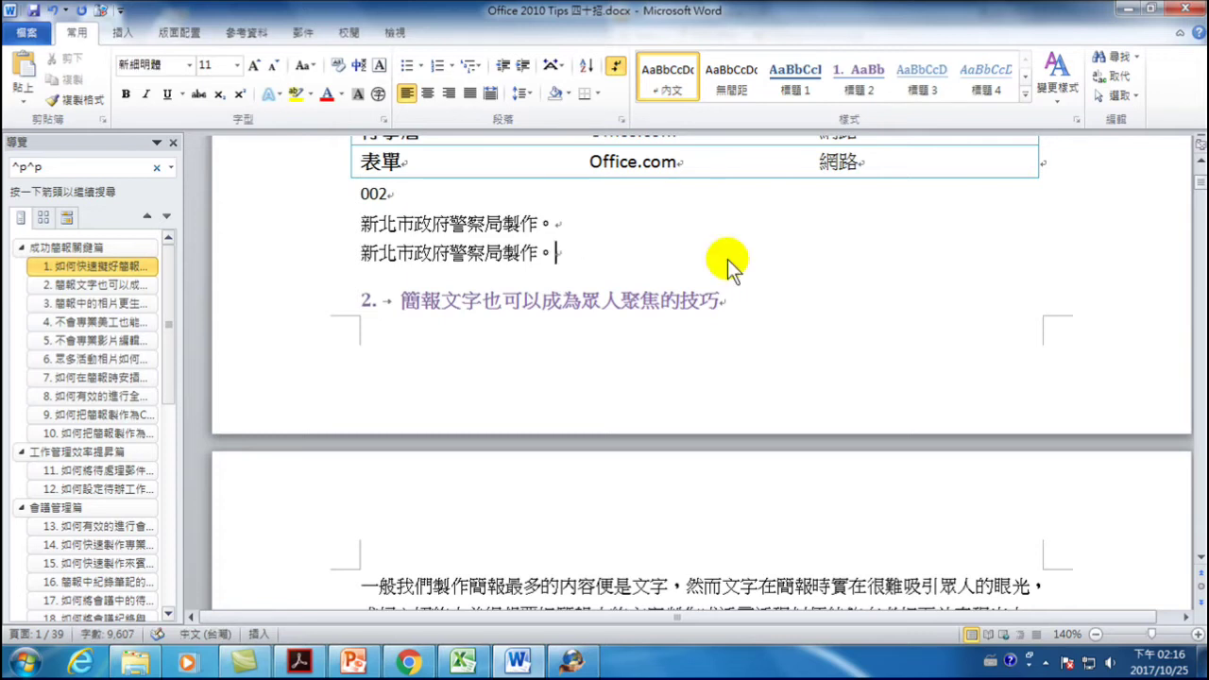
pyautogui.hotkey('alt', 'shift')
pyautogui.write('ntpd')
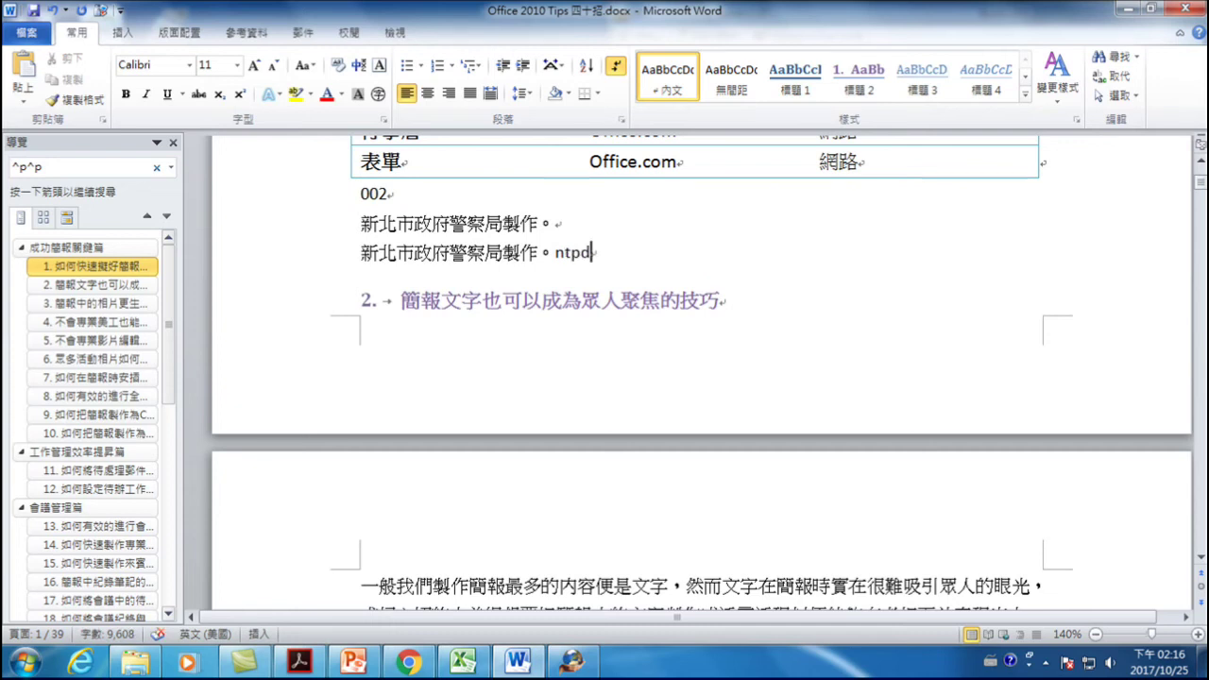
pyautogui.press('Return')
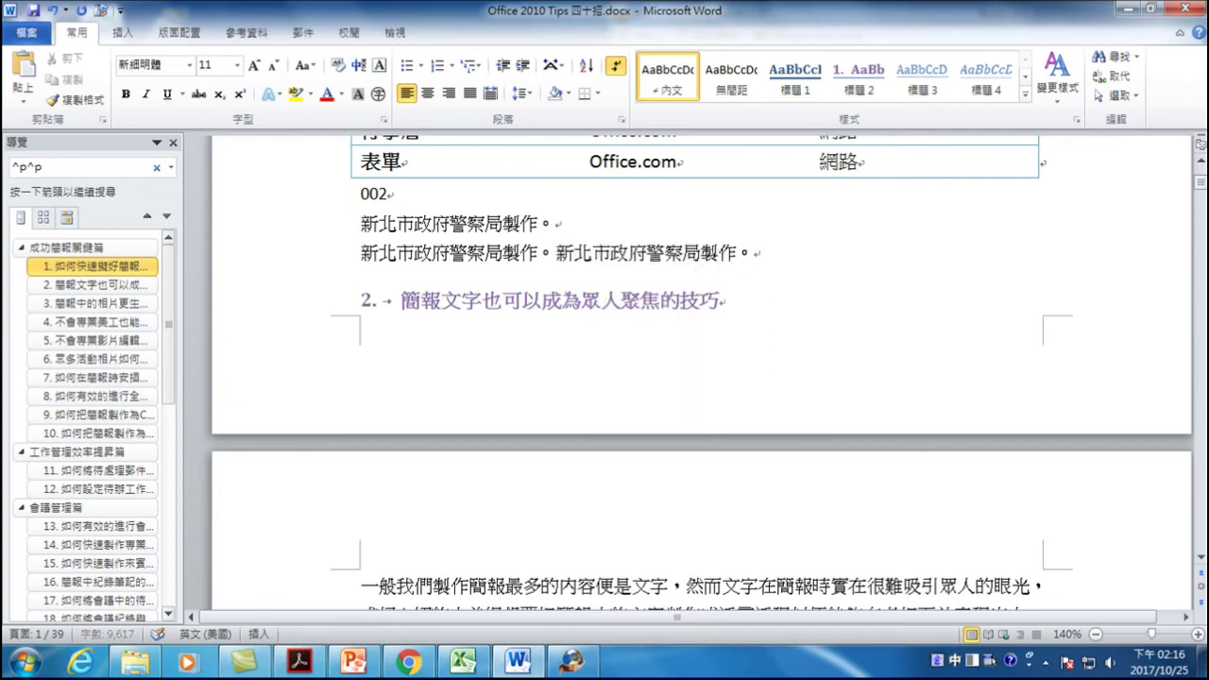
pyautogui.hotkey('alt', 'shift')
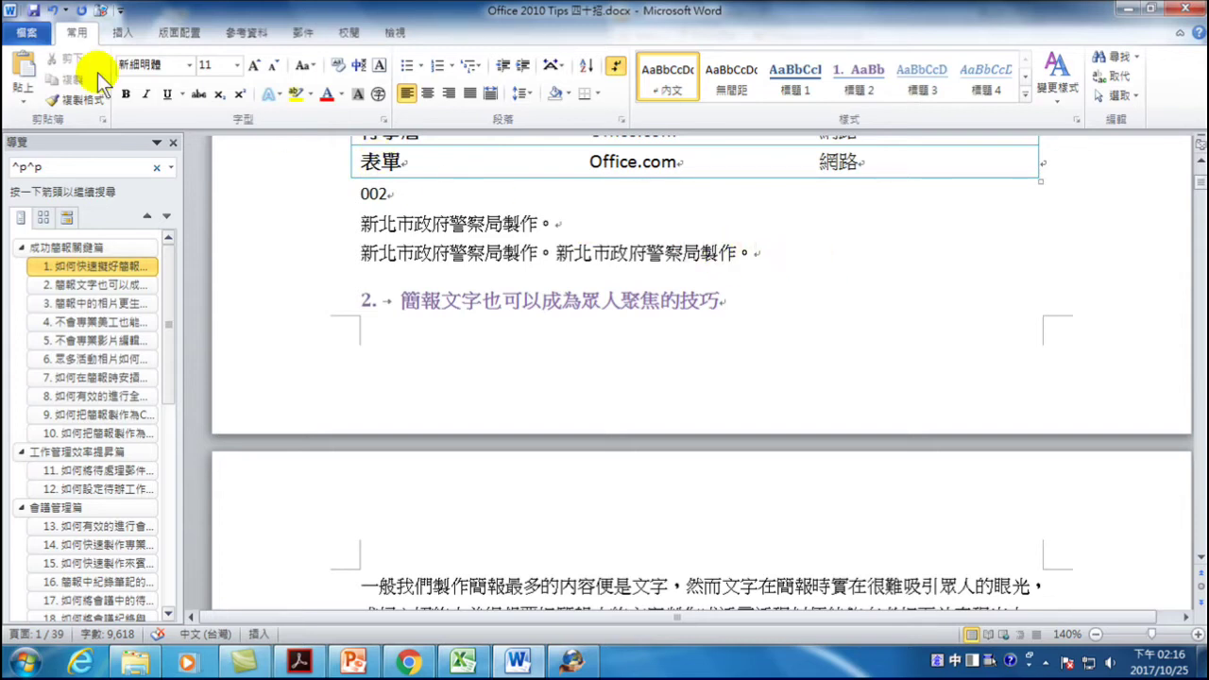
# - In the Proofing AutoCorrect options, add ROC → 中華民國 and close both dialogs
pyautogui.click(28, 33)
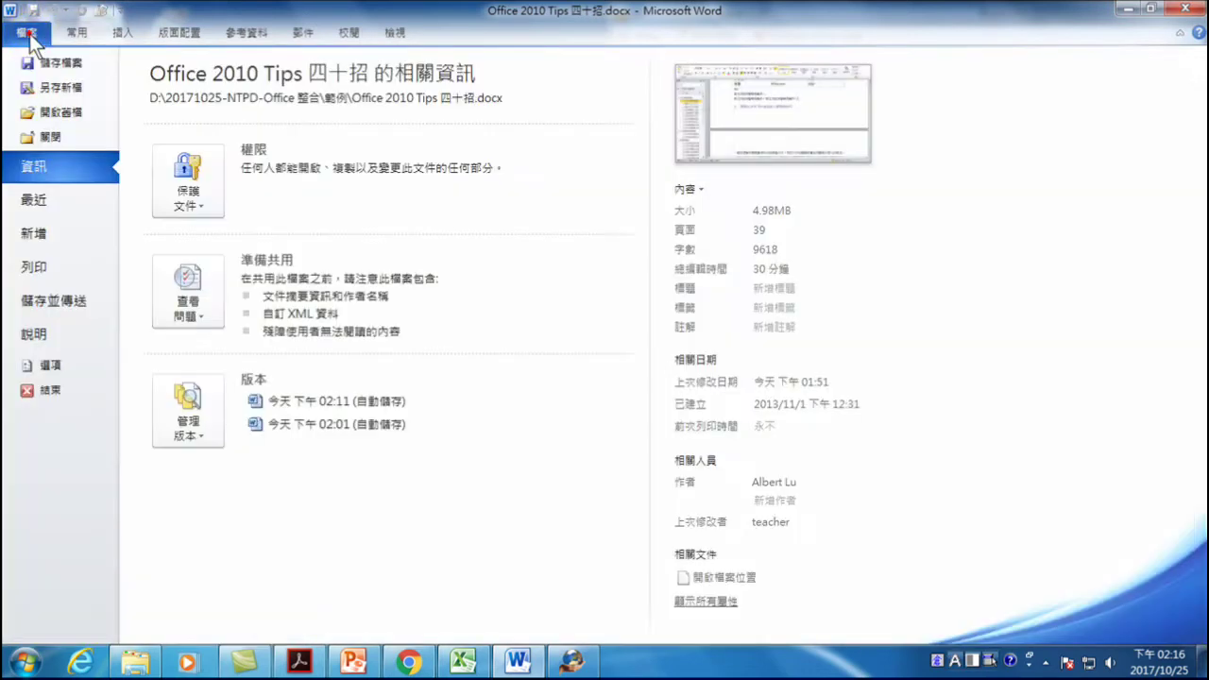
pyautogui.click(53, 367)
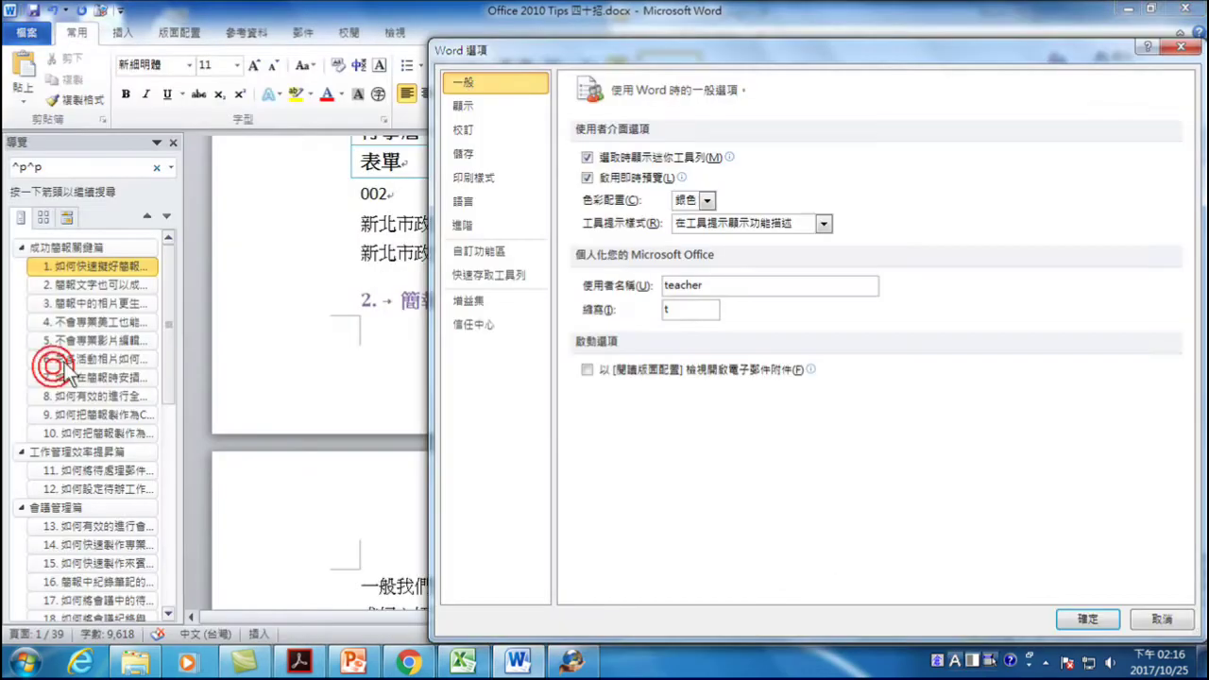
pyautogui.click(463, 130)
pyautogui.click(866, 161)
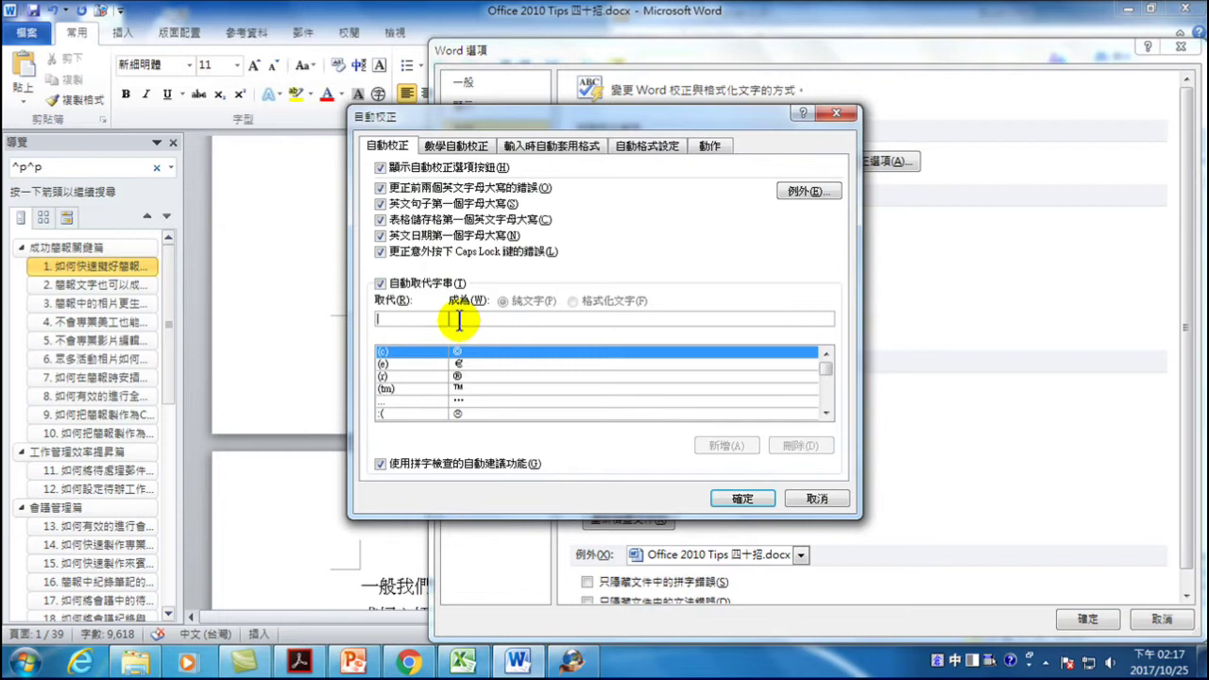
pyautogui.write('ROC')
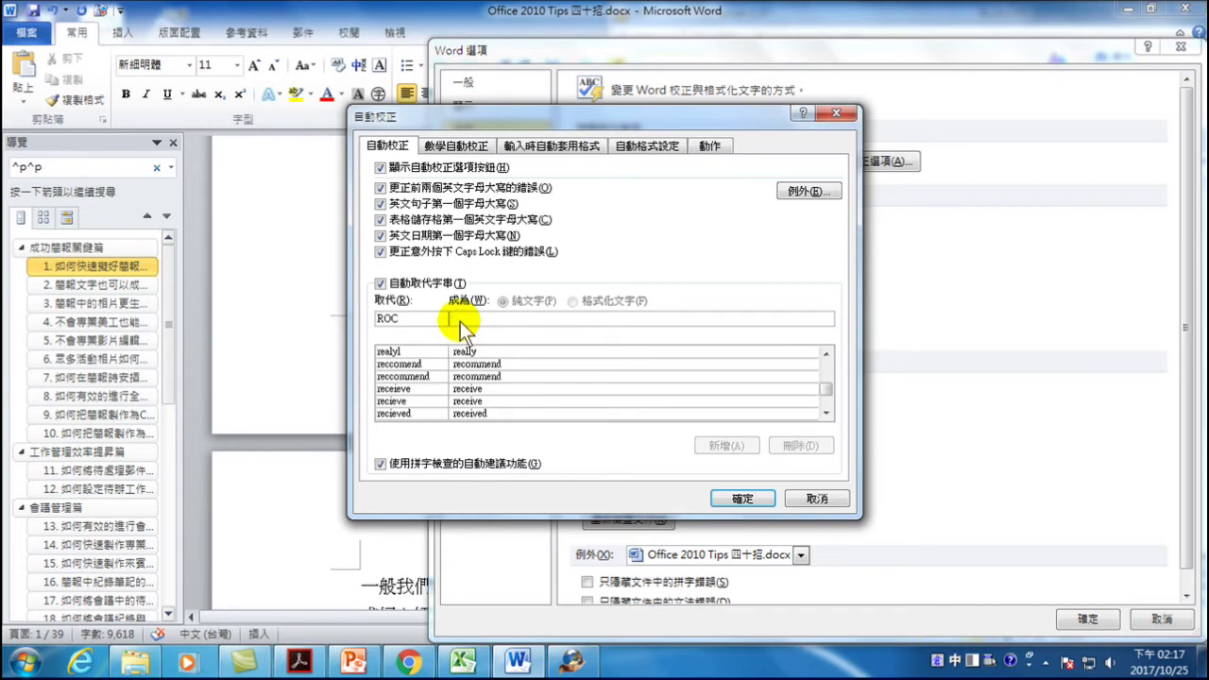
pyautogui.write('中華民國')
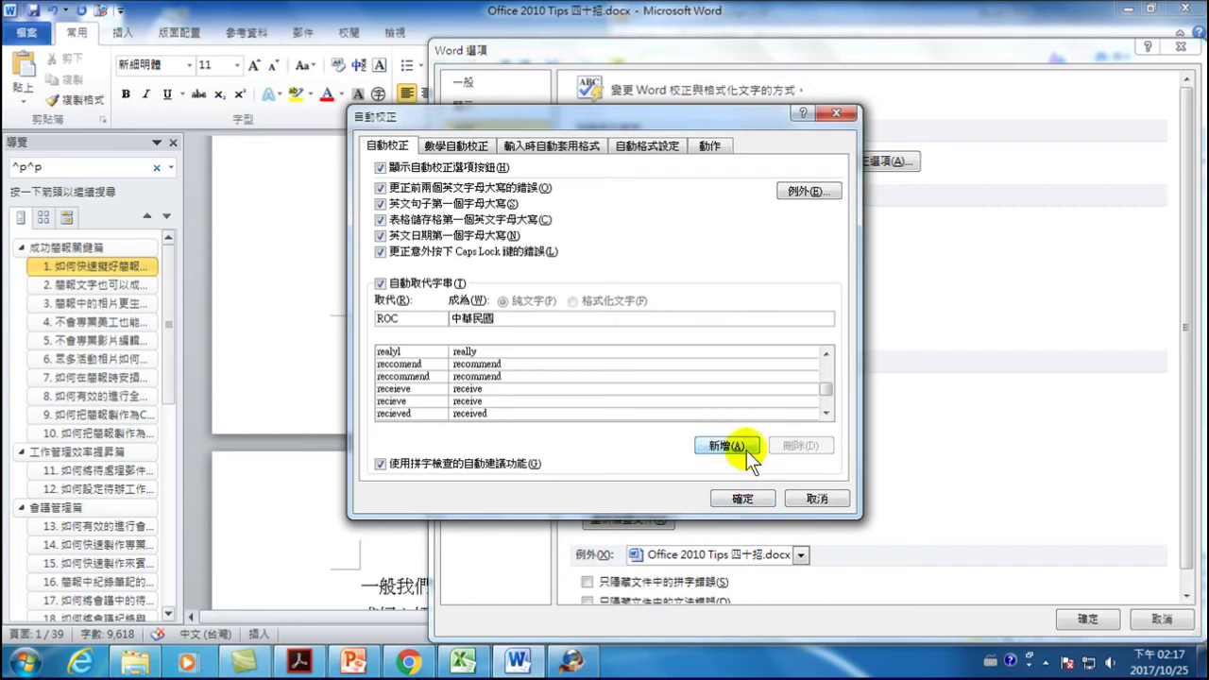
pyautogui.click(734, 446)
pyautogui.click(744, 498)
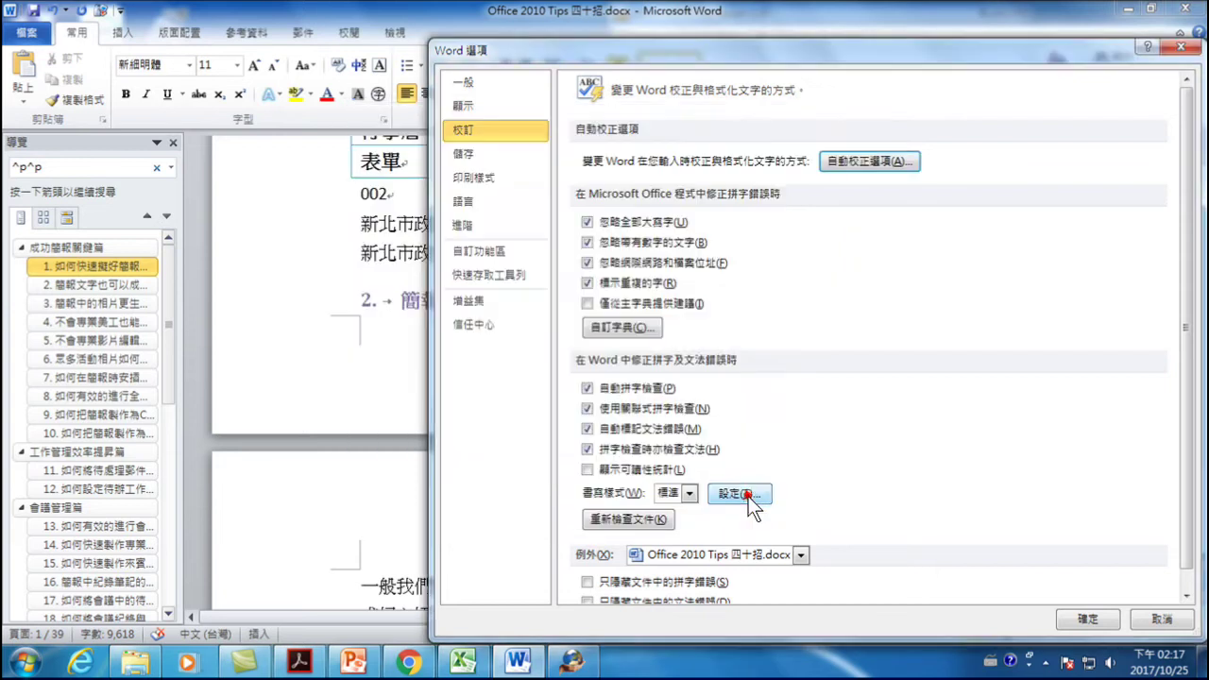
pyautogui.click(1089, 619)
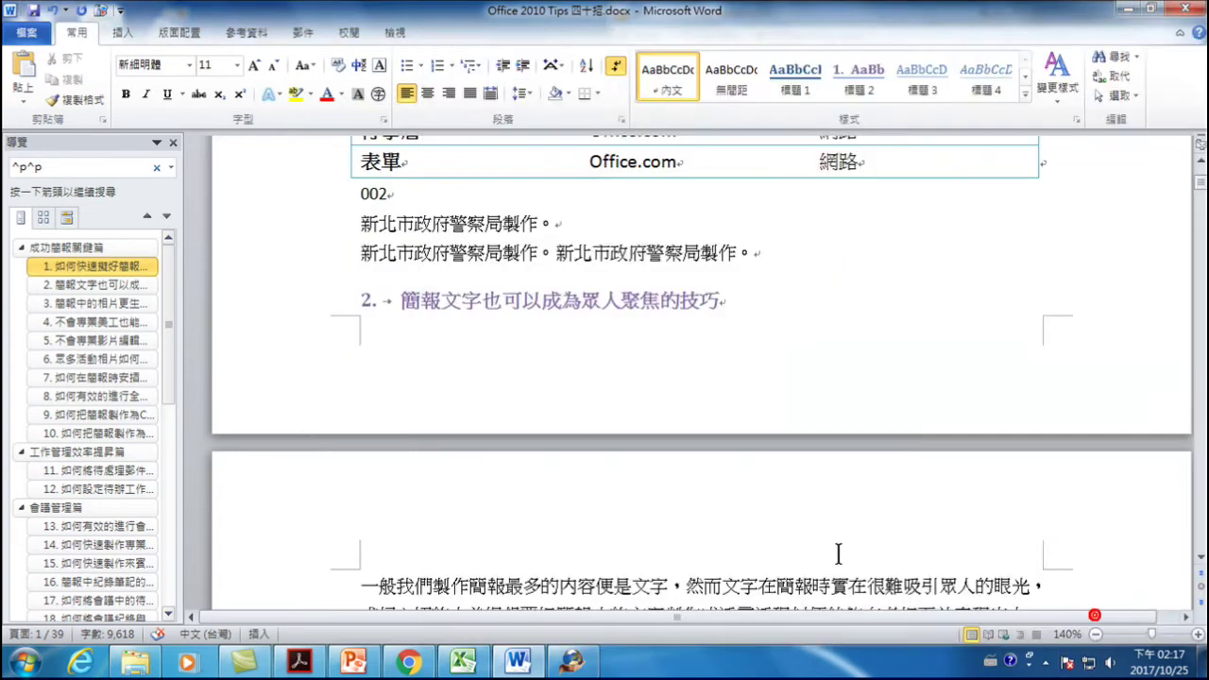
# - On a new line, type ROCntpd followed by 製作。 using the Chinese input method
pyautogui.press('Return')
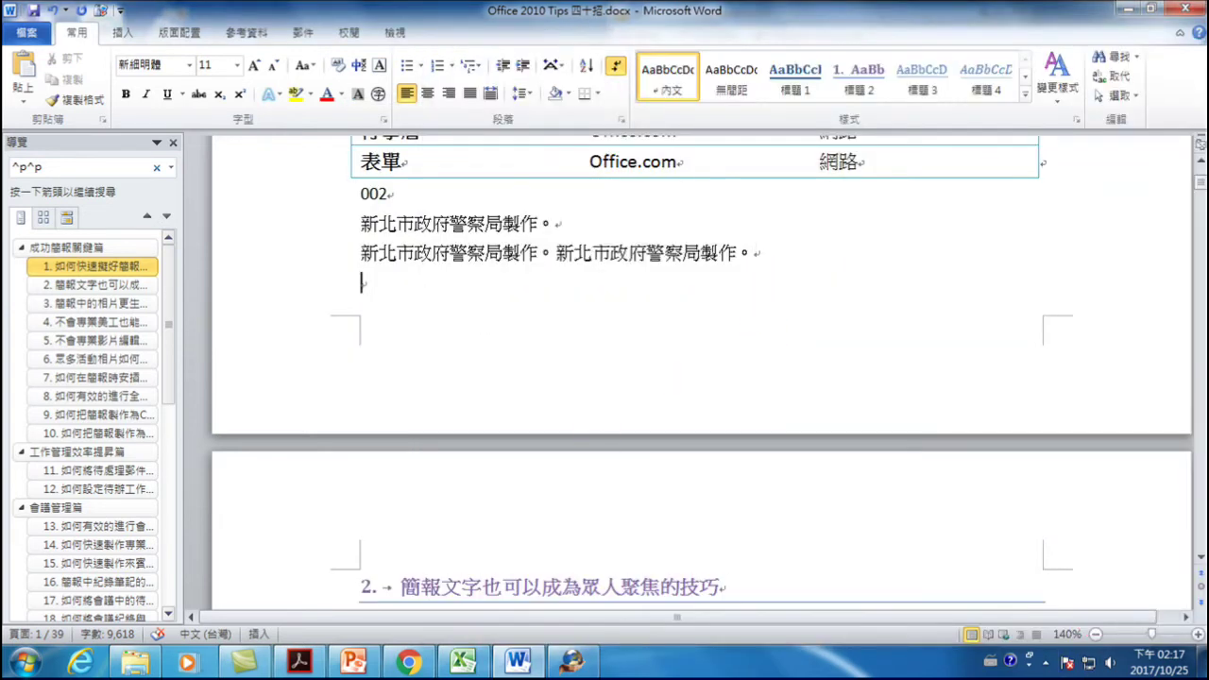
pyautogui.write('ROC')
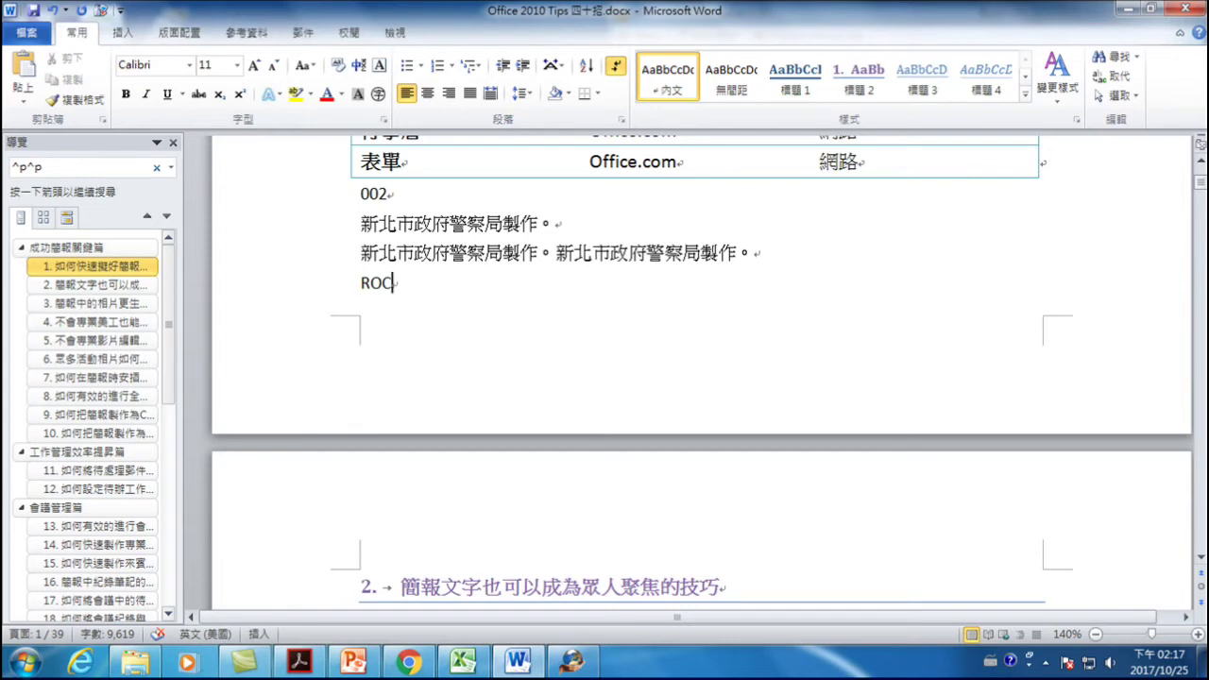
pyautogui.write('ntpd')
pyautogui.hotkey('ctrl', 'space')
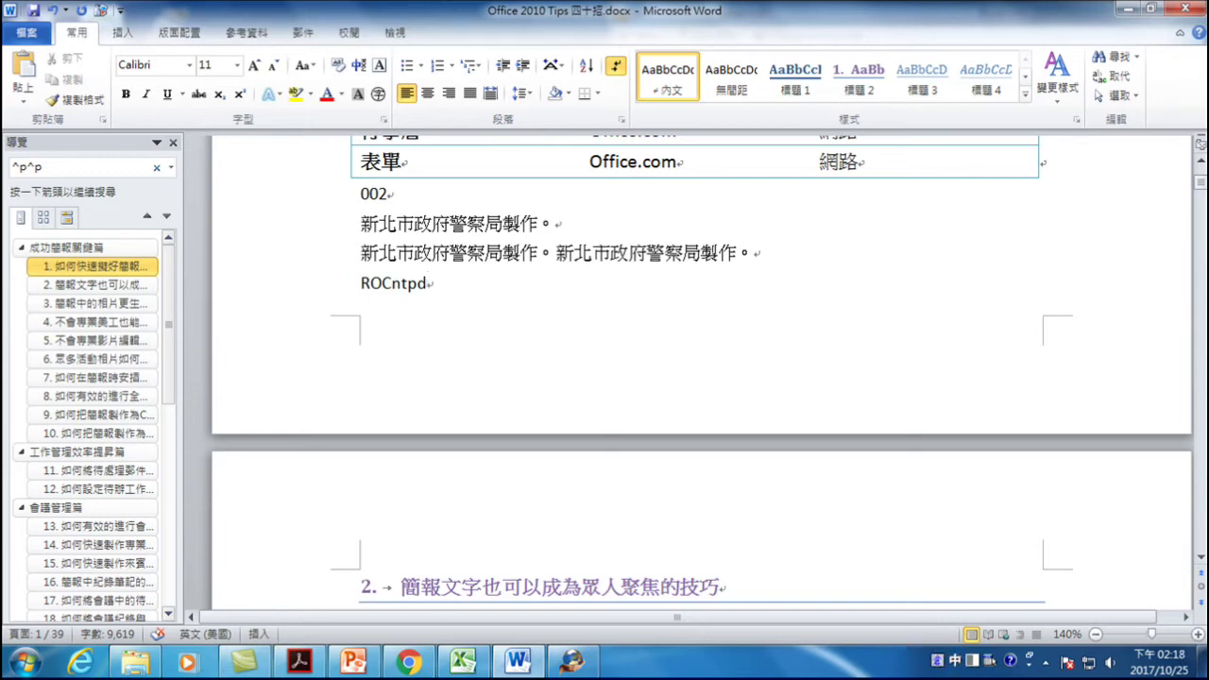
pyautogui.write('hny')
pyautogui.press('space')
pyautogui.write('ohs')
pyautogui.press('space')
pyautogui.hotkey('ctrl', 'space')
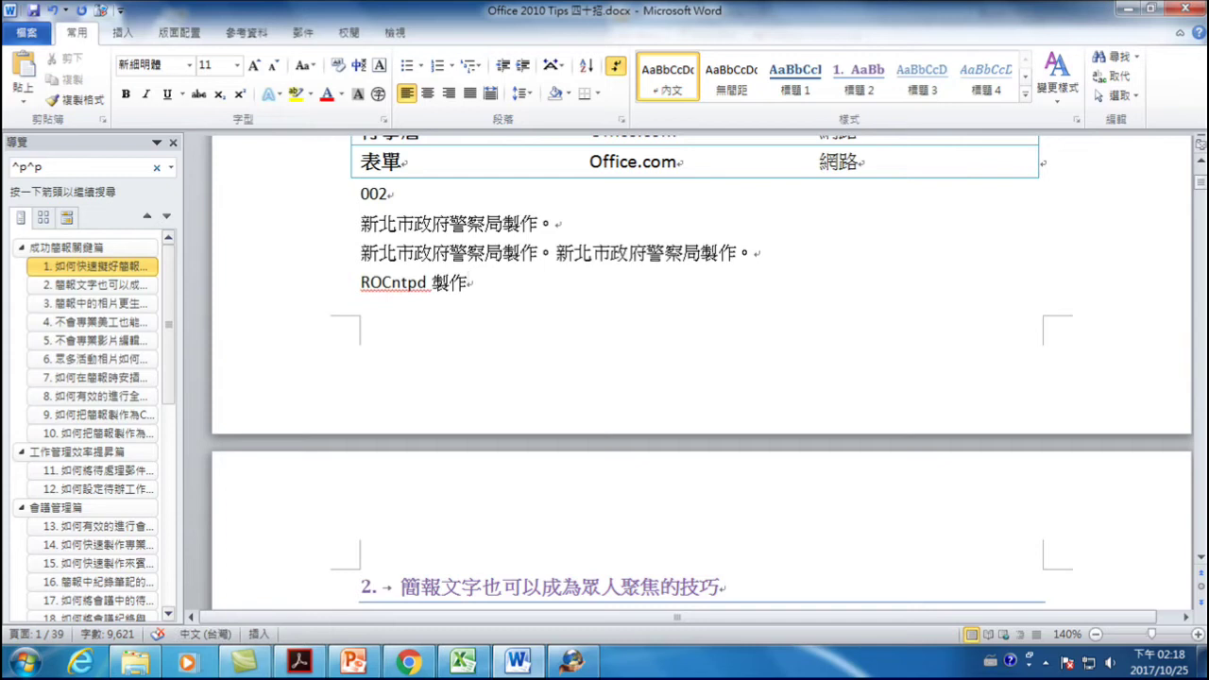
pyautogui.hotkey('ctrl', 'space')
pyautogui.write('。')
# - Expand ROC to 中華民國 and ntp to 新北市政府警察局, then type roc at the line end
pyautogui.click(393, 283)
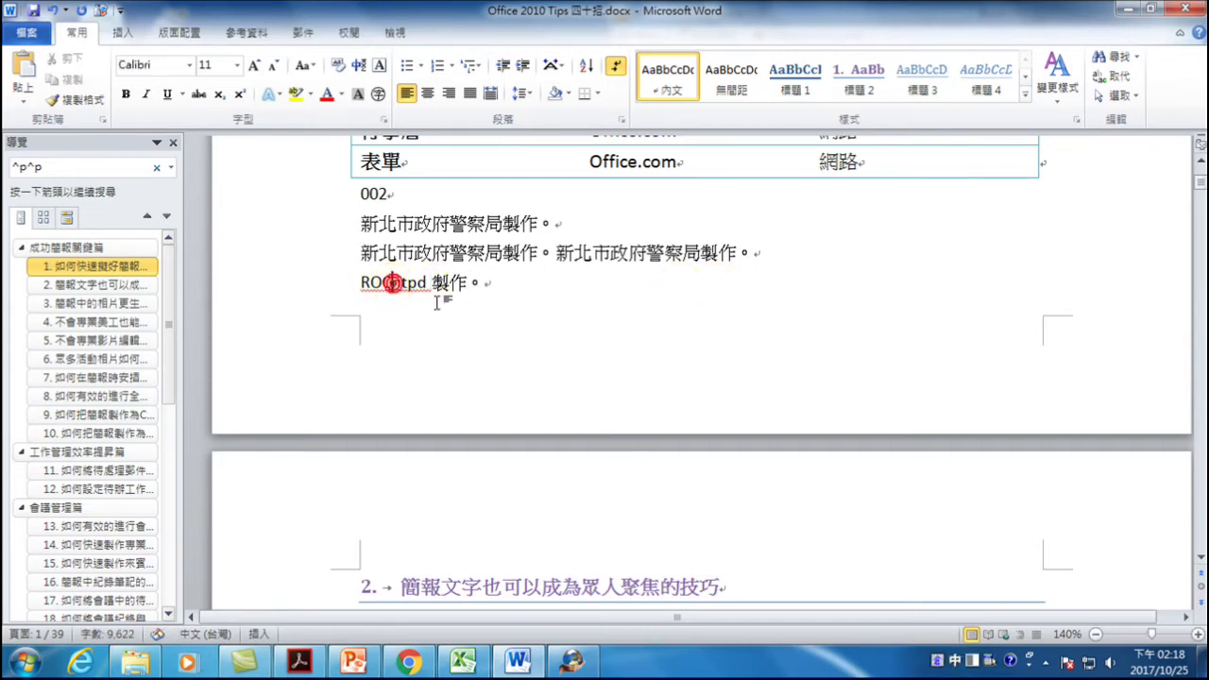
pyautogui.click(481, 282)
pyautogui.press('BackSpace')
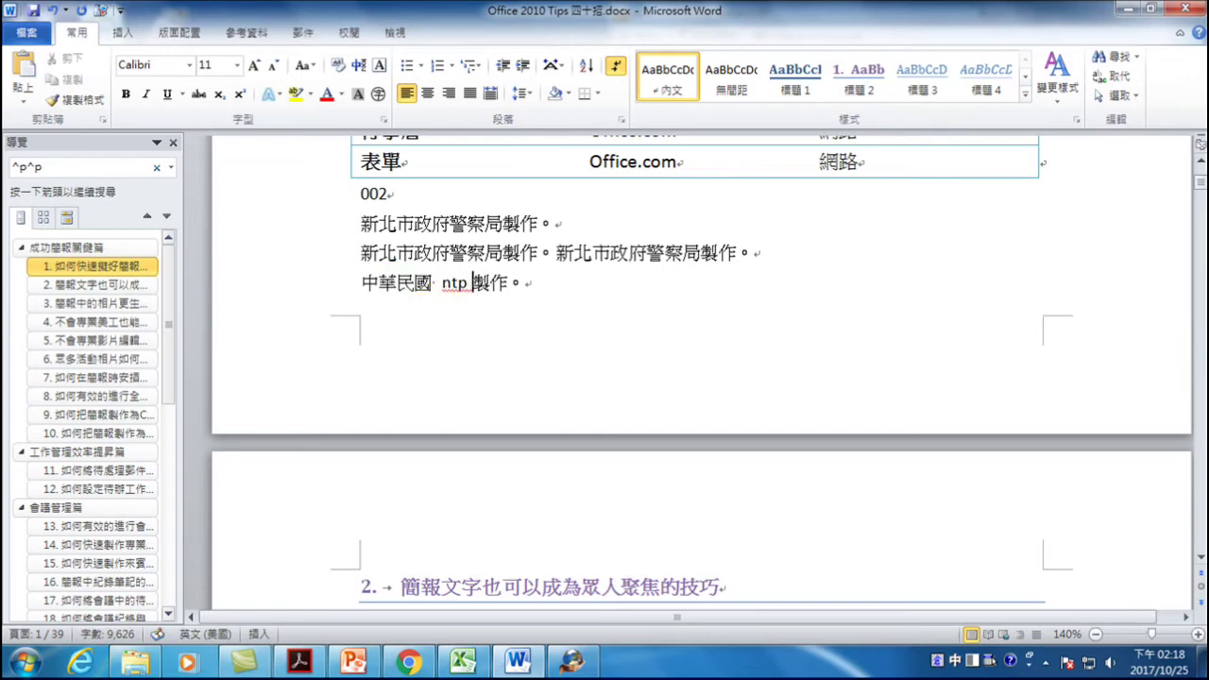
pyautogui.click(468, 282)
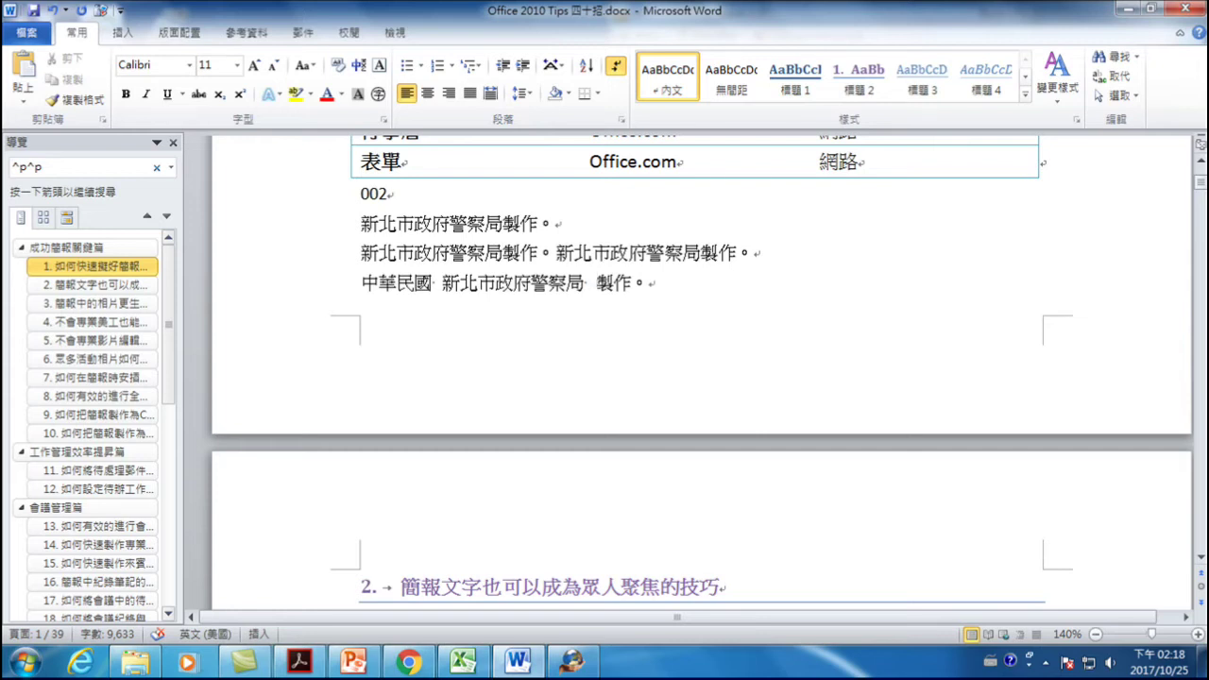
pyautogui.click(670, 284)
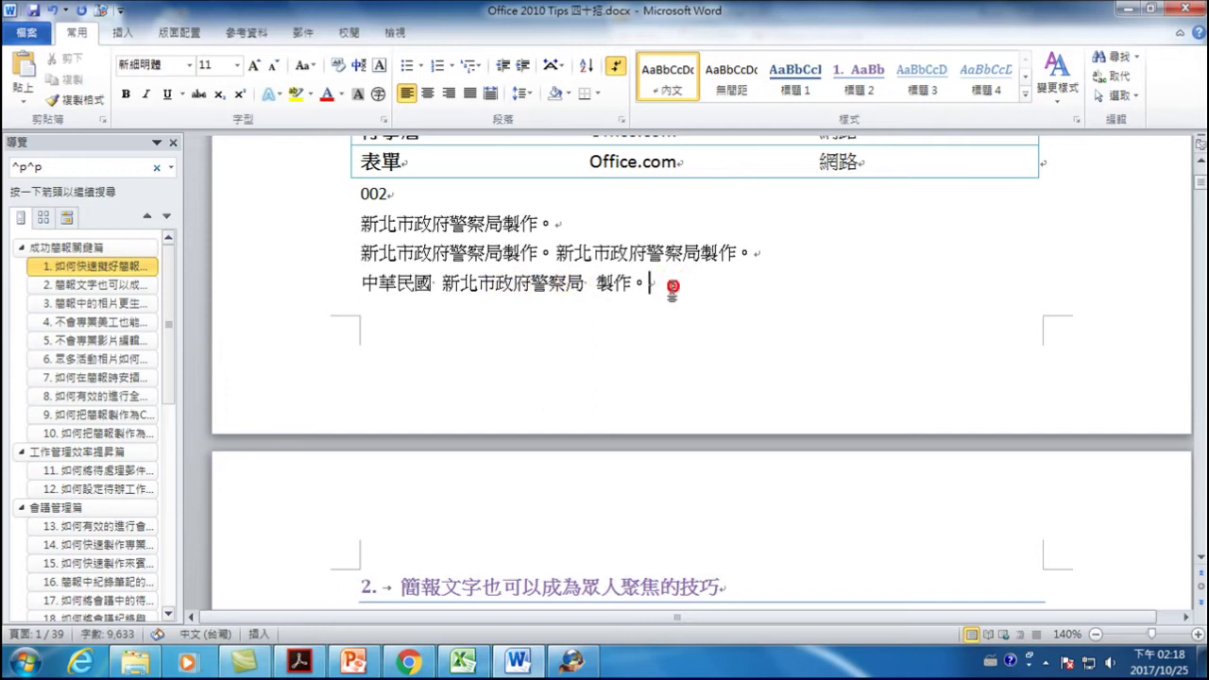
pyautogui.hotkey('alt', 'shift')
pyautogui.write('roc')
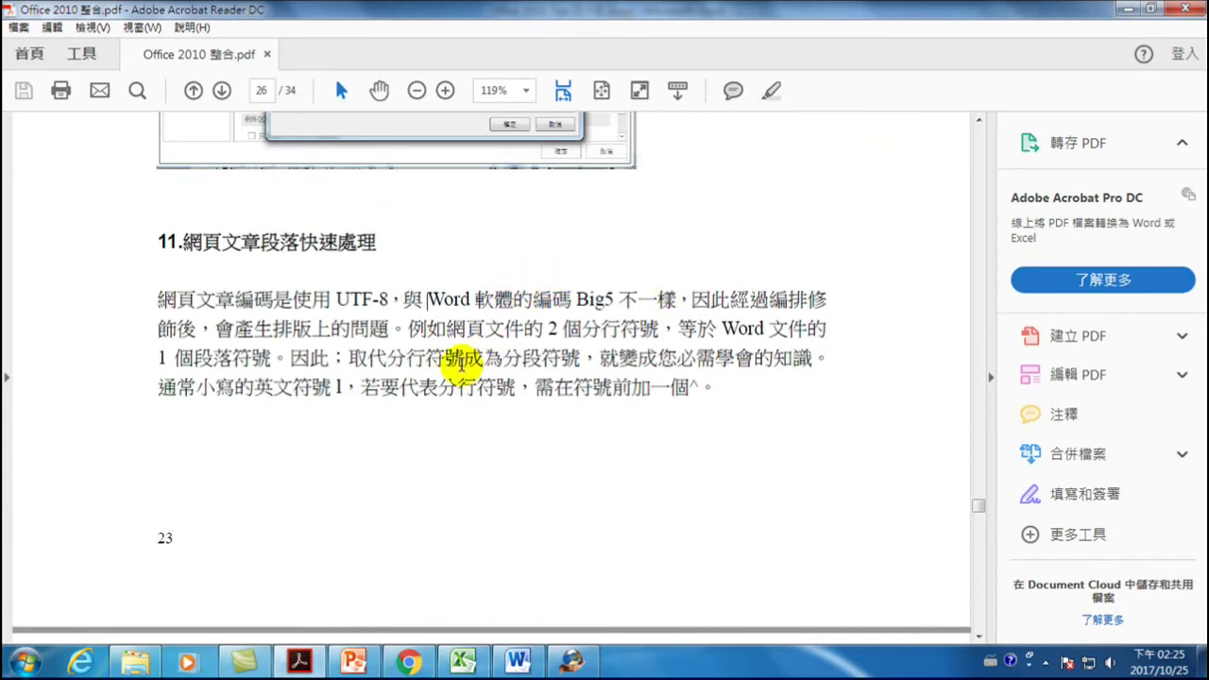
# - Return to the Word document Office 2010 Tips 四十招.docx from Acrobat Reader
pyautogui.click(522, 661)
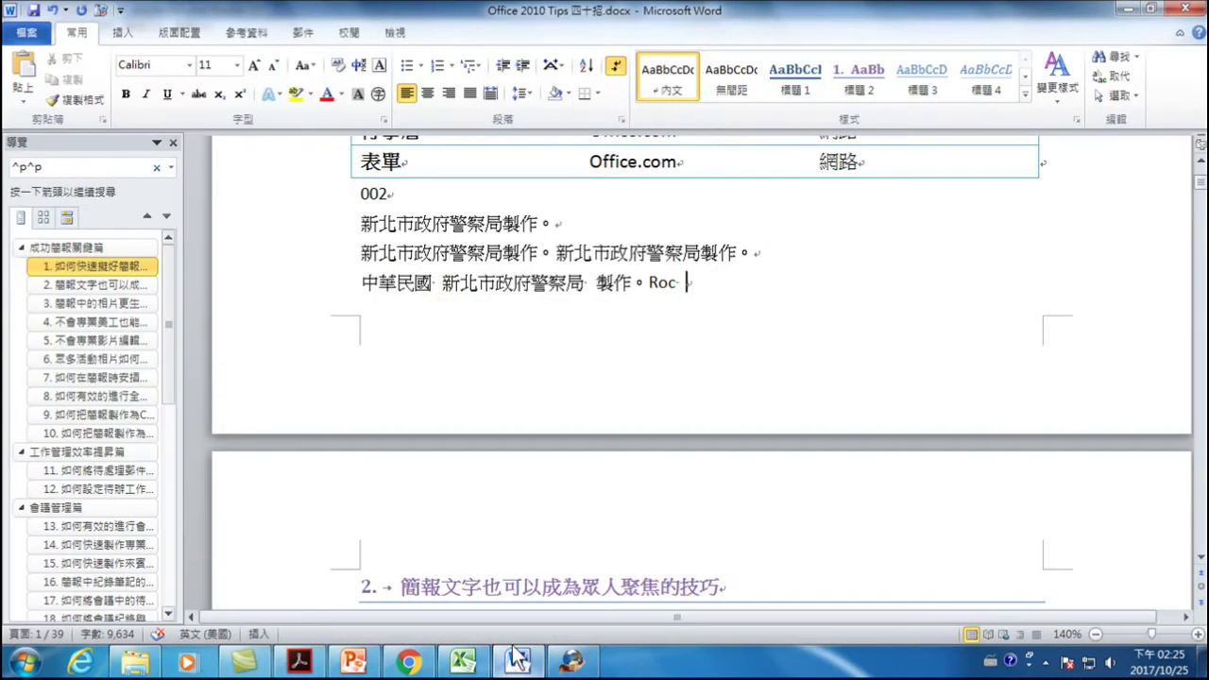
# - Scroll through the document, selecting the template and SmartArt dialog screenshots
pyautogui.scroll(5, 516, 284)
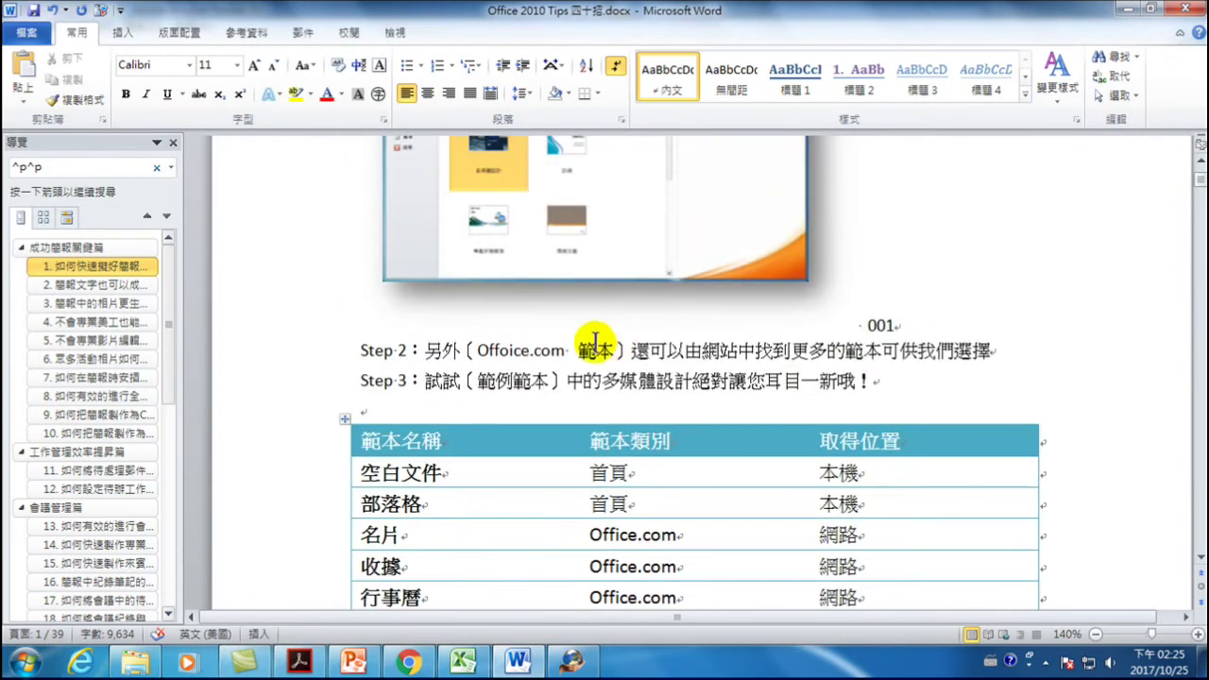
pyautogui.scroll(3, 580, 316)
pyautogui.scroll(4, 572, 391)
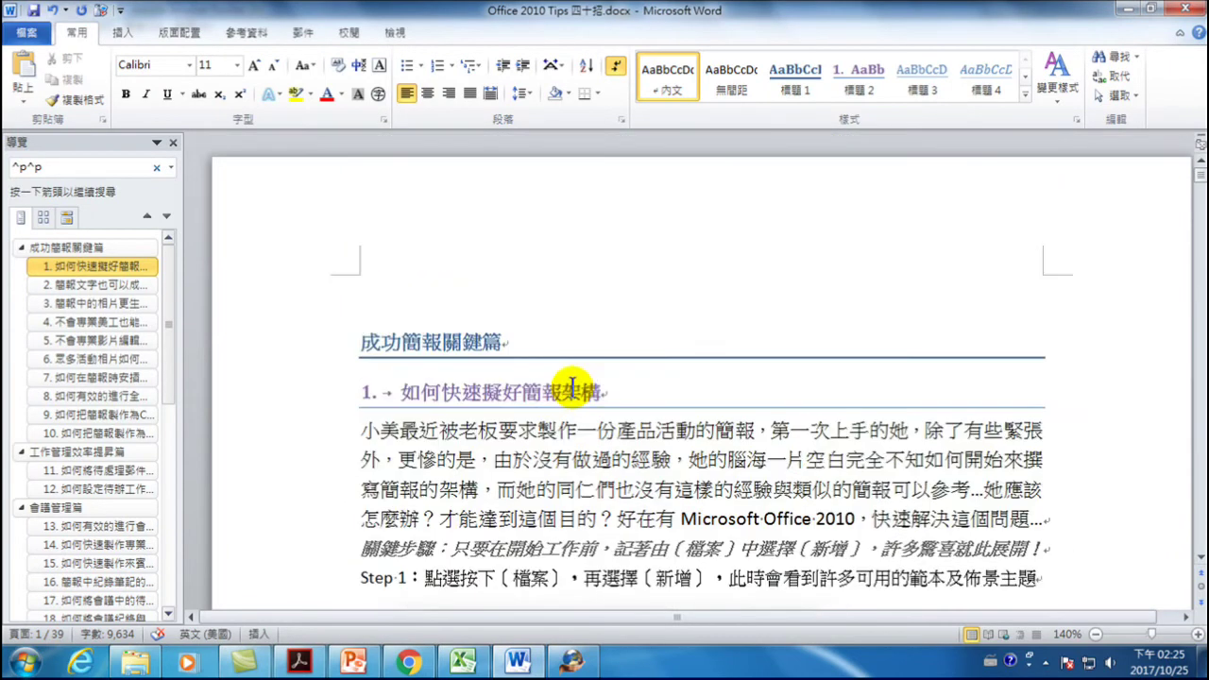
pyautogui.scroll(-6, 539, 391)
pyautogui.click(551, 327)
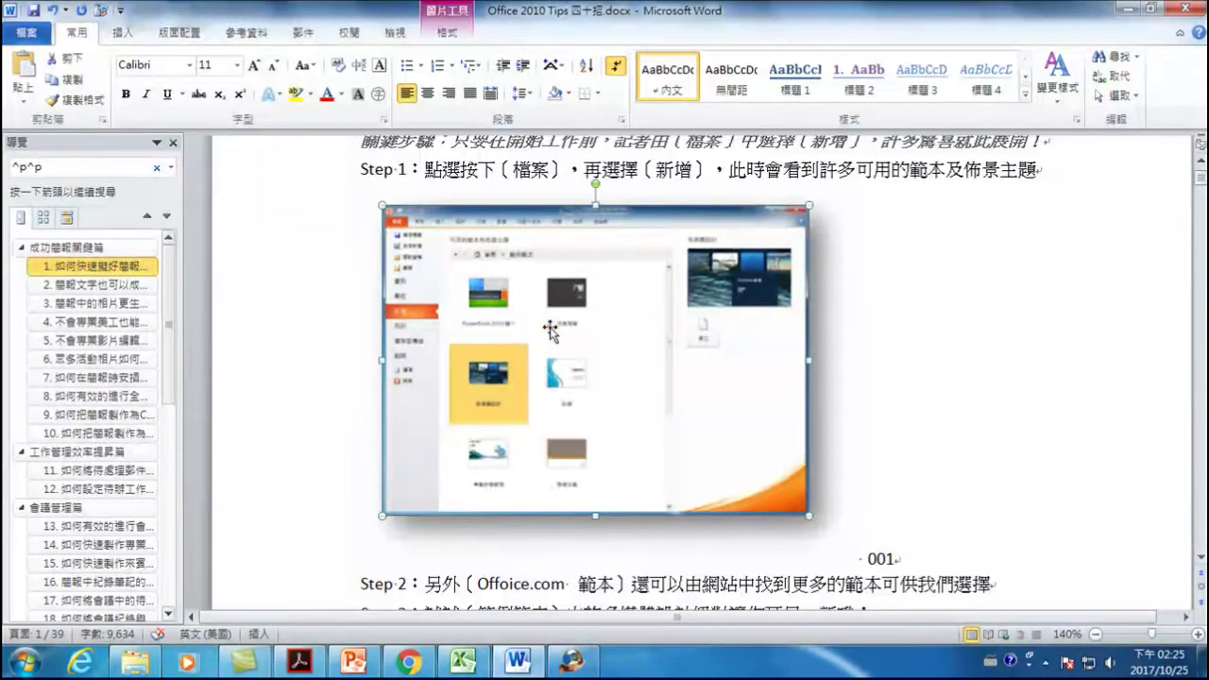
pyautogui.scroll(-1, 558, 368)
pyautogui.scroll(-15, 558, 369)
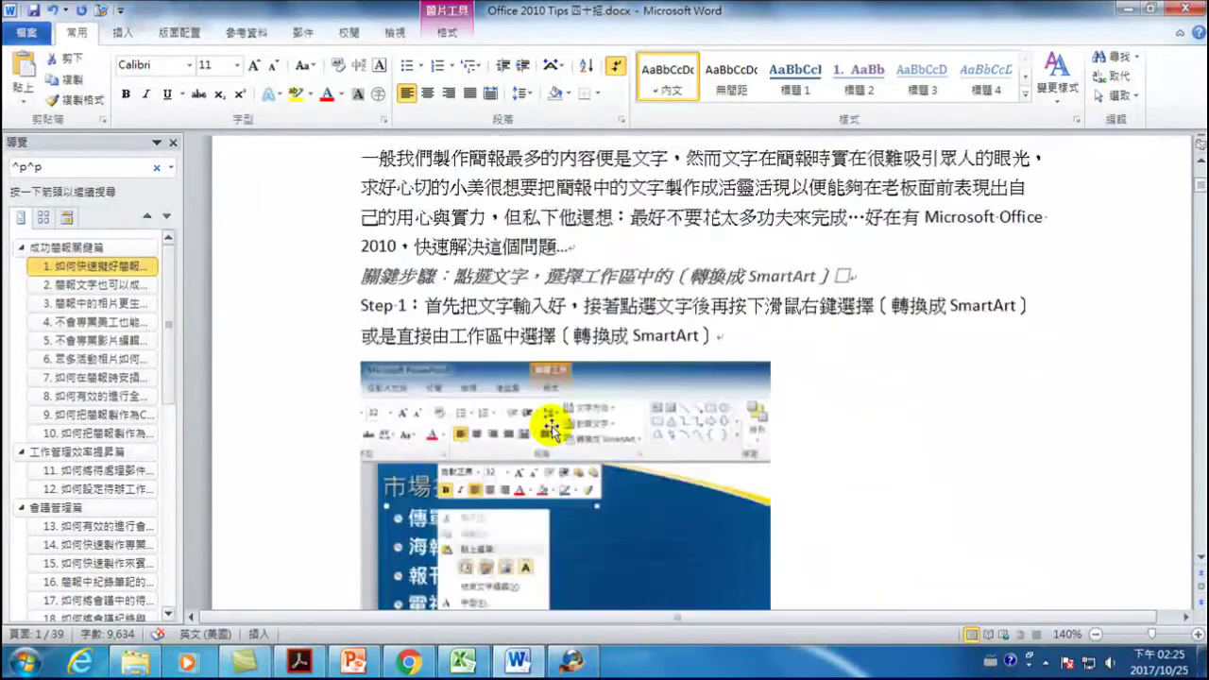
pyautogui.scroll(-10, 538, 368)
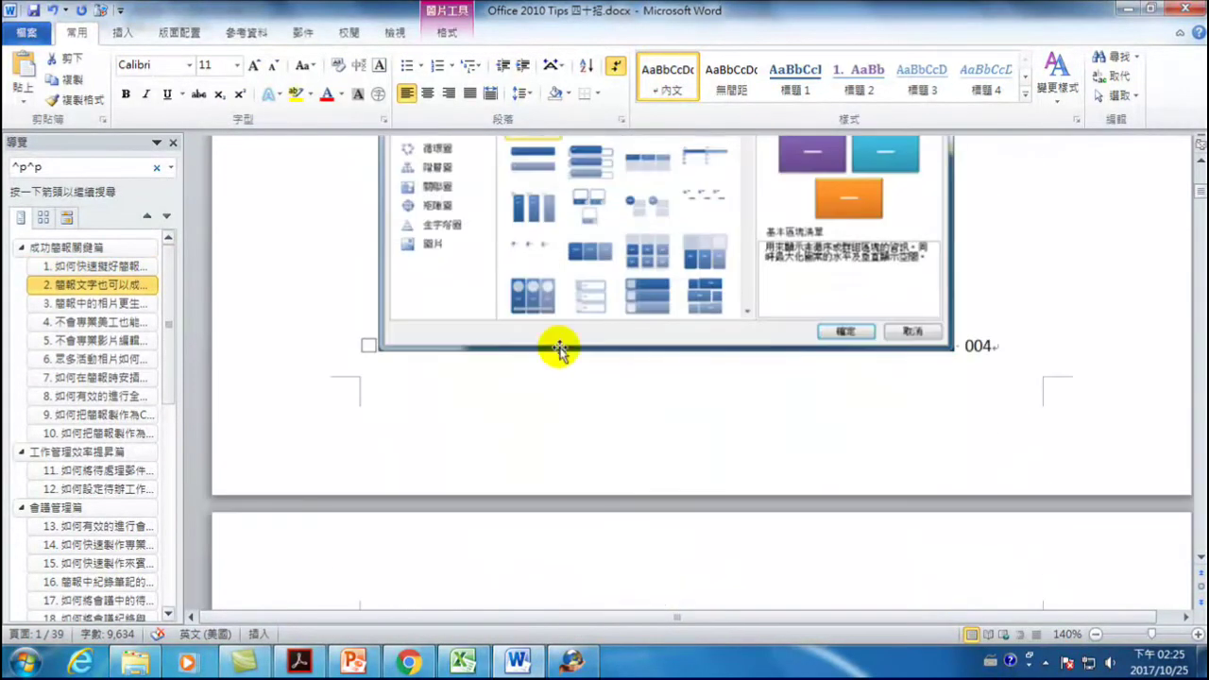
pyautogui.click(590, 252)
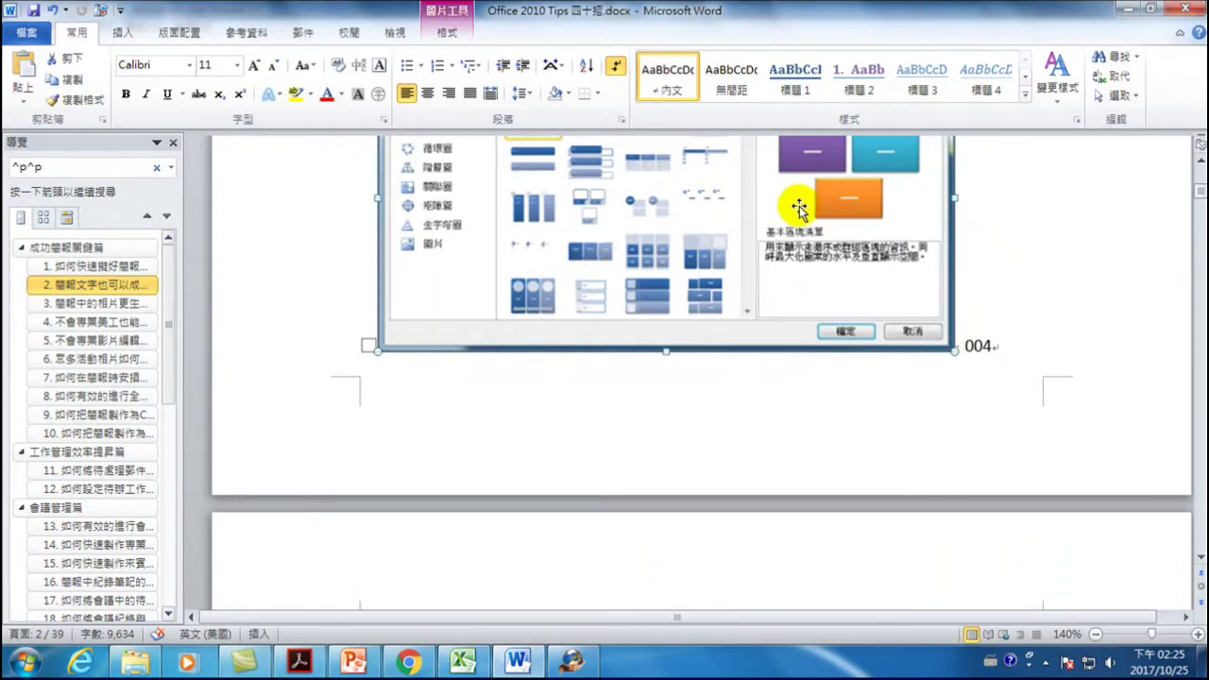
# - Jump to section 7 via the Navigation pane and place the cursor in its paragraph
pyautogui.scroll(6, 853, 301)
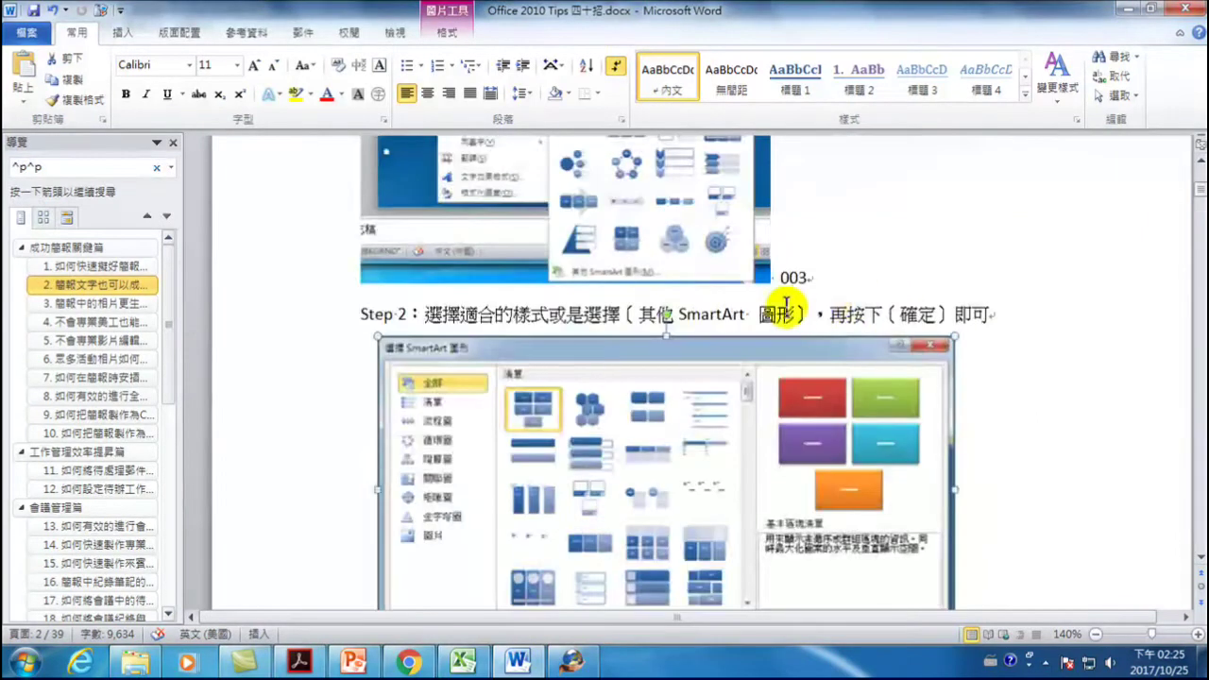
pyautogui.click(856, 370)
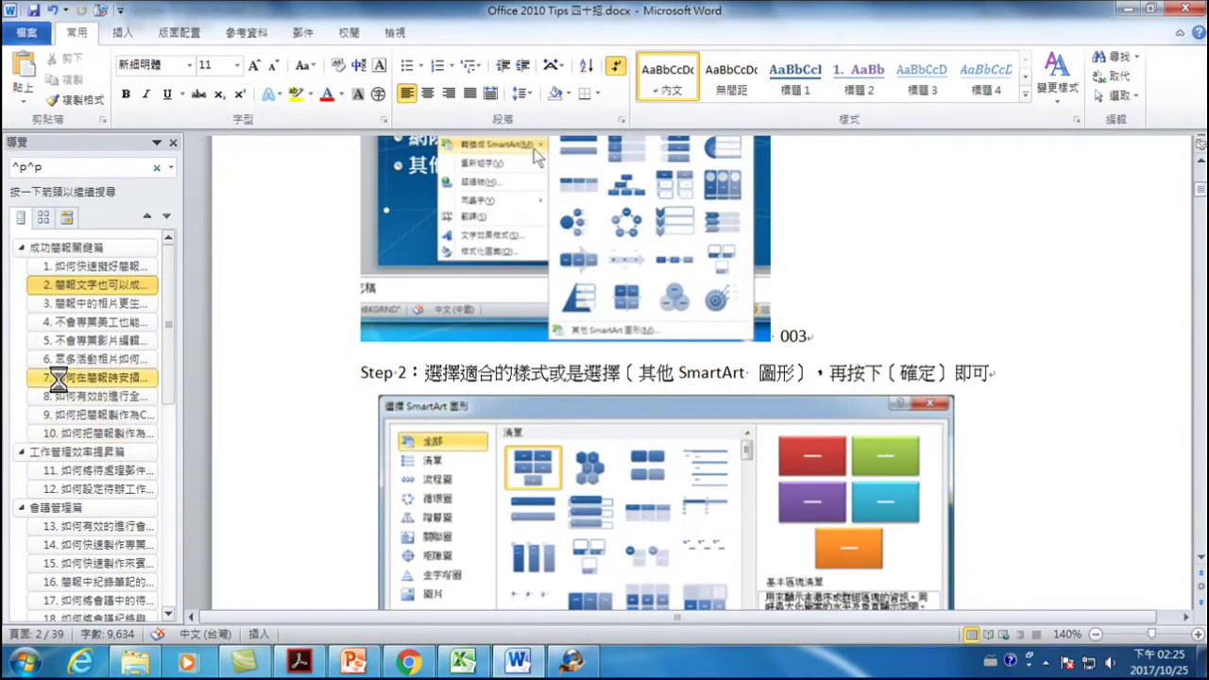
pyautogui.click(57, 377)
pyautogui.click(612, 240)
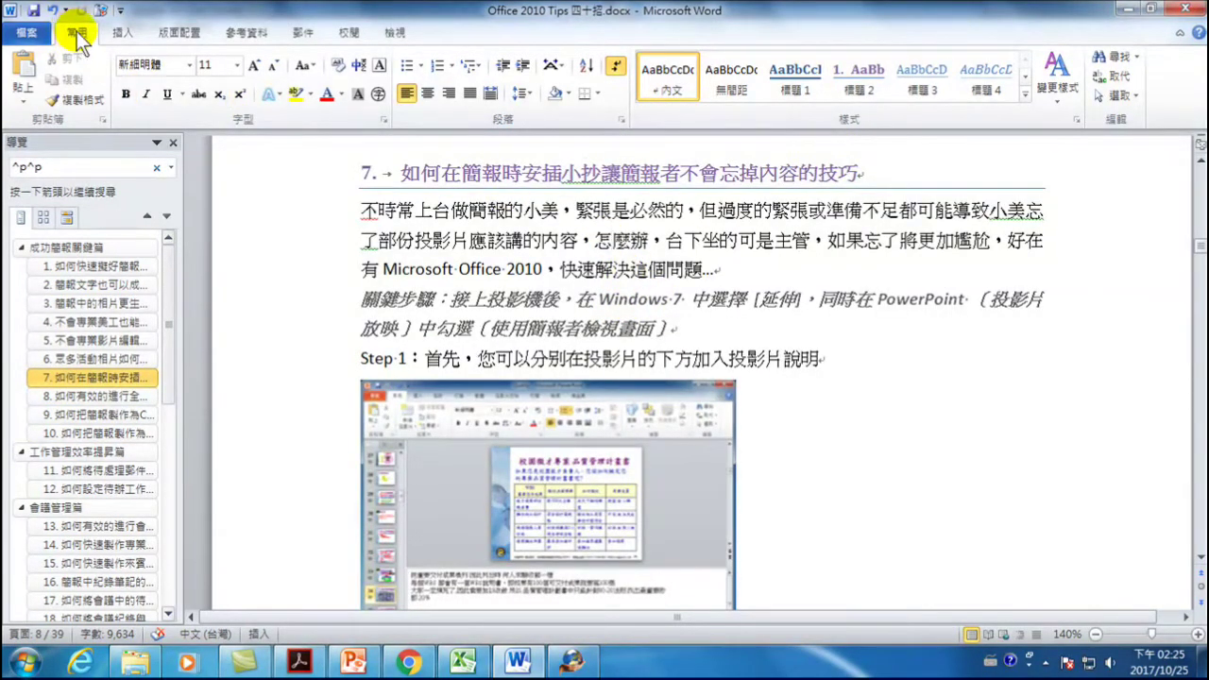
# - In Find and Replace, set the Find field to ^g using Special > Graphic
pyautogui.click(1121, 77)
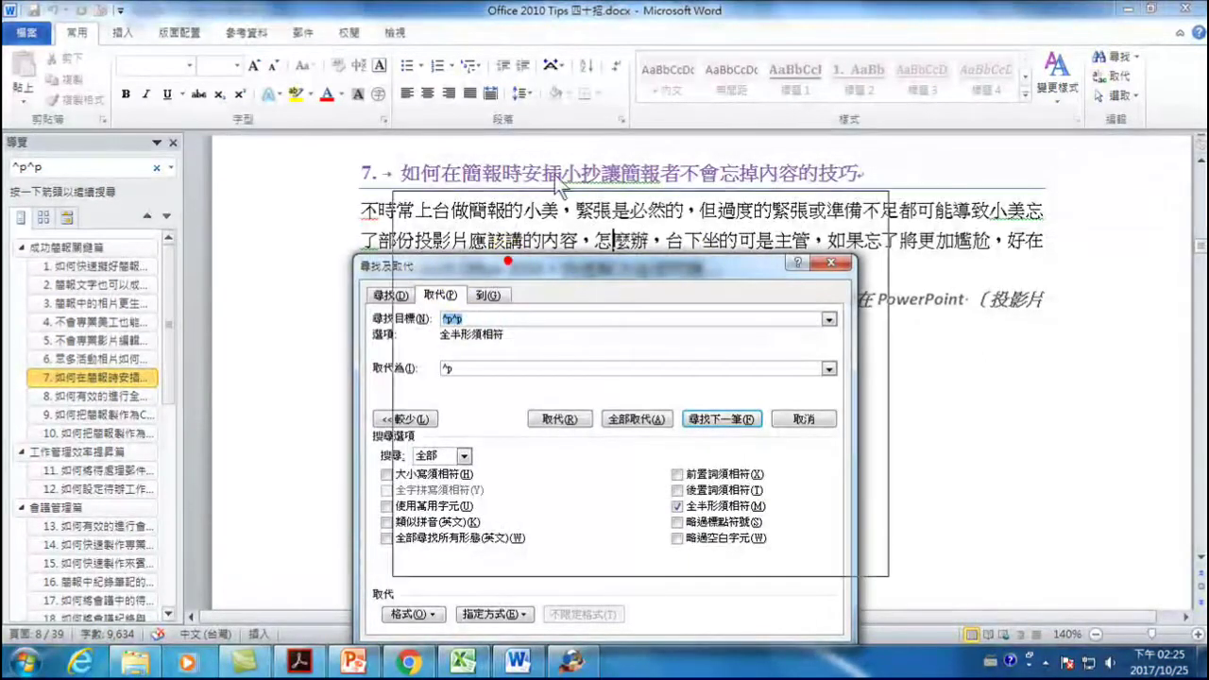
pyautogui.moveTo(510, 265); pyautogui.dragTo(574, 148)
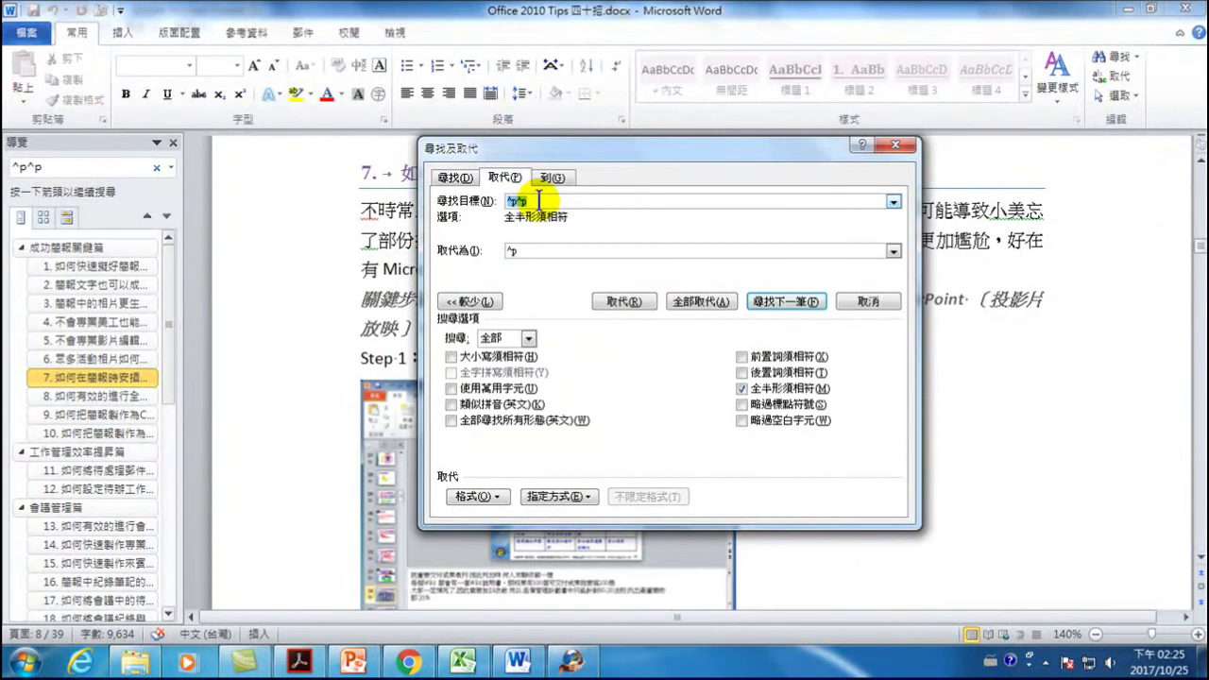
pyautogui.press('Delete')
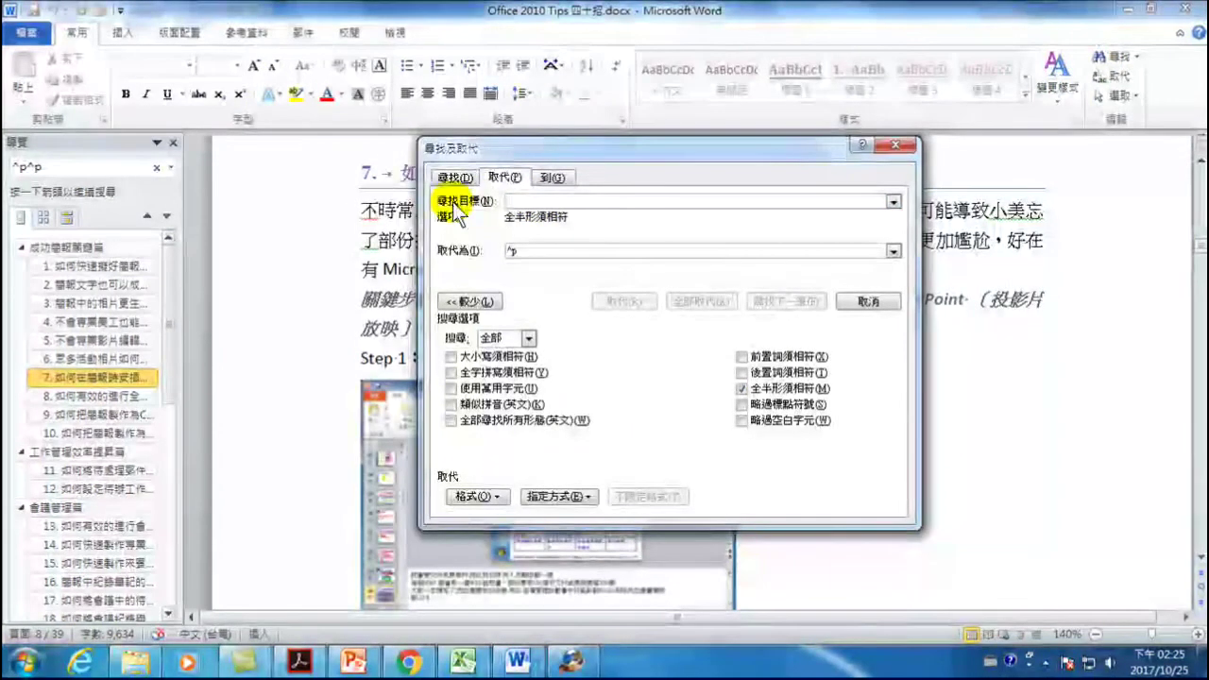
pyautogui.click(467, 301)
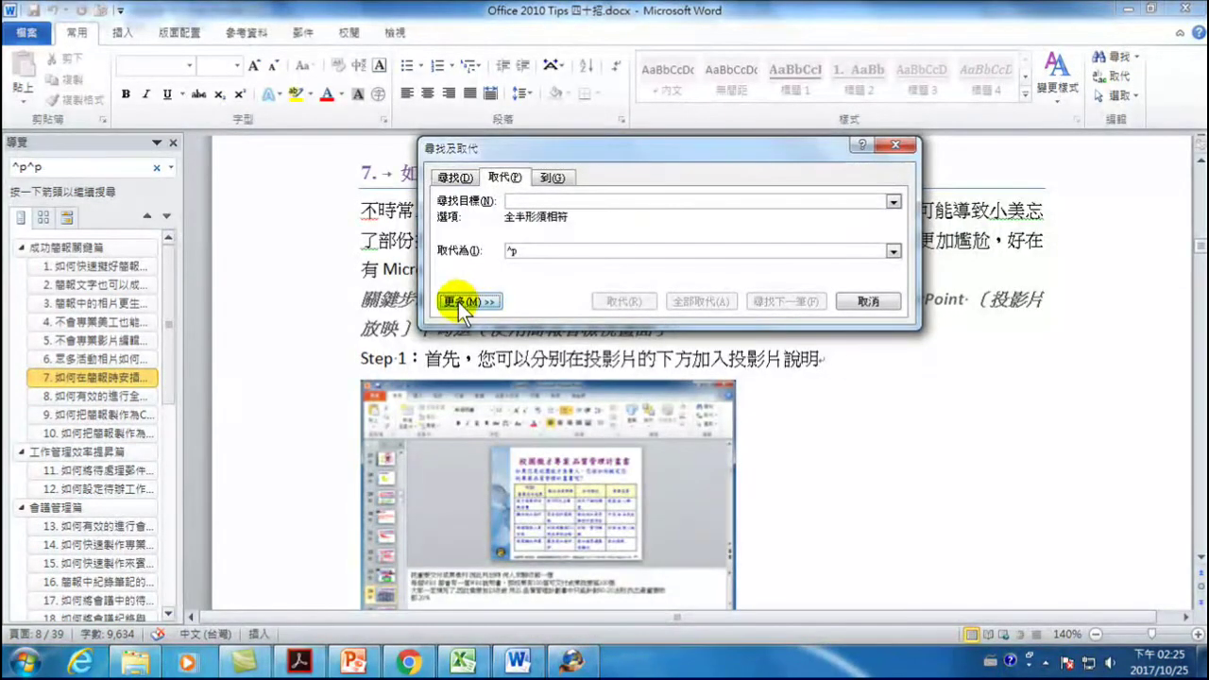
pyautogui.click(467, 301)
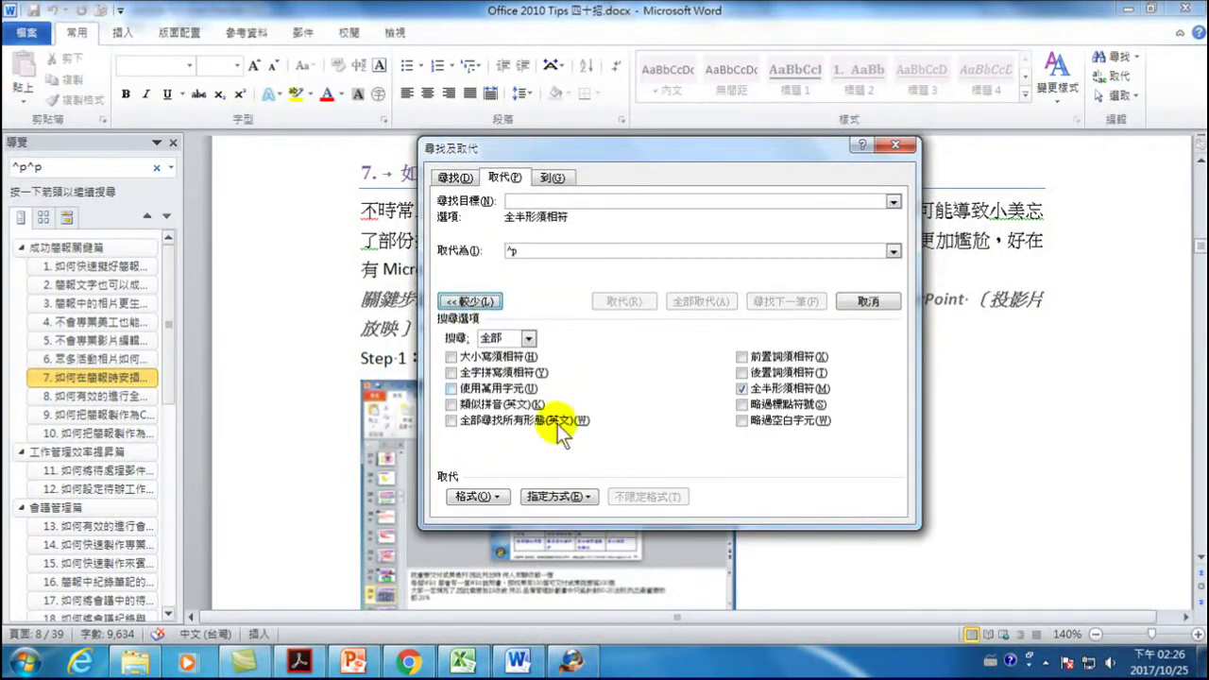
pyautogui.click(554, 496)
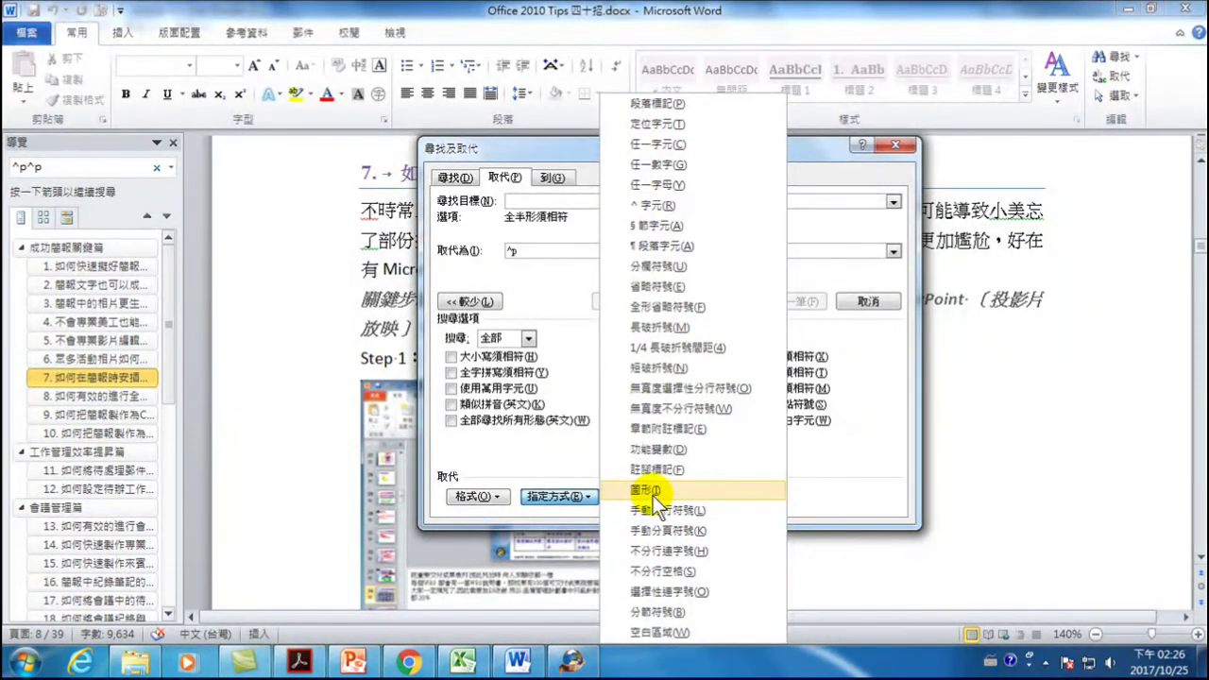
pyautogui.click(653, 494)
# - Clear Replace with and Replace All, deleting all 85 graphics
pyautogui.click(533, 254)
pyautogui.doubleClick(534, 253)
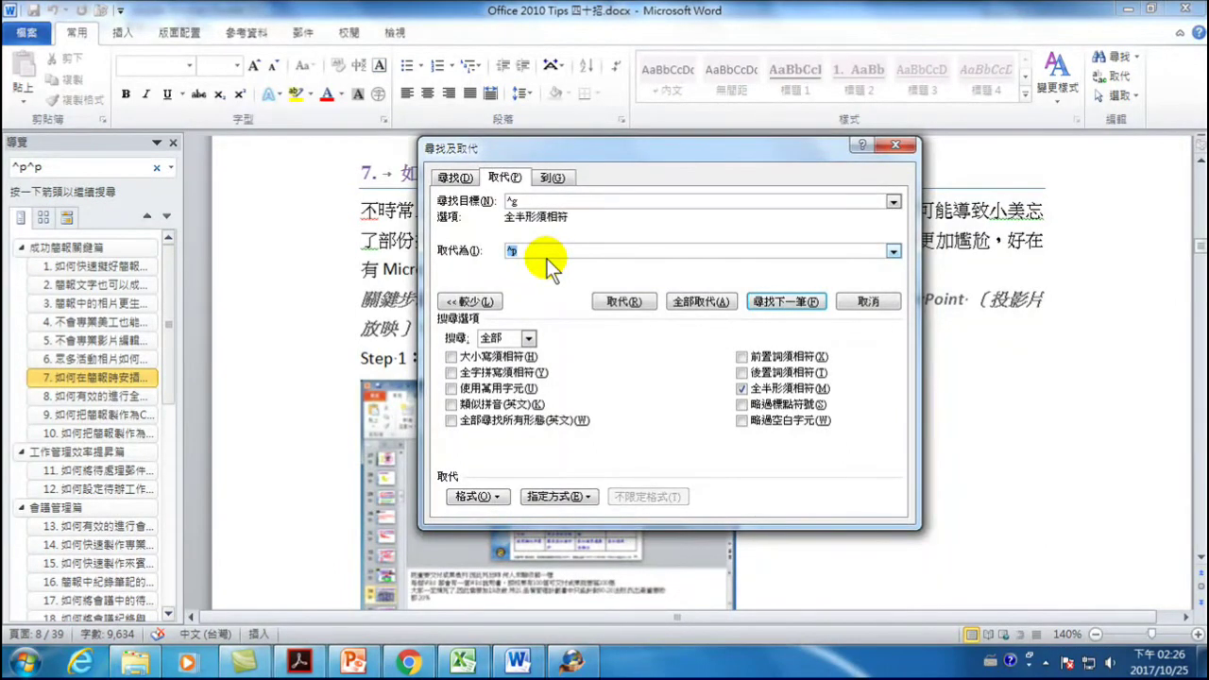
pyautogui.press('BackSpace')
pyautogui.click(704, 300)
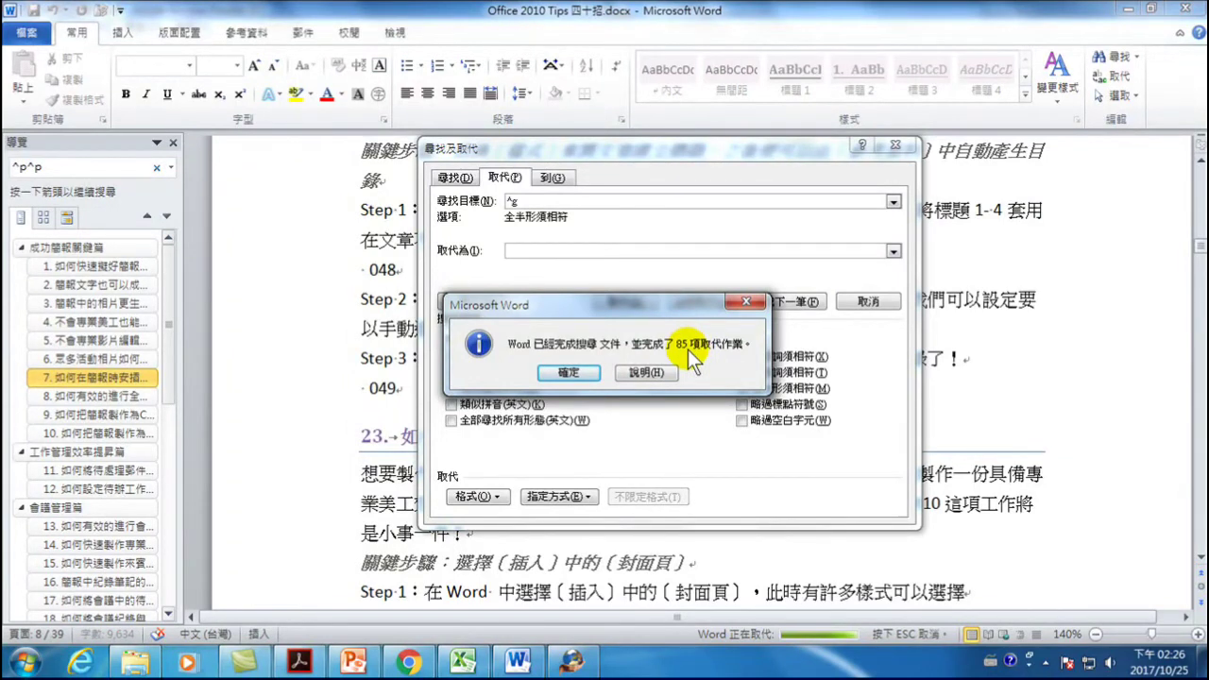
pyautogui.click(567, 372)
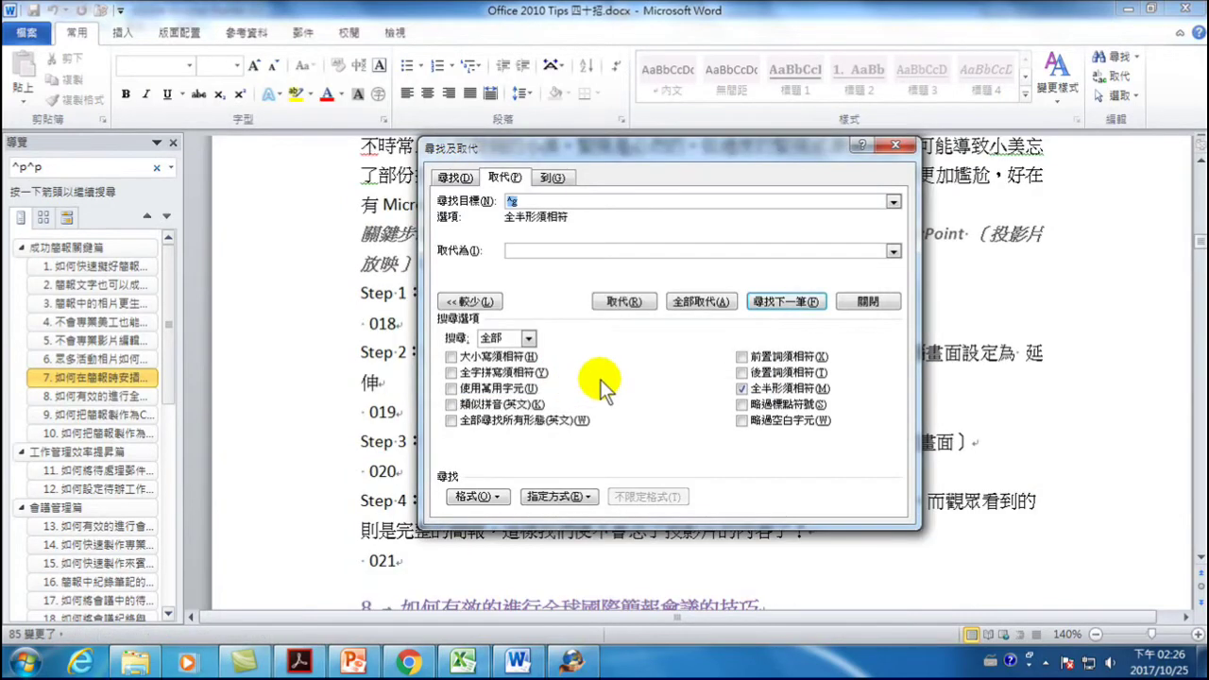
# - Rerun Replace All to confirm 0 graphics remain, then close Find and Replace
pyautogui.click(706, 302)
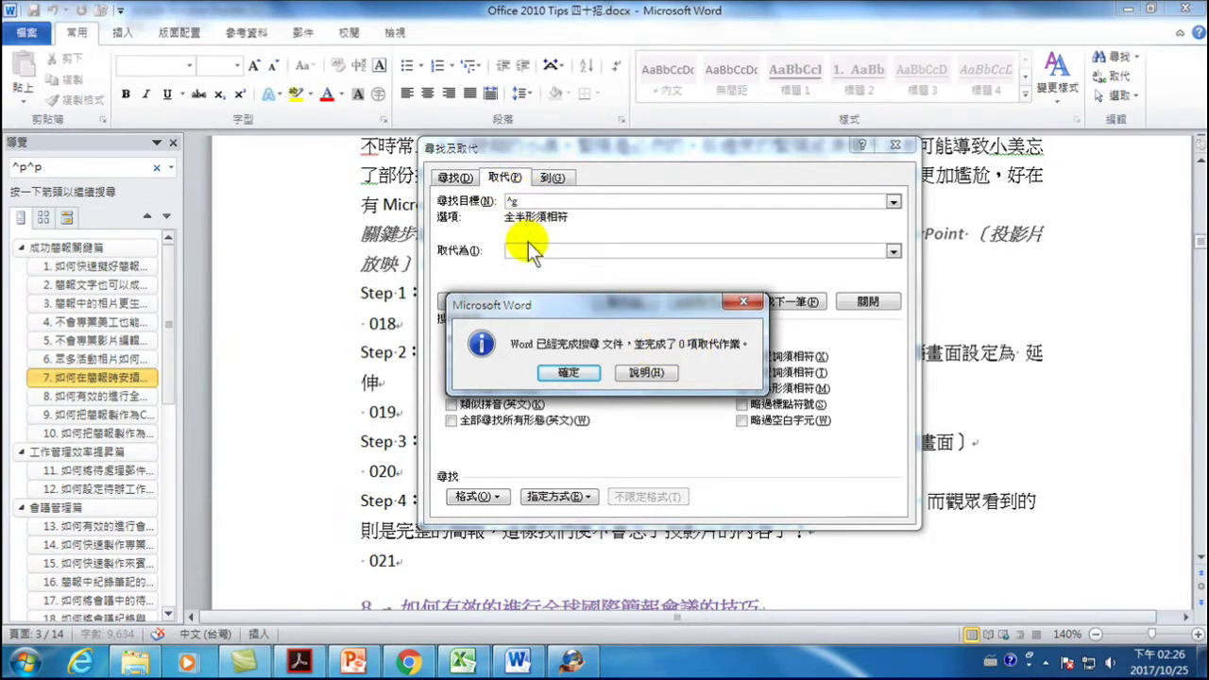
pyautogui.click(567, 372)
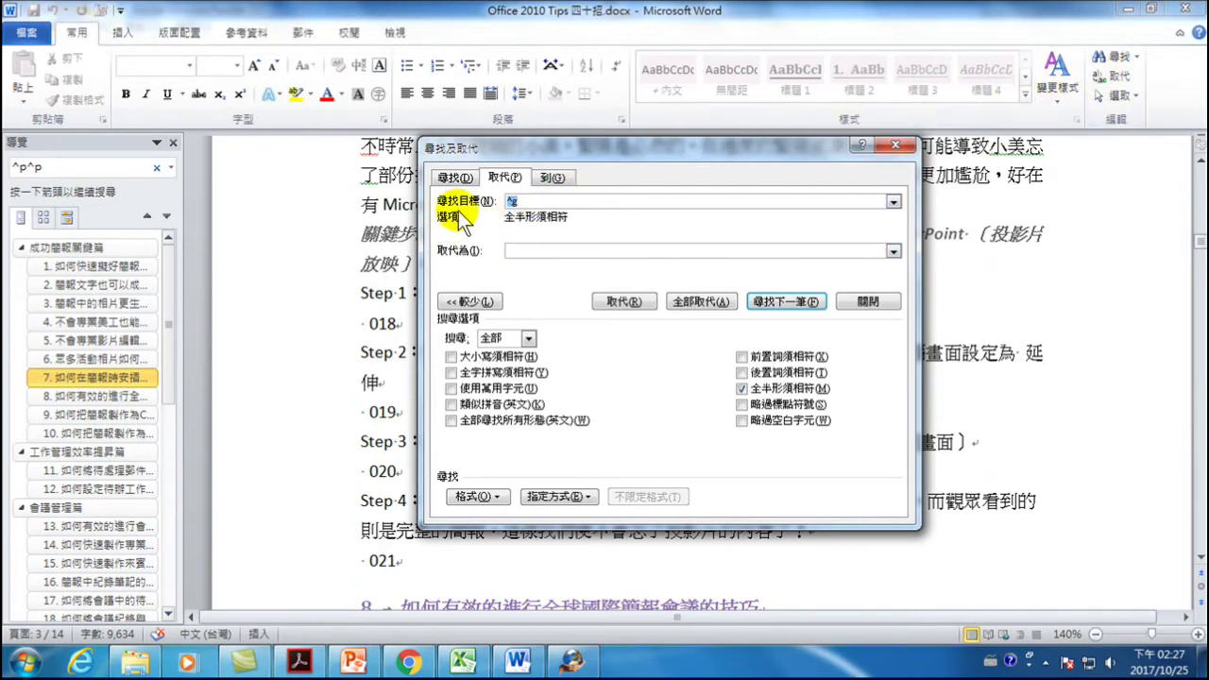
pyautogui.click(556, 495)
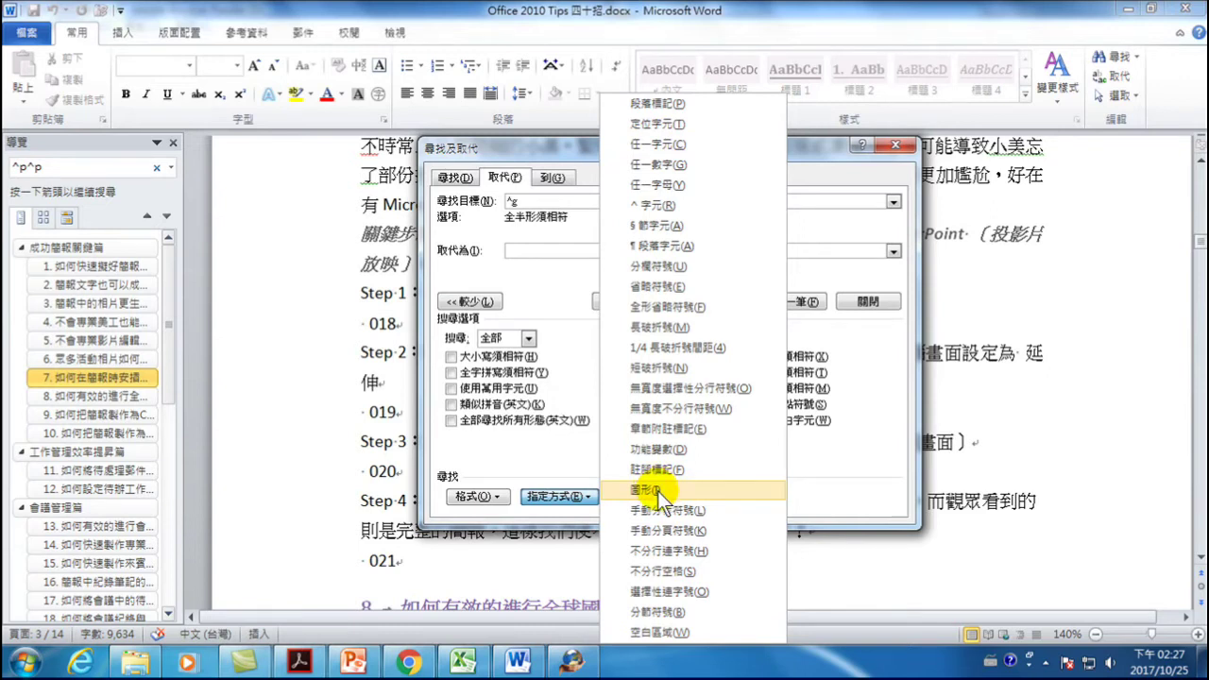
pyautogui.click(530, 201)
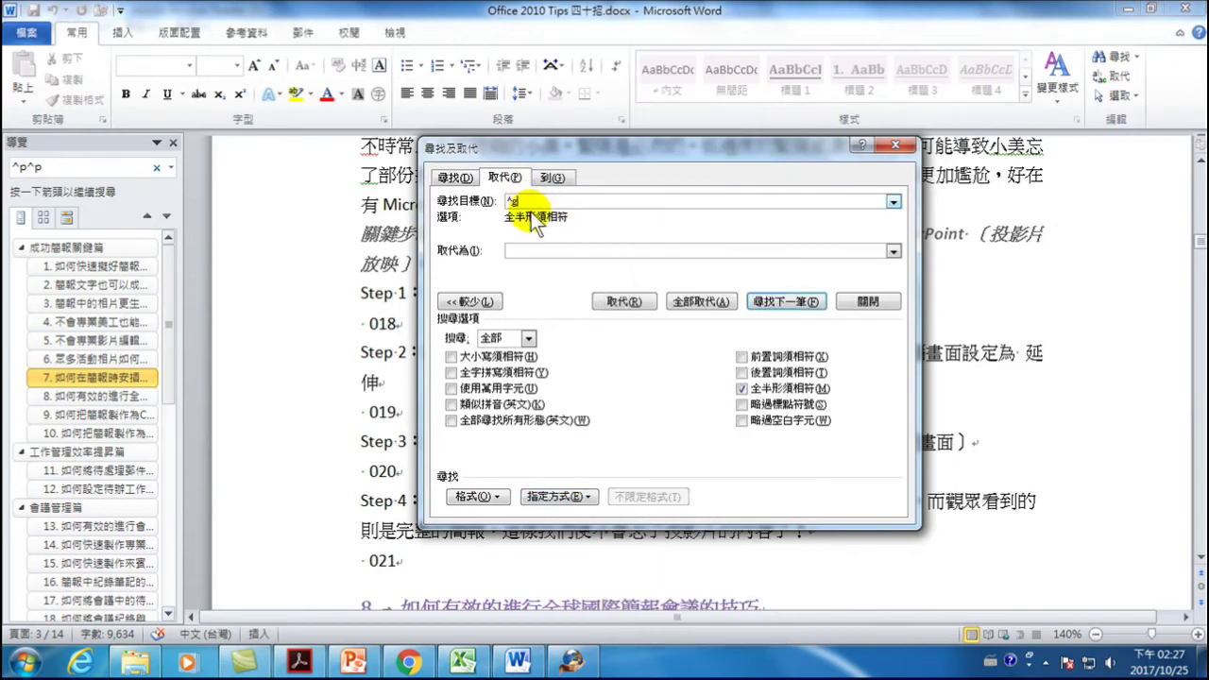
pyautogui.click(511, 250)
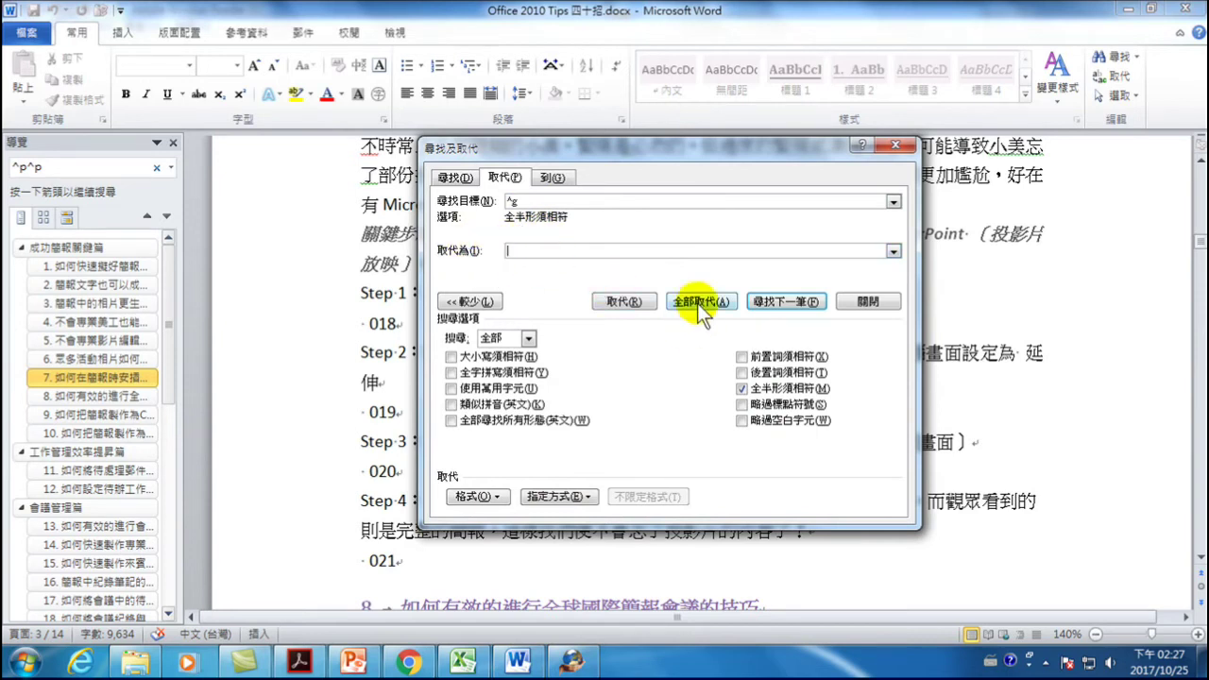
pyautogui.click(865, 302)
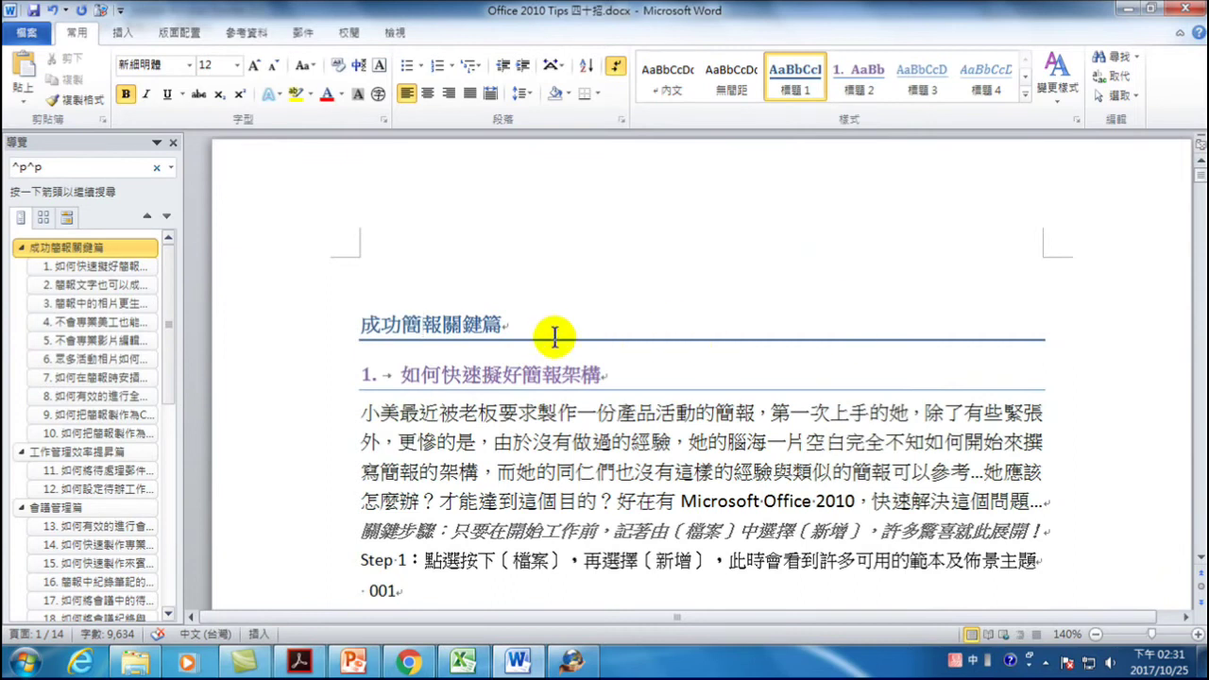
# - Select the 成功簡報關鍵篇 heading, then jump to and browse the 工作管理效率提昇篇 section
pyautogui.moveTo(362, 327); pyautogui.dragTo(509, 327)
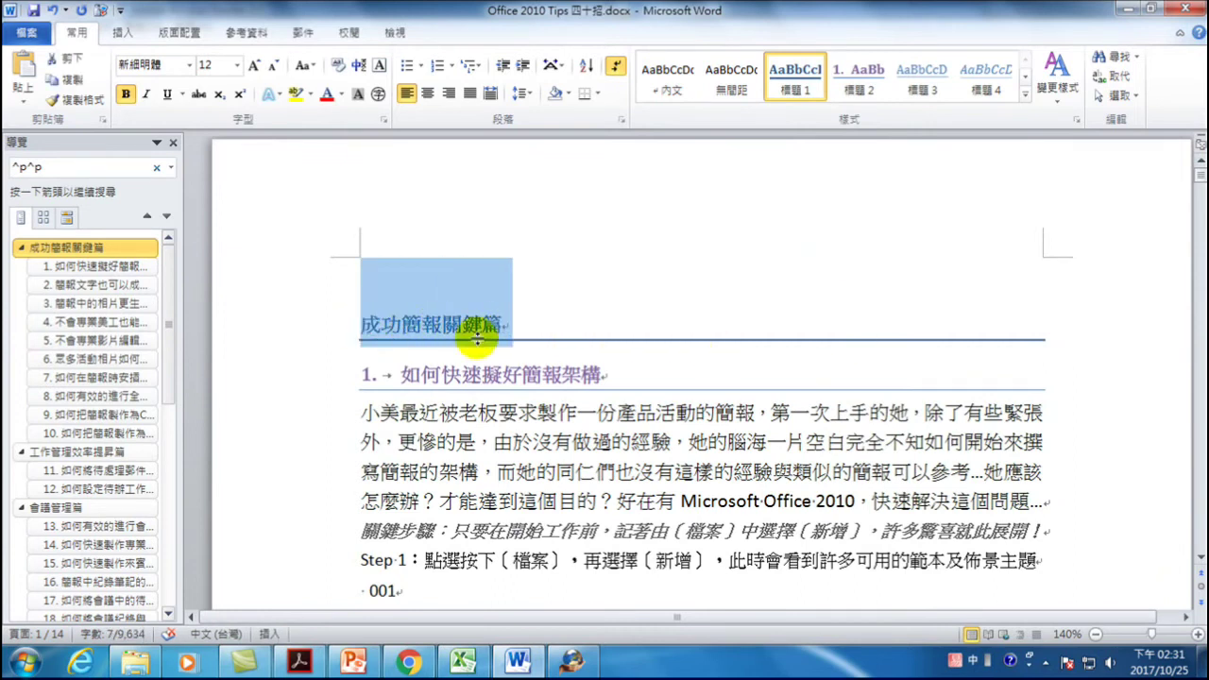
pyautogui.click(427, 326)
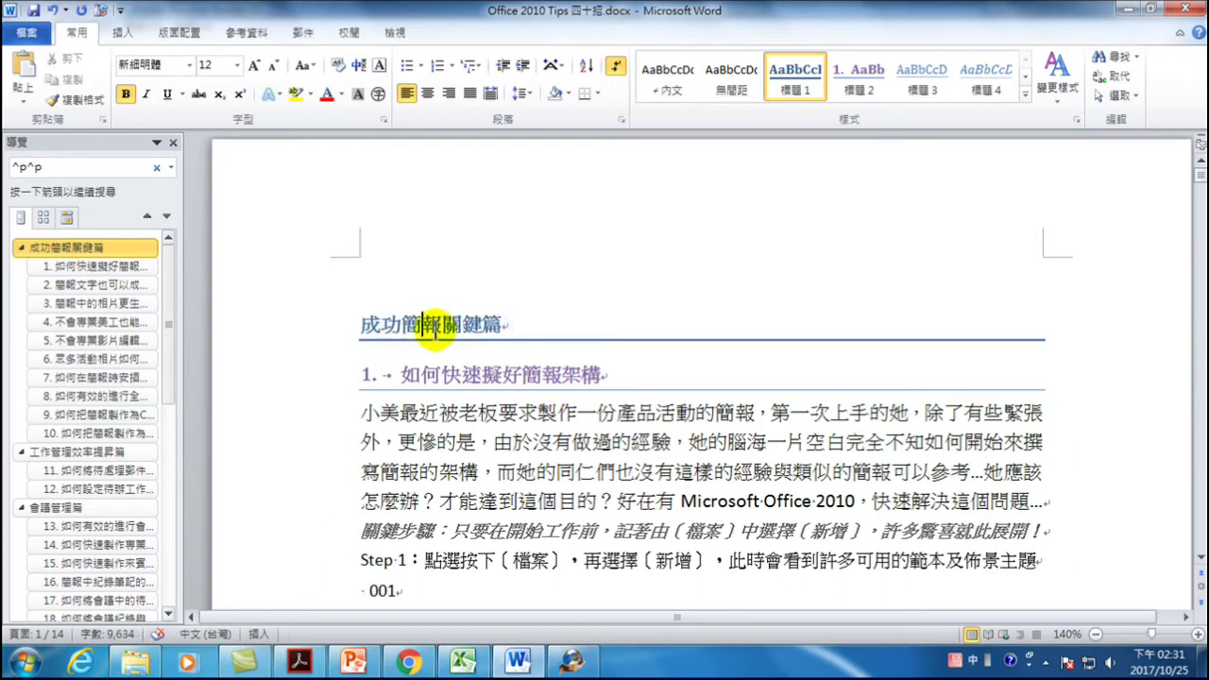
pyautogui.click(52, 452)
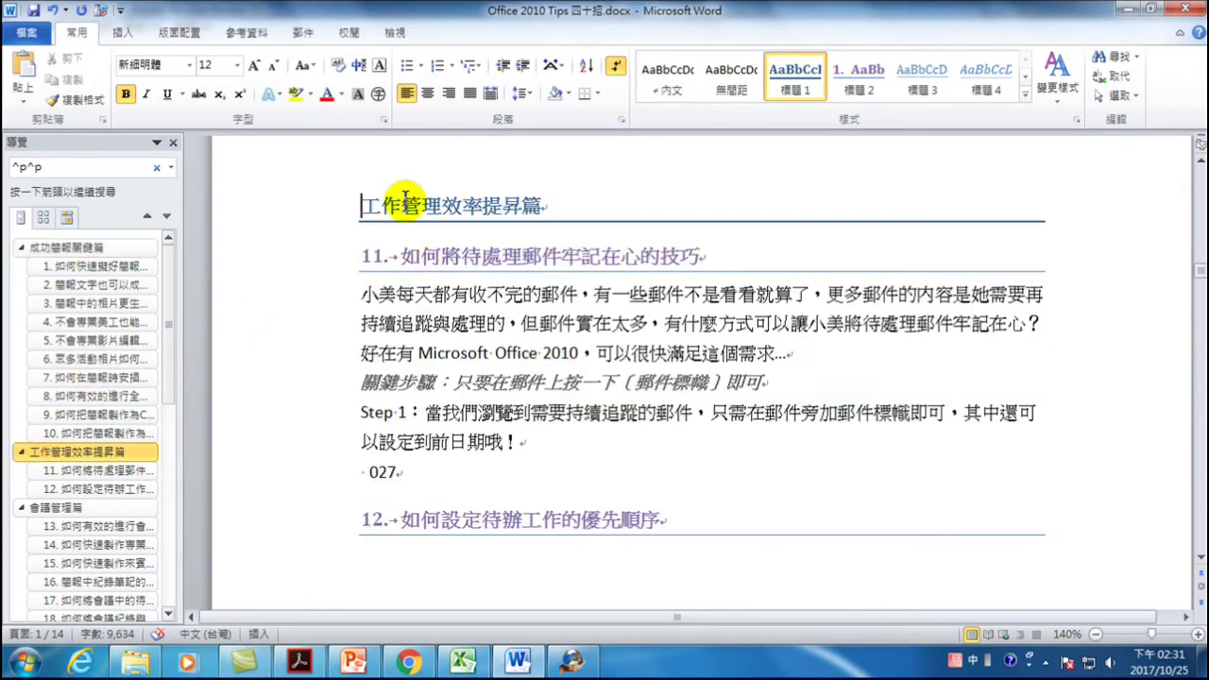
pyautogui.scroll(2, 401, 236)
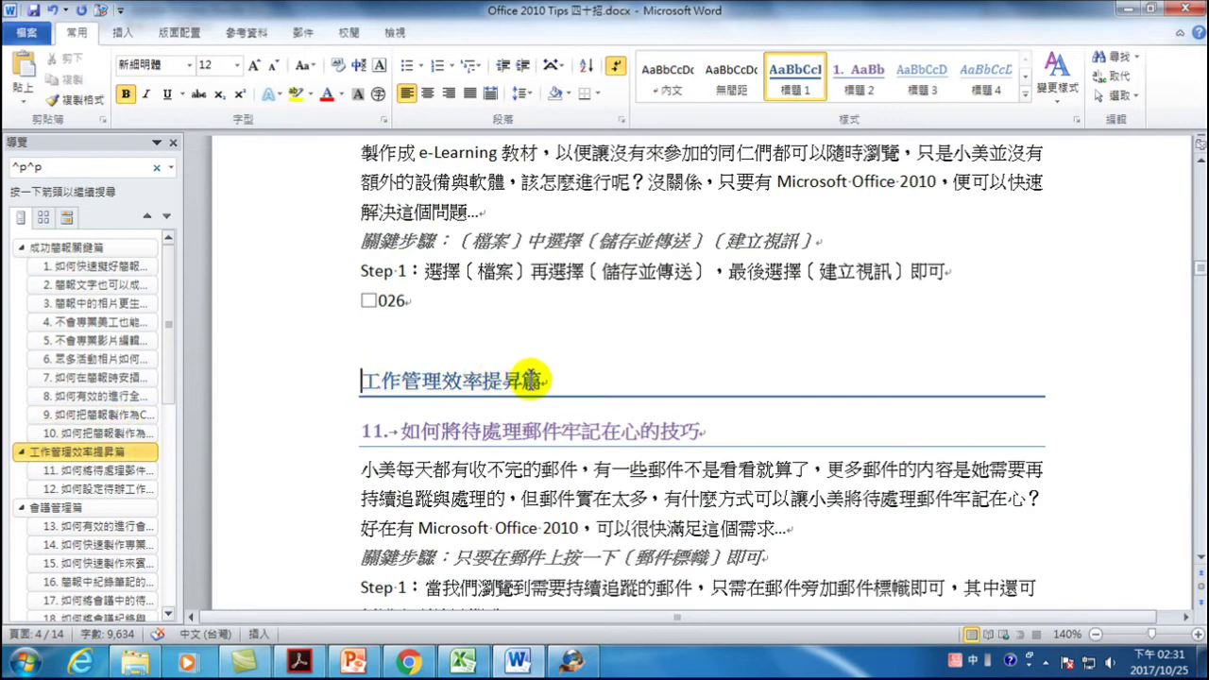
pyautogui.scroll(-5, 480, 383)
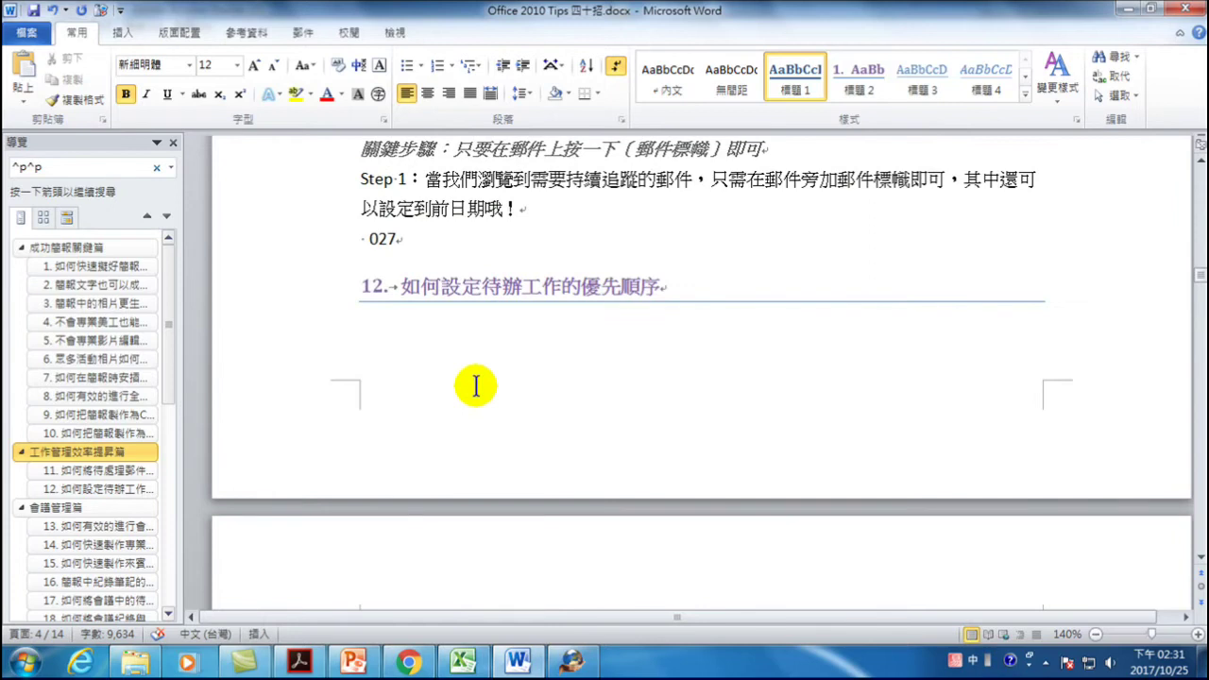
pyautogui.scroll(1, 476, 385)
pyautogui.scroll(-2, 476, 385)
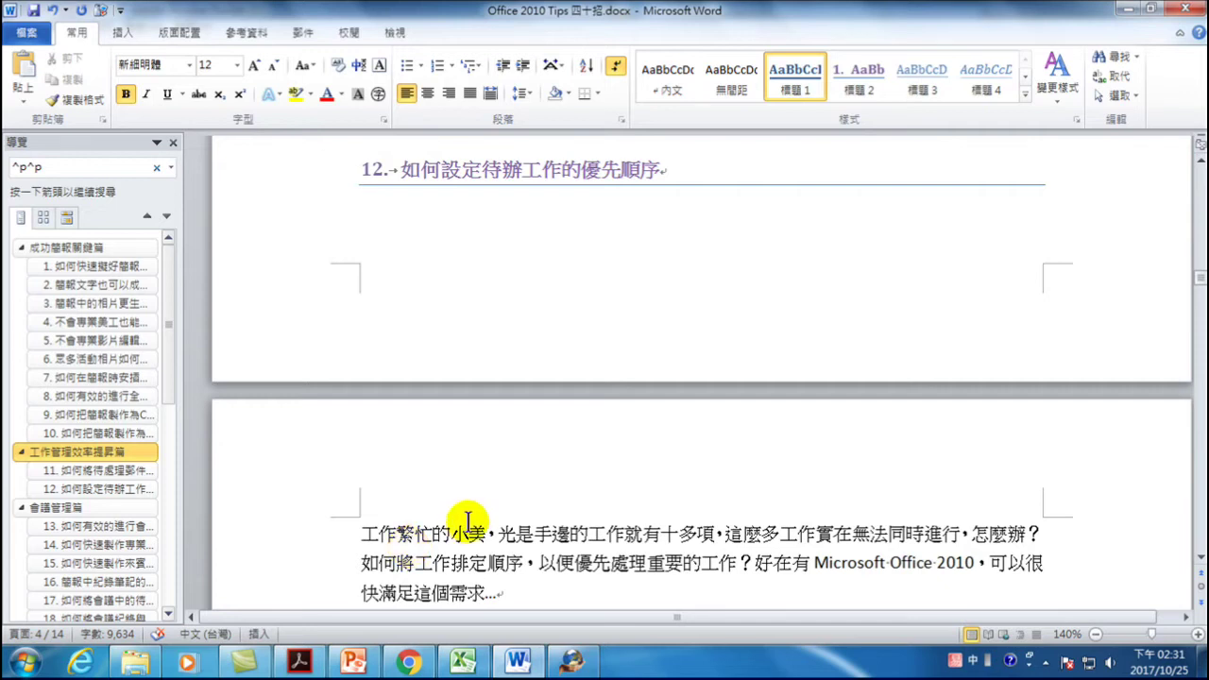
pyautogui.scroll(-1, 400, 529)
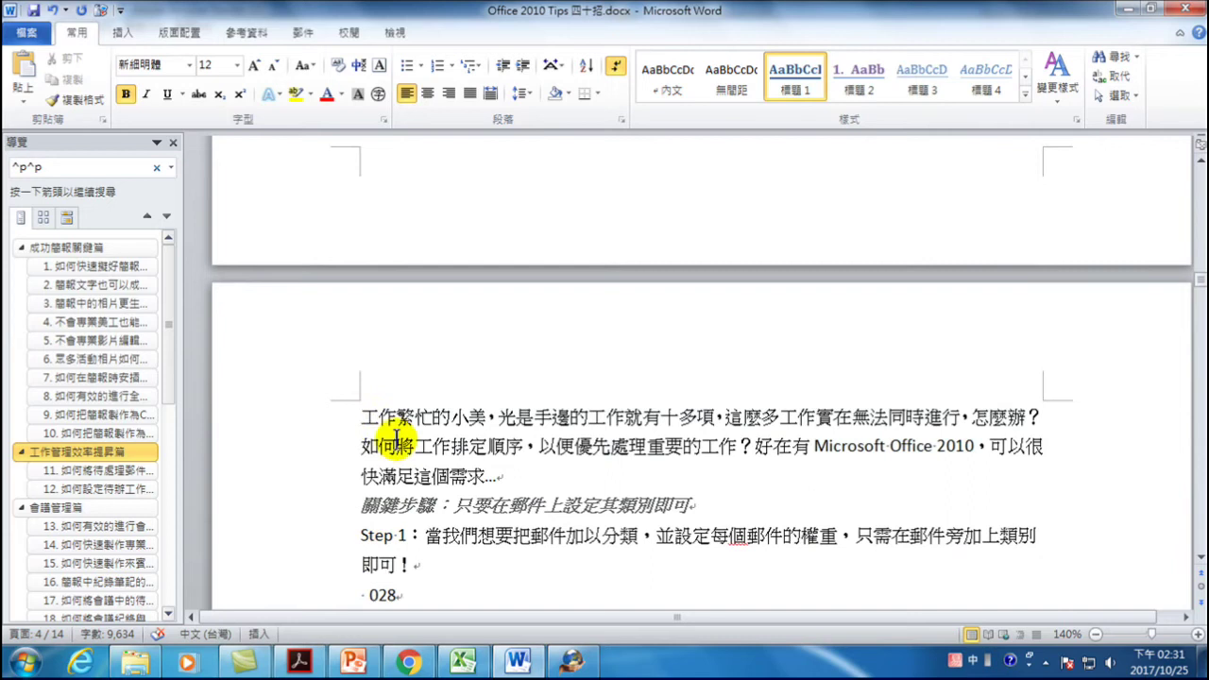
pyautogui.scroll(4, 473, 411)
pyautogui.scroll(2, 446, 397)
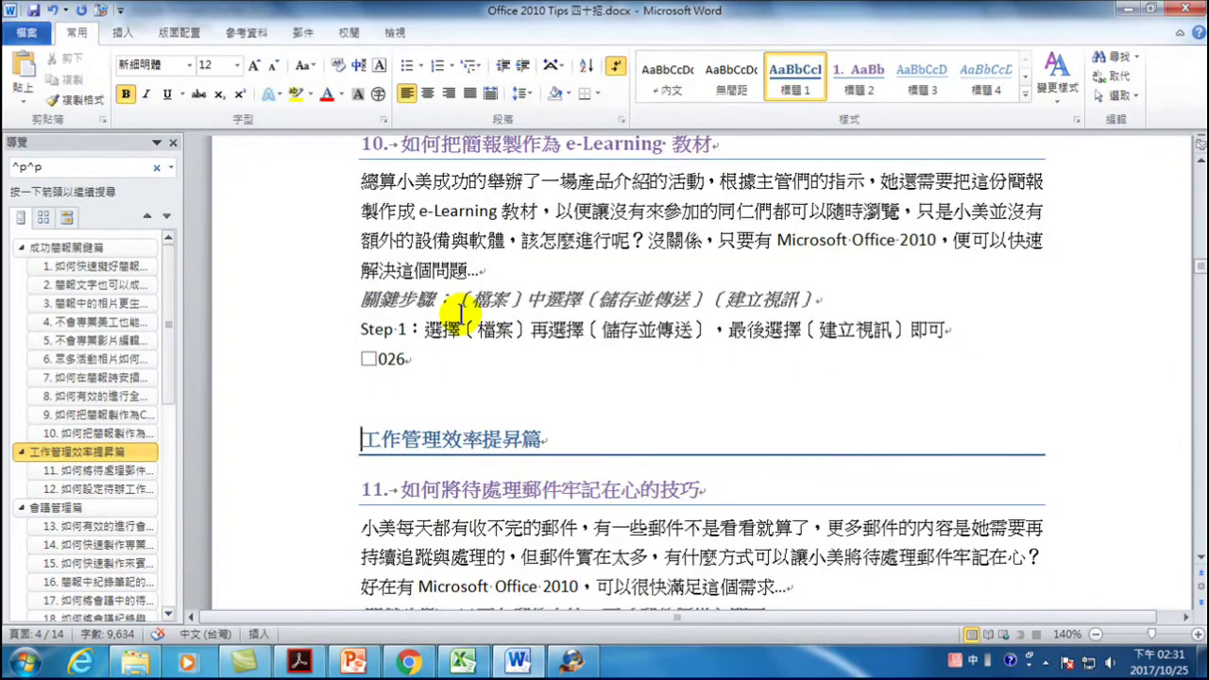
# - Jump to the 會議管理篇 chapter and place the cursor in its heading
pyautogui.click(35, 507)
pyautogui.scroll(3, 372, 400)
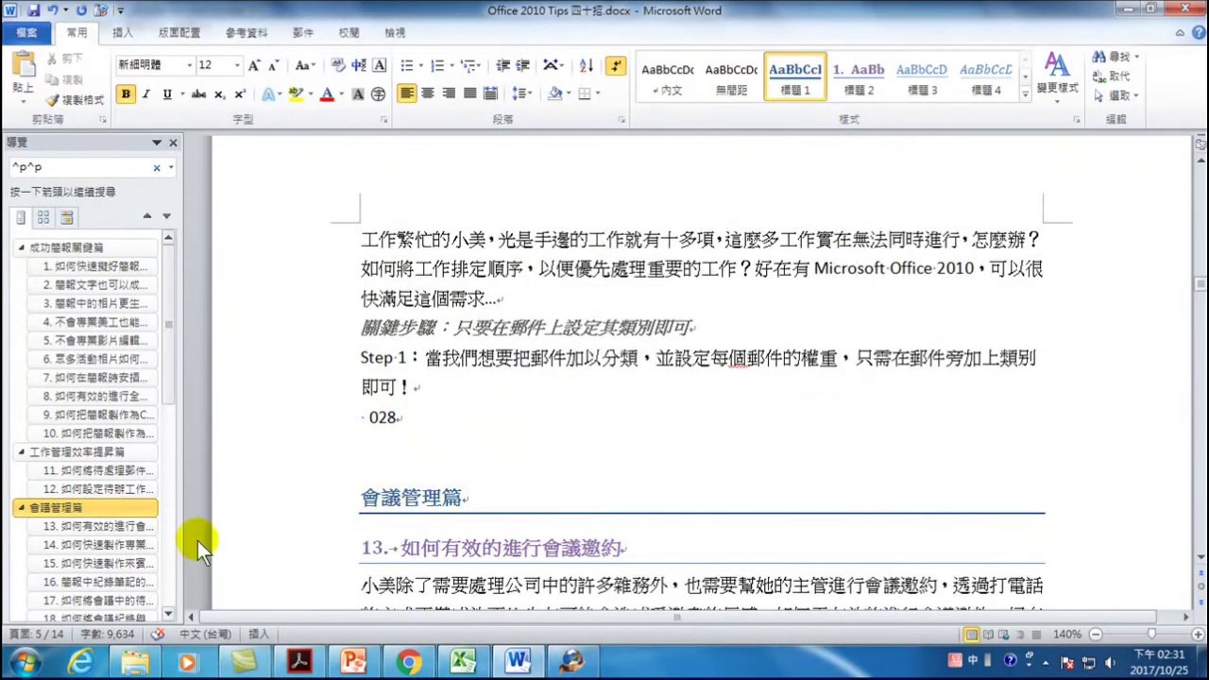
pyautogui.scroll(-6, 425, 505)
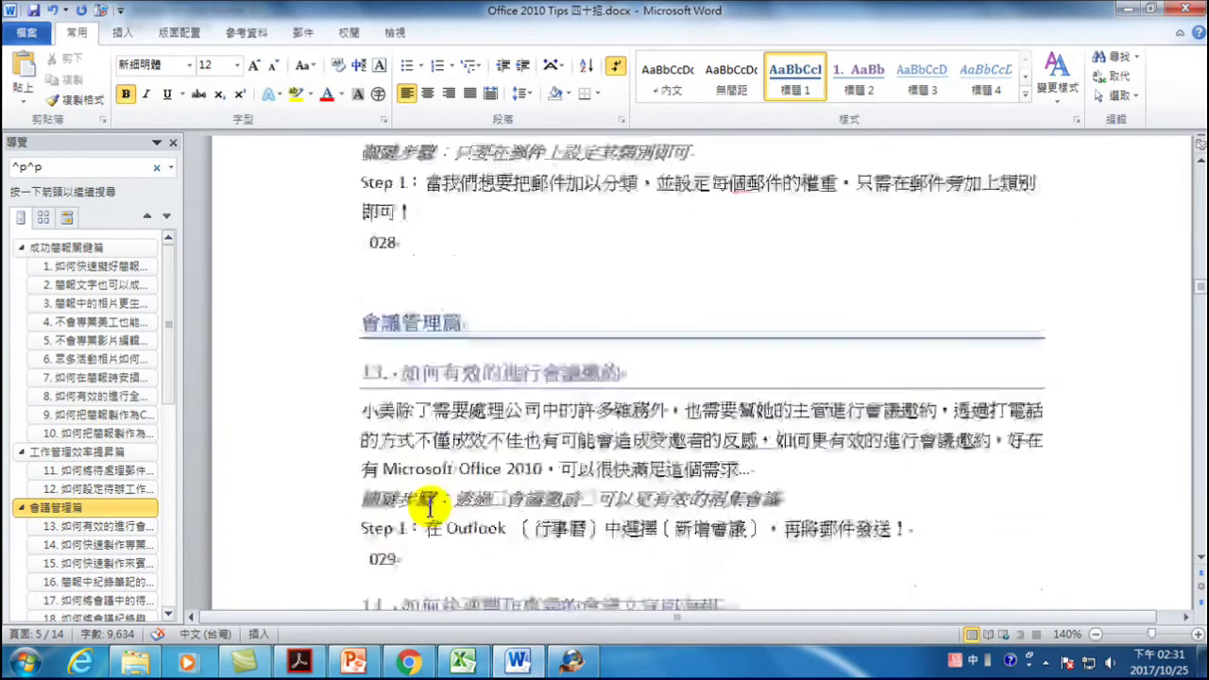
pyautogui.scroll(-10, 429, 505)
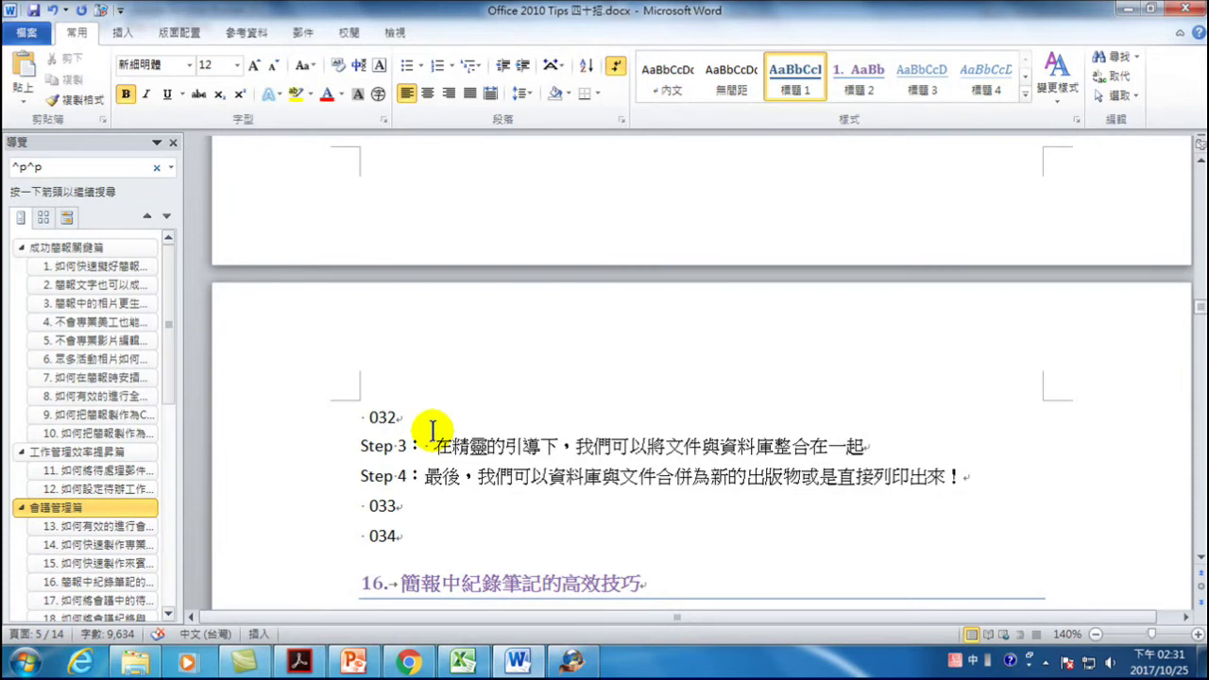
pyautogui.click(482, 446)
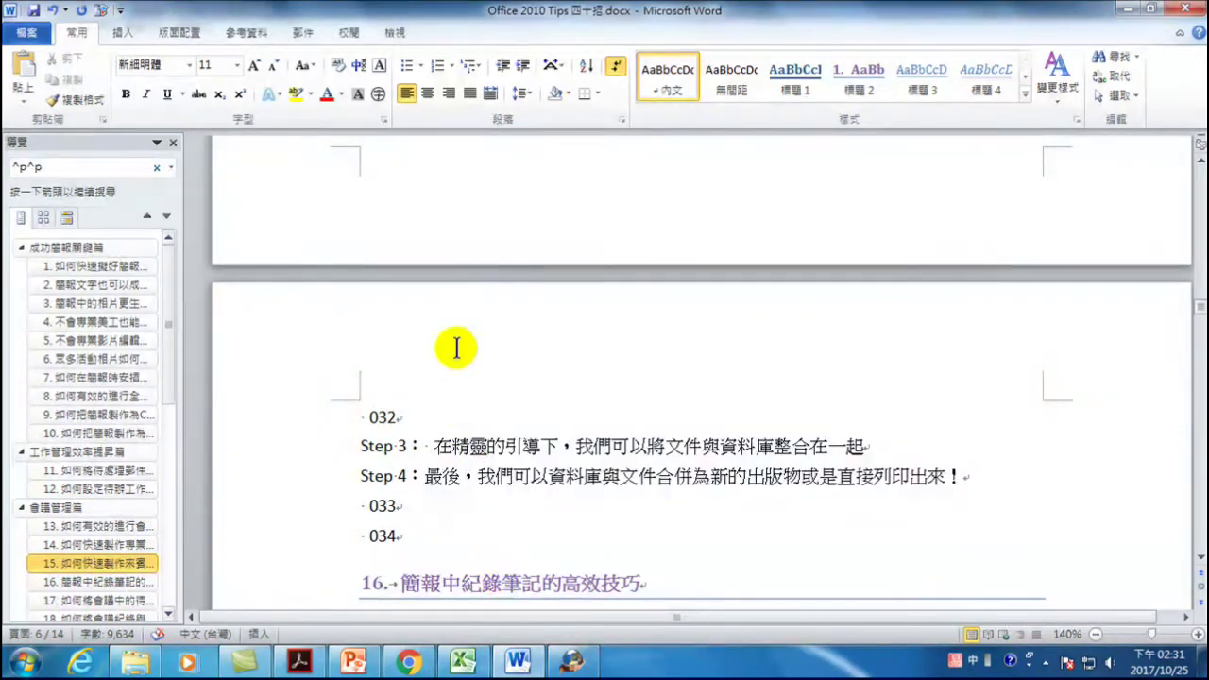
pyautogui.scroll(-3, 454, 453)
pyautogui.click(52, 506)
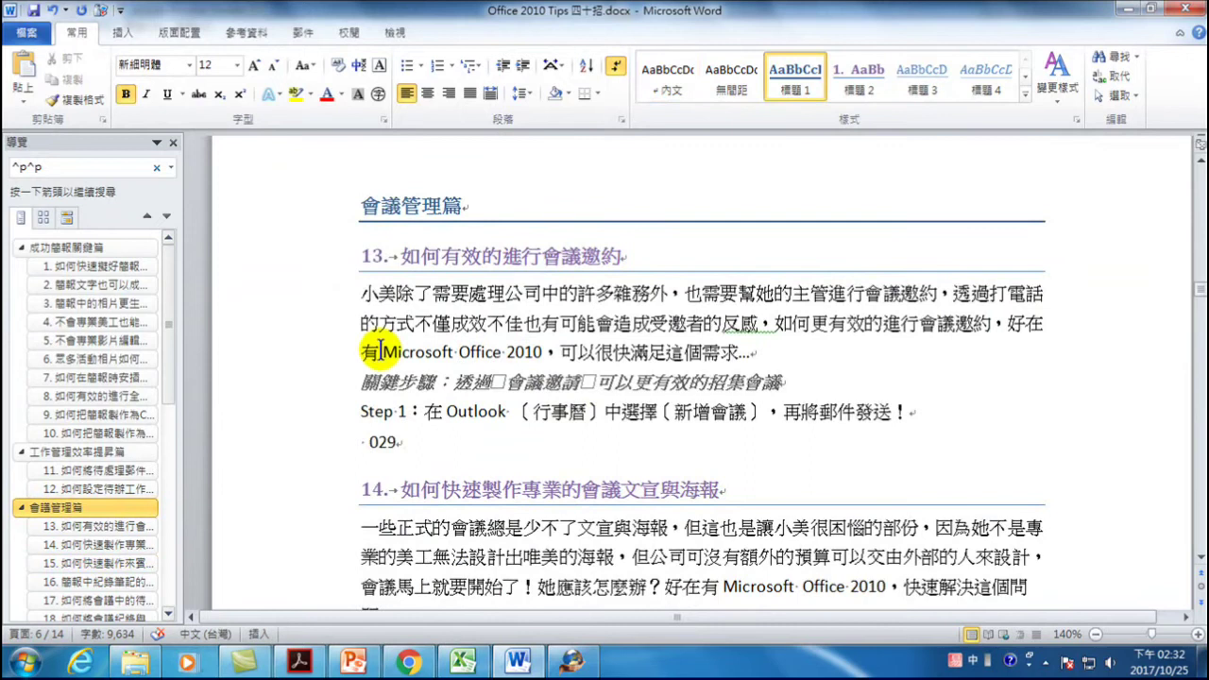
pyautogui.scroll(3, 438, 251)
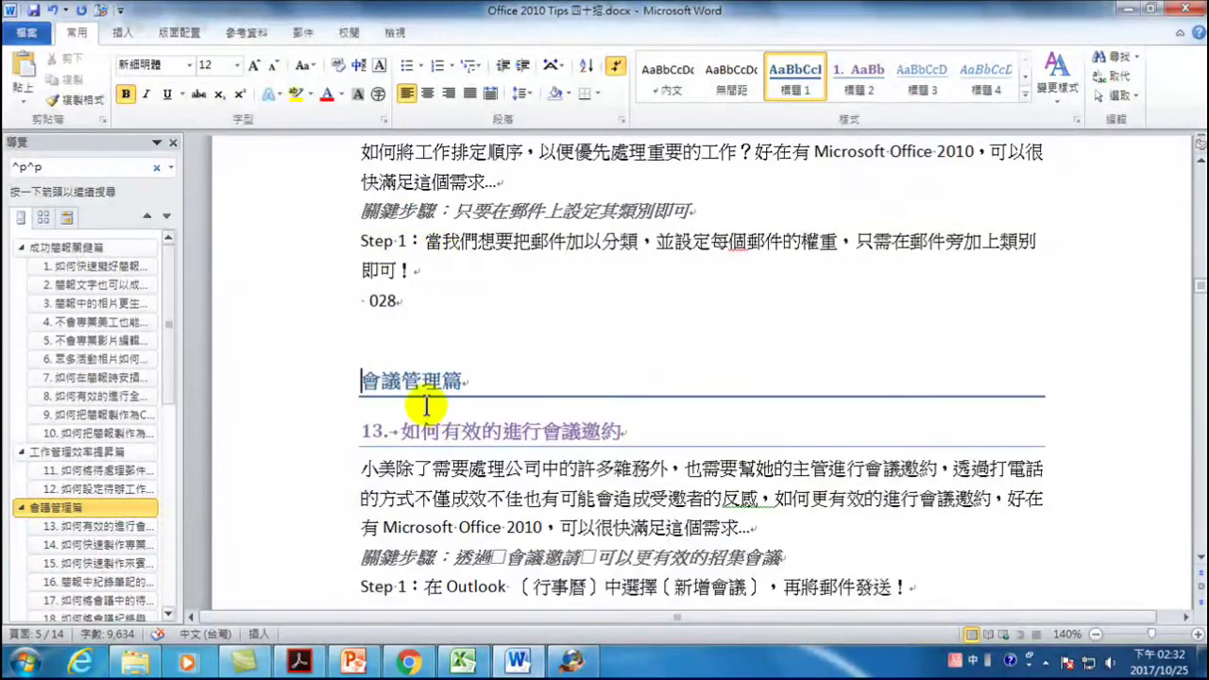
pyautogui.click(419, 382)
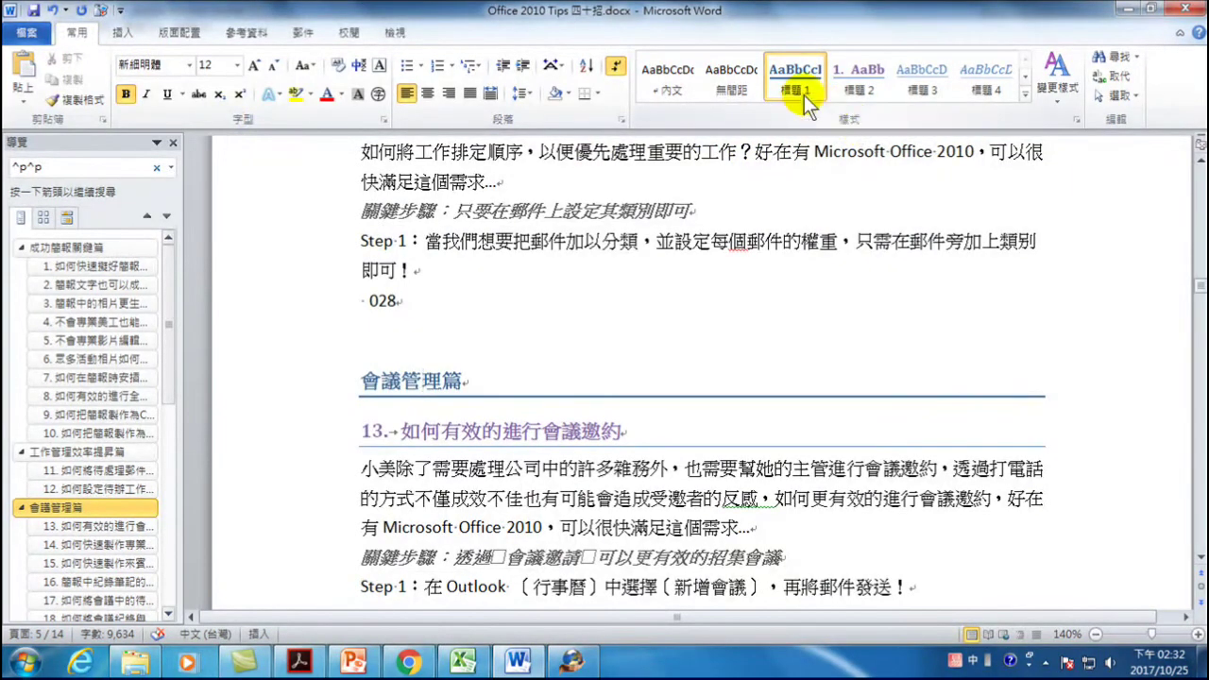
pyautogui.click(429, 375)
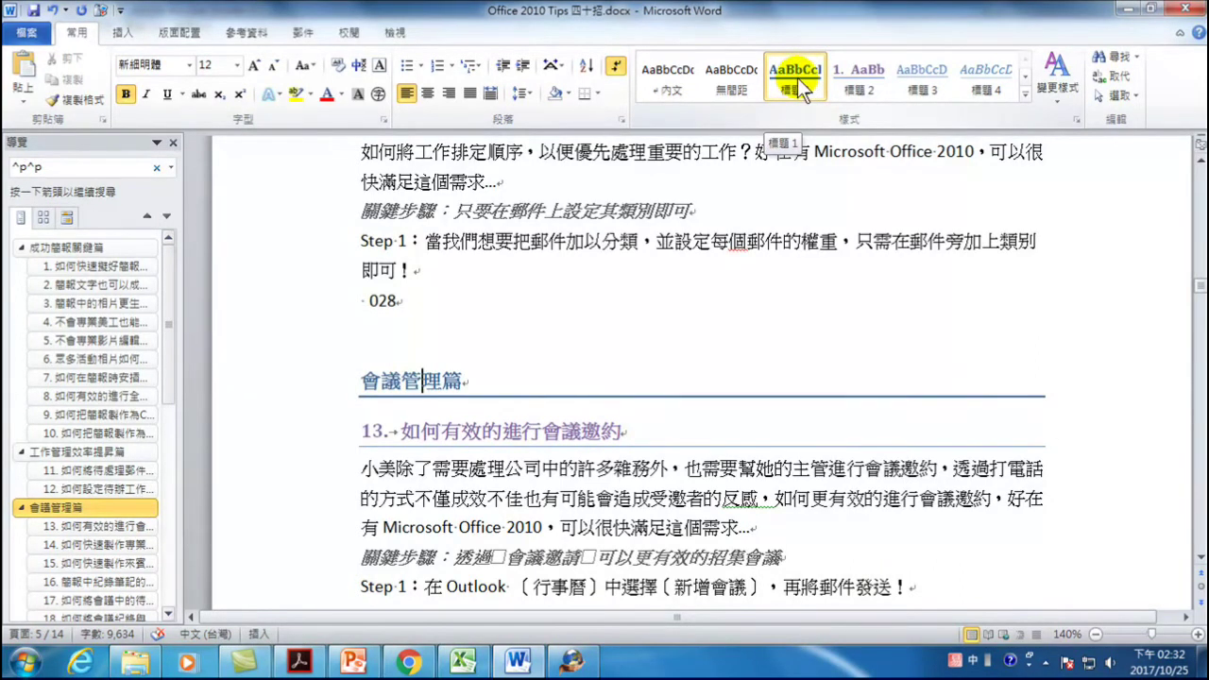
# - Select all text in the 標題 1 (Heading 1) style from the Styles gallery
pyautogui.rightClick(797, 74)
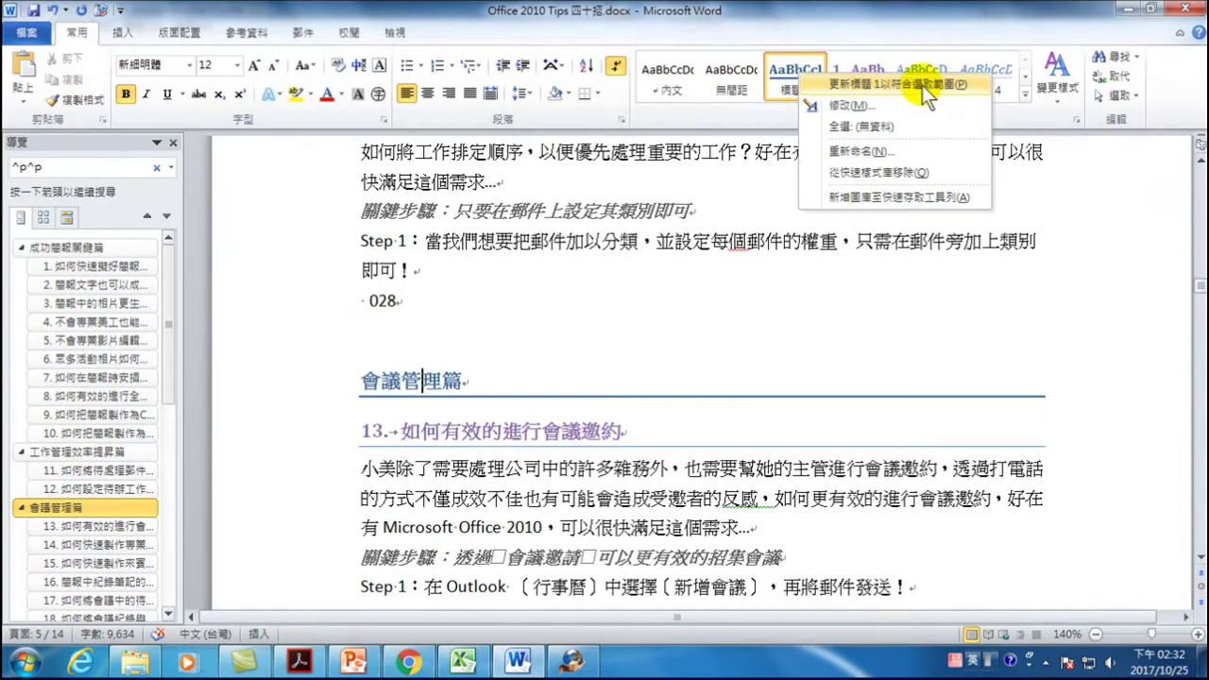
pyautogui.click(851, 128)
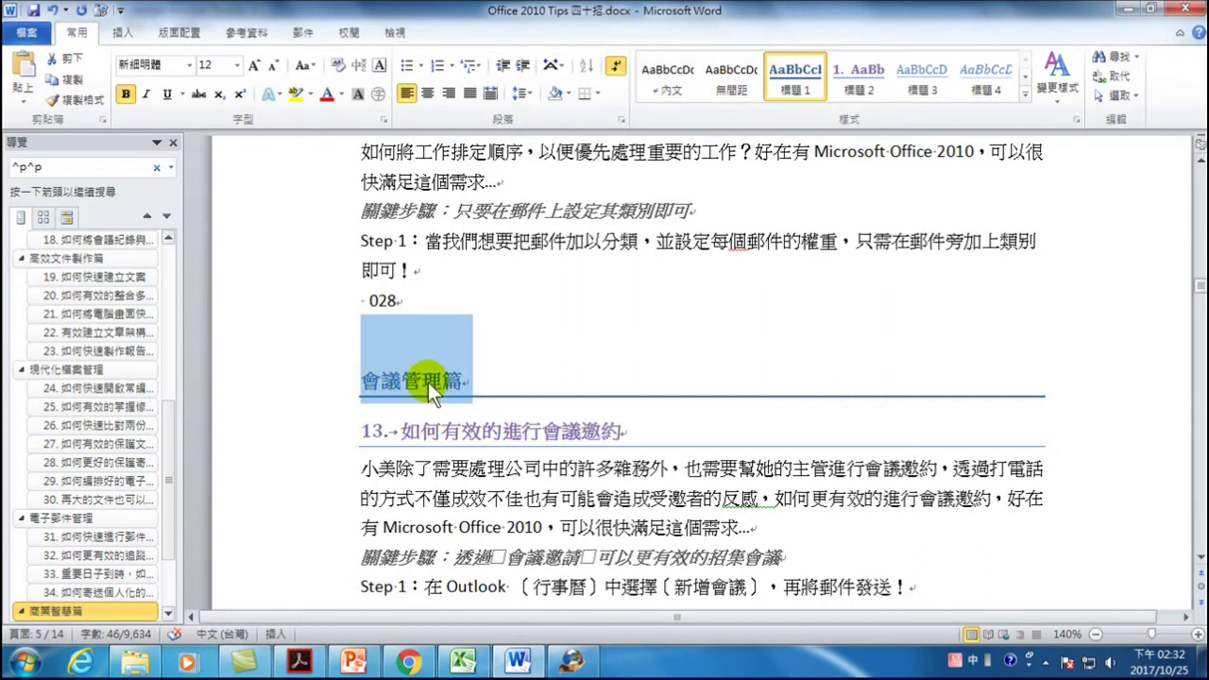
pyautogui.moveTo(168, 484); pyautogui.dragTo(162, 546)
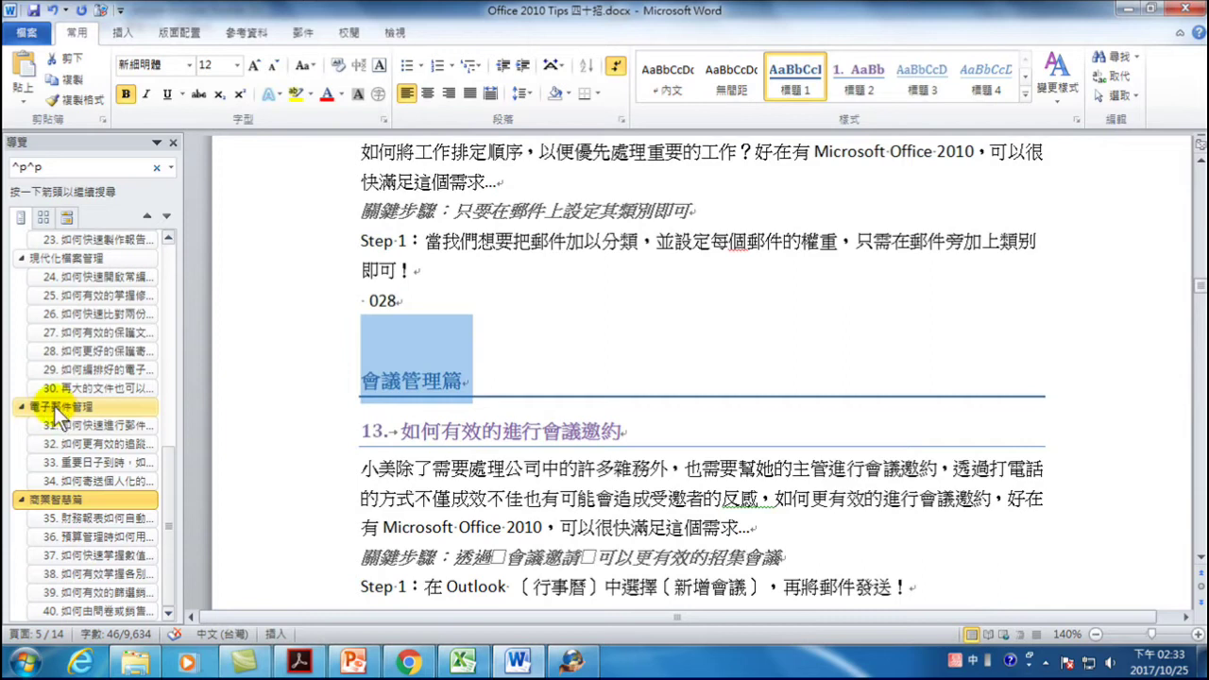
pyautogui.moveTo(1198, 288); pyautogui.dragTo(1198, 273)
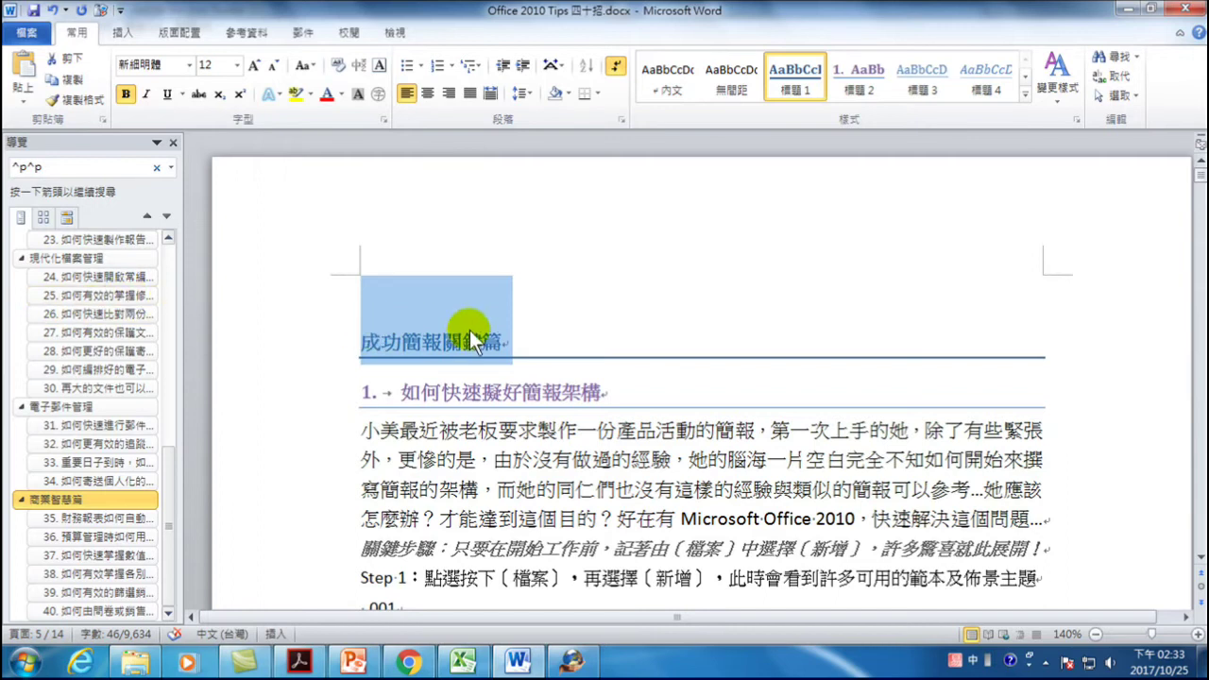
pyautogui.moveTo(168, 464); pyautogui.dragTo(135, 257)
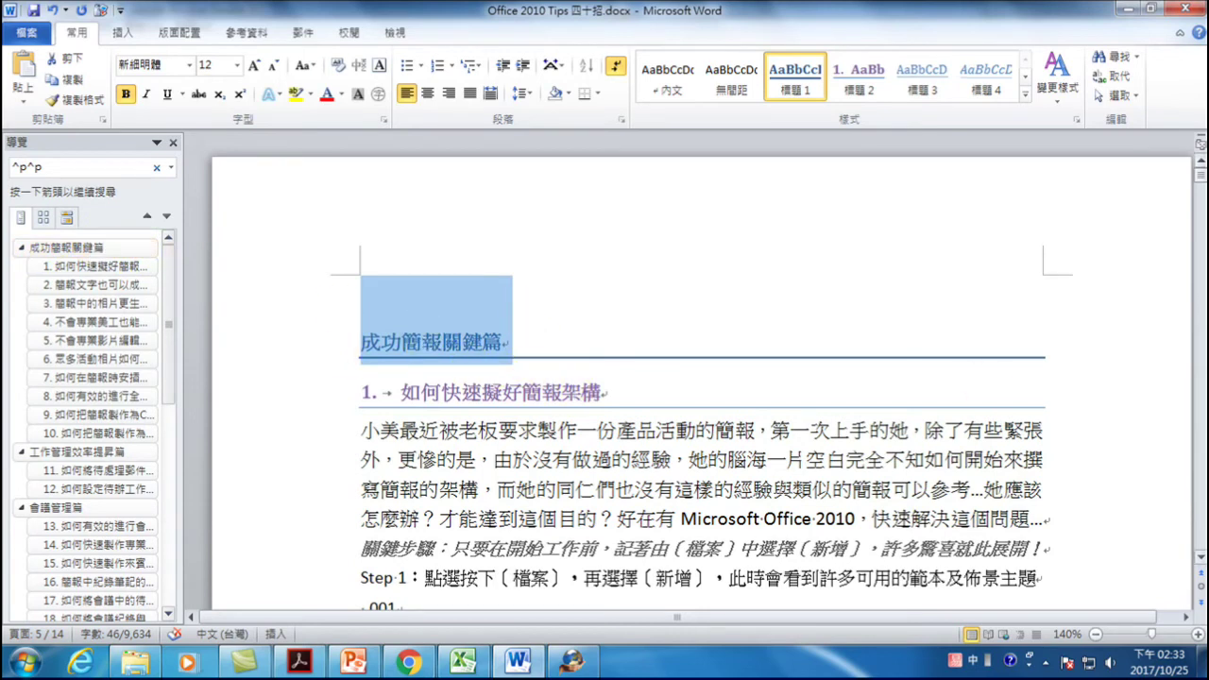
# - Browse the document and jump to item 3's heading in the Navigation pane
pyautogui.click(1200, 564)
pyautogui.scroll(-4, 1199, 564)
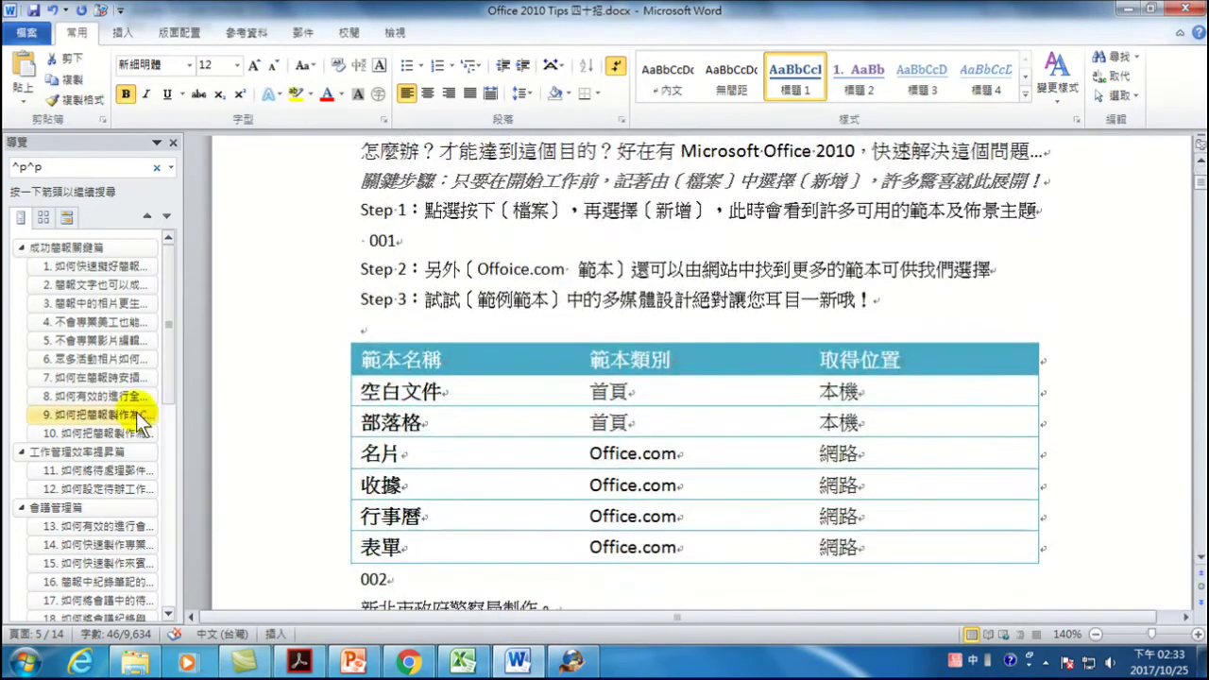
pyautogui.moveTo(168, 383); pyautogui.dragTo(153, 608)
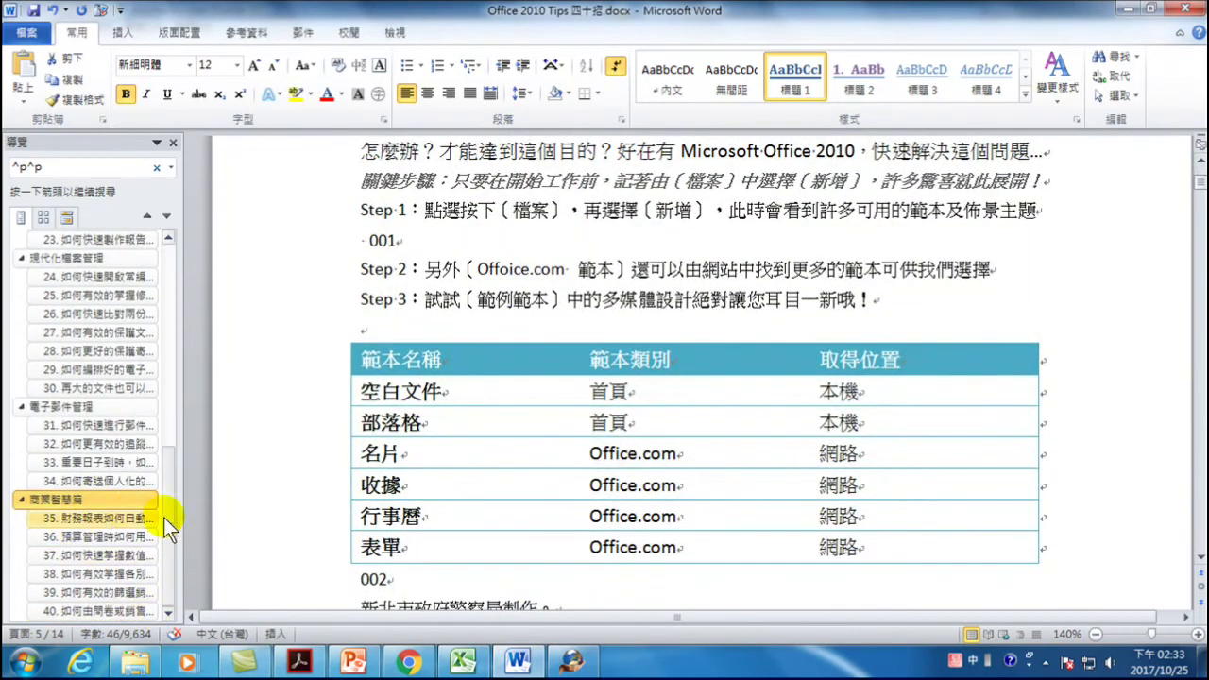
pyautogui.moveTo(1200, 185); pyautogui.dragTo(1200, 358)
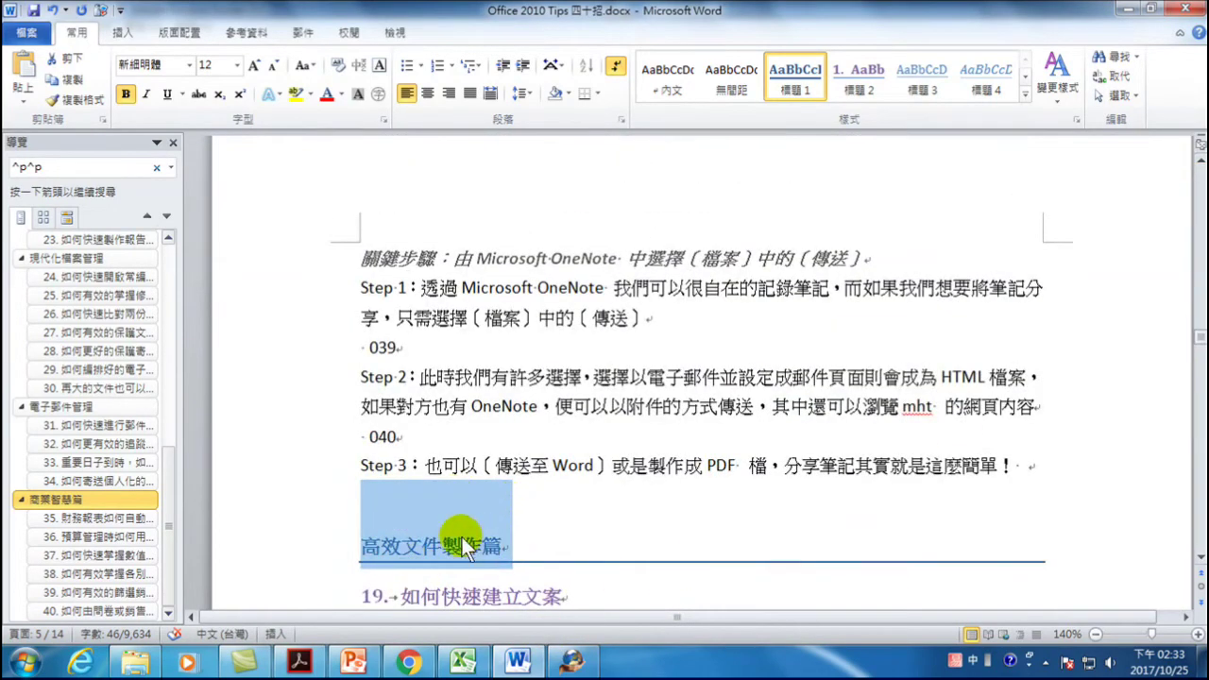
pyautogui.moveTo(162, 507); pyautogui.dragTo(192, 400)
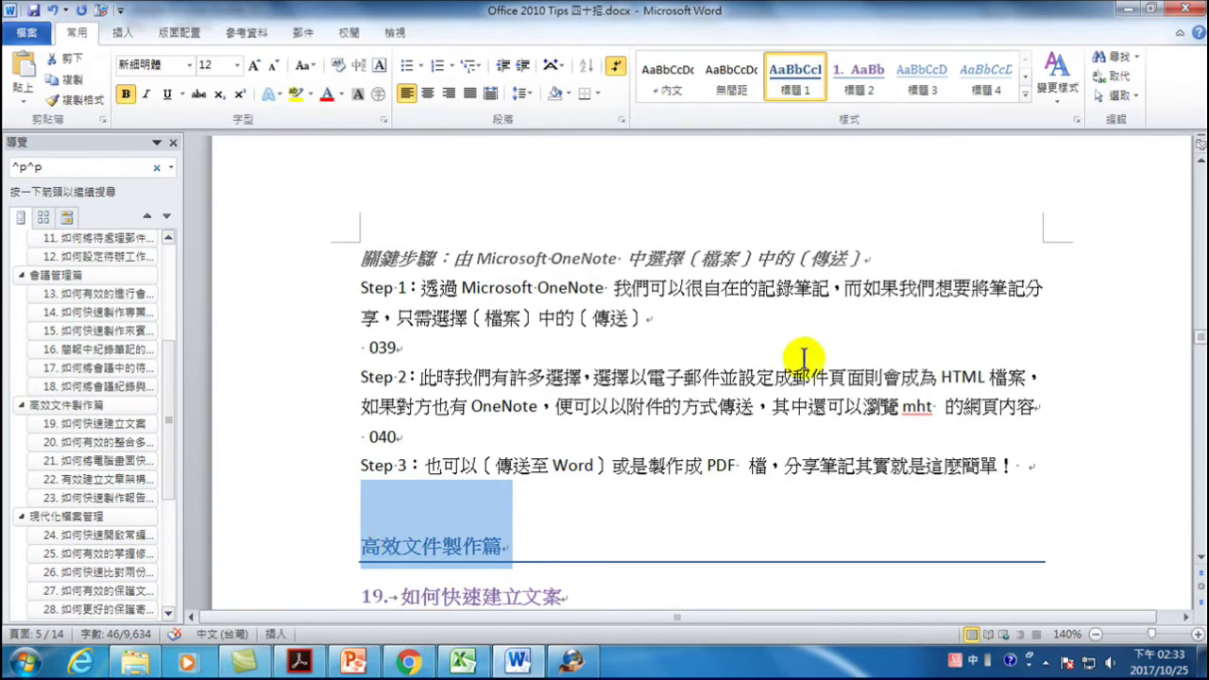
pyautogui.rightClick(791, 72)
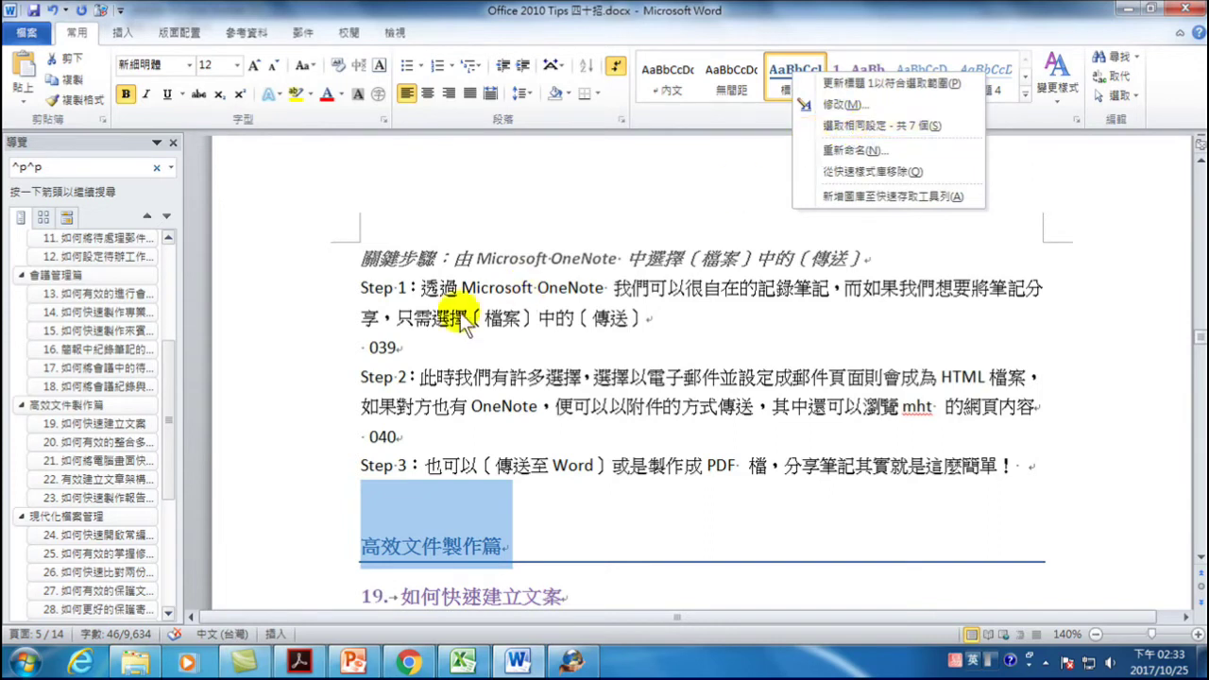
pyautogui.moveTo(166, 361); pyautogui.dragTo(170, 257)
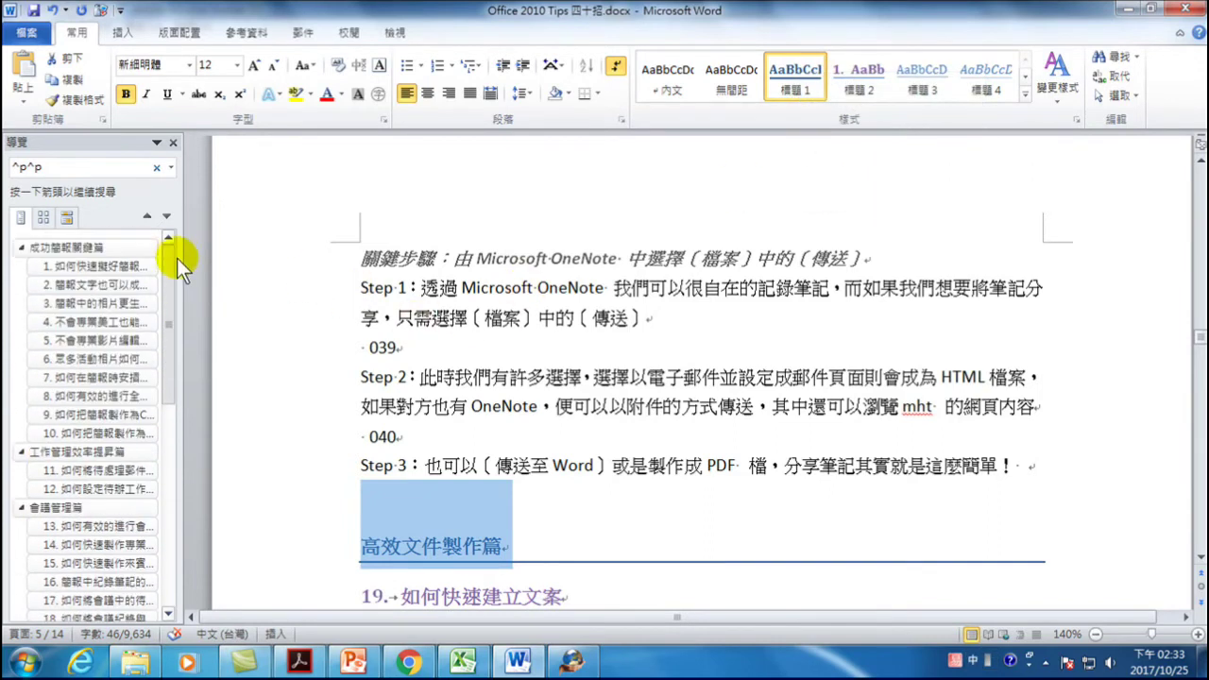
pyautogui.click(92, 301)
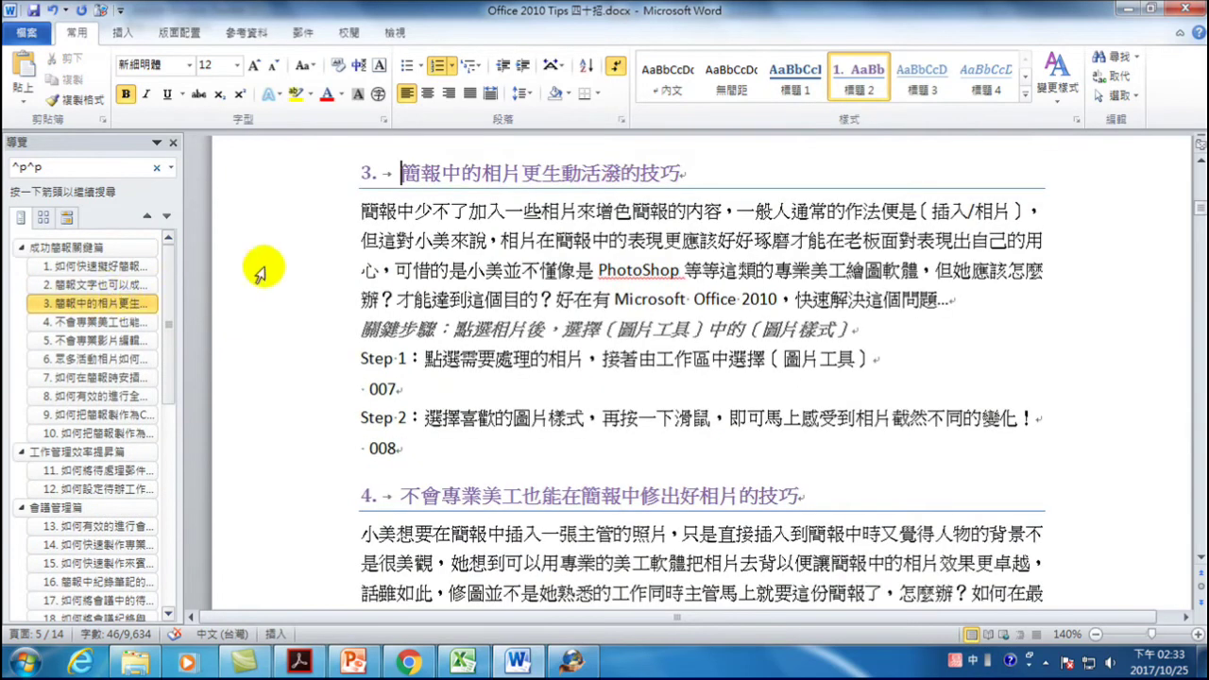
pyautogui.scroll(2, 472, 217)
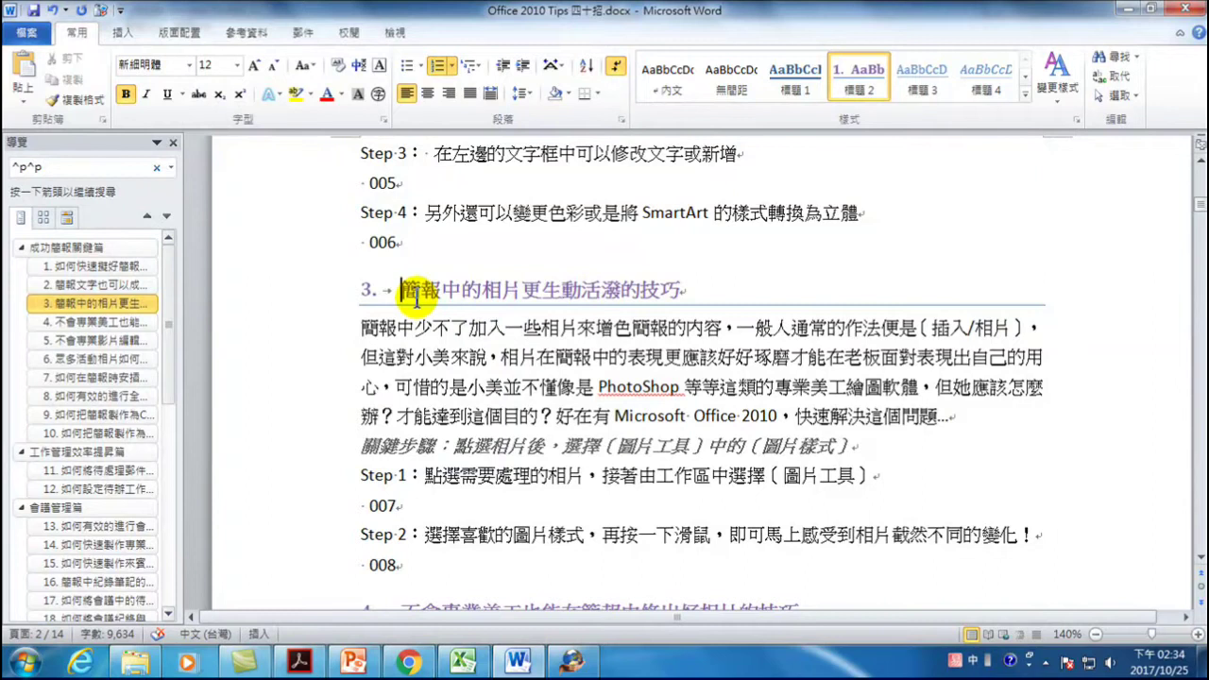
# - Select all 40 標題 2 item headings, then return to the 成功簡報關鍵篇 chapter
pyautogui.rightClick(857, 73)
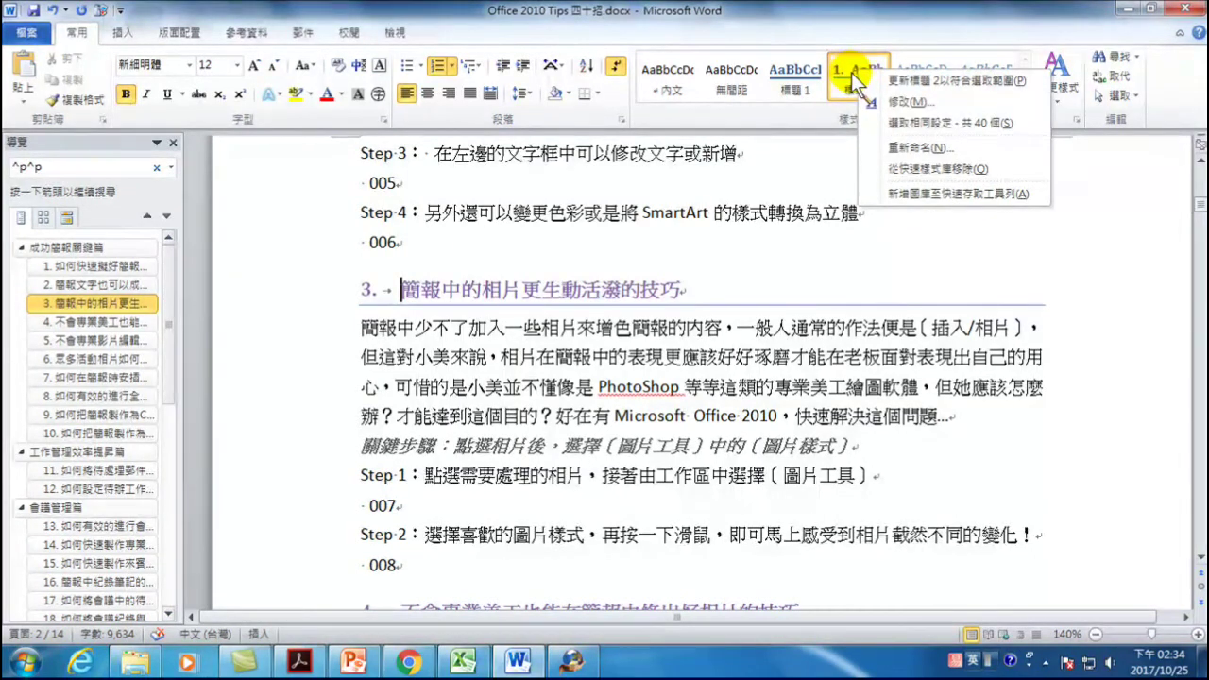
pyautogui.click(922, 122)
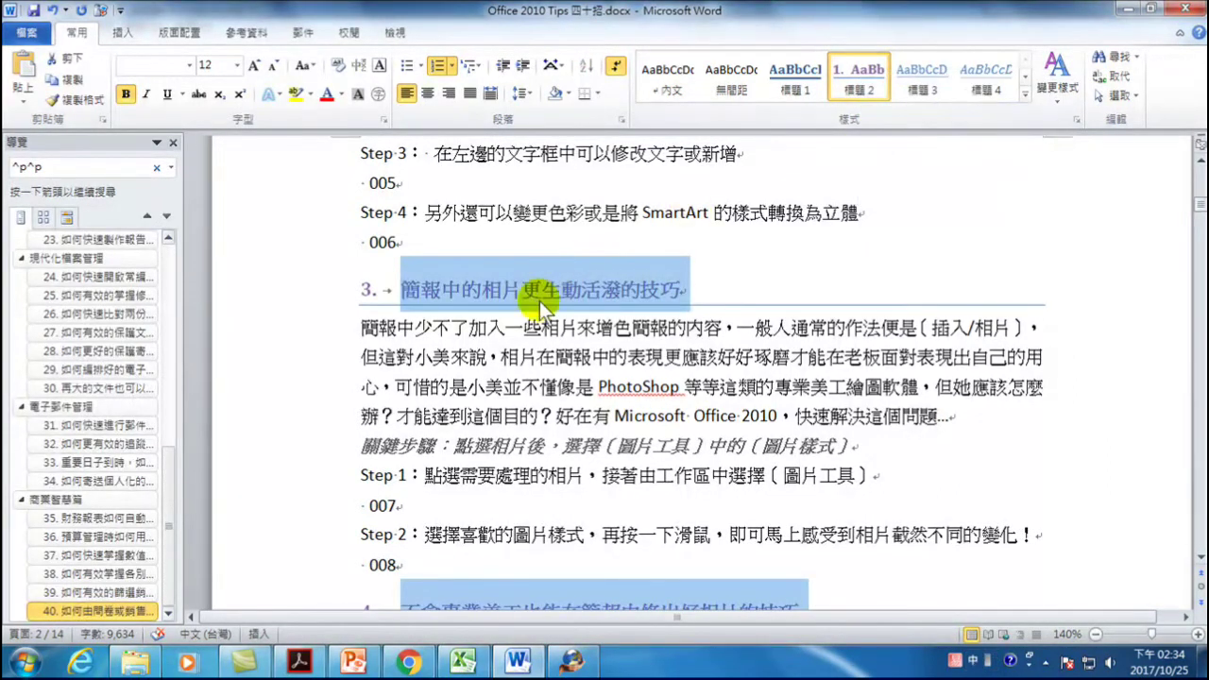
pyautogui.scroll(-2, 525, 416)
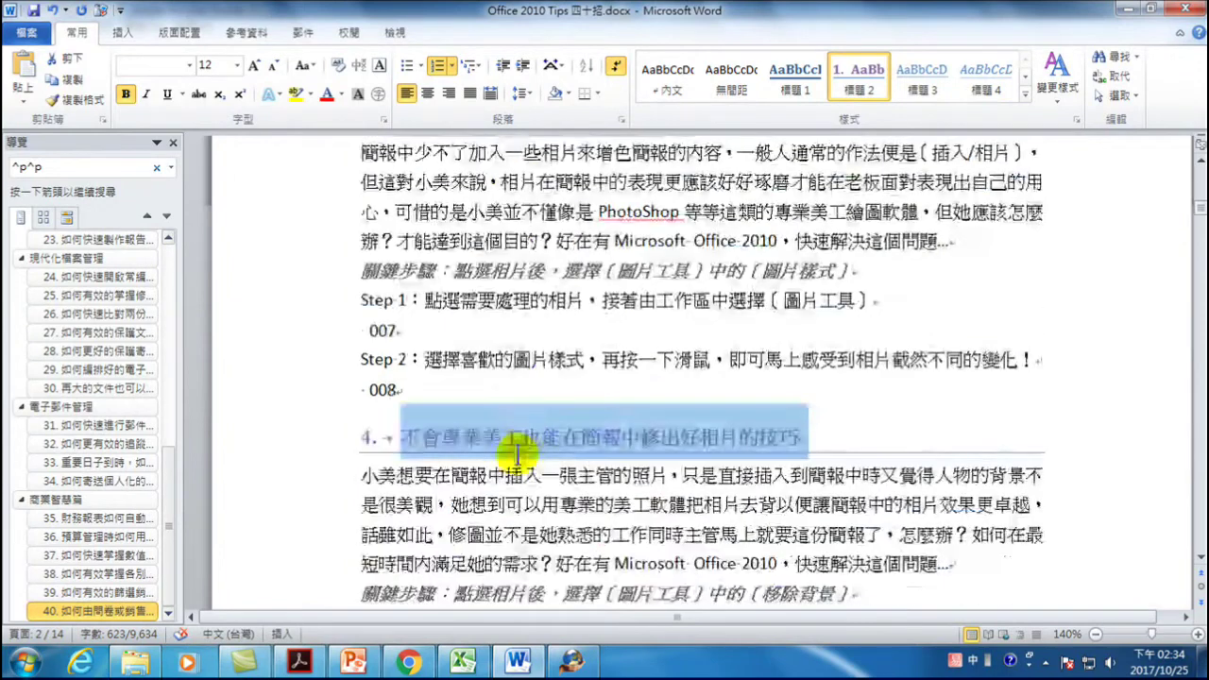
pyautogui.scroll(-3, 510, 448)
pyautogui.scroll(-1, 529, 464)
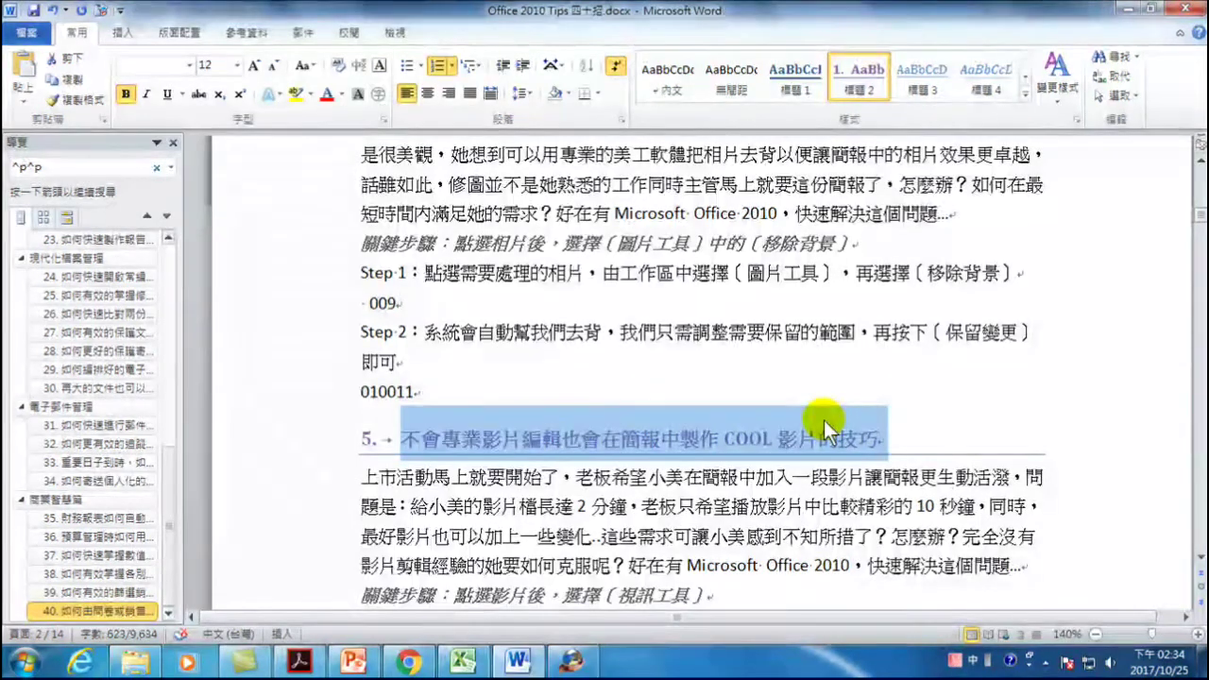
pyautogui.moveTo(173, 486); pyautogui.dragTo(168, 259)
pyautogui.click(83, 245)
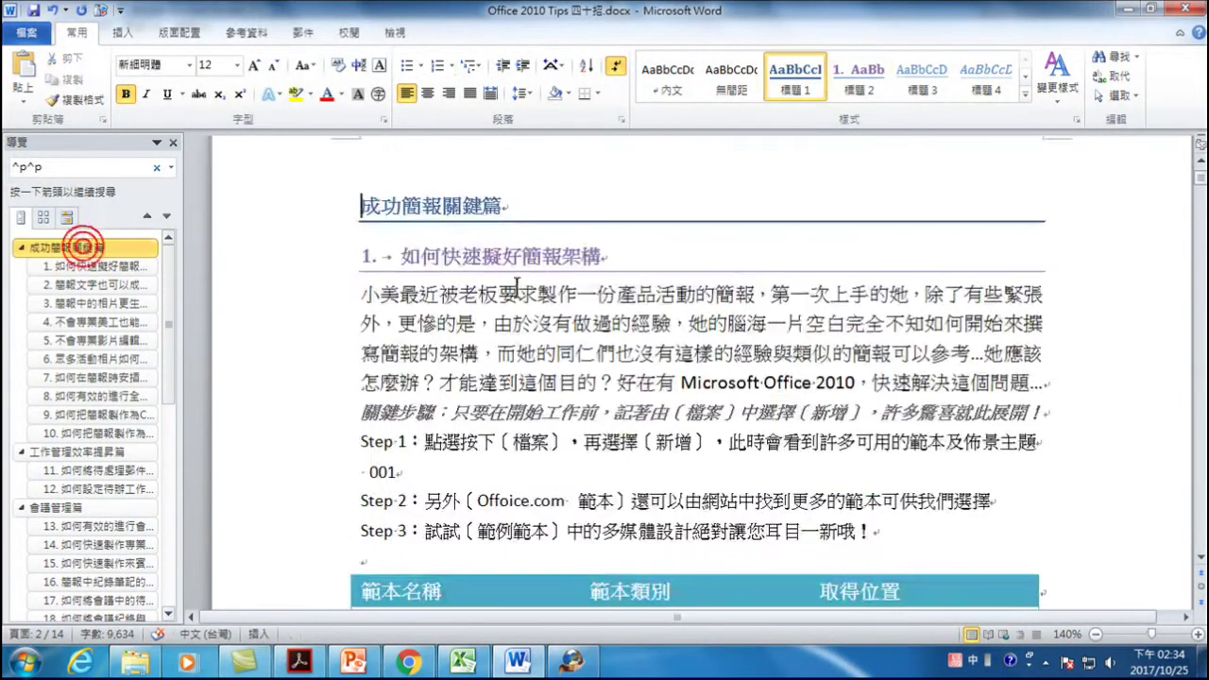
# - Jump to the 工作管理效率提昇篇 chapter, which opens with tip 11
pyautogui.click(425, 215)
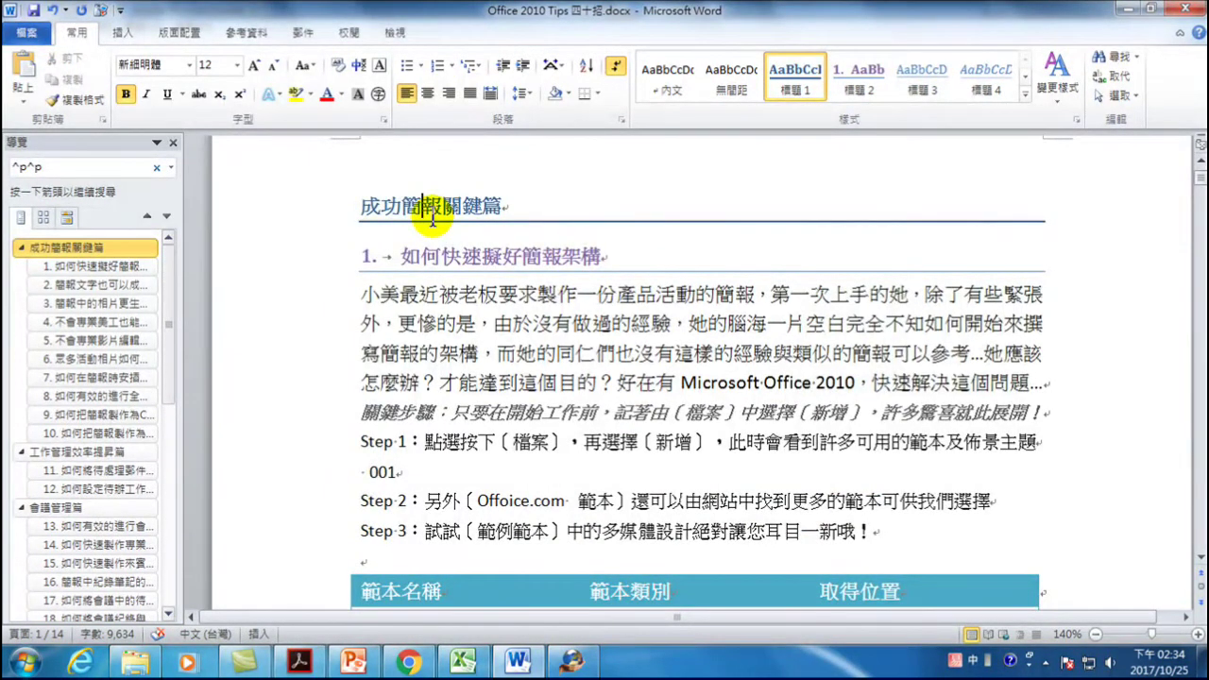
pyautogui.scroll(2, 392, 269)
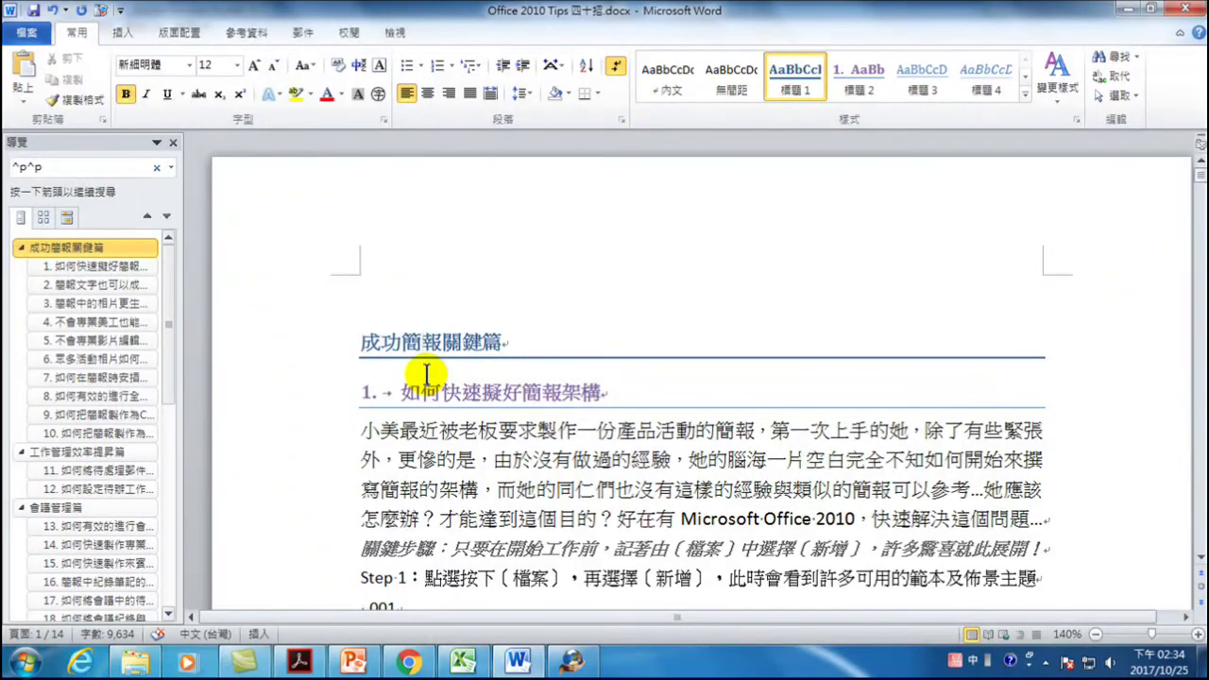
pyautogui.click(66, 451)
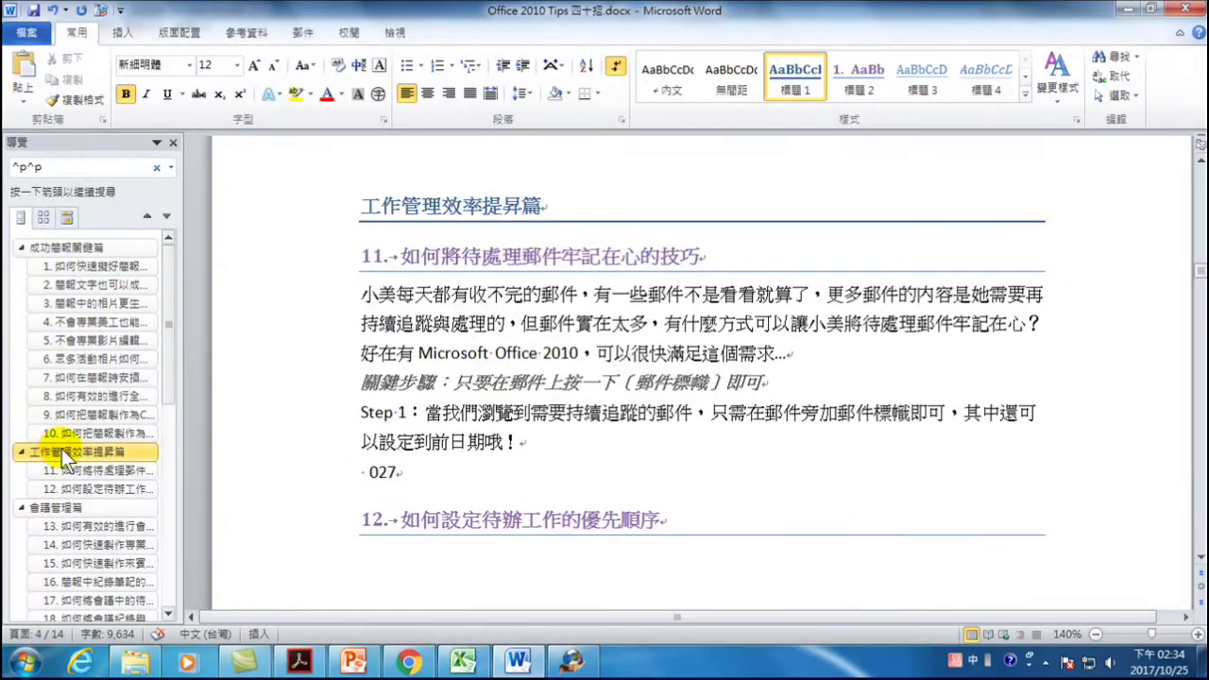
pyautogui.scroll(2, 414, 359)
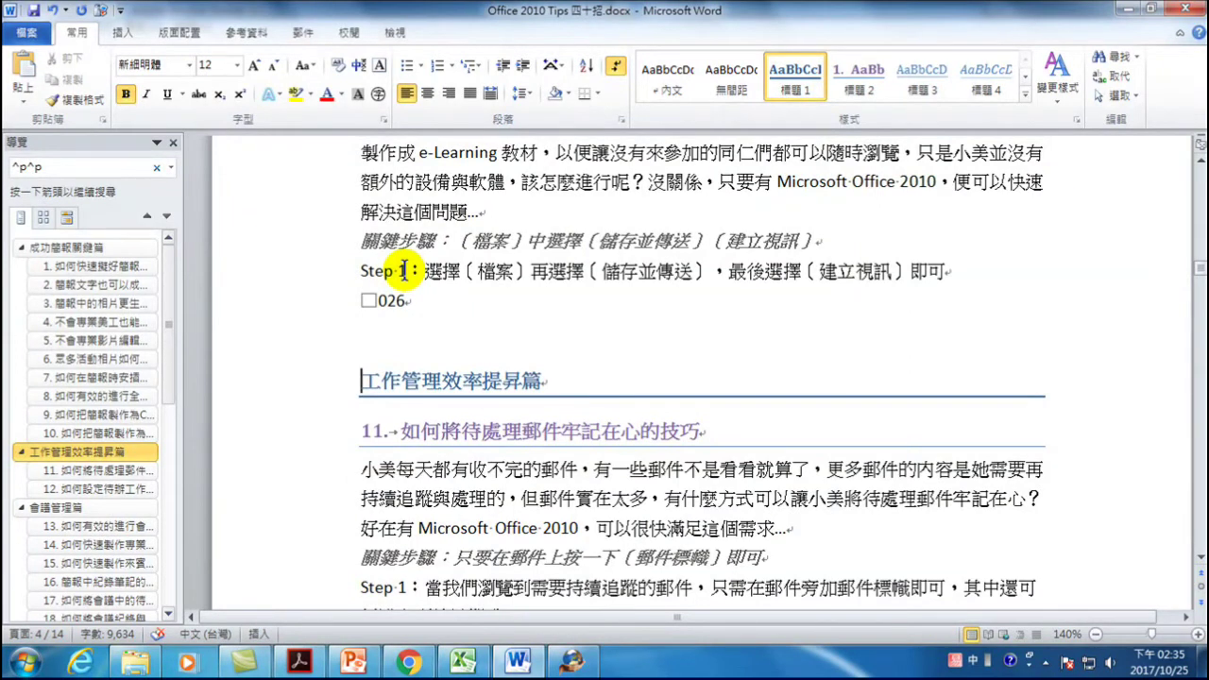
pyautogui.scroll(-7, 403, 272)
pyautogui.scroll(-3, 422, 394)
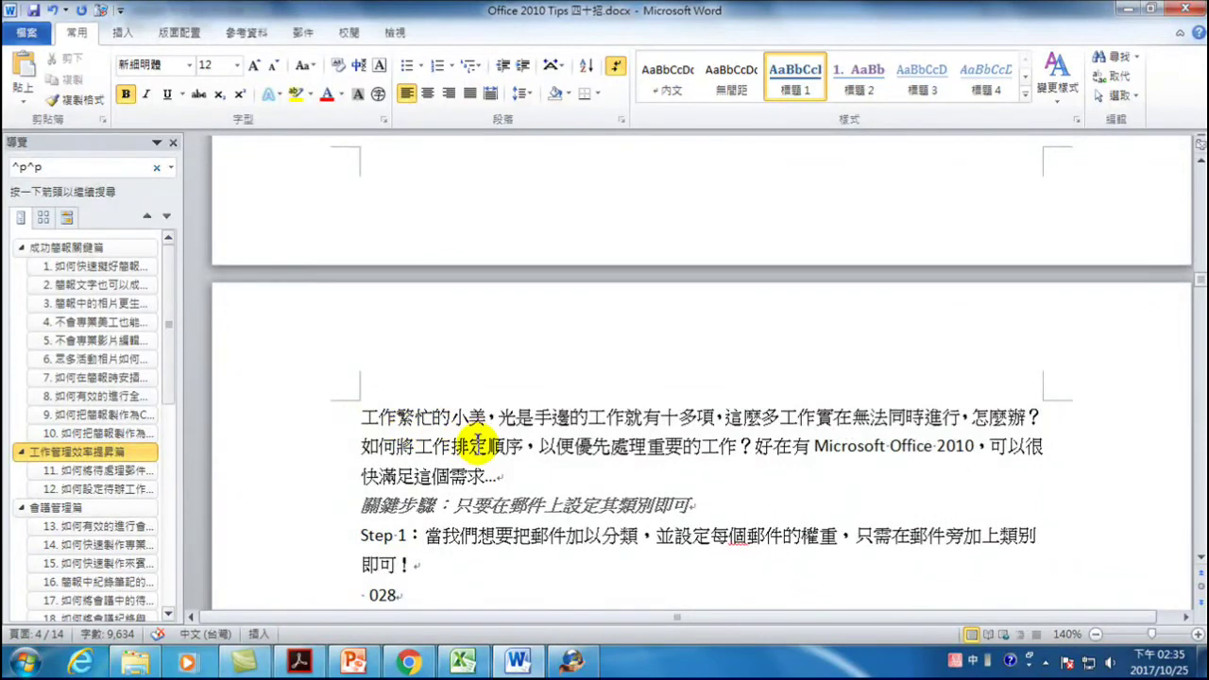
pyautogui.scroll(7, 477, 437)
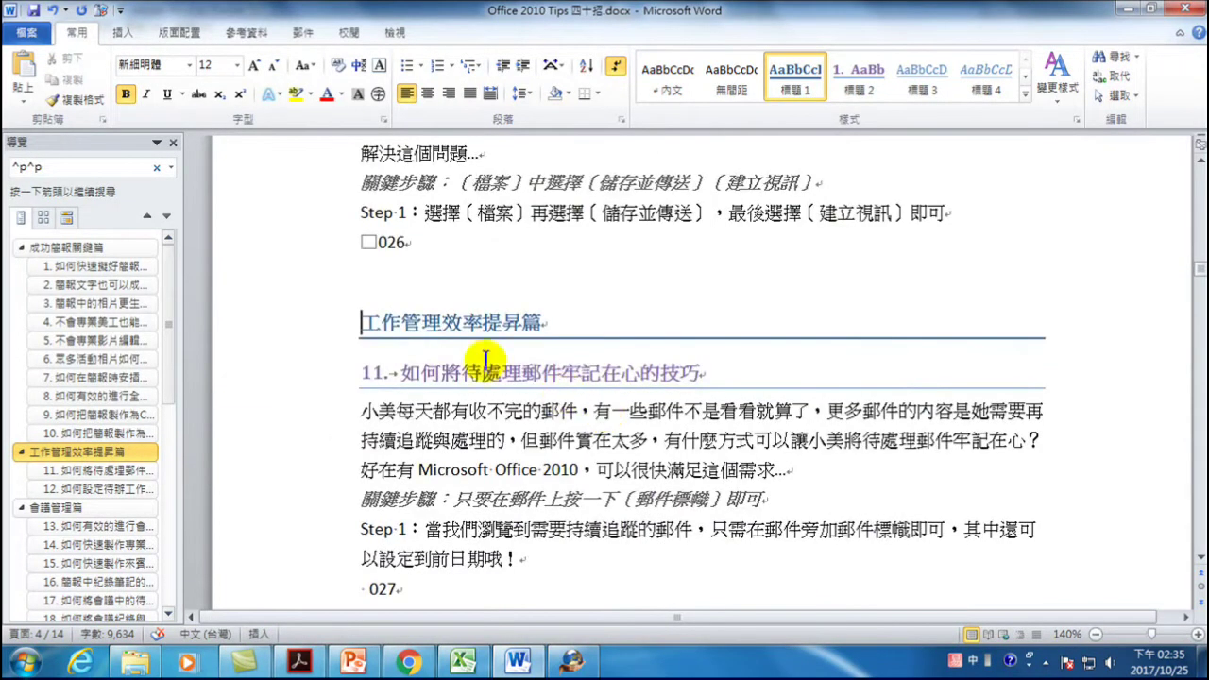
# - Modify the 標題 1 style's paragraph settings to turn on Page break before
pyautogui.rightClick(795, 69)
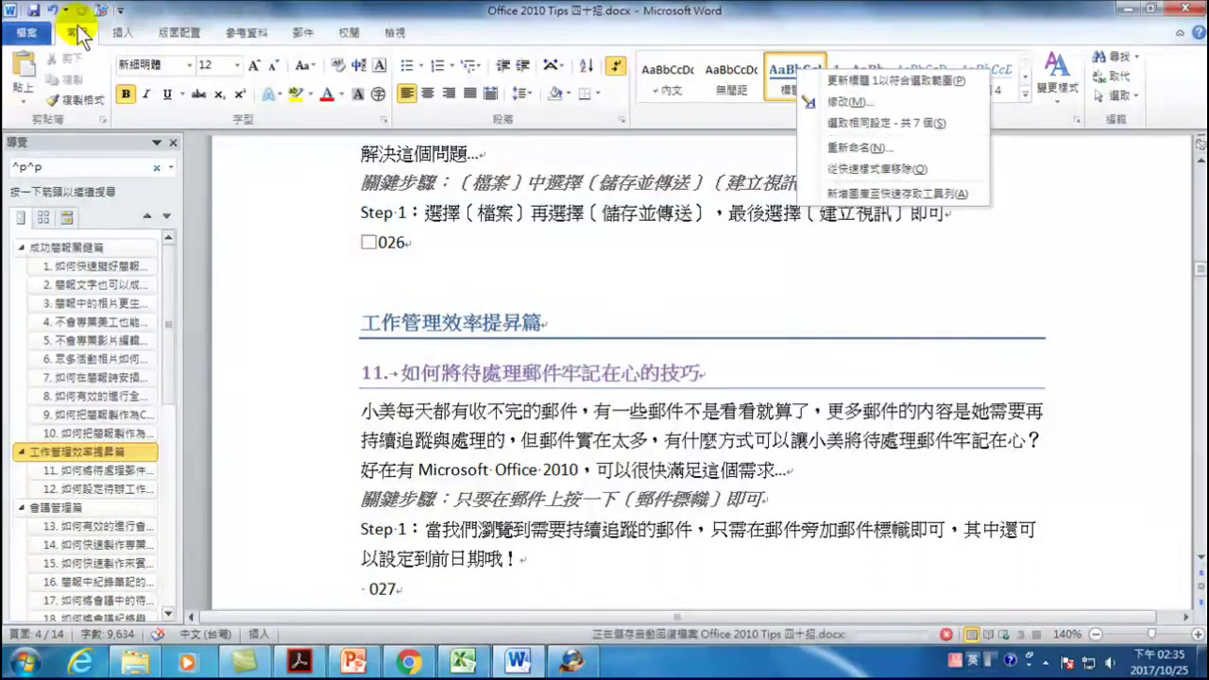
pyautogui.click(717, 110)
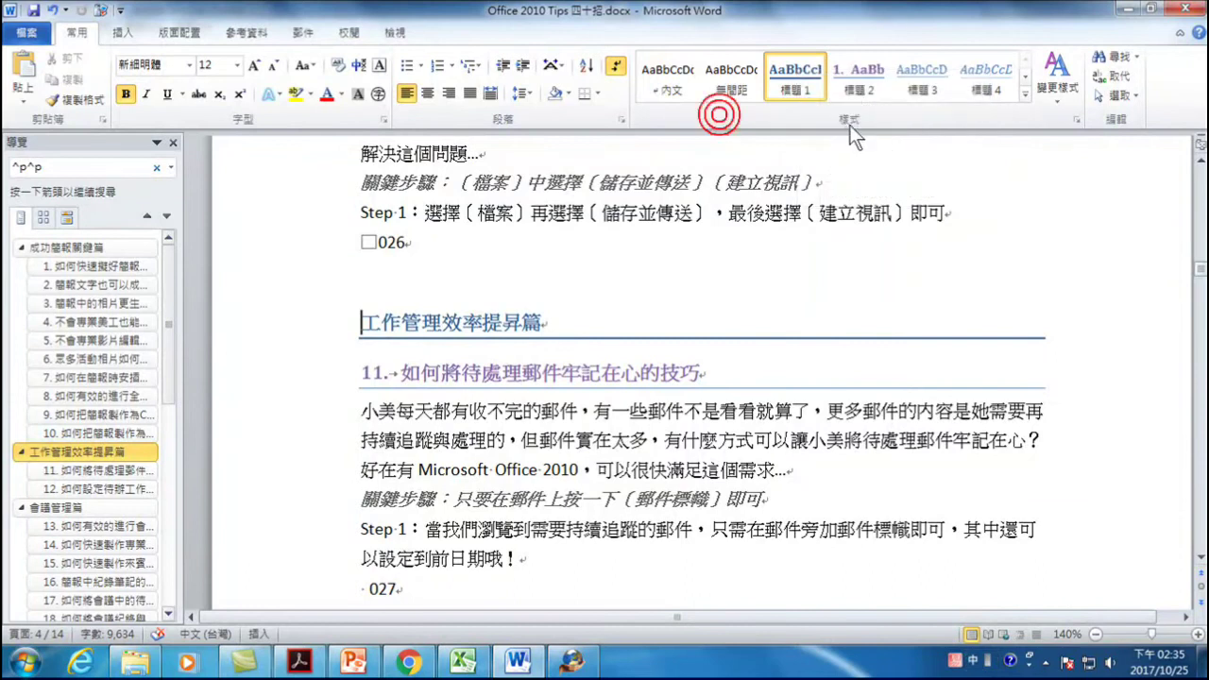
pyautogui.rightClick(797, 74)
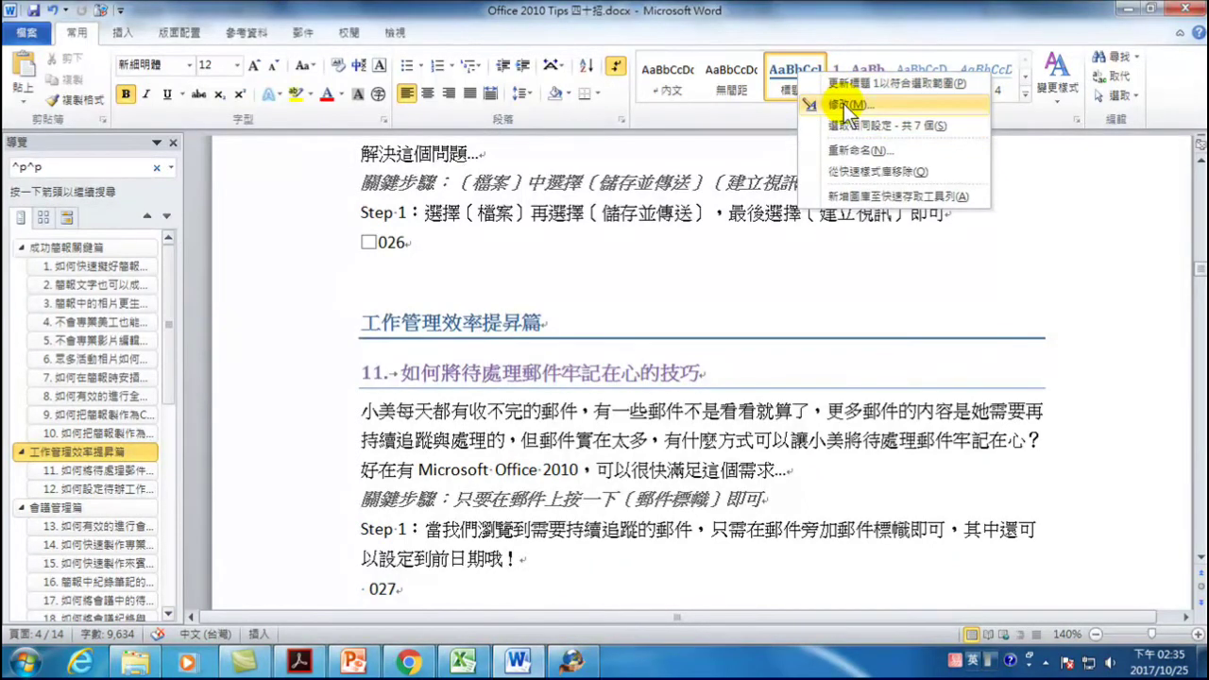
pyautogui.click(846, 106)
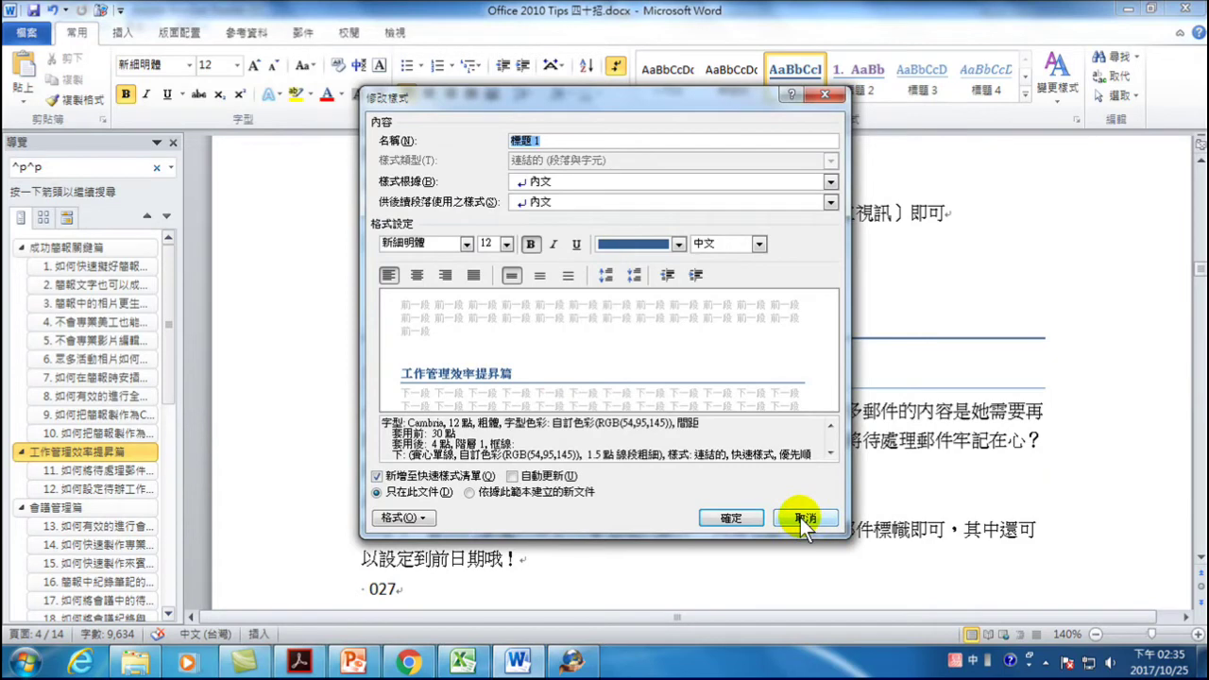
pyautogui.click(397, 516)
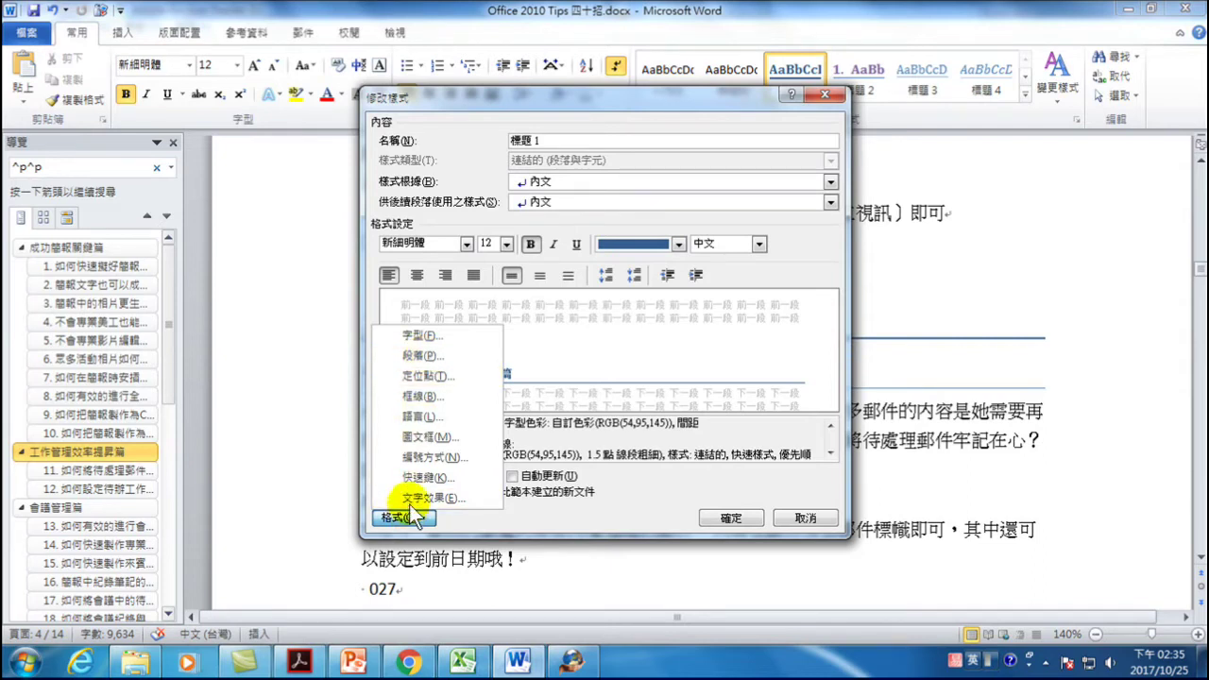
pyautogui.click(426, 352)
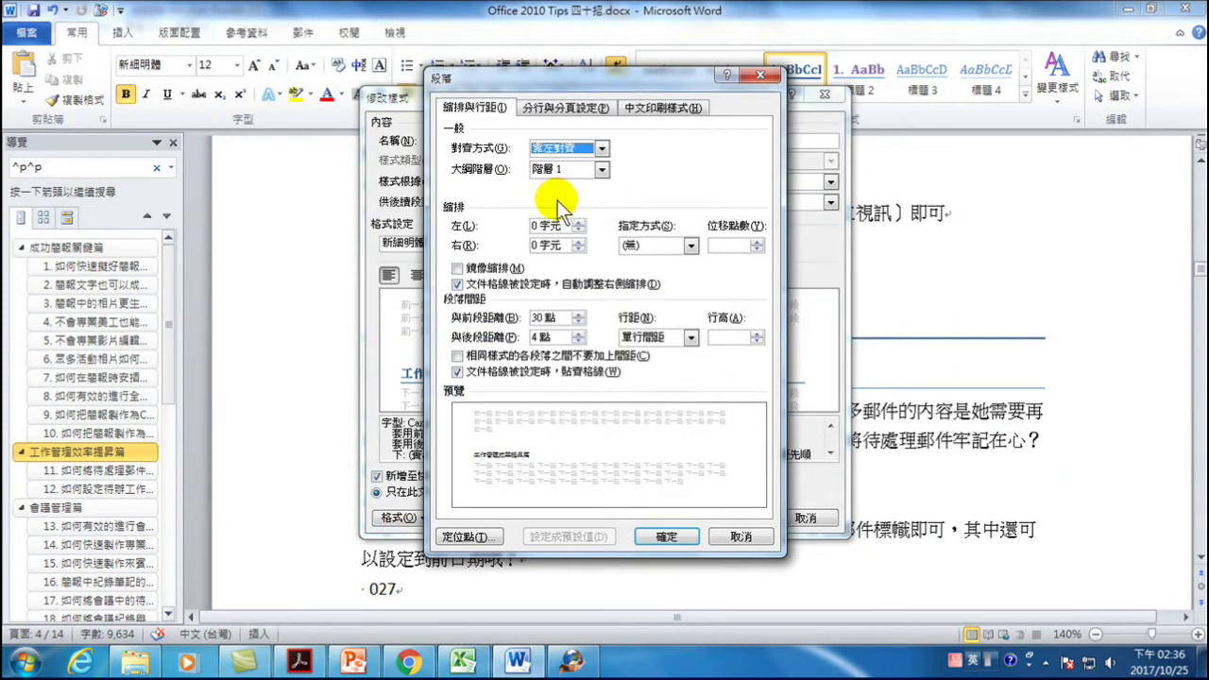
pyautogui.click(572, 107)
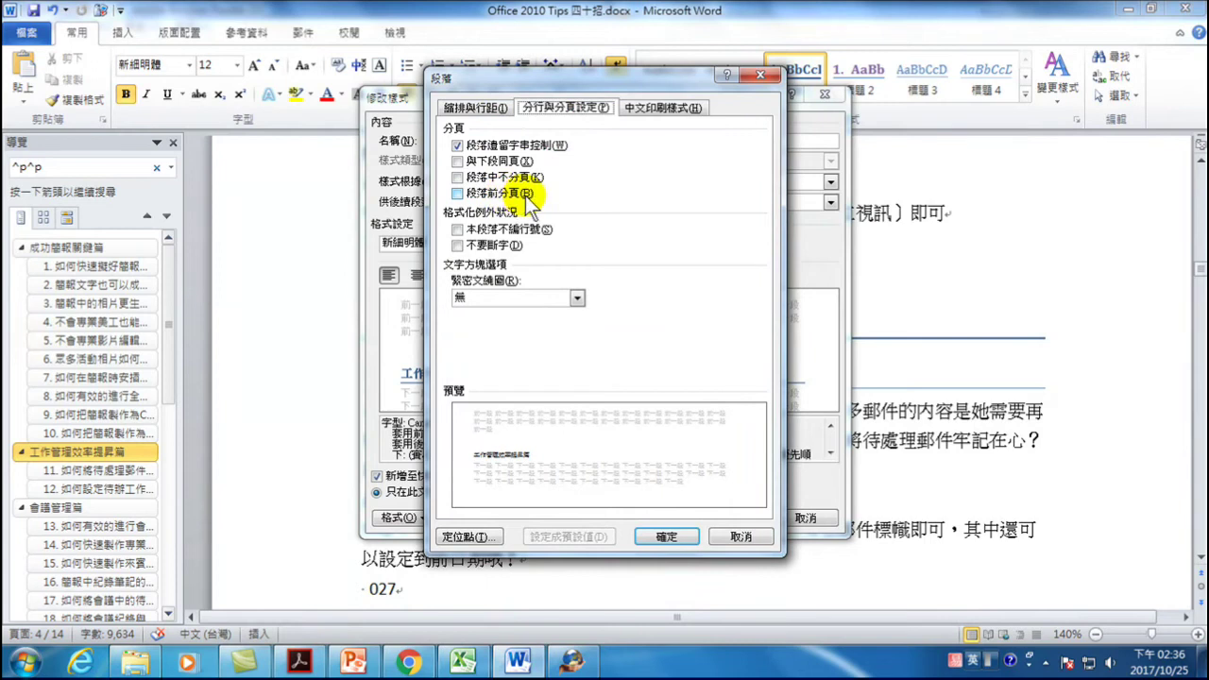
pyautogui.click(460, 194)
pyautogui.click(666, 537)
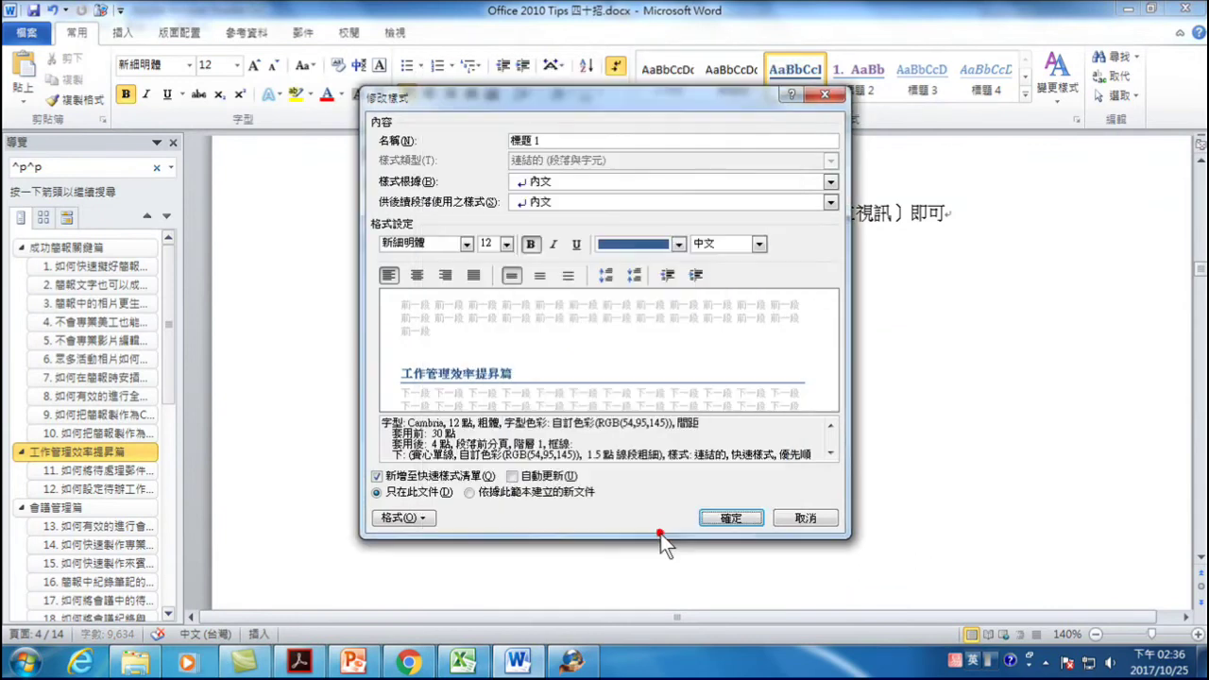
pyautogui.click(730, 518)
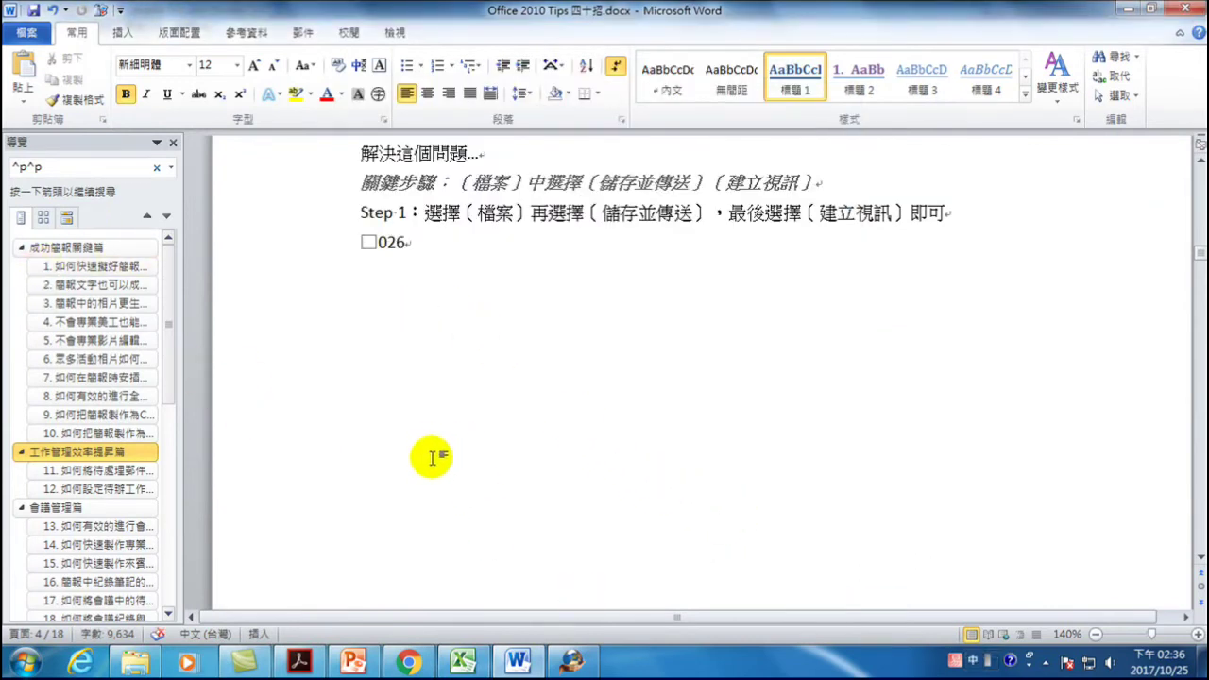
# - Jump to the 會議管理篇 chapter in the Navigation pane
pyautogui.scroll(-10, 426, 462)
pyautogui.scroll(-1, 406, 472)
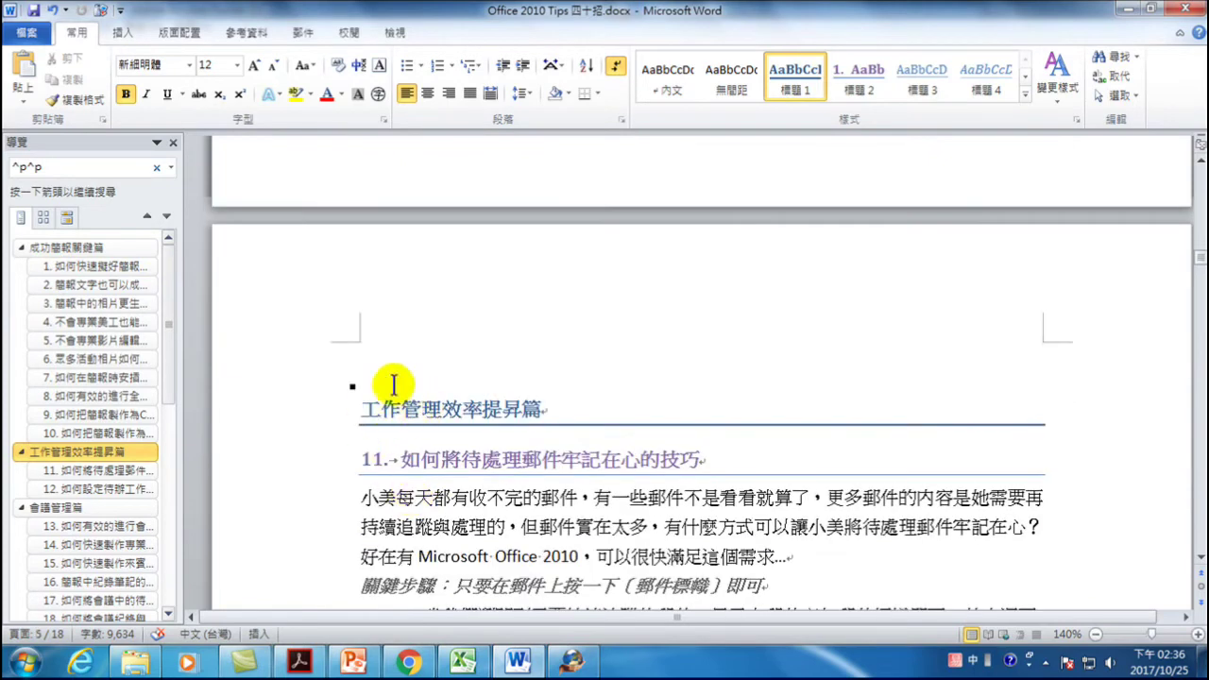
pyautogui.scroll(2, 410, 412)
pyautogui.scroll(5, 392, 434)
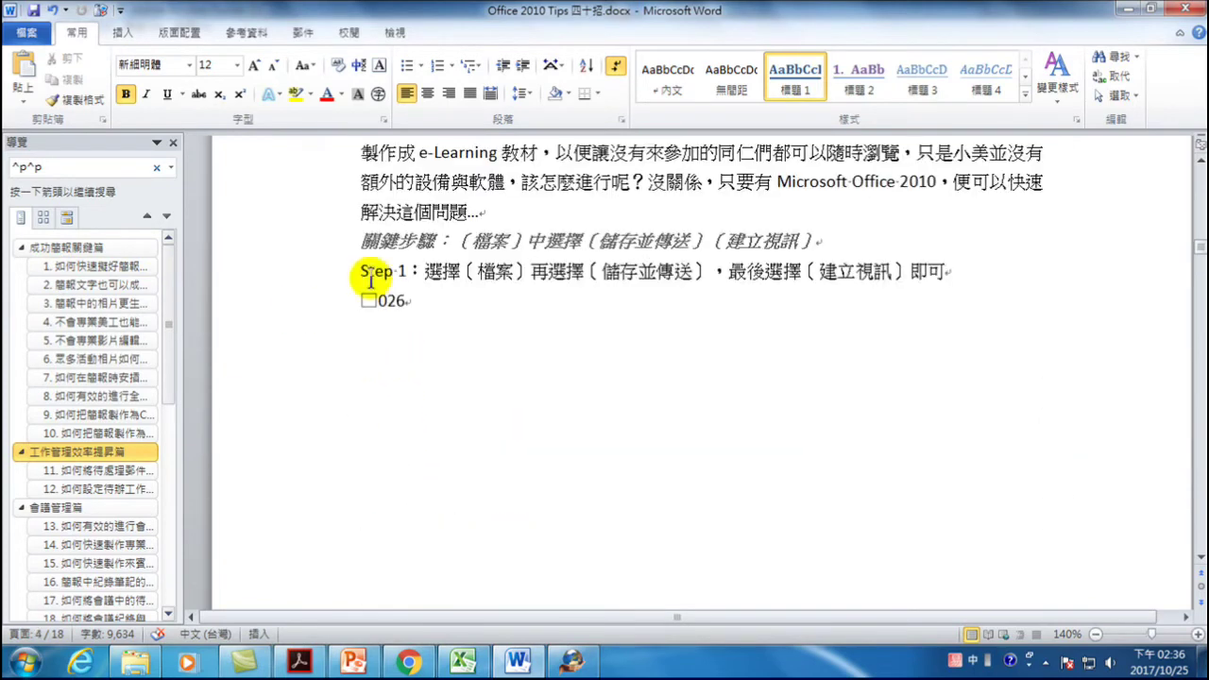
pyautogui.scroll(-10, 444, 384)
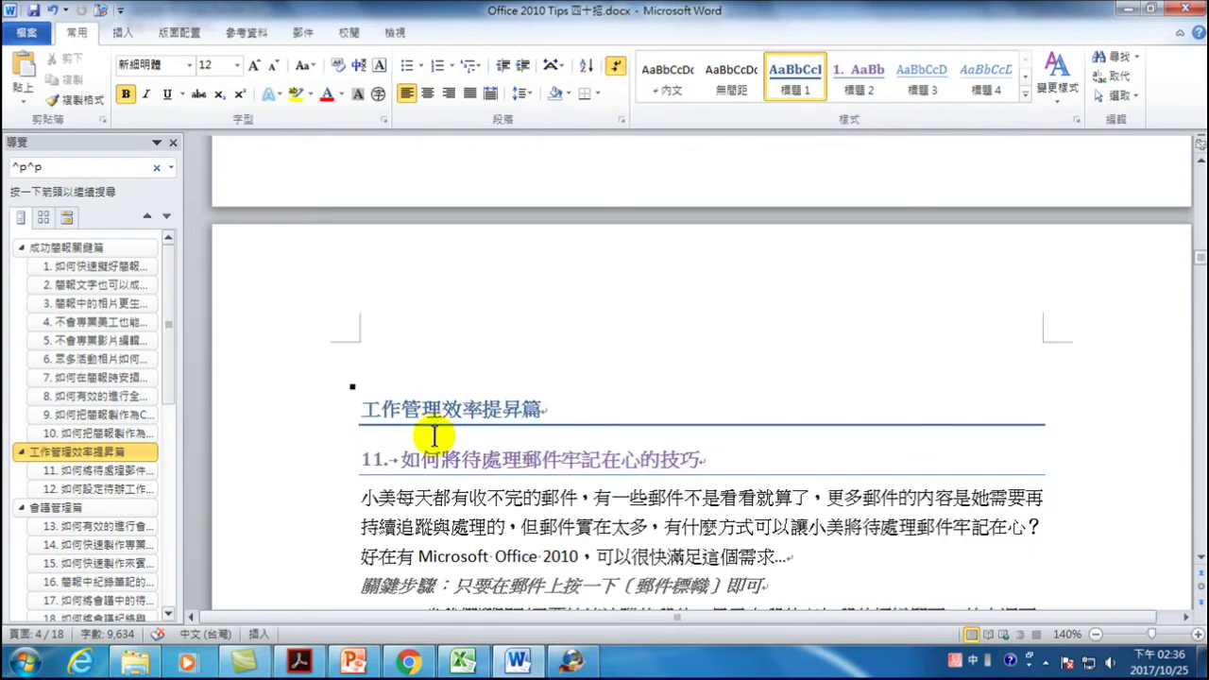
pyautogui.click(49, 508)
pyautogui.scroll(3, 366, 285)
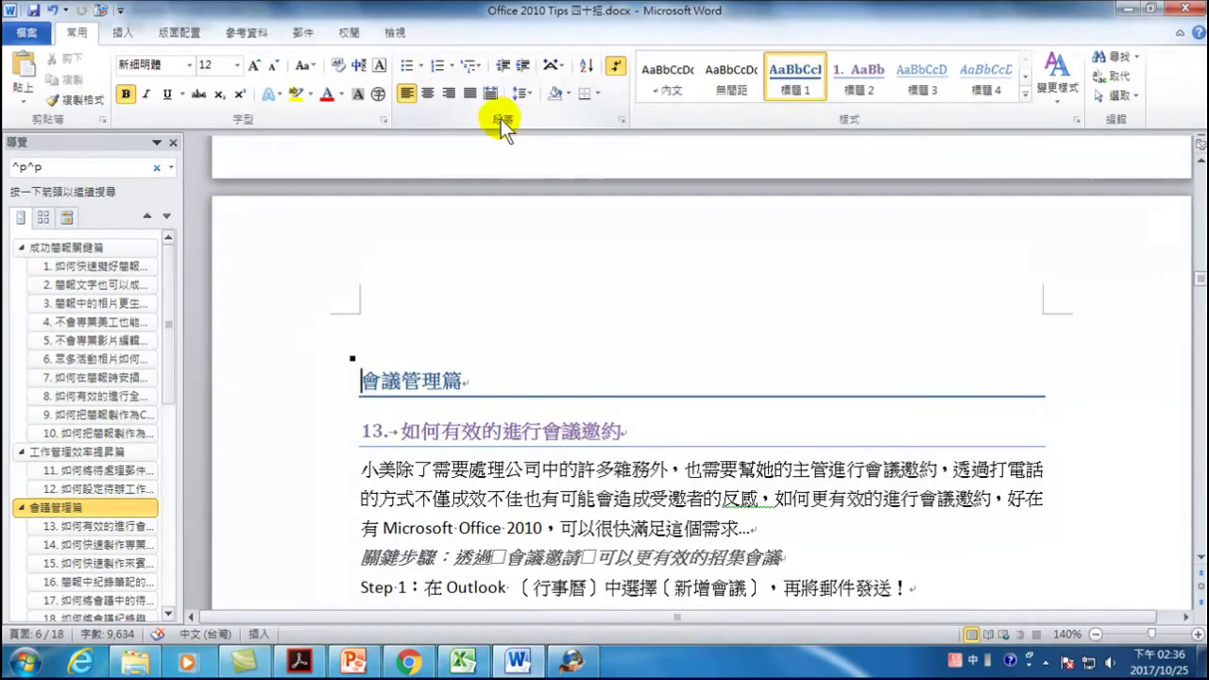
# - Confirm in the heading's Line and Page Breaks settings that Page break before is on
pyautogui.click(619, 120)
pyautogui.click(563, 107)
pyautogui.click(472, 194)
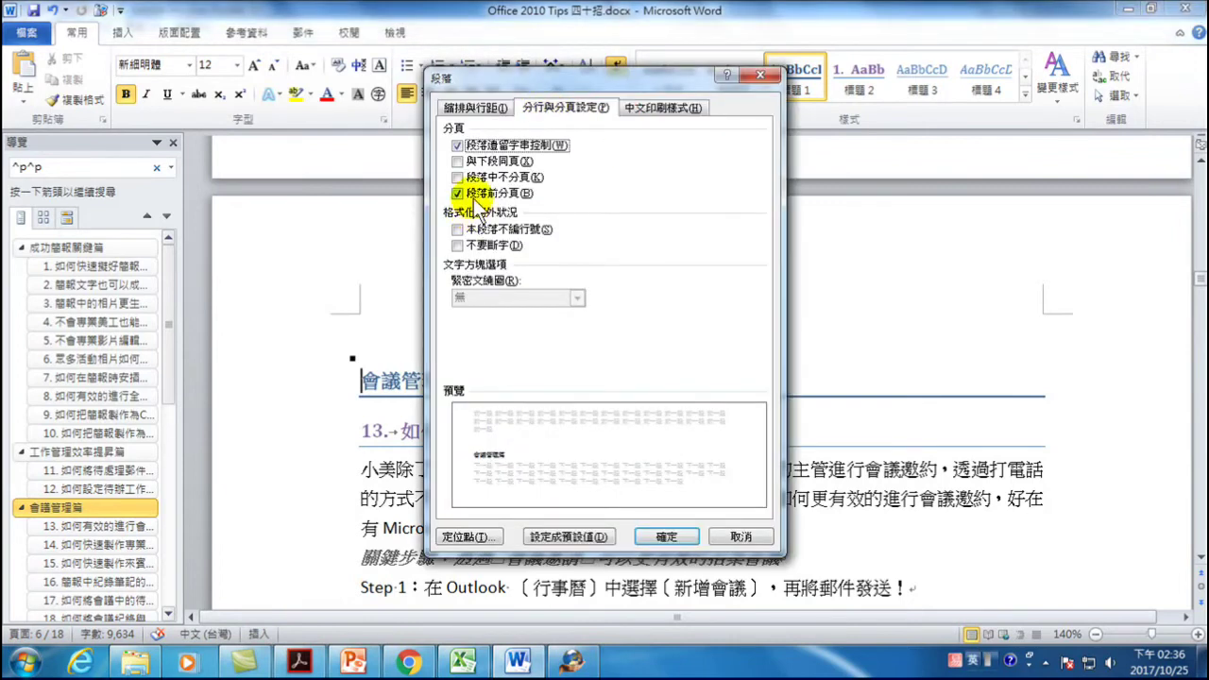
pyautogui.click(761, 77)
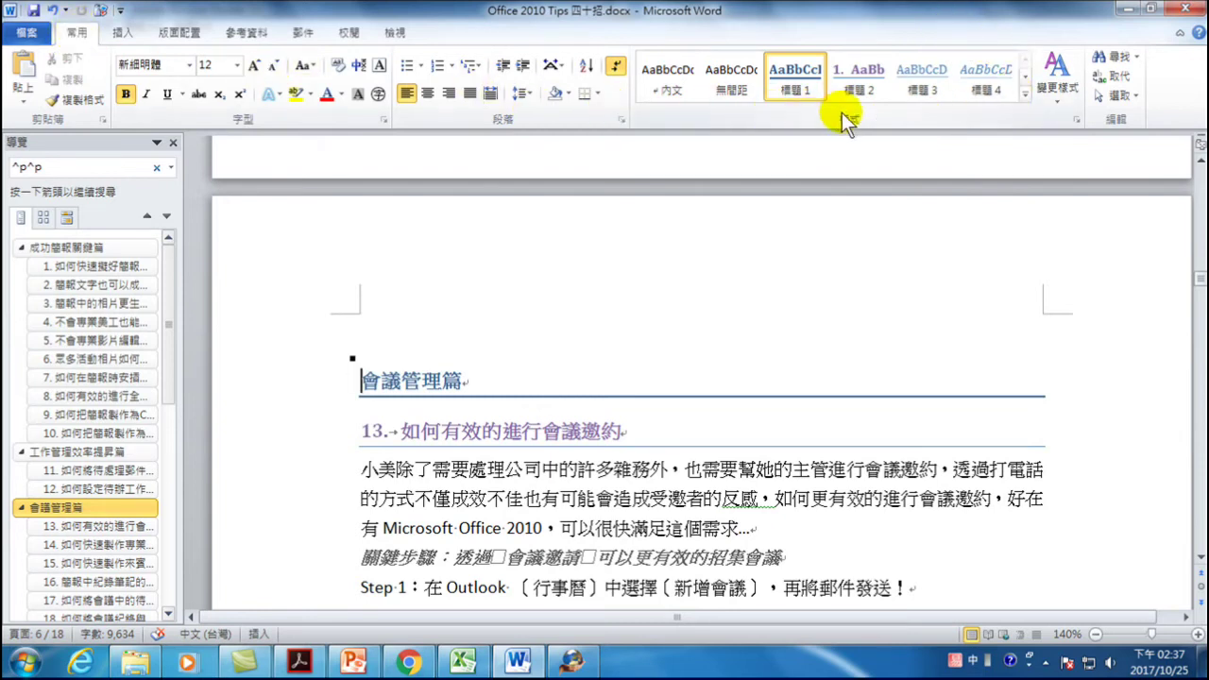
pyautogui.rightClick(795, 73)
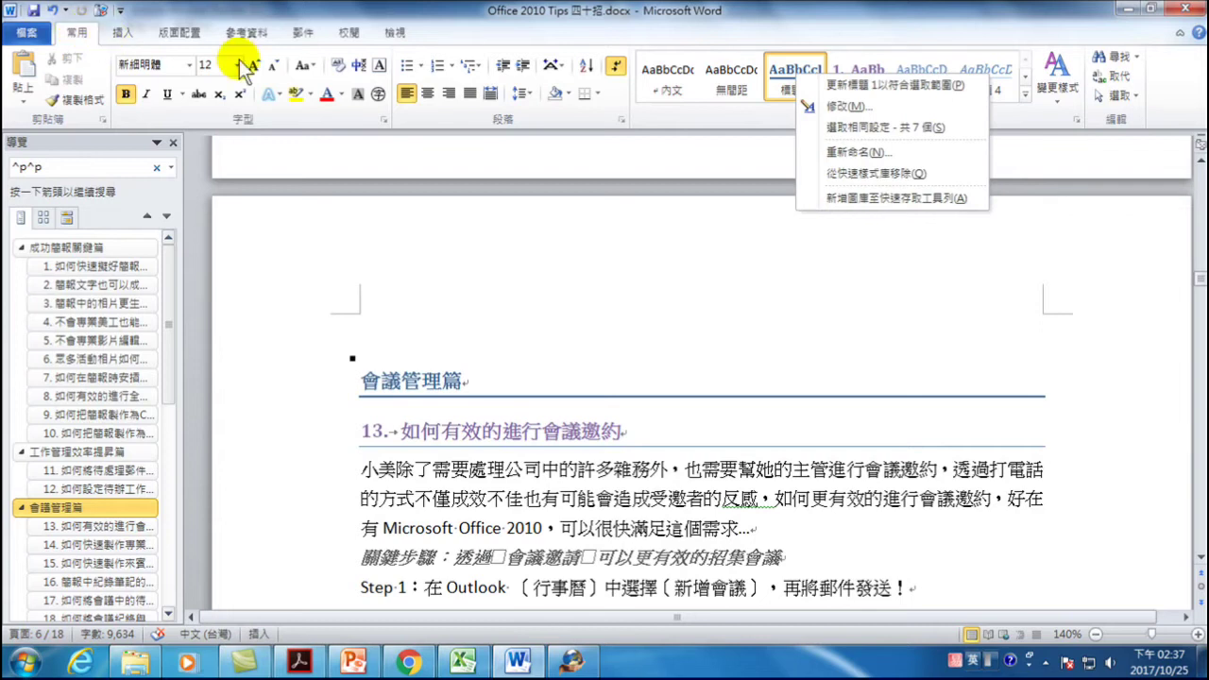
pyautogui.click(716, 123)
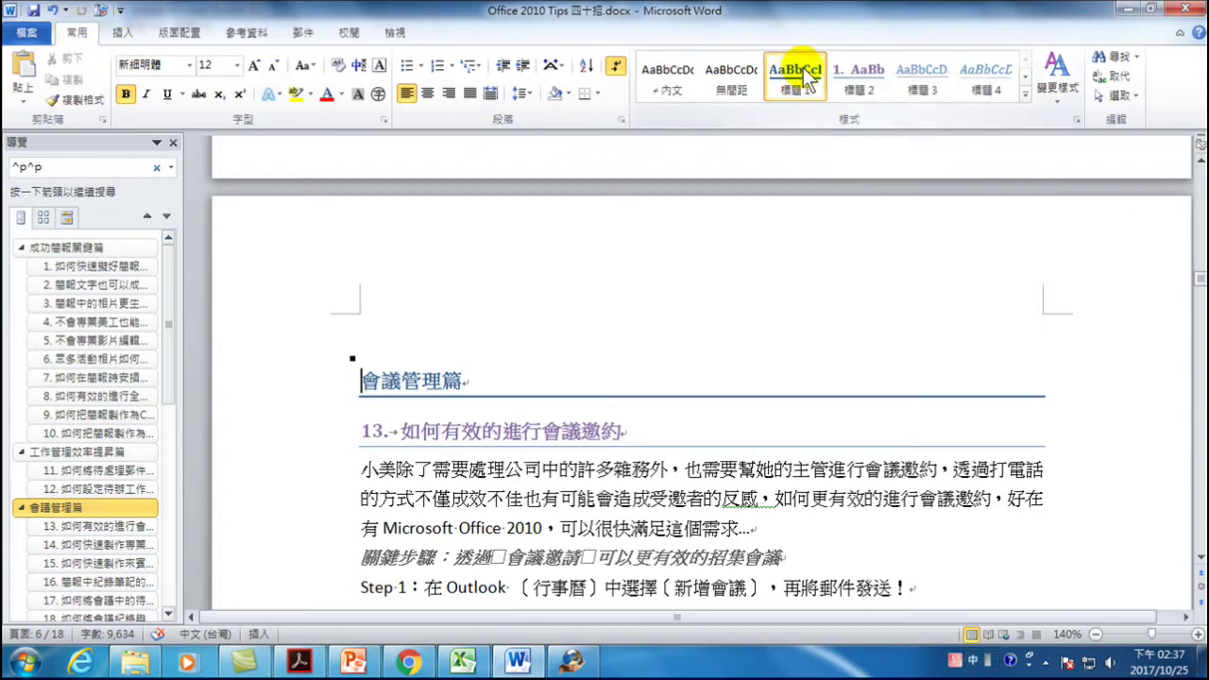
pyautogui.rightClick(797, 75)
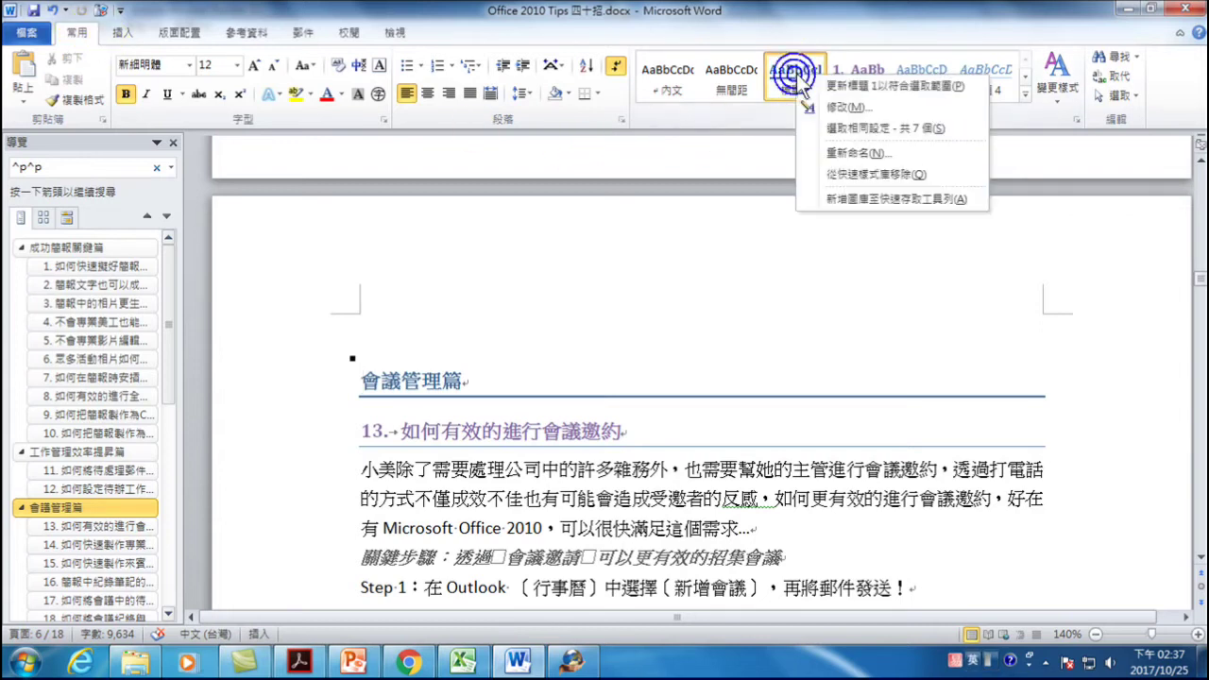
pyautogui.click(841, 108)
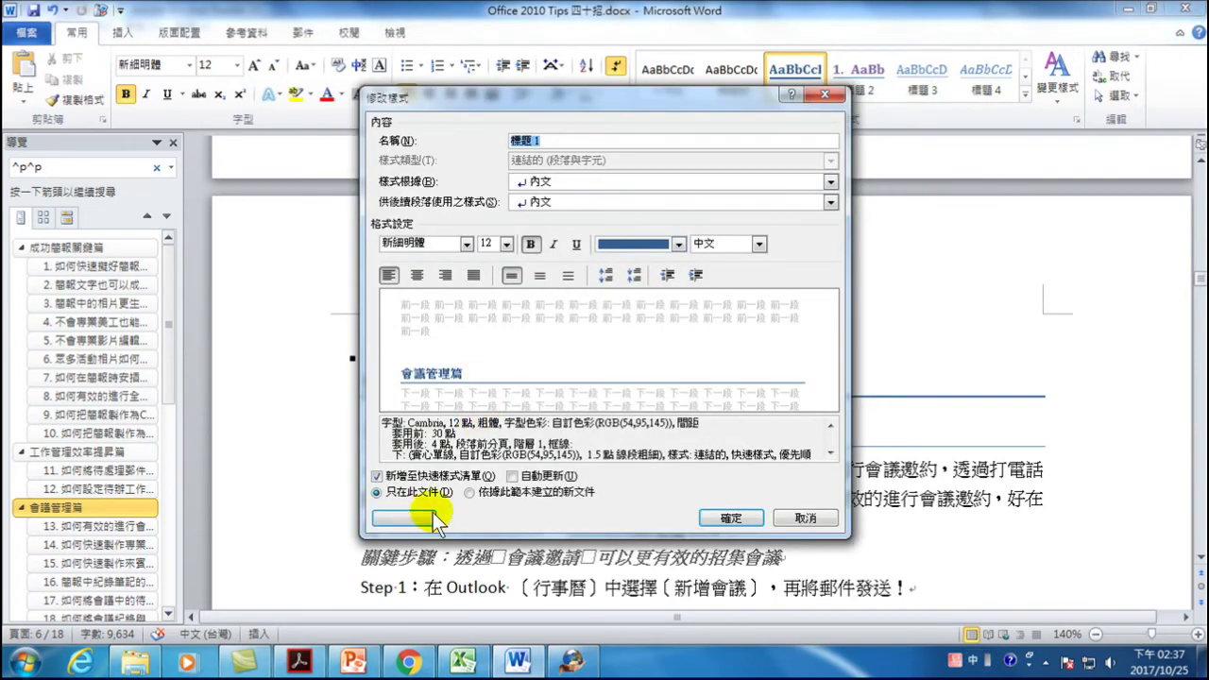
pyautogui.click(405, 518)
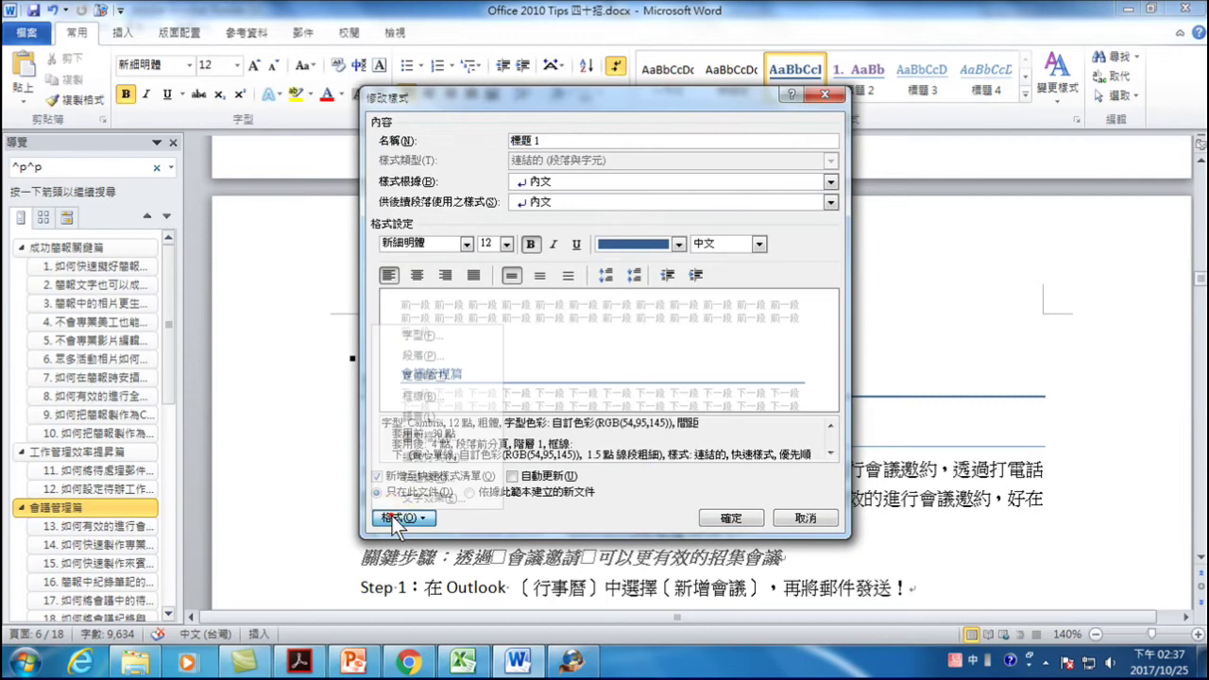
pyautogui.click(437, 352)
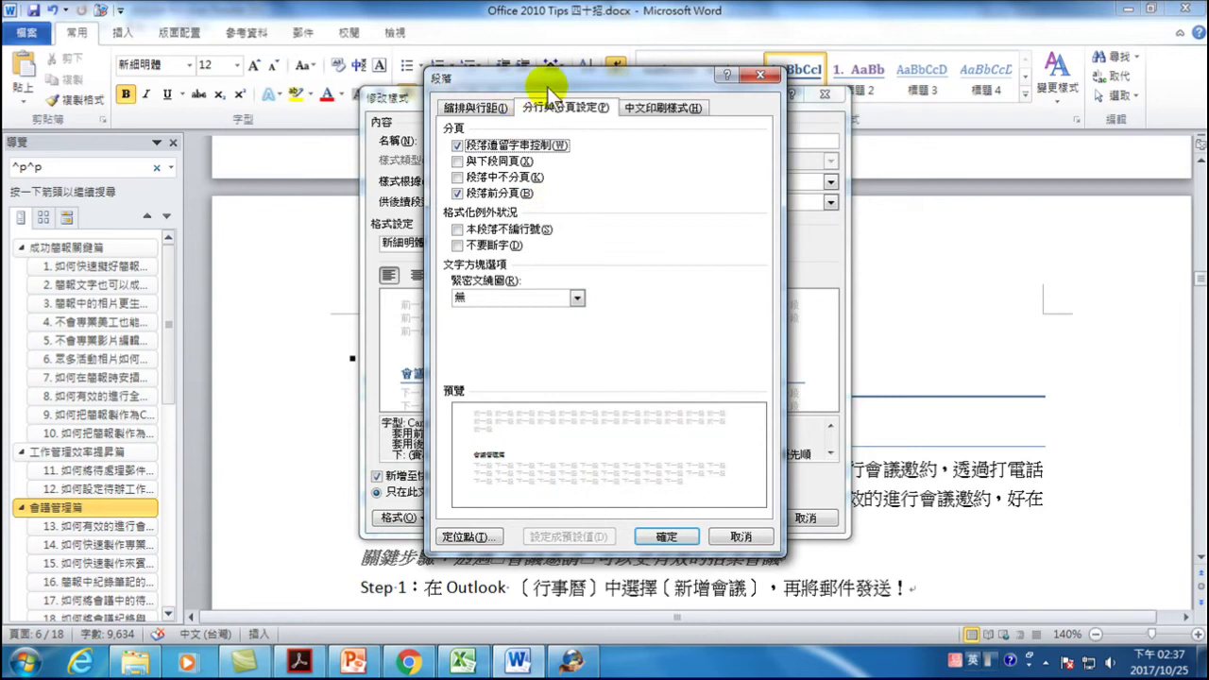
pyautogui.click(580, 106)
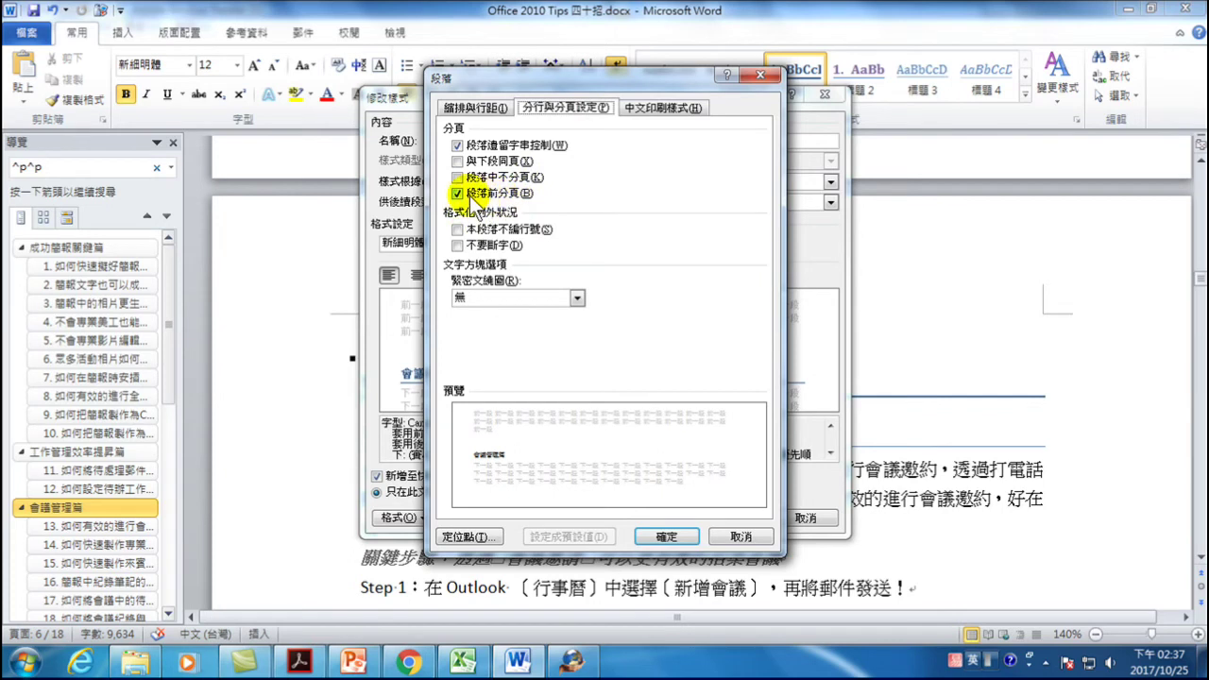
pyautogui.click(669, 532)
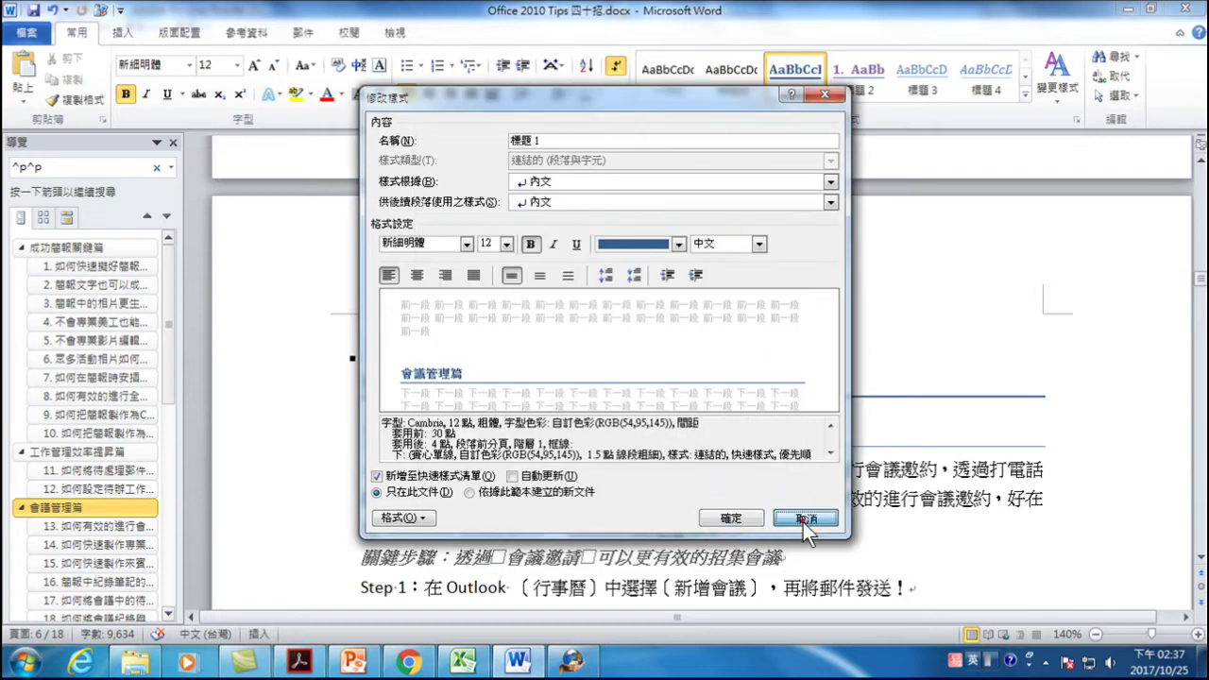
pyautogui.click(803, 523)
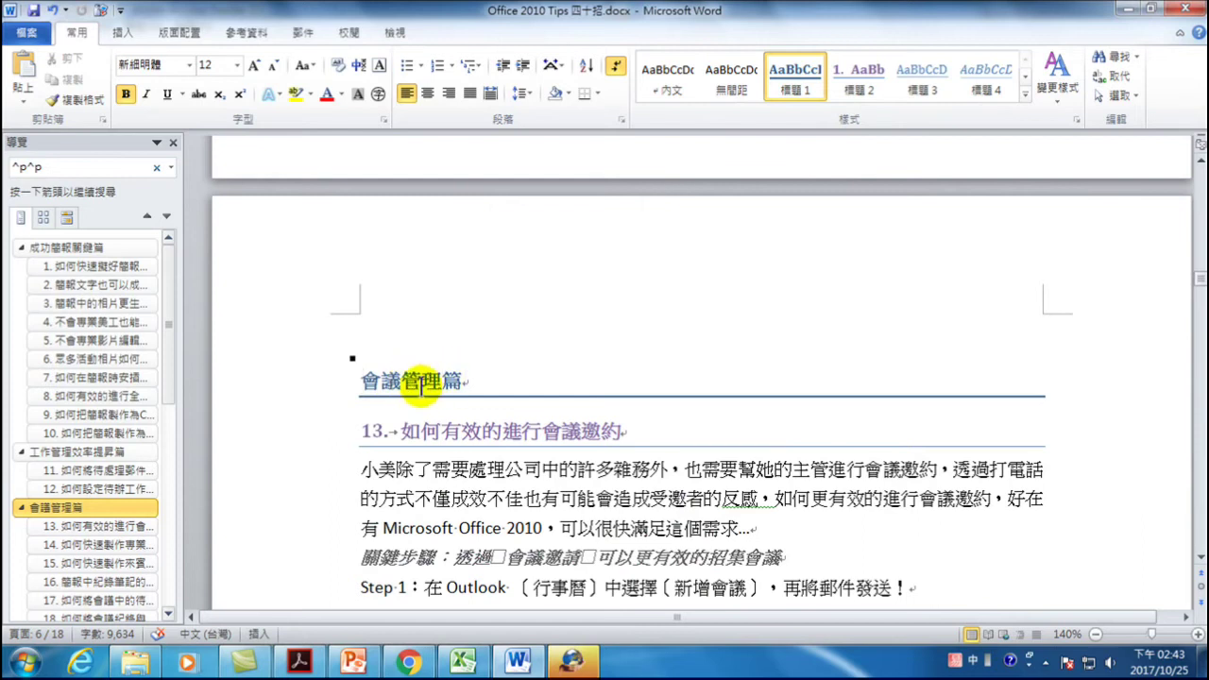
pyautogui.click(421, 384)
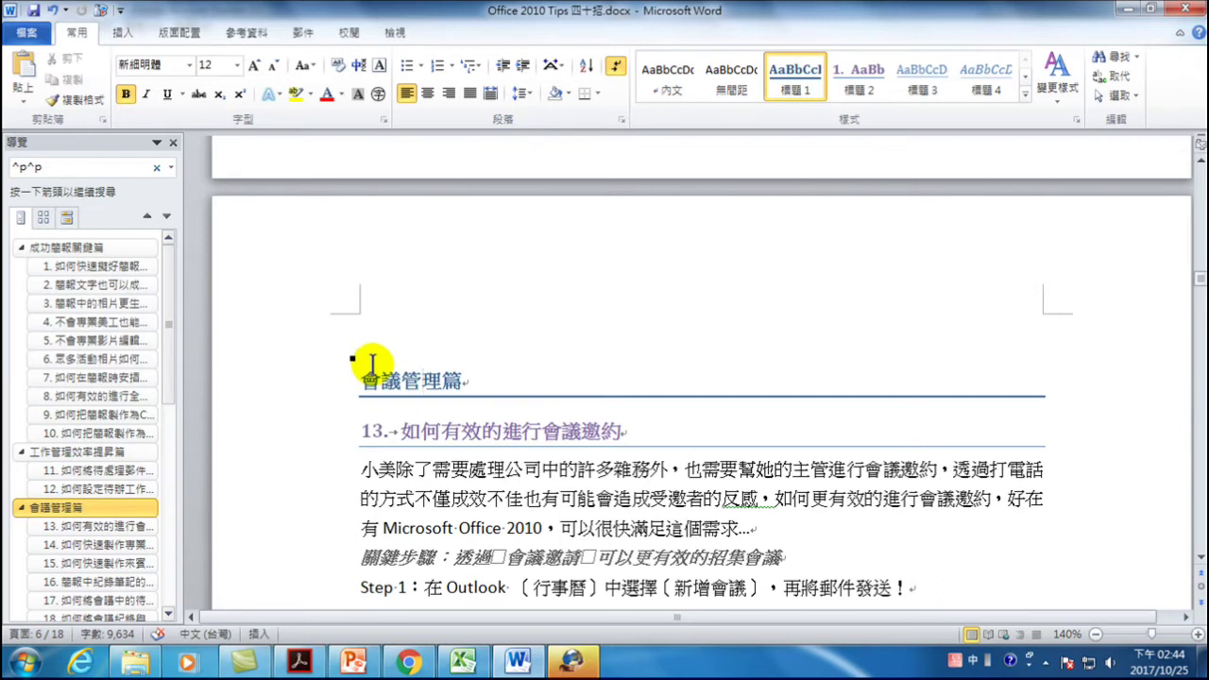
# - Place the cursor at the start of the 成功簡報關鍵篇 heading on page 1
pyautogui.click(39, 247)
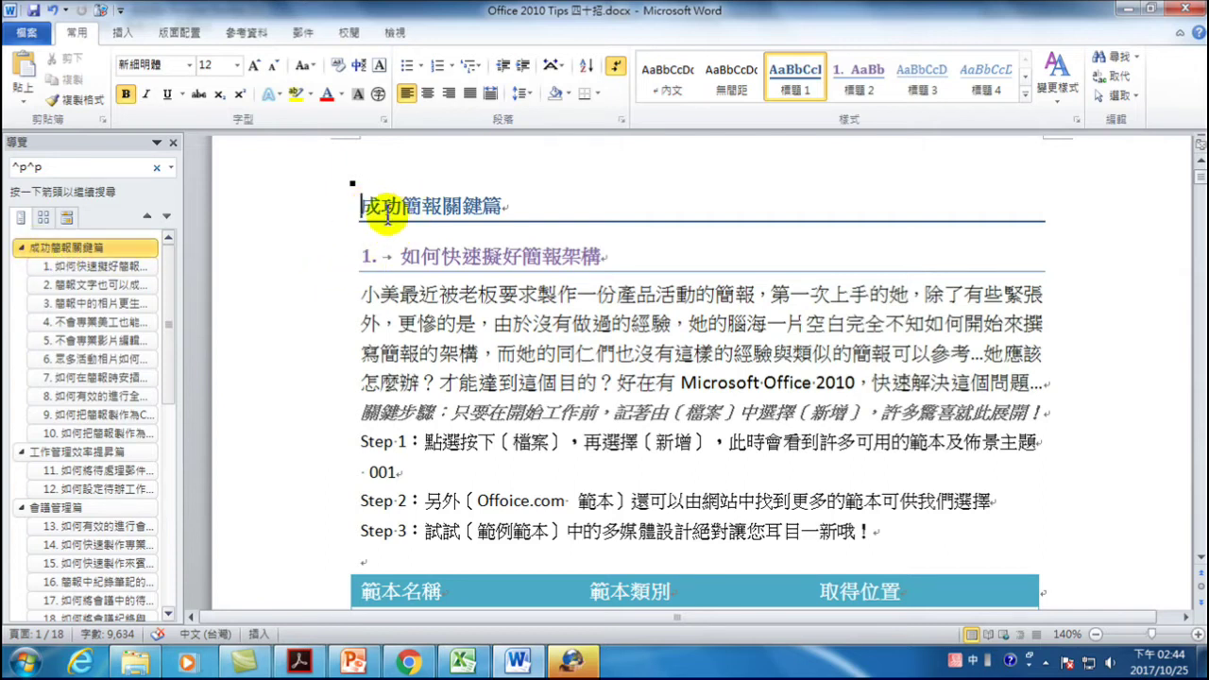
pyautogui.click(362, 206)
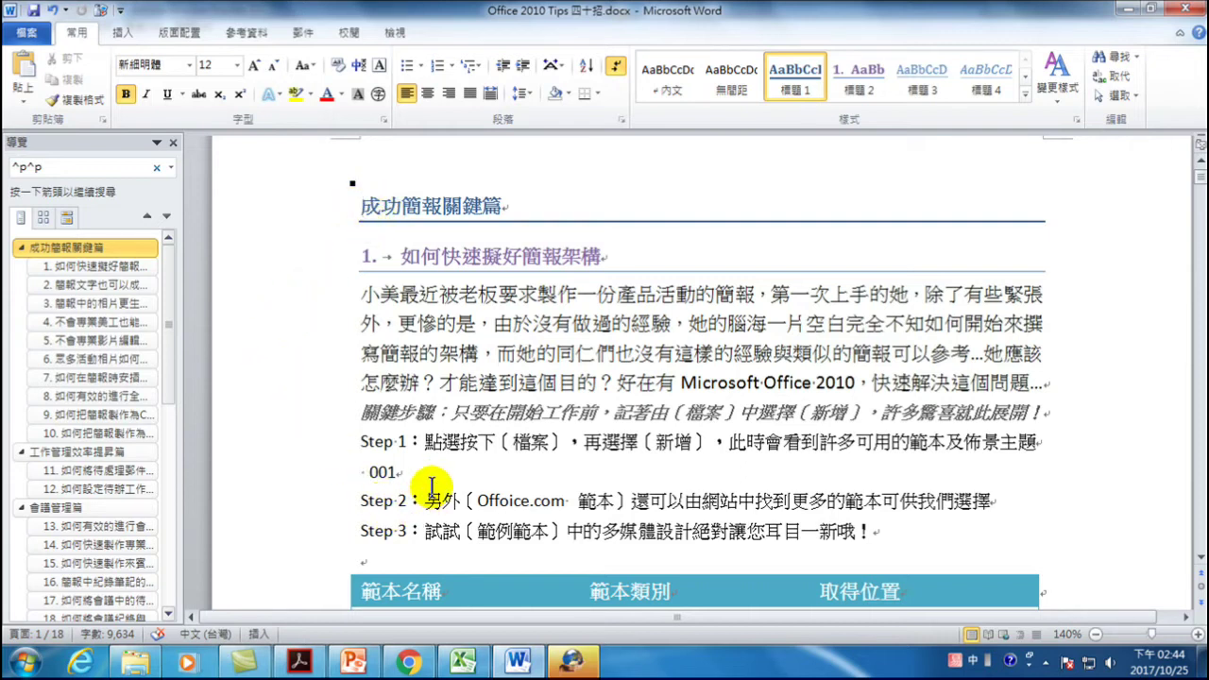
# - Insert an empty 內文-style paragraph before the first chapter and type 目錄 in it
pyautogui.scroll(4, 425, 488)
pyautogui.press('Return')
pyautogui.scroll(3, 489, 488)
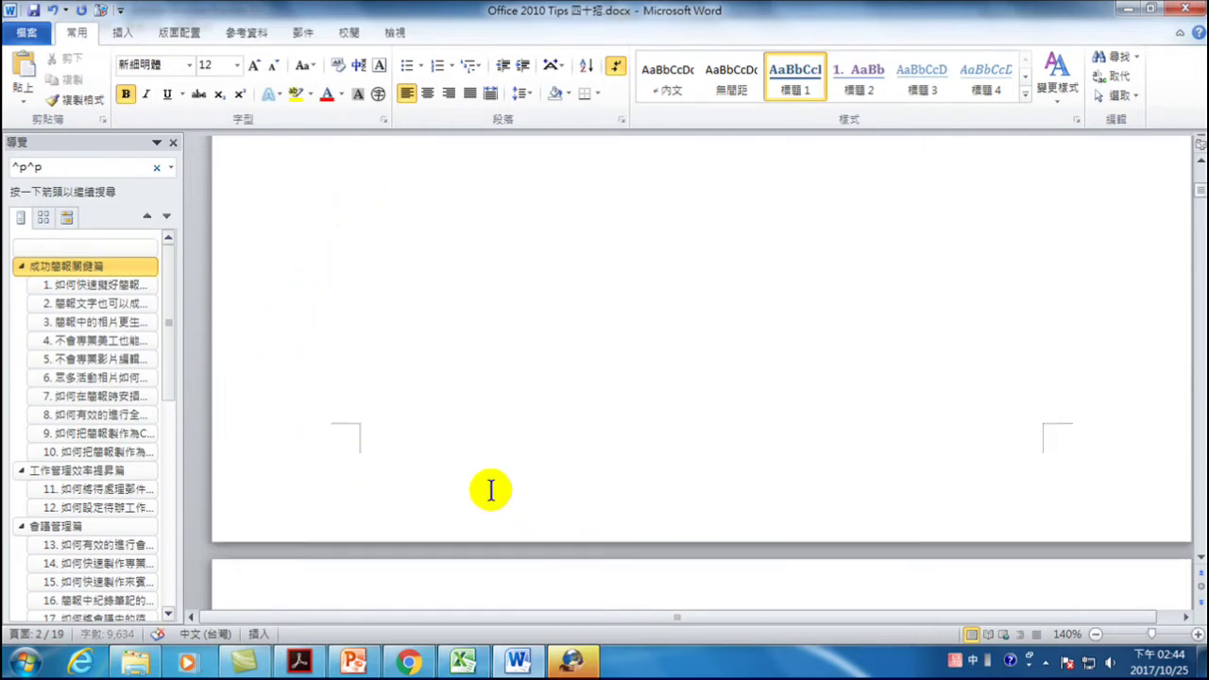
pyautogui.scroll(3, 467, 404)
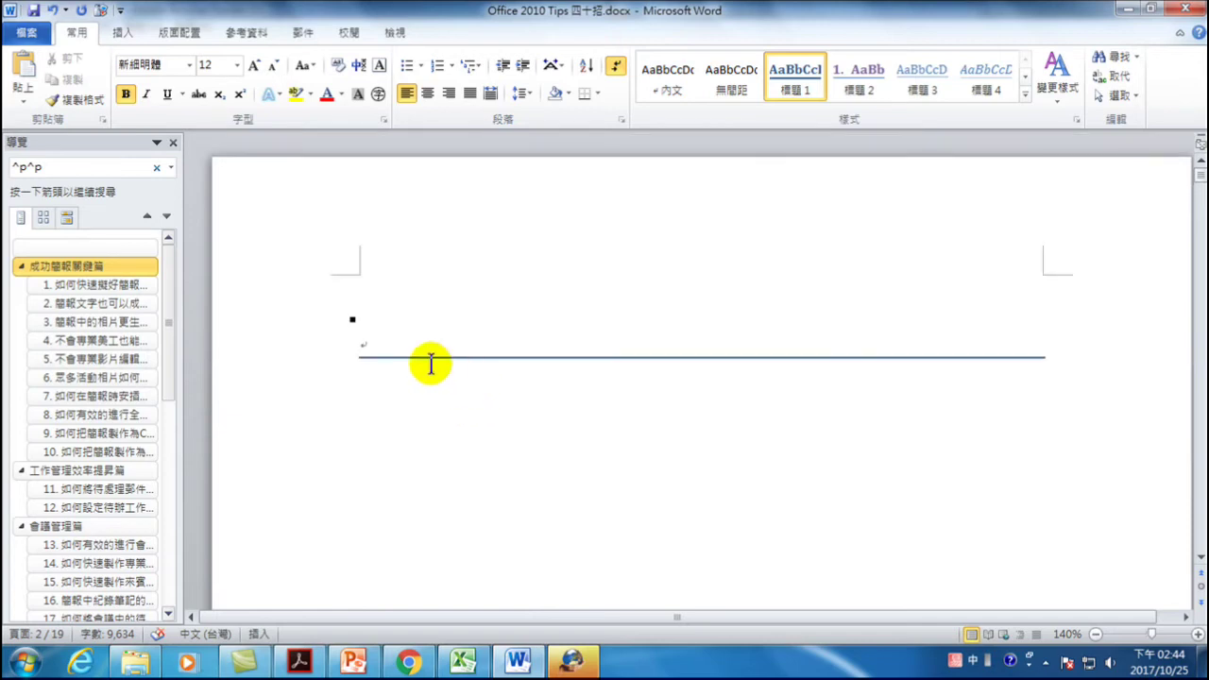
pyautogui.click(383, 321)
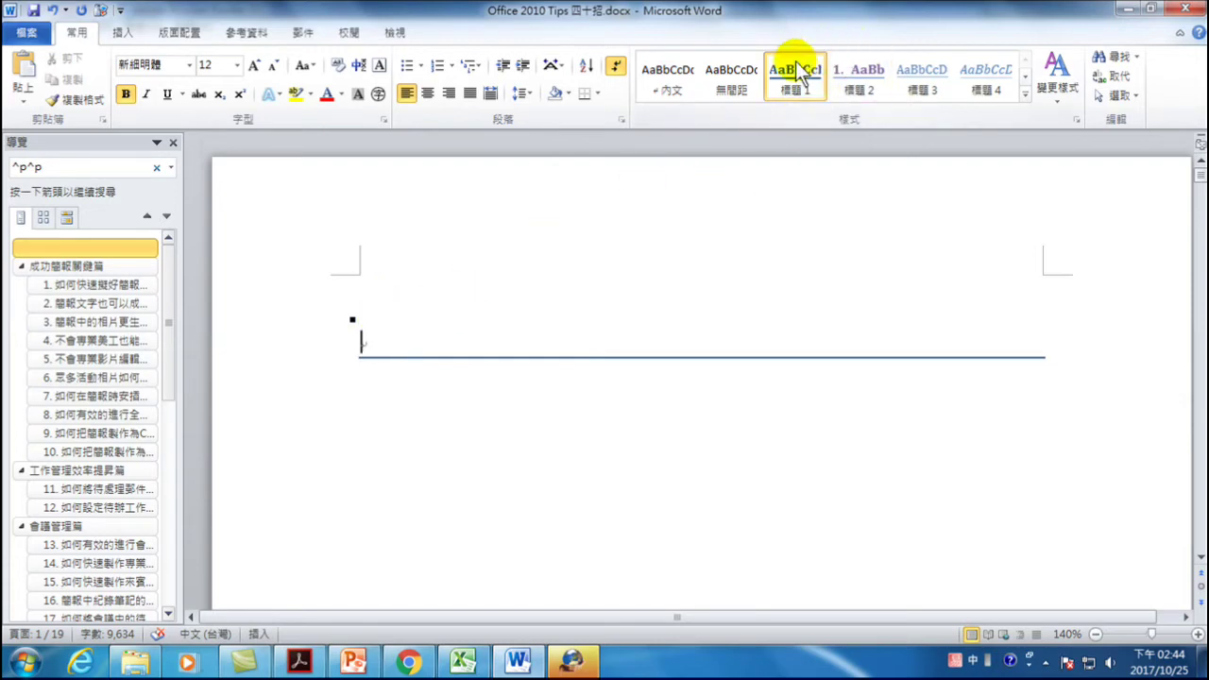
pyautogui.click(670, 77)
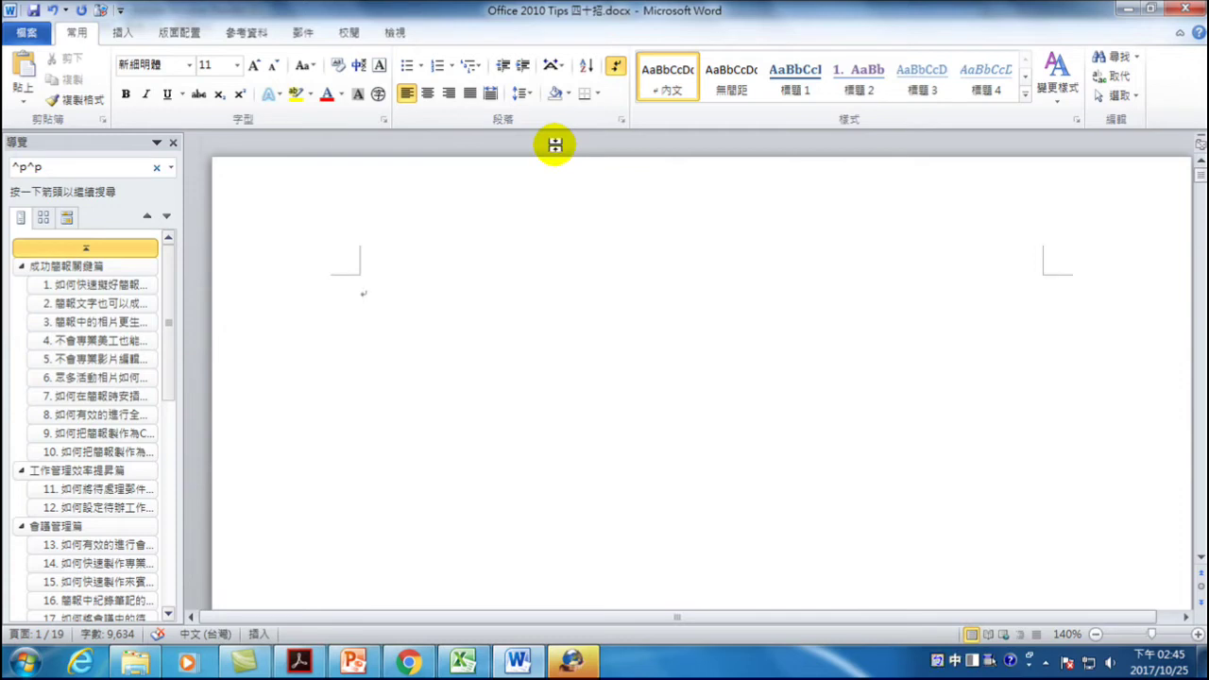
pyautogui.write('目錄')
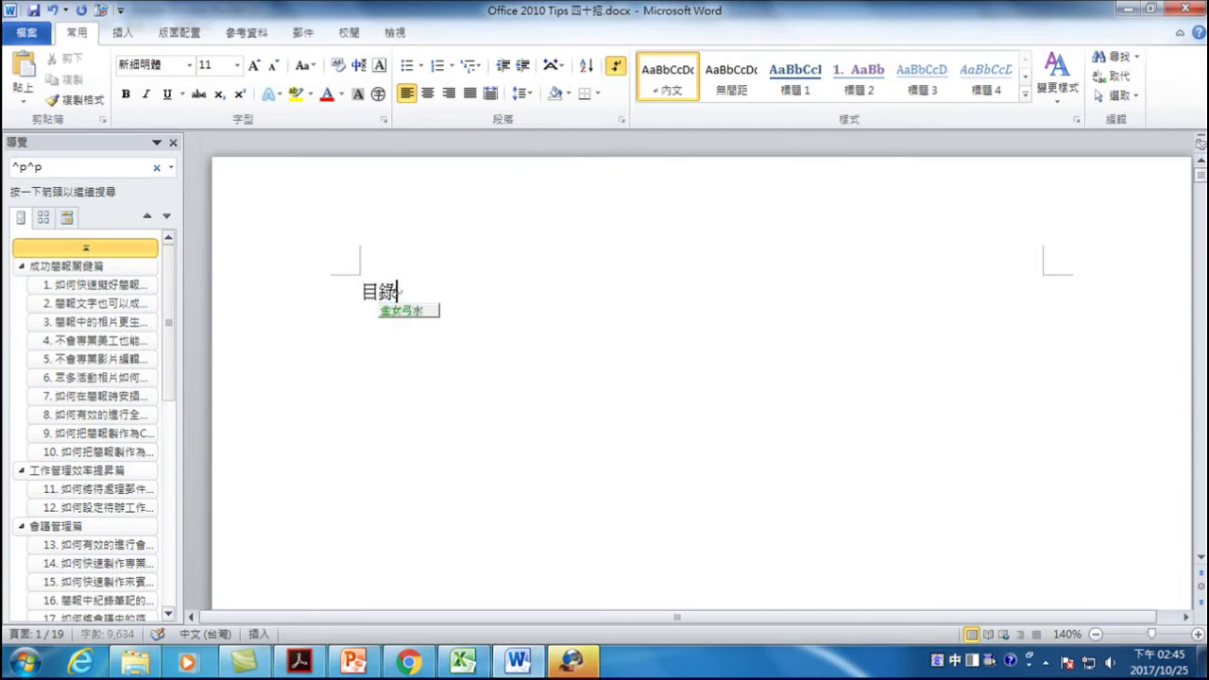
pyautogui.press('Return')
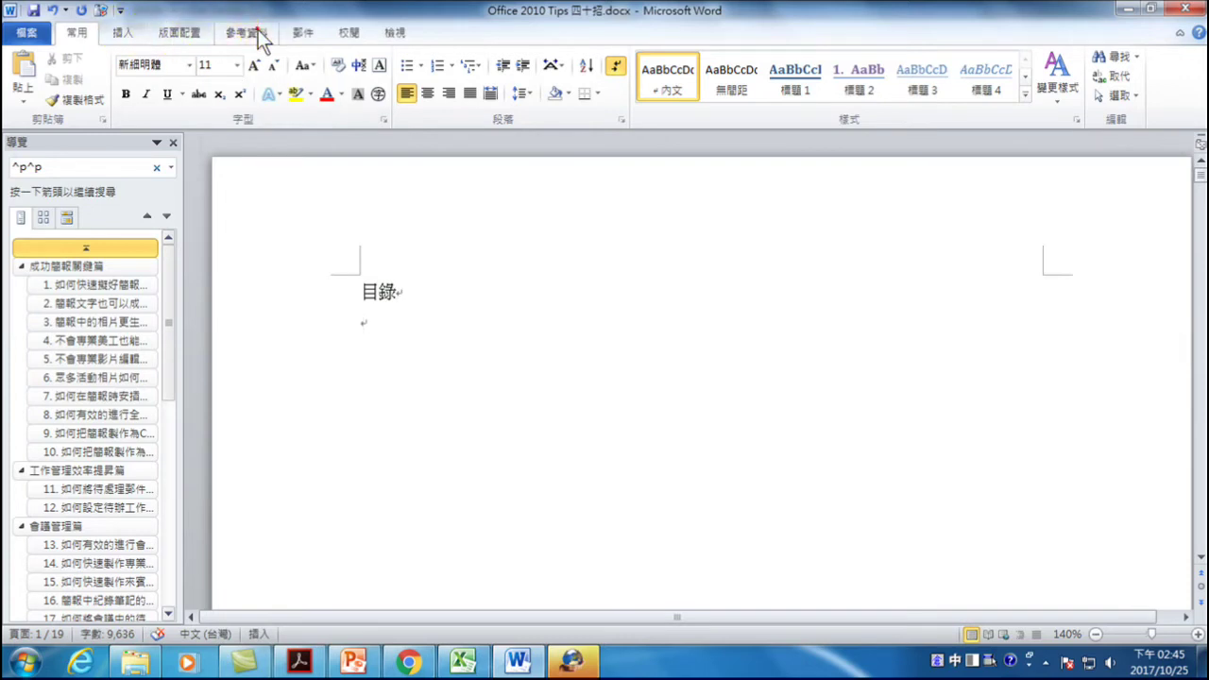
pyautogui.click(251, 31)
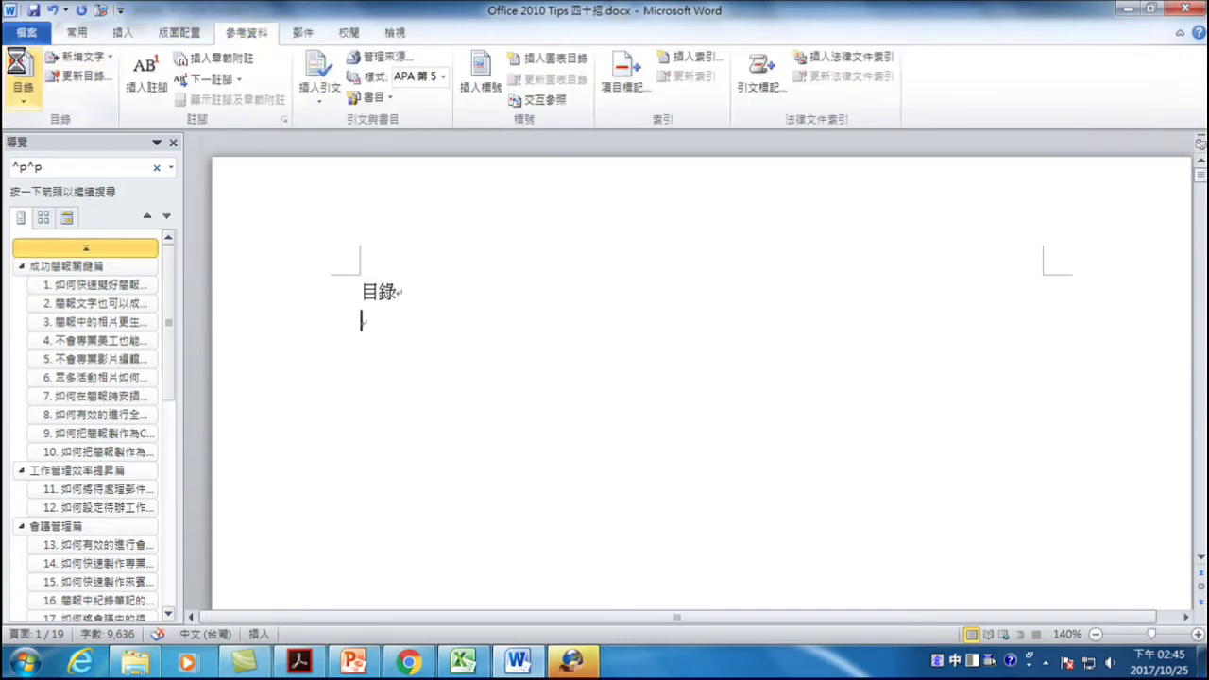
pyautogui.click(23, 76)
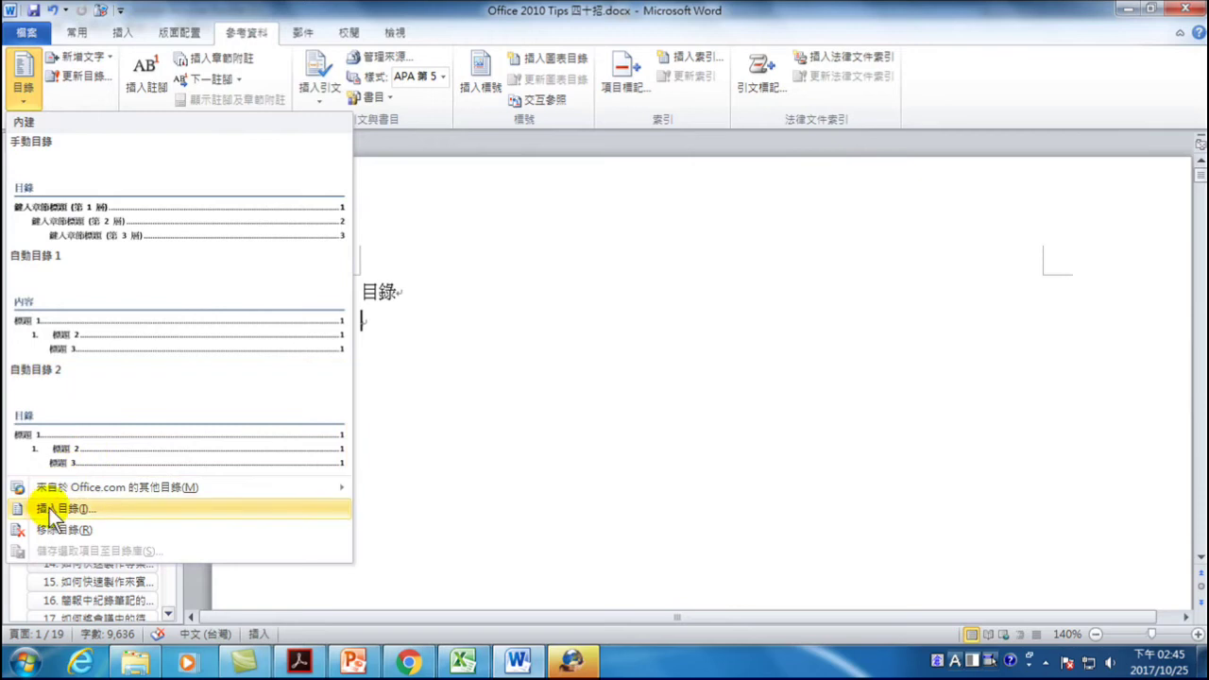
pyautogui.click(589, 327)
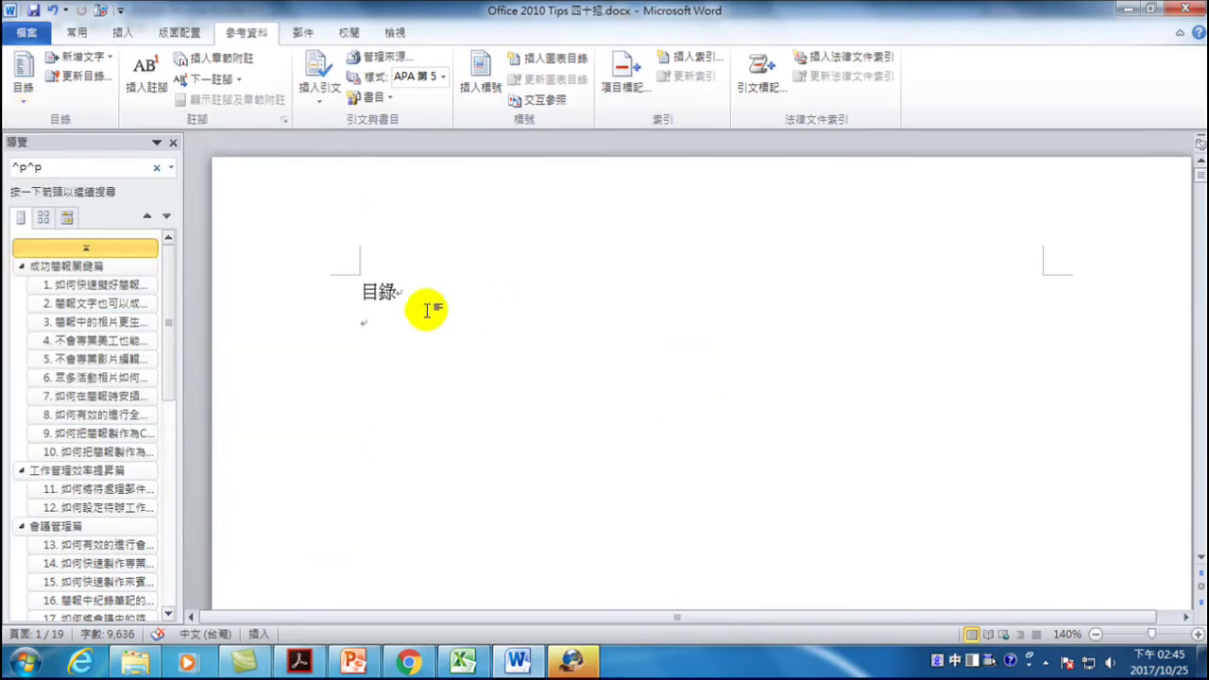
pyautogui.scroll(-15, 427, 309)
pyautogui.moveTo(365, 463); pyautogui.dragTo(494, 464)
pyautogui.hotkey('ctrl', 'c')
pyautogui.rightClick(491, 465)
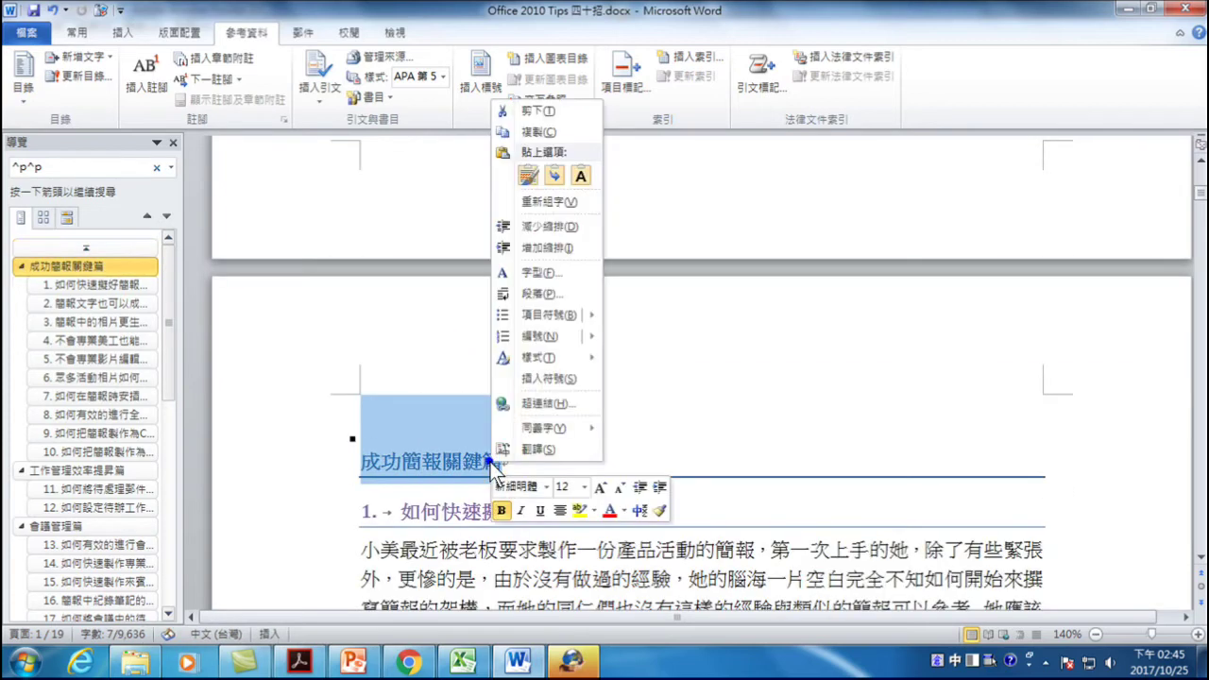
pyautogui.click(552, 130)
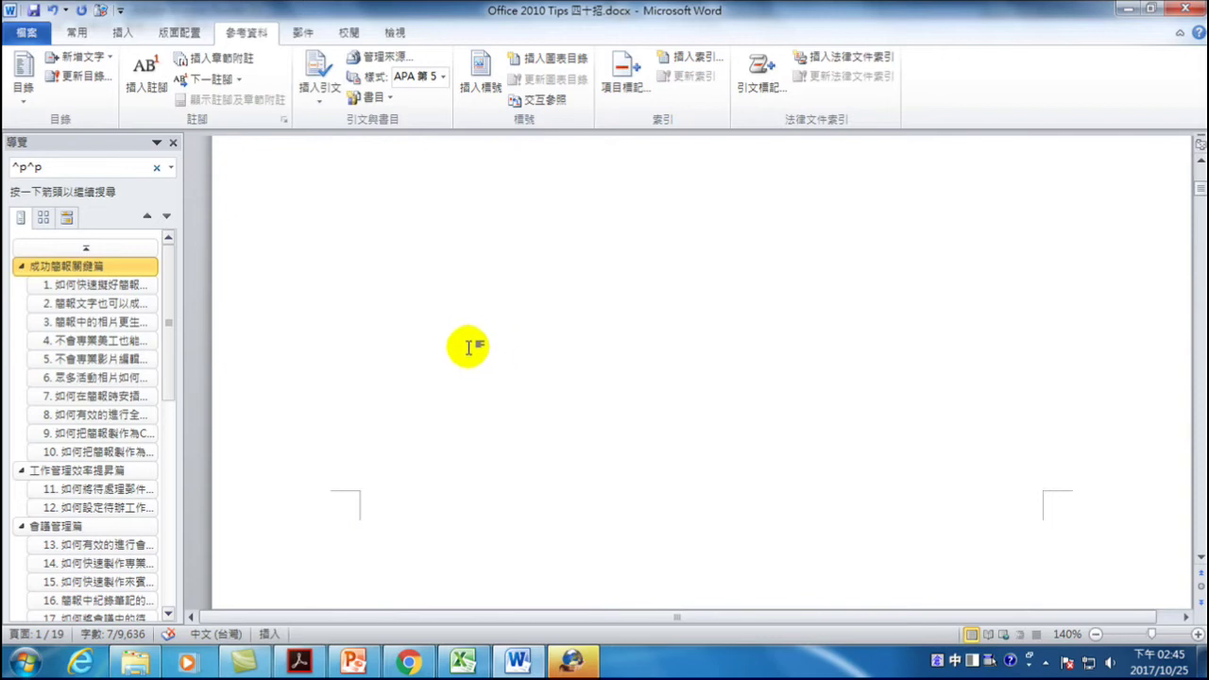
pyautogui.scroll(15, 406, 250)
pyautogui.rightClick(375, 322)
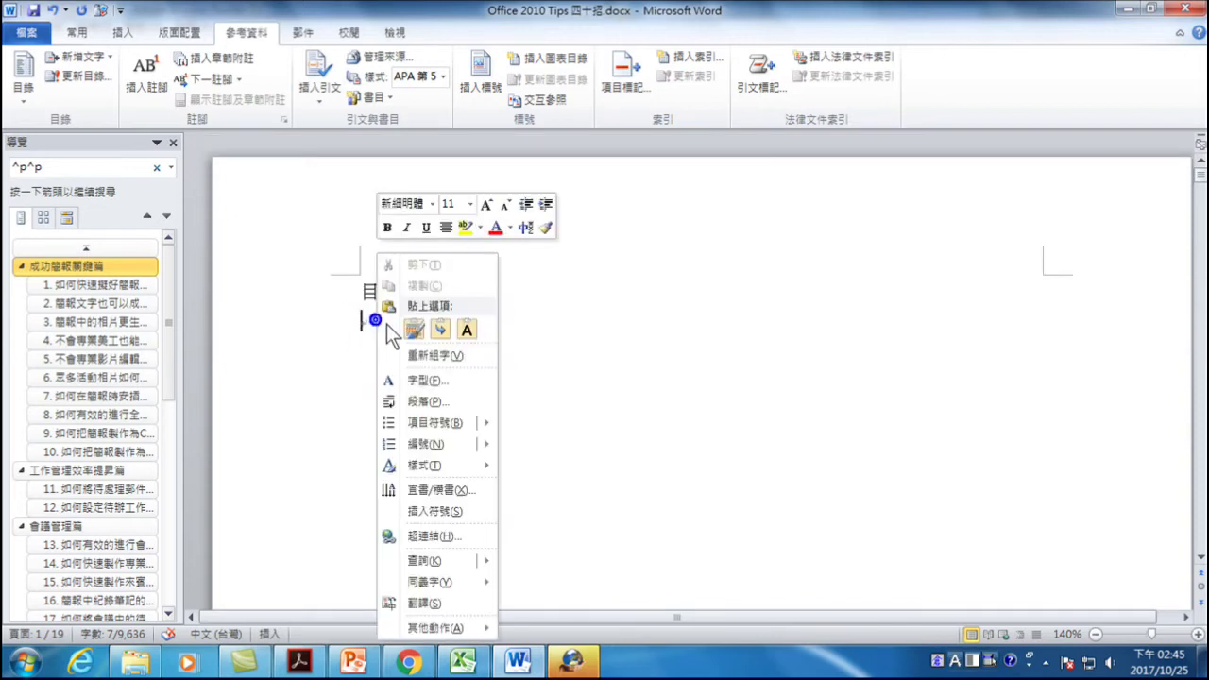
pyautogui.click(467, 329)
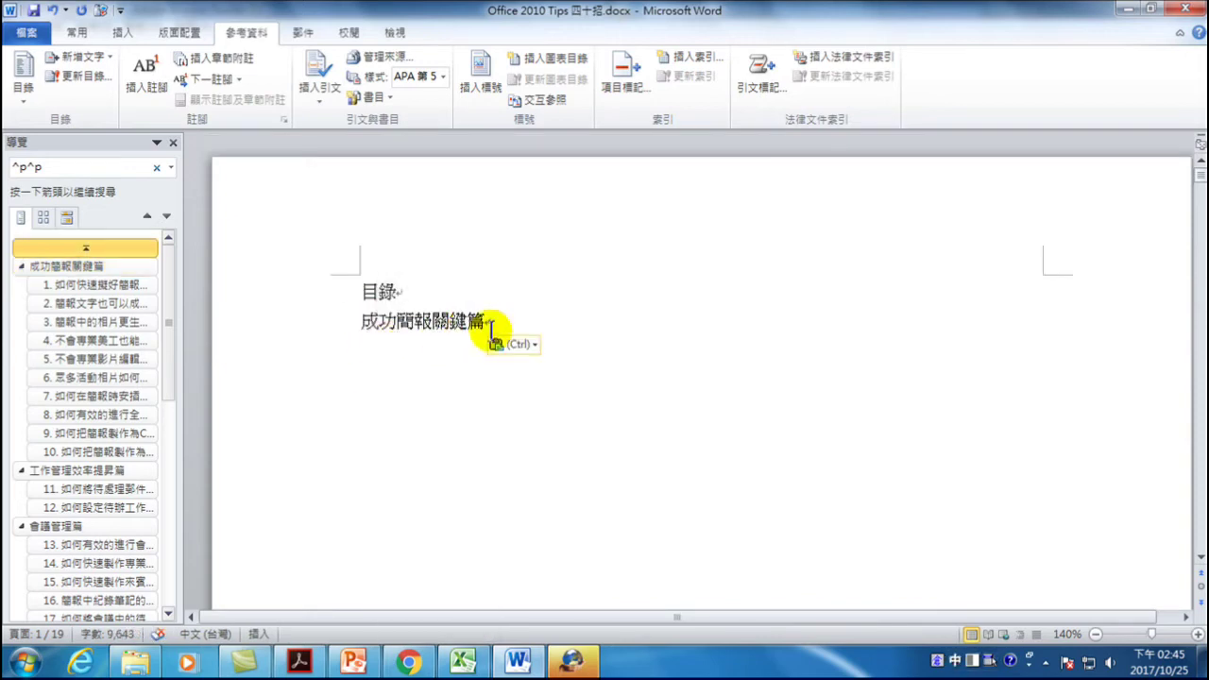
pyautogui.press('Return')
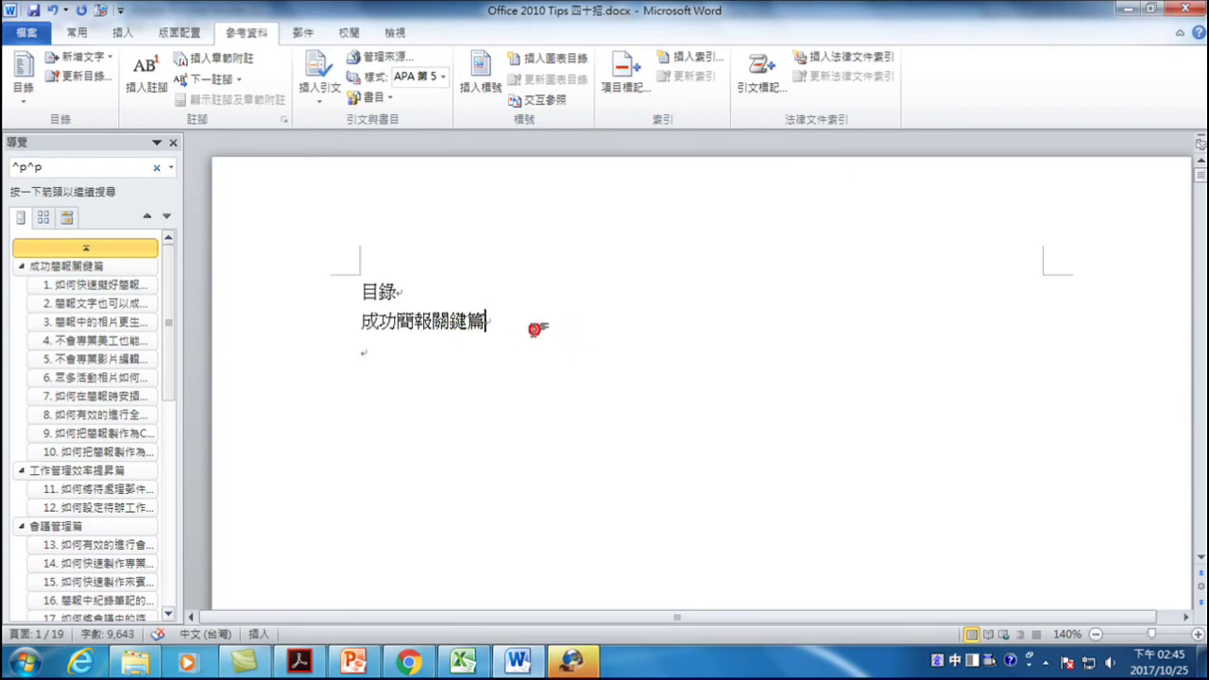
pyautogui.press('Tab')
pyautogui.scroll(-15, 545, 399)
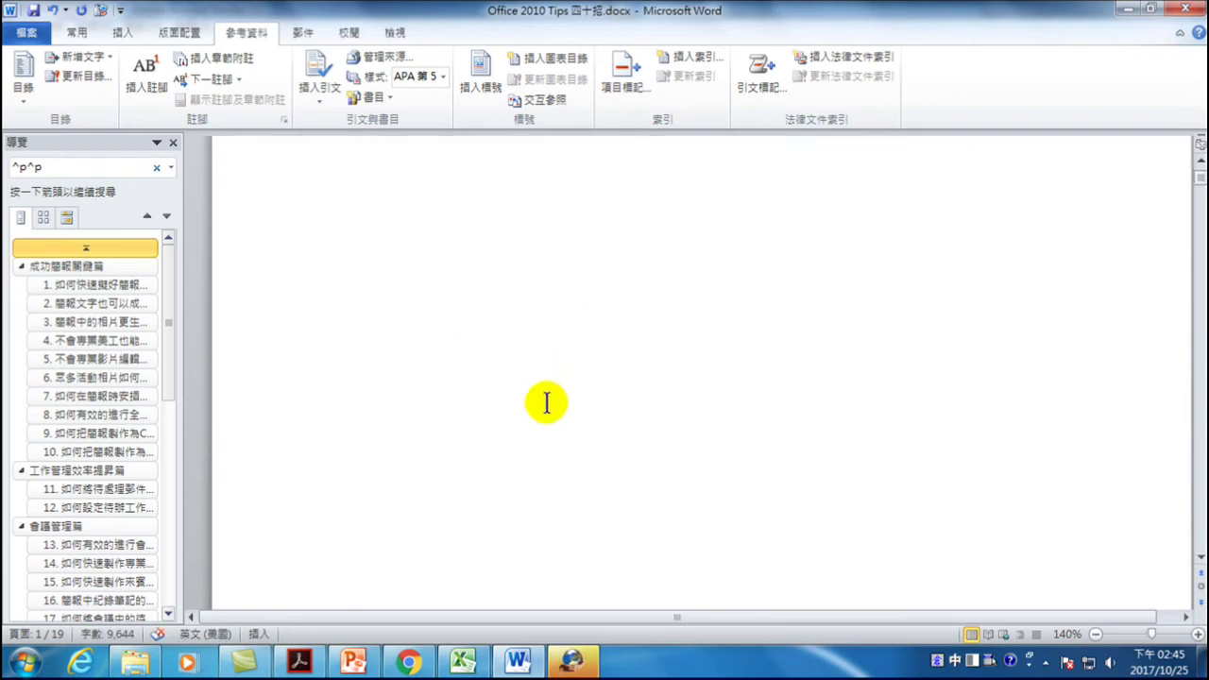
pyautogui.moveTo(401, 337); pyautogui.dragTo(592, 330)
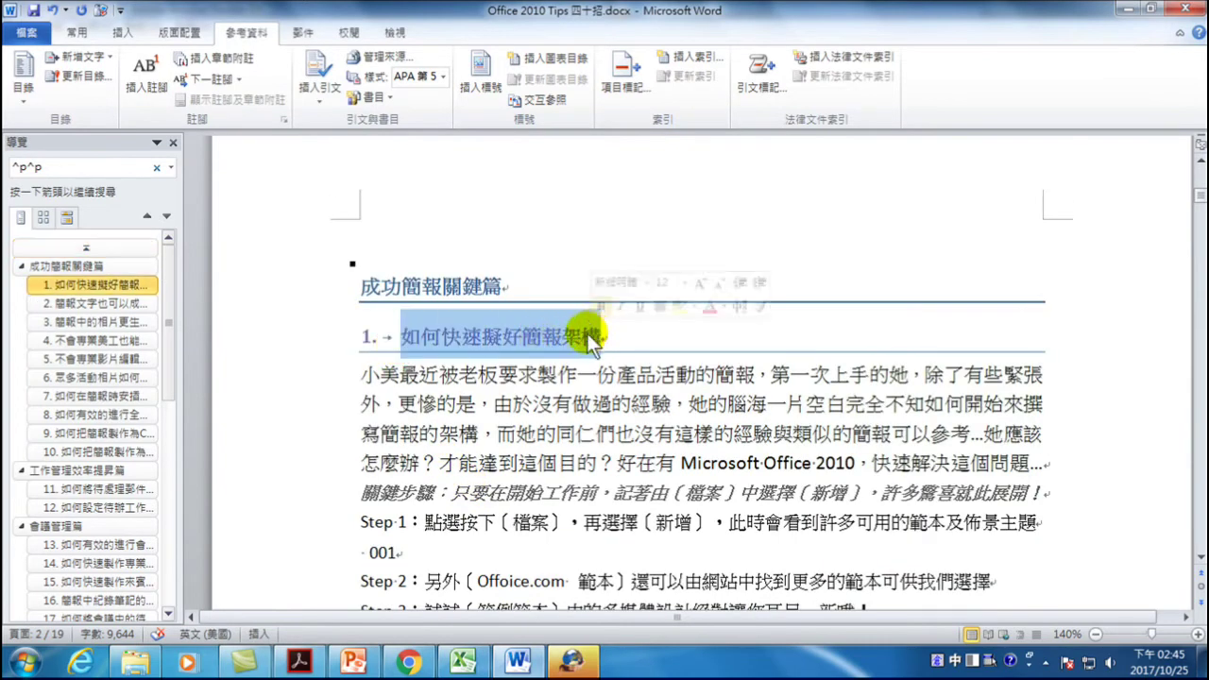
pyautogui.rightClick(592, 333)
pyautogui.click(626, 309)
pyautogui.hotkey('ctrl', 'Home')
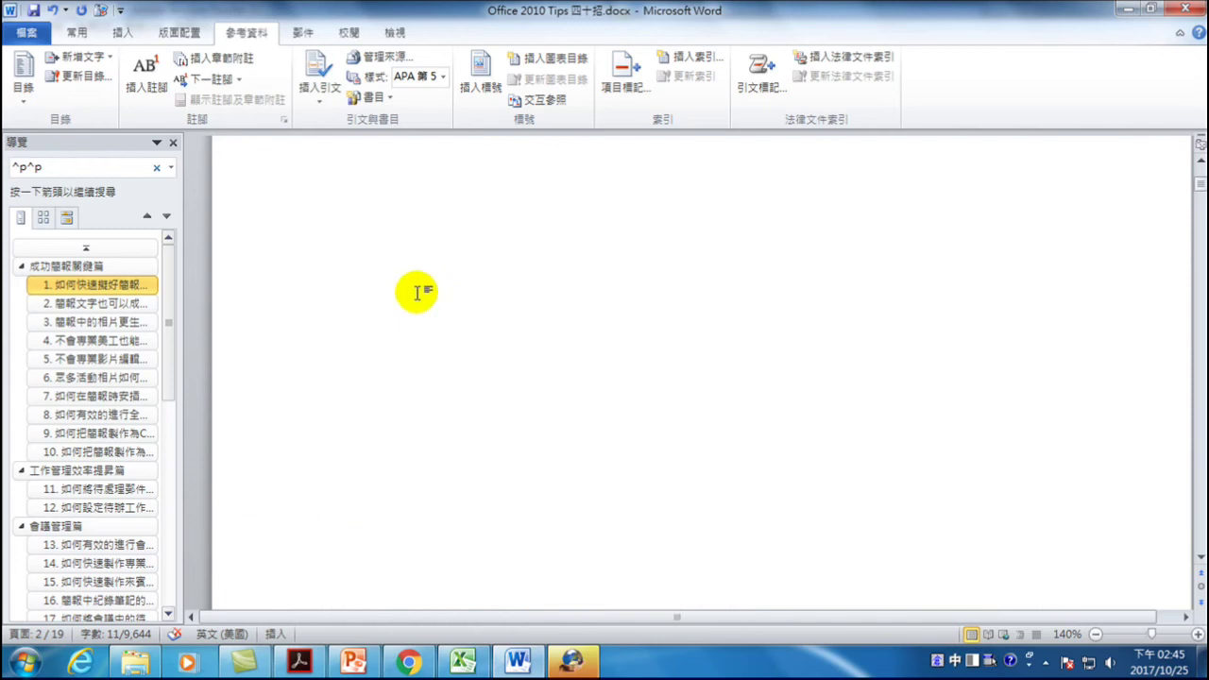
pyautogui.click(375, 346)
pyautogui.rightClick(375, 346)
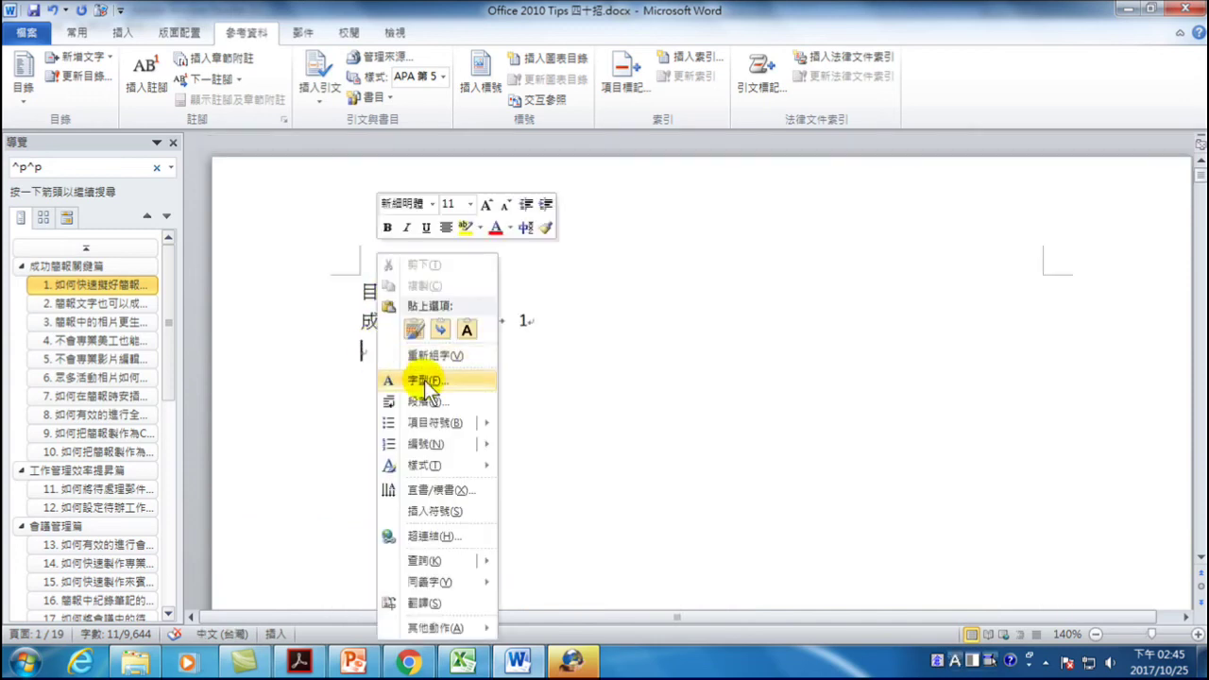
pyautogui.click(463, 331)
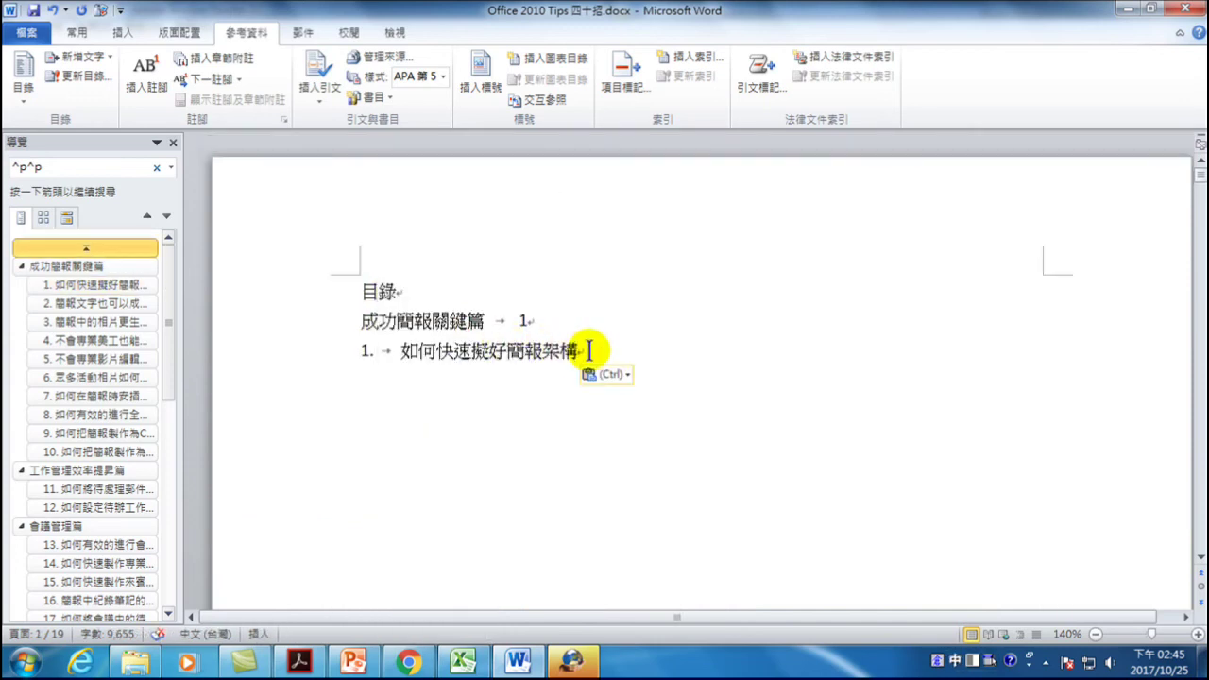
pyautogui.press('Tab')
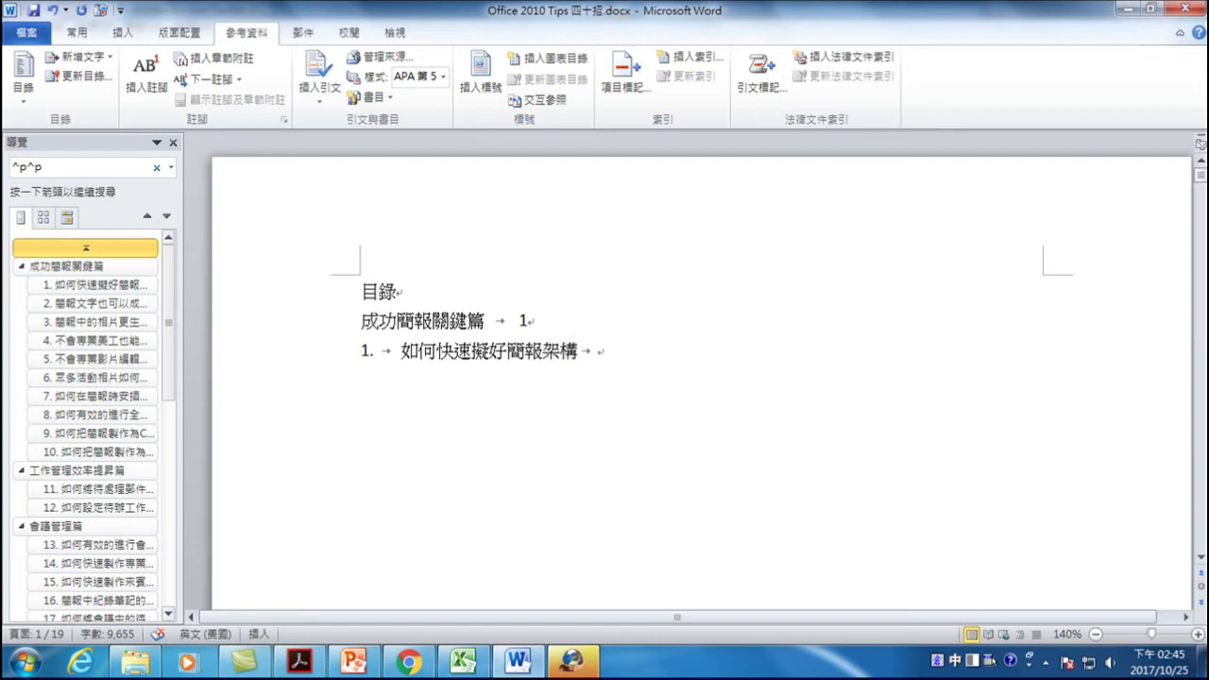
pyautogui.press('BackSpace')
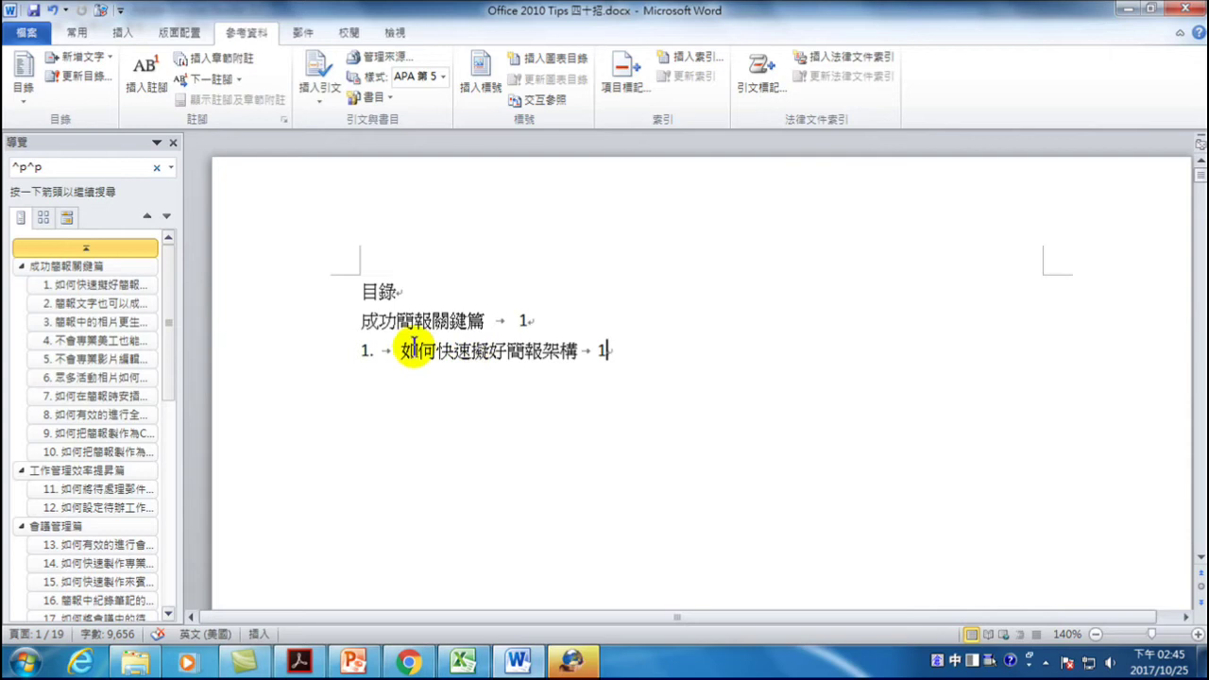
pyautogui.moveTo(295, 323); pyautogui.dragTo(297, 356)
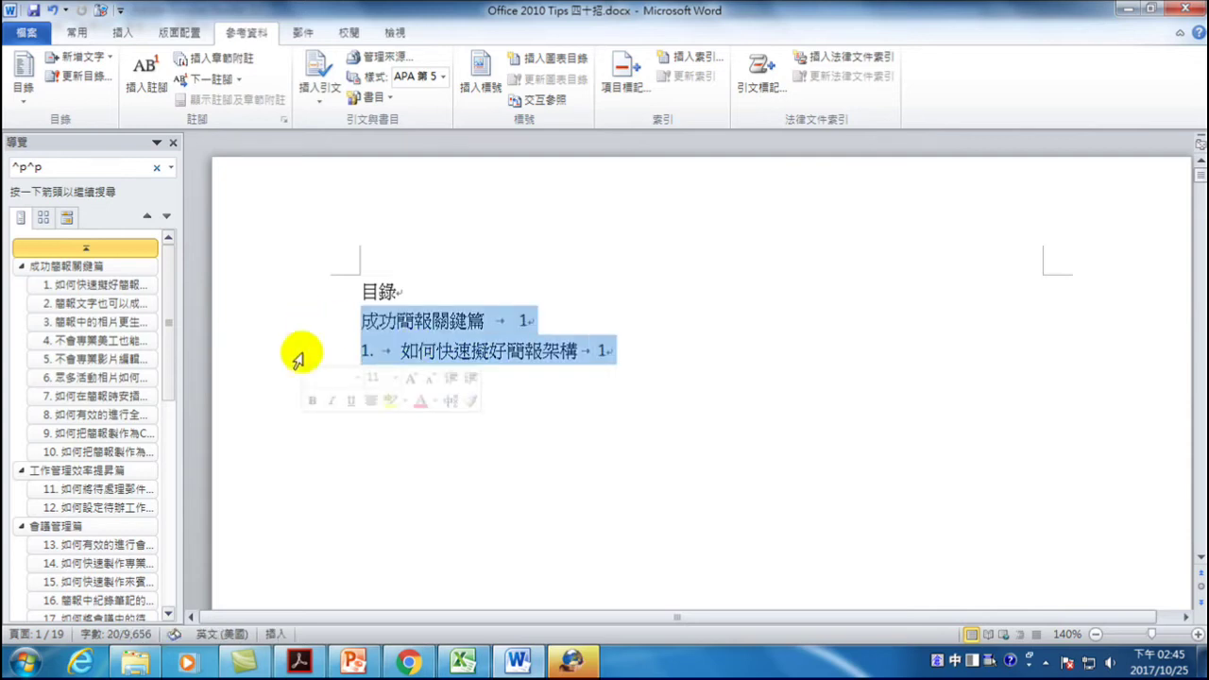
pyautogui.press('Delete')
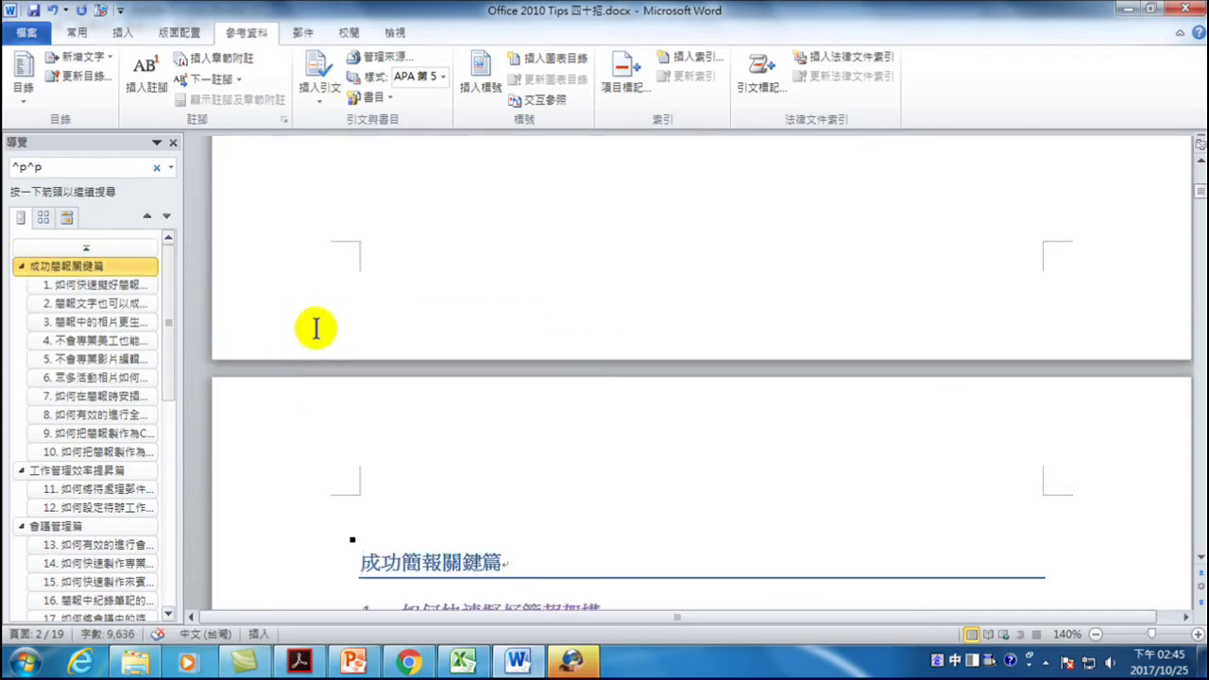
# - Insert a table of contents with default settings on the empty line below 目錄
pyautogui.scroll(10, 432, 261)
pyautogui.click(443, 185)
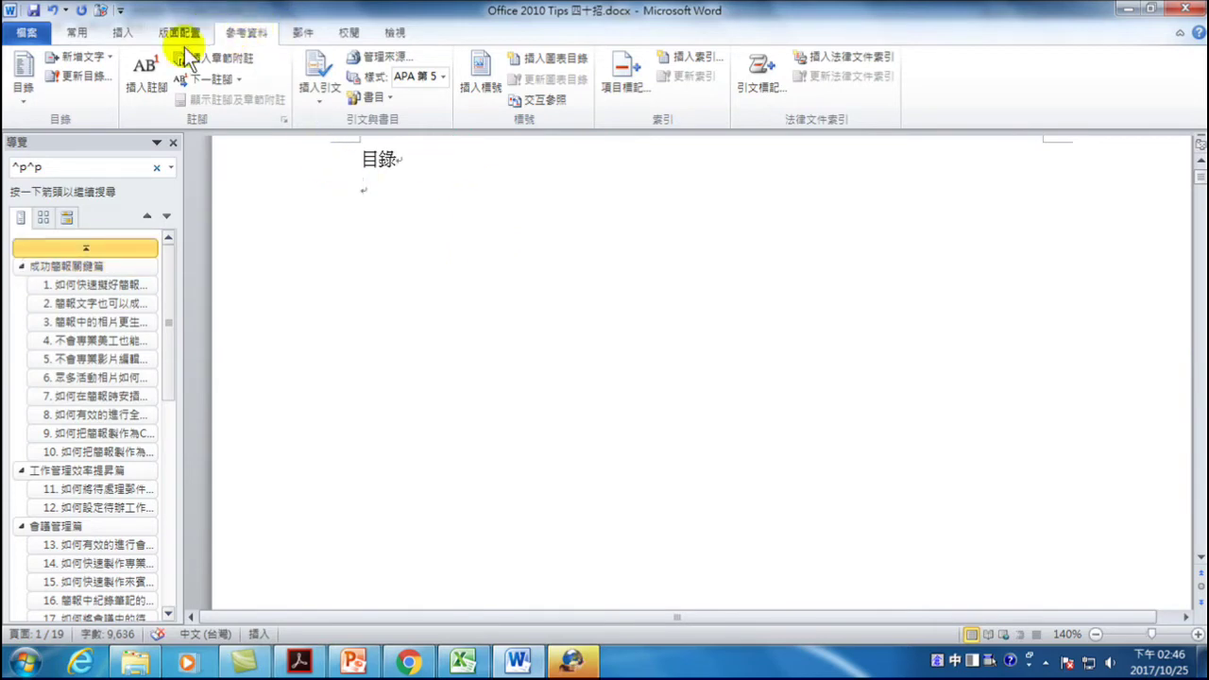
pyautogui.click(25, 70)
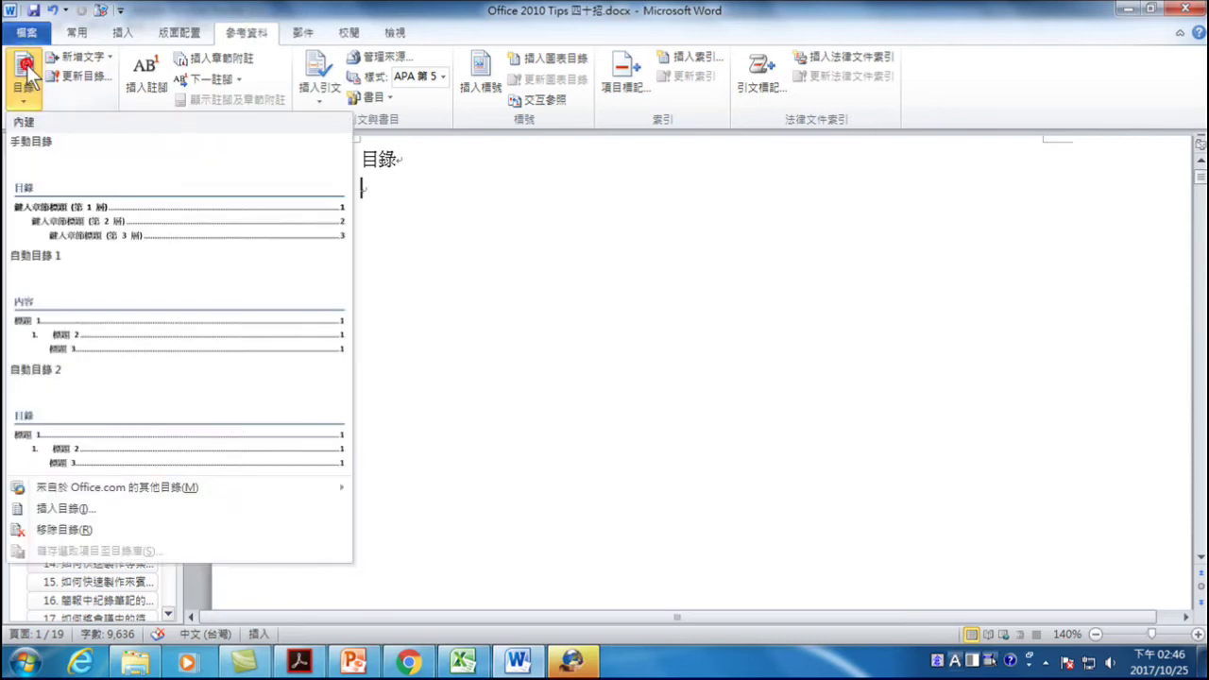
pyautogui.click(64, 509)
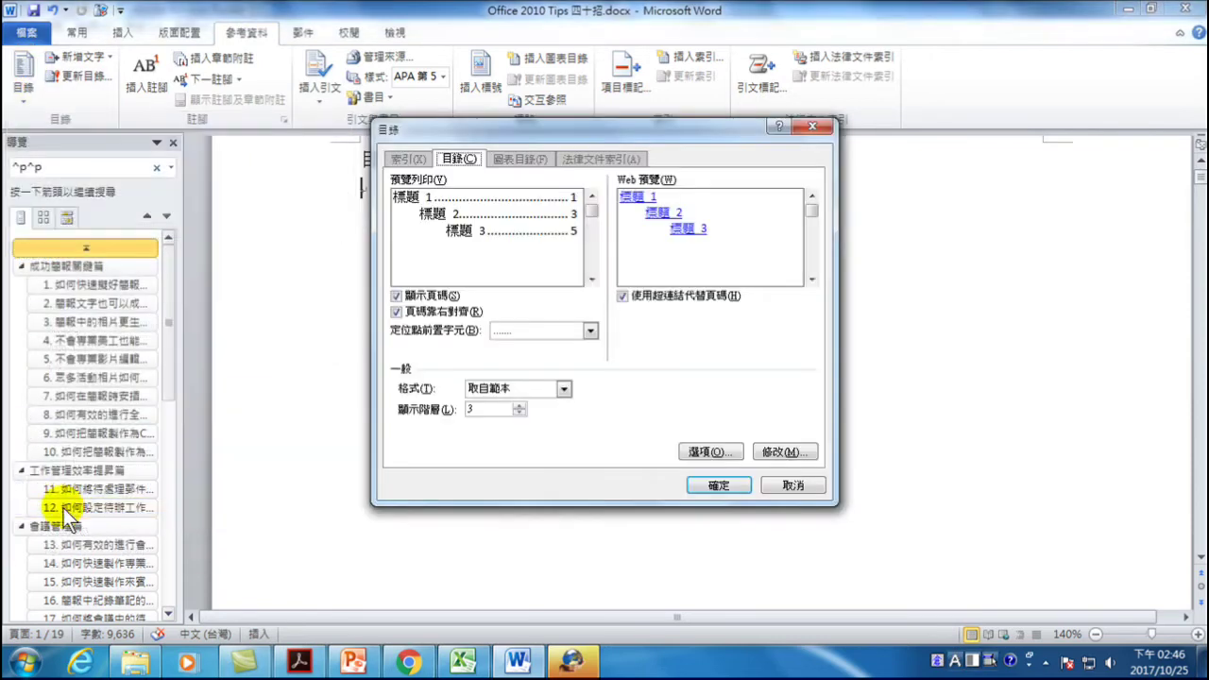
pyautogui.click(728, 483)
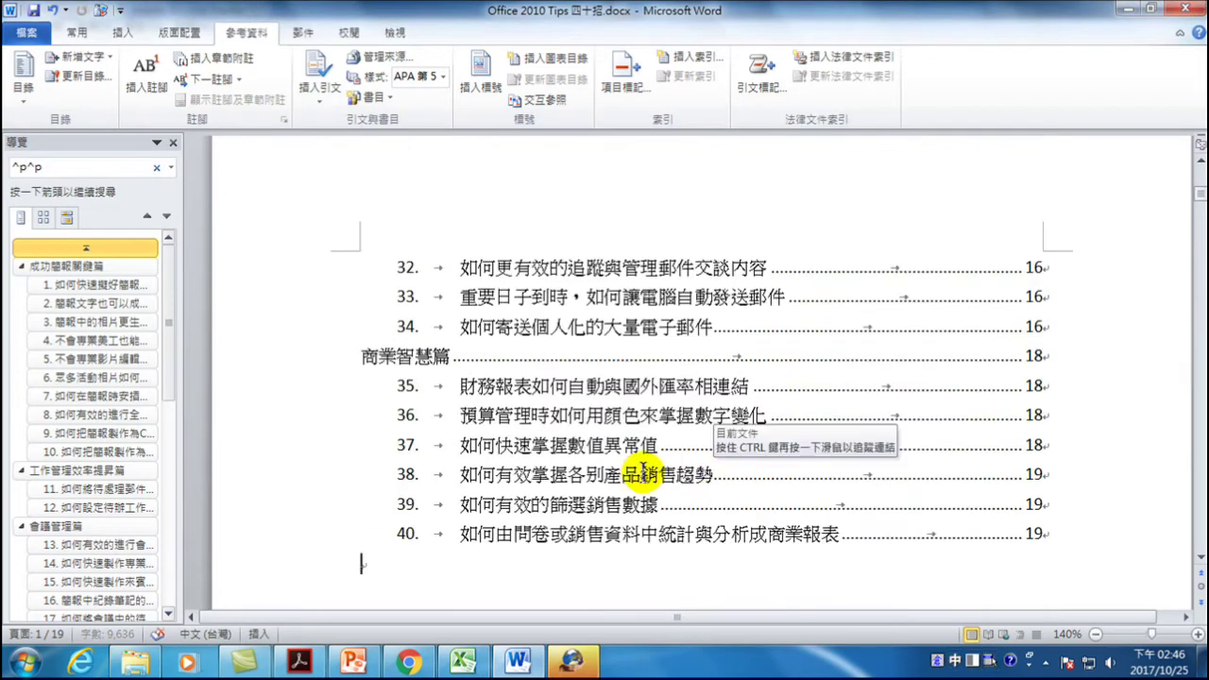
# - Follow the TOC entry to the first chapter heading and insert 技巧 to make 成功簡報關鍵技巧篇
pyautogui.scroll(-5, 578, 471)
pyautogui.scroll(10, 578, 470)
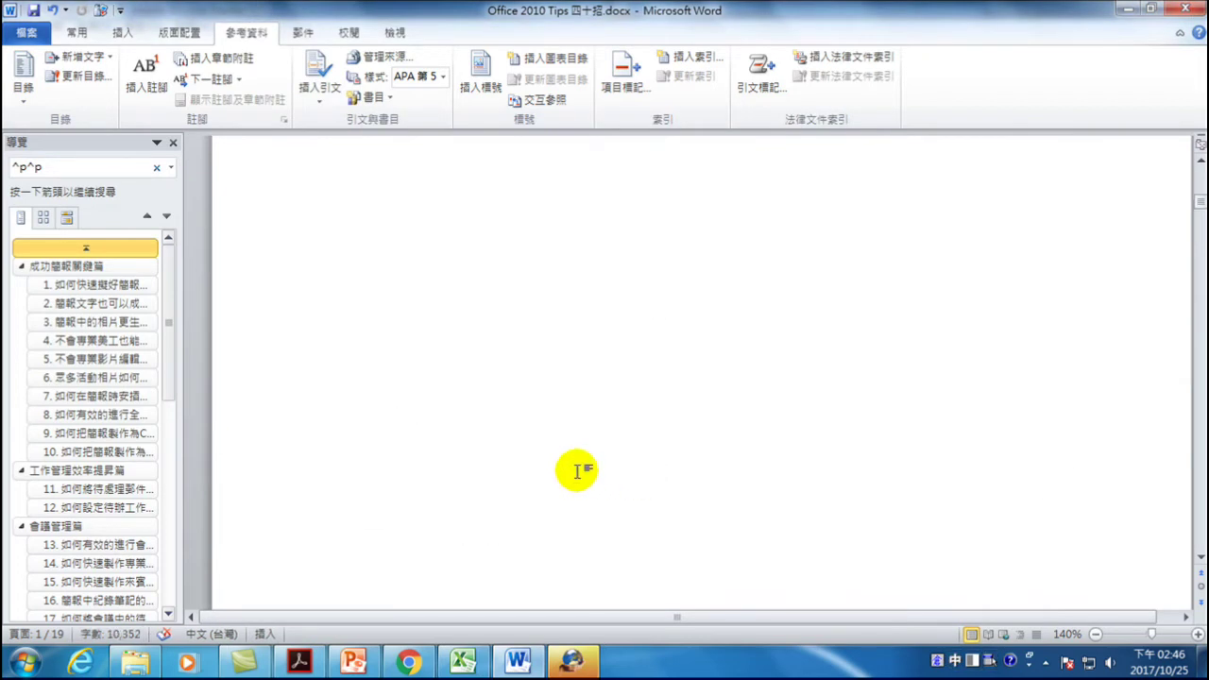
pyautogui.scroll(8, 526, 413)
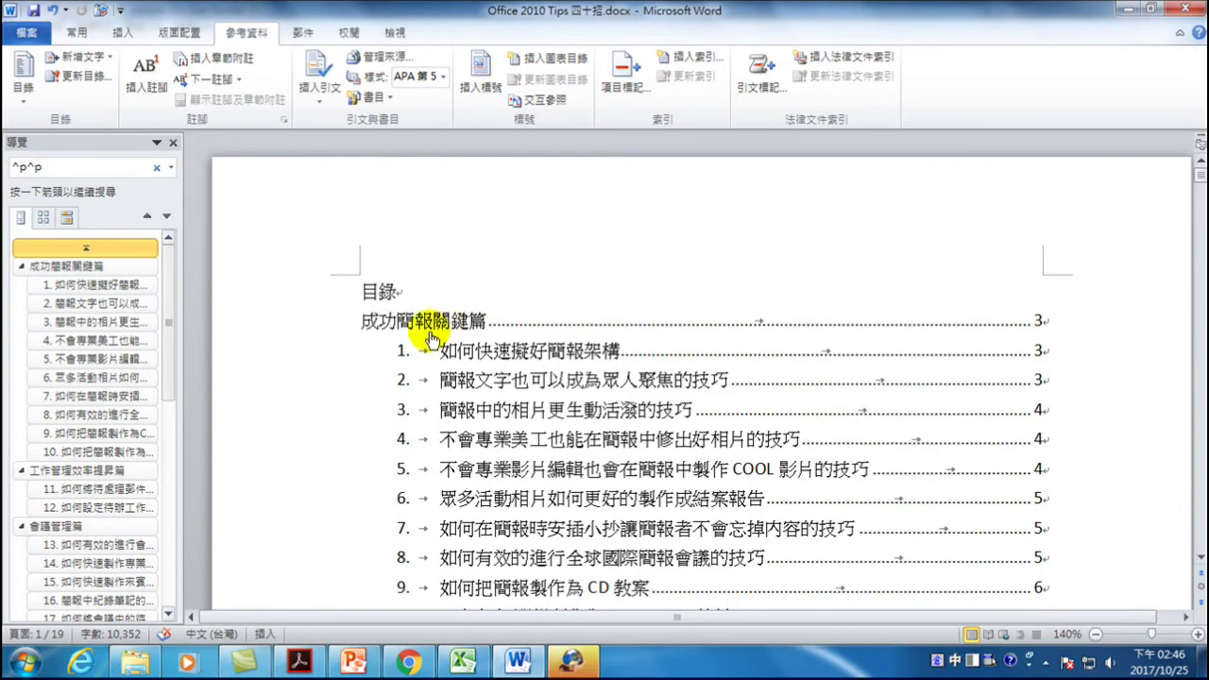
pyautogui.keyDown('ctrl'); pyautogui.click(430, 321); pyautogui.keyUp('ctrl')
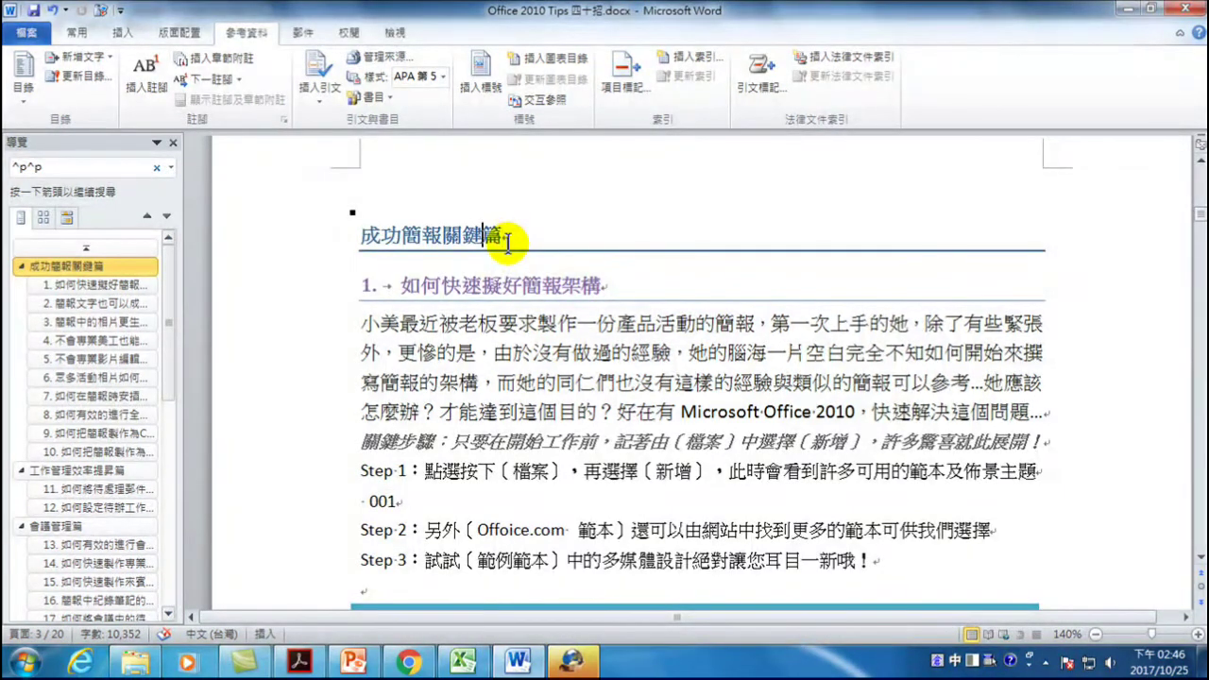
pyautogui.write('qj')
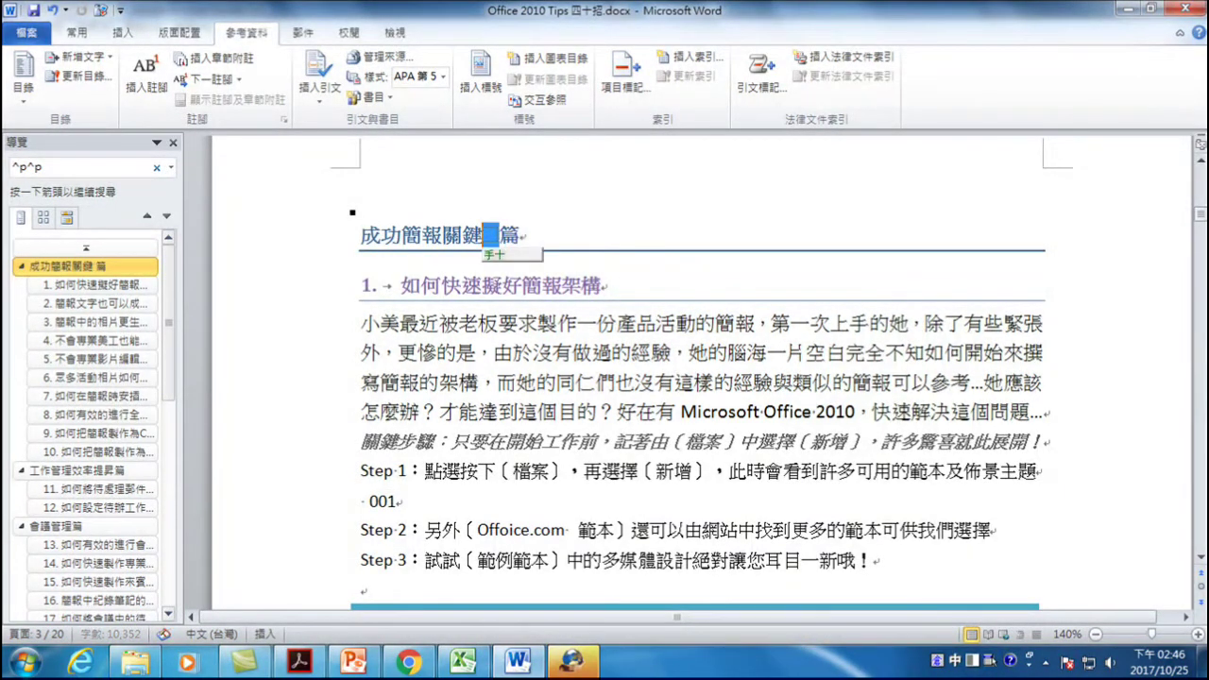
pyautogui.write(' mmvs')
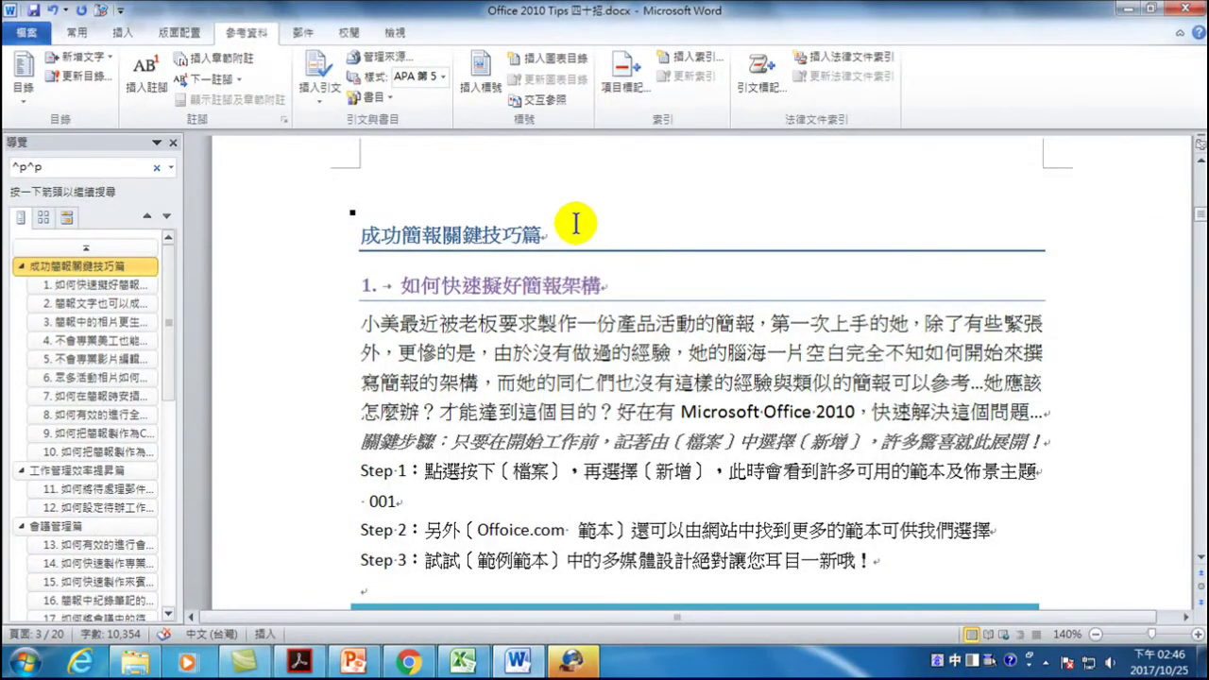
pyautogui.scroll(10, 514, 274)
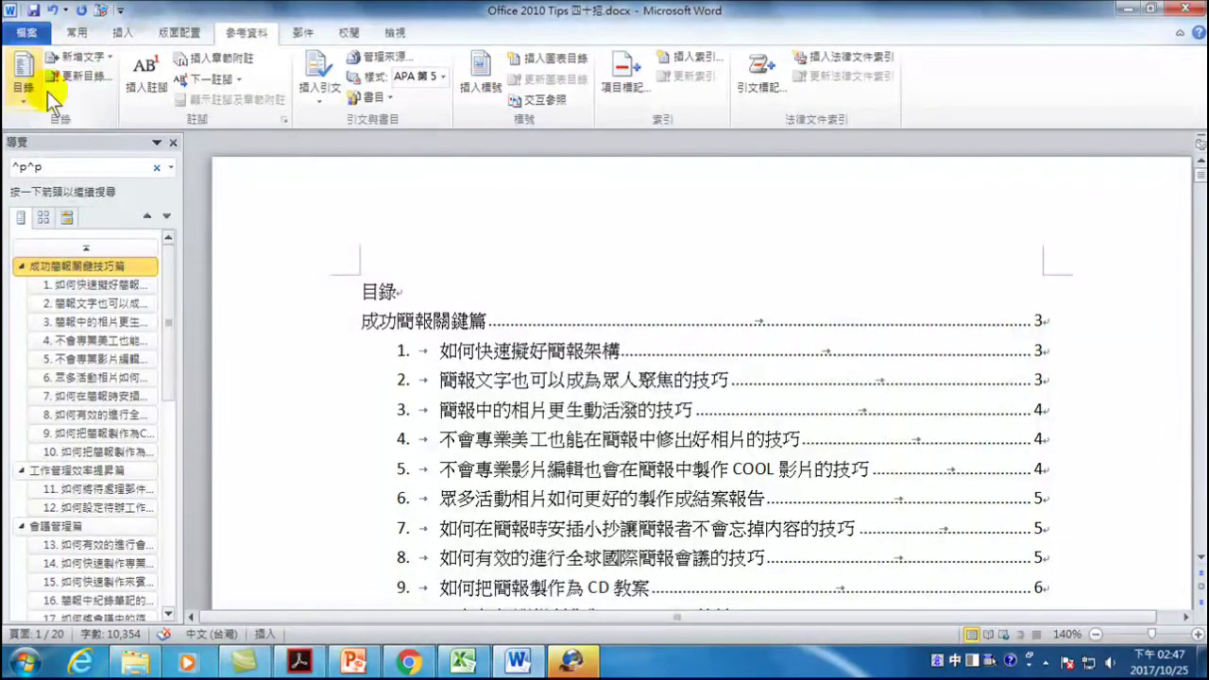
# - Update the entire table of contents so it lists 成功簡報關鍵技巧篇
pyautogui.click(83, 76)
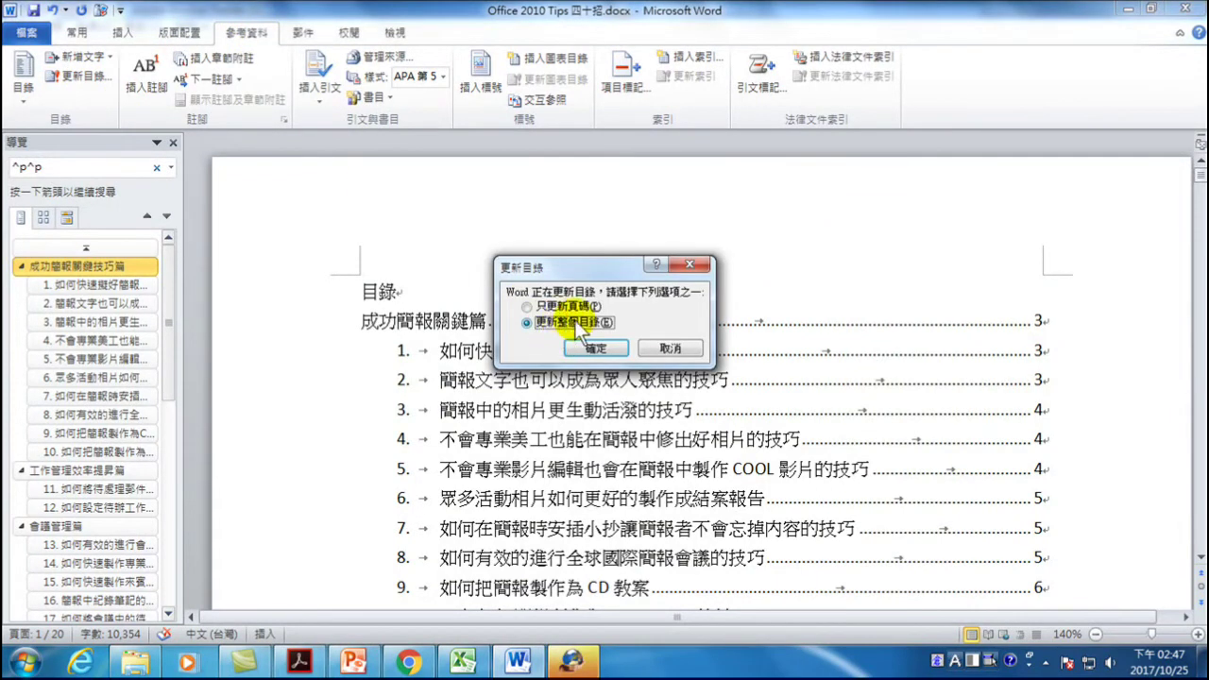
pyautogui.moveTo(578, 264); pyautogui.dragTo(618, 266)
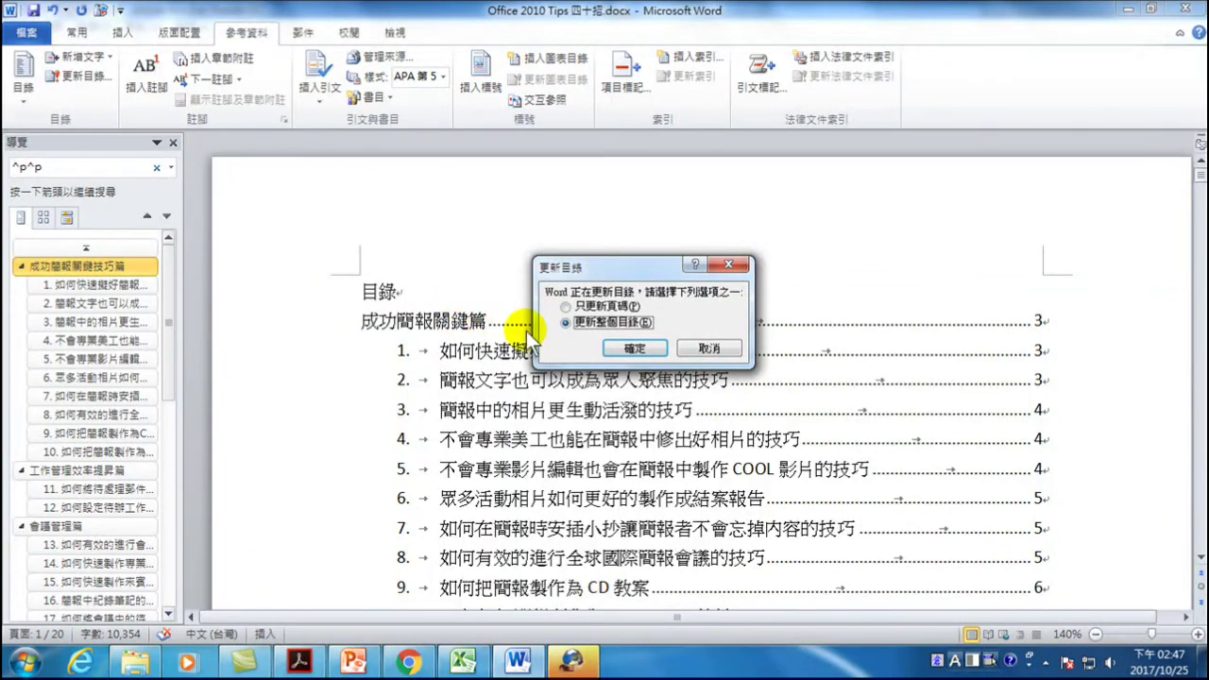
pyautogui.click(634, 349)
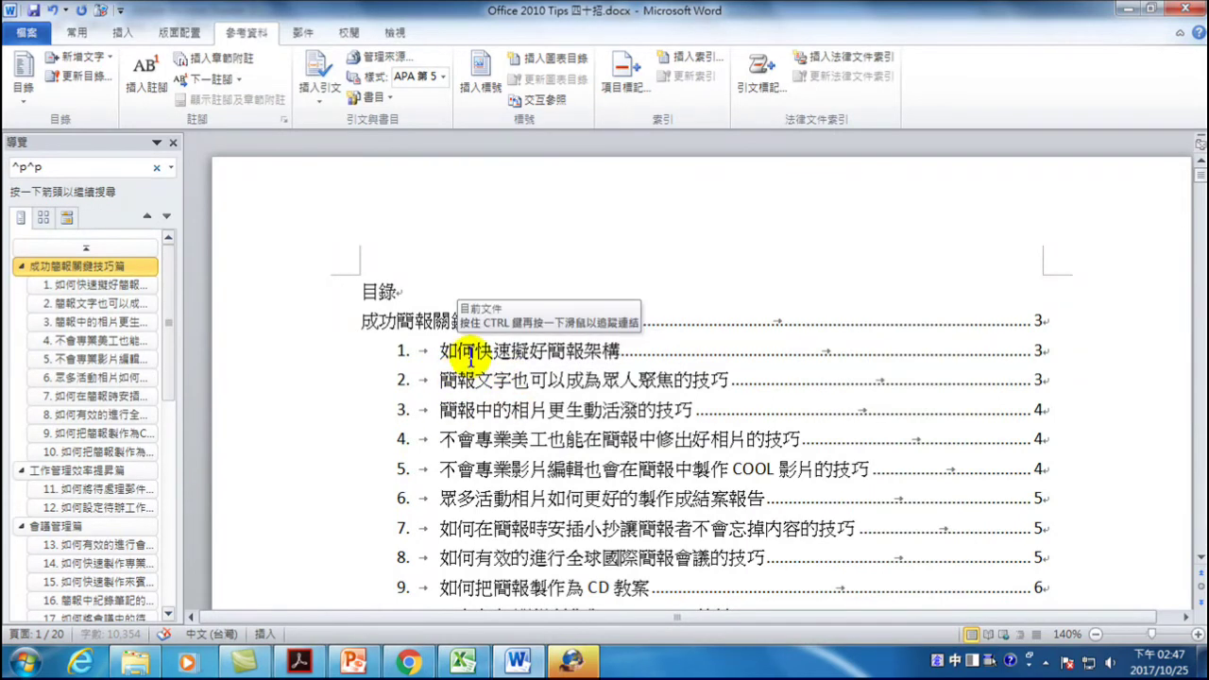
# - Append '123' to the body heading 如何快速擬好簡報架構, then select the table of contents
pyautogui.scroll(-2, 468, 357)
pyautogui.scroll(-18, 468, 357)
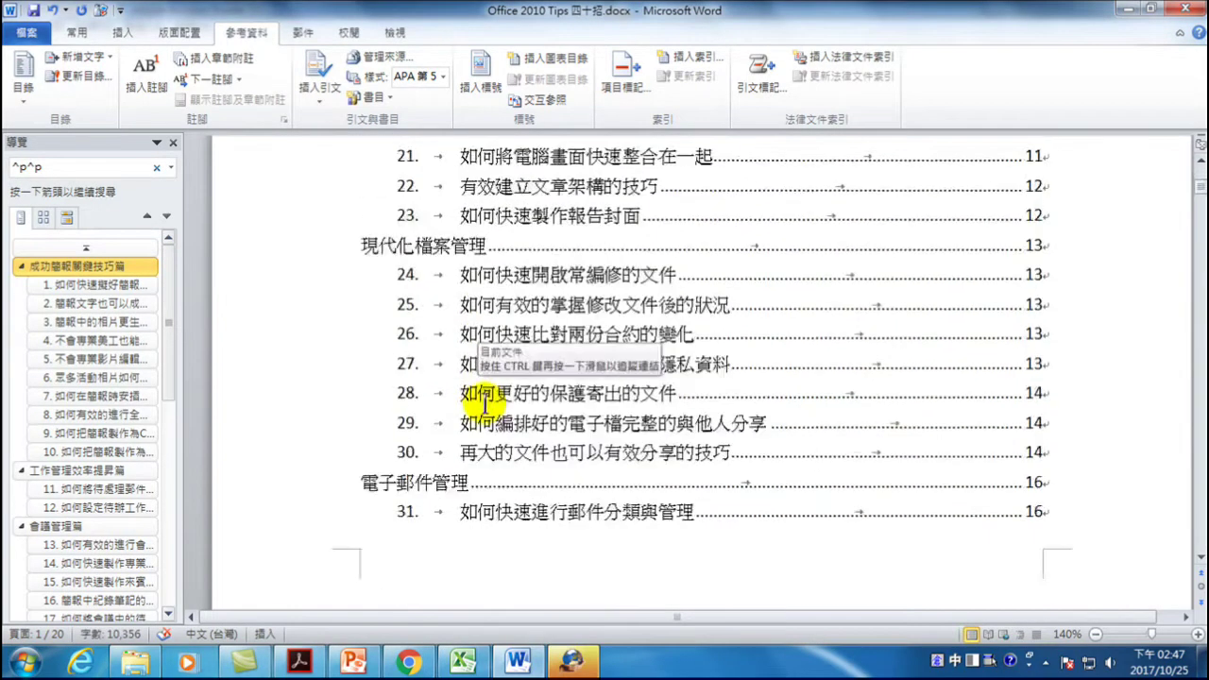
pyautogui.scroll(-10, 485, 416)
pyautogui.scroll(15, 484, 452)
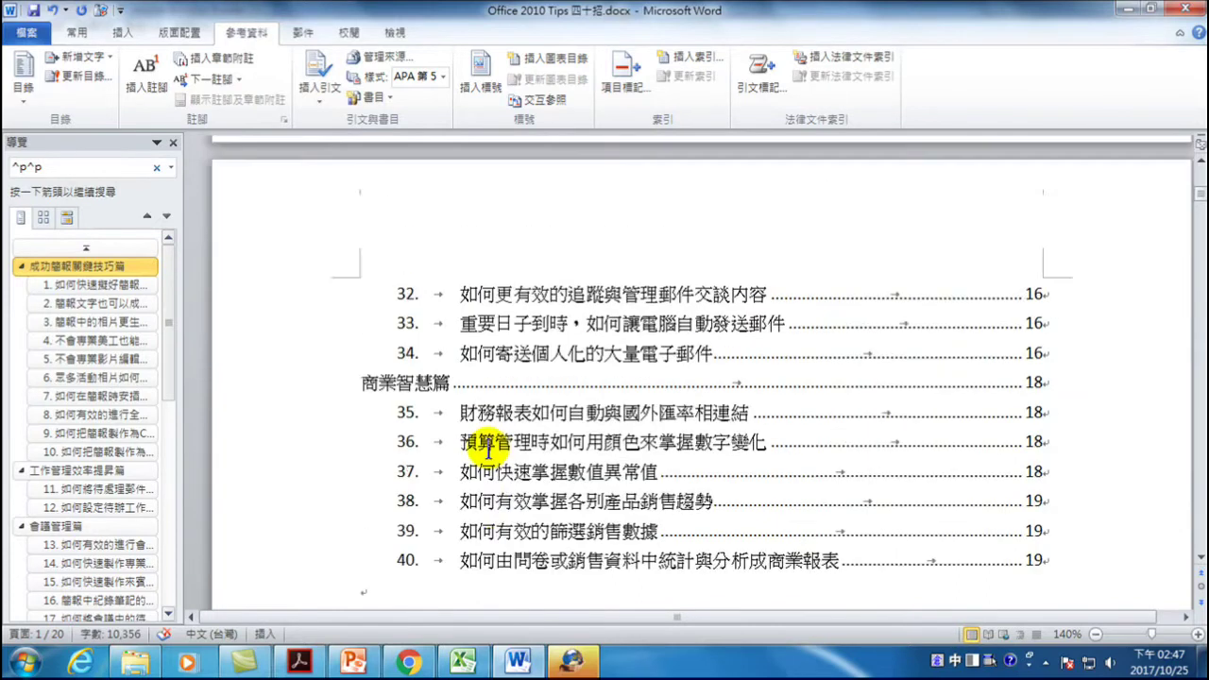
pyautogui.scroll(11, 479, 455)
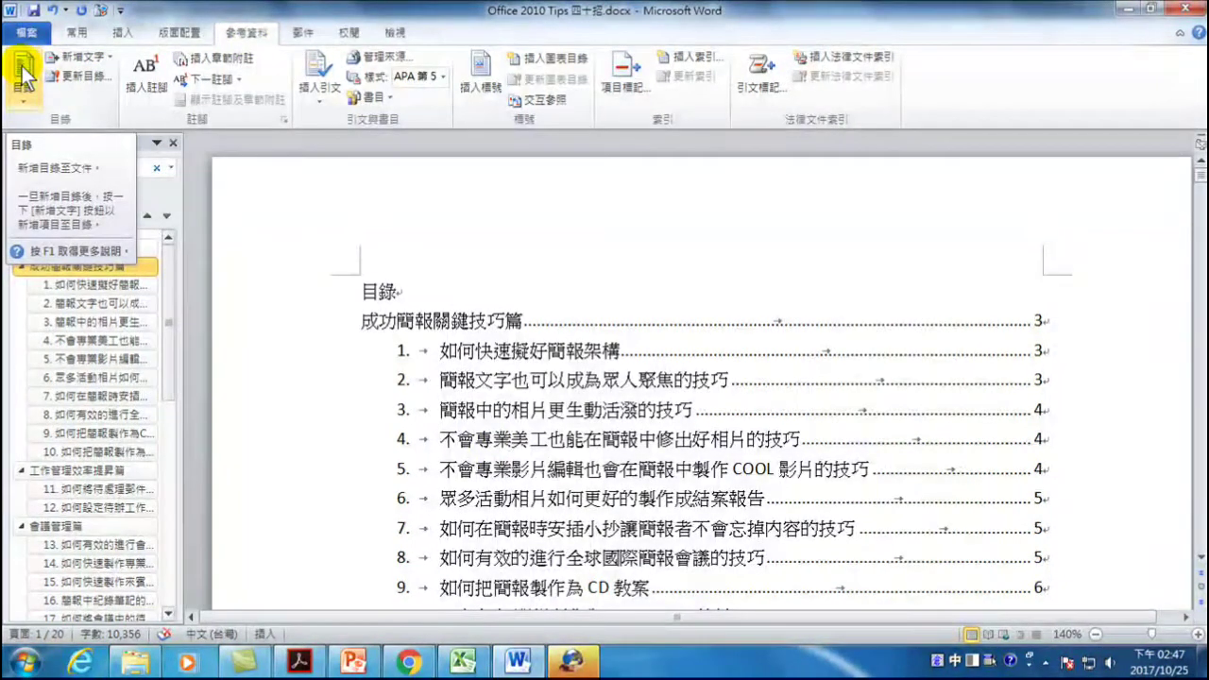
pyautogui.scroll(-15, 461, 333)
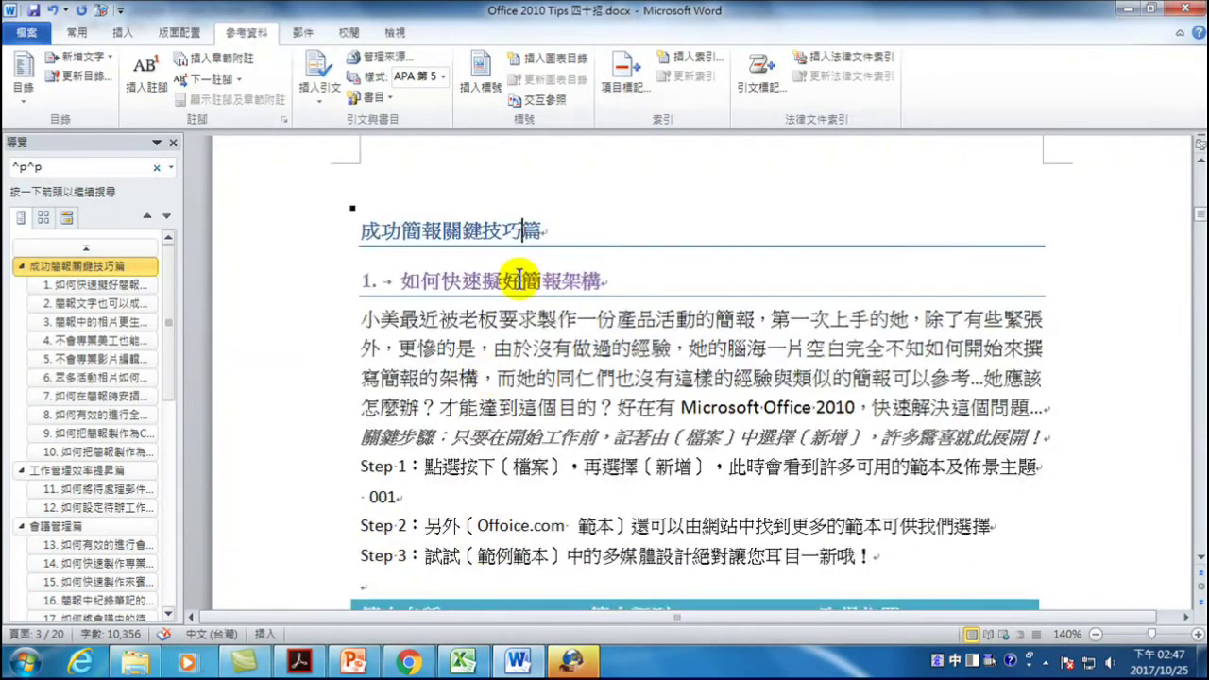
pyautogui.click(596, 276)
pyautogui.write('123')
pyautogui.scroll(20, 494, 315)
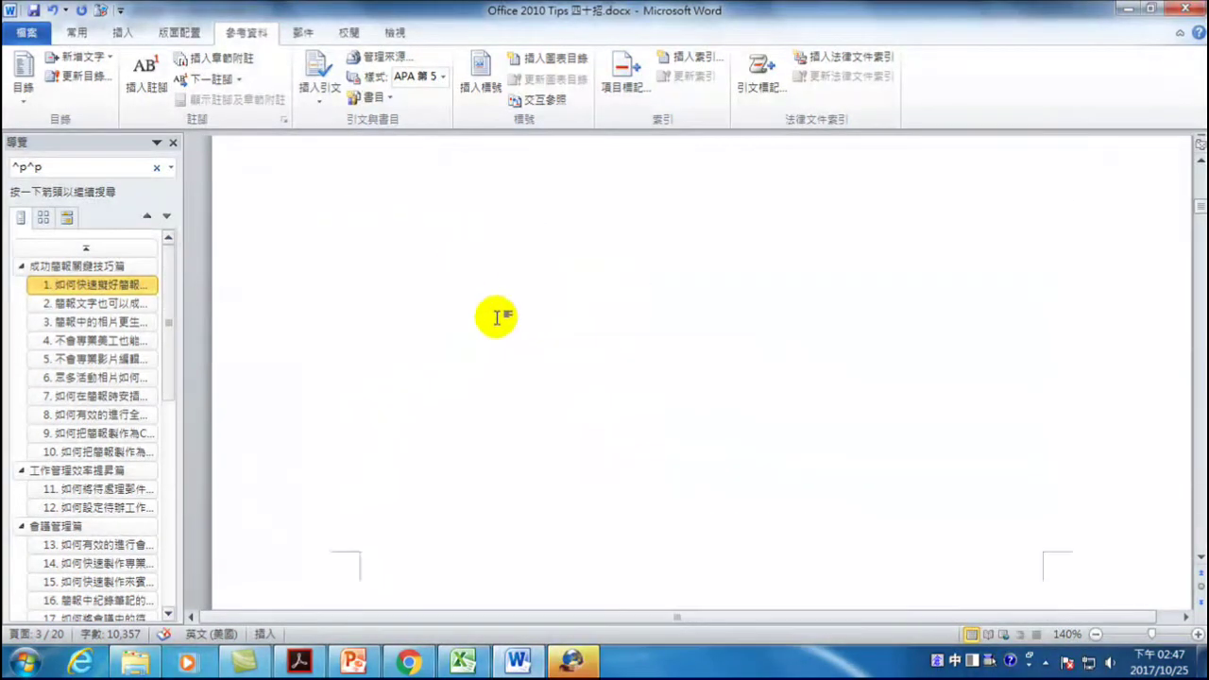
pyautogui.scroll(12, 460, 322)
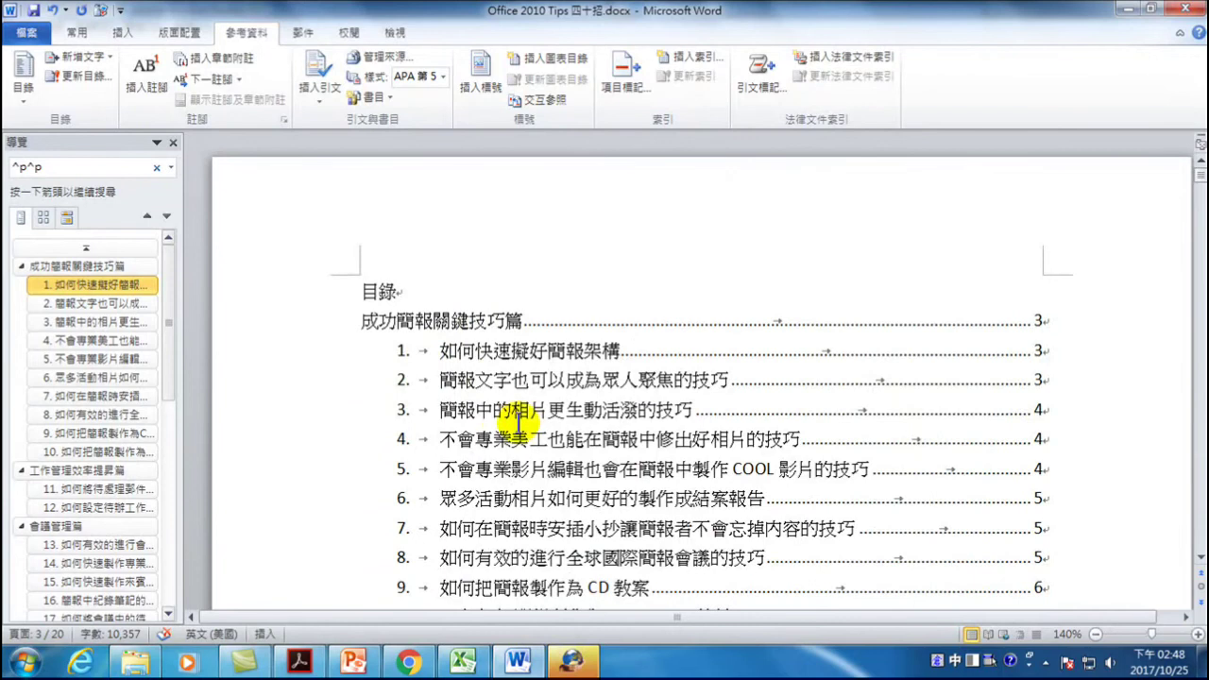
pyautogui.click(518, 422)
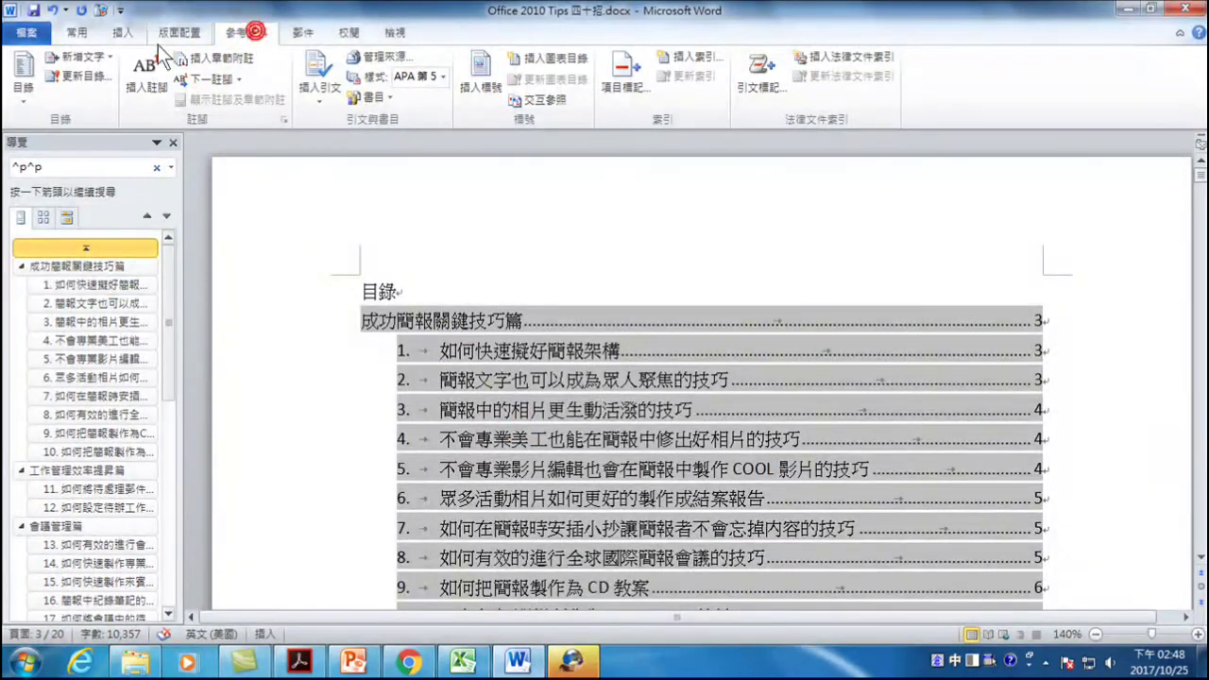
# - Update the entire table of contents (更新整個目錄) so entry 1 shows the added 123
pyautogui.click(80, 73)
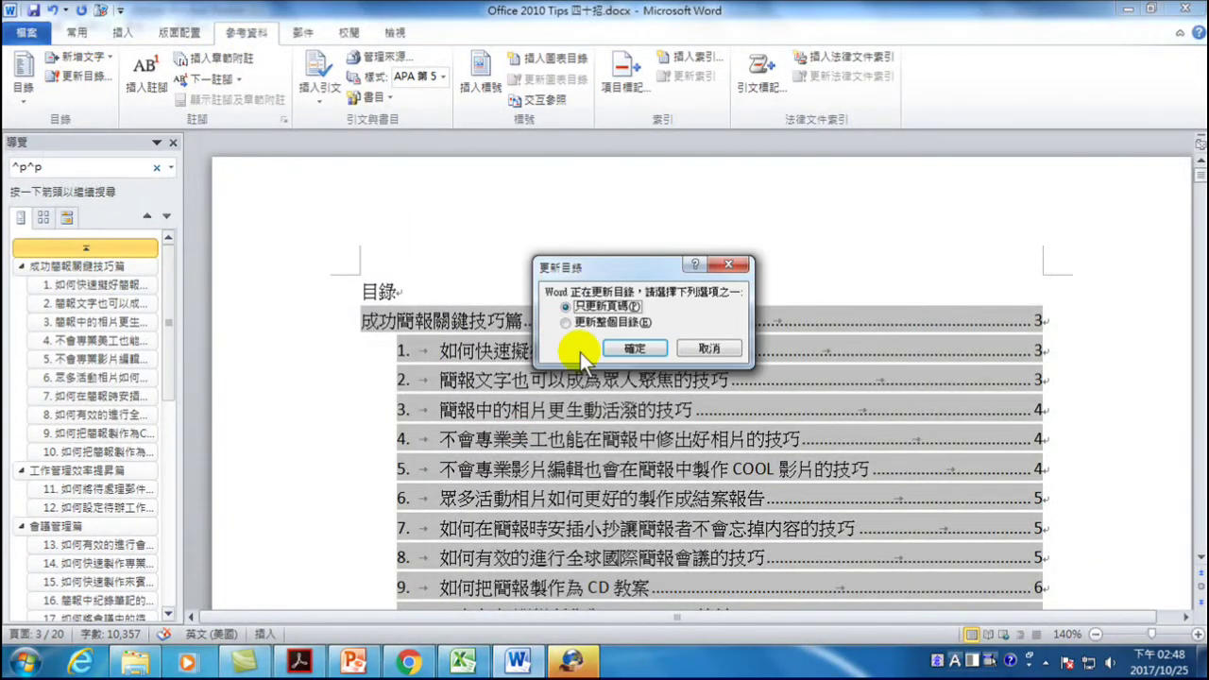
pyautogui.click(565, 324)
pyautogui.moveTo(644, 269); pyautogui.dragTo(779, 247)
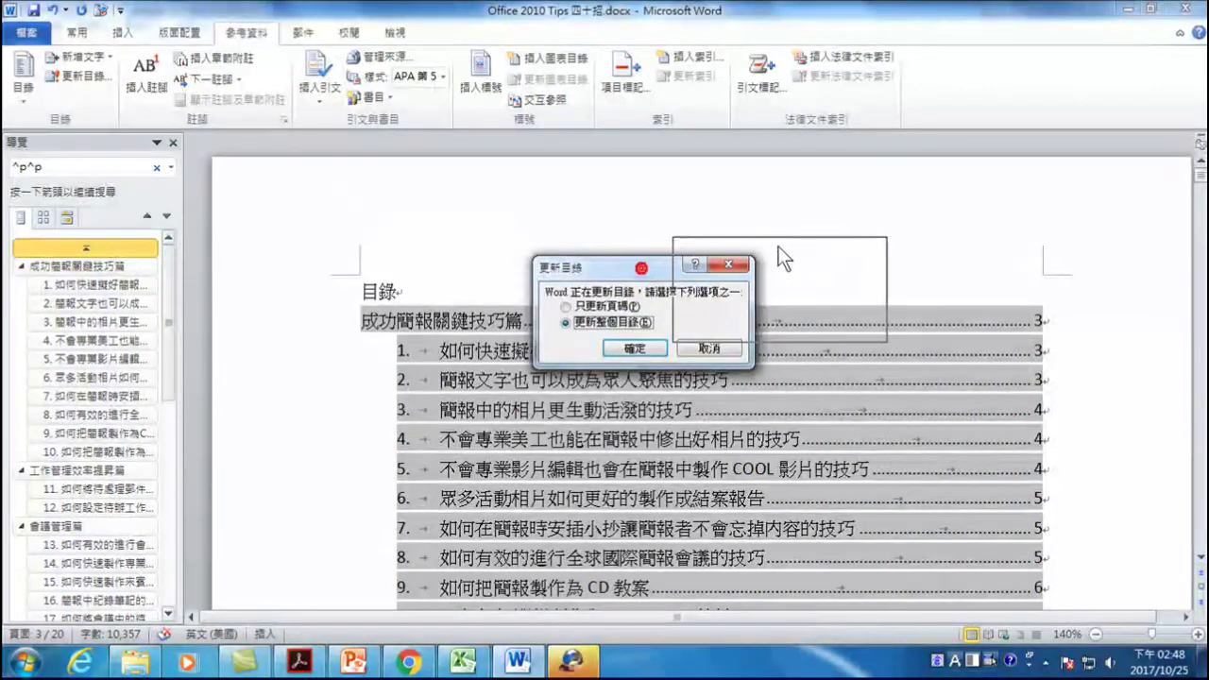
pyautogui.click(768, 326)
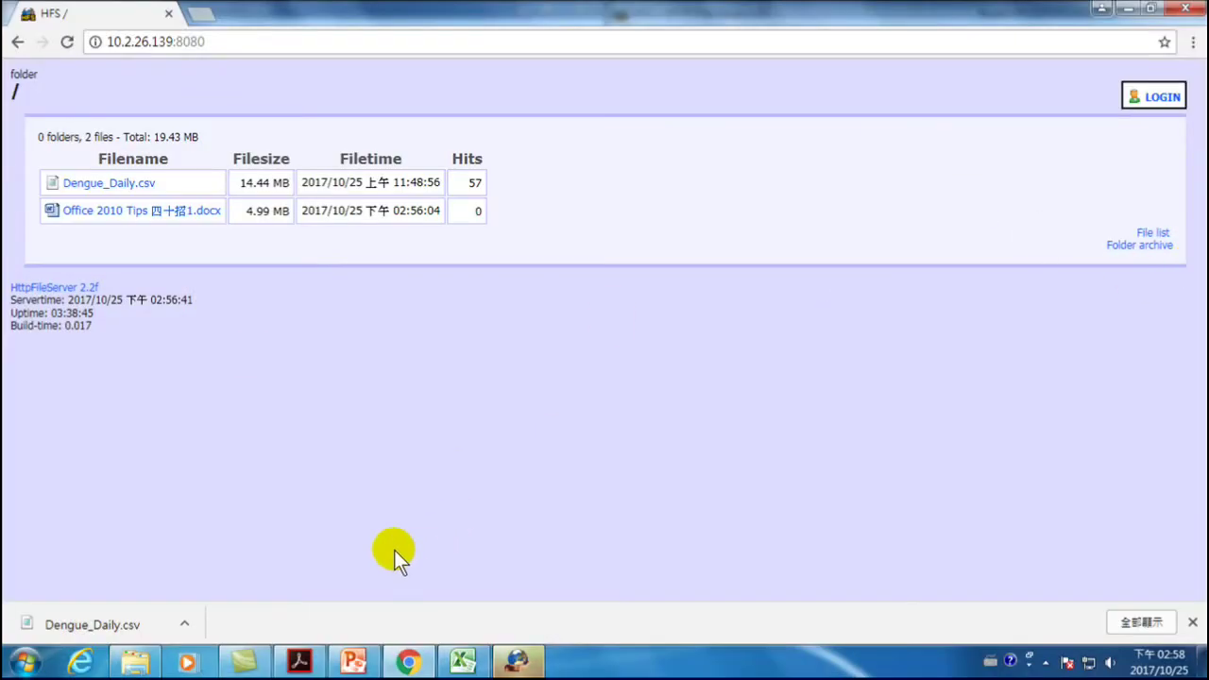
# - Switch to the 範例 folder window in Windows Explorer
pyautogui.click(135, 660)
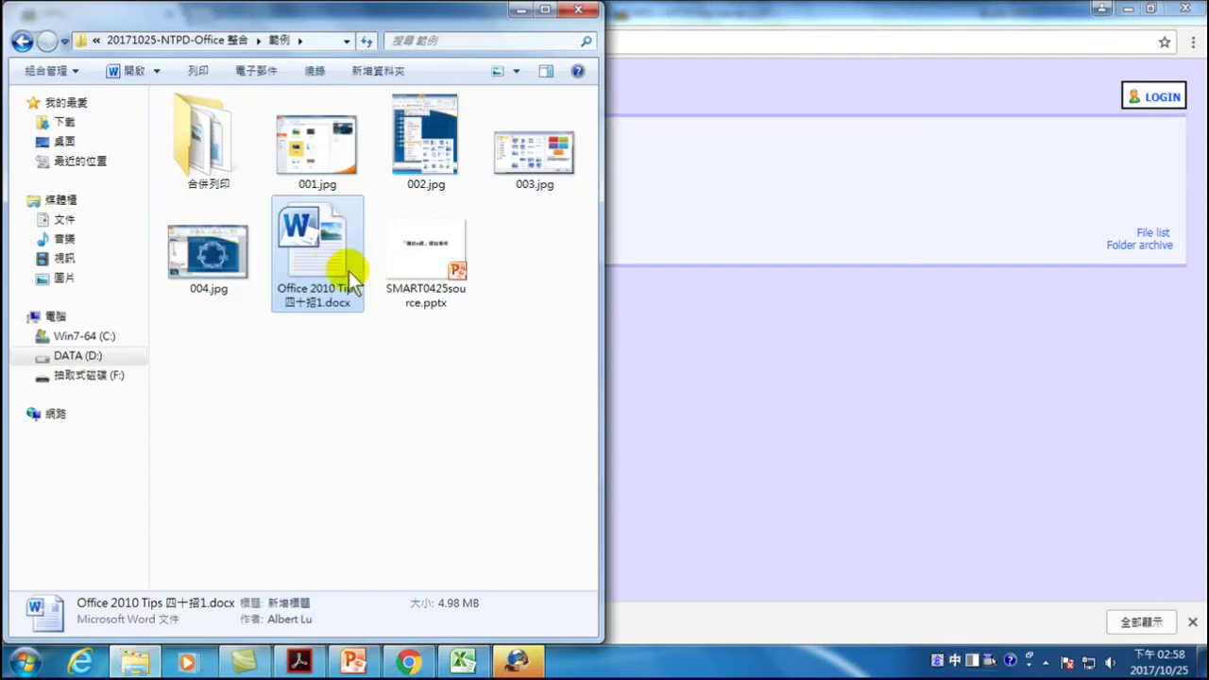
# - Open Office 2010 Tips 四十招1.docx in Word and scroll through its table of contents
pyautogui.doubleClick(323, 256)
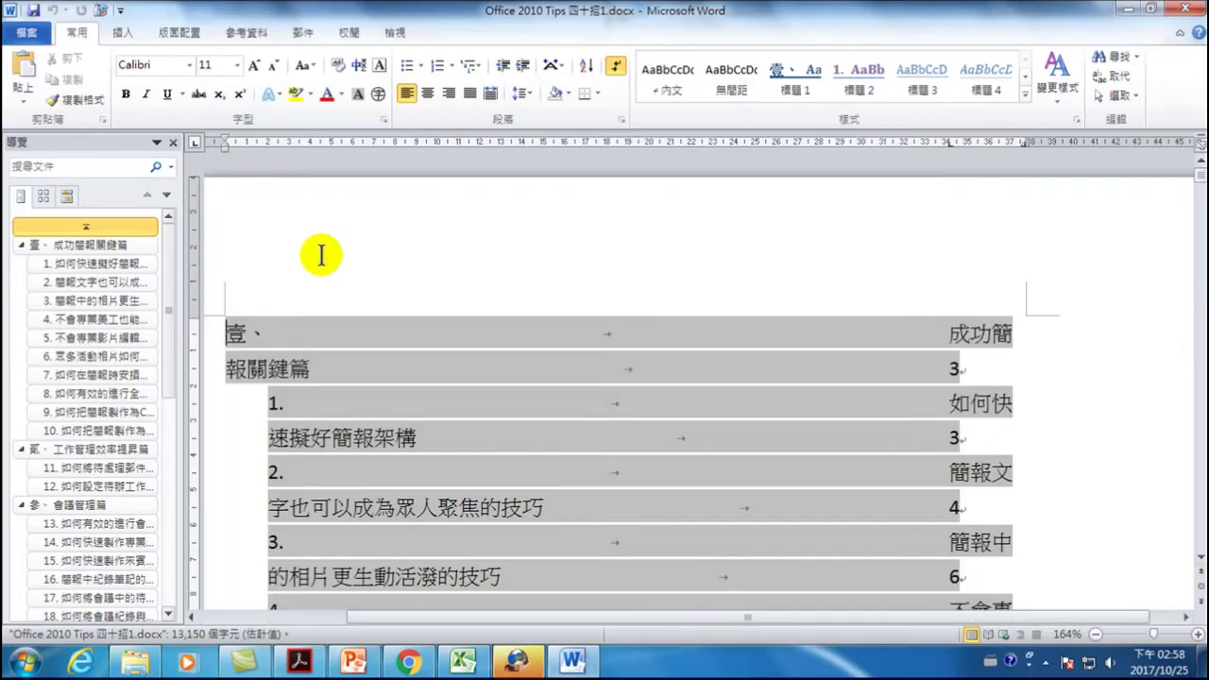
pyautogui.scroll(-2, 432, 345)
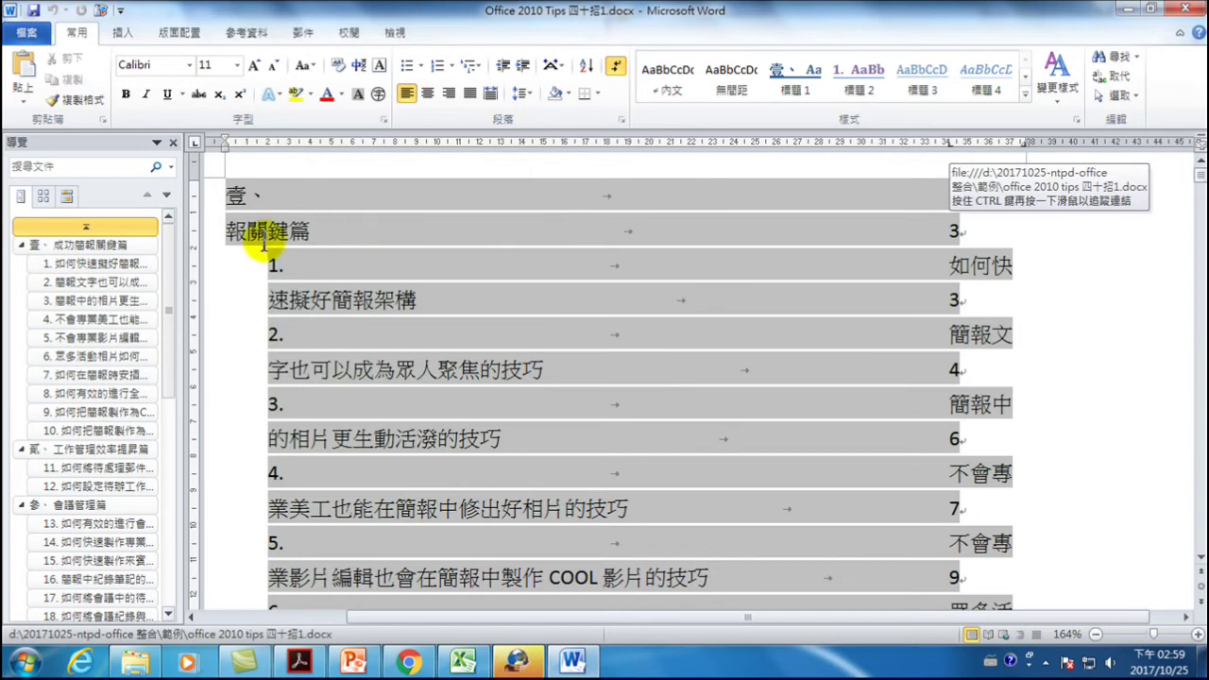
pyautogui.scroll(-3, 463, 368)
pyautogui.scroll(3, 445, 378)
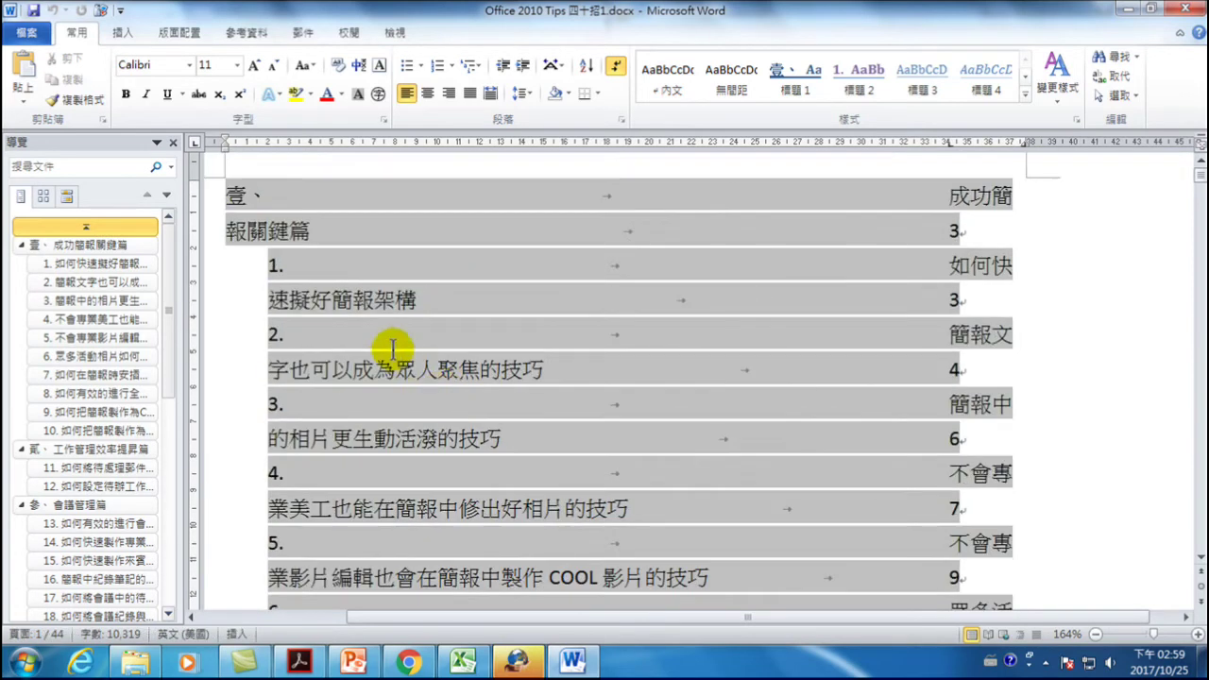
pyautogui.click(248, 30)
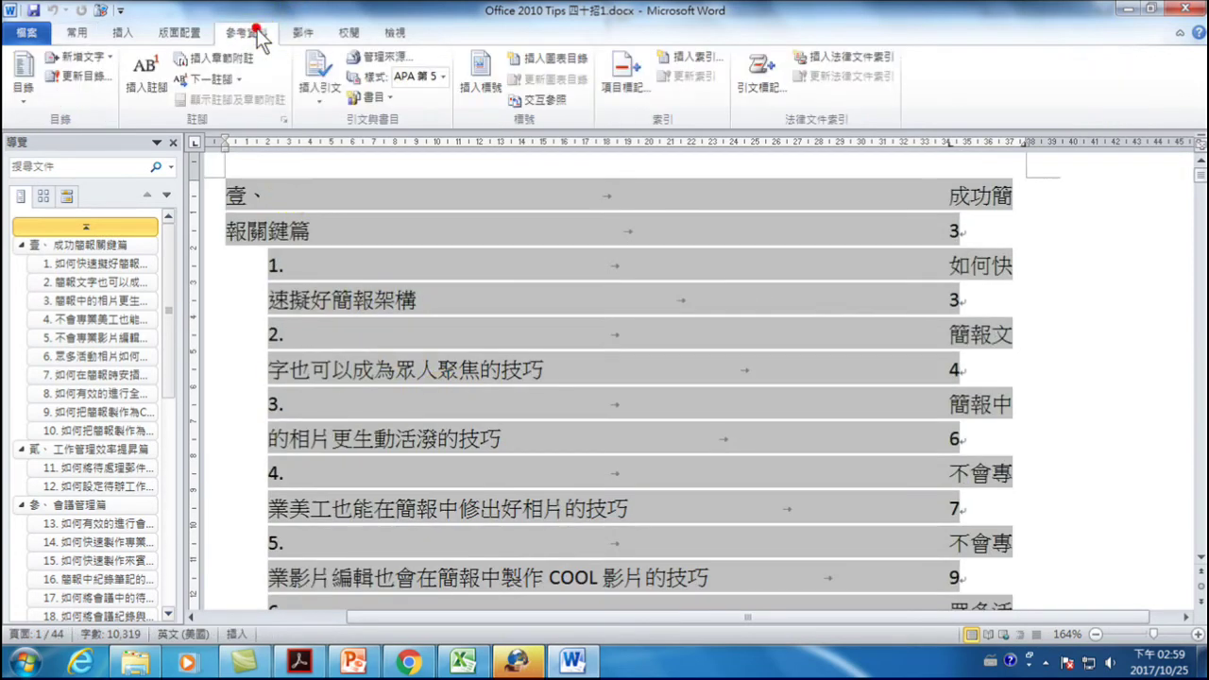
# - Rebuild the entire table of contents and review the entries wrapping onto two lines
pyautogui.click(75, 78)
pyautogui.click(707, 300)
pyautogui.click(769, 326)
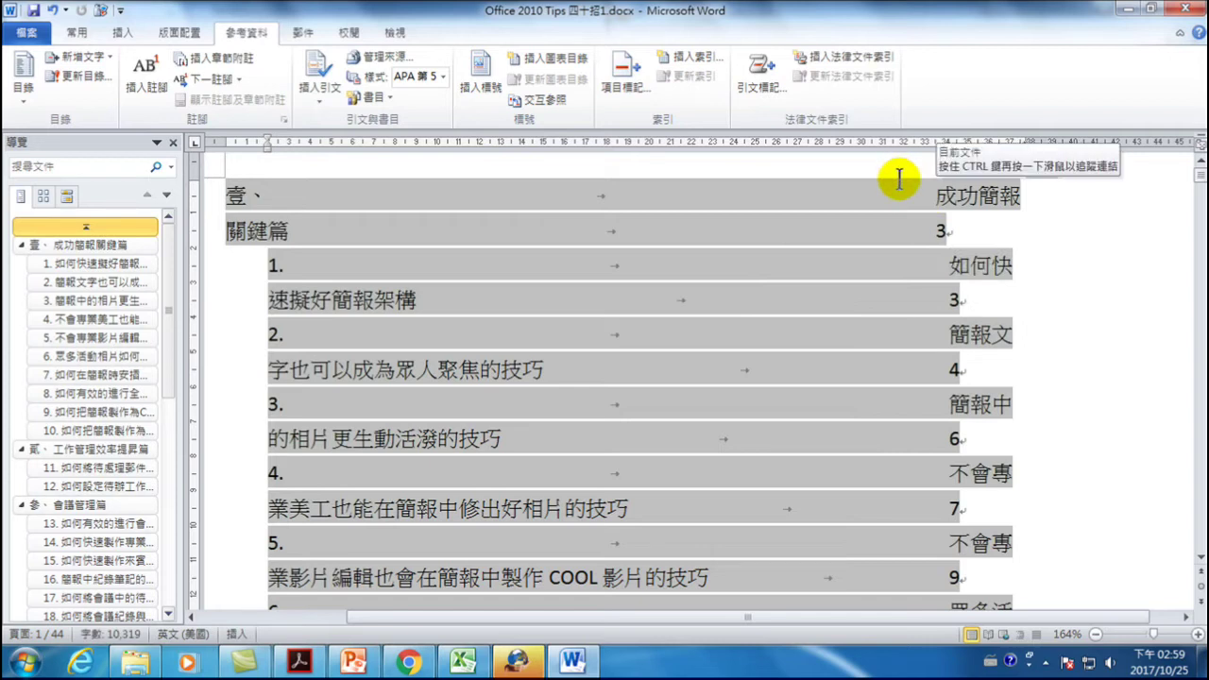
pyautogui.scroll(-7, 321, 303)
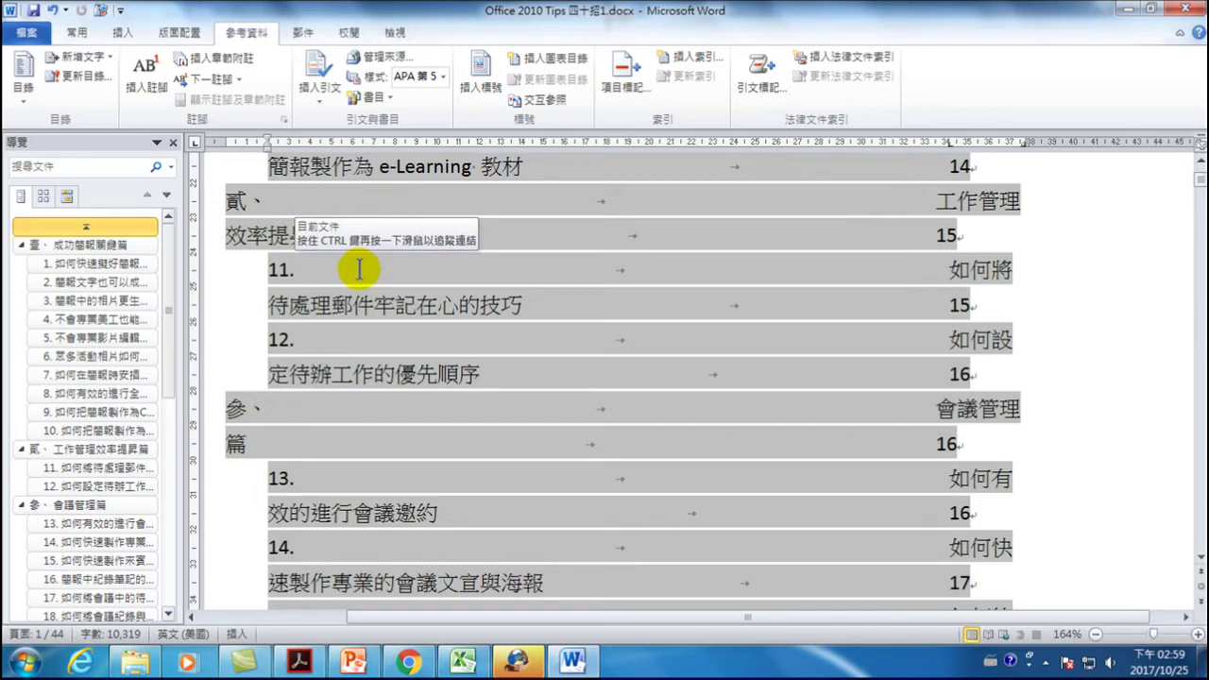
pyautogui.scroll(8, 424, 311)
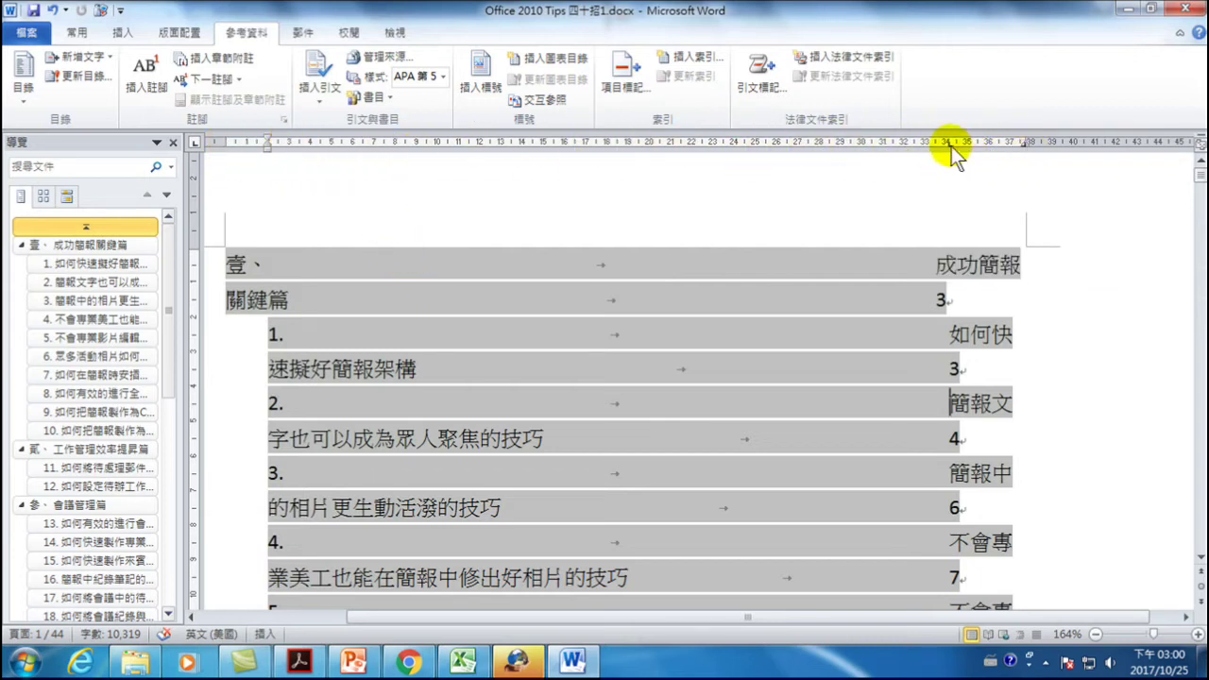
# - Toggle the 尺規 ruler off and back on, then return to the Home ribbon
pyautogui.click(393, 32)
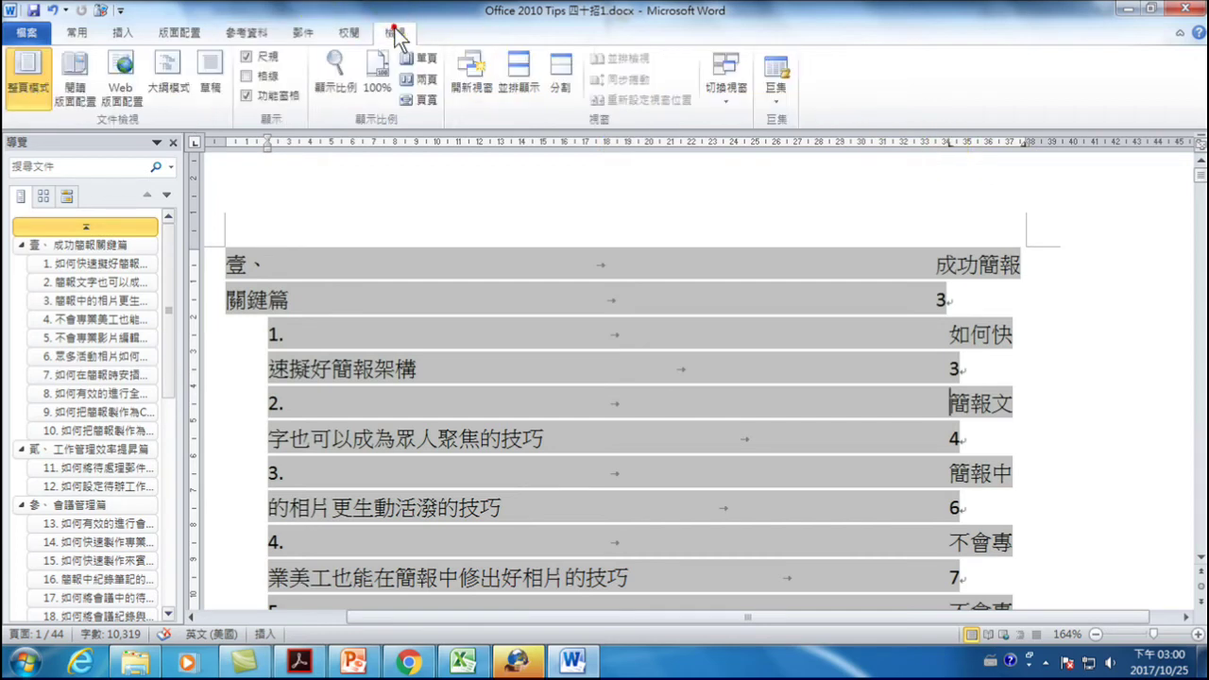
pyautogui.click(247, 57)
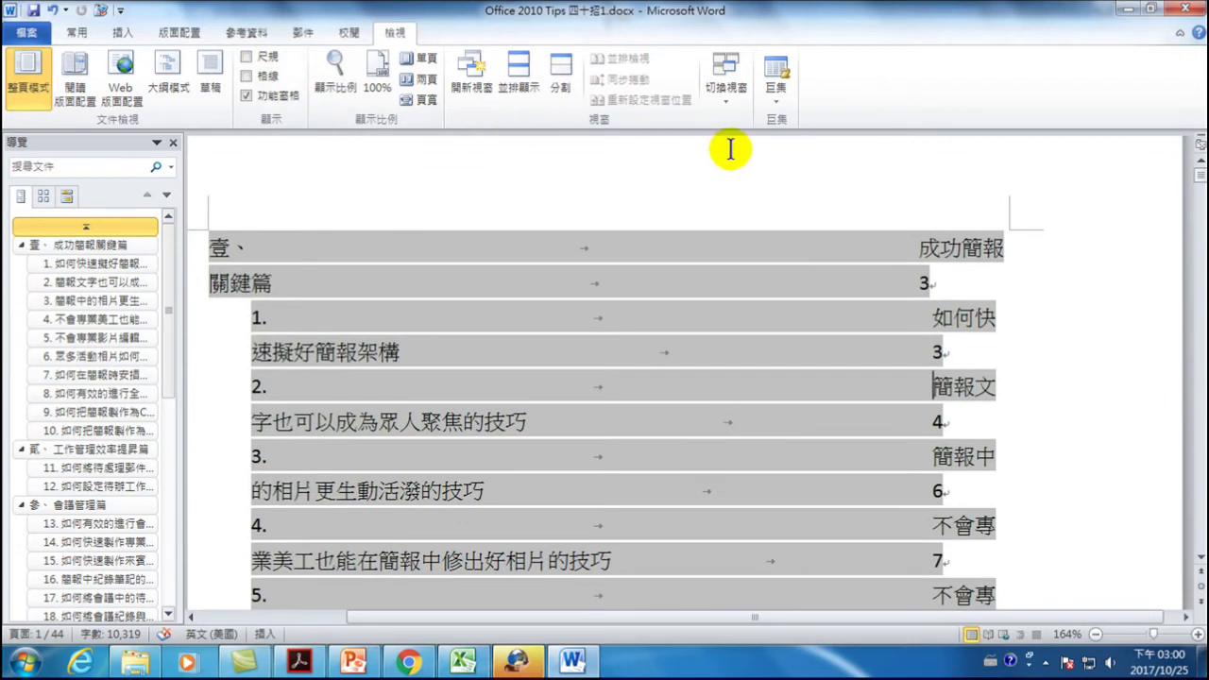
pyautogui.click(262, 58)
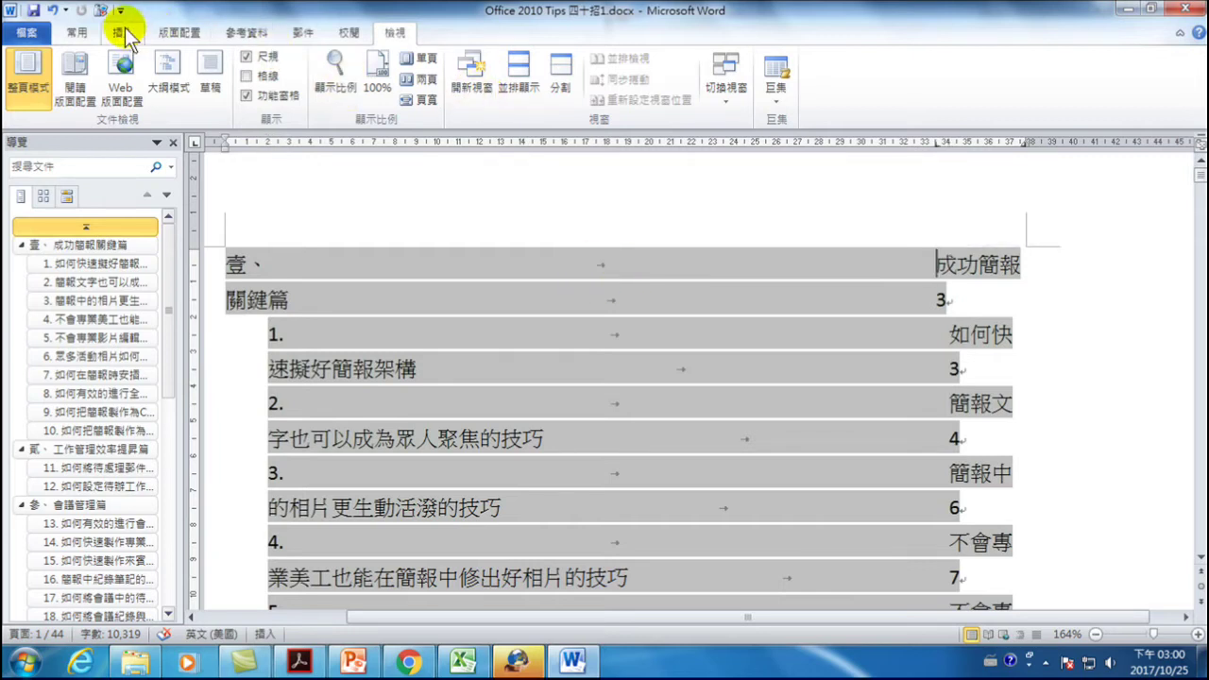
pyautogui.click(80, 34)
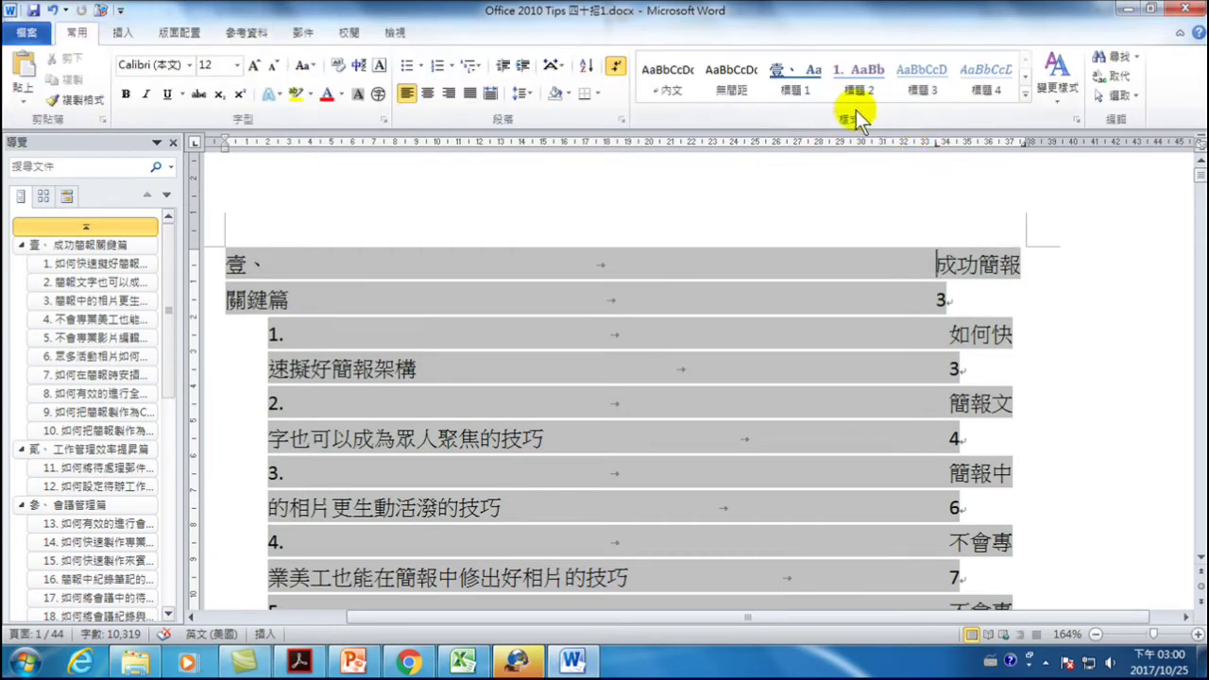
# - Open the Styles pane and drag the 壹 chapter line's right tab stop far left on the ruler
pyautogui.click(1076, 120)
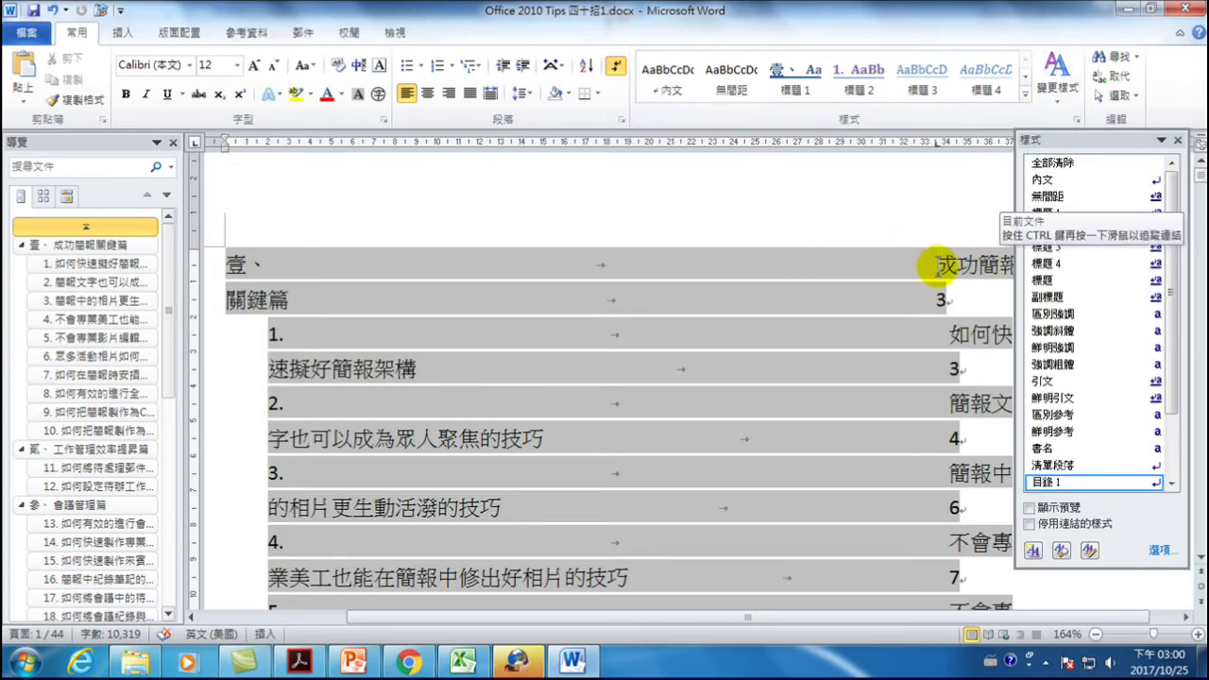
pyautogui.scroll(-2, 1153, 378)
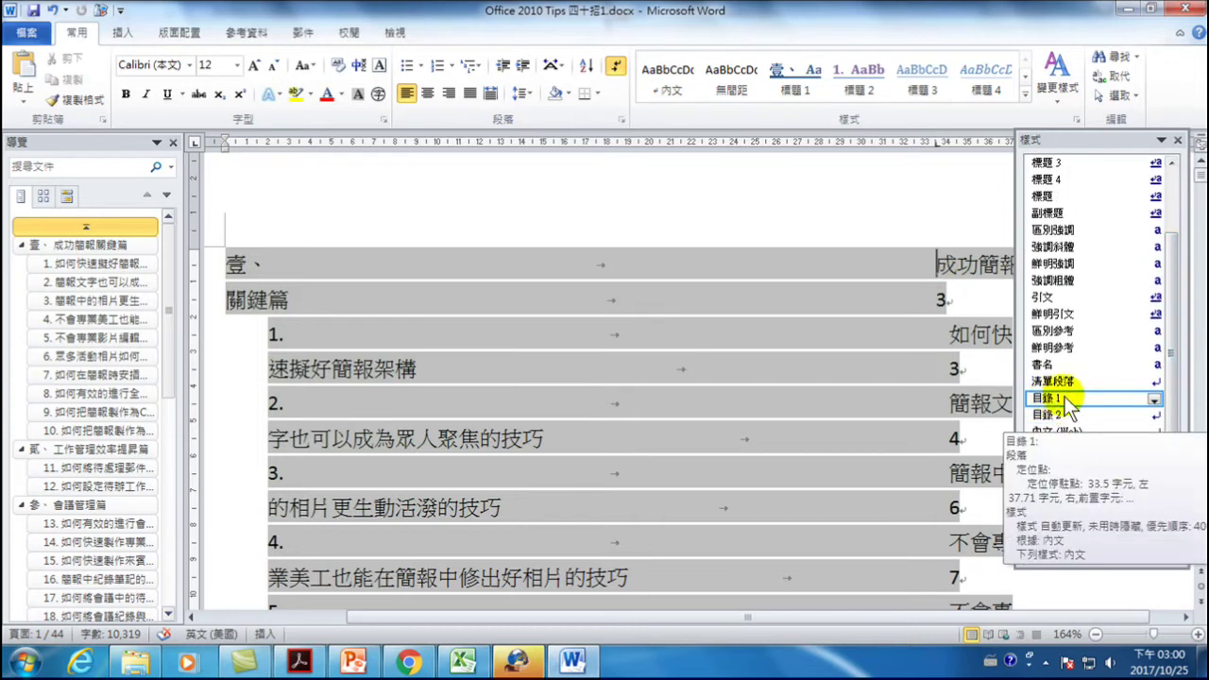
pyautogui.click(947, 303)
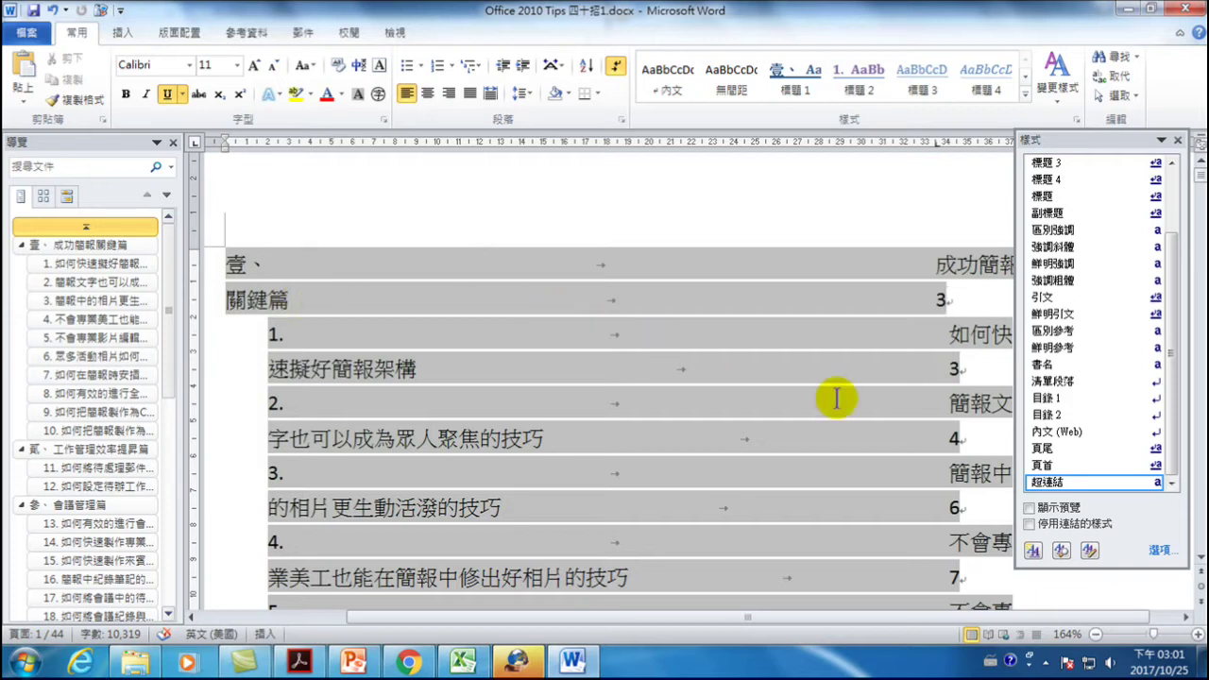
pyautogui.click(589, 295)
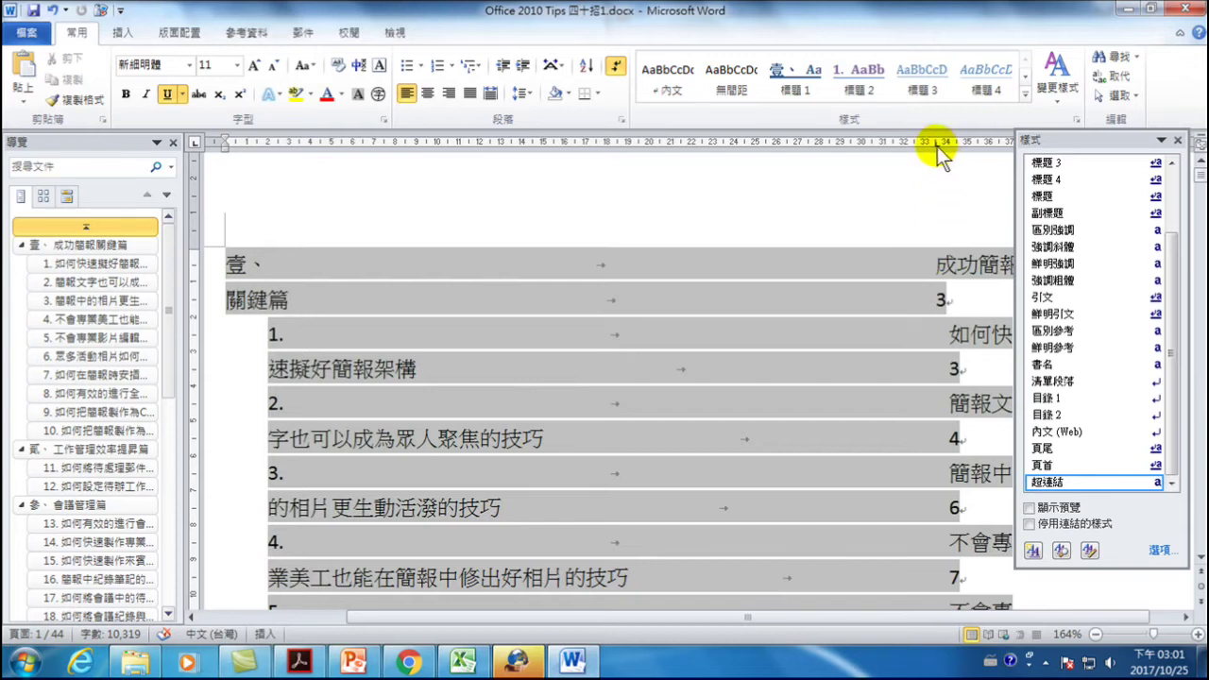
pyautogui.moveTo(936, 143); pyautogui.dragTo(268, 147)
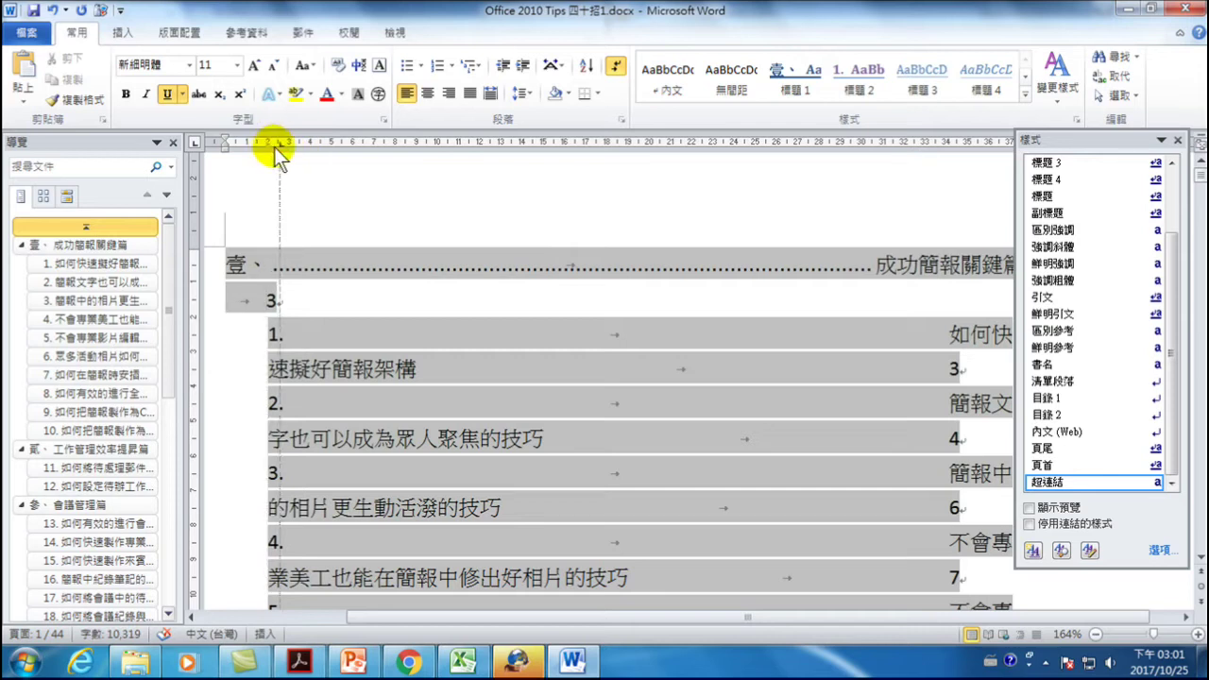
pyautogui.moveTo(270, 145); pyautogui.dragTo(288, 144)
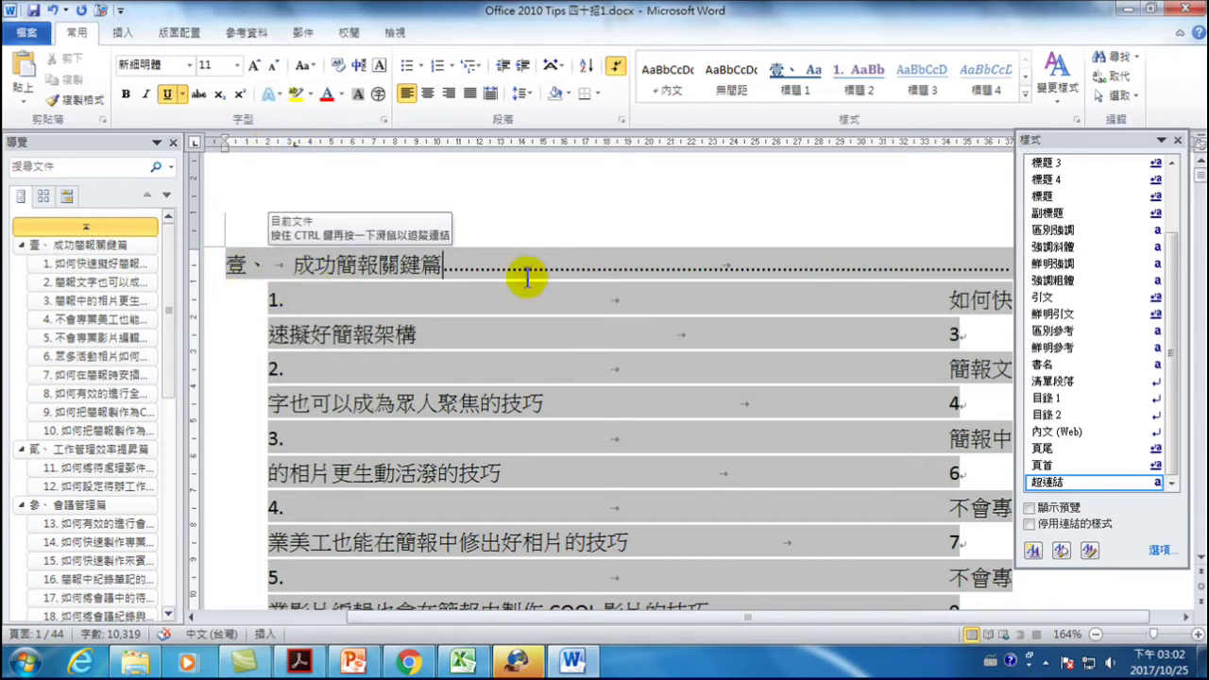
# - Move the Styles pane aside and check chapters 壹, 貳, 參 each fit one dot-leader line
pyautogui.moveTo(1124, 147); pyautogui.dragTo(1110, 319)
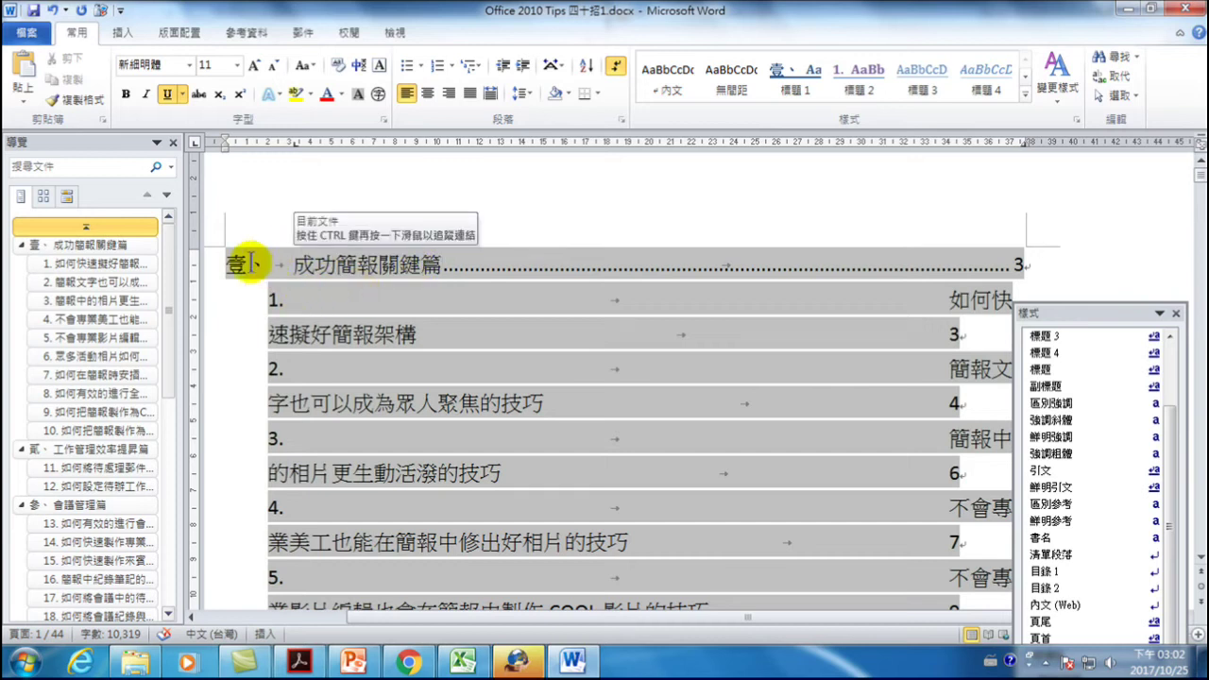
pyautogui.scroll(-8, 352, 275)
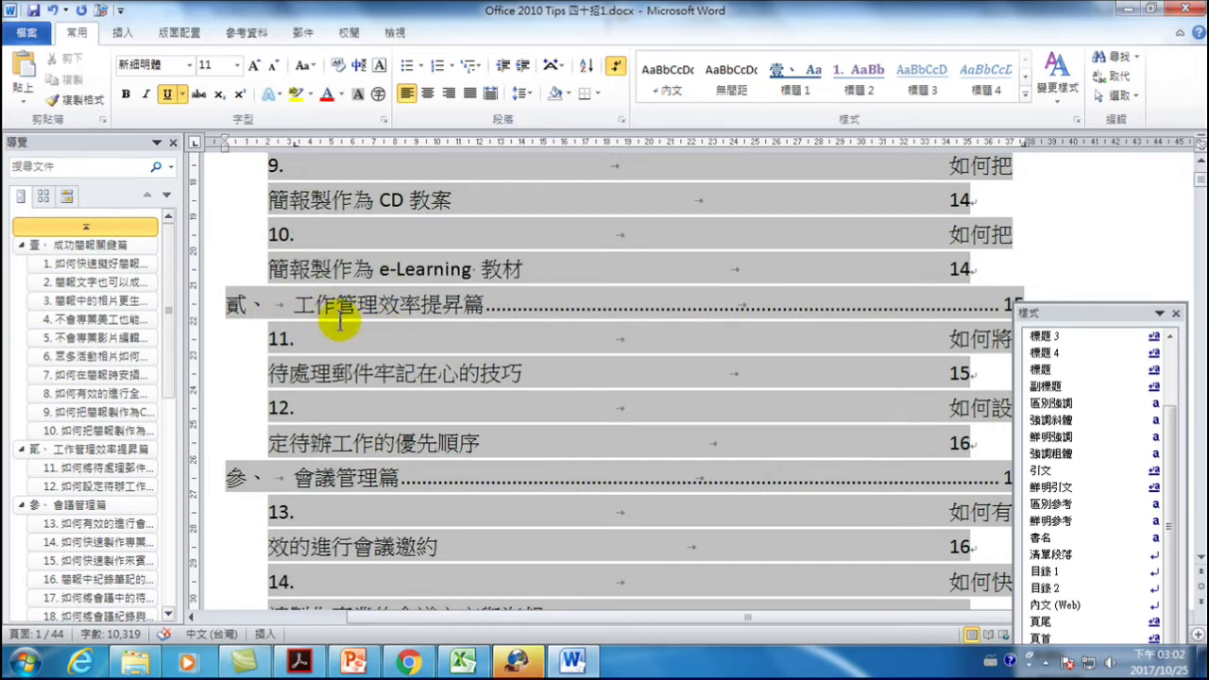
pyautogui.scroll(8, 554, 342)
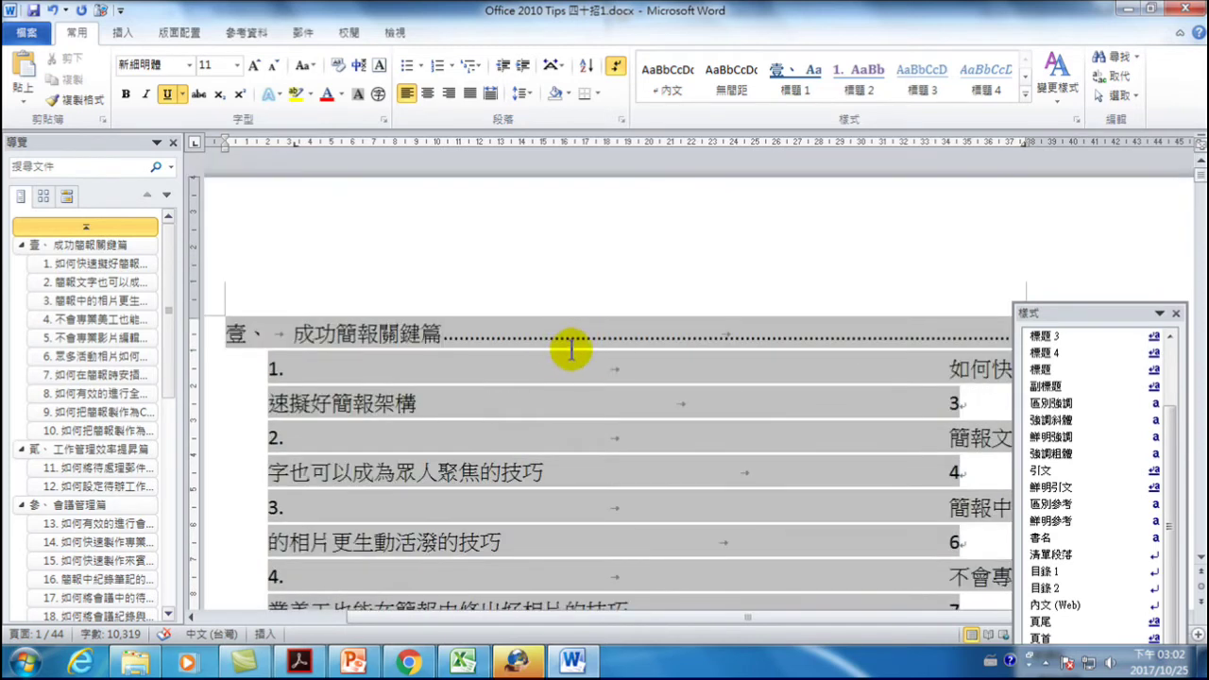
pyautogui.scroll(-3, 602, 352)
pyautogui.moveTo(1066, 315); pyautogui.dragTo(1099, 168)
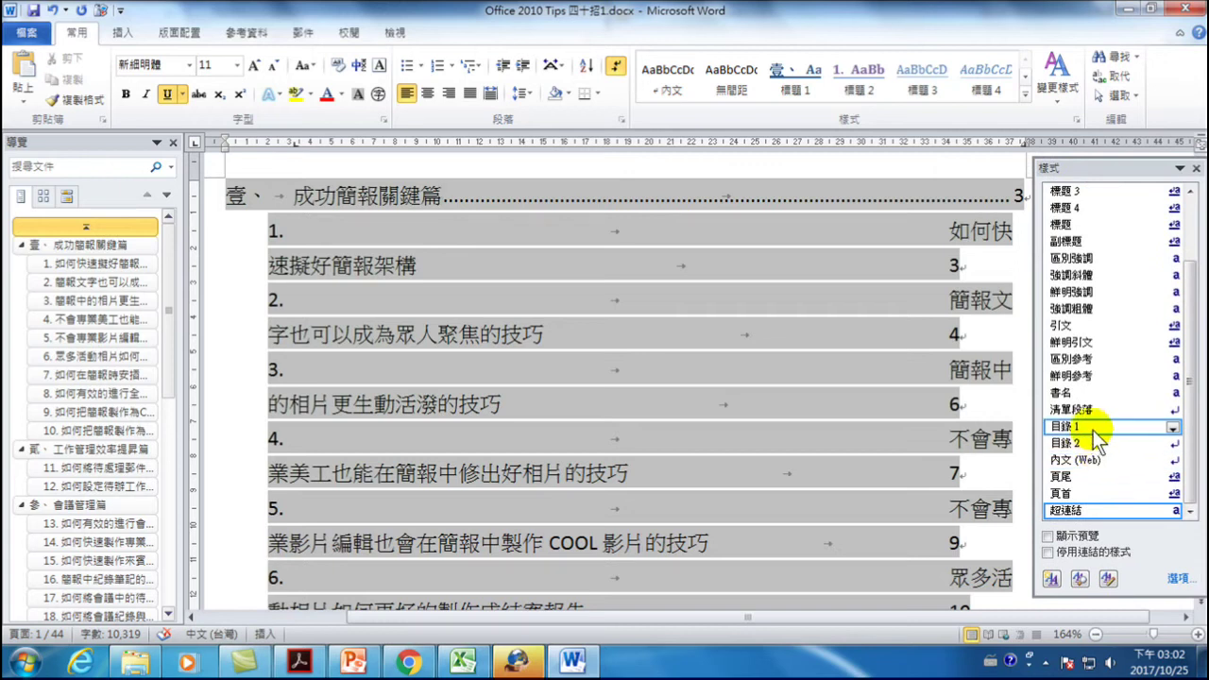
pyautogui.click(381, 198)
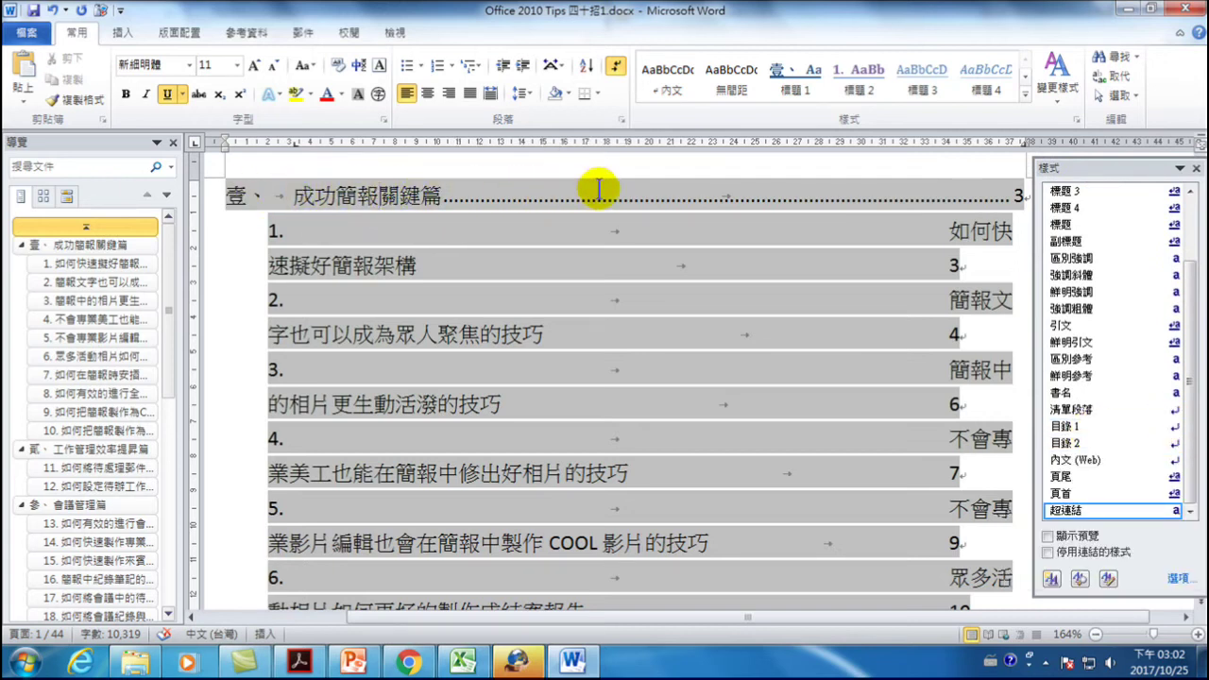
pyautogui.click(1174, 434)
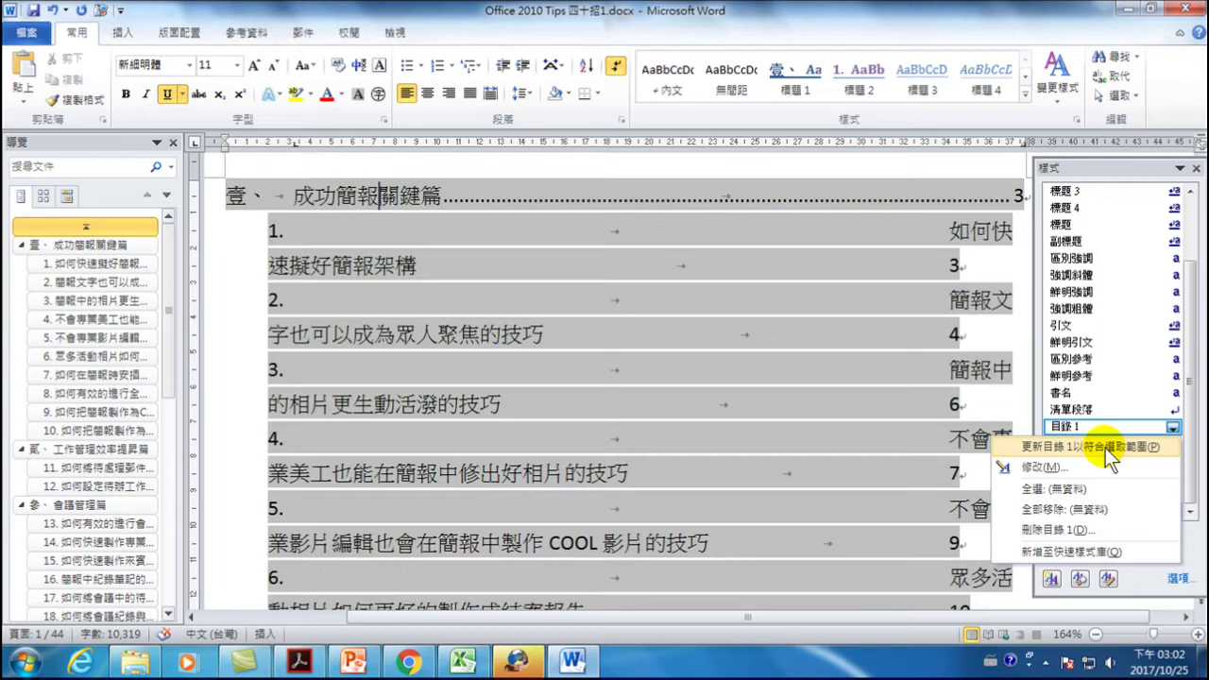
pyautogui.click(1106, 448)
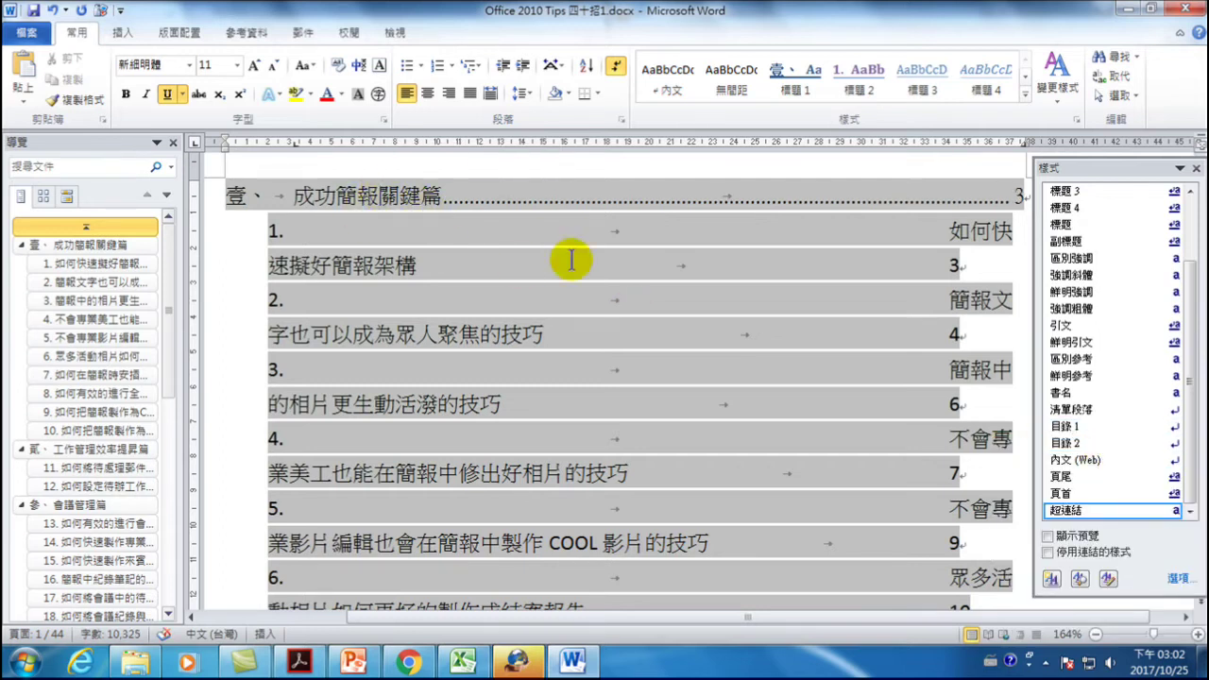
pyautogui.moveTo(1160, 439)
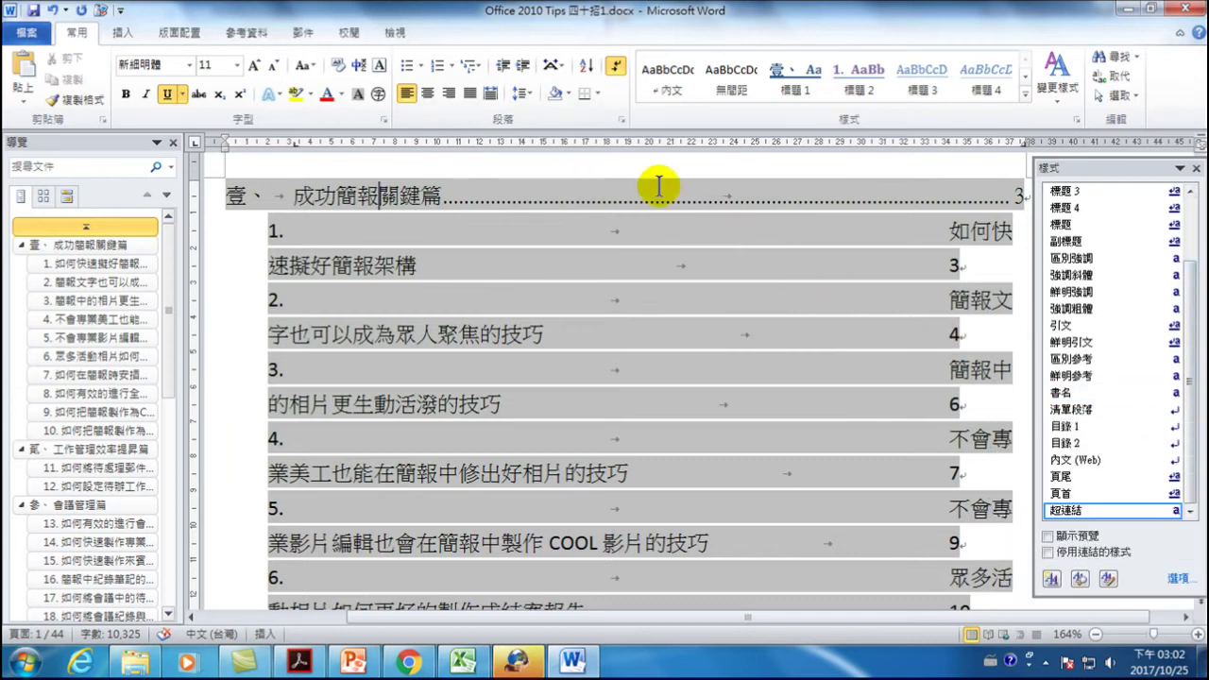
pyautogui.click(306, 231)
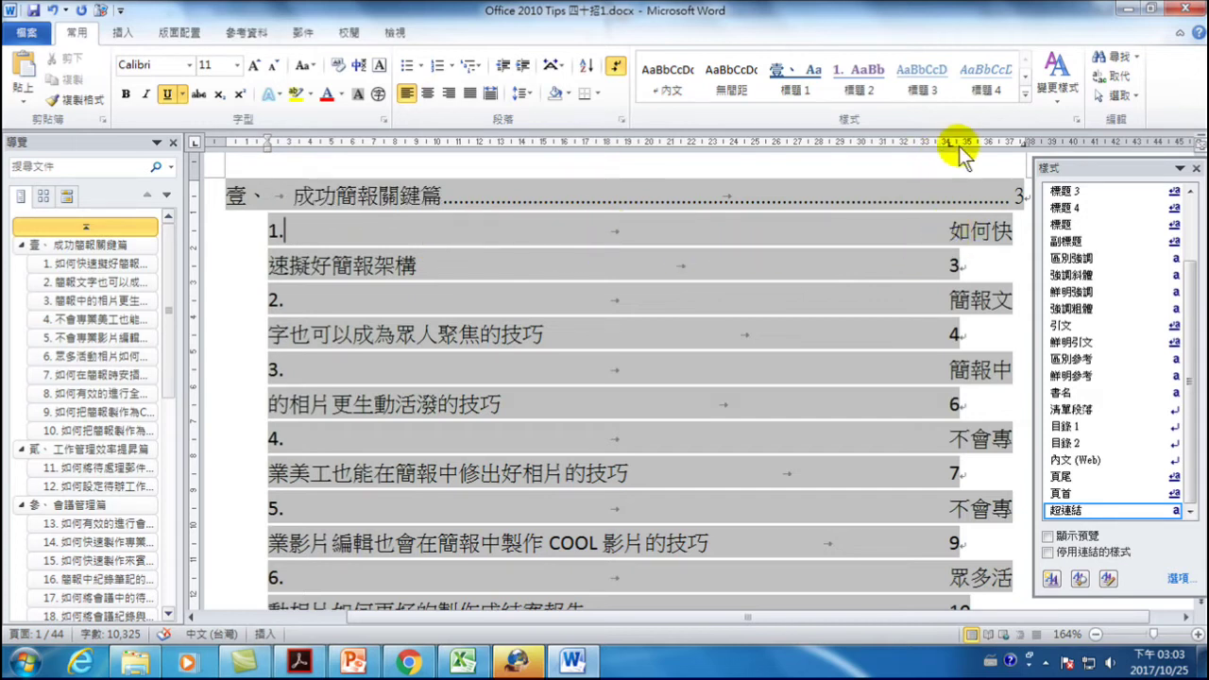
# - Drag the item-title tab stop left so 1. 如何快速擬好簡報架構 fits one dot-leader line
pyautogui.moveTo(950, 143); pyautogui.dragTo(312, 146)
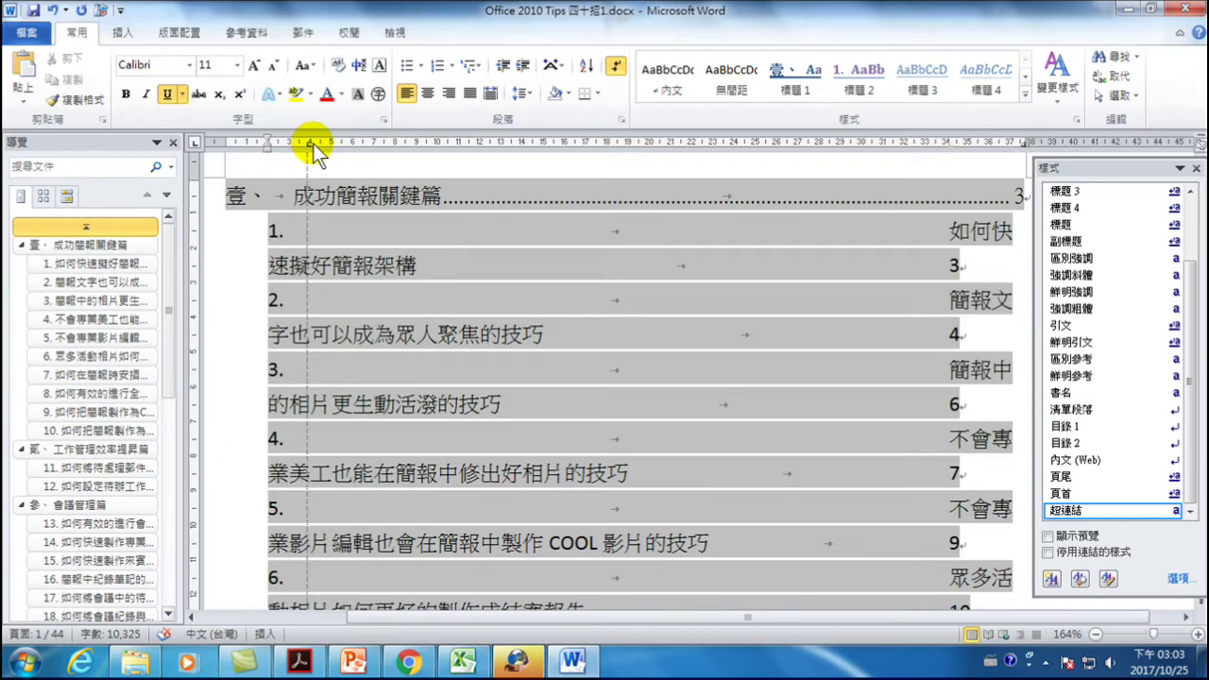
pyautogui.moveTo(311, 147); pyautogui.dragTo(312, 144)
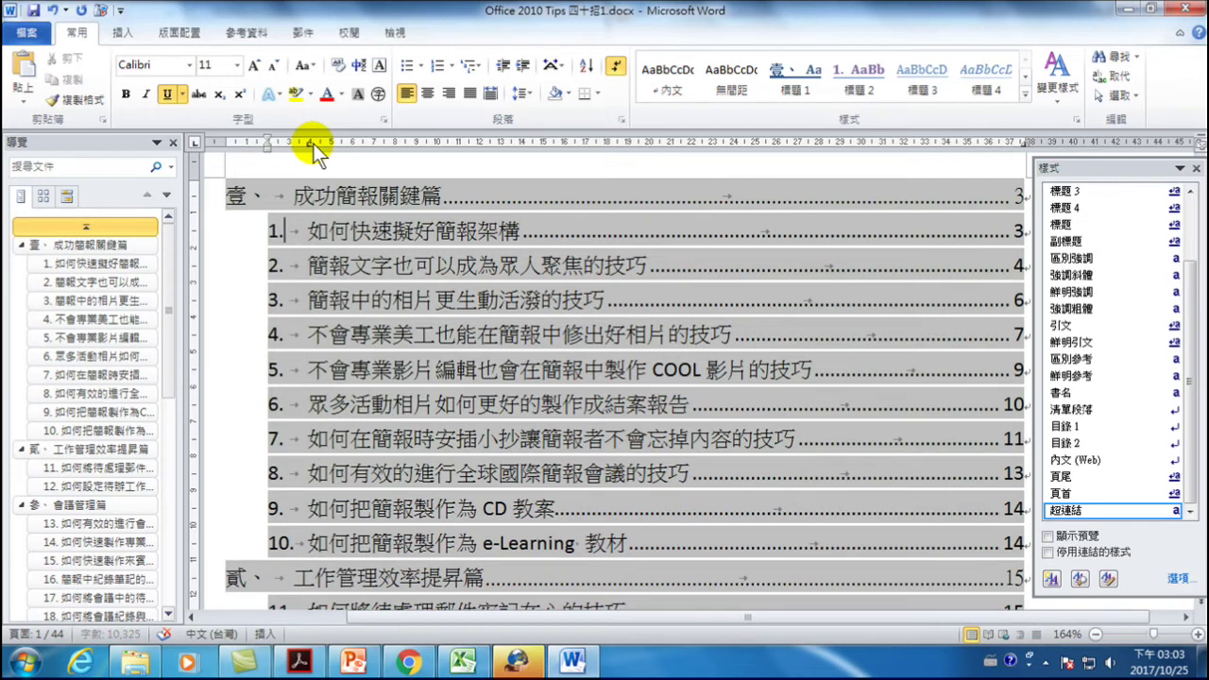
pyautogui.moveTo(312, 145); pyautogui.dragTo(308, 144)
pyautogui.click(326, 231)
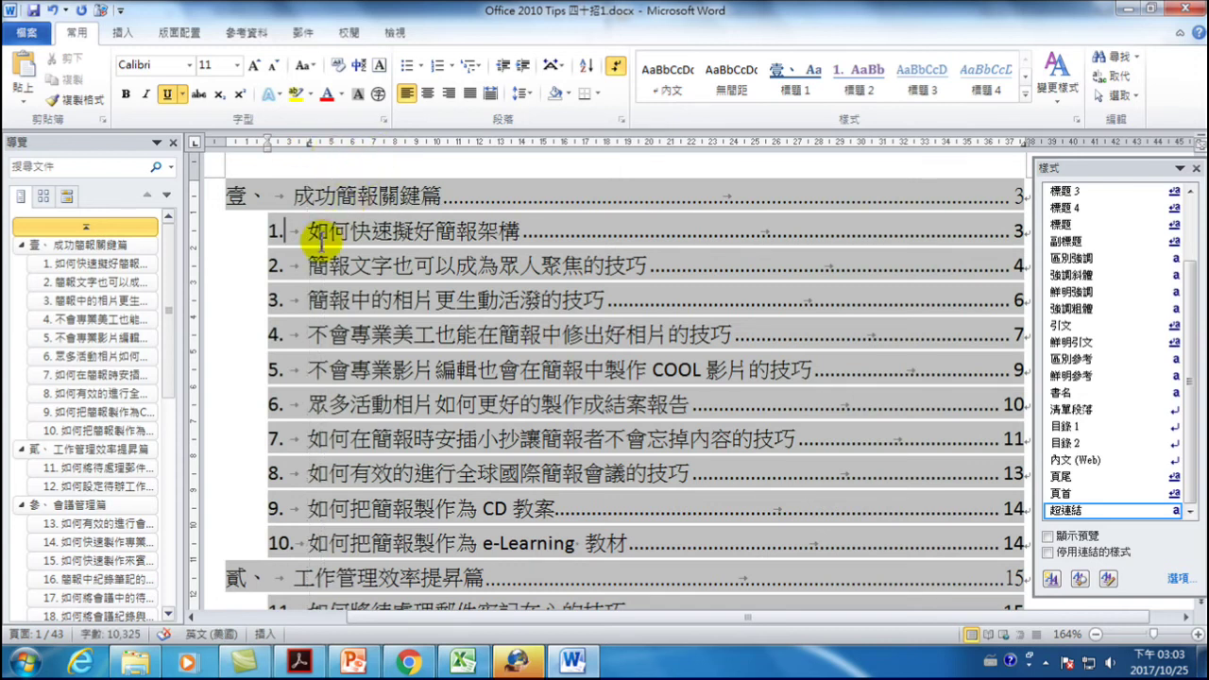
pyautogui.click(327, 234)
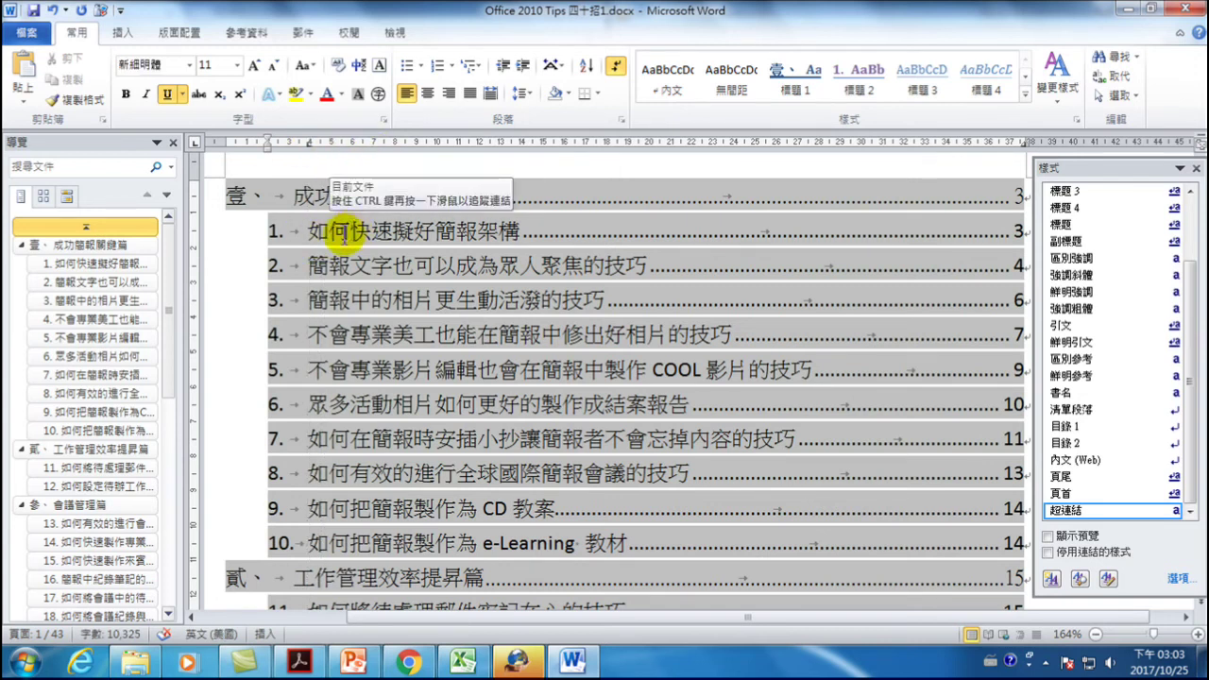
pyautogui.scroll(-2, 322, 238)
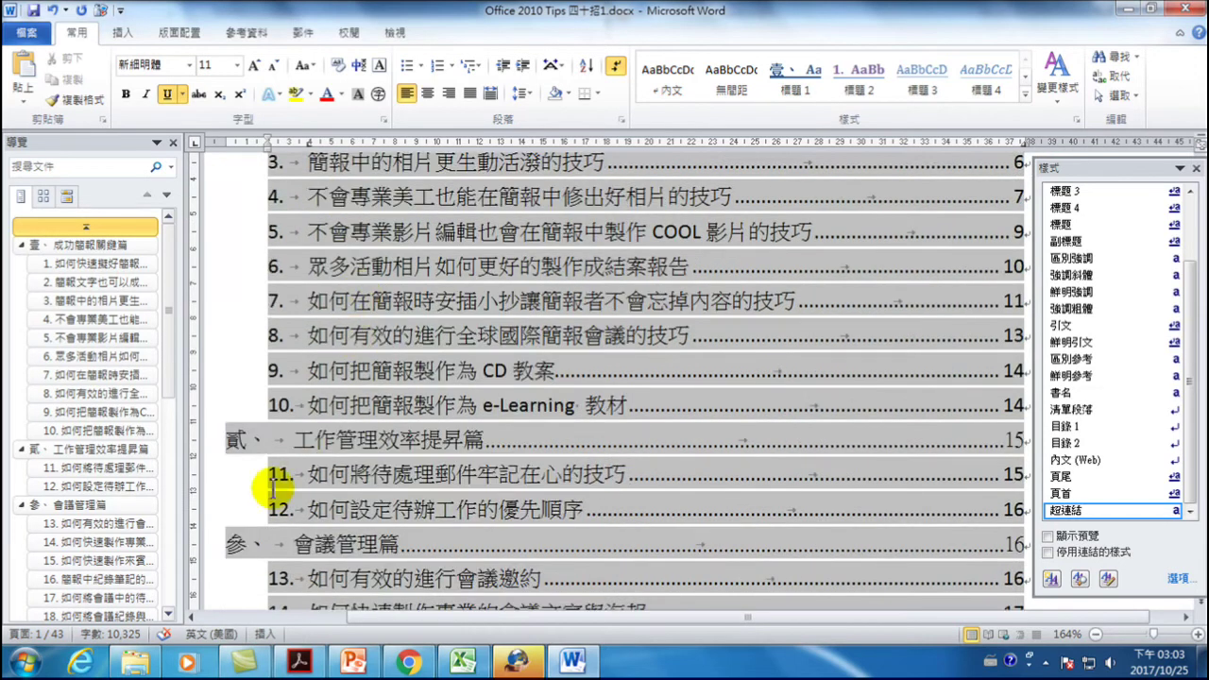
pyautogui.scroll(3, 372, 395)
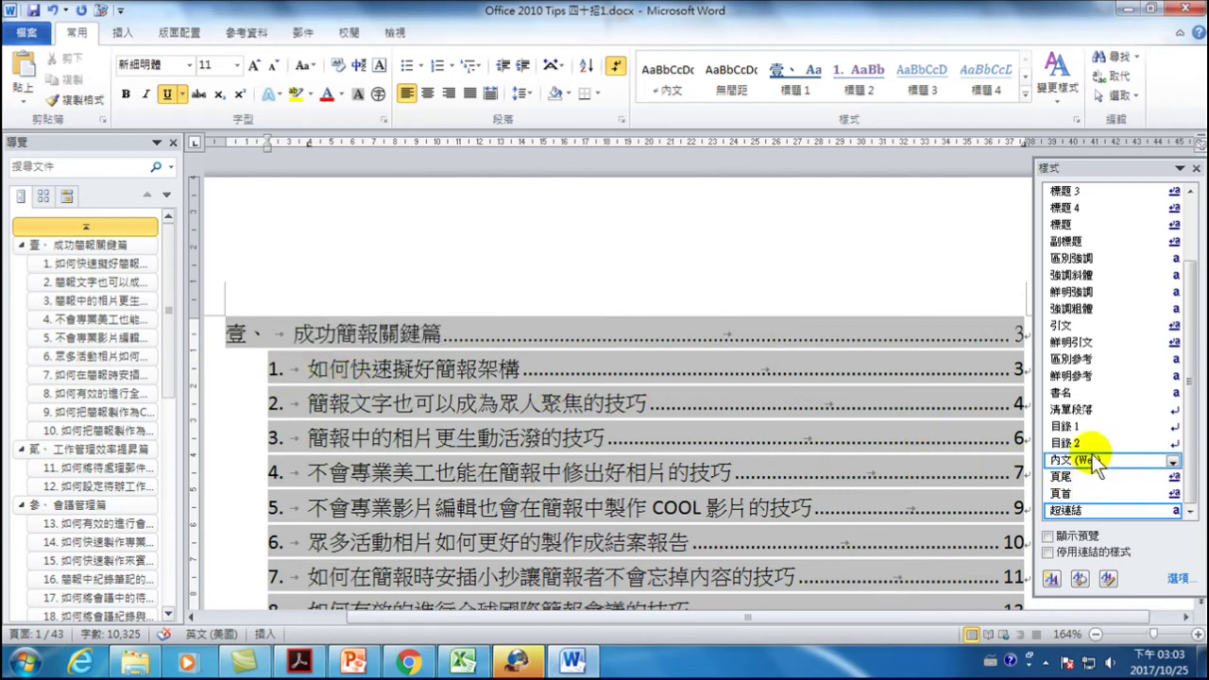
# - Select item 1's title and update 目錄 2 to match the selection (更新目錄 2以符合選取範圍)
pyautogui.moveTo(1137, 457)
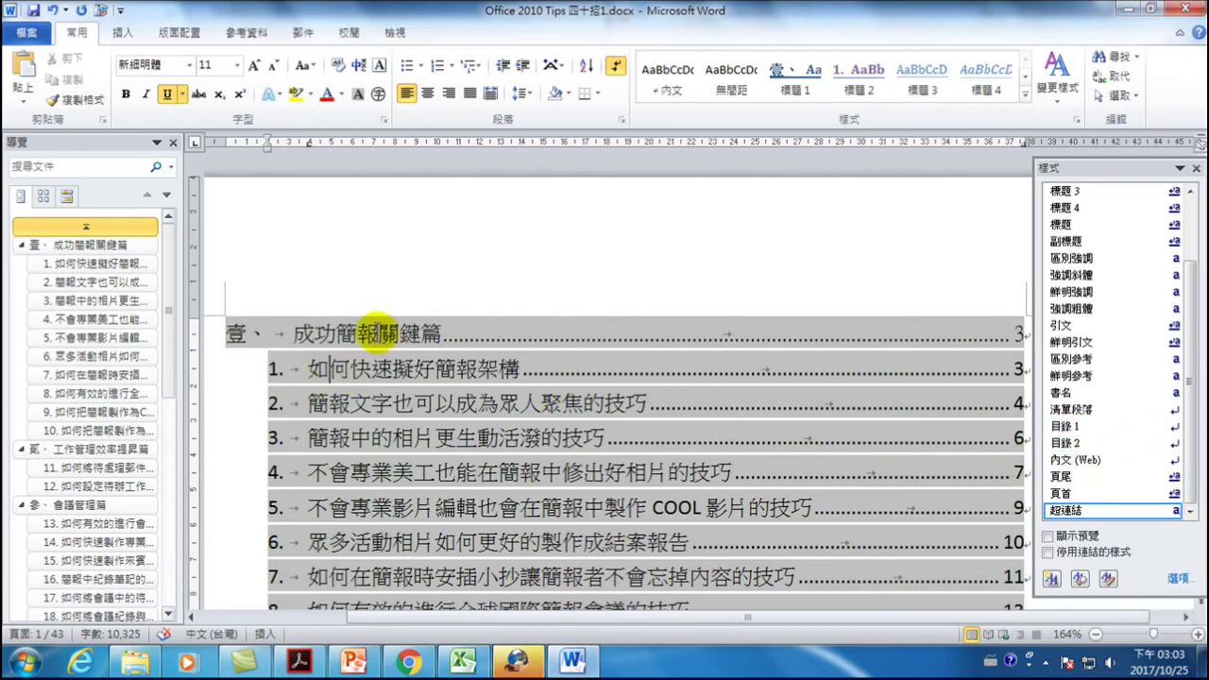
pyautogui.doubleClick(317, 368)
pyautogui.moveTo(318, 368); pyautogui.dragTo(423, 369)
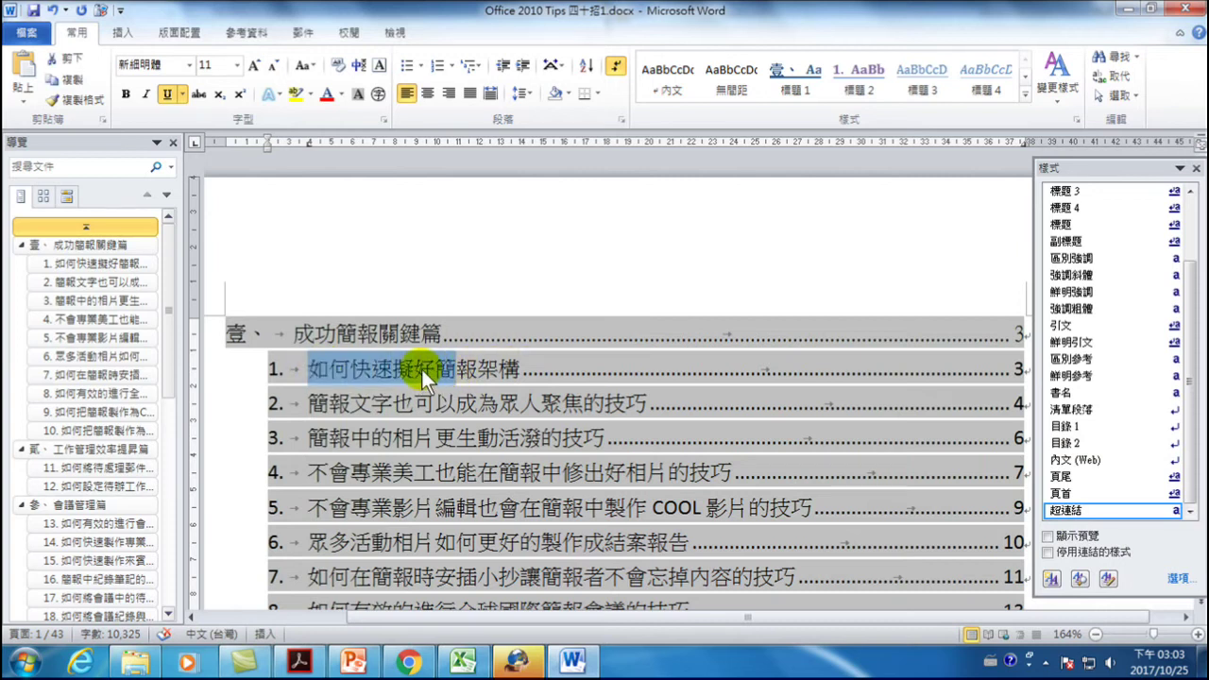
pyautogui.click(1173, 443)
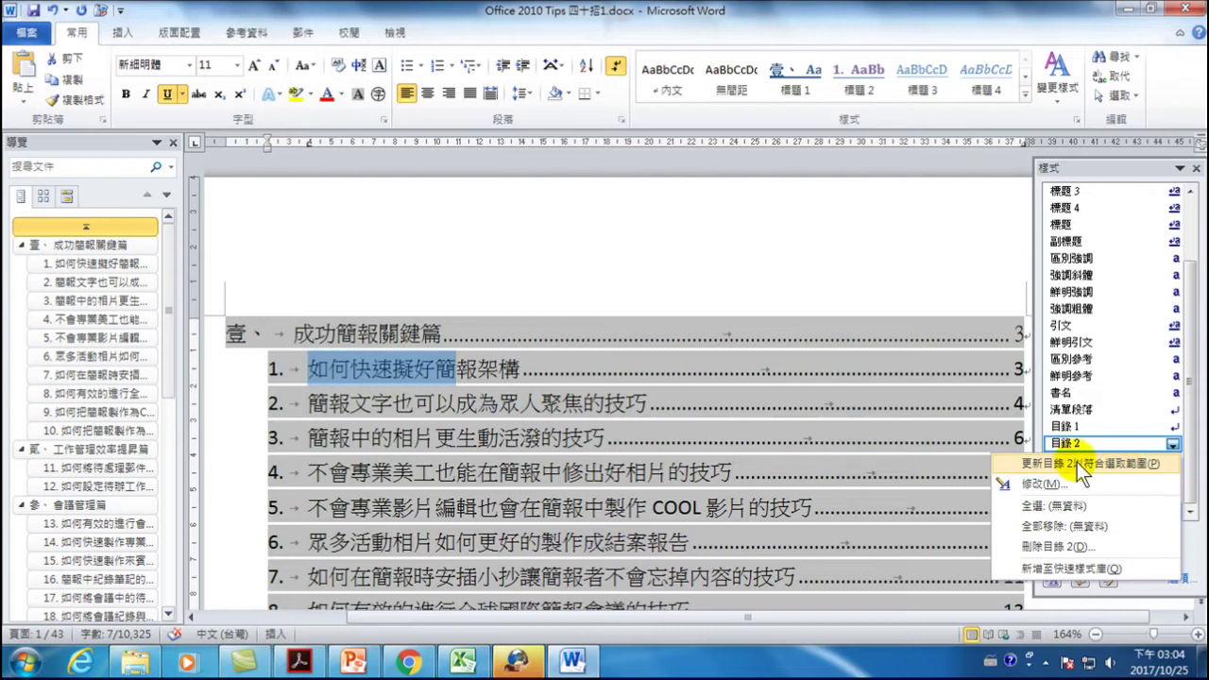
pyautogui.click(1102, 462)
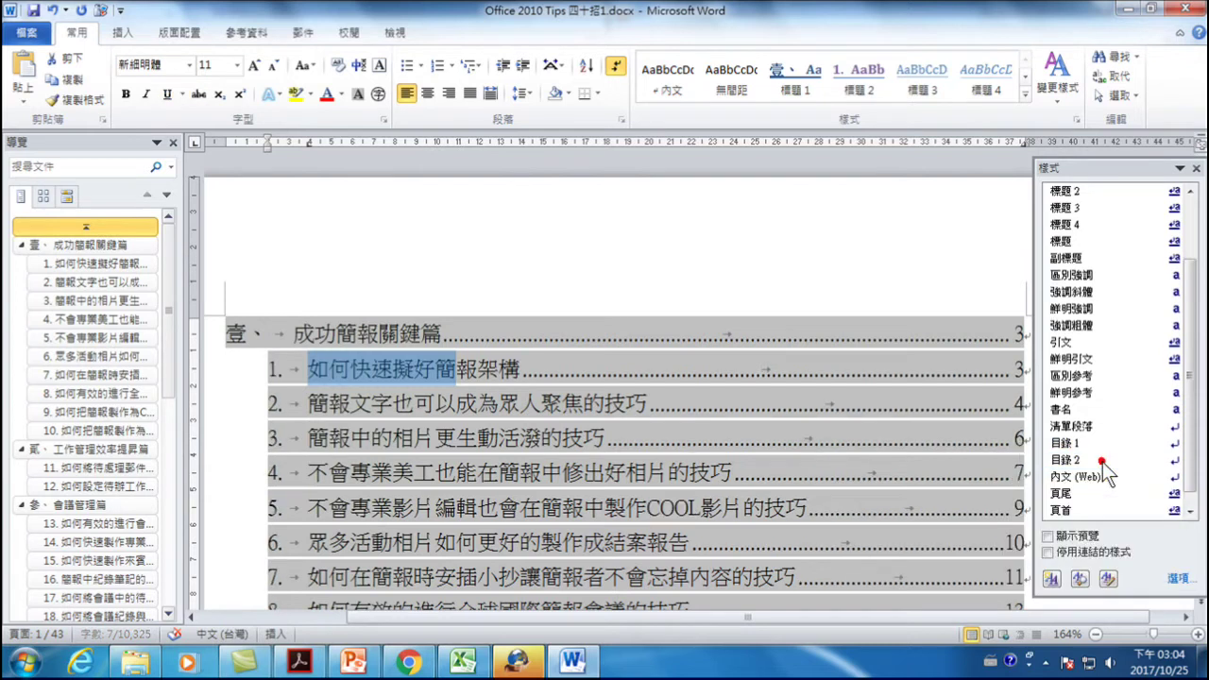
# - Close the Styles pane and scroll to confirm every entry through tip 40 fits one line
pyautogui.scroll(-3, 343, 360)
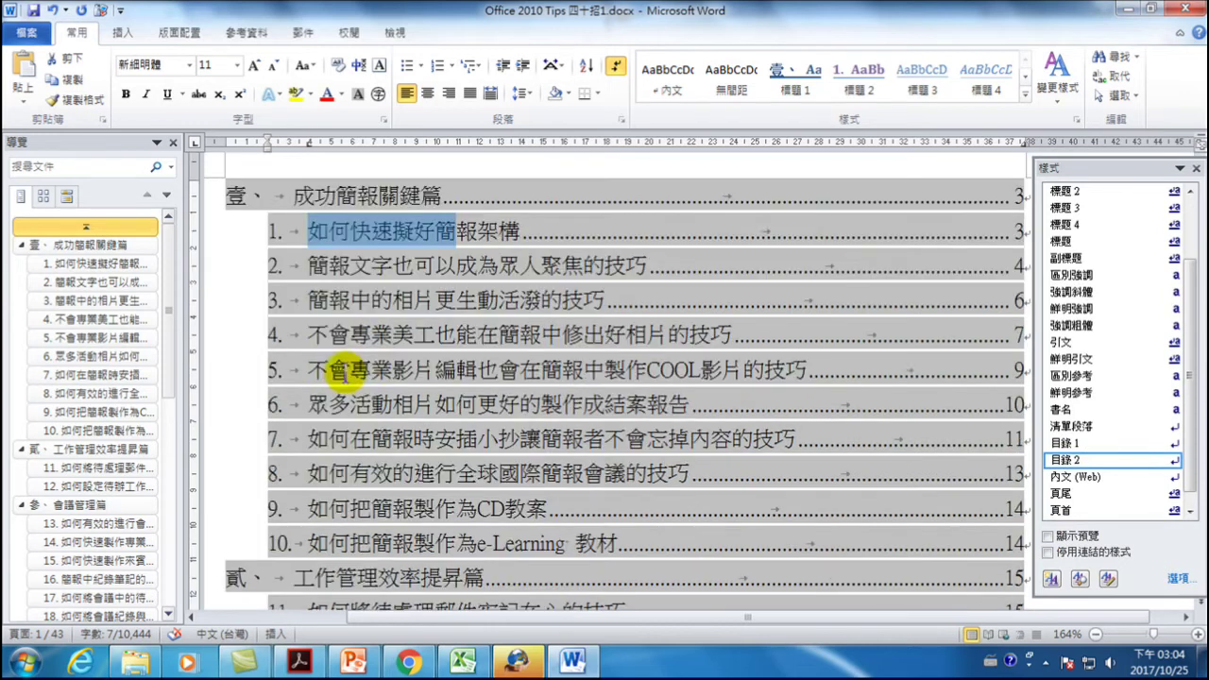
pyautogui.click(1196, 170)
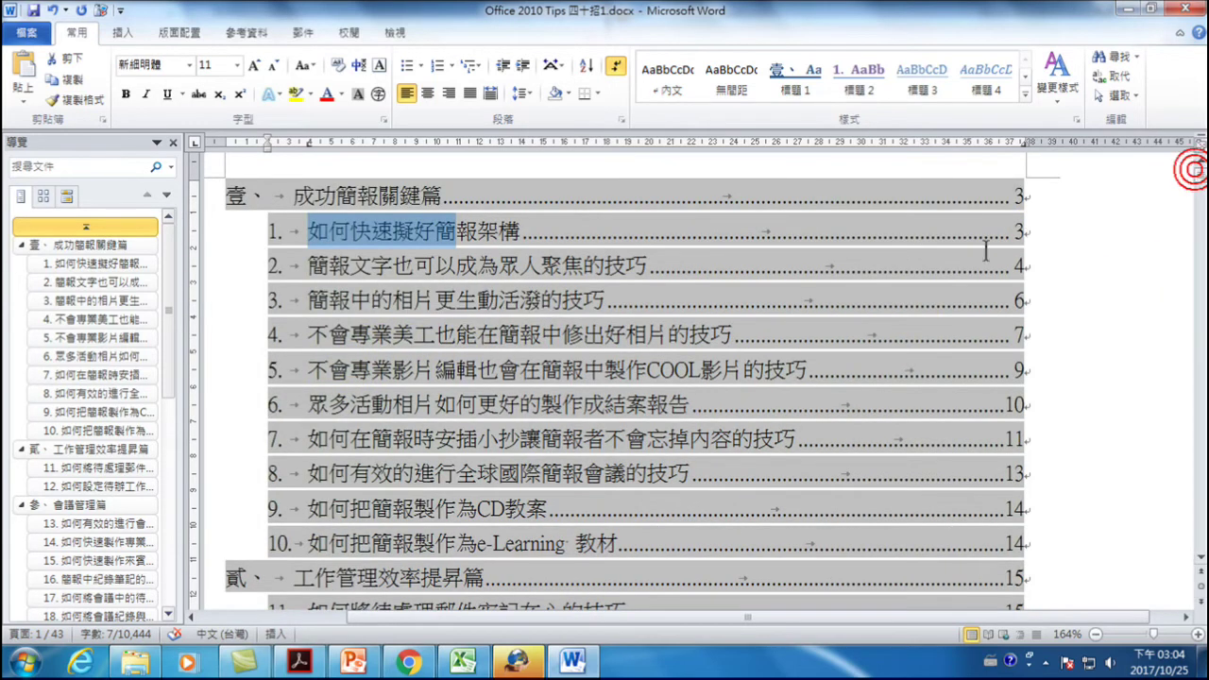
pyautogui.scroll(-2, 922, 328)
pyautogui.scroll(-13, 922, 327)
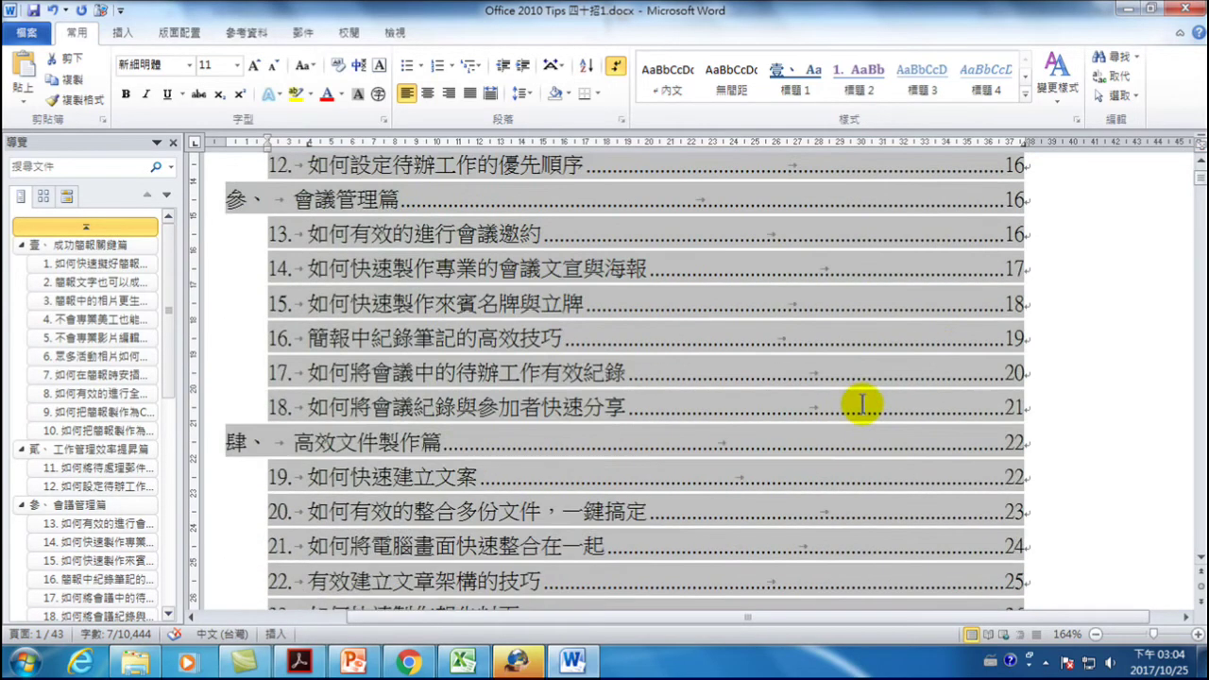
pyautogui.scroll(-3, 831, 456)
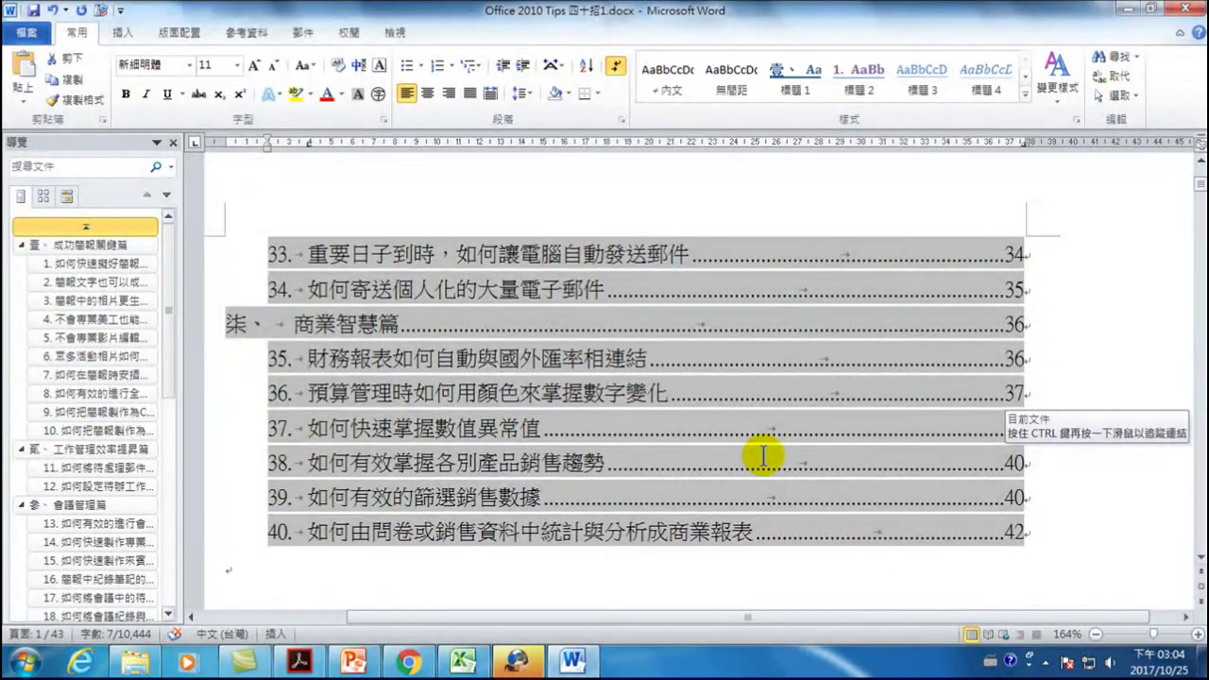
pyautogui.click(396, 31)
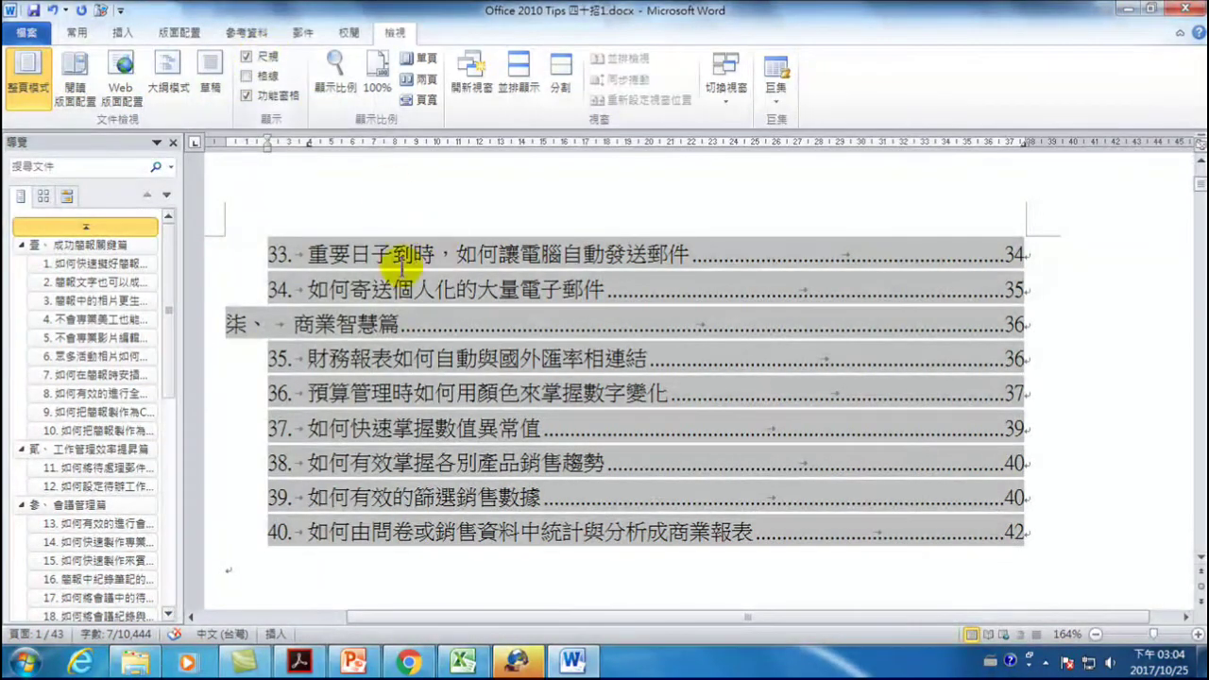
# - Place the cursor in TOC entry 33 before page number 34 and return to the 常用 (Home) tab
pyautogui.click(348, 256)
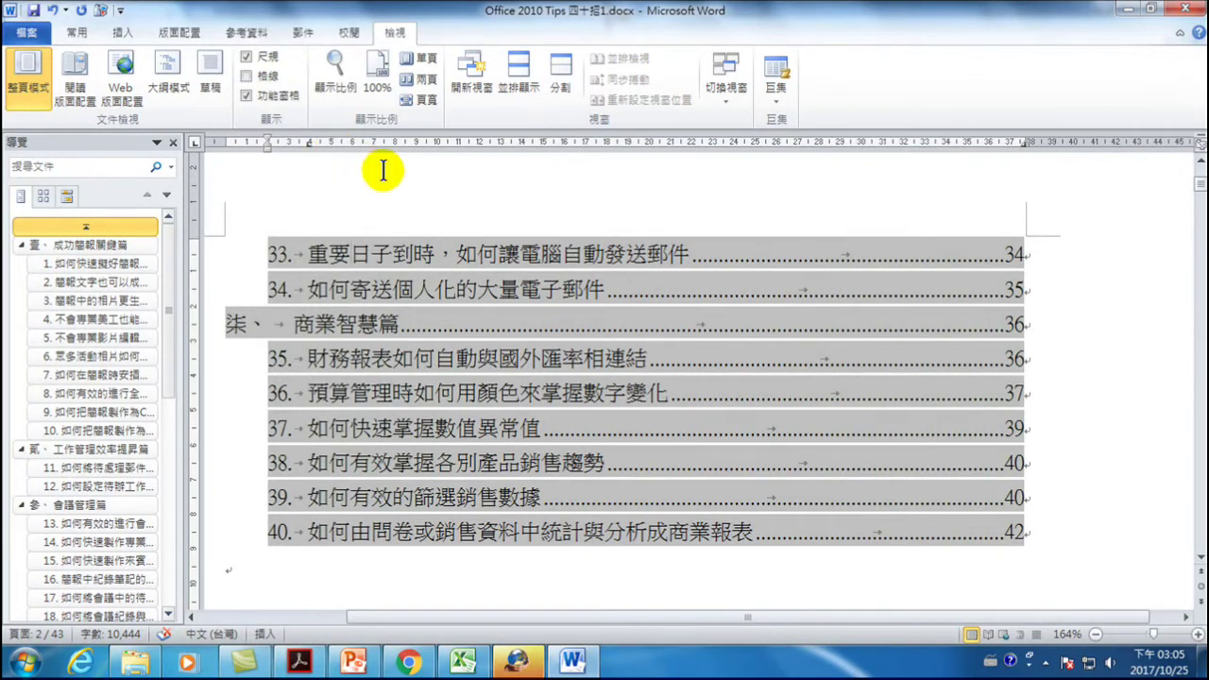
pyautogui.click(905, 272)
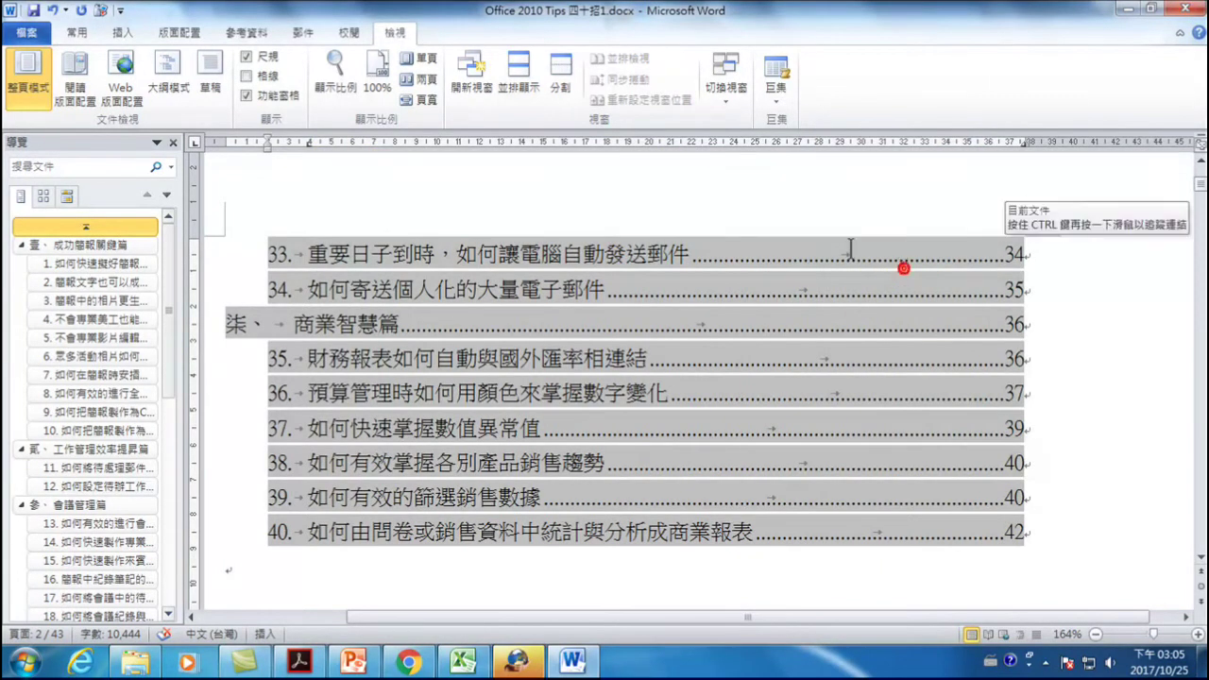
pyautogui.click(79, 33)
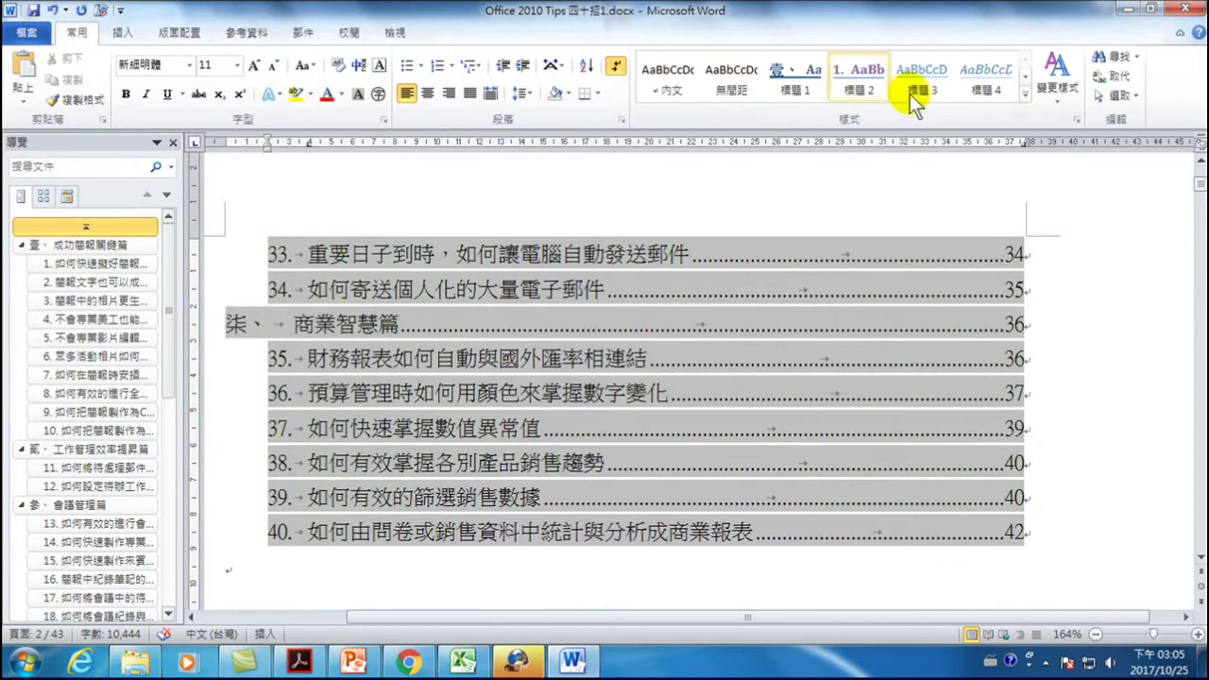
# - In the Styles pane, choose 更新目錄 1以符合選取範圍 for the 目錄 1 style
pyautogui.click(1077, 119)
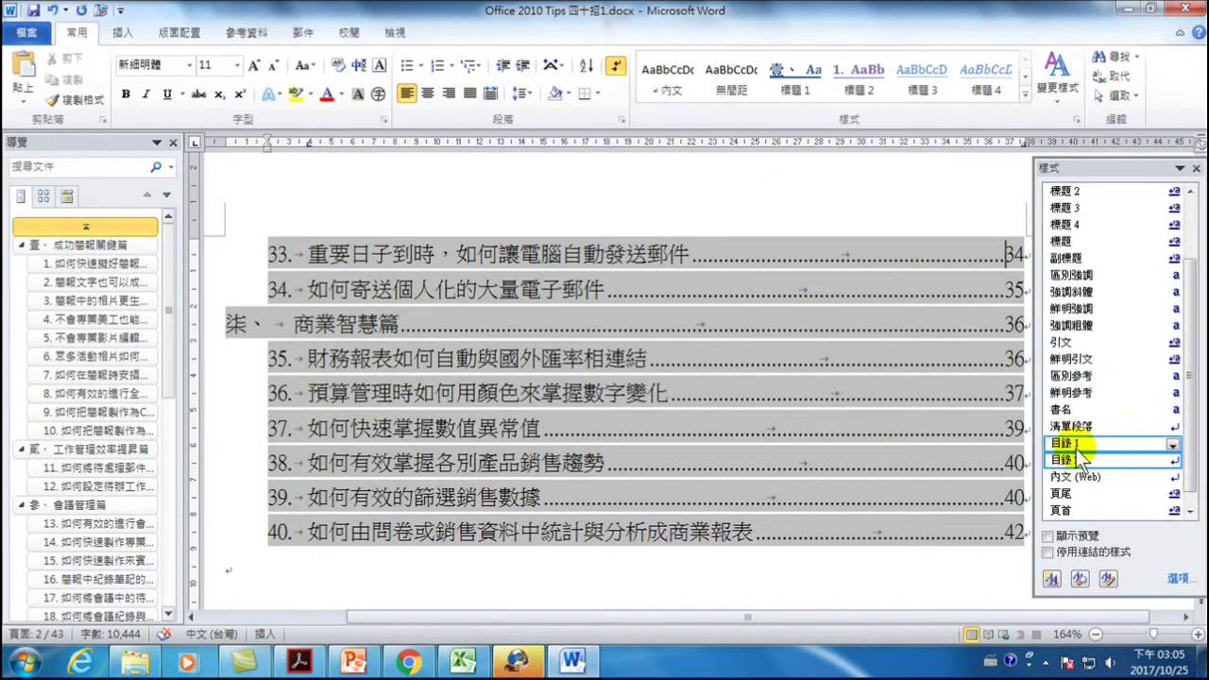
pyautogui.click(1172, 443)
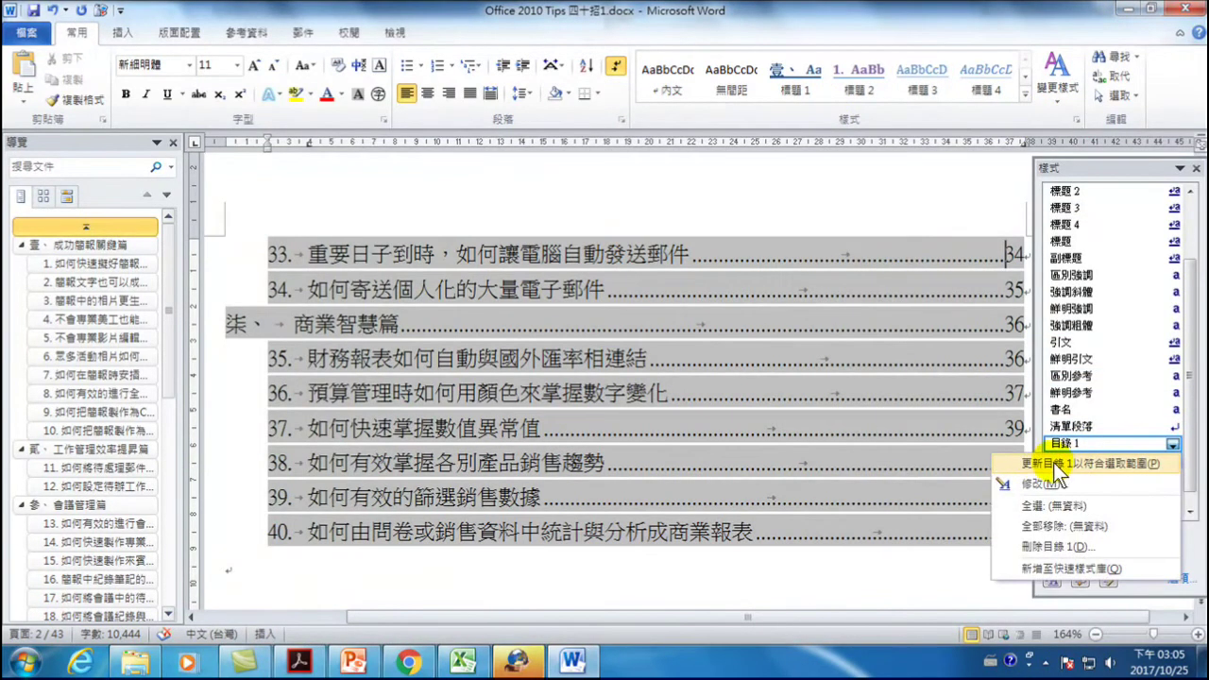
pyautogui.click(1129, 466)
pyautogui.click(656, 289)
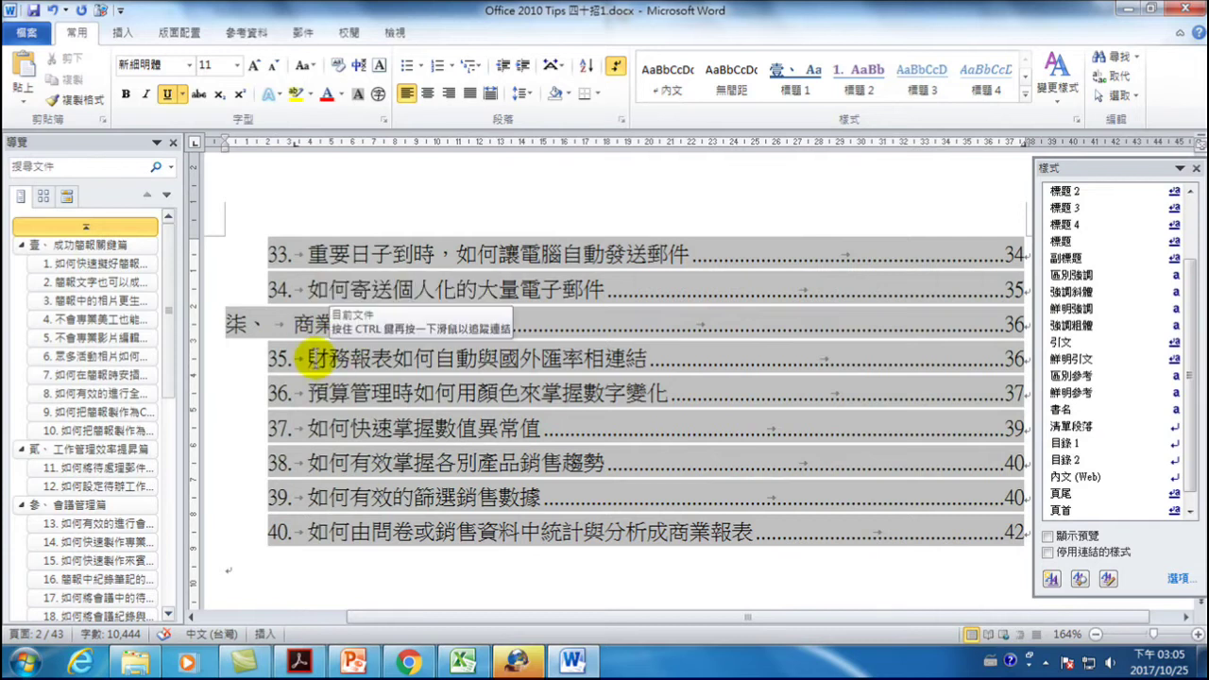
# - Select 財務報表 and the chapter title 商業智慧篇 to check their alignment
pyautogui.moveTo(310, 359); pyautogui.dragTo(387, 368)
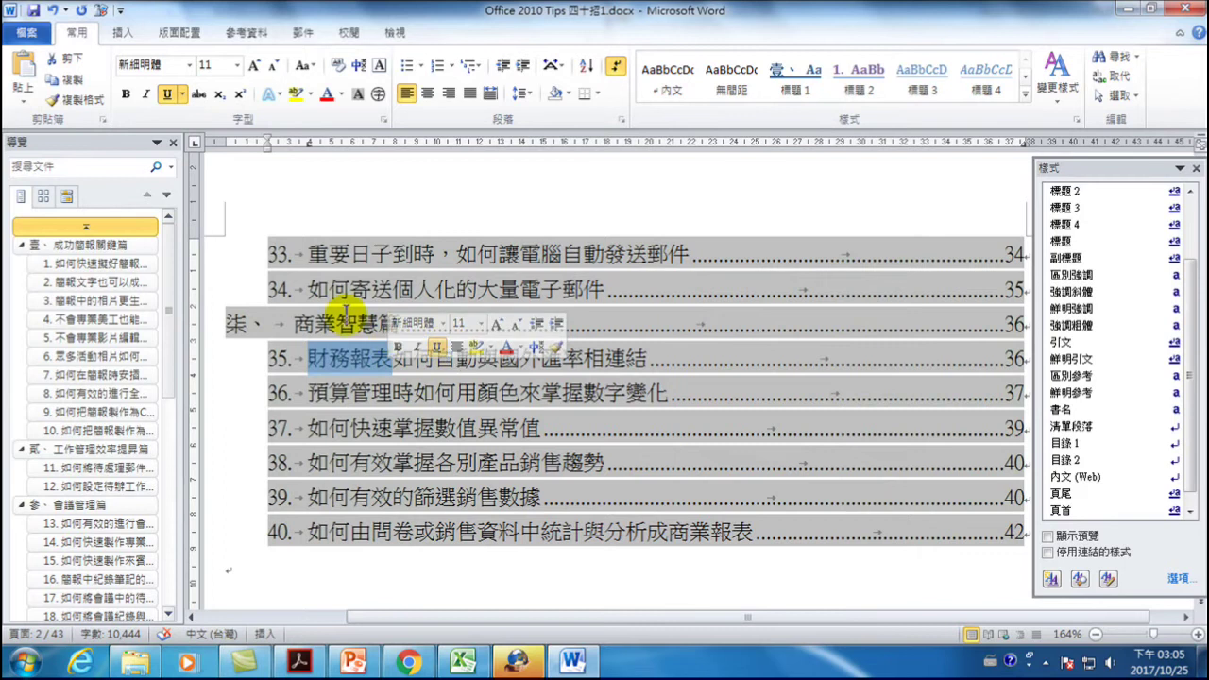
pyautogui.moveTo(295, 324); pyautogui.dragTo(401, 321)
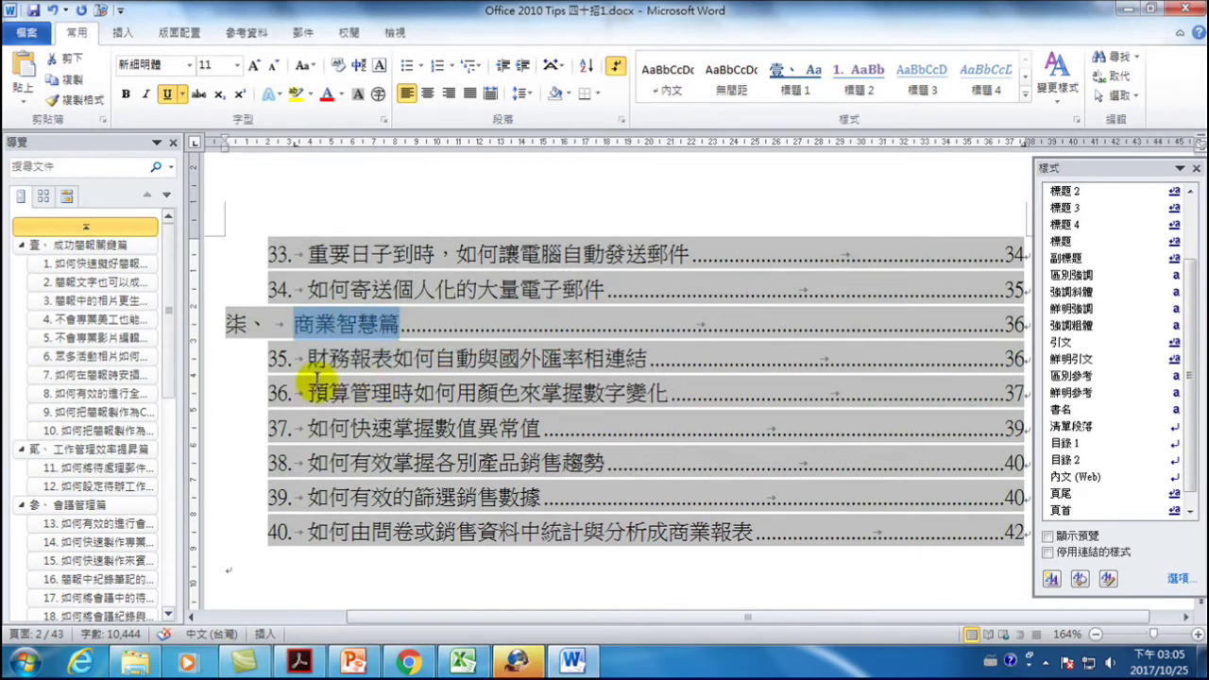
pyautogui.click(345, 321)
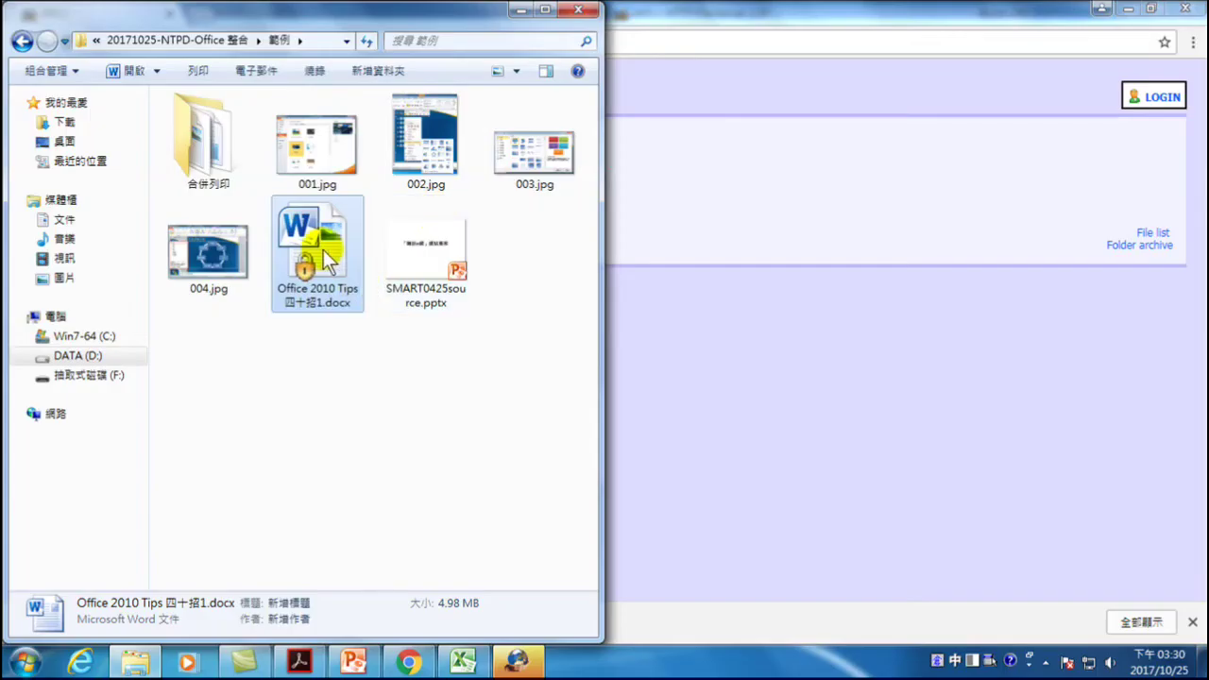
# - Decrypt Office 2010 Tips 四十招1.docx using 解密文件 and close the window
pyautogui.rightClick(307, 241)
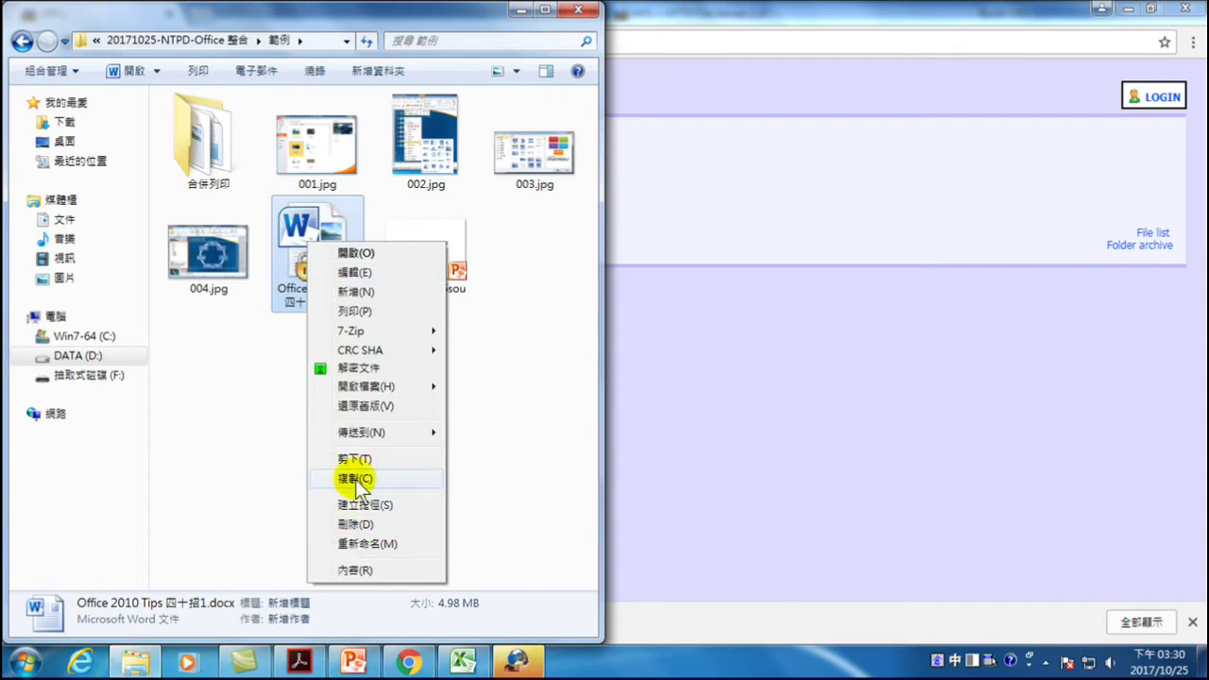
pyautogui.click(361, 367)
pyautogui.click(766, 467)
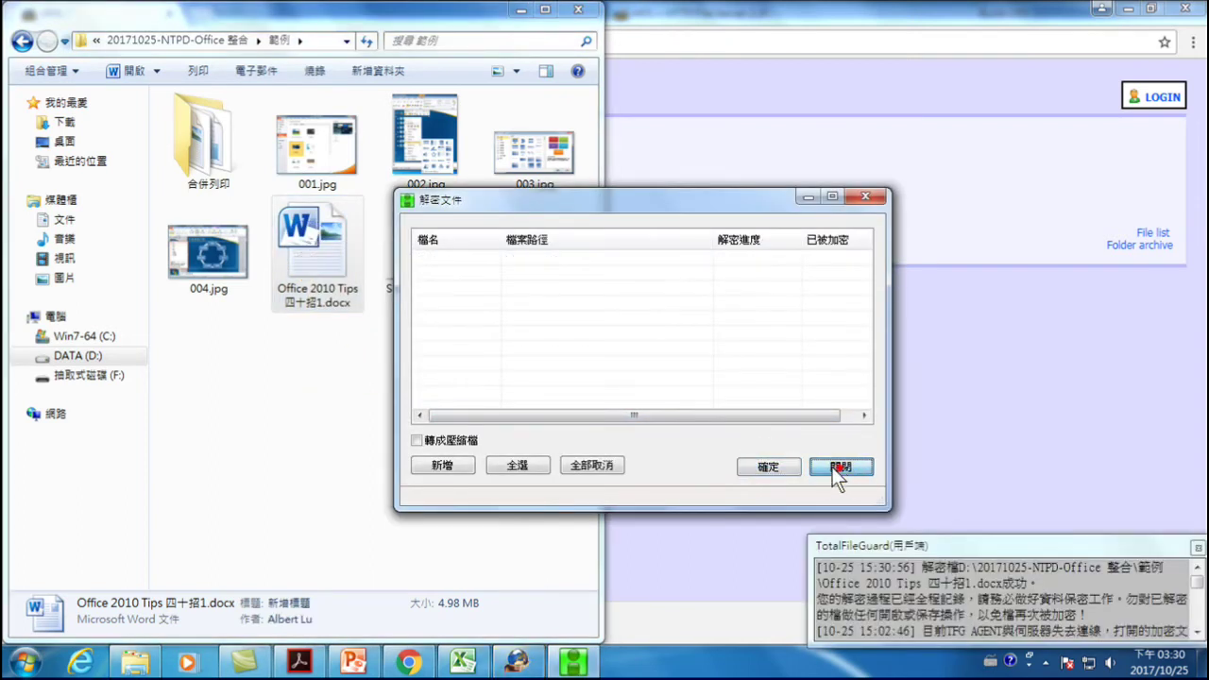
pyautogui.click(840, 467)
# - Open Office 2010 Tips 四十招.docx from the 範例 folder in Word
pyautogui.click(366, 382)
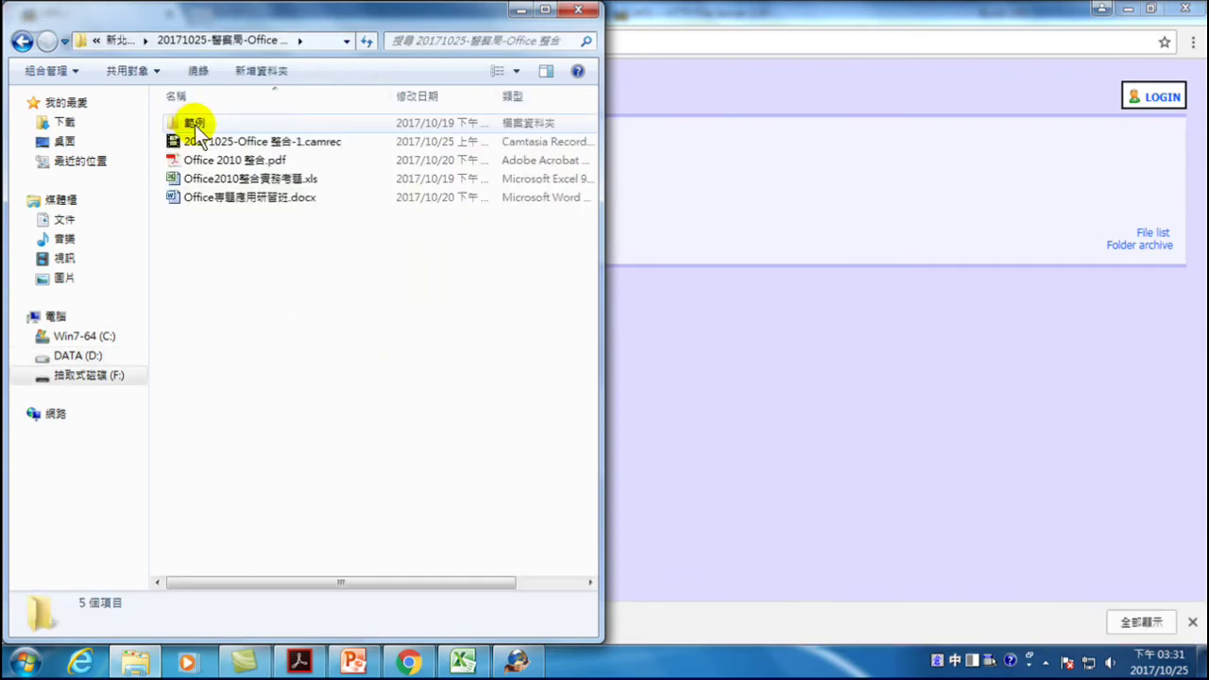
pyautogui.doubleClick(190, 122)
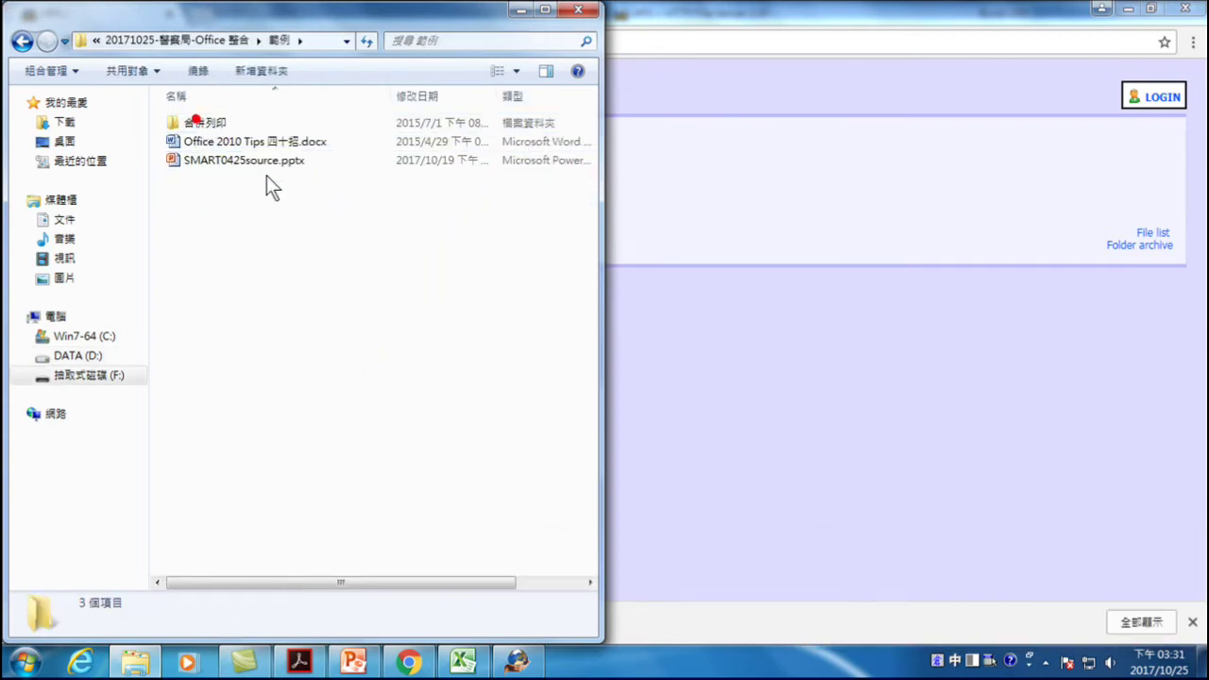
pyautogui.doubleClick(239, 144)
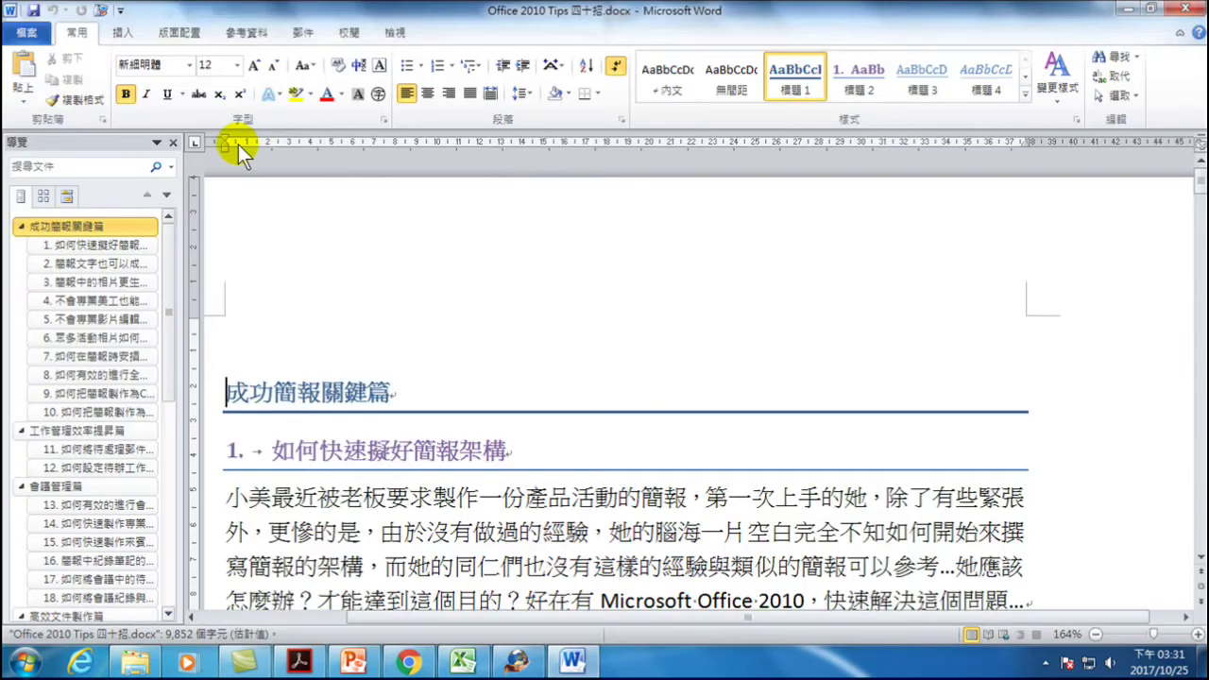
# - Add an empty Normal-style paragraph above the first chapter heading 成功簡報關鍵篇
pyautogui.scroll(-2, 615, 406)
pyautogui.scroll(2, 615, 409)
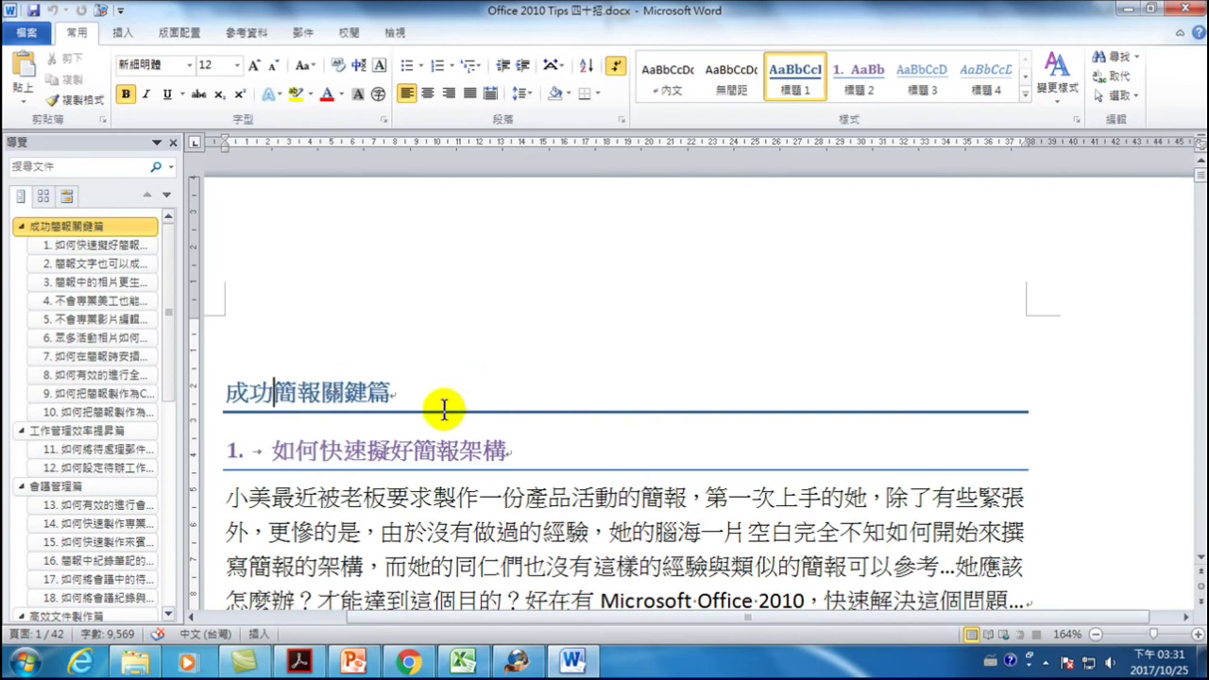
pyautogui.click(227, 392)
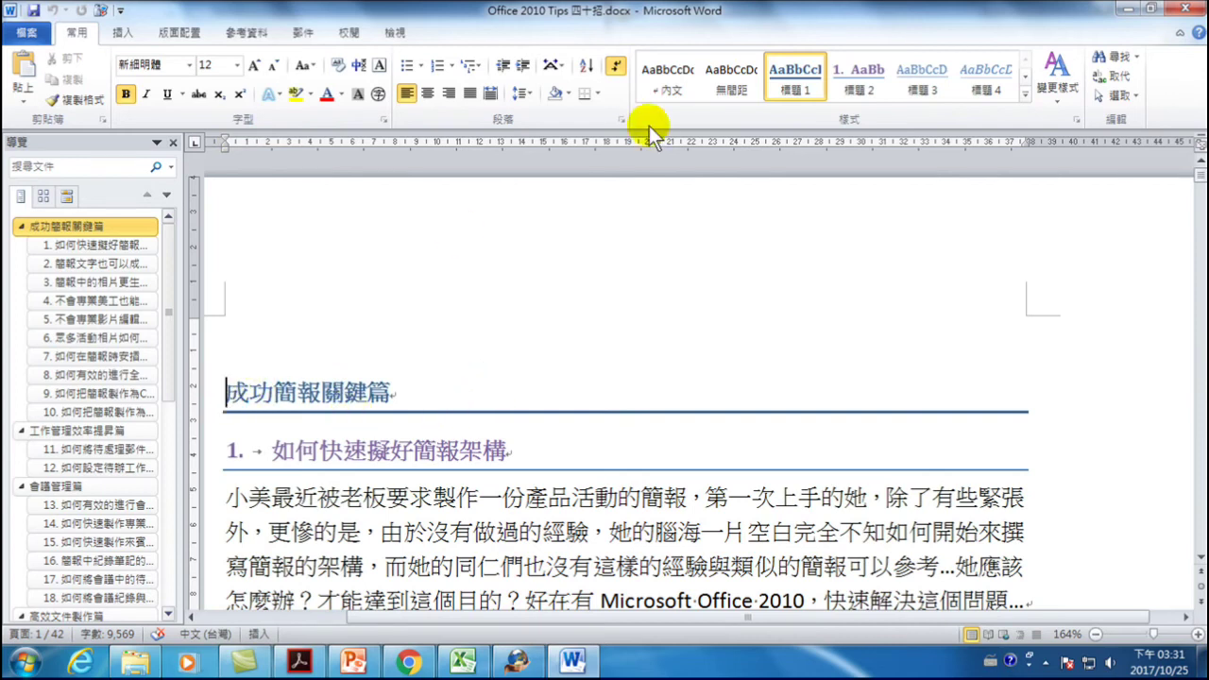
pyautogui.click(670, 90)
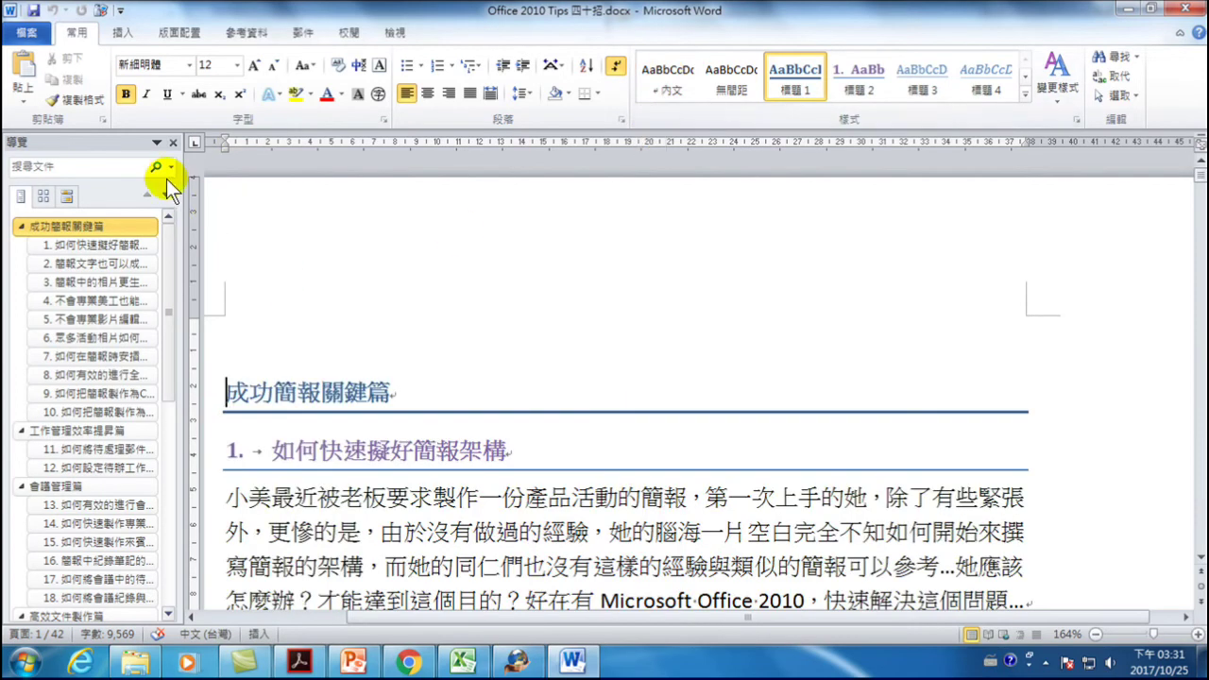
pyautogui.press('Return')
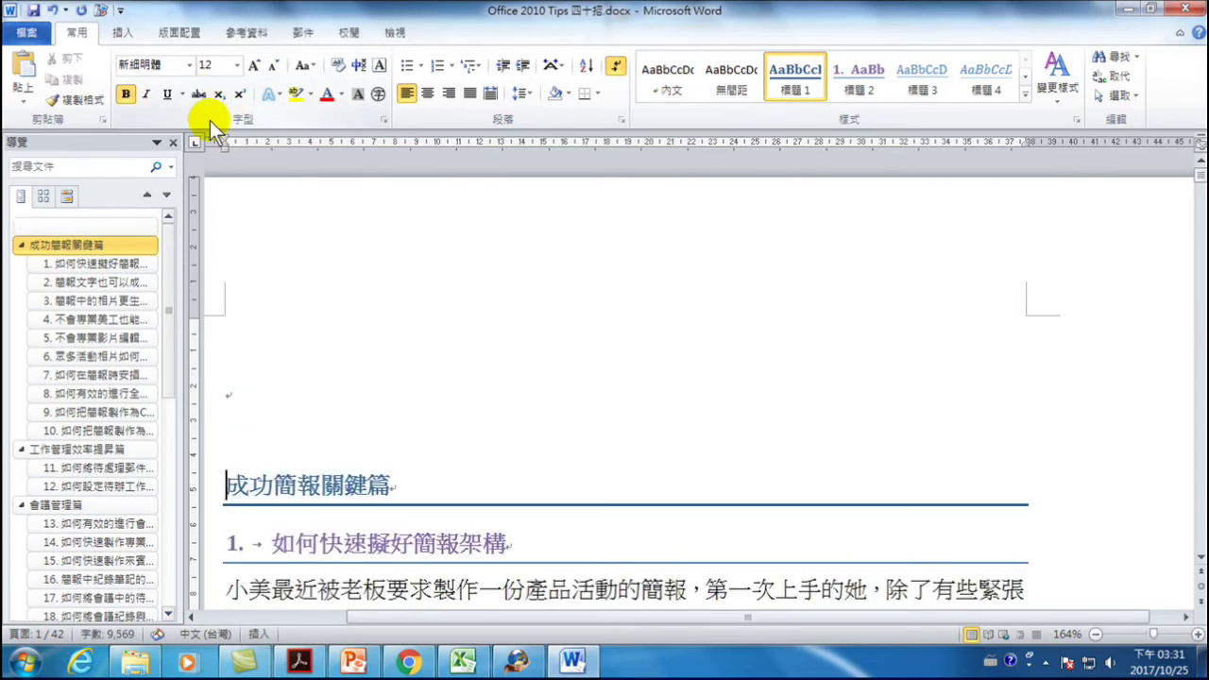
pyautogui.click(234, 389)
pyautogui.click(673, 75)
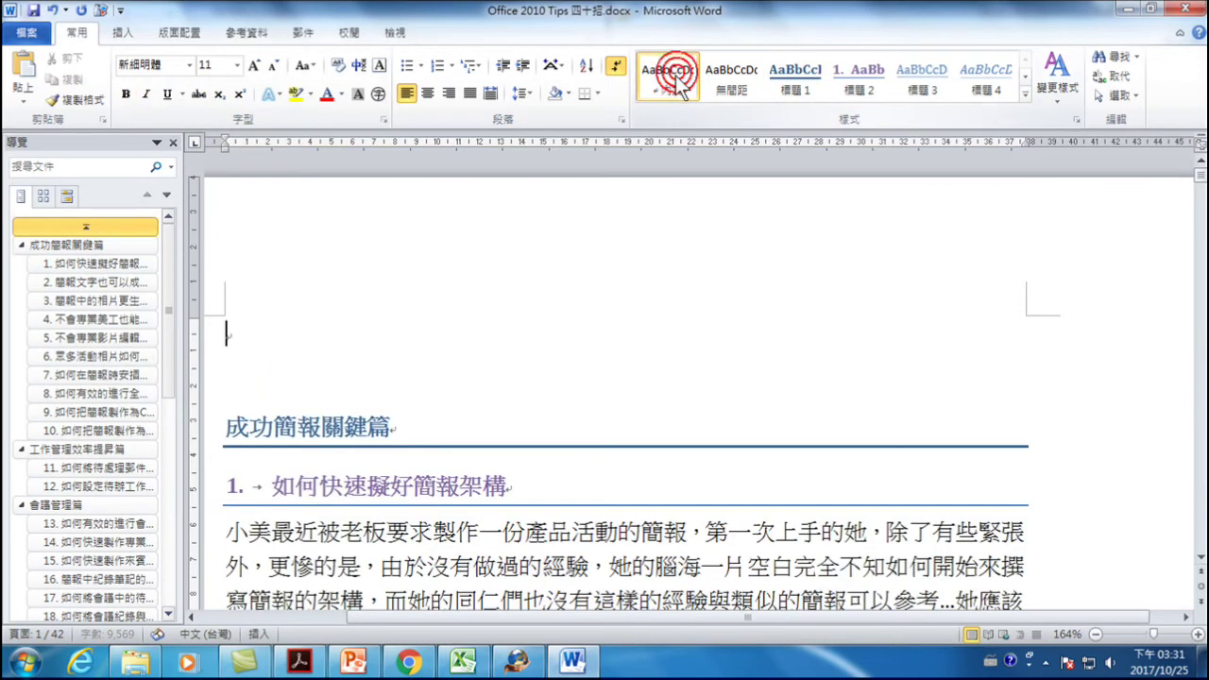
# - Insert an automatic table of contents via References > Insert Table of Contents with default settings
pyautogui.click(244, 34)
pyautogui.click(25, 75)
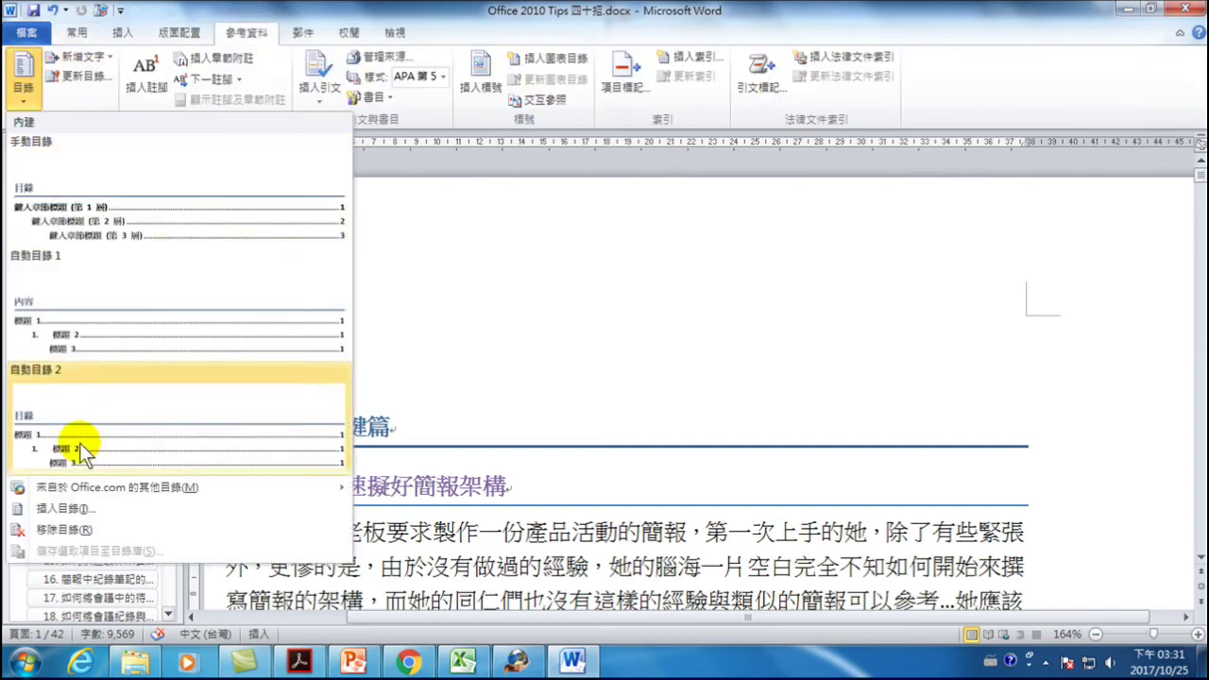
pyautogui.click(52, 512)
pyautogui.click(716, 485)
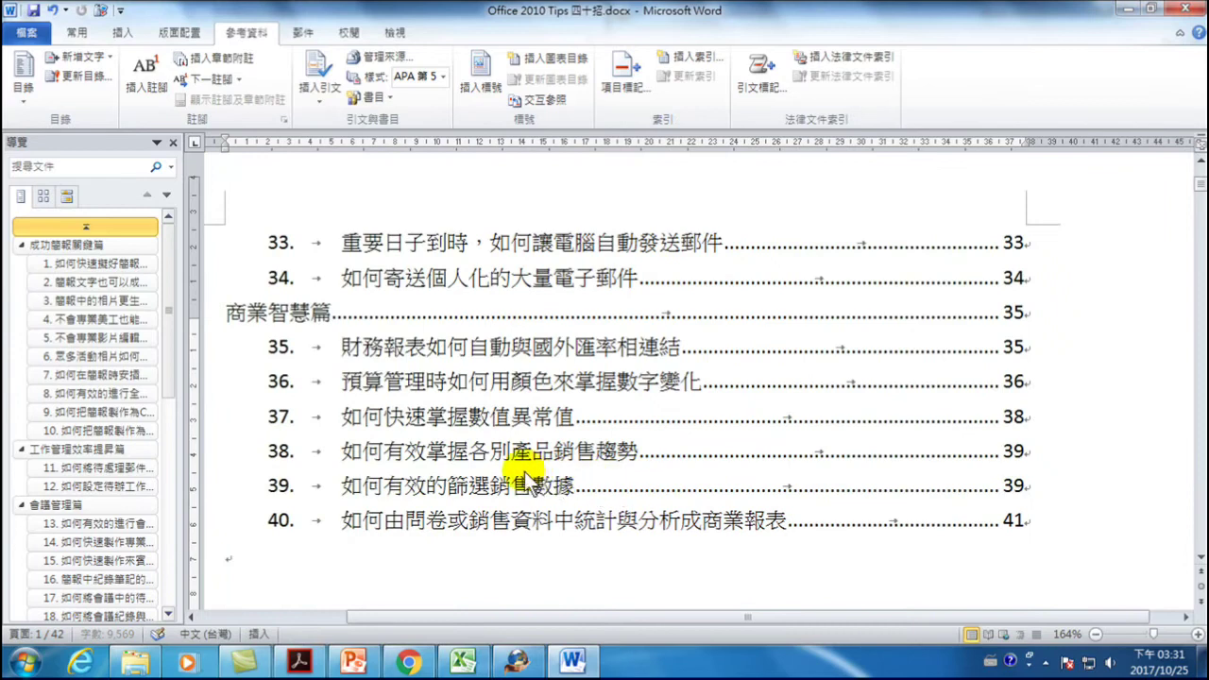
pyautogui.scroll(10, 529, 463)
pyautogui.scroll(8, 492, 472)
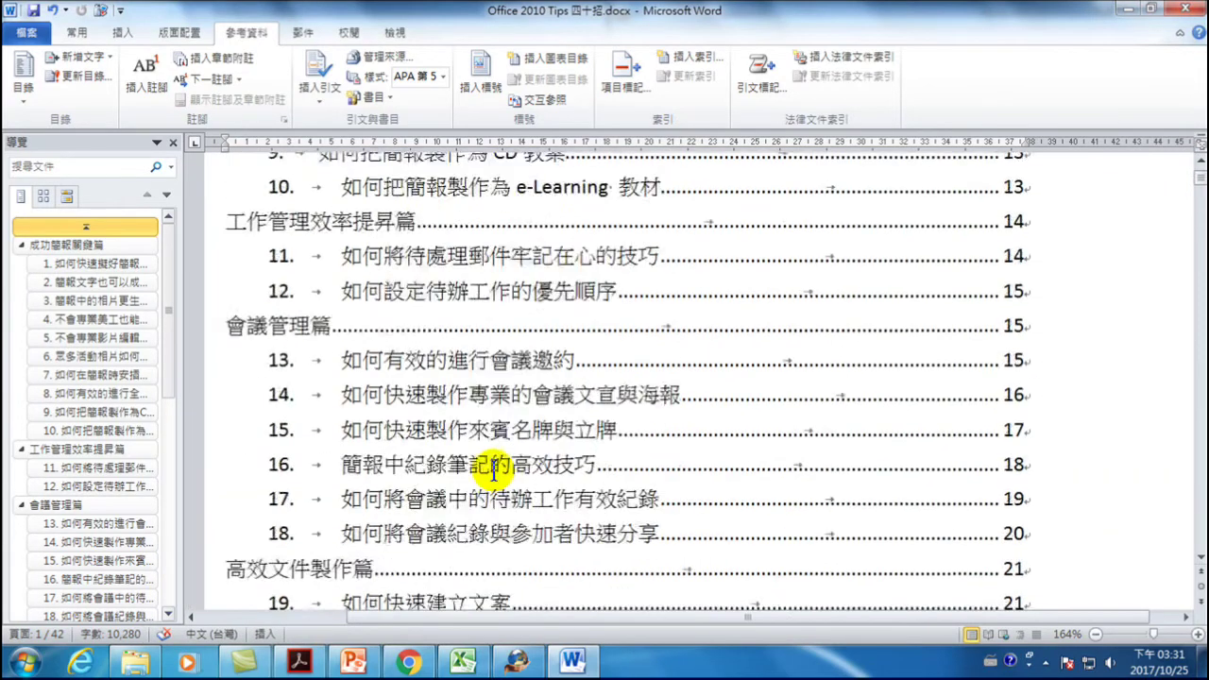
pyautogui.scroll(-1, 492, 472)
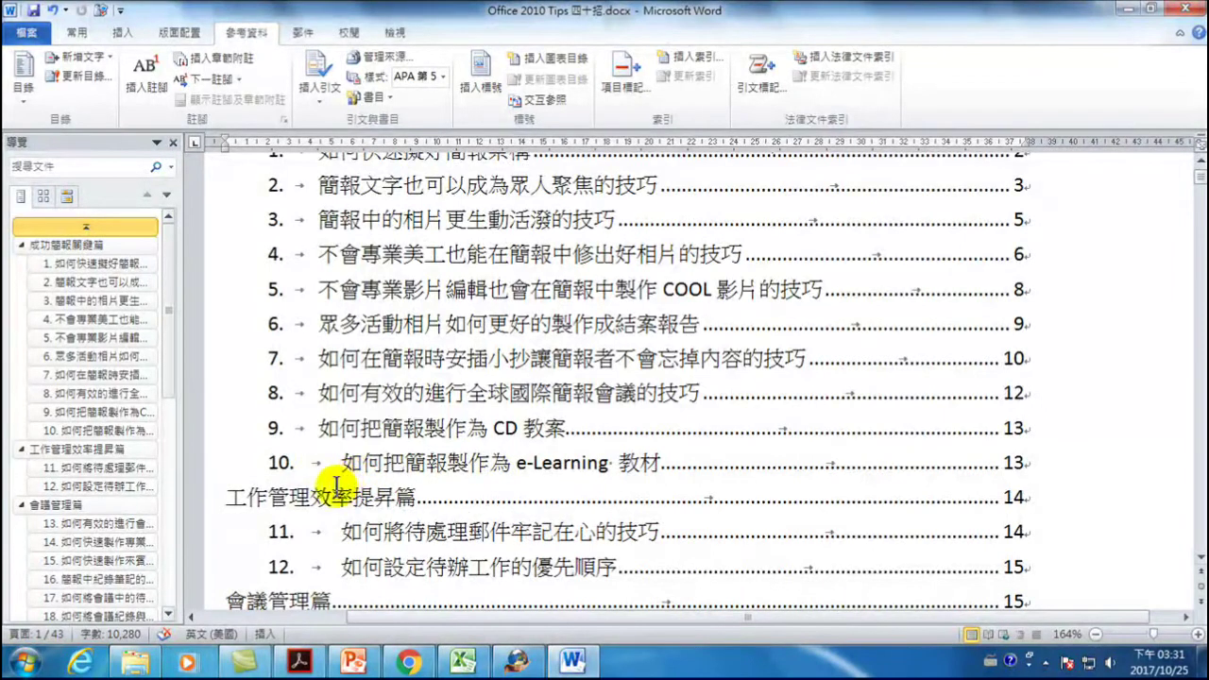
pyautogui.scroll(-1, 342, 468)
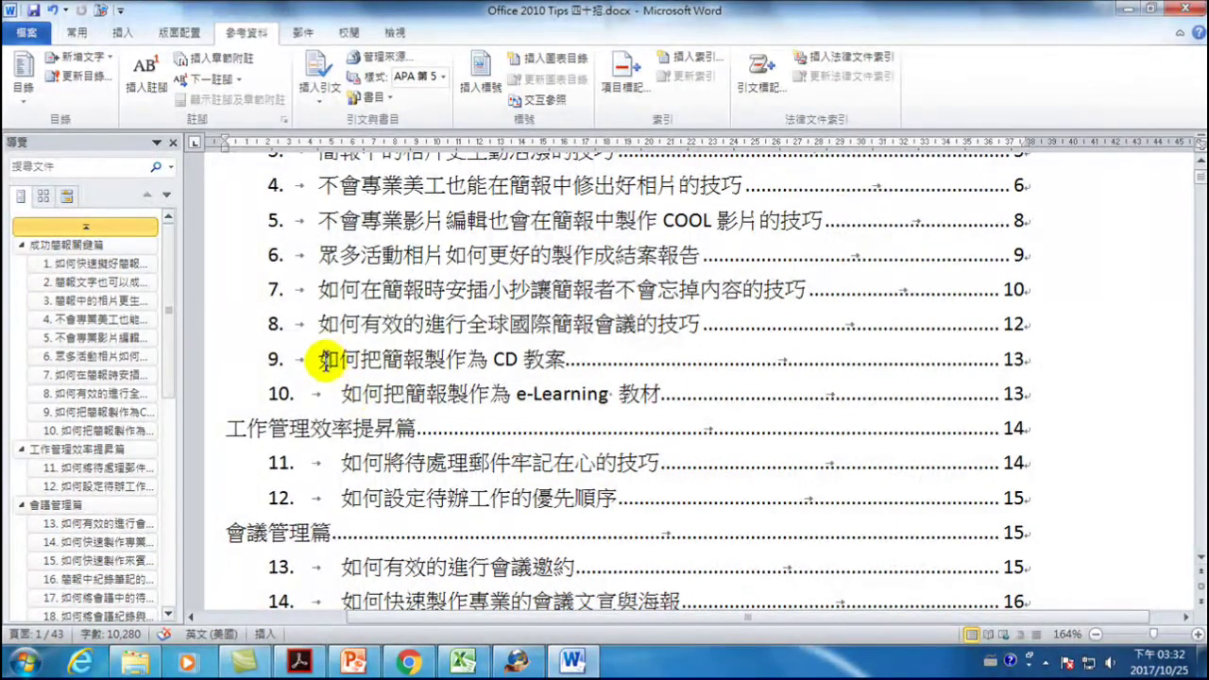
pyautogui.scroll(1, 325, 359)
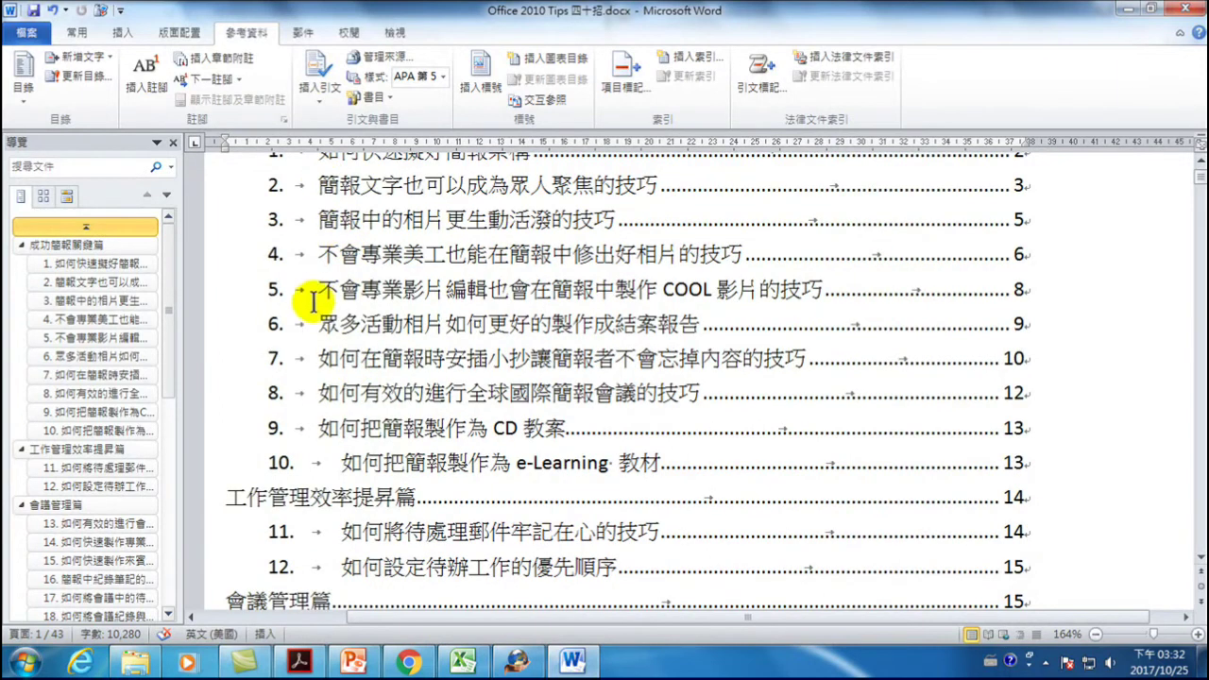
pyautogui.click(321, 426)
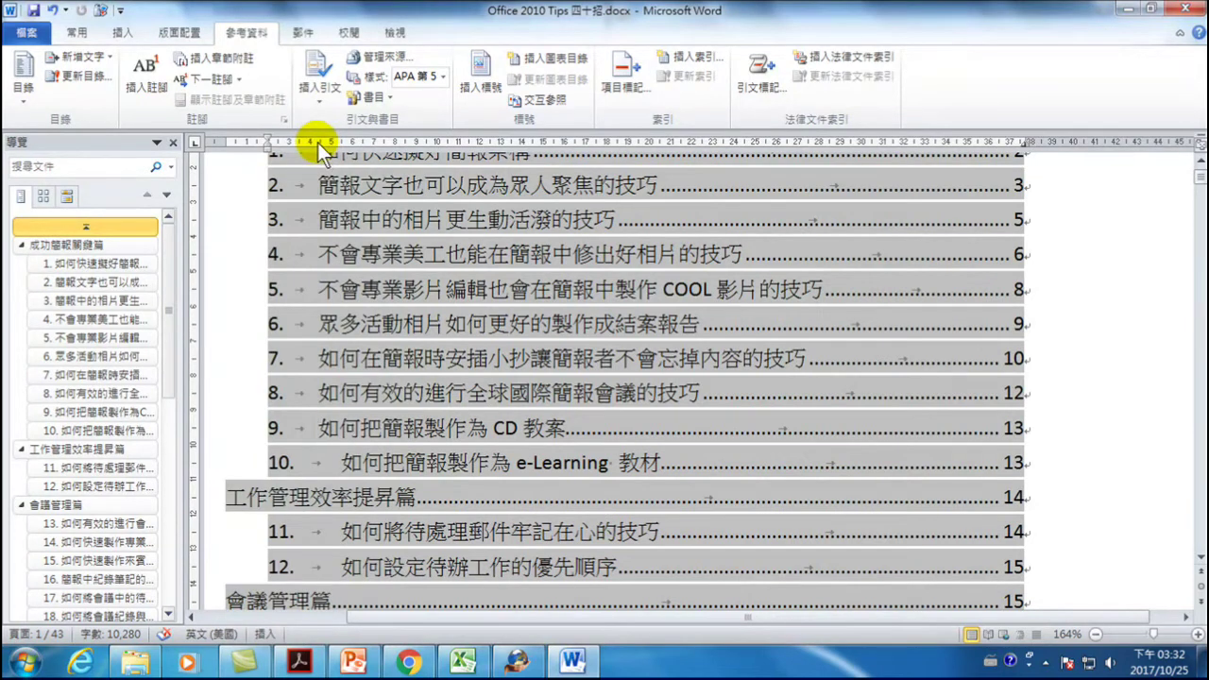
# - Move the item titles' tab stop right on the ruler, then place the cursor in item 9's title
pyautogui.moveTo(319, 145); pyautogui.dragTo(348, 148)
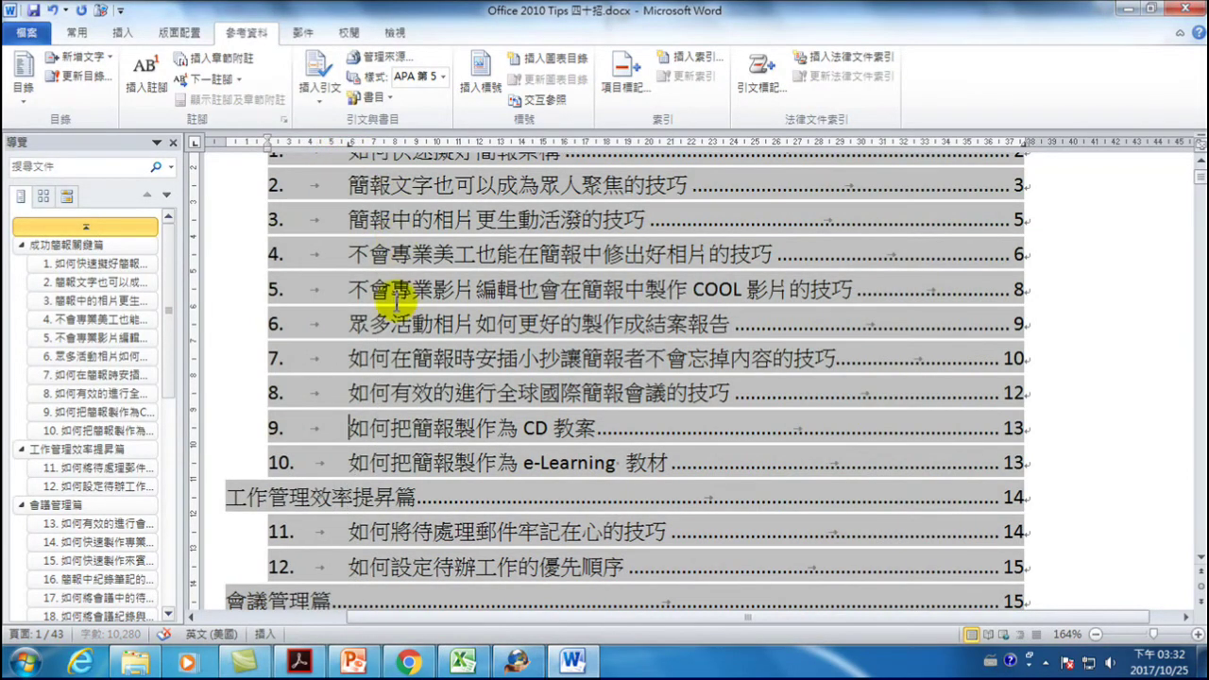
pyautogui.click(350, 427)
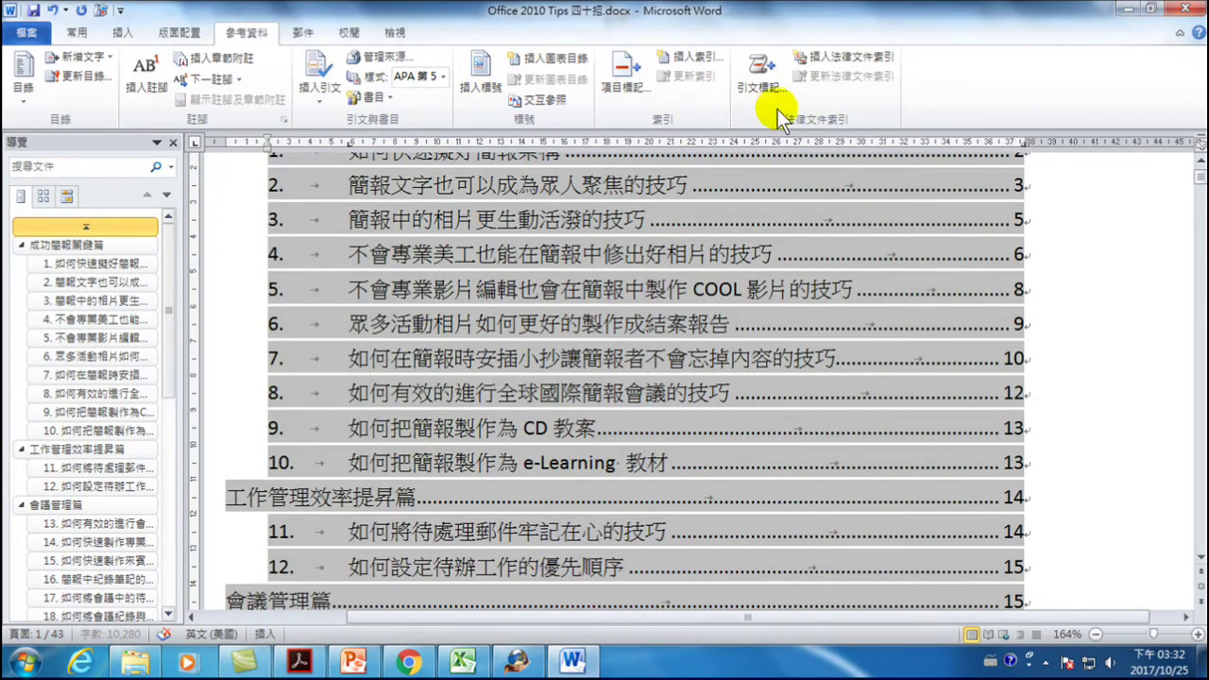
pyautogui.click(76, 32)
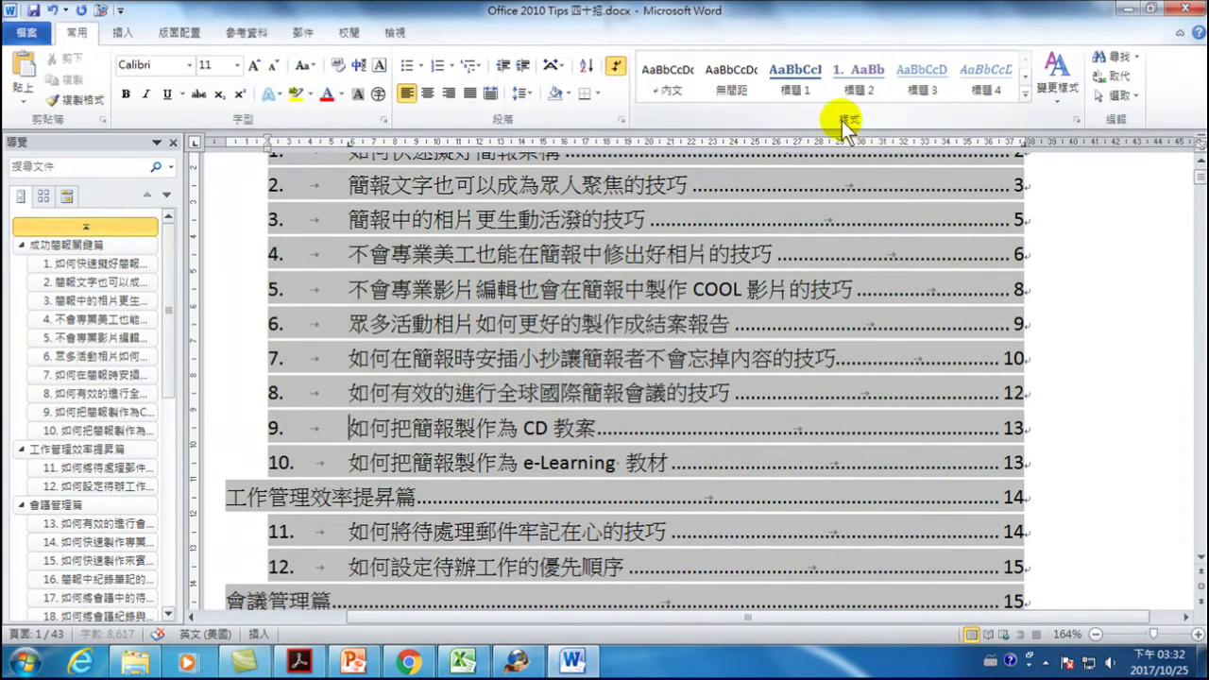
# - Update the 目錄 2 style to match the selection from the Styles pane, then undo it
pyautogui.click(1074, 120)
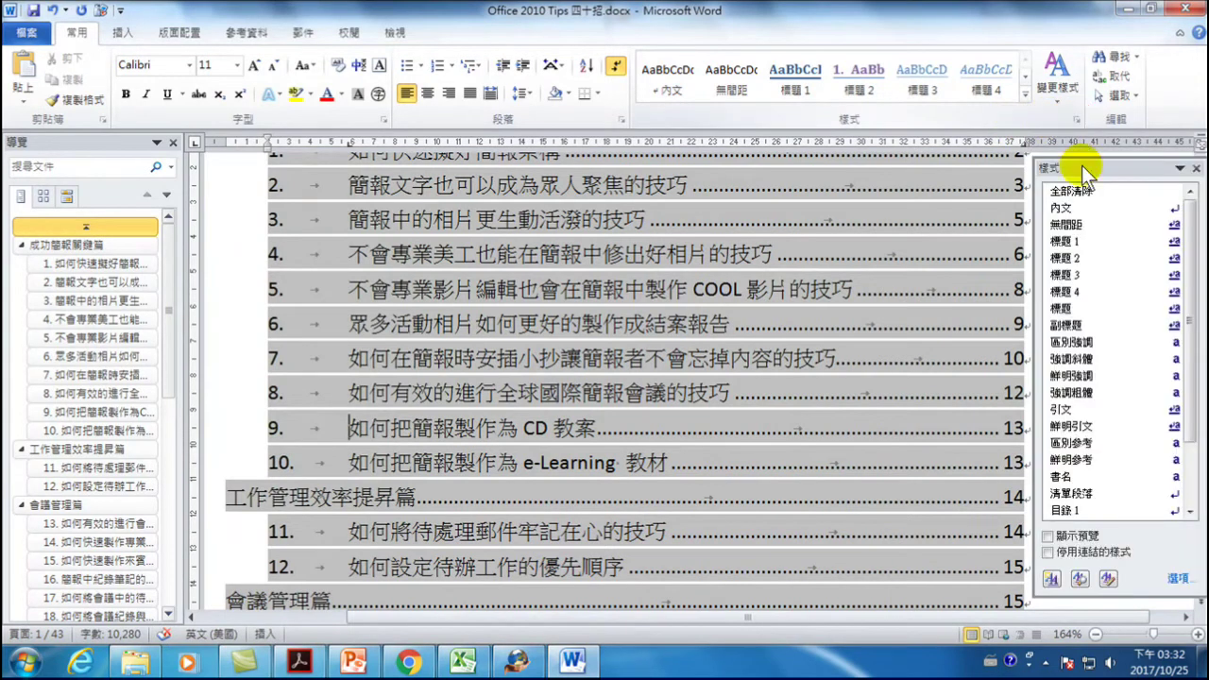
pyautogui.scroll(-2, 1168, 456)
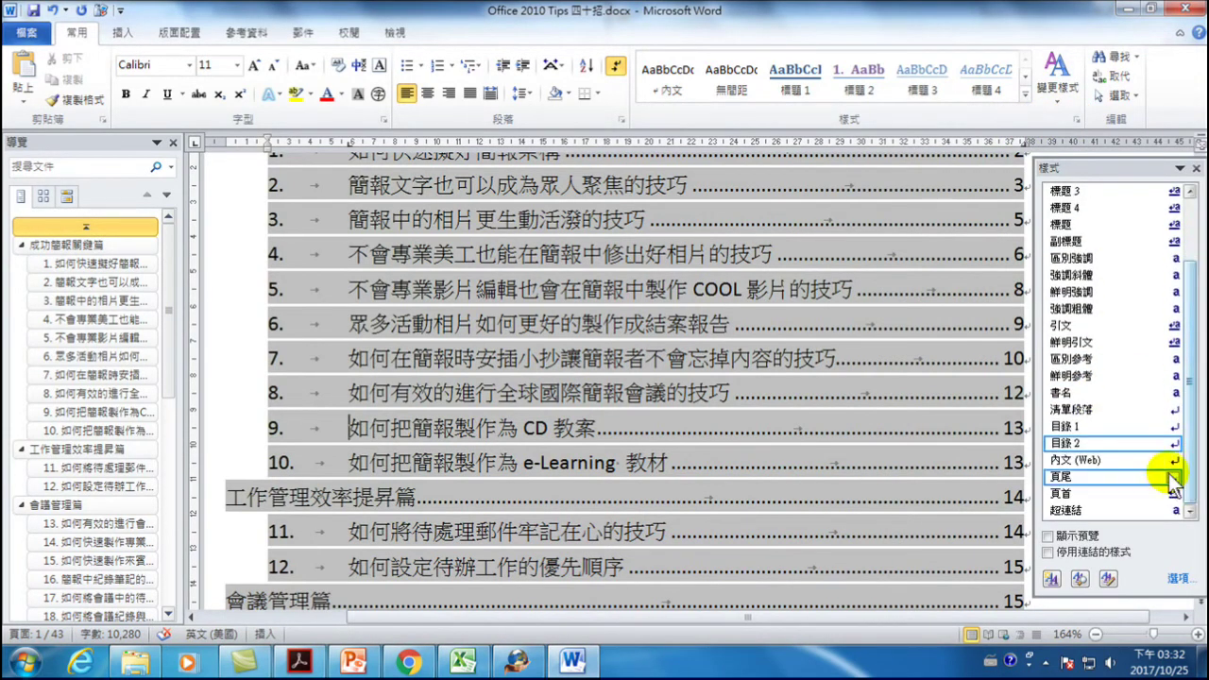
pyautogui.click(1170, 445)
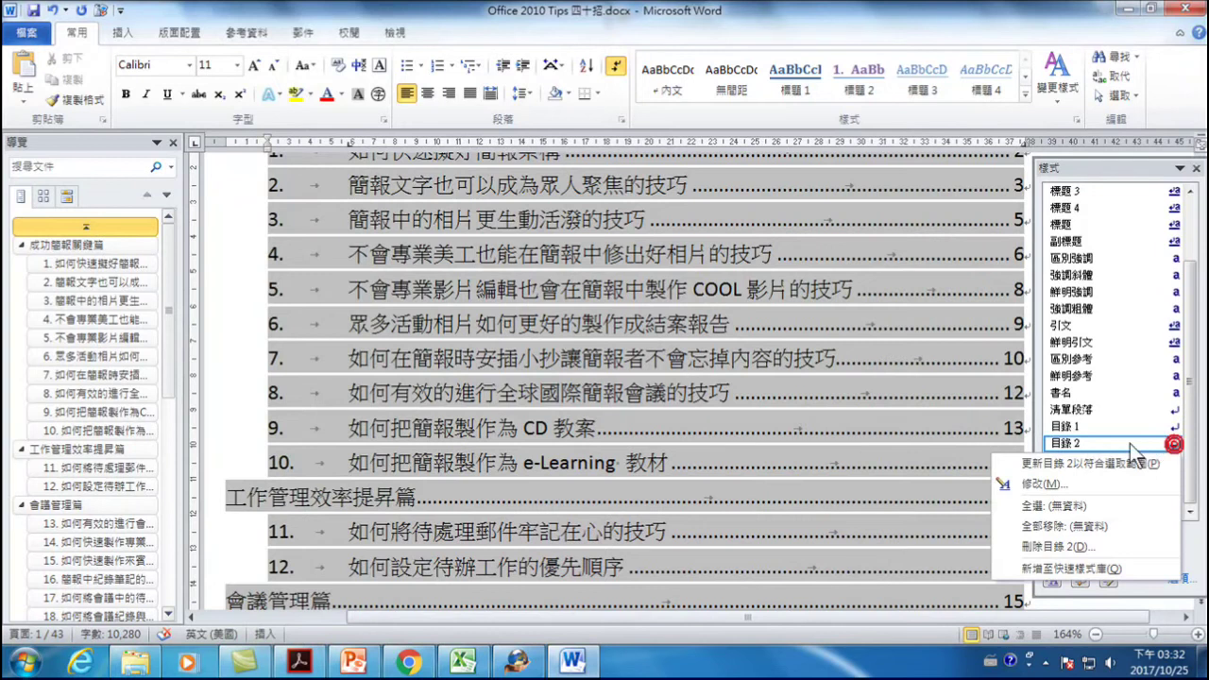
pyautogui.click(1038, 463)
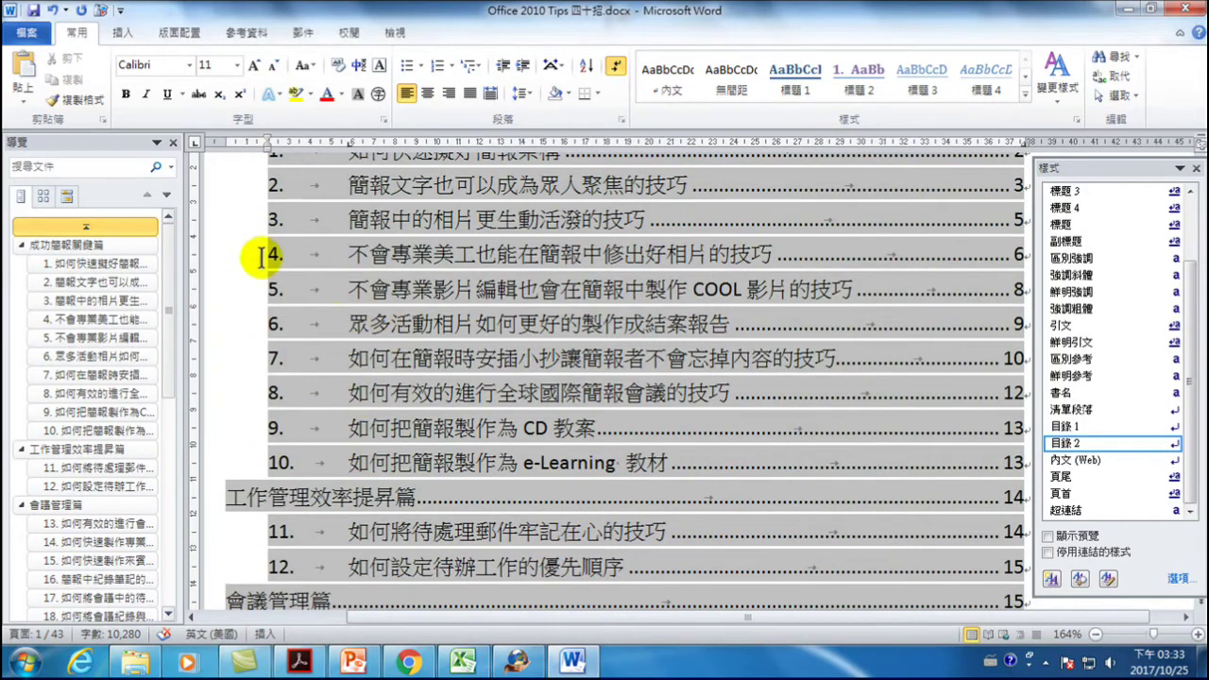
pyautogui.click(52, 11)
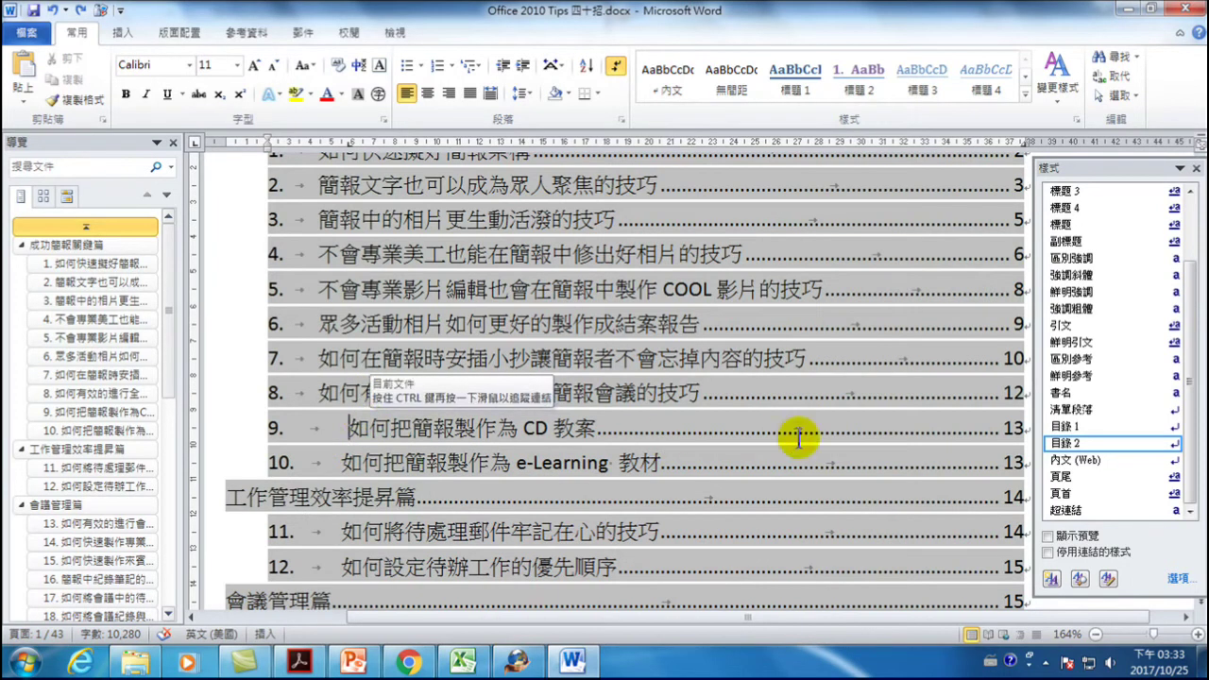
# - Redefine 目錄 2 to match item 9's entry and recheck item 9's title alignment
pyautogui.click(1174, 445)
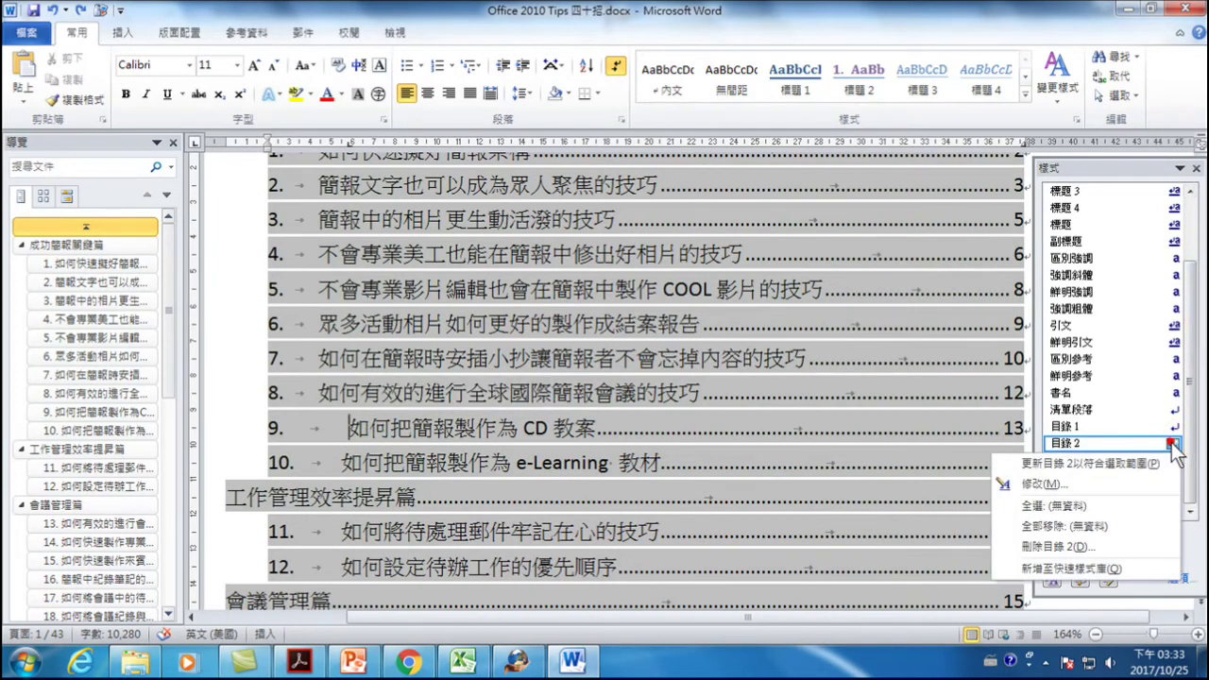
pyautogui.click(1072, 463)
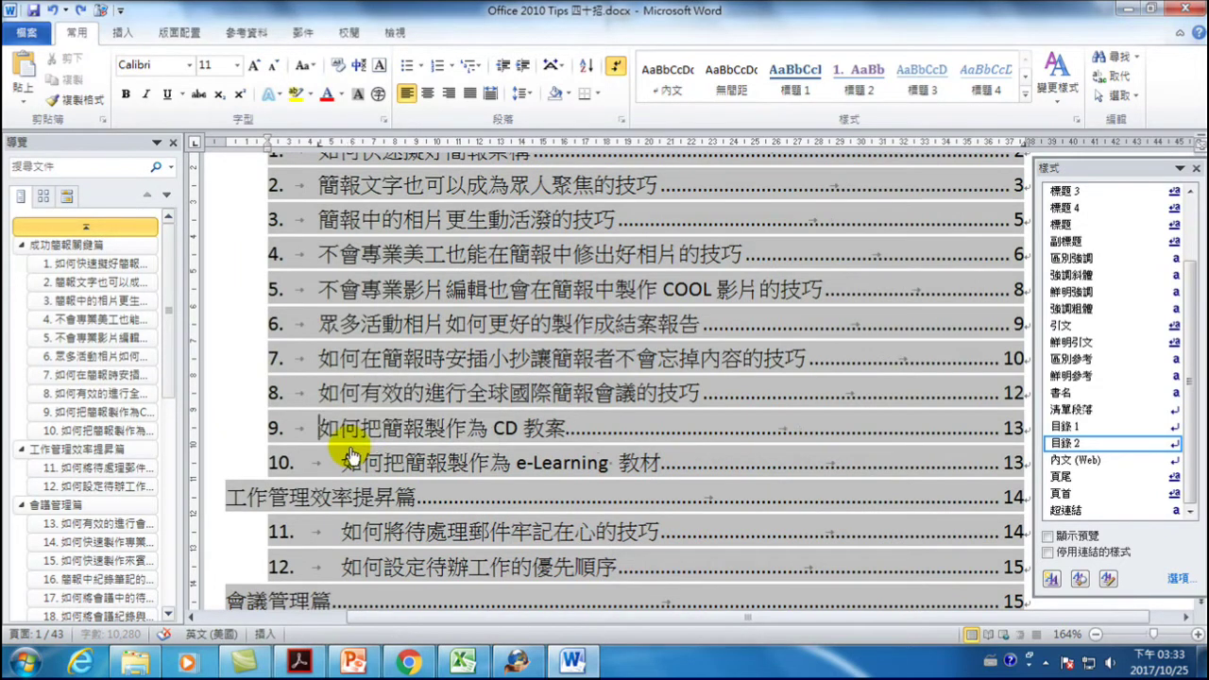
pyautogui.scroll(2, 344, 415)
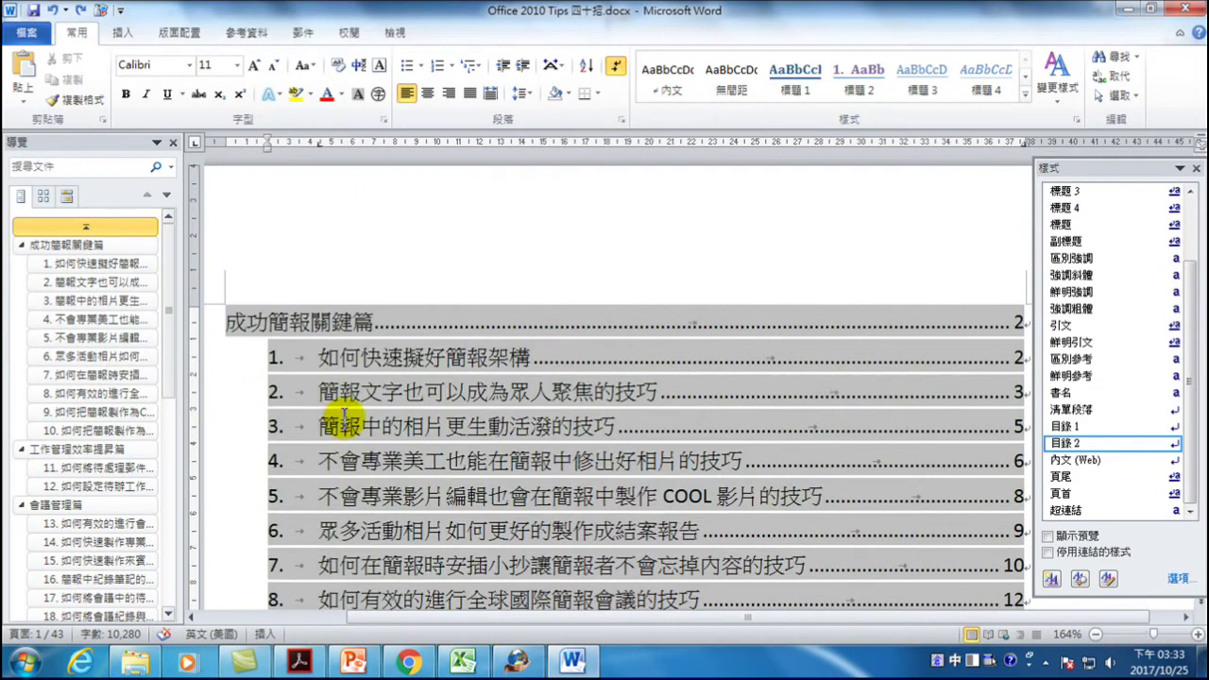
pyautogui.scroll(-3, 300, 456)
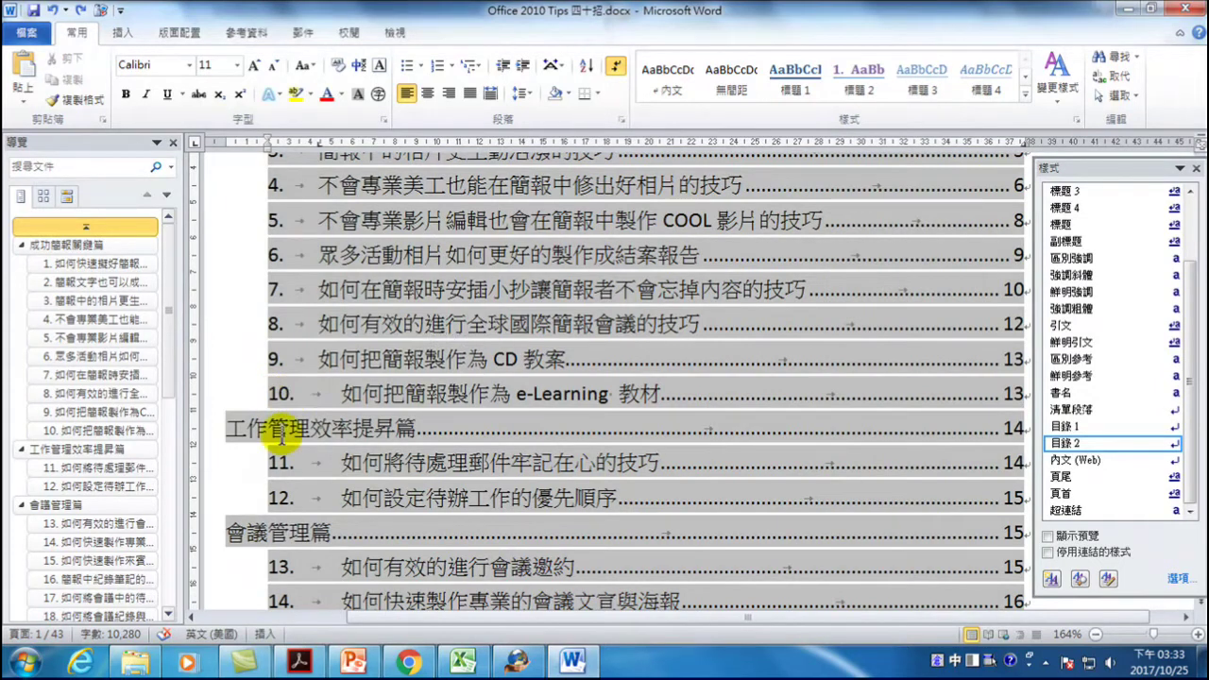
pyautogui.click(319, 359)
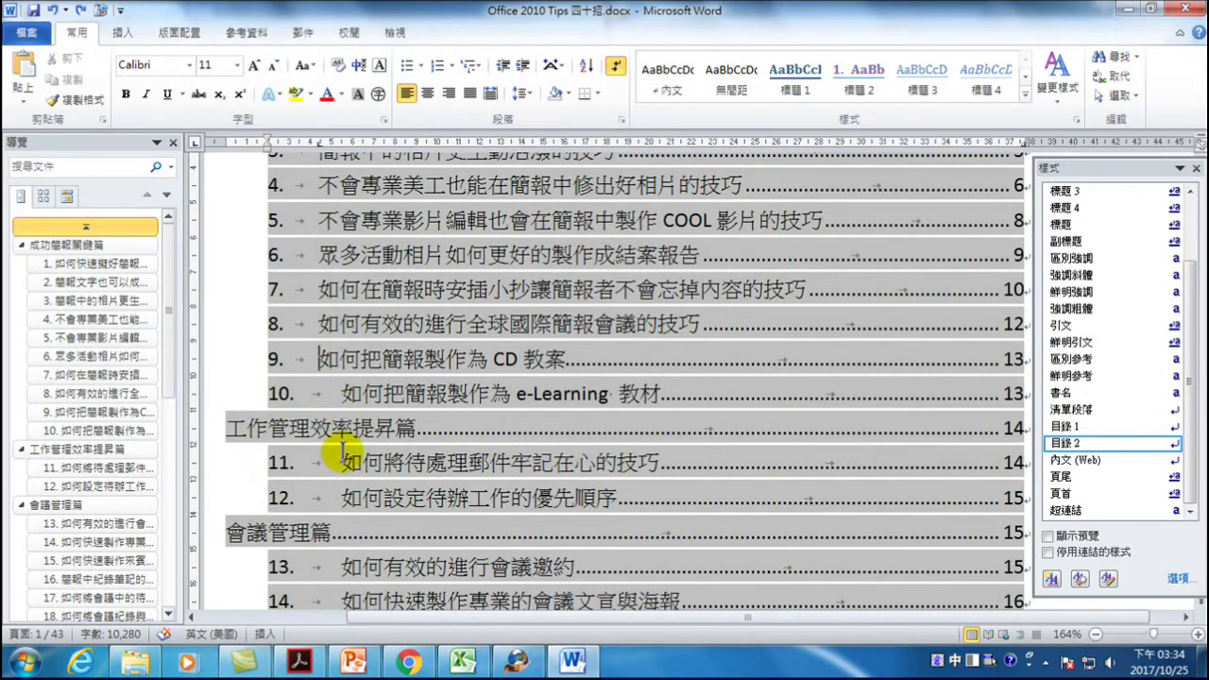
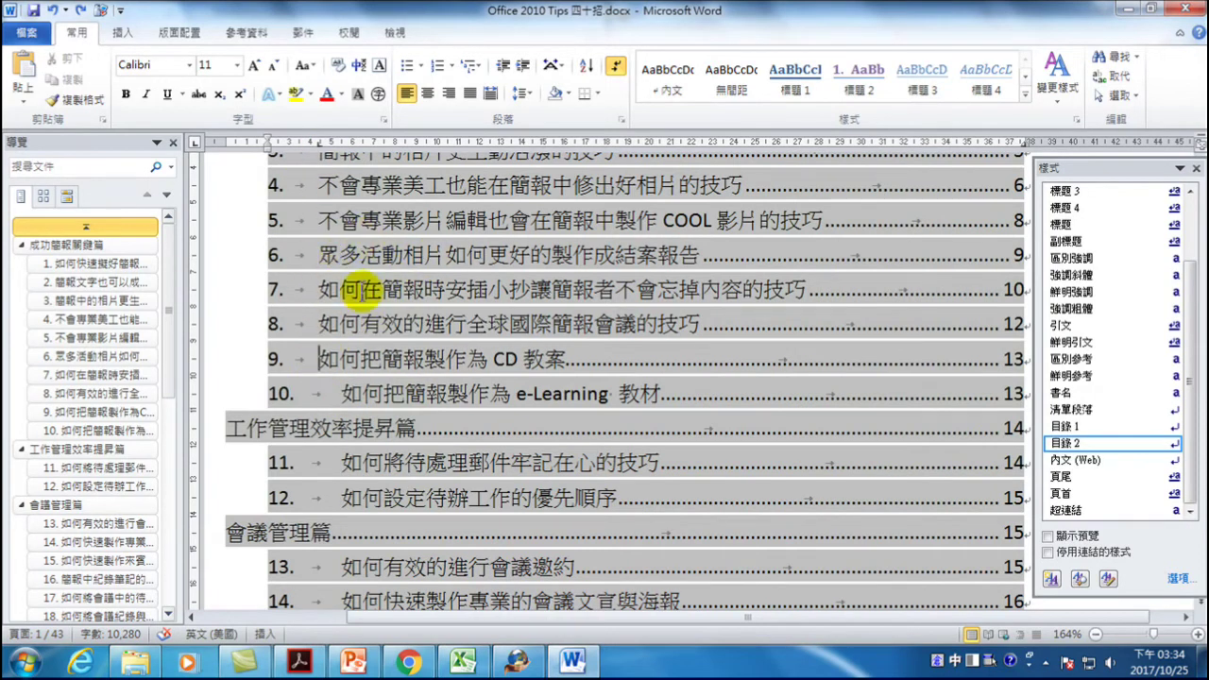
# - Drag entry 9's title indent right on the ruler to match entry 10
pyautogui.click(331, 397)
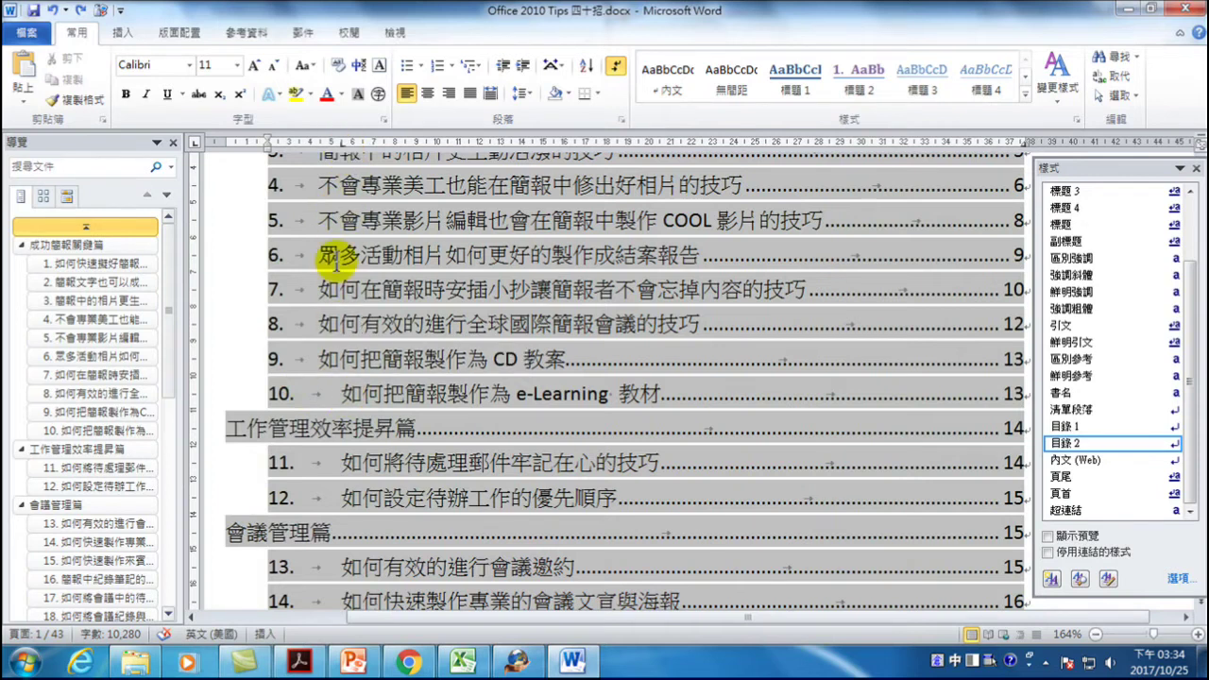
pyautogui.click(321, 357)
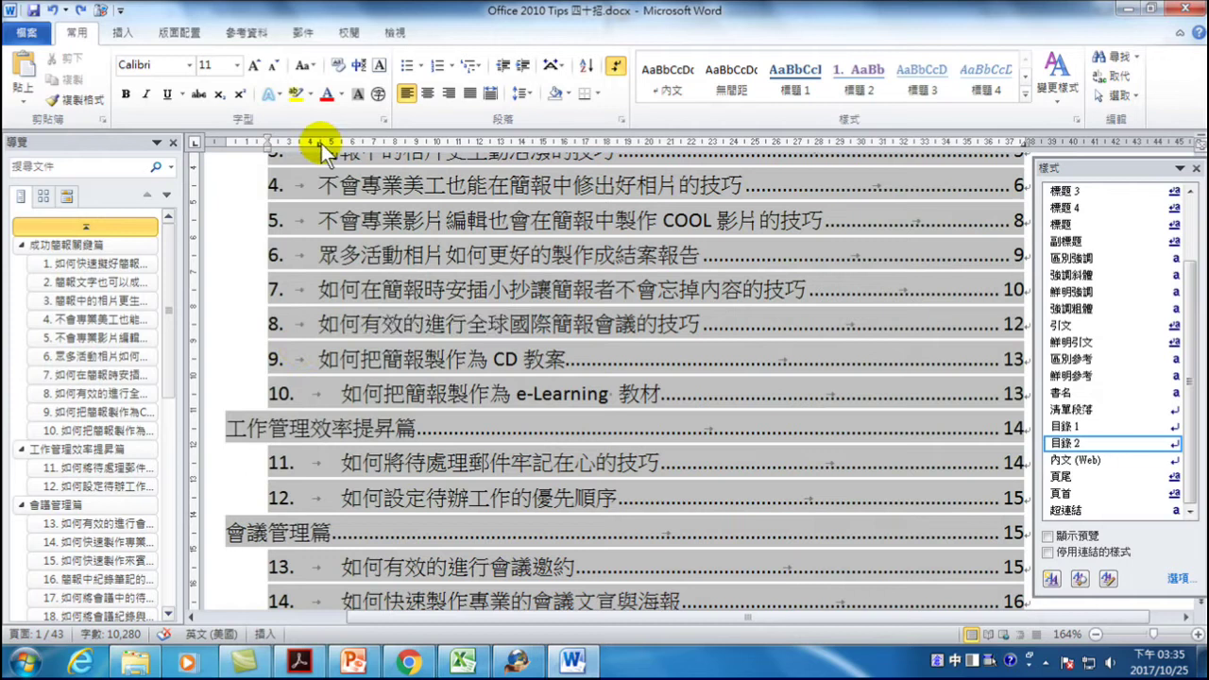
pyautogui.moveTo(320, 144); pyautogui.dragTo(346, 151)
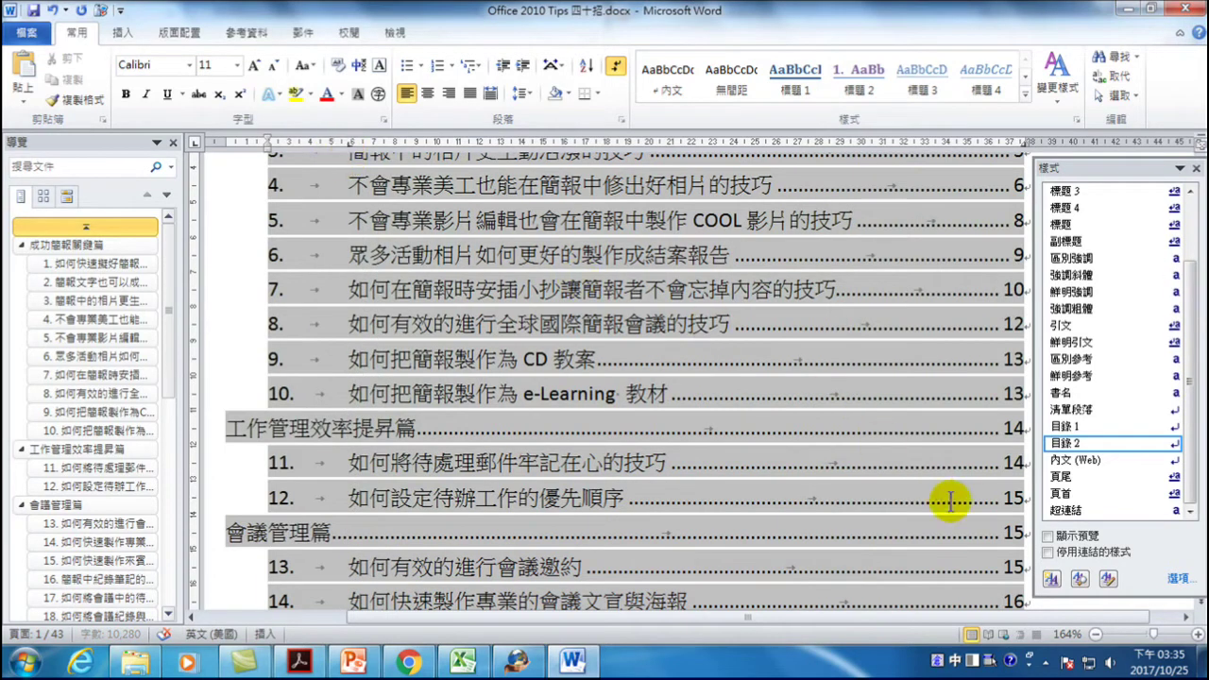
# - Update the 目錄 2 style to match the selection so all numbered entries align
pyautogui.moveTo(1057, 446)
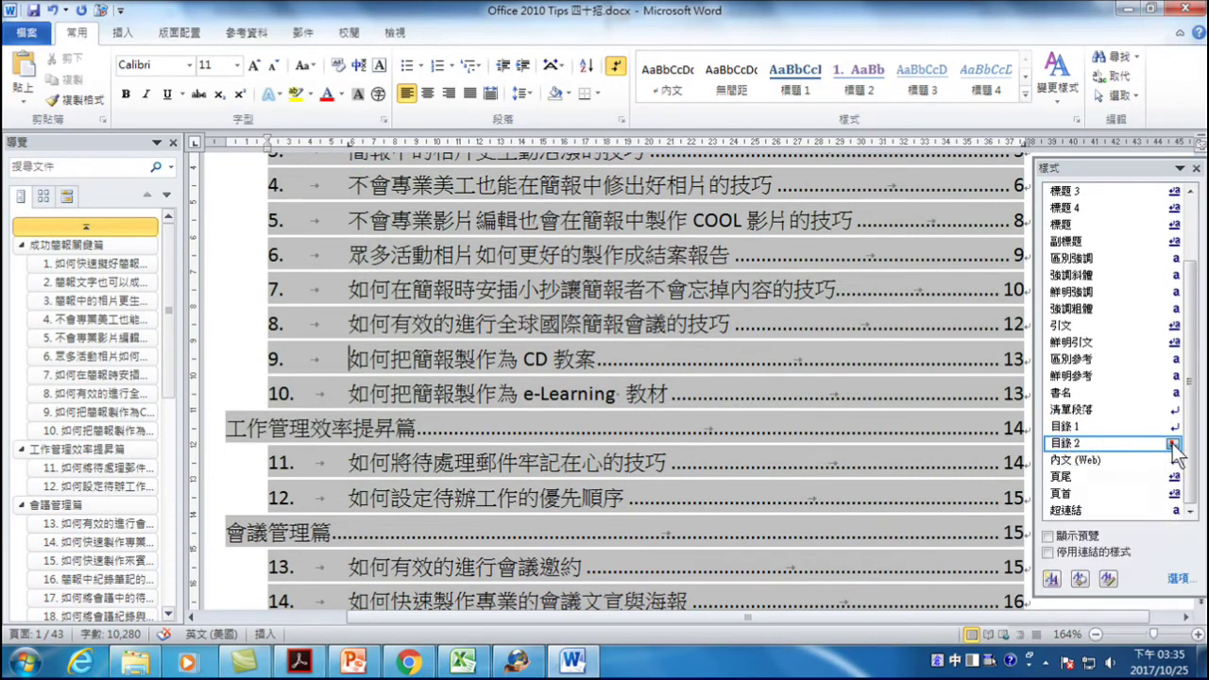
pyautogui.click(1172, 444)
pyautogui.click(1053, 460)
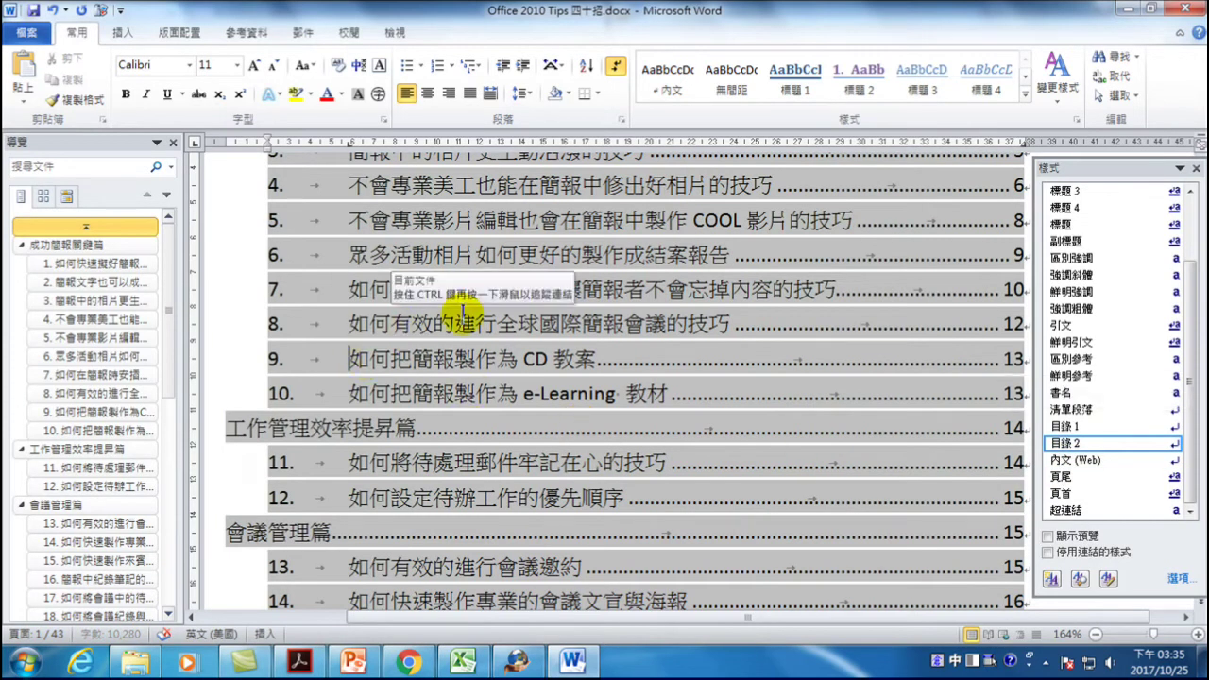
pyautogui.scroll(-3, 468, 369)
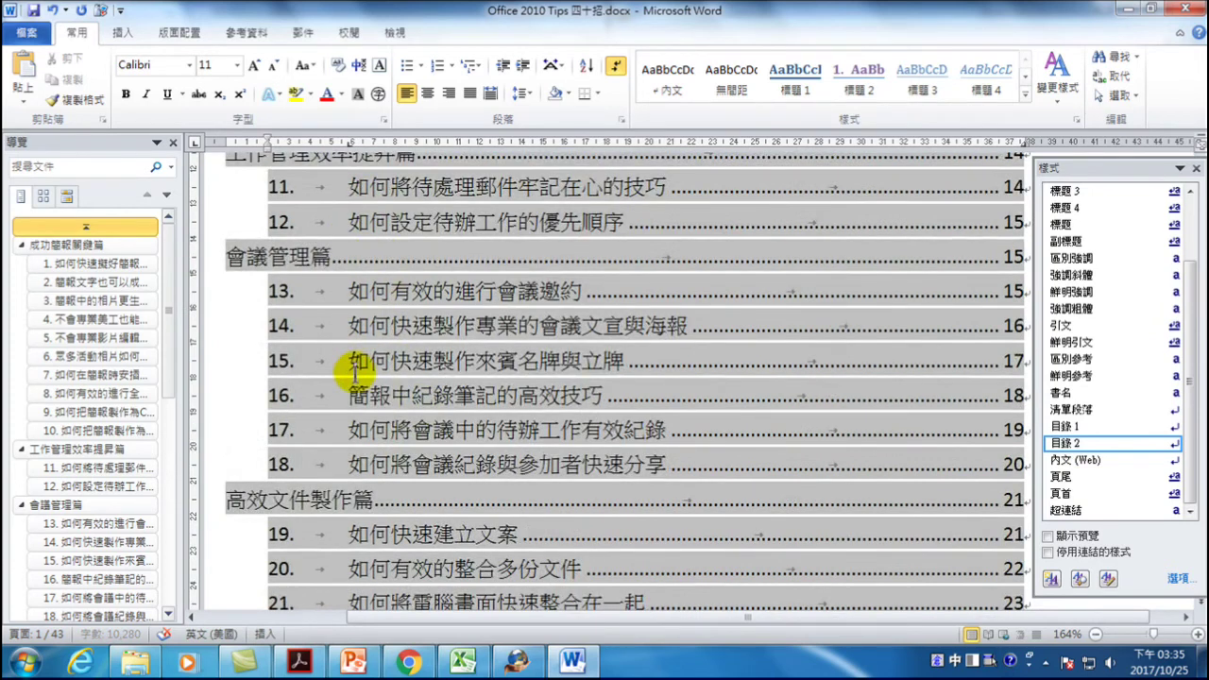
pyautogui.scroll(-2, 357, 349)
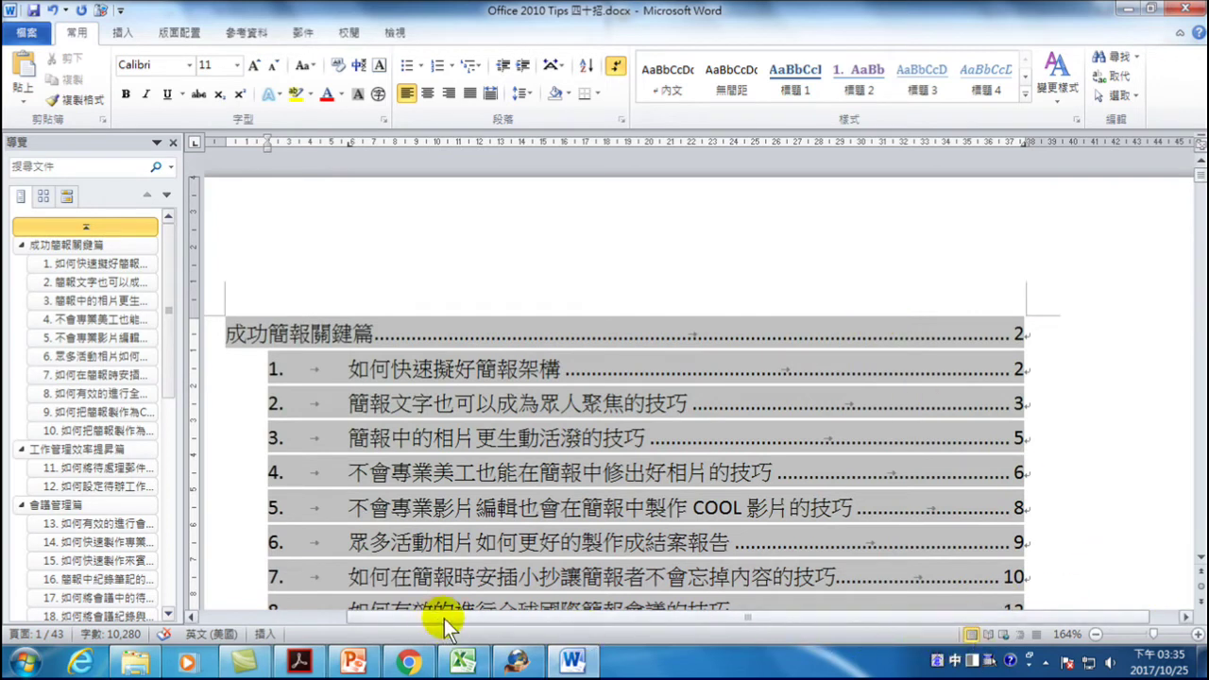
pyautogui.moveTo(585, 621); pyautogui.dragTo(566, 622)
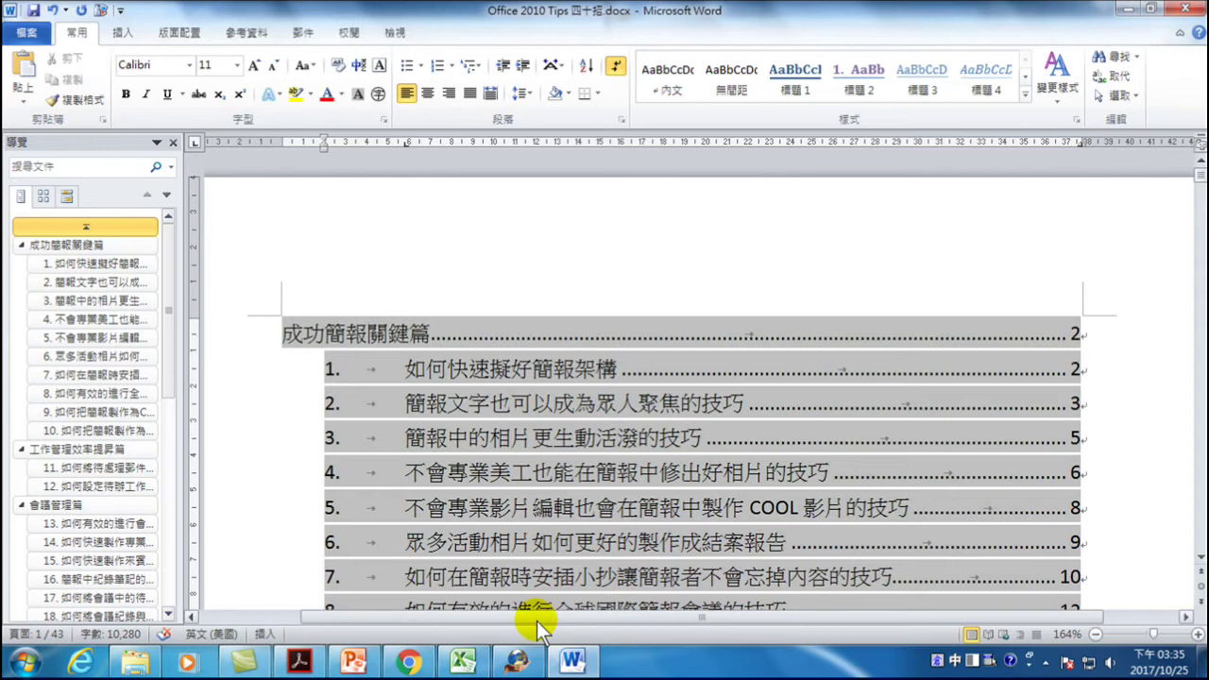
pyautogui.click(1096, 634)
pyautogui.click(1096, 634)
pyautogui.click(1096, 634)
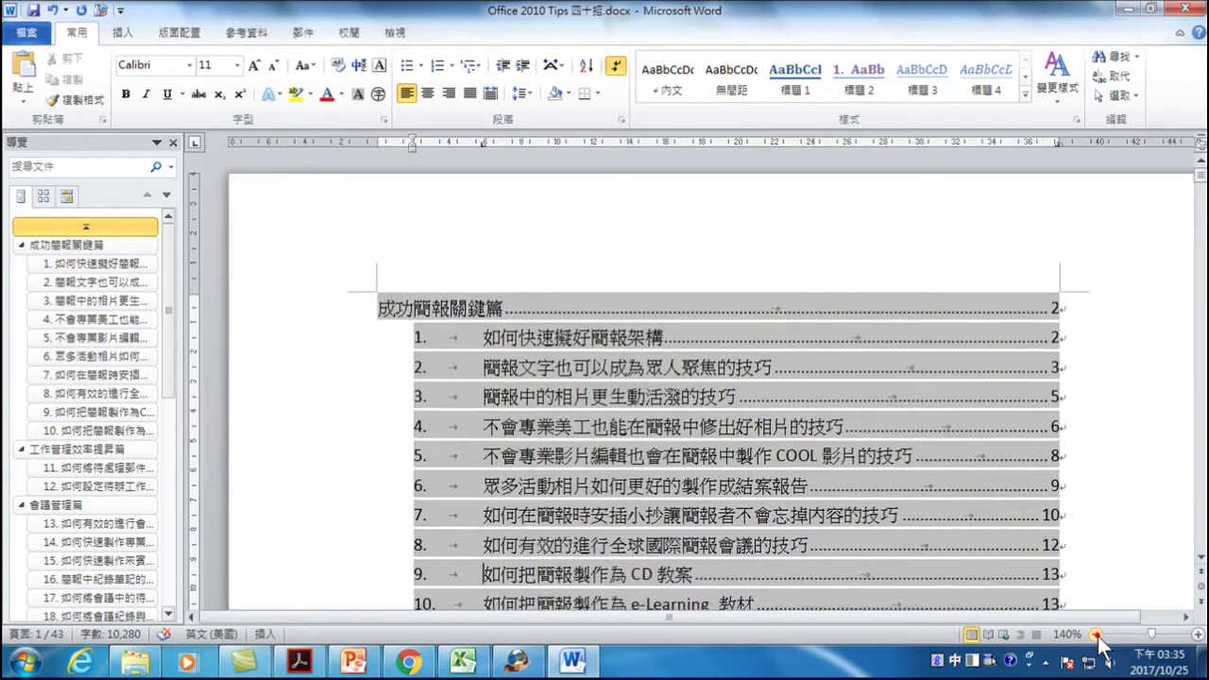
pyautogui.click(1096, 633)
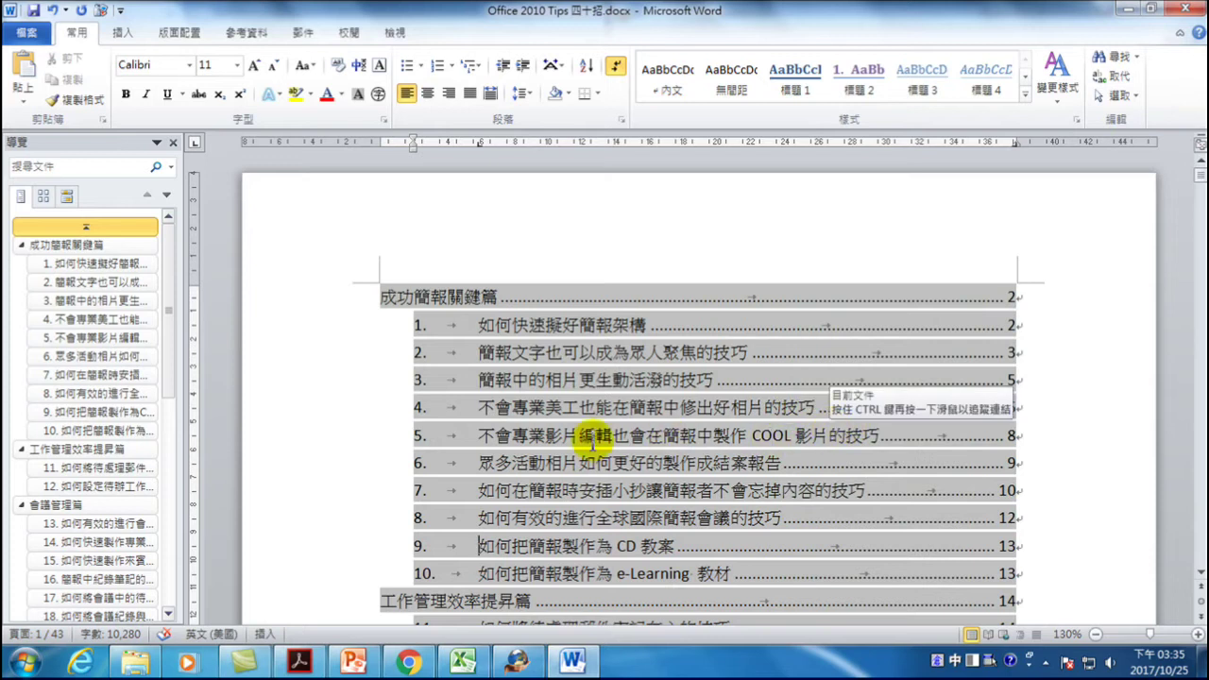
pyautogui.moveTo(752, 436); pyautogui.dragTo(902, 434)
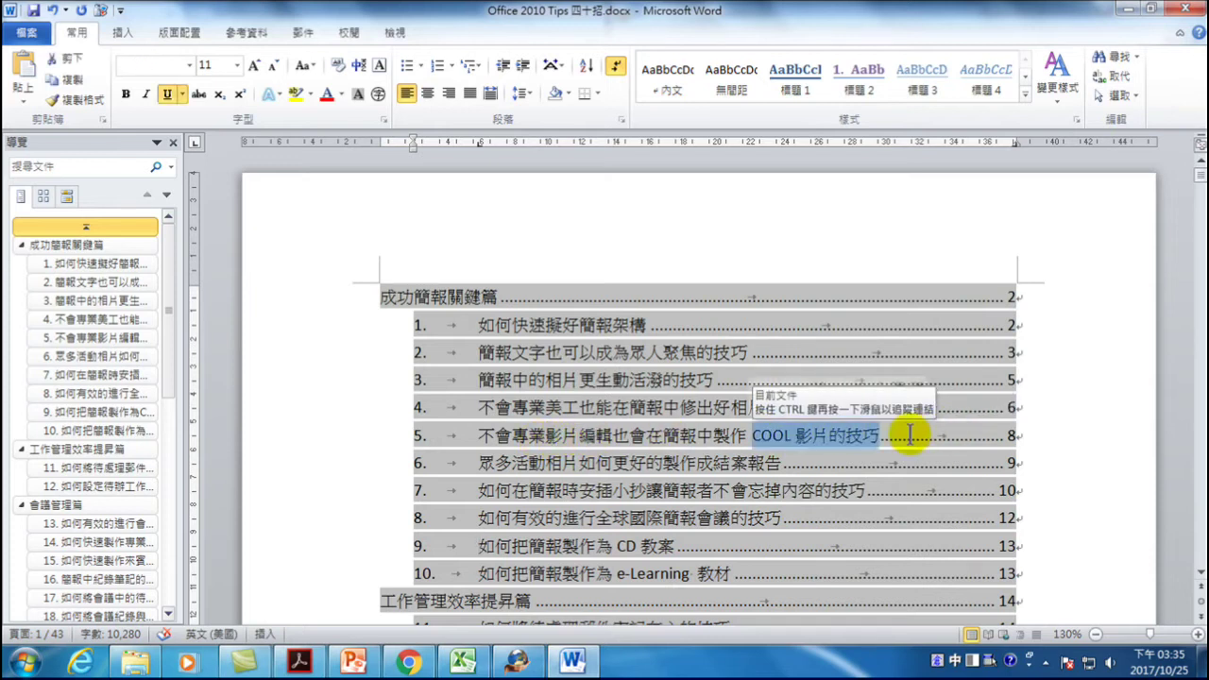
pyautogui.click(882, 435)
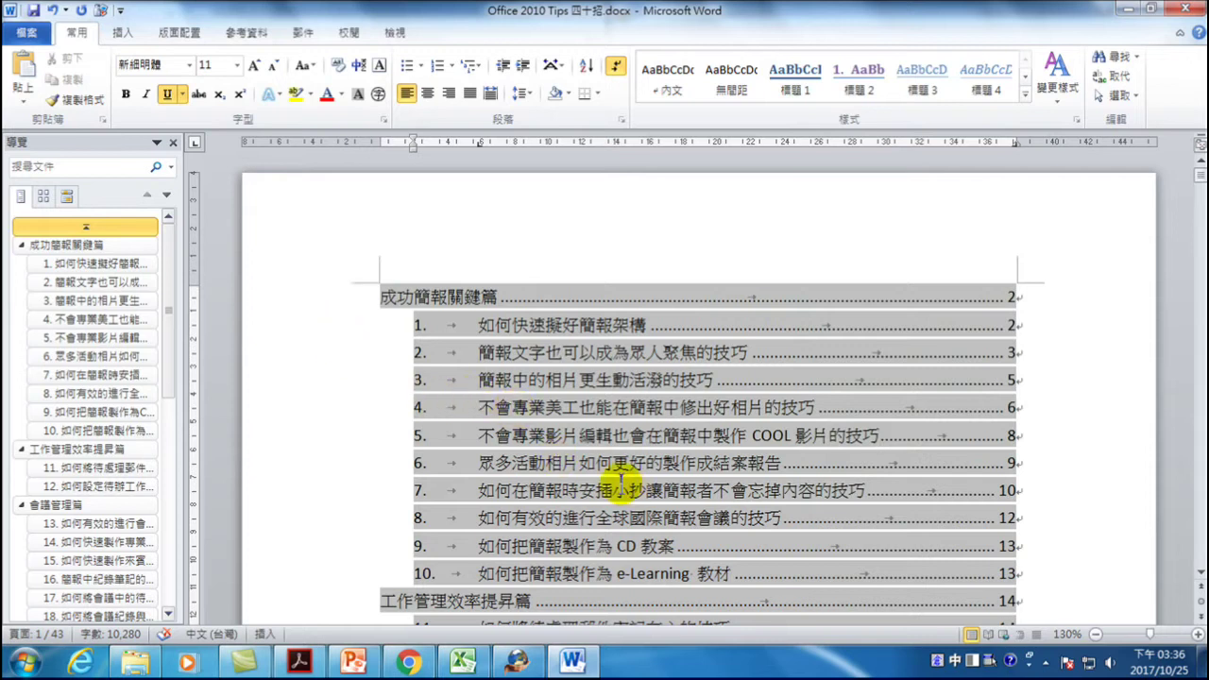
pyautogui.keyDown('ctrl'); pyautogui.click(512, 437); pyautogui.keyUp('ctrl')
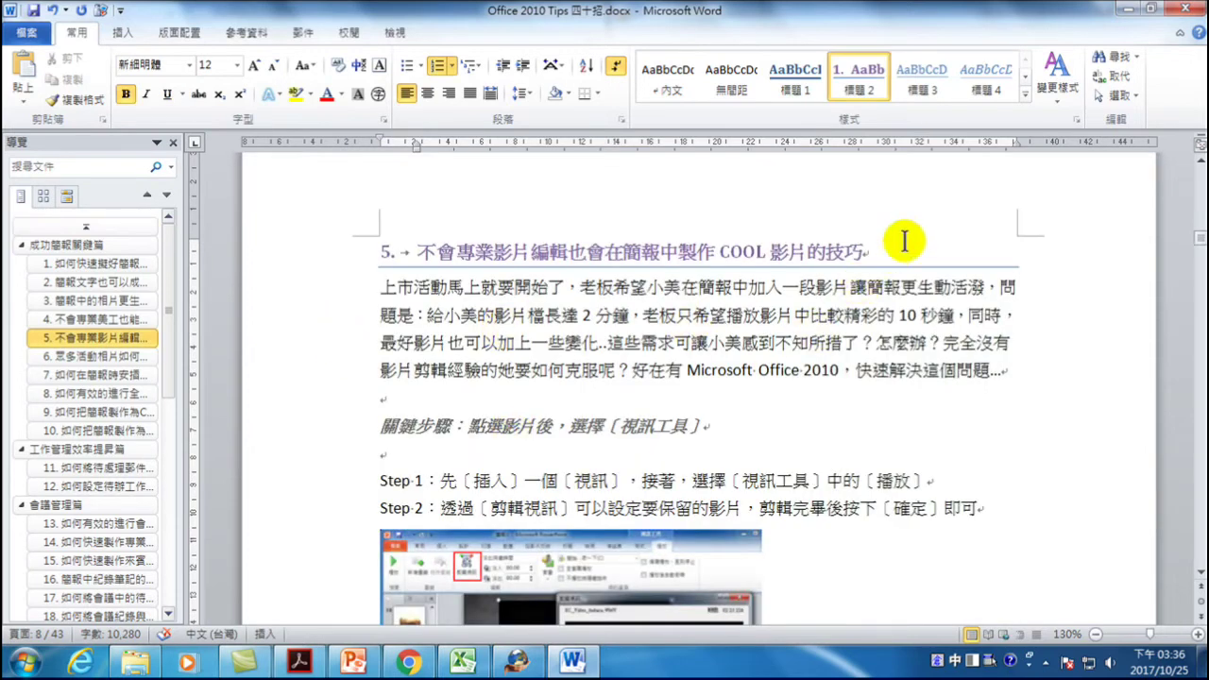
# - Append ，所以不用專業美工也 OK to heading 5, correcting the mistyped characters
pyautogui.write('，')
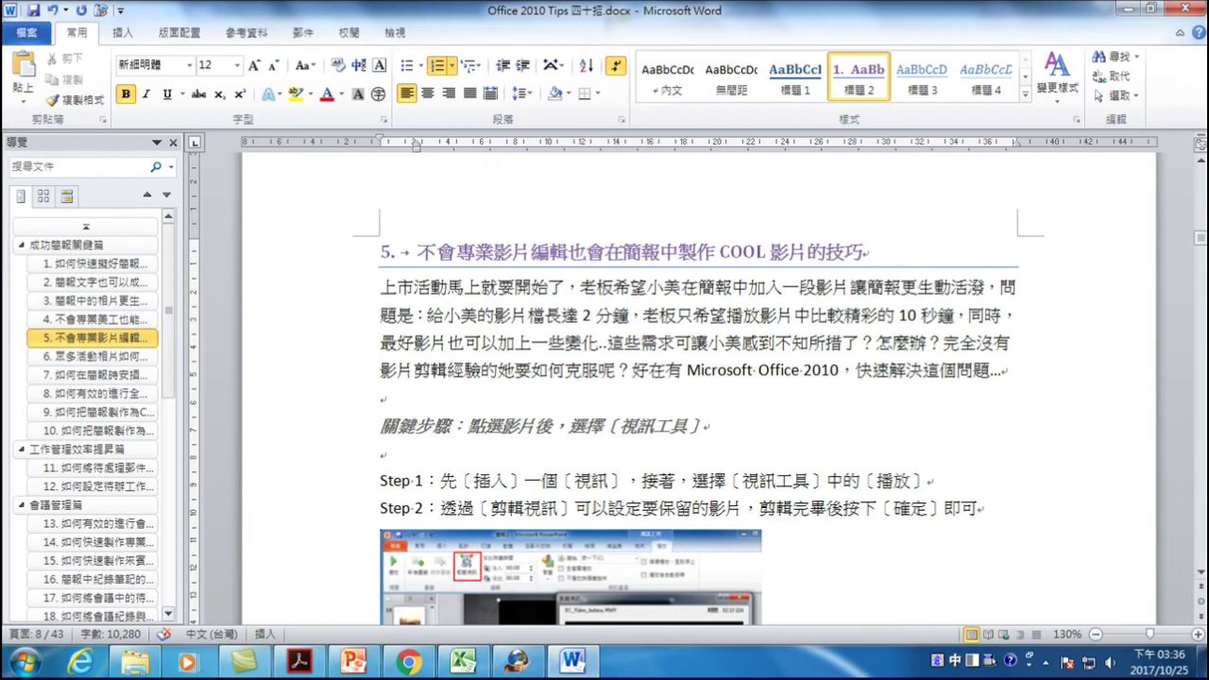
pyautogui.write('所')
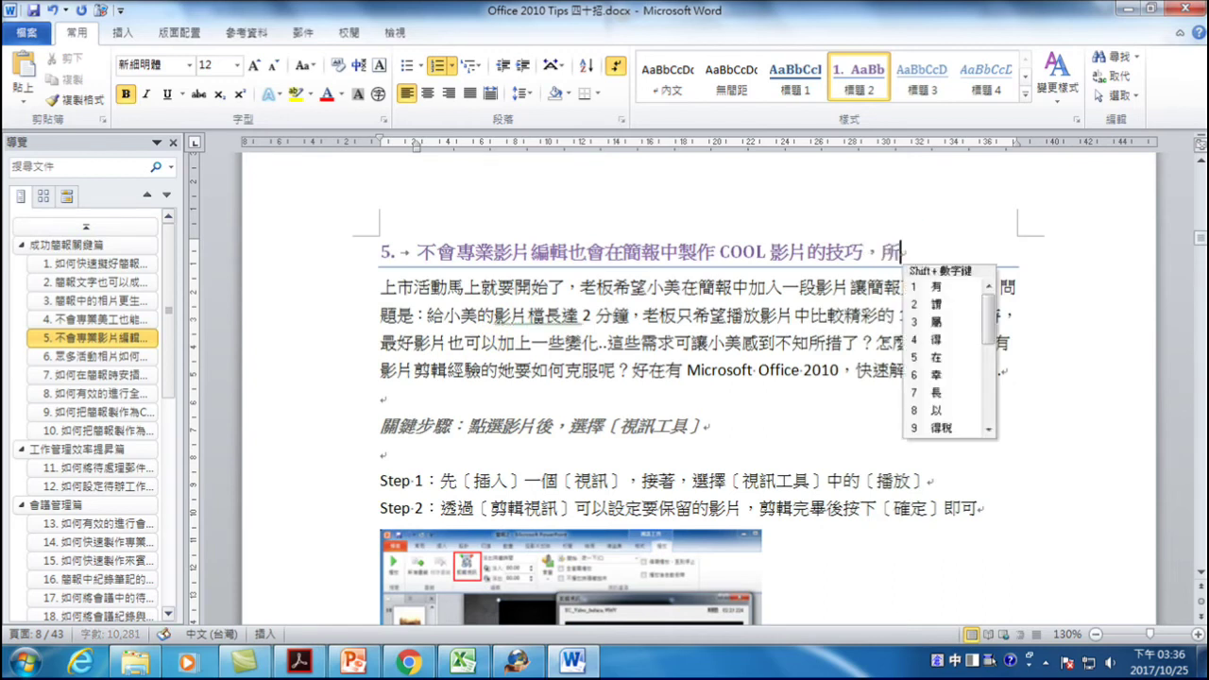
pyautogui.write('以不')
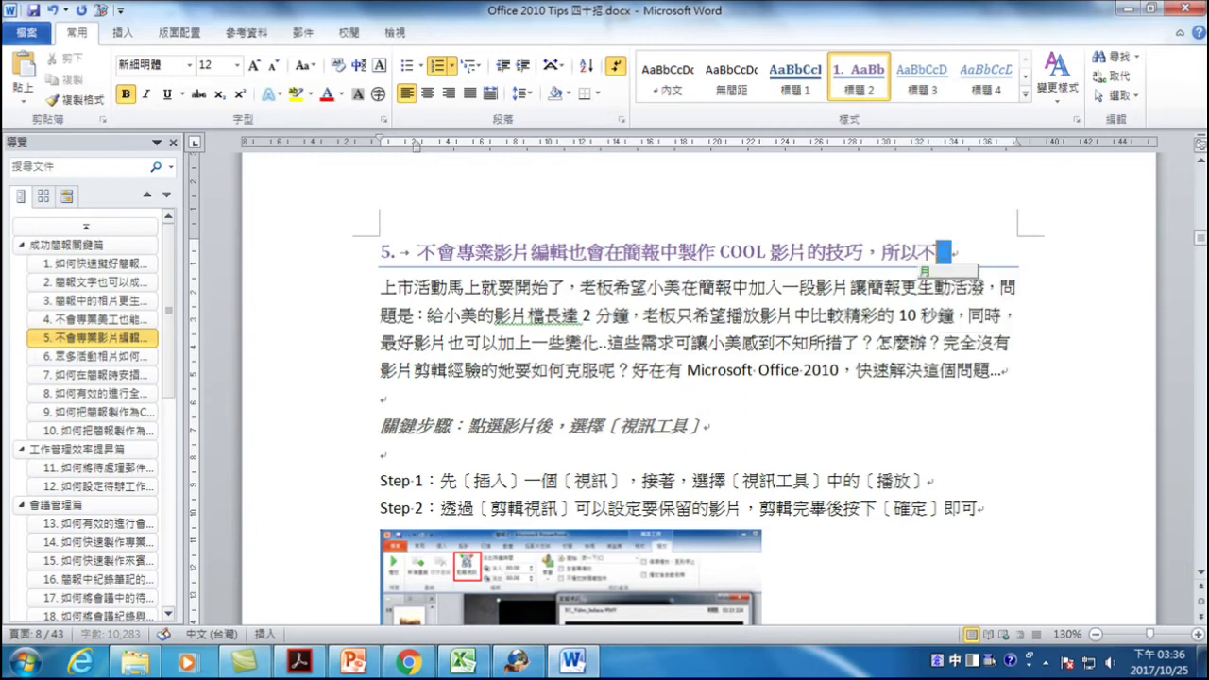
pyautogui.write('用專業')
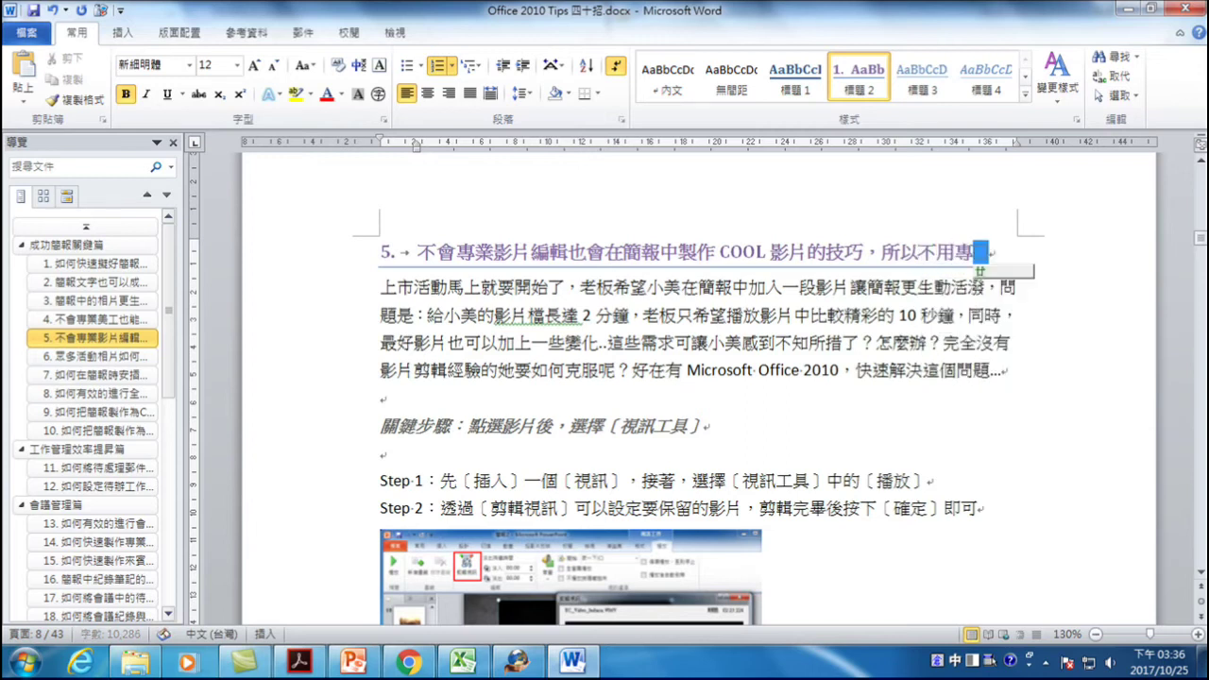
pyautogui.write('艾')
pyautogui.press('BackSpace')
pyautogui.write('美也')
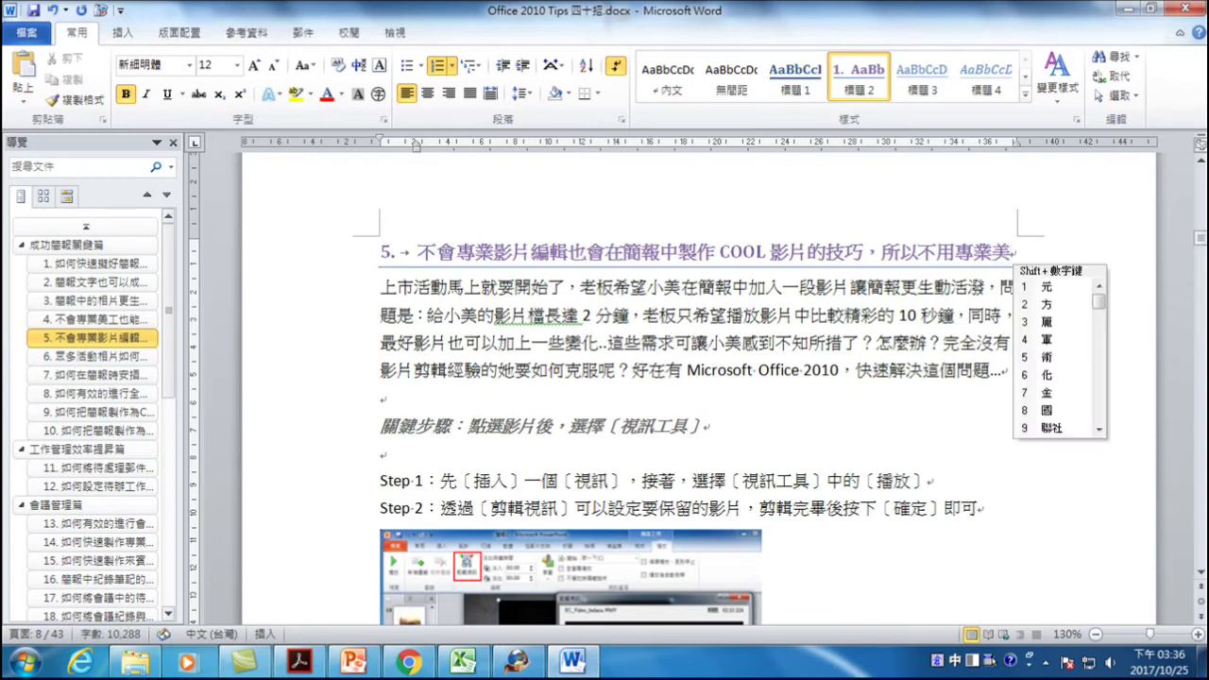
pyautogui.press('BackSpace')
pyautogui.press('BackSpace')
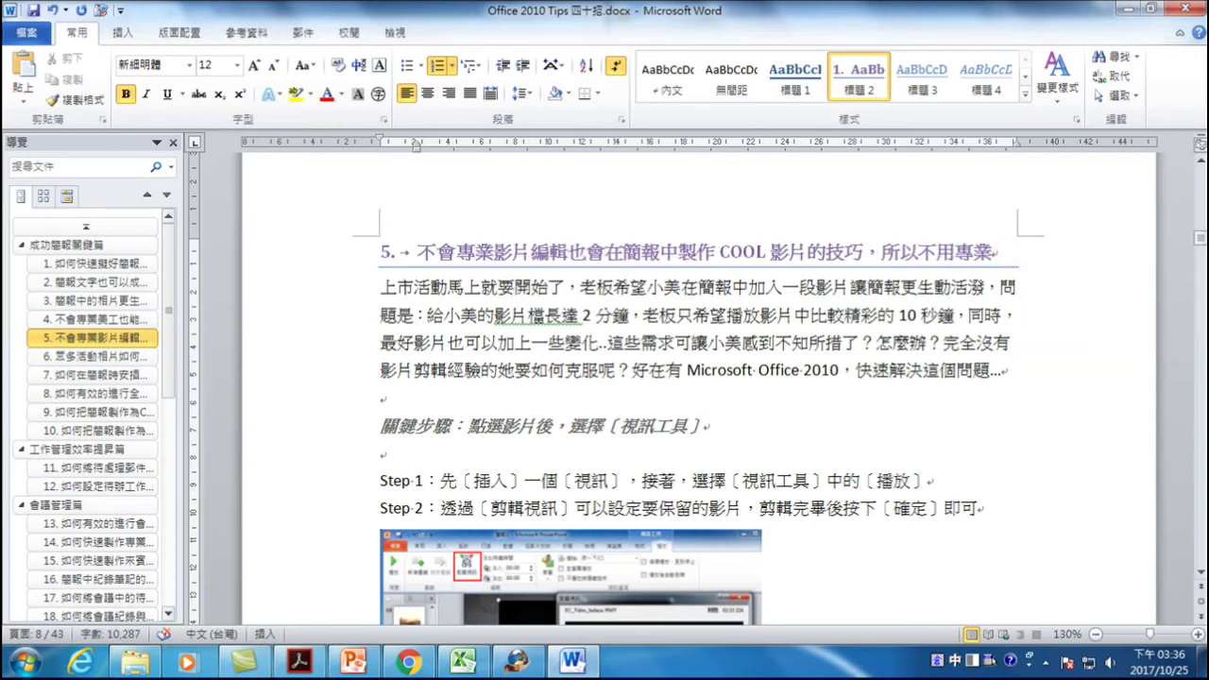
pyautogui.write('美工')
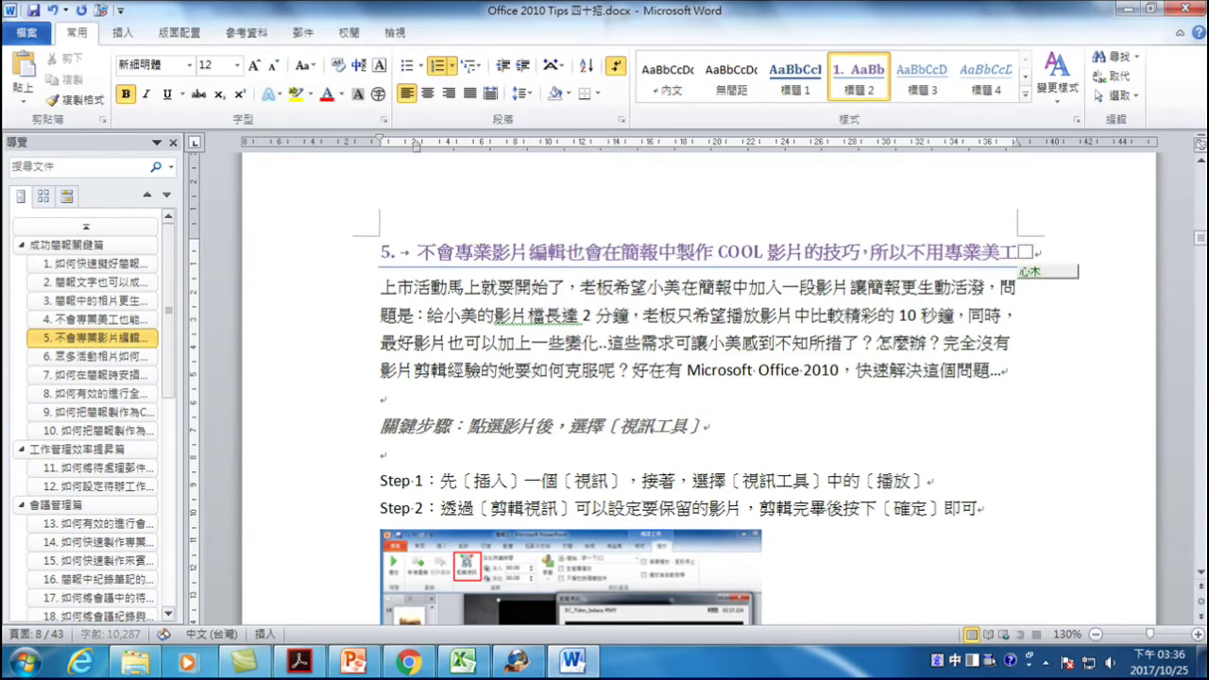
pyautogui.write('也OK 也')
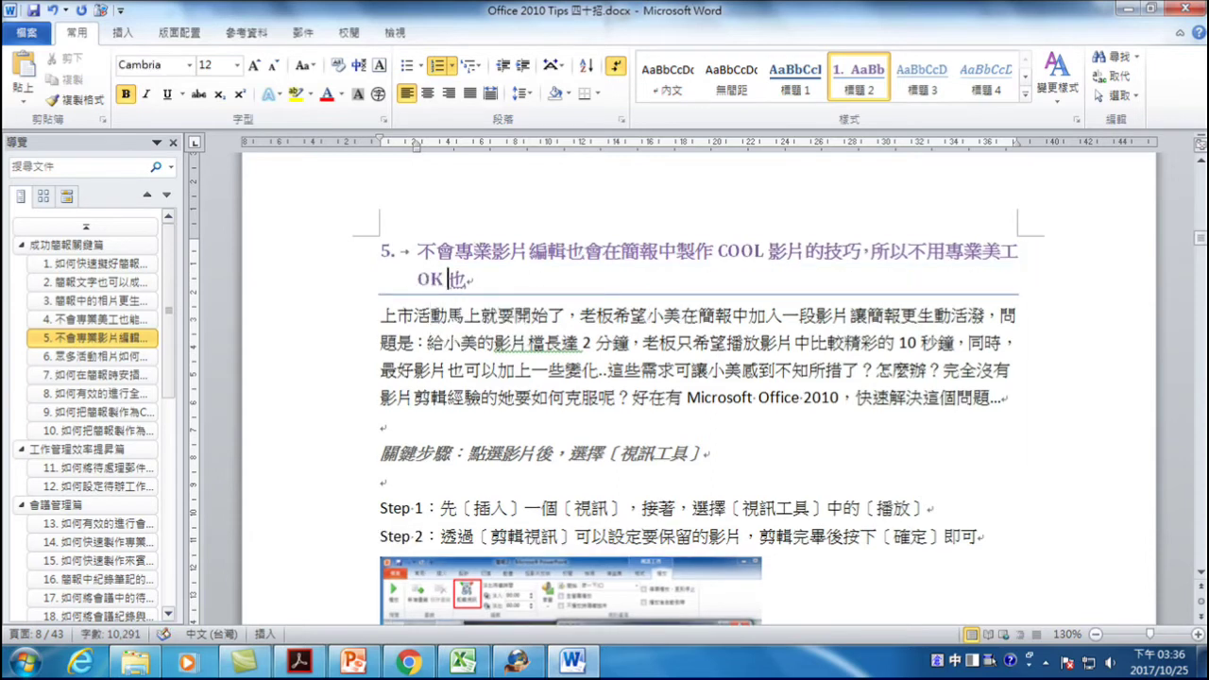
pyautogui.hotkey('alt', 'shift')
pyautogui.click(448, 280)
pyautogui.press('BackSpace')
pyautogui.press('BackSpace')
pyautogui.press('BackSpace')
pyautogui.press('Right')
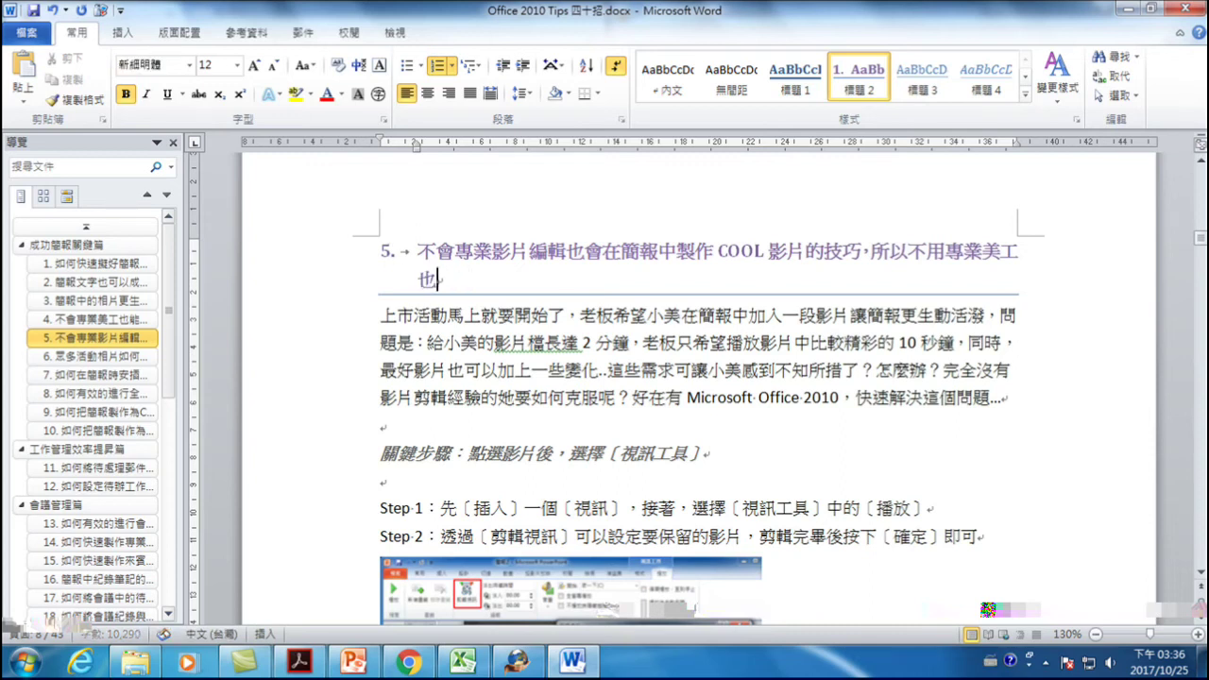
pyautogui.write('OK')
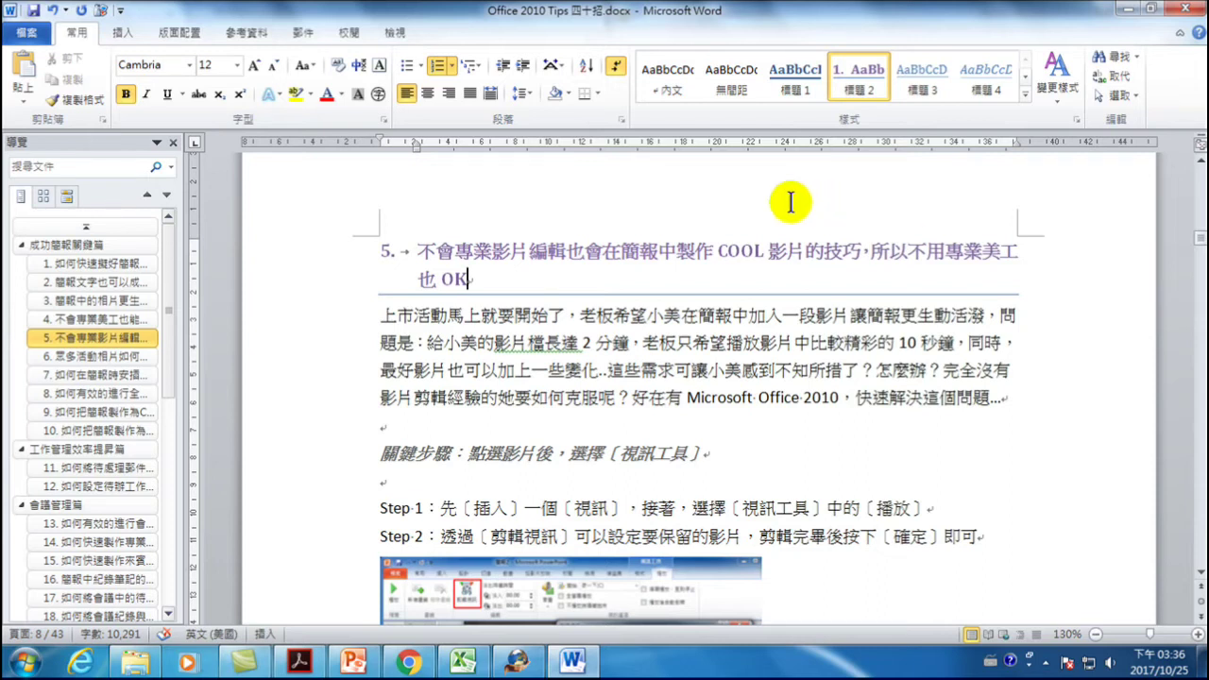
# - Jump back to the table of contents at the start of the document
pyautogui.scroll(10, 609, 342)
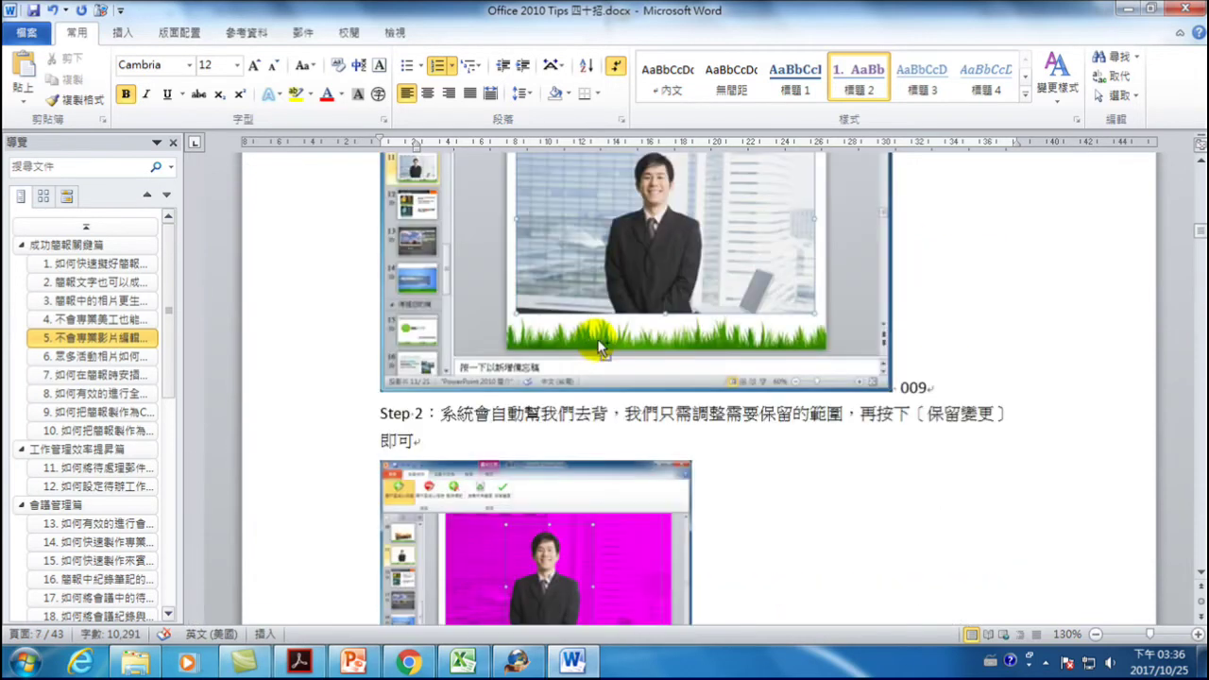
pyautogui.hotkey('ctrl', 'Home')
pyautogui.scroll(-3, 605, 274)
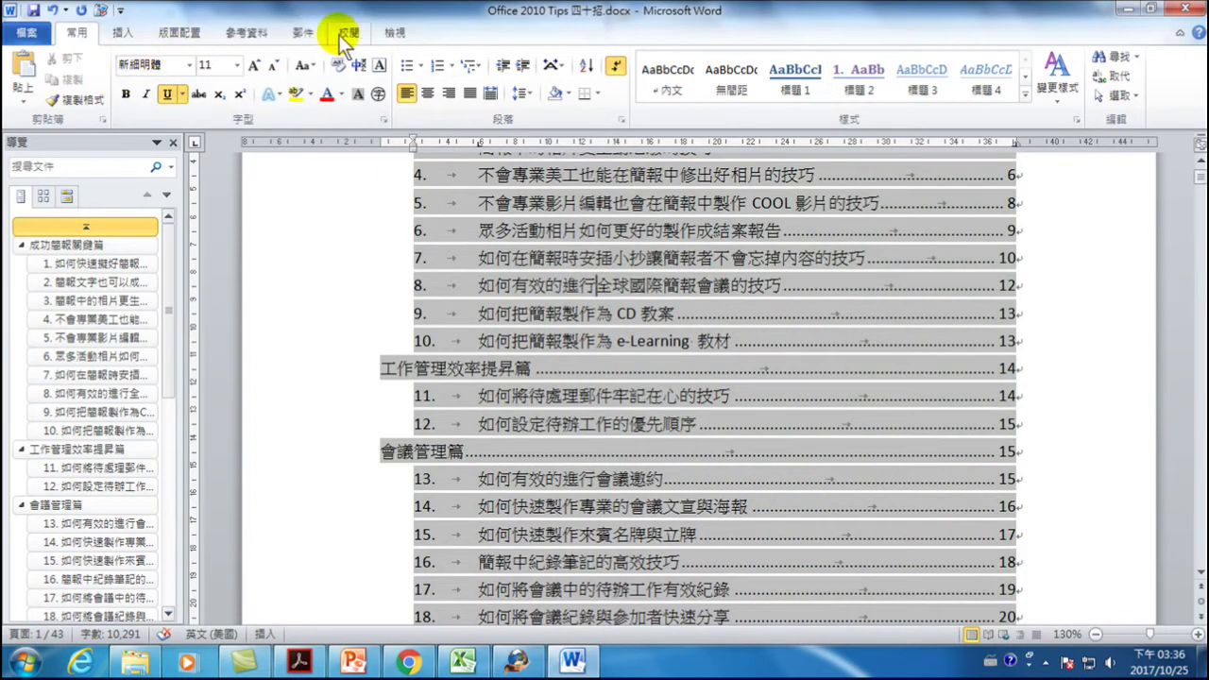
# - Update the entire table of contents to pick up heading 5's new title
pyautogui.click(390, 33)
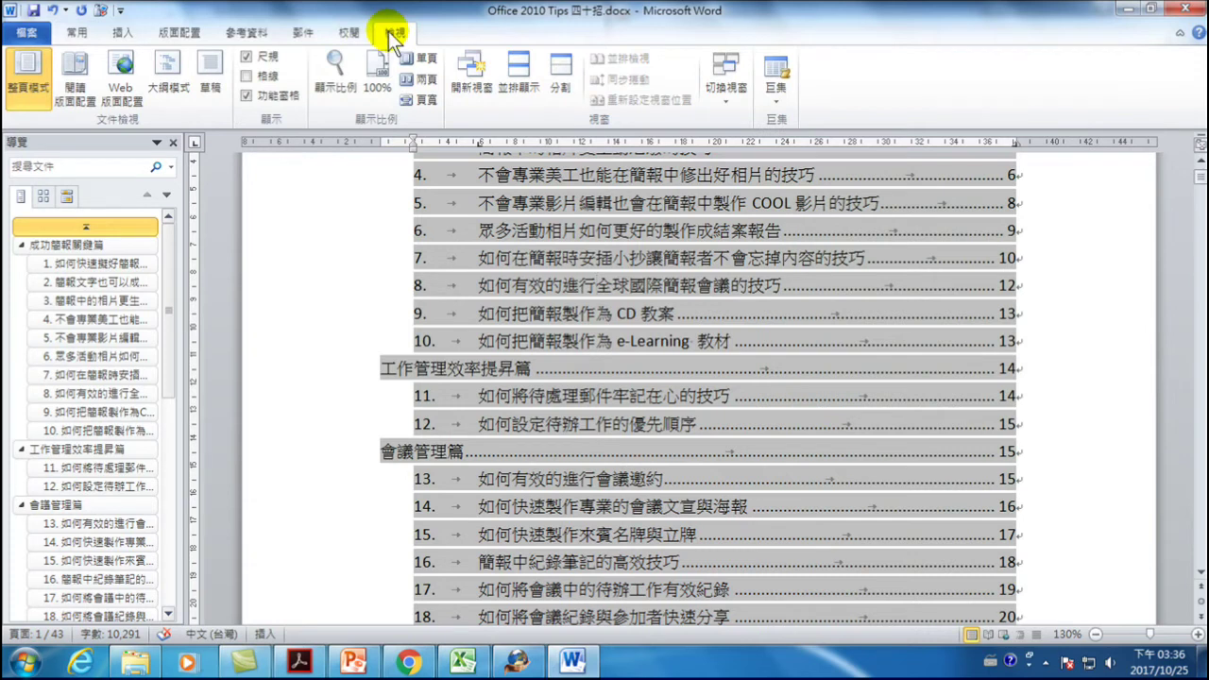
pyautogui.click(242, 31)
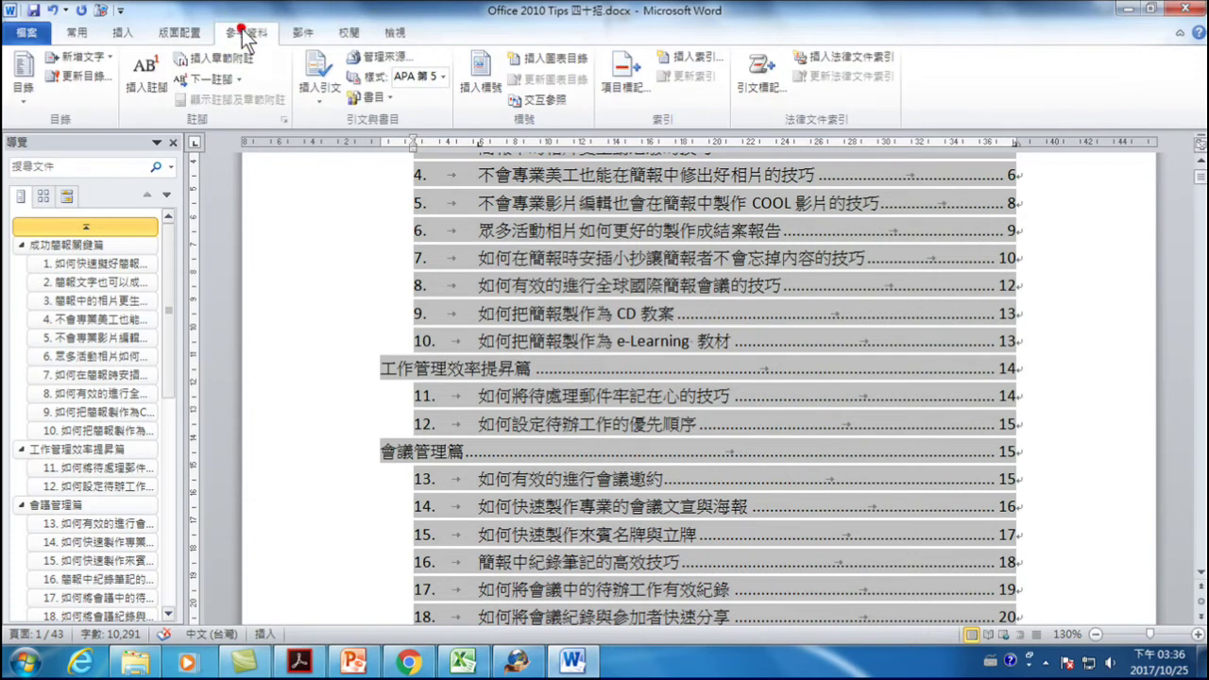
pyautogui.click(85, 76)
pyautogui.click(716, 303)
pyautogui.click(768, 322)
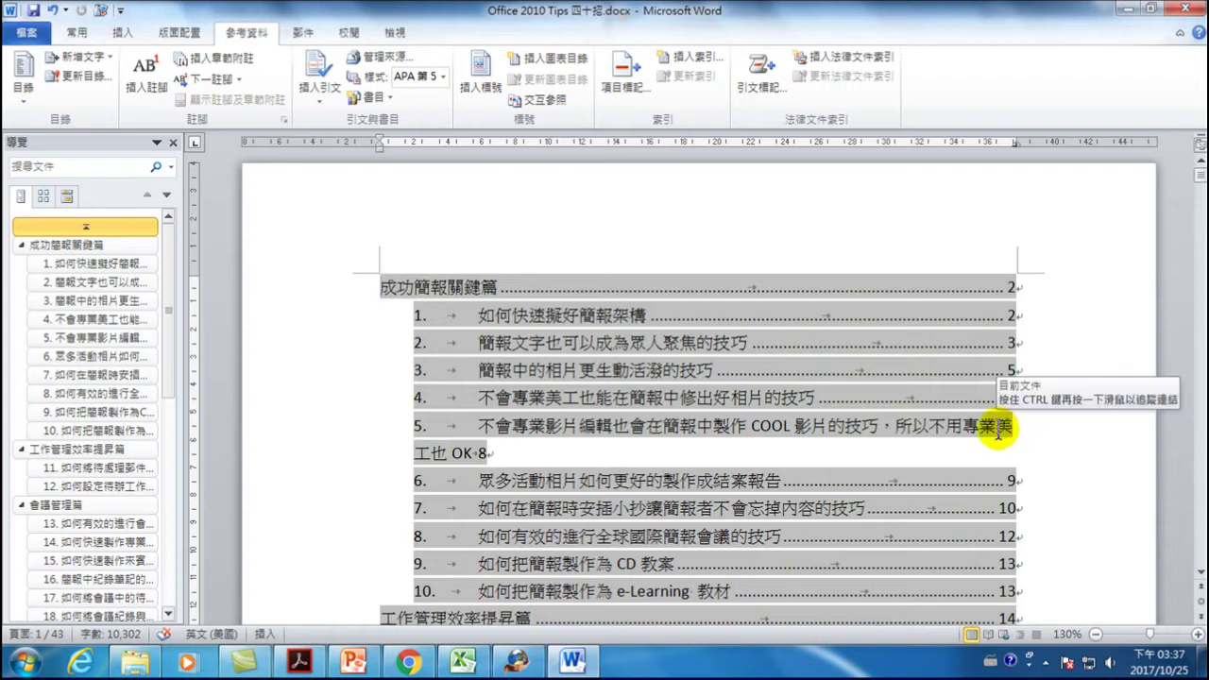
# - Select all of contents entry 5 across both lines through page number 8
pyautogui.moveTo(481, 427); pyautogui.dragTo(533, 425)
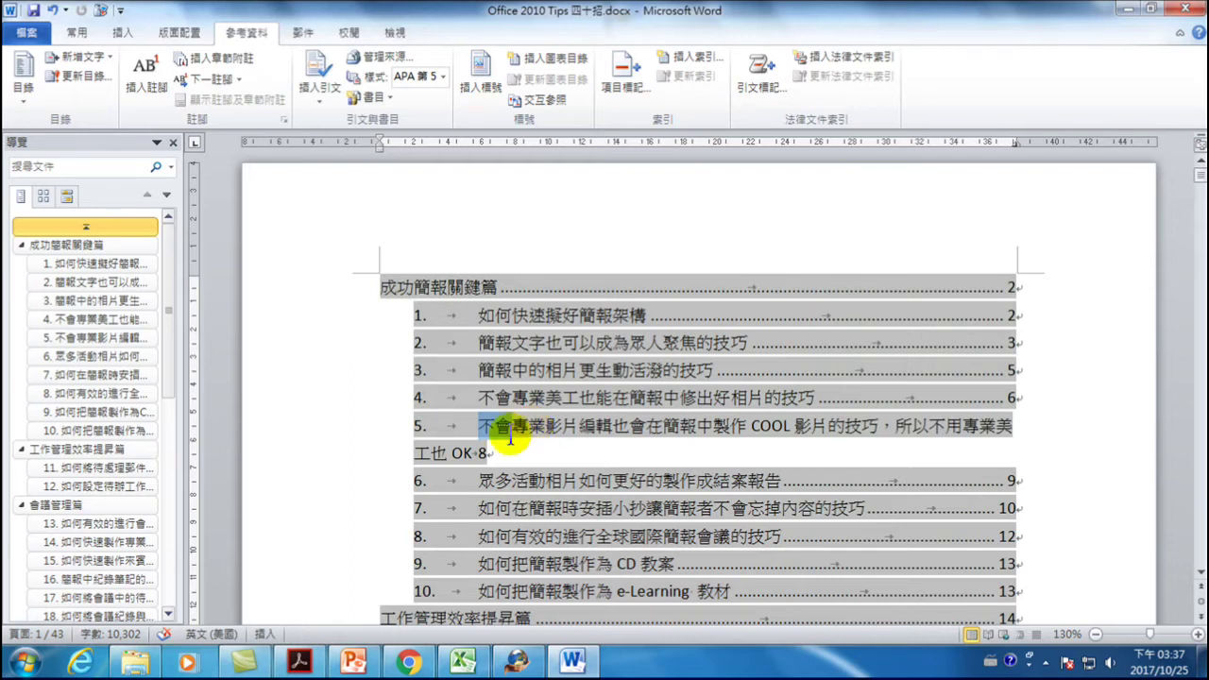
pyautogui.moveTo(534, 425); pyautogui.dragTo(463, 457)
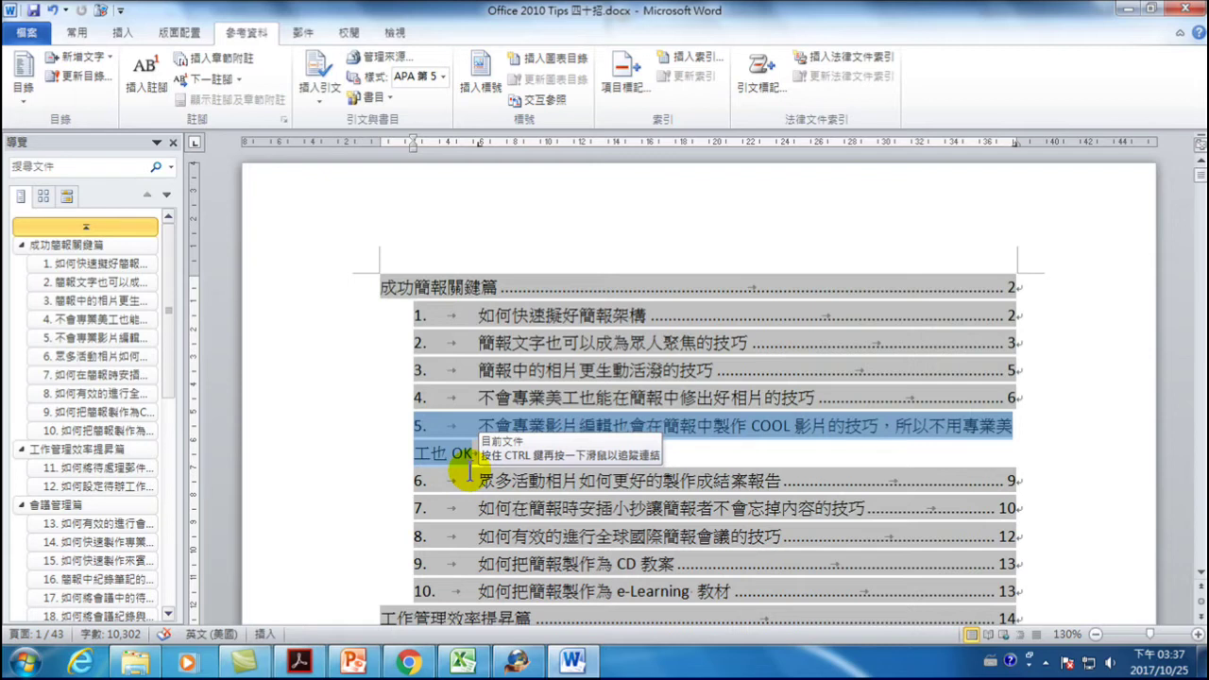
pyautogui.moveTo(468, 470); pyautogui.dragTo(557, 463)
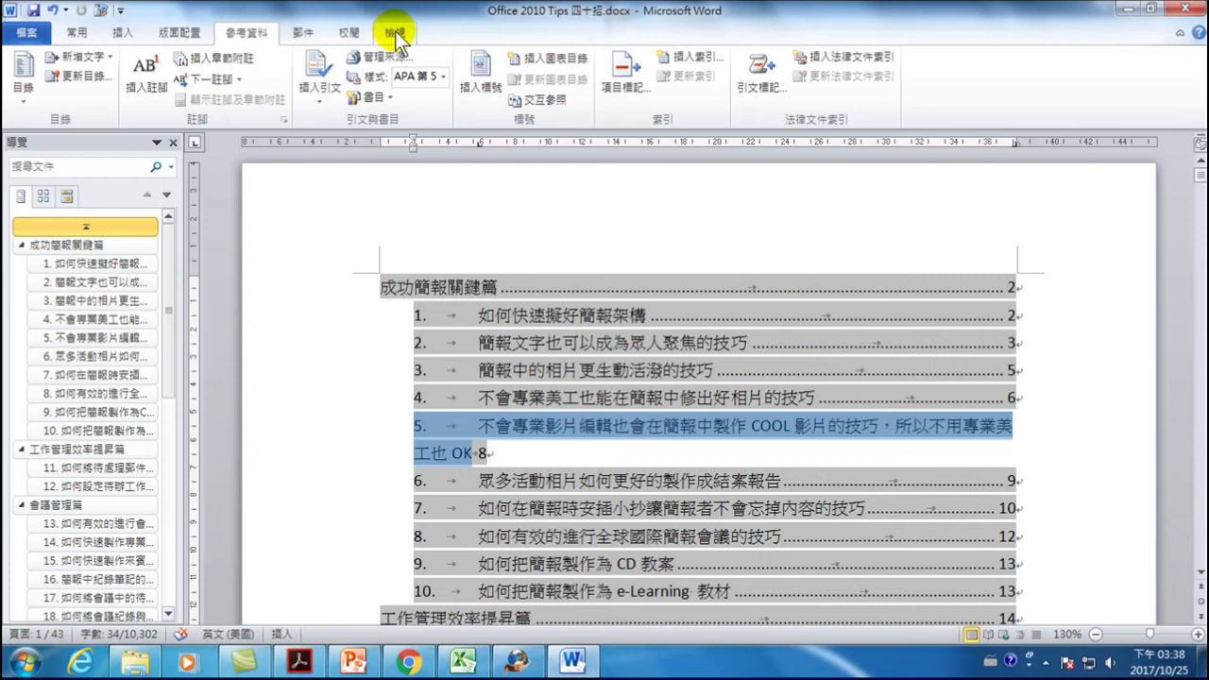
# - Change the left and right margins from 3.17 to 2 cm via Custom Margins
pyautogui.click(187, 35)
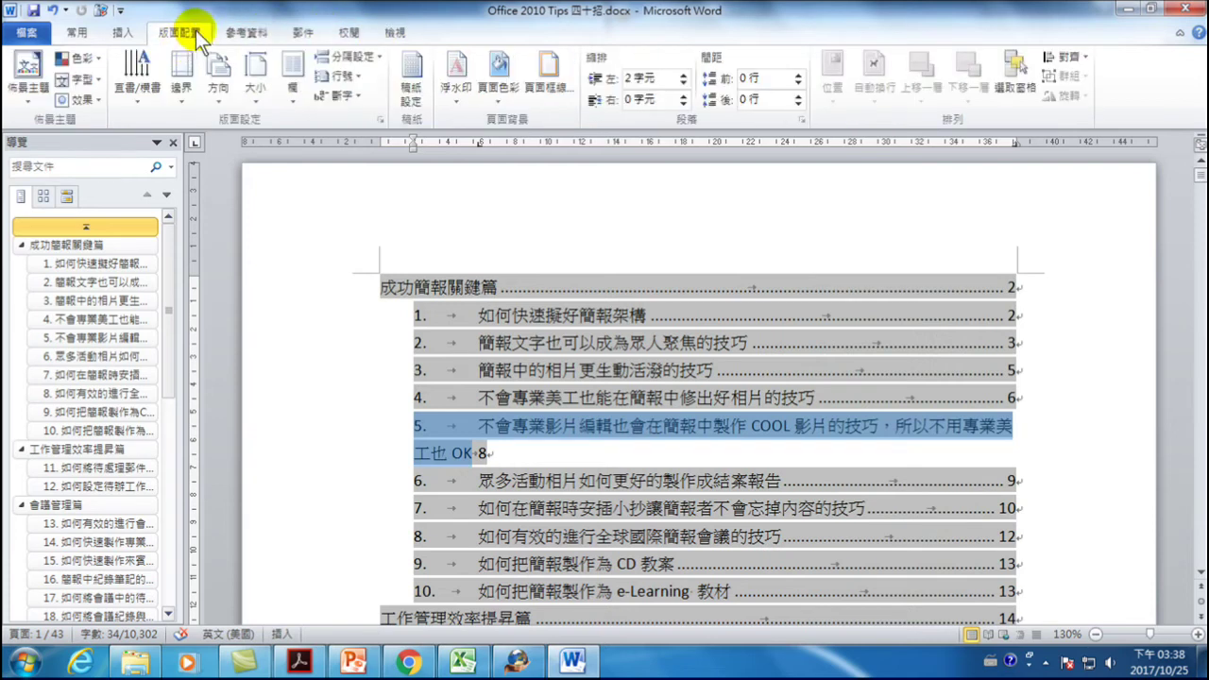
pyautogui.click(179, 70)
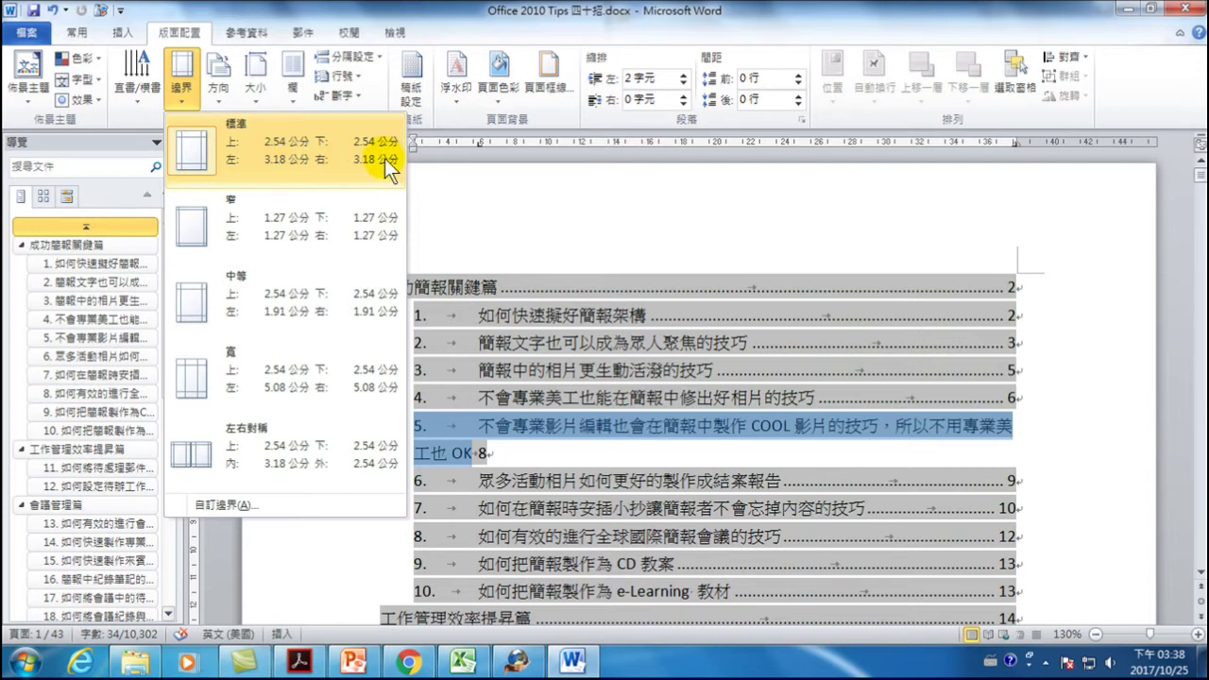
pyautogui.click(236, 505)
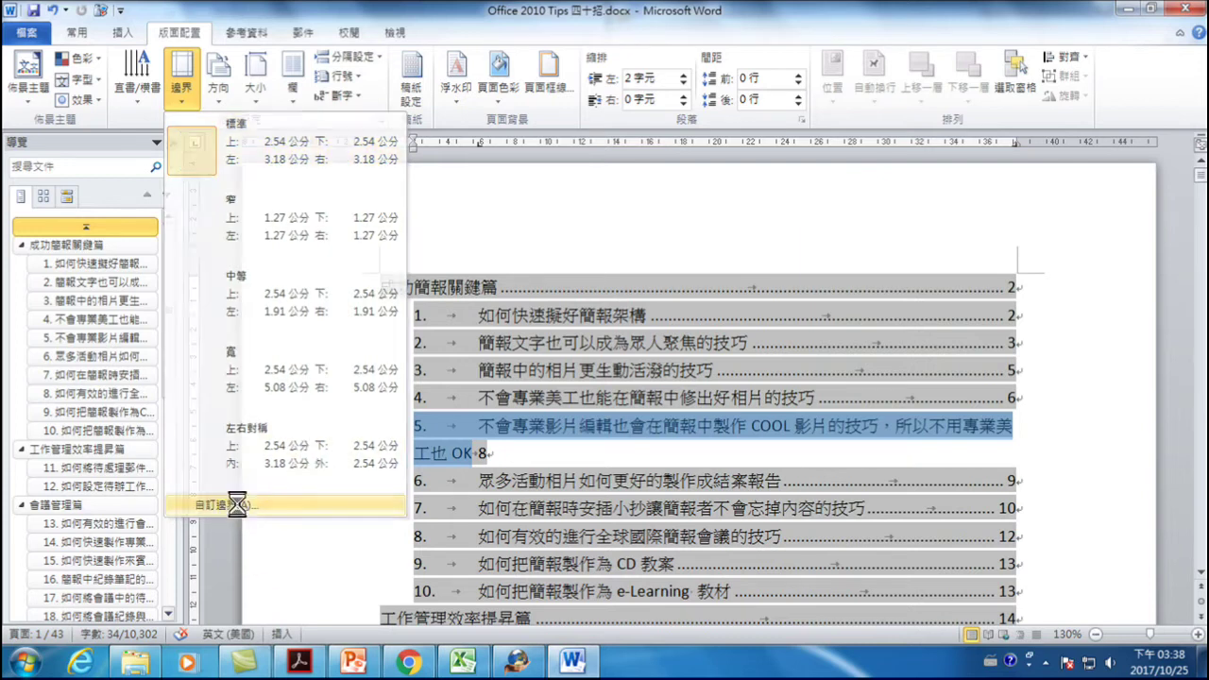
pyautogui.moveTo(536, 183); pyautogui.dragTo(512, 186)
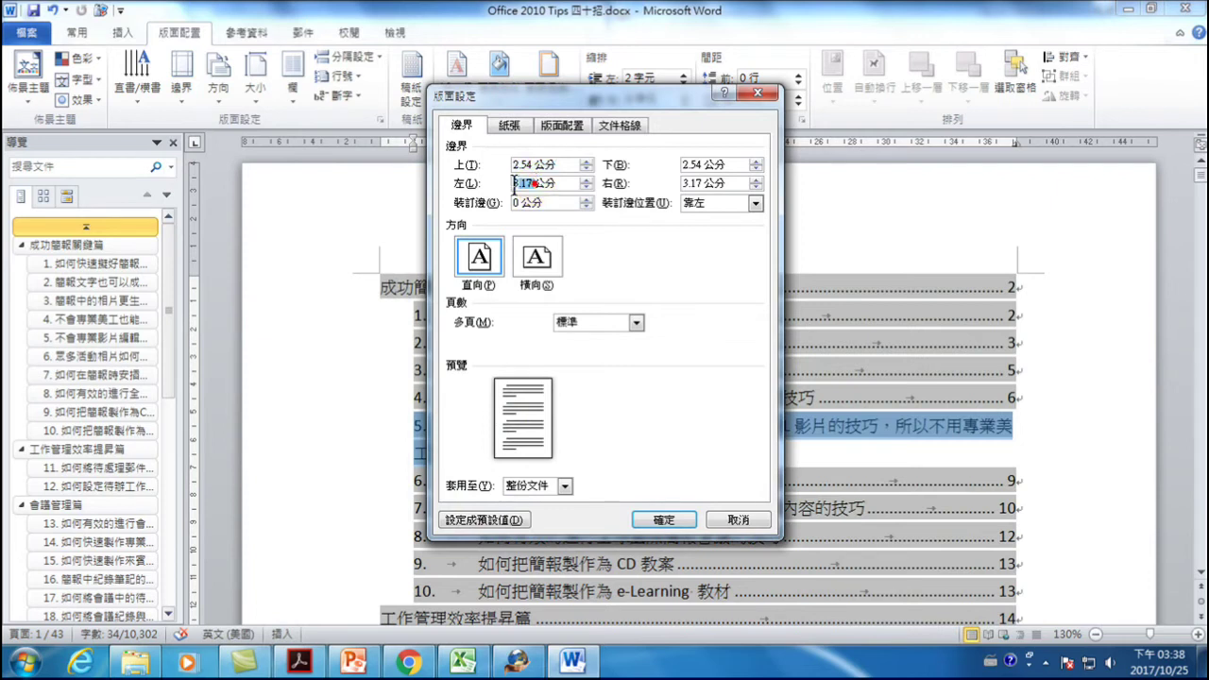
pyautogui.write('2')
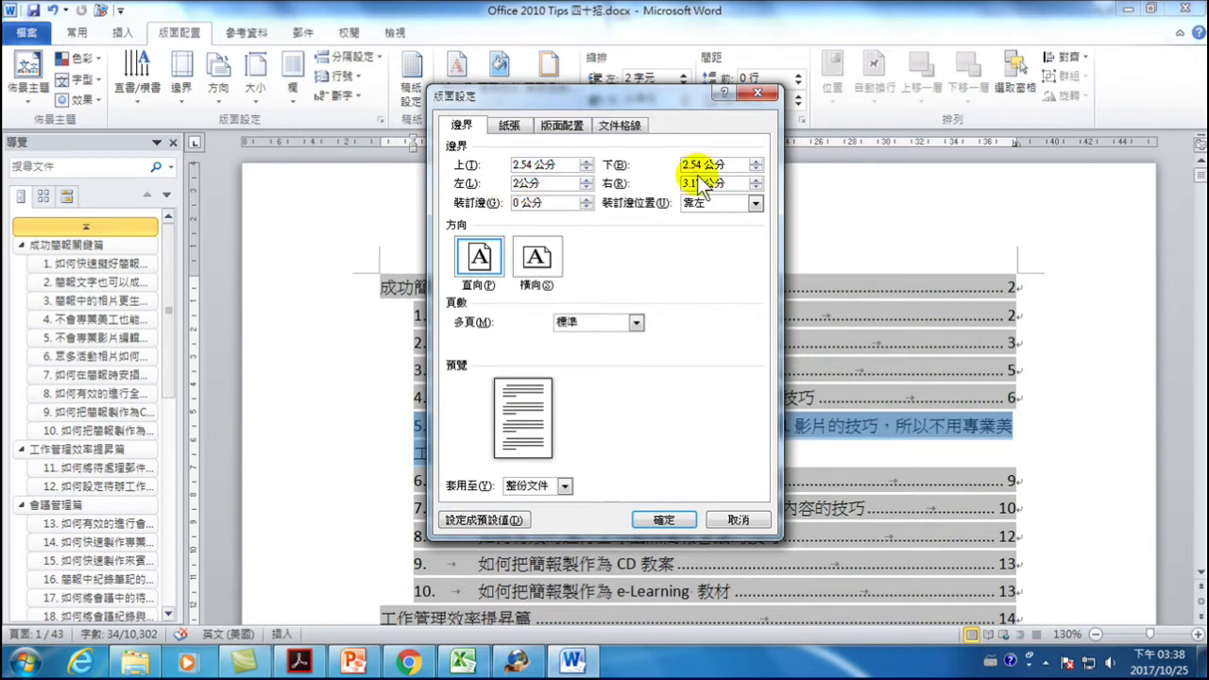
pyautogui.moveTo(704, 183); pyautogui.dragTo(668, 175)
pyautogui.write('2')
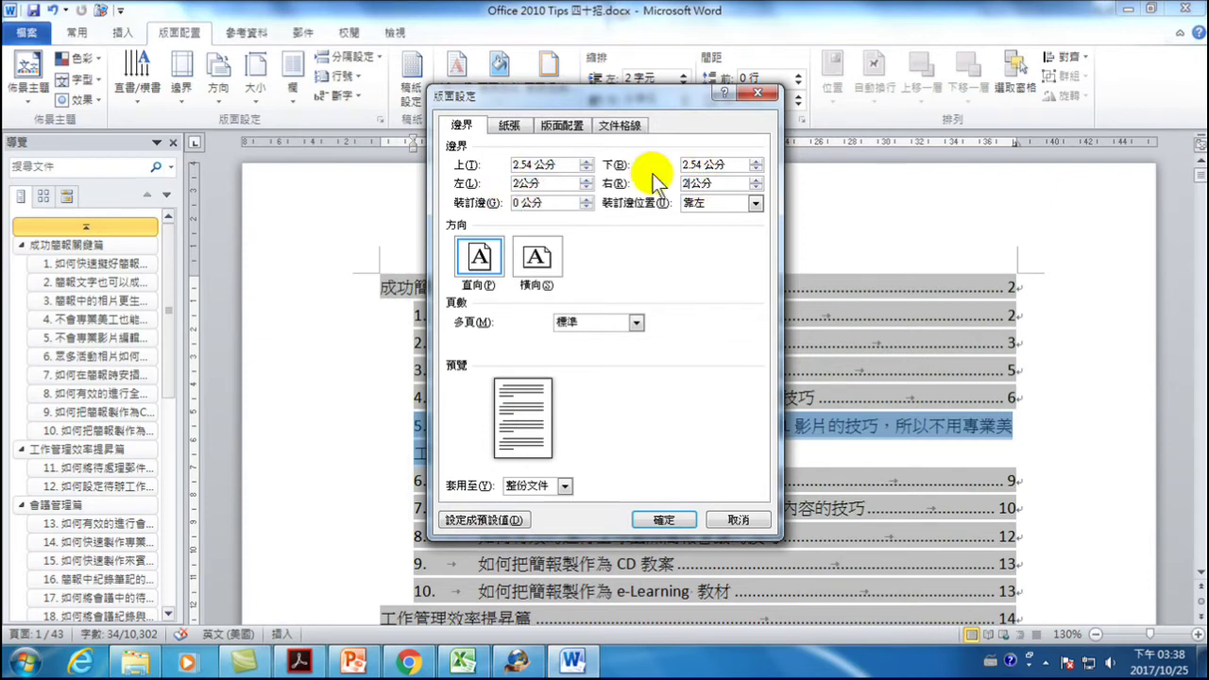
pyautogui.click(664, 520)
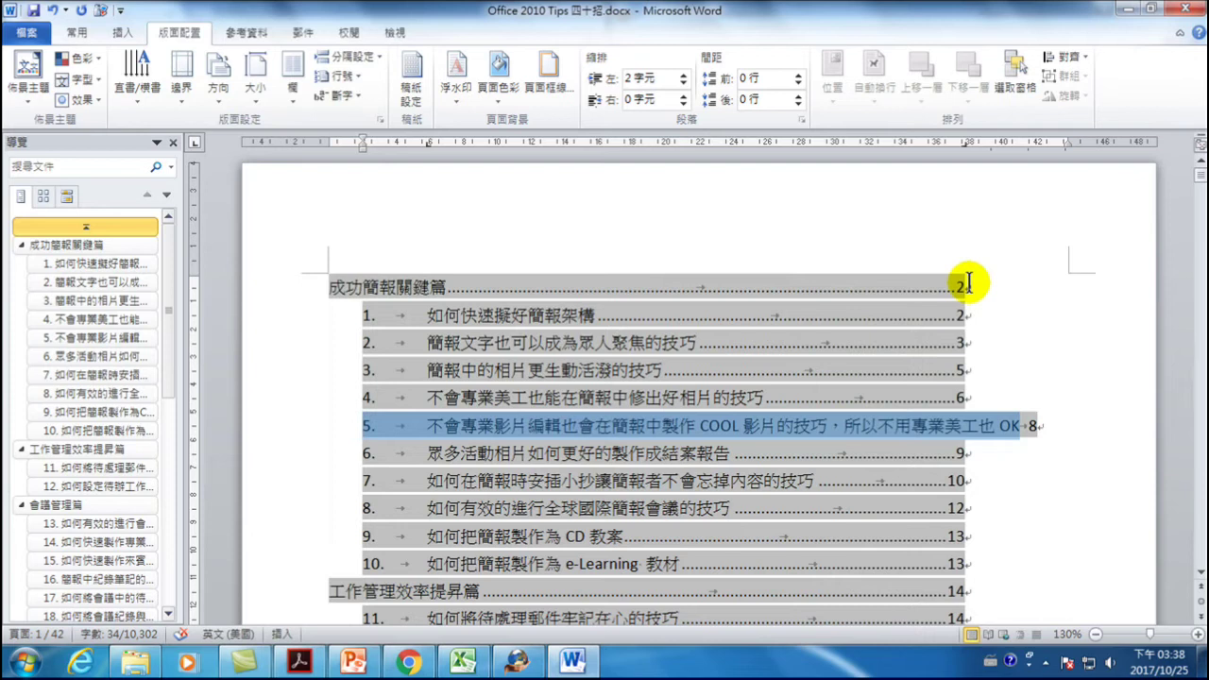
# - Move the contents heading's page-number tab stop from 38 to about 42, then show the Styles pane
pyautogui.click(968, 284)
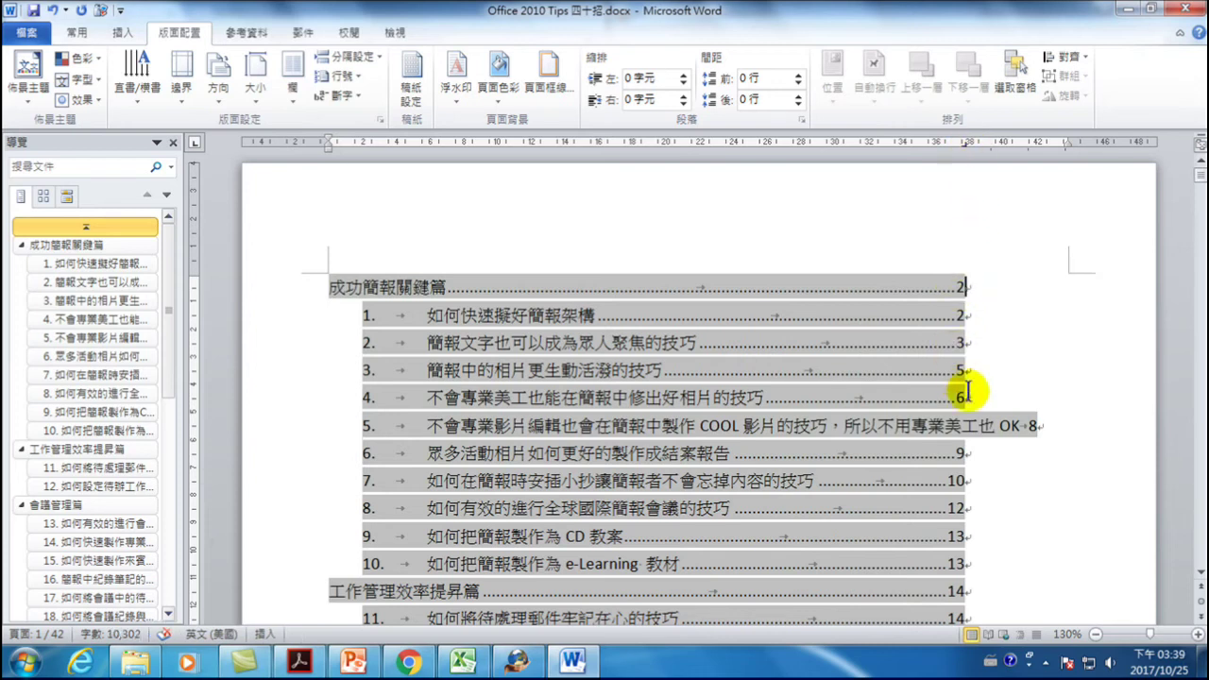
pyautogui.click(1039, 426)
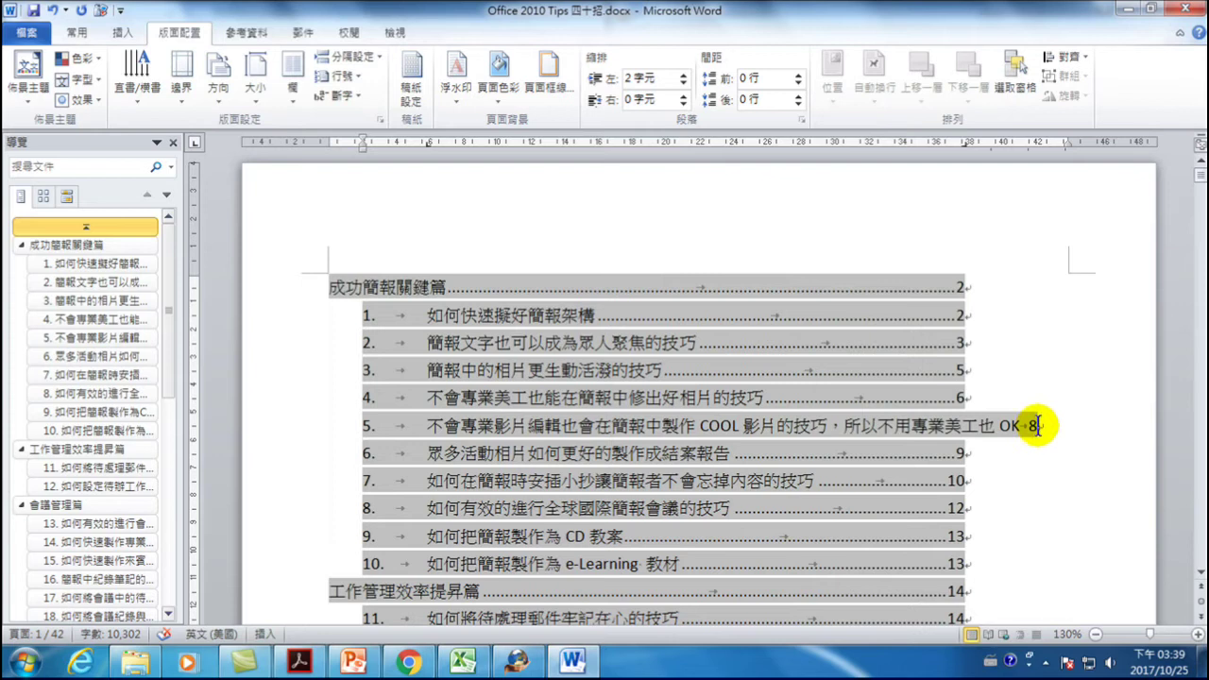
pyautogui.click(960, 284)
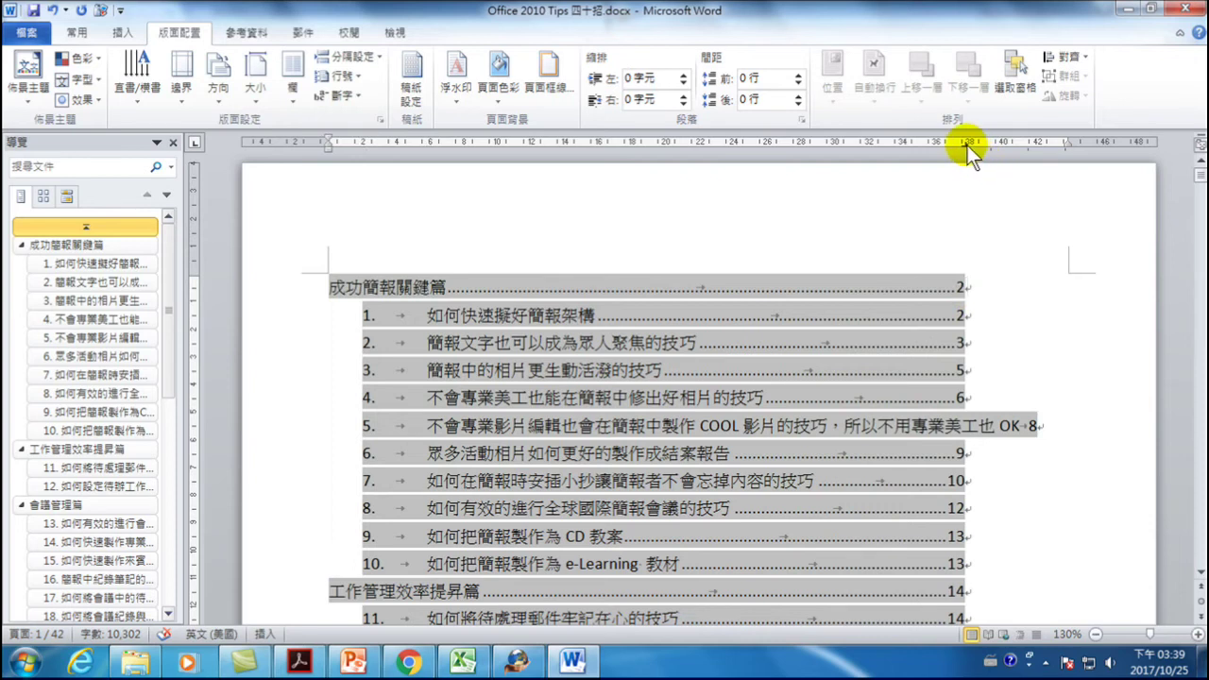
pyautogui.moveTo(964, 145); pyautogui.dragTo(1047, 144)
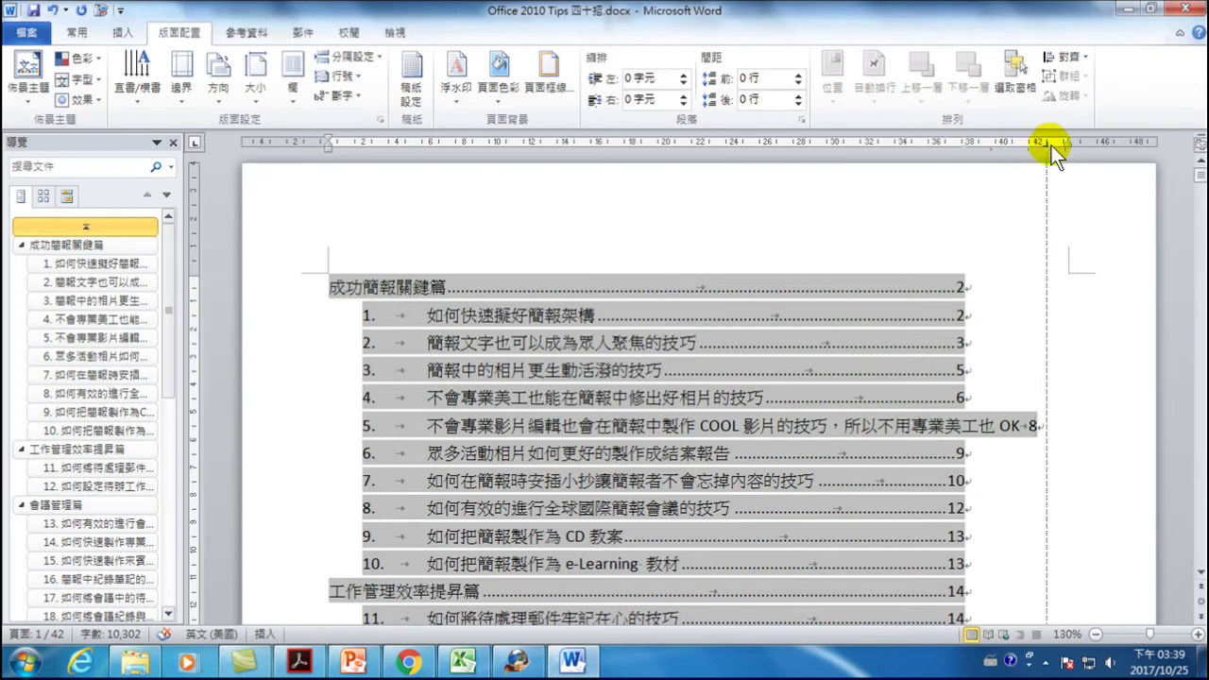
pyautogui.moveTo(1051, 146); pyautogui.dragTo(1052, 146)
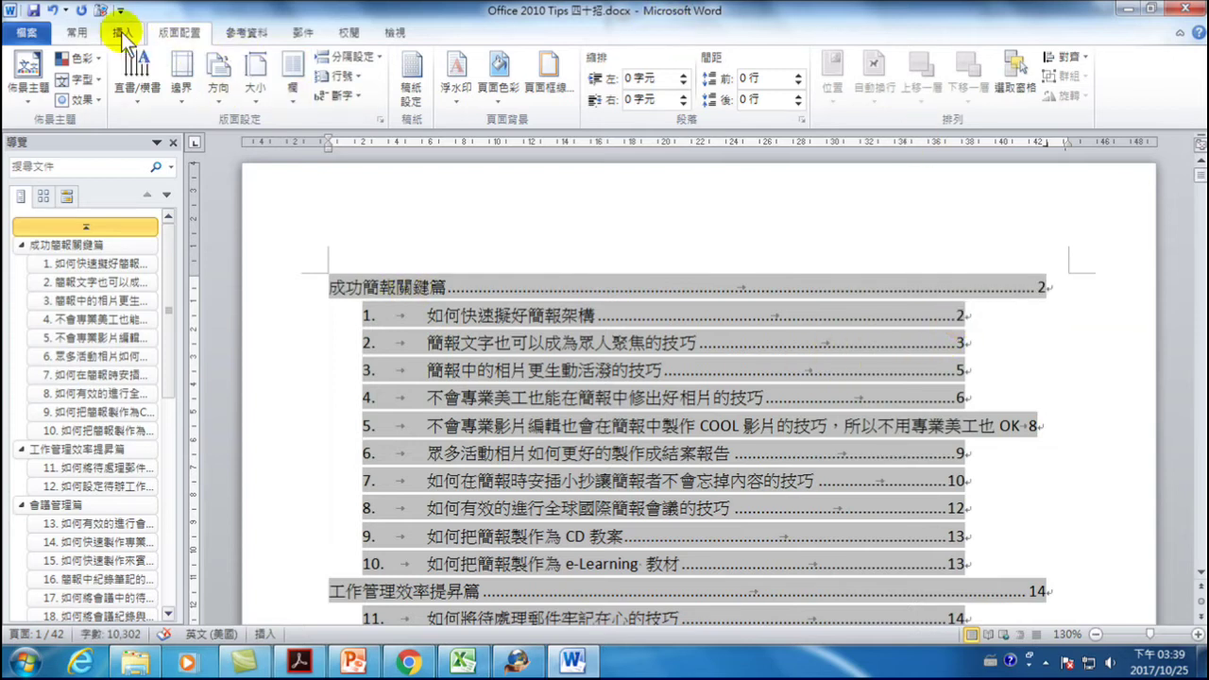
pyautogui.click(73, 34)
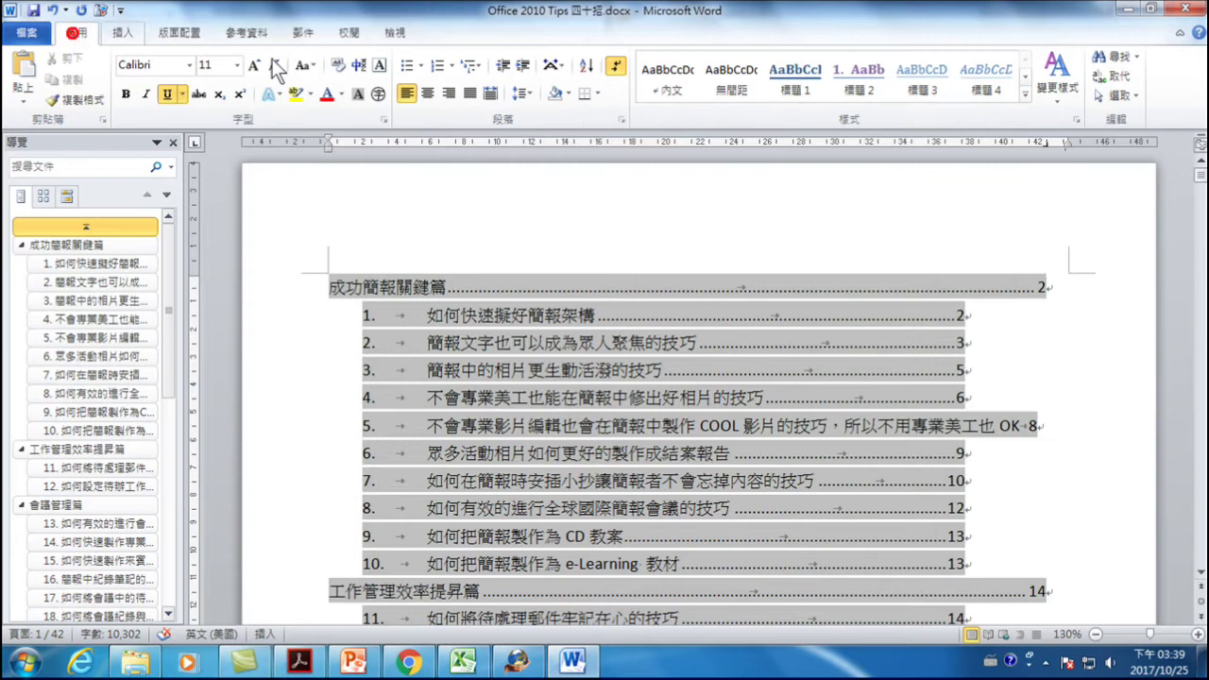
pyautogui.click(1077, 120)
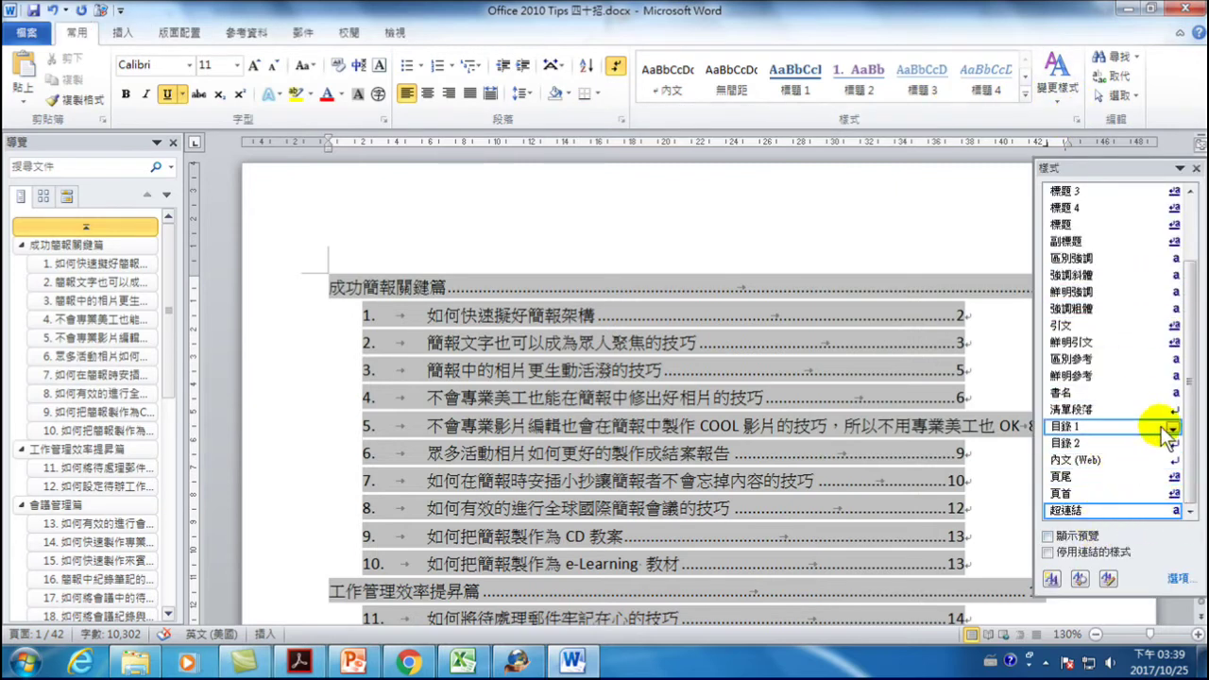
# - Update the 目錄1 style to match the heading line's new tab stop
pyautogui.click(935, 289)
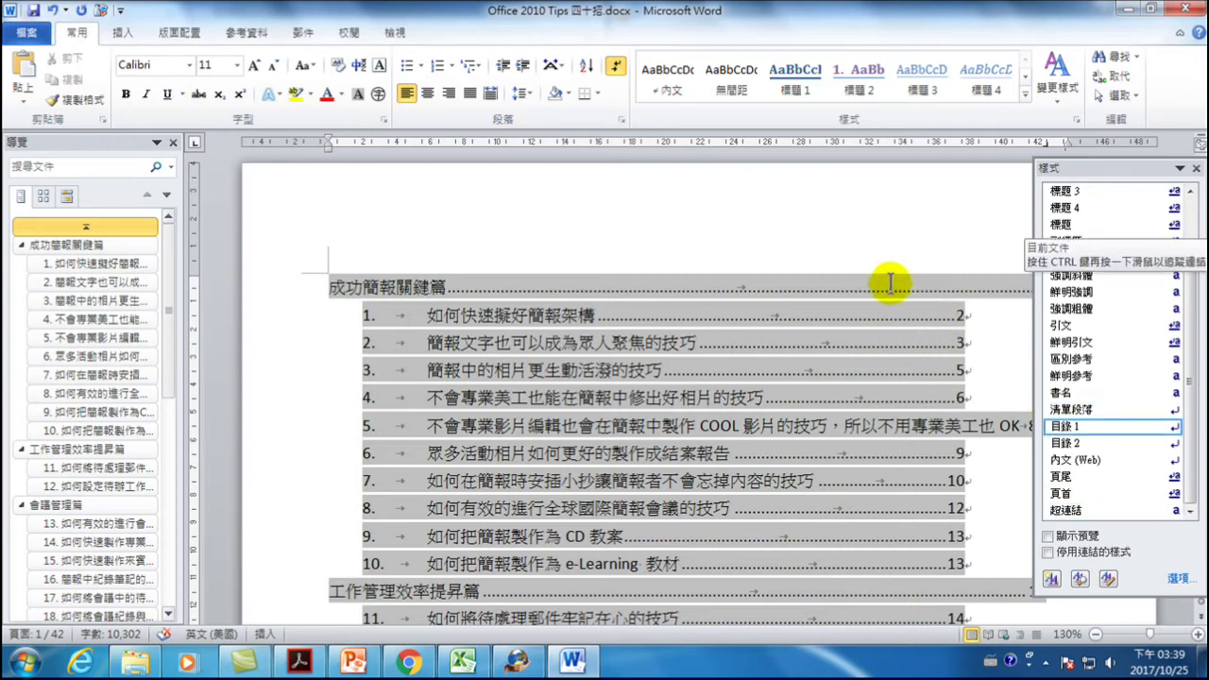
pyautogui.click(1174, 429)
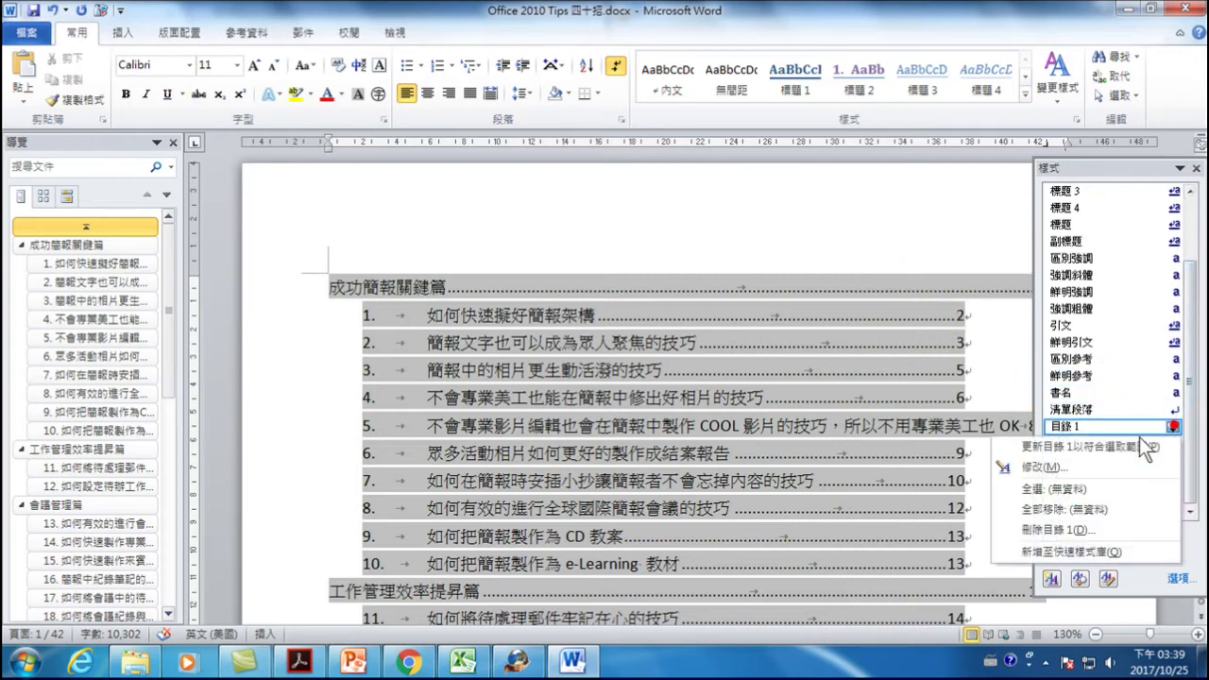
pyautogui.click(1091, 446)
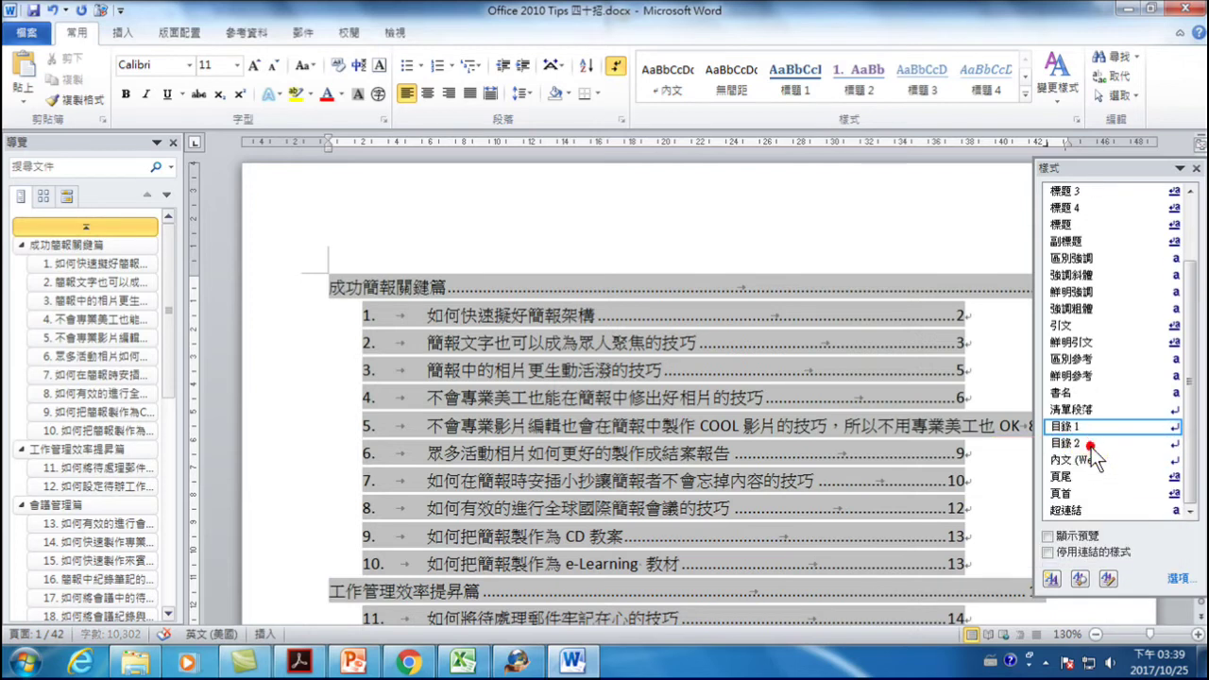
# - Move the first numbered entry's tab stop to about 42 and update 目錄2 to match
pyautogui.click(957, 314)
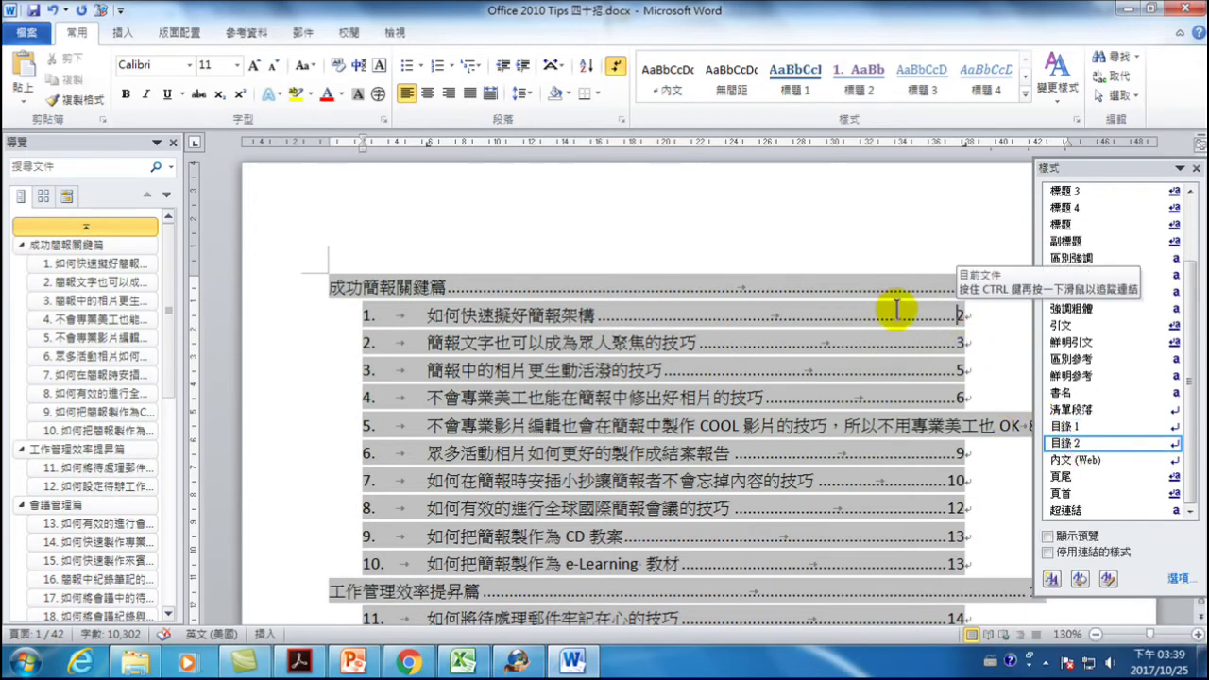
pyautogui.click(897, 309)
pyautogui.moveTo(1147, 167); pyautogui.dragTo(672, 173)
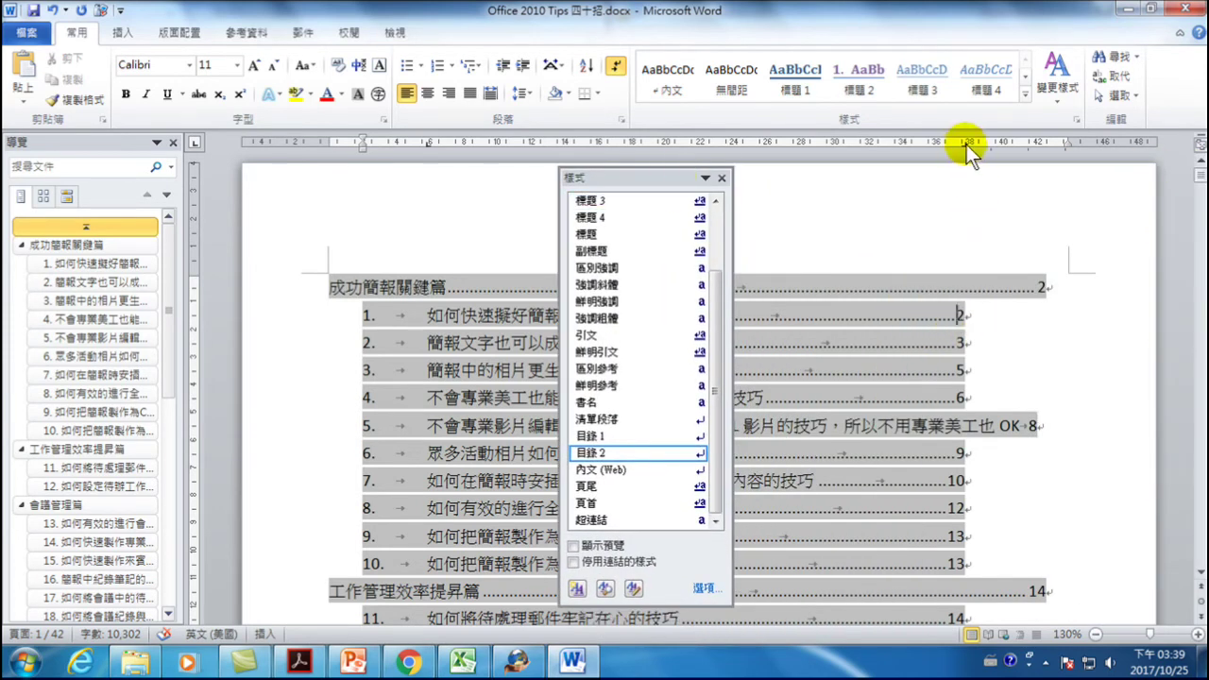
pyautogui.moveTo(967, 144); pyautogui.dragTo(1048, 150)
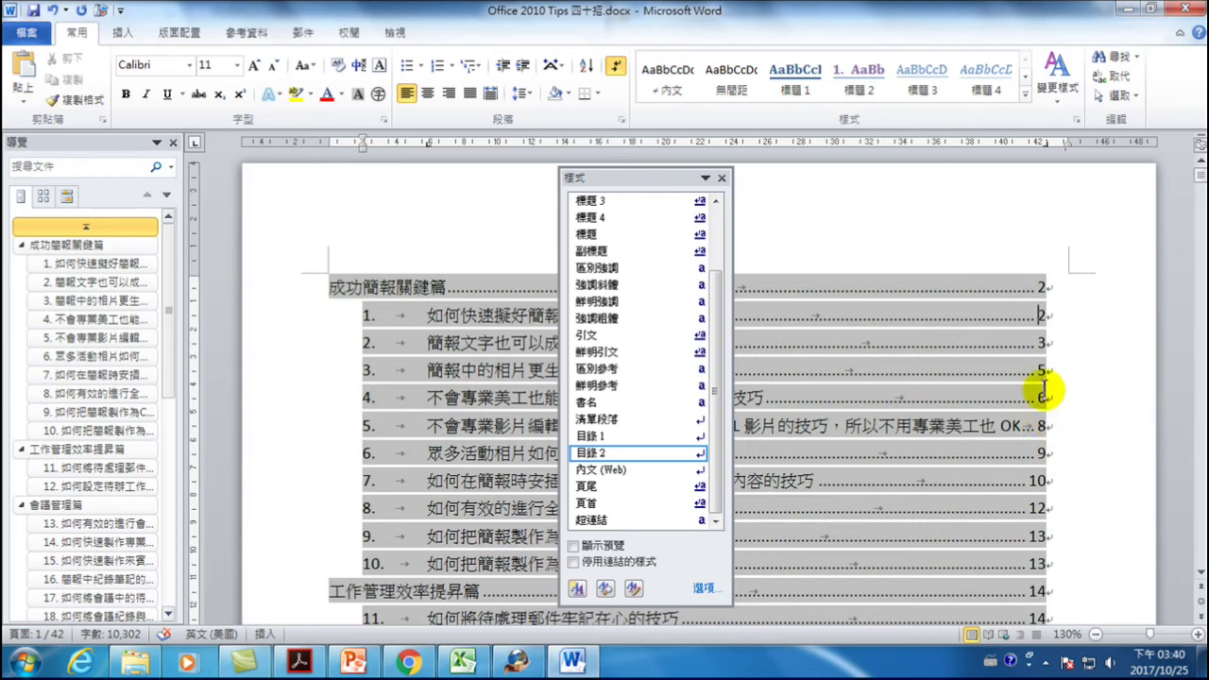
pyautogui.moveTo(695, 463)
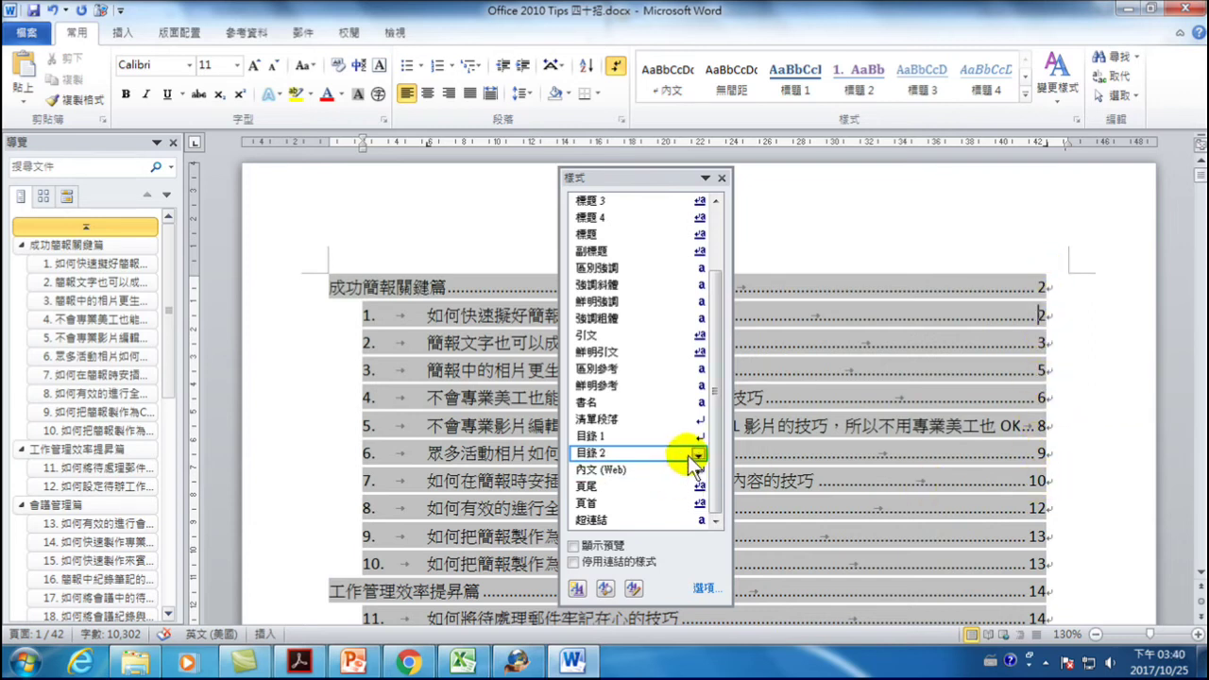
pyautogui.click(696, 456)
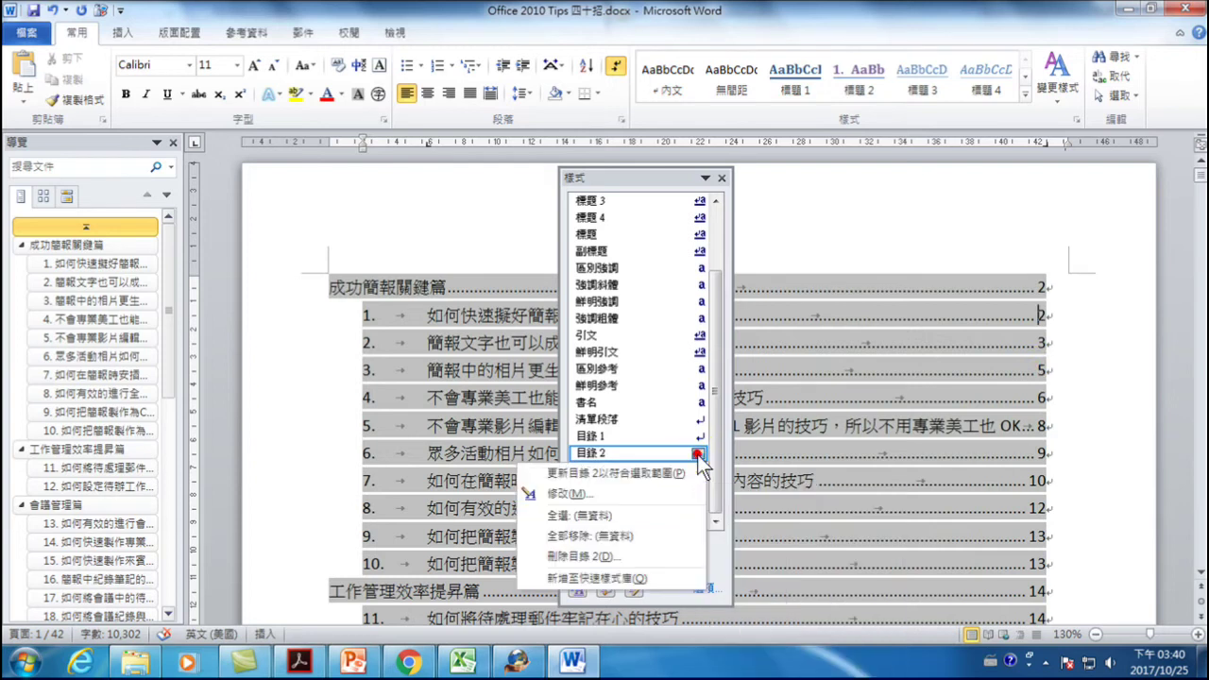
pyautogui.click(605, 473)
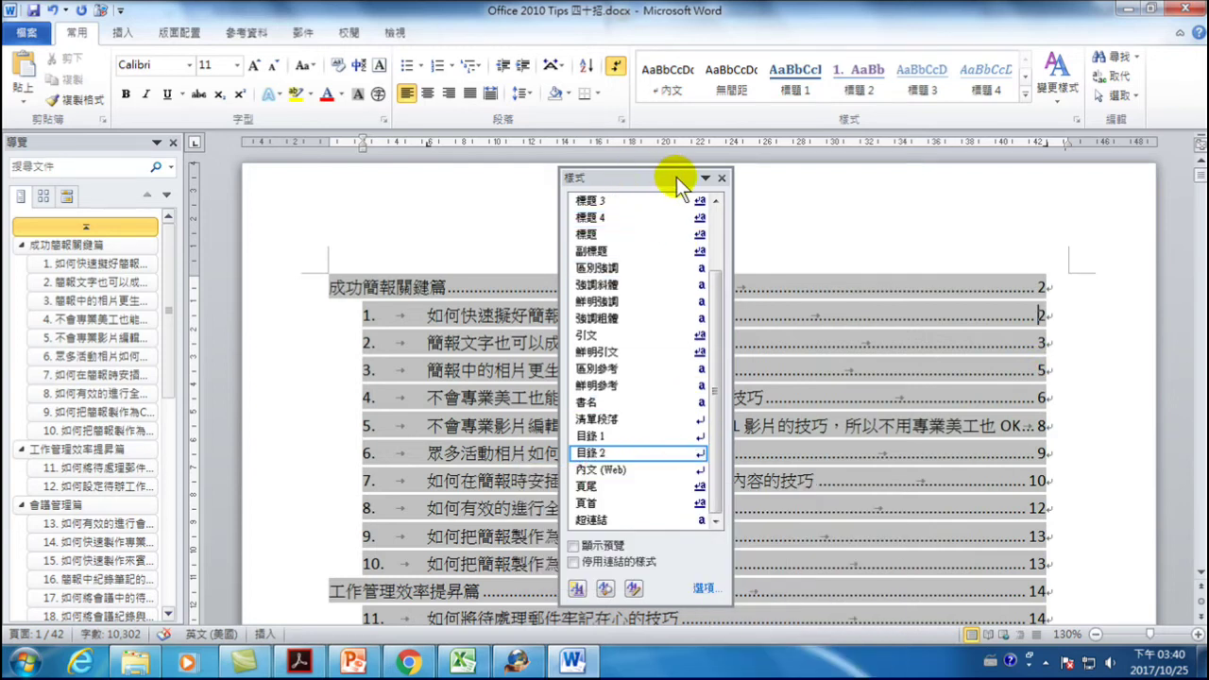
pyautogui.click(722, 178)
pyautogui.scroll(-2, 829, 395)
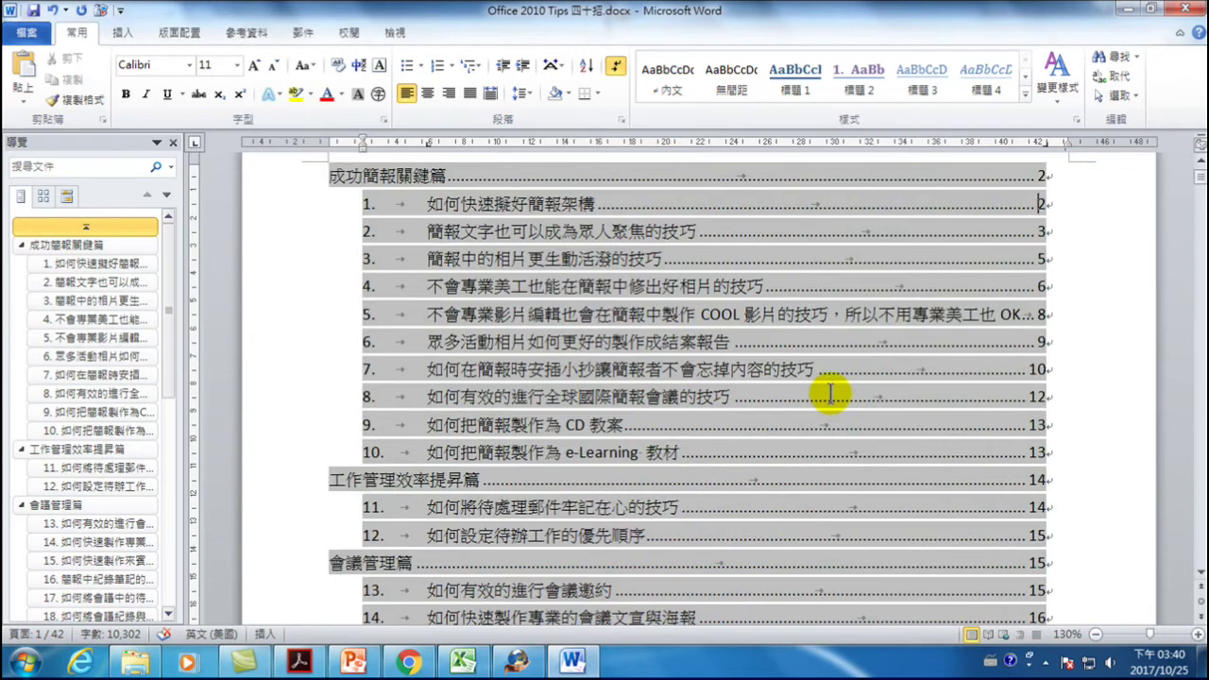
# - Scroll to page 2's section 1 and place the cursor on the empty line under the intro
pyautogui.scroll(2, 829, 395)
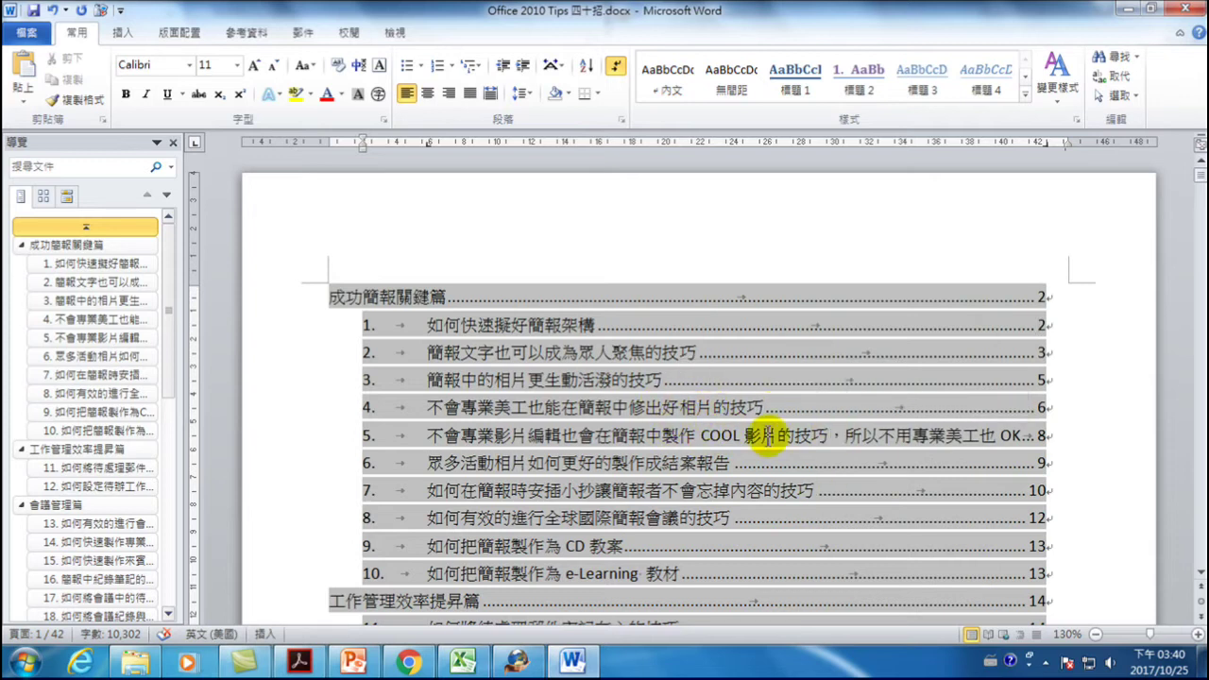
pyautogui.scroll(-3, 768, 442)
pyautogui.scroll(3, 767, 442)
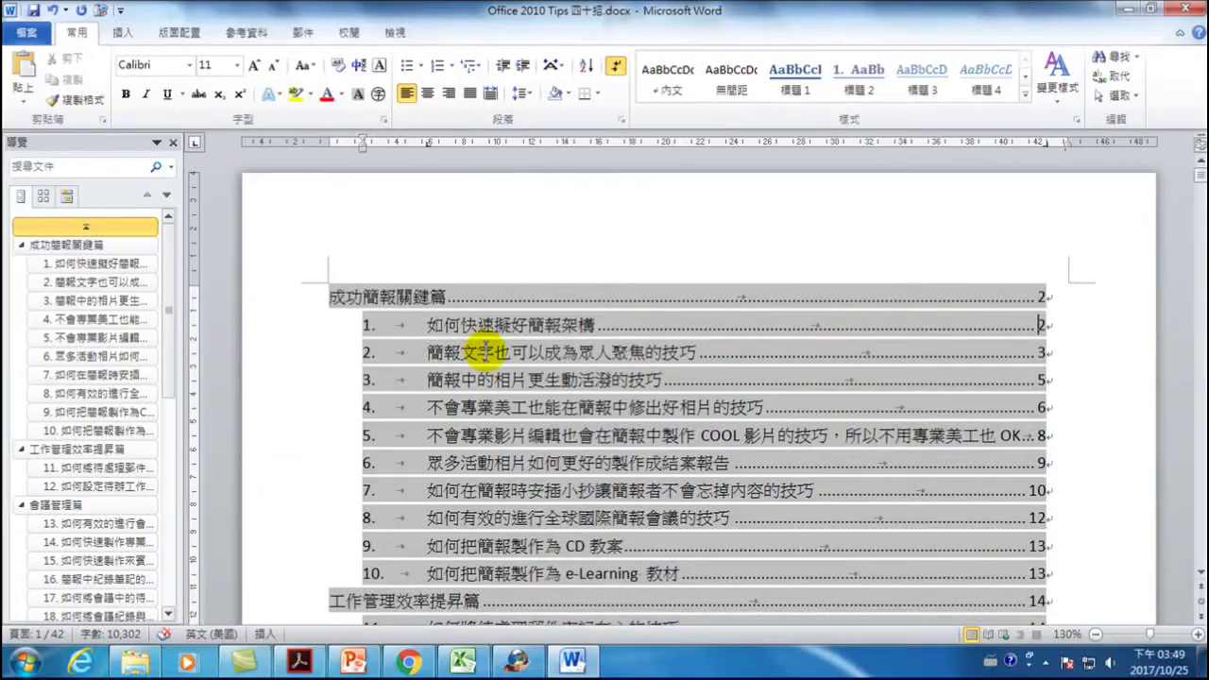
pyautogui.scroll(-10, 472, 410)
pyautogui.scroll(-9, 479, 457)
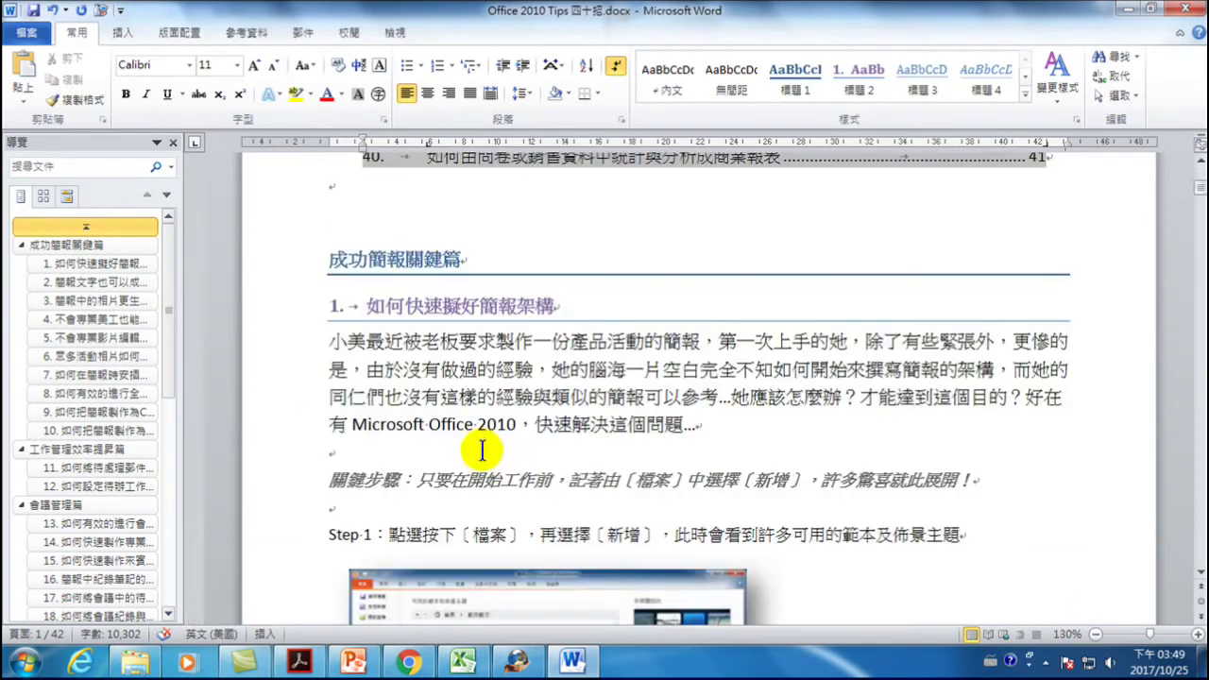
pyautogui.scroll(3, 479, 457)
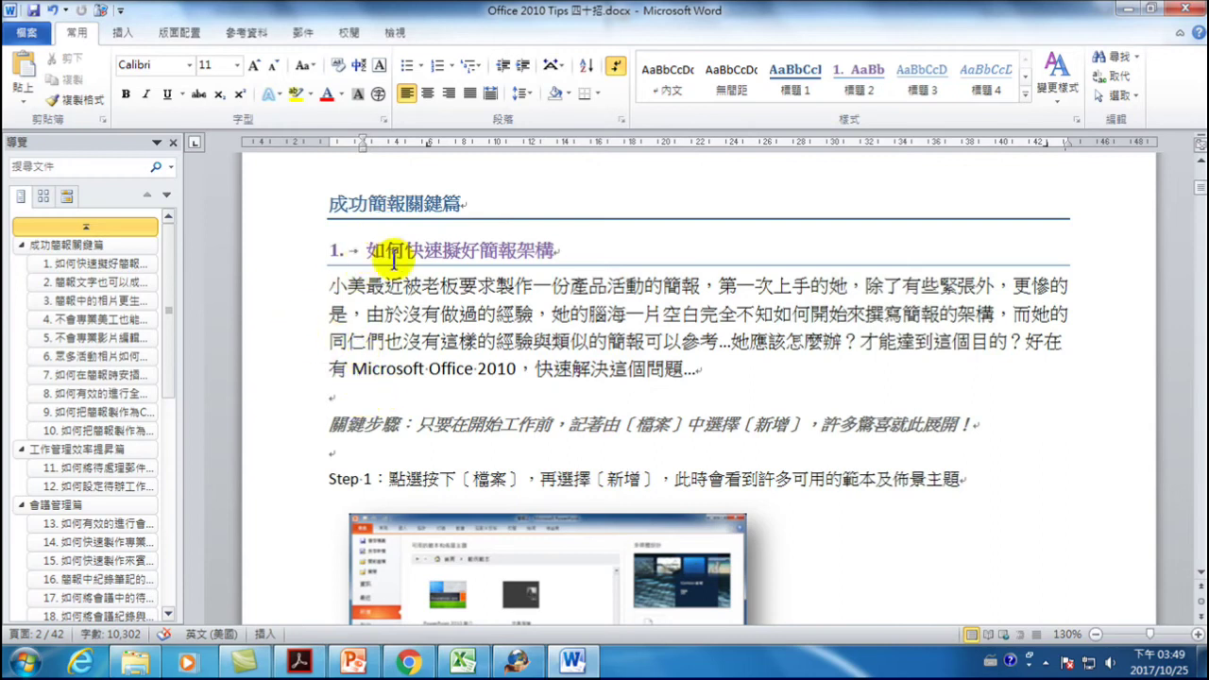
pyautogui.click(357, 396)
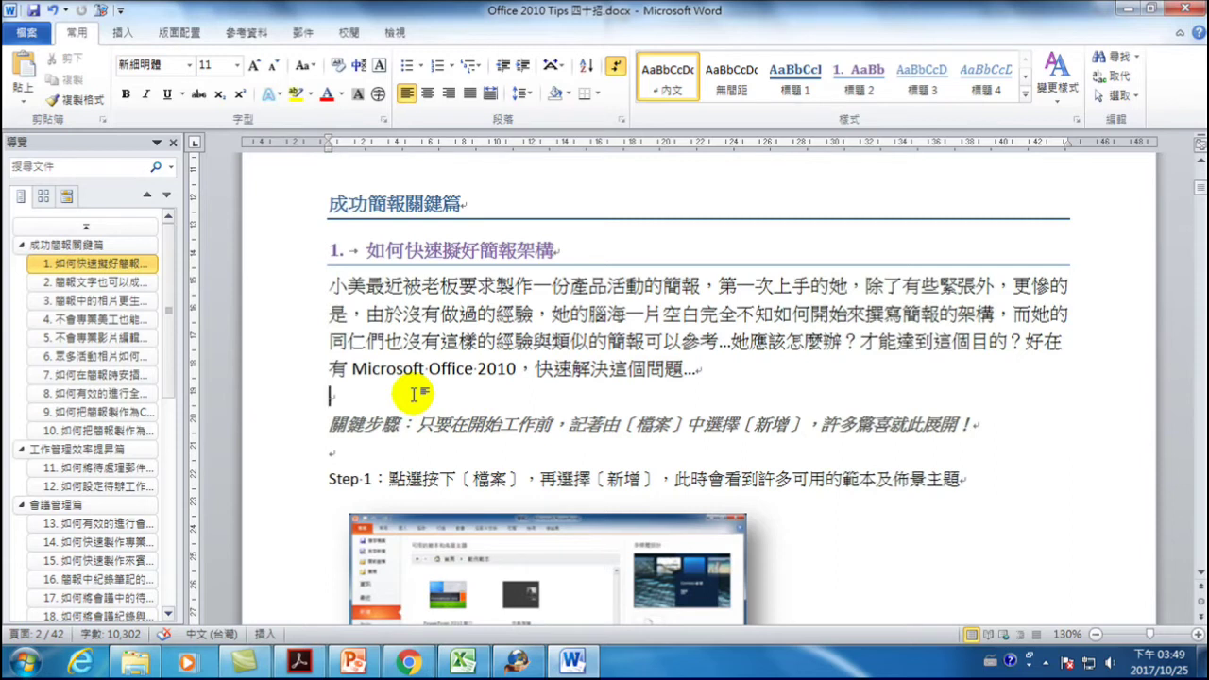
# - Type the line 製作方法： below the intro paragraph
pyautogui.write('1.')
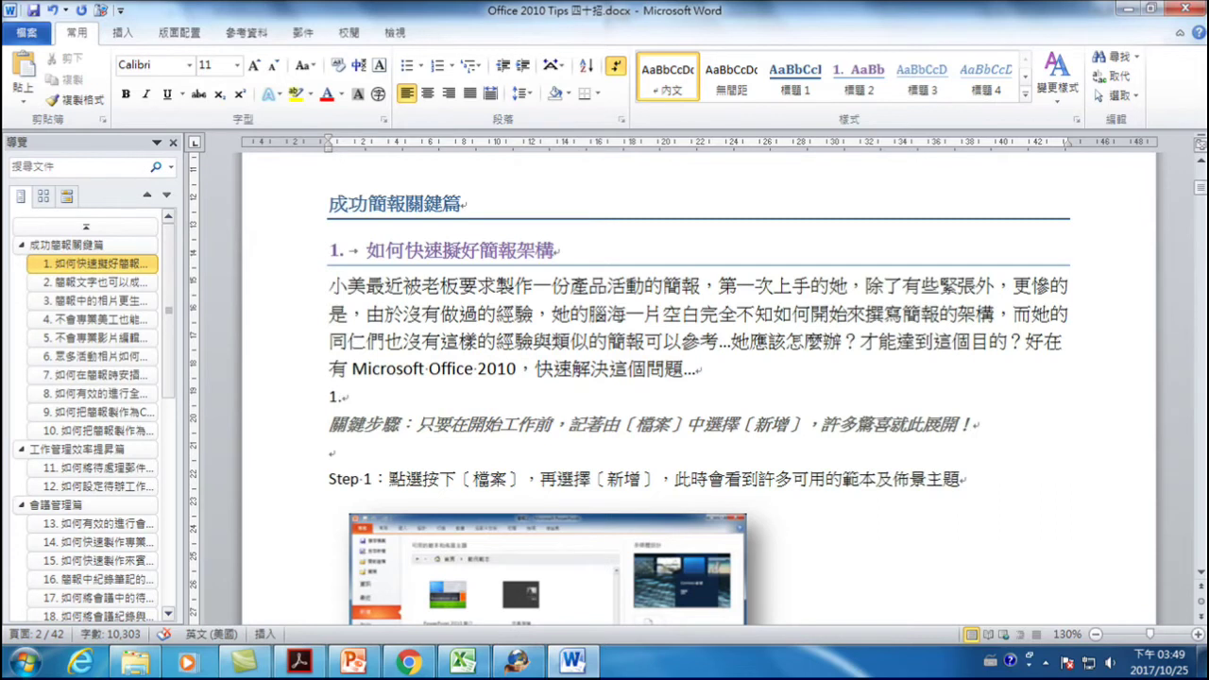
pyautogui.press('Home')
pyautogui.press('Delete')
pyautogui.press('Delete')
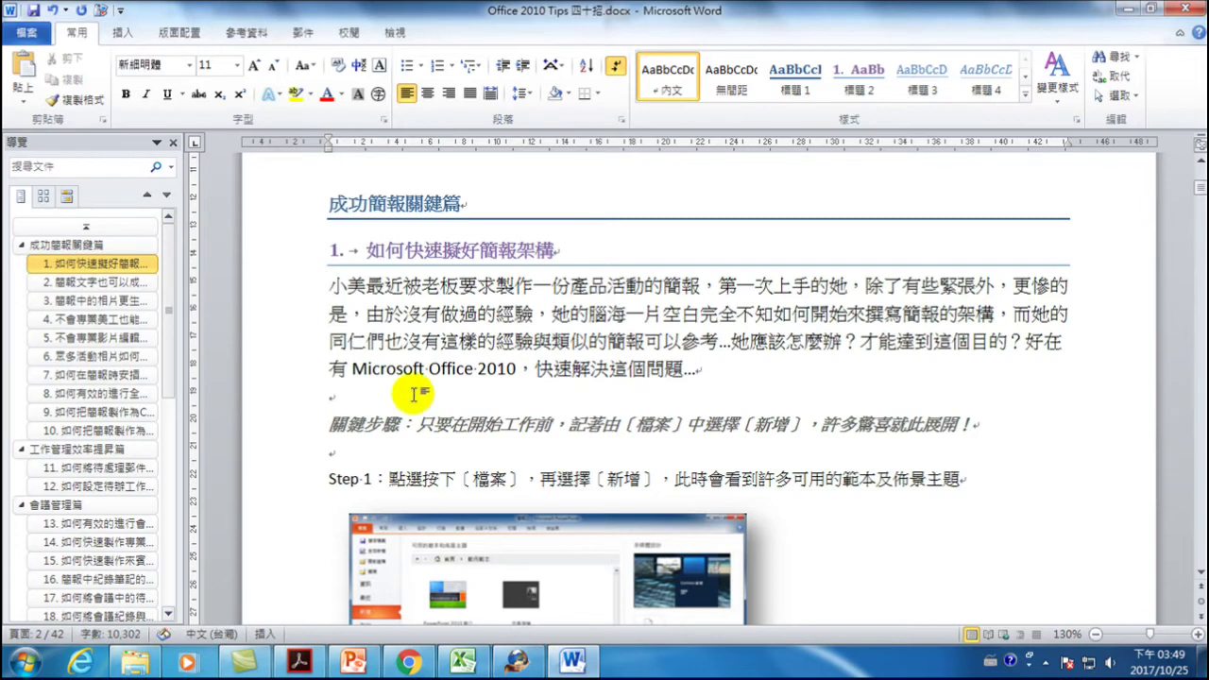
pyautogui.hotkey('ctrl', 'shift')
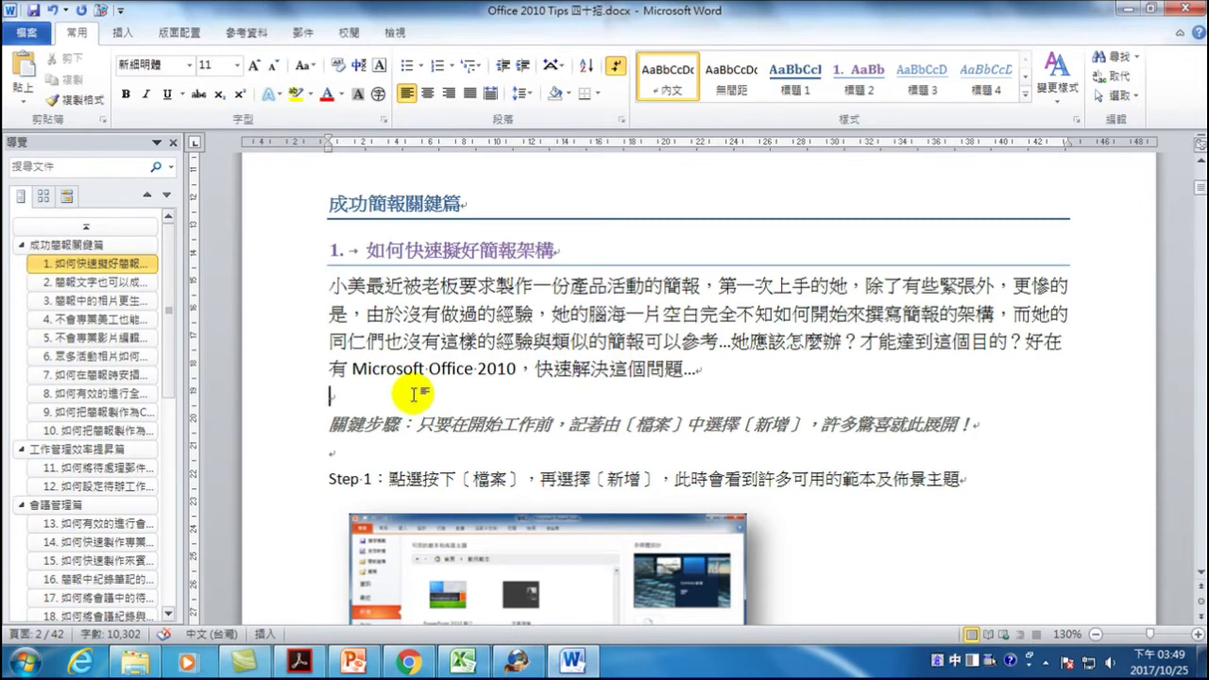
pyautogui.write('製')
pyautogui.hotkey('shift', '1')
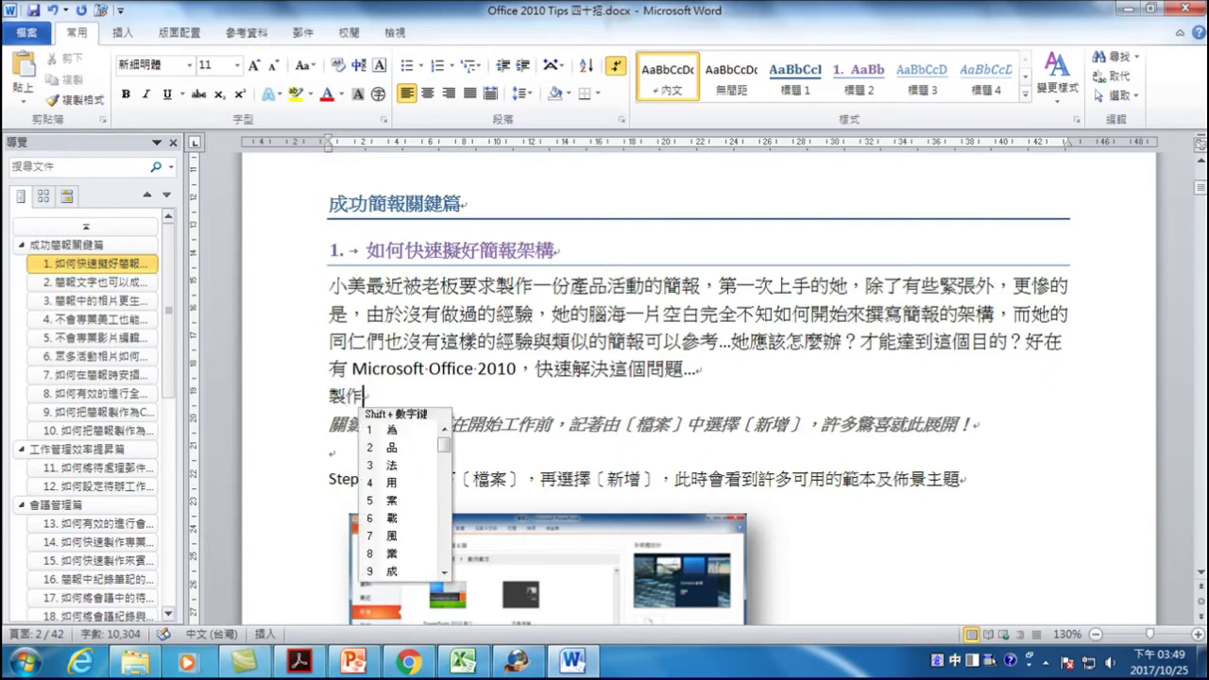
pyautogui.write('方')
pyautogui.press('Down')
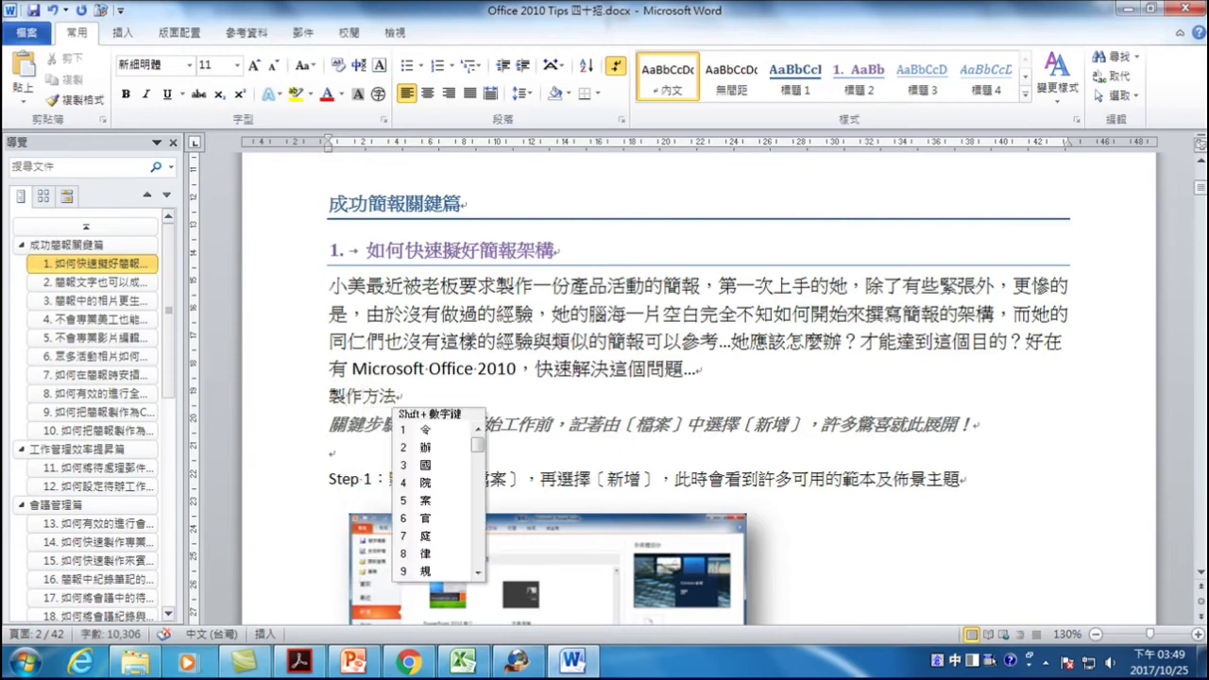
pyautogui.write('法：')
pyautogui.press('Return')
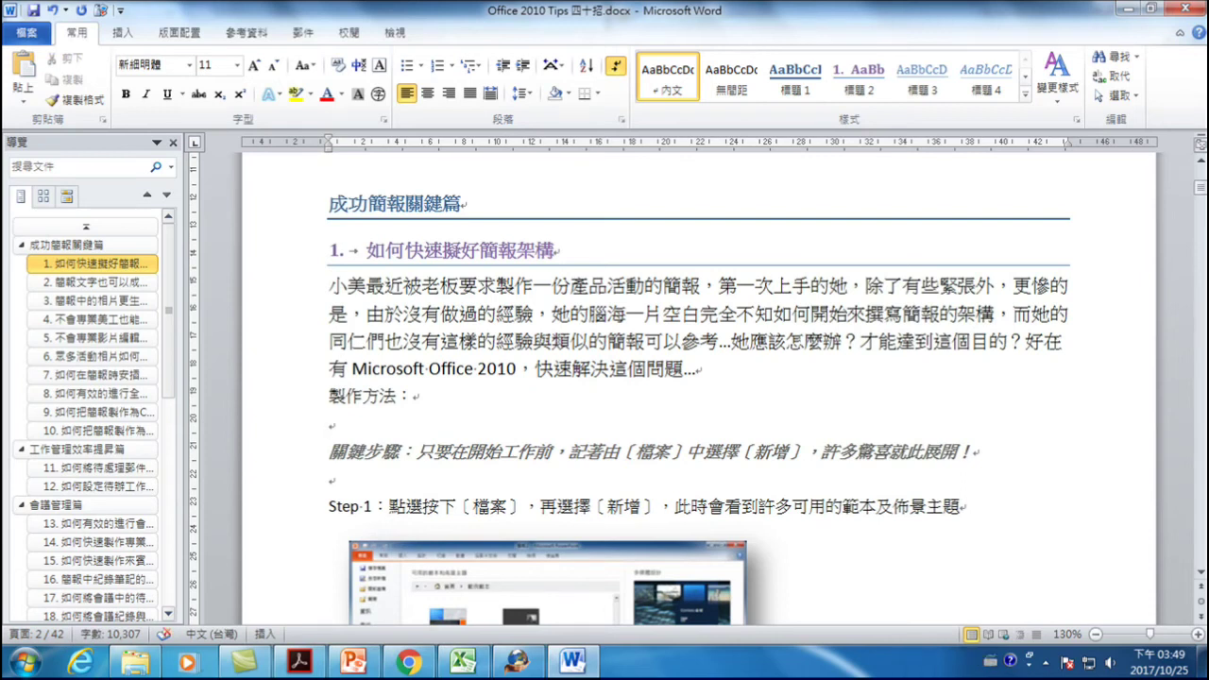
# - Start the numbered list with 1. 收集素材 and 擬大綱
pyautogui.hotkey('alt', 'shift')
pyautogui.write('1.')
pyautogui.hotkey('ctrl', 'shift')
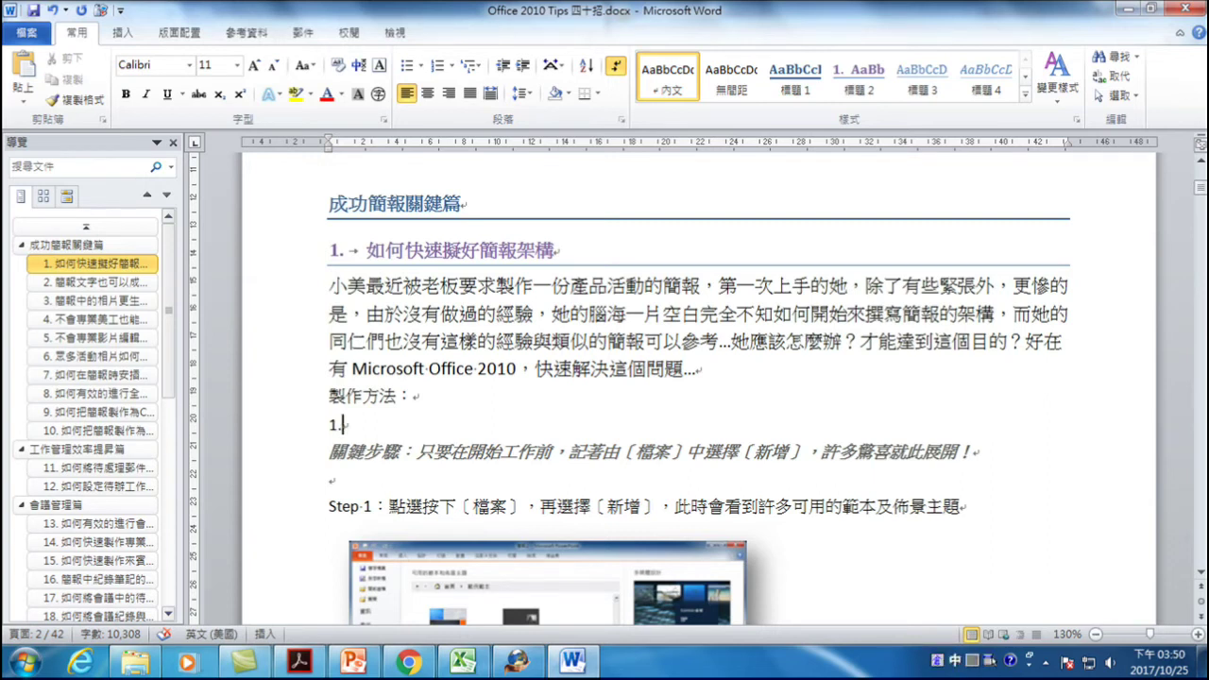
pyautogui.write('收集')
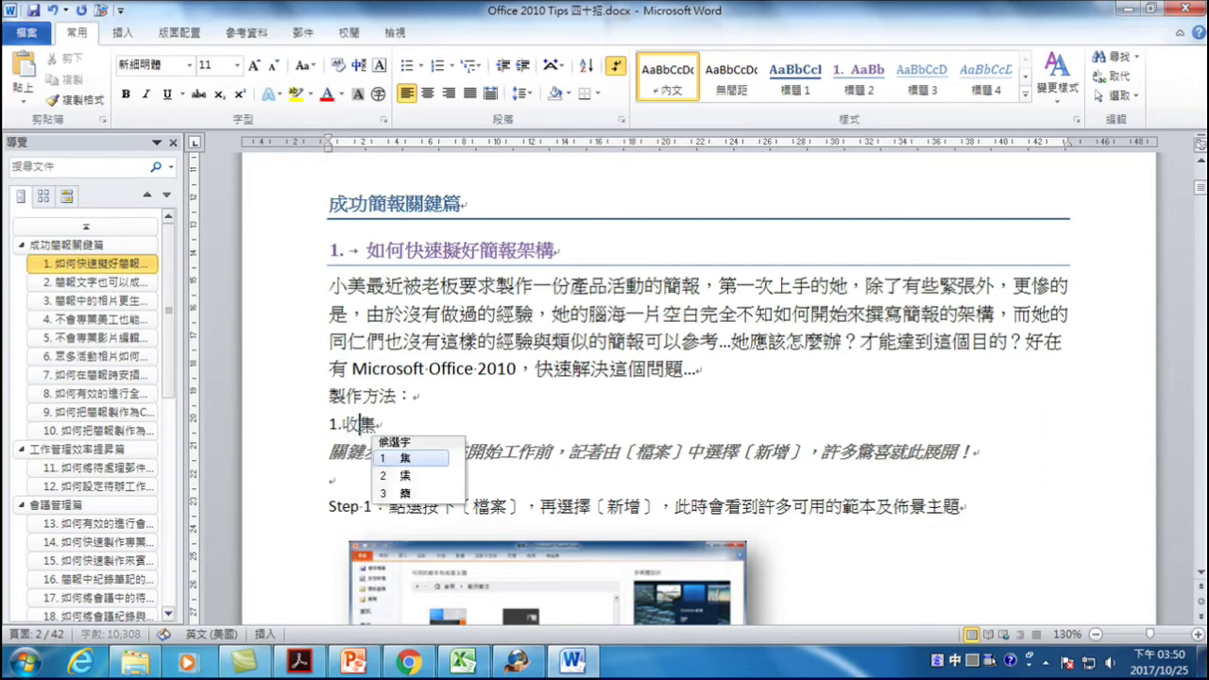
pyautogui.write('素材')
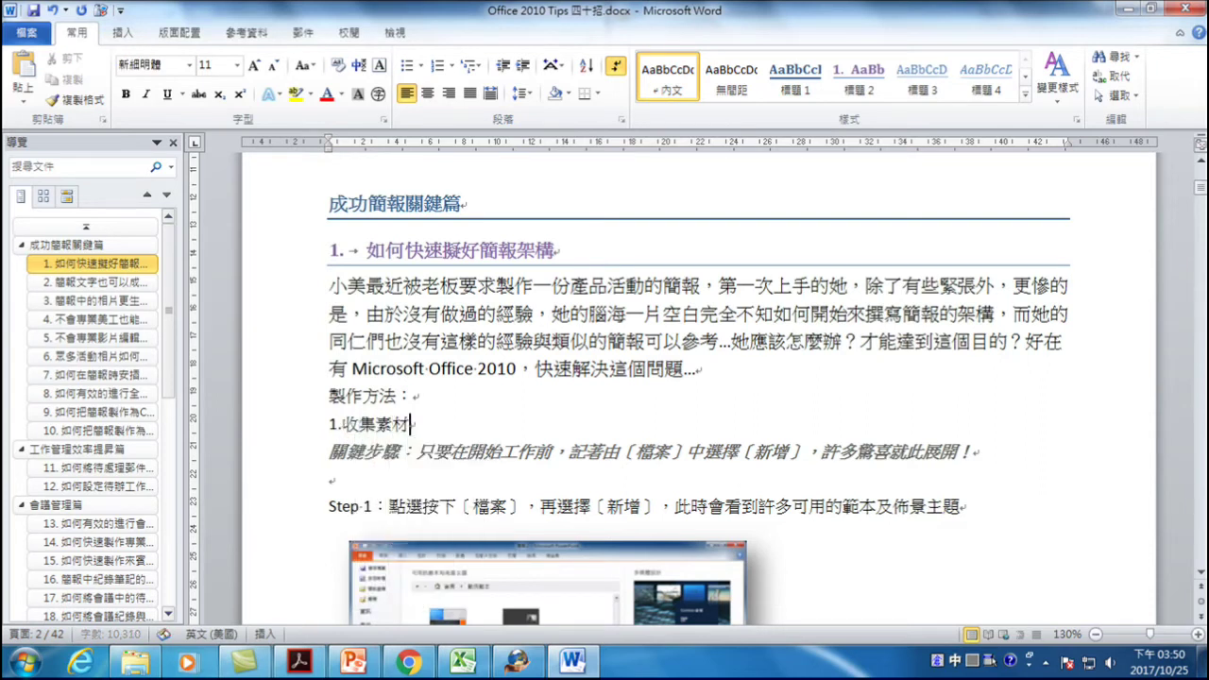
pyautogui.press('Return')
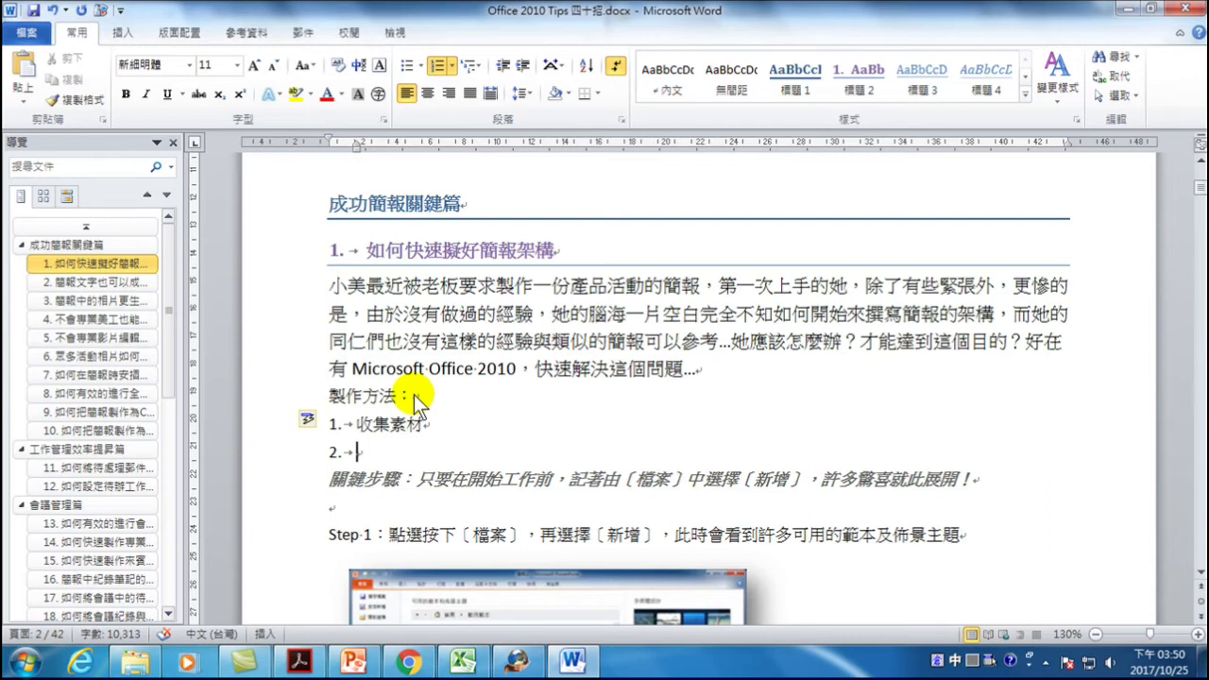
pyautogui.write('qpk')
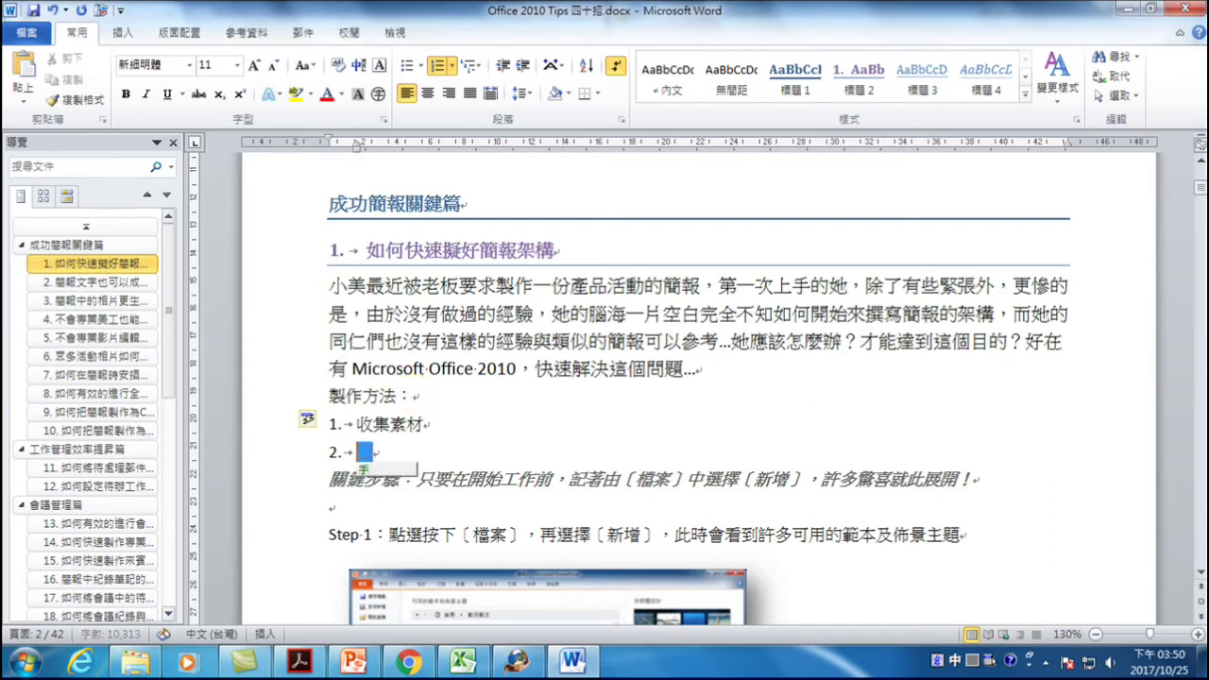
pyautogui.press('space')
pyautogui.press('space')
pyautogui.write('大綱')
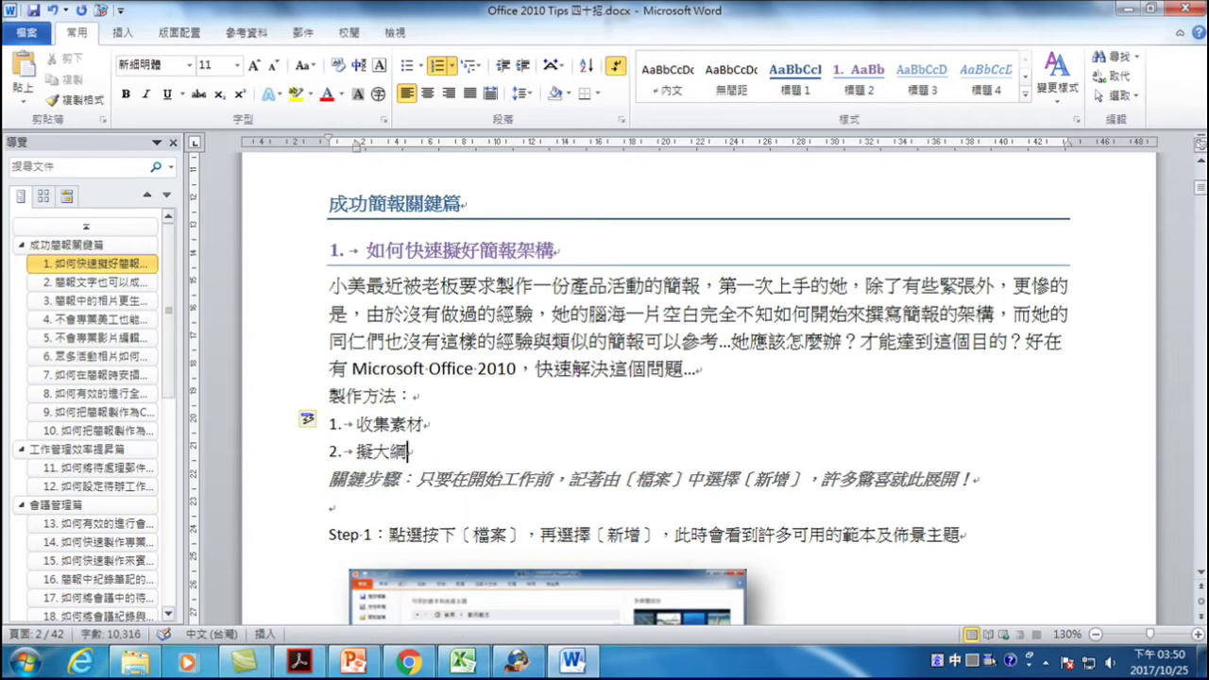
pyautogui.press('Return')
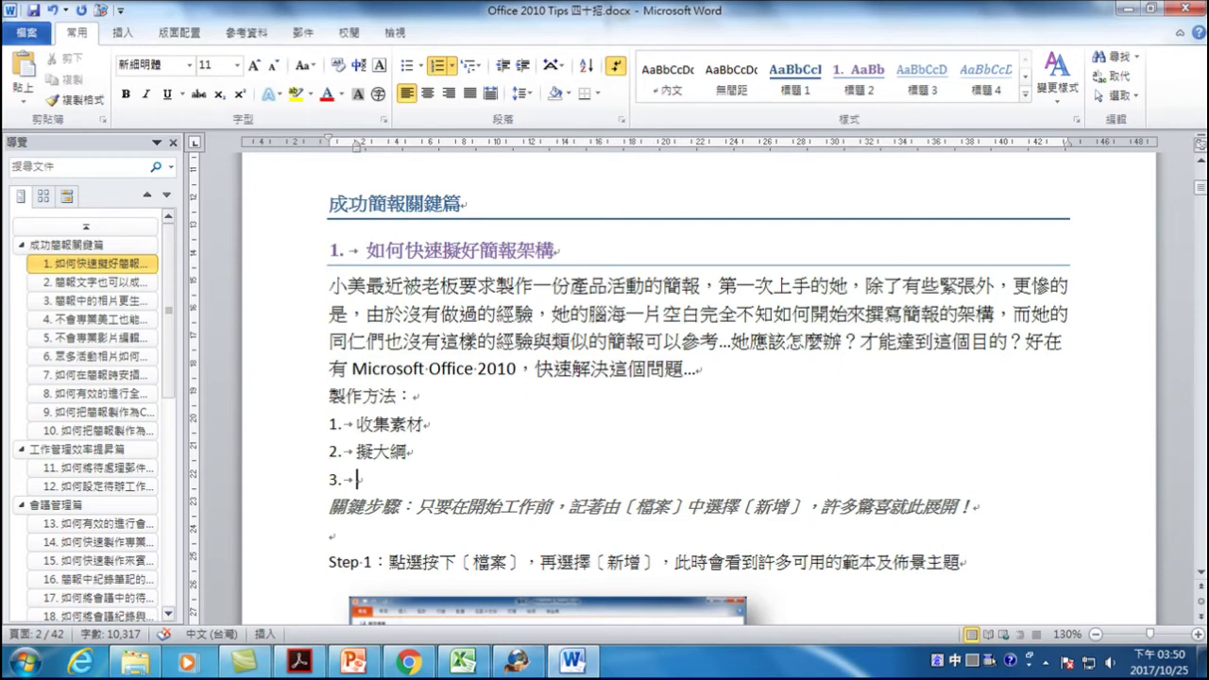
# - Add 撰寫內容文章, 插入圖片 and 插入表格, then end the numbering
pyautogui.write('撰')
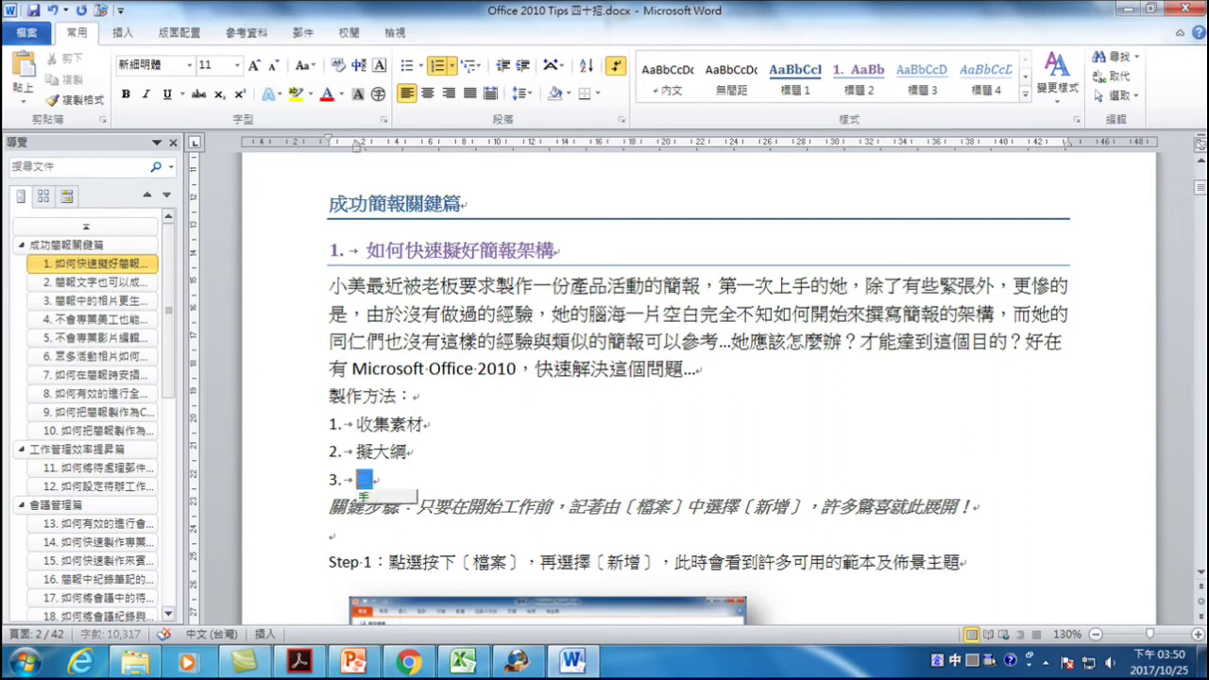
pyautogui.write('寫')
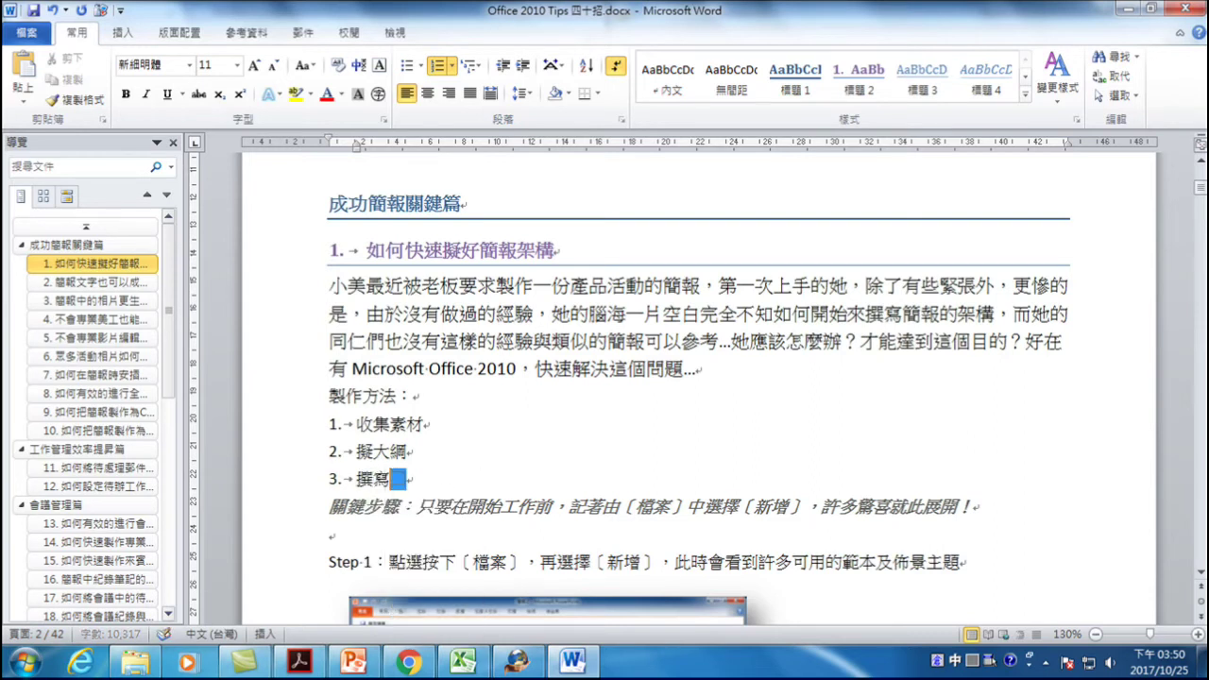
pyautogui.write('內容')
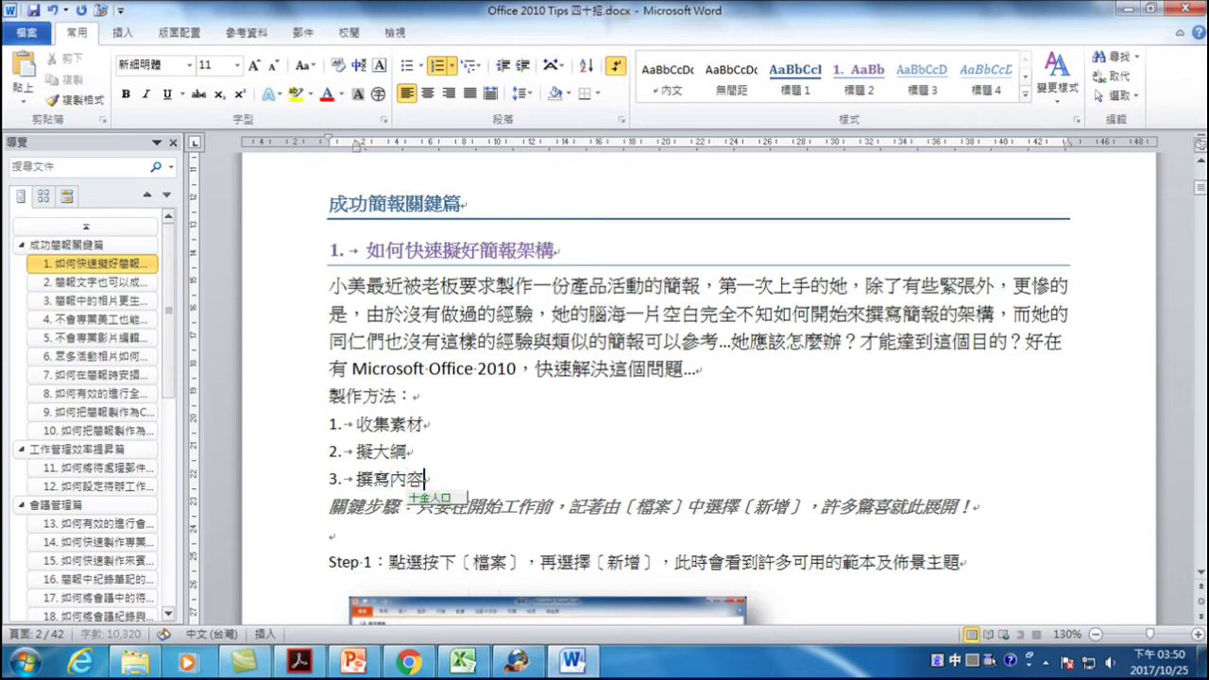
pyautogui.write('文章')
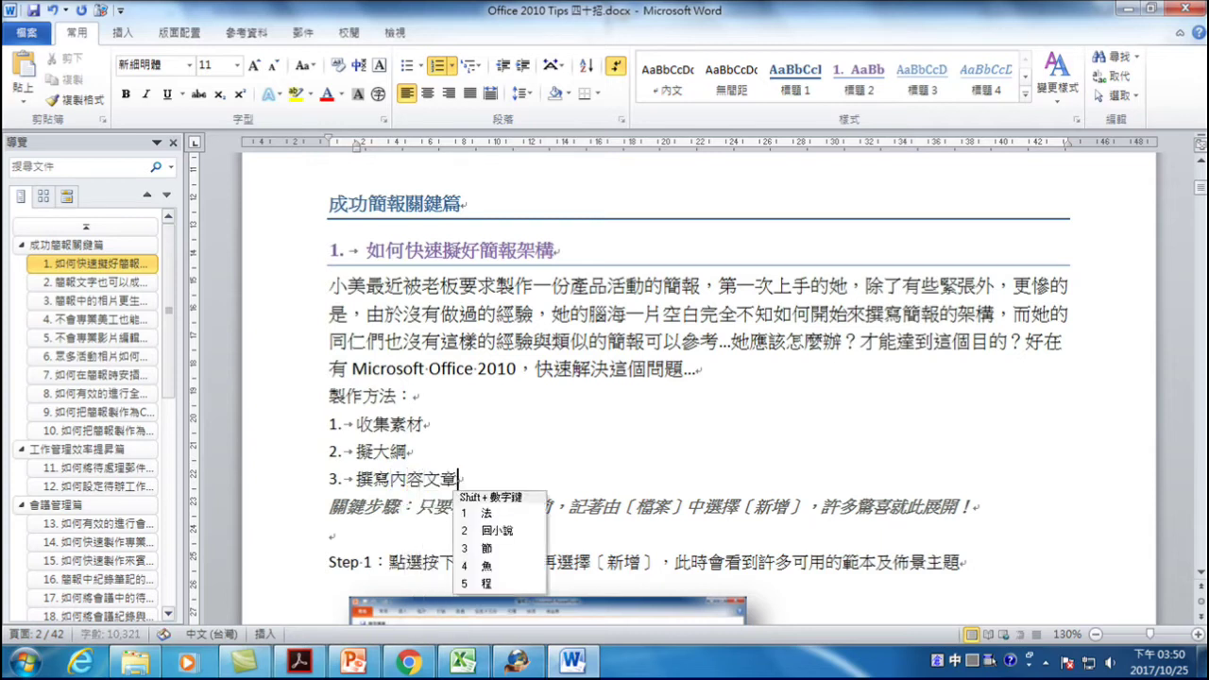
pyautogui.press('Return')
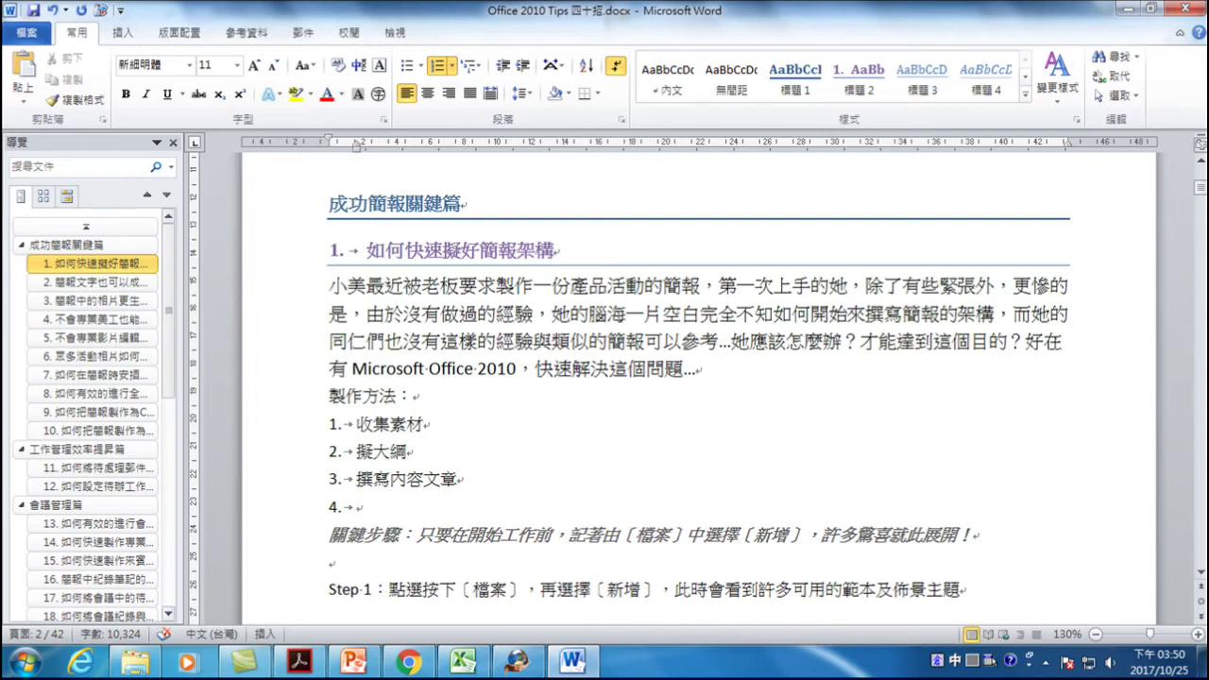
pyautogui.write('插入')
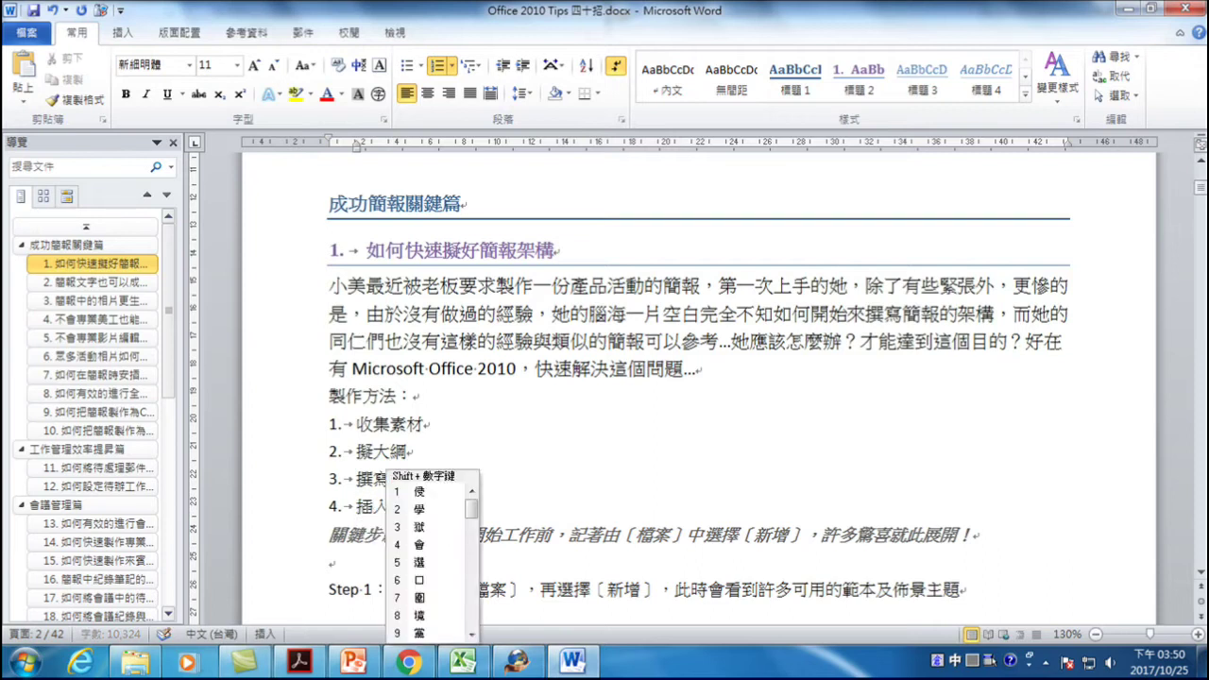
pyautogui.write('圖片')
pyautogui.press('Return')
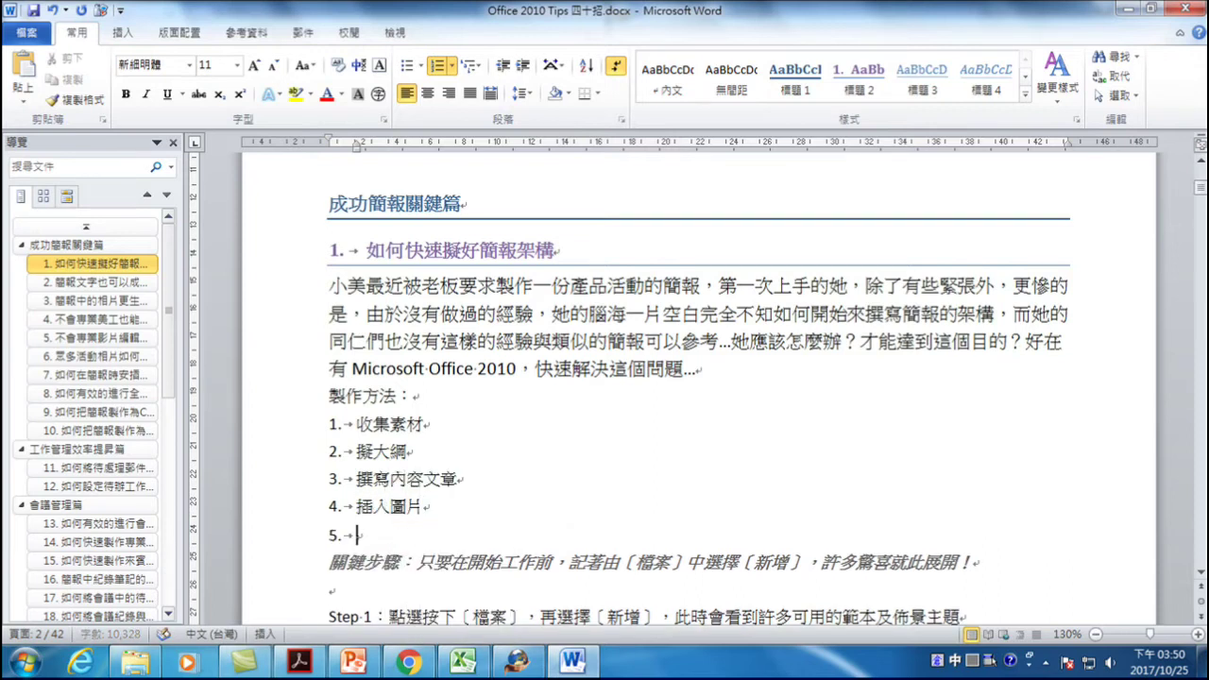
pyautogui.write('插入')
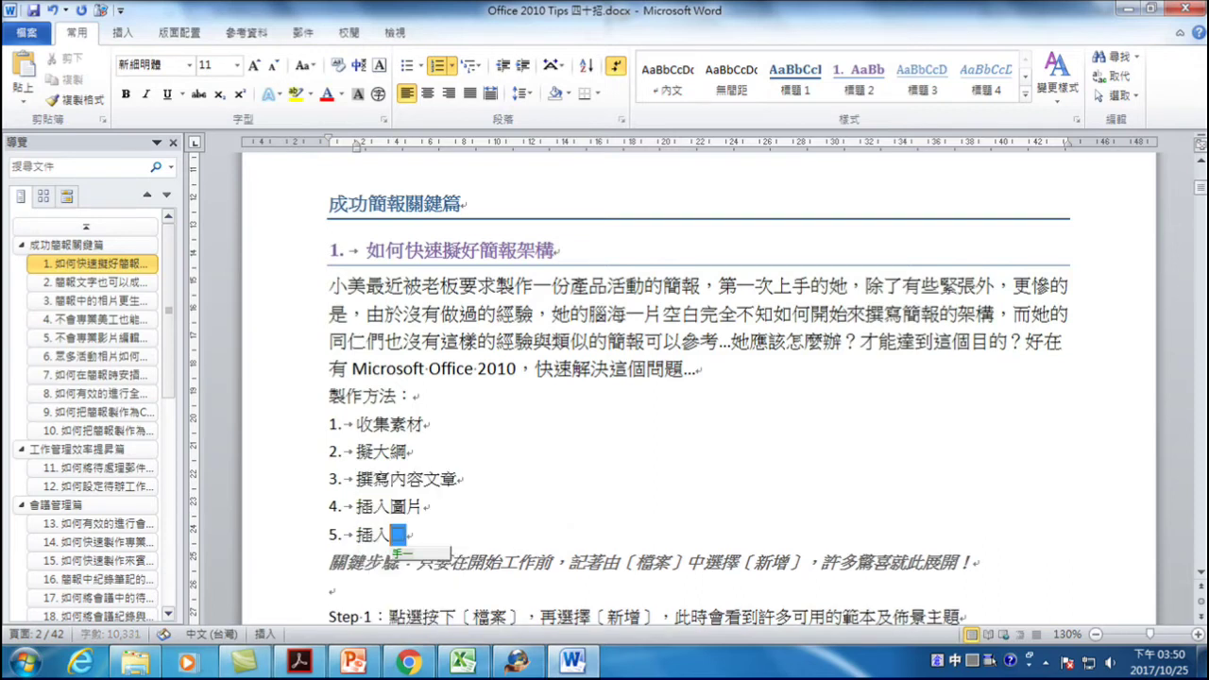
pyautogui.write('表格')
pyautogui.press('Return')
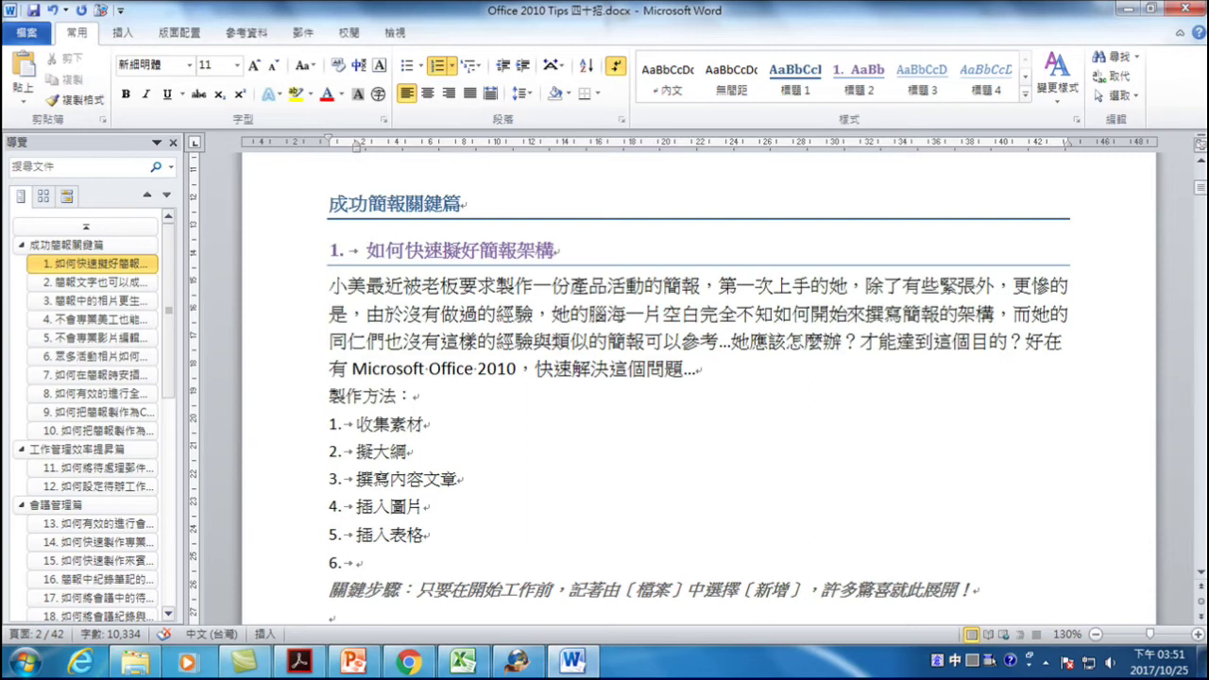
pyautogui.press('Return')
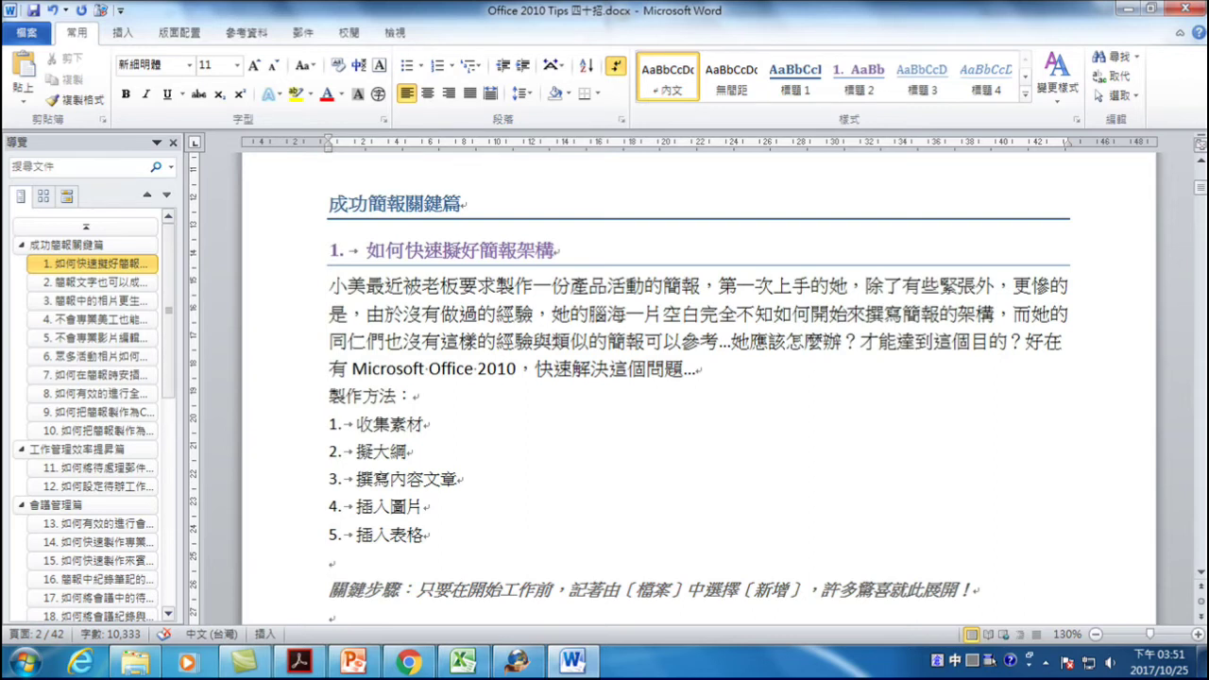
pyautogui.write('這就是')
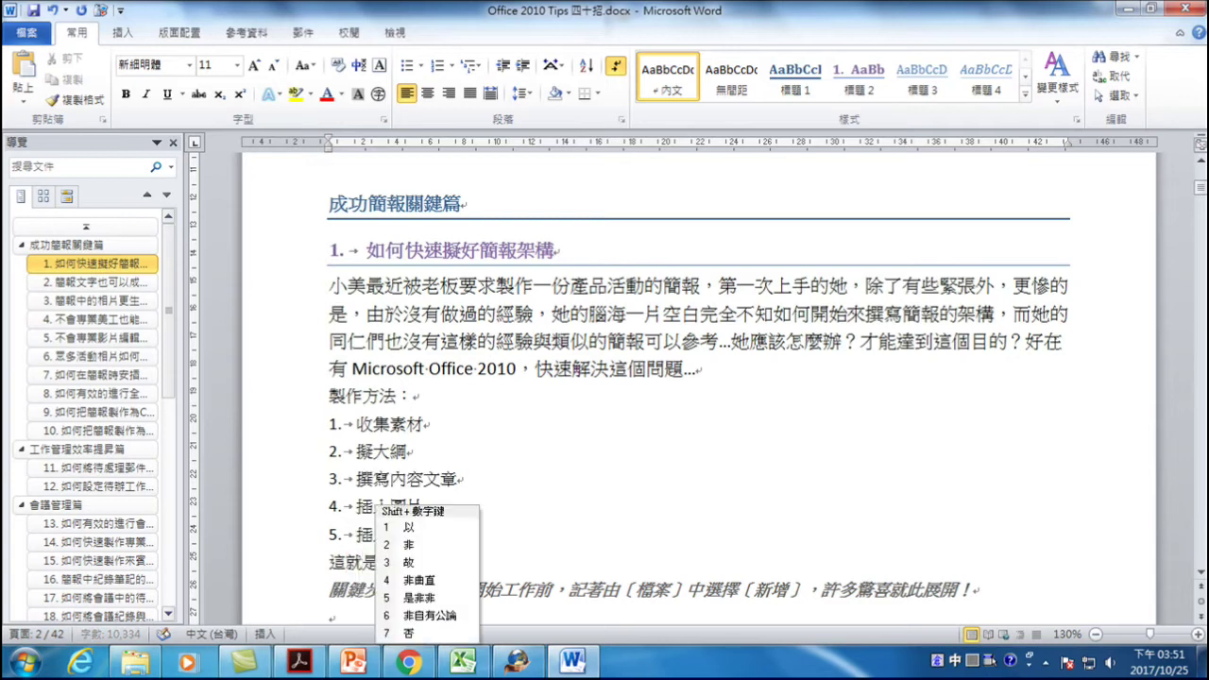
pyautogui.press('`')
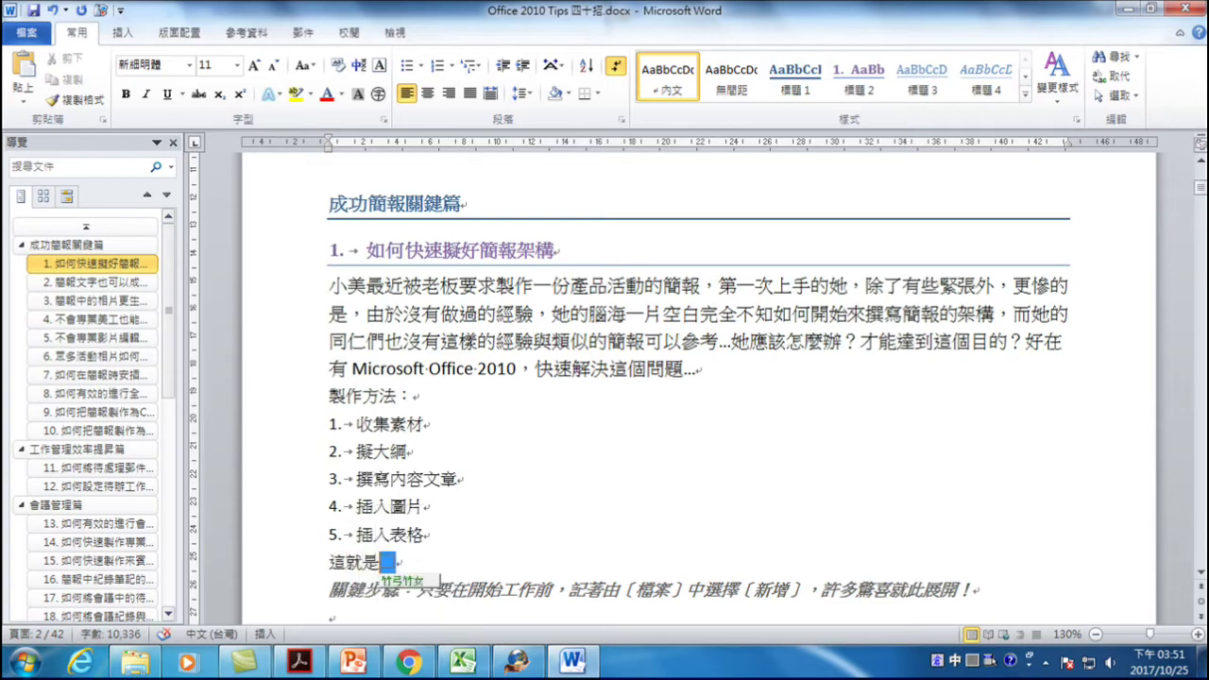
pyautogui.write('製')
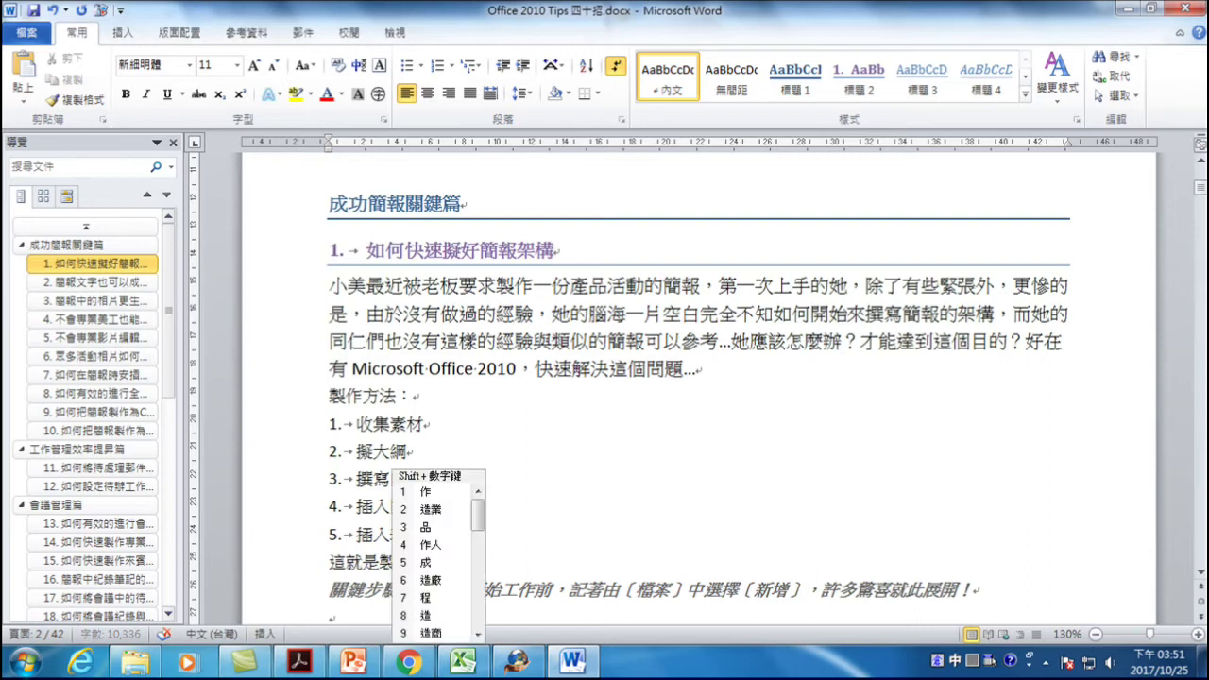
pyautogui.write('作方法。')
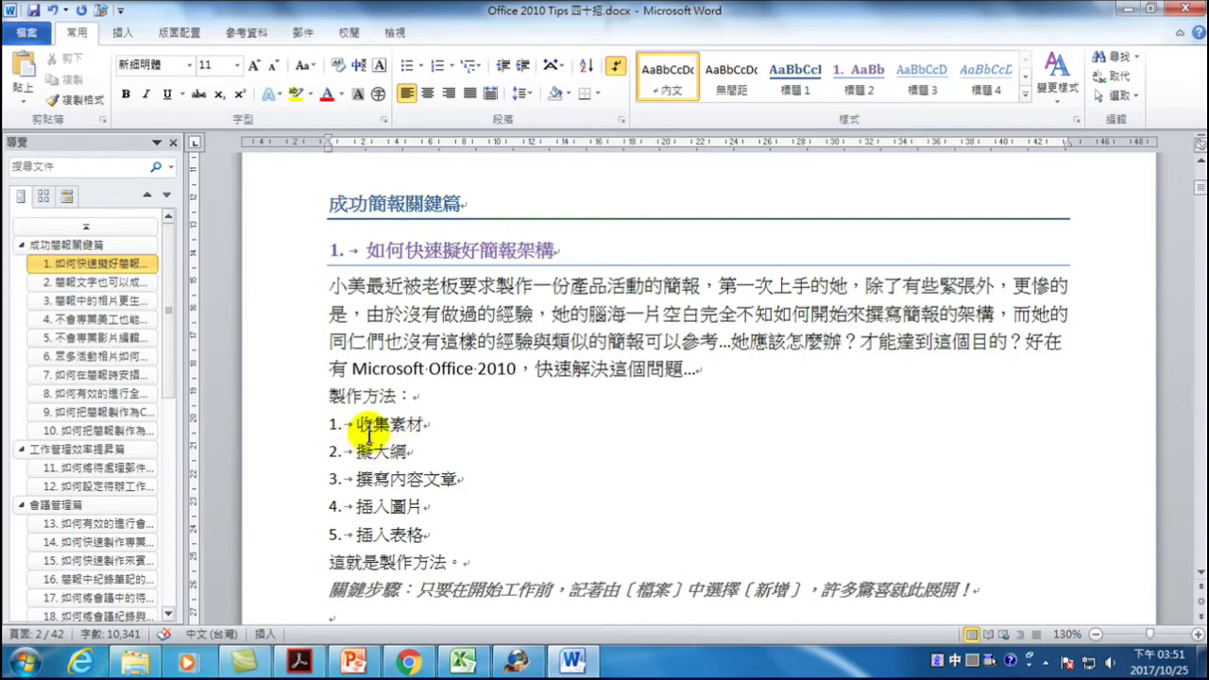
pyautogui.click(365, 562)
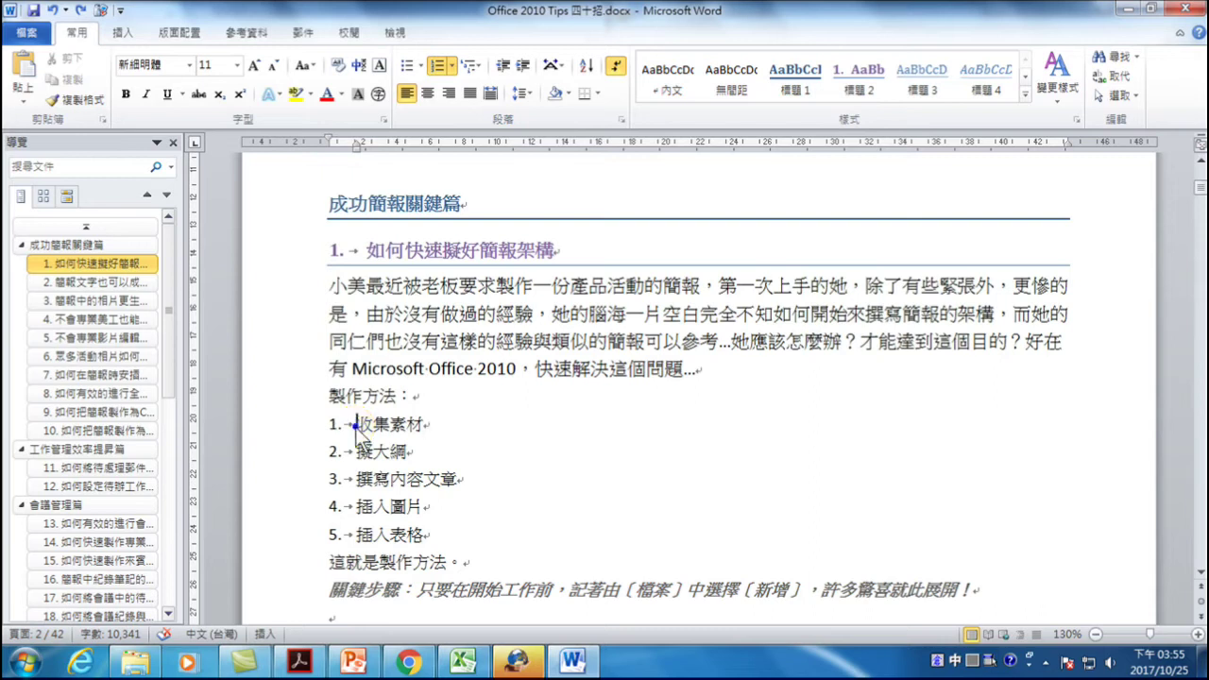
# - Raise the list's 文字縮排 from 0.63 to 1 cm in 調整清單縮排
pyautogui.rightClick(355, 424)
pyautogui.rightClick(569, 449)
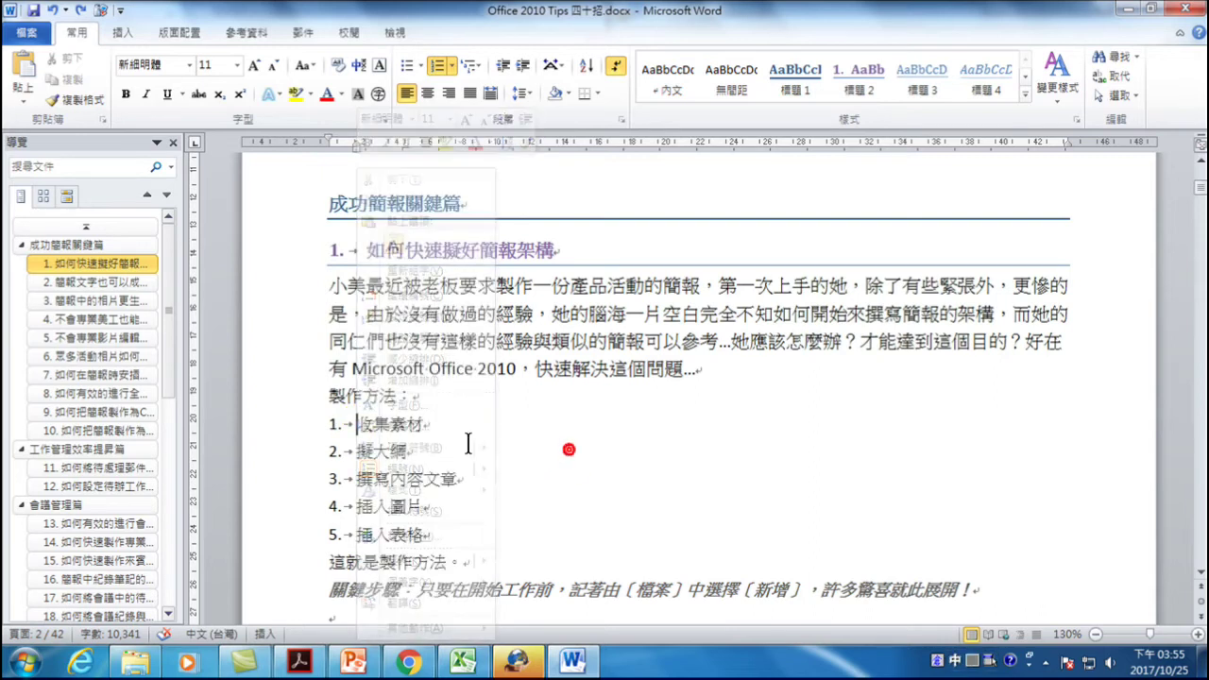
pyautogui.rightClick(357, 425)
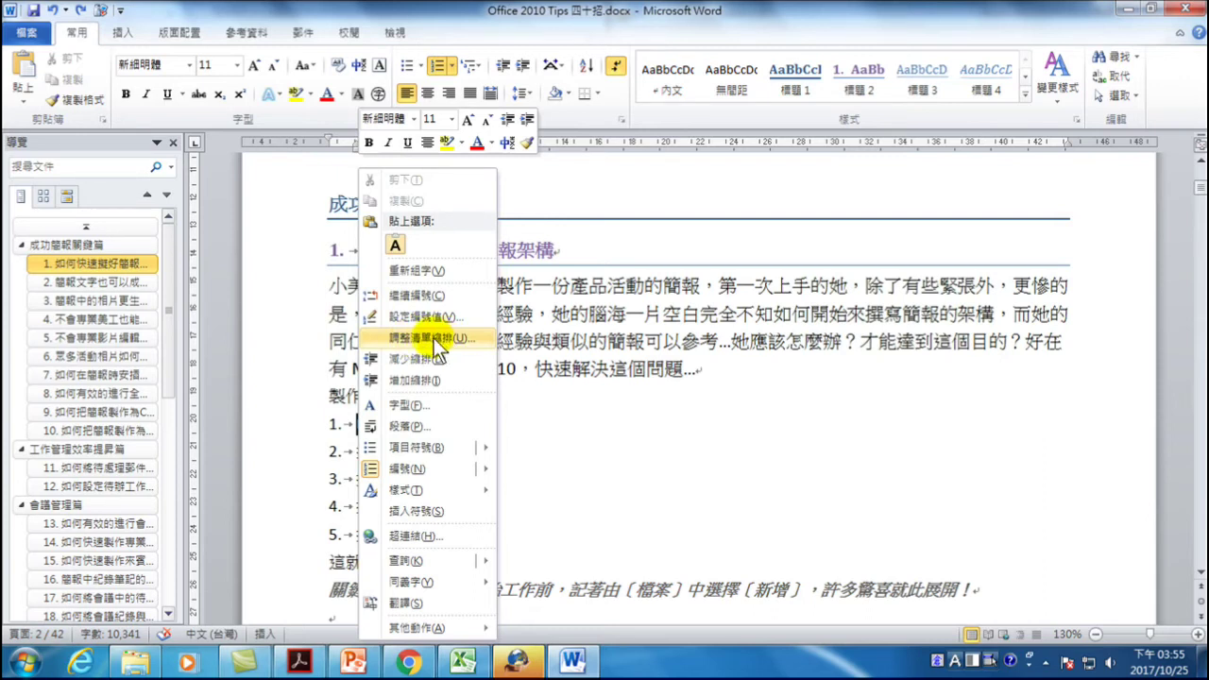
pyautogui.click(433, 338)
pyautogui.click(554, 270)
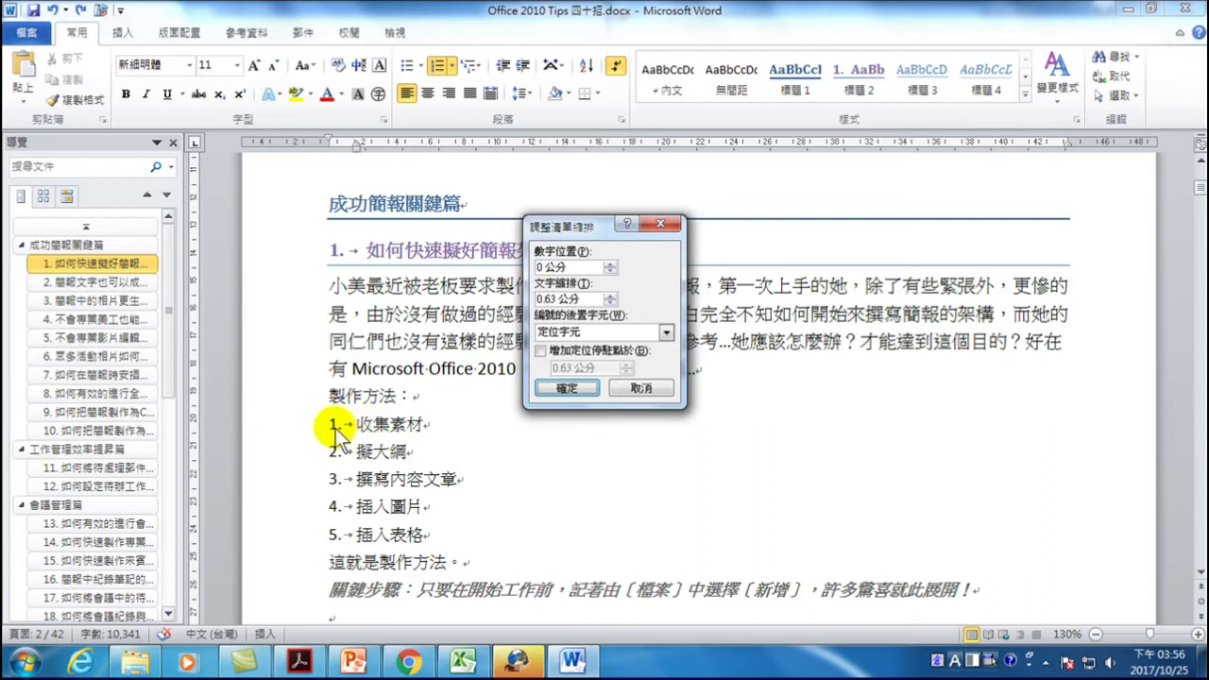
pyautogui.click(611, 295)
pyautogui.click(611, 295)
pyautogui.click(612, 295)
pyautogui.click(611, 295)
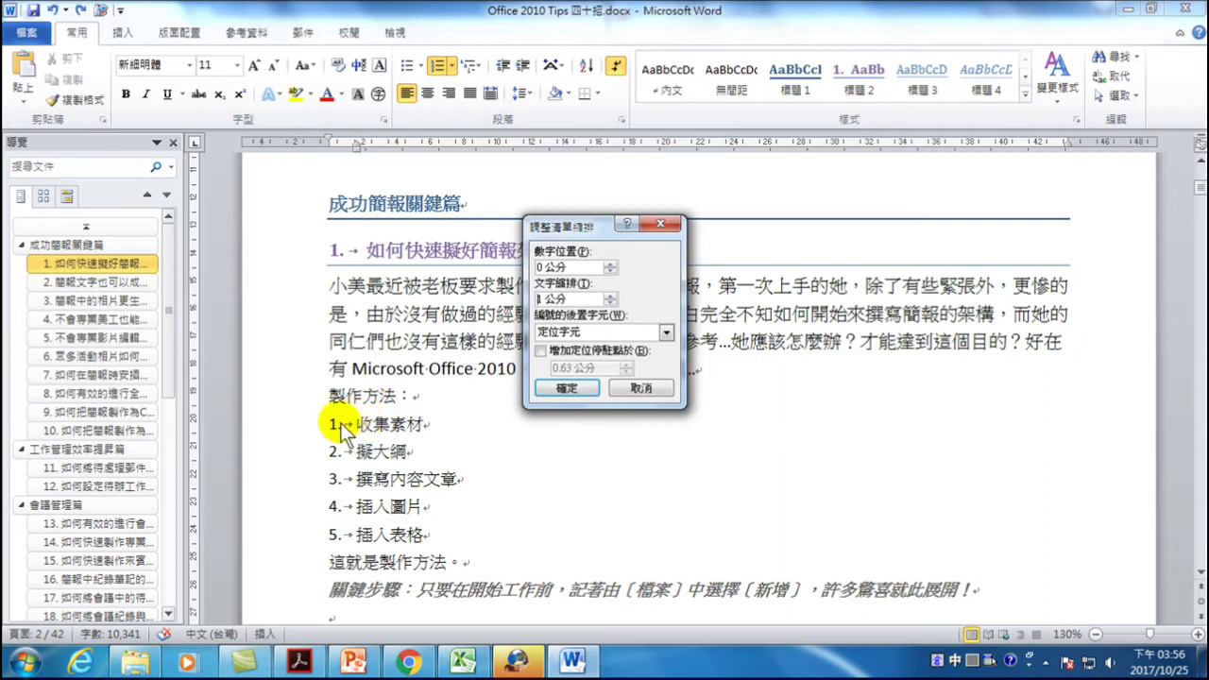
pyautogui.click(567, 388)
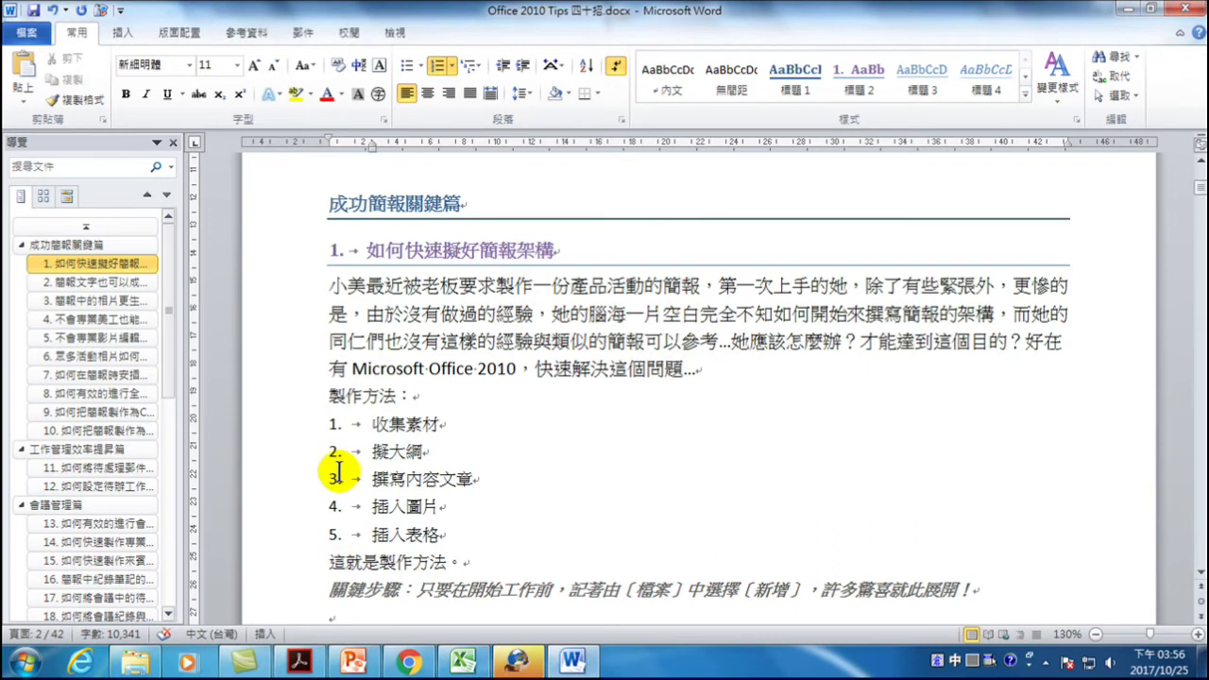
# - Set the 製作方法 list's 數字位置 to 0.5 cm in 調整清單縮排
pyautogui.rightClick(375, 423)
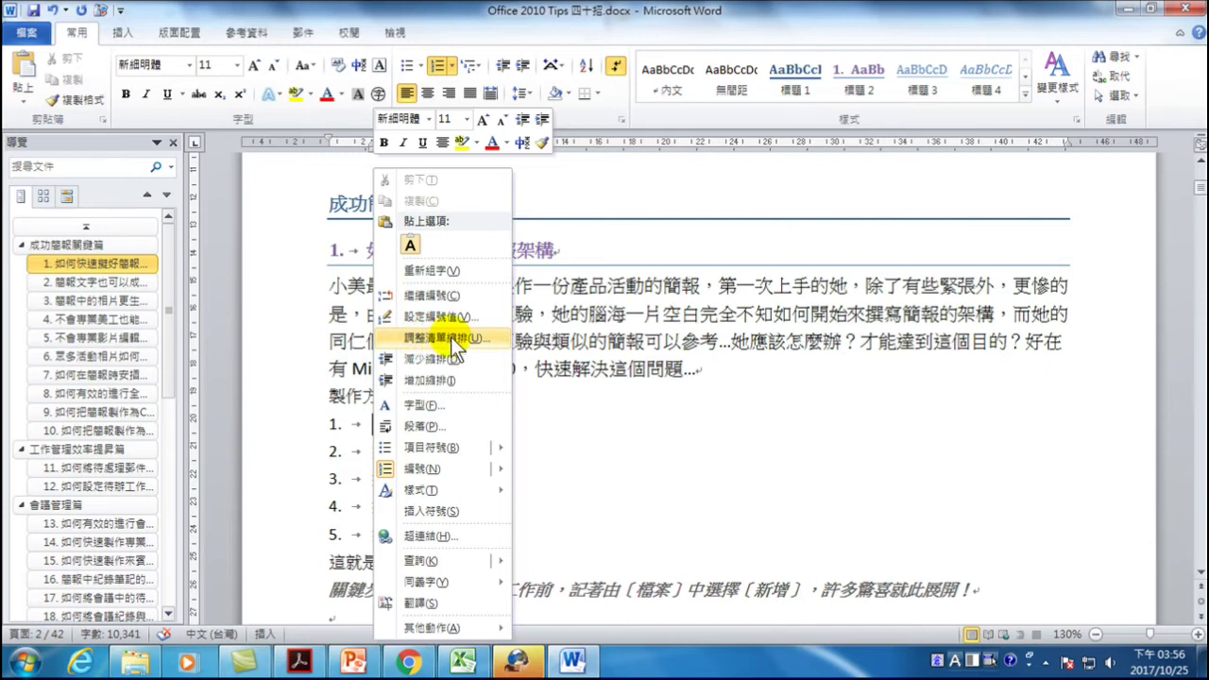
pyautogui.click(344, 480)
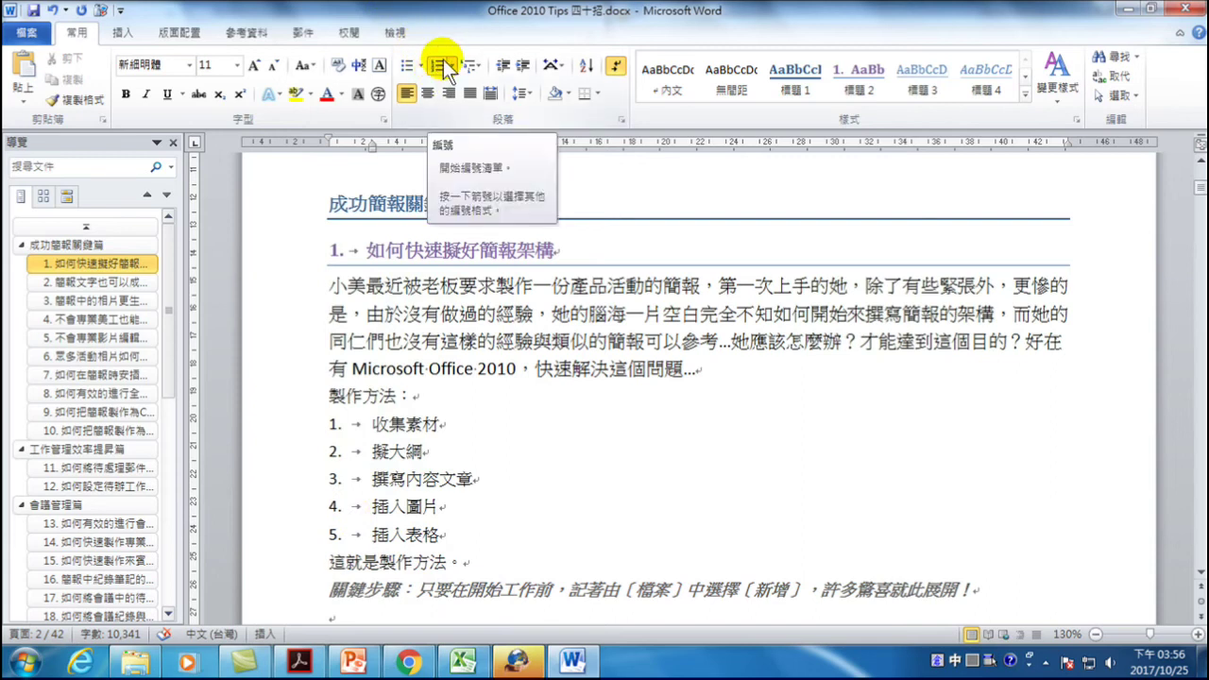
pyautogui.rightClick(373, 423)
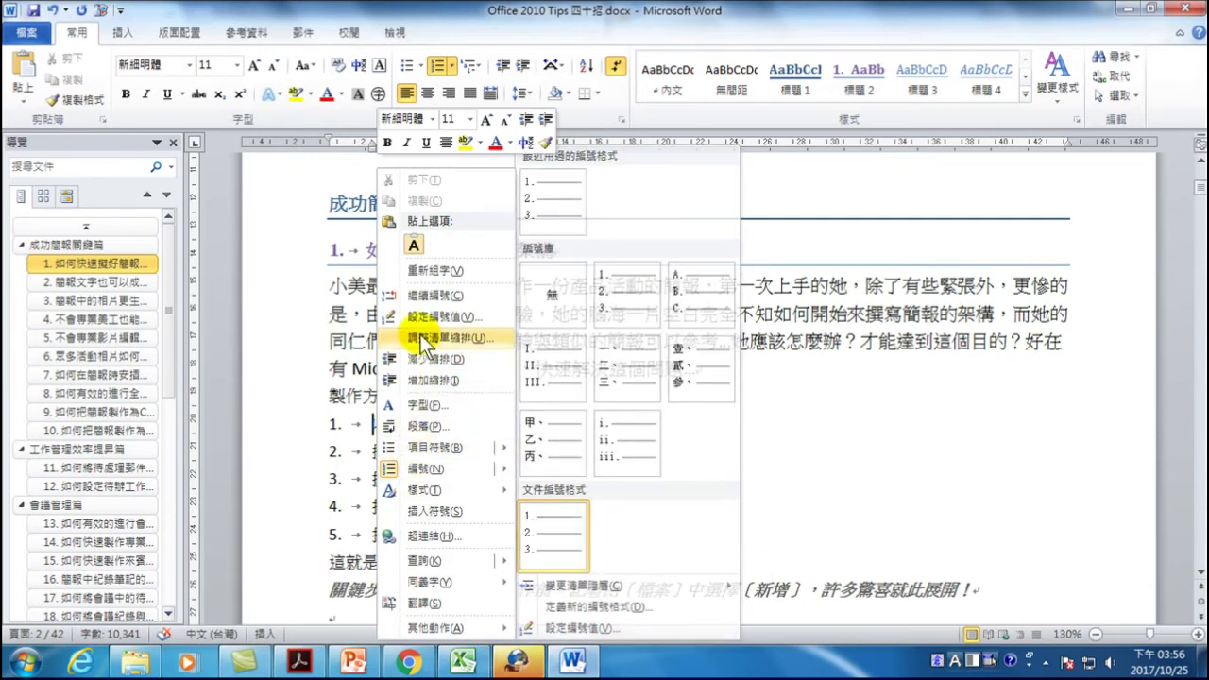
pyautogui.click(600, 472)
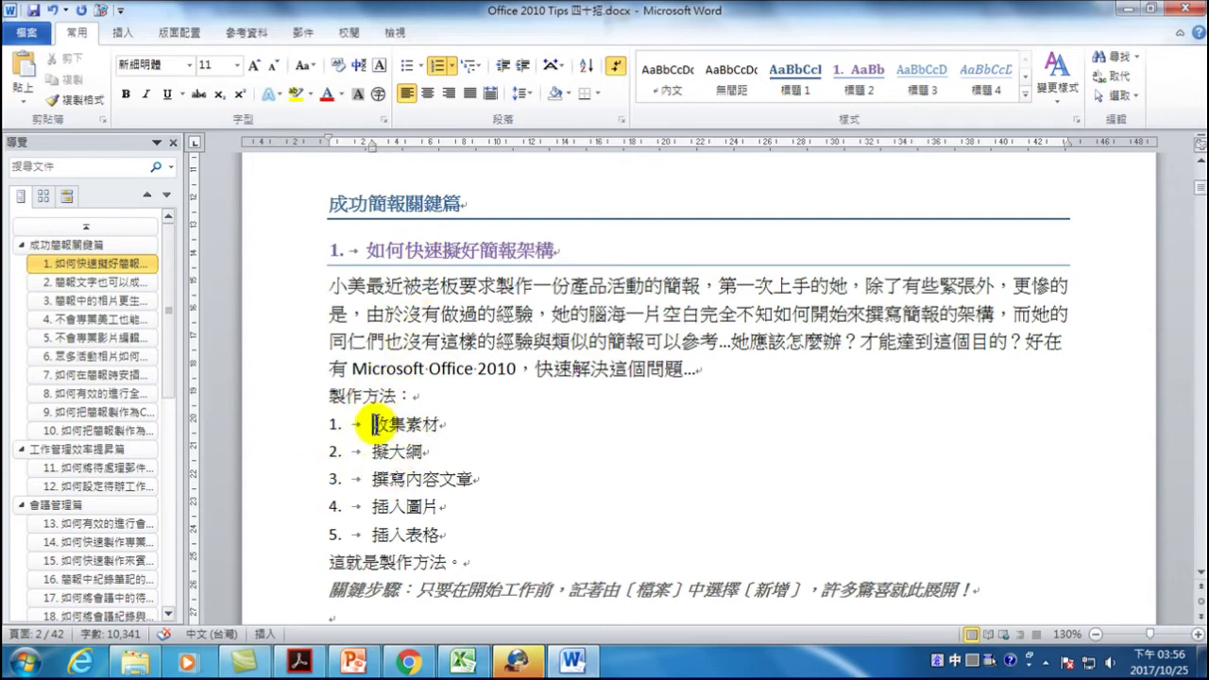
pyautogui.rightClick(372, 424)
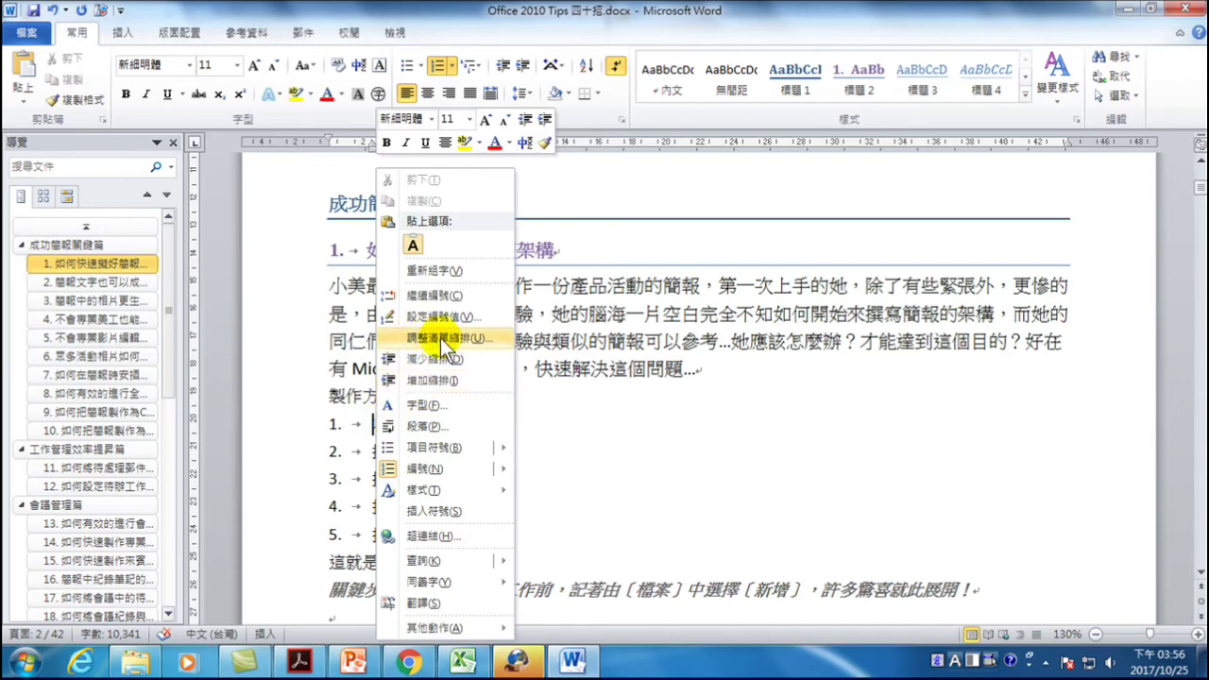
pyautogui.click(440, 338)
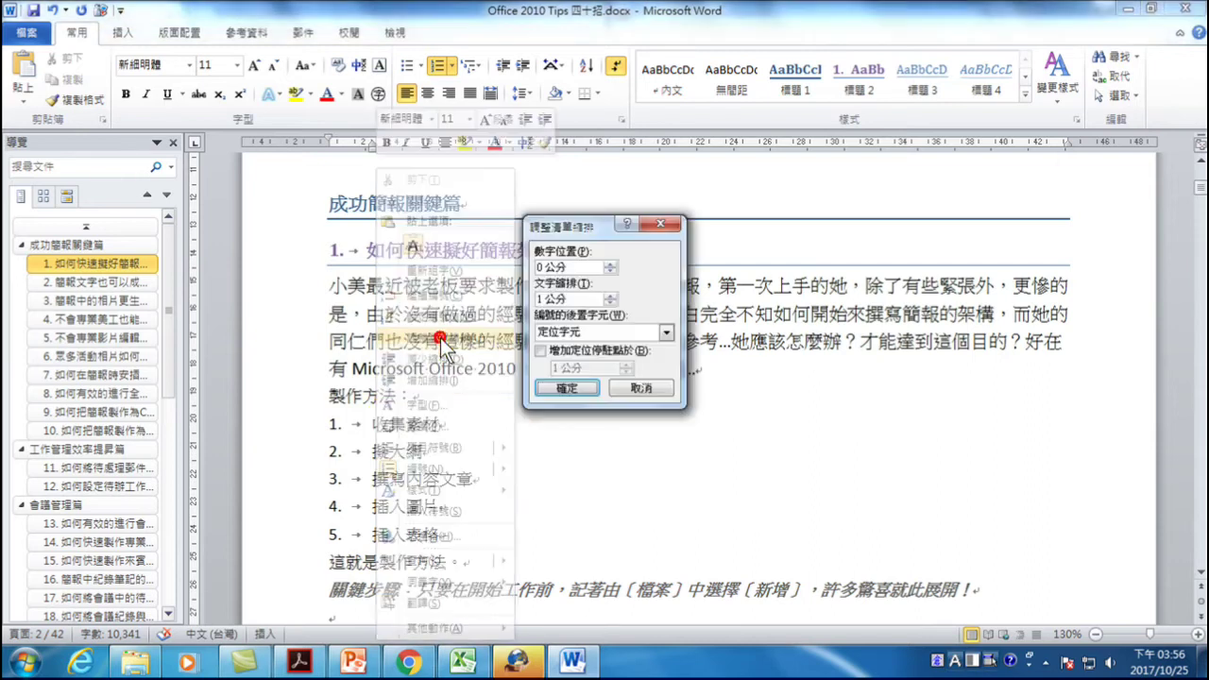
pyautogui.click(609, 264)
pyautogui.click(609, 265)
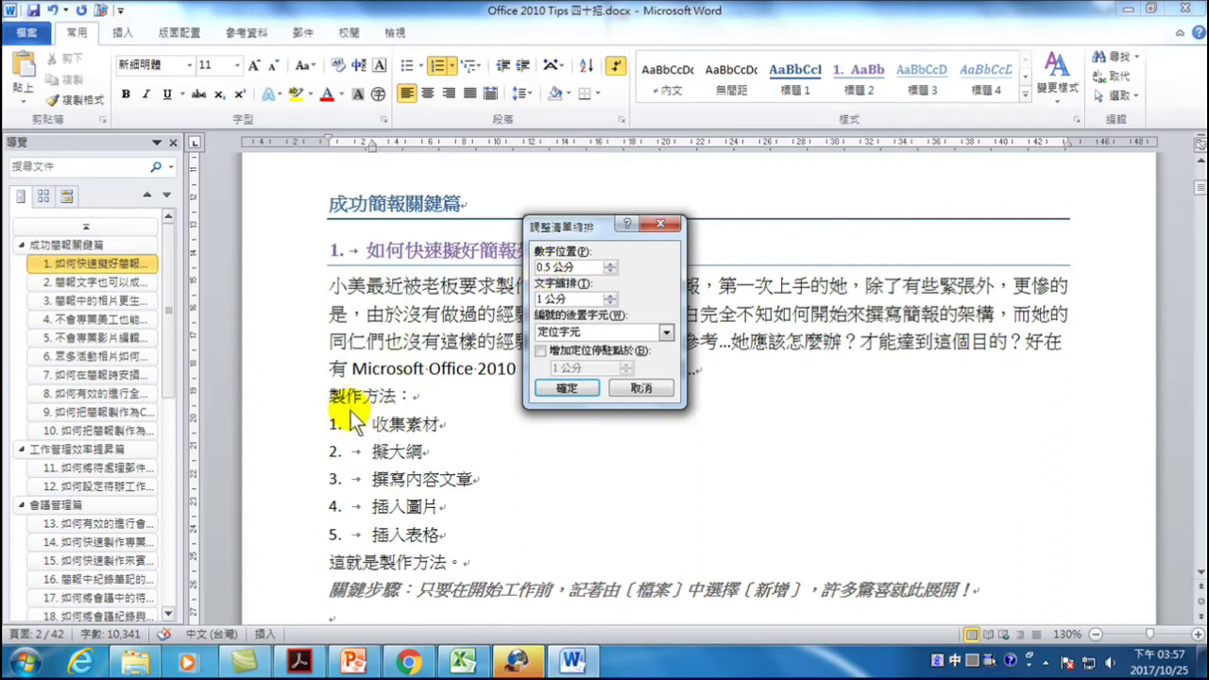
pyautogui.click(567, 388)
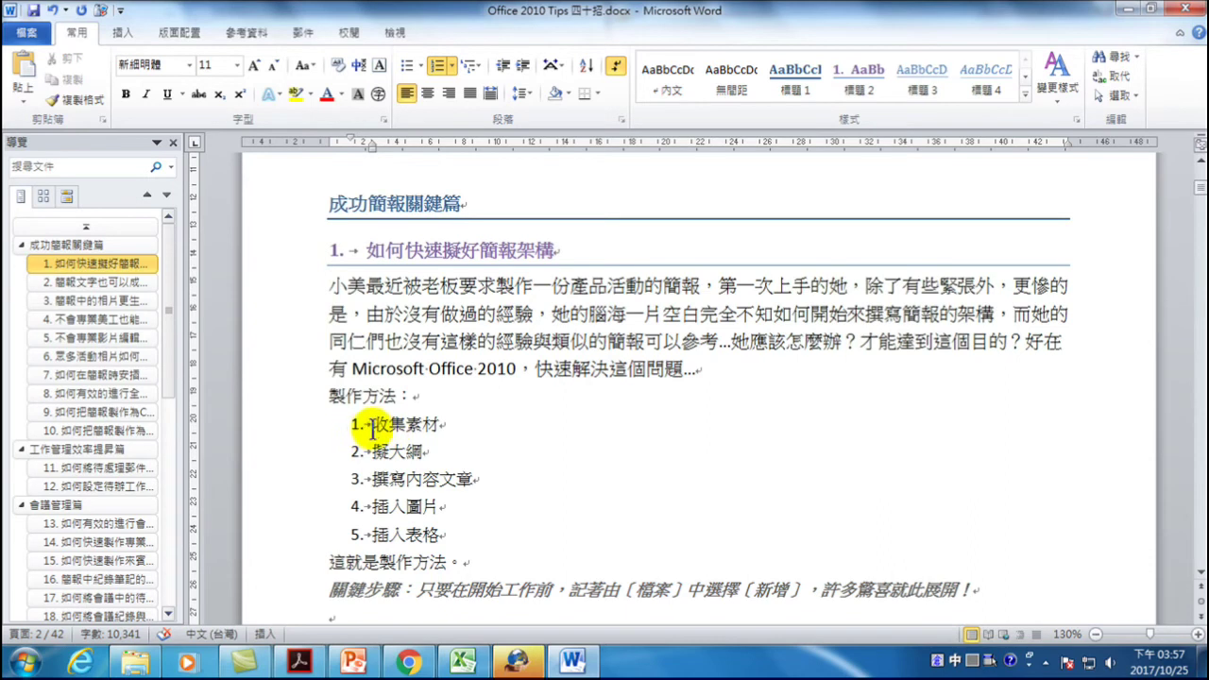
pyautogui.rightClick(376, 424)
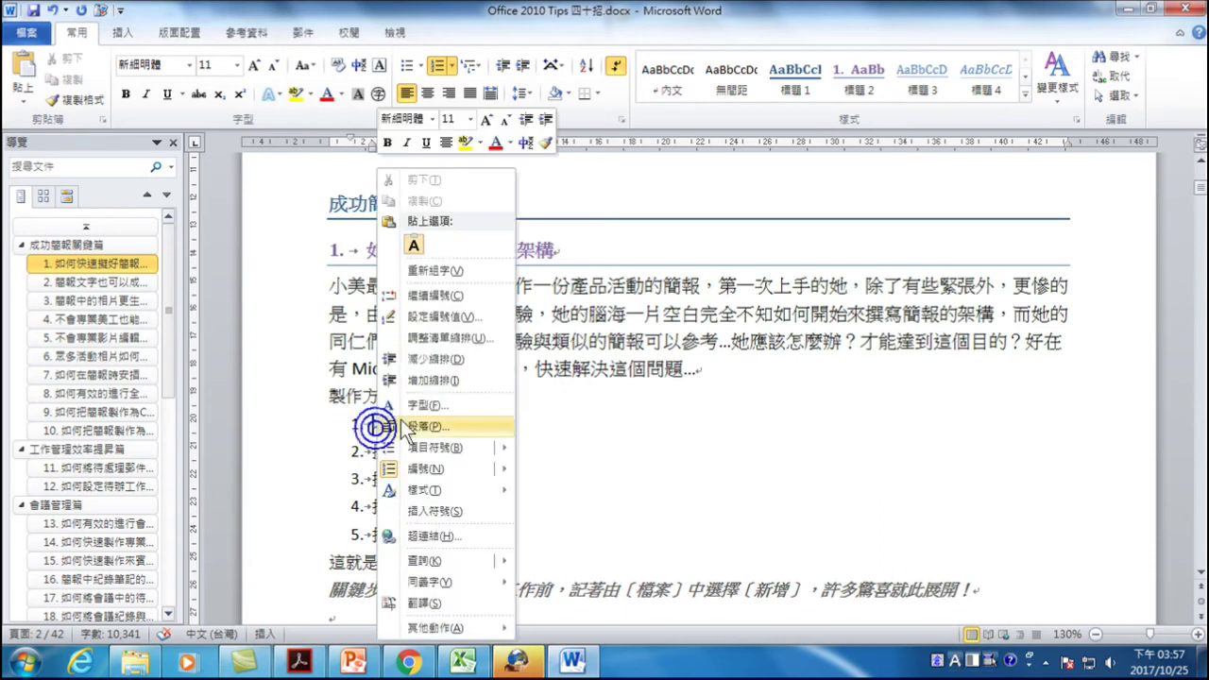
# - Widen the 製作方法 list's text indent to 1 cm and set the number position to 0.5 cm
pyautogui.click(429, 337)
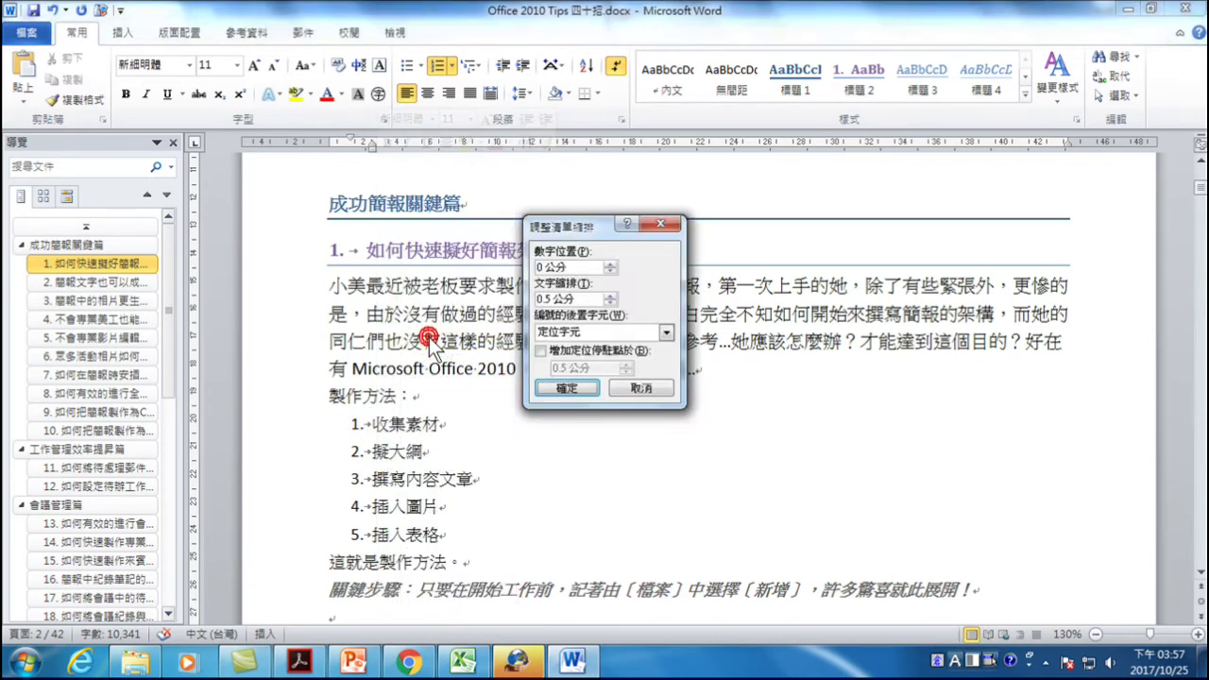
pyautogui.click(609, 295)
pyautogui.click(609, 294)
pyautogui.click(609, 295)
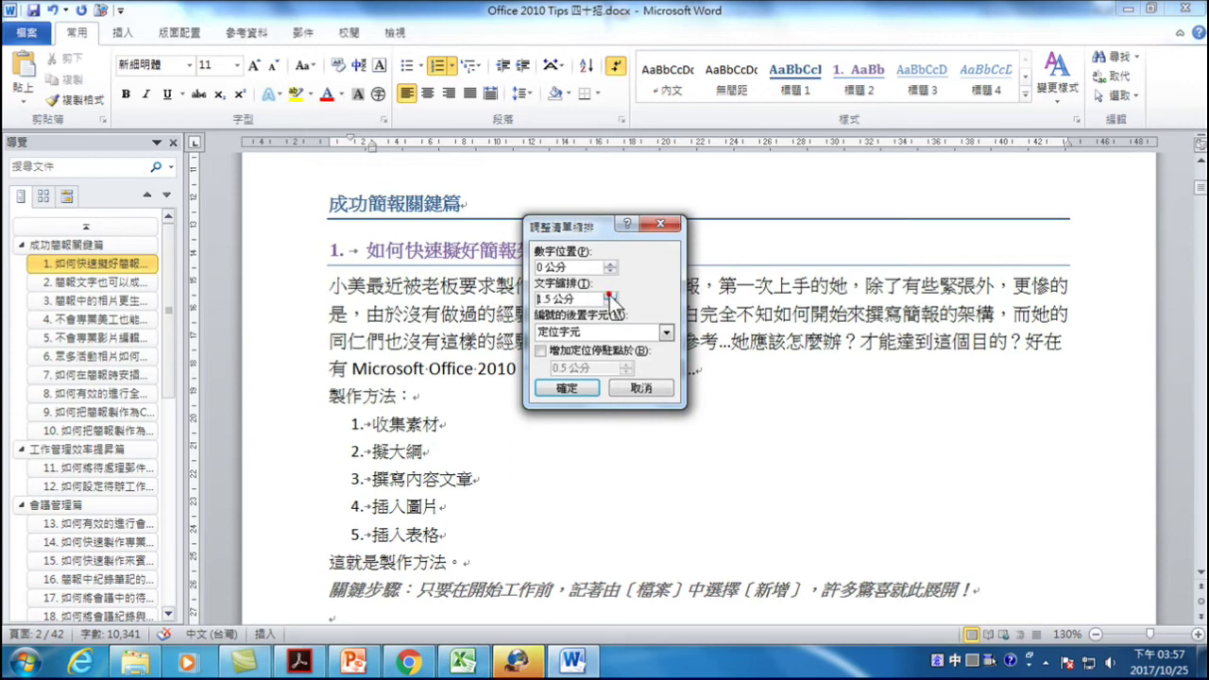
pyautogui.click(610, 264)
pyautogui.click(610, 265)
pyautogui.click(567, 389)
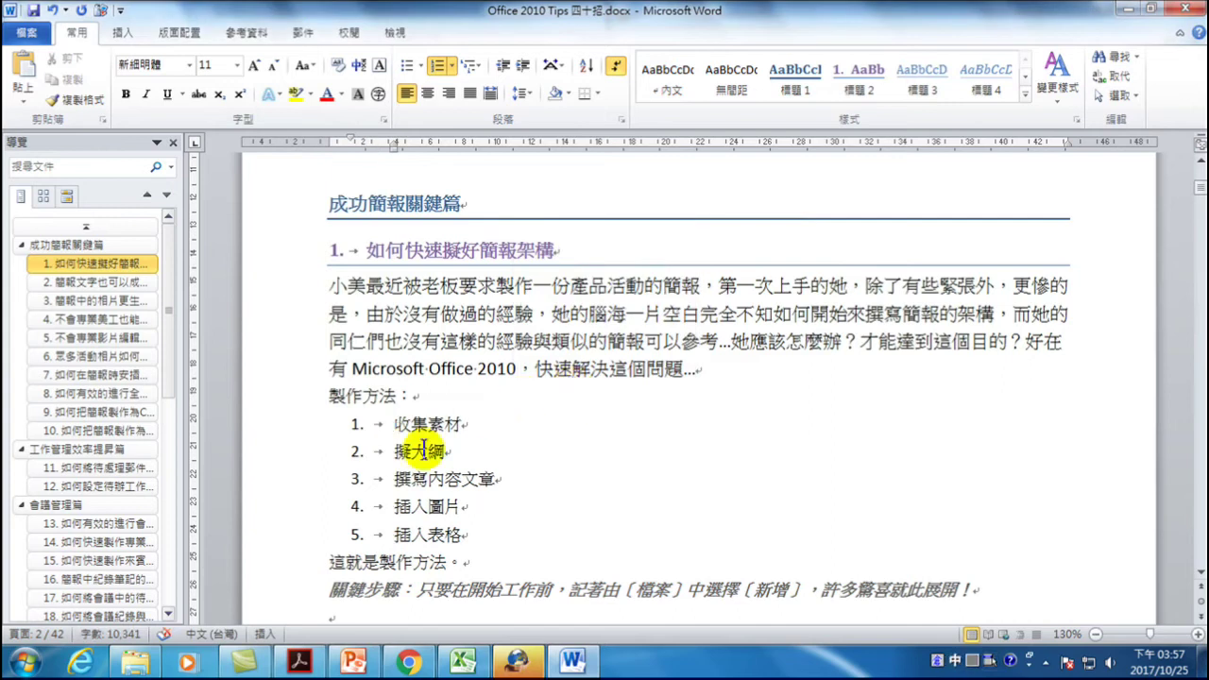
pyautogui.click(355, 425)
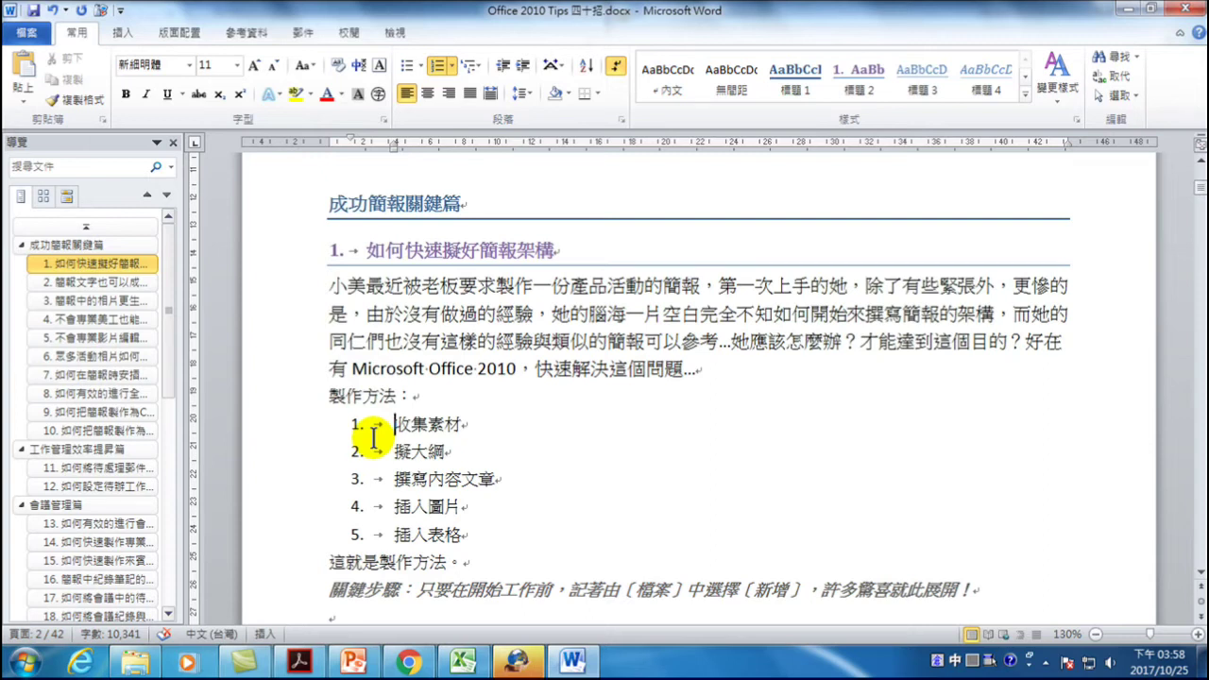
# - Add an indented line after 這就是製作方法。 that starts the list with '1.收集素材'
pyautogui.scroll(-3, 468, 491)
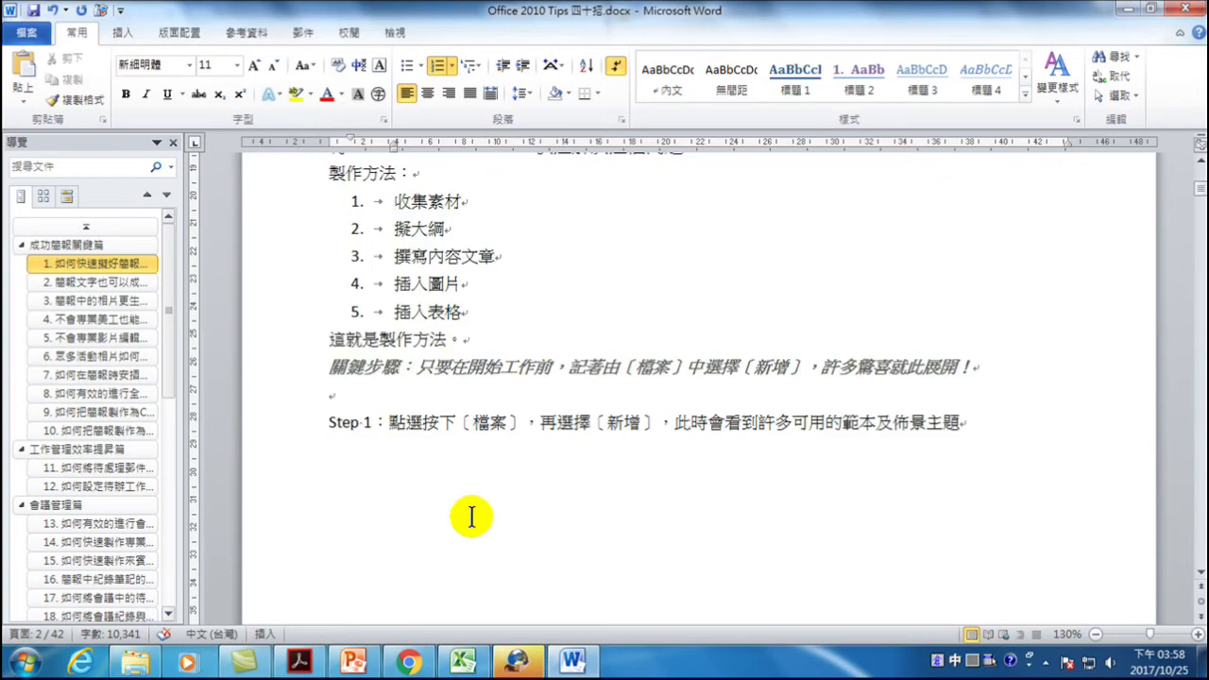
pyautogui.click(467, 339)
pyautogui.press('Return')
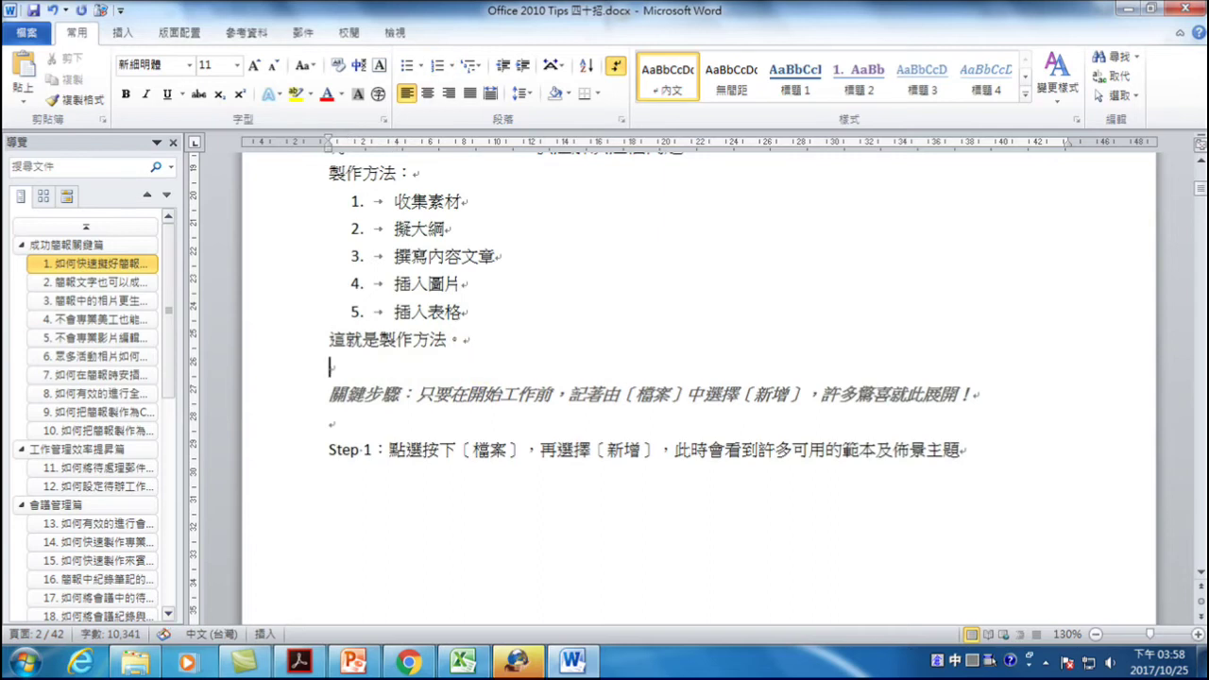
pyautogui.hotkey('ctrl', 'space')
pyautogui.press('Tab')
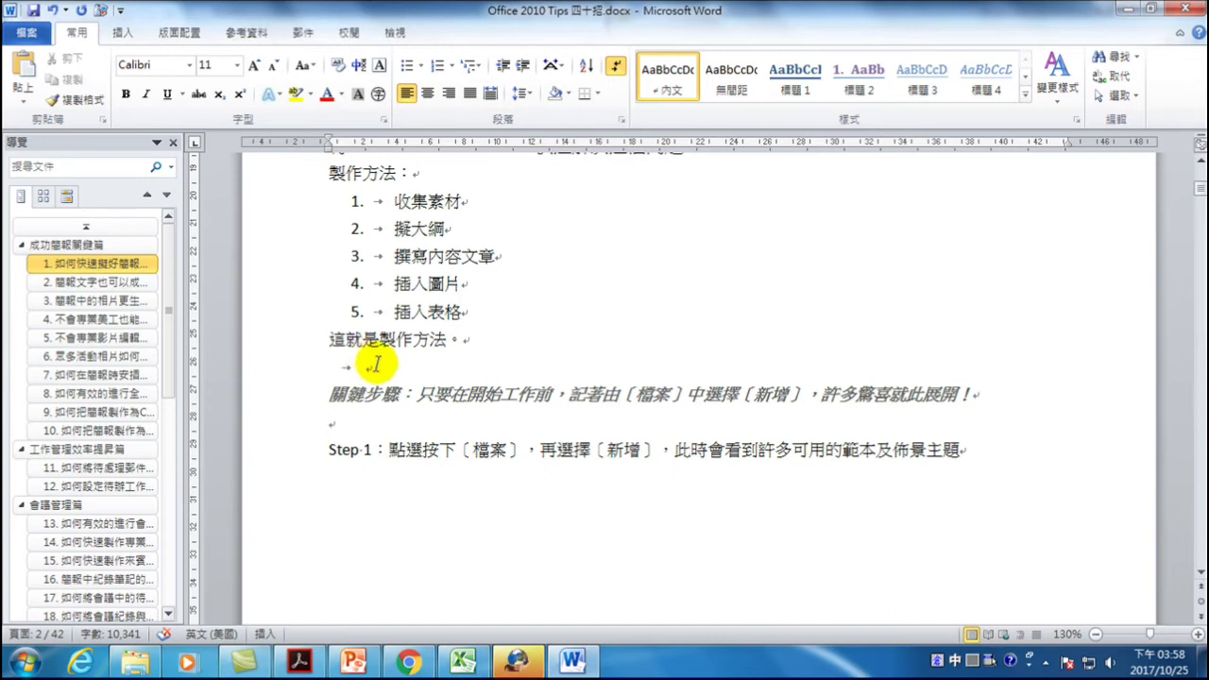
pyautogui.write('1．')
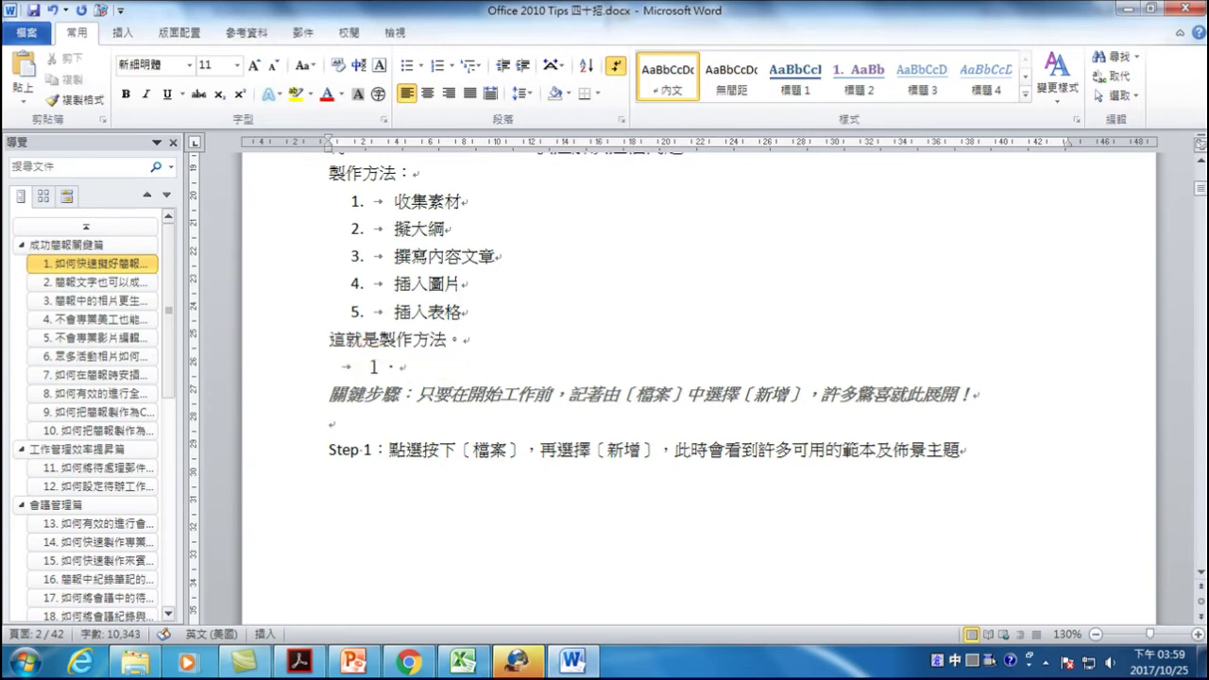
pyautogui.hotkey('ctrl', 'shift')
pyautogui.press('BackSpace')
pyautogui.hotkey('ctrl', 'shift')
pyautogui.write('1.')
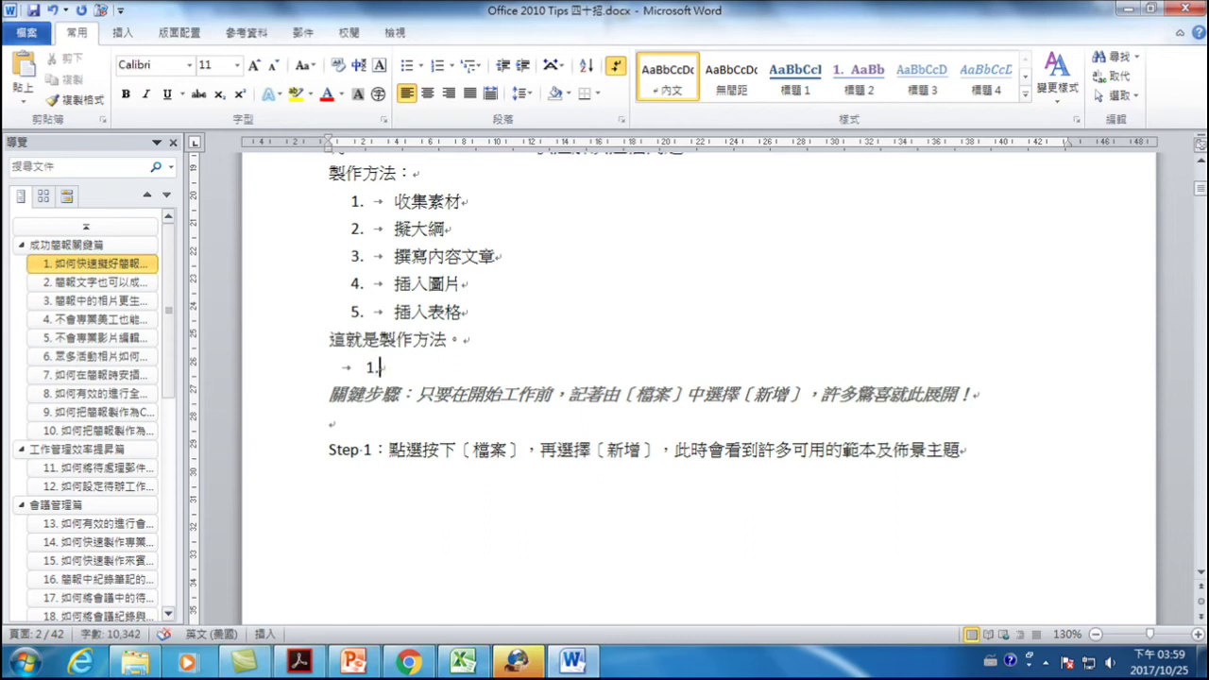
pyautogui.hotkey('ctrl', 'shift')
pyautogui.write('收集素材')
# - Add the second item 擬大綱, then end the numbering on the empty line
pyautogui.press('Return')
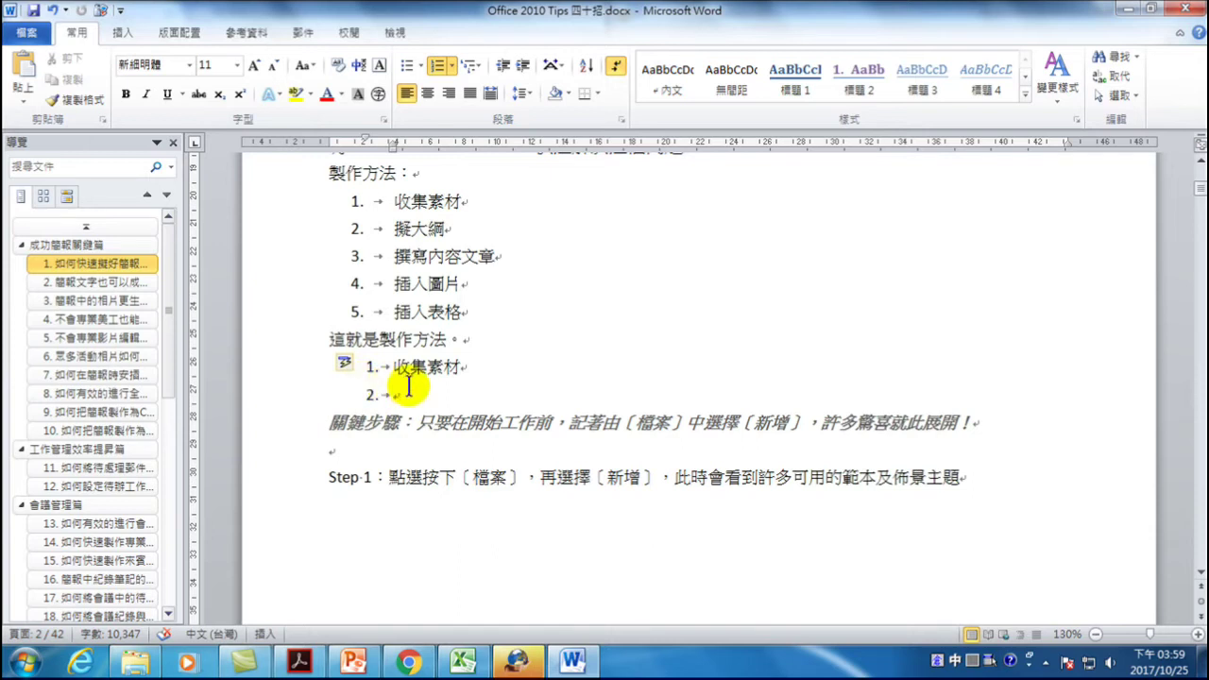
pyautogui.write('擬大')
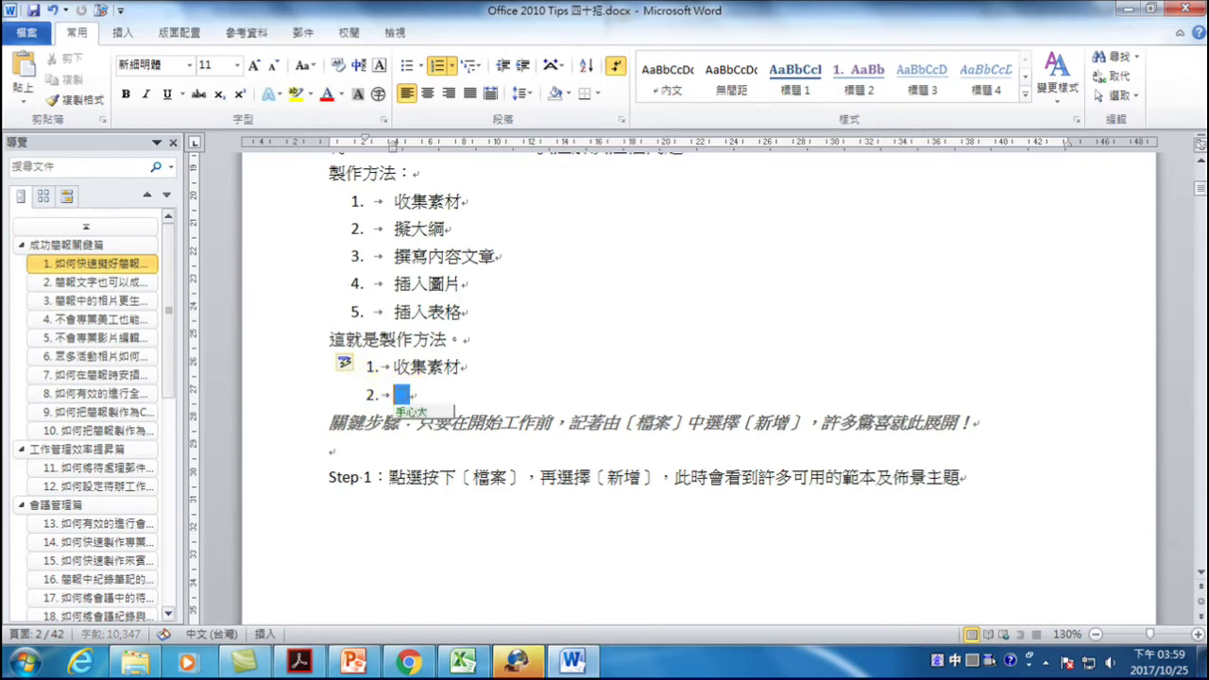
pyautogui.write('綱')
pyautogui.press('Return')
pyautogui.press('Return')
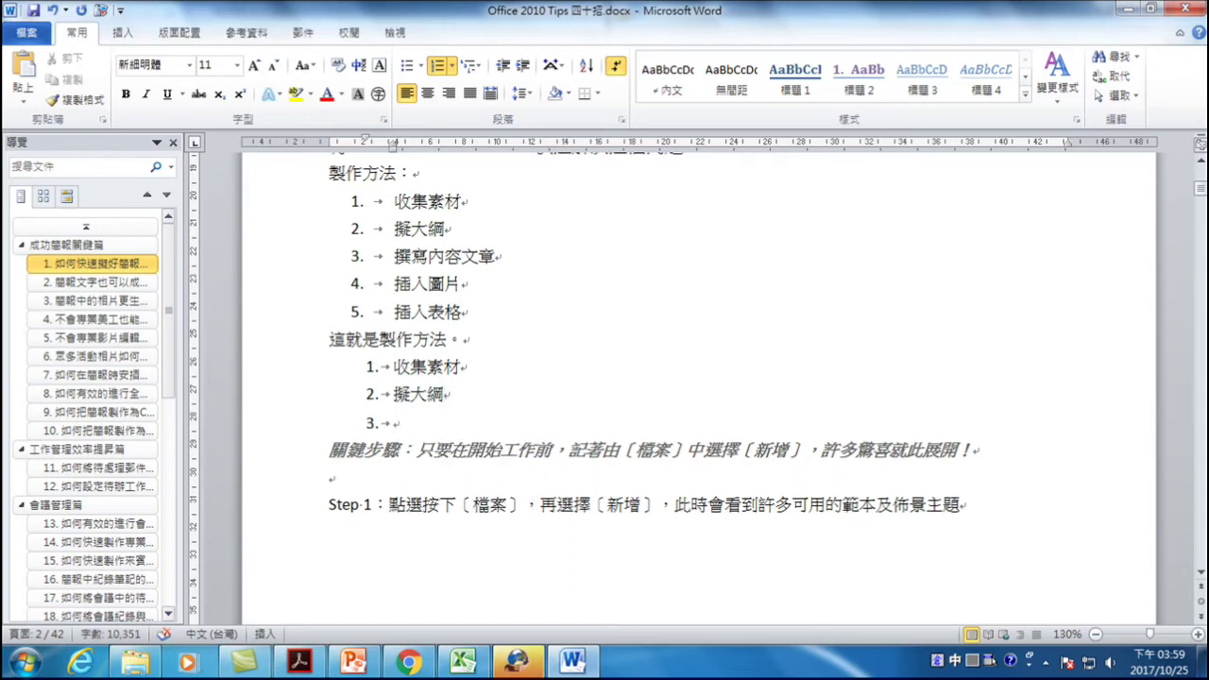
pyautogui.press('Return')
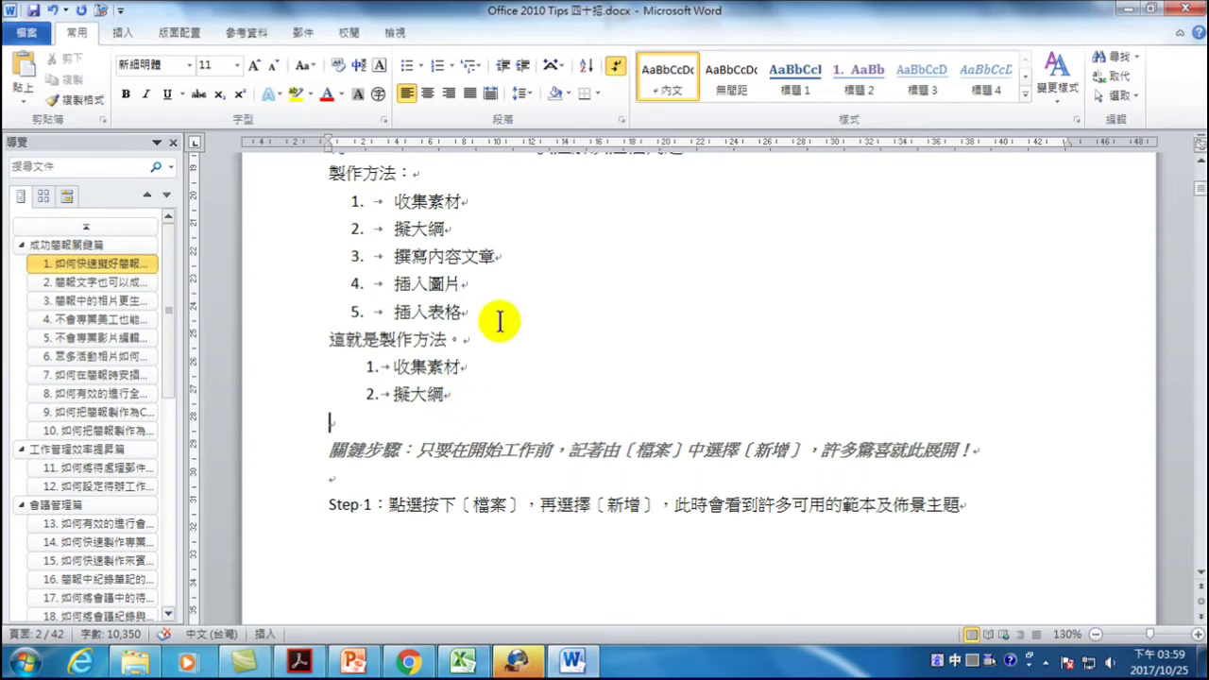
pyautogui.scroll(3, 422, 255)
pyautogui.click(374, 305)
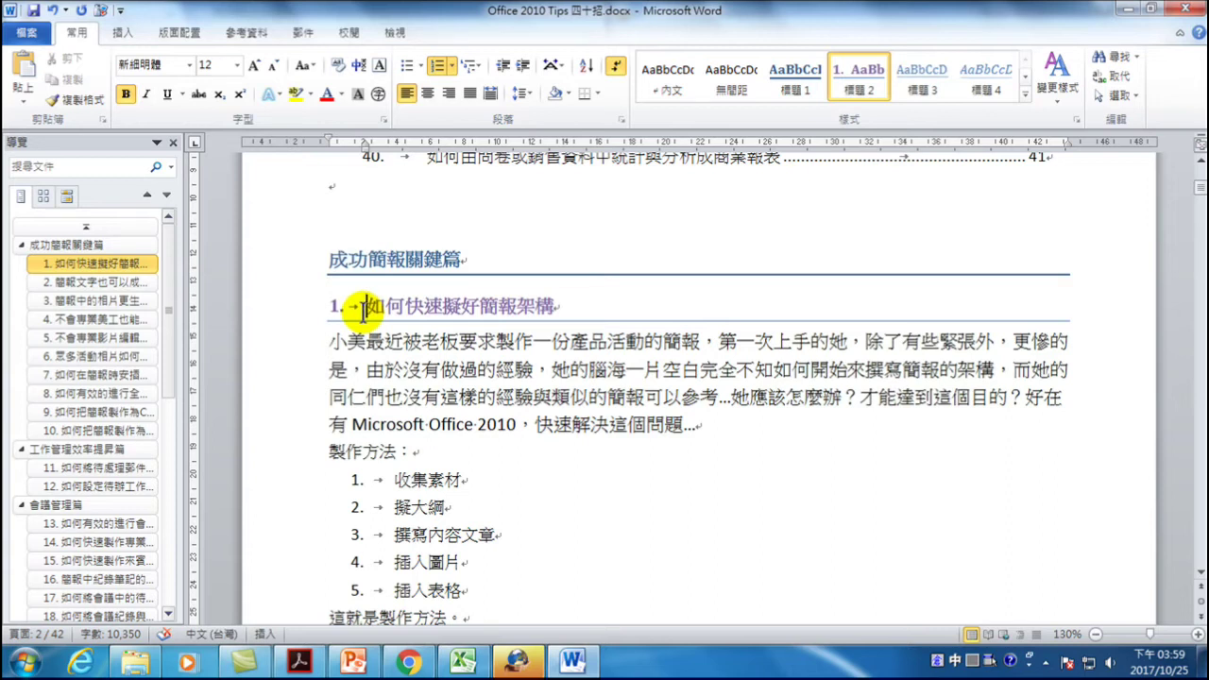
pyautogui.rightClick(850, 74)
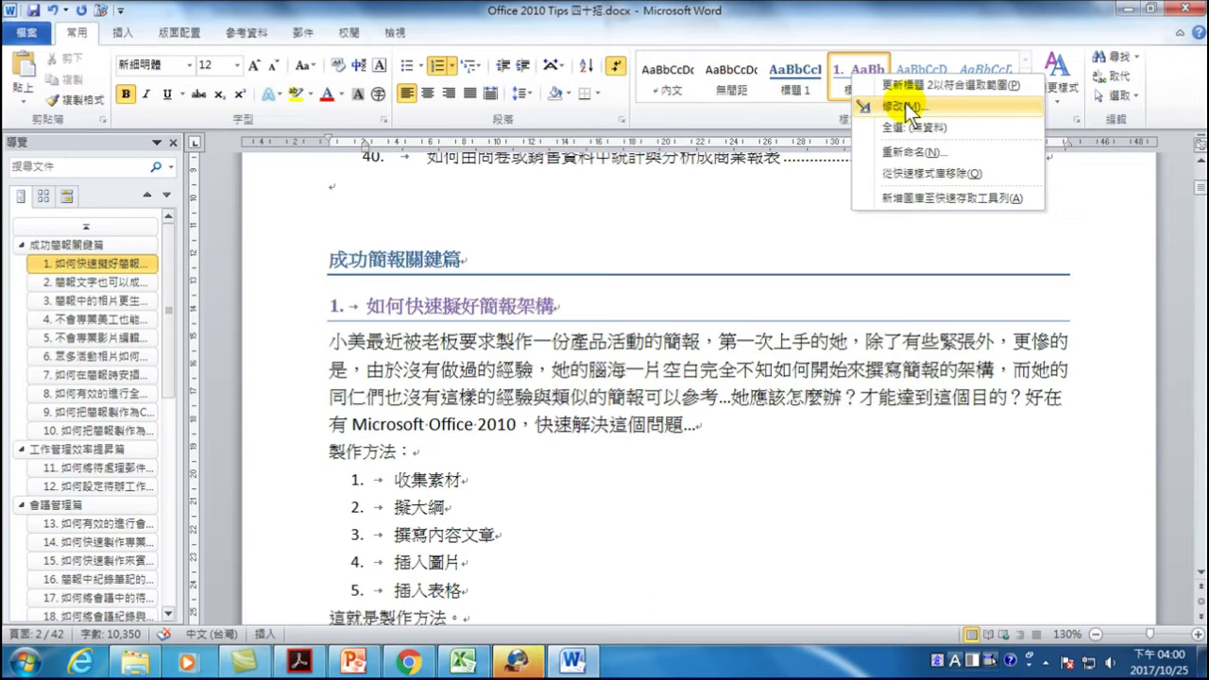
pyautogui.click(410, 405)
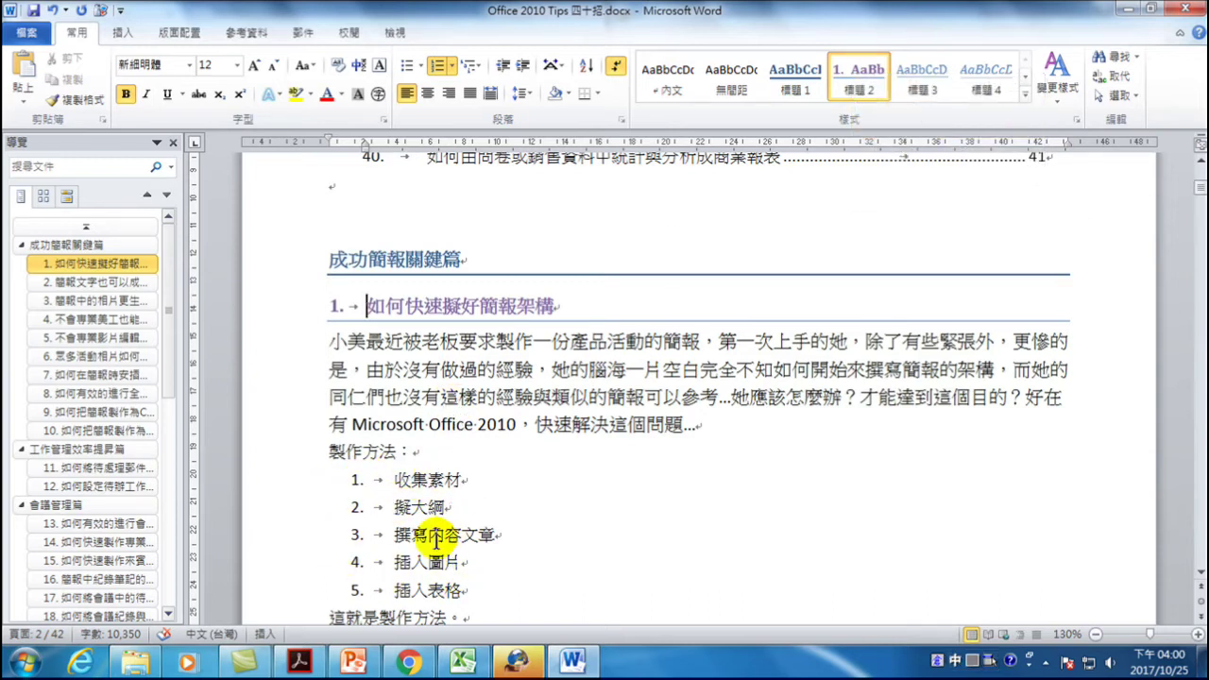
pyautogui.click(1023, 93)
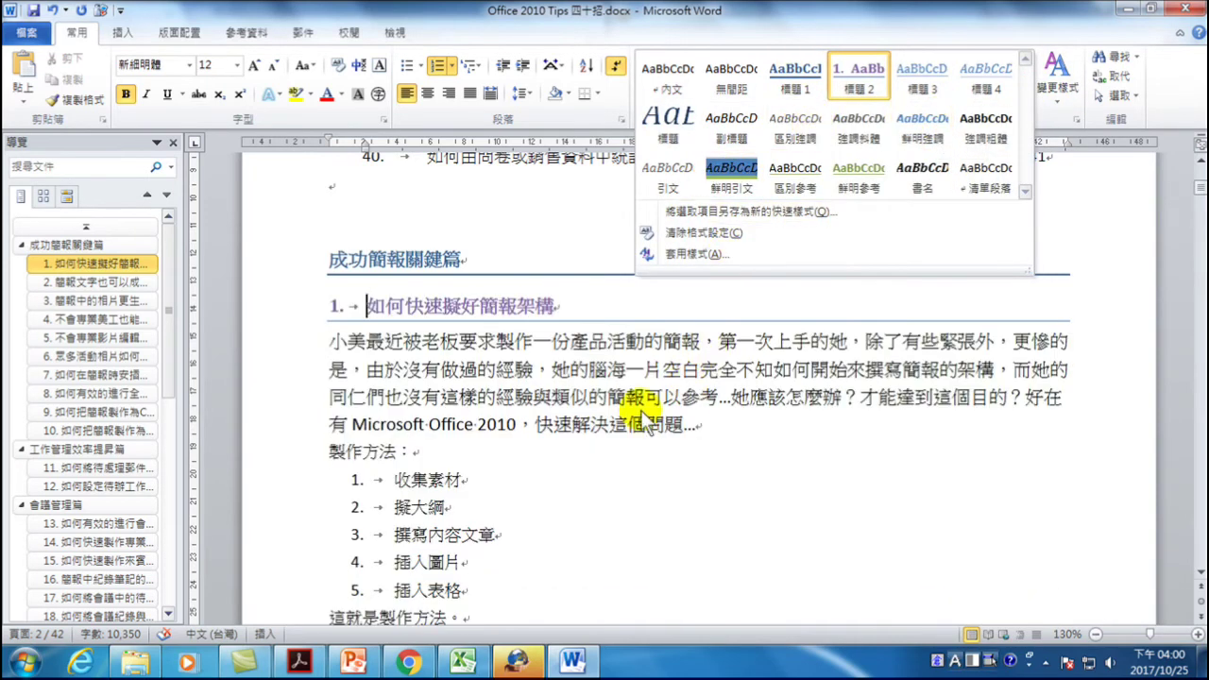
pyautogui.click(434, 510)
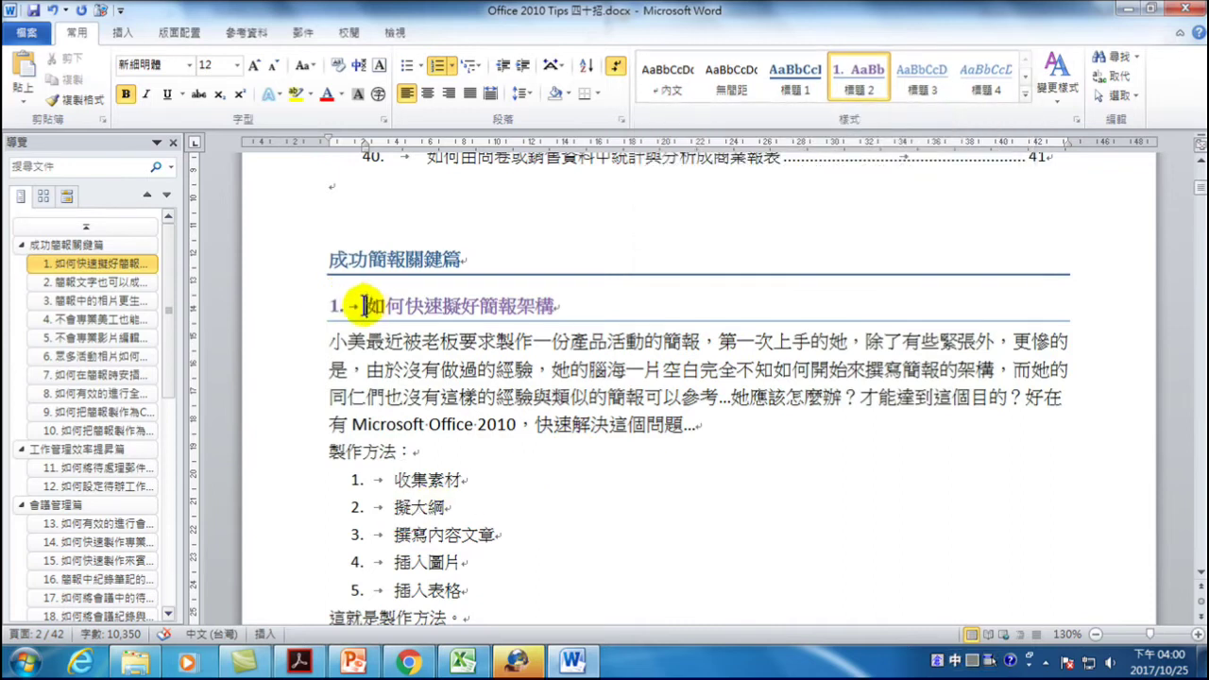
pyautogui.rightClick(855, 74)
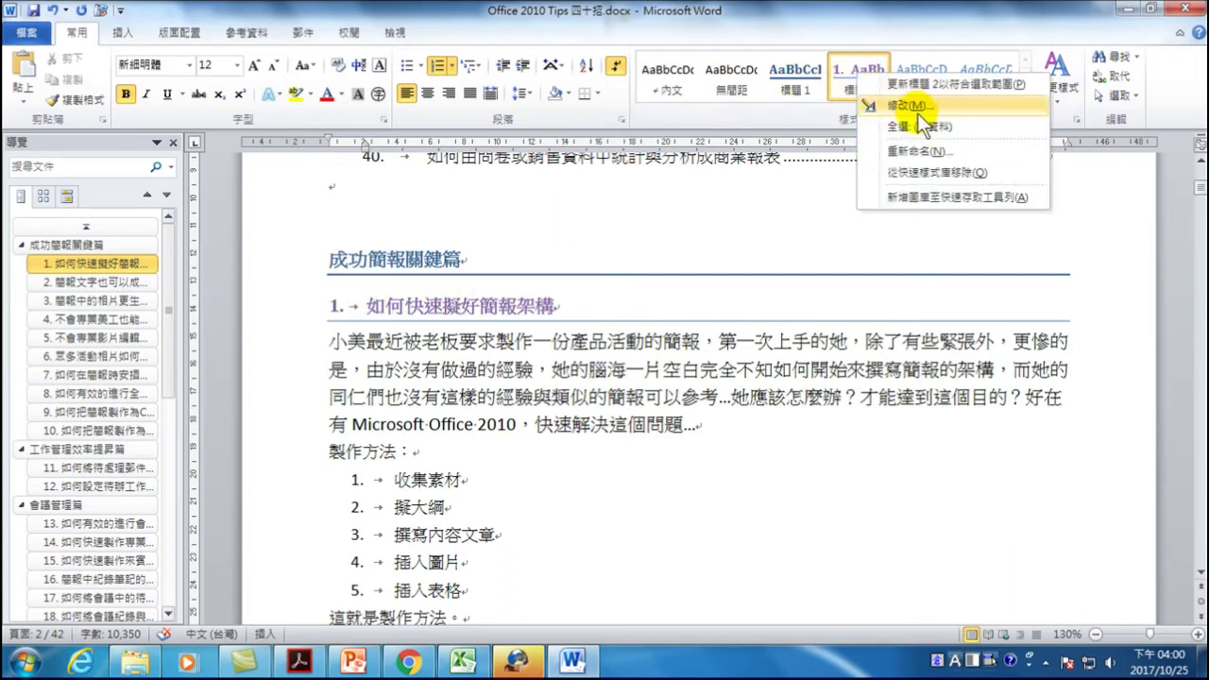
pyautogui.click(909, 106)
pyautogui.moveTo(628, 98); pyautogui.dragTo(858, 125)
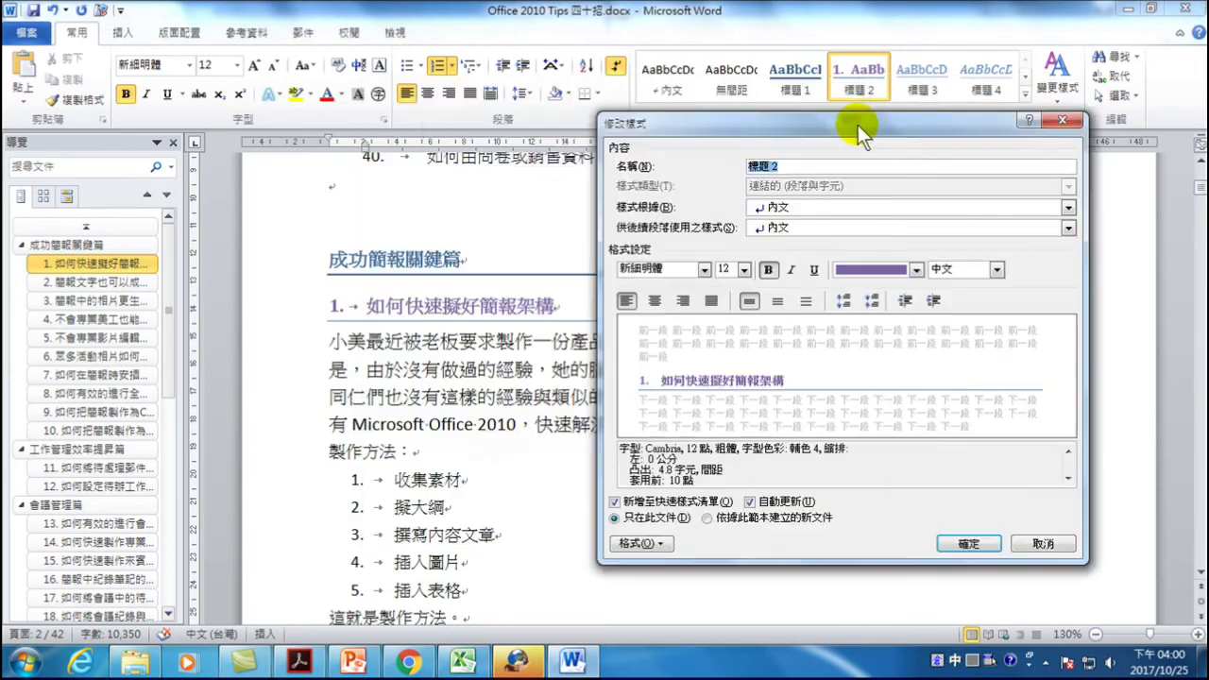
pyautogui.click(646, 543)
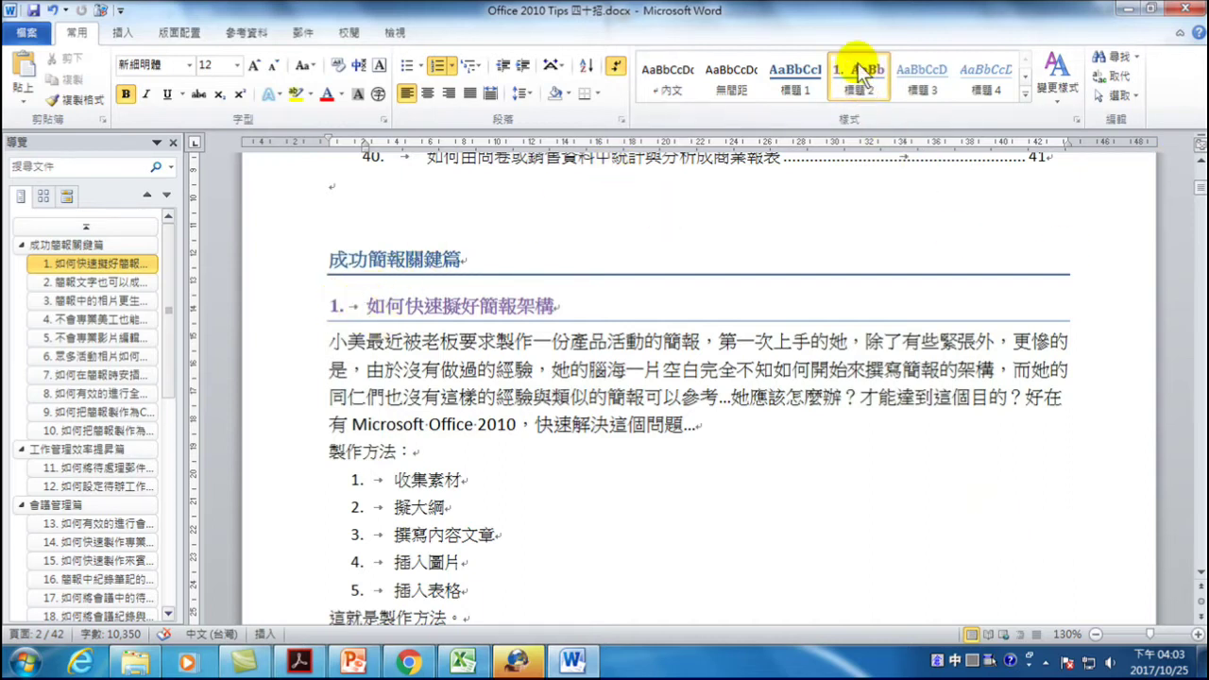
# - In the 標題 2 style's paragraph settings, raise the hanging indent to 1.5 cm and confirm
pyautogui.rightClick(860, 71)
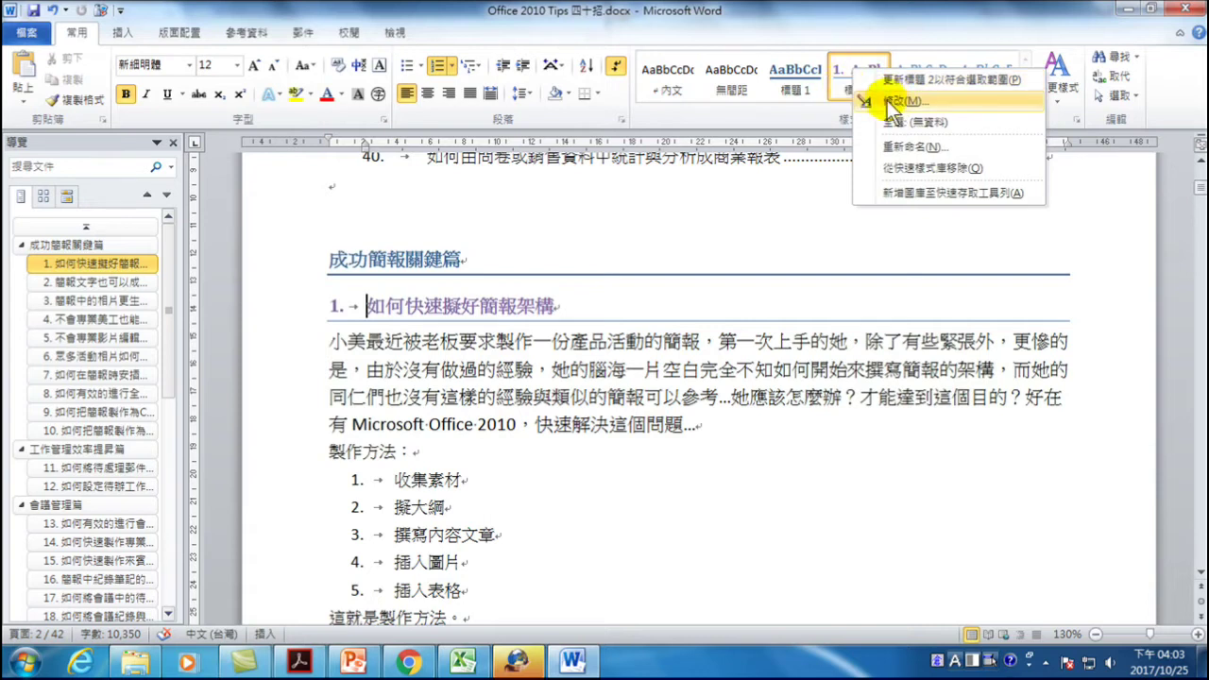
pyautogui.click(893, 102)
pyautogui.moveTo(750, 70); pyautogui.dragTo(842, 158)
pyautogui.click(667, 583)
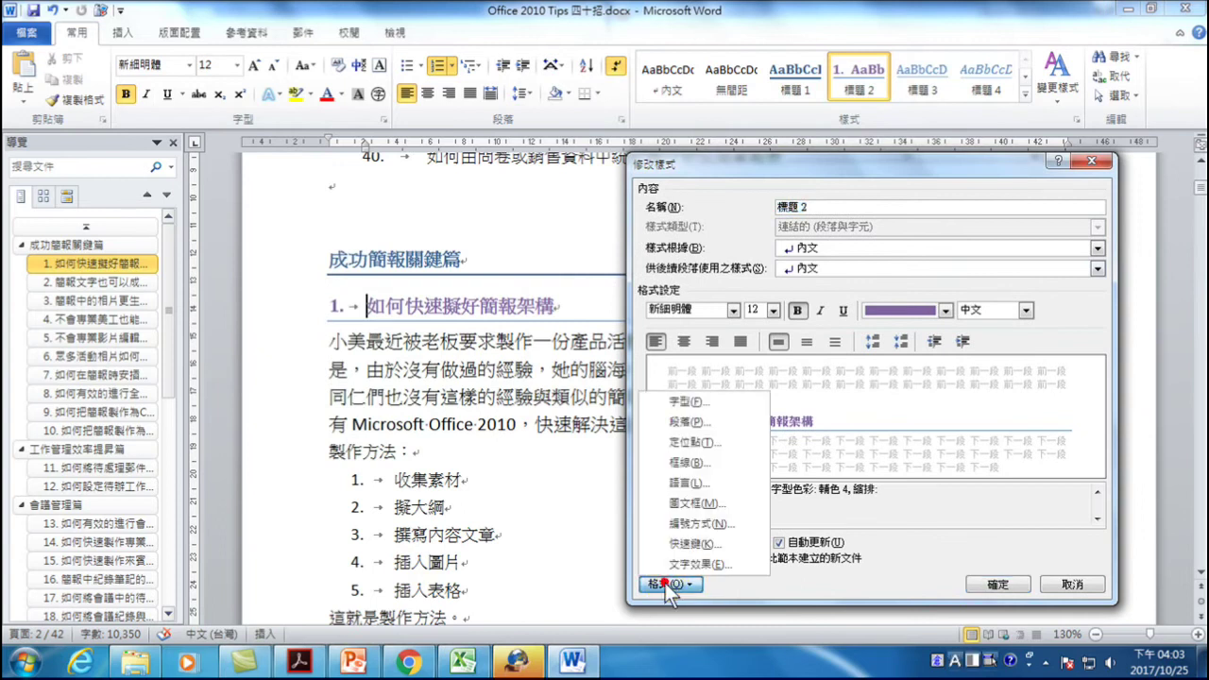
pyautogui.click(682, 421)
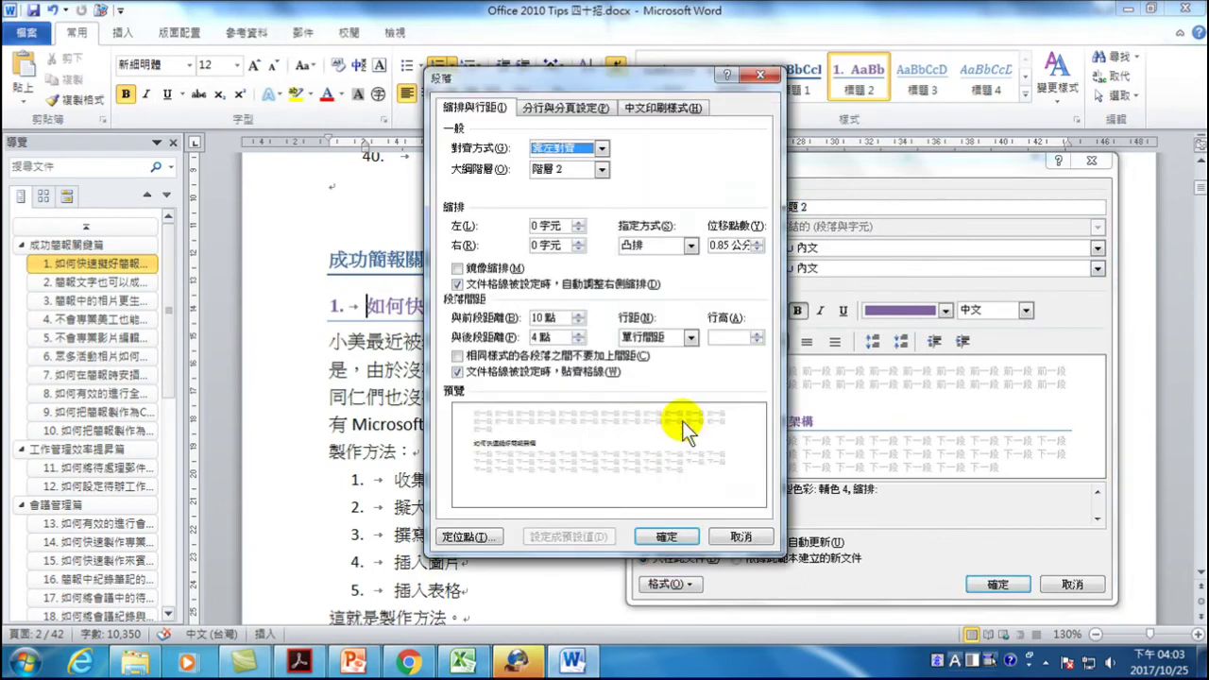
pyautogui.moveTo(558, 76); pyautogui.dragTo(850, 62)
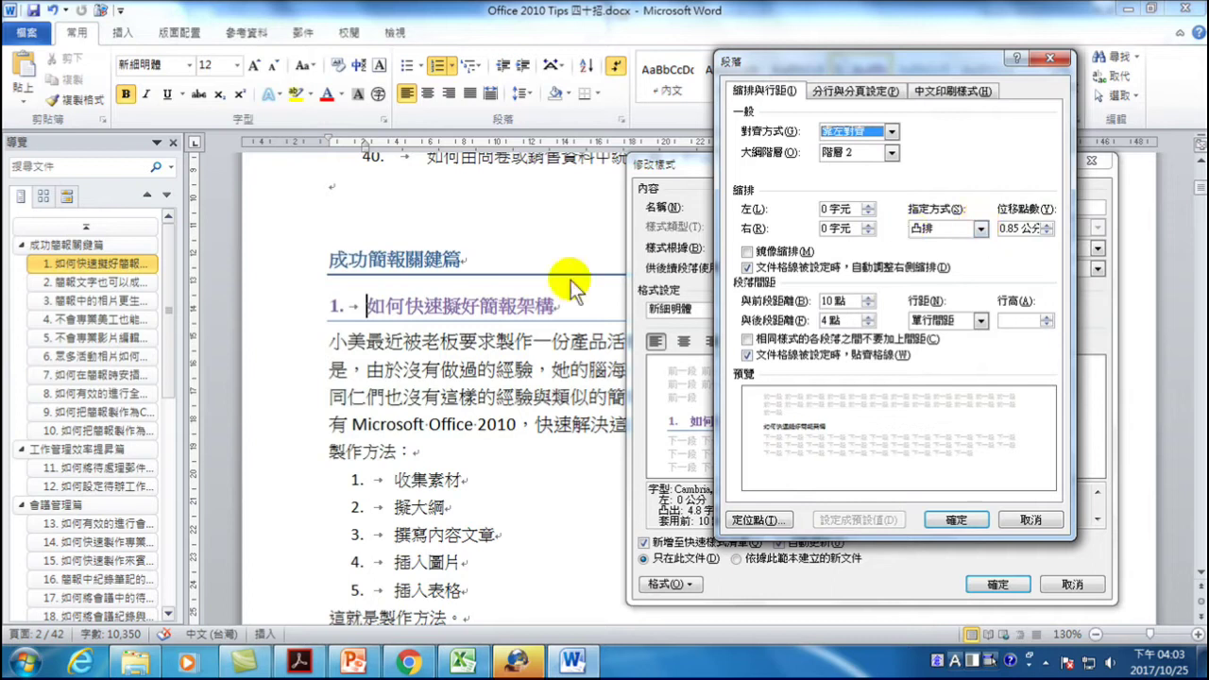
pyautogui.click(335, 300)
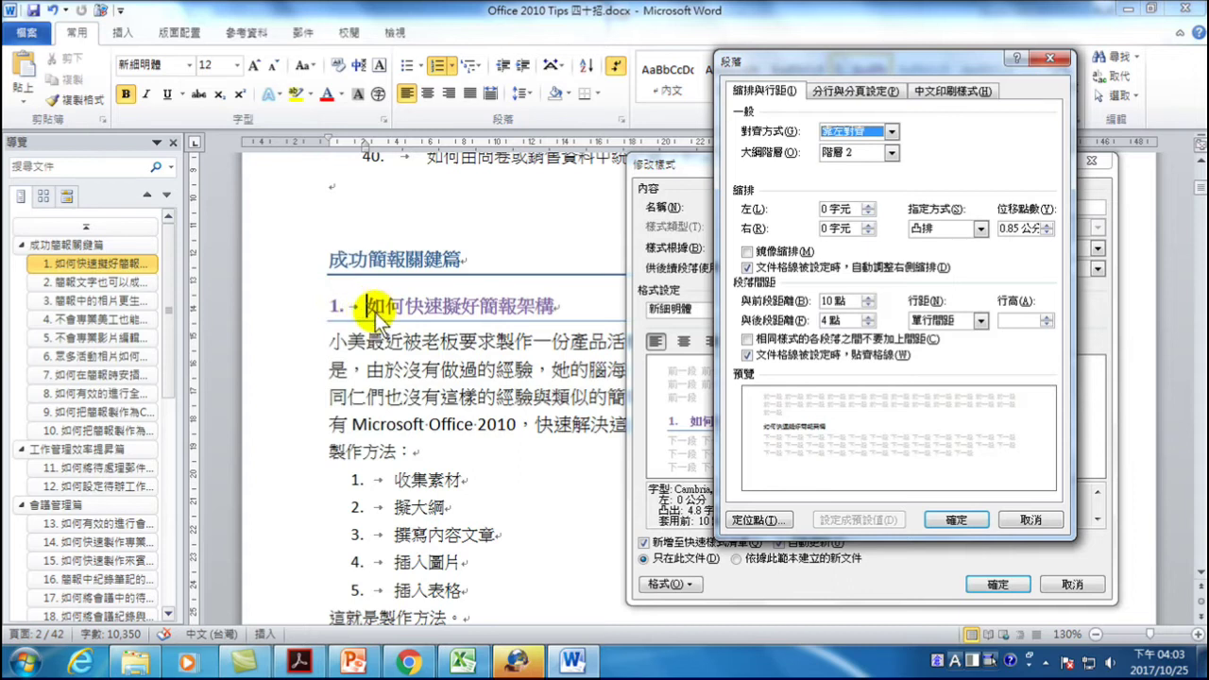
pyautogui.click(1047, 224)
pyautogui.click(1047, 224)
pyautogui.click(1048, 225)
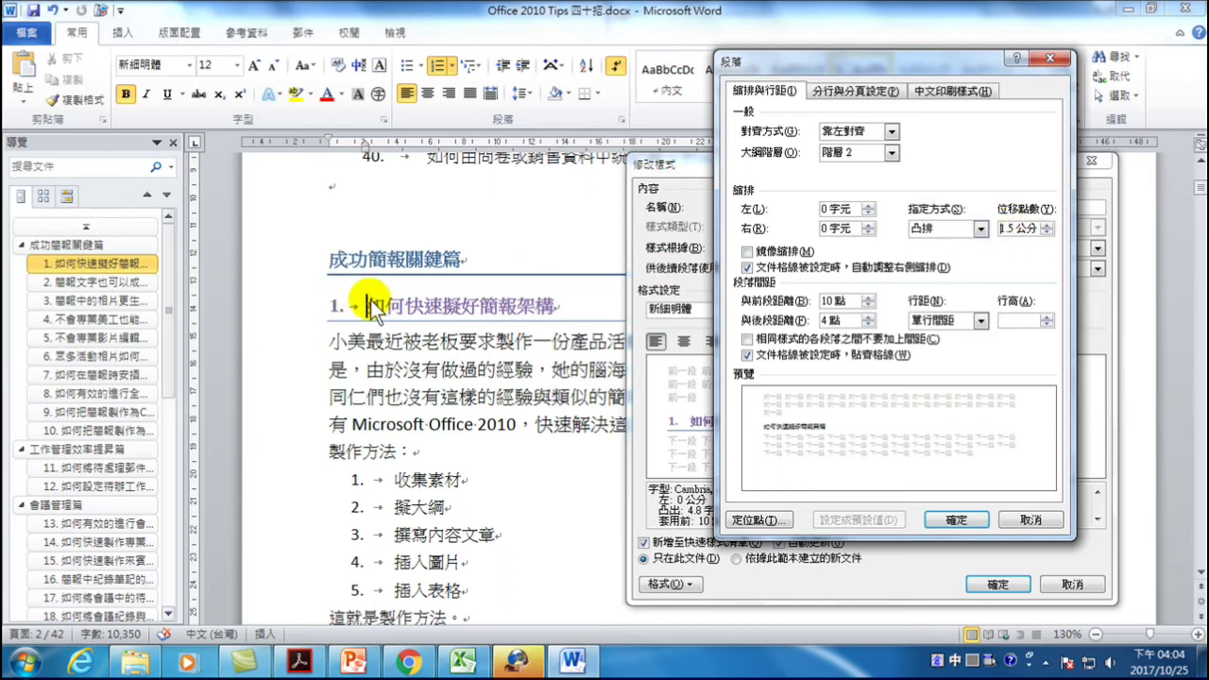
pyautogui.click(959, 521)
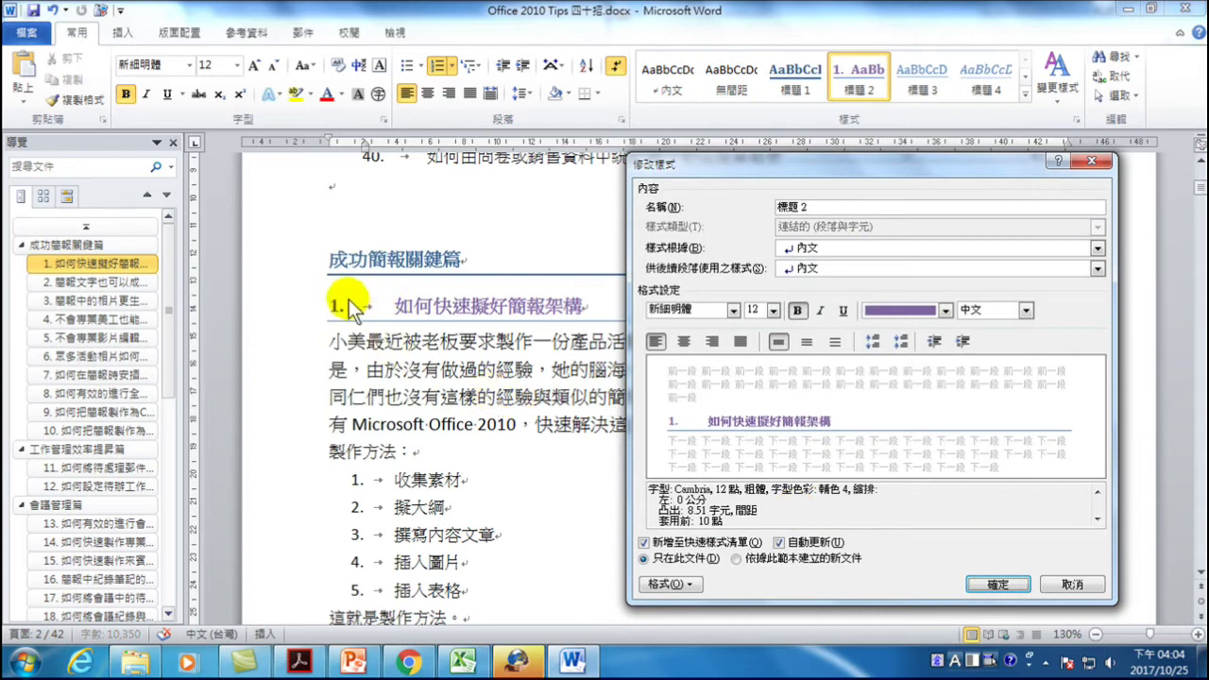
pyautogui.click(999, 584)
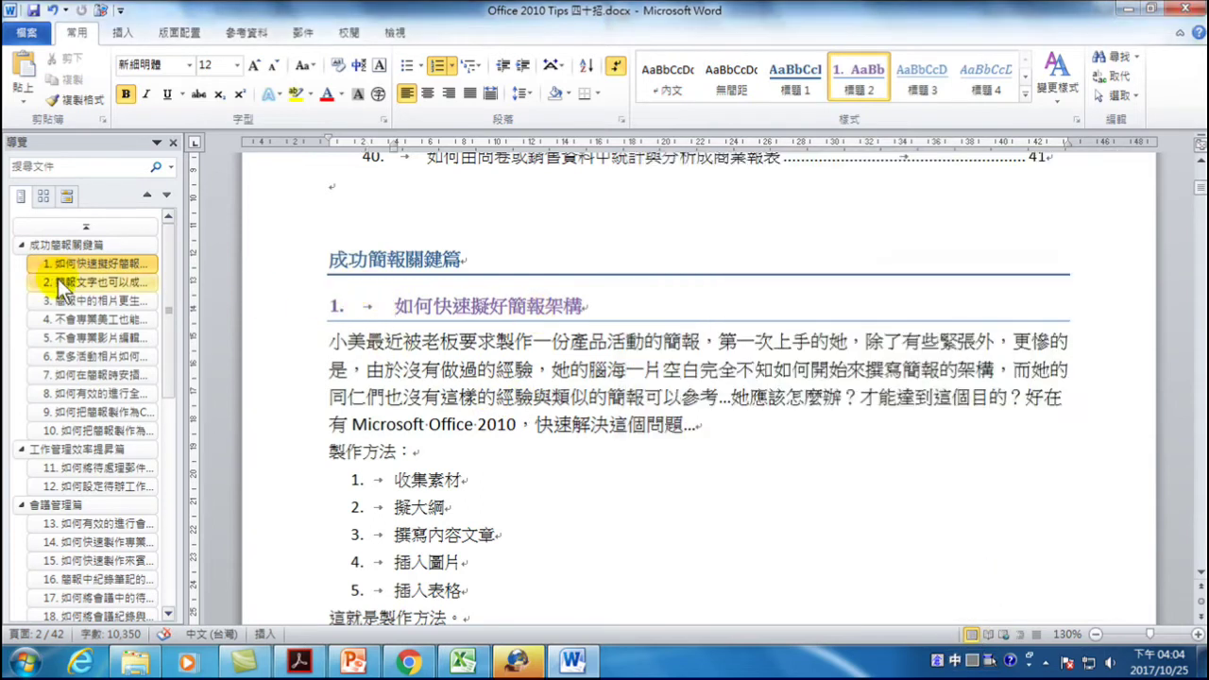
# - Go to the second section heading and open 標題 2's paragraph settings with automatic update on
pyautogui.click(59, 282)
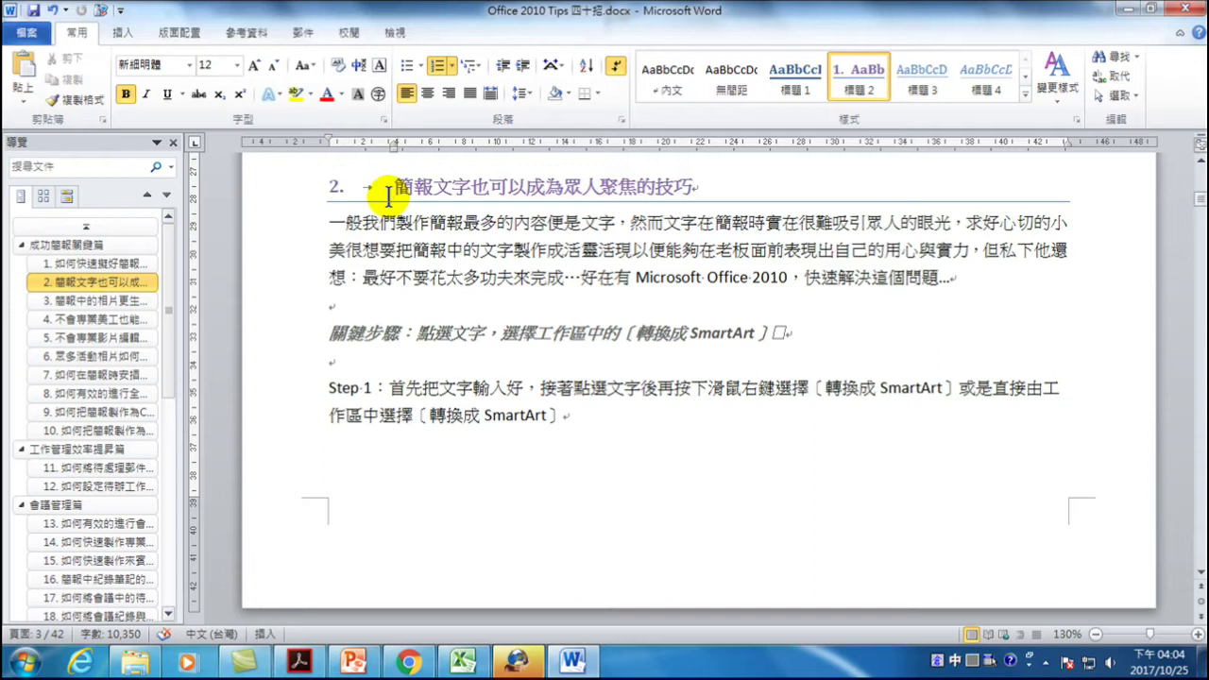
pyautogui.rightClick(861, 75)
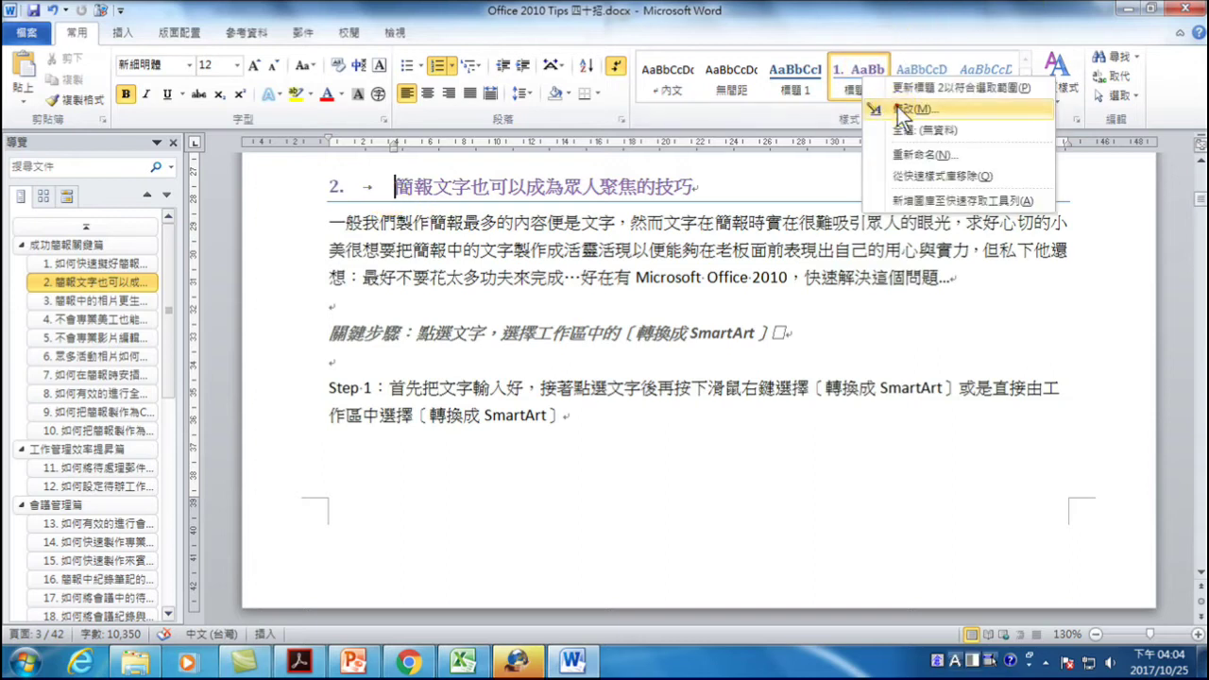
pyautogui.click(902, 109)
pyautogui.click(780, 543)
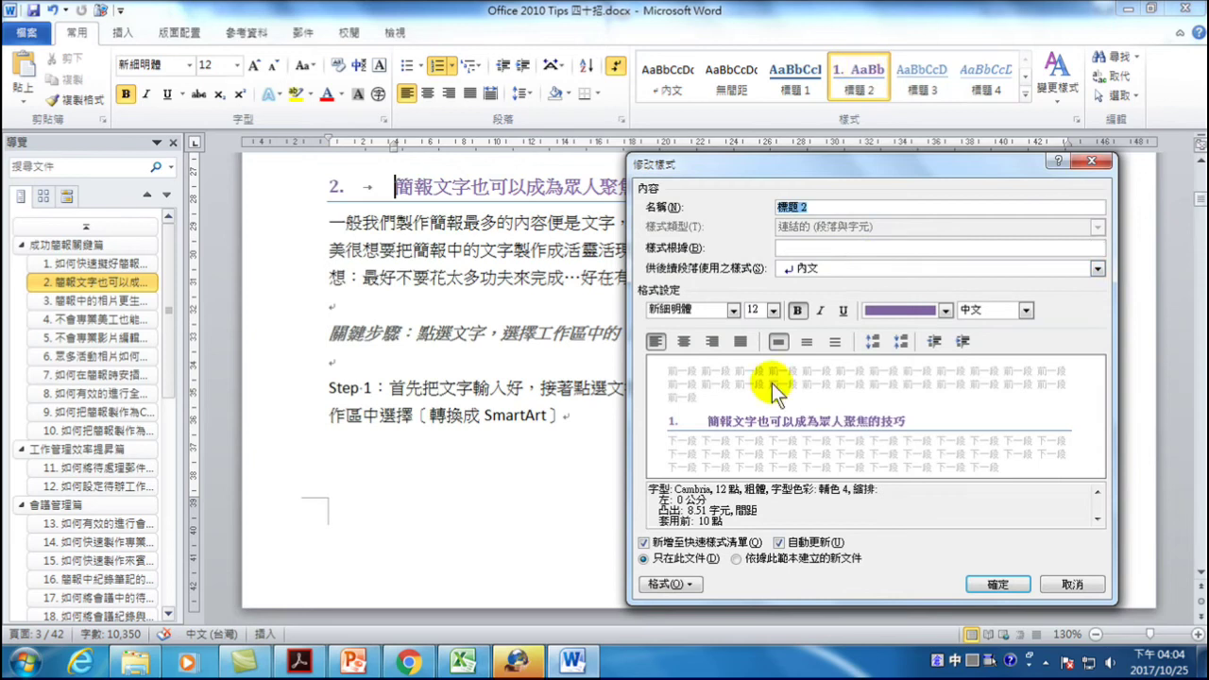
pyautogui.click(679, 583)
pyautogui.click(704, 425)
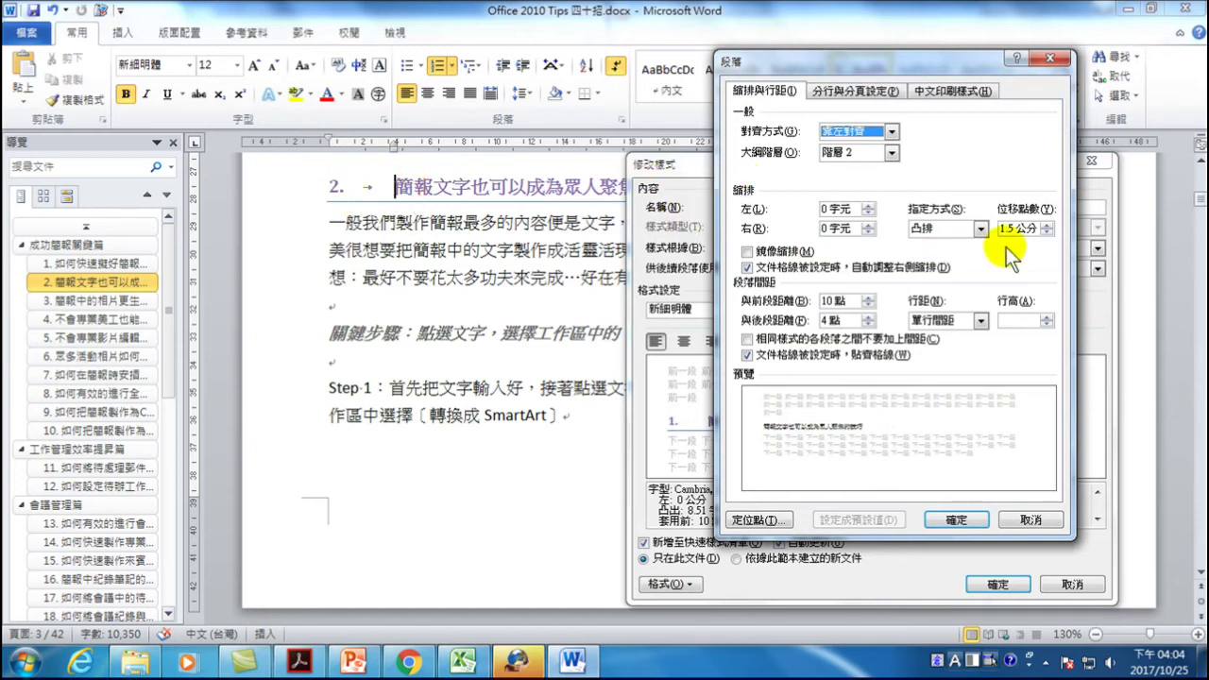
# - Lower the hanging indent to 1 cm and confirm both style dialogs
pyautogui.click(1046, 232)
pyautogui.click(1046, 231)
pyautogui.click(1046, 232)
pyautogui.click(1046, 232)
pyautogui.click(1046, 231)
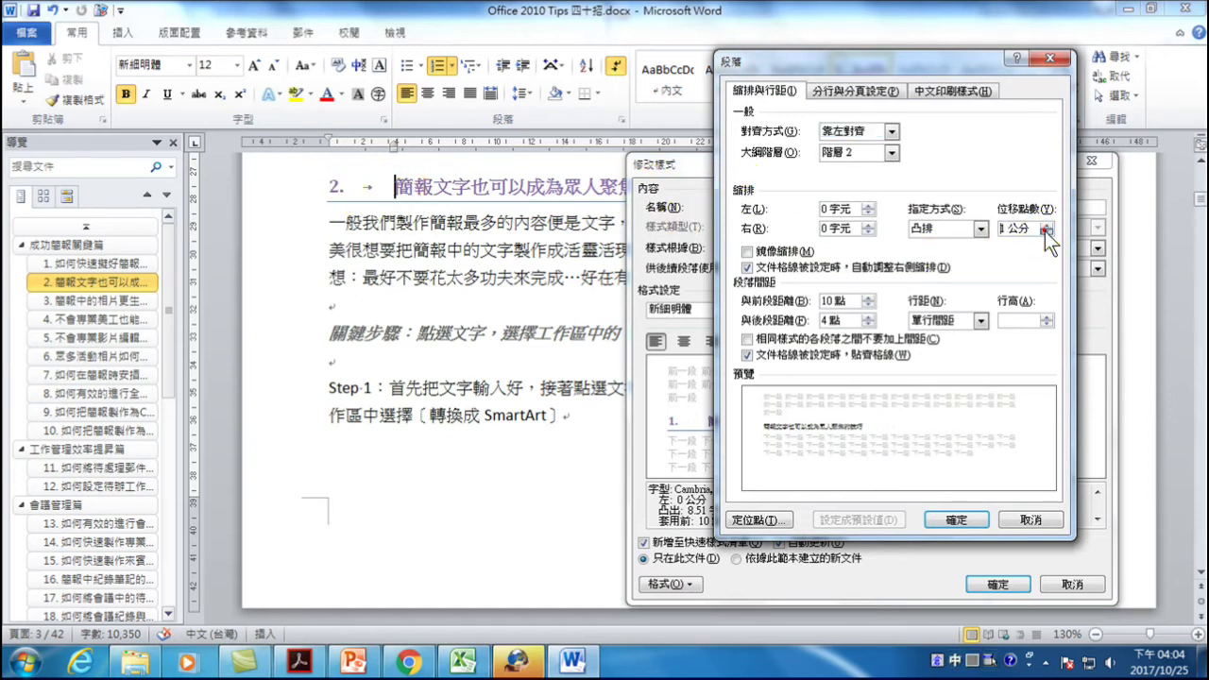
pyautogui.click(948, 522)
pyautogui.click(1002, 586)
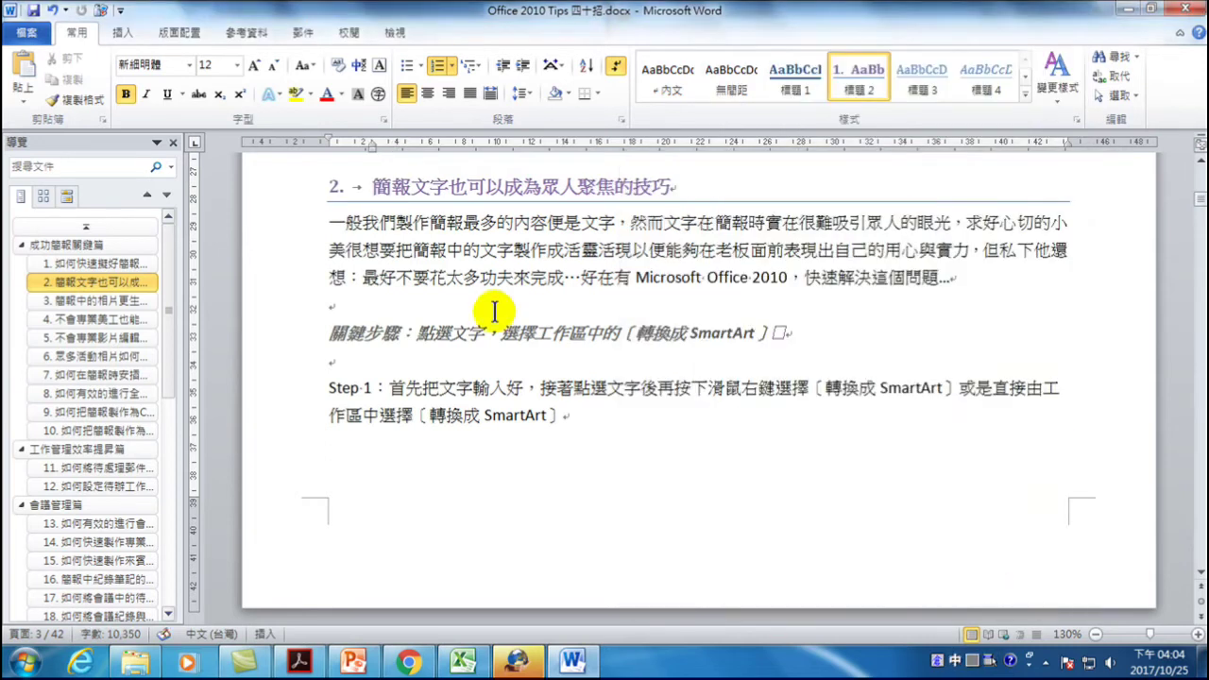
pyautogui.scroll(1, 359, 222)
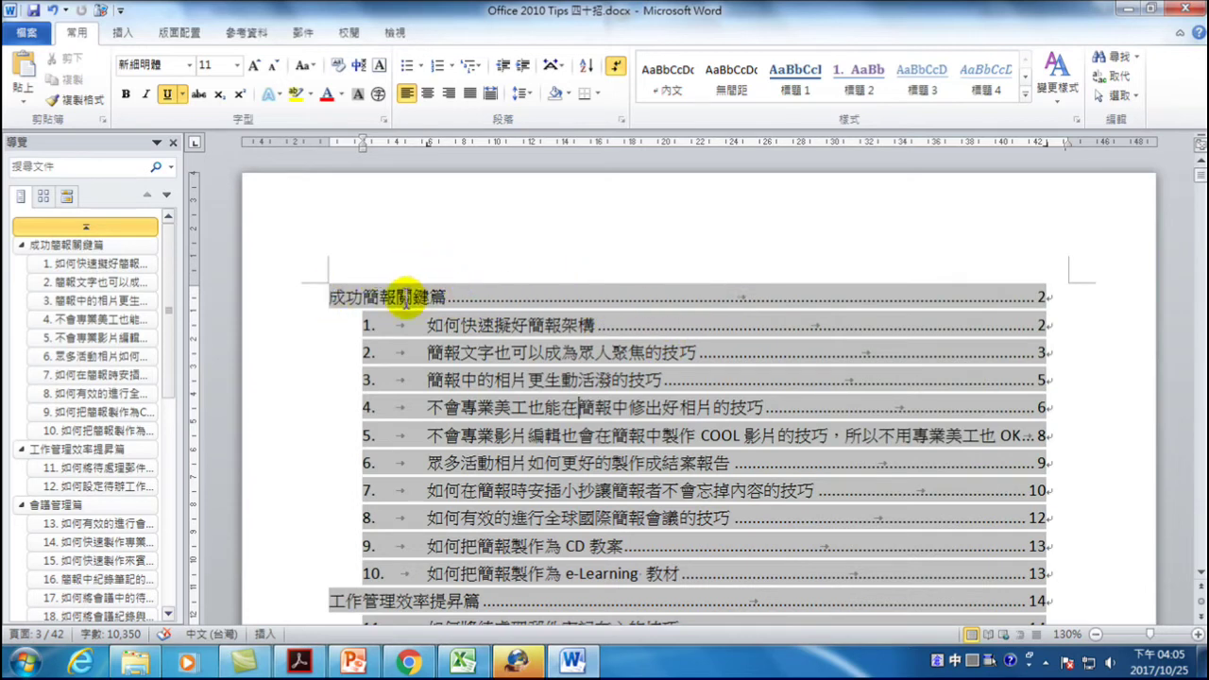
# - Click into the first contents entries and open the Tabs dialog for entry 1's tab stops
pyautogui.click(450, 297)
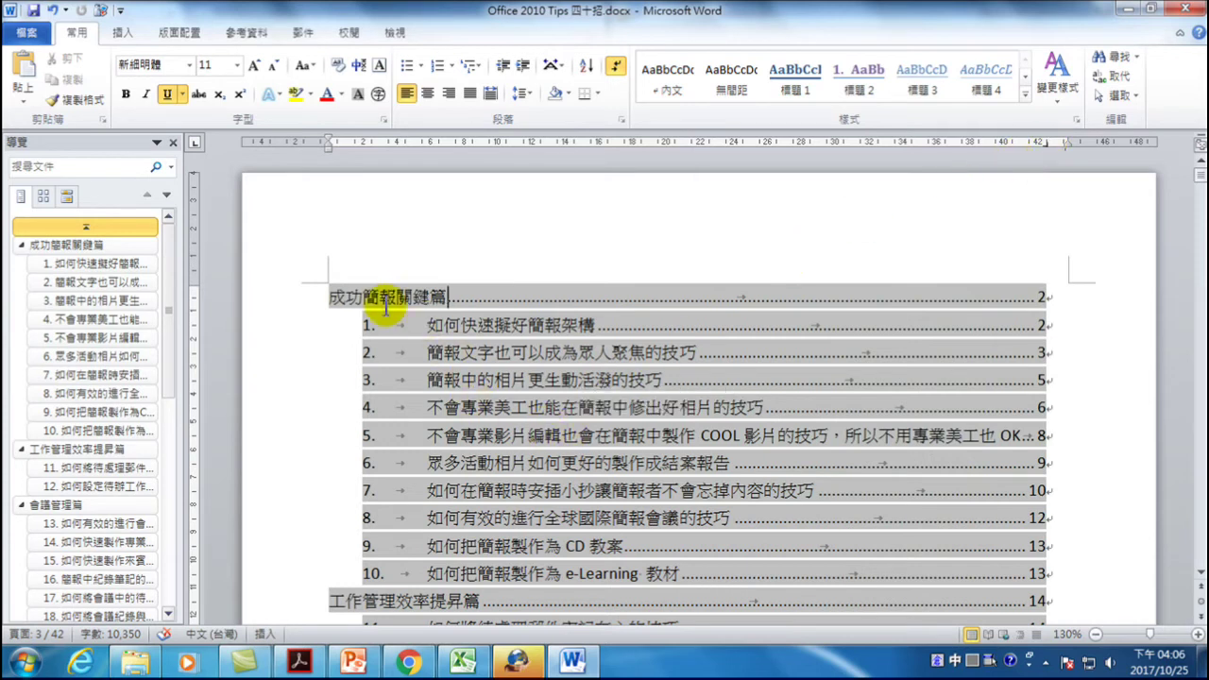
pyautogui.click(364, 324)
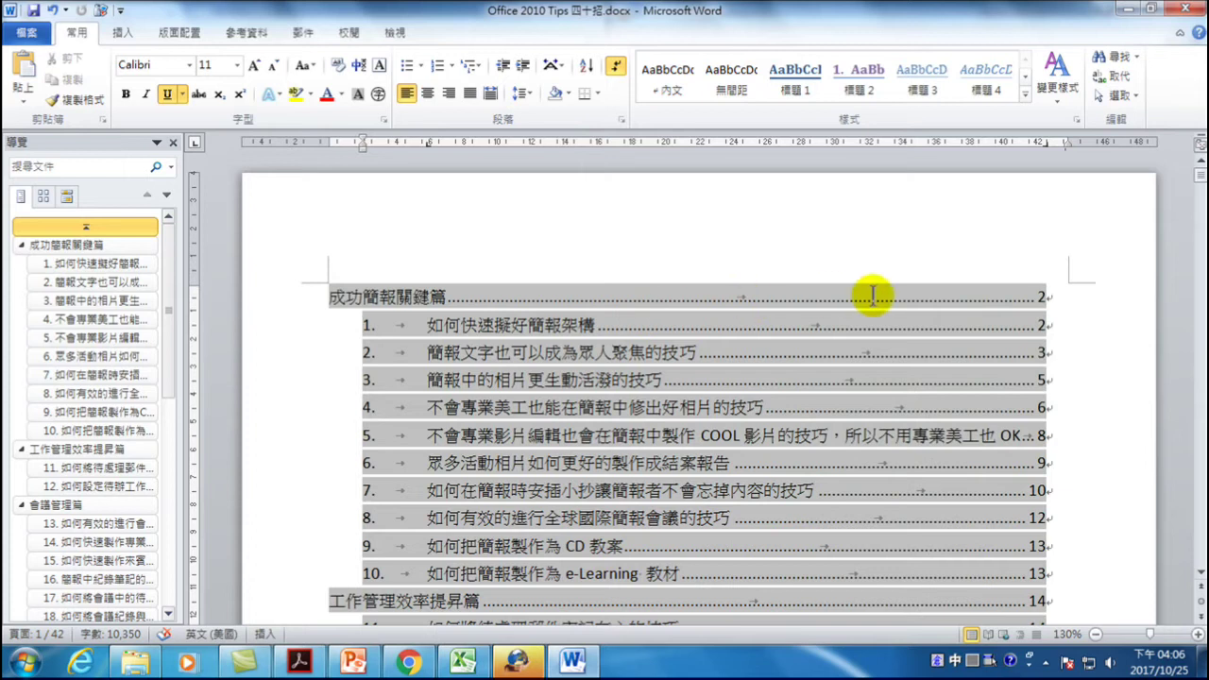
pyautogui.click(615, 328)
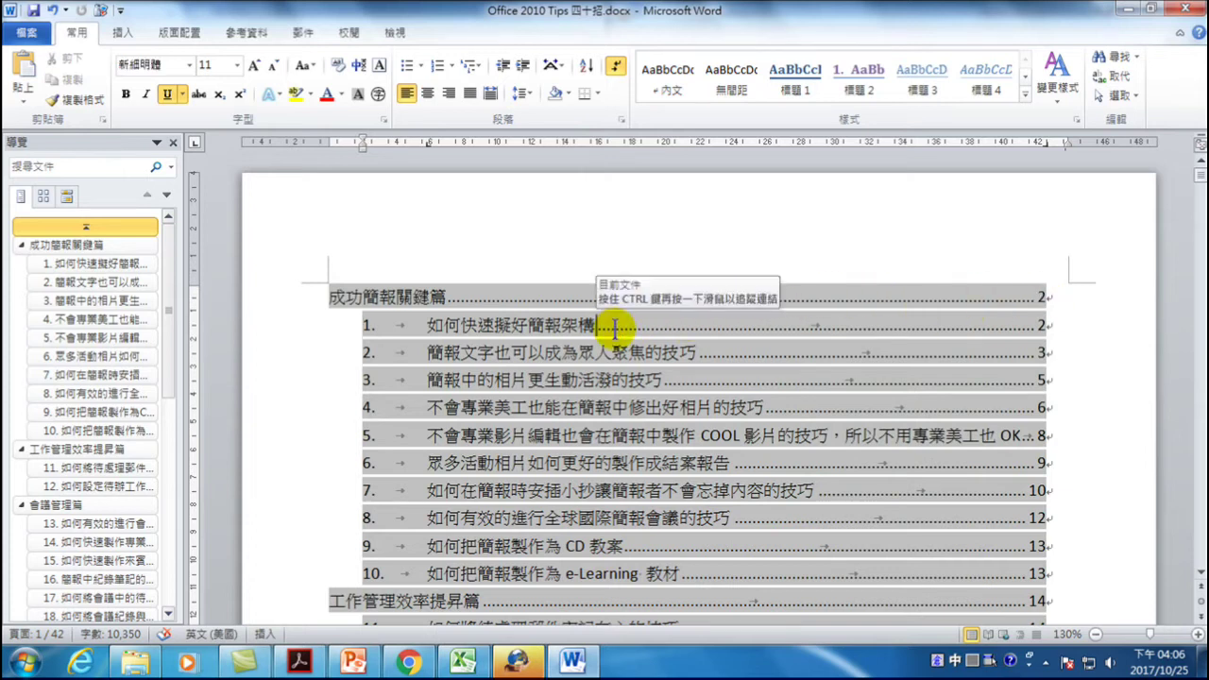
pyautogui.doubleClick(1045, 144)
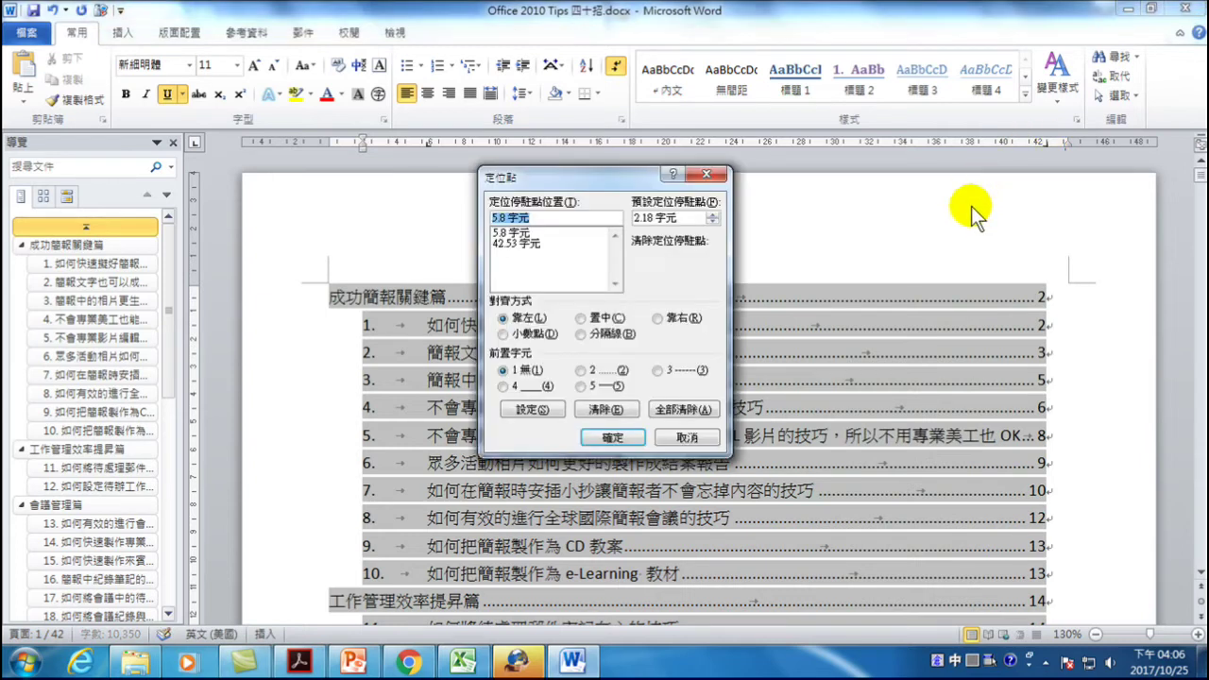
# - Make entry 1's 5.8 字元 tab stop centred with a dotted leader and close the Tabs dialog
pyautogui.moveTo(551, 182); pyautogui.dragTo(673, 212)
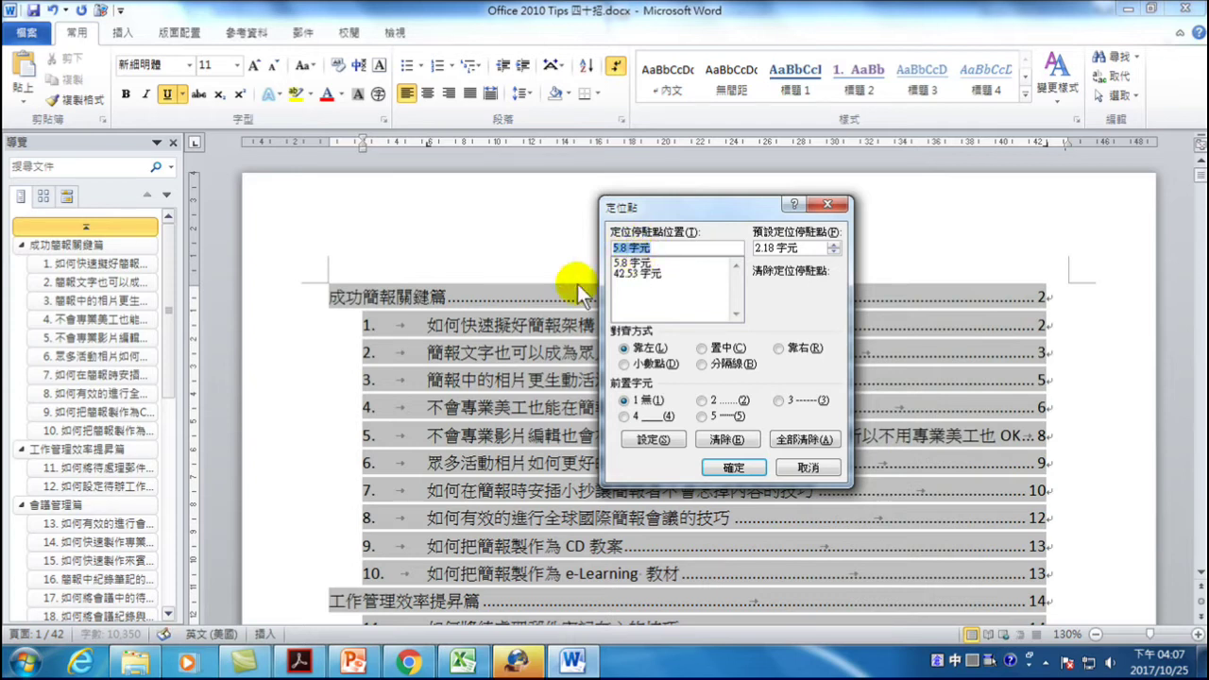
pyautogui.click(638, 263)
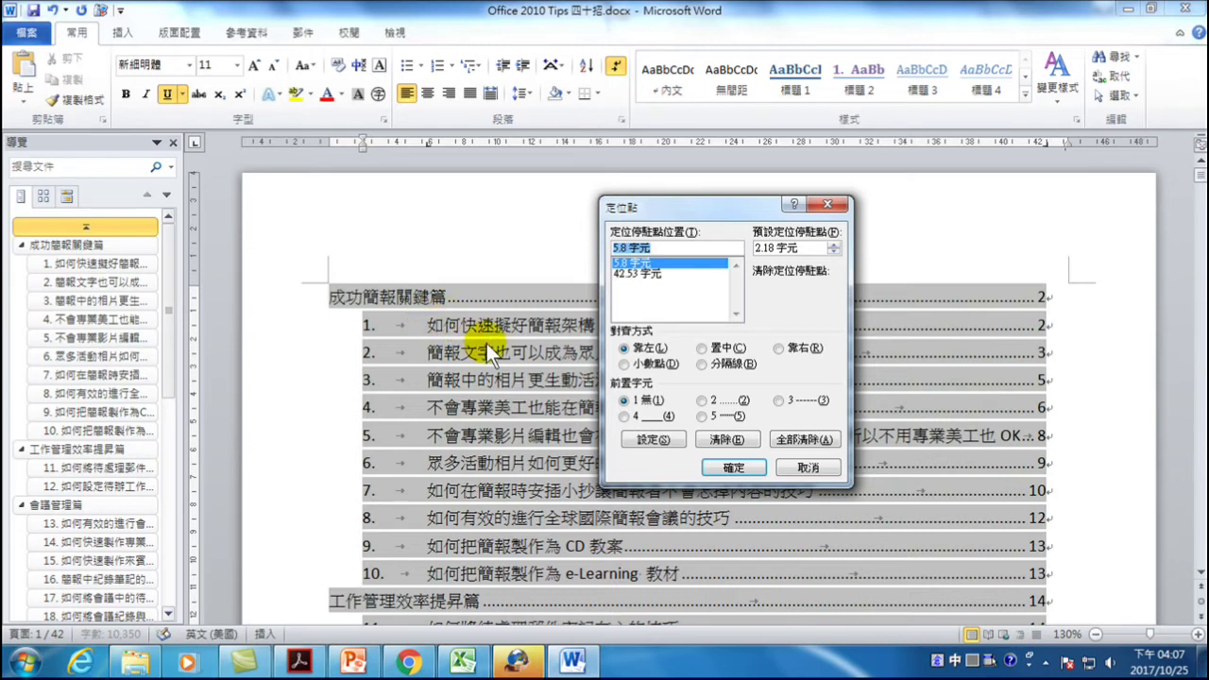
pyautogui.moveTo(708, 198); pyautogui.dragTo(656, 344)
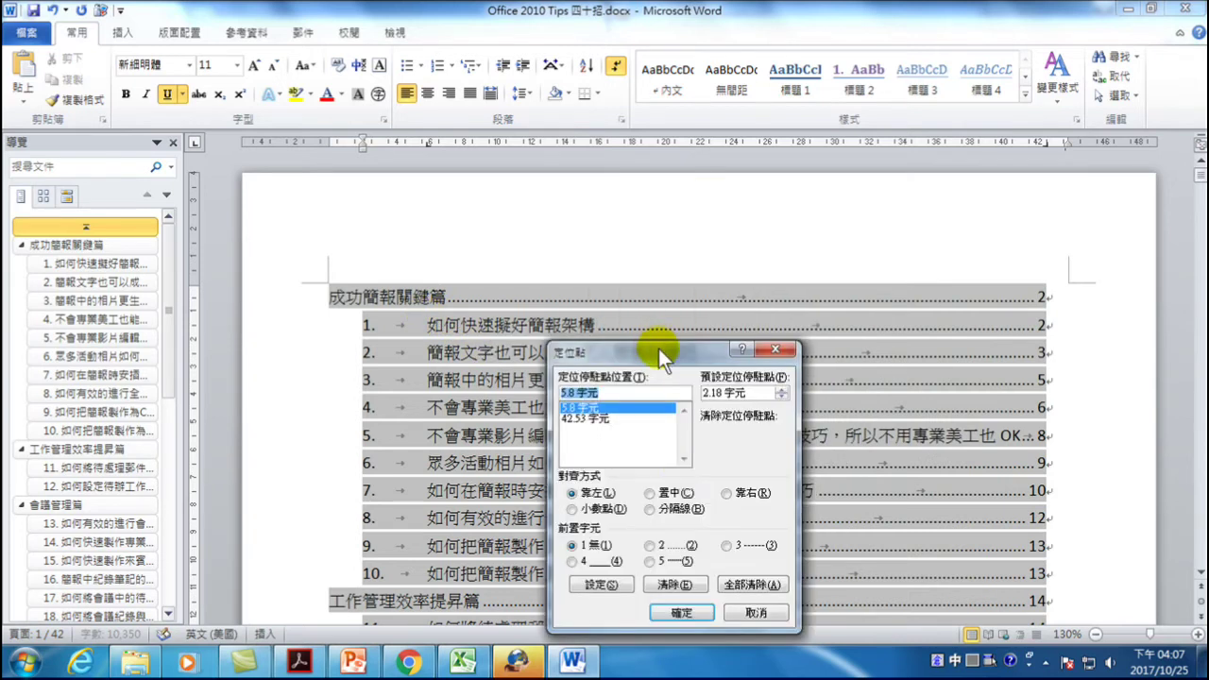
pyautogui.click(659, 491)
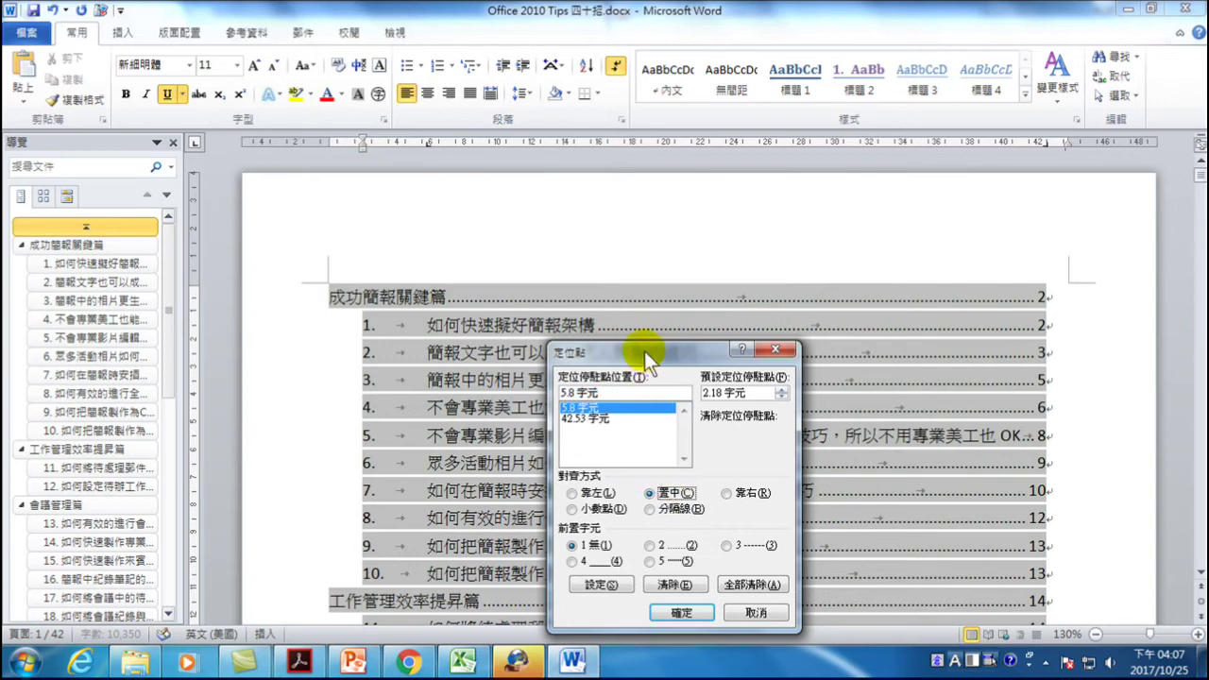
pyautogui.moveTo(645, 352); pyautogui.dragTo(632, 382)
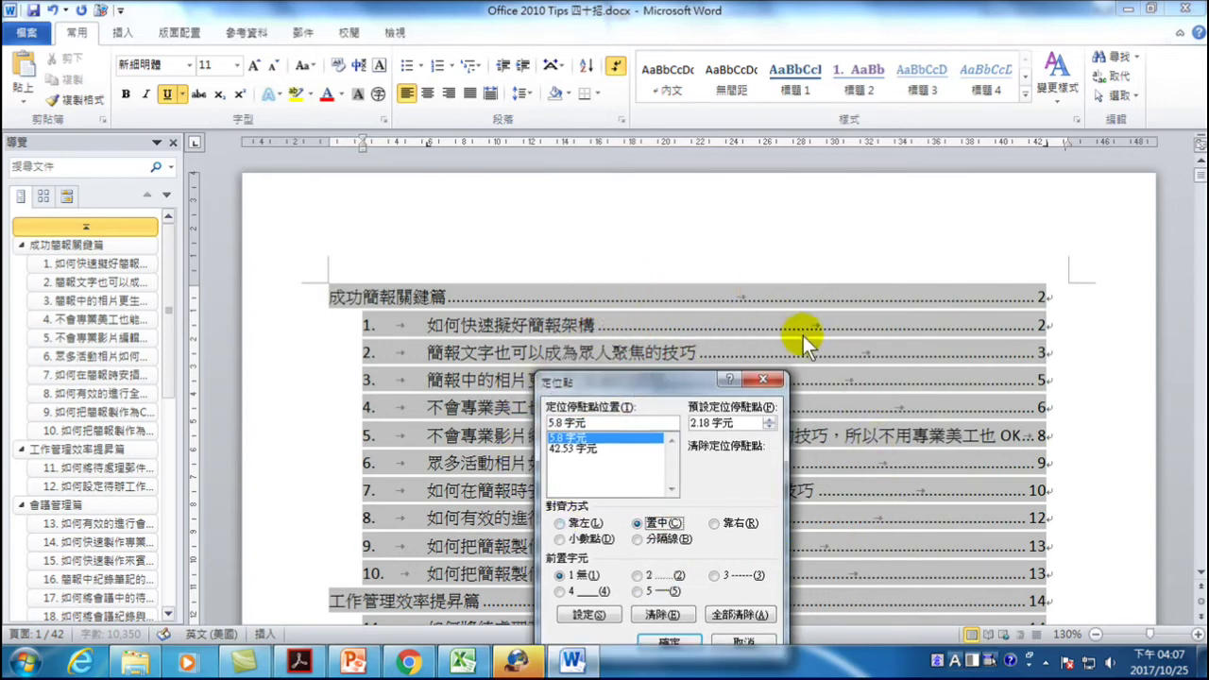
pyautogui.moveTo(645, 378); pyautogui.dragTo(739, 199)
pyautogui.click(662, 258)
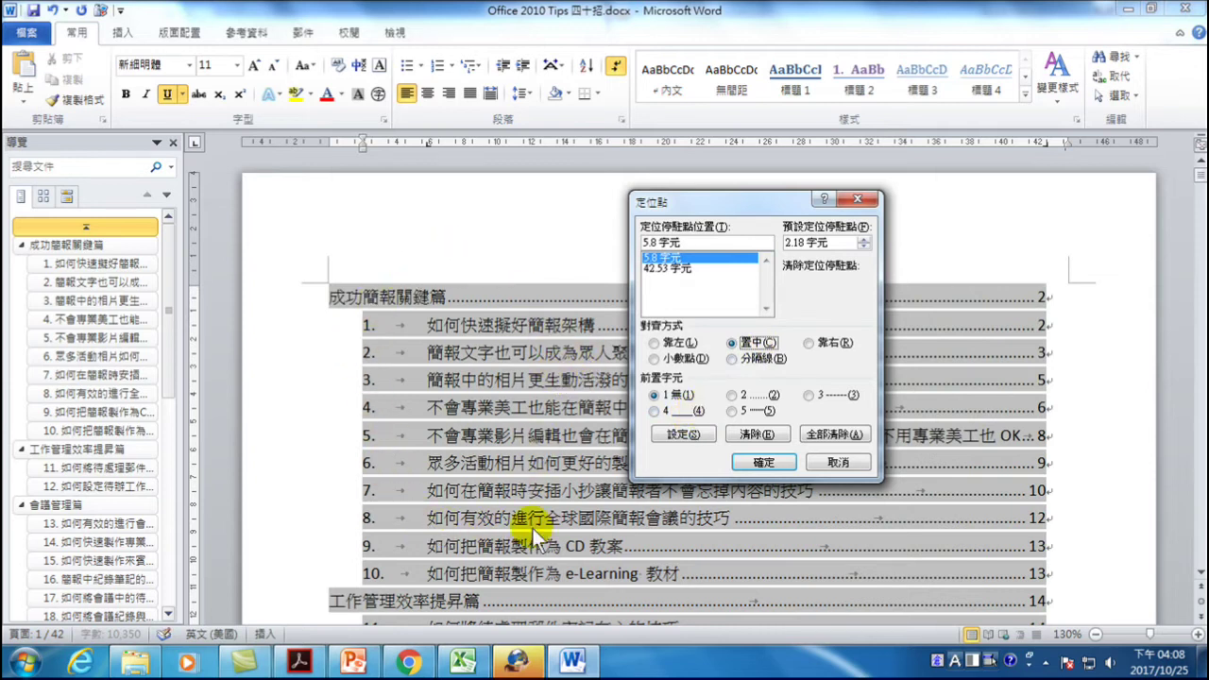
pyautogui.click(732, 395)
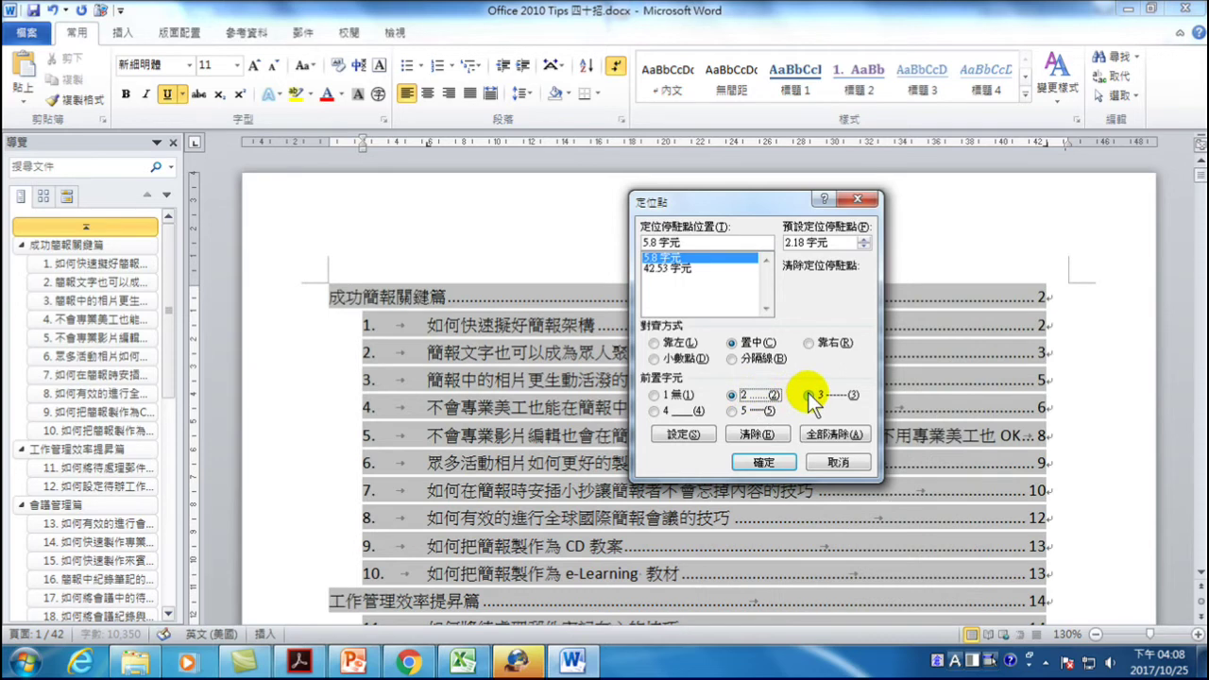
pyautogui.click(688, 432)
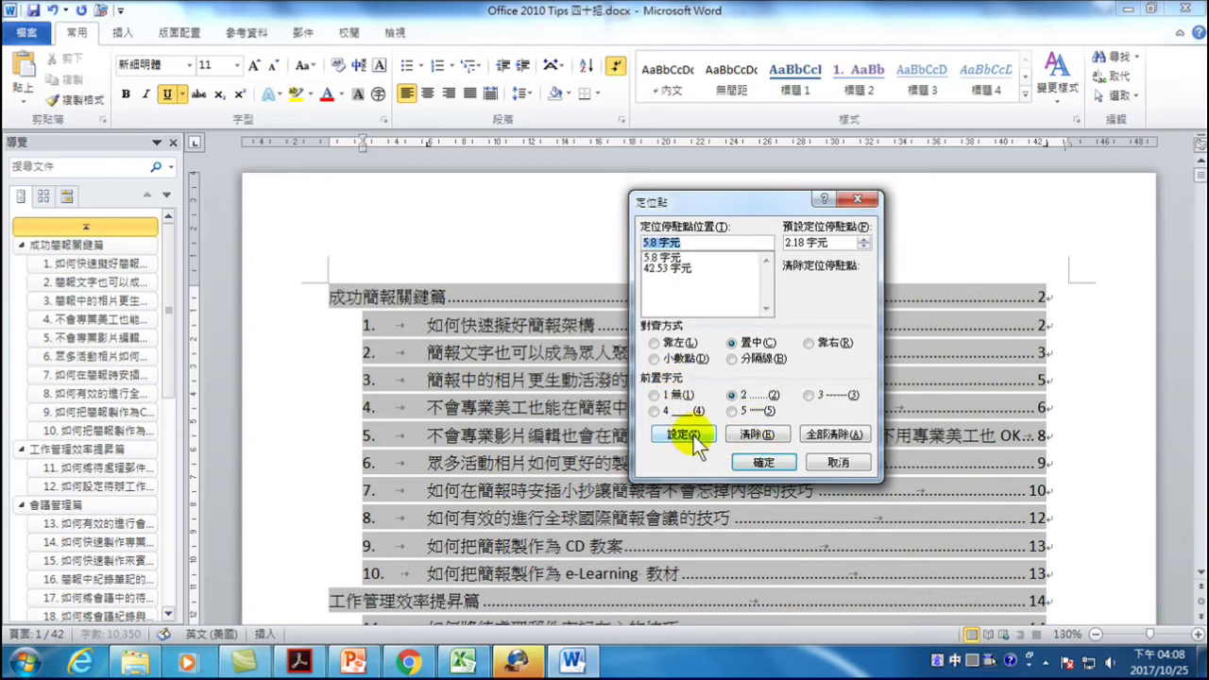
pyautogui.click(753, 463)
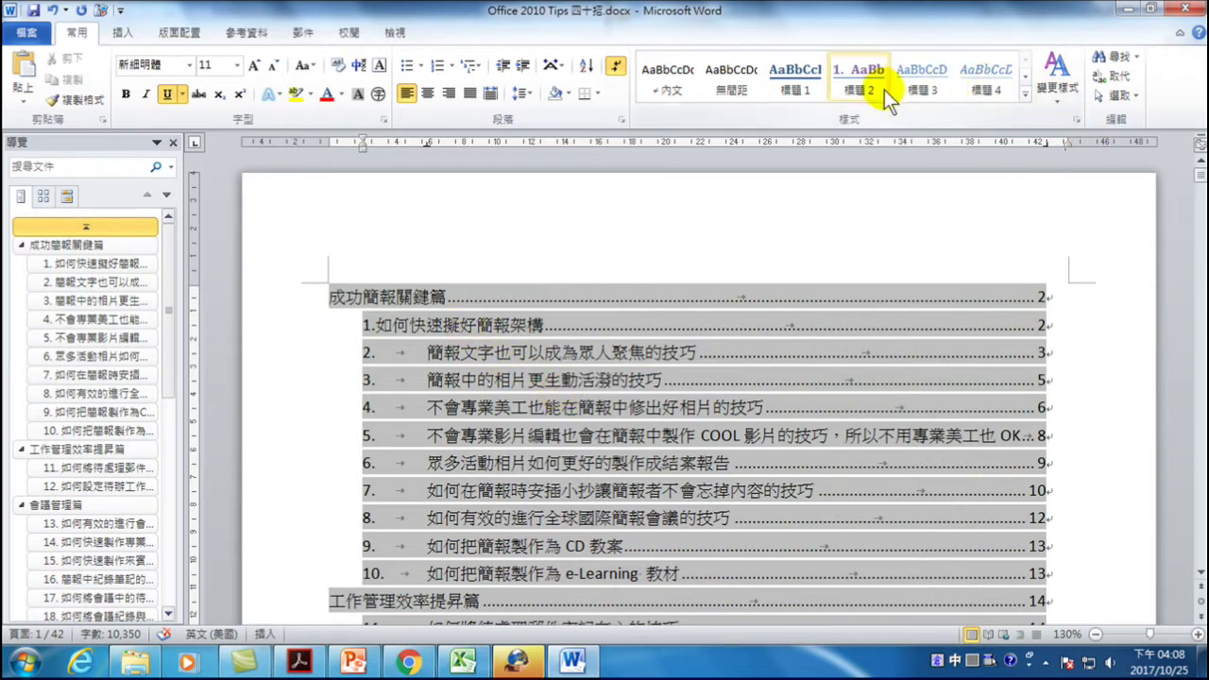
# - Update the 目錄 2 style to match the contents entry, then undo that update
pyautogui.click(1076, 120)
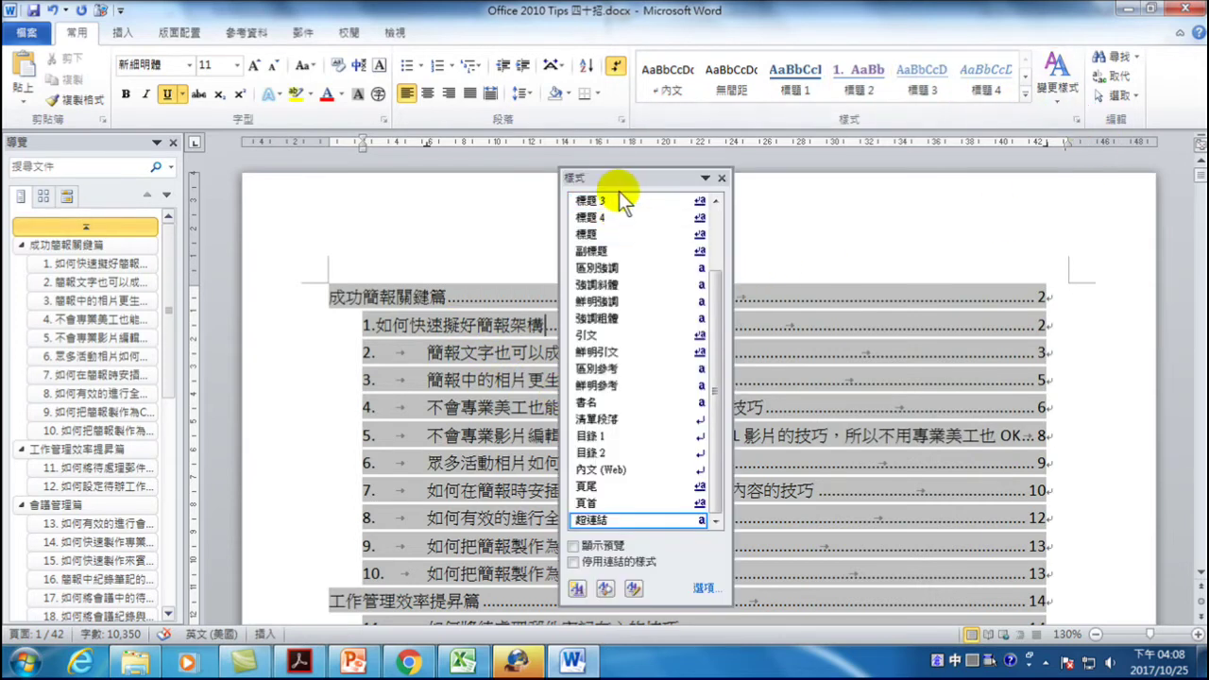
pyautogui.moveTo(622, 177); pyautogui.dragTo(1037, 176)
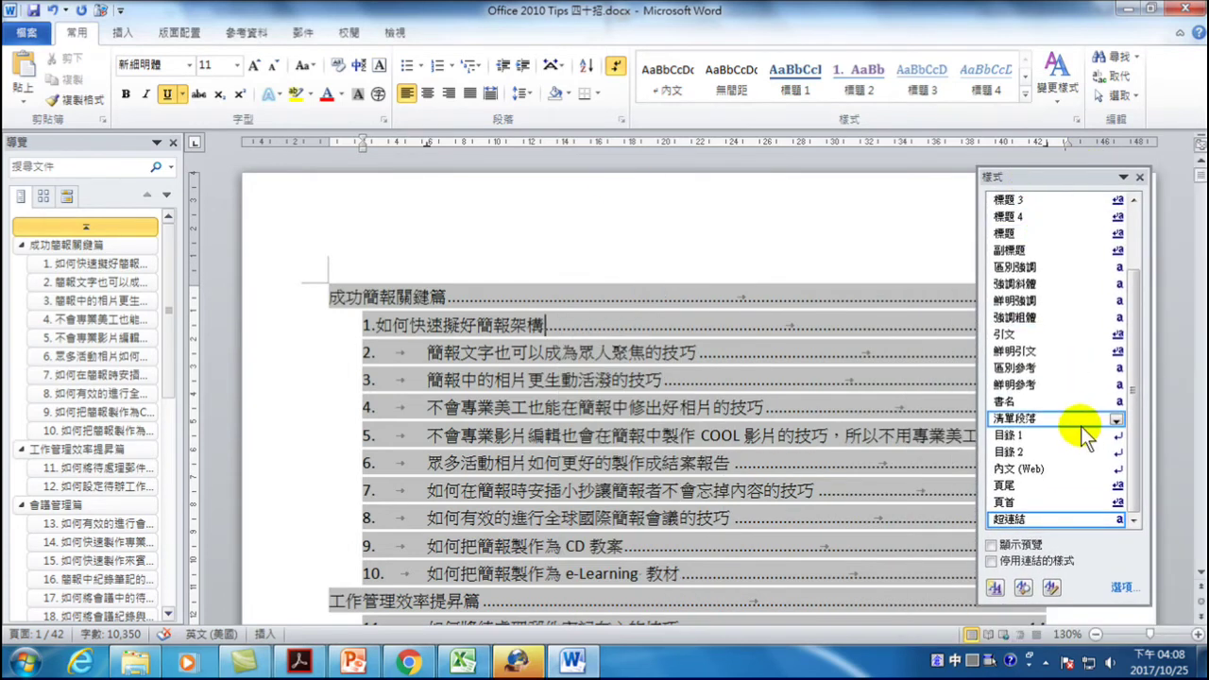
pyautogui.moveTo(1014, 447)
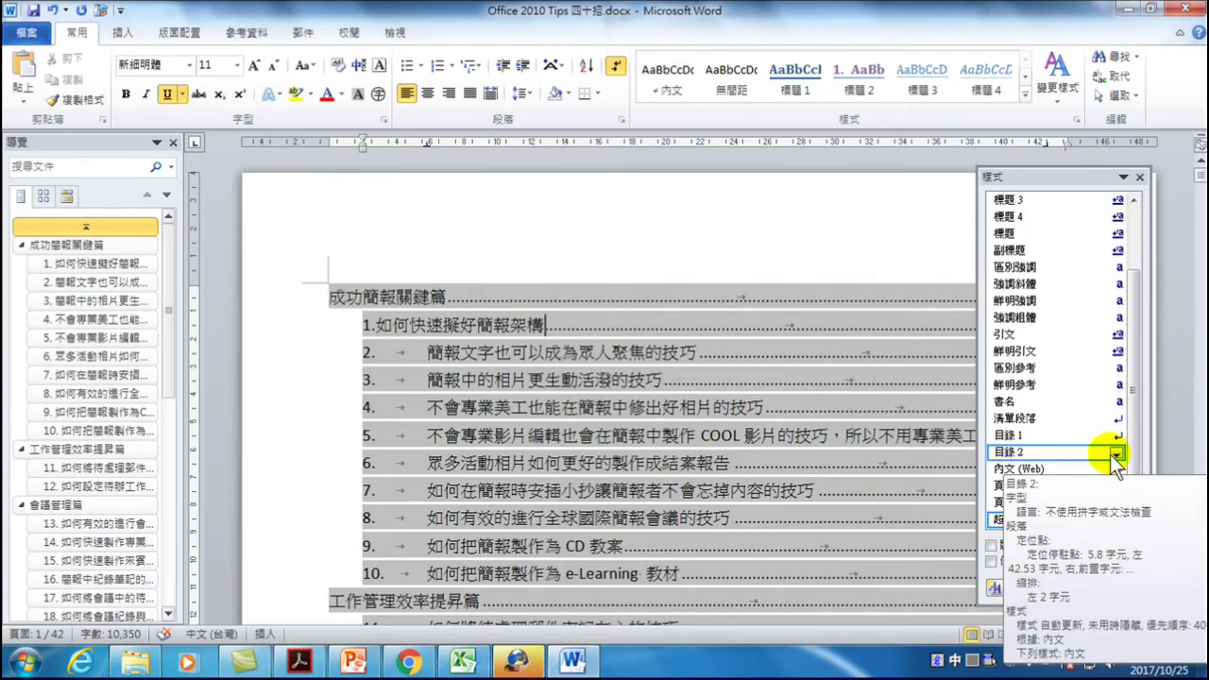
pyautogui.click(1116, 458)
pyautogui.click(1033, 468)
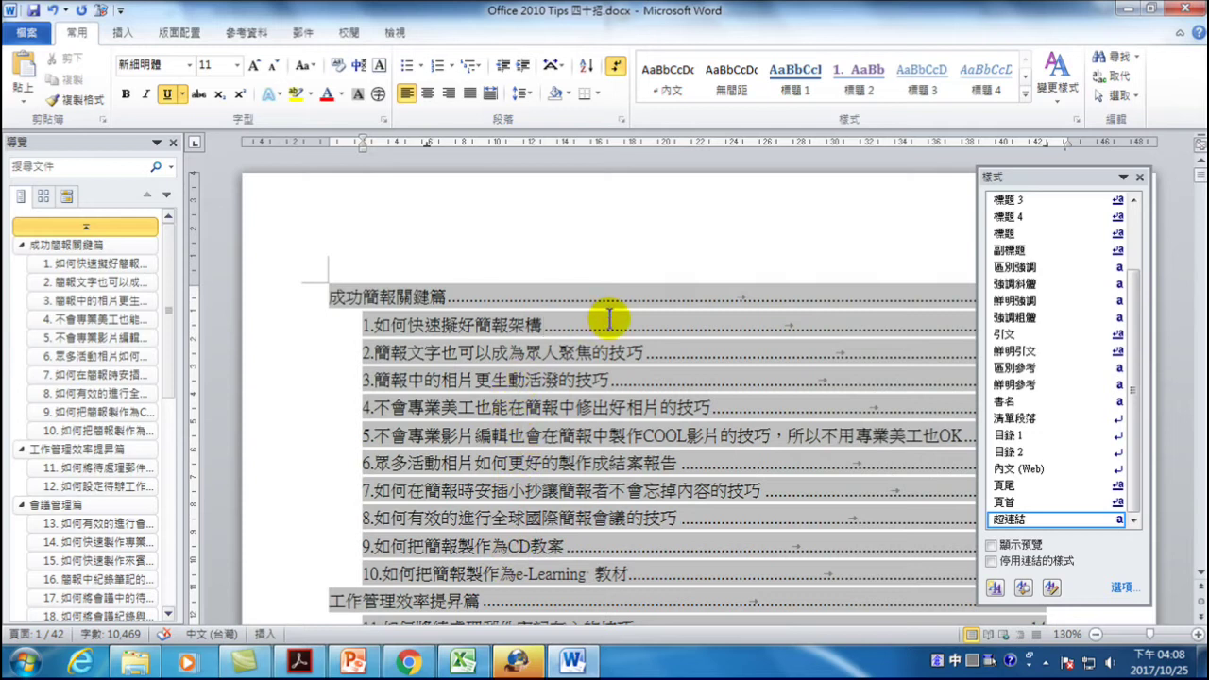
pyautogui.click(52, 12)
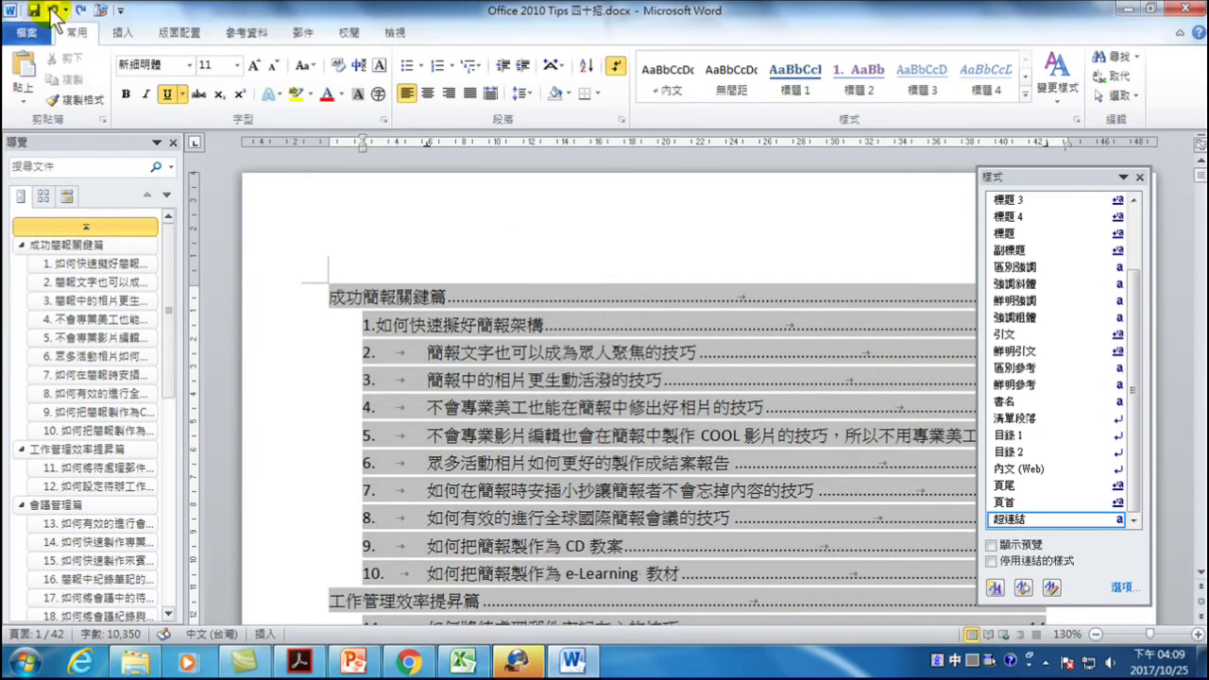
# - Reopen the first contents entry's Tabs dialog and close it with OK
pyautogui.click(422, 324)
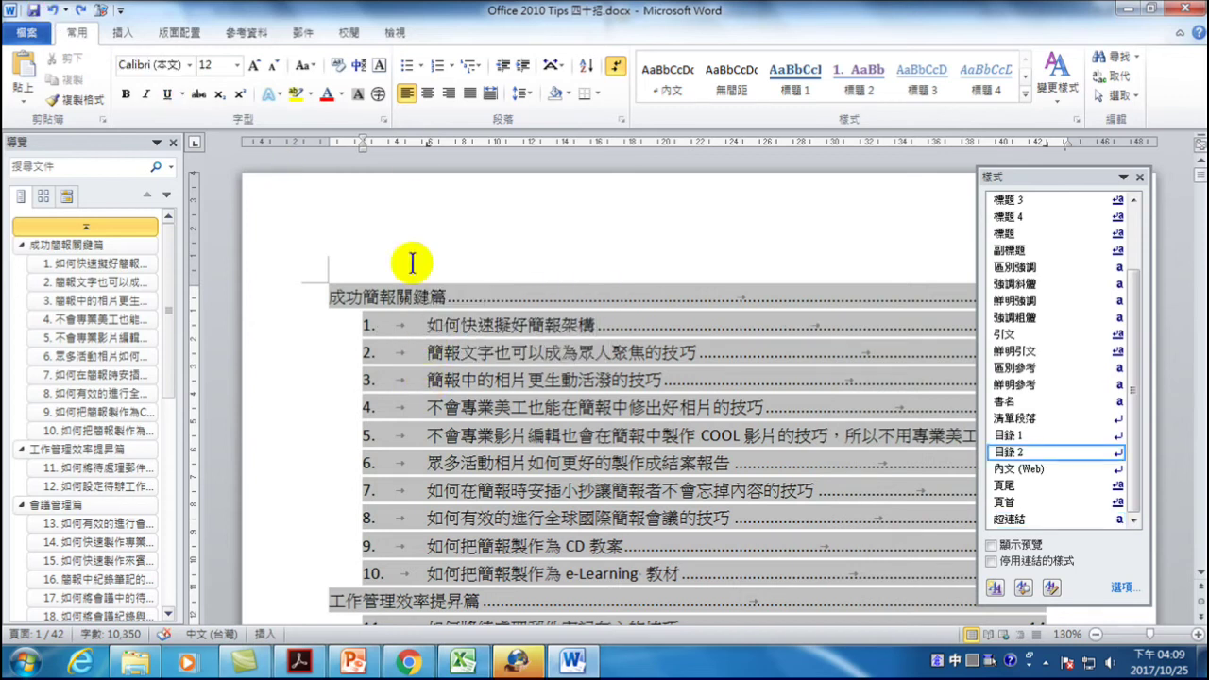
pyautogui.doubleClick(427, 146)
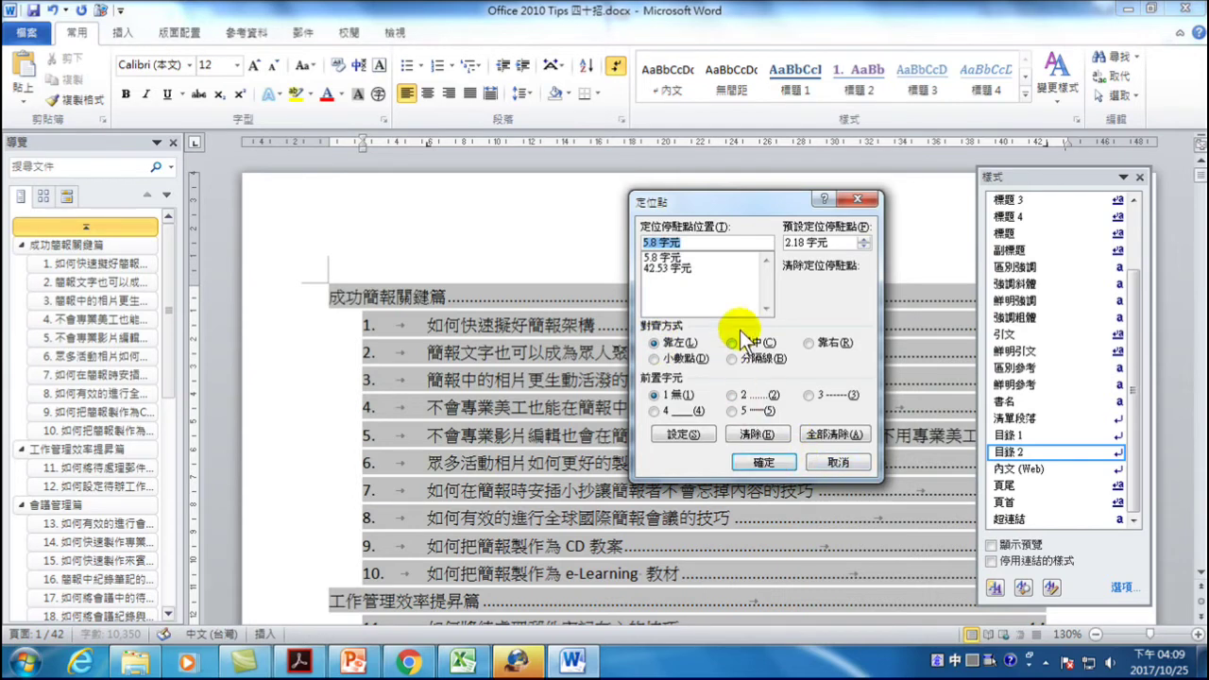
pyautogui.click(758, 463)
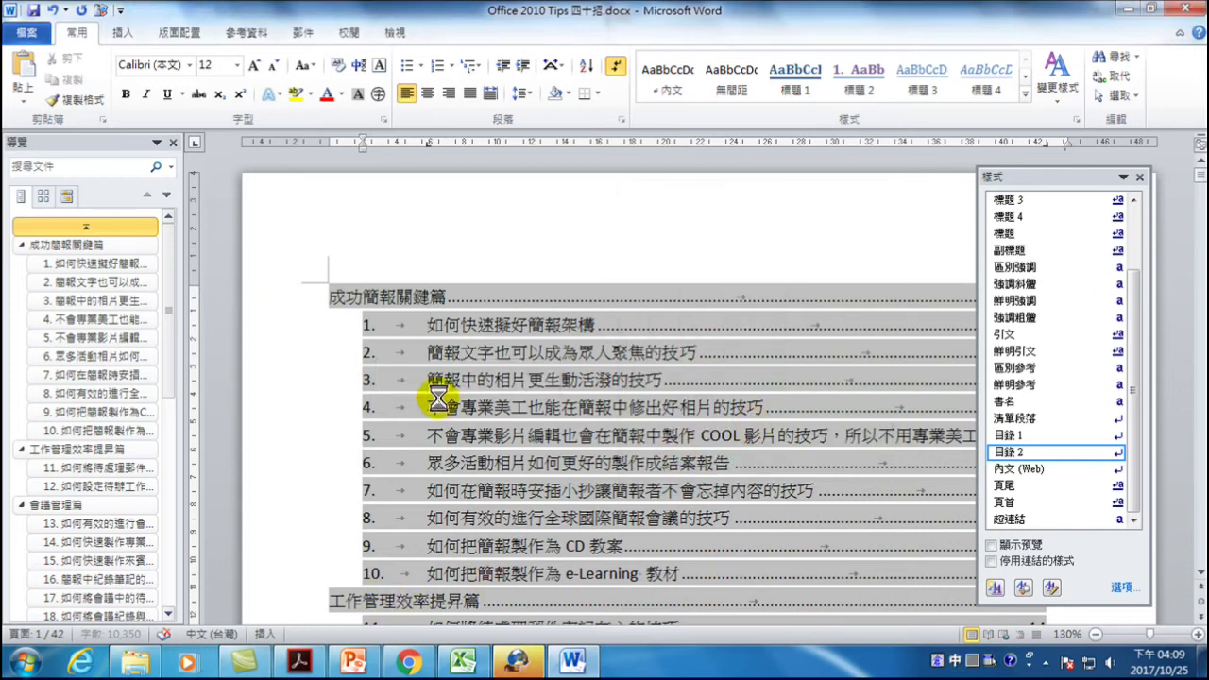
# - Create a new blank document and type the first heading 上周名次
pyautogui.hotkey('ctrl', 'n')
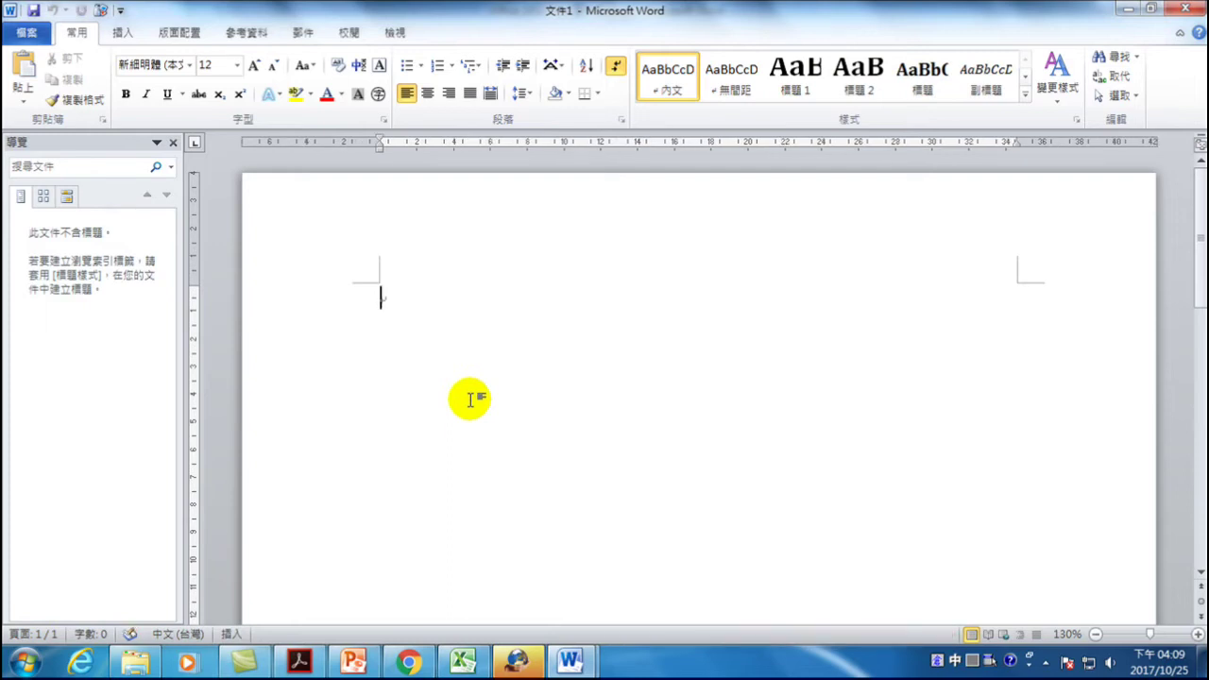
pyautogui.hotkey('ctrl', 'a')
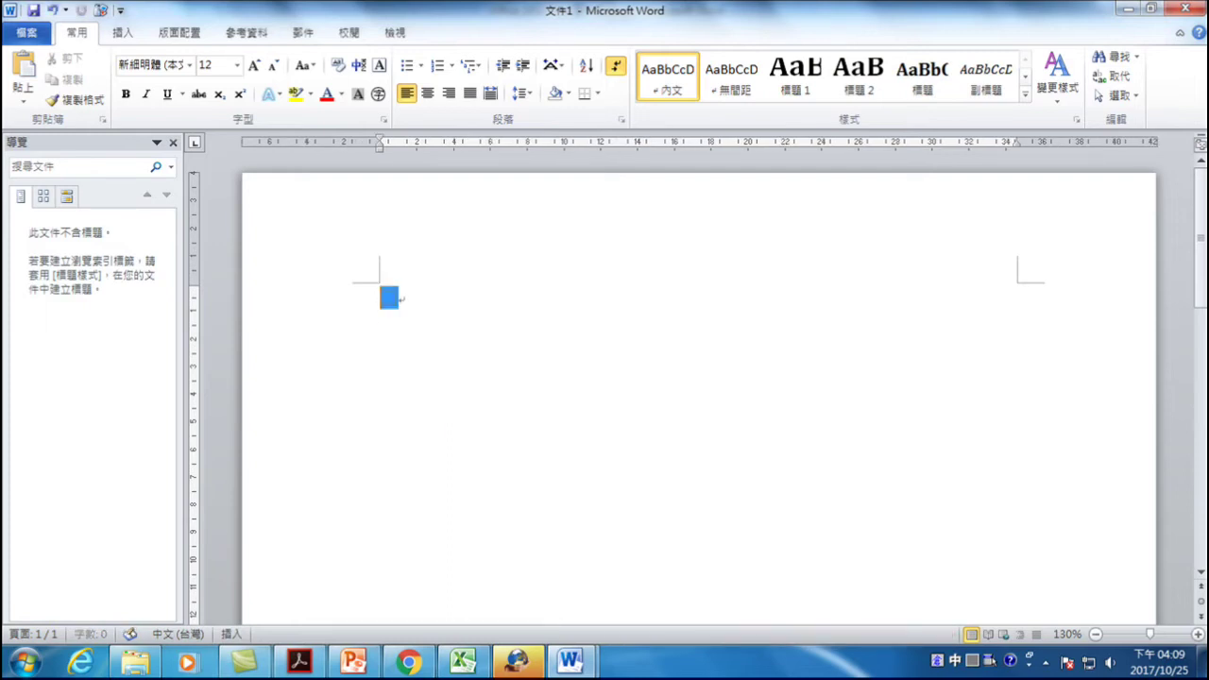
pyautogui.press('Right')
pyautogui.hotkey('ctrl', 'a')
pyautogui.press('Right')
pyautogui.hotkey('ctrl', 'a')
pyautogui.press('Right')
pyautogui.write('上周')
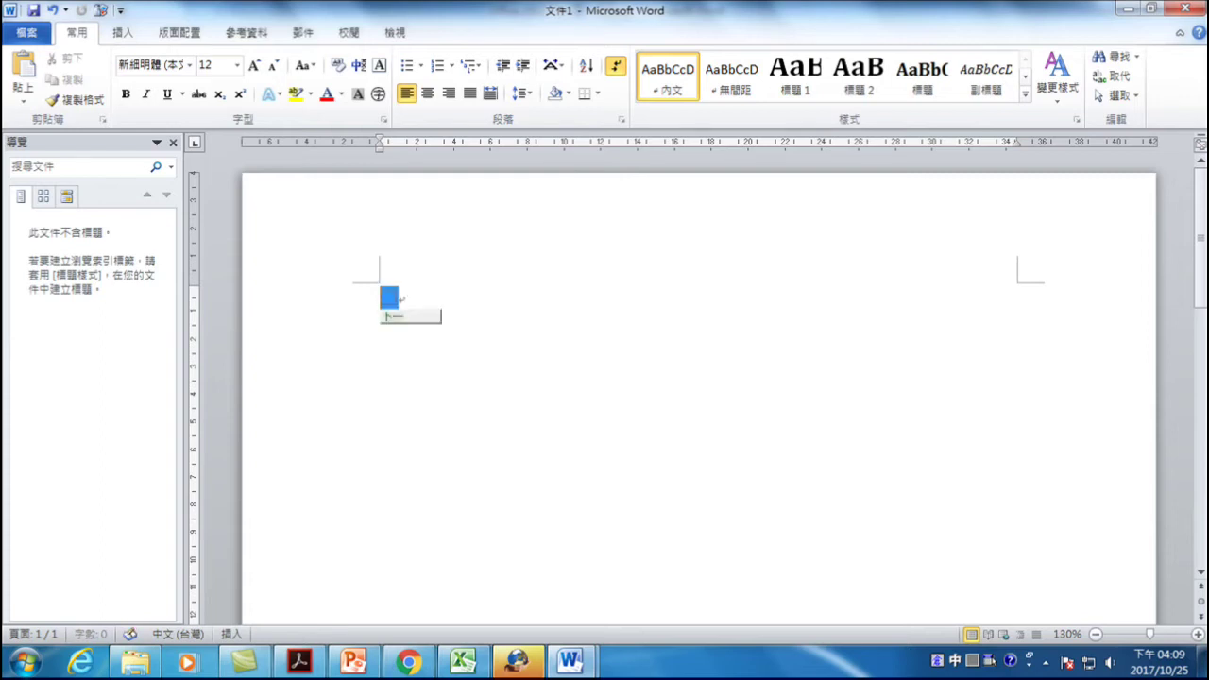
pyautogui.write('名次')
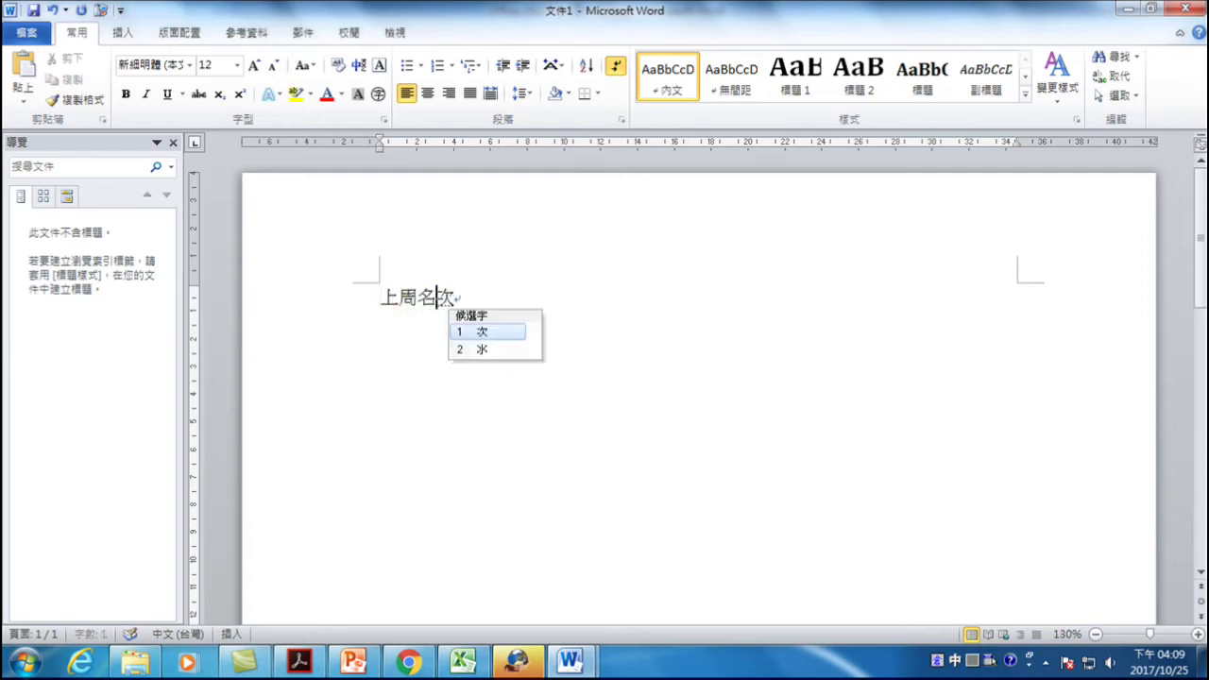
pyautogui.press('Return')
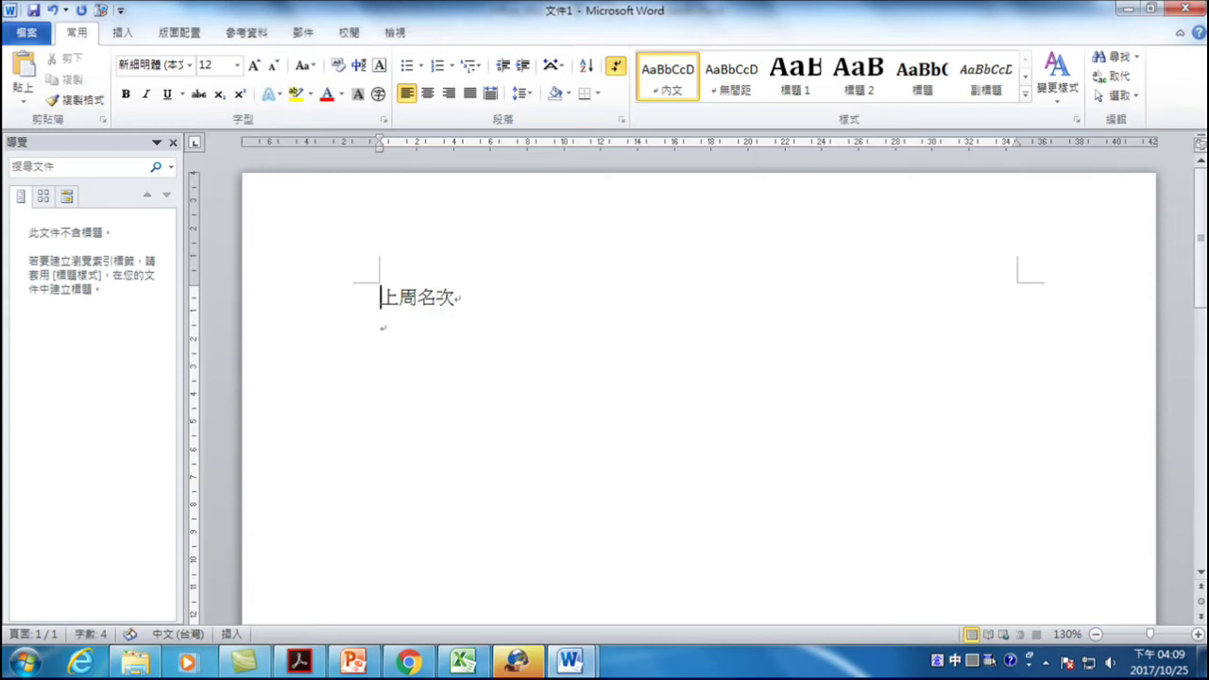
# - Add the tab-separated headings 本周名次, 歌名 and 歌手 after it
pyautogui.press('Tab')
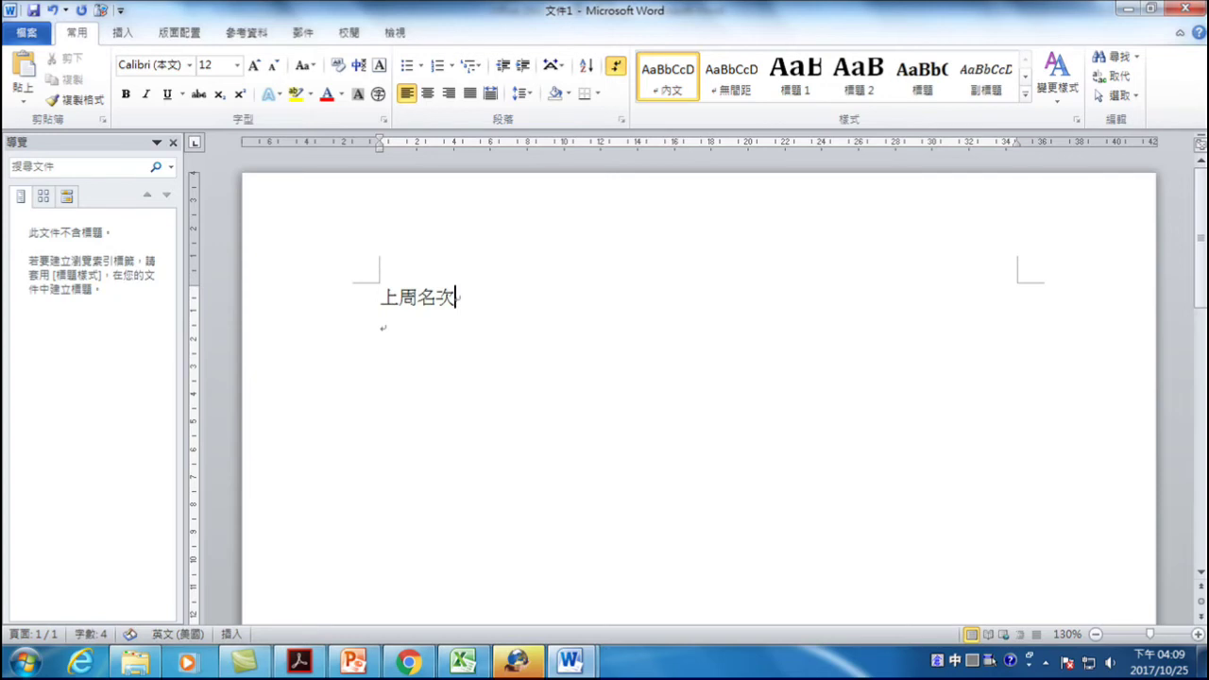
pyautogui.write('本')
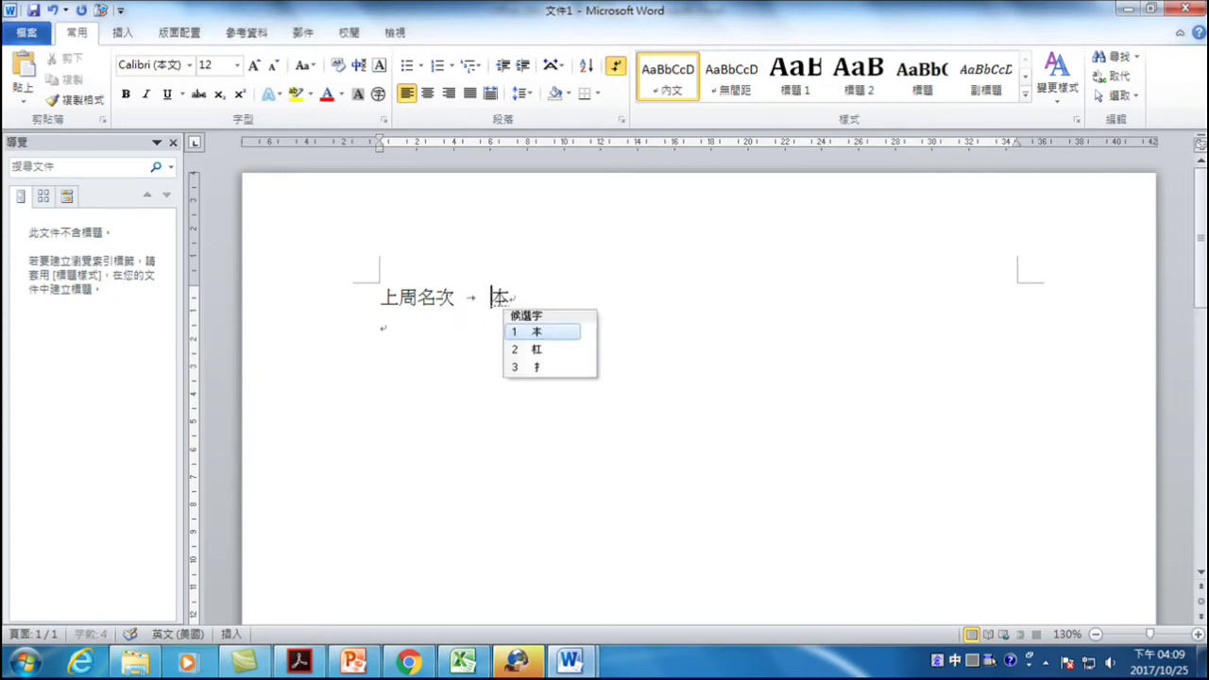
pyautogui.write('週名')
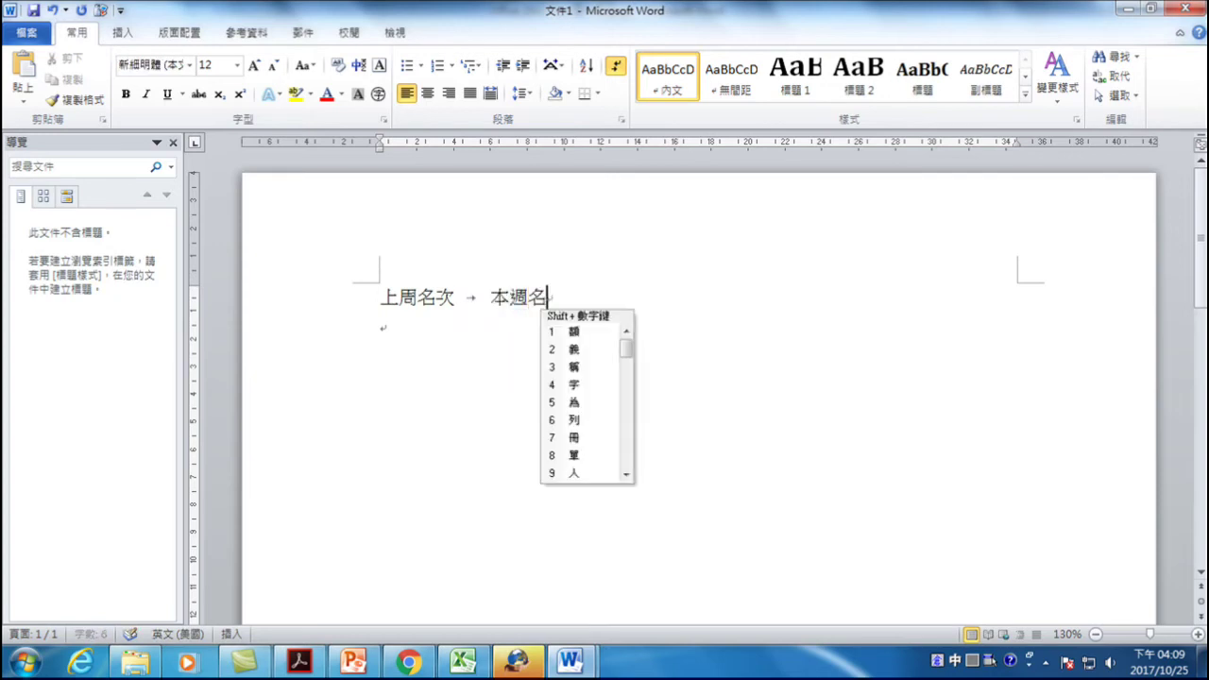
pyautogui.press('BackSpace')
pyautogui.press('BackSpace')
pyautogui.write('周')
pyautogui.write('nir')
pyautogui.press('space')
pyautogui.write('次')
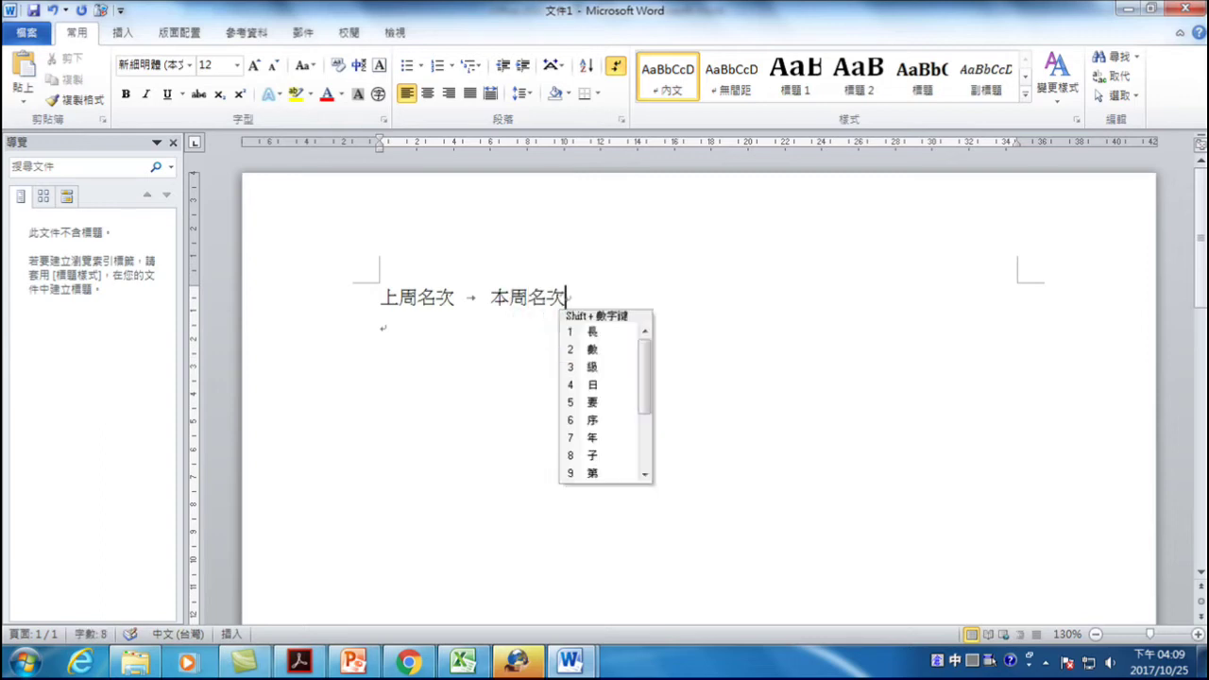
pyautogui.press('BackSpace')
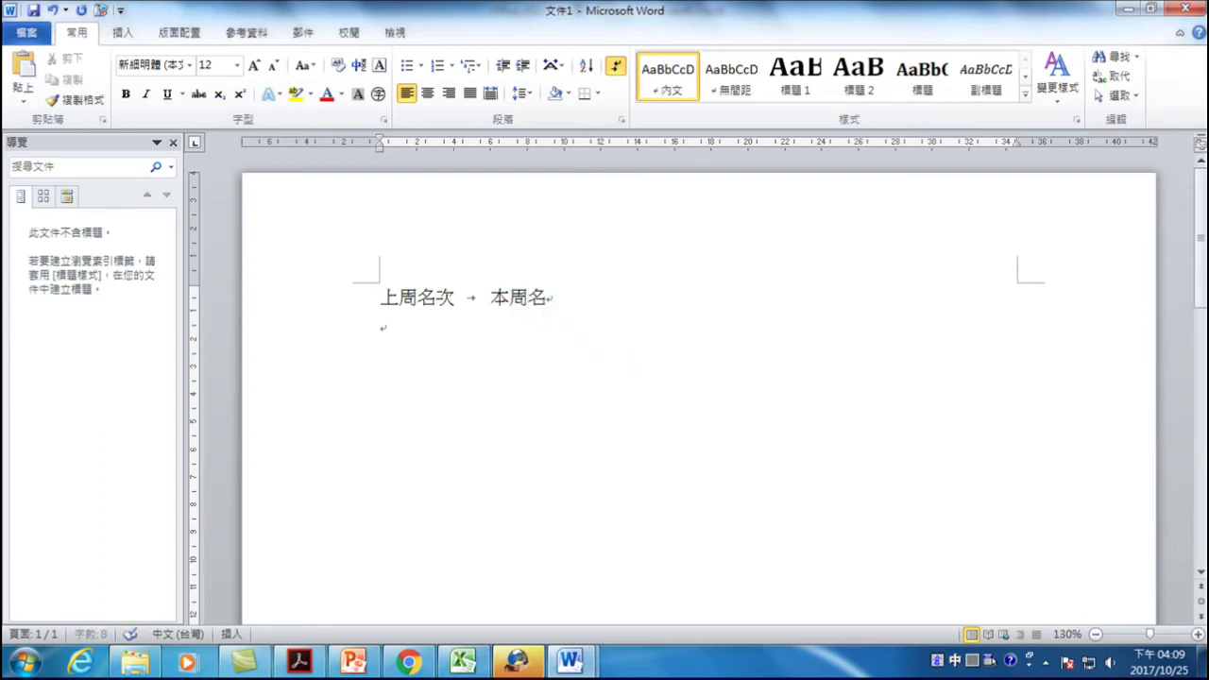
pyautogui.write('次')
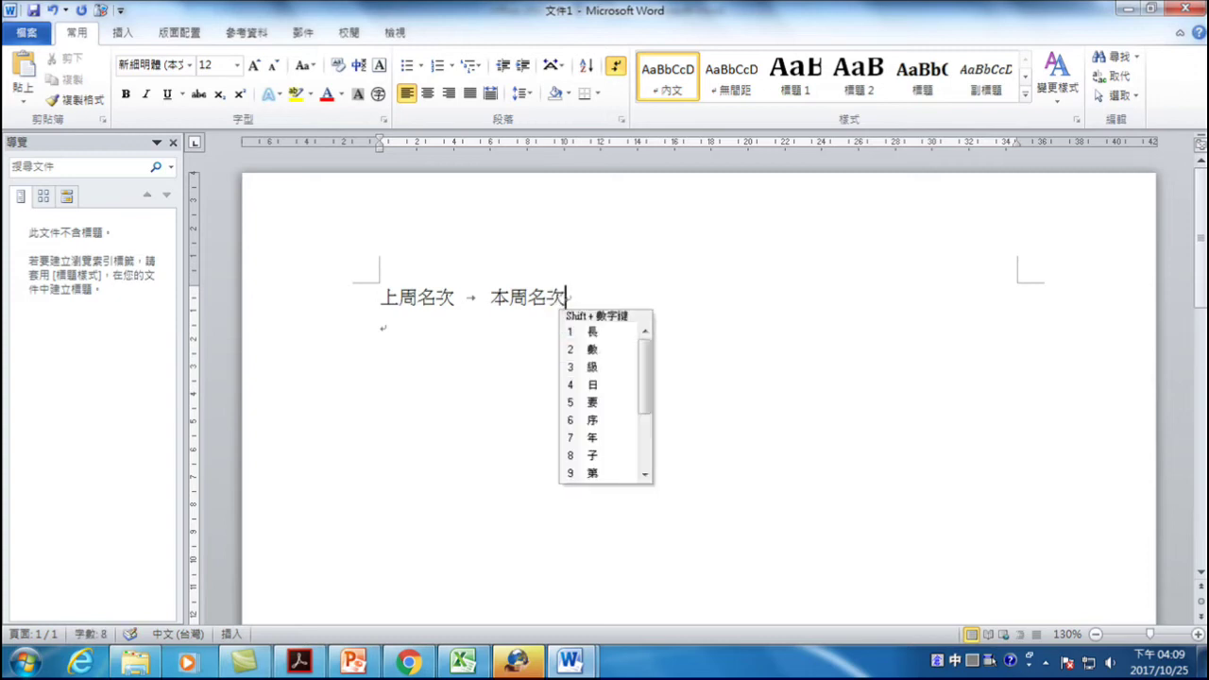
pyautogui.press('Tab')
pyautogui.write('歐3')
pyautogui.write('名')
pyautogui.press('Tab')
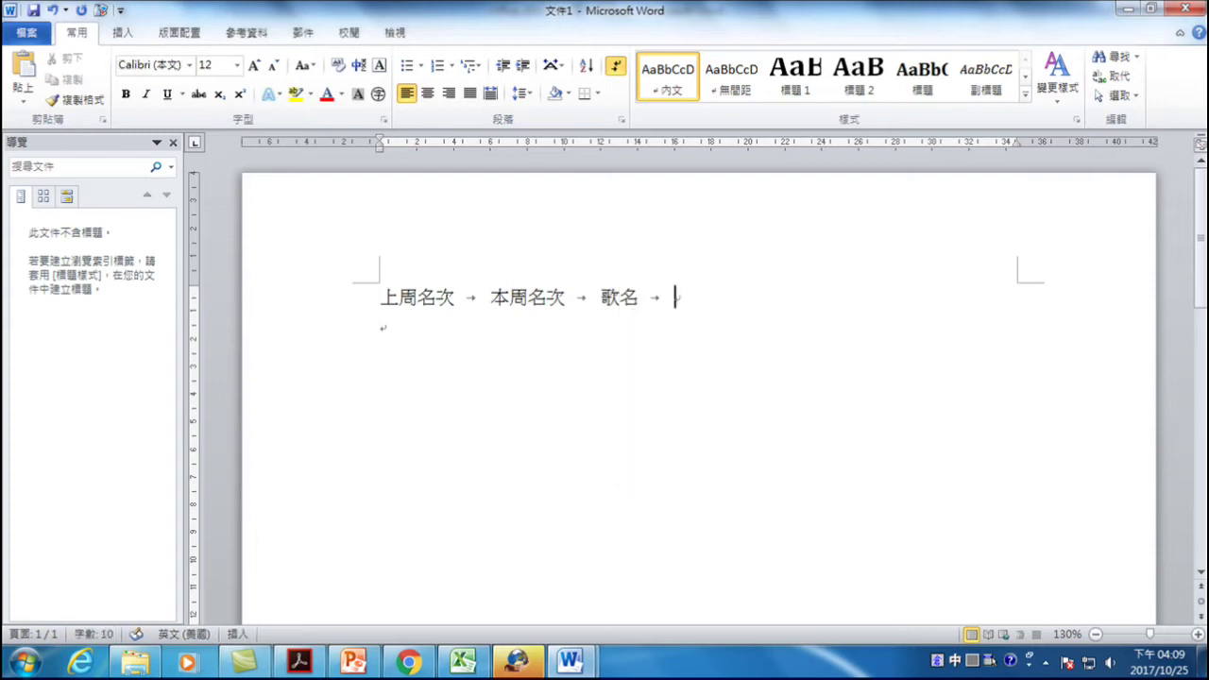
pyautogui.write('歌手')
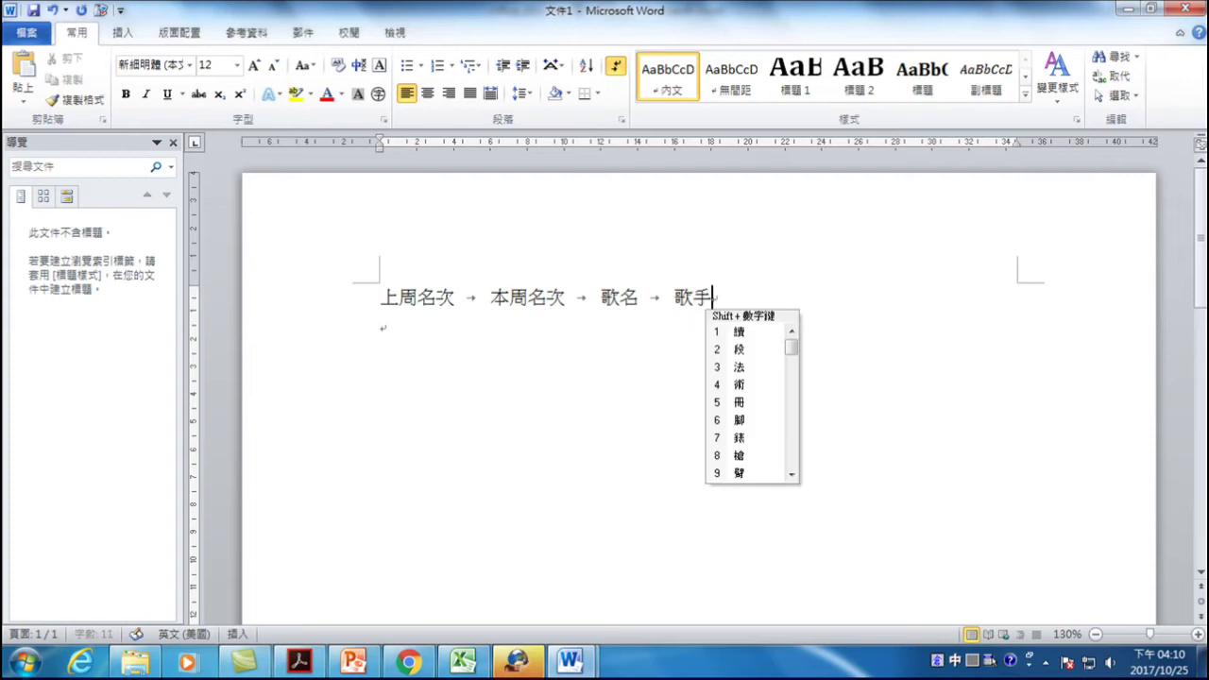
pyautogui.press('Escape')
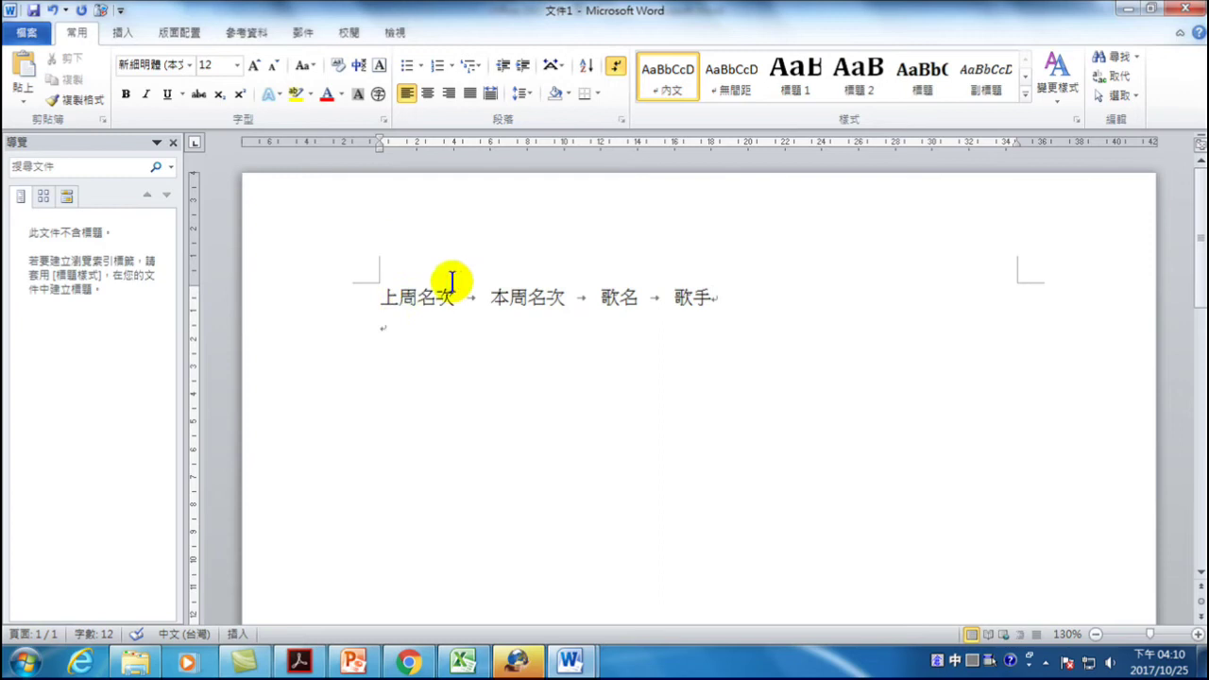
# - Add three ruler tab stops for the heading columns, moving 歌手 further right
pyautogui.click(489, 143)
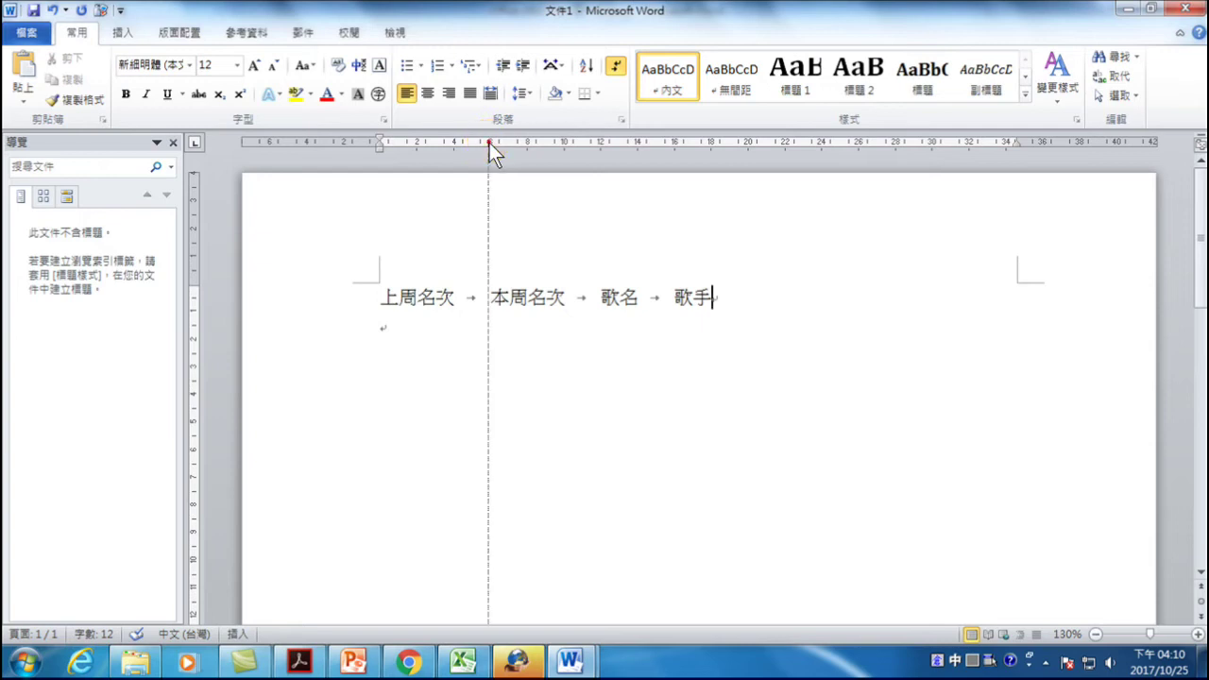
pyautogui.click(764, 142)
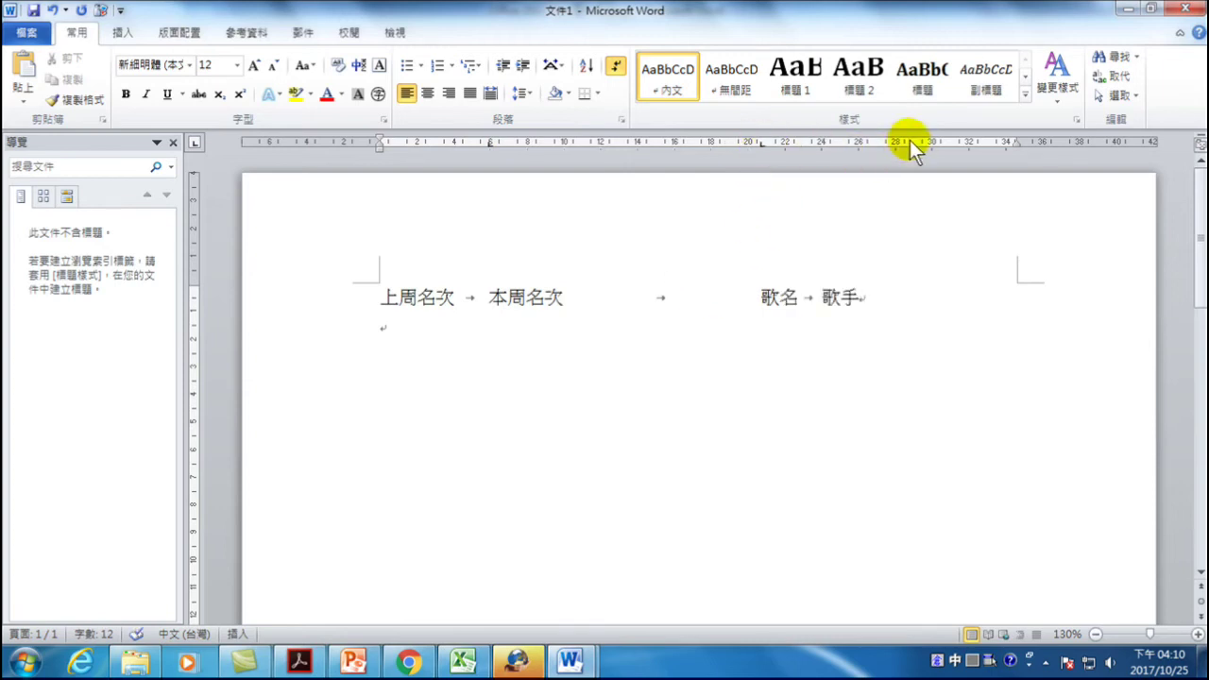
pyautogui.click(945, 142)
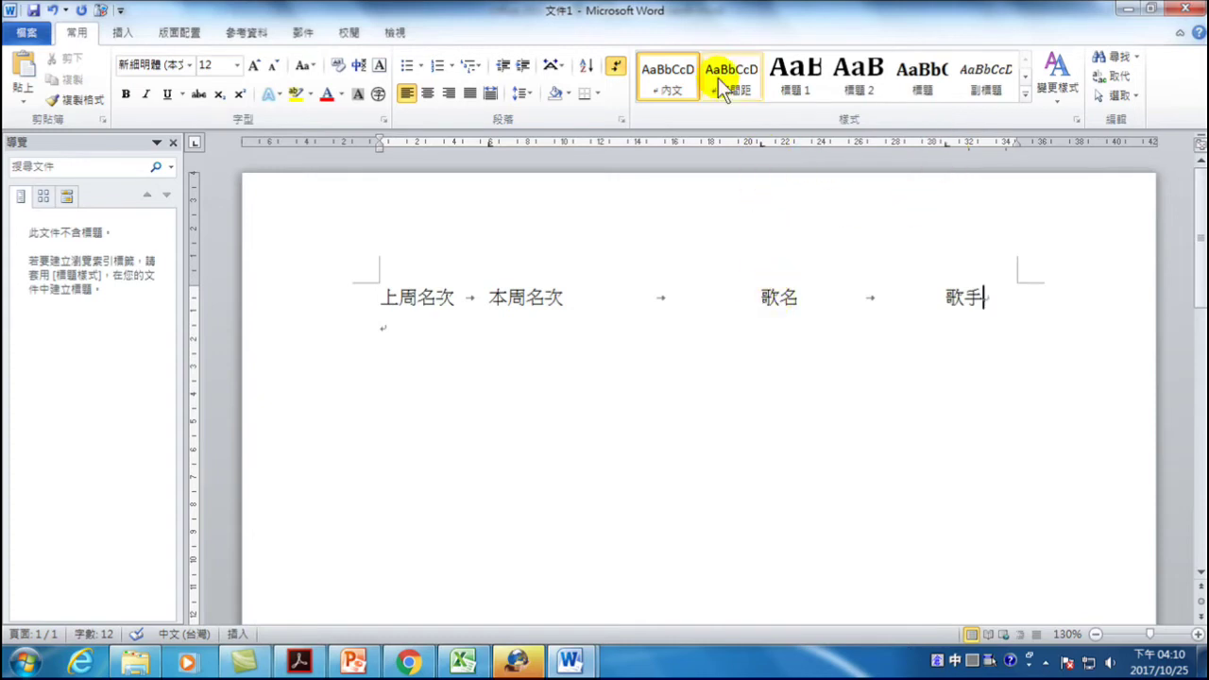
# - In the Tabs dialog, set the 20.68 字元 tab stop to centre alignment
pyautogui.doubleClick(762, 144)
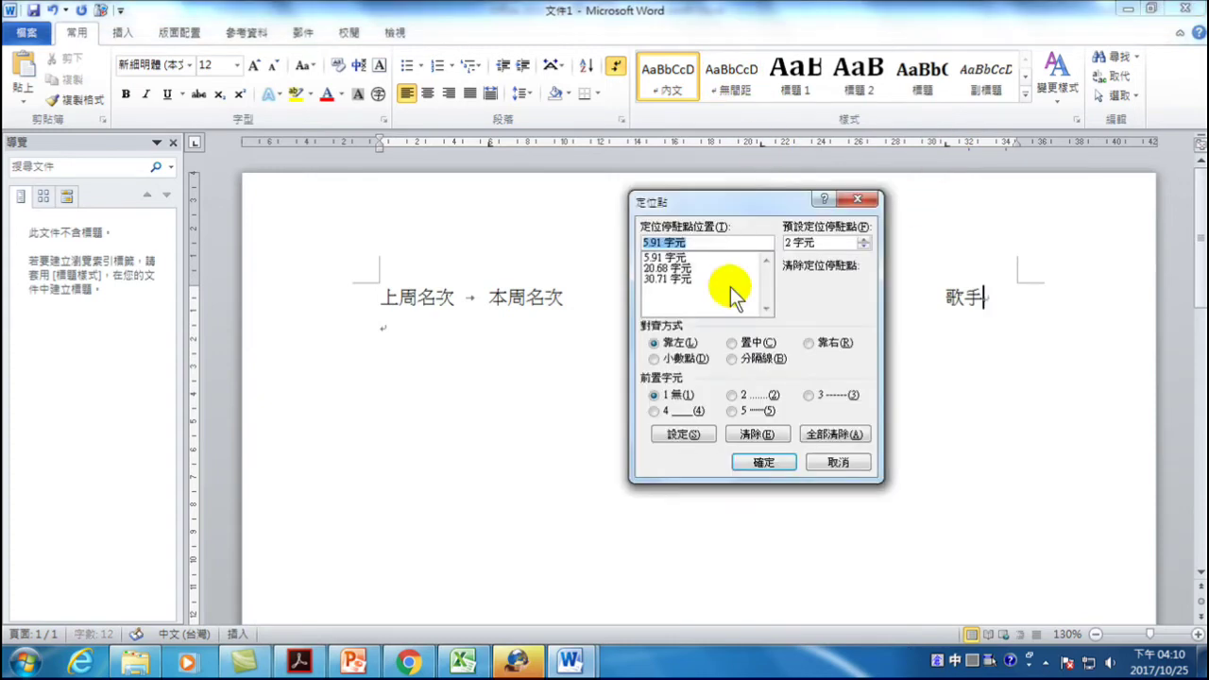
pyautogui.moveTo(770, 201); pyautogui.dragTo(770, 332)
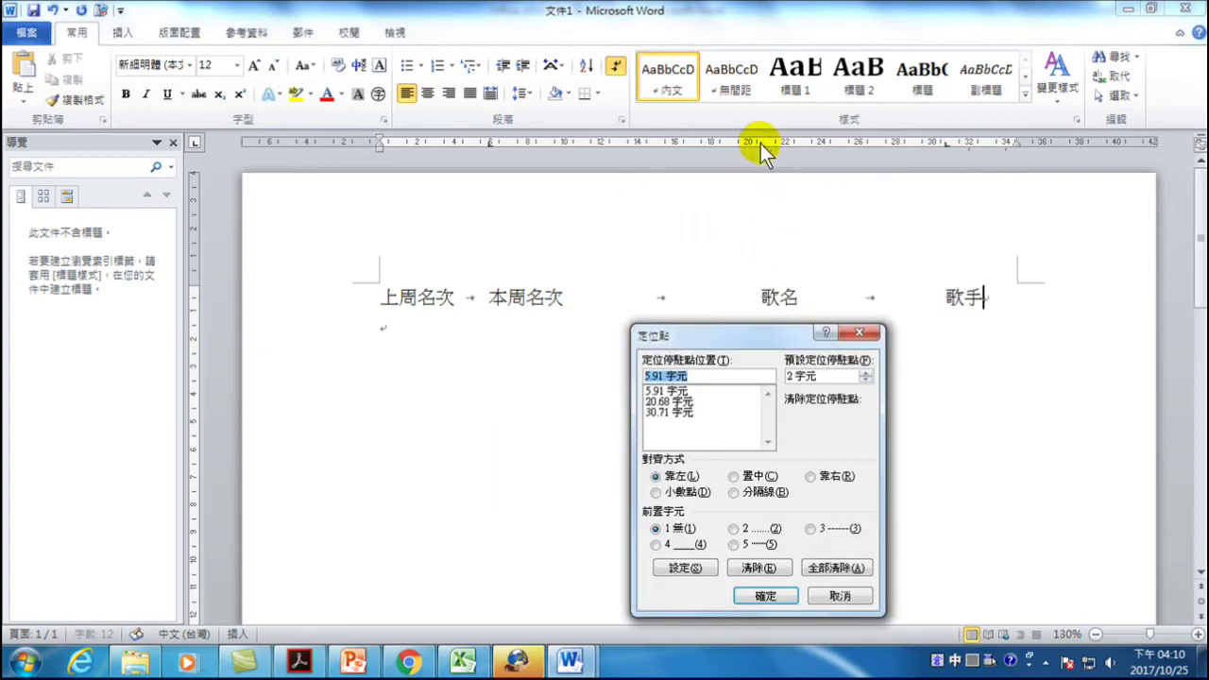
pyautogui.click(669, 402)
pyautogui.click(735, 476)
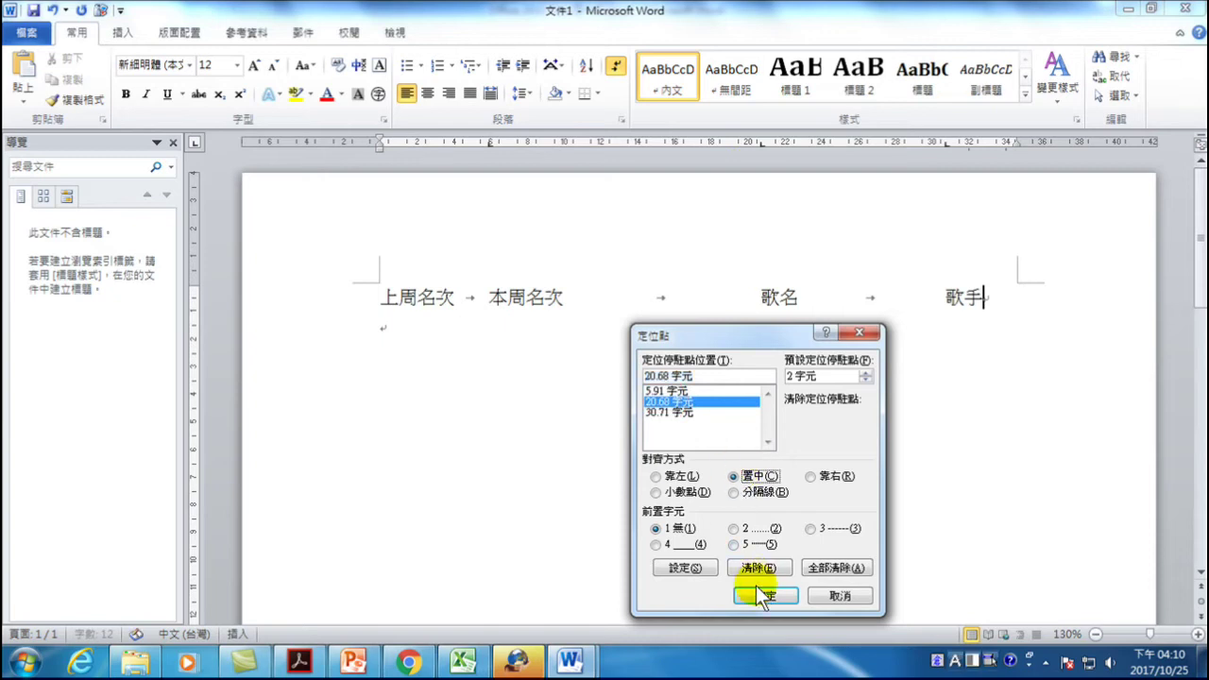
pyautogui.click(687, 565)
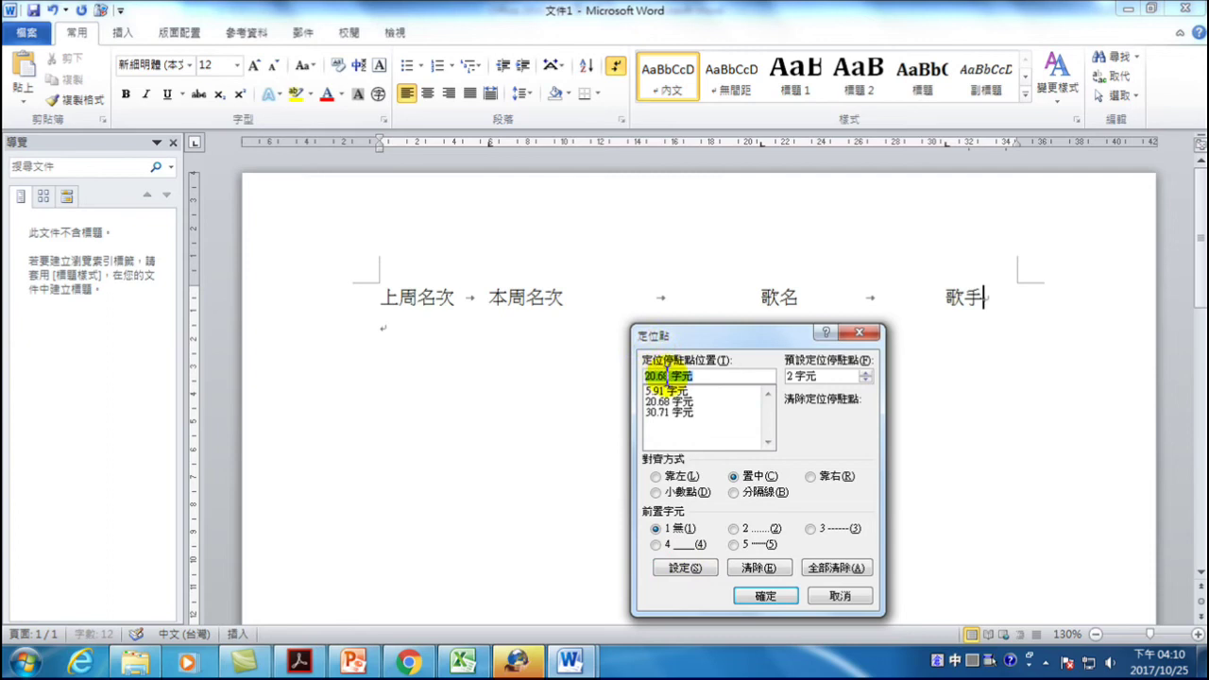
# - Apply the tab settings and type row 1: 1, 1, 千里之外 and its singer
pyautogui.click(769, 599)
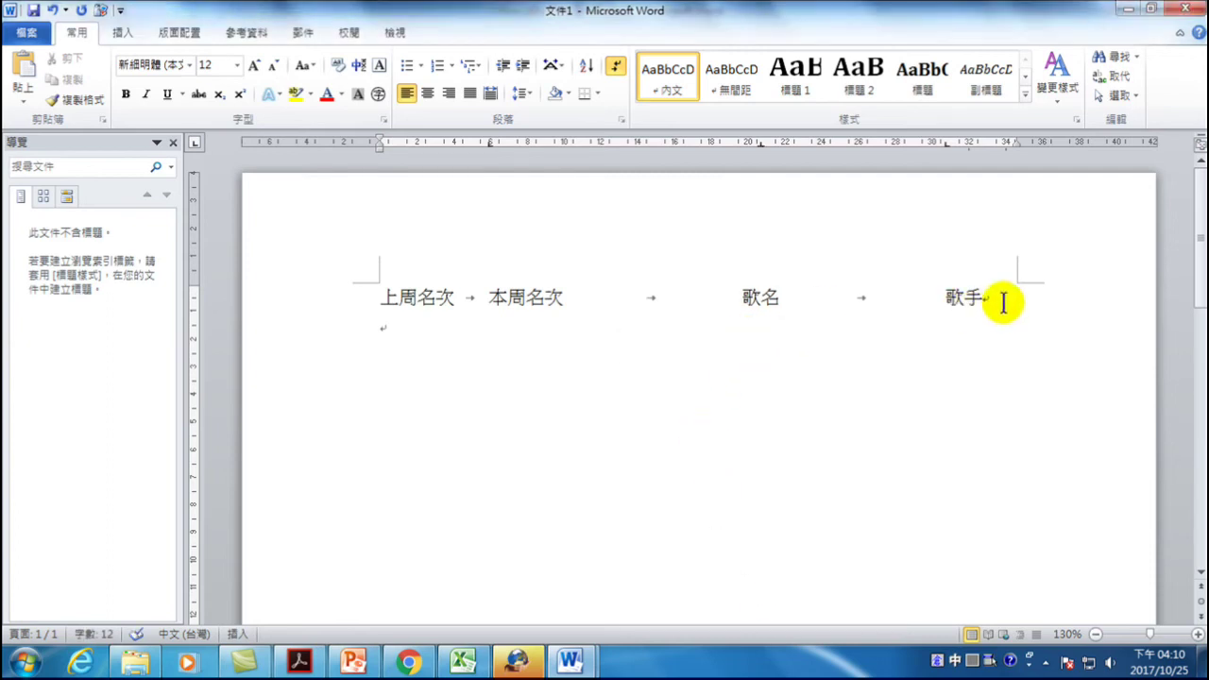
pyautogui.press('Return')
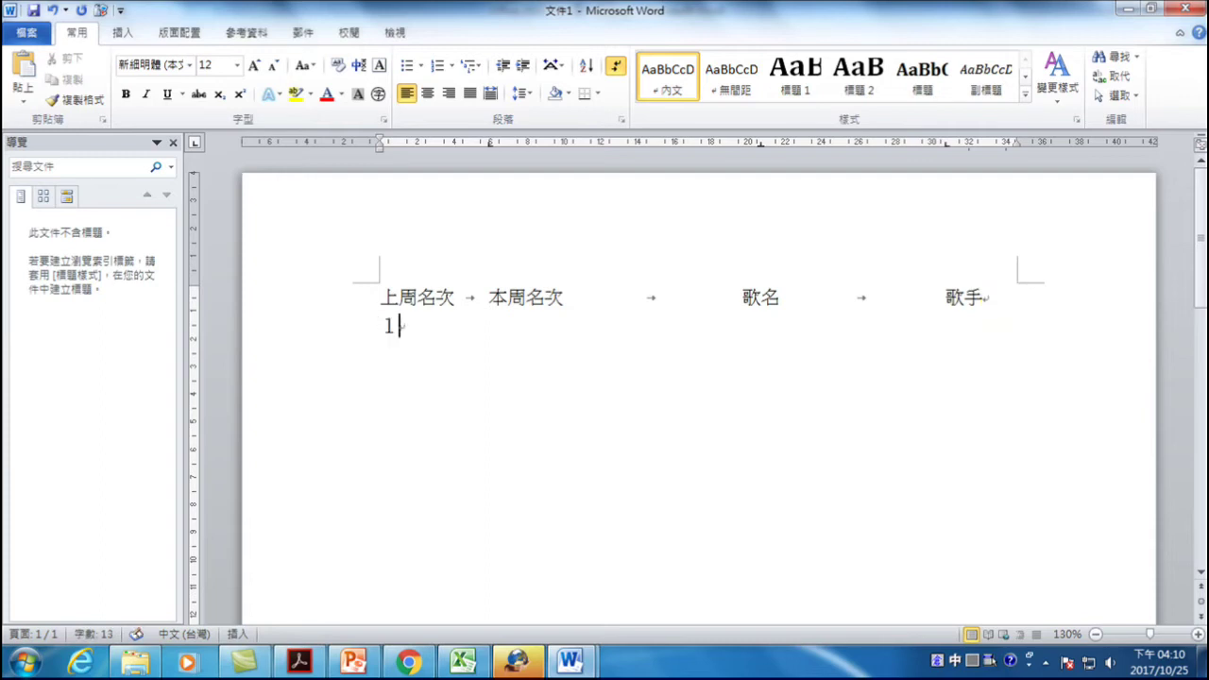
pyautogui.write('1')
pyautogui.press('Tab')
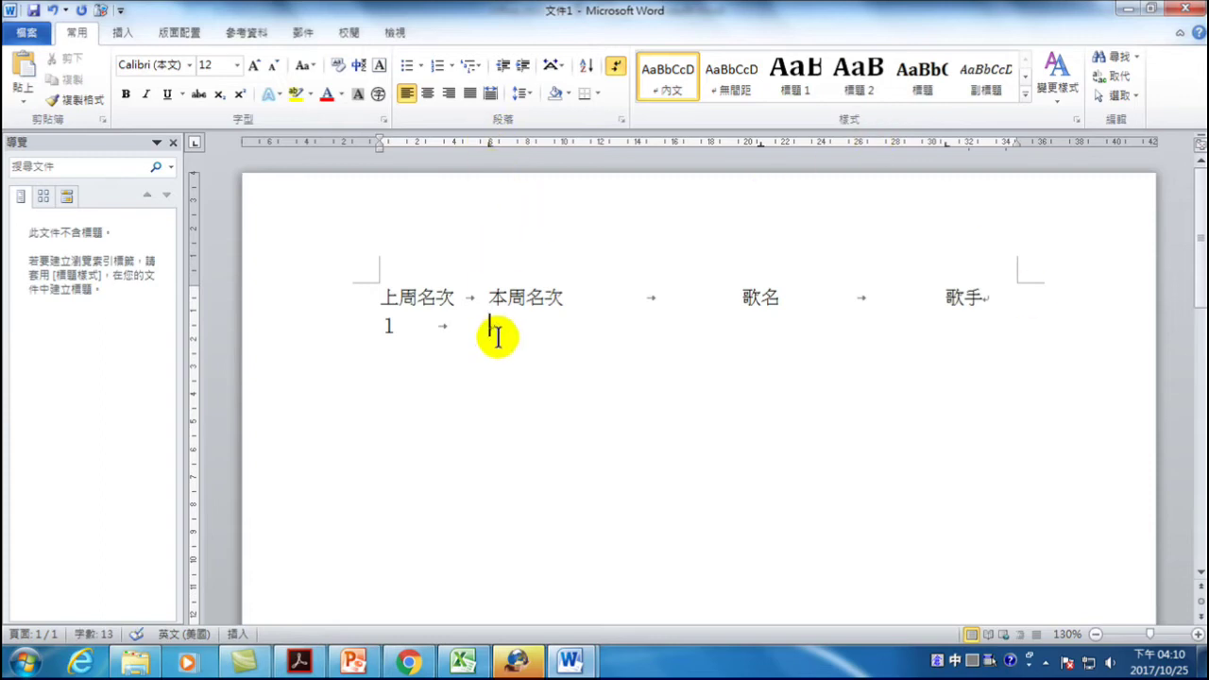
pyautogui.write('1')
pyautogui.press('Tab')
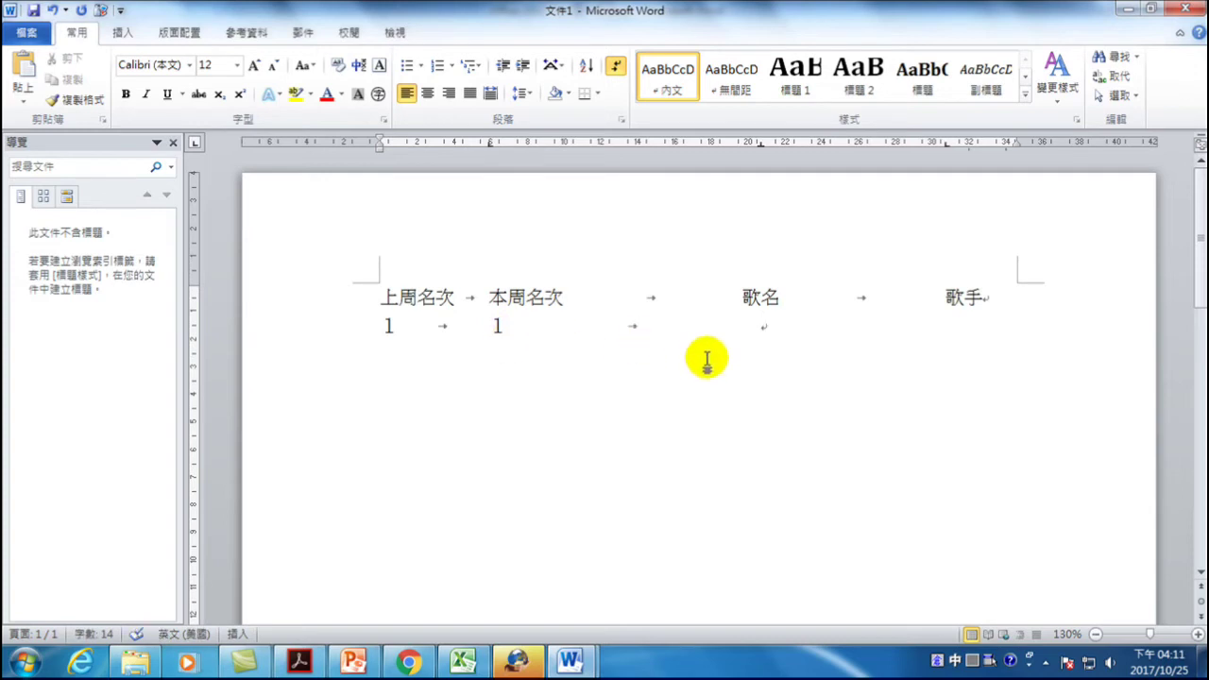
pyautogui.write('千里')
pyautogui.write('之外')
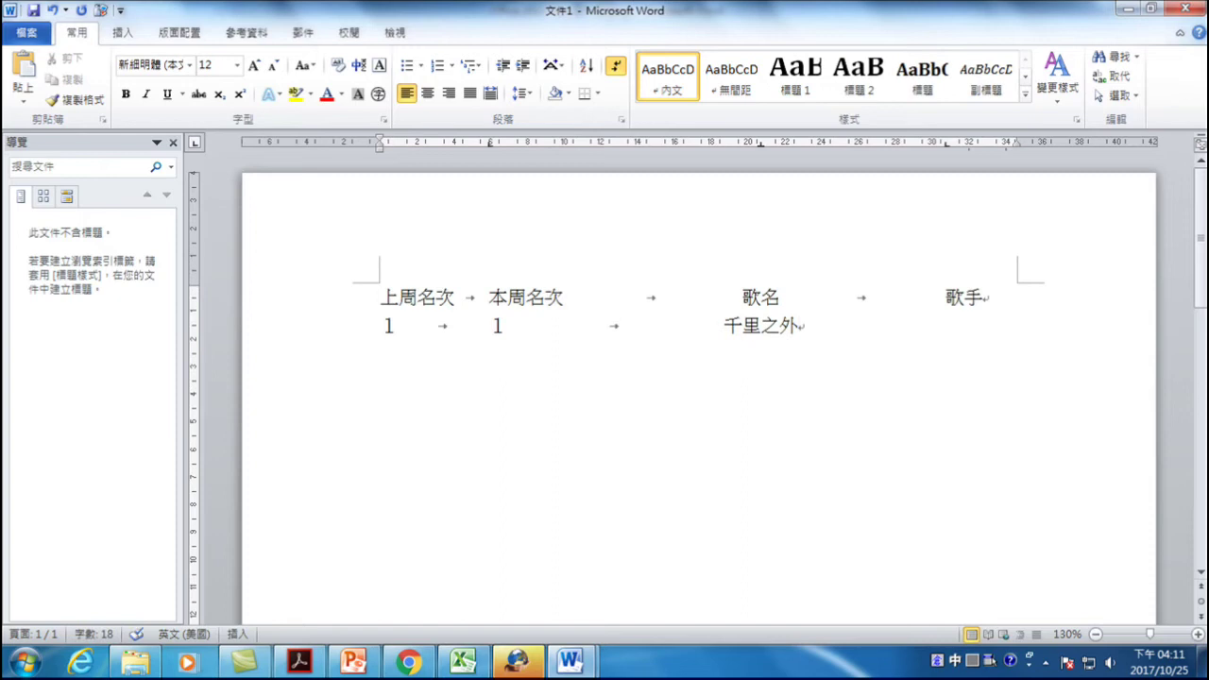
pyautogui.press('Tab')
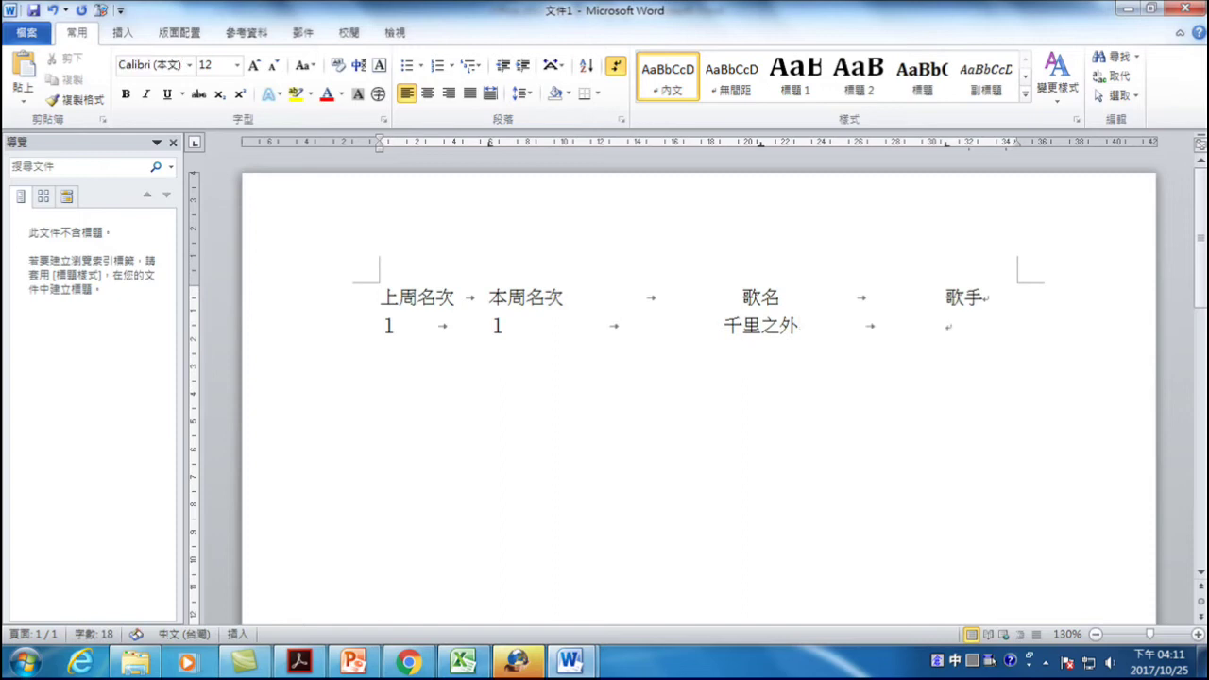
pyautogui.write('ㄓ')
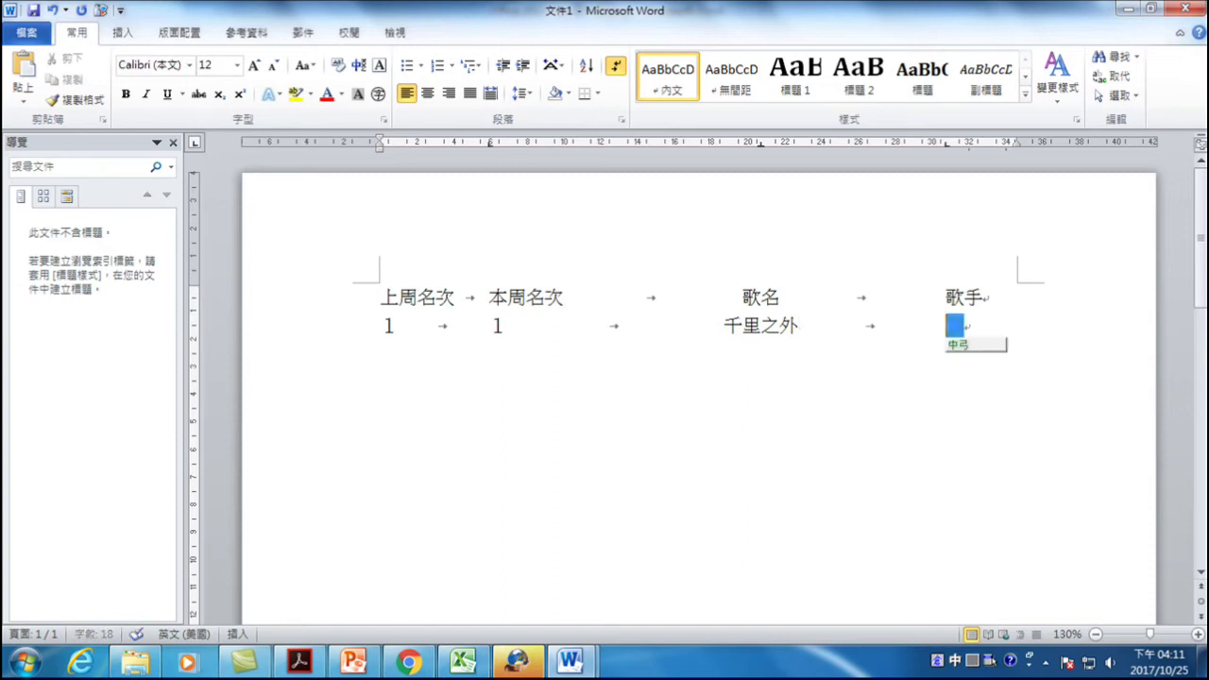
pyautogui.write('費玉清')
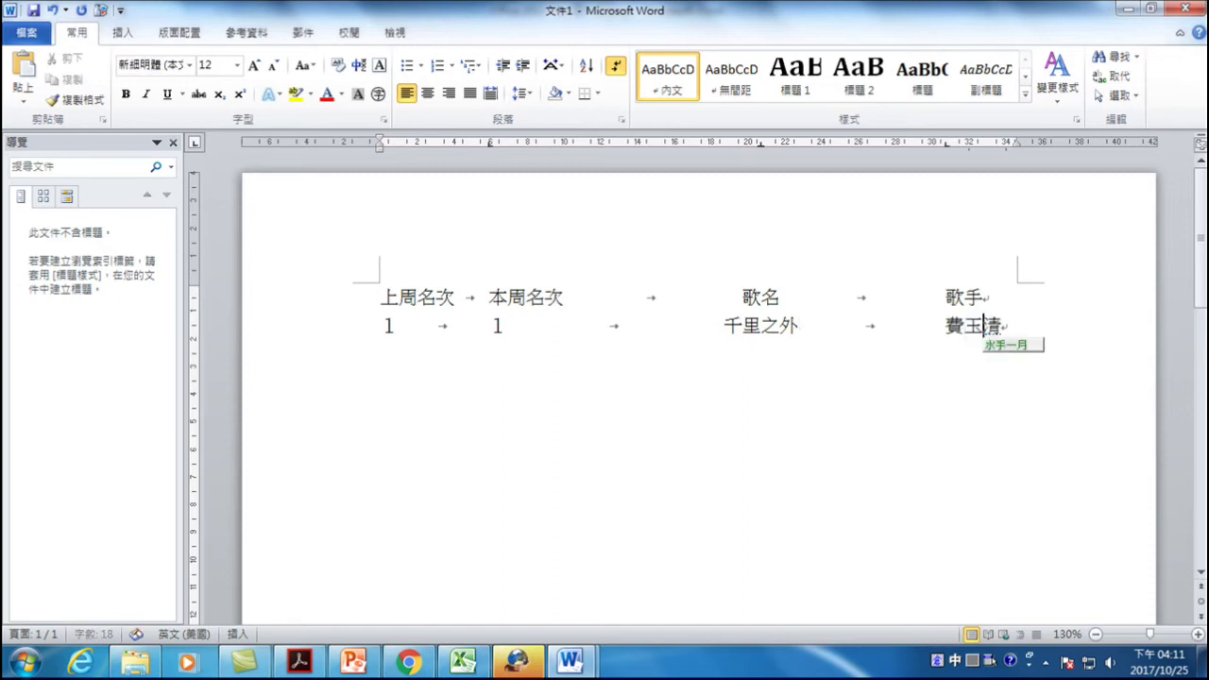
pyautogui.press('BackSpace')
pyautogui.write('清')
pyautogui.press('Down')
pyautogui.press('Return')
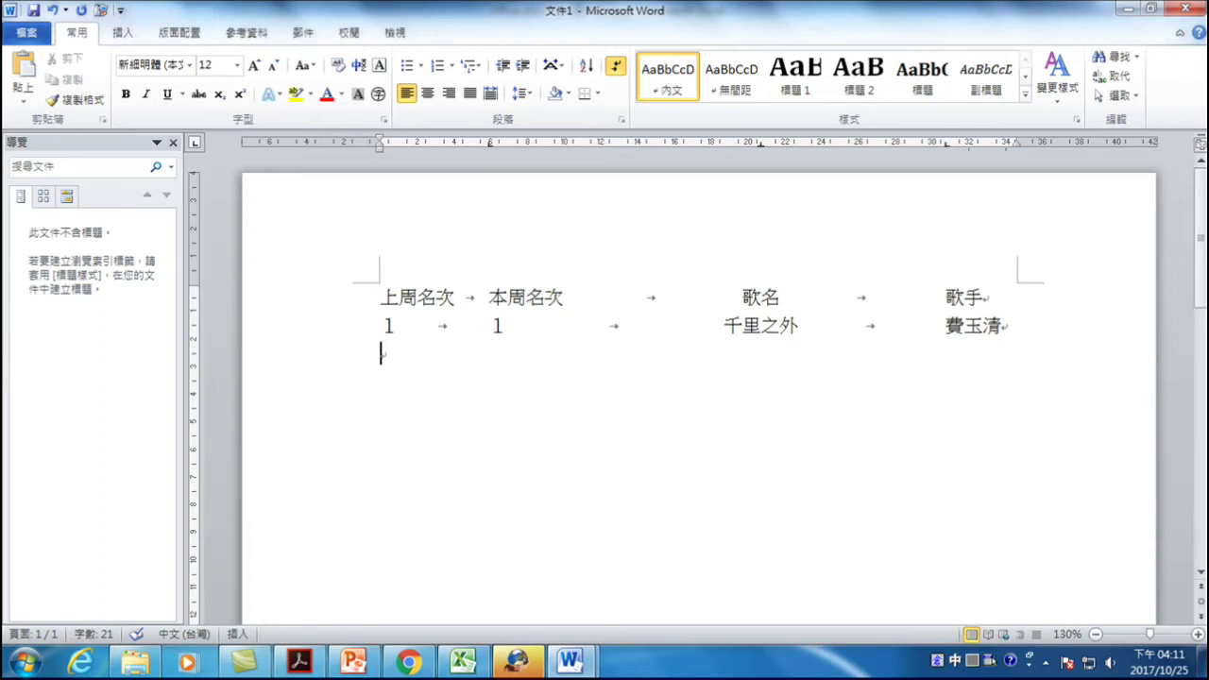
# - Type row 2: 2, 2, 七里香 and its singer, separated by tabs
pyautogui.press('Tab')
pyautogui.write('2')
pyautogui.press('Tab')
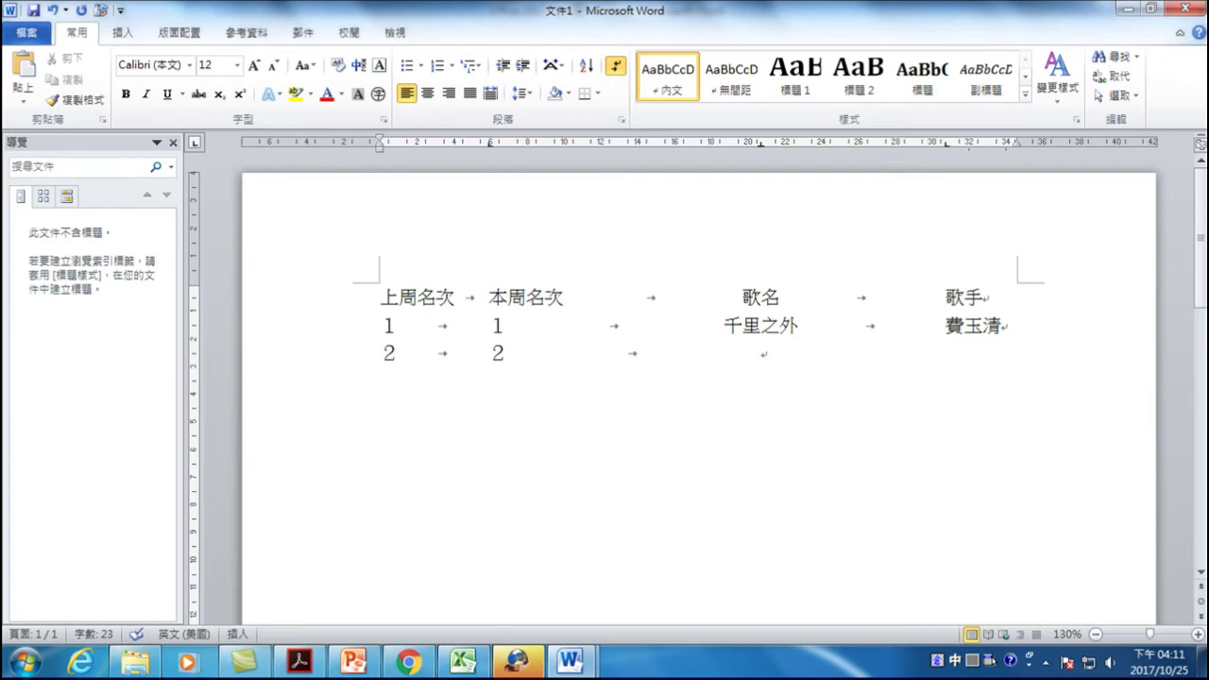
pyautogui.write('七')
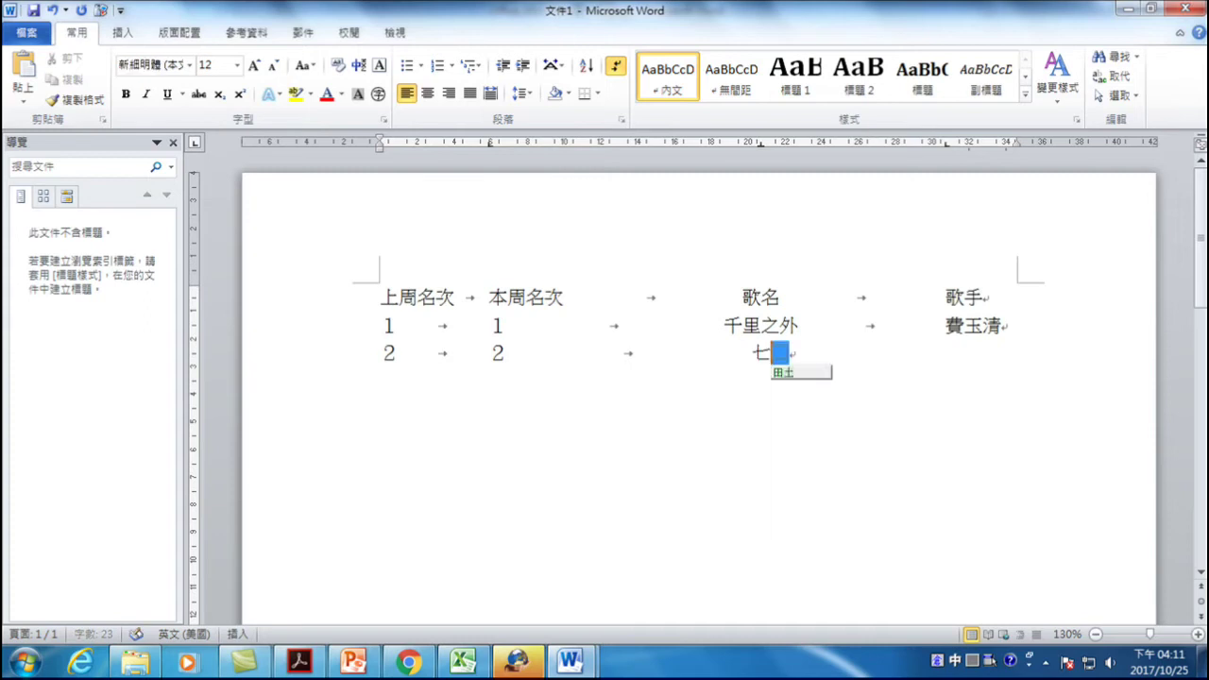
pyautogui.write('里vh')
pyautogui.press('space')
pyautogui.press('Escape')
pyautogui.write('hda')
pyautogui.press('space')
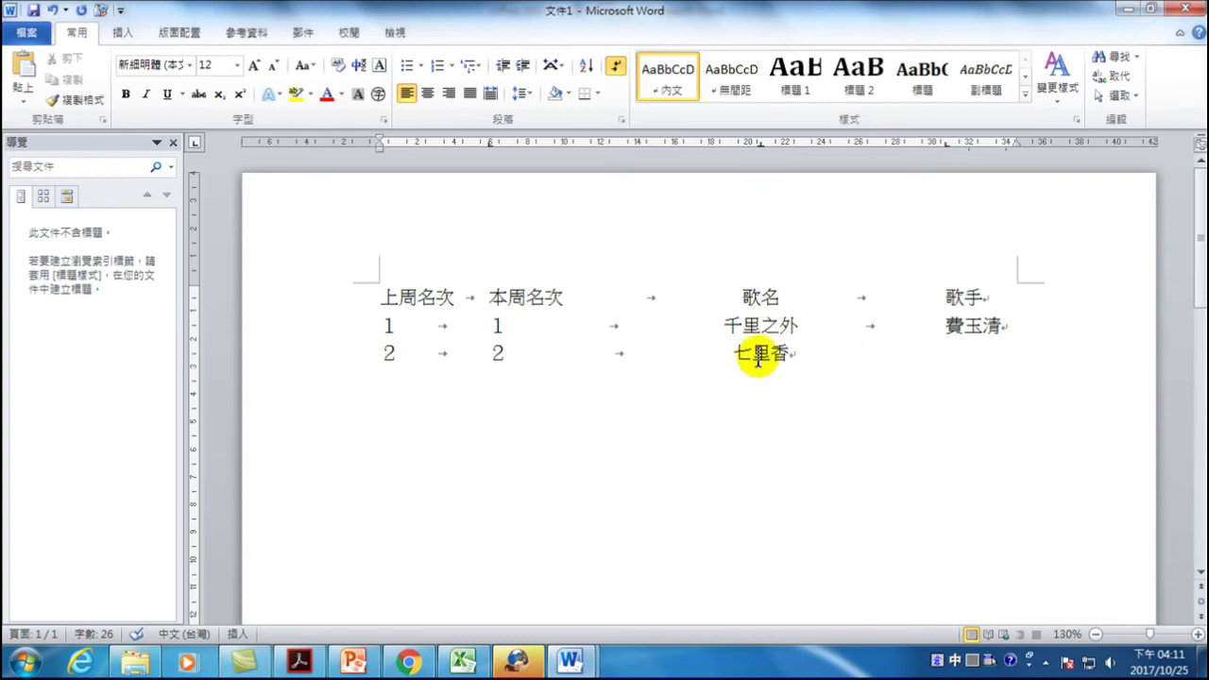
pyautogui.press('Tab')
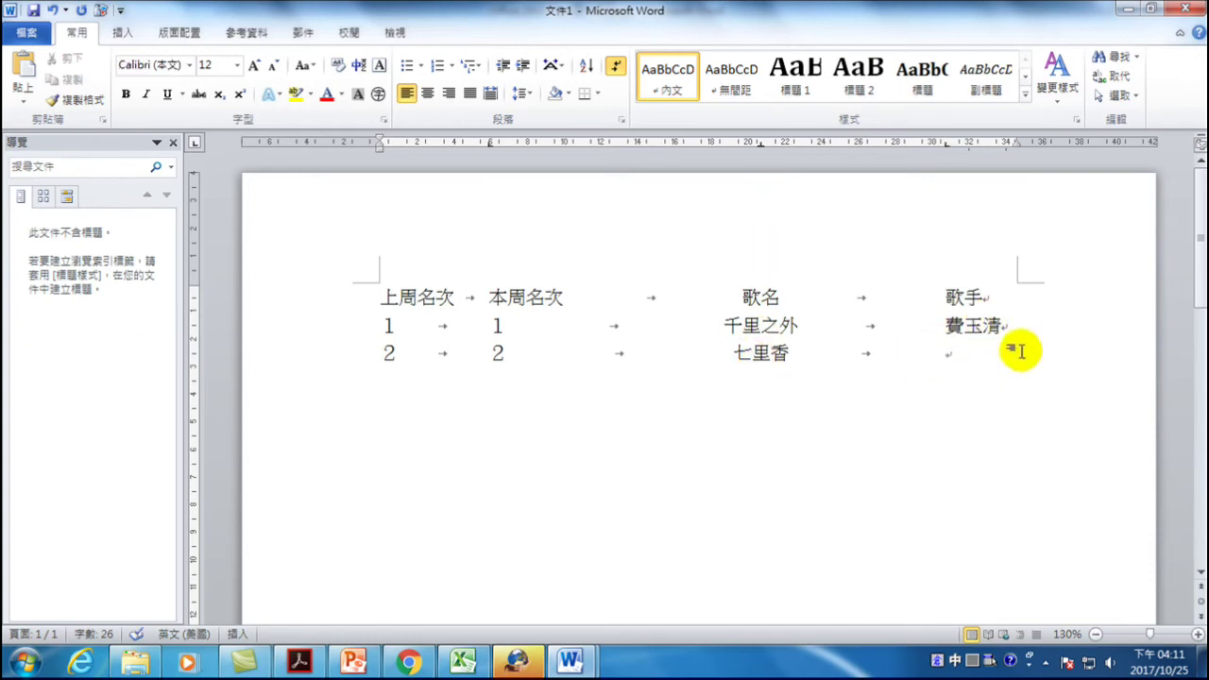
pyautogui.write('b')
pyautogui.write('杰倫')
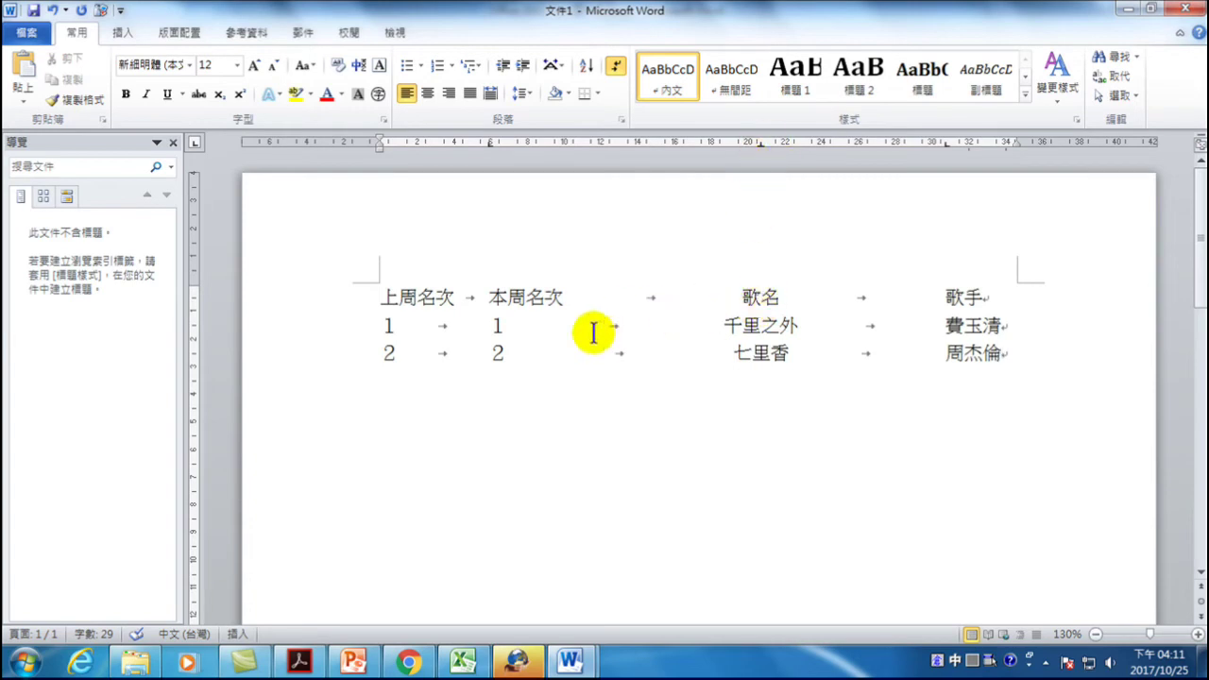
# - Give the 20.68-character tab stop a dotted leader
pyautogui.doubleClick(762, 144)
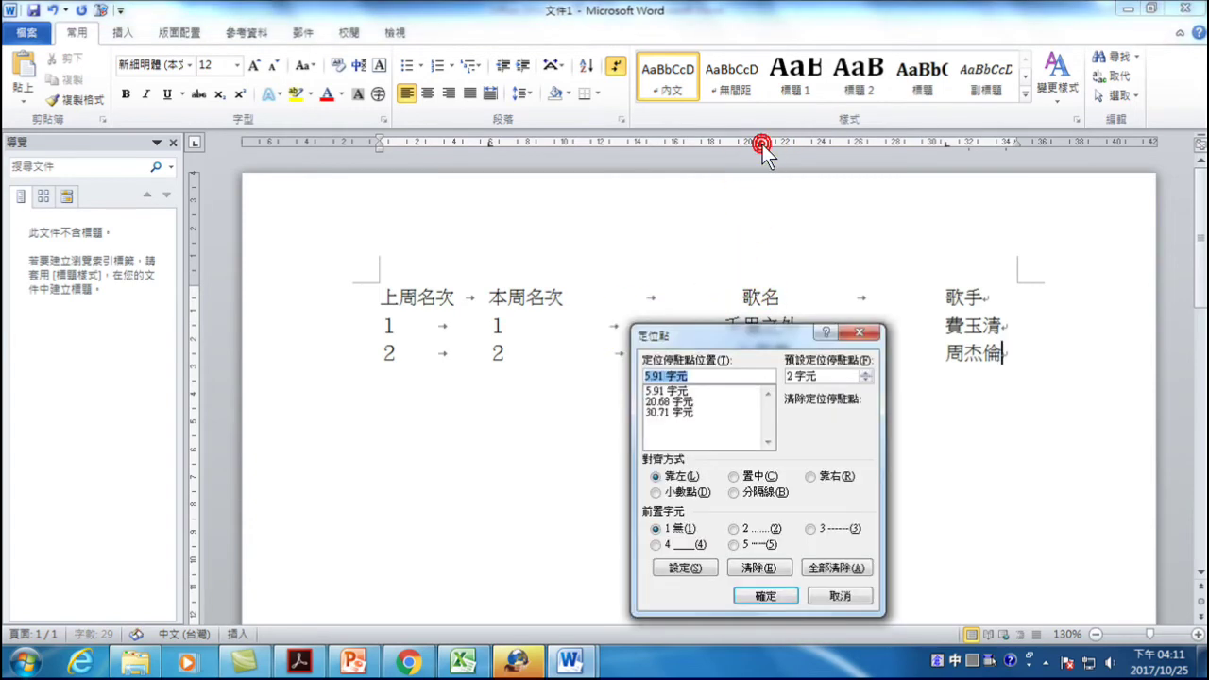
pyautogui.click(669, 401)
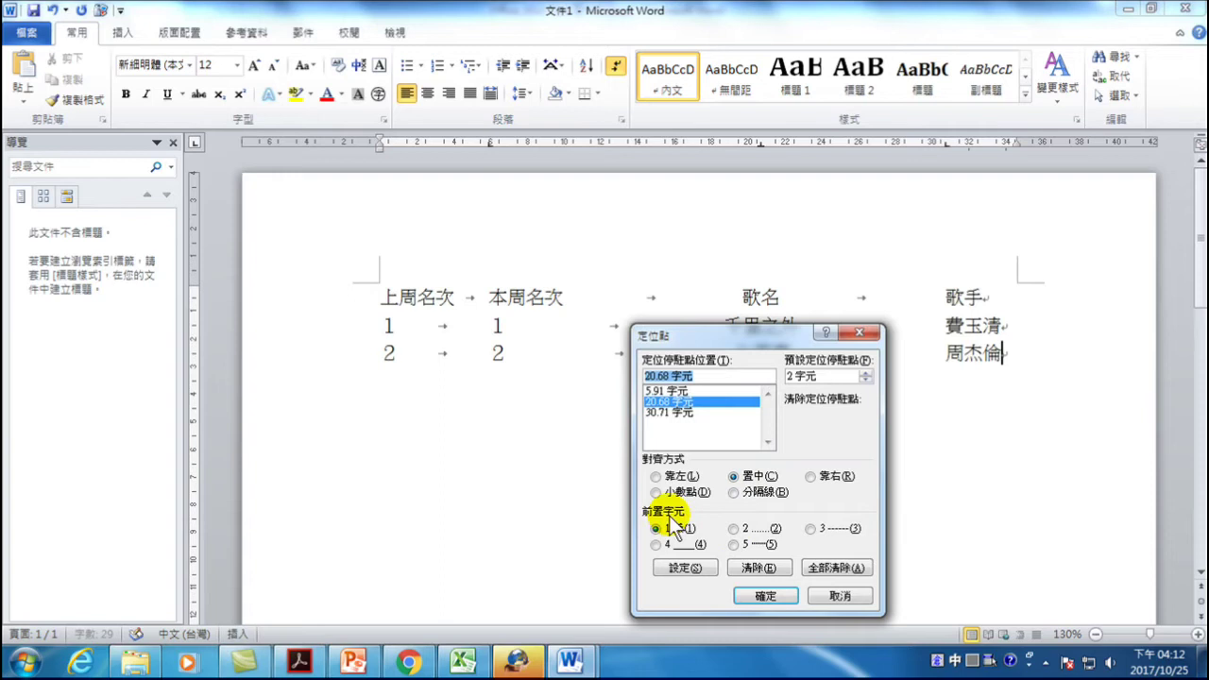
pyautogui.click(736, 530)
pyautogui.click(686, 567)
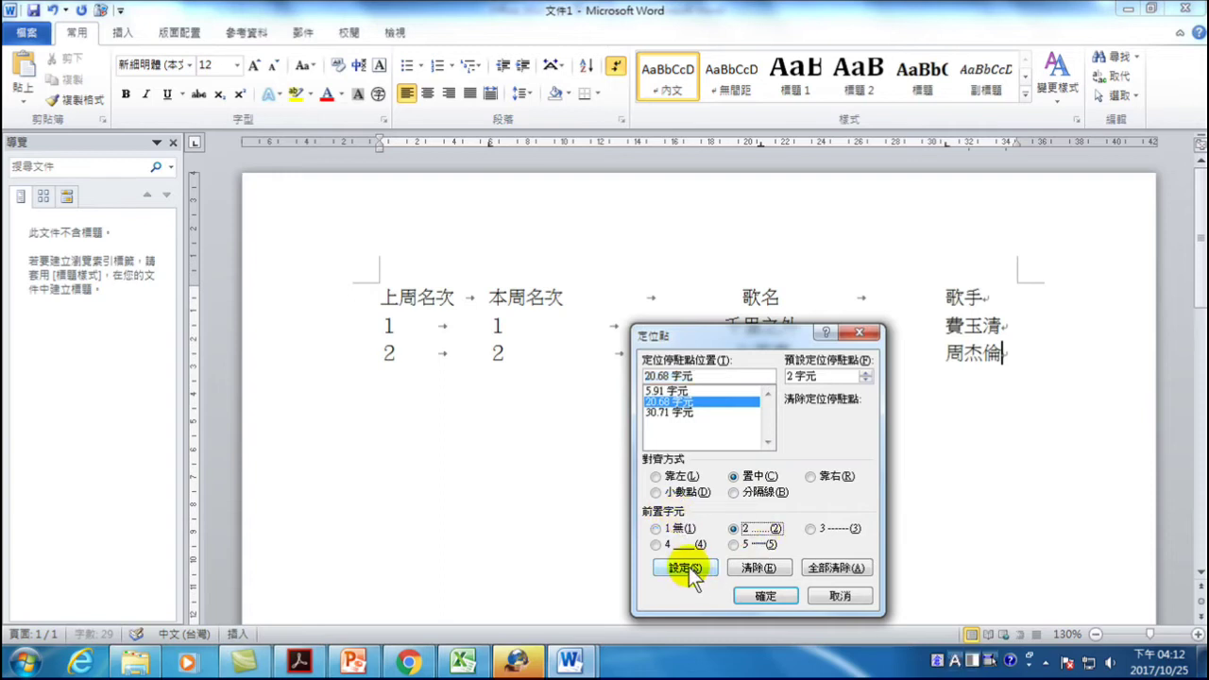
pyautogui.click(762, 594)
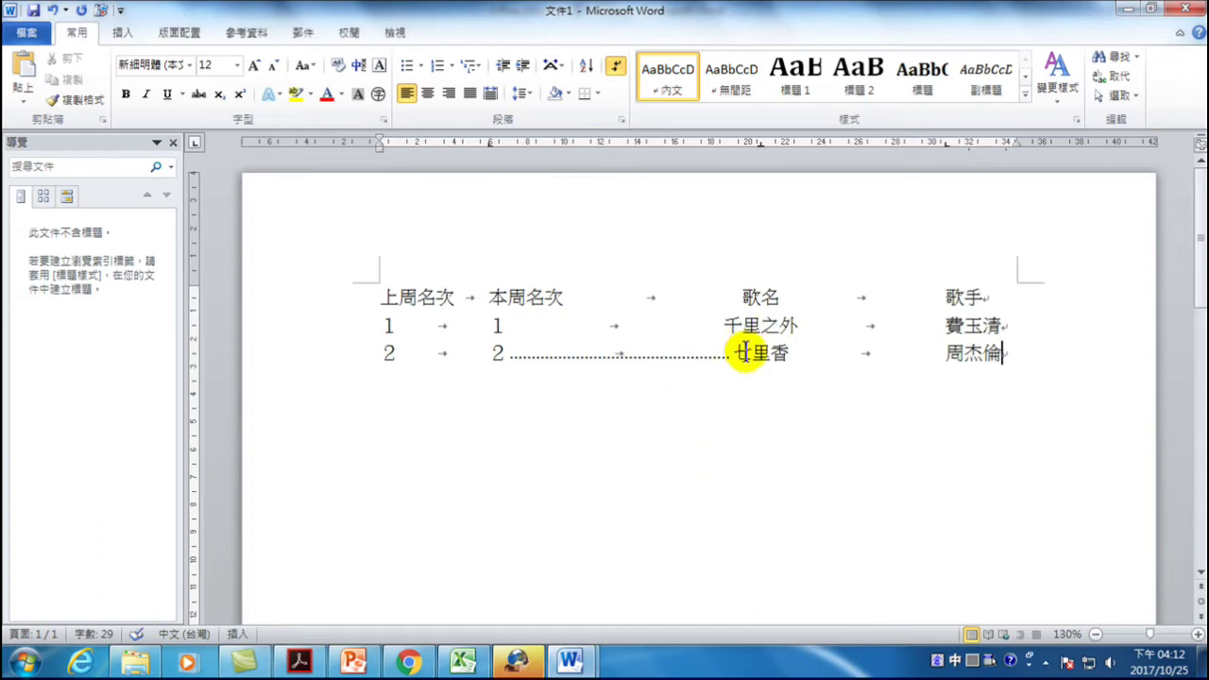
# - Add a dotted leader to the 30.71-character tab stop in the 七里香 row too
pyautogui.click(996, 352)
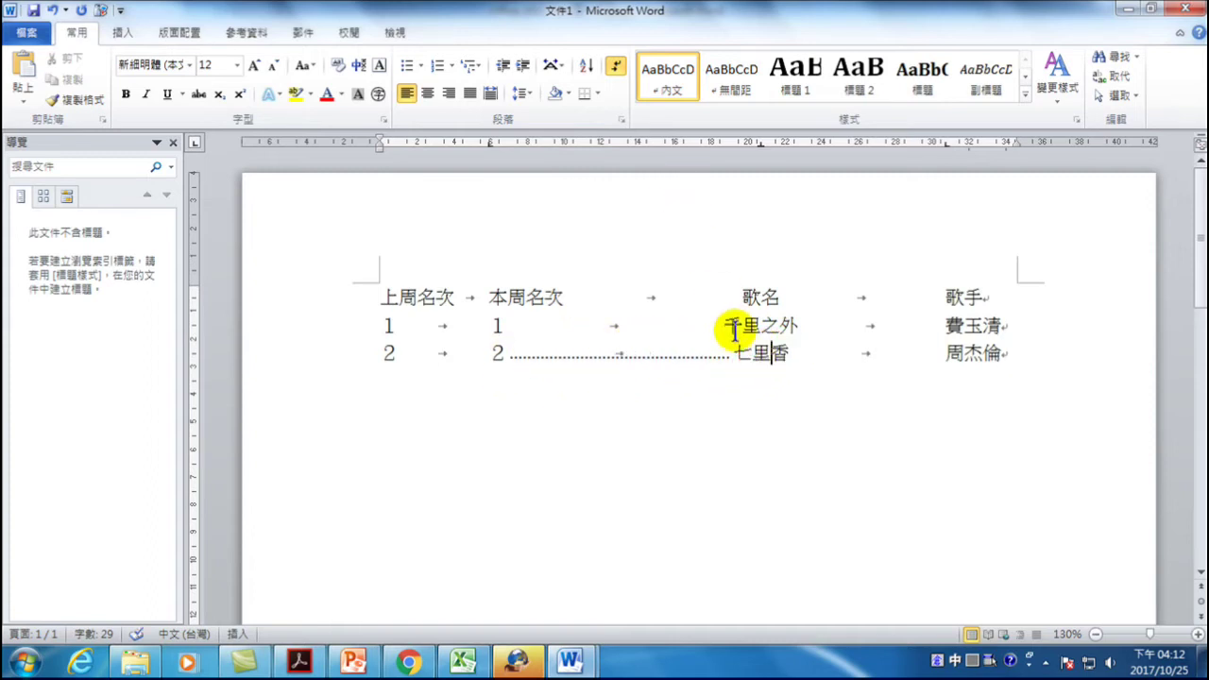
pyautogui.doubleClick(761, 144)
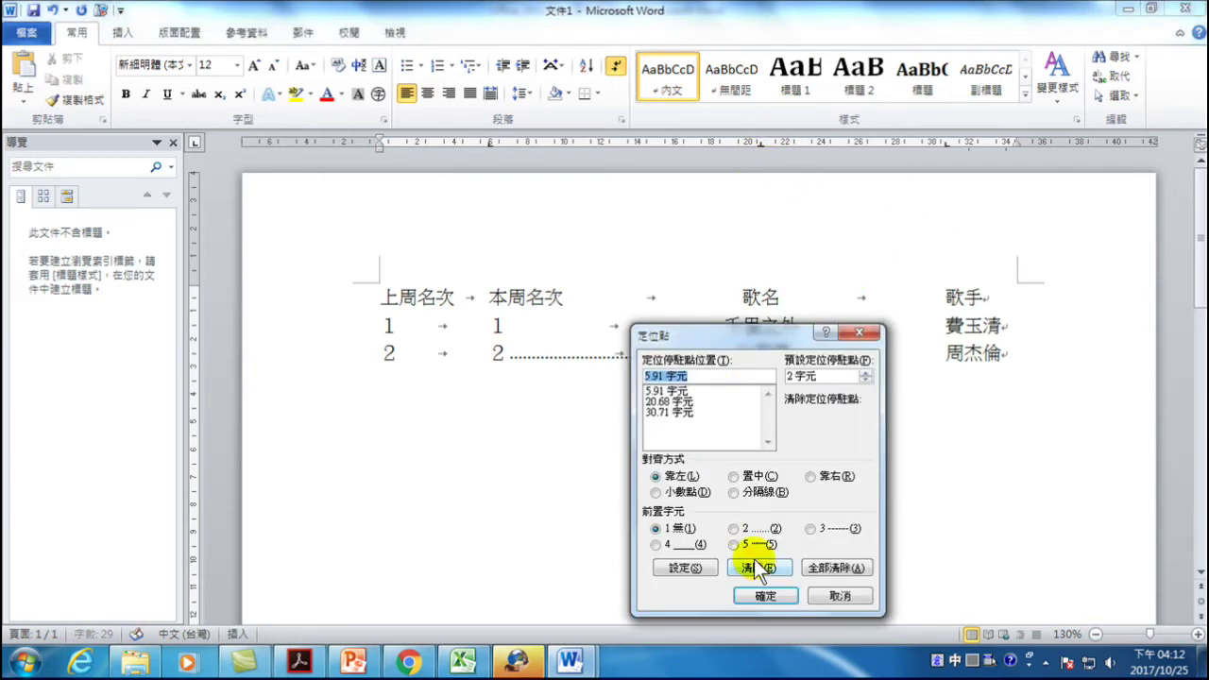
pyautogui.moveTo(792, 334); pyautogui.dragTo(668, 366)
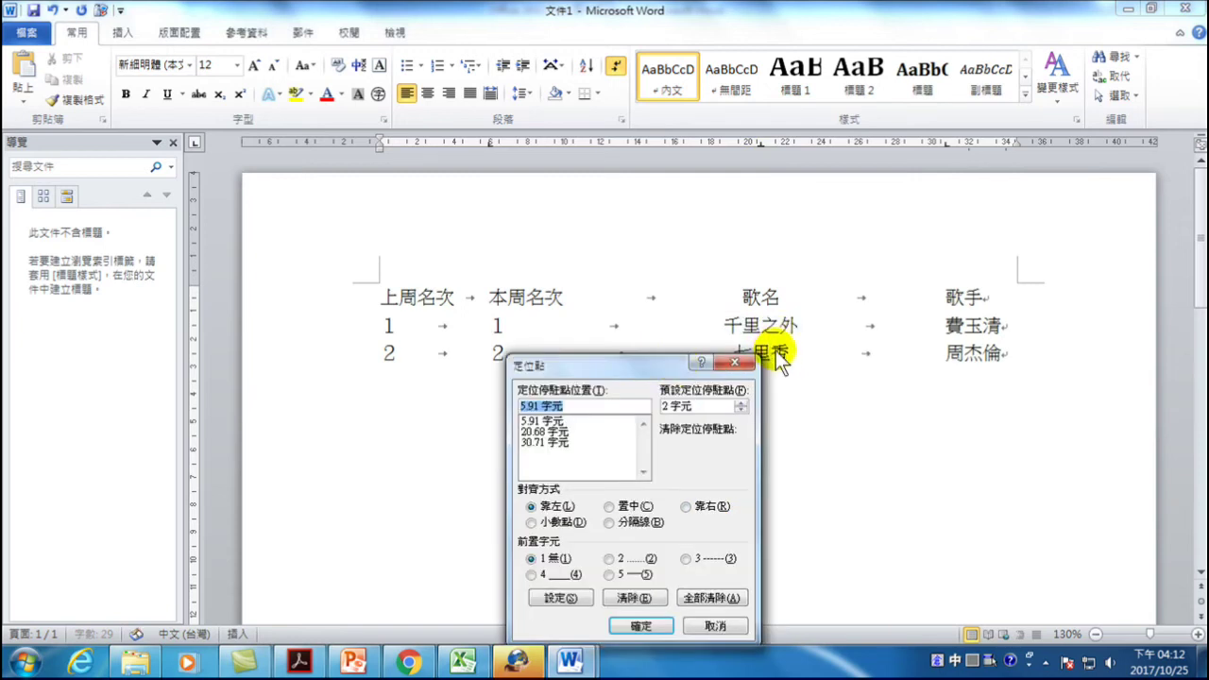
pyautogui.moveTo(662, 363); pyautogui.dragTo(708, 283)
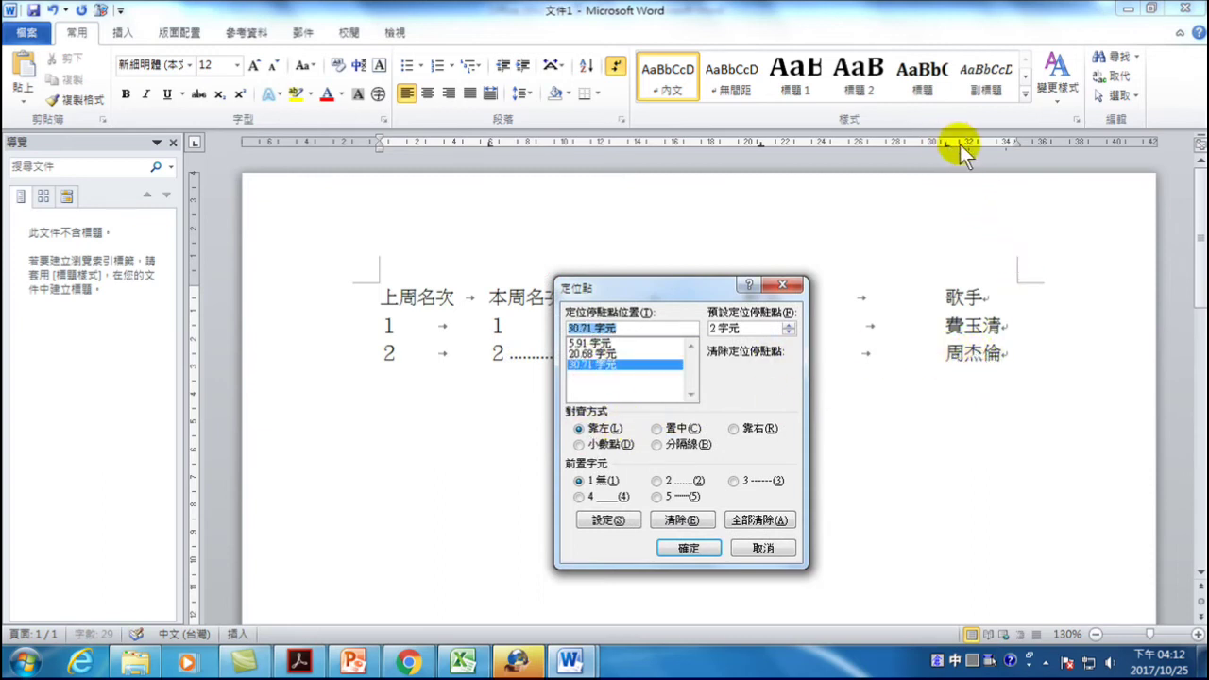
pyautogui.click(656, 482)
pyautogui.click(613, 519)
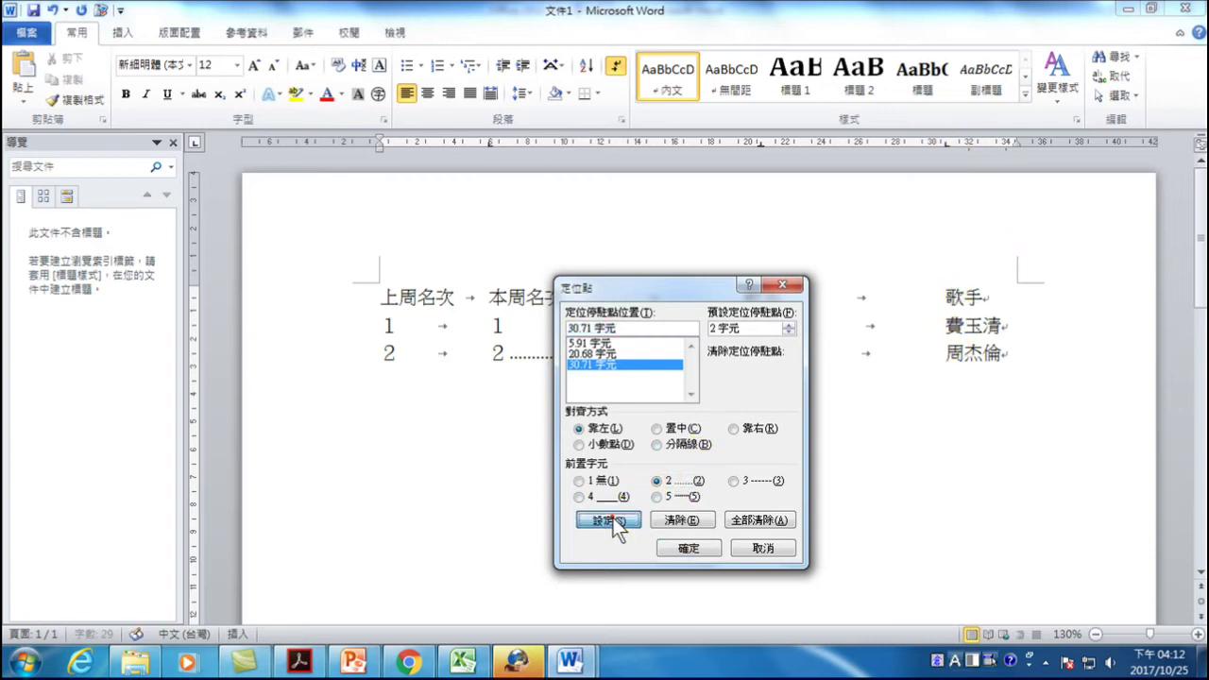
pyautogui.click(687, 548)
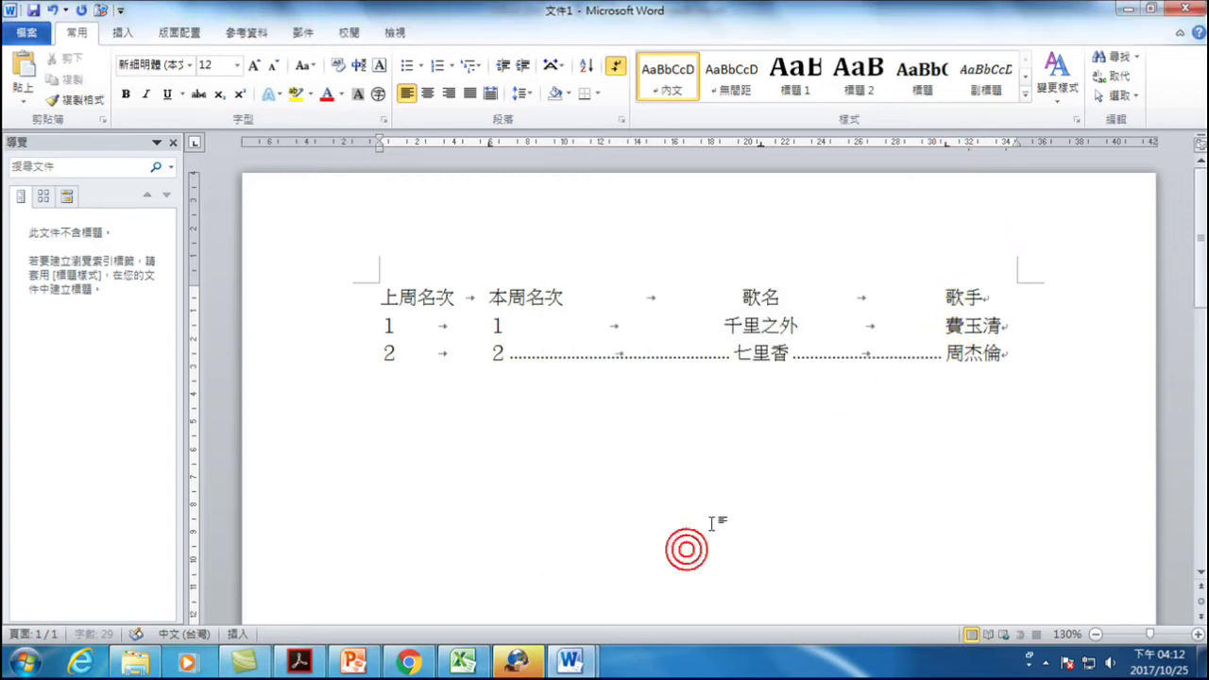
pyautogui.click(774, 351)
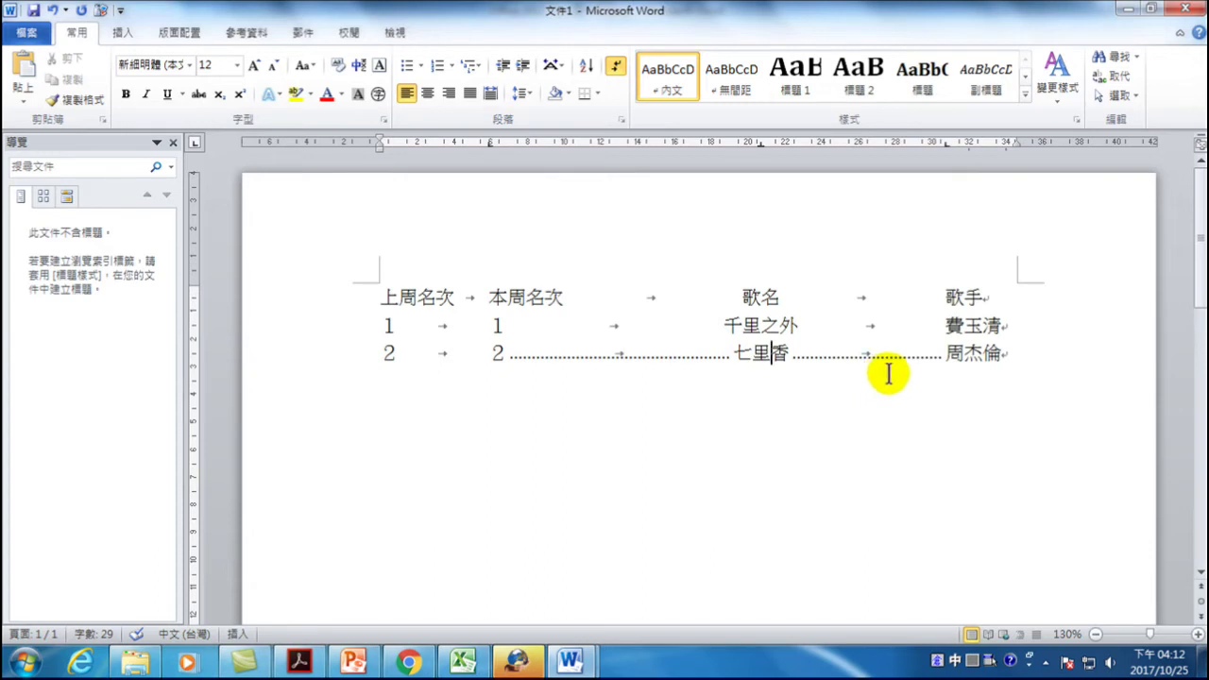
# - Set a dashed (-----) leader on the 20.68 字元 tab stop in the 千里之外 row
pyautogui.click(760, 323)
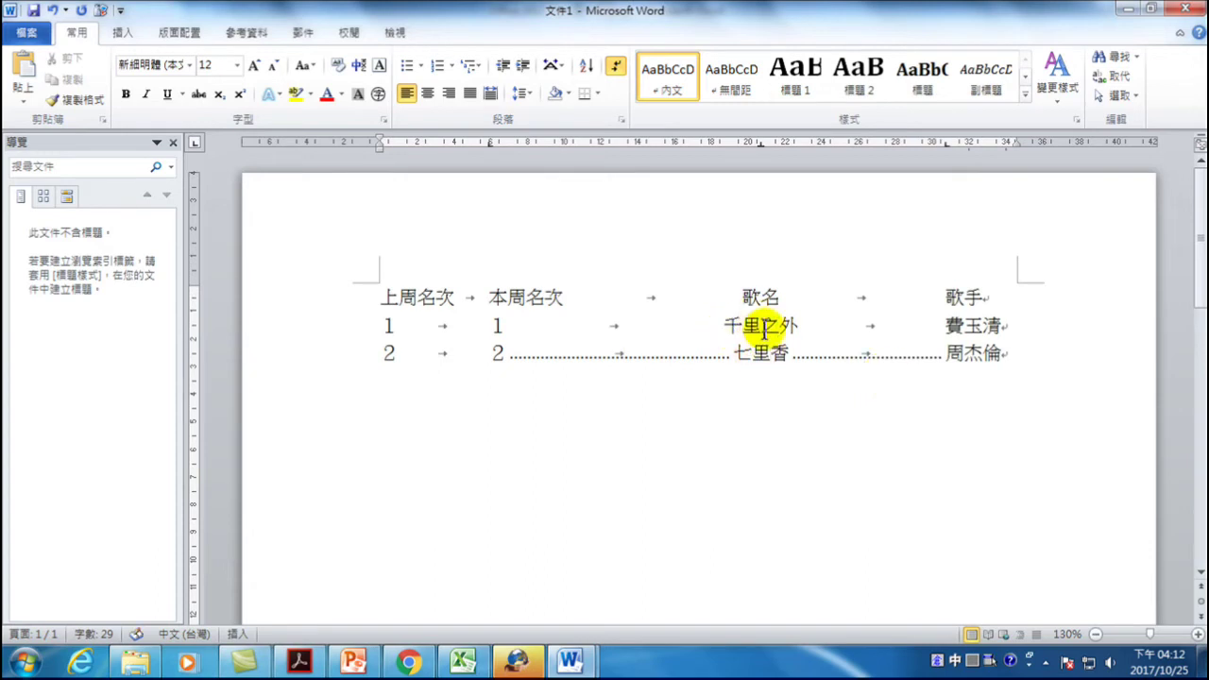
pyautogui.doubleClick(760, 143)
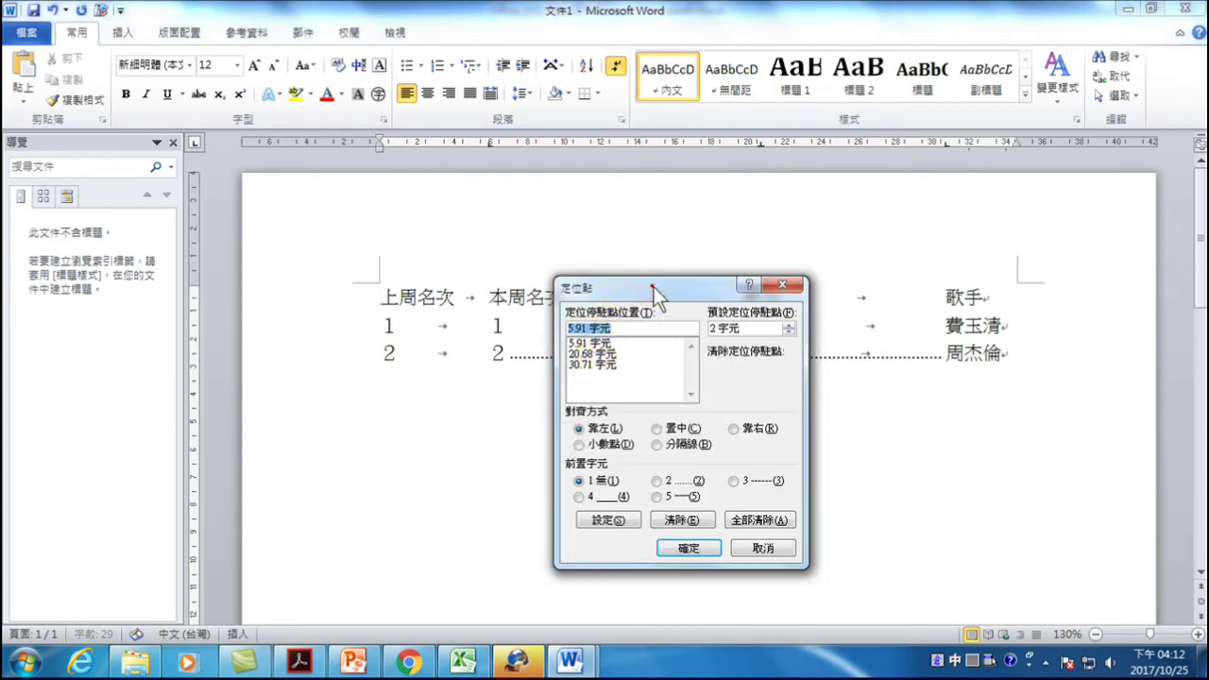
pyautogui.moveTo(656, 295); pyautogui.dragTo(711, 401)
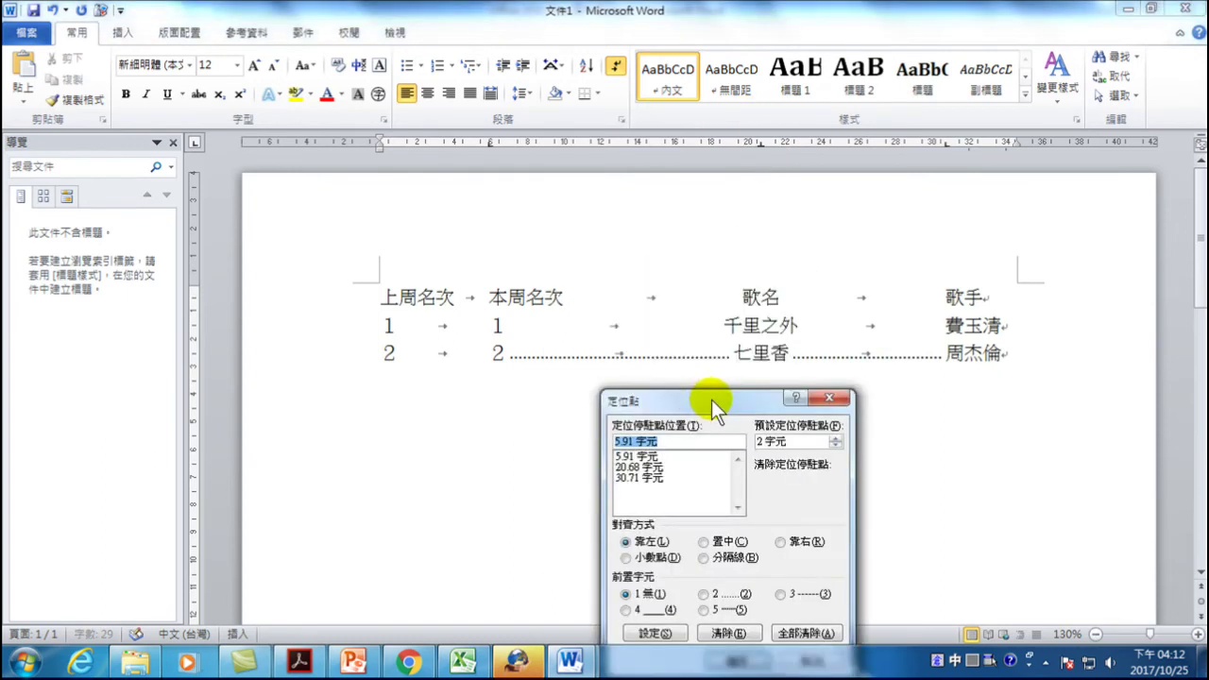
pyautogui.click(637, 468)
pyautogui.moveTo(713, 408); pyautogui.dragTo(690, 363)
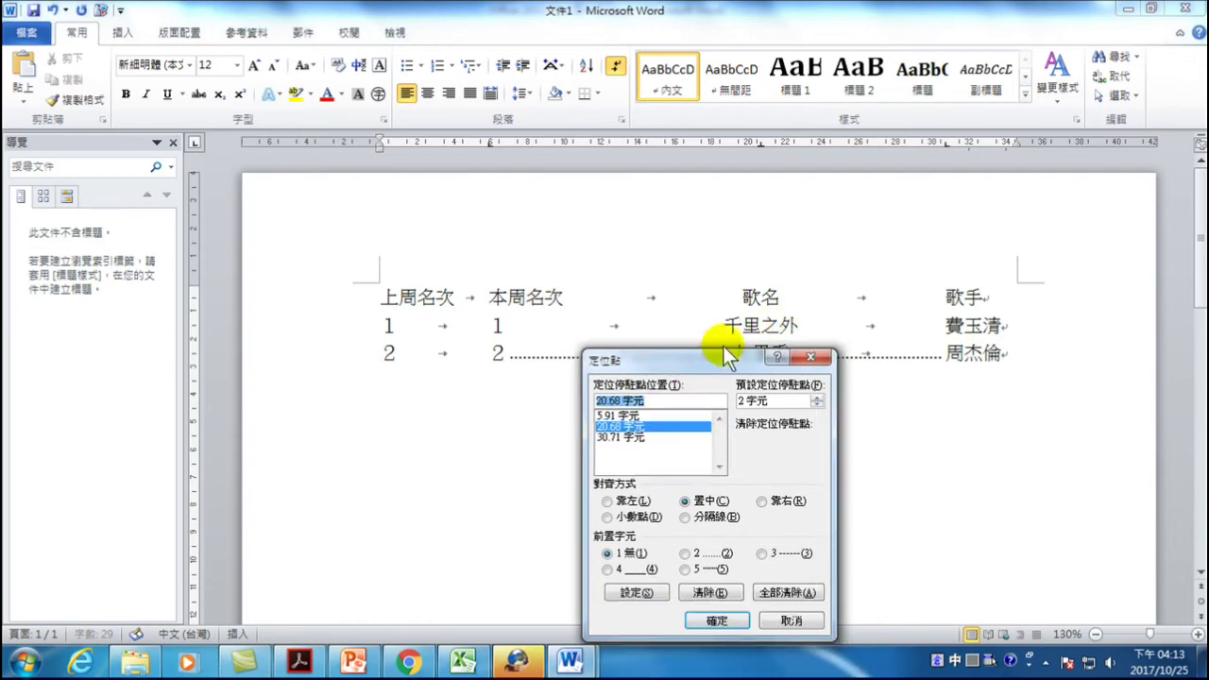
pyautogui.click(762, 554)
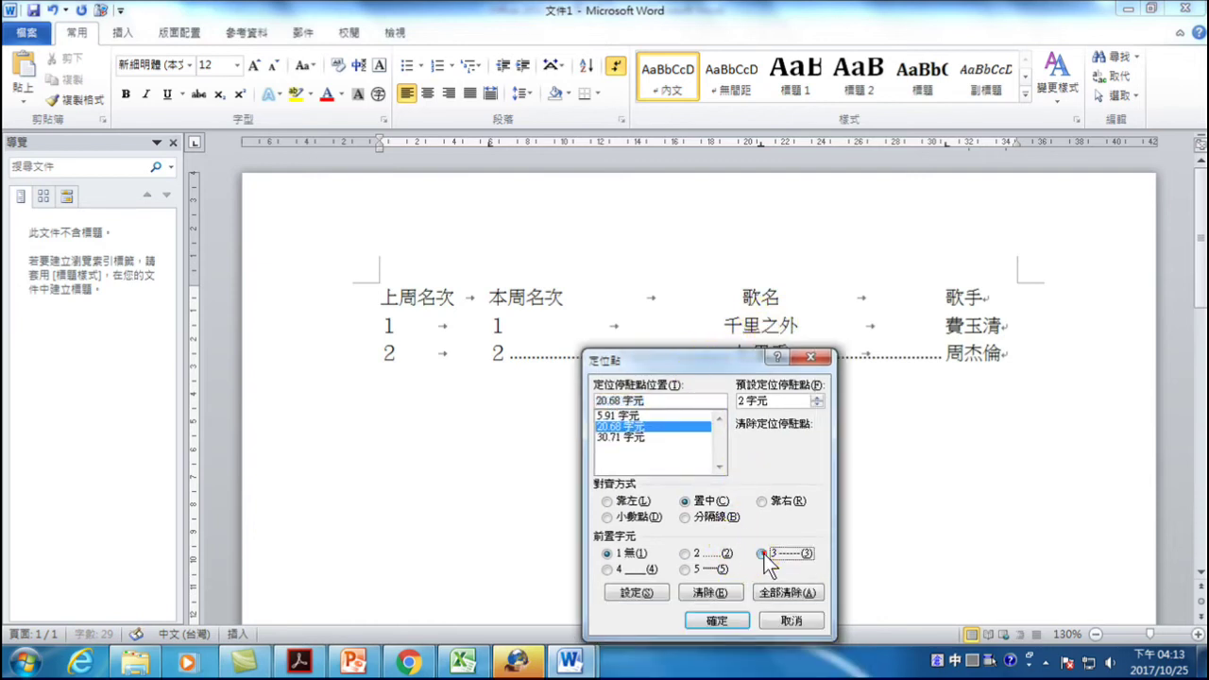
pyautogui.click(639, 593)
pyautogui.click(717, 620)
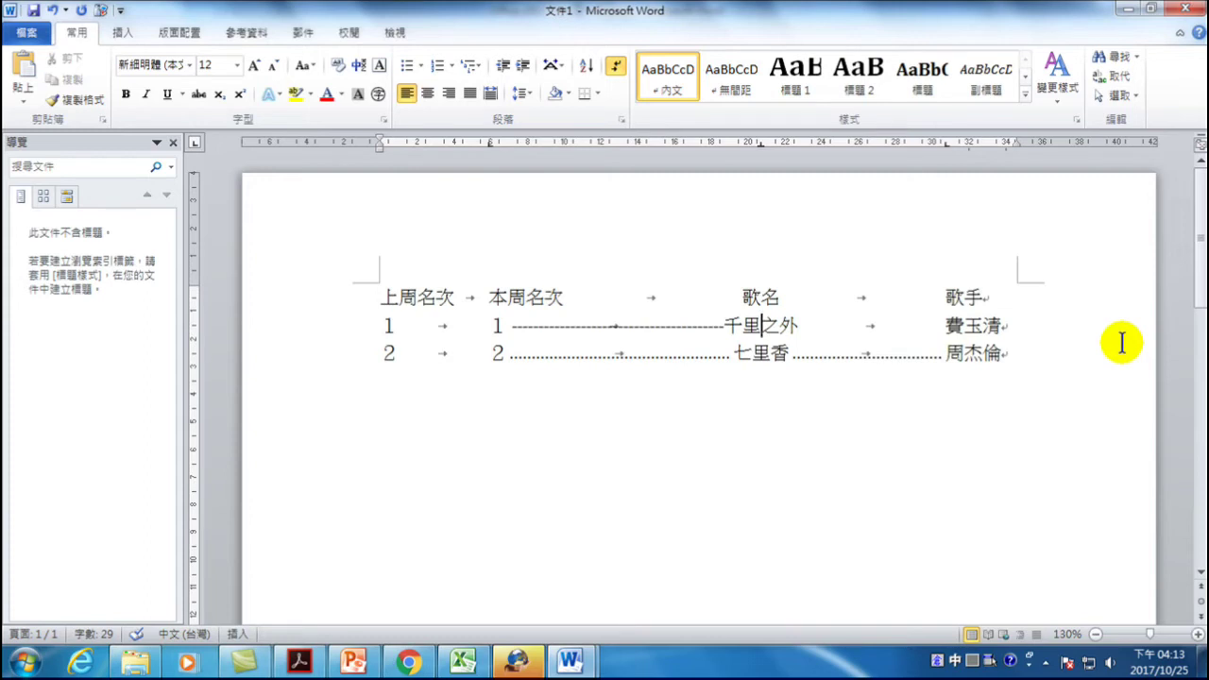
pyautogui.click(592, 666)
pyautogui.click(513, 529)
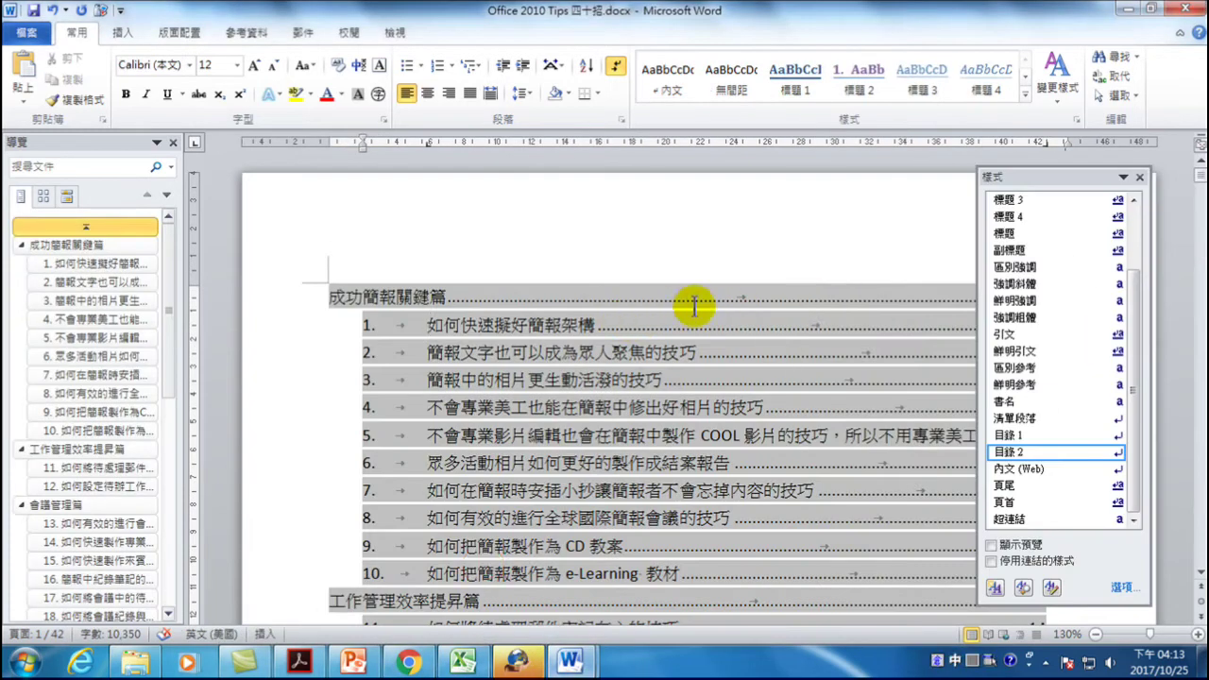
pyautogui.click(1140, 177)
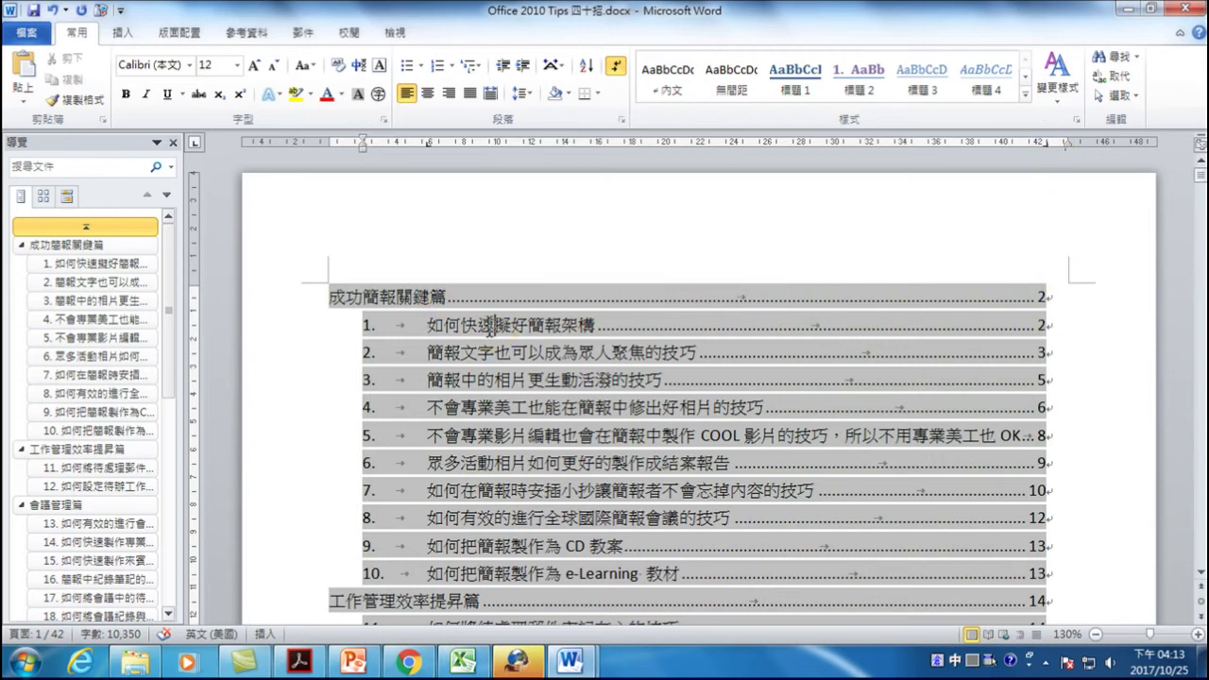
pyautogui.click(704, 325)
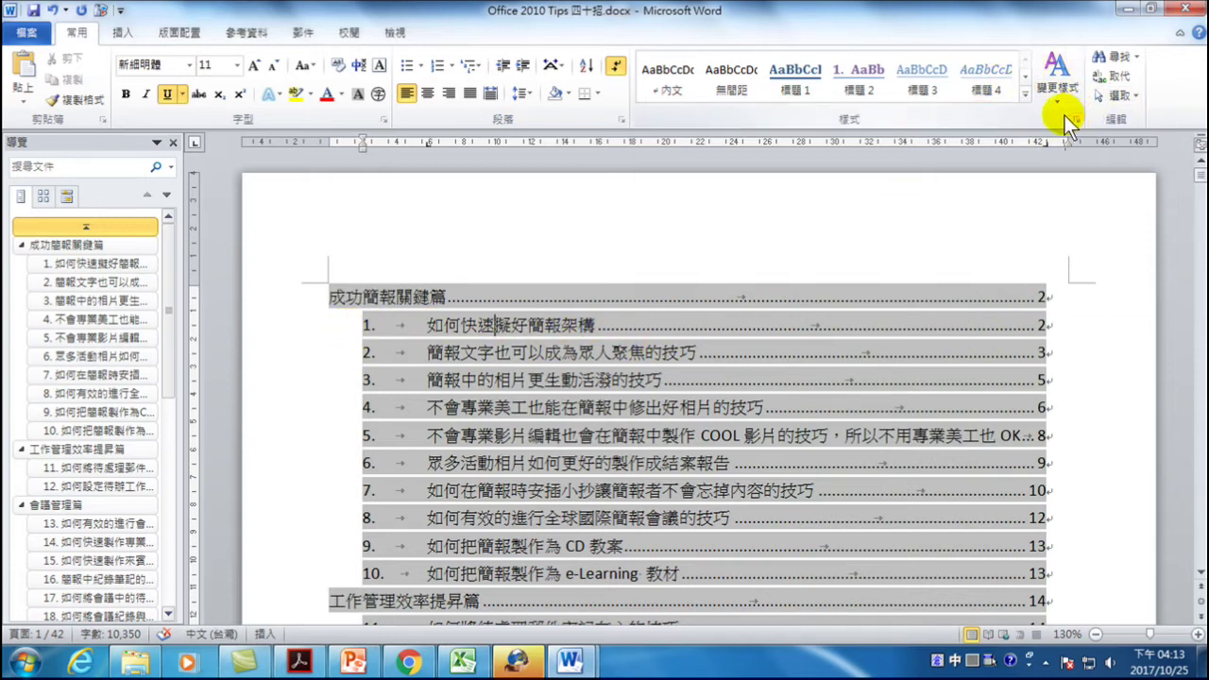
pyautogui.doubleClick(1046, 143)
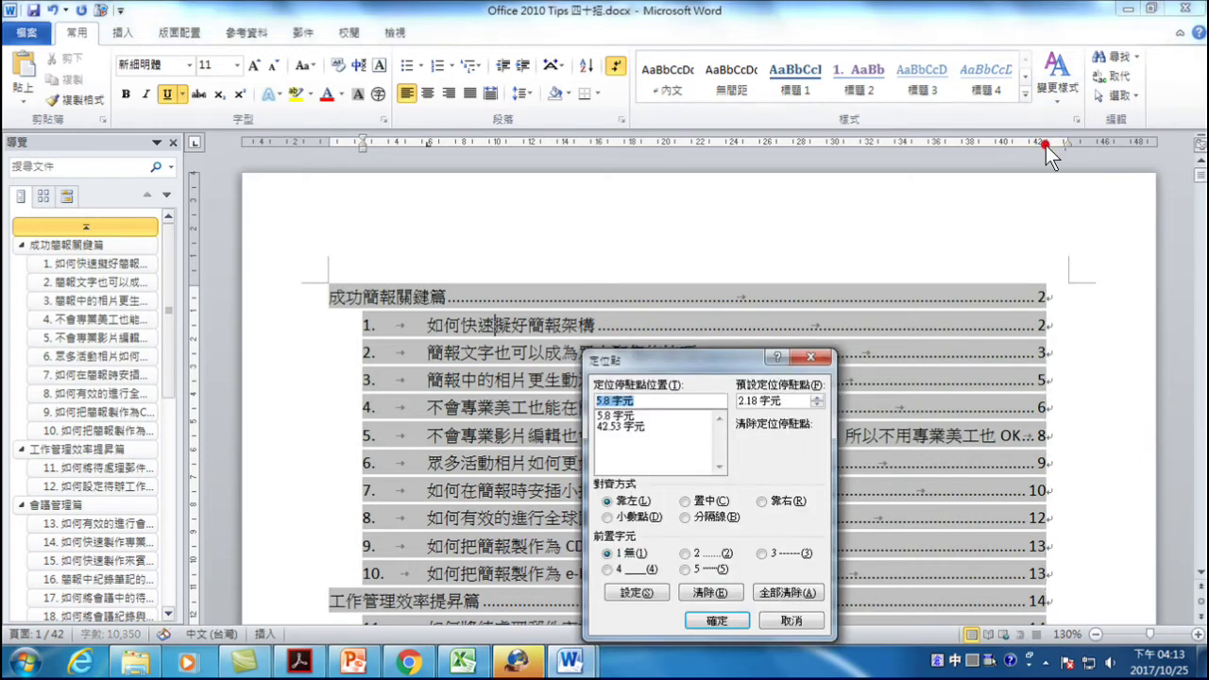
pyautogui.click(611, 427)
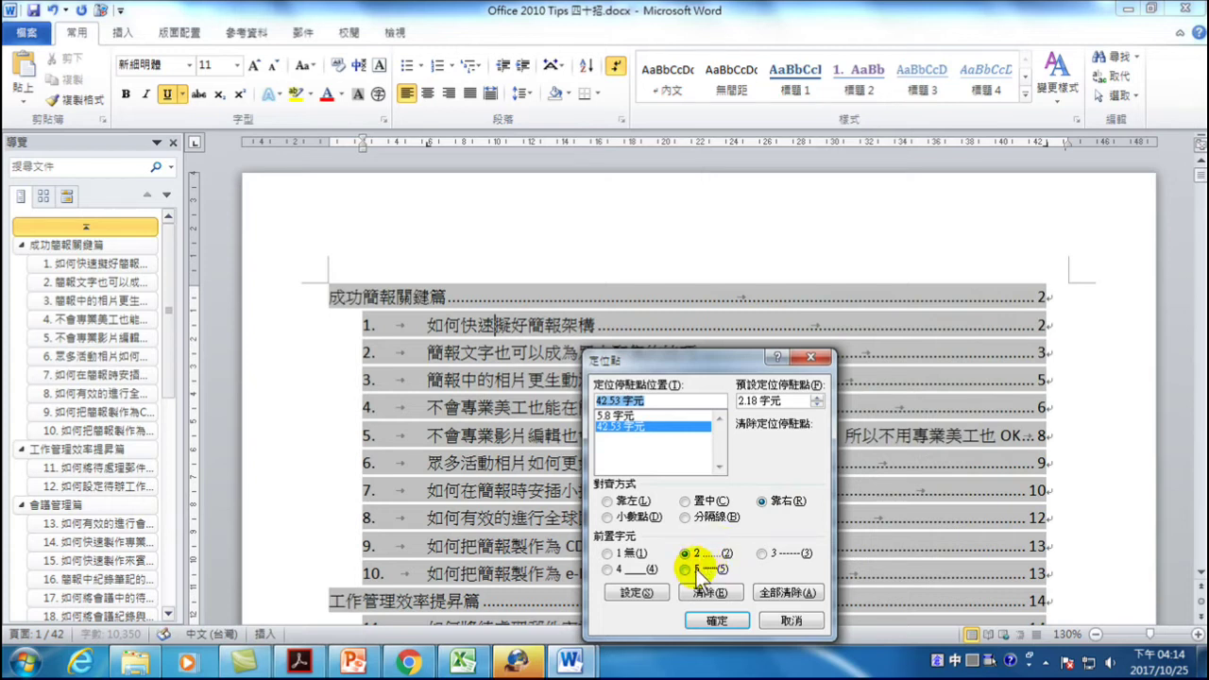
pyautogui.click(716, 621)
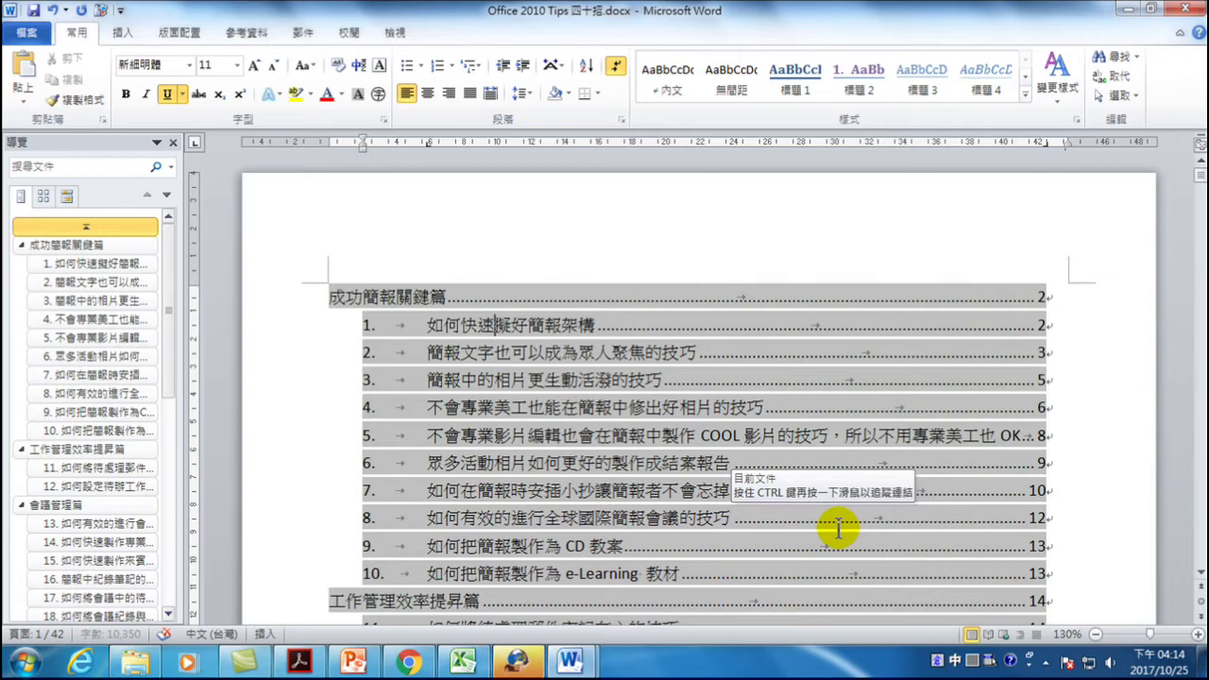
pyautogui.moveTo(570, 661)
pyautogui.click(667, 583)
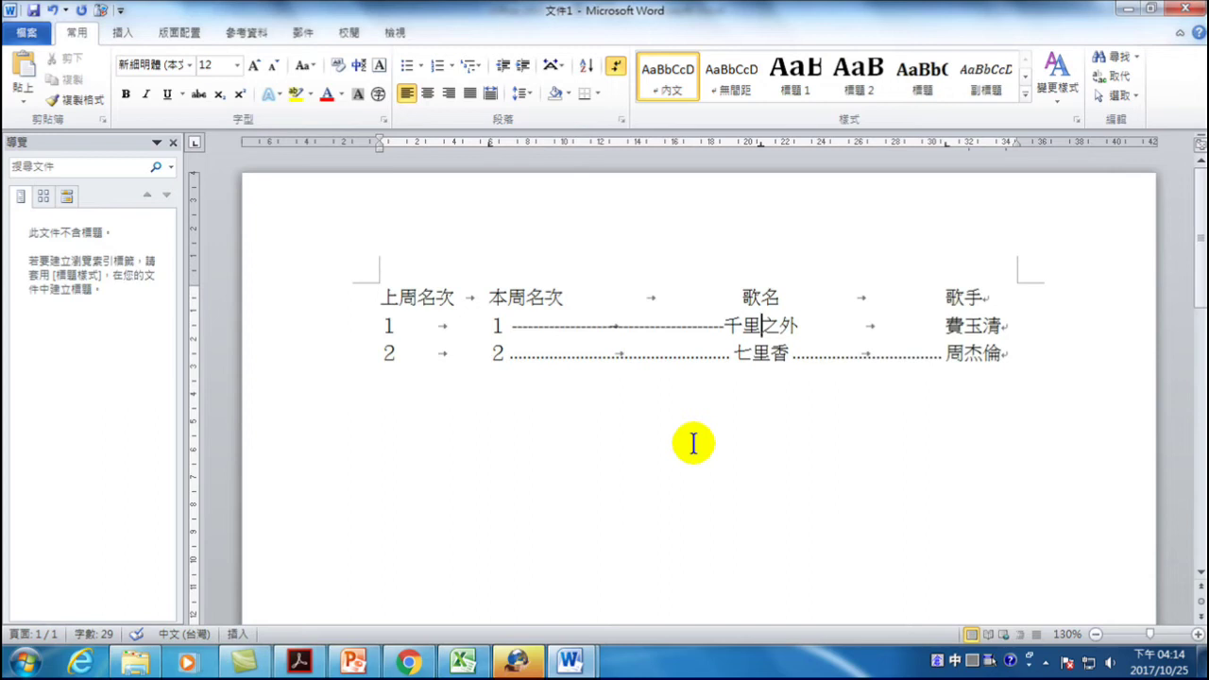
# - Open SMART0425source.pptx from D:\20171025-NTPD-Office 整合\範例
pyautogui.moveTo(569, 663)
pyautogui.click(531, 593)
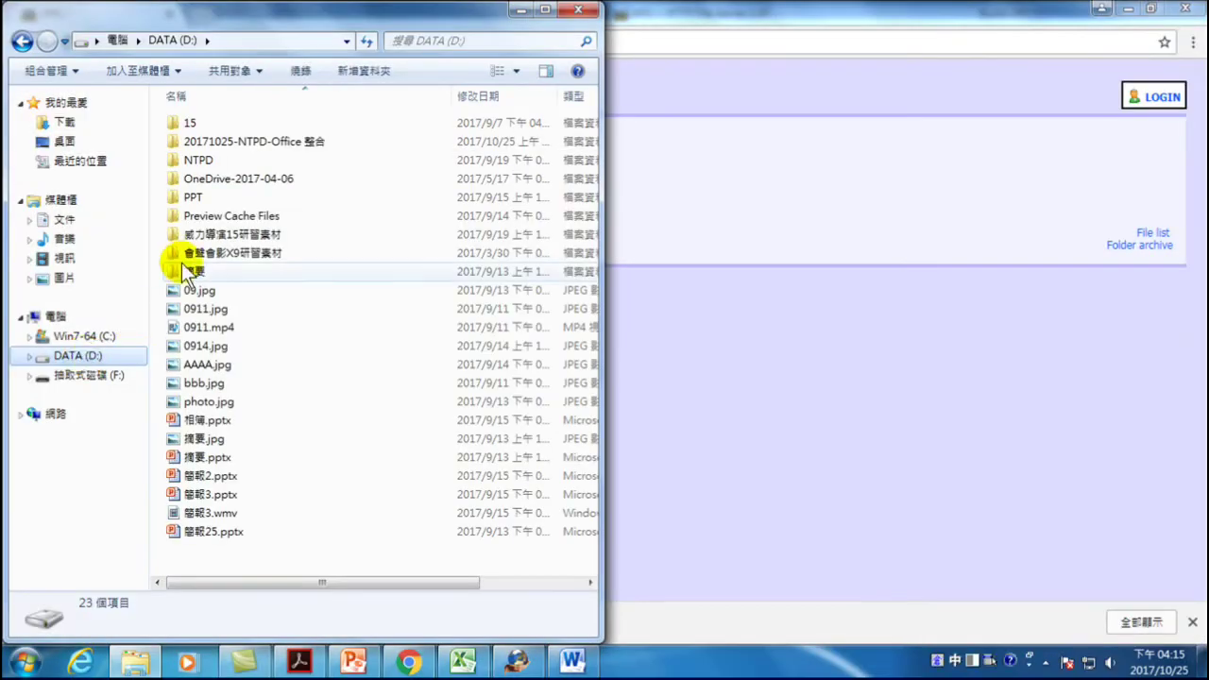
pyautogui.doubleClick(259, 148)
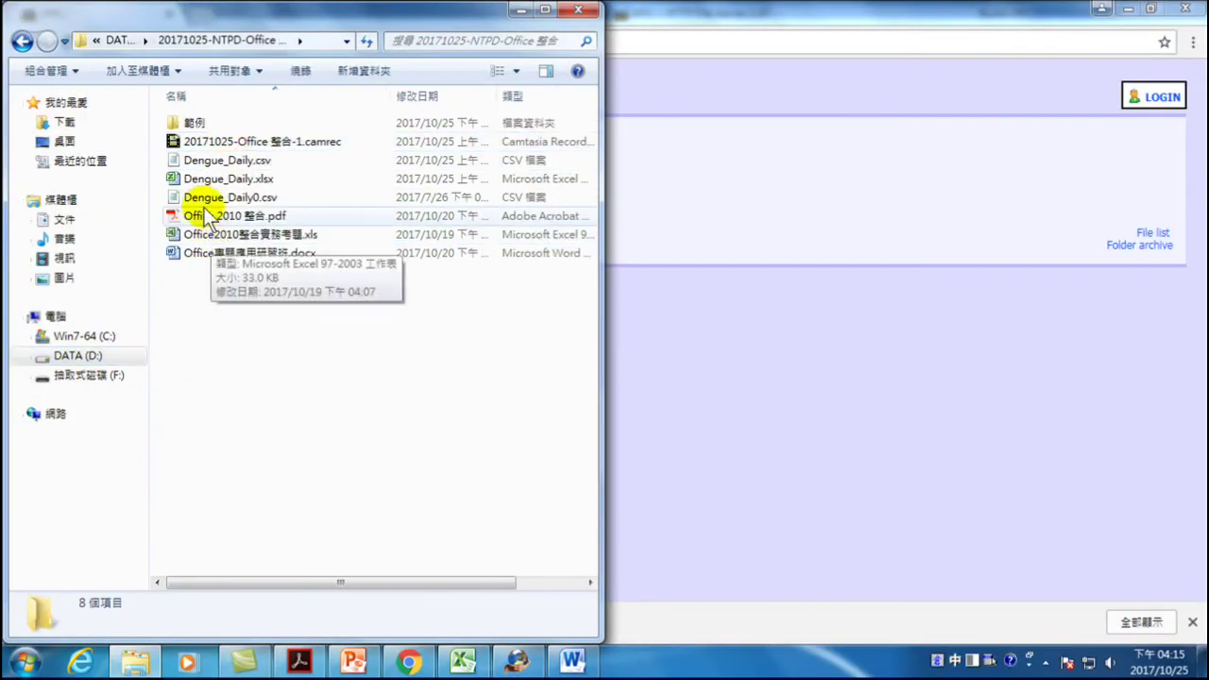
pyautogui.doubleClick(194, 122)
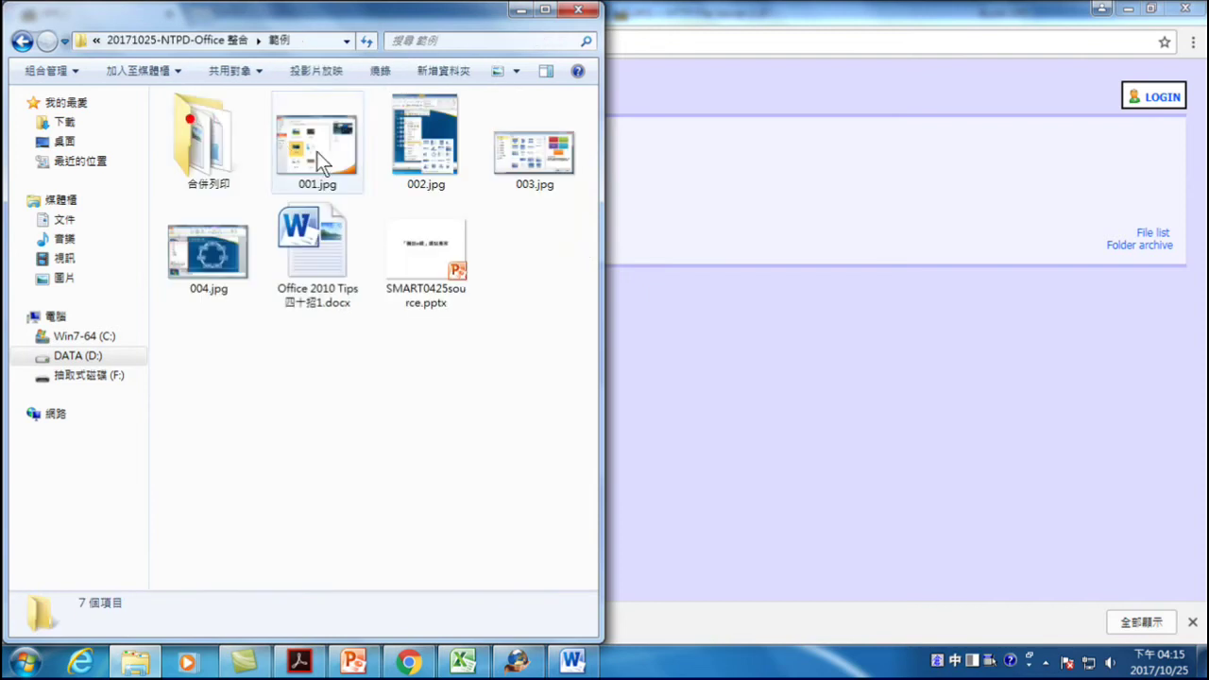
pyautogui.click(417, 240)
pyautogui.doubleClick(418, 240)
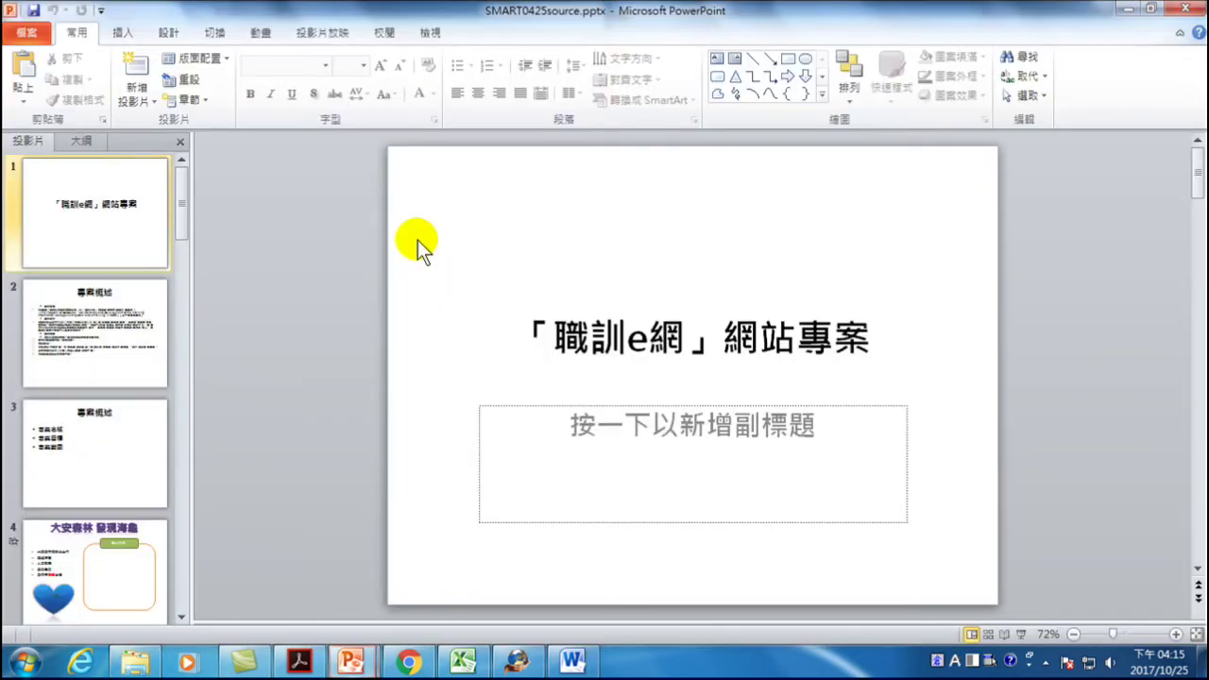
# - Go to slide 4, 大安森林 發現海龜, and play its heart-shaped turtle video for about 20 seconds
pyautogui.click(105, 538)
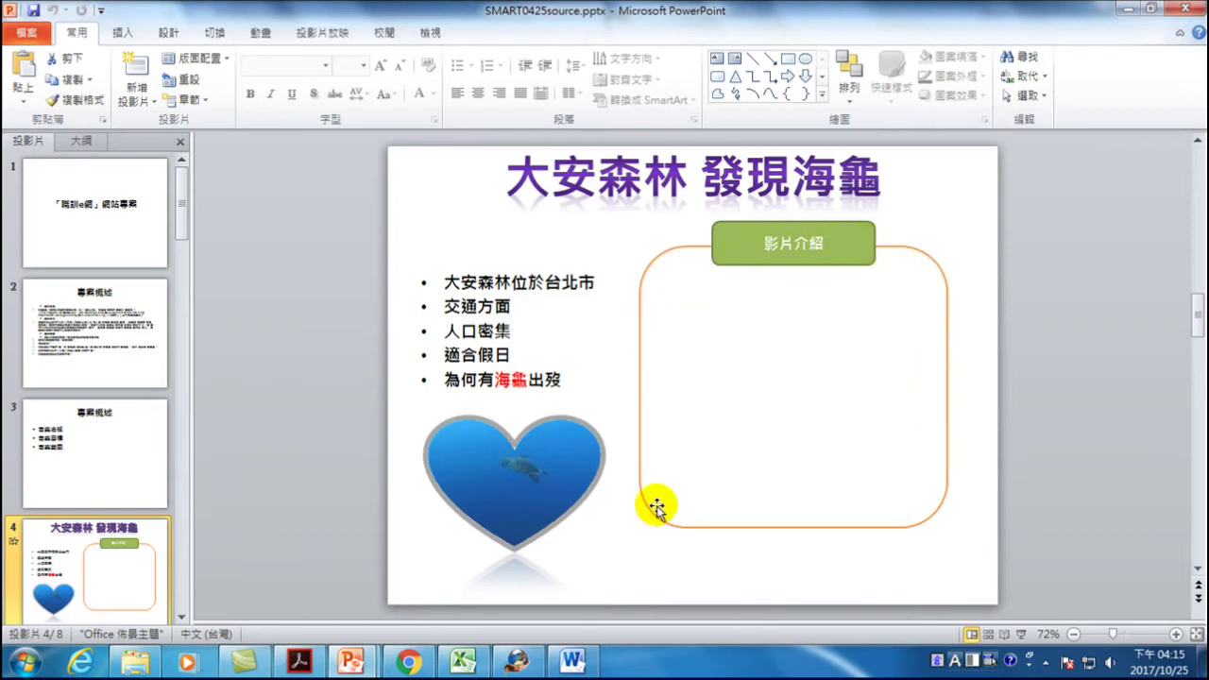
pyautogui.click(421, 561)
pyautogui.click(420, 561)
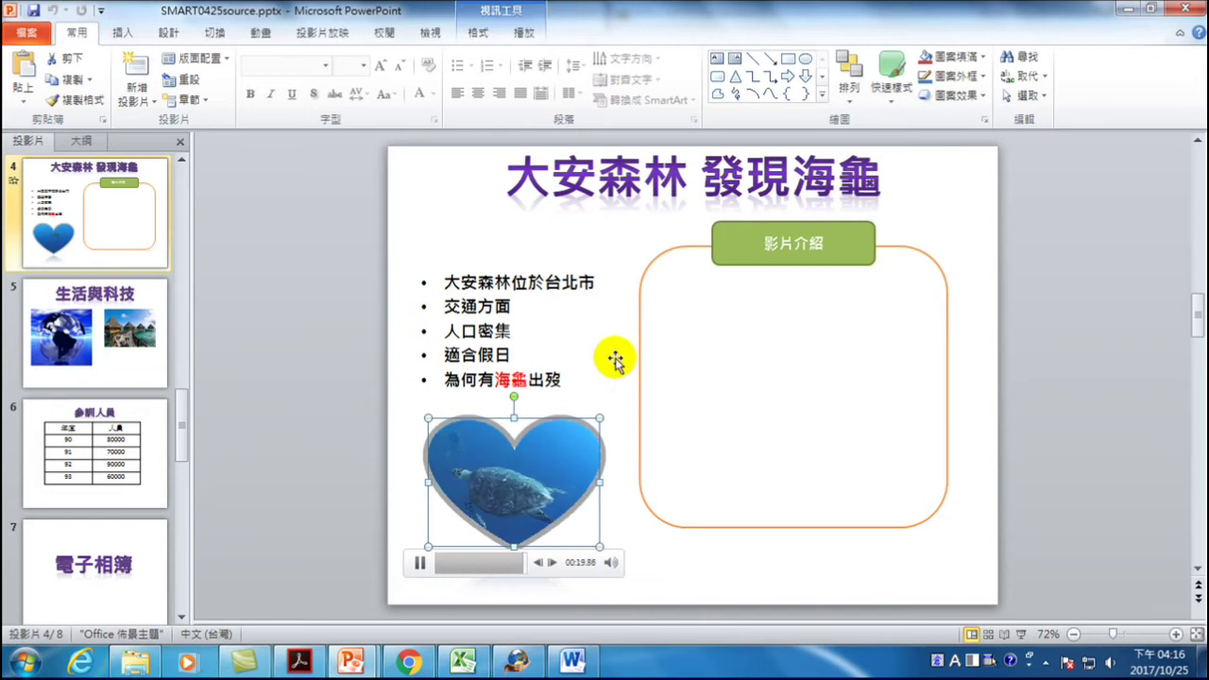
pyautogui.click(1019, 357)
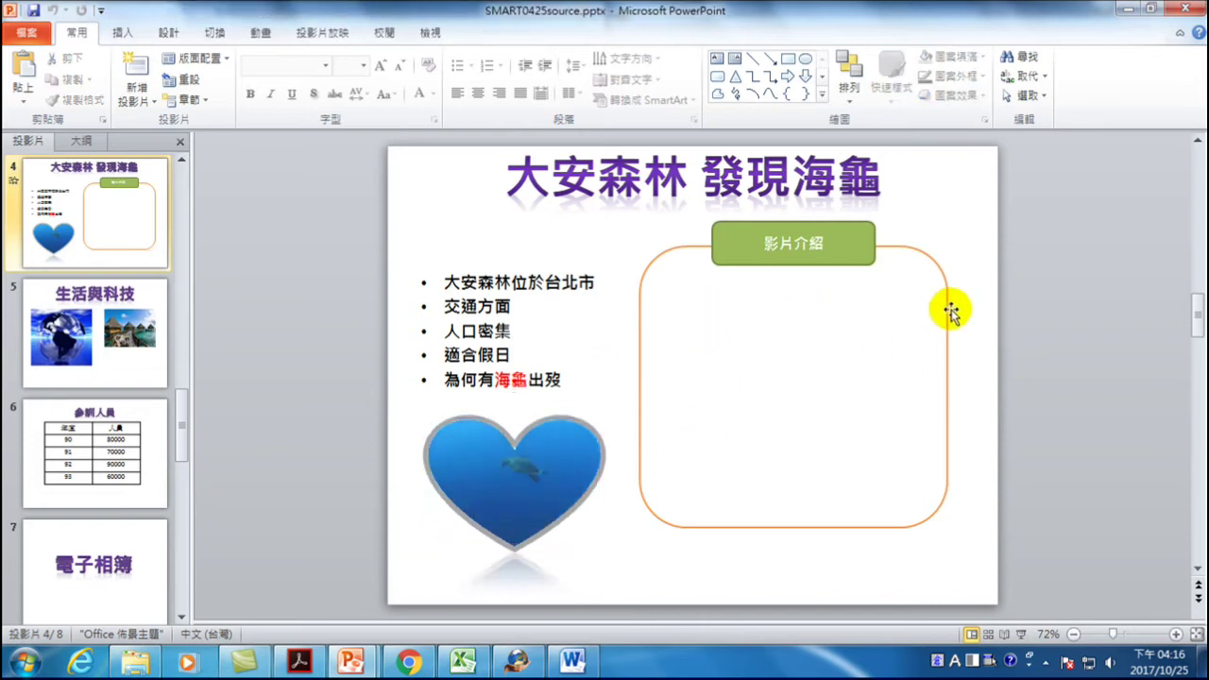
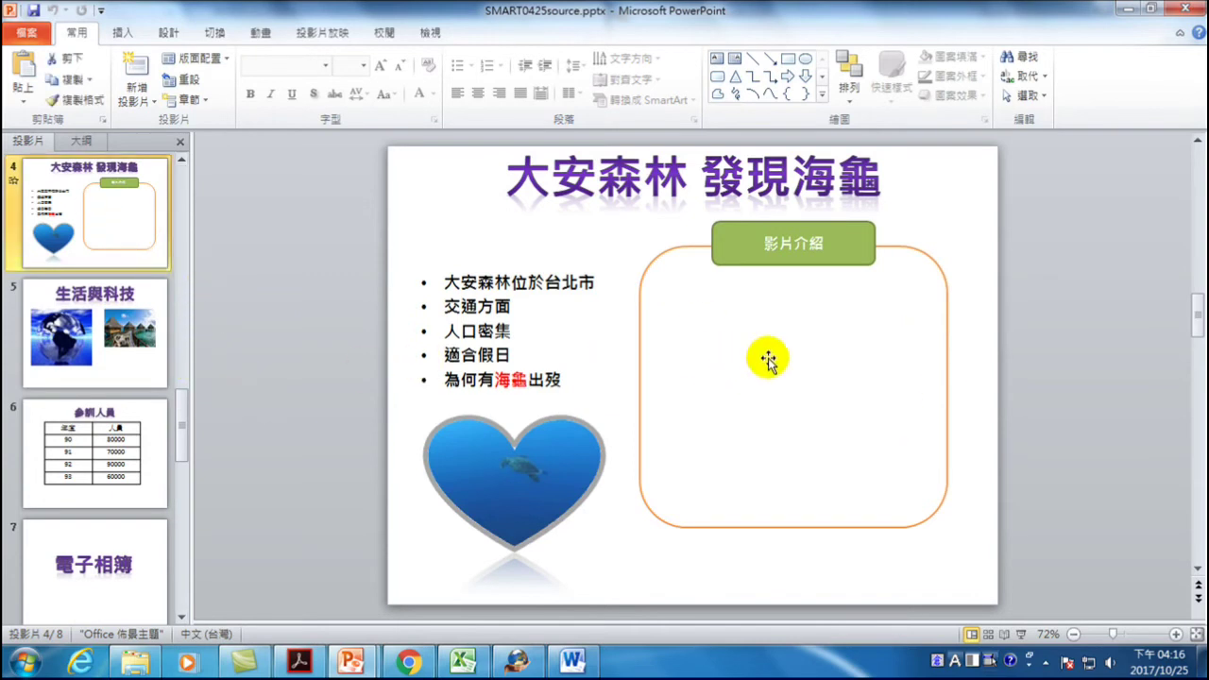
# - Insert the wildlife sample video on slide 4, shrink it and move it into the orange frame
pyautogui.click(124, 34)
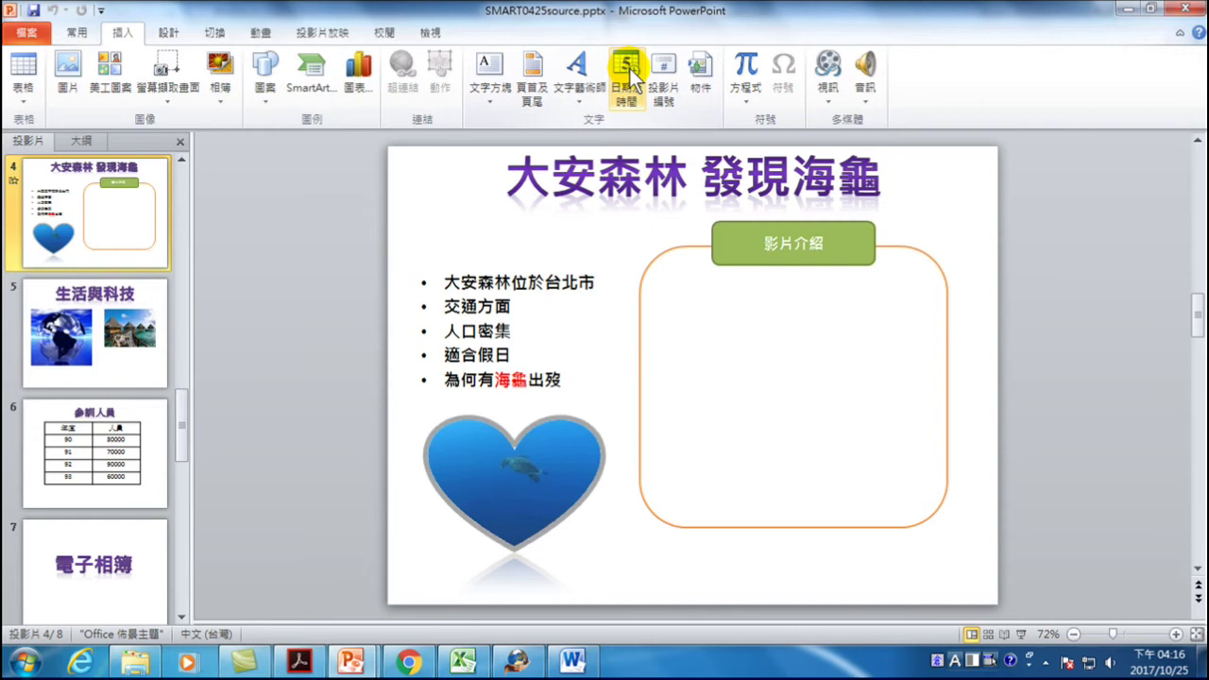
pyautogui.click(831, 68)
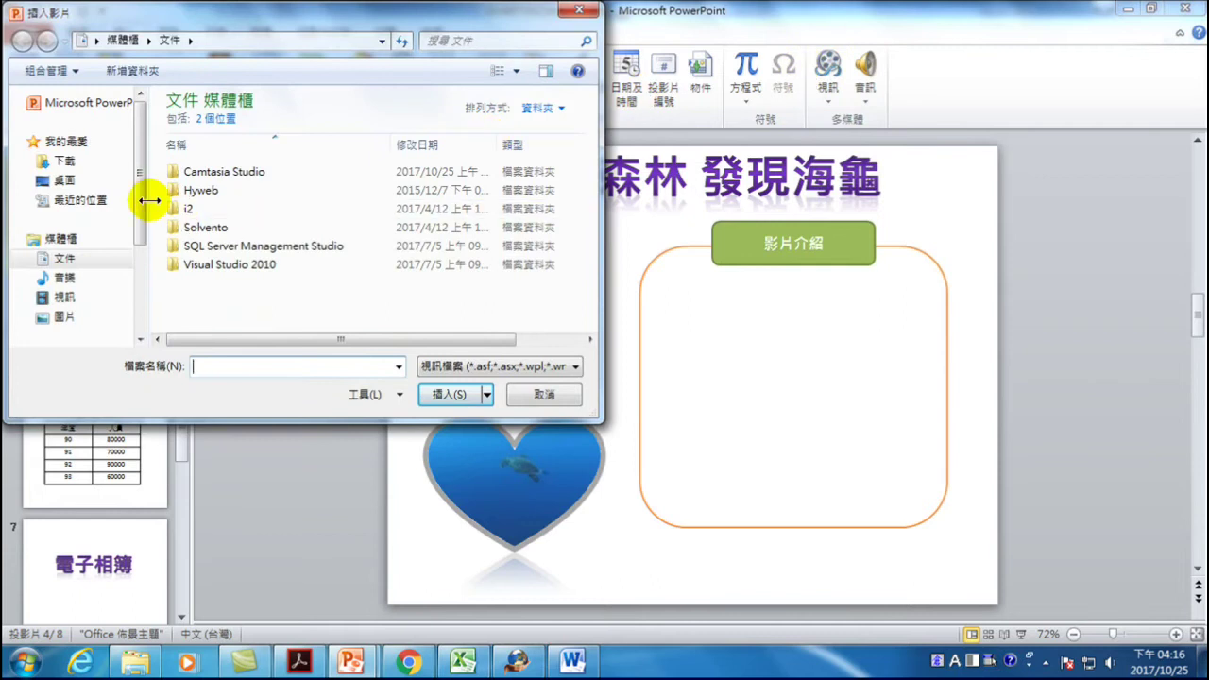
pyautogui.moveTo(144, 196); pyautogui.dragTo(140, 209)
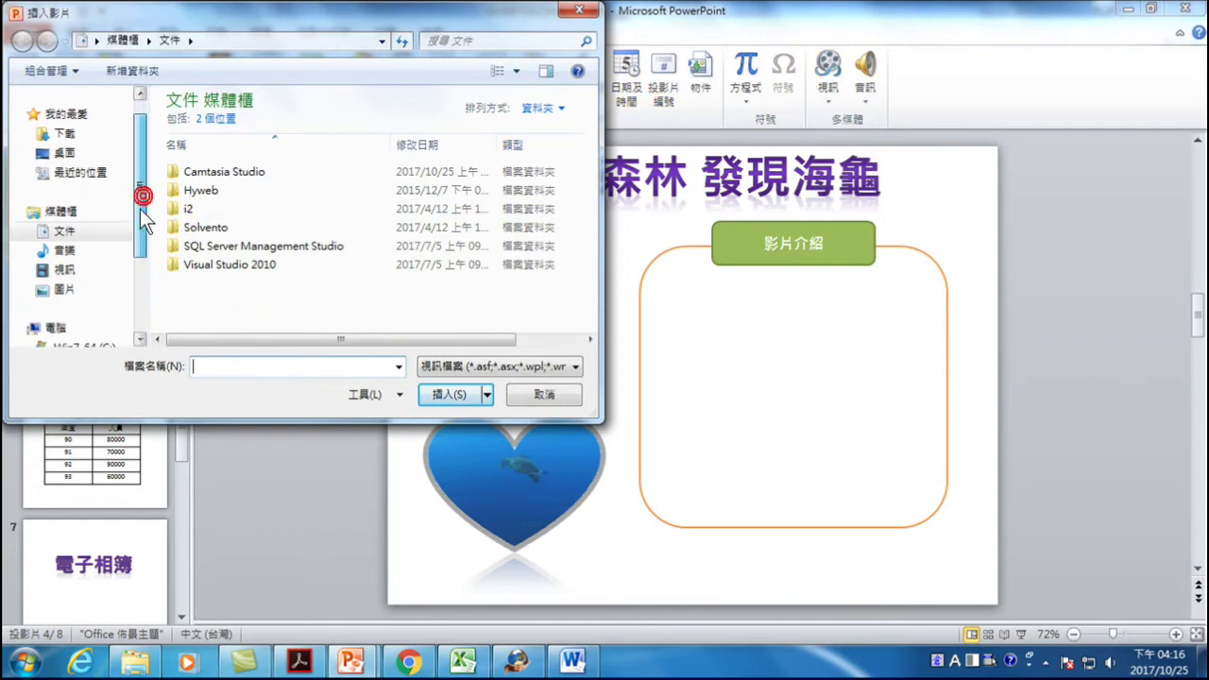
pyautogui.click(64, 270)
pyautogui.doubleClick(210, 184)
pyautogui.click(208, 184)
pyautogui.doubleClick(208, 184)
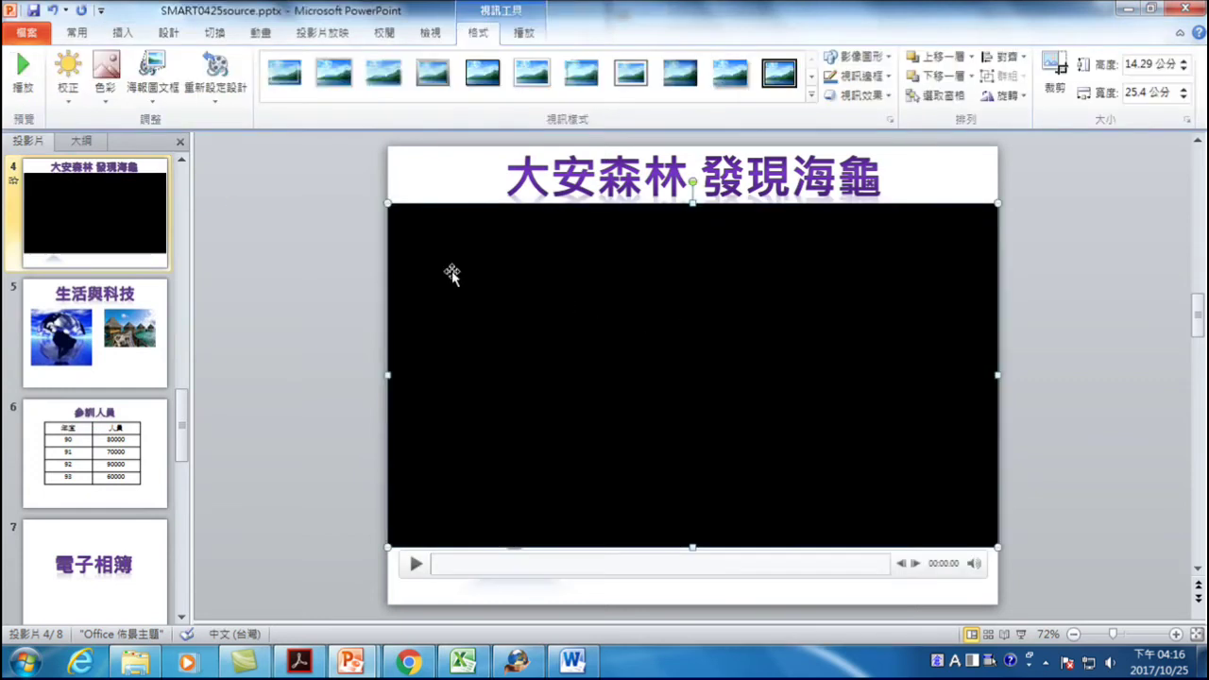
pyautogui.moveTo(384, 202); pyautogui.dragTo(714, 387)
pyautogui.moveTo(837, 432); pyautogui.dragTo(778, 359)
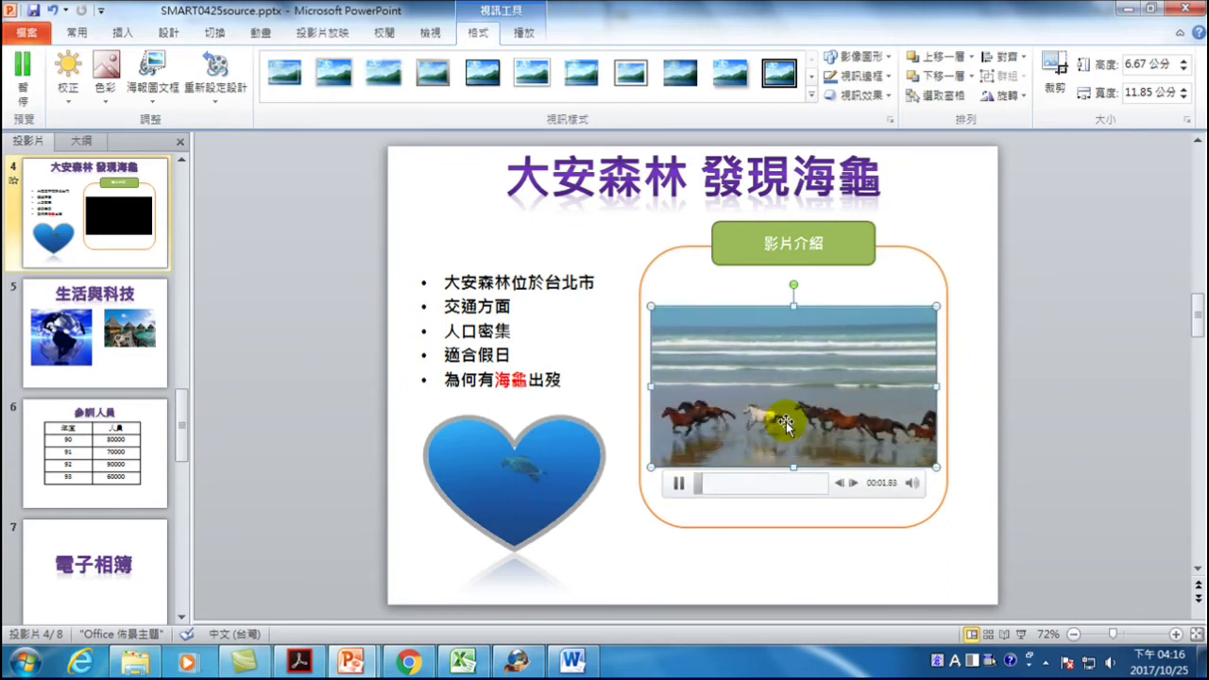
# - Preview the video's playback and look over its playback and format options
pyautogui.click(679, 483)
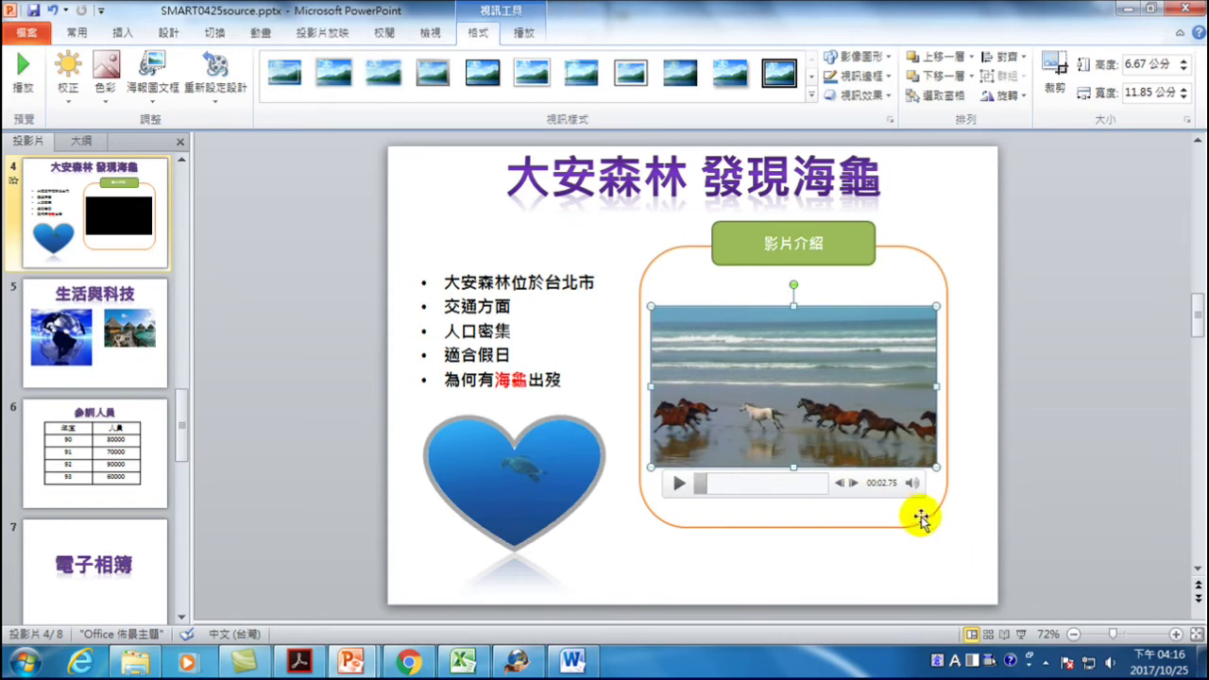
pyautogui.click(679, 483)
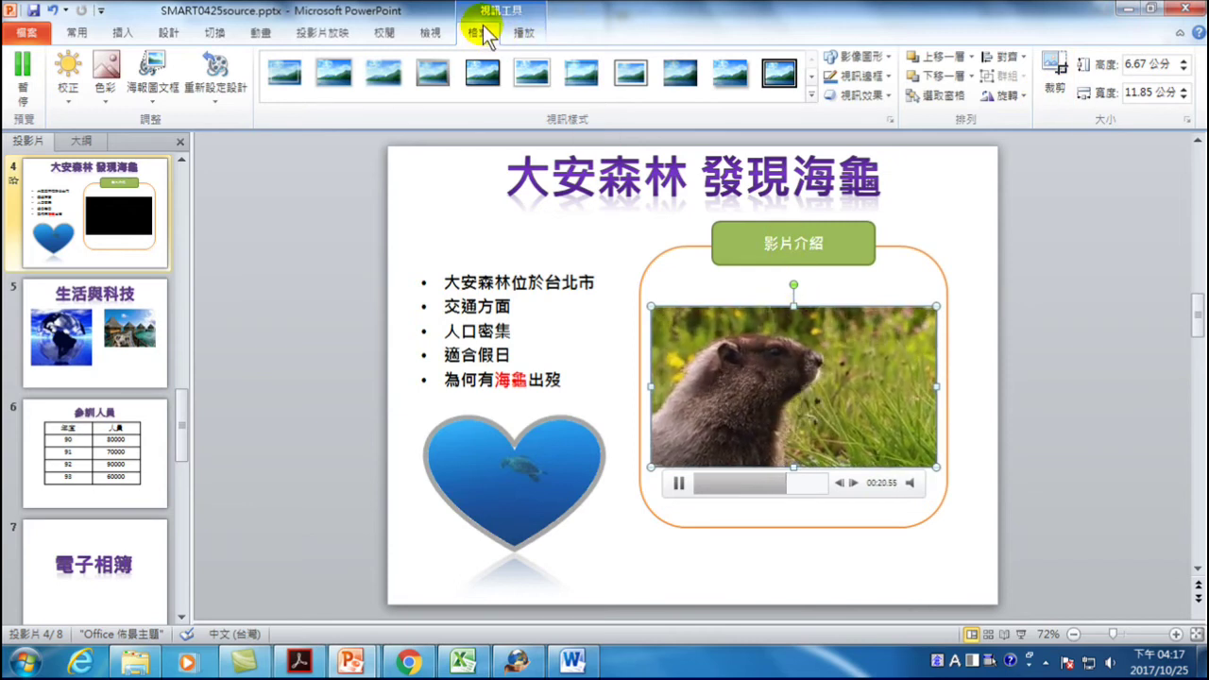
pyautogui.click(482, 36)
pyautogui.click(520, 31)
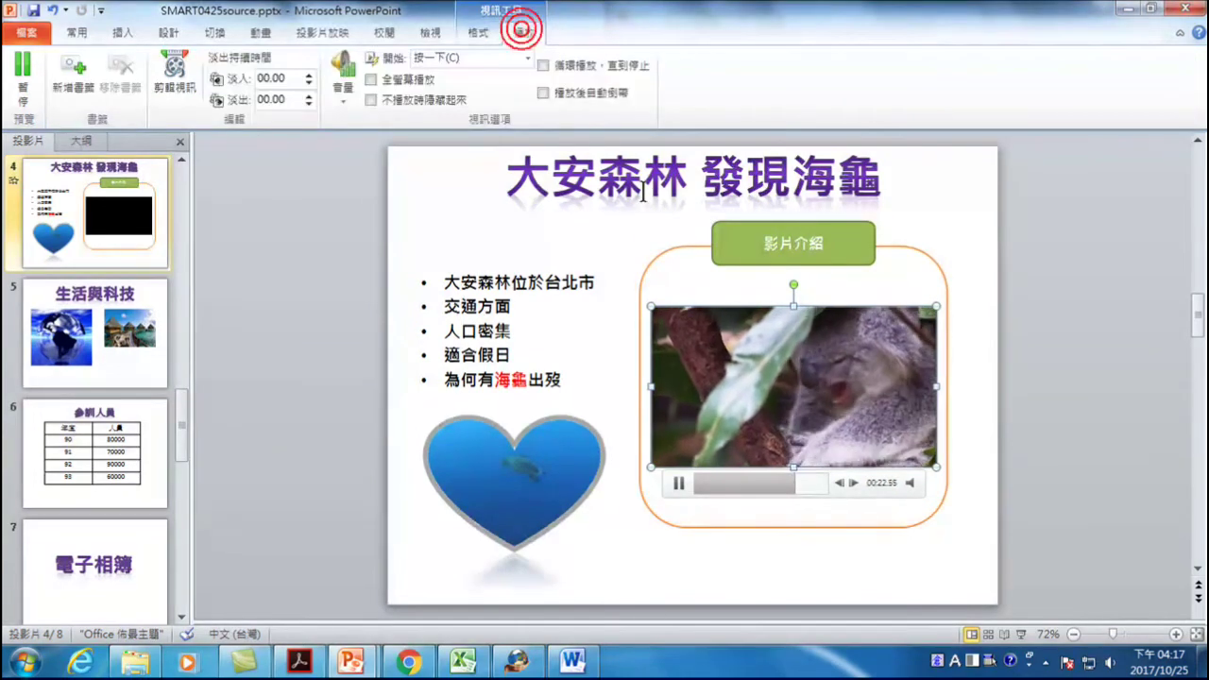
pyautogui.click(489, 34)
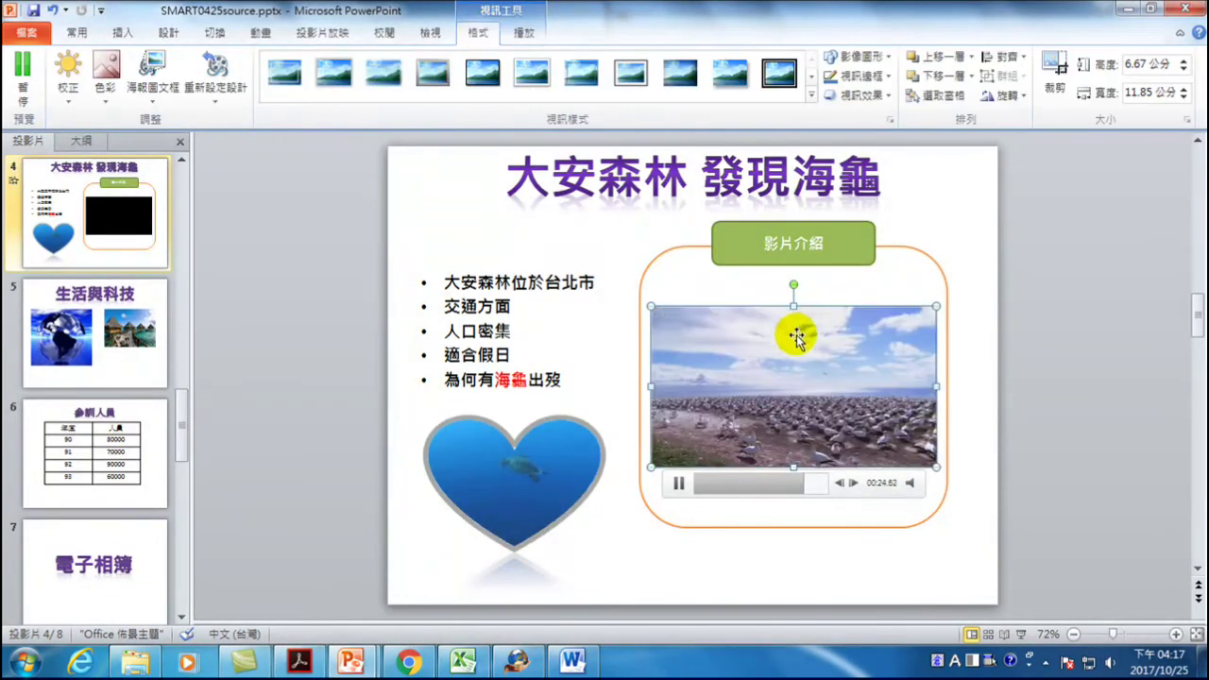
pyautogui.click(680, 481)
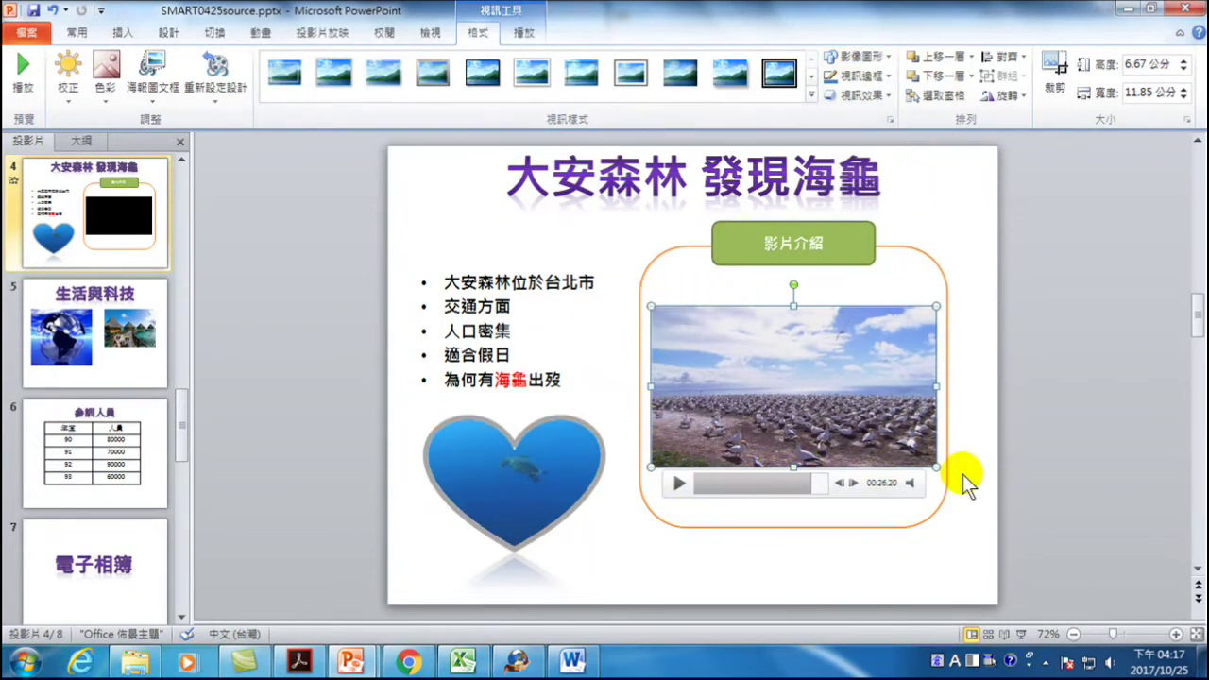
# - Clip the video to a Heart shape and stretch it taller to fill the frame
pyautogui.click(879, 55)
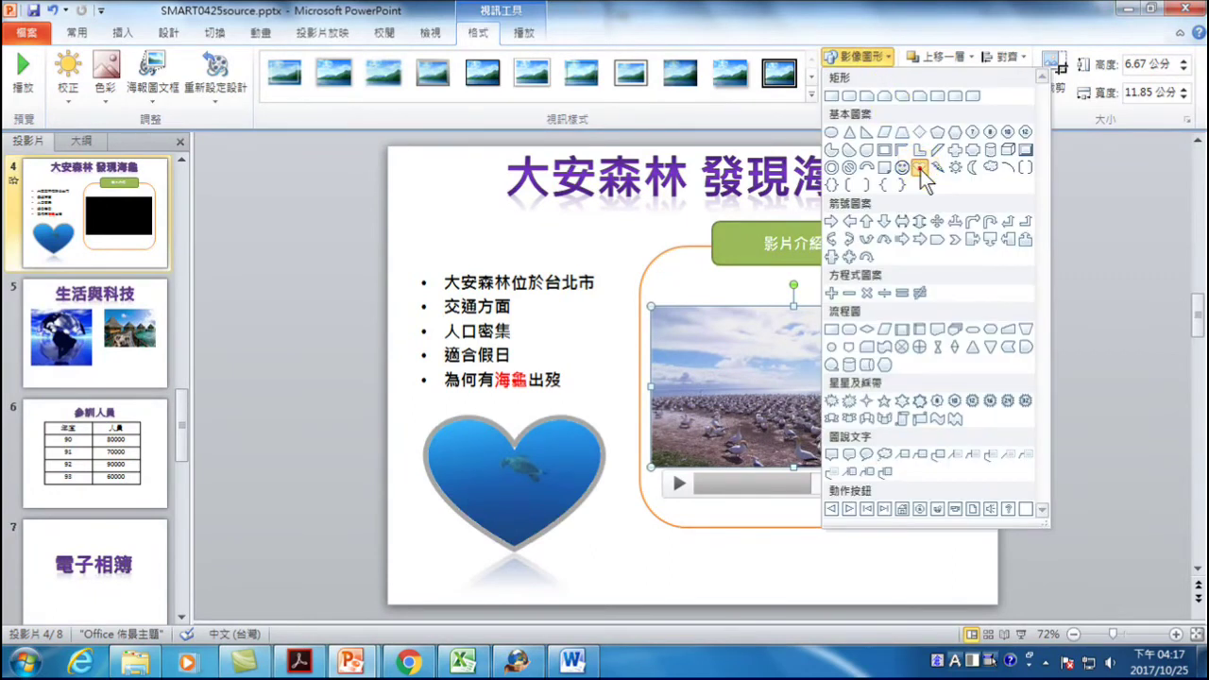
pyautogui.click(919, 167)
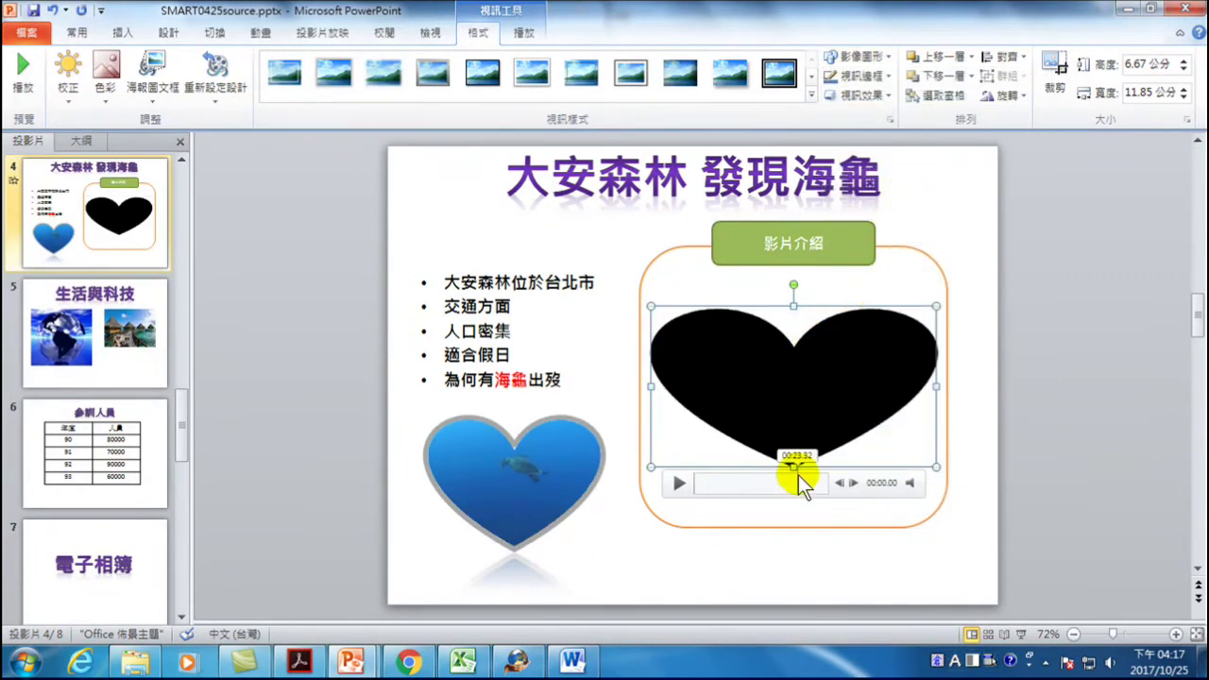
pyautogui.moveTo(793, 466); pyautogui.dragTo(793, 515)
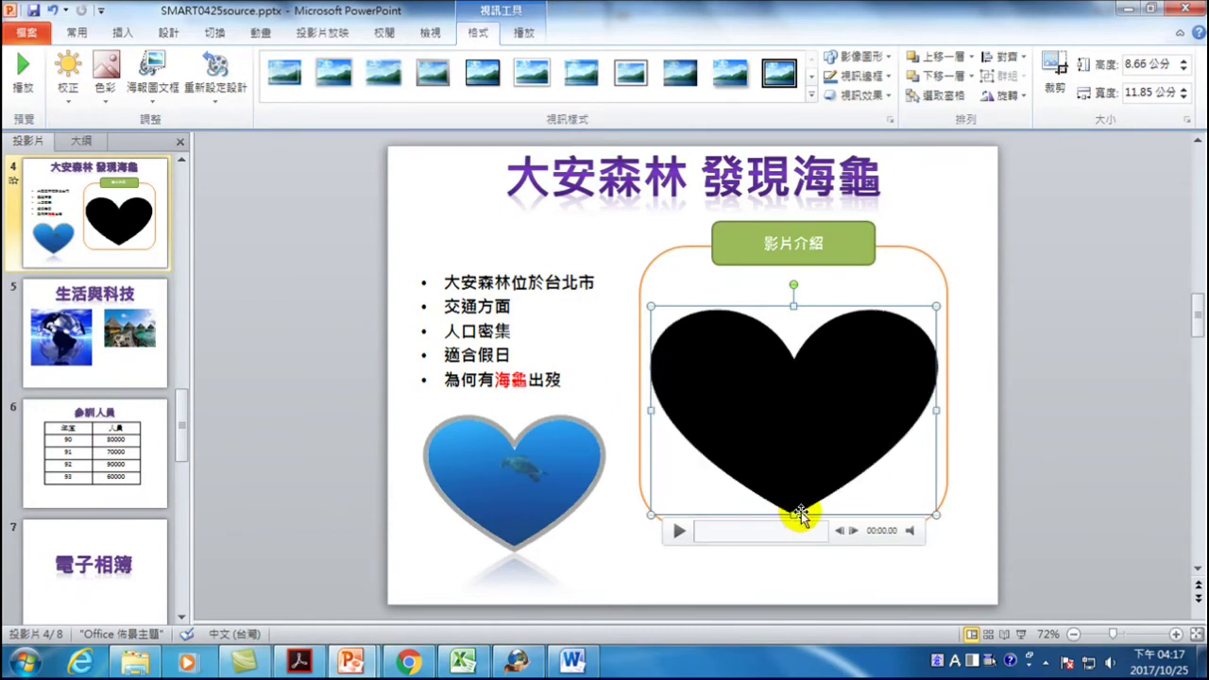
# - Play the heart video, then reselect it and check the shape gallery without changing it
pyautogui.click(678, 531)
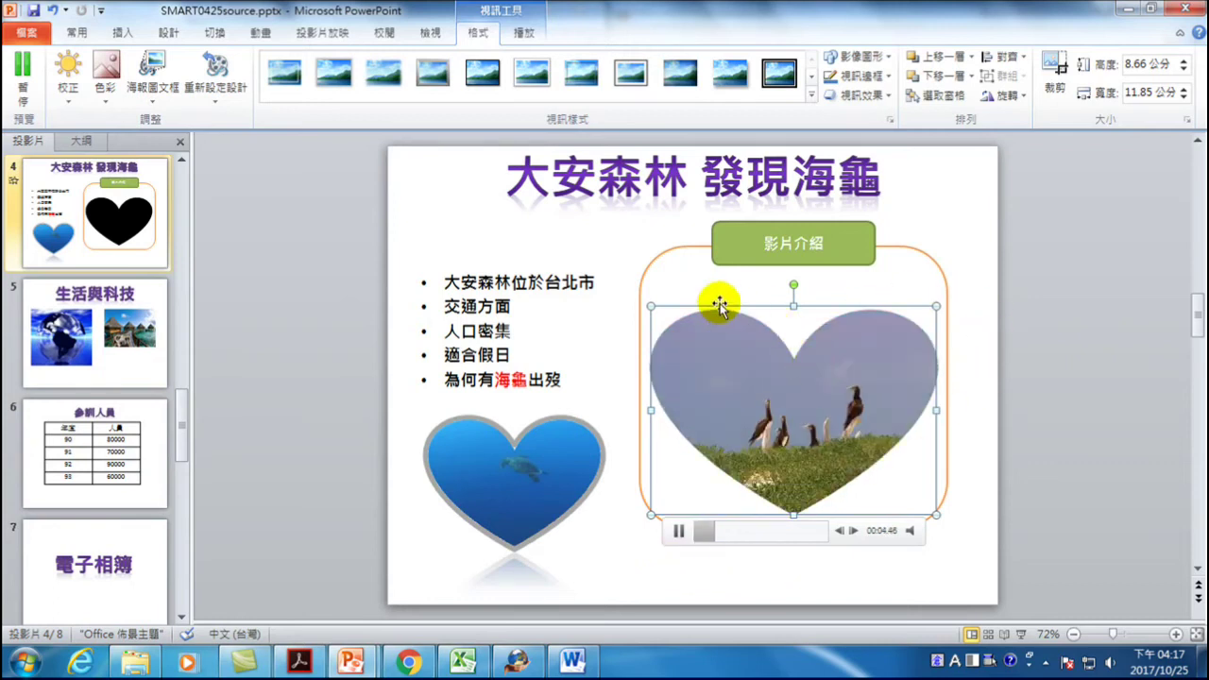
pyautogui.click(1055, 390)
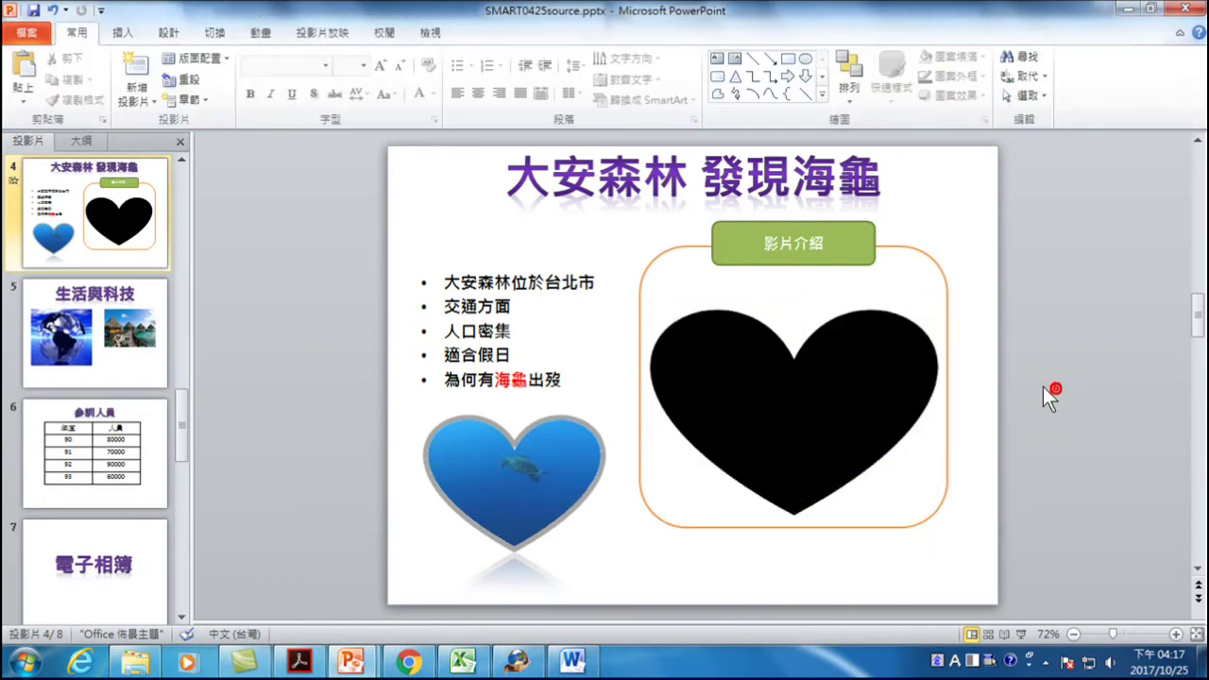
pyautogui.moveTo(540, 454)
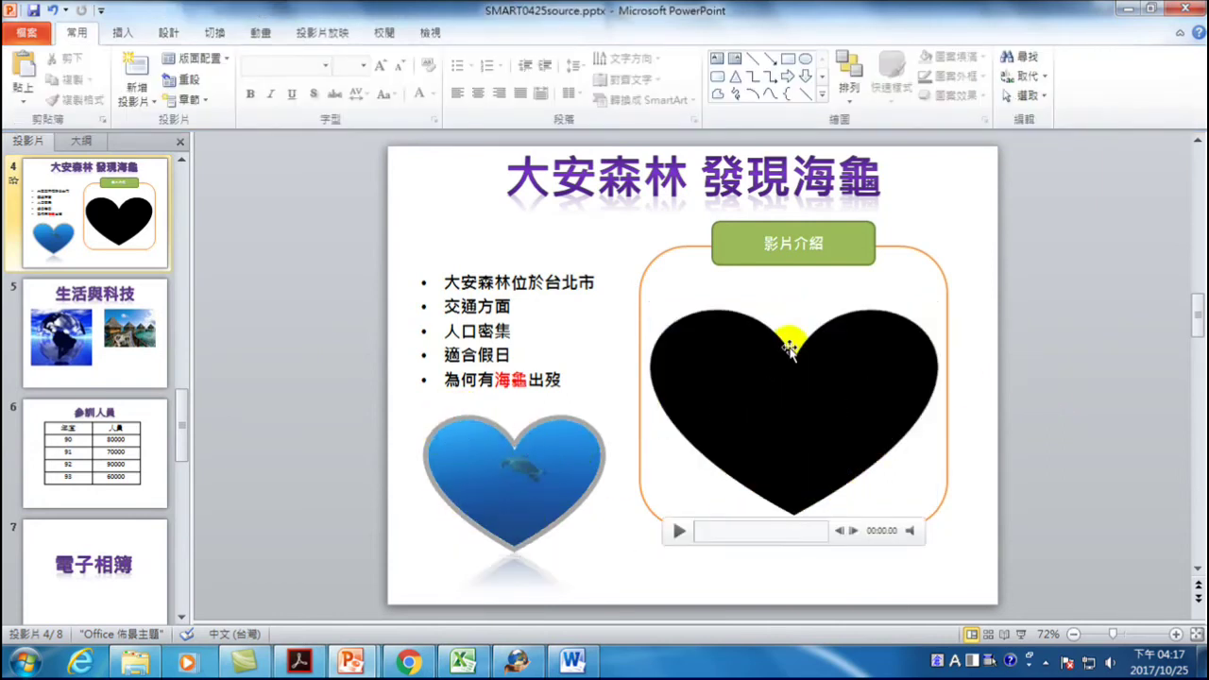
pyautogui.moveTo(802, 486)
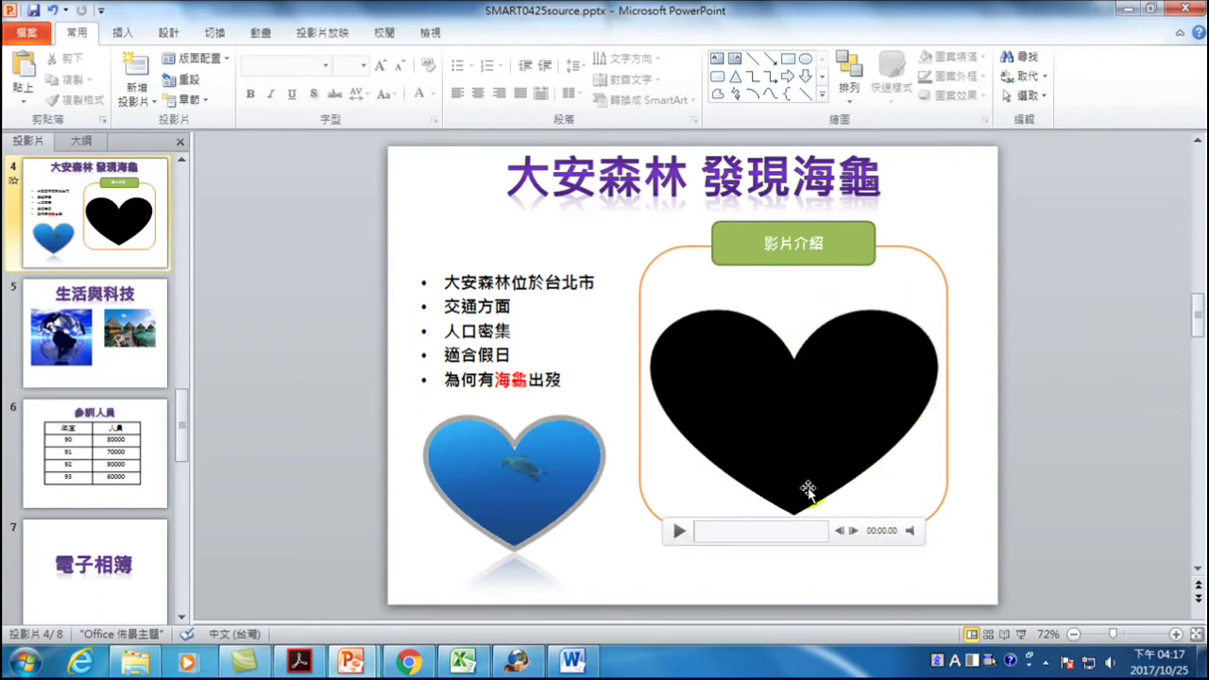
pyautogui.click(798, 407)
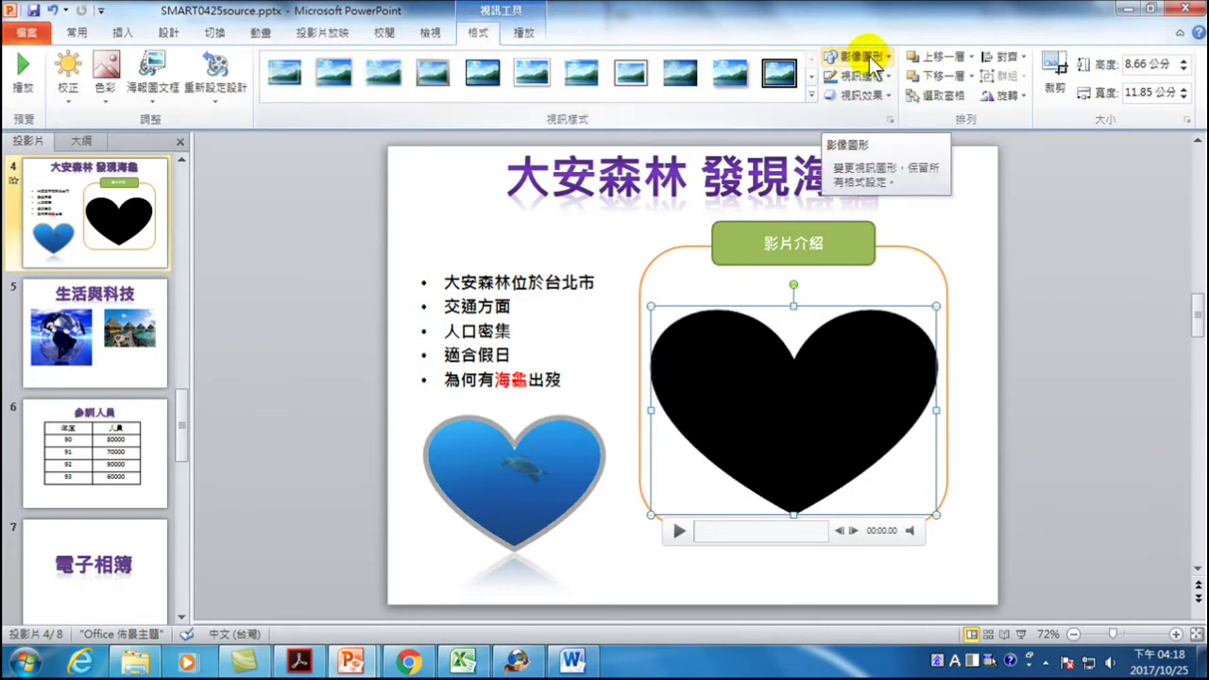
pyautogui.click(871, 59)
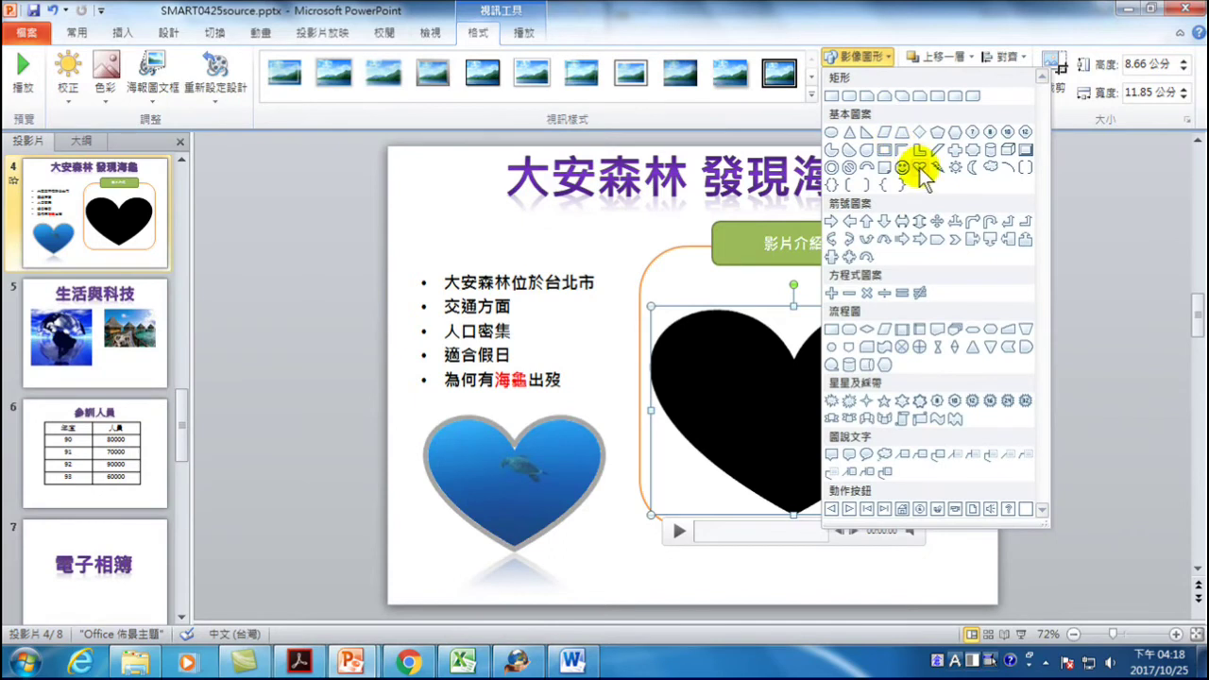
pyautogui.click(1094, 189)
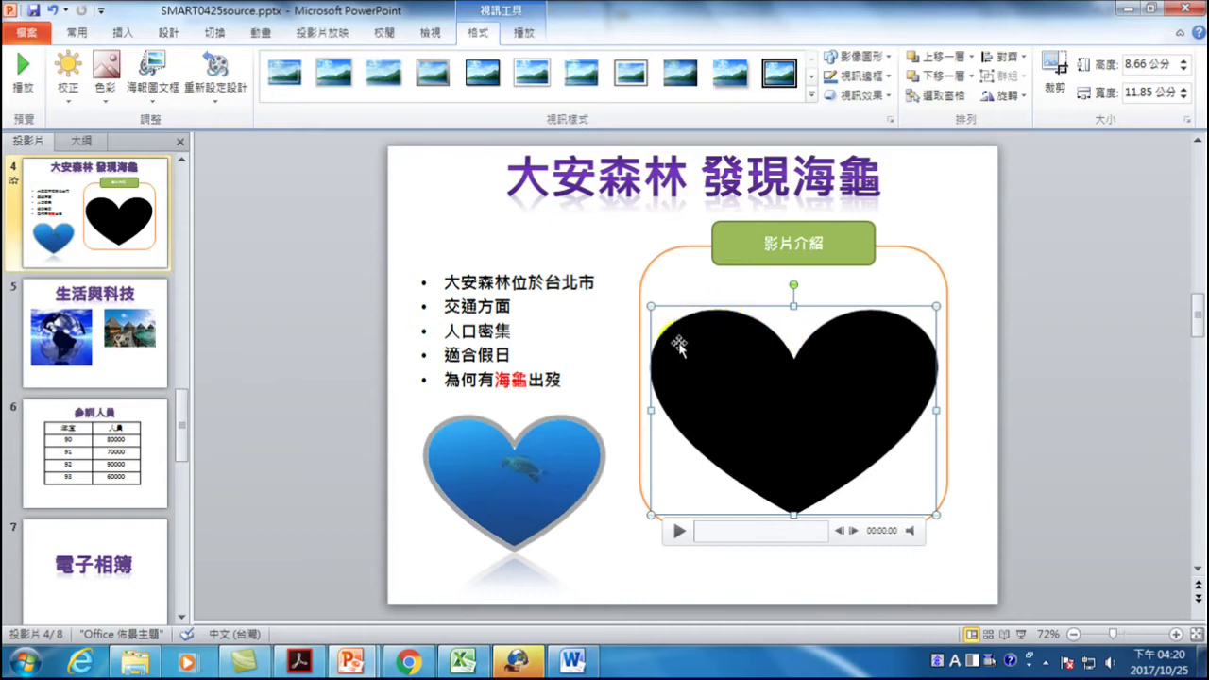
# - Play the heart-shaped video, pause it at 00:20.10, and show the Playback options
pyautogui.click(831, 318)
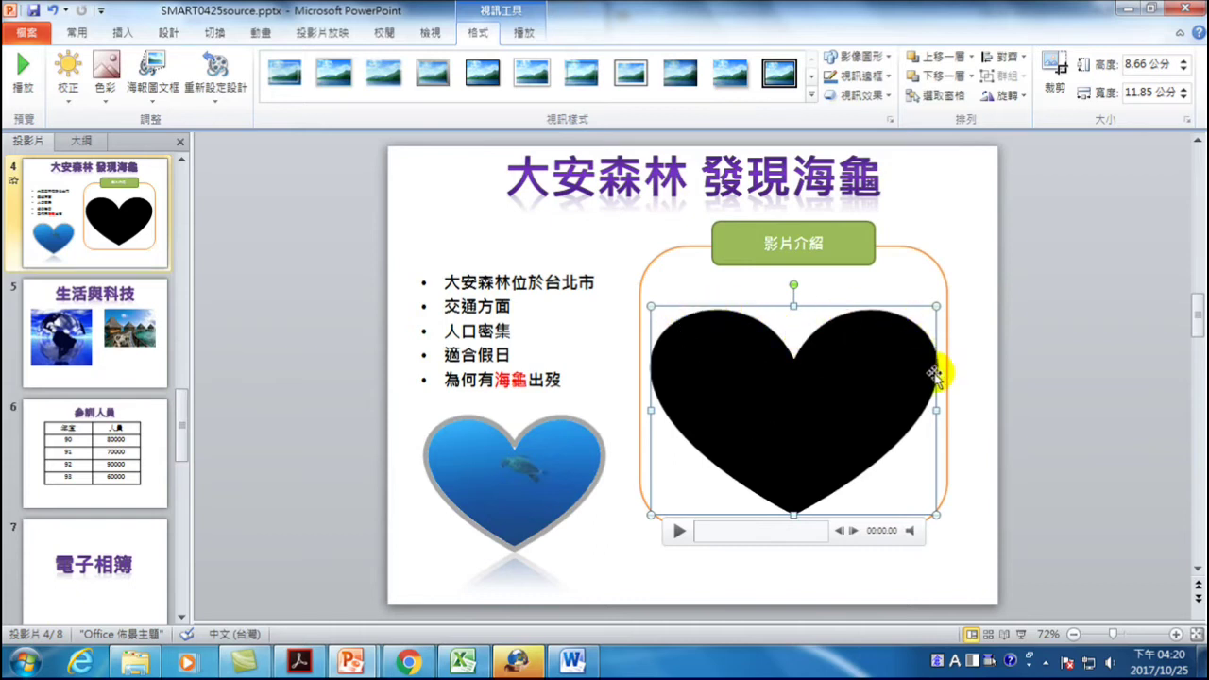
pyautogui.click(679, 532)
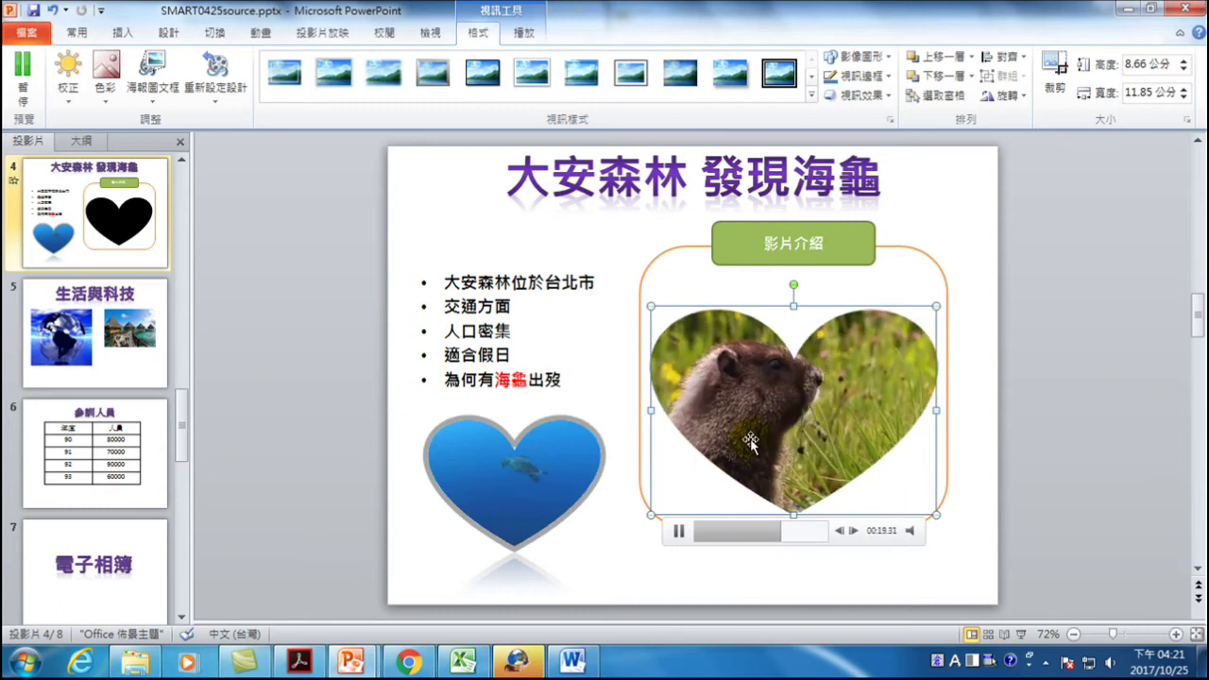
pyautogui.click(680, 531)
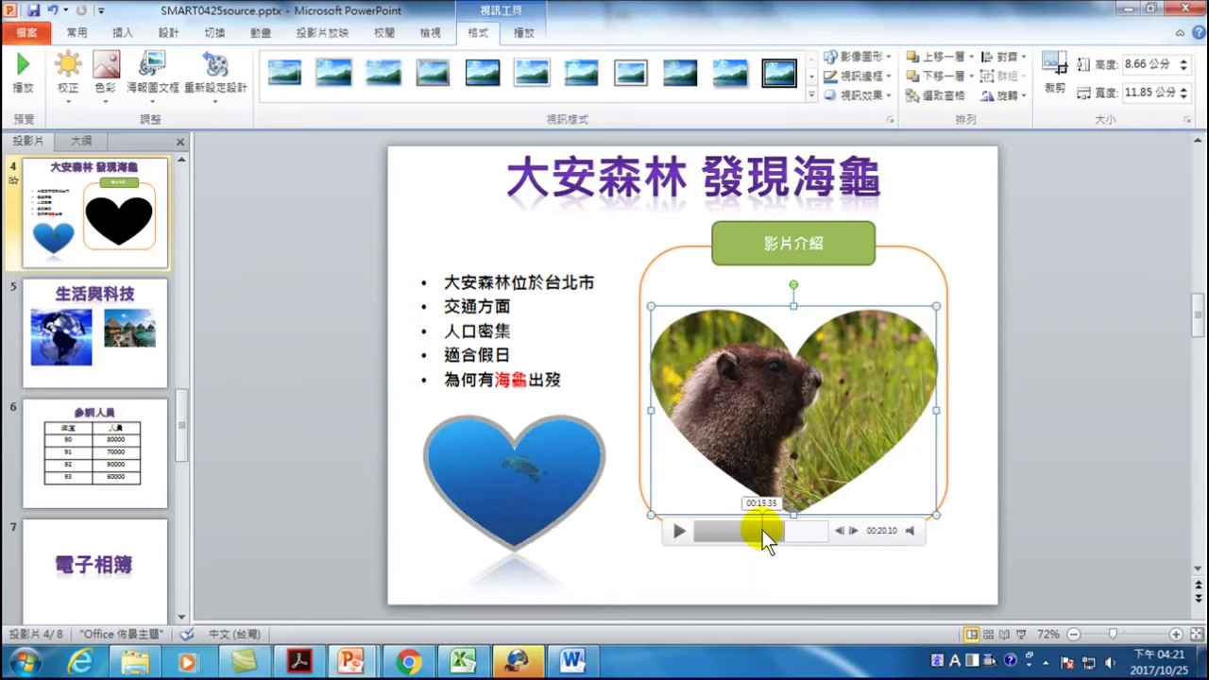
pyautogui.click(525, 34)
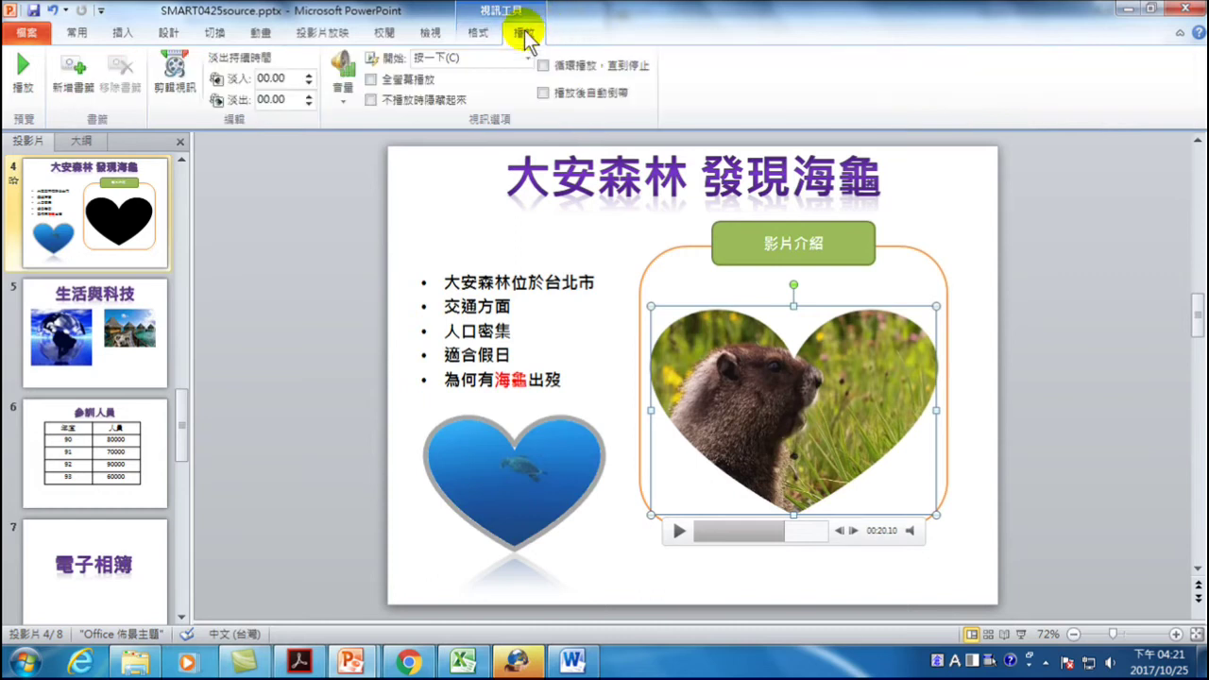
# - In Trim Video, preview Wildlife.wmv and pull the end marker back to 00:11.706
pyautogui.click(175, 75)
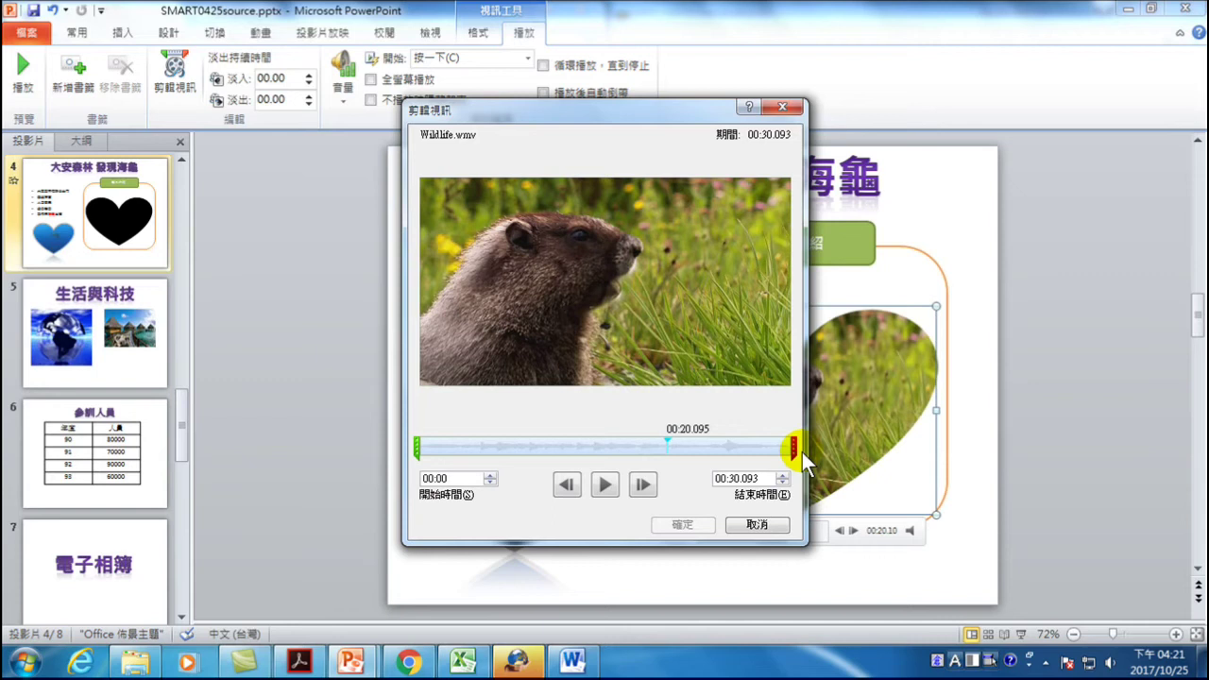
pyautogui.click(604, 483)
pyautogui.moveTo(675, 437); pyautogui.dragTo(388, 438)
pyautogui.click(603, 484)
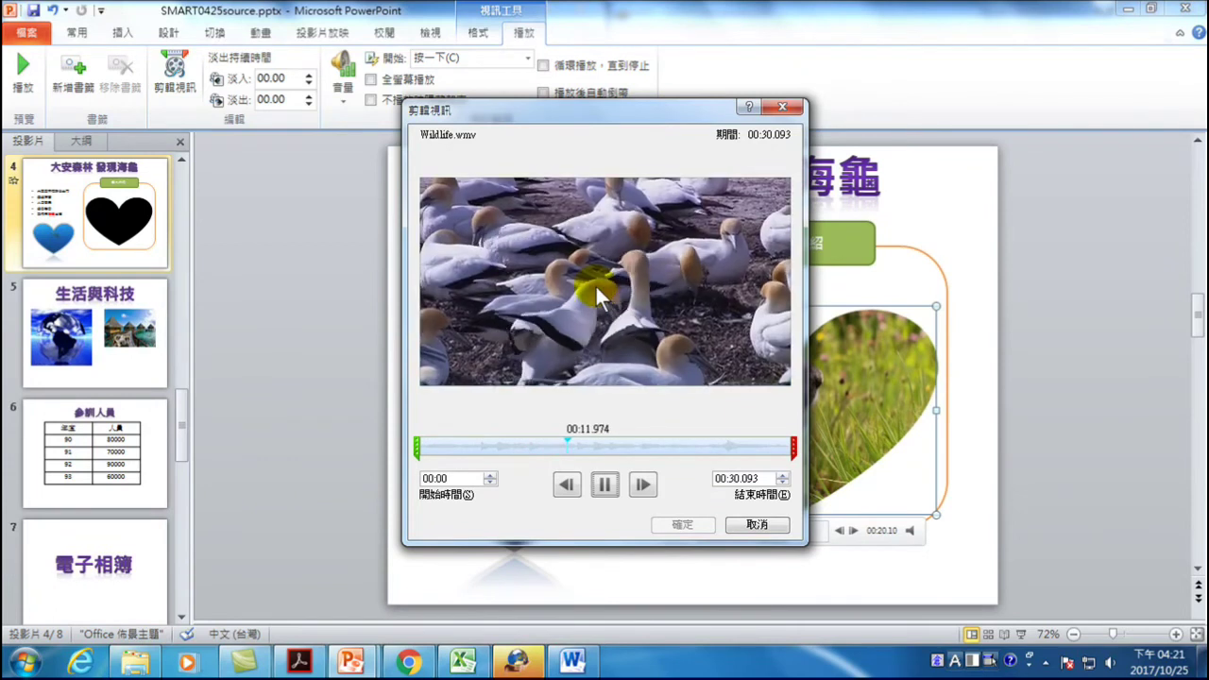
pyautogui.moveTo(795, 448)
pyautogui.mouseDown()
pyautogui.moveTo(538, 449)
pyautogui.moveTo(559, 443)
pyautogui.mouseUp()
pyautogui.moveTo(561, 441); pyautogui.dragTo(563, 446)
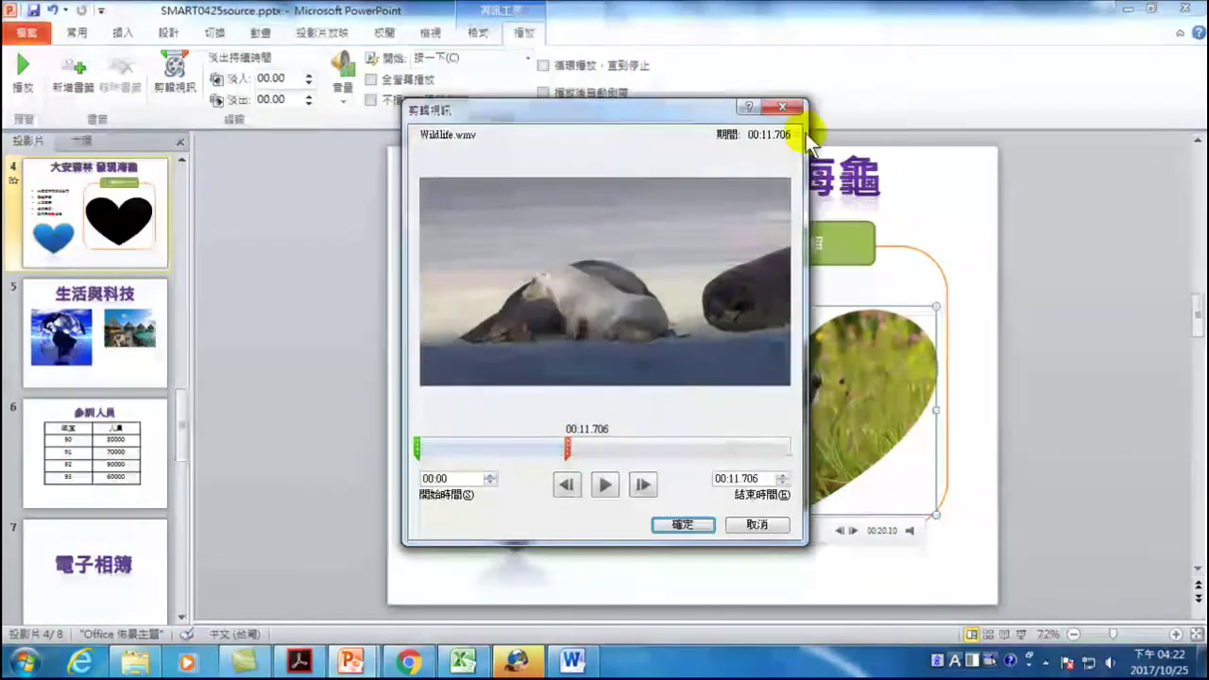
# - Trim the clip to start at 00:07.182 and end at 00:11.706, then confirm
pyautogui.moveTo(574, 448)
pyautogui.mouseDown()
pyautogui.moveTo(563, 442)
pyautogui.moveTo(588, 444)
pyautogui.moveTo(563, 442)
pyautogui.mouseUp()
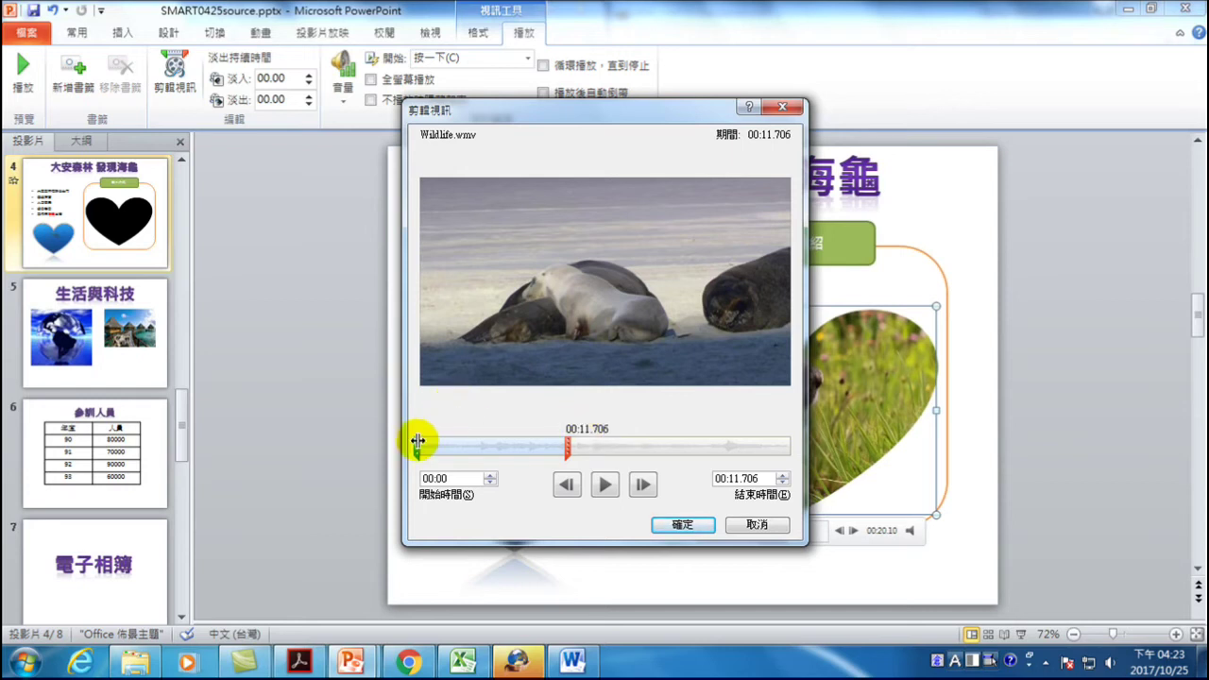
pyautogui.moveTo(418, 446); pyautogui.dragTo(508, 446)
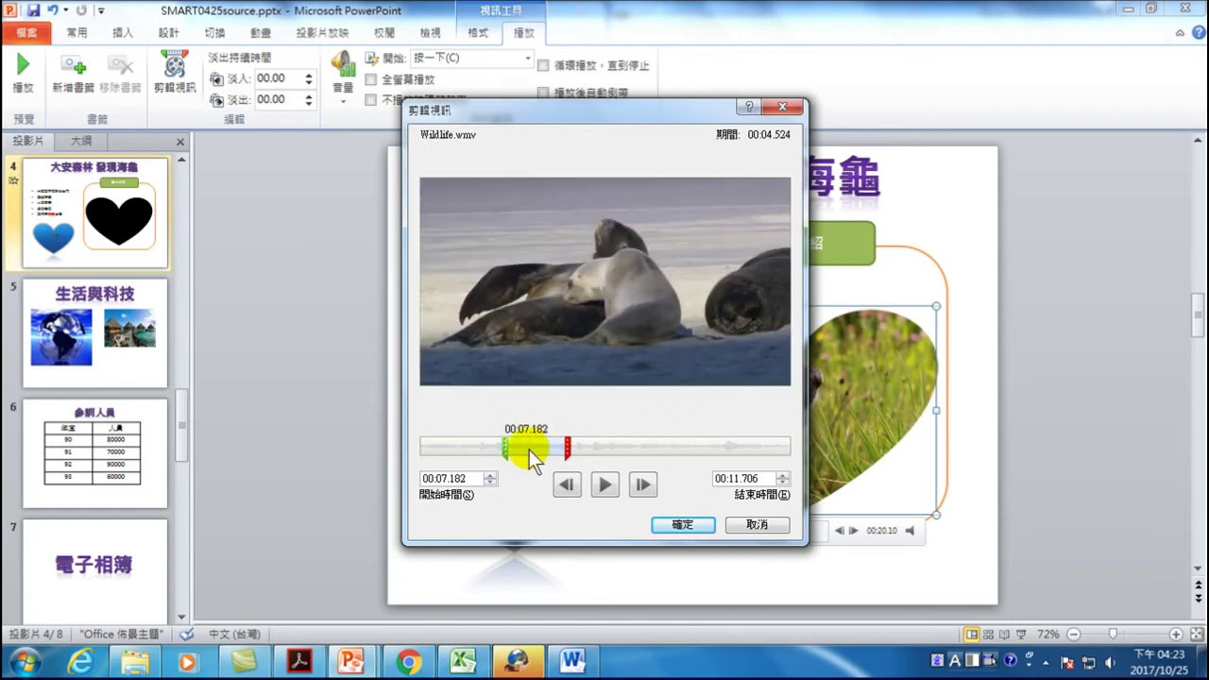
pyautogui.click(681, 526)
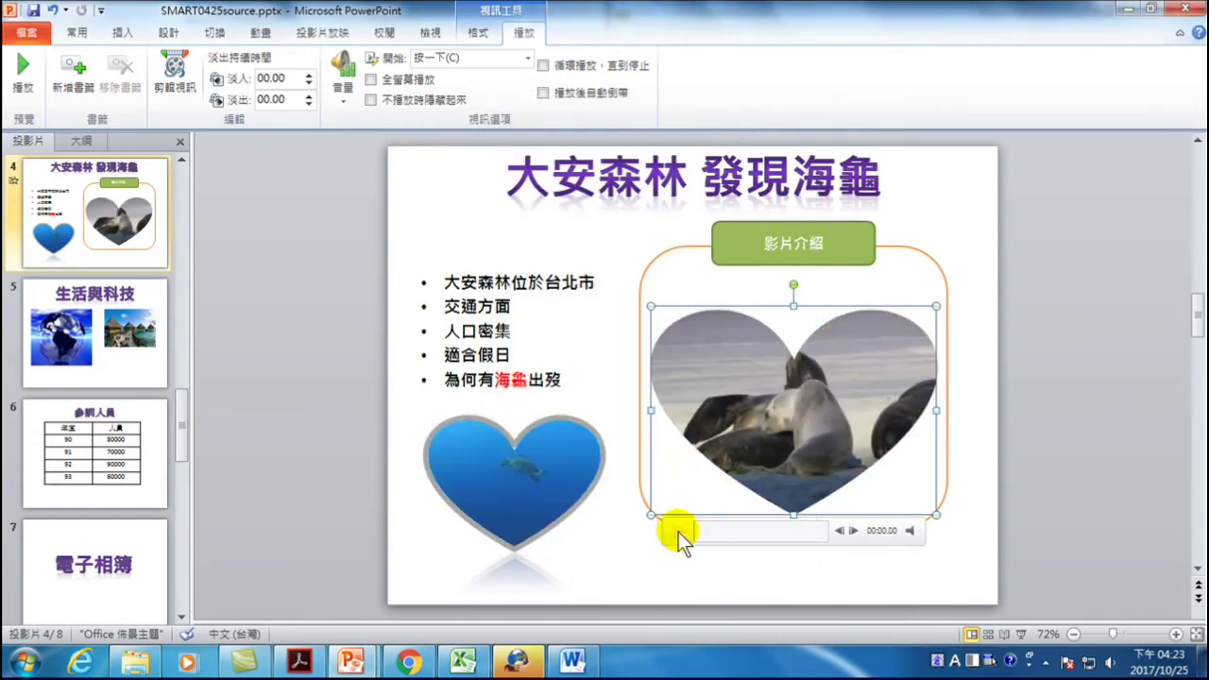
pyautogui.click(677, 531)
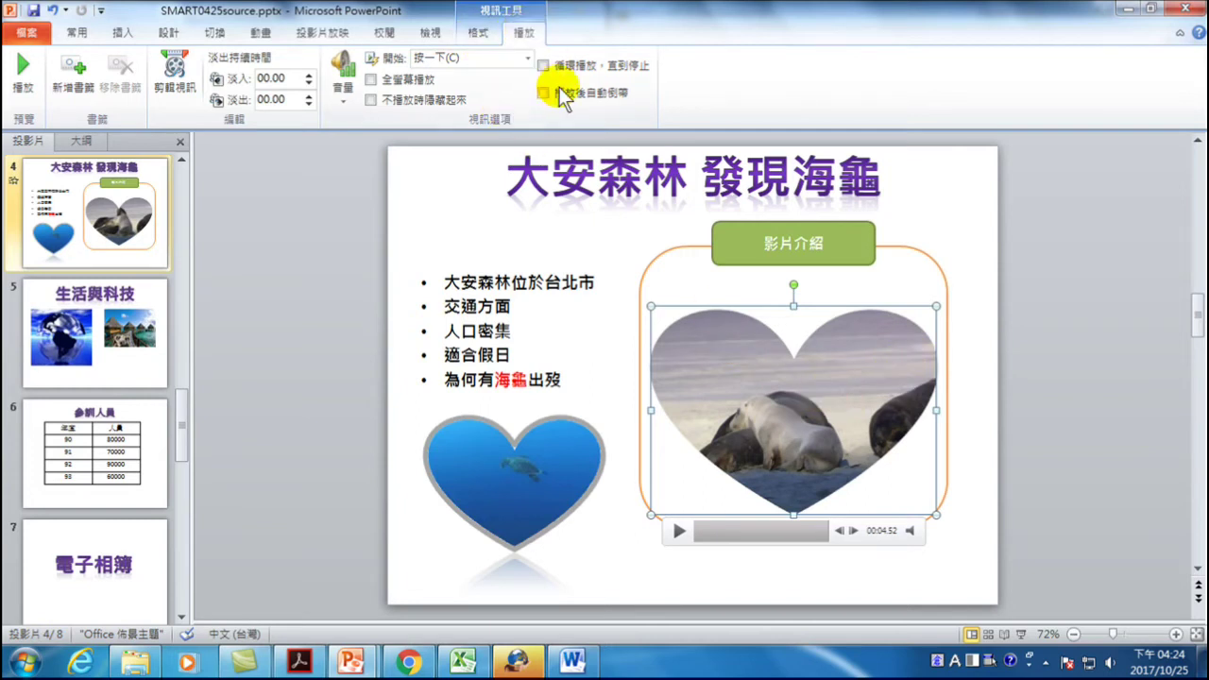
pyautogui.rightClick(791, 408)
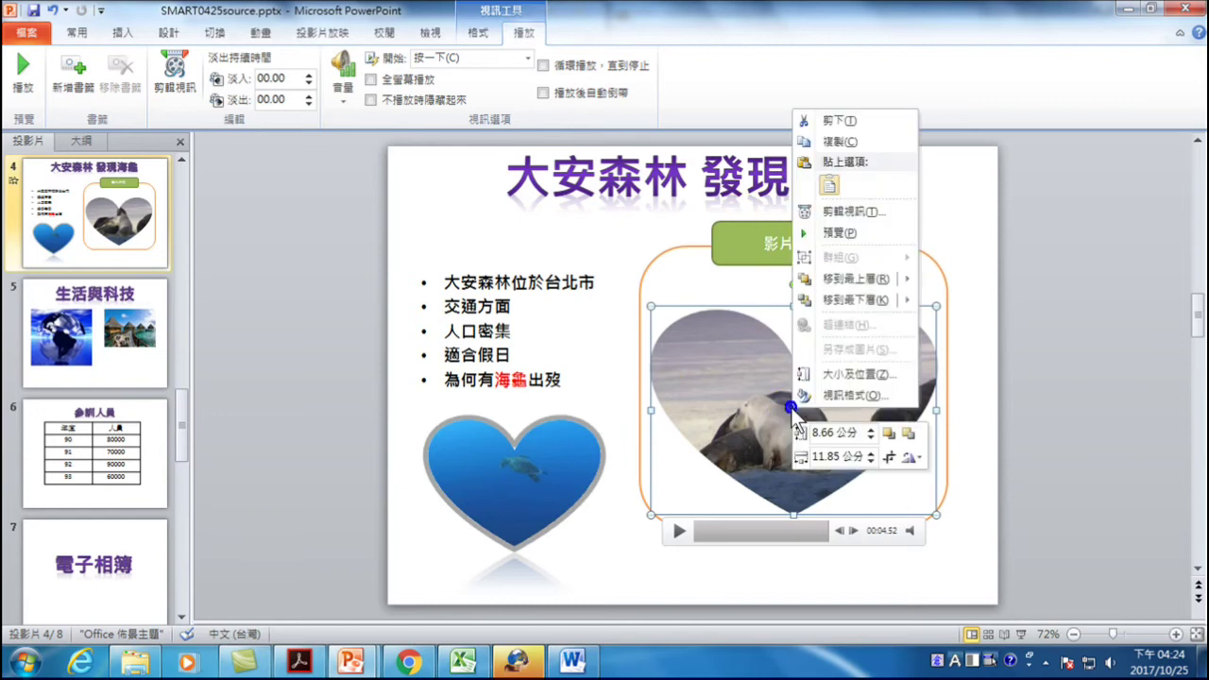
pyautogui.click(870, 384)
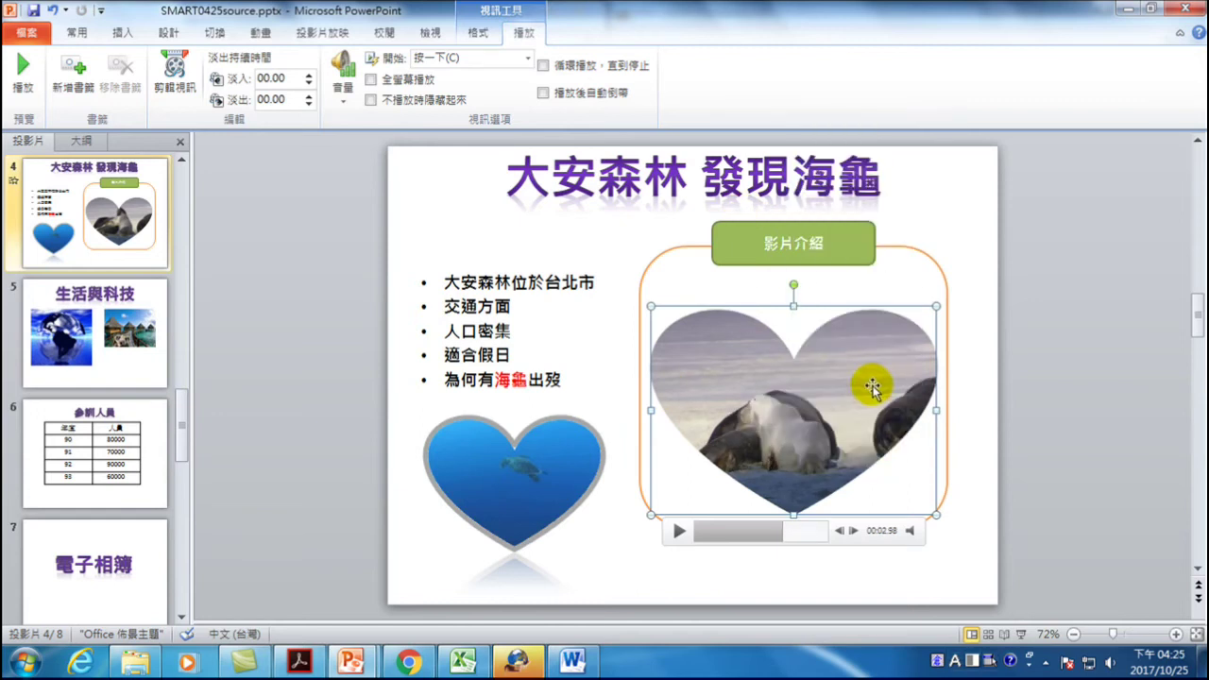
pyautogui.rightClick(811, 368)
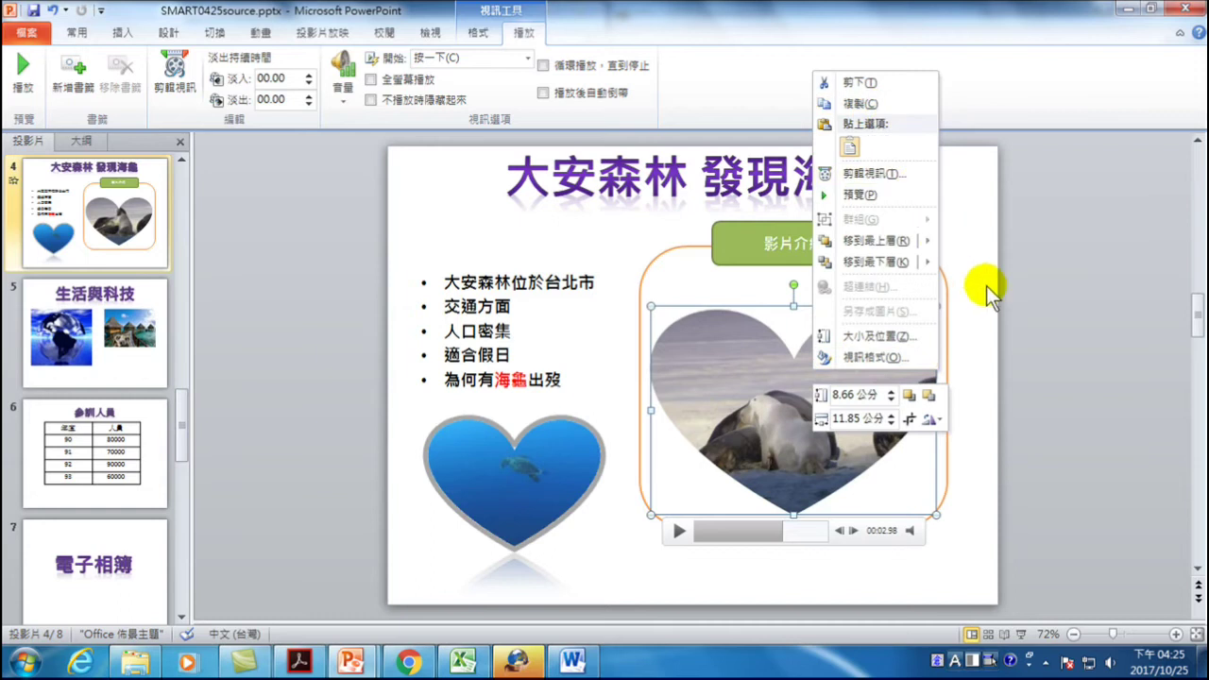
pyautogui.click(976, 346)
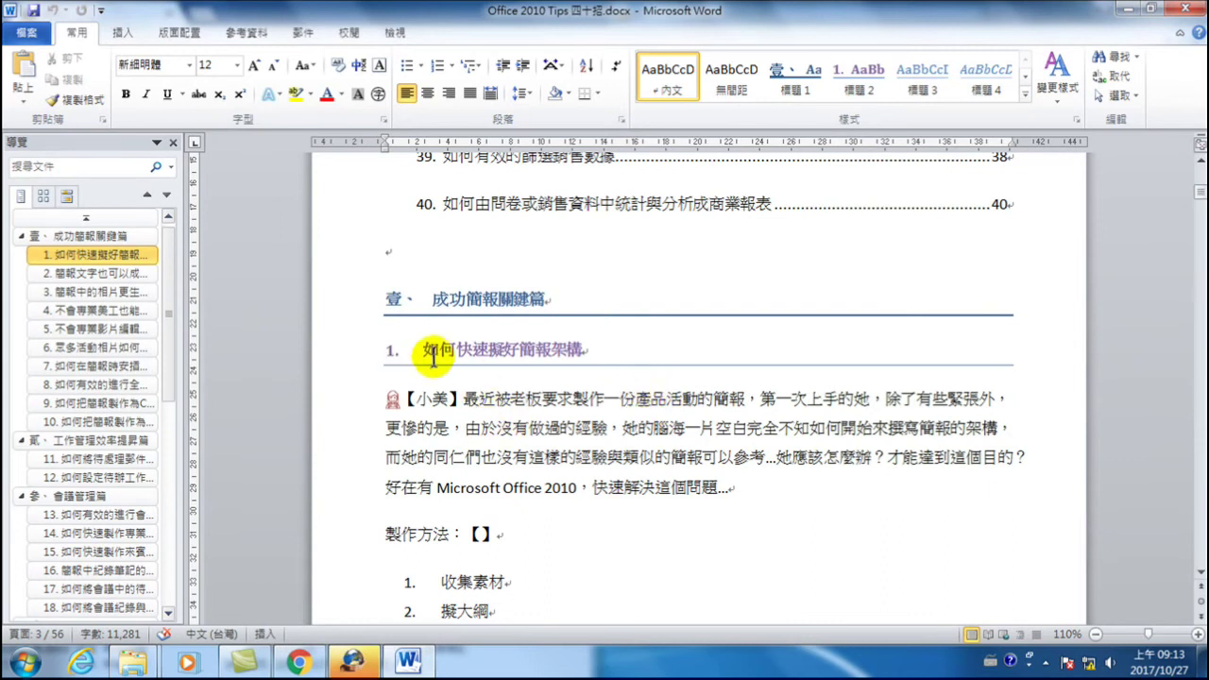
# - Place the cursor inside the 【小美】 marker in tip 1 of section 壹
pyautogui.click(455, 398)
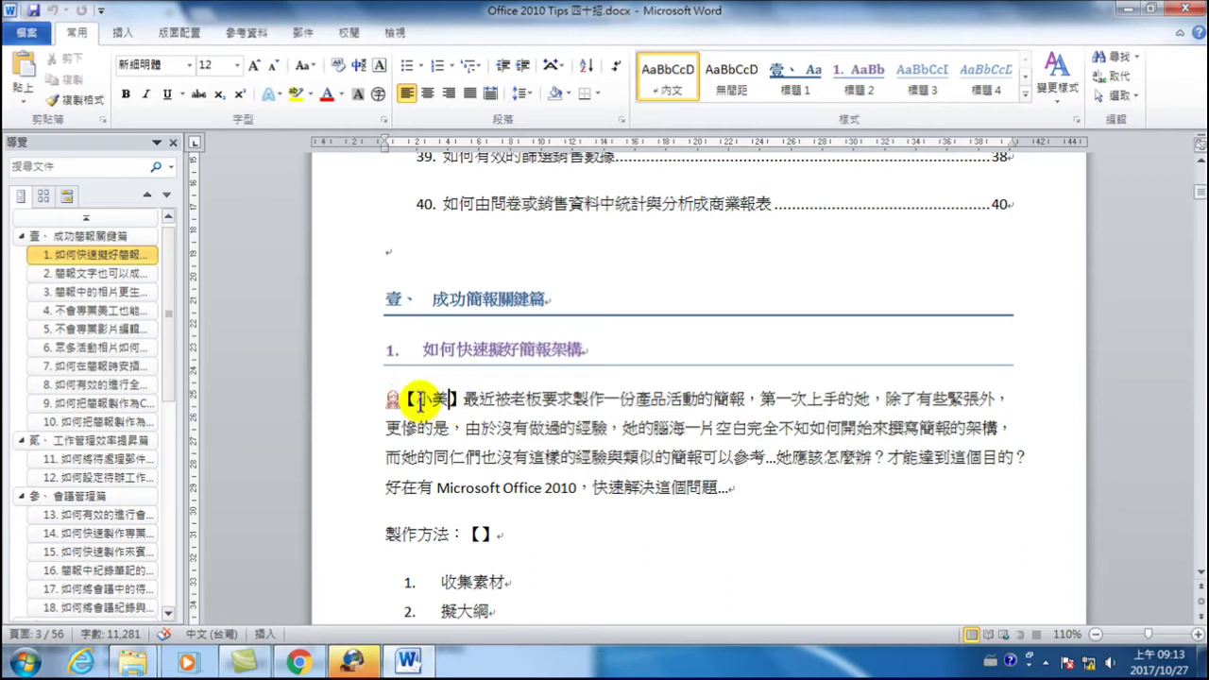
pyautogui.doubleClick(422, 400)
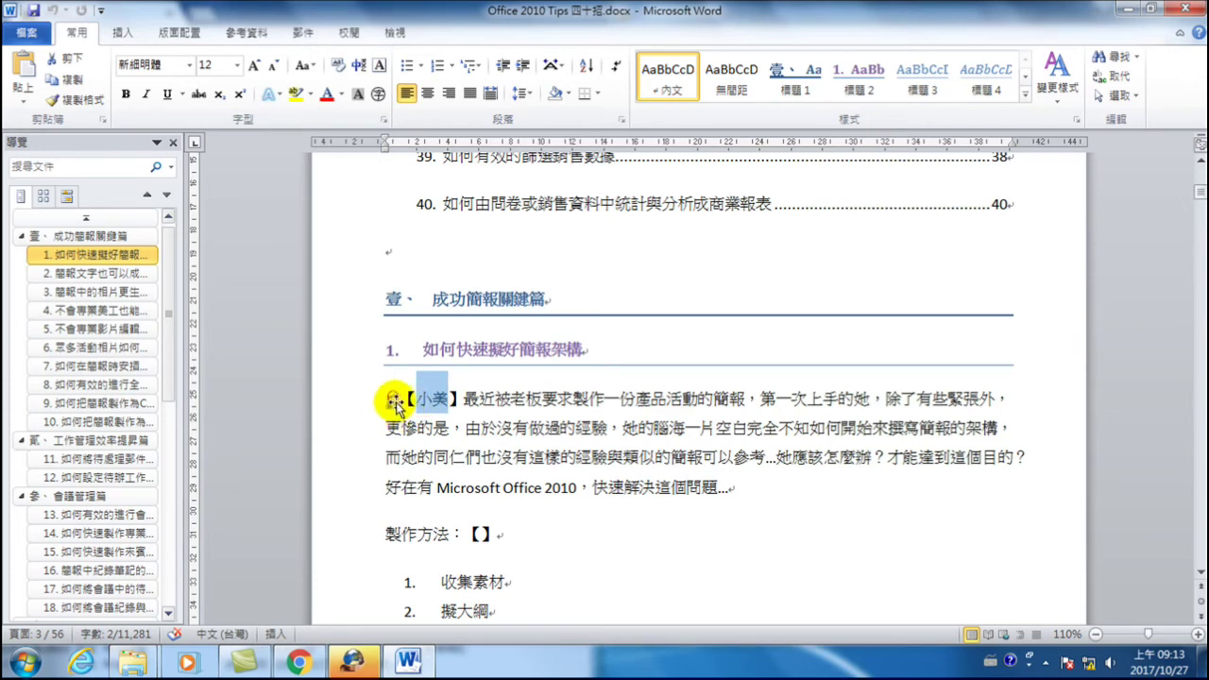
pyautogui.click(393, 401)
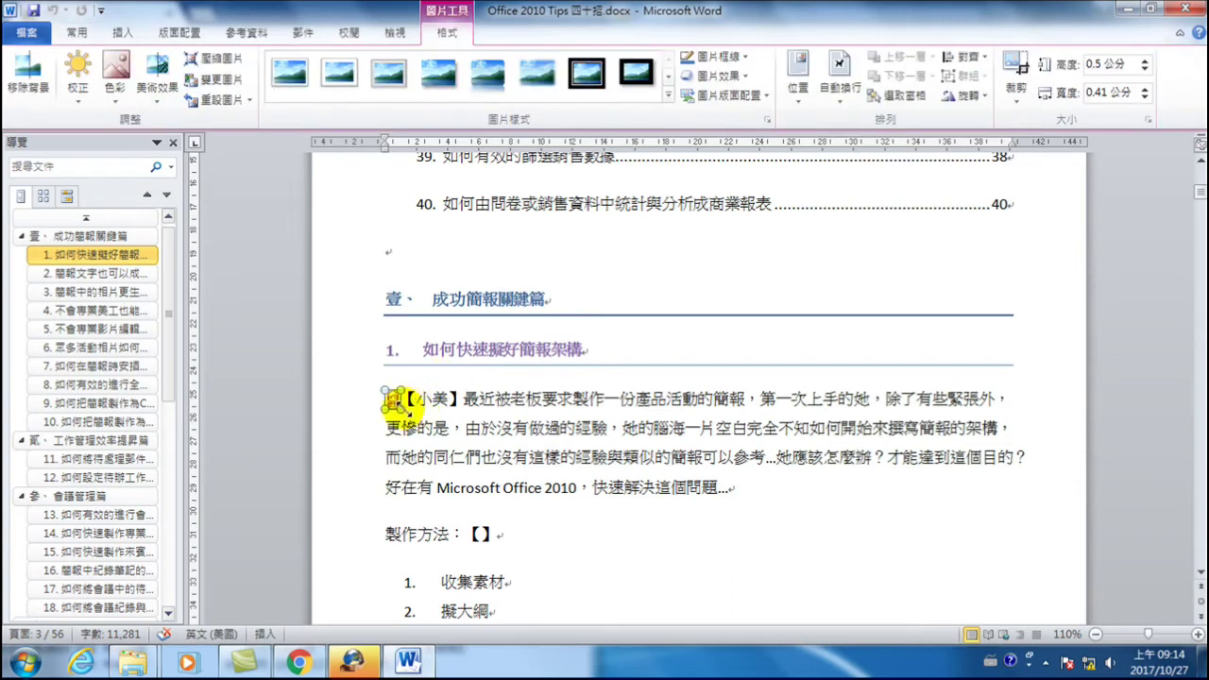
pyautogui.moveTo(421, 396); pyautogui.dragTo(448, 407)
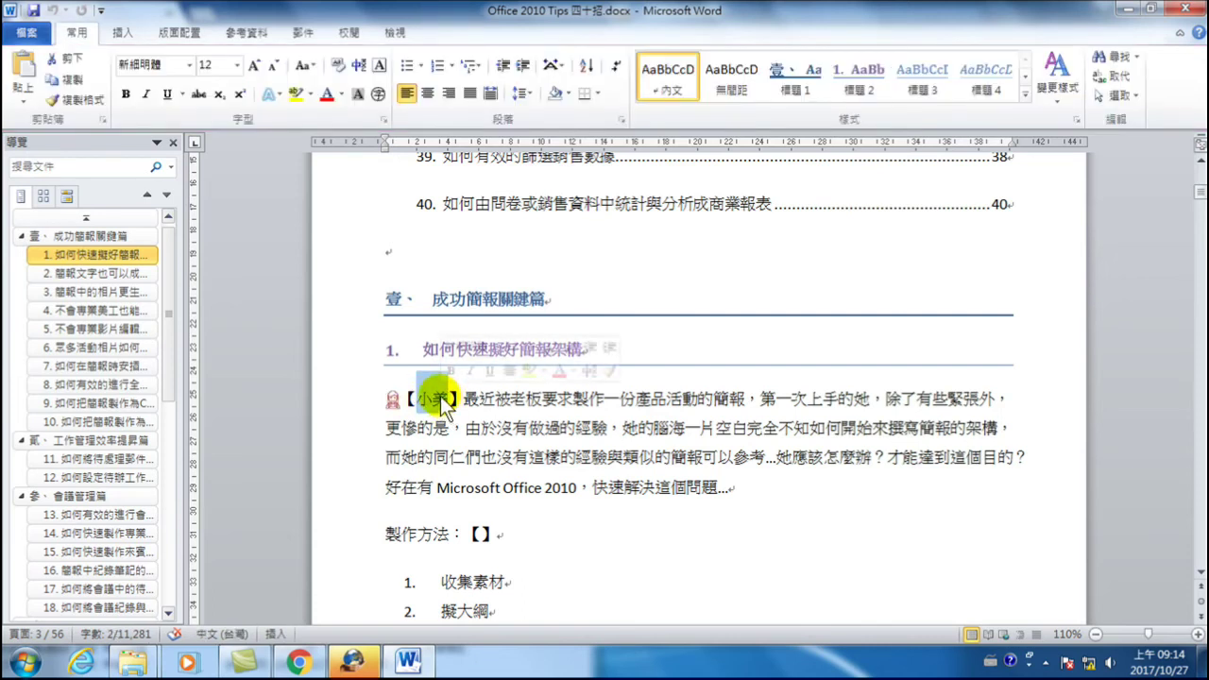
pyautogui.click(392, 401)
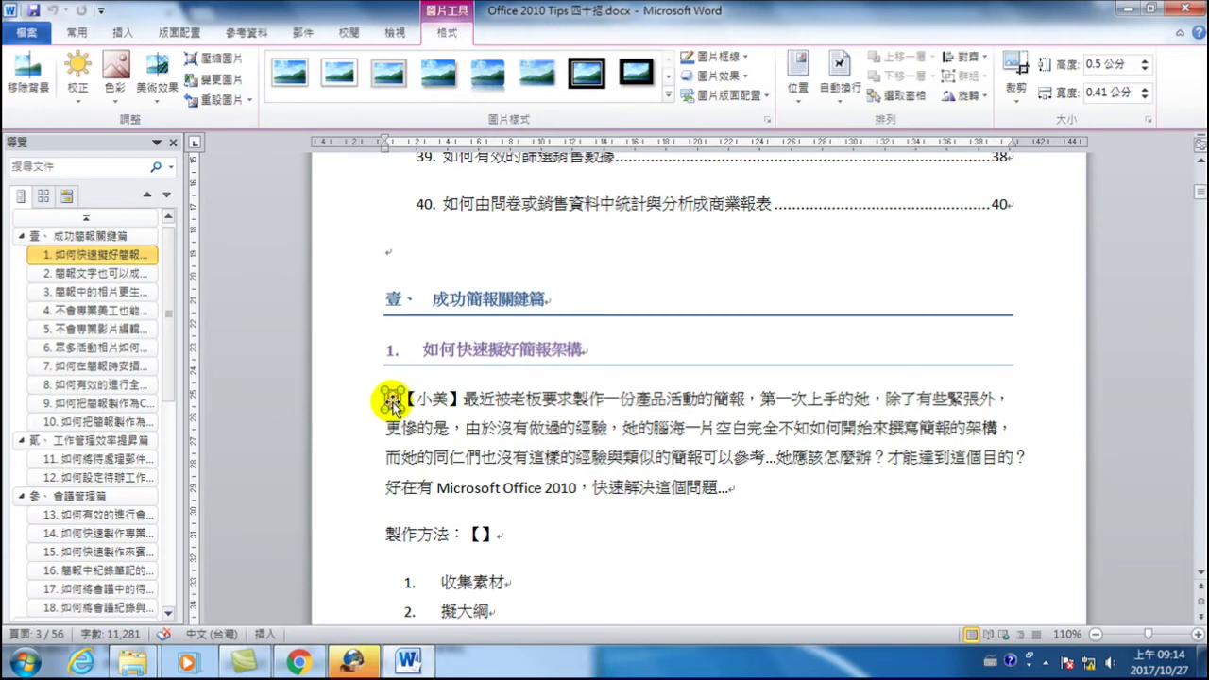
pyautogui.rightClick(393, 402)
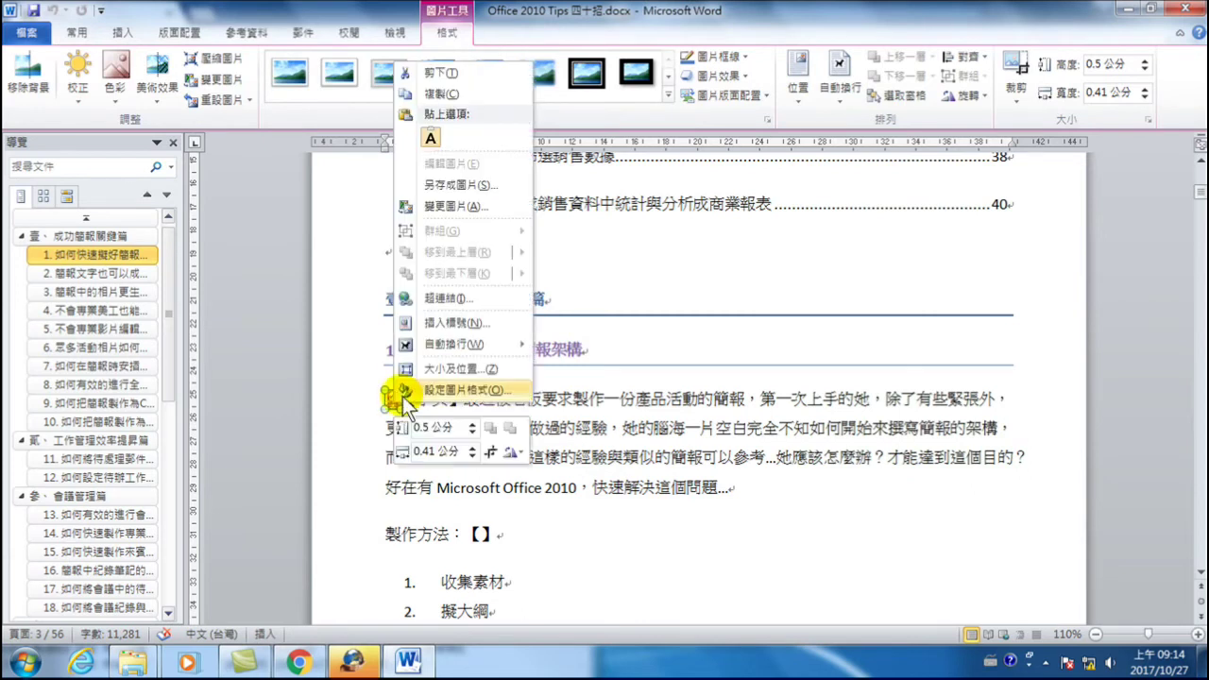
# - Copy the avatar picture, scroll to tip 3 on page 8, and click beside 小美
pyautogui.click(437, 93)
pyautogui.scroll(-3, 386, 249)
pyautogui.click(543, 438)
pyautogui.scroll(-10, 542, 438)
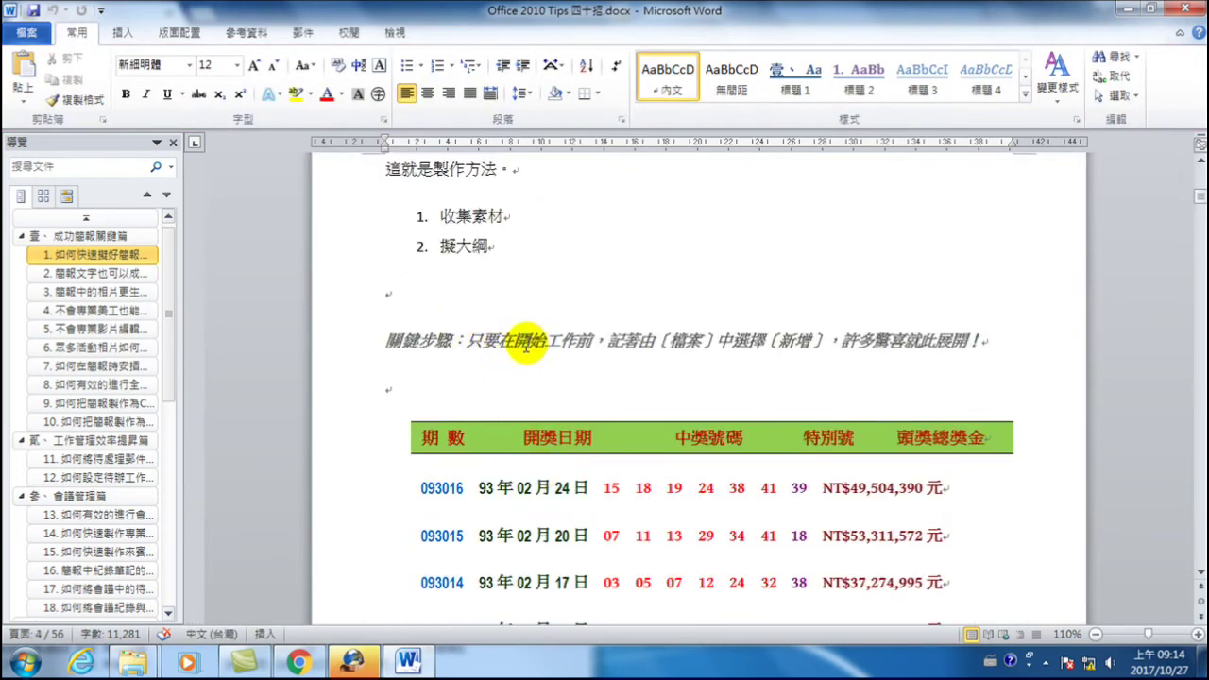
pyautogui.scroll(-8, 584, 347)
pyautogui.scroll(-20, 591, 410)
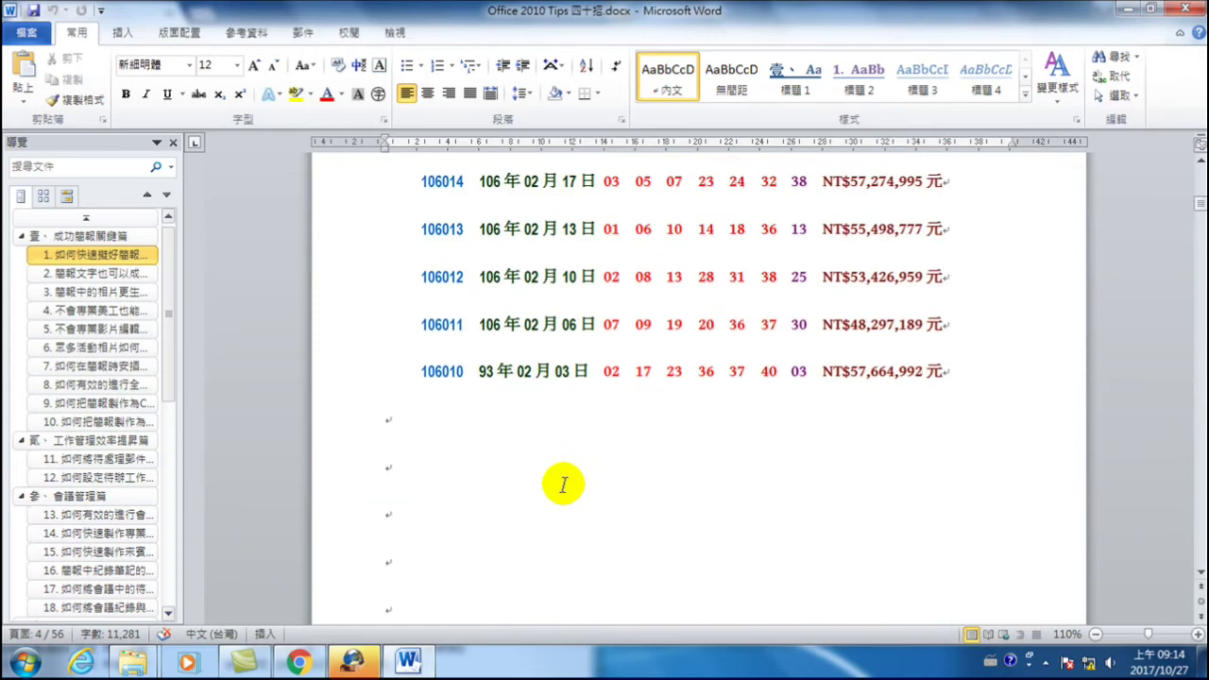
pyautogui.scroll(-20, 547, 483)
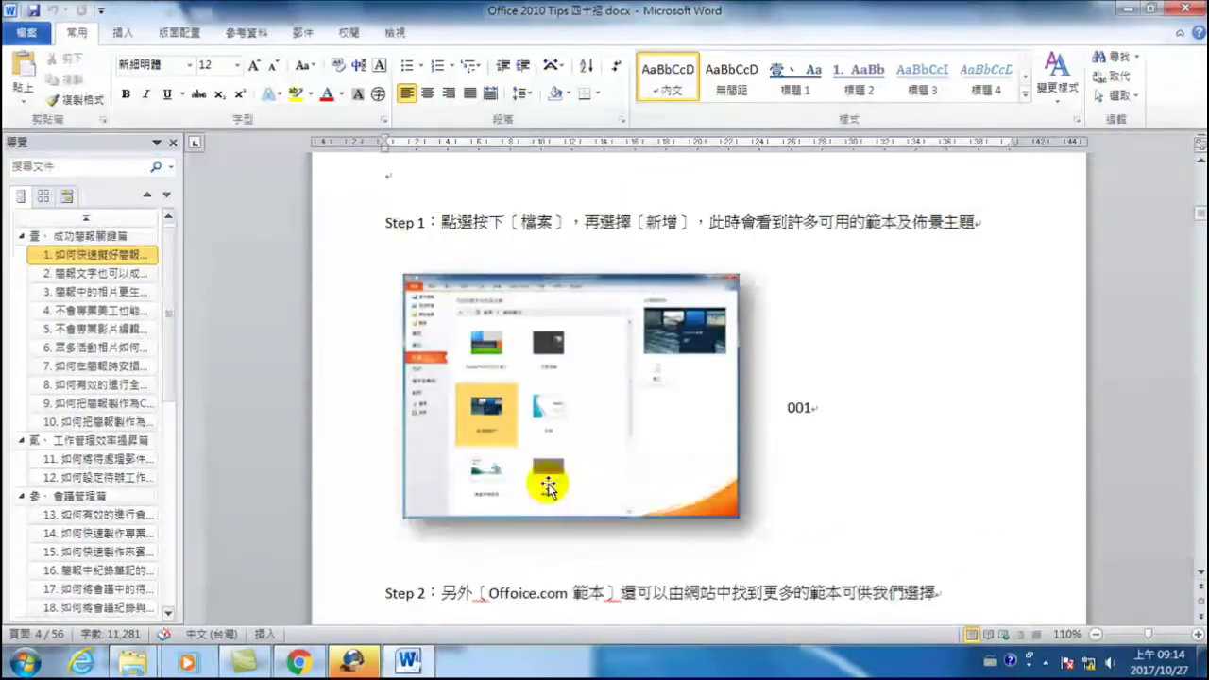
pyautogui.scroll(-6, 547, 483)
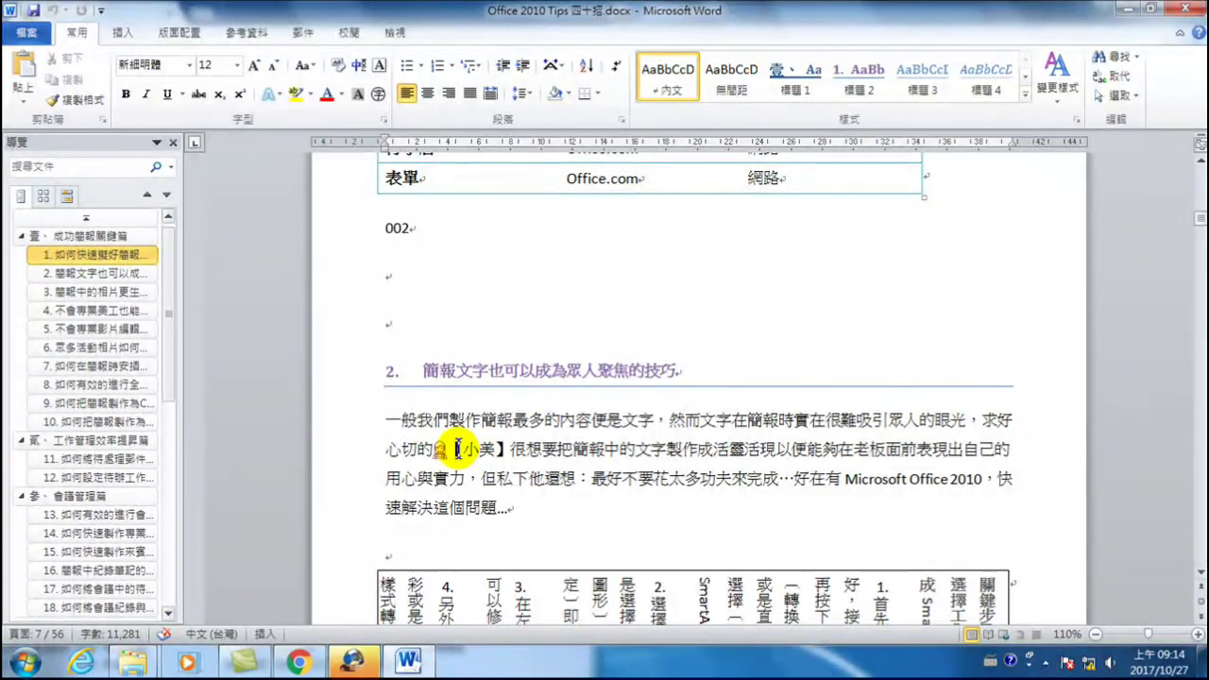
pyautogui.scroll(-1, 515, 461)
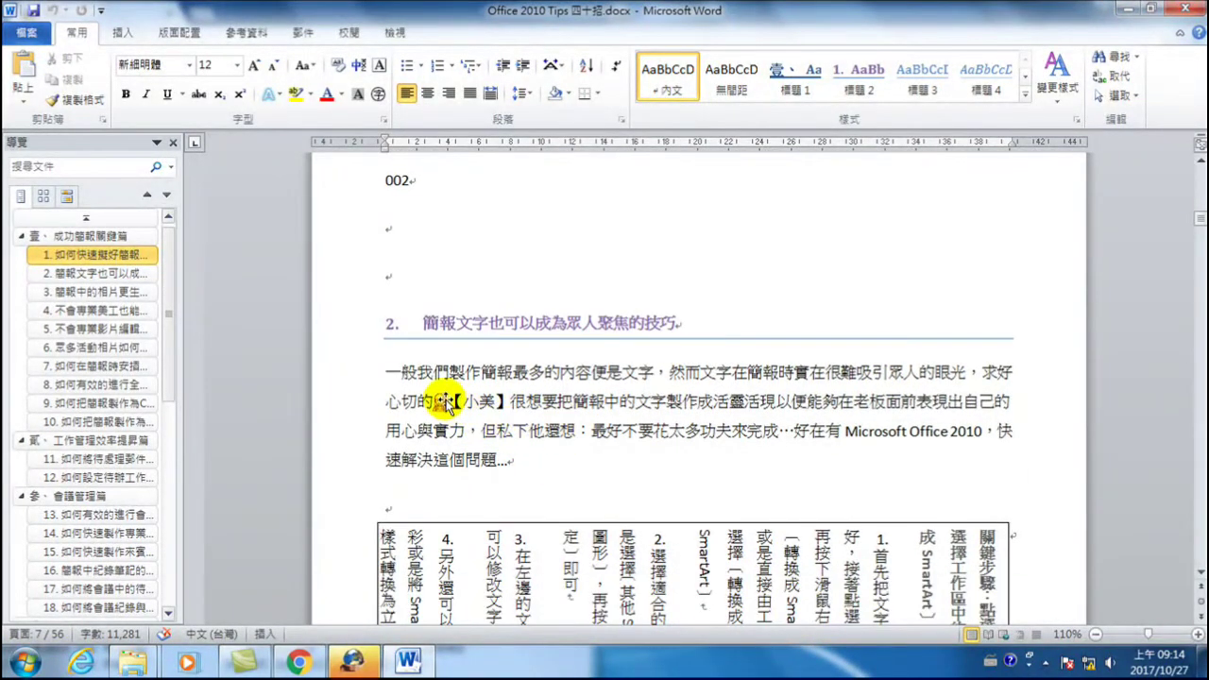
pyautogui.scroll(-4, 446, 402)
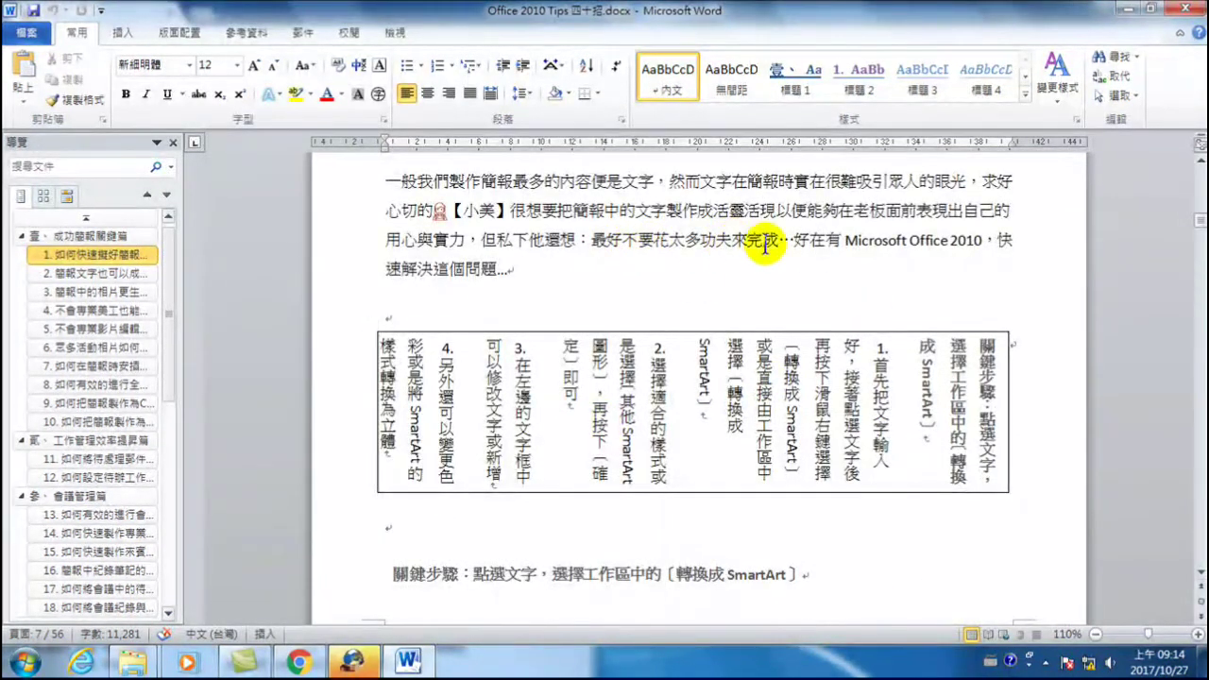
pyautogui.scroll(-8, 746, 236)
pyautogui.scroll(-10, 696, 456)
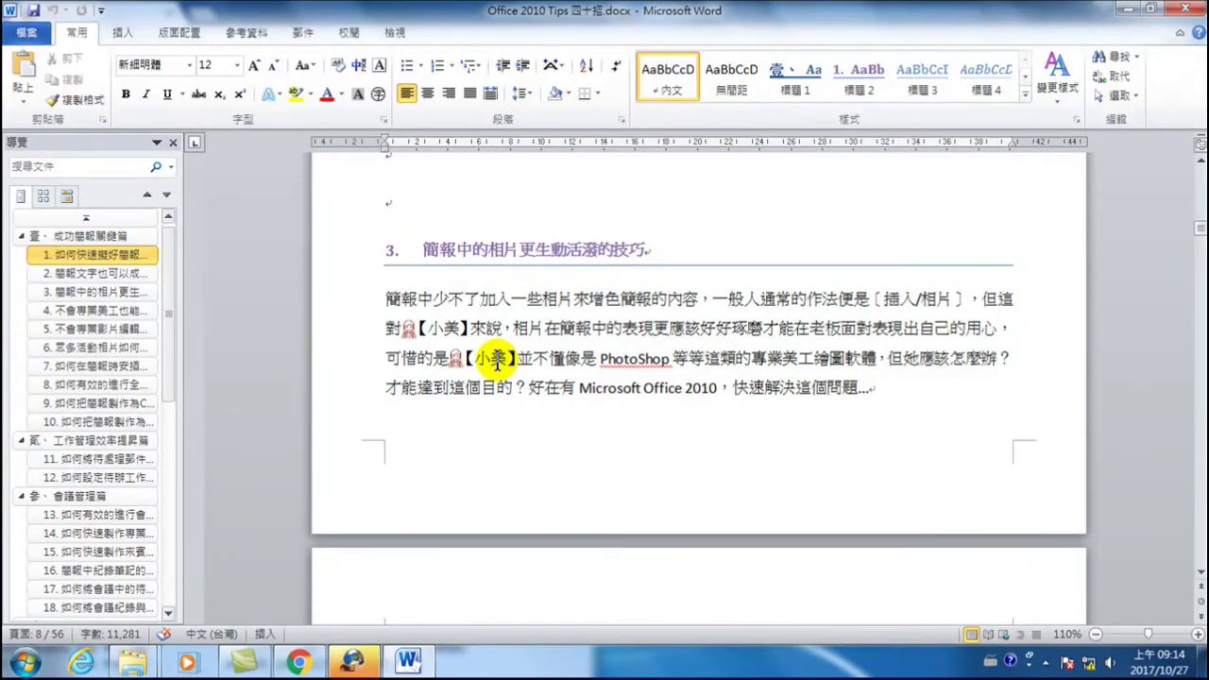
pyautogui.click(427, 328)
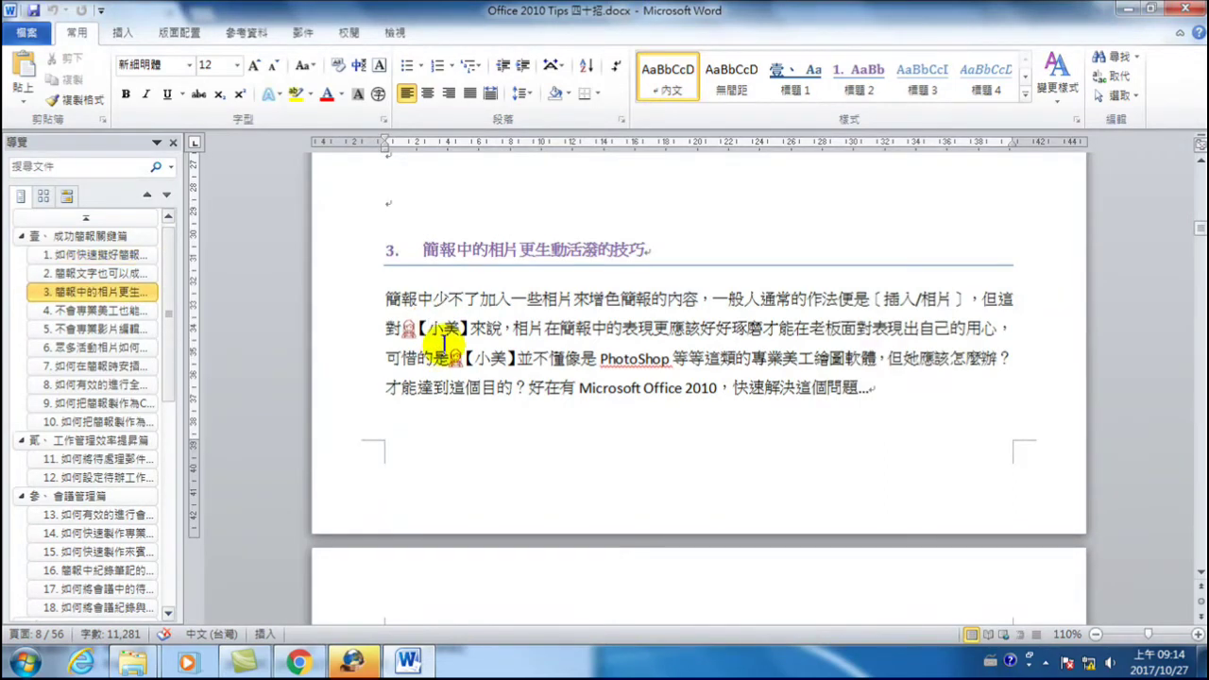
# - Copy the section 3 avatar picture, close the Navigation pane, and click back into the text
pyautogui.rightClick(407, 330)
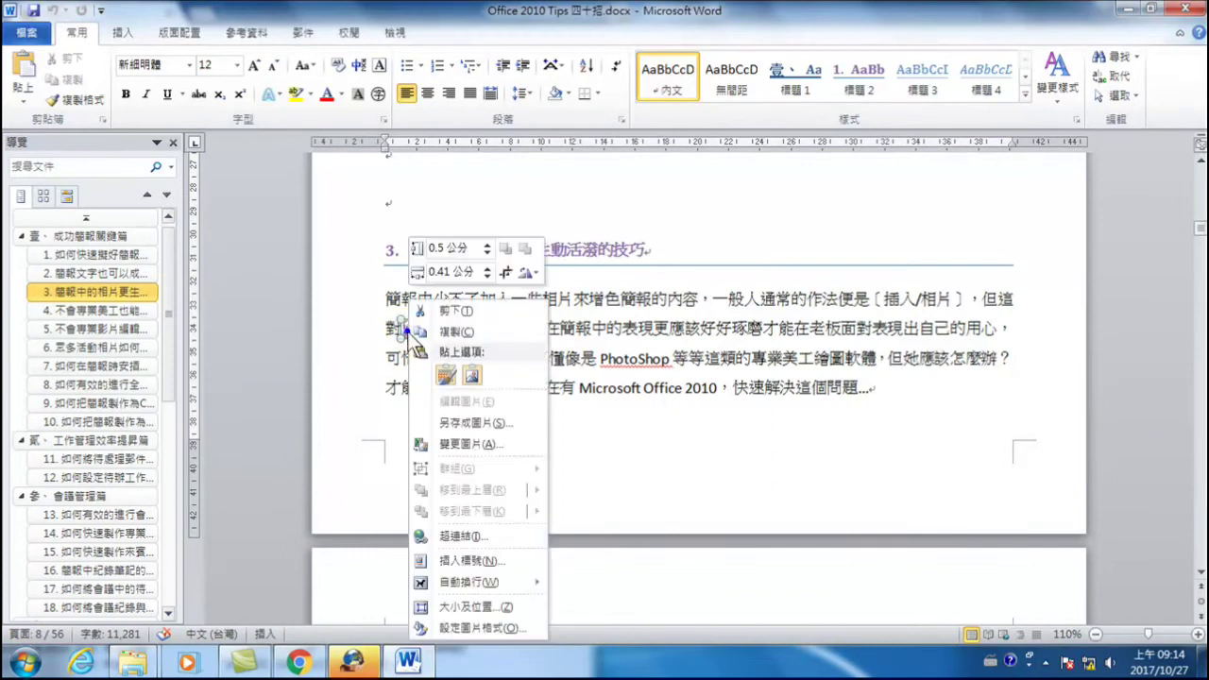
pyautogui.click(455, 333)
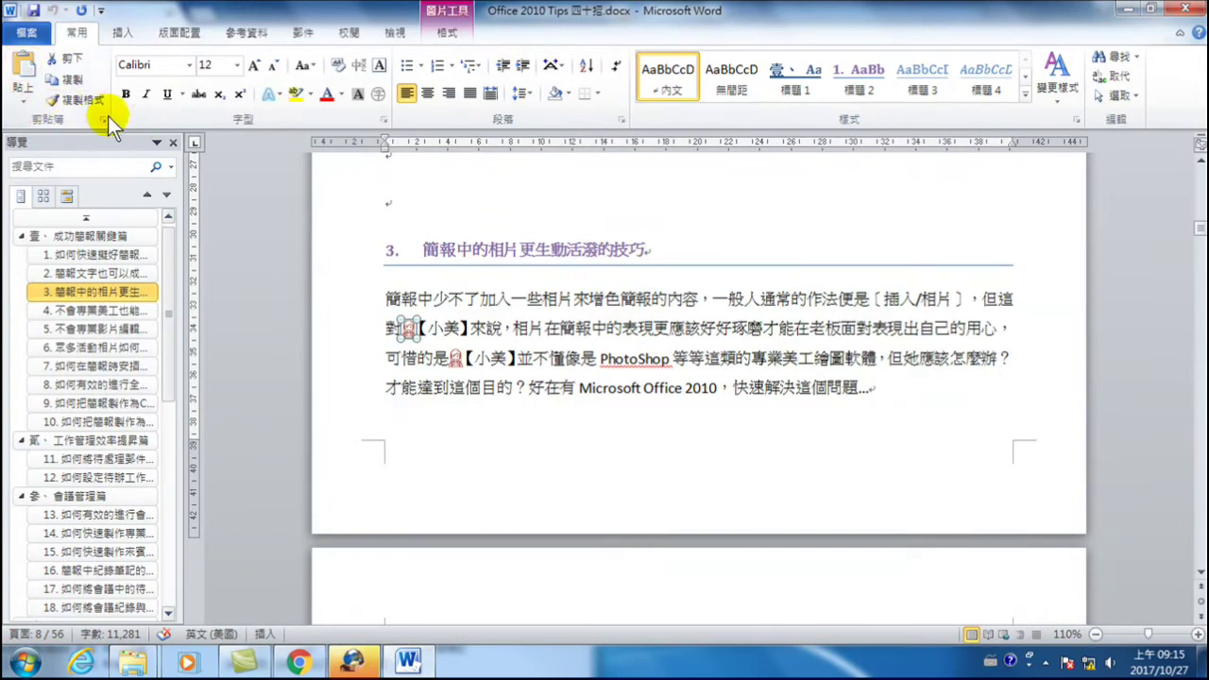
pyautogui.rightClick(409, 330)
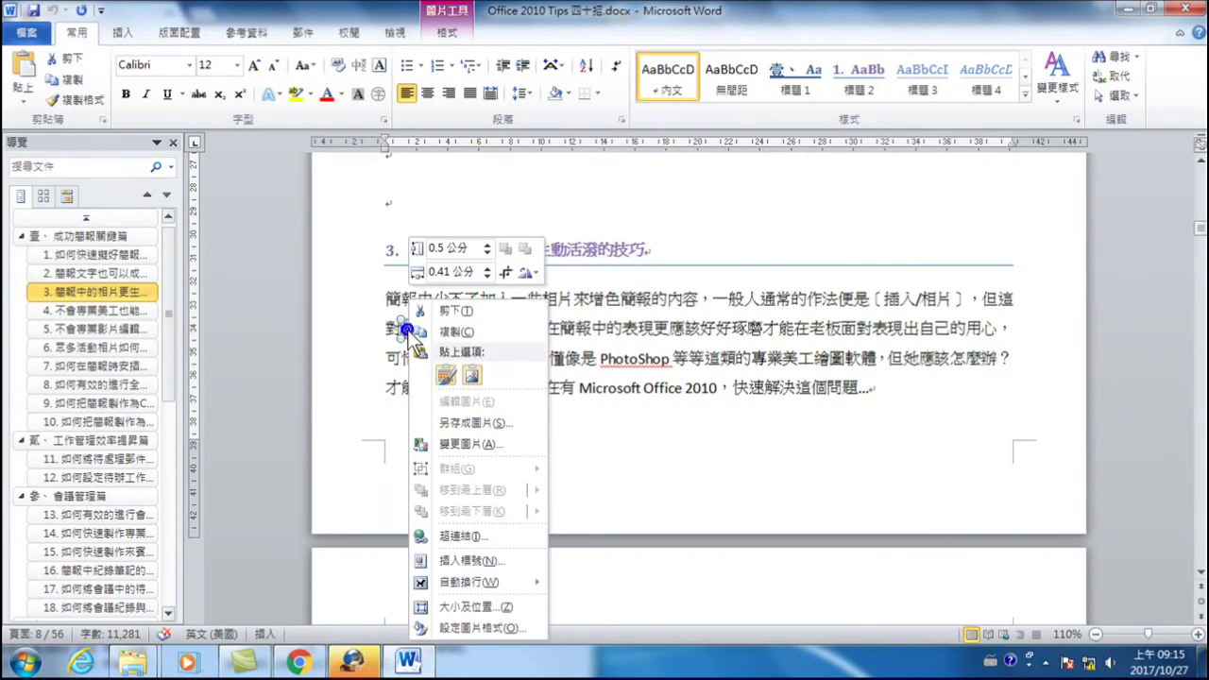
pyautogui.click(450, 330)
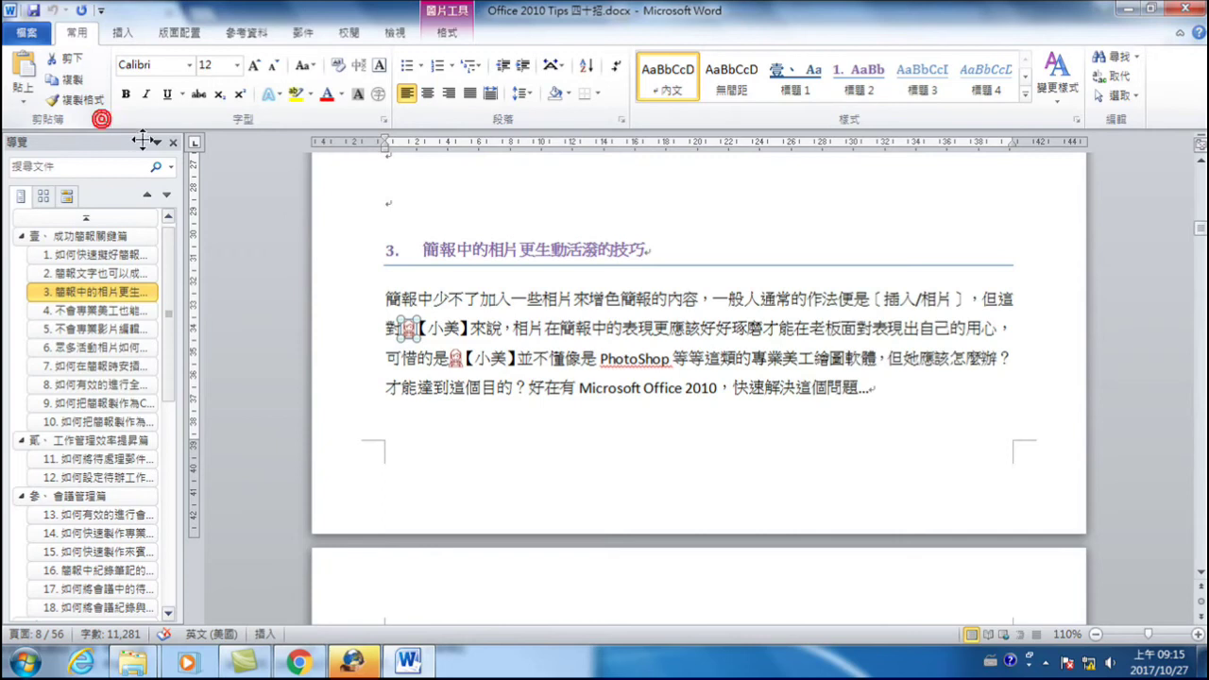
pyautogui.click(172, 143)
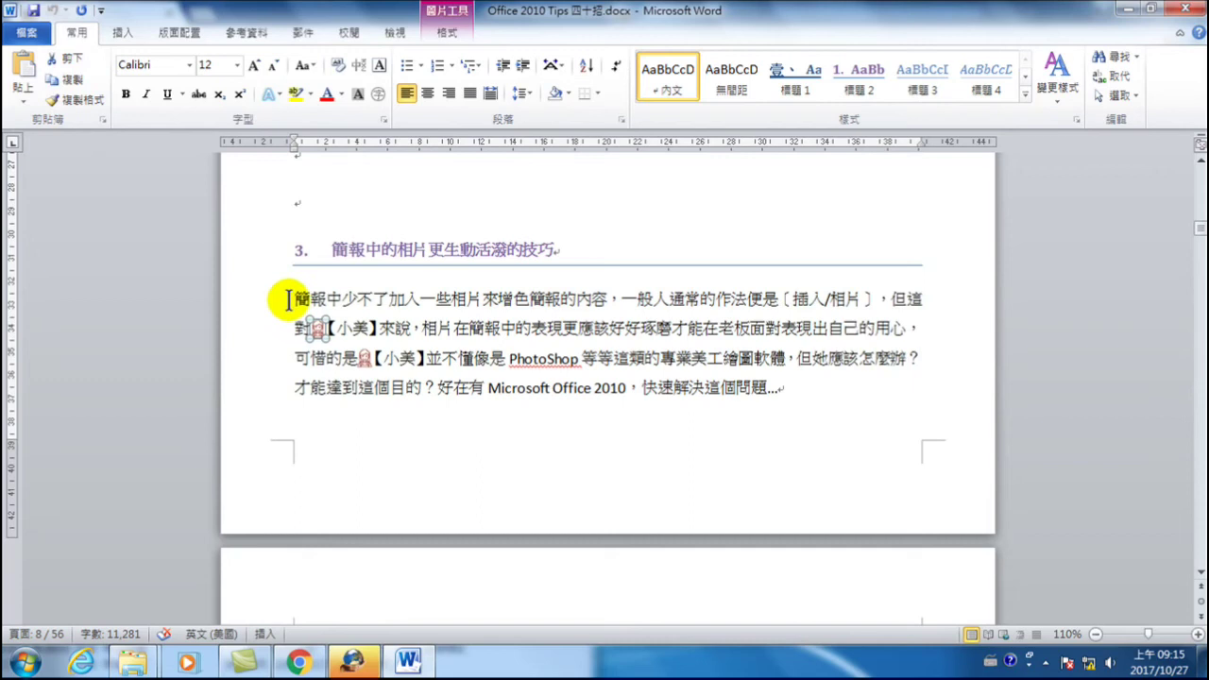
pyautogui.click(471, 300)
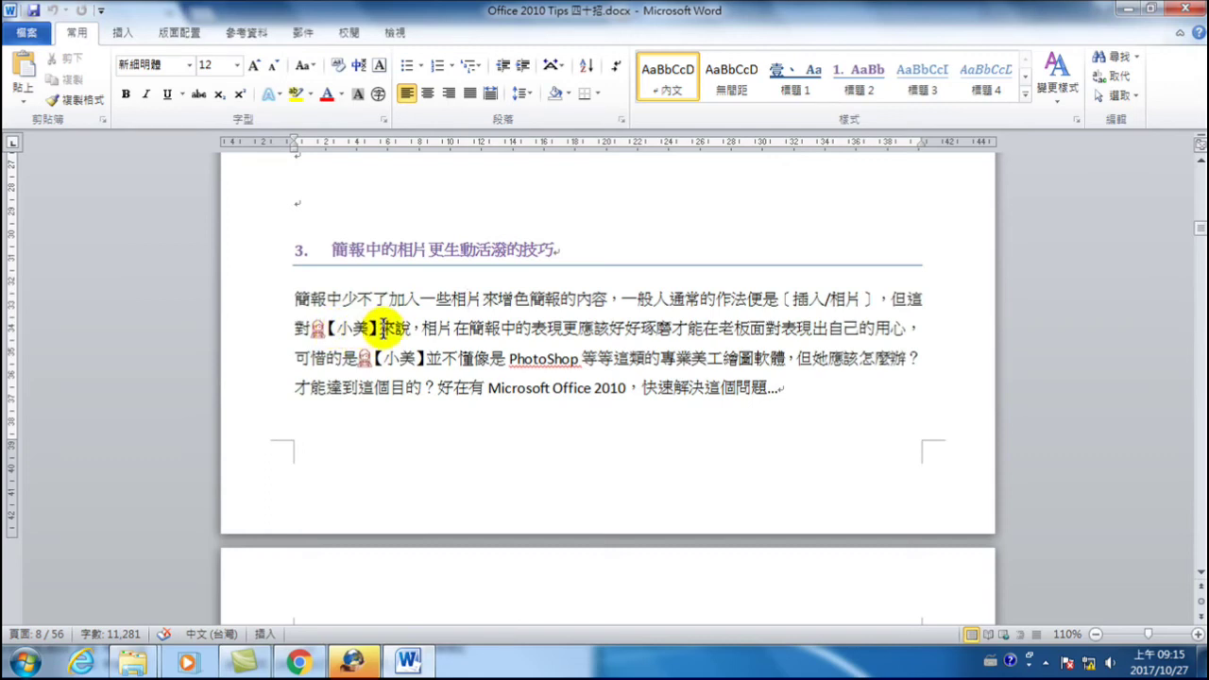
# - In Find and Replace, search for 小美 and set the replacement to 小美^c
pyautogui.click(1119, 80)
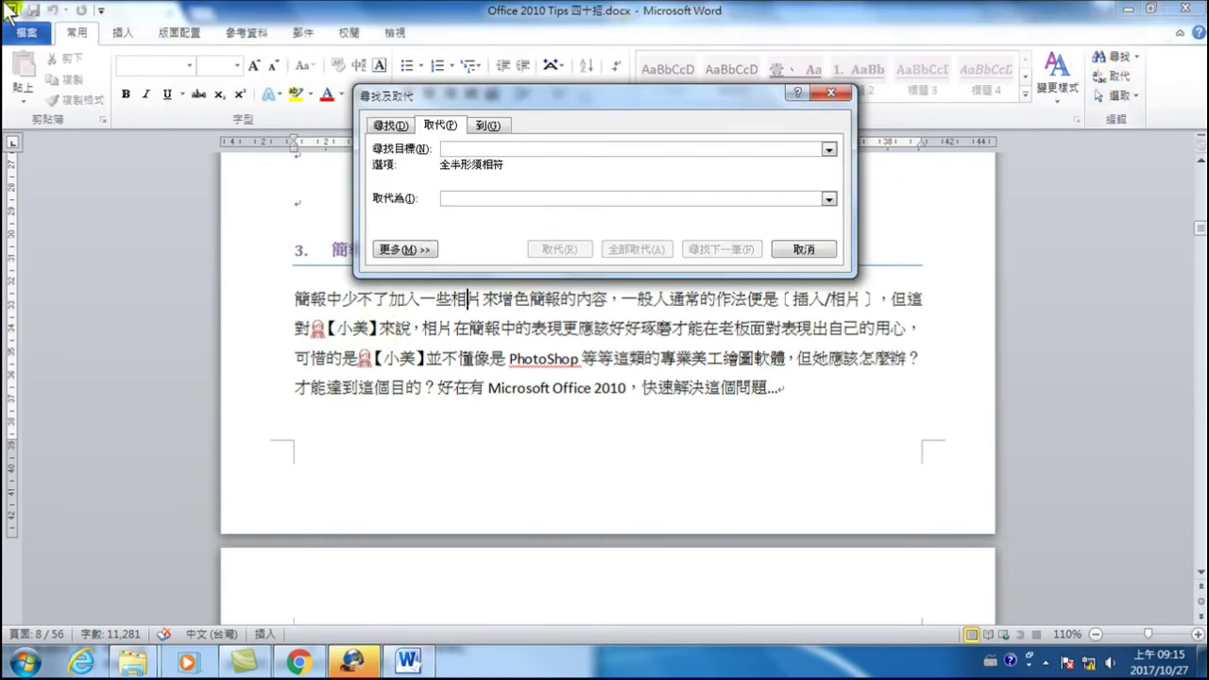
pyautogui.click(548, 148)
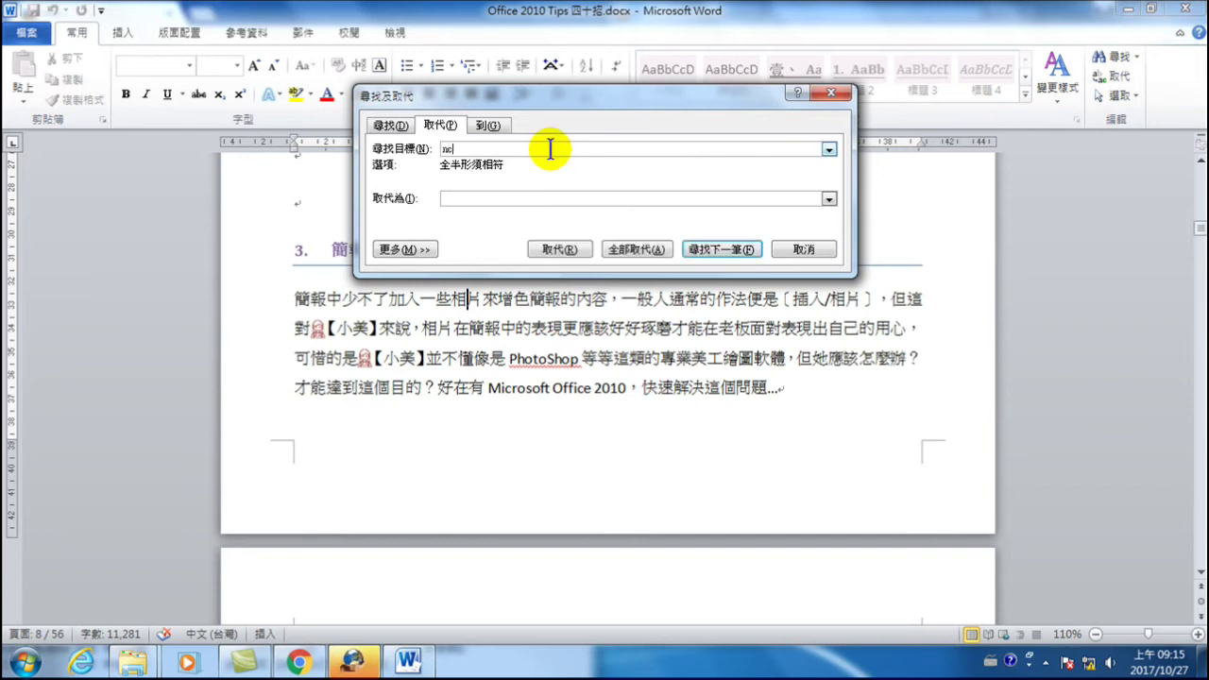
pyautogui.hotkey('ctrl', 'space')
pyautogui.write('小美')
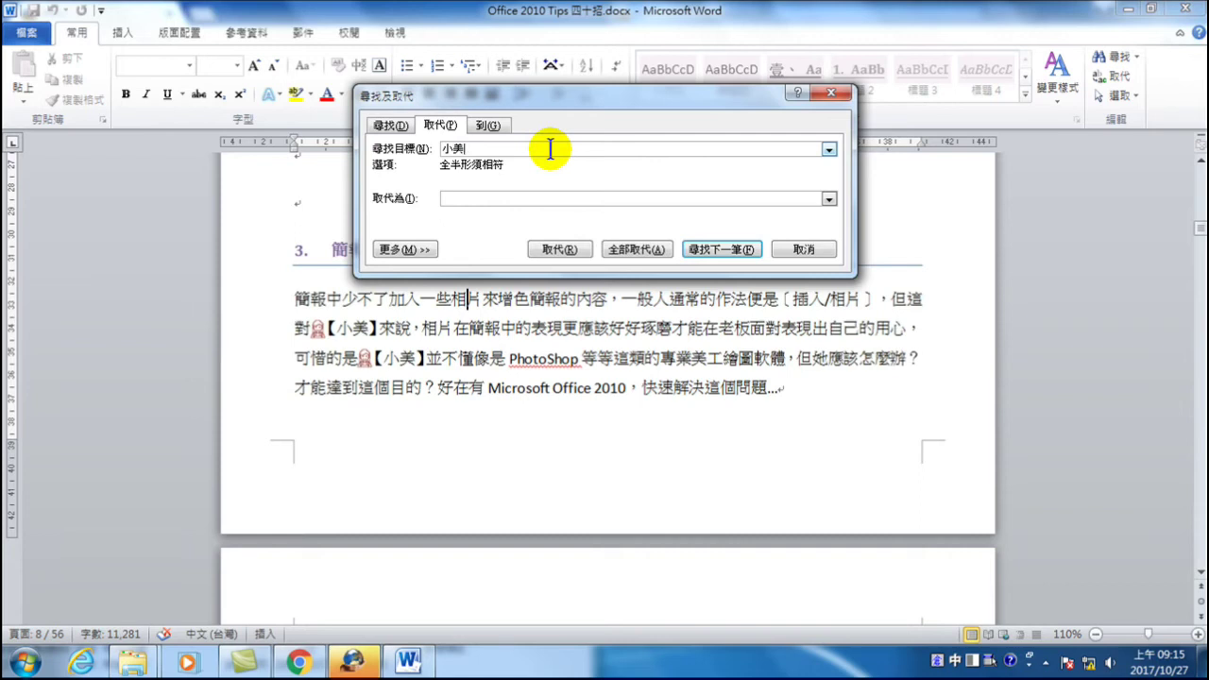
pyautogui.click(506, 197)
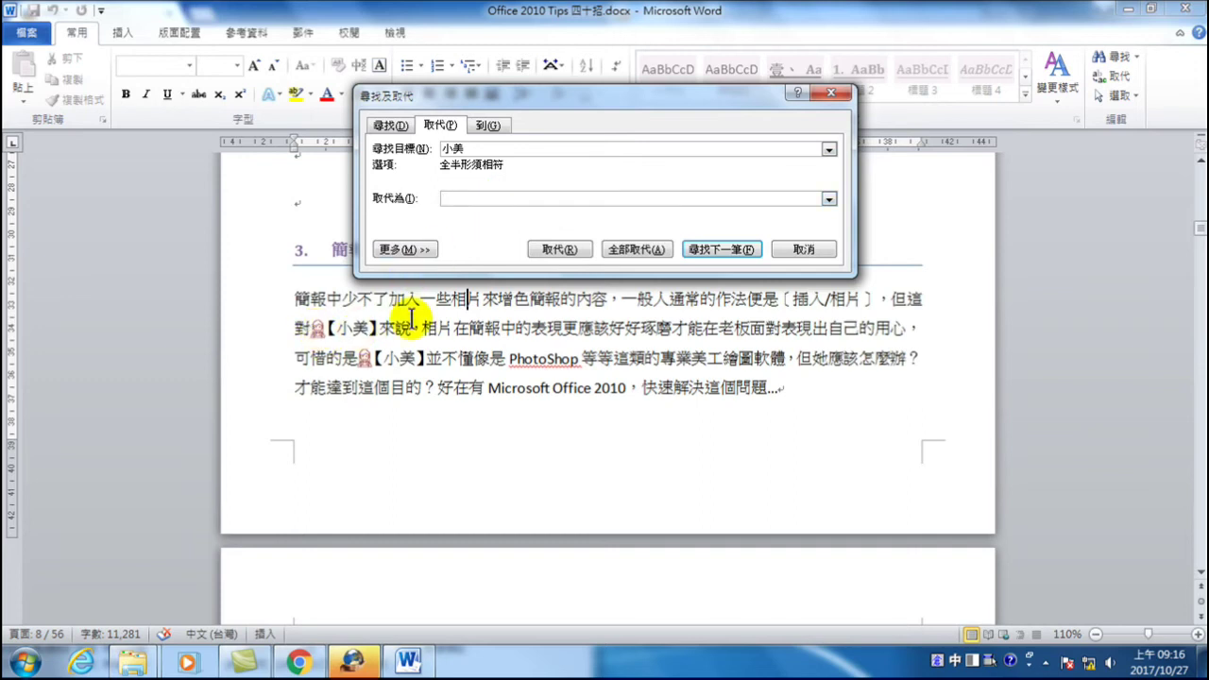
pyautogui.write('小美')
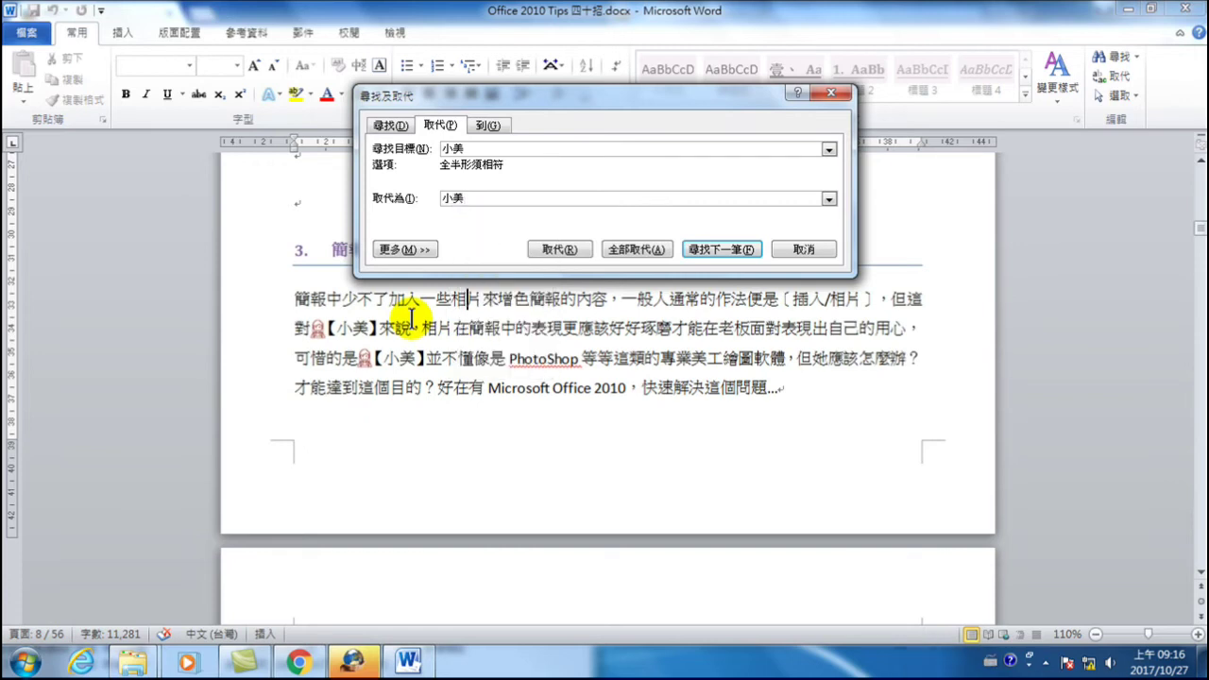
pyautogui.write('ㄐ')
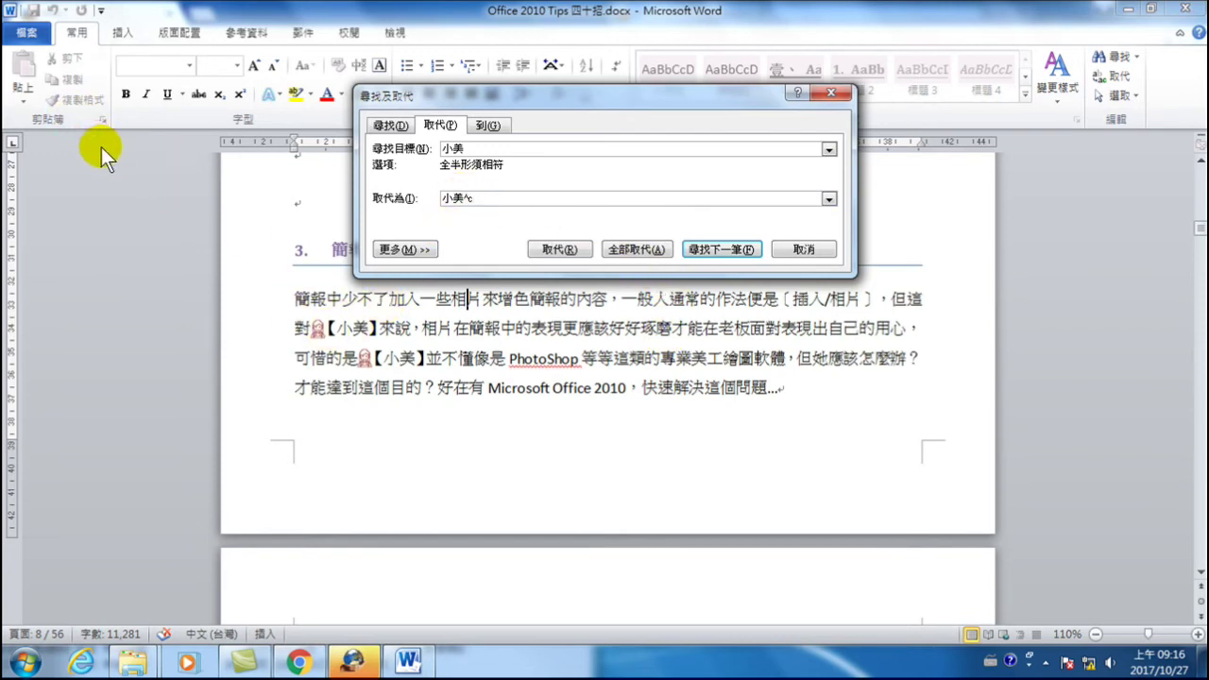
# - Replace all 31 occurrences, acknowledge the result message, and close the dialog
pyautogui.click(635, 250)
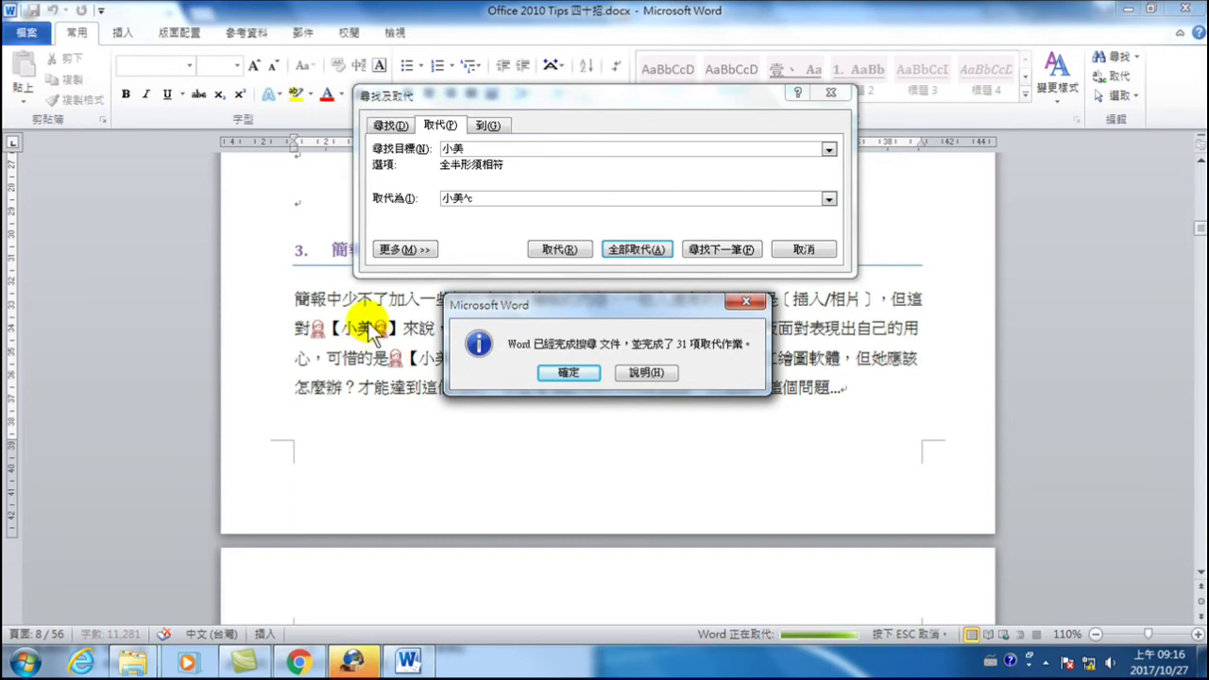
pyautogui.moveTo(532, 302); pyautogui.dragTo(662, 357)
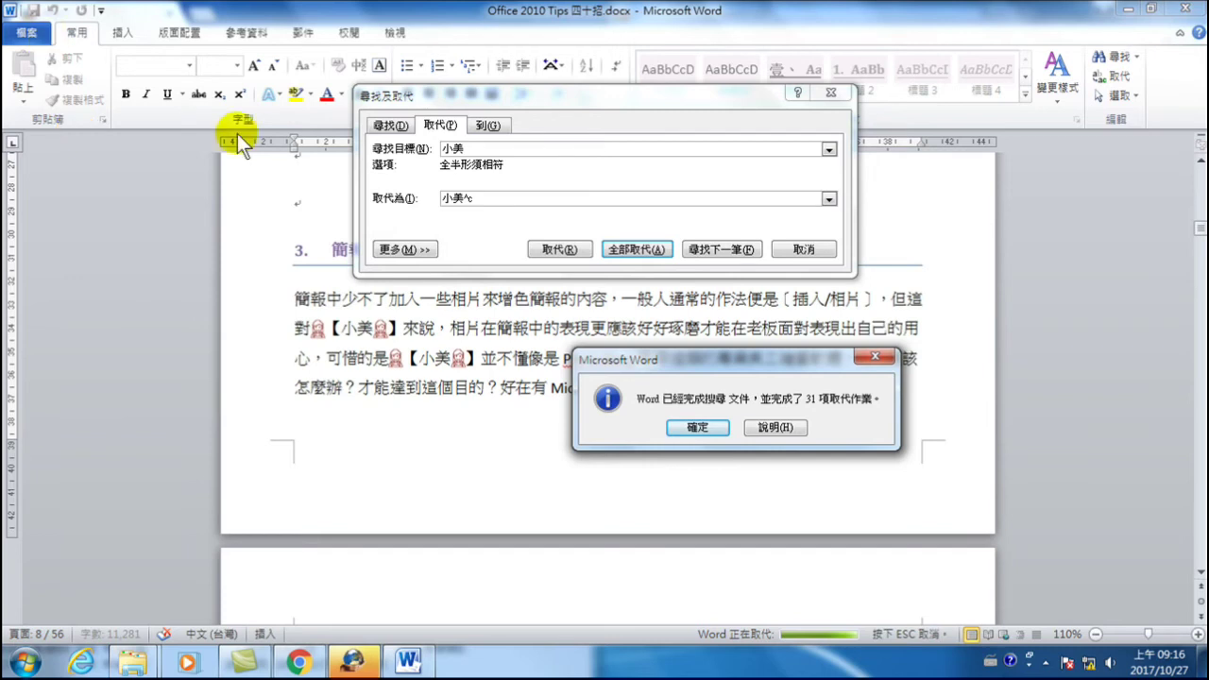
pyautogui.click(698, 427)
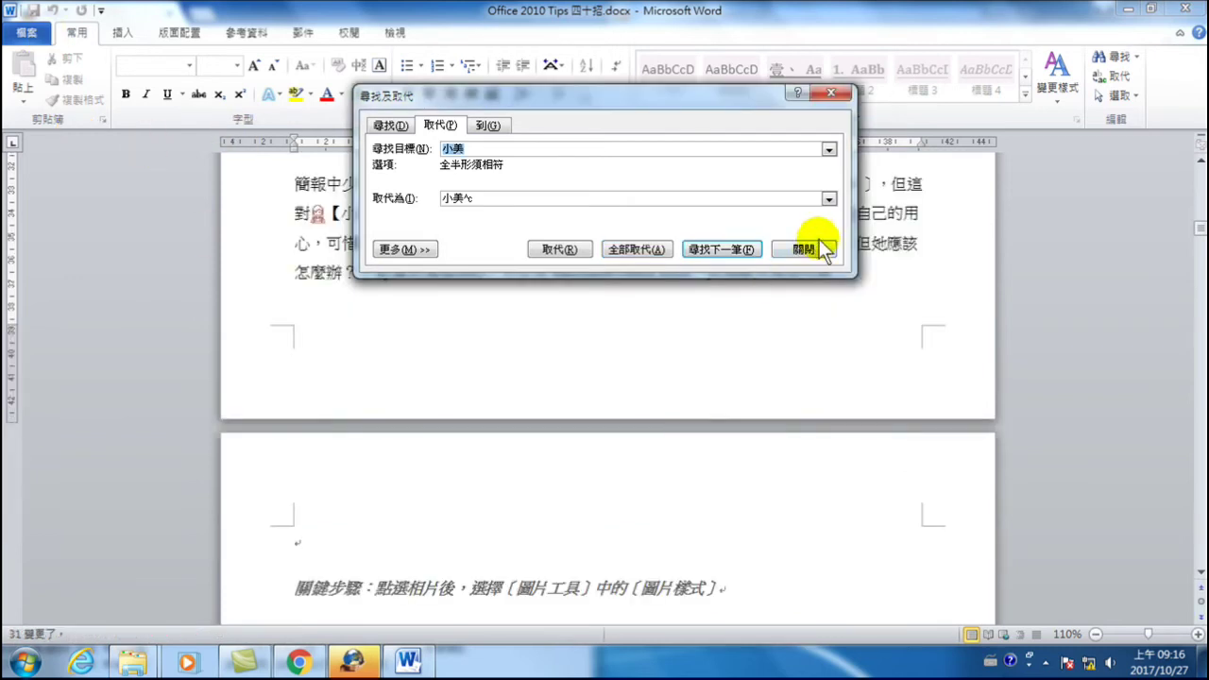
pyautogui.click(804, 249)
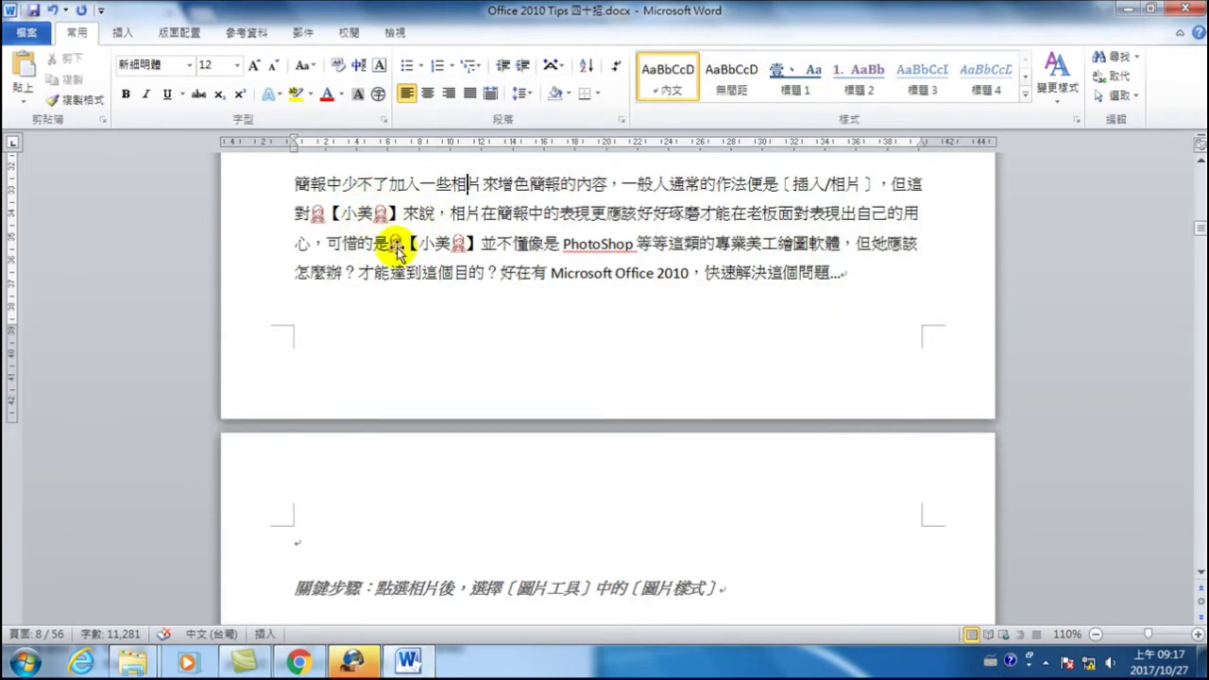
# - Check the 小美 paragraph in tip 4 and reopen Find and Replace
pyautogui.scroll(-10, 553, 349)
pyautogui.scroll(-20, 545, 378)
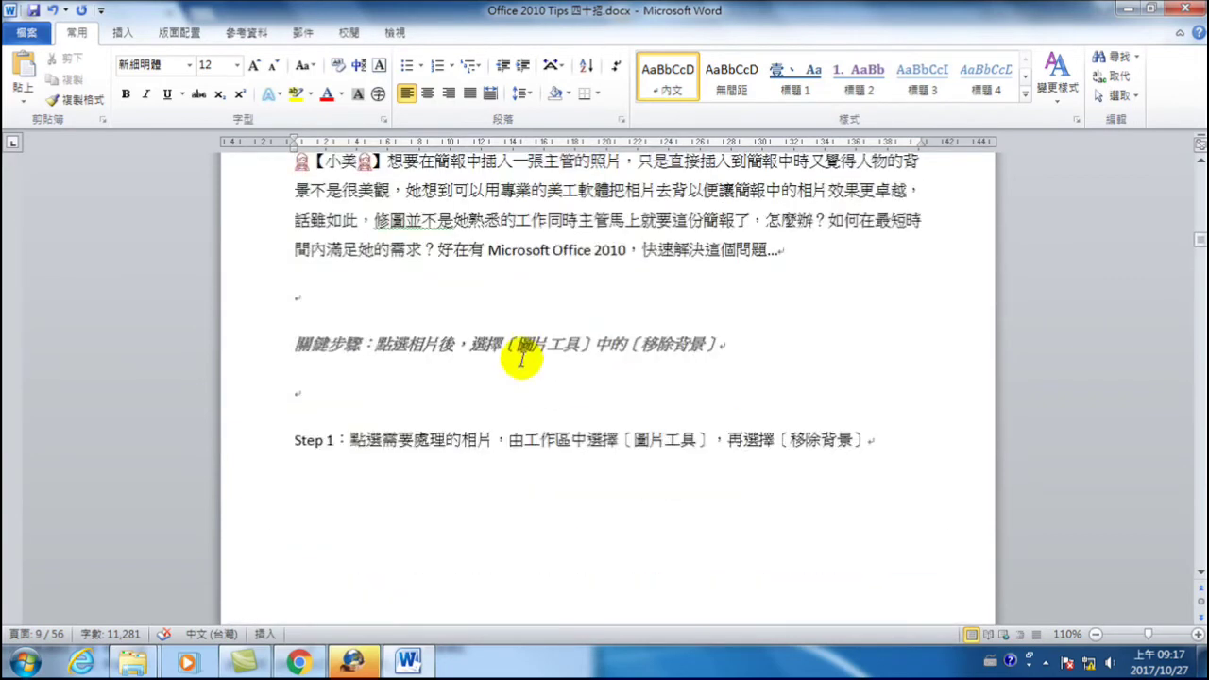
pyautogui.scroll(4, 522, 359)
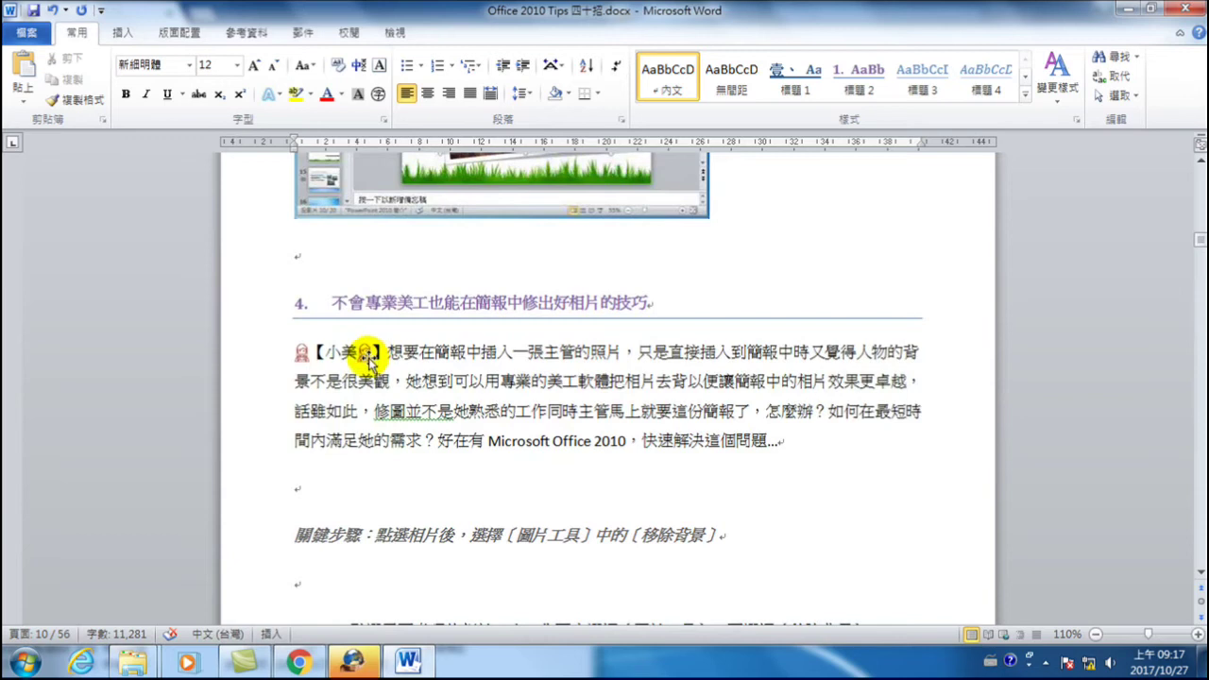
pyautogui.moveTo(359, 351); pyautogui.dragTo(368, 352)
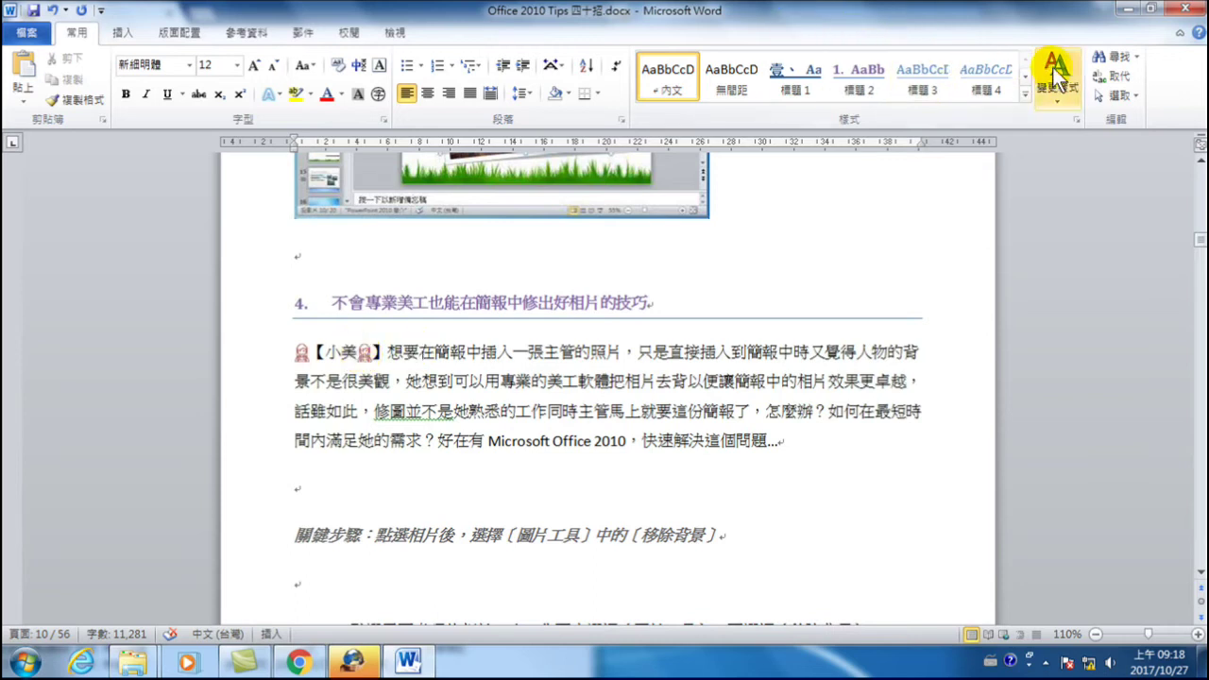
pyautogui.click(1112, 76)
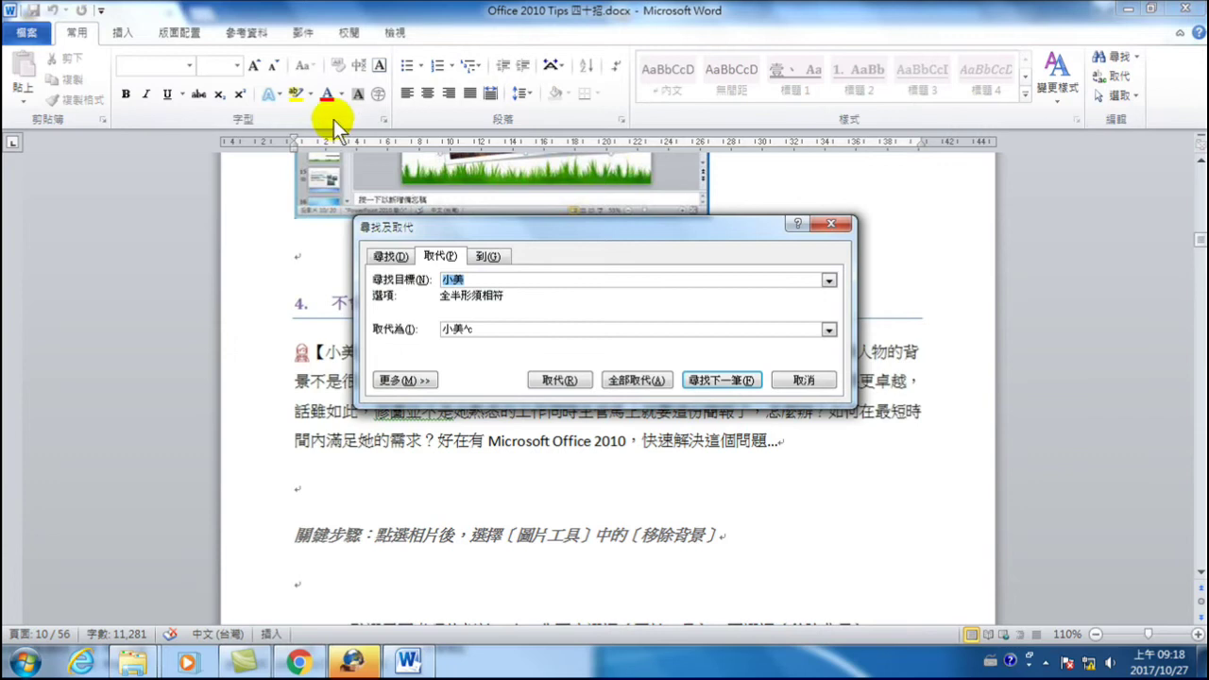
# - Cancel Find and Replace and select the 【 before 小美 in tip 1 on page 3
pyautogui.moveTo(537, 226); pyautogui.dragTo(693, 275)
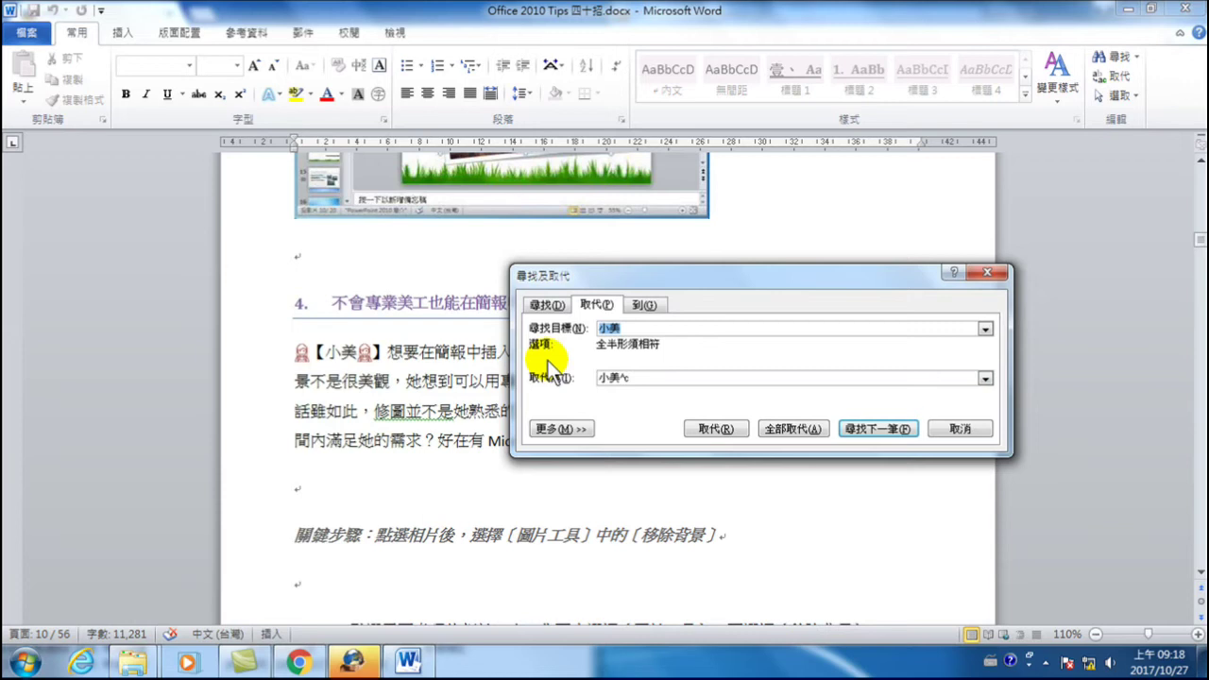
pyautogui.click(960, 429)
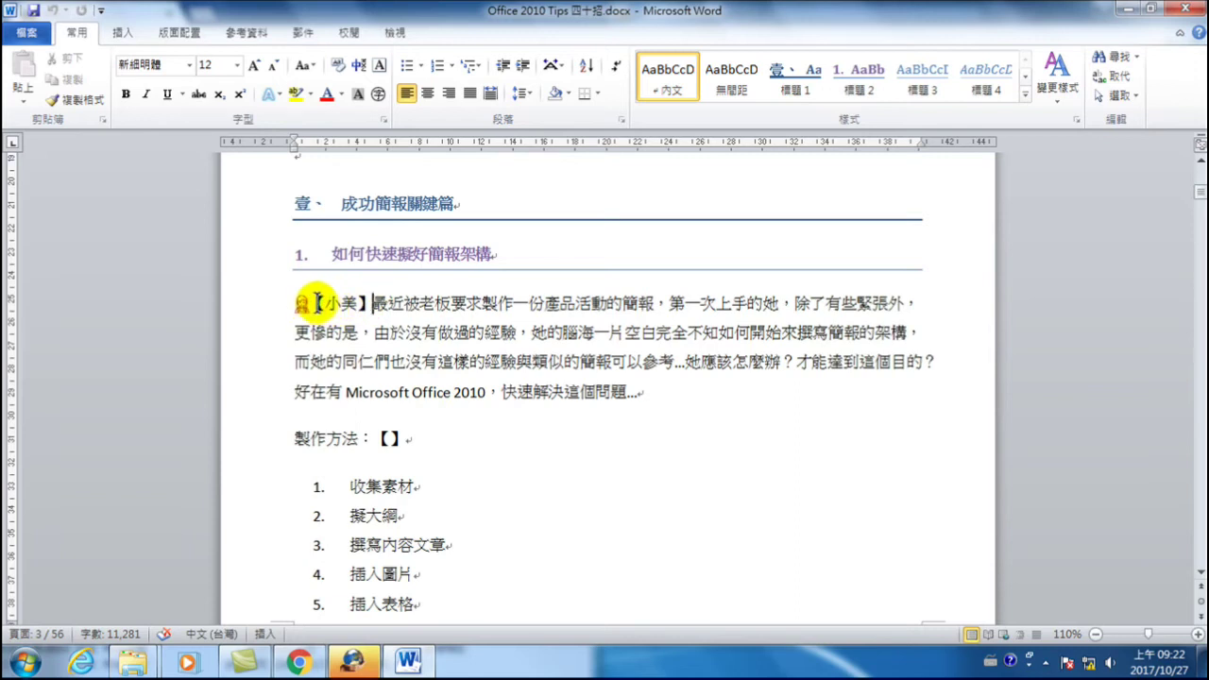
pyautogui.doubleClick(319, 304)
# - Browse the full Symbol chooser for the 【 bracket, then close it without inserting anything
pyautogui.doubleClick(362, 303)
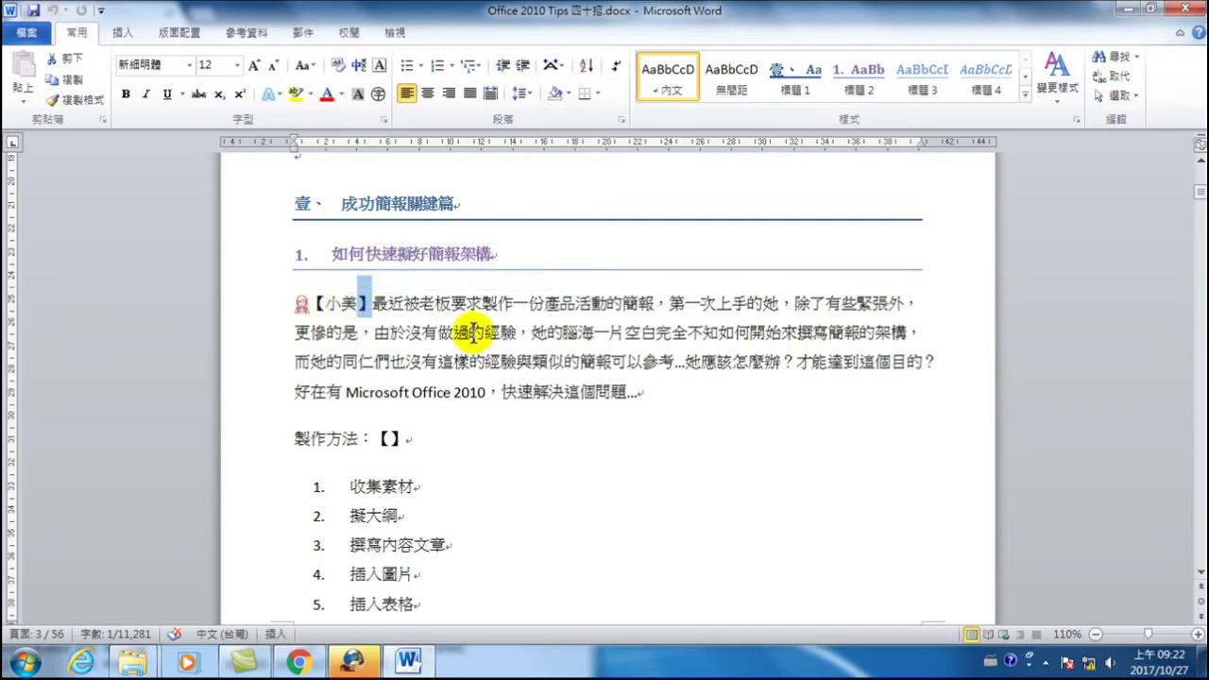
pyautogui.click(407, 440)
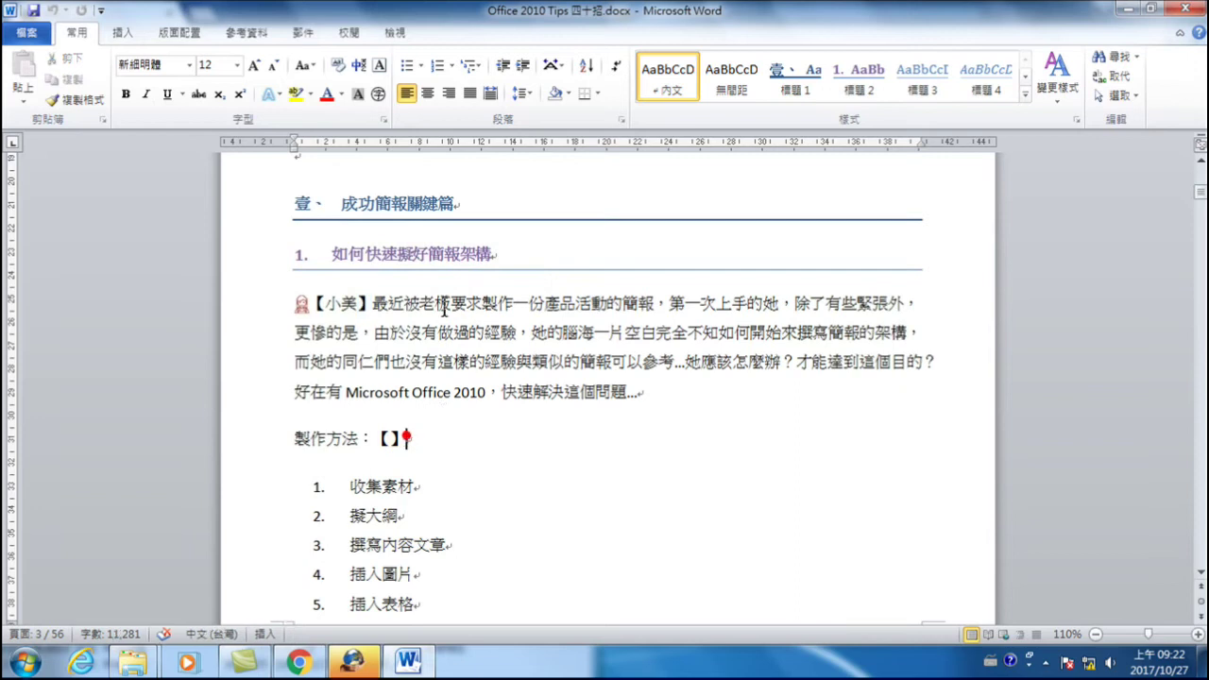
pyautogui.click(123, 33)
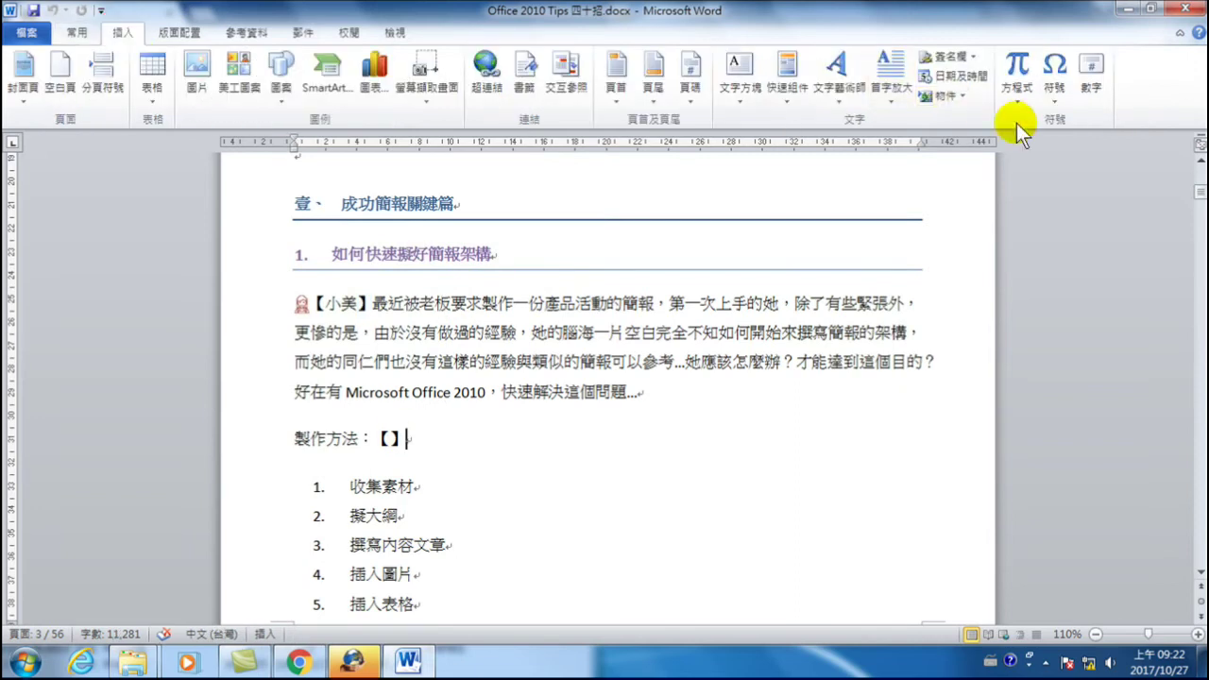
pyautogui.click(1049, 78)
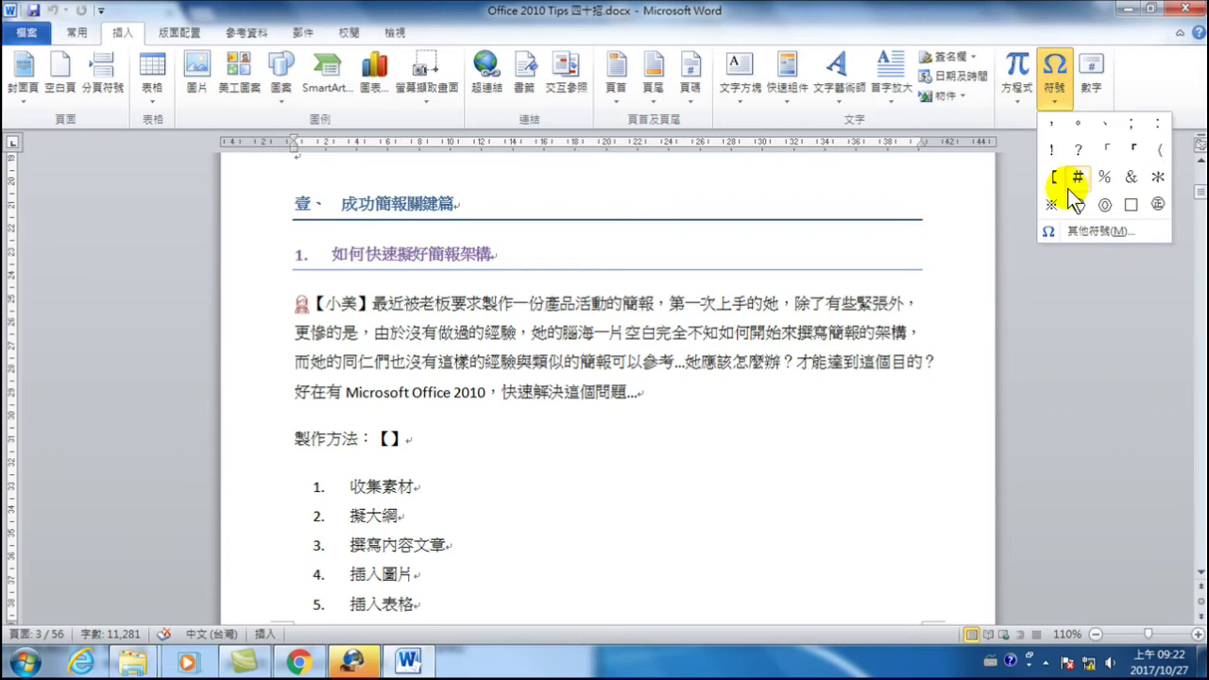
pyautogui.click(1089, 233)
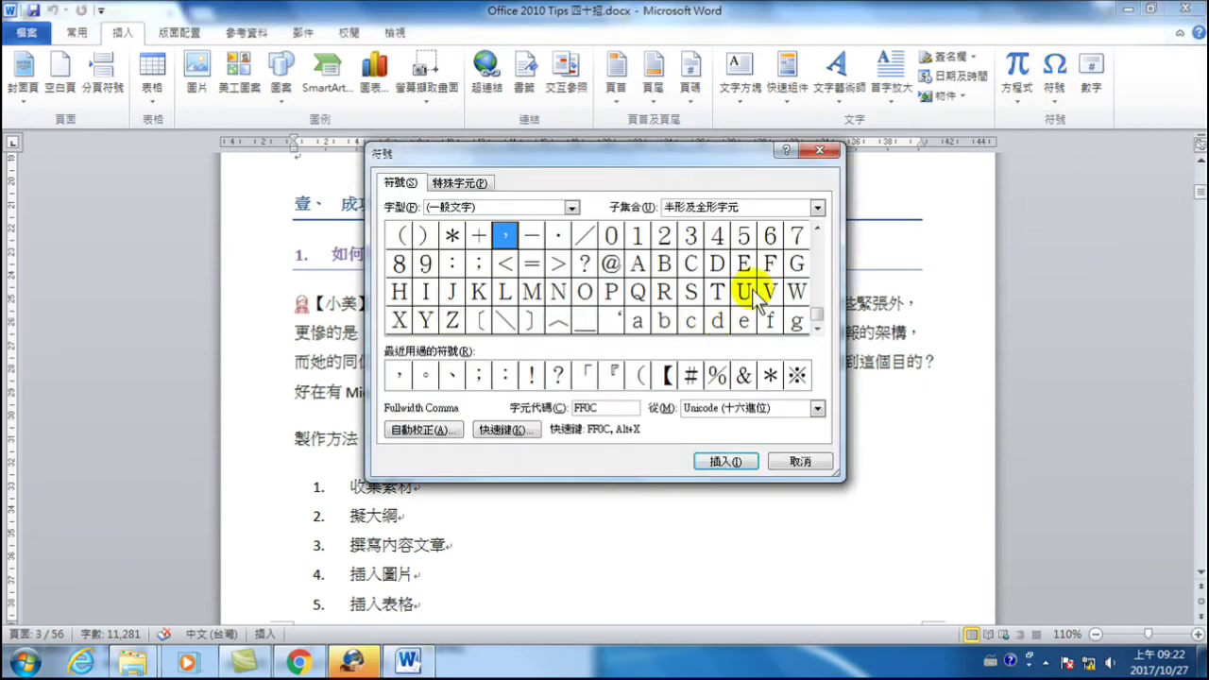
pyautogui.click(667, 375)
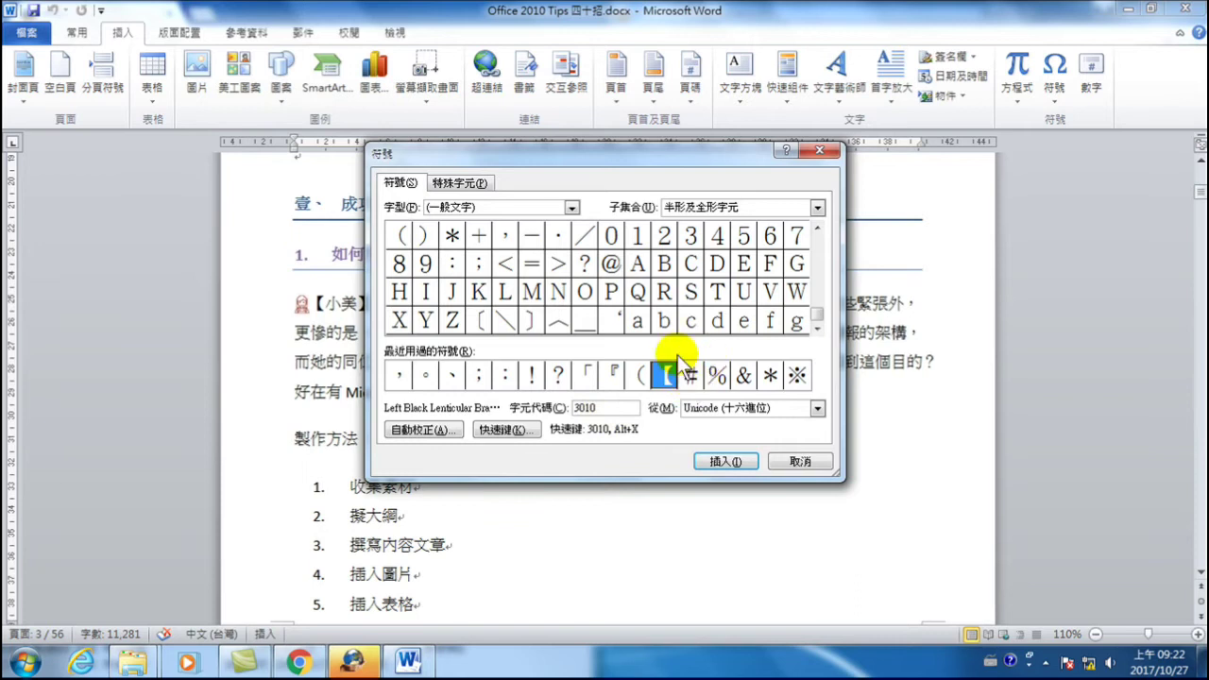
pyautogui.click(802, 463)
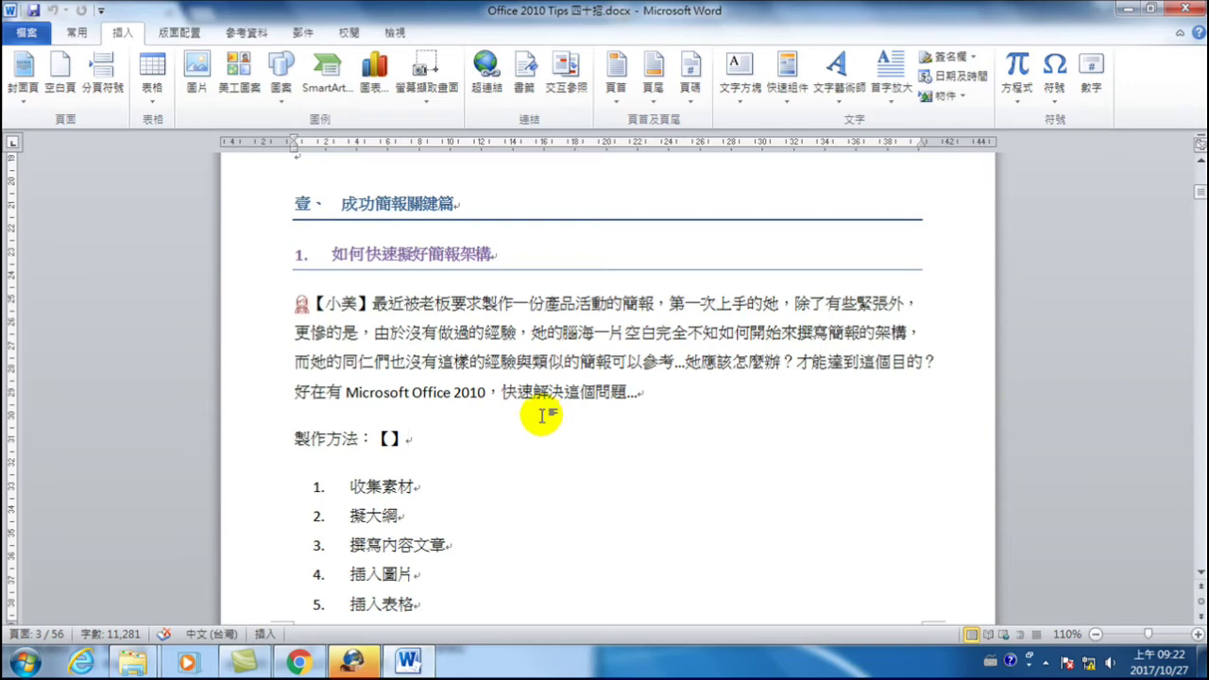
# - Insert the corner brackets 「 and 」 after 【】 on the 製作方法 line
pyautogui.moveTo(319, 302); pyautogui.dragTo(329, 320)
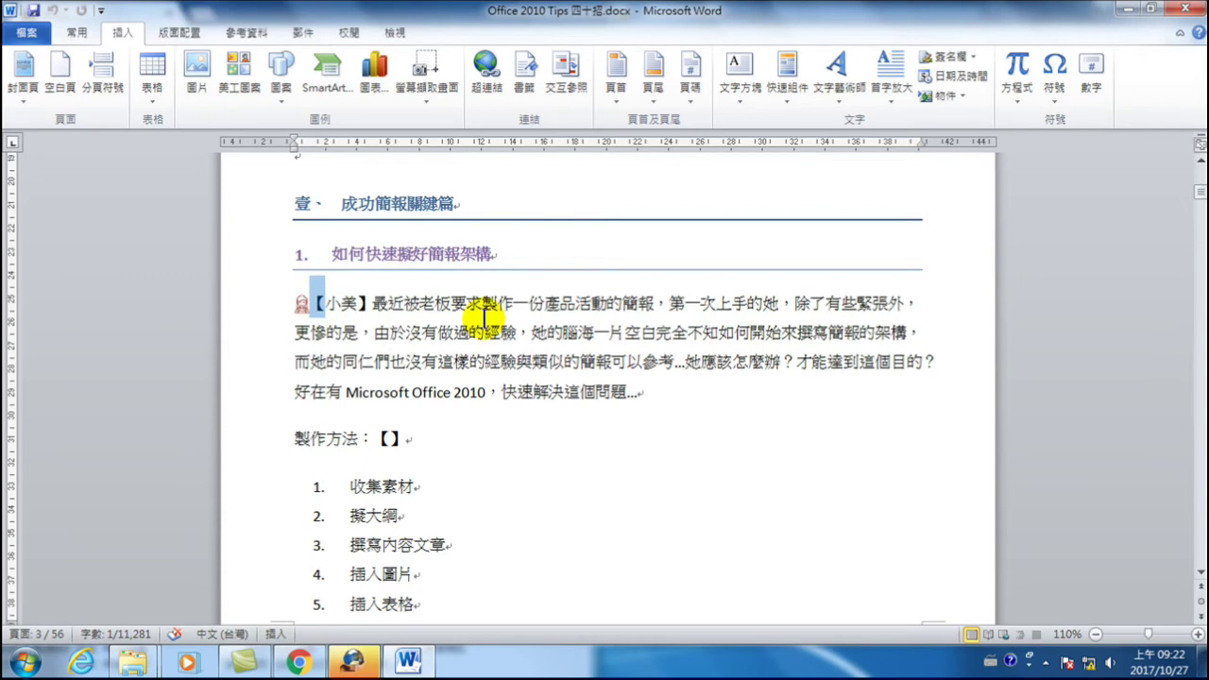
pyautogui.moveTo(335, 307)
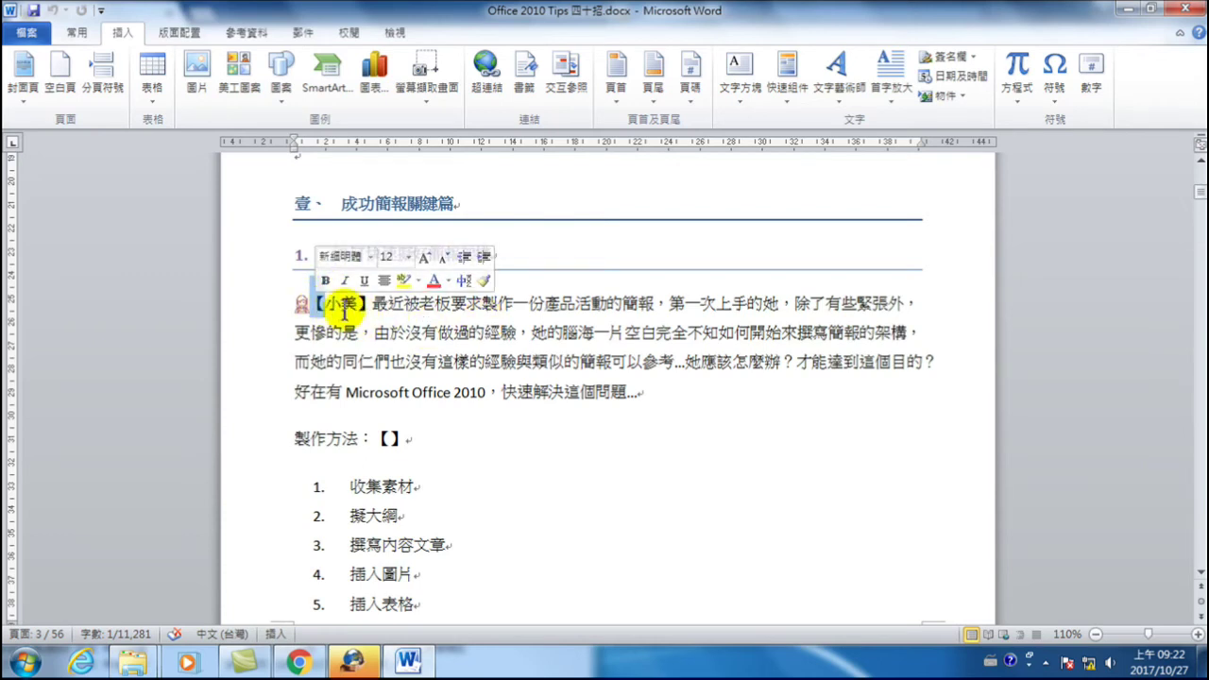
pyautogui.click(432, 439)
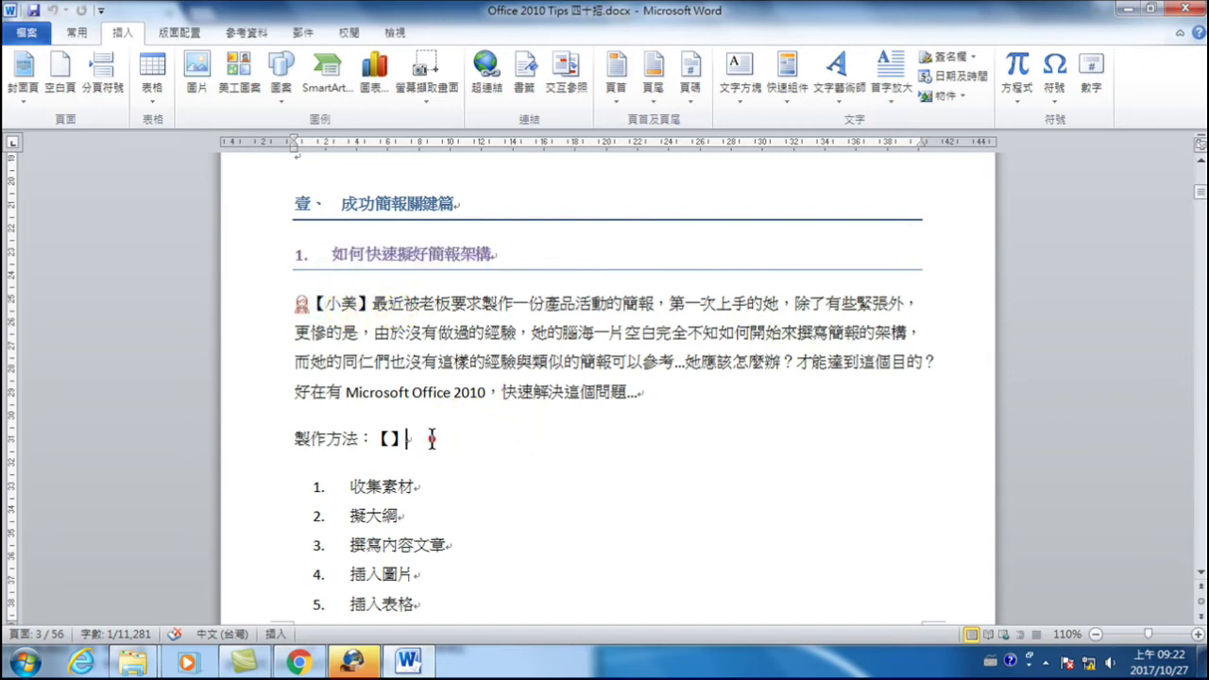
pyautogui.click(1056, 92)
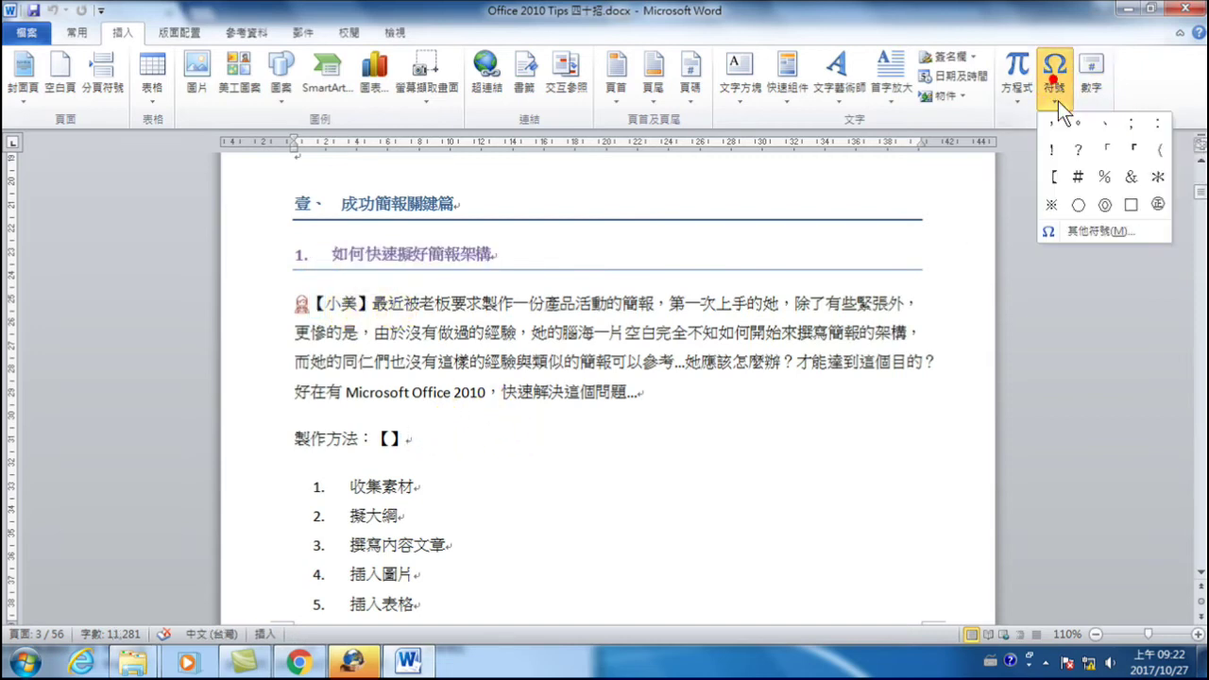
pyautogui.click(1104, 154)
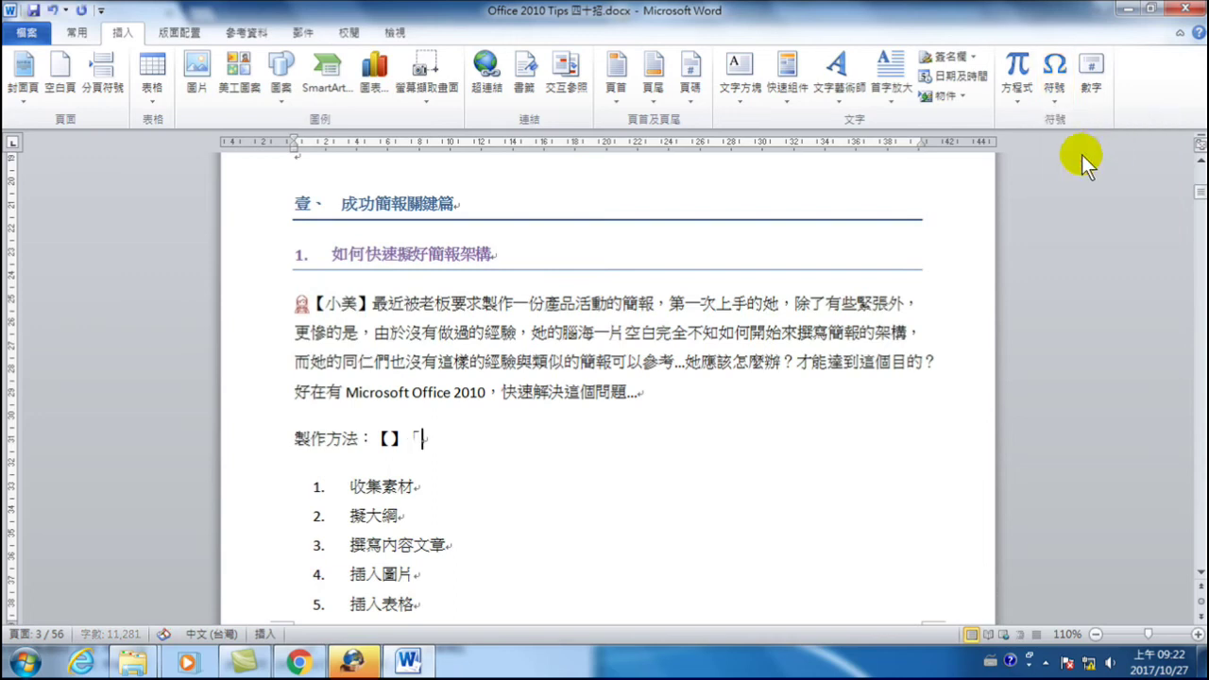
pyautogui.click(1059, 80)
pyautogui.click(1108, 230)
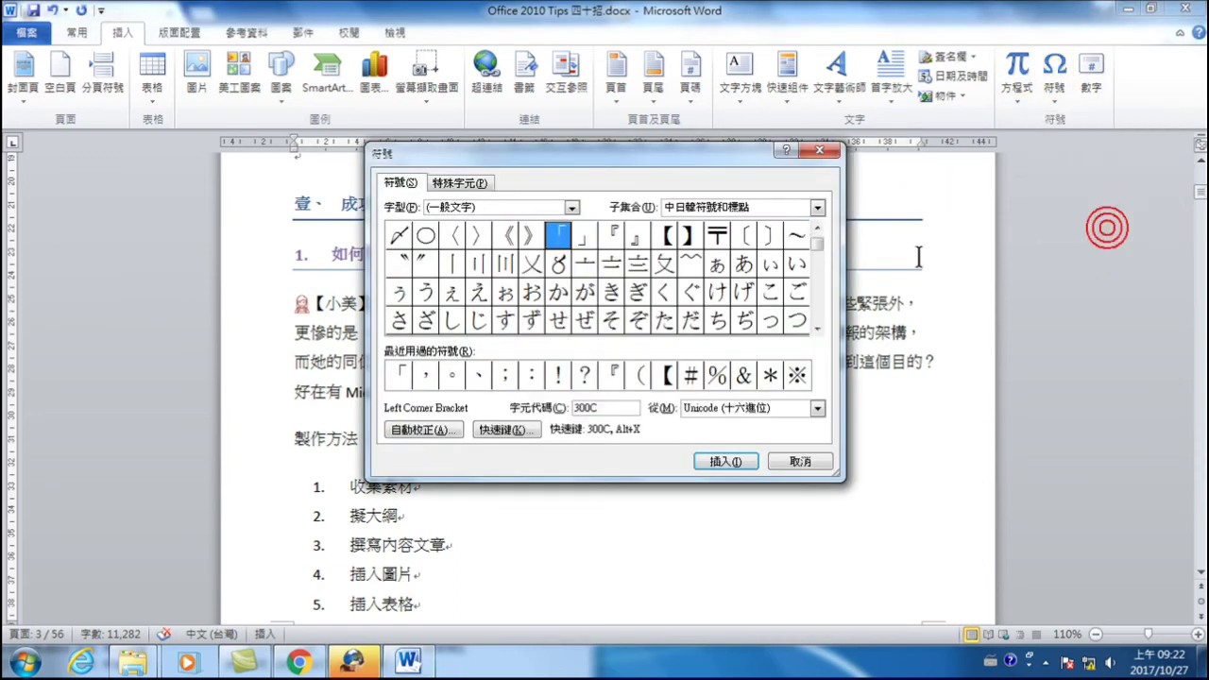
pyautogui.click(585, 232)
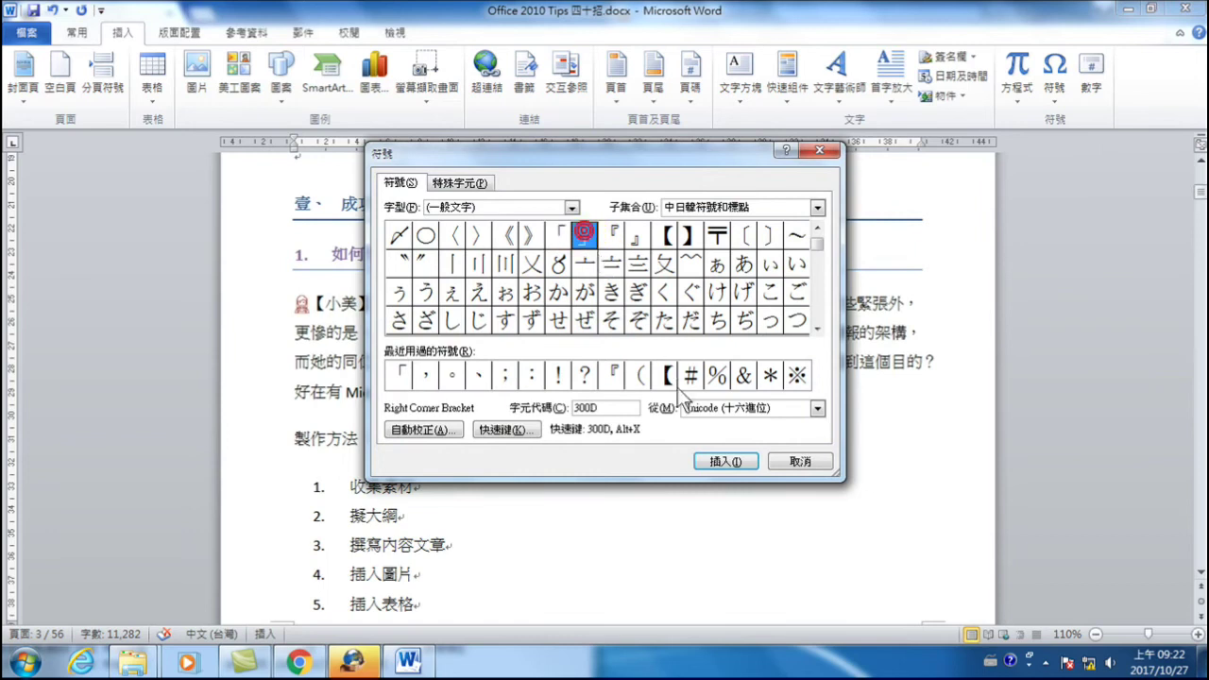
pyautogui.click(724, 461)
pyautogui.click(800, 461)
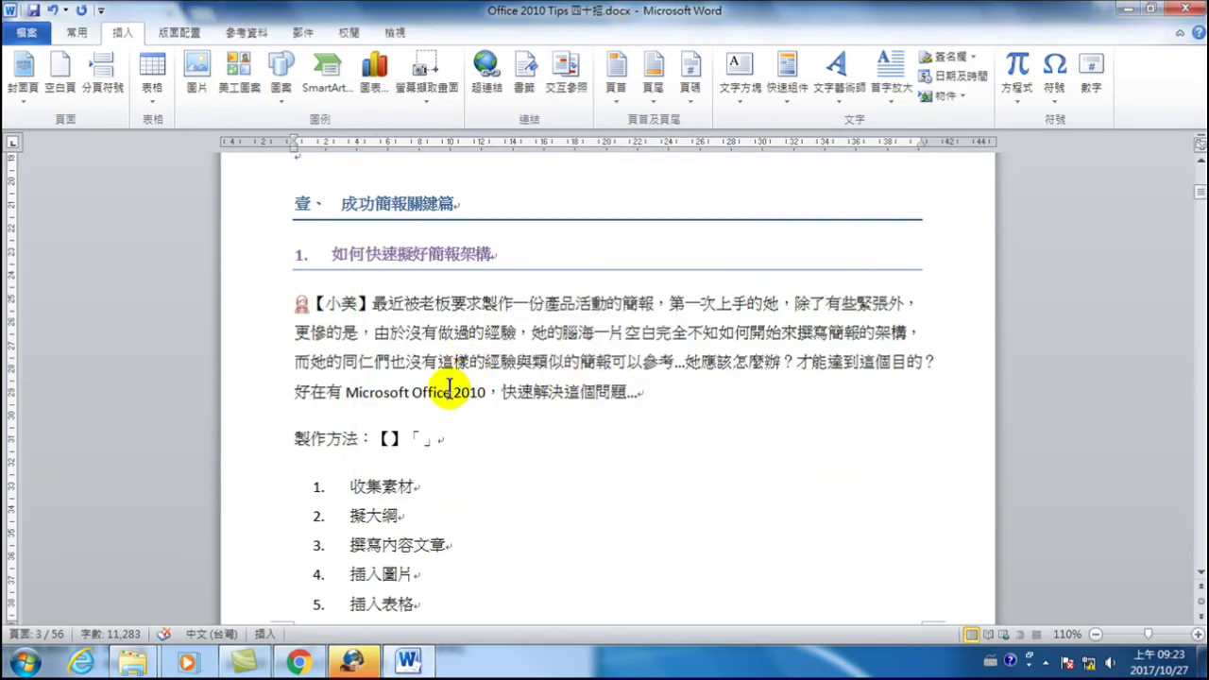
# - Type an asterisk * at the end of the 製作方法 line after 「」
pyautogui.moveTo(312, 305); pyautogui.dragTo(326, 305)
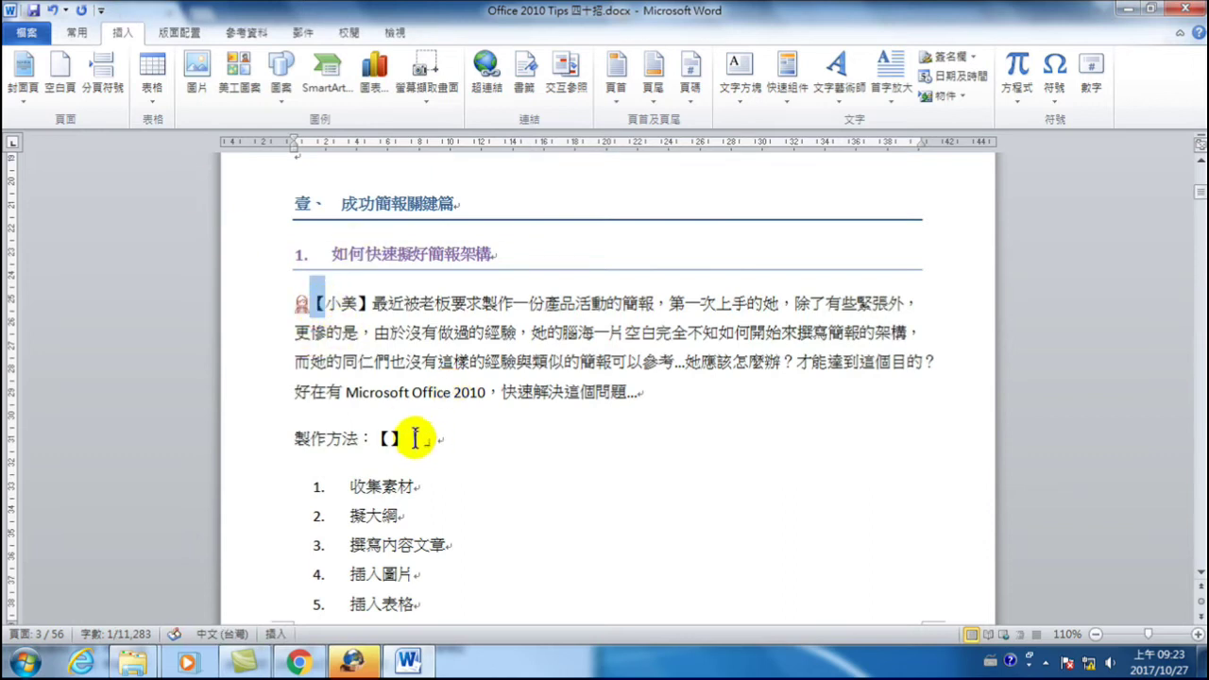
pyautogui.moveTo(408, 438); pyautogui.dragTo(425, 439)
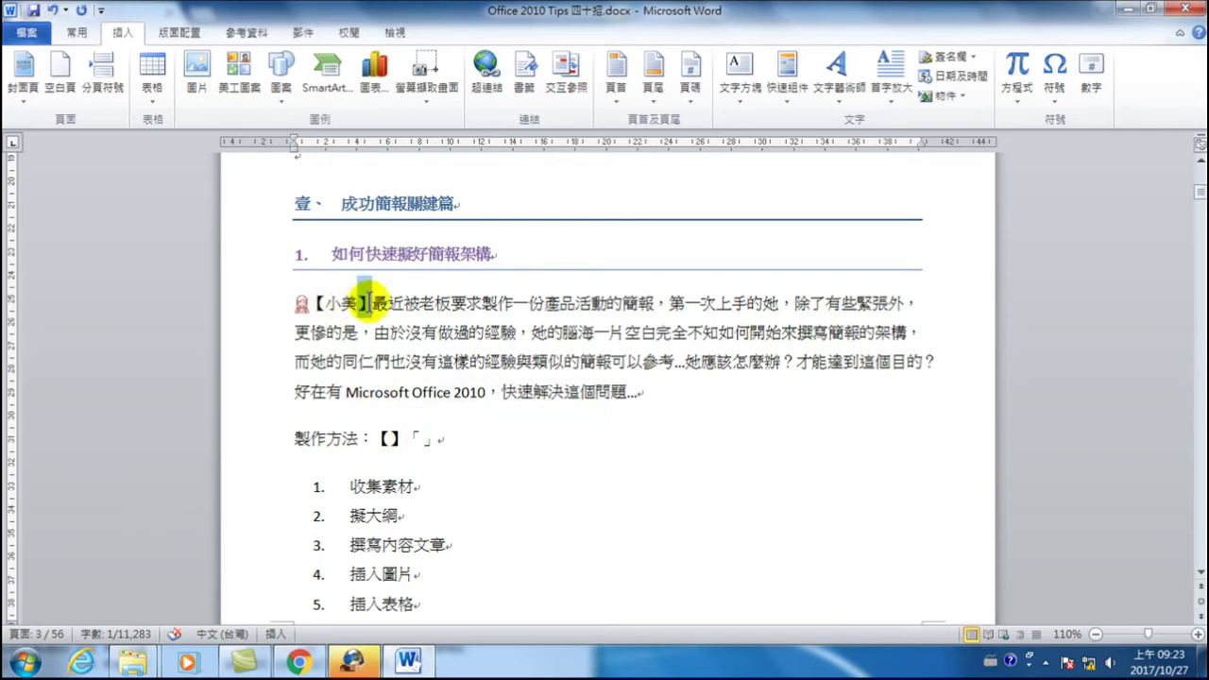
pyautogui.moveTo(423, 441); pyautogui.dragTo(432, 443)
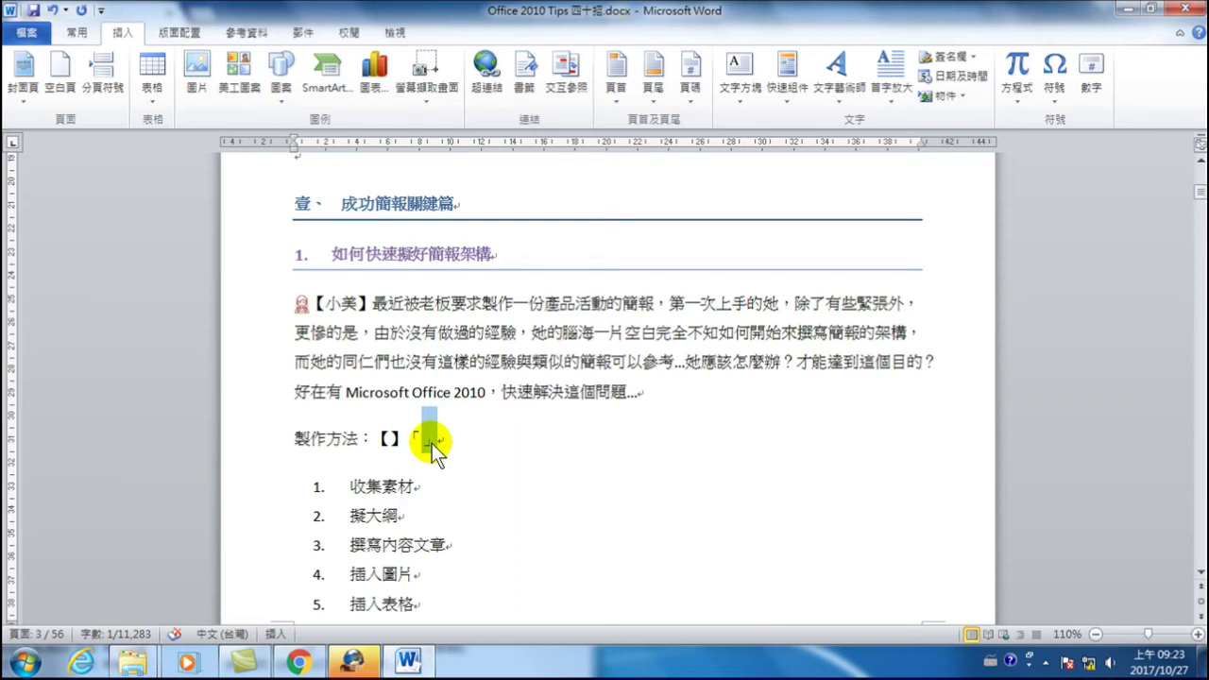
pyautogui.click(494, 444)
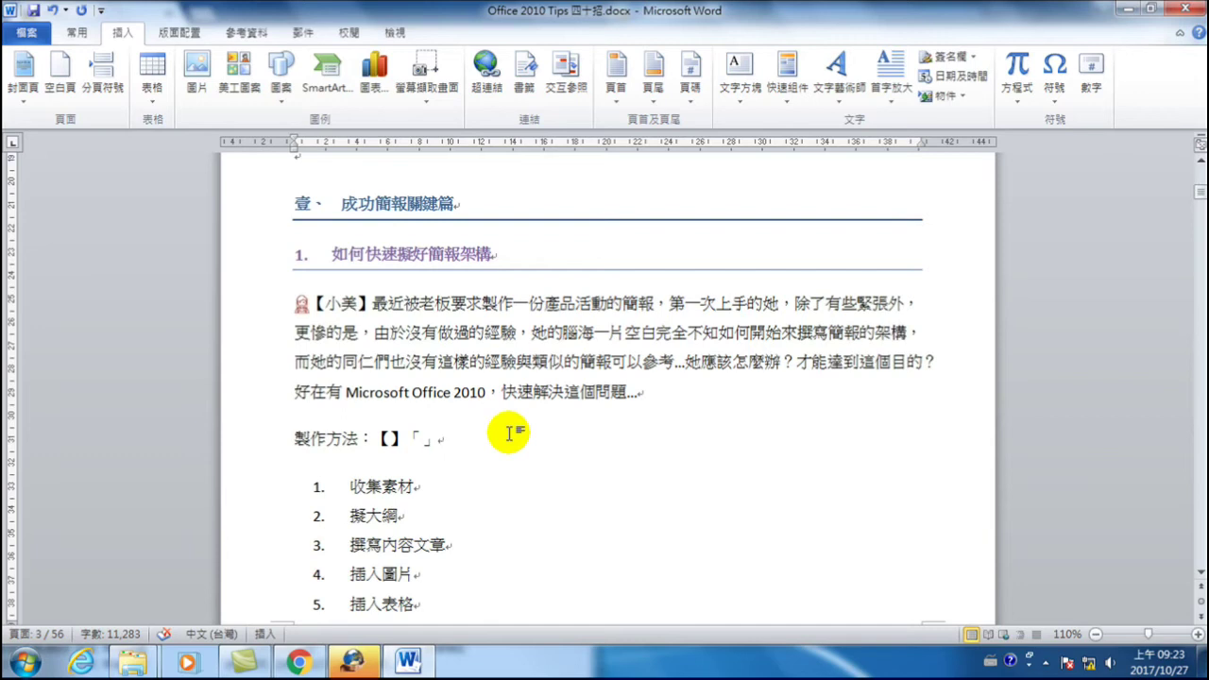
pyautogui.write('*')
pyautogui.hotkey('alt', 'shift')
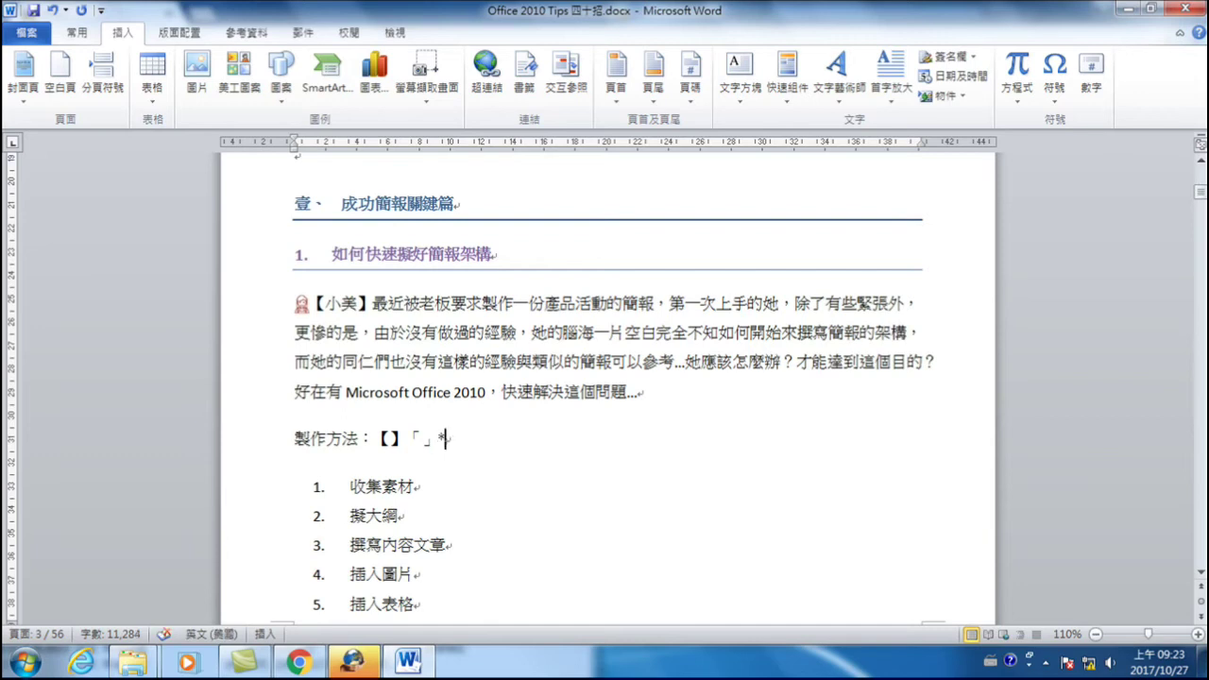
pyautogui.click(440, 441)
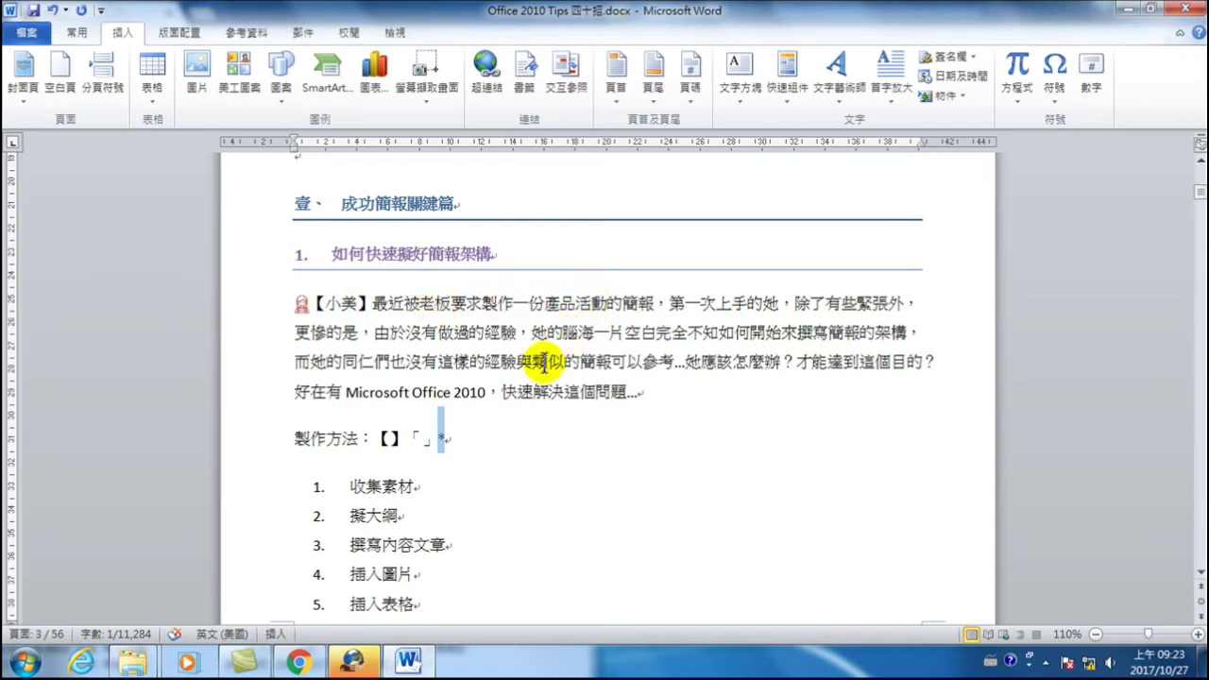
pyautogui.click(460, 439)
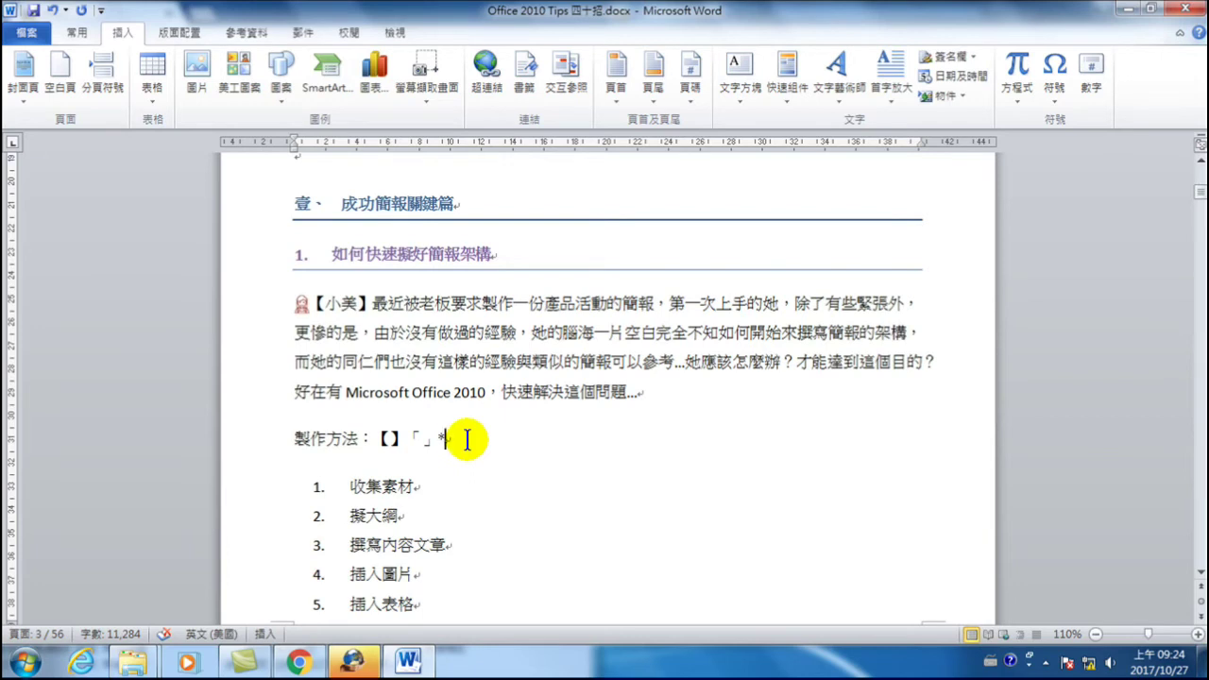
# - Add a backslash before the asterisk, then paste a copied 【 after a new backslash
pyautogui.doubleClick(314, 302)
pyautogui.hotkey('ctrl', 'c')
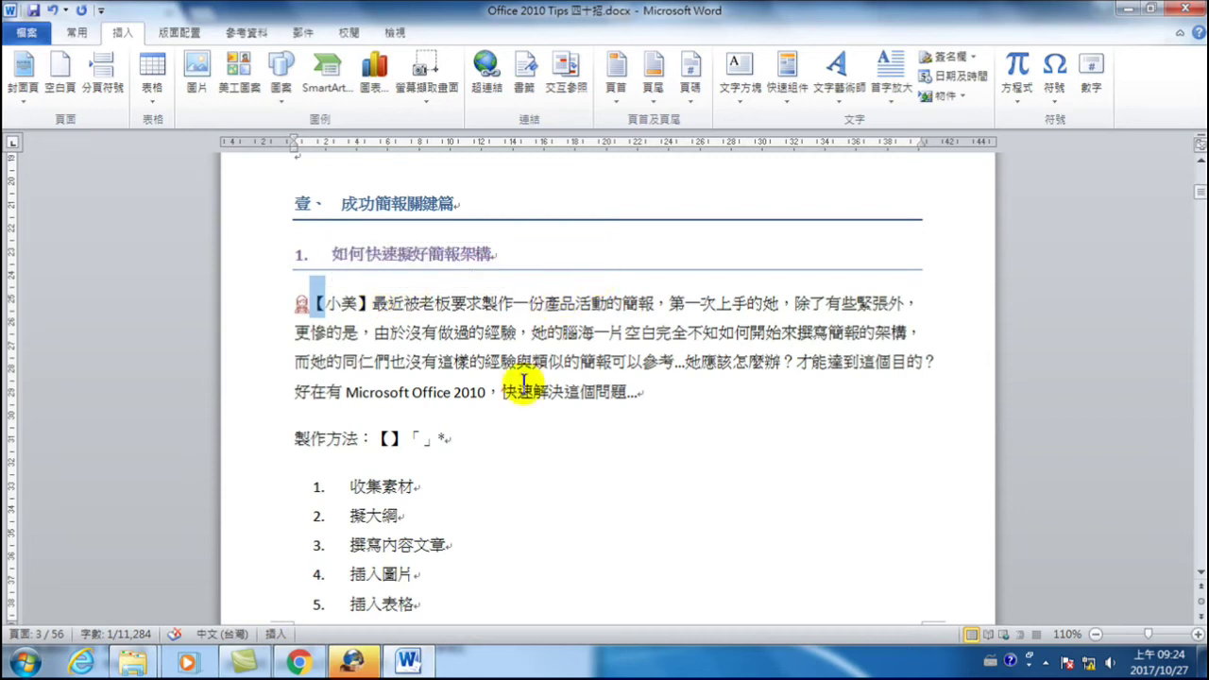
pyautogui.click(437, 440)
pyautogui.click(463, 482)
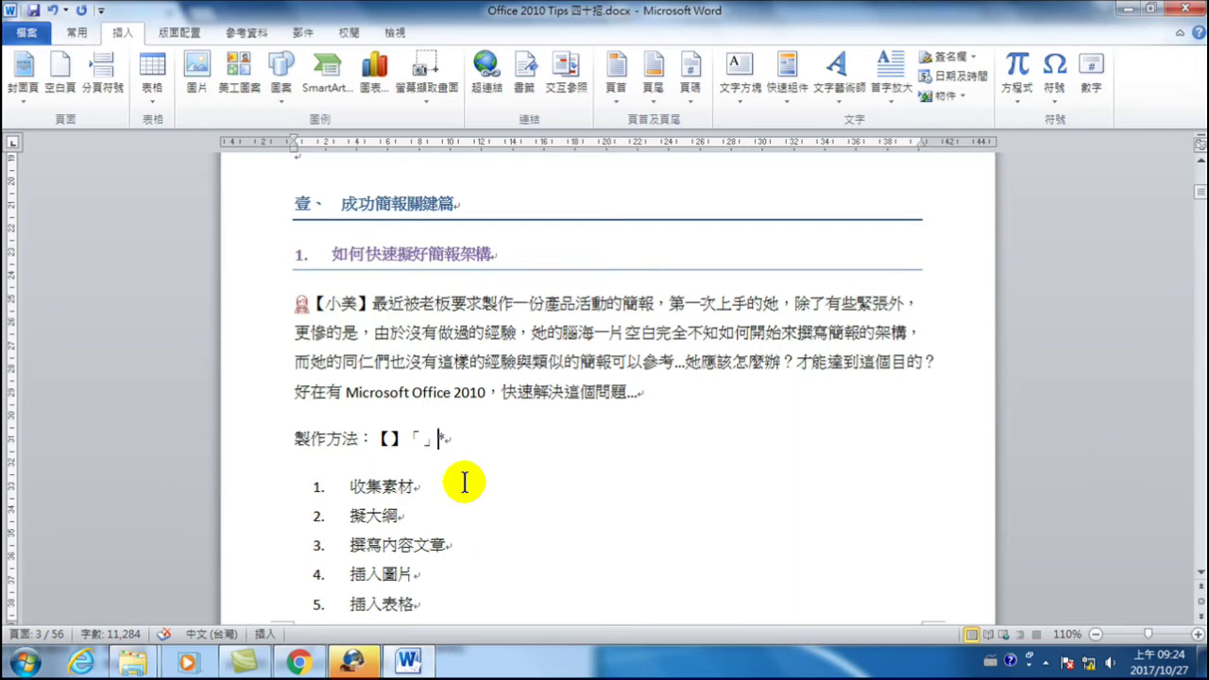
pyautogui.hotkey('alt', 'shift')
pyautogui.write('\\')
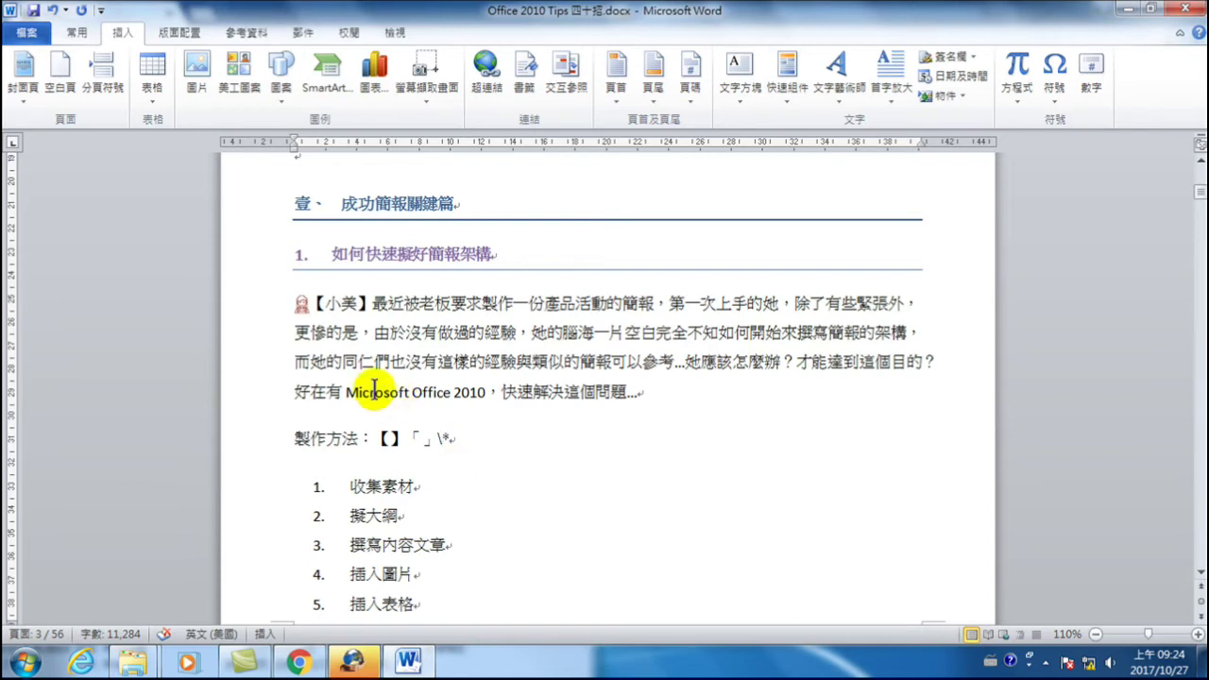
pyautogui.moveTo(310, 303); pyautogui.dragTo(326, 303)
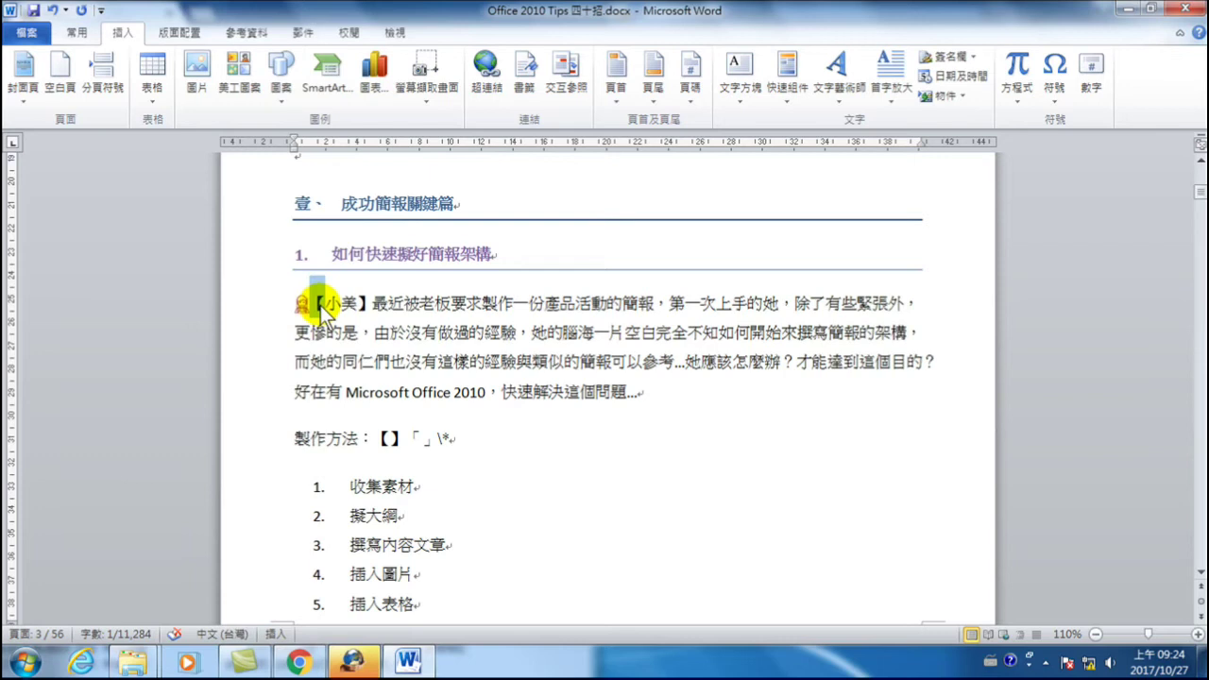
pyautogui.click(444, 436)
pyautogui.write('\\*')
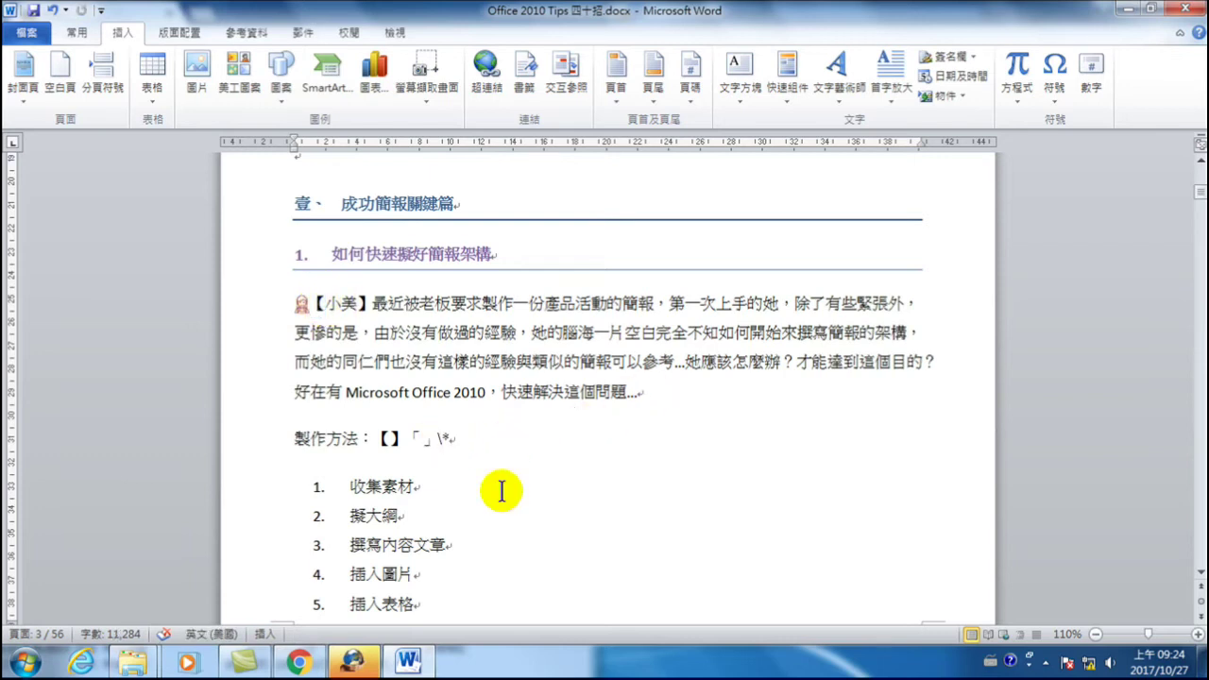
pyautogui.hotkey('ctrl', 'v')
# - Type (*)\ after the pasted \【 to continue the search pattern
pyautogui.moveTo(433, 437); pyautogui.dragTo(457, 438)
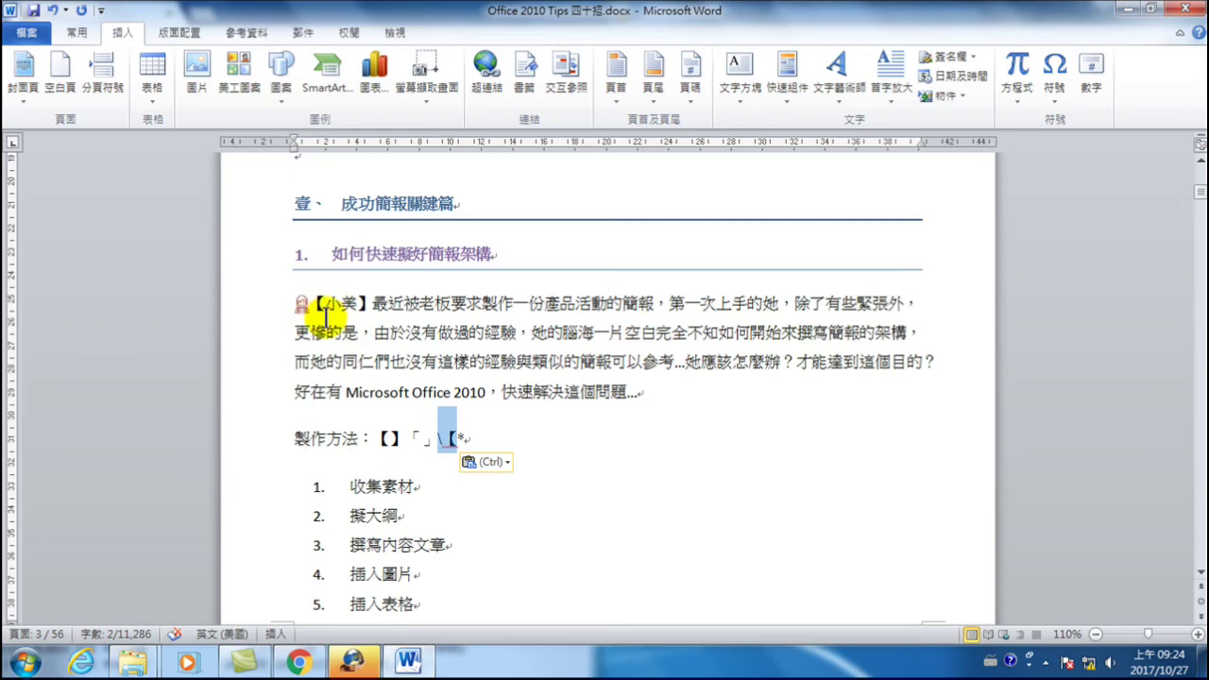
pyautogui.click(455, 436)
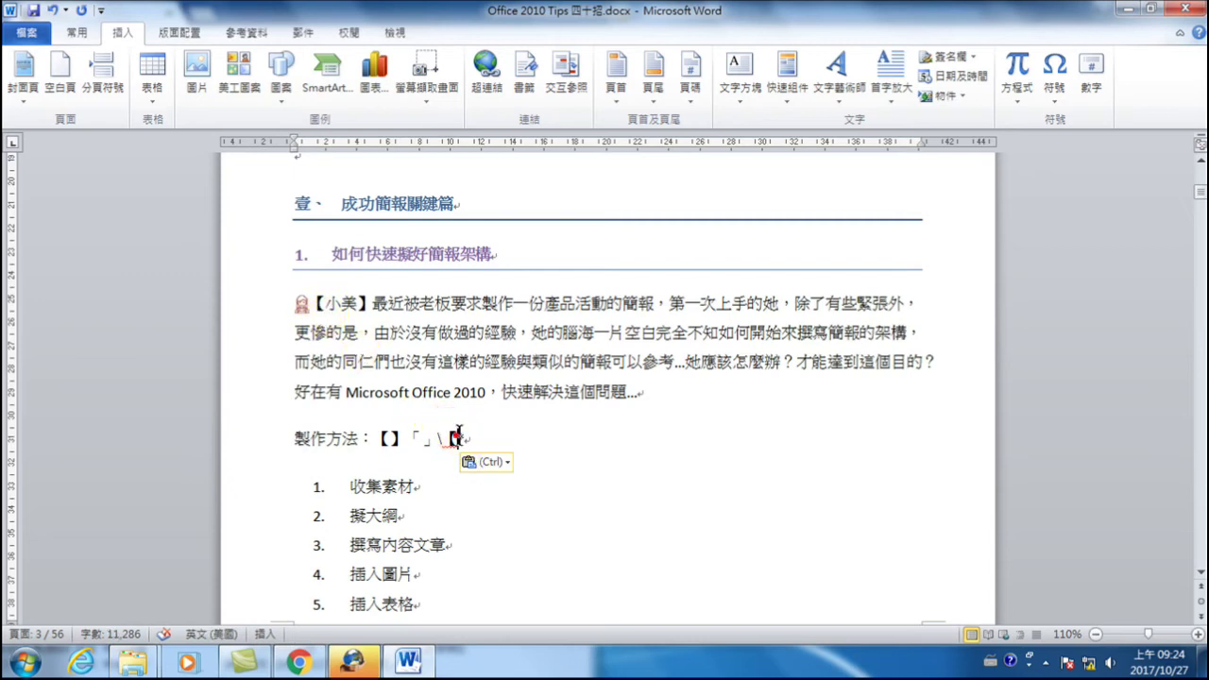
pyautogui.moveTo(459, 435); pyautogui.dragTo(494, 440)
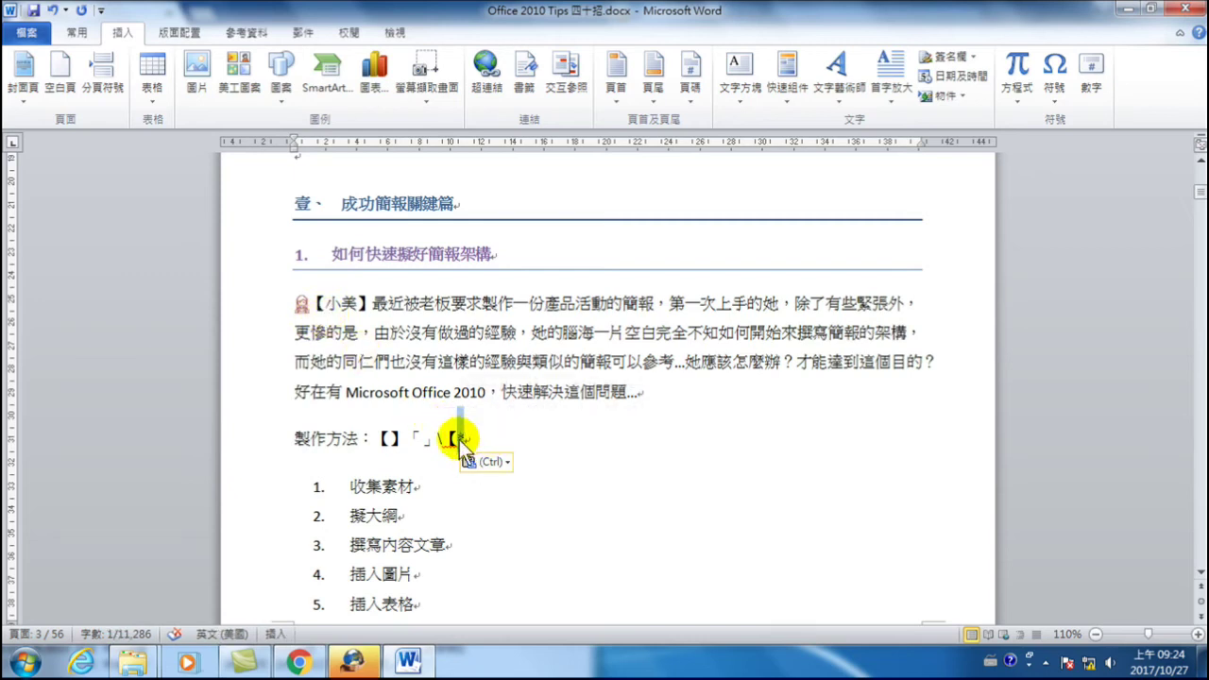
pyautogui.moveTo(463, 436); pyautogui.dragTo(440, 437)
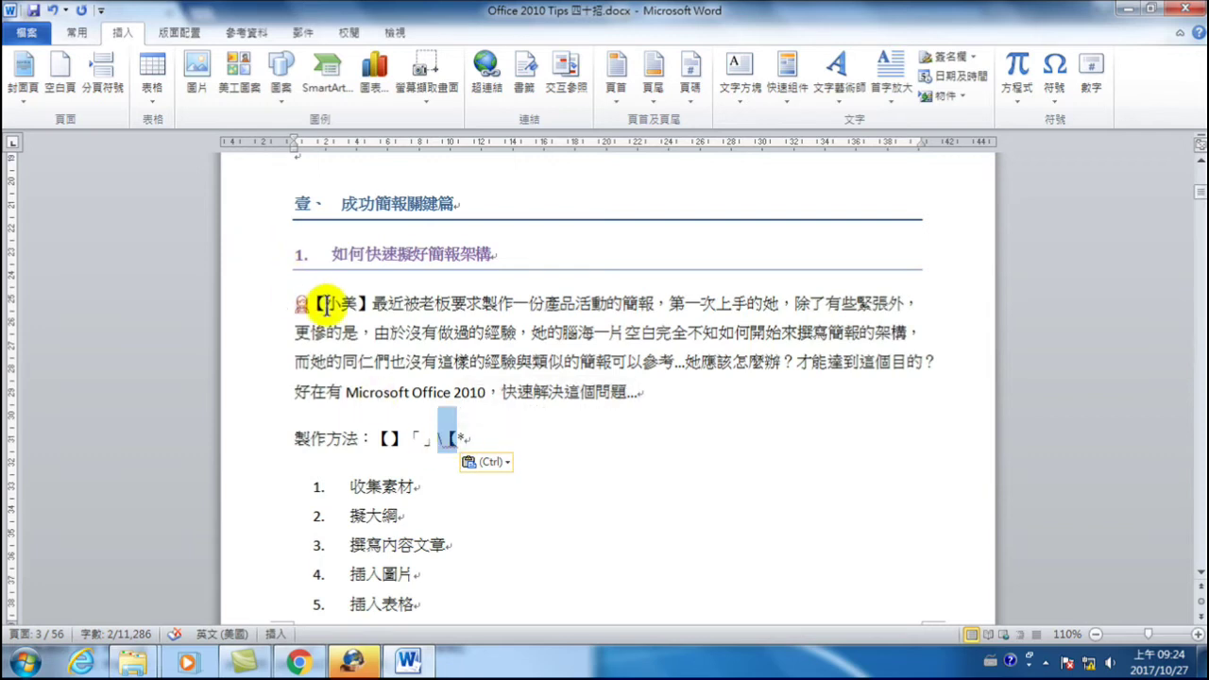
pyautogui.click(454, 436)
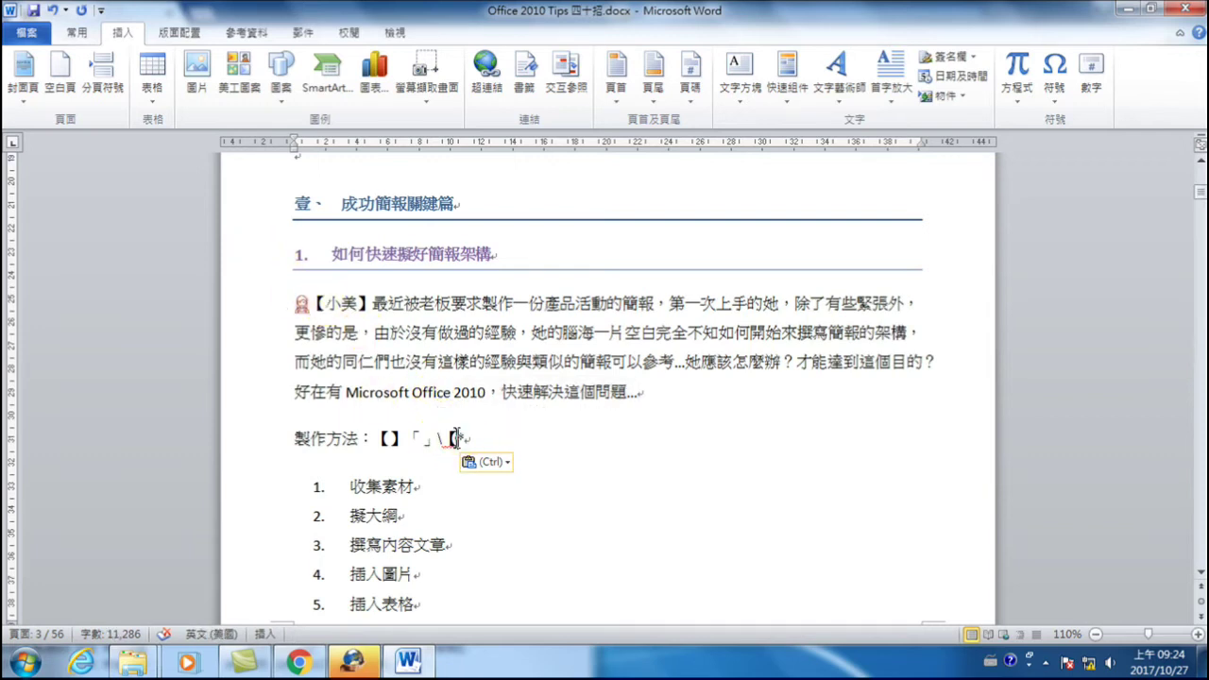
pyautogui.write('(*')
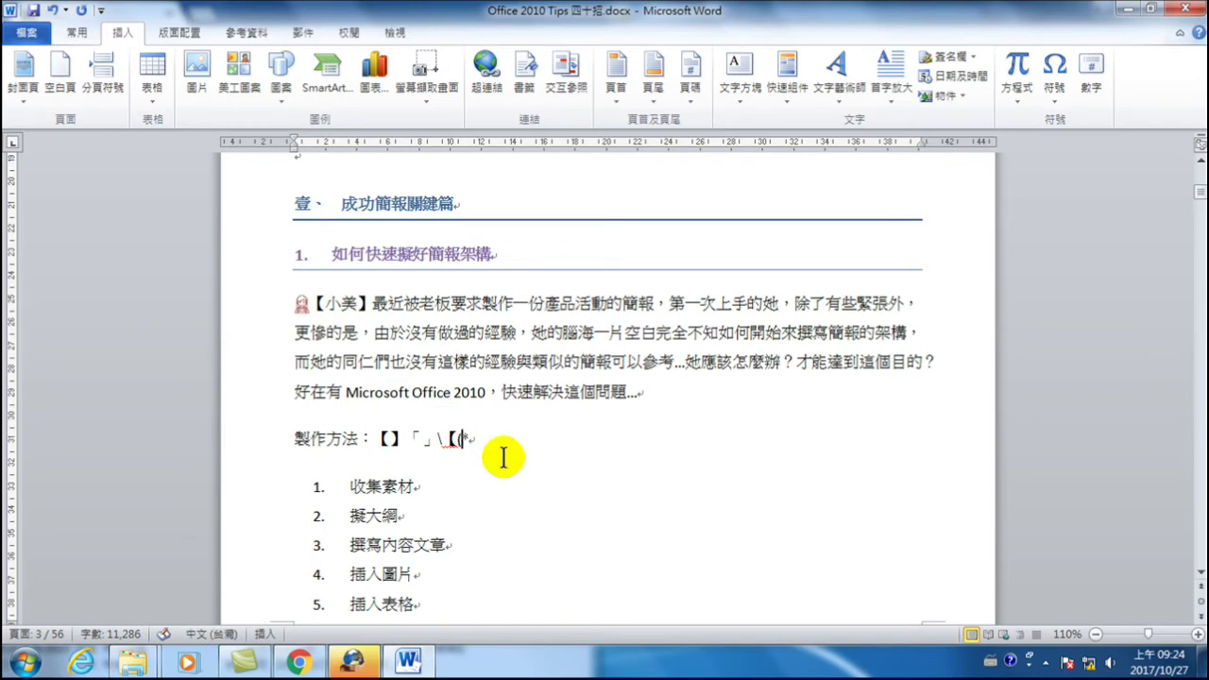
pyautogui.write(')')
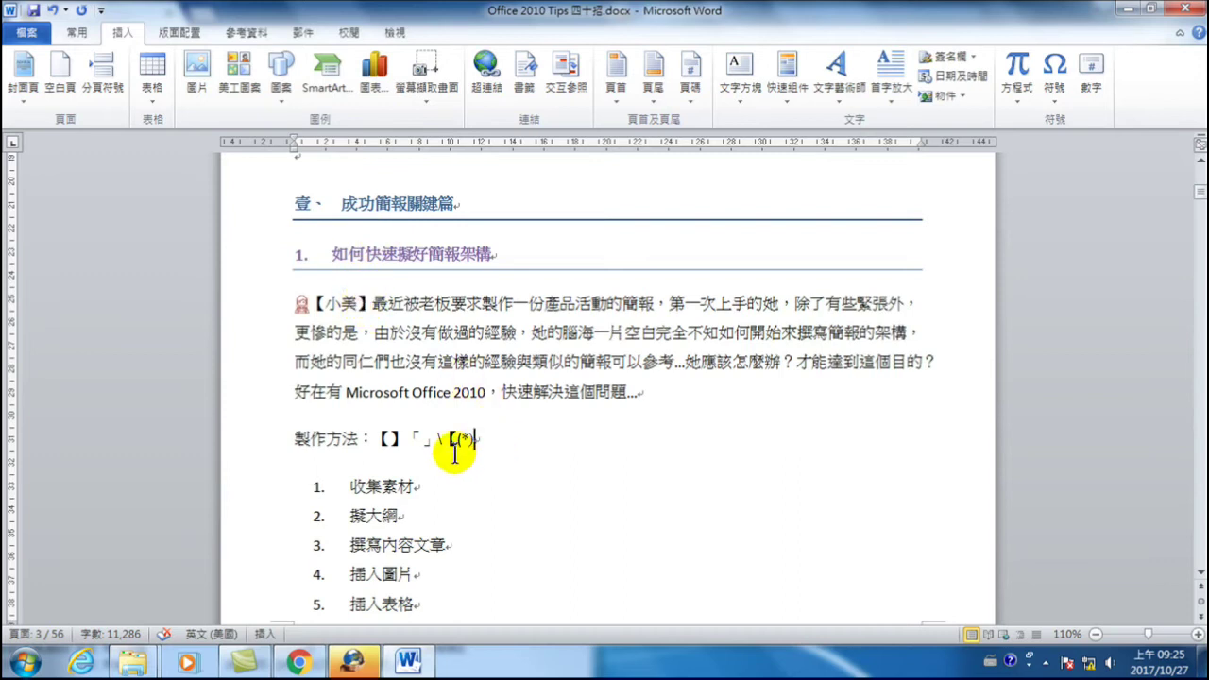
pyautogui.write('\\')
# - Paste the closing 】 to complete \【(*)\】, then begin an arrow after it
pyautogui.moveTo(381, 439); pyautogui.dragTo(399, 438)
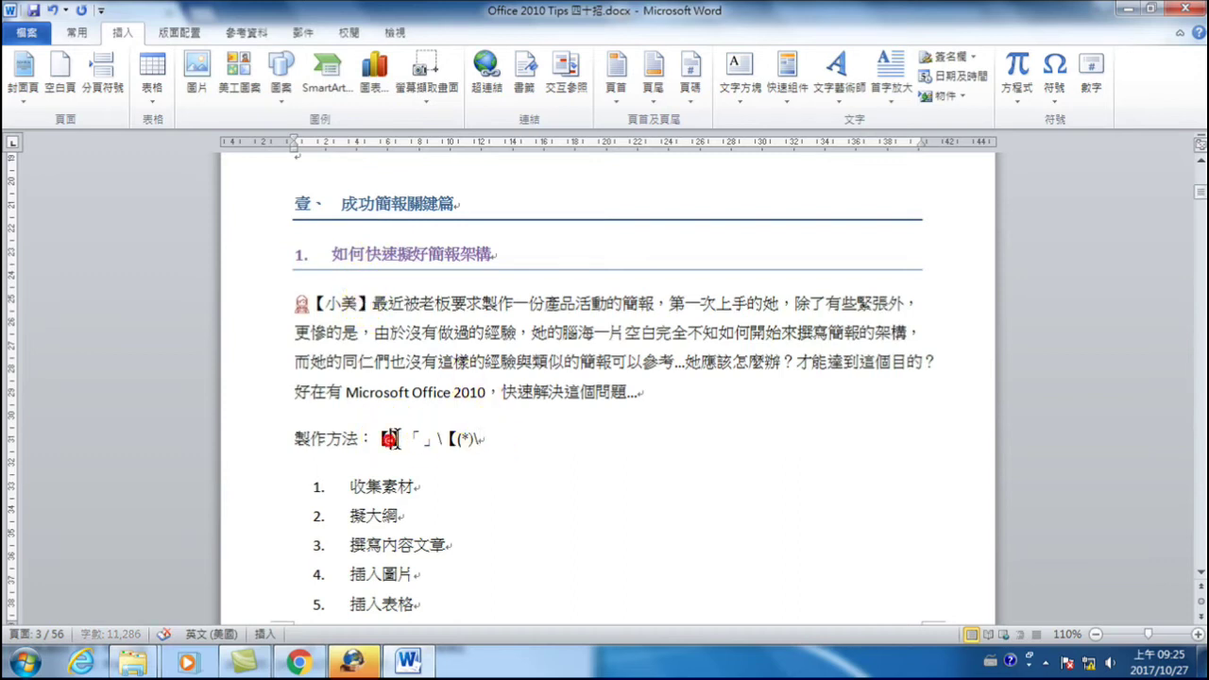
pyautogui.click(489, 438)
pyautogui.write('】')
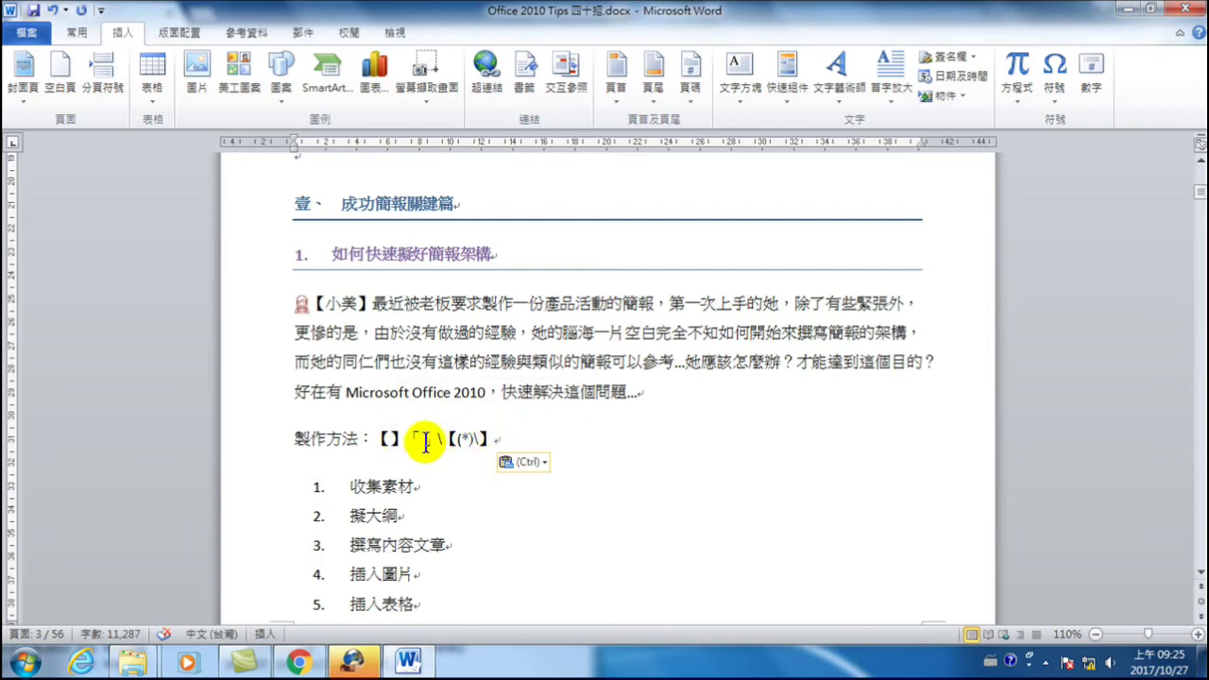
pyautogui.click(433, 440)
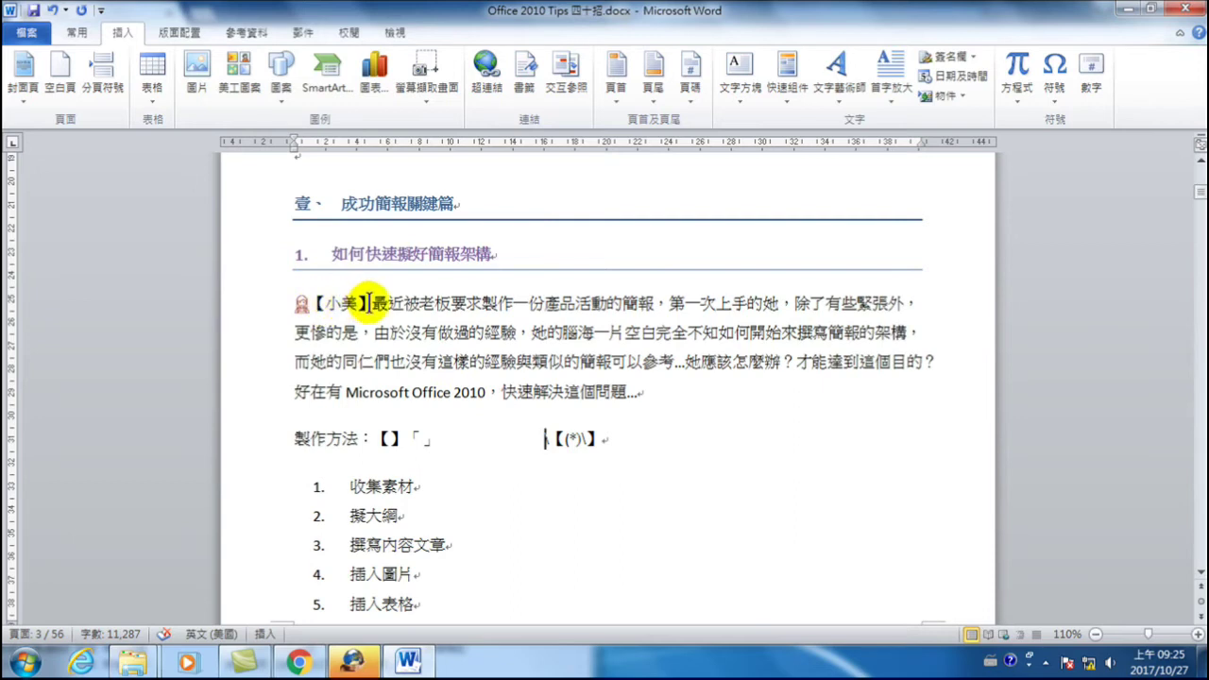
pyautogui.moveTo(546, 439); pyautogui.dragTo(559, 441)
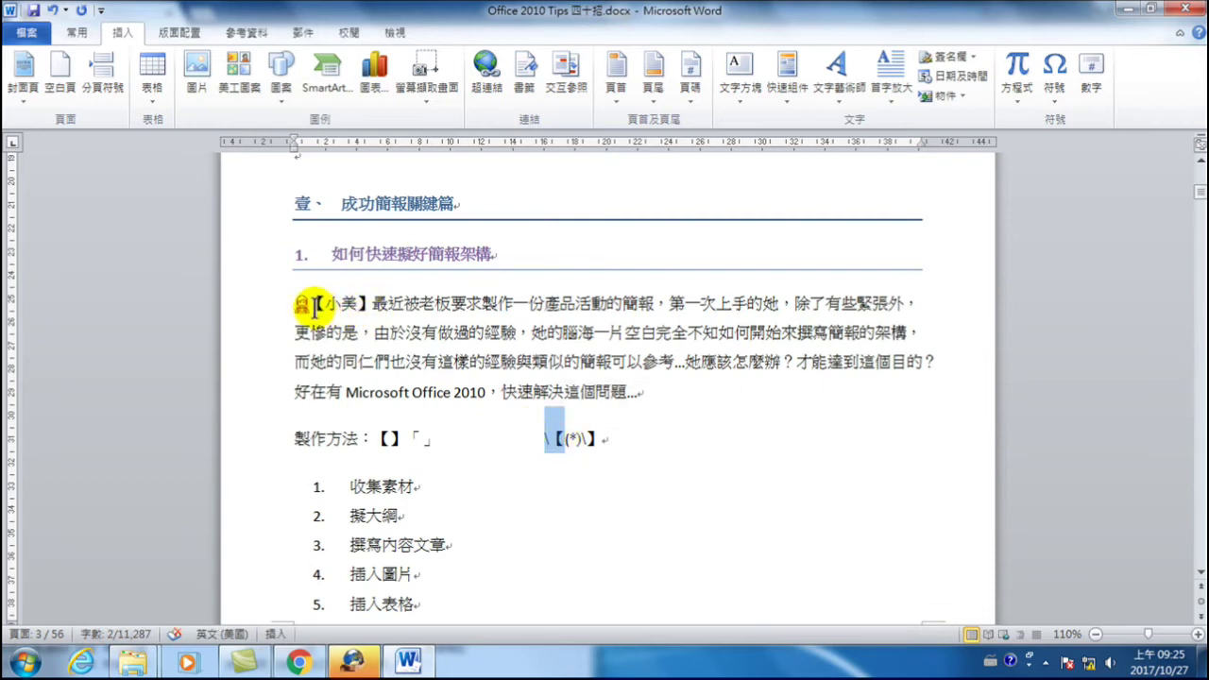
pyautogui.click(572, 435)
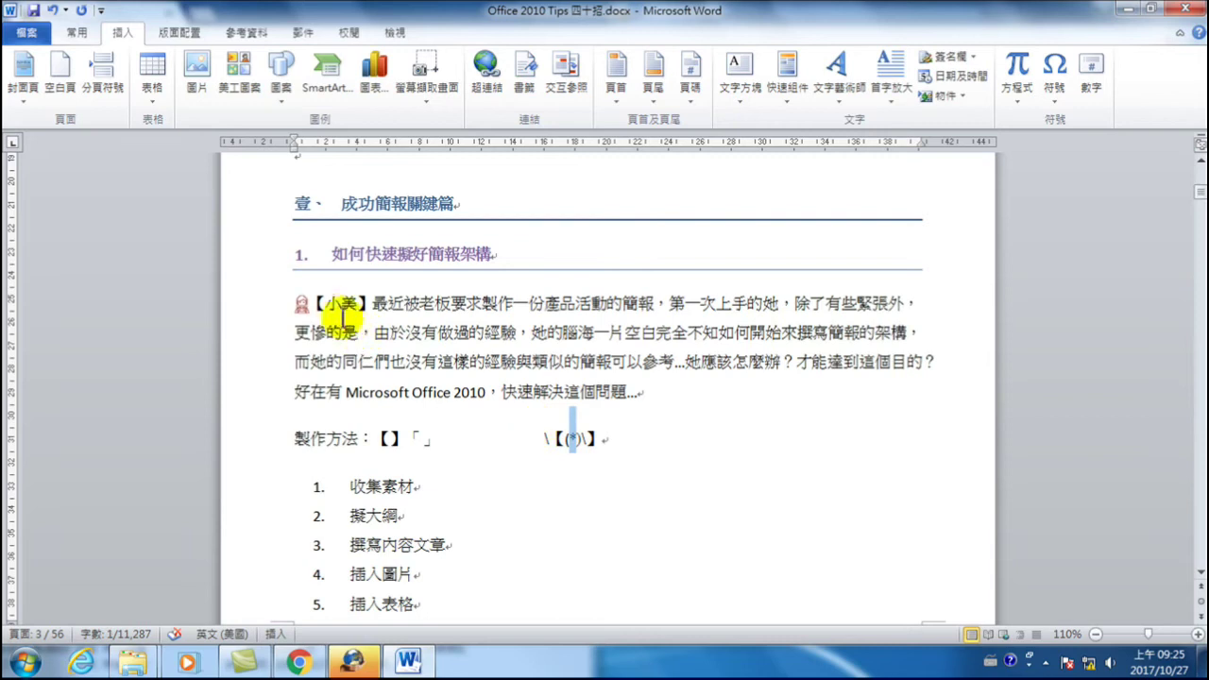
pyautogui.moveTo(326, 304); pyautogui.dragTo(359, 304)
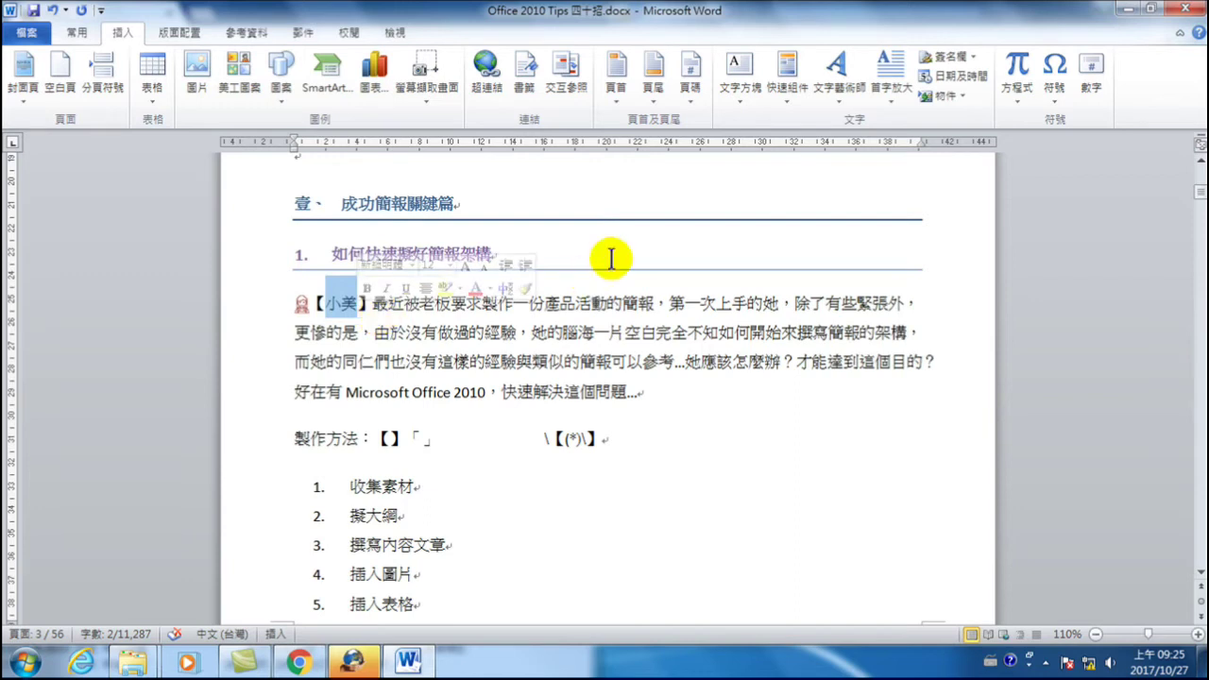
pyautogui.click(621, 439)
pyautogui.write('-*--')
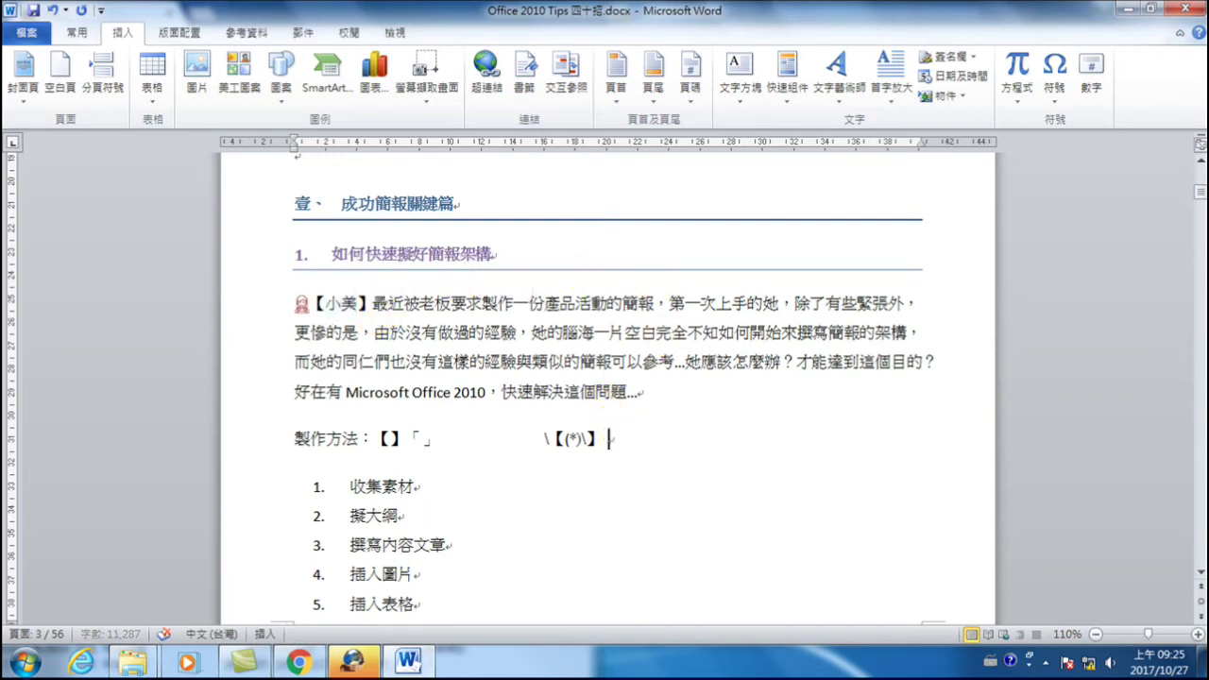
# - Add an arrow and the replacement pattern \「\1\」 after the search pattern
pyautogui.press('BackSpace')
pyautogui.press('BackSpace')
pyautogui.press('BackSpace')
pyautogui.press('BackSpace')
pyautogui.write('-->')
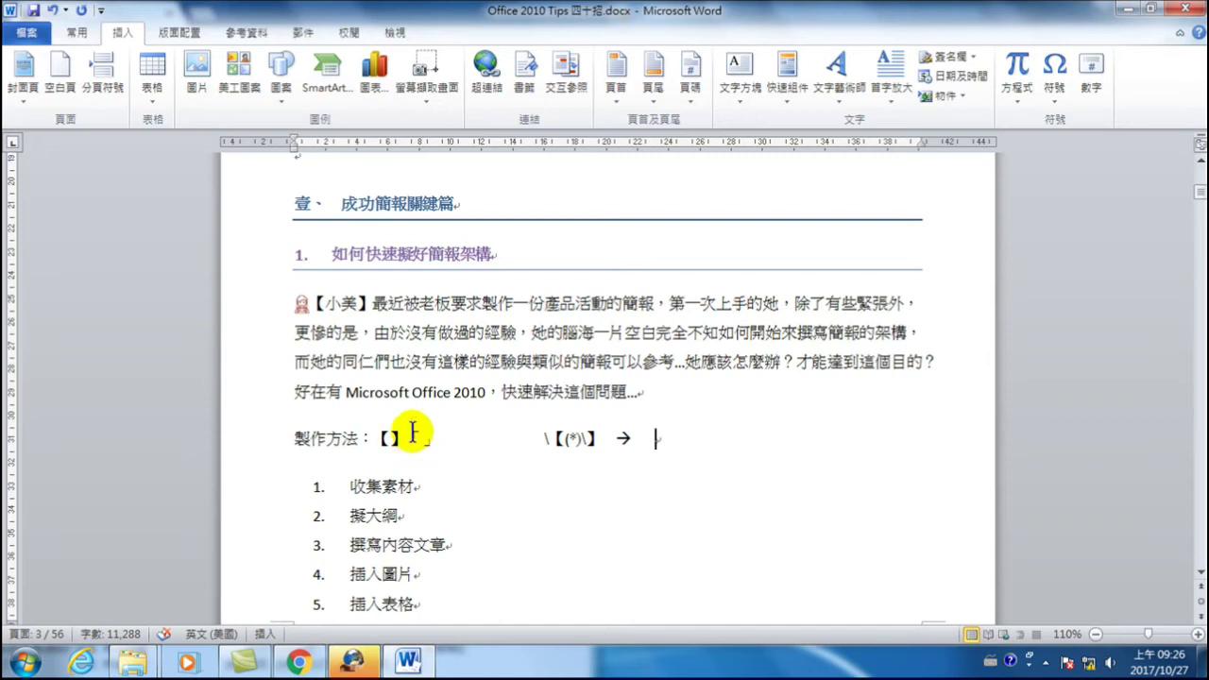
pyautogui.write('\\')
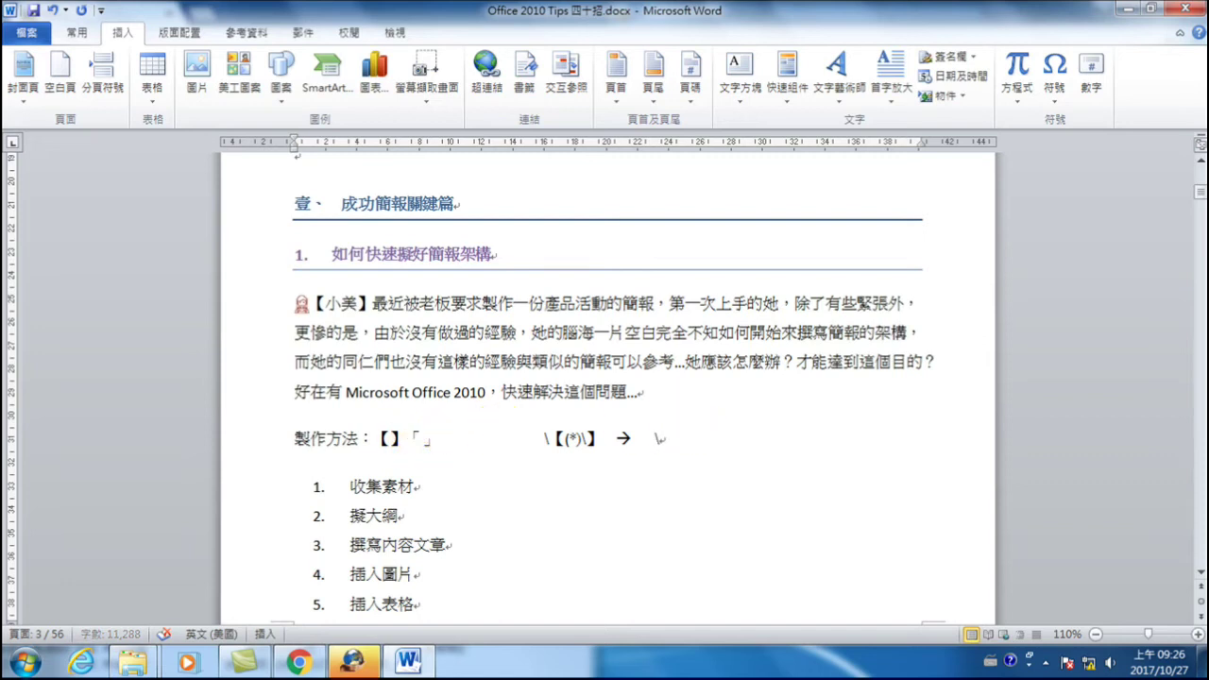
pyautogui.doubleClick(412, 436)
pyautogui.hotkey('ctrl', 'c')
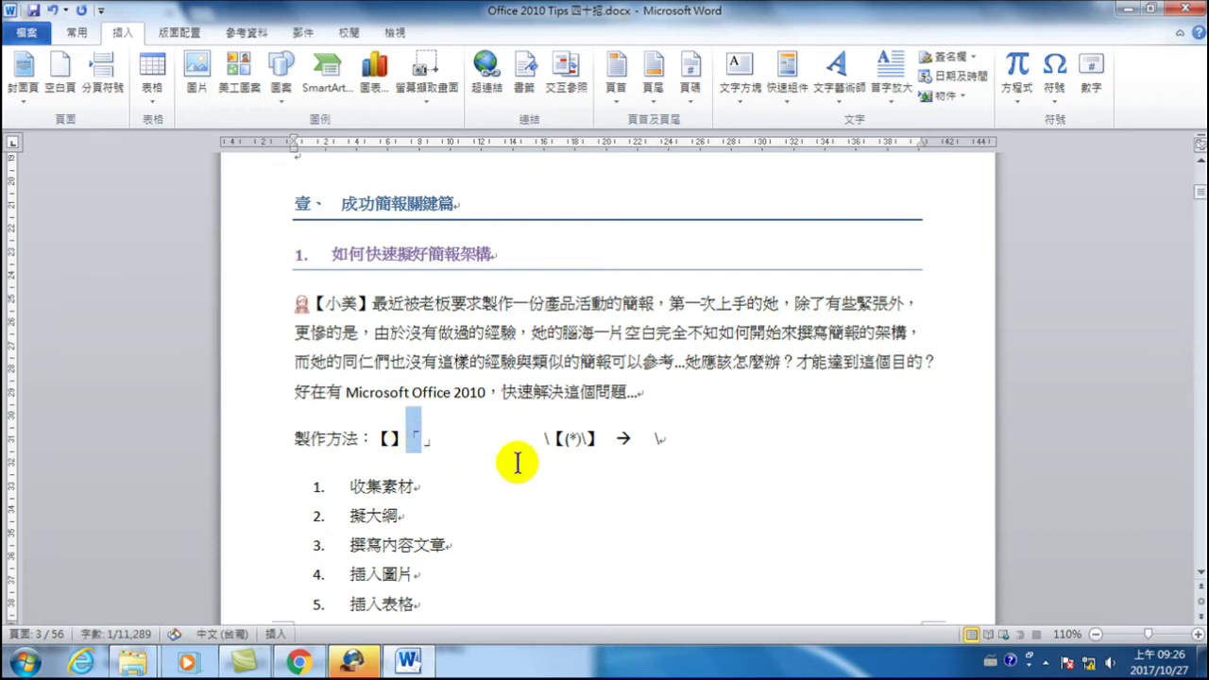
pyautogui.click(686, 440)
pyautogui.hotkey('ctrl', 'v')
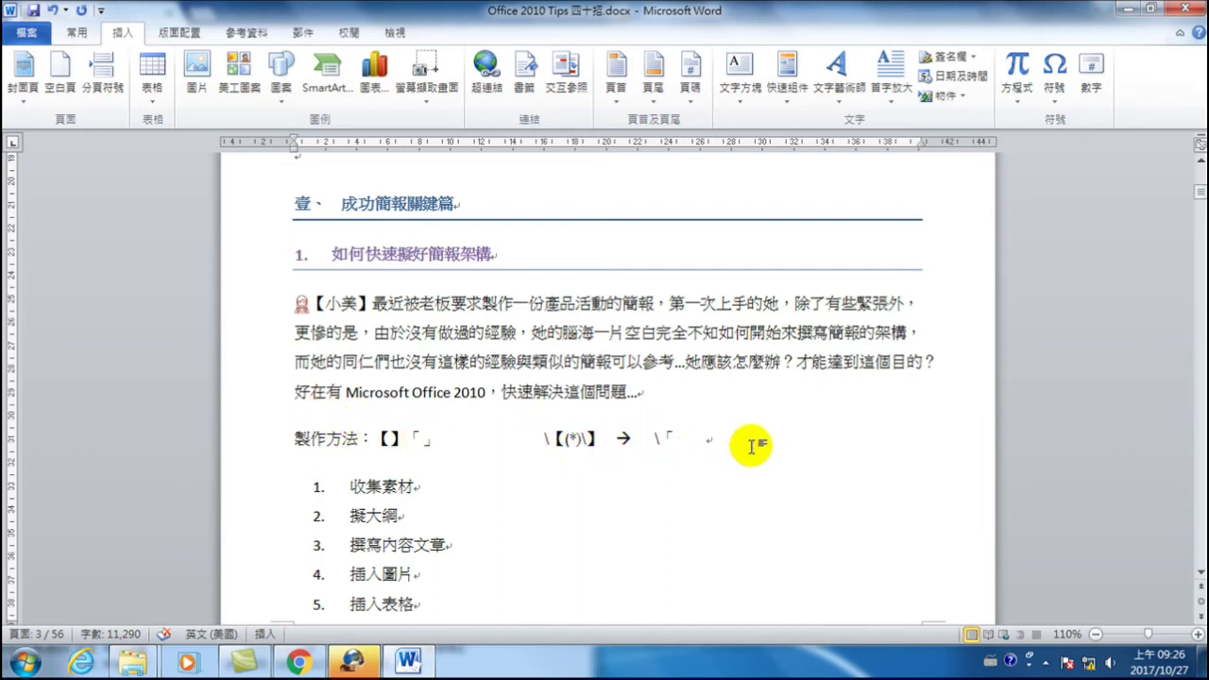
pyautogui.write('\\')
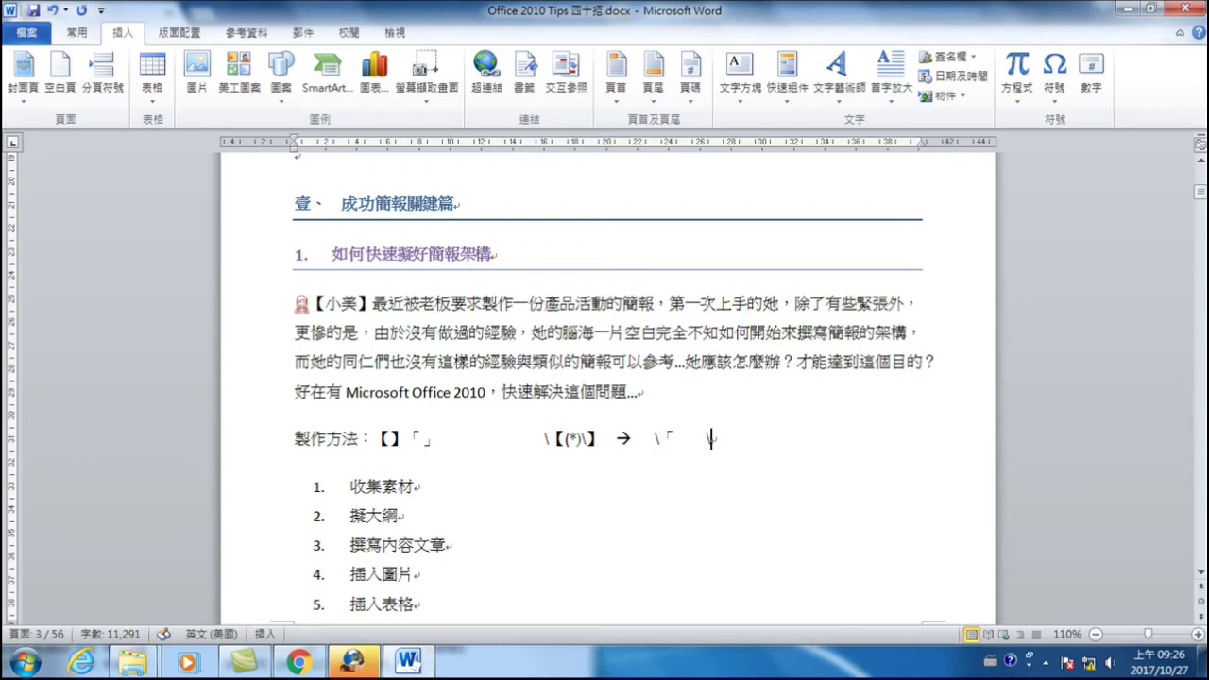
pyautogui.doubleClick(427, 436)
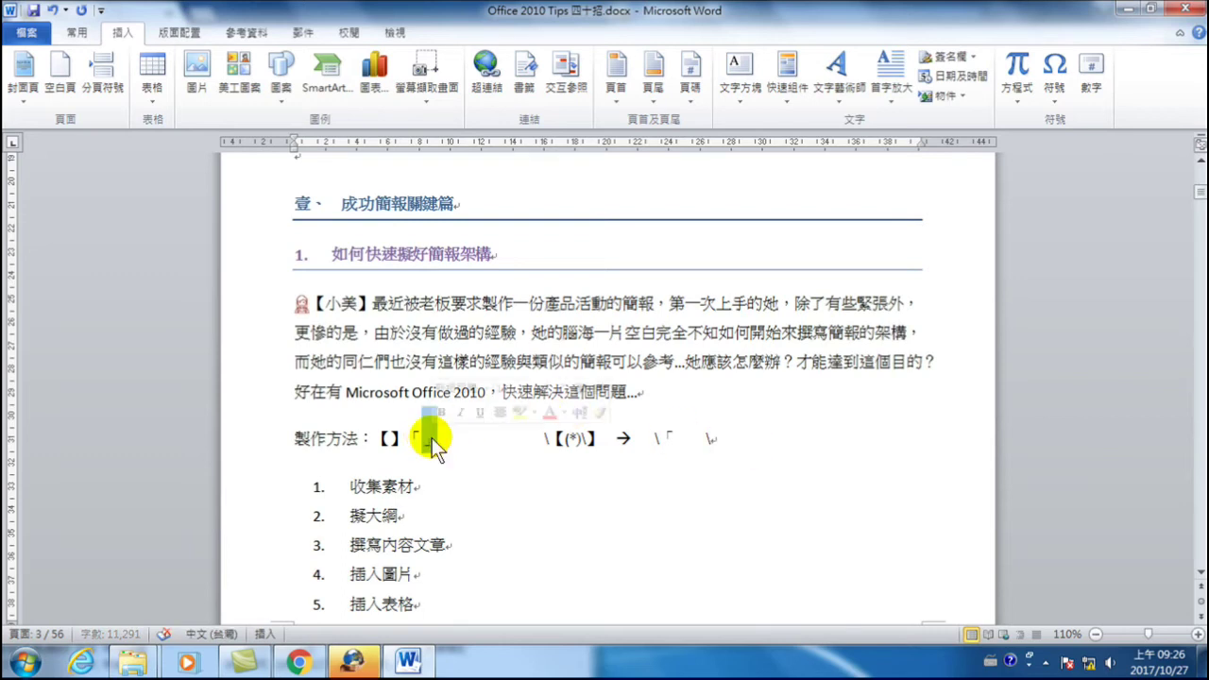
pyautogui.hotkey('ctrl', 'c')
pyautogui.click(737, 440)
pyautogui.hotkey('ctrl', 'v')
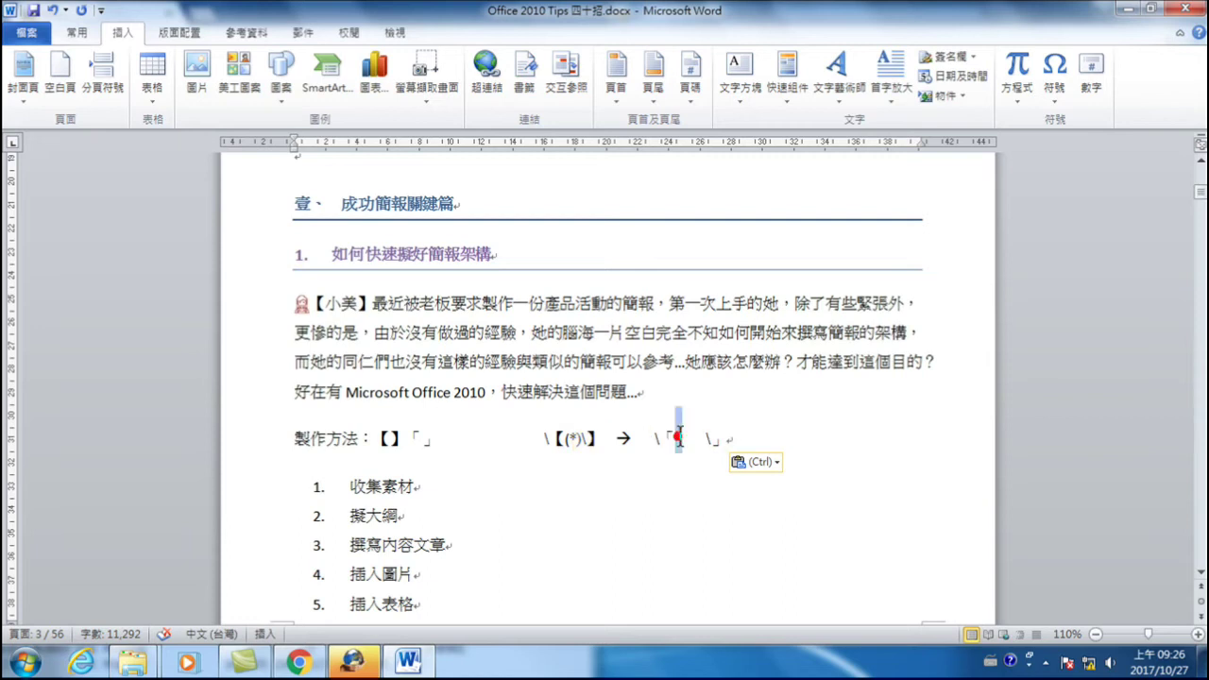
pyautogui.click(679, 436)
pyautogui.write('\\1')
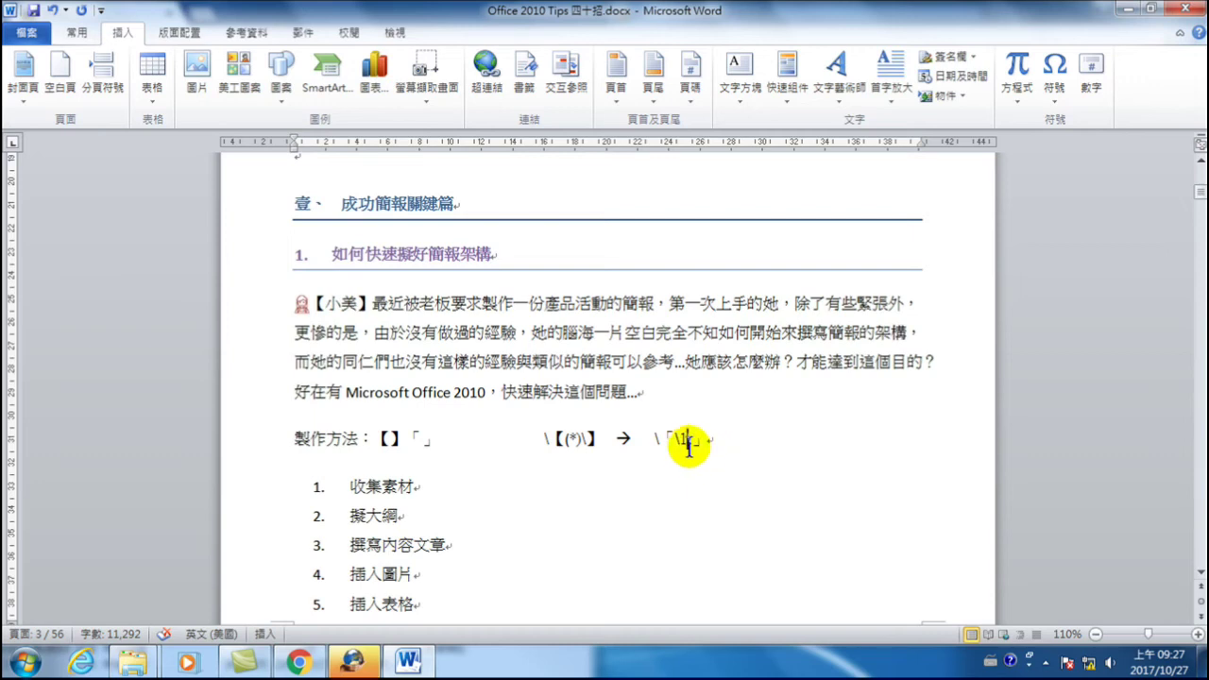
# - Append the example 【小美】, an arrow, and an empty 「」 pair
pyautogui.moveTo(313, 304); pyautogui.dragTo(375, 316)
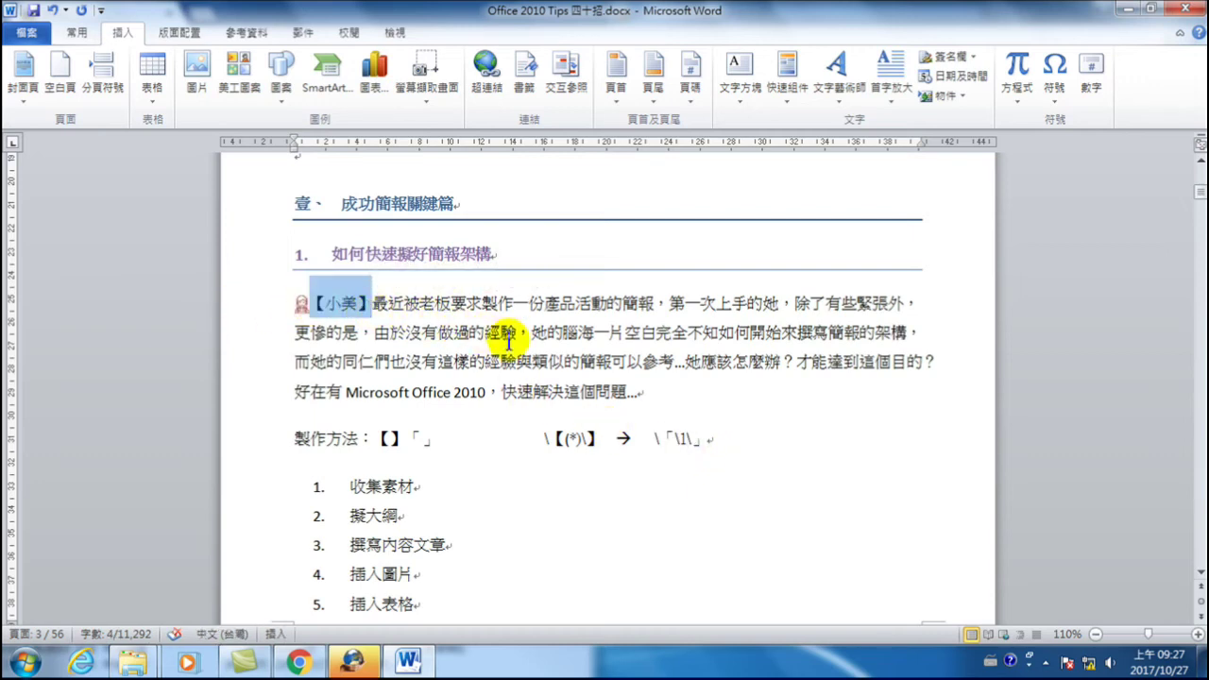
pyautogui.click(790, 443)
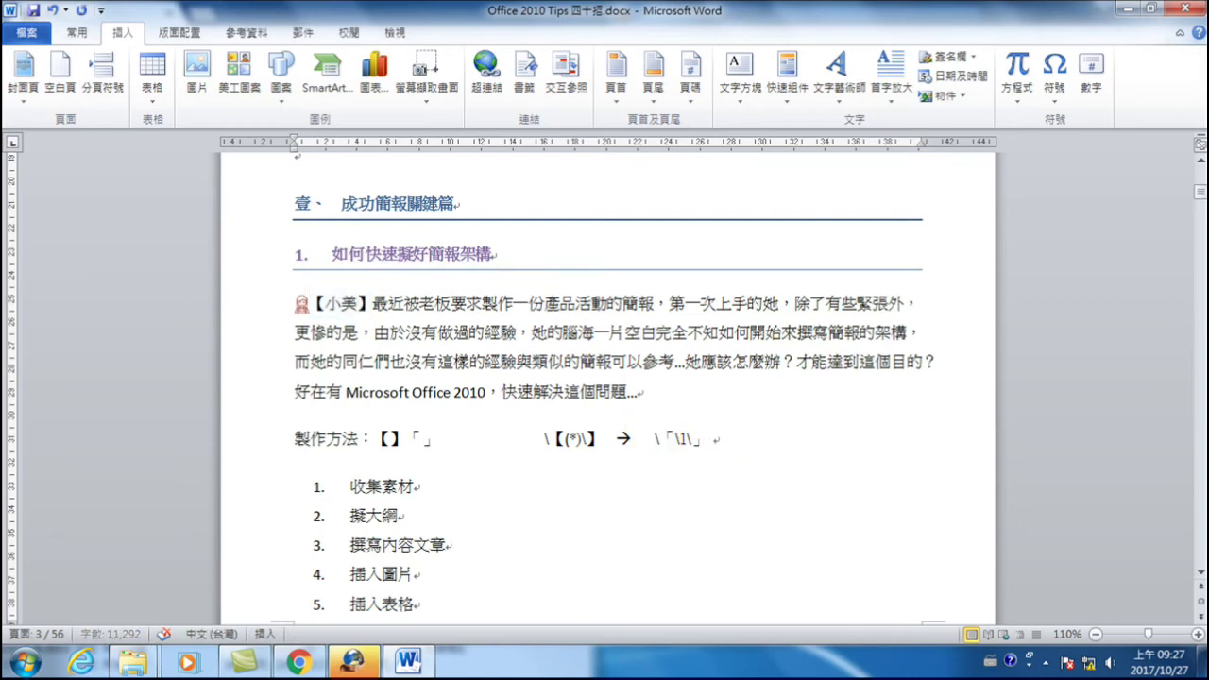
pyautogui.hotkey('ctrl', 'v')
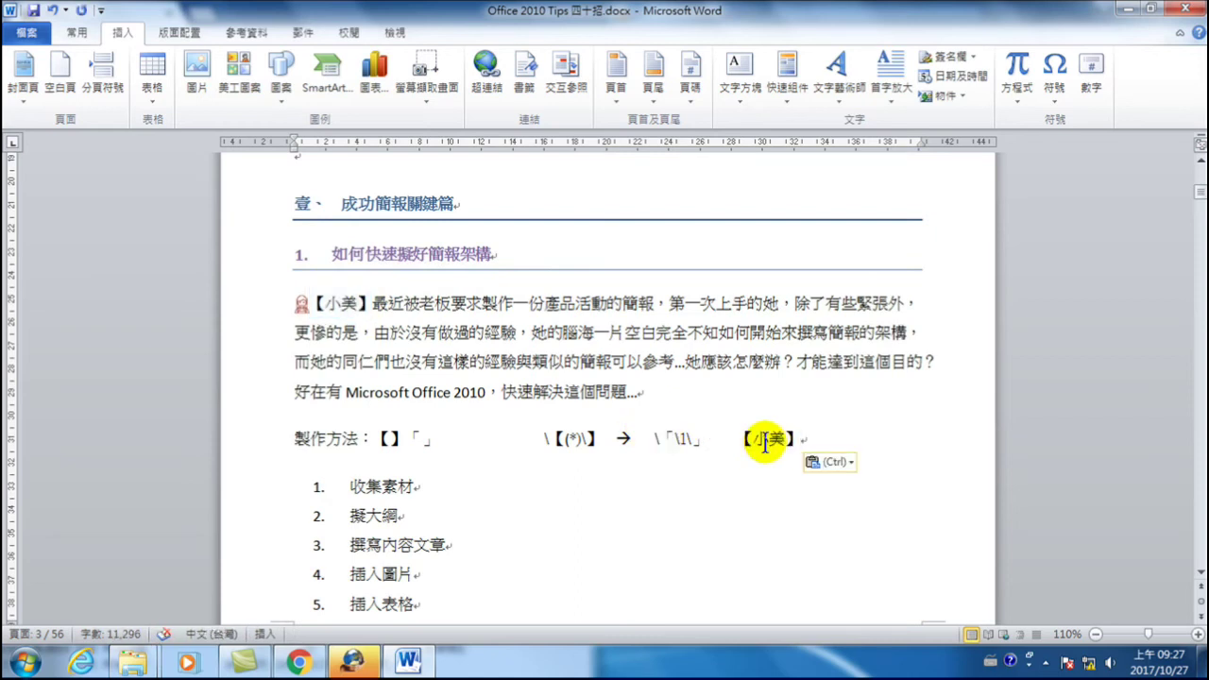
pyautogui.write('-->')
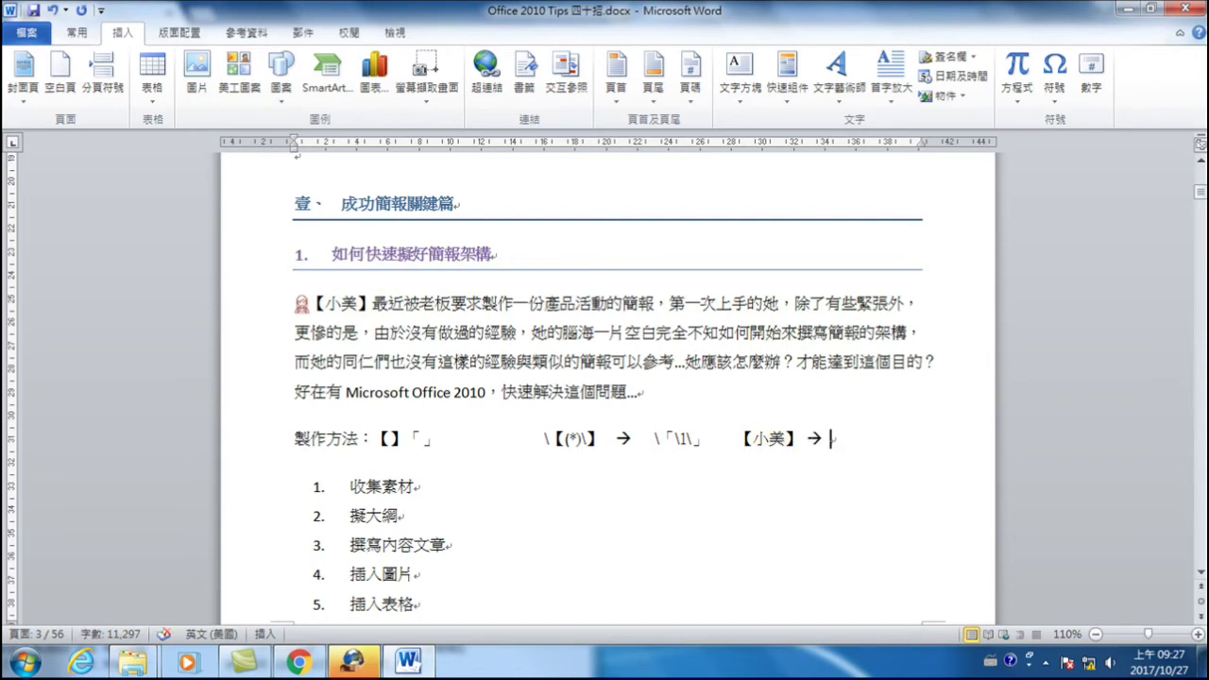
pyautogui.click(423, 438)
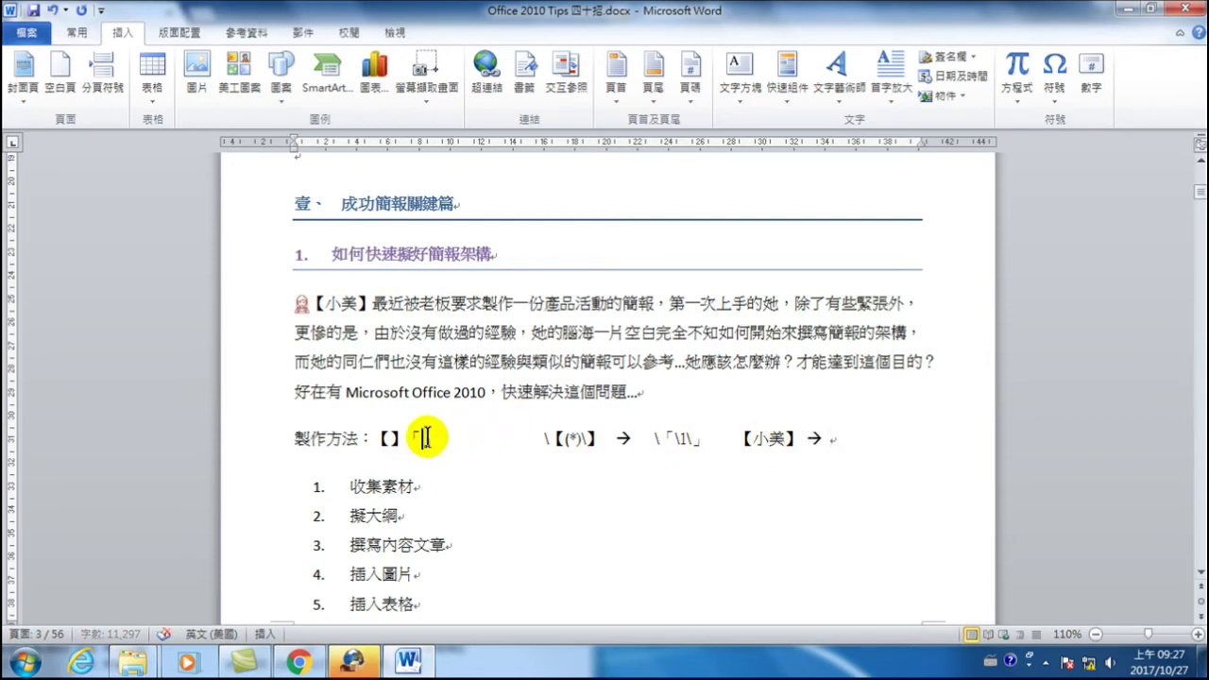
pyautogui.moveTo(406, 438); pyautogui.dragTo(441, 438)
pyautogui.hotkey('ctrl', 'c')
pyautogui.click(855, 439)
pyautogui.hotkey('ctrl', 'v')
# - Type 小美 inside the new 「」 to finish the example 【小美】 → 「小美」
pyautogui.click(855, 441)
pyautogui.write('nc')
pyautogui.press('BackSpace')
pyautogui.press('BackSpace')
pyautogui.hotkey('ctrl', 'shift')
pyautogui.write('小')
pyautogui.press('Down')
pyautogui.press('Return')
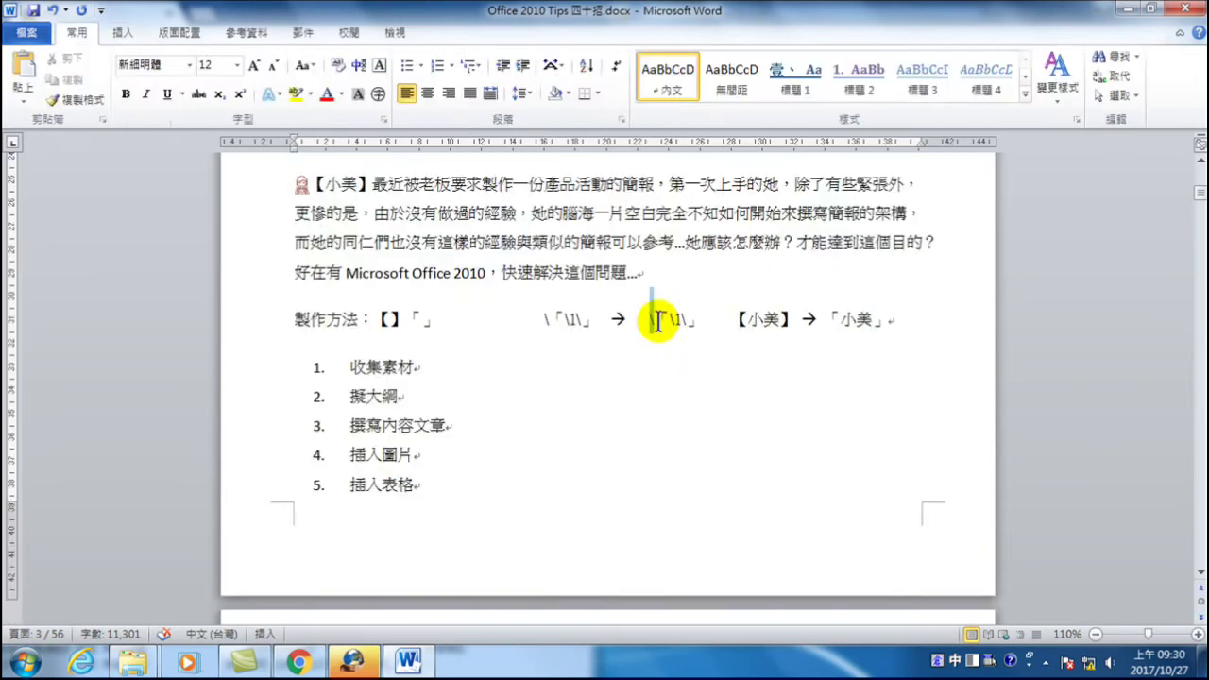
pyautogui.click(659, 321)
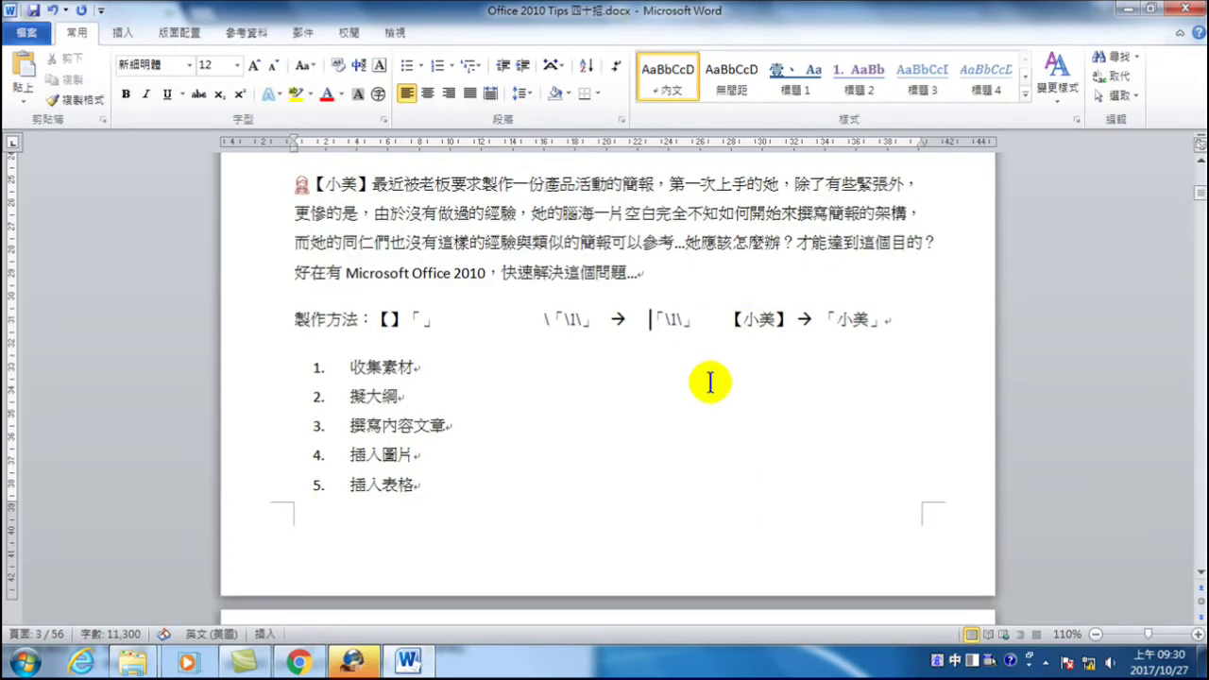
# - Delete the extra space before 「\1」 and briefly select 【小美】 in the paragraph
pyautogui.press('Delete')
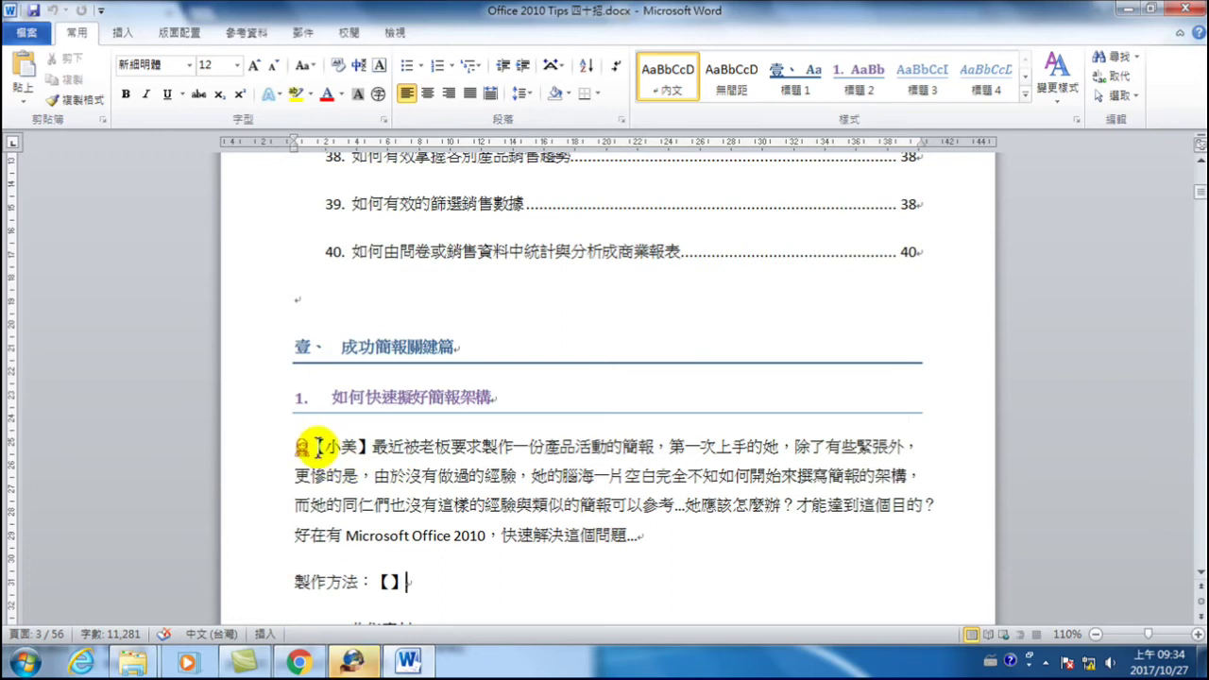
pyautogui.moveTo(325, 446); pyautogui.dragTo(379, 454)
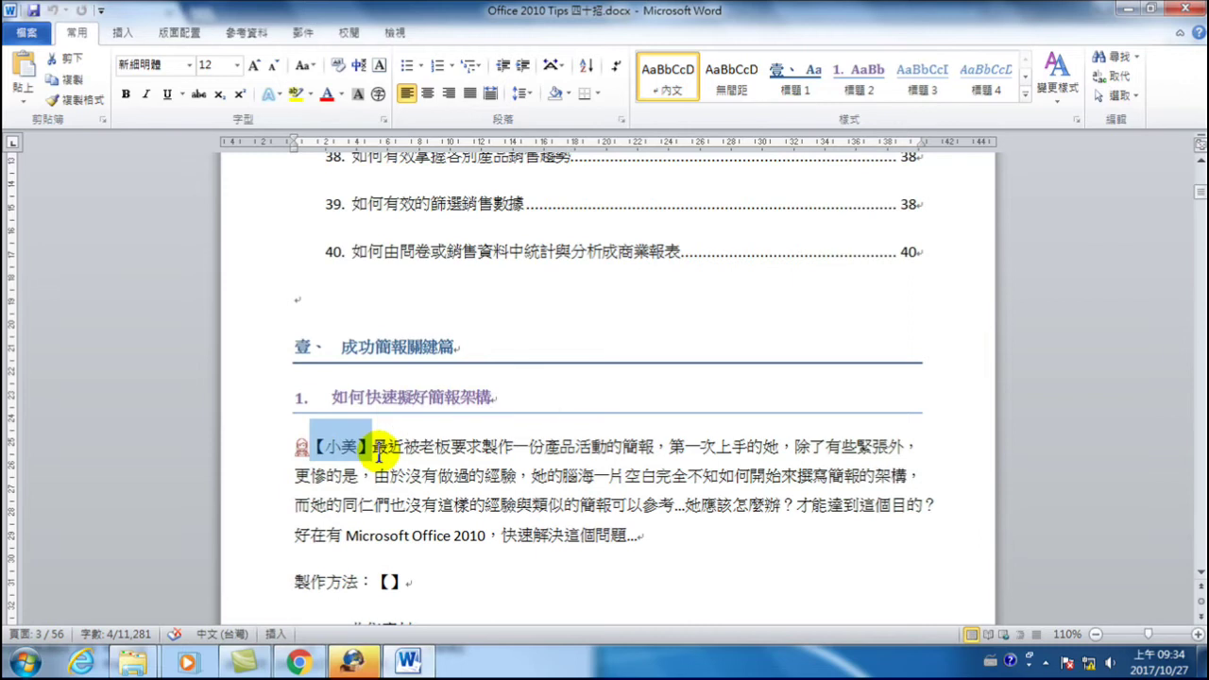
pyautogui.click(469, 476)
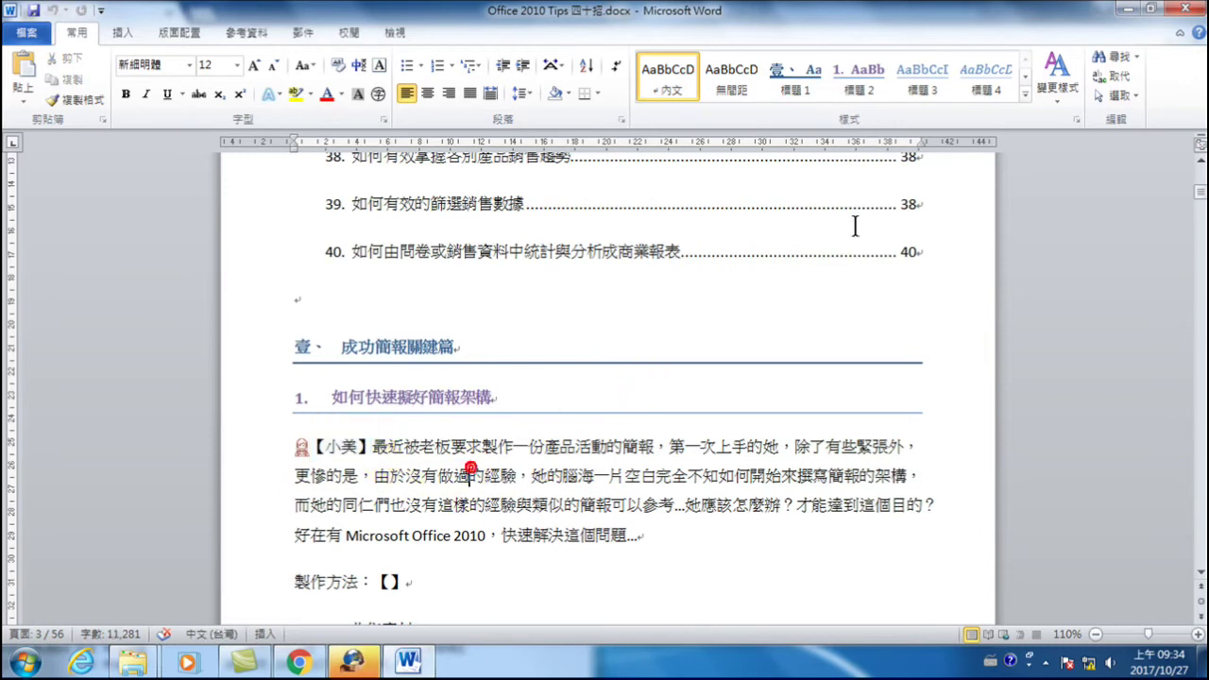
# - Open Replace and enter \【(*)\】 in Find what
pyautogui.click(1119, 77)
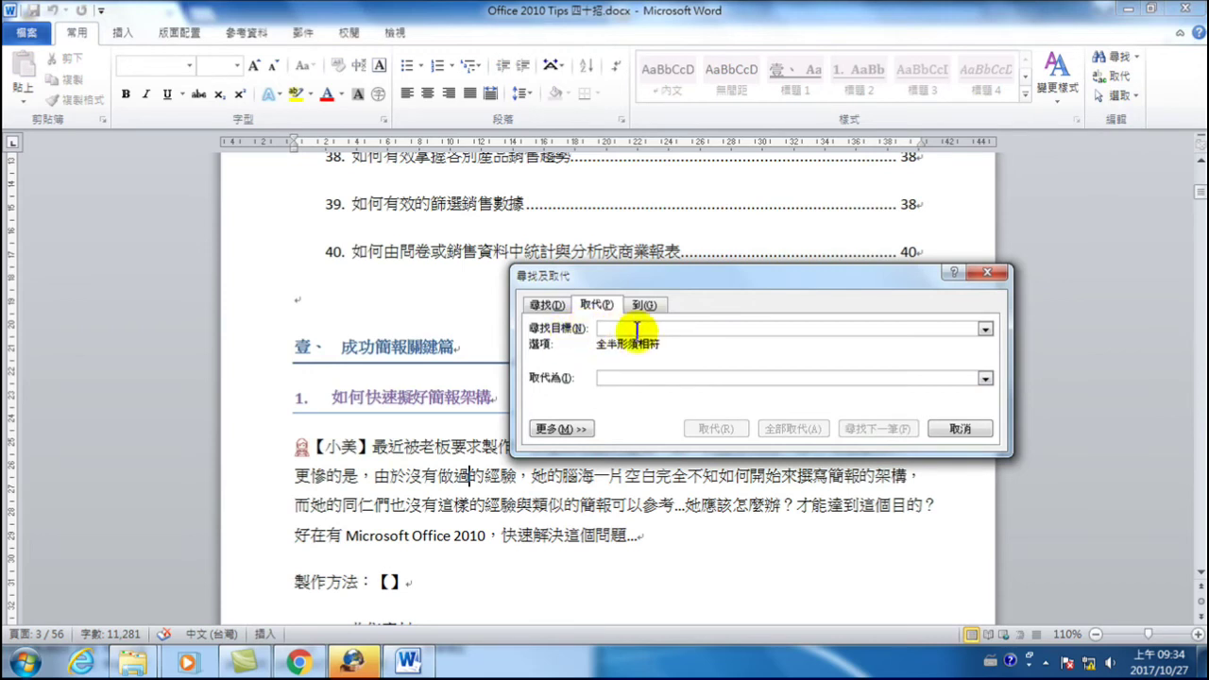
pyautogui.write('\\')
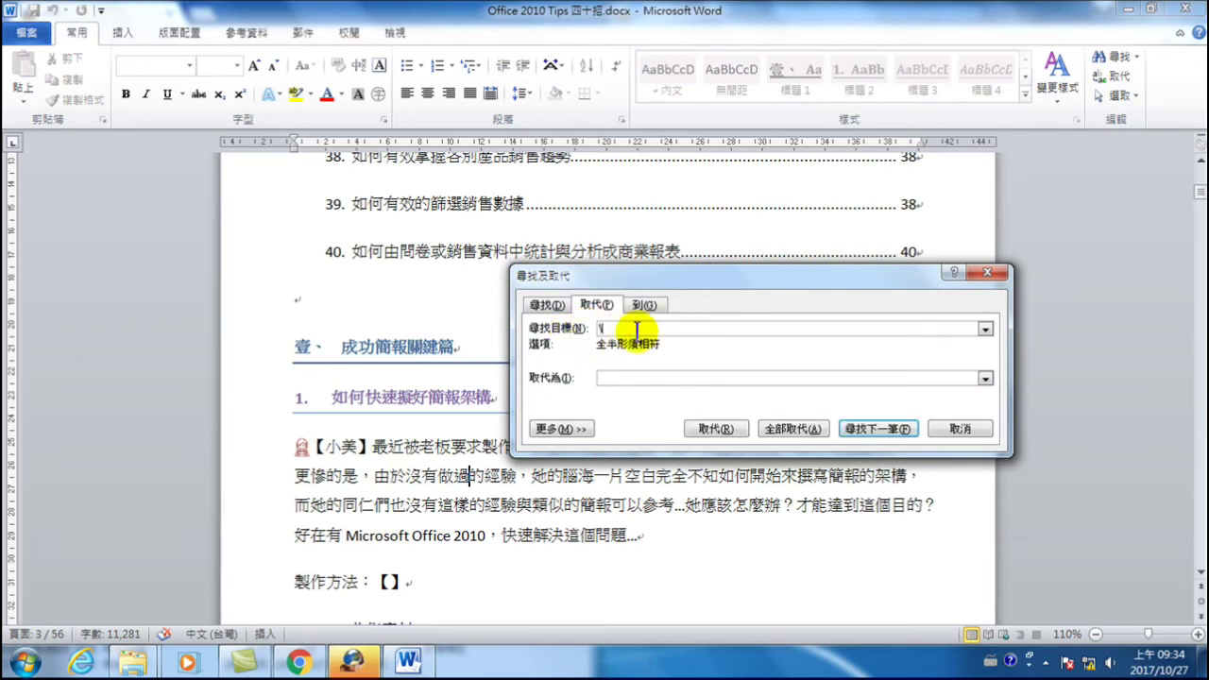
pyautogui.hotkey('ctrl', 'v')
pyautogui.write('\\【小美】')
pyautogui.press('BackSpace')
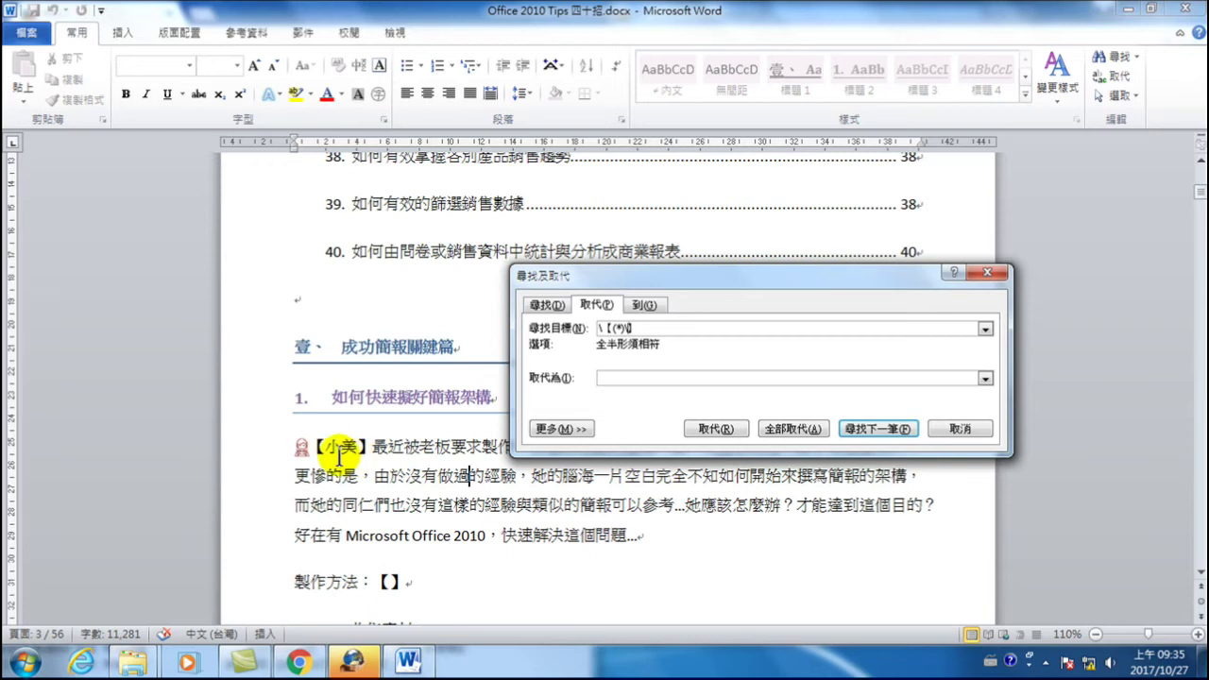
pyautogui.write('】')
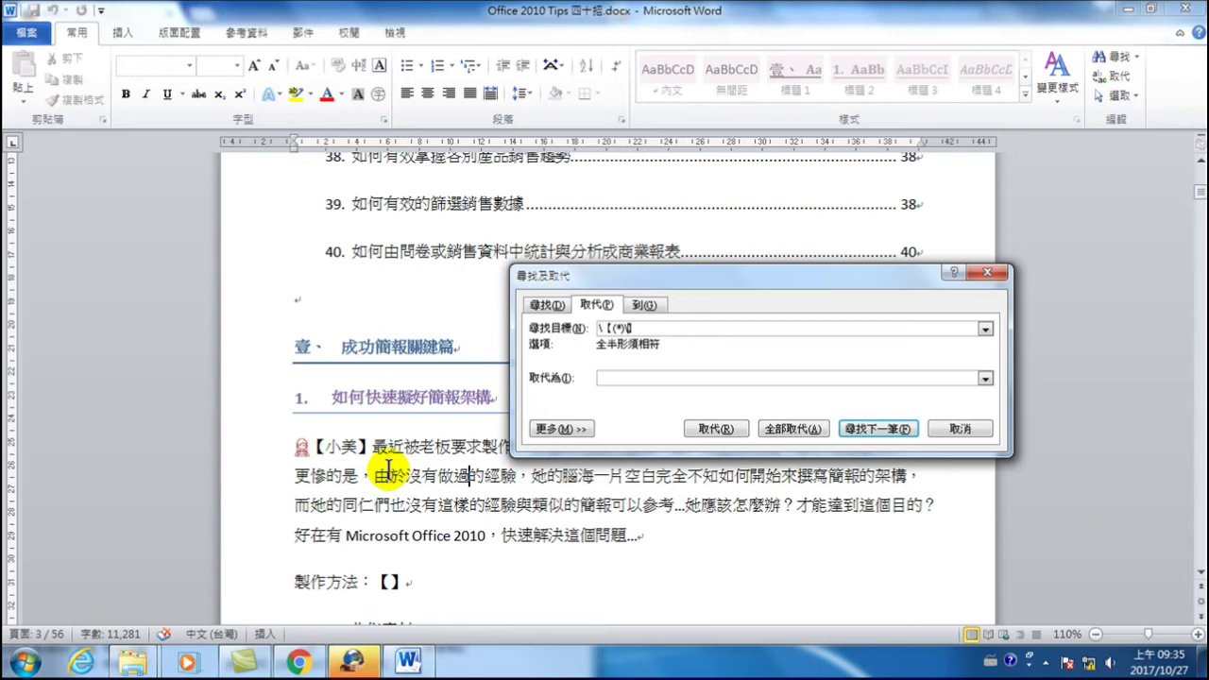
# - Start the replacement text with a backslash, then return to the document after 【】
pyautogui.click(610, 376)
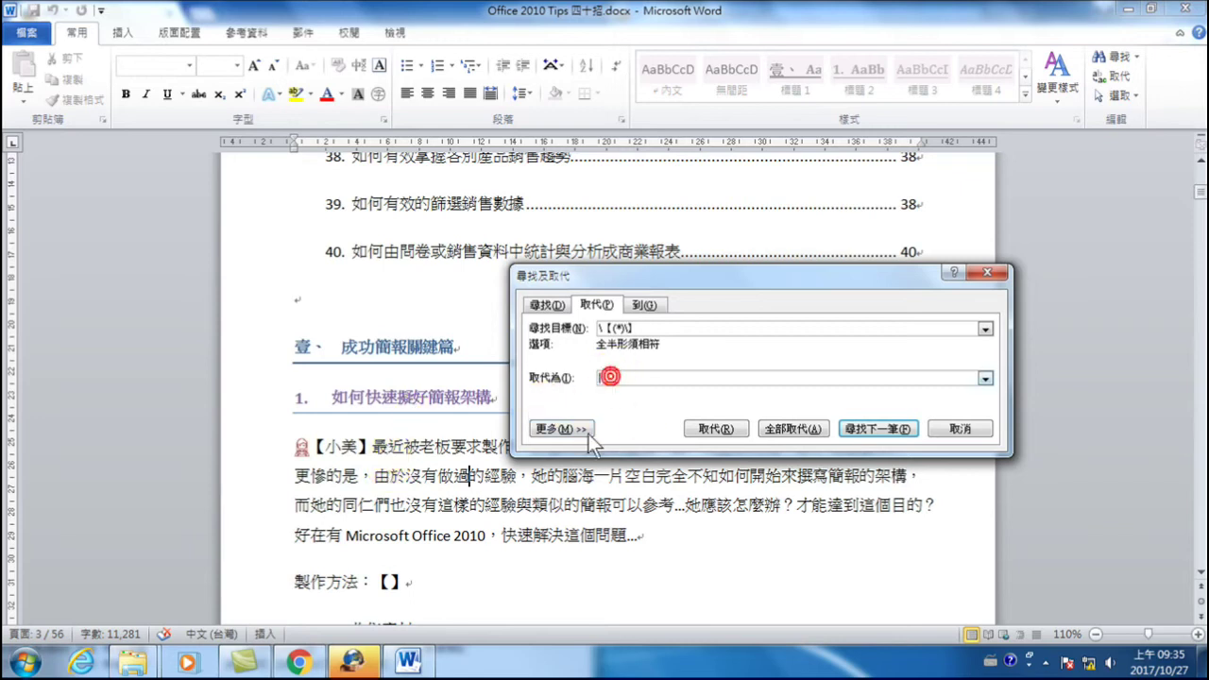
pyautogui.write('\\')
pyautogui.click(421, 582)
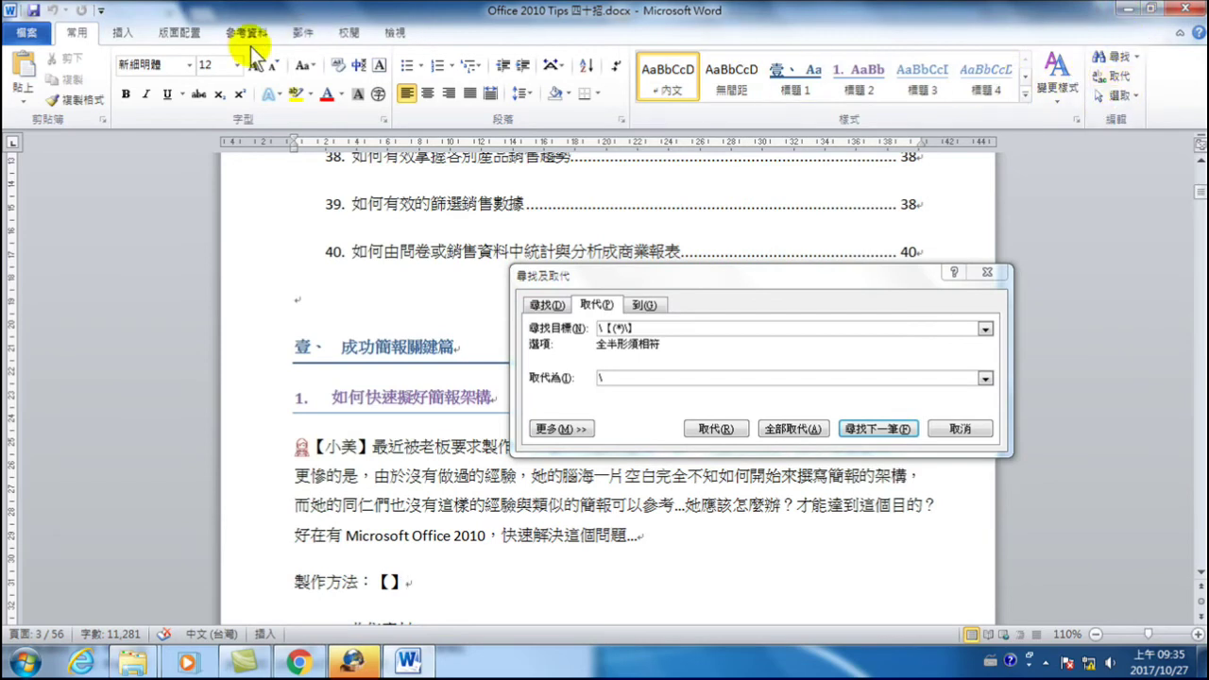
pyautogui.click(127, 34)
# - Insert the corner brackets 「 and 」 after 【】 from the Symbol list
pyautogui.click(1055, 75)
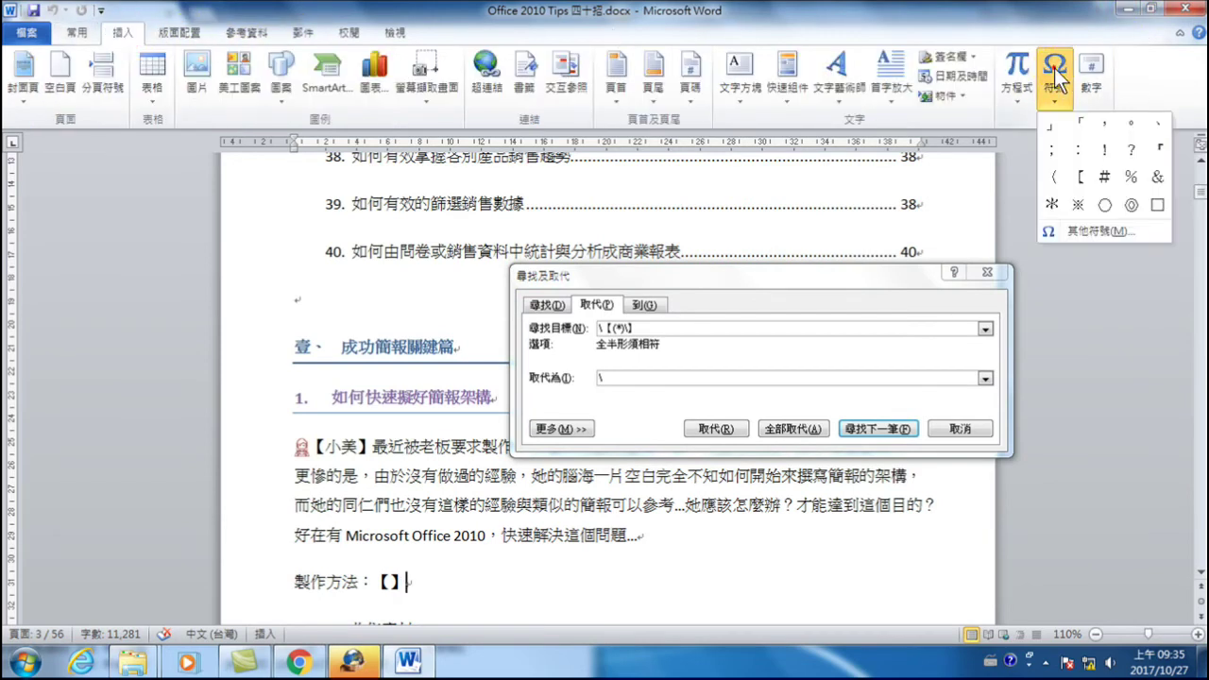
pyautogui.click(1078, 121)
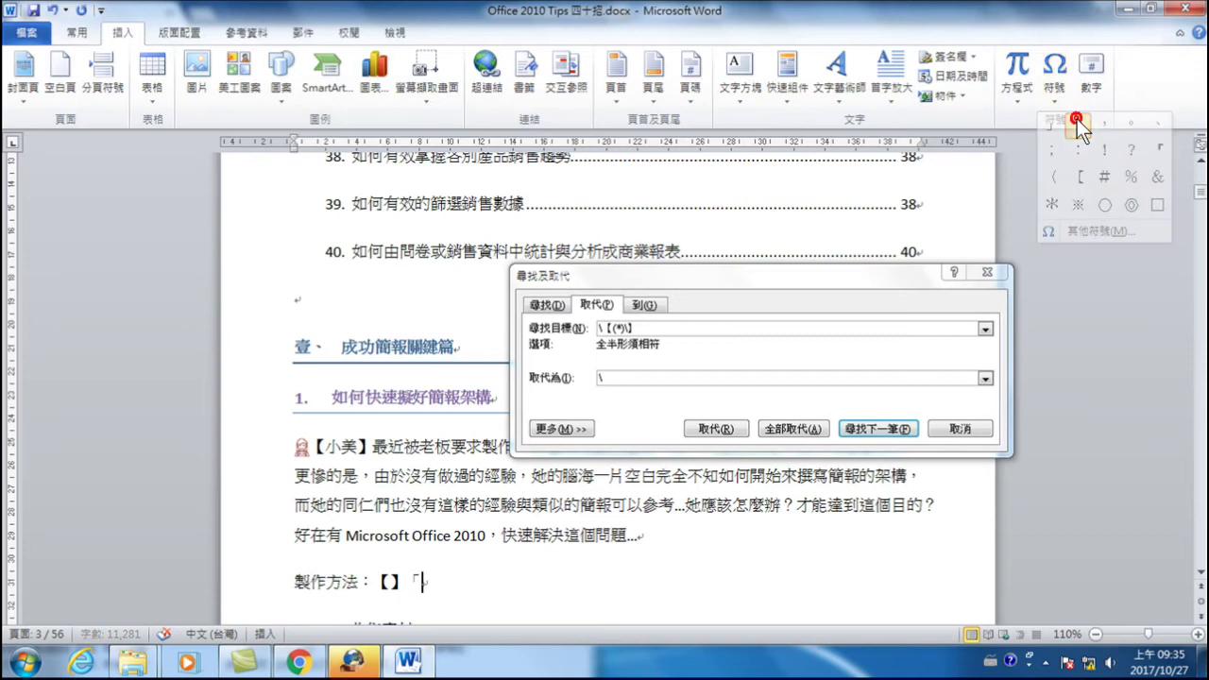
pyautogui.click(1052, 69)
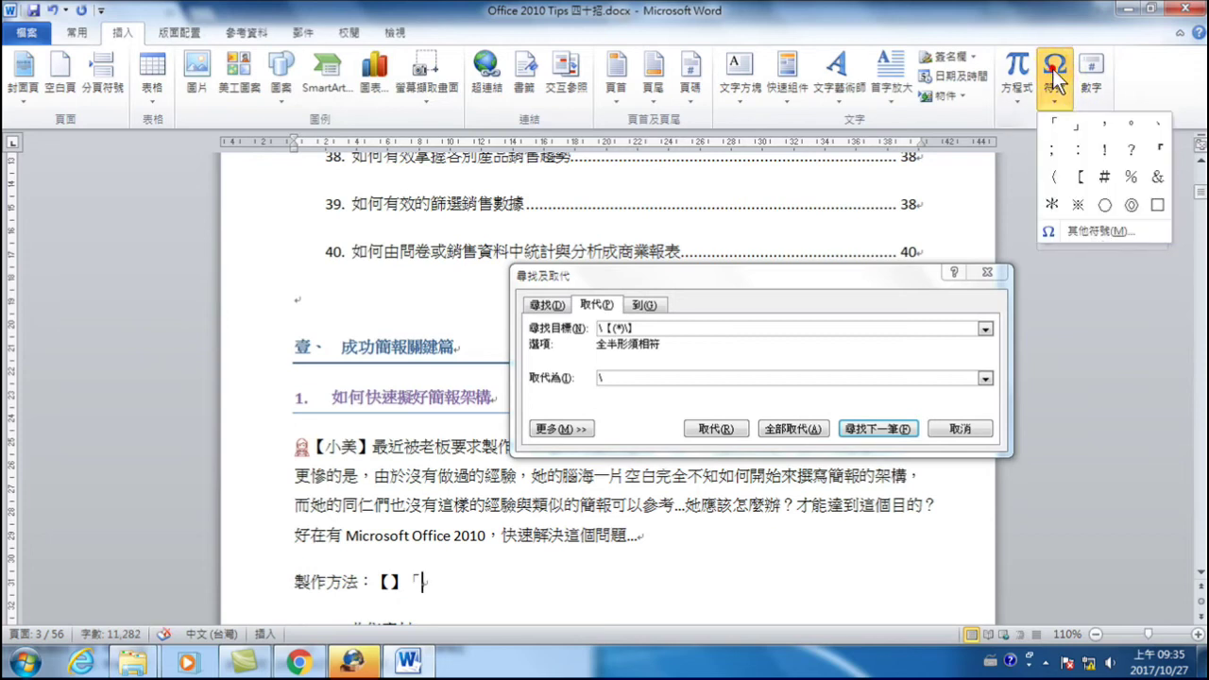
pyautogui.click(1076, 126)
# - Copy the new 「」 pair into Replace with after a backslash
pyautogui.moveTo(407, 582); pyautogui.dragTo(437, 583)
pyautogui.hotkey('ctrl', 'c')
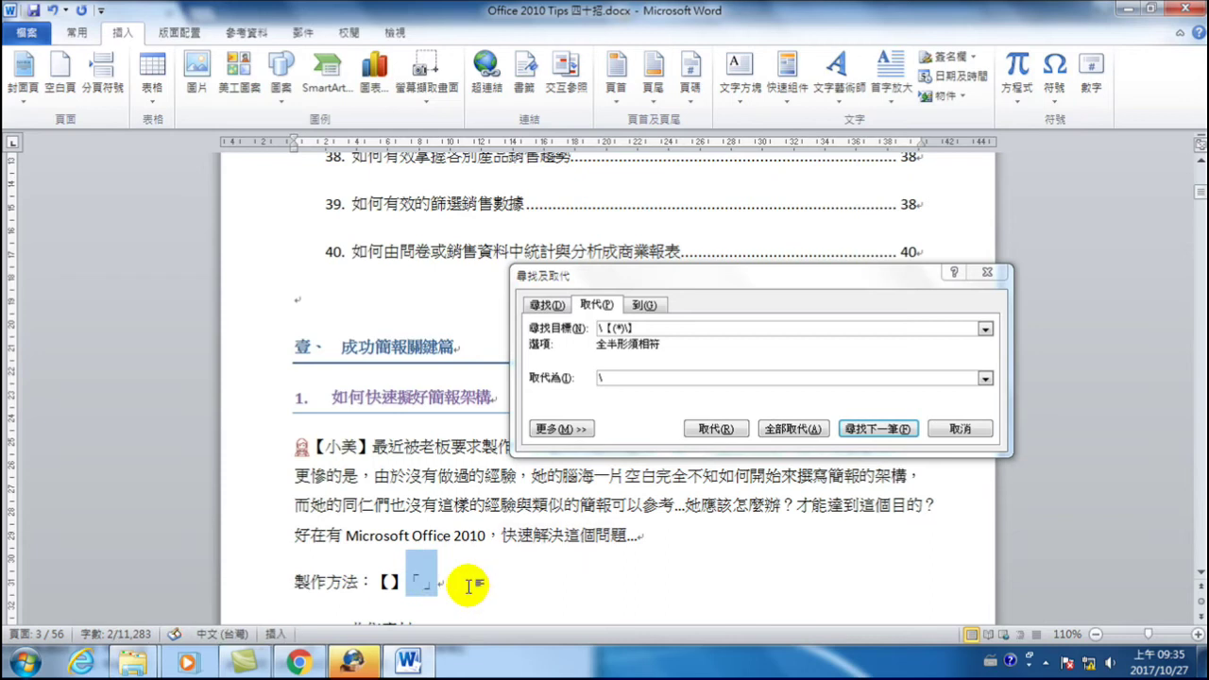
pyautogui.click(616, 376)
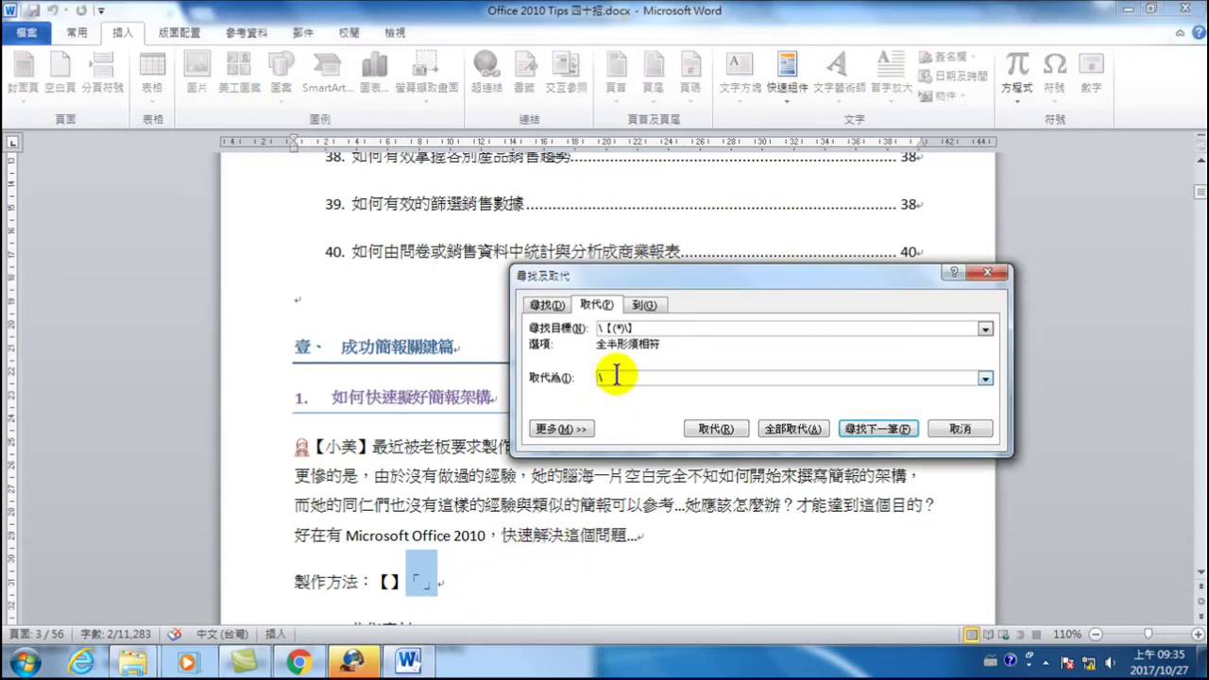
pyautogui.write('\\')
pyautogui.hotkey('ctrl', 'v')
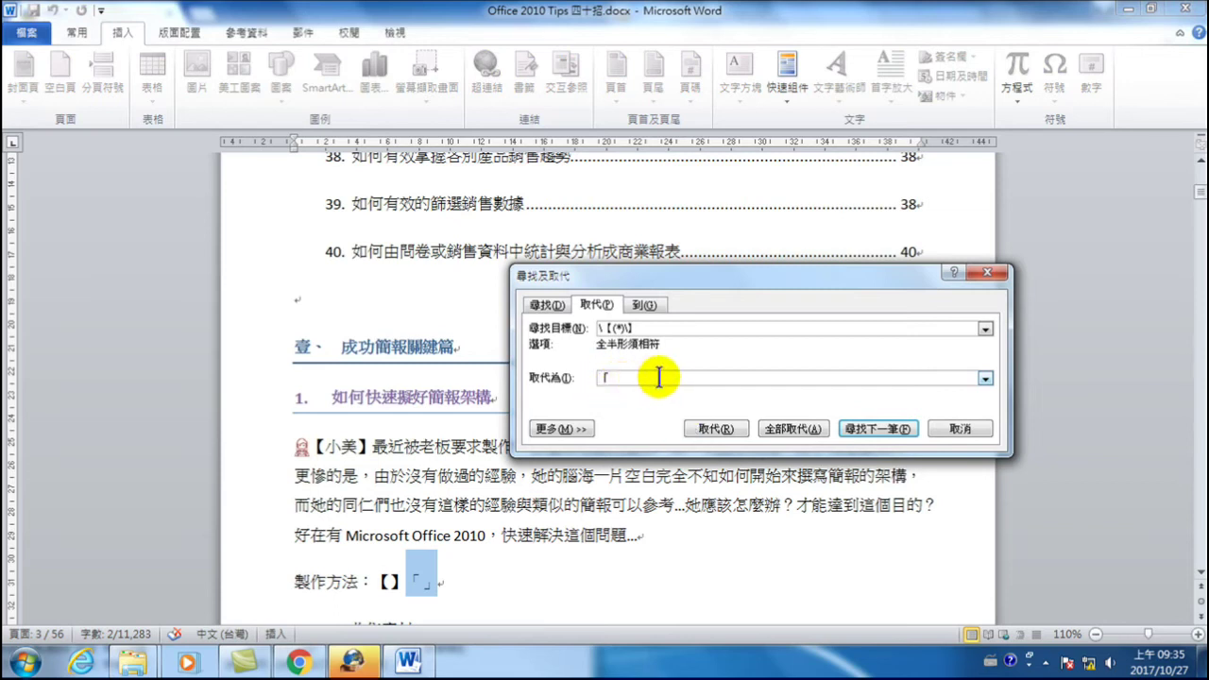
# - Type 1 between the replacement brackets to make 「\1」, and touch up the search pattern's backslash
pyautogui.write('1」')
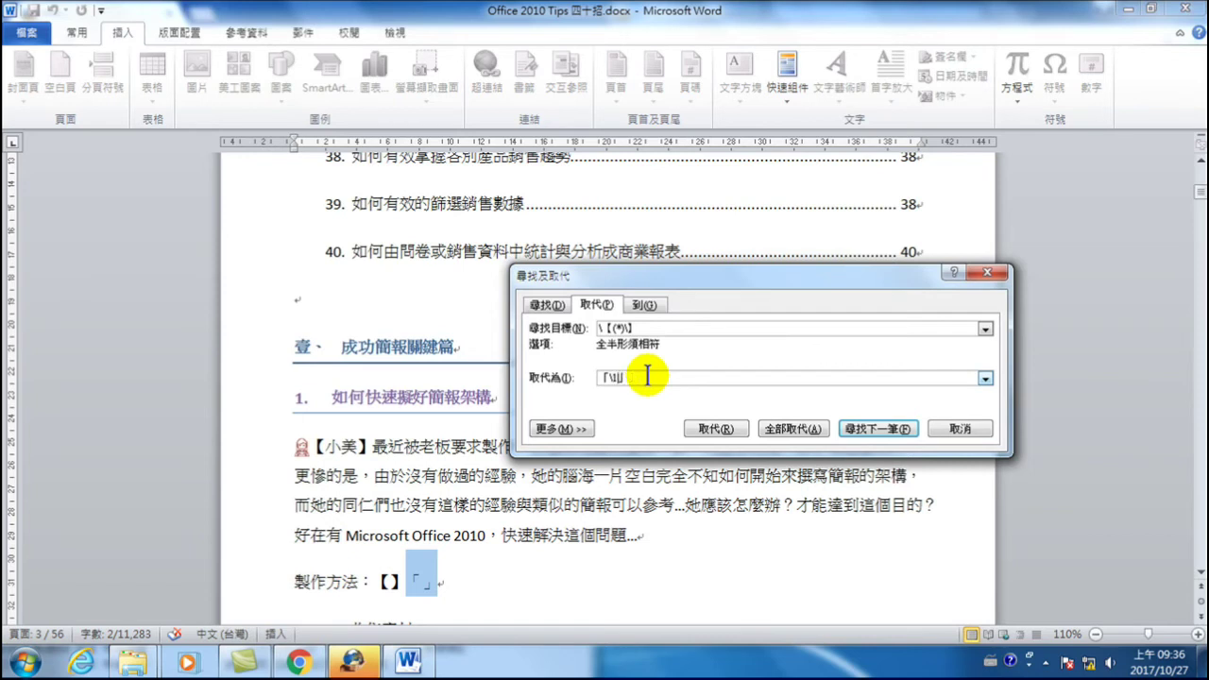
pyautogui.click(599, 328)
pyautogui.write('\\')
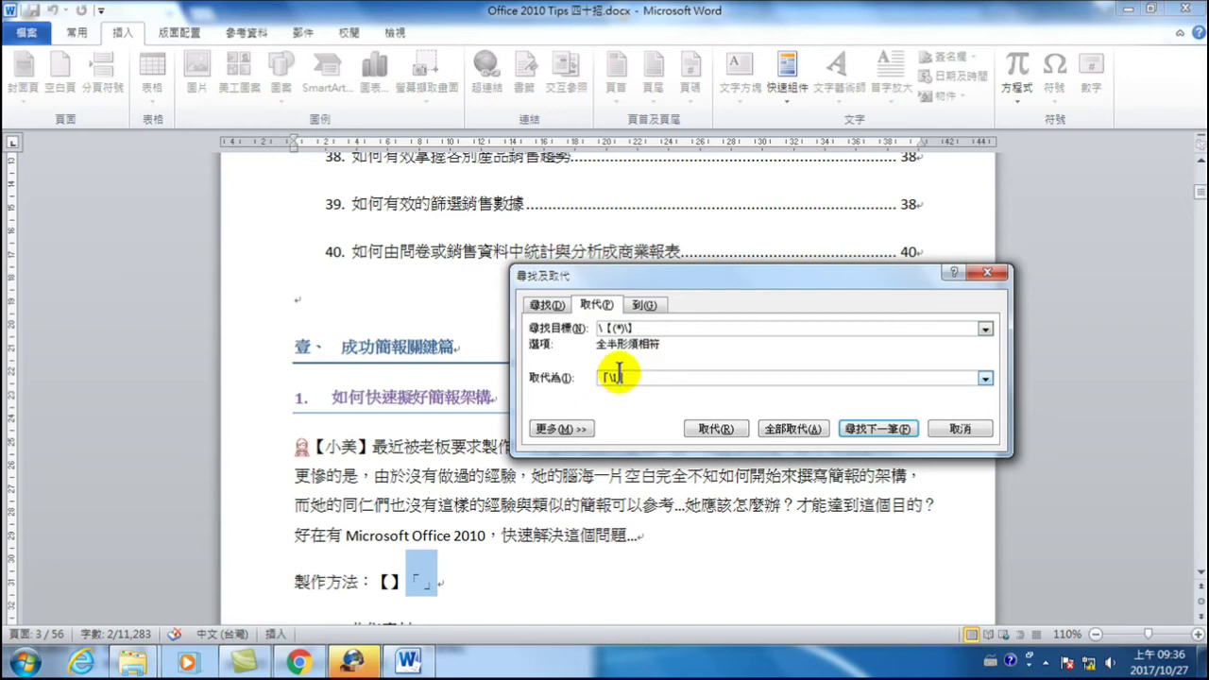
# - Turn on Use wildcards, run Replace All, and confirm the 37 replacements
pyautogui.click(566, 429)
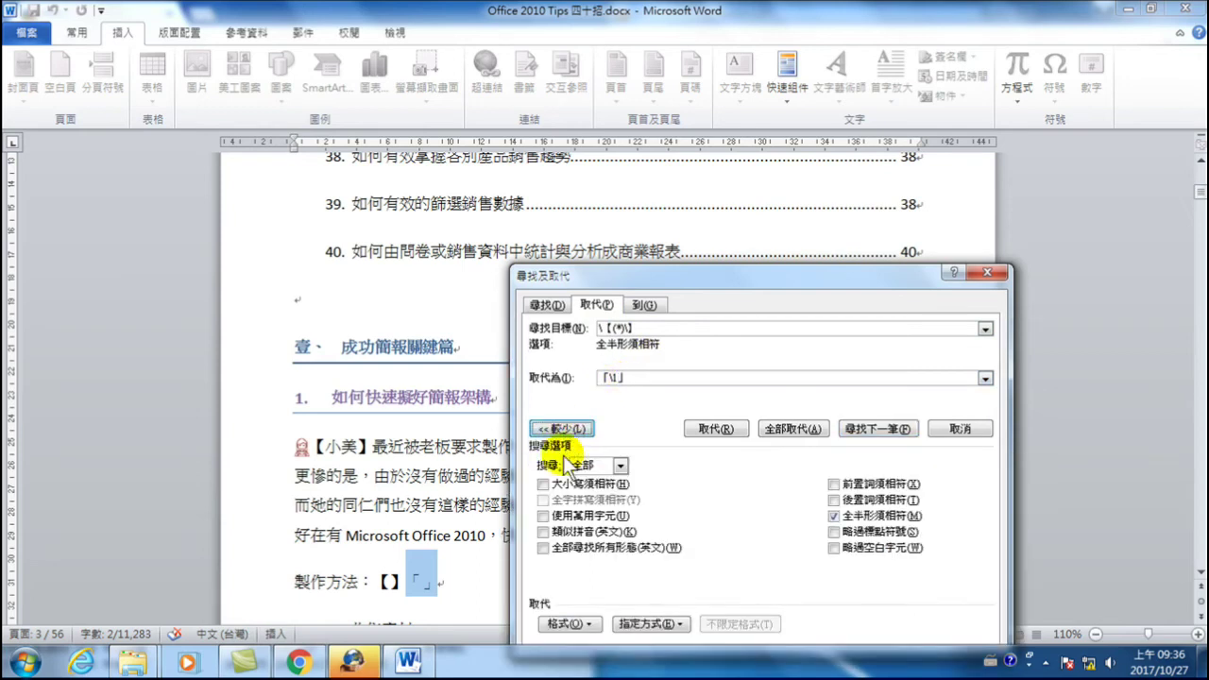
pyautogui.click(586, 524)
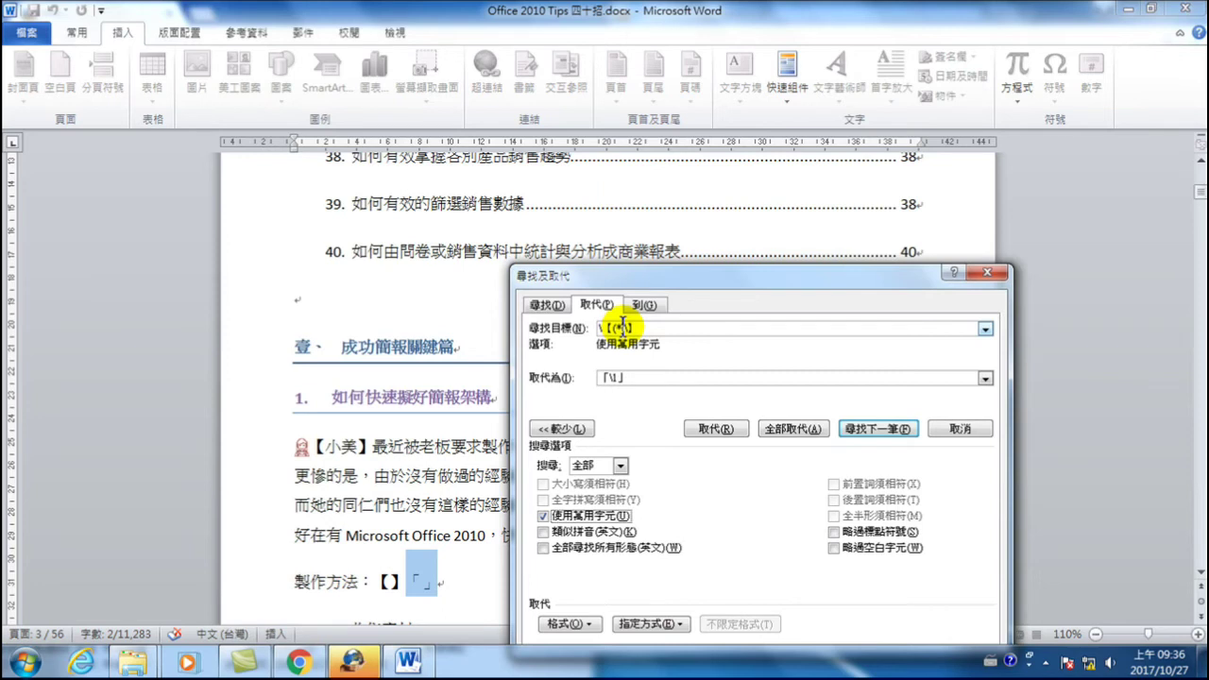
pyautogui.click(790, 432)
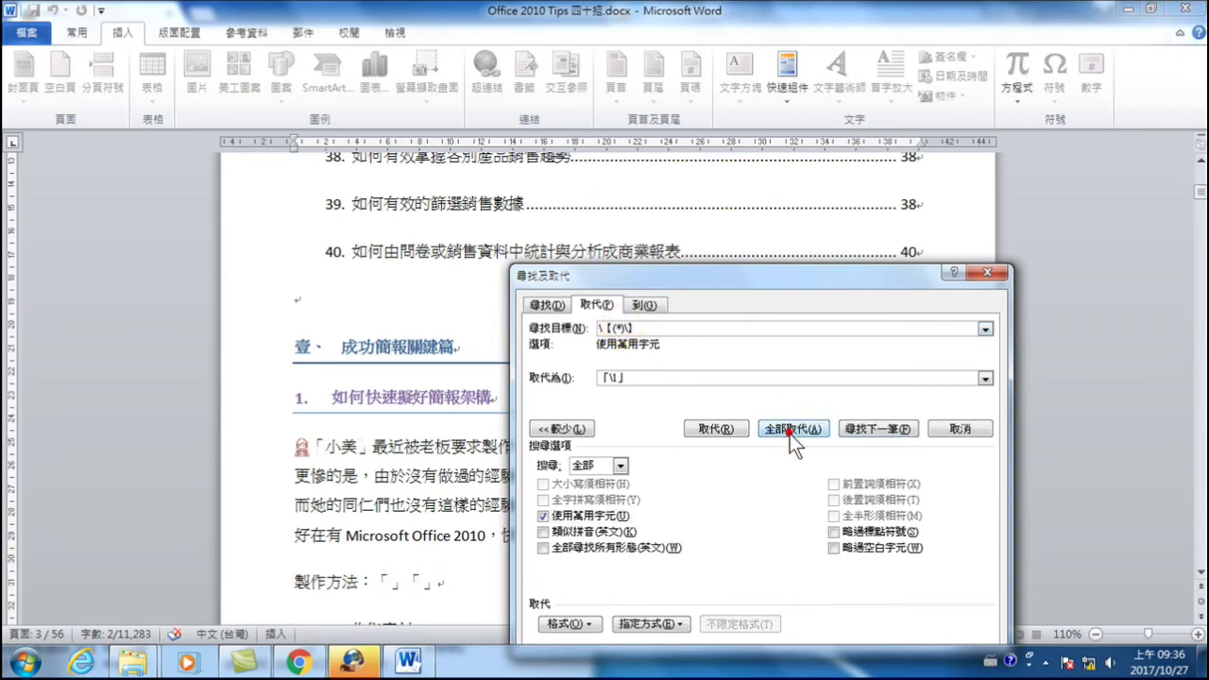
pyautogui.moveTo(625, 308); pyautogui.dragTo(671, 280)
pyautogui.click(619, 346)
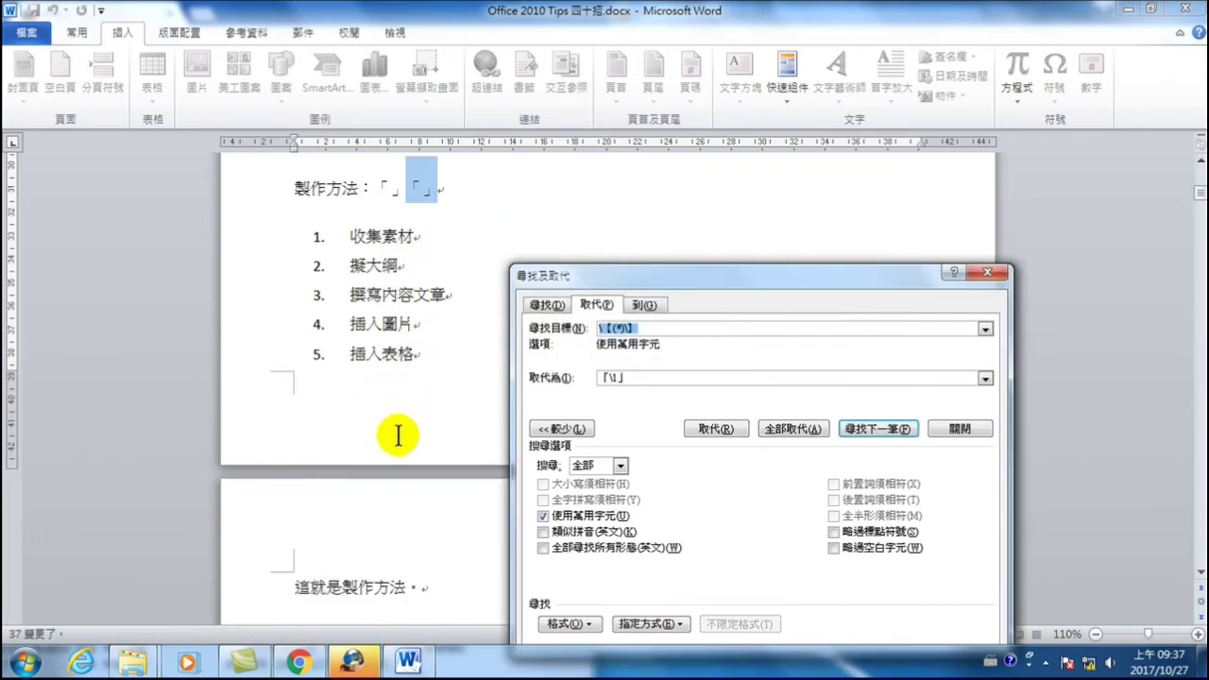
pyautogui.click(358, 366)
pyautogui.scroll(-8, 359, 366)
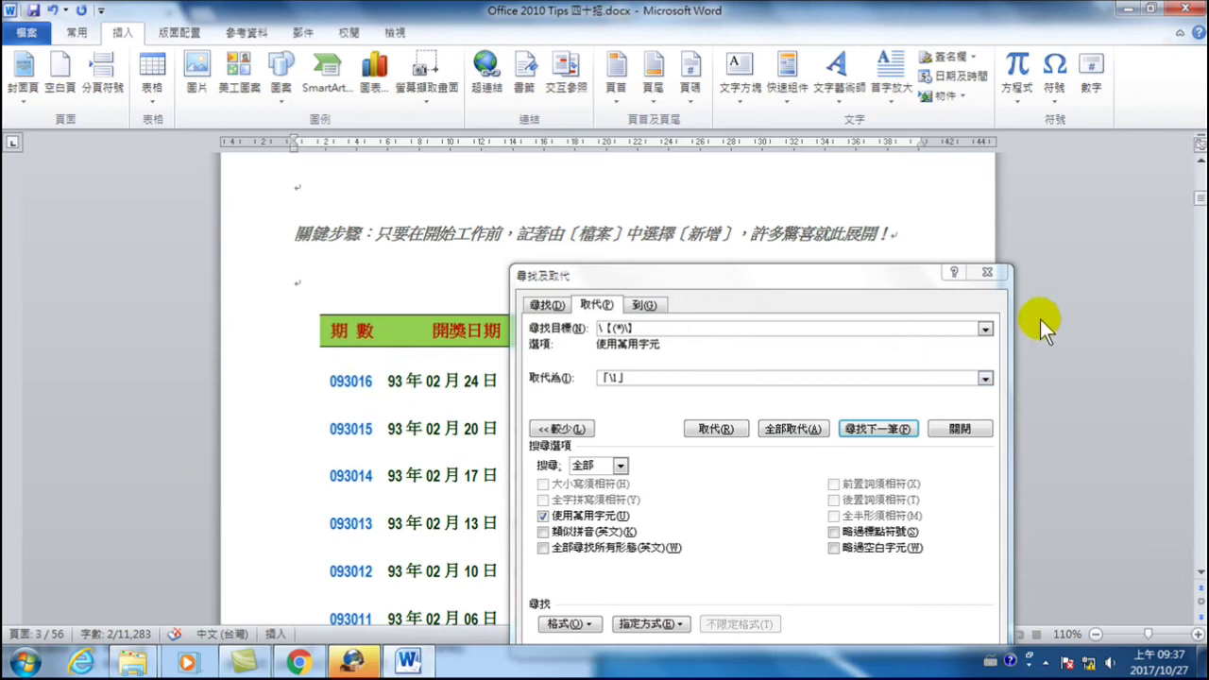
# - Close Find and Replace and scroll to tip 19 showing 「小美」 on page 29
pyautogui.moveTo(890, 280); pyautogui.dragTo(895, 212)
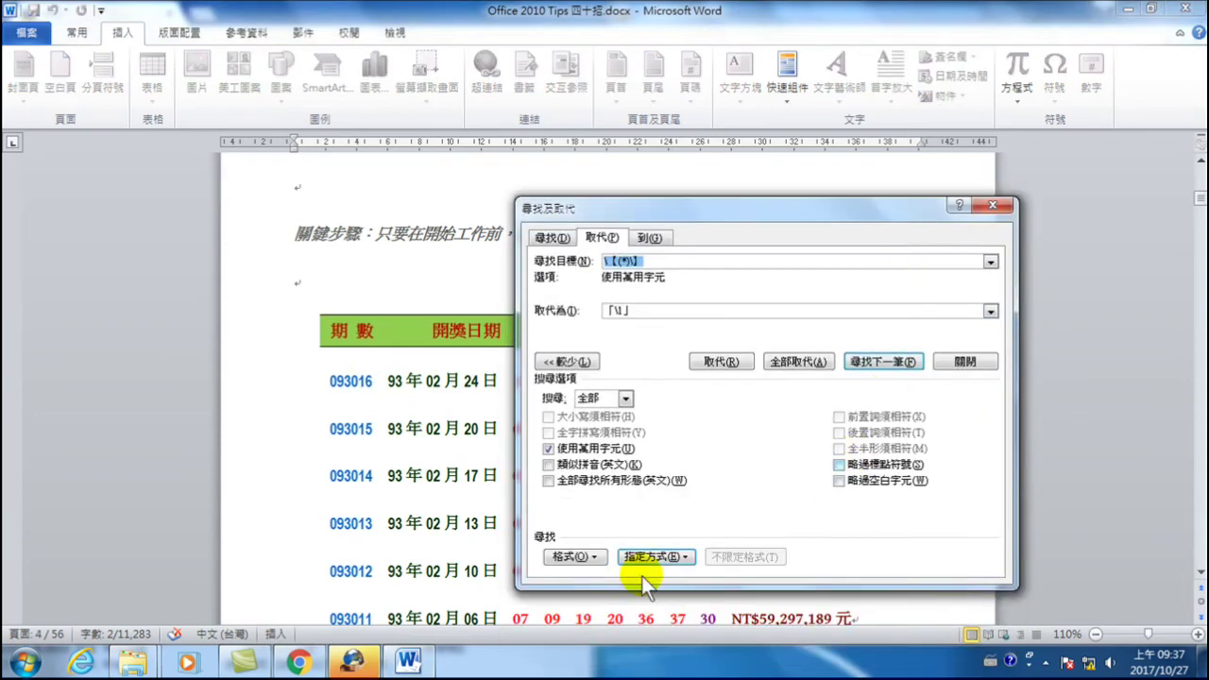
pyautogui.click(965, 361)
pyautogui.scroll(-12, 639, 363)
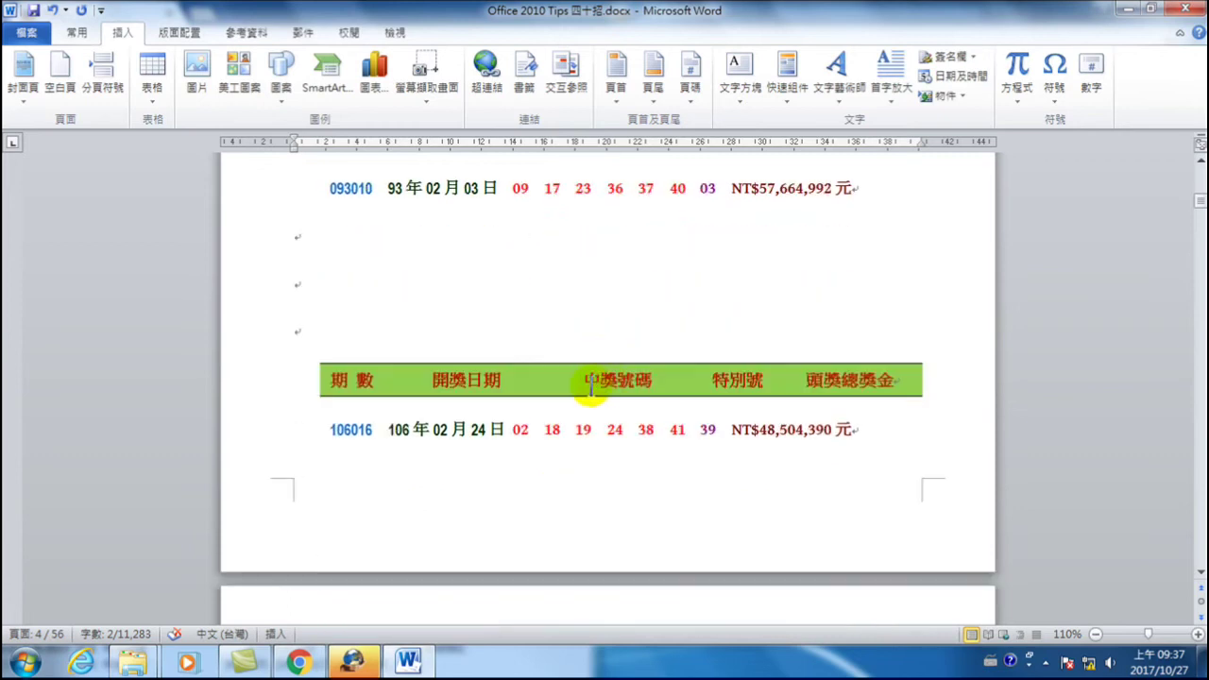
pyautogui.scroll(-15, 576, 394)
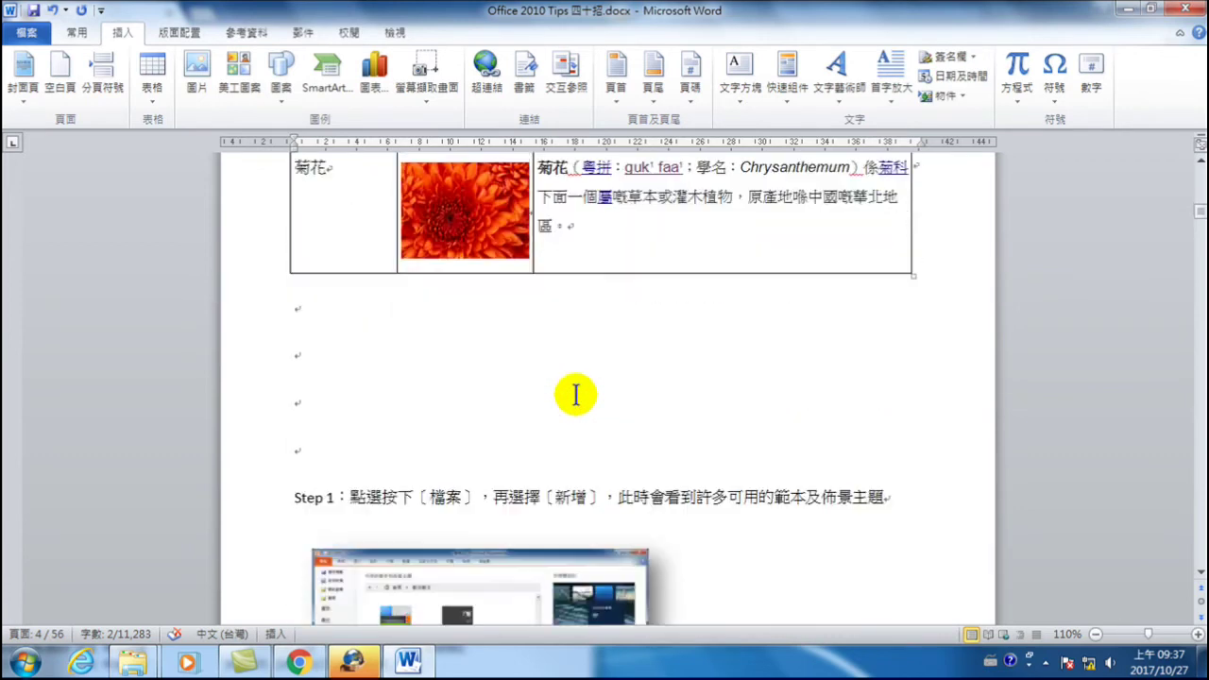
pyautogui.scroll(-20, 567, 373)
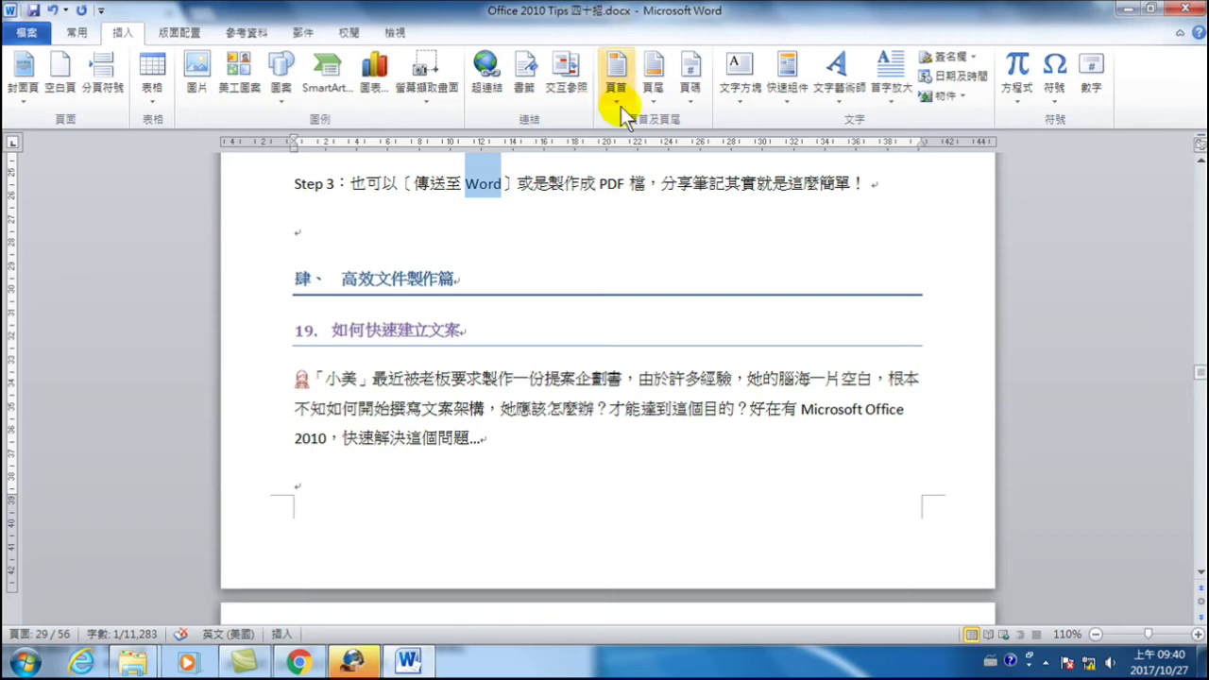
pyautogui.click(544, 193)
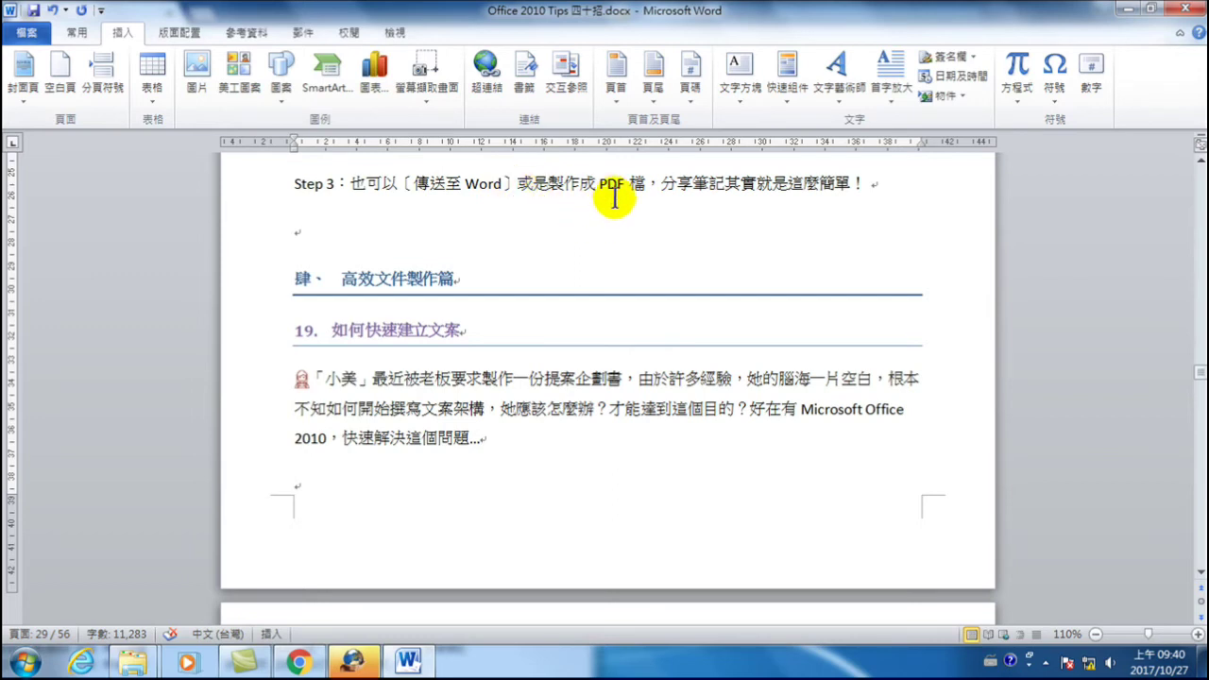
pyautogui.scroll(3, 586, 194)
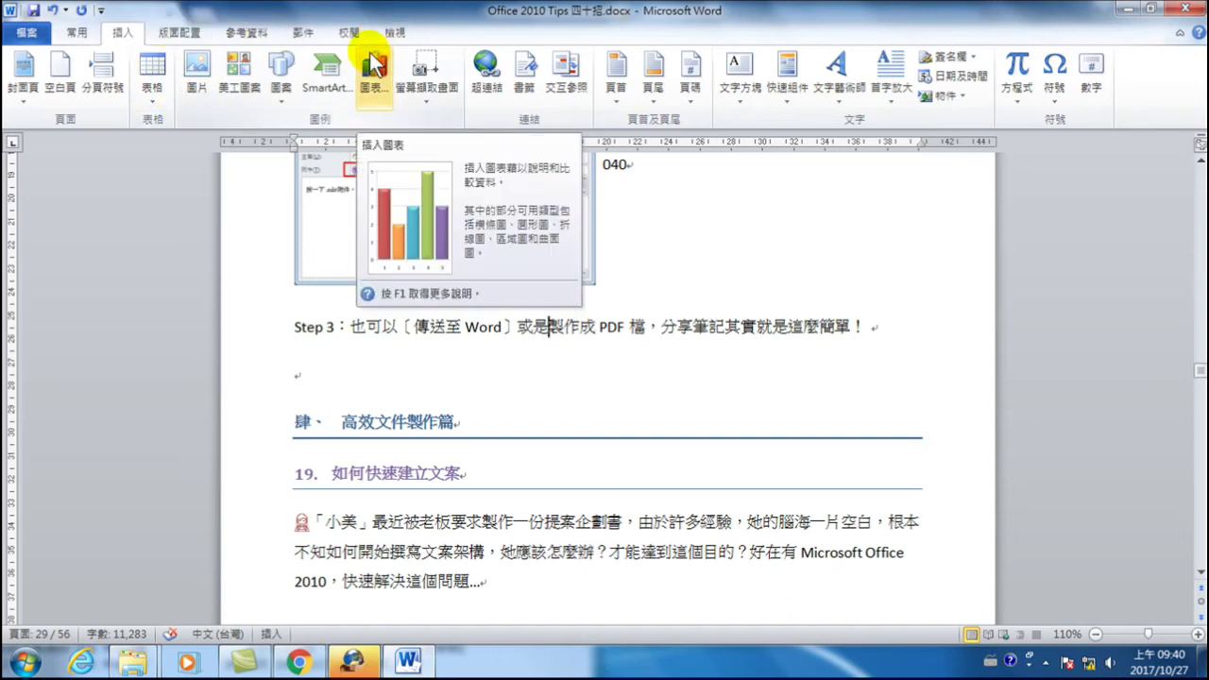
pyautogui.hotkey('ctrl', 'f')
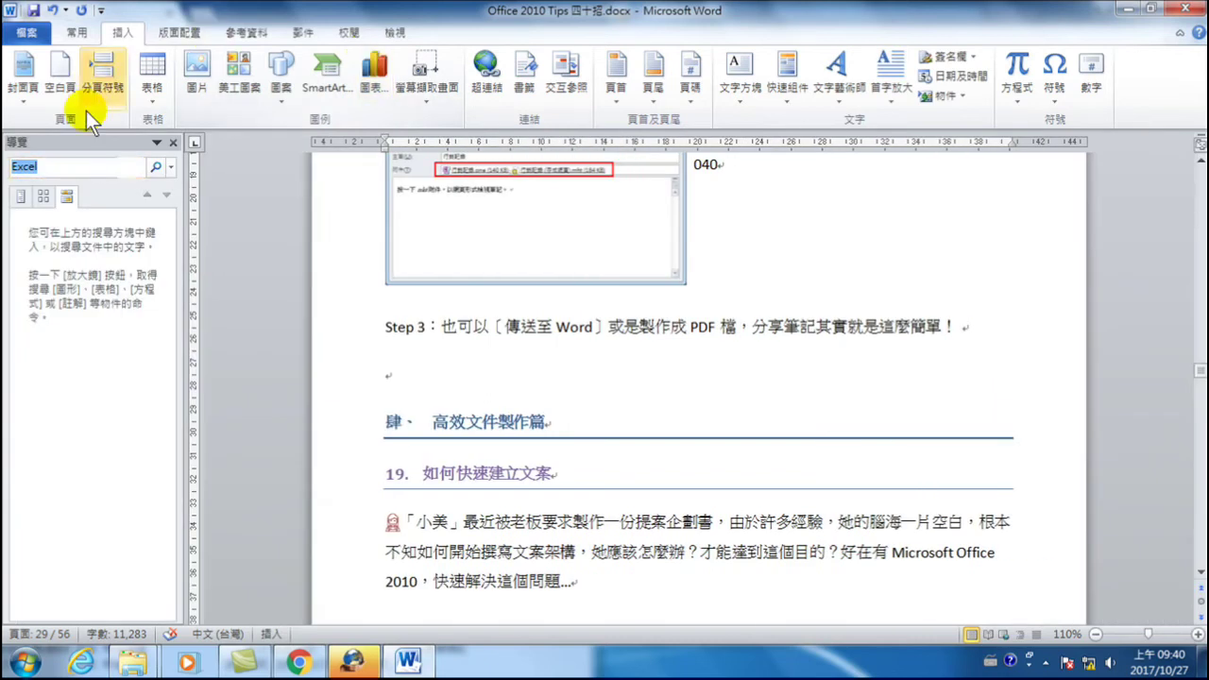
# - Search the document for Excel, then Word, then Power in the Navigation pane
pyautogui.click(74, 166)
pyautogui.press('Return')
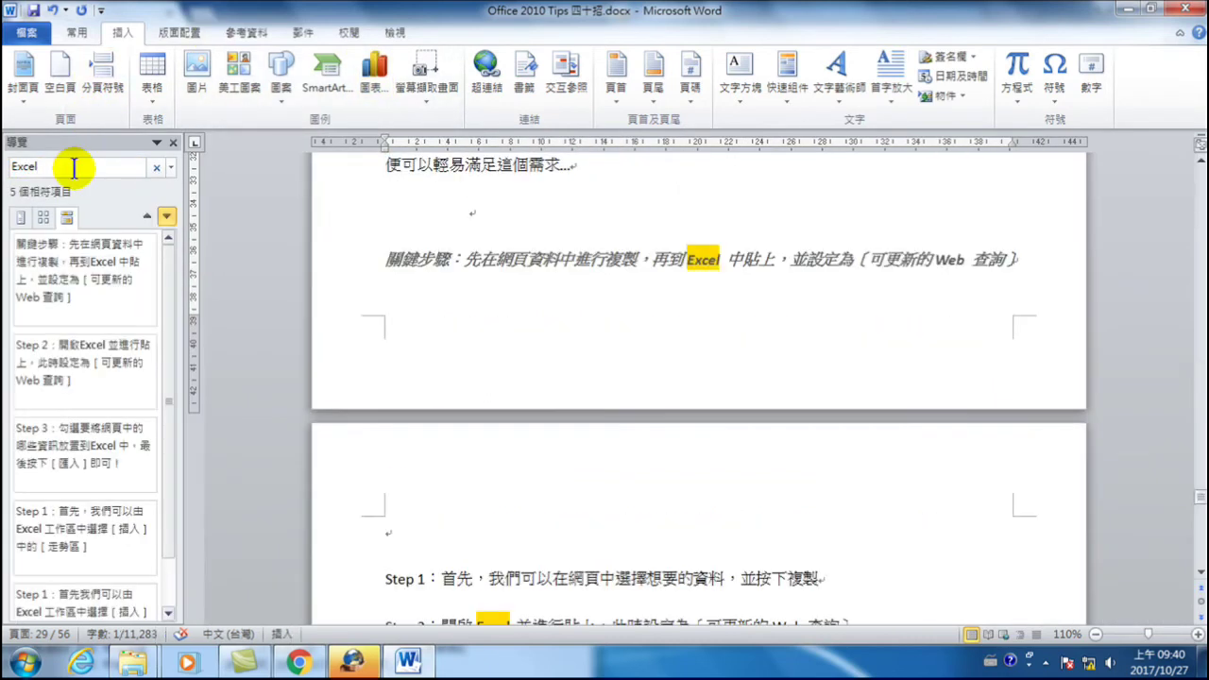
pyautogui.click(49, 432)
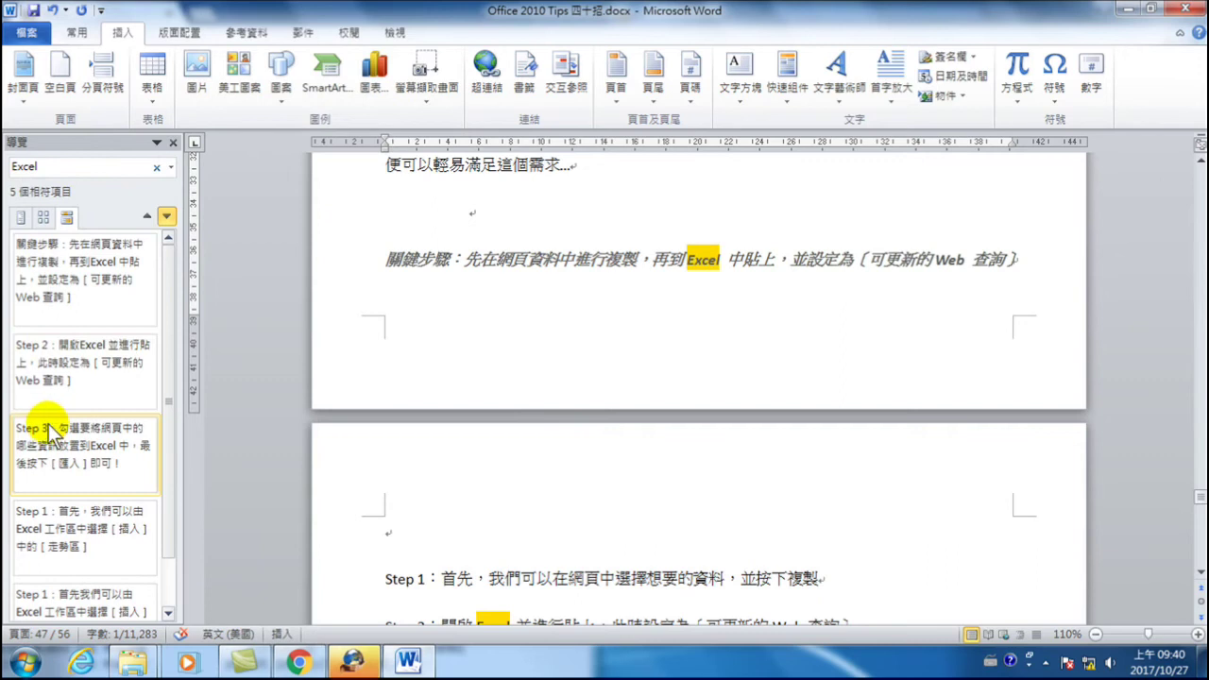
pyautogui.click(54, 169)
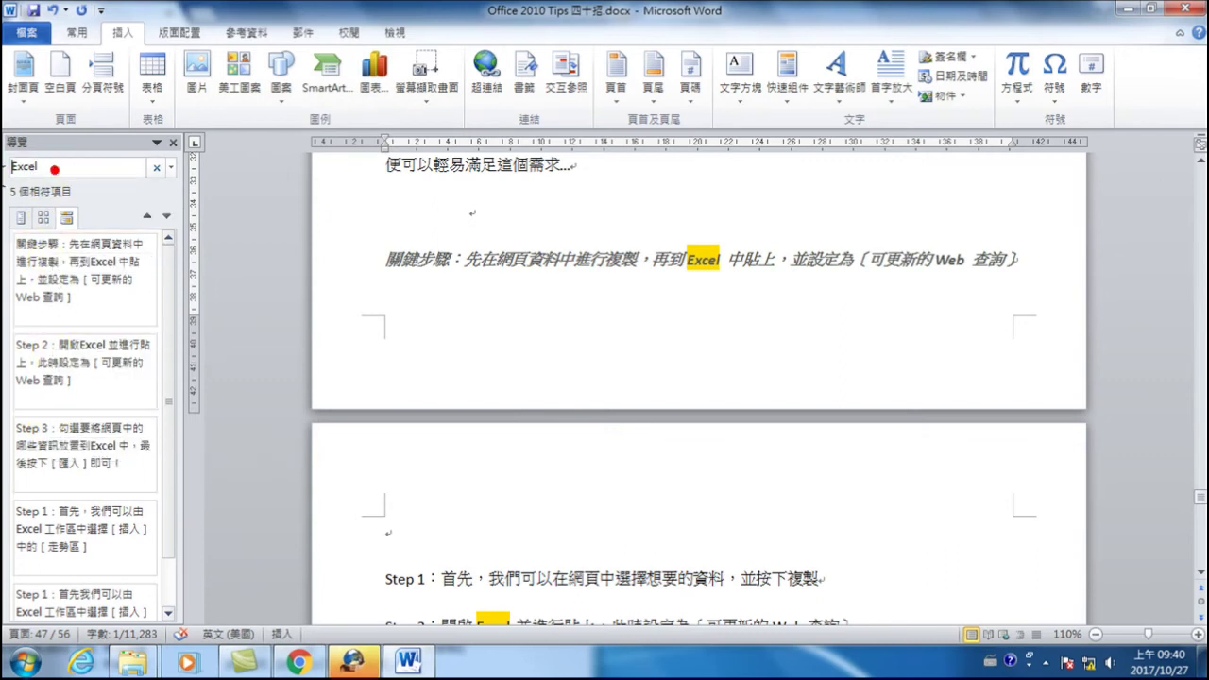
pyautogui.write('Word')
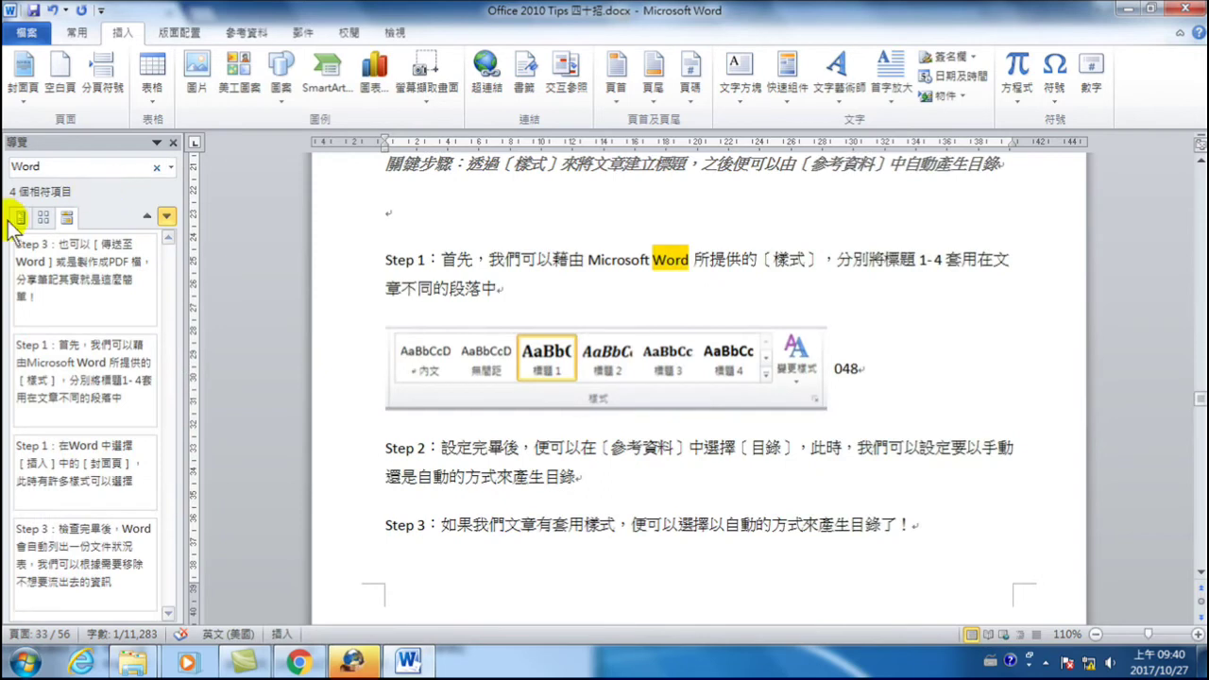
pyautogui.click(90, 167)
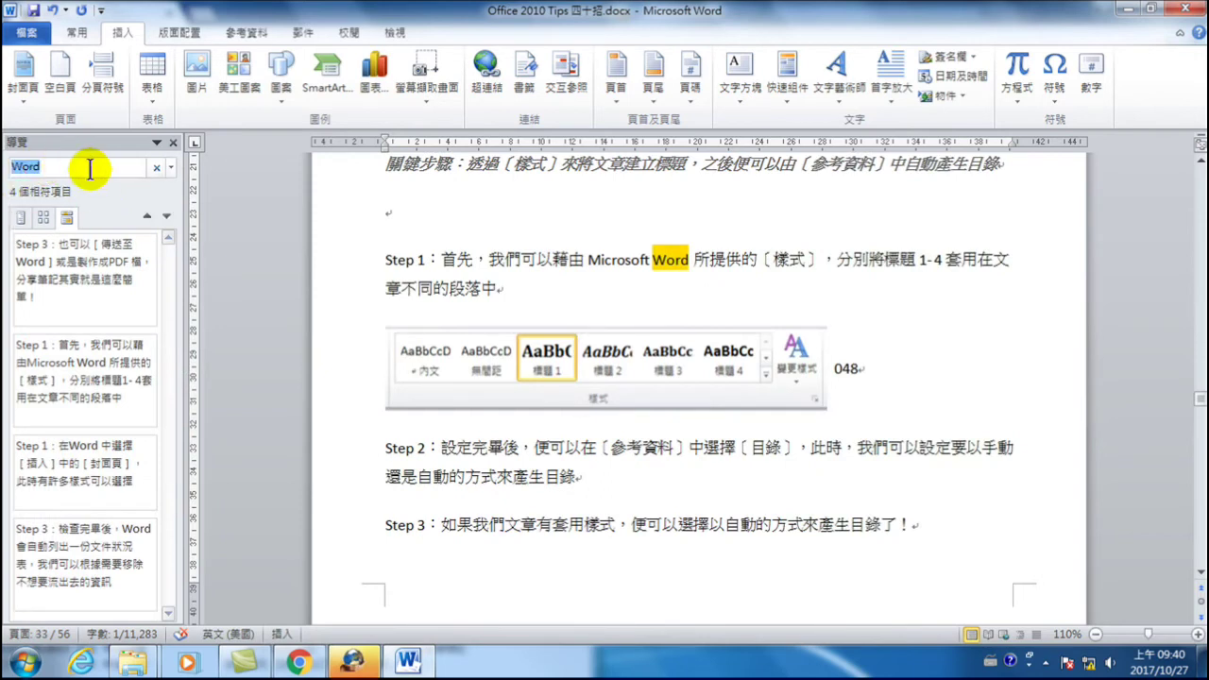
pyautogui.write('Pt')
pyautogui.press('BackSpace')
pyautogui.write('o')
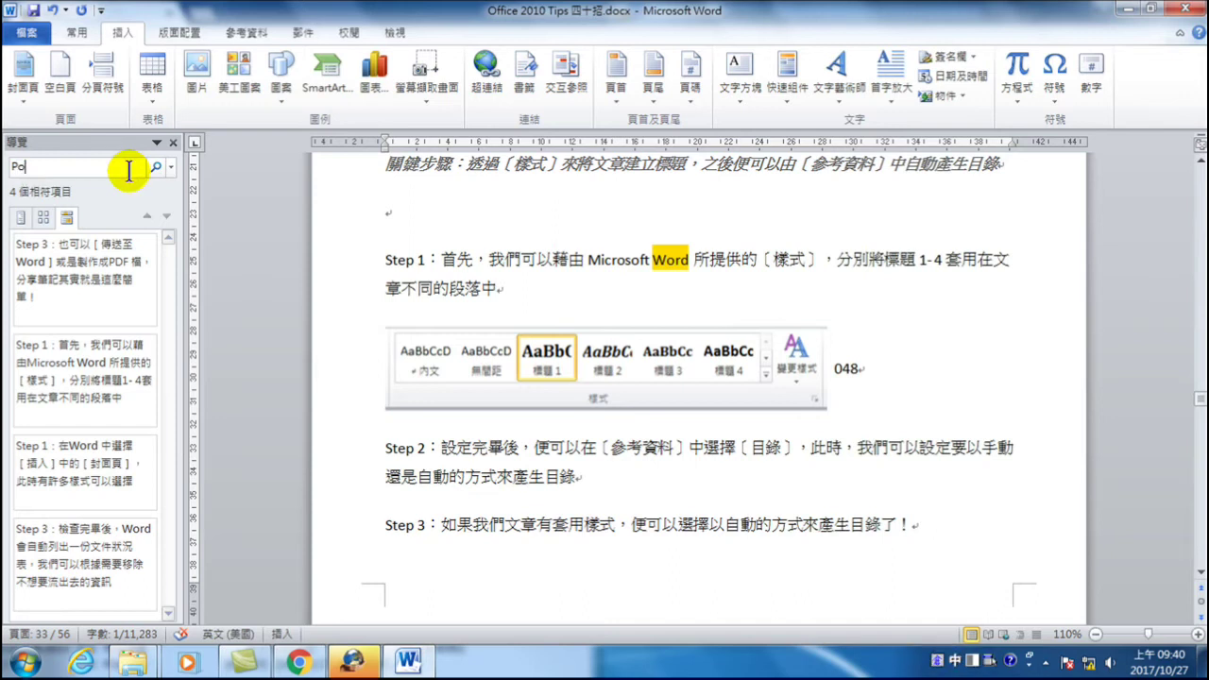
pyautogui.write('wer Poin')
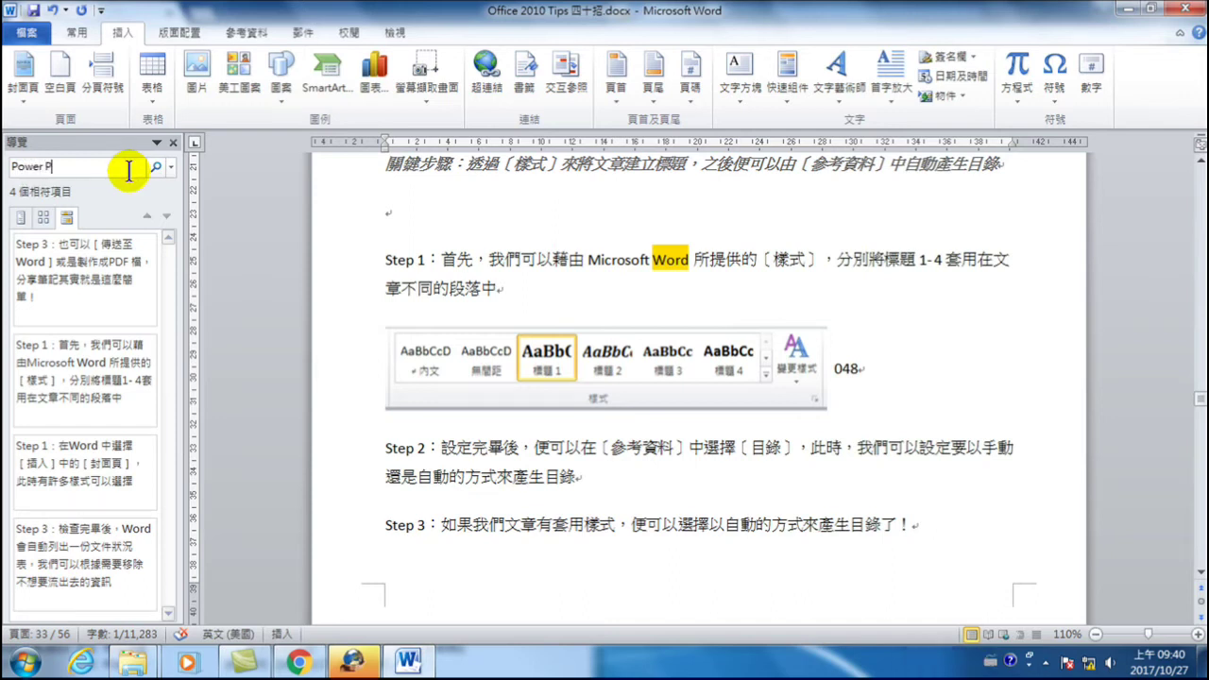
pyautogui.press('BackSpace')
pyautogui.press('BackSpace')
pyautogui.press('BackSpace')
pyautogui.press('BackSpace')
pyautogui.press('BackSpace')
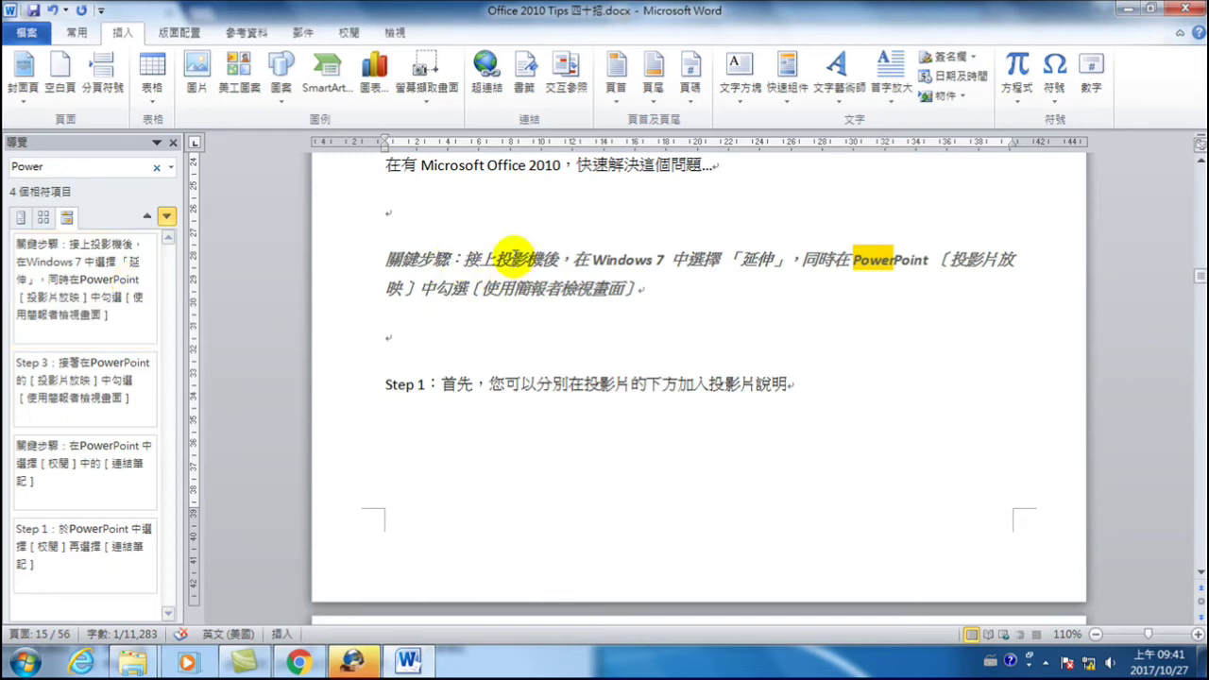
# - Put the cursor in the first paragraph and bring up Replace from the Home ribbon
pyautogui.click(510, 262)
pyautogui.scroll(3, 529, 369)
pyautogui.click(481, 344)
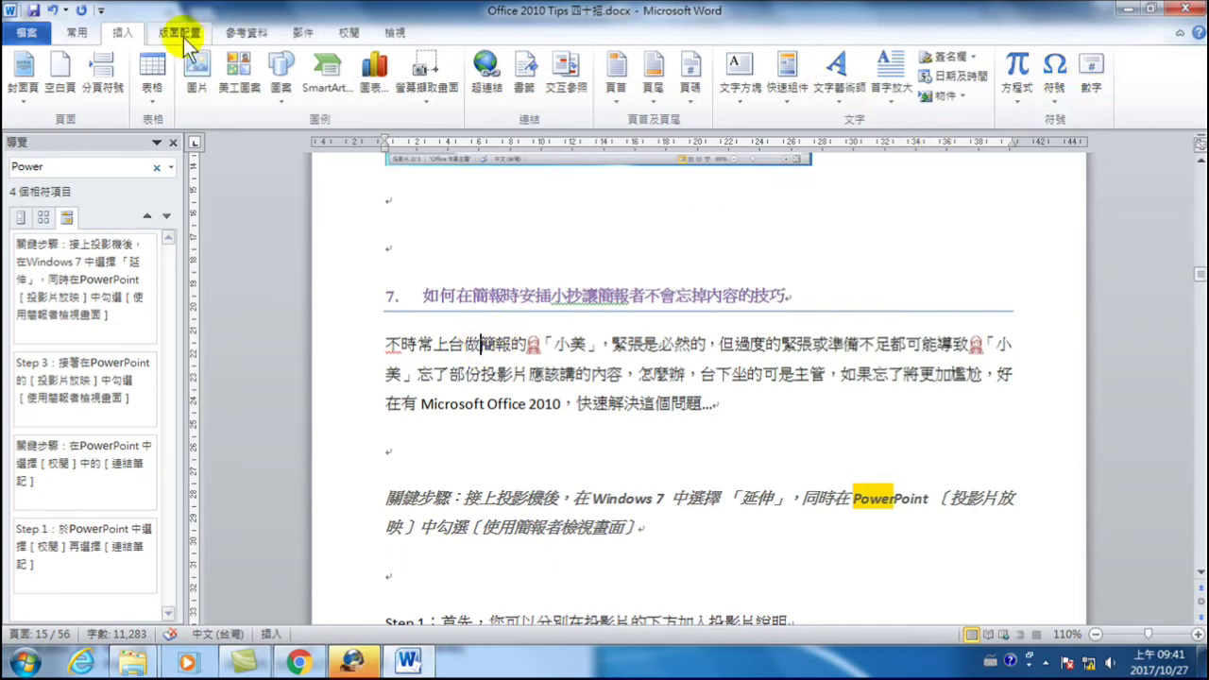
pyautogui.click(91, 34)
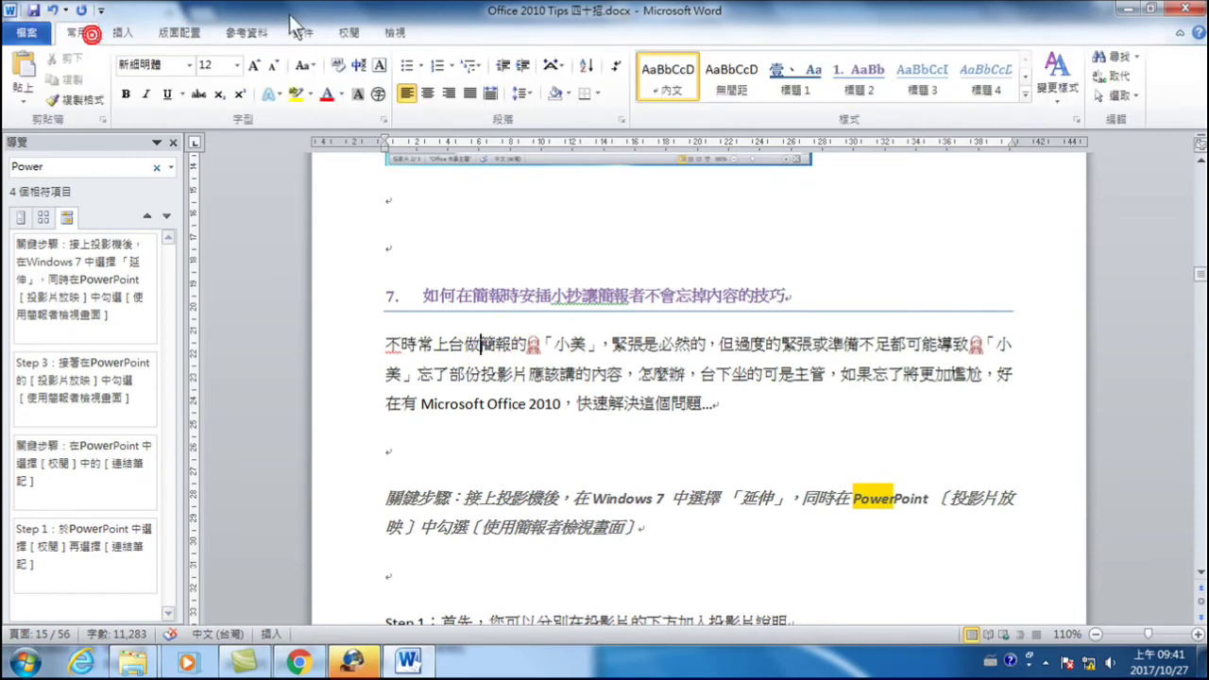
pyautogui.click(1118, 77)
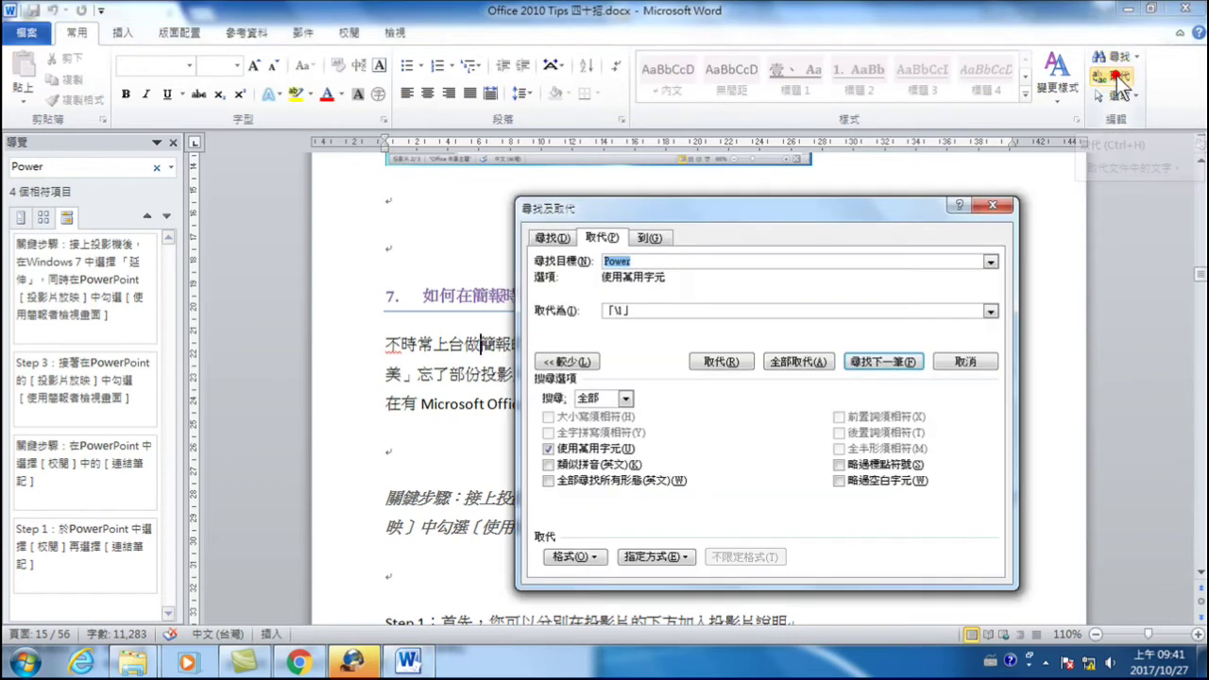
# - With wildcards off, replace every Word with 「Word」 (4 replacements)
pyautogui.write('Word')
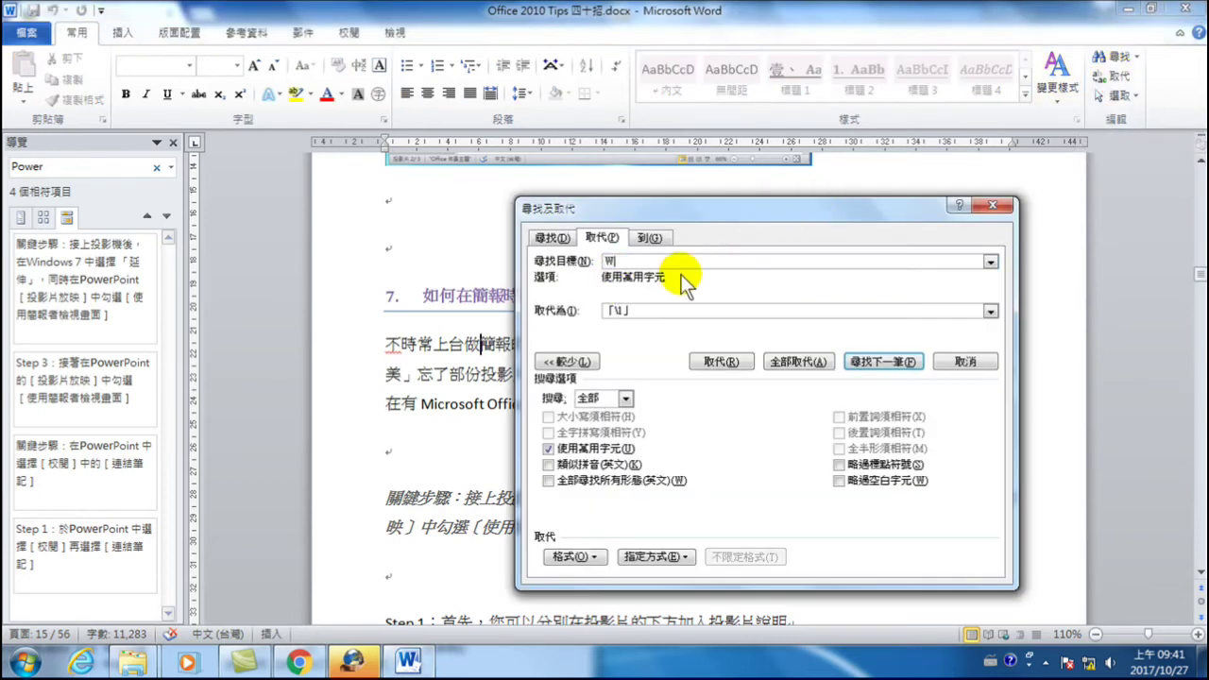
pyautogui.click(557, 310)
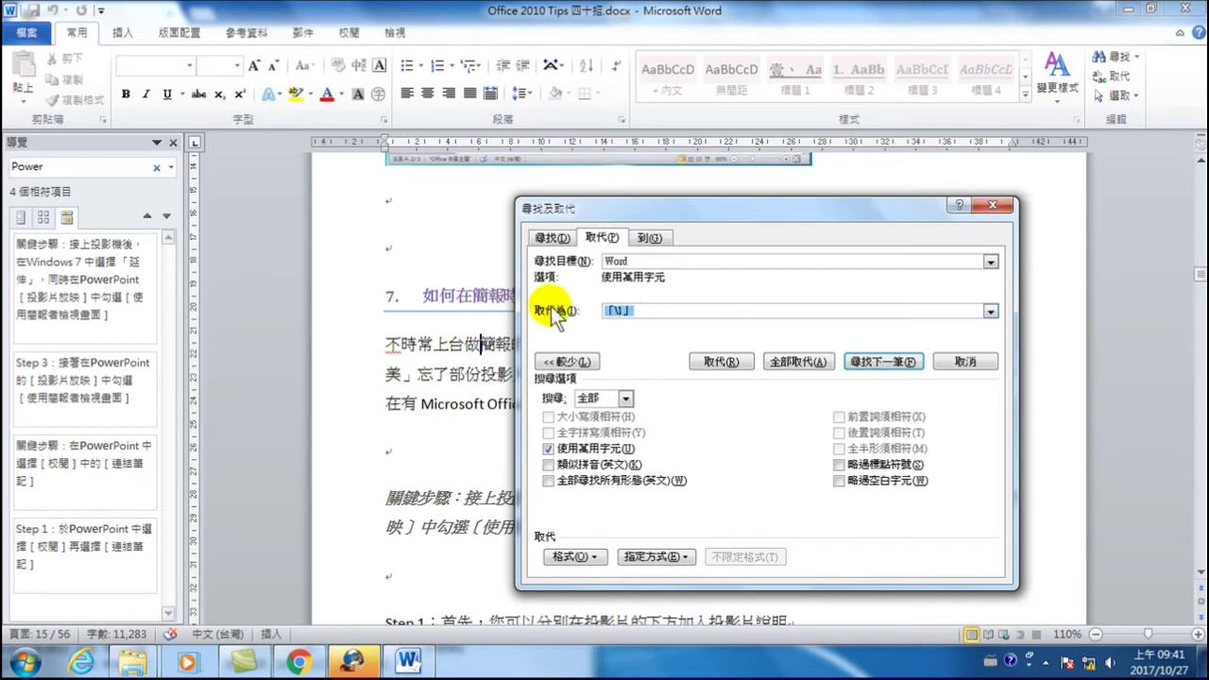
pyautogui.click(624, 312)
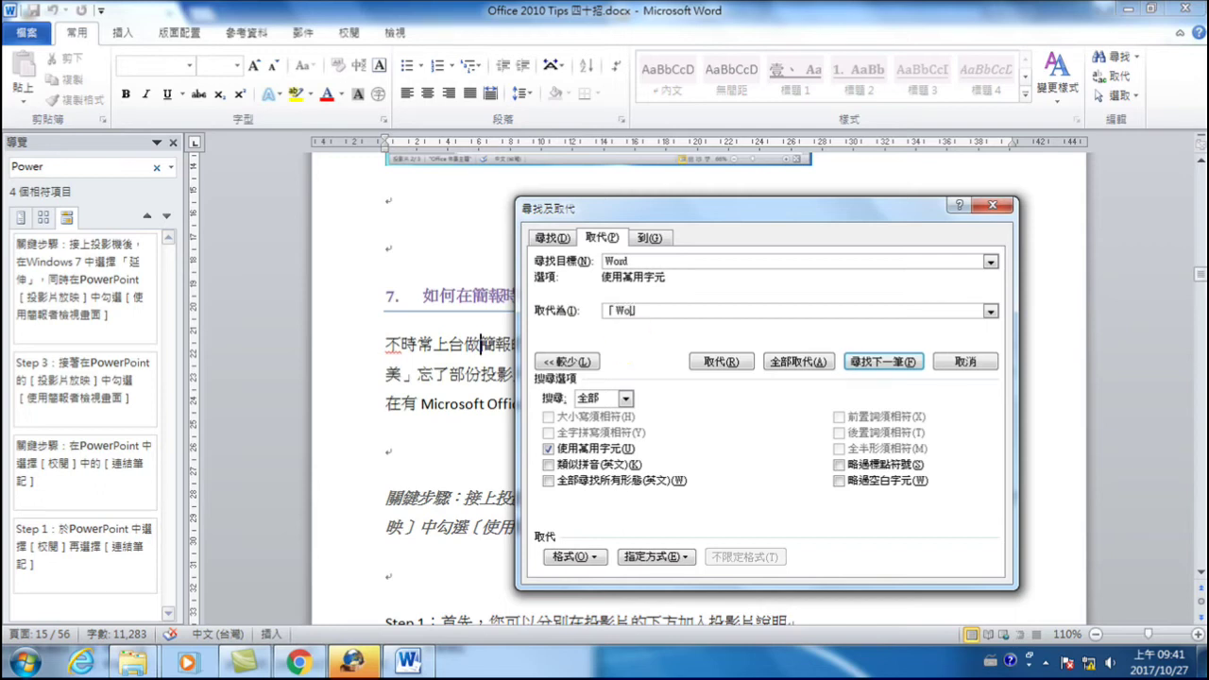
pyautogui.click(549, 448)
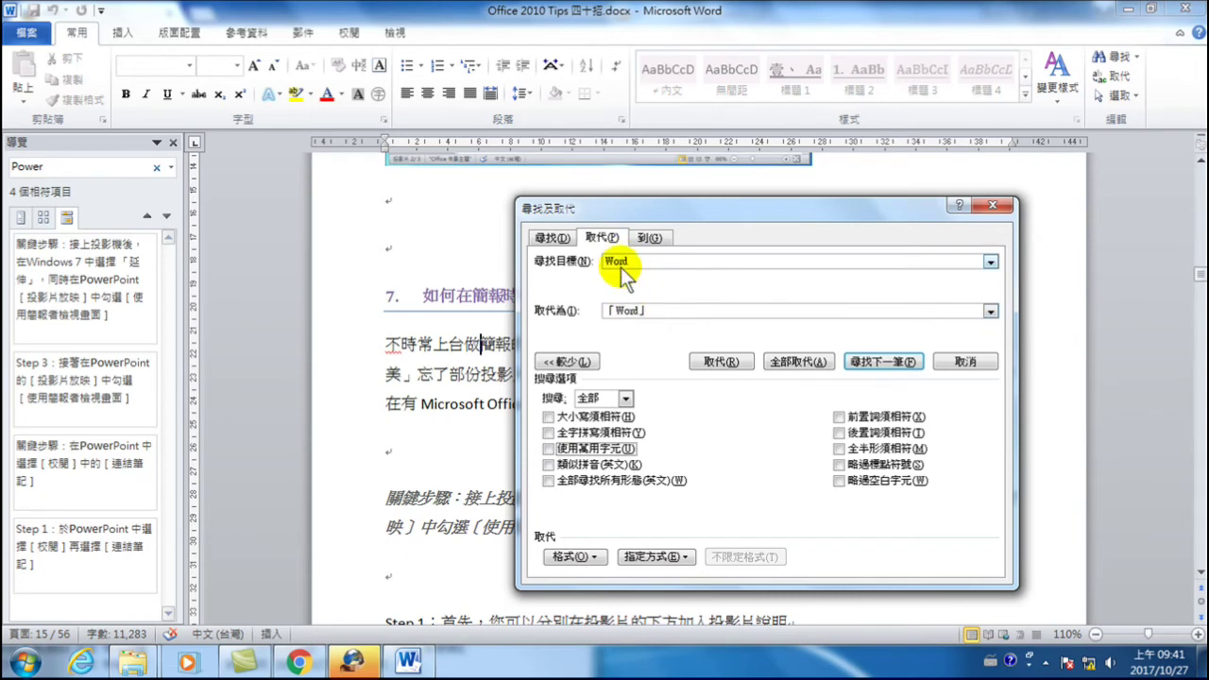
pyautogui.click(797, 361)
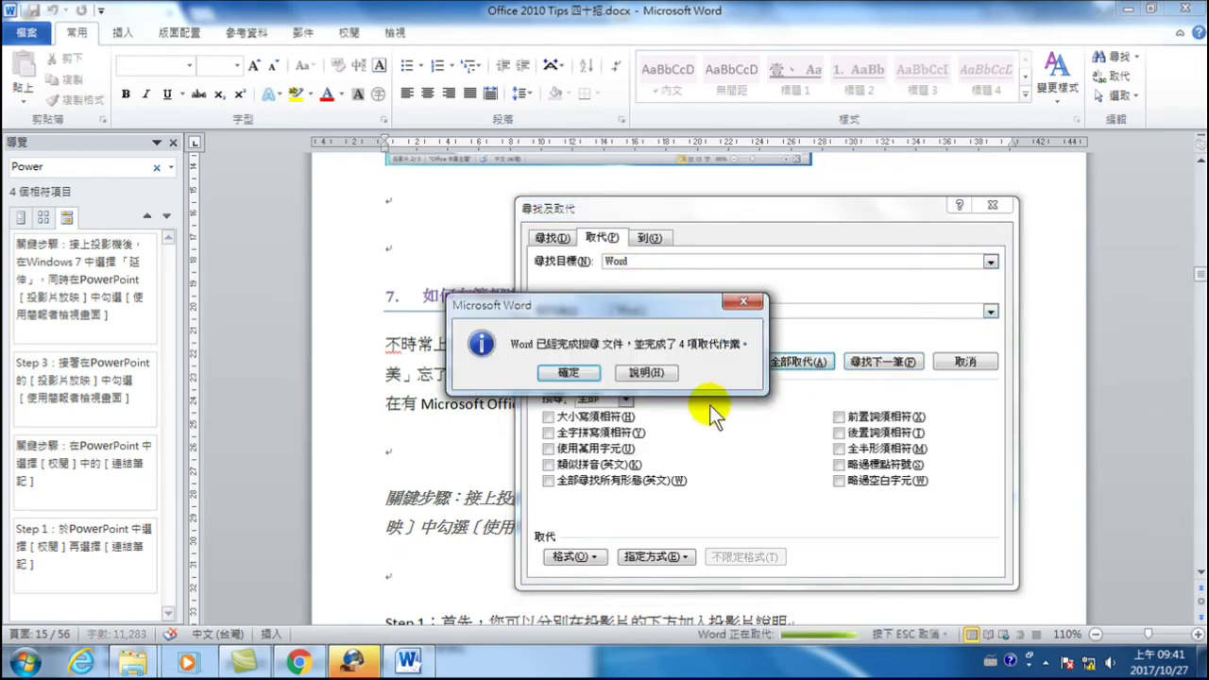
pyautogui.click(568, 372)
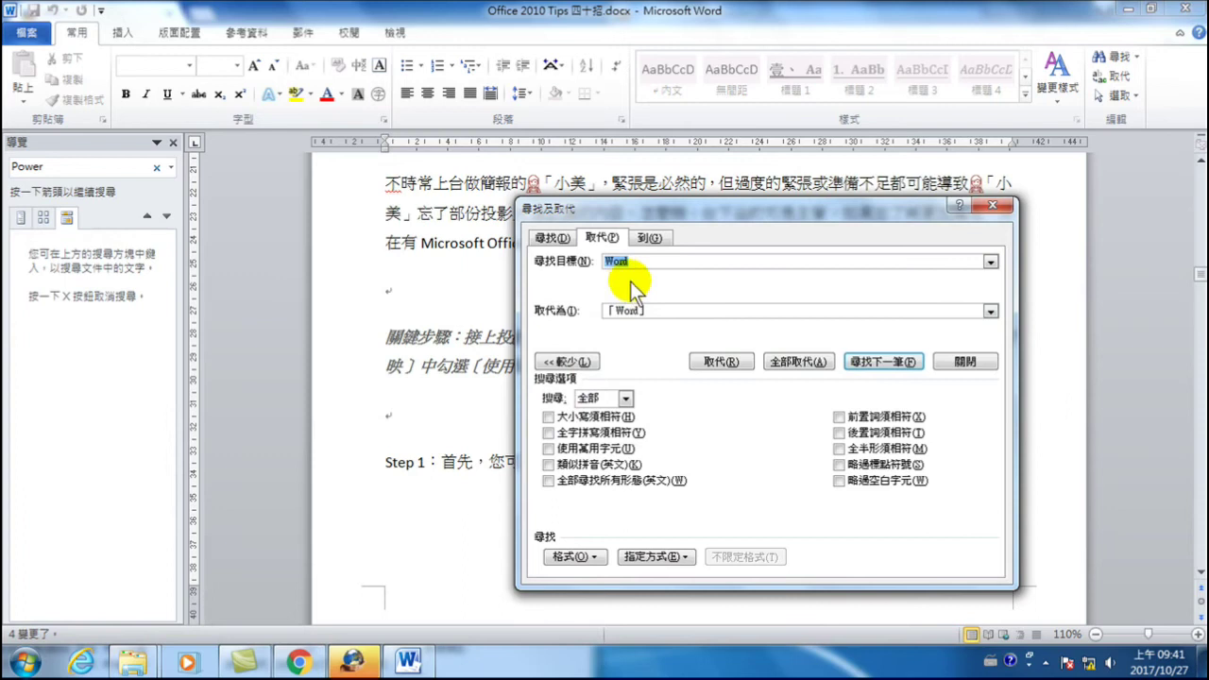
# - Replace every Excel with 「Excel」
pyautogui.click(565, 263)
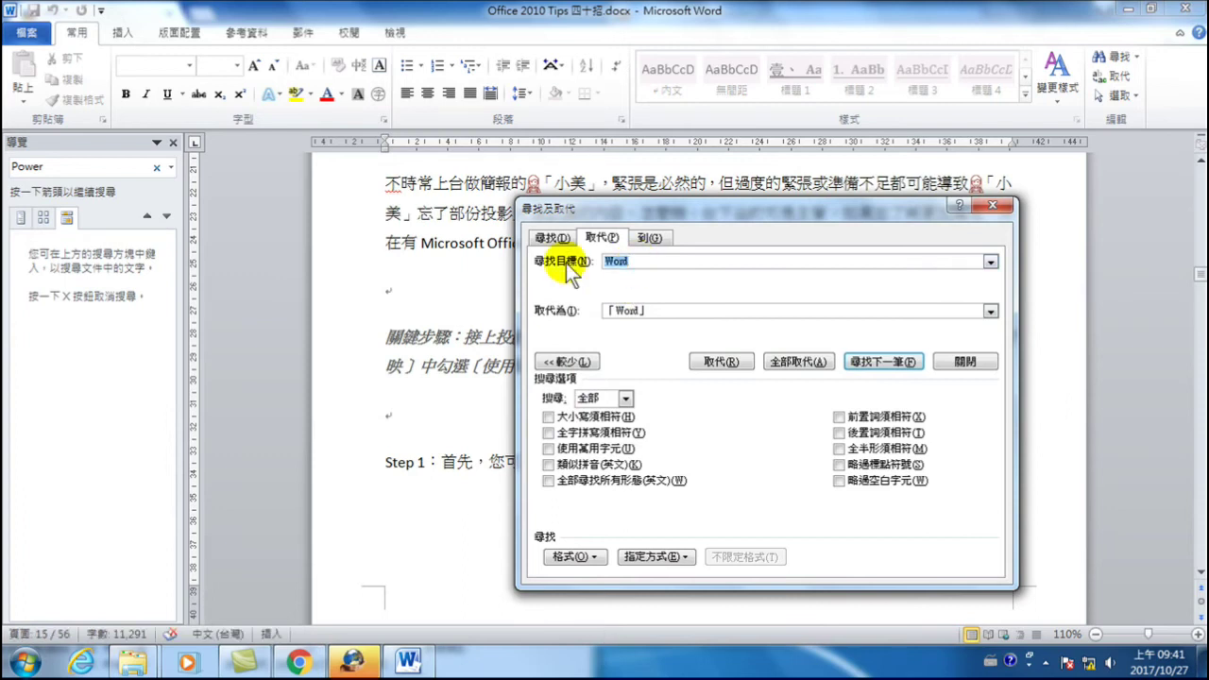
pyautogui.write('Excel')
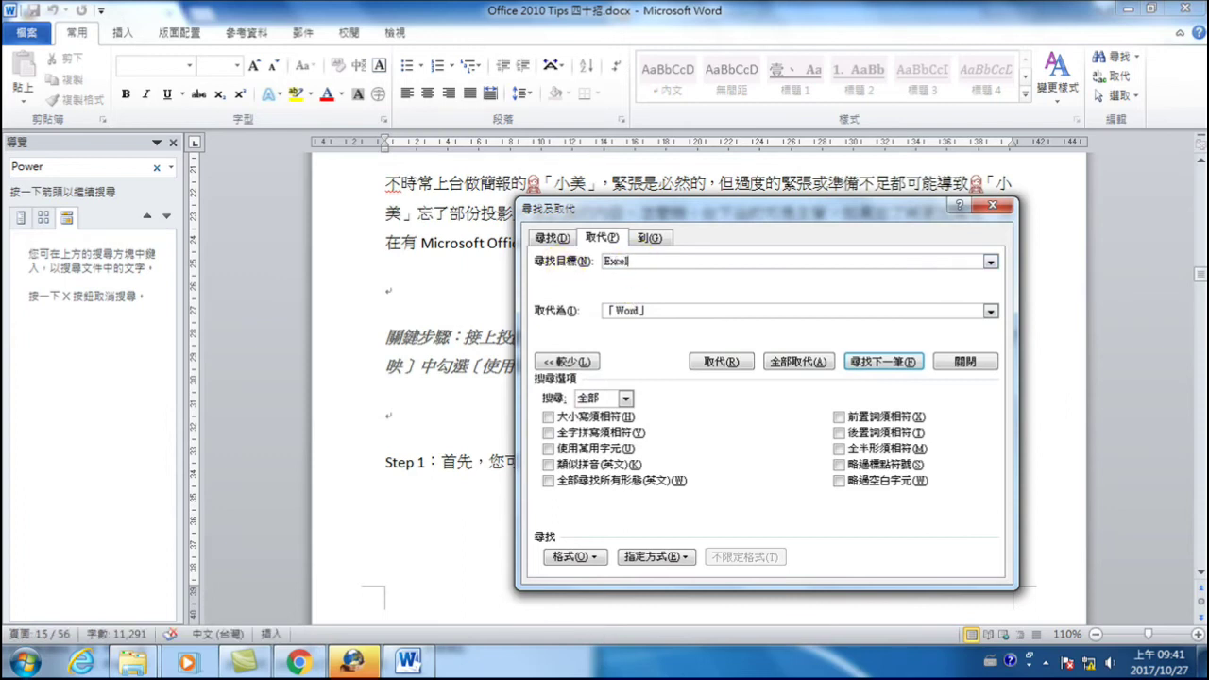
pyautogui.moveTo(614, 310); pyautogui.dragTo(639, 311)
pyautogui.write('Excel」')
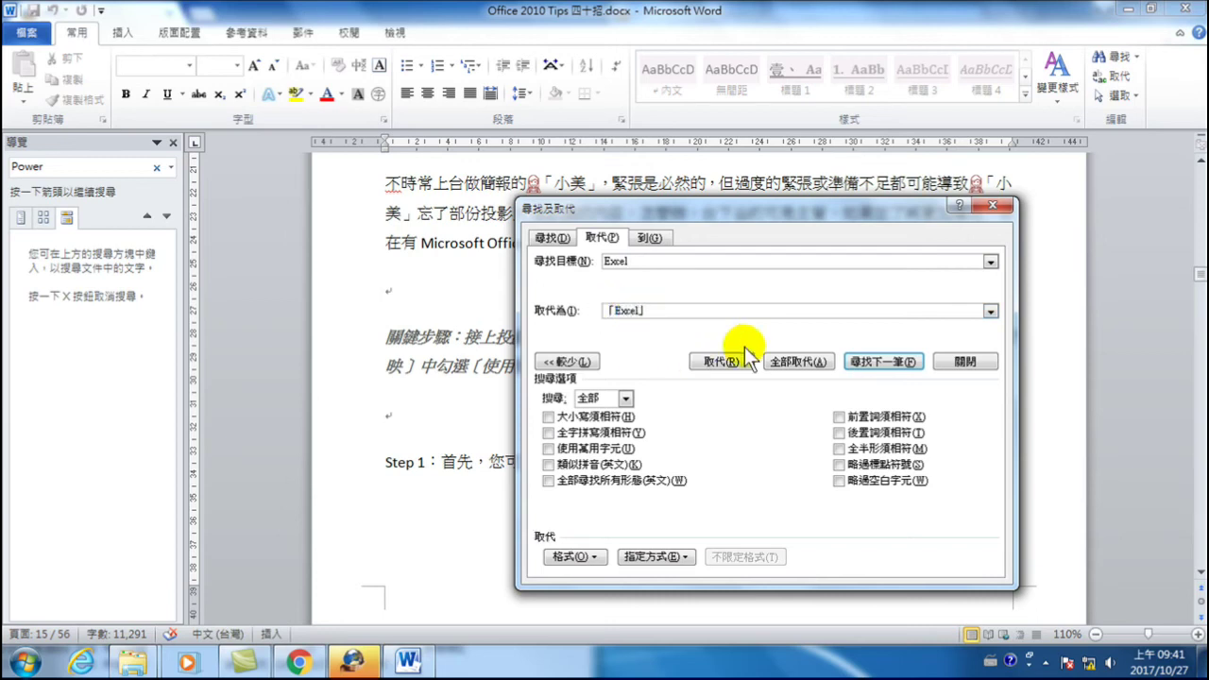
pyautogui.click(791, 362)
pyautogui.click(567, 373)
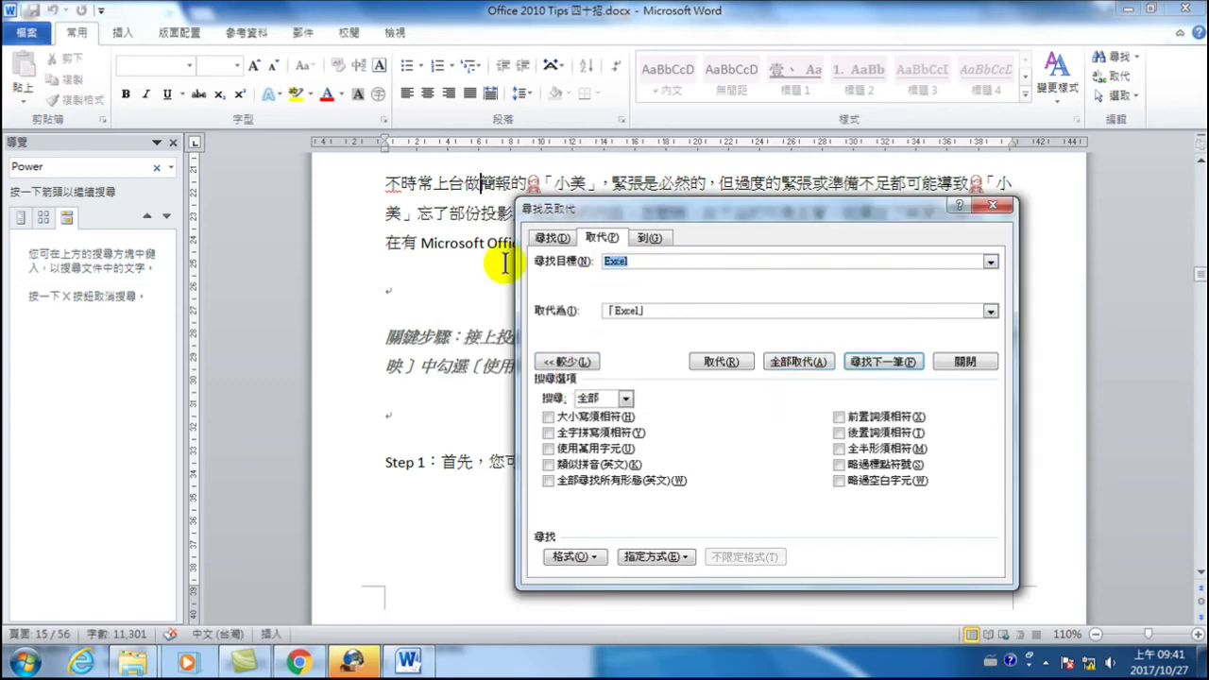
# - Replace every PowerPoint with 「PowerPoint」 and close the dialog
pyautogui.write('PowerPoint')
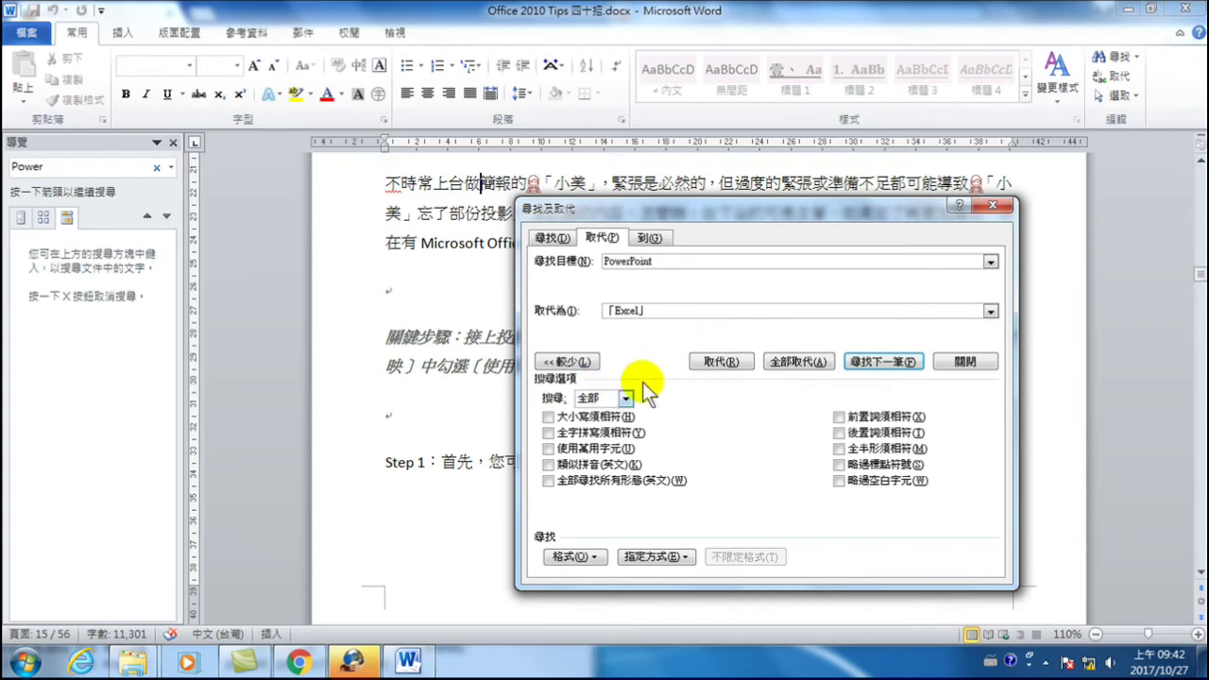
pyautogui.click(616, 309)
pyautogui.doubleClick(629, 309)
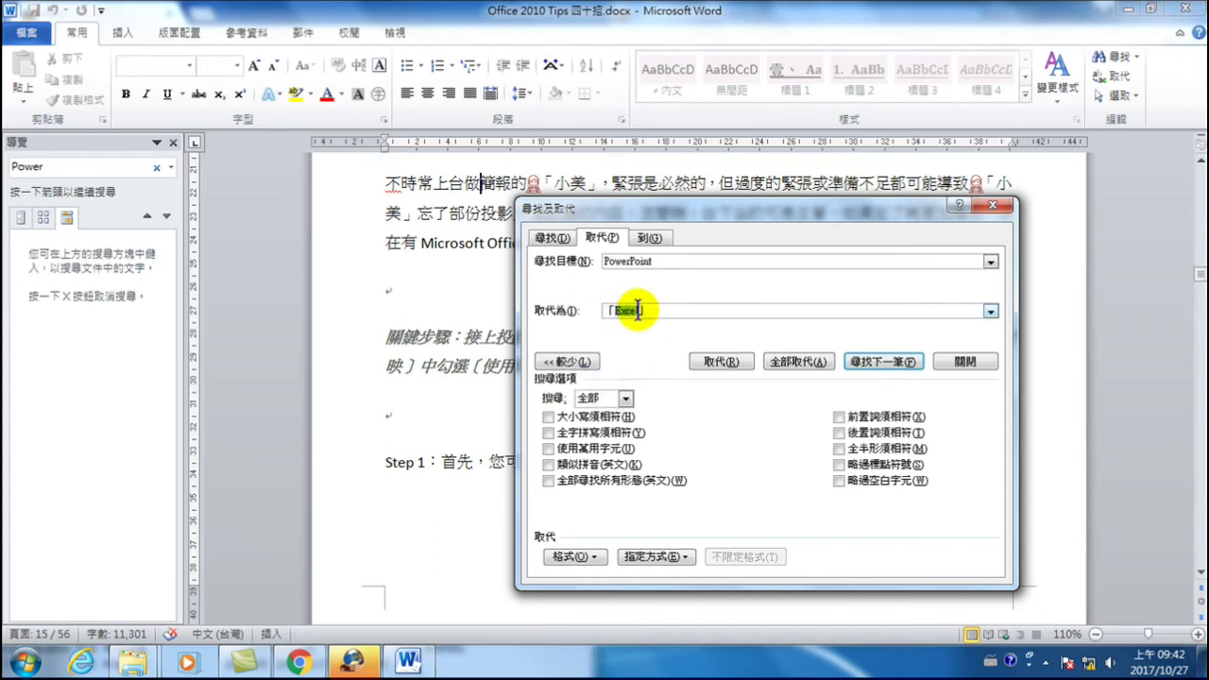
pyautogui.press('BackSpace')
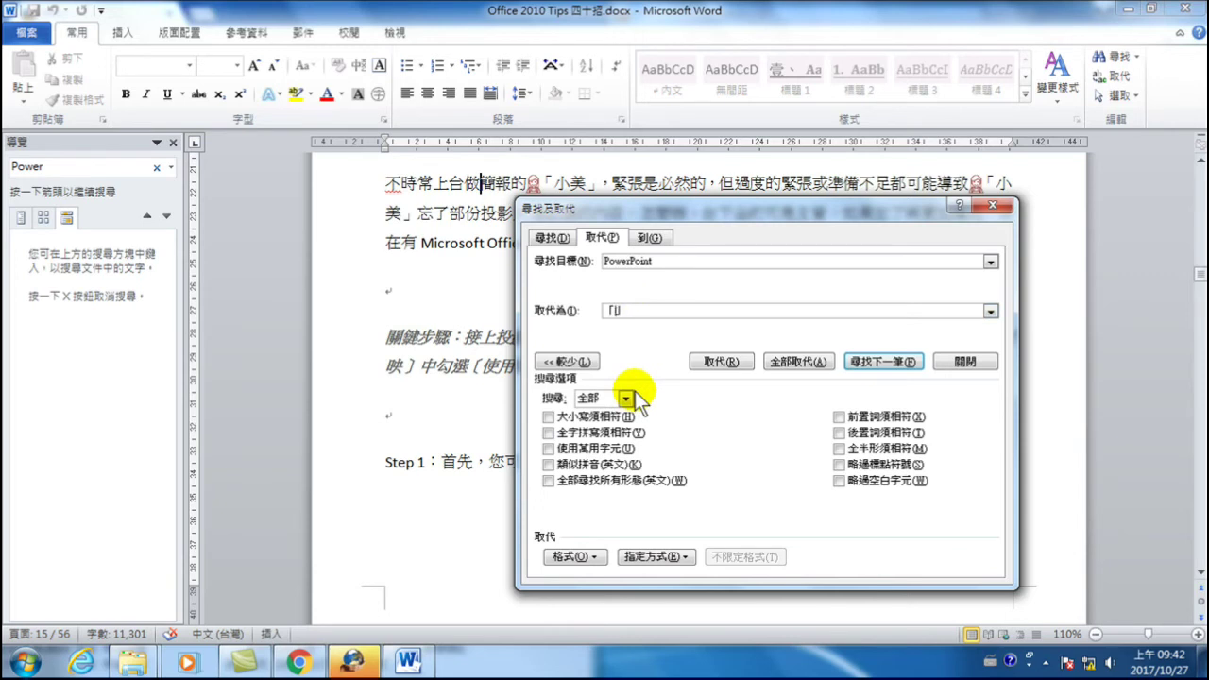
pyautogui.write('PowerPoint')
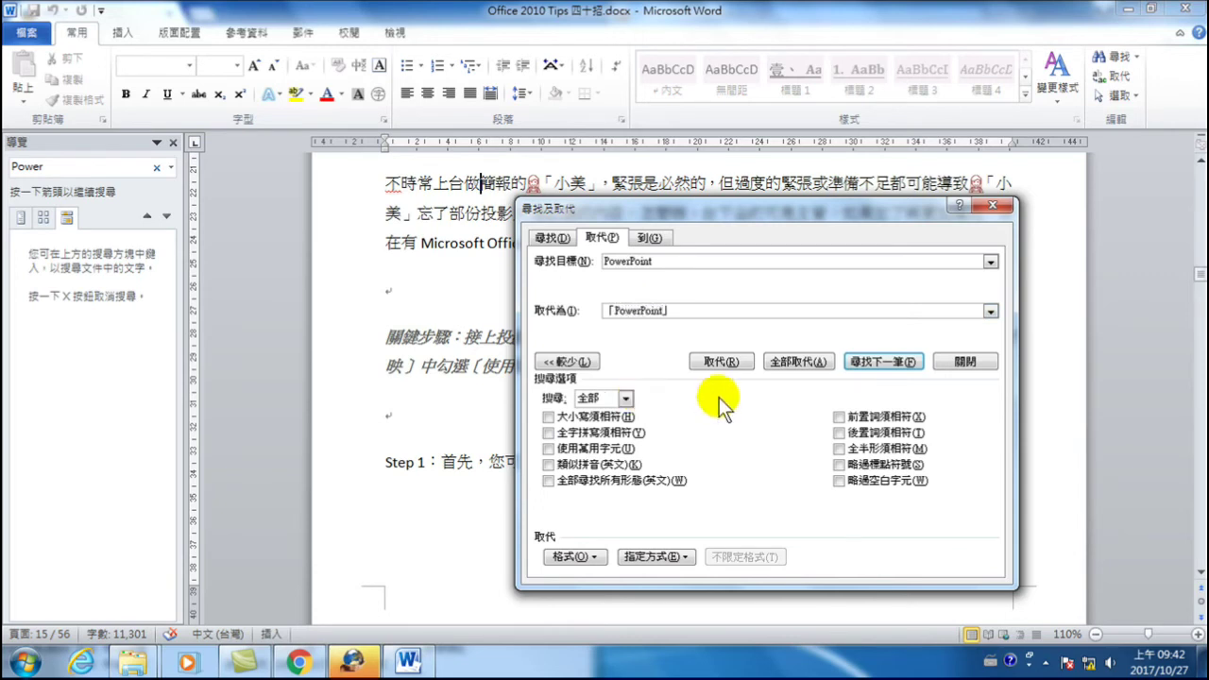
pyautogui.click(773, 368)
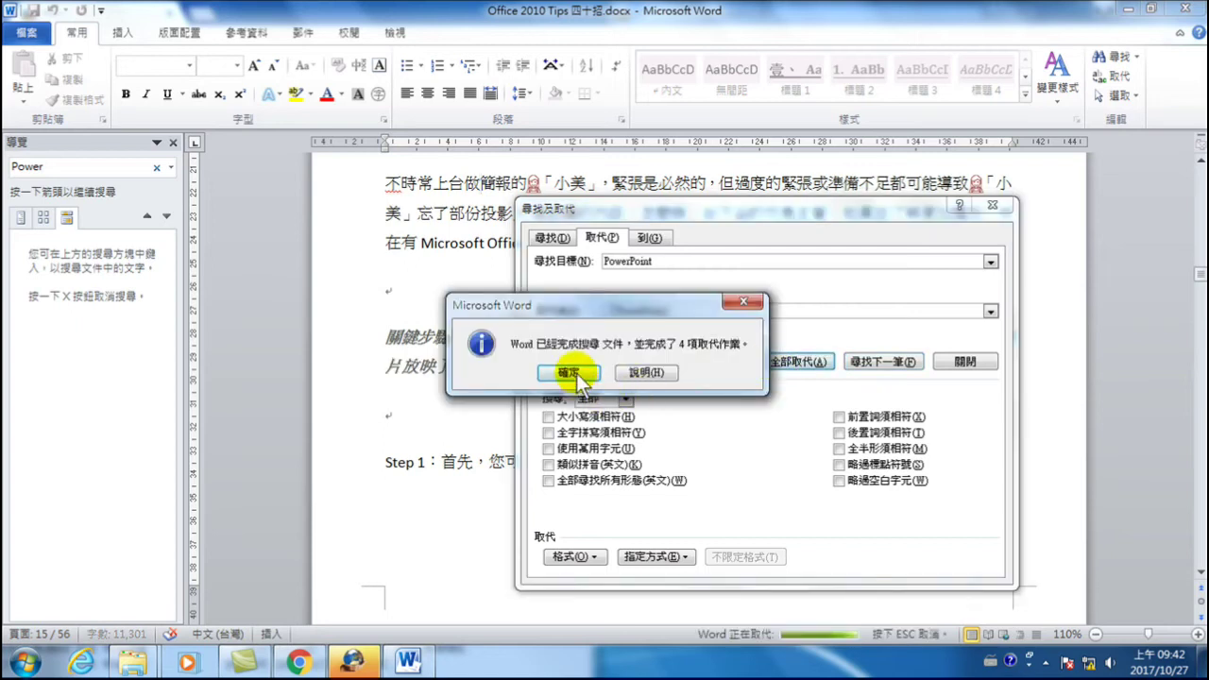
pyautogui.click(578, 376)
pyautogui.click(964, 362)
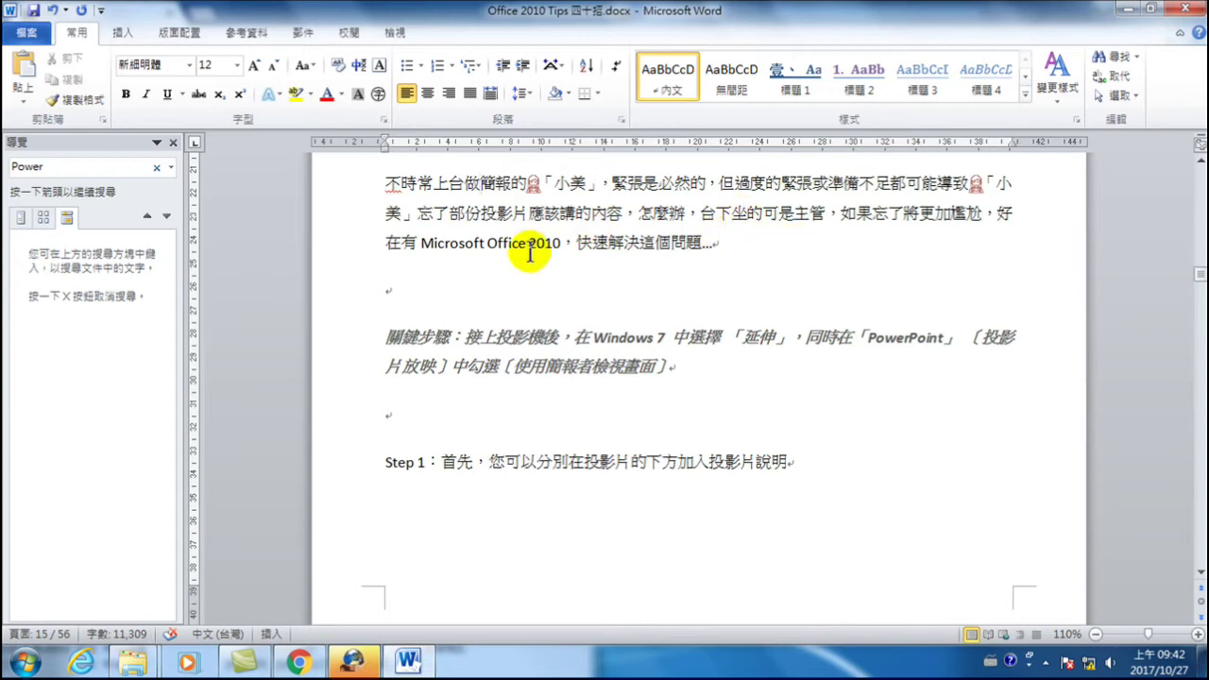
# - Scroll down to Step 3 to check the bracketed 「PowerPoint」, then reopen Find and Replace
pyautogui.scroll(-5, 585, 425)
pyautogui.scroll(-9, 586, 423)
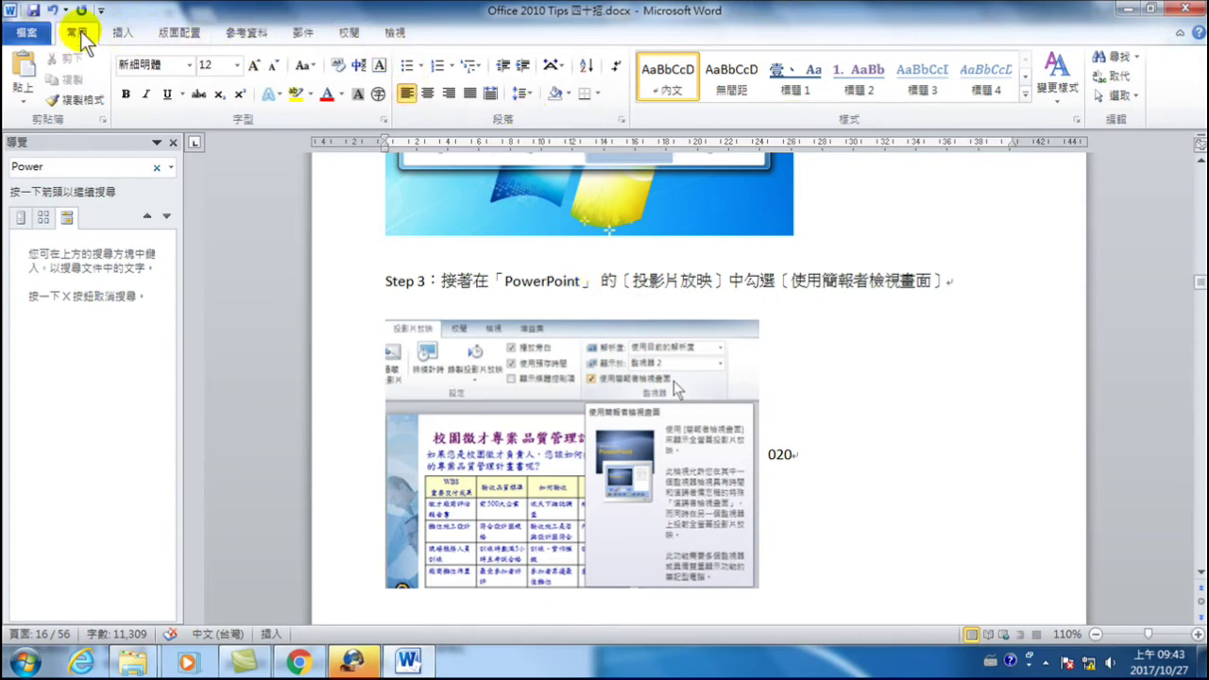
pyautogui.click(1116, 74)
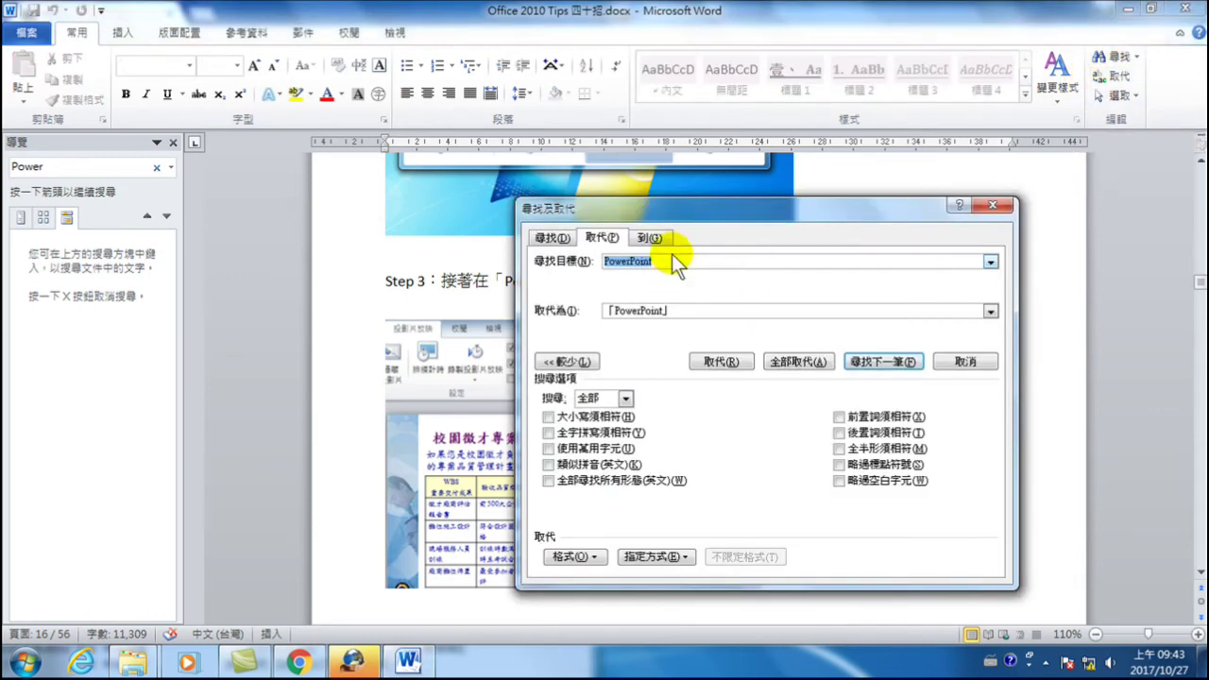
# - Set the Find pattern to \「(*)\」 to match any corner-bracketed name
pyautogui.click(712, 217)
pyautogui.moveTo(712, 217); pyautogui.dragTo(779, 248)
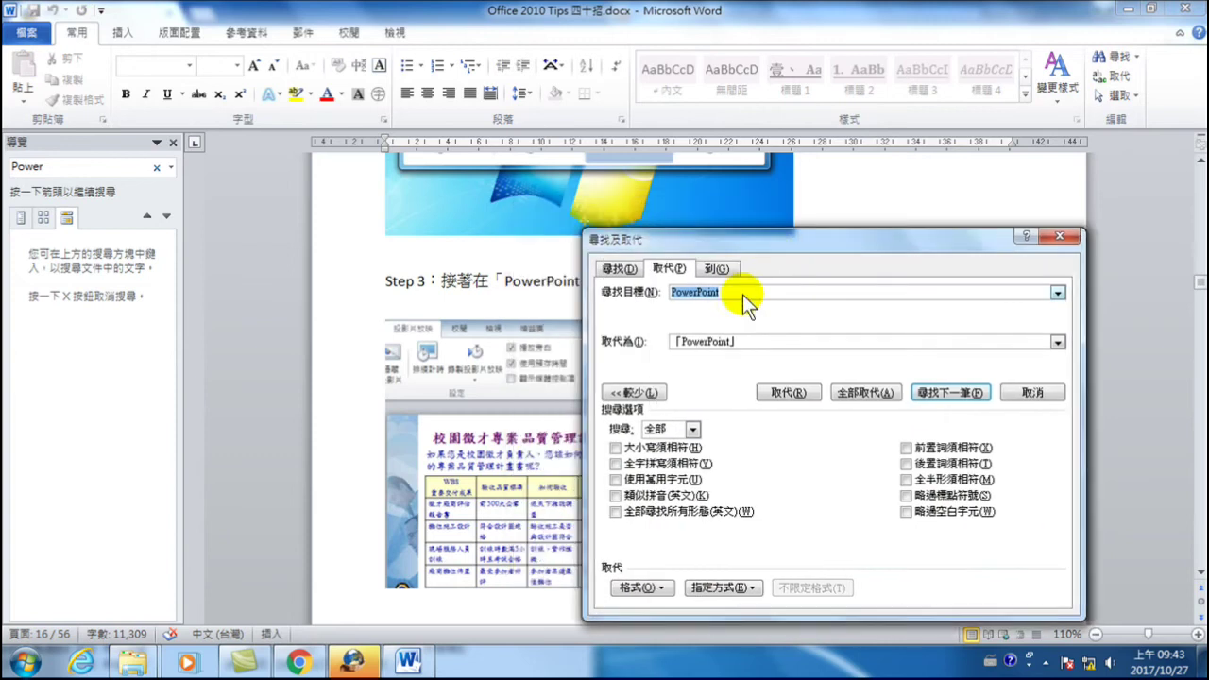
pyautogui.click(623, 345)
pyautogui.hotkey('ctrl', 'c')
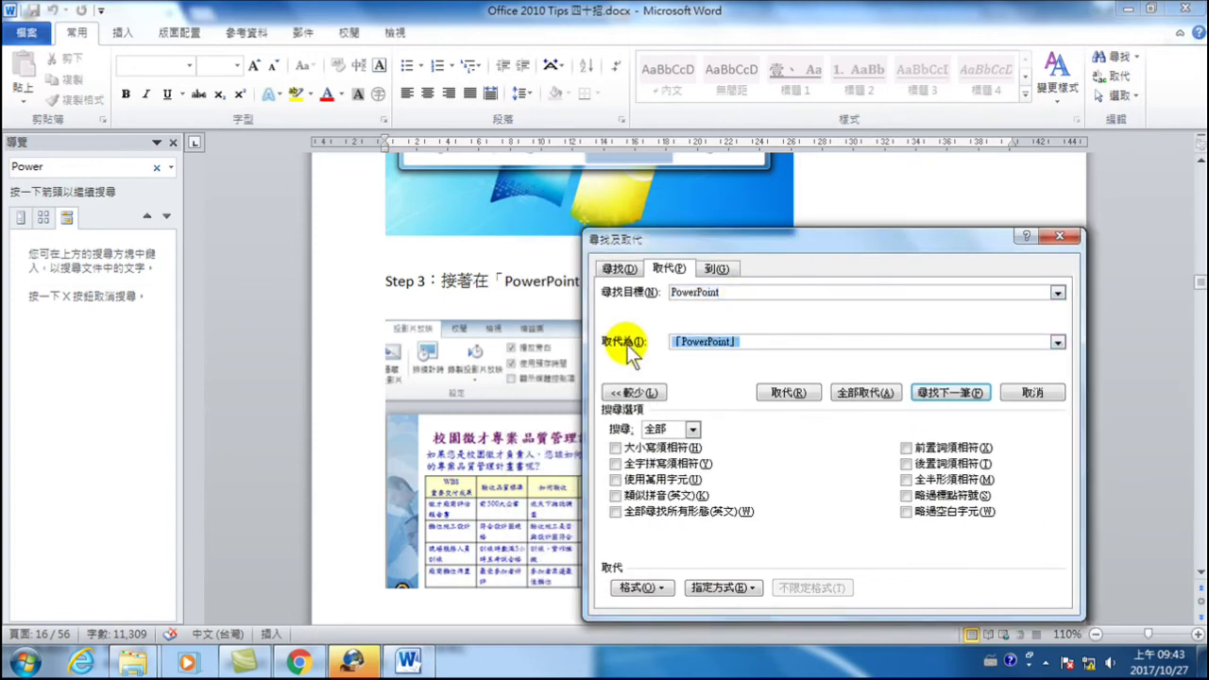
pyautogui.moveTo(728, 292); pyautogui.dragTo(624, 290)
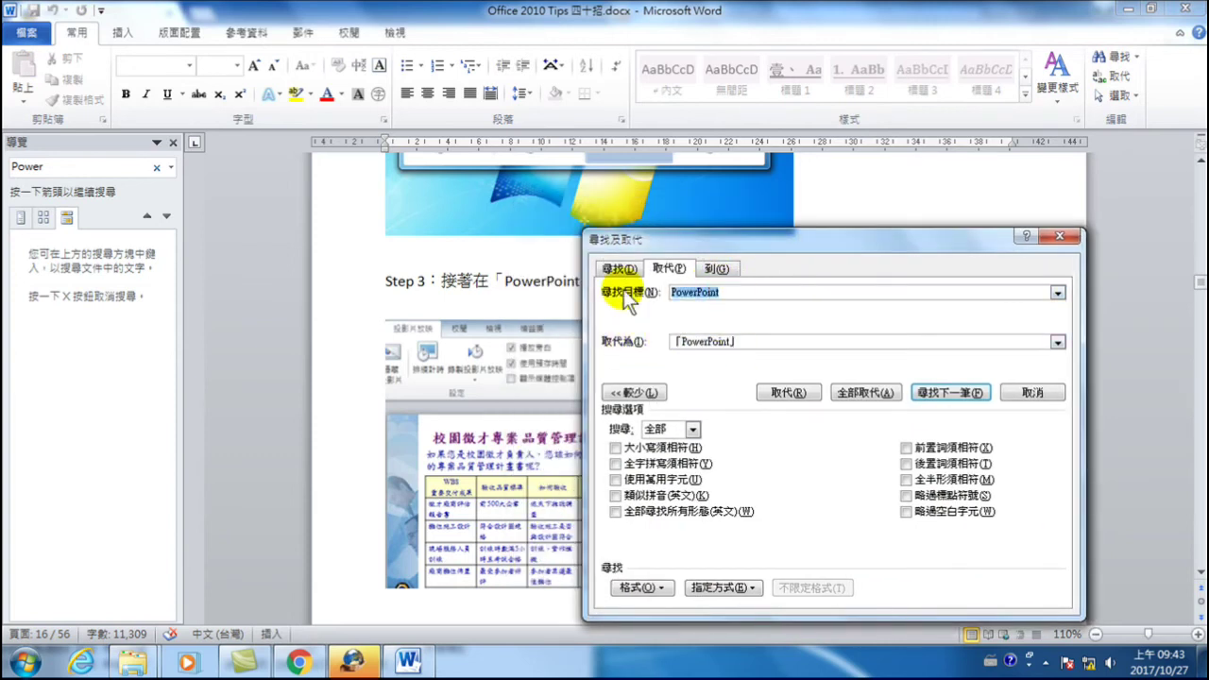
pyautogui.hotkey('ctrl', 'v')
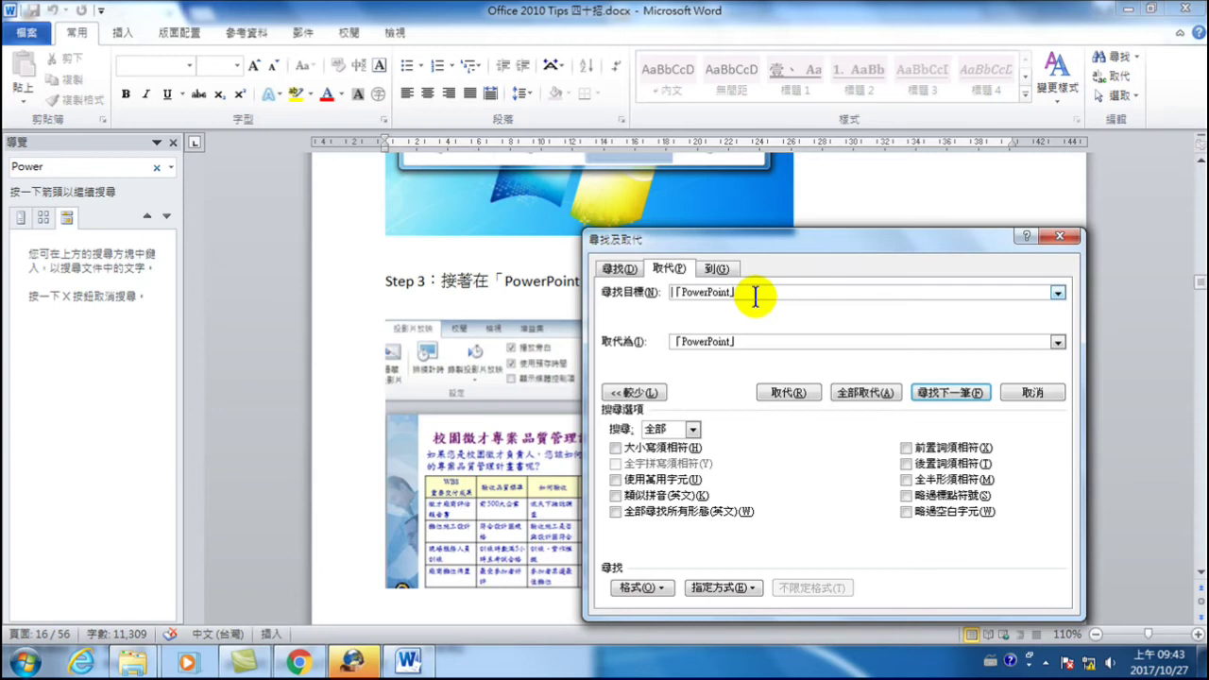
pyautogui.write('\\')
pyautogui.write('(*)')
pyautogui.press('Delete')
pyautogui.press('Delete')
pyautogui.press('Delete')
pyautogui.press('Delete')
pyautogui.press('Delete')
pyautogui.press('Delete')
pyautogui.press('Delete')
pyautogui.press('Delete')
pyautogui.press('Delete')
pyautogui.press('Delete')
pyautogui.write('\\')
pyautogui.moveTo(744, 244); pyautogui.dragTo(836, 242)
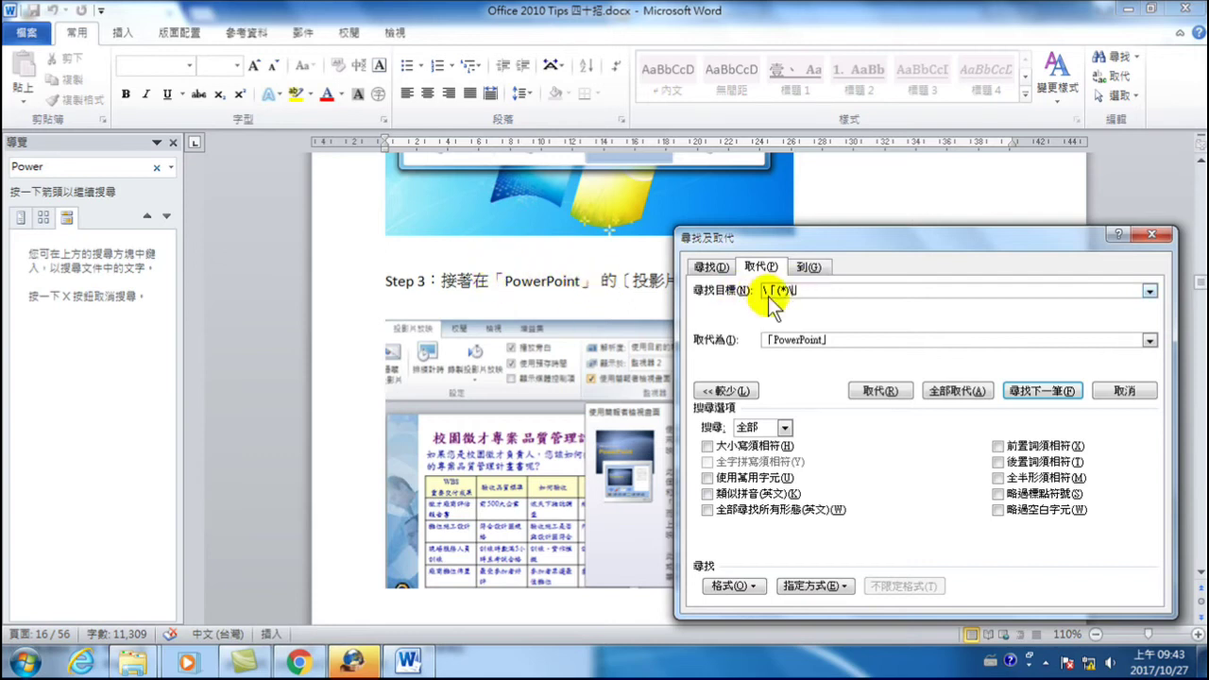
# - Replace with "\1" using wildcards, converting all 51 bracketed names to quoted names
pyautogui.click(836, 340)
pyautogui.doubleClick(834, 340)
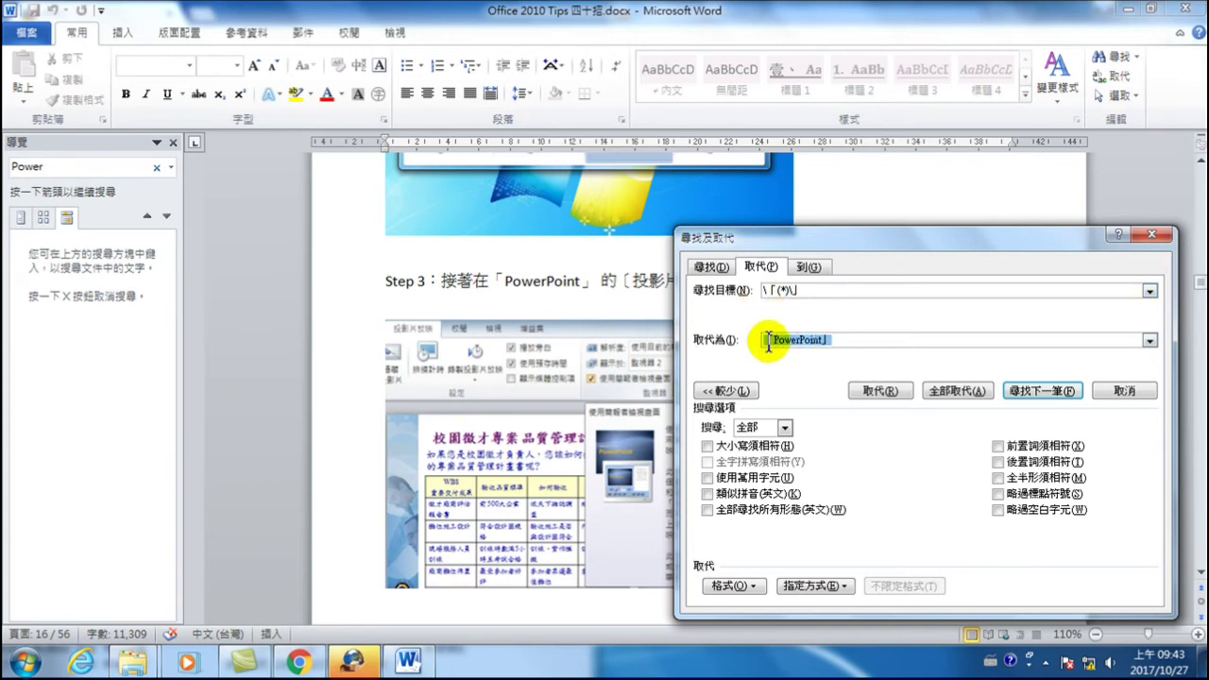
pyautogui.press('BackSpace')
pyautogui.write('\\1')
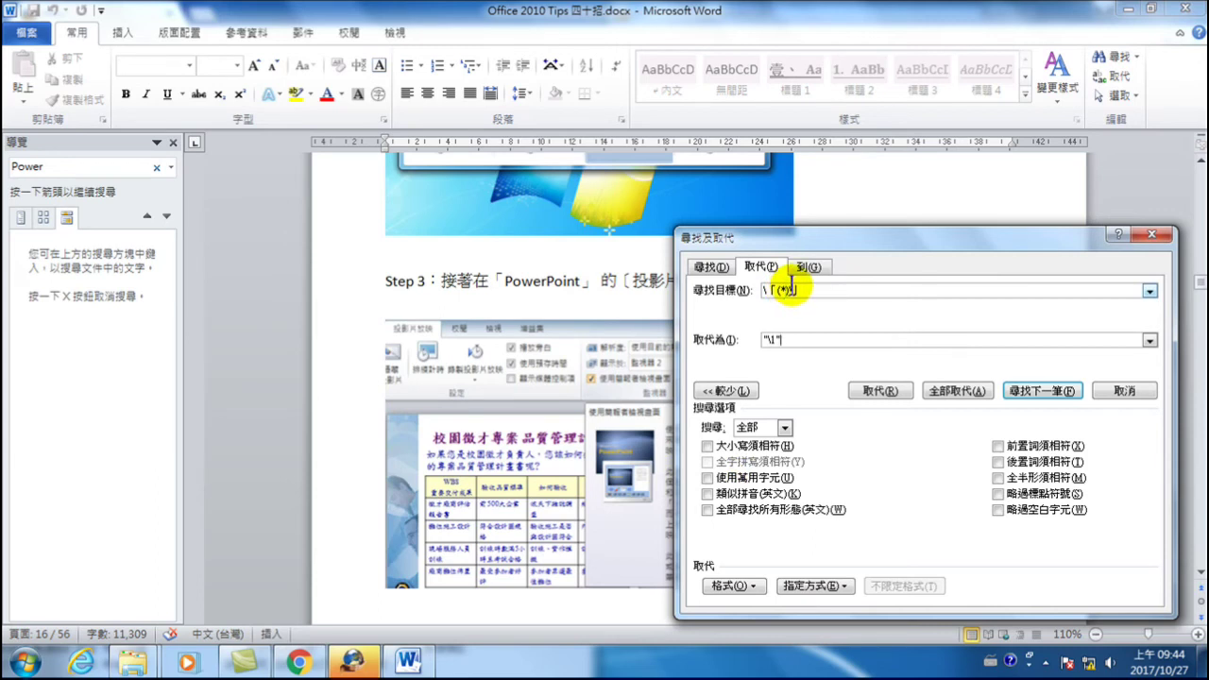
pyautogui.click(715, 478)
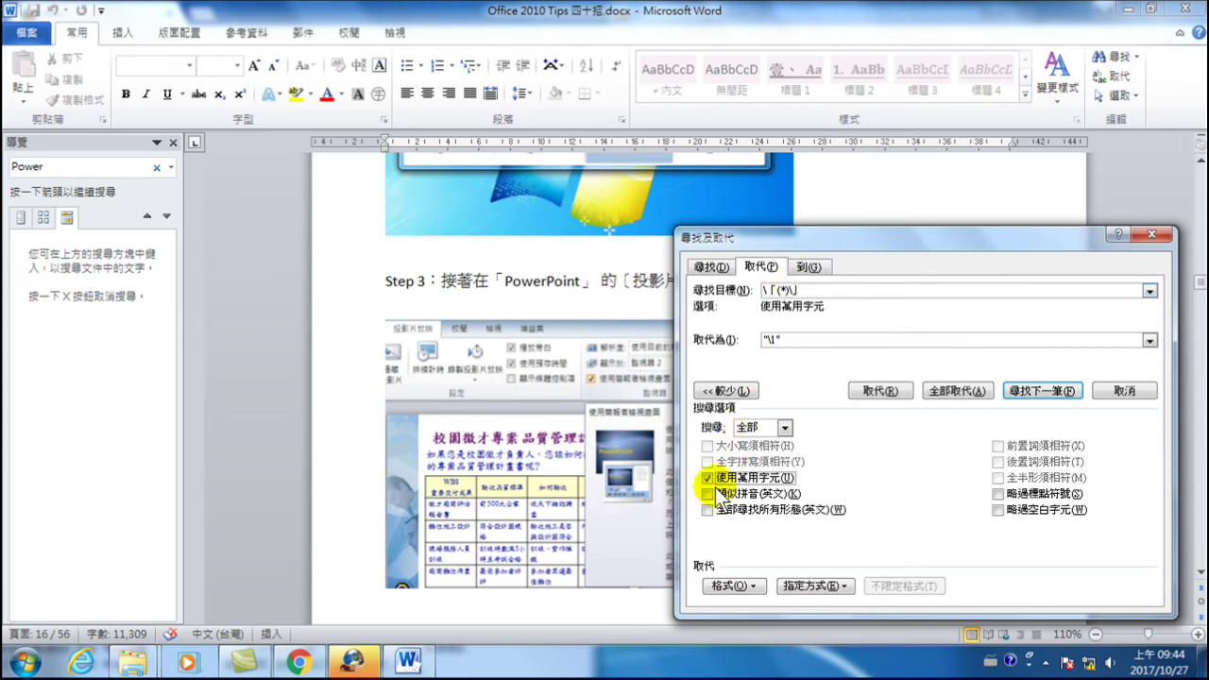
pyautogui.click(957, 390)
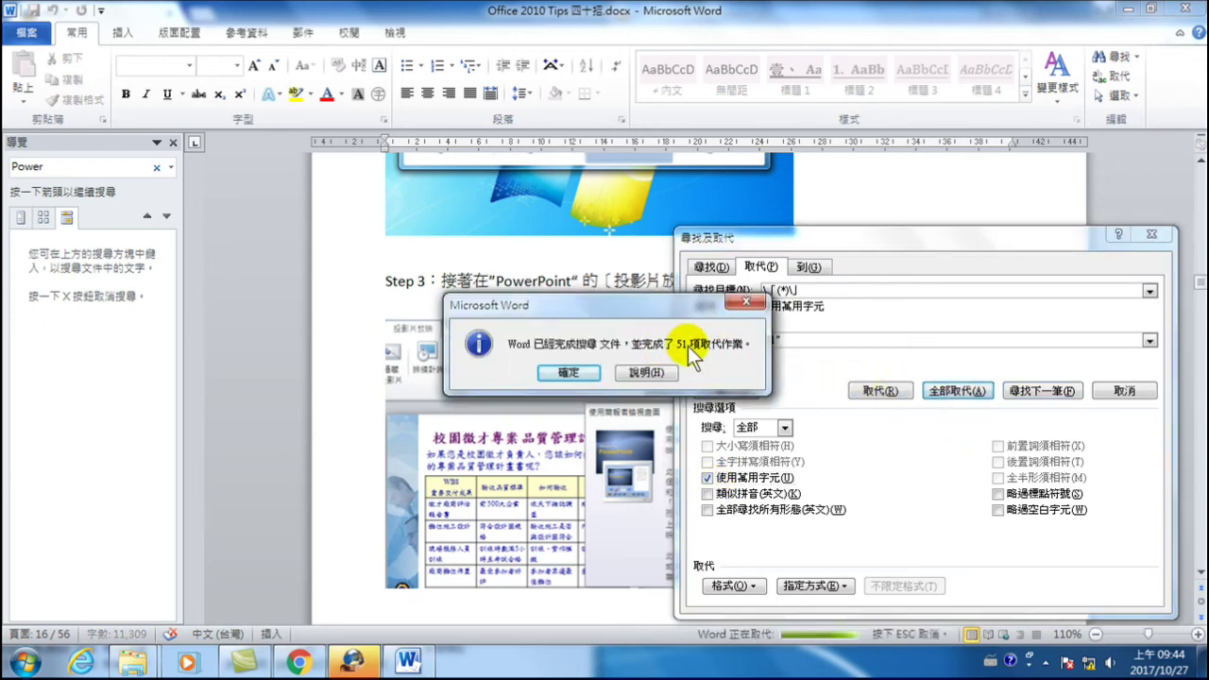
pyautogui.click(574, 372)
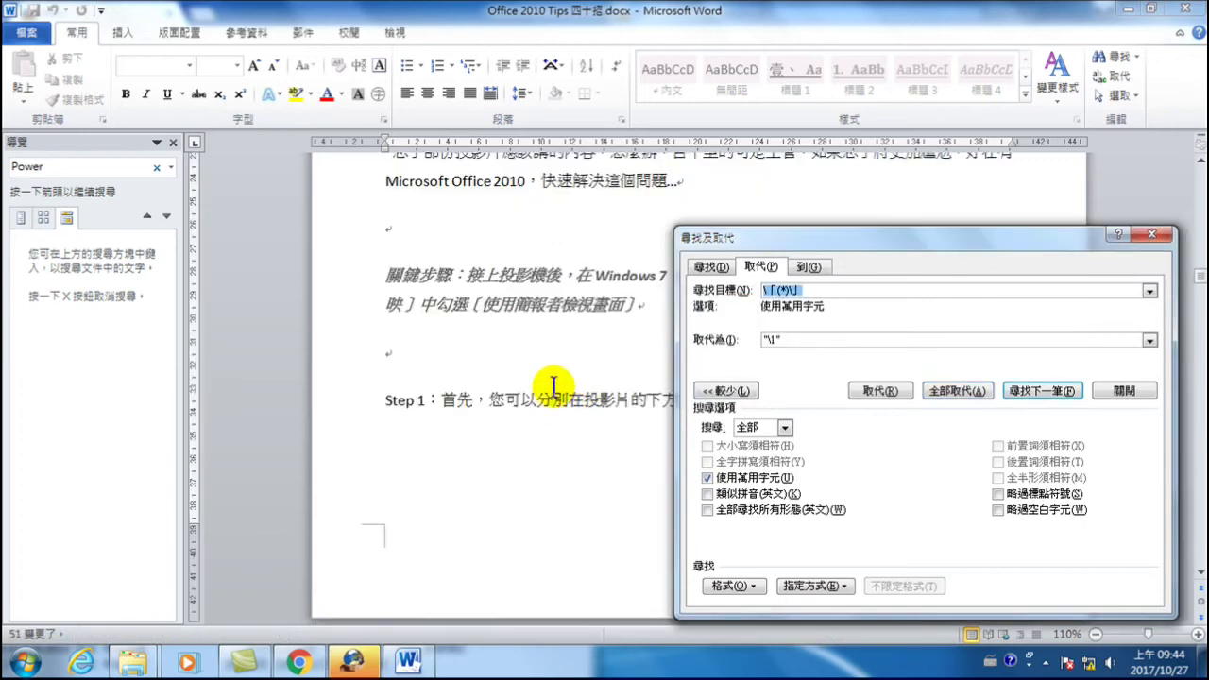
# - Close Find and Replace and scroll through the document to review the quoted names
pyautogui.click(580, 374)
pyautogui.scroll(-1, 561, 396)
pyautogui.scroll(2, 567, 377)
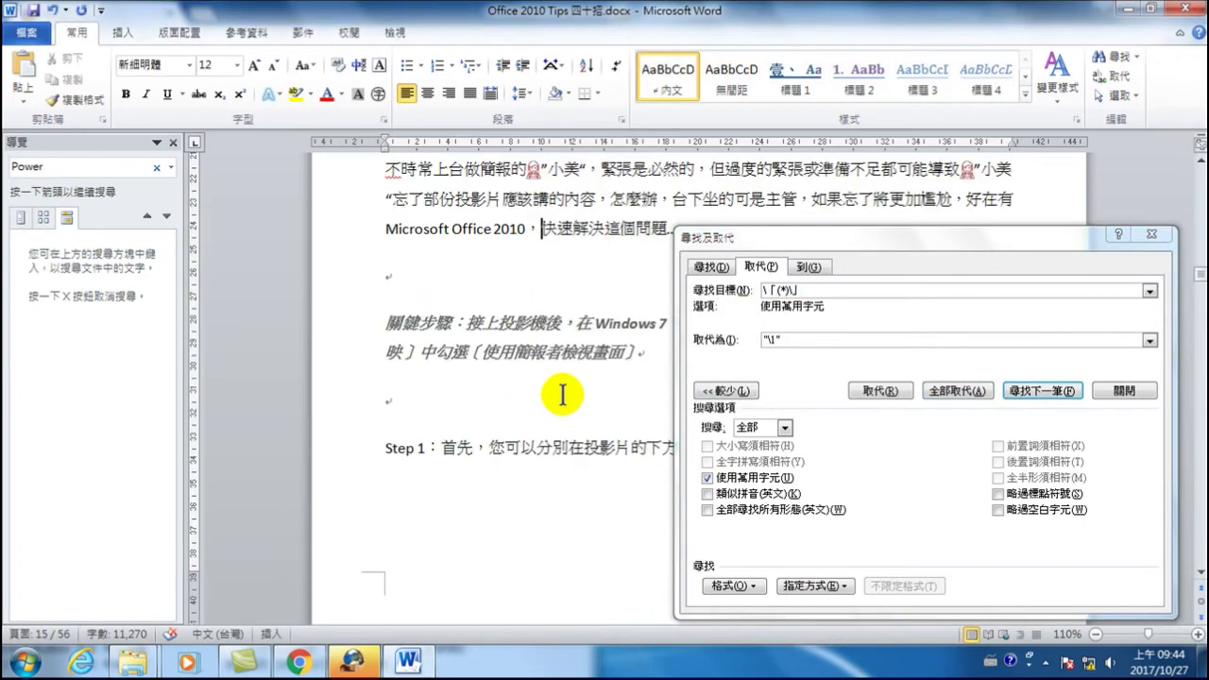
pyautogui.scroll(-7, 567, 326)
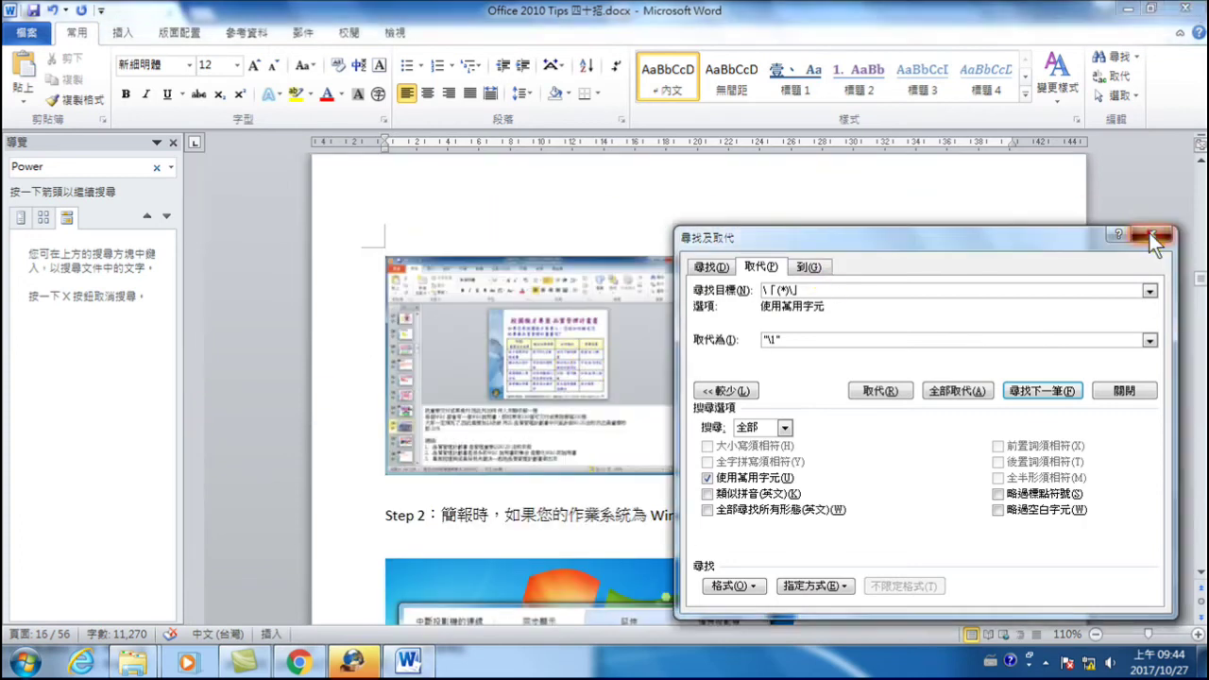
pyautogui.click(1151, 236)
pyautogui.scroll(-5, 683, 399)
pyautogui.scroll(-2, 689, 404)
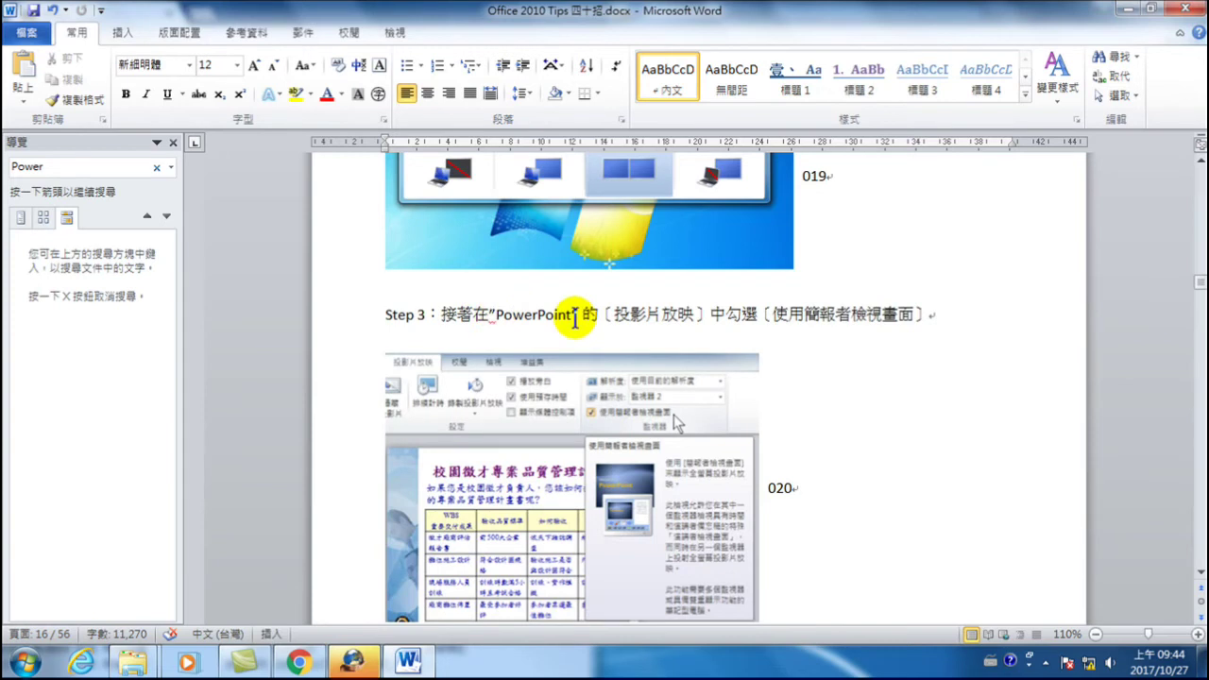
pyautogui.scroll(-5, 623, 336)
pyautogui.scroll(6, 623, 339)
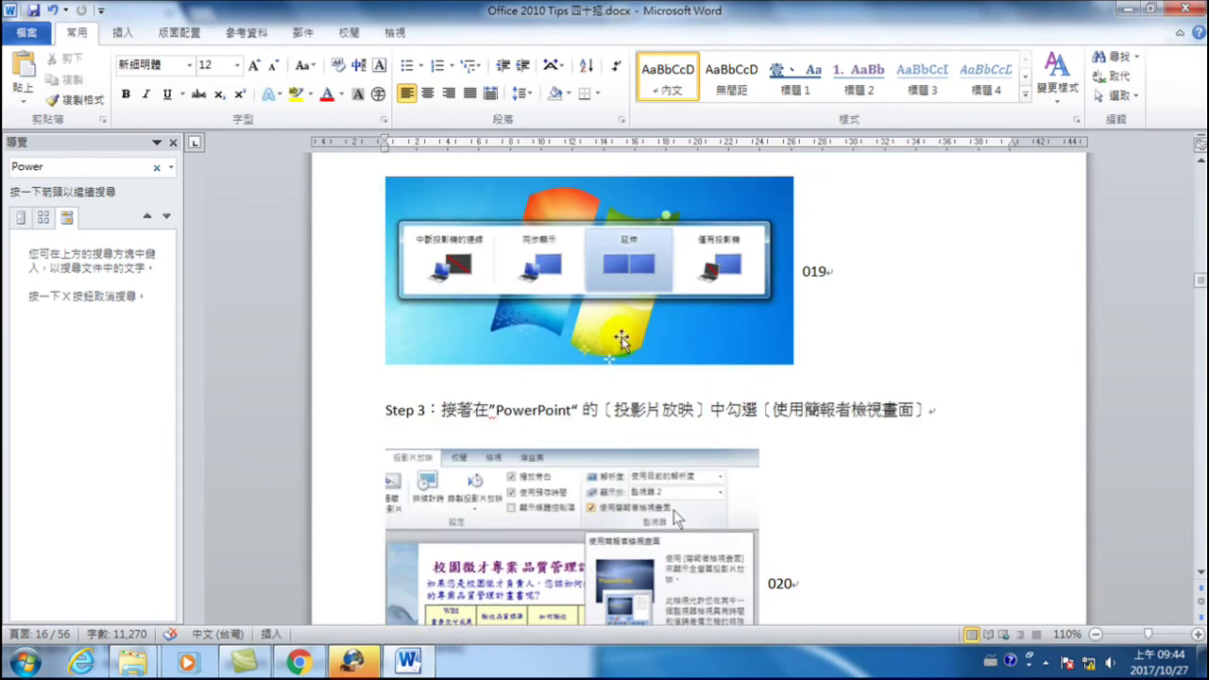
# - From the document start, search for Word and jump to the Step 1 match
pyautogui.hotkey('ctrl', 'Home')
pyautogui.click(83, 167)
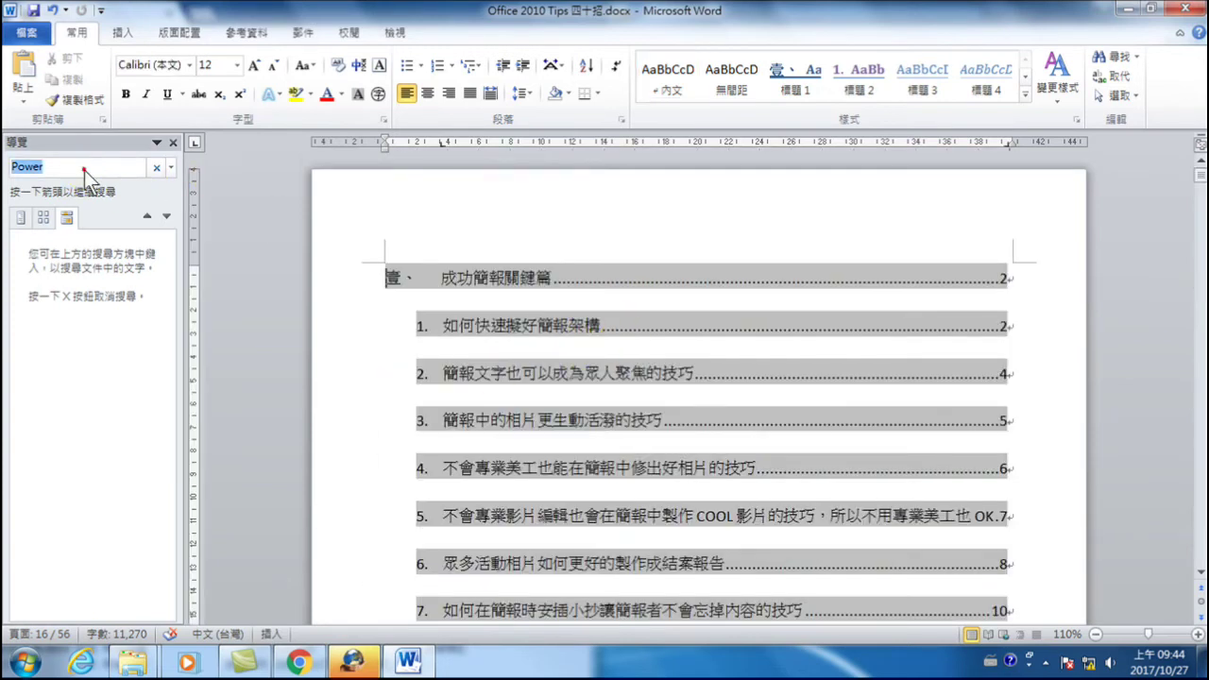
pyautogui.write('Word')
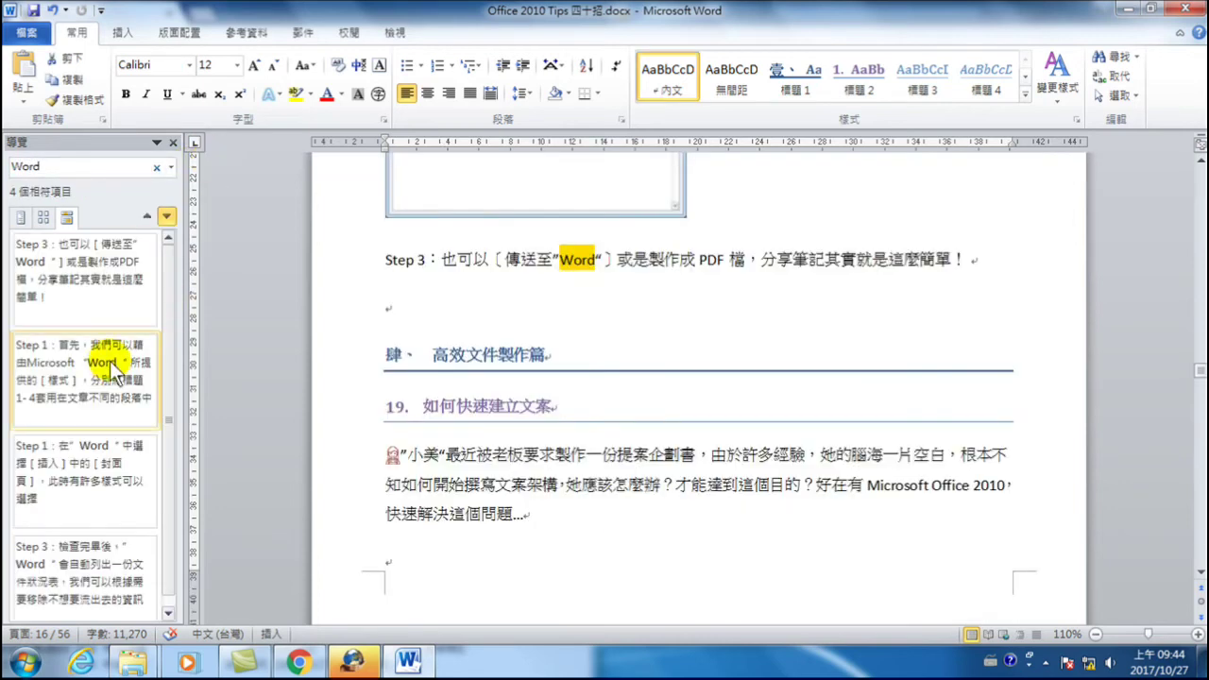
pyautogui.click(111, 363)
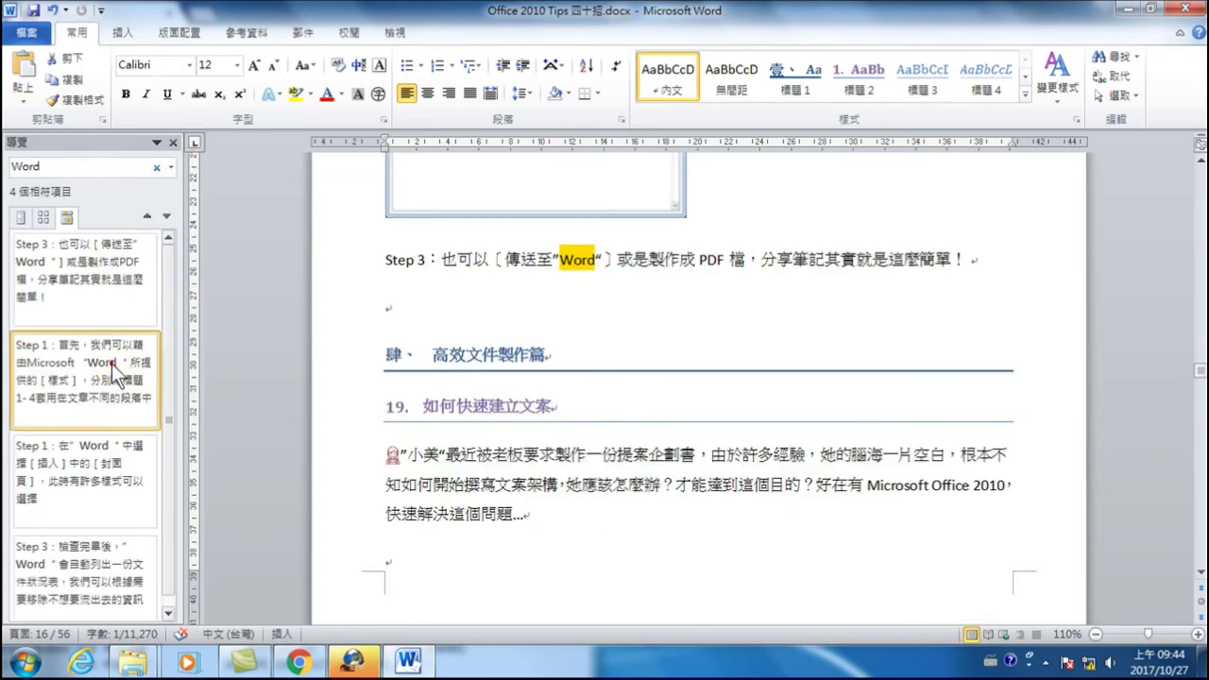
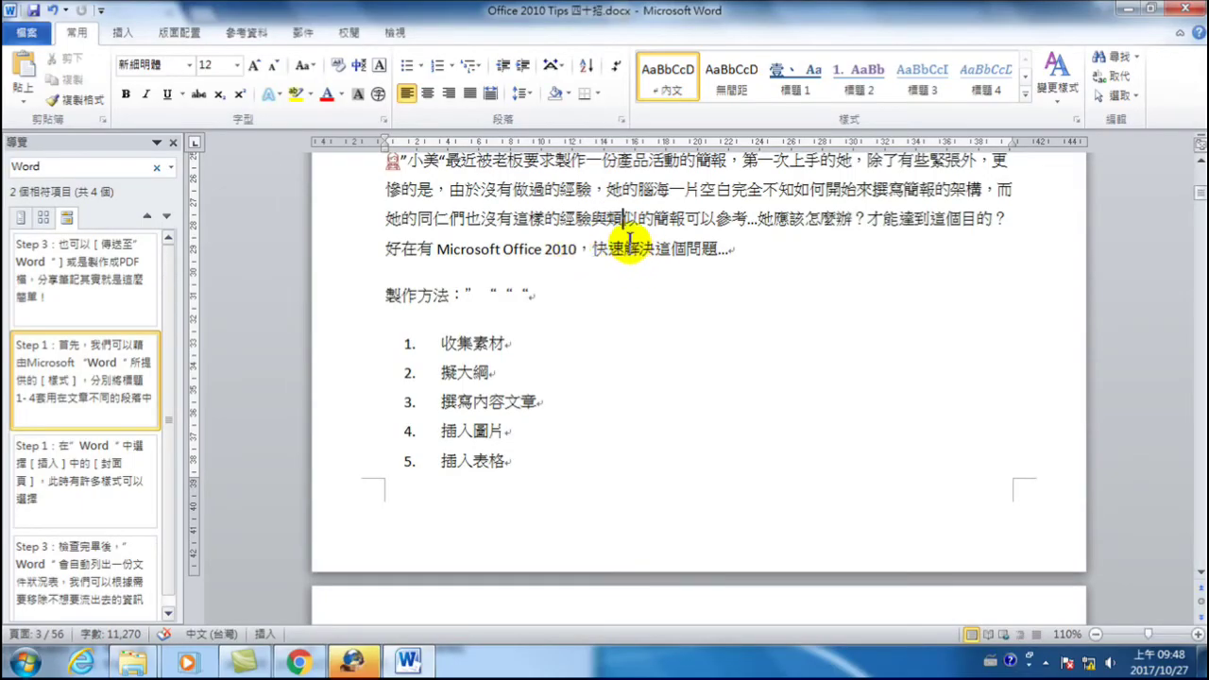
# - Scroll from page 3 down to page 7, to the heading 2 section with the vertical-text box
pyautogui.scroll(3, 633, 250)
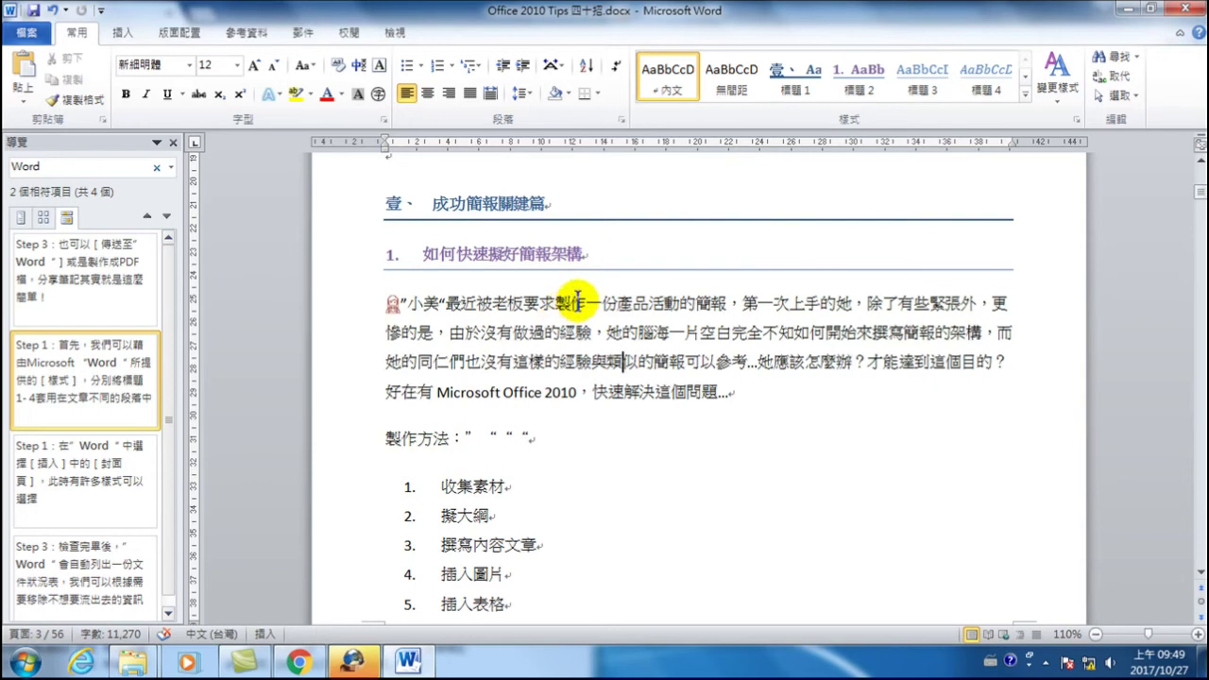
pyautogui.scroll(-3, 577, 318)
pyautogui.scroll(-3, 577, 317)
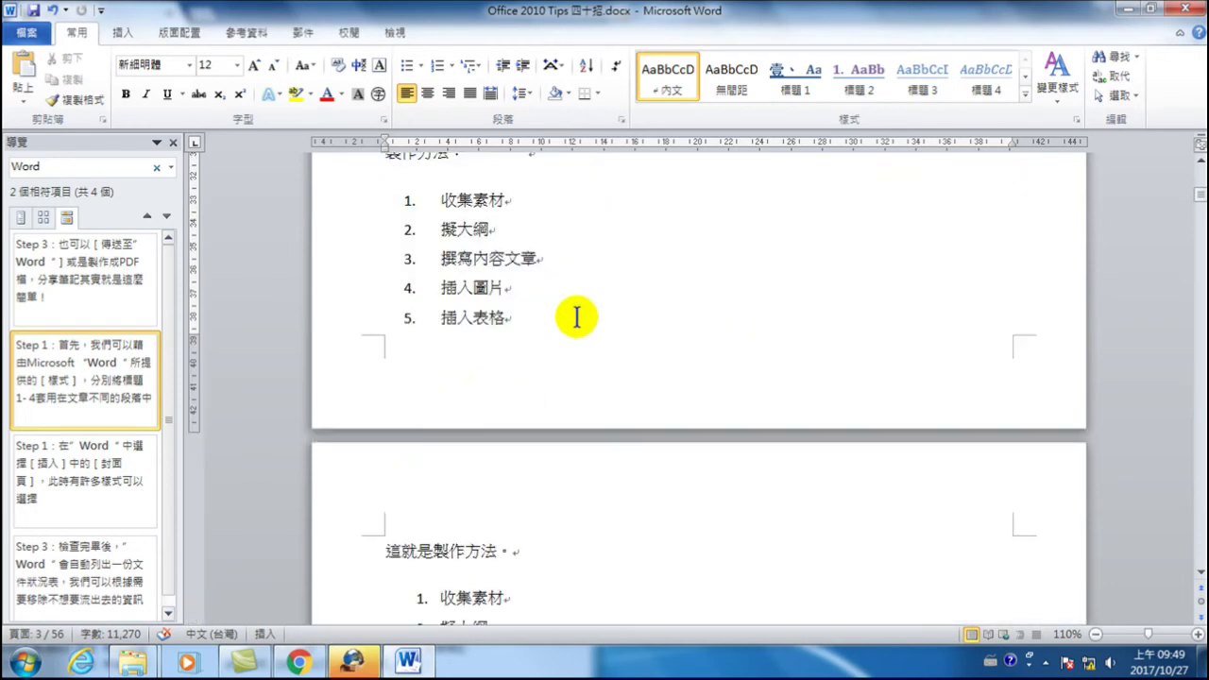
pyautogui.scroll(-3, 577, 318)
pyautogui.scroll(1, 576, 317)
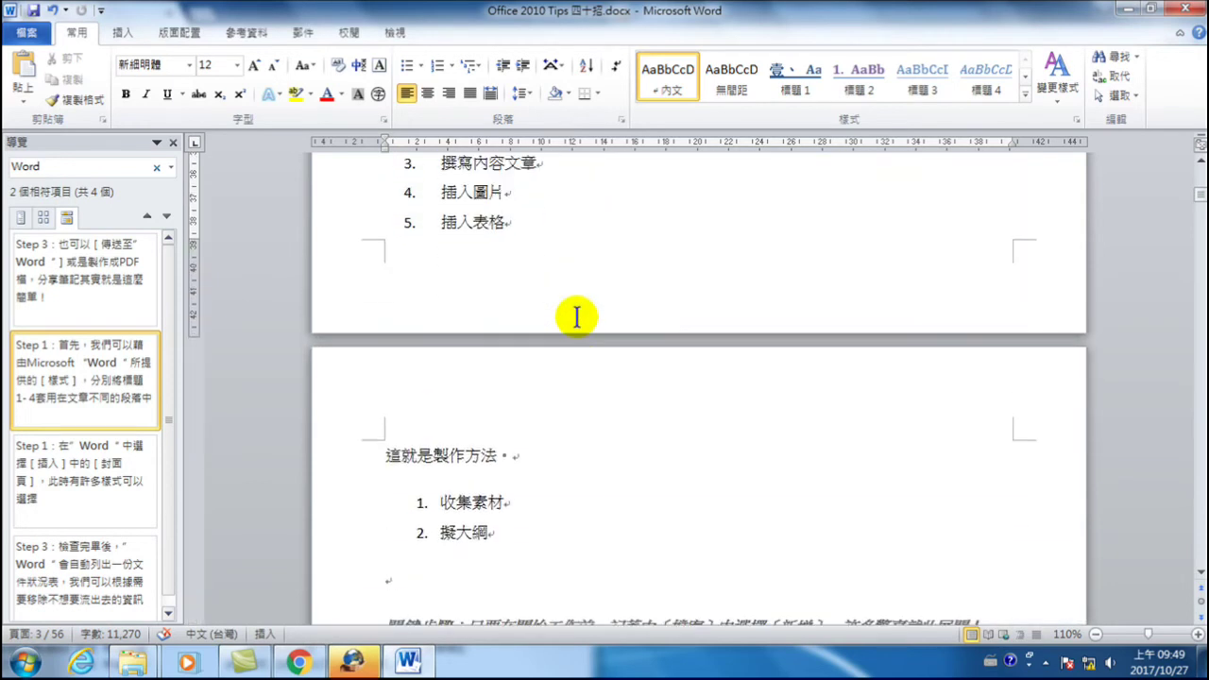
pyautogui.scroll(5, 576, 318)
pyautogui.scroll(-5, 576, 317)
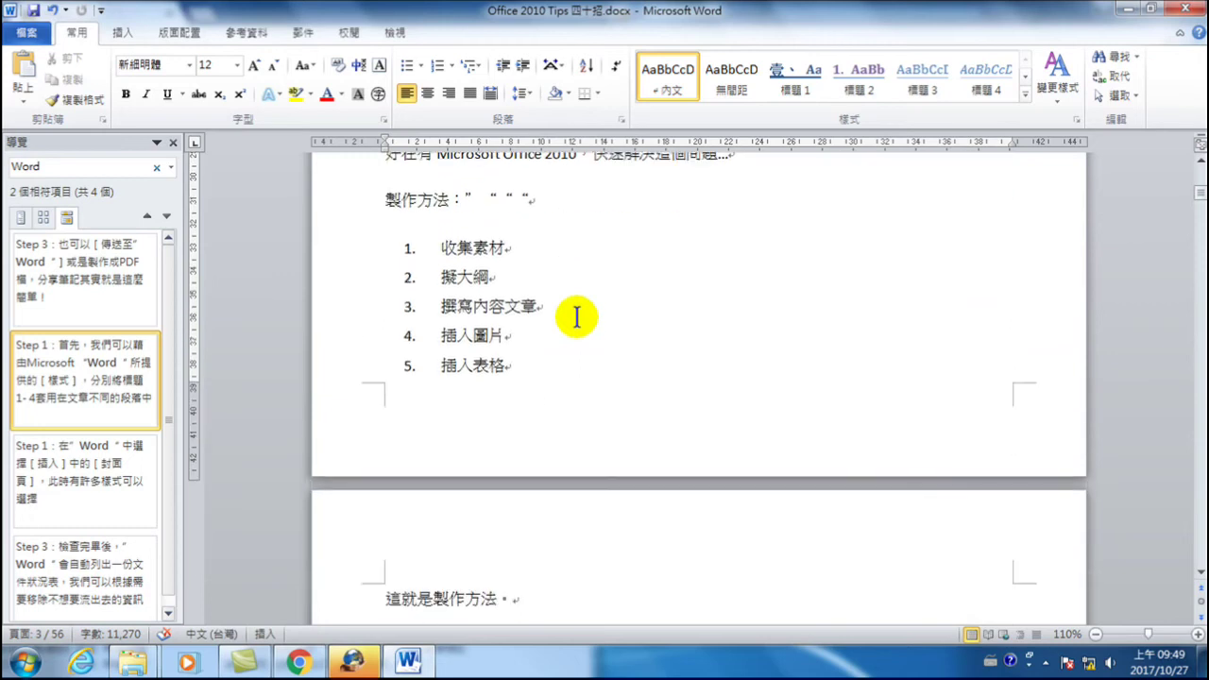
pyautogui.scroll(-8, 576, 317)
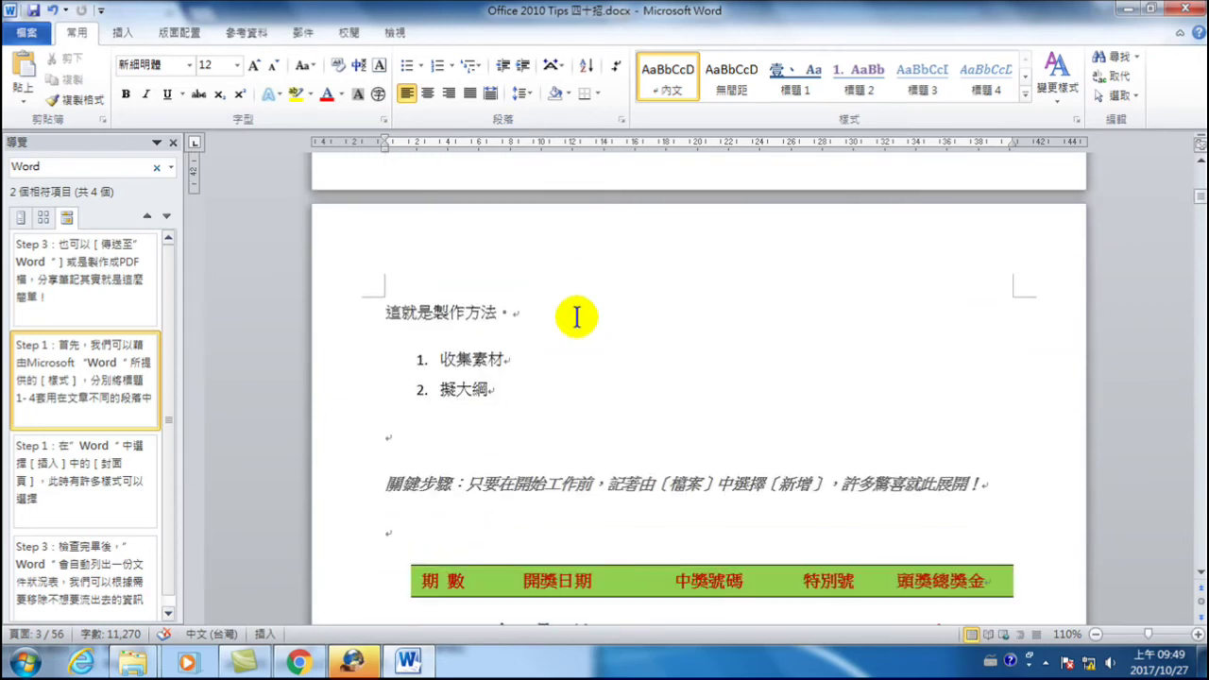
pyautogui.scroll(6, 576, 317)
pyautogui.scroll(10, 576, 318)
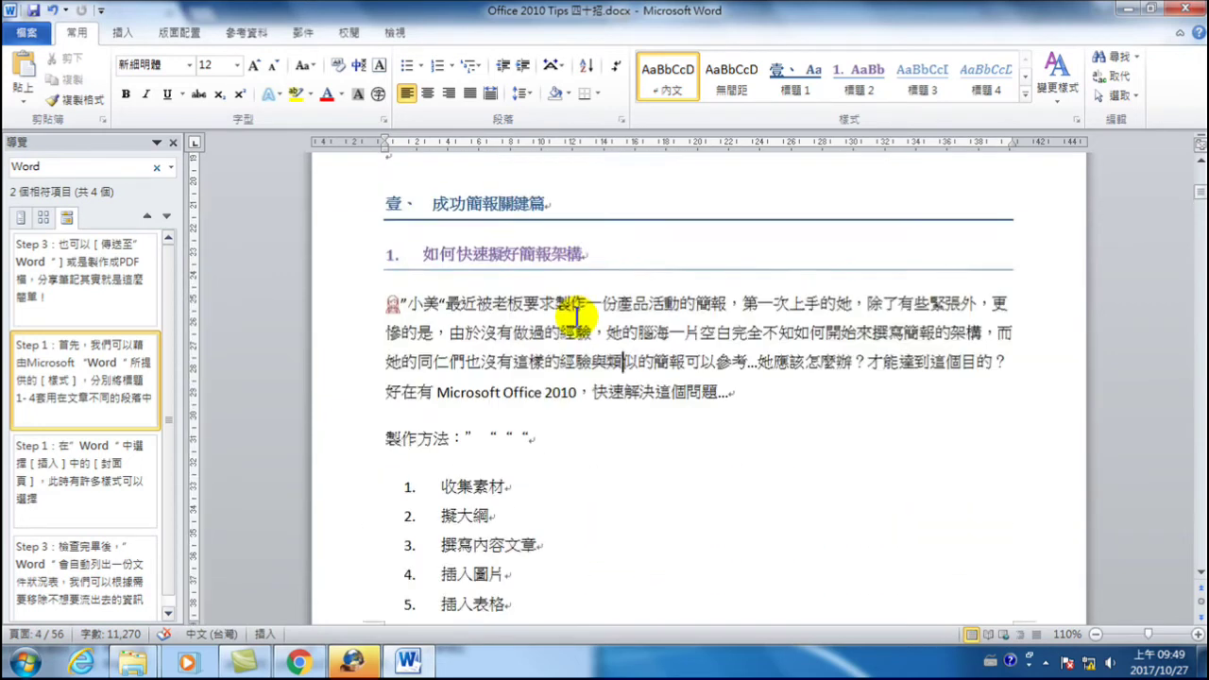
pyautogui.scroll(-3, 577, 318)
pyautogui.scroll(-12, 576, 318)
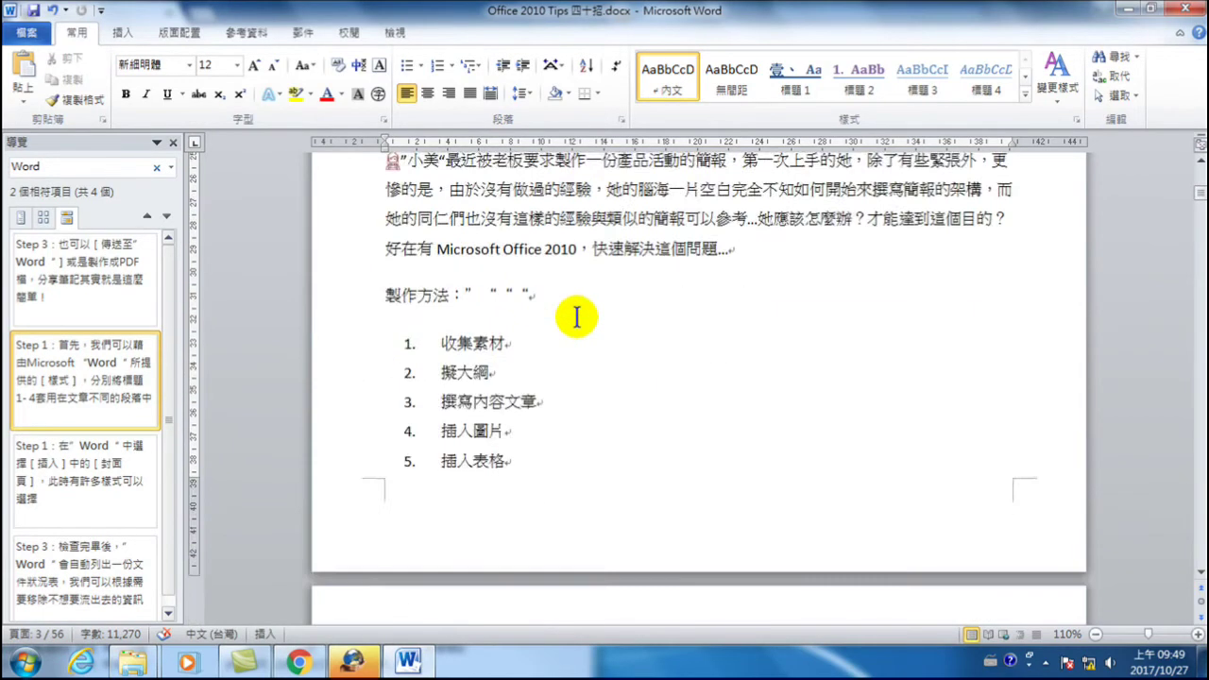
pyautogui.scroll(4, 586, 368)
pyautogui.scroll(-20, 588, 378)
pyautogui.scroll(-15, 587, 393)
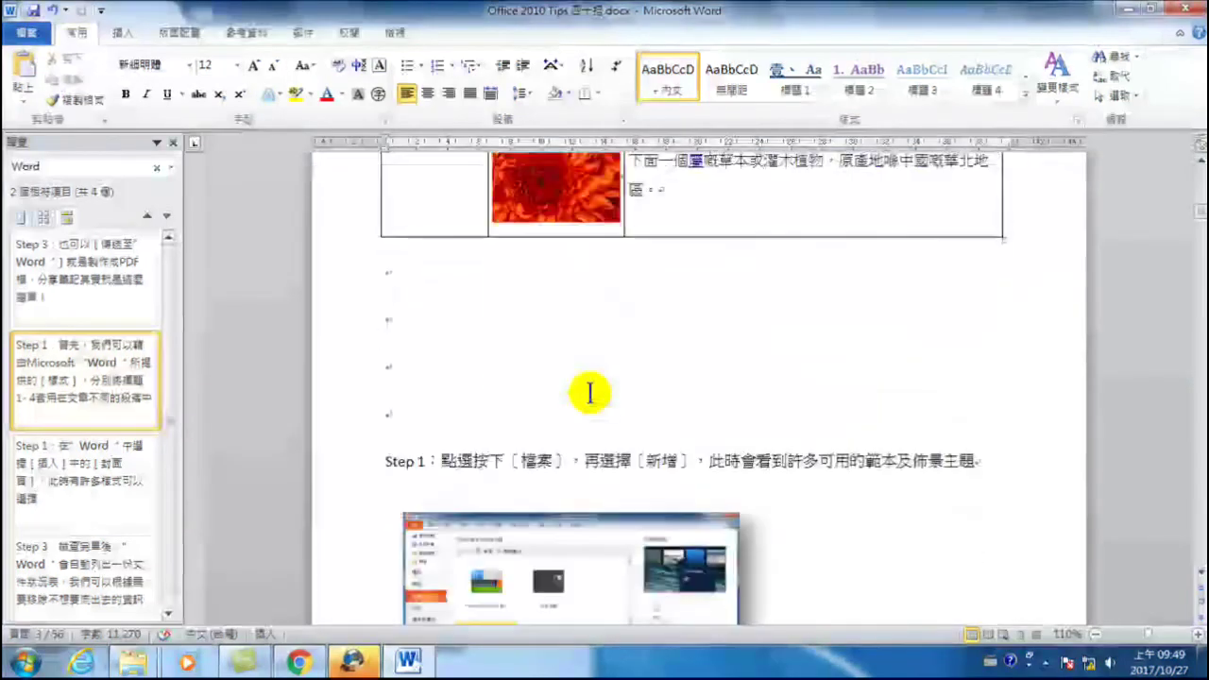
pyautogui.scroll(-20, 567, 388)
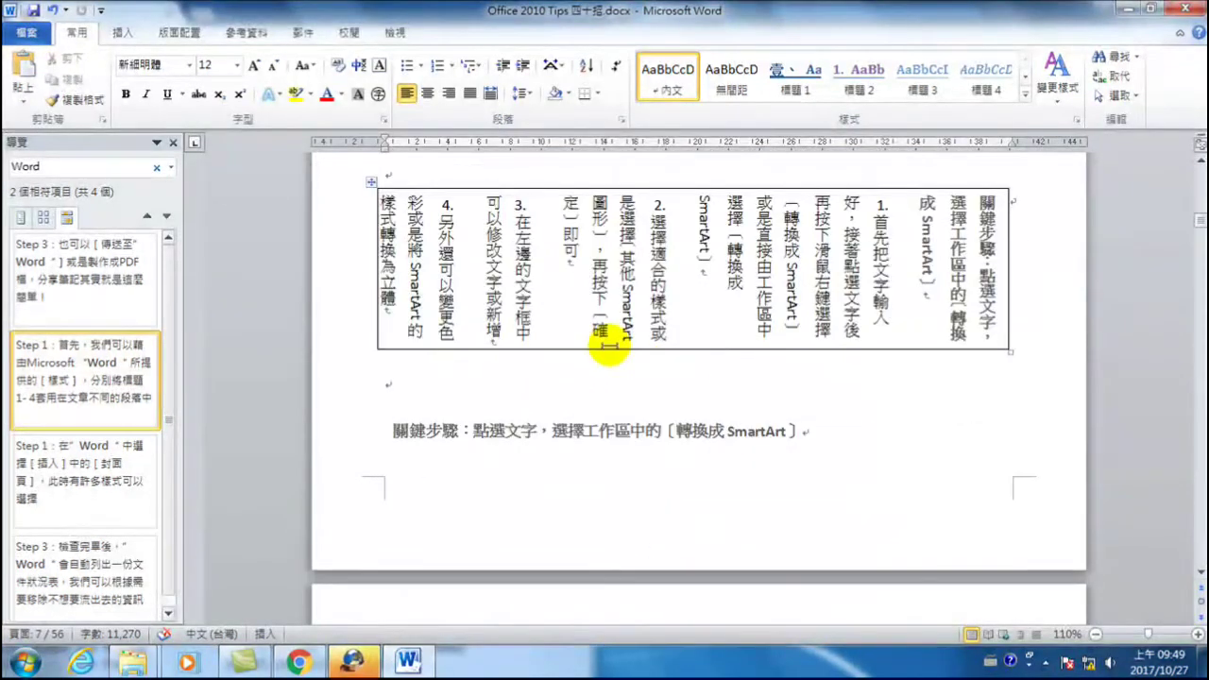
pyautogui.scroll(5, 614, 350)
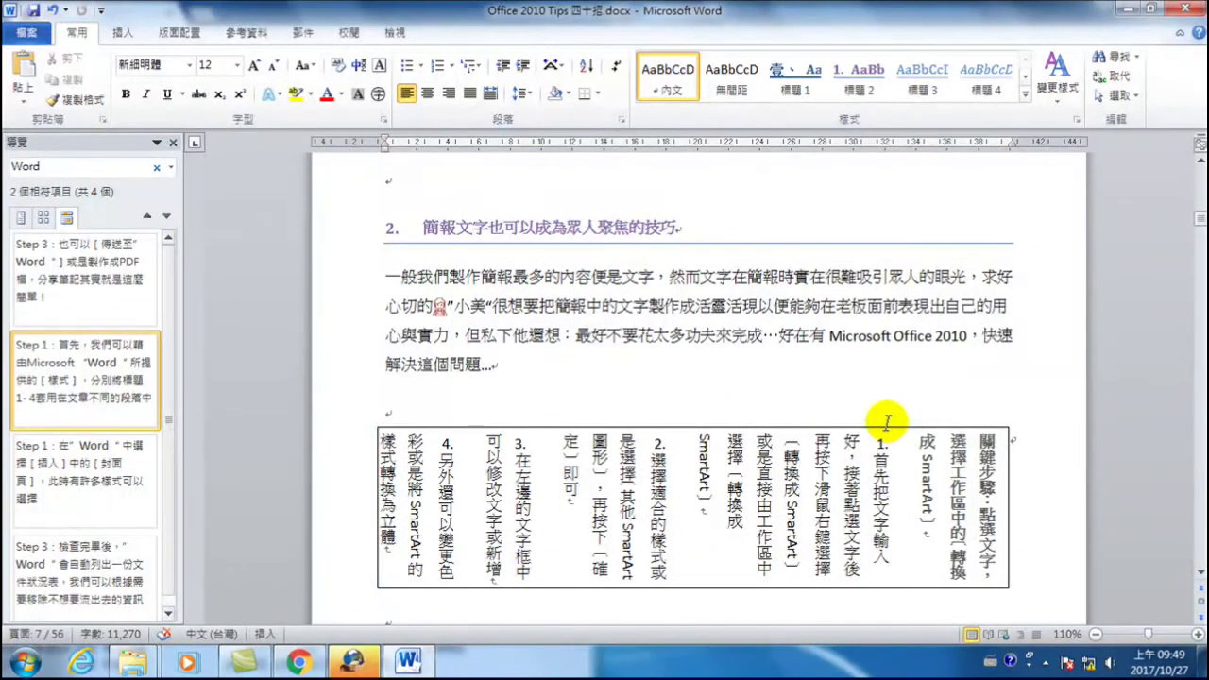
pyautogui.scroll(-10, 878, 420)
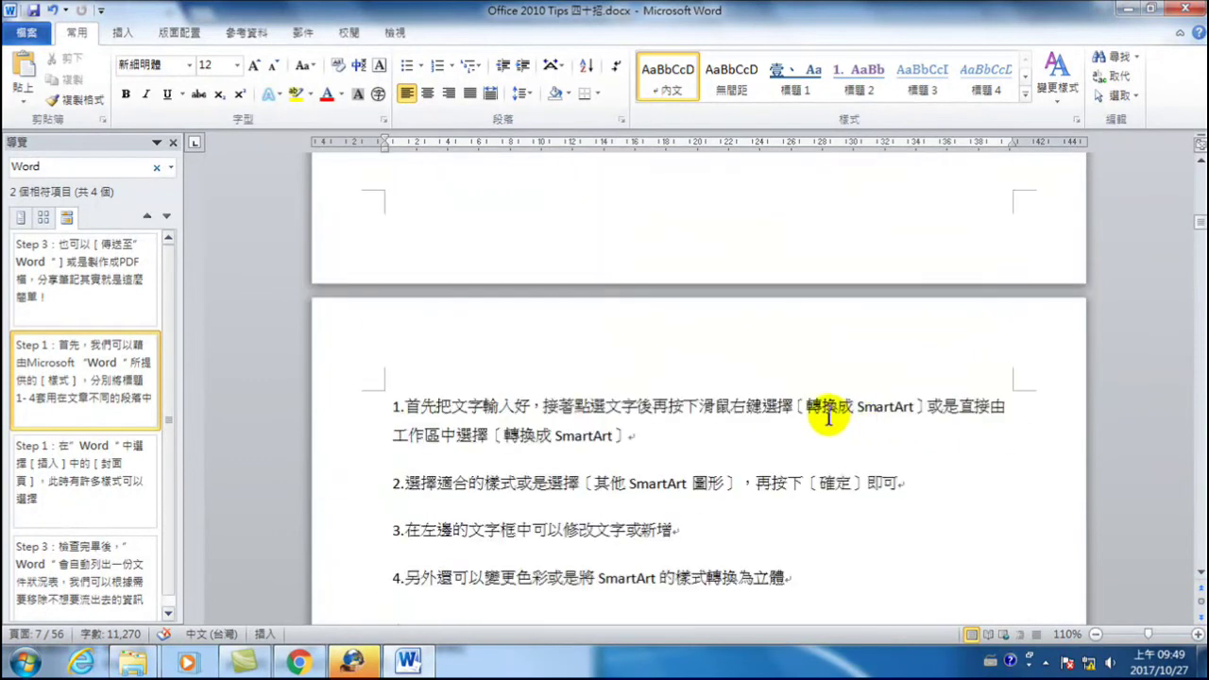
# - Add empty paragraphs above the 關鍵步驟 line to push it and the steps onto page 8
pyautogui.scroll(-3, 829, 416)
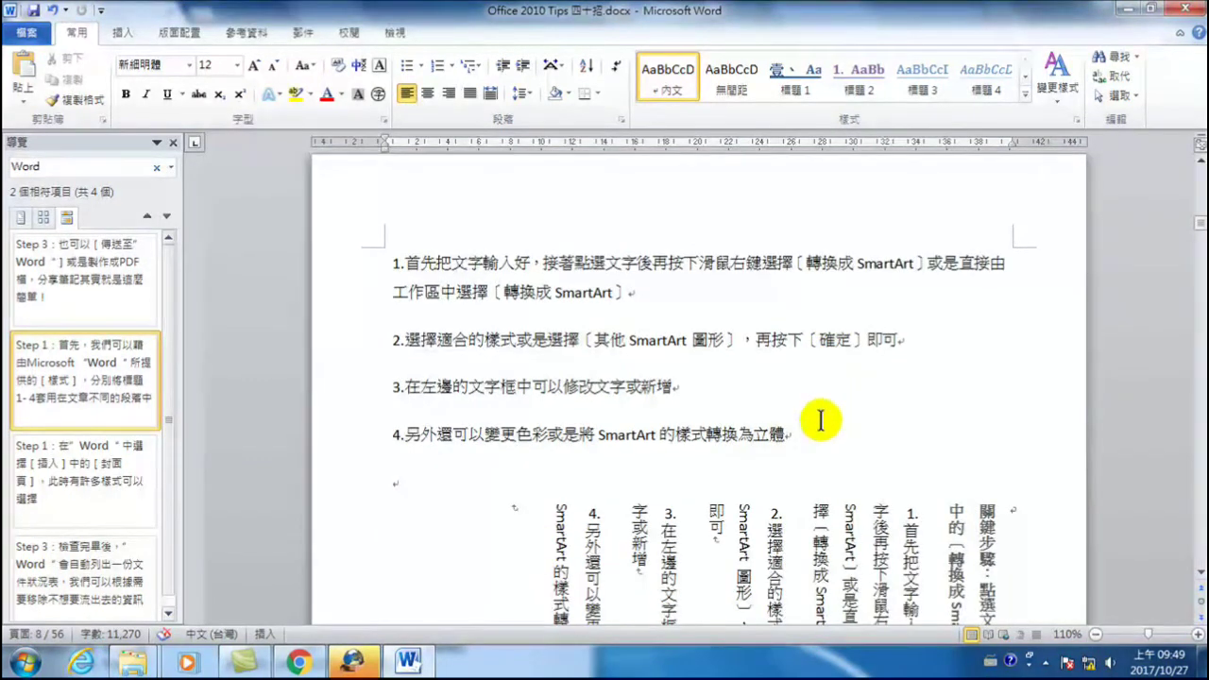
pyautogui.moveTo(810, 448); pyautogui.dragTo(368, 300)
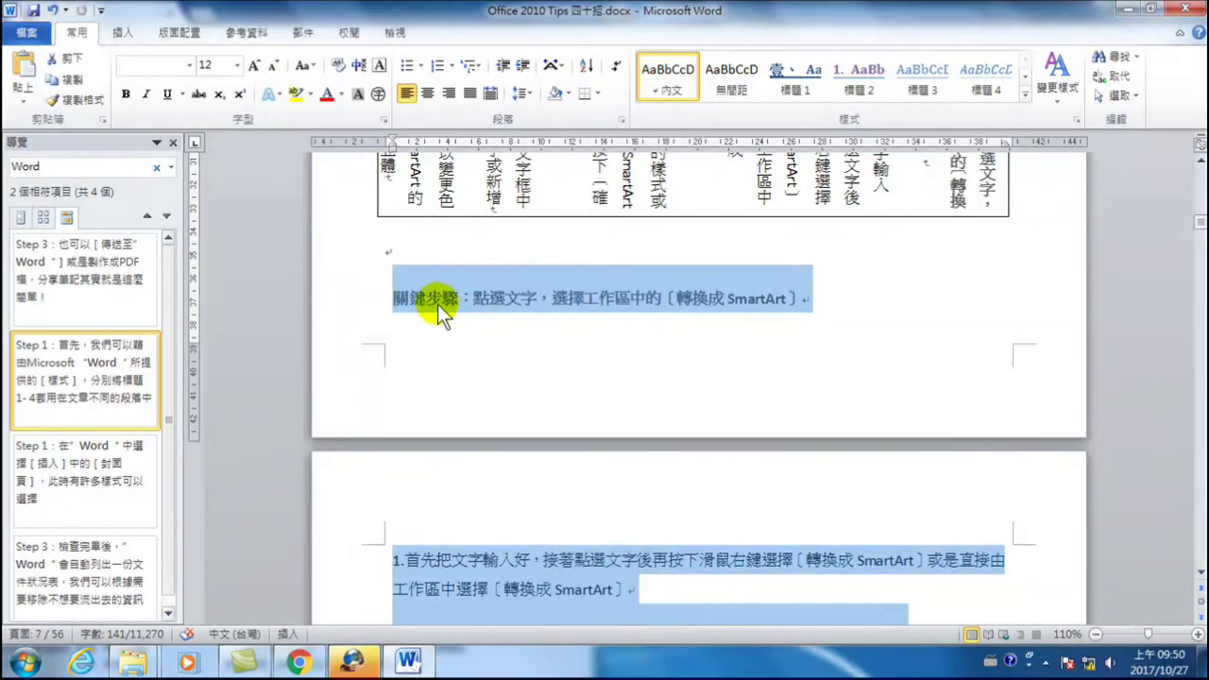
pyautogui.click(405, 300)
pyautogui.click(412, 255)
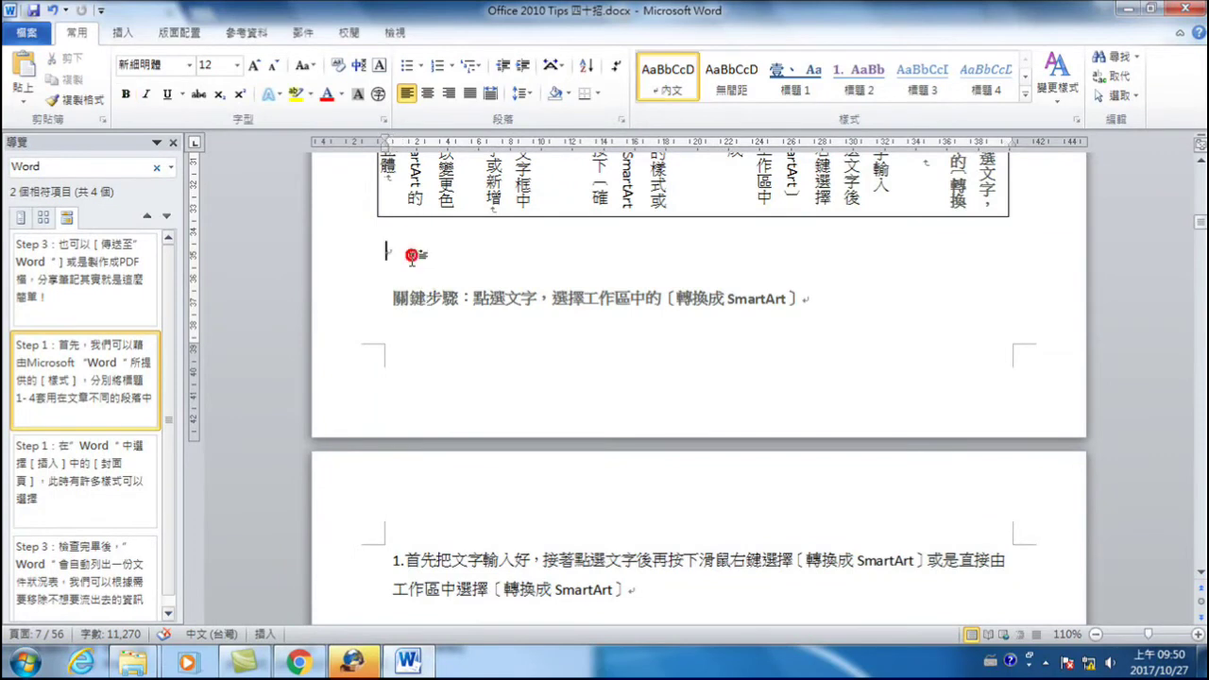
pyautogui.press('Return')
pyautogui.press('Return')
pyautogui.press('Return')
pyautogui.press('Return')
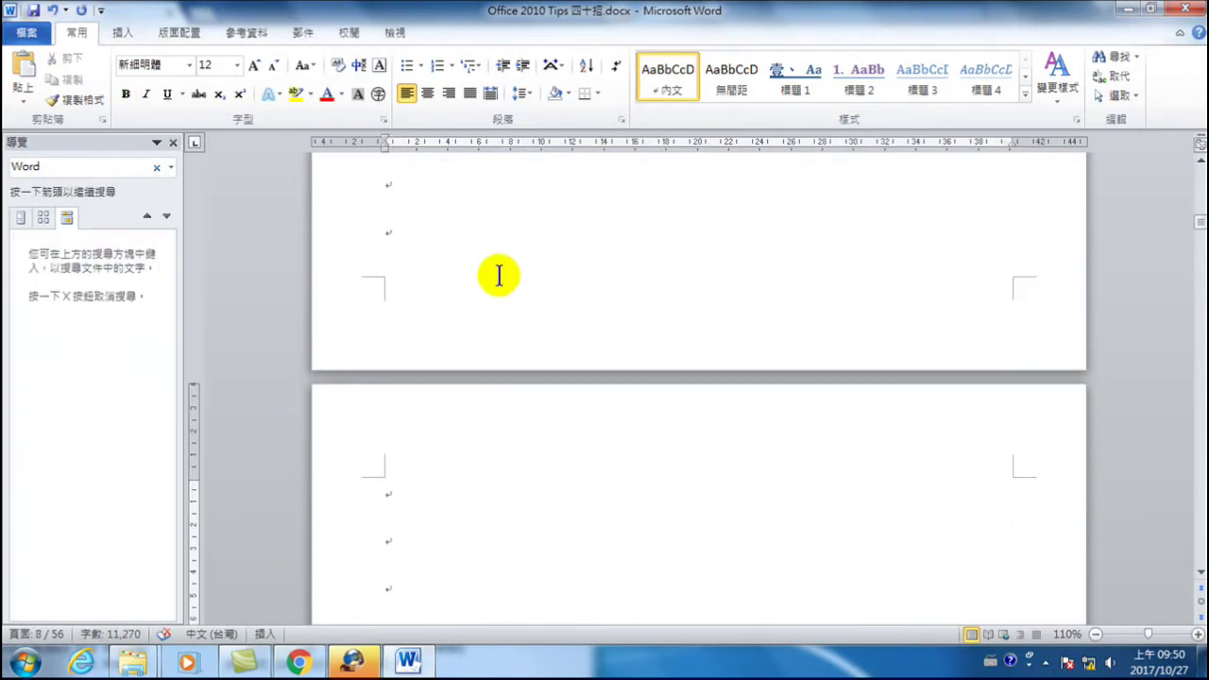
pyautogui.scroll(-2, 458, 401)
pyautogui.click(459, 378)
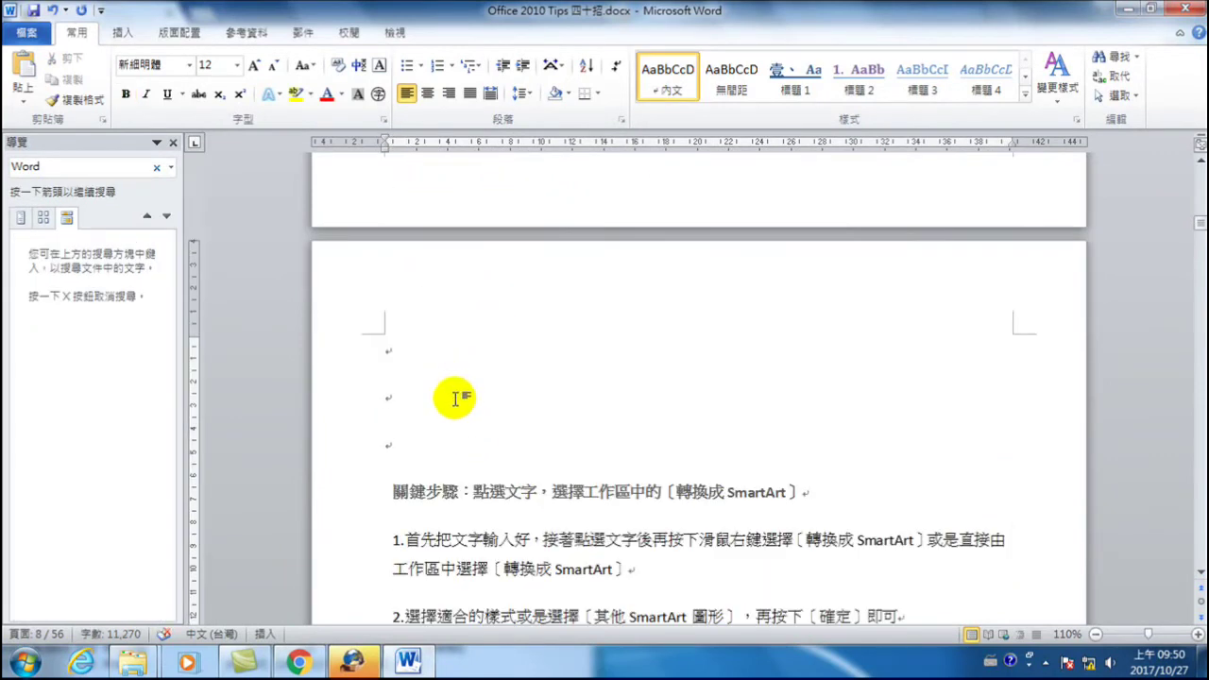
# - Undo the unwanted change and place the insertion point on the blank line above the steps
pyautogui.scroll(-1, 444, 444)
pyautogui.scroll(1, 468, 416)
pyautogui.scroll(5, 506, 371)
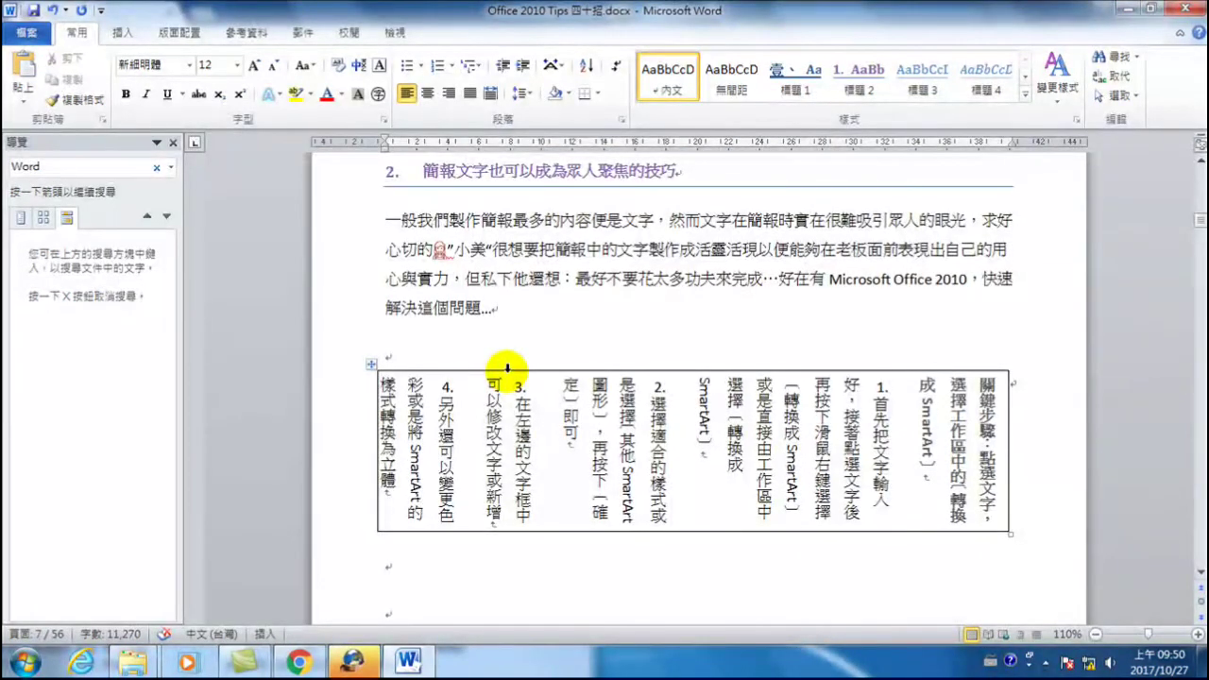
pyautogui.scroll(-3, 507, 368)
pyautogui.click(405, 377)
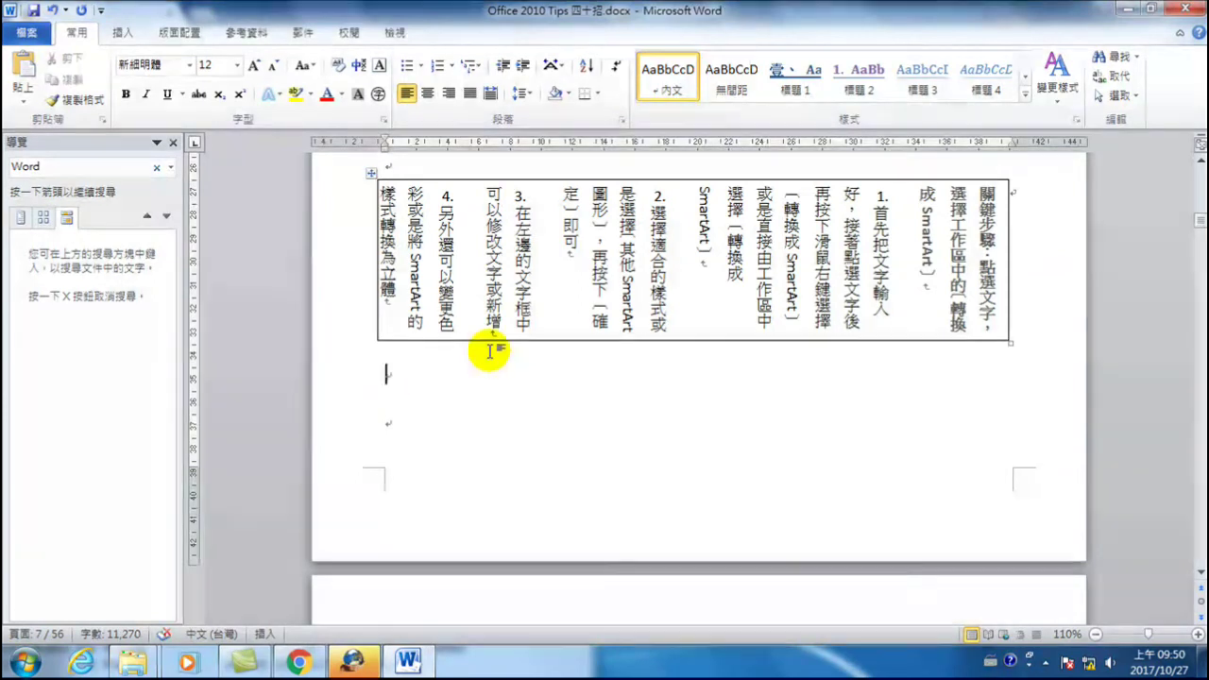
pyautogui.hotkey('ctrl', 'z')
pyautogui.click(416, 346)
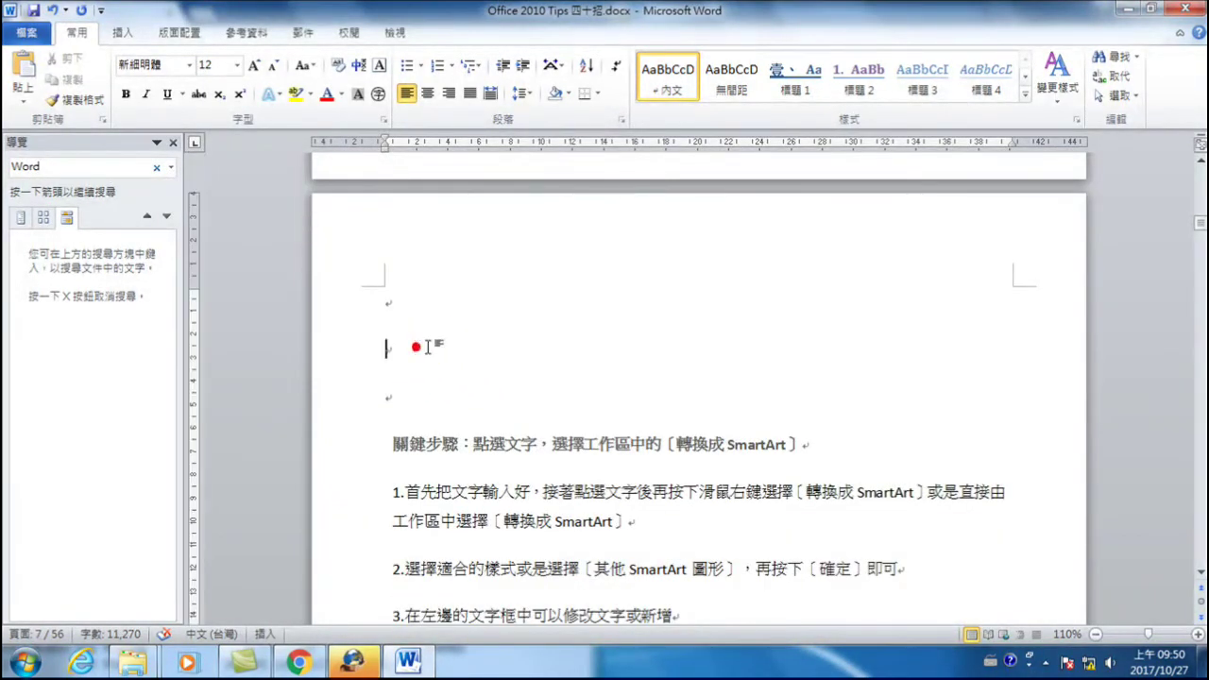
pyautogui.scroll(-2, 670, 485)
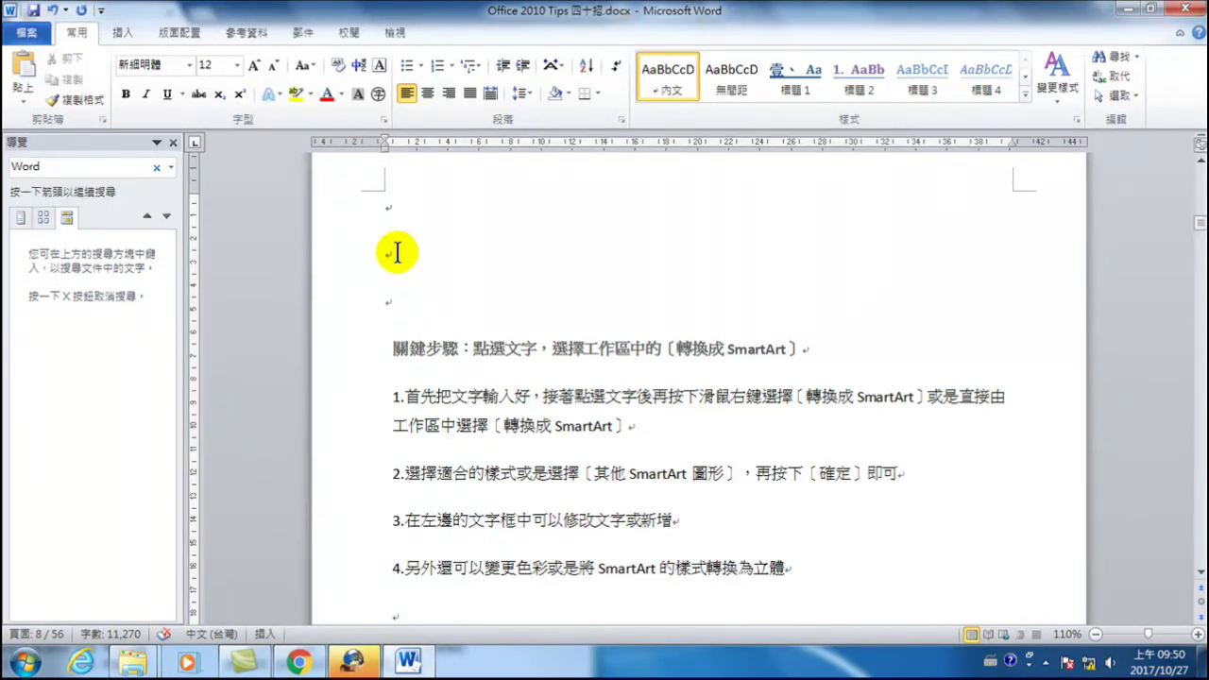
# - Insert a 1×1 table at the top of page 8
pyautogui.click(126, 34)
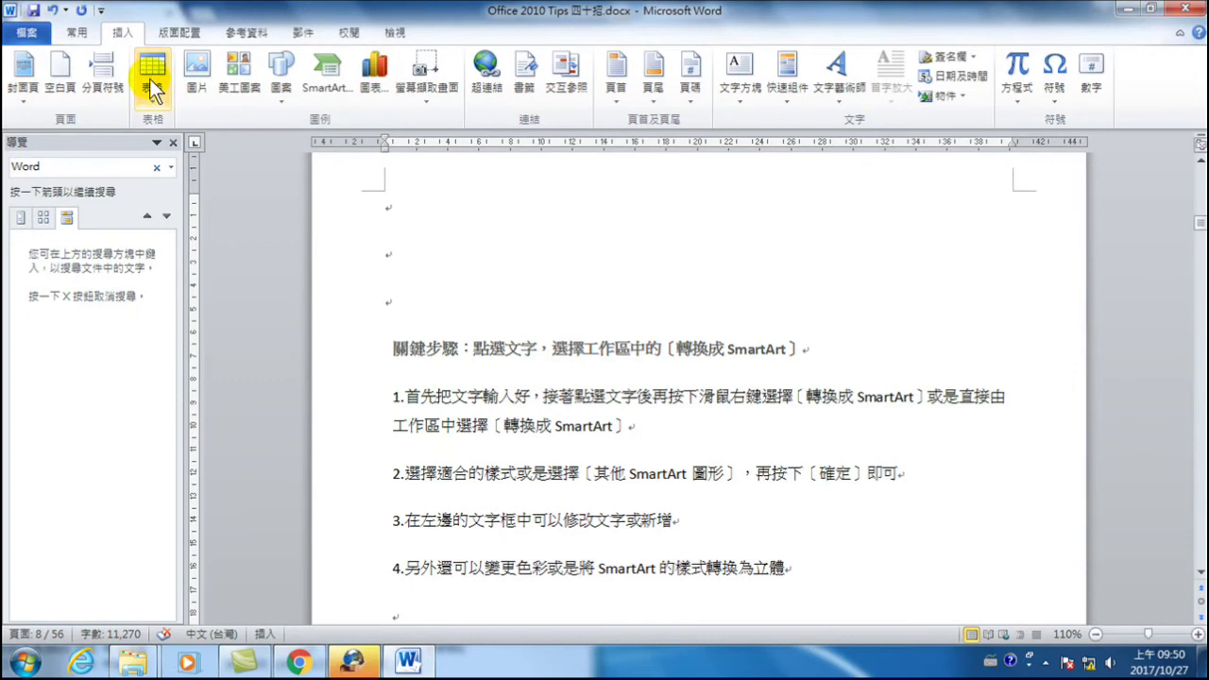
pyautogui.click(152, 75)
pyautogui.click(149, 140)
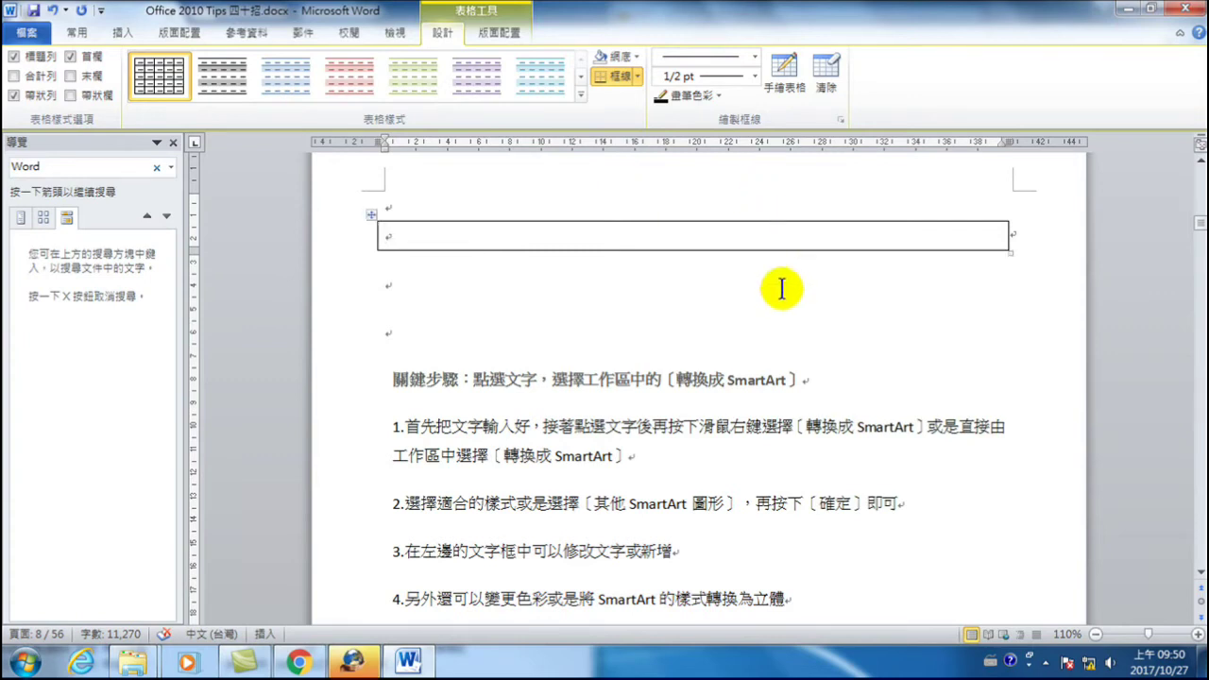
# - Select the paragraphs from the 關鍵步驟 line through step 4
pyautogui.scroll(4, 783, 289)
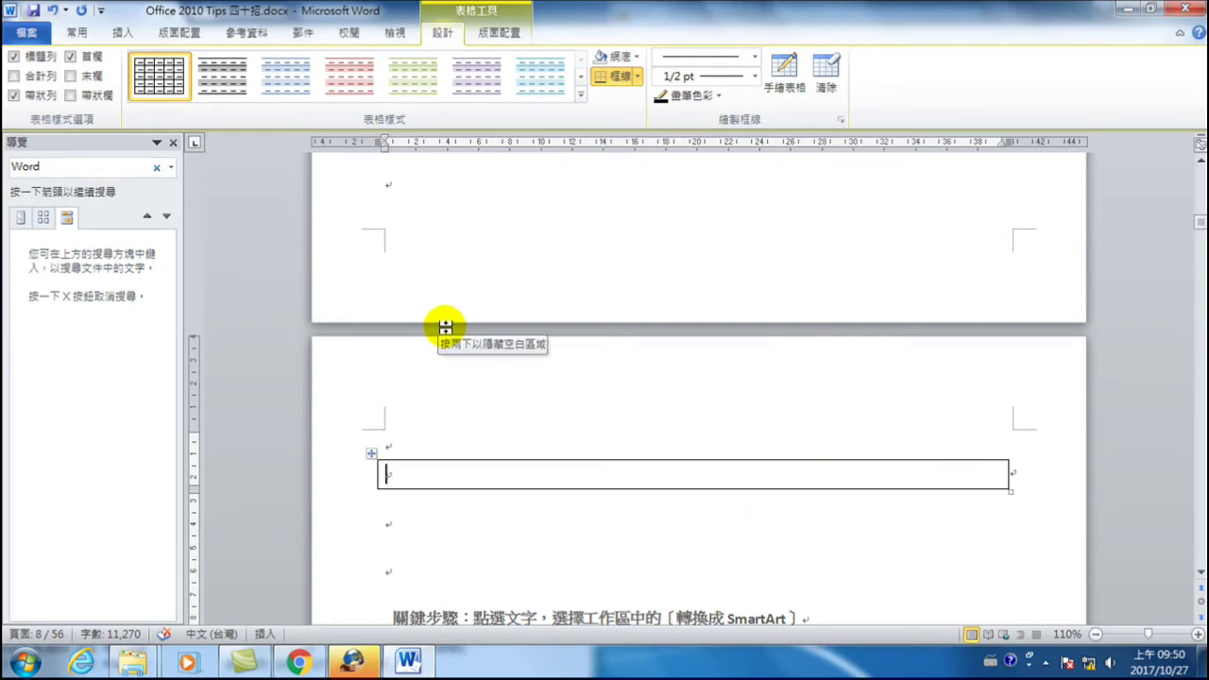
pyautogui.scroll(-6, 513, 388)
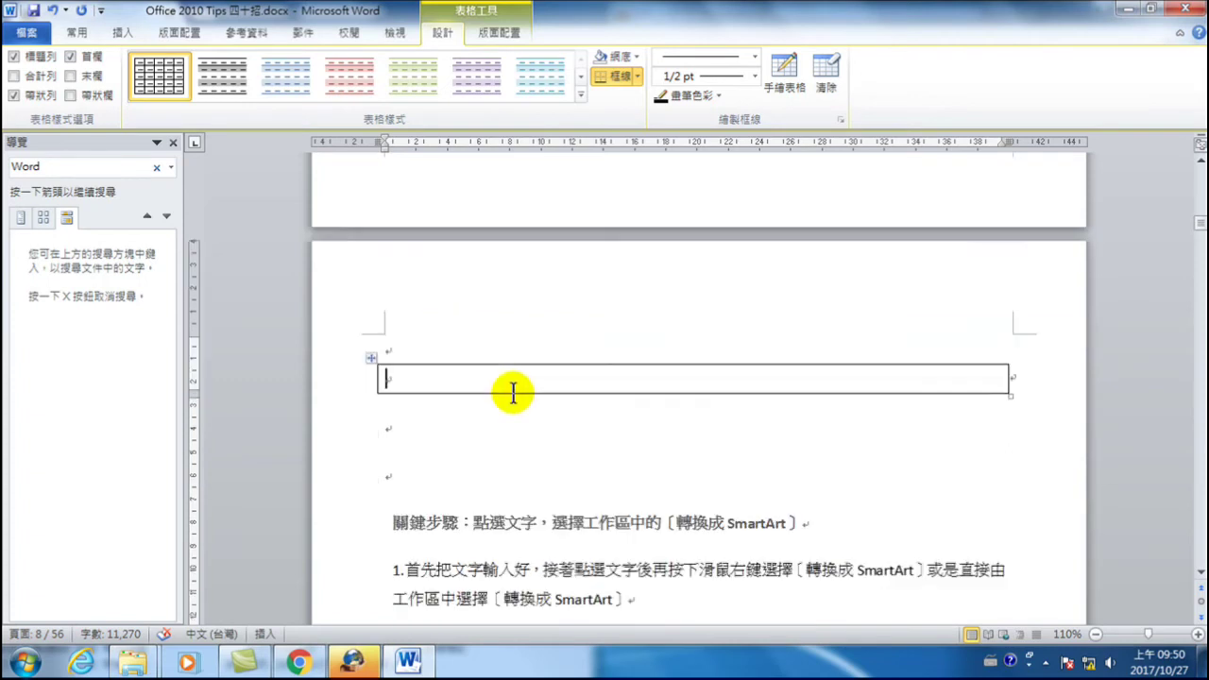
pyautogui.moveTo(345, 283); pyautogui.dragTo(345, 496)
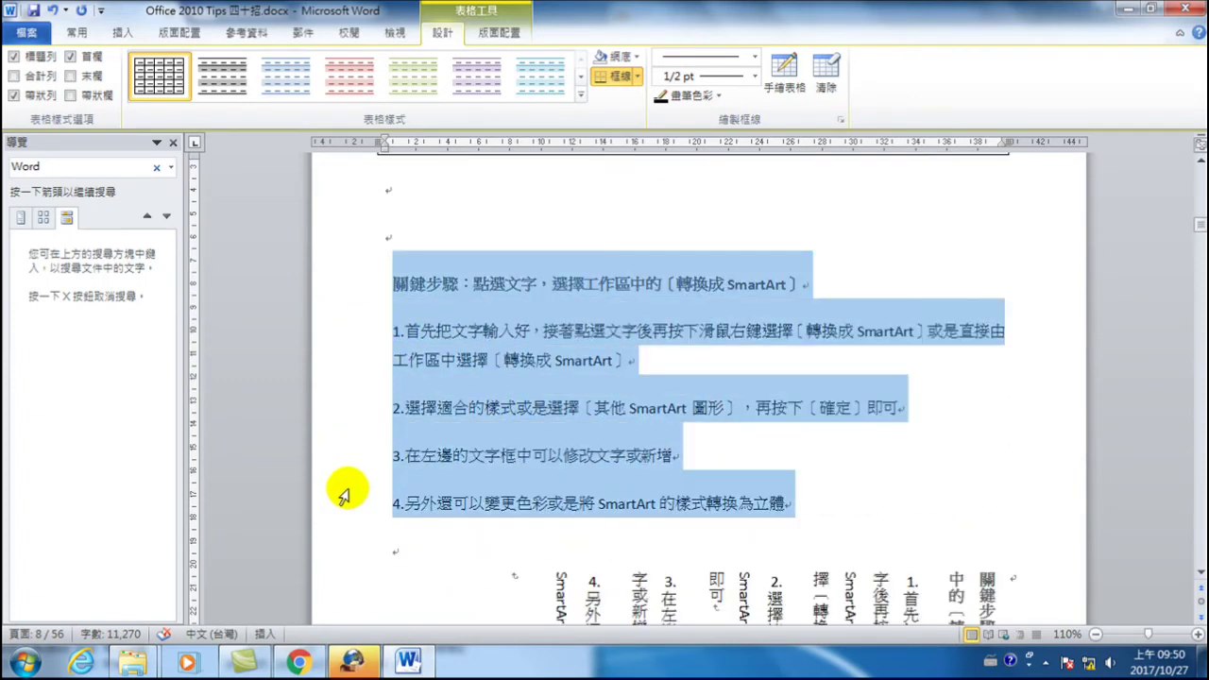
# - Move the 關鍵步驟 heading and four steps into the table cell as plain text, then select them
pyautogui.rightClick(521, 339)
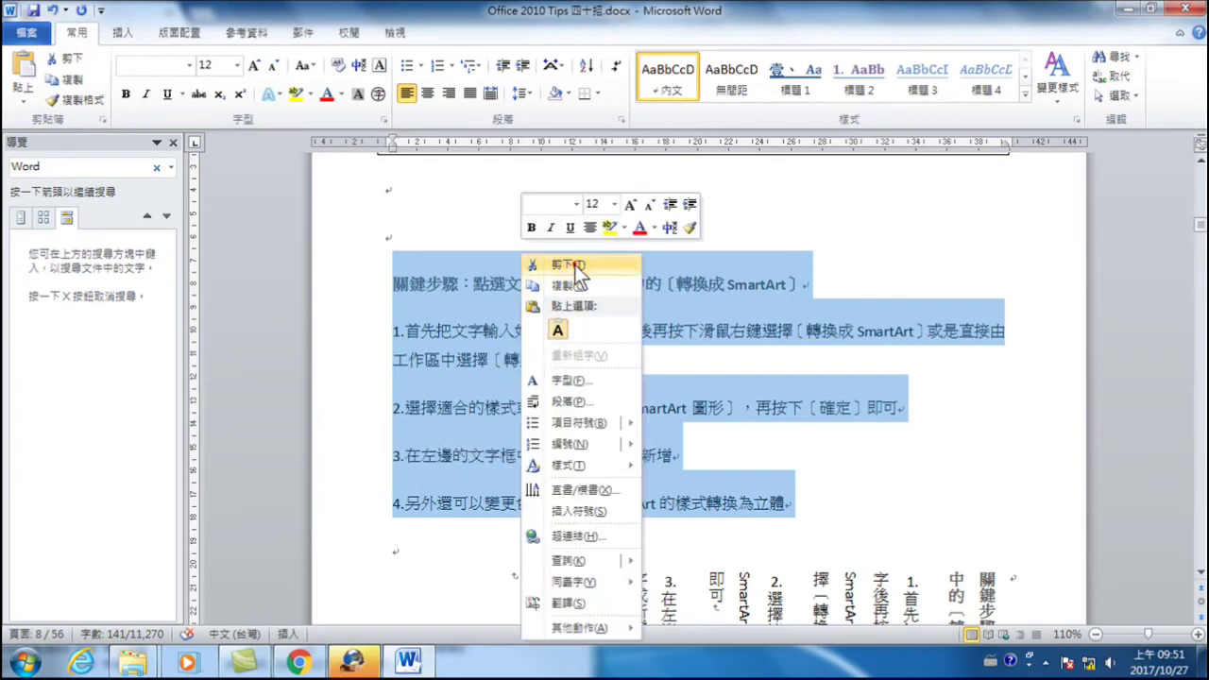
pyautogui.click(569, 265)
pyautogui.scroll(5, 621, 370)
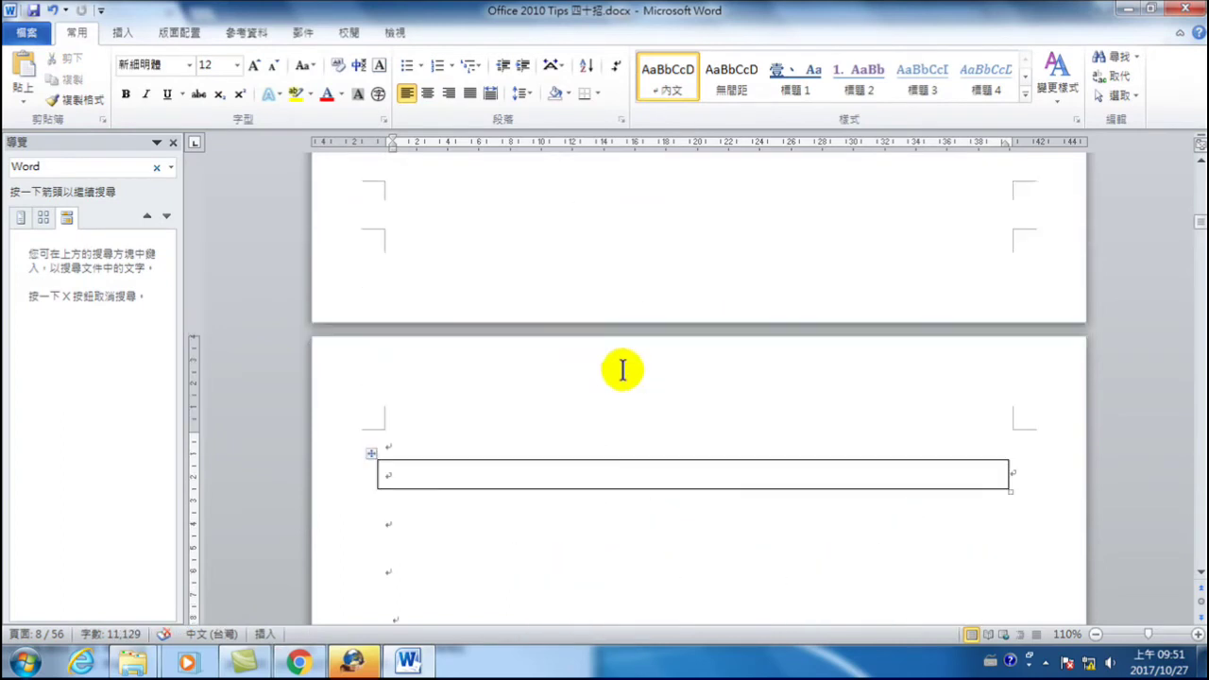
pyautogui.rightClick(390, 472)
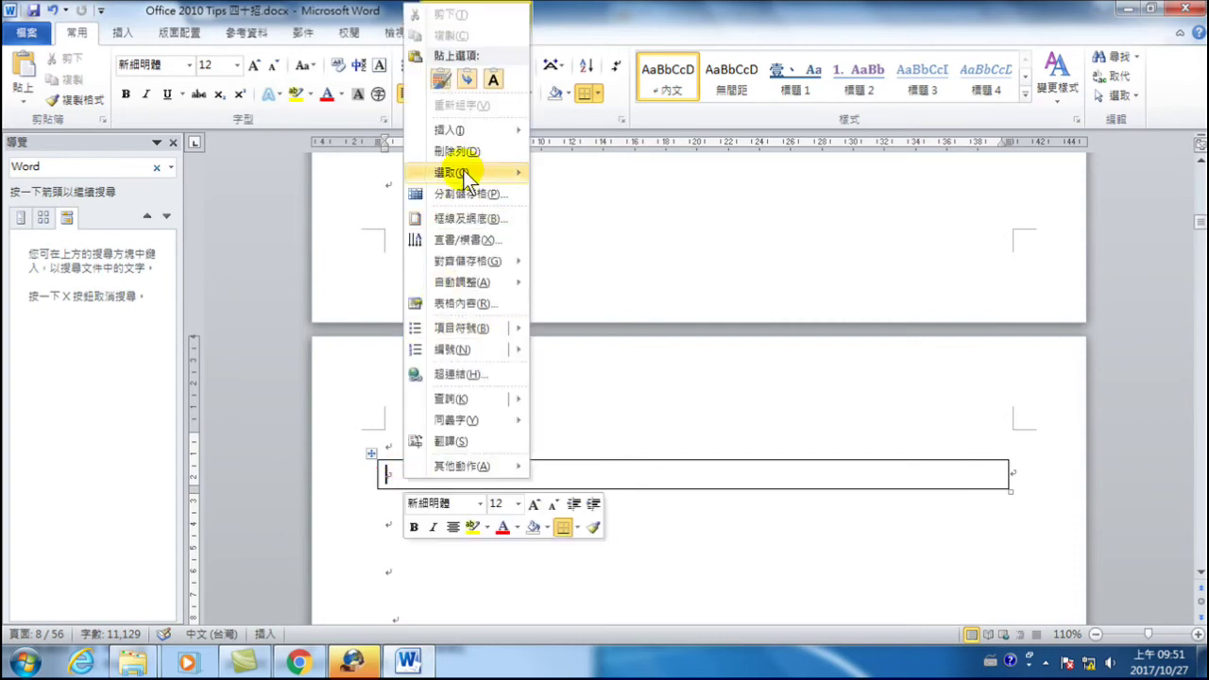
pyautogui.click(493, 80)
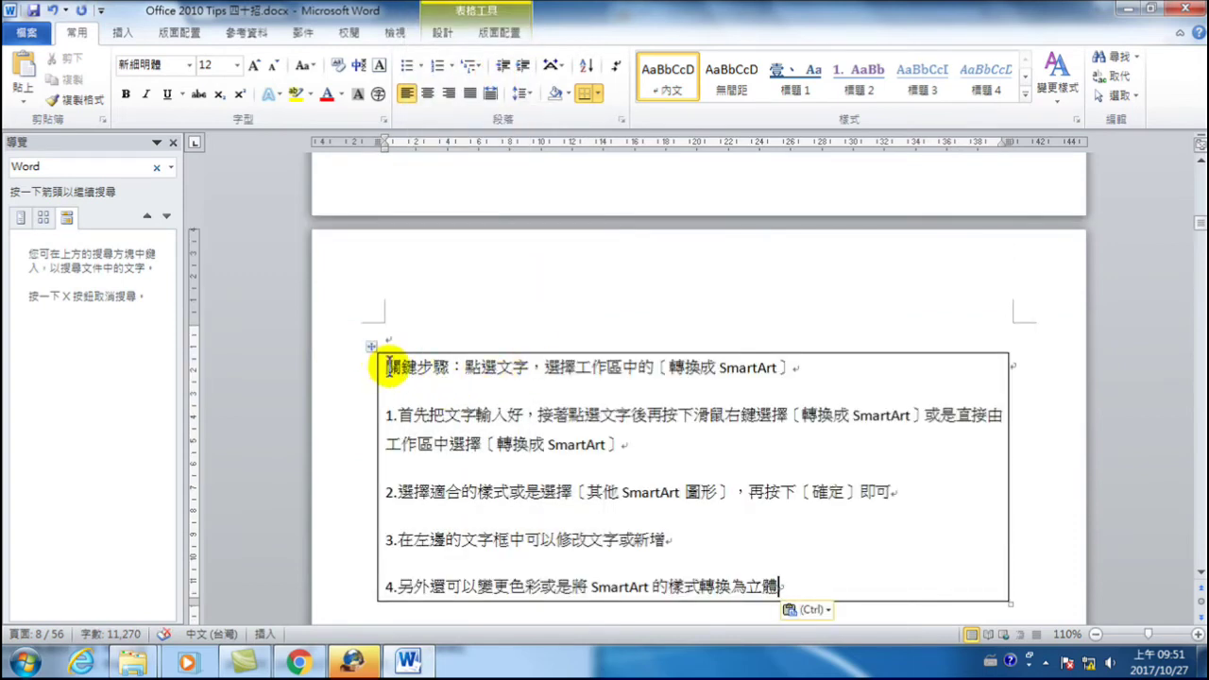
pyautogui.moveTo(389, 366); pyautogui.dragTo(805, 571)
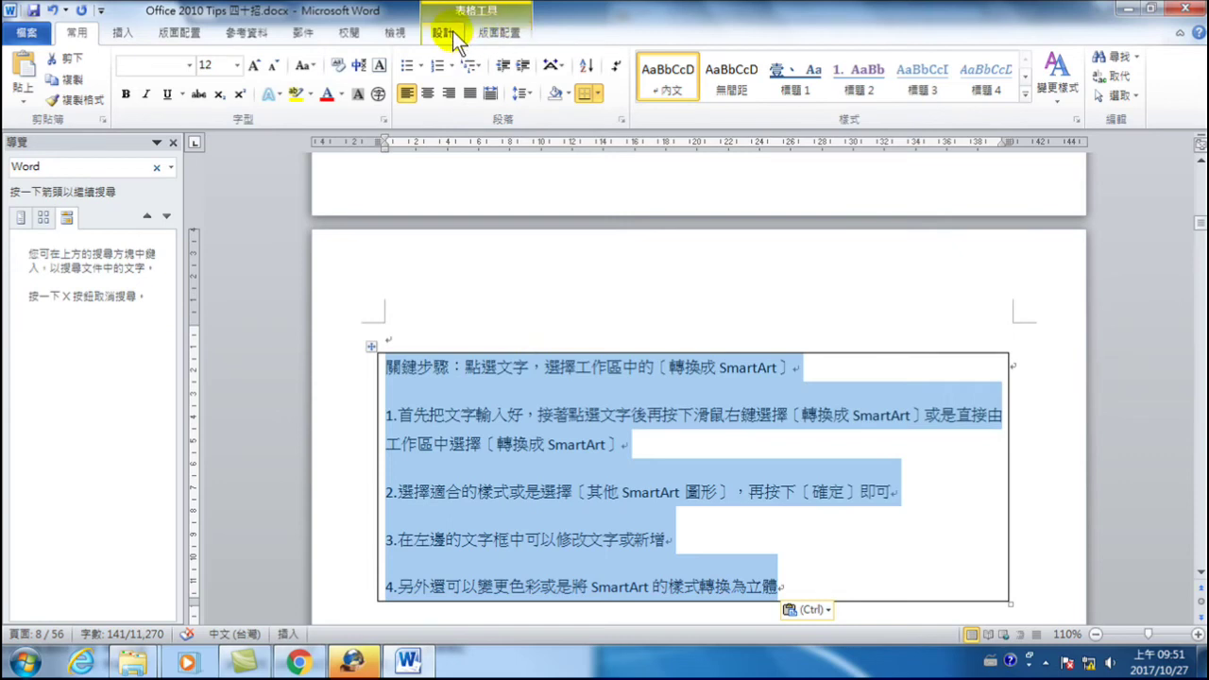
# - Change the table's text direction to vertical
pyautogui.click(508, 38)
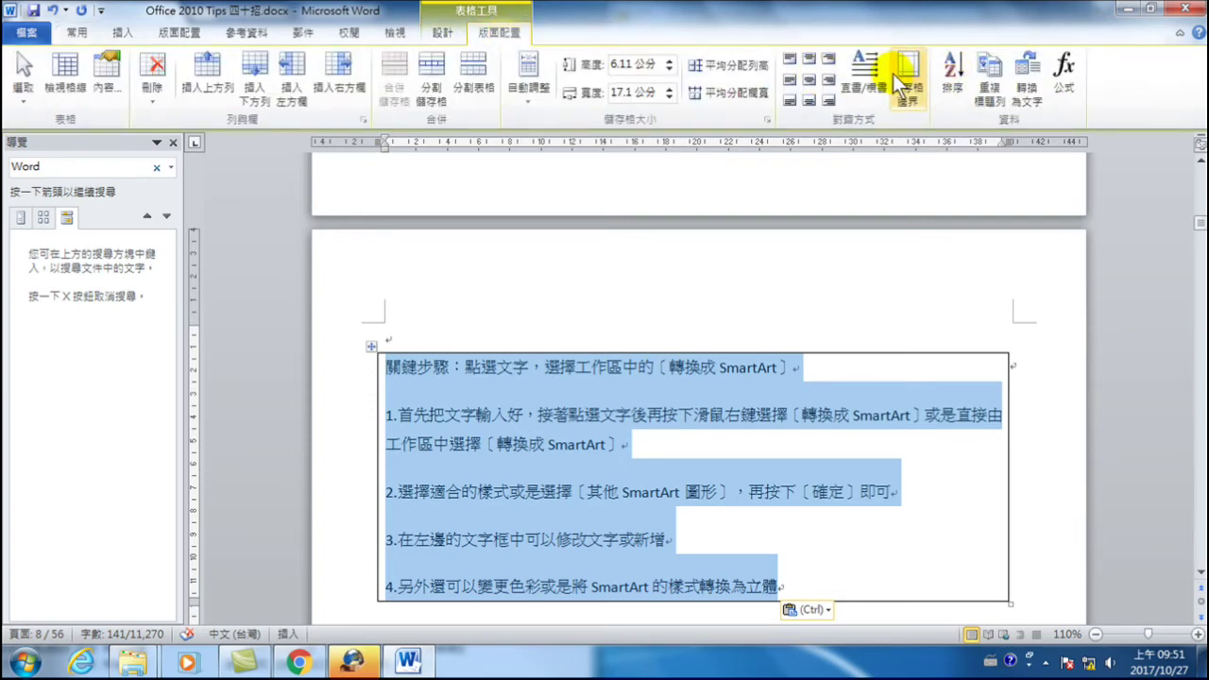
pyautogui.click(858, 69)
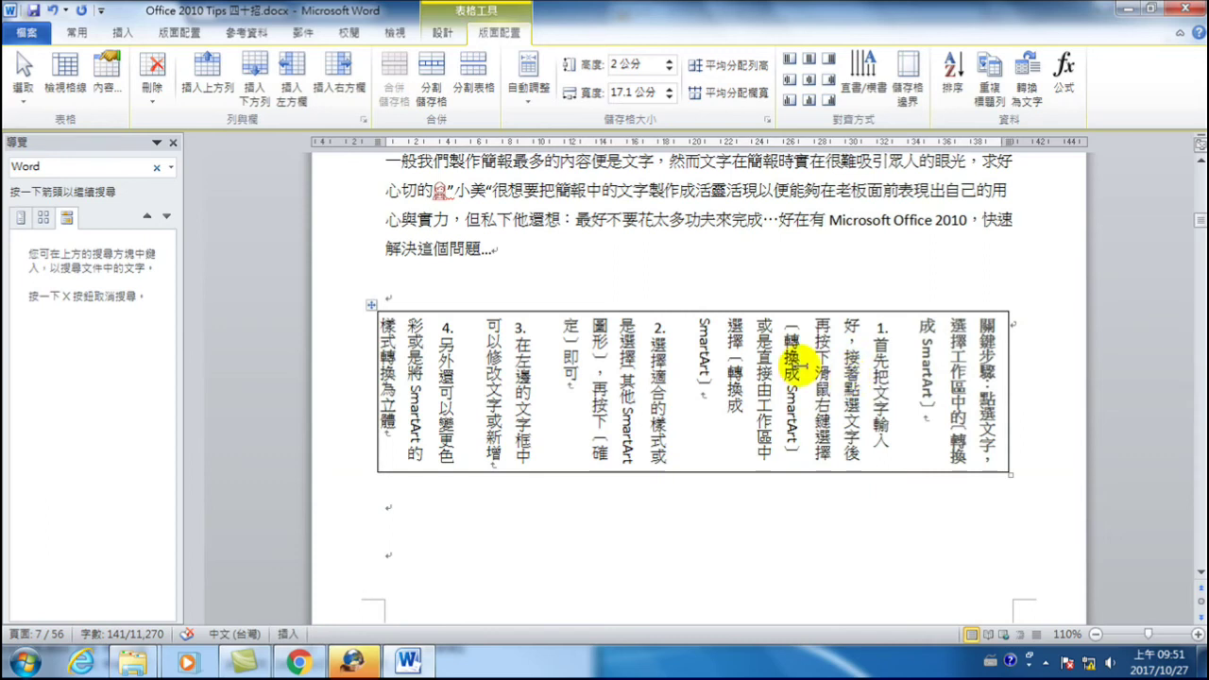
pyautogui.scroll(-3, 799, 387)
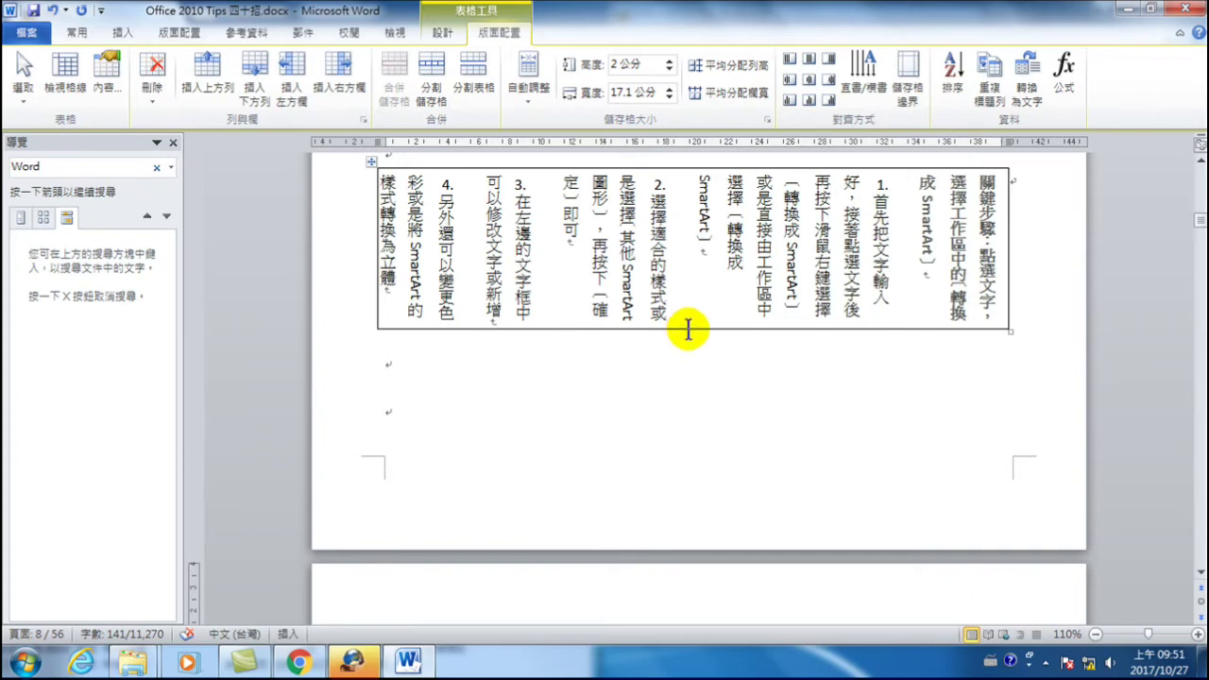
# - Stretch the table row to 4.91 cm tall and select the first step's number '1.'
pyautogui.moveTo(690, 326); pyautogui.dragTo(694, 369)
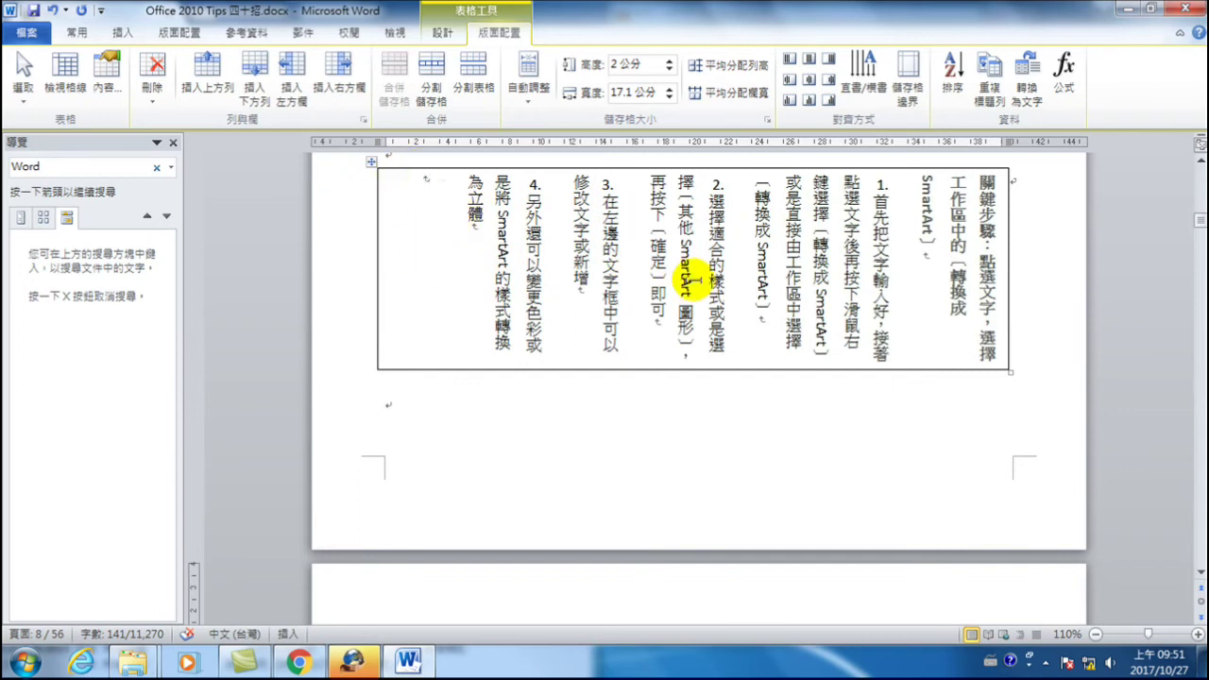
pyautogui.scroll(-10, 695, 279)
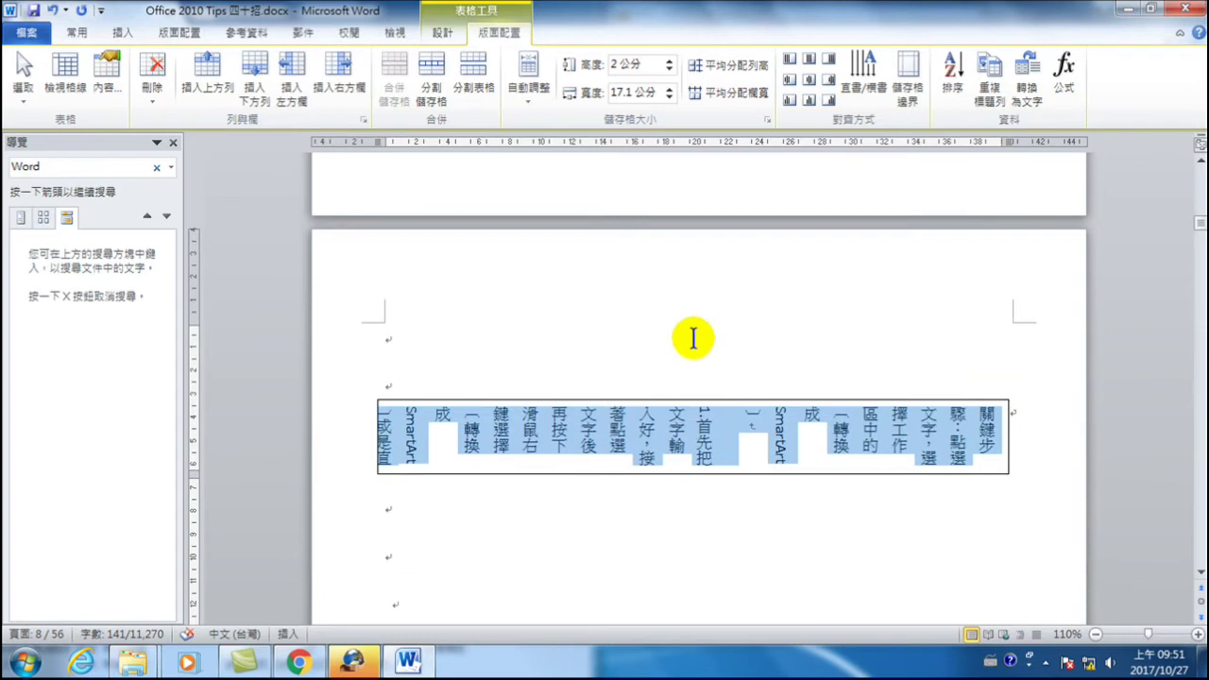
pyautogui.scroll(-5, 696, 397)
pyautogui.scroll(10, 685, 405)
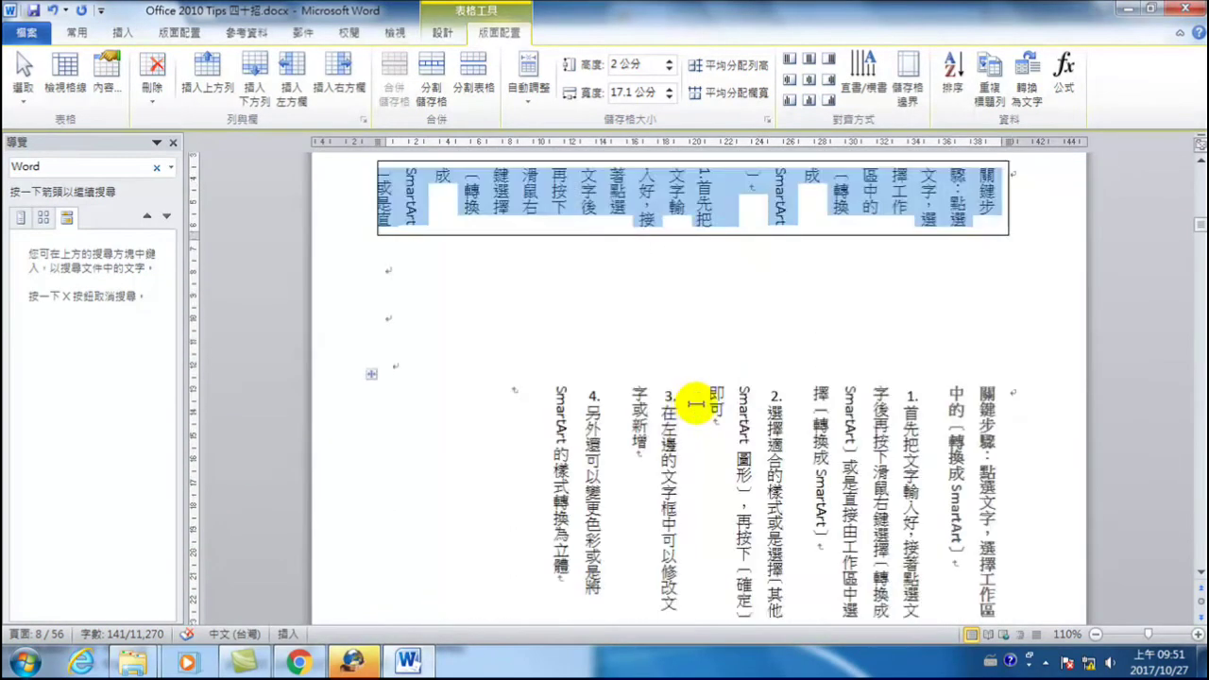
pyautogui.scroll(-5, 683, 406)
pyautogui.scroll(5, 683, 405)
pyautogui.scroll(-3, 683, 406)
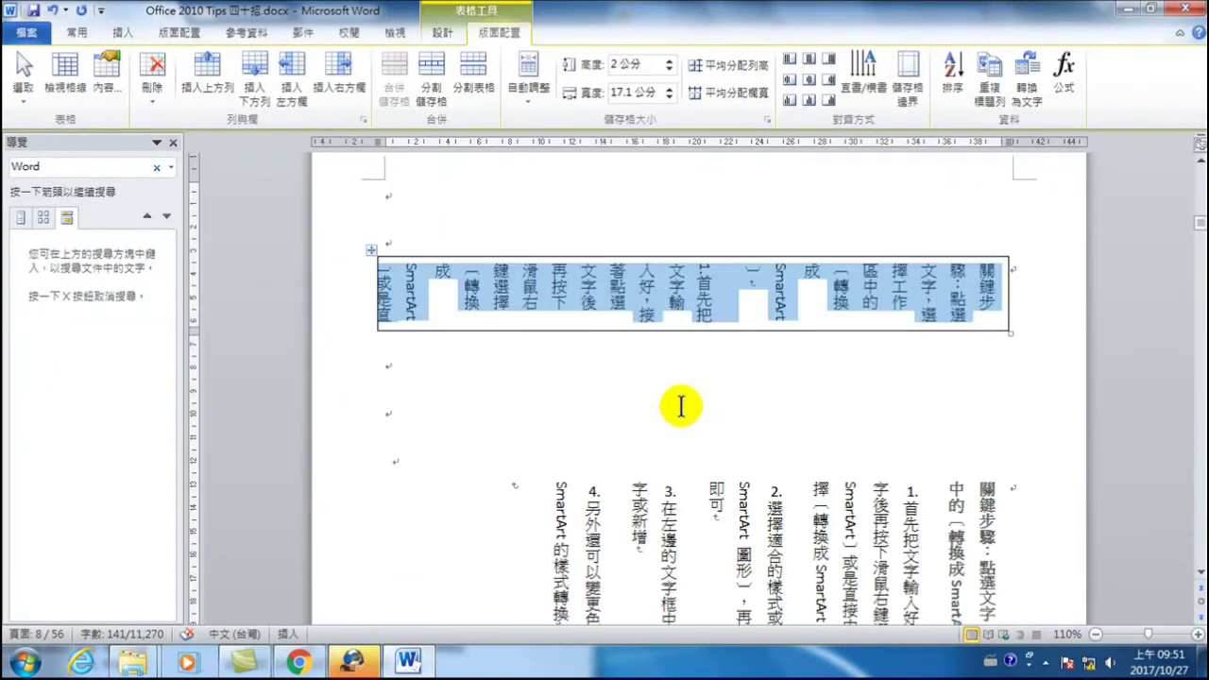
pyautogui.click(676, 307)
pyautogui.moveTo(683, 330); pyautogui.dragTo(683, 437)
pyautogui.scroll(-2, 689, 346)
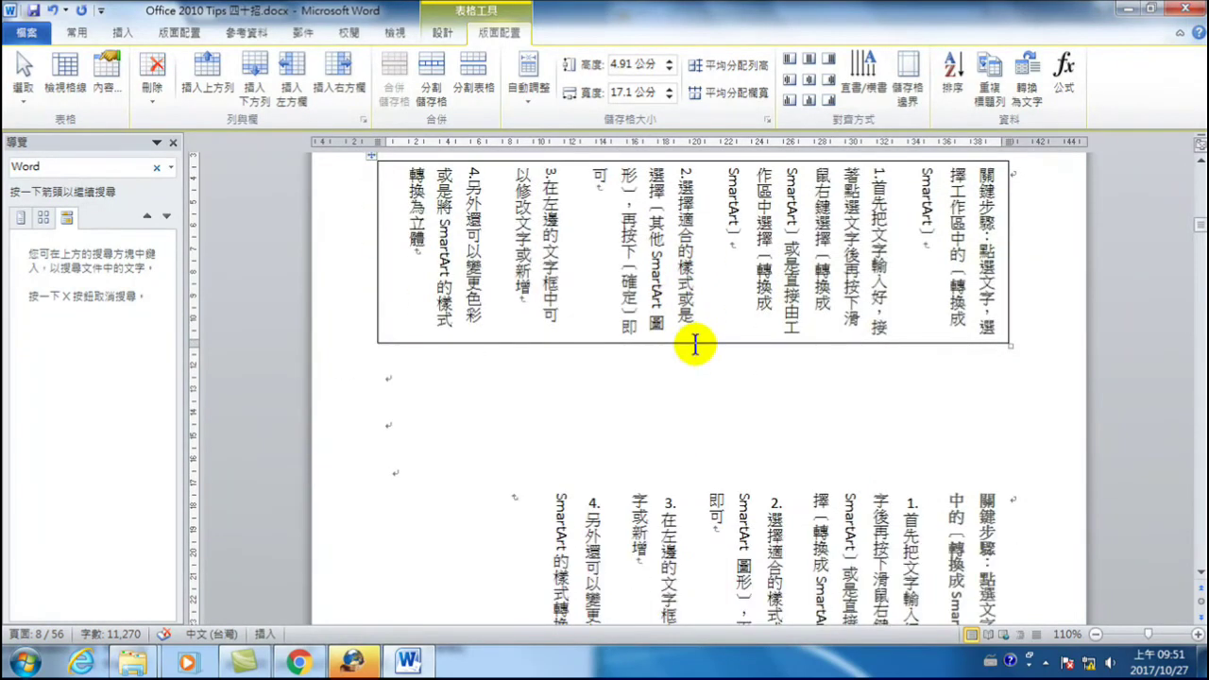
pyautogui.scroll(3, 620, 342)
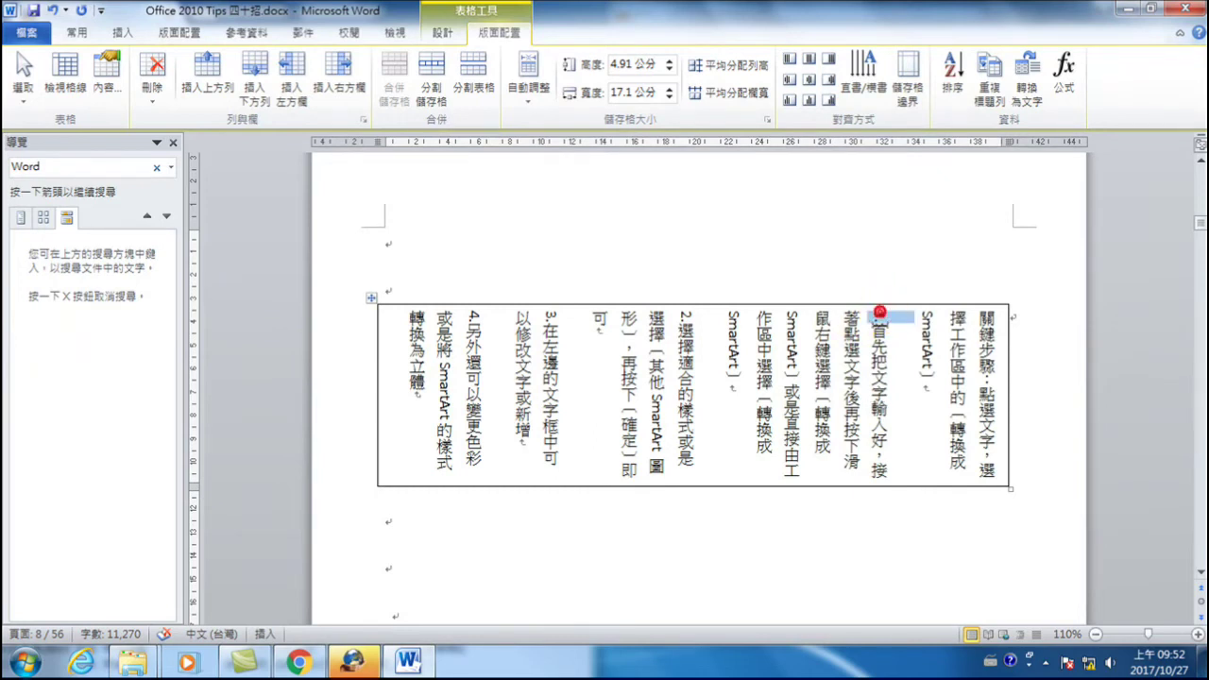
pyautogui.moveTo(879, 310); pyautogui.dragTo(880, 326)
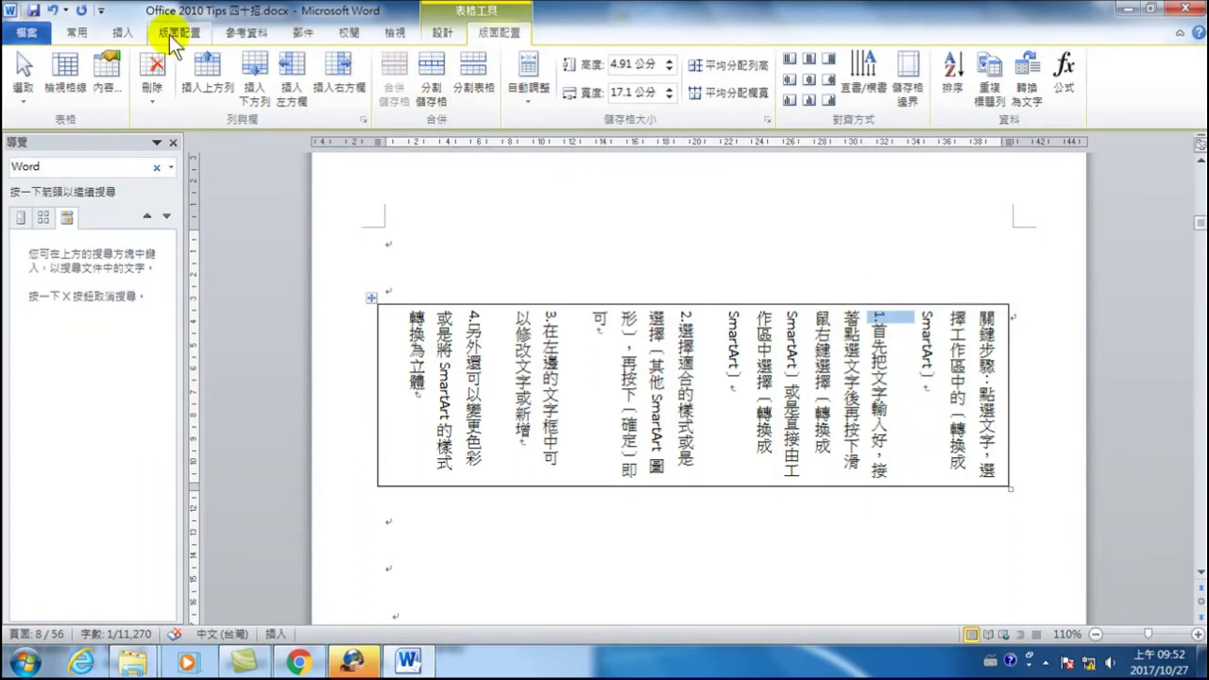
# - Apply Asian Layout's Horizontal in Vertical to the selected '1.'
pyautogui.click(76, 32)
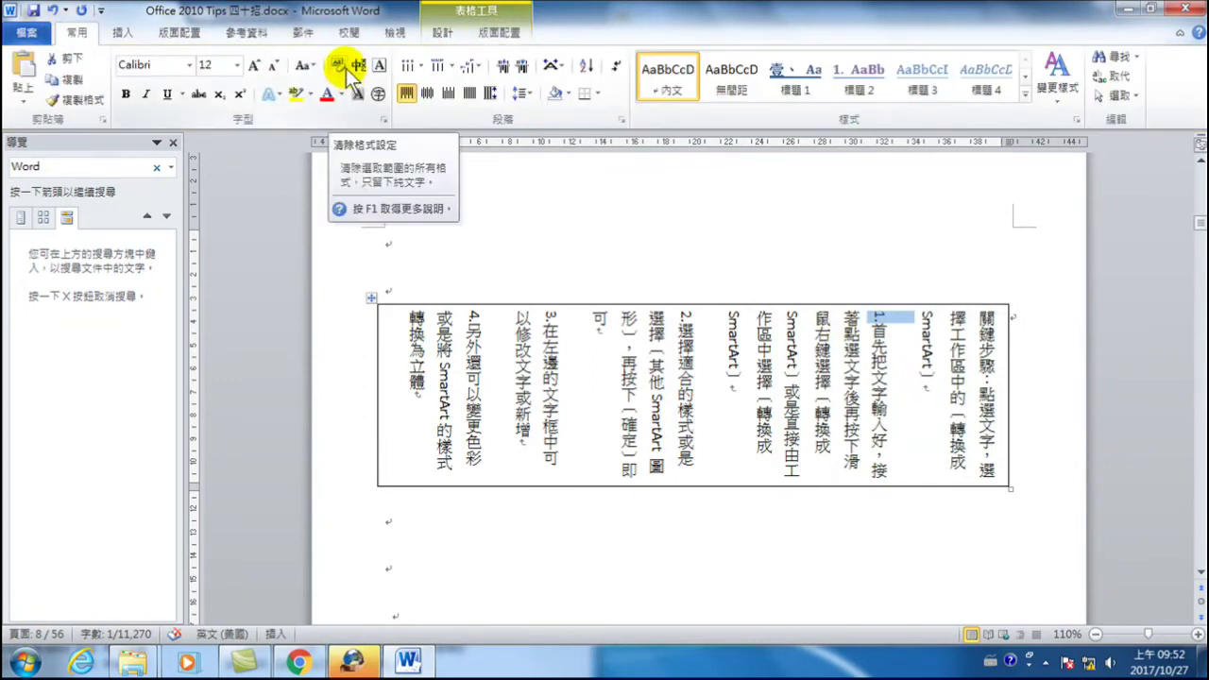
pyautogui.click(559, 66)
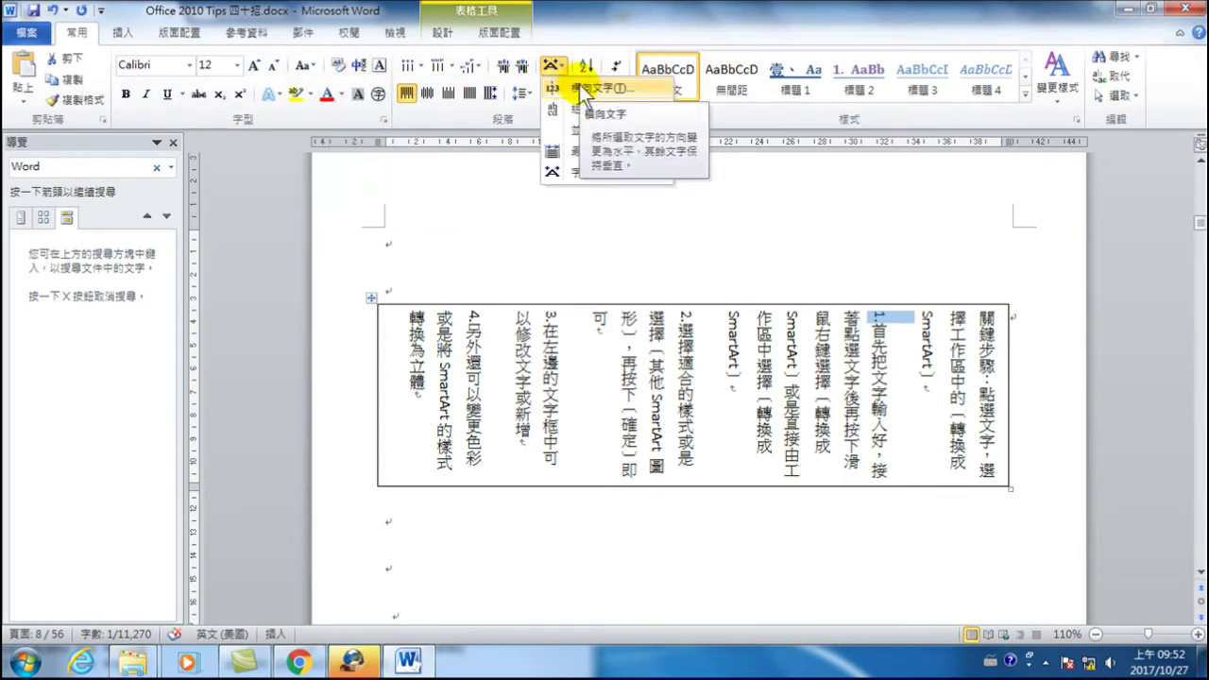
pyautogui.click(588, 91)
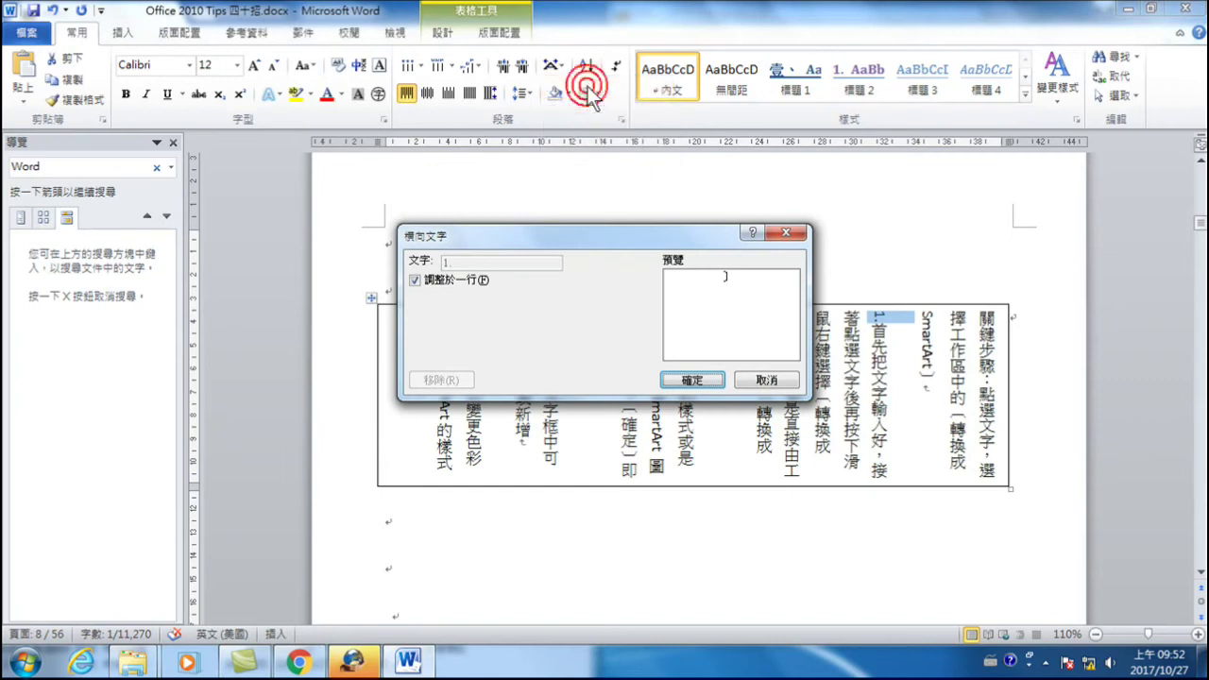
pyautogui.click(698, 380)
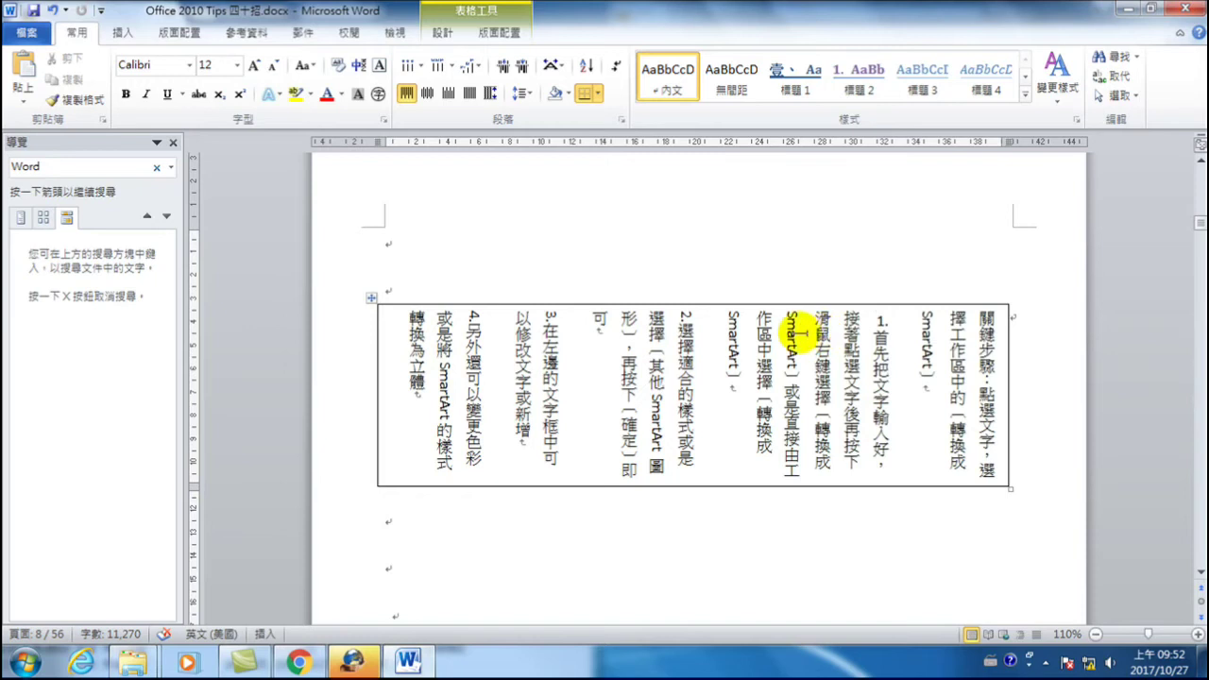
# - Use Format Painter to copy the horizontal formatting of '1.' onto '2.', '3.' and '4.'
pyautogui.click(888, 331)
pyautogui.doubleClick(888, 331)
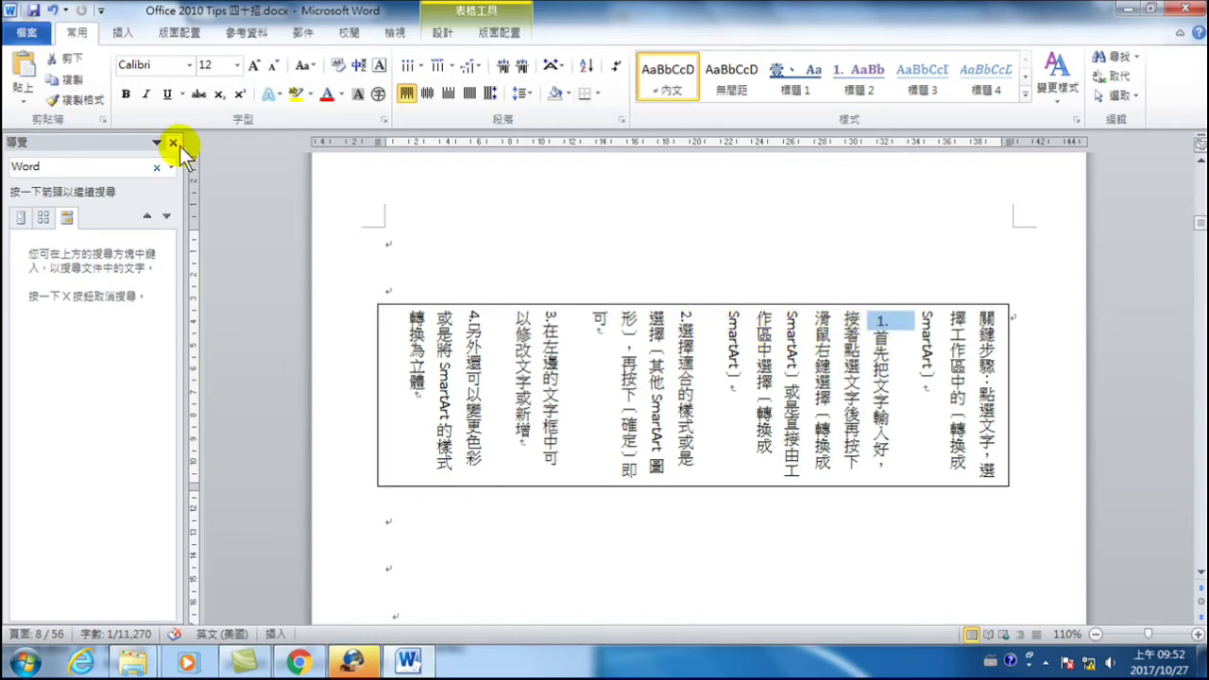
pyautogui.click(81, 100)
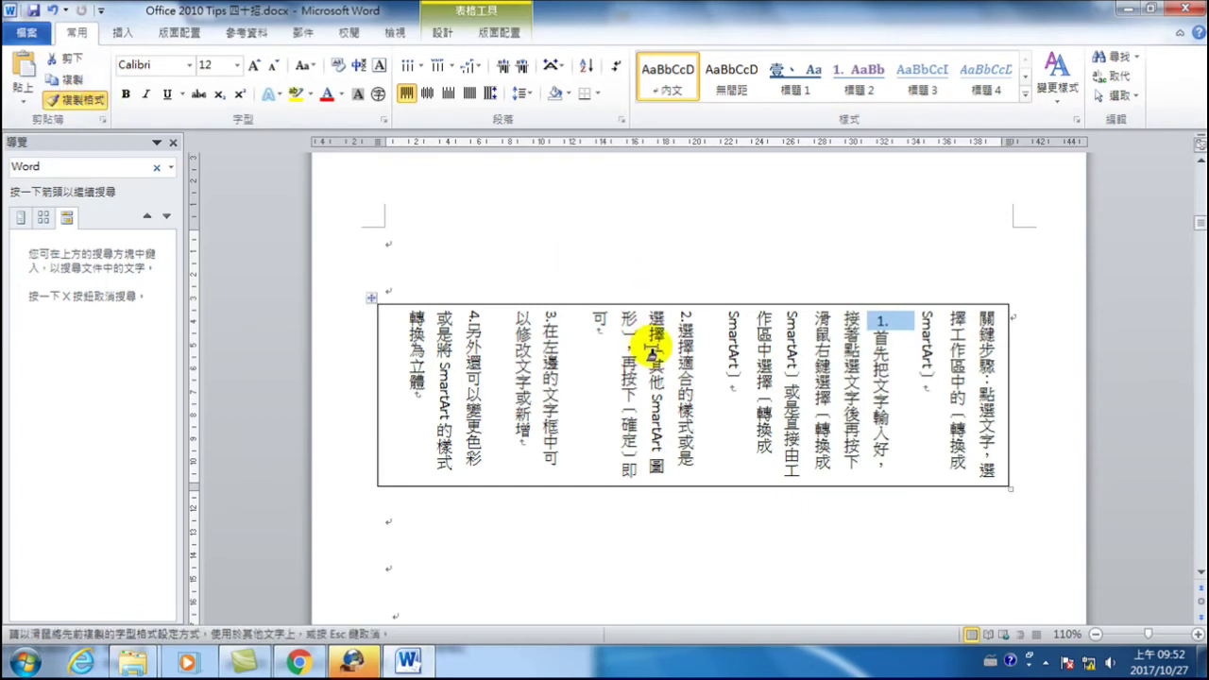
pyautogui.moveTo(689, 306); pyautogui.dragTo(673, 319)
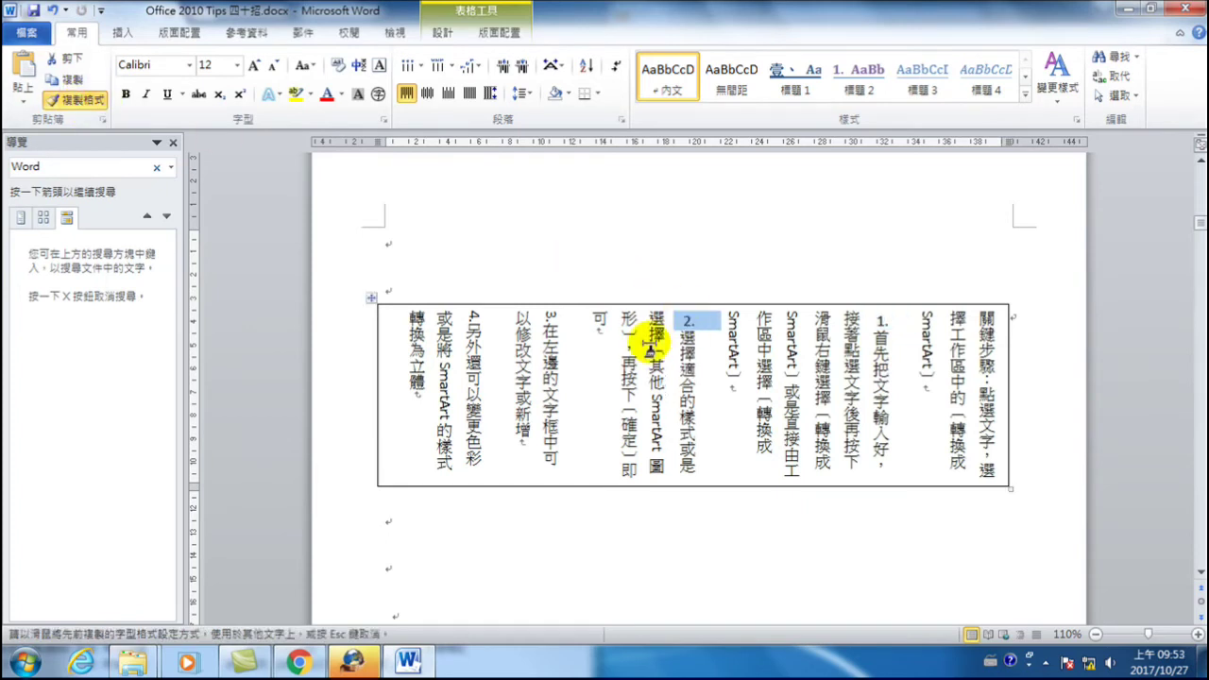
pyautogui.moveTo(552, 310)
pyautogui.mouseDown()
pyautogui.moveTo(551, 323)
pyautogui.moveTo(475, 318)
pyautogui.mouseUp()
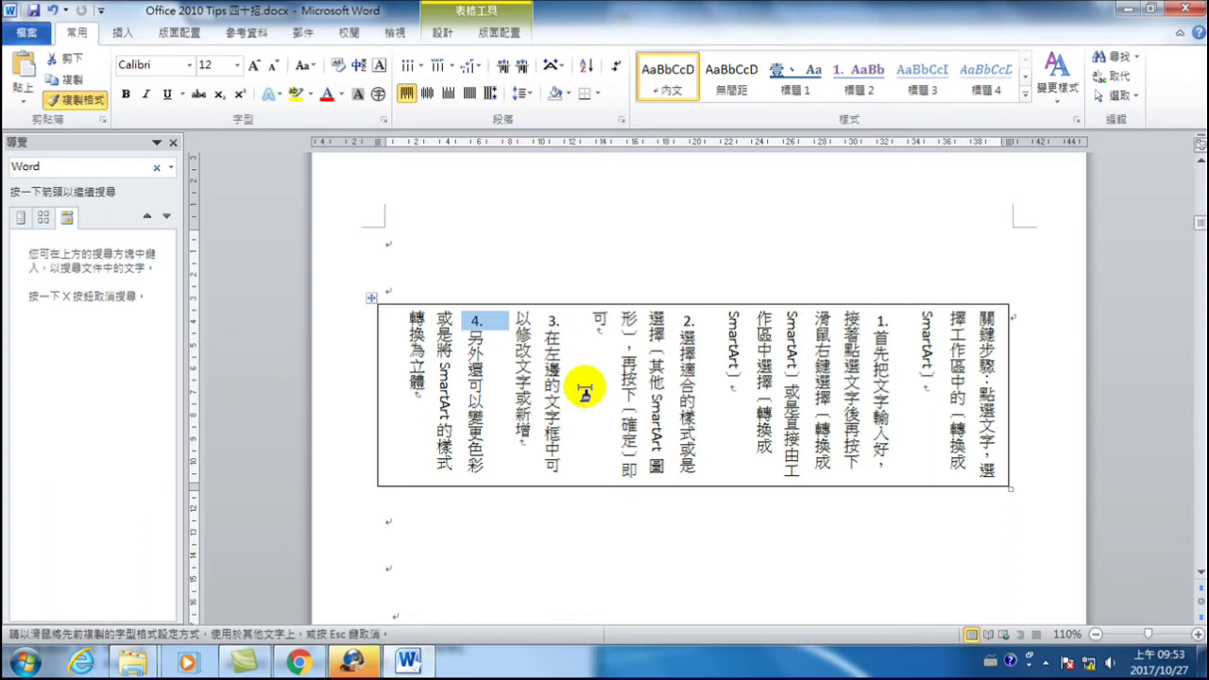
pyautogui.press('Escape')
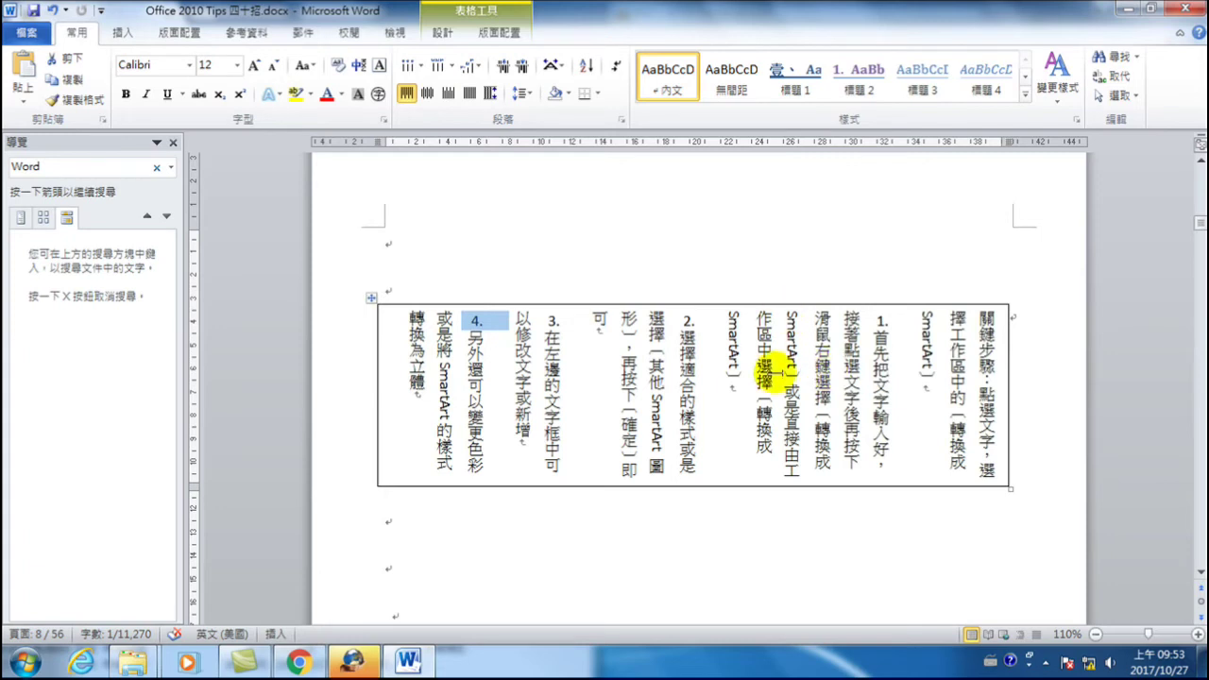
pyautogui.scroll(-10, 766, 397)
pyautogui.scroll(-5, 733, 433)
pyautogui.scroll(10, 733, 433)
pyautogui.scroll(5, 733, 434)
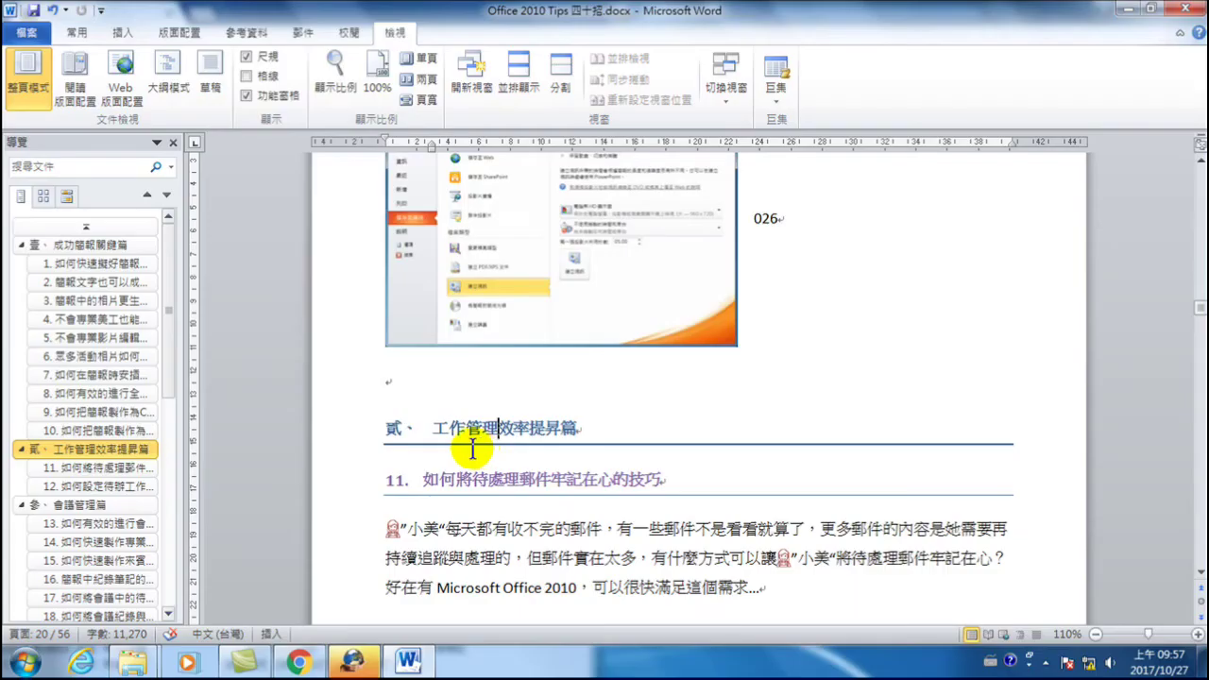
# - Scroll to page 20, where tip 11 on remembering pending e-mail begins
pyautogui.scroll(-2, 472, 416)
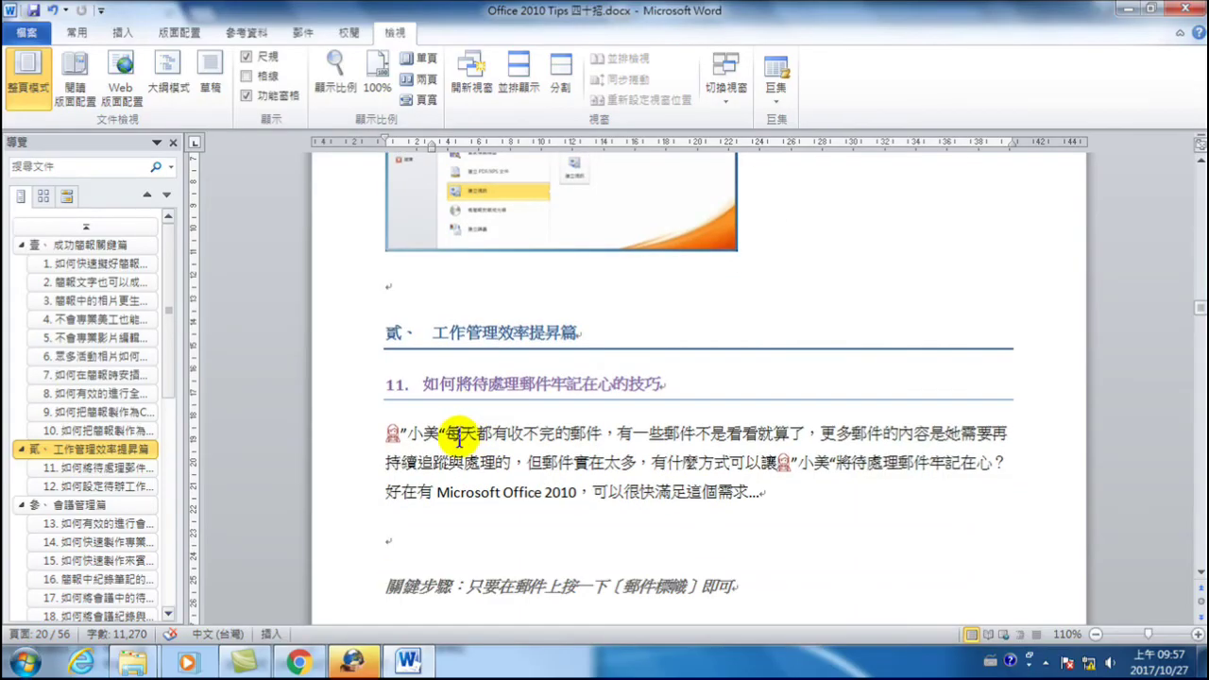
# - Delete the empty lines below tip 11's intro paragraph and below the 關鍵步驟 line
pyautogui.moveTo(408, 430); pyautogui.dragTo(775, 497)
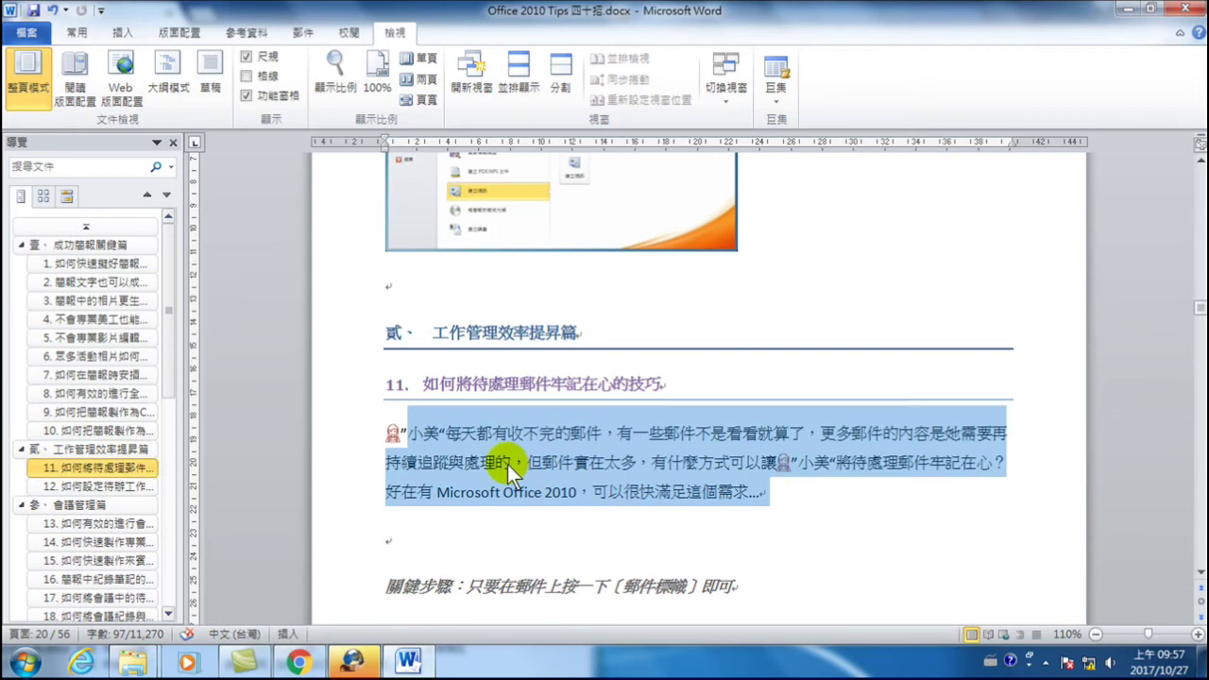
pyautogui.scroll(-5, 501, 464)
pyautogui.scroll(3, 497, 464)
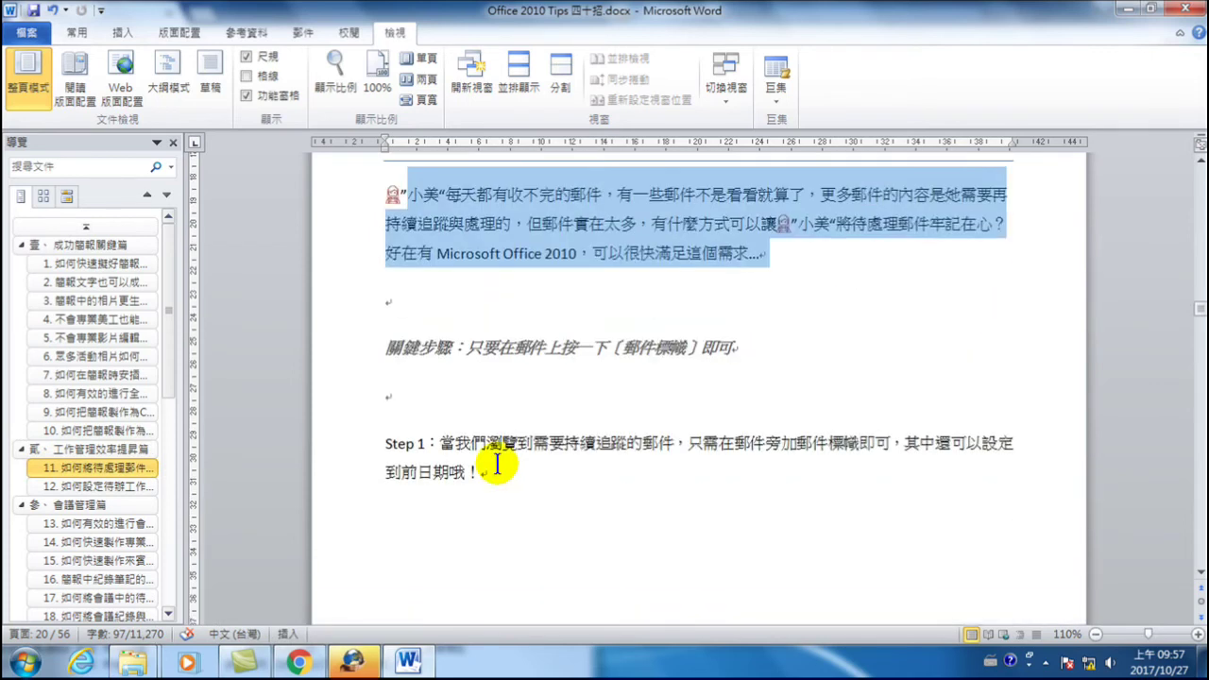
pyautogui.click(455, 299)
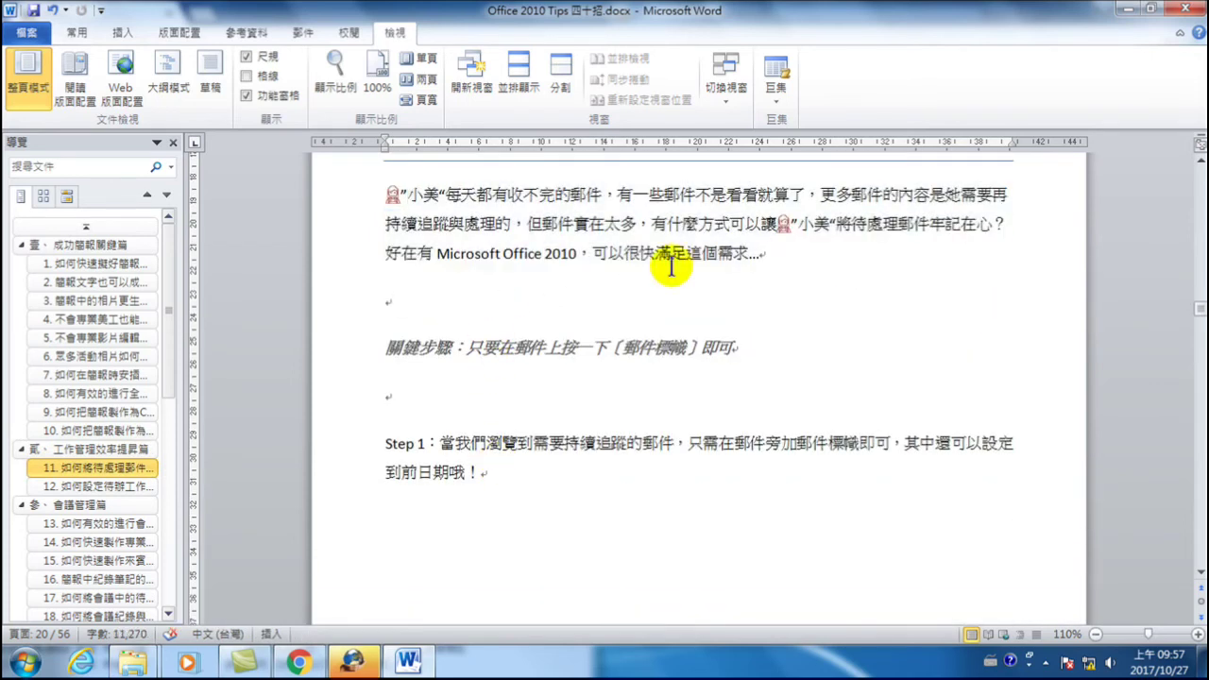
pyautogui.scroll(1, 627, 257)
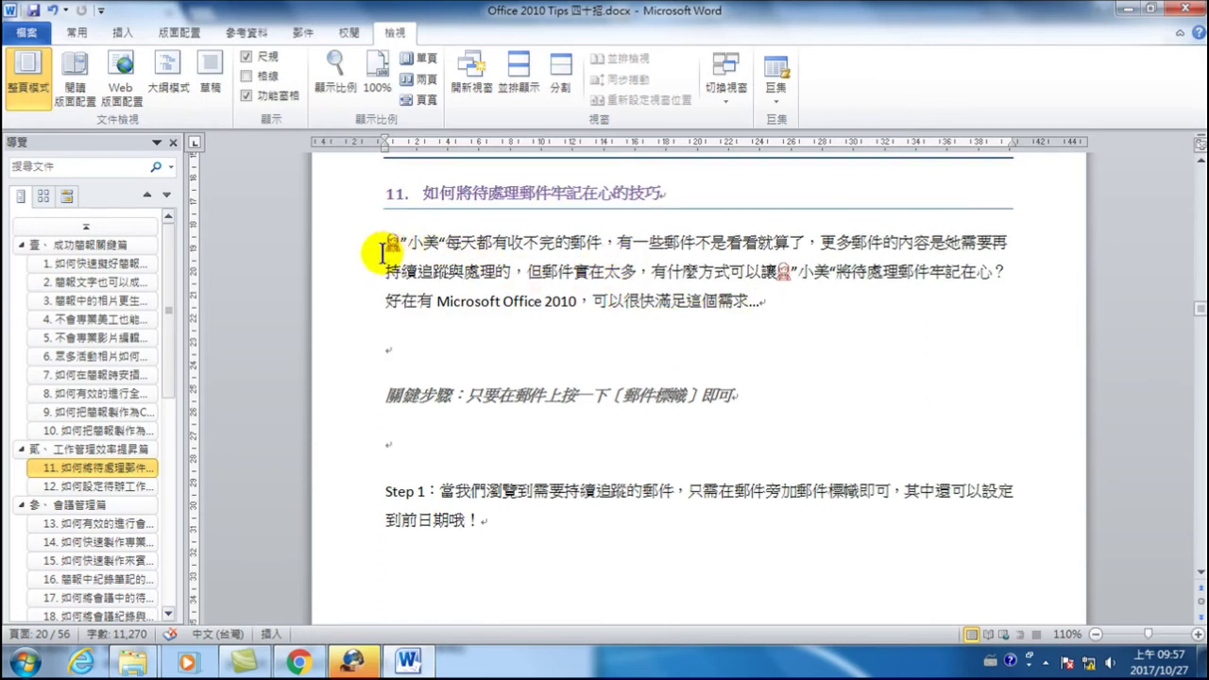
pyautogui.doubleClick(352, 244)
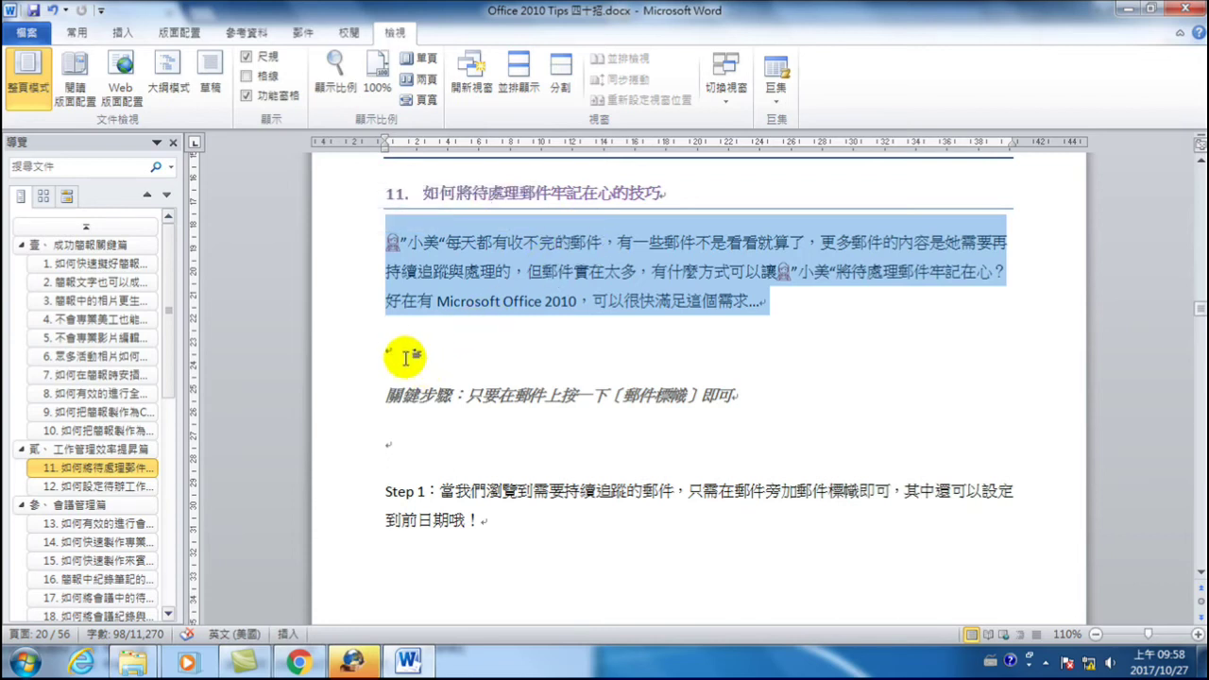
pyautogui.click(336, 354)
pyautogui.press('Delete')
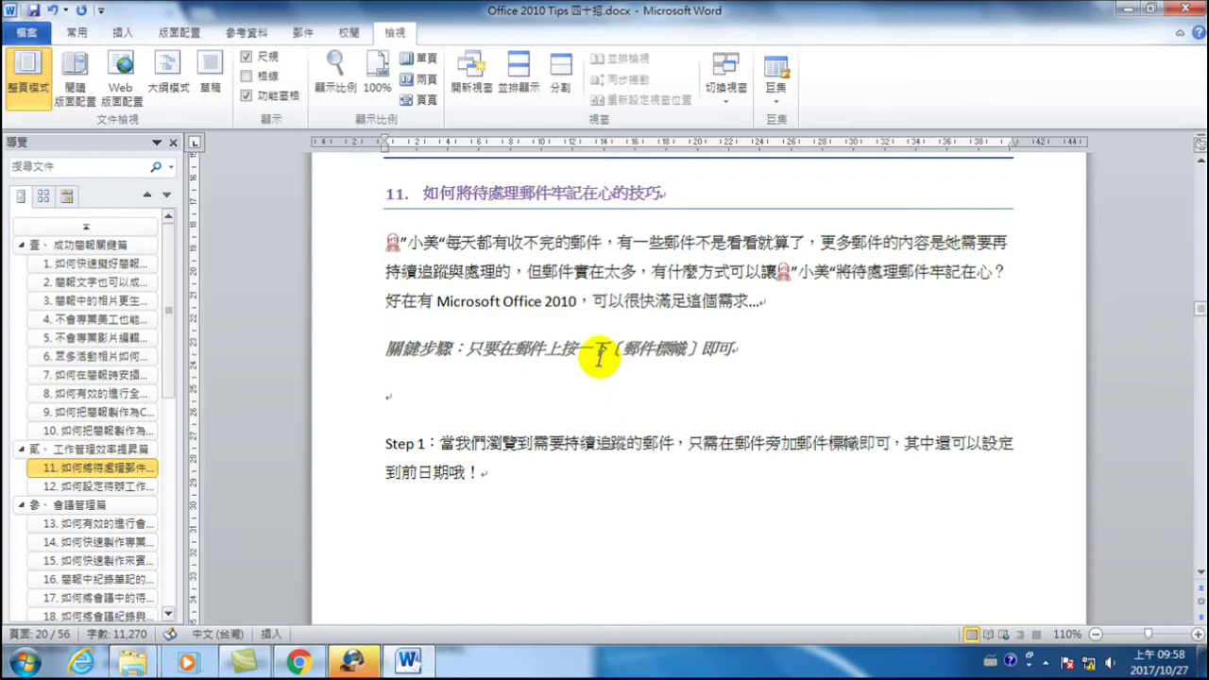
pyautogui.click(340, 397)
pyautogui.press('Delete')
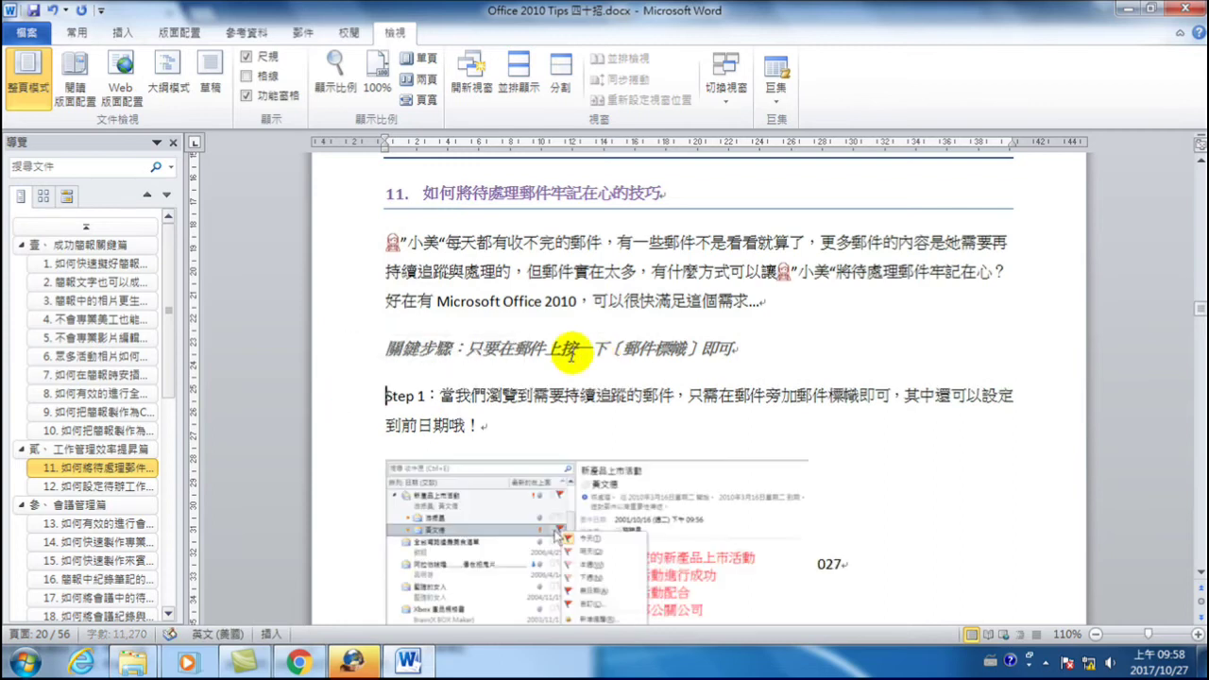
pyautogui.moveTo(351, 243); pyautogui.dragTo(365, 303)
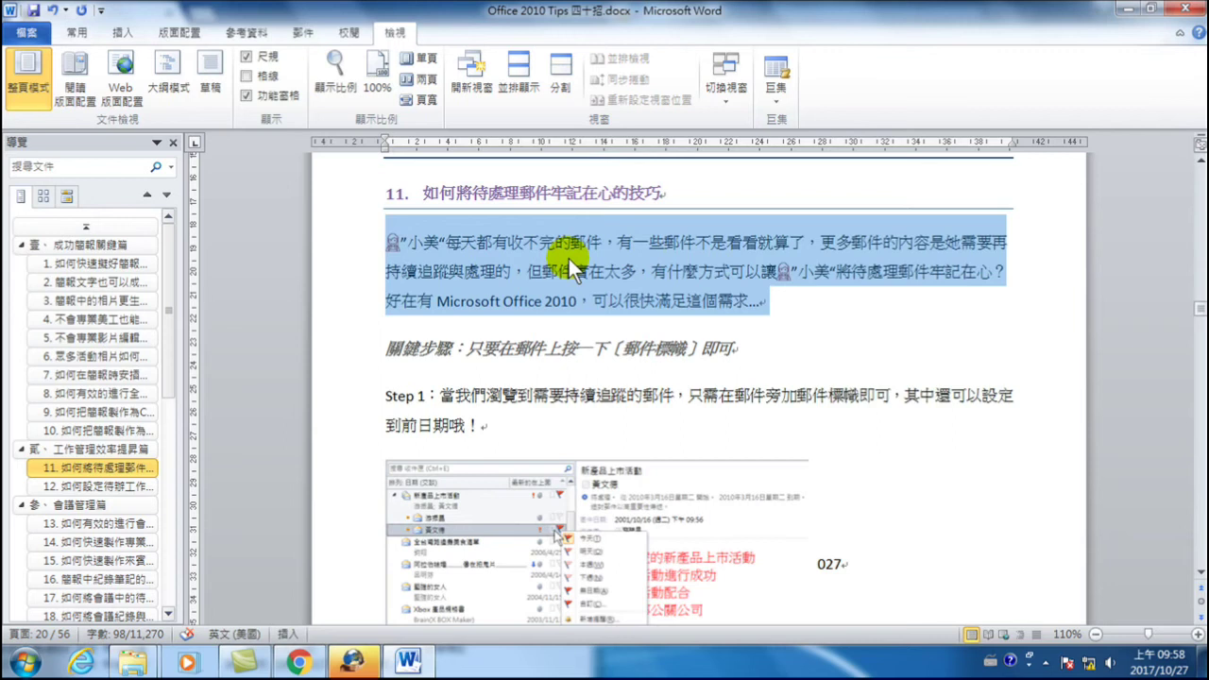
pyautogui.click(524, 256)
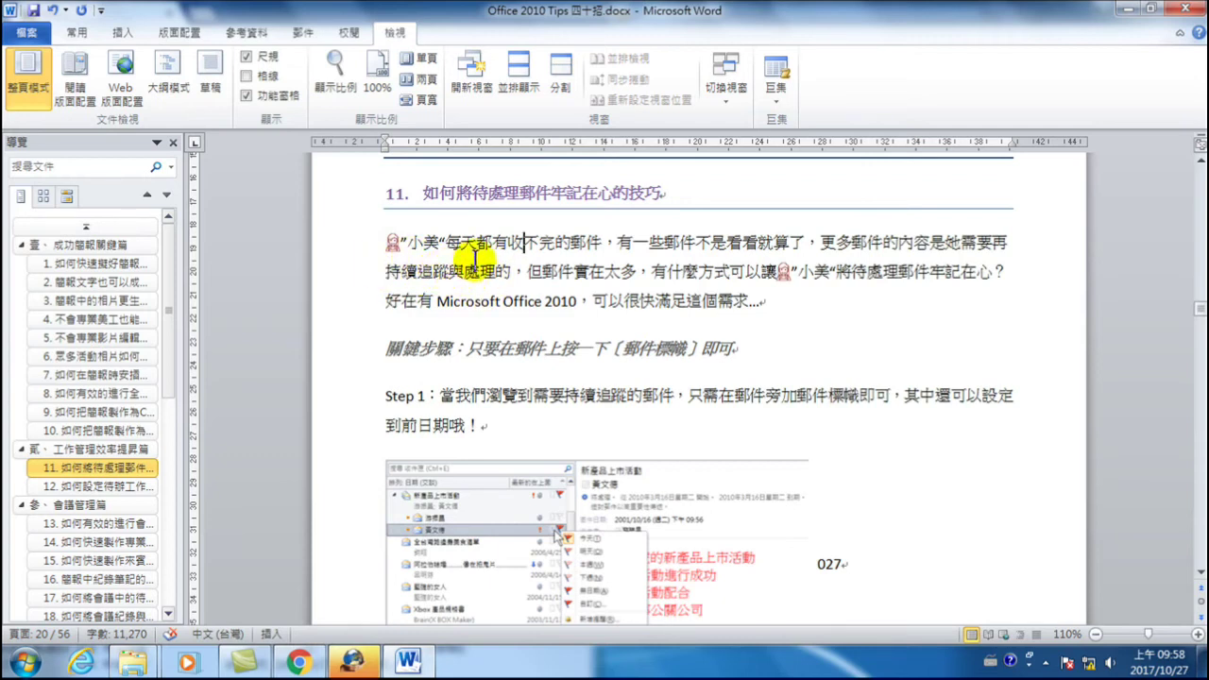
# - Open the 內文 style's paragraph settings through Modify Style > Format > 段落
pyautogui.click(76, 33)
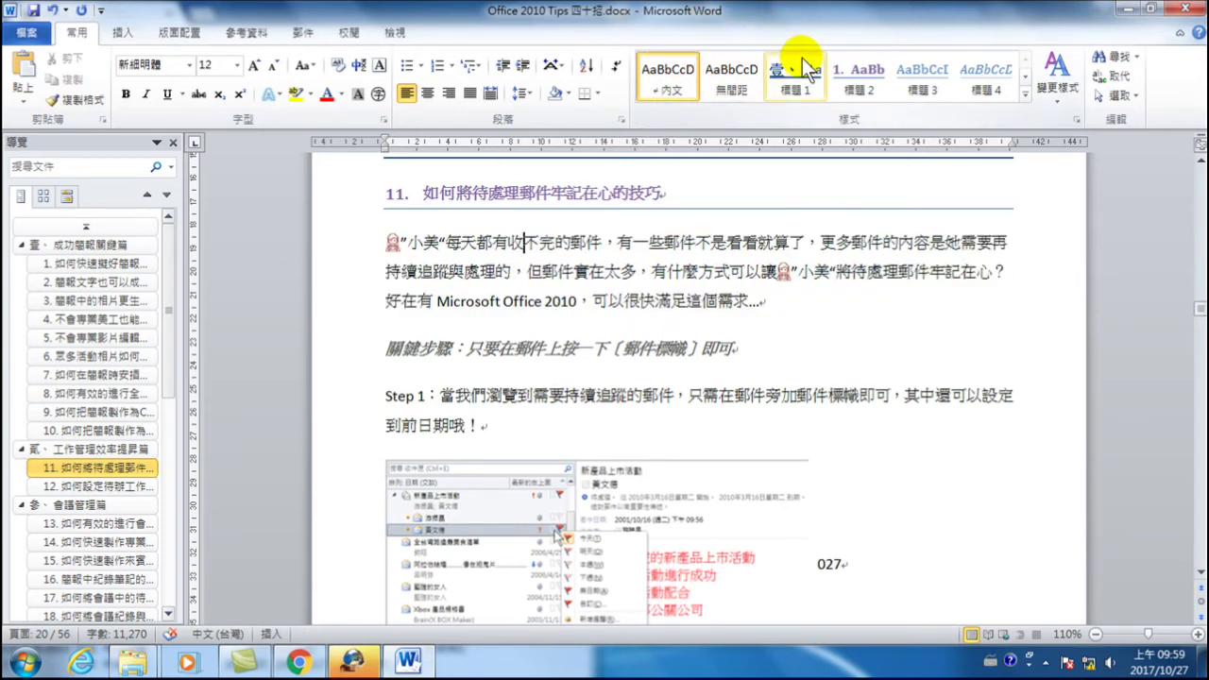
pyautogui.rightClick(666, 77)
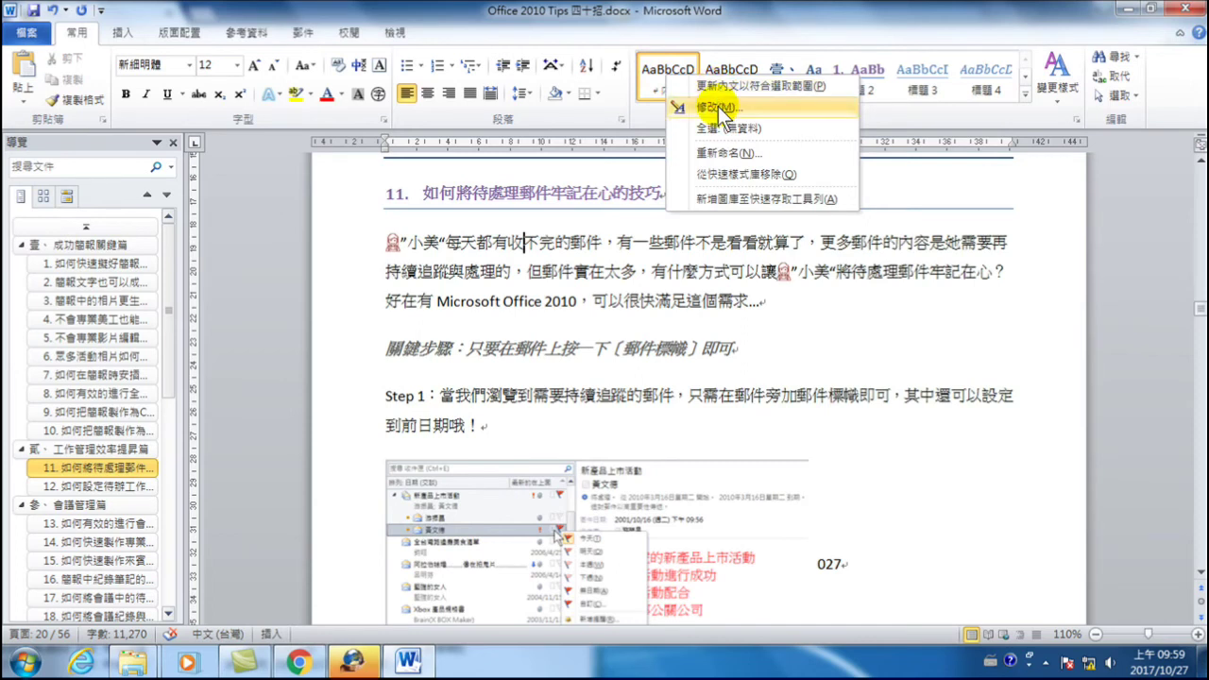
pyautogui.click(719, 109)
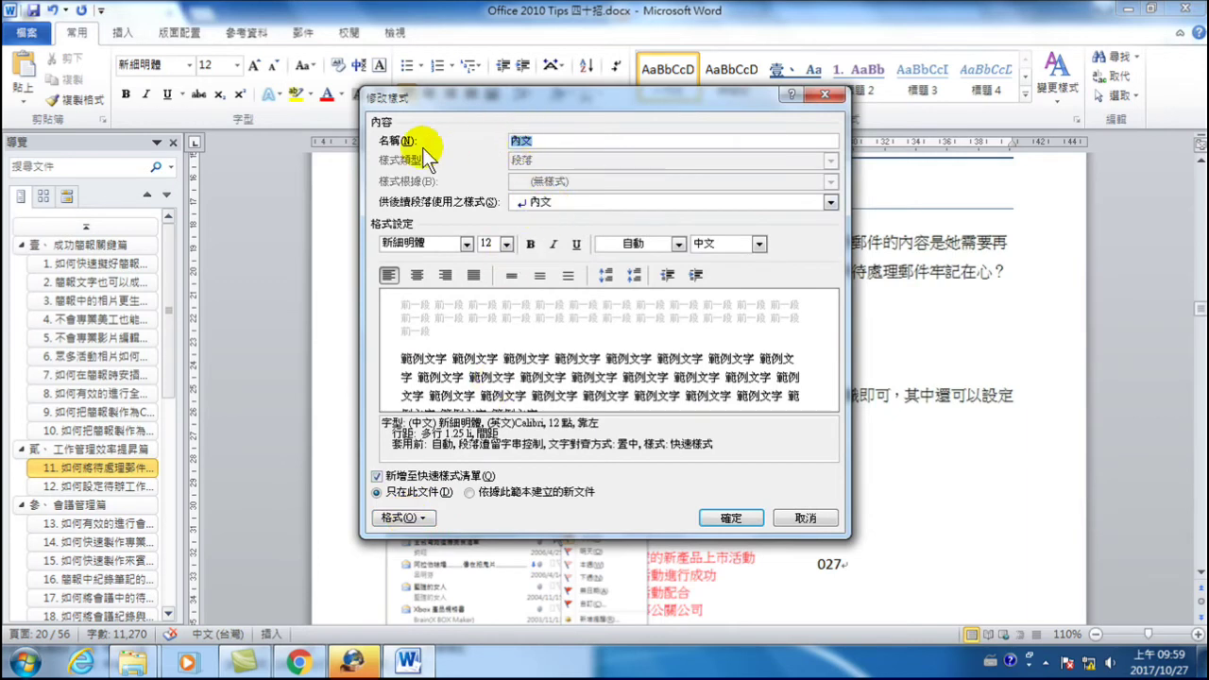
pyautogui.click(400, 519)
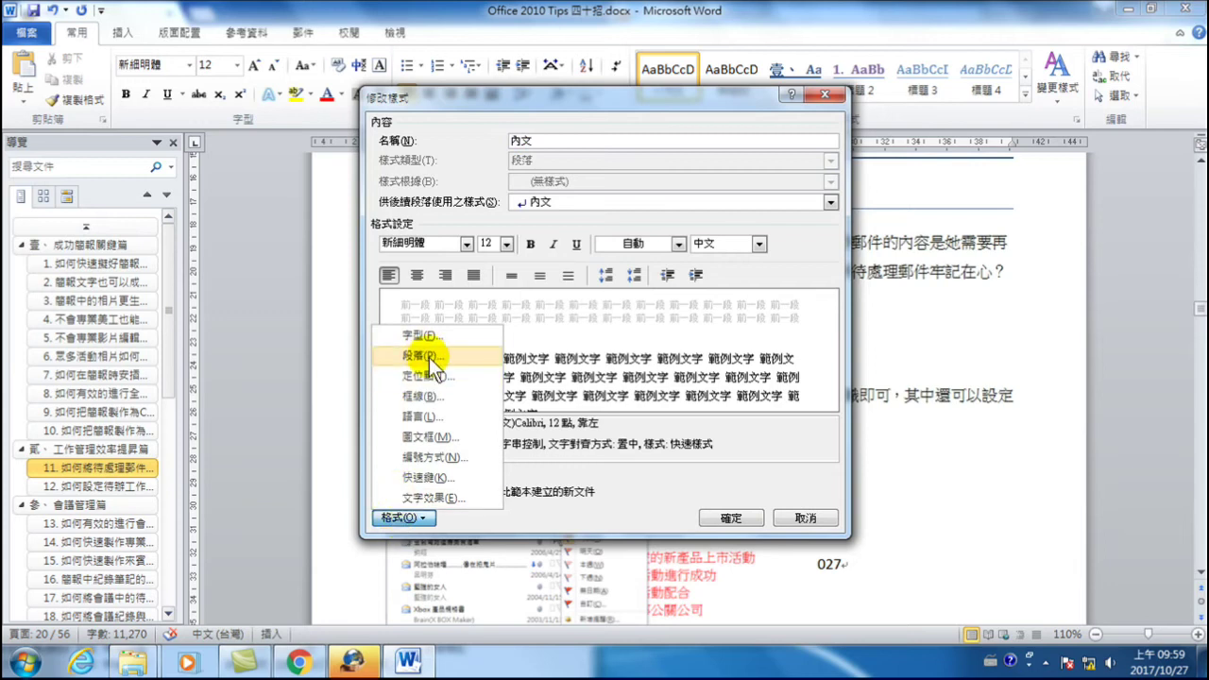
pyautogui.click(430, 357)
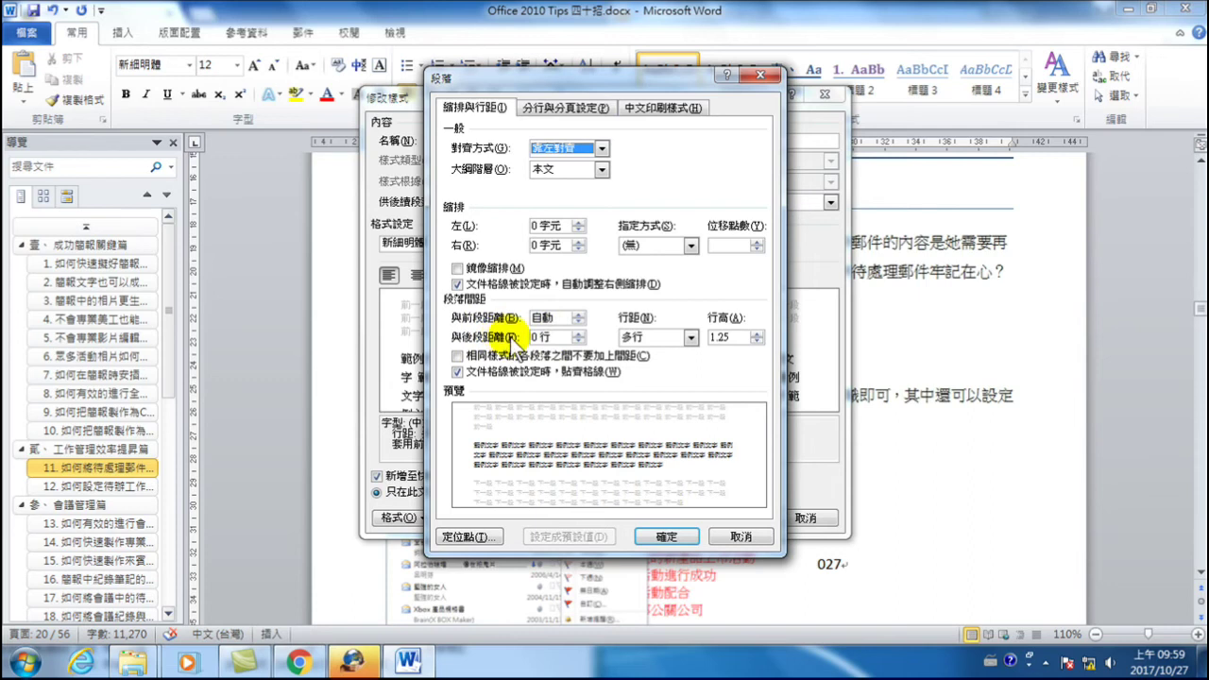
# - Give the 內文 style 0 行 spacing before paragraphs and 單行間距 line spacing, confirming both dialogs
pyautogui.click(578, 315)
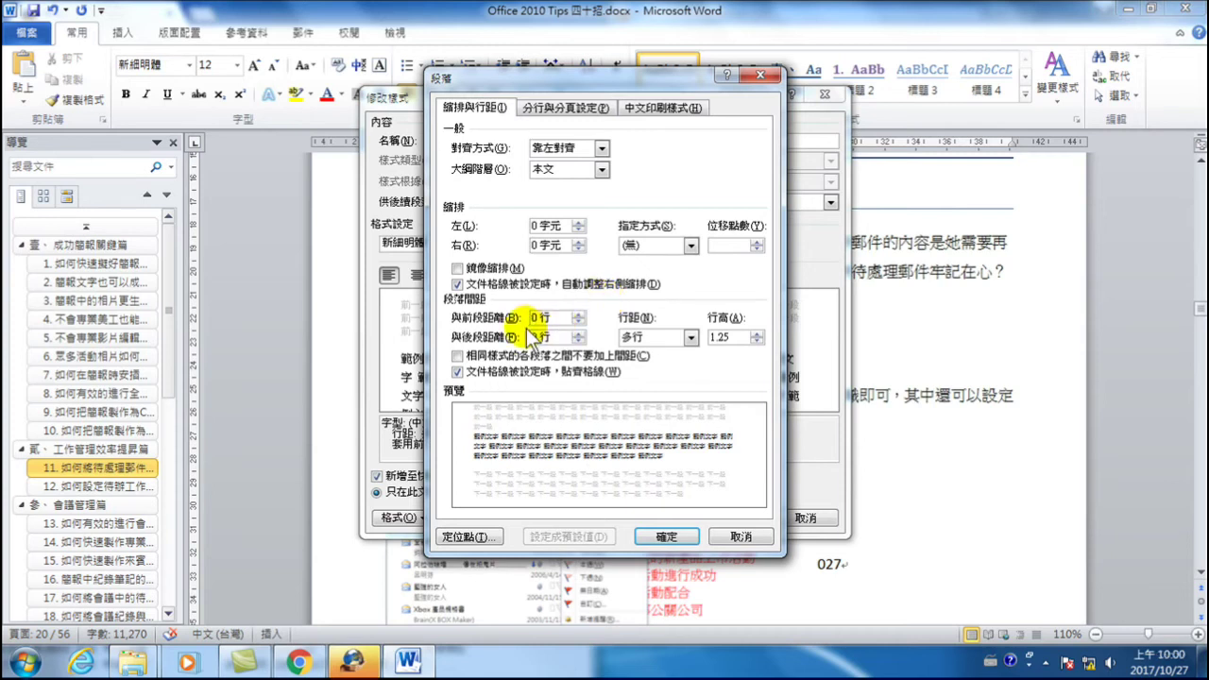
pyautogui.click(693, 338)
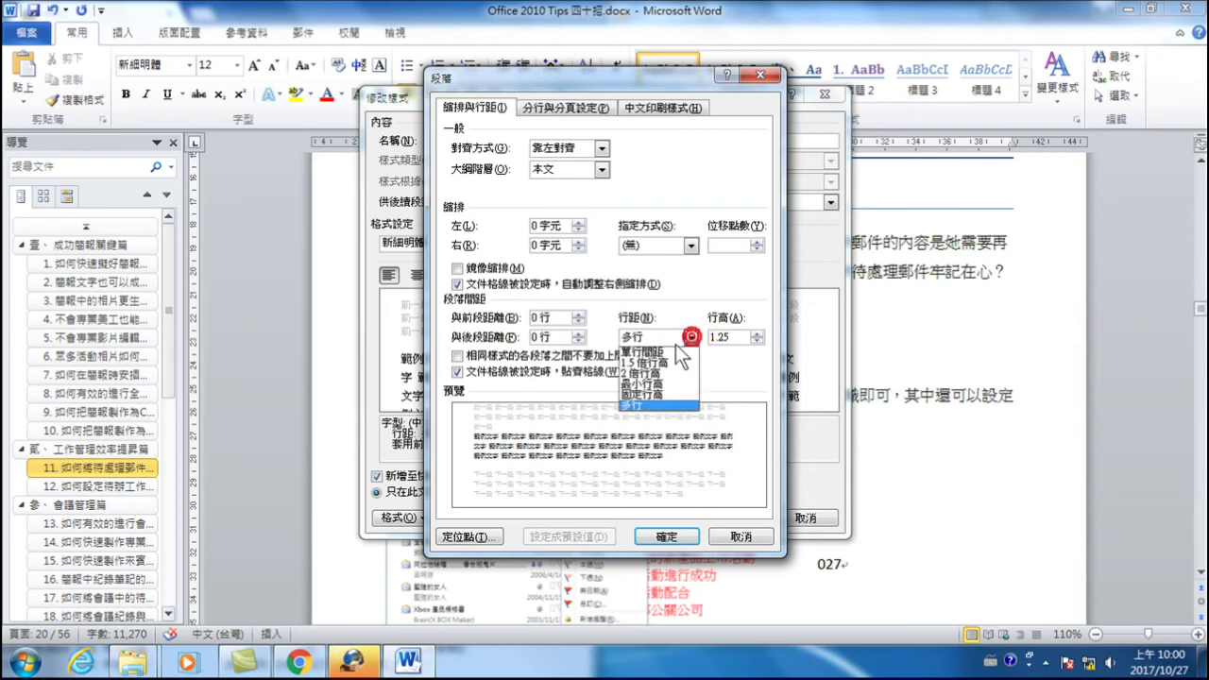
pyautogui.click(652, 351)
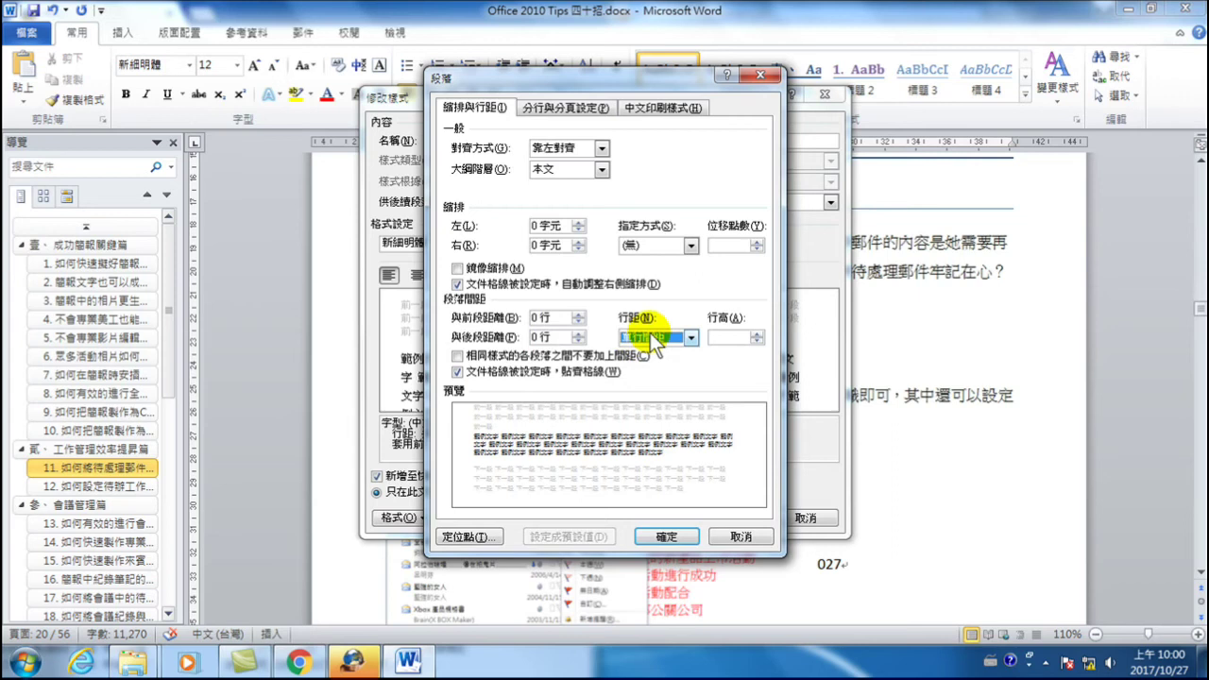
pyautogui.click(672, 534)
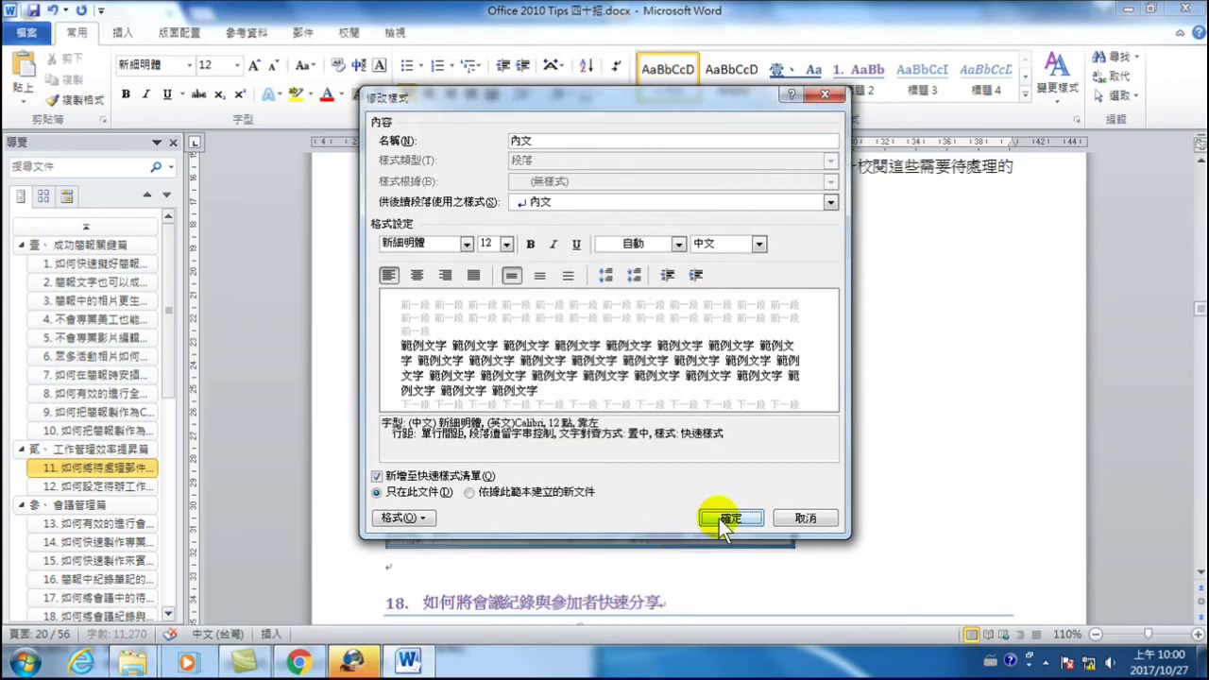
pyautogui.click(723, 519)
# - Delete the blank lines directly above and below section 17's 關鍵步驟 line
pyautogui.scroll(4, 661, 316)
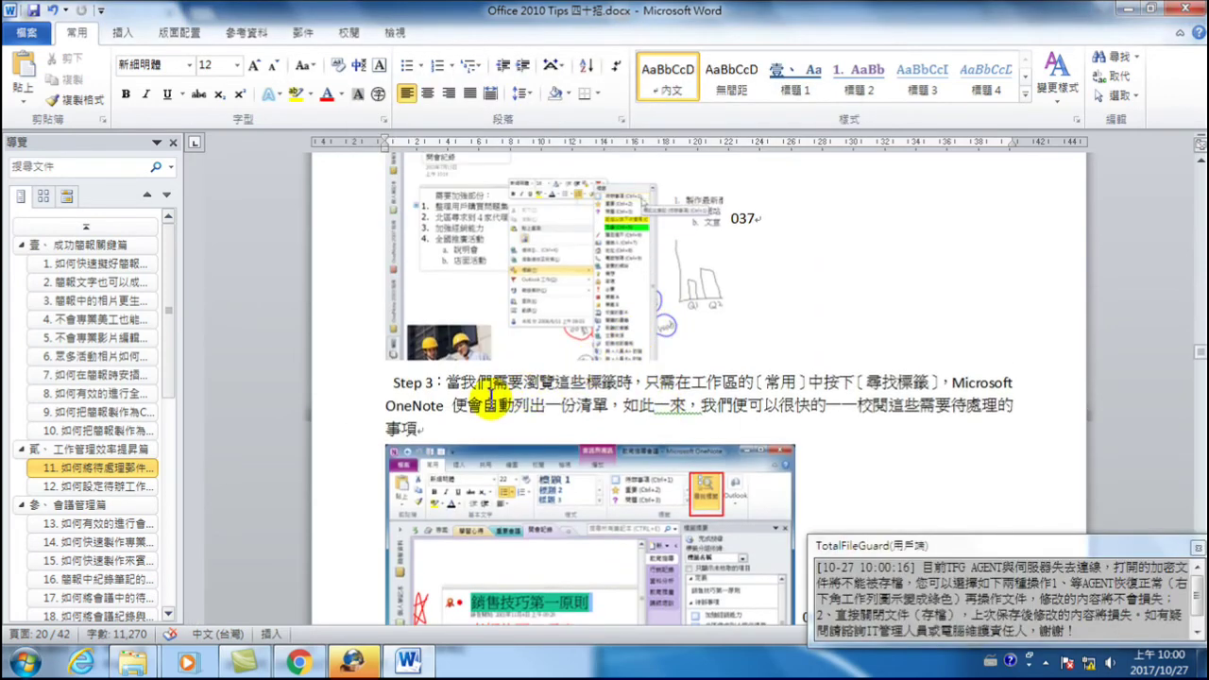
pyautogui.moveTo(460, 382); pyautogui.dragTo(516, 408)
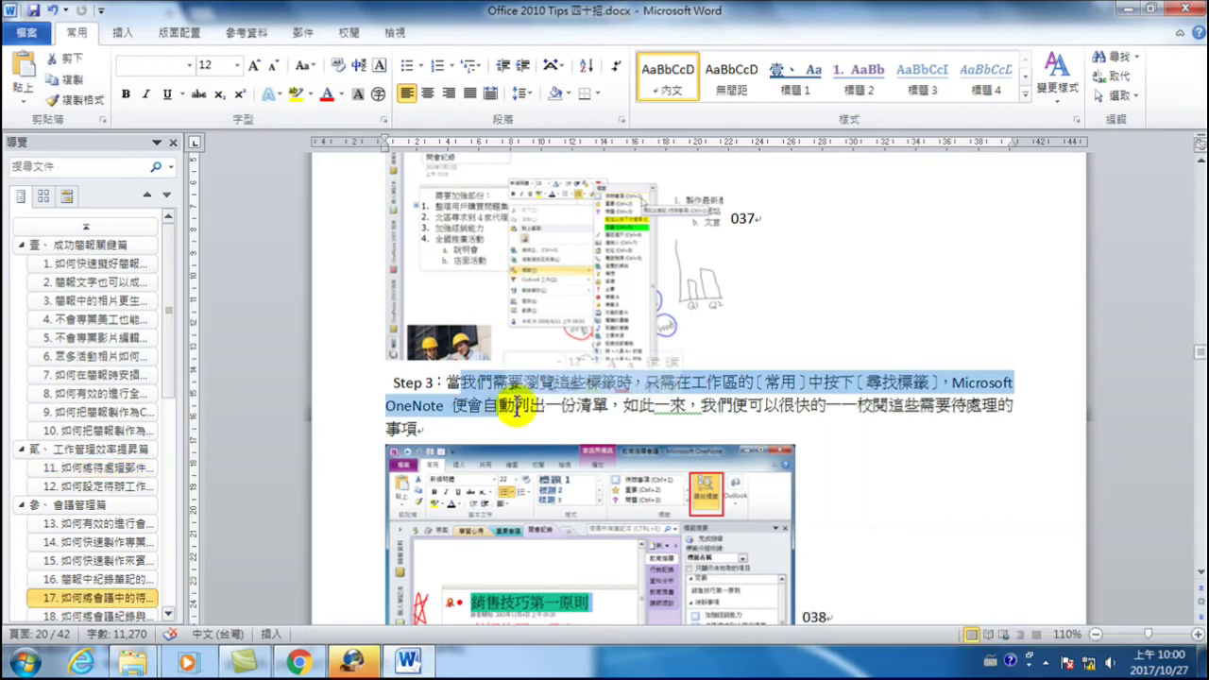
pyautogui.scroll(15, 501, 378)
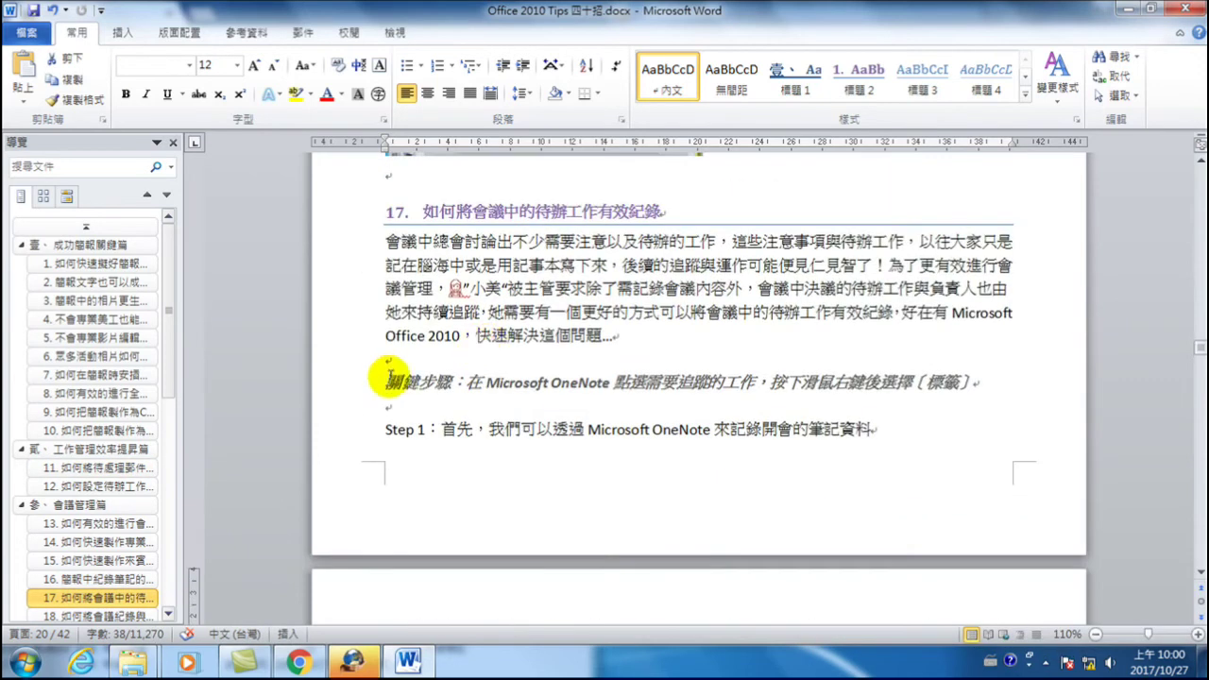
pyautogui.click(387, 361)
pyautogui.press('Delete')
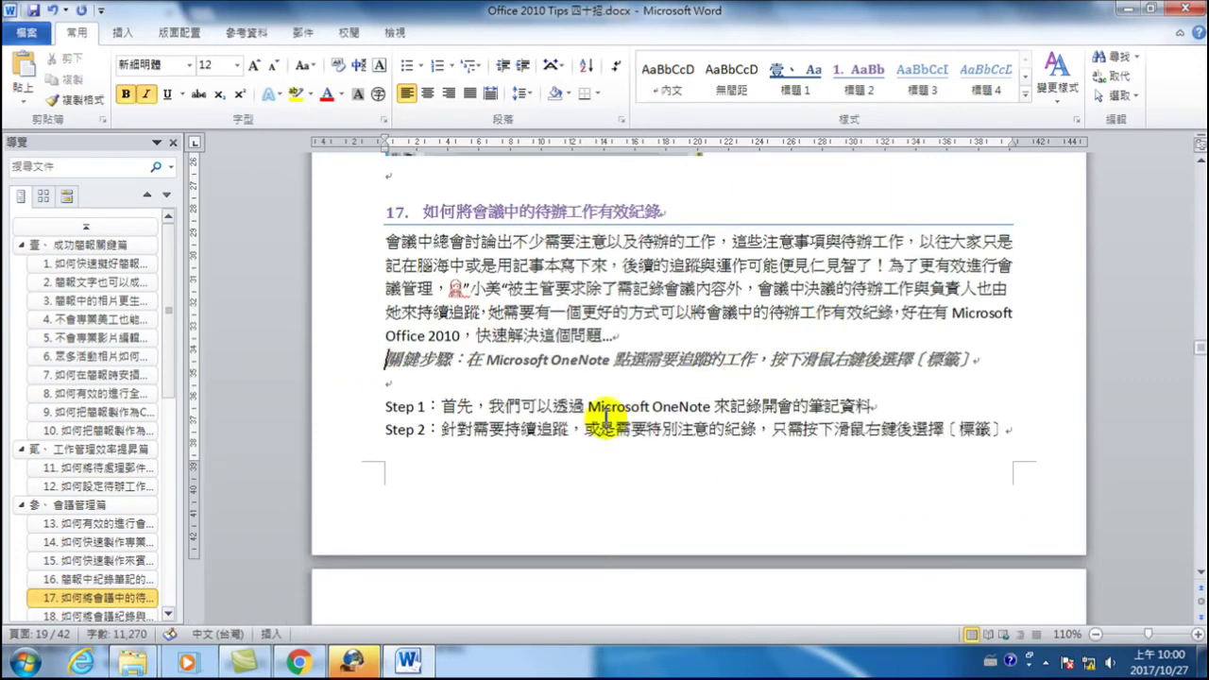
pyautogui.click(362, 383)
pyautogui.press('Delete')
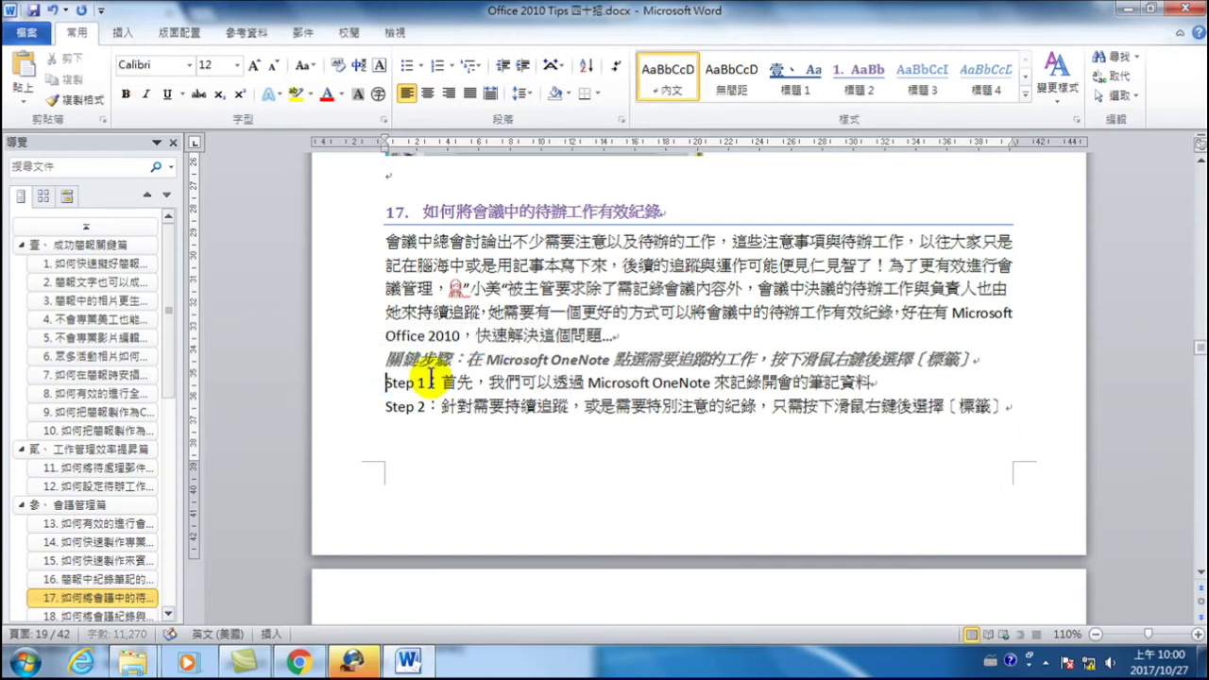
# - Select section 17's intro paragraph to check its single spacing, then deselect it
pyautogui.click(546, 257)
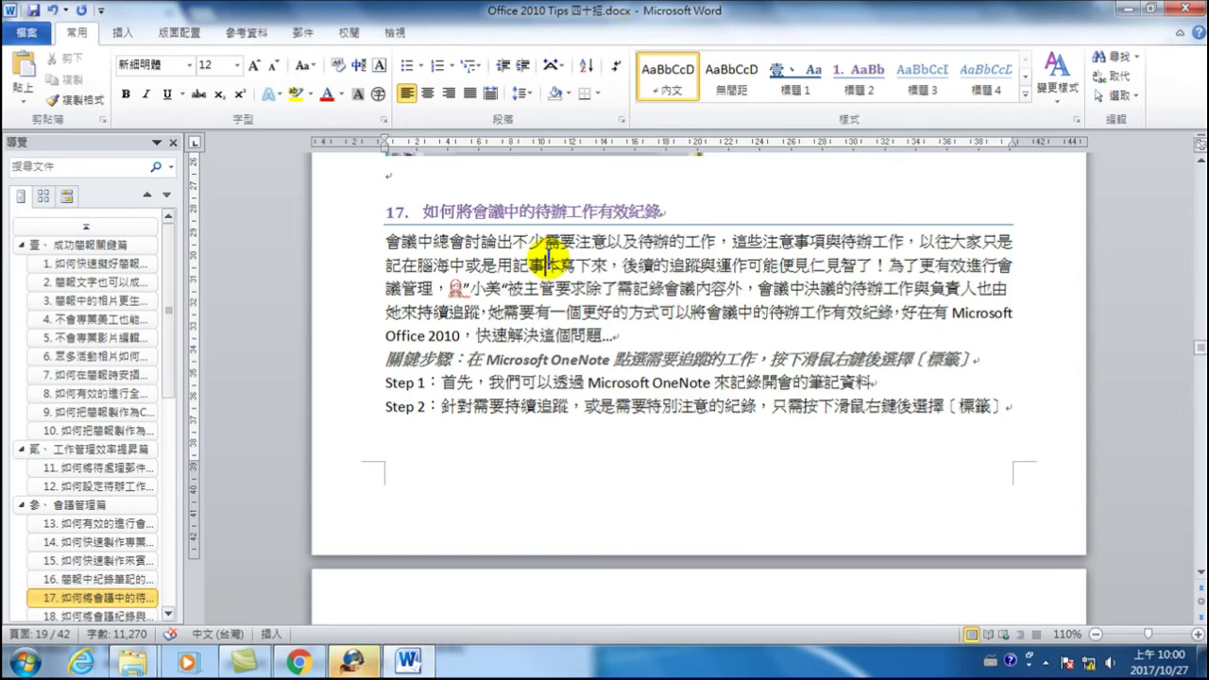
pyautogui.moveTo(367, 241); pyautogui.dragTo(369, 336)
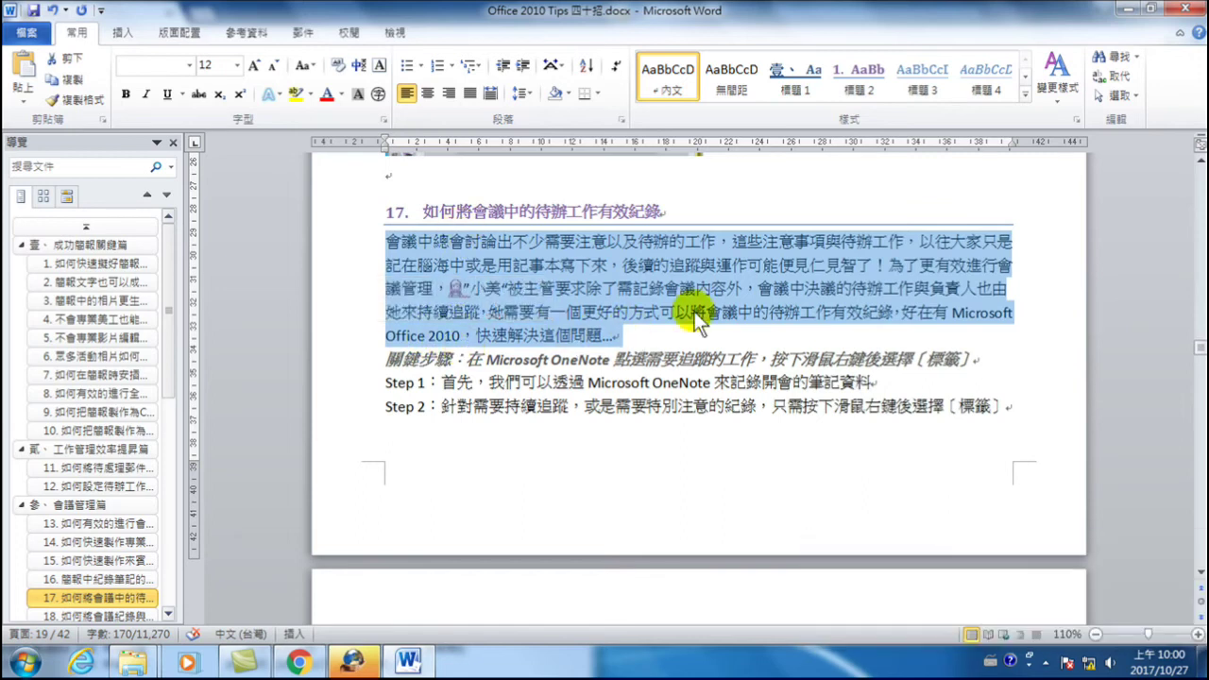
pyautogui.click(502, 279)
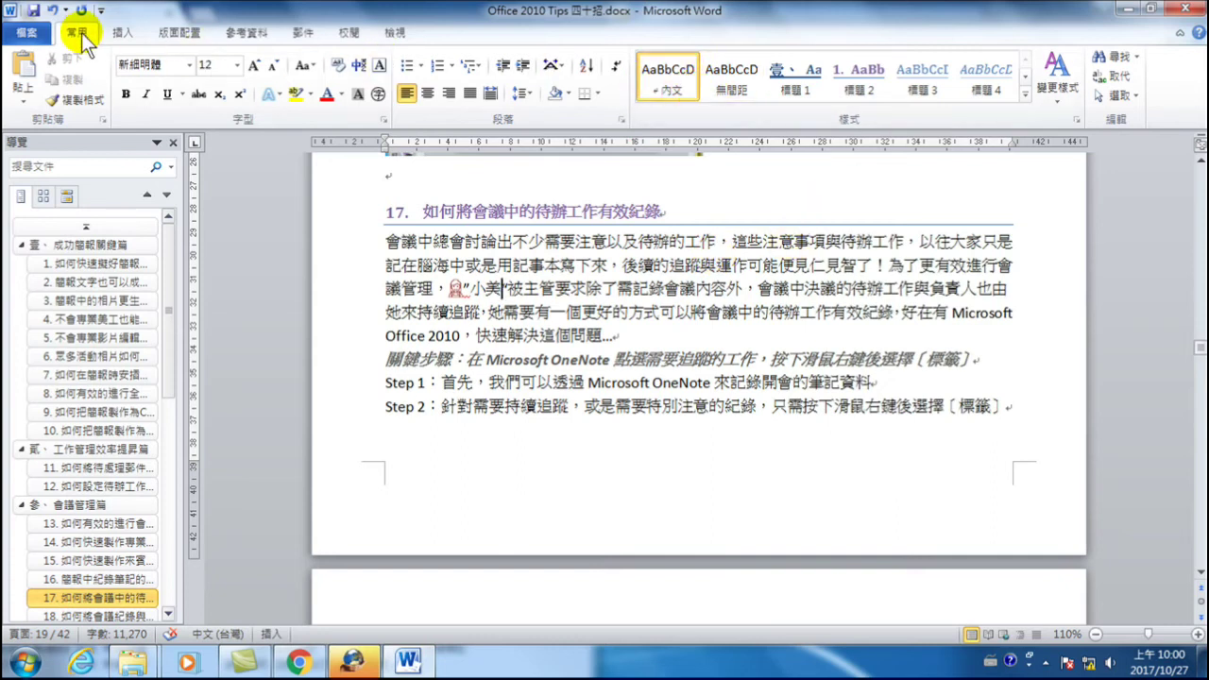
# - Set the 內文 style's 與前段距離 back to 自動 in its paragraph settings and confirm both dialogs
pyautogui.rightClick(674, 77)
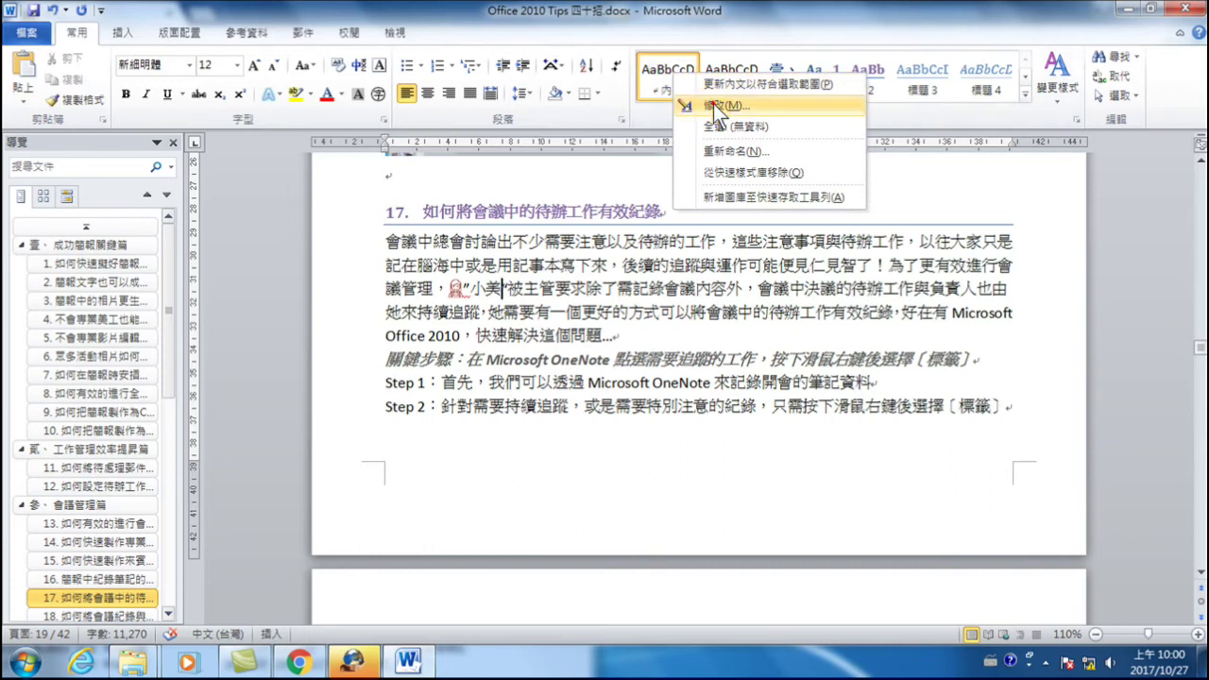
pyautogui.click(723, 105)
pyautogui.click(389, 519)
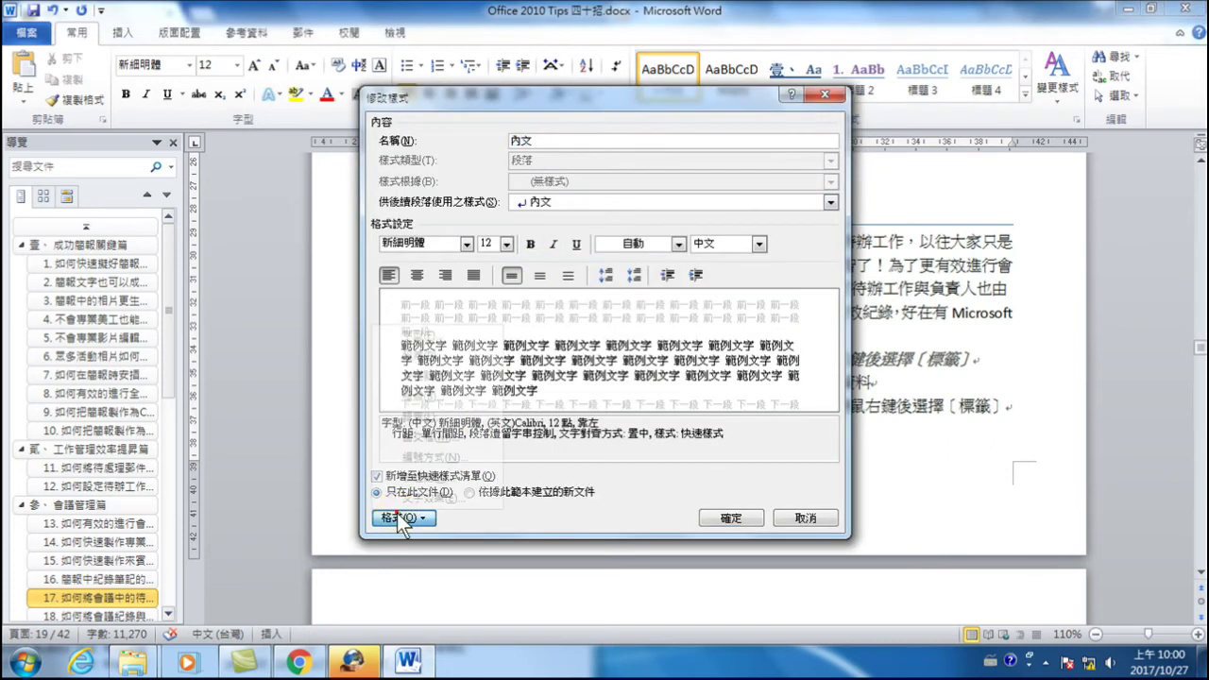
pyautogui.click(431, 357)
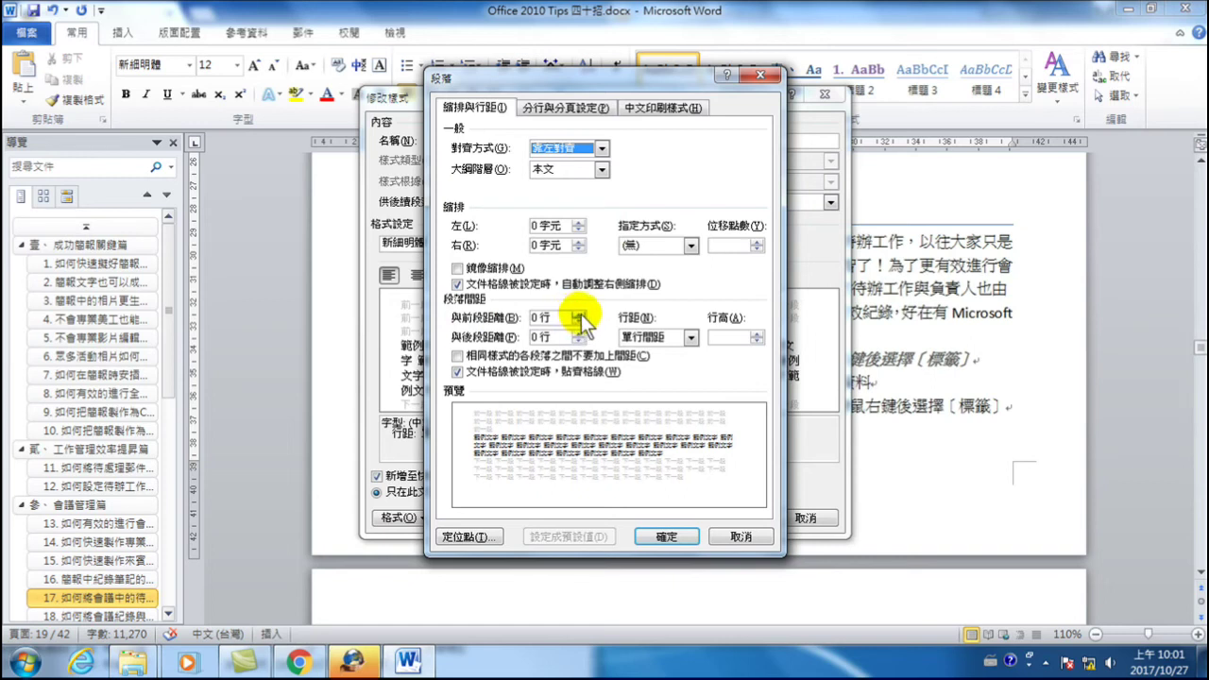
pyautogui.click(578, 322)
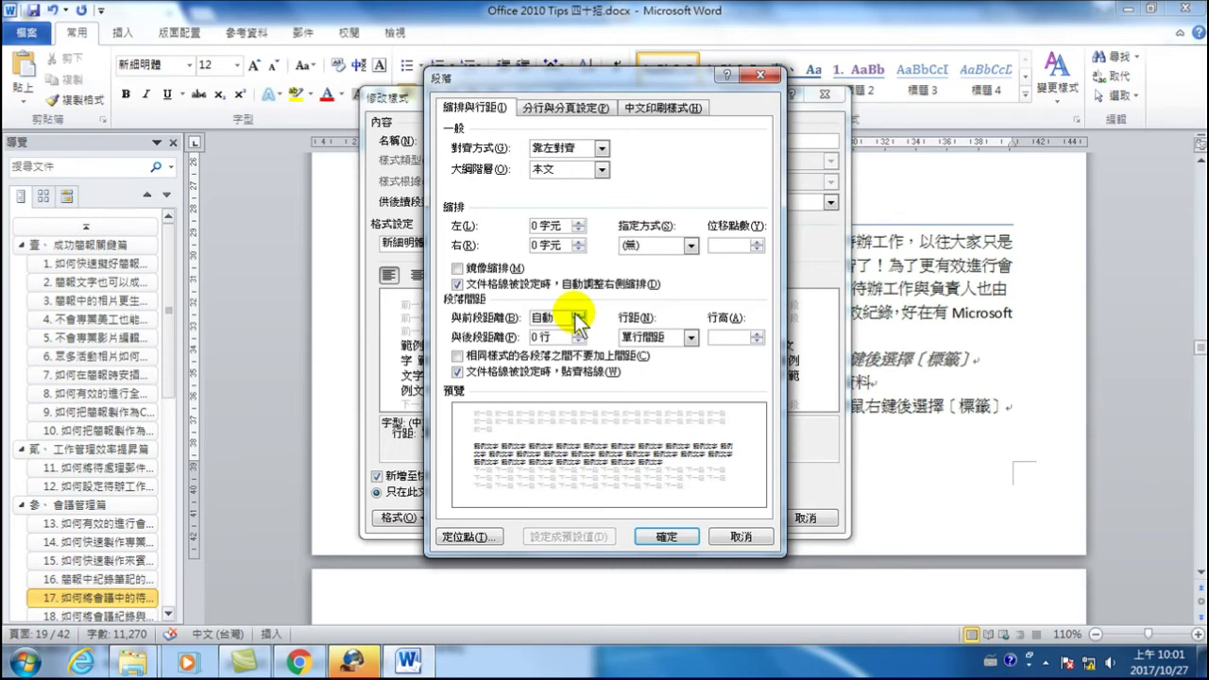
pyautogui.doubleClick(544, 318)
pyautogui.click(544, 337)
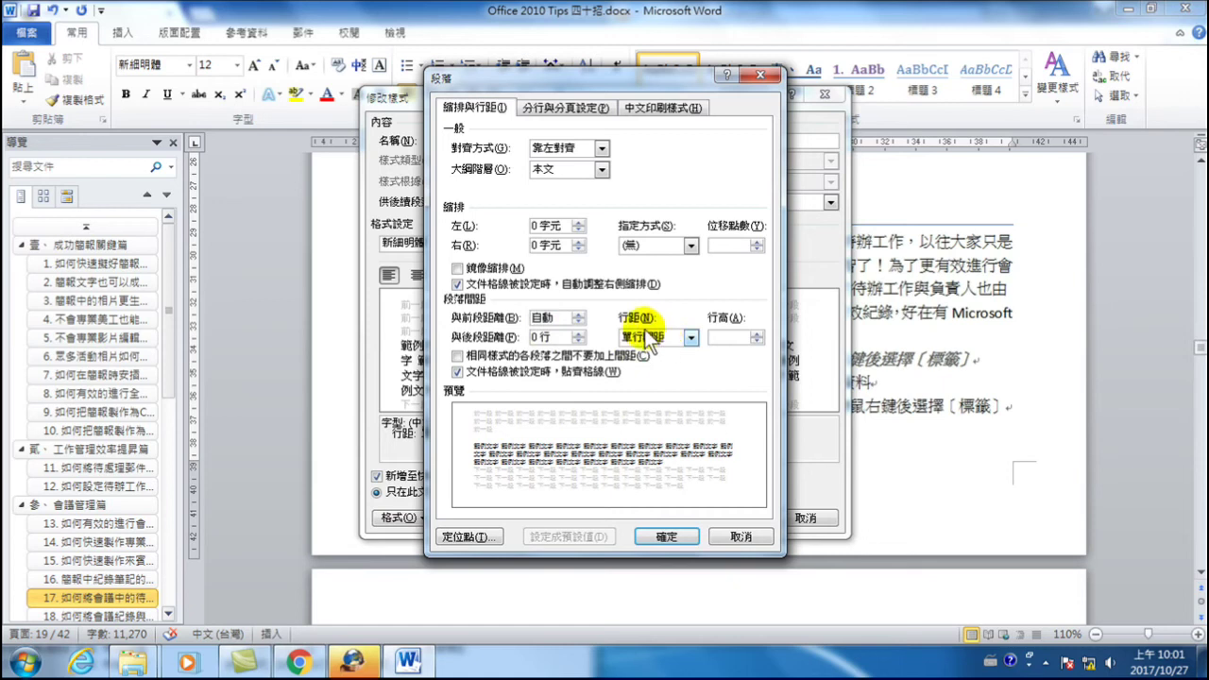
pyautogui.click(667, 534)
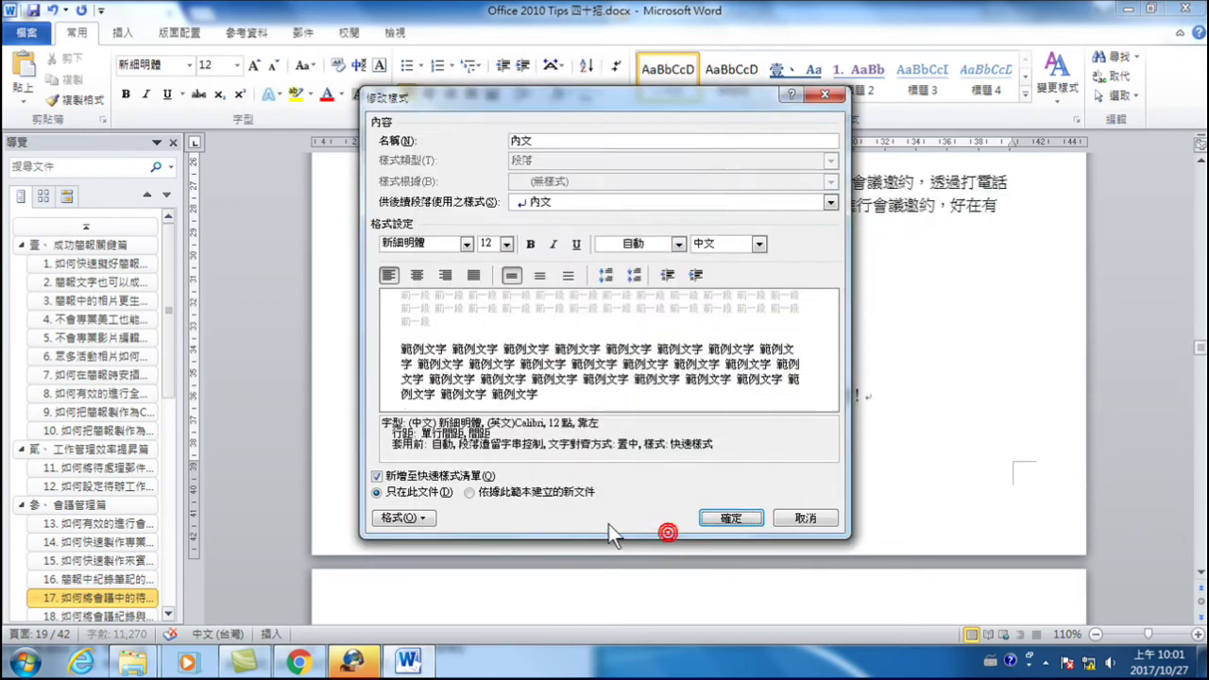
pyautogui.click(711, 519)
pyautogui.scroll(3, 498, 312)
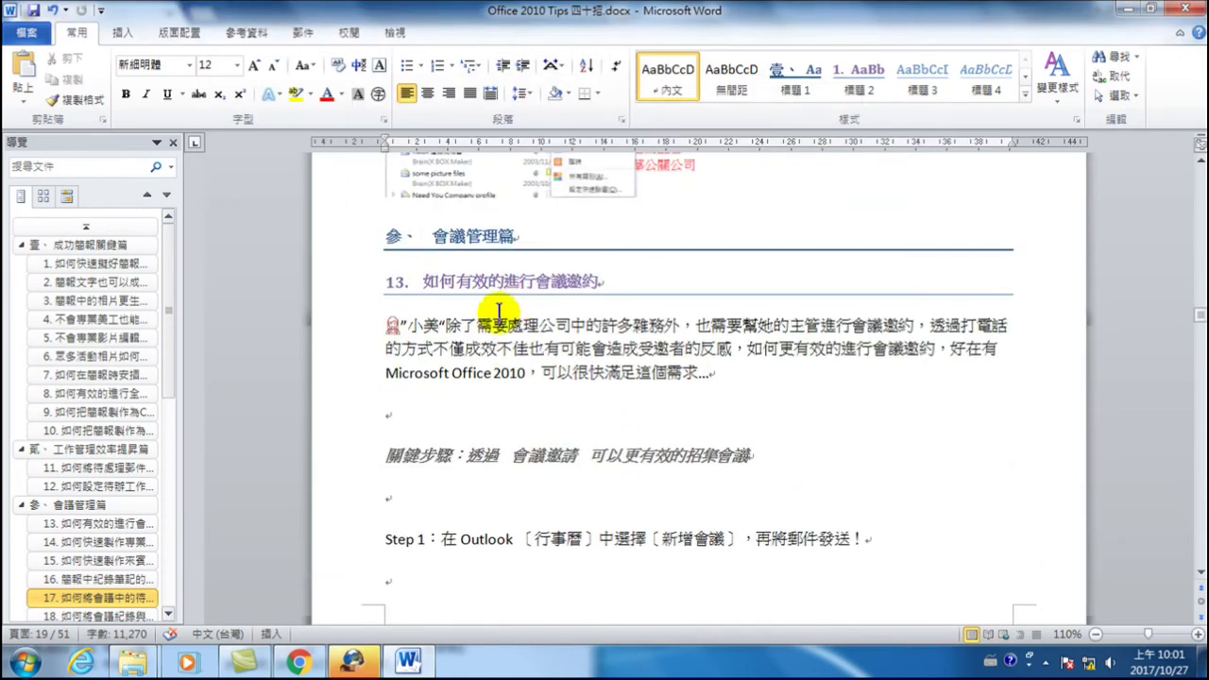
pyautogui.doubleClick(355, 336)
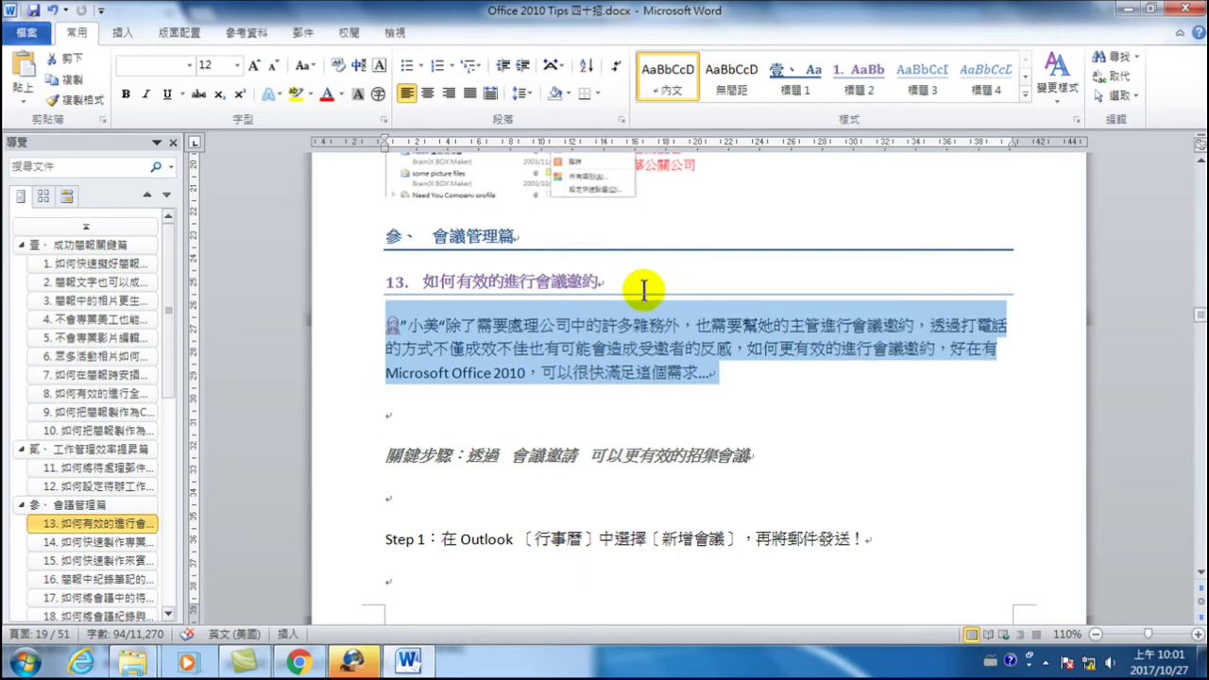
pyautogui.click(571, 326)
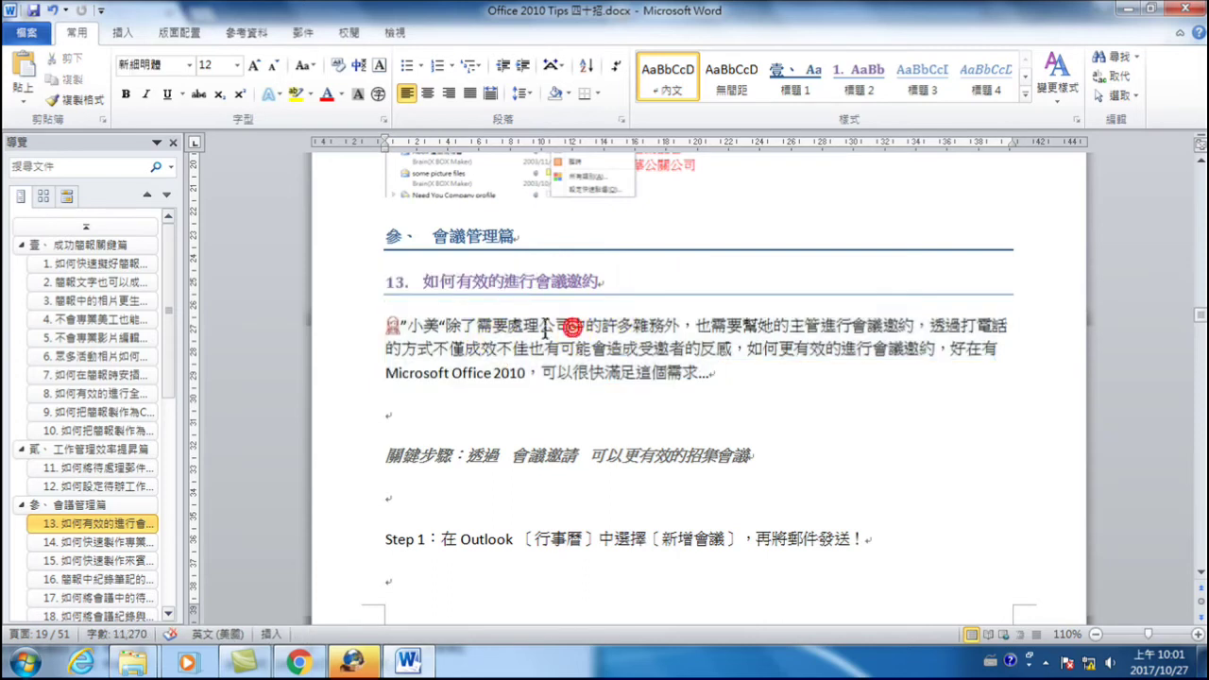
pyautogui.moveTo(586, 326); pyautogui.dragTo(542, 326)
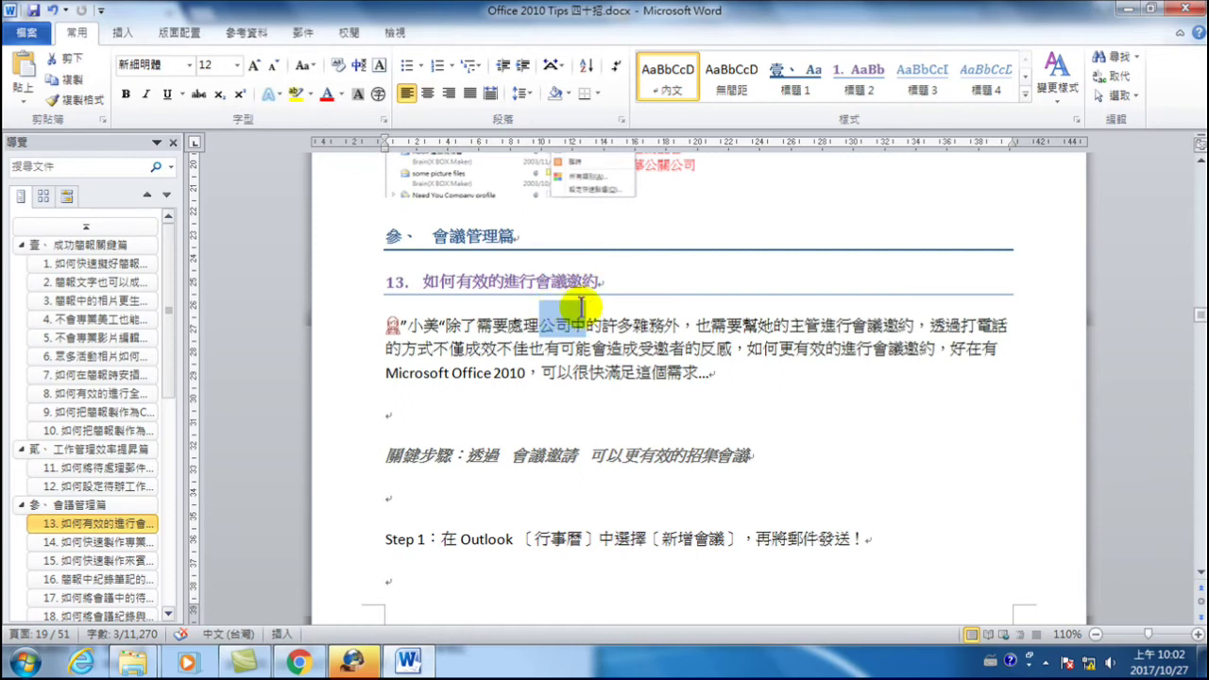
pyautogui.moveTo(351, 324); pyautogui.dragTo(370, 378)
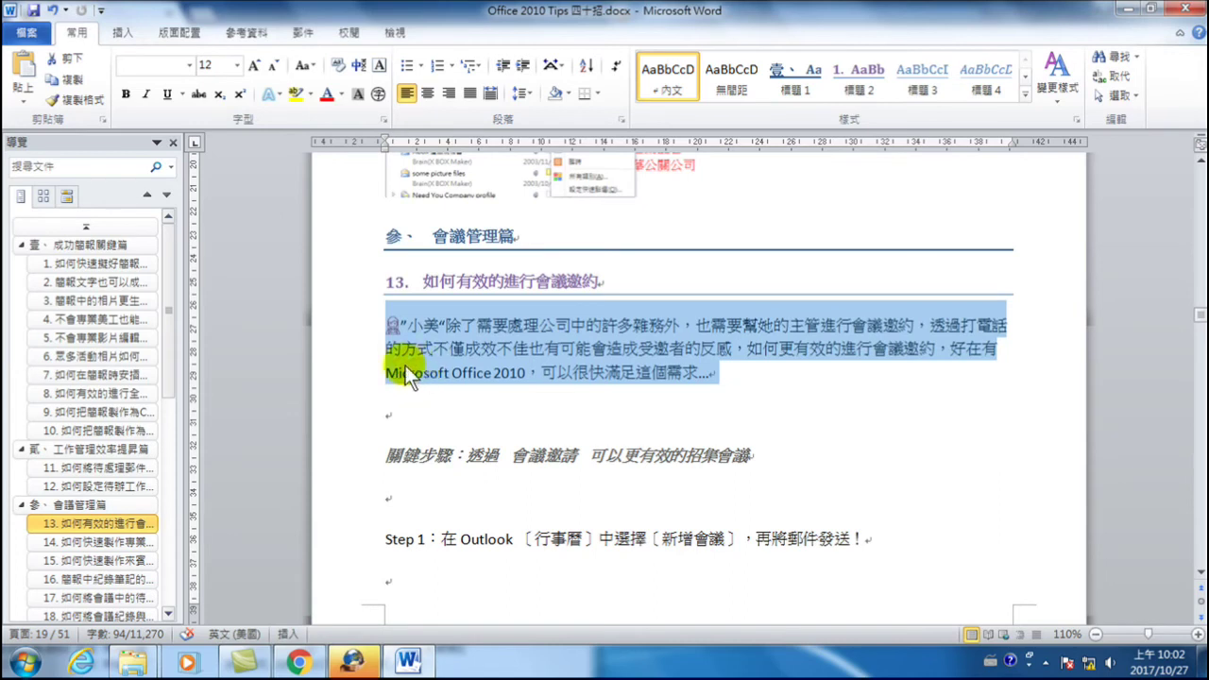
pyautogui.click(355, 453)
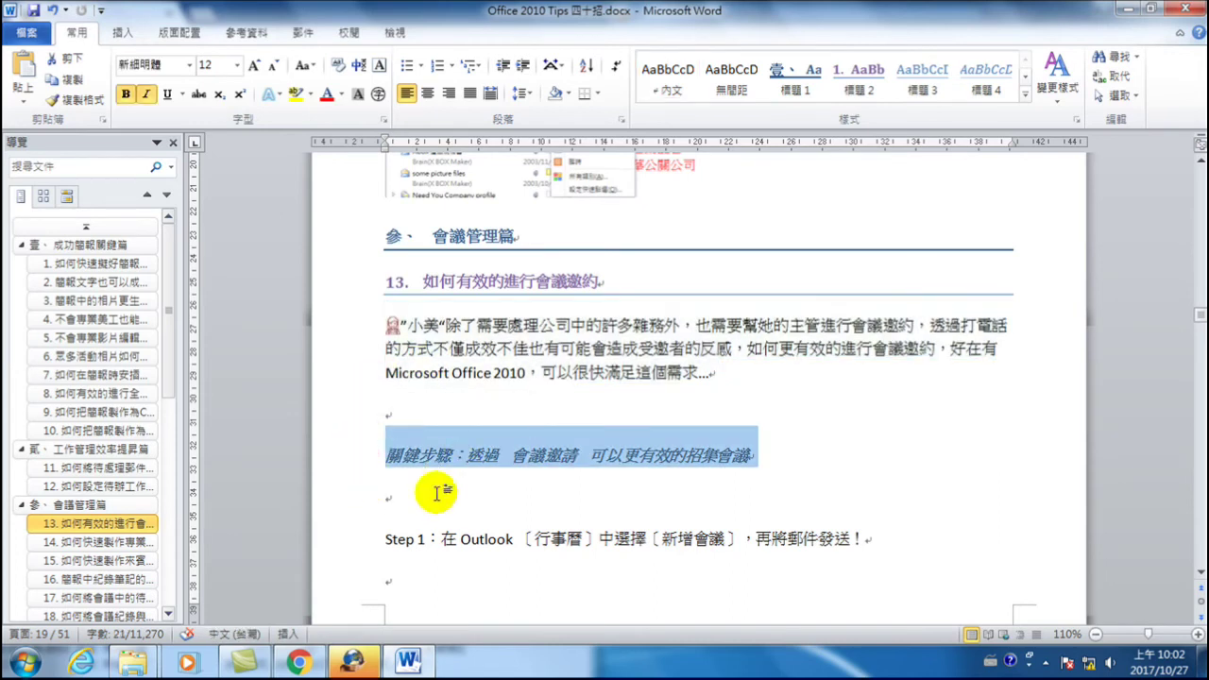
pyautogui.click(354, 550)
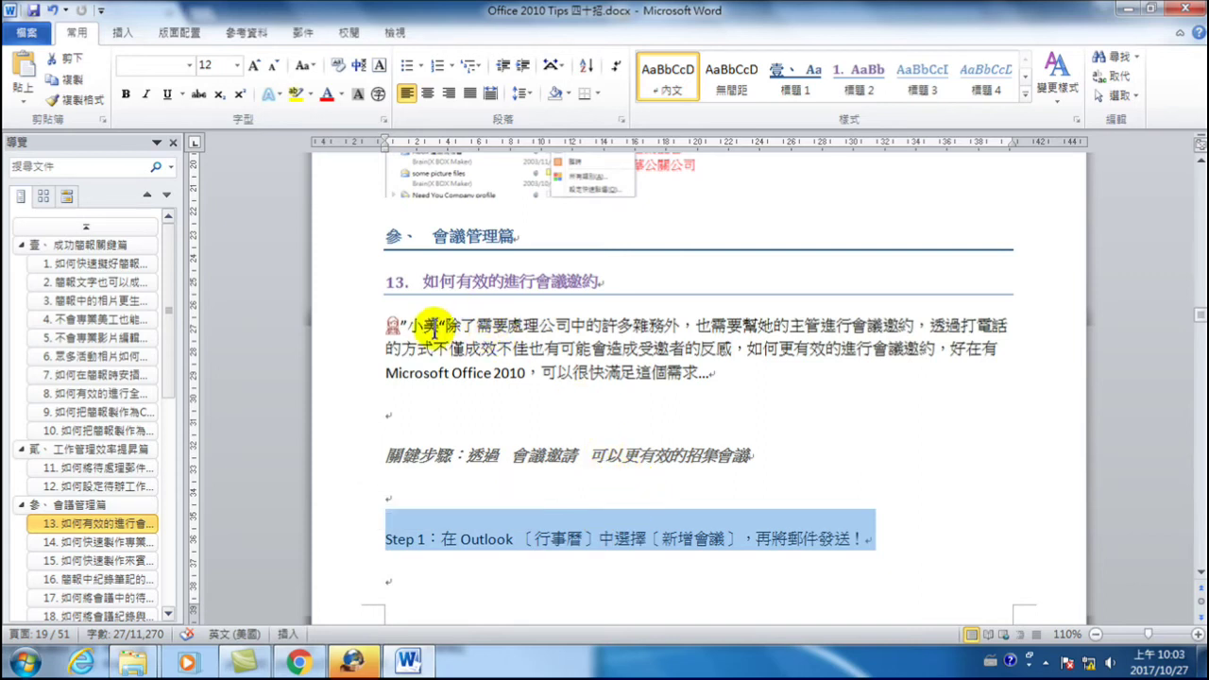
pyautogui.scroll(4, 451, 363)
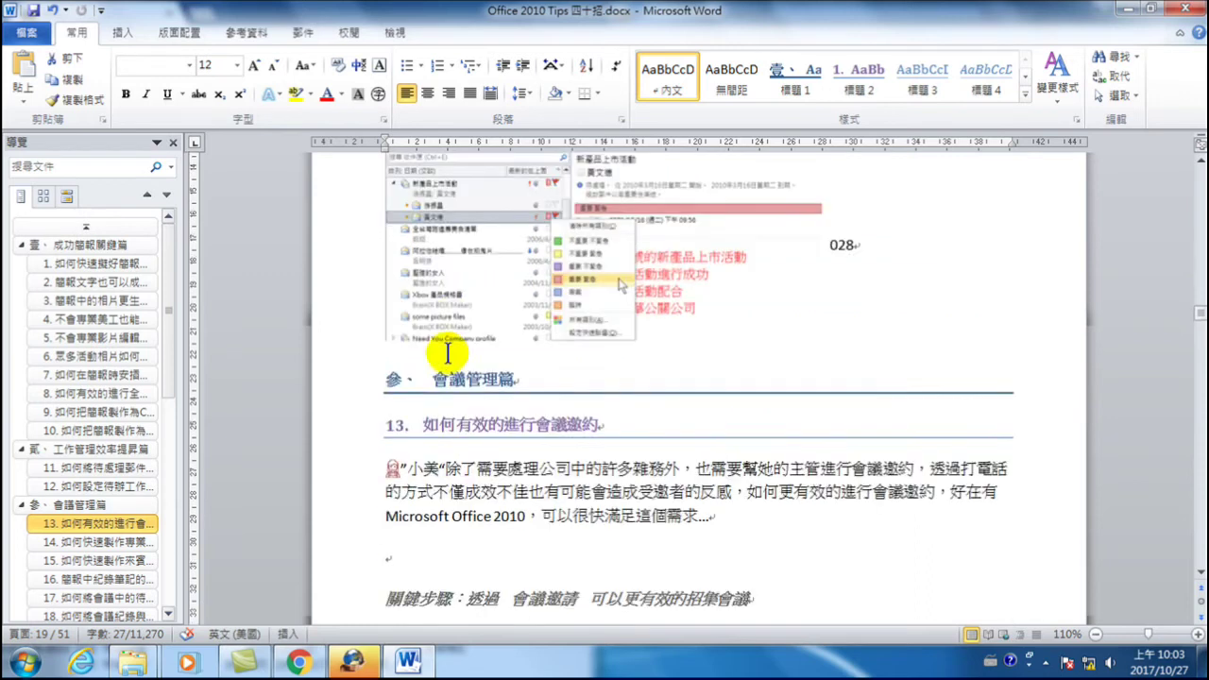
# - Remove section 12's empty lines below the intro paragraph and above Step 1
pyautogui.scroll(2, 452, 364)
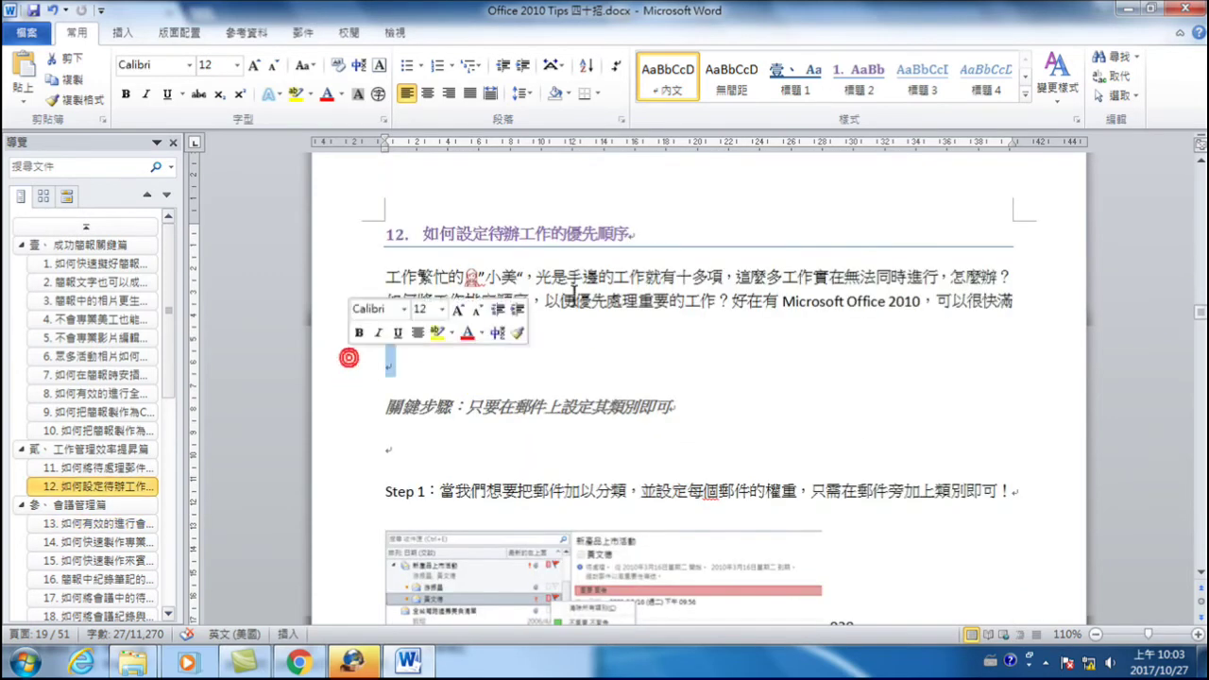
pyautogui.click(345, 365)
pyautogui.press('Delete')
pyautogui.click(333, 420)
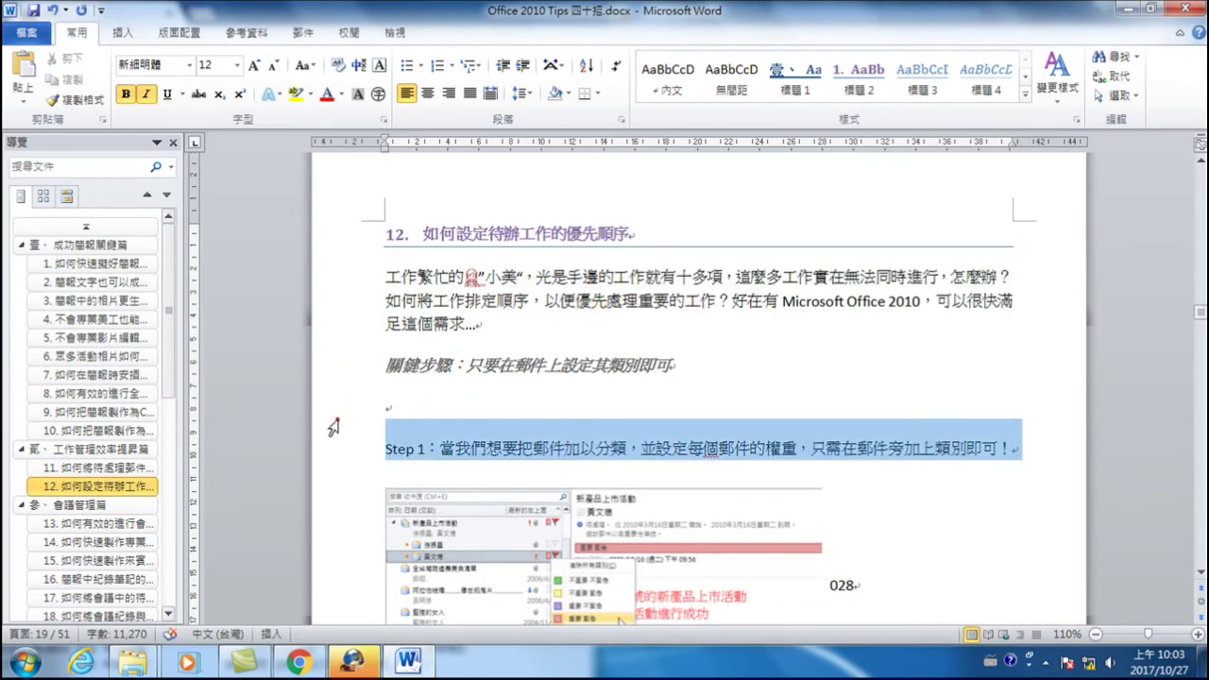
pyautogui.click(332, 408)
pyautogui.press('Delete')
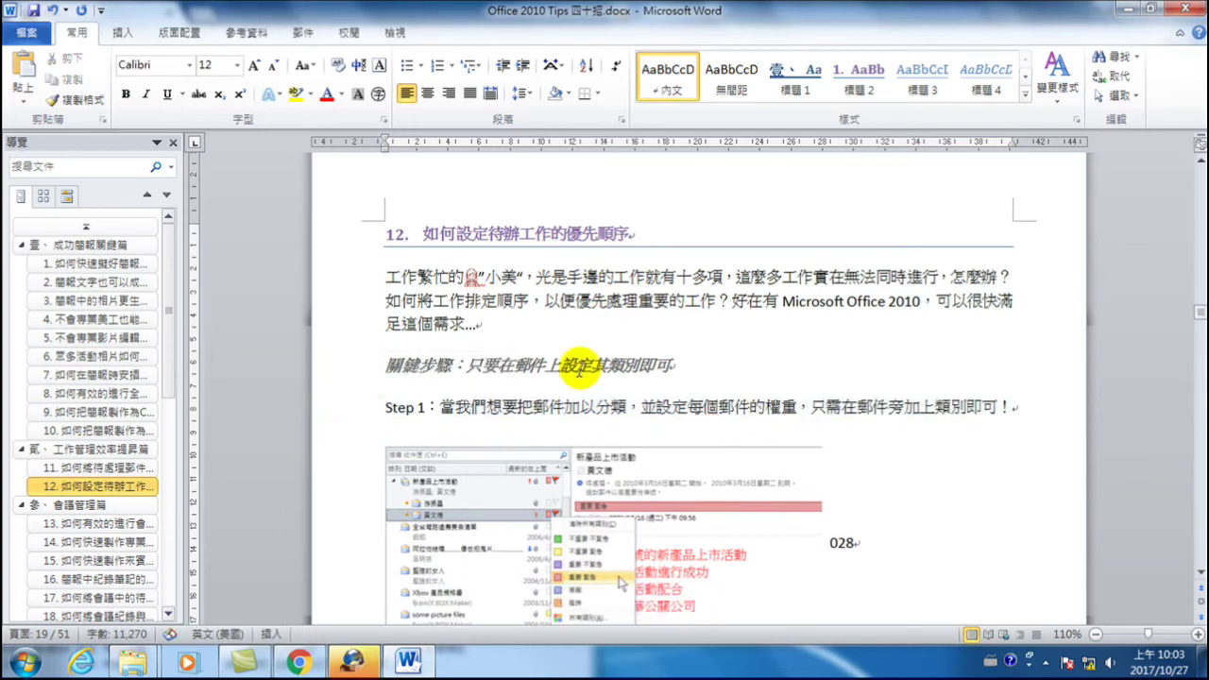
# - Select section 12's paragraph, 關鍵步驟 line and Step 1 in turn to check them
pyautogui.doubleClick(350, 275)
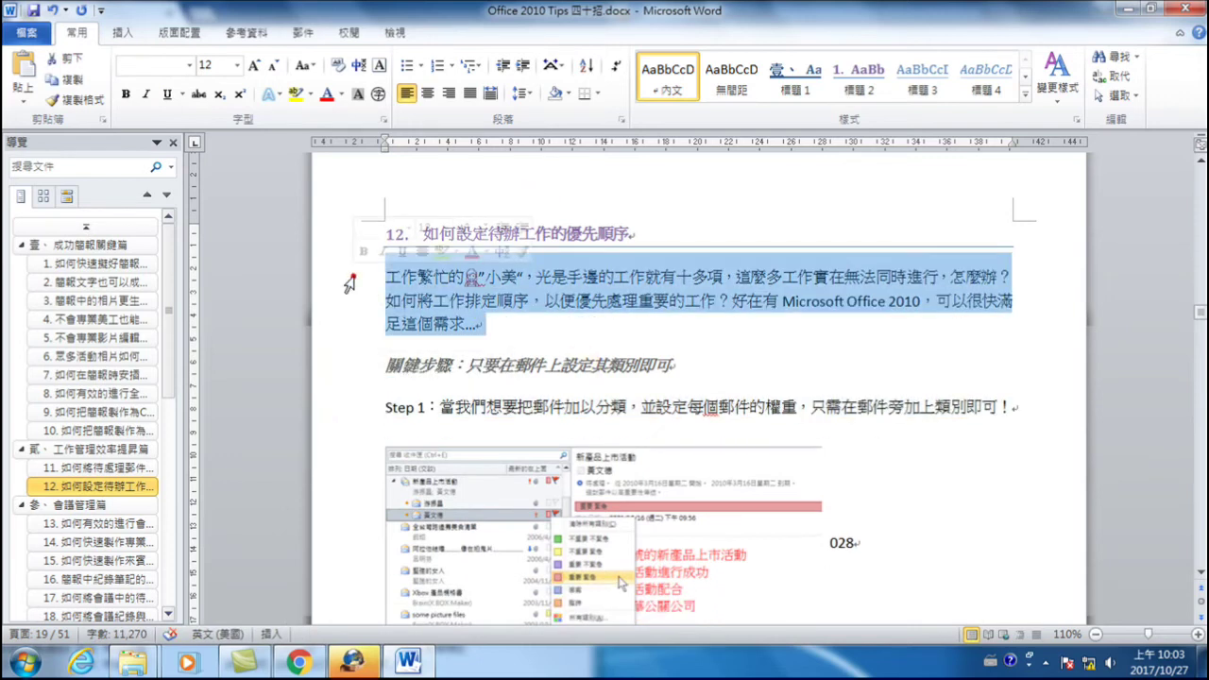
pyautogui.click(350, 366)
pyautogui.click(333, 408)
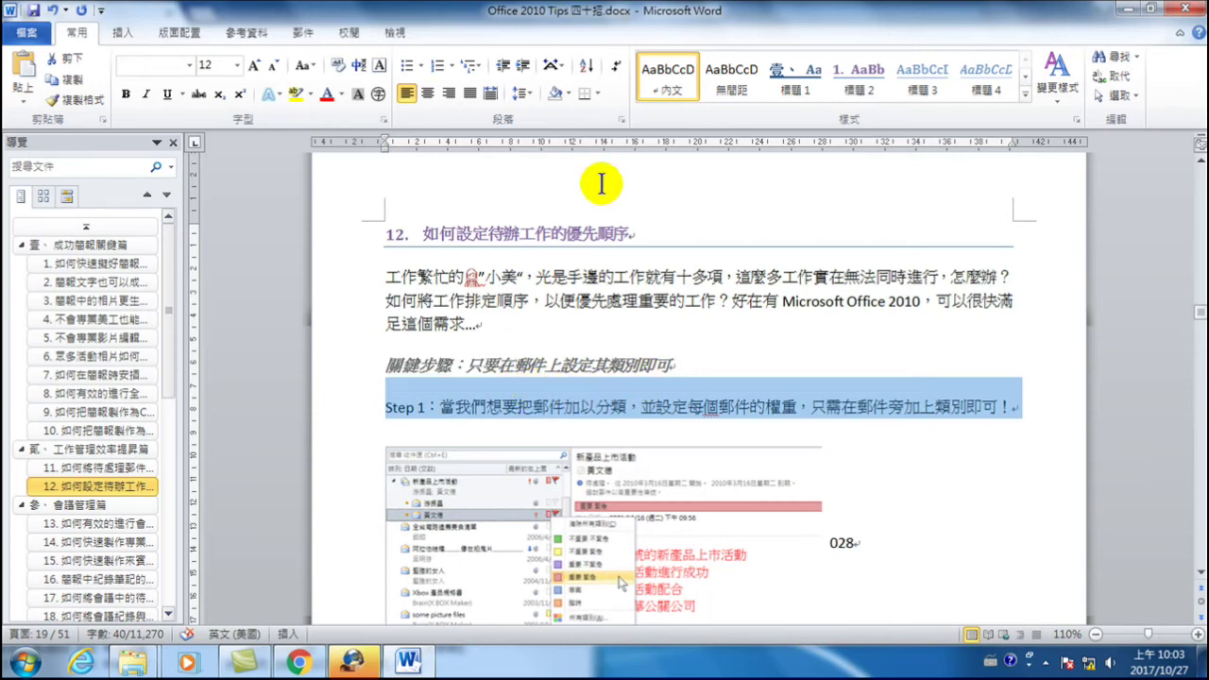
pyautogui.click(564, 276)
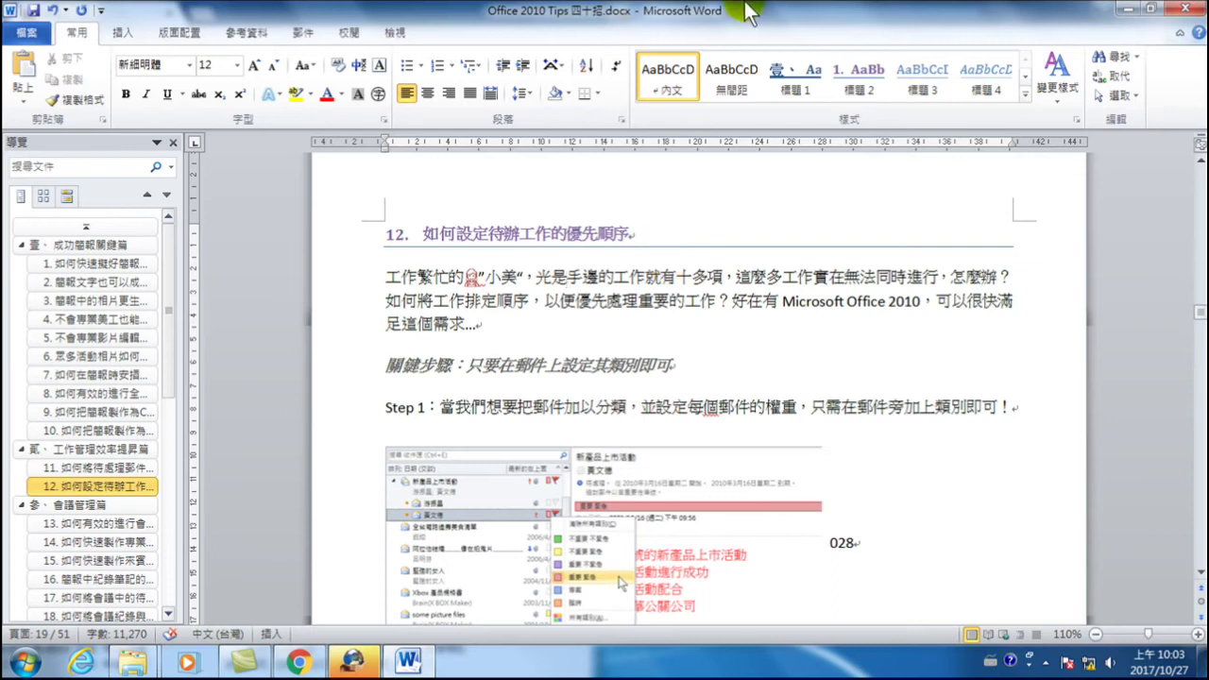
# - Open the paragraph settings of the 內文 style from its Modify Style dialog
pyautogui.rightClick(669, 74)
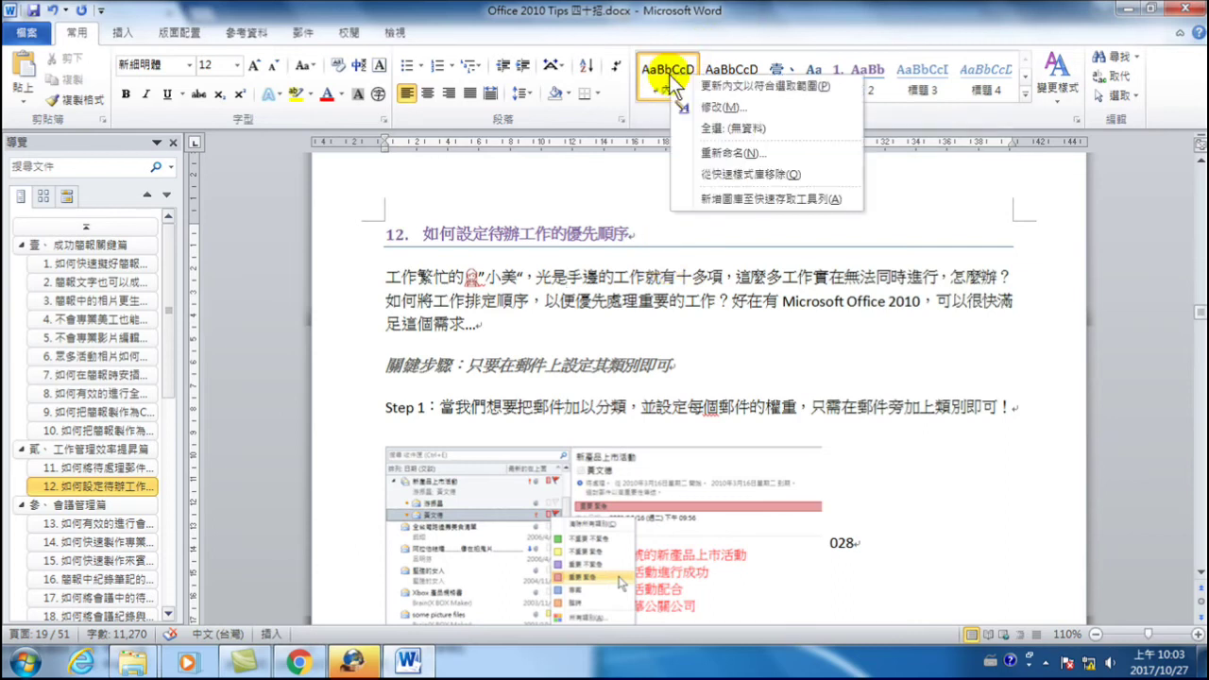
pyautogui.click(697, 108)
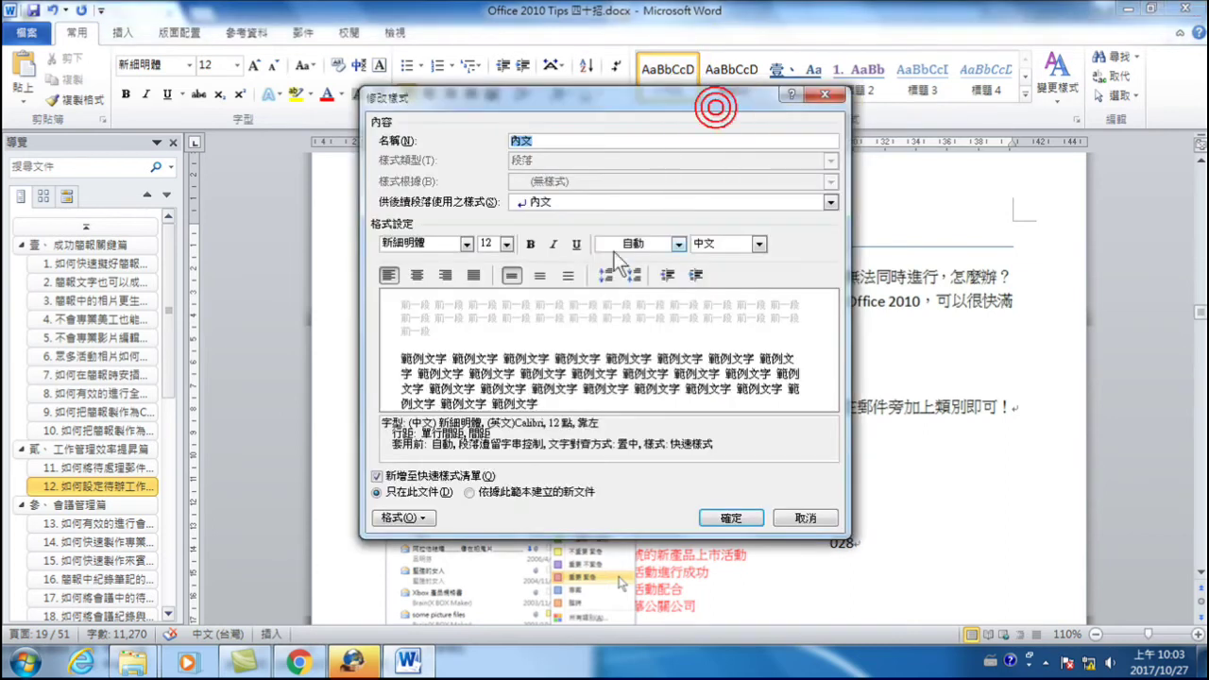
pyautogui.moveTo(599, 96); pyautogui.dragTo(689, 337)
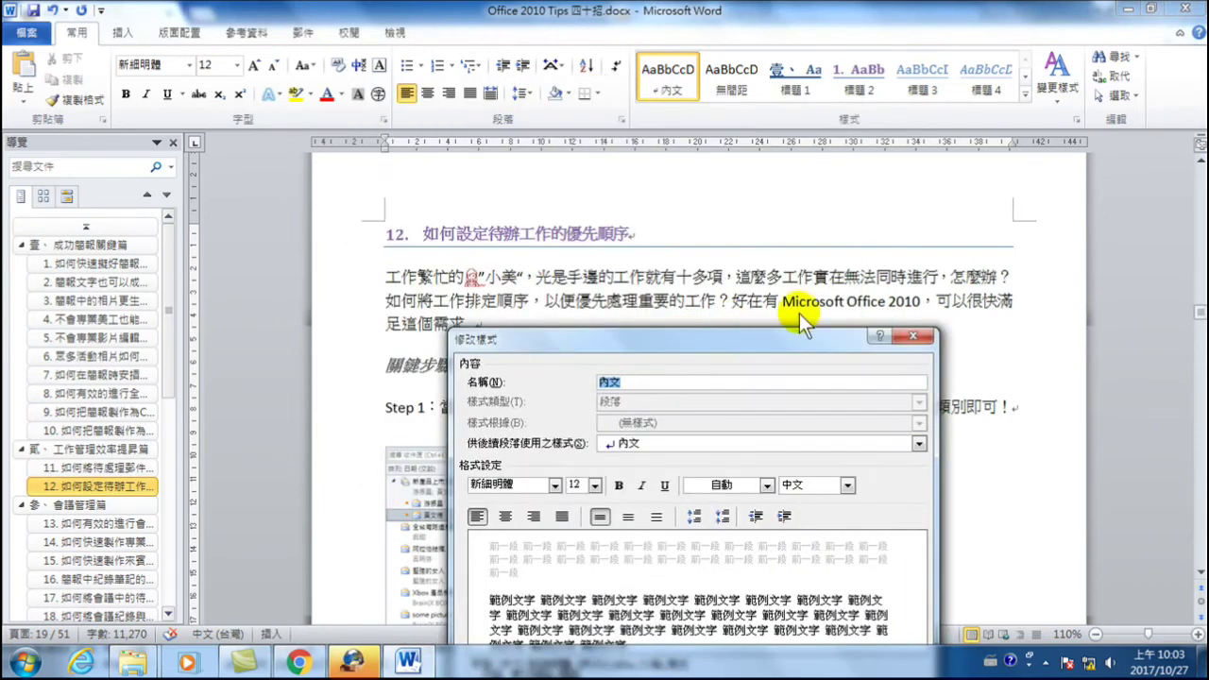
pyautogui.moveTo(614, 341); pyautogui.dragTo(673, 184)
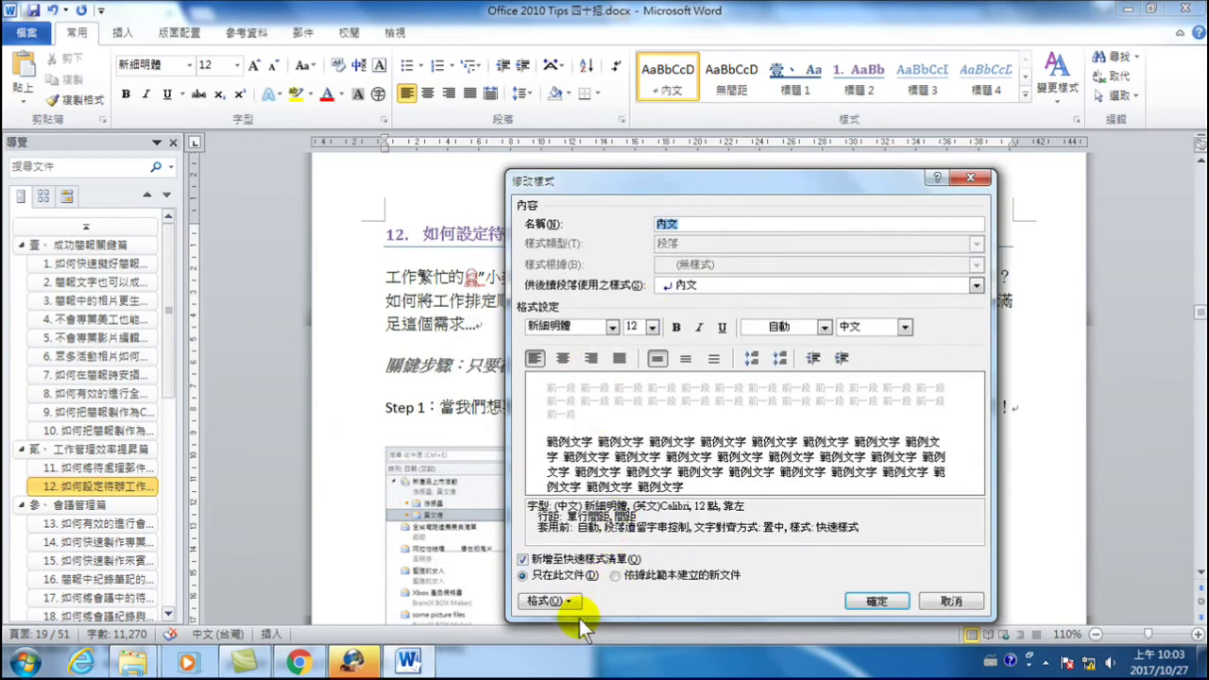
pyautogui.click(543, 601)
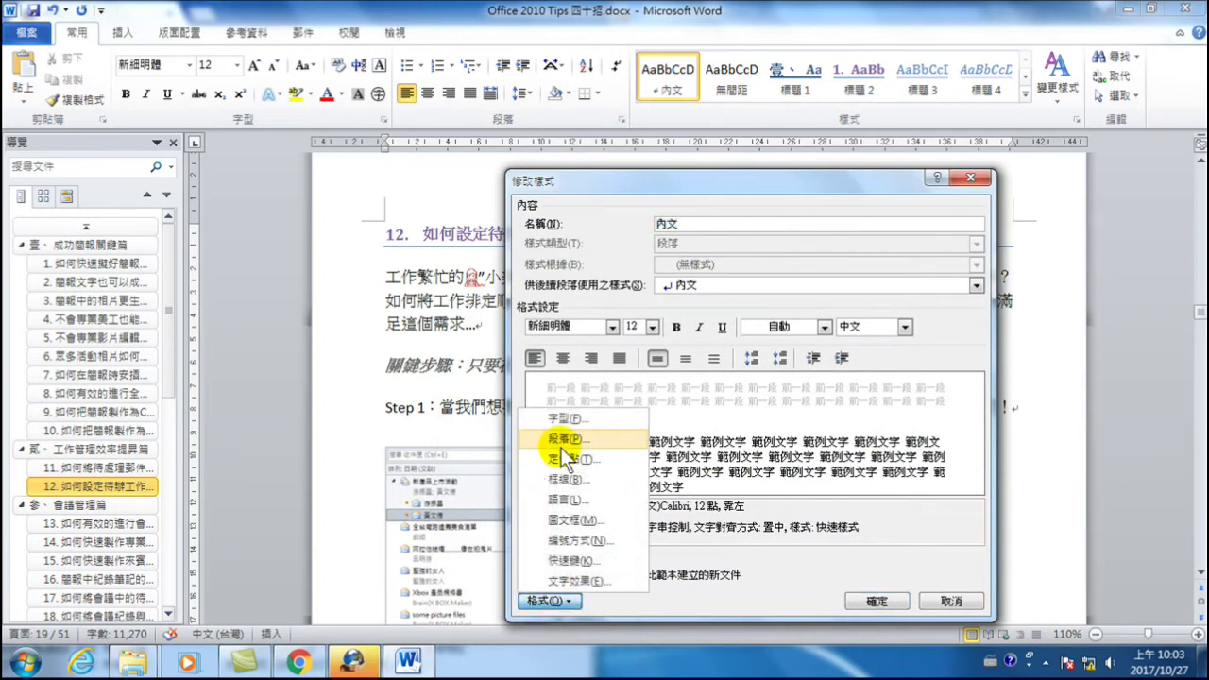
pyautogui.click(566, 441)
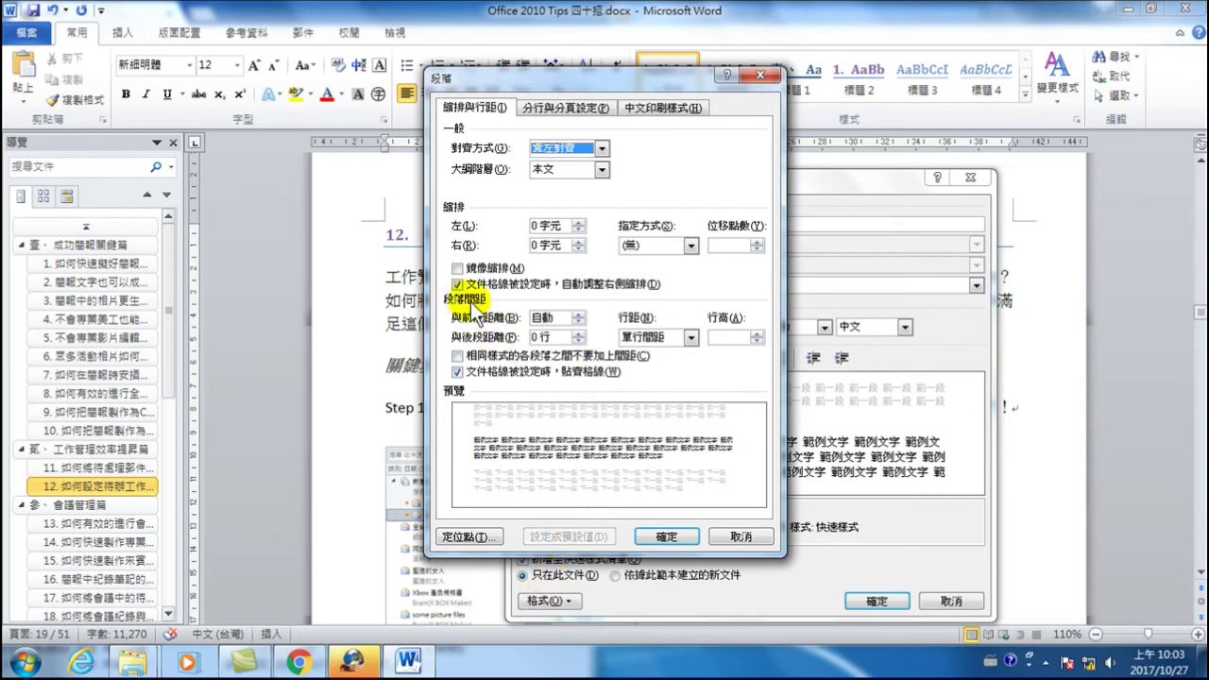
# - Set 1.25 multiple line spacing for 內文, apply it, and select the blank line above 關鍵步驟
pyautogui.click(715, 338)
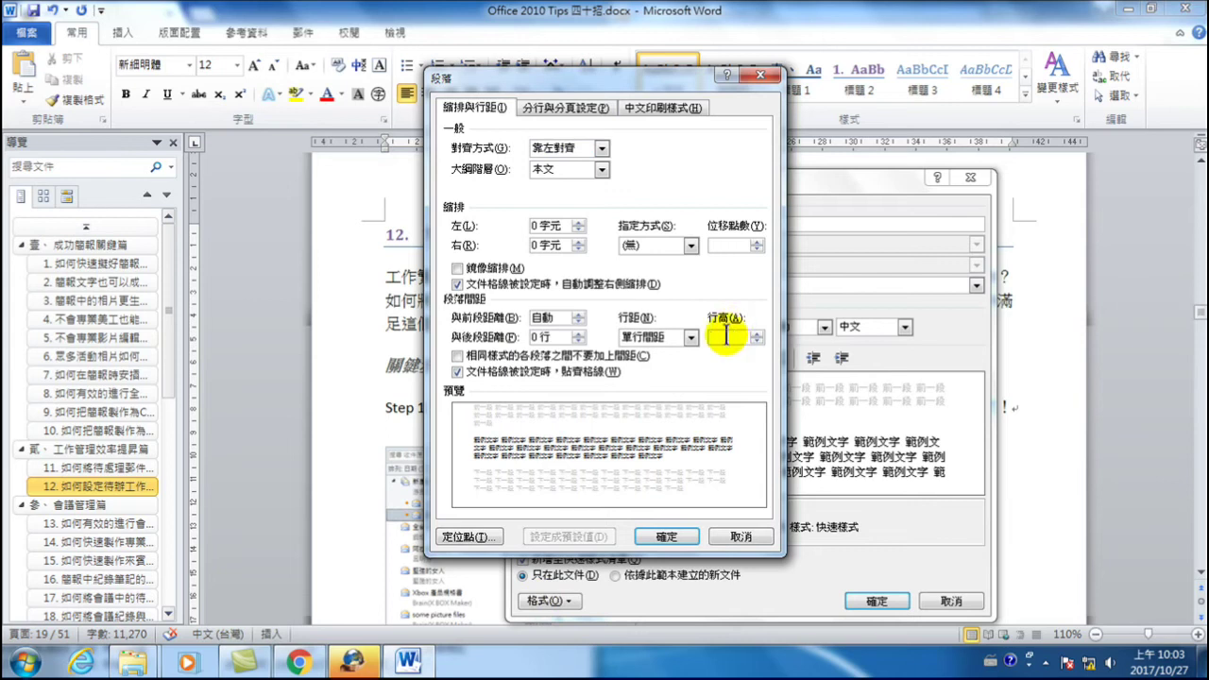
pyautogui.write('1.25')
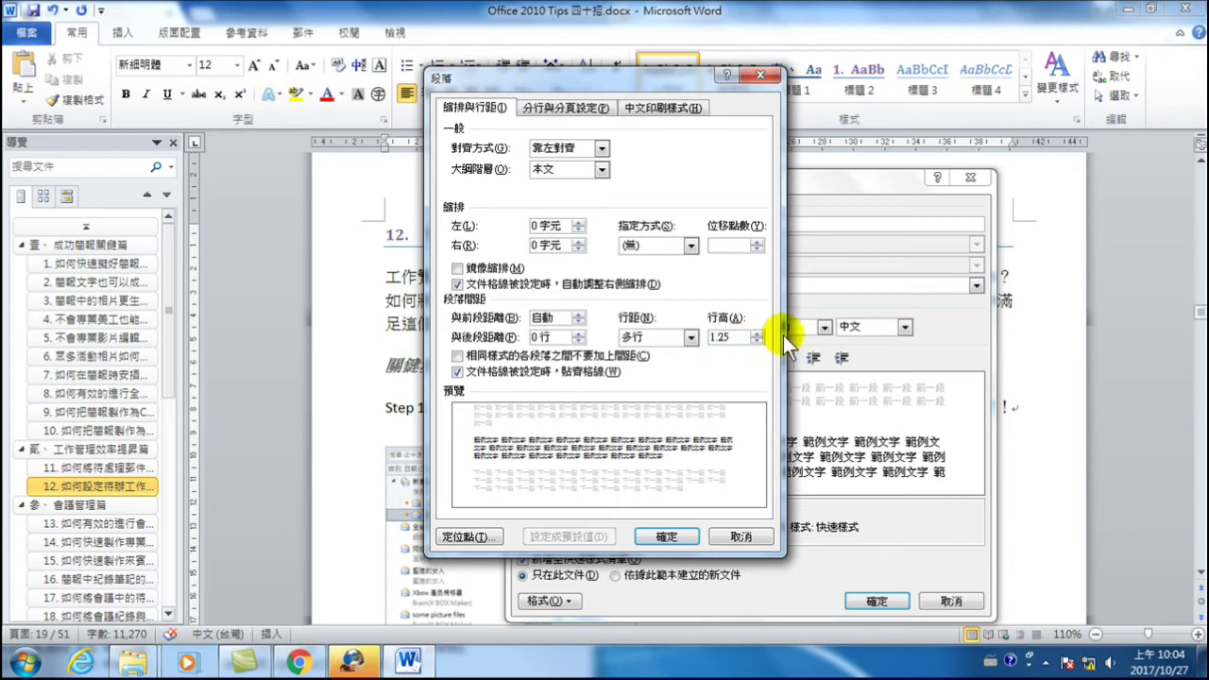
pyautogui.click(682, 535)
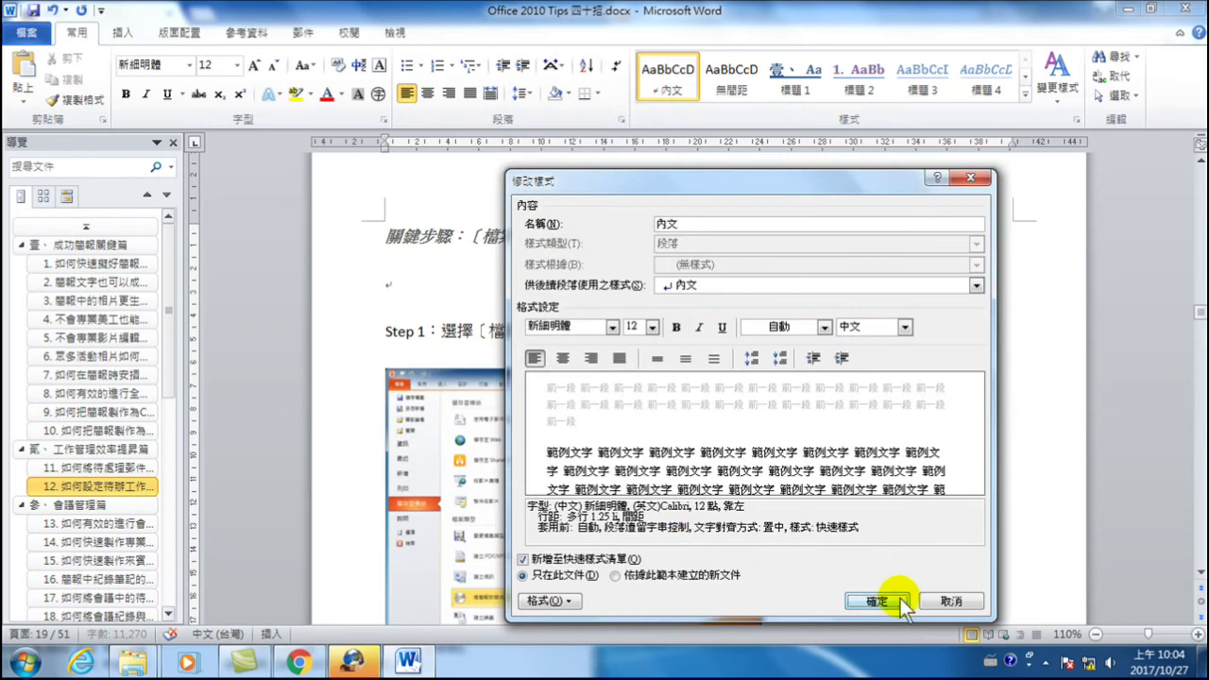
pyautogui.click(876, 601)
pyautogui.scroll(-7, 639, 392)
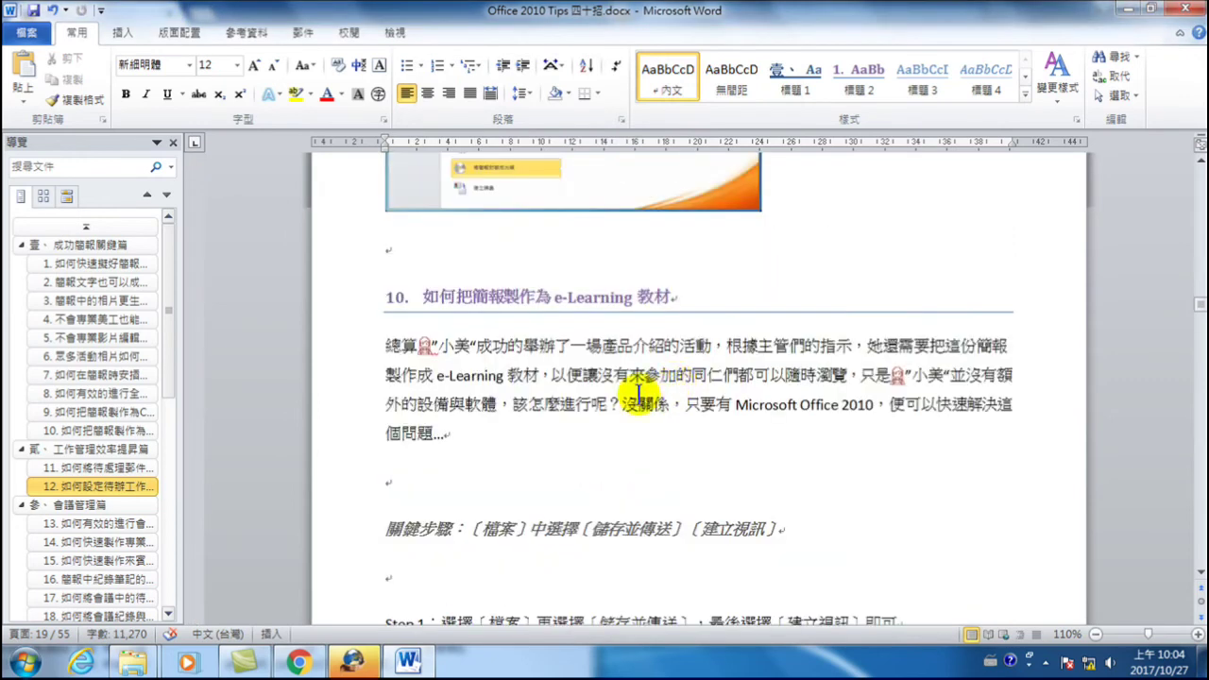
pyautogui.click(350, 484)
# - Delete section 10's blank line above 關鍵步驟 and select the intro paragraph to check it
pyautogui.press('Delete')
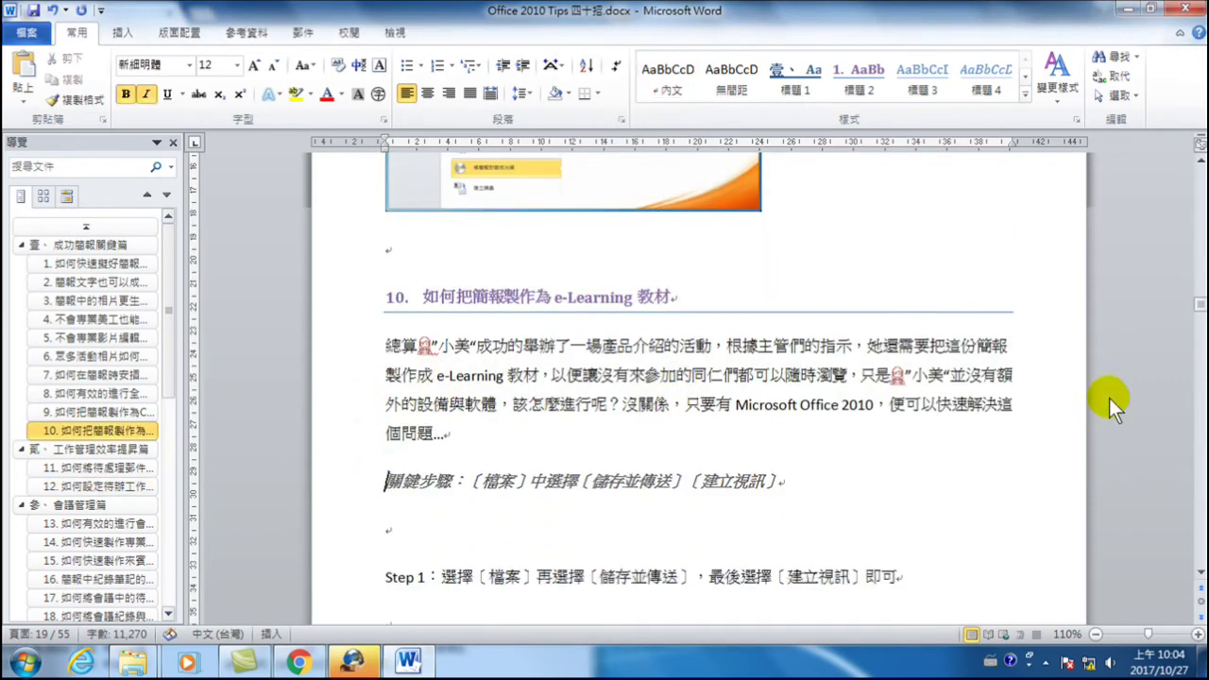
pyautogui.moveTo(492, 345); pyautogui.dragTo(501, 378)
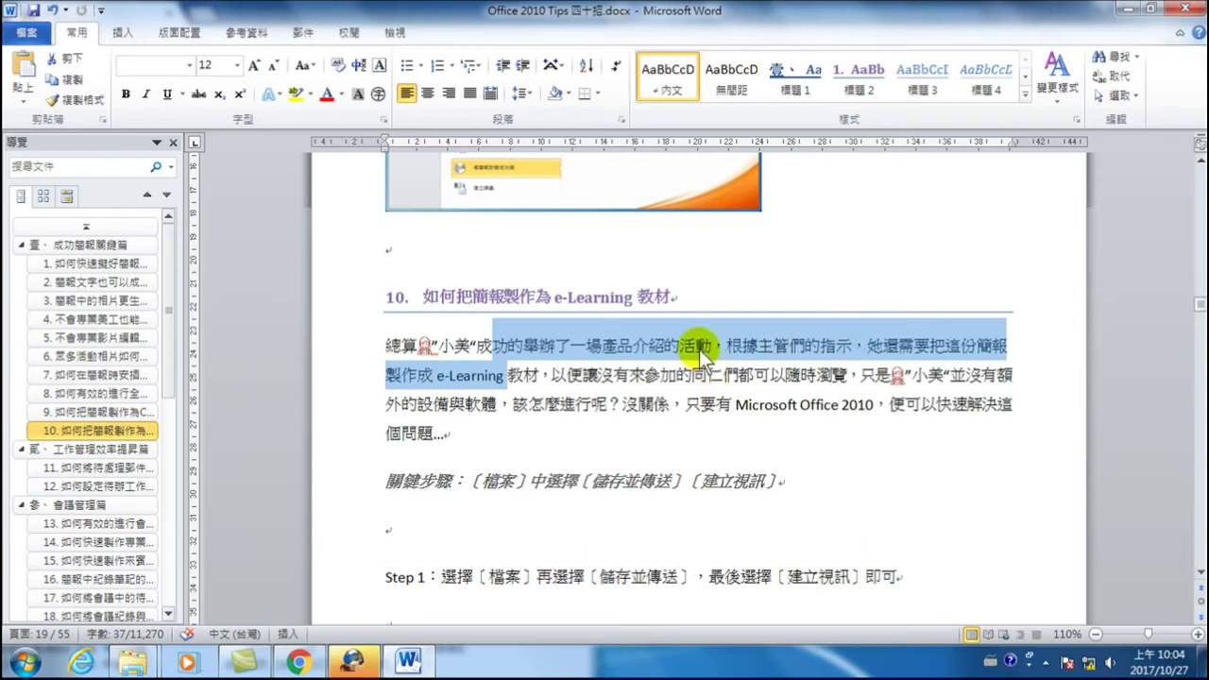
pyautogui.click(634, 366)
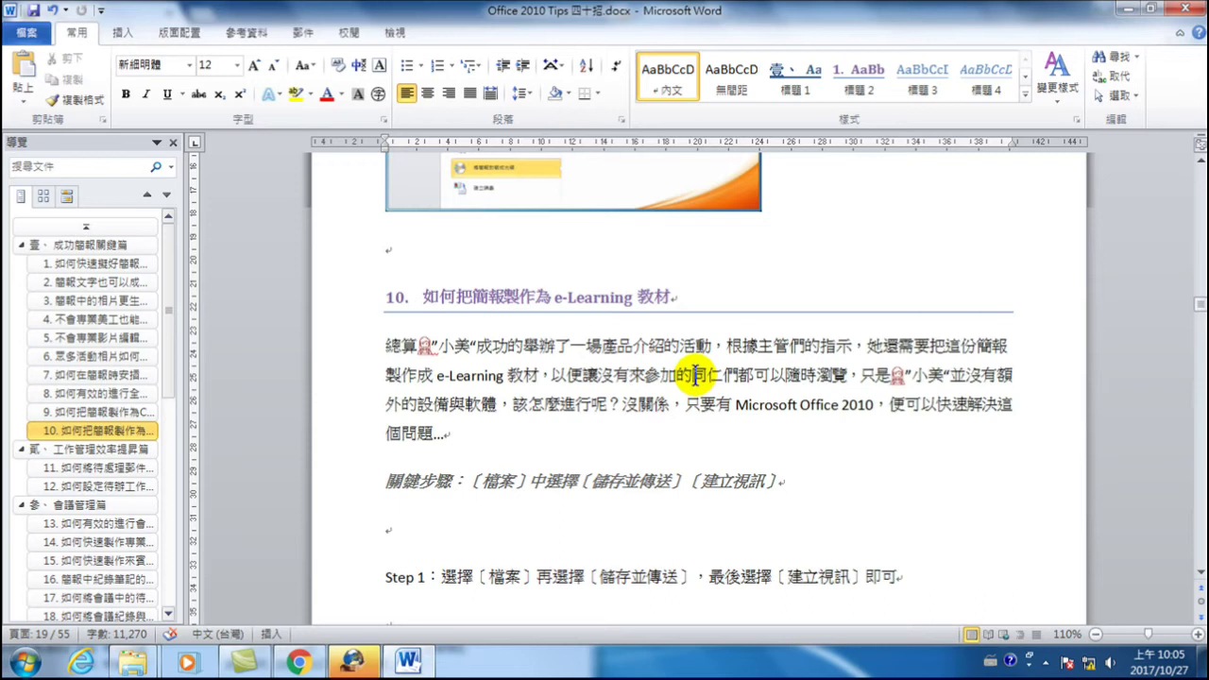
pyautogui.click(364, 352)
pyautogui.moveTo(364, 352); pyautogui.dragTo(369, 434)
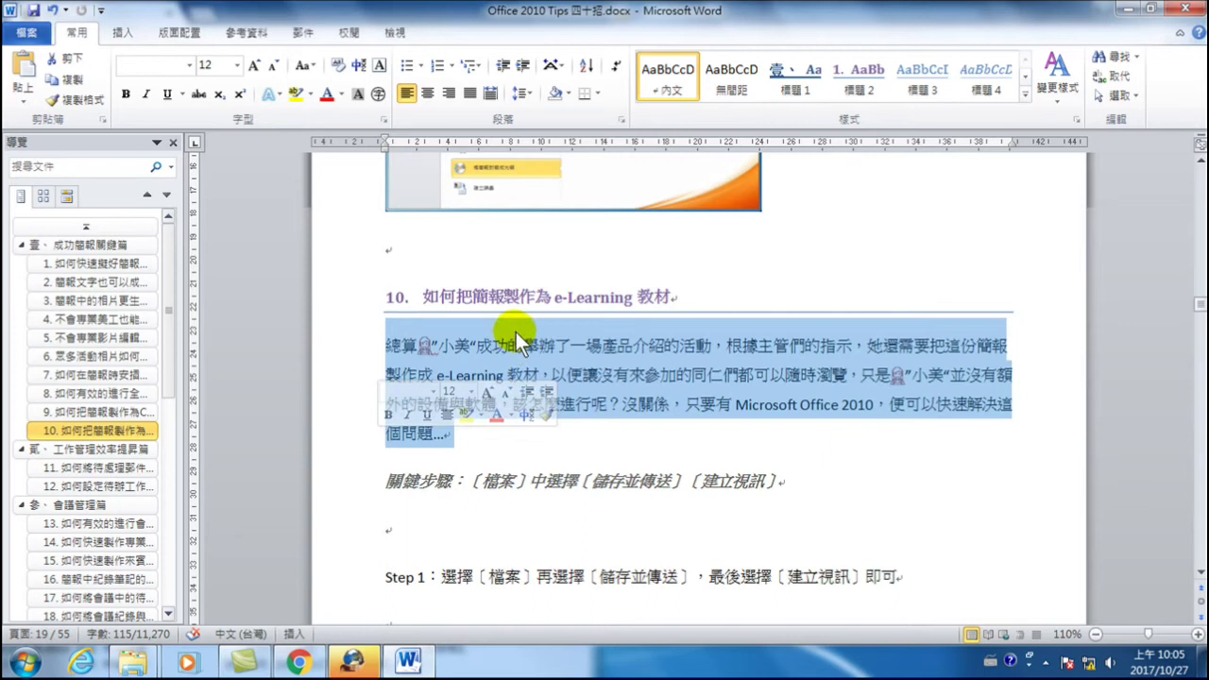
pyautogui.click(645, 369)
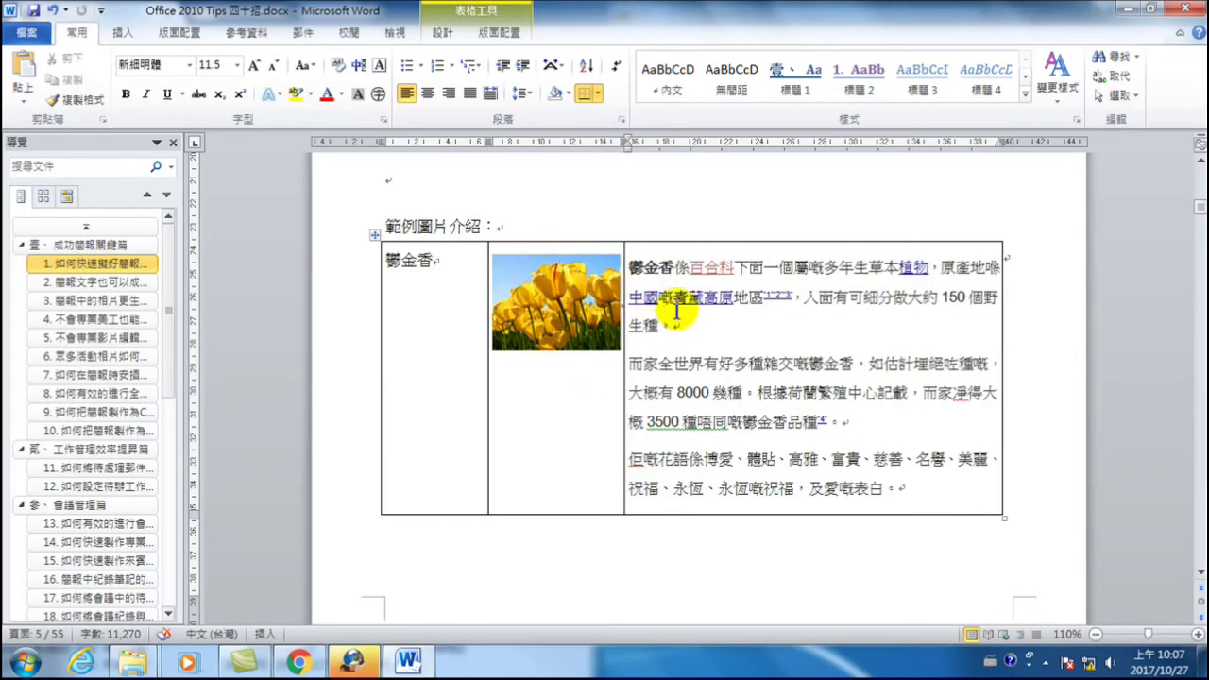
# - Insert a 4×3 table below the 菊花 table and drag its first row much taller
pyautogui.scroll(-10, 638, 428)
pyautogui.scroll(-3, 638, 428)
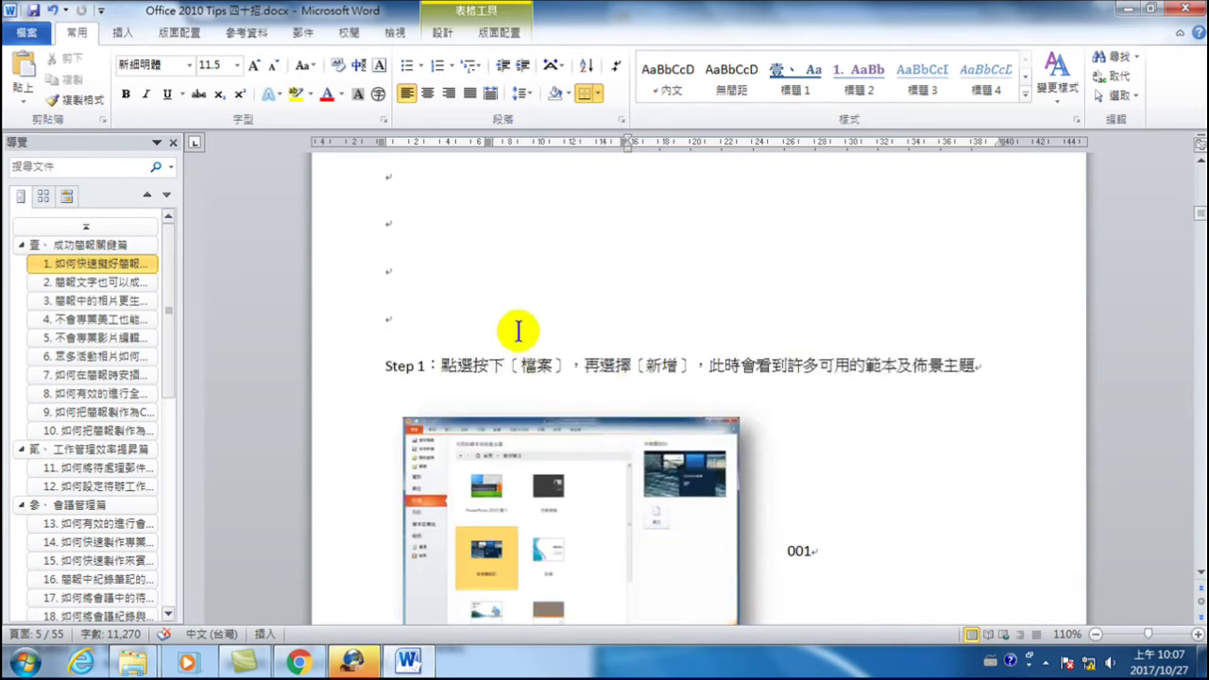
pyautogui.click(418, 223)
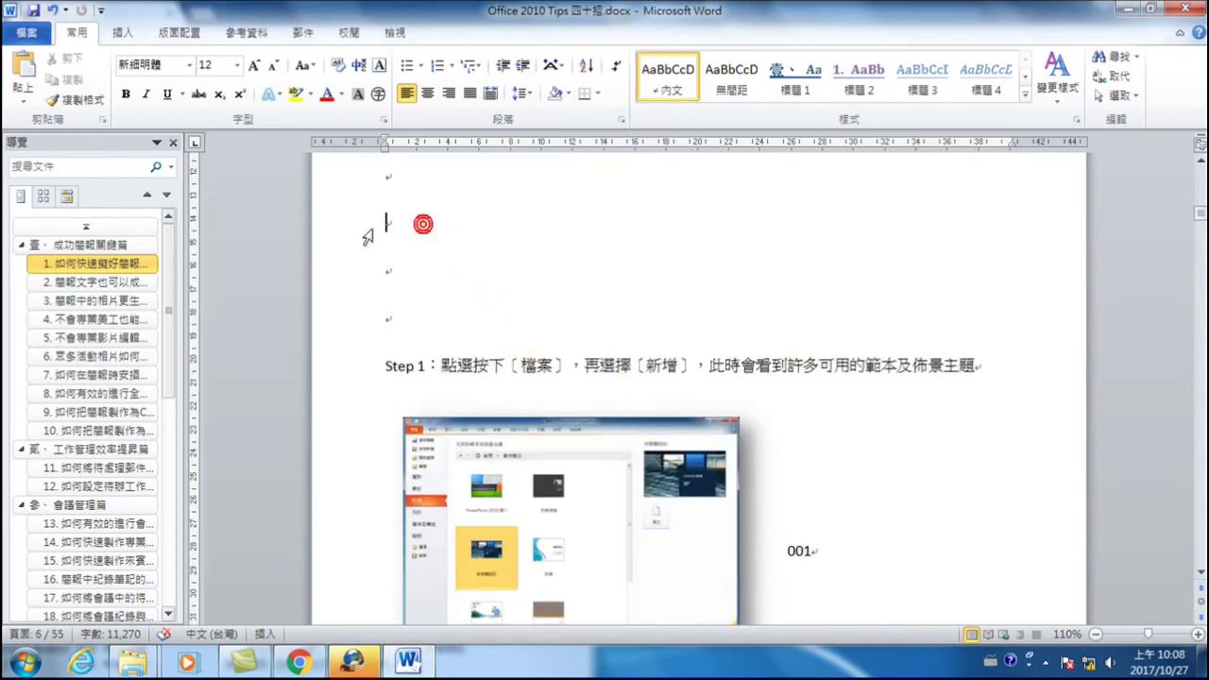
pyautogui.click(130, 34)
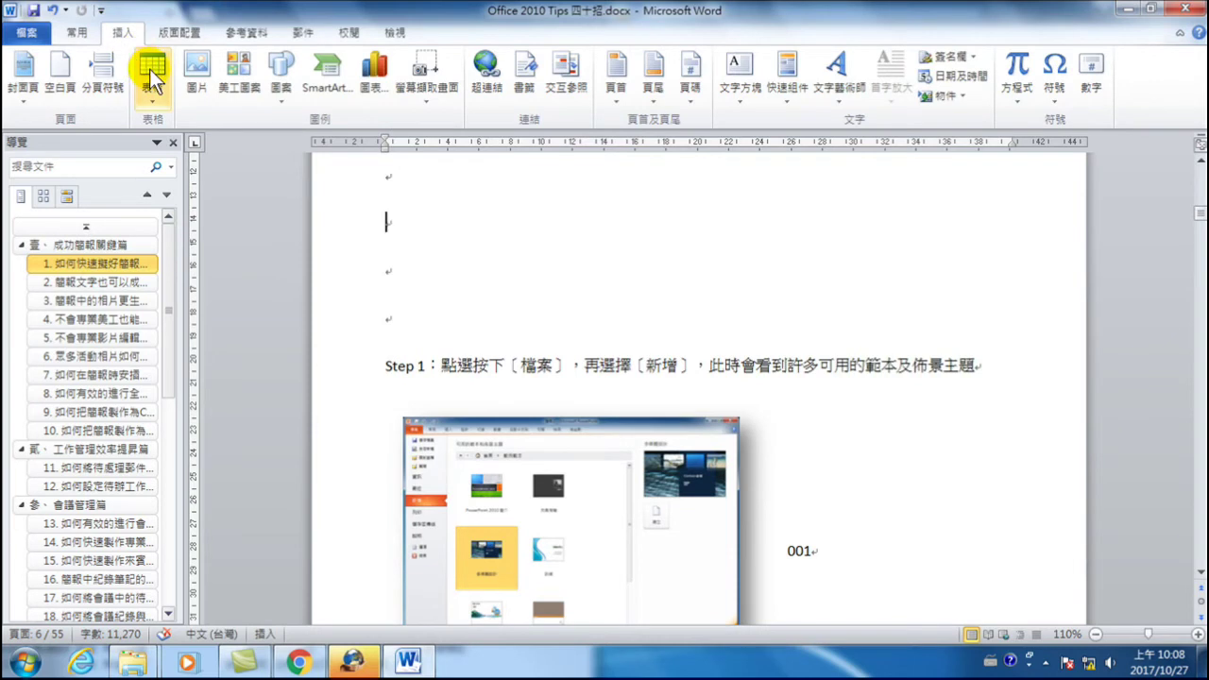
pyautogui.click(151, 74)
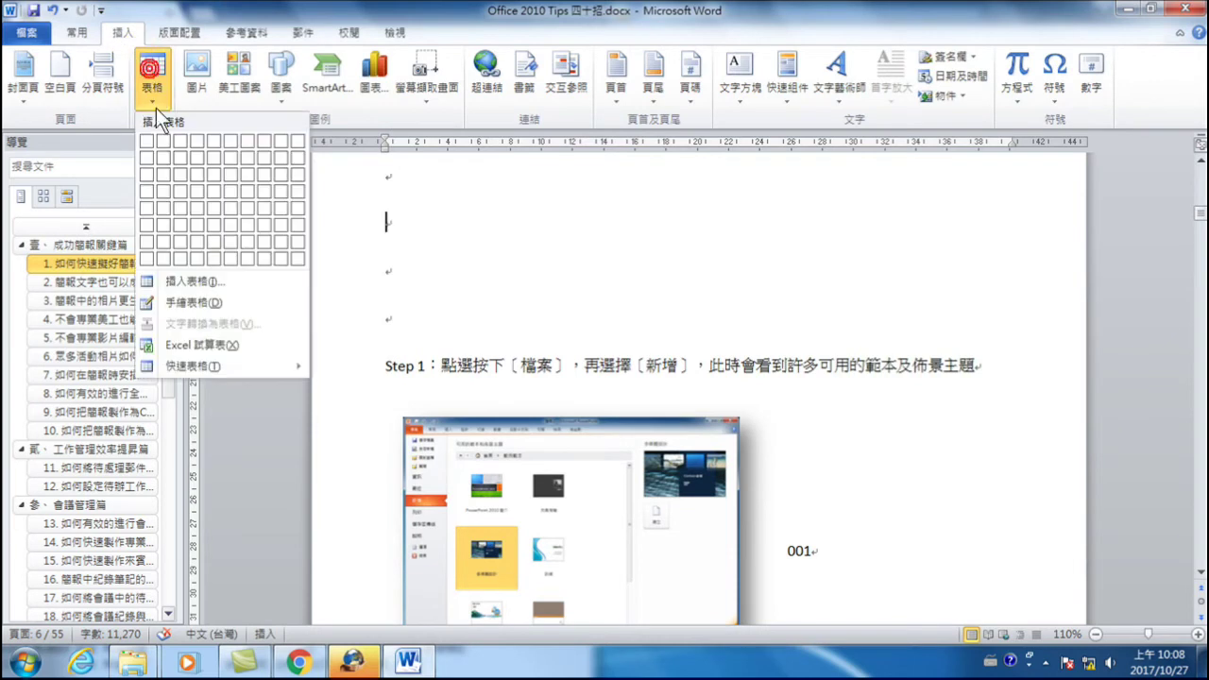
pyautogui.click(191, 171)
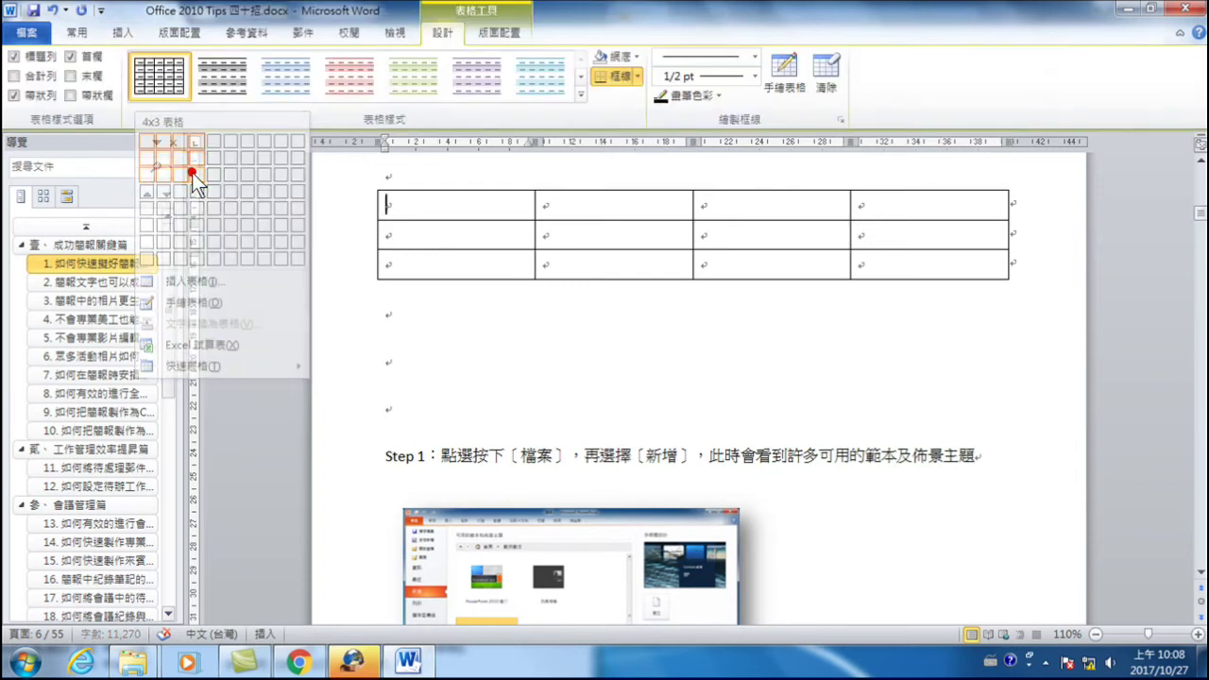
pyautogui.scroll(3, 585, 303)
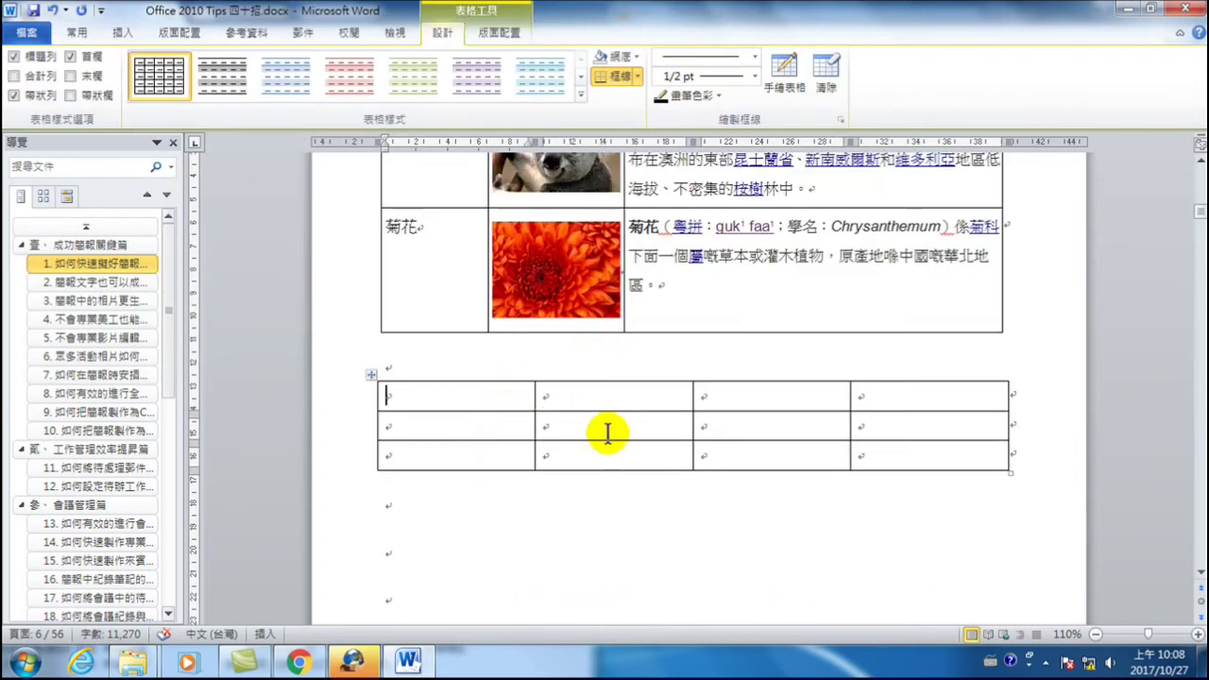
pyautogui.moveTo(572, 411); pyautogui.dragTo(568, 478)
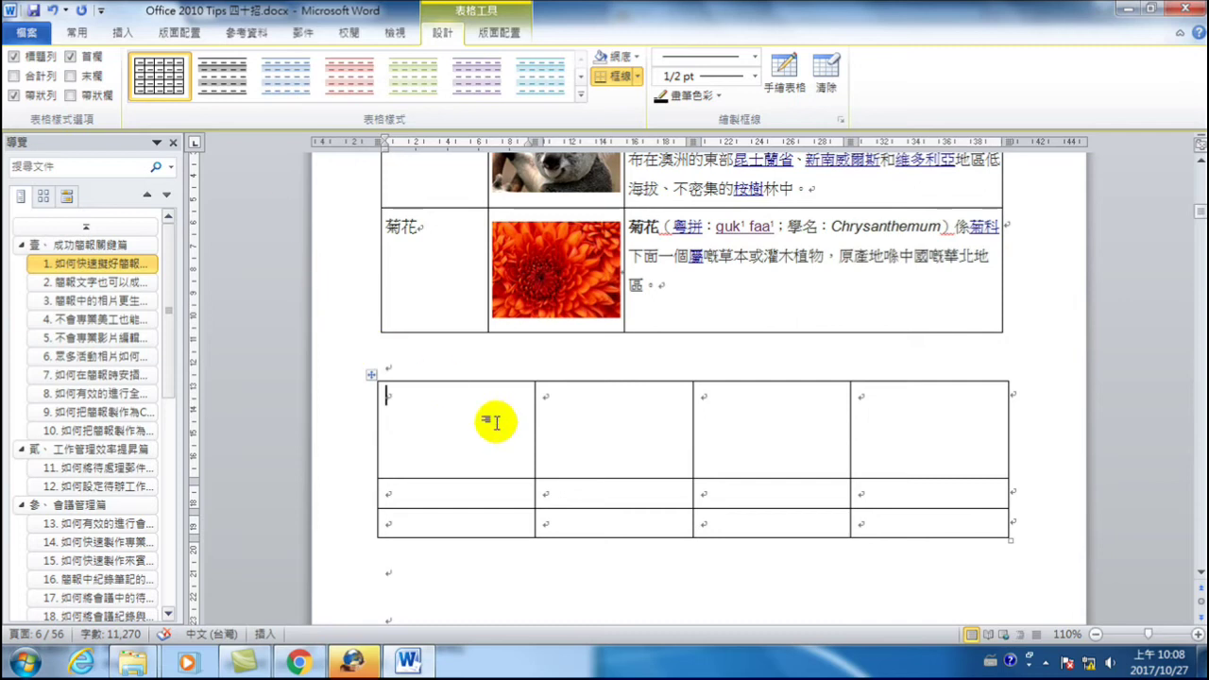
pyautogui.click(115, 33)
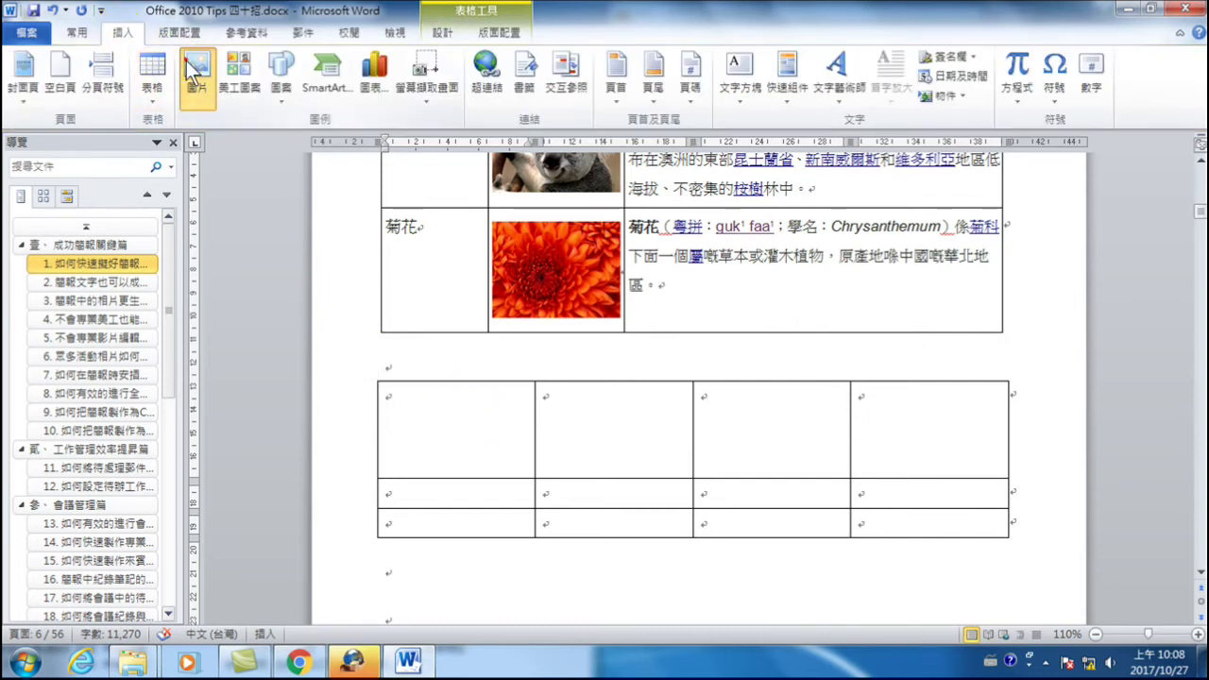
# - Insert 鬱金香.jpg from the Sample Pictures folder into the table's first cell
pyautogui.click(197, 92)
pyautogui.click(59, 318)
pyautogui.click(201, 194)
pyautogui.doubleClick(201, 194)
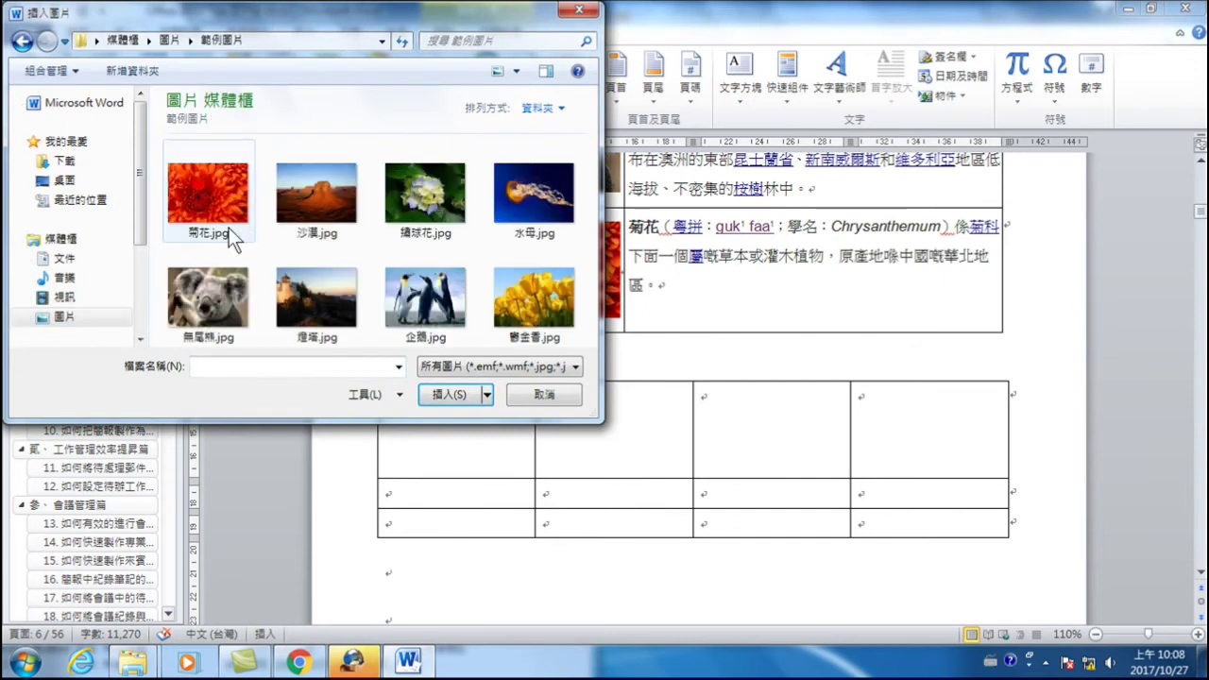
pyautogui.click(546, 300)
pyautogui.doubleClick(545, 295)
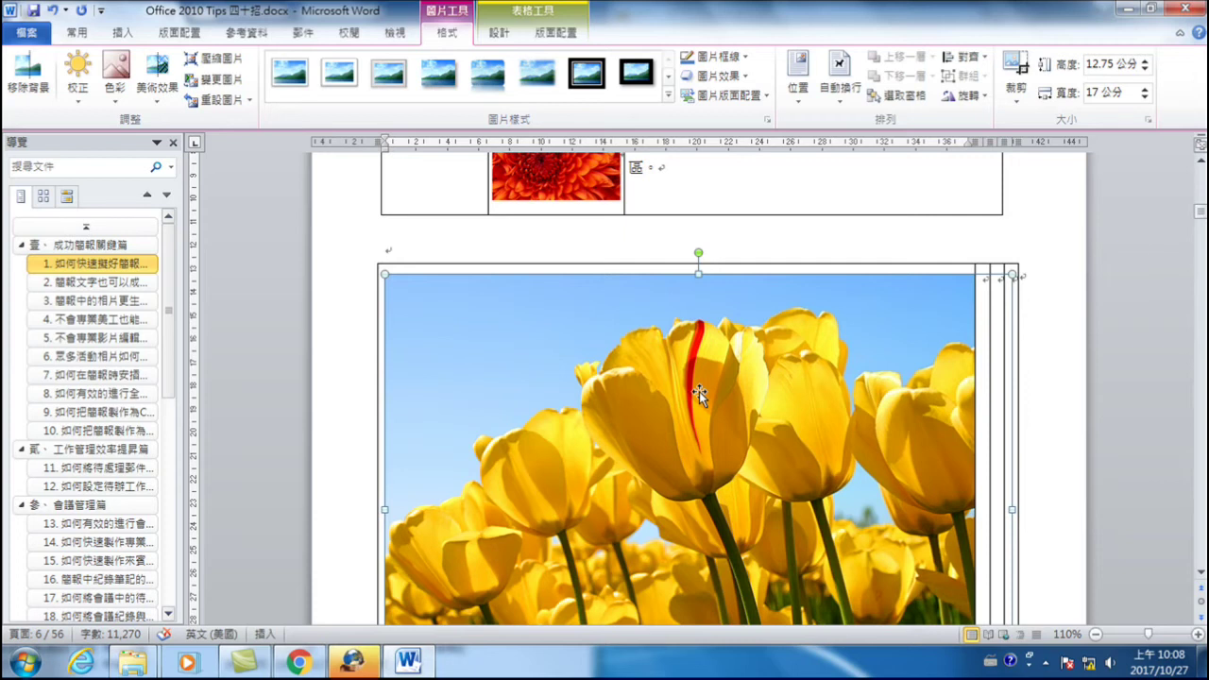
# - Shrink the tulip picture by its corner handle so it fits the first cell
pyautogui.scroll(-3, 747, 520)
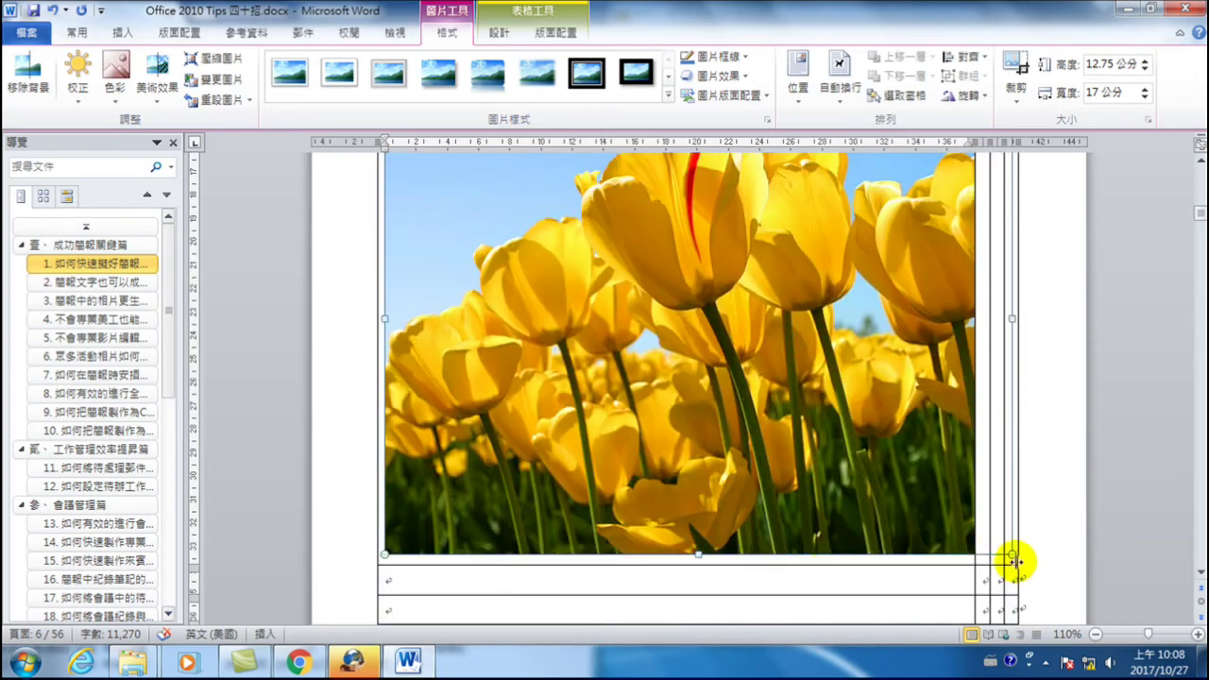
pyautogui.moveTo(1013, 556); pyautogui.dragTo(458, 189)
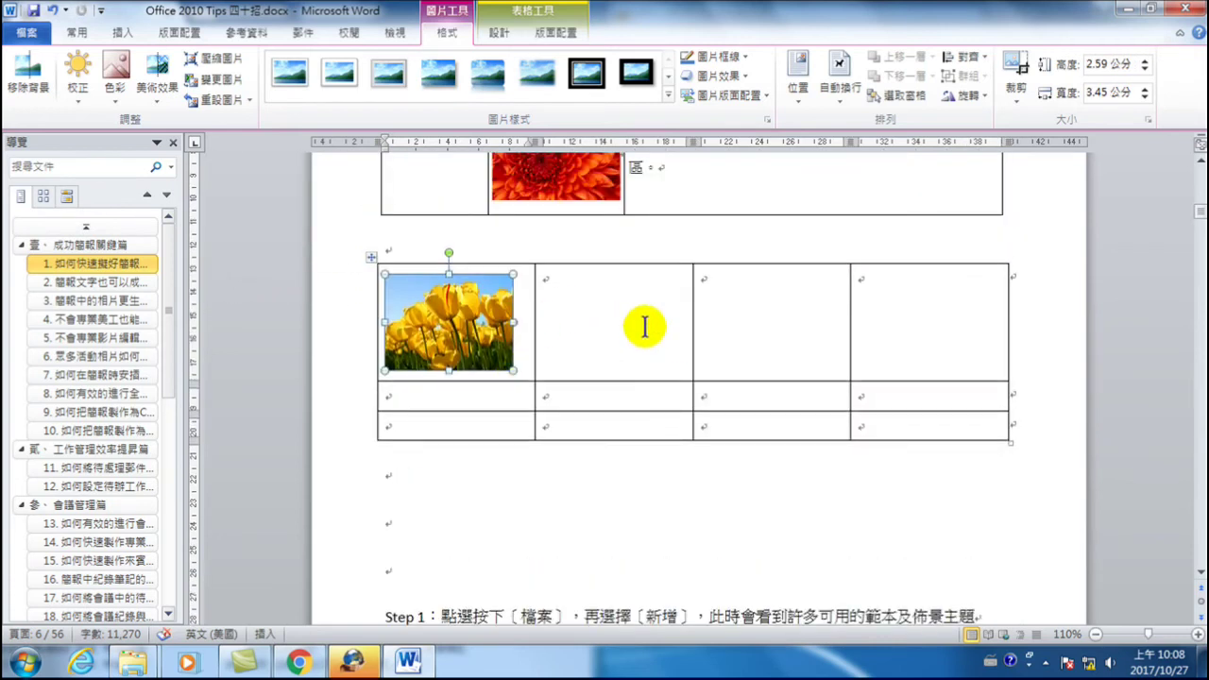
pyautogui.click(595, 311)
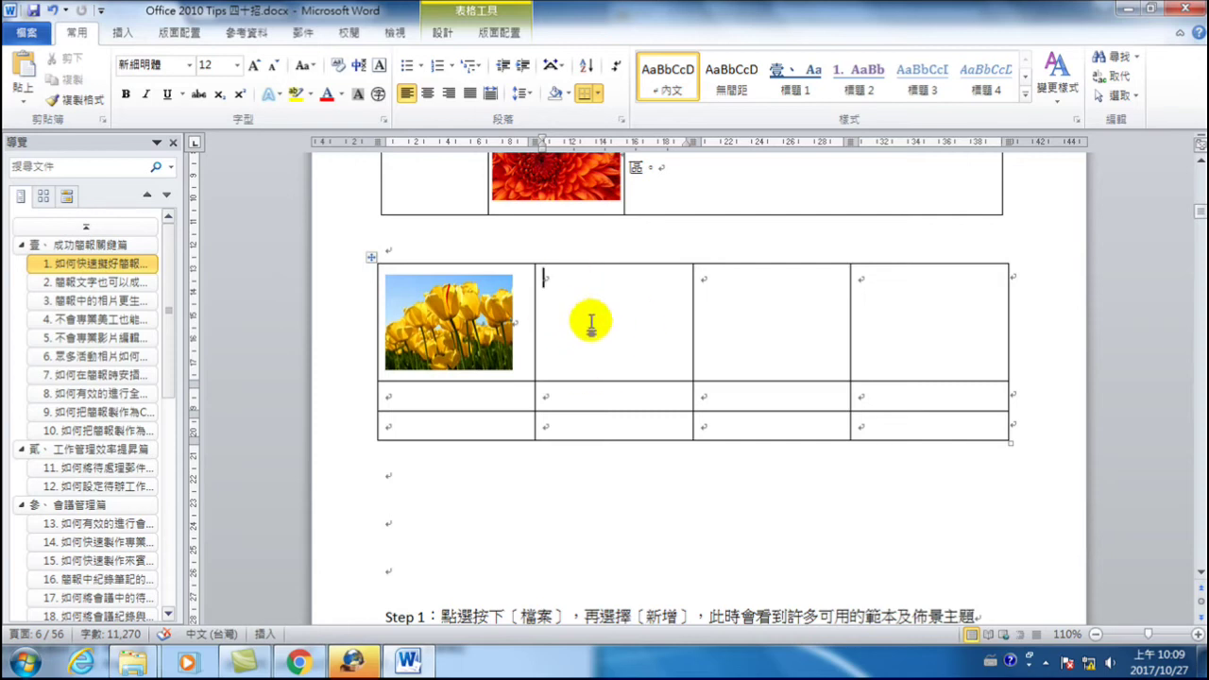
pyautogui.click(501, 330)
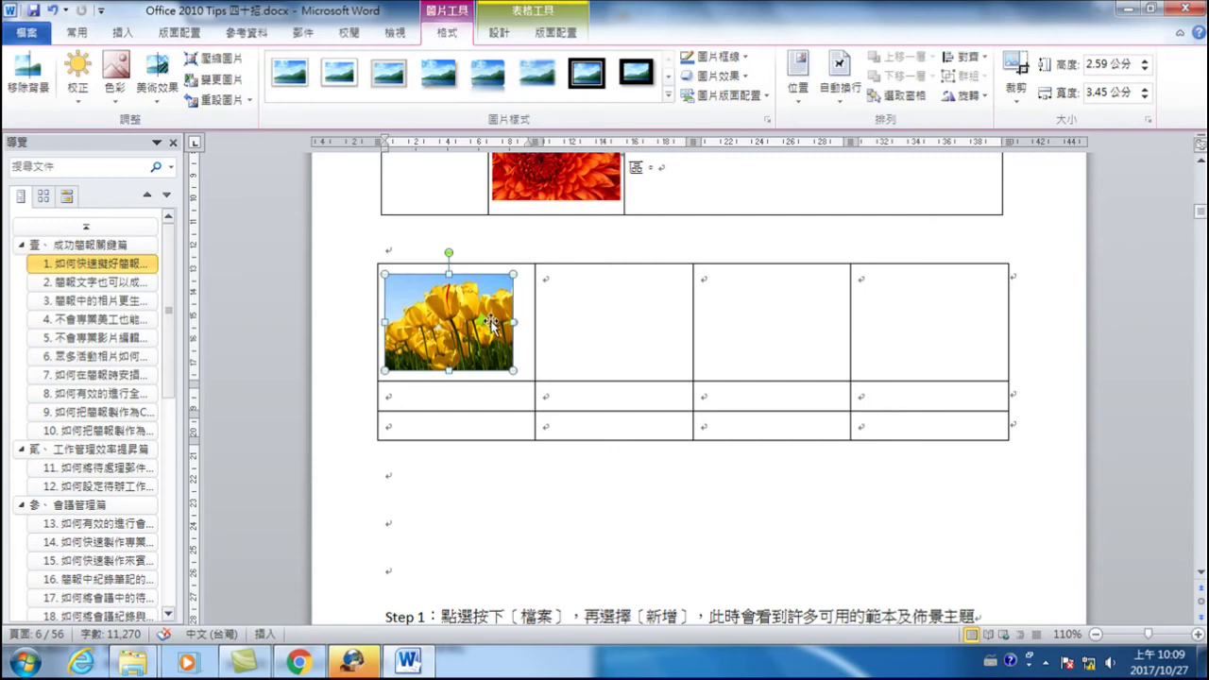
pyautogui.click(830, 293)
pyautogui.scroll(3, 592, 378)
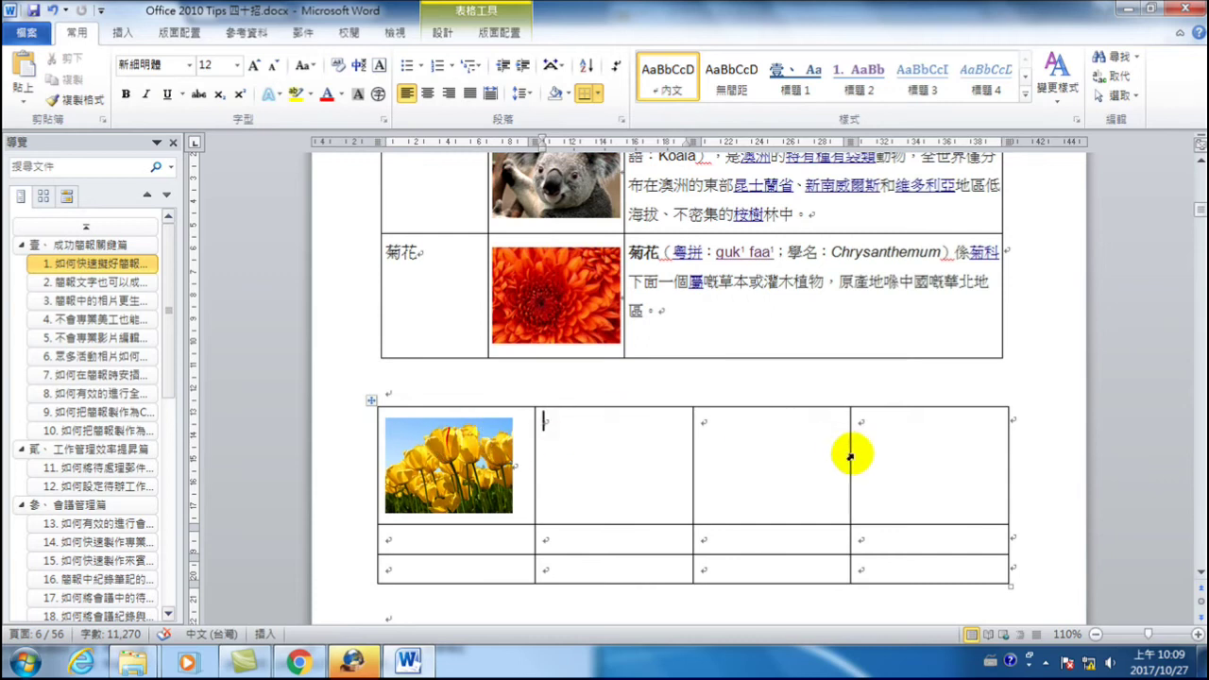
# - Turn off 自動調整成內容大小 in the tulip table's Table Properties options
pyautogui.rightClick(373, 401)
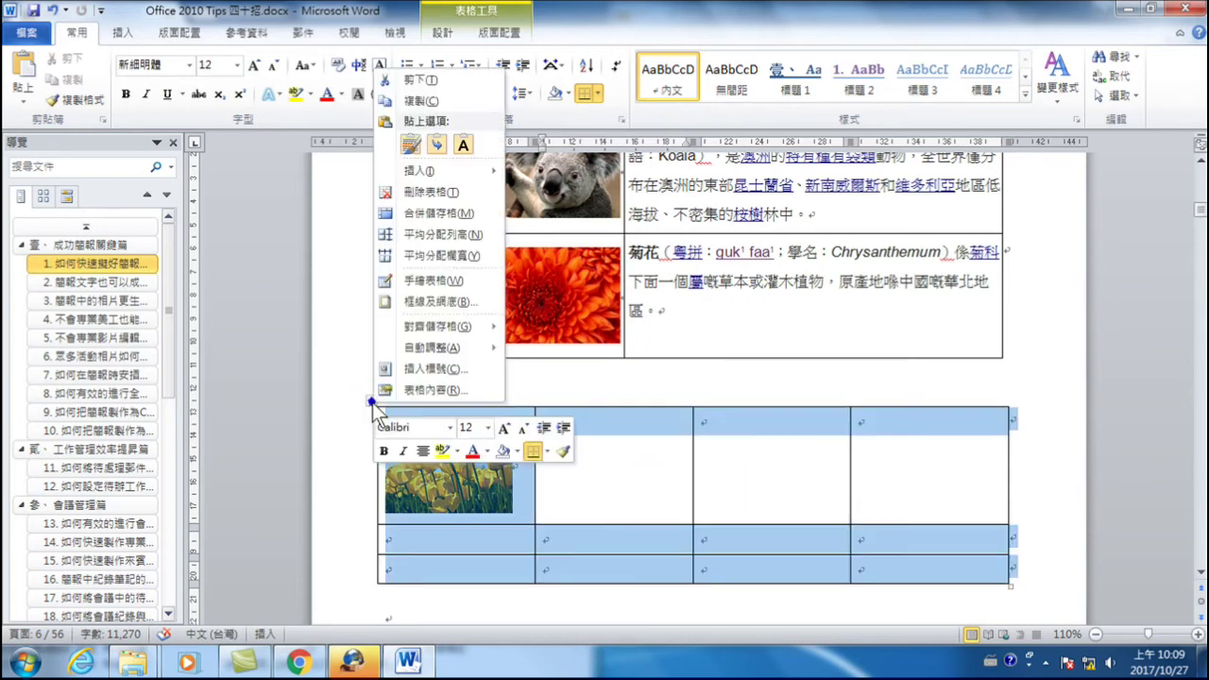
pyautogui.click(427, 391)
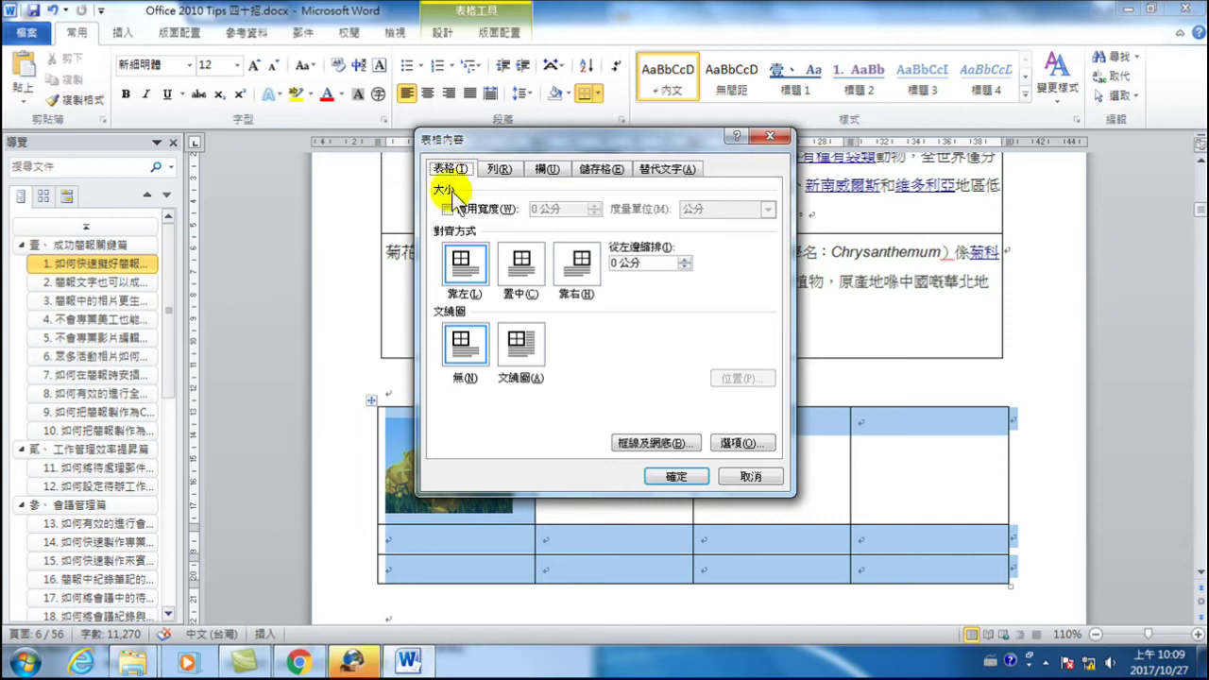
pyautogui.click(747, 443)
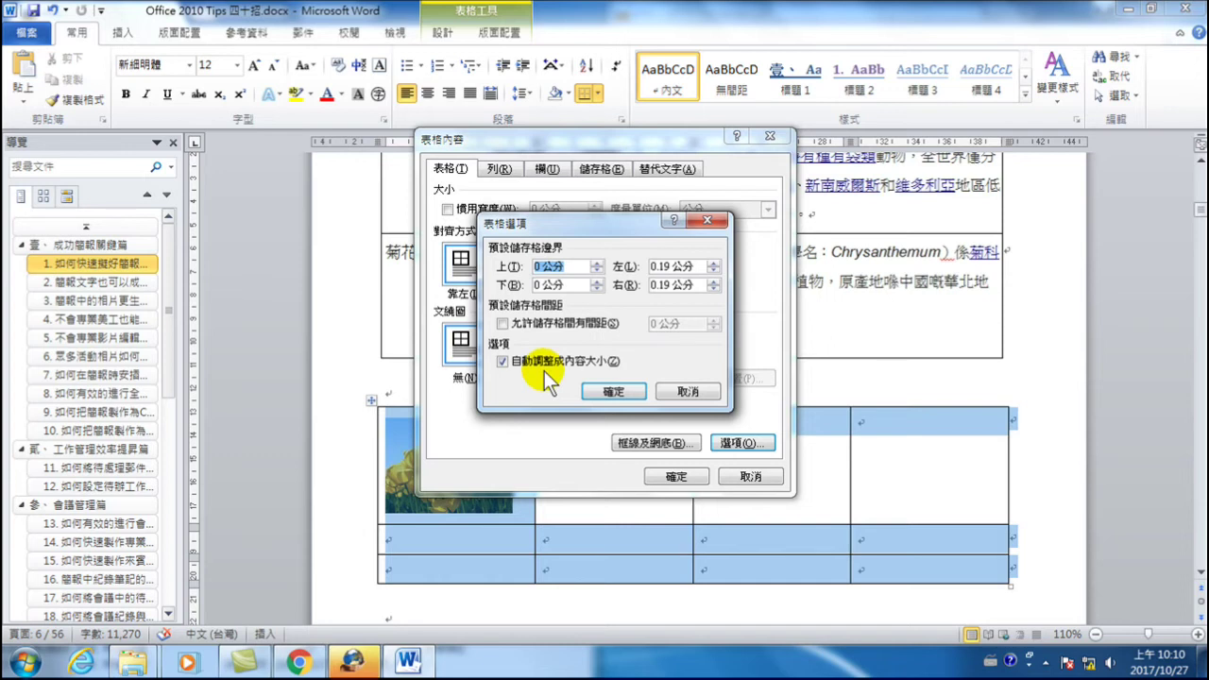
pyautogui.click(501, 361)
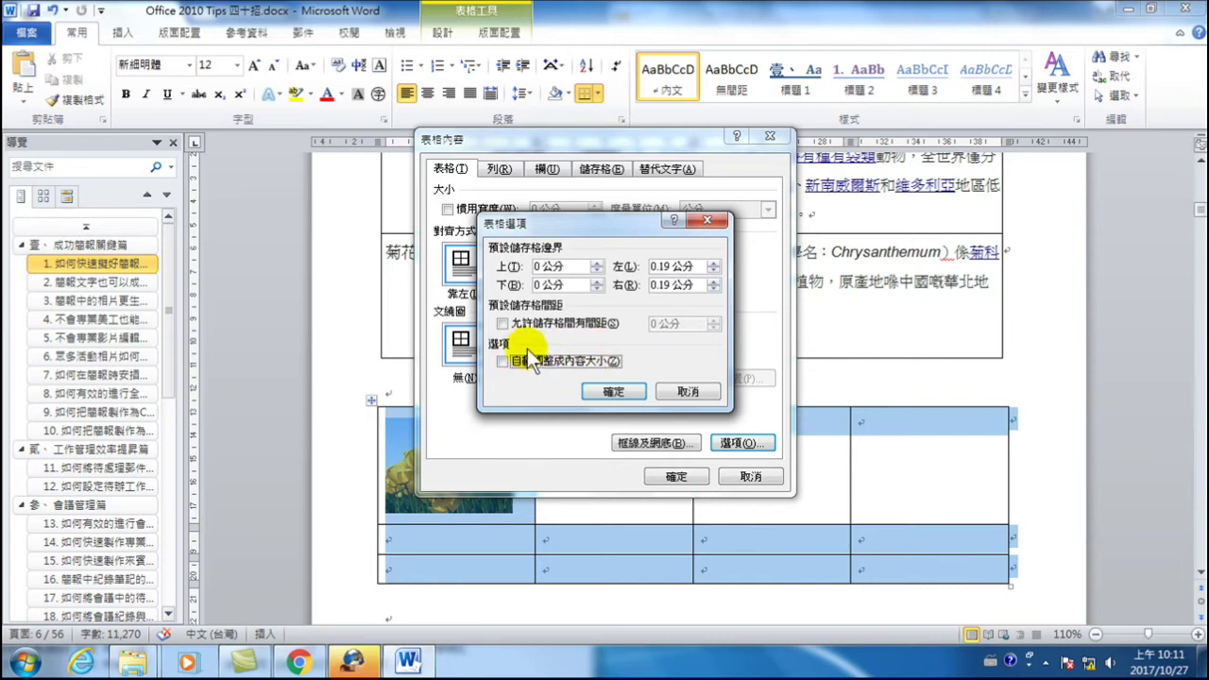
pyautogui.click(619, 393)
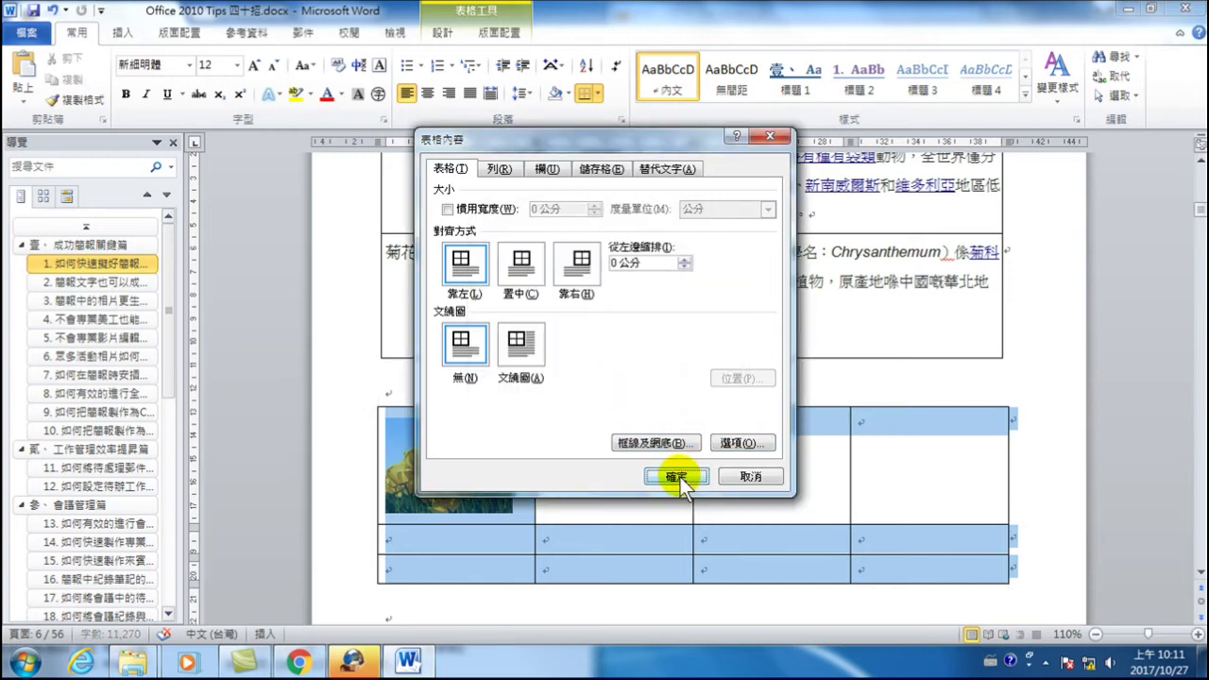
pyautogui.click(685, 471)
pyautogui.click(587, 454)
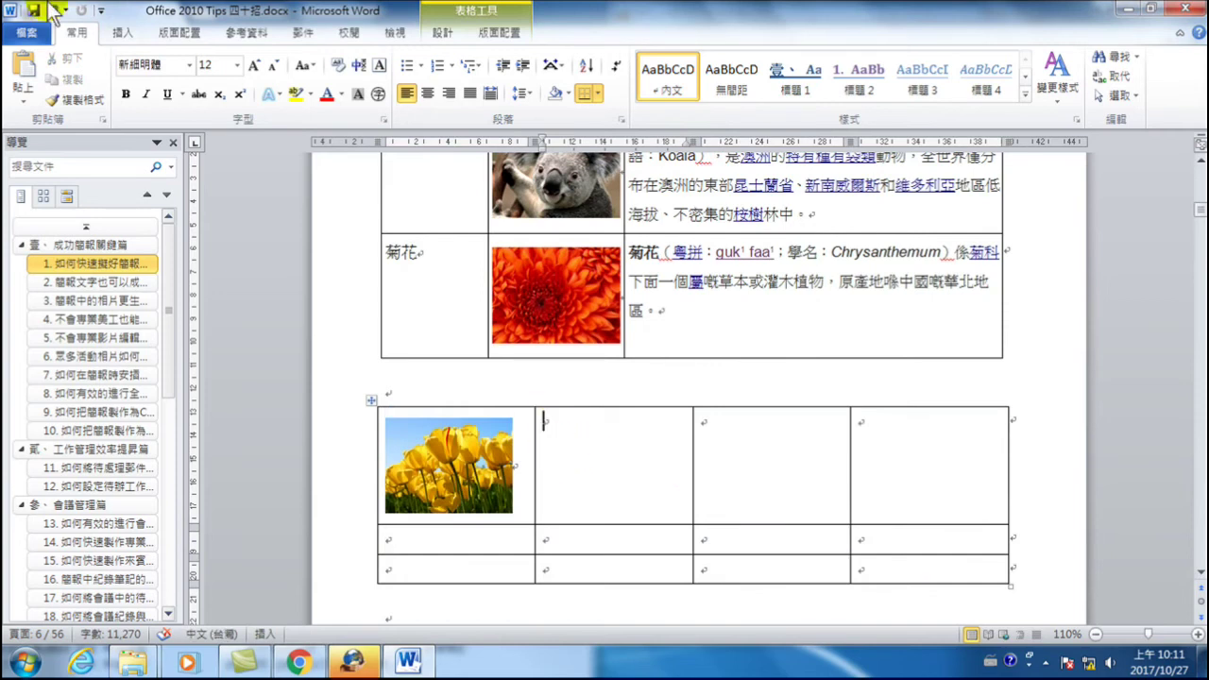
# - Insert another 鬱金香.jpg picture into the second cell of the table's first row
pyautogui.click(121, 32)
pyautogui.click(199, 72)
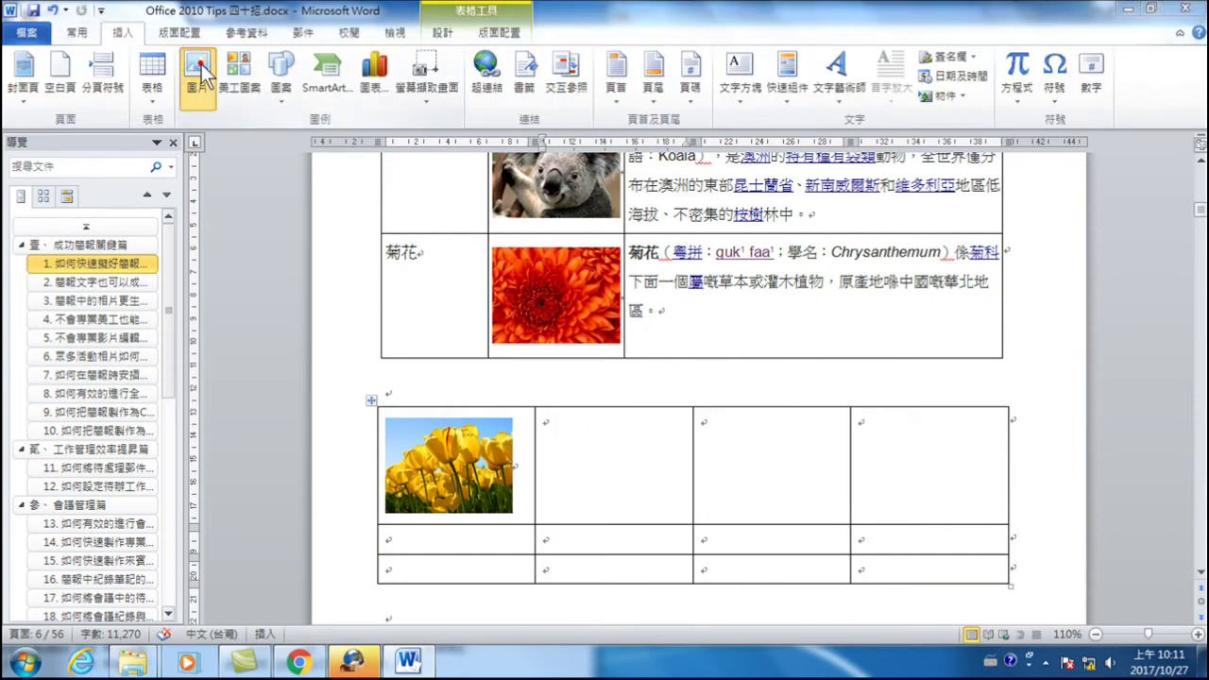
pyautogui.click(513, 253)
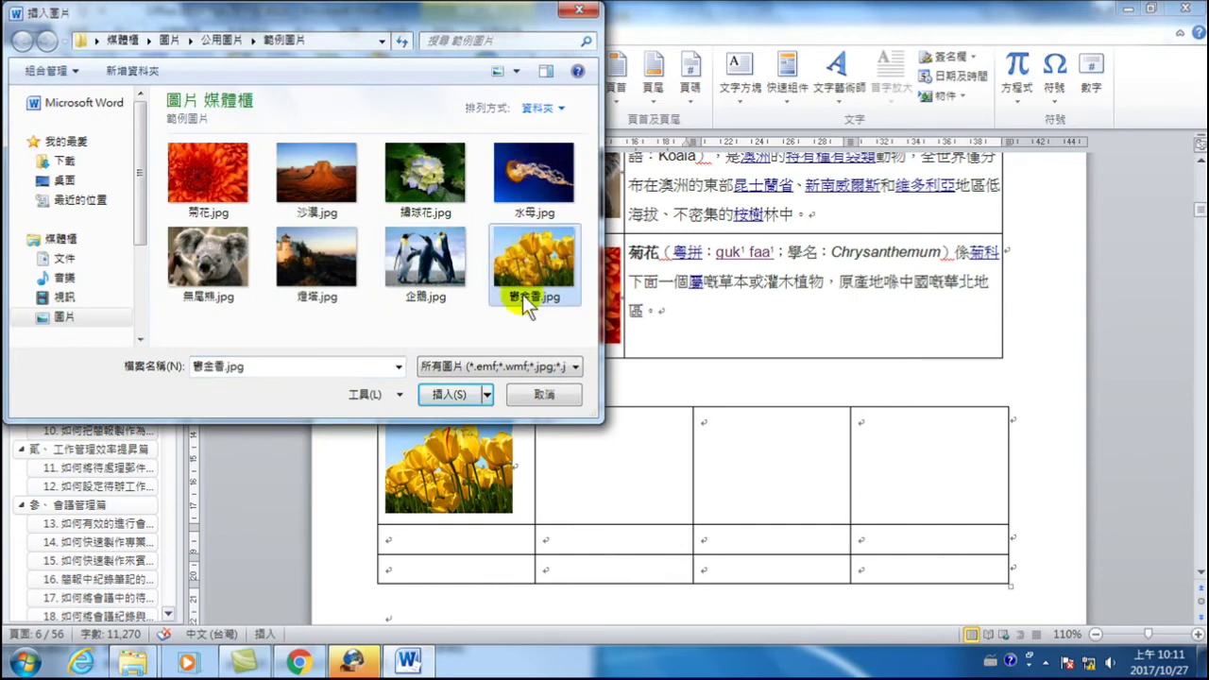
pyautogui.click(449, 395)
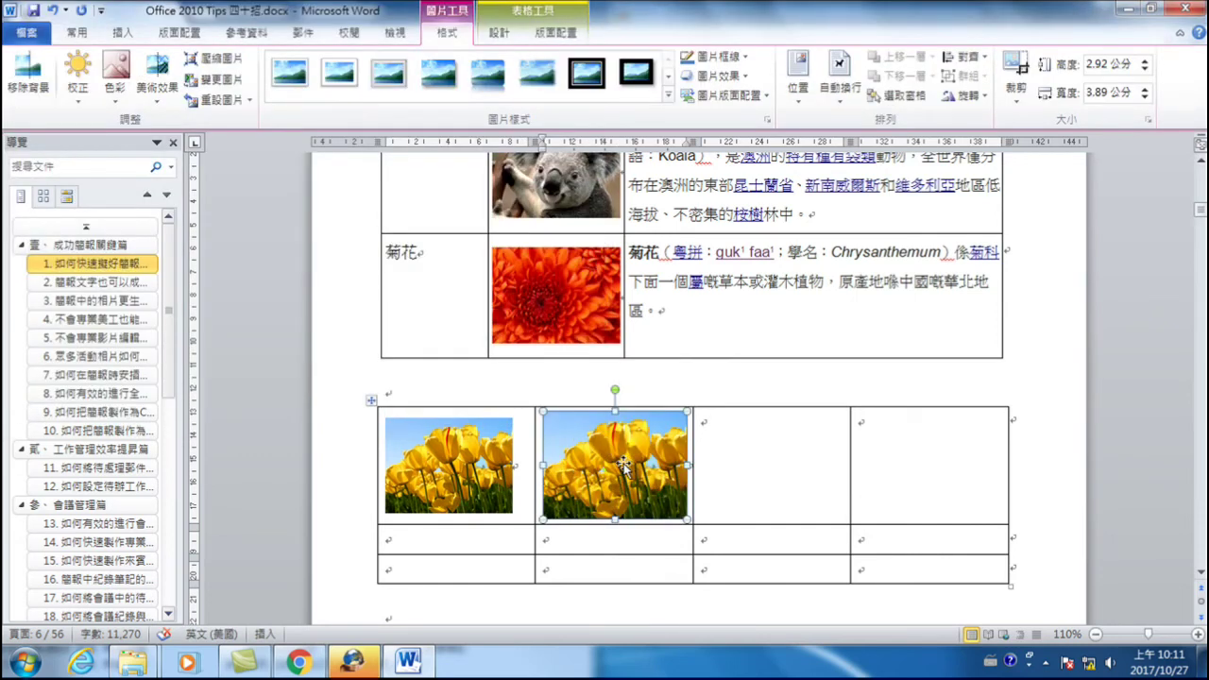
pyautogui.click(569, 431)
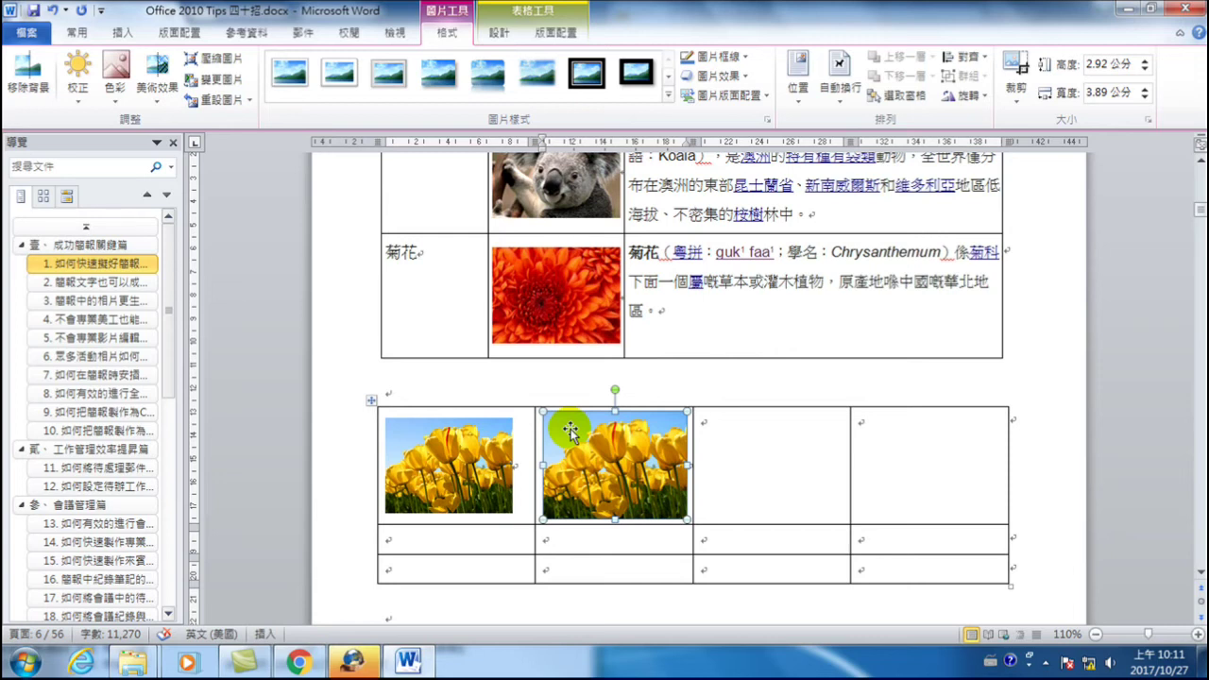
pyautogui.rightClick(370, 403)
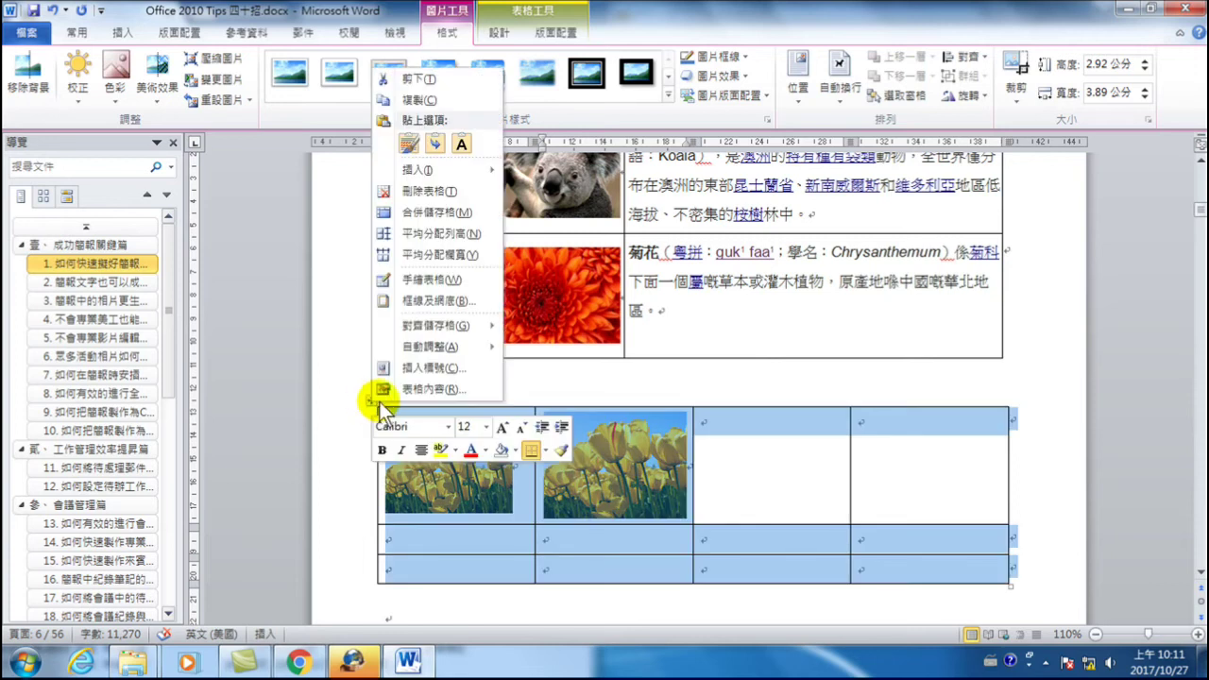
pyautogui.click(424, 388)
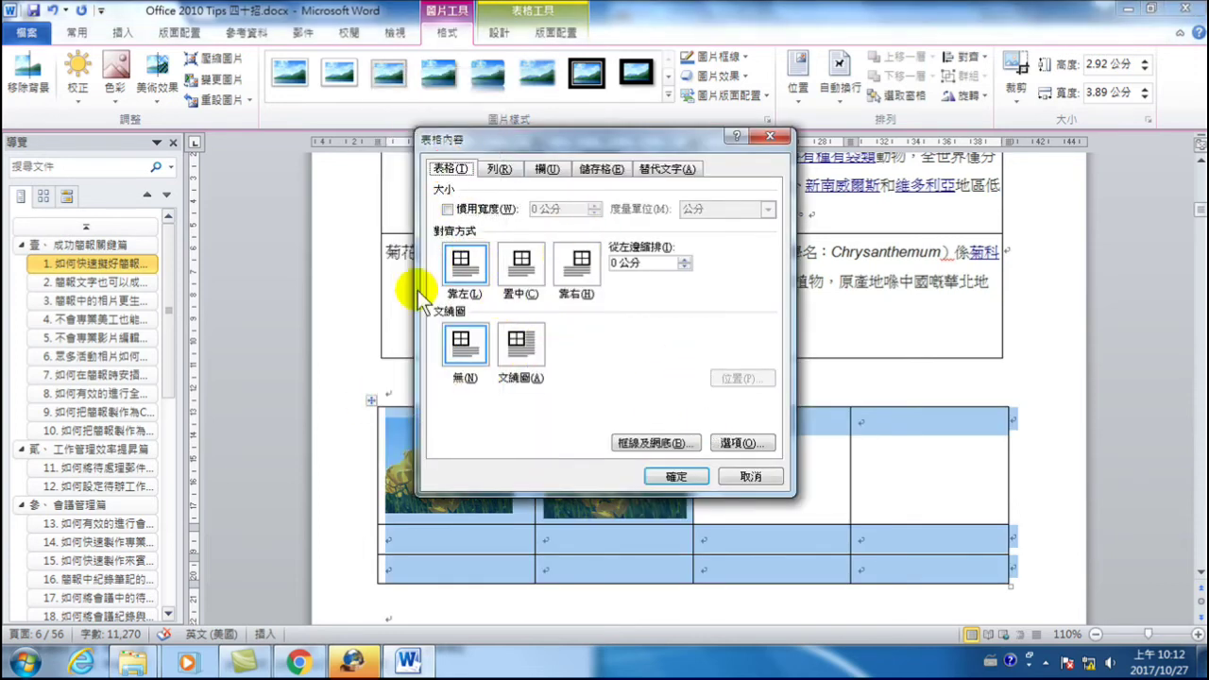
pyautogui.click(737, 444)
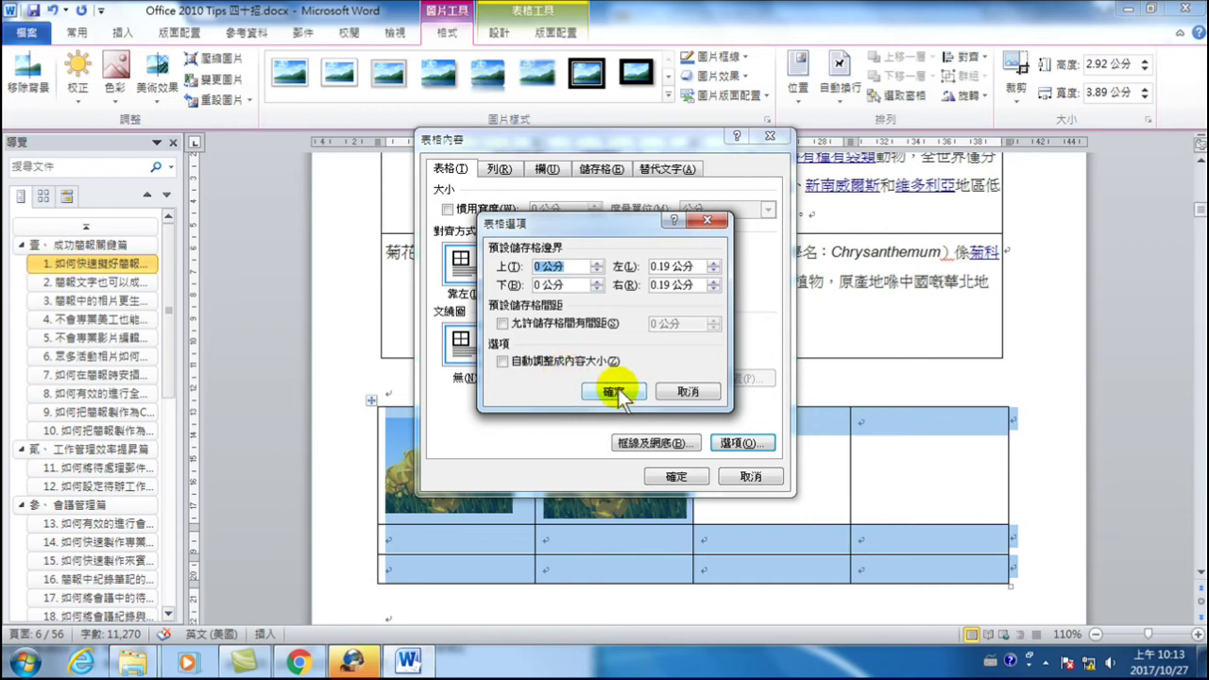
pyautogui.click(614, 389)
pyautogui.click(689, 478)
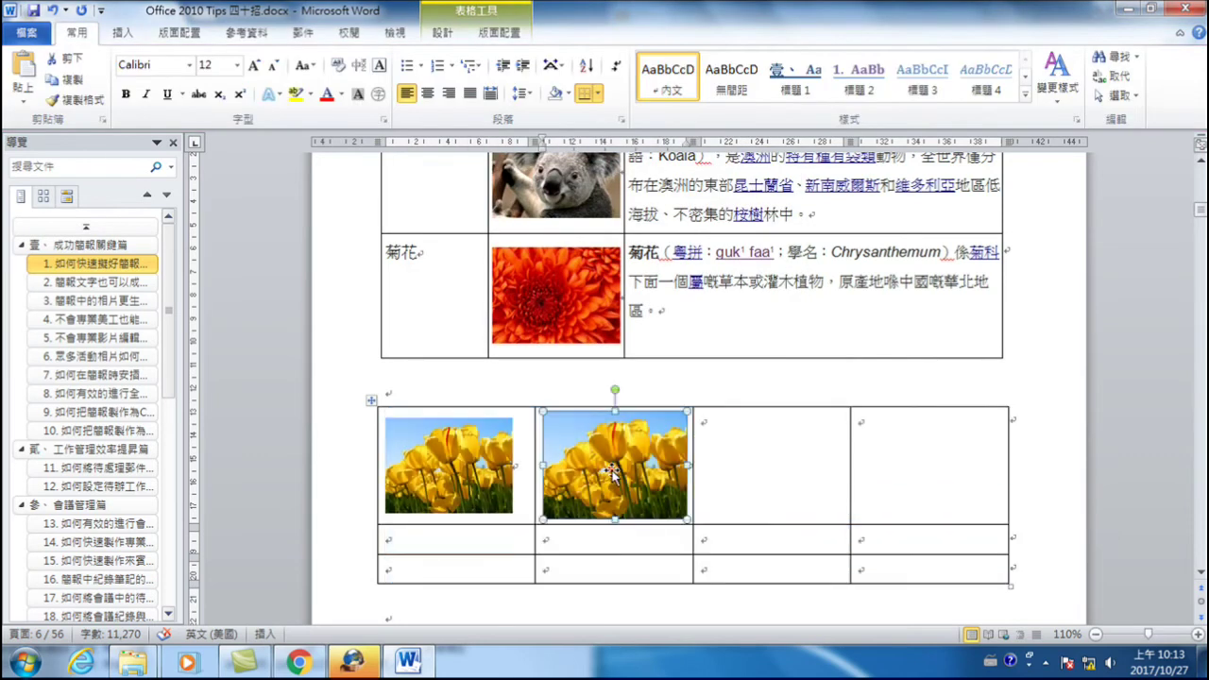
pyautogui.click(605, 472)
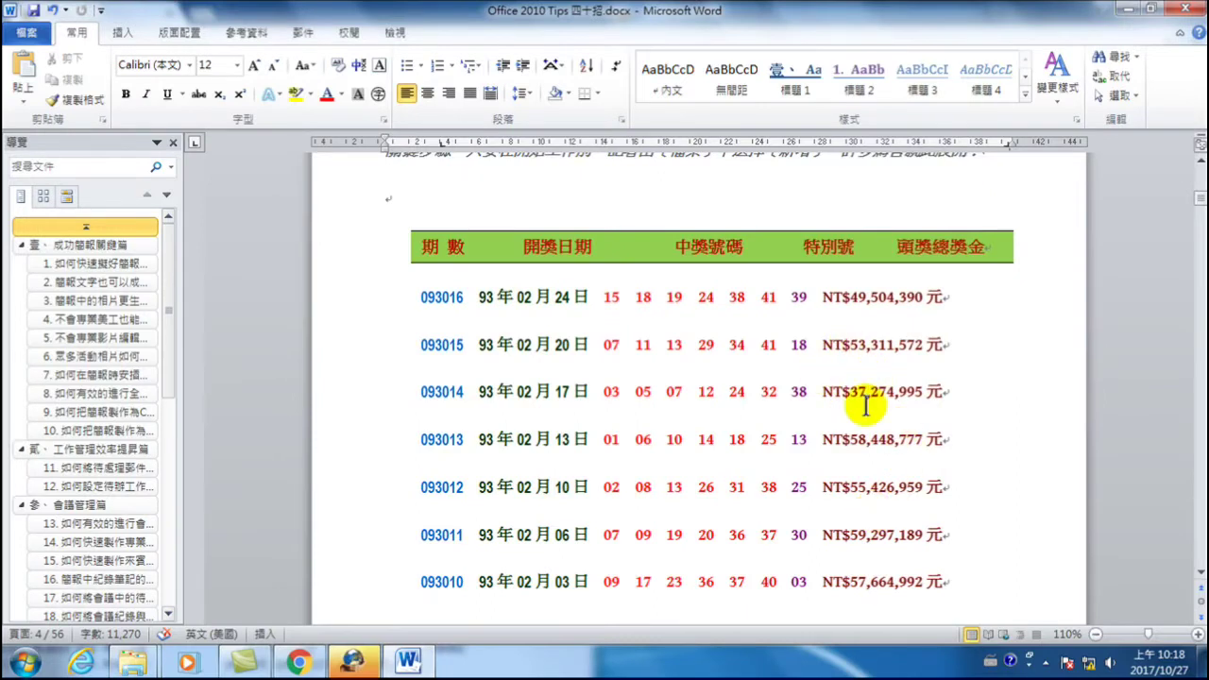
# - Place the caret before 開獎日期 in the lottery header and switch the input language to English
pyautogui.click(570, 342)
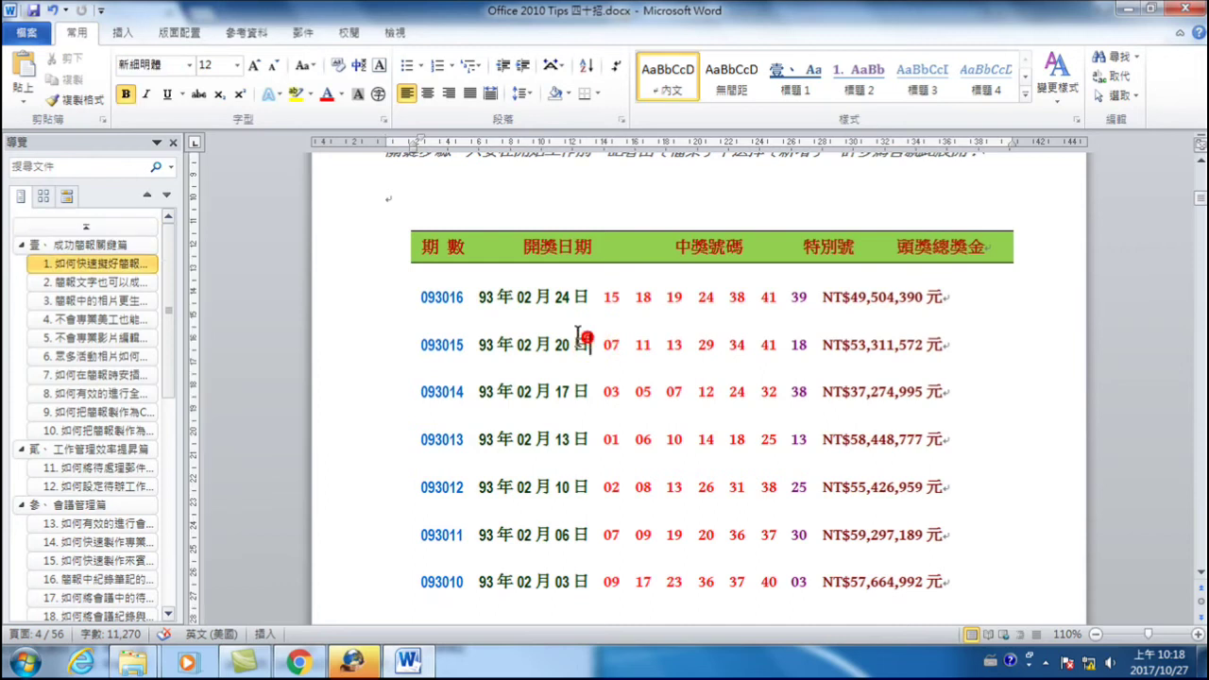
pyautogui.click(348, 249)
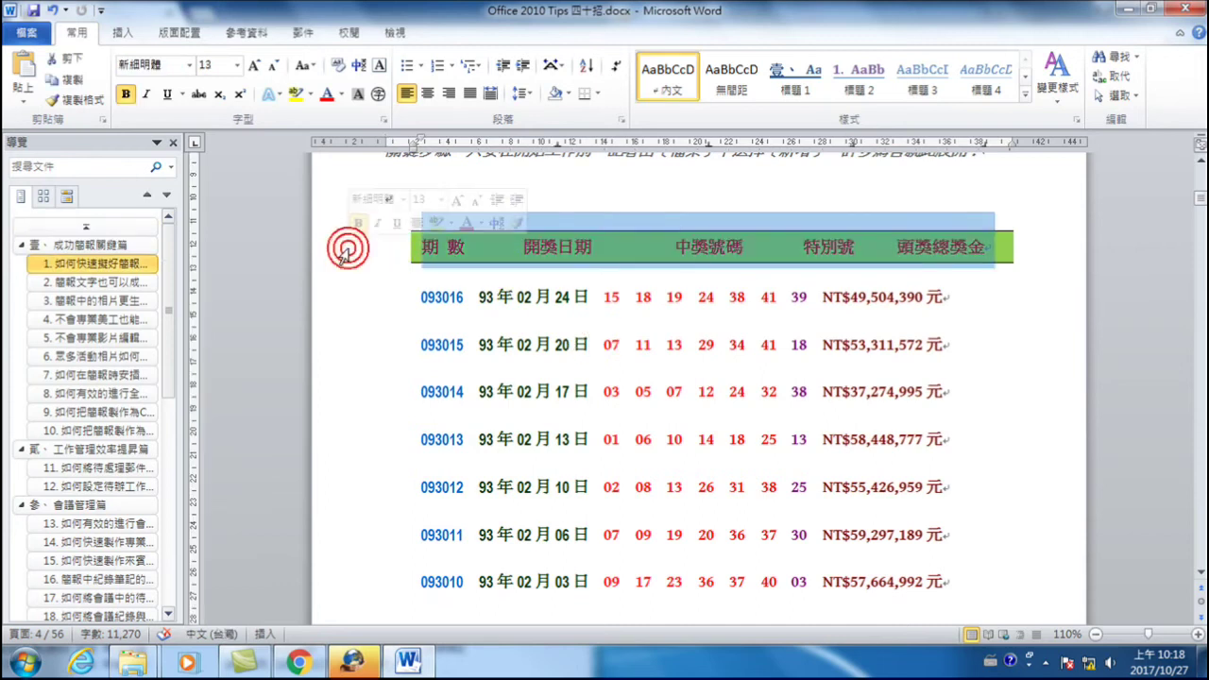
pyautogui.click(504, 265)
pyautogui.hotkey('alt', 'shift')
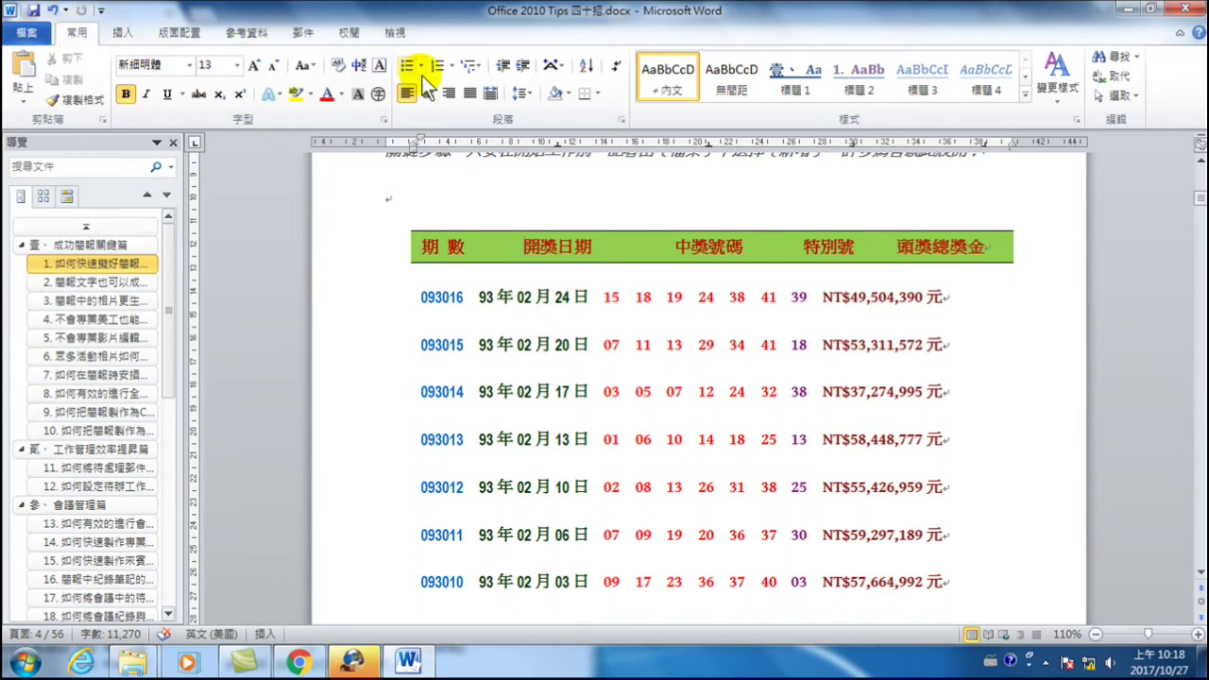
# - Turn formatting marks on, off and on again, then select from the header into the first draws
pyautogui.click(615, 67)
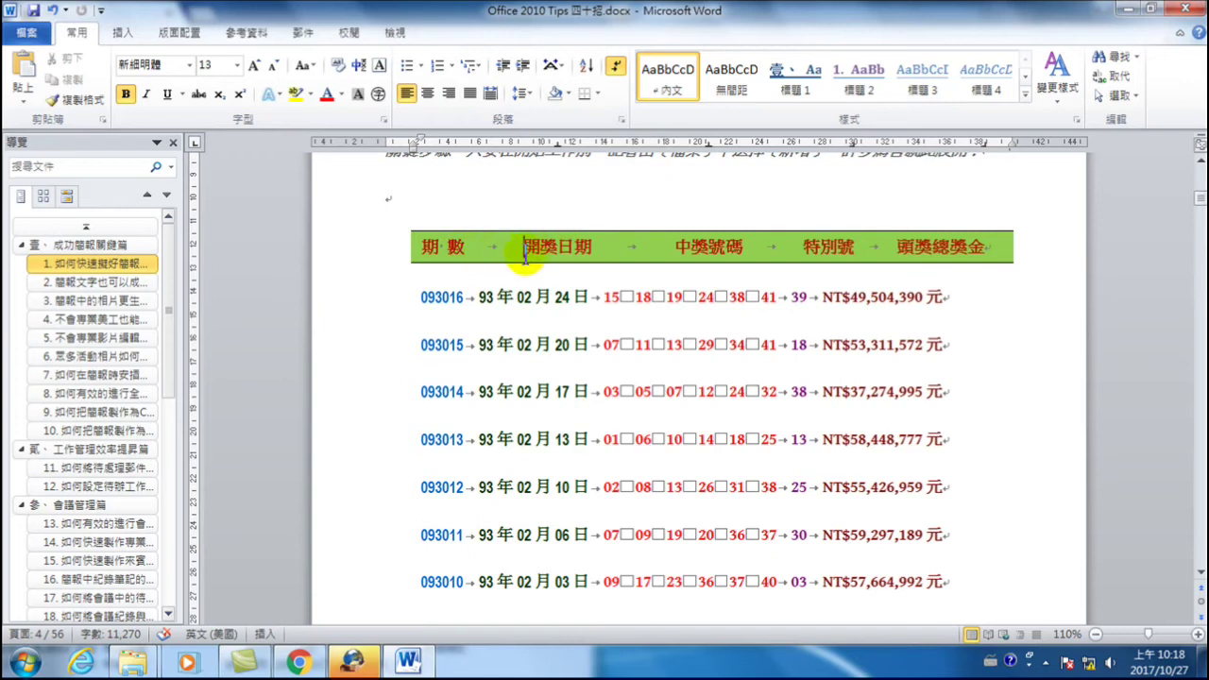
pyautogui.click(615, 65)
pyautogui.click(496, 248)
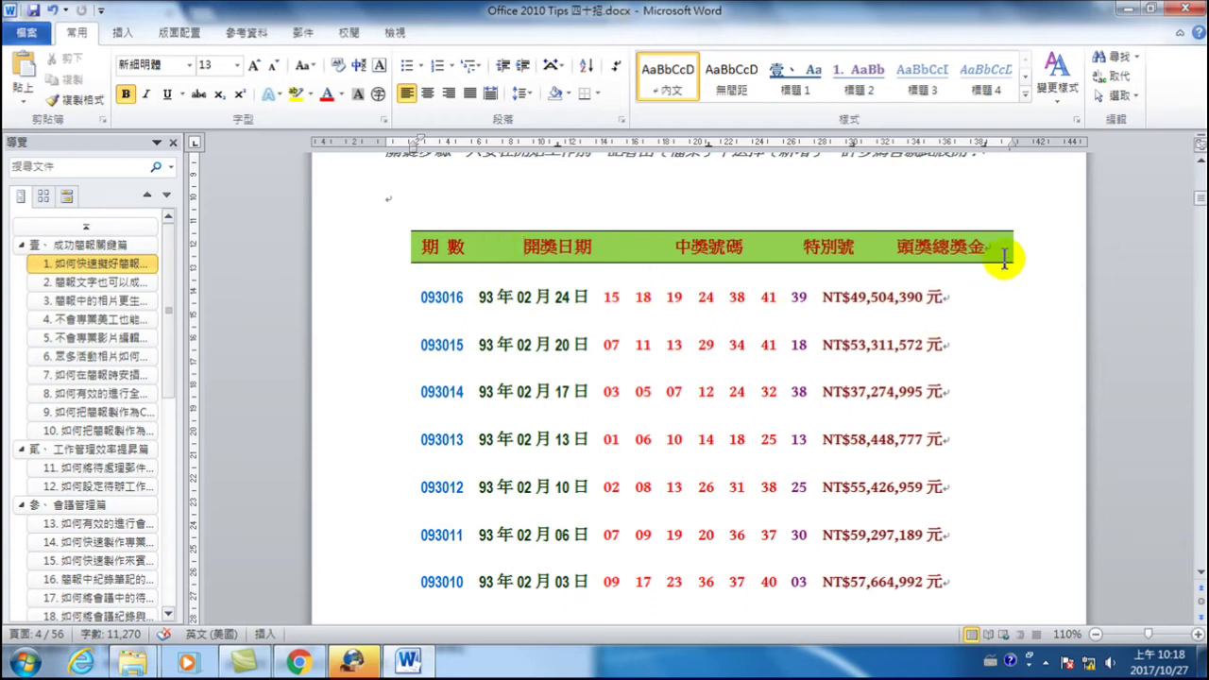
pyautogui.click(615, 65)
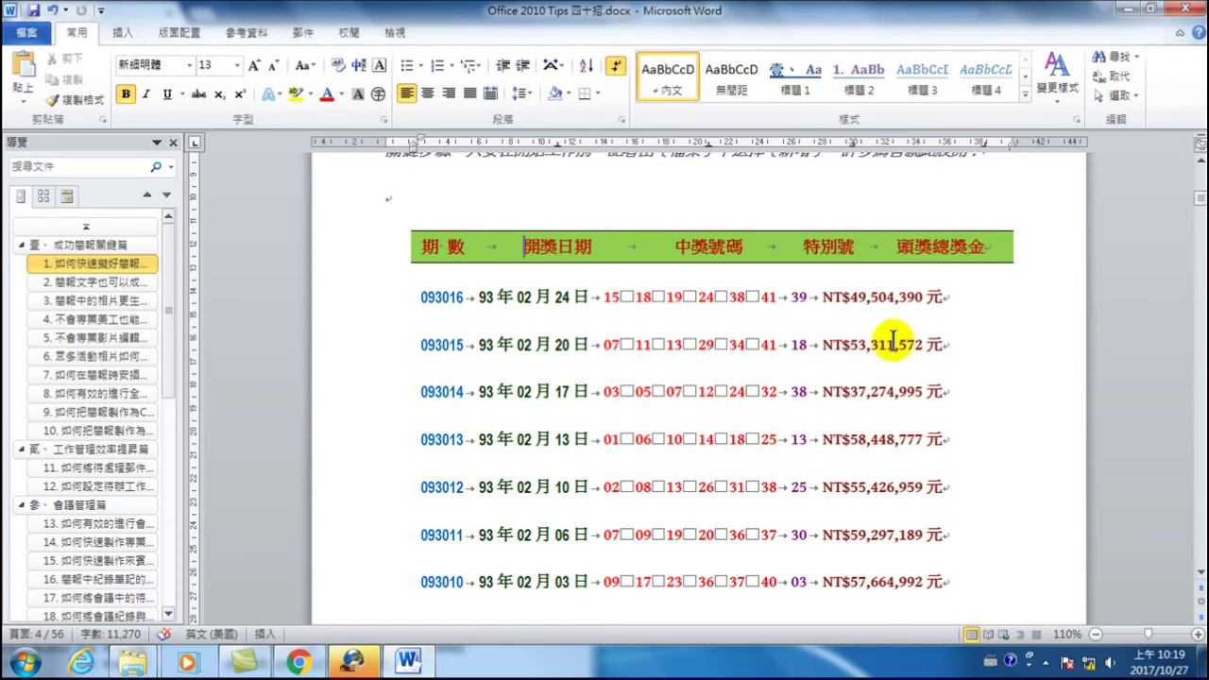
pyautogui.moveTo(897, 247); pyautogui.dragTo(948, 590)
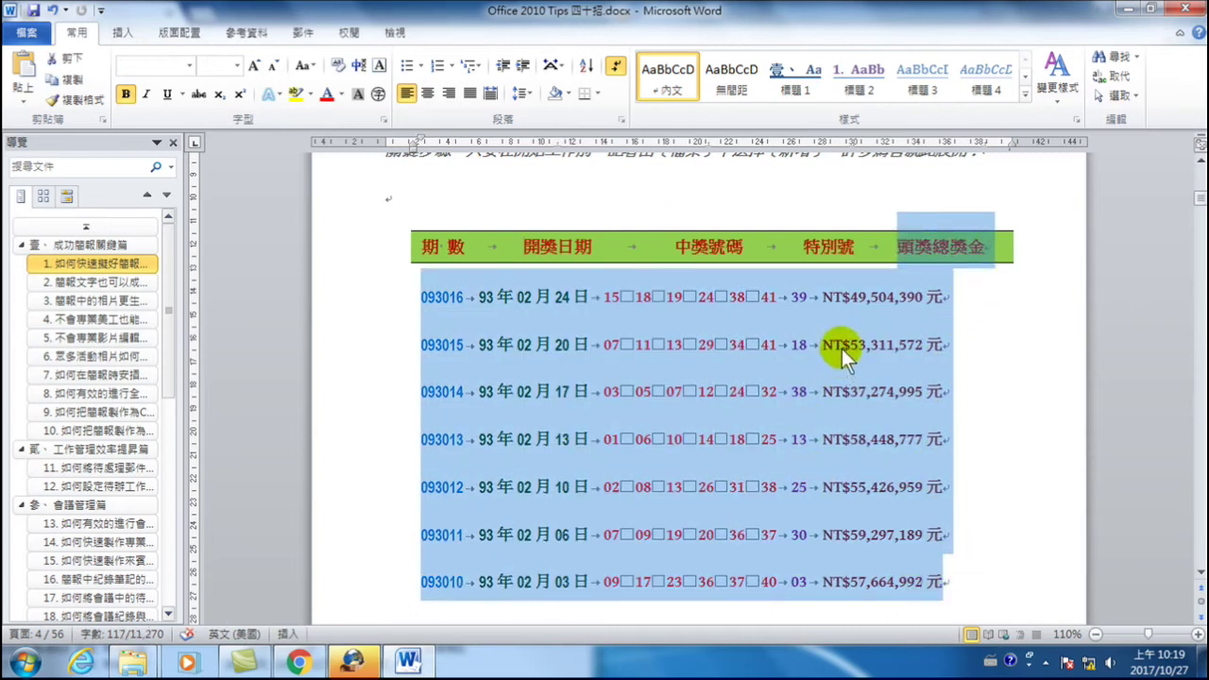
pyautogui.click(842, 347)
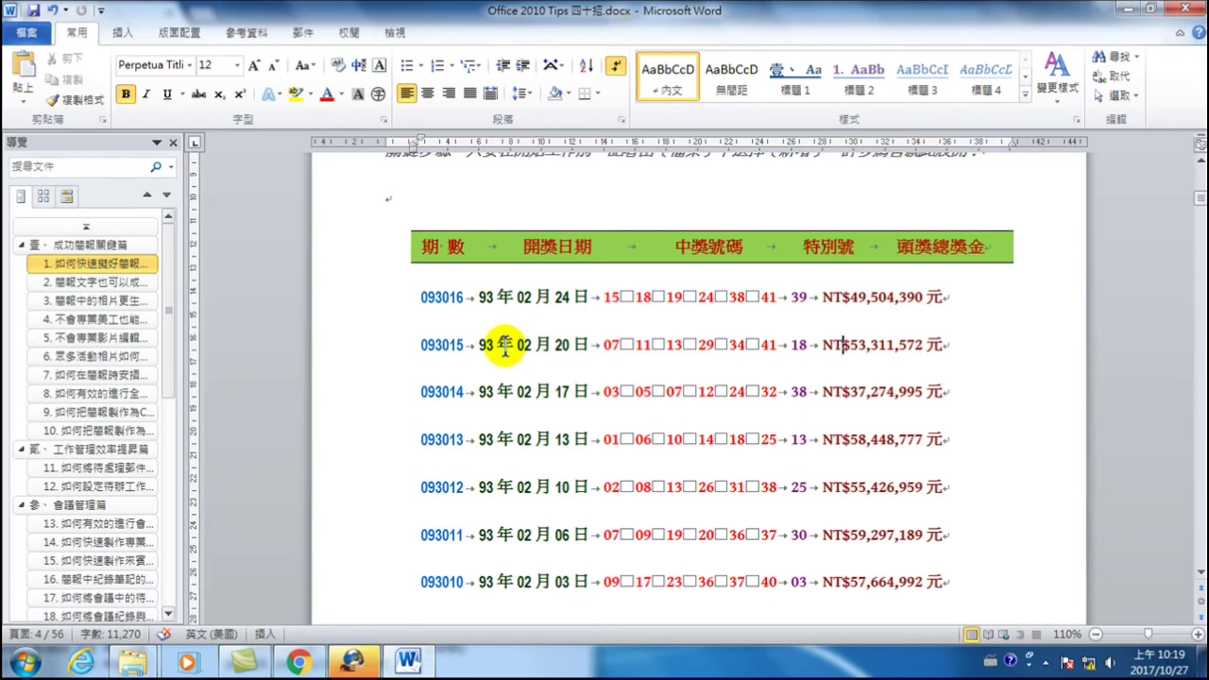
pyautogui.click(421, 245)
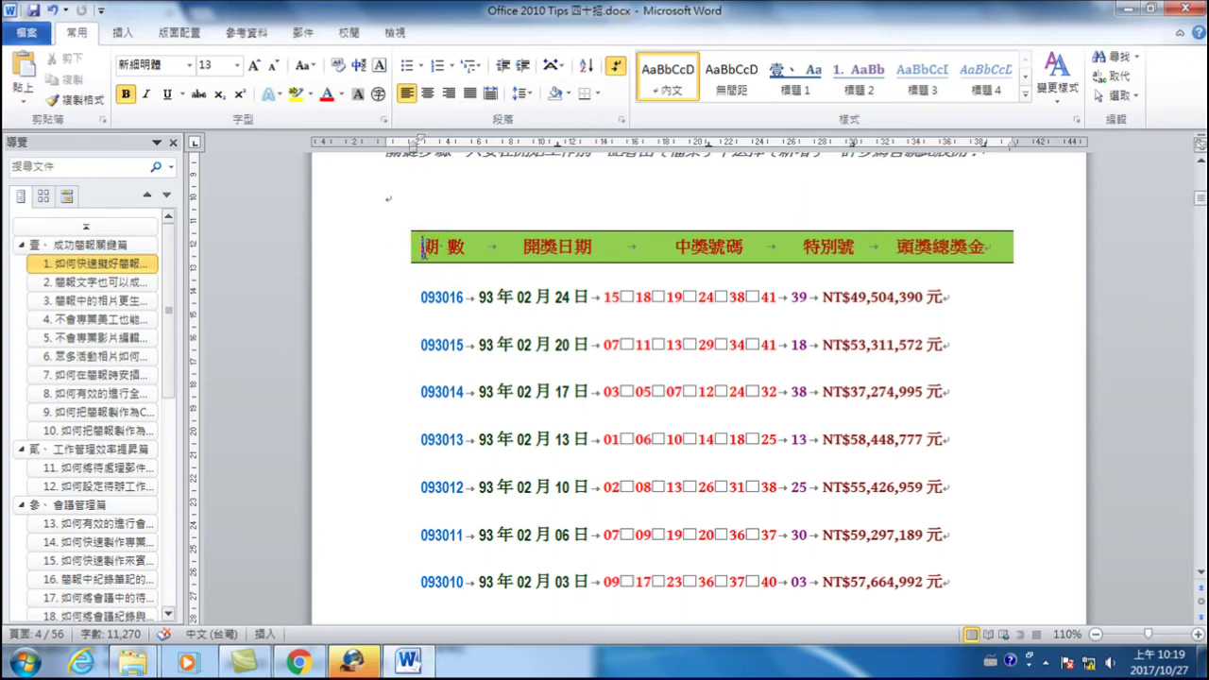
pyautogui.scroll(-3, 449, 263)
pyautogui.scroll(-3, 453, 267)
pyautogui.scroll(6, 454, 266)
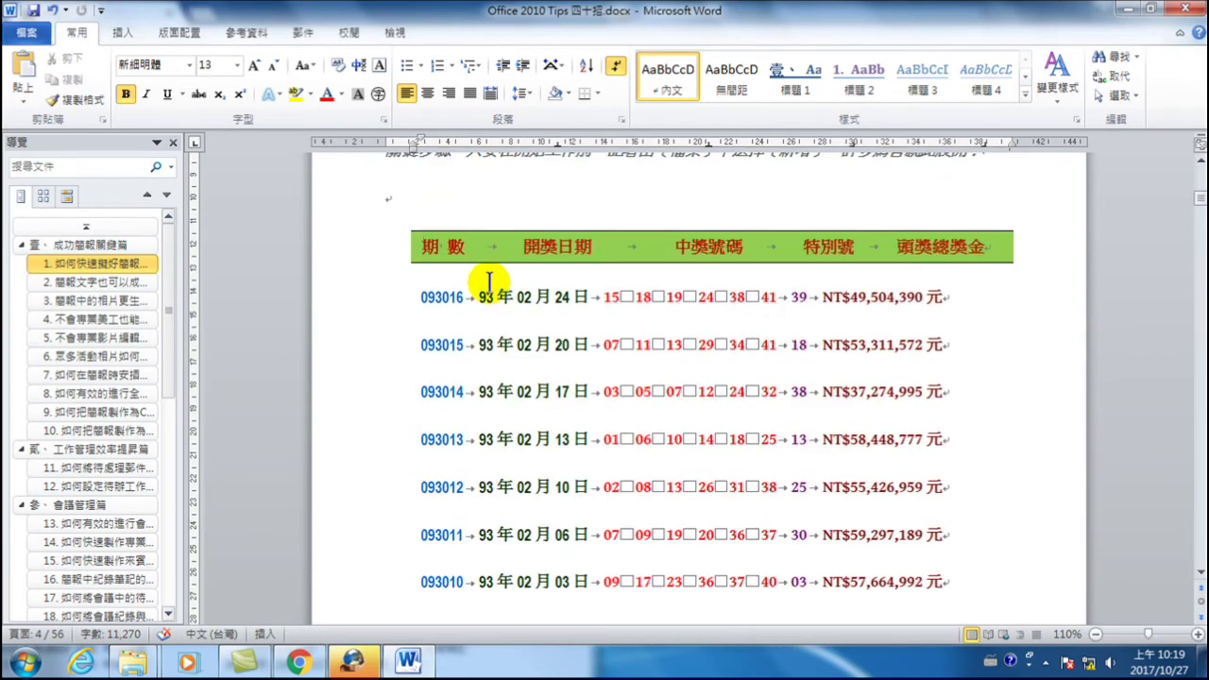
pyautogui.scroll(-1, 444, 263)
pyautogui.moveTo(419, 196); pyautogui.dragTo(976, 519)
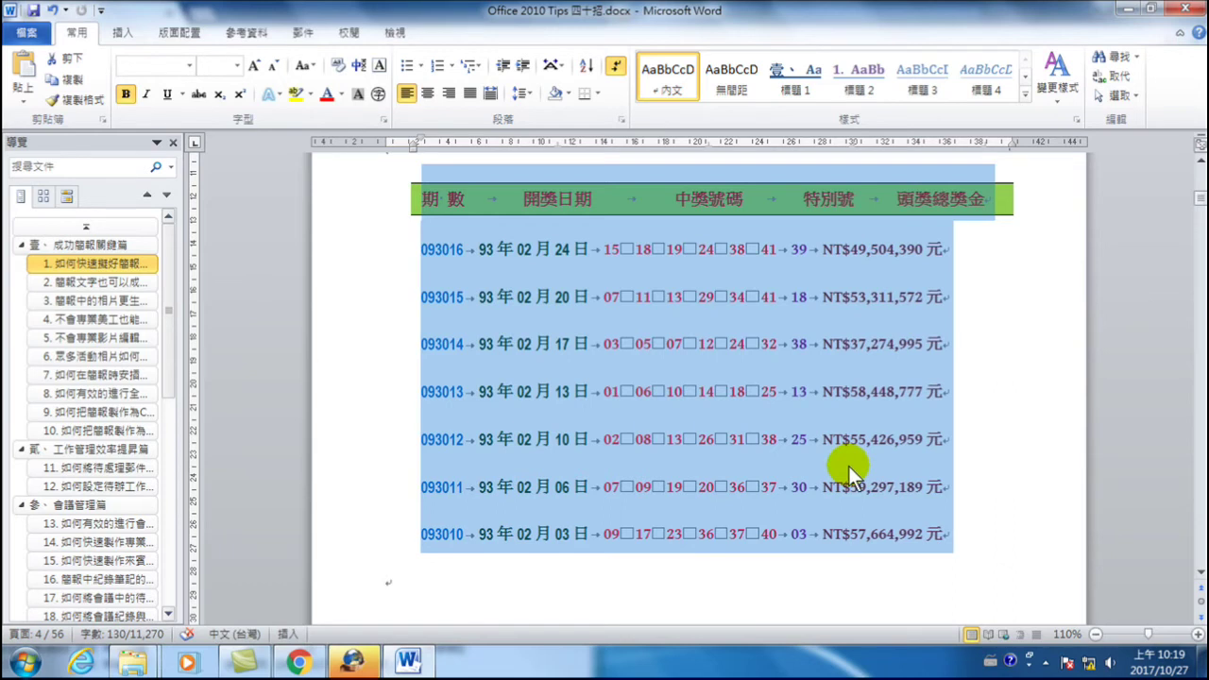
pyautogui.click(994, 272)
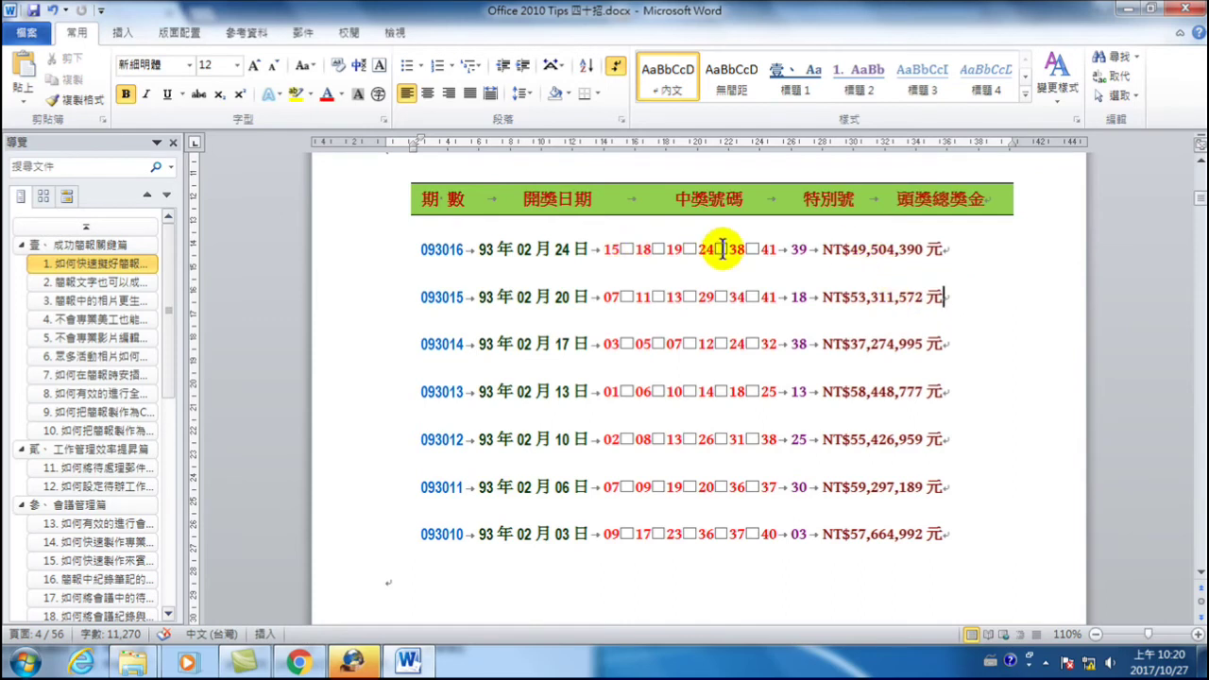
pyautogui.moveTo(818, 248); pyautogui.dragTo(874, 393)
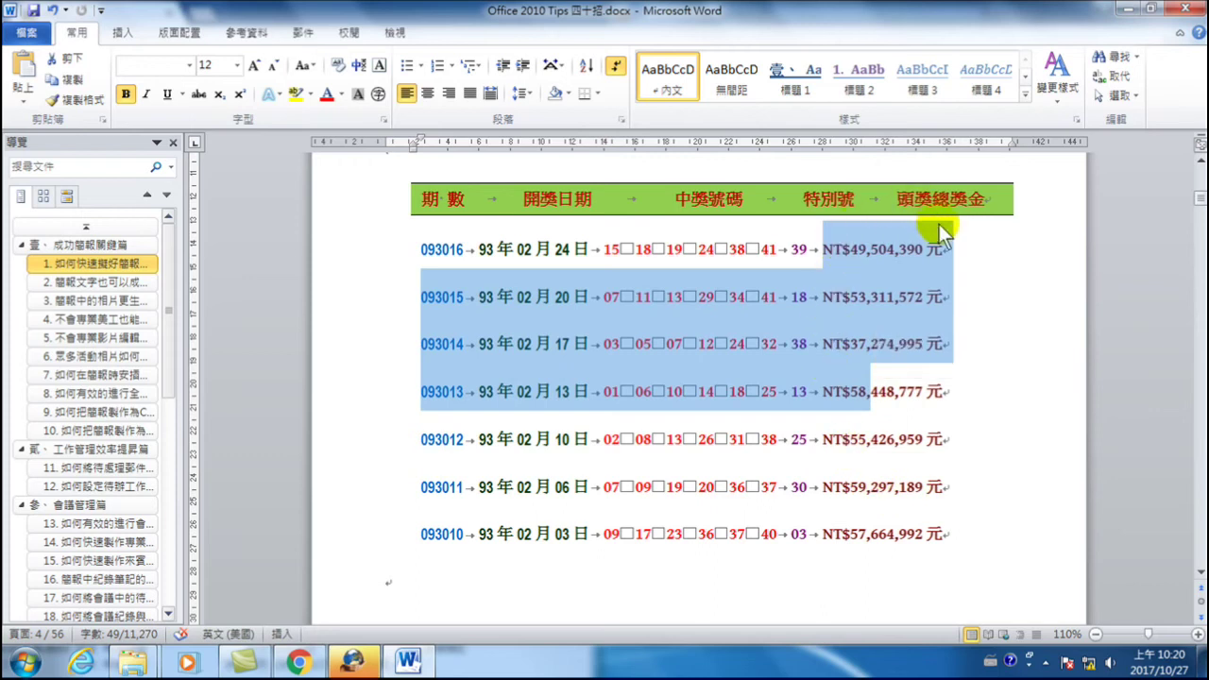
pyautogui.click(845, 261)
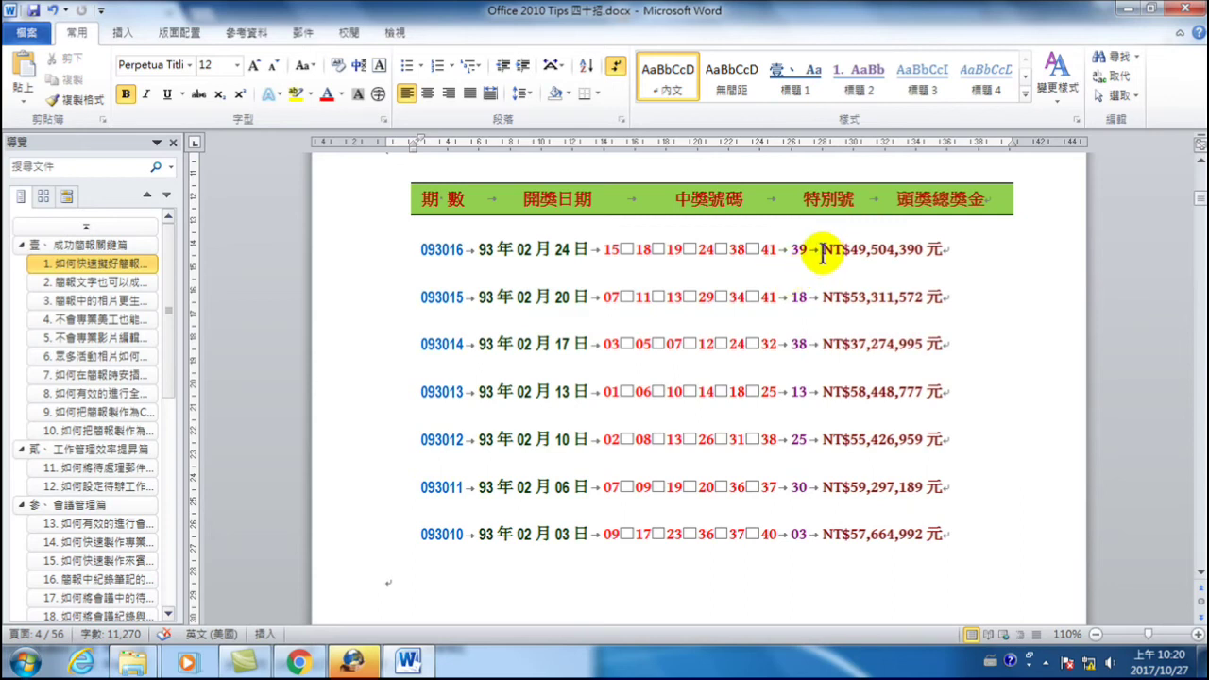
pyautogui.press('alt')
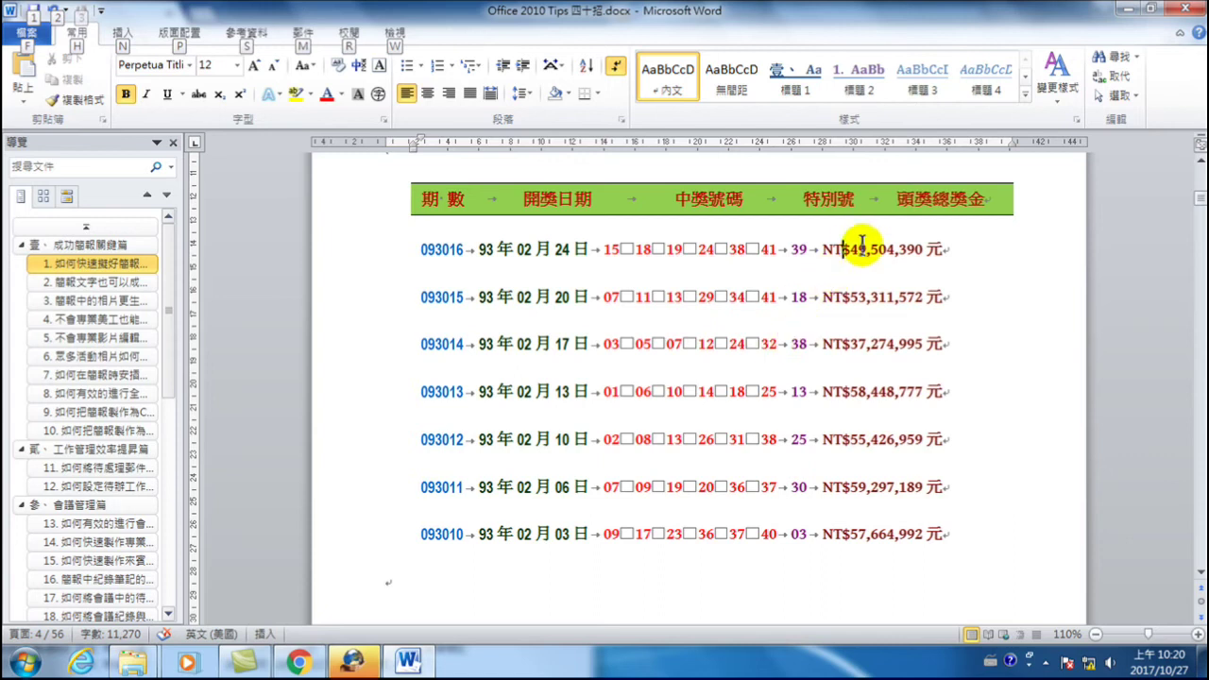
pyautogui.moveTo(821, 250); pyautogui.dragTo(1004, 532)
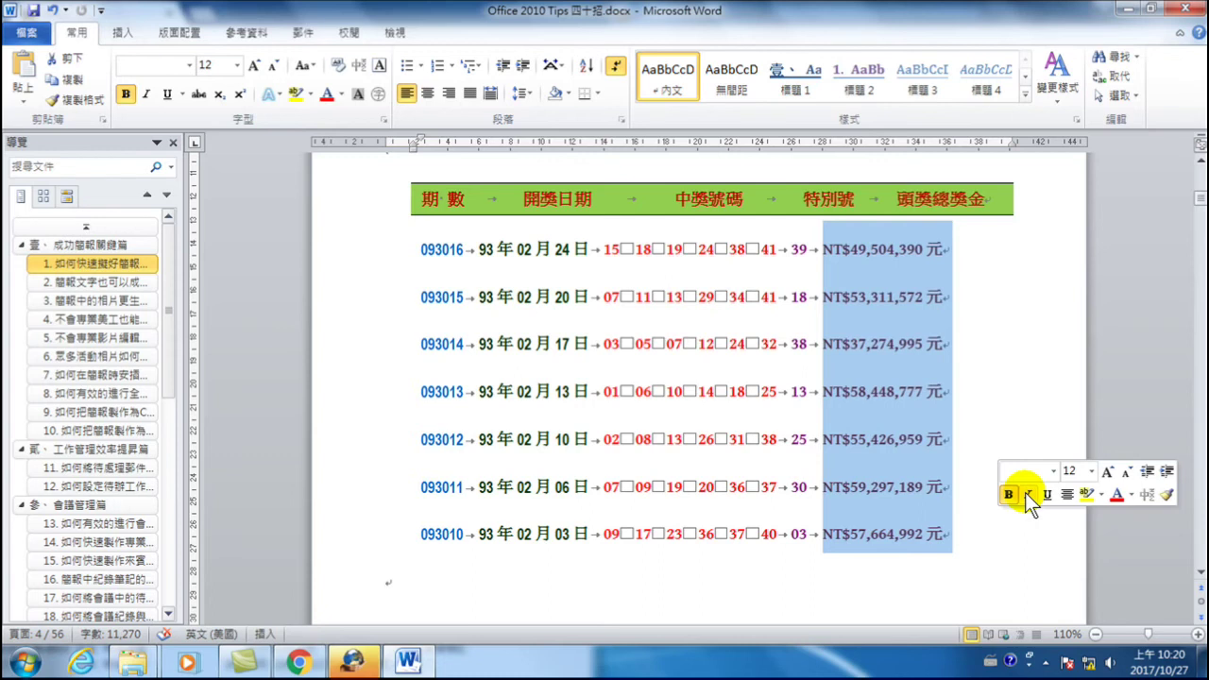
pyautogui.click(907, 304)
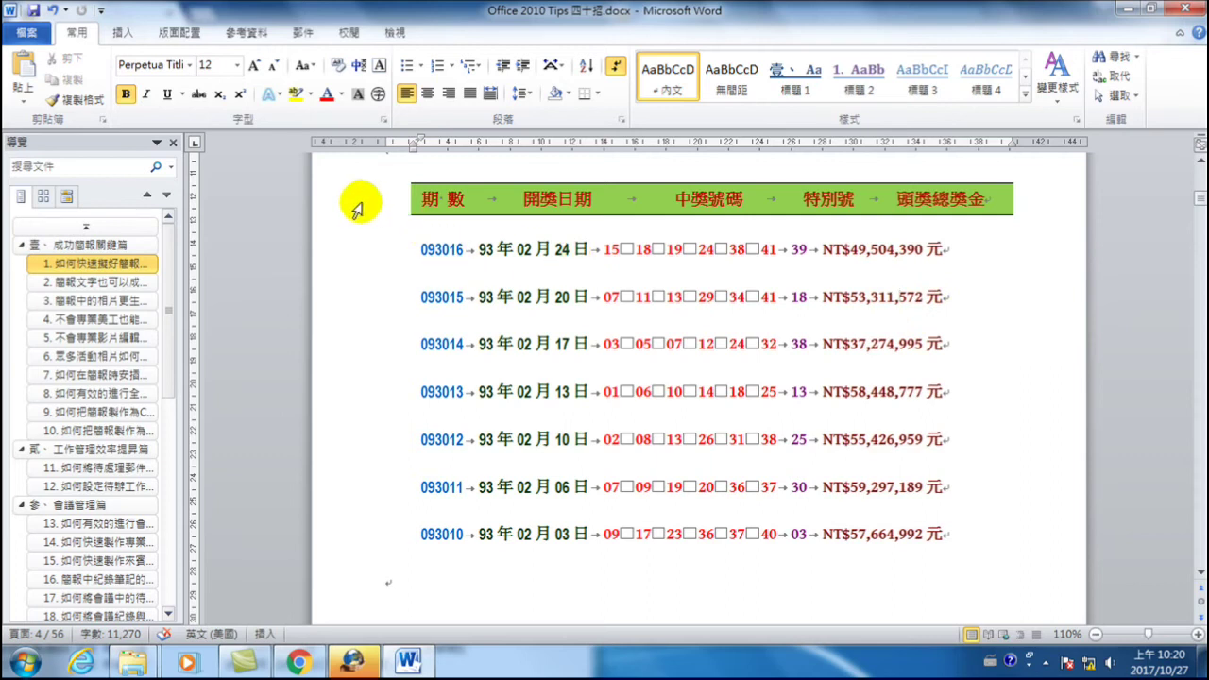
pyautogui.moveTo(357, 210); pyautogui.dragTo(419, 513)
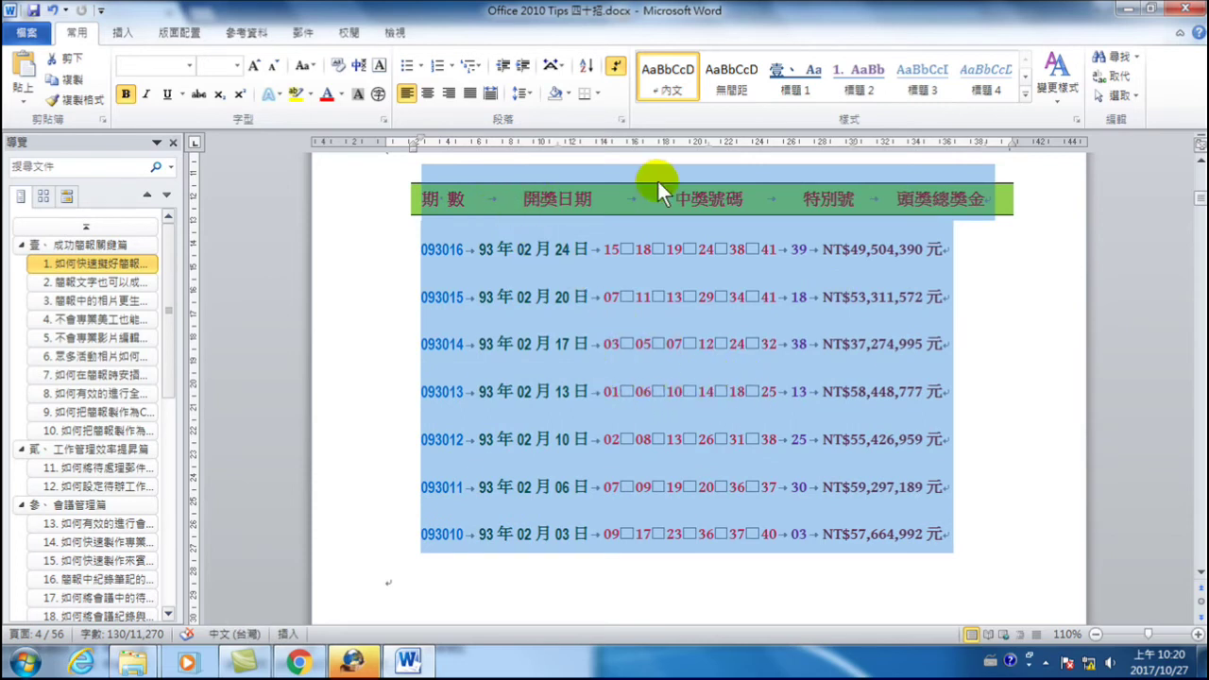
pyautogui.click(130, 35)
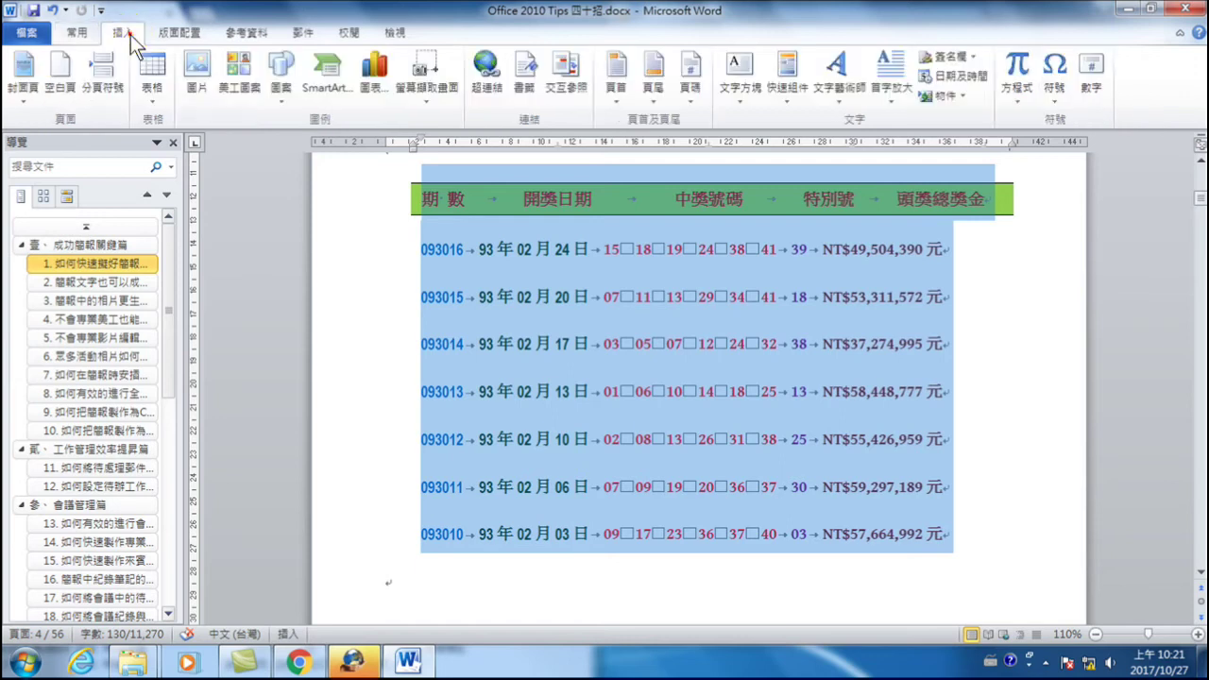
# - Convert the selected tab-separated lottery results into a 5-column table split at tabs
pyautogui.click(152, 87)
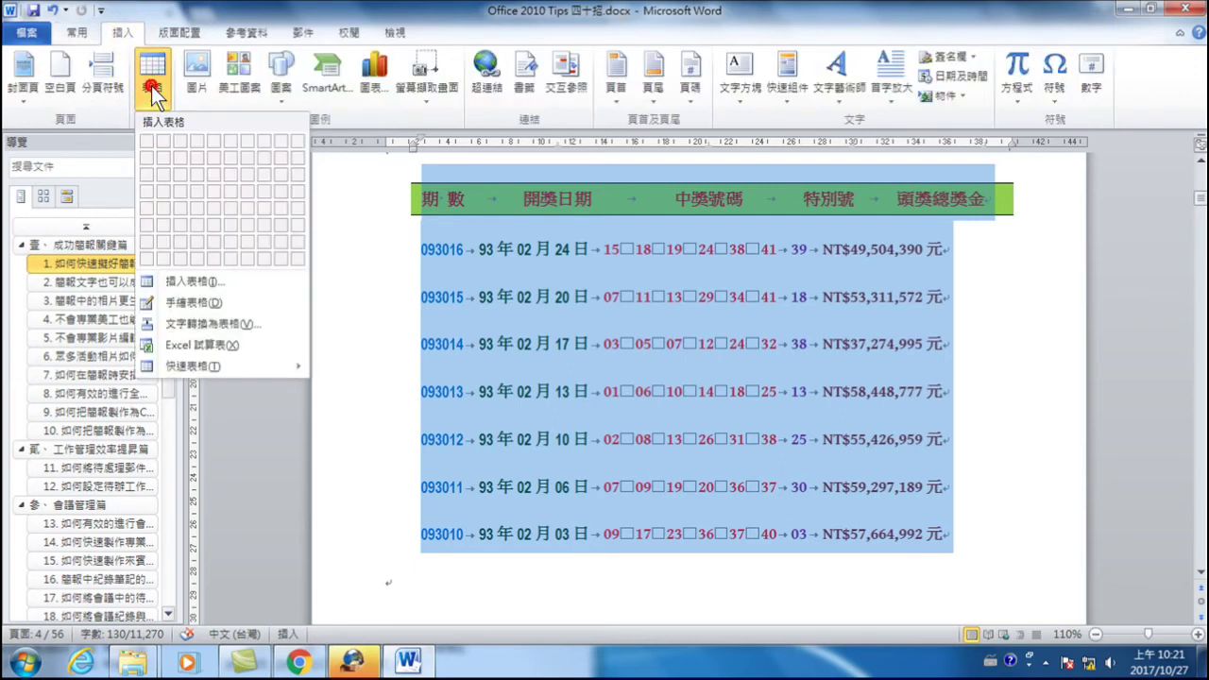
pyautogui.click(226, 325)
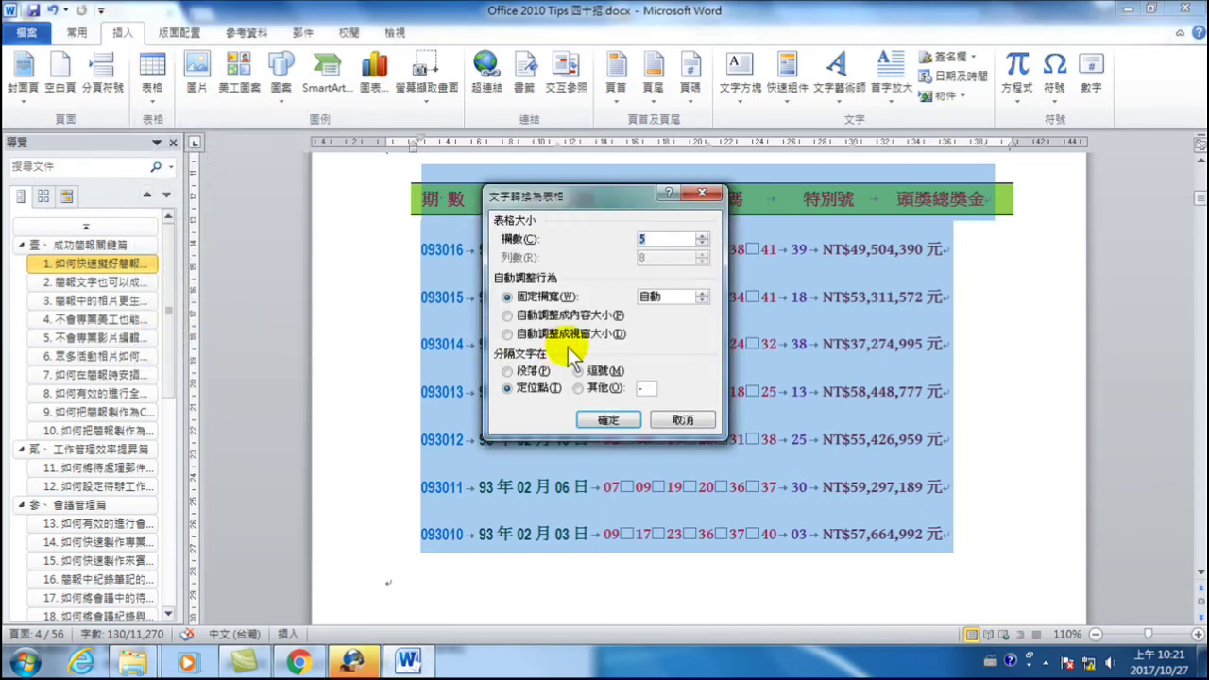
pyautogui.moveTo(590, 195); pyautogui.dragTo(750, 278)
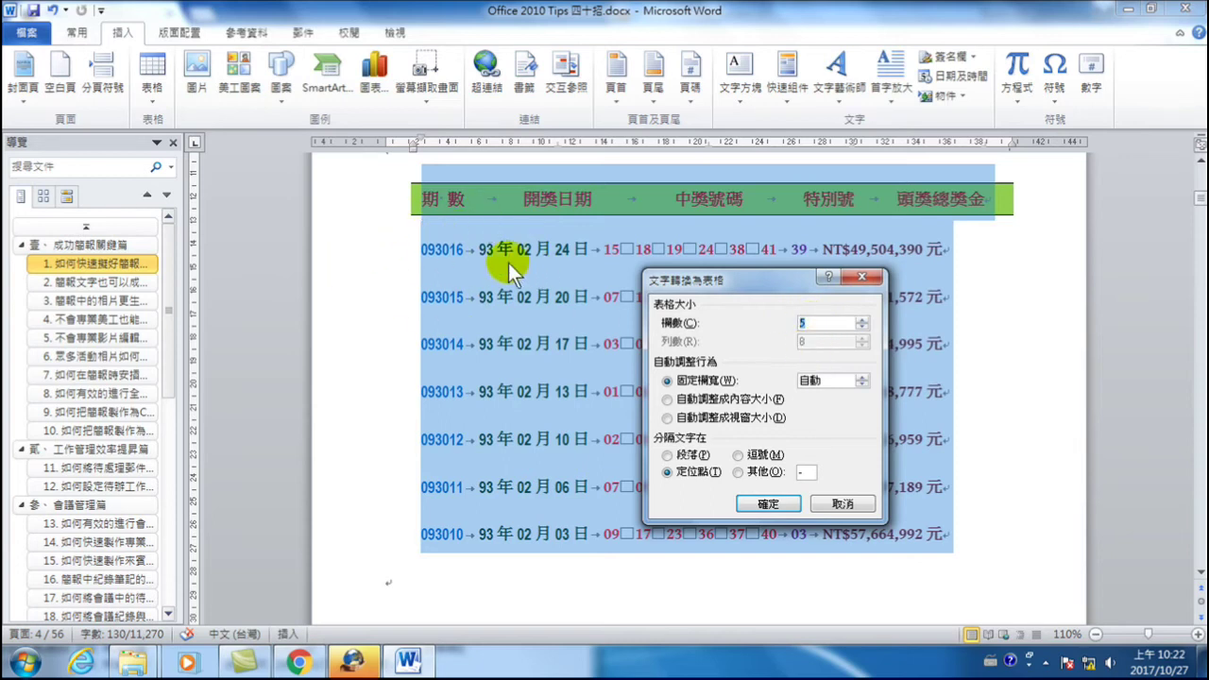
pyautogui.click(756, 506)
pyautogui.scroll(3, 732, 463)
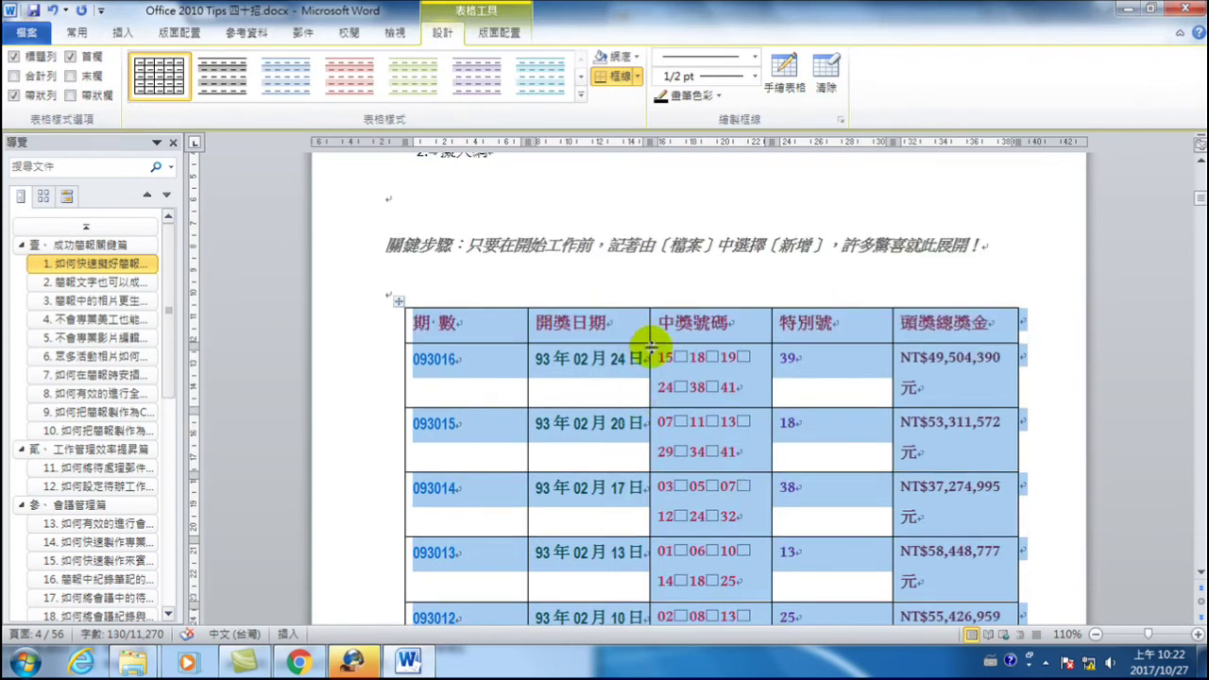
# - Select the header and the 106 draw rows from 106016 onward and convert them to a table
pyautogui.click(684, 324)
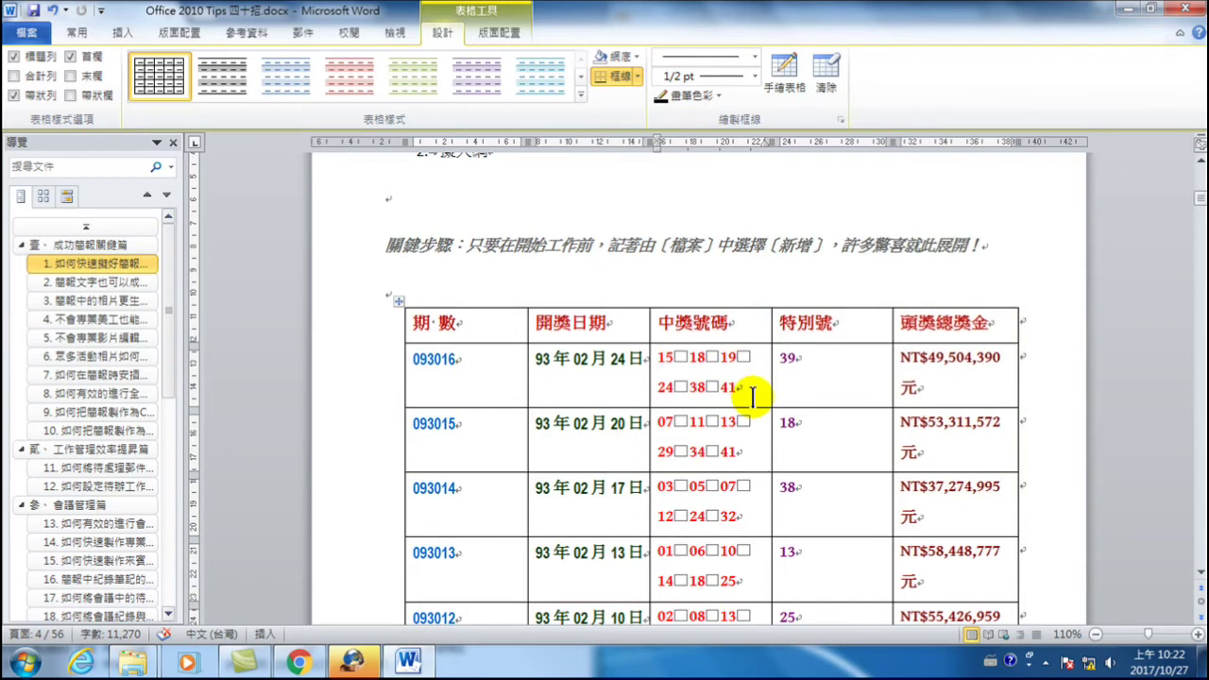
pyautogui.scroll(-3, 746, 401)
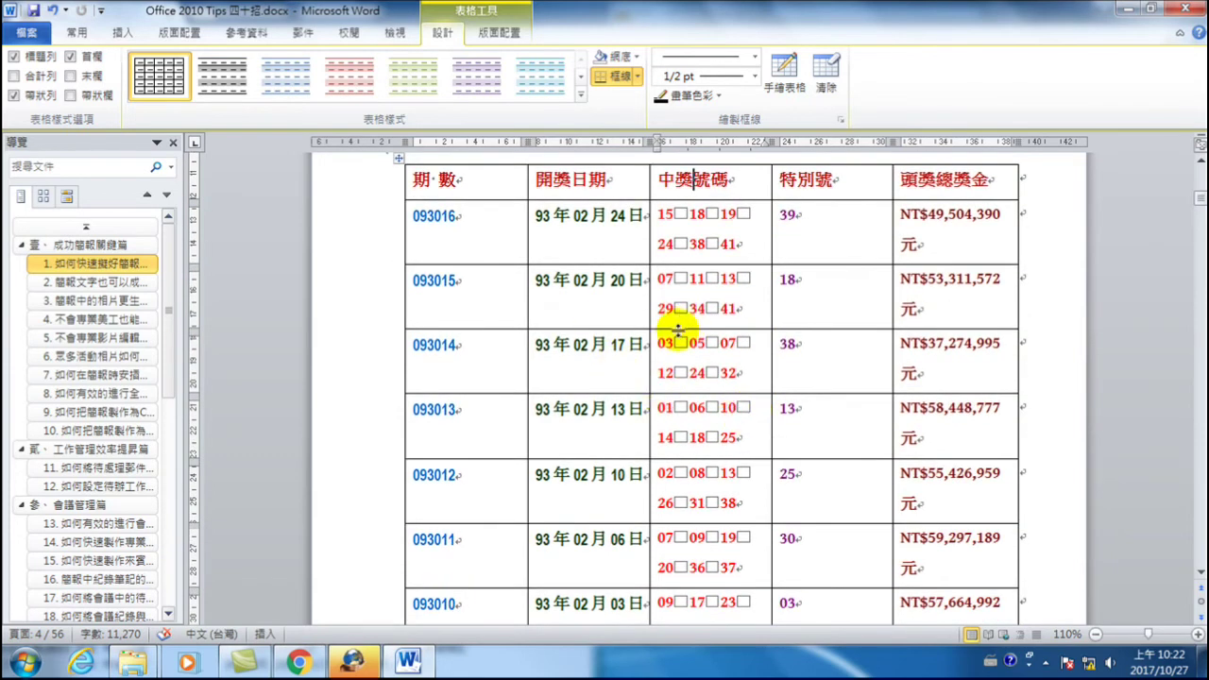
pyautogui.scroll(-5, 682, 340)
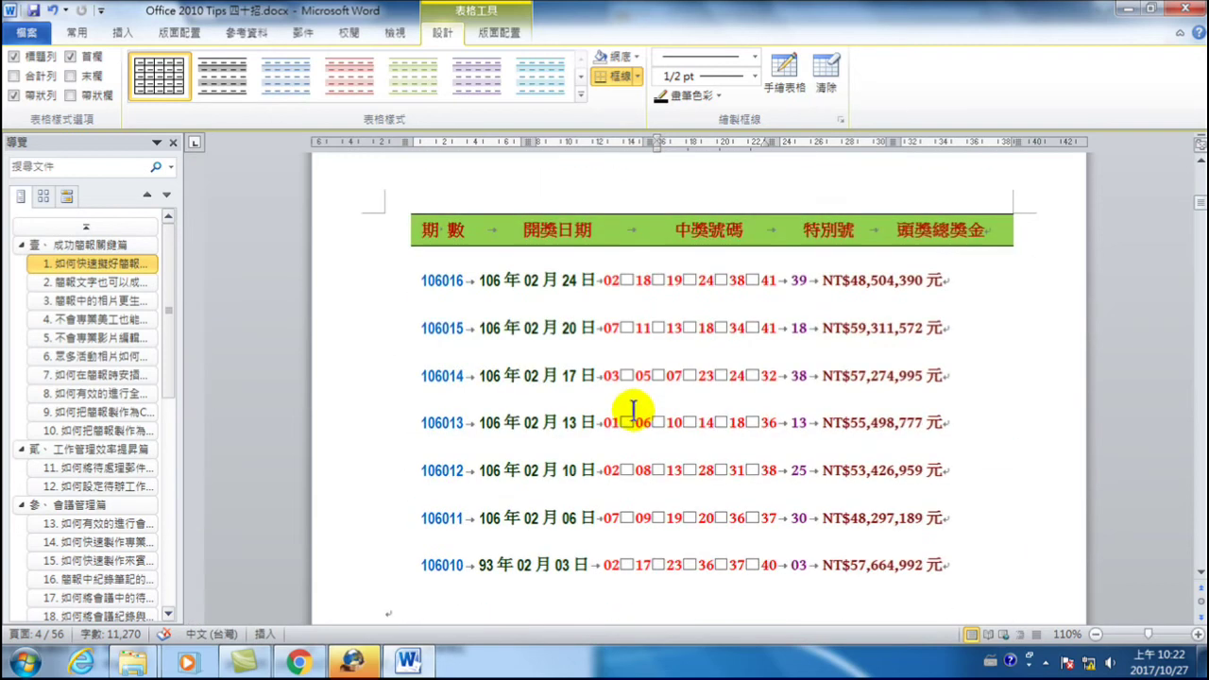
pyautogui.moveTo(367, 232)
pyautogui.mouseDown()
pyautogui.moveTo(364, 345)
pyautogui.moveTo(400, 554)
pyautogui.moveTo(417, 552)
pyautogui.mouseUp()
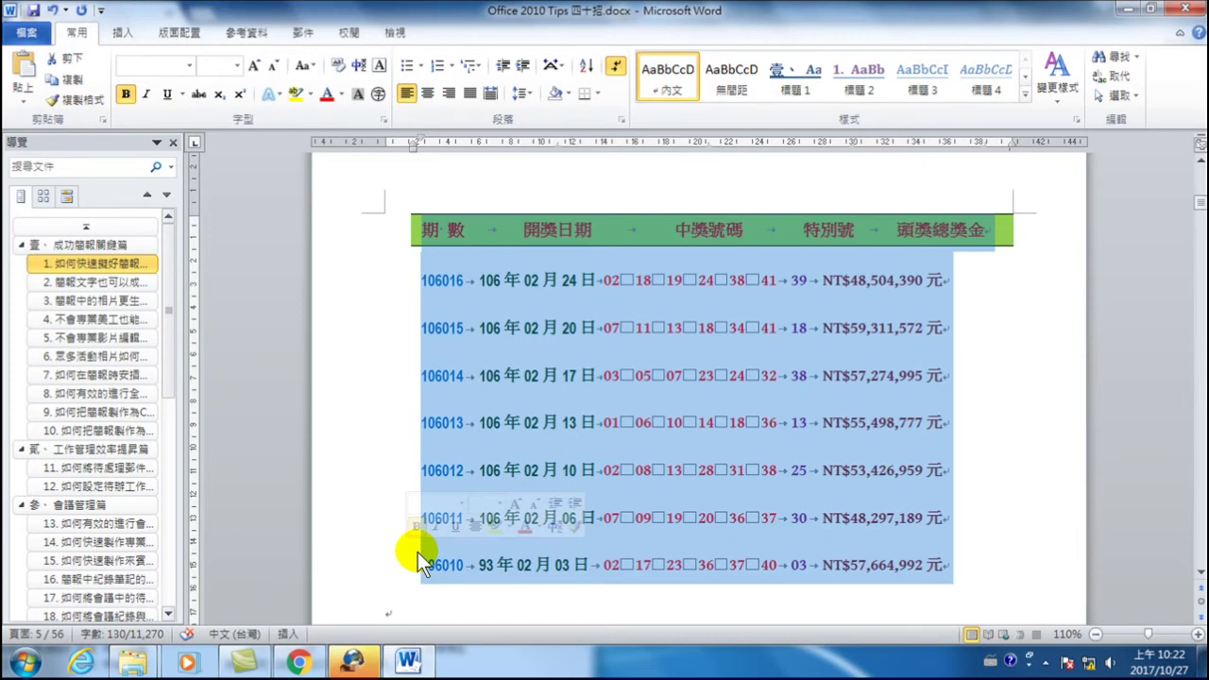
pyautogui.hotkey('ctrl', 'z')
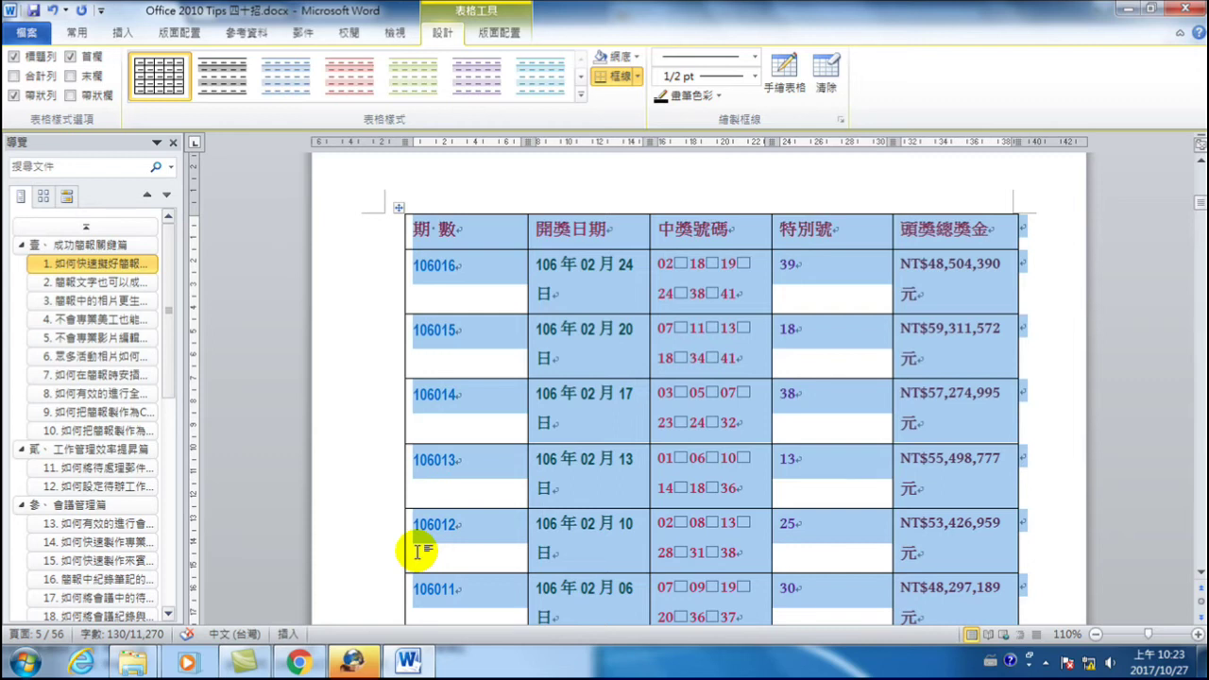
# - Select the entire 頭獎總獎金 column of the 093016 lottery table
pyautogui.click(124, 32)
pyautogui.click(478, 274)
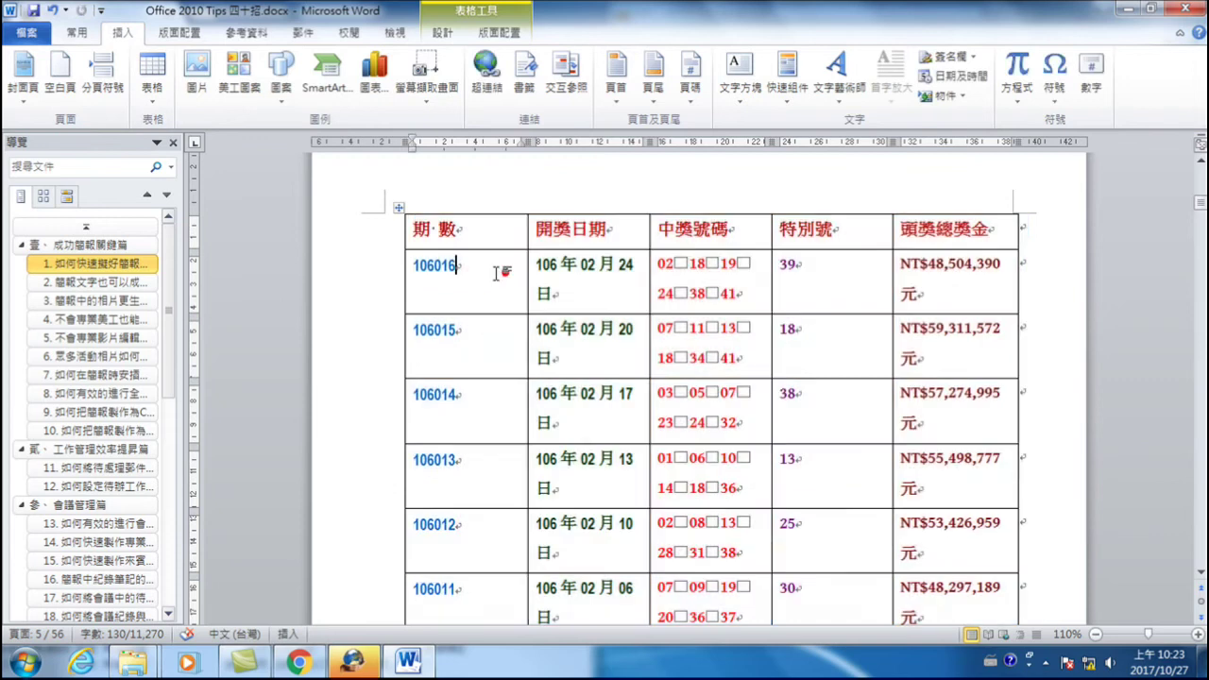
pyautogui.scroll(3, 478, 273)
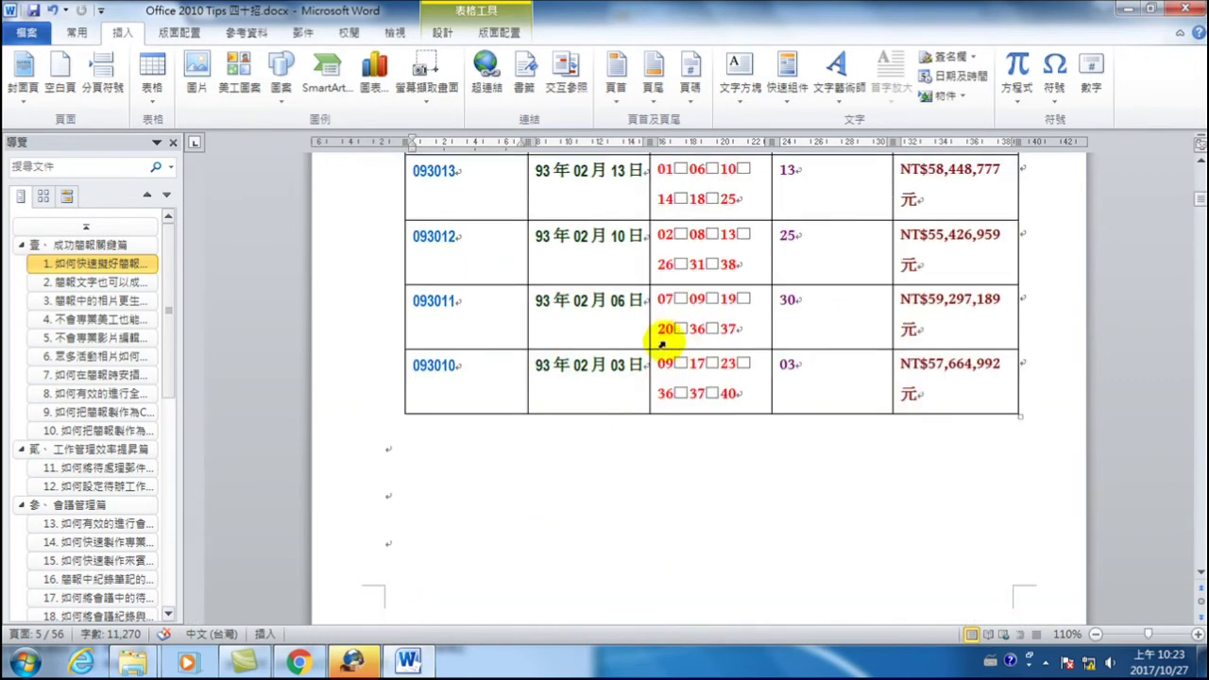
pyautogui.scroll(5, 661, 340)
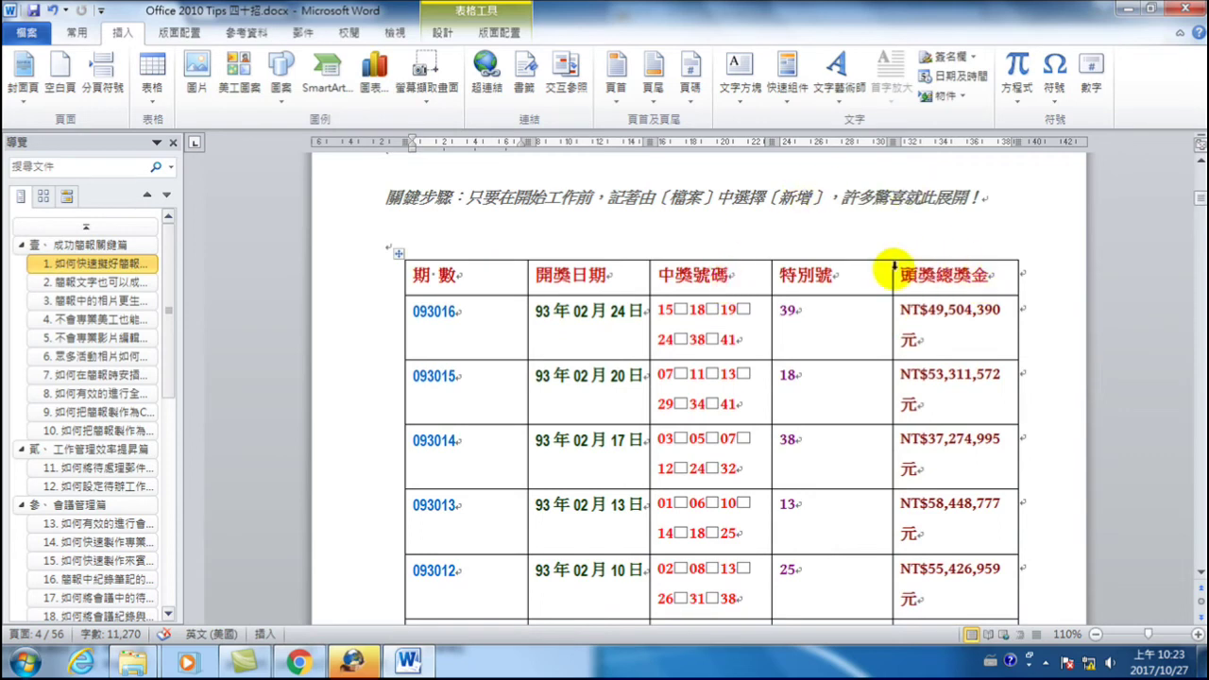
pyautogui.click(954, 257)
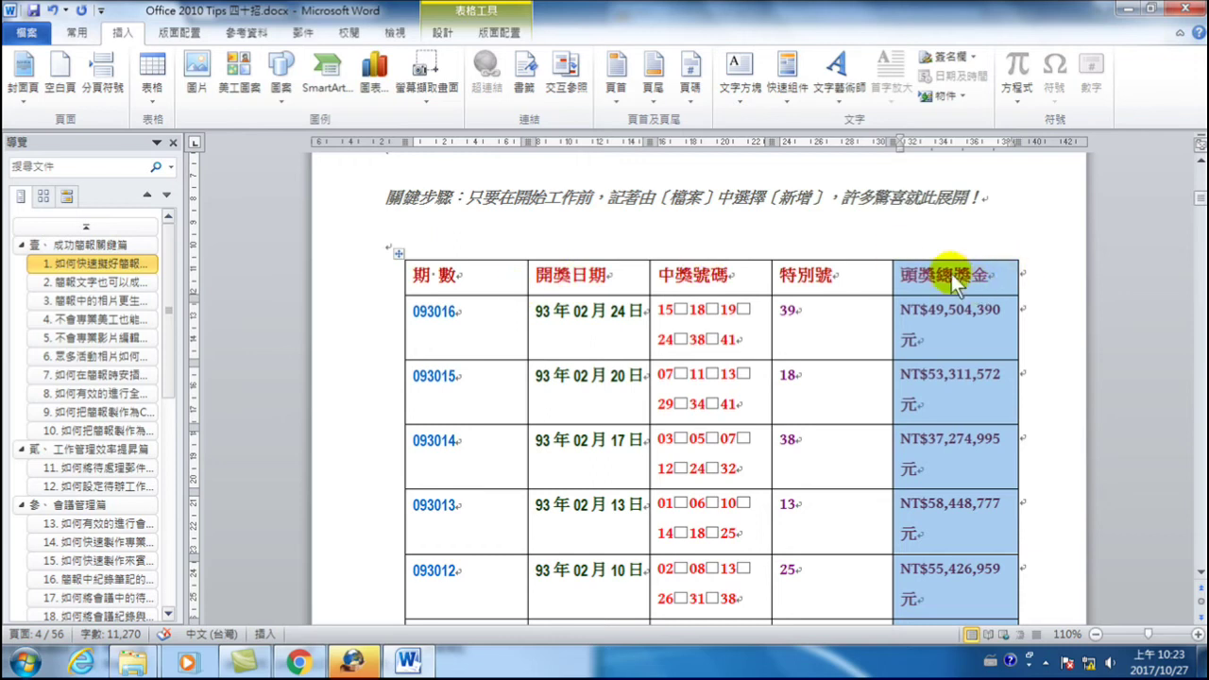
# - Move the 頭獎總獎金 column before 開獎日期, then select the tulip description column
pyautogui.moveTo(941, 273); pyautogui.dragTo(531, 275)
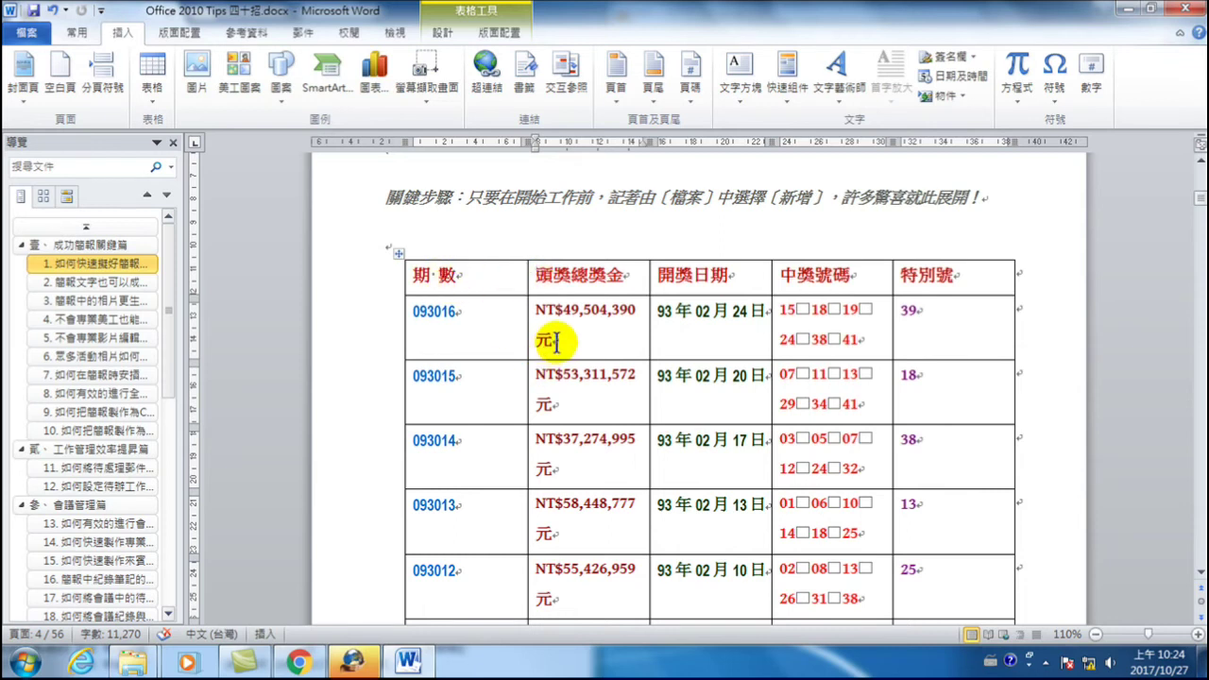
pyautogui.scroll(-6, 556, 342)
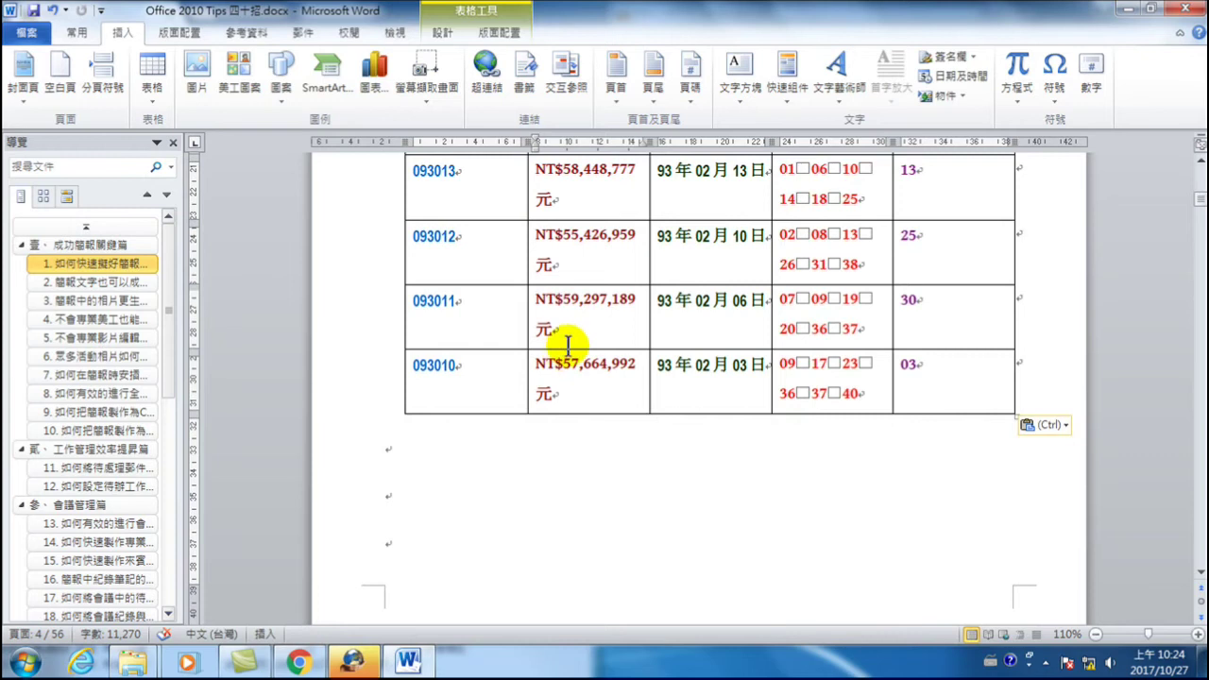
pyautogui.scroll(6, 581, 326)
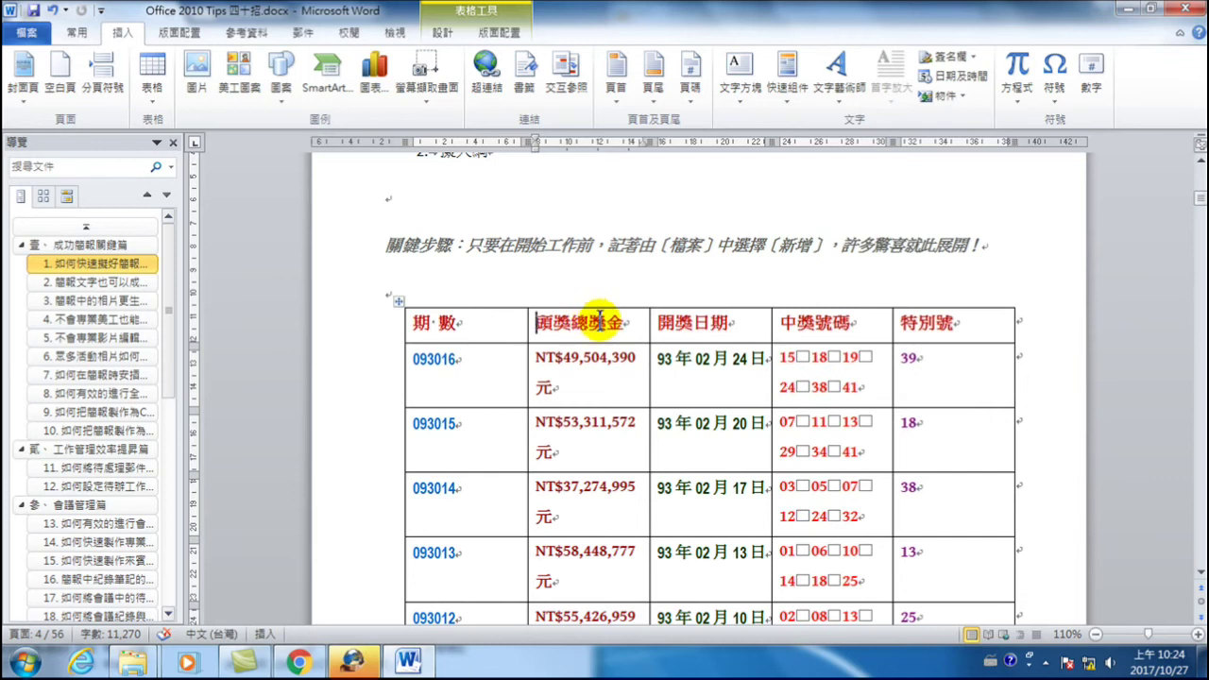
pyautogui.scroll(-2, 599, 321)
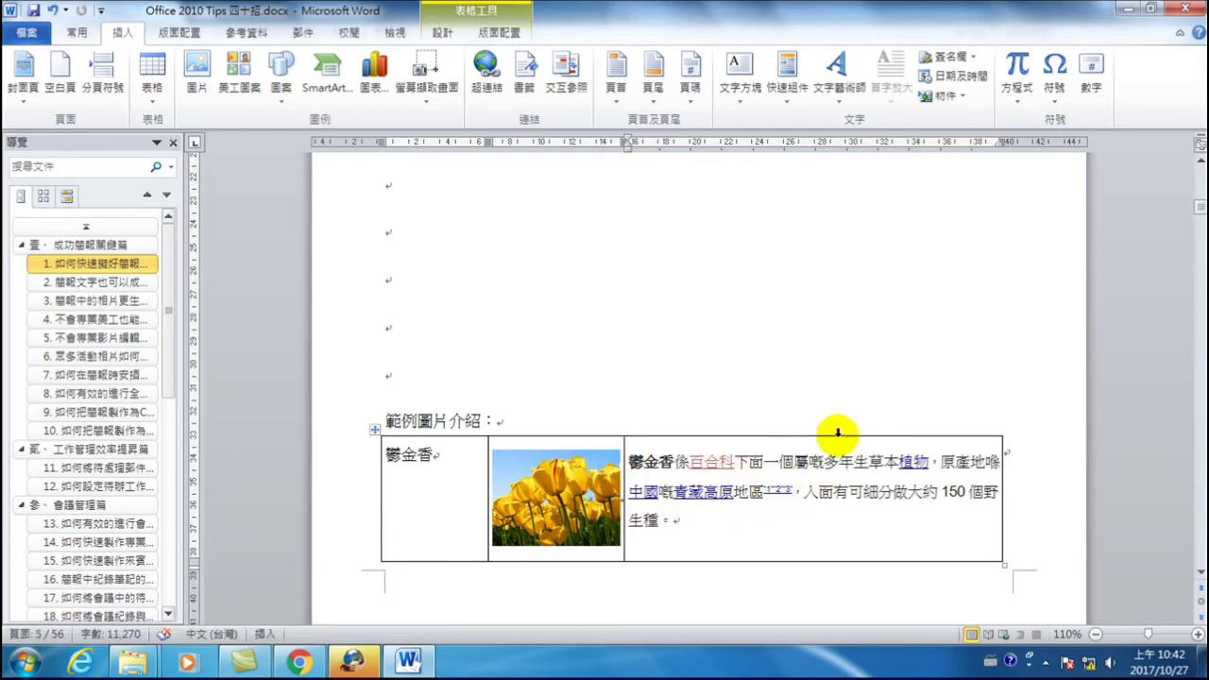
pyautogui.click(838, 434)
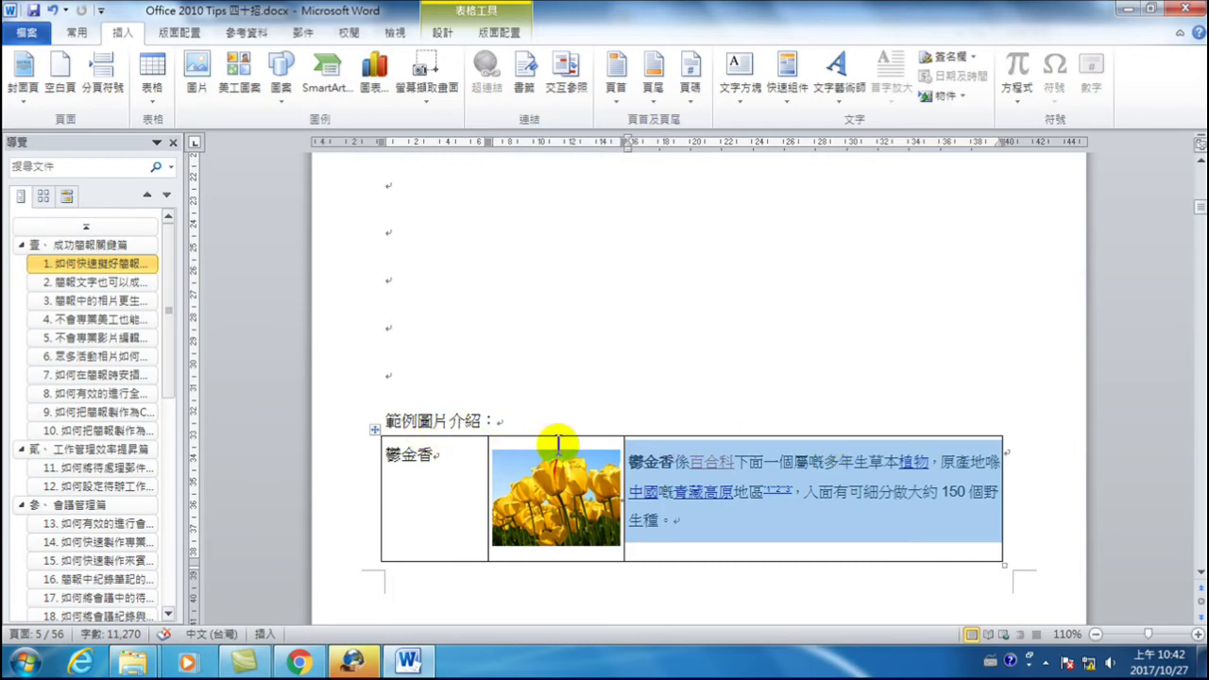
# - Delete the empty lines above the 範例圖片介紹 heading
pyautogui.scroll(-3, 557, 444)
pyautogui.scroll(-2, 718, 406)
pyautogui.scroll(4, 661, 424)
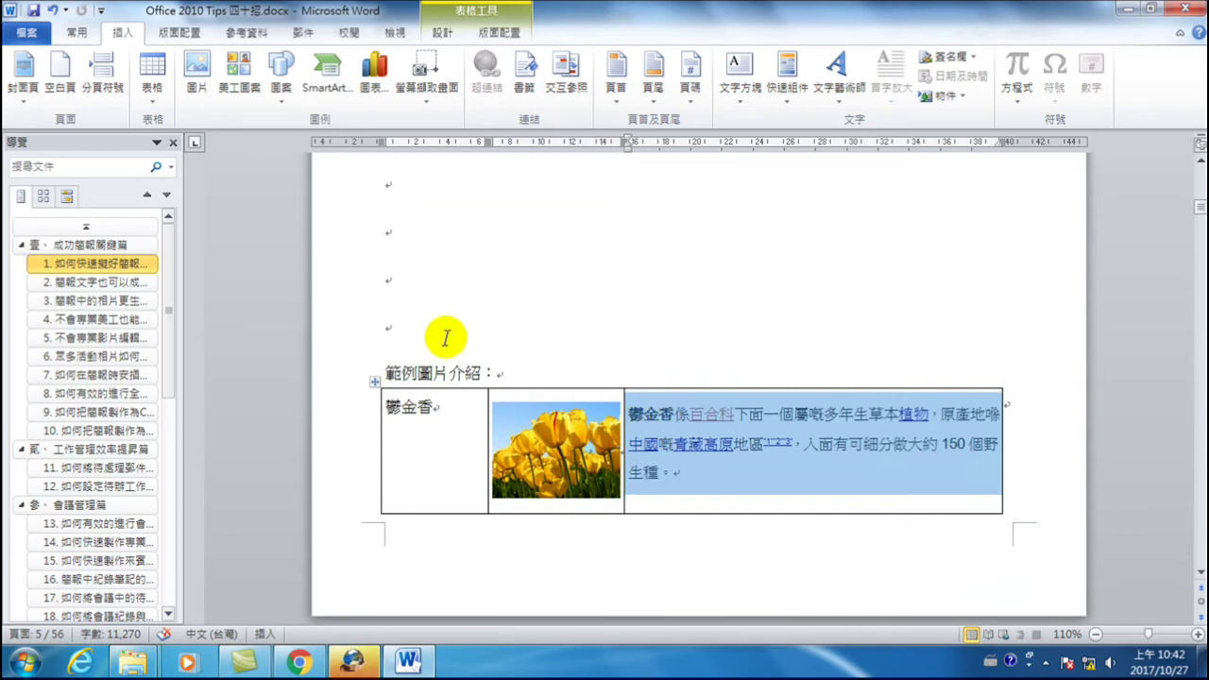
pyautogui.click(407, 189)
pyautogui.press('Delete')
pyautogui.press('Delete')
pyautogui.press('Delete')
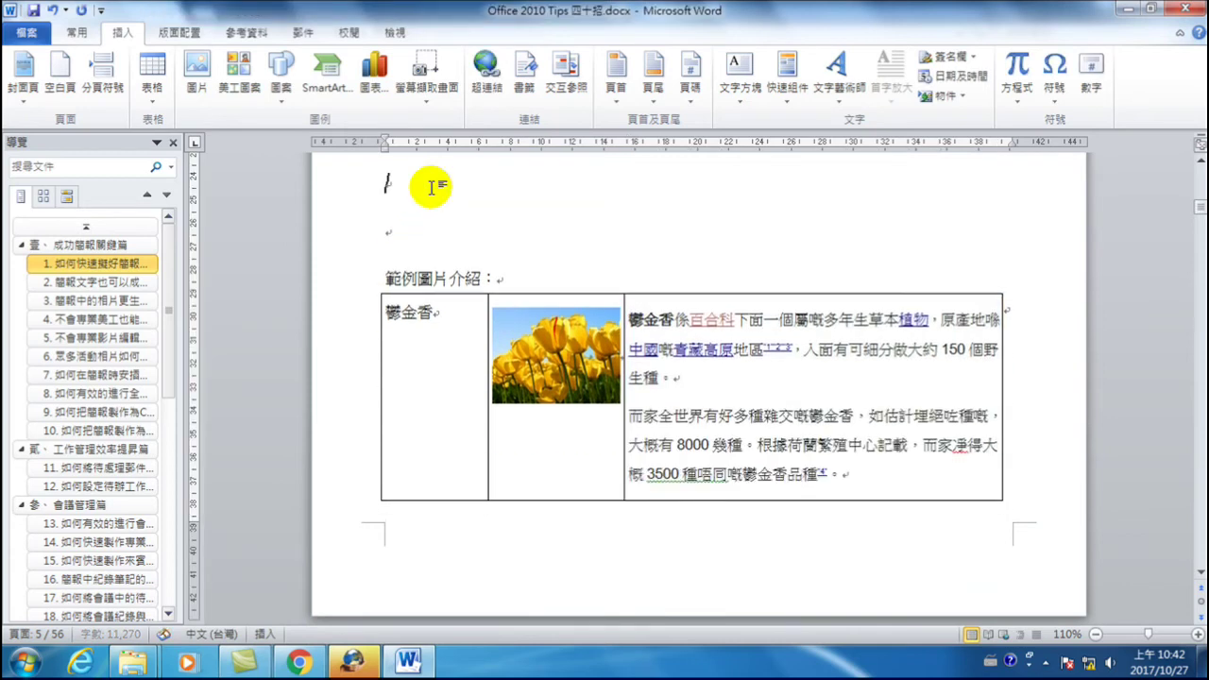
pyautogui.press('Delete')
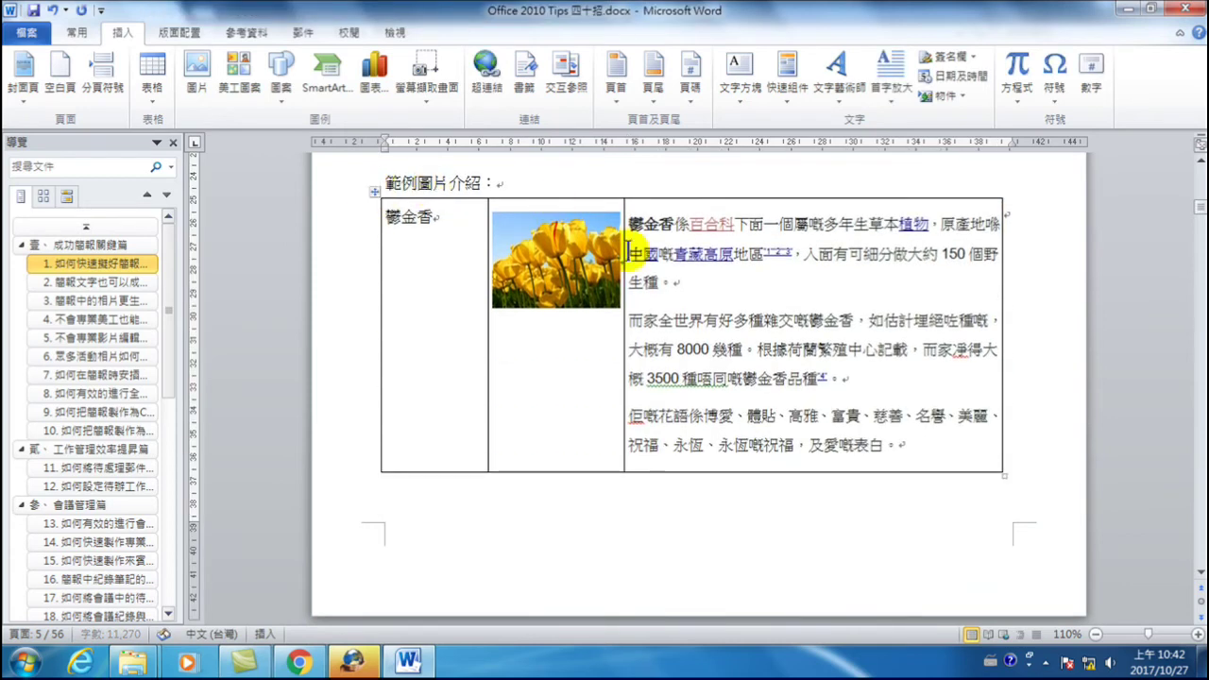
# - Insert a new column to the right of the tulip description column
pyautogui.click(774, 198)
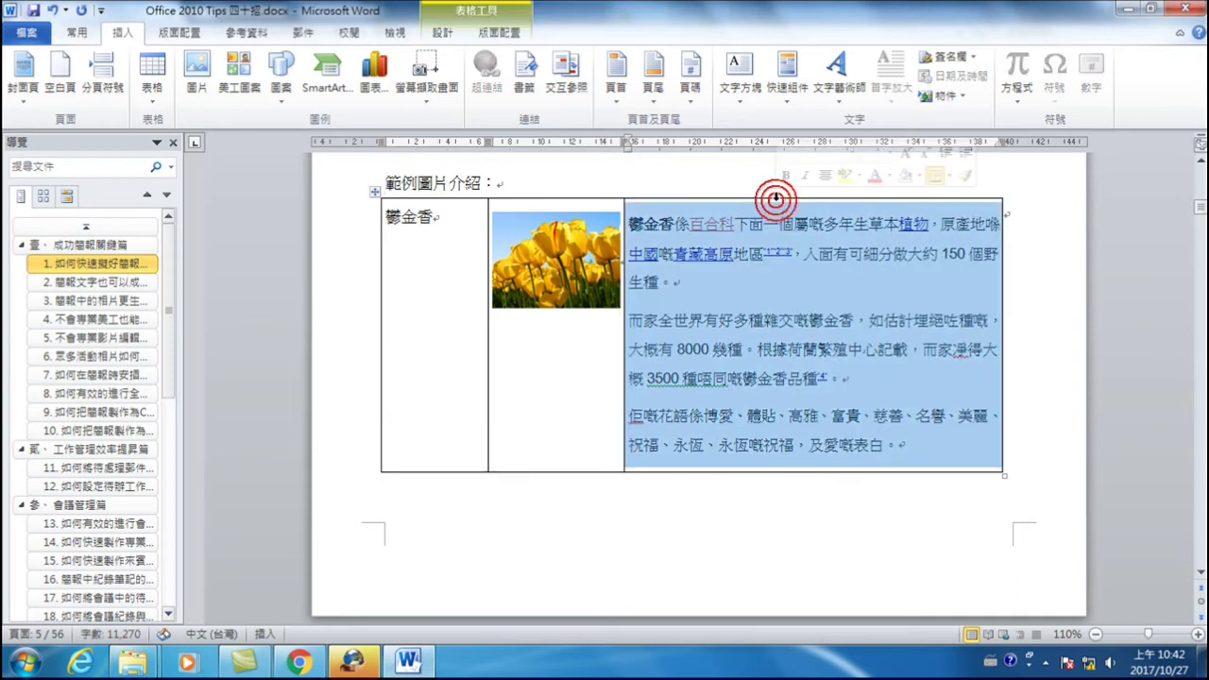
pyautogui.rightClick(775, 197)
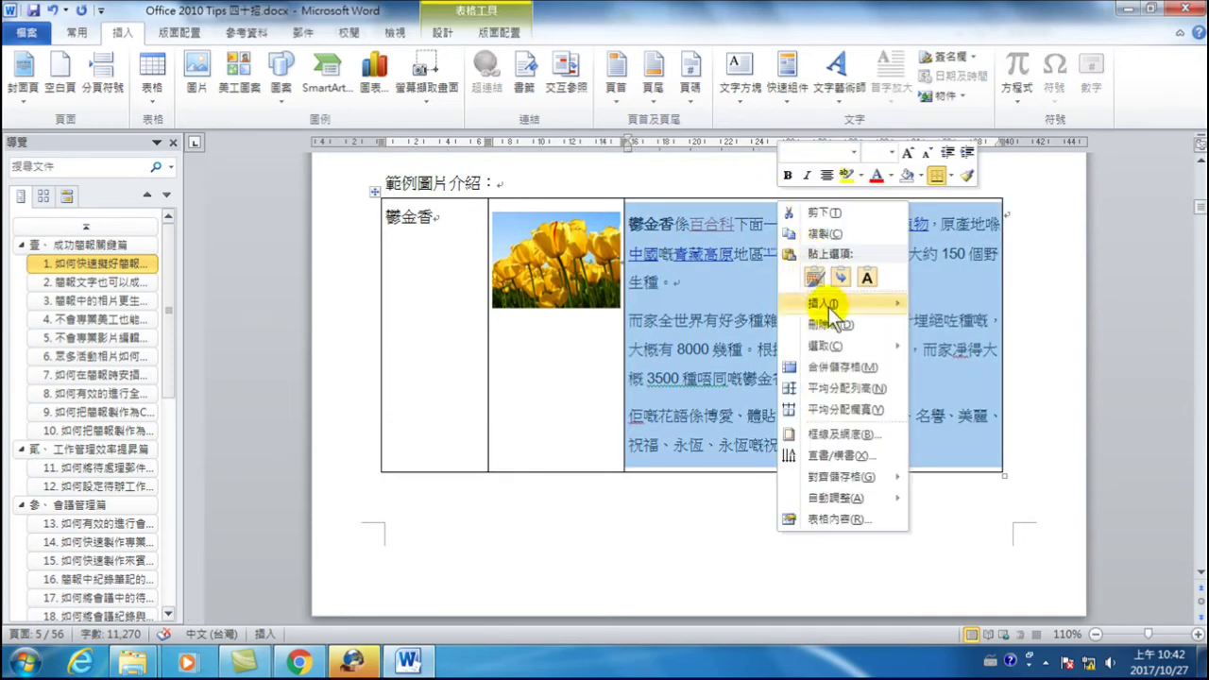
pyautogui.moveTo(837, 305)
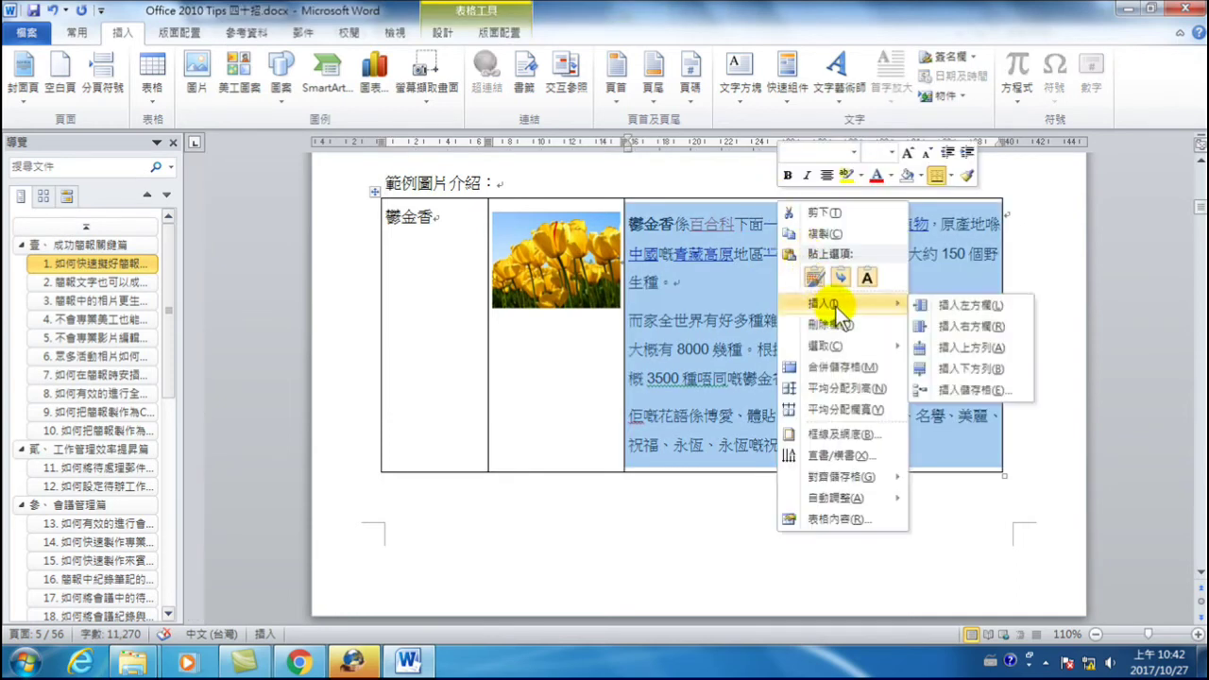
pyautogui.click(966, 326)
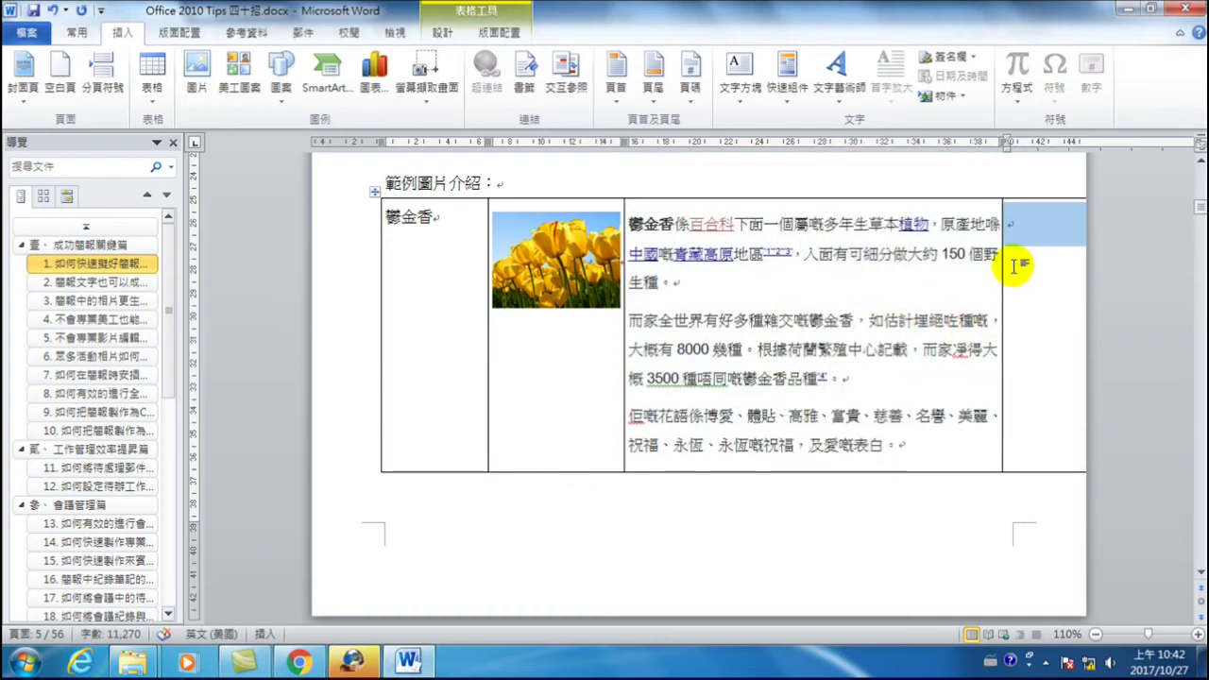
pyautogui.moveTo(1002, 236); pyautogui.dragTo(837, 237)
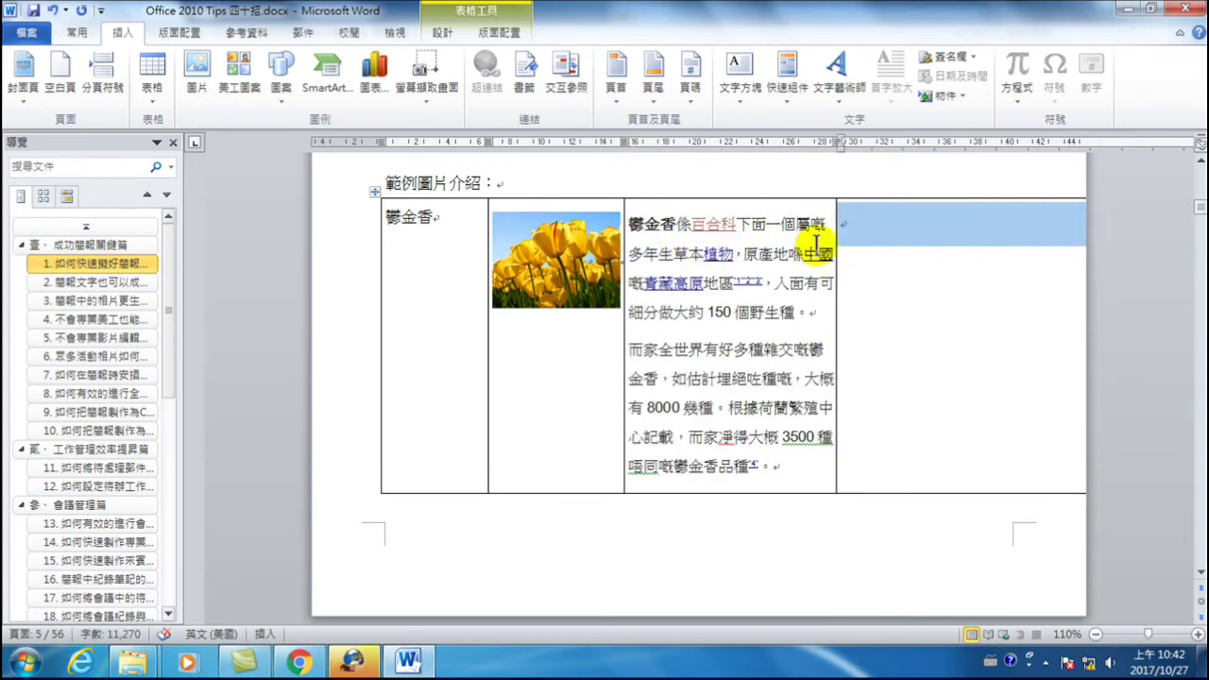
pyautogui.click(691, 200)
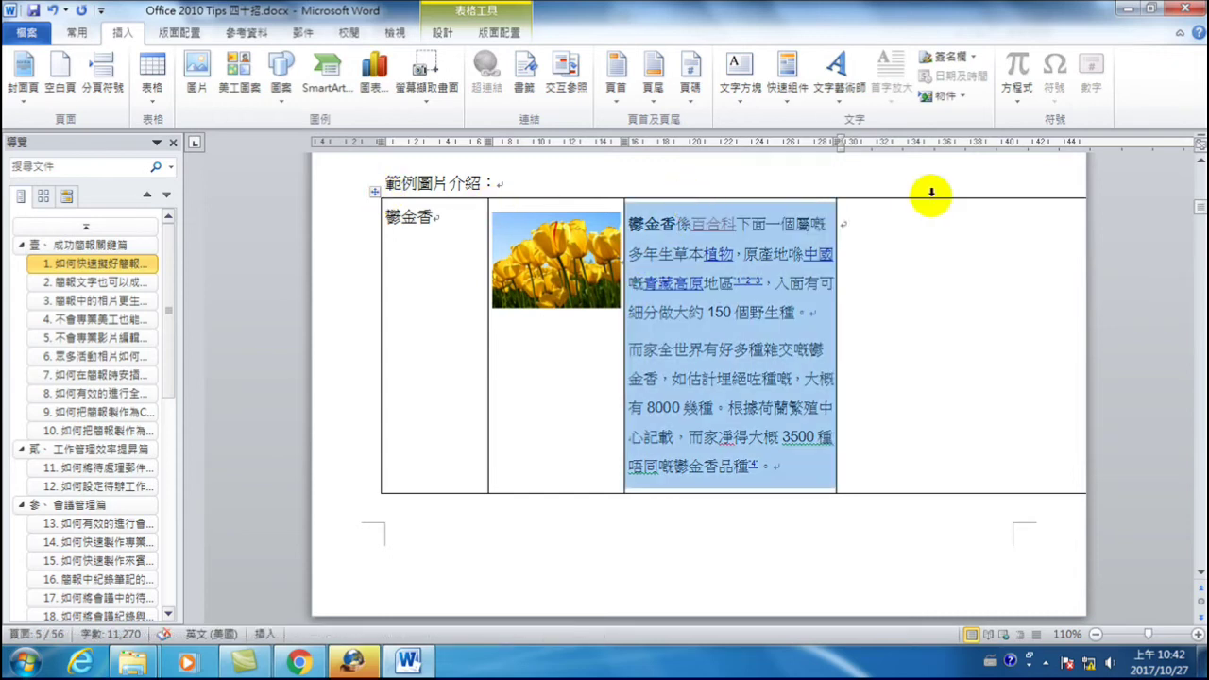
pyautogui.hotkey('ctrl', 'z')
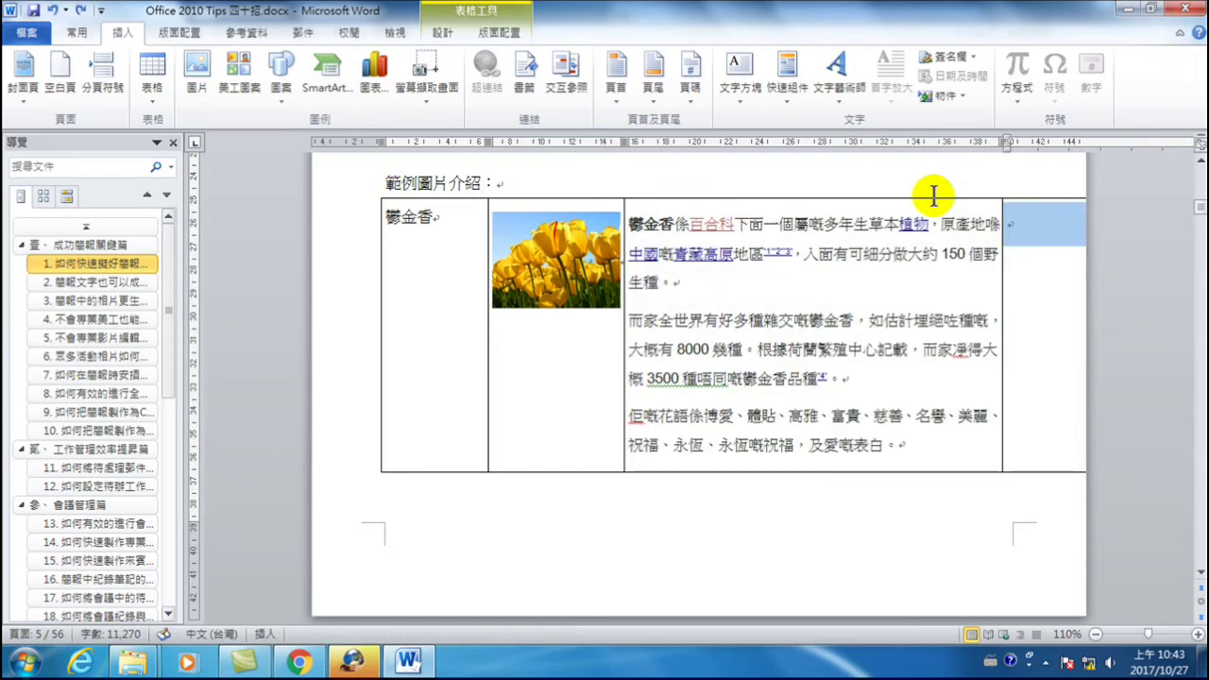
pyautogui.click(787, 198)
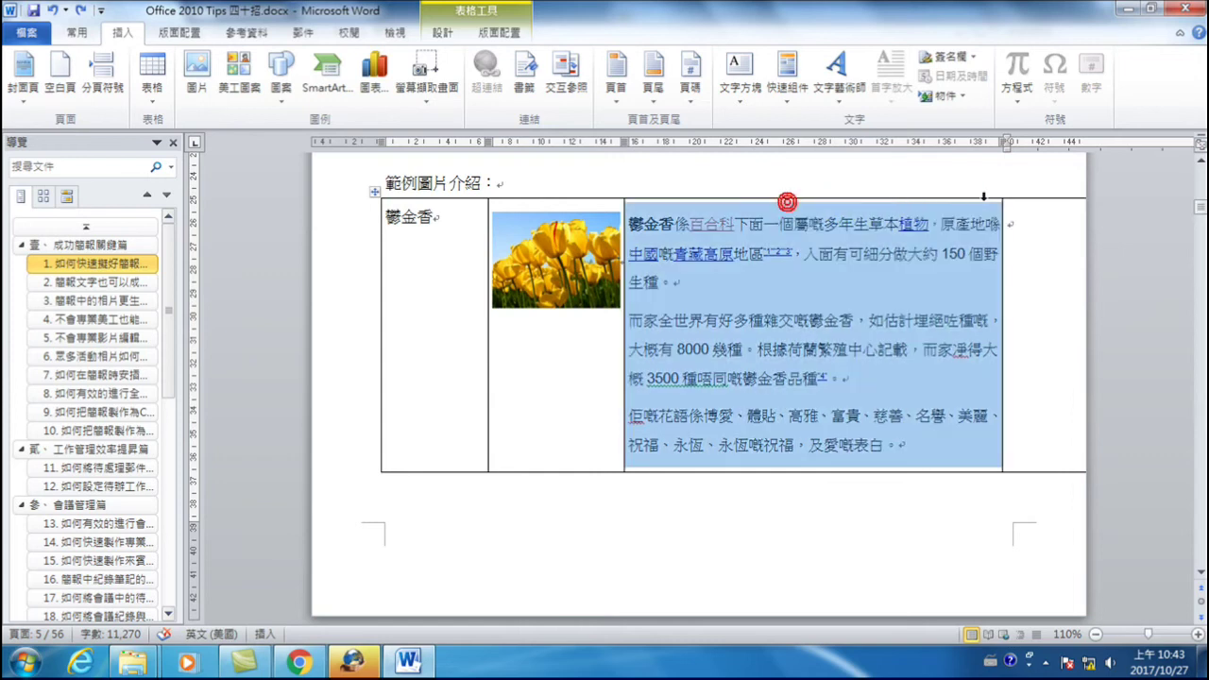
pyautogui.click(818, 254)
pyautogui.click(893, 200)
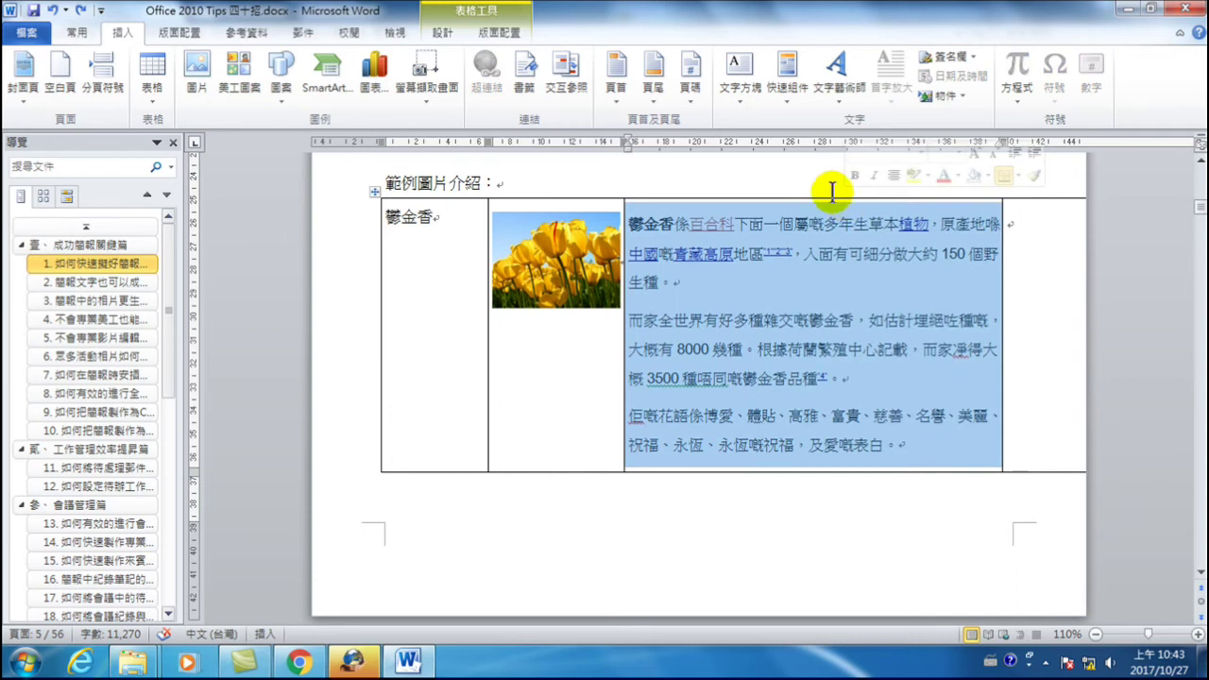
# - Set the selected table column's width to 8 cm
pyautogui.click(498, 35)
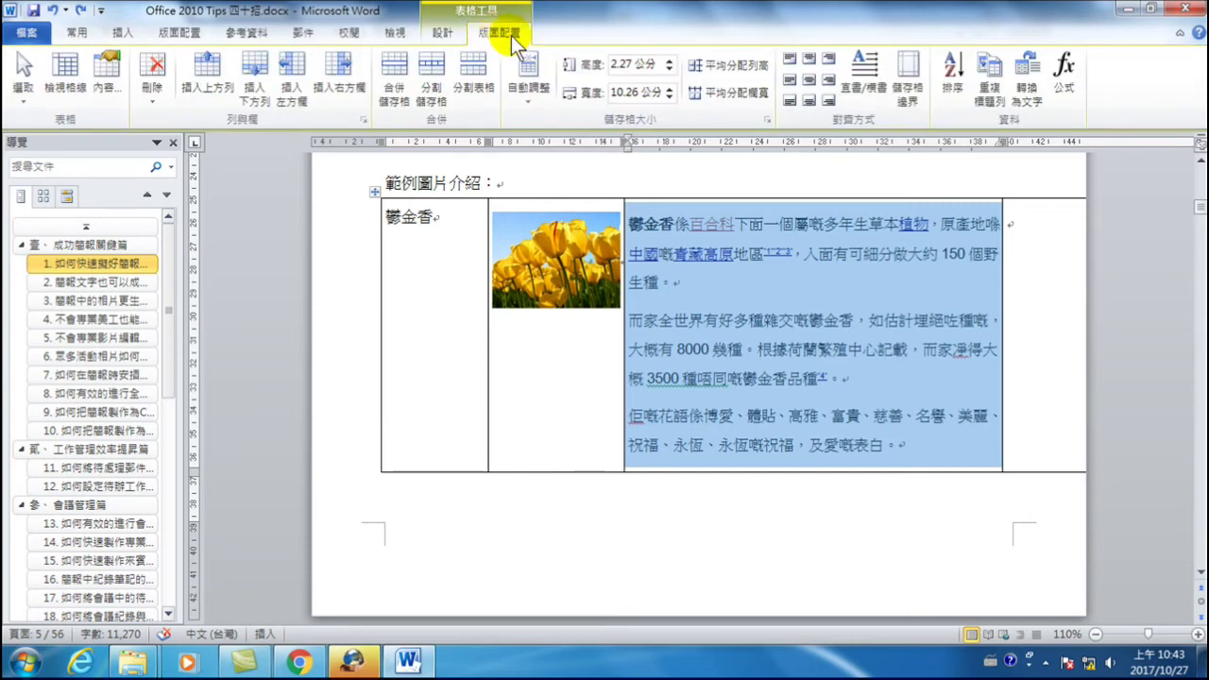
pyautogui.click(633, 93)
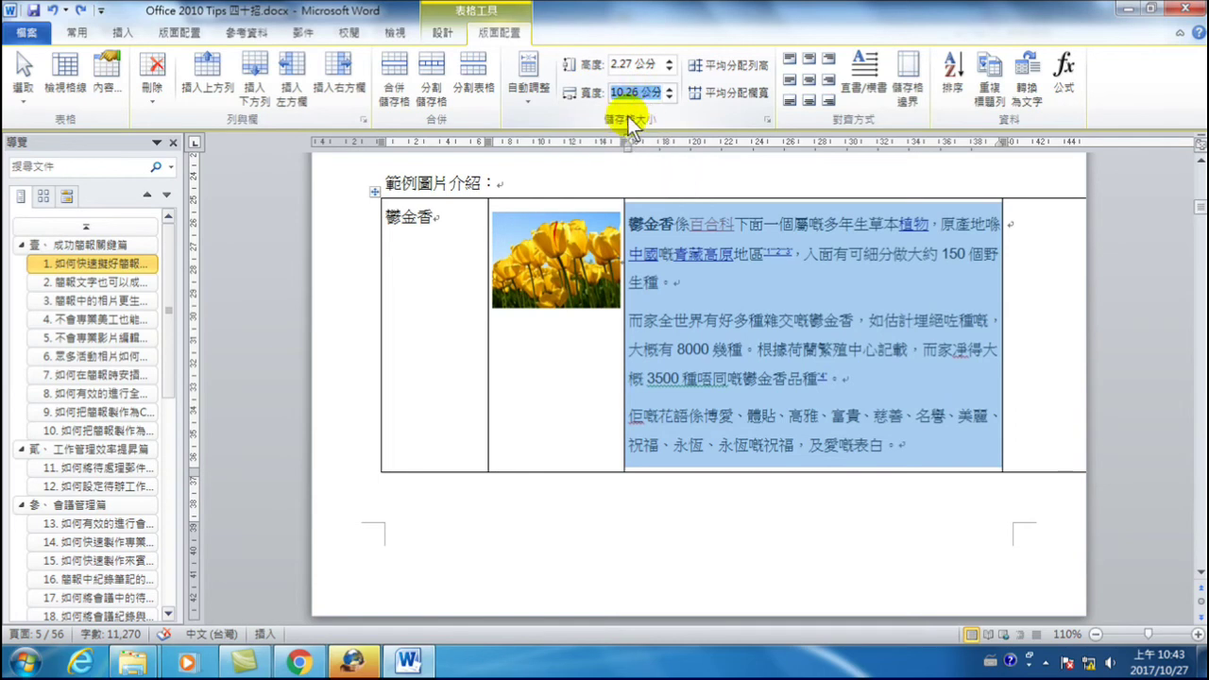
pyautogui.write('8')
pyautogui.press('Return')
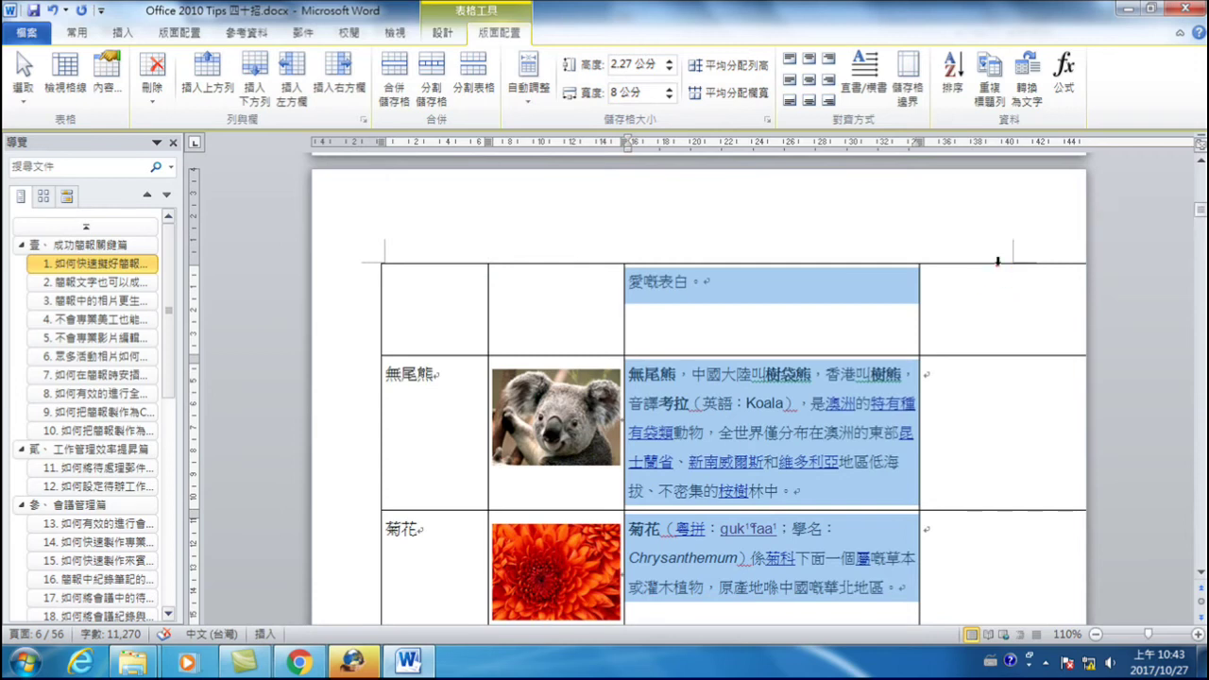
# - Narrow the new fourth column to a 2 cm width
pyautogui.click(1001, 273)
pyautogui.scroll(2, 947, 293)
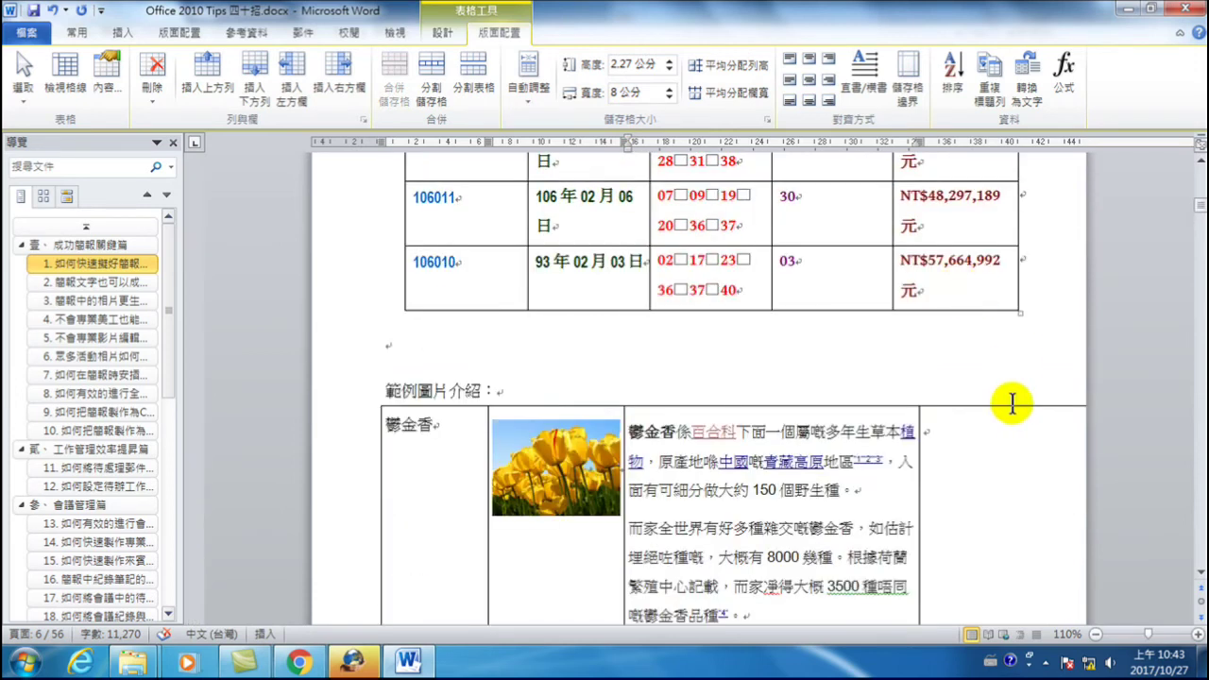
pyautogui.doubleClick(1004, 415)
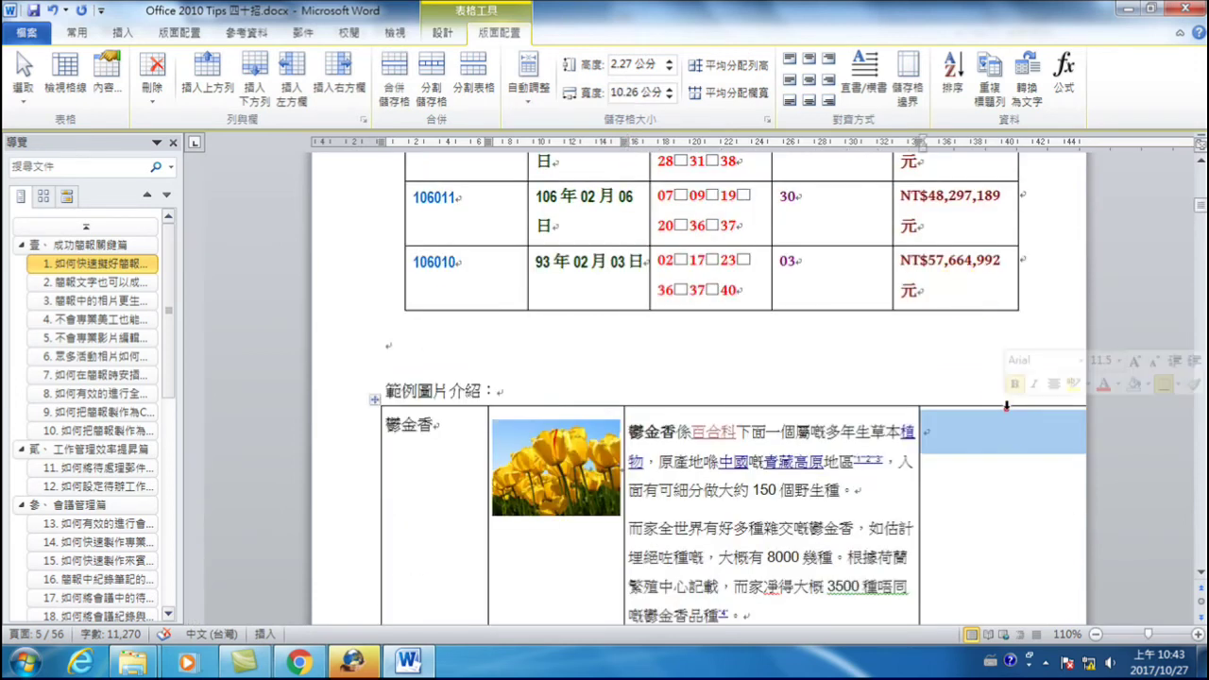
pyautogui.click(621, 91)
pyautogui.write('2')
pyautogui.press('Return')
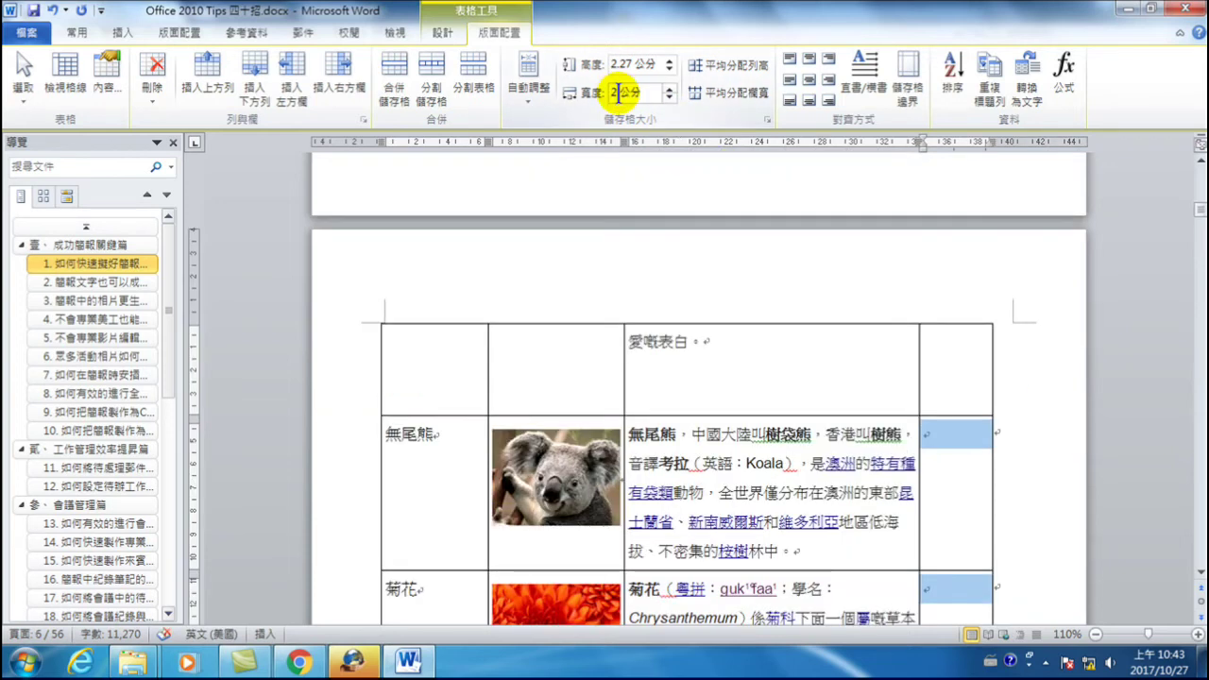
# - Enter prices 100 for the tulip row and 200 for the koala row
pyautogui.click(938, 438)
pyautogui.scroll(3, 913, 420)
pyautogui.scroll(5, 914, 421)
pyautogui.click(929, 349)
pyautogui.write('100')
pyautogui.scroll(-5, 915, 407)
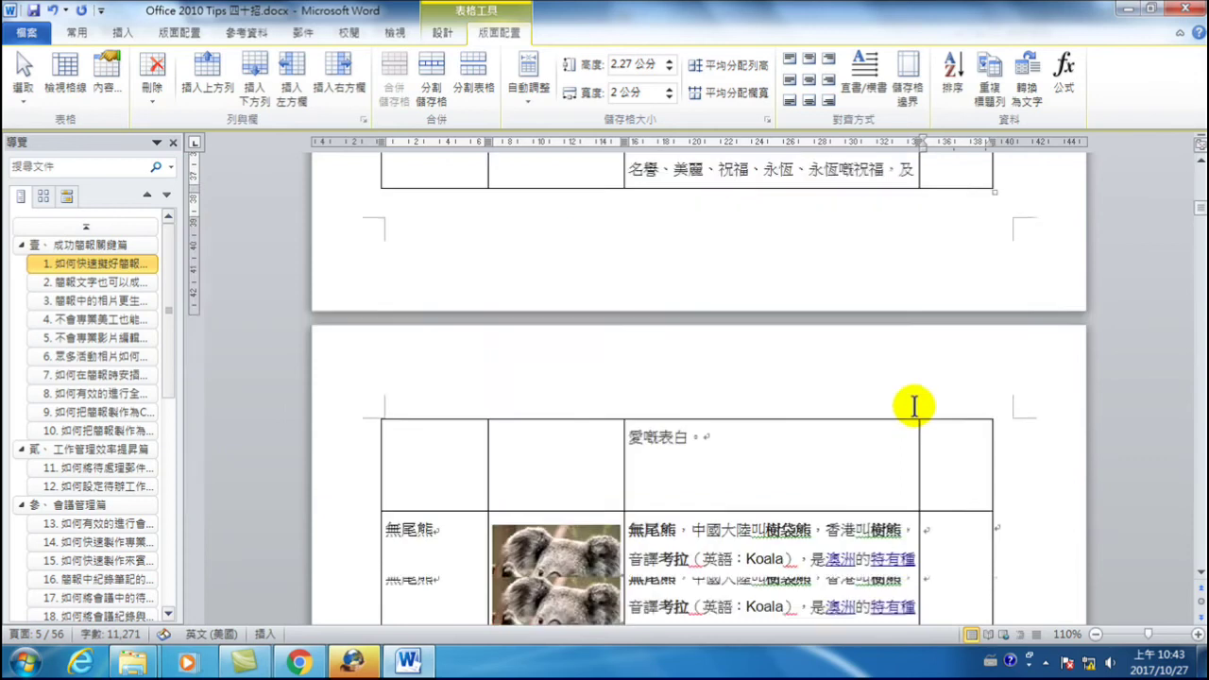
pyautogui.click(948, 438)
pyautogui.write('200')
# - Enter 300 for the chrysanthemum row and add an empty row below it
pyautogui.scroll(-3, 935, 477)
pyautogui.click(949, 357)
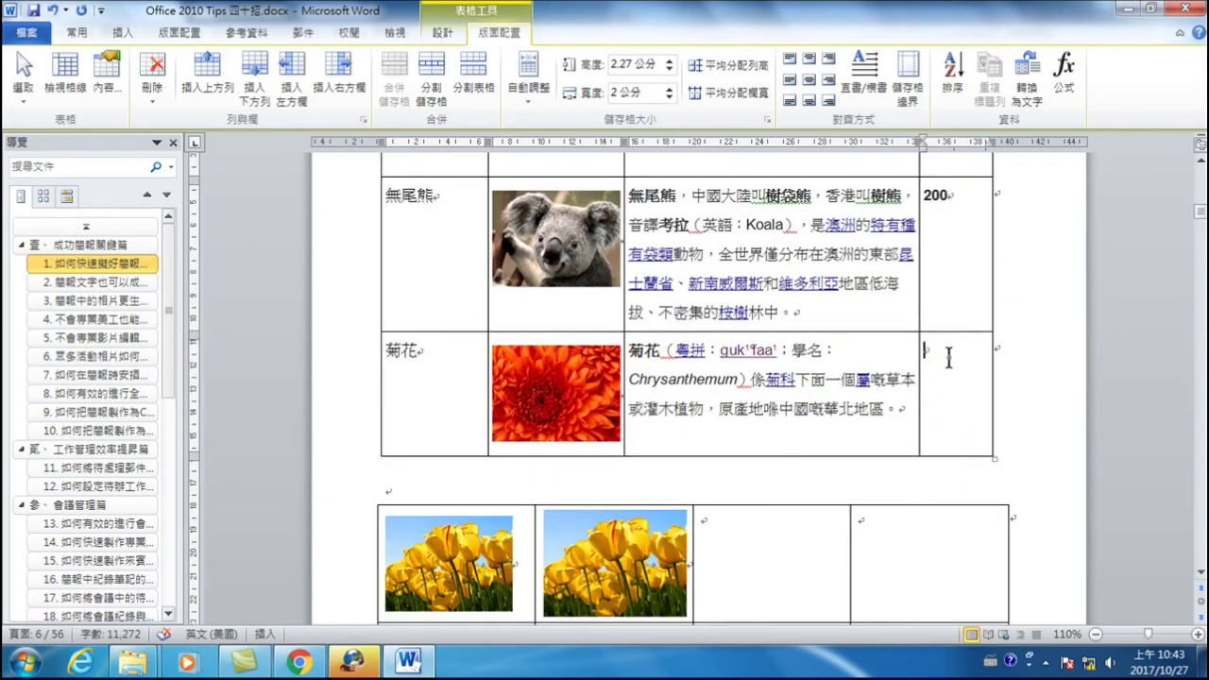
pyautogui.write('300')
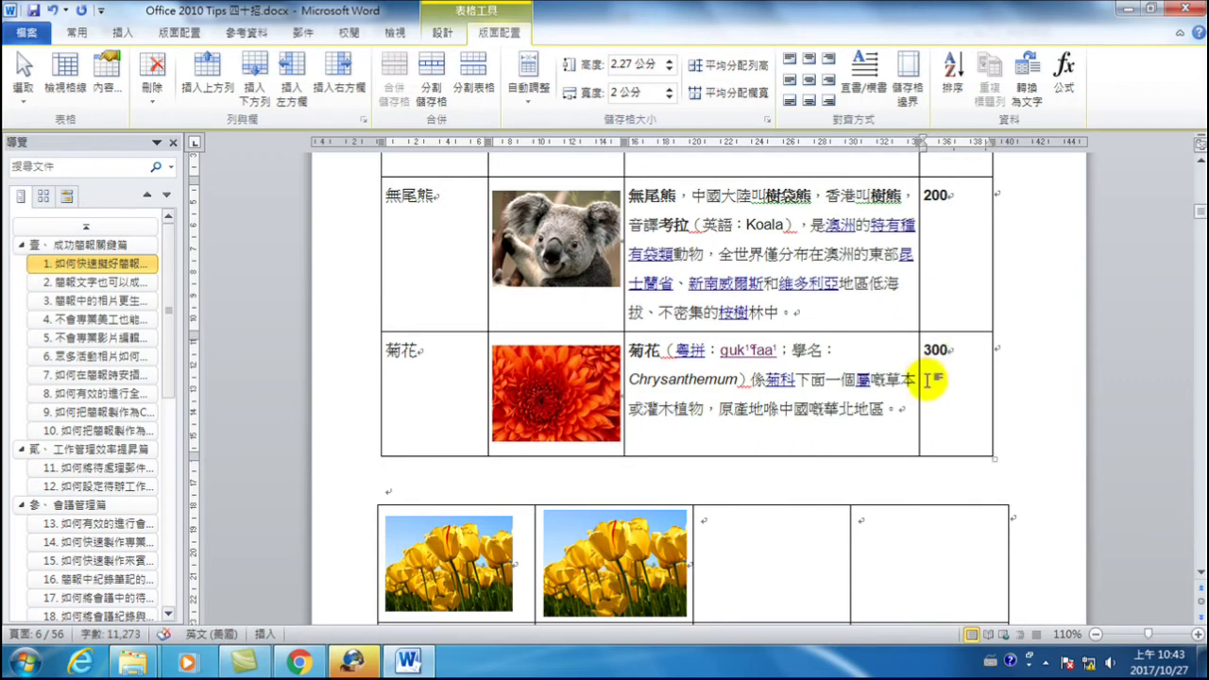
pyautogui.press('Tab')
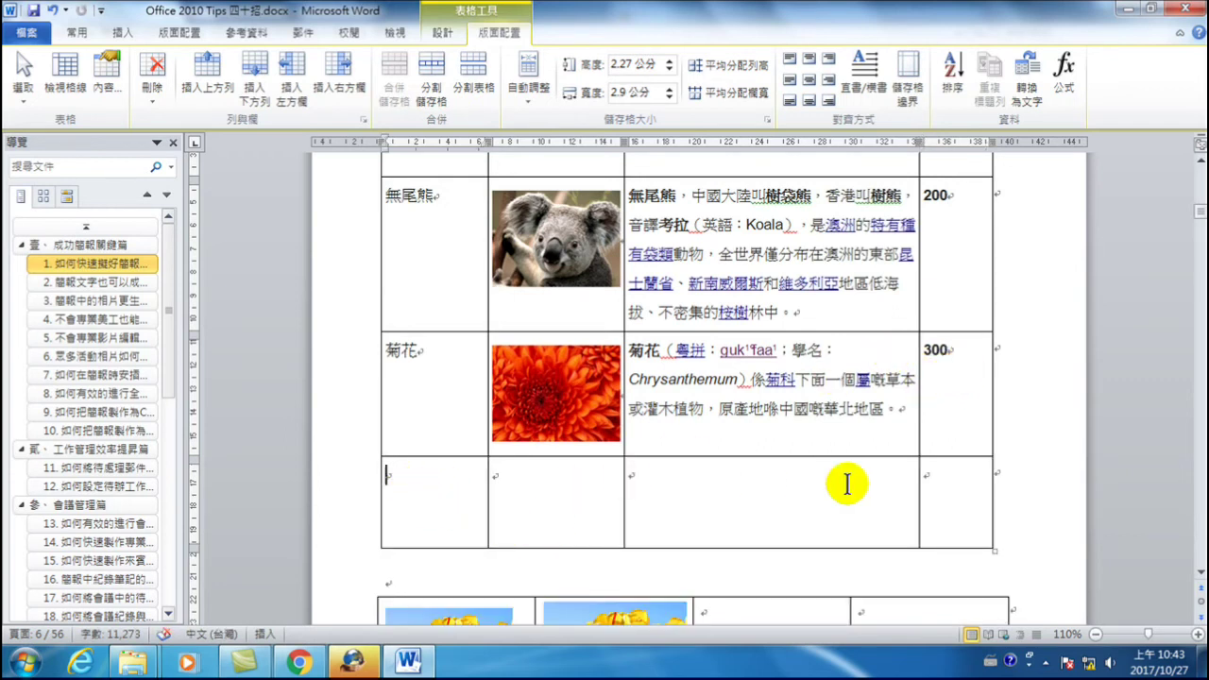
pyautogui.click(959, 493)
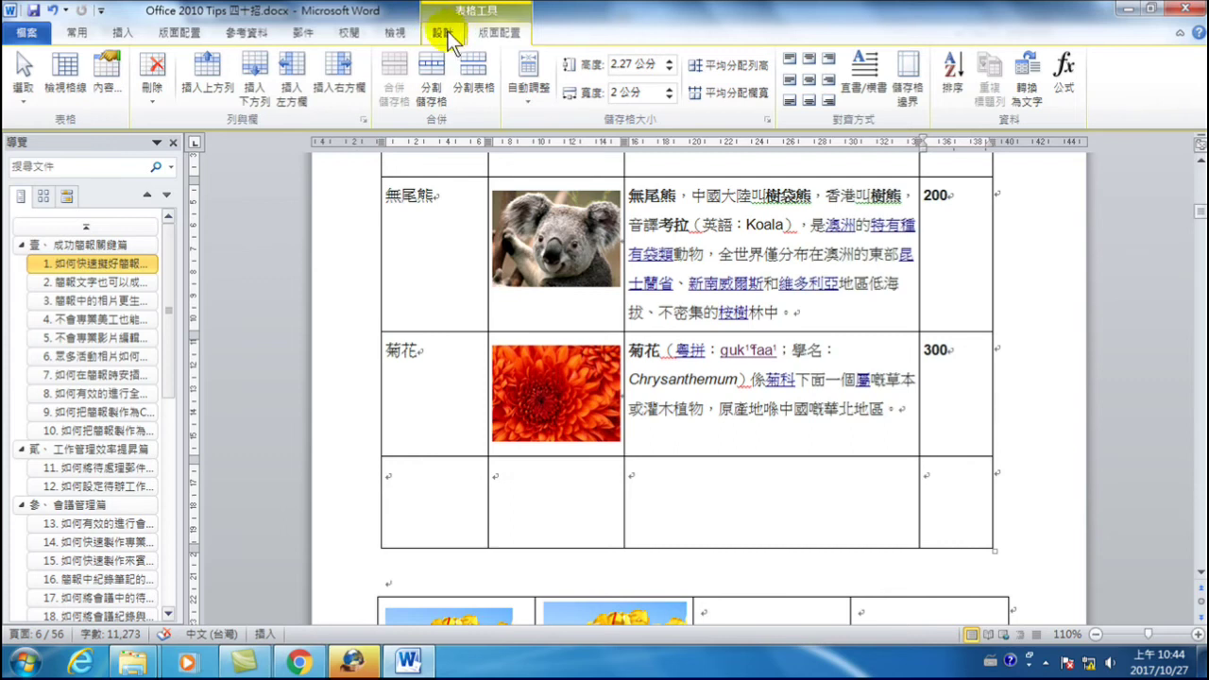
# - Insert a =SUM(ABOVE) formula in the bottom row's last cell, totalling 600
pyautogui.click(1065, 76)
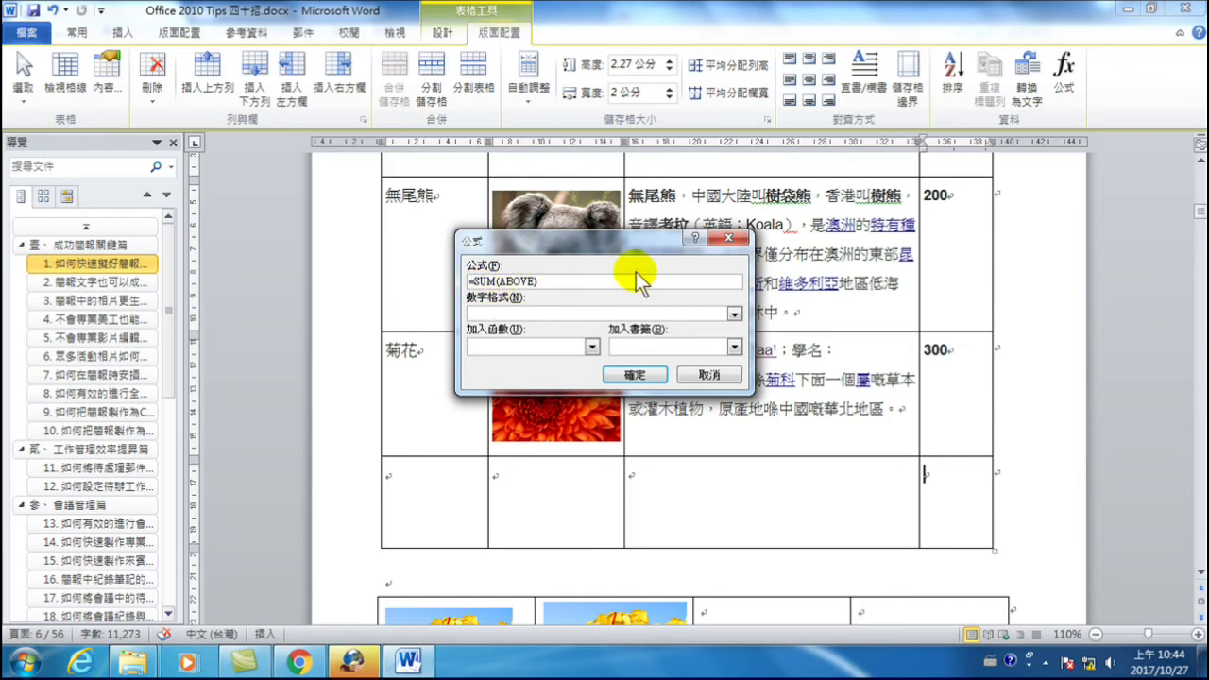
pyautogui.click(633, 378)
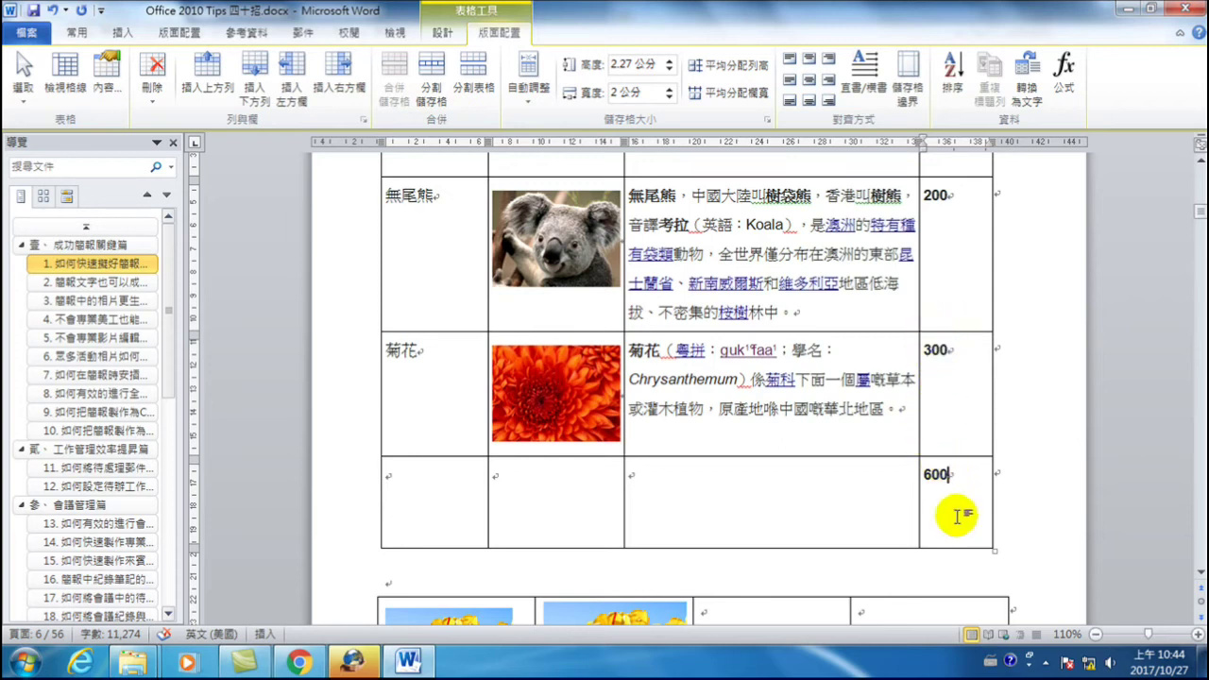
# - Change the chrysanthemum price from 300 to 400
pyautogui.scroll(8, 940, 397)
pyautogui.scroll(1, 938, 269)
pyautogui.scroll(-8, 936, 356)
pyautogui.doubleClick(941, 401)
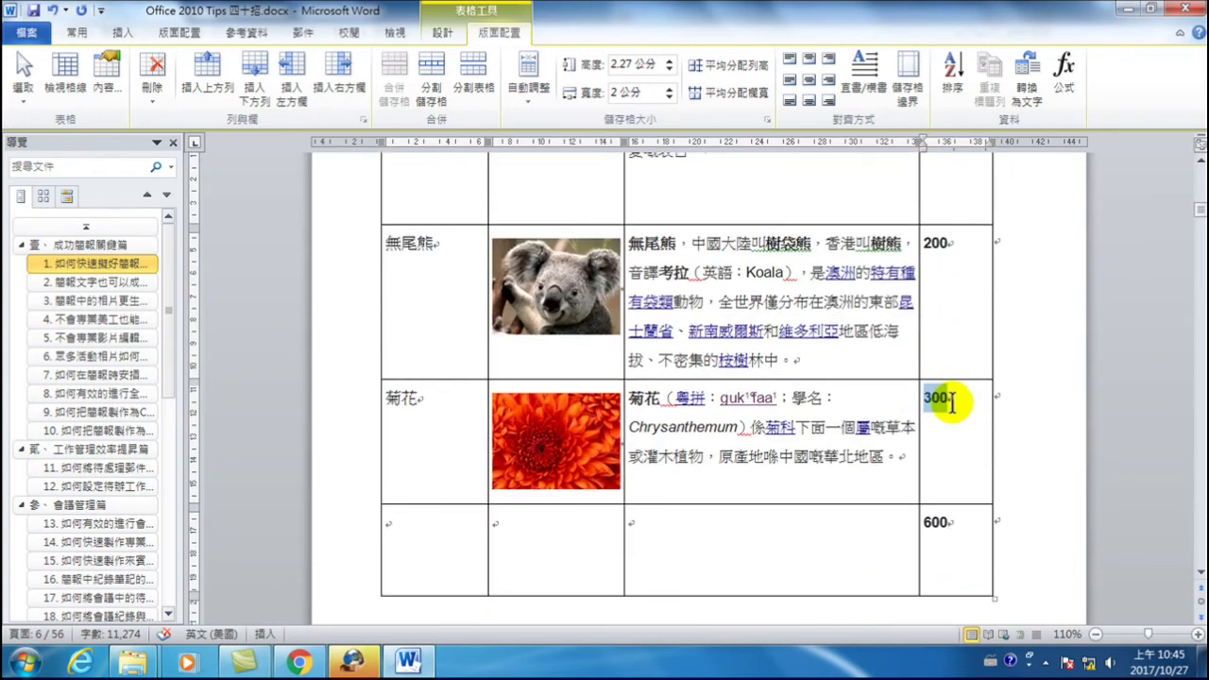
pyautogui.write('5')
pyautogui.press('BackSpace')
pyautogui.write('400')
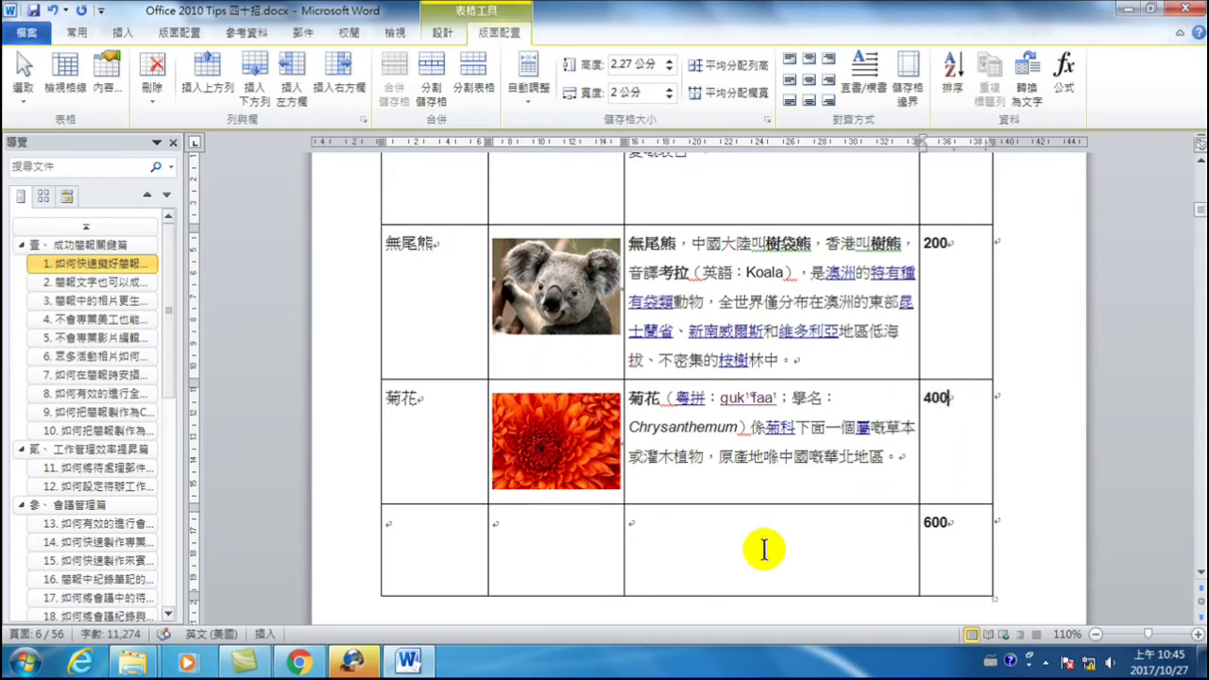
pyautogui.click(764, 549)
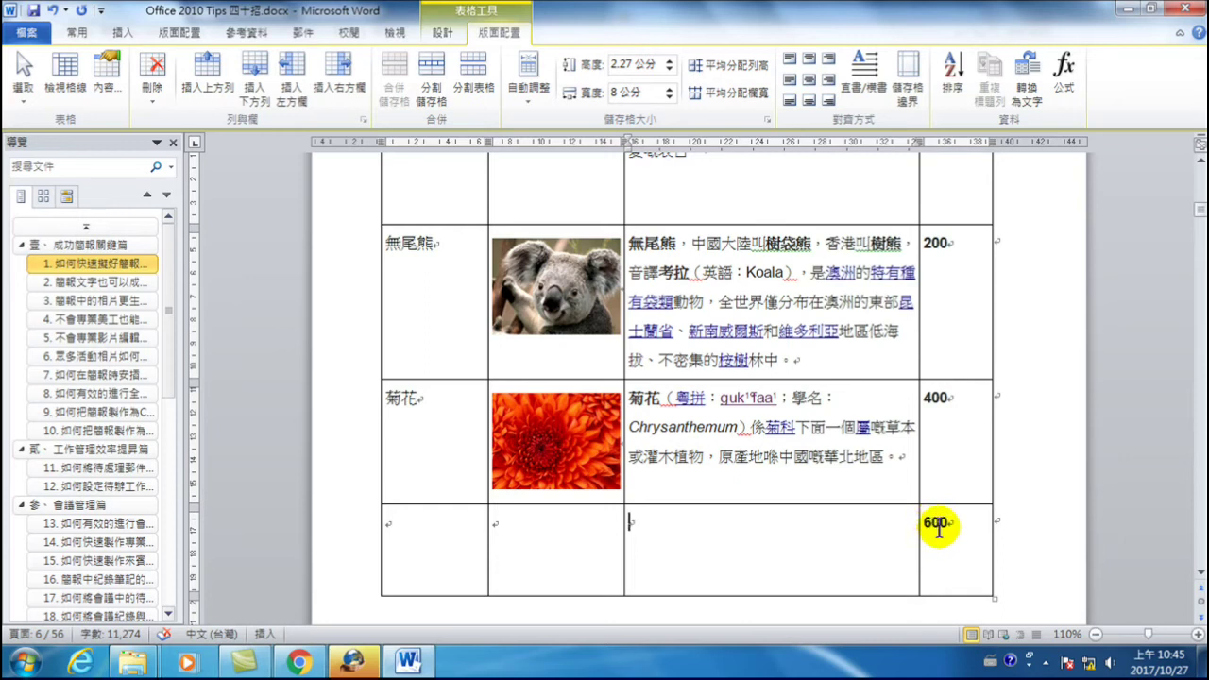
# - Recalculate the total cell with the =SUM(ABOVE) formula so it shows 700
pyautogui.doubleClick(937, 524)
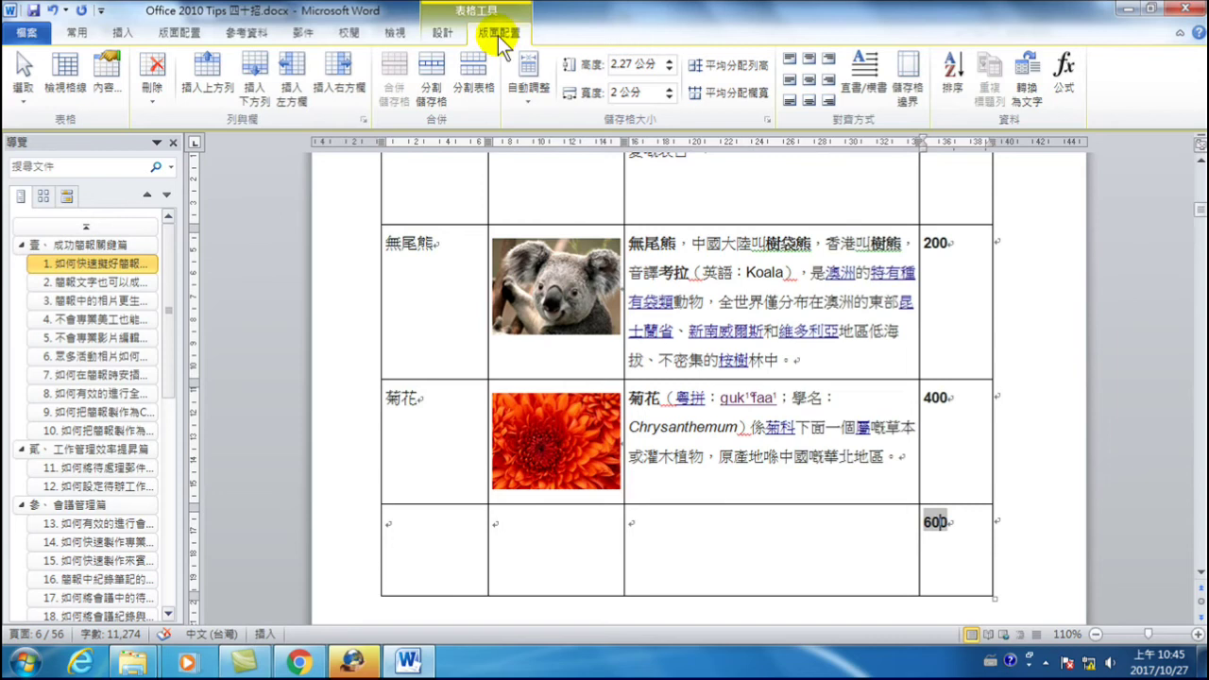
pyautogui.hotkey('alt', 'shift')
pyautogui.click(1064, 77)
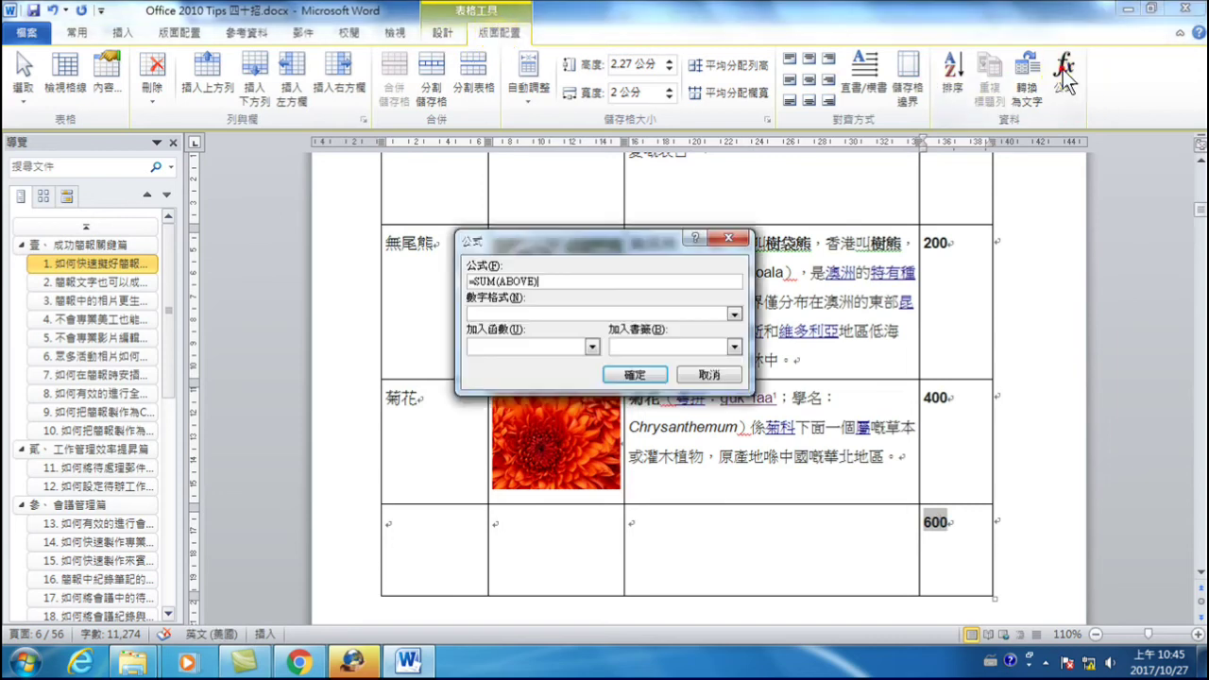
pyautogui.click(633, 375)
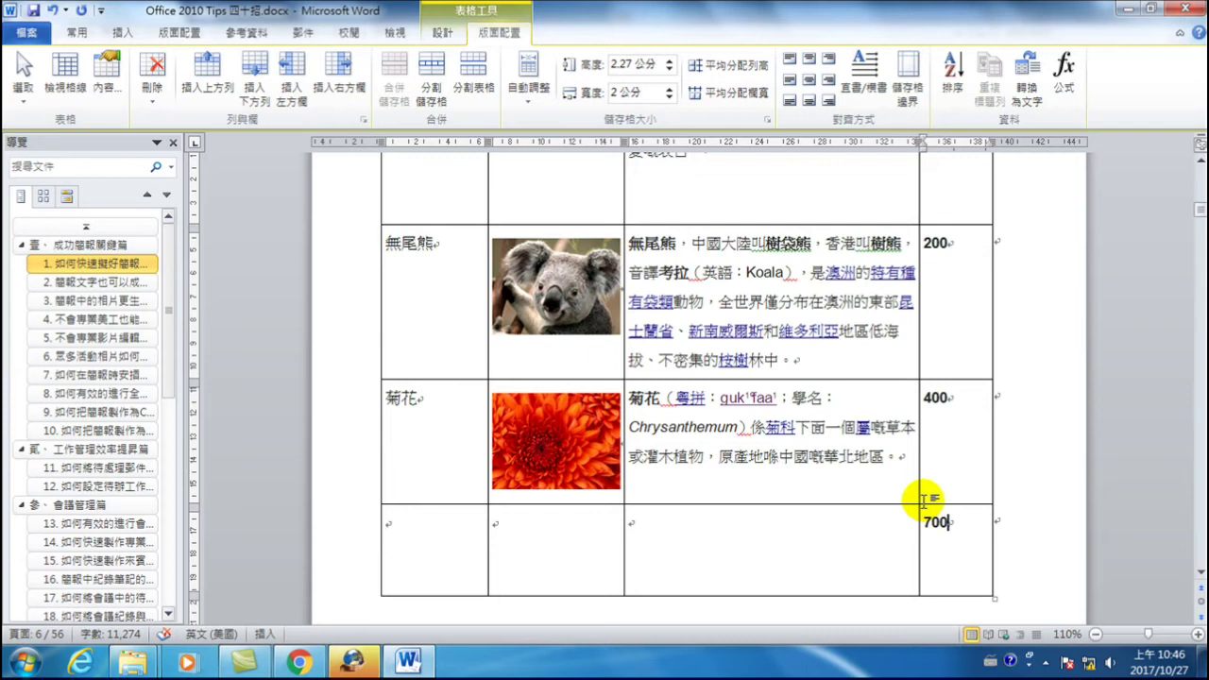
pyautogui.click(1060, 73)
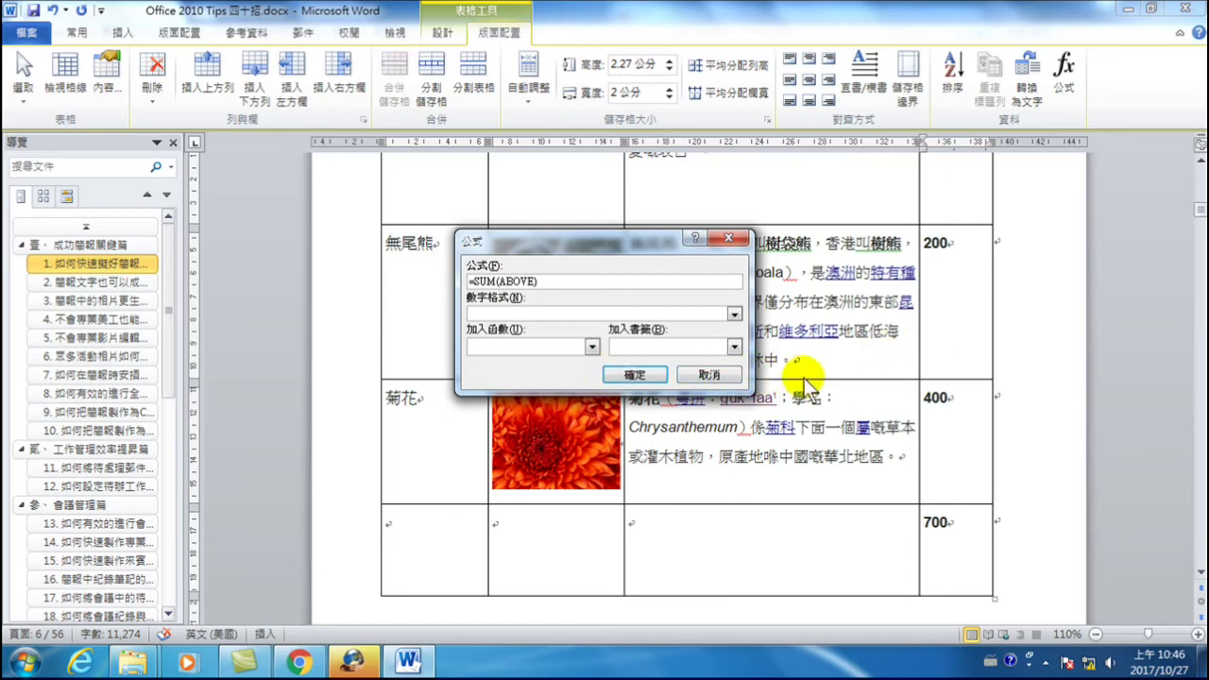
pyautogui.click(635, 375)
pyautogui.scroll(3, 794, 397)
pyautogui.scroll(8, 841, 406)
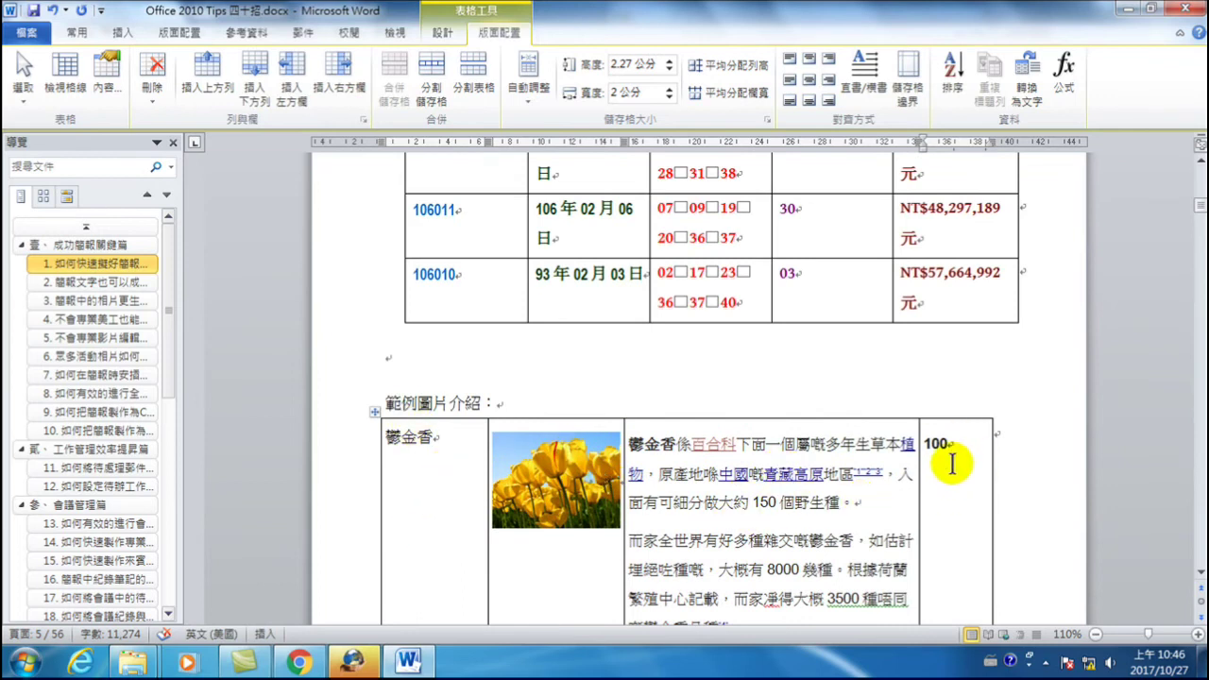
pyautogui.scroll(-10, 952, 463)
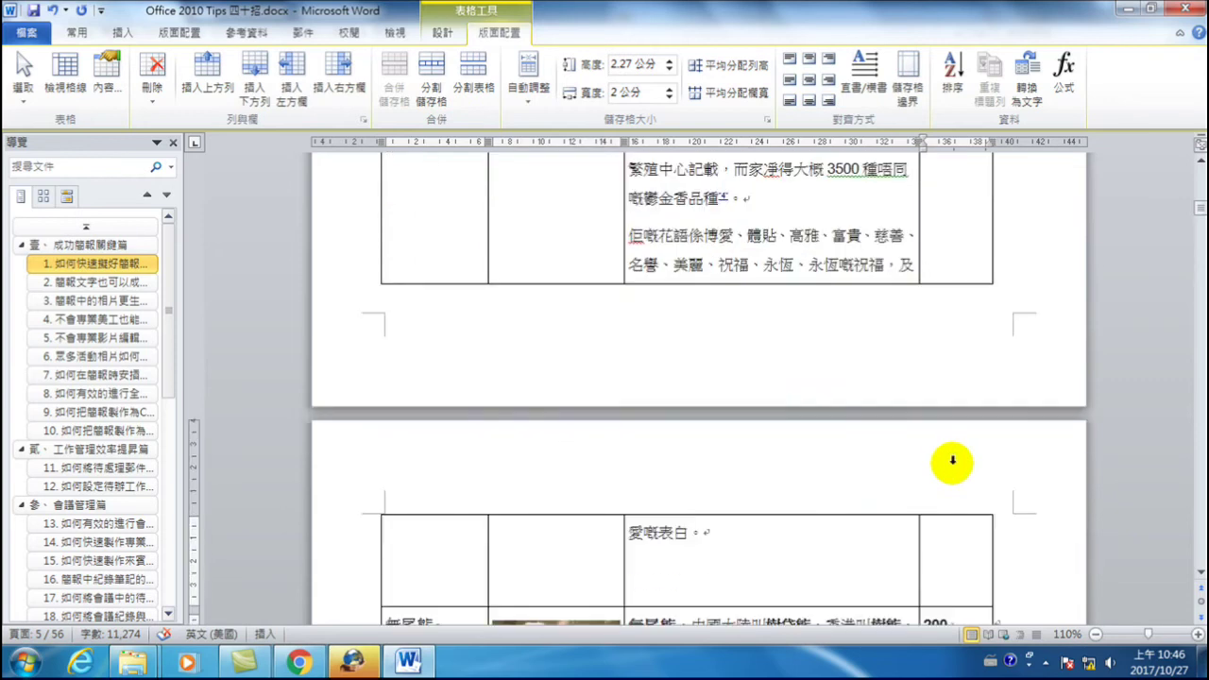
pyautogui.scroll(-2, 953, 463)
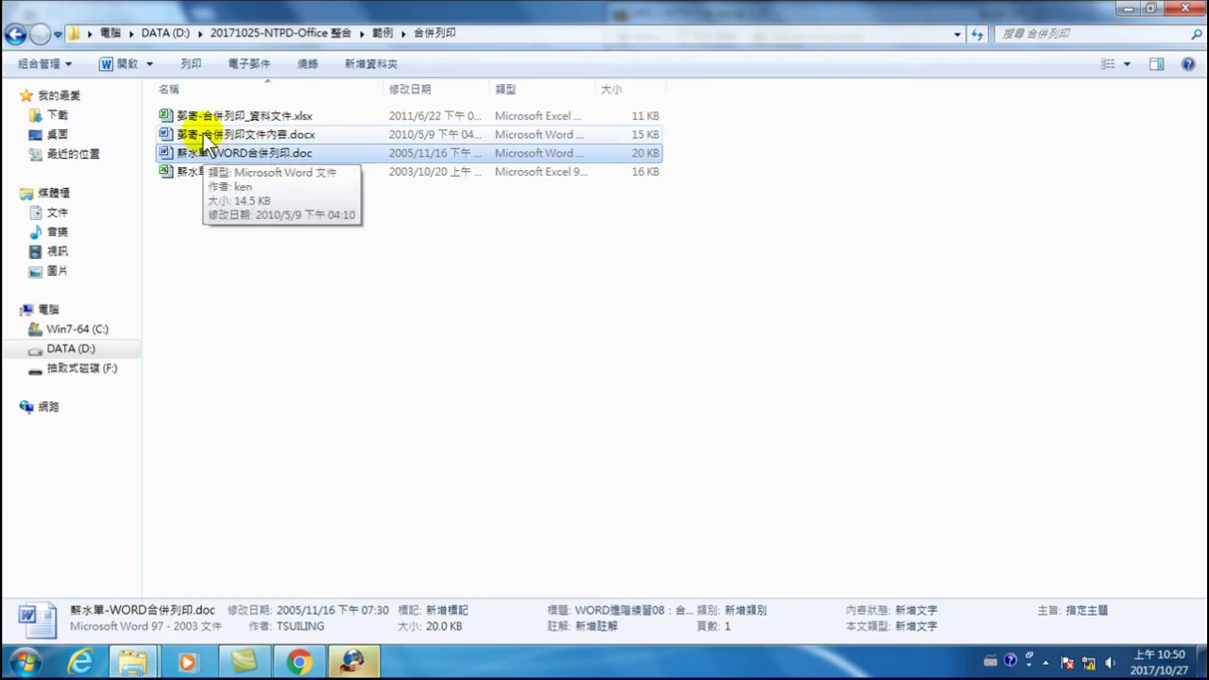
# - Open 郵寄-合併列印文件內容.docx from the 合併列印 folder
pyautogui.doubleClick(232, 134)
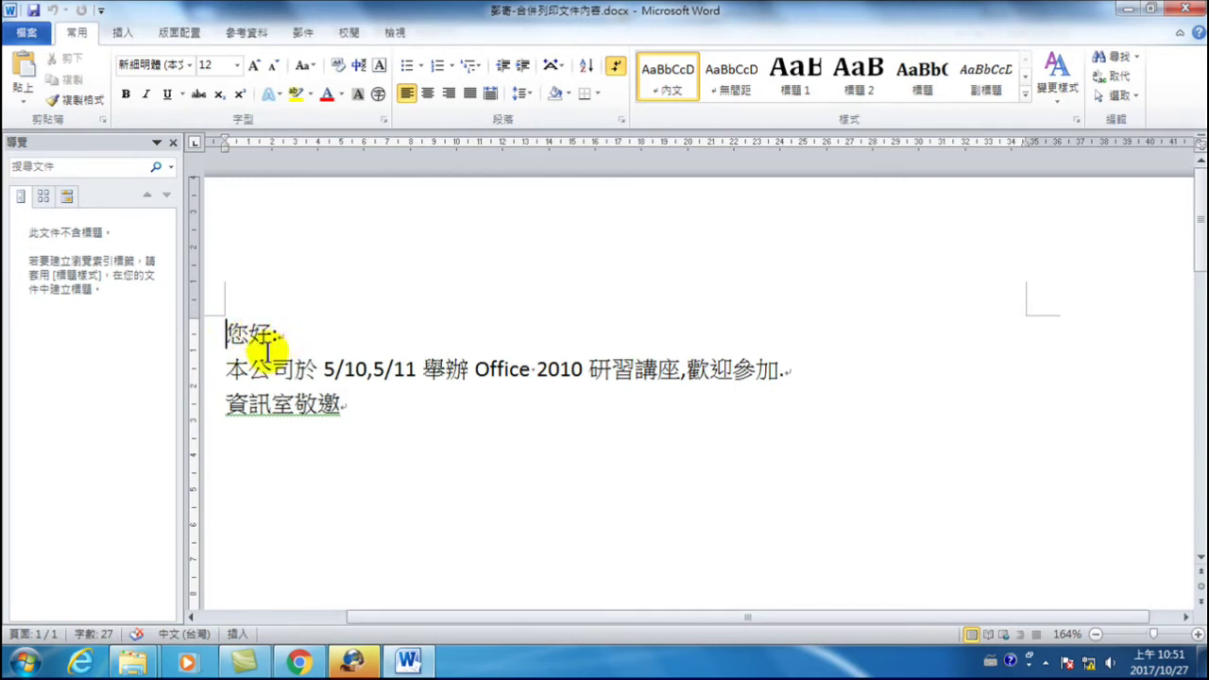
# - Return to the 合併列印 folder window and open 郵寄-合併列印_資料文件.xlsx
pyautogui.click(132, 661)
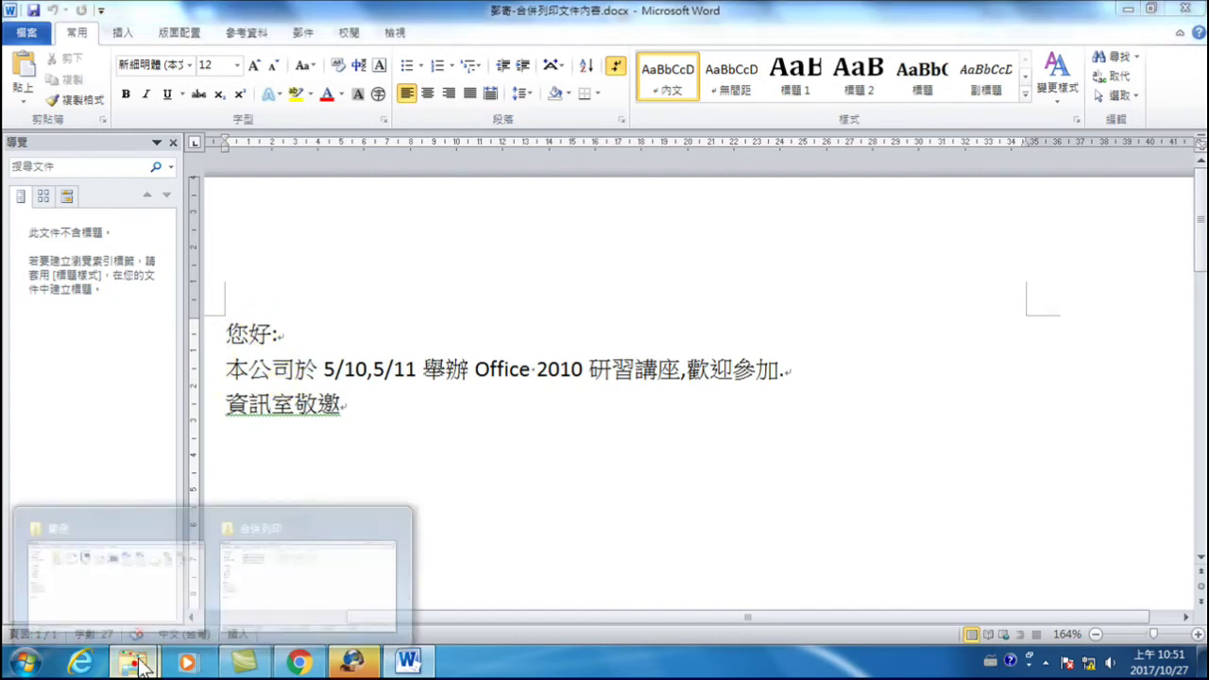
pyautogui.click(276, 553)
pyautogui.doubleClick(215, 118)
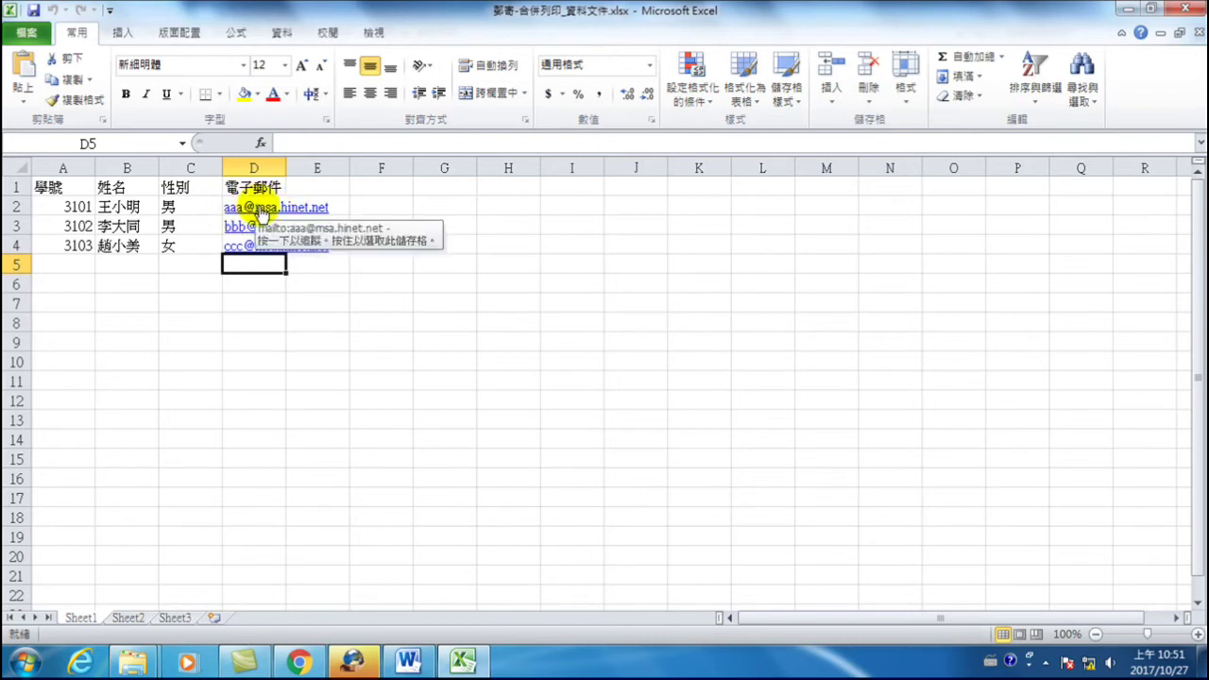
# - Close the Excel student data workbook after reviewing it
pyautogui.click(1187, 10)
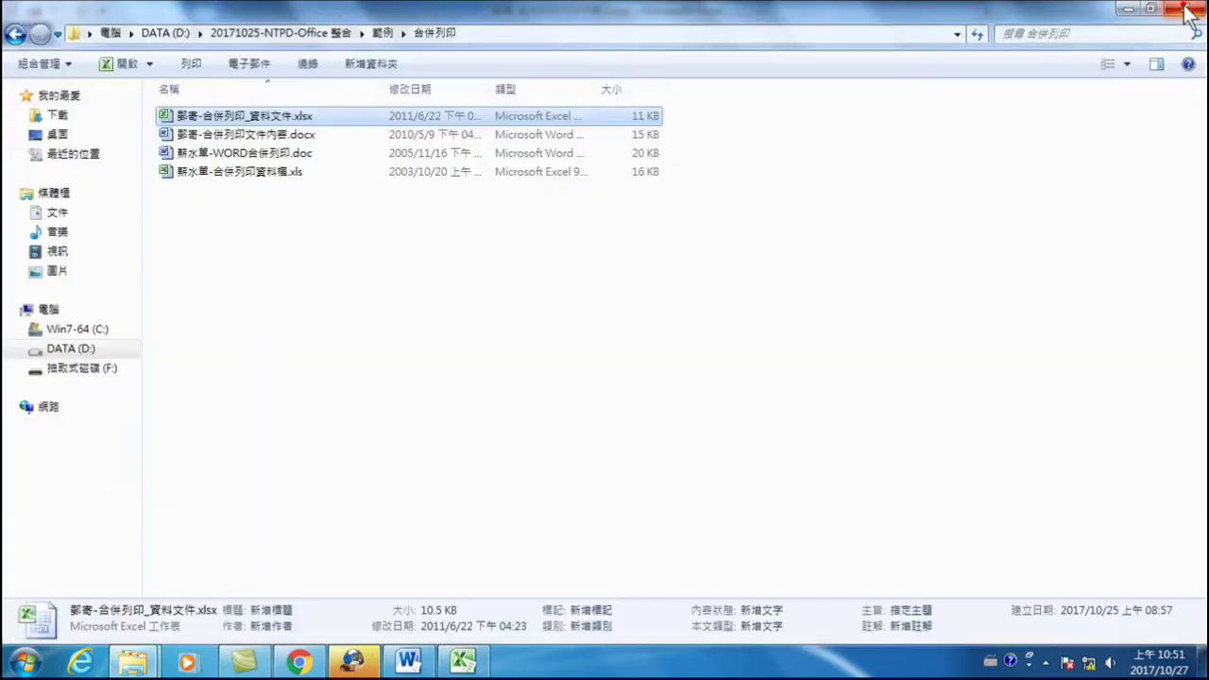
# - Close the Word letter, then reopen 郵寄-合併列印文件內容.docx from the 合併列印 folder
pyautogui.click(404, 657)
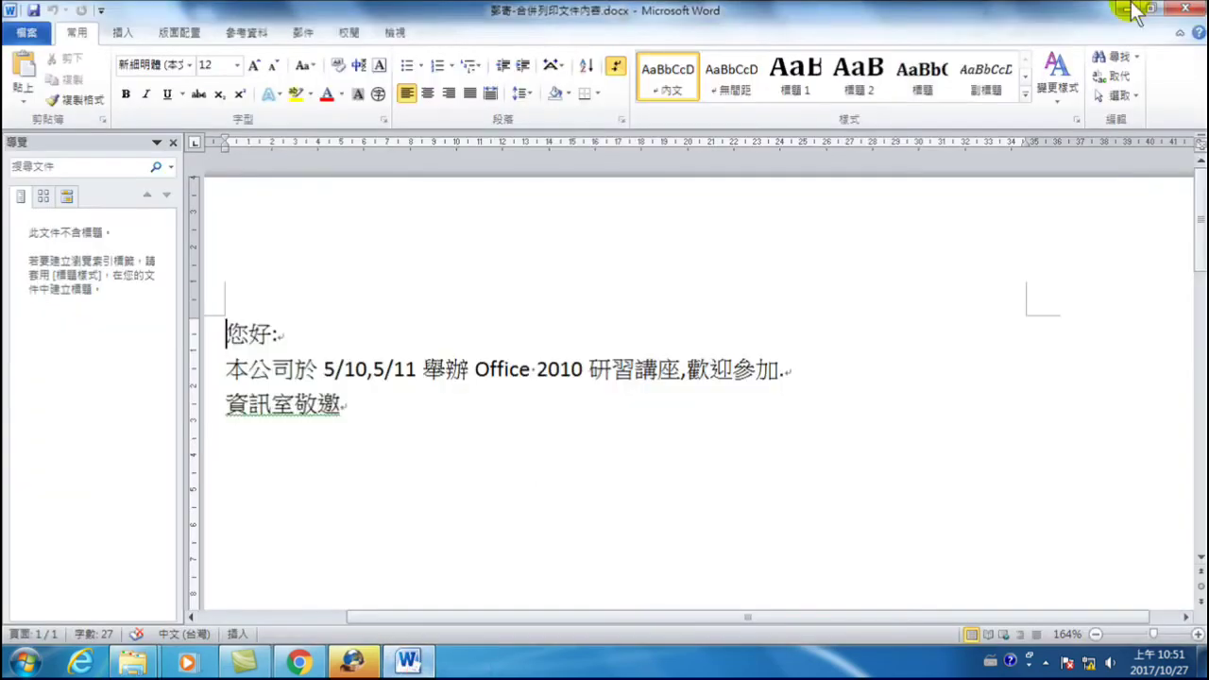
pyautogui.click(1186, 10)
pyautogui.click(217, 273)
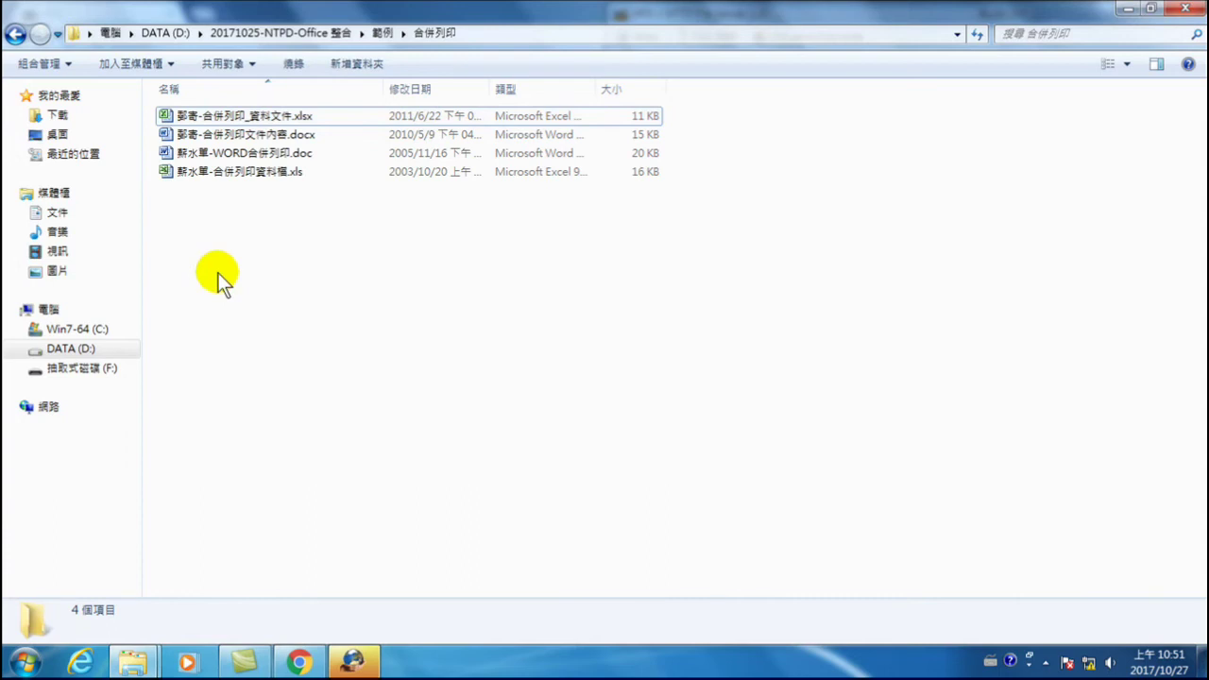
pyautogui.click(234, 134)
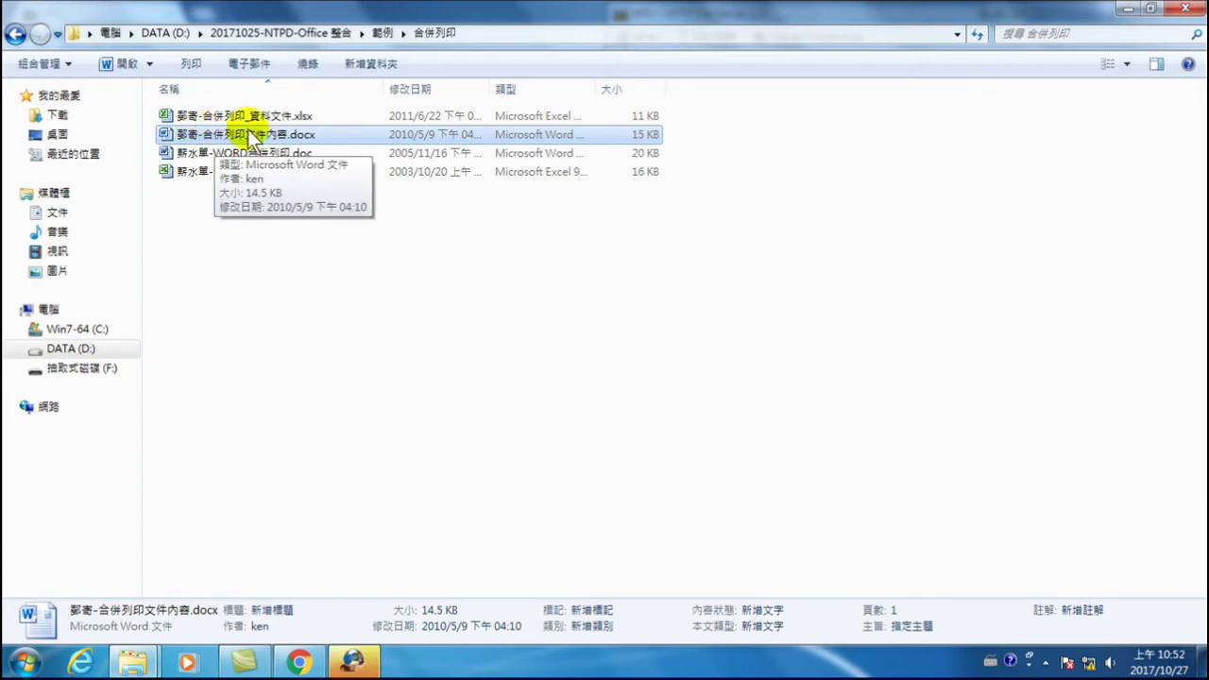
pyautogui.click(219, 114)
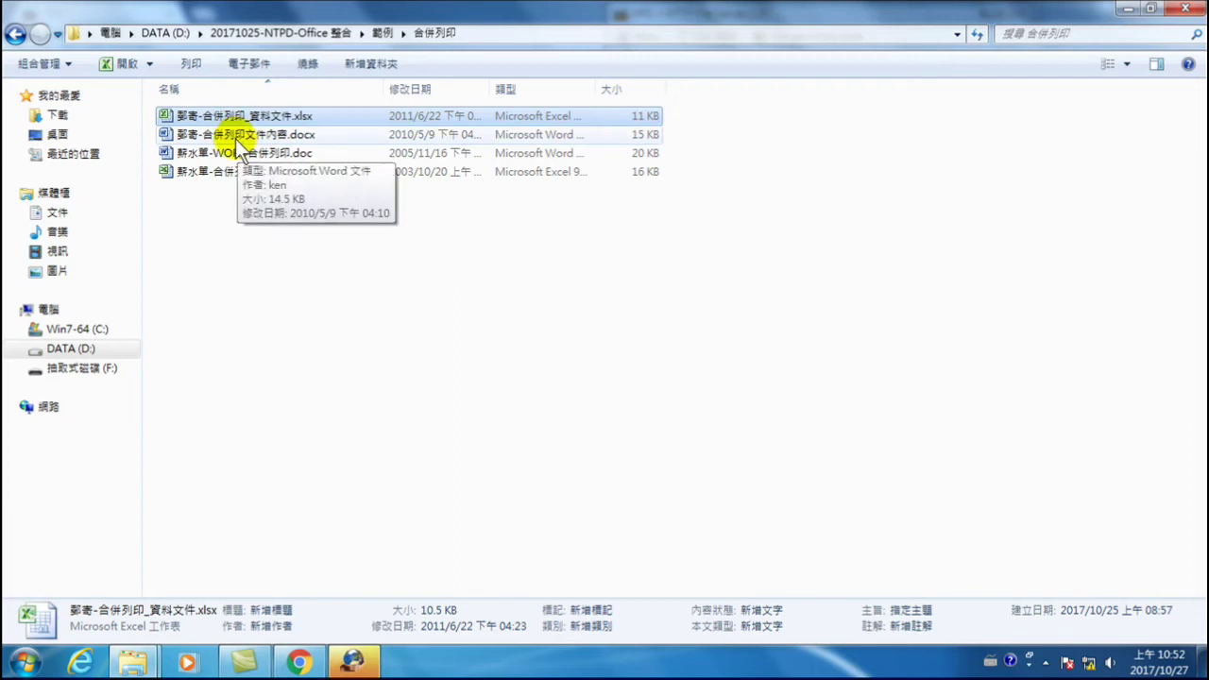
pyautogui.doubleClick(250, 135)
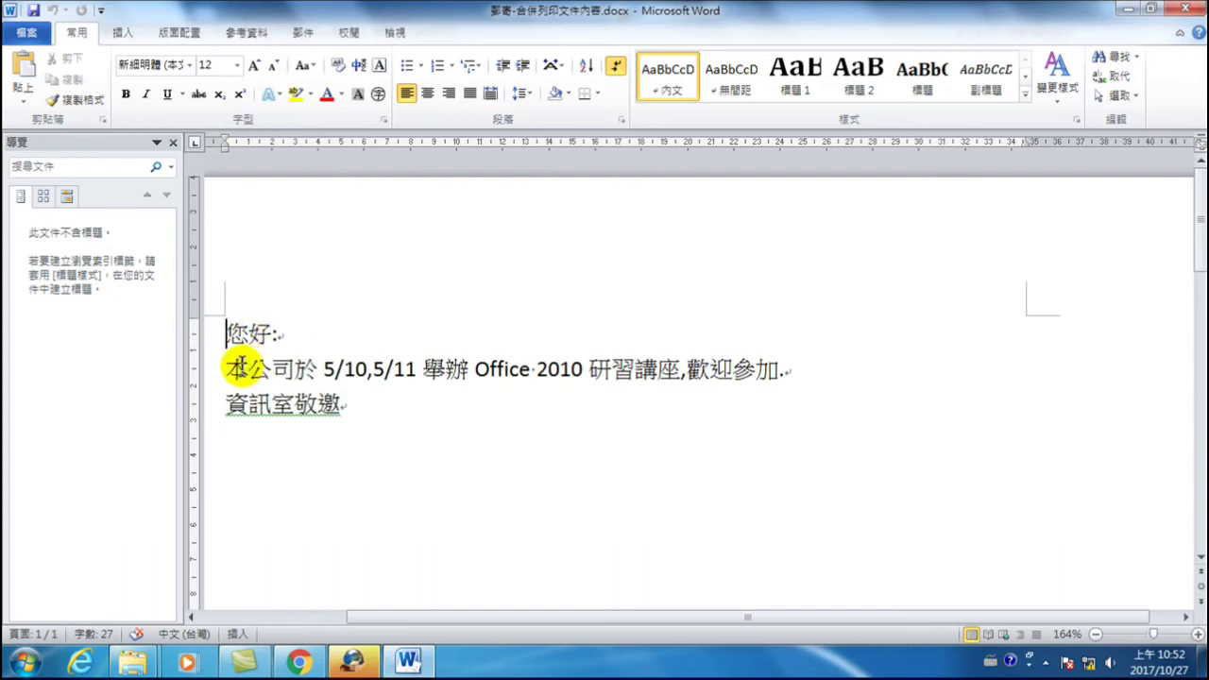
# - Bring up the Mailings tab and the Start Mail Merge menu for the invitation letter
pyautogui.click(302, 34)
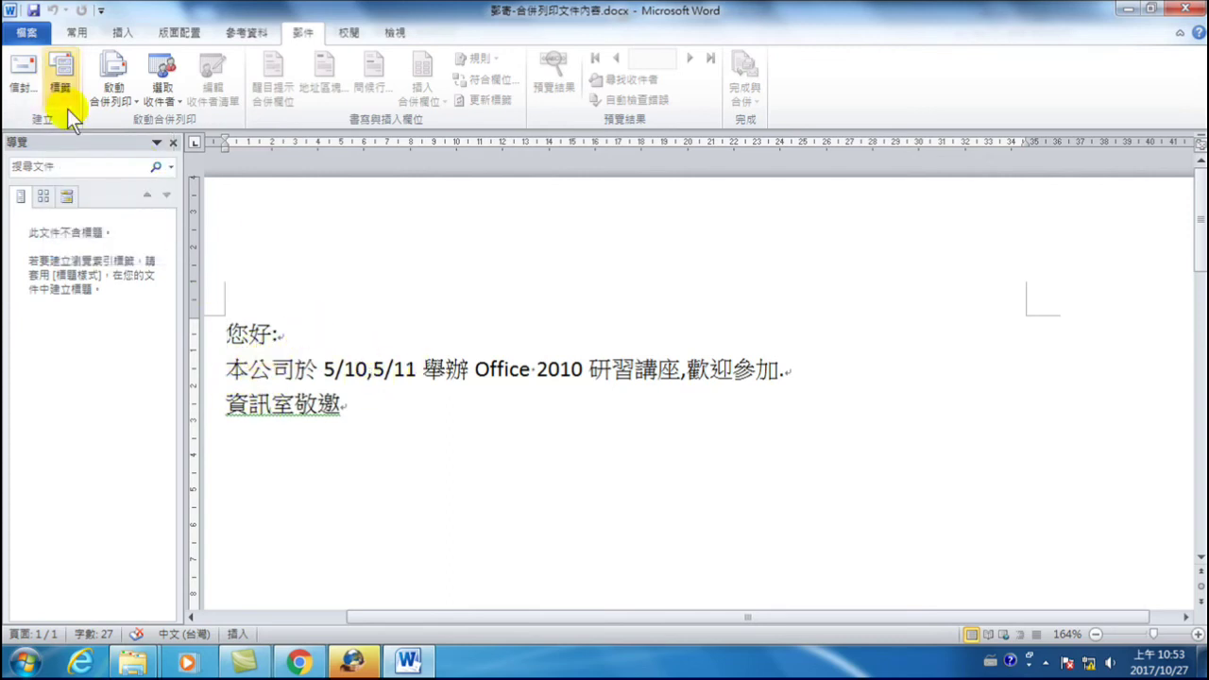
pyautogui.click(59, 57)
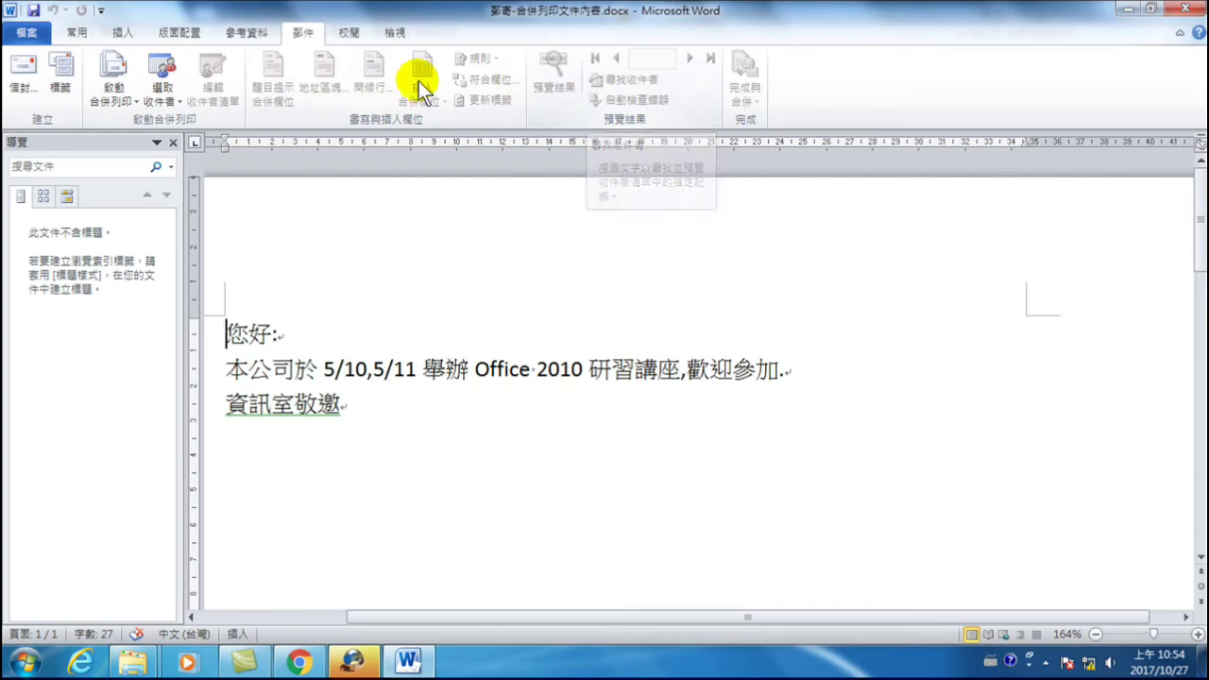
# - Make the invitation a Letters-type merge and show the Select Recipients choices
pyautogui.click(113, 78)
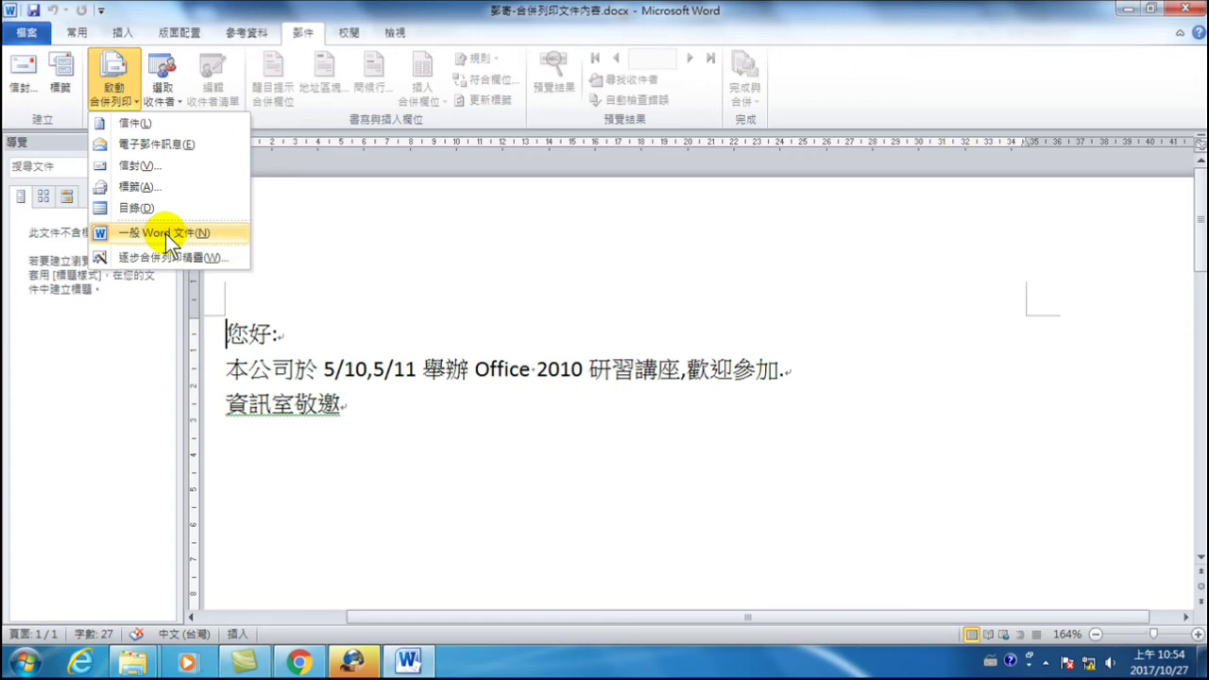
pyautogui.click(156, 123)
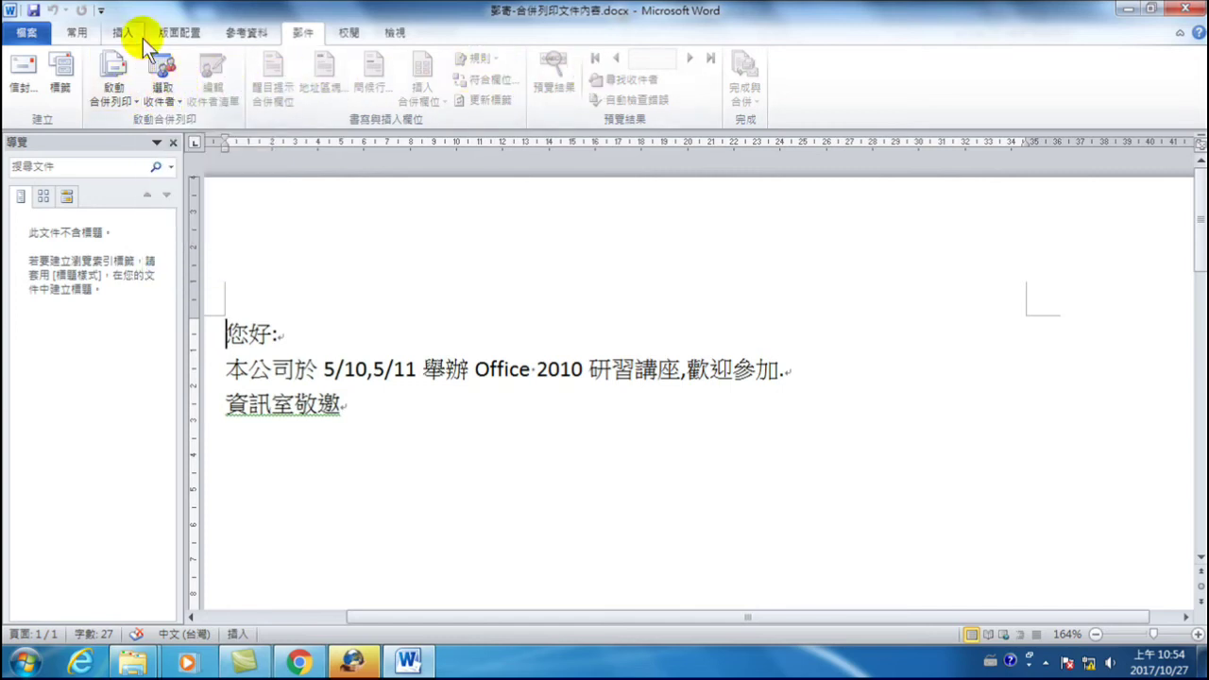
pyautogui.click(163, 86)
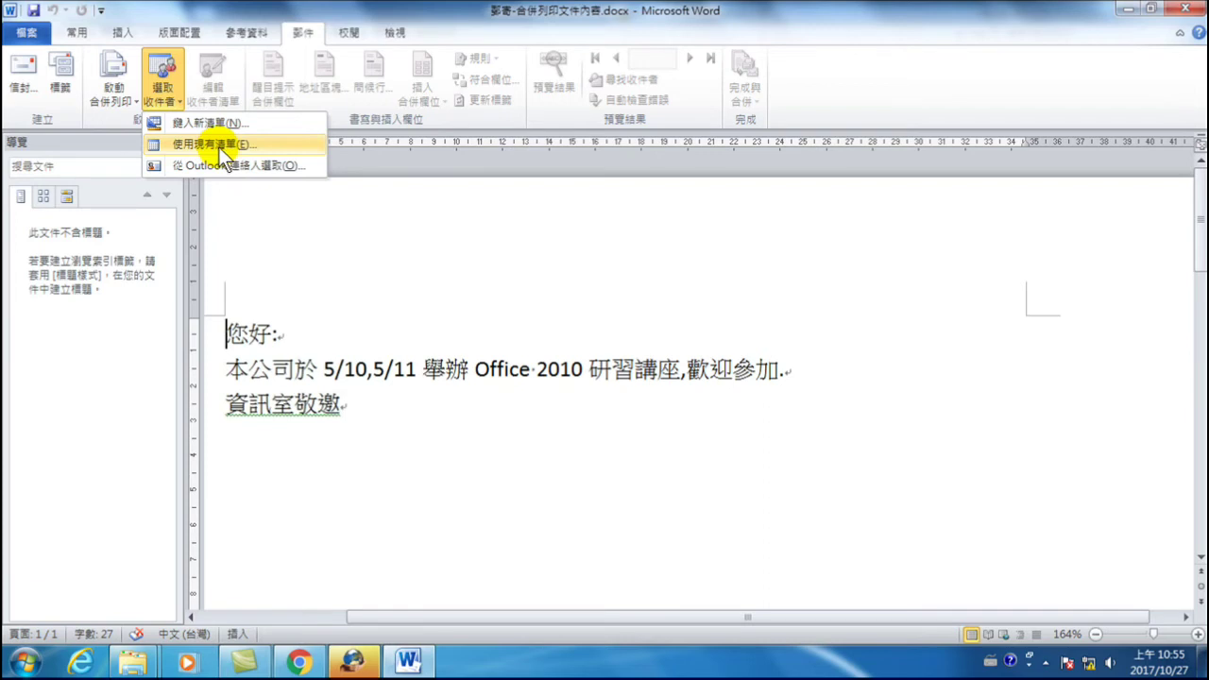
# - Attach Sheet1$ of D:\…\範例\合併列印\郵寄-合併列印_資料文件.xlsx as the recipient list
pyautogui.click(219, 146)
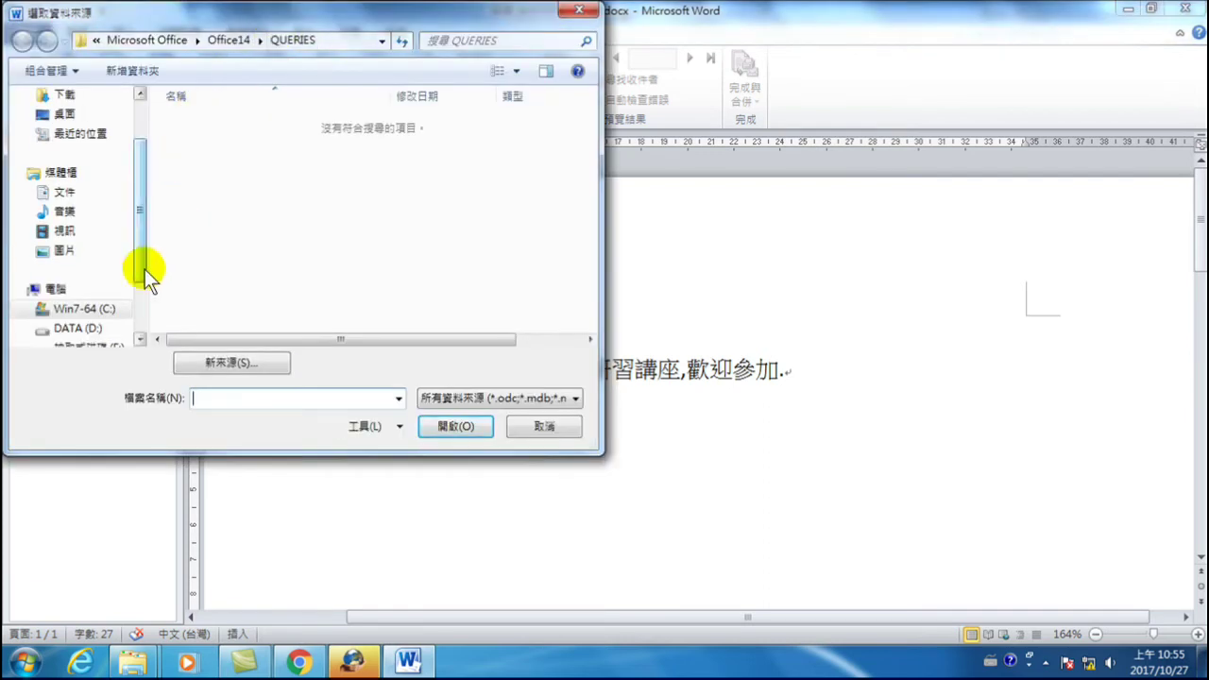
pyautogui.moveTo(137, 262); pyautogui.dragTo(136, 318)
pyautogui.click(83, 272)
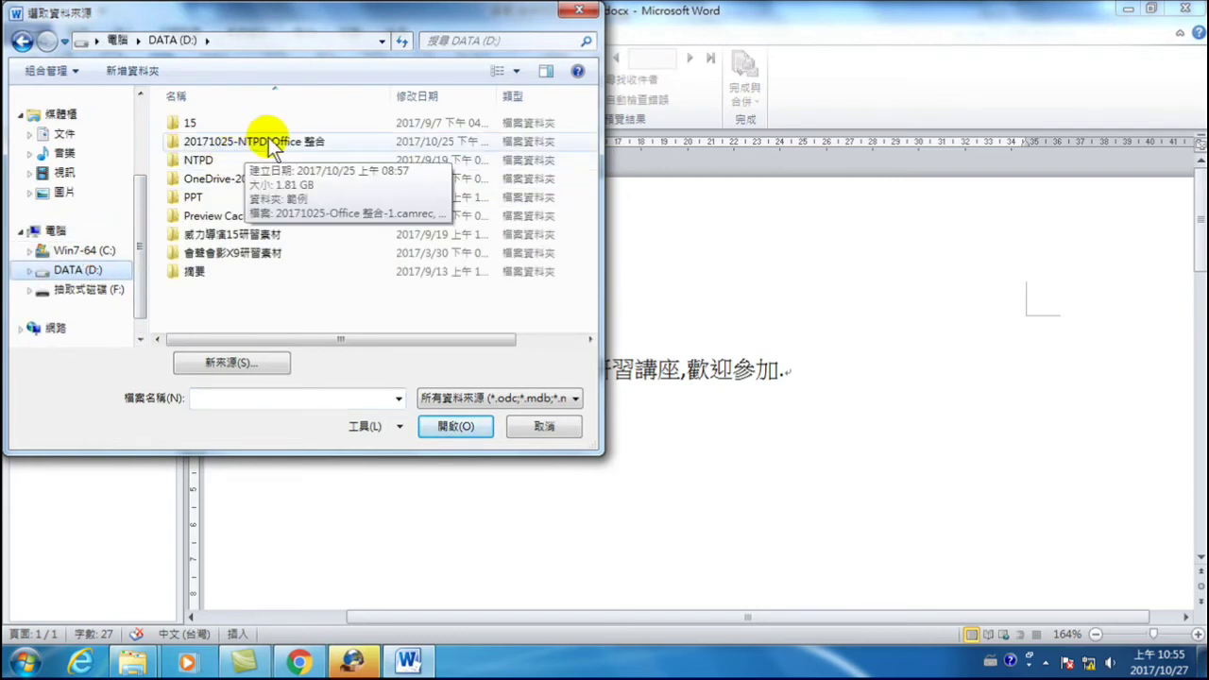
pyautogui.doubleClick(265, 142)
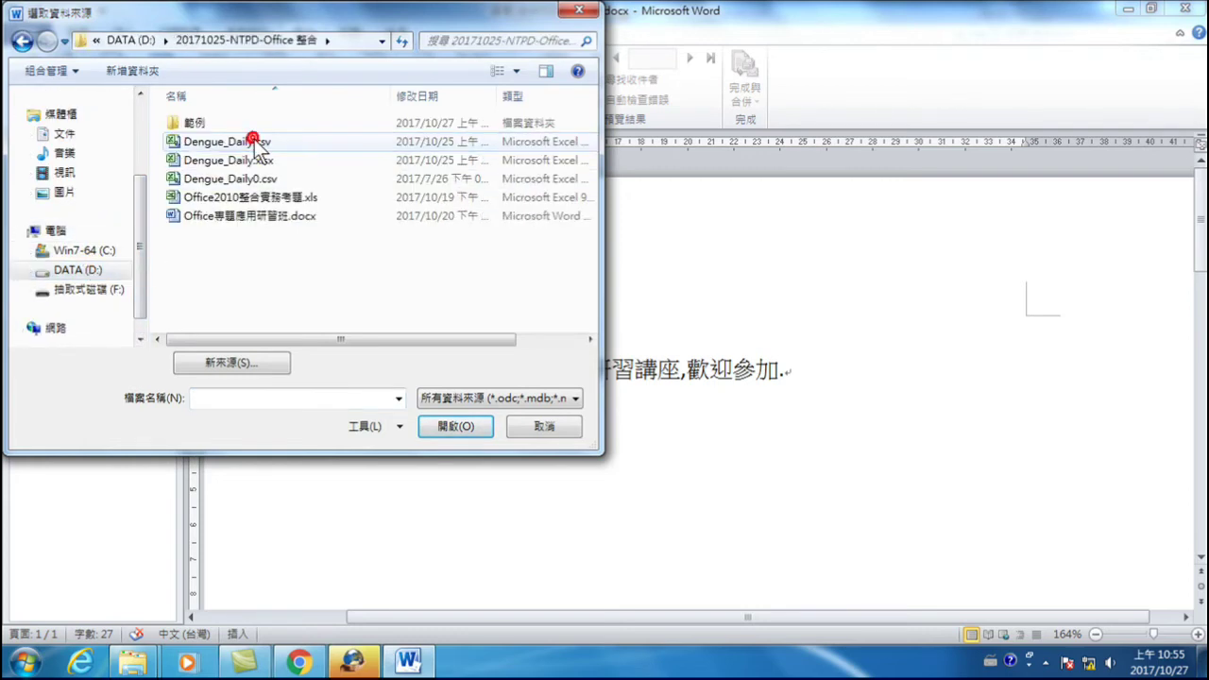
pyautogui.doubleClick(189, 123)
pyautogui.doubleClick(191, 124)
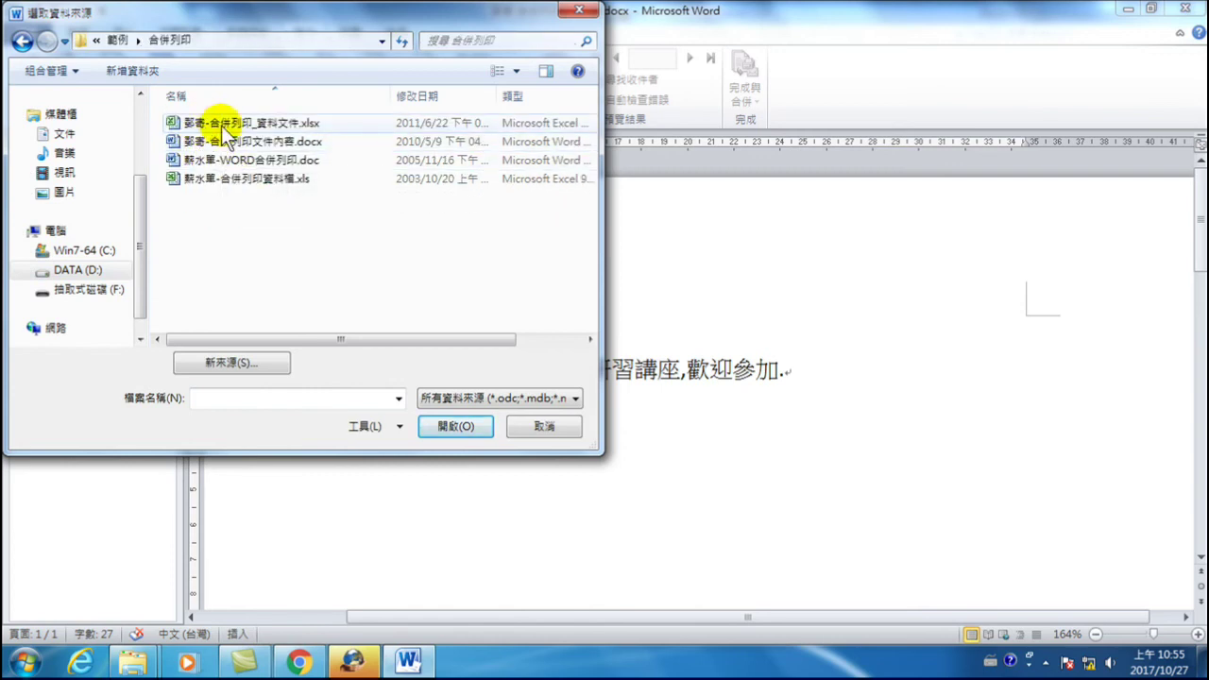
pyautogui.click(298, 124)
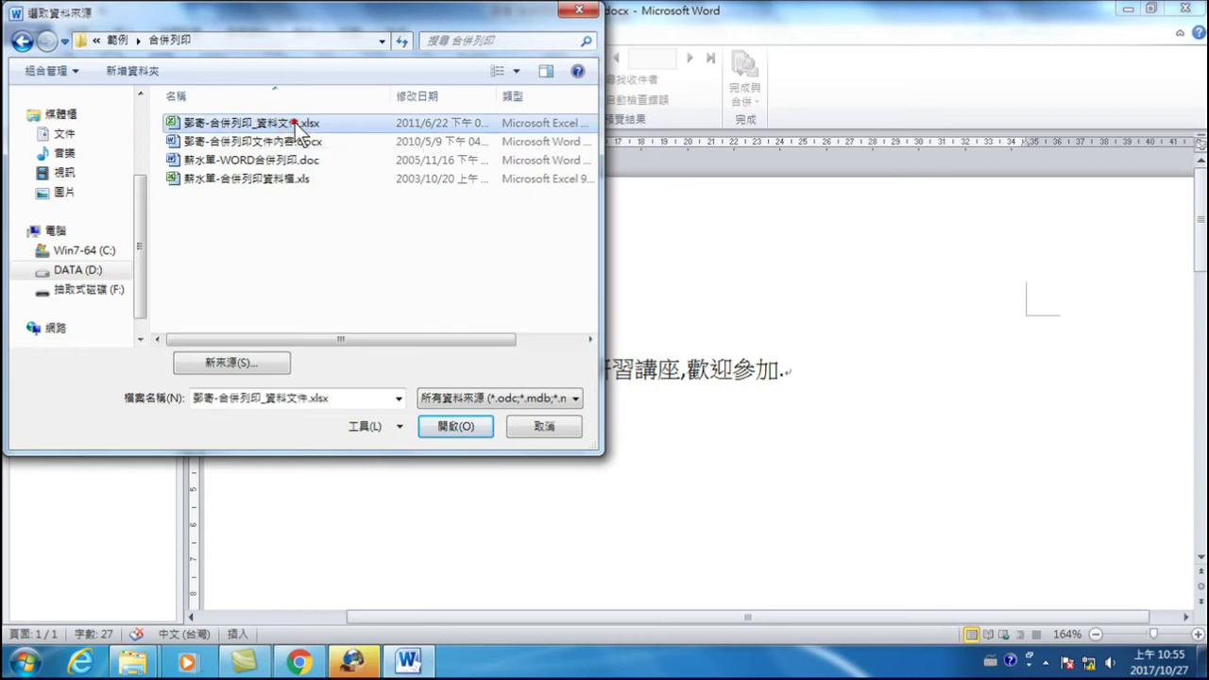
pyautogui.click(458, 427)
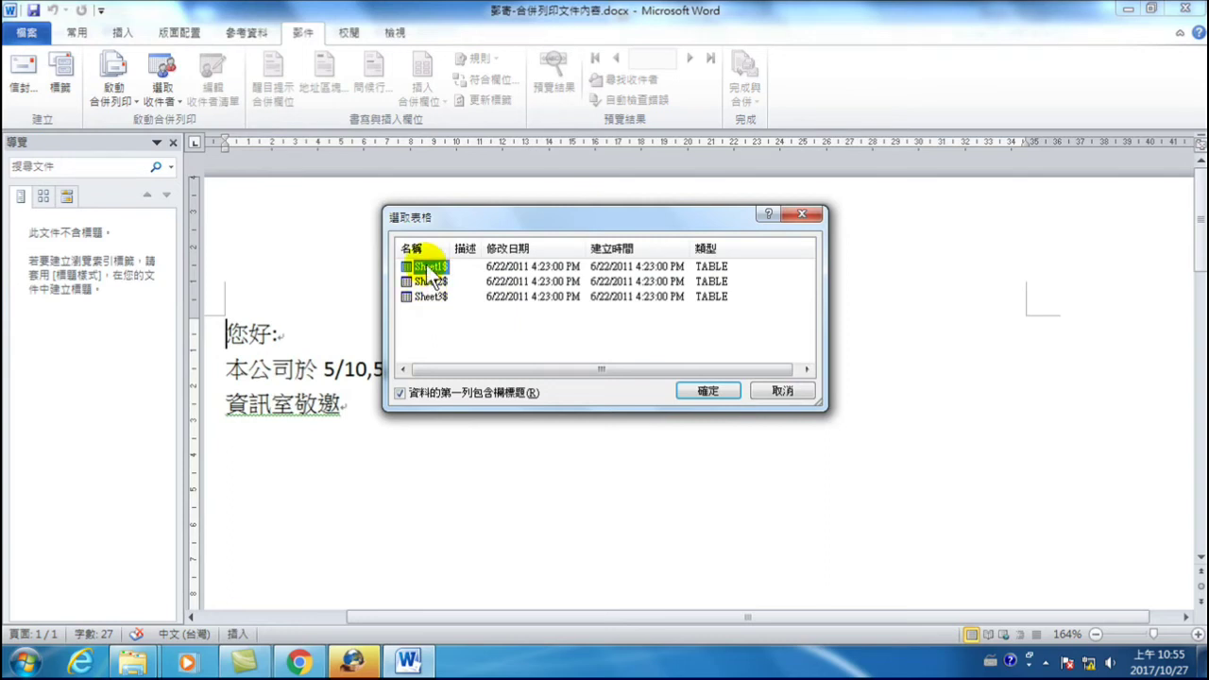
pyautogui.click(710, 390)
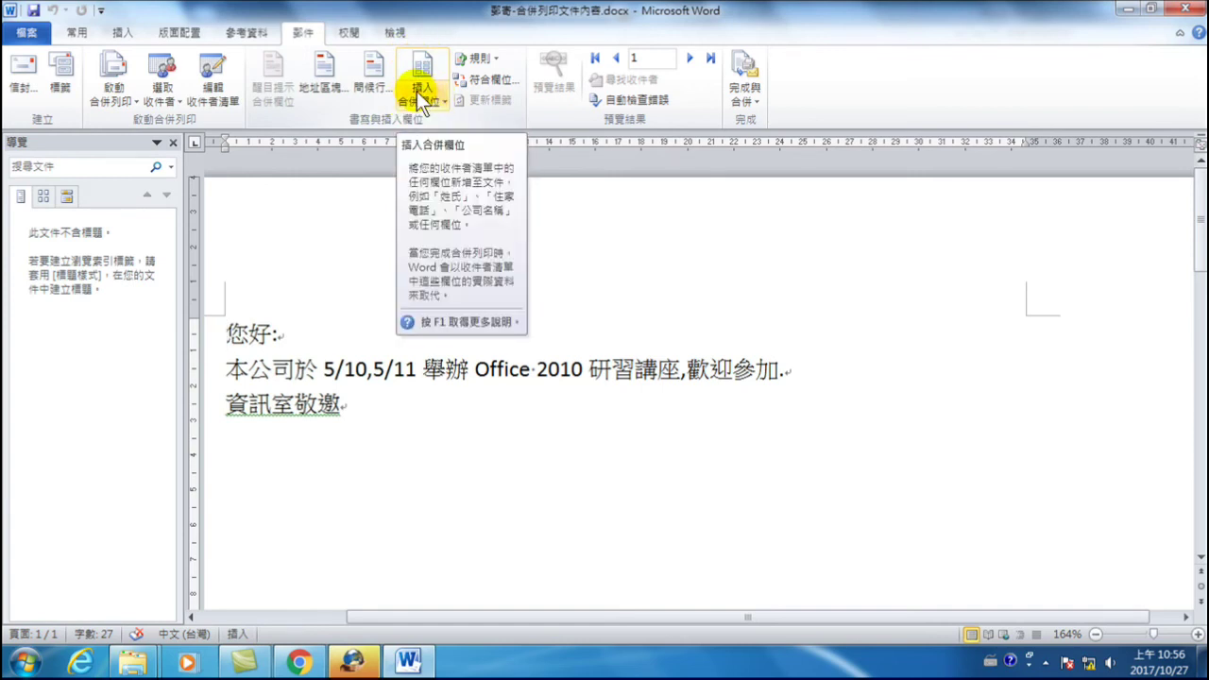
# - Insert the 姓名 merge field before 您好 so the greeting reads «姓名»您好:
pyautogui.click(423, 100)
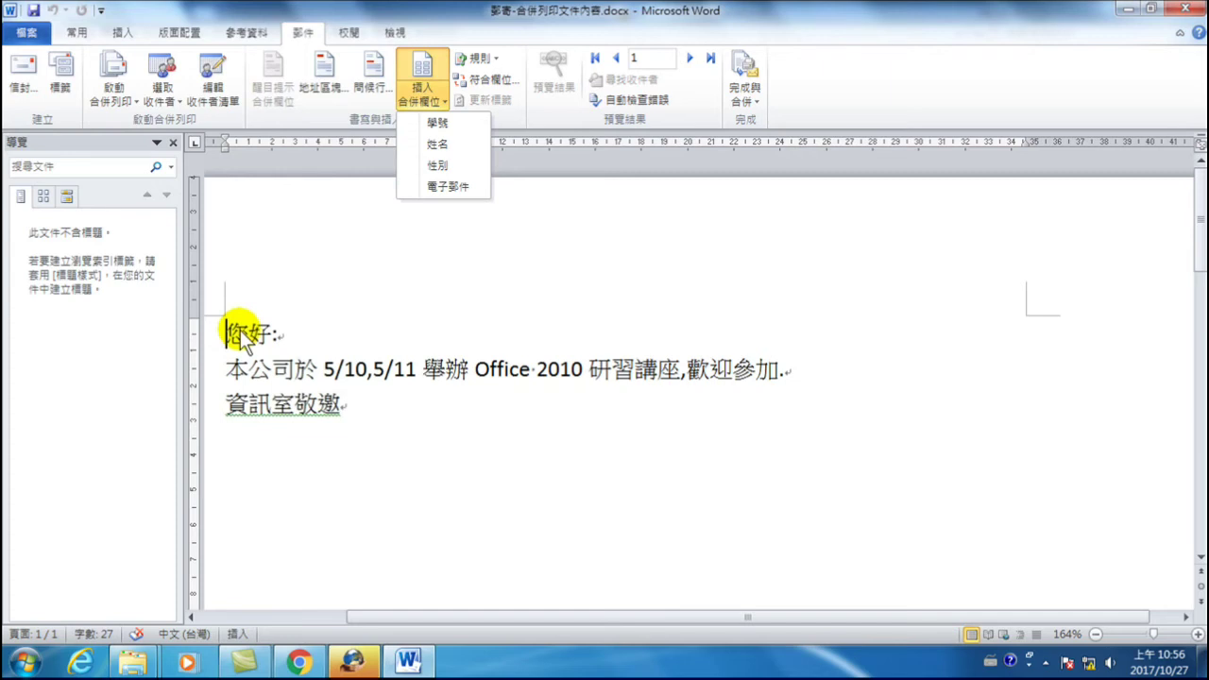
pyautogui.click(448, 145)
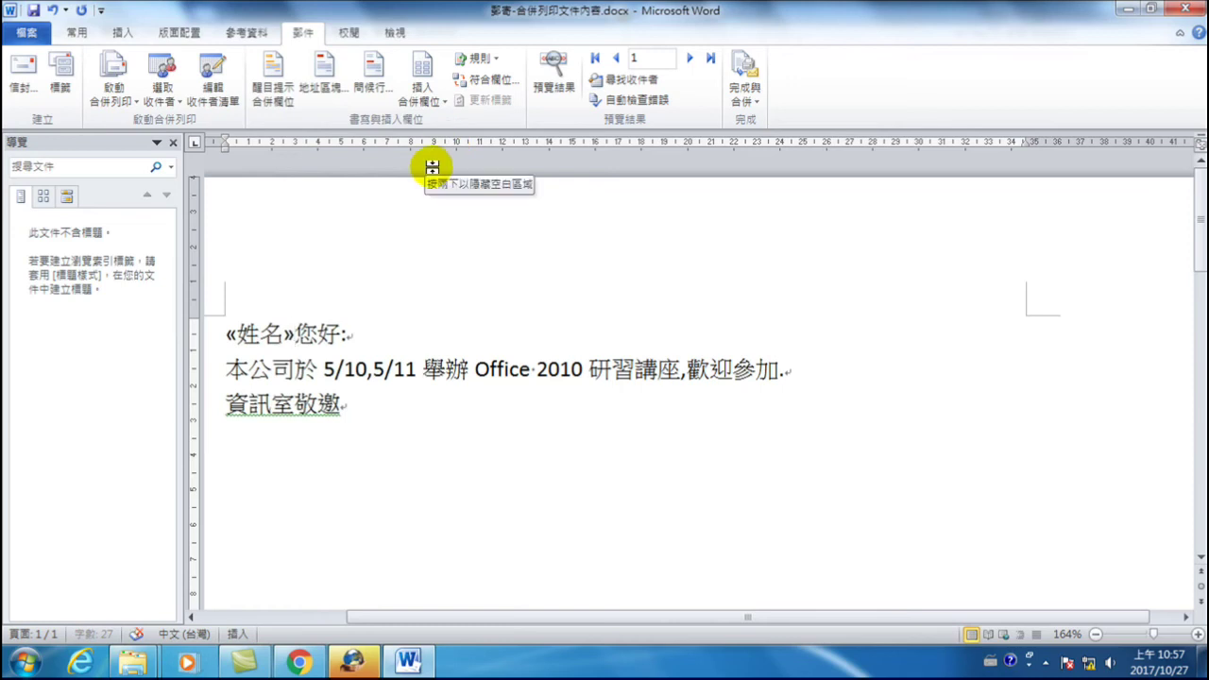
# - Type 先生/小姐 after «姓名» using the Chinese IME, giving «姓名»先生/小姐您好:
pyautogui.click(434, 95)
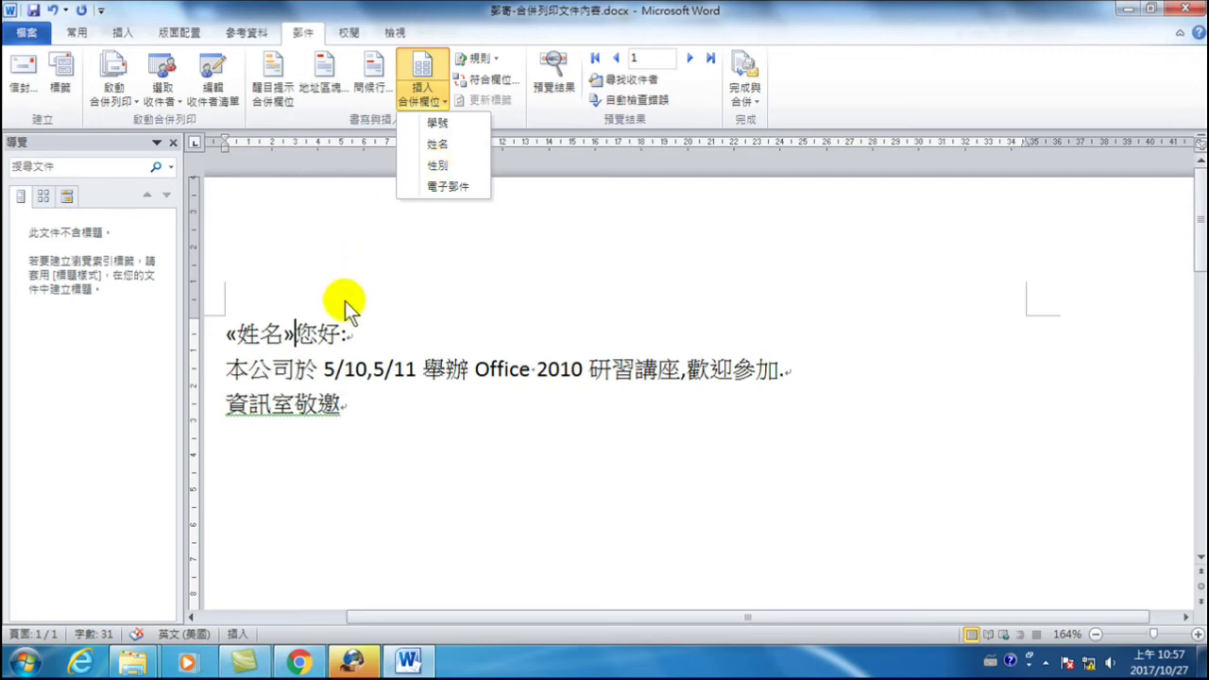
pyautogui.click(299, 332)
pyautogui.write('hg')
pyautogui.press('BackSpace')
pyautogui.press('BackSpace')
pyautogui.hotkey('ctrl', 'space')
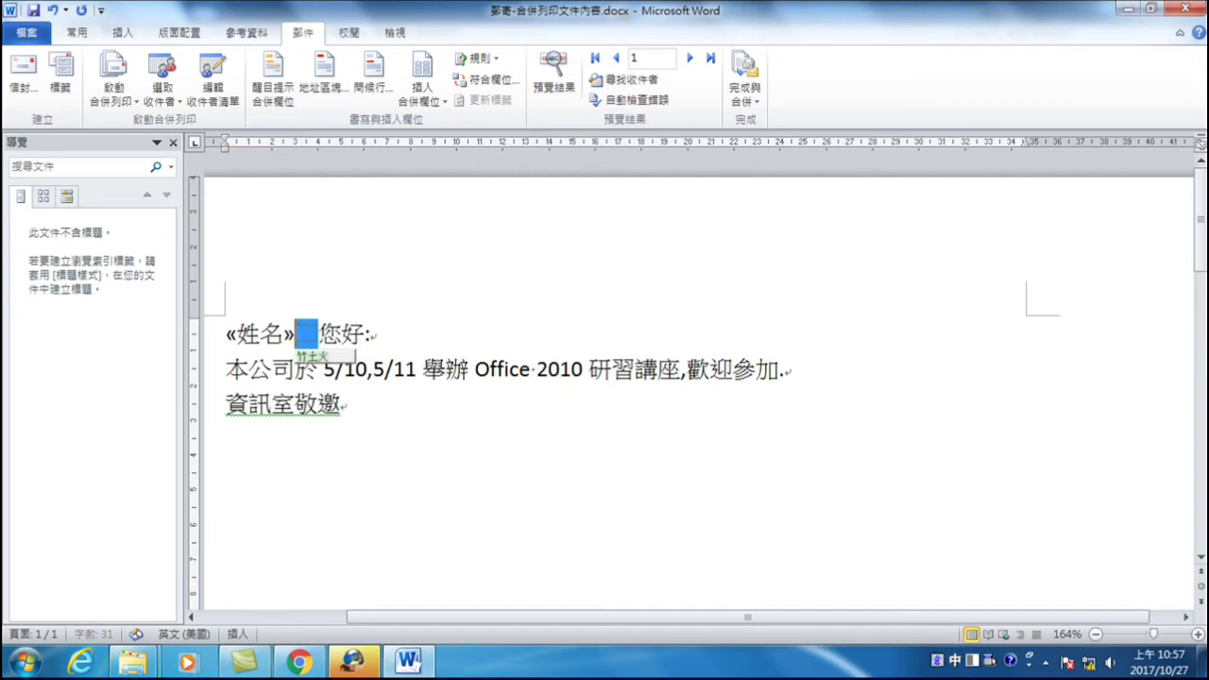
pyautogui.write('先生/')
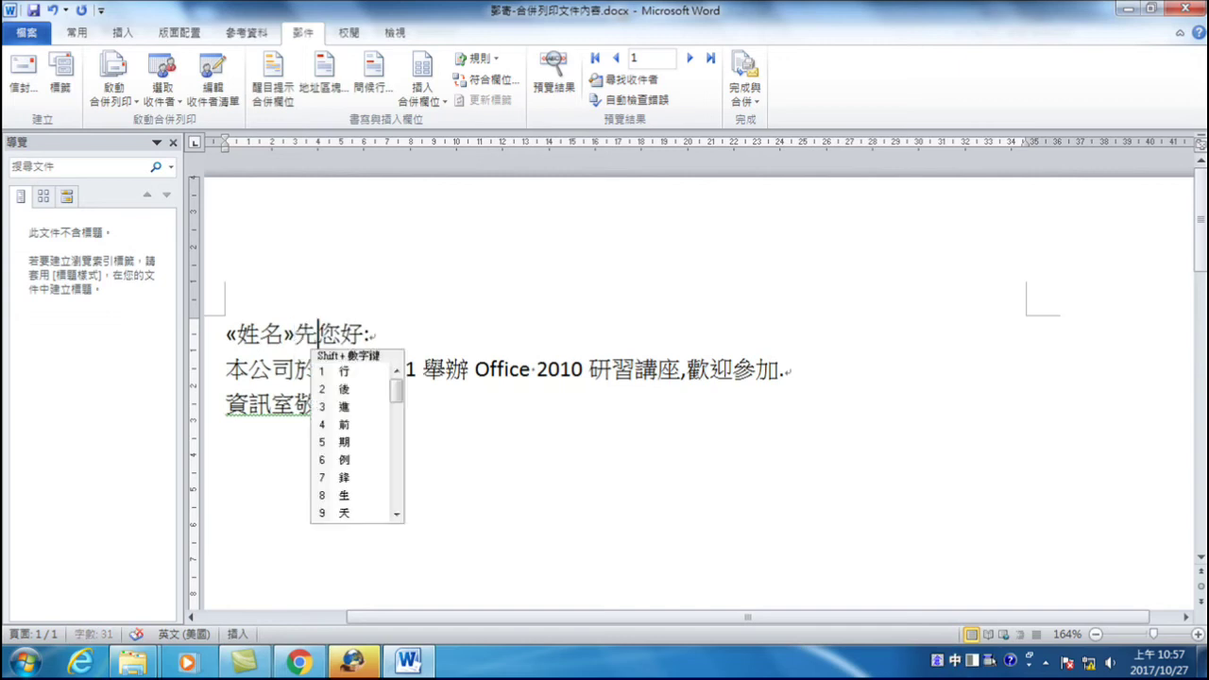
pyautogui.write('小姐')
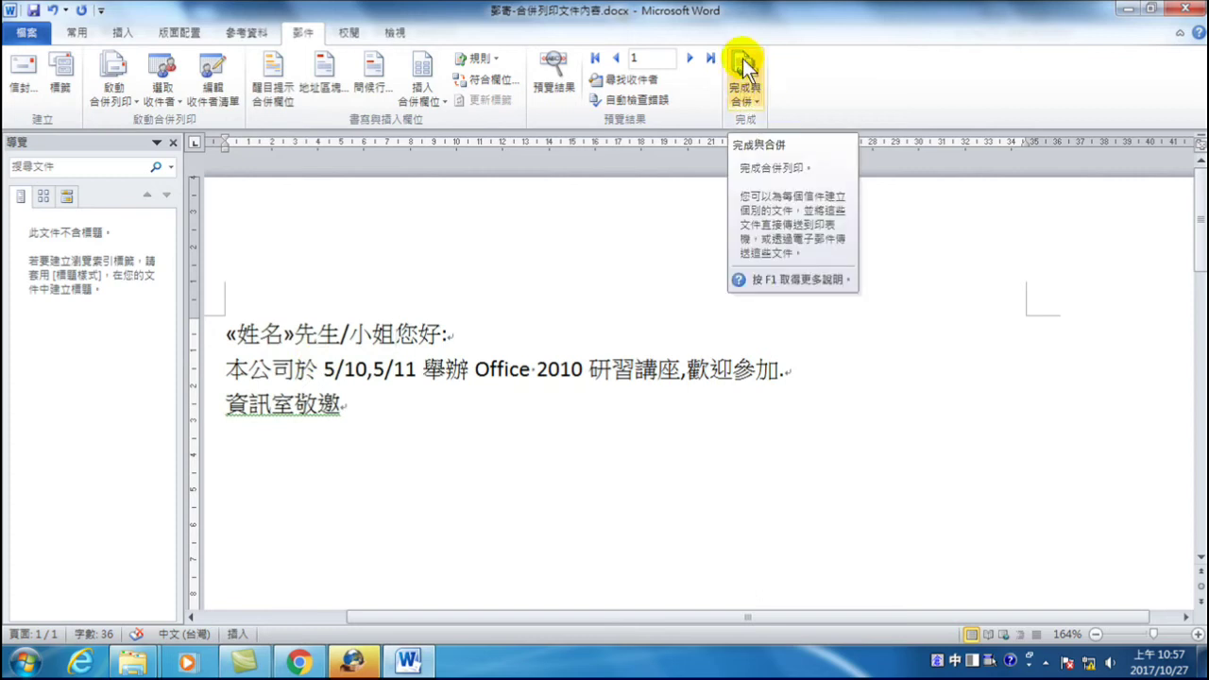
pyautogui.click(744, 92)
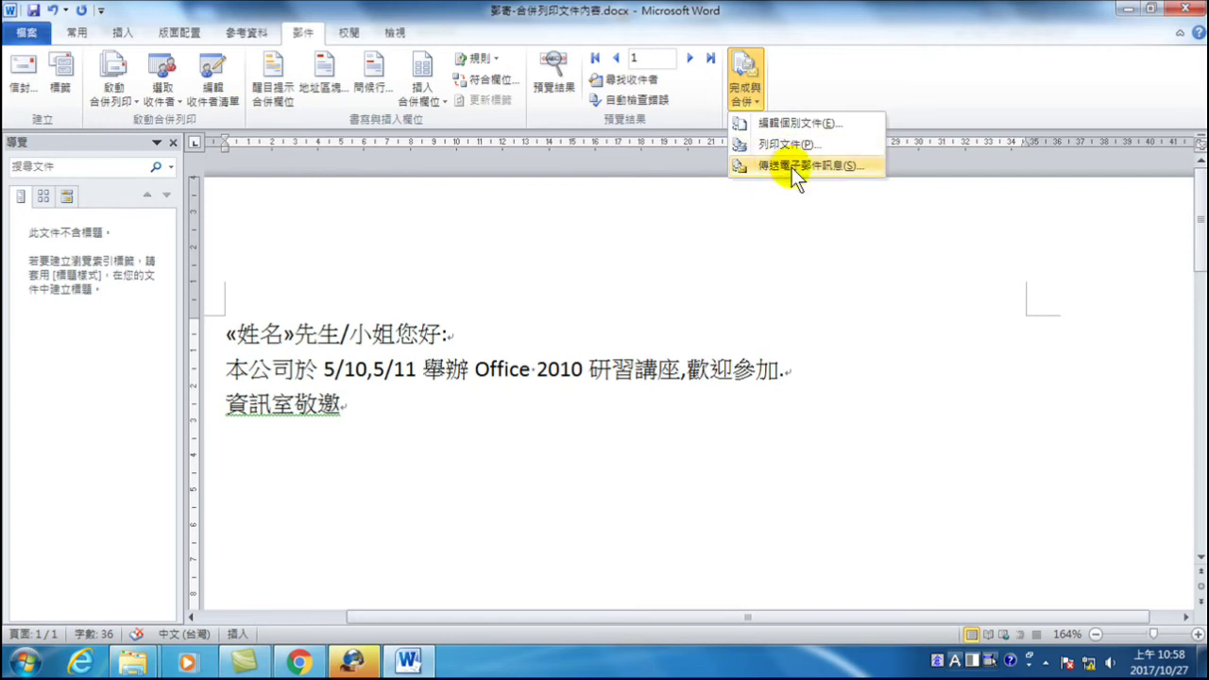
# - Merge all records into a new editable document 信件1 and bring it to the front
pyautogui.click(784, 123)
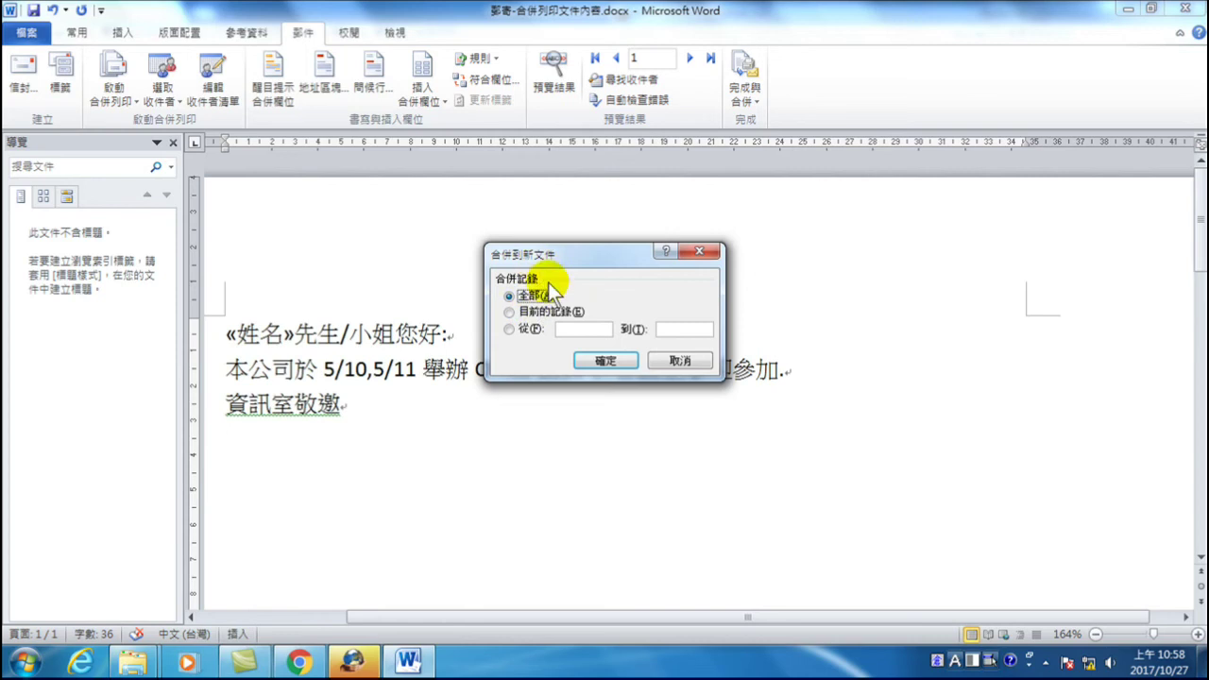
pyautogui.click(606, 361)
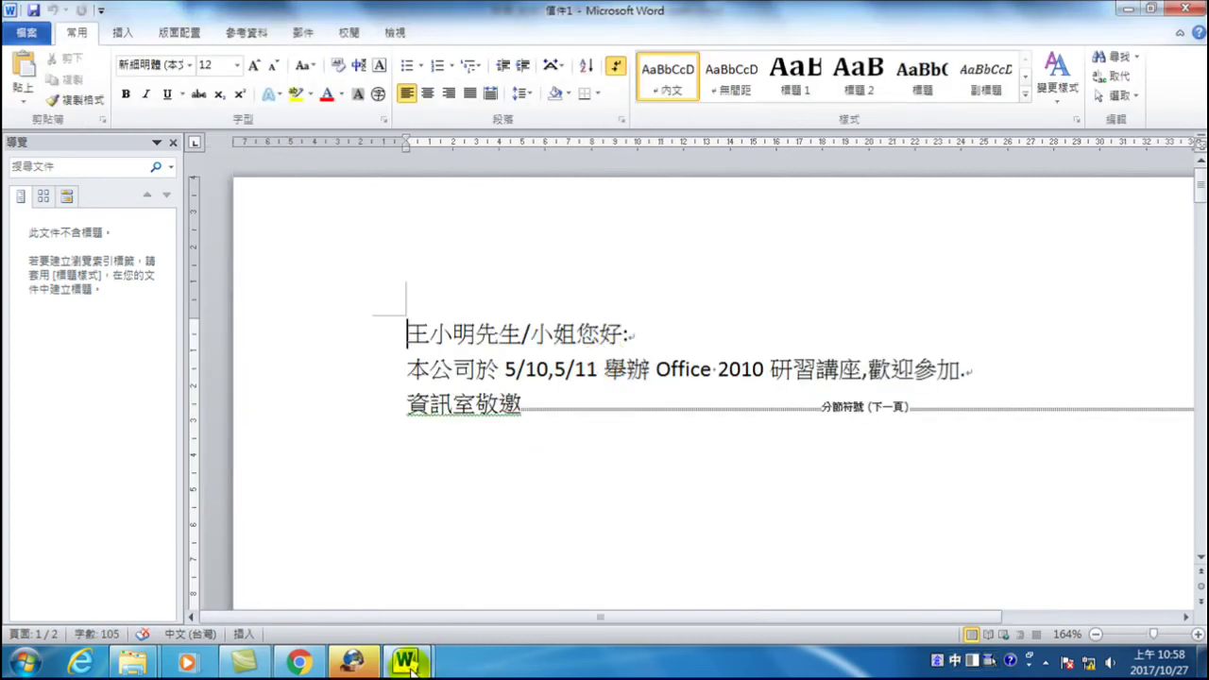
pyautogui.moveTo(406, 663)
pyautogui.moveTo(402, 572)
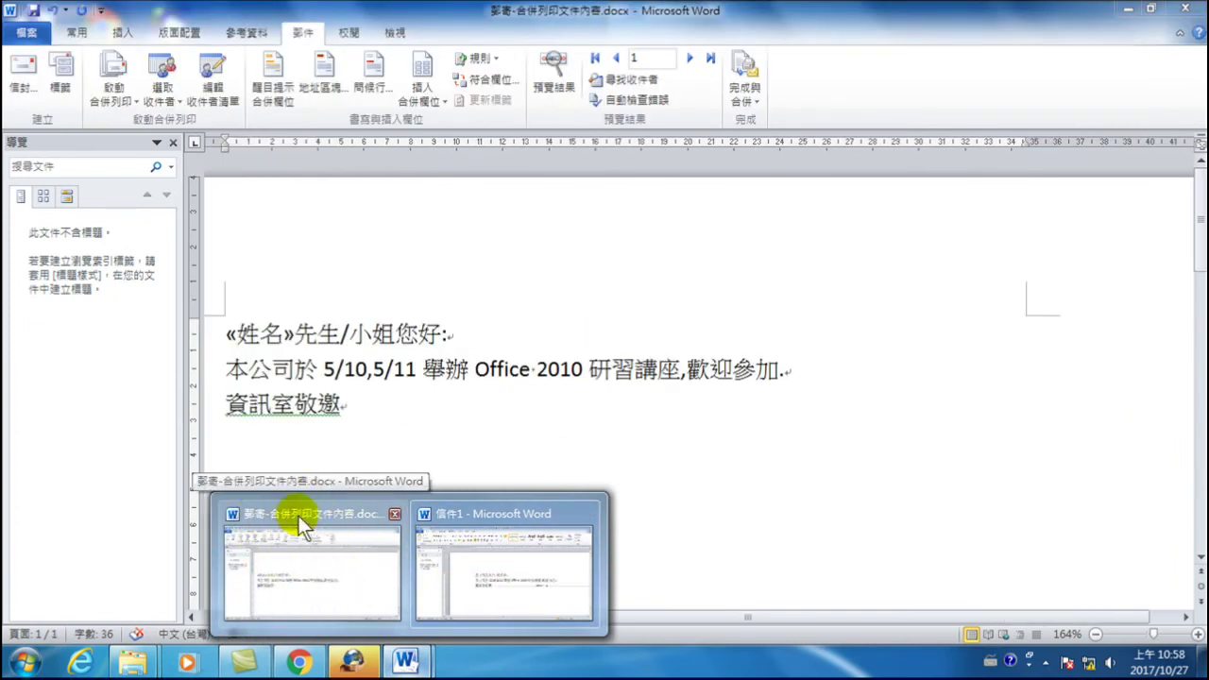
pyautogui.click(300, 564)
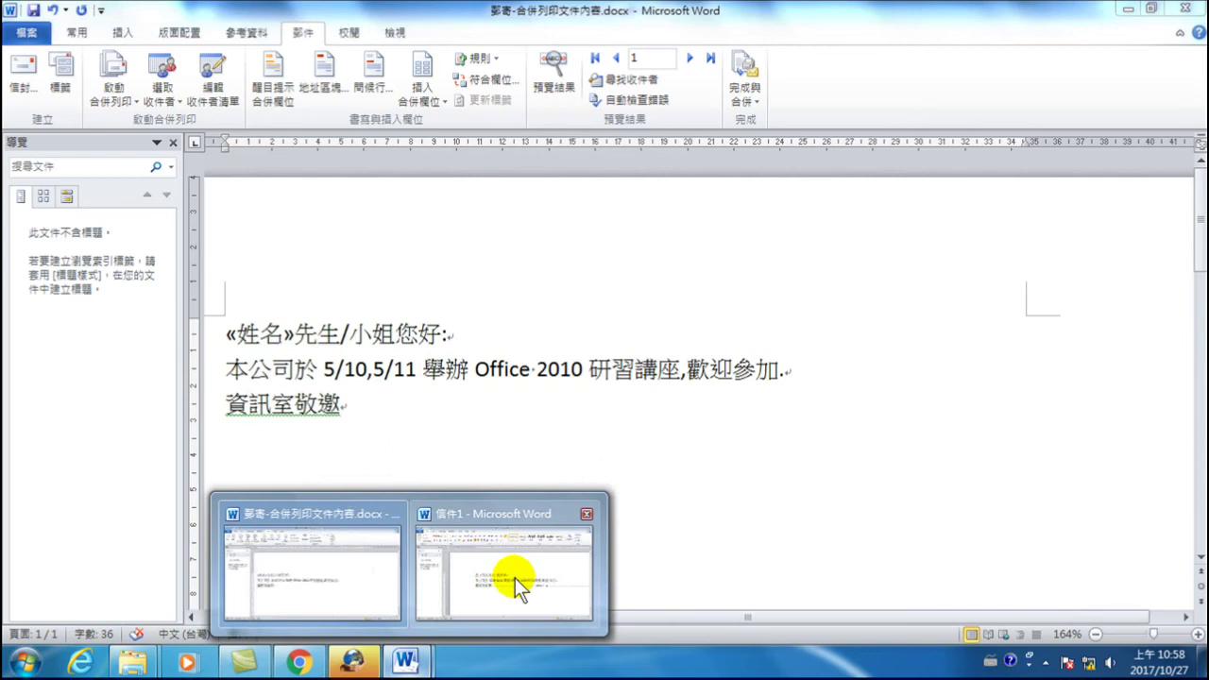
pyautogui.click(511, 573)
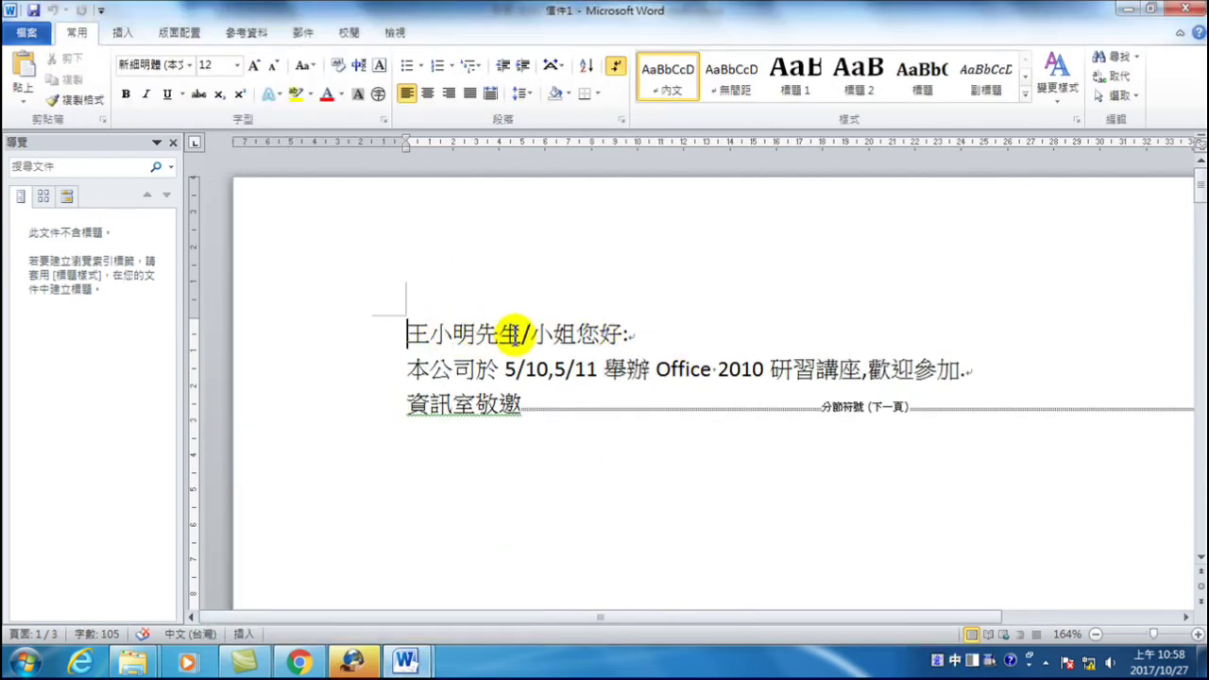
# - Scroll through the three name-greeted letters in 信件1, then close it
pyautogui.scroll(-12, 635, 419)
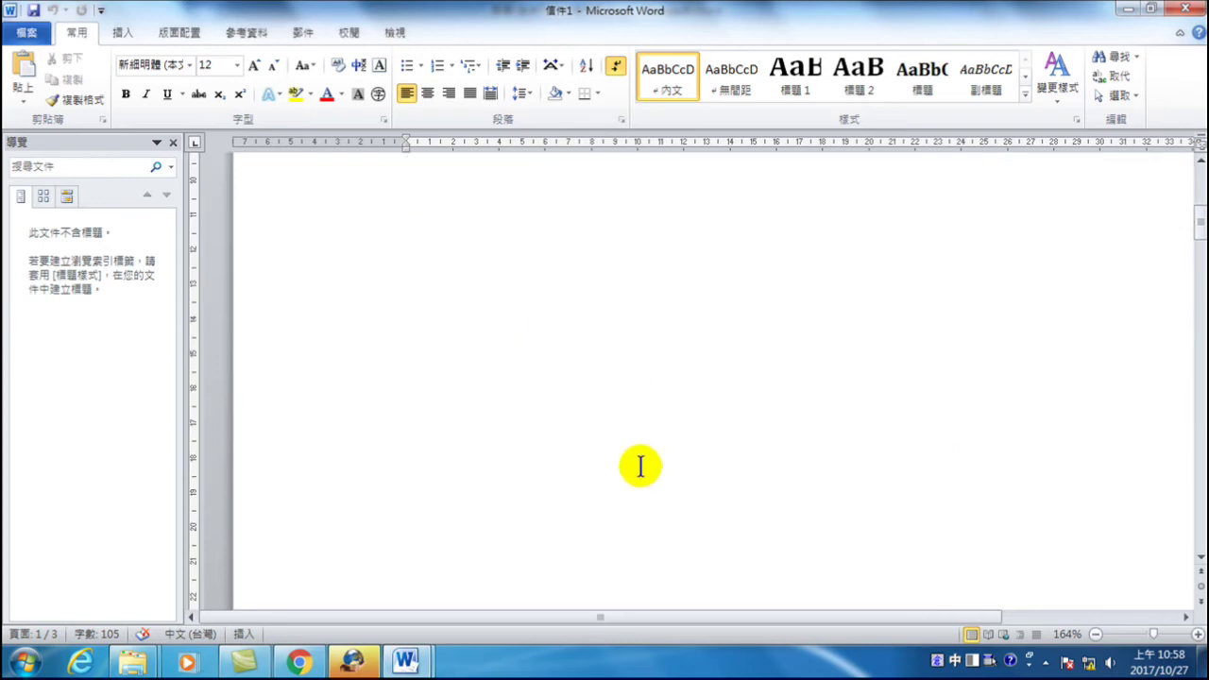
pyautogui.scroll(-7, 633, 486)
pyautogui.scroll(3, 520, 359)
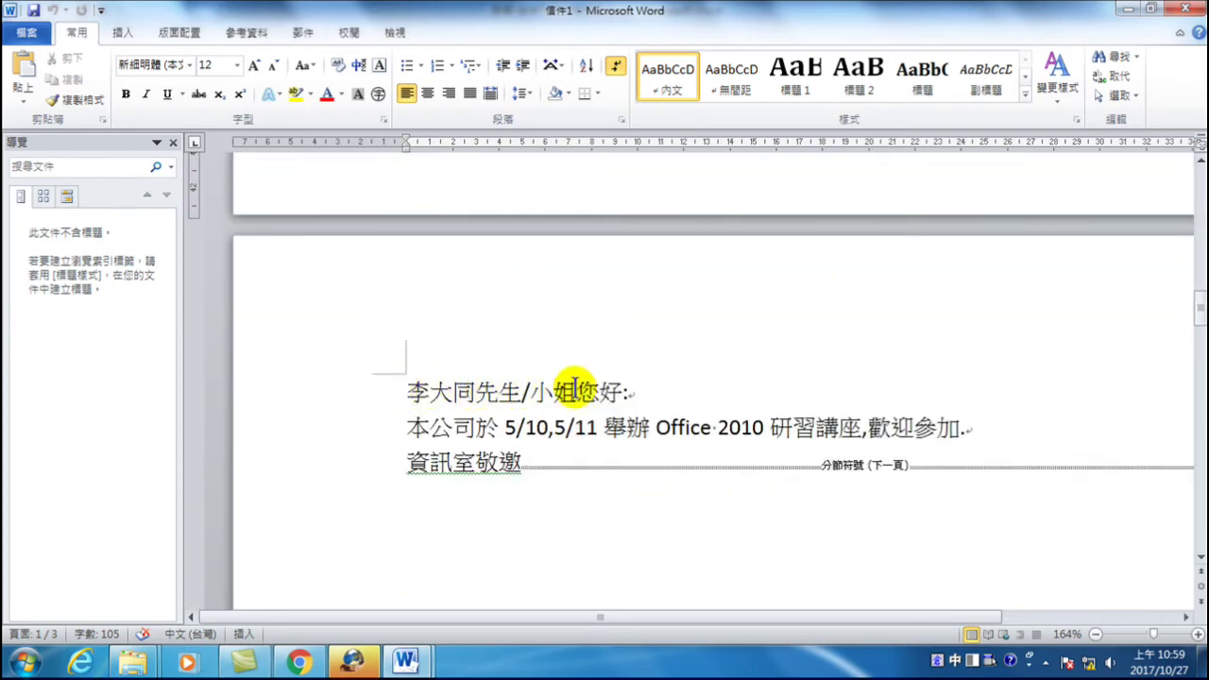
pyautogui.scroll(-1, 574, 416)
pyautogui.scroll(-20, 574, 416)
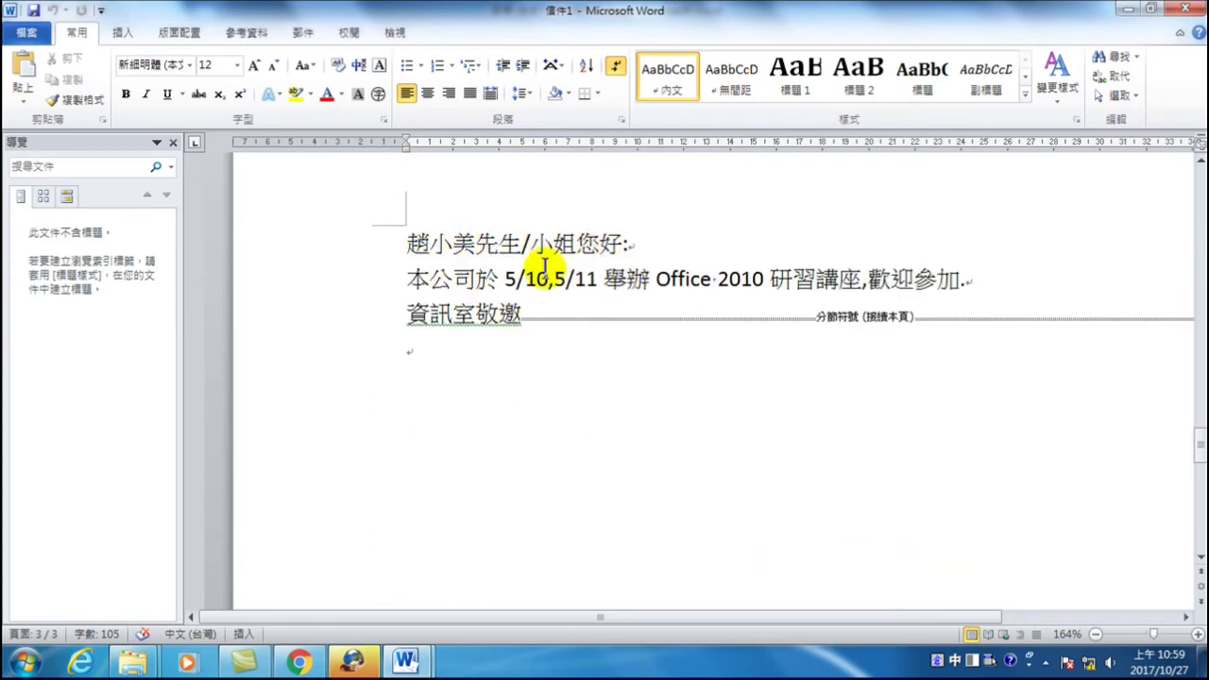
pyautogui.scroll(-5, 567, 378)
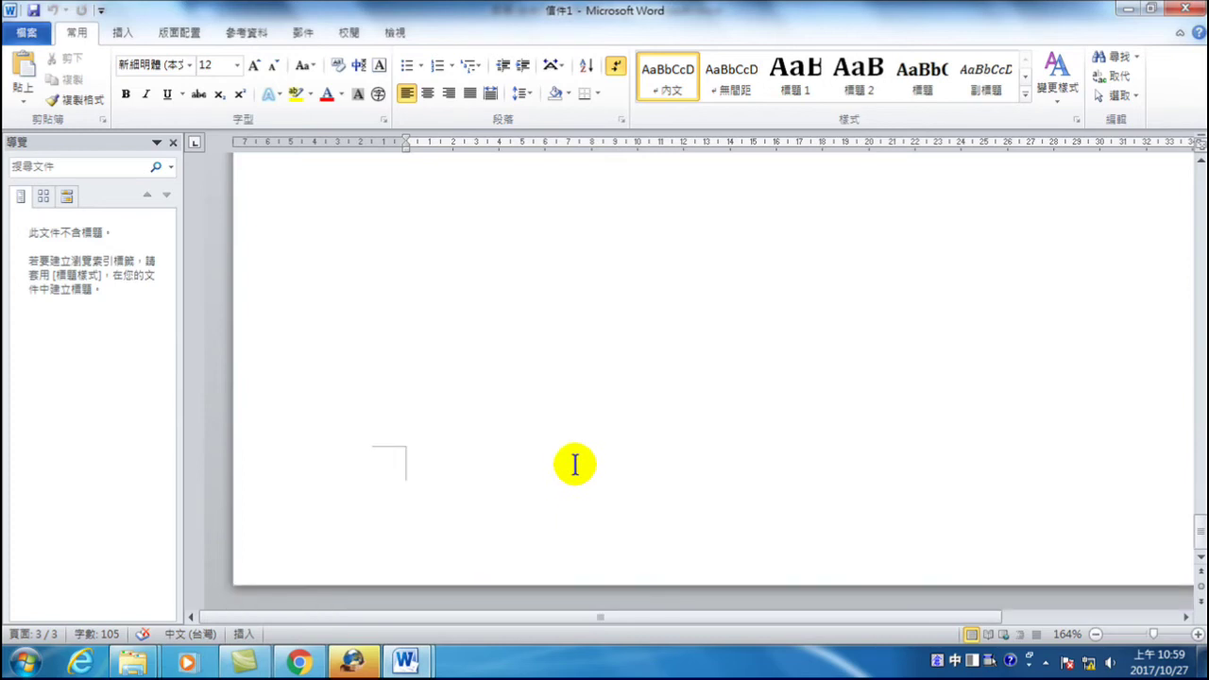
pyautogui.scroll(10, 577, 458)
pyautogui.scroll(-5, 580, 431)
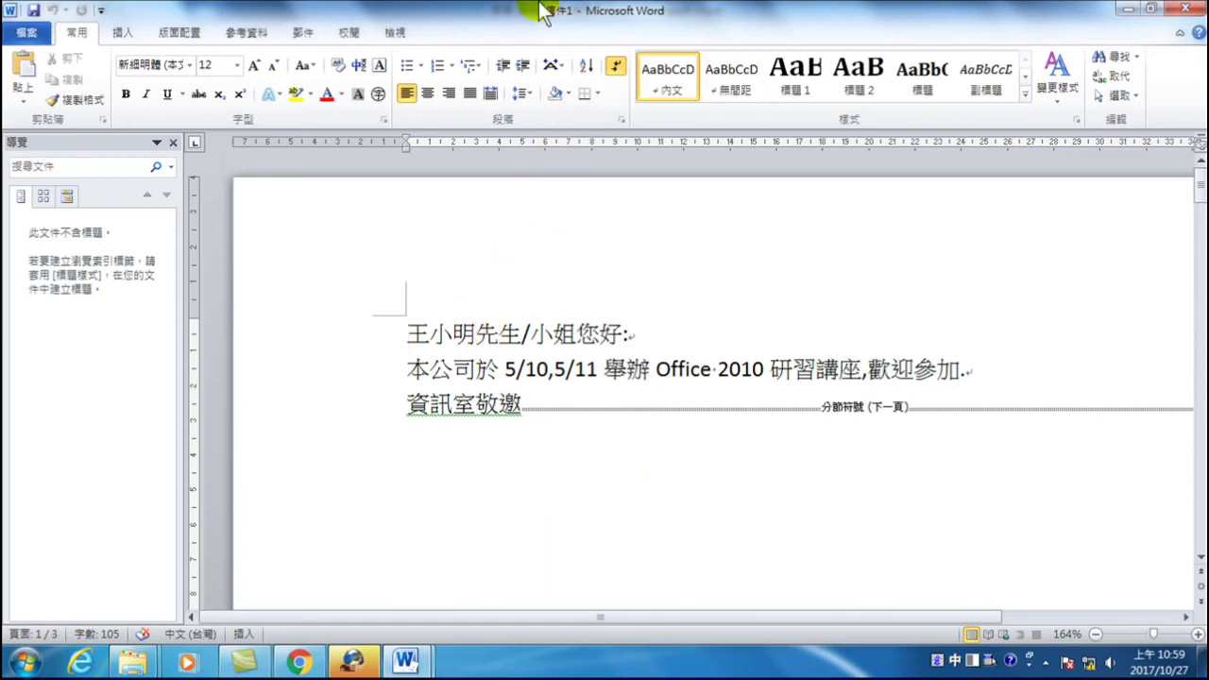
pyautogui.click(1198, 11)
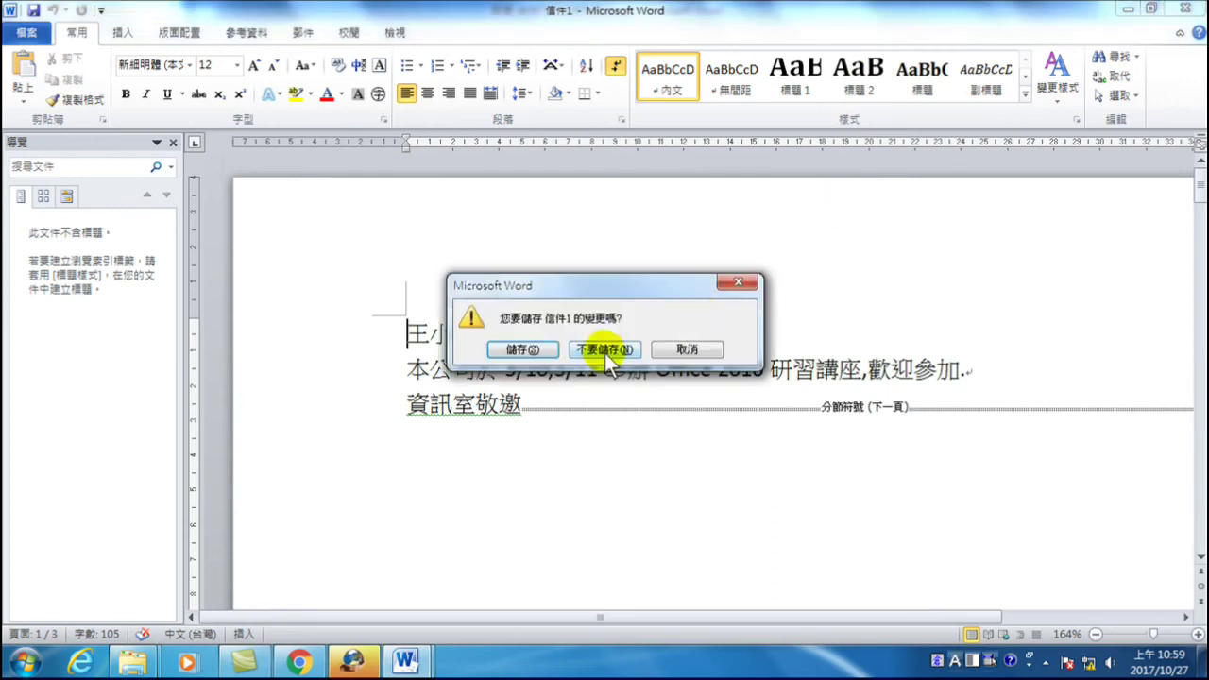
# - Discard 信件1 unsaved and merge all records again into a new document 信件2
pyautogui.click(604, 349)
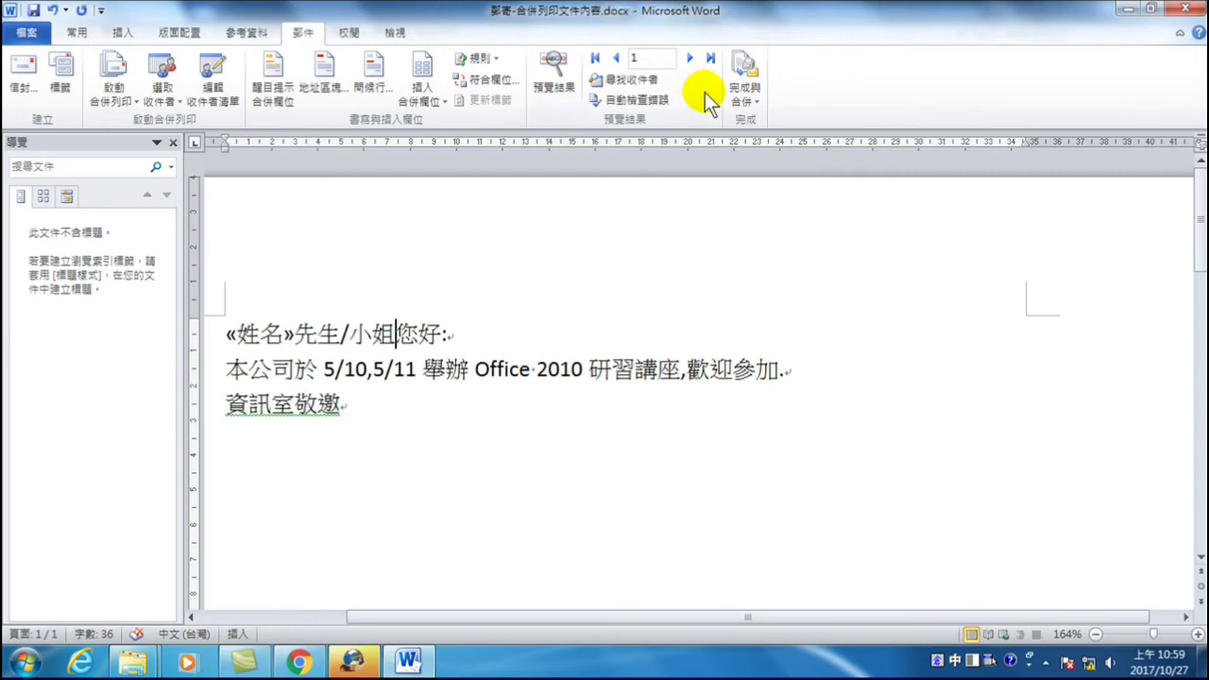
pyautogui.click(746, 94)
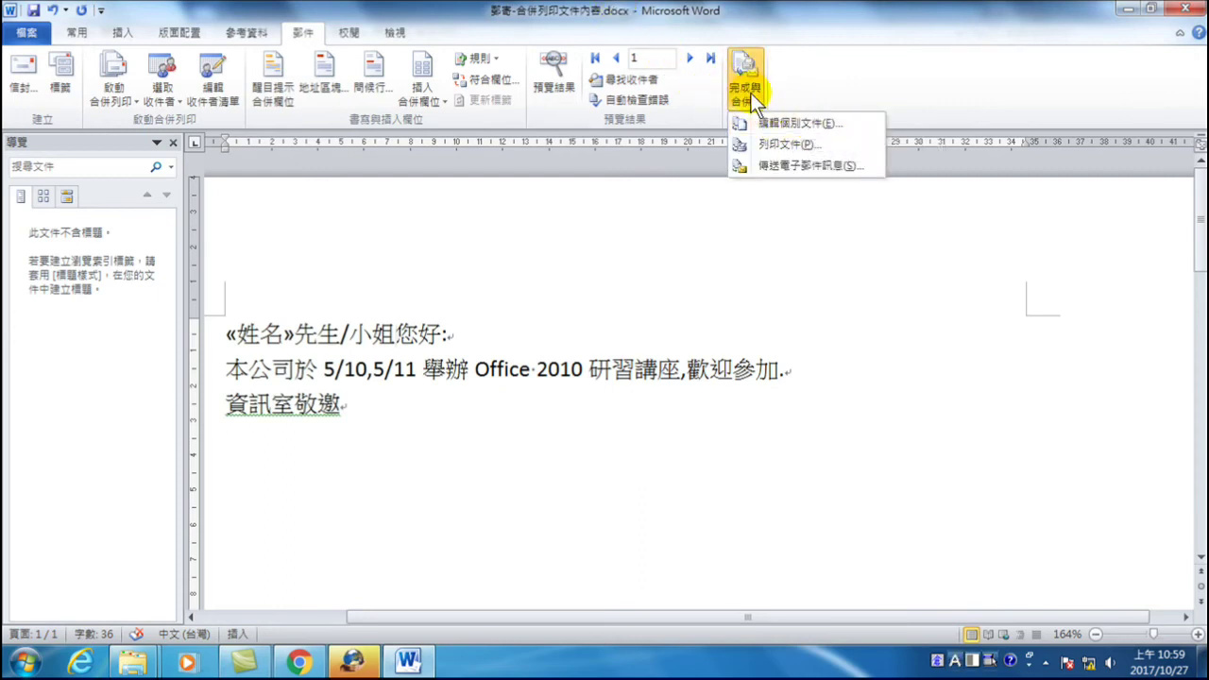
pyautogui.click(805, 123)
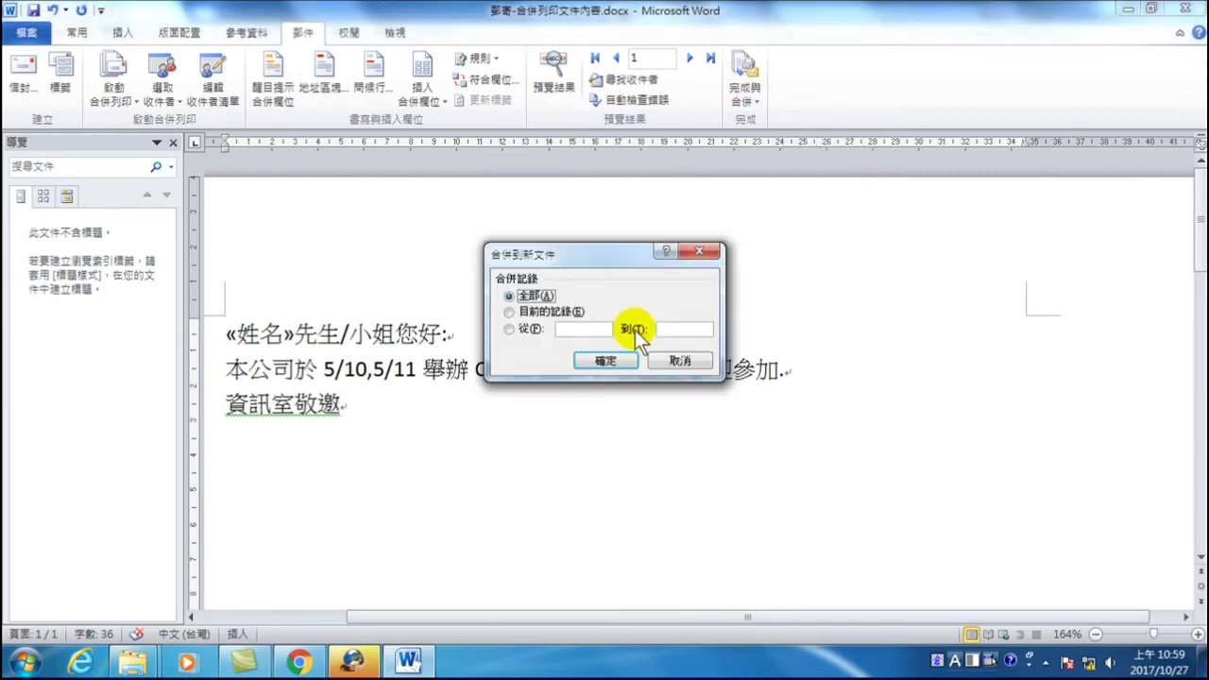
pyautogui.click(612, 364)
pyautogui.moveTo(406, 661)
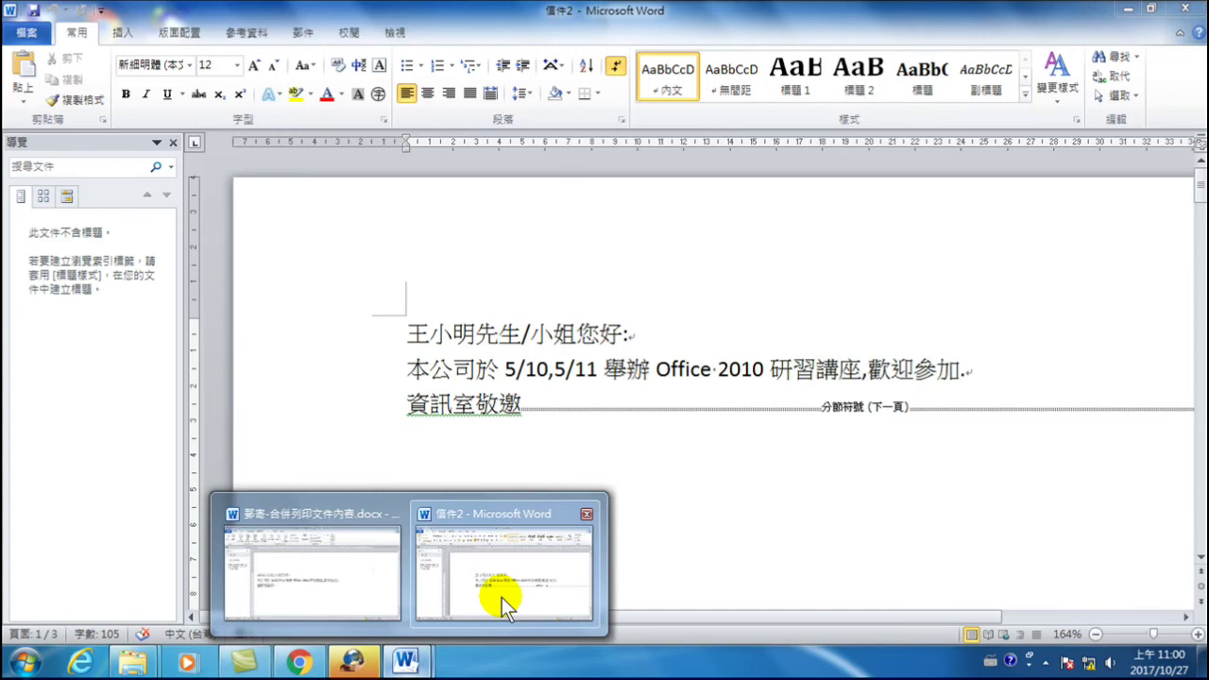
# - Bring 信件2 to the front and close it without saving, returning to the template
pyautogui.moveTo(281, 565)
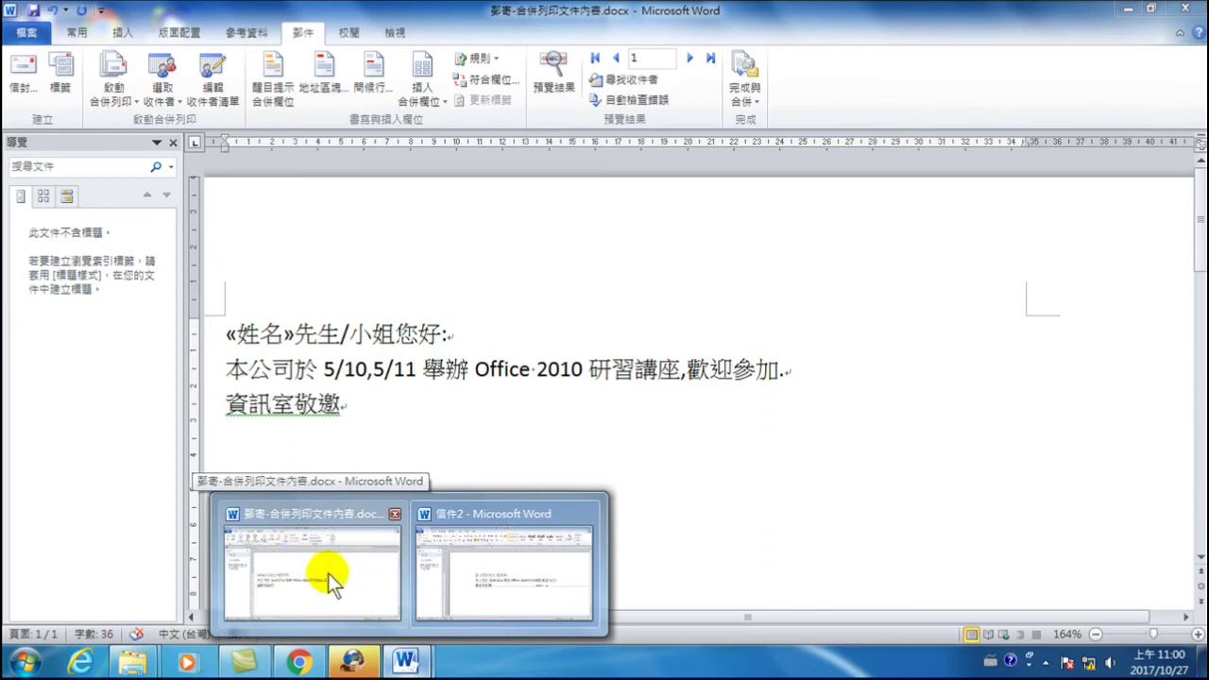
pyautogui.moveTo(557, 597)
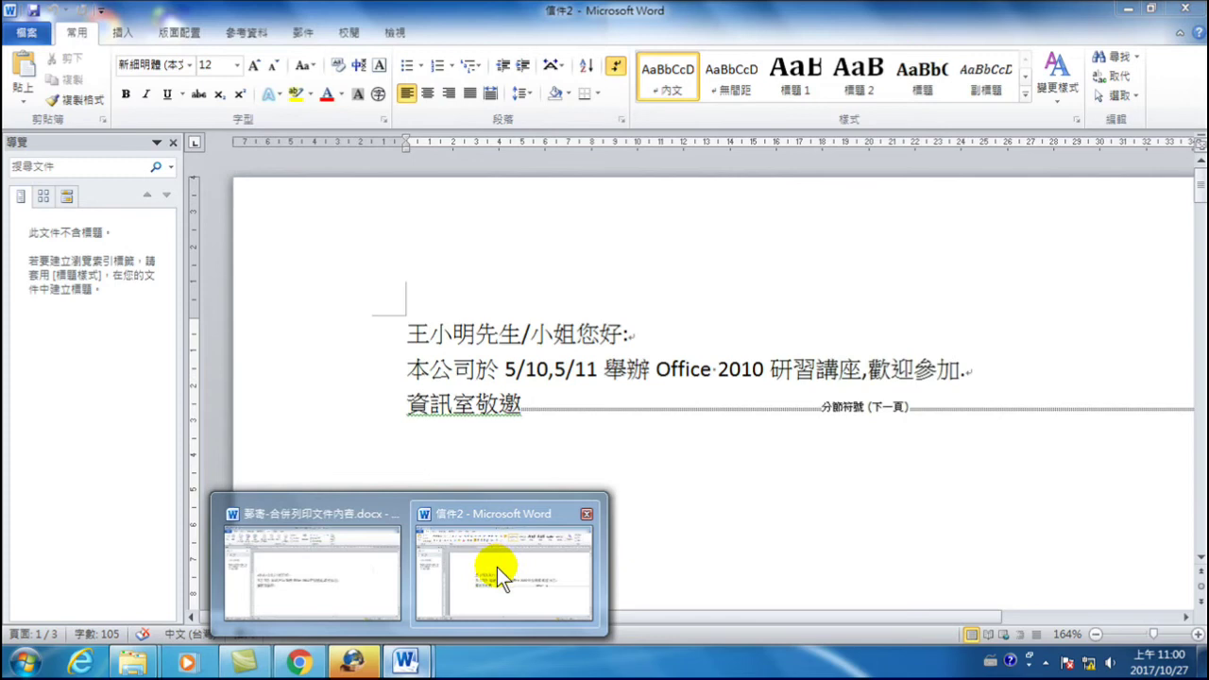
pyautogui.click(540, 515)
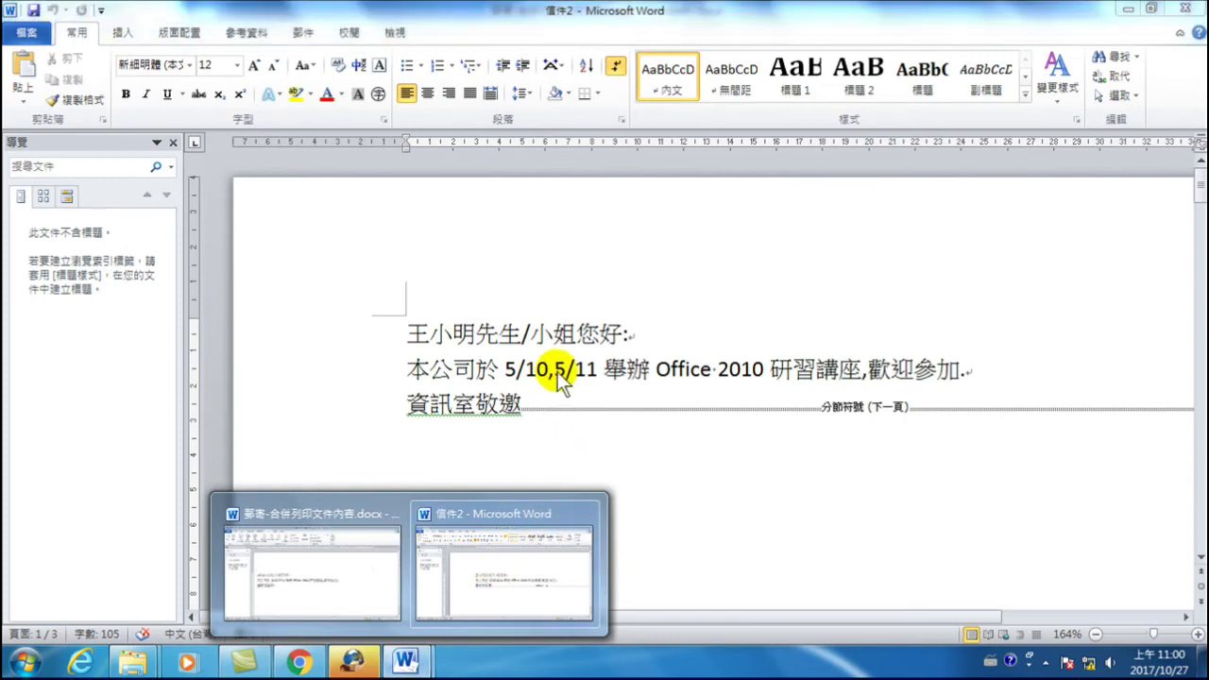
pyautogui.click(408, 659)
pyautogui.click(514, 561)
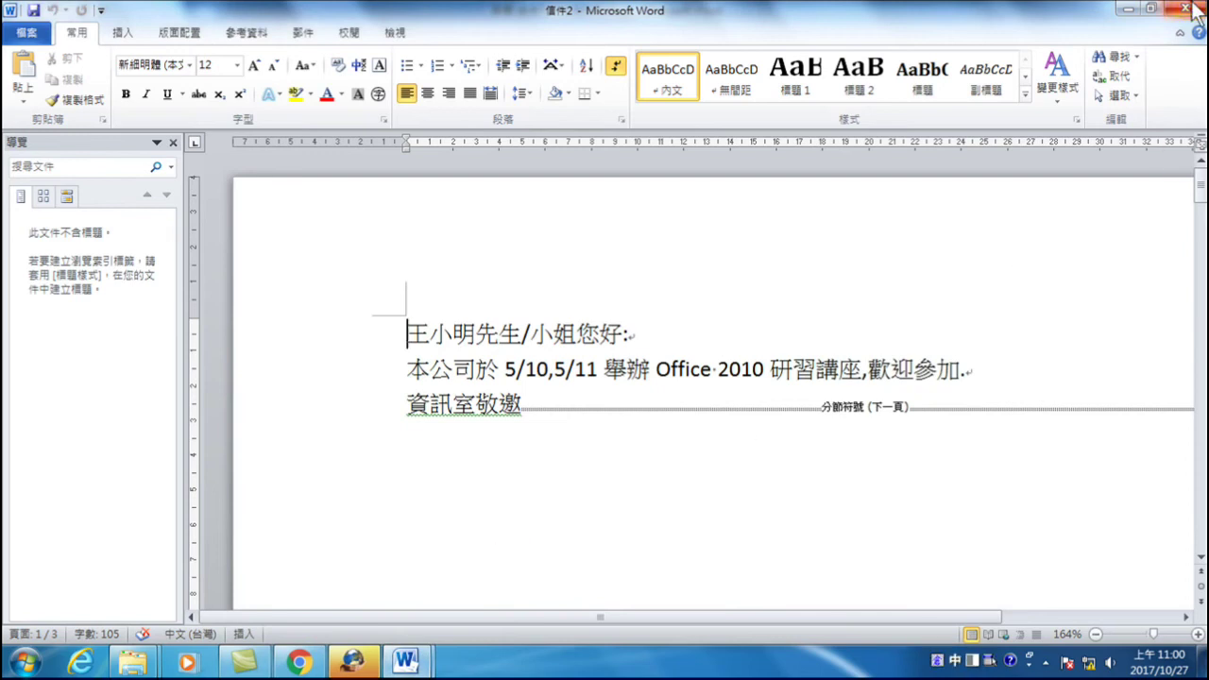
pyautogui.click(1186, 8)
pyautogui.click(605, 349)
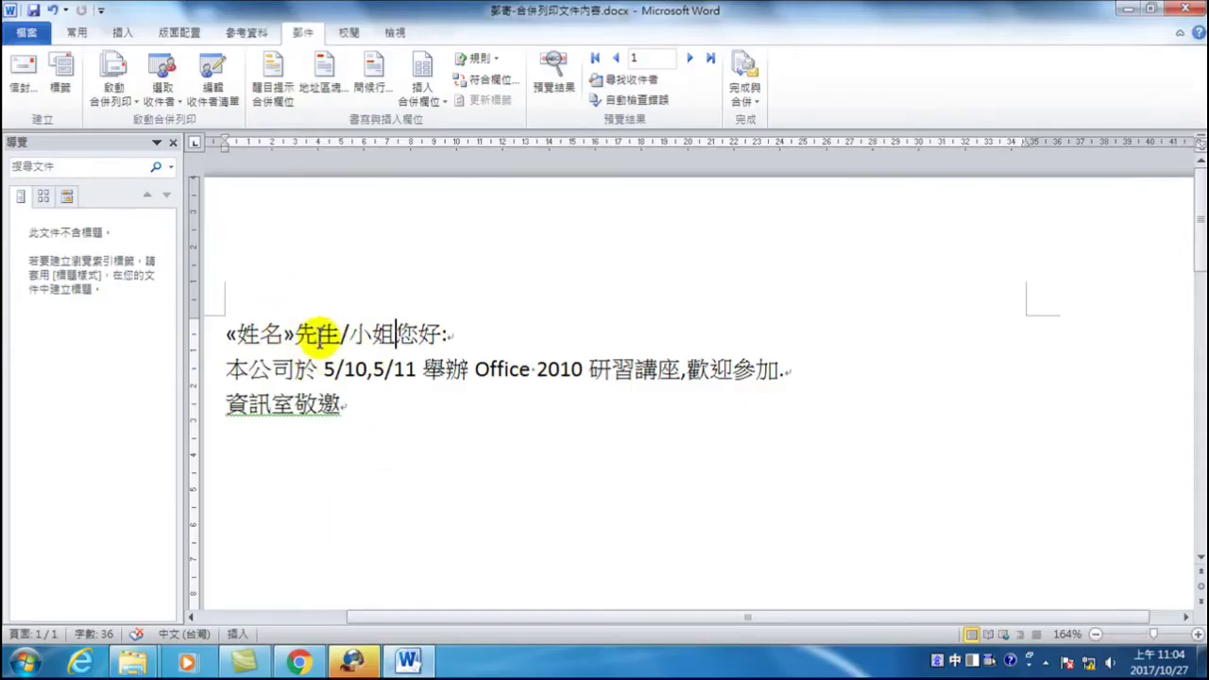
# - Delete the 先生/小姐 title so the greeting reads «姓名»您好:
pyautogui.moveTo(297, 334); pyautogui.dragTo(394, 343)
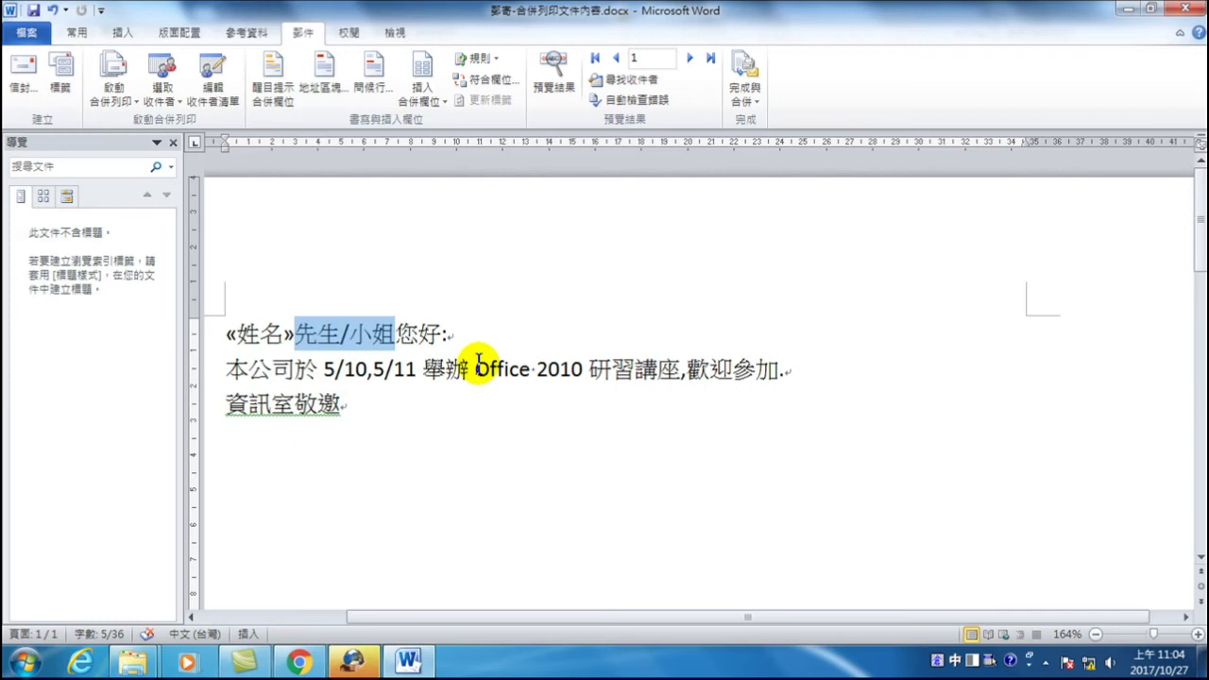
pyautogui.press('Delete')
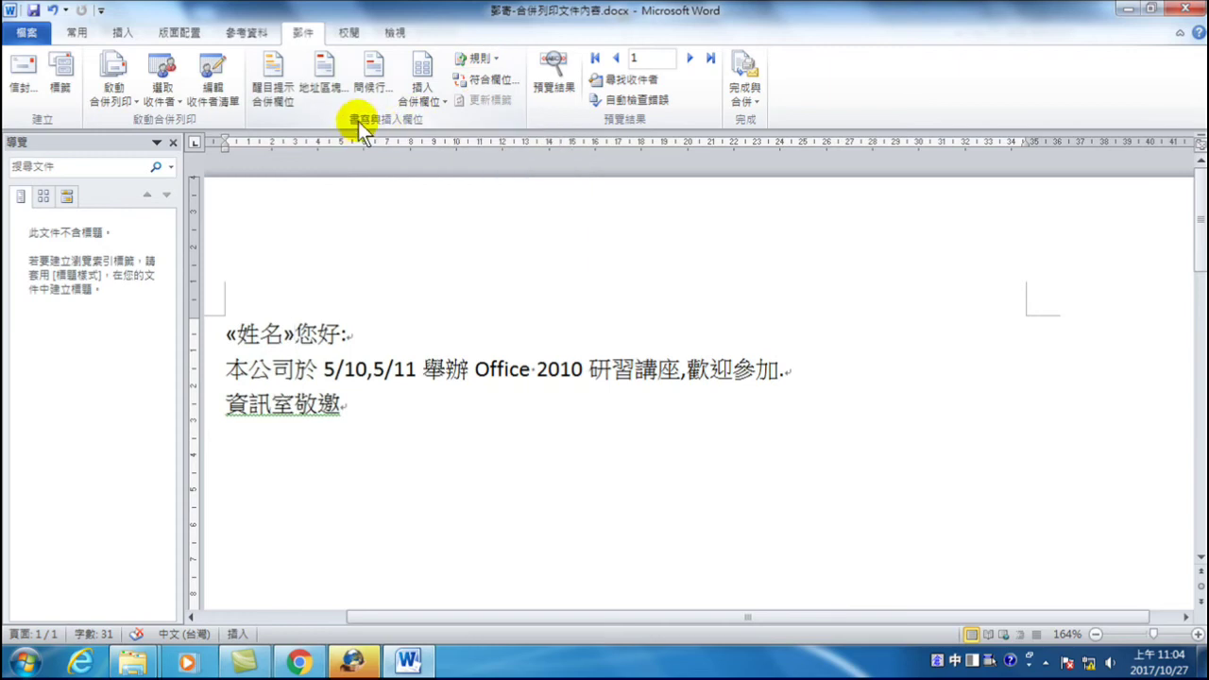
pyautogui.click(490, 60)
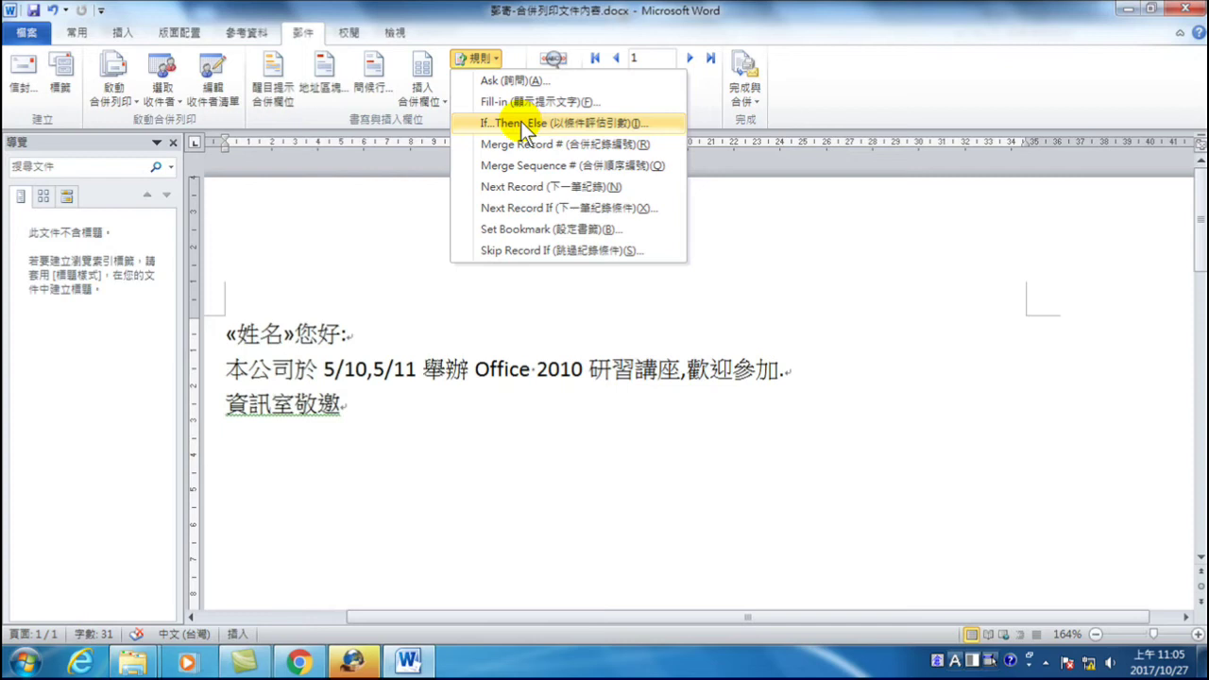
# - Start an If...Then...Else rule at the insertion point right after «姓名»
pyautogui.click(361, 335)
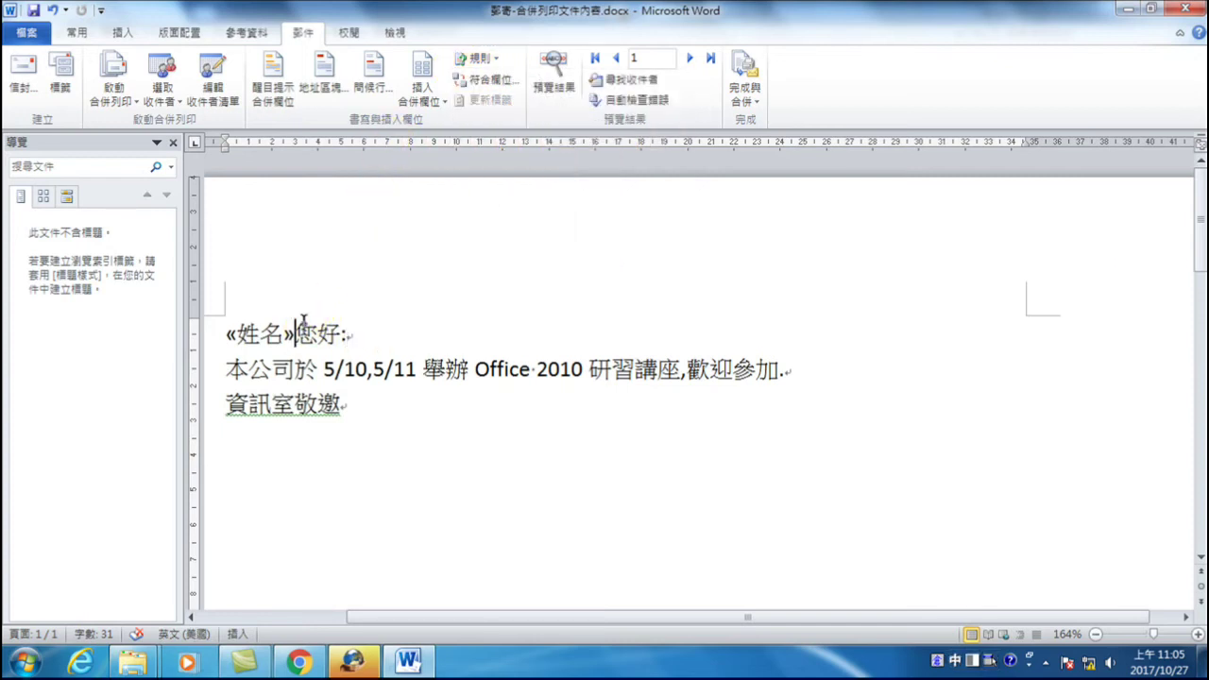
pyautogui.click(420, 95)
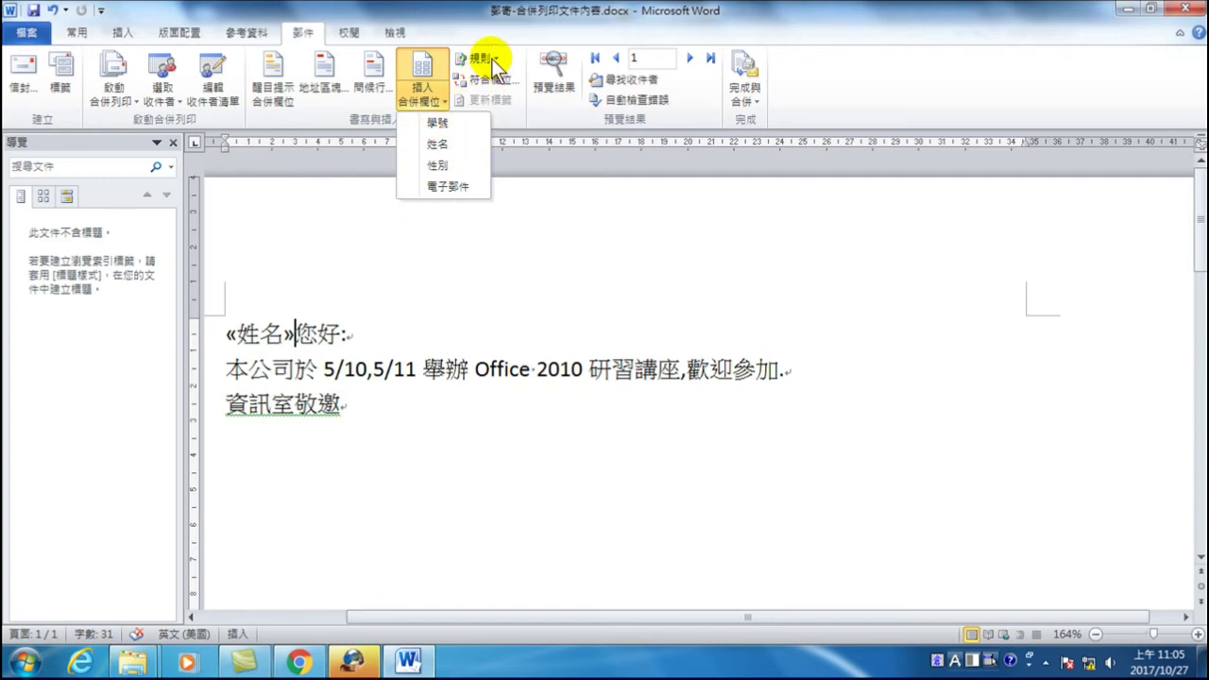
pyautogui.click(482, 58)
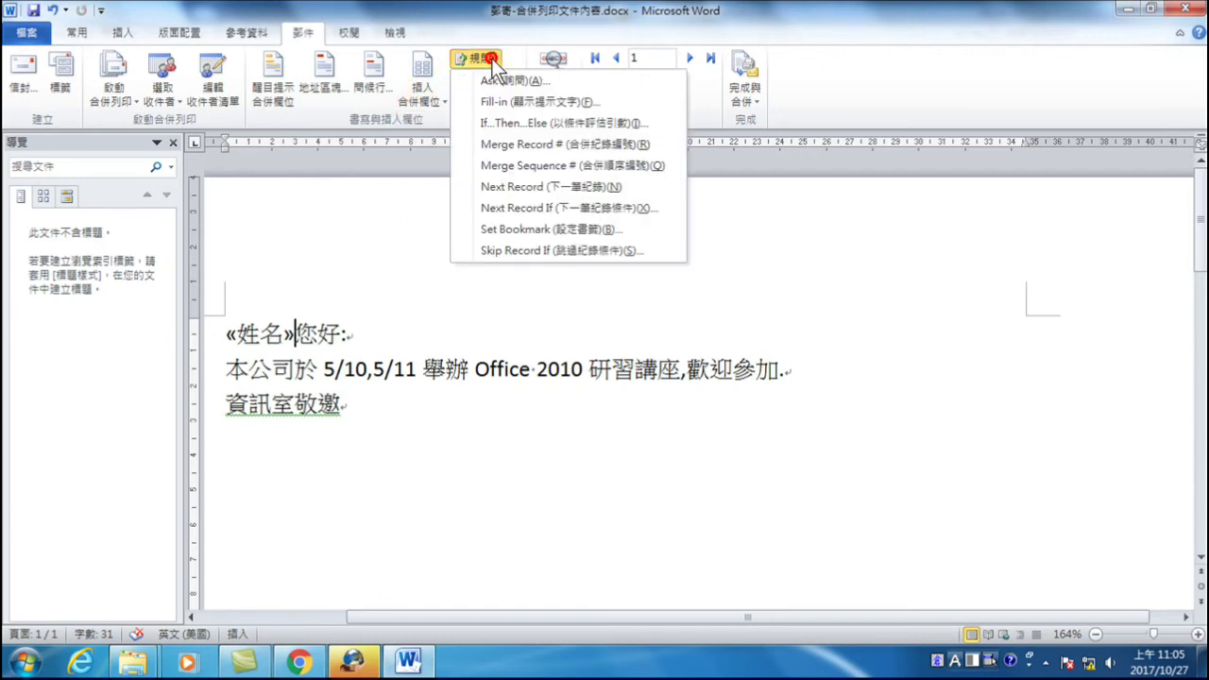
pyautogui.click(490, 122)
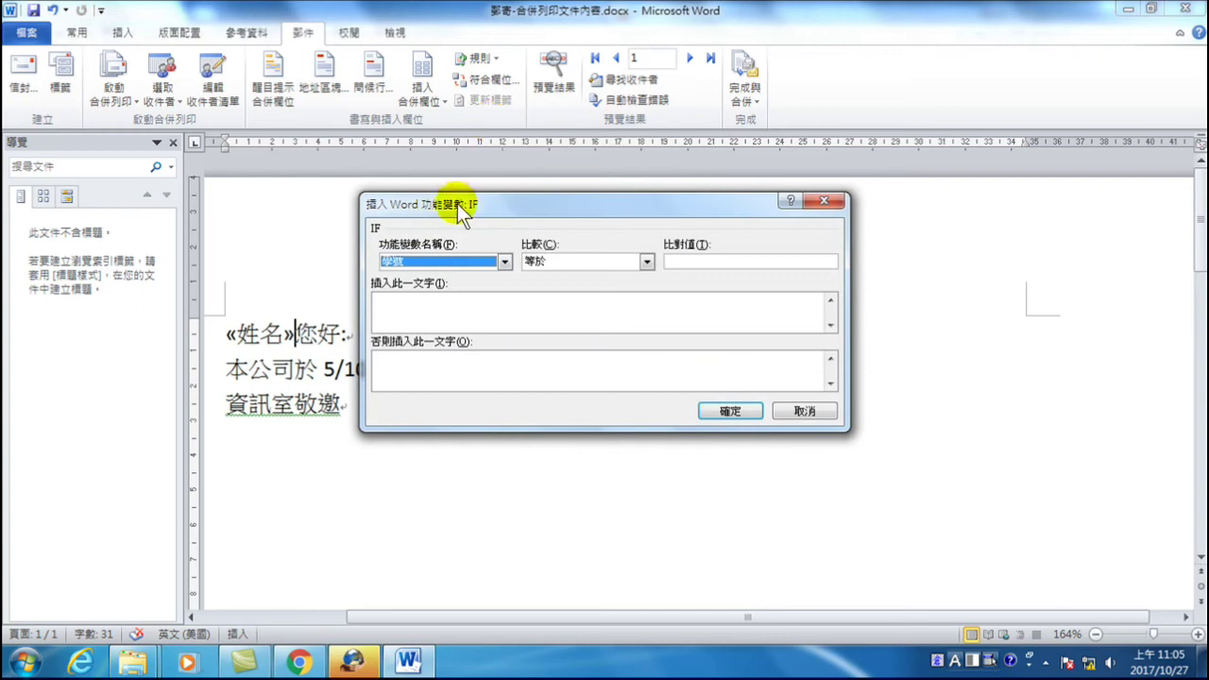
# - Make the IF rule's condition 性別 Equal to 男
pyautogui.click(508, 262)
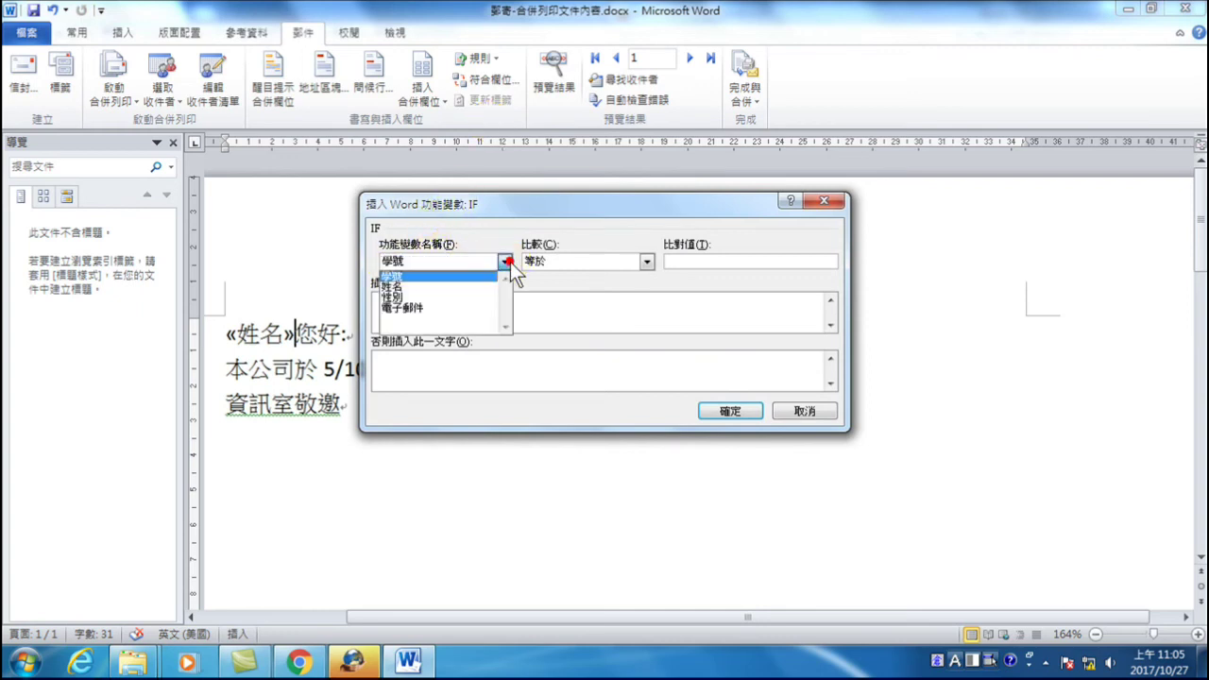
pyautogui.click(393, 286)
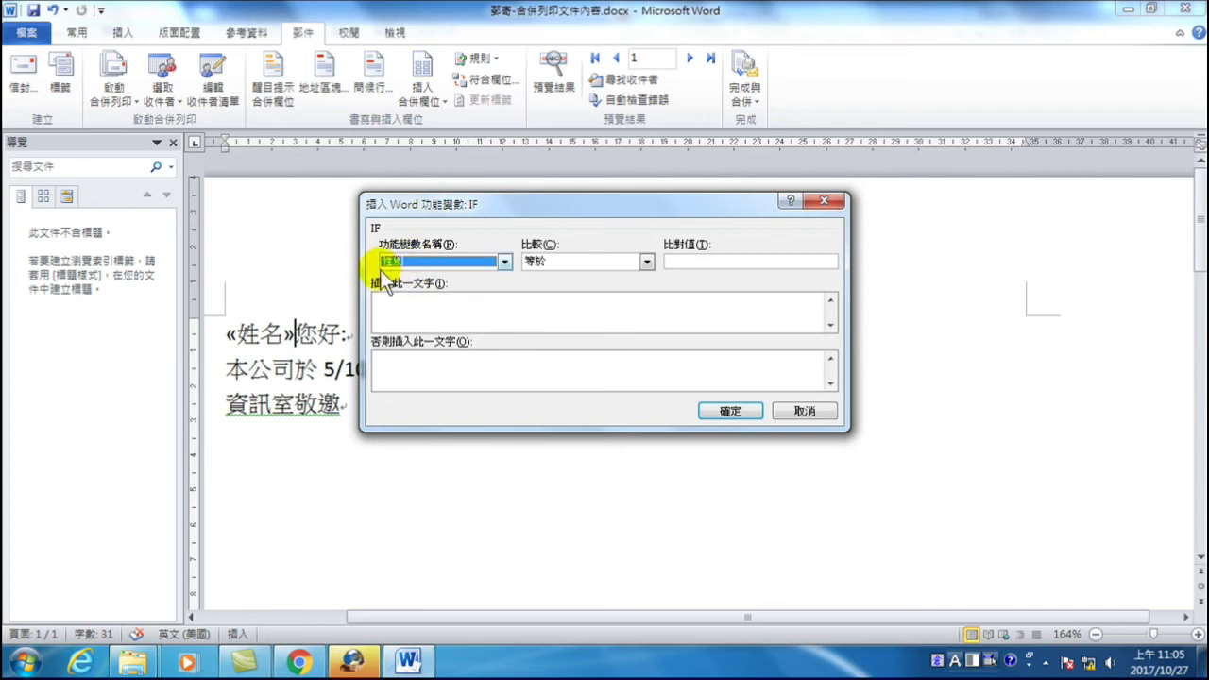
pyautogui.click(674, 261)
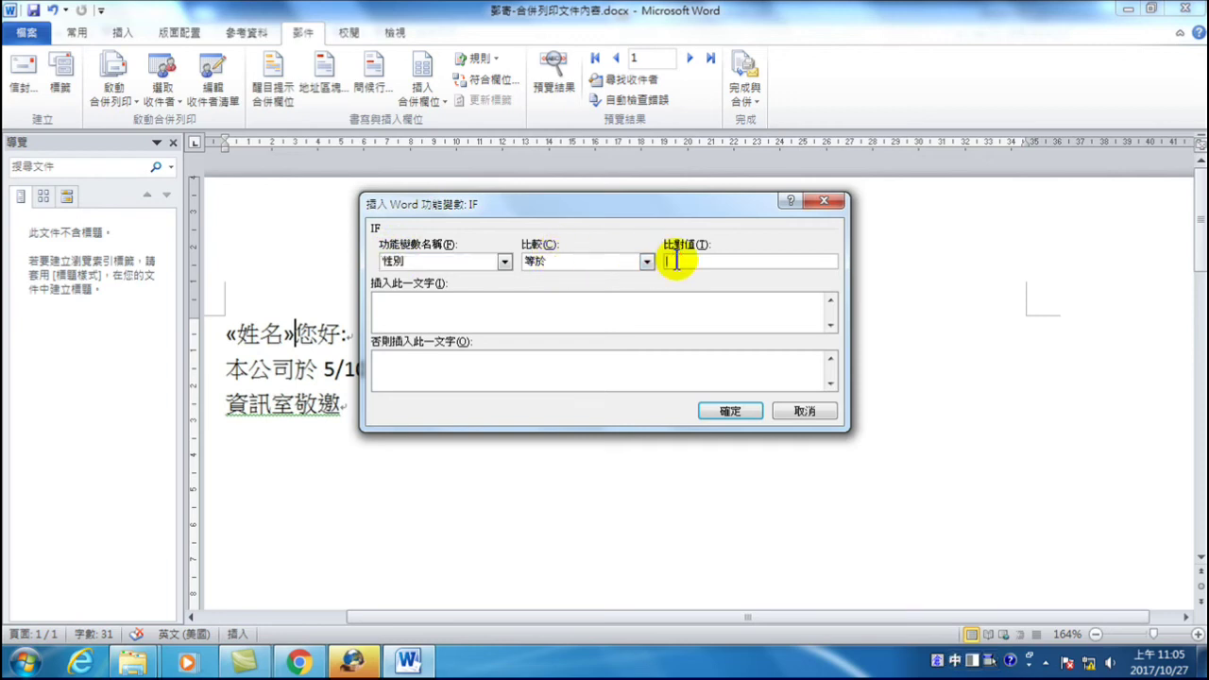
pyautogui.write('由男')
pyautogui.press('Down')
pyautogui.press('Return')
pyautogui.click(132, 662)
pyautogui.click(259, 567)
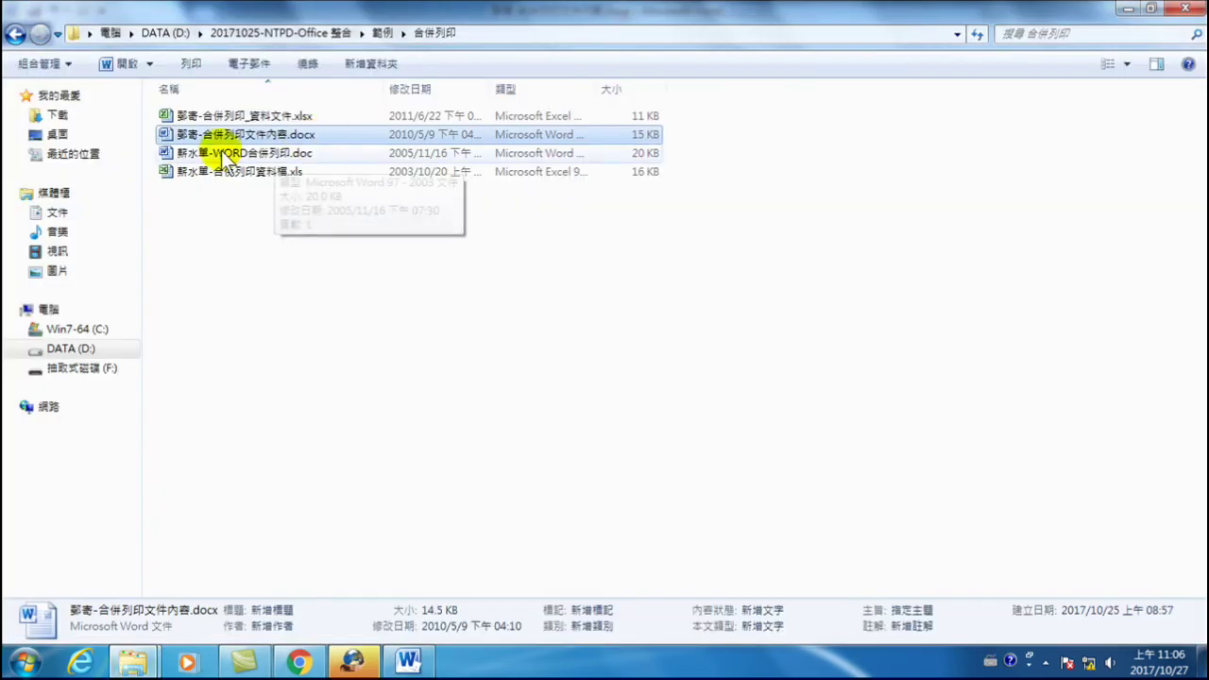
pyautogui.doubleClick(189, 116)
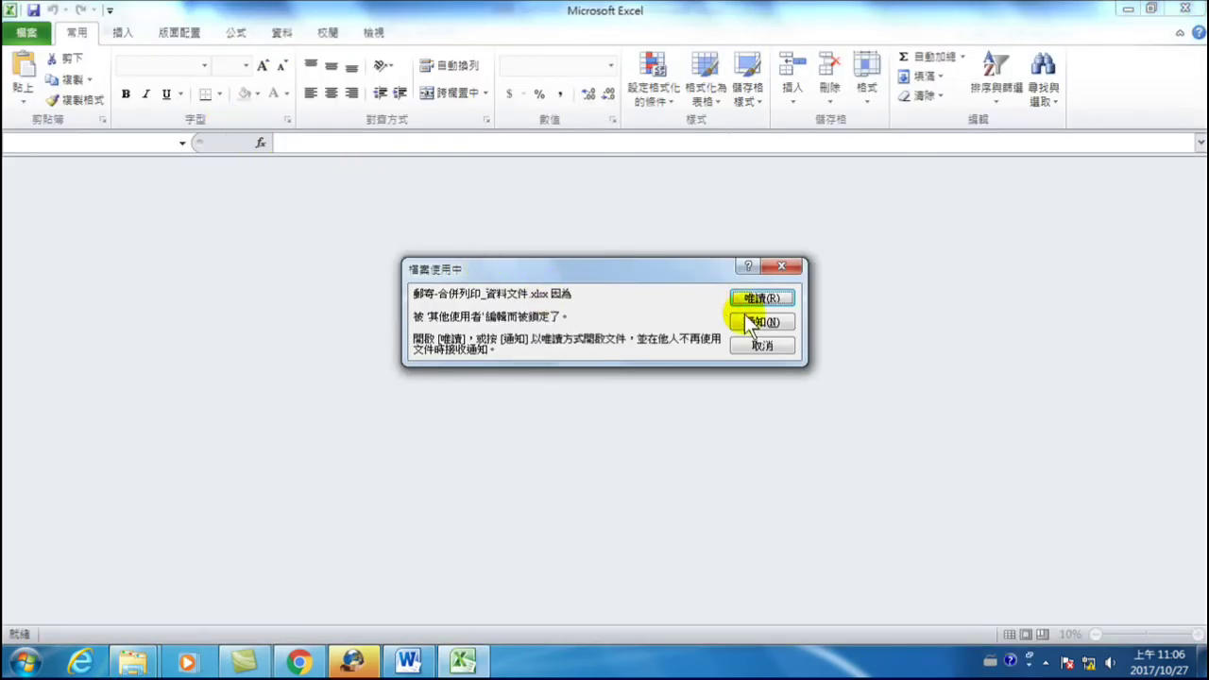
pyautogui.click(762, 300)
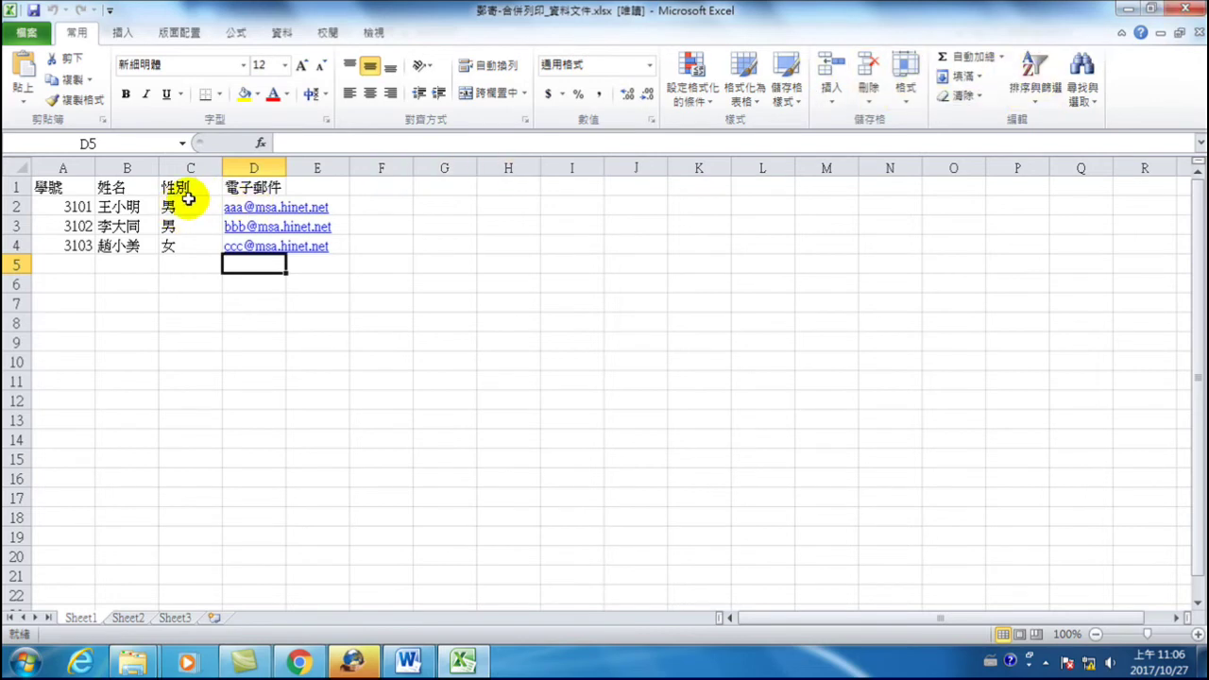
pyautogui.click(1187, 8)
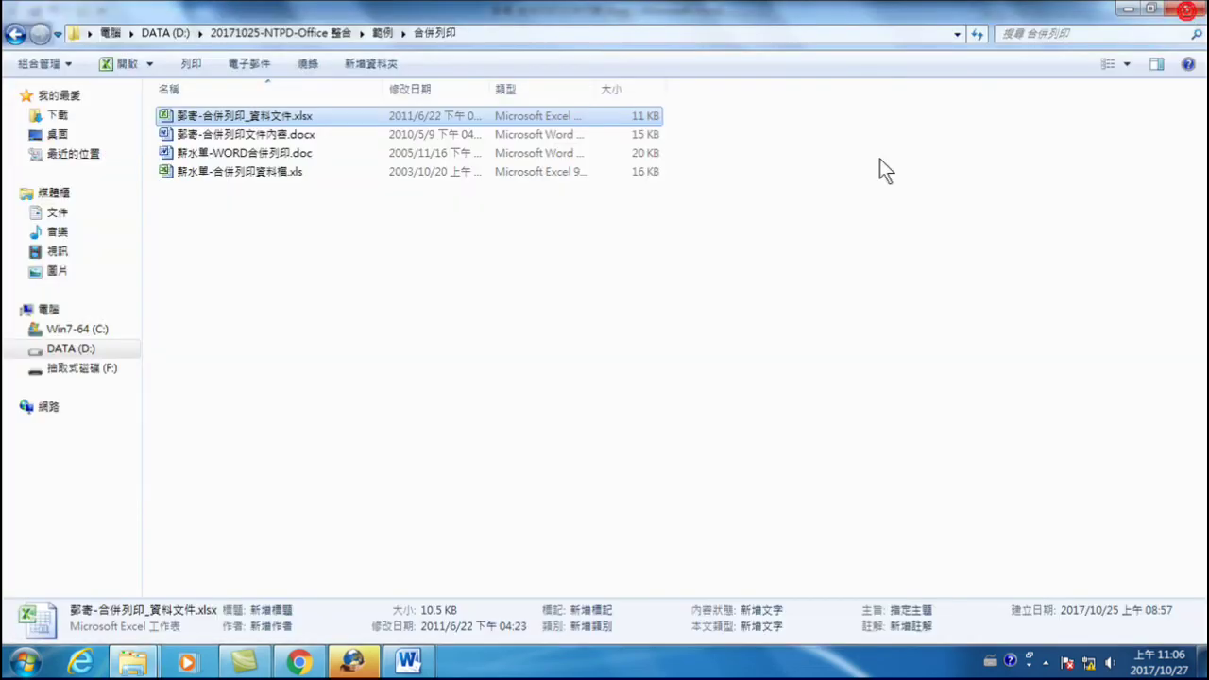
pyautogui.click(408, 662)
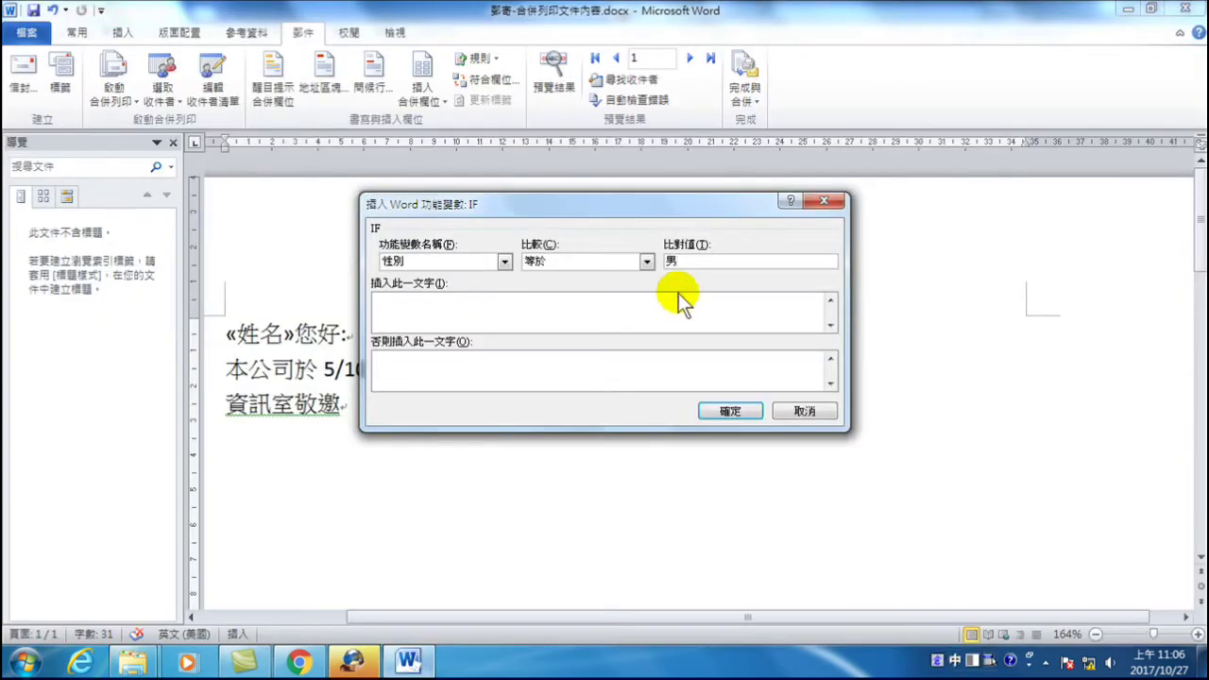
# - Finish the If…Then…Else rule to insert 先生 when 性別 is 男, otherwise 小姐
pyautogui.write('性')
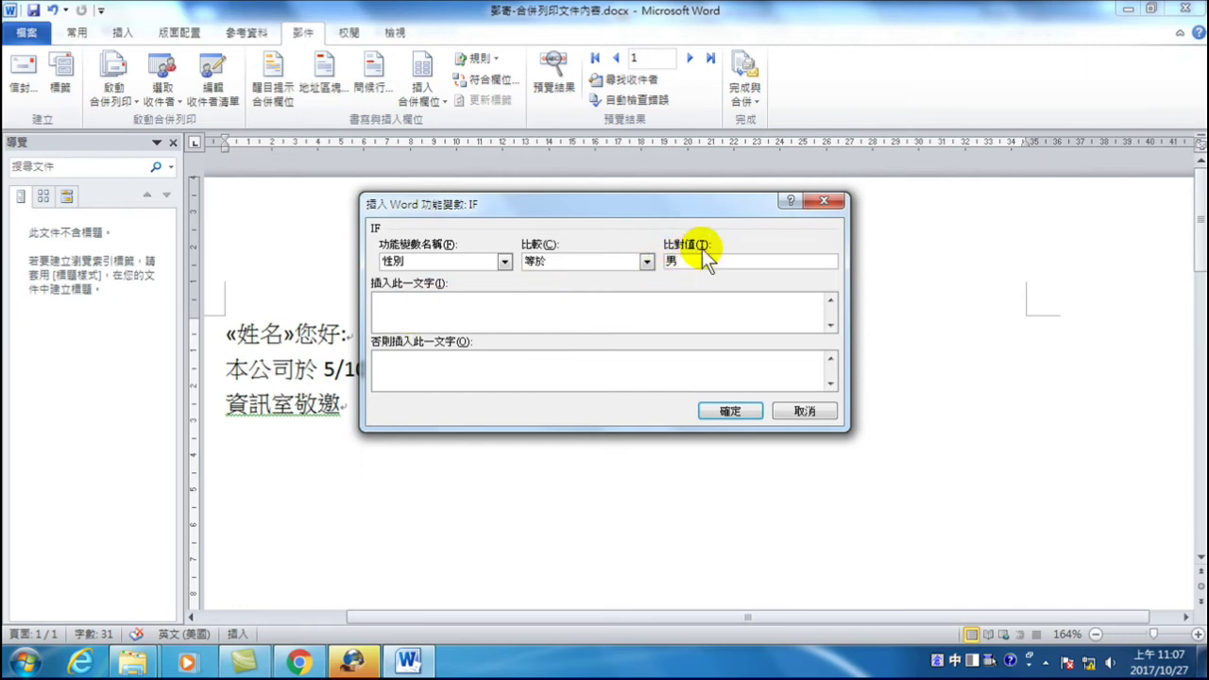
pyautogui.click(454, 315)
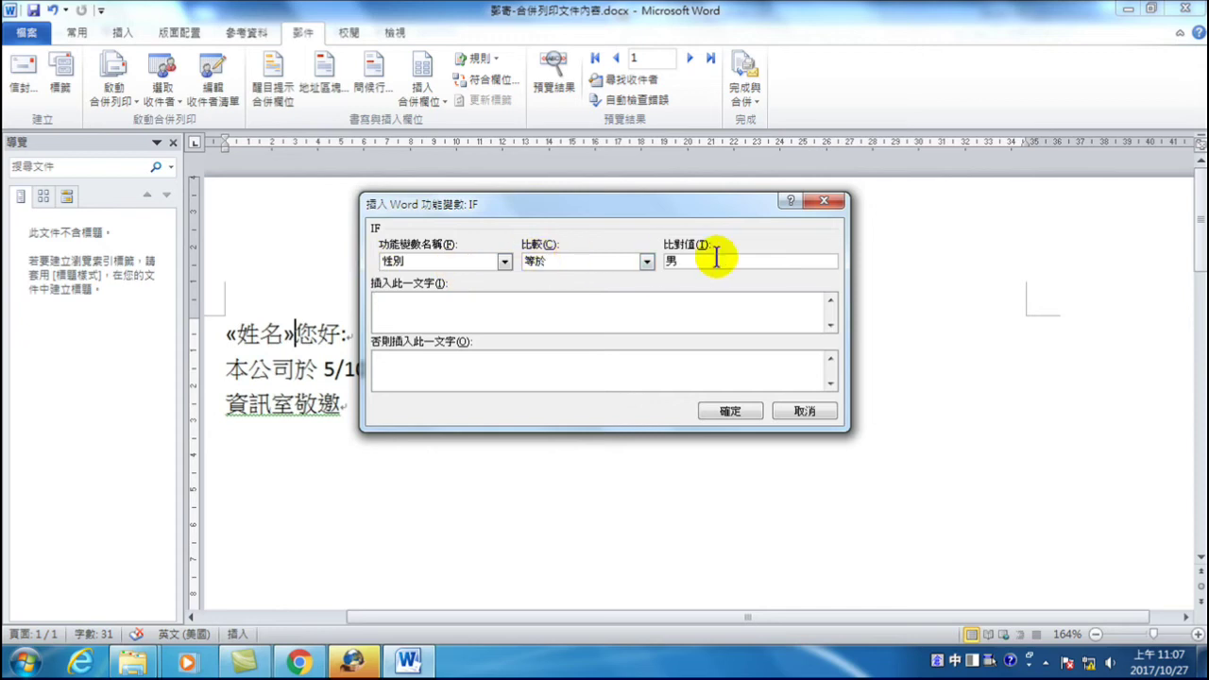
pyautogui.click(478, 296)
pyautogui.write('先生')
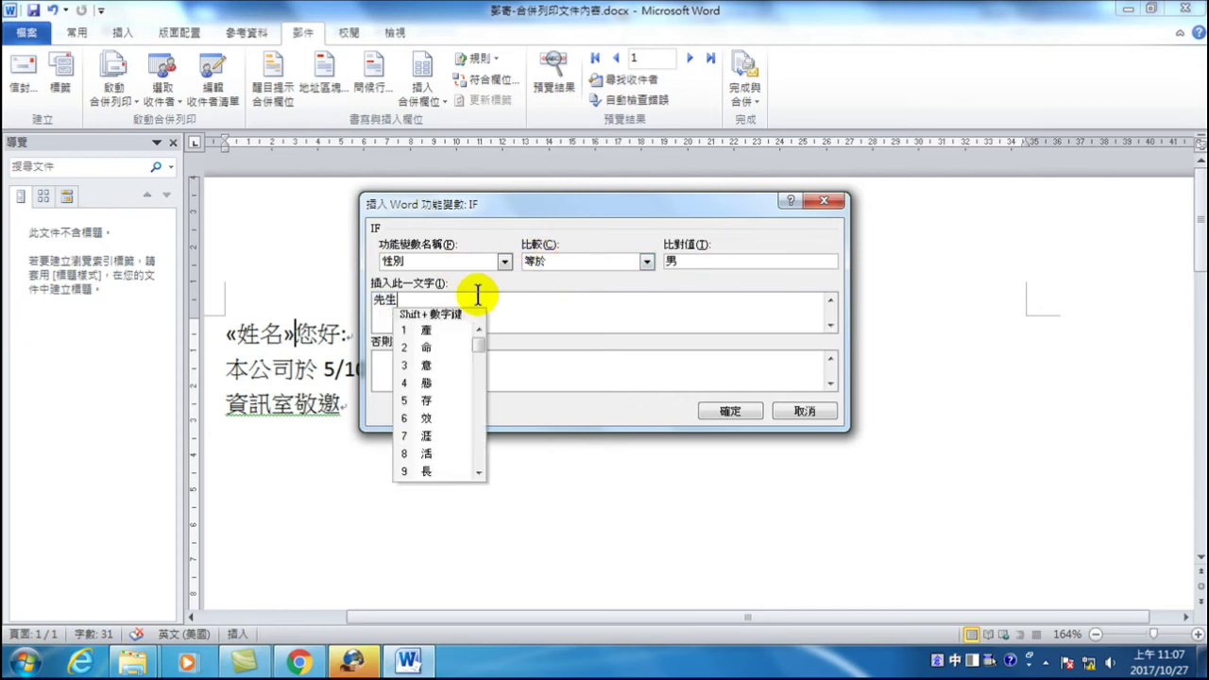
pyautogui.click(472, 368)
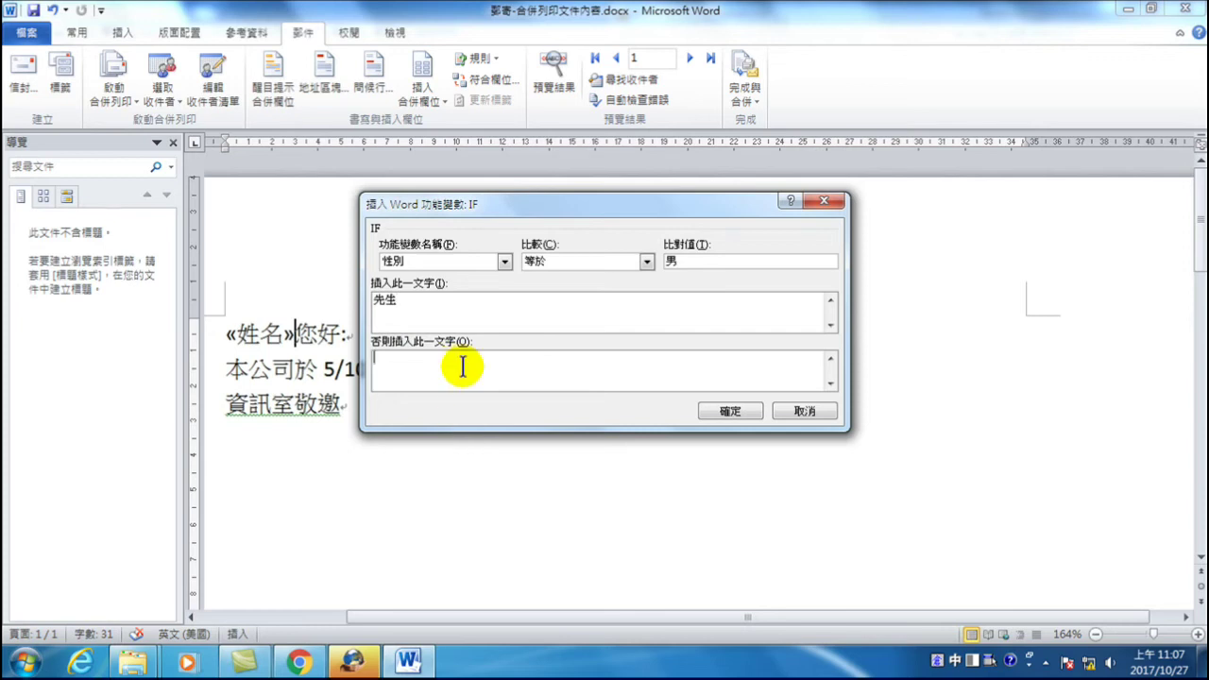
pyautogui.write('小姐')
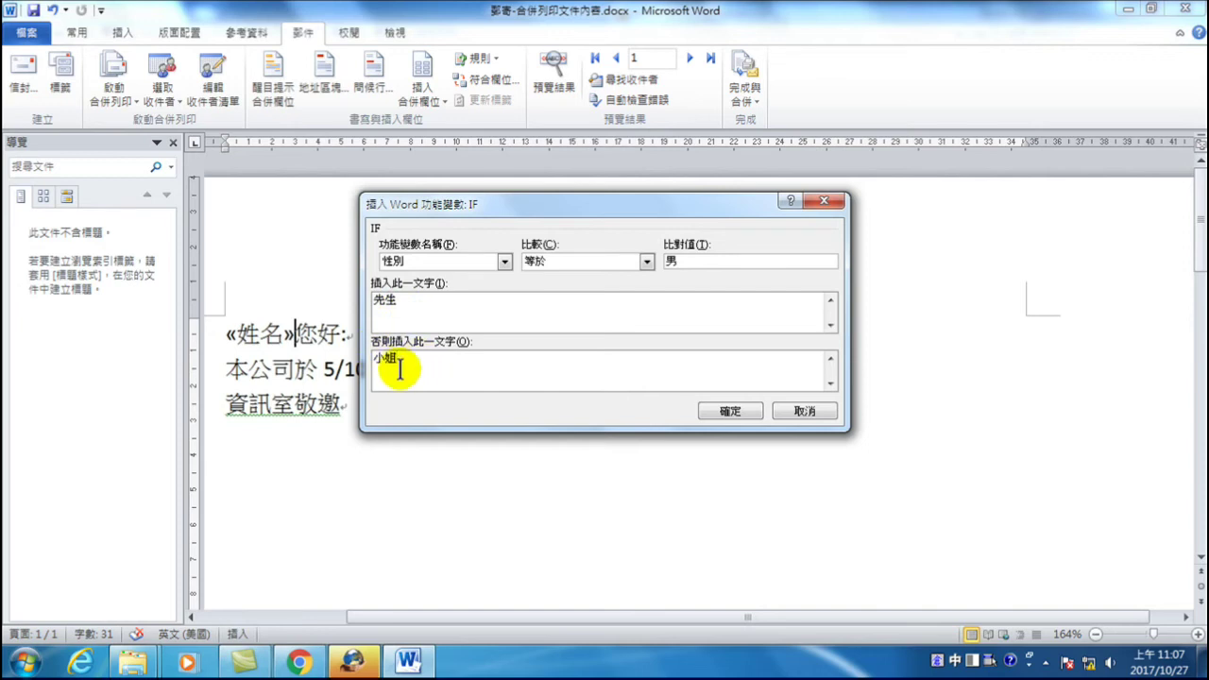
pyautogui.click(731, 413)
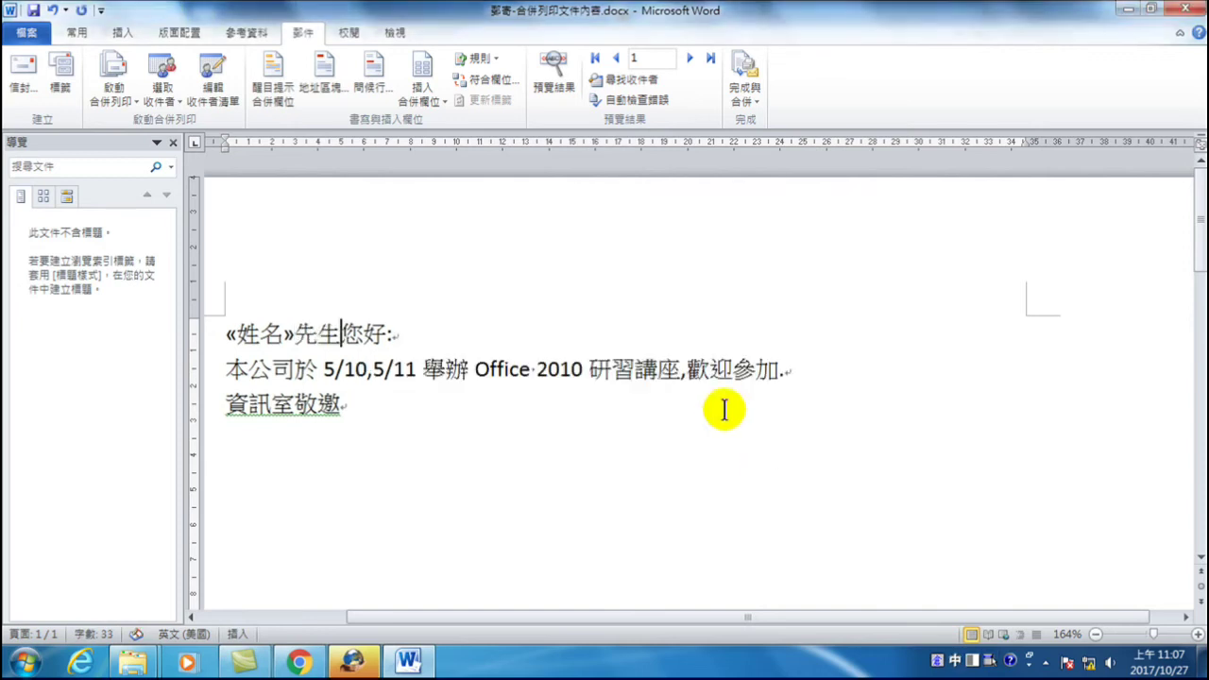
pyautogui.click(752, 94)
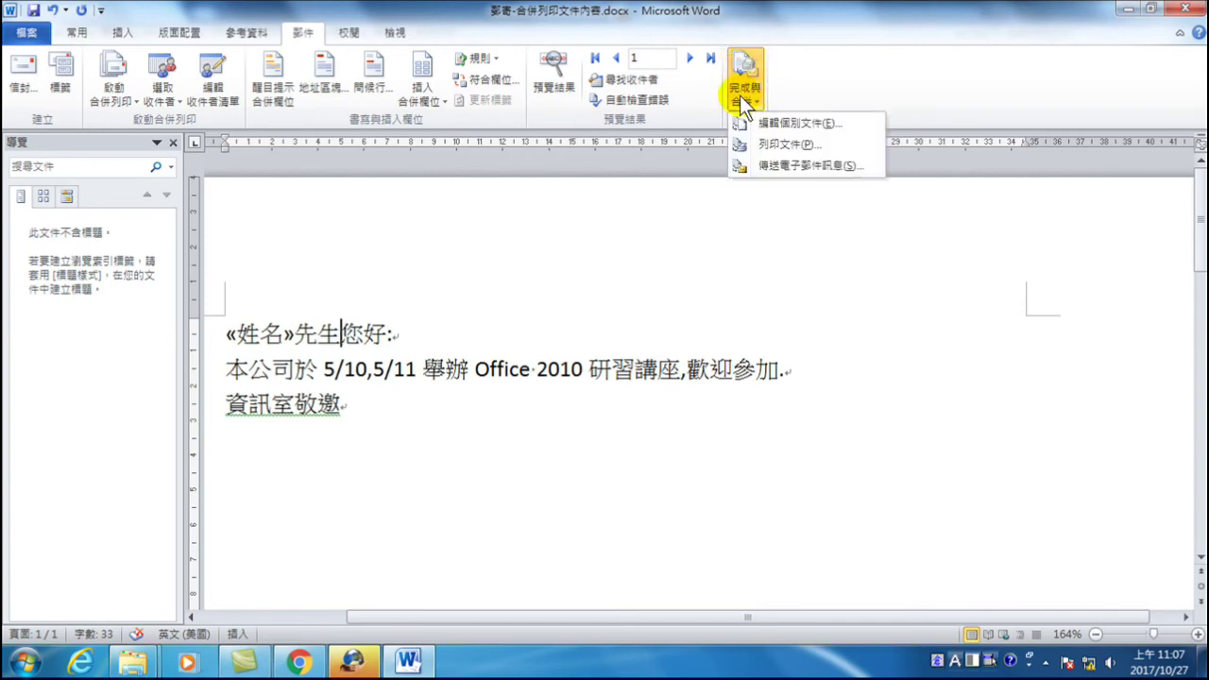
pyautogui.click(793, 124)
pyautogui.click(605, 363)
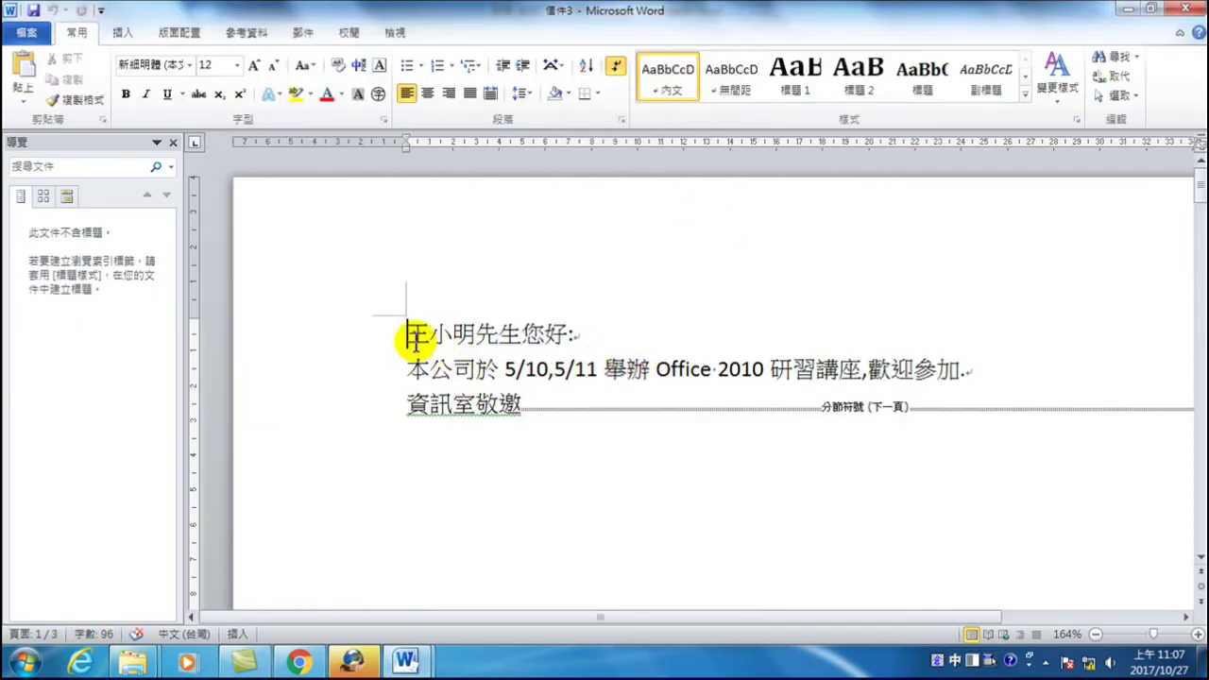
pyautogui.scroll(-15, 610, 441)
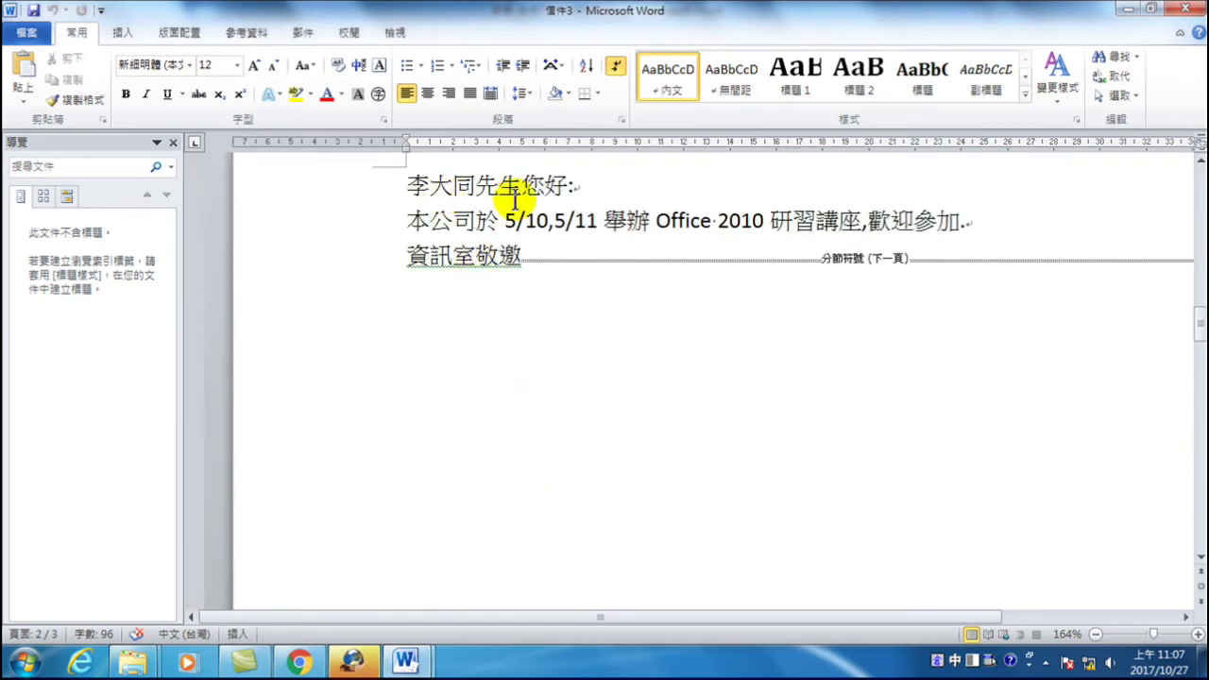
pyautogui.scroll(-3, 497, 189)
pyautogui.scroll(-5, 520, 466)
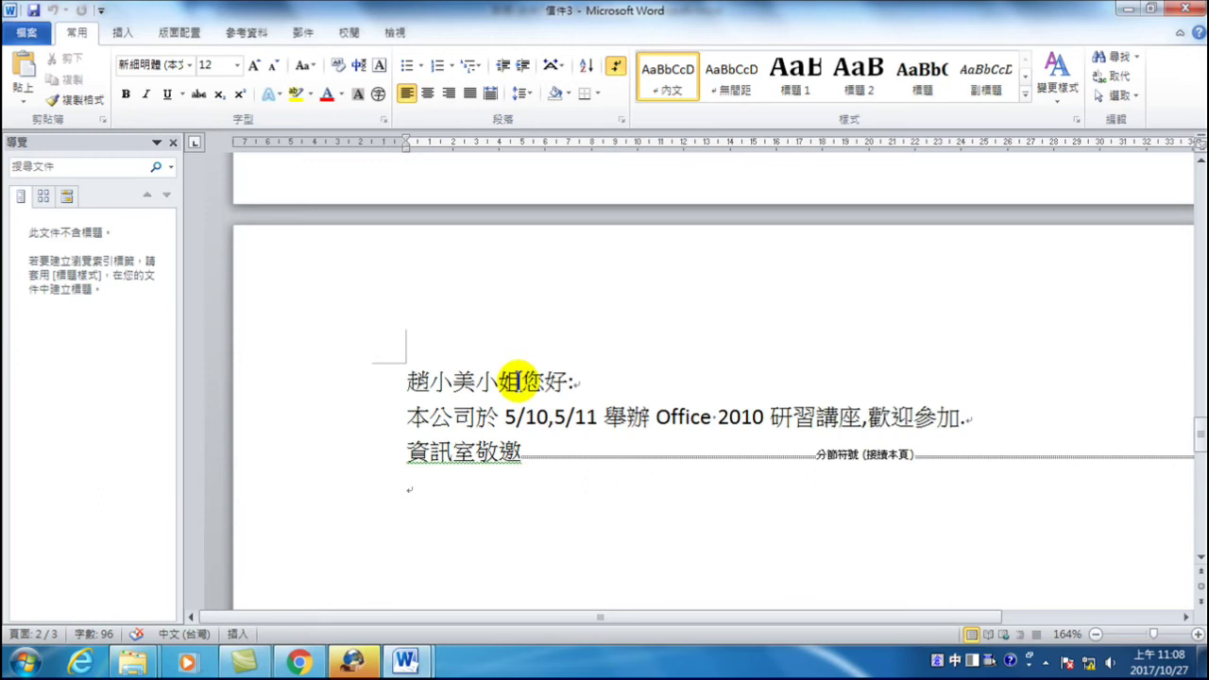
pyautogui.scroll(6, 556, 400)
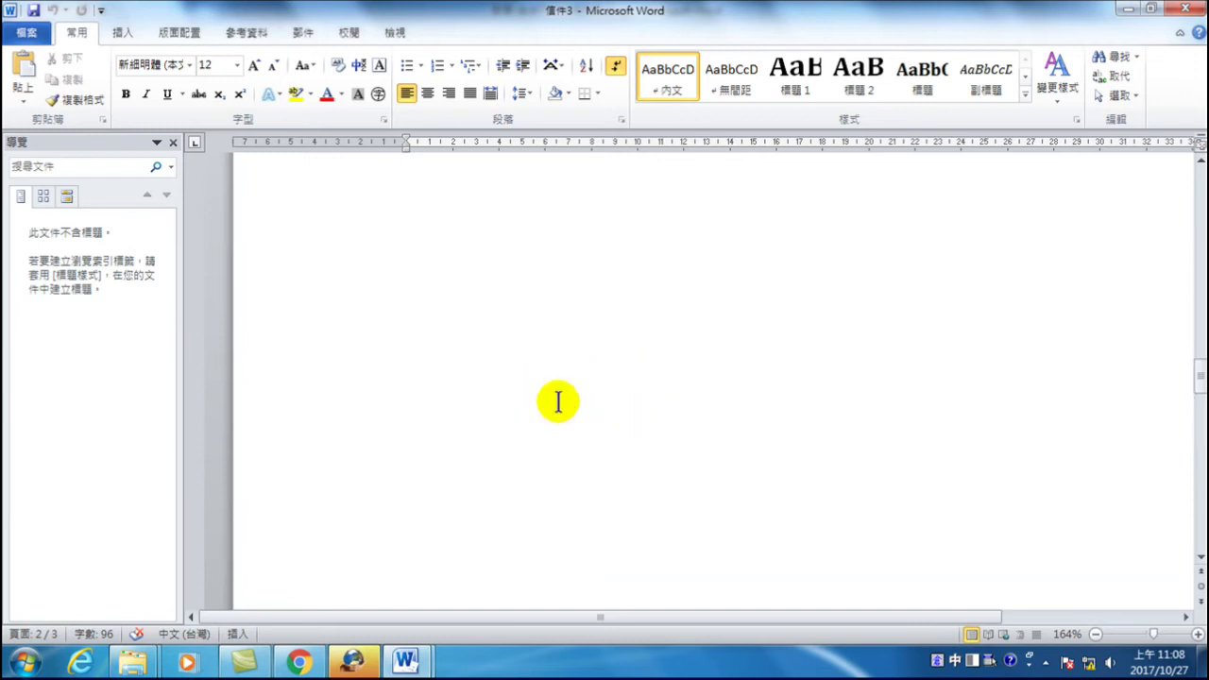
pyautogui.scroll(5, 558, 400)
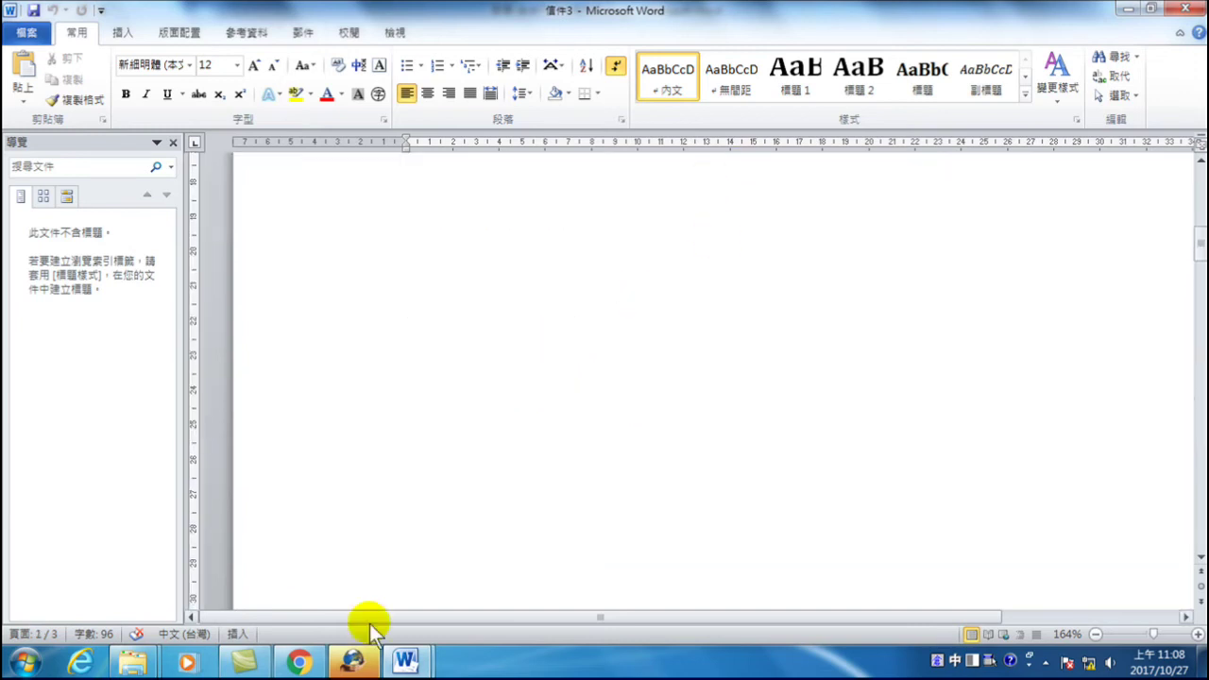
pyautogui.moveTo(422, 664)
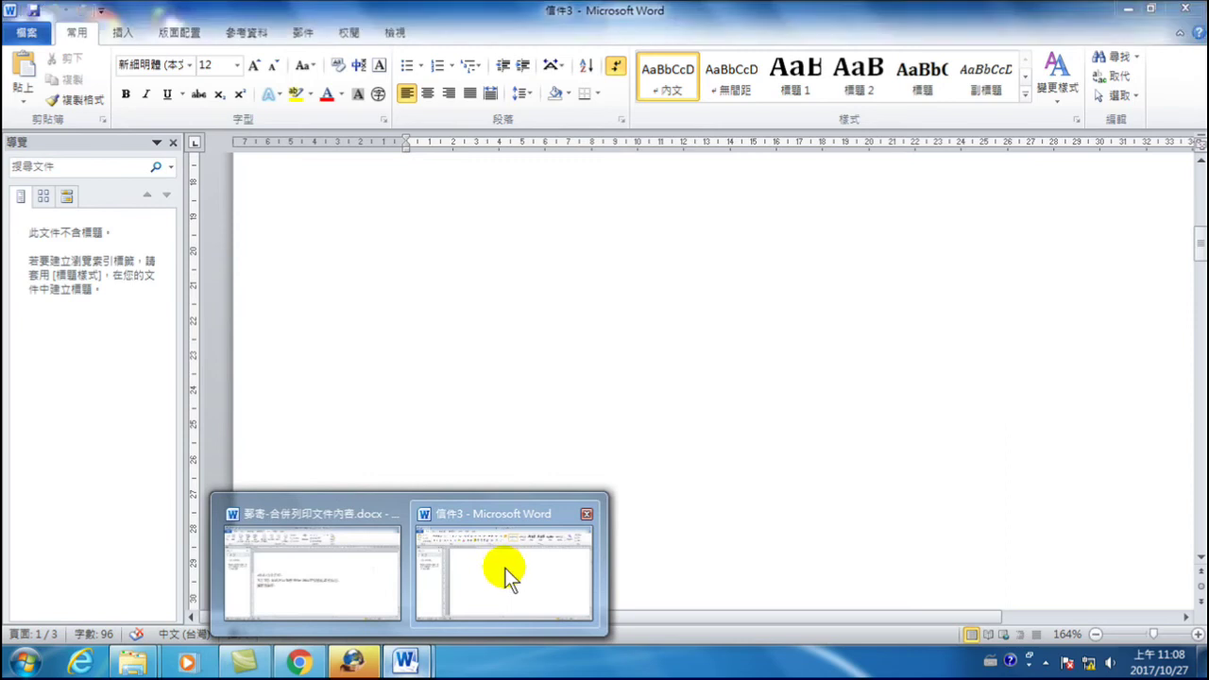
pyautogui.click(511, 567)
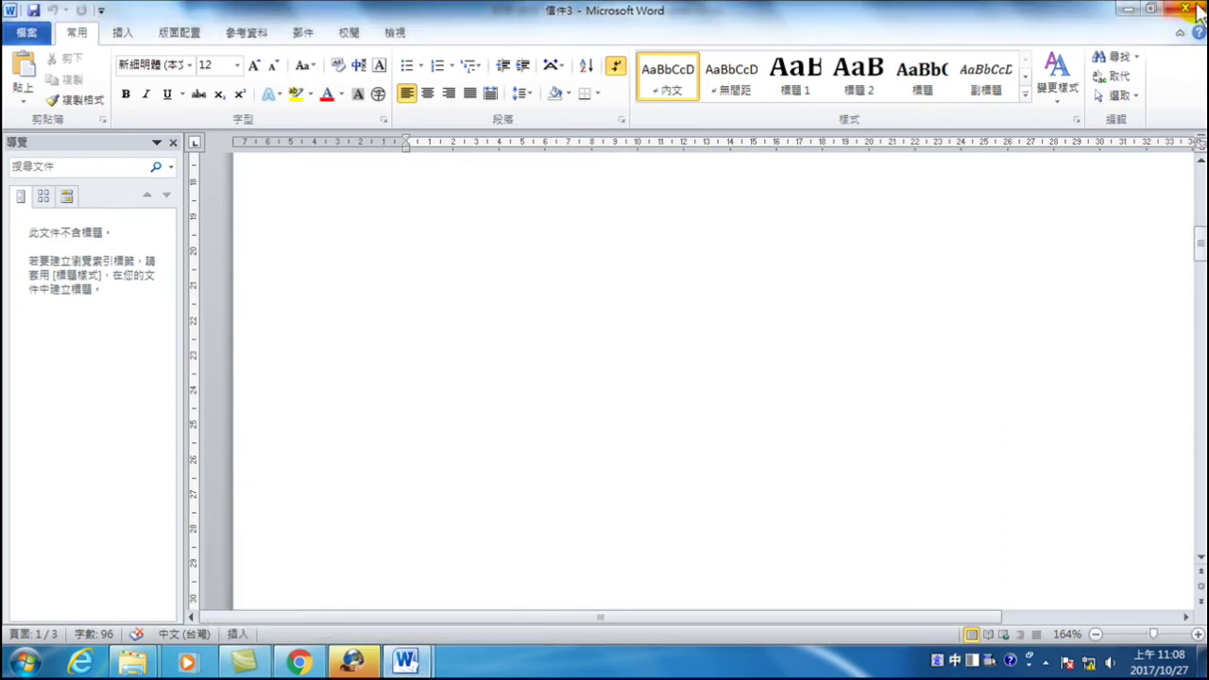
pyautogui.click(1194, 8)
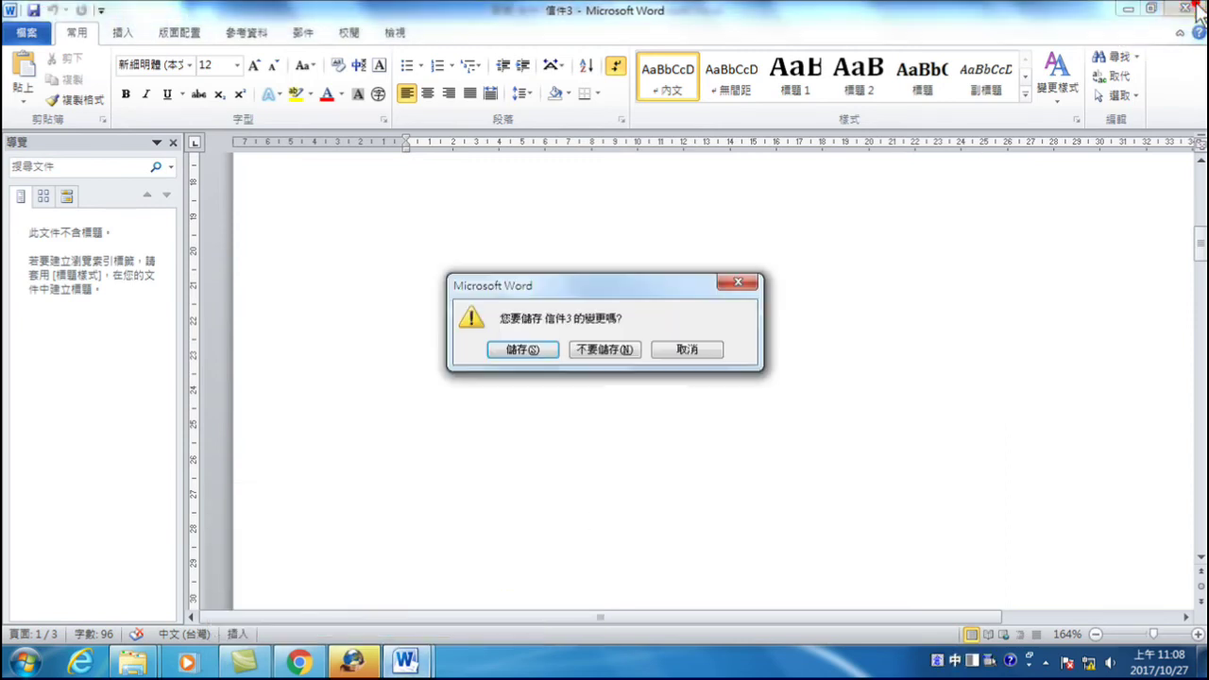
pyautogui.click(594, 349)
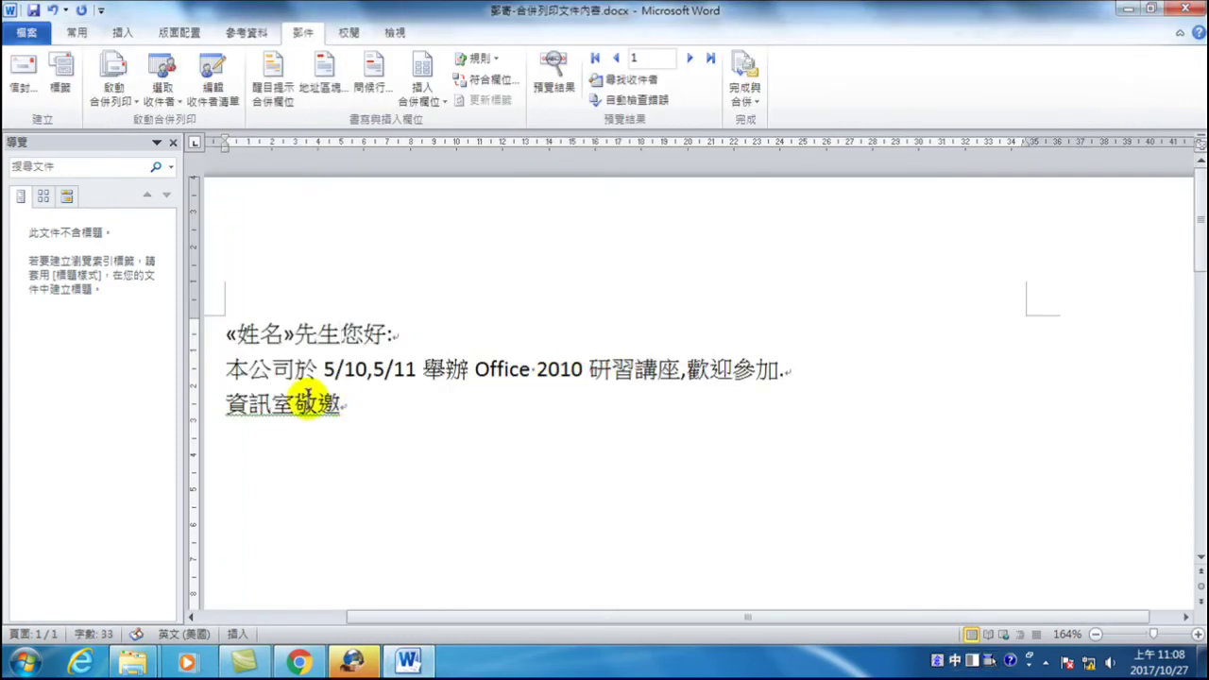
# - Select the «姓名» field in the greeting, make it bold and grow it to 16 pt
pyautogui.moveTo(289, 337); pyautogui.dragTo(342, 334)
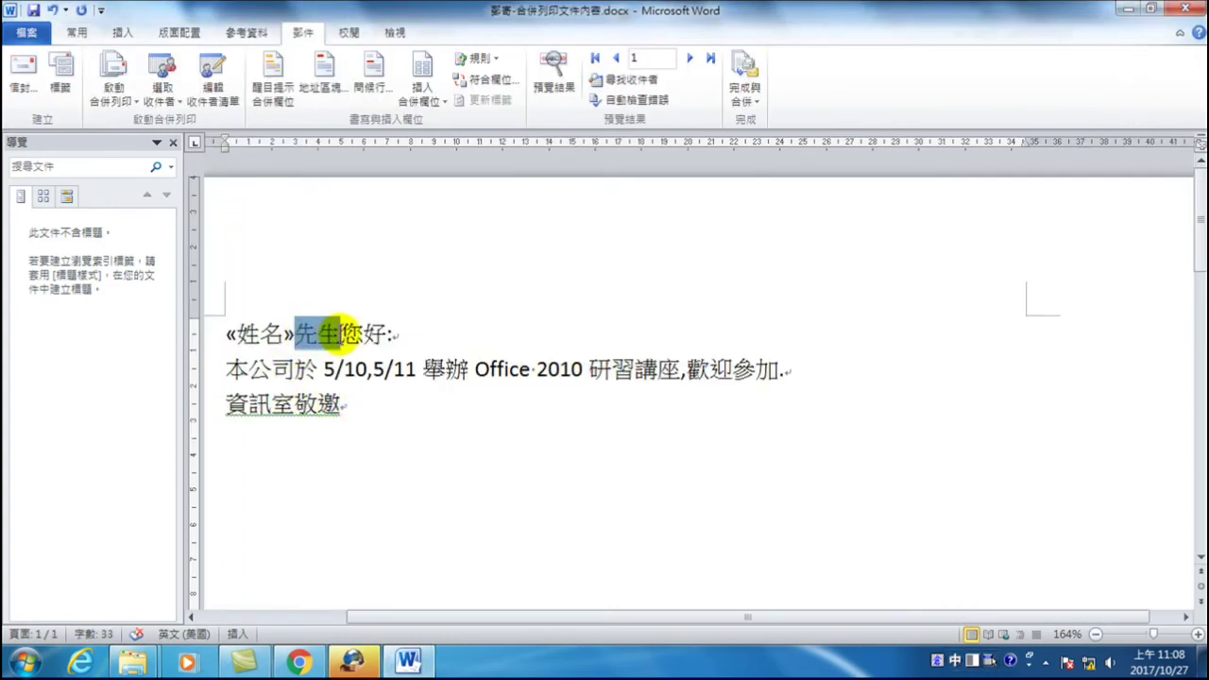
pyautogui.click(363, 335)
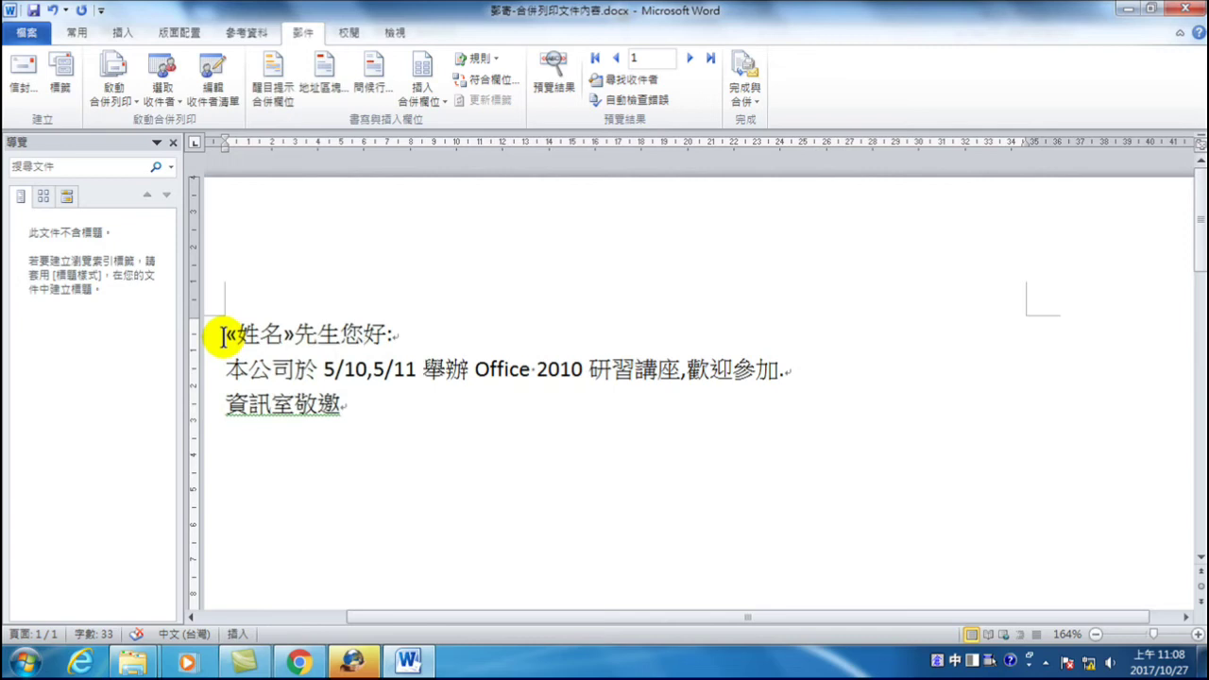
pyautogui.moveTo(222, 337); pyautogui.dragTo(293, 344)
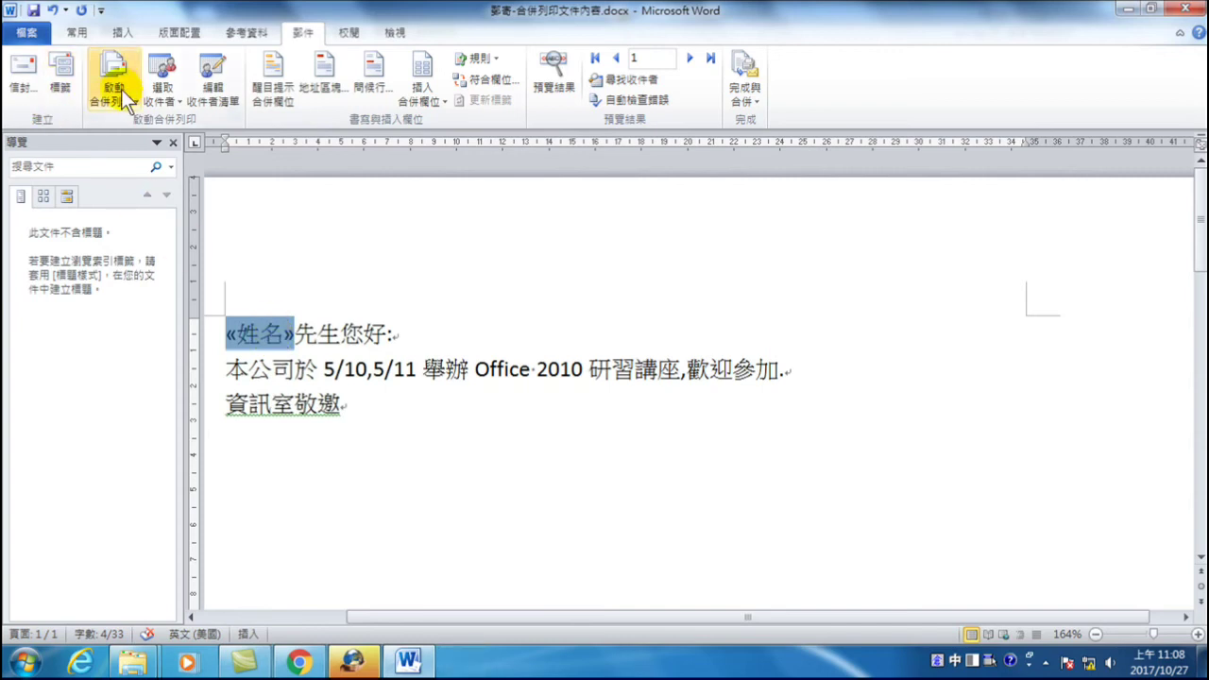
pyautogui.click(77, 33)
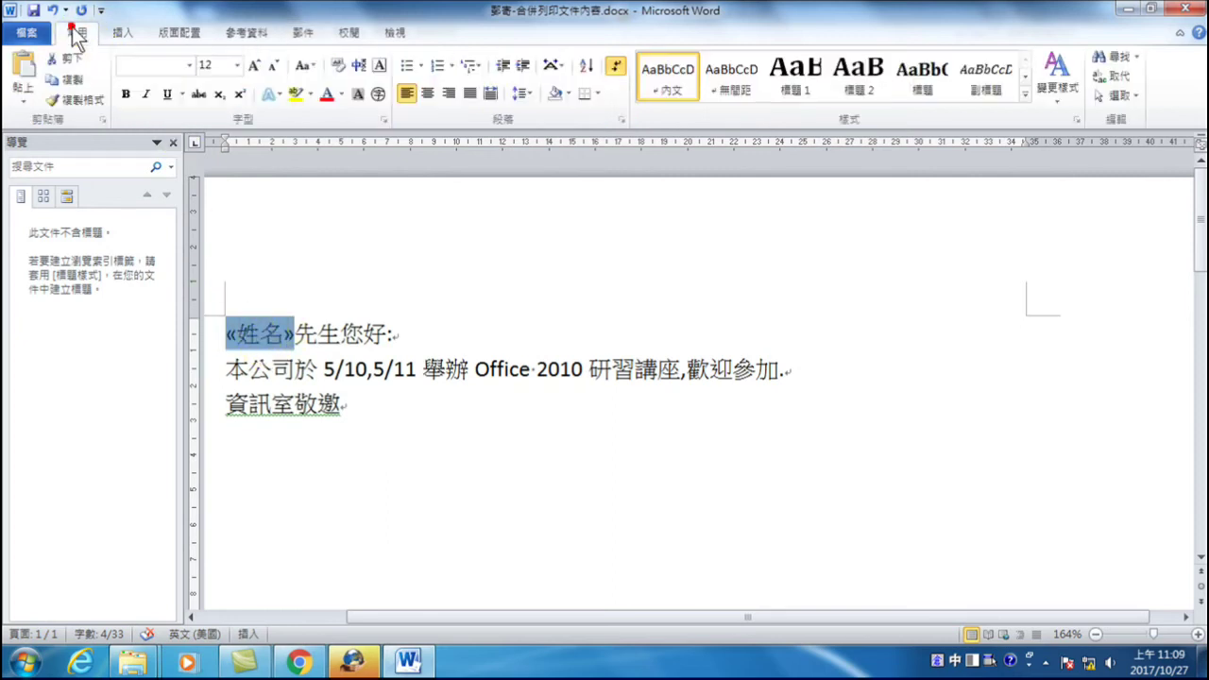
pyautogui.click(124, 94)
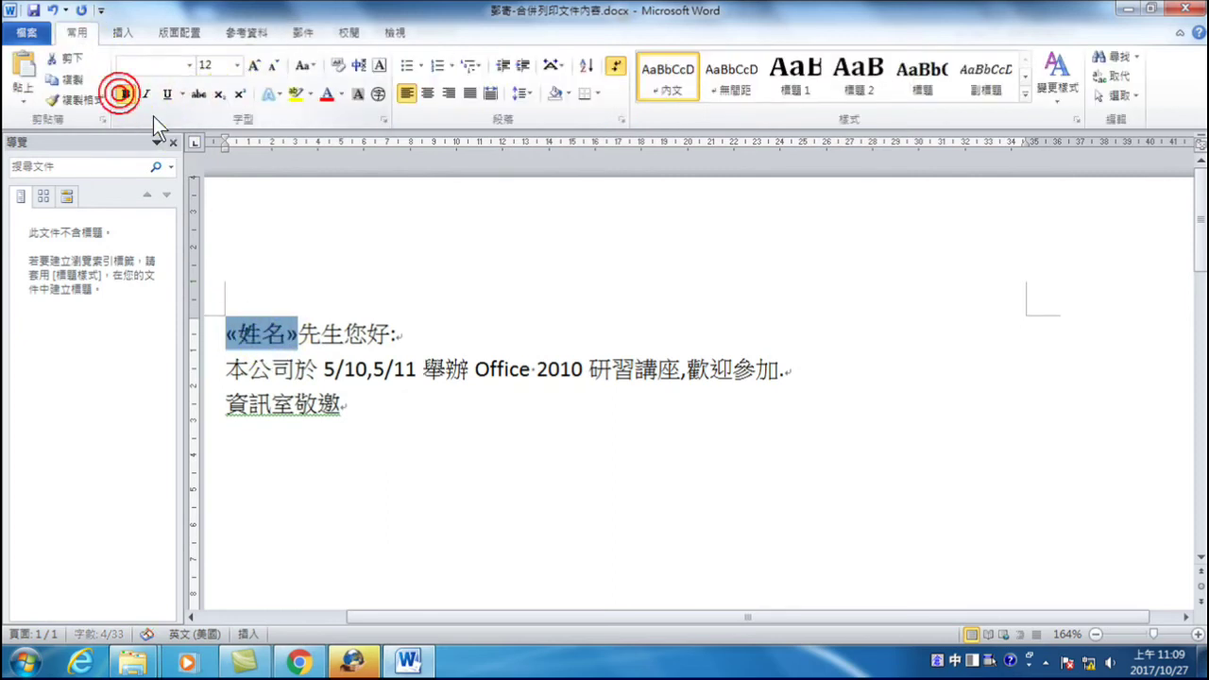
pyautogui.click(254, 64)
pyautogui.click(253, 65)
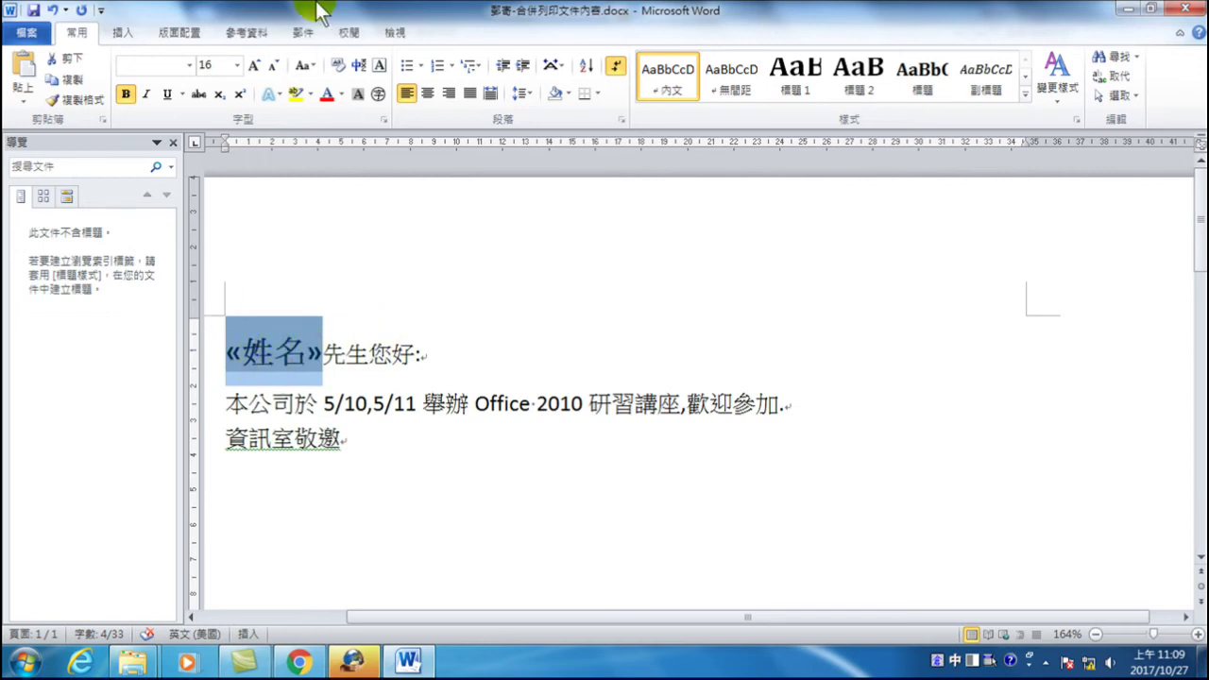
# - Place the cursor at the start of the 本公司 body paragraph
pyautogui.click(297, 34)
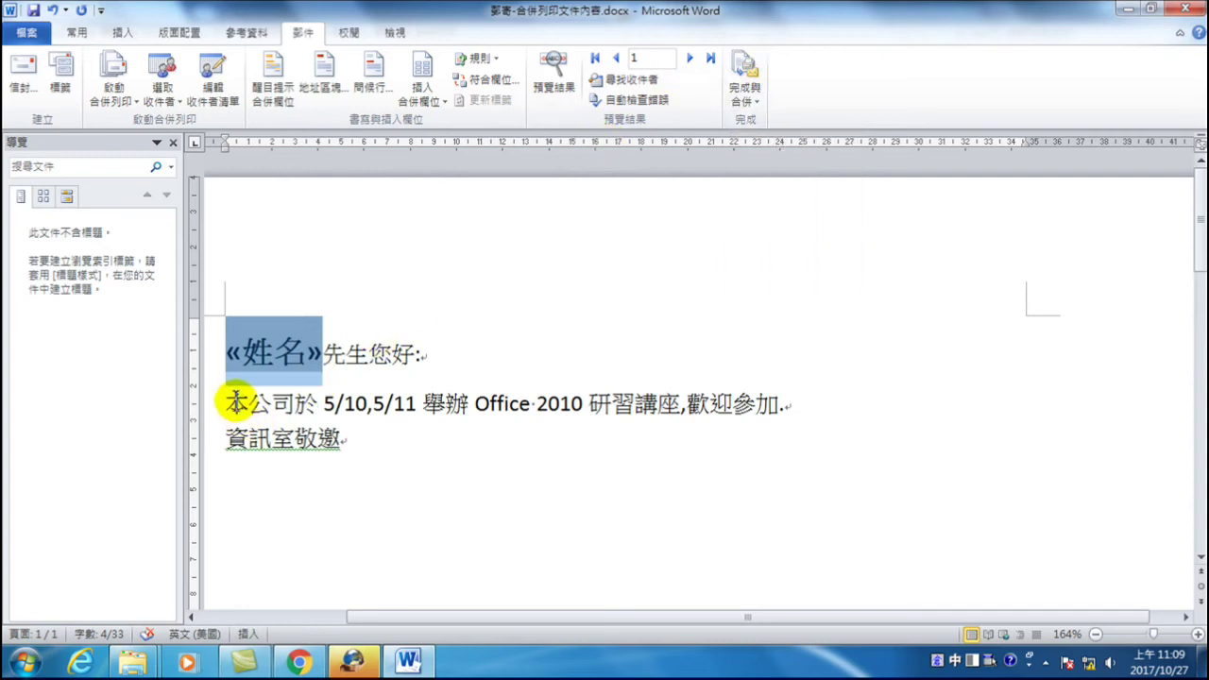
pyautogui.click(226, 404)
pyautogui.click(227, 404)
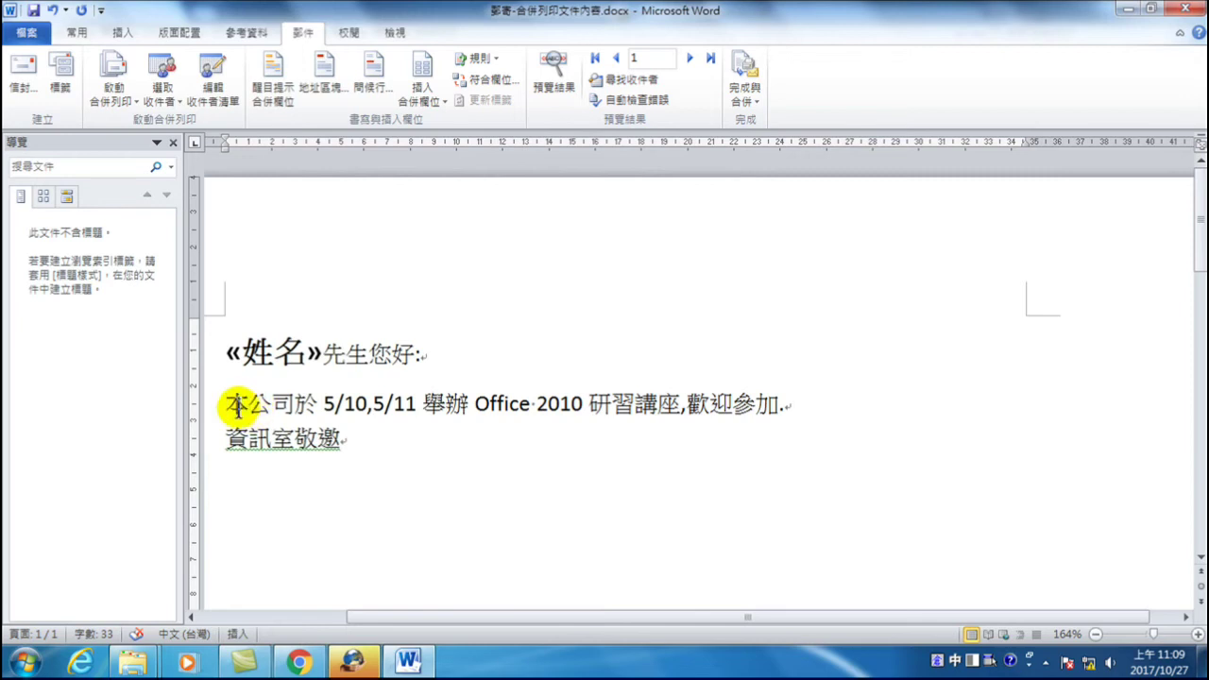
pyautogui.click(76, 34)
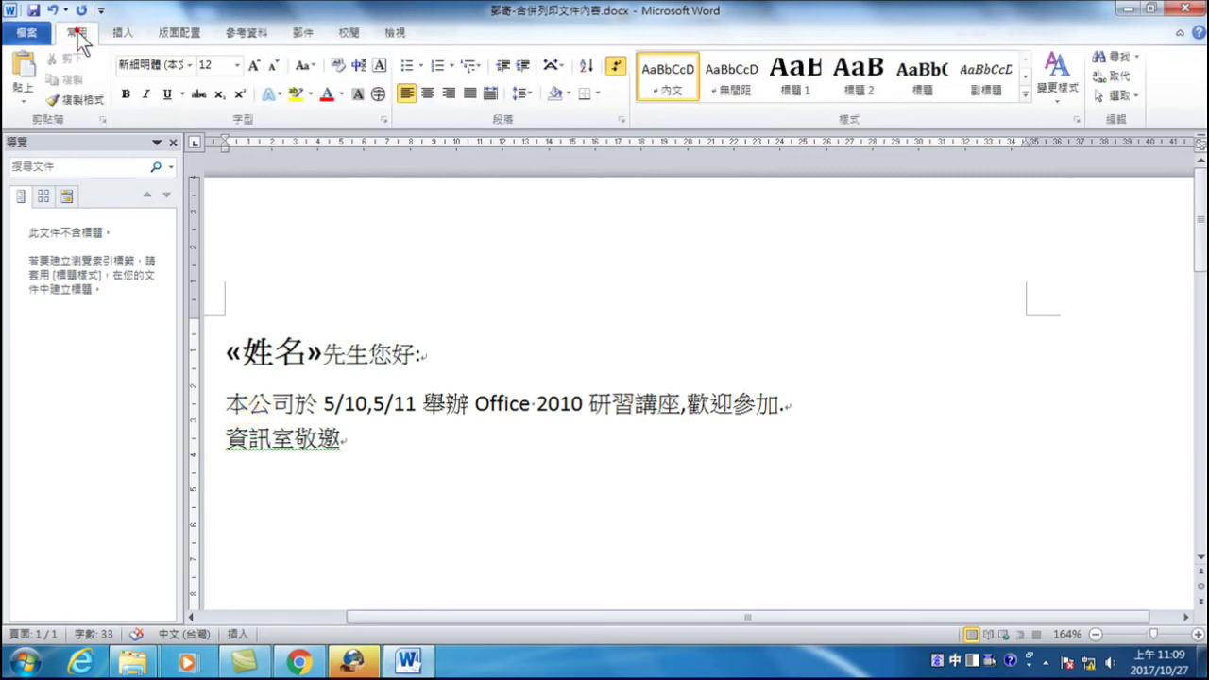
# - Give the 本公司 body paragraph a First line indent of 2 characters
pyautogui.click(621, 119)
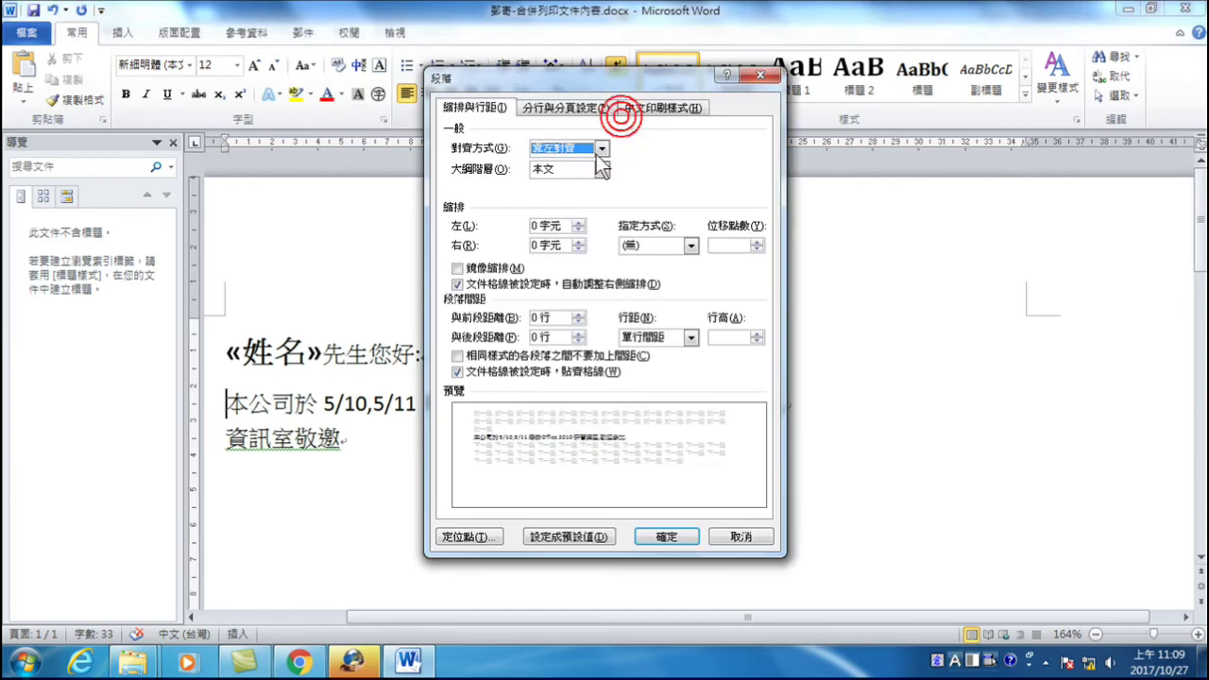
pyautogui.click(688, 246)
pyautogui.click(652, 274)
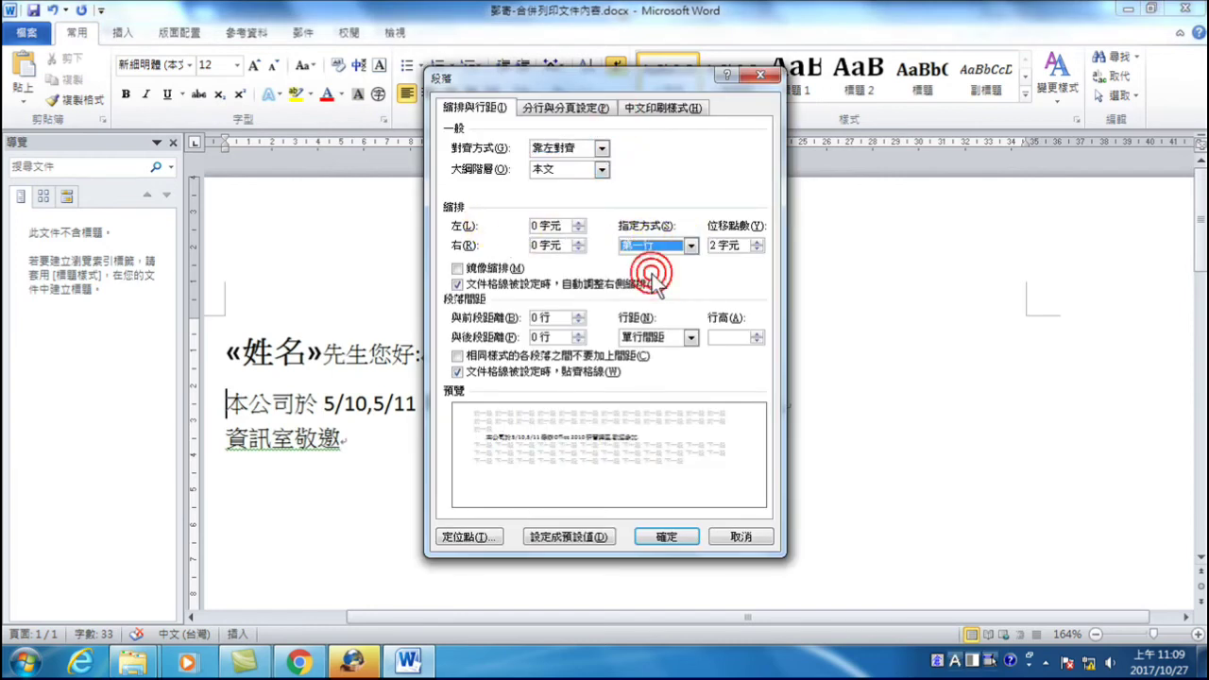
pyautogui.click(664, 536)
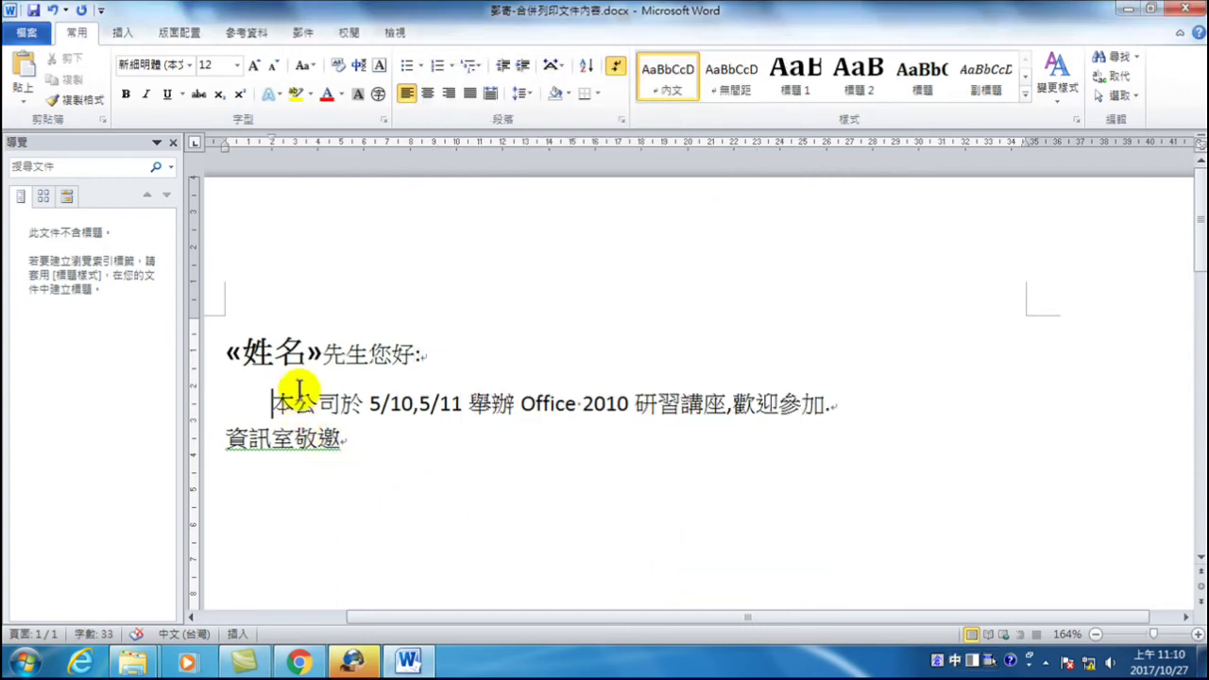
pyautogui.moveTo(273, 400); pyautogui.dragTo(467, 402)
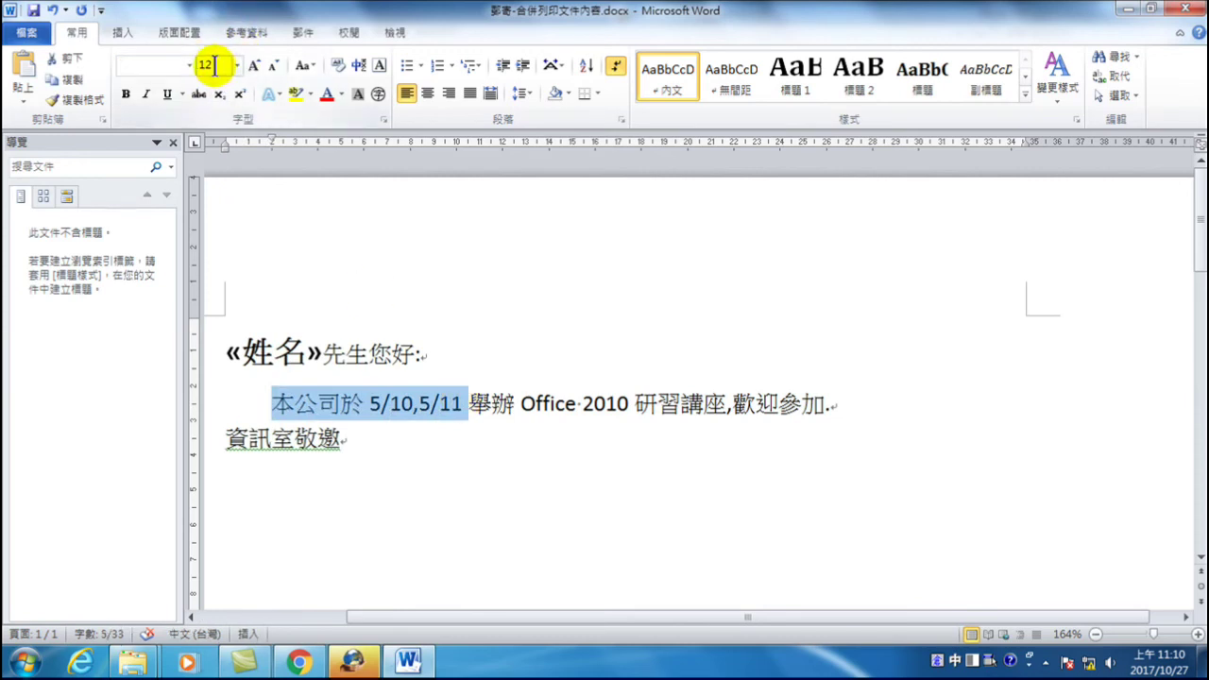
pyautogui.click(273, 405)
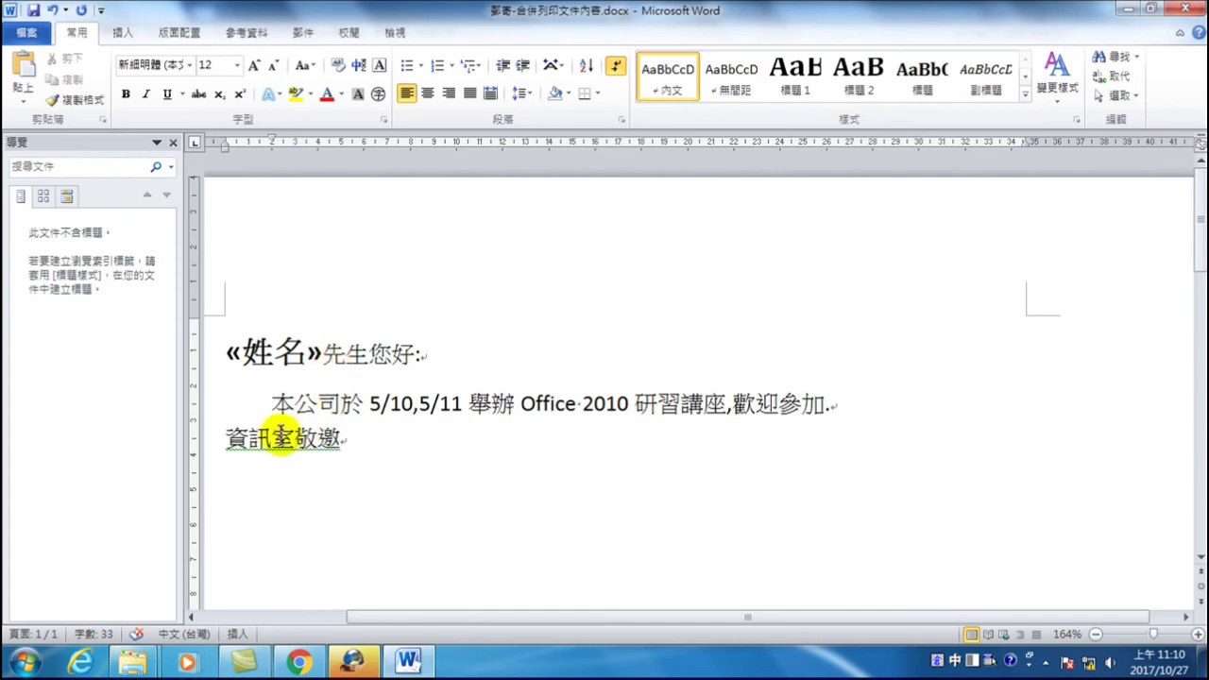
pyautogui.click(302, 35)
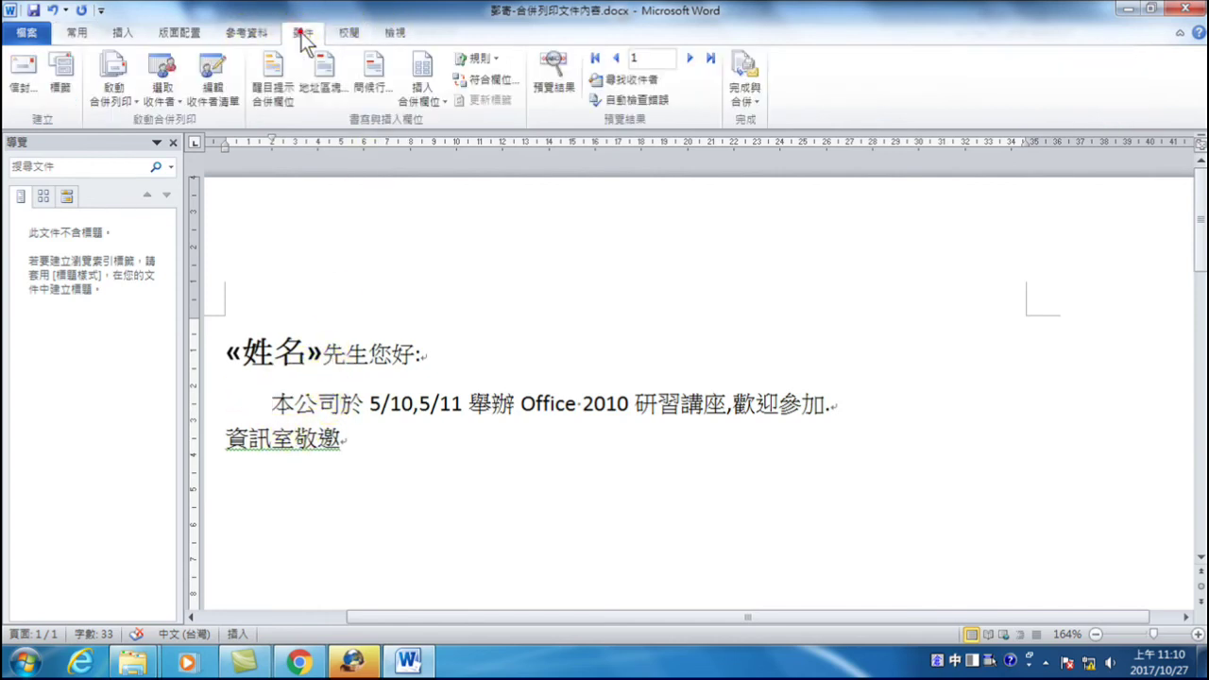
pyautogui.click(752, 74)
pyautogui.click(760, 125)
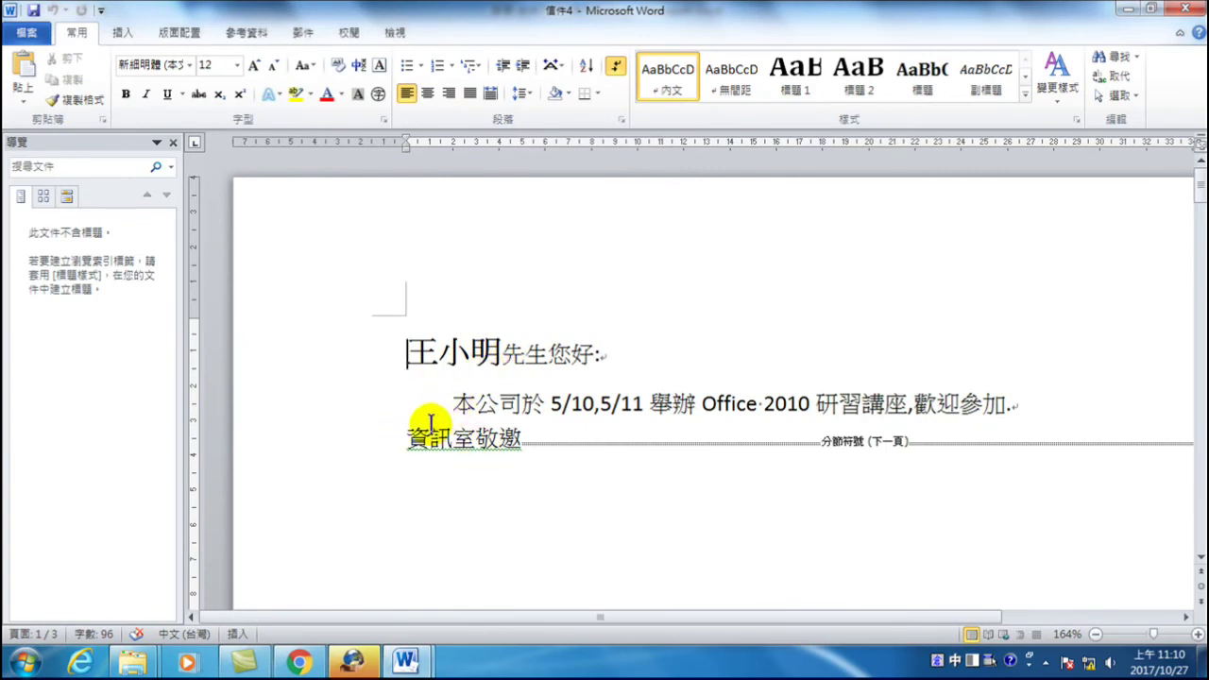
pyautogui.scroll(-15, 434, 423)
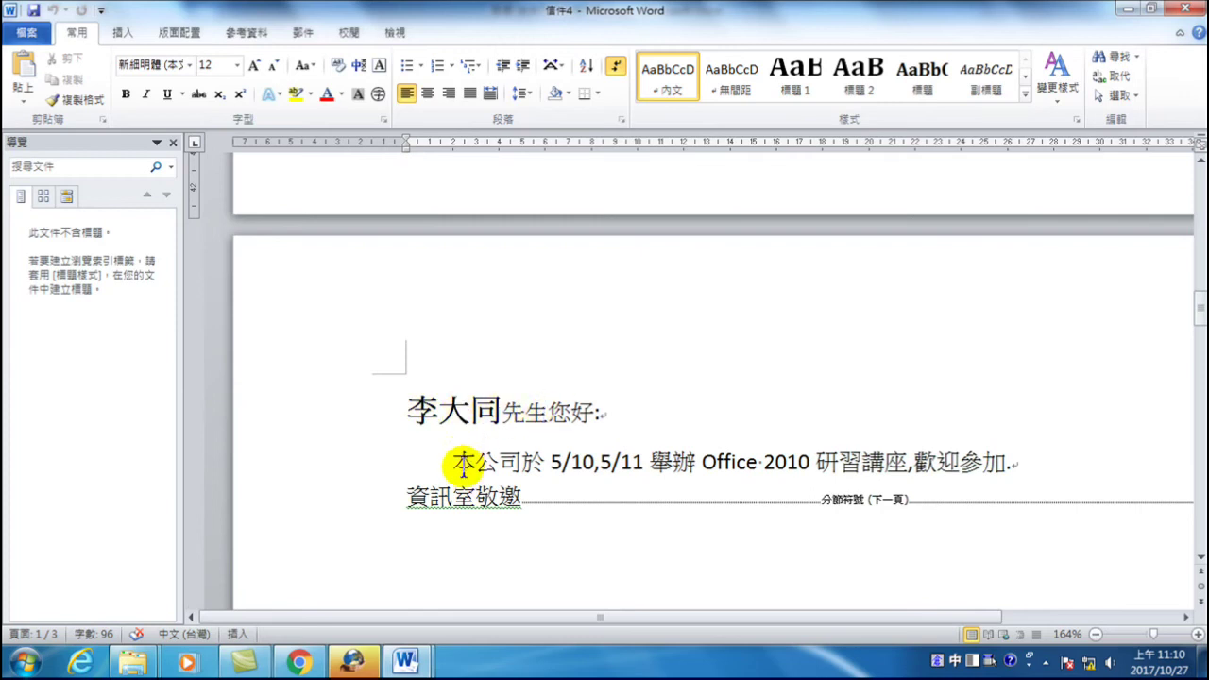
pyautogui.scroll(-20, 505, 520)
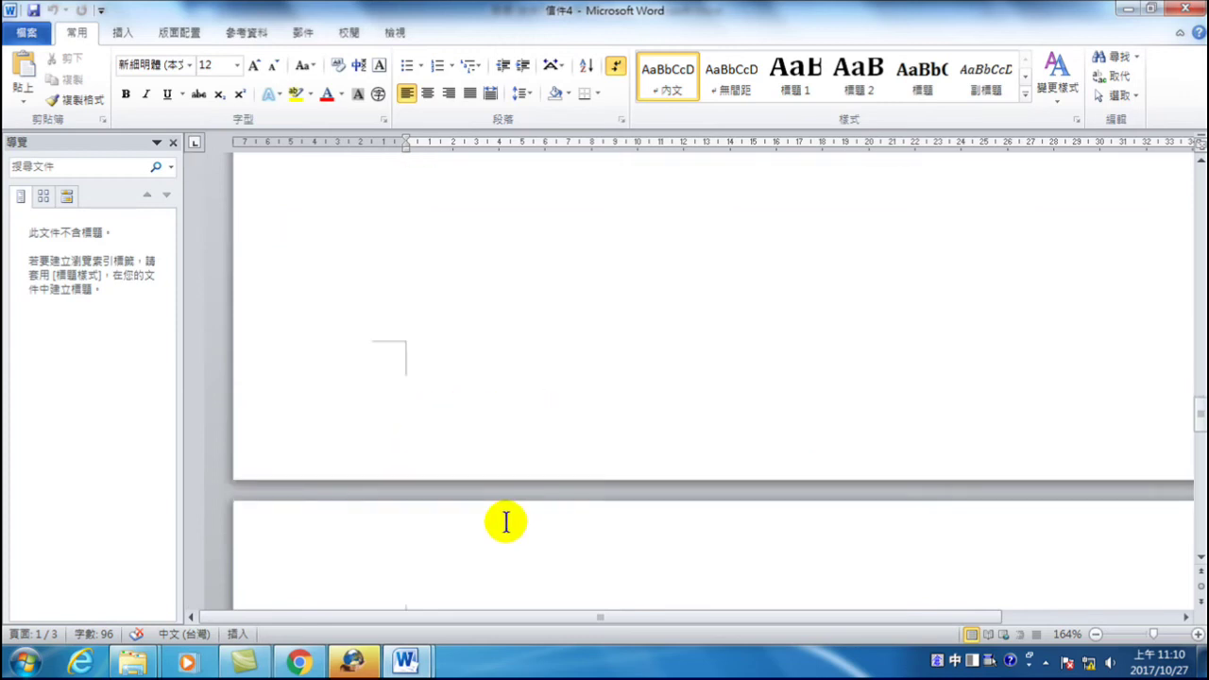
pyautogui.scroll(-4, 506, 522)
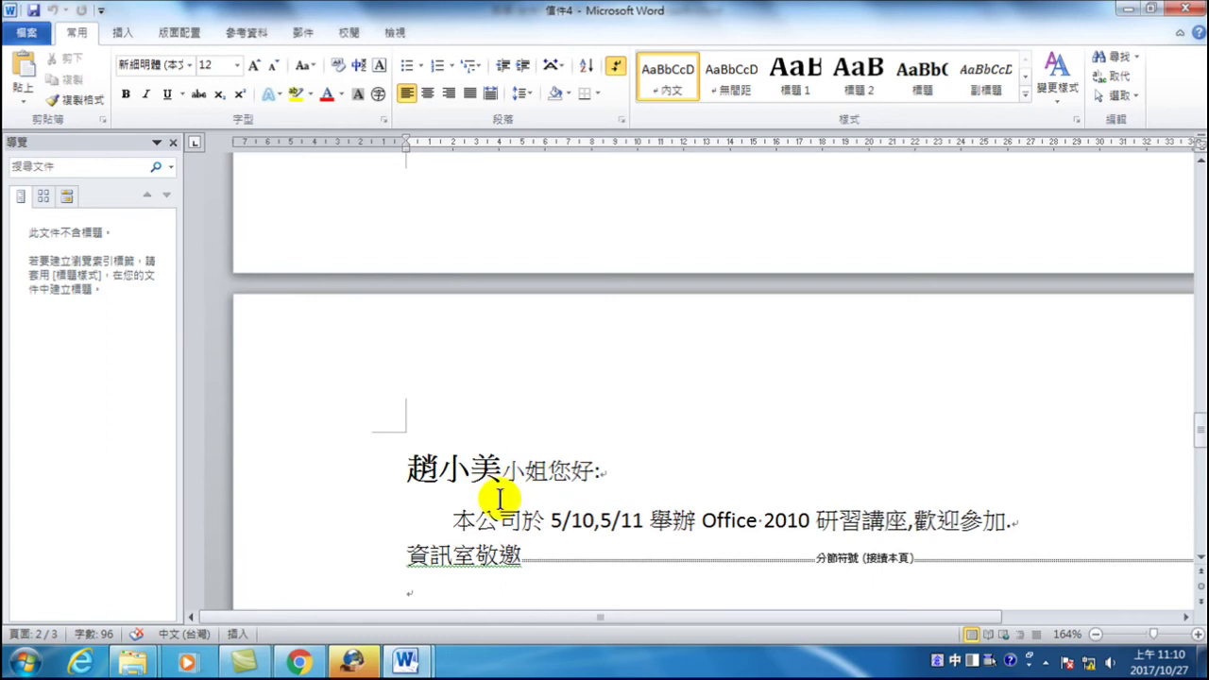
pyautogui.scroll(-20, 564, 501)
pyautogui.scroll(15, 564, 501)
pyautogui.scroll(-5, 575, 243)
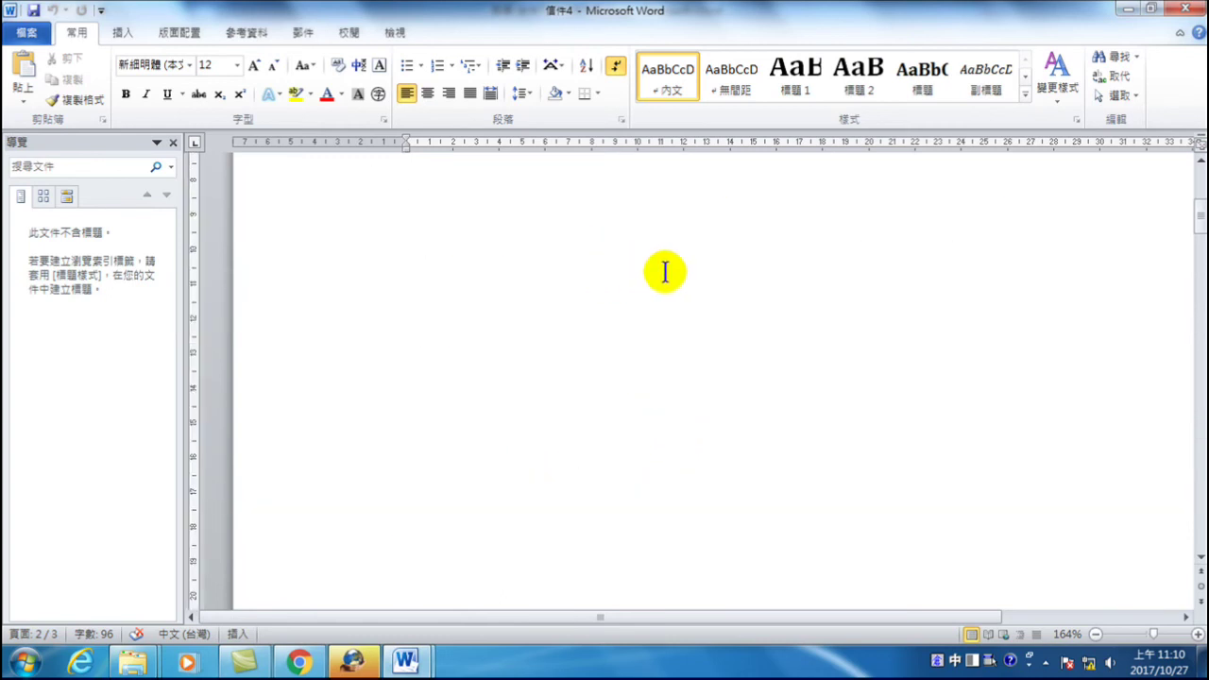
pyautogui.scroll(5, 667, 272)
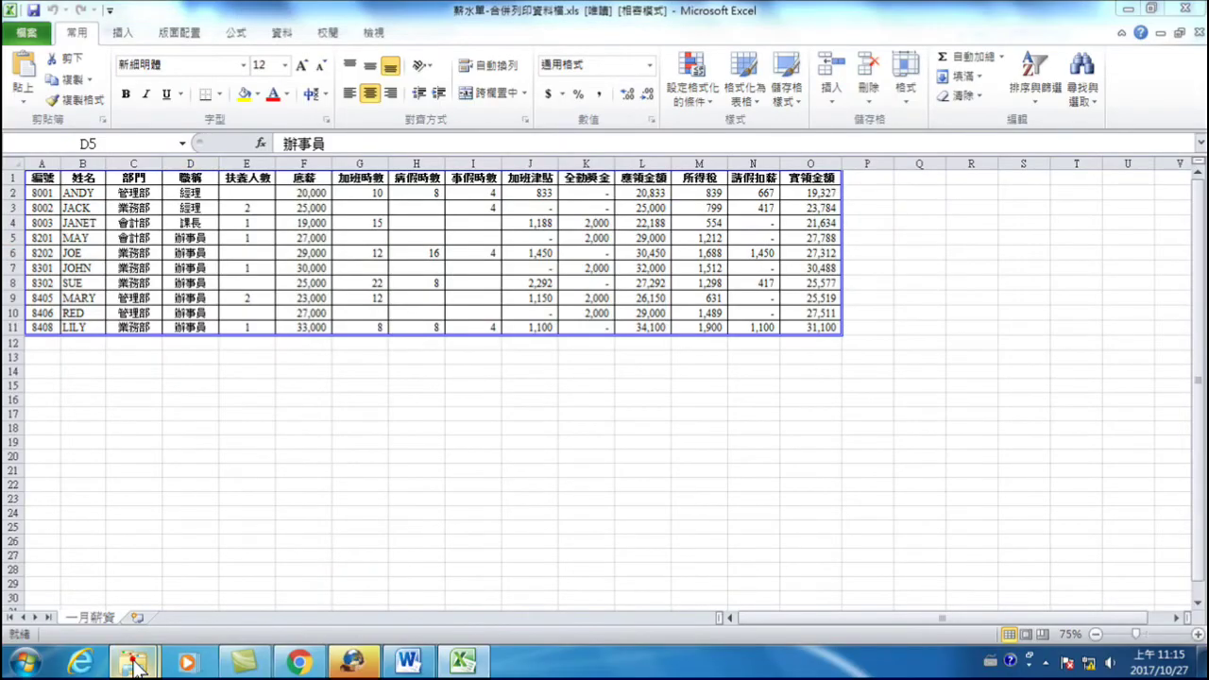
# - Open 薪水單-WORD合併列印.doc from the 合併列印 folder in Windows Explorer
pyautogui.moveTo(132, 661)
pyautogui.click(319, 579)
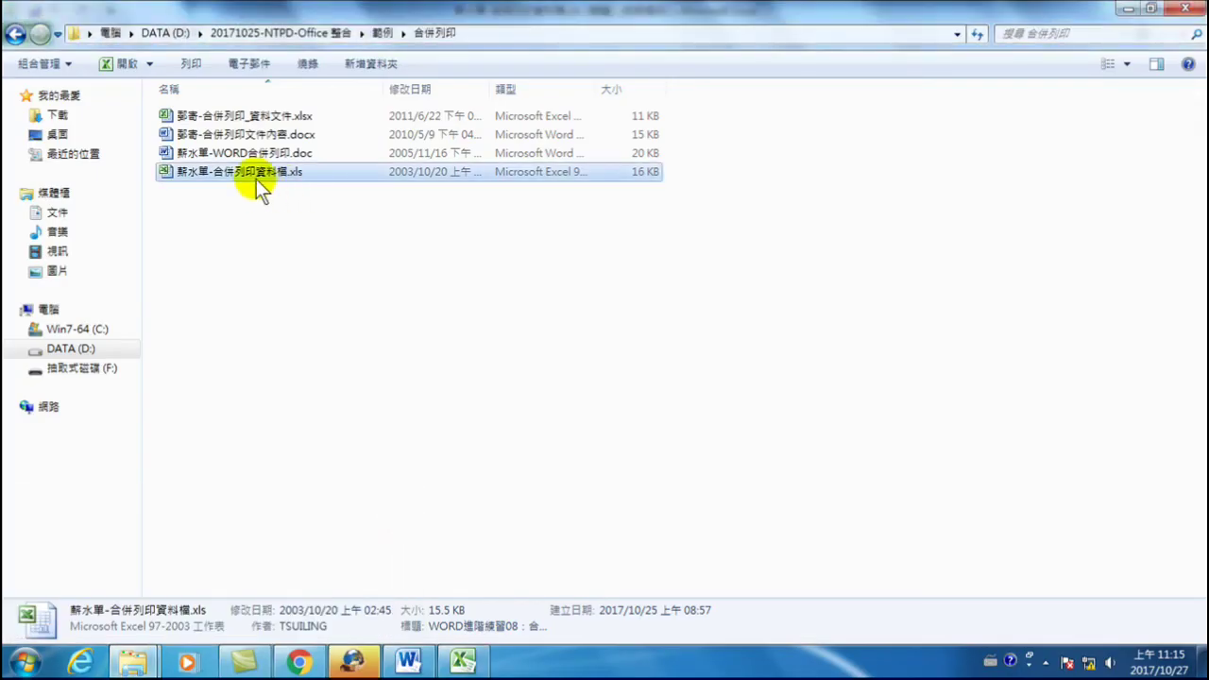
pyautogui.doubleClick(218, 153)
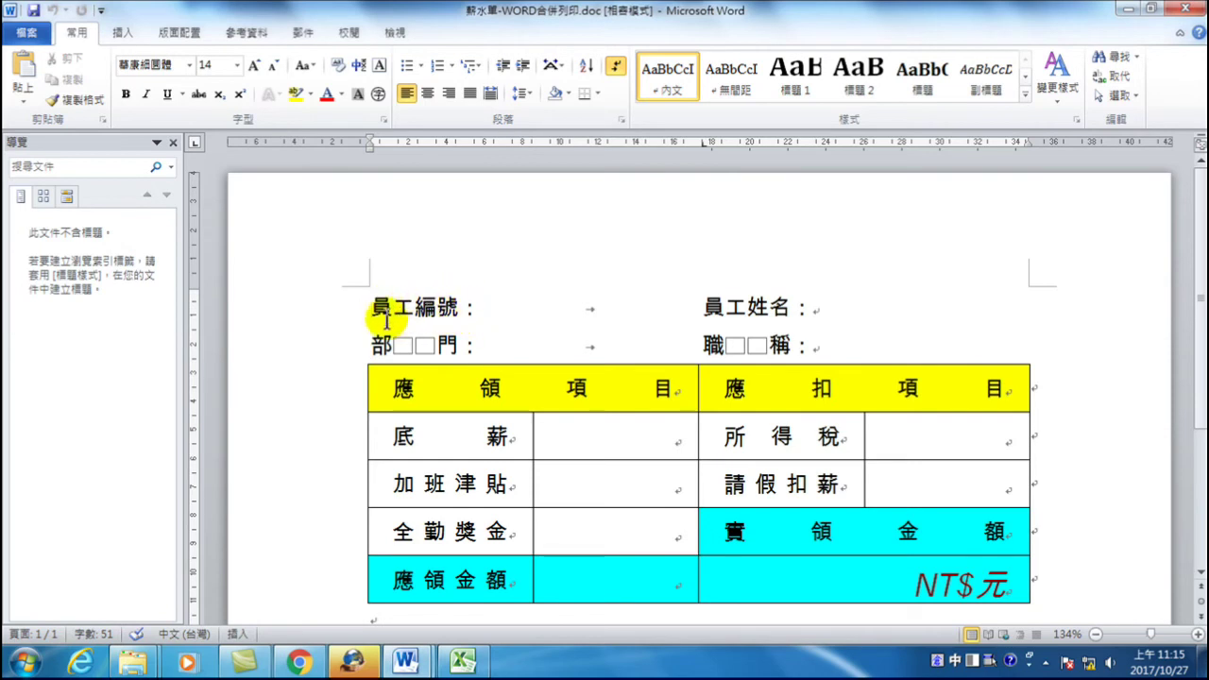
# - Bring the Excel payroll workbook 薪水單-合併列印資料檔.xls in front of the Word template
pyautogui.scroll(-3, 440, 349)
pyautogui.scroll(2, 439, 354)
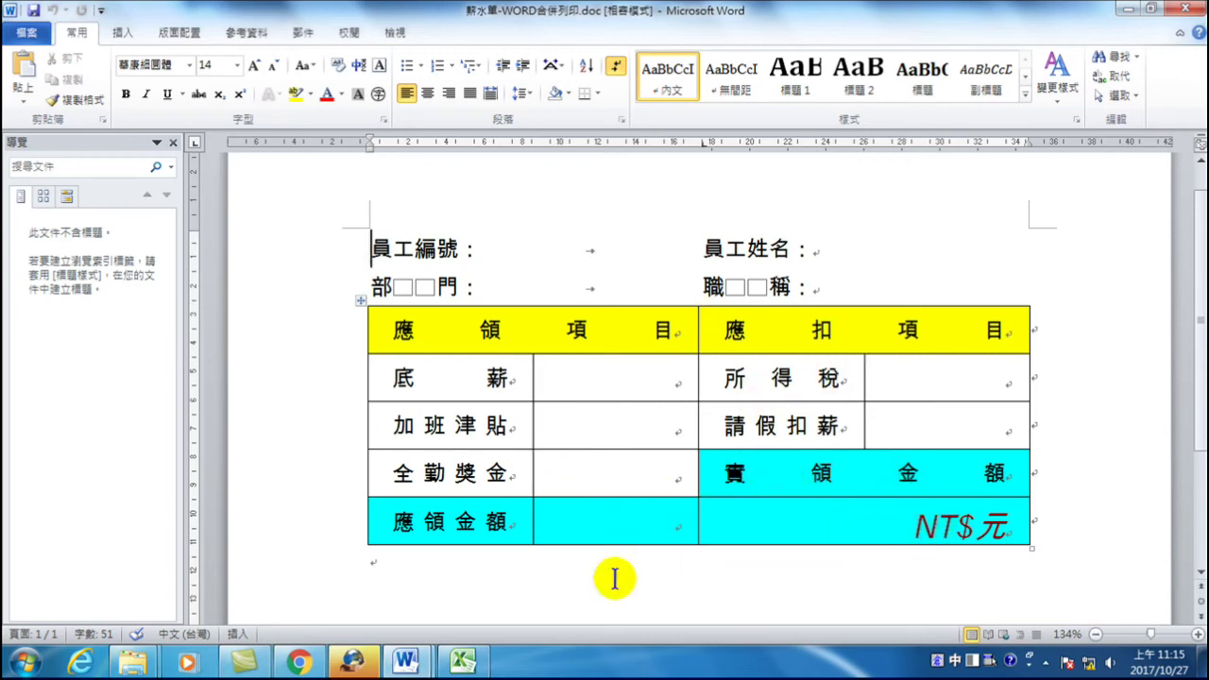
pyautogui.click(463, 664)
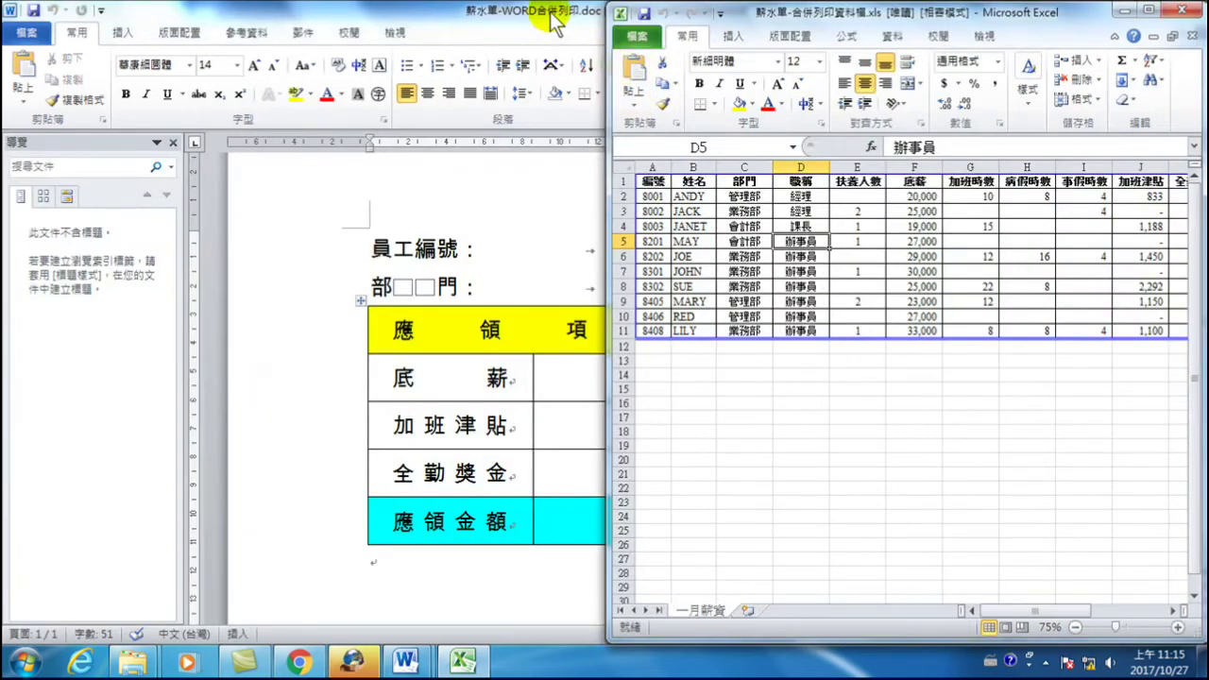
# - Snap the Word template left, check Excel's 應領金額 column L, then close Excel
pyautogui.click(539, 11)
pyautogui.press('super+Left')
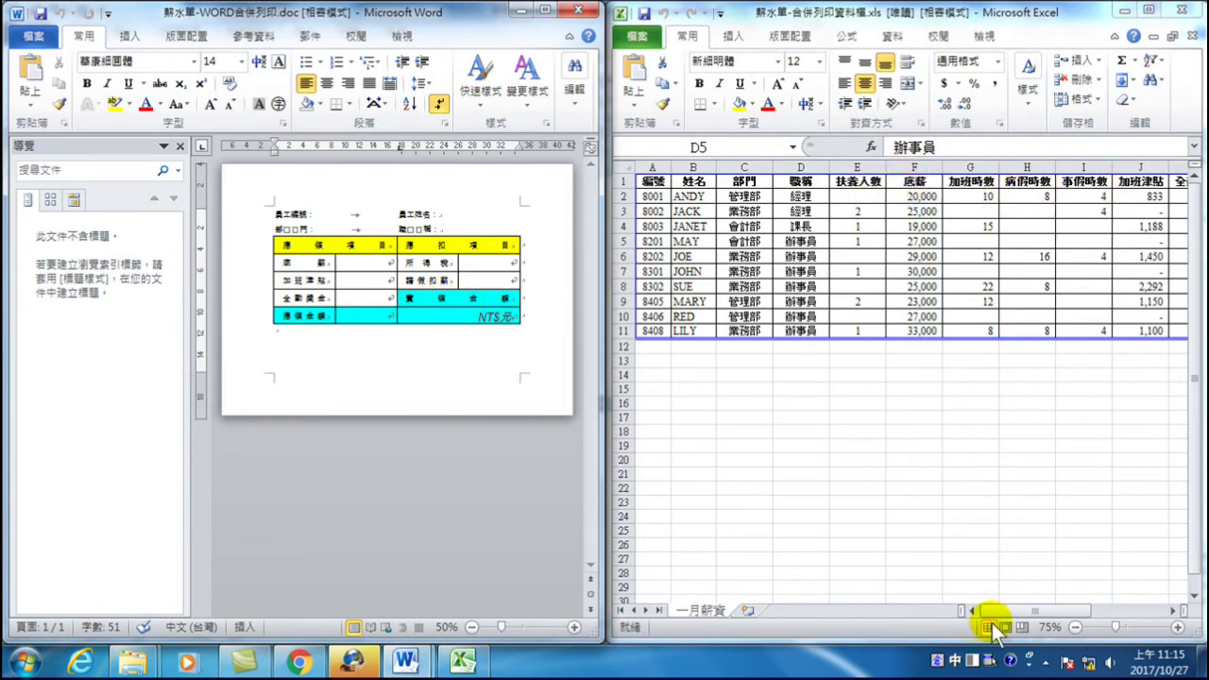
pyautogui.click(1009, 609)
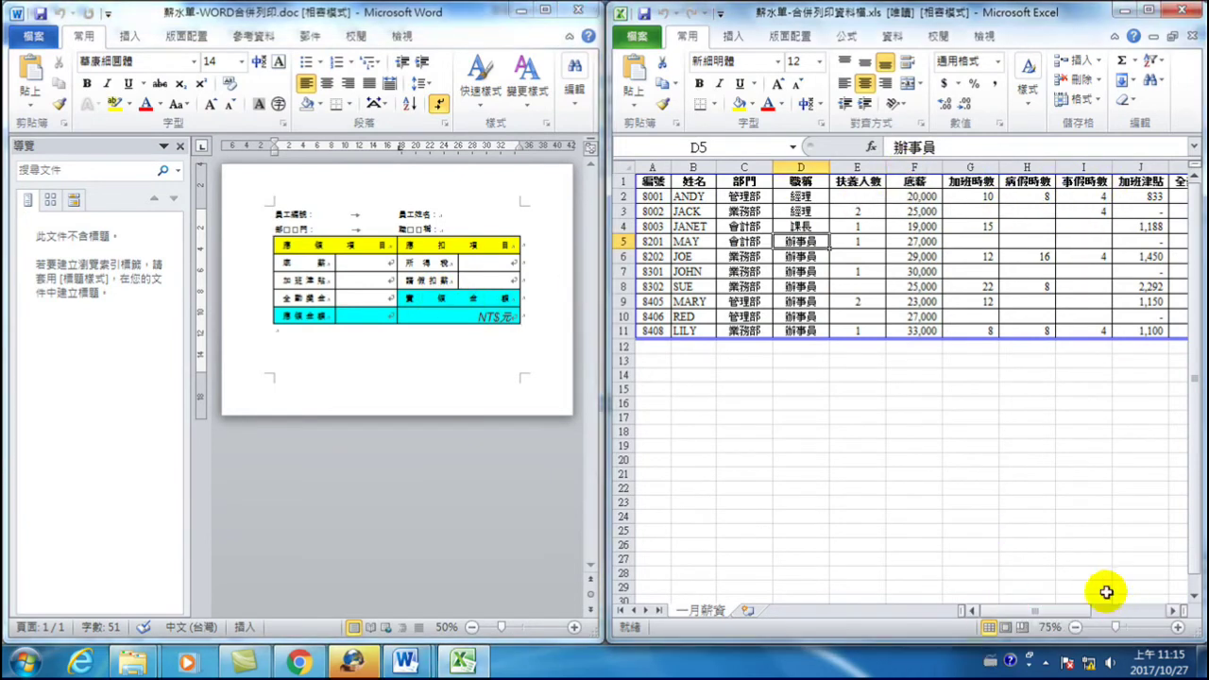
pyautogui.click(1173, 611)
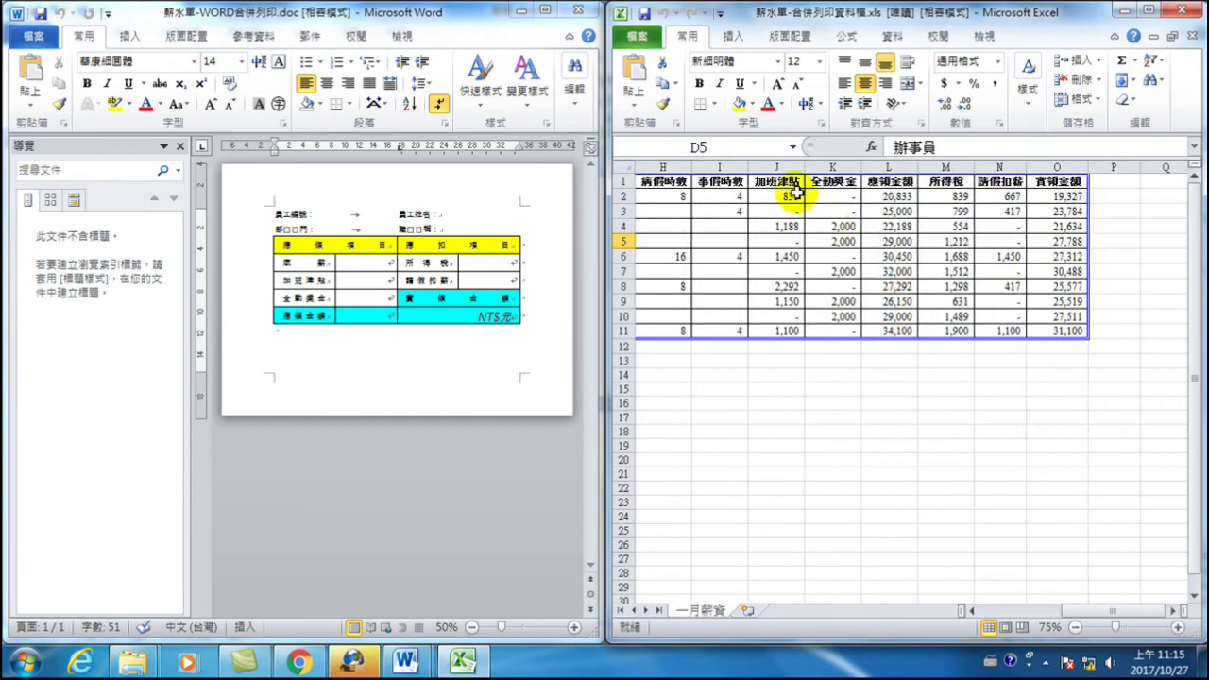
pyautogui.click(889, 167)
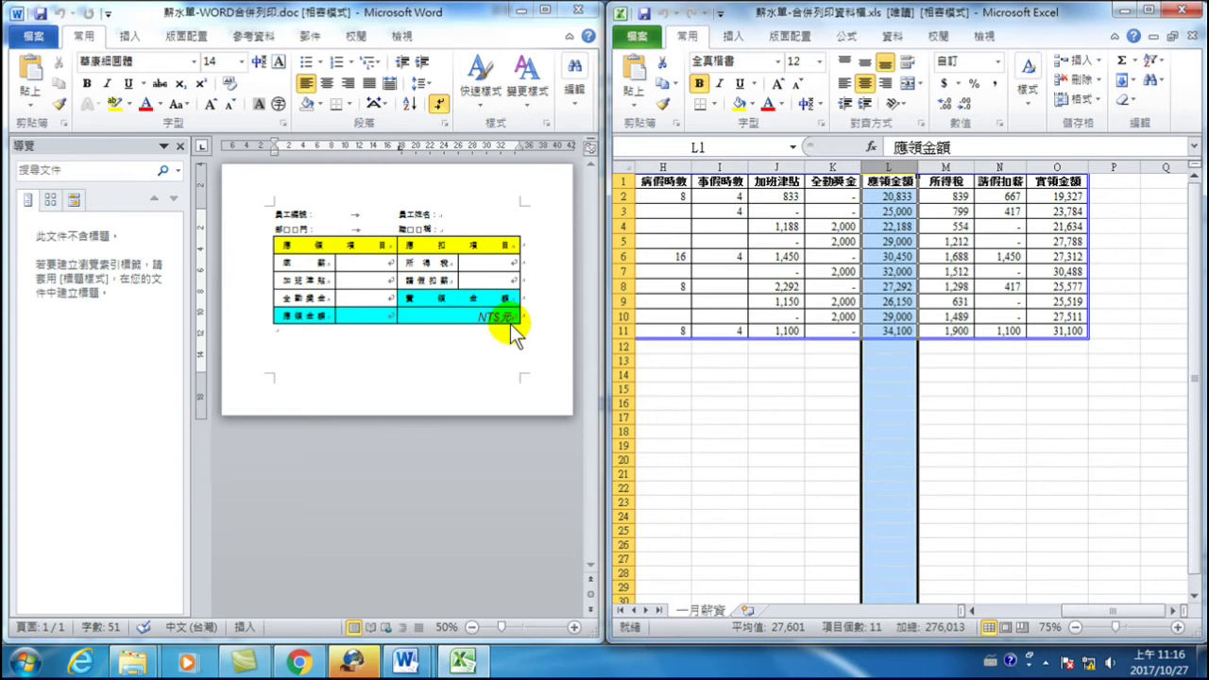
pyautogui.moveTo(1096, 613); pyautogui.dragTo(977, 614)
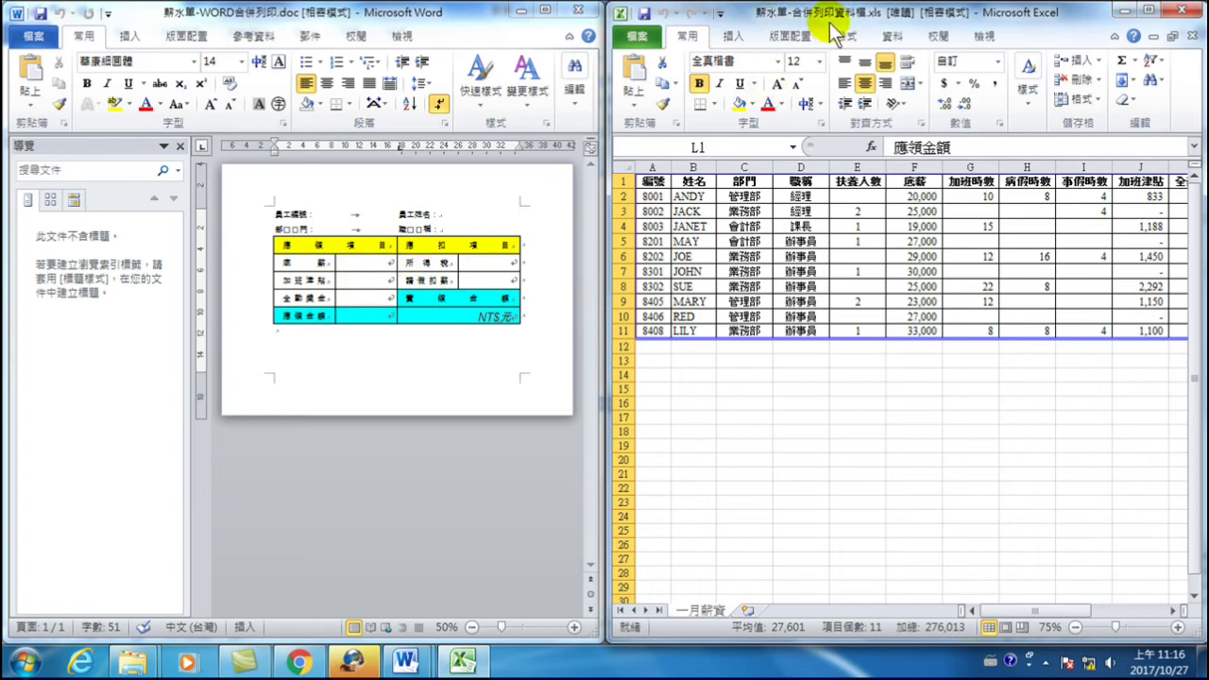
pyautogui.click(1185, 12)
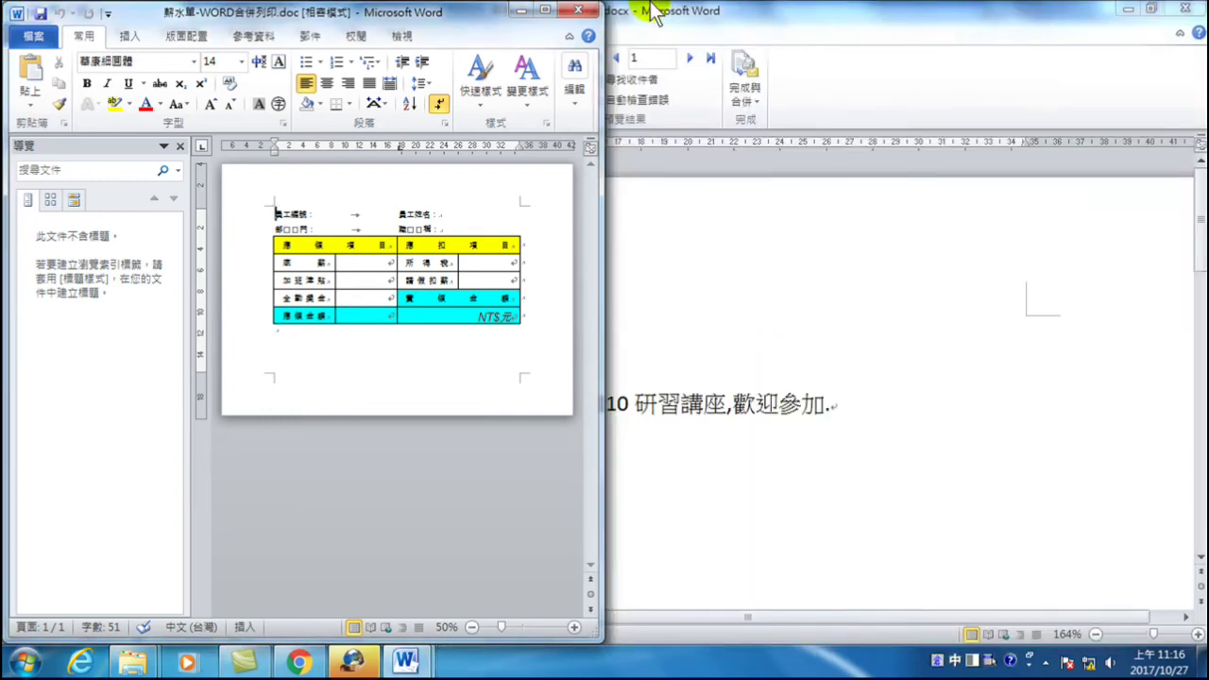
# - Close the 郵寄-合併列印文件內容.docx document without saving
pyautogui.click(405, 661)
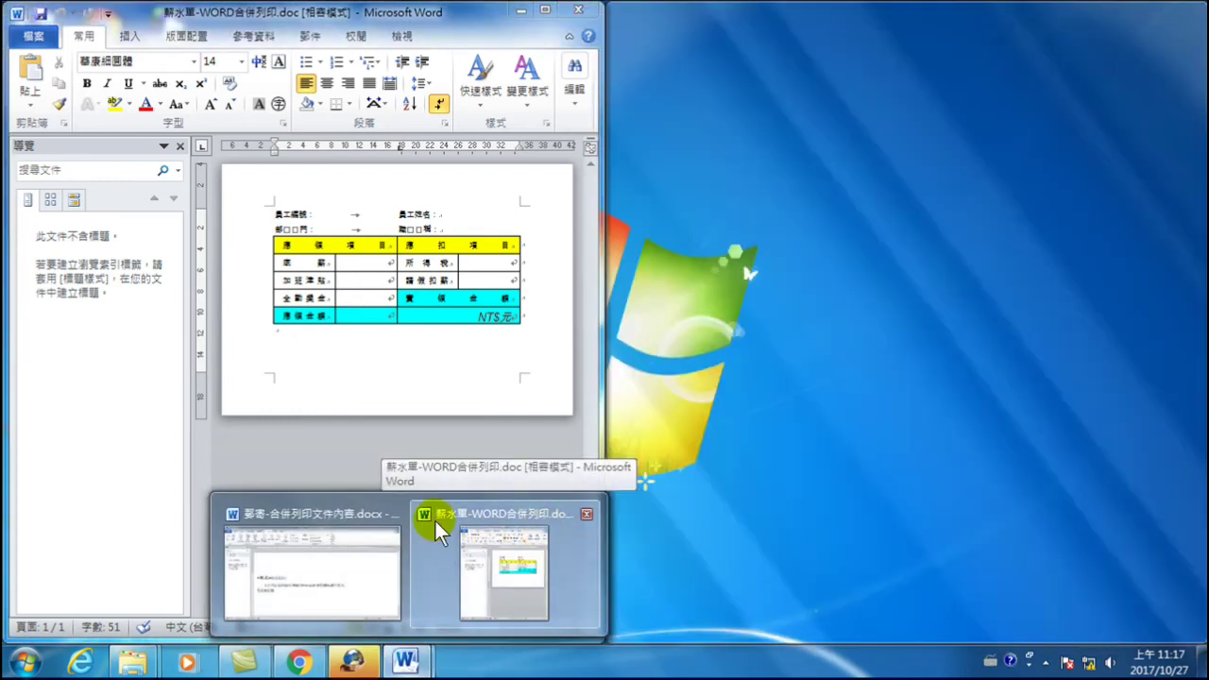
pyautogui.moveTo(397, 507)
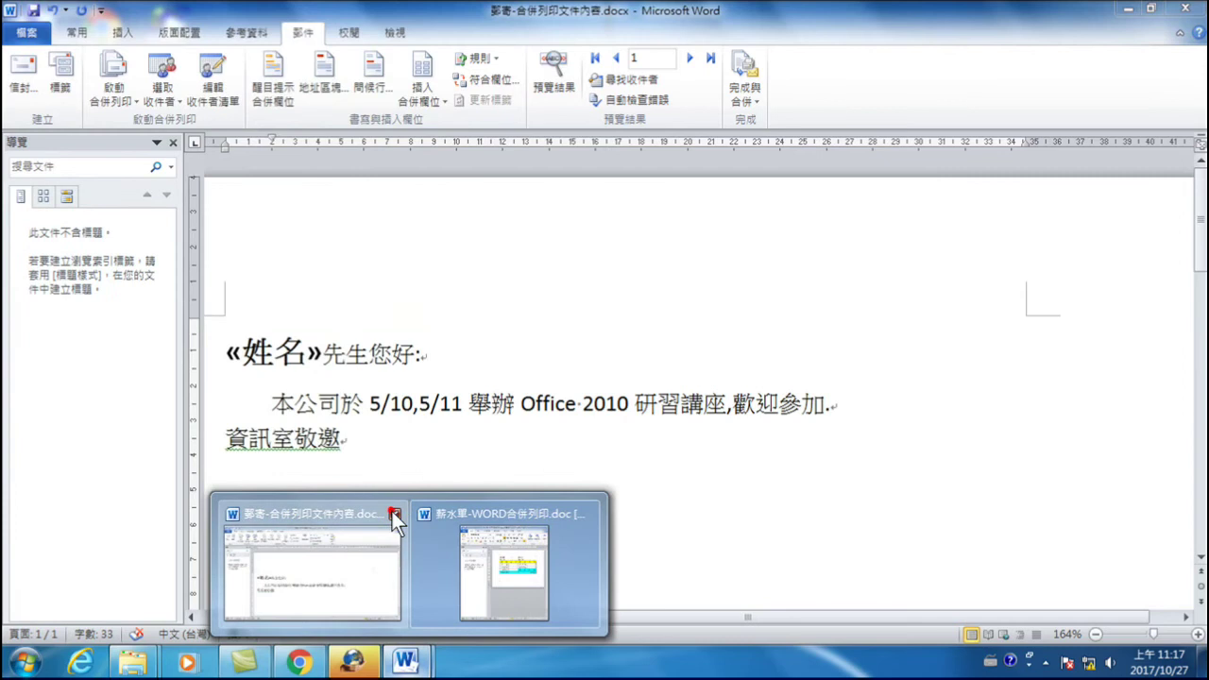
pyautogui.click(394, 513)
pyautogui.click(604, 363)
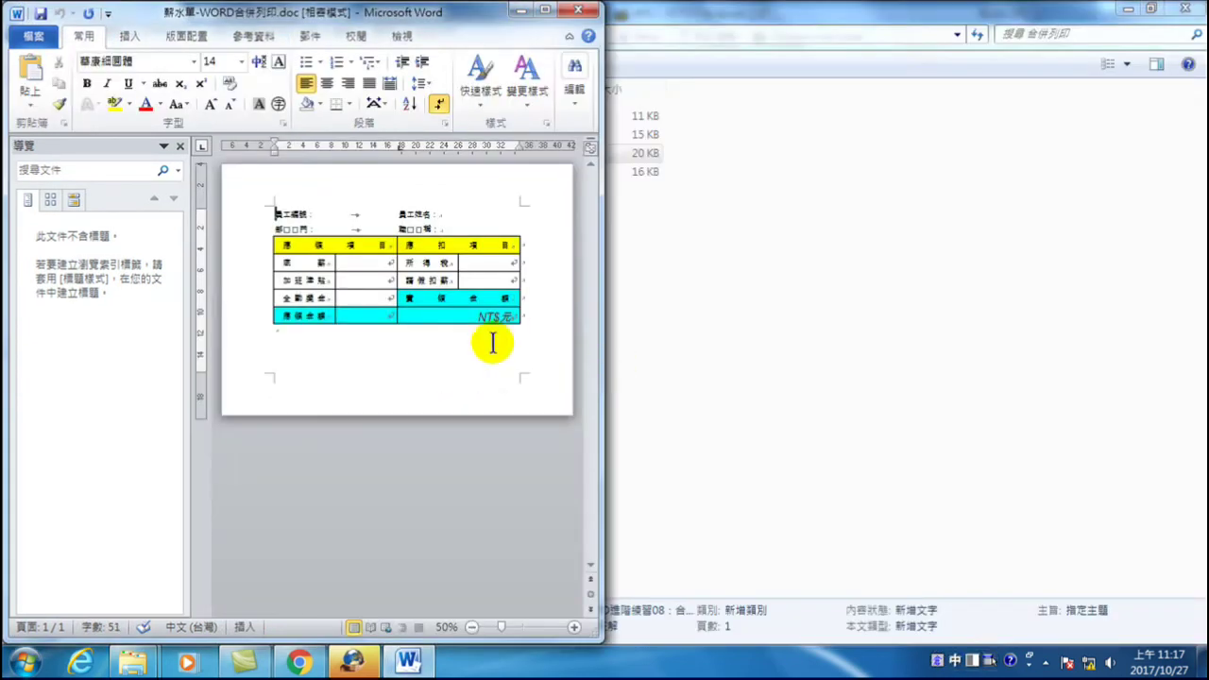
# - Reopen 薪水單-WORD合併列印.doc and place the cursor after 員工編號：
pyautogui.click(548, 13)
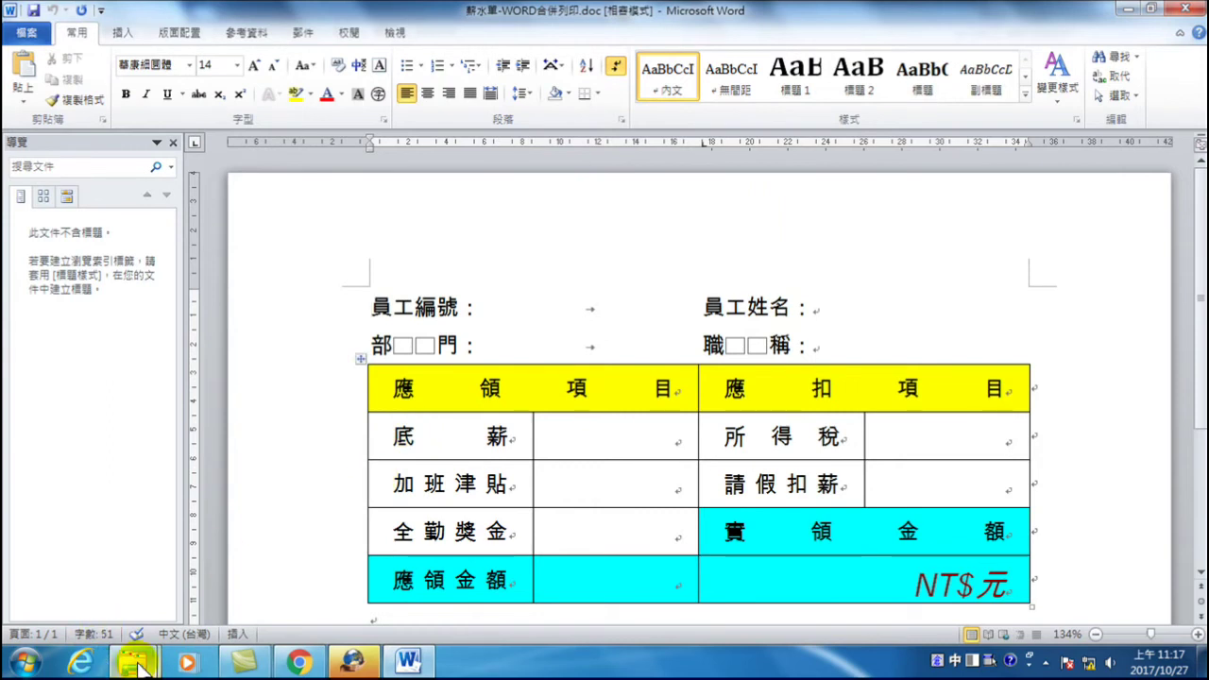
pyautogui.moveTo(132, 656)
pyautogui.click(260, 577)
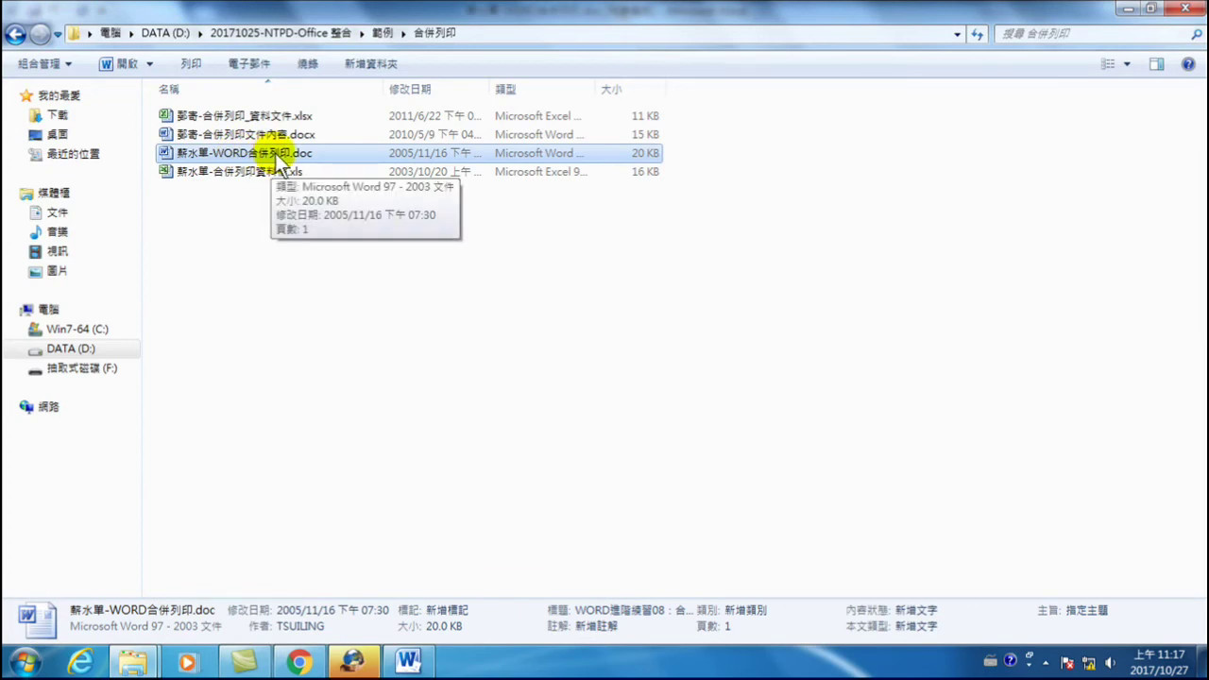
pyautogui.doubleClick(280, 160)
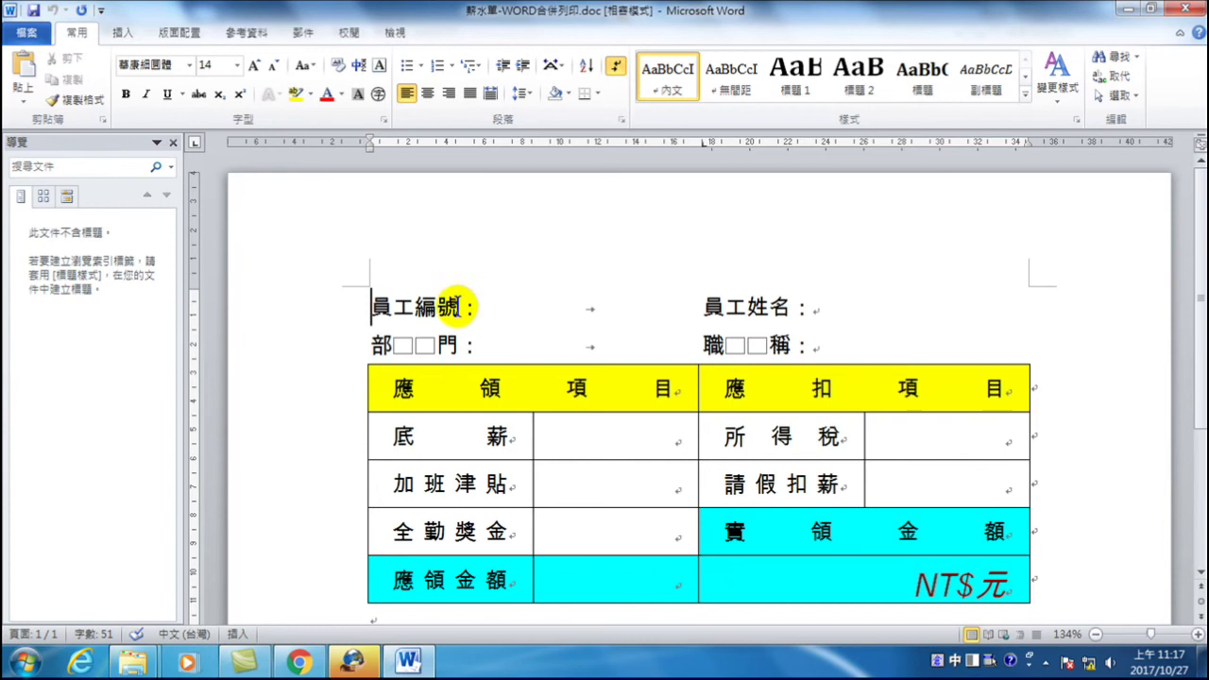
pyautogui.click(484, 307)
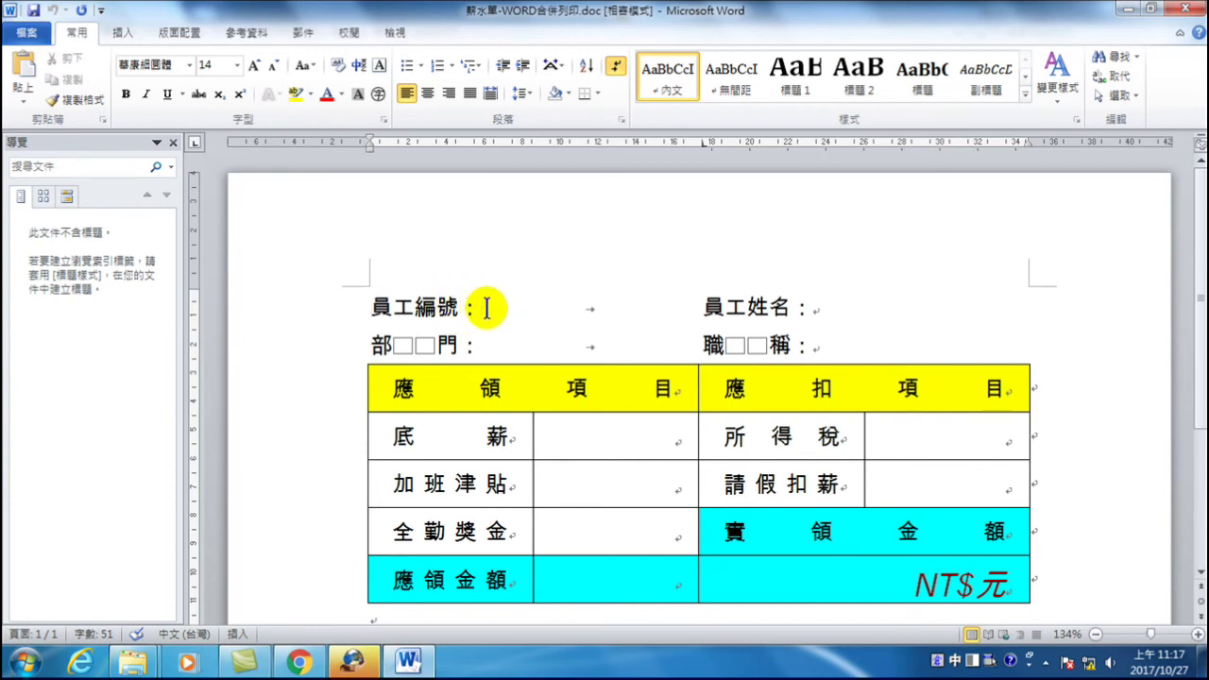
pyautogui.click(307, 34)
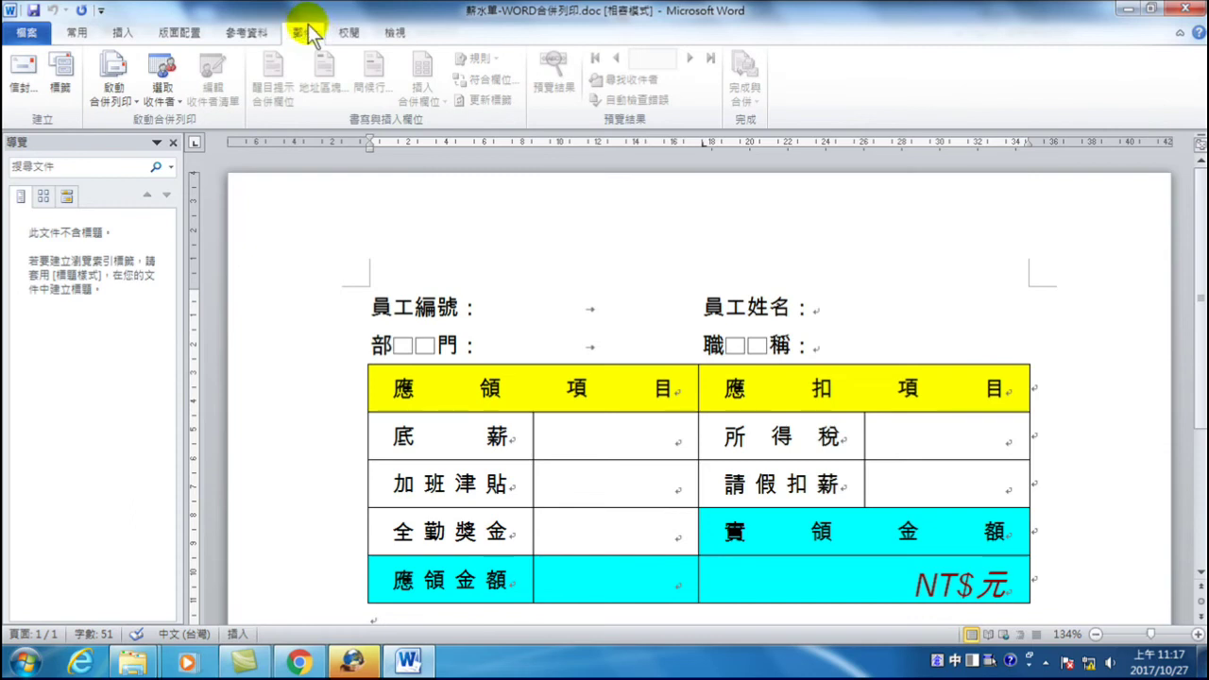
pyautogui.click(111, 94)
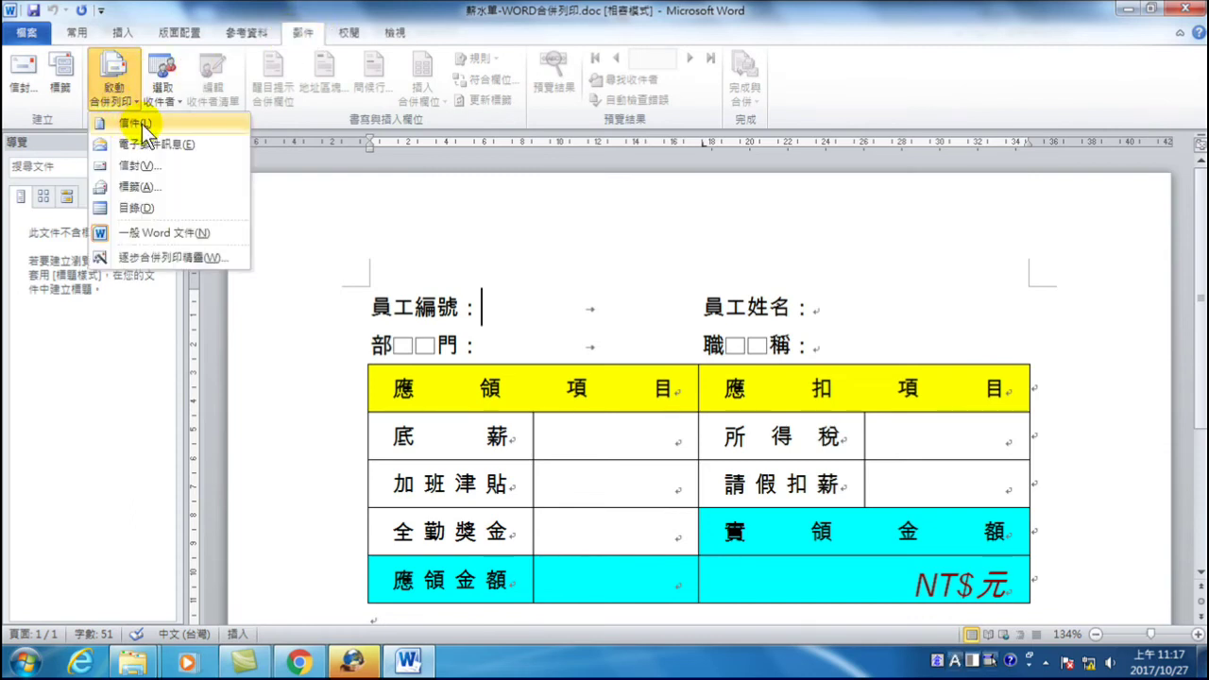
# - Set the merge type to Normal Word Document and choose Use Existing List for recipients
pyautogui.click(136, 230)
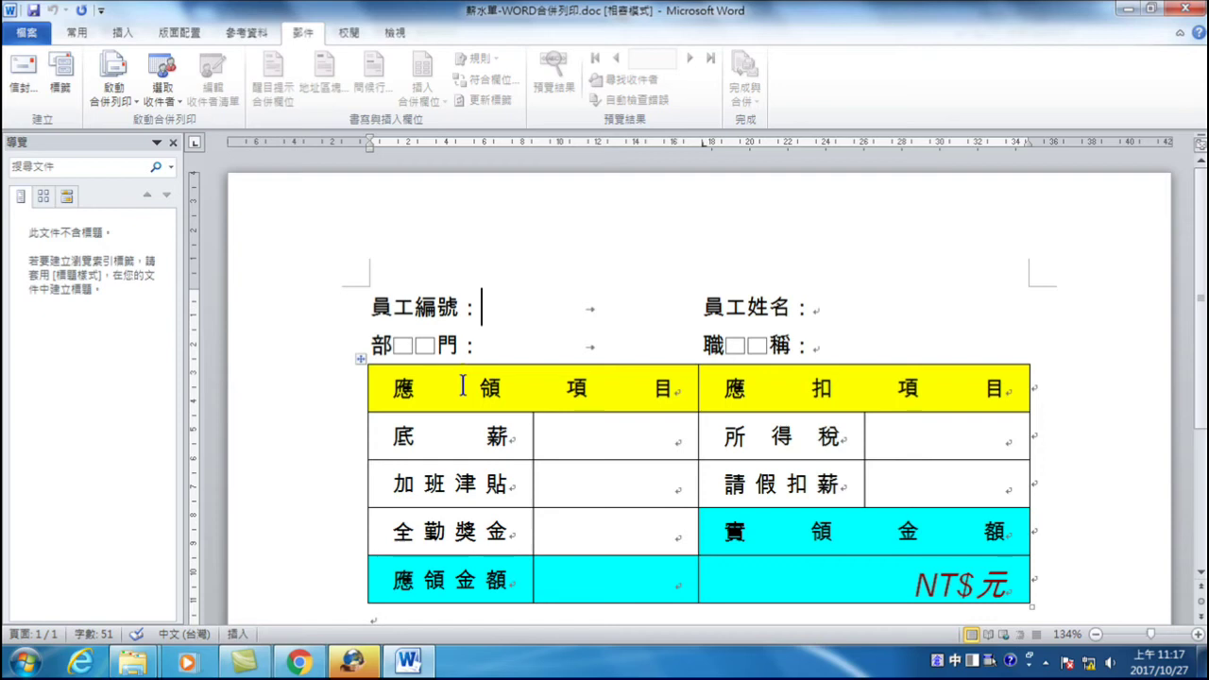
pyautogui.click(114, 90)
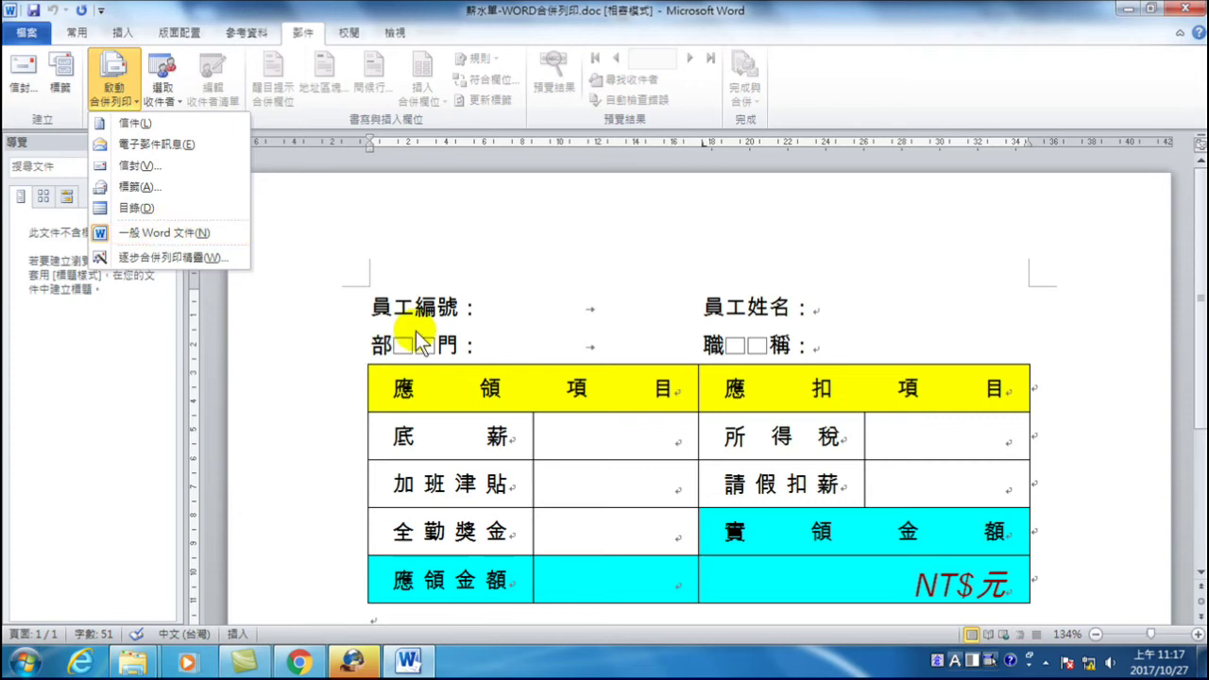
pyautogui.click(480, 306)
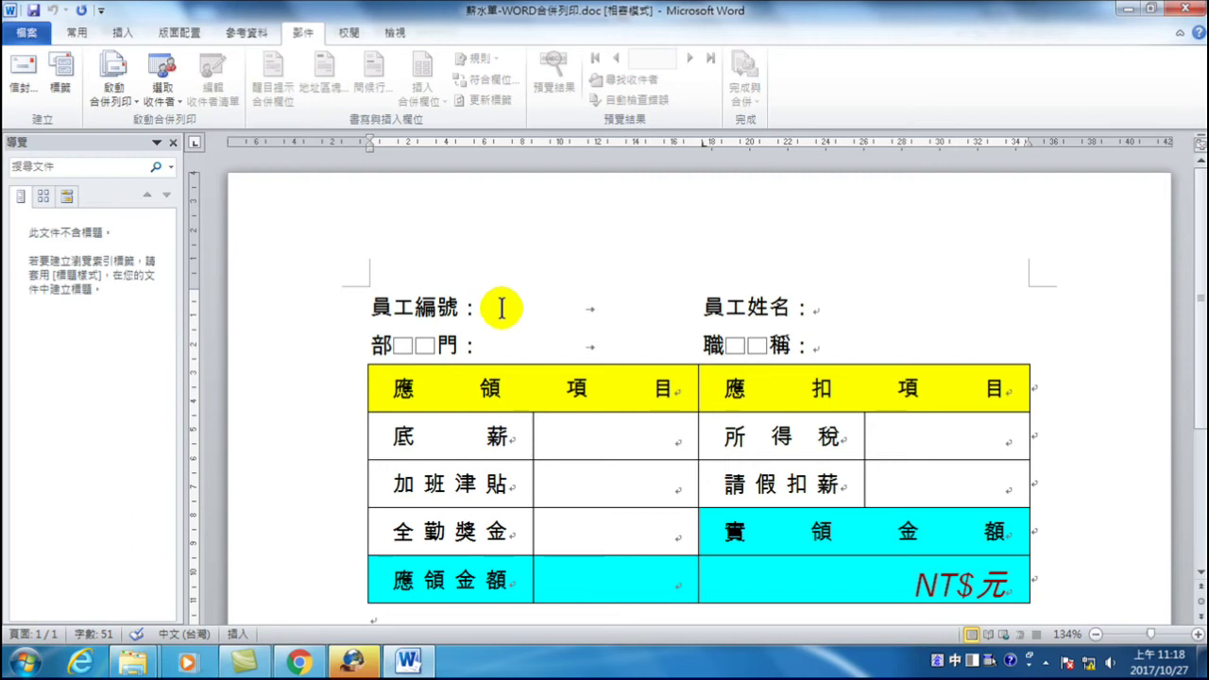
pyautogui.click(162, 71)
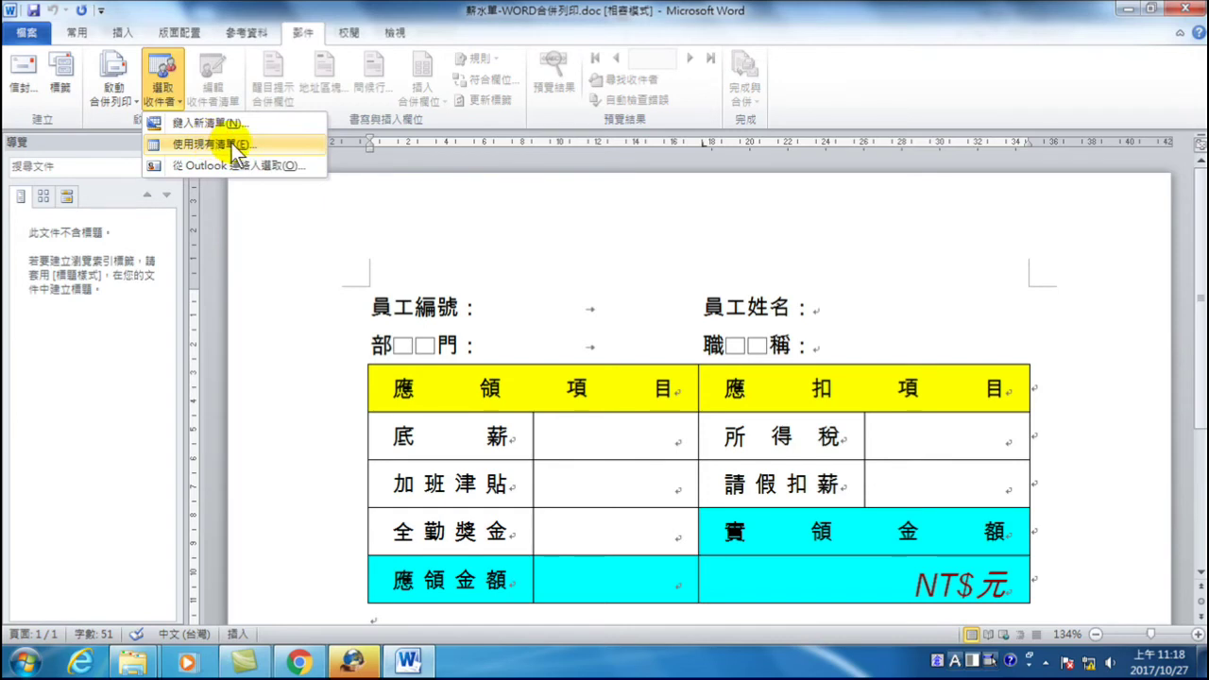
pyautogui.click(235, 148)
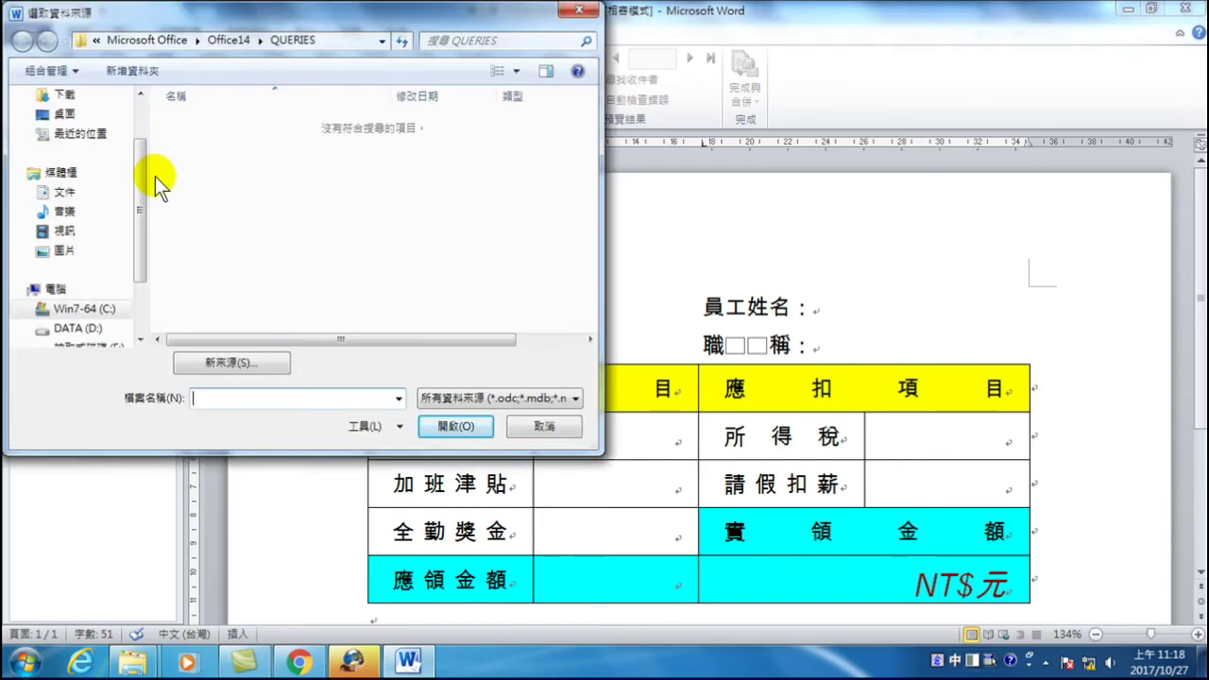
# - Use the 一月薪資 sheet of D:\…\範例\合併列印\薪水單-合併列印資料檔.xls as recipients
pyautogui.moveTo(140, 189); pyautogui.dragTo(133, 264)
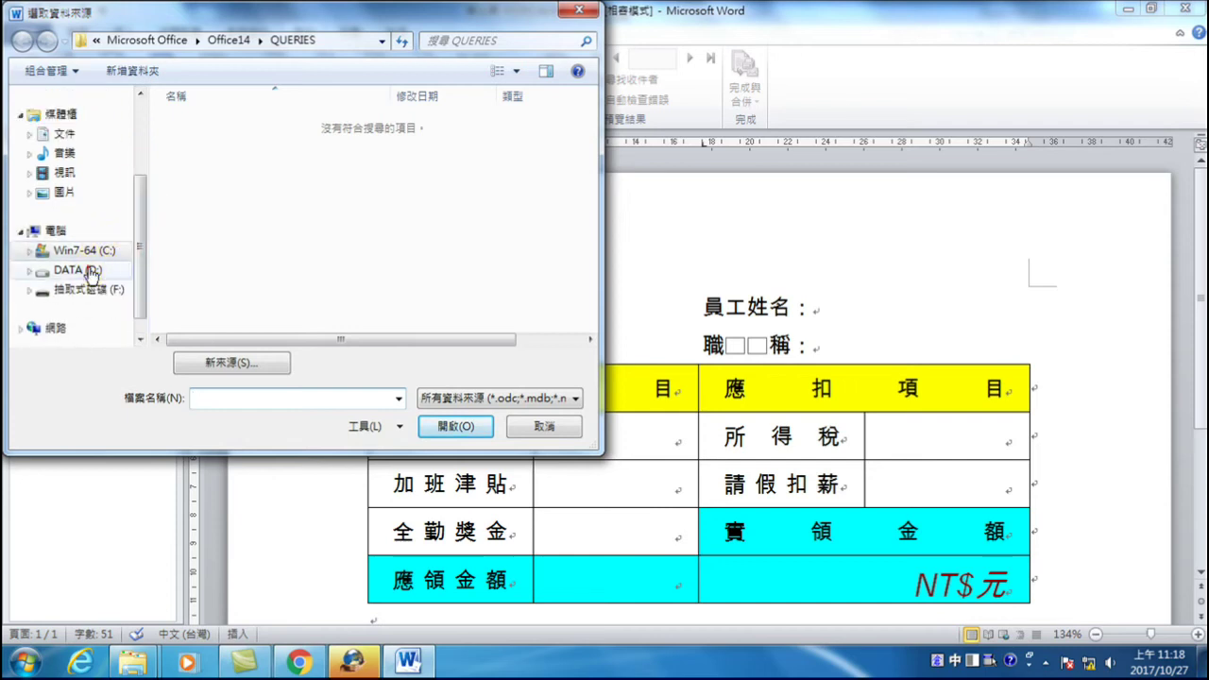
pyautogui.click(93, 270)
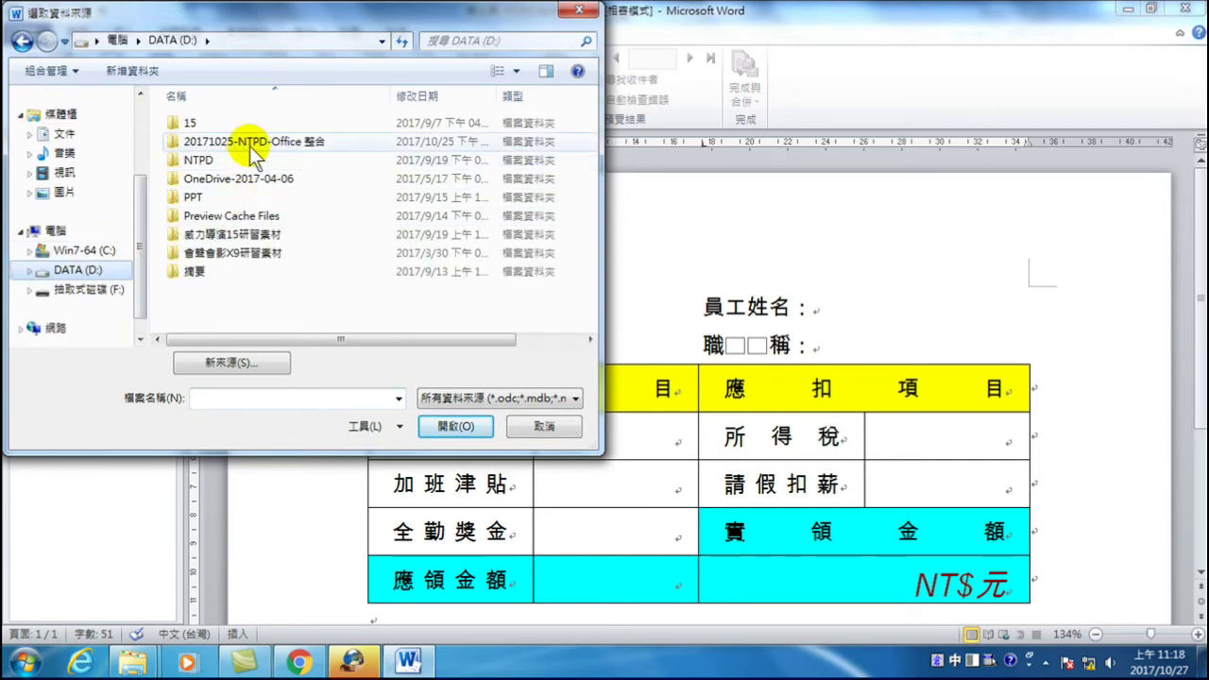
pyautogui.doubleClick(240, 141)
pyautogui.doubleClick(206, 127)
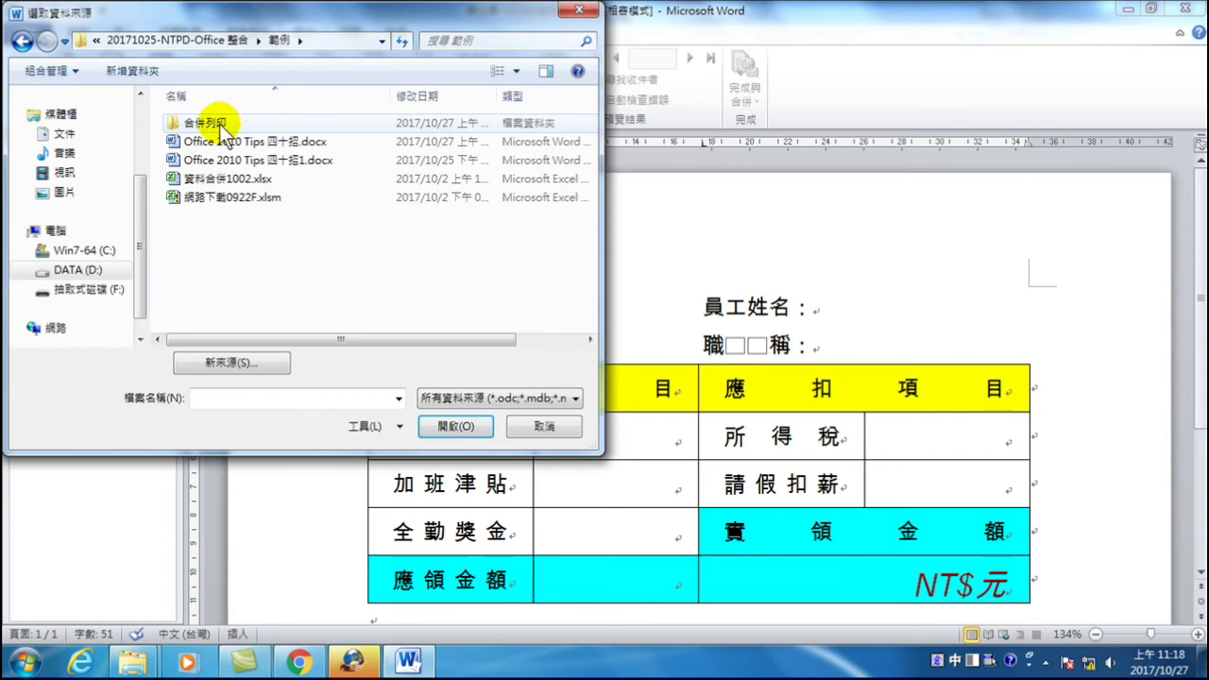
pyautogui.doubleClick(197, 125)
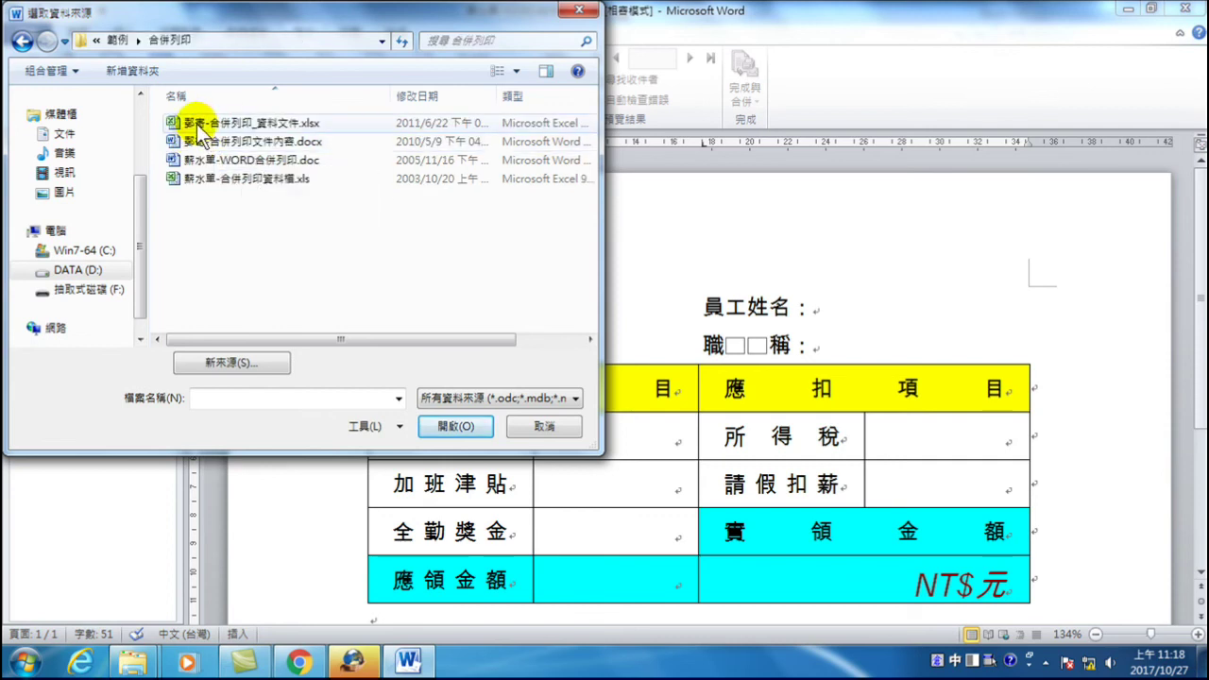
pyautogui.click(258, 180)
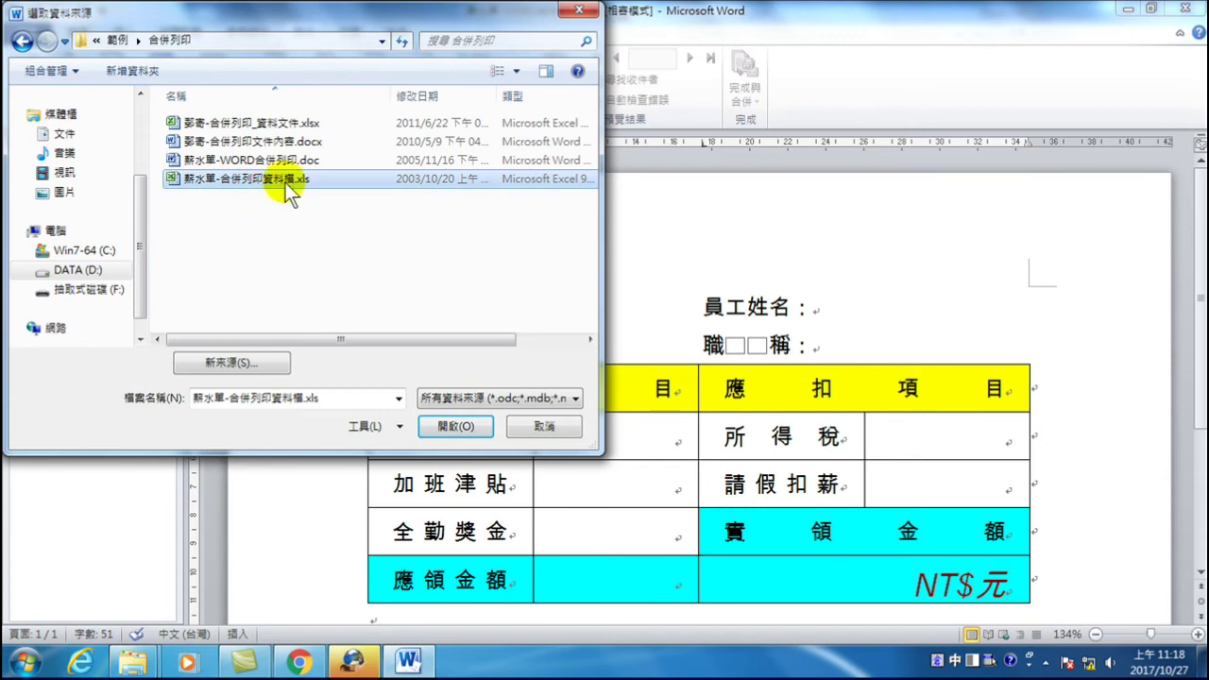
pyautogui.click(452, 427)
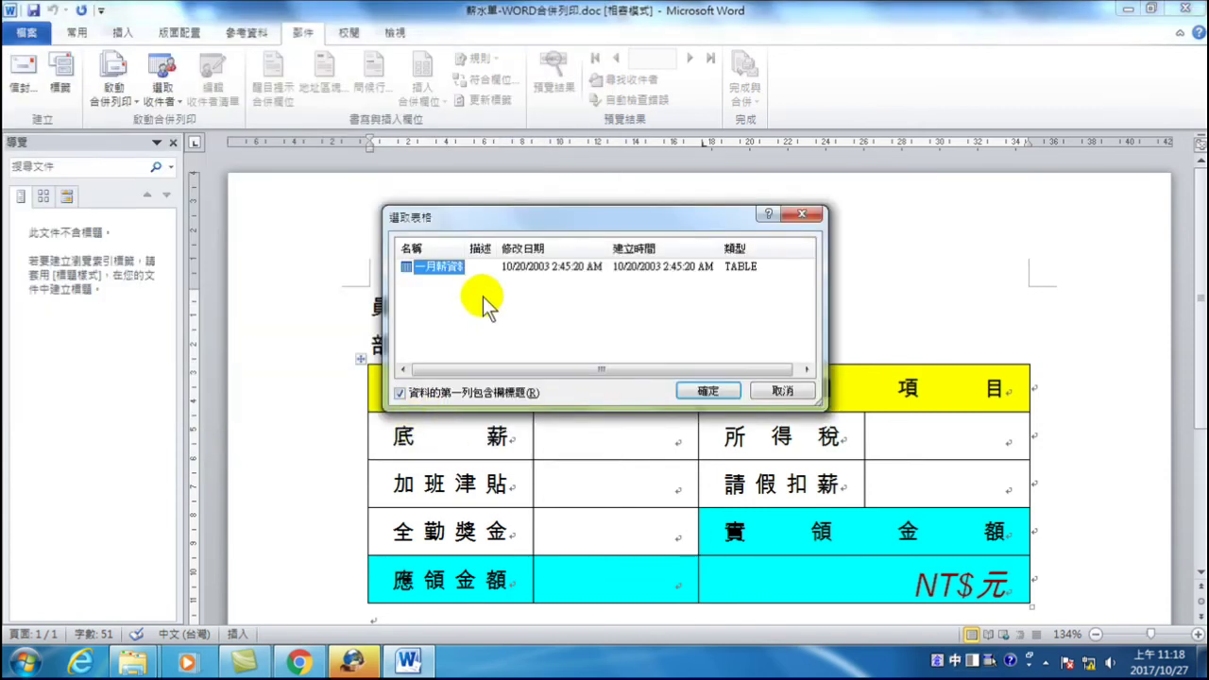
pyautogui.click(701, 391)
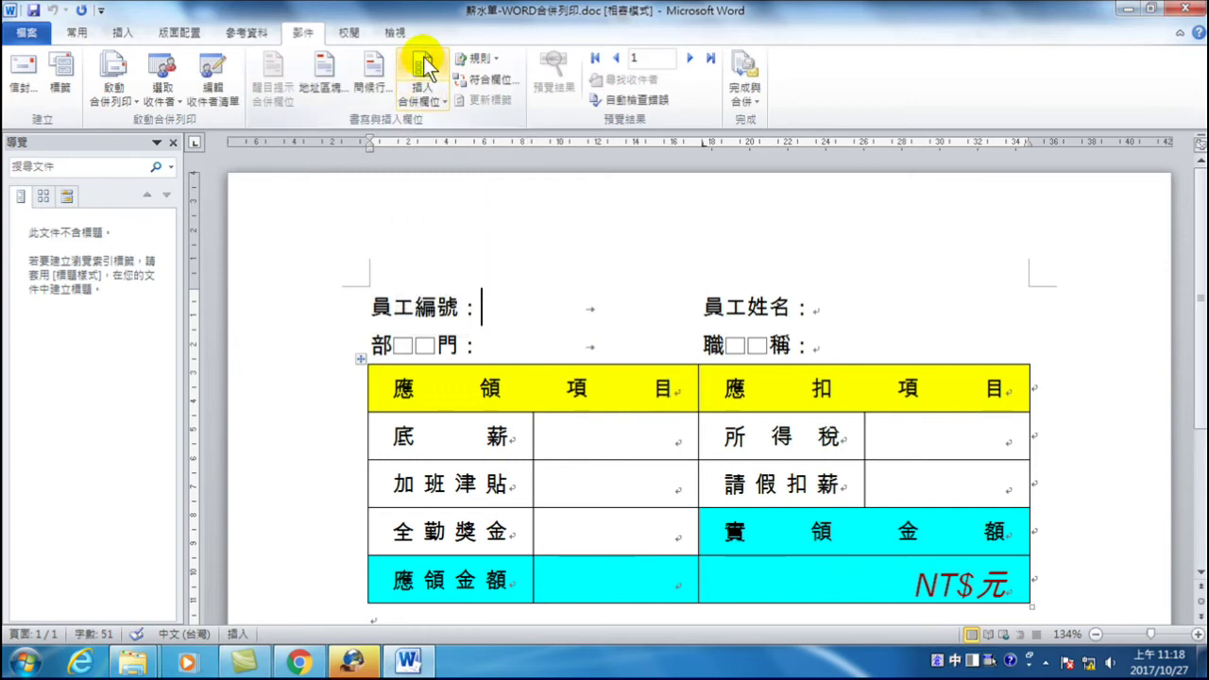
pyautogui.click(423, 62)
# - Move the merge field chooser aside, close it, and insert «編號» after 員工編號：
pyautogui.moveTo(571, 191); pyautogui.dragTo(972, 237)
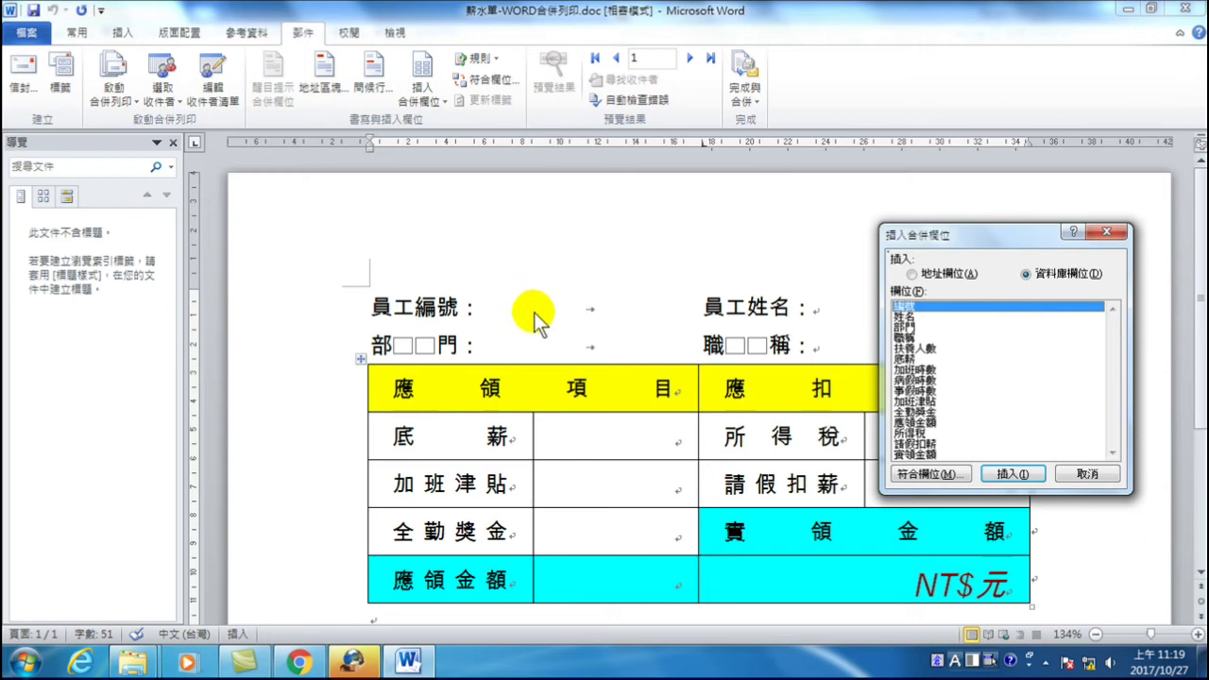
pyautogui.click(485, 311)
pyautogui.click(961, 319)
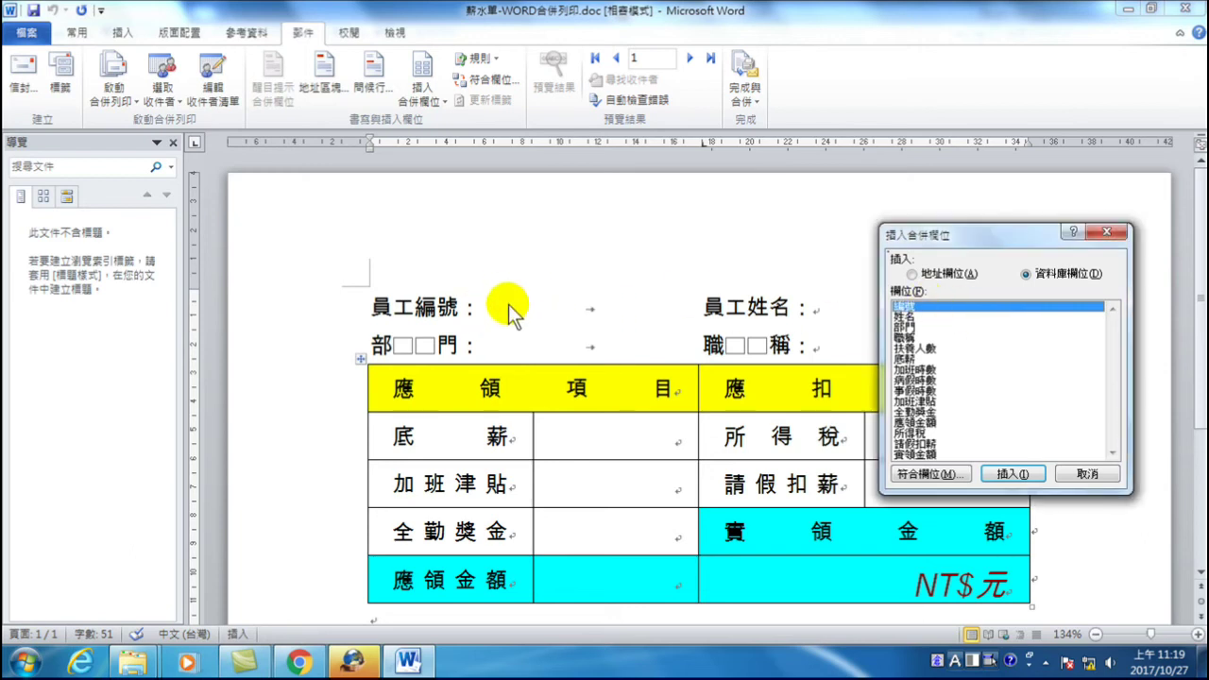
pyautogui.click(822, 304)
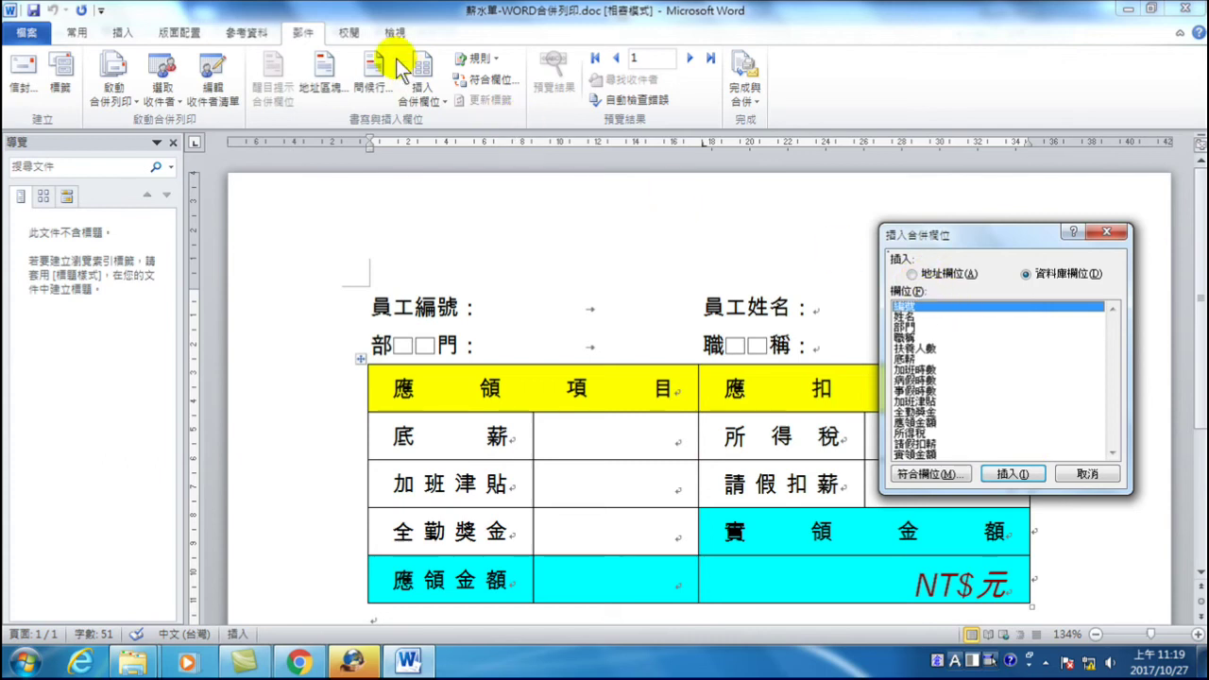
pyautogui.click(1108, 232)
pyautogui.click(484, 308)
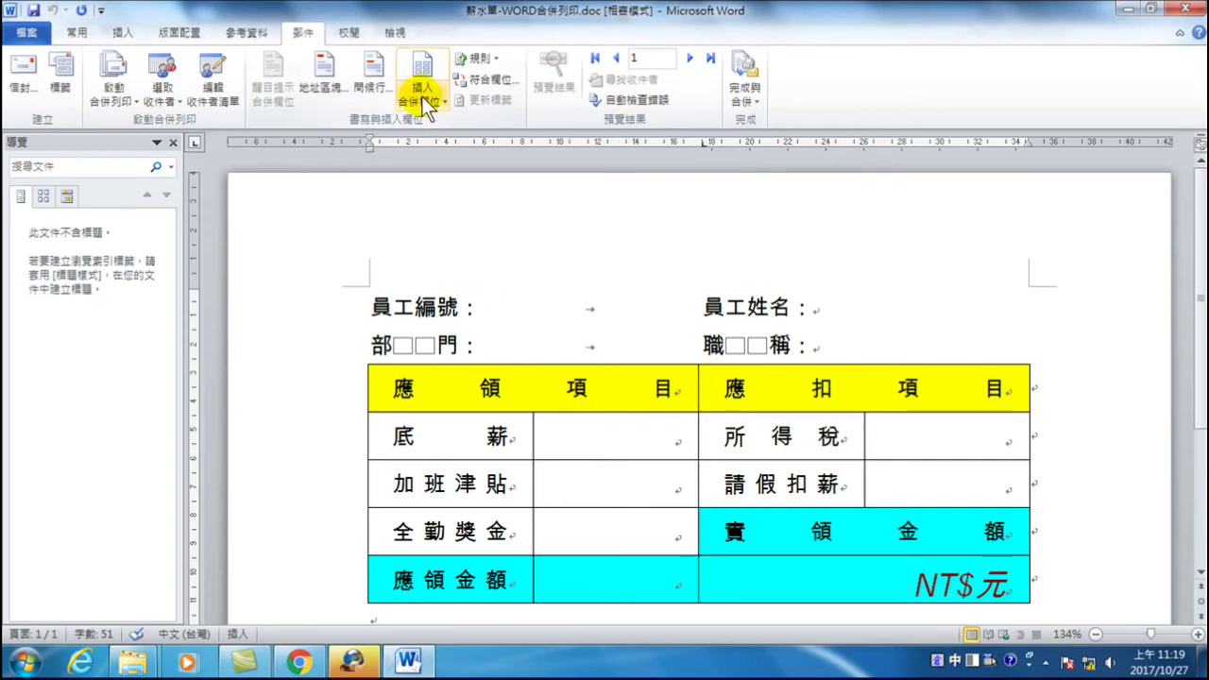
pyautogui.click(423, 101)
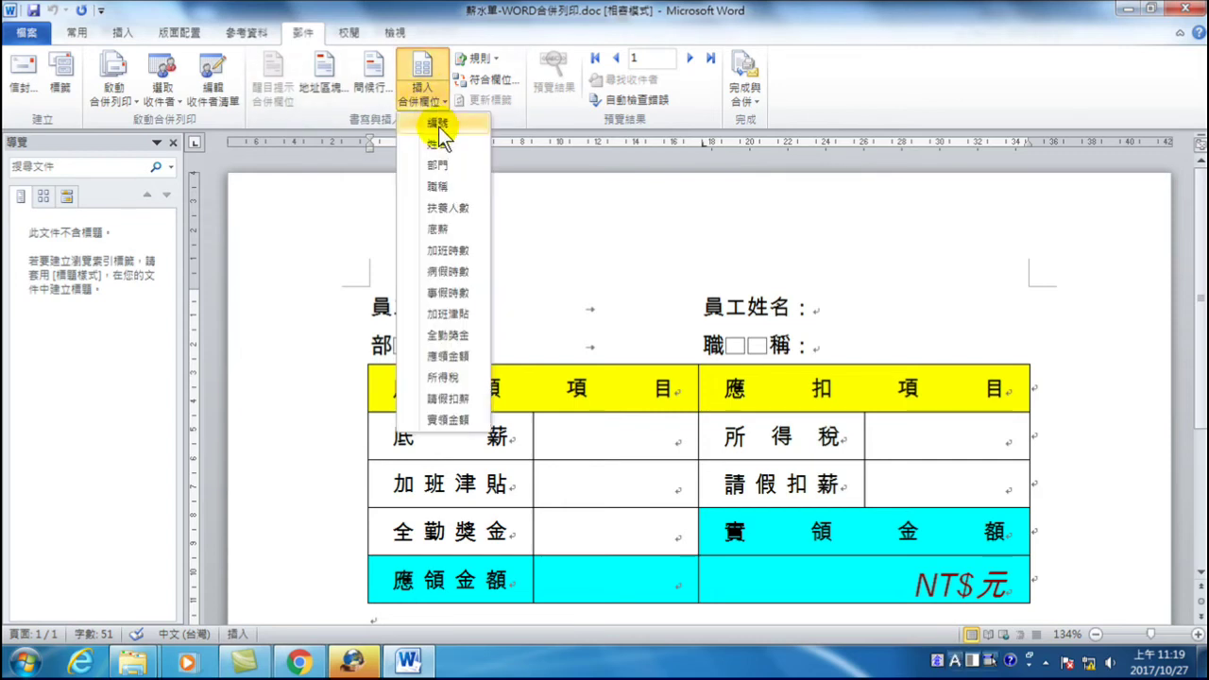
pyautogui.click(439, 123)
# - Insert «姓名» after 員工姓名：, «姓名» on the department line, and «職稱» after the job-title label
pyautogui.click(848, 314)
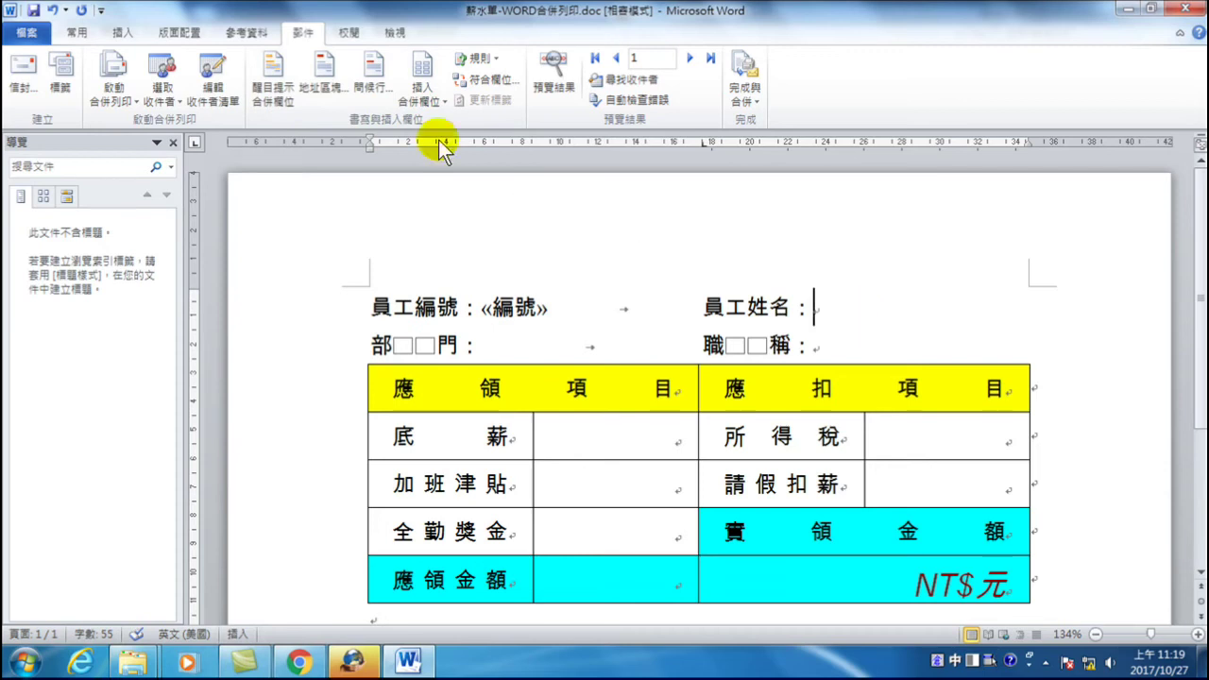
pyautogui.click(432, 83)
pyautogui.click(435, 144)
pyautogui.click(485, 345)
pyautogui.click(422, 85)
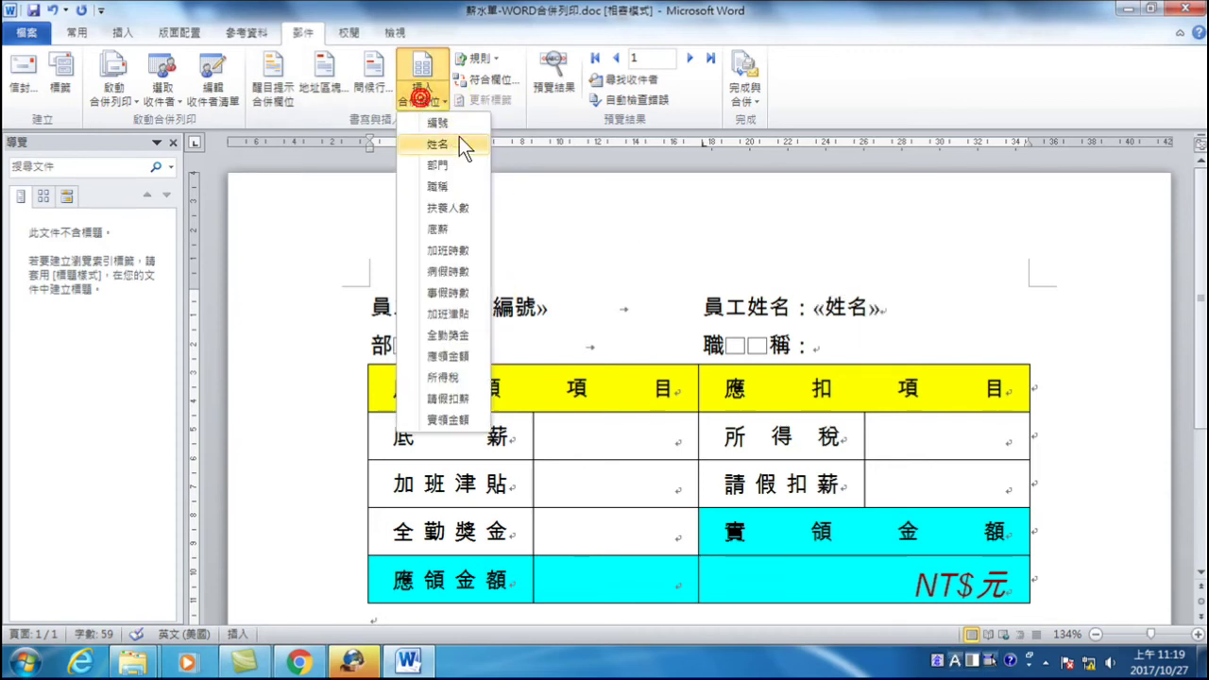
pyautogui.click(444, 144)
pyautogui.click(845, 345)
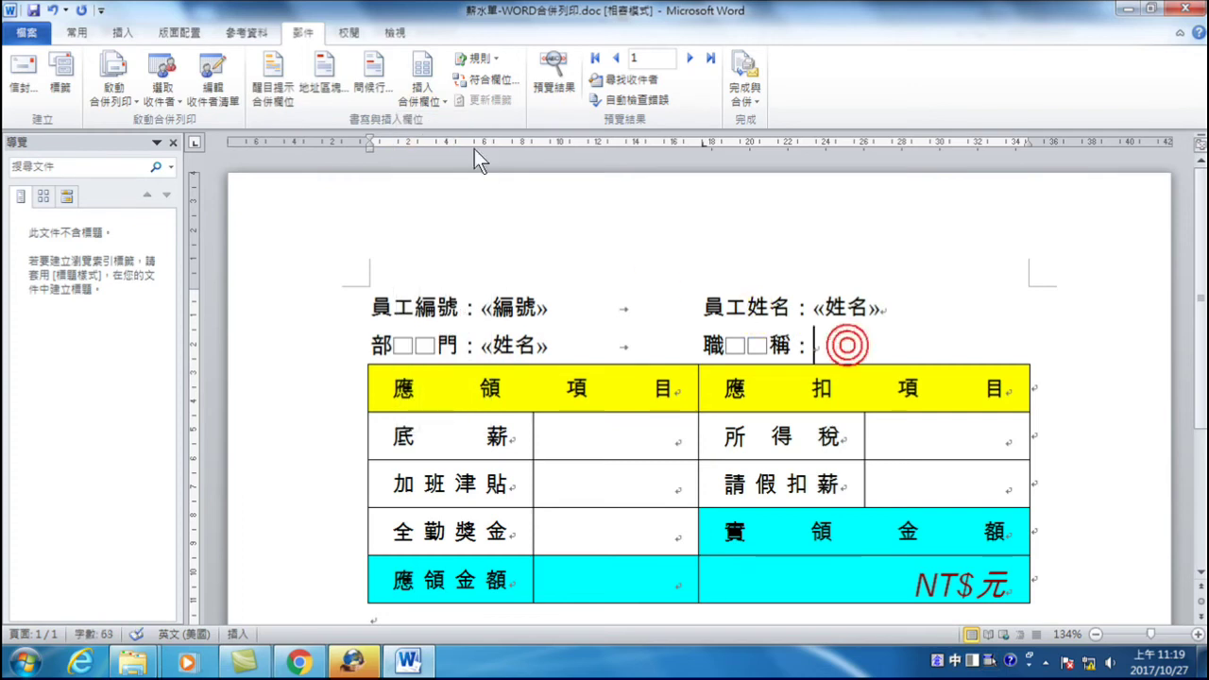
pyautogui.click(412, 96)
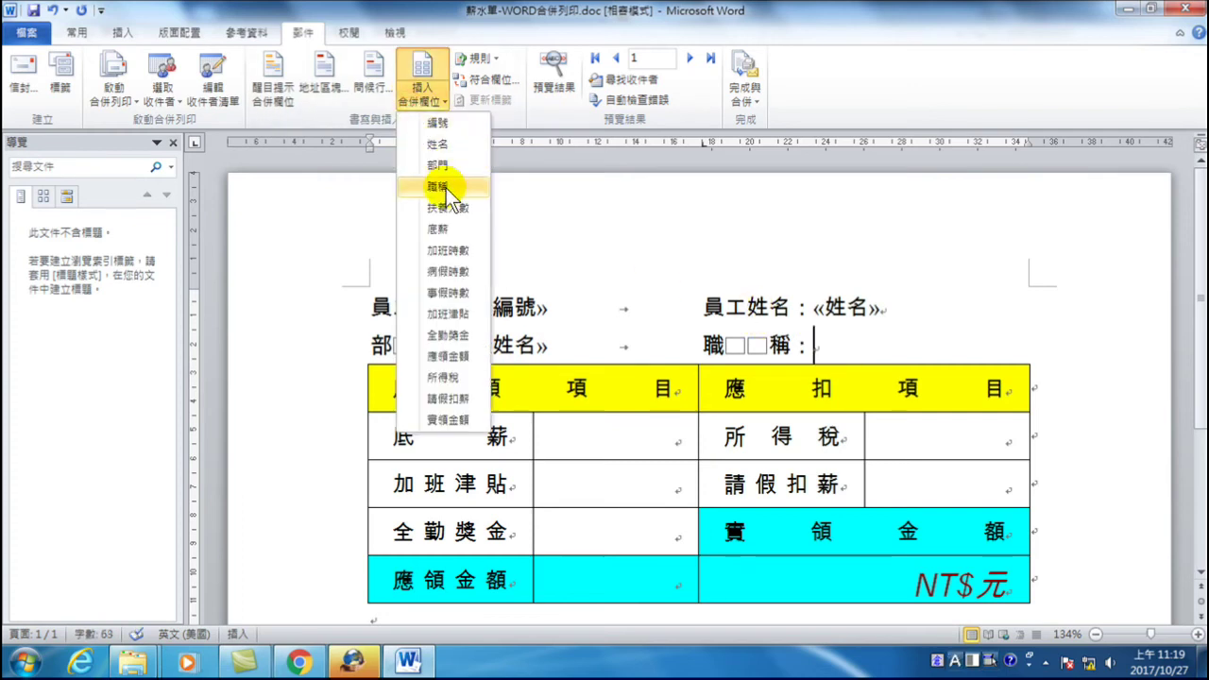
pyautogui.click(439, 186)
# - Fill the 底薪, 所得稅 and 加班津貼 value cells with their merge fields
pyautogui.click(600, 436)
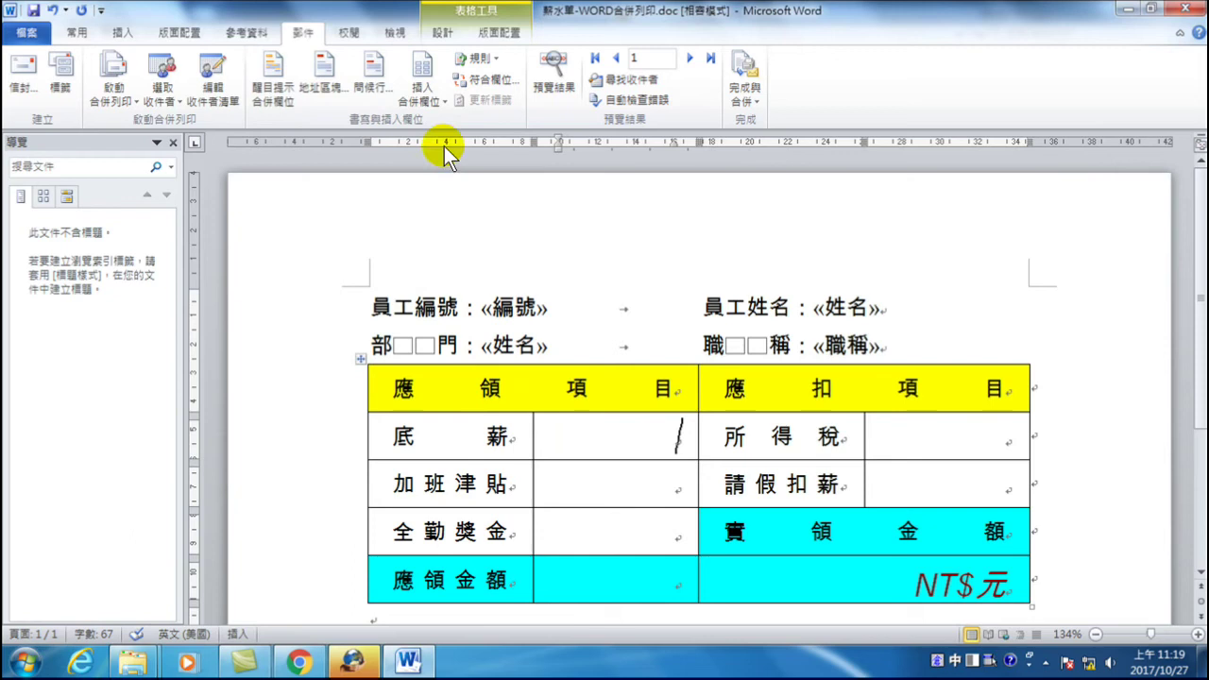
pyautogui.click(418, 97)
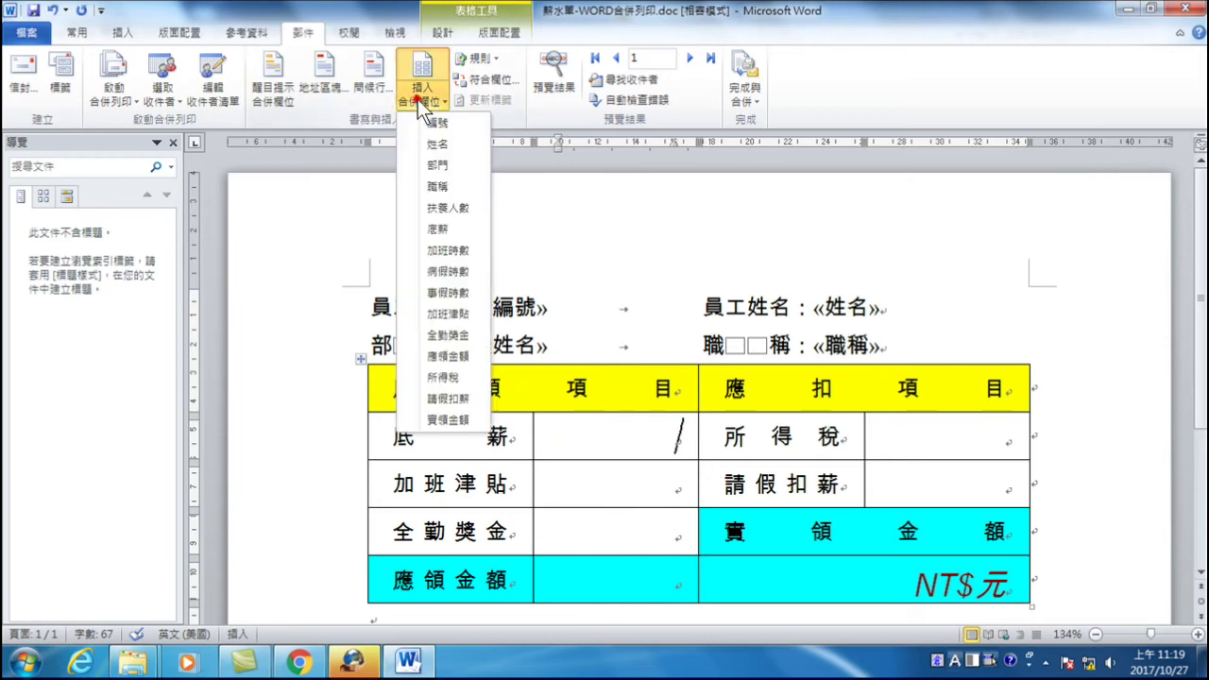
pyautogui.click(440, 229)
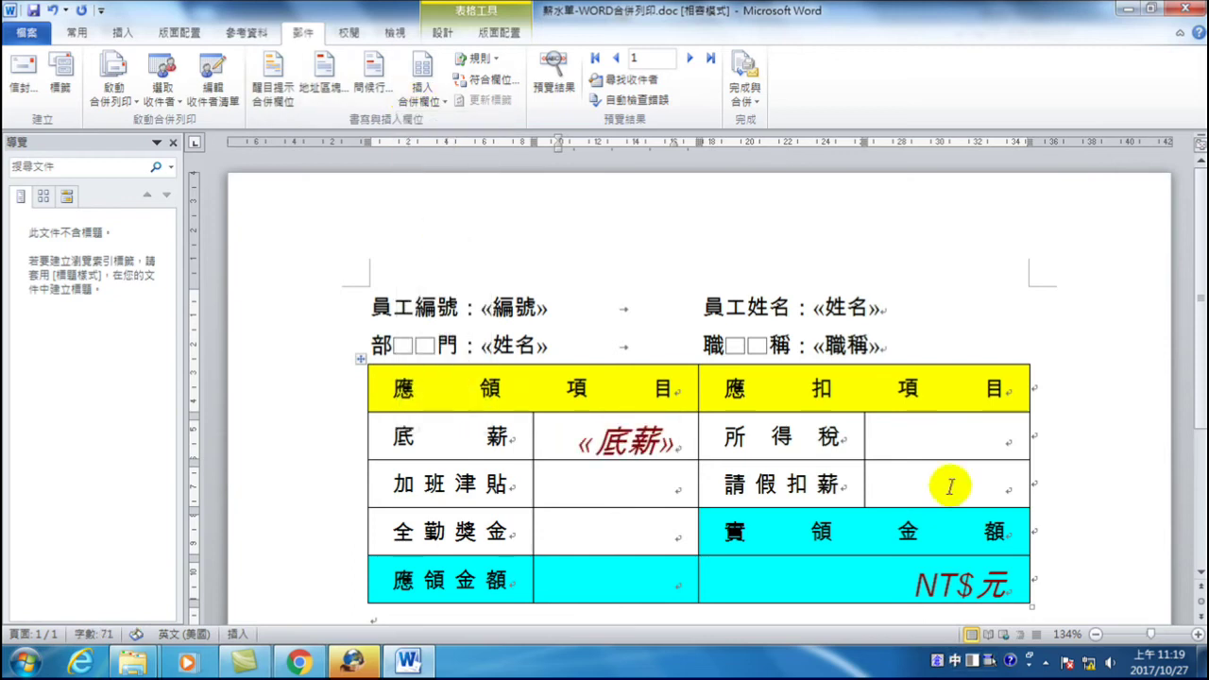
pyautogui.click(415, 104)
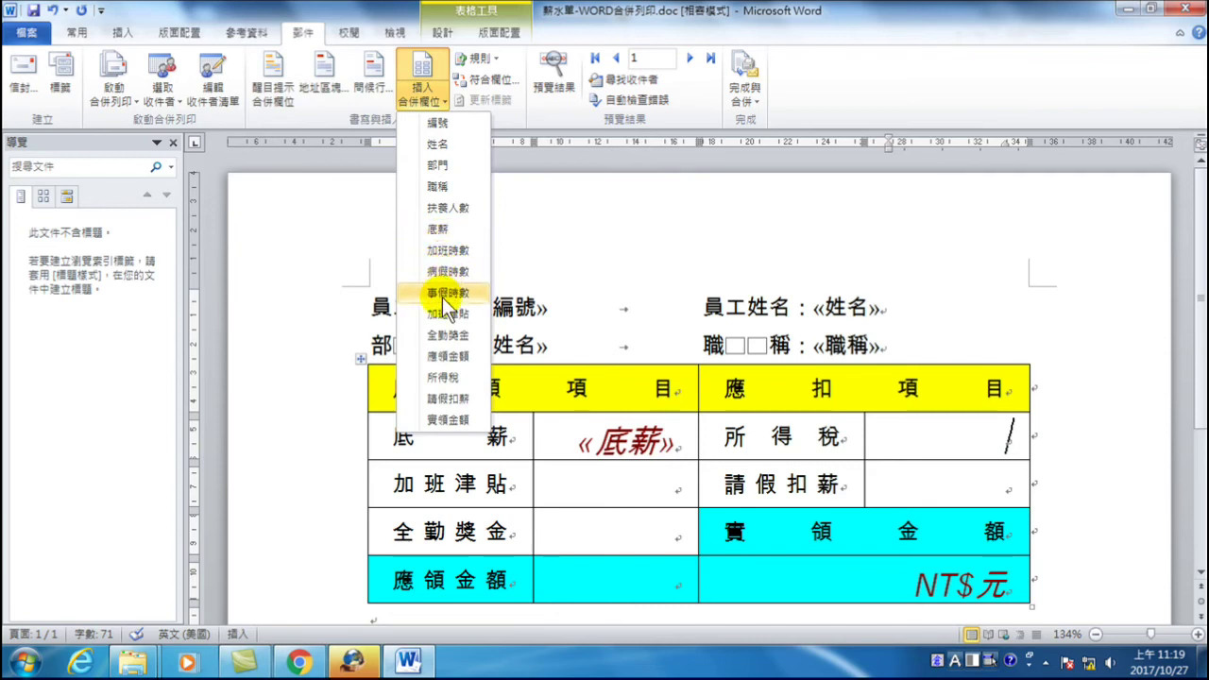
pyautogui.click(448, 376)
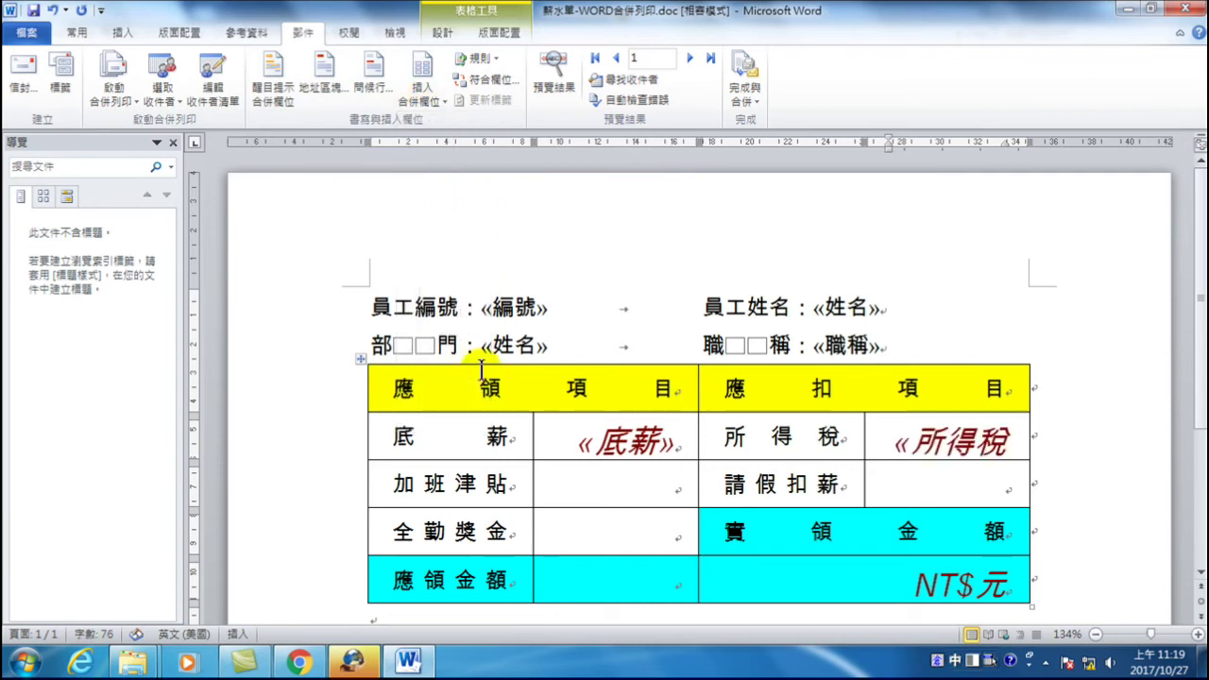
pyautogui.click(643, 499)
pyautogui.click(421, 99)
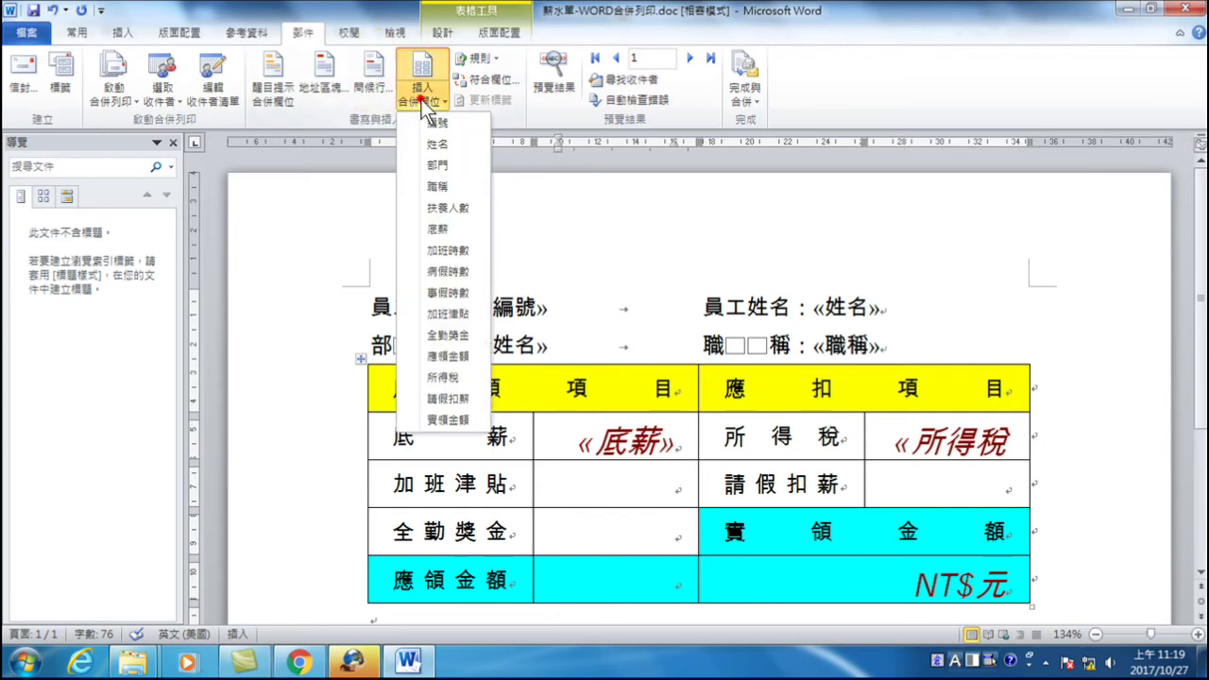
pyautogui.click(446, 312)
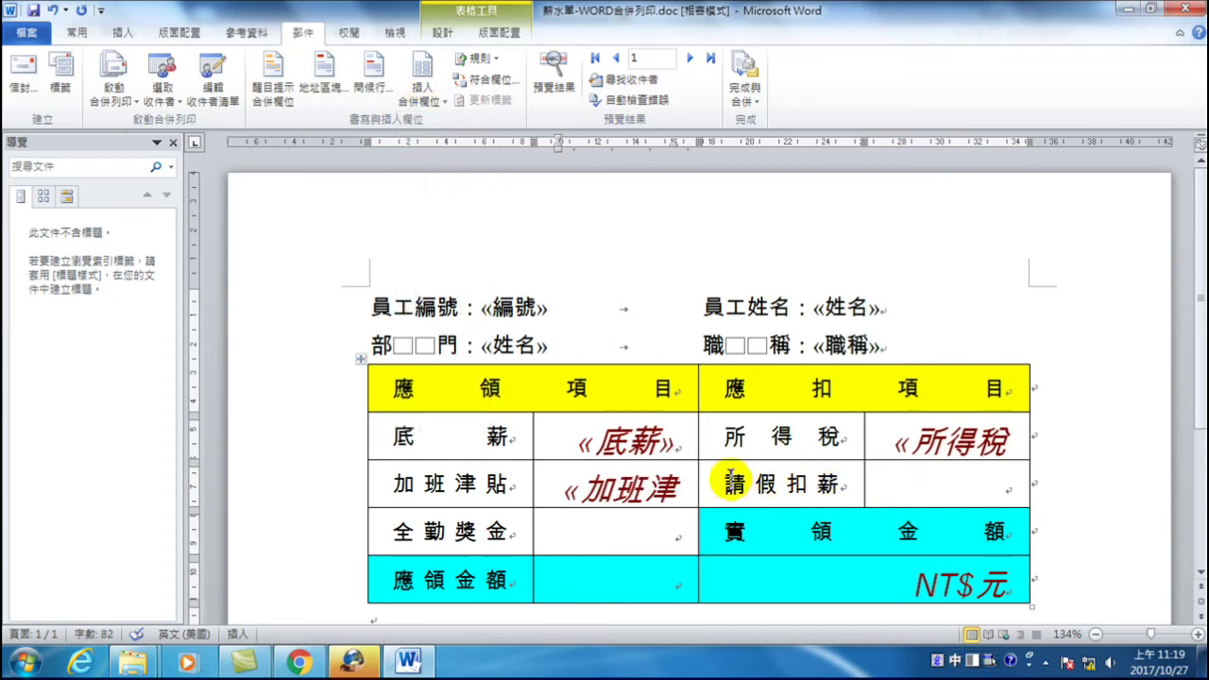
# - Fill the 請假扣薪, 全勤獎金 and 應領金額 value cells with their merge fields
pyautogui.click(938, 490)
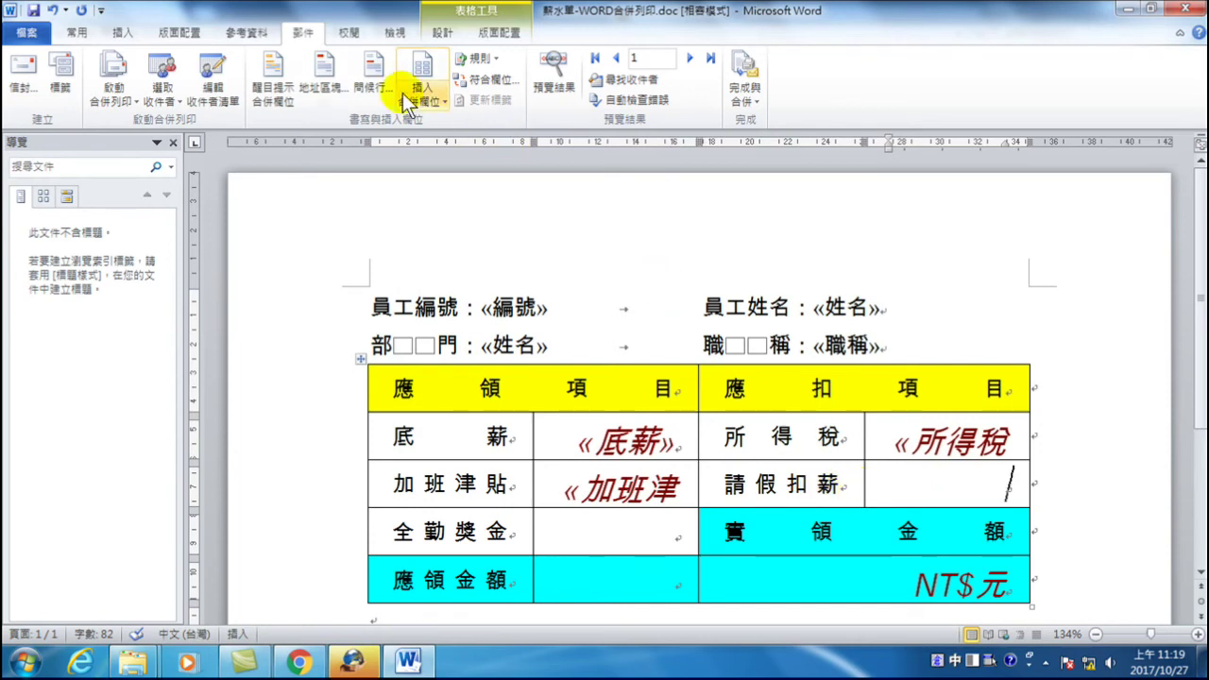
pyautogui.click(432, 100)
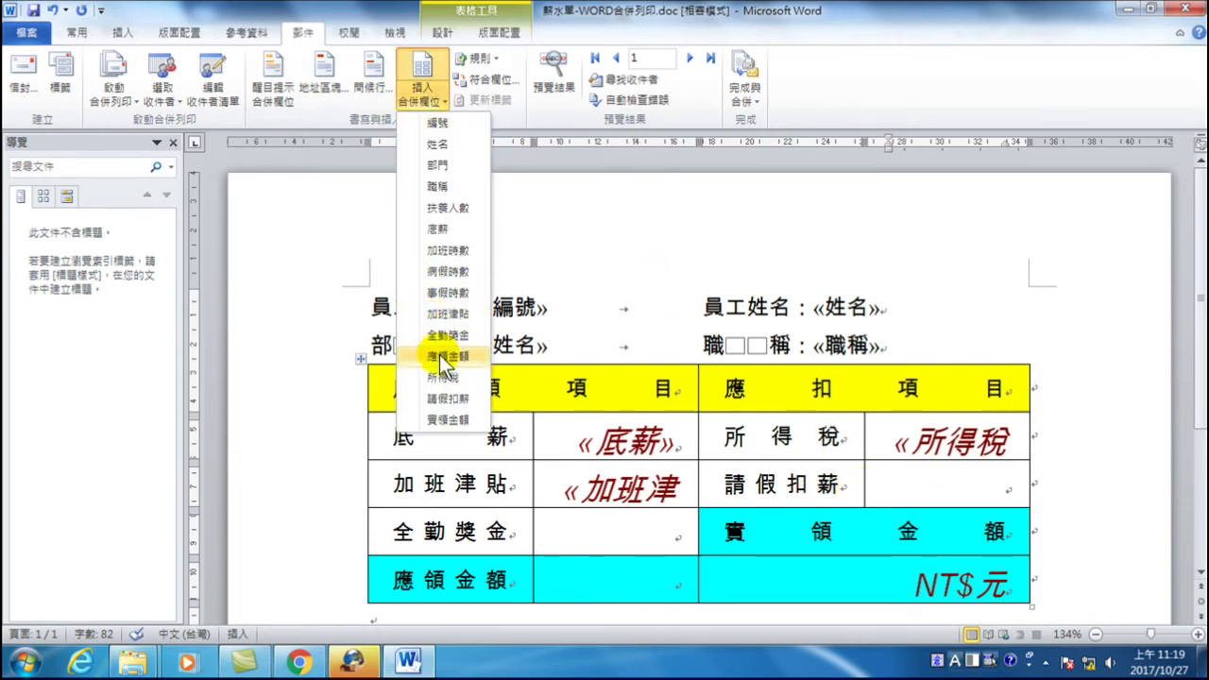
pyautogui.click(448, 399)
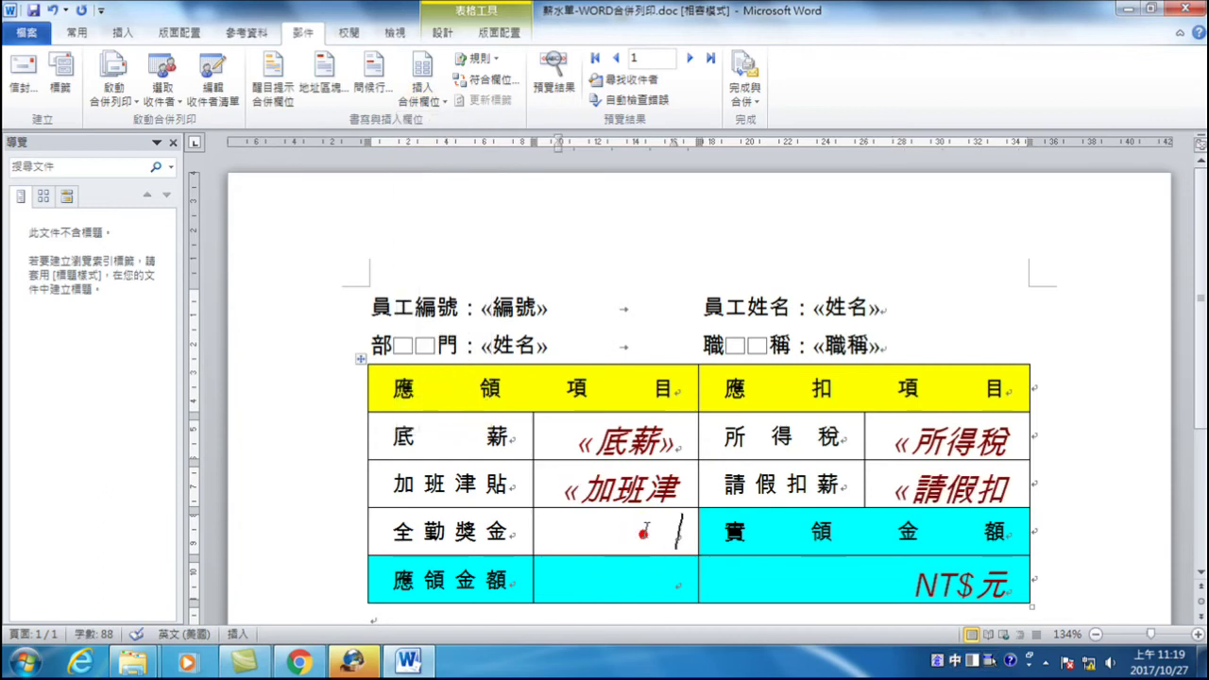
pyautogui.click(421, 87)
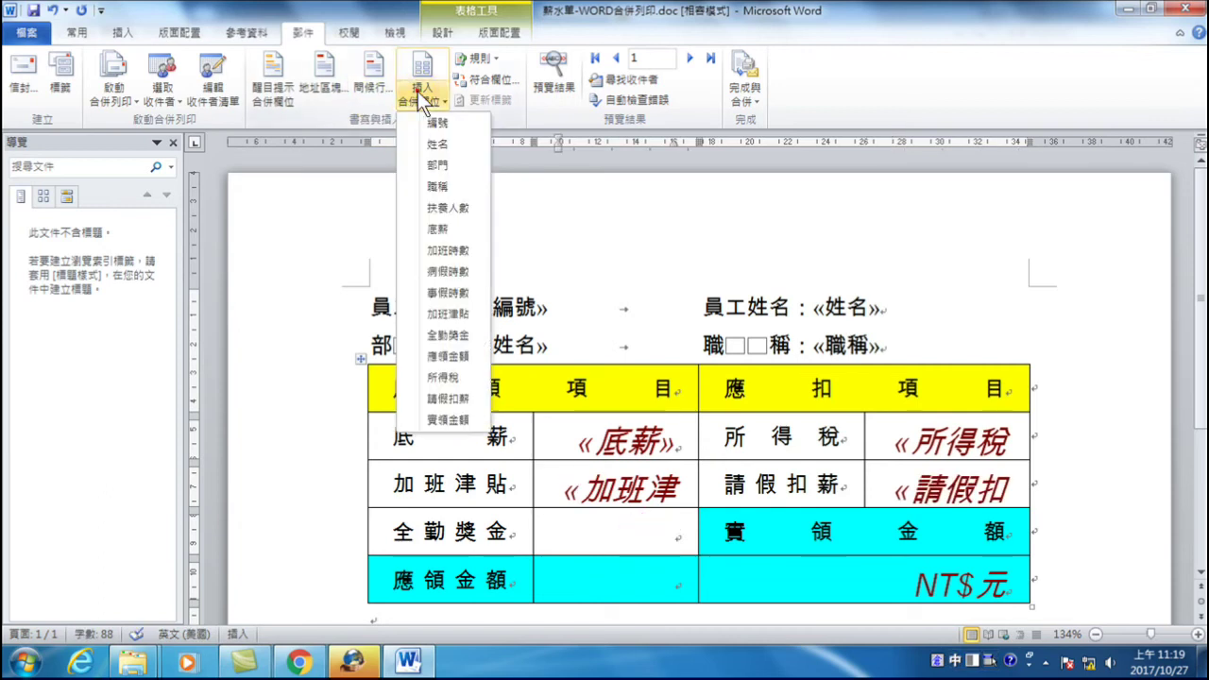
pyautogui.click(452, 338)
pyautogui.click(639, 574)
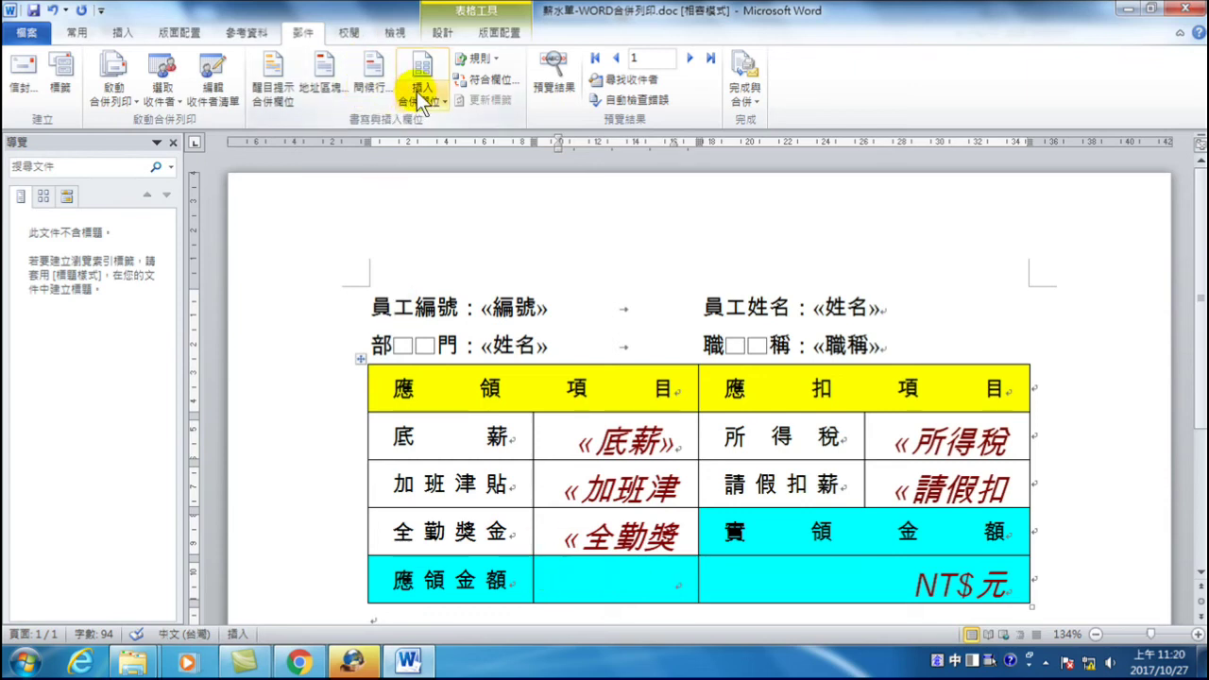
pyautogui.click(421, 98)
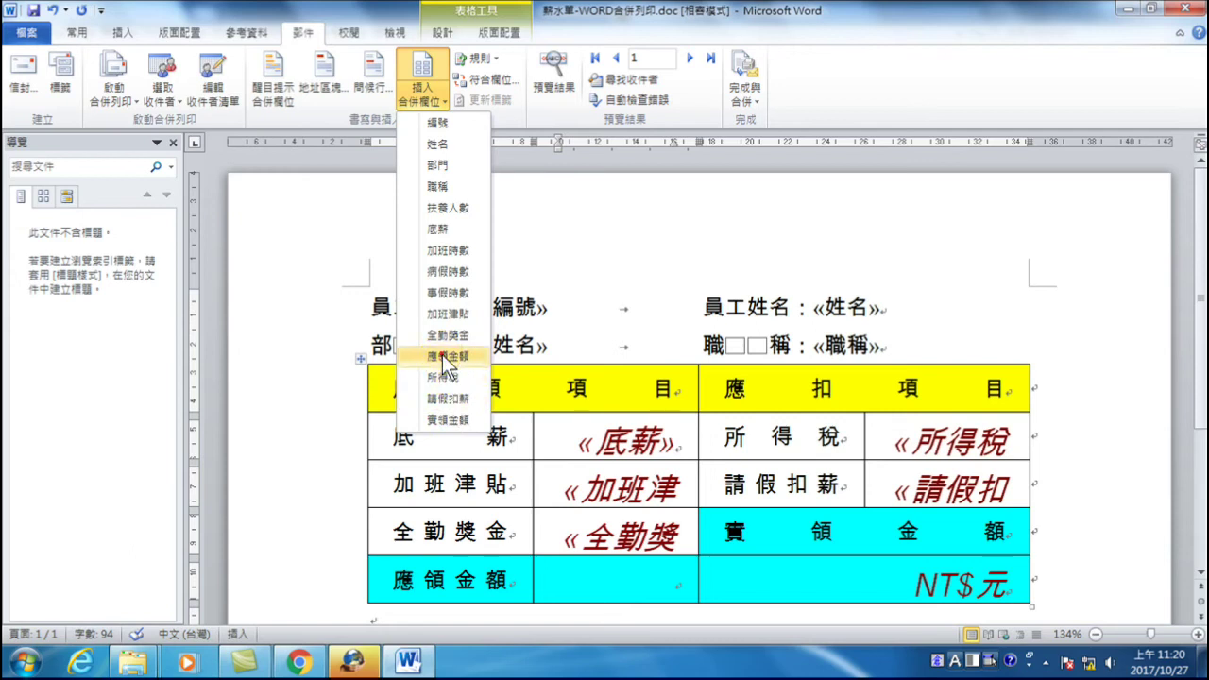
pyautogui.click(442, 355)
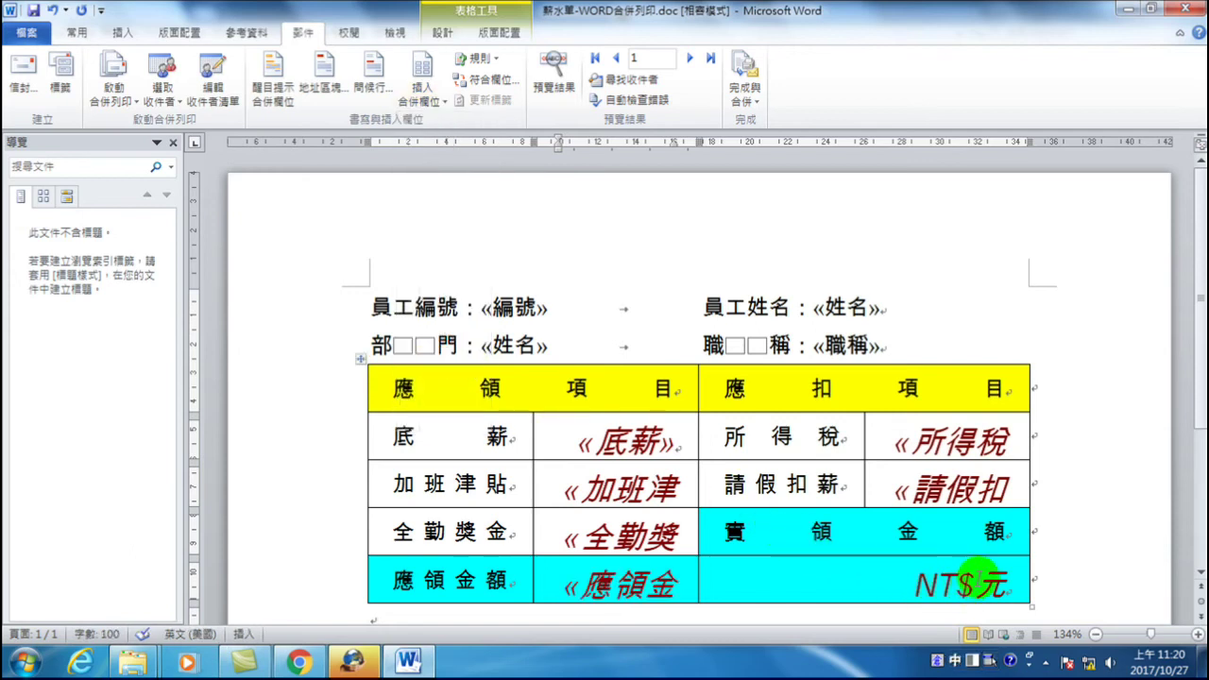
# - Position the cursor between NT$ and 元 in the net-pay cell for the next field
pyautogui.click(979, 579)
pyautogui.click(915, 584)
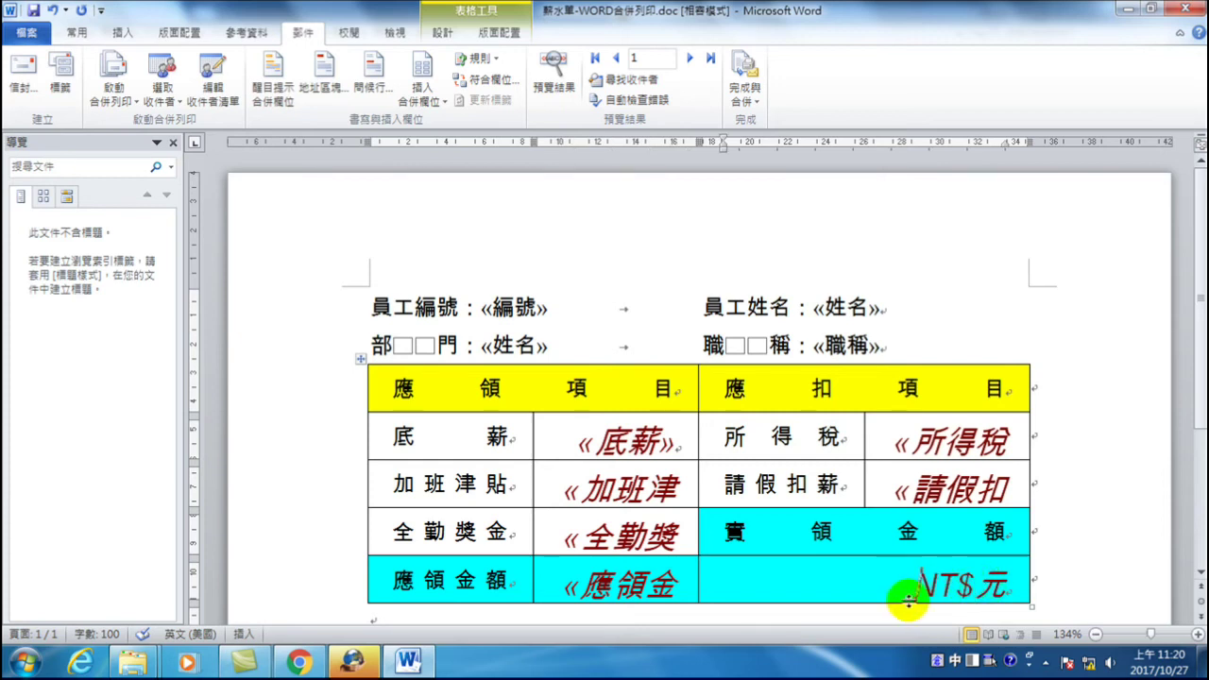
pyautogui.click(980, 583)
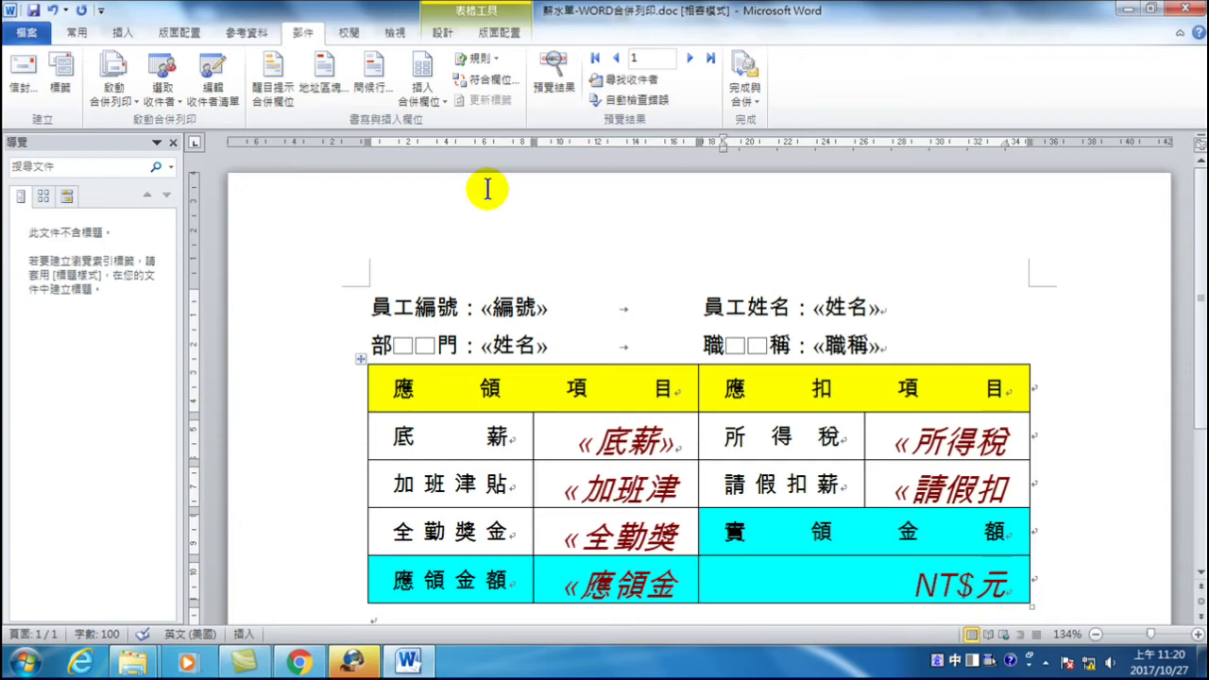
pyautogui.click(419, 94)
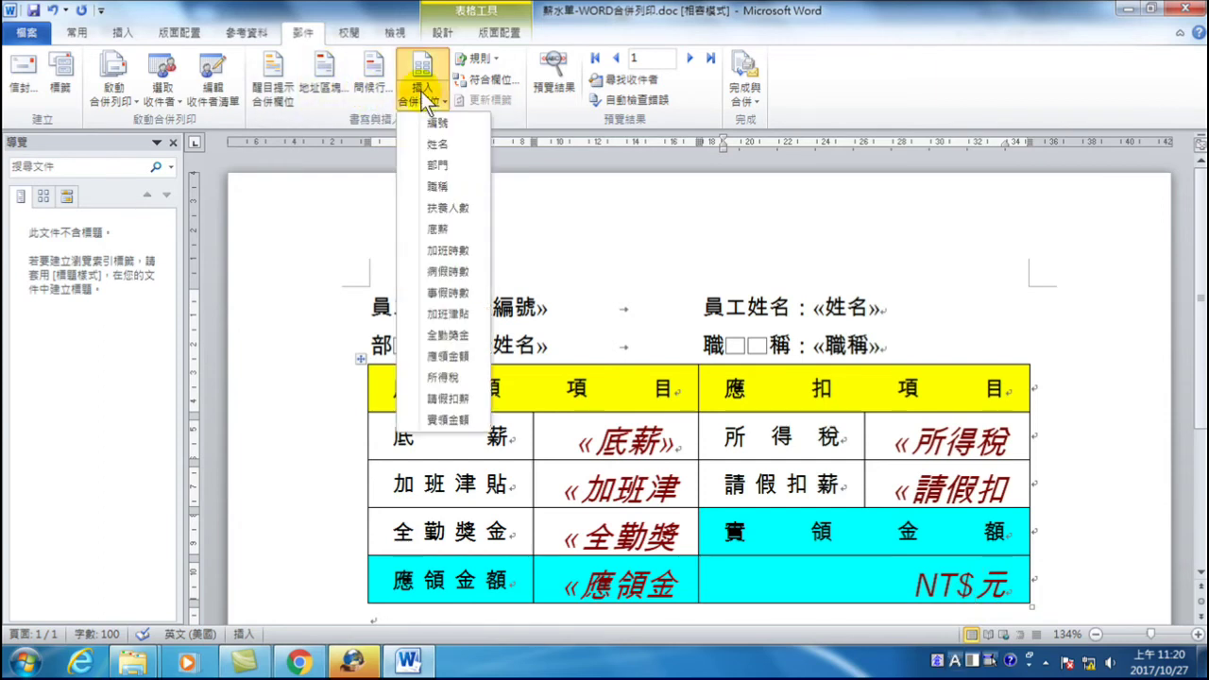
# - Insert «實領金額» between NT$ and 元 in the net-pay cell
pyautogui.click(446, 418)
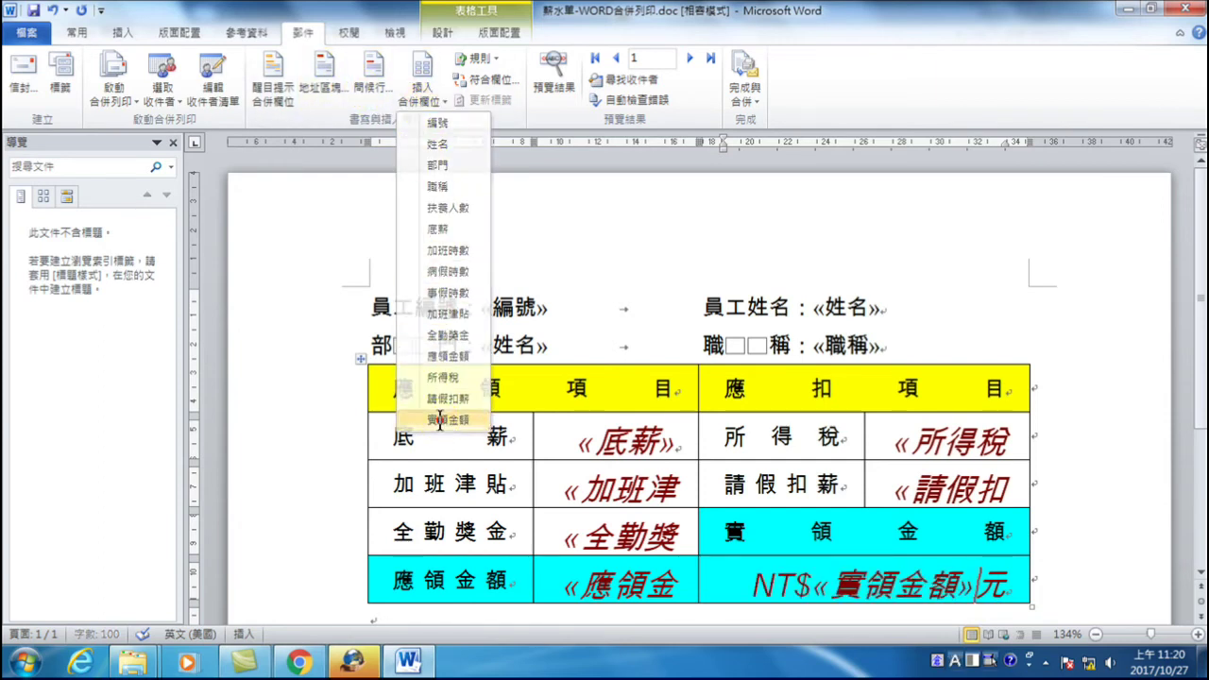
pyautogui.scroll(-3, 590, 437)
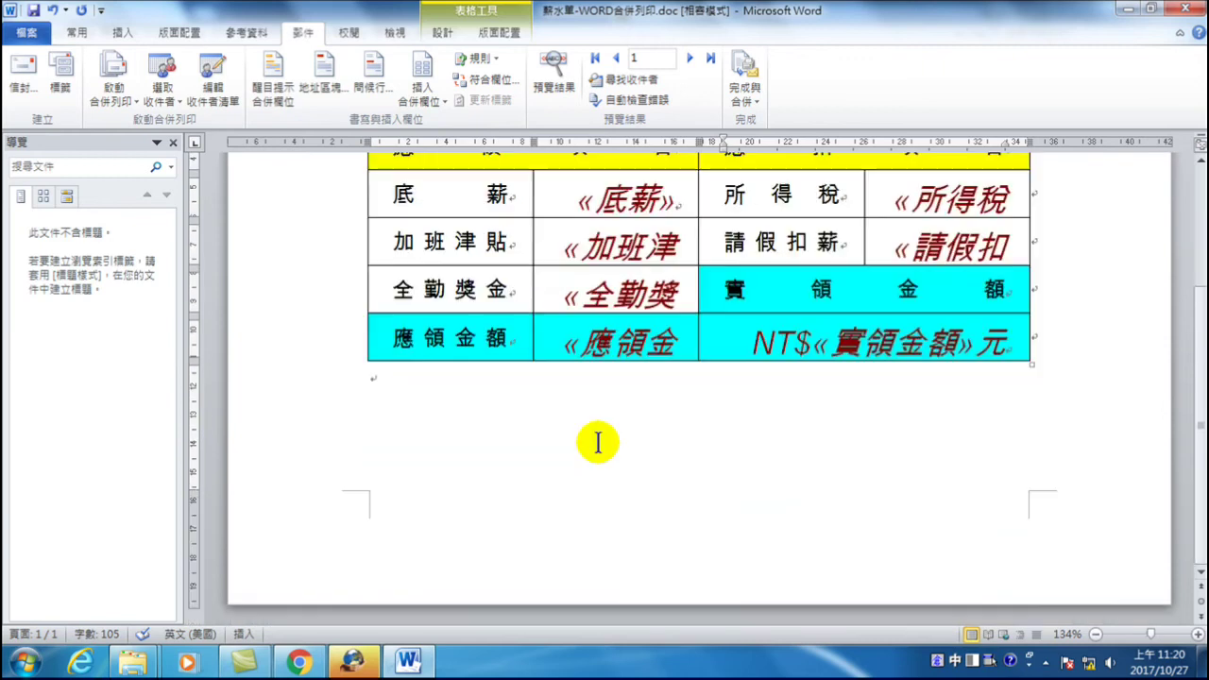
pyautogui.scroll(3, 593, 440)
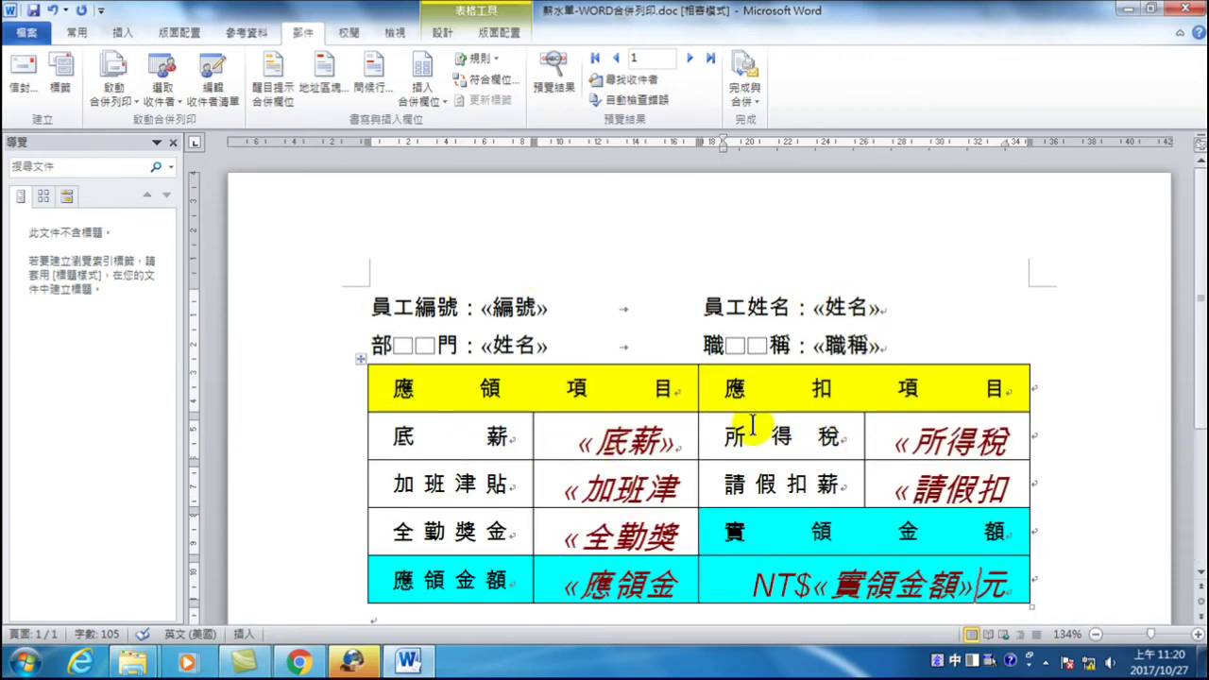
# - Replace the mistaken «姓名» on the 部門 line with the «部門» field
pyautogui.moveTo(483, 342); pyautogui.dragTo(550, 346)
pyautogui.press('Delete')
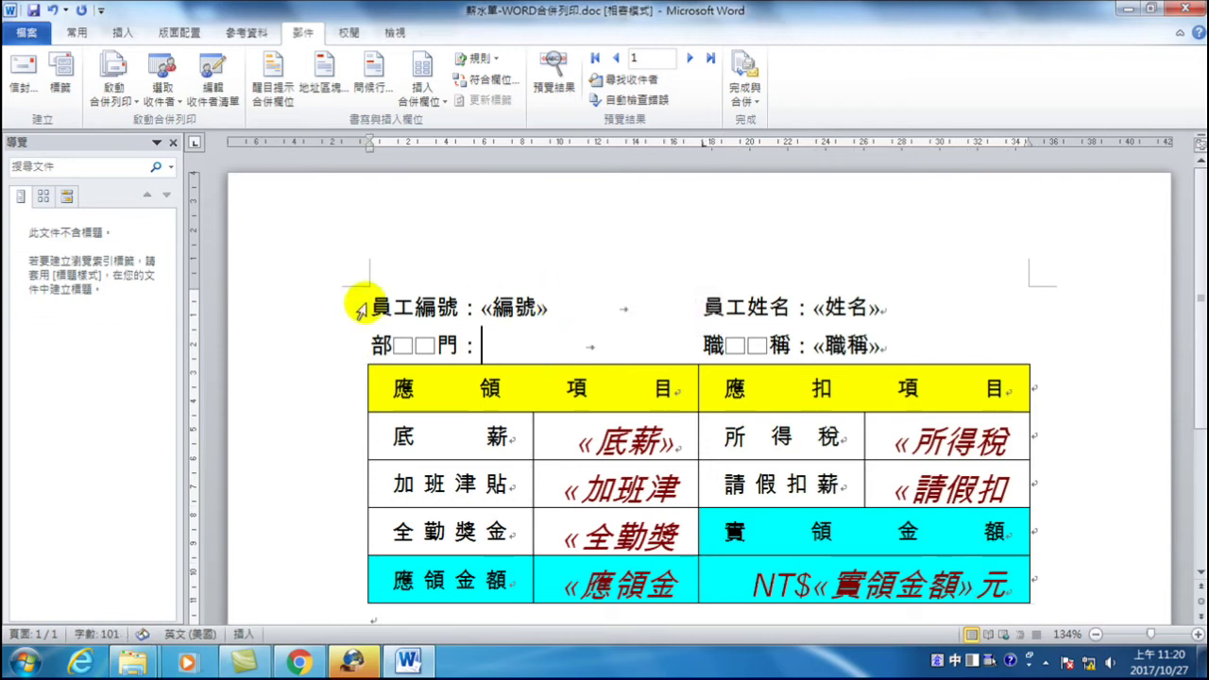
pyautogui.click(420, 94)
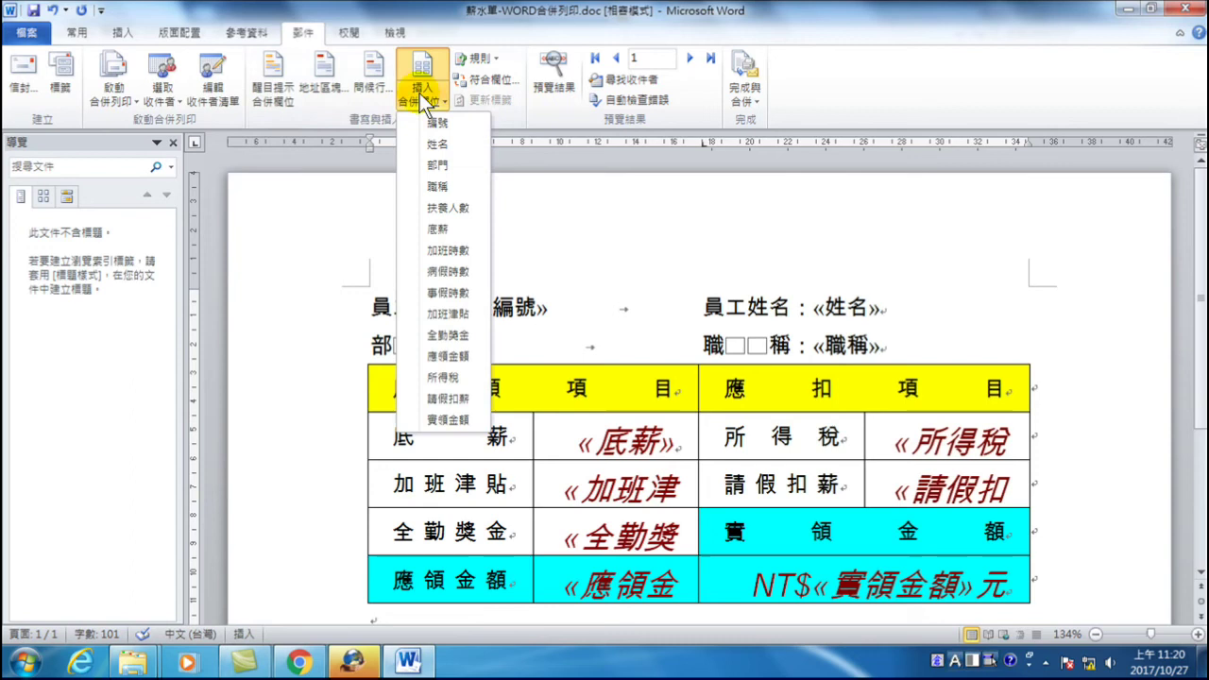
pyautogui.click(438, 162)
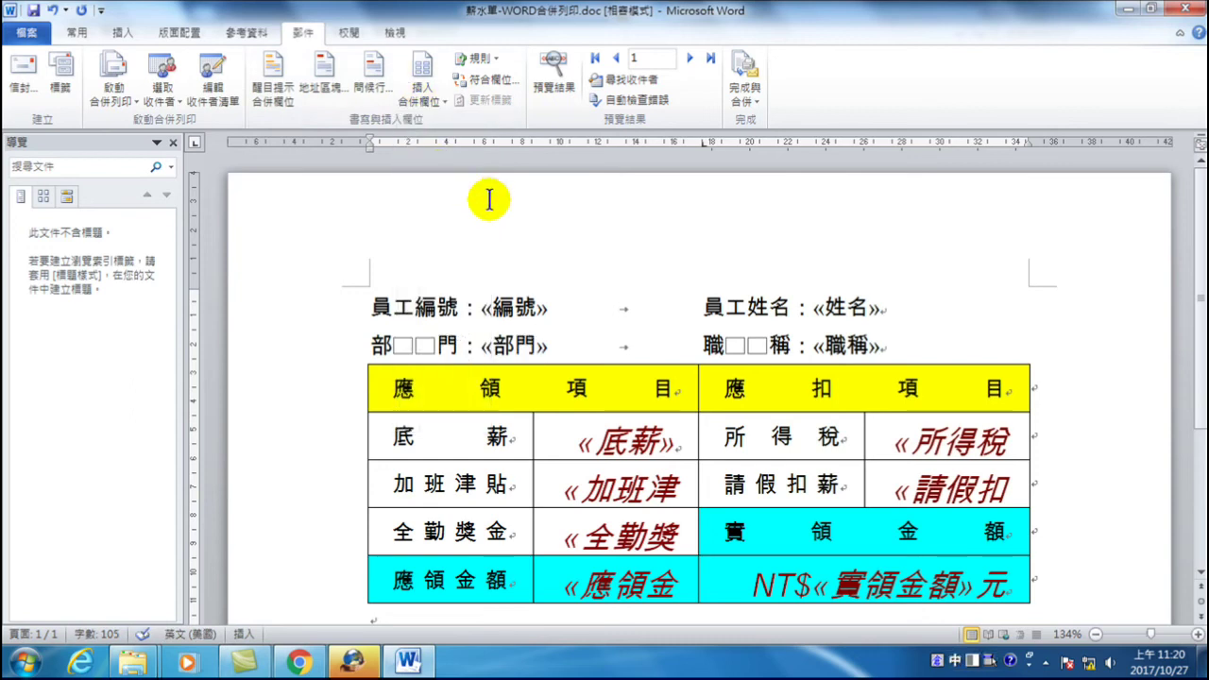
# - Merge all records into a new editable document, producing 信件5 with one slip per employee
pyautogui.click(743, 90)
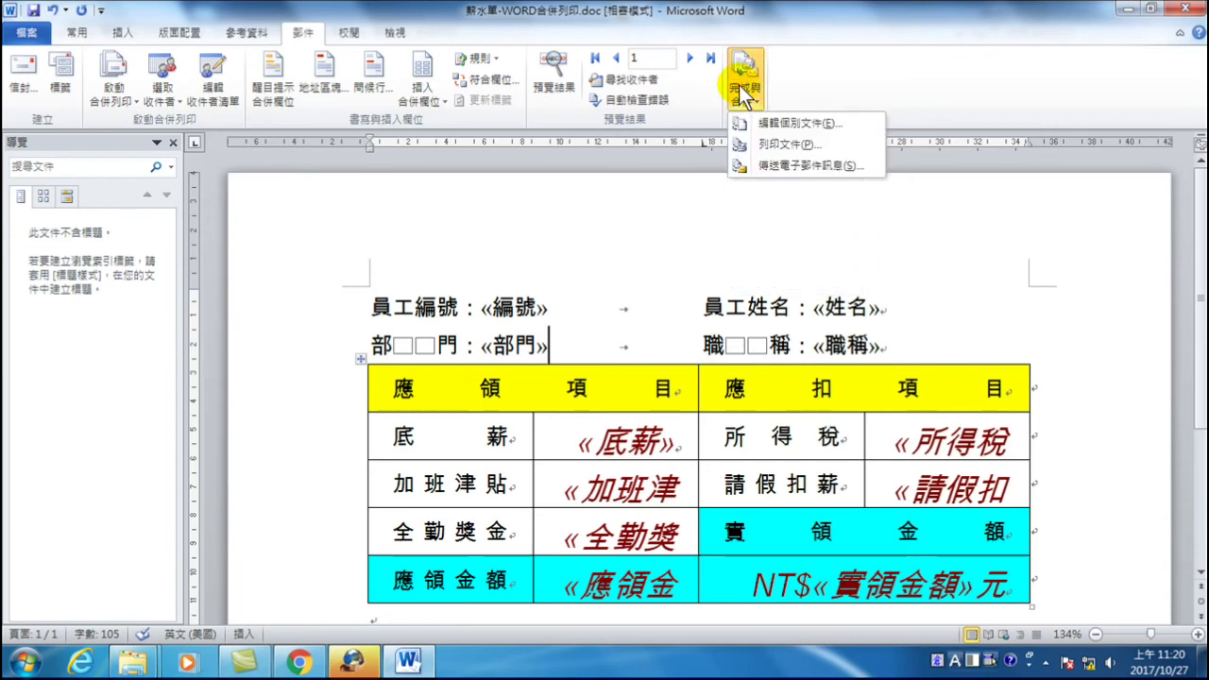
pyautogui.click(805, 122)
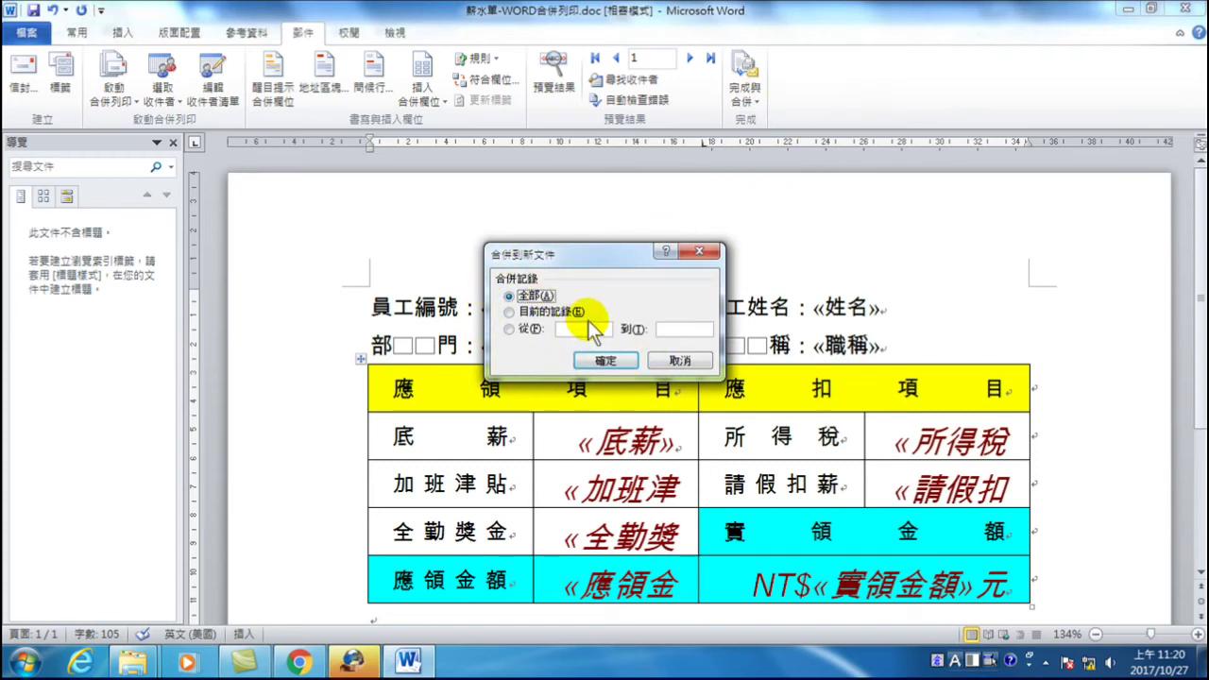
pyautogui.click(609, 362)
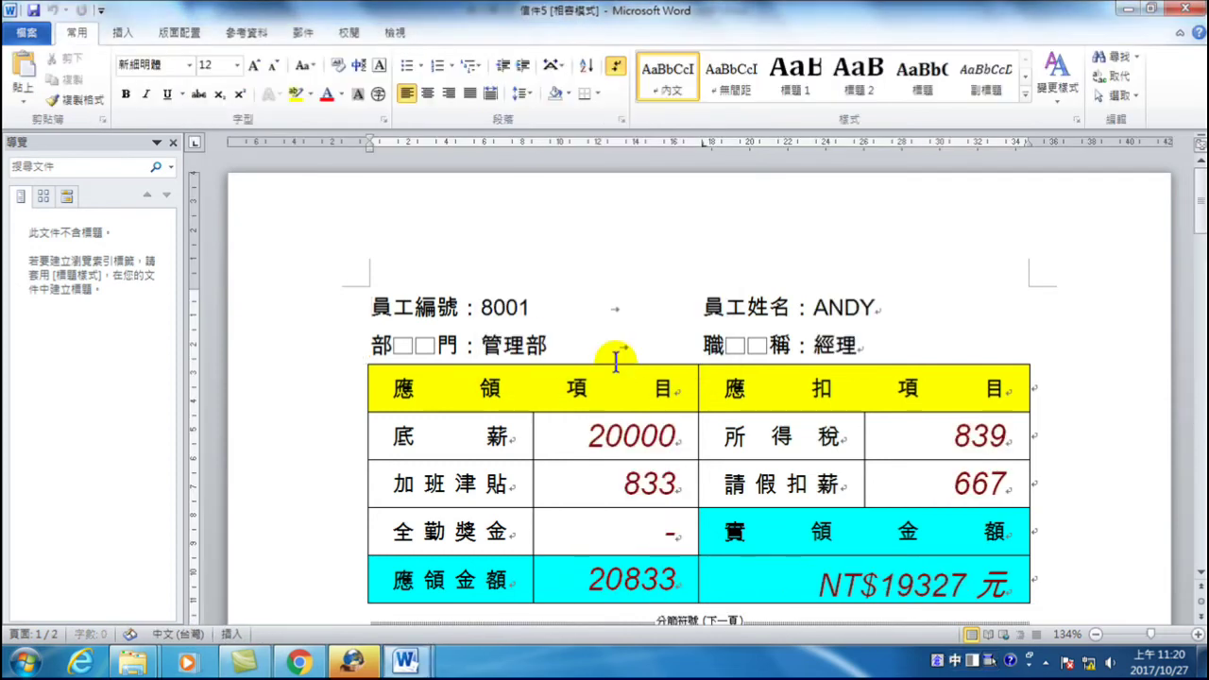
pyautogui.click(406, 661)
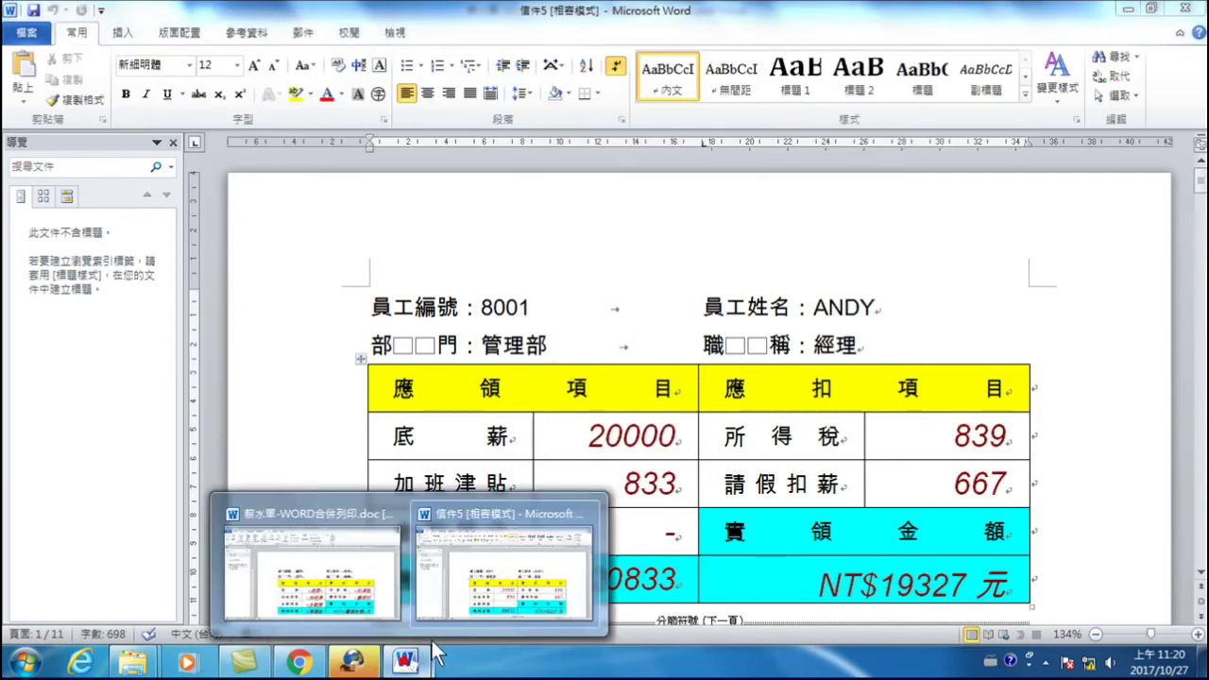
pyautogui.click(505, 487)
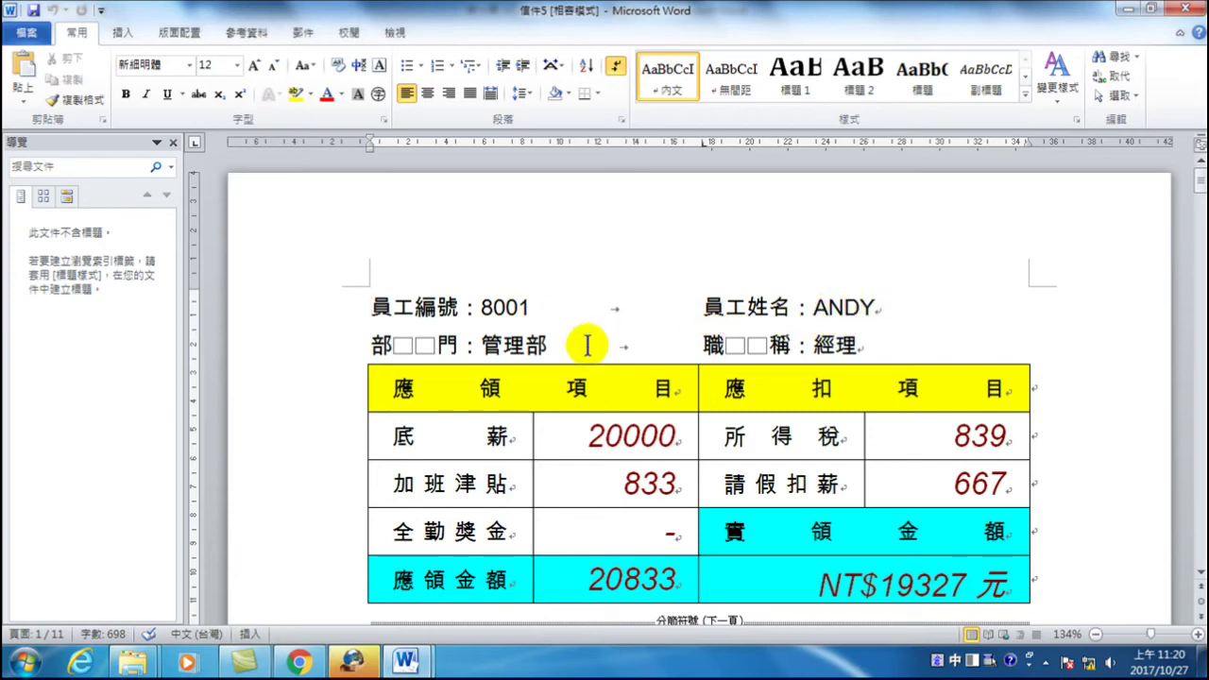
pyautogui.scroll(-15, 587, 345)
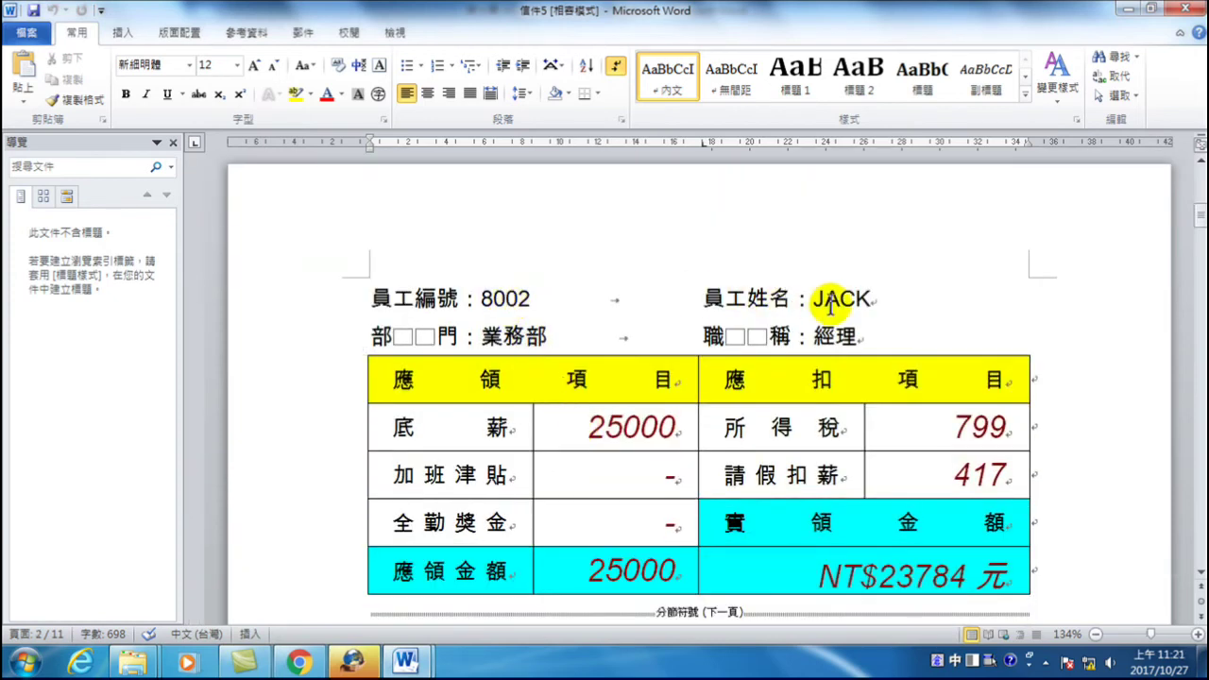
pyautogui.scroll(-15, 831, 303)
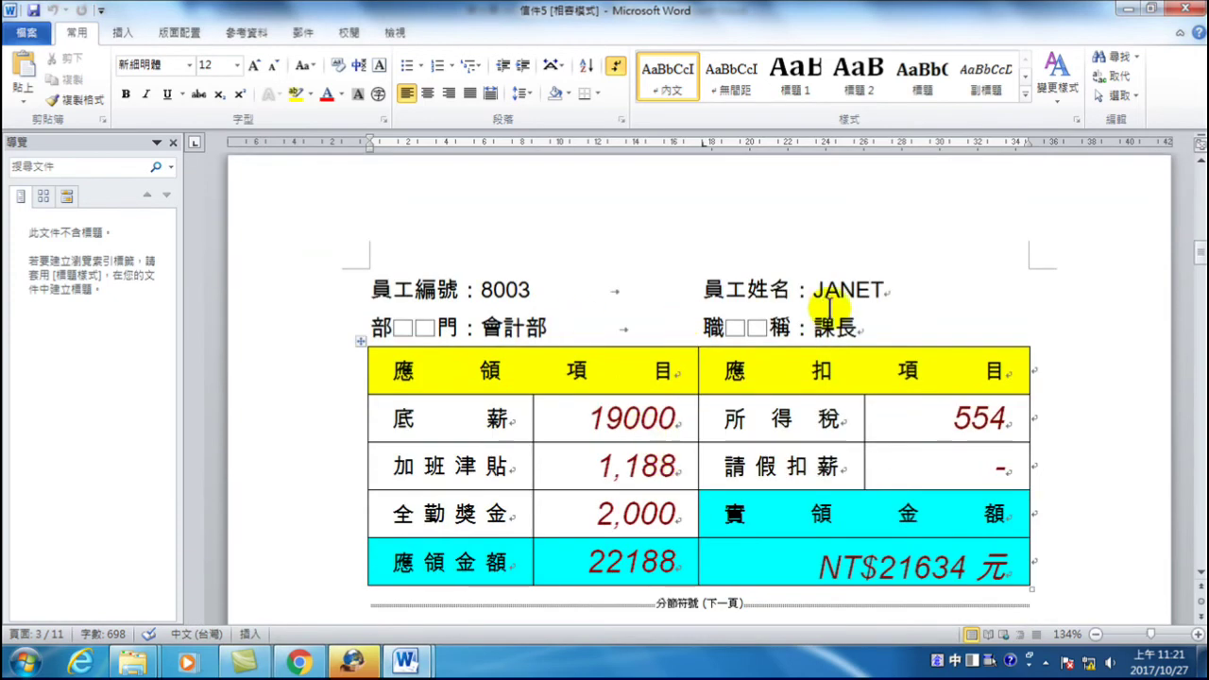
pyautogui.scroll(-15, 830, 307)
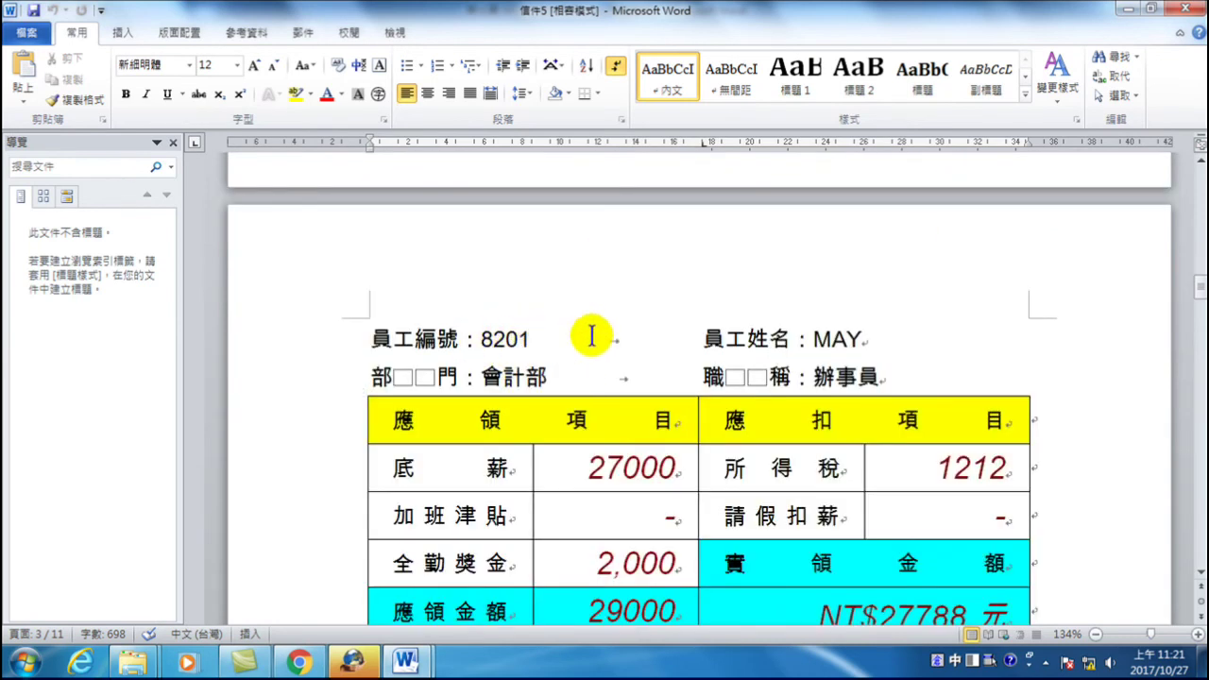
pyautogui.scroll(-10, 667, 426)
pyautogui.scroll(-3, 626, 370)
pyautogui.scroll(3, 686, 459)
pyautogui.scroll(-3, 632, 438)
pyautogui.scroll(-10, 774, 453)
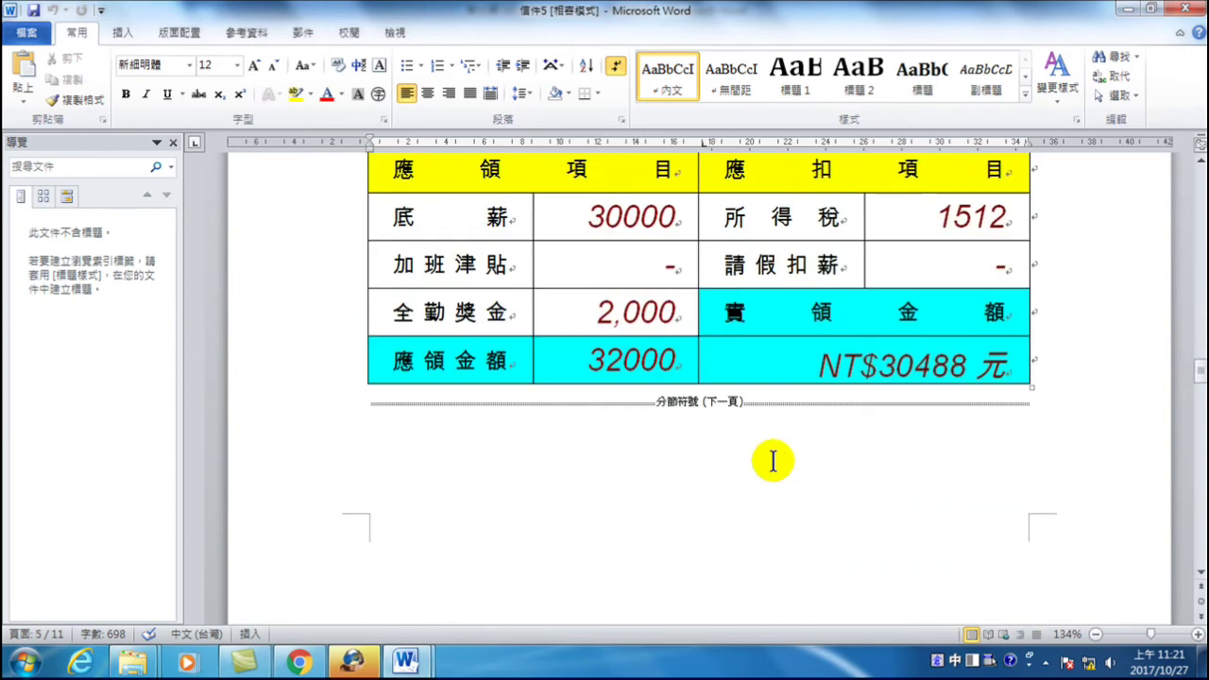
pyautogui.scroll(-2, 723, 456)
pyautogui.scroll(-10, 723, 456)
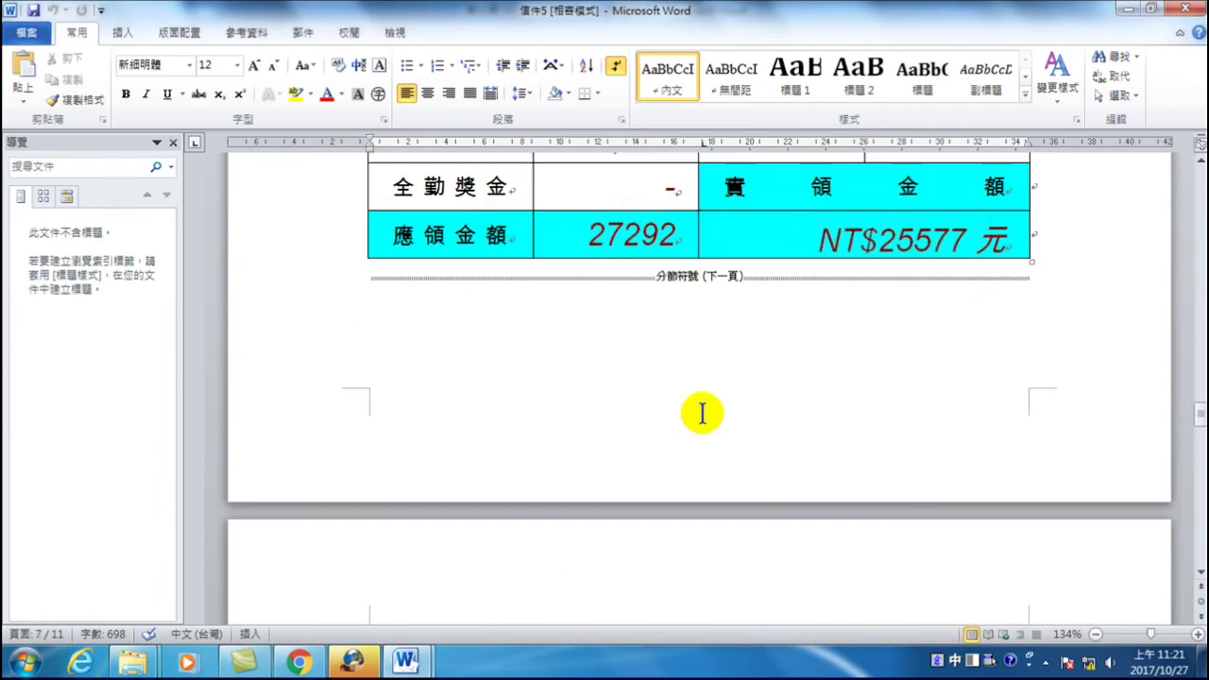
pyautogui.scroll(-3, 713, 415)
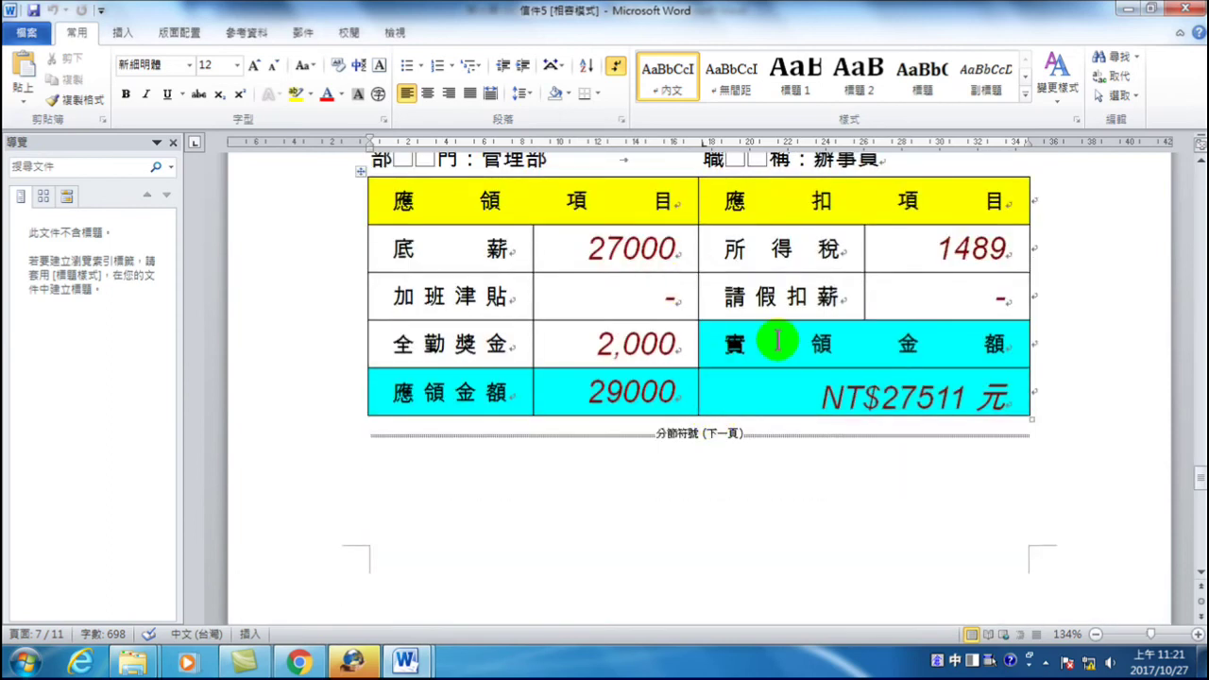
pyautogui.scroll(-8, 674, 387)
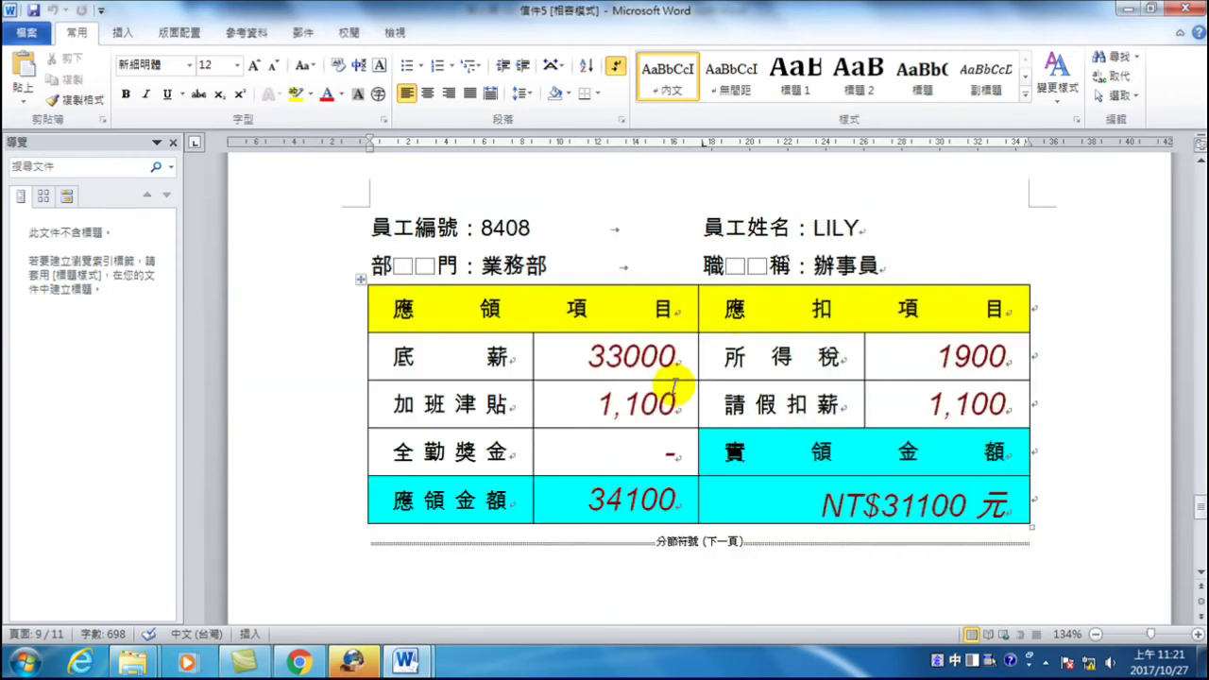
pyautogui.scroll(-8, 731, 356)
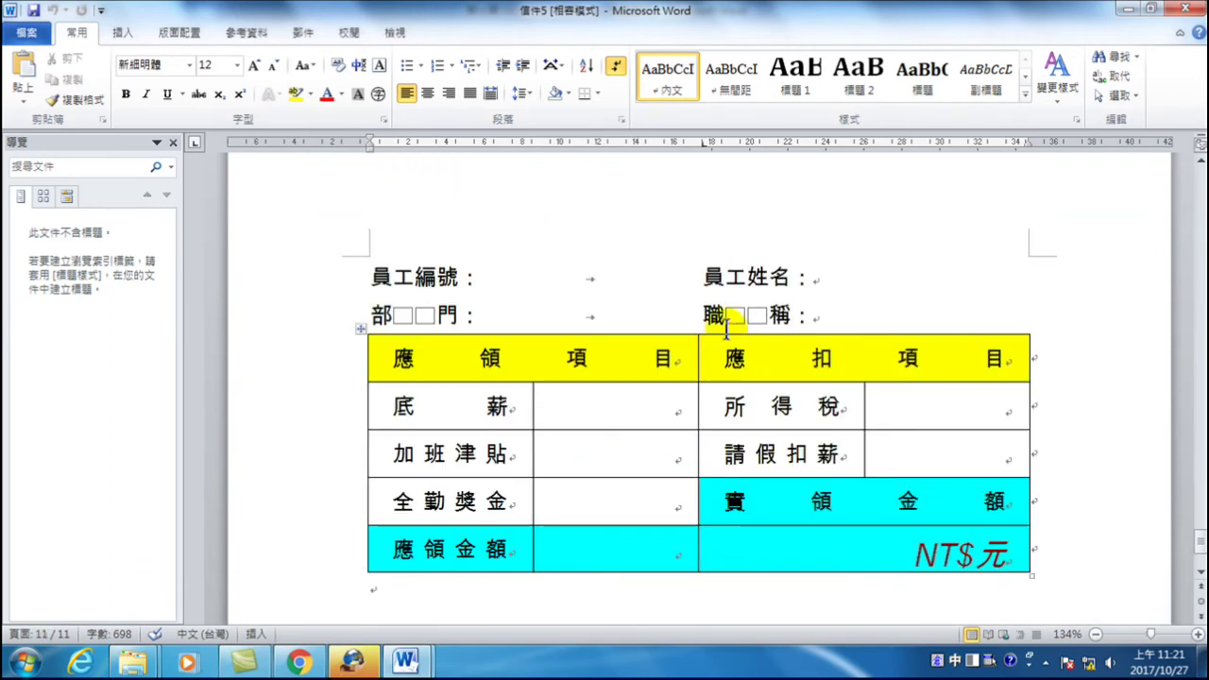
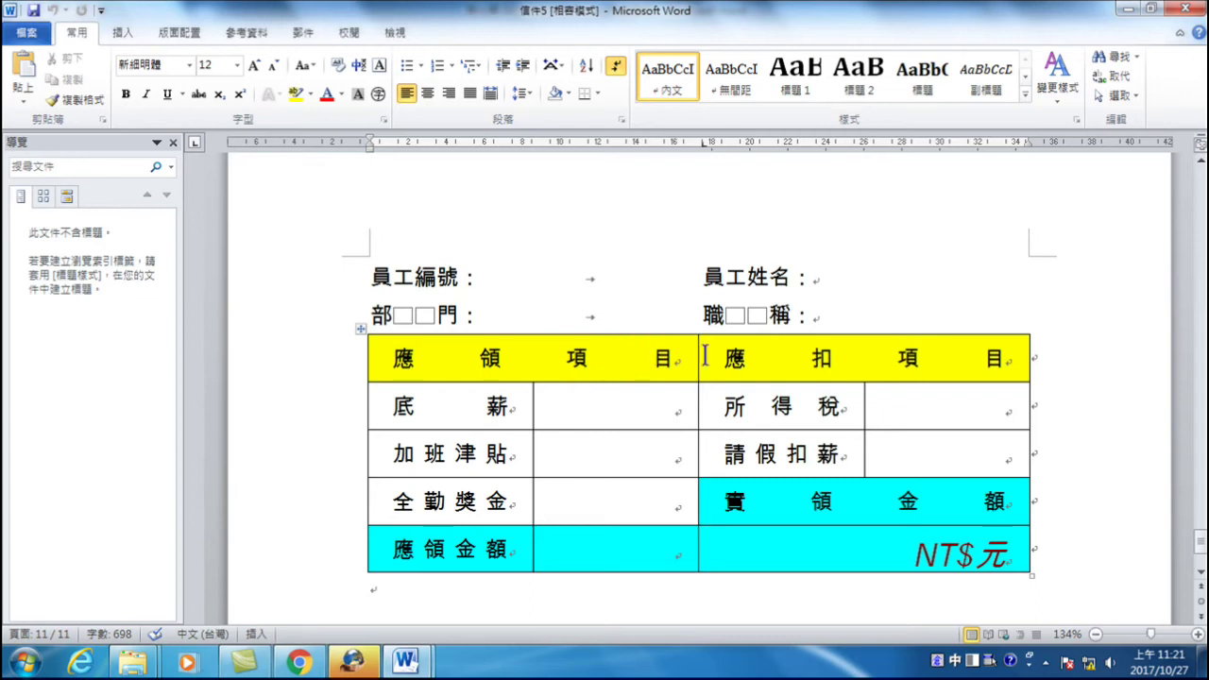
# - Scroll up through the merged salary slips in 信件5 back to page 1
pyautogui.scroll(15, 612, 372)
pyautogui.scroll(20, 613, 375)
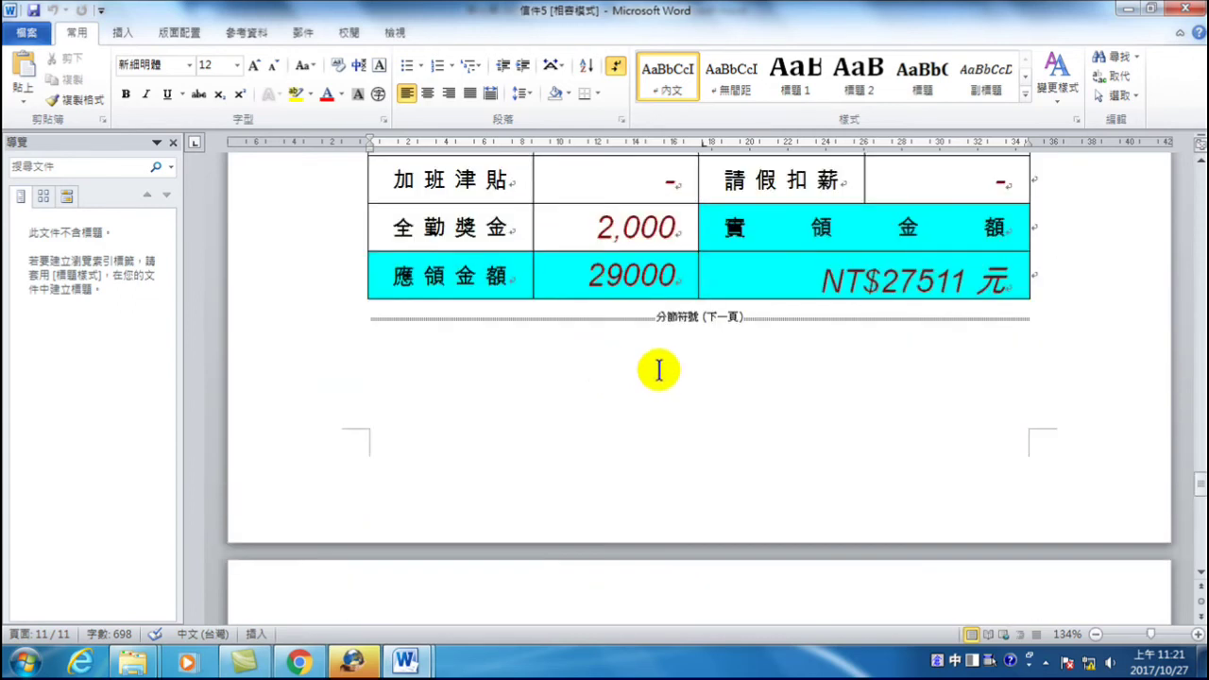
pyautogui.scroll(20, 689, 328)
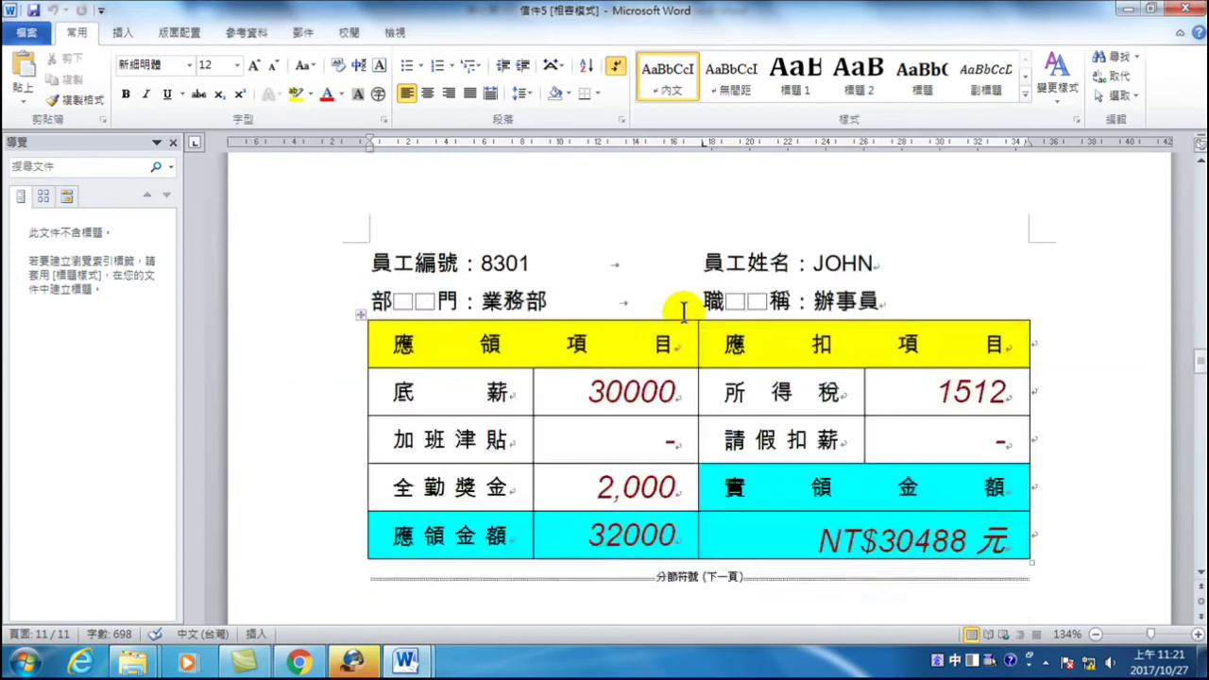
pyautogui.scroll(20, 683, 312)
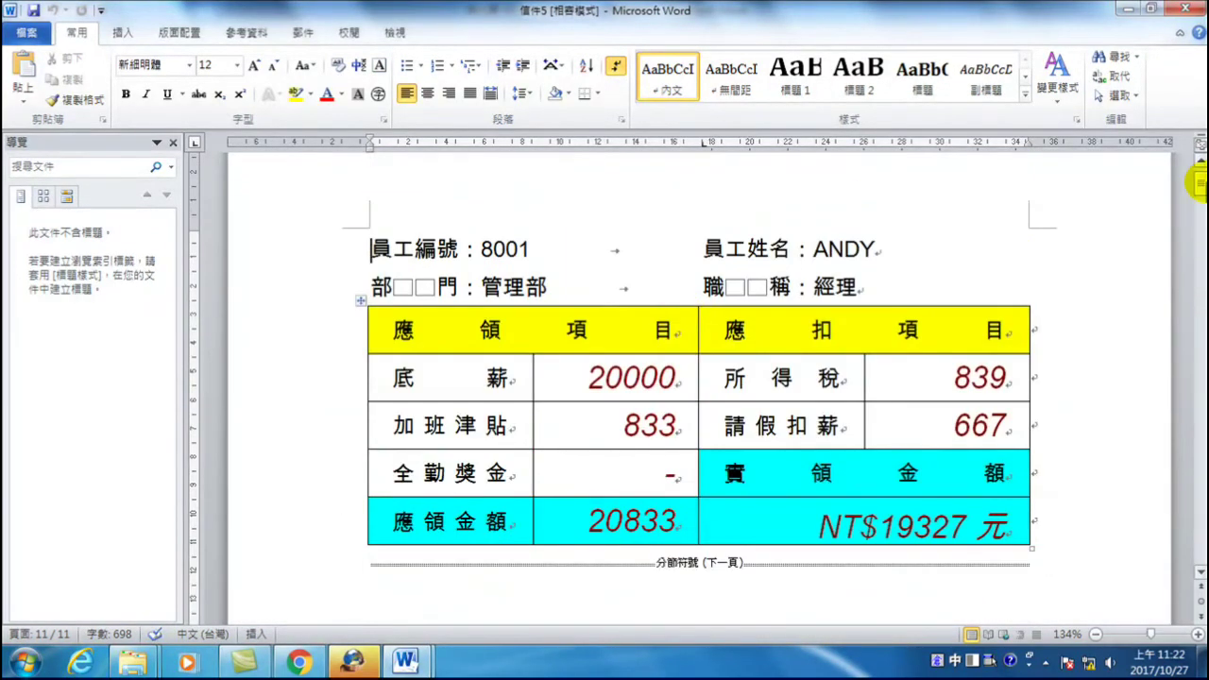
pyautogui.scroll(2, 684, 317)
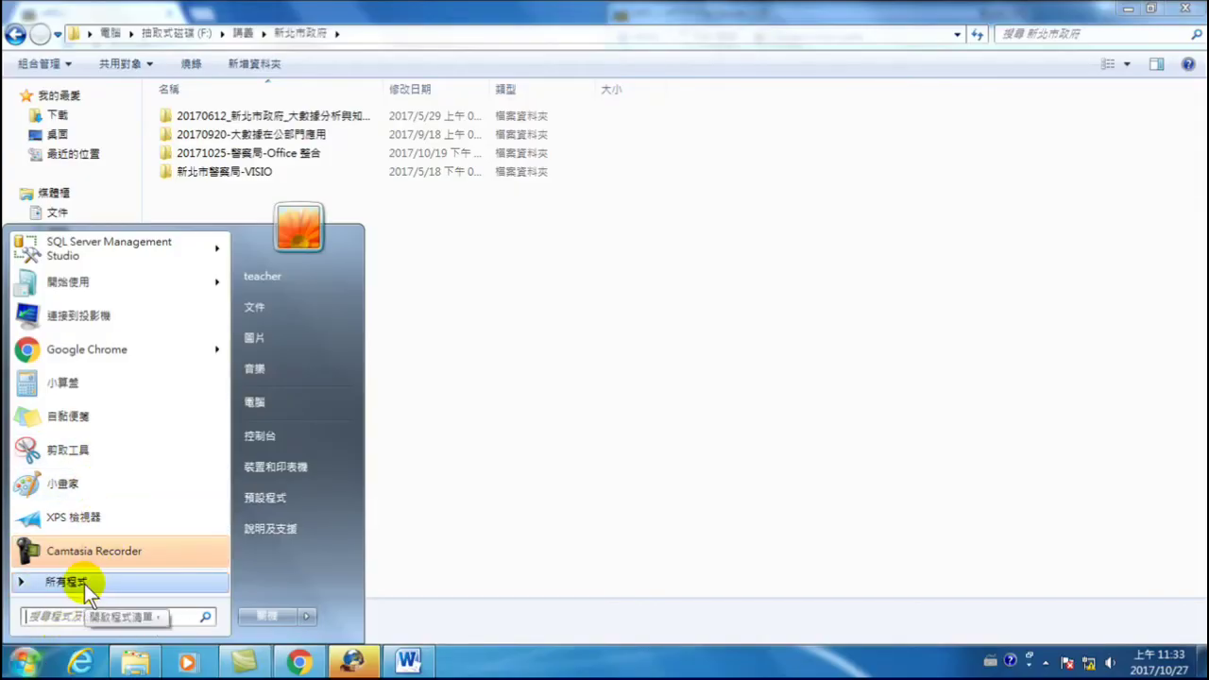
# - Launch Microsoft PowerPoint 2010 from the Microsoft Office group under All Programs
pyautogui.click(84, 584)
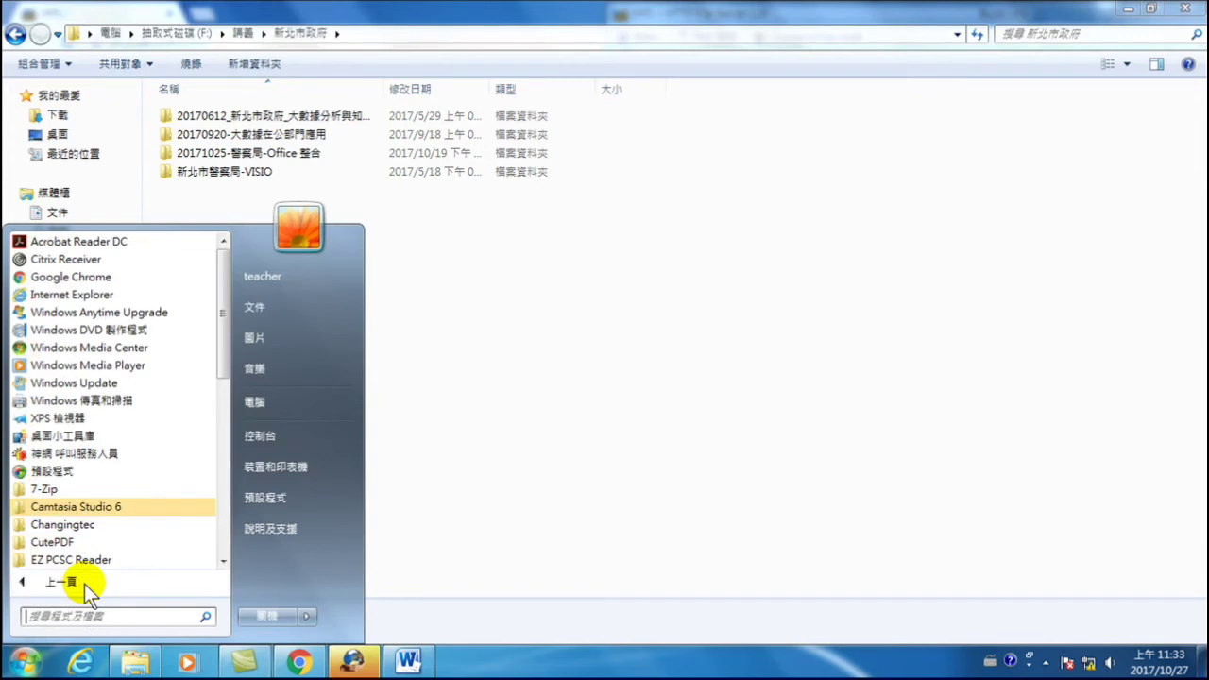
pyautogui.scroll(-3, 81, 517)
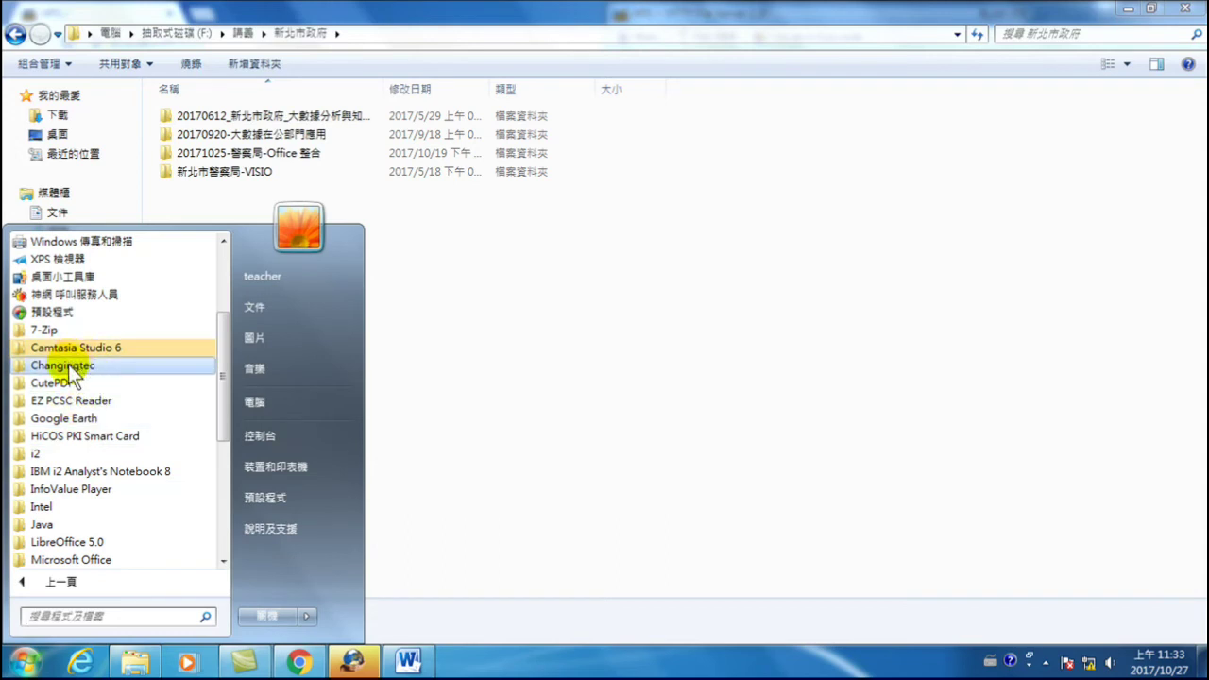
pyautogui.scroll(-1, 74, 455)
pyautogui.scroll(-1, 71, 446)
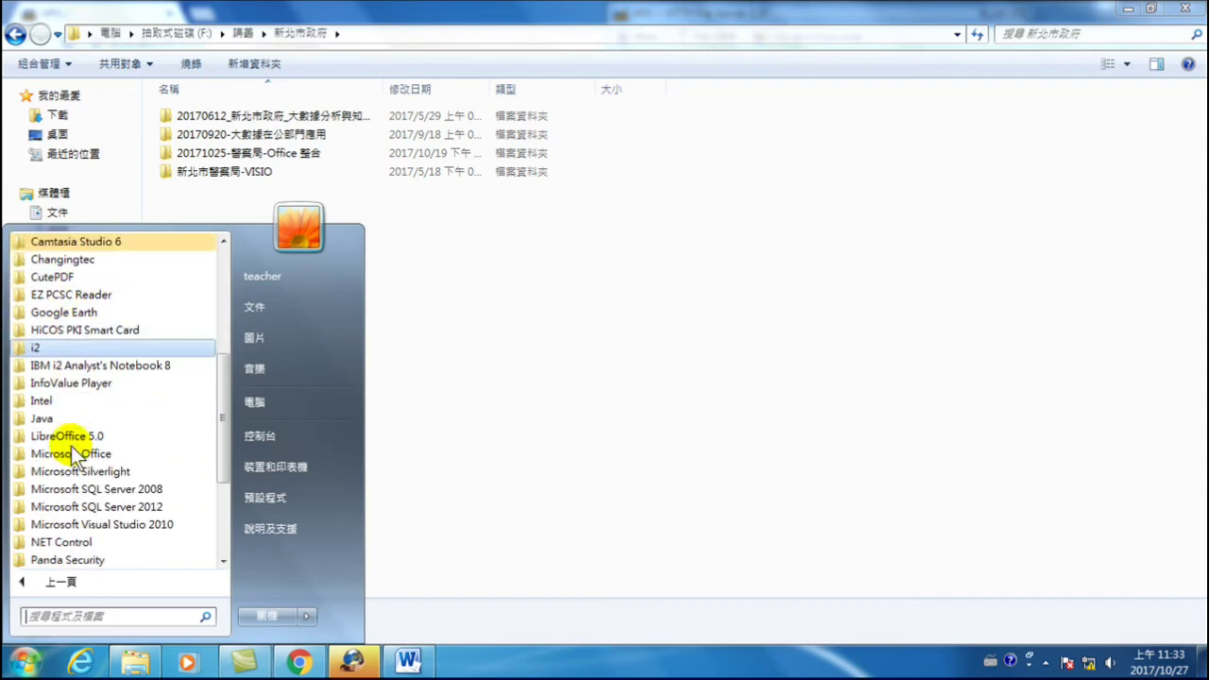
pyautogui.click(80, 455)
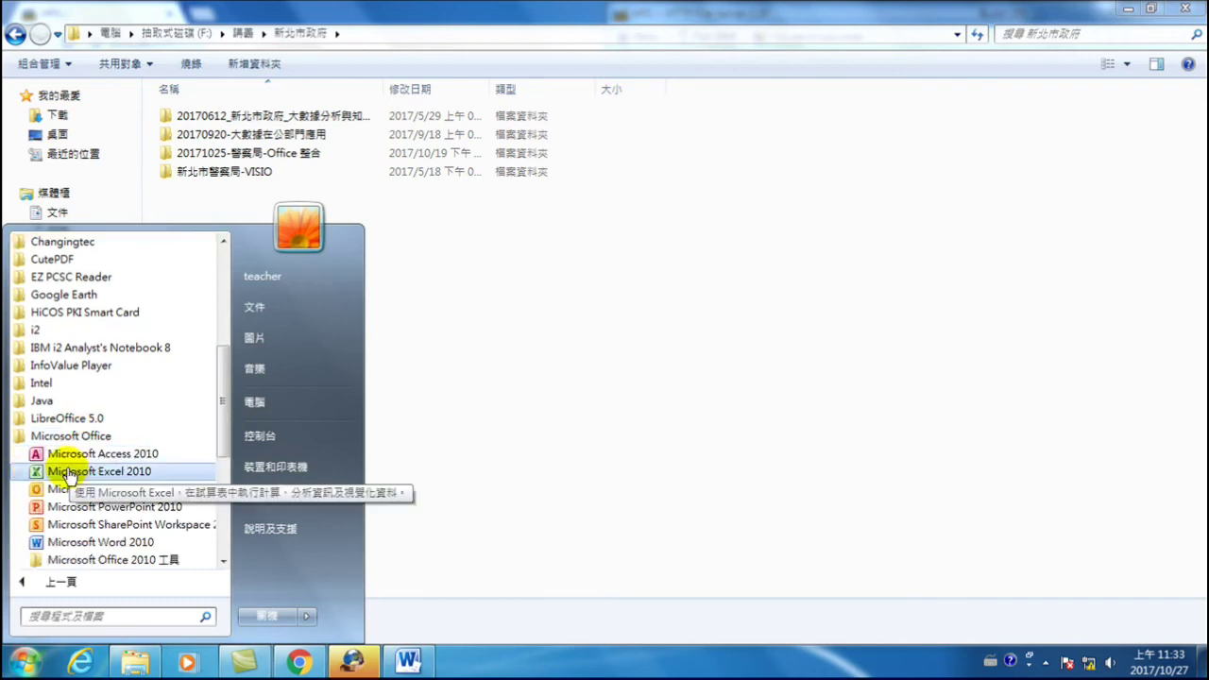
pyautogui.click(92, 507)
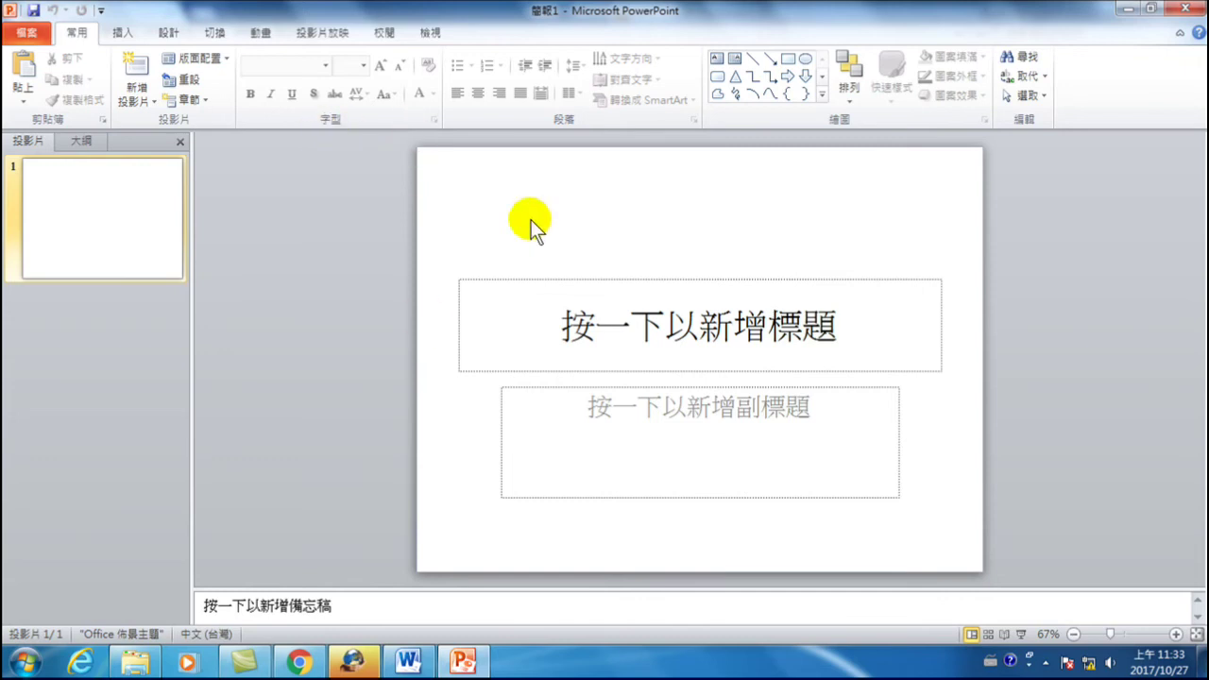
pyautogui.click(168, 31)
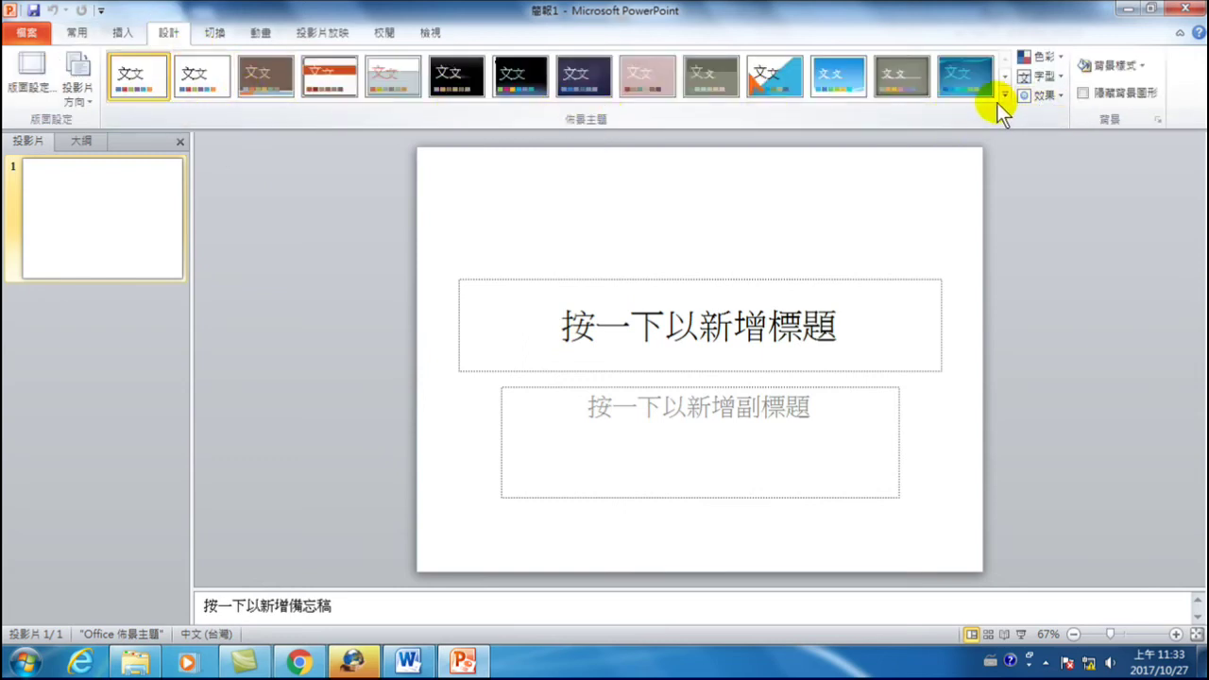
pyautogui.click(1006, 76)
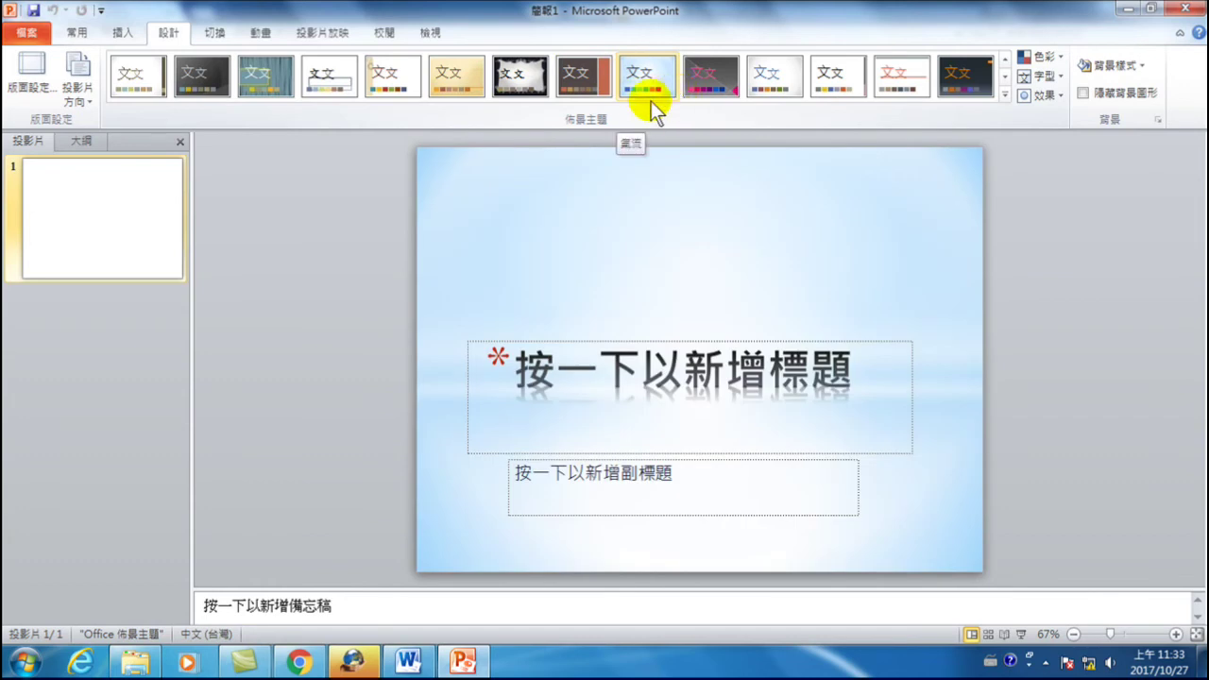
pyautogui.click(95, 203)
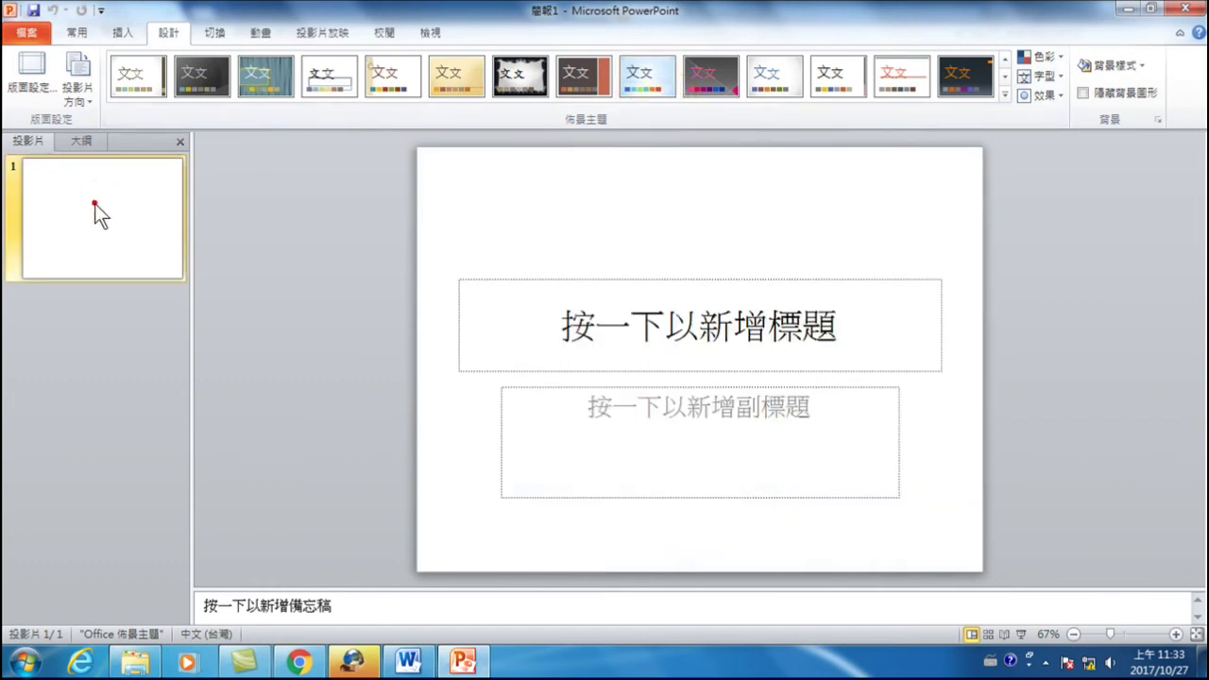
pyautogui.click(426, 30)
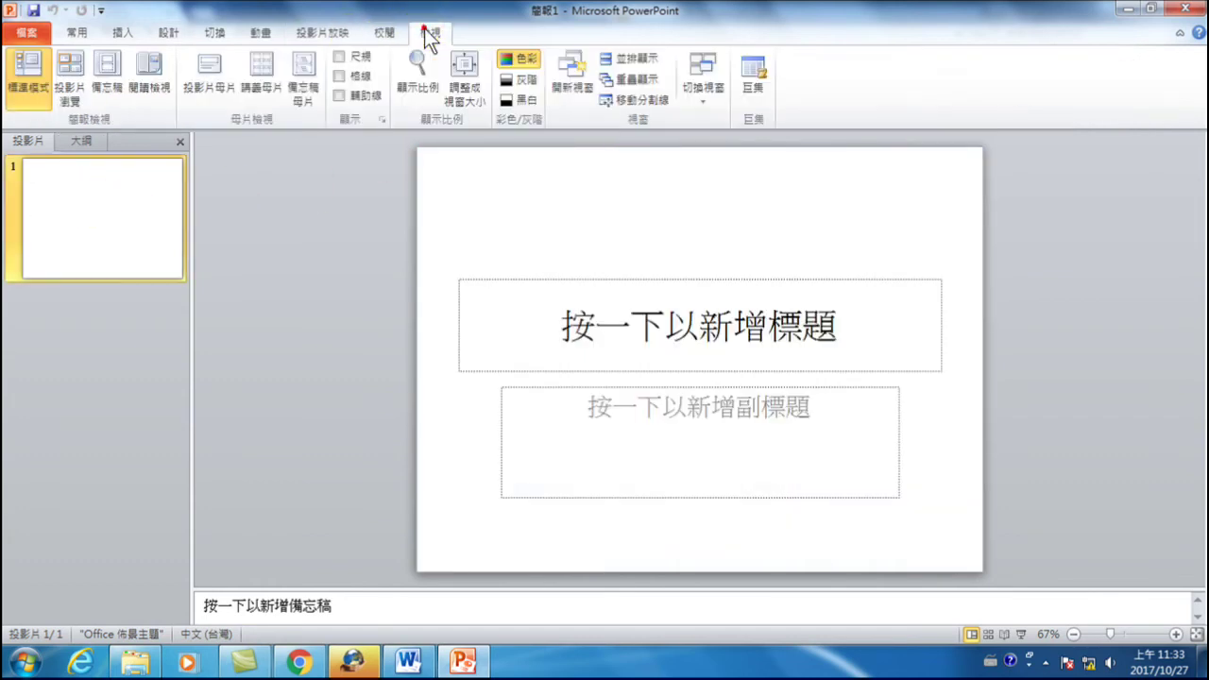
pyautogui.click(209, 68)
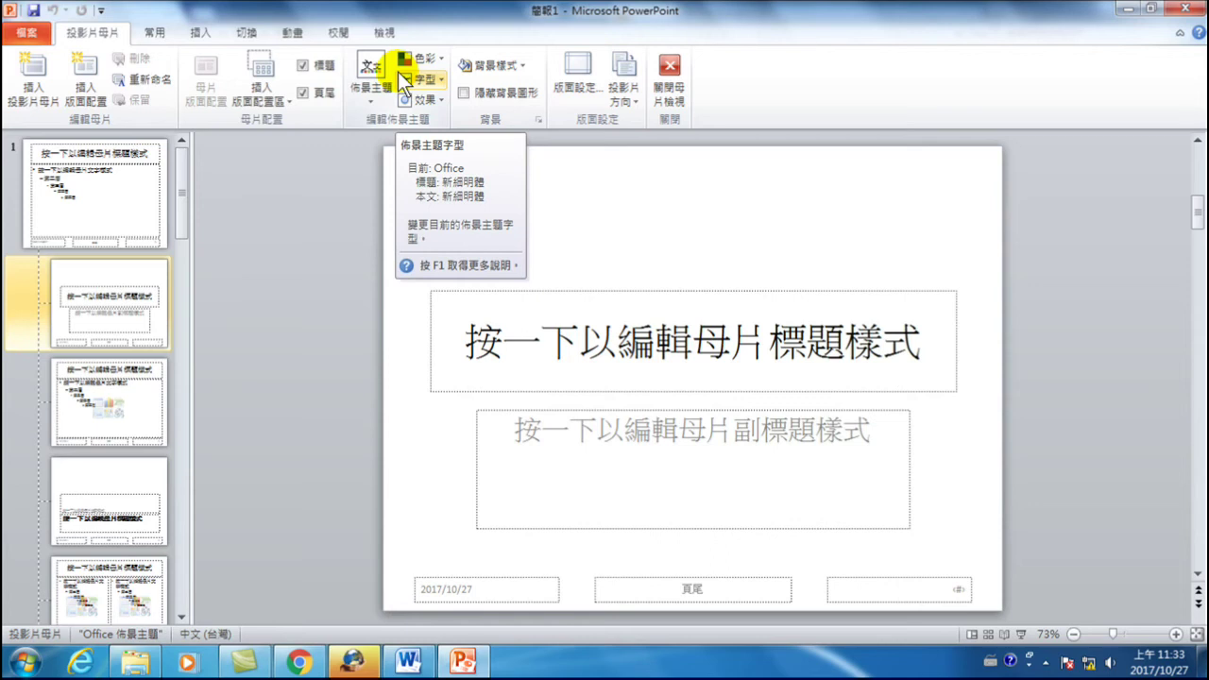
pyautogui.click(678, 68)
pyautogui.click(163, 31)
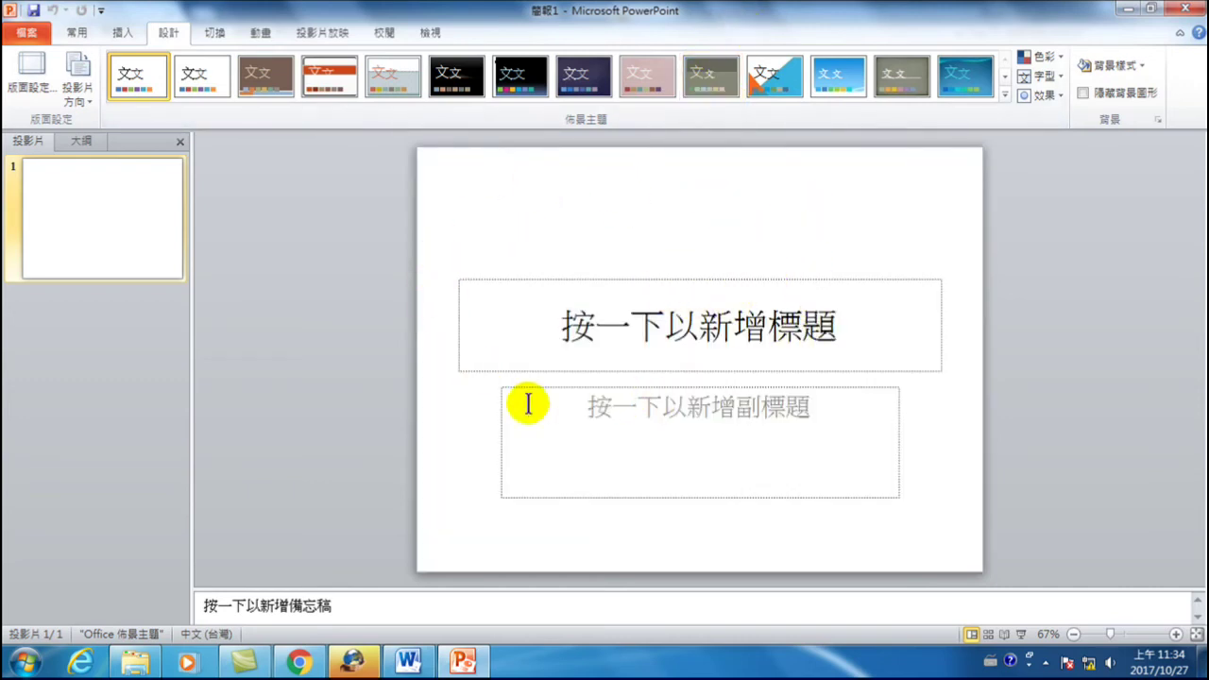
pyautogui.click(432, 32)
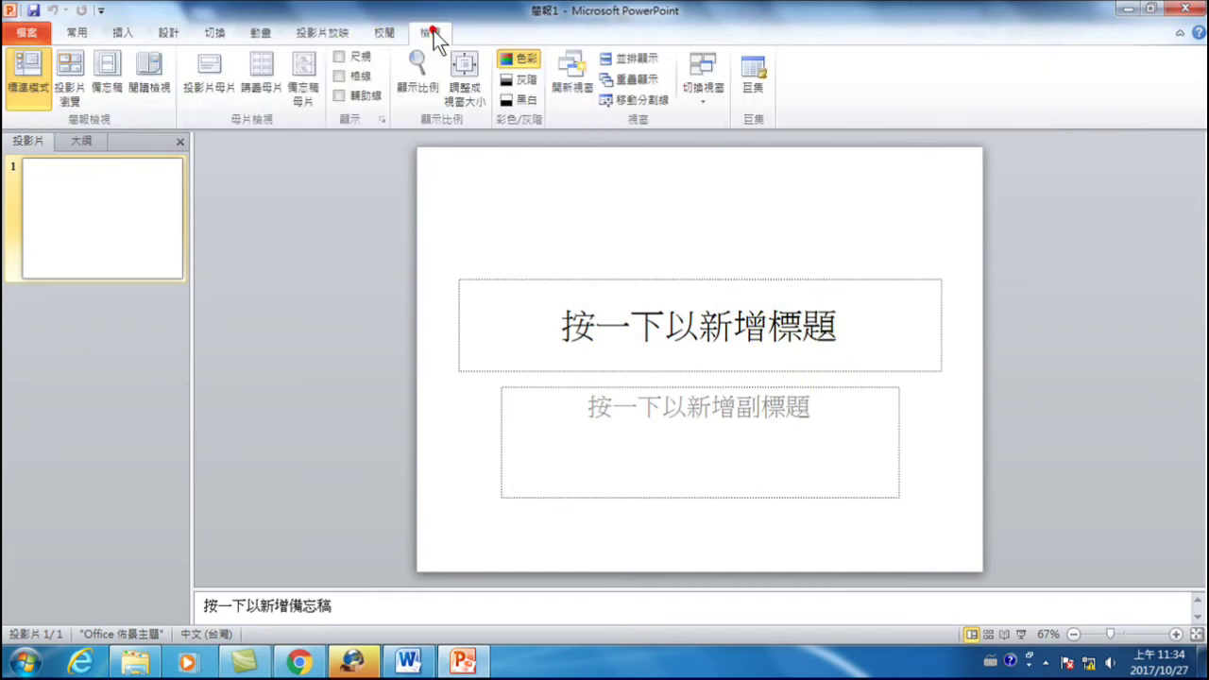
# - Enter Slide Master view and select the top master slide after glancing at the Title Slide layout
pyautogui.click(217, 65)
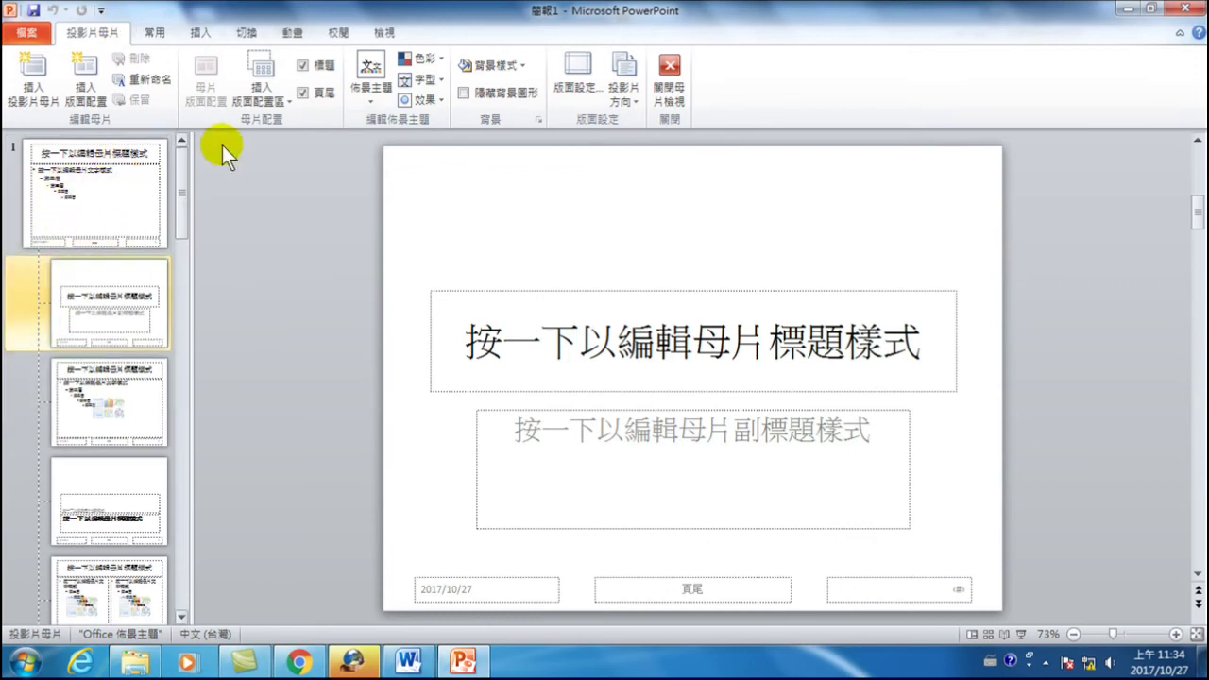
pyautogui.click(112, 187)
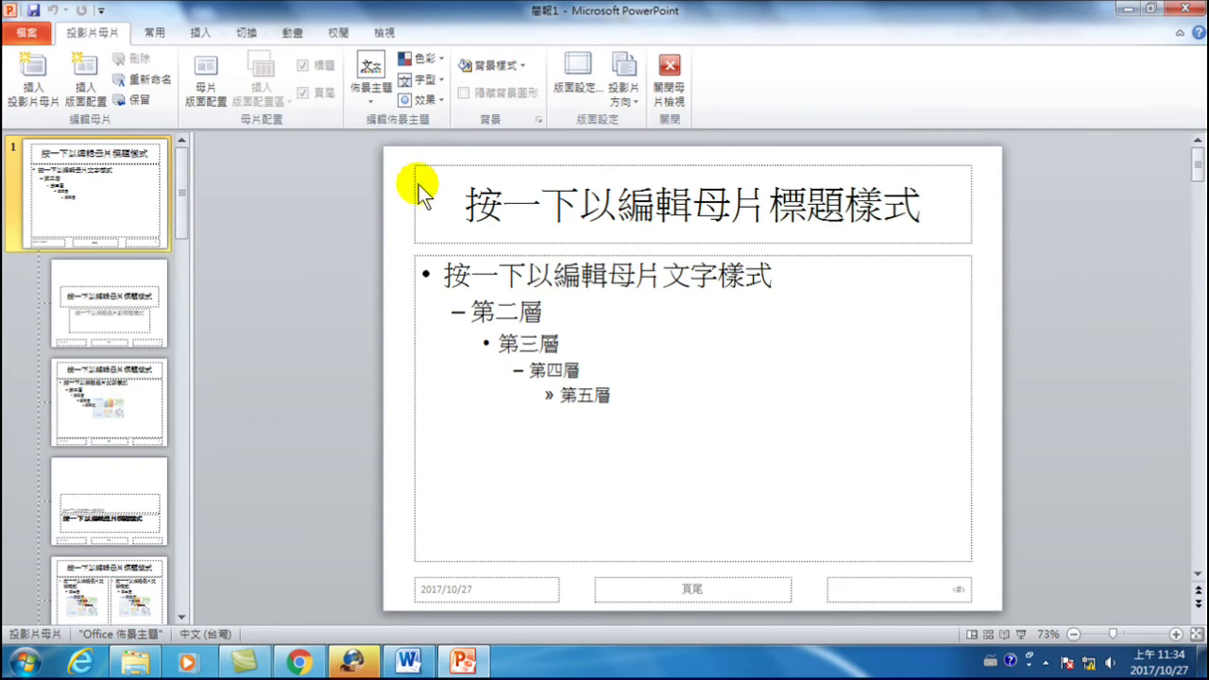
pyautogui.click(113, 285)
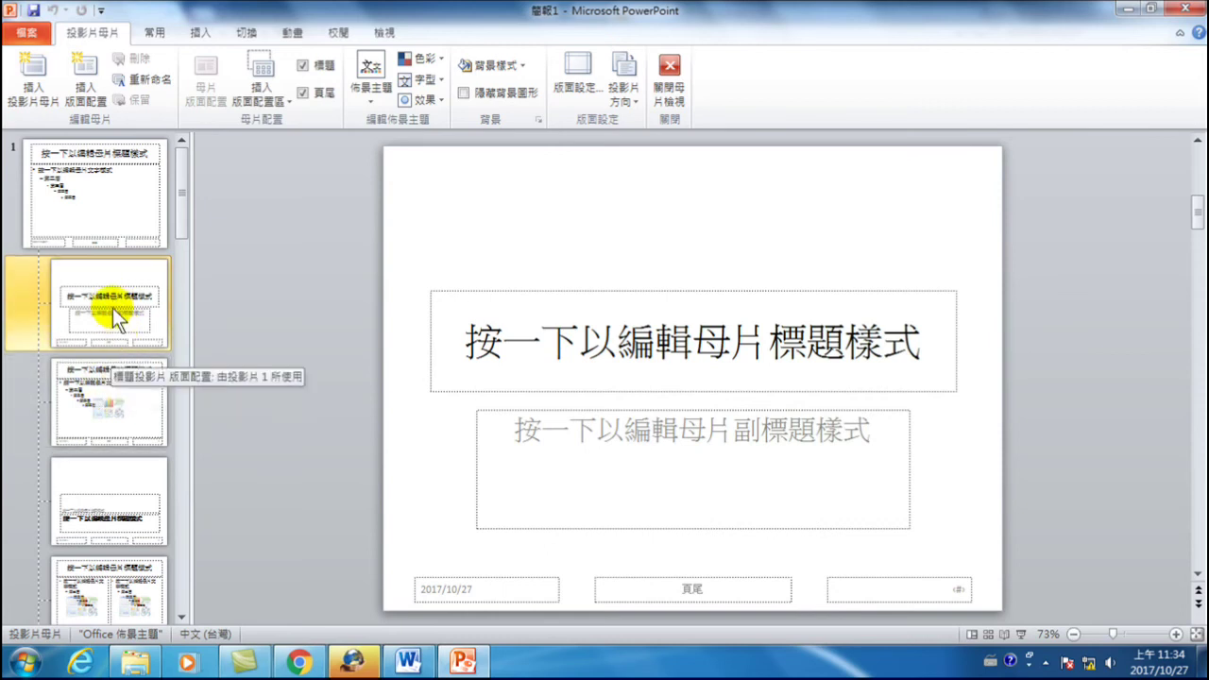
pyautogui.click(135, 187)
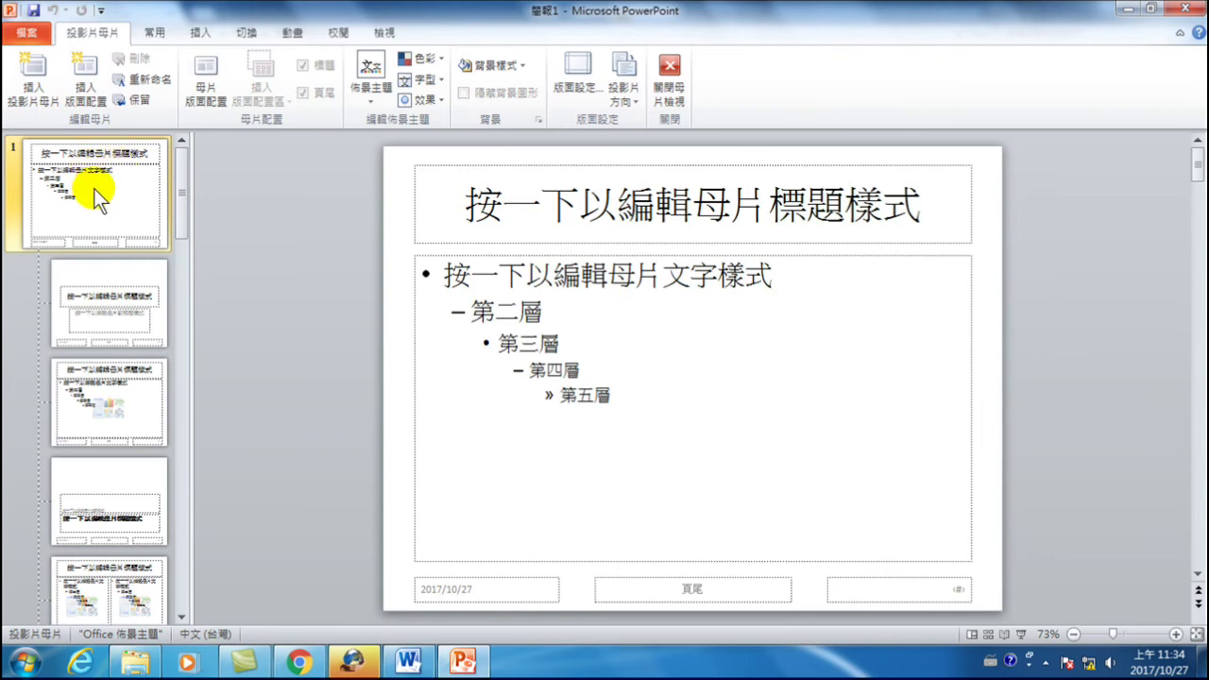
# - Apply the light-blue 氣流 theme to the slide master and all its layouts
pyautogui.click(368, 93)
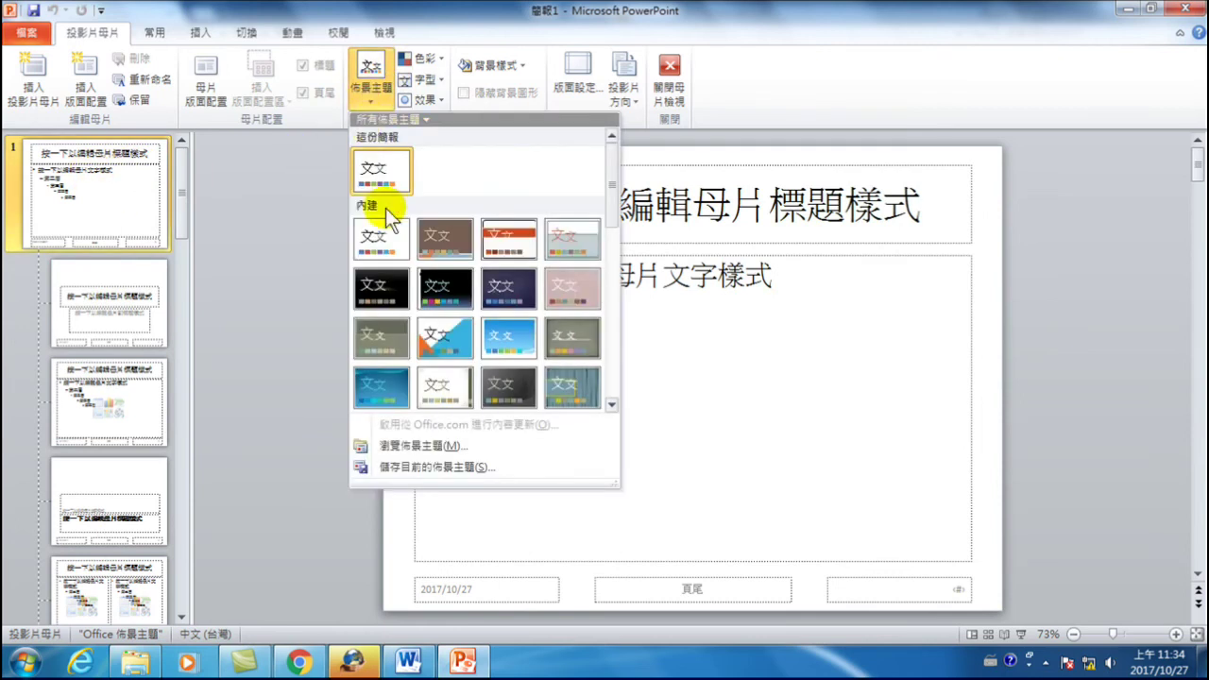
pyautogui.moveTo(611, 198); pyautogui.dragTo(612, 258)
pyautogui.click(434, 283)
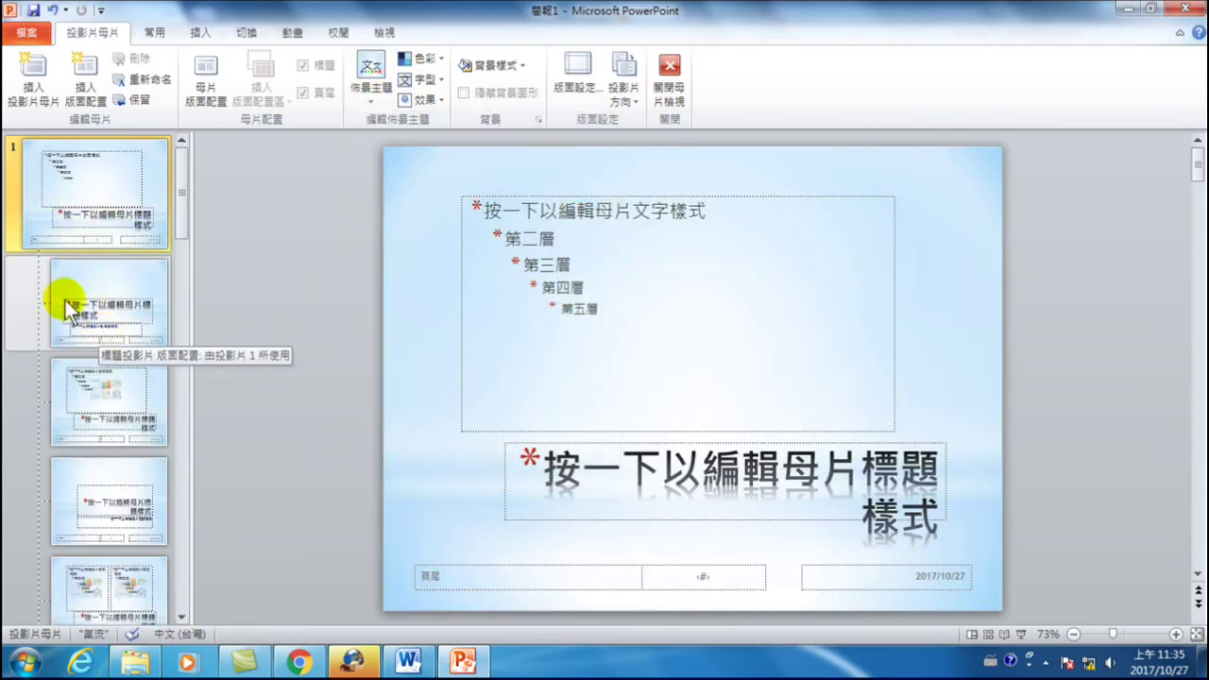
pyautogui.click(188, 238)
pyautogui.click(122, 189)
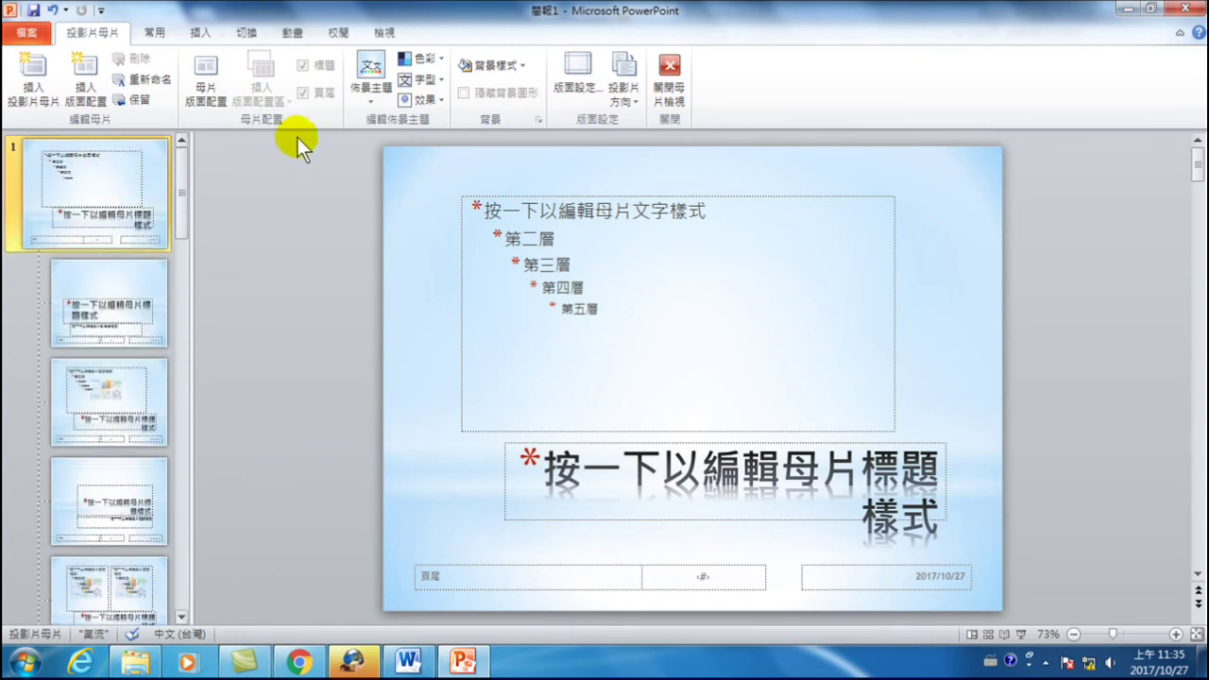
pyautogui.click(441, 61)
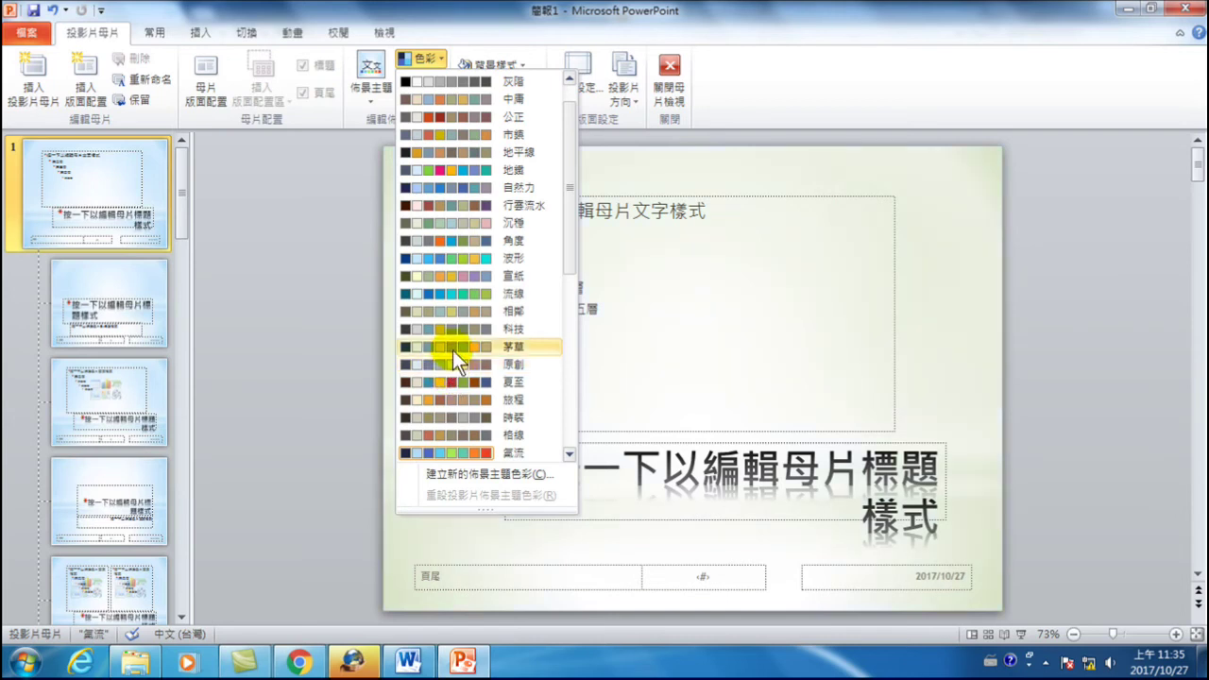
# - Set the master to 宣紙 colours and Office 古典 2 fonts, then close Master View
pyautogui.click(461, 275)
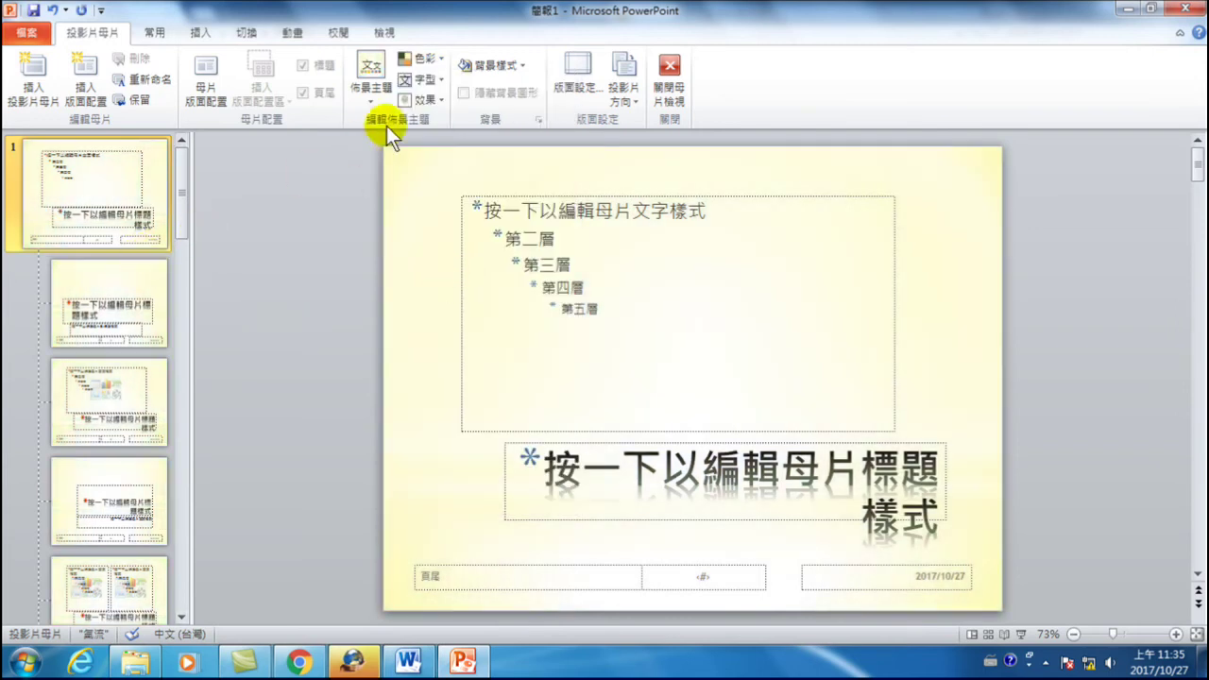
pyautogui.click(438, 80)
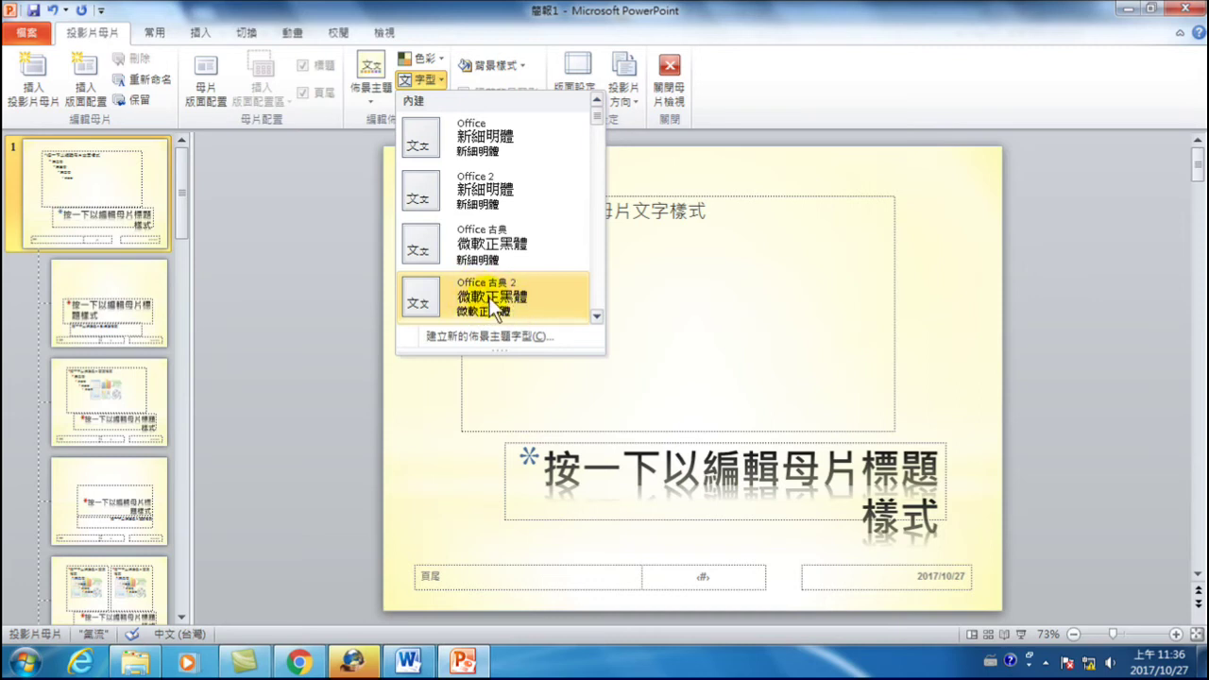
pyautogui.click(490, 298)
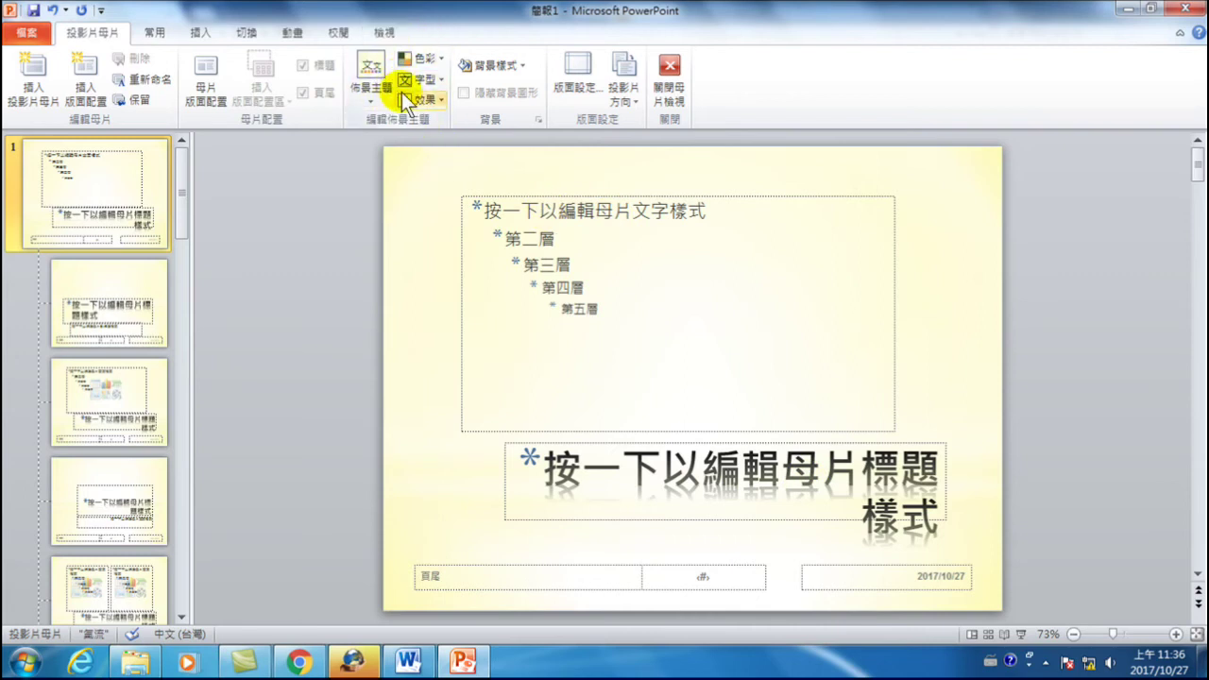
pyautogui.click(674, 65)
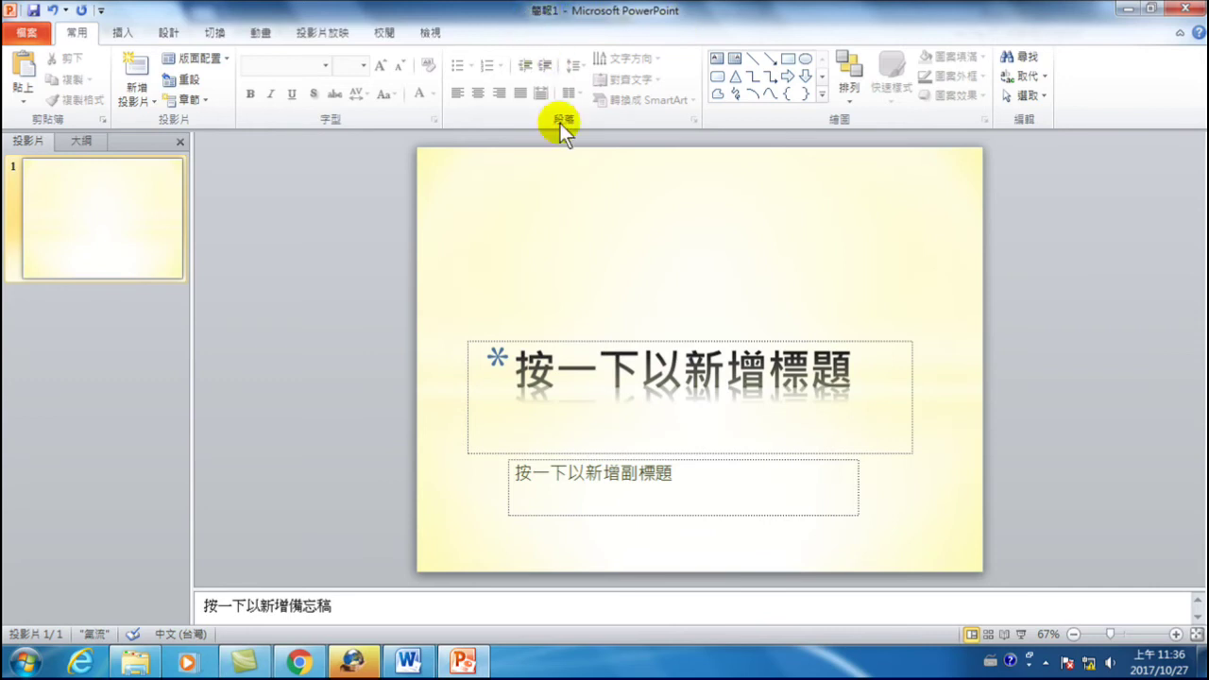
# - Reopen Slide Master view and select the top-level yellow 氣流 master slide for editing
pyautogui.click(431, 34)
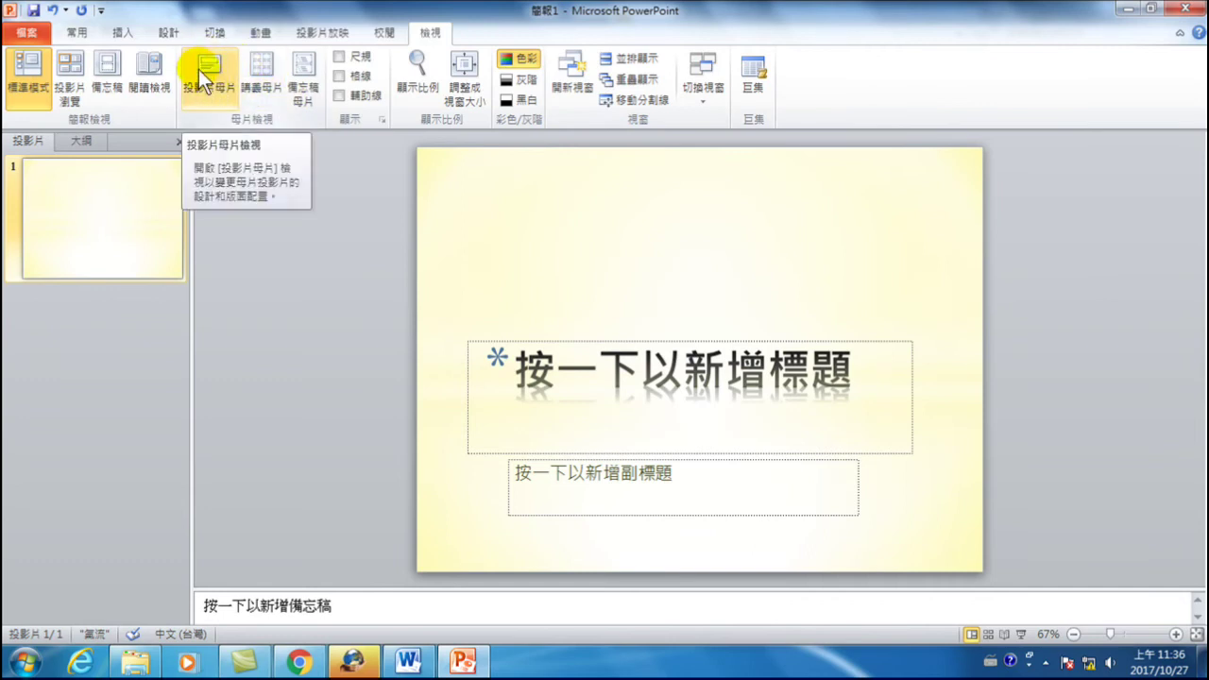
pyautogui.click(198, 69)
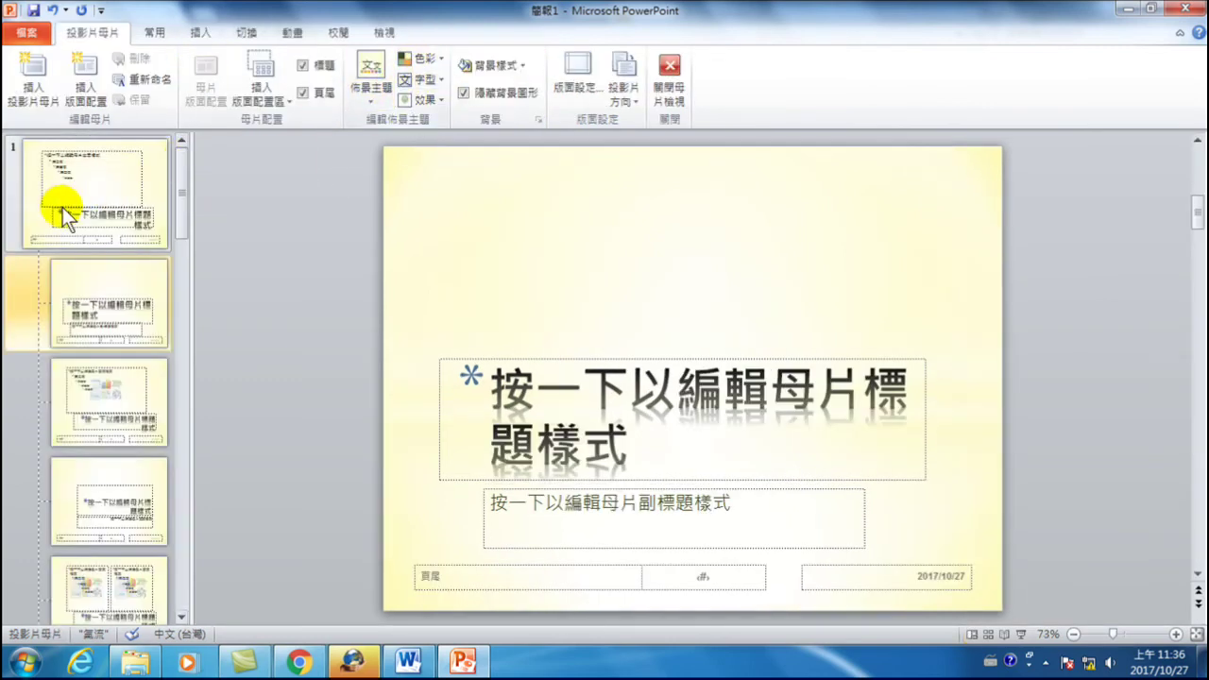
pyautogui.click(106, 190)
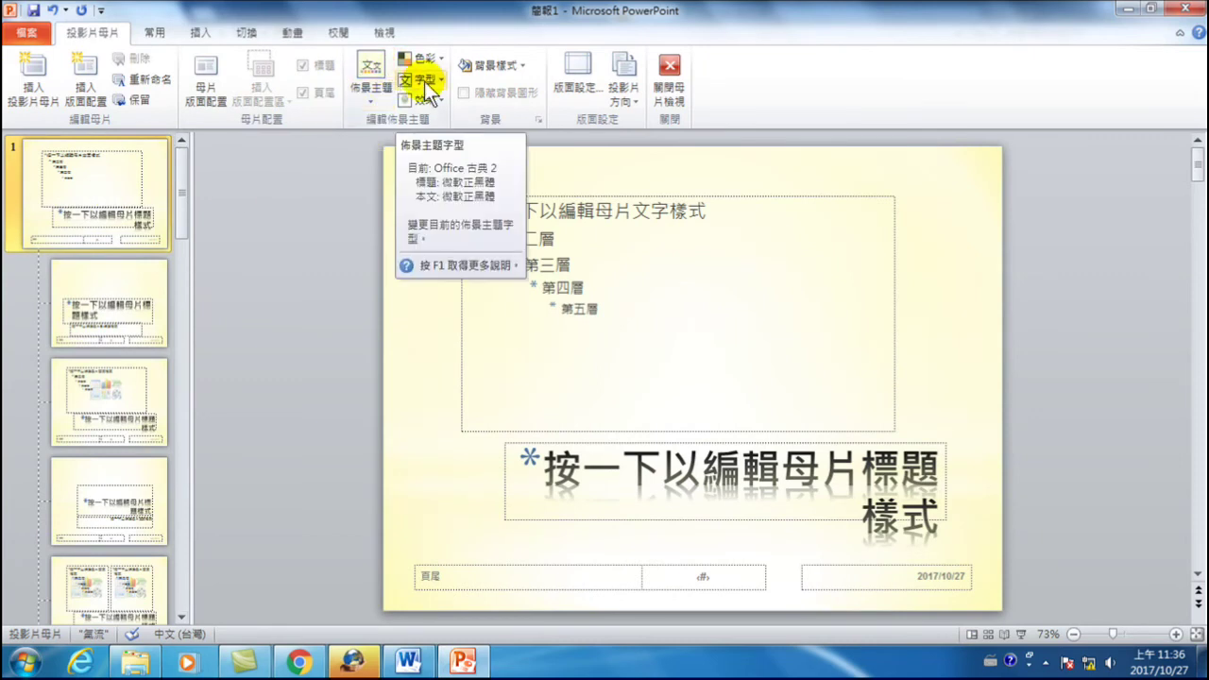
pyautogui.click(665, 66)
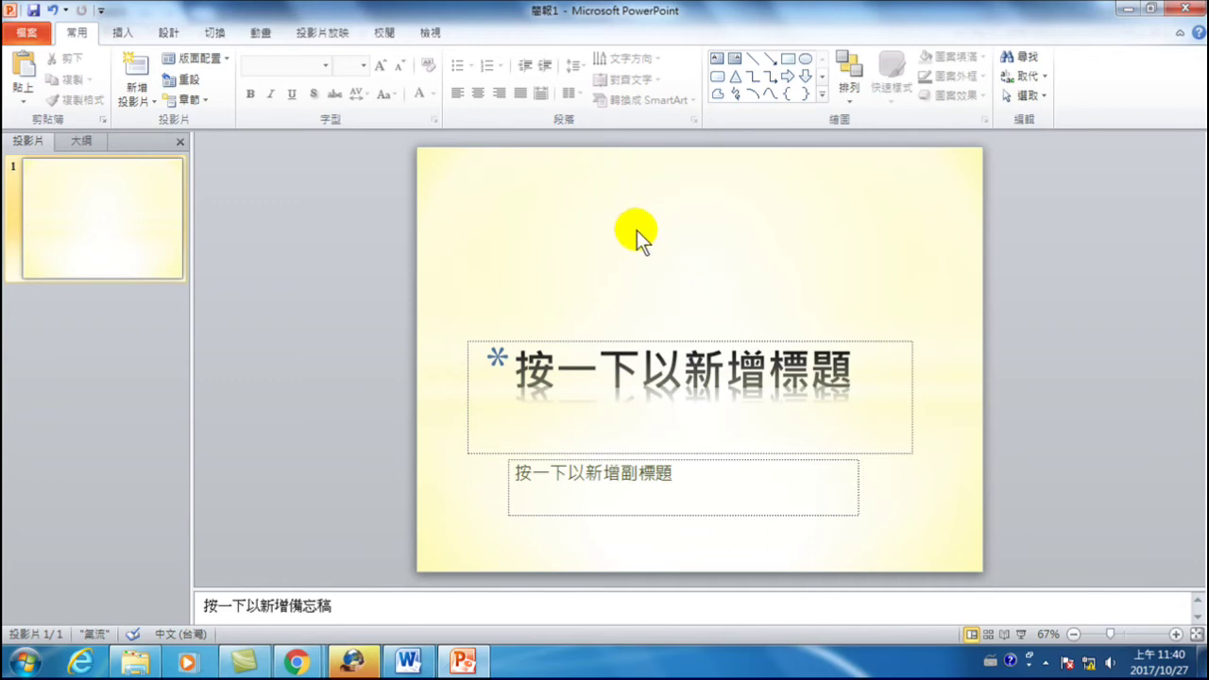
pyautogui.click(434, 29)
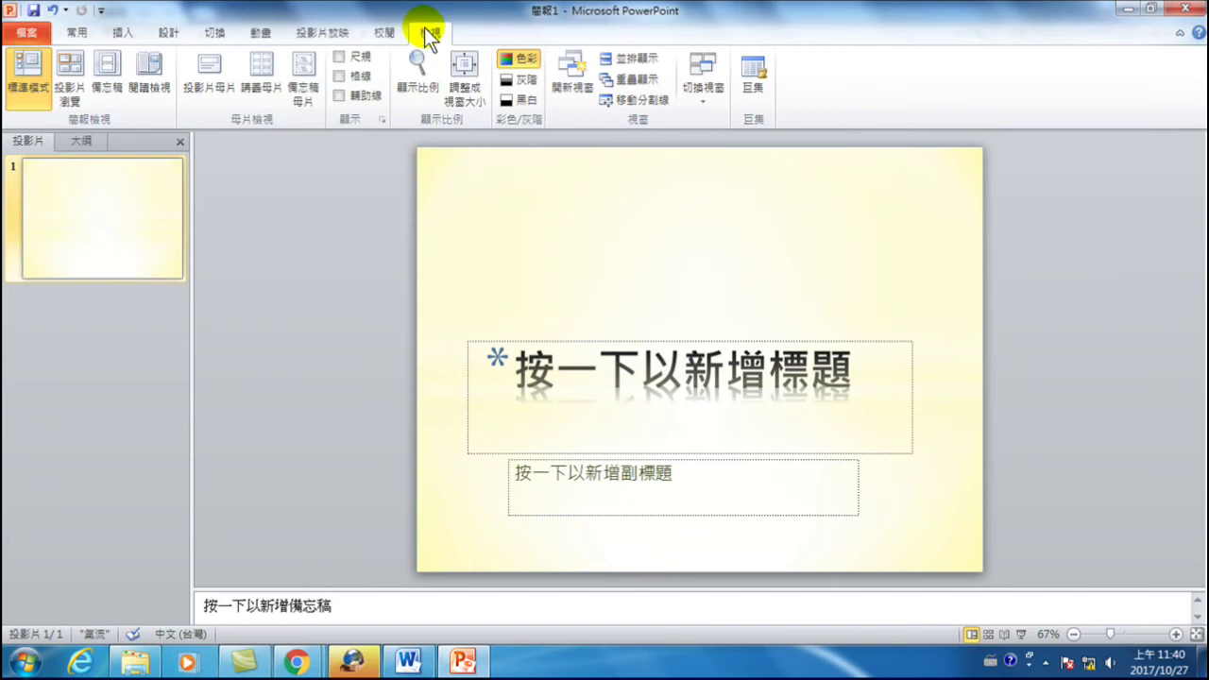
pyautogui.click(212, 72)
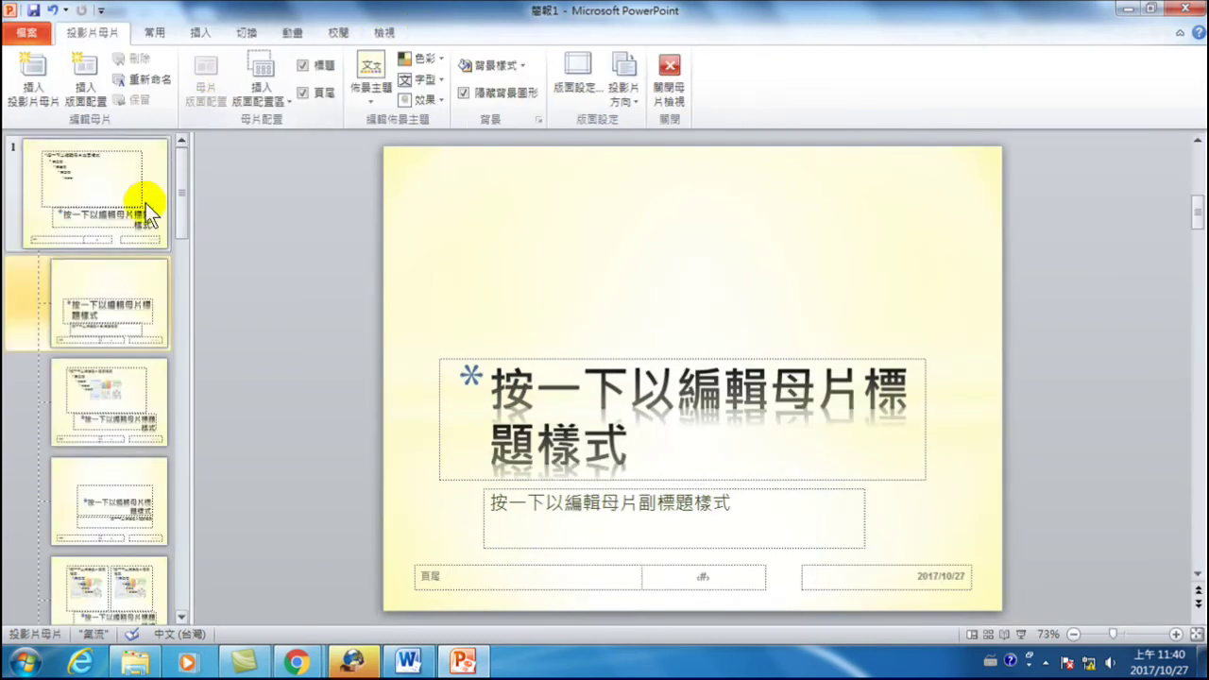
pyautogui.click(100, 179)
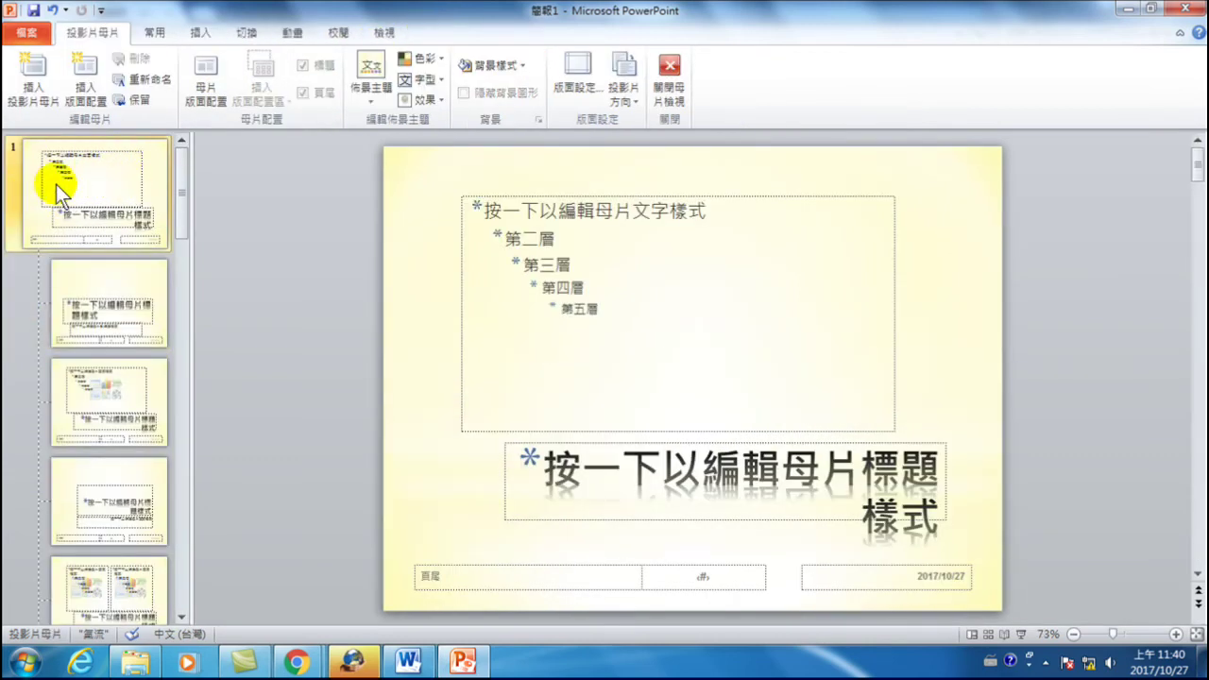
pyautogui.click(201, 28)
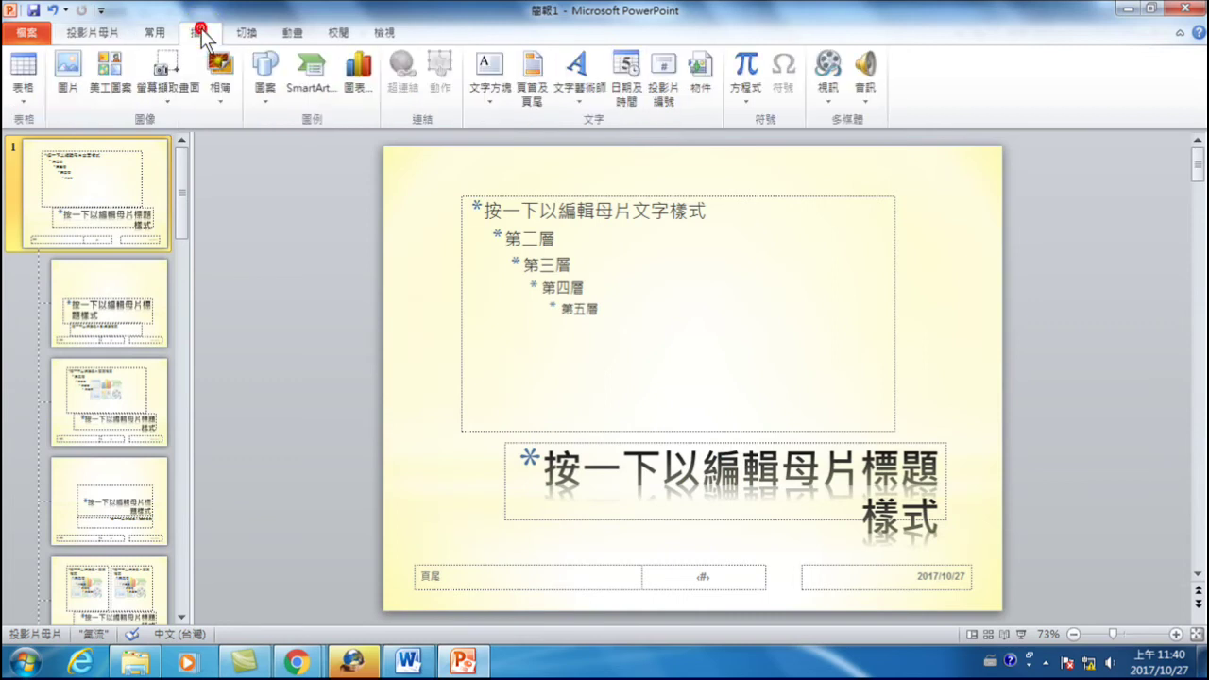
# - Insert the picture Republic_of_China_Police_Logo.svg.png onto the slide master
pyautogui.click(69, 67)
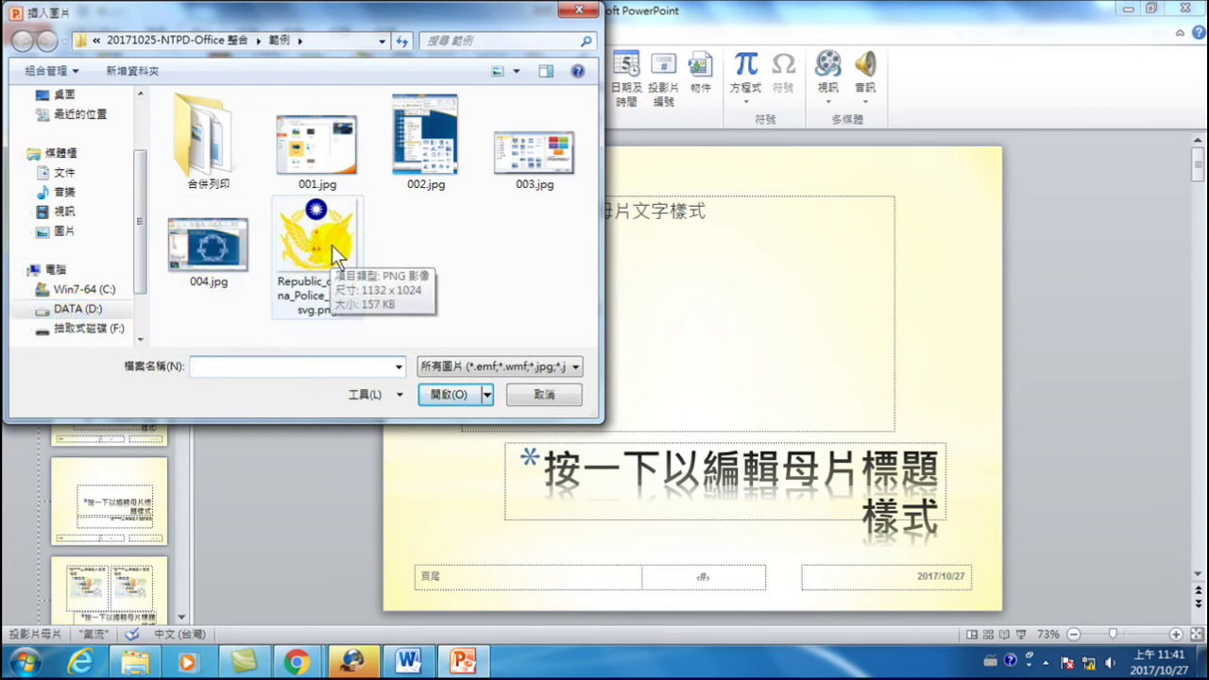
pyautogui.click(313, 241)
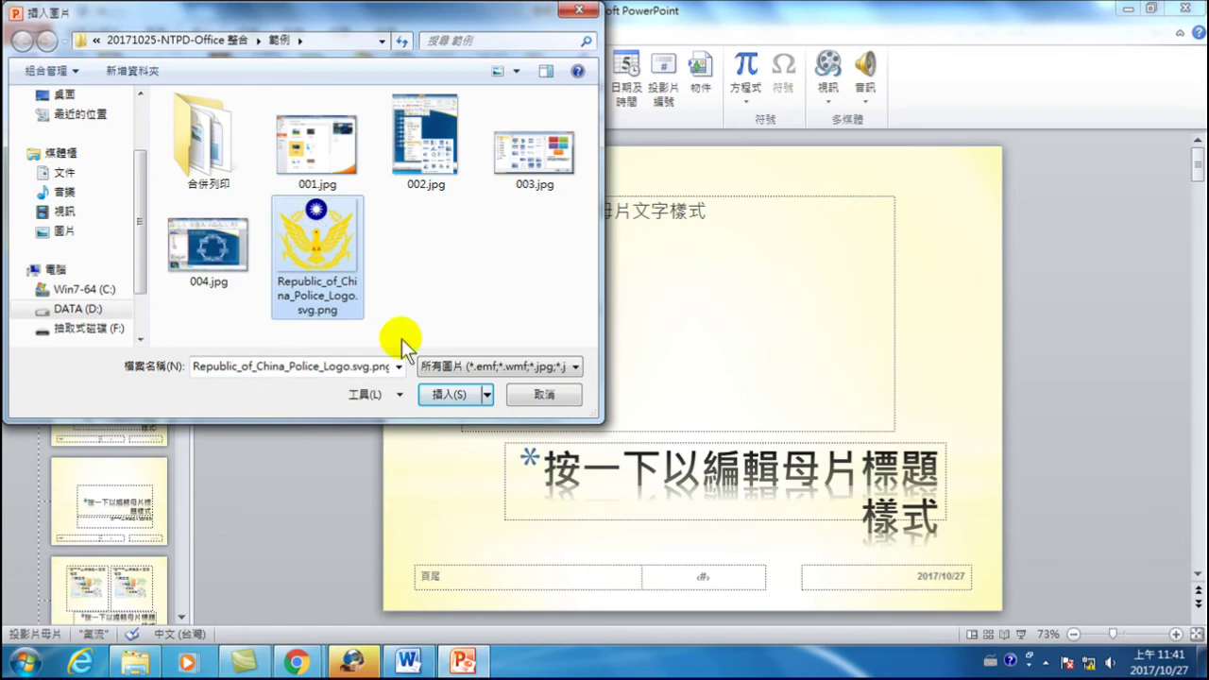
pyautogui.click(444, 394)
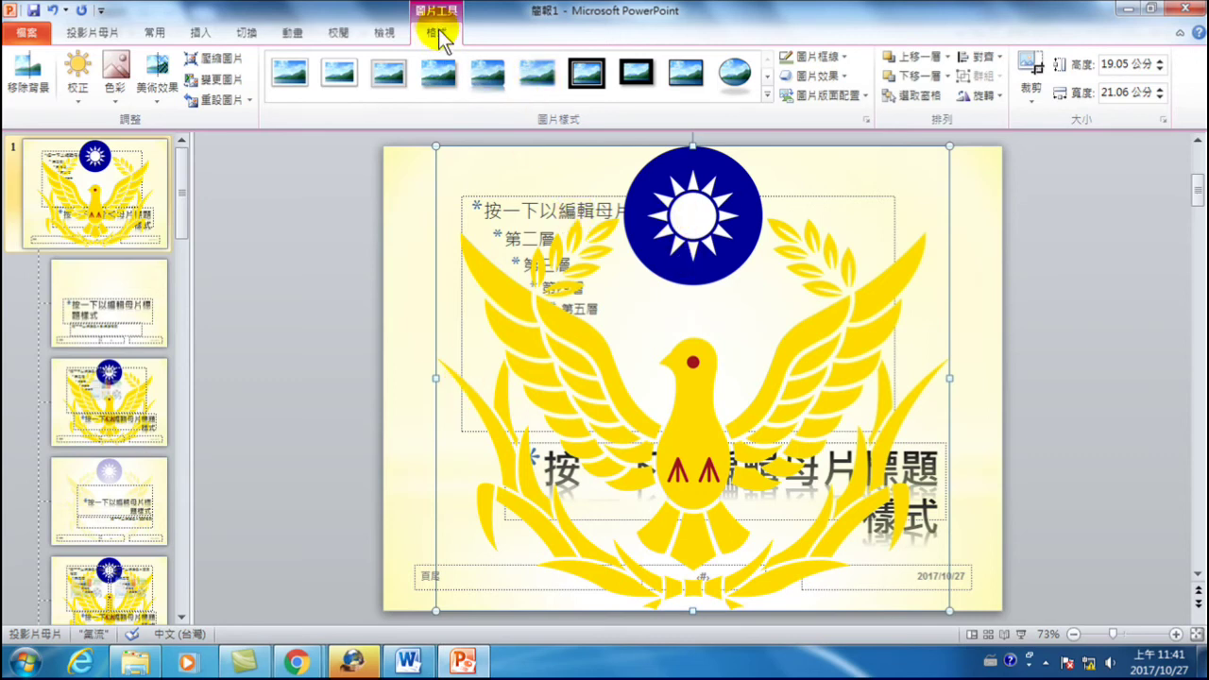
pyautogui.click(438, 35)
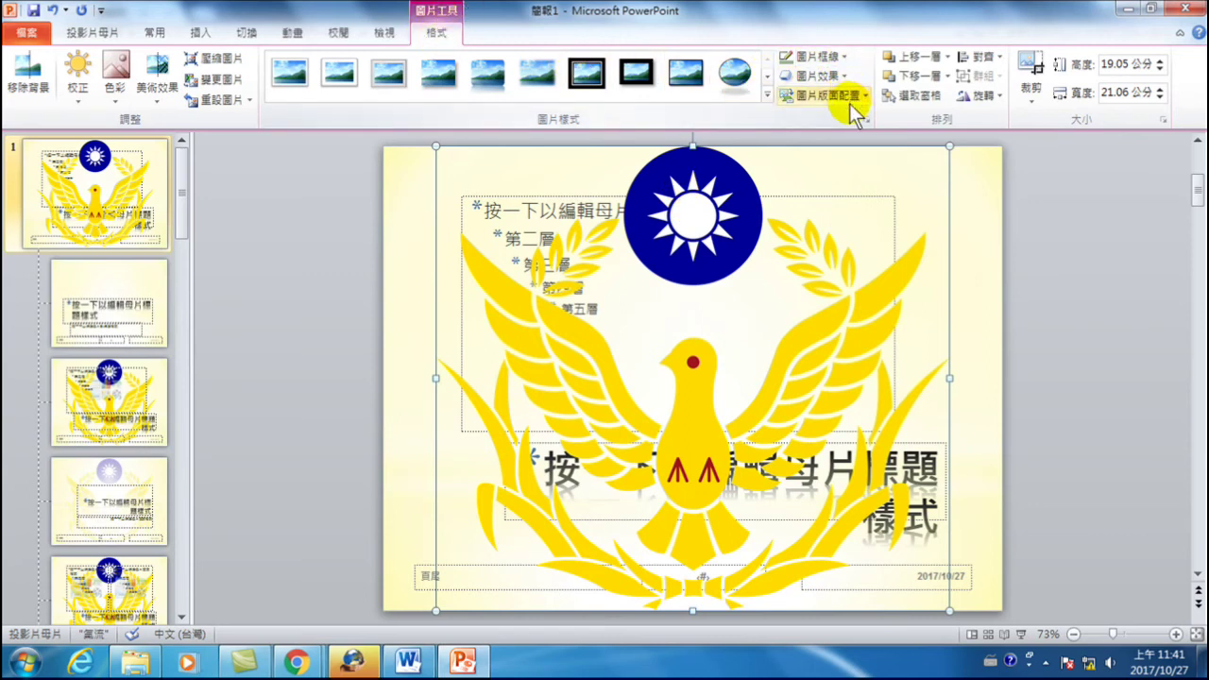
# - Apply a preset picture effect that fades the police logo into a pale watermark
pyautogui.click(812, 75)
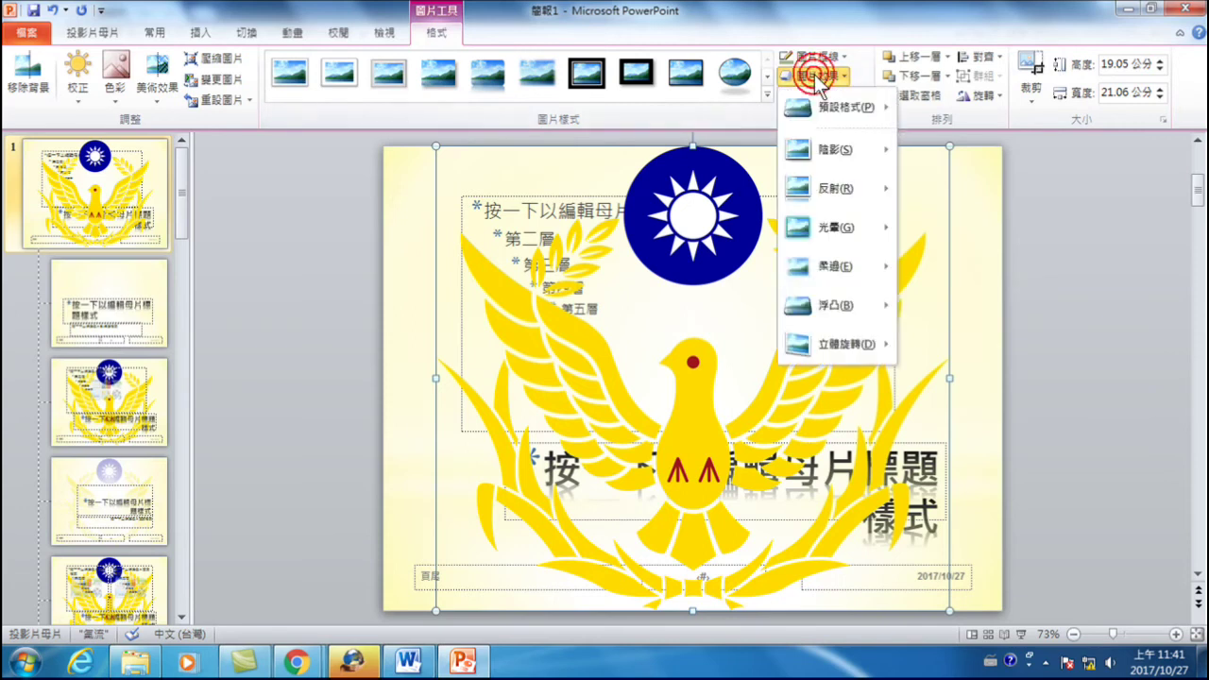
pyautogui.moveTo(820, 112)
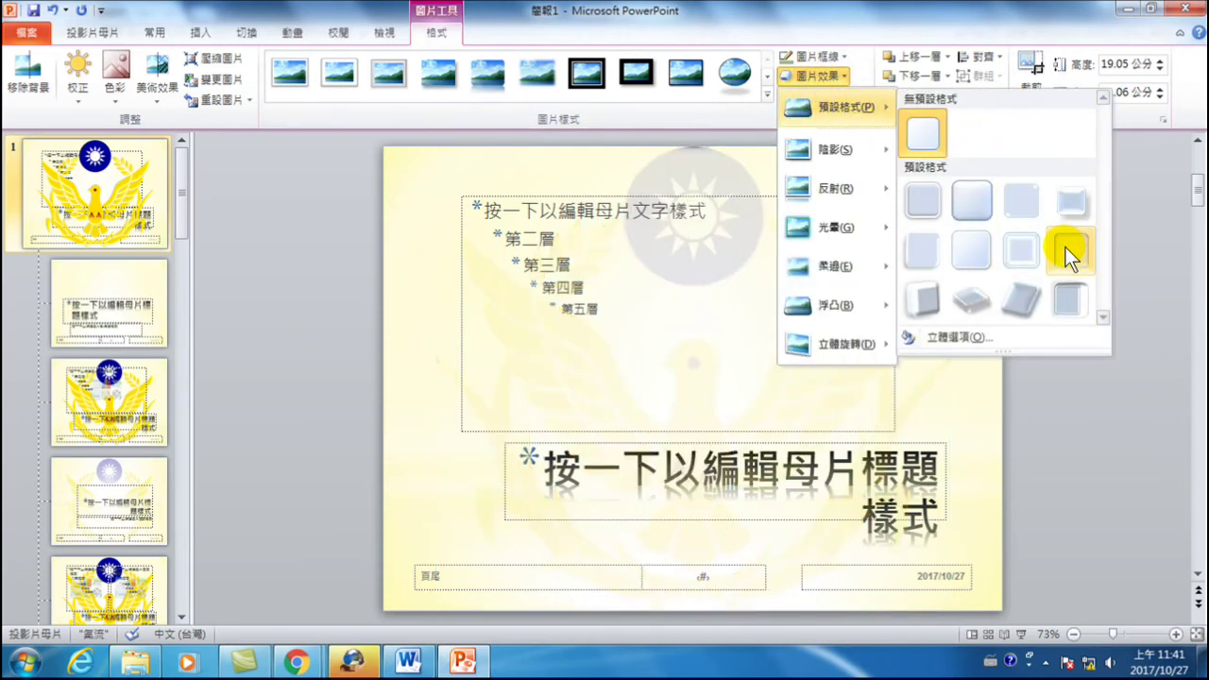
pyautogui.click(1064, 246)
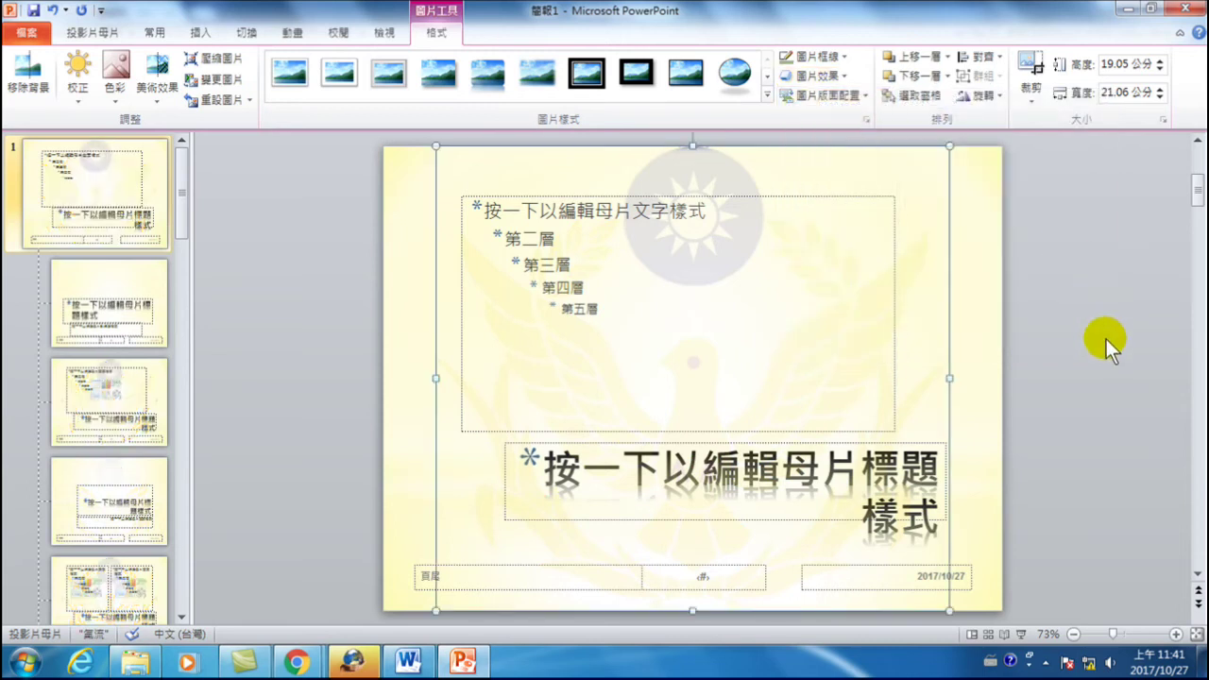
# - Send the logo to the back behind the title and text placeholders
pyautogui.rightClick(911, 268)
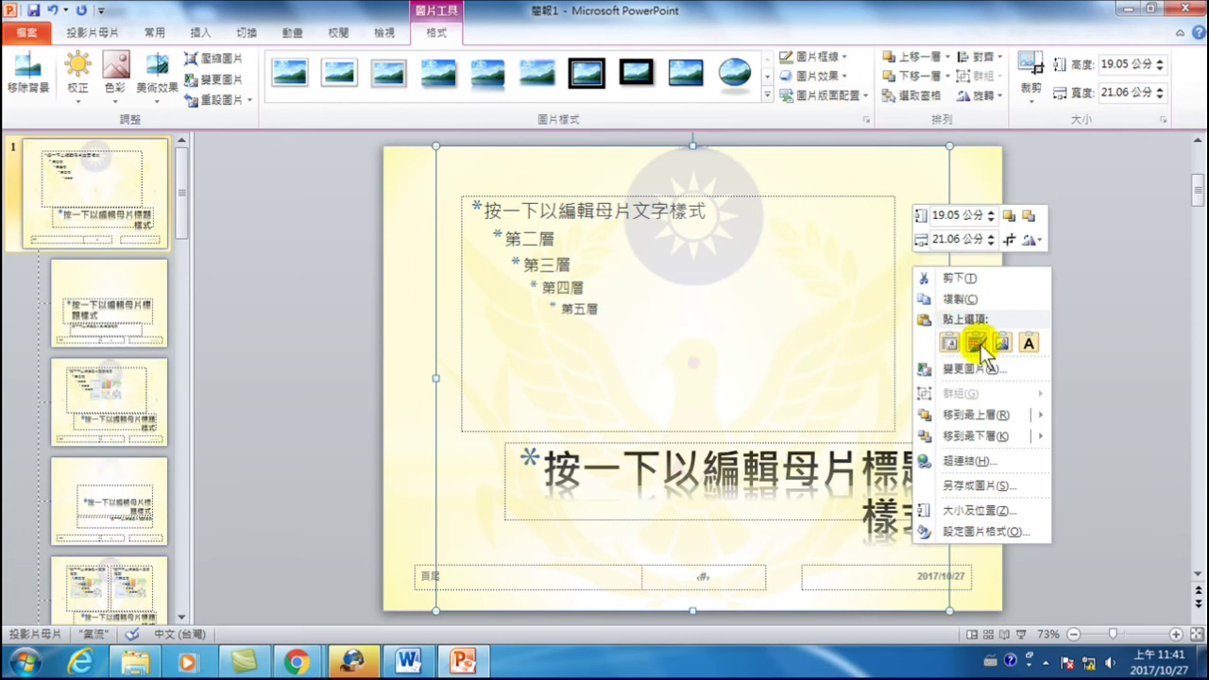
pyautogui.moveTo(978, 433)
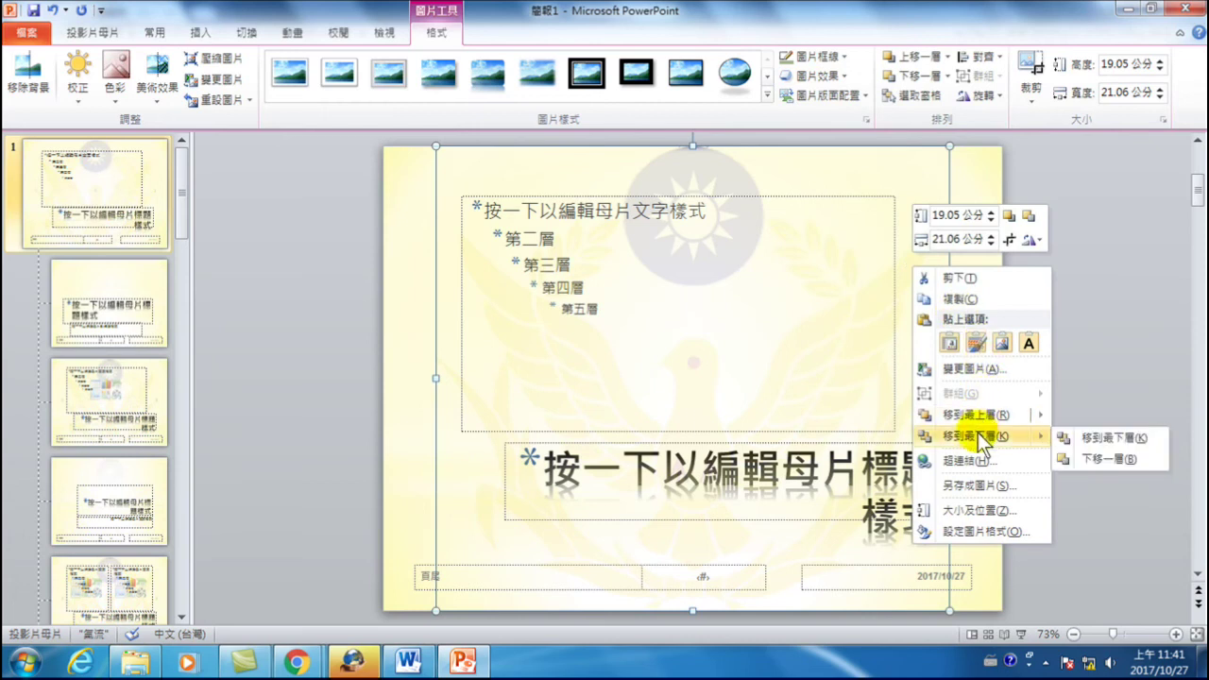
pyautogui.click(1106, 439)
pyautogui.click(1111, 355)
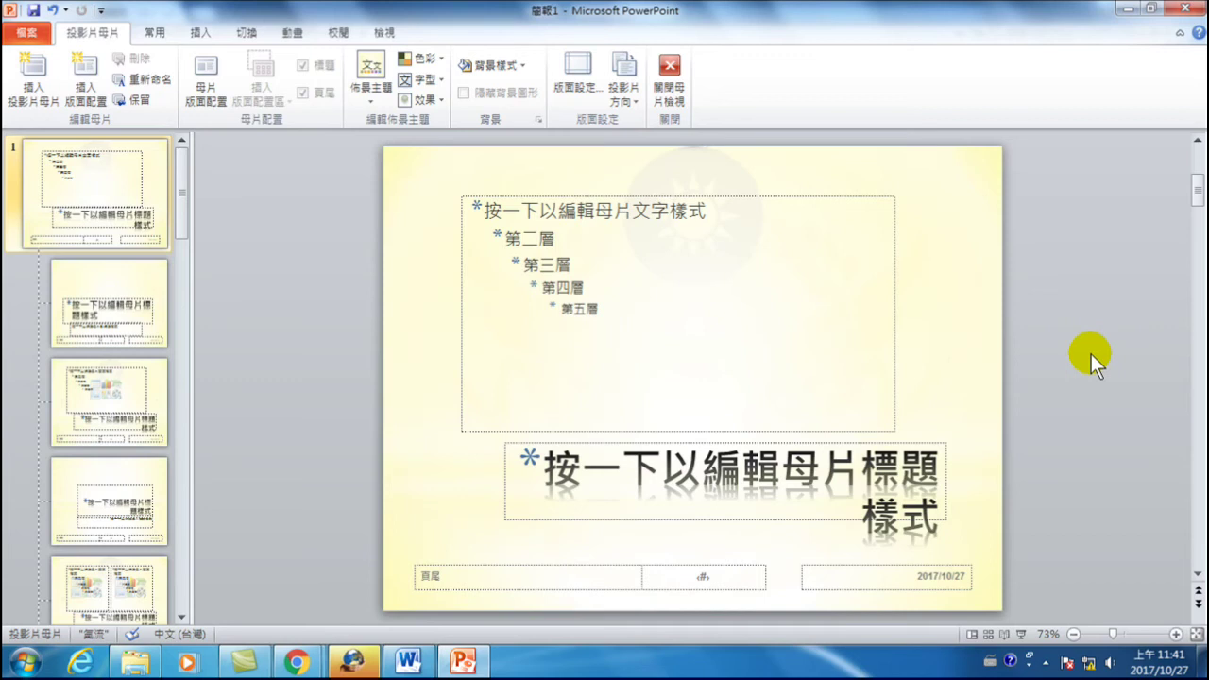
# - Turn on slide numbers in Header and Footer and apply them to all slides
pyautogui.click(194, 30)
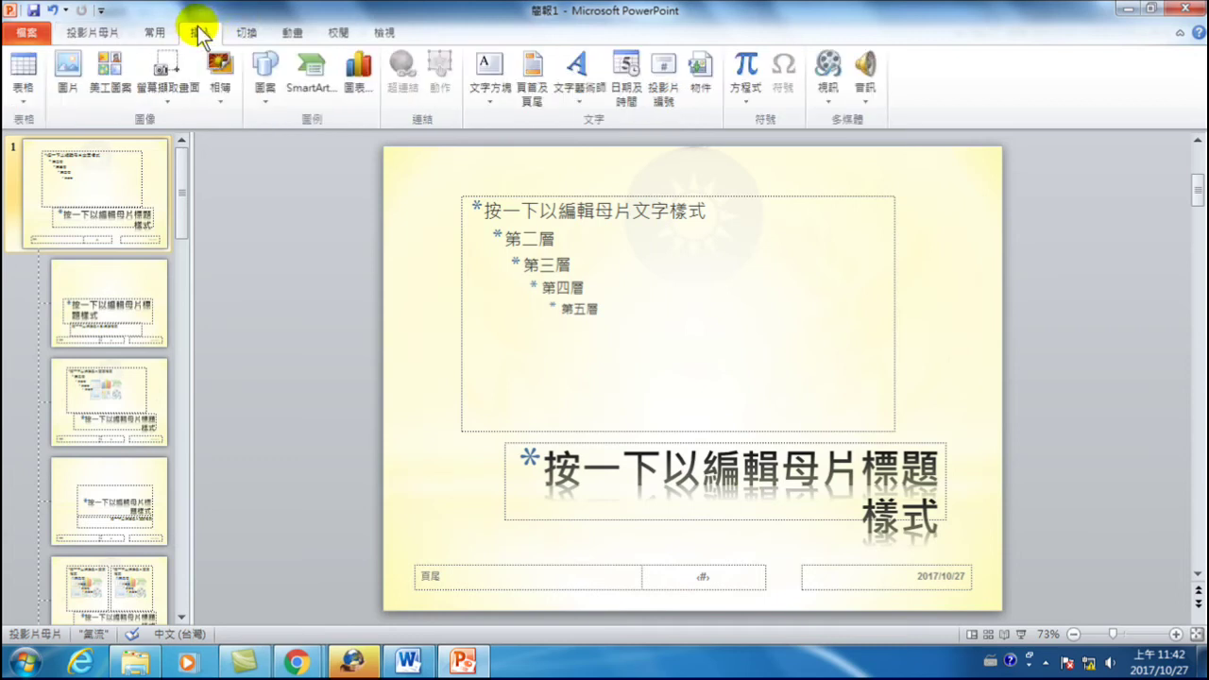
pyautogui.click(662, 88)
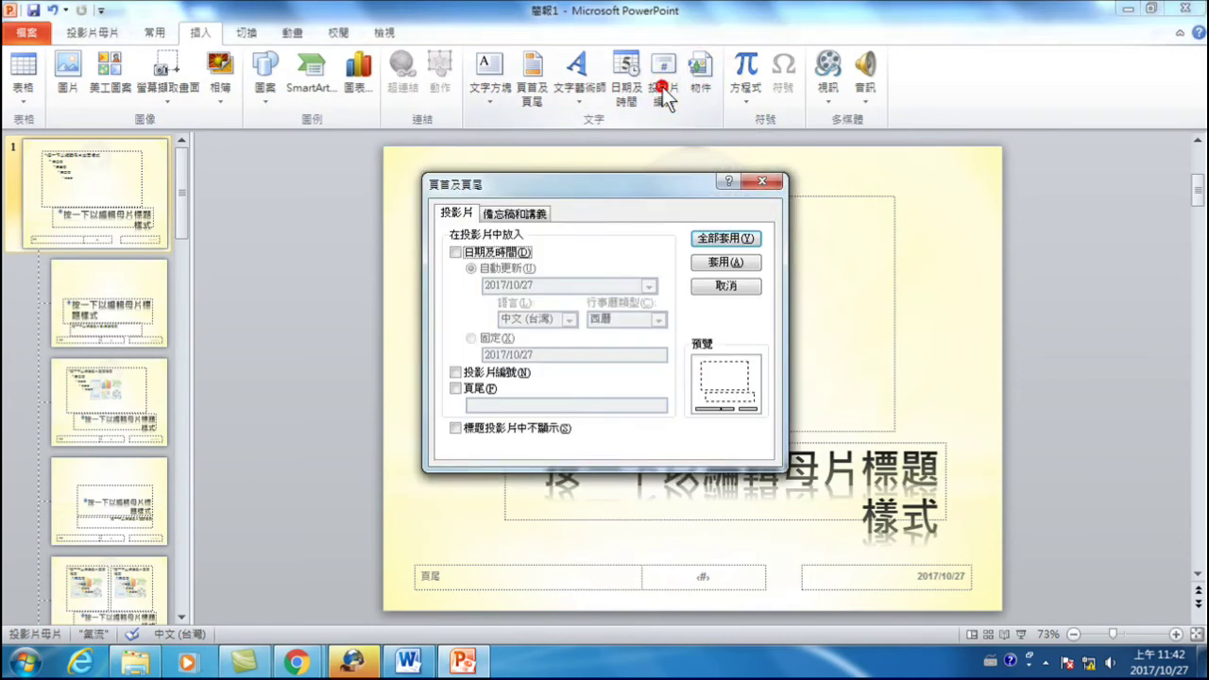
pyautogui.click(456, 371)
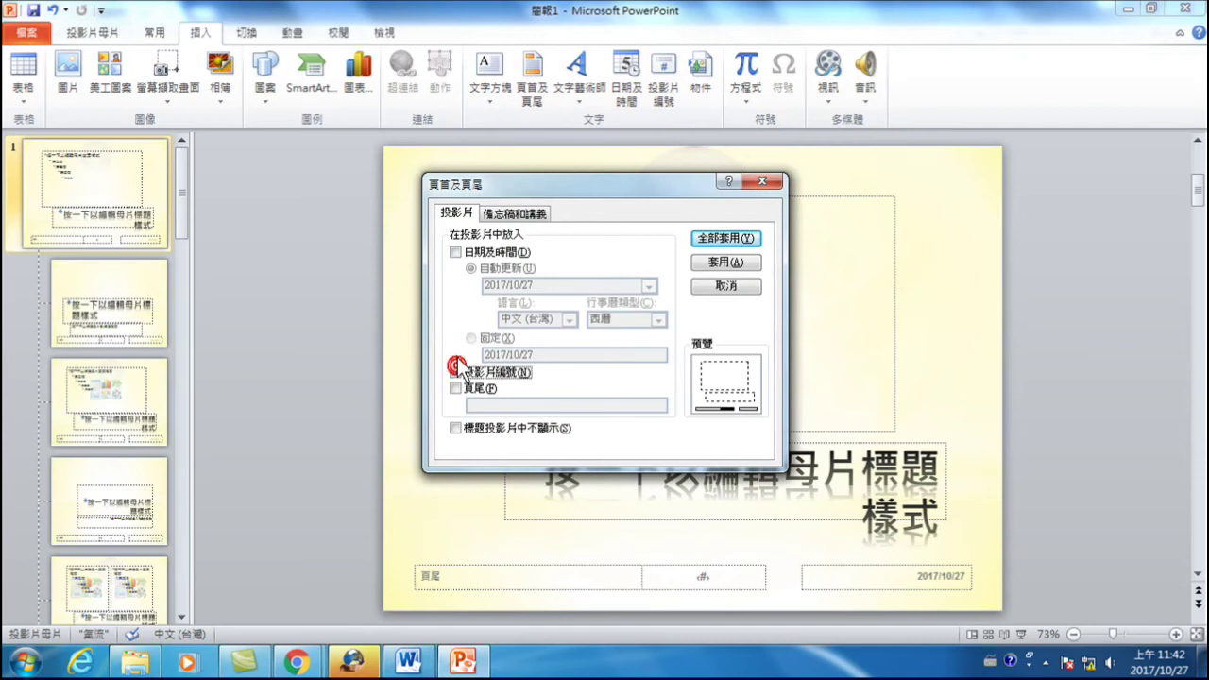
pyautogui.click(714, 236)
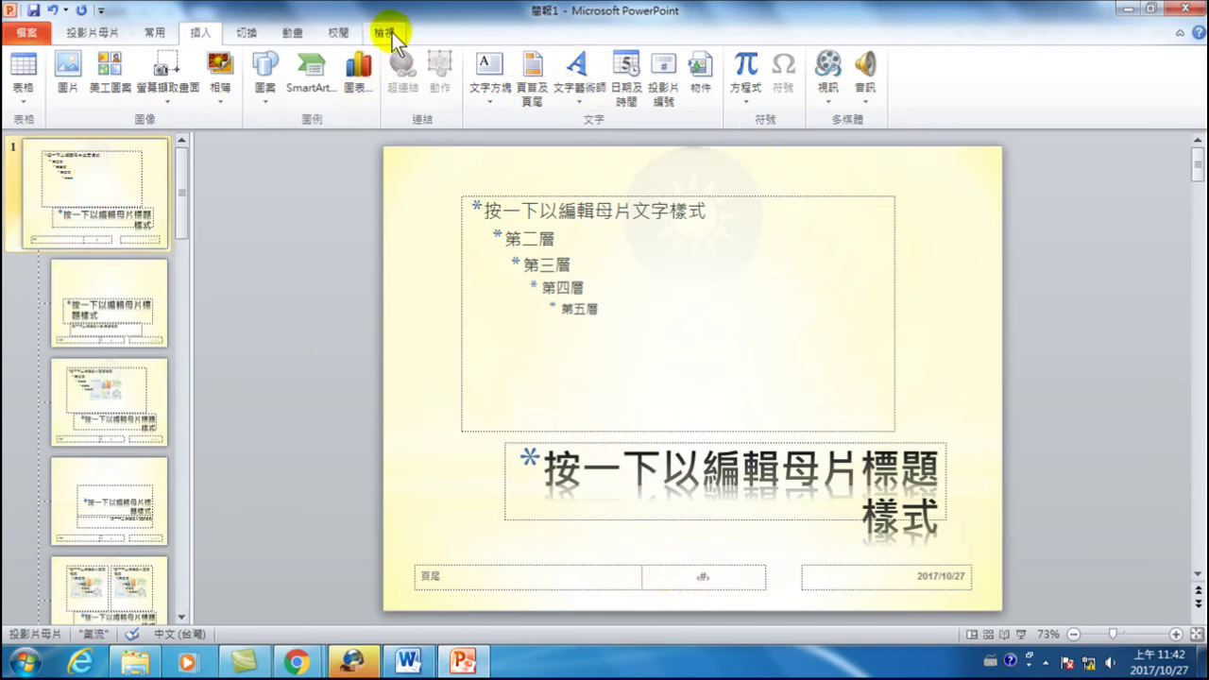
pyautogui.click(95, 34)
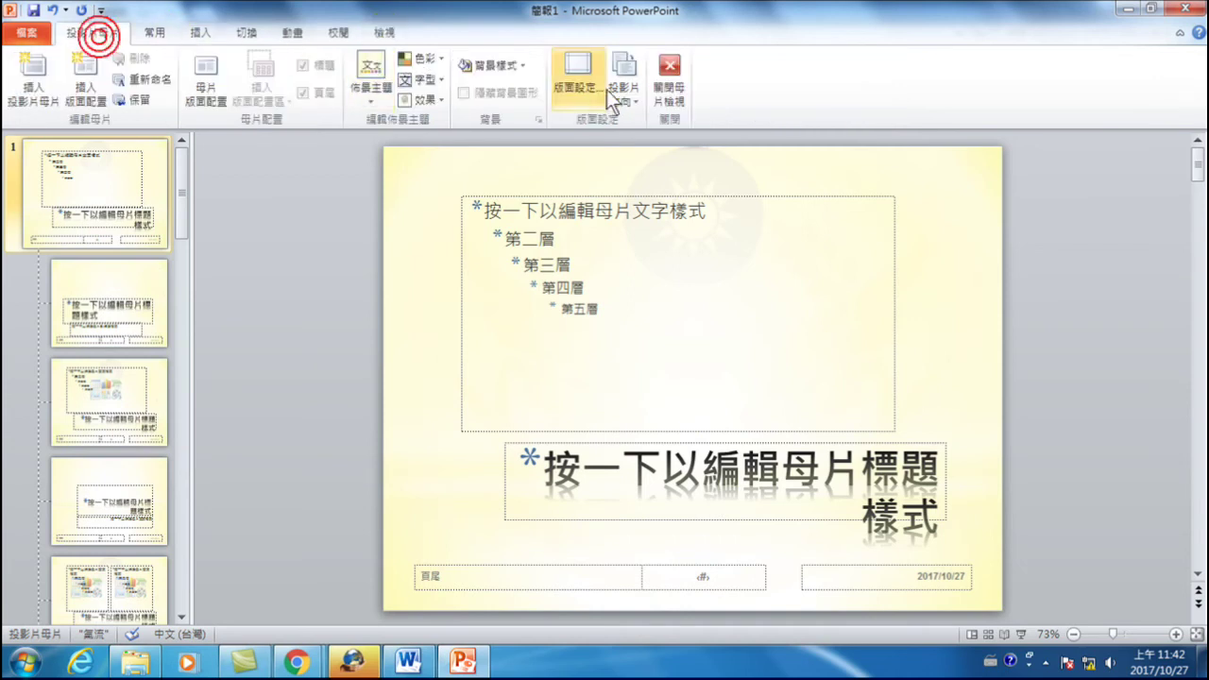
# - Return to normal view and add three new slides, making four in total
pyautogui.click(672, 69)
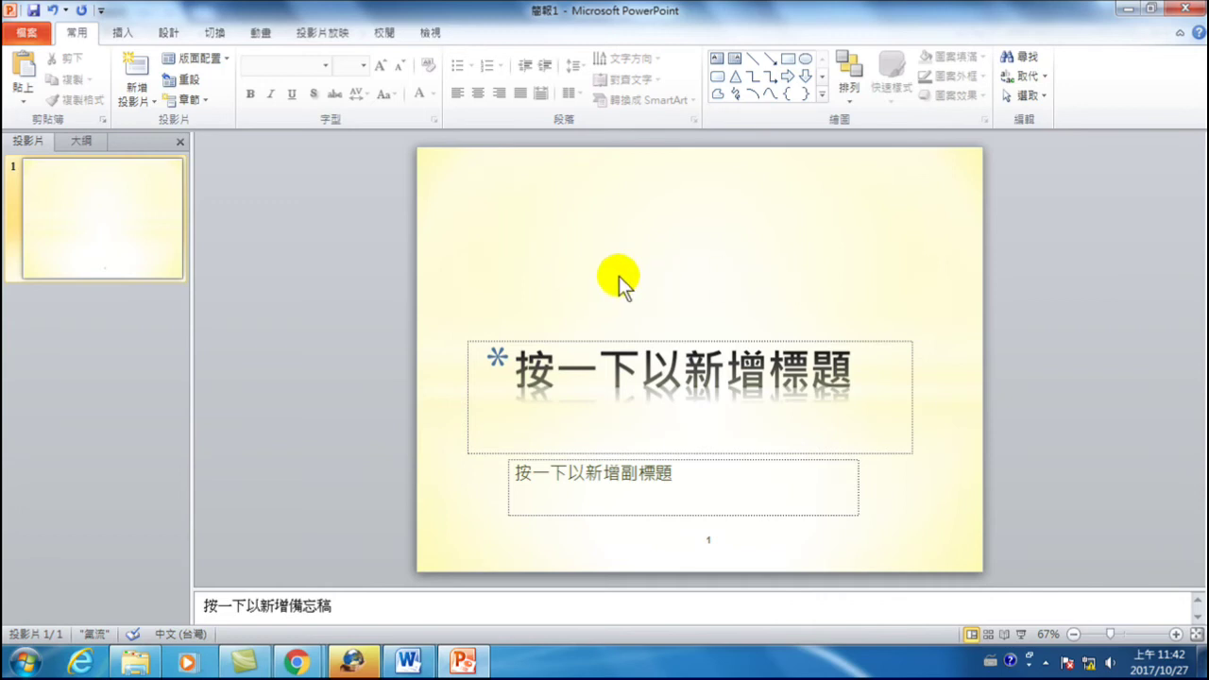
pyautogui.click(138, 72)
pyautogui.click(138, 71)
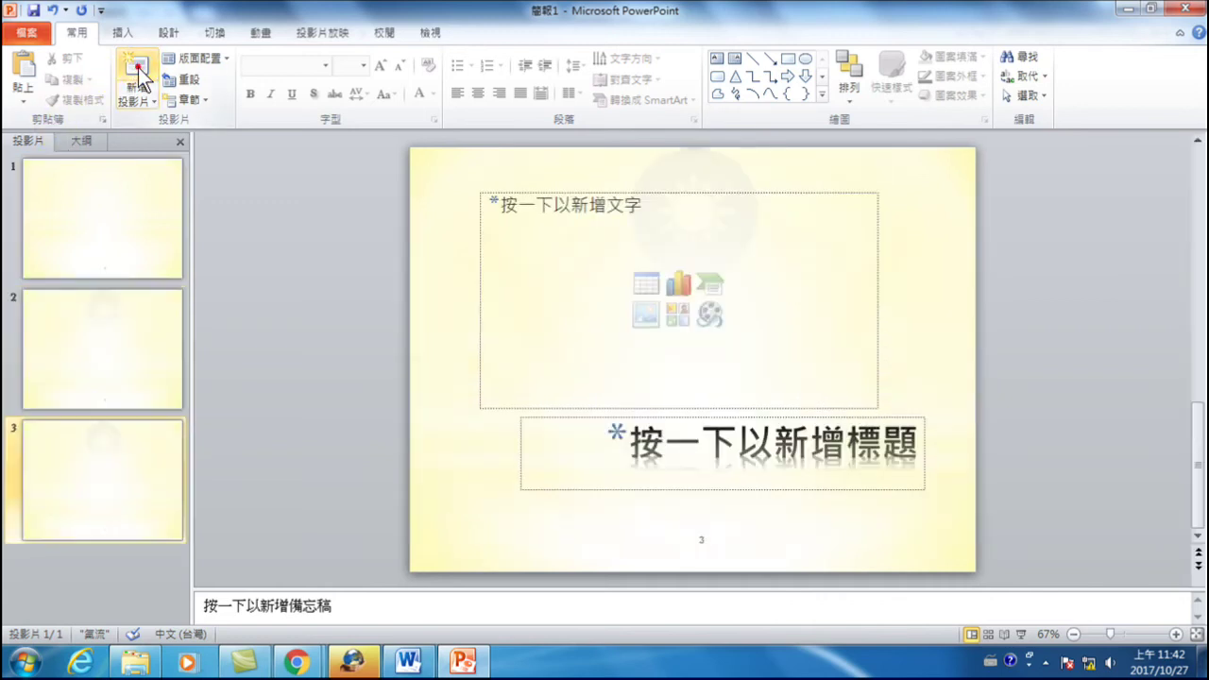
pyautogui.click(138, 72)
# - Review the four slides and delete the extras, leaving two slides
pyautogui.click(95, 304)
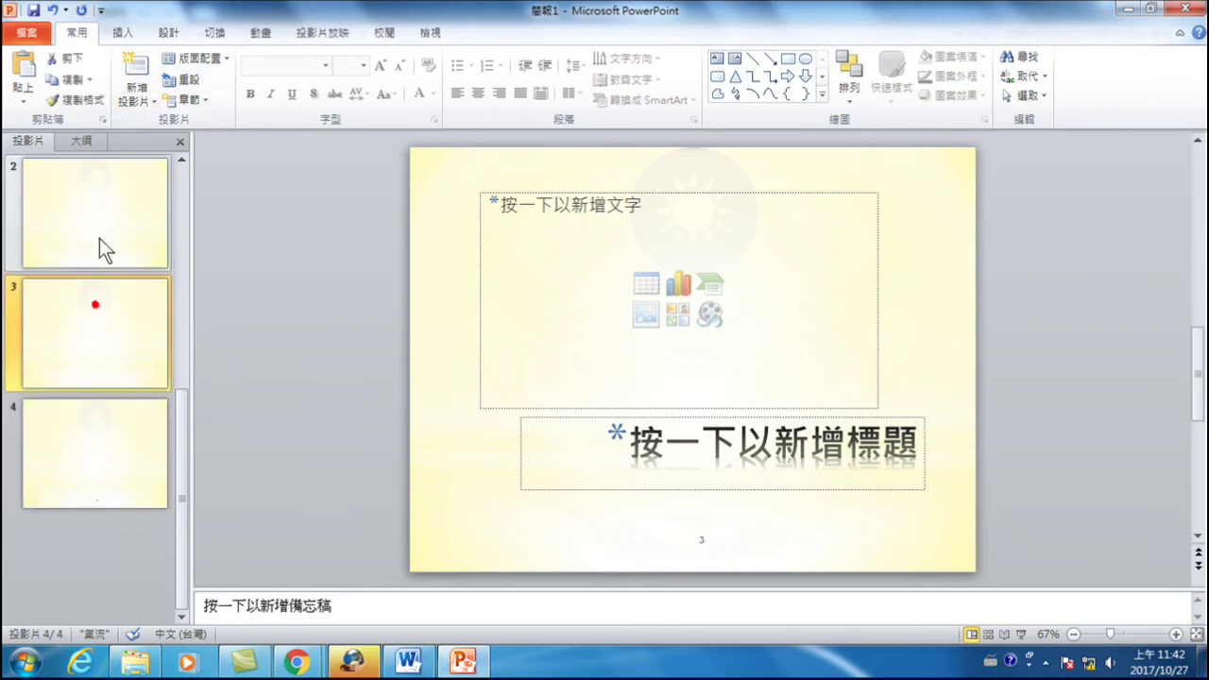
pyautogui.scroll(2, 105, 249)
pyautogui.click(98, 222)
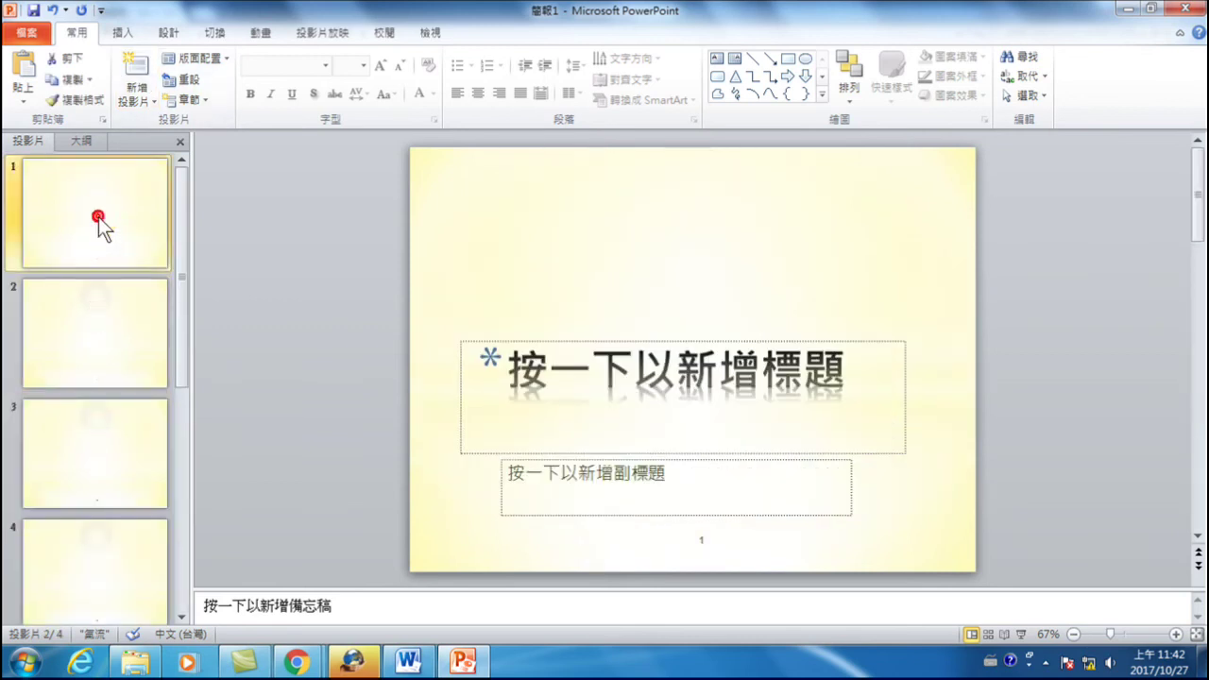
pyautogui.click(111, 324)
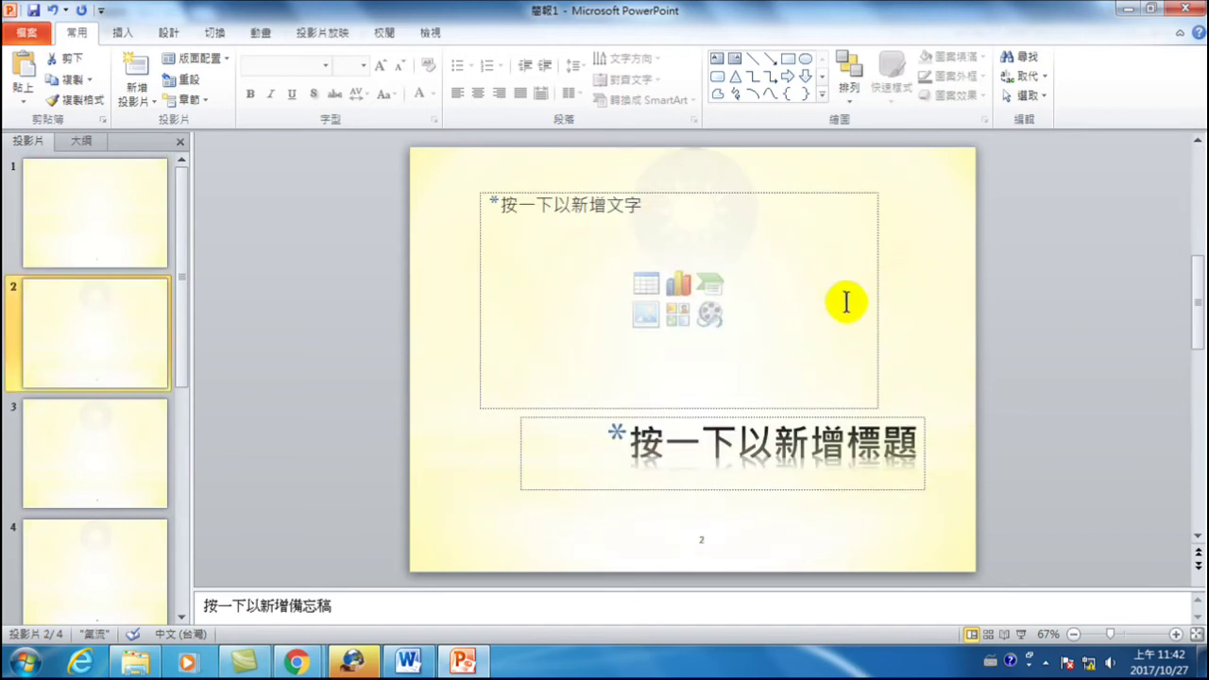
pyautogui.click(107, 441)
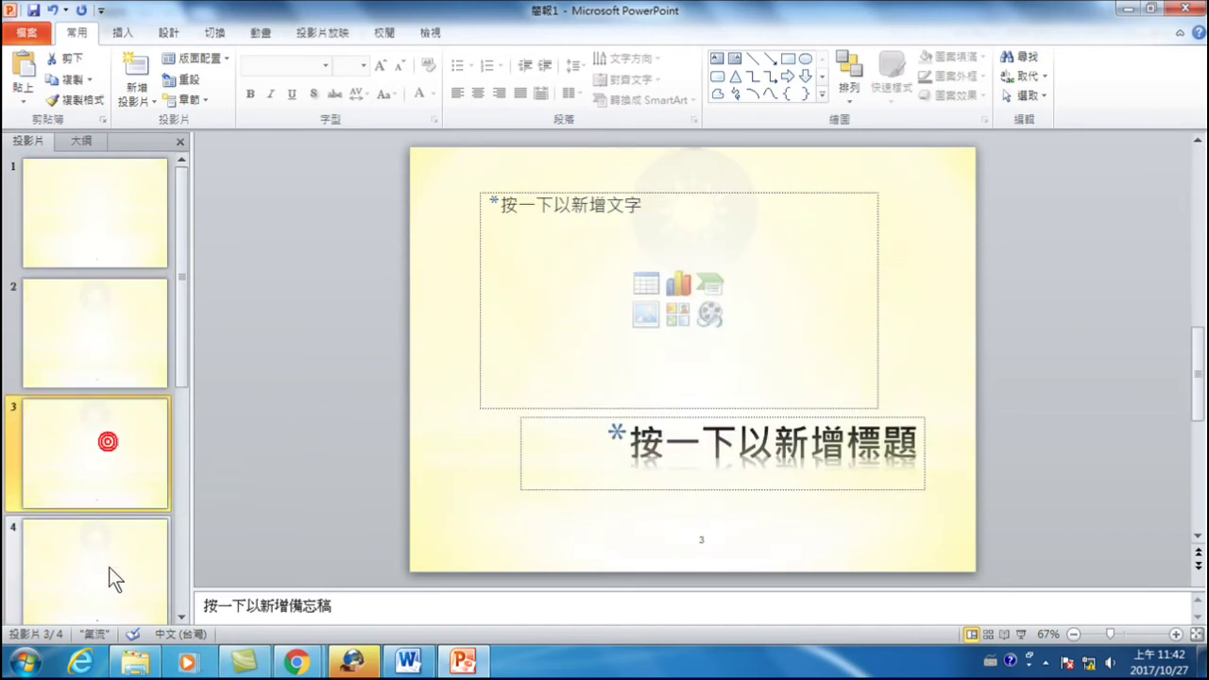
pyautogui.click(108, 567)
pyautogui.click(113, 231)
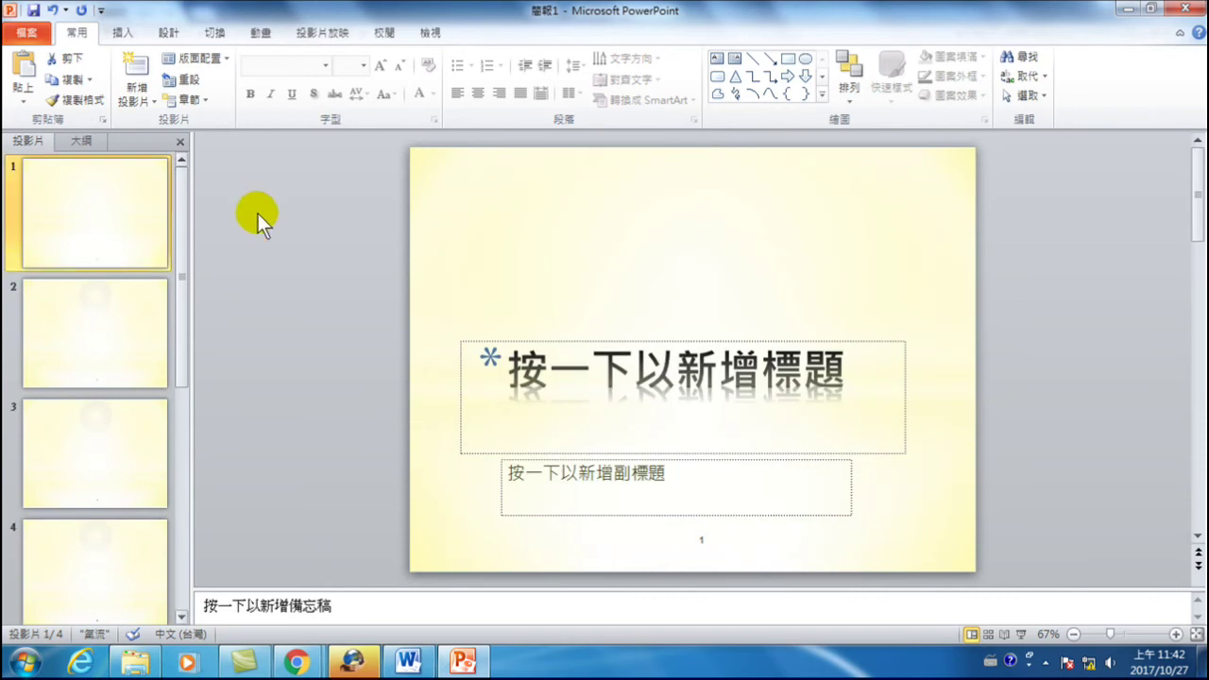
pyautogui.press('Delete')
pyautogui.press('Delete')
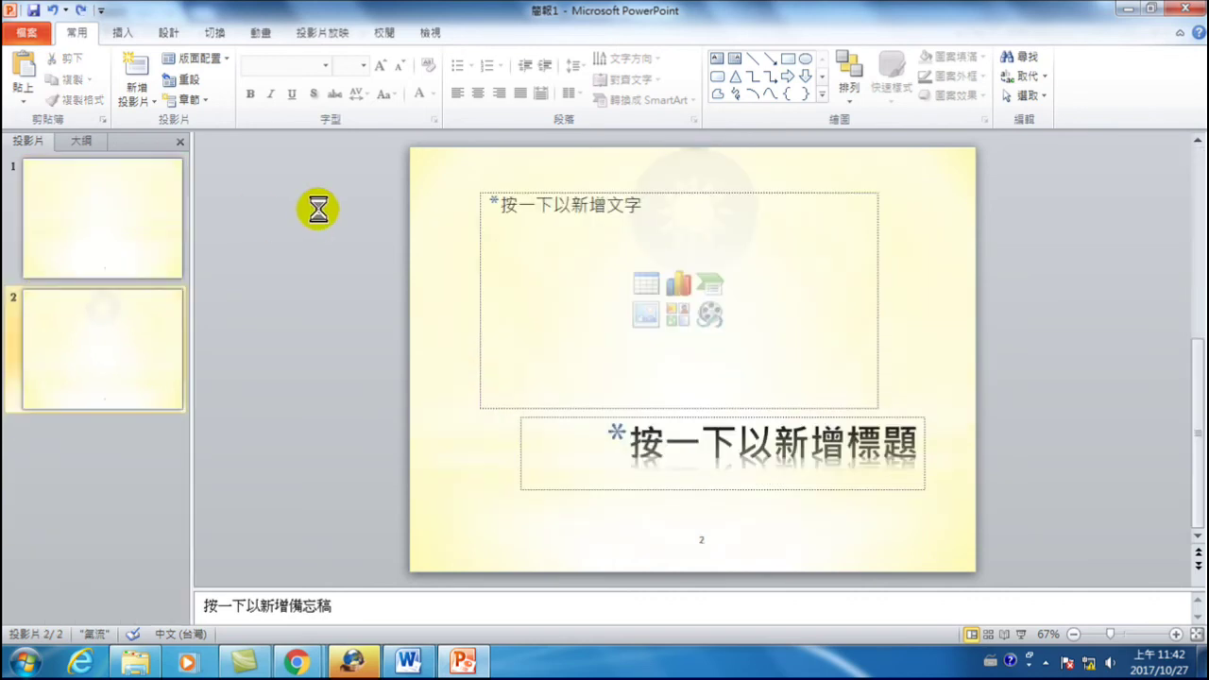
pyautogui.press('Delete')
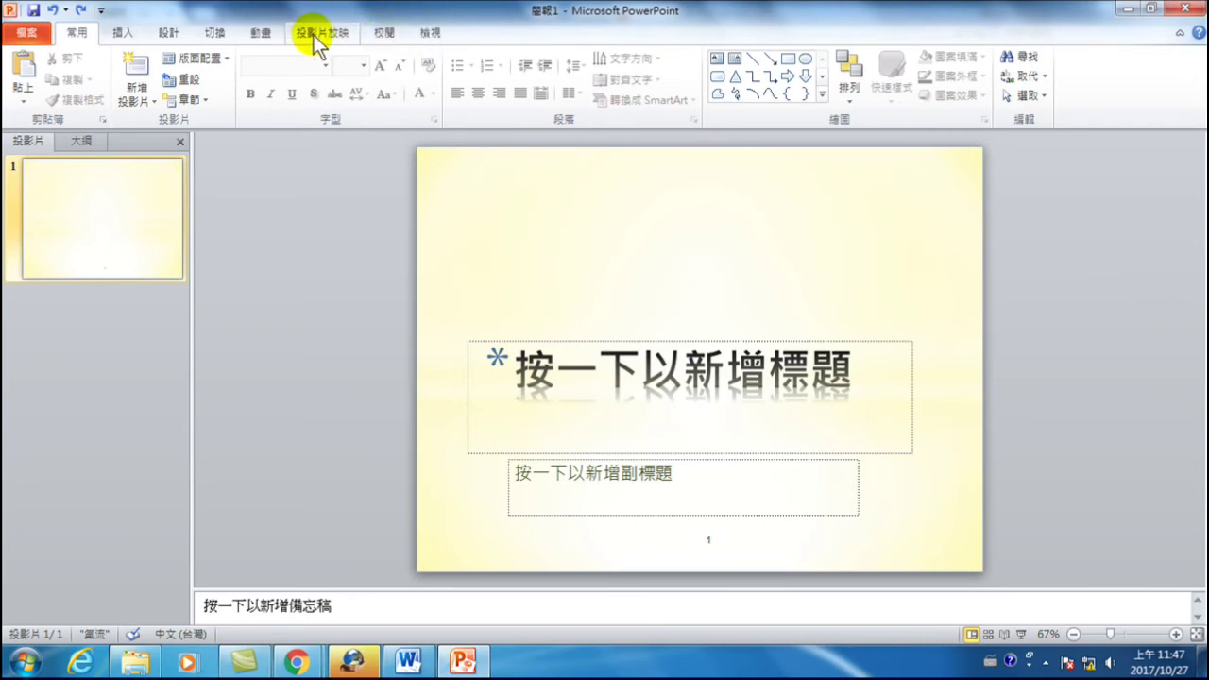
# - Bring up the View (檢視) tab for the one-slide presentation
pyautogui.click(430, 32)
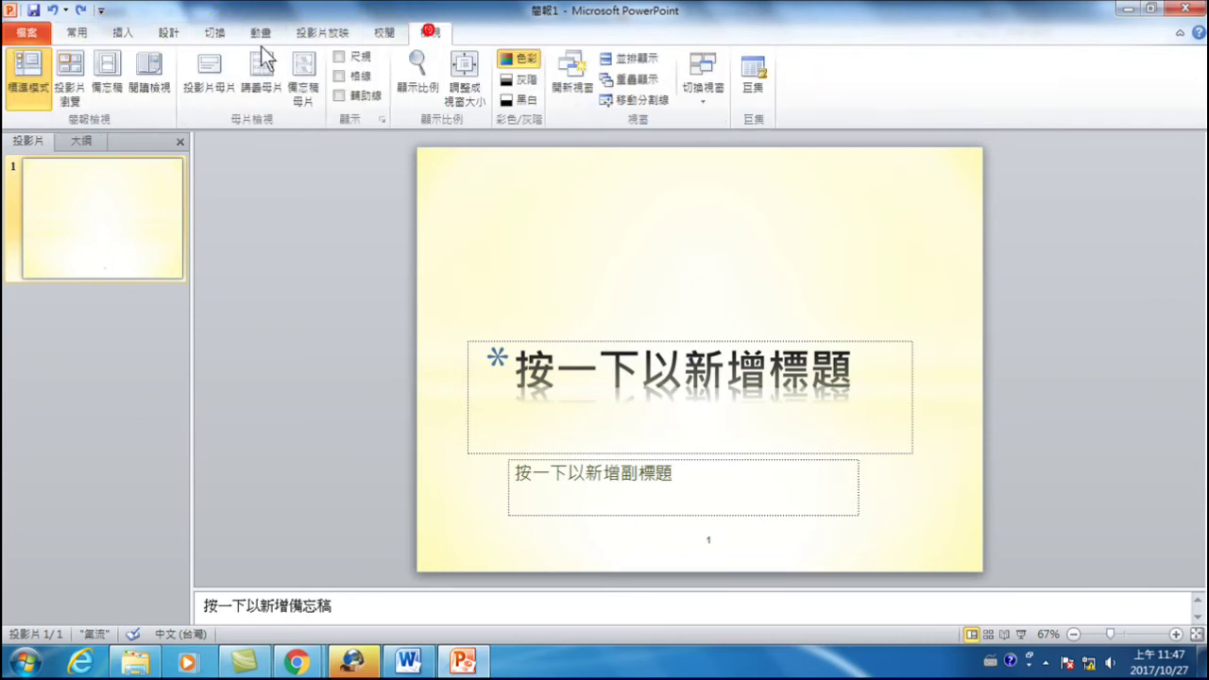
# - Enter Slide Master view and duplicate the slide master
pyautogui.click(207, 62)
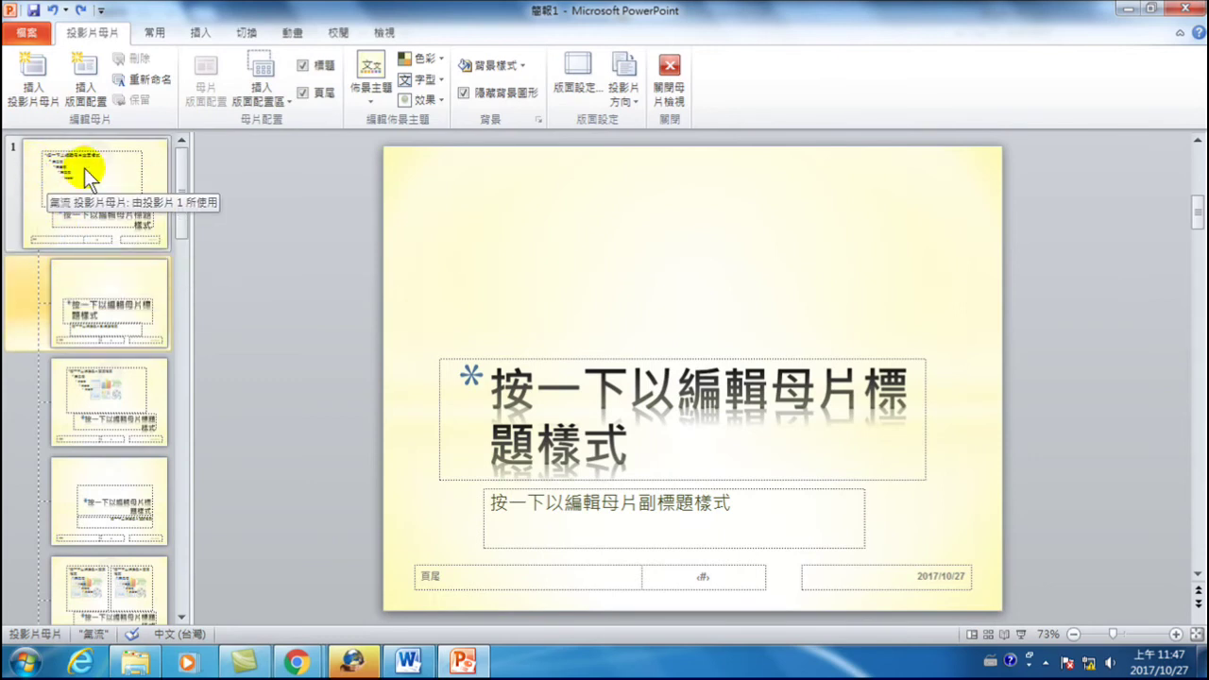
pyautogui.rightClick(84, 169)
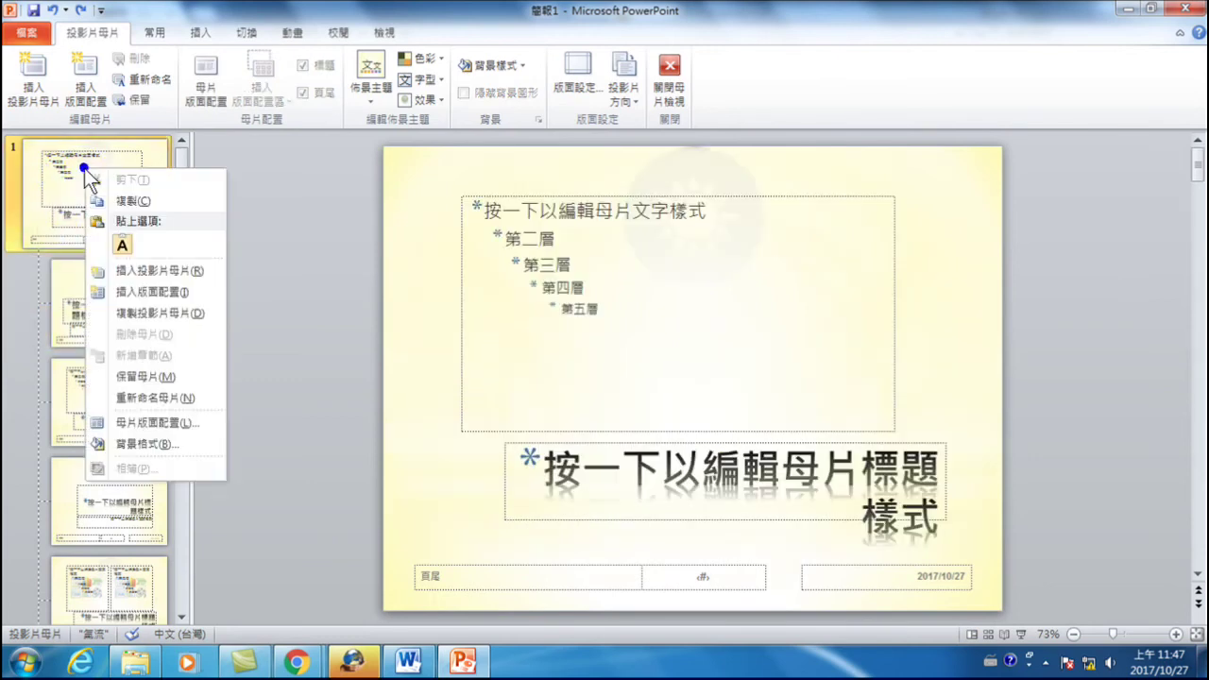
pyautogui.click(138, 311)
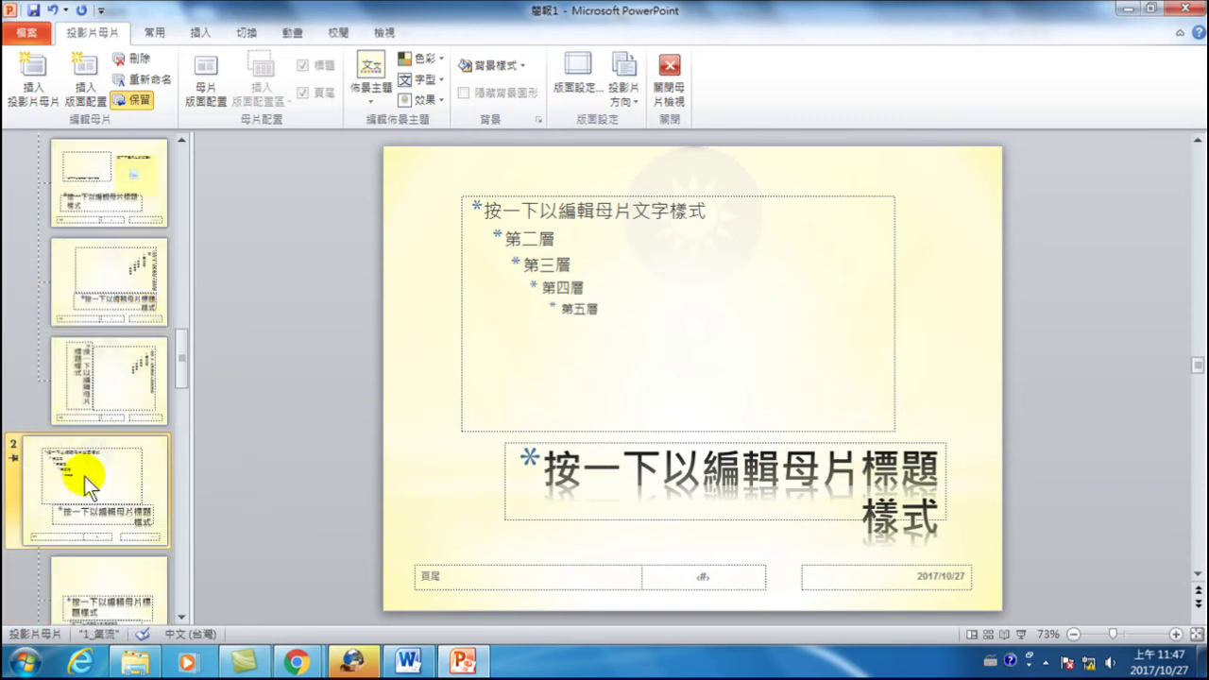
# - Give the duplicated second master the 市集 colour scheme
pyautogui.click(439, 57)
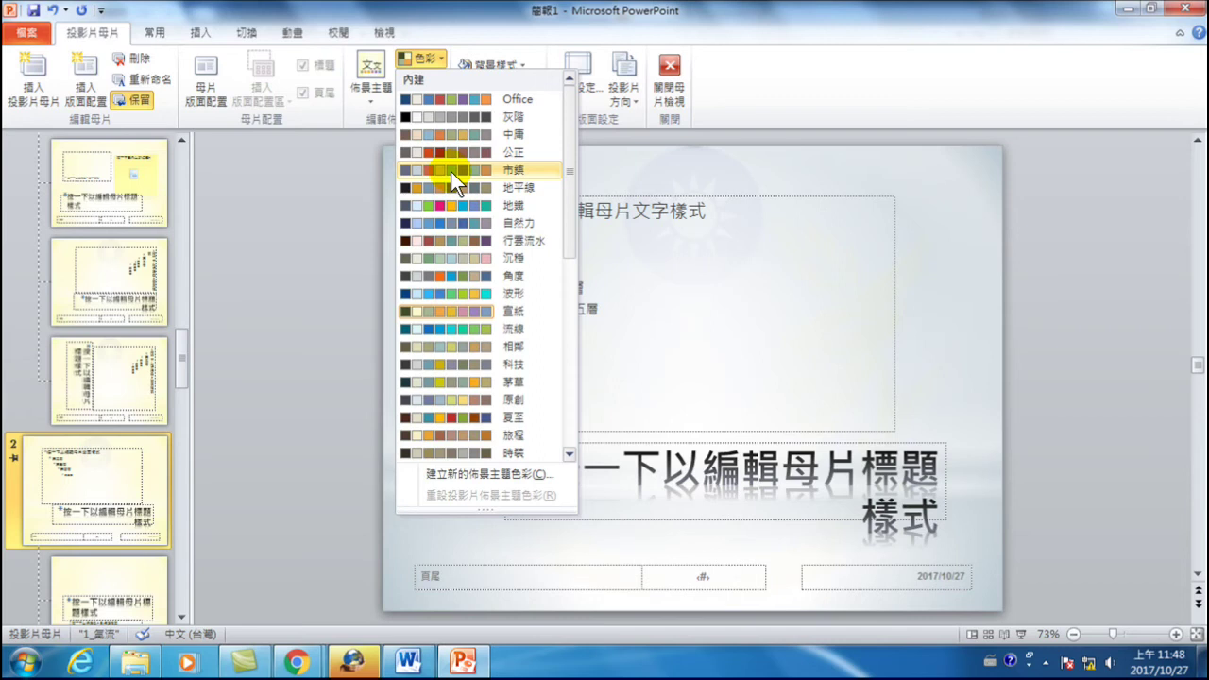
pyautogui.click(450, 171)
pyautogui.scroll(-3, 109, 492)
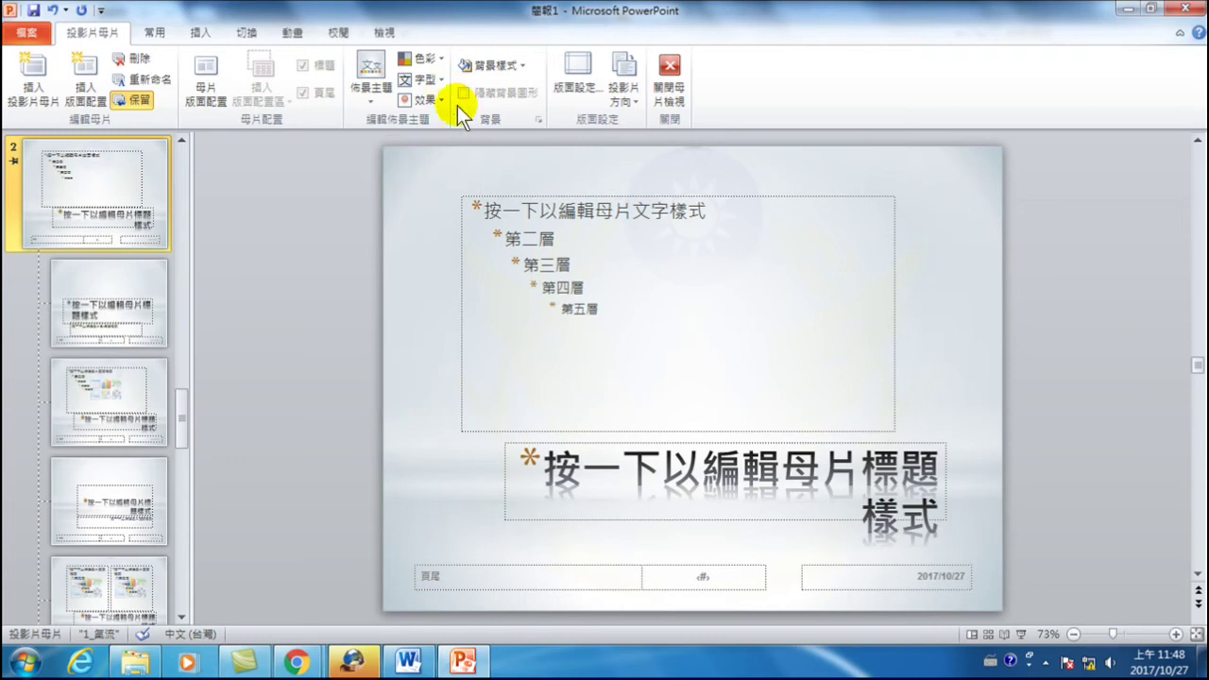
pyautogui.rightClick(100, 189)
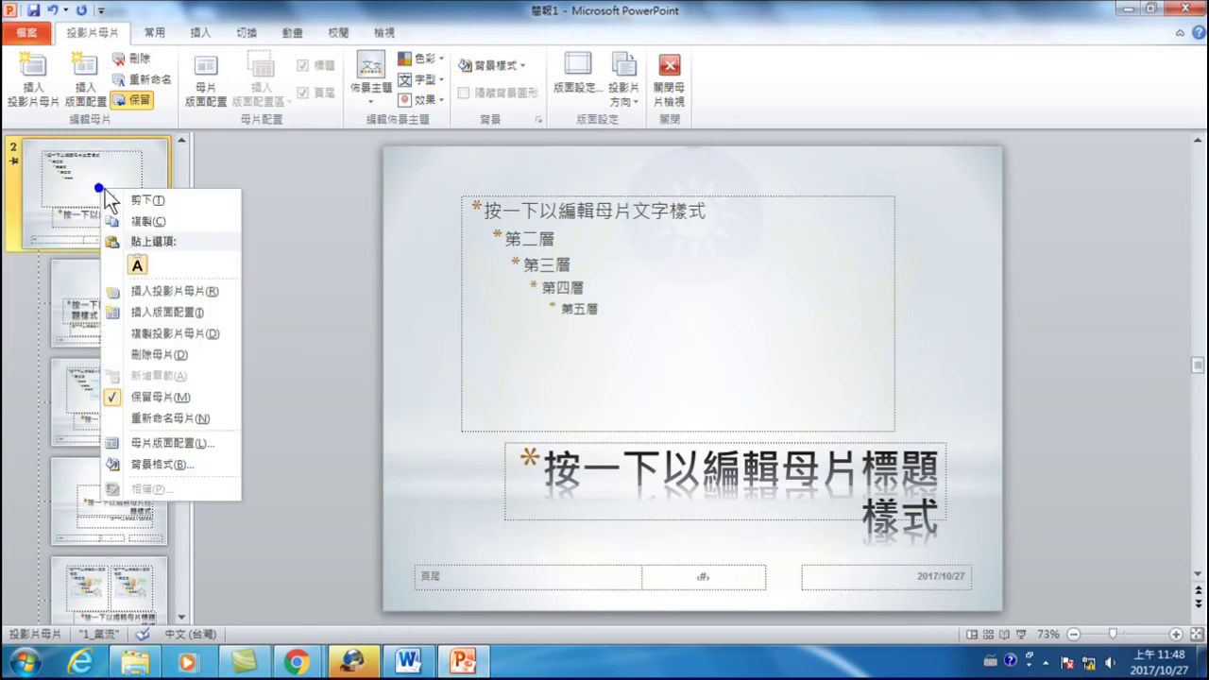
# - Duplicate the second master into a third, 2_氣流, and apply the blue 氣流 colour scheme
pyautogui.click(176, 331)
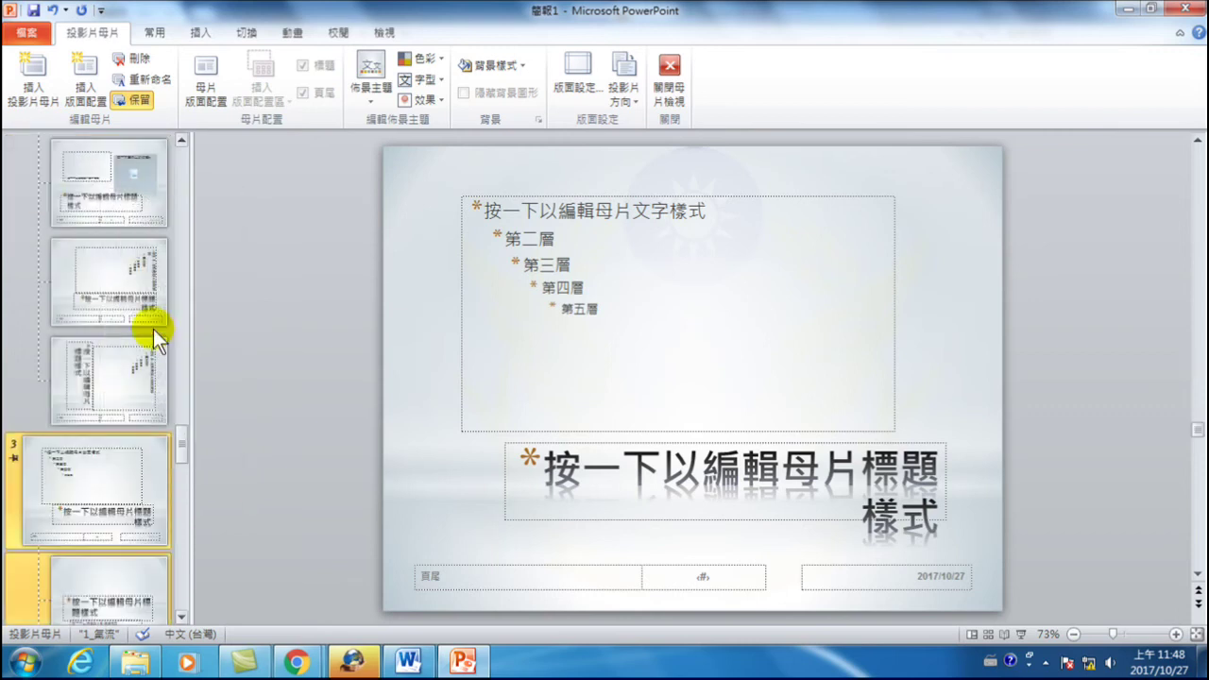
pyautogui.scroll(-2, 81, 425)
pyautogui.click(77, 284)
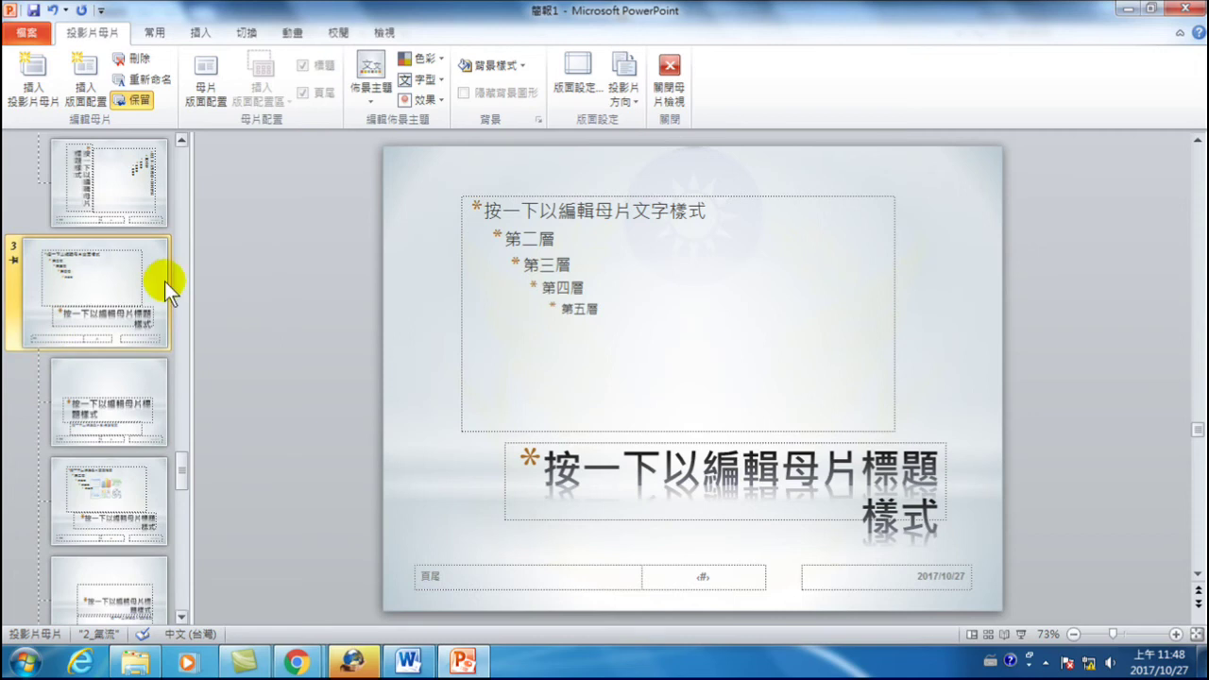
pyautogui.click(425, 58)
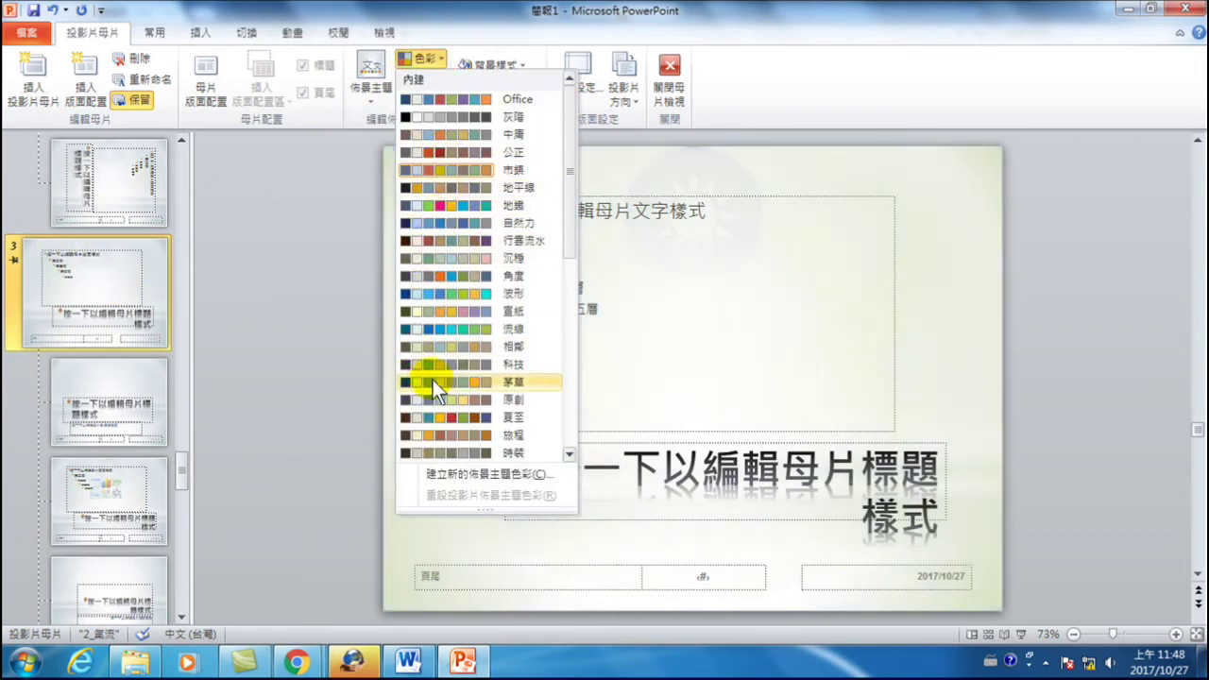
pyautogui.scroll(-2, 442, 388)
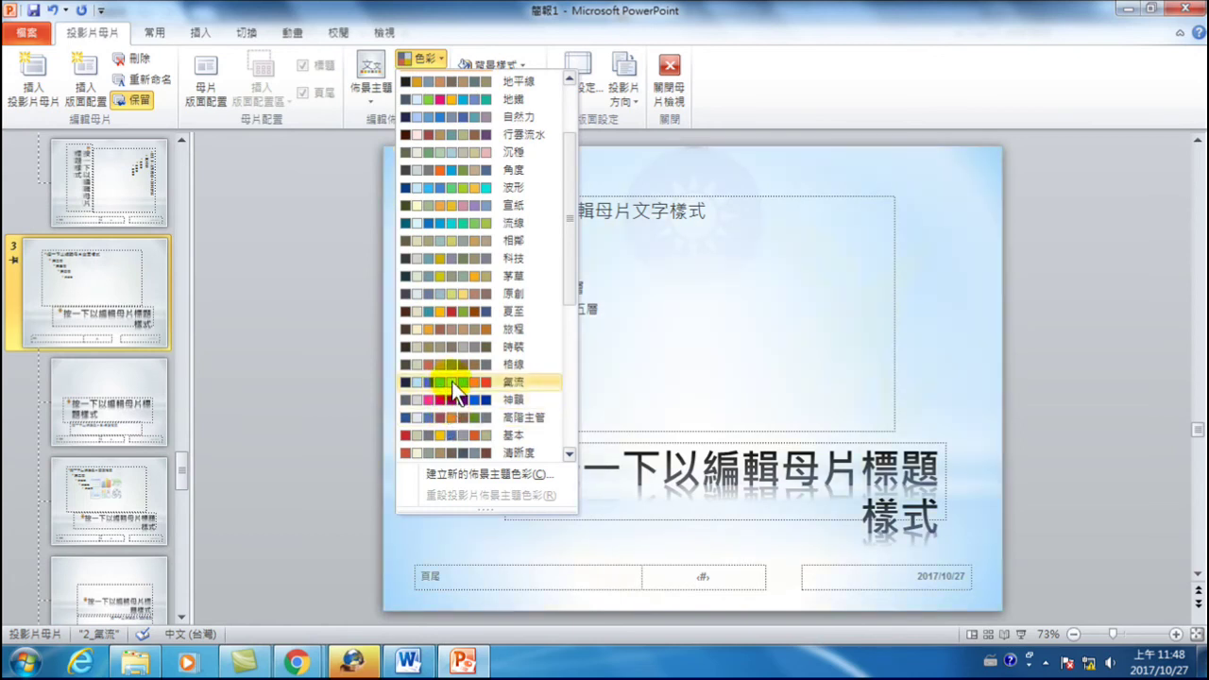
pyautogui.click(452, 380)
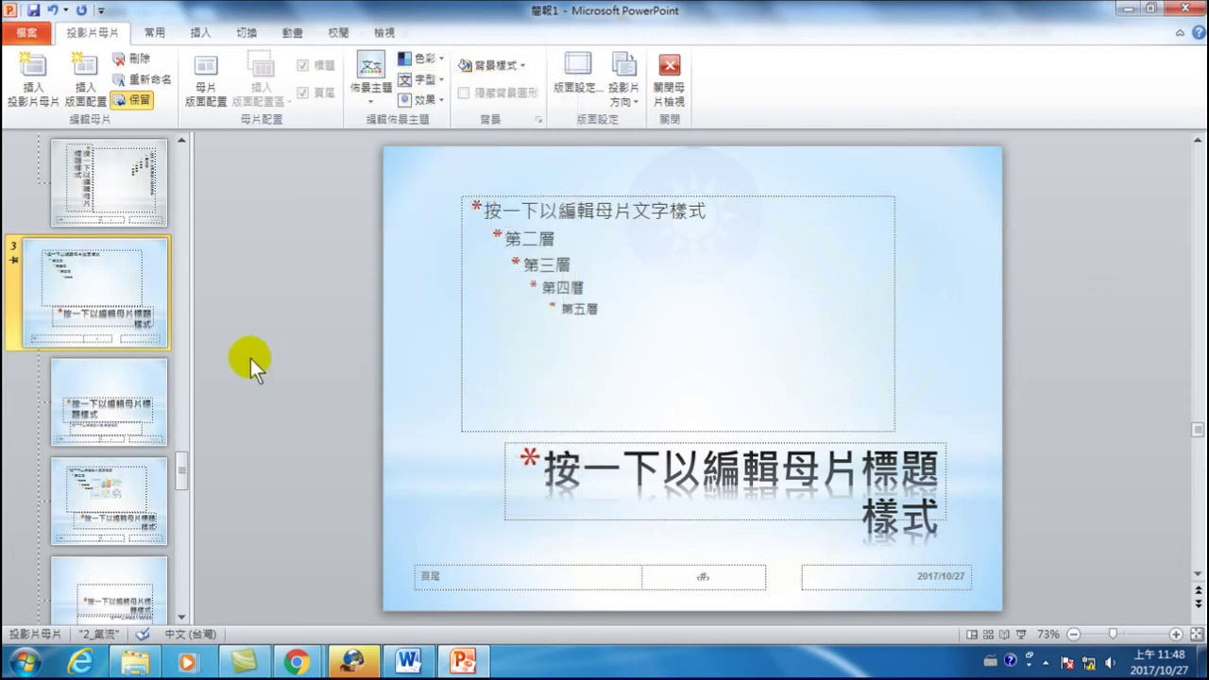
pyautogui.scroll(10, 85, 295)
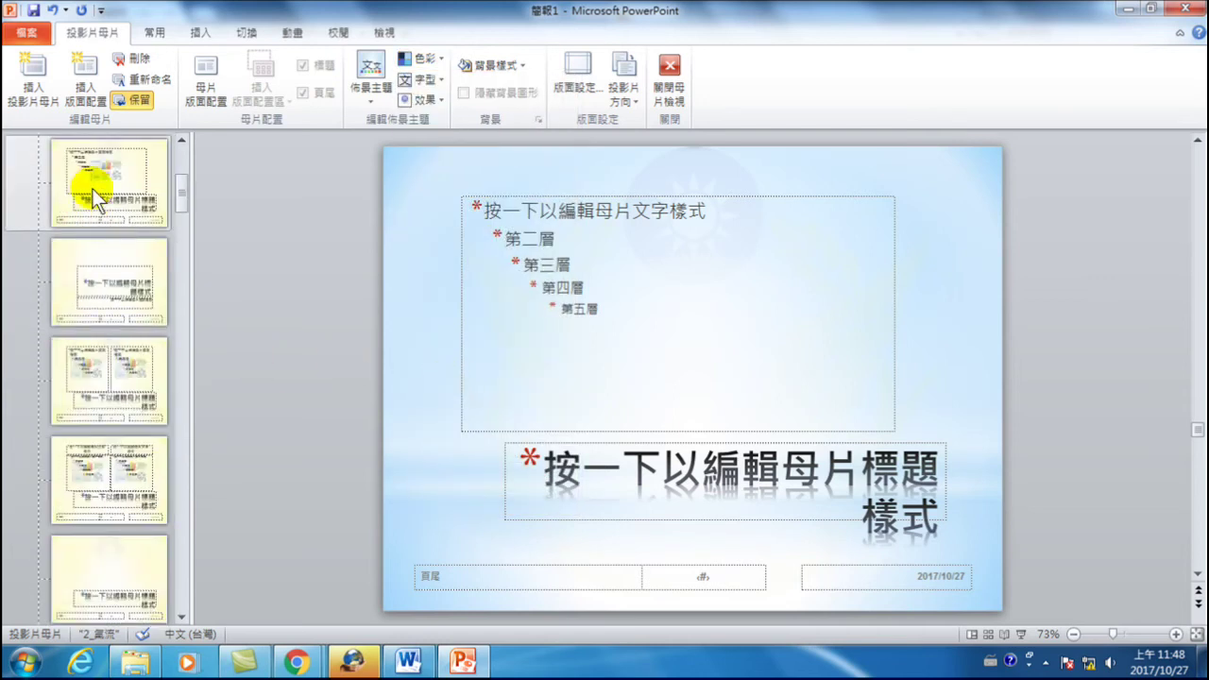
pyautogui.scroll(3, 91, 188)
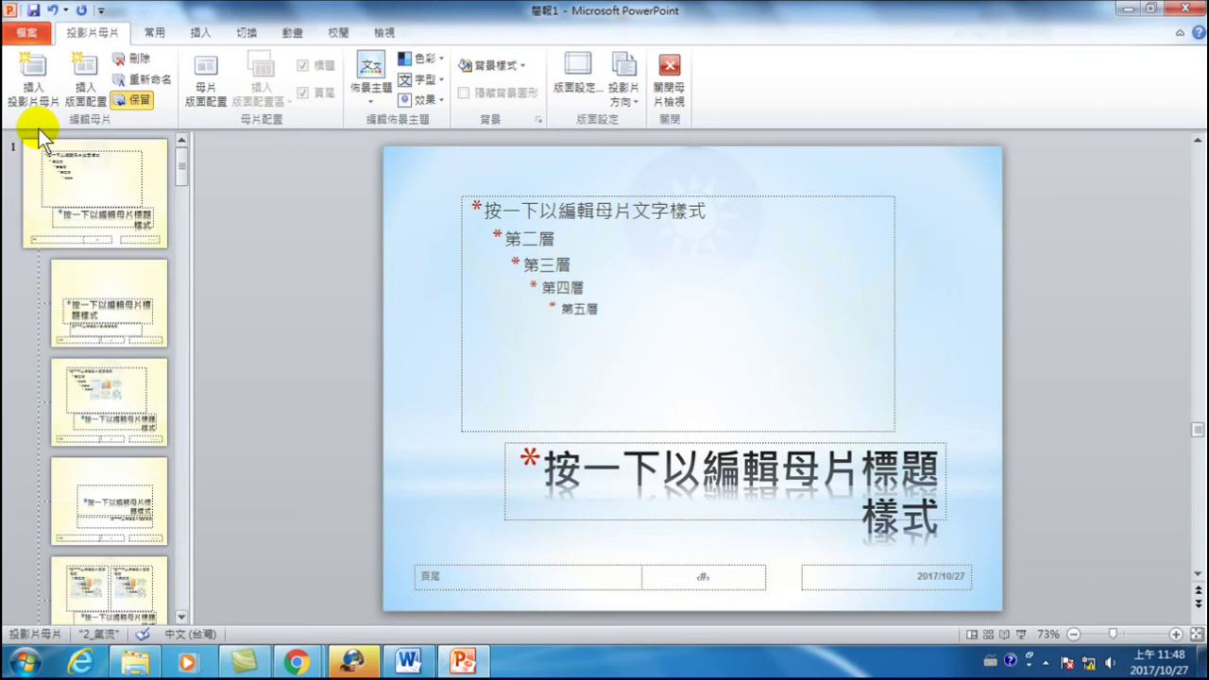
# - Close Master View and title the first slide 'NTPD' using English input
pyautogui.click(670, 69)
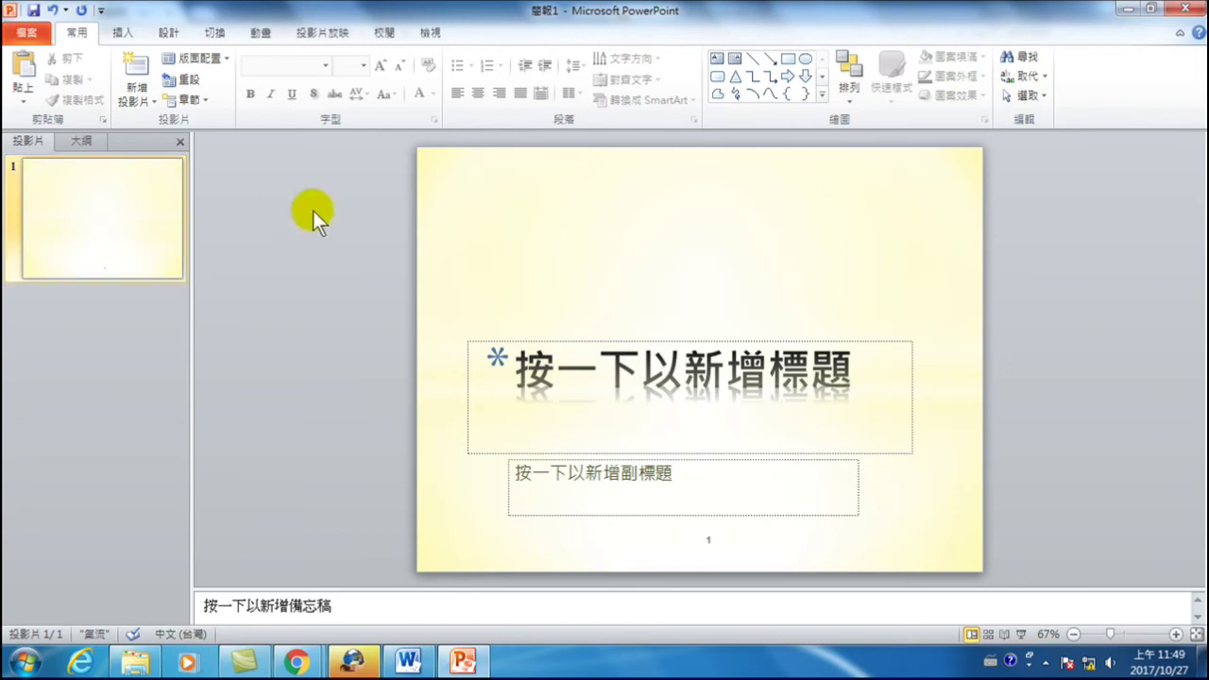
pyautogui.click(697, 391)
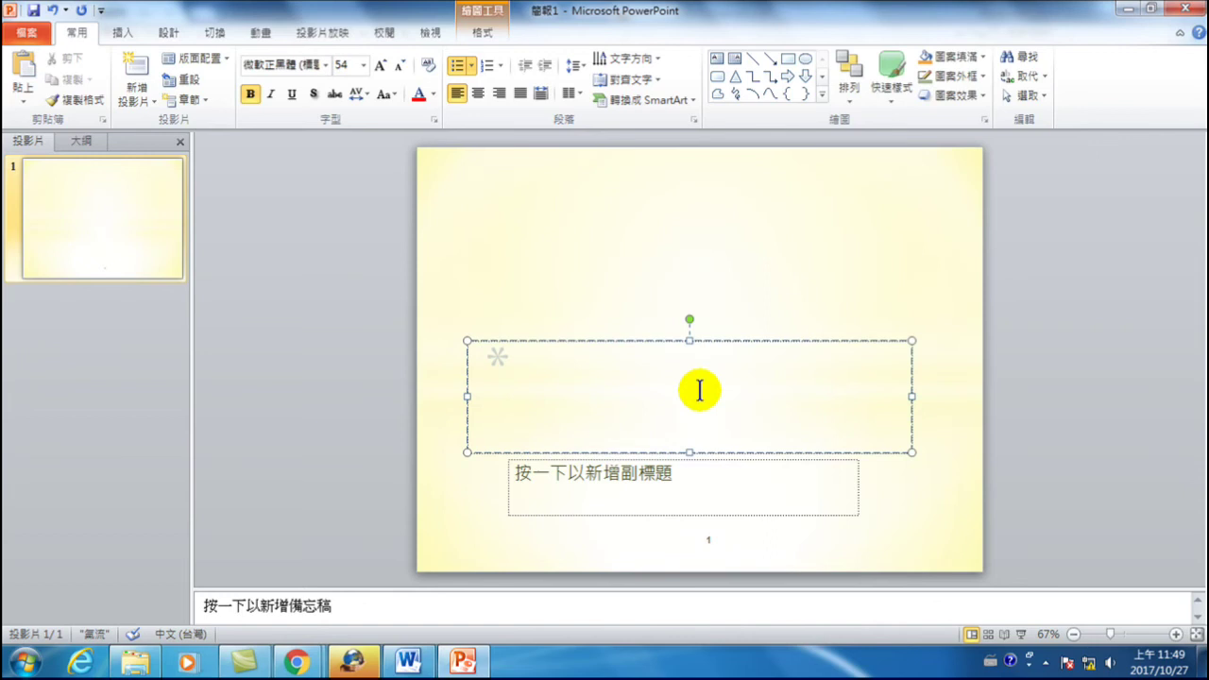
pyautogui.hotkey('ctrl', 'space')
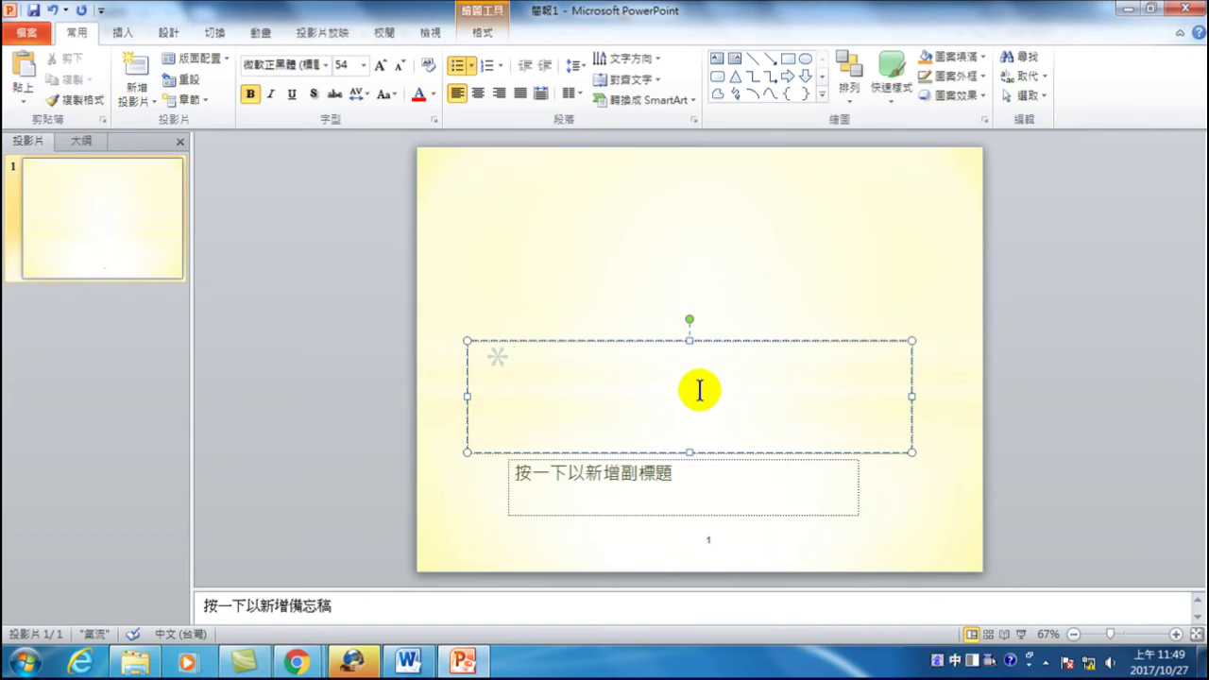
pyautogui.hotkey('ctrl', 'space')
pyautogui.write('N')
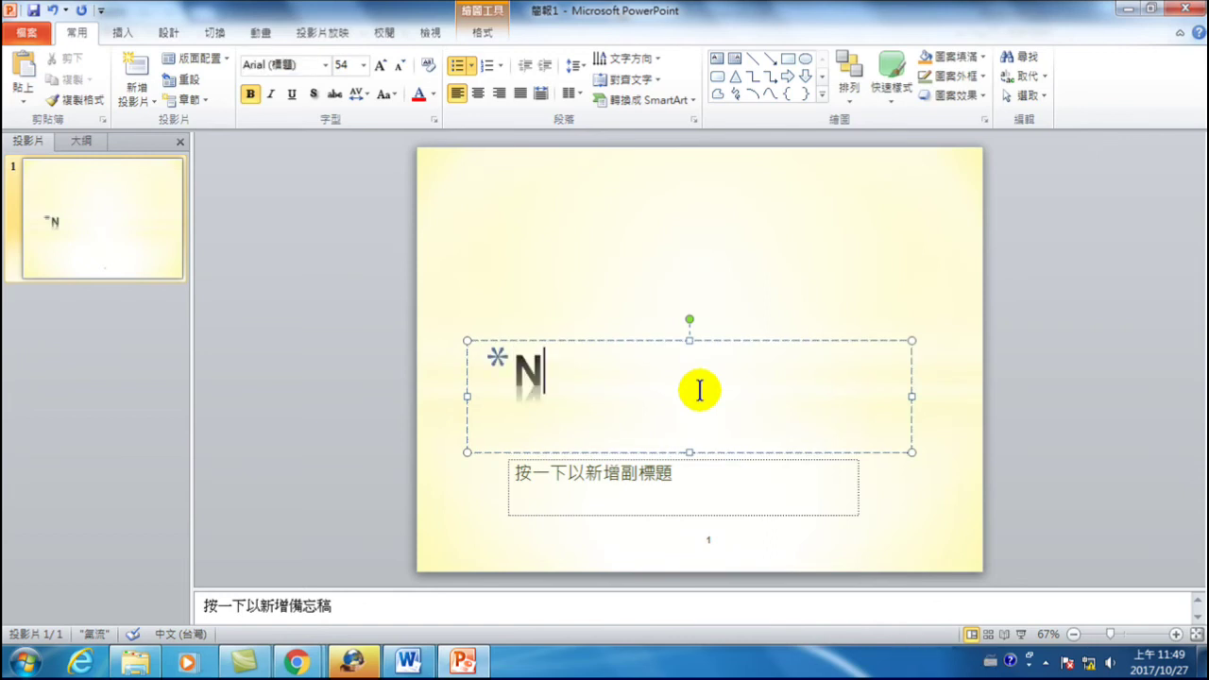
pyautogui.write('TPD')
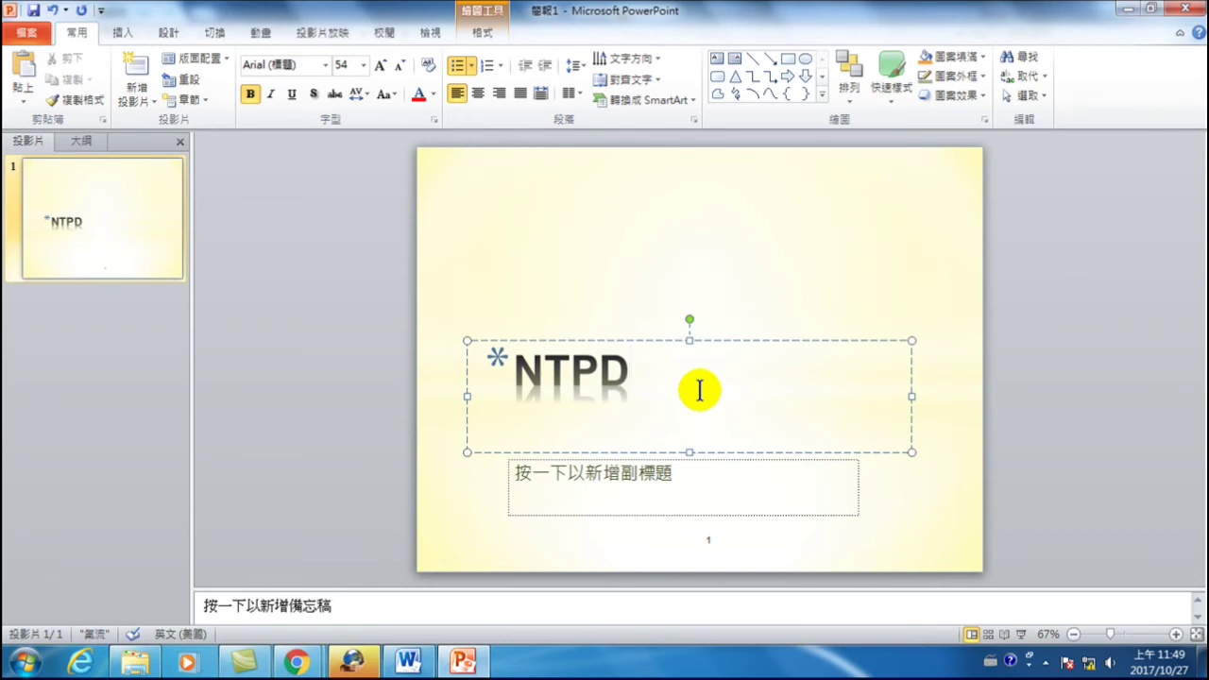
pyautogui.click(736, 238)
pyautogui.click(79, 174)
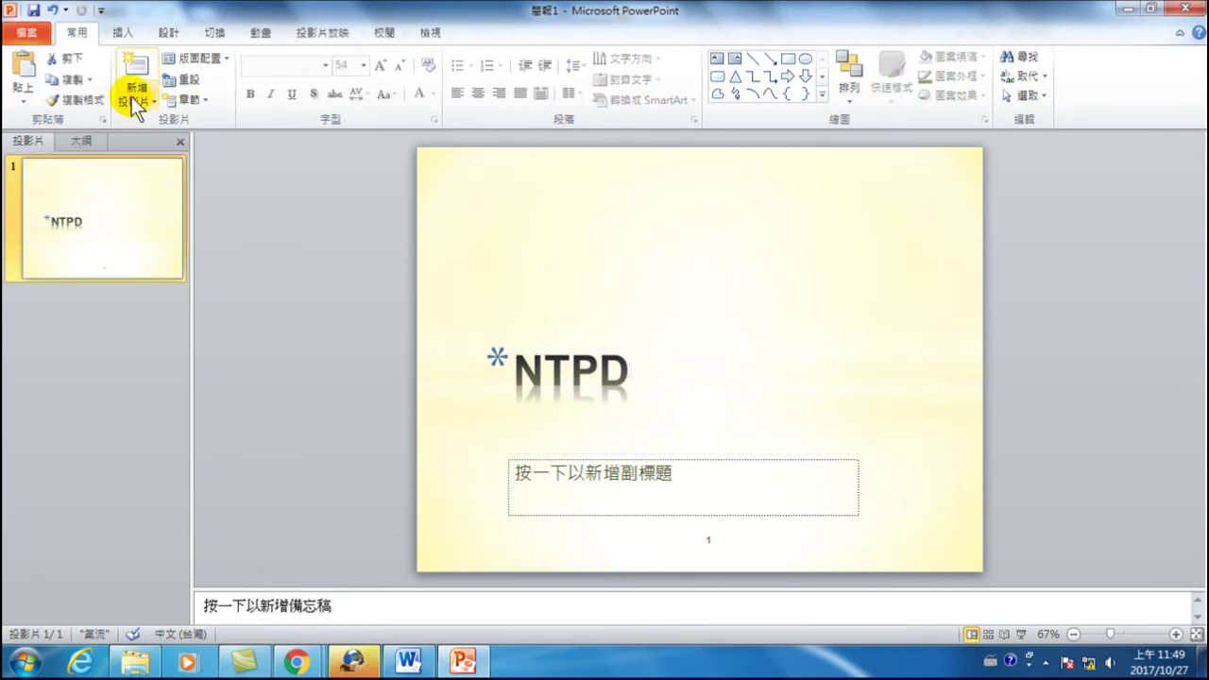
# - Add slide 2 with the title slide layout and title it 交通大隊介紹
pyautogui.click(132, 64)
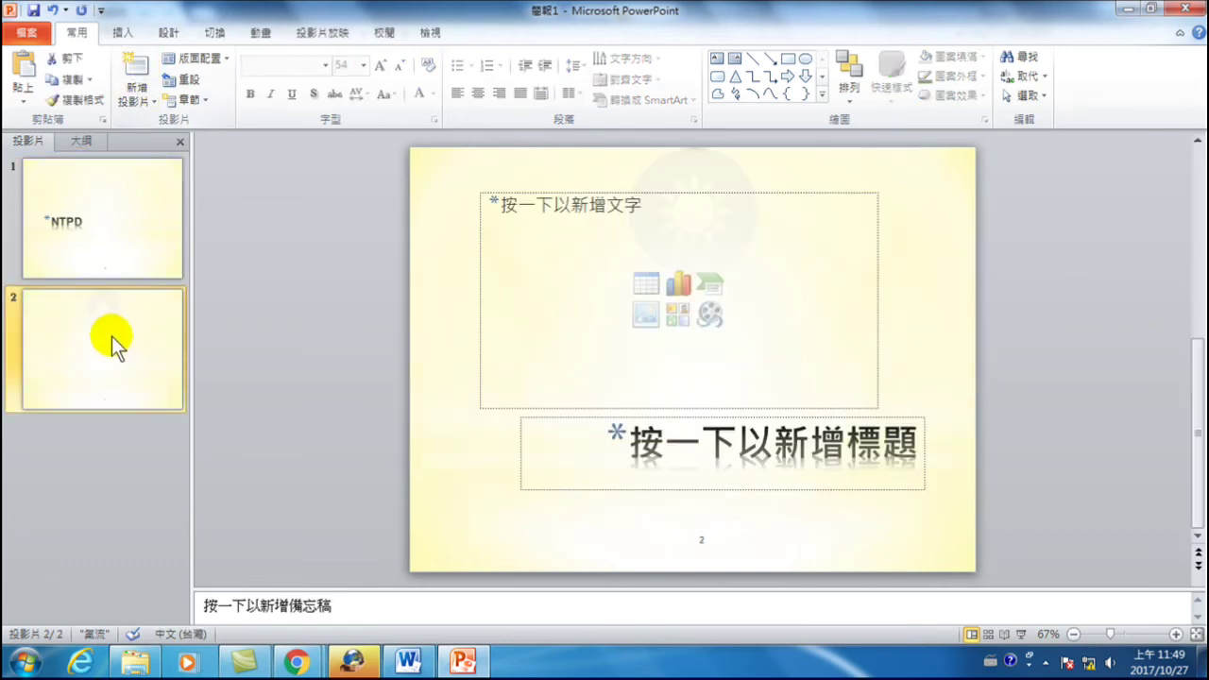
pyautogui.rightClick(108, 325)
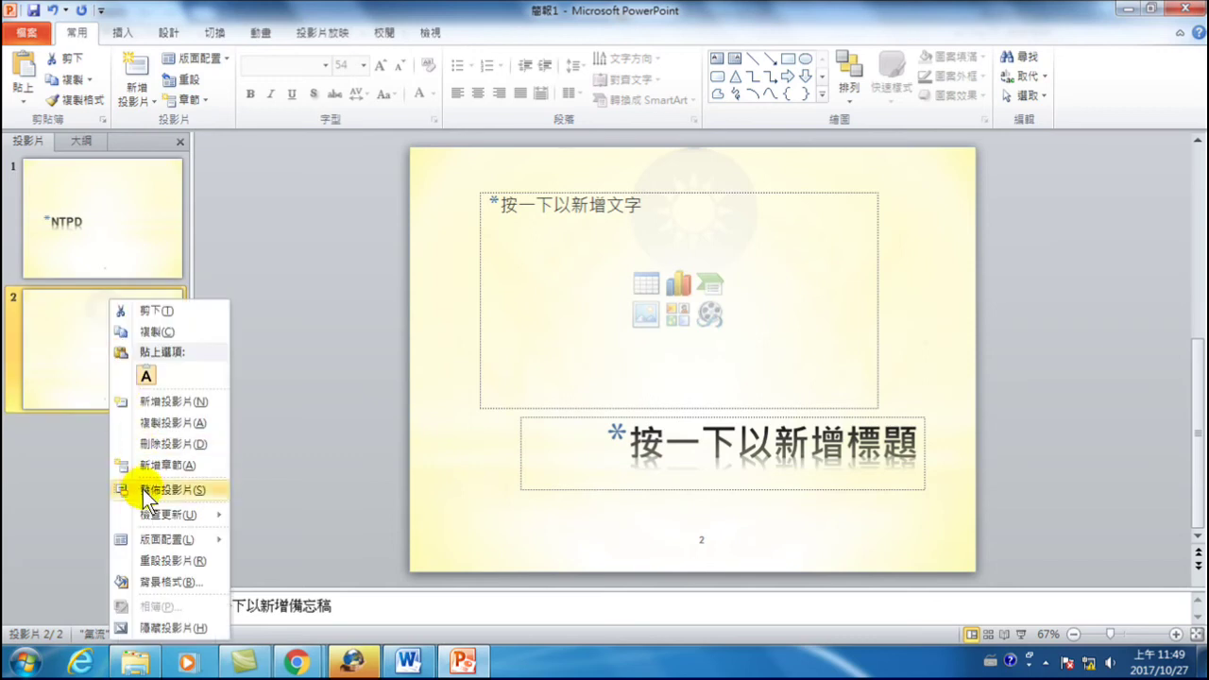
pyautogui.moveTo(152, 539)
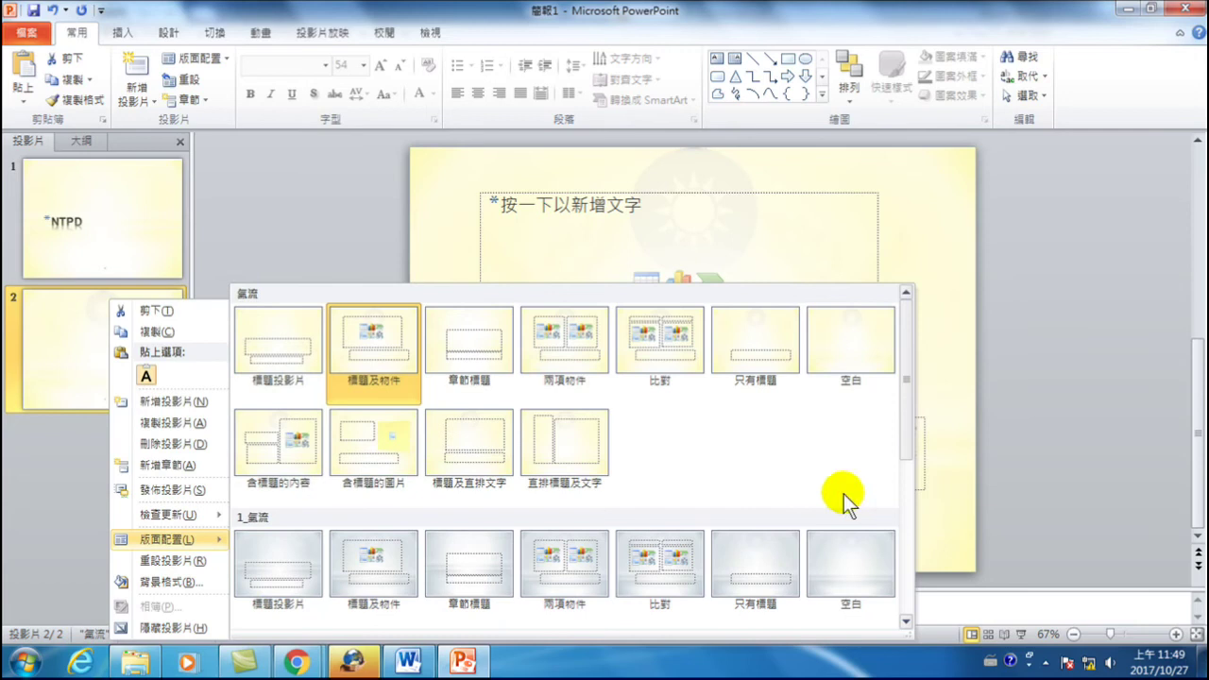
pyautogui.moveTo(901, 420); pyautogui.dragTo(893, 370)
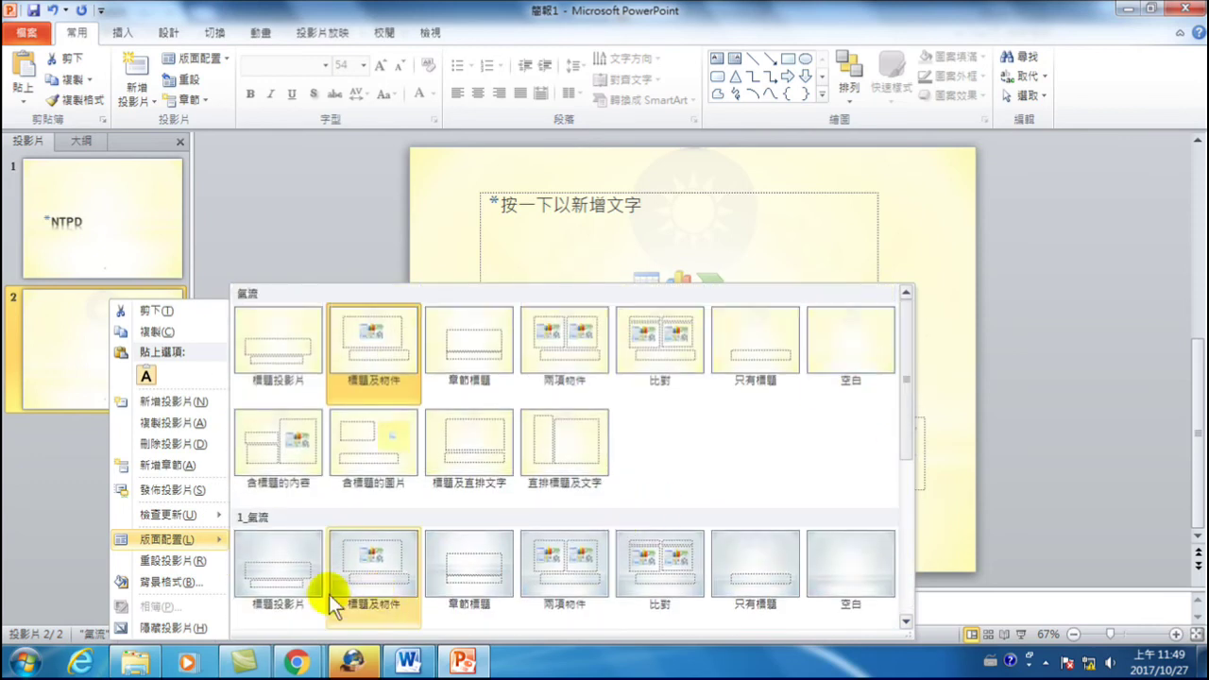
pyautogui.click(279, 329)
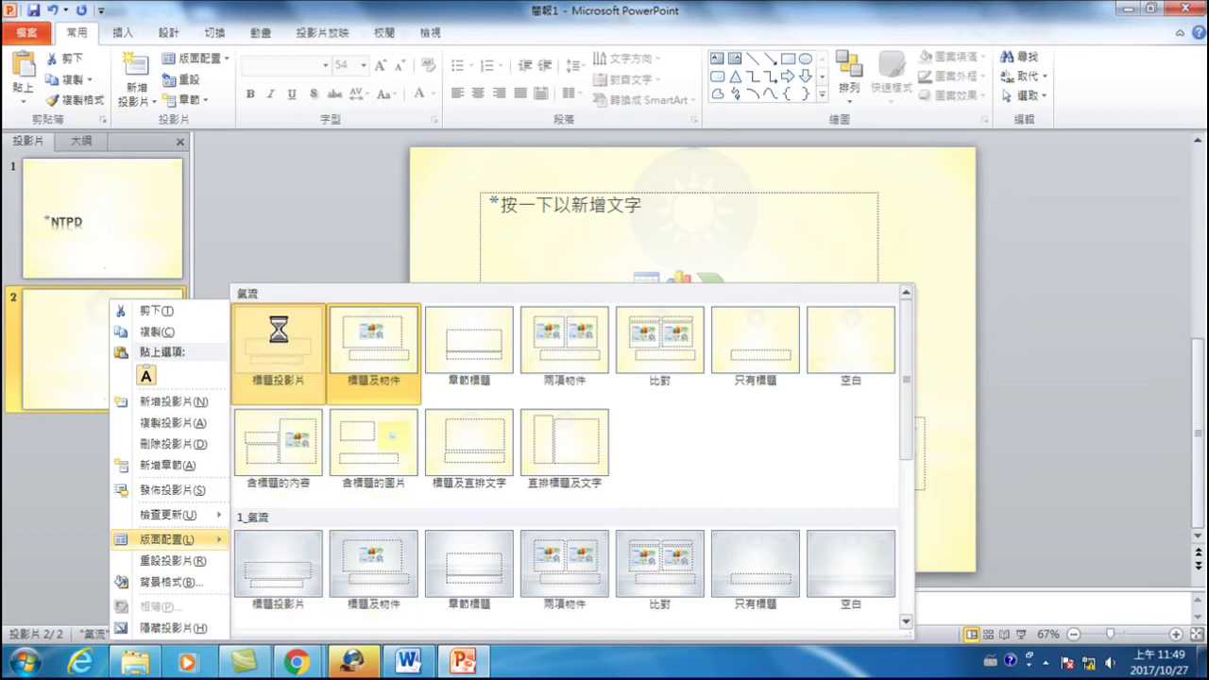
pyautogui.click(650, 393)
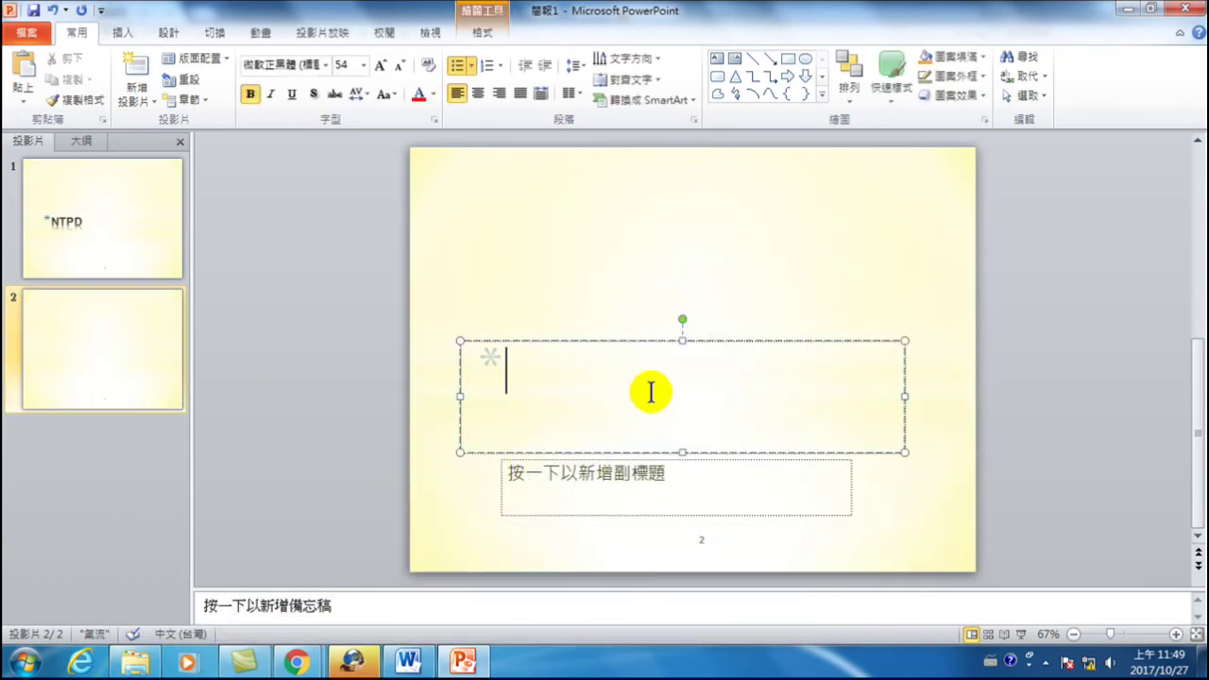
pyautogui.write('交')
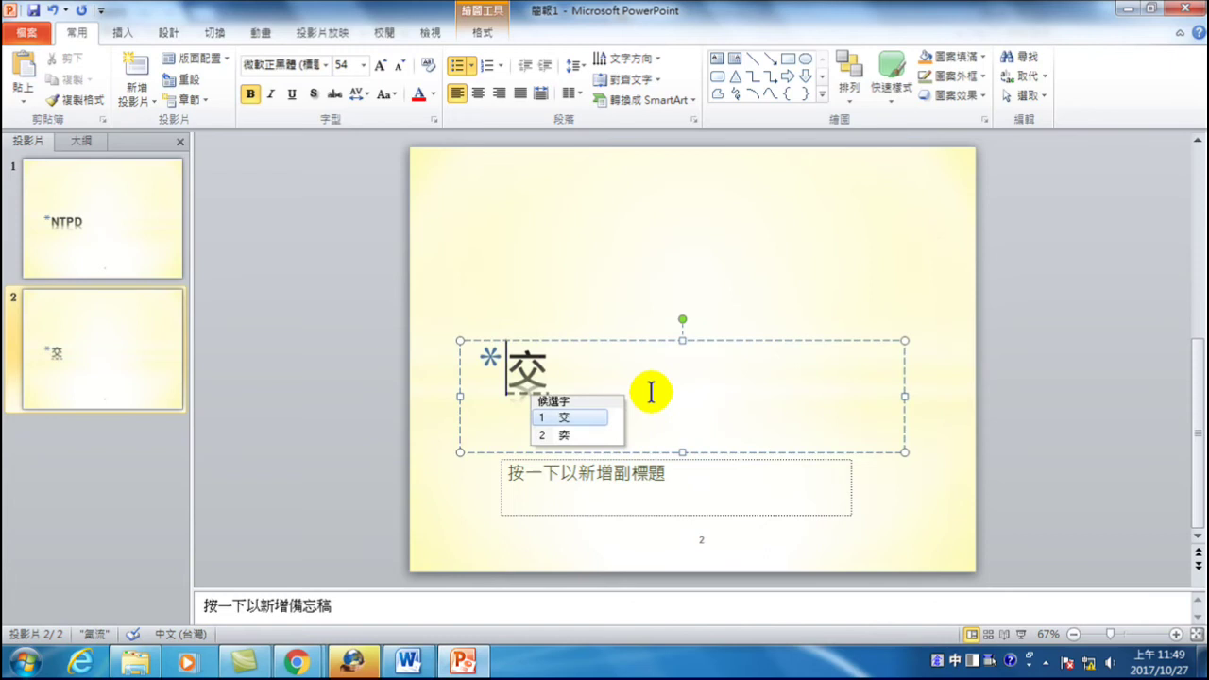
pyautogui.write('通大隊')
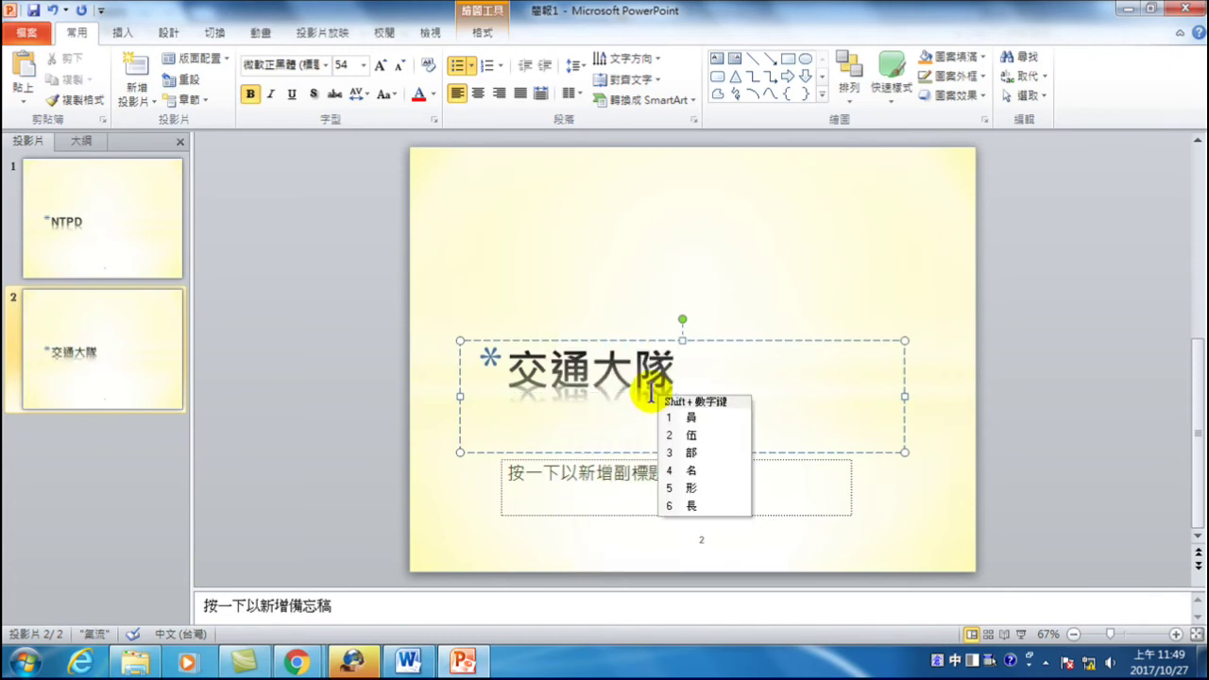
pyautogui.press('Return')
pyautogui.press('BackSpace')
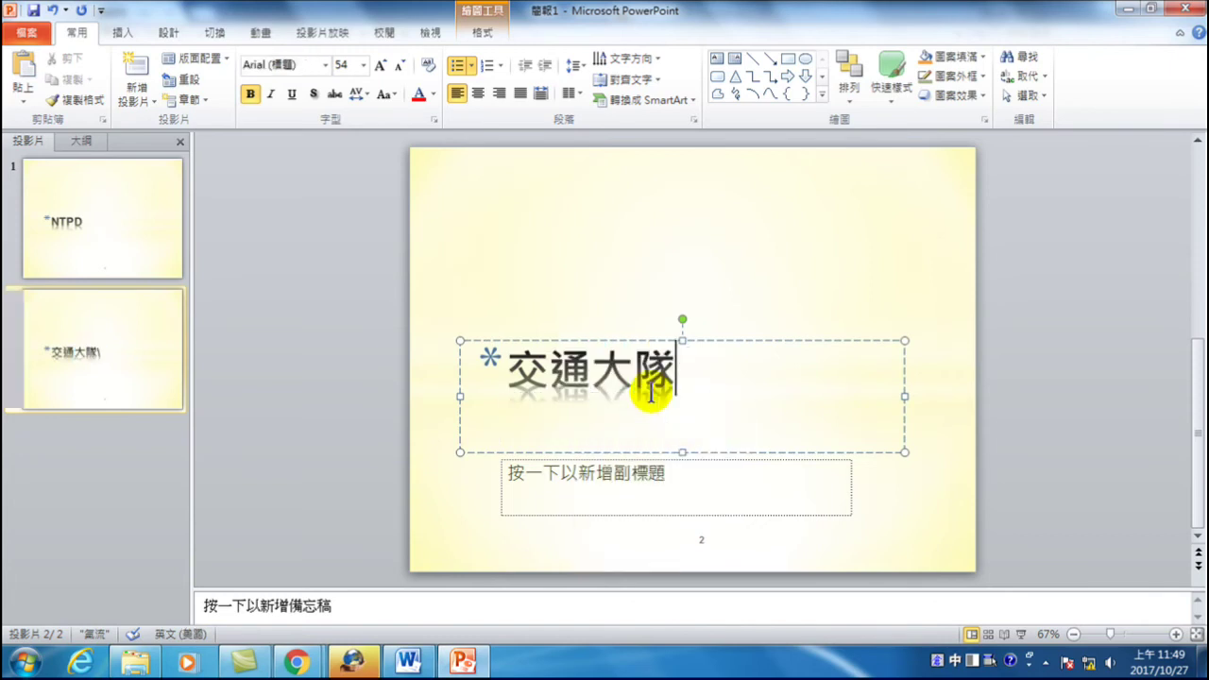
pyautogui.press('space')
pyautogui.write('介紹')
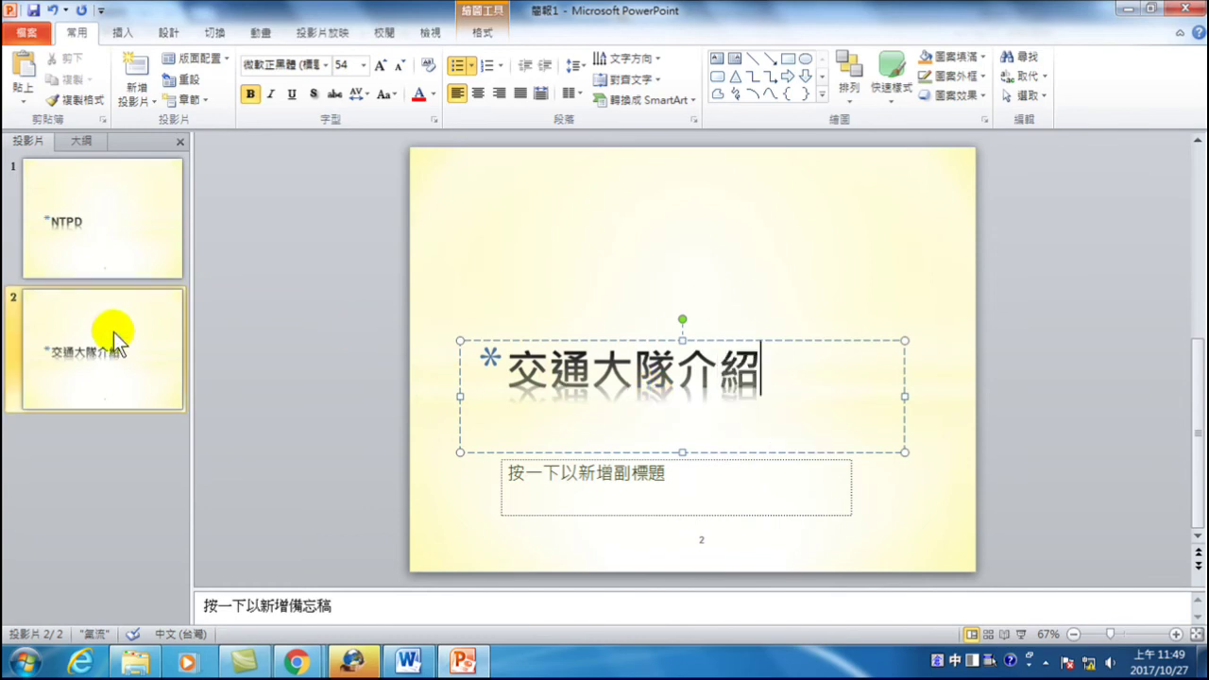
pyautogui.click(151, 328)
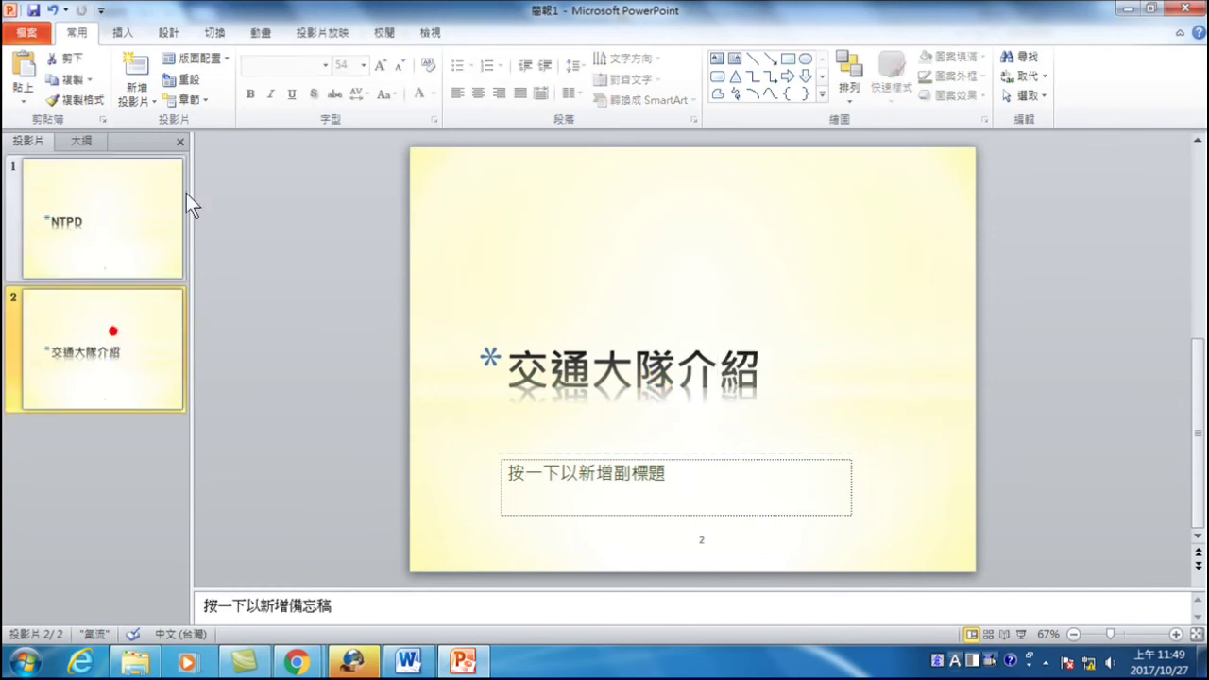
# - Add slide 3 and title it 主管
pyautogui.click(137, 71)
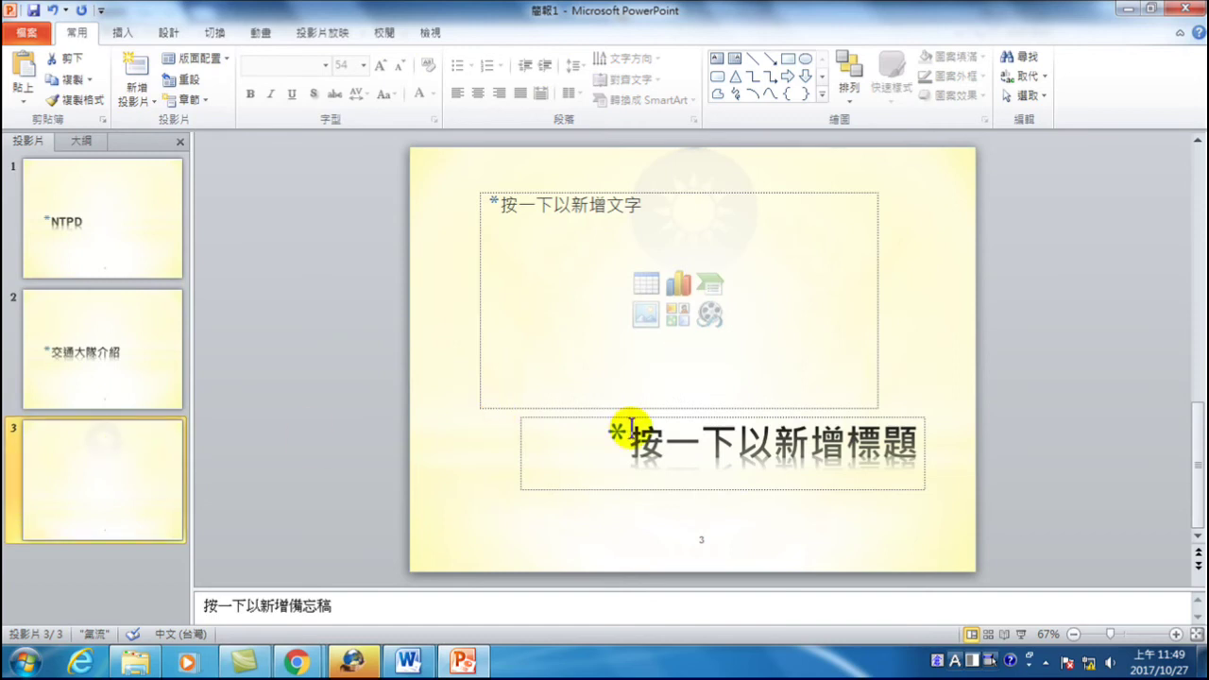
pyautogui.click(661, 437)
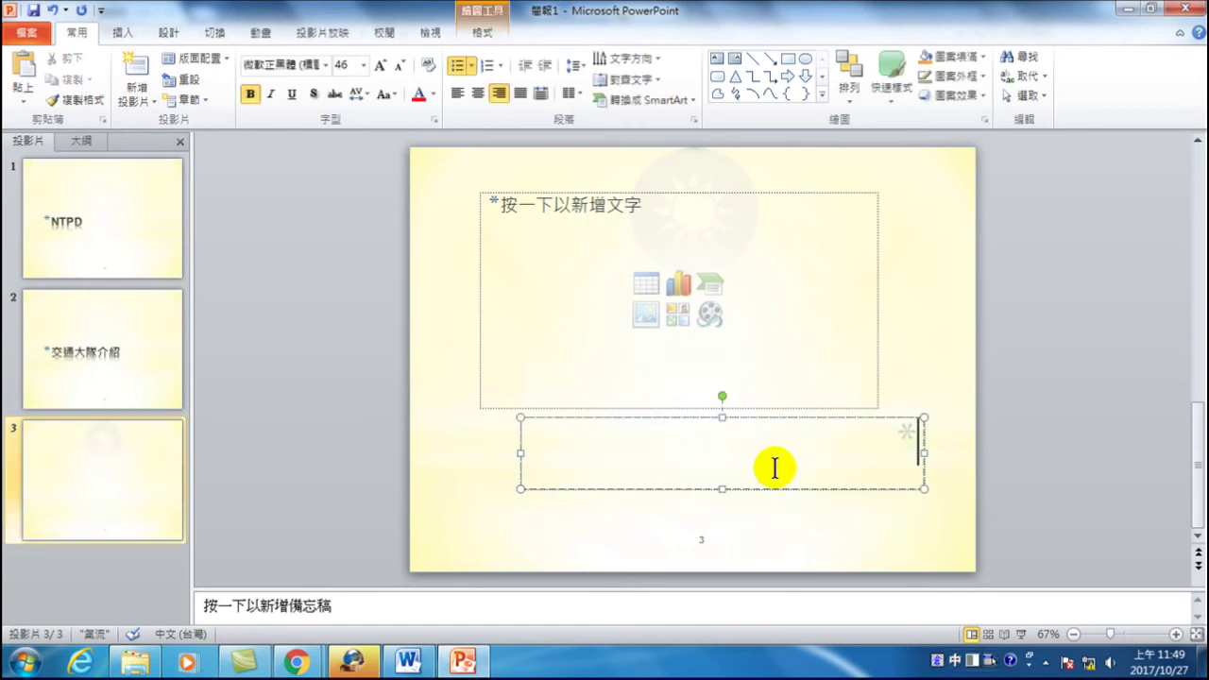
pyautogui.write('主管')
pyautogui.press('Return')
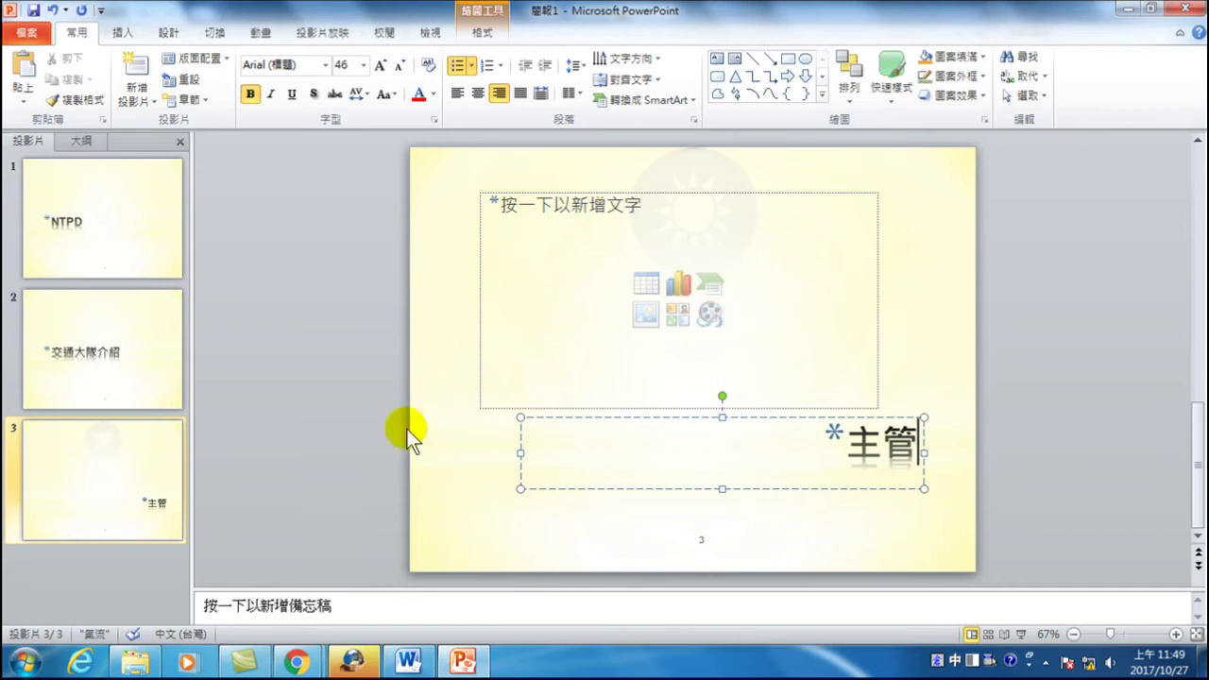
pyautogui.click(126, 472)
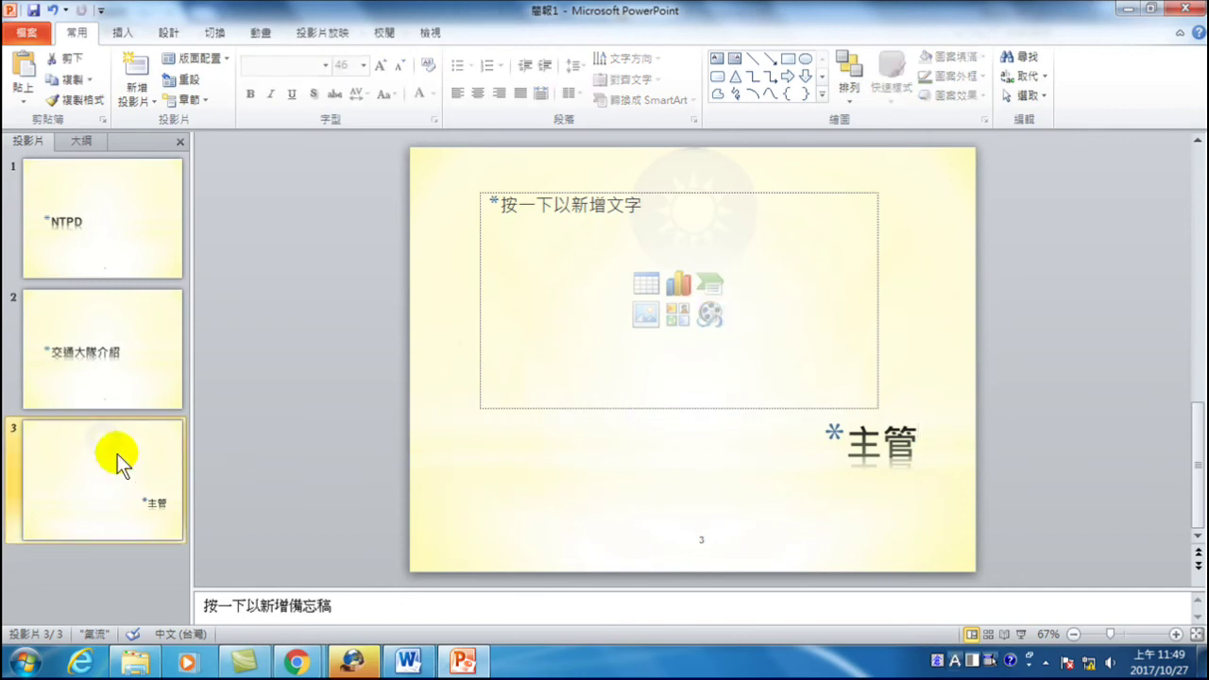
# - Add slide 4 and give it the 1_氣流 標題投影片 layout
pyautogui.click(136, 68)
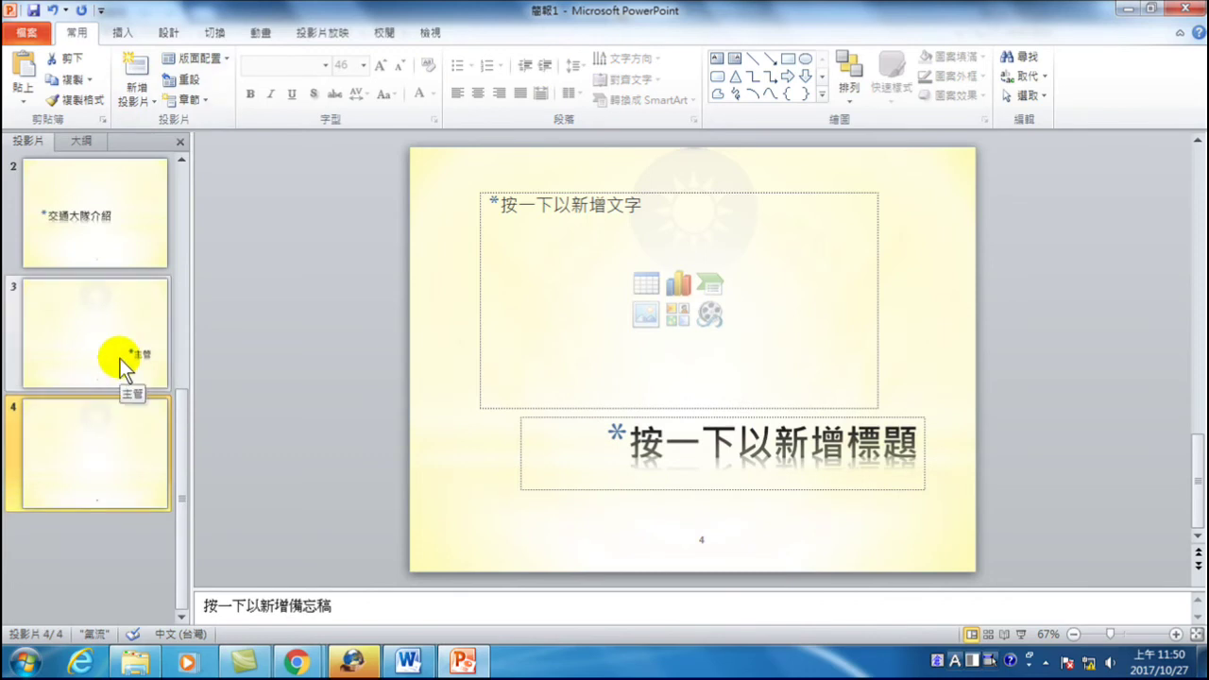
pyautogui.click(94, 443)
pyautogui.rightClick(121, 432)
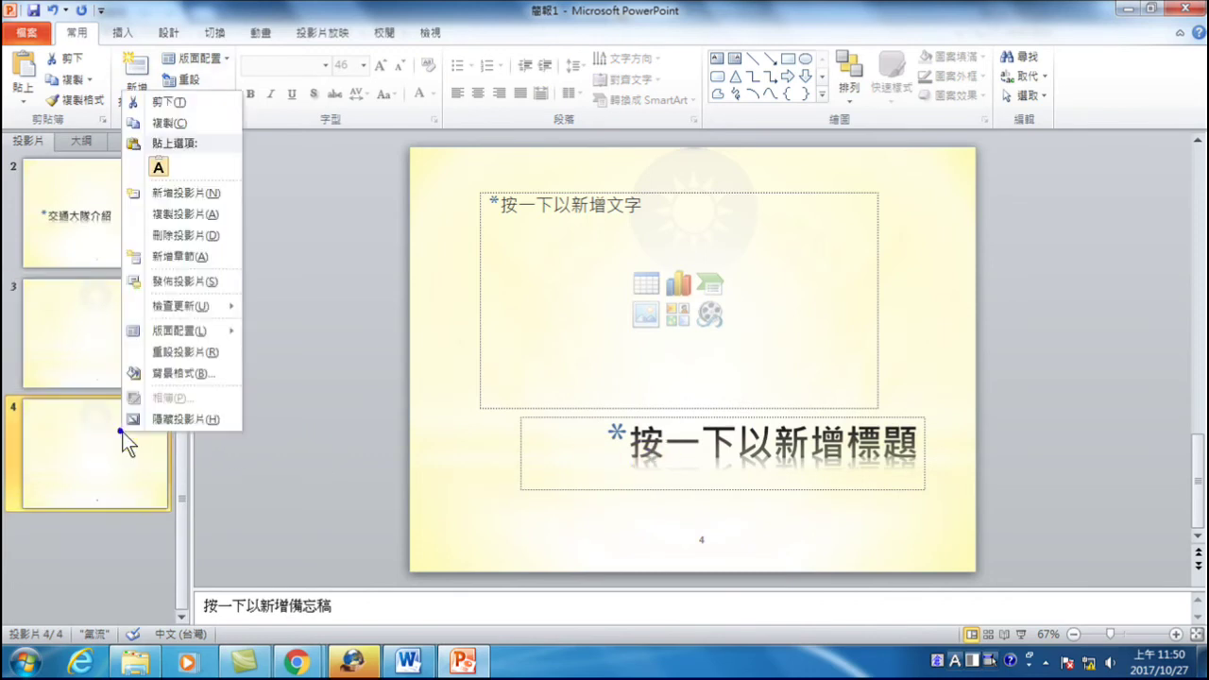
pyautogui.moveTo(180, 335)
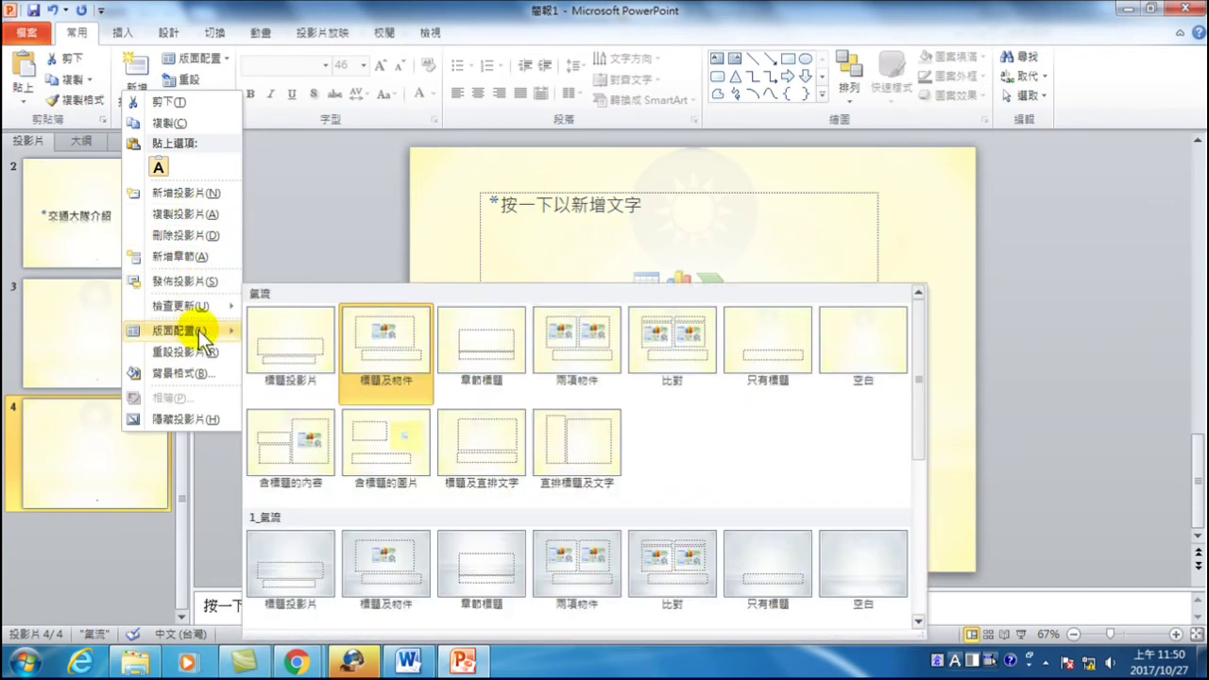
pyautogui.scroll(-3, 388, 372)
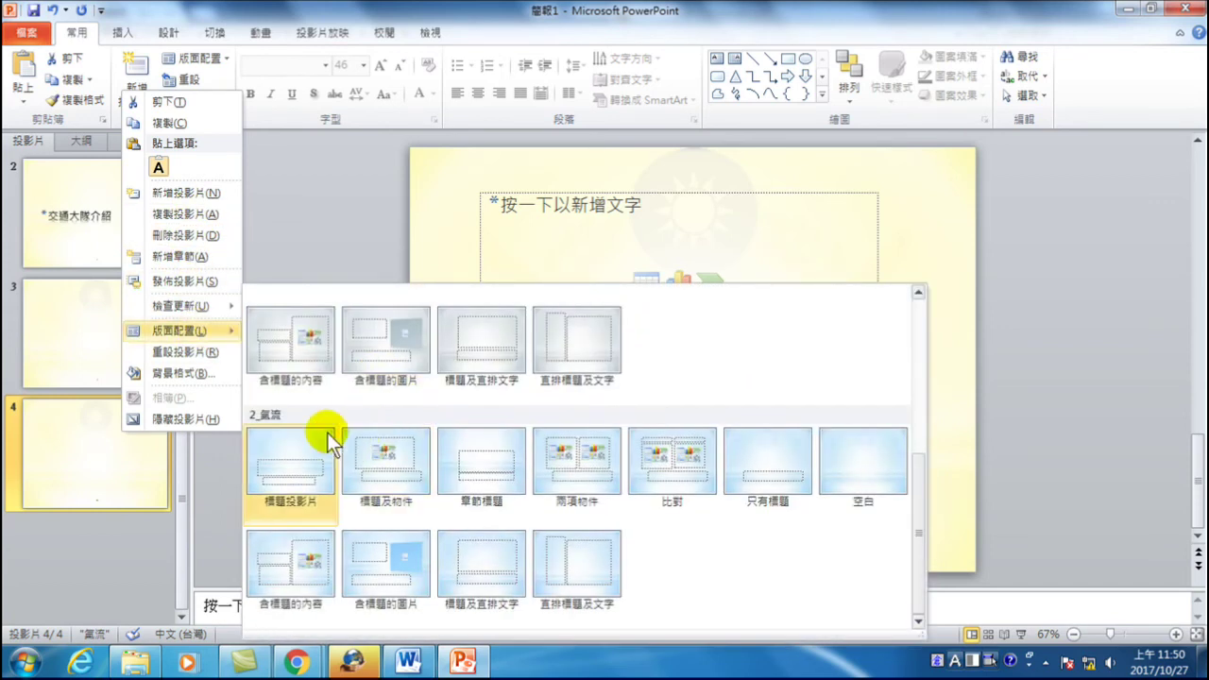
pyautogui.scroll(3, 326, 433)
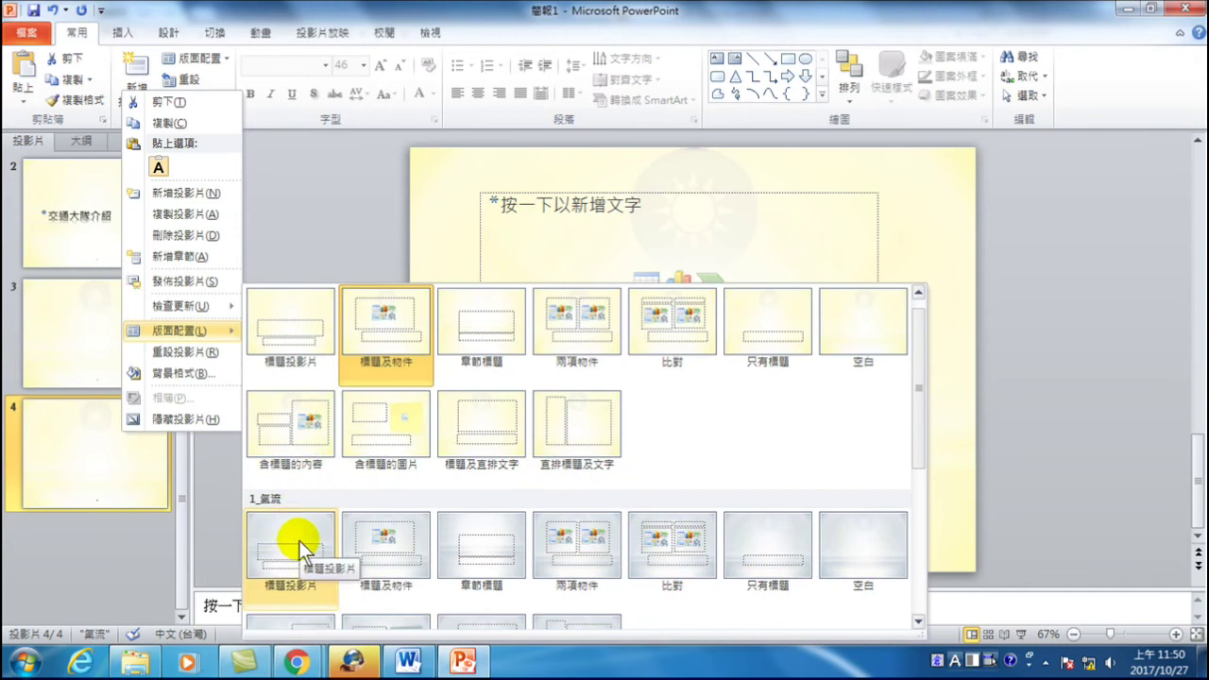
pyautogui.click(299, 541)
# - Title slide 4 '鑑識' and add a fifth slide
pyautogui.click(640, 379)
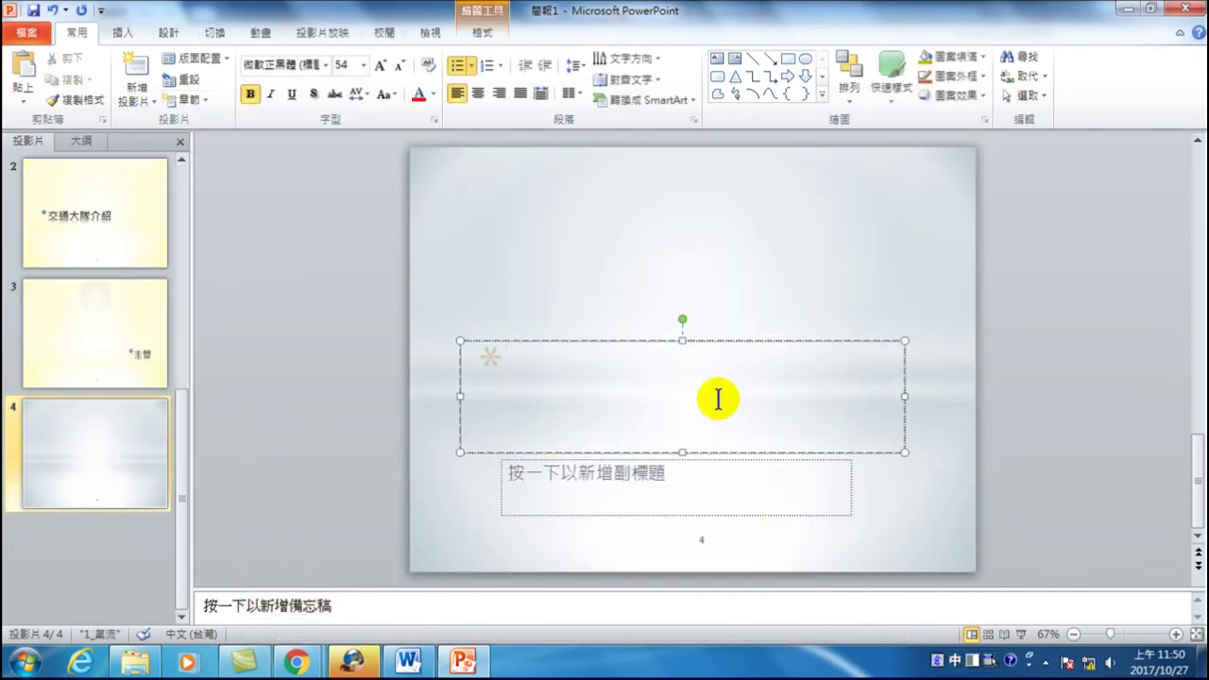
pyautogui.write('csit')
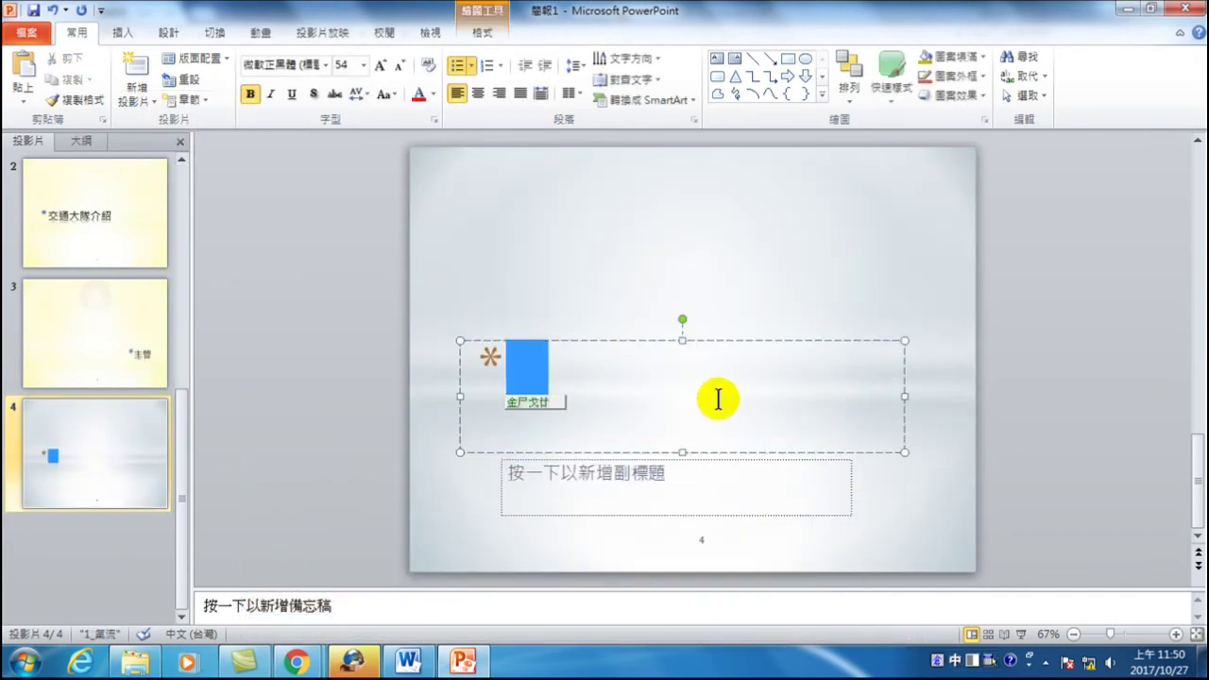
pyautogui.press('space')
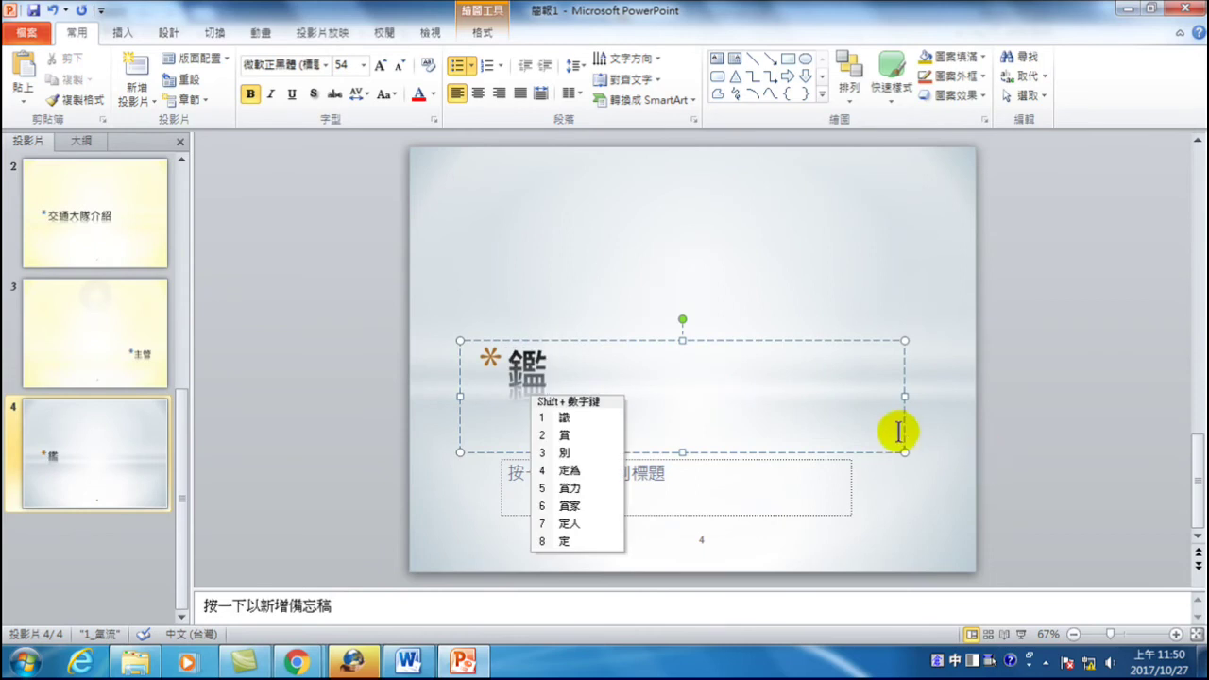
pyautogui.write('yria')
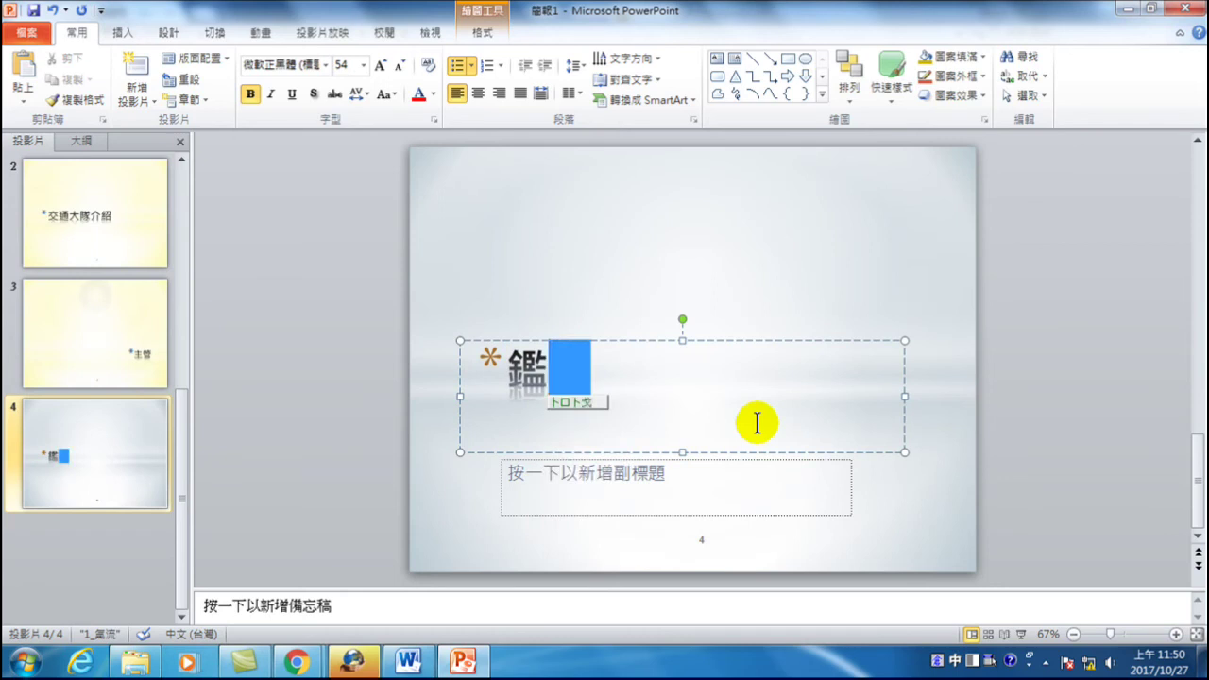
pyautogui.press('space')
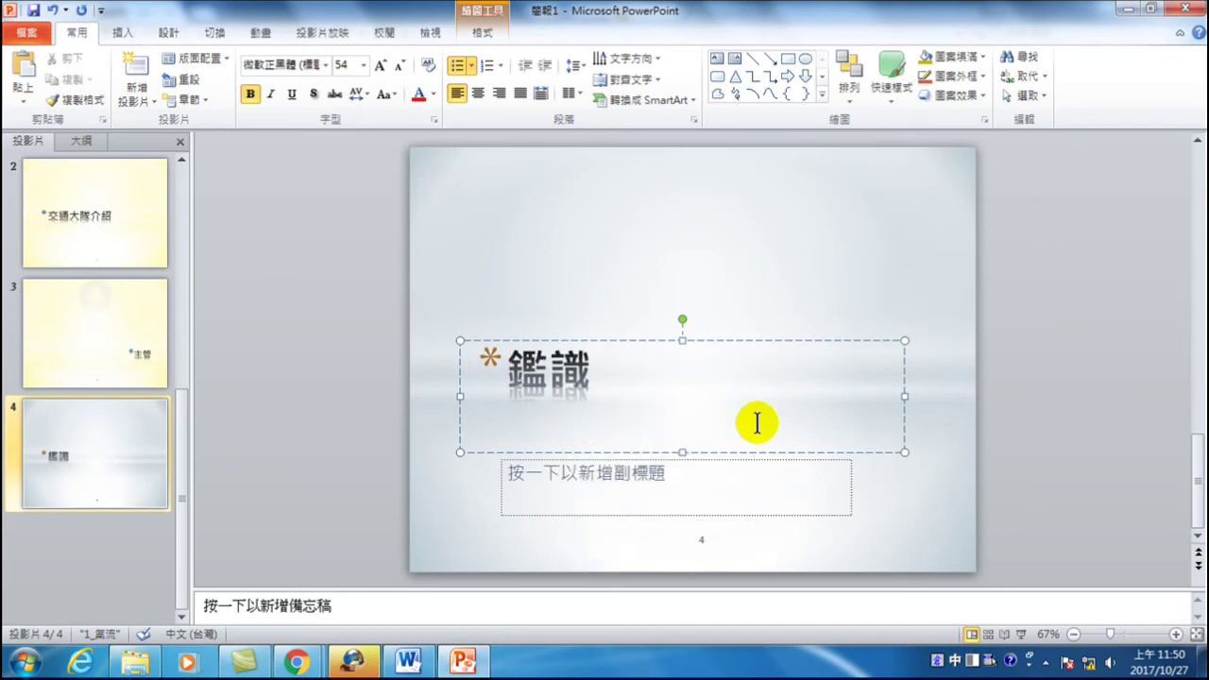
pyautogui.click(91, 440)
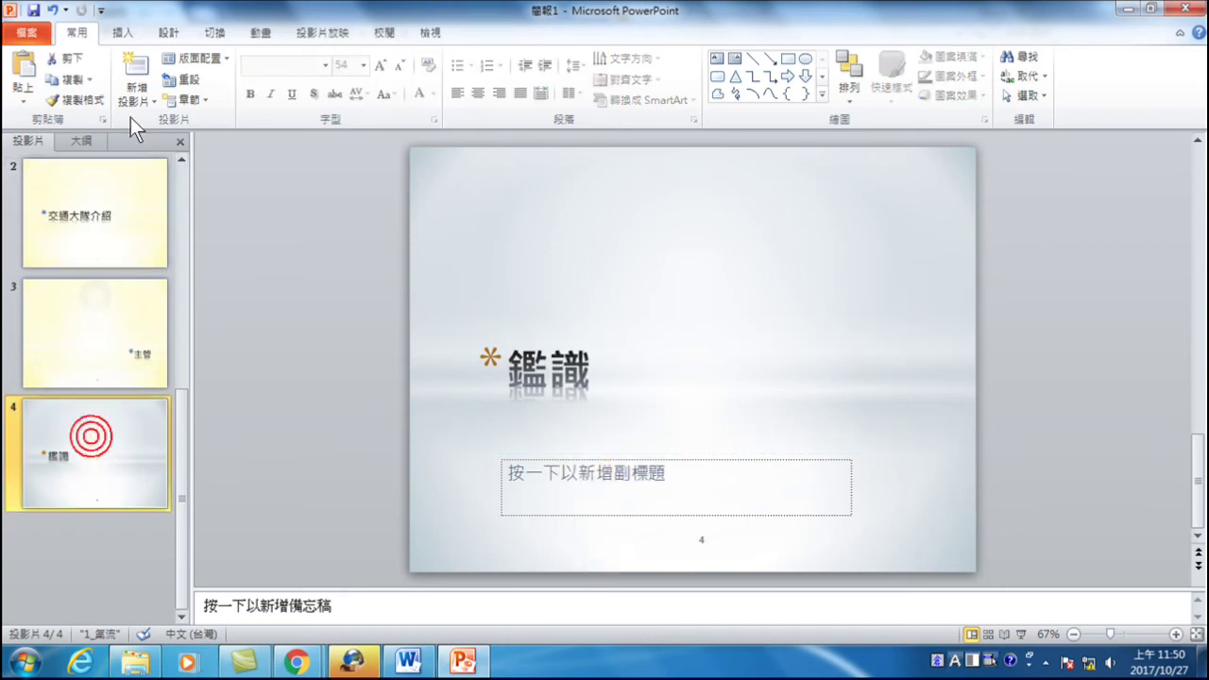
pyautogui.click(135, 78)
# - Title slide 5 '主管'
pyautogui.click(686, 463)
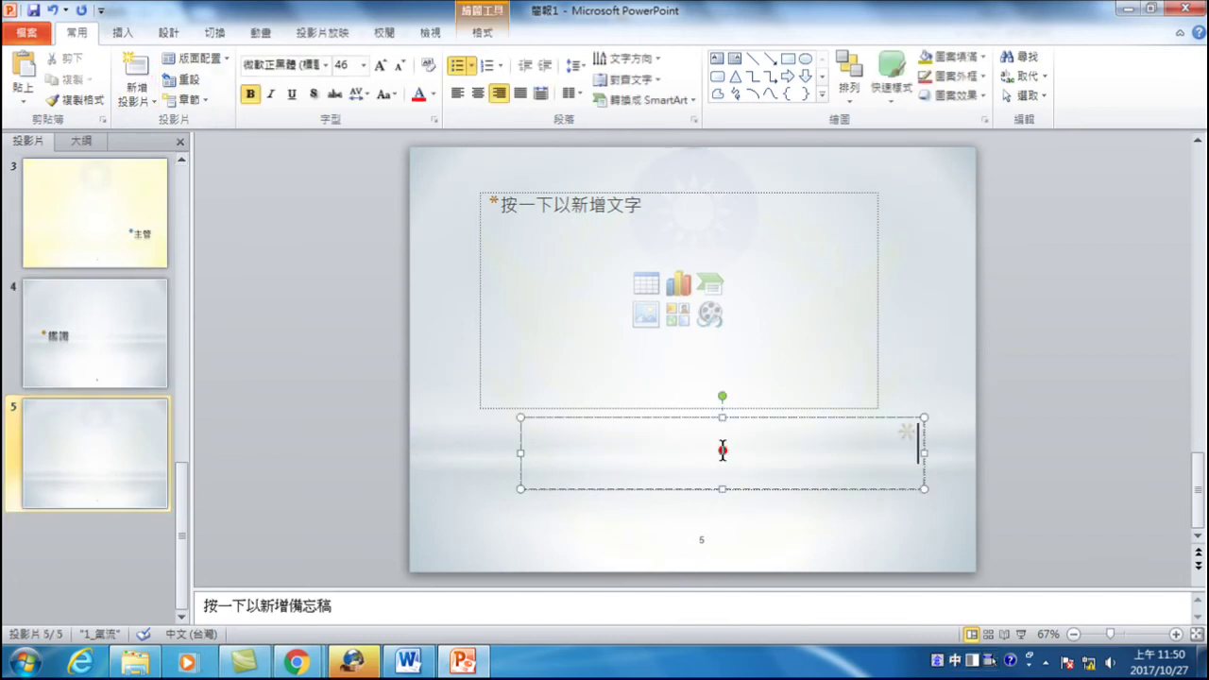
pyautogui.write('yghjrr')
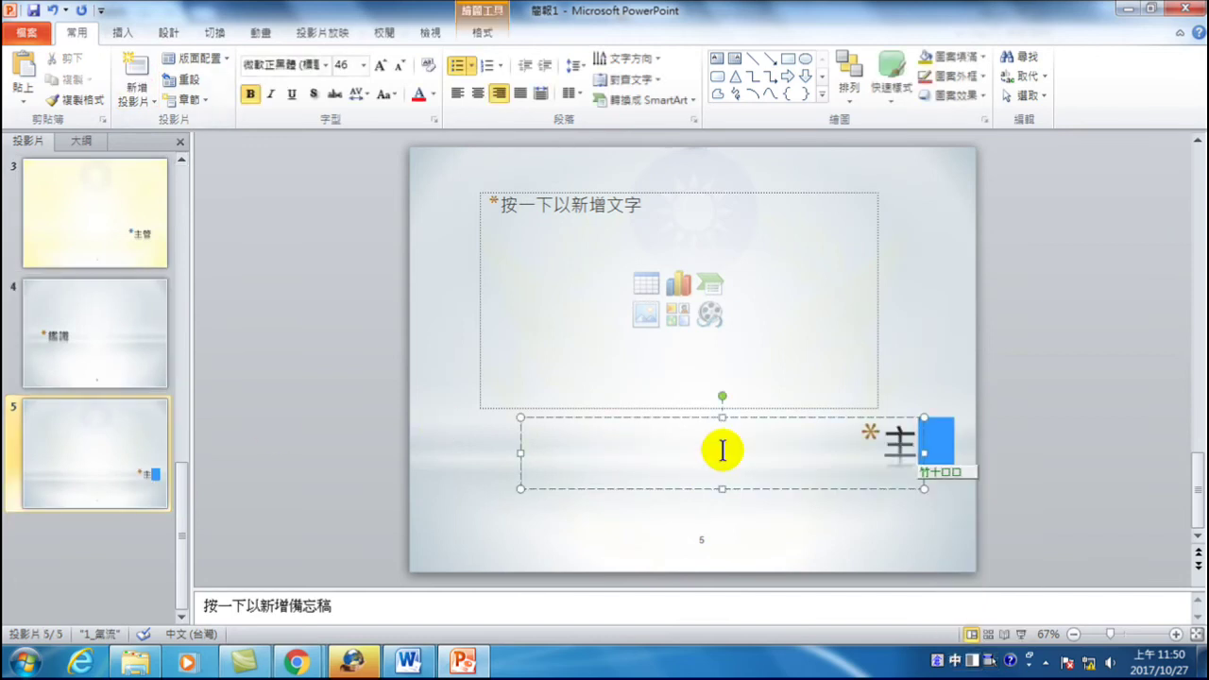
pyautogui.press('space')
pyautogui.click(135, 440)
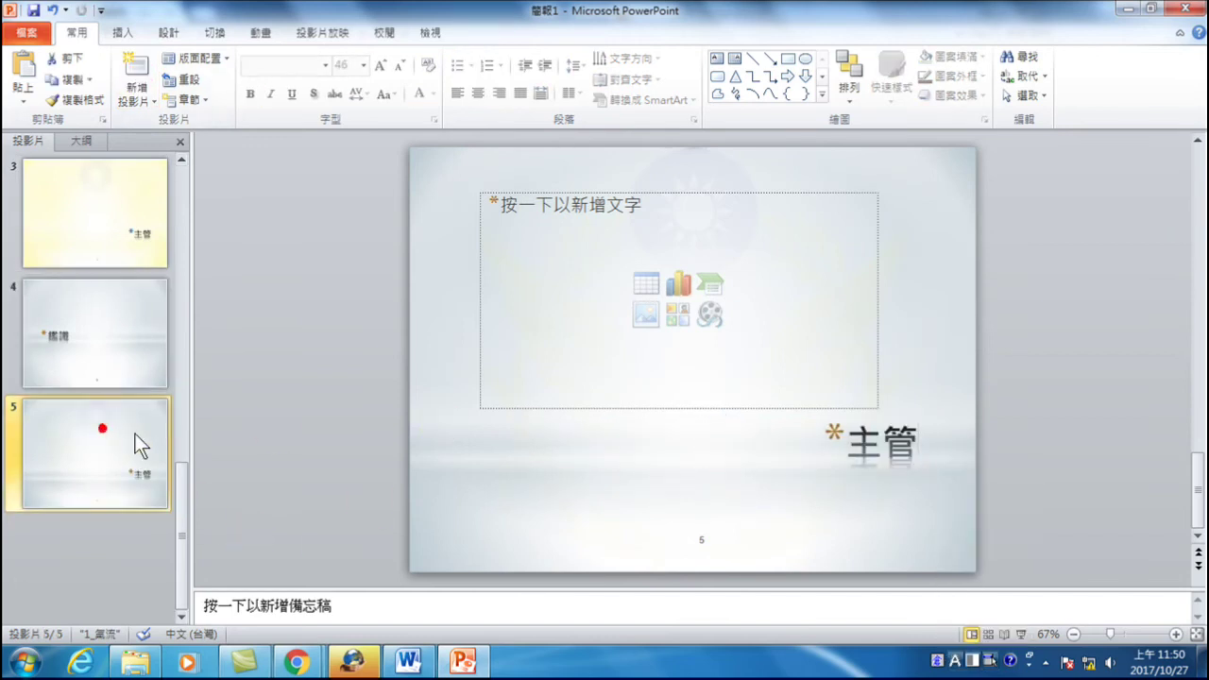
pyautogui.scroll(3, 77, 269)
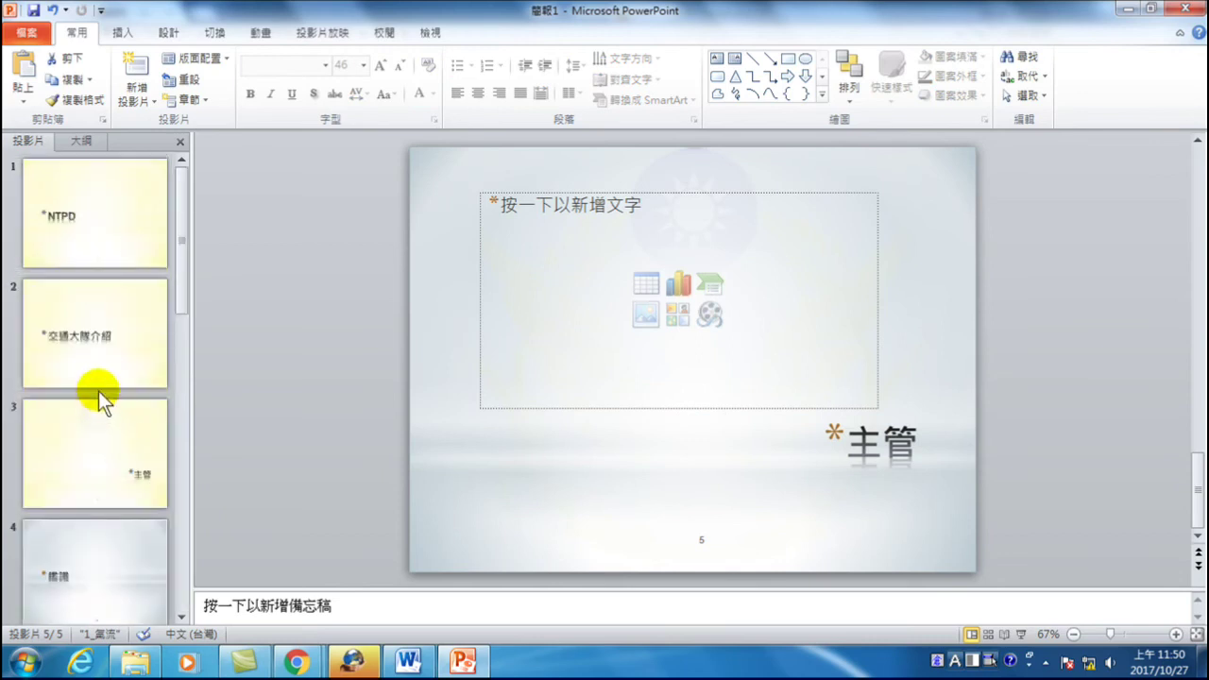
pyautogui.scroll(-3, 104, 214)
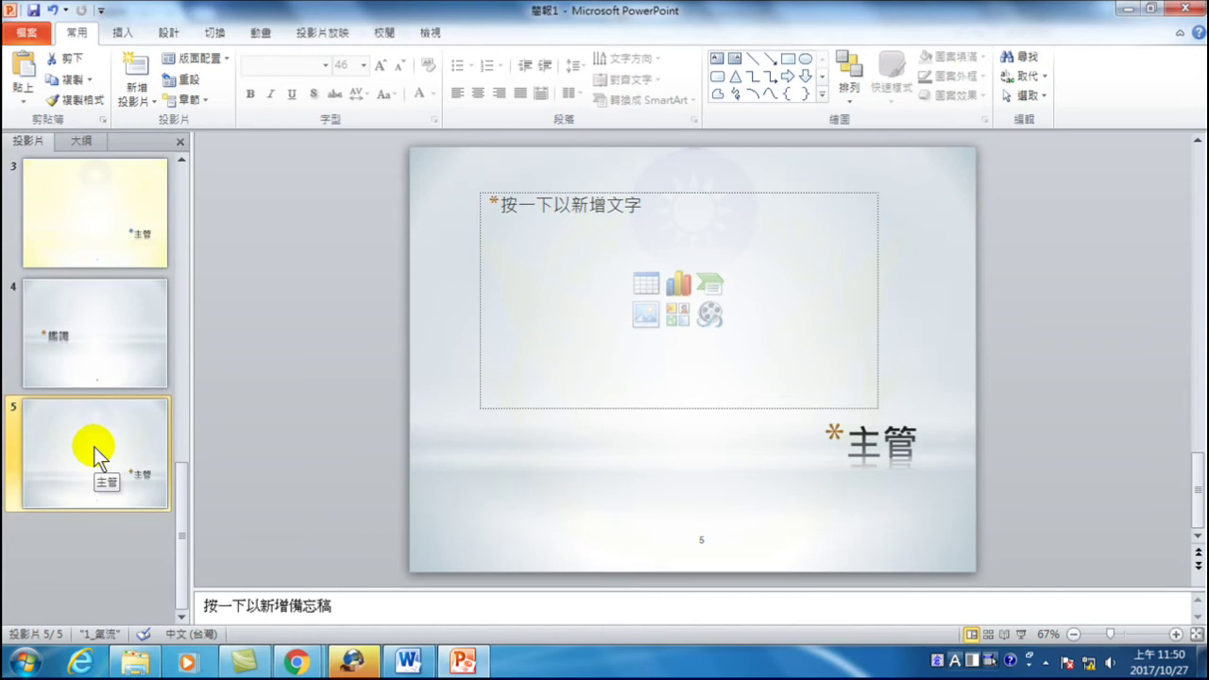
# - Add slide 6 with the 2_氣流 標題投影片 layout and title it 保防大隊
pyautogui.click(143, 60)
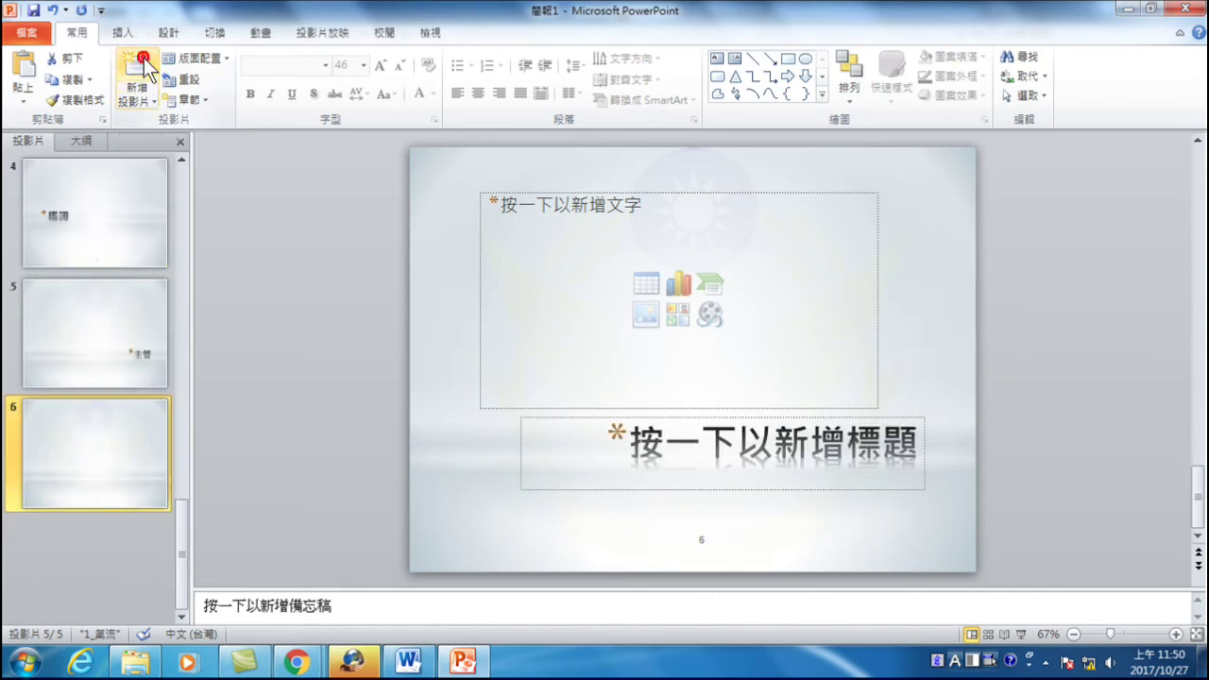
pyautogui.rightClick(88, 445)
pyautogui.moveTo(140, 343)
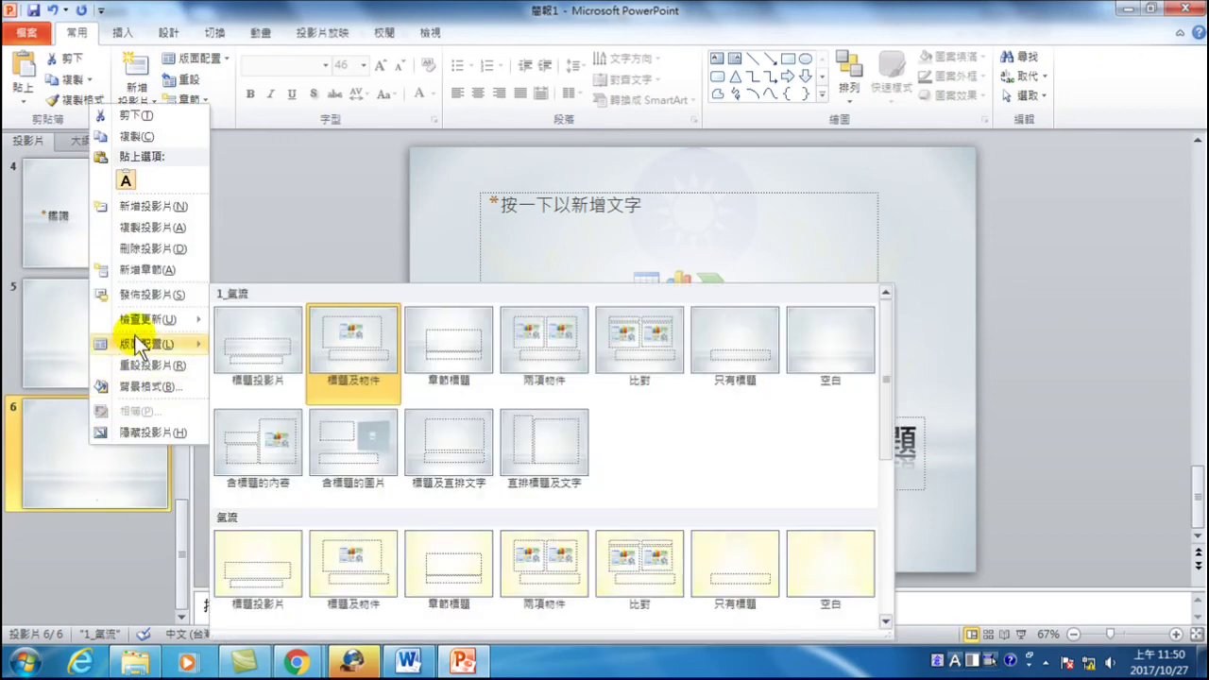
pyautogui.scroll(-3, 269, 406)
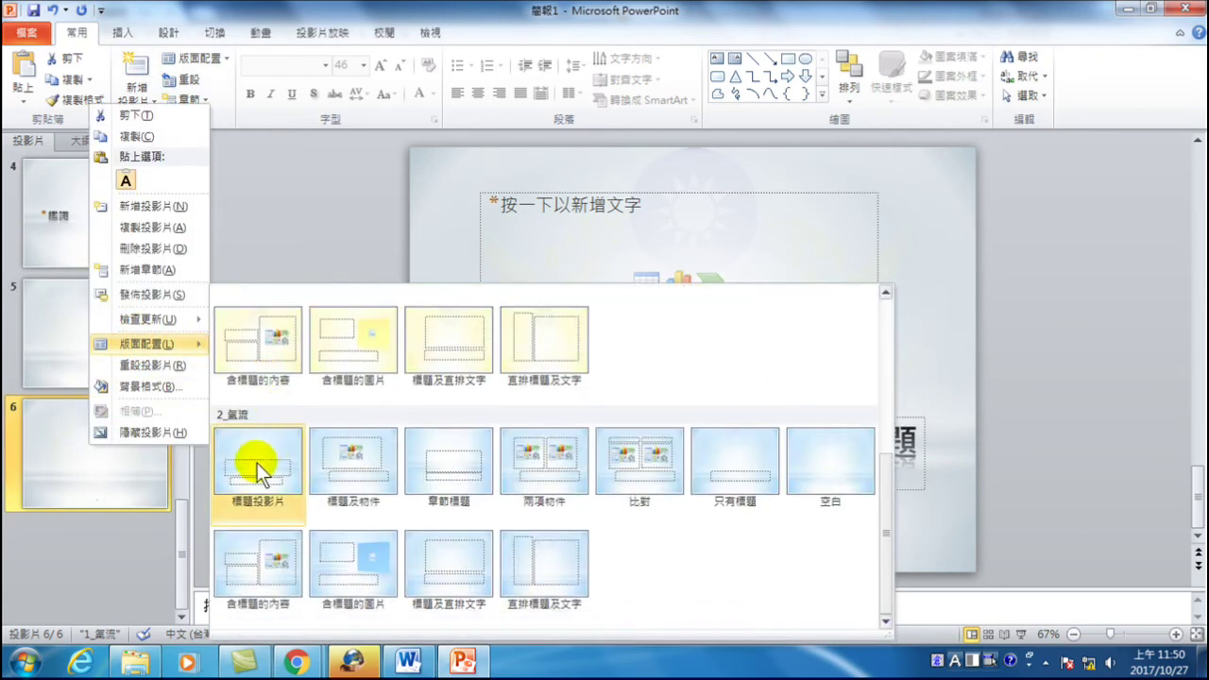
pyautogui.click(256, 459)
pyautogui.click(662, 381)
pyautogui.write('保')
pyautogui.press('Return')
pyautogui.write('防大')
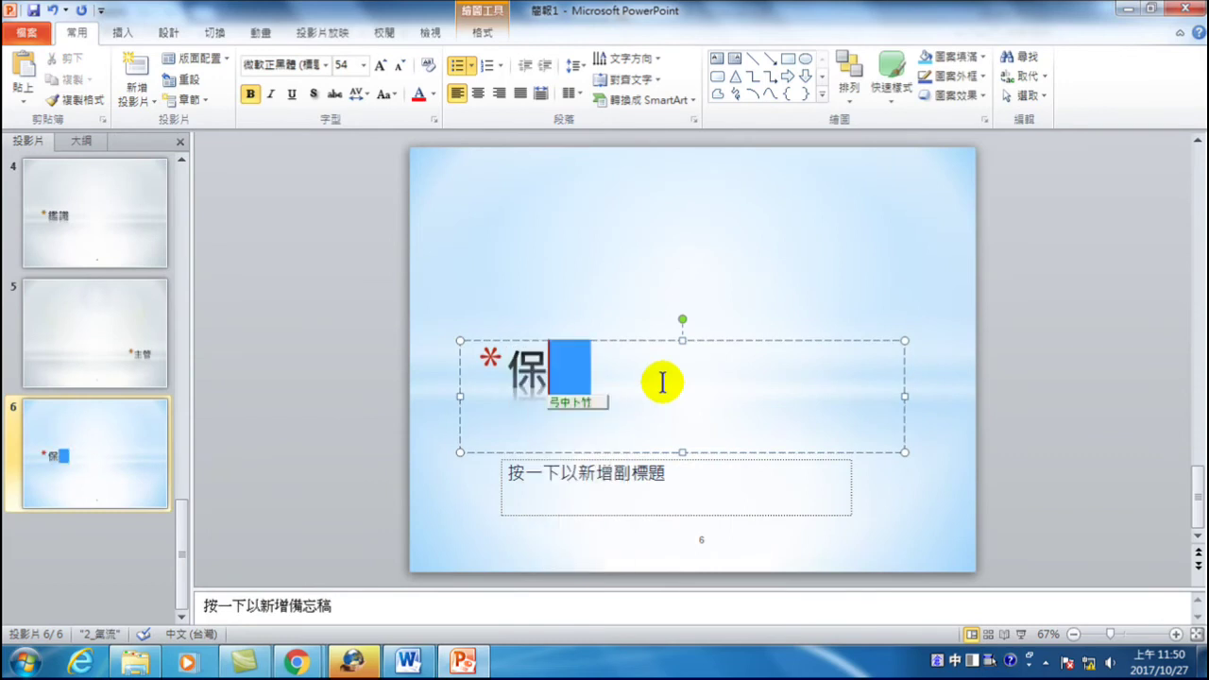
pyautogui.press('space')
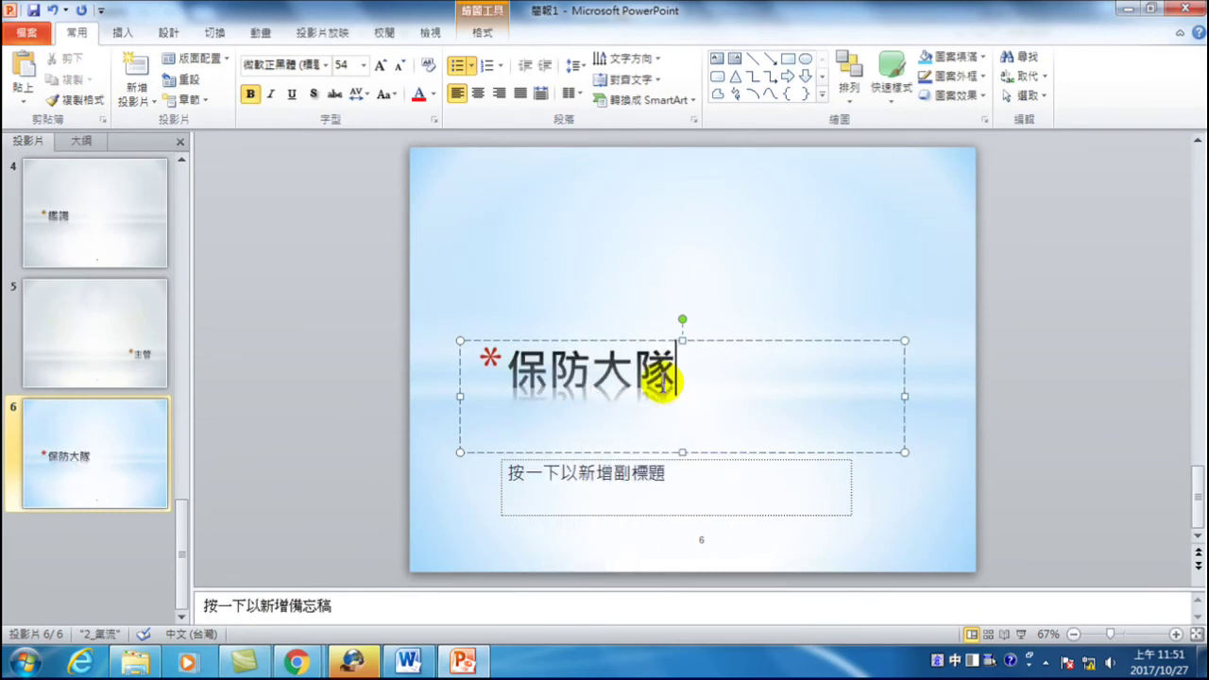
pyautogui.click(88, 439)
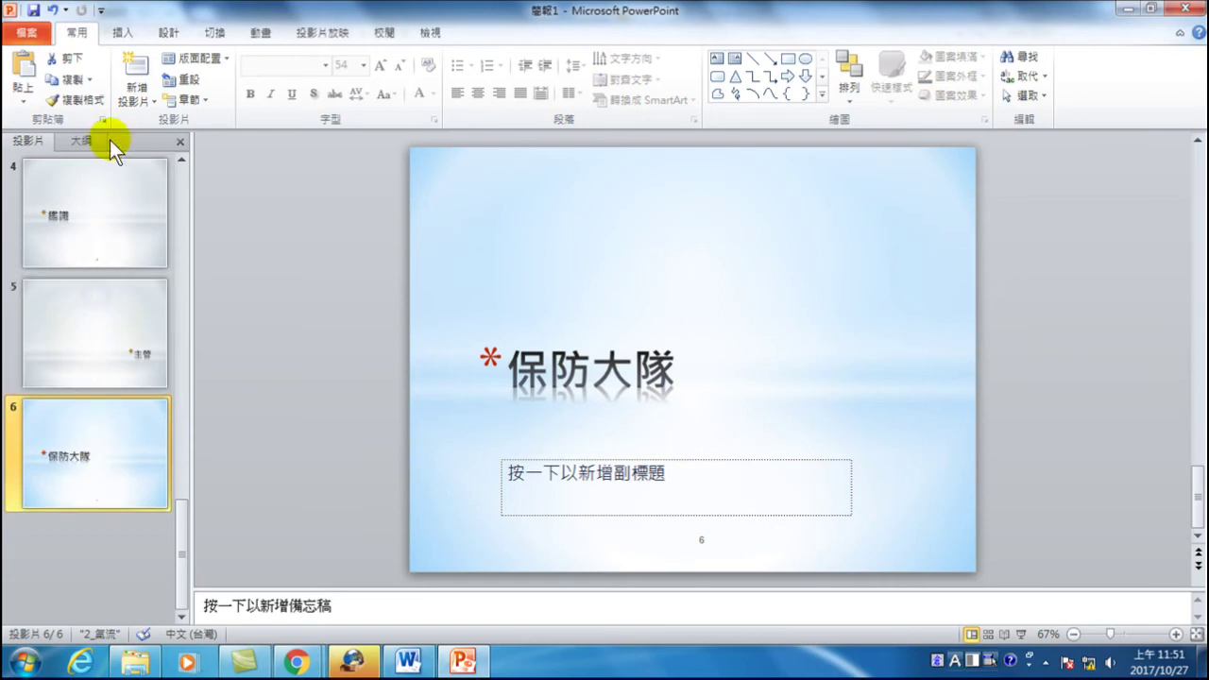
# - Add slide 7 titled 主管, then display slide 3
pyautogui.click(143, 64)
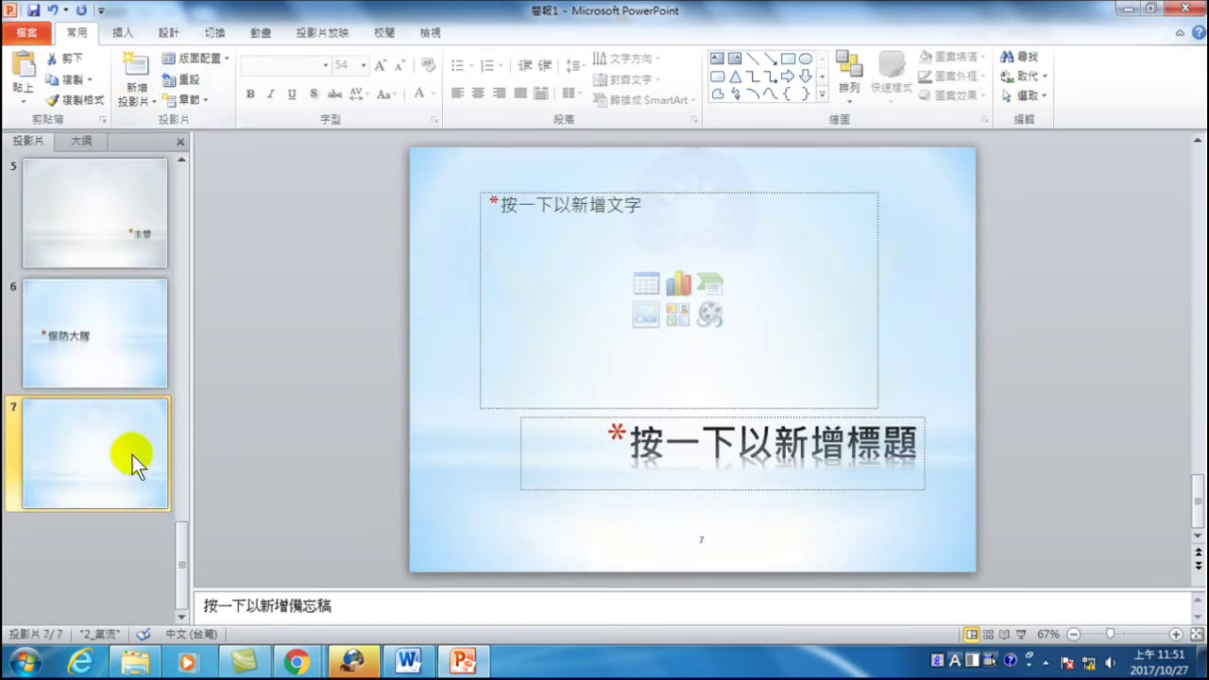
pyautogui.click(694, 438)
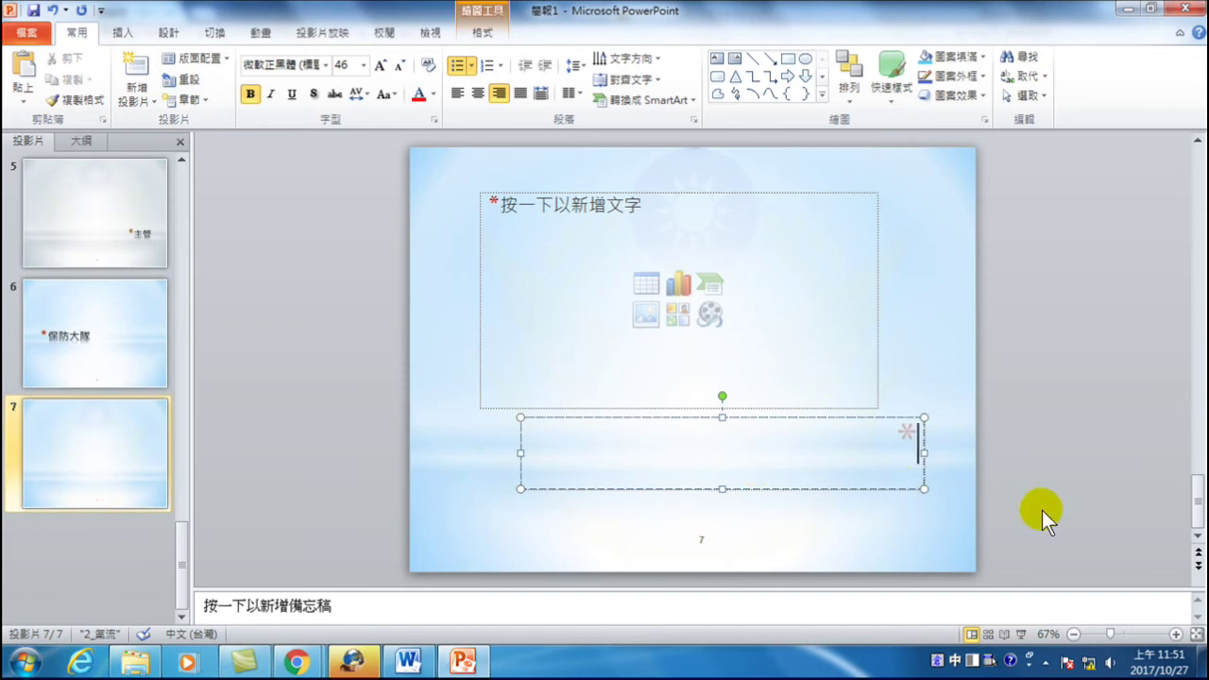
pyautogui.write('主管')
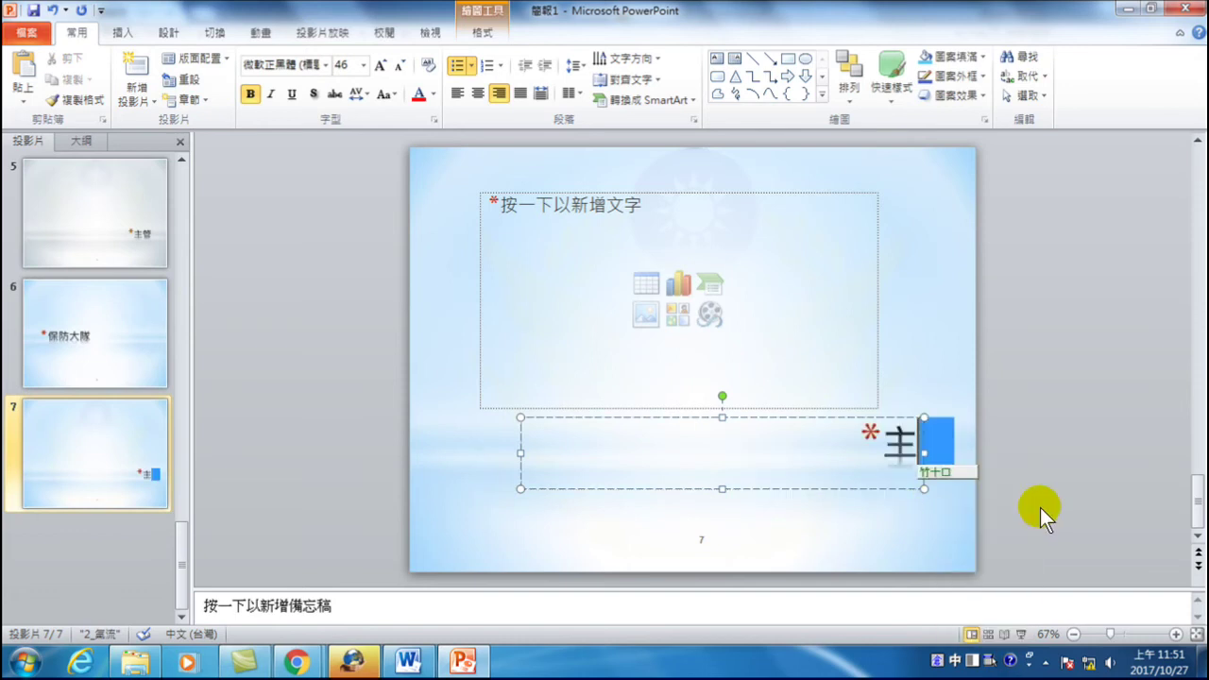
pyautogui.press('Escape')
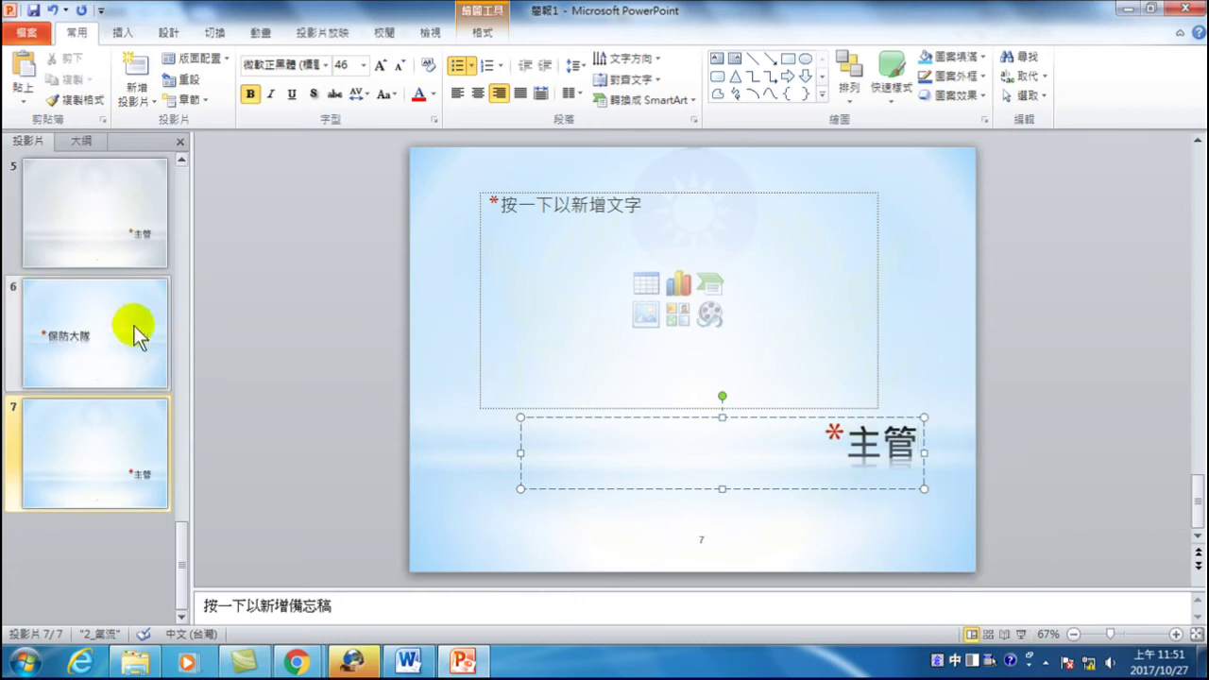
pyautogui.click(119, 316)
pyautogui.click(98, 459)
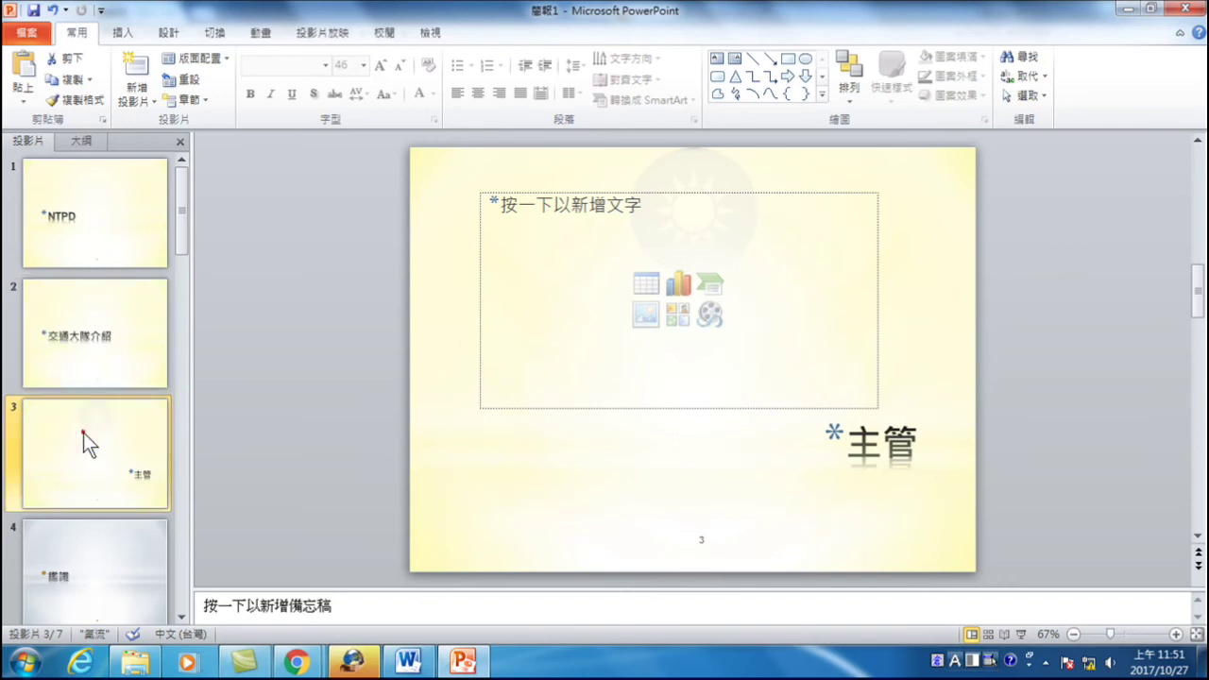
# - Insert a blank title-and-content slide 4 after slide 3 and show the View tab
pyautogui.click(133, 67)
pyautogui.scroll(3, 116, 277)
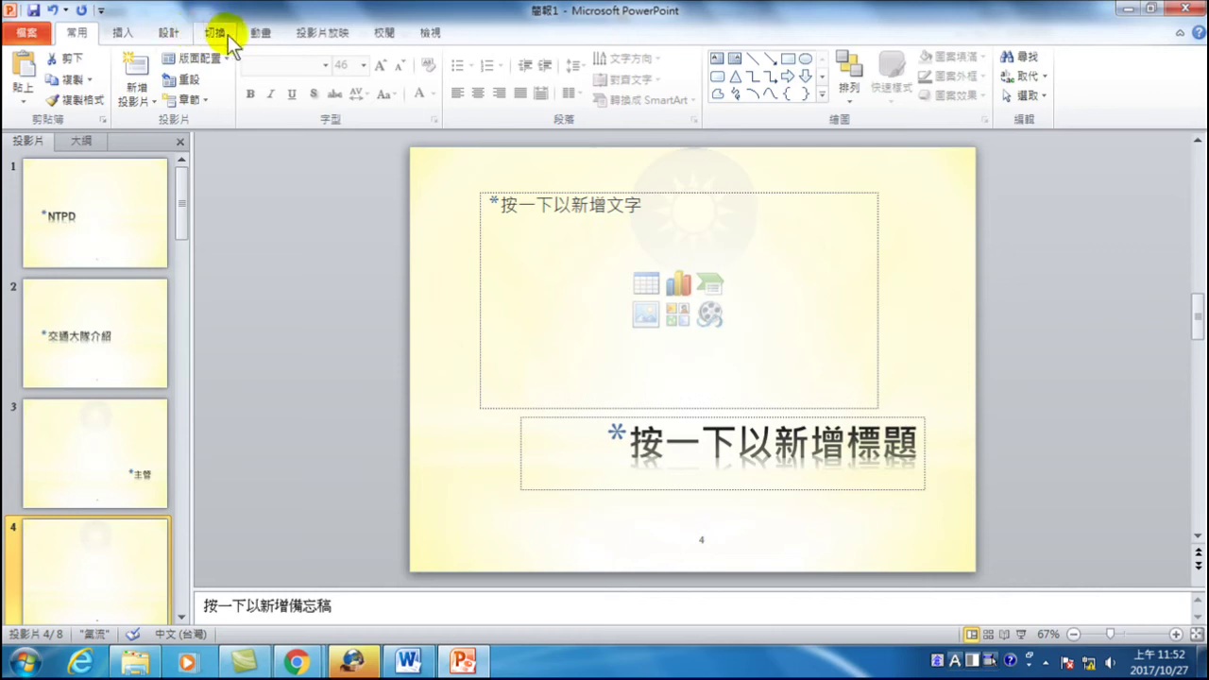
pyautogui.click(430, 31)
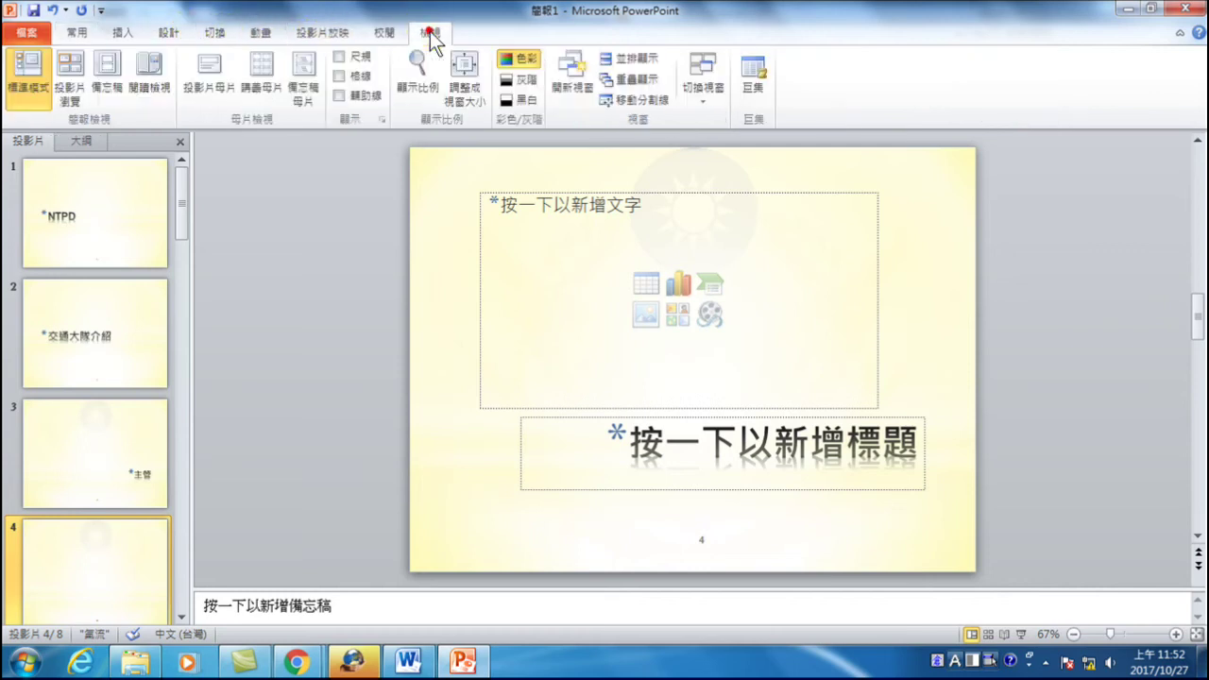
# - Enter Slide Master view and begin saving the current theme as 佈景主題1.thmx
pyautogui.click(214, 70)
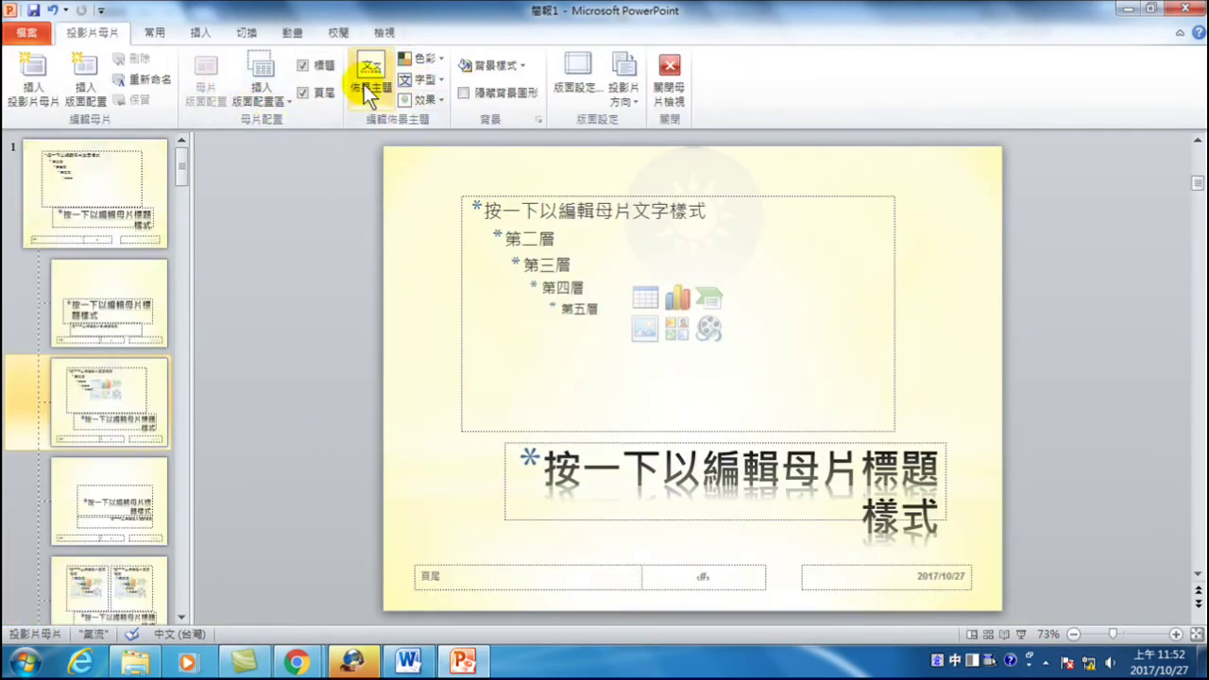
pyautogui.click(369, 94)
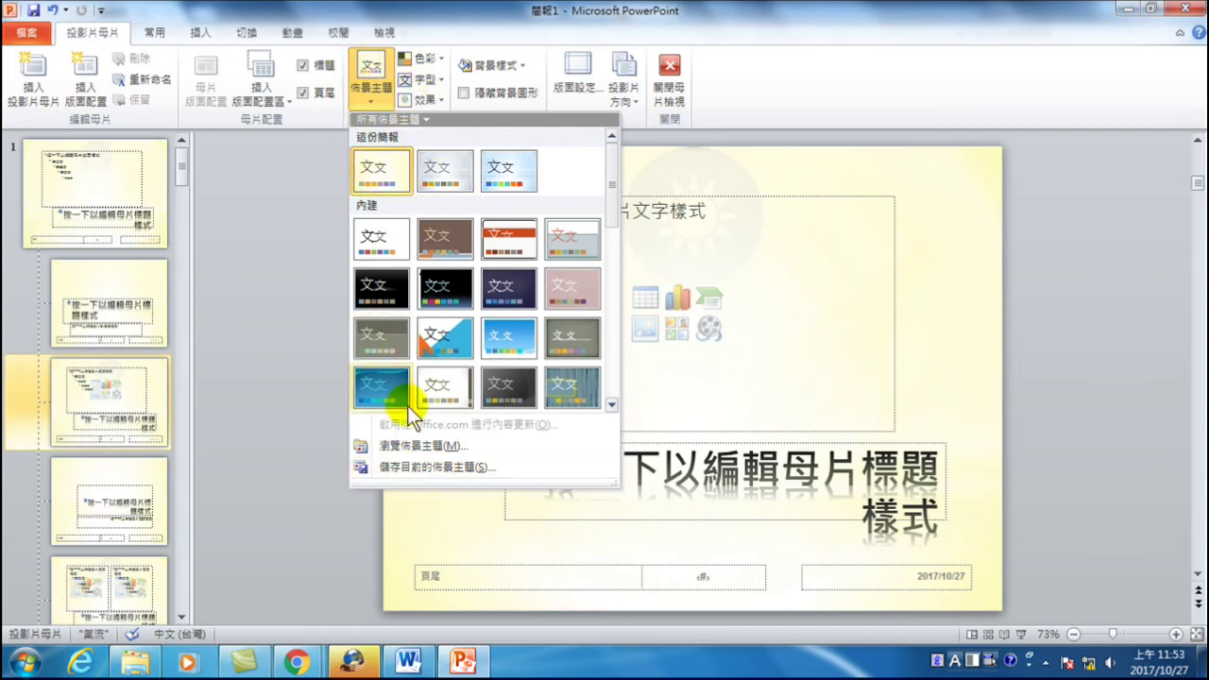
pyautogui.click(402, 467)
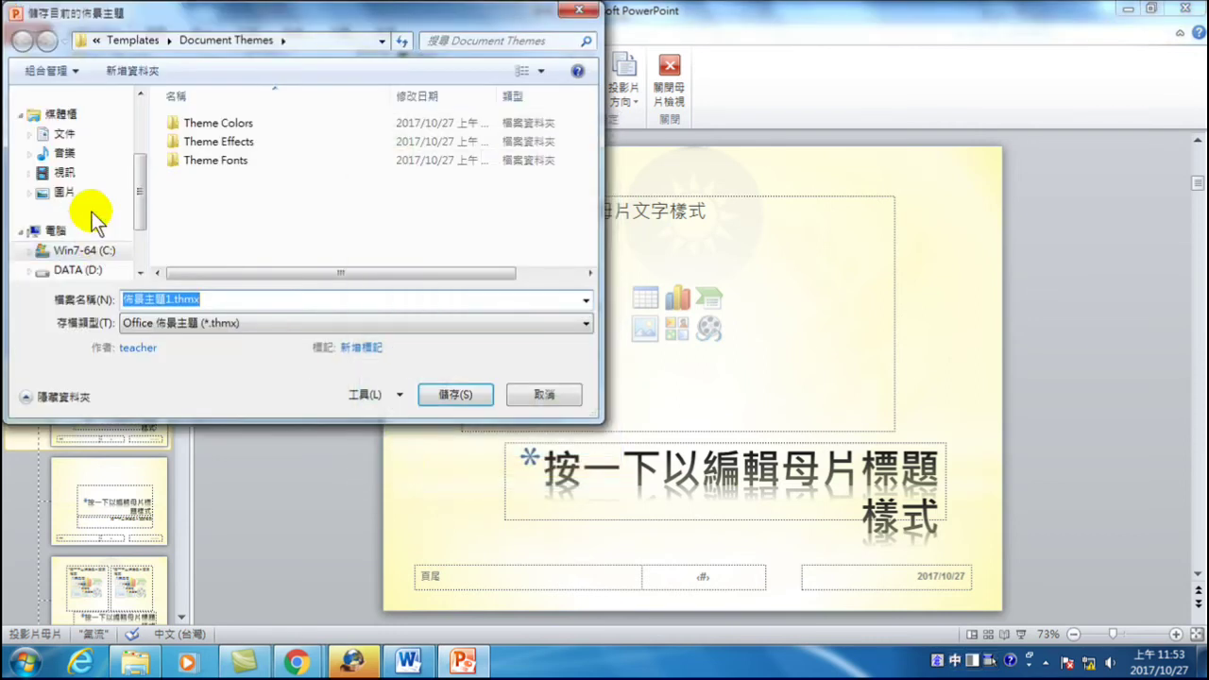
# - Browse to D:\20171025-NTPD-Office 整合 and change the theme file name's date to 20171027
pyautogui.scroll(-2, 130, 210)
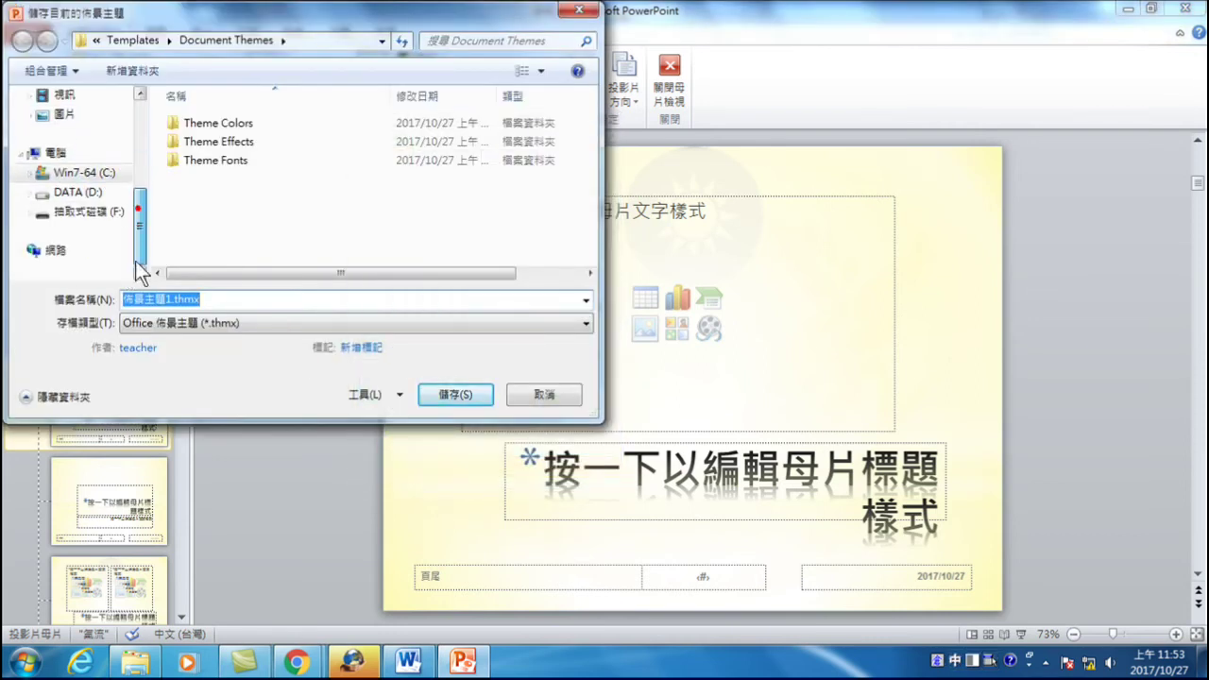
pyautogui.click(90, 193)
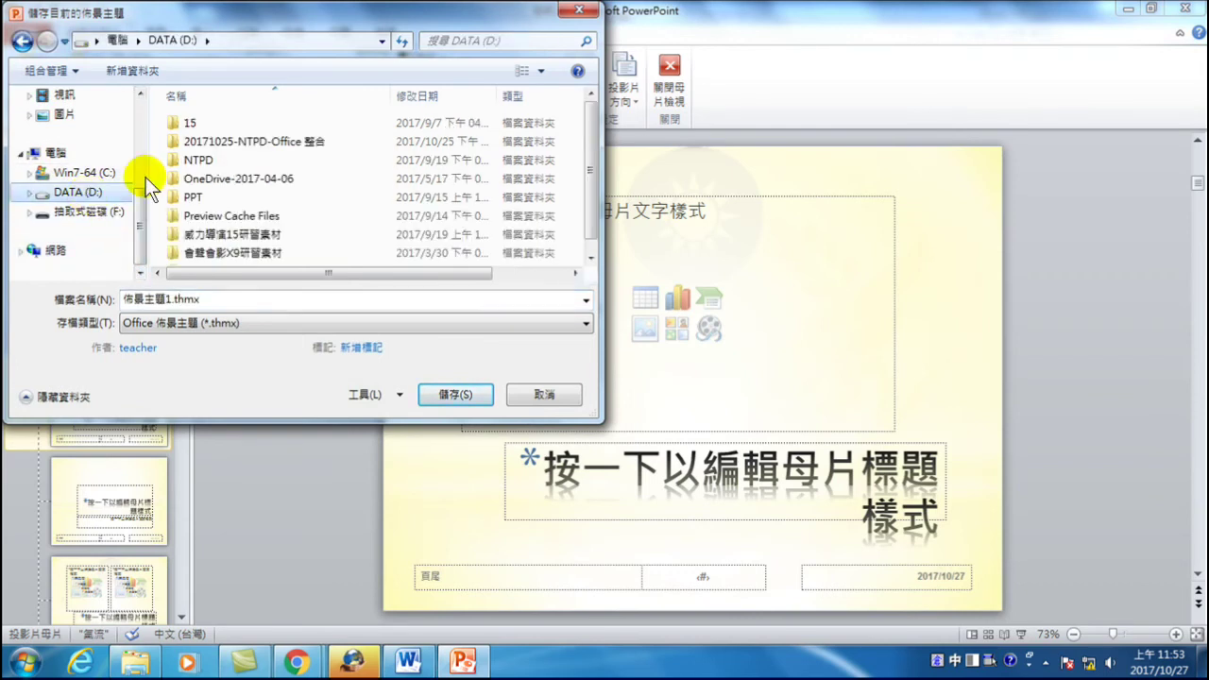
pyautogui.doubleClick(274, 142)
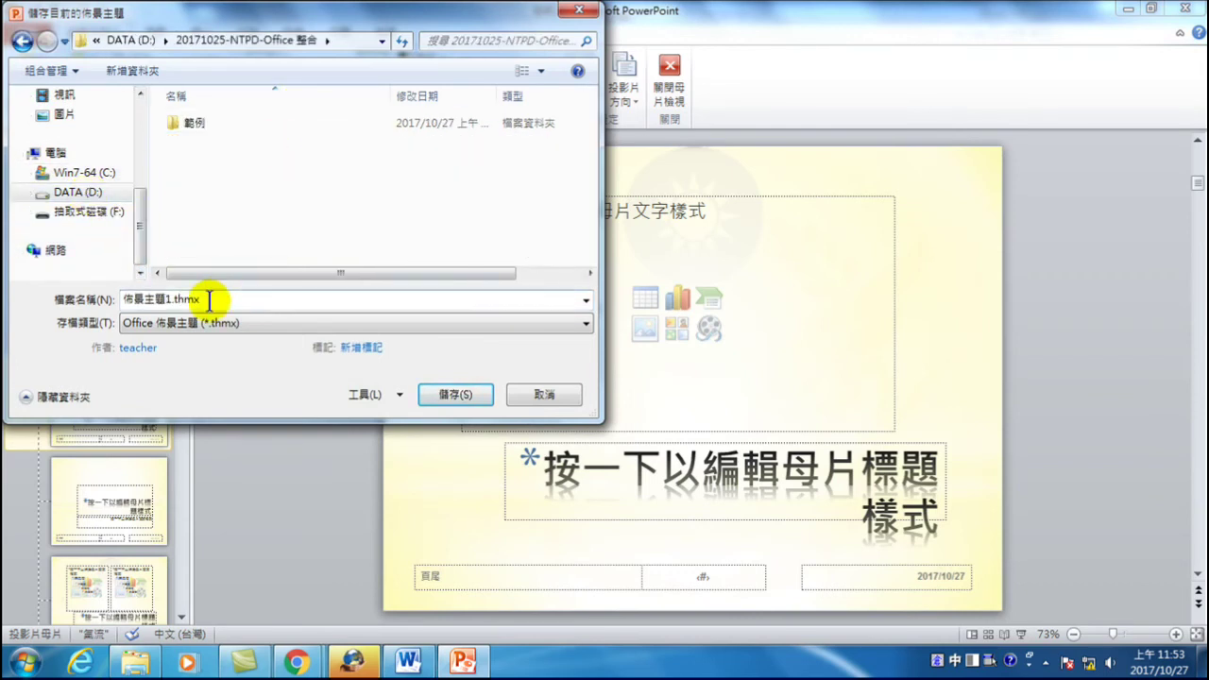
pyautogui.doubleClick(283, 299)
pyautogui.click(170, 300)
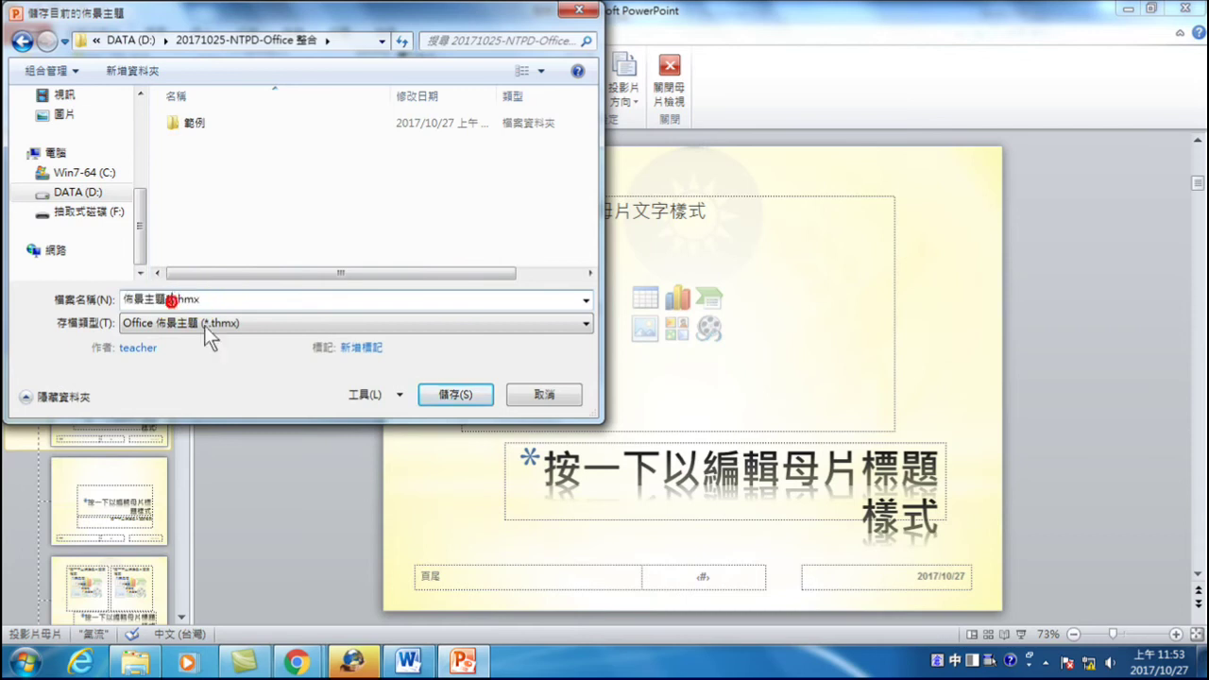
pyautogui.press('BackSpace')
pyautogui.write('20171027')
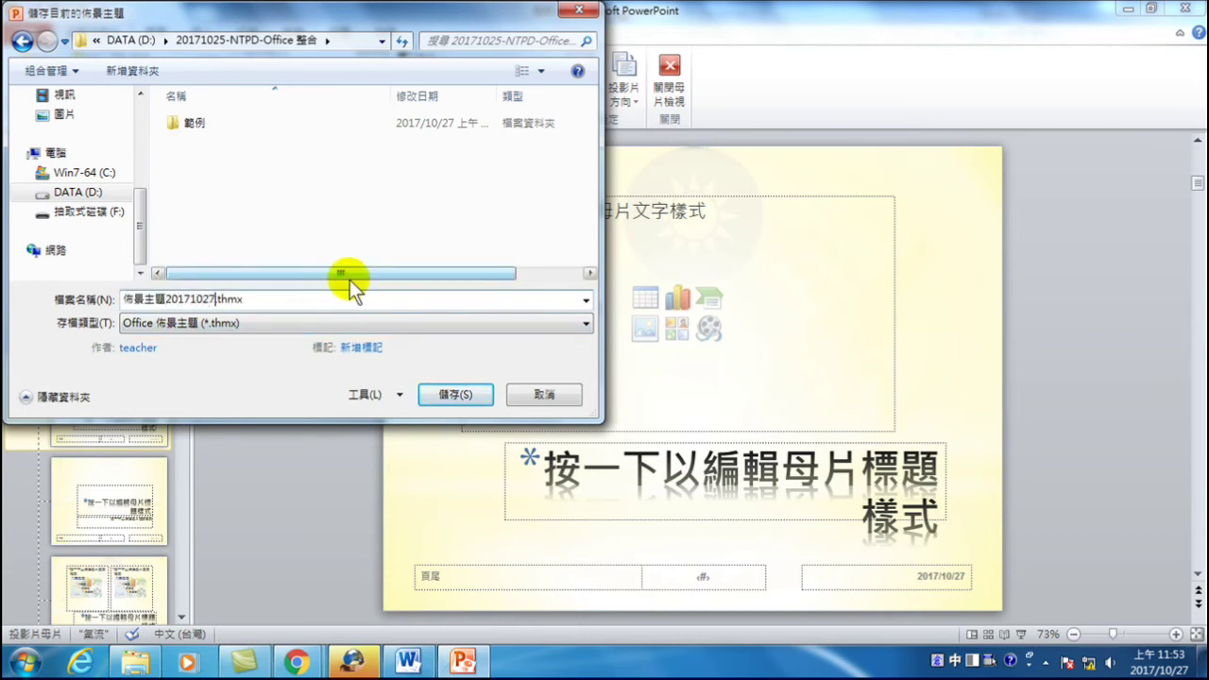
# - Open the 範例 folder, name the file ppt佈景主題20171027.thmx, and save it
pyautogui.doubleClick(198, 121)
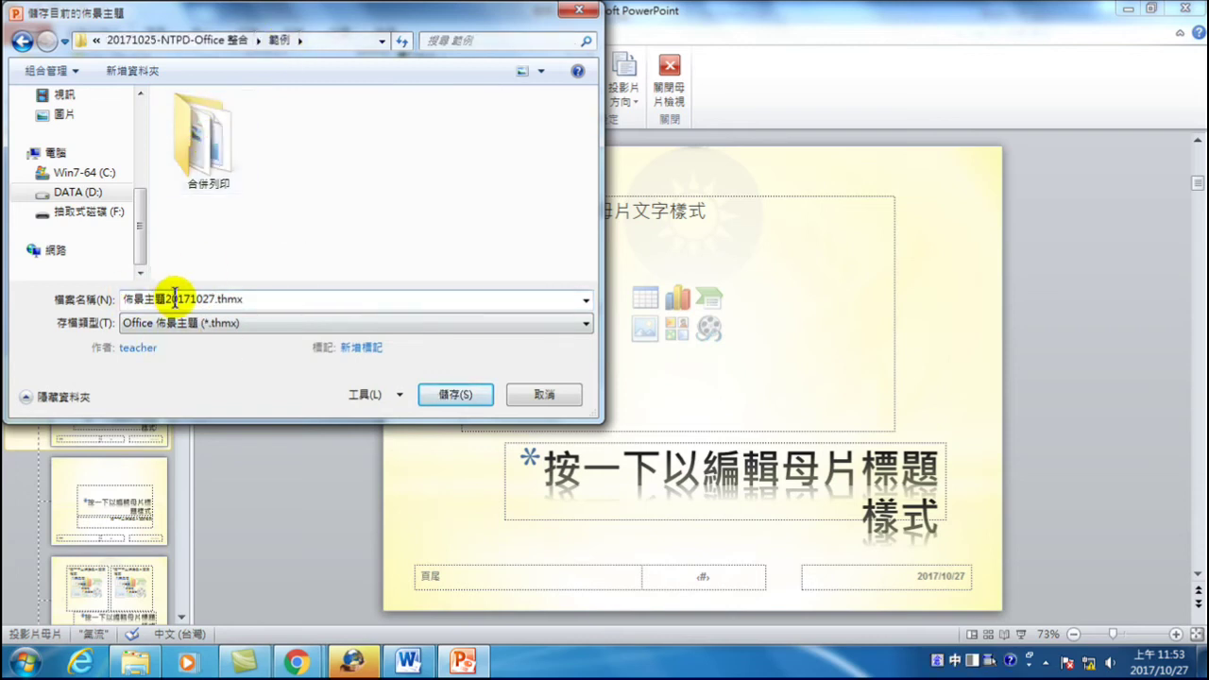
pyautogui.doubleClick(130, 299)
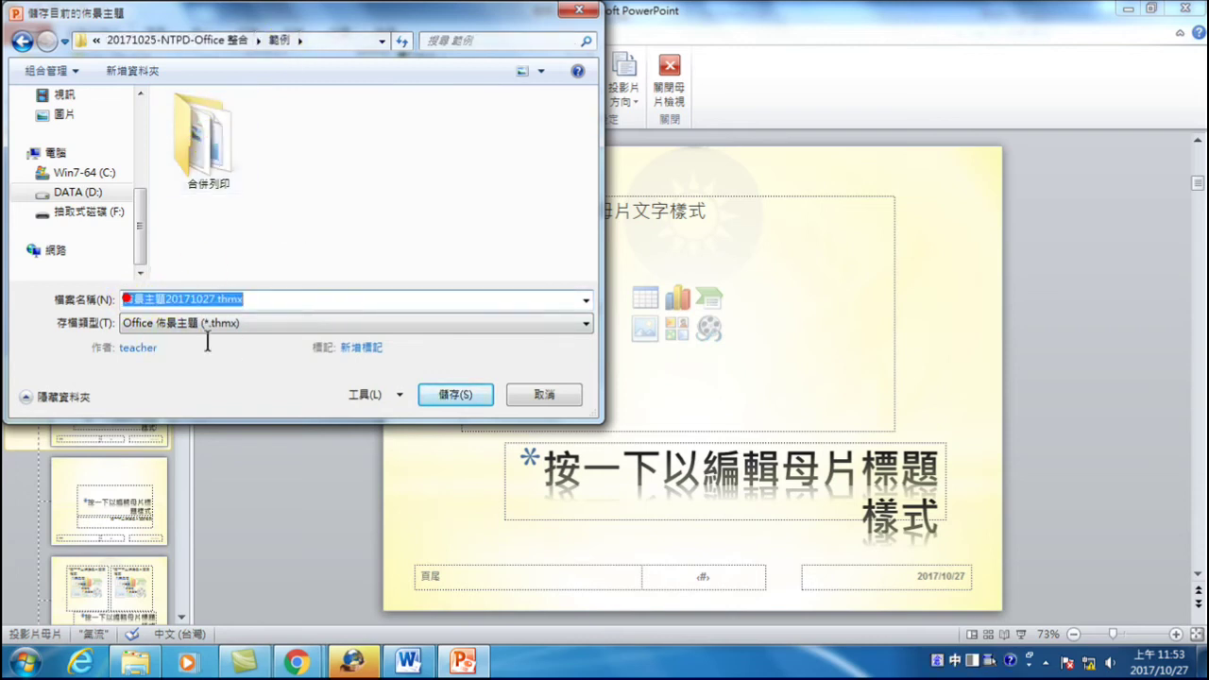
pyautogui.click(133, 298)
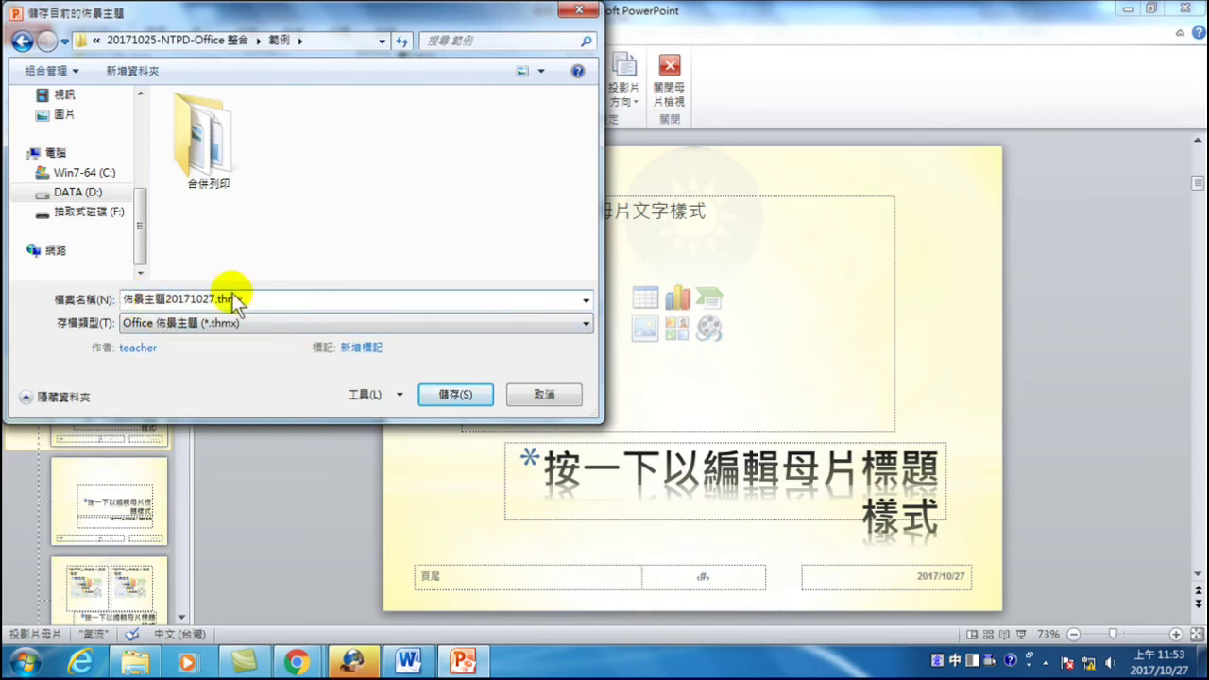
pyautogui.press('Home')
pyautogui.write('pp')
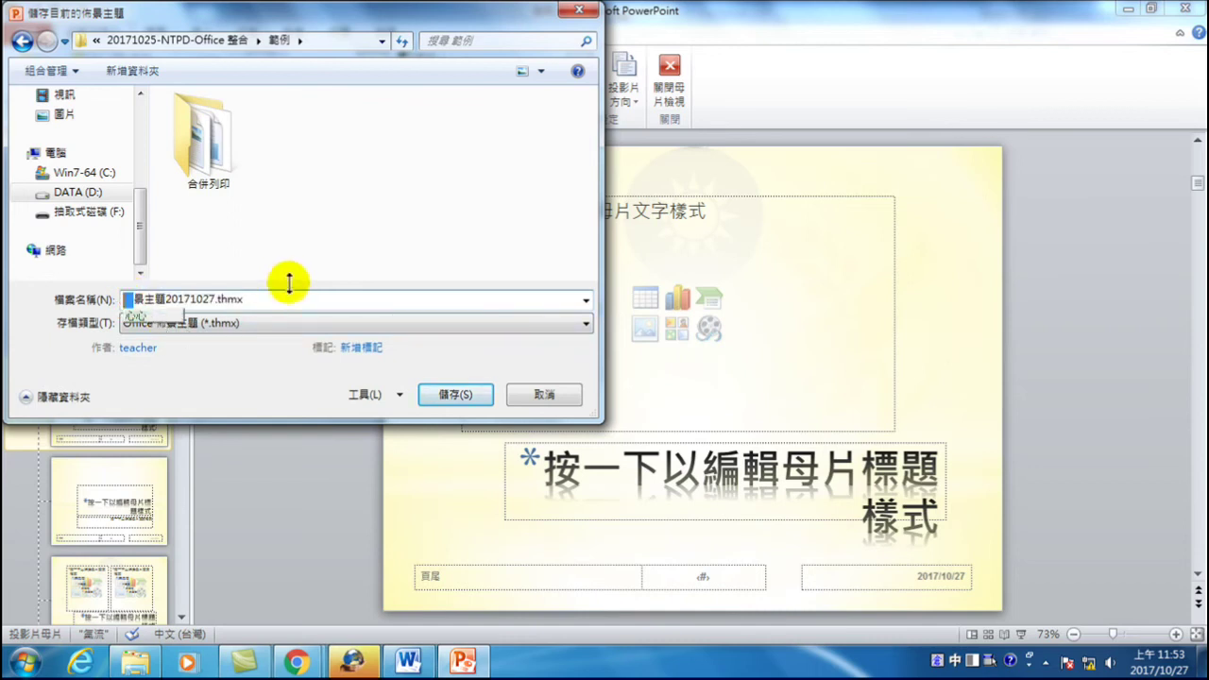
pyautogui.hotkey('ctrl', 'space')
pyautogui.write('t')
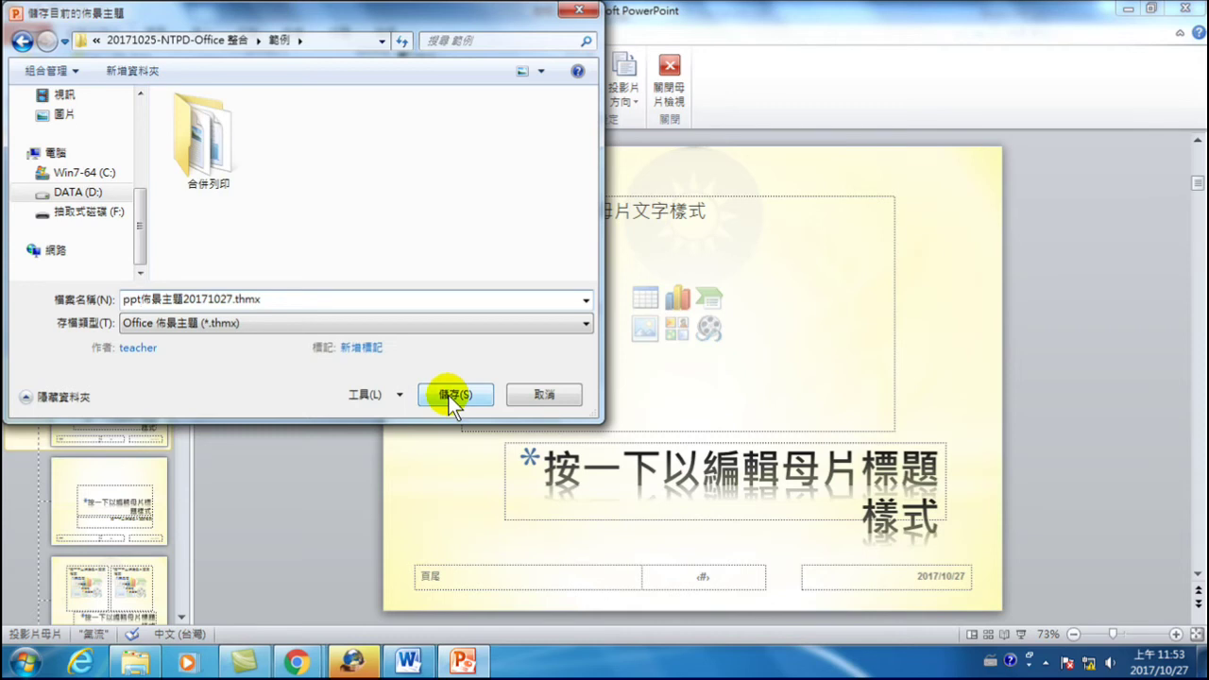
pyautogui.click(451, 395)
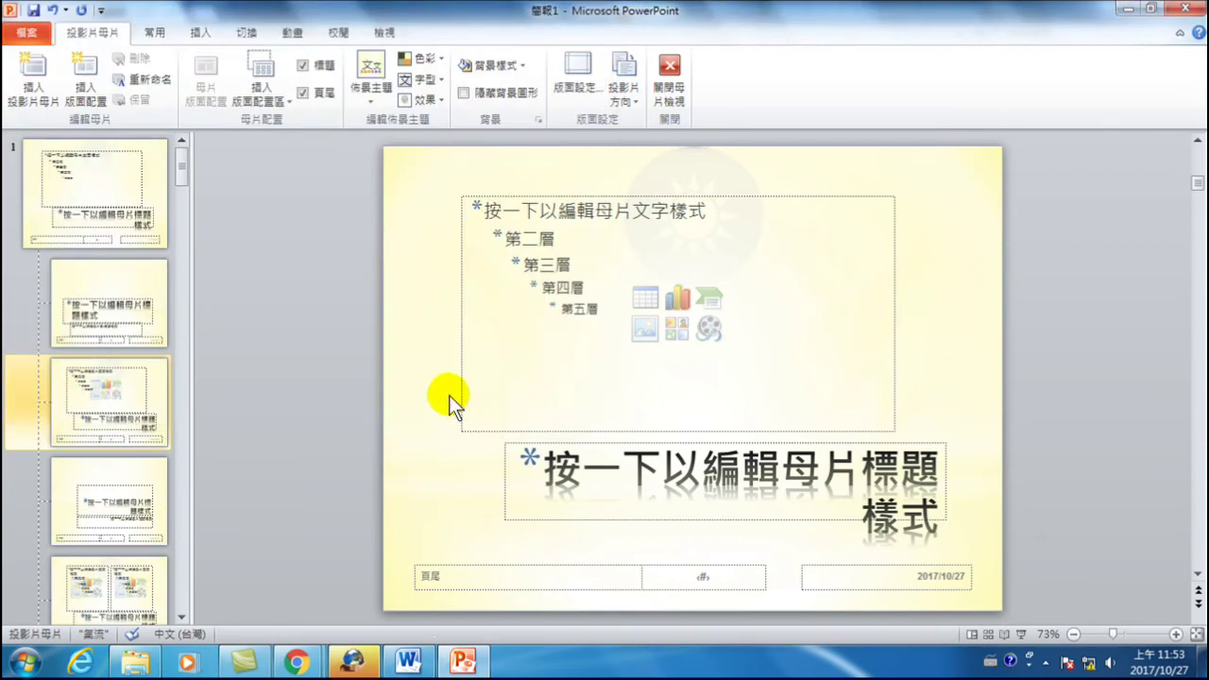
# - Close Master View and bring up the presentation's File Info page
pyautogui.click(667, 102)
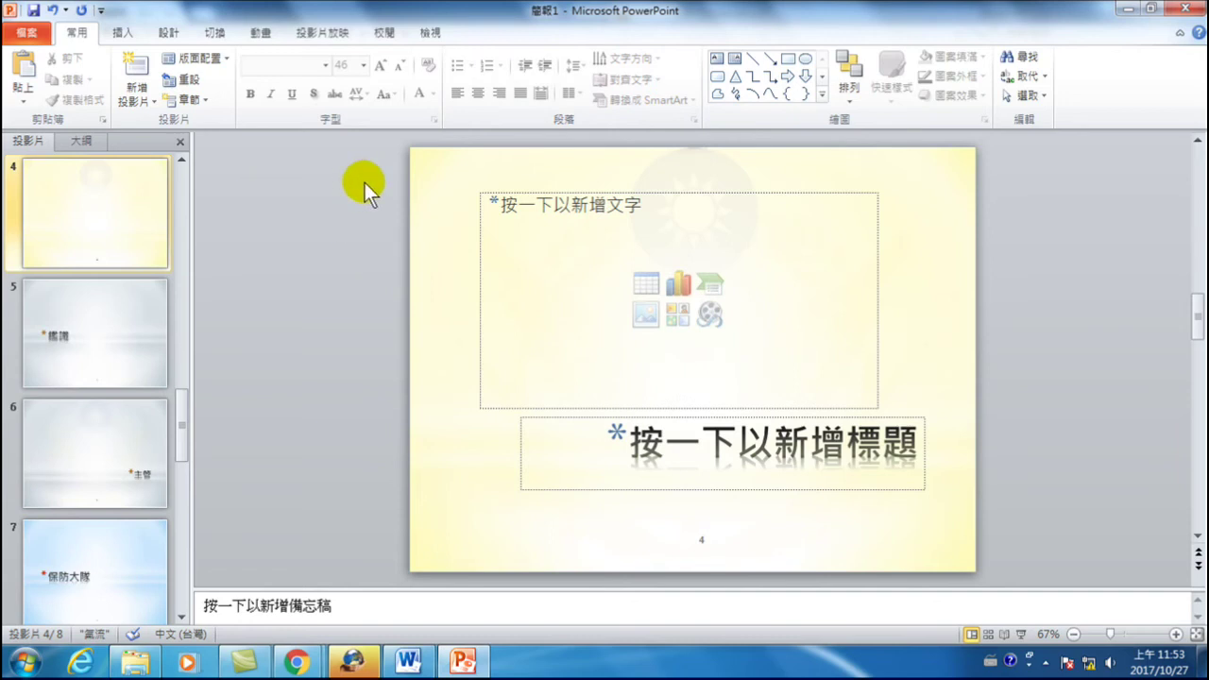
pyautogui.click(23, 34)
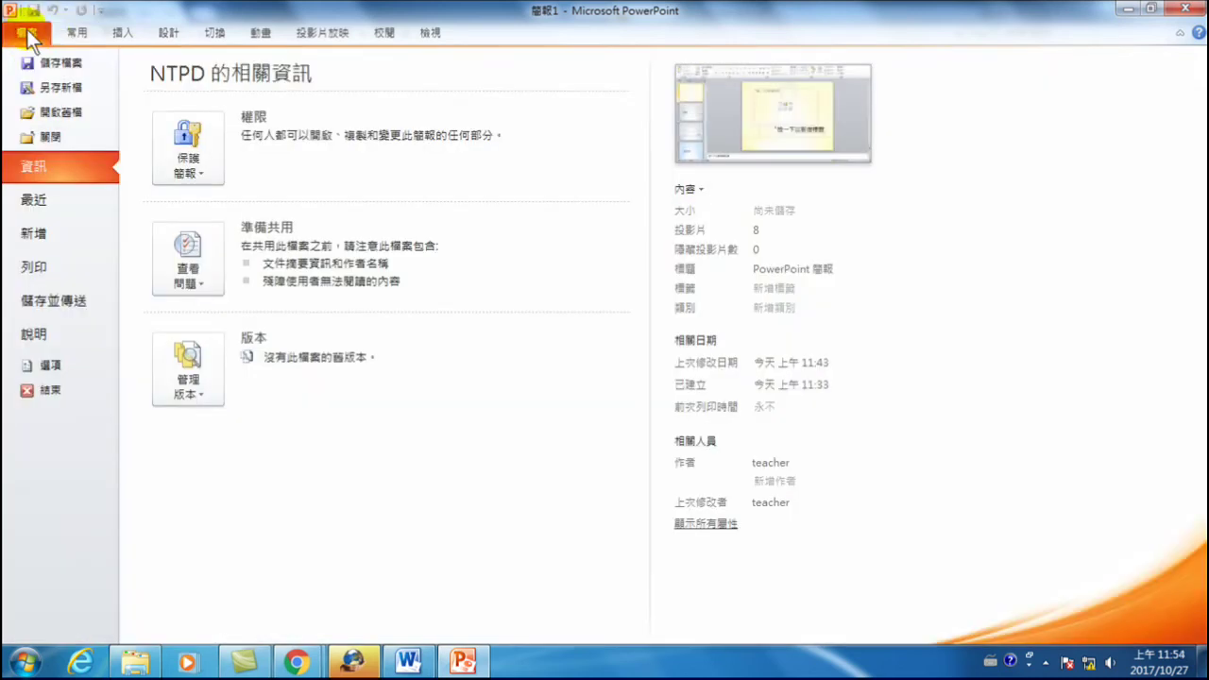
# - Save As a PowerPoint template (.potx) into D:\20171025-NTPD-Office 整合\範例
pyautogui.click(53, 88)
pyautogui.click(249, 323)
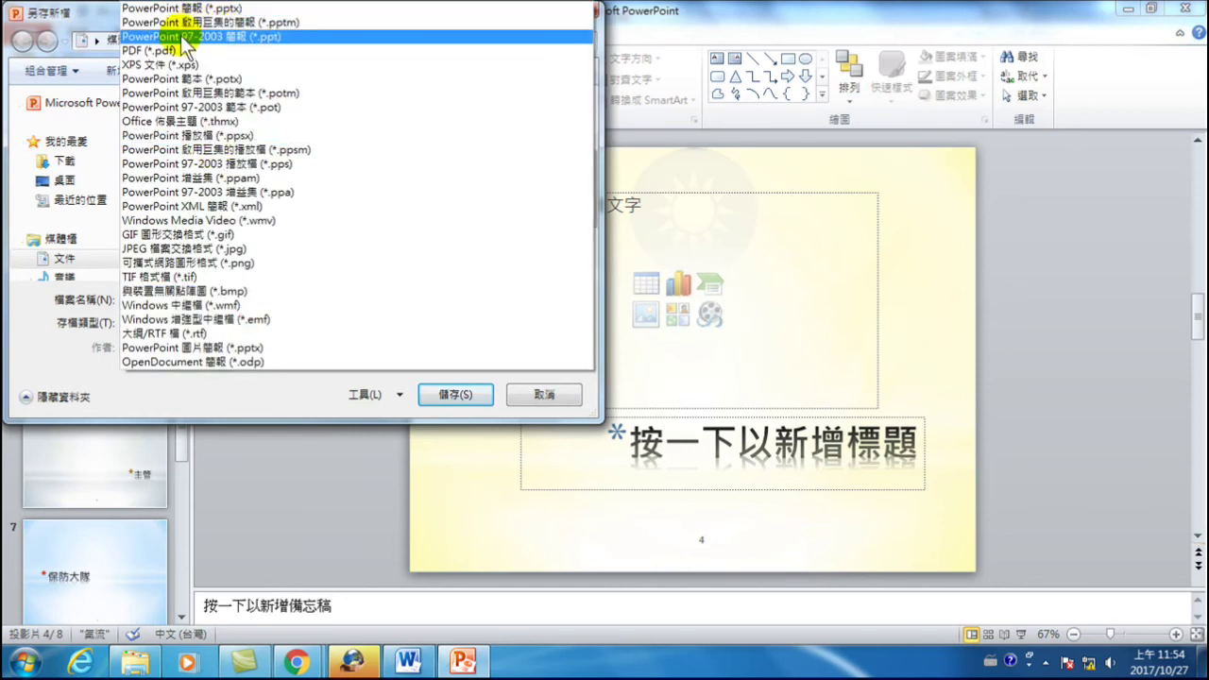
pyautogui.click(193, 82)
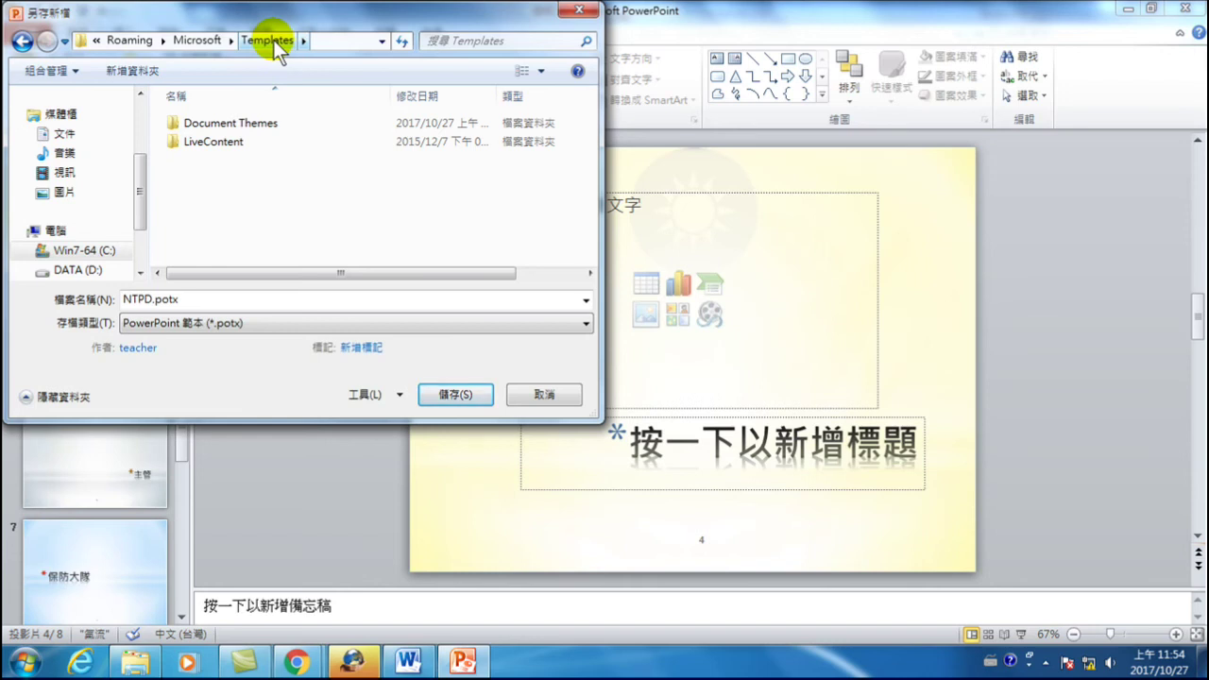
pyautogui.scroll(-2, 94, 246)
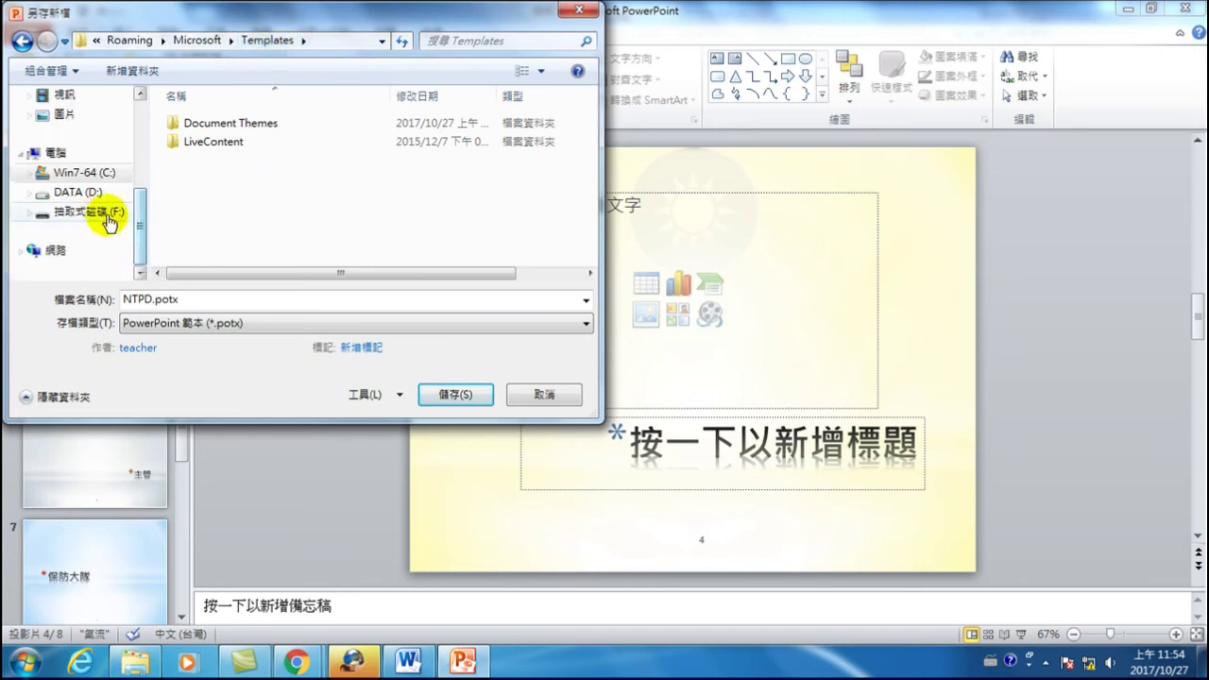
pyautogui.click(94, 193)
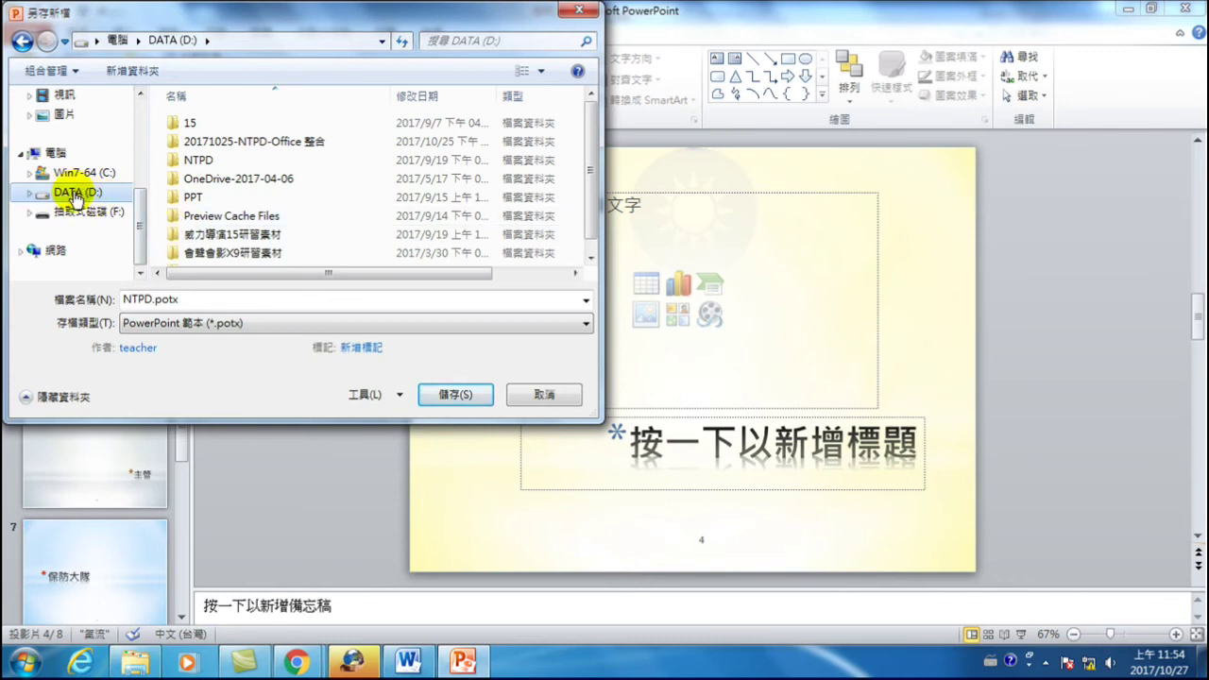
pyautogui.doubleClick(284, 142)
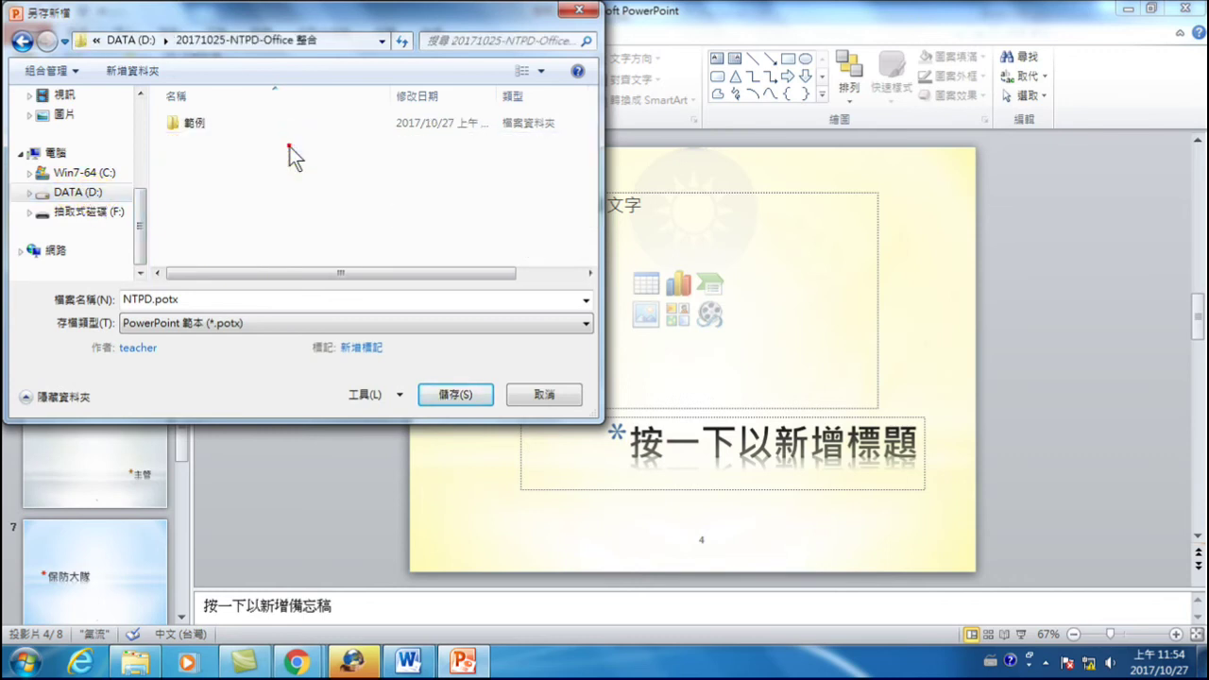
pyautogui.doubleClick(212, 123)
# - Name the template NTPD簡報樣式.potx with Chinese input, save it, and close PowerPoint
pyautogui.click(219, 301)
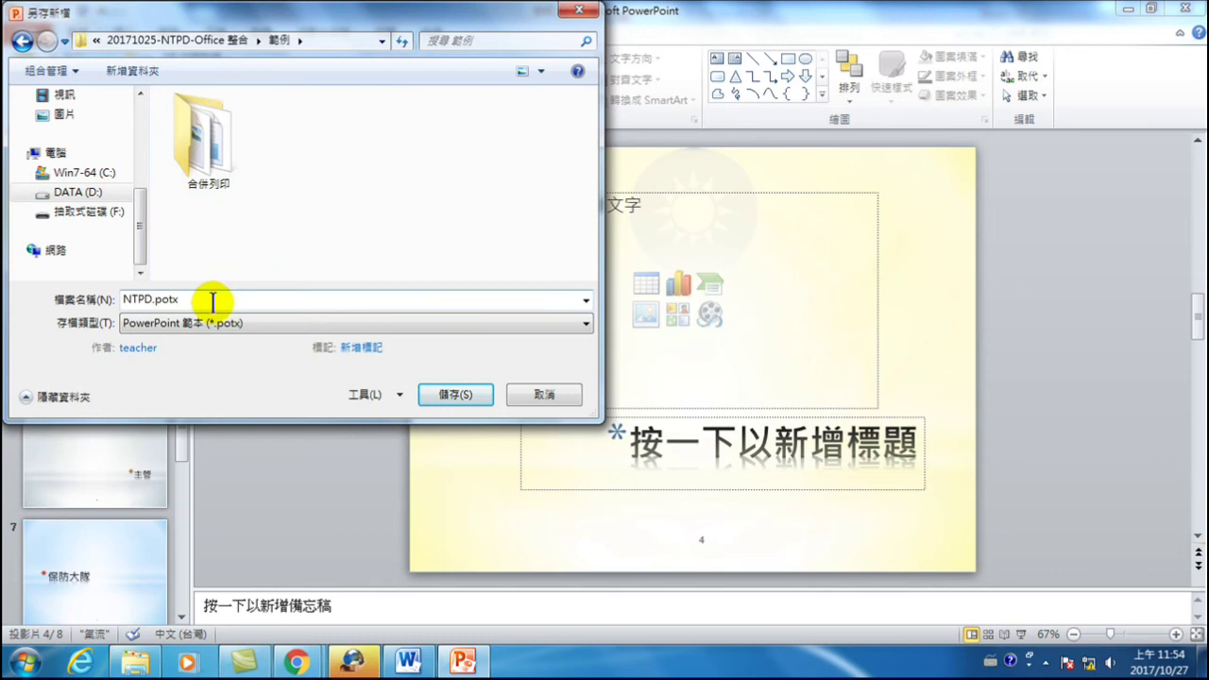
pyautogui.doubleClick(149, 299)
pyautogui.click(149, 298)
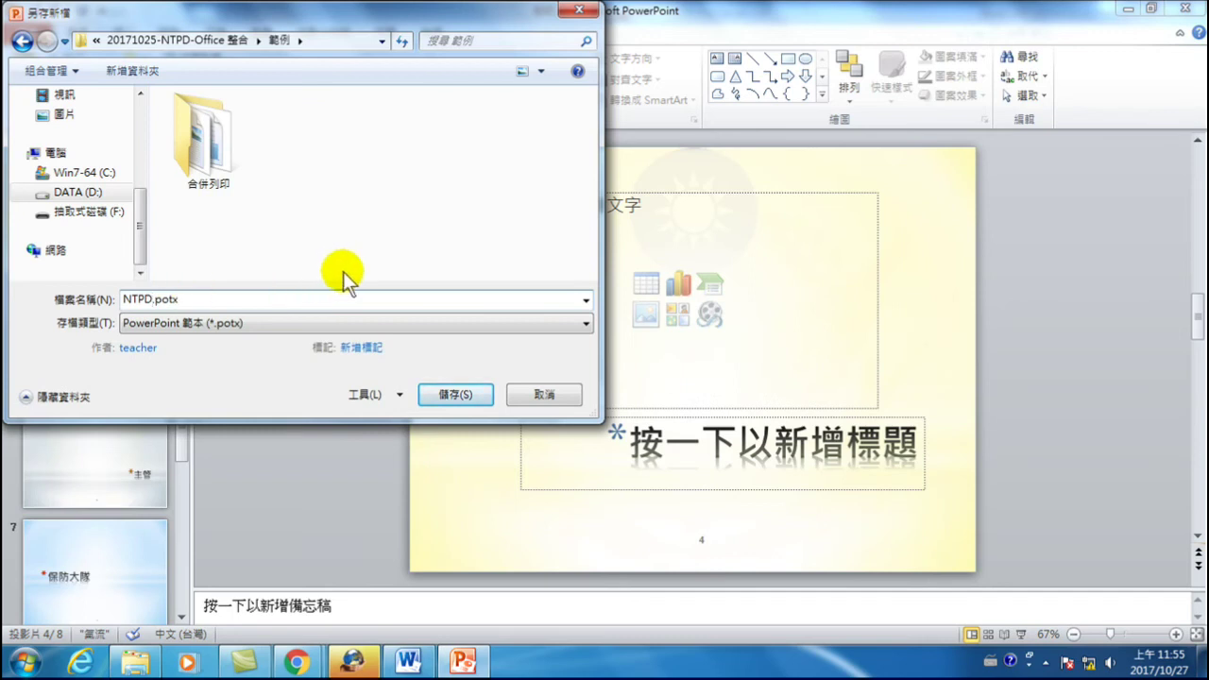
pyautogui.hotkey('ctrl', 'shift')
pyautogui.write('樣式')
pyautogui.press('Down')
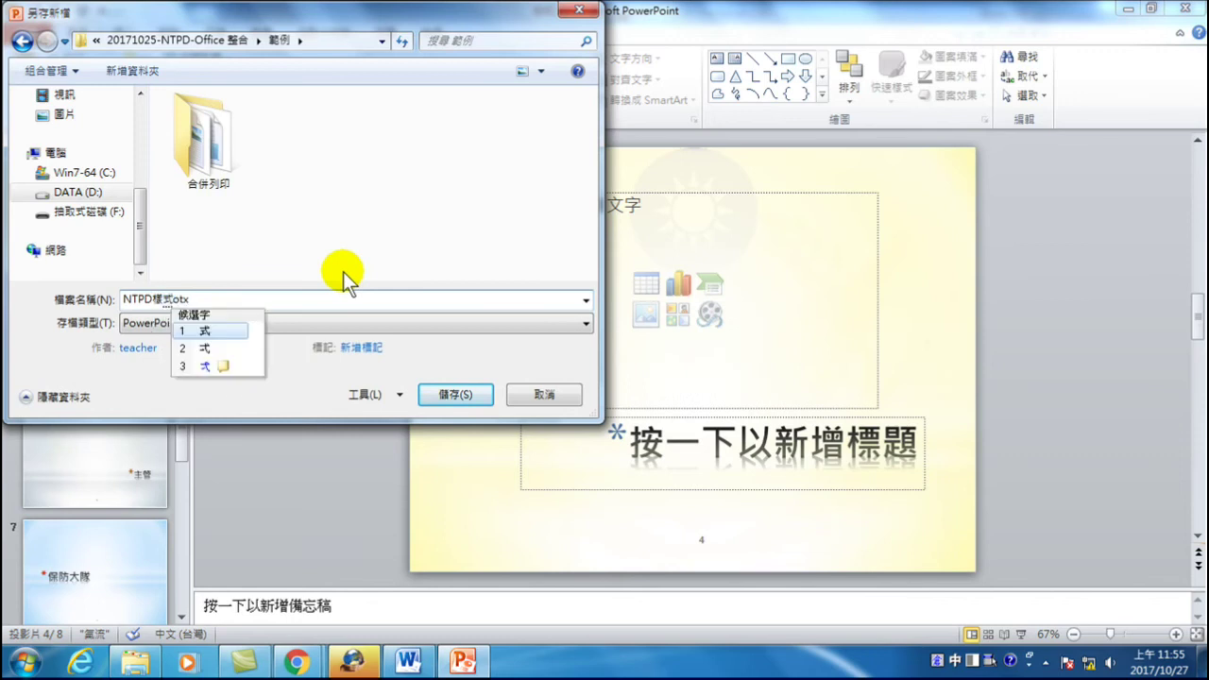
pyautogui.press('Return')
pyautogui.press('Return')
pyautogui.hotkey('shift', 'Right')
pyautogui.press('Down')
pyautogui.press('Escape')
pyautogui.write('gjsle')
pyautogui.press('space')
pyautogui.press('Escape')
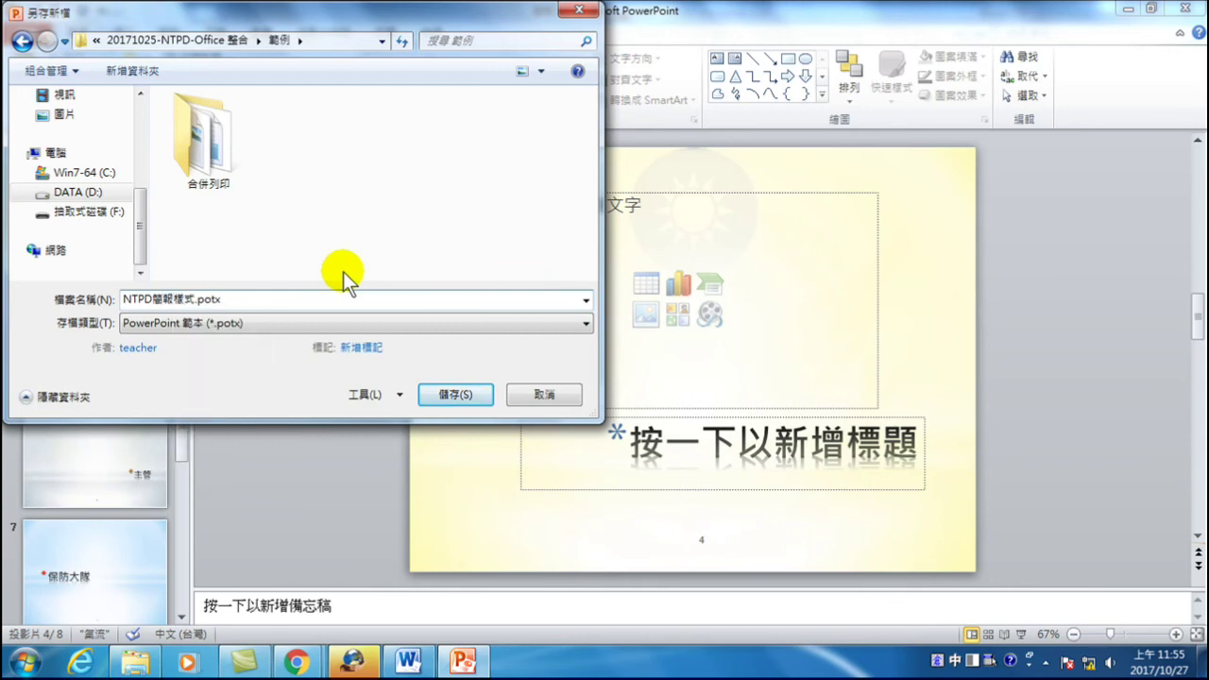
pyautogui.click(546, 350)
pyautogui.click(470, 393)
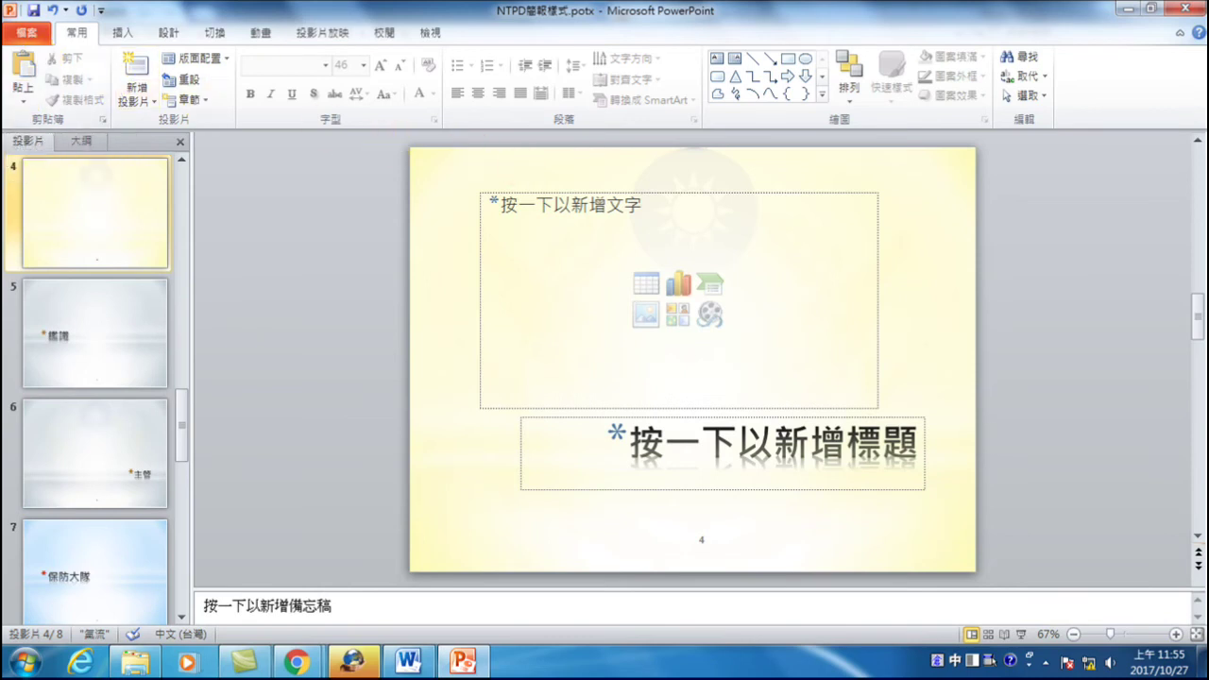
pyautogui.click(1186, 8)
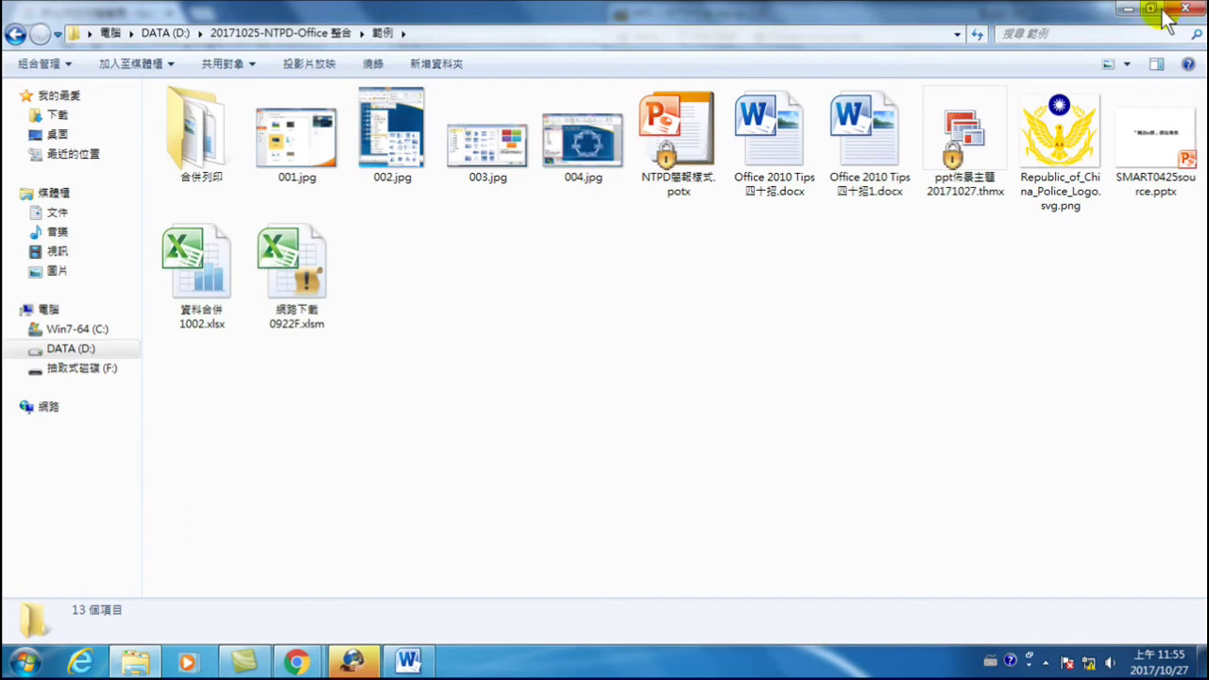
# - Right-click NTPD簡報樣式.potx in the 範例 folder to show its file actions
pyautogui.rightClick(679, 122)
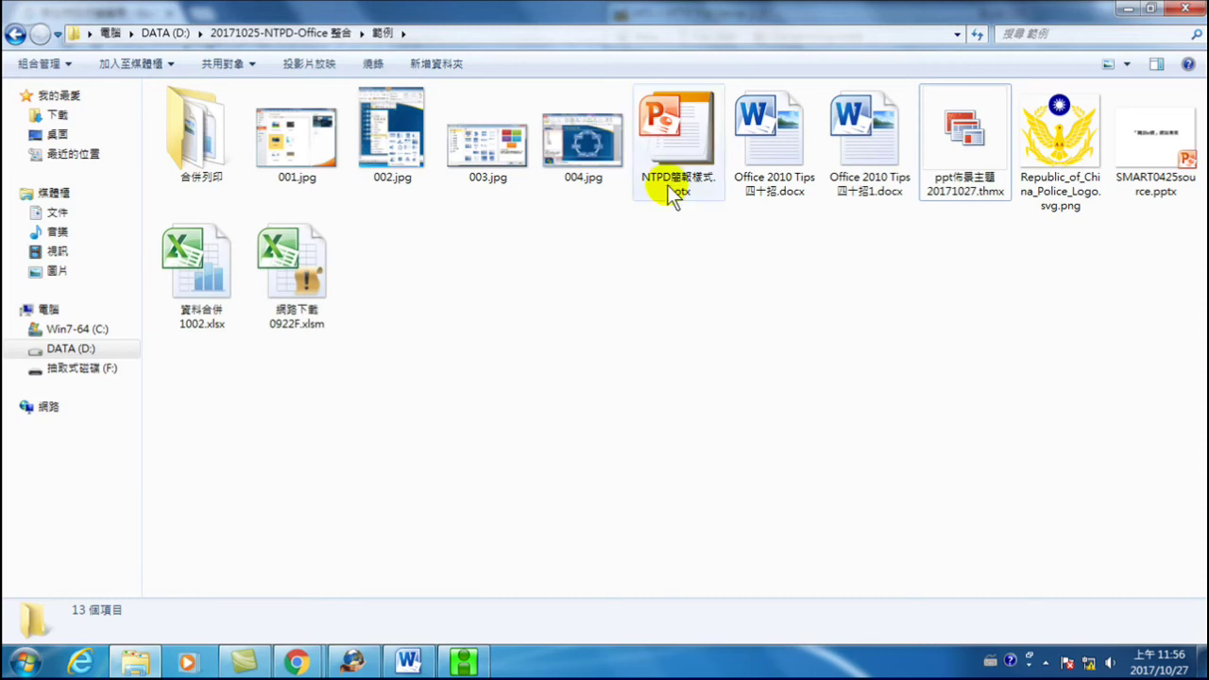
# - Launch Microsoft PowerPoint 2010 from Start > All Programs > Microsoft Office
pyautogui.click(23, 661)
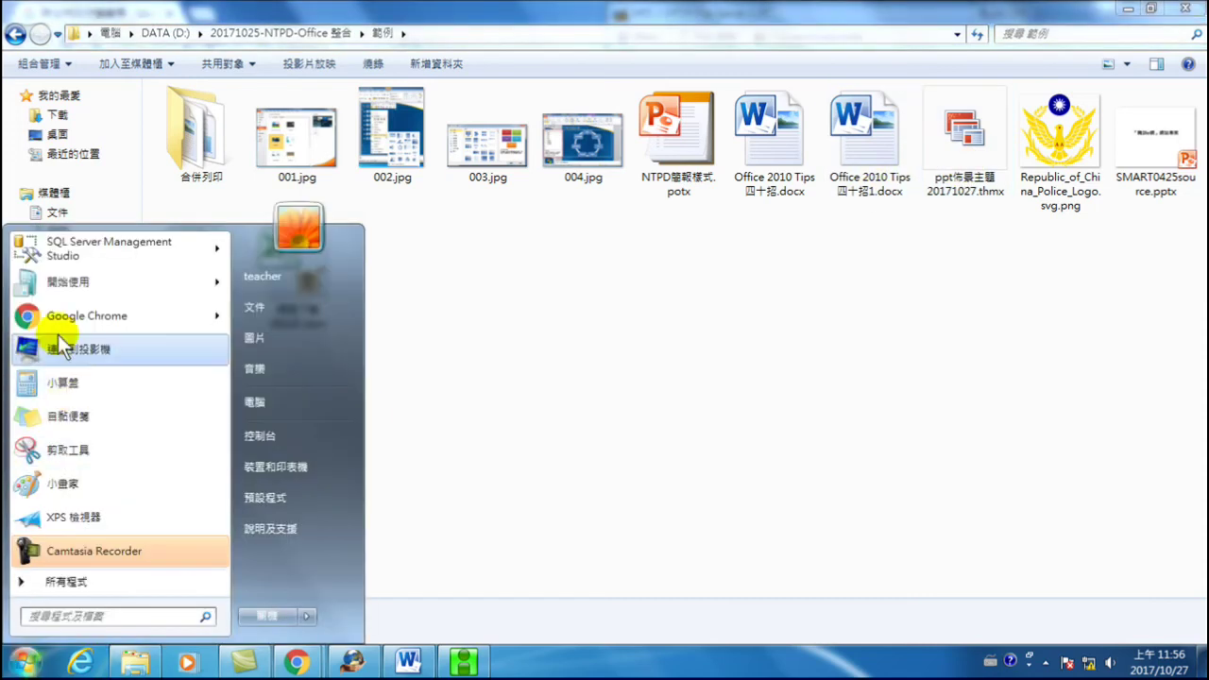
pyautogui.click(62, 584)
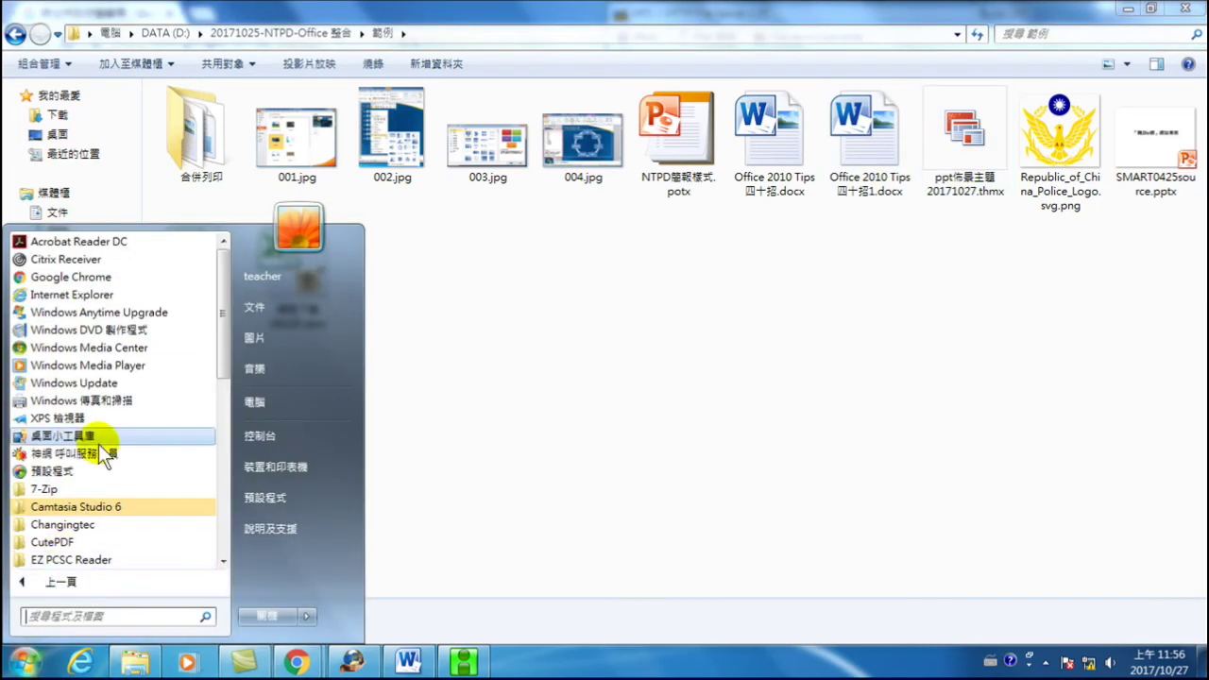
pyautogui.scroll(-2, 77, 480)
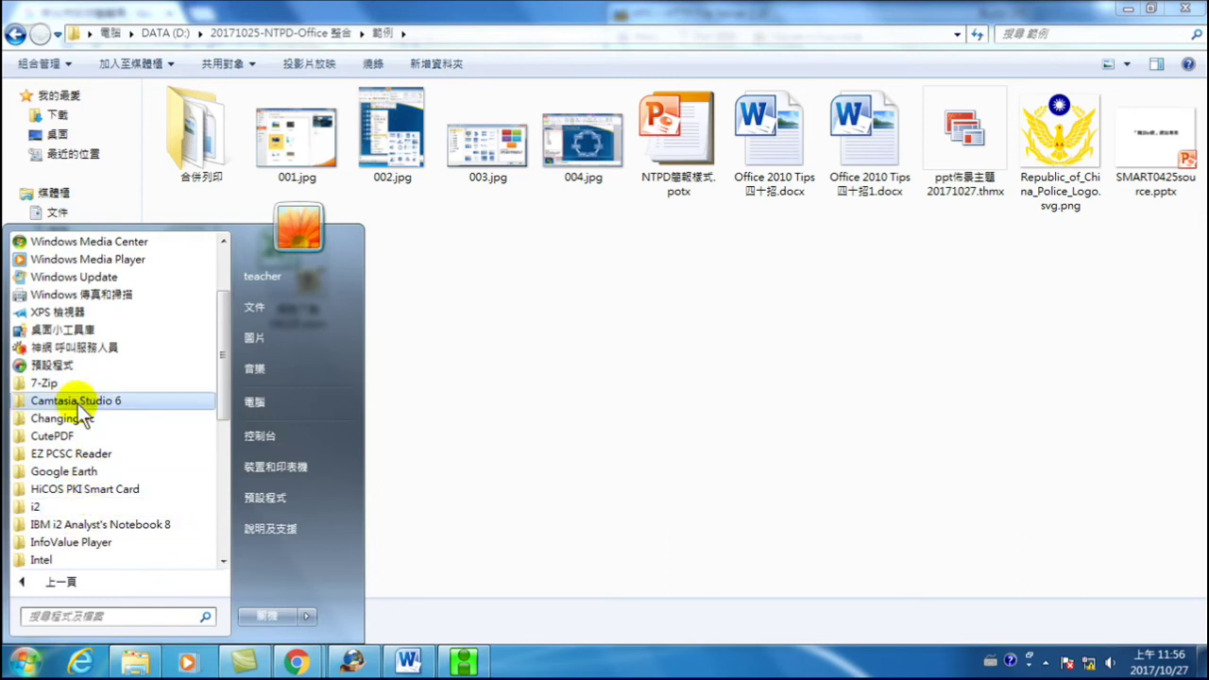
pyautogui.scroll(-3, 78, 423)
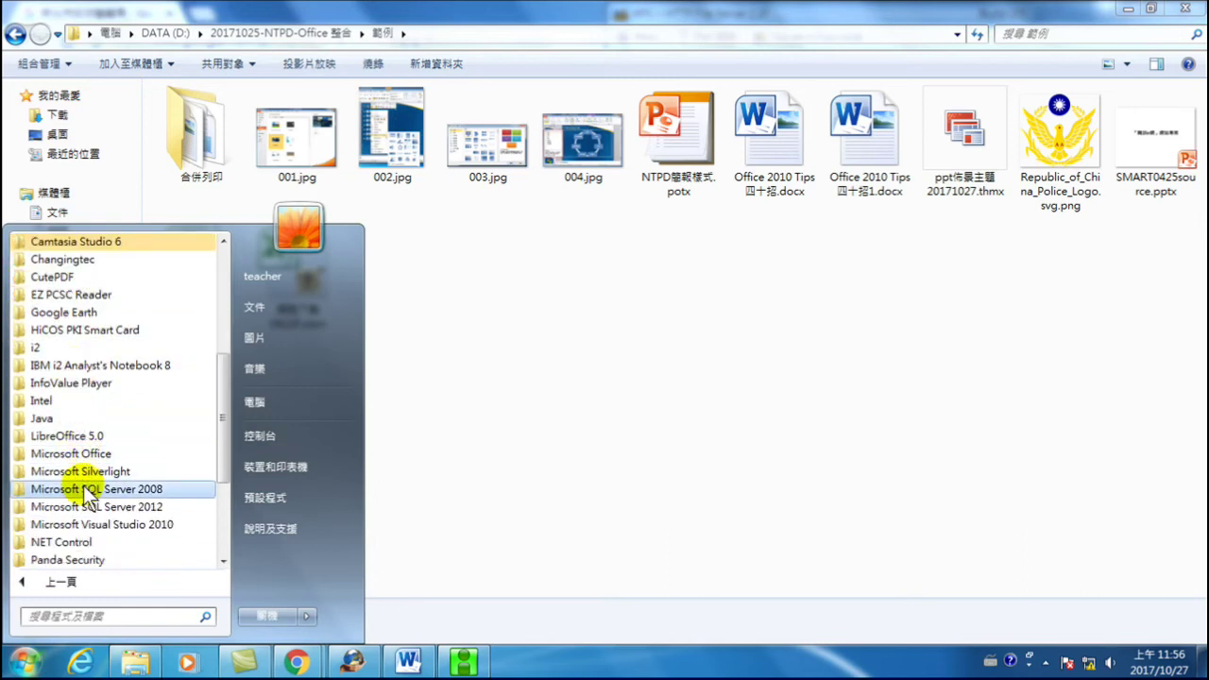
pyautogui.click(87, 455)
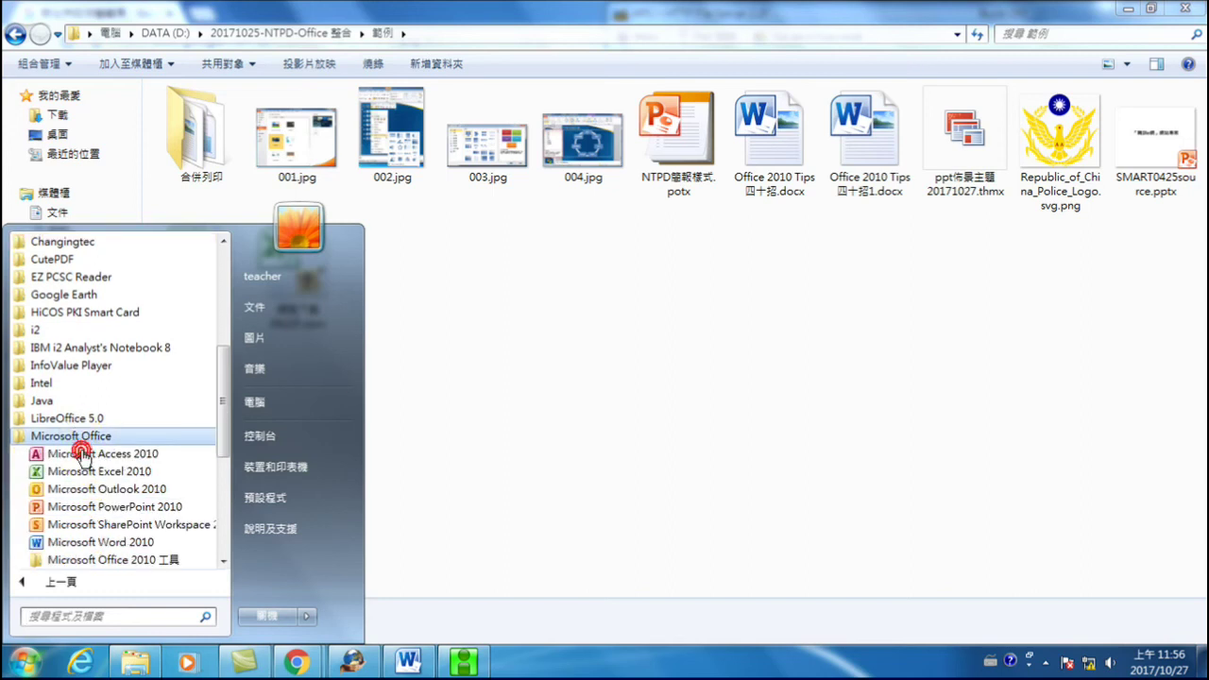
pyautogui.click(68, 508)
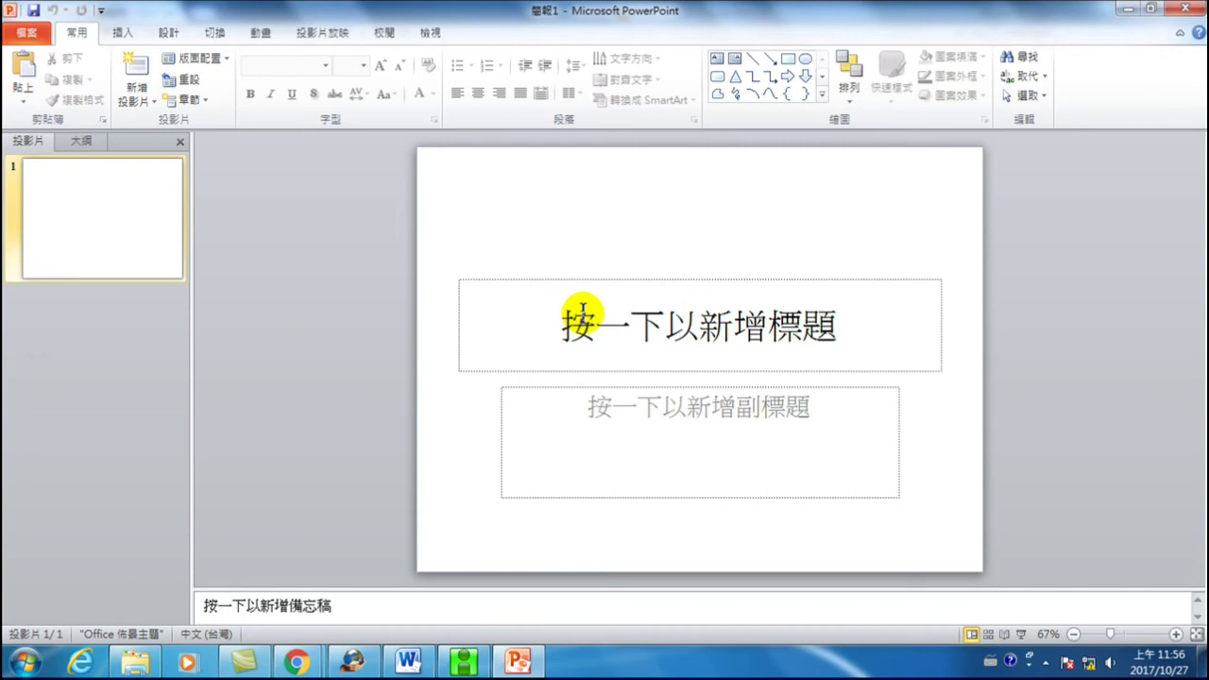
# - Put the new 簡報1 into View > Slide Master, leaving and re-entering it once
pyautogui.click(28, 34)
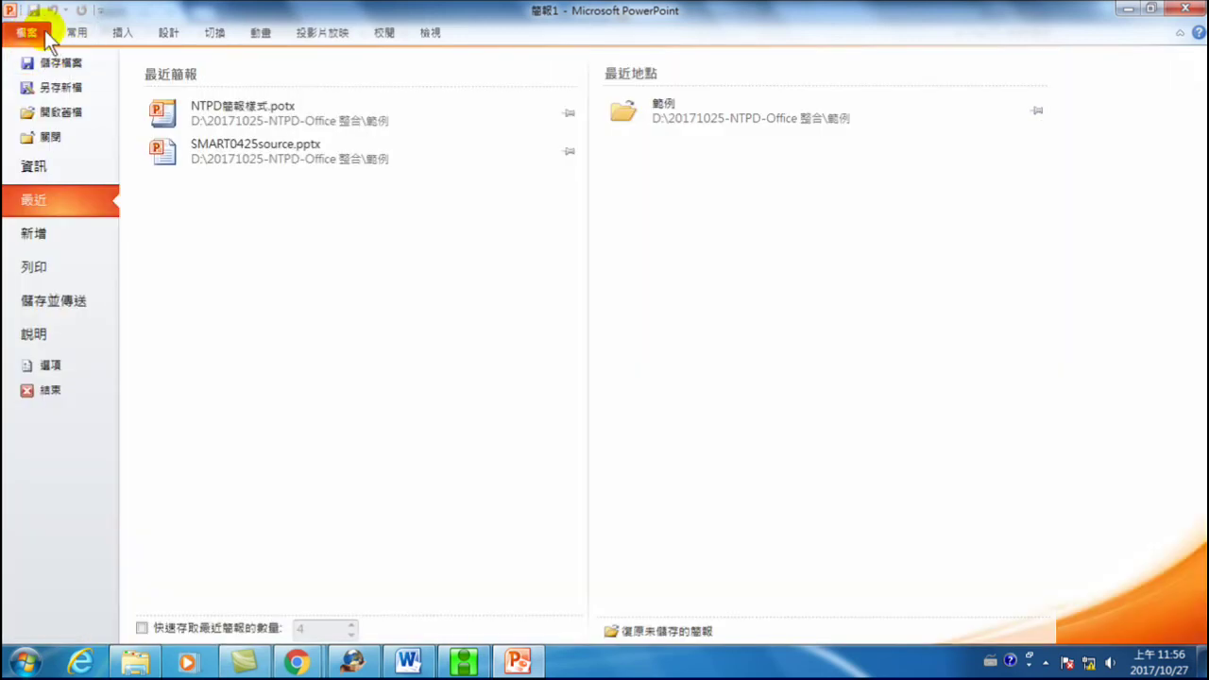
pyautogui.click(94, 198)
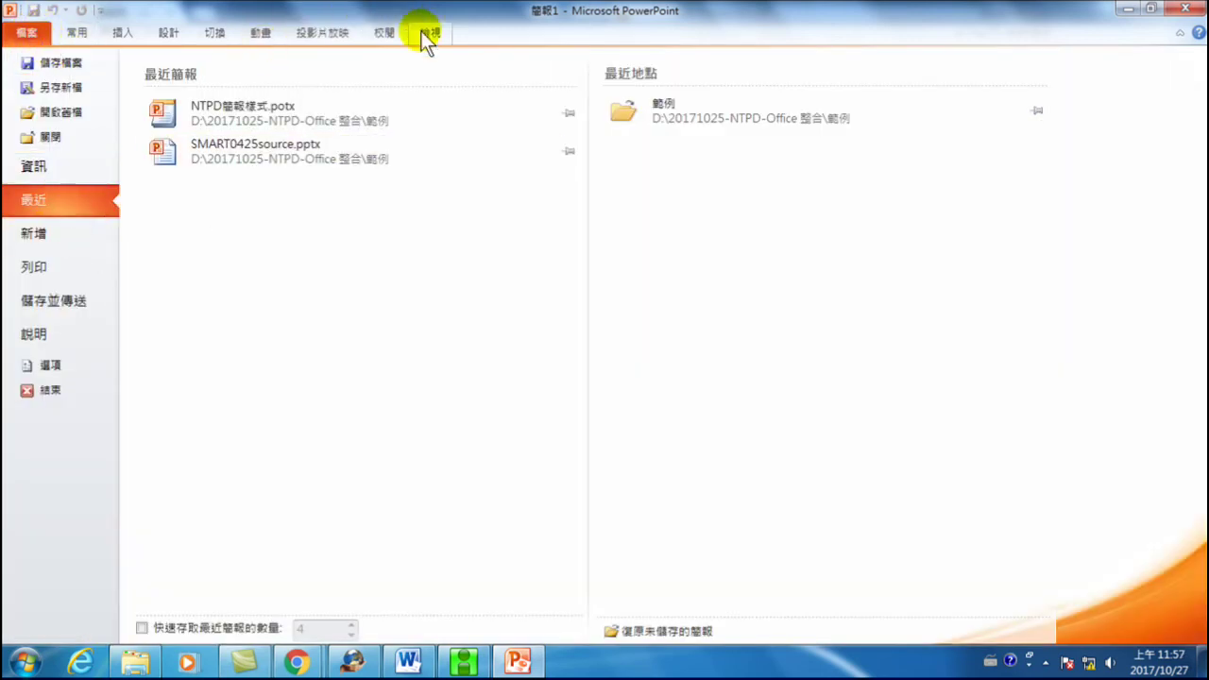
pyautogui.click(428, 32)
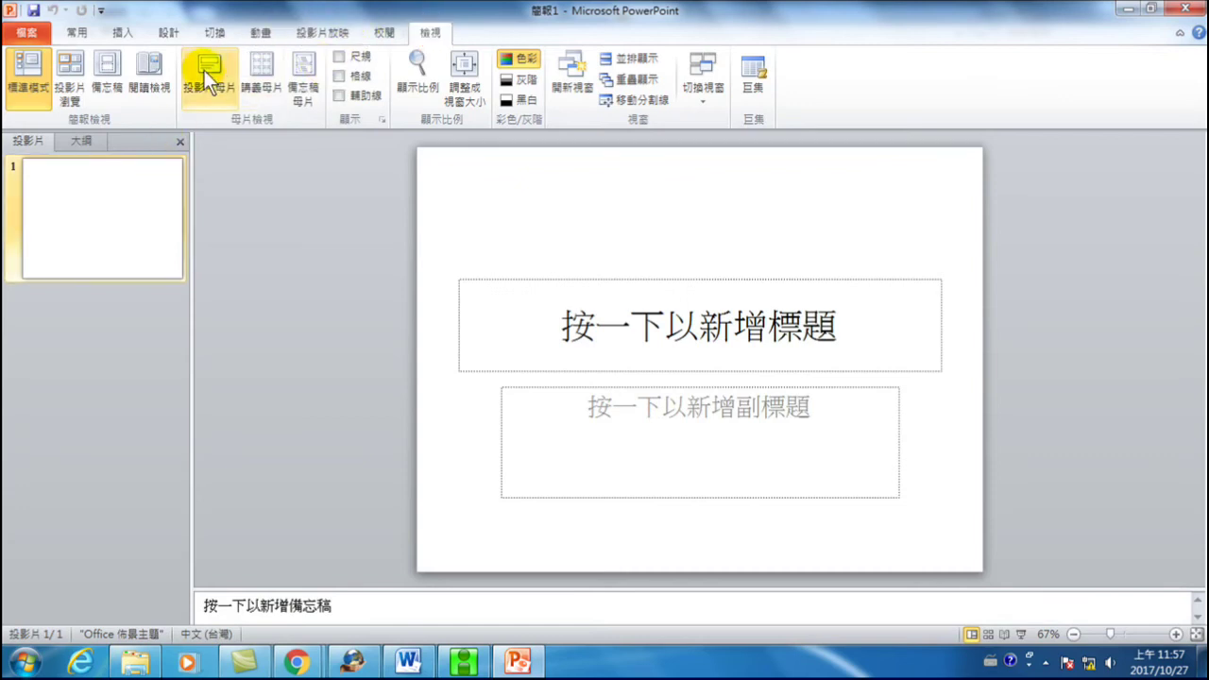
pyautogui.click(204, 72)
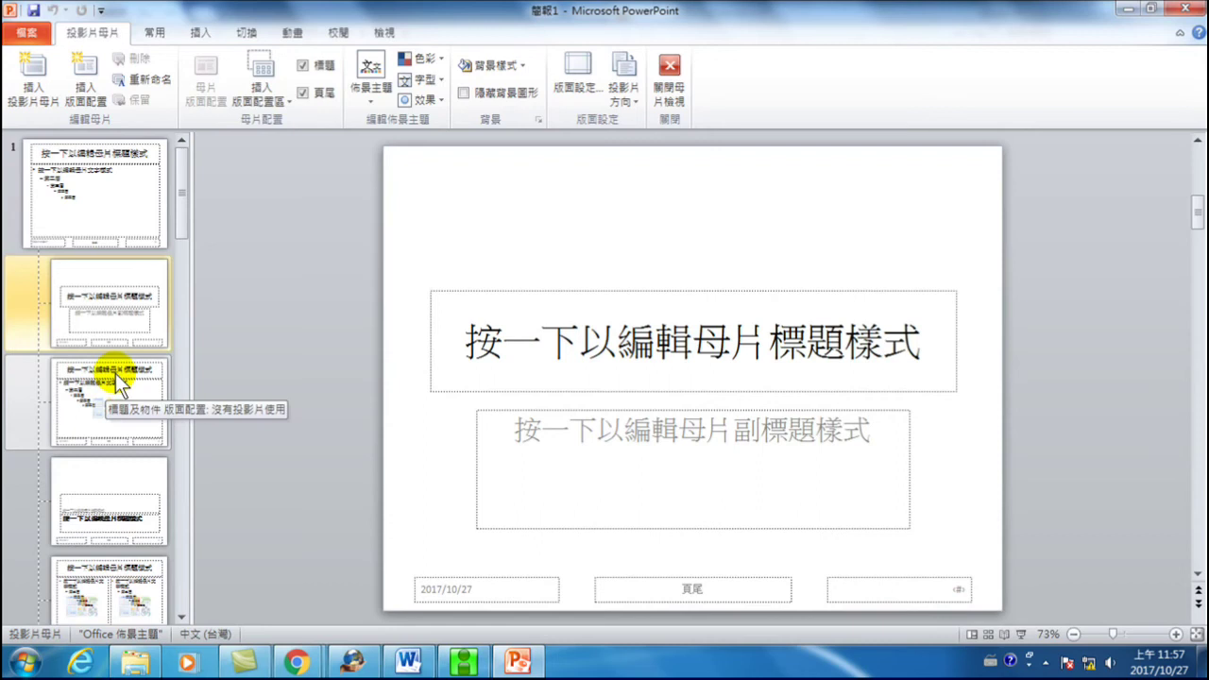
pyautogui.click(671, 73)
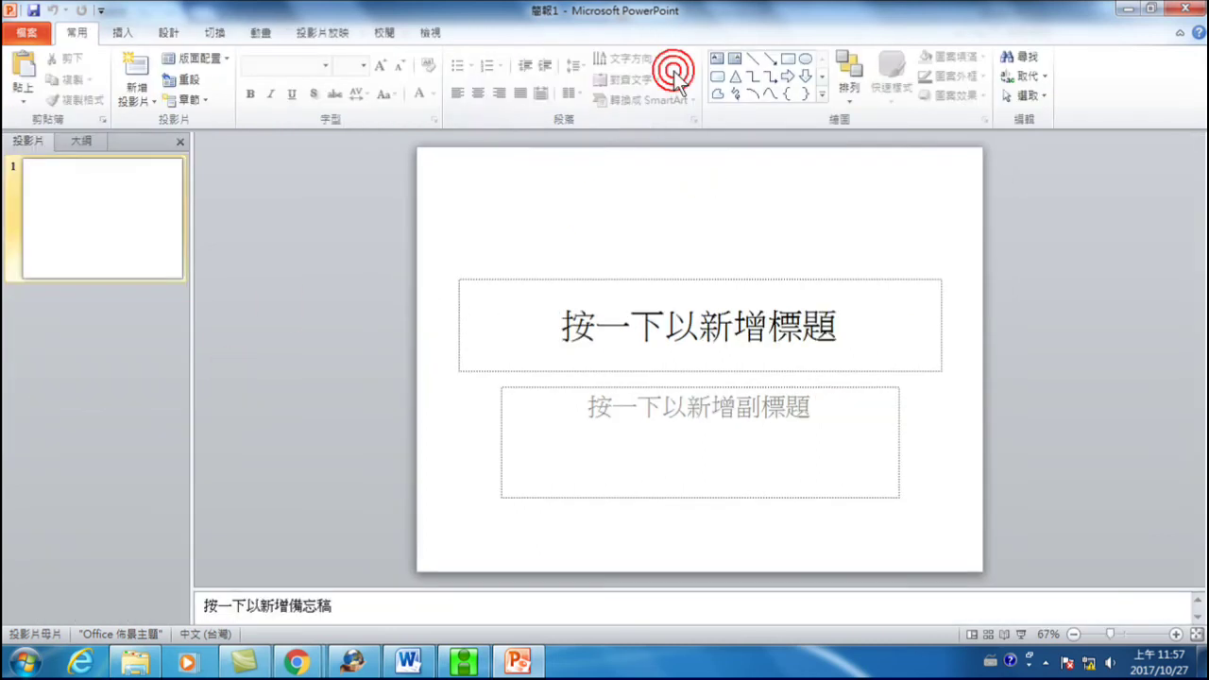
pyautogui.click(428, 29)
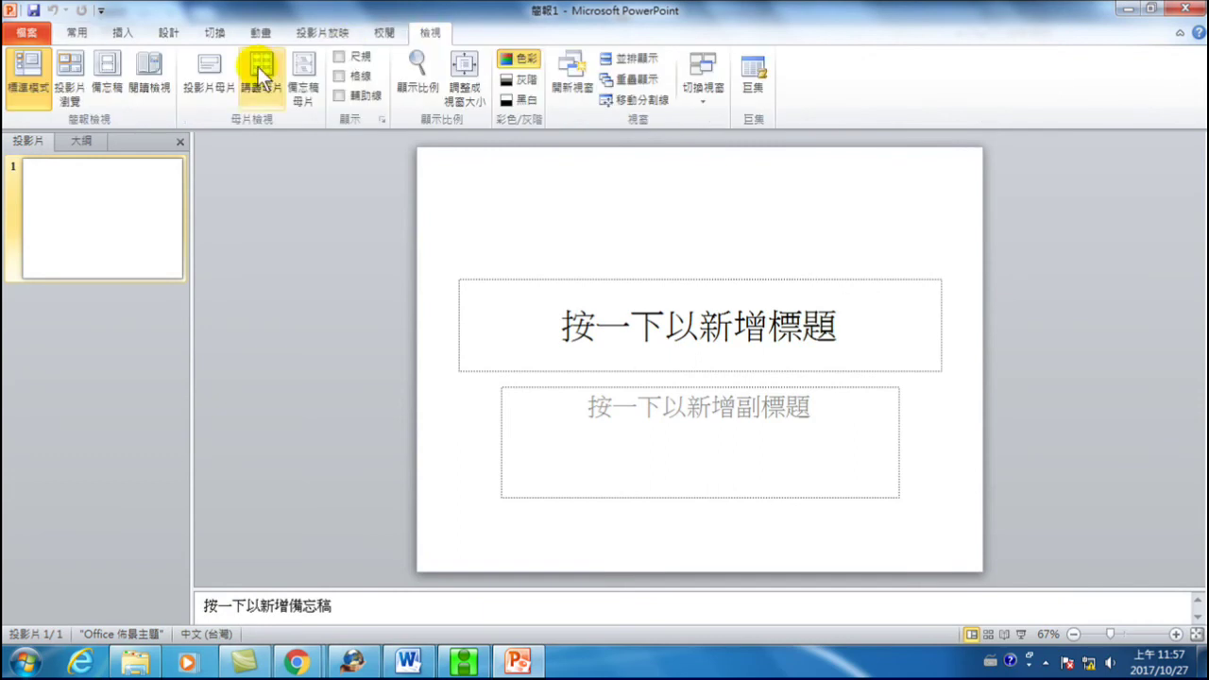
pyautogui.click(206, 74)
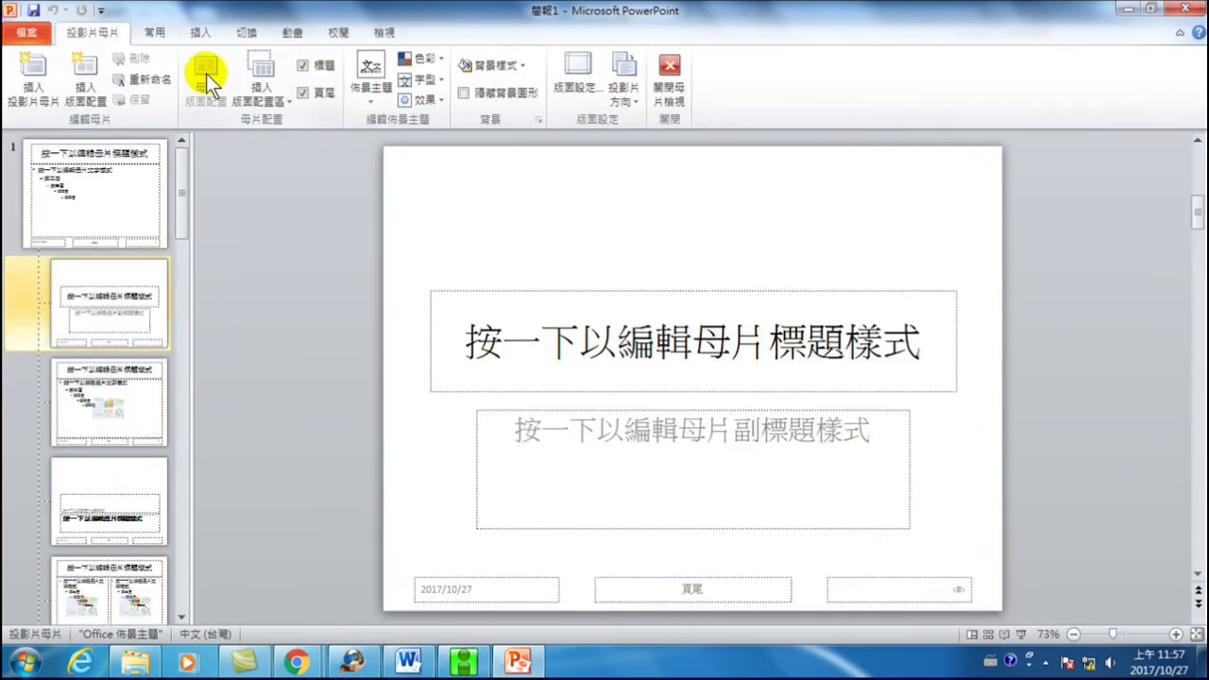
pyautogui.click(365, 91)
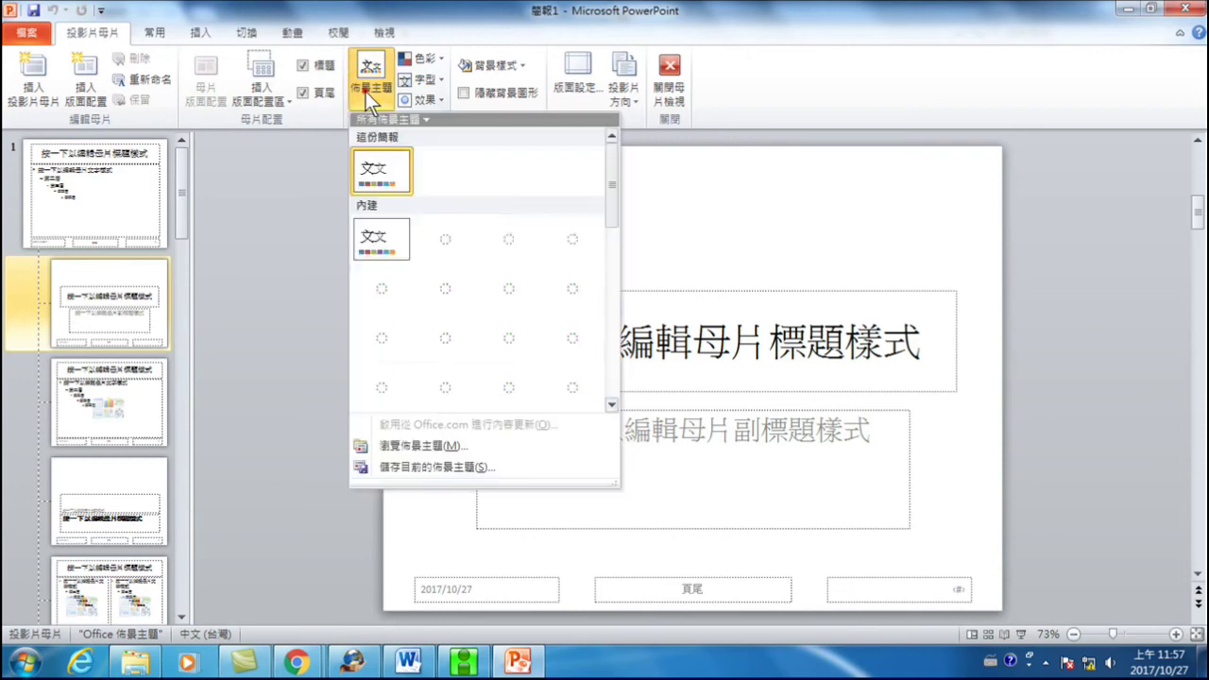
# - Apply ppt佈景主題20171027.thmx from D:\20171025-NTPD-Office 整合\範例 to the slide master
pyautogui.click(403, 444)
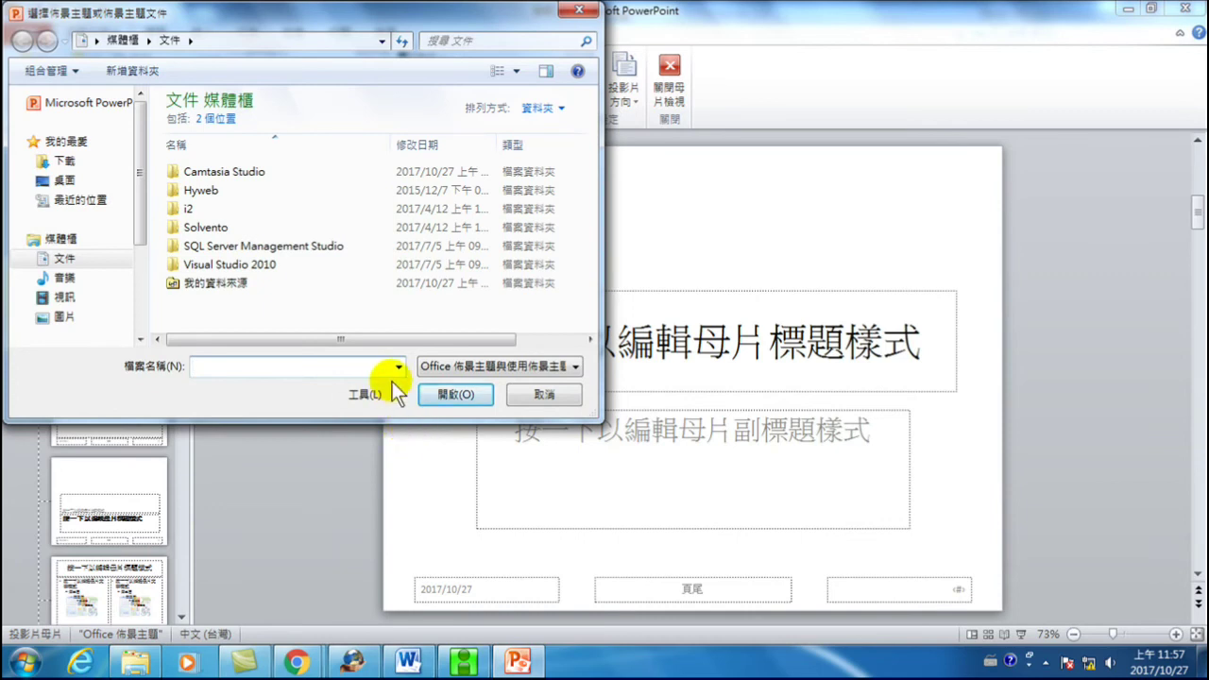
pyautogui.moveTo(135, 179); pyautogui.dragTo(134, 247)
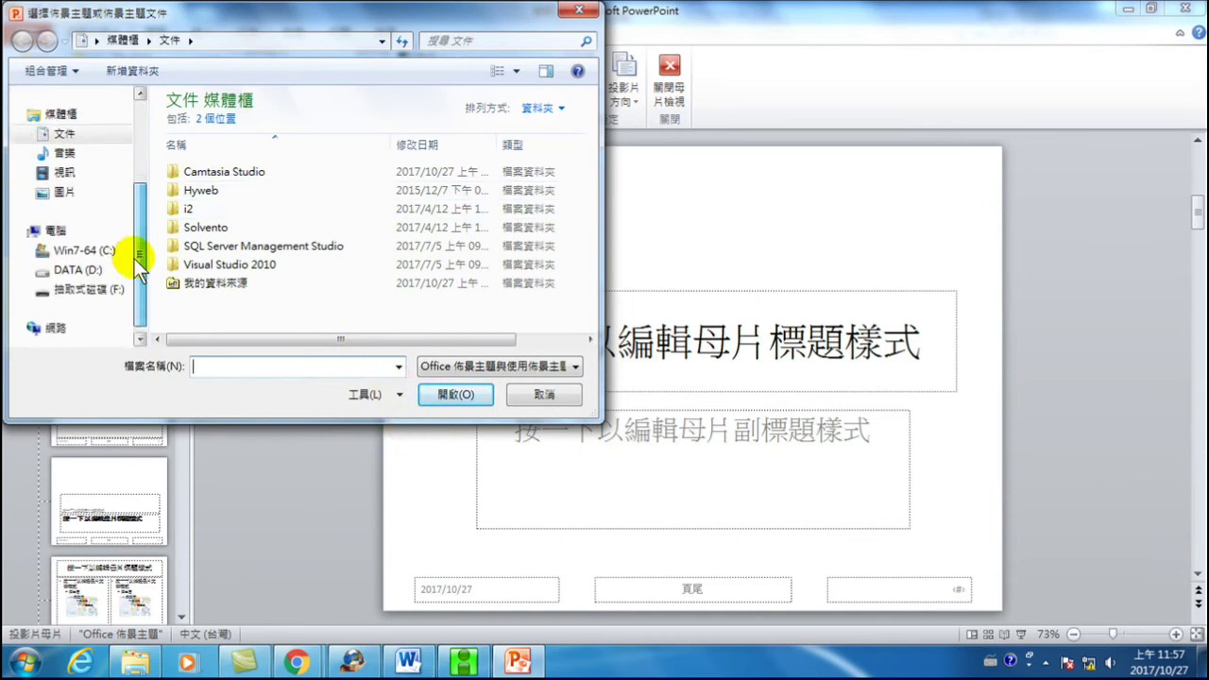
pyautogui.click(78, 270)
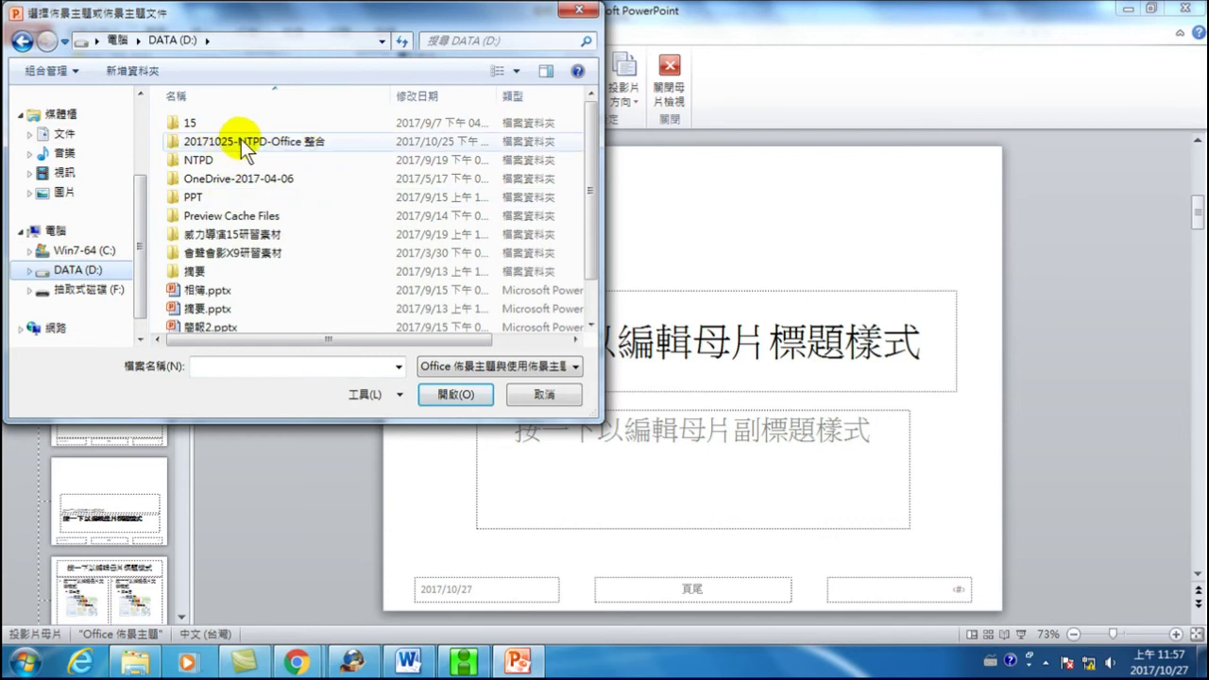
pyautogui.doubleClick(279, 144)
pyautogui.doubleClick(210, 124)
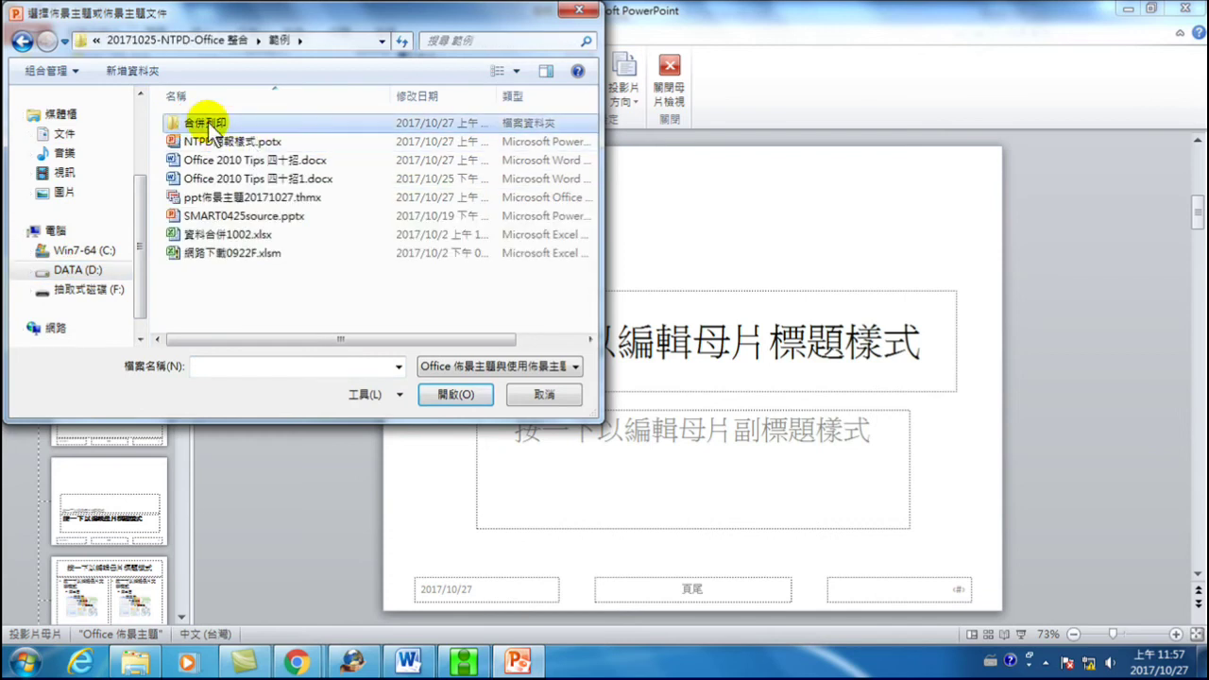
pyautogui.click(194, 199)
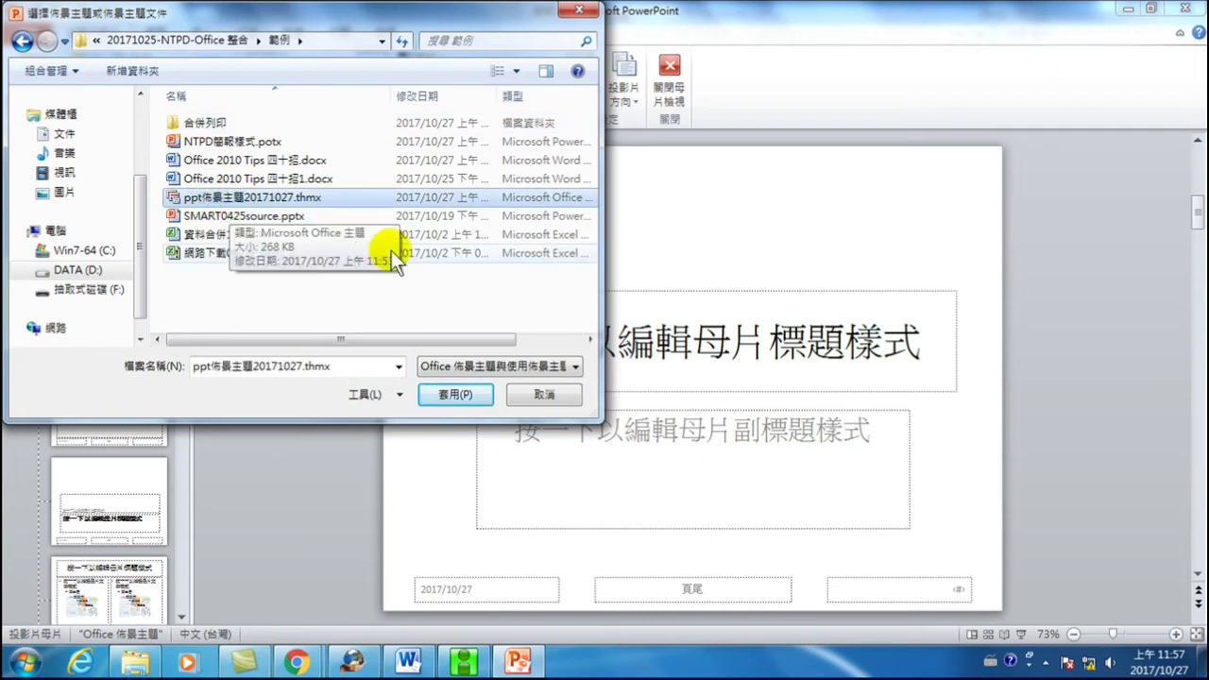
pyautogui.click(451, 397)
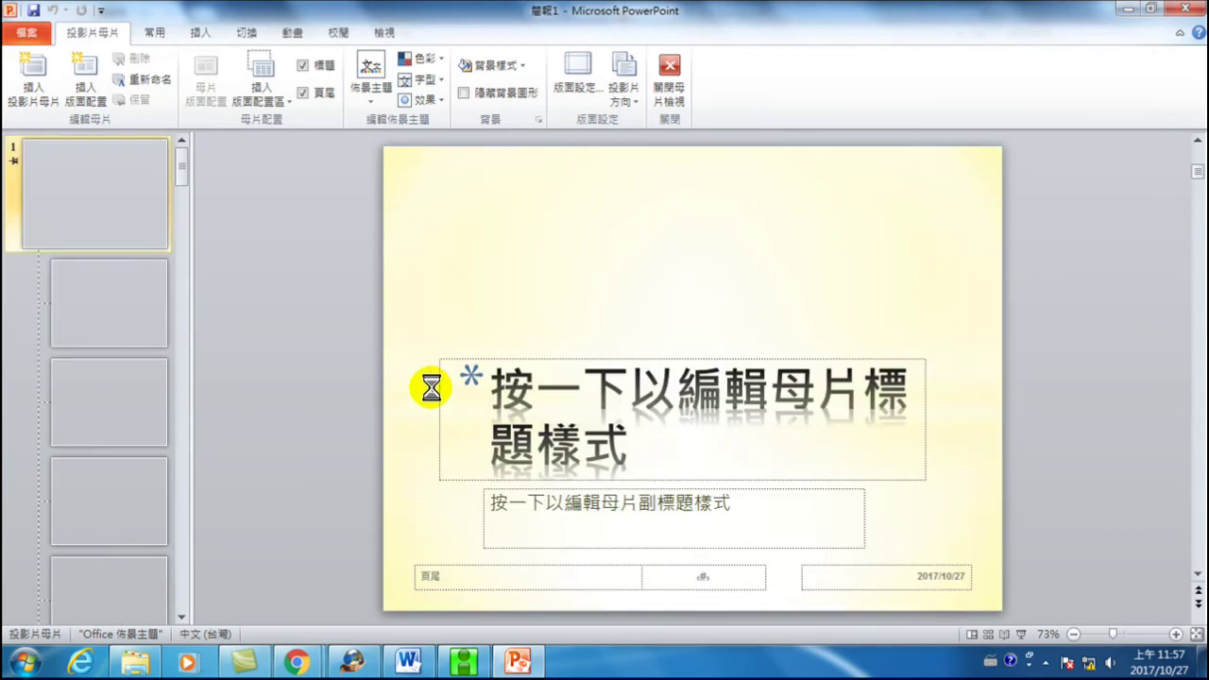
pyautogui.click(119, 192)
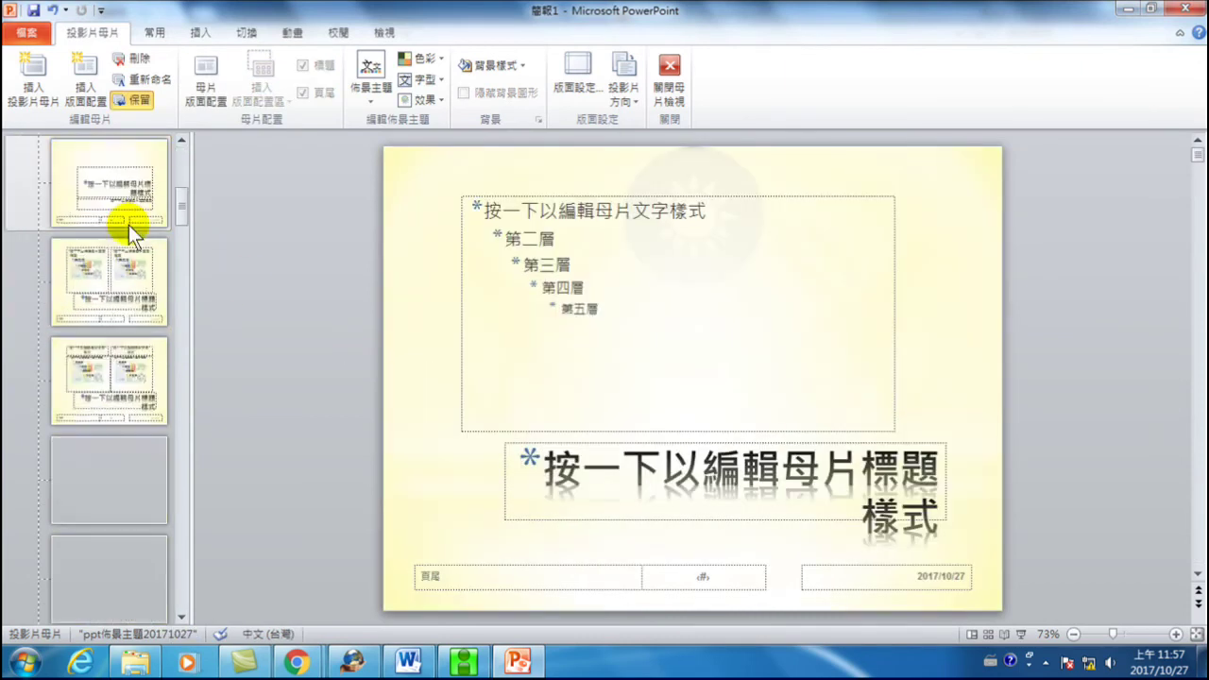
# - Review the yellow-themed layouts, then close Master View to return to normal view
pyautogui.scroll(-5, 124, 266)
pyautogui.scroll(-10, 124, 266)
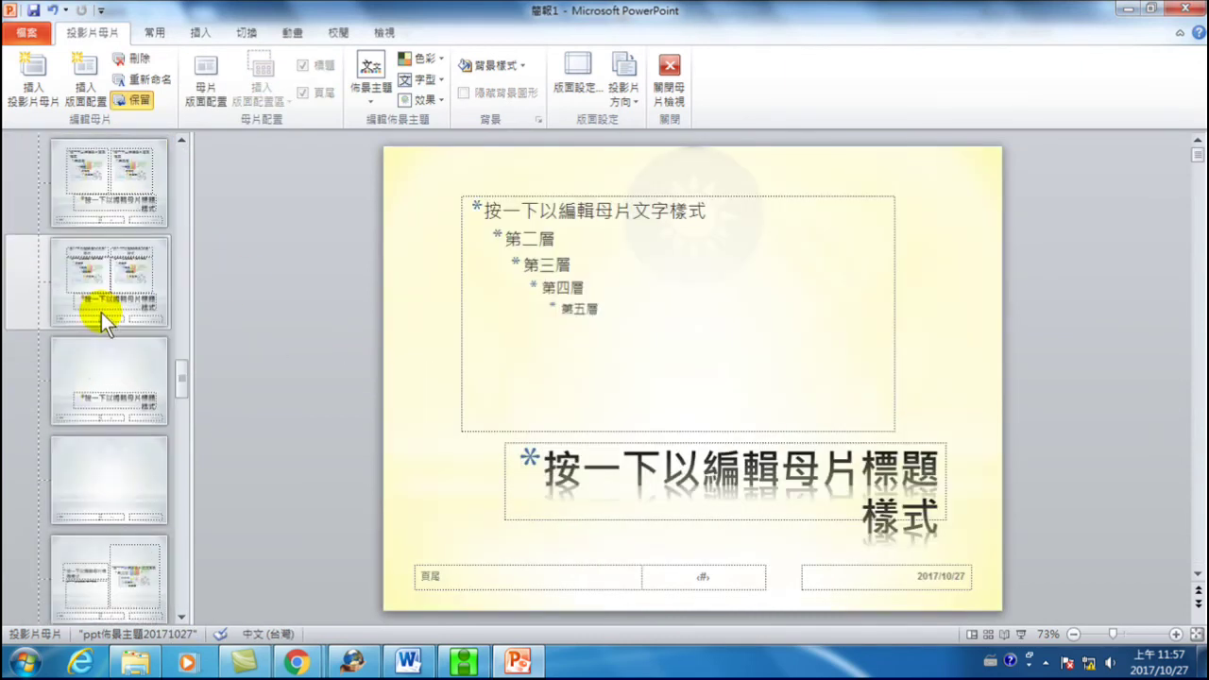
pyautogui.scroll(-3, 108, 331)
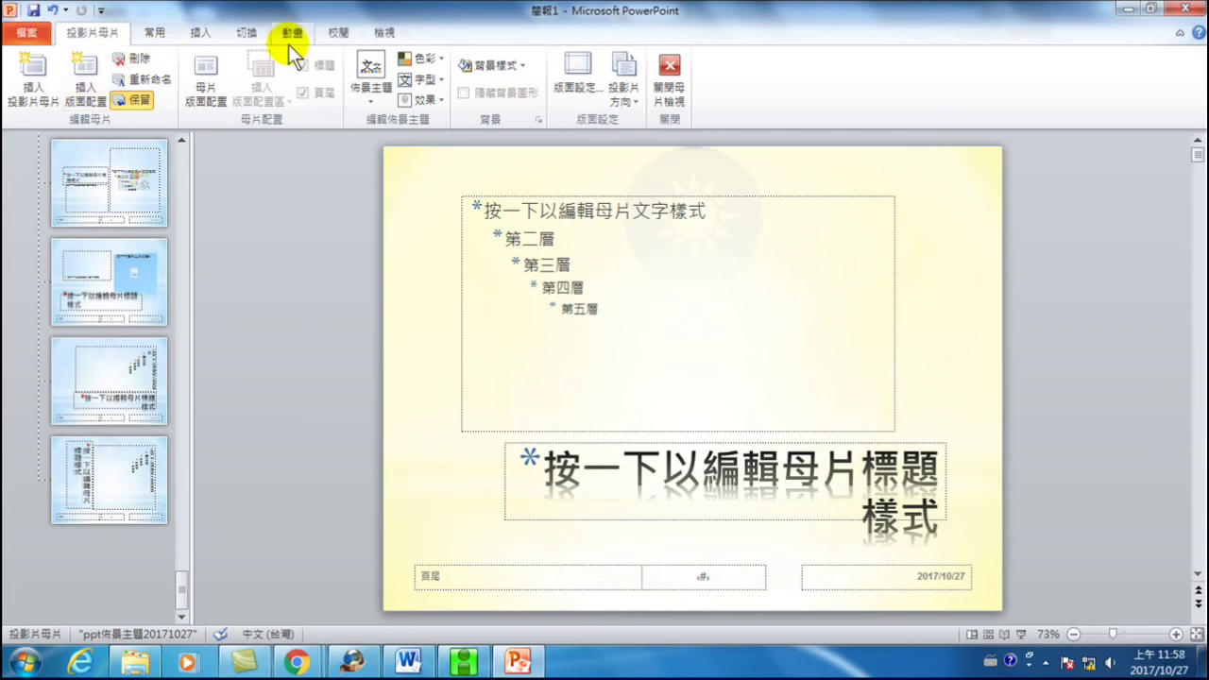
pyautogui.click(386, 32)
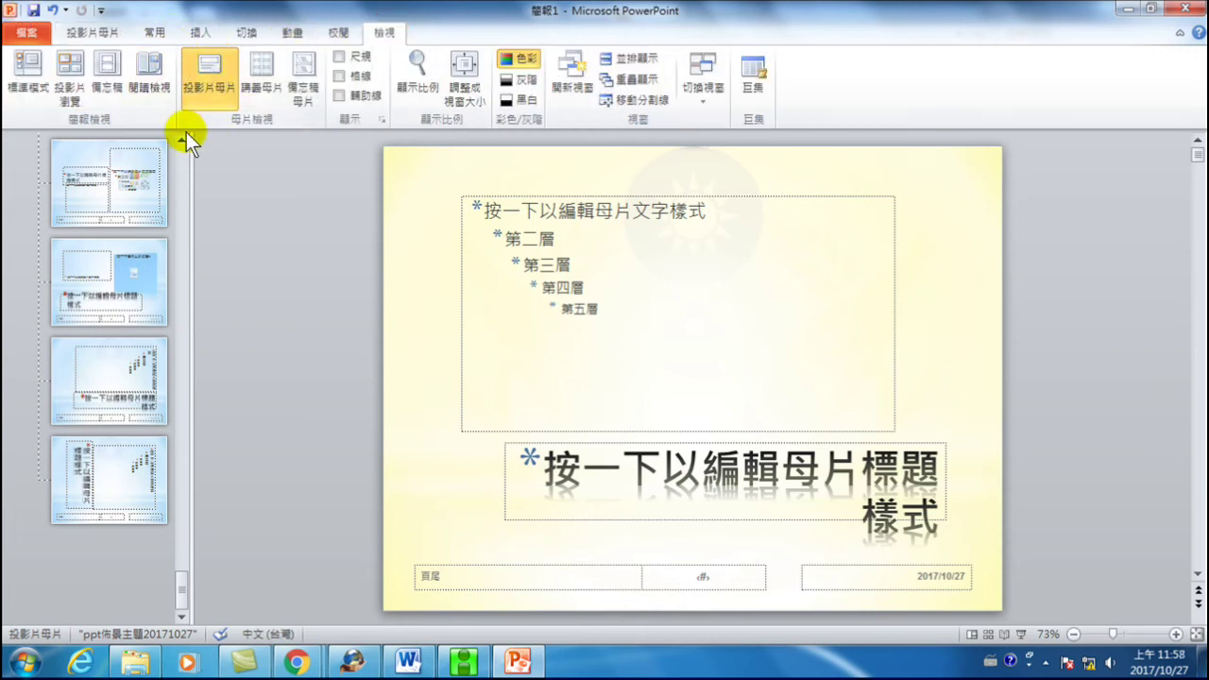
pyautogui.click(97, 34)
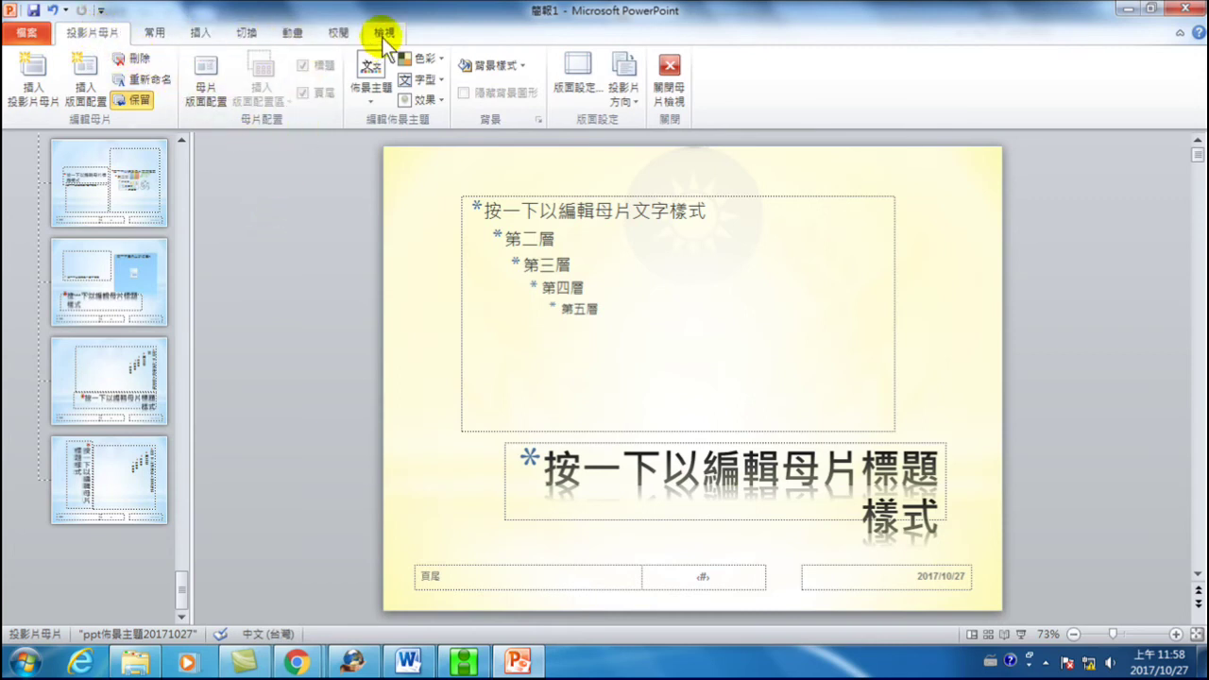
pyautogui.click(673, 90)
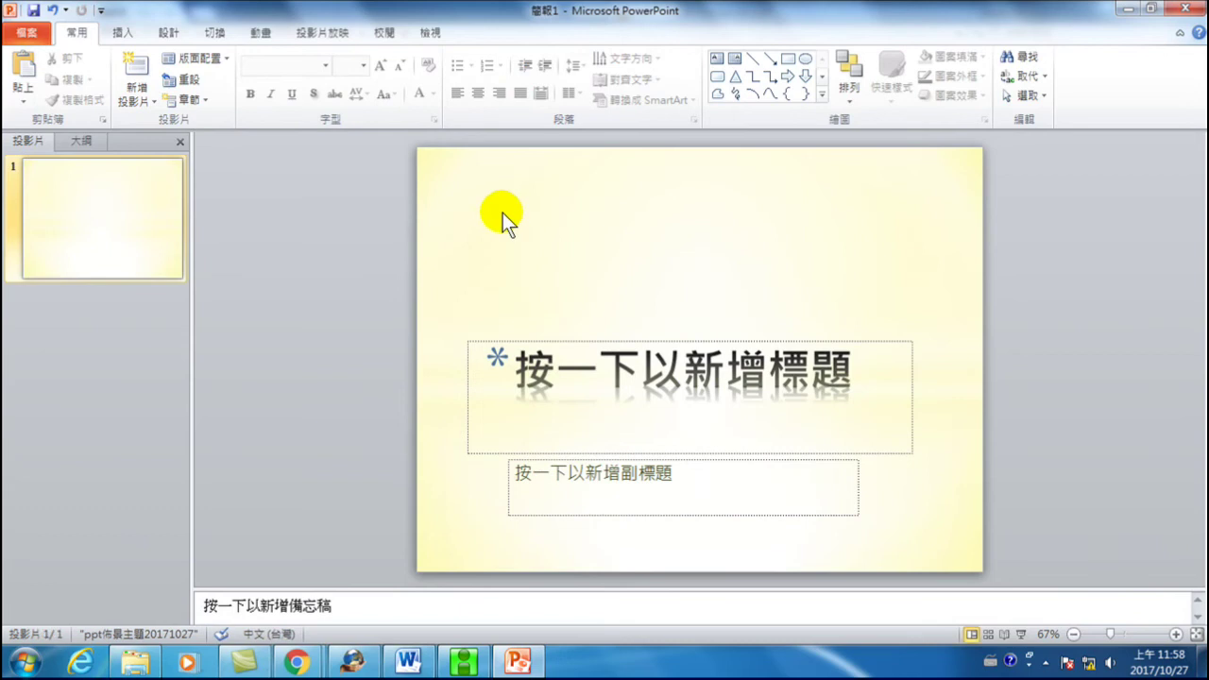
# - Add three New Slides after the title slide
pyautogui.click(171, 32)
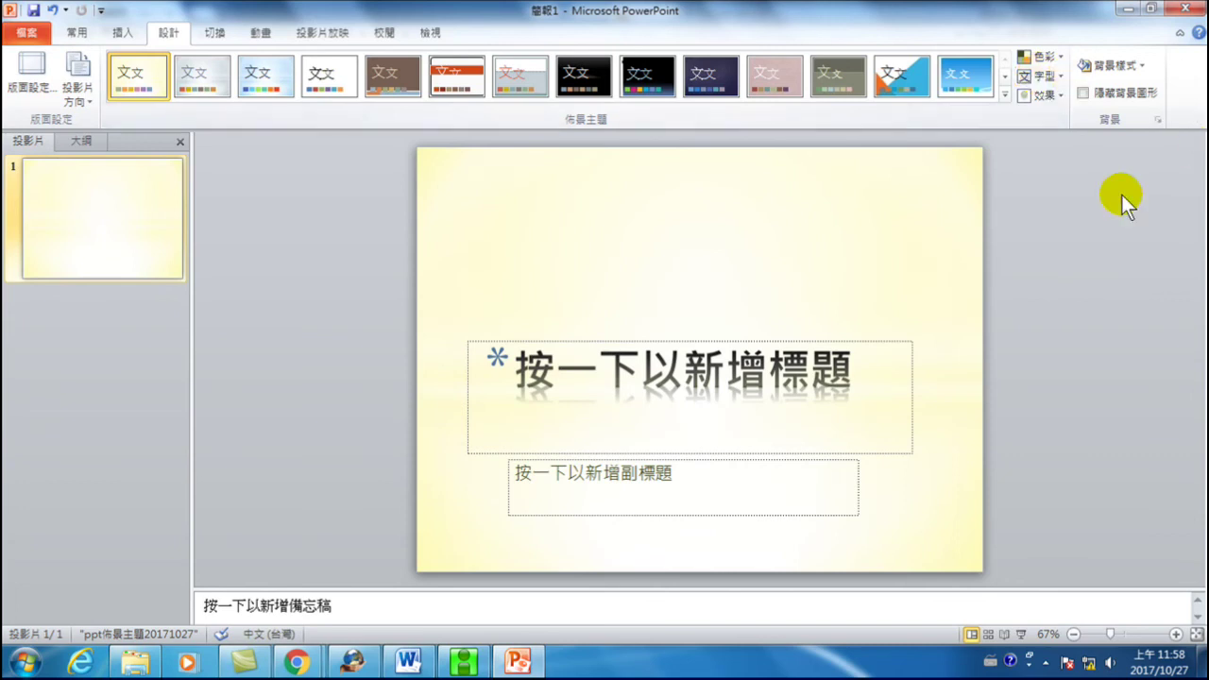
pyautogui.click(79, 34)
pyautogui.click(135, 68)
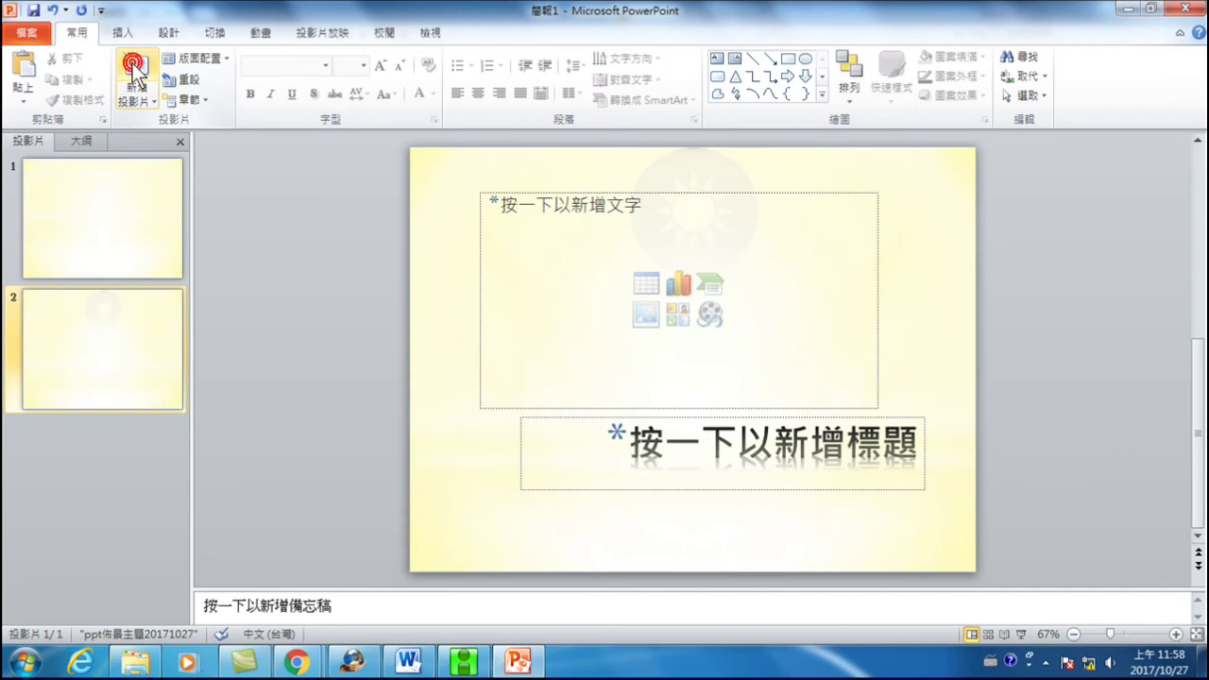
pyautogui.click(135, 68)
pyautogui.click(135, 68)
# - Select slide 2, check the Design options, then return to title slide 1
pyautogui.click(107, 212)
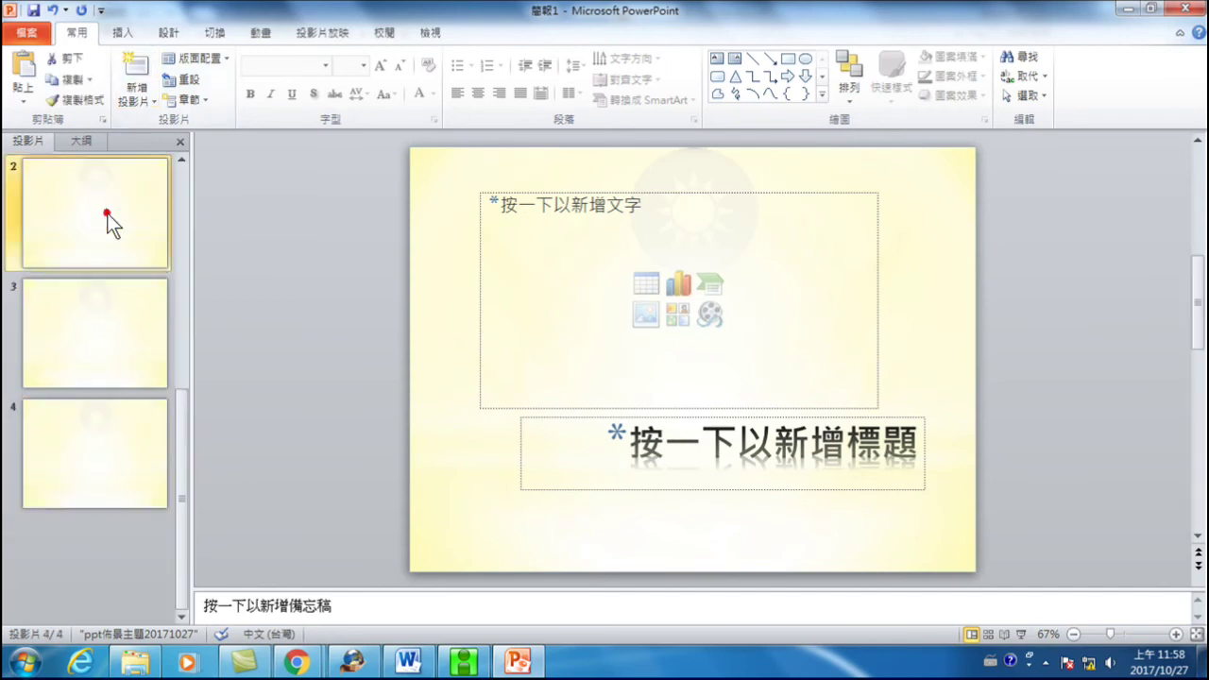
pyautogui.click(90, 318)
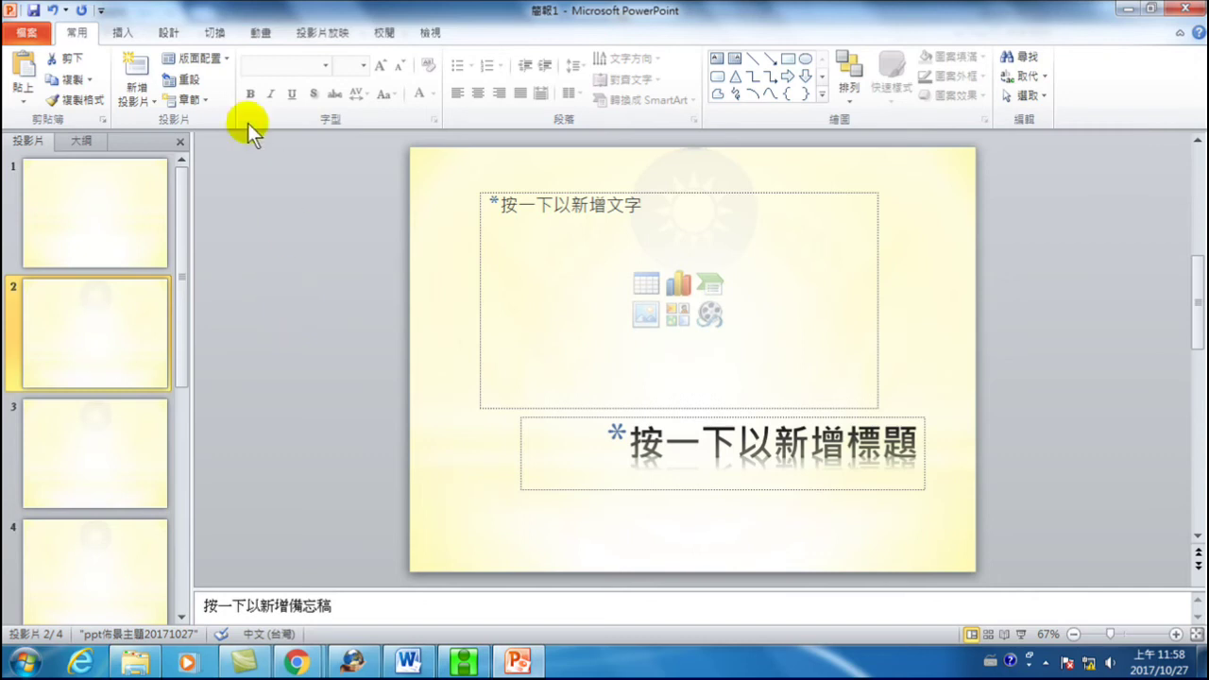
pyautogui.click(168, 32)
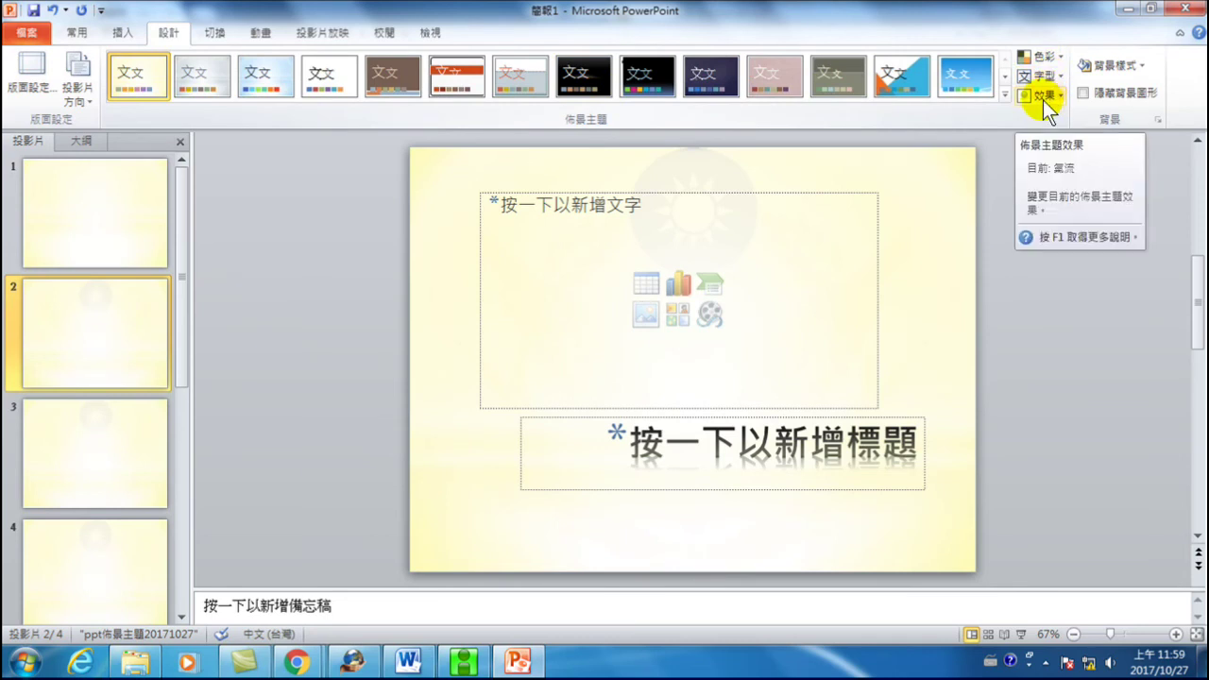
pyautogui.click(105, 210)
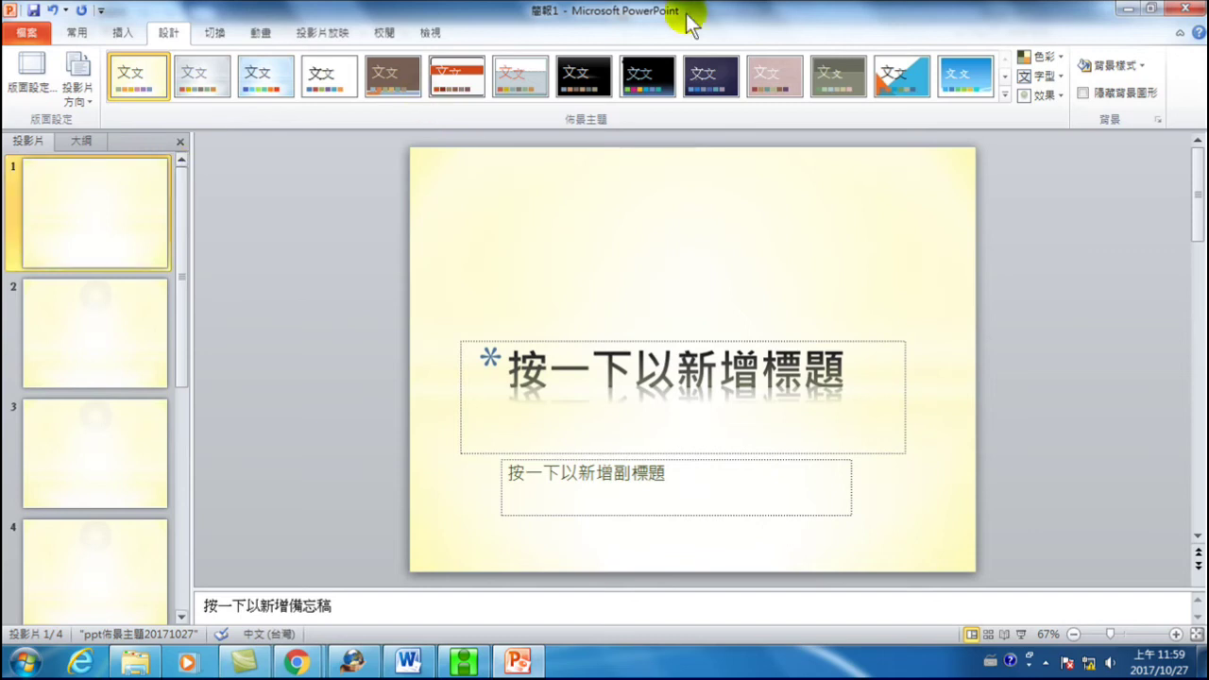
# - Close PowerPoint without saving 簡報1 and relaunch Microsoft PowerPoint 2010
pyautogui.click(1187, 9)
pyautogui.click(600, 350)
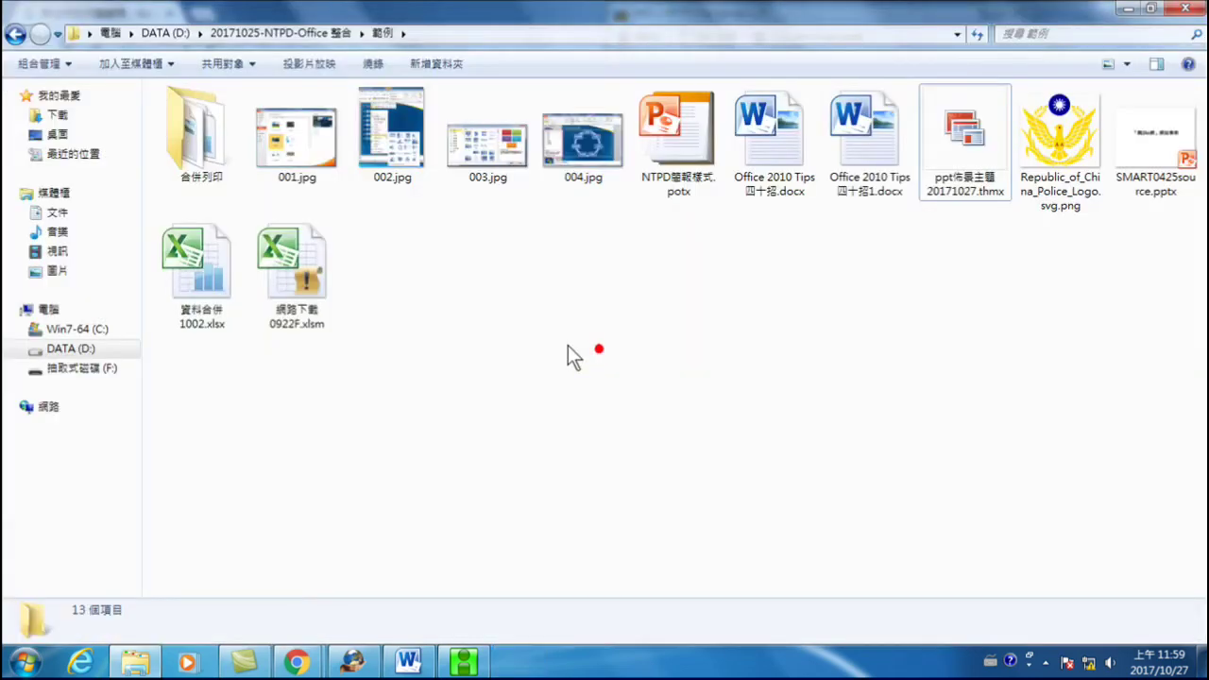
pyautogui.click(24, 661)
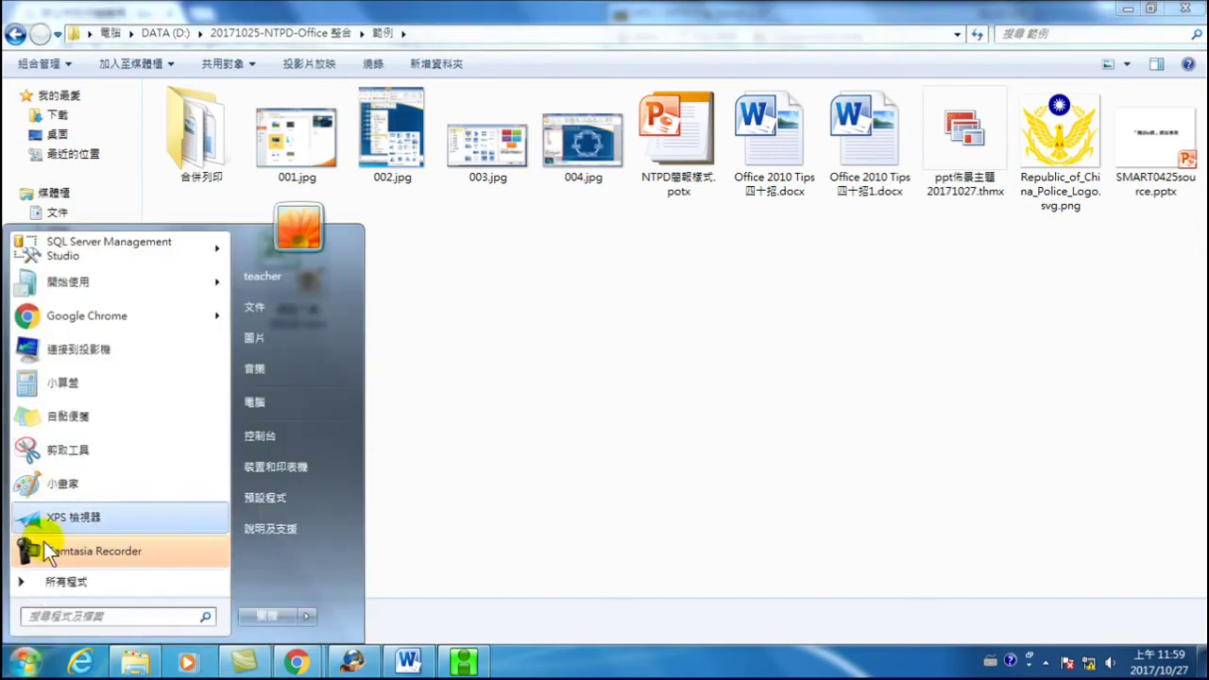
pyautogui.click(67, 591)
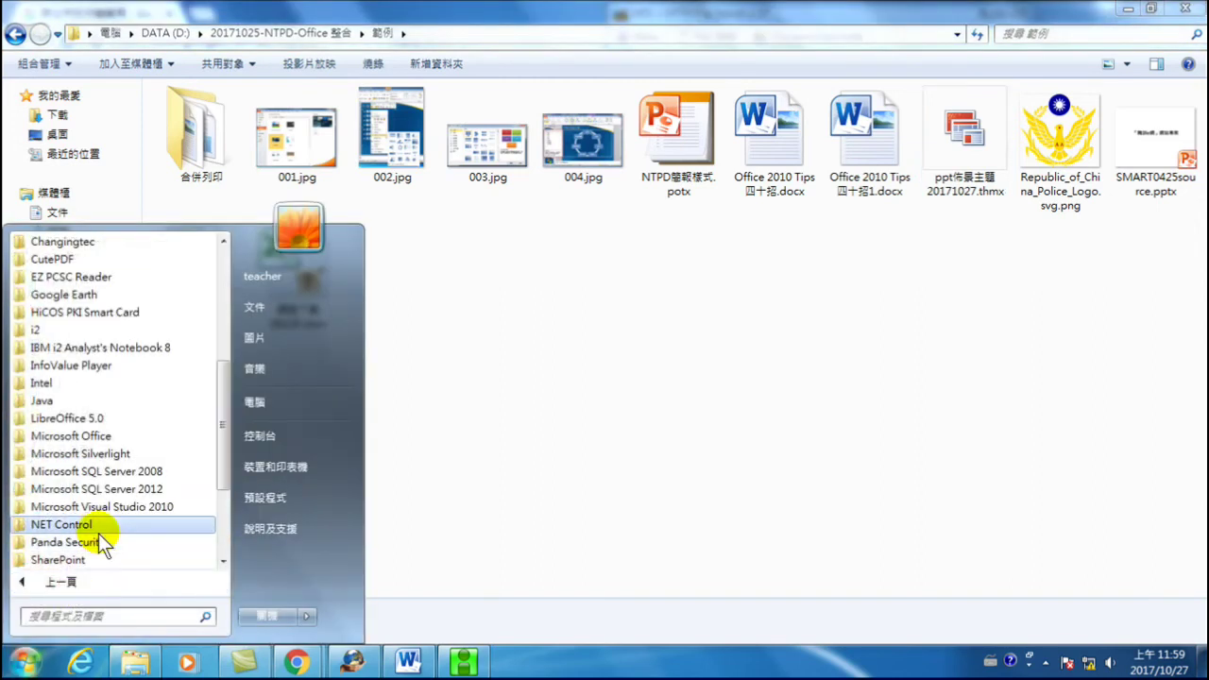
pyautogui.scroll(-2, 111, 439)
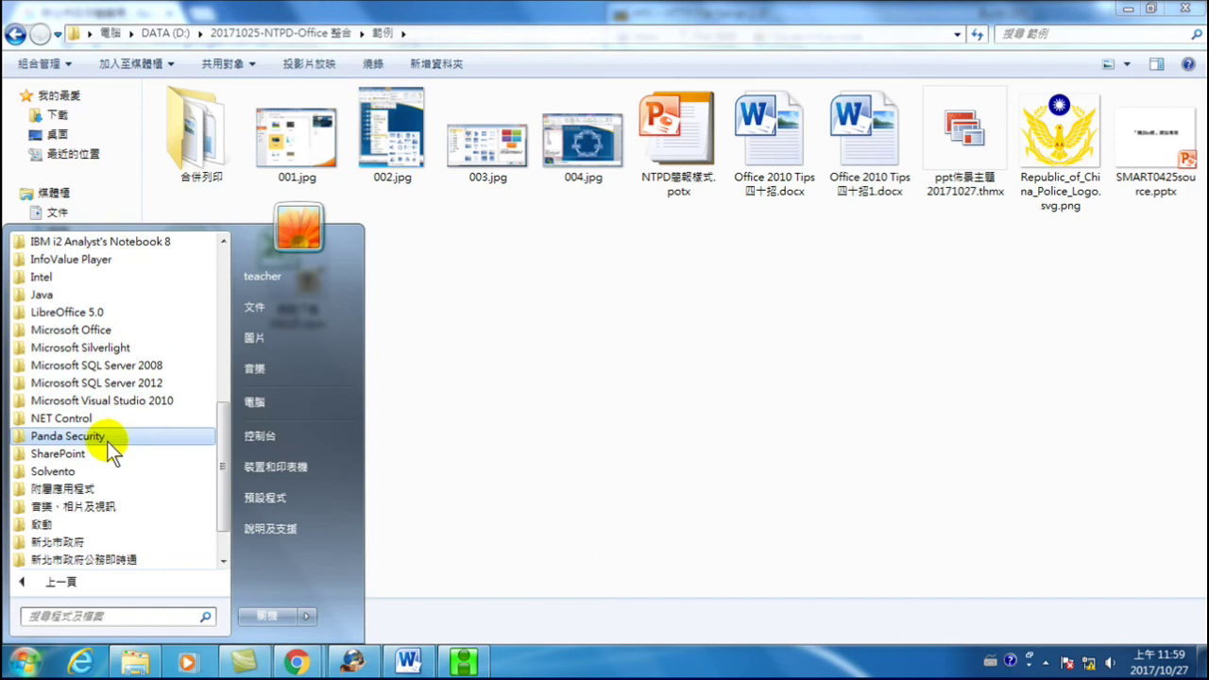
pyautogui.click(76, 329)
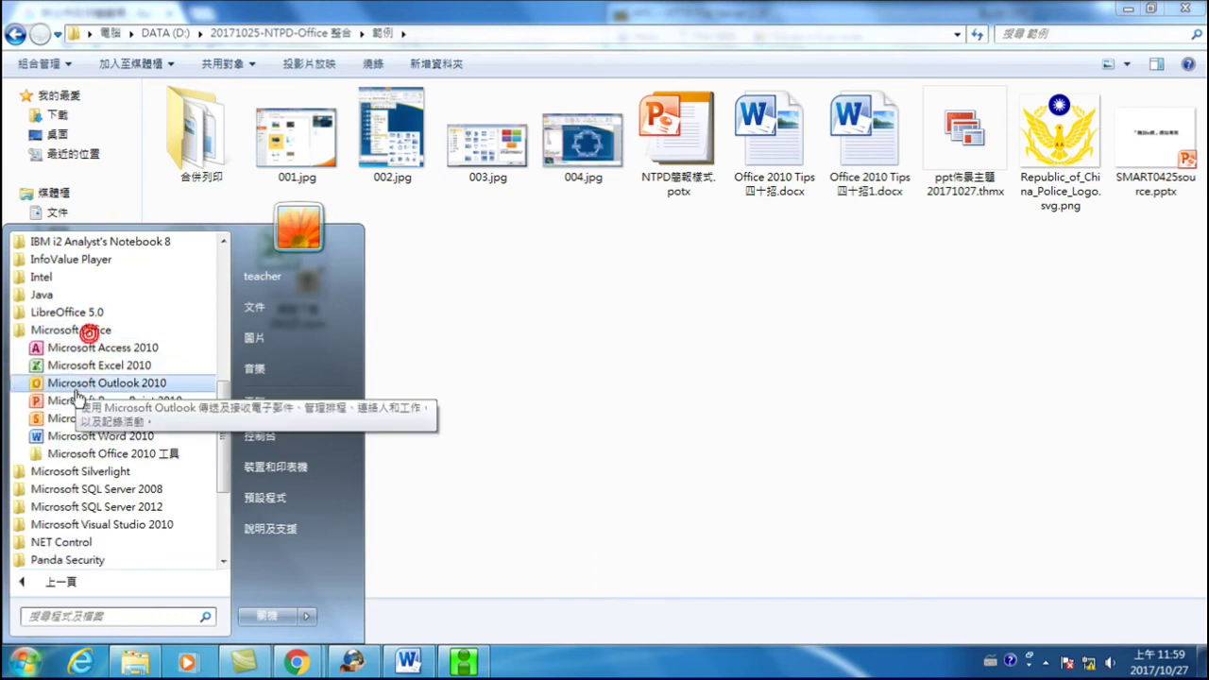
pyautogui.click(56, 402)
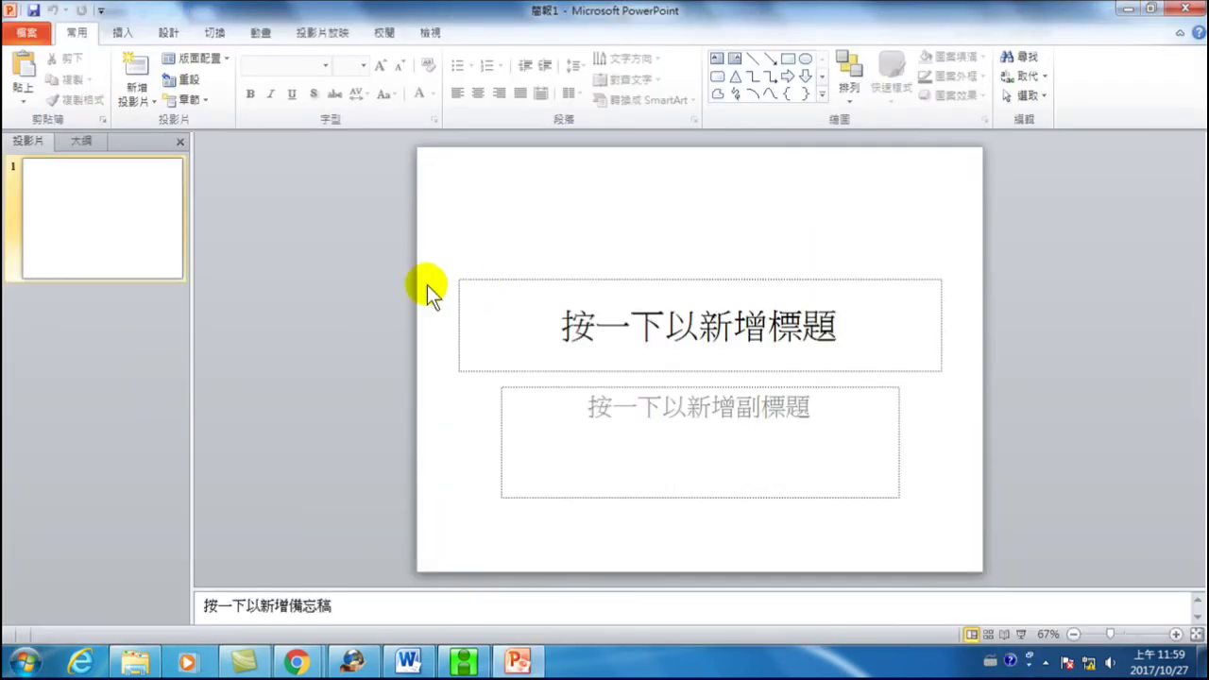
# - On the New page, check the empty My Templates list, then choose New from Existing Presentation
pyautogui.click(28, 32)
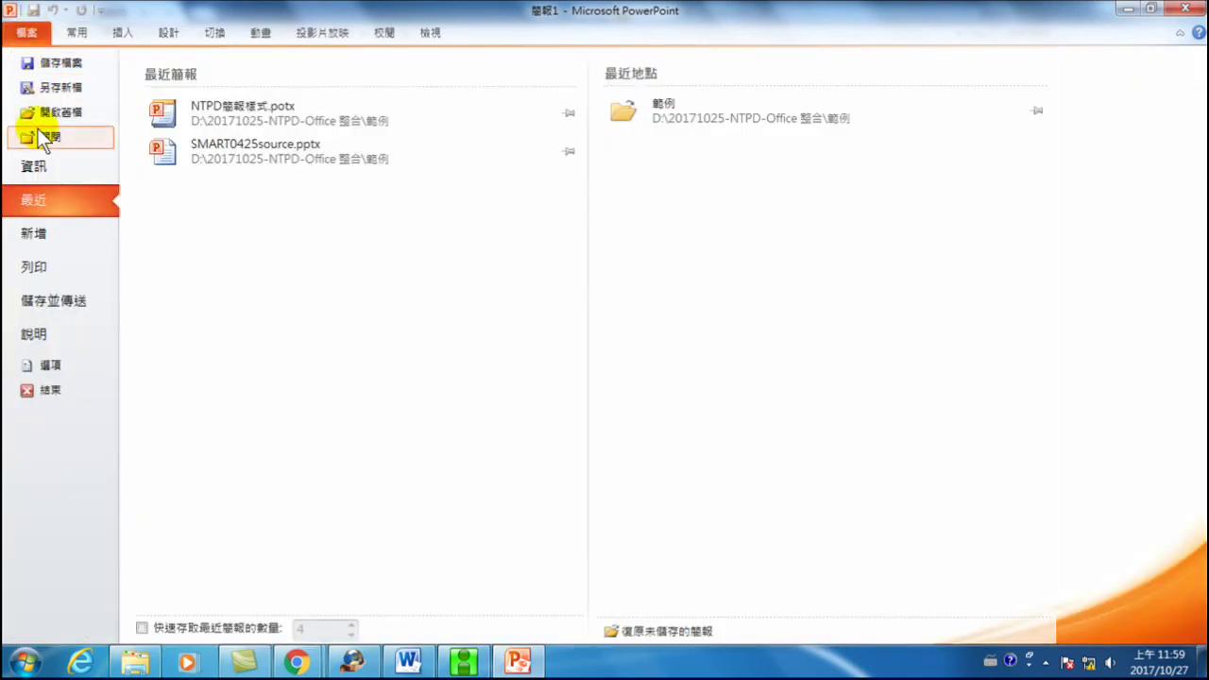
pyautogui.click(39, 233)
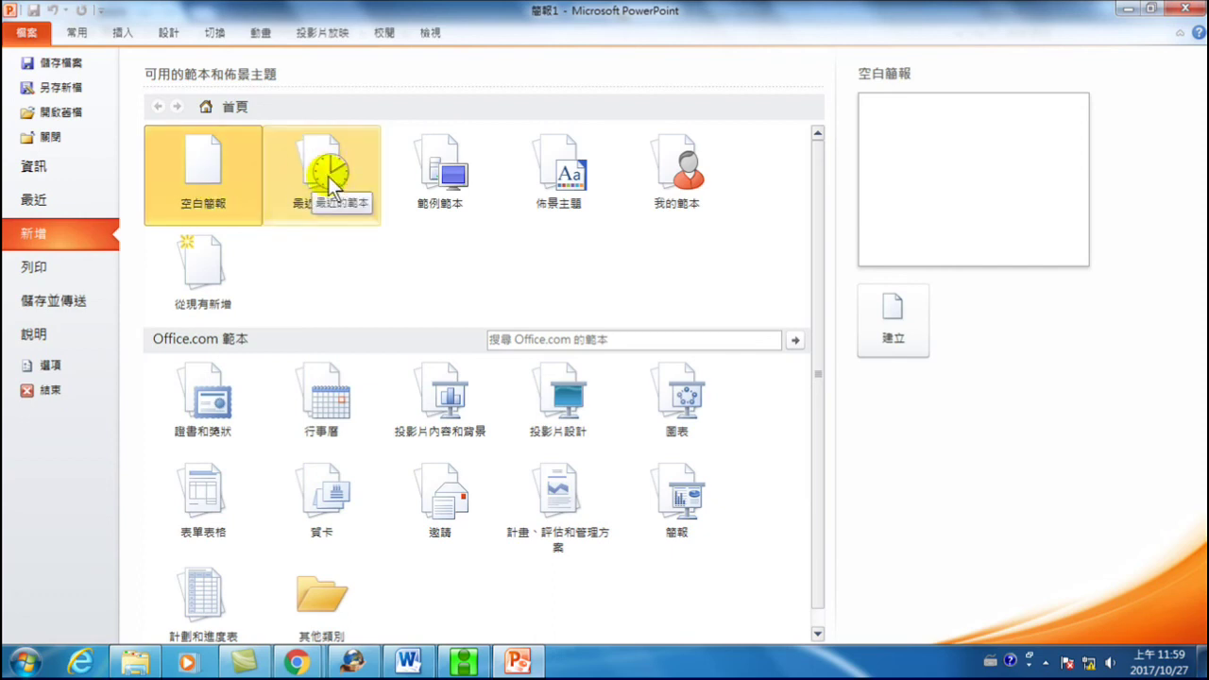
pyautogui.click(667, 168)
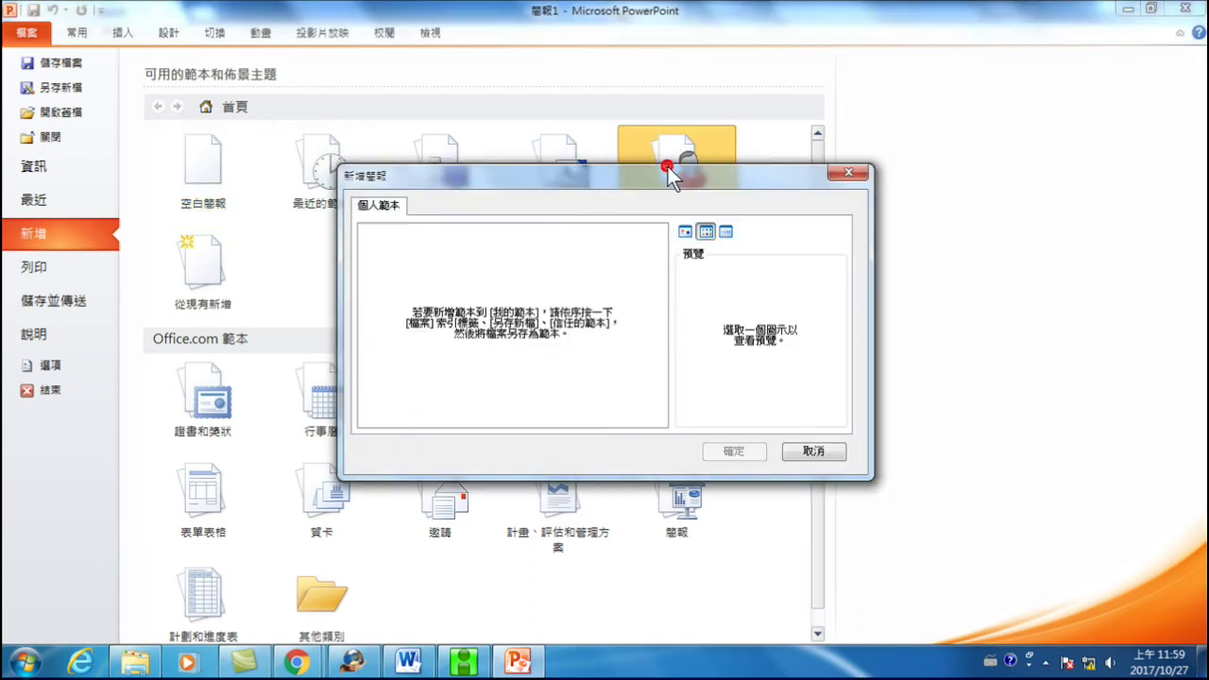
pyautogui.click(806, 451)
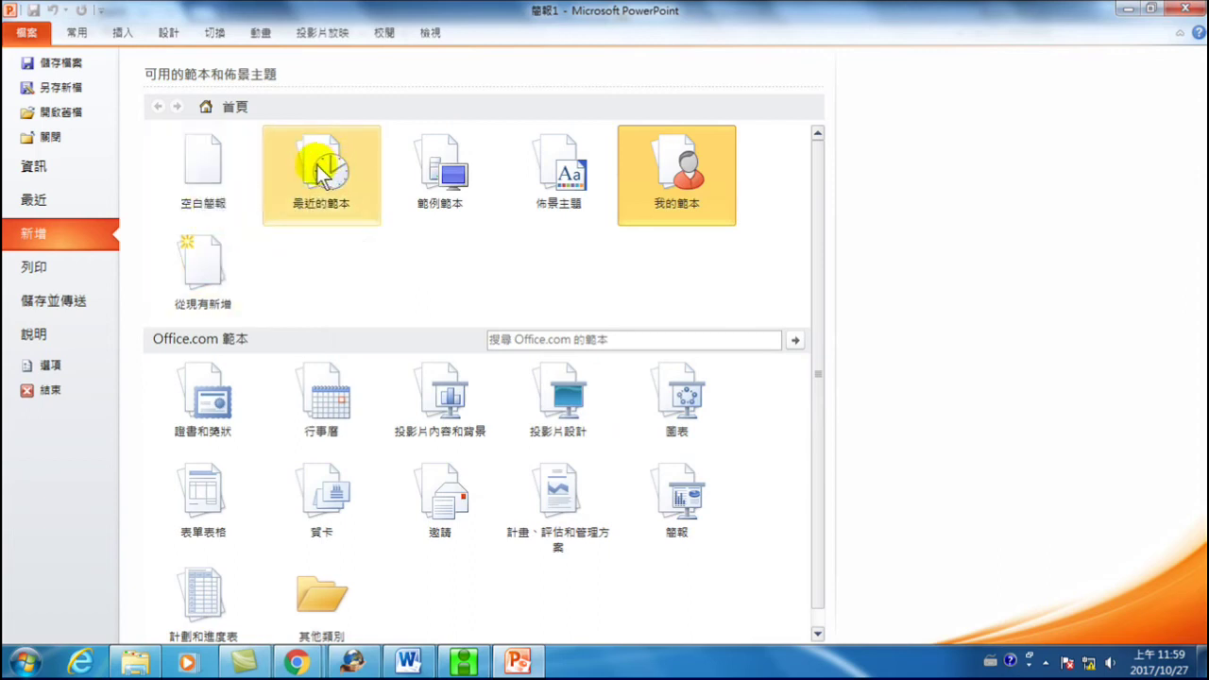
pyautogui.doubleClick(199, 263)
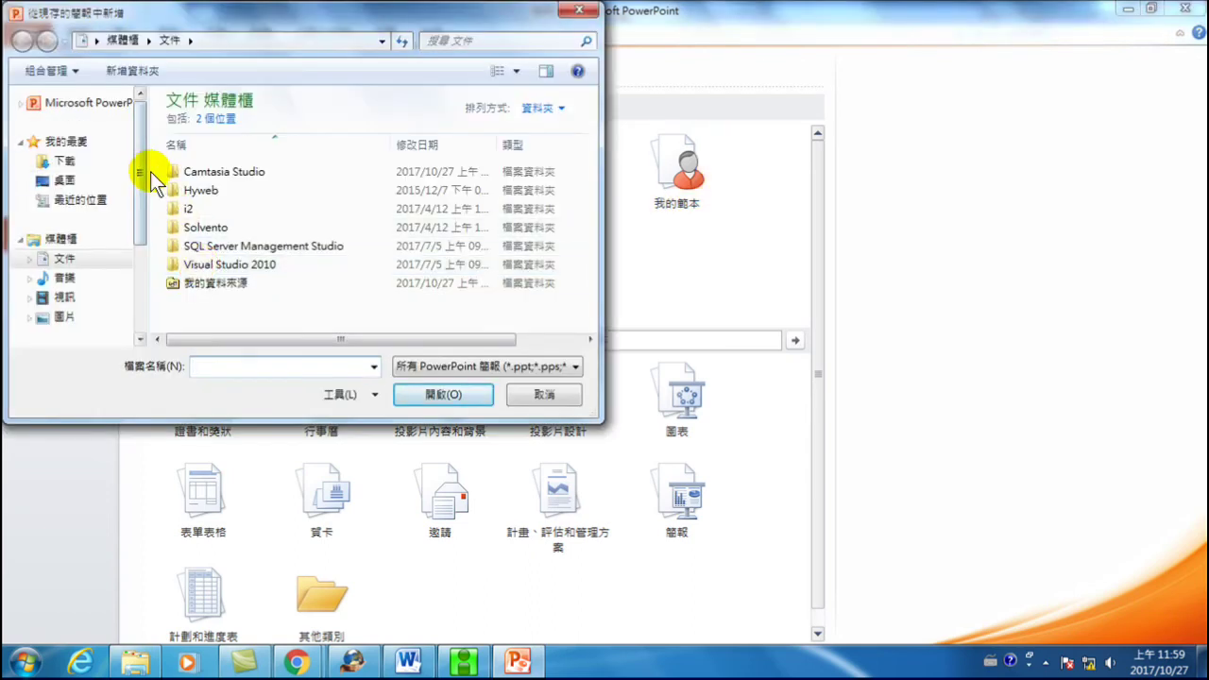
# - Create a new presentation from D:\20171025-NTPD-Office 整合\範例\NTPD簡報樣式.potx
pyautogui.scroll(-3, 140, 203)
pyautogui.scroll(1, 104, 236)
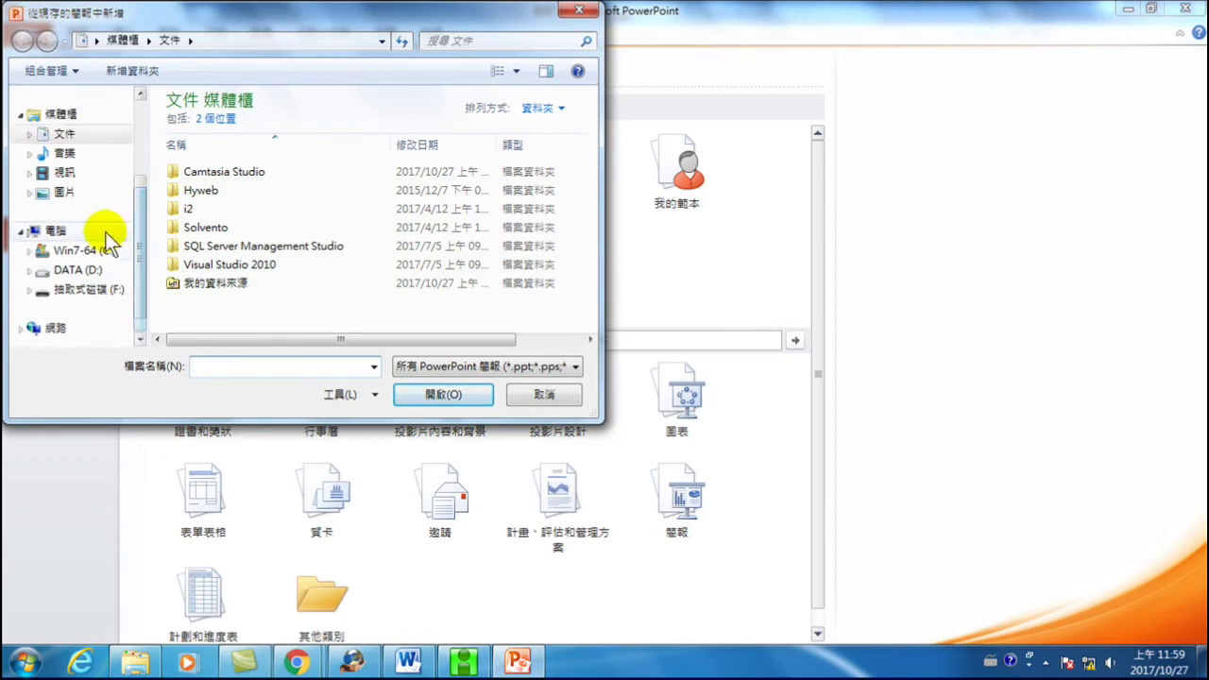
pyautogui.click(77, 271)
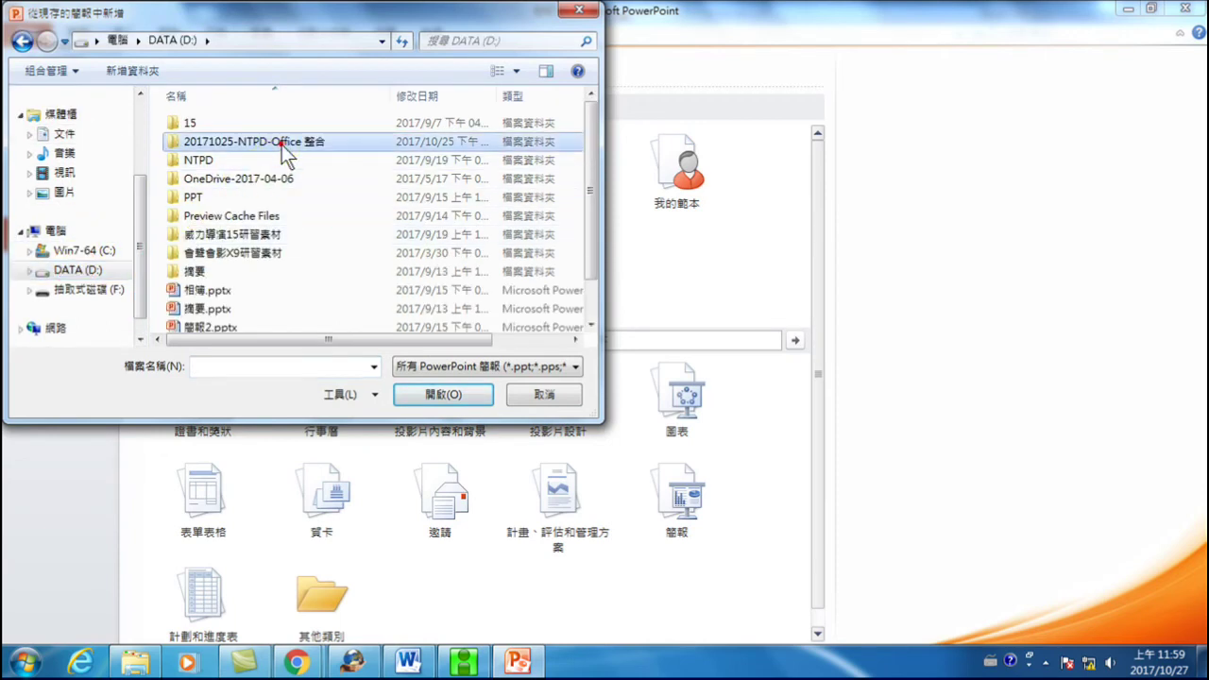
pyautogui.doubleClick(281, 145)
pyautogui.doubleClick(194, 125)
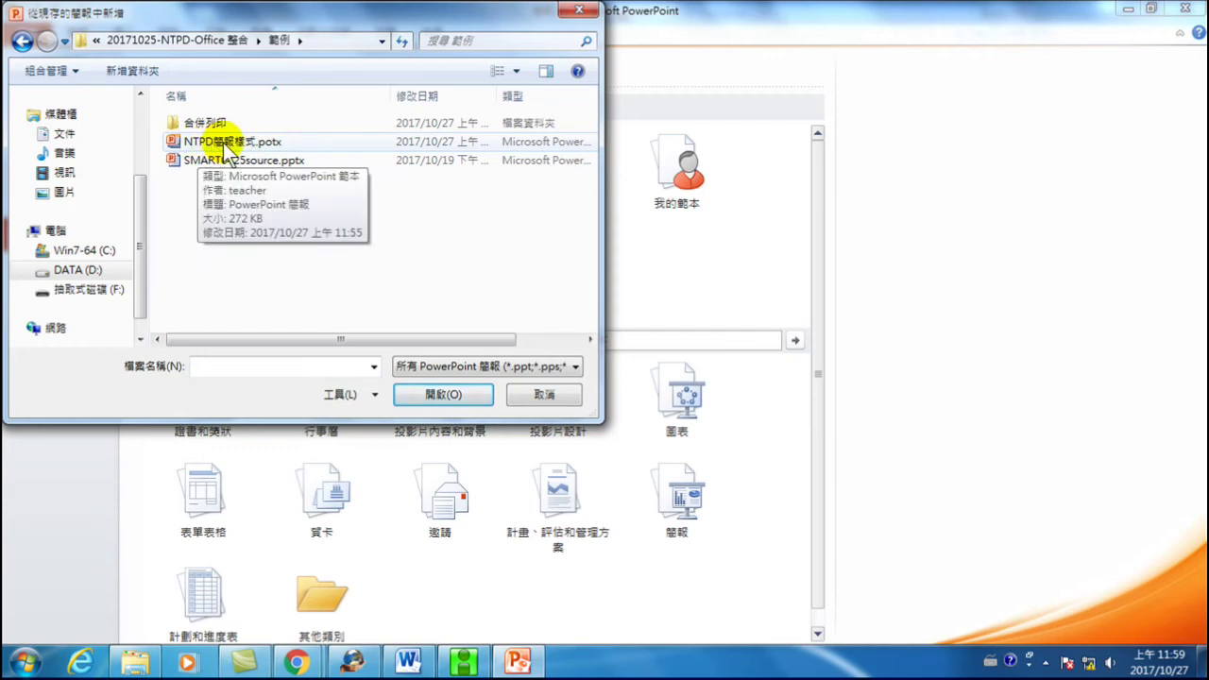
pyautogui.click(242, 144)
pyautogui.click(434, 392)
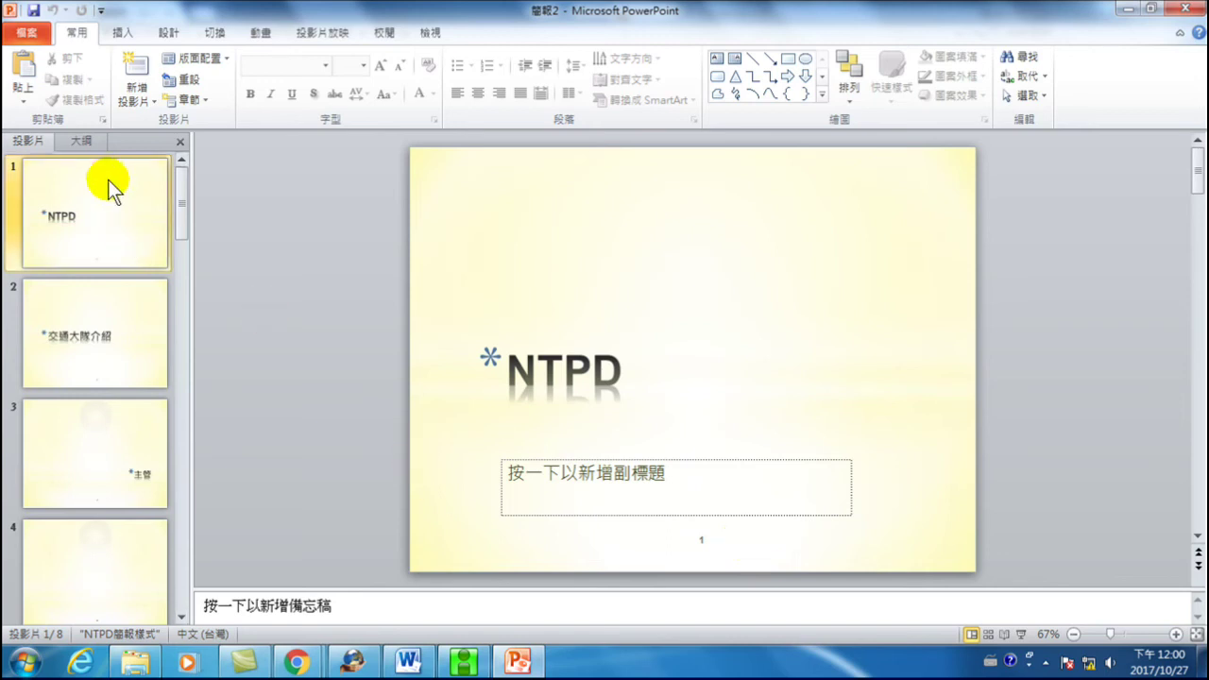
pyautogui.scroll(-1, 95, 405)
# - Browse the template's layouts in Slide Master view, then bring up the file Info page
pyautogui.scroll(1, 97, 387)
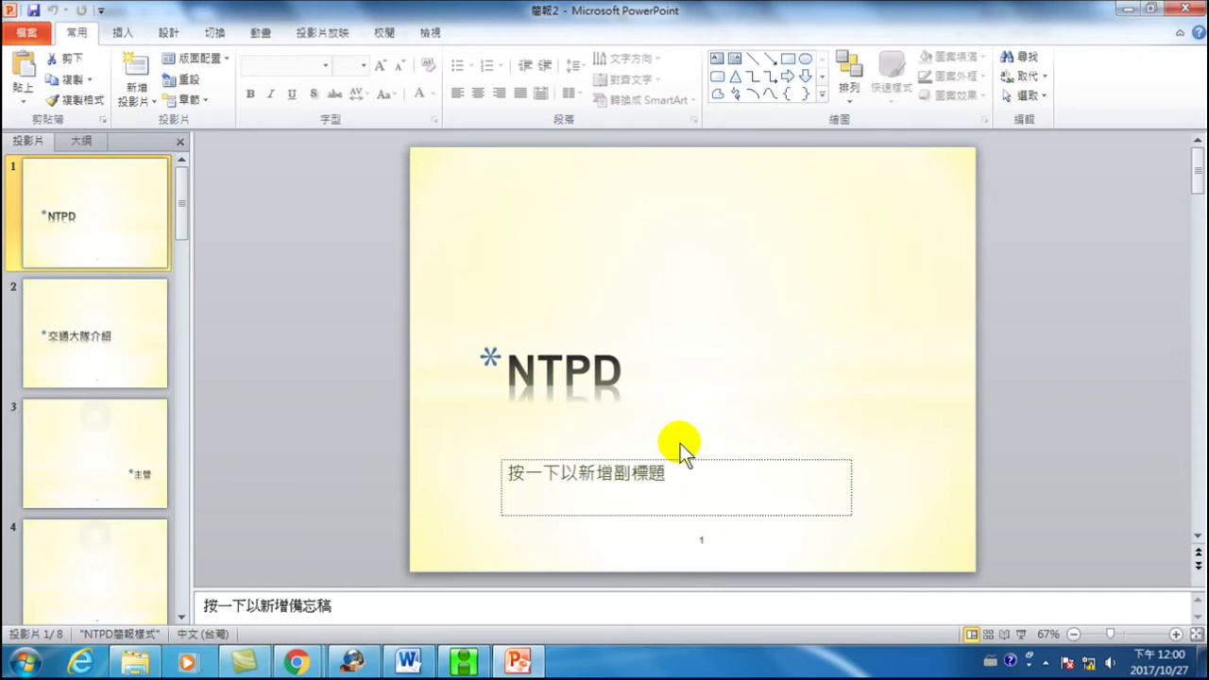
pyautogui.click(430, 32)
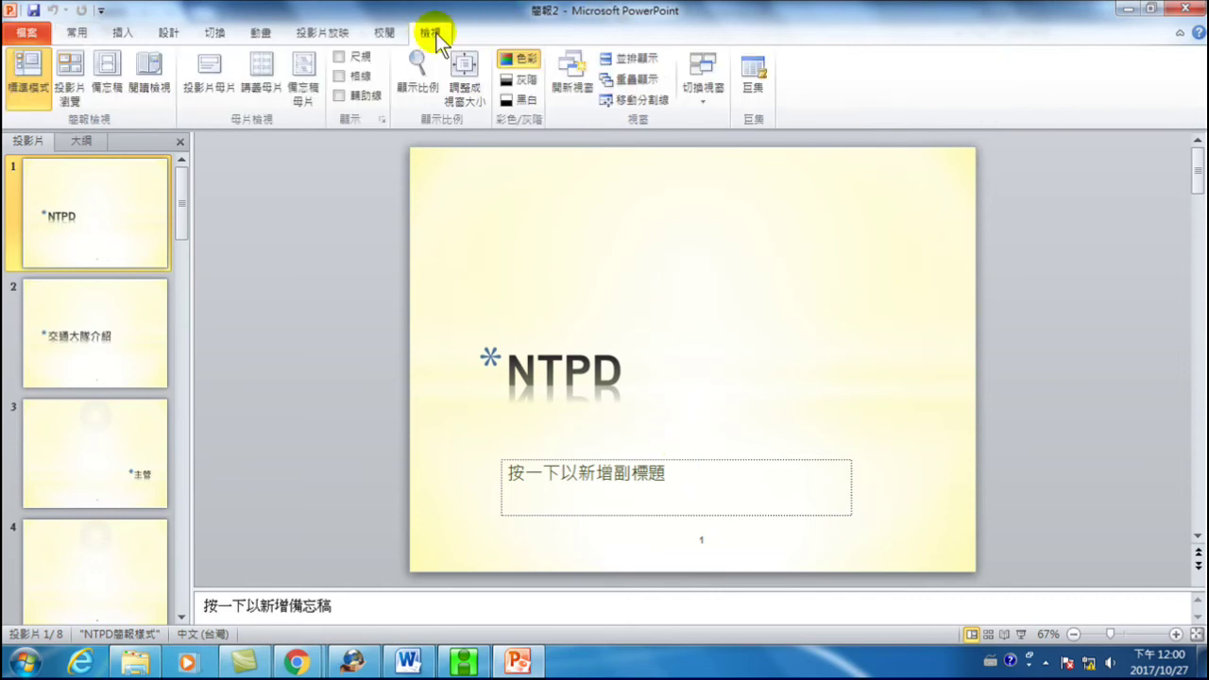
pyautogui.click(212, 71)
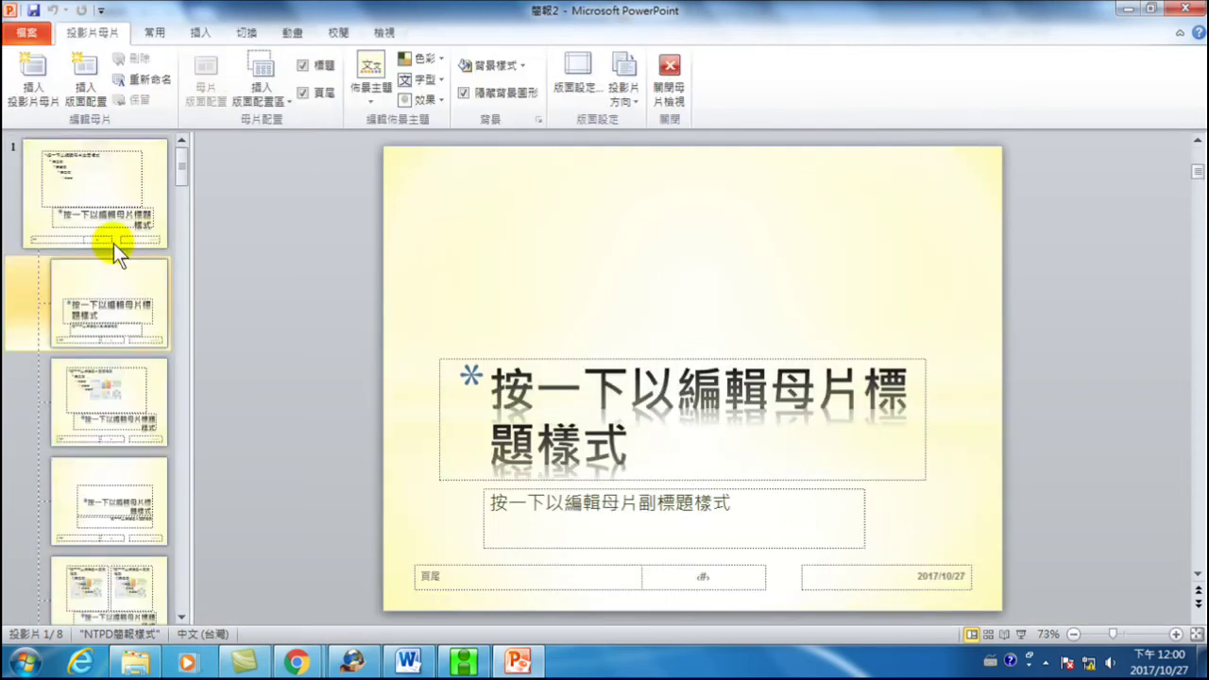
pyautogui.scroll(-10, 99, 305)
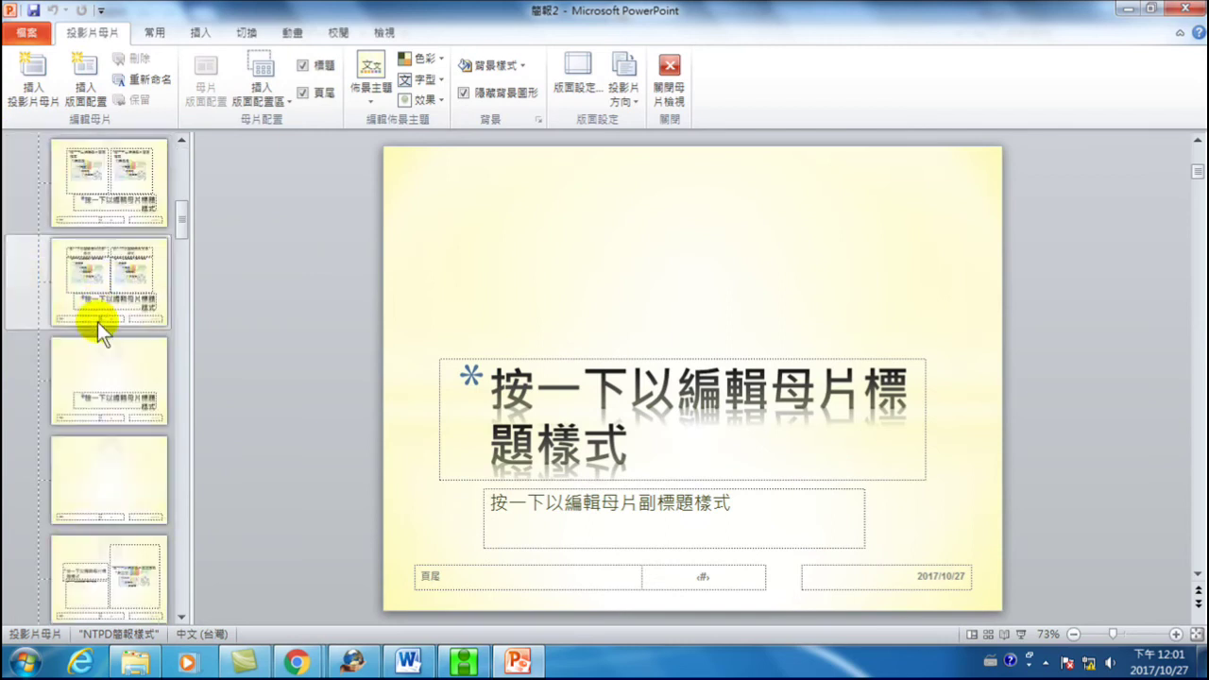
pyautogui.scroll(-10, 114, 427)
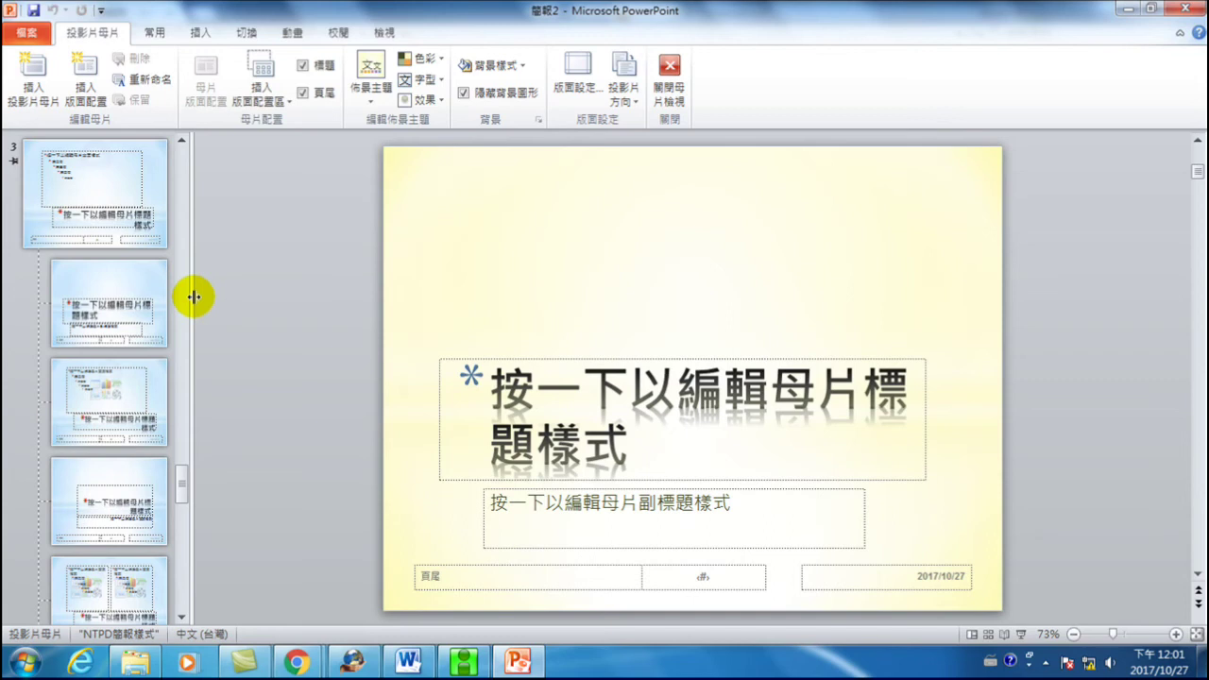
pyautogui.click(26, 32)
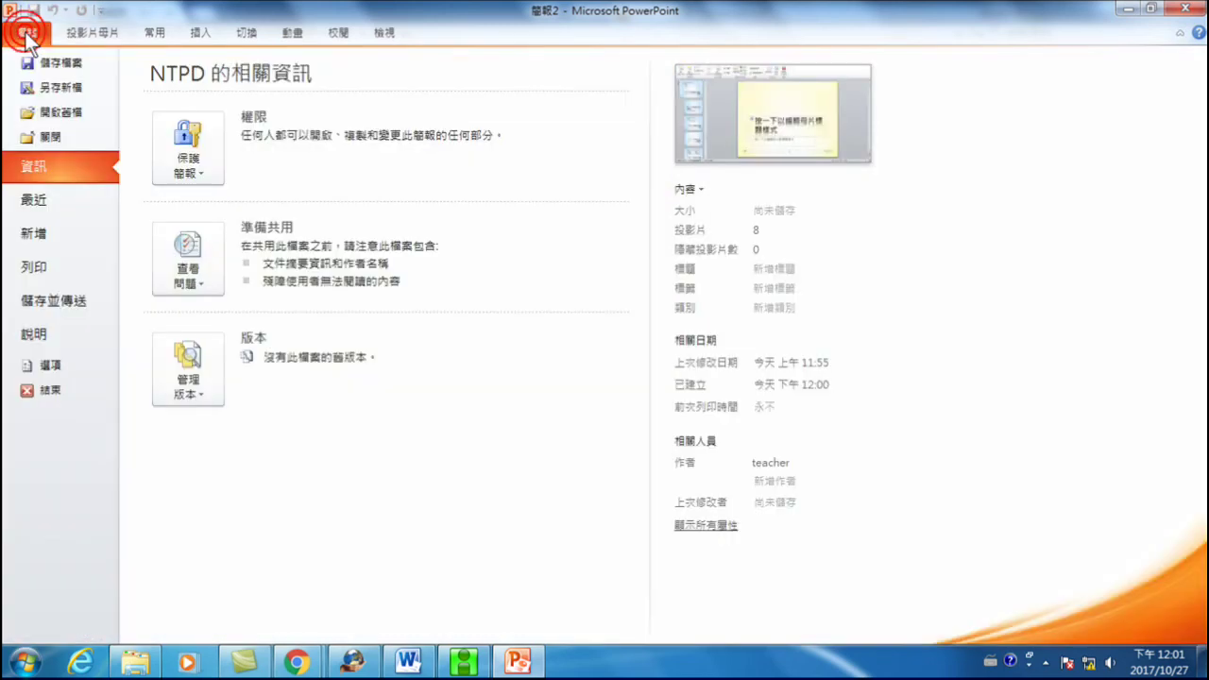
# - Show the New presentation templates page in the File backstage
pyautogui.click(36, 235)
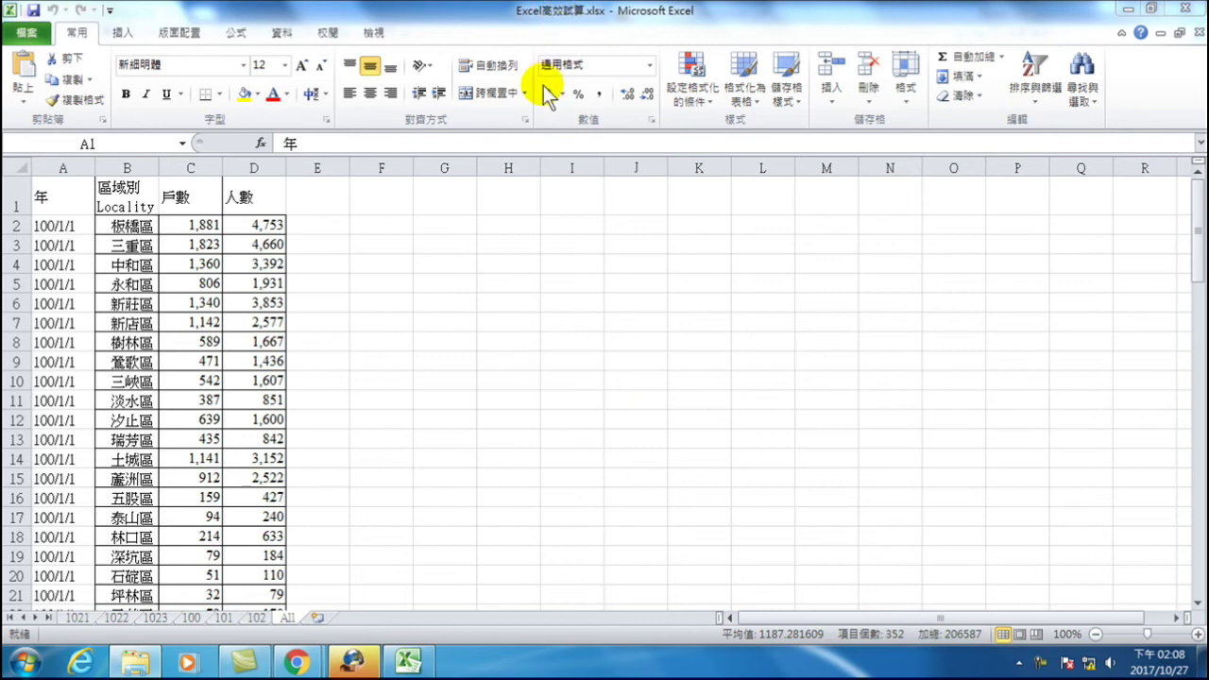
# - Select the All sheet's district table and cell B13 (瑞芳區), then move to sheet 1021
pyautogui.hotkey('ctrl', 'a')
pyautogui.click(113, 430)
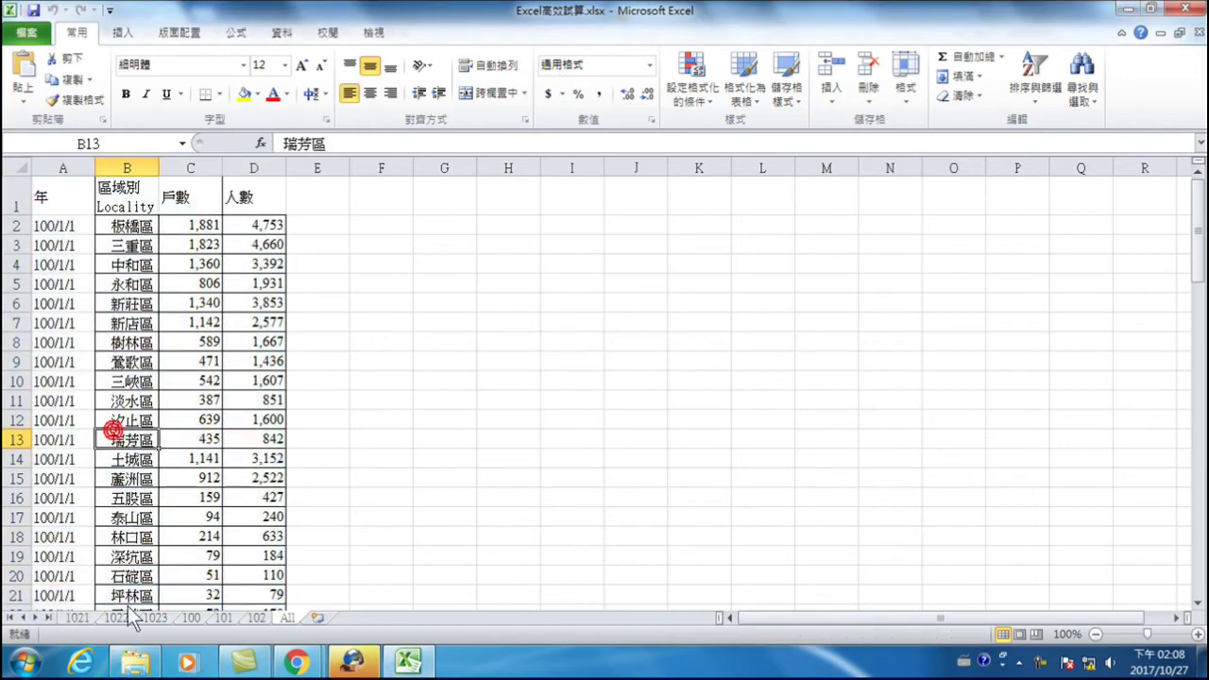
pyautogui.click(76, 617)
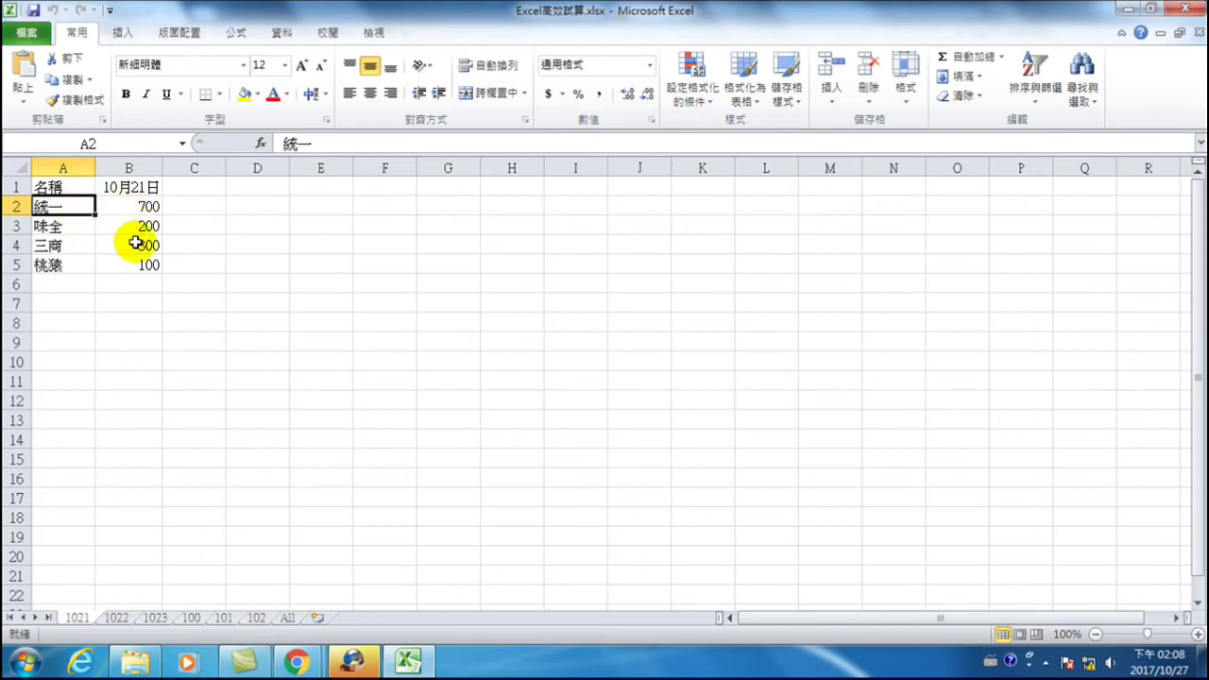
pyautogui.click(127, 187)
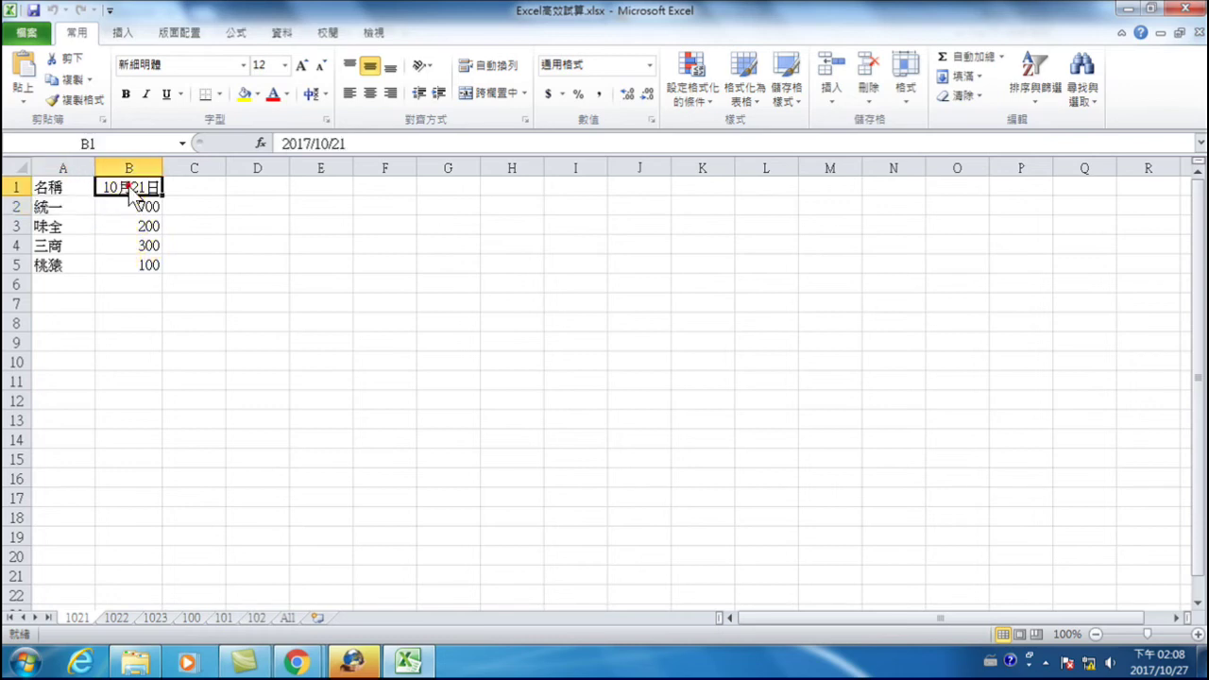
pyautogui.click(129, 209)
pyautogui.click(114, 618)
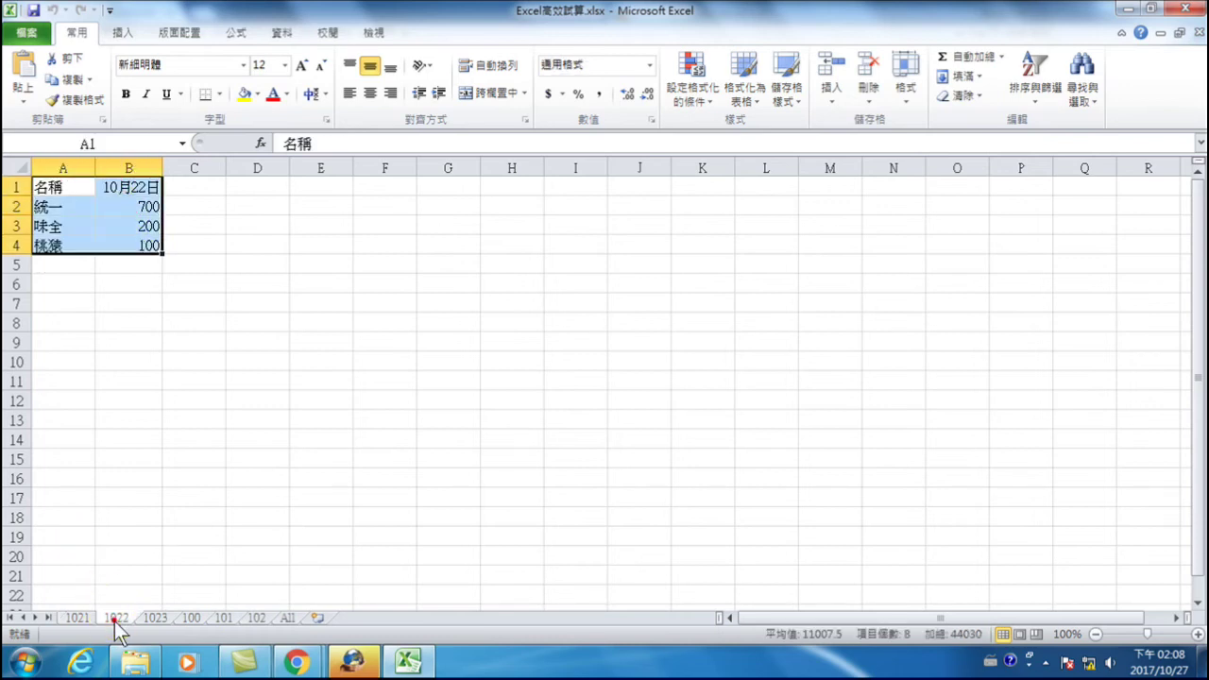
pyautogui.click(133, 205)
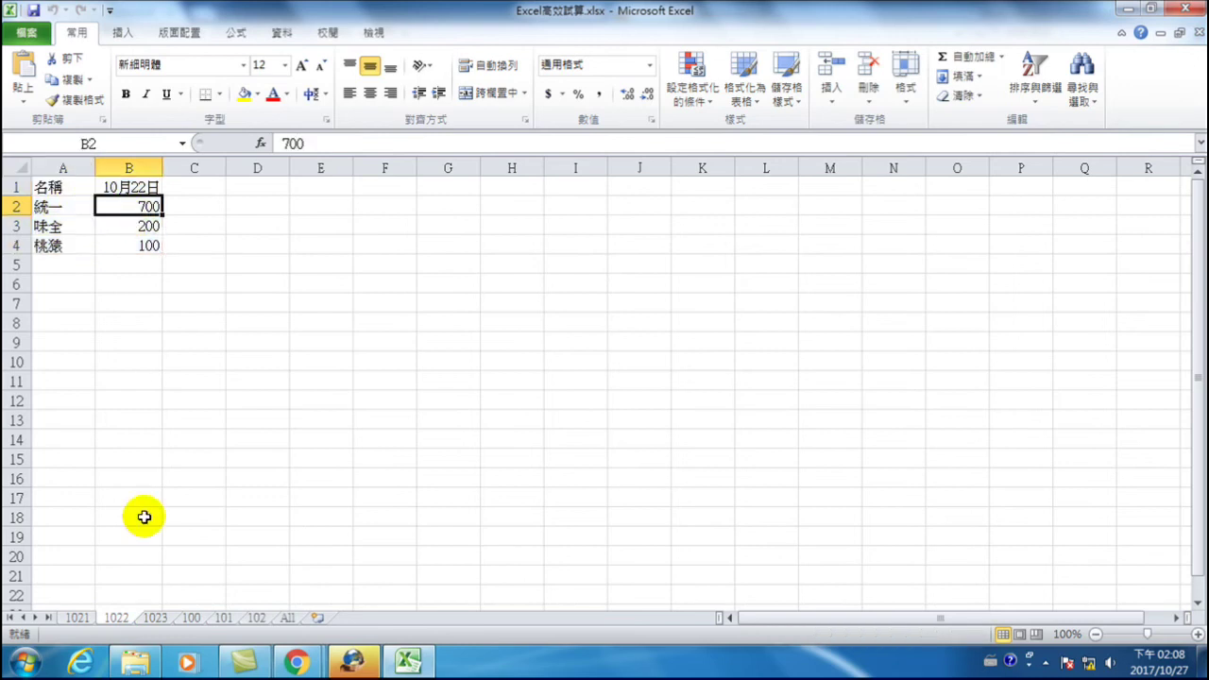
pyautogui.click(155, 618)
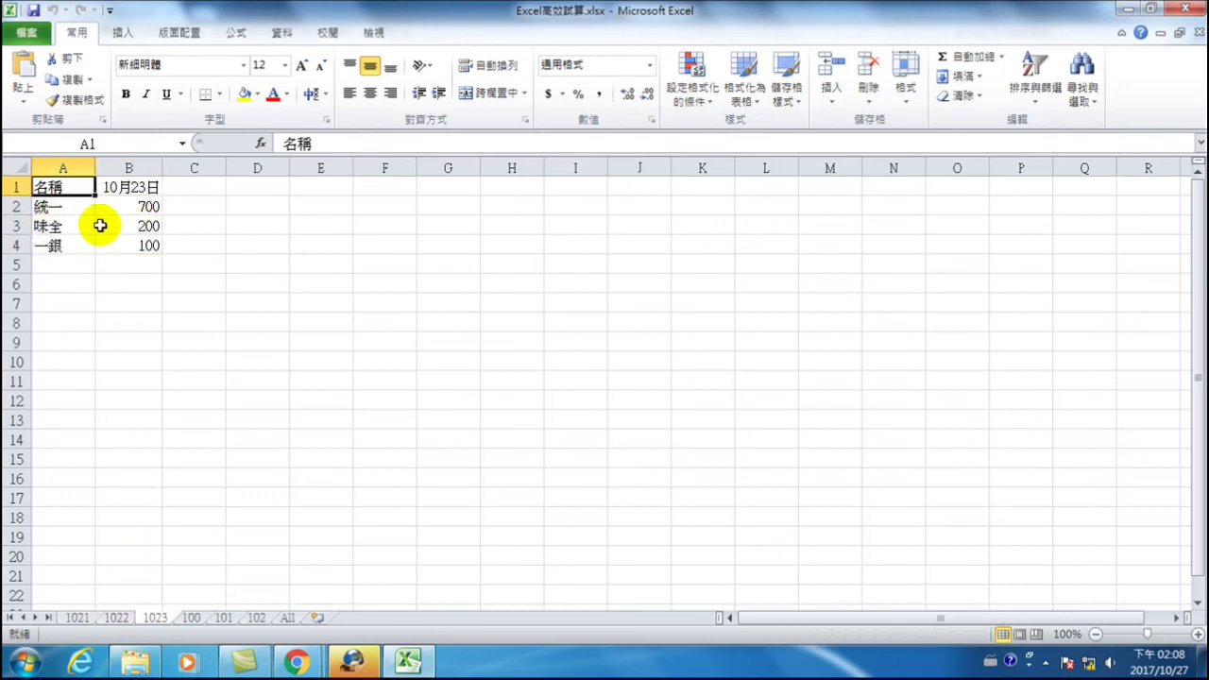
pyautogui.click(77, 619)
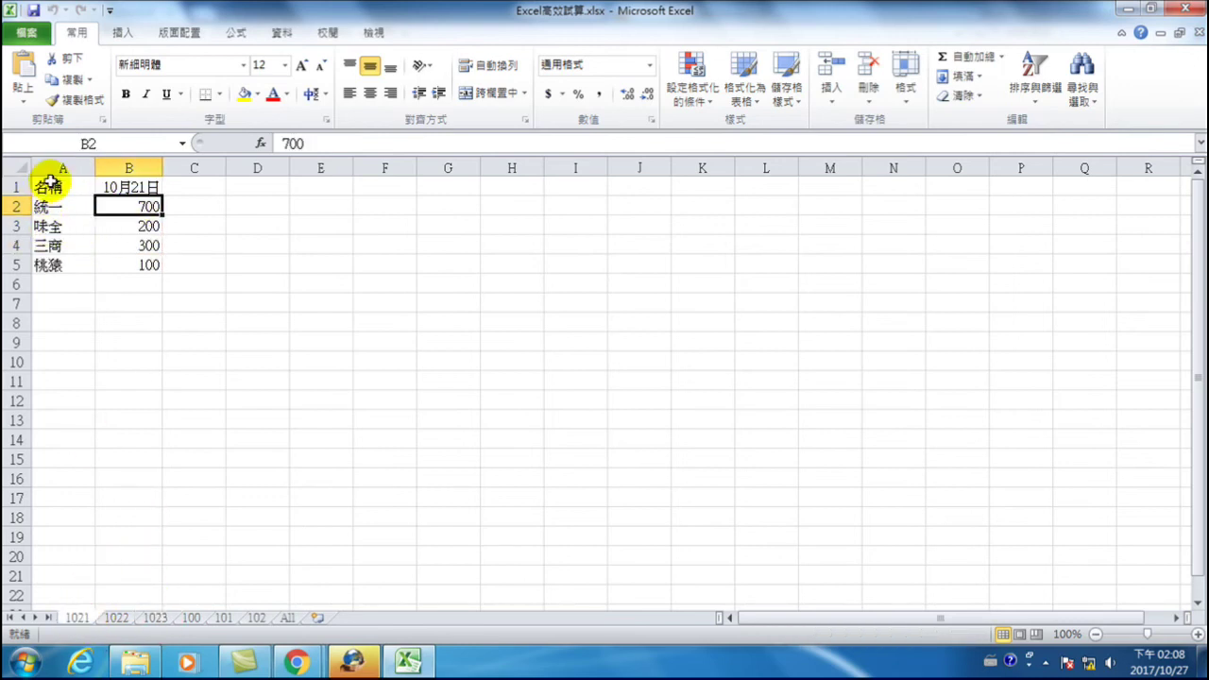
pyautogui.moveTo(57, 208); pyautogui.dragTo(54, 267)
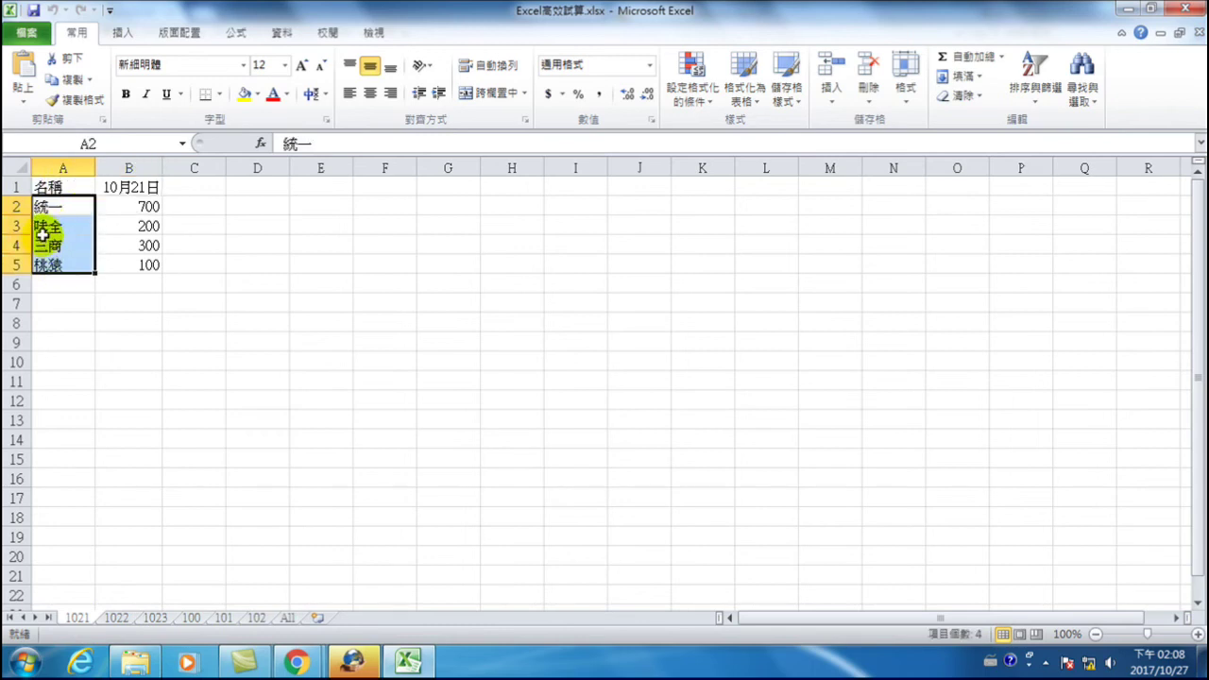
pyautogui.click(56, 207)
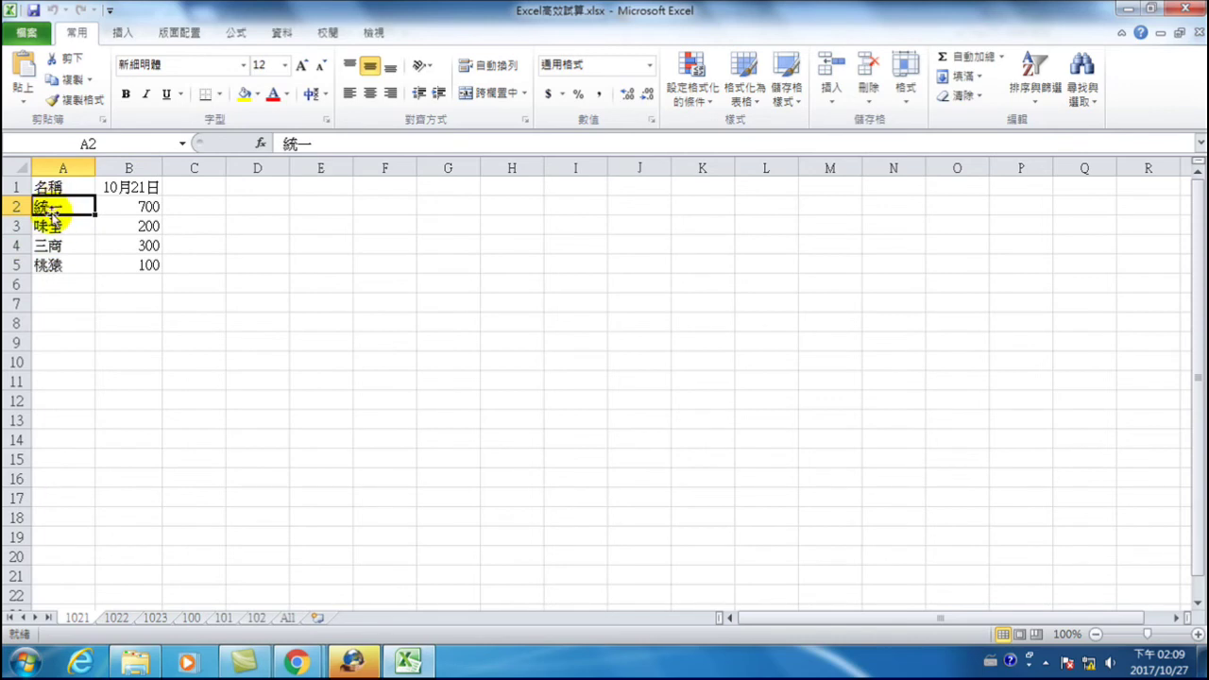
pyautogui.click(135, 208)
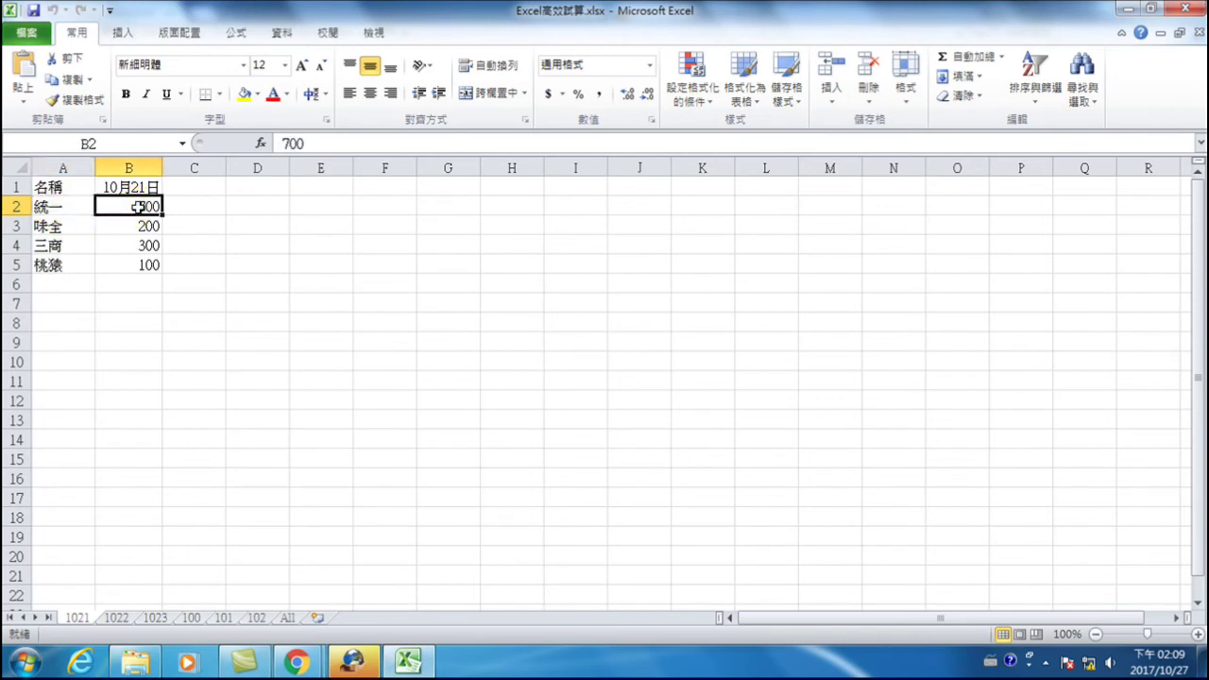
pyautogui.click(118, 618)
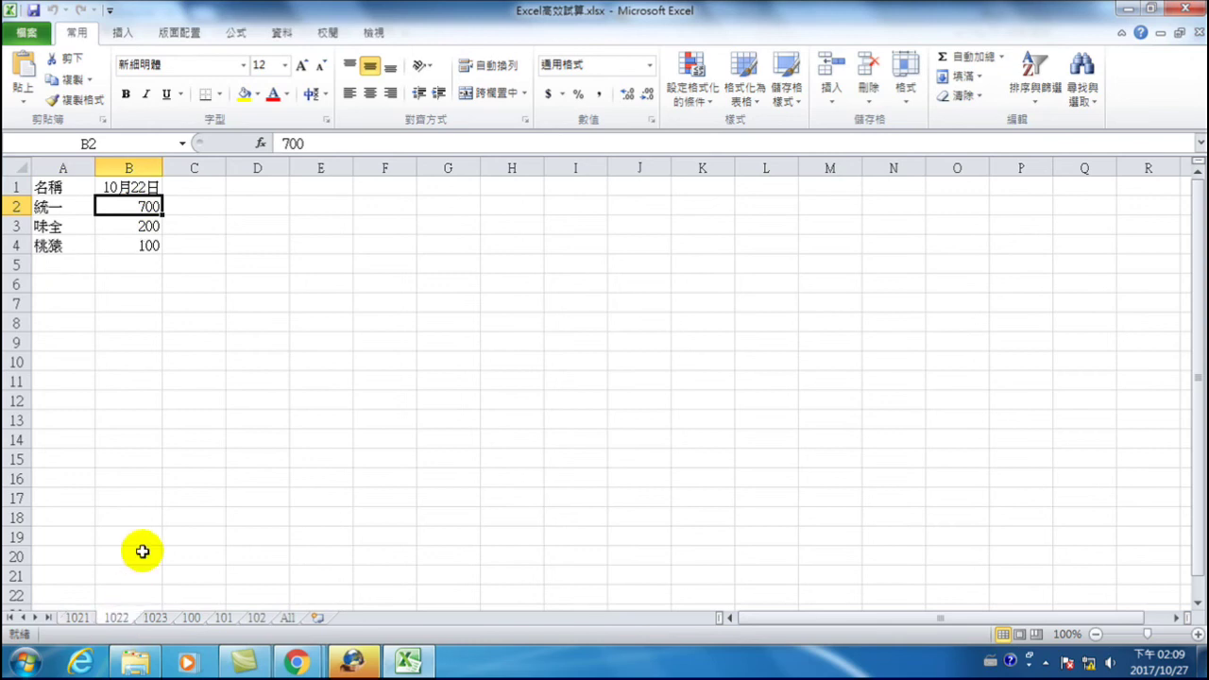
pyautogui.click(127, 205)
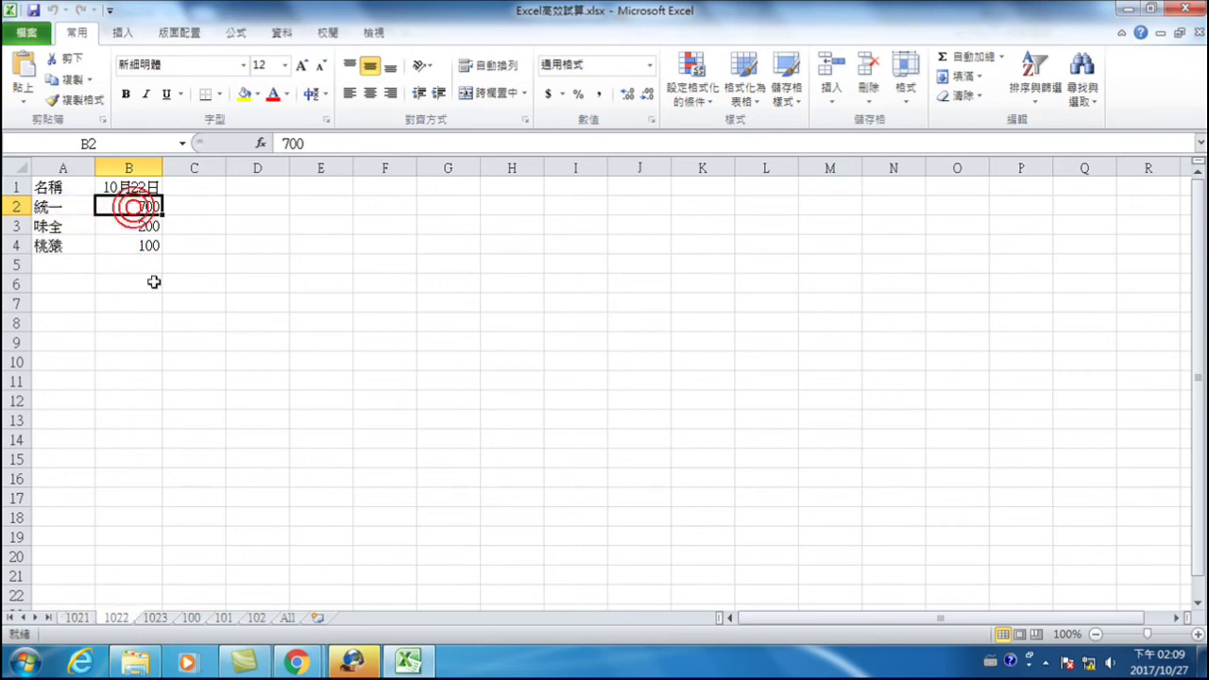
pyautogui.click(183, 203)
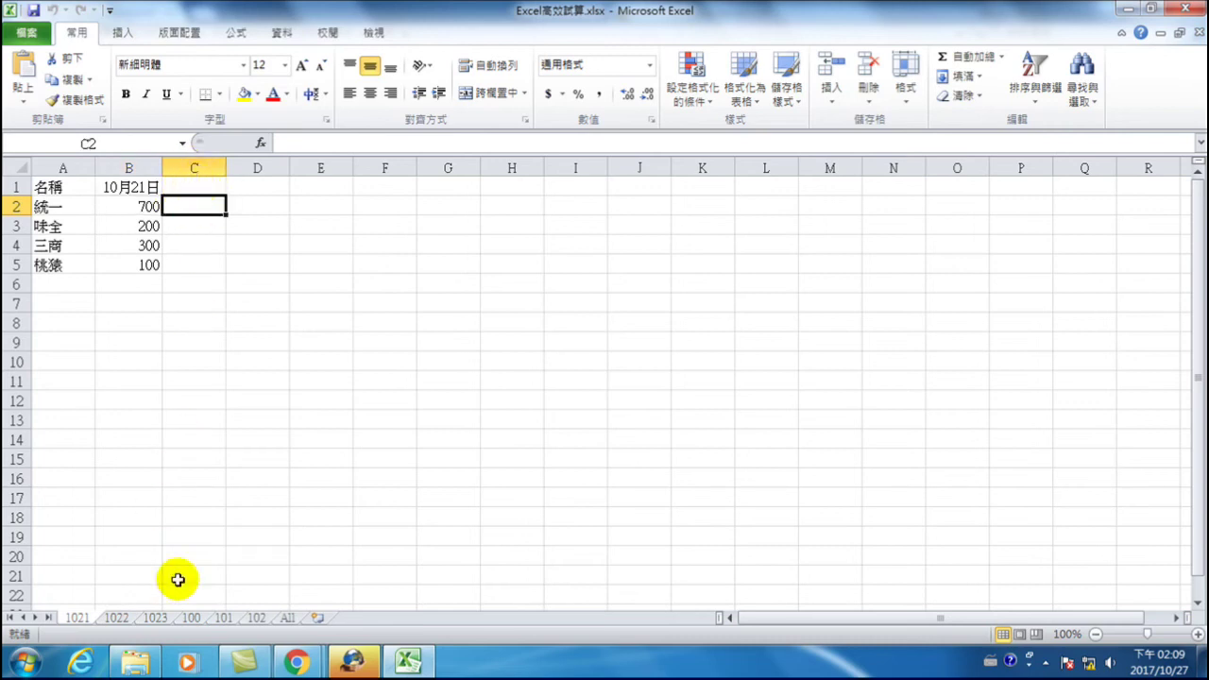
pyautogui.click(155, 618)
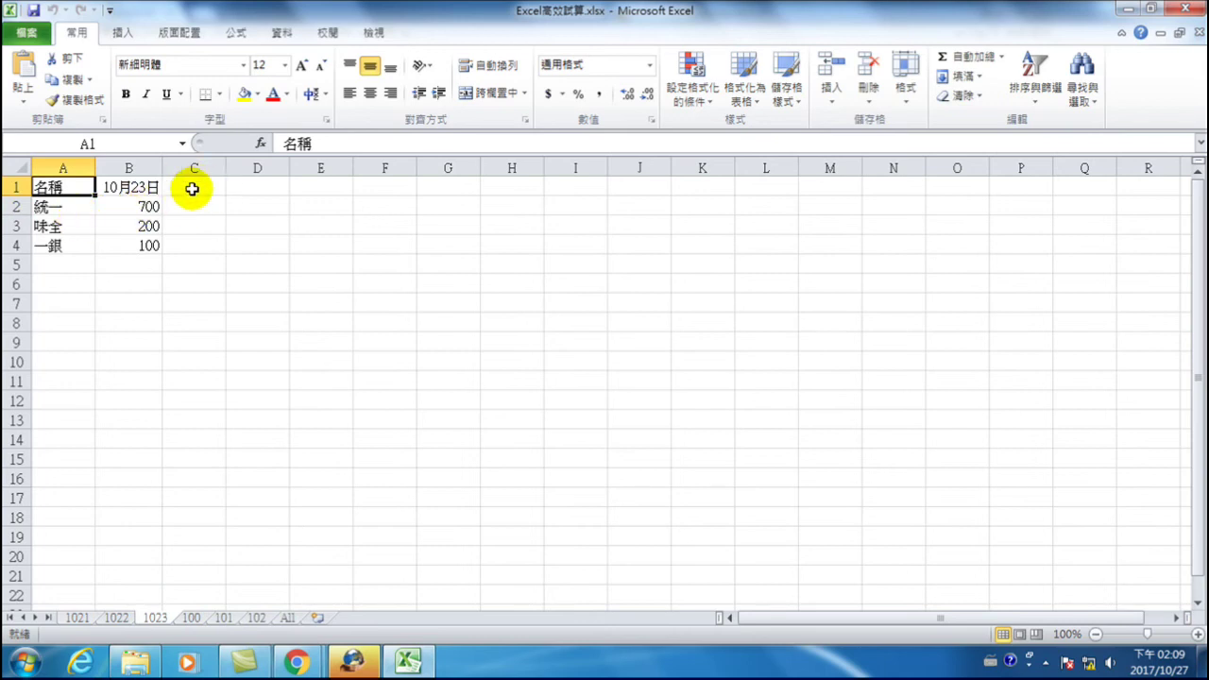
pyautogui.click(79, 617)
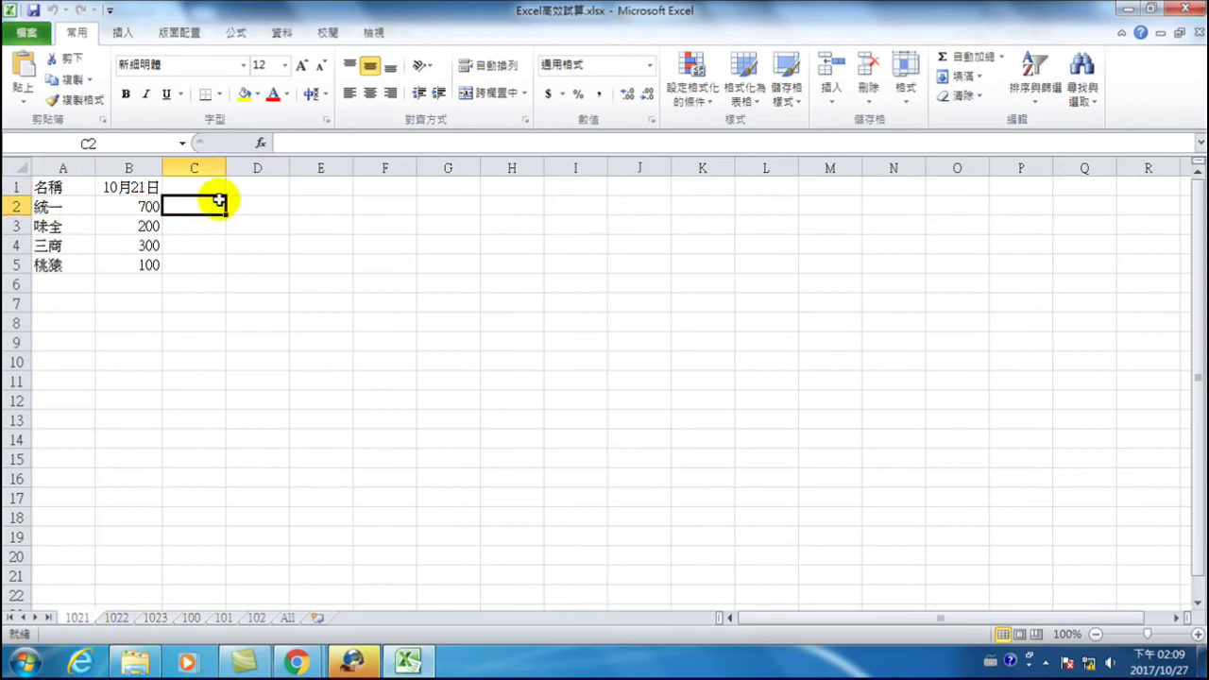
pyautogui.click(256, 185)
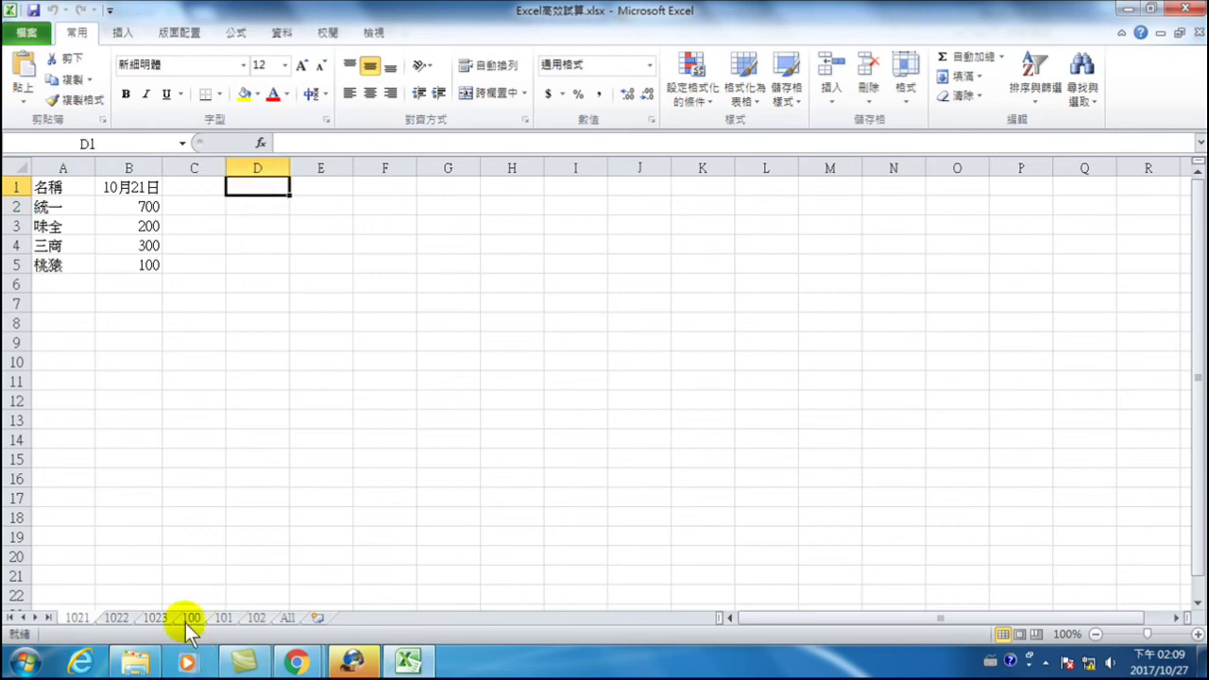
pyautogui.click(154, 617)
pyautogui.click(45, 248)
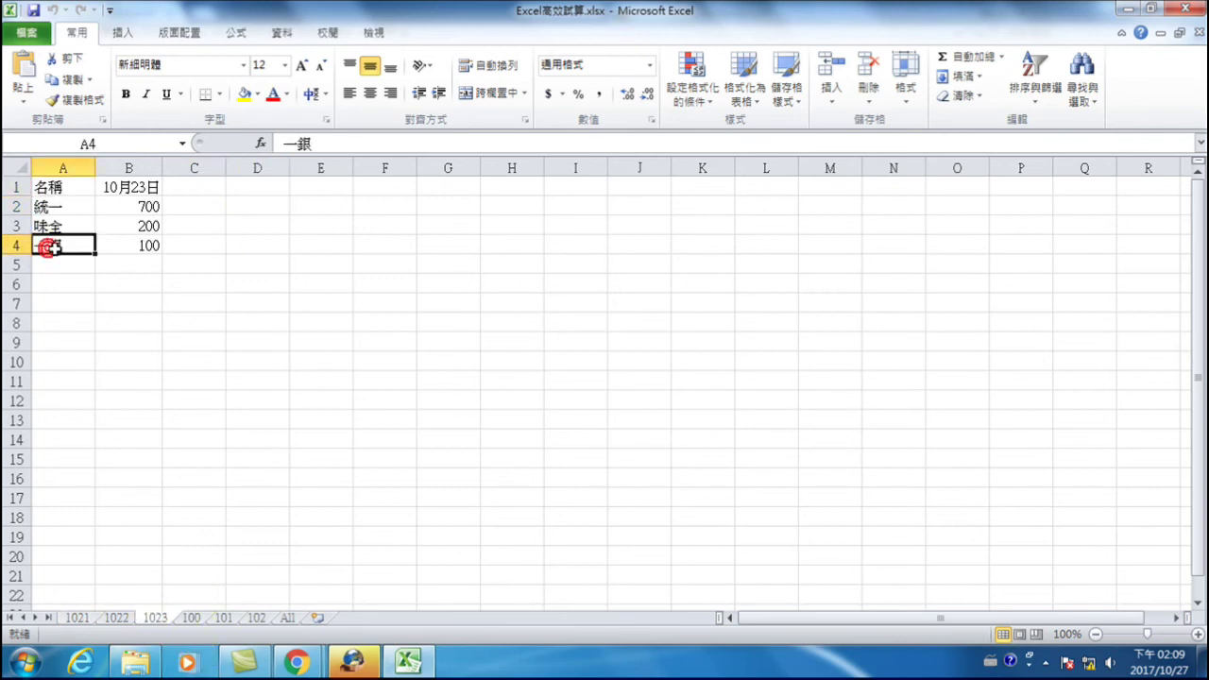
pyautogui.click(78, 617)
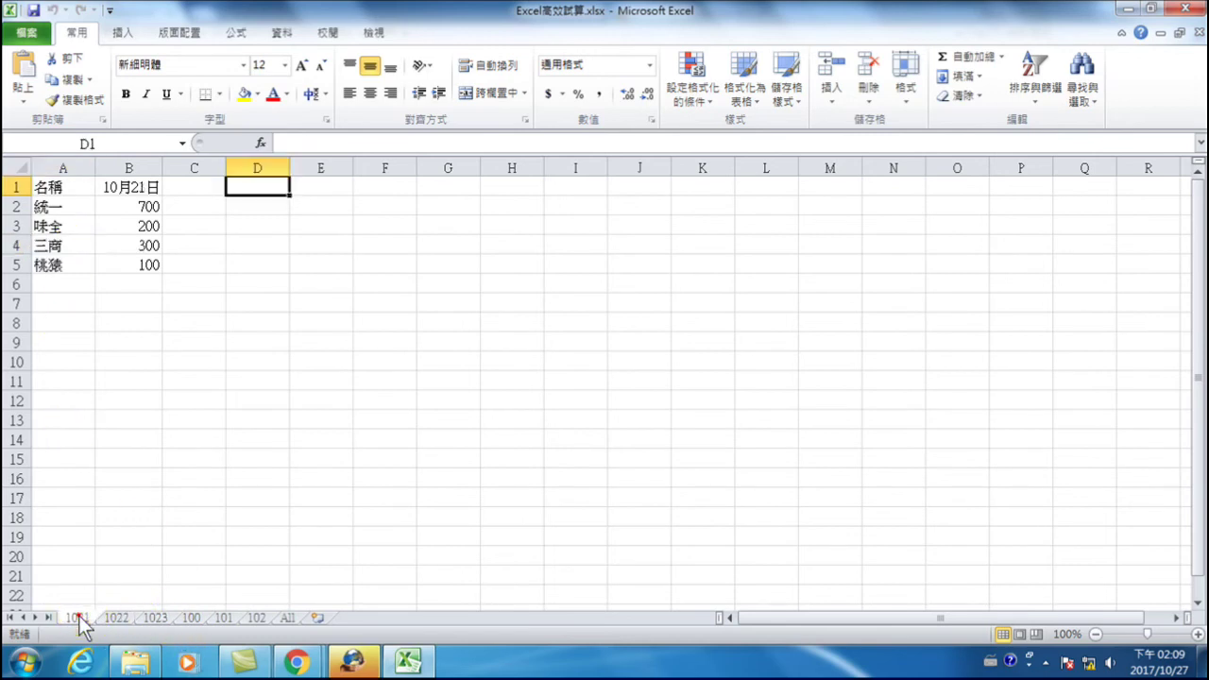
pyautogui.click(45, 282)
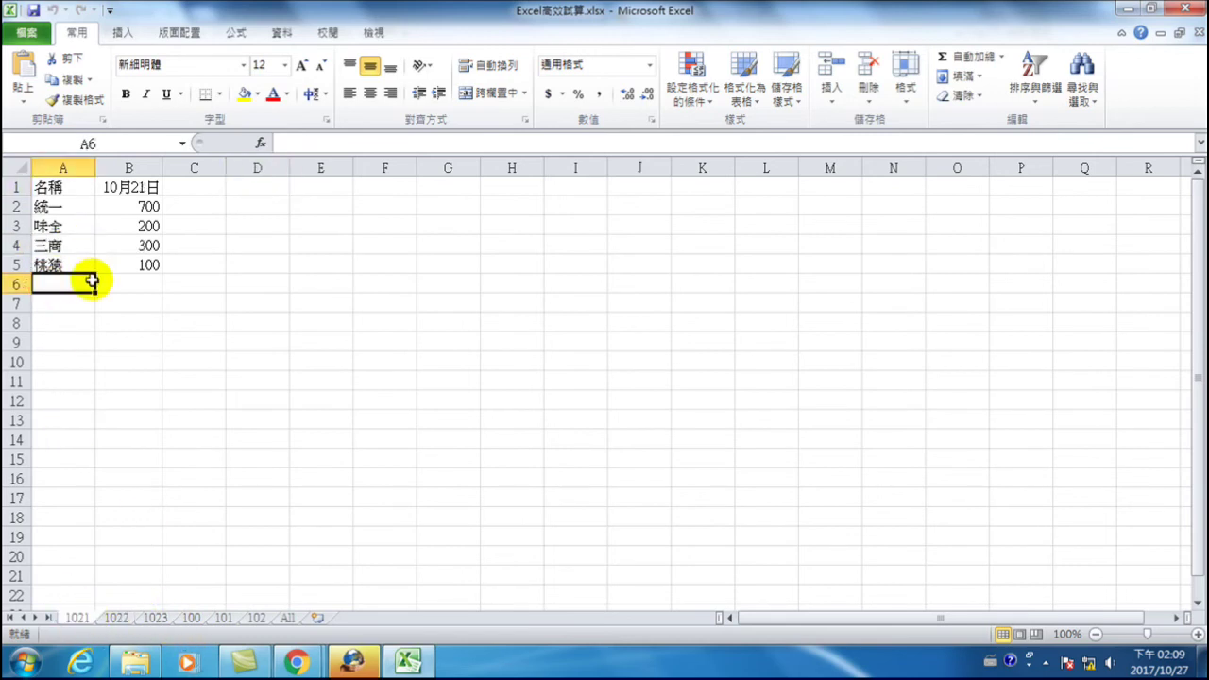
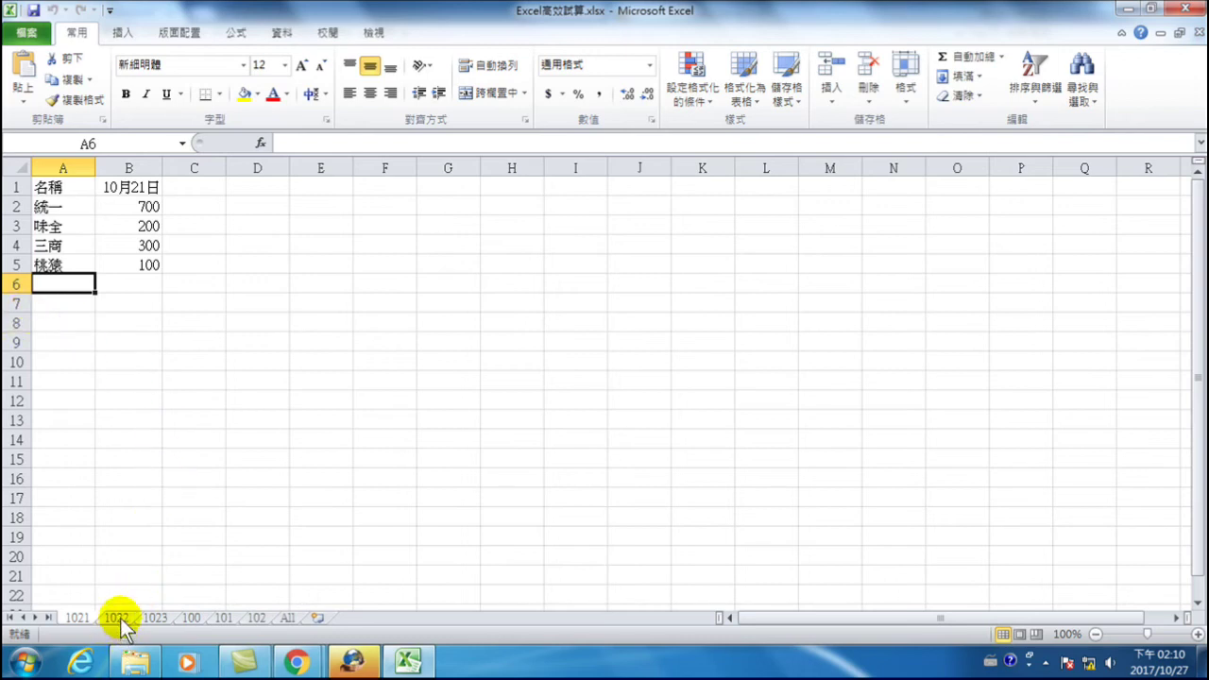
# - Copy A2:B4 from sheet 1022 and paste them as values into A6:B8 on sheet 1021
pyautogui.click(118, 618)
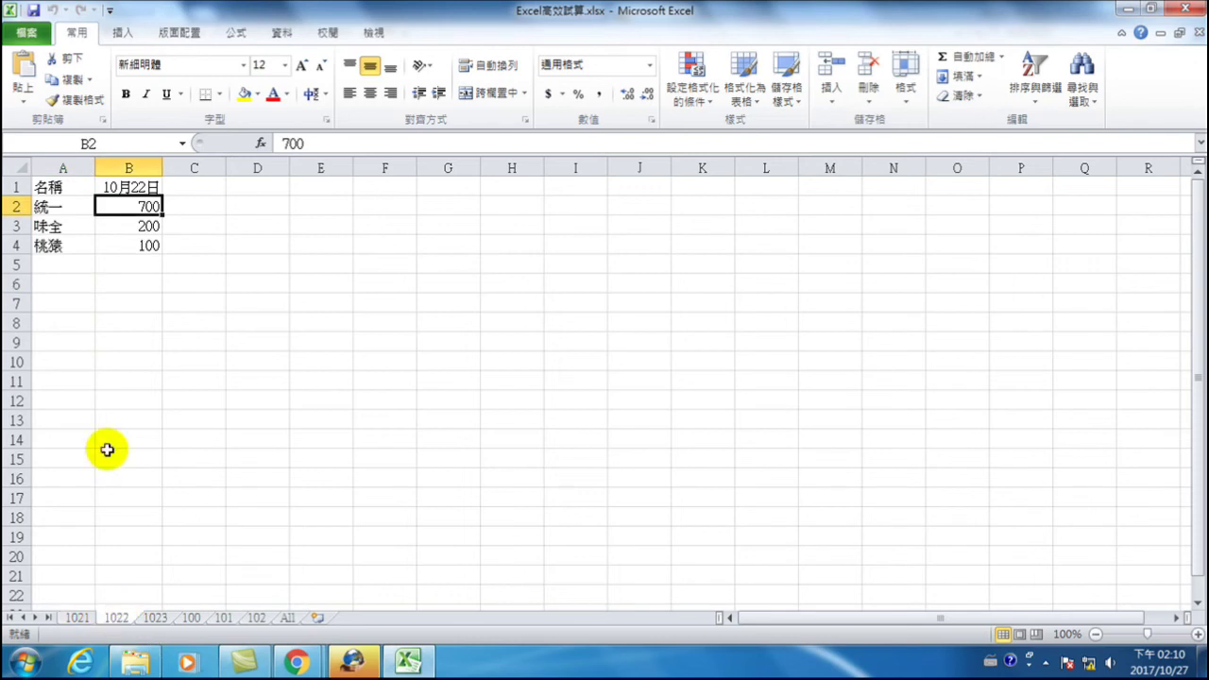
pyautogui.moveTo(49, 182); pyautogui.dragTo(142, 226)
pyautogui.moveTo(57, 206); pyautogui.dragTo(127, 244)
pyautogui.rightClick(127, 244)
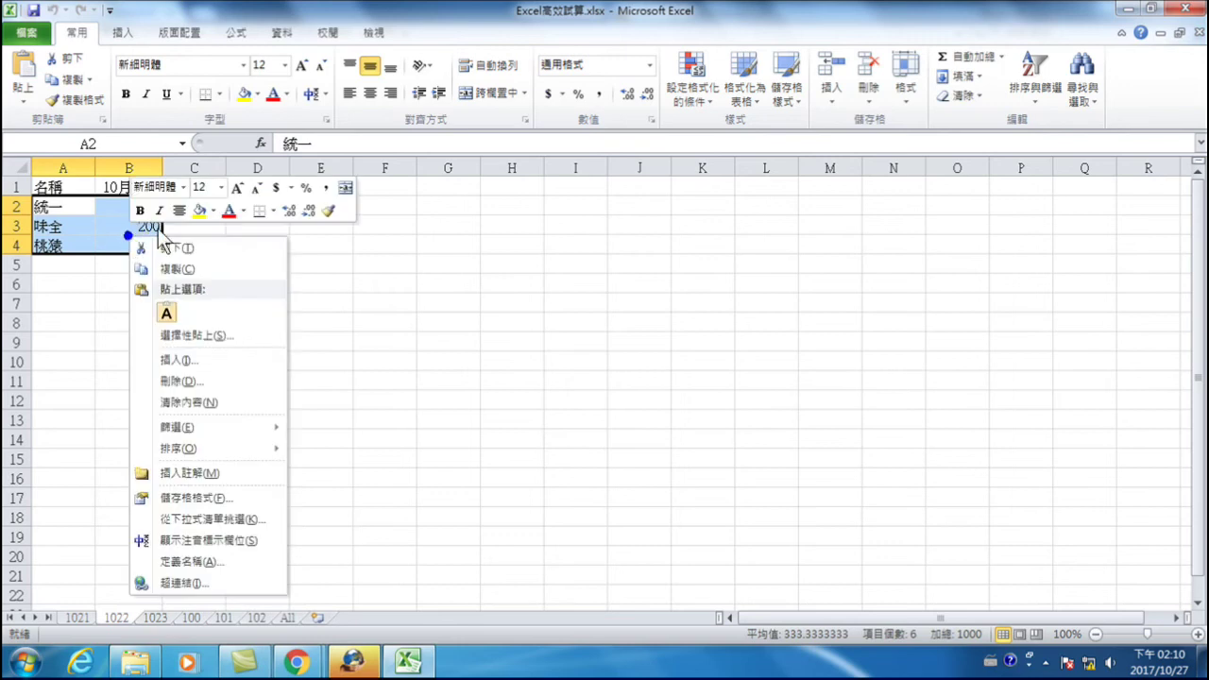
pyautogui.click(180, 265)
pyautogui.click(79, 618)
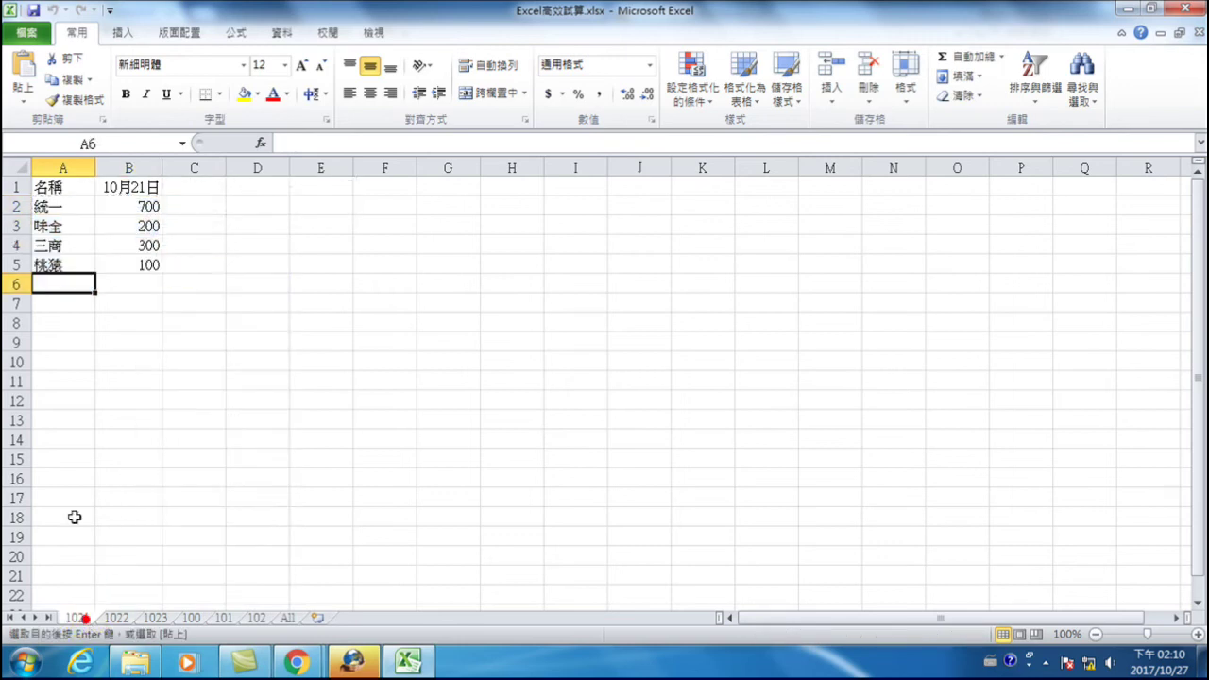
pyautogui.rightClick(53, 286)
pyautogui.moveTo(119, 387)
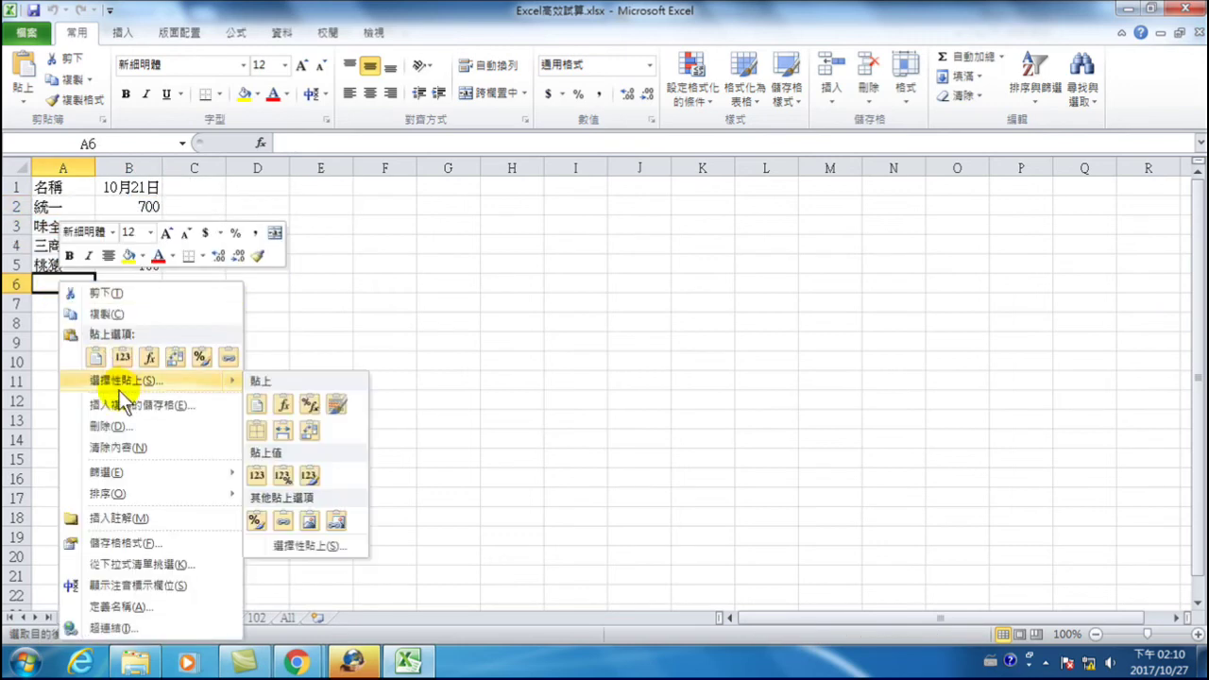
pyautogui.click(123, 382)
pyautogui.click(23, 313)
pyautogui.click(194, 485)
# - Move the pasted 700, 200 and 100 into C2, C3 and C5 under a new 10/22 heading in C1
pyautogui.click(118, 284)
pyautogui.click(78, 283)
pyautogui.click(125, 281)
pyautogui.moveTo(126, 282); pyautogui.dragTo(205, 201)
pyautogui.click(181, 186)
pyautogui.write('10/2')
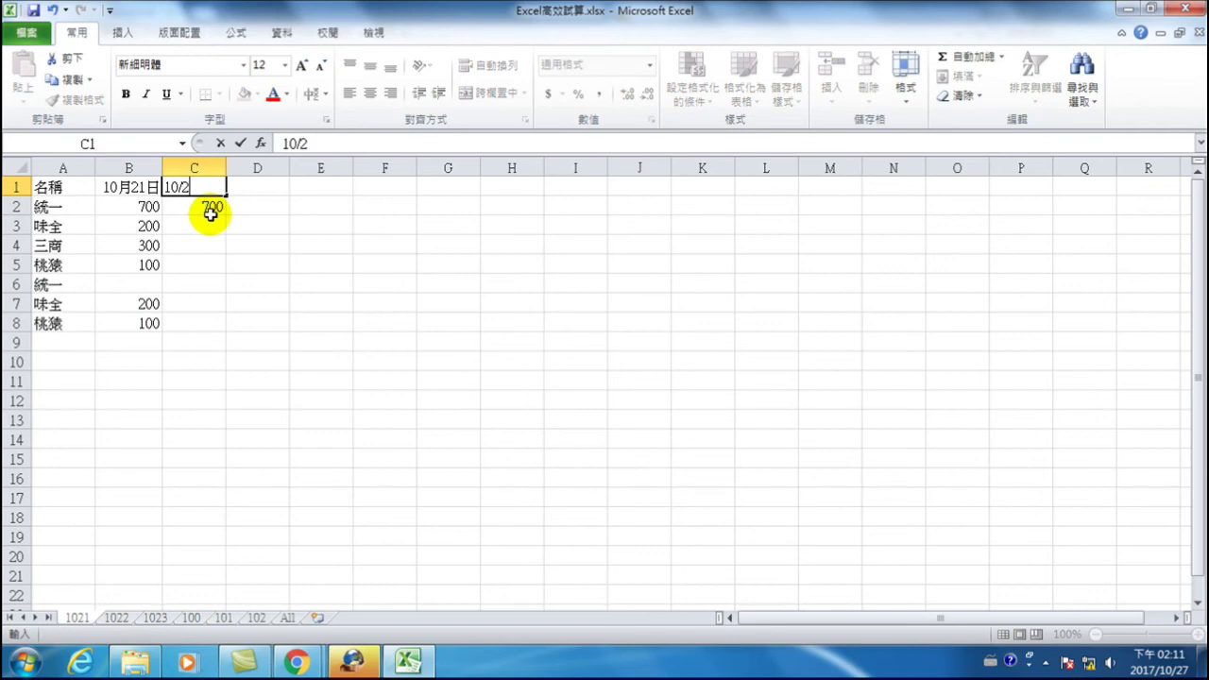
pyautogui.write('2')
pyautogui.press('Return')
pyautogui.click(78, 305)
pyautogui.click(132, 310)
pyautogui.moveTo(151, 304); pyautogui.dragTo(212, 222)
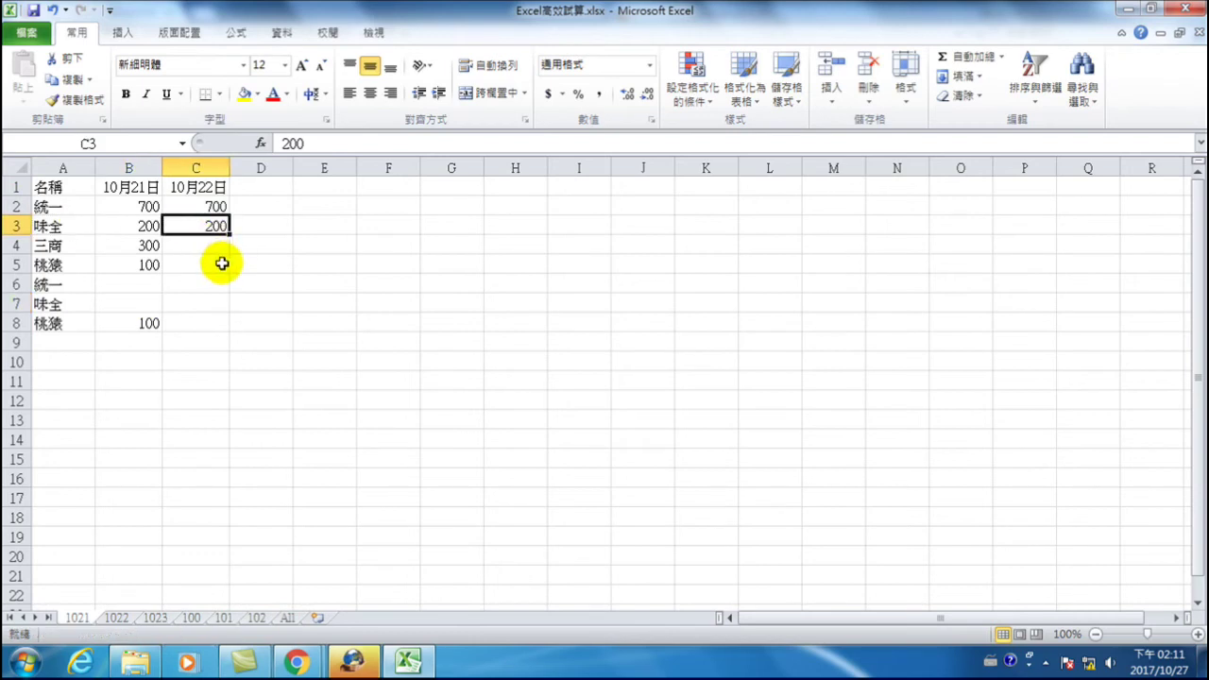
pyautogui.click(104, 321)
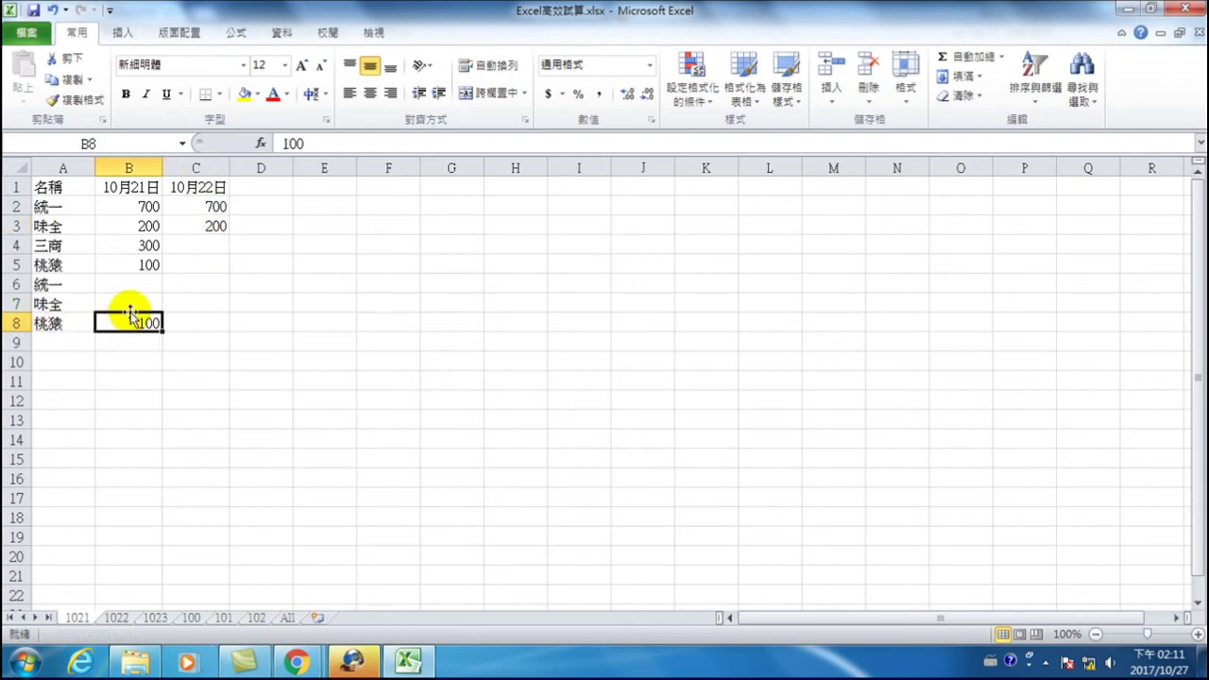
pyautogui.moveTo(128, 314); pyautogui.dragTo(196, 261)
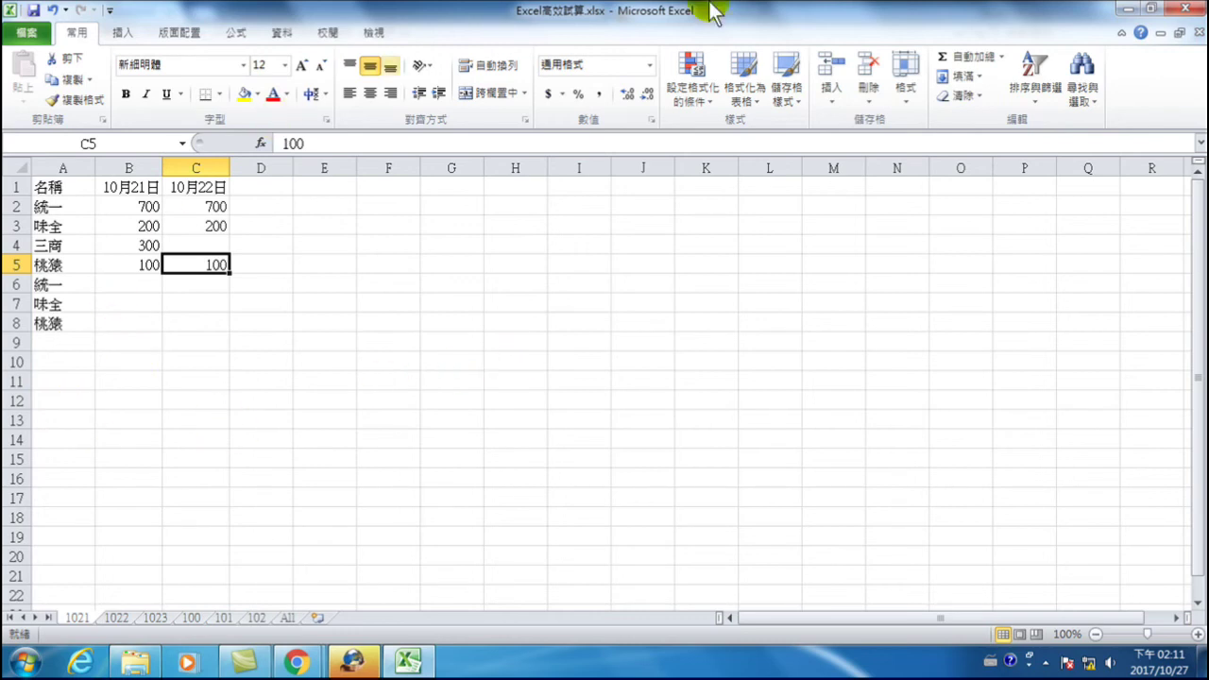
# - Close Excel without saving the changes and reopen Excel高效試算.xlsx
pyautogui.click(1187, 8)
pyautogui.click(612, 350)
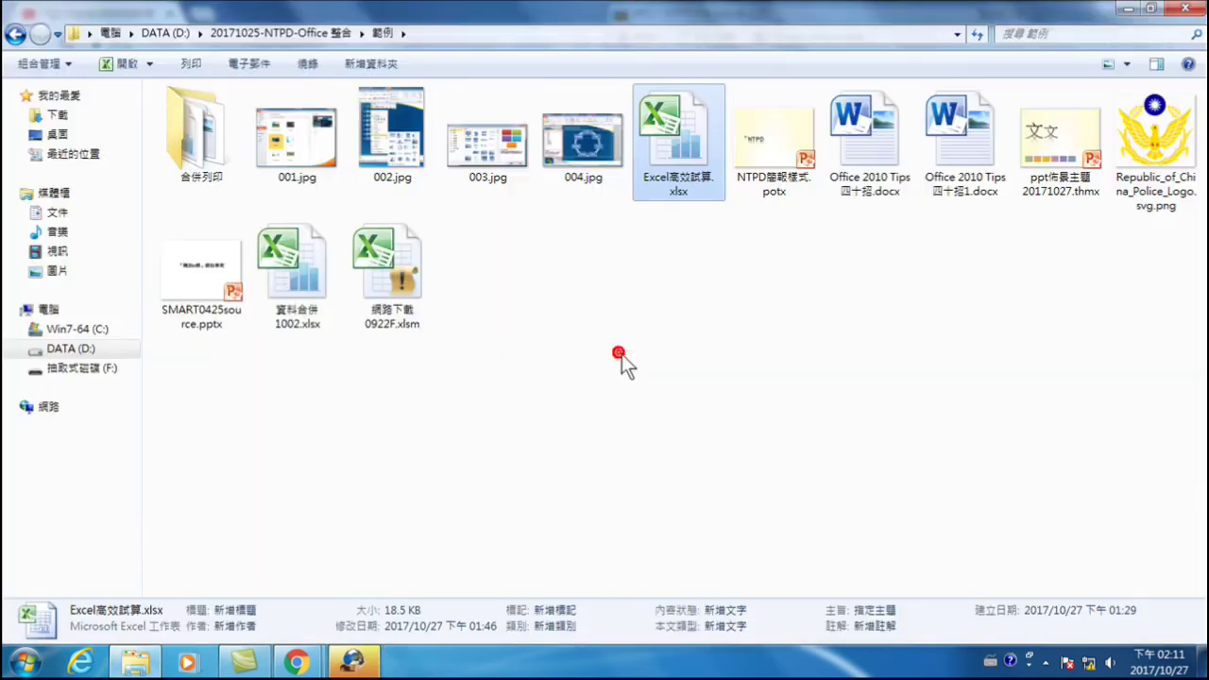
pyautogui.doubleClick(687, 127)
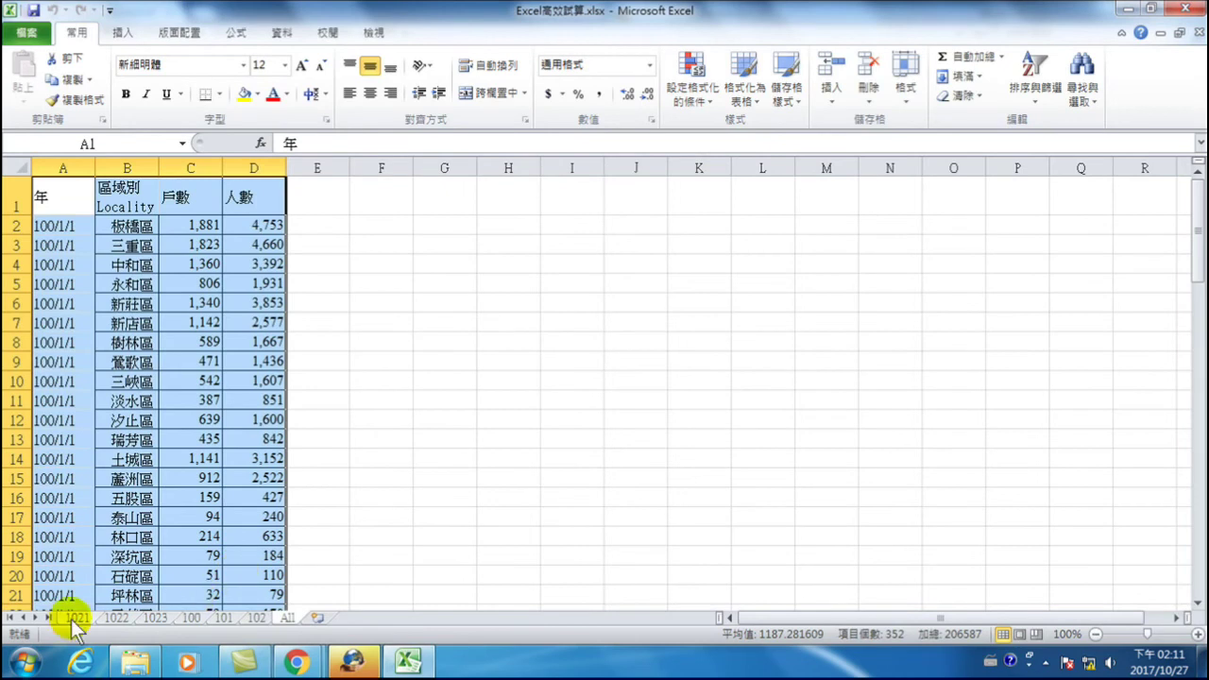
# - Review sheets 1021, 1022 and 1023, then return to 1021 with G1 chosen for the result
pyautogui.click(77, 618)
pyautogui.click(202, 412)
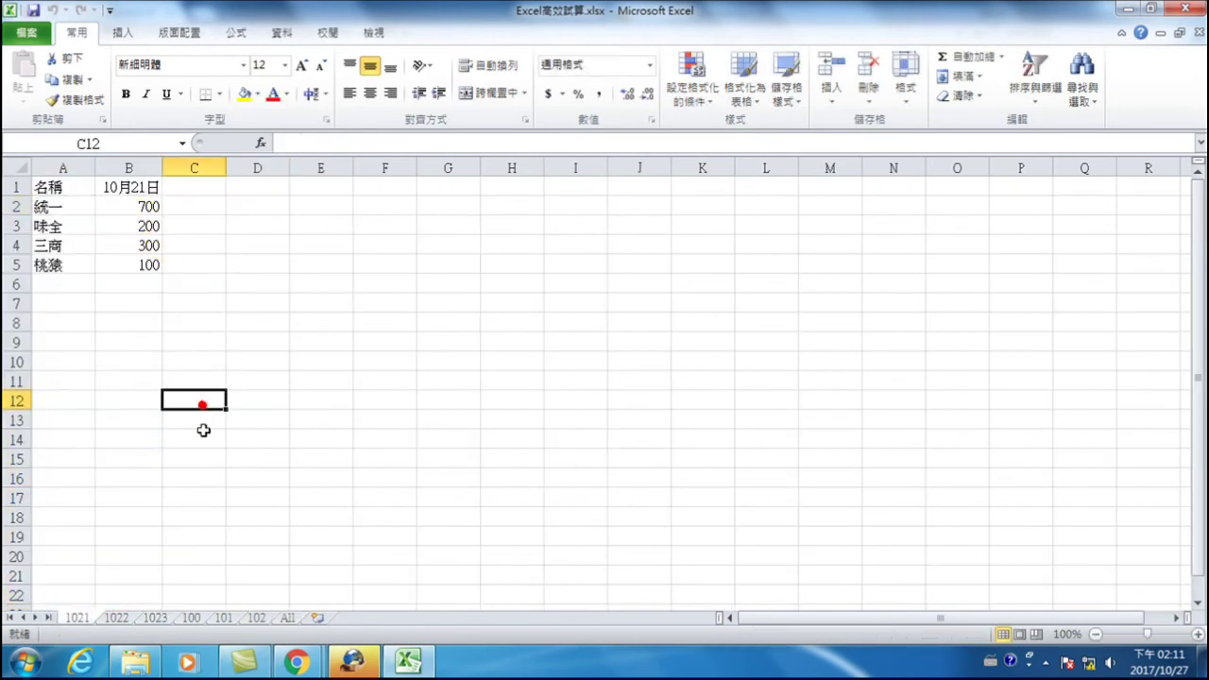
pyautogui.click(193, 202)
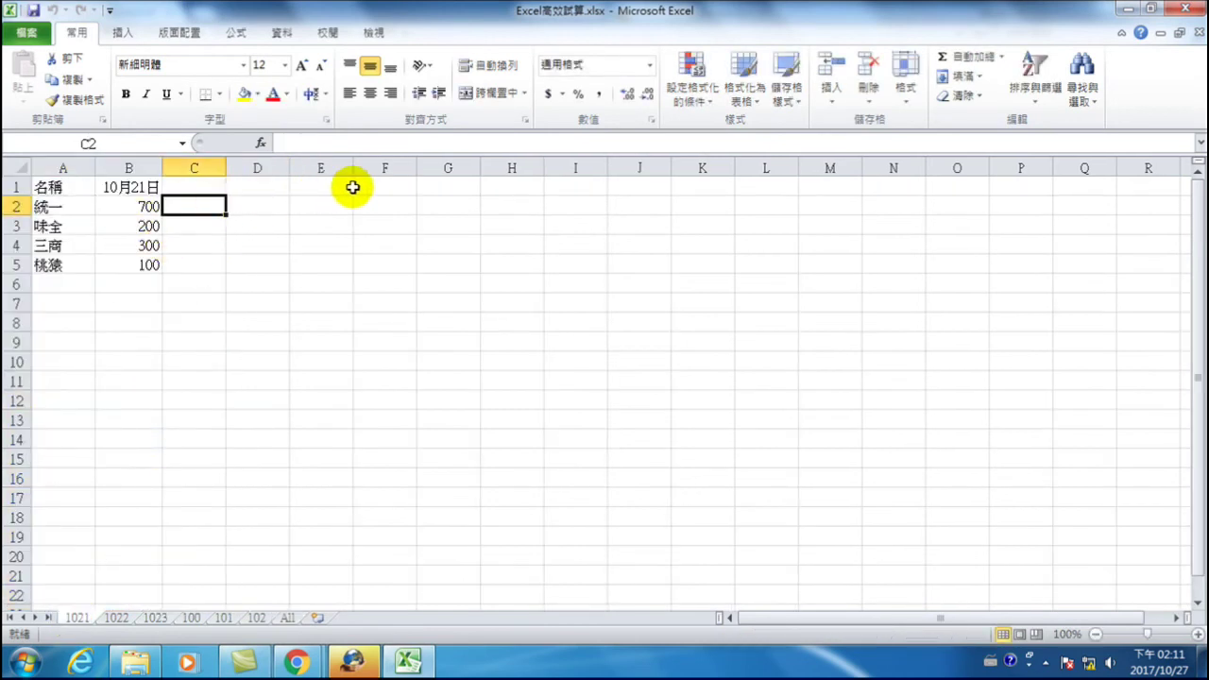
pyautogui.click(439, 183)
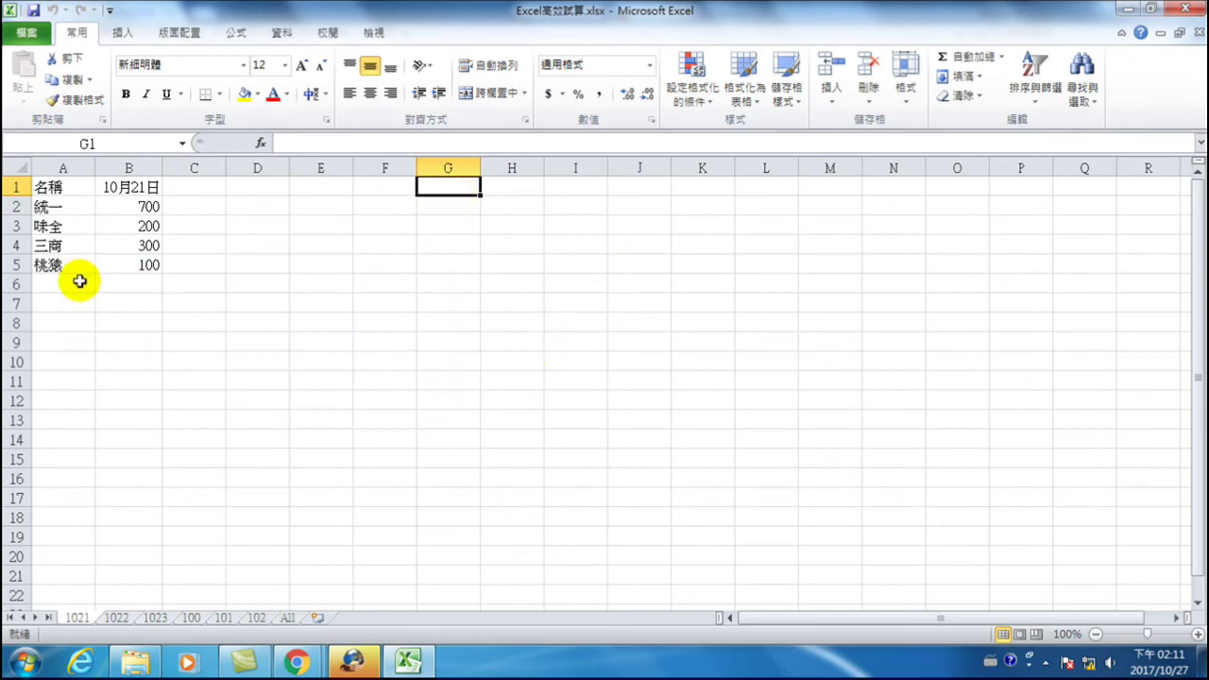
pyautogui.click(119, 617)
pyautogui.click(153, 618)
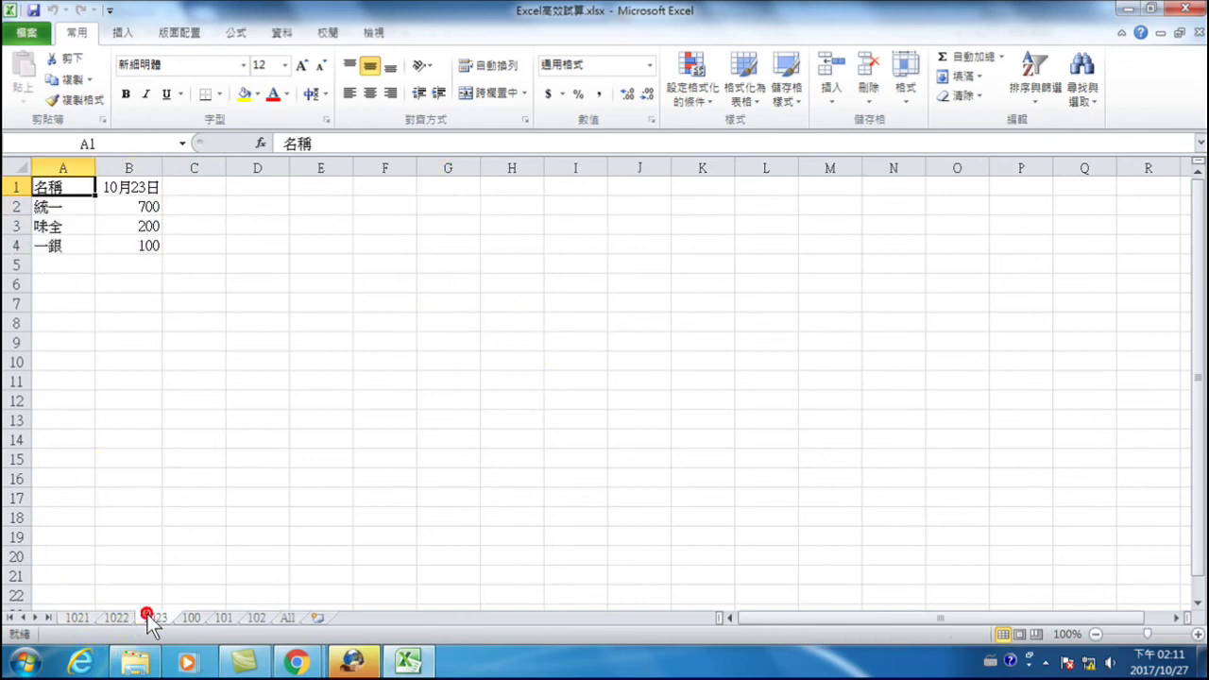
pyautogui.click(78, 618)
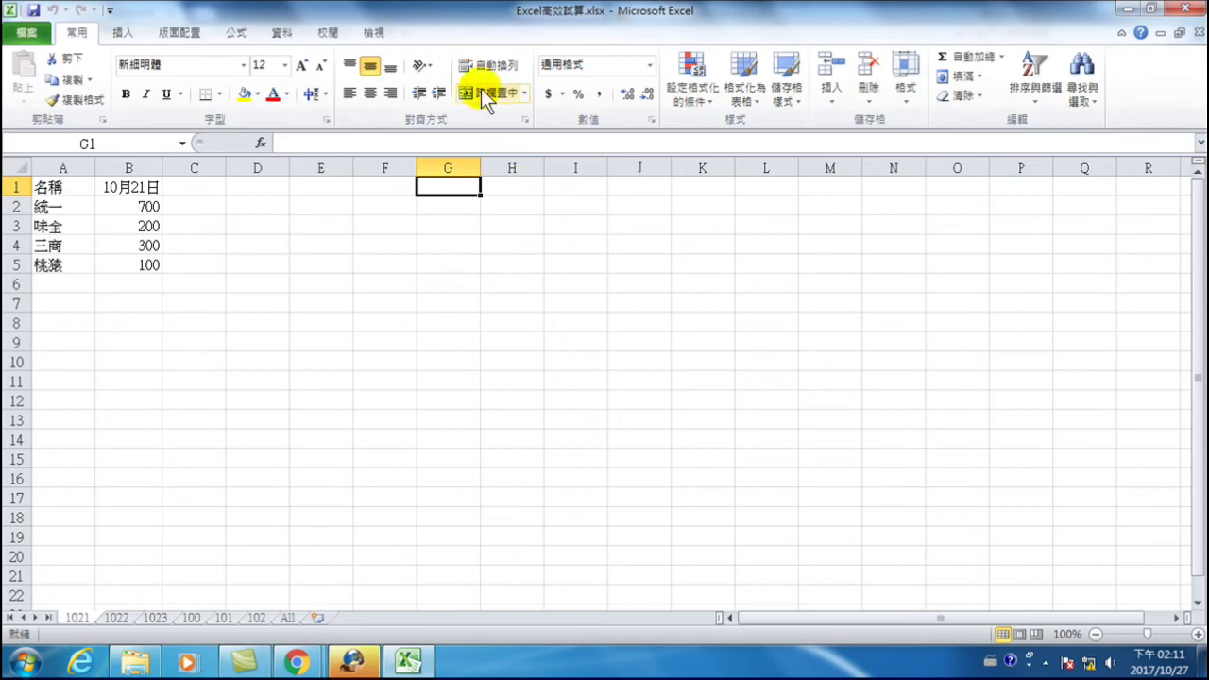
pyautogui.click(283, 34)
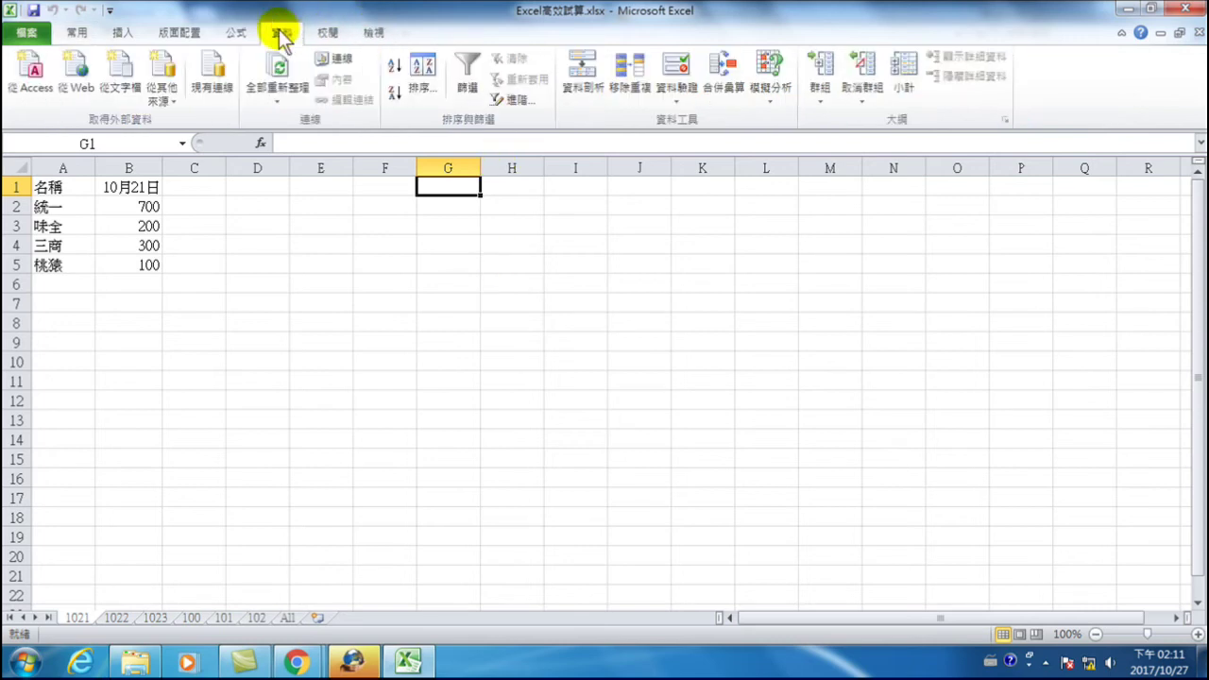
# - Add '1021'!A1:B5, '1022'!A1:B4 and '1023'!A1:B4 to the Consolidate reference list
pyautogui.click(723, 66)
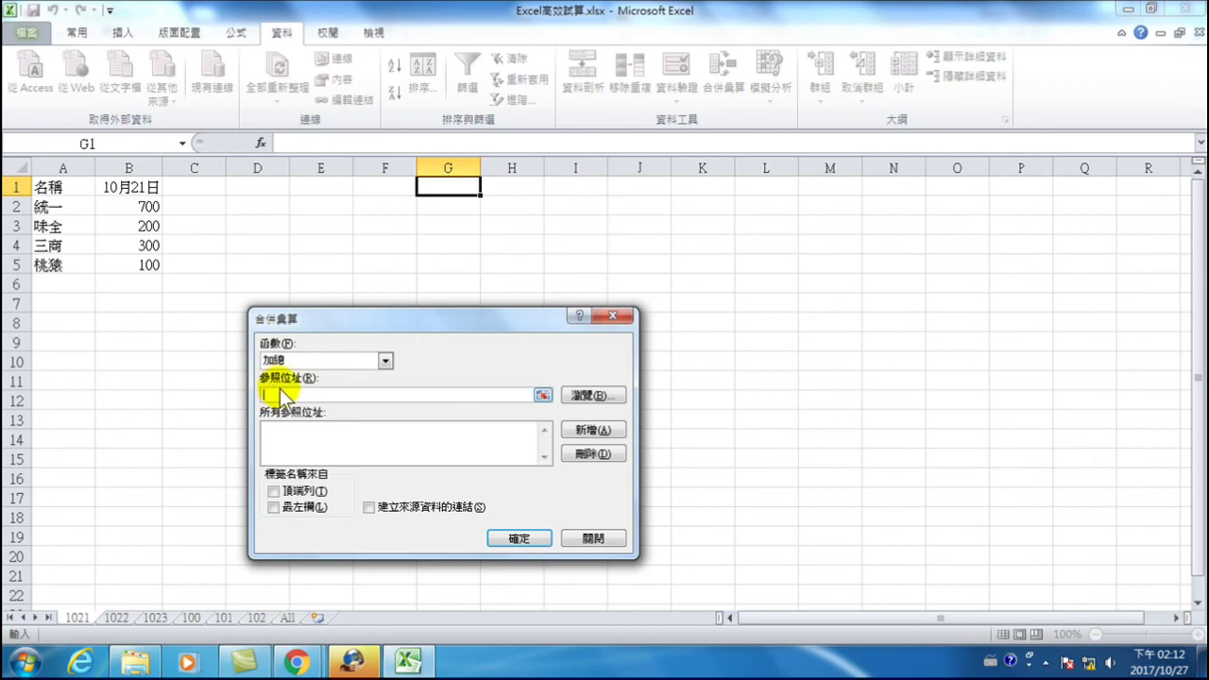
pyautogui.click(78, 618)
pyautogui.moveTo(51, 185); pyautogui.dragTo(114, 272)
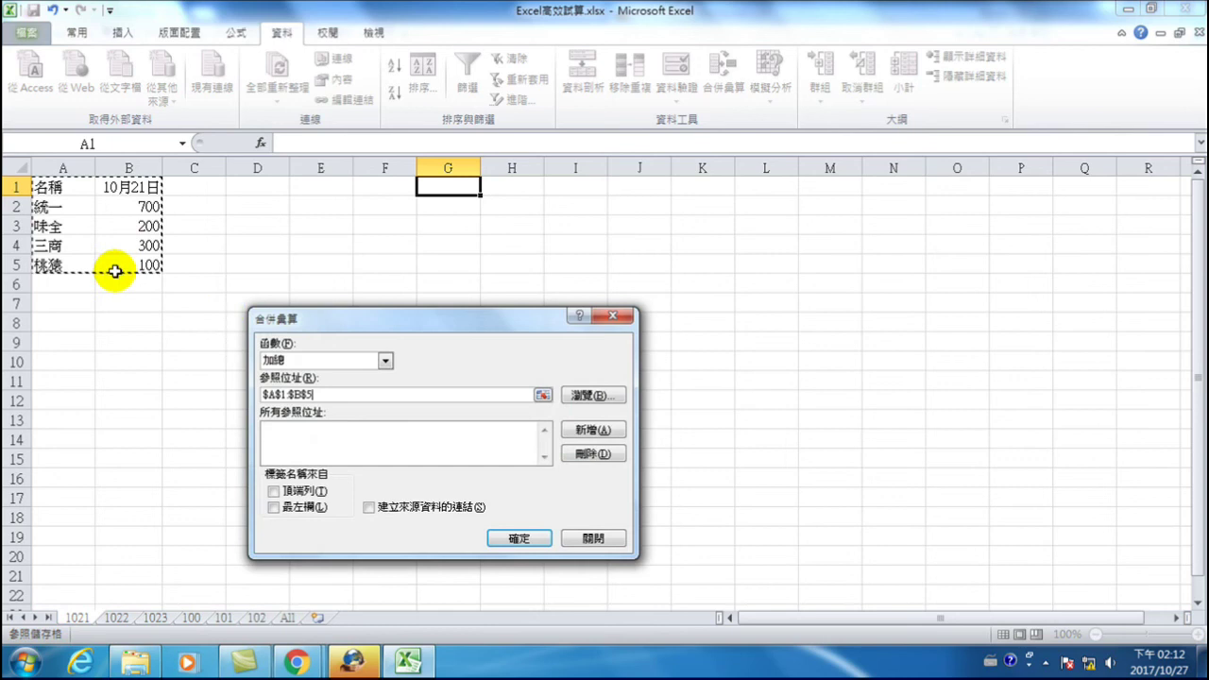
pyautogui.click(595, 429)
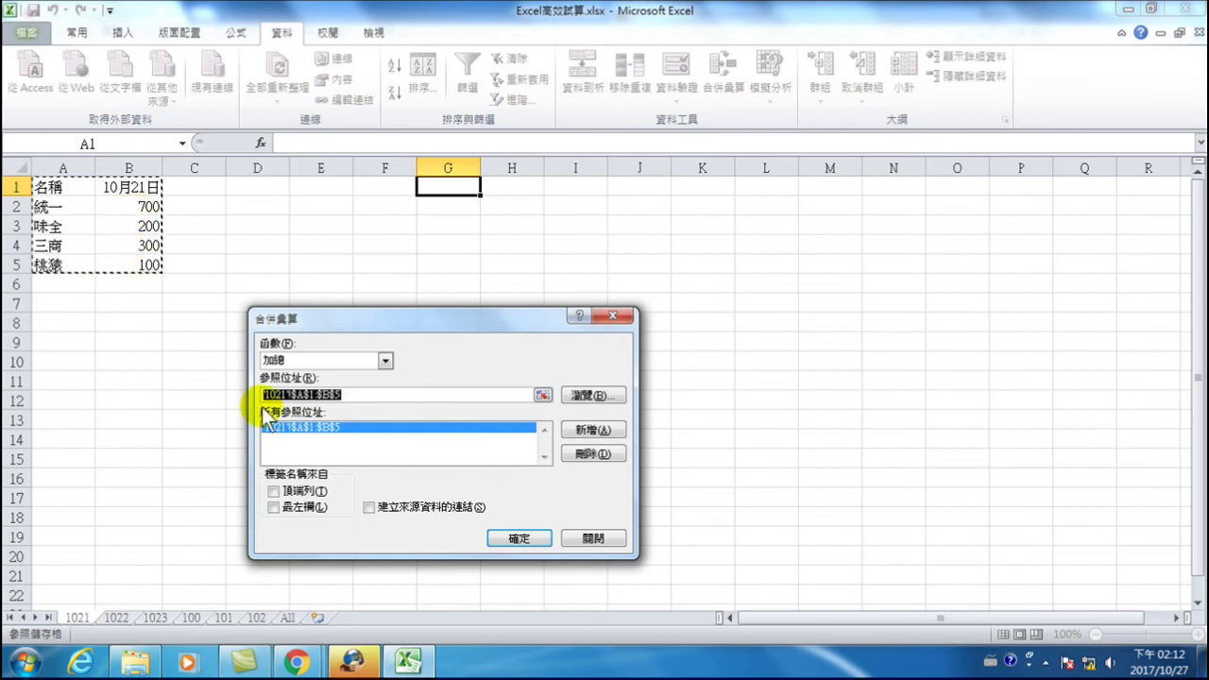
pyautogui.click(117, 618)
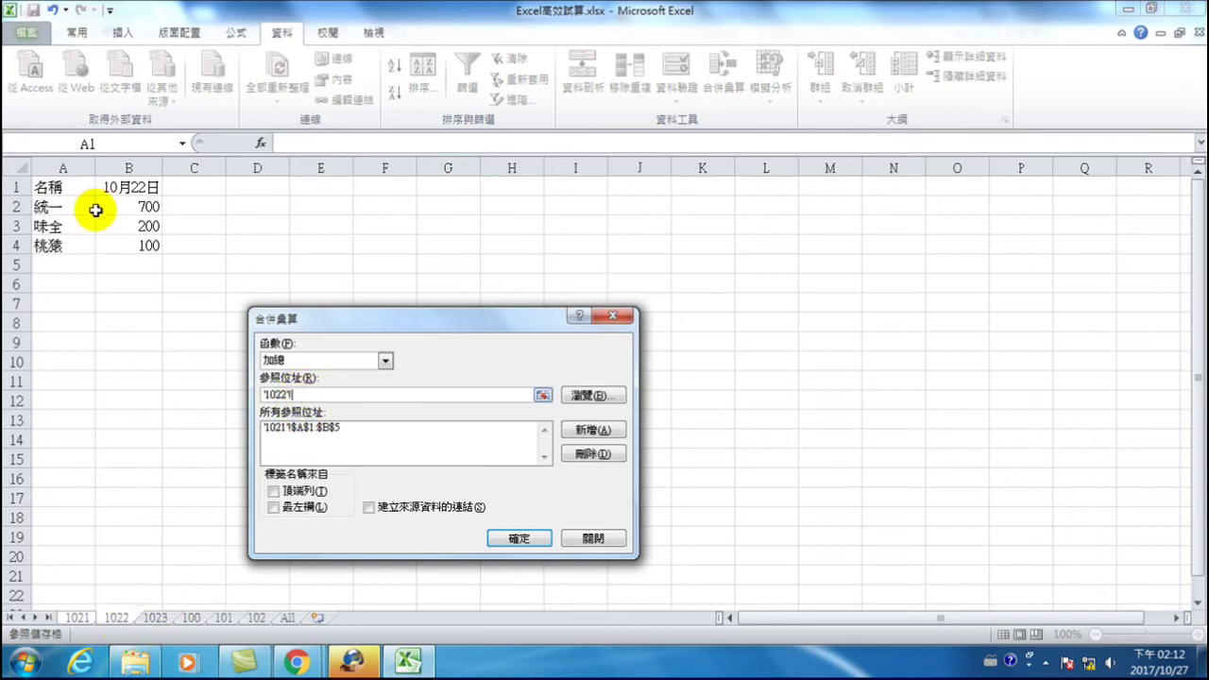
pyautogui.moveTo(47, 187); pyautogui.dragTo(143, 247)
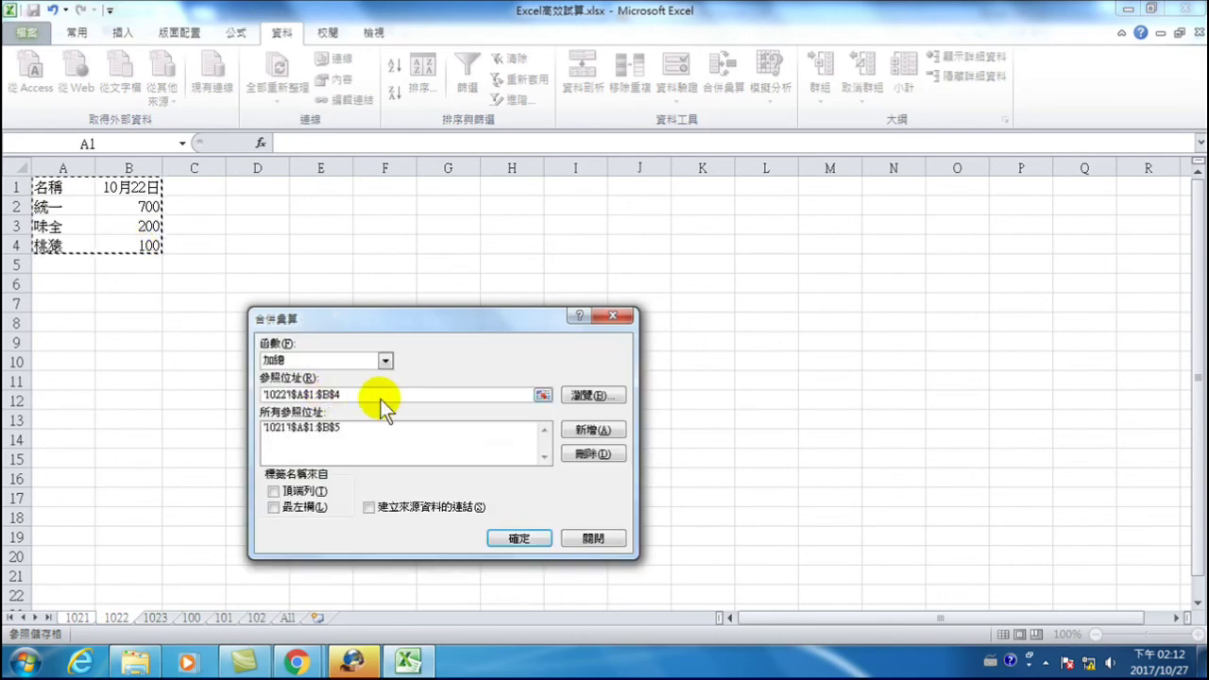
pyautogui.click(589, 430)
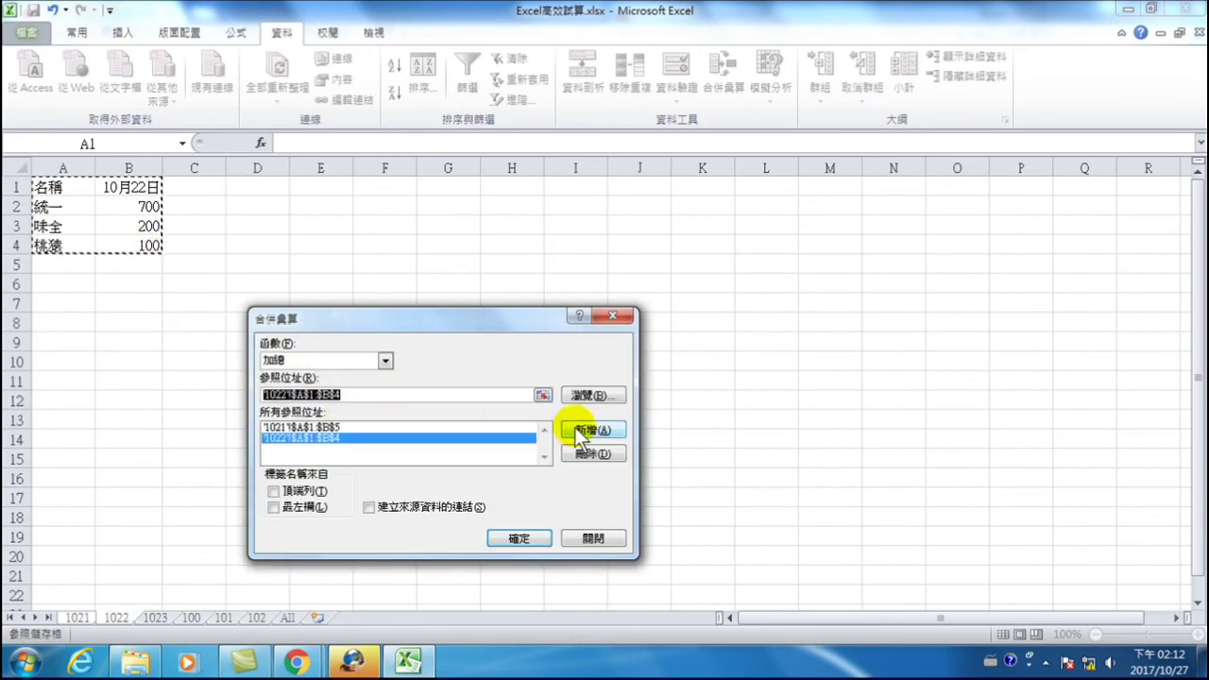
pyautogui.click(155, 618)
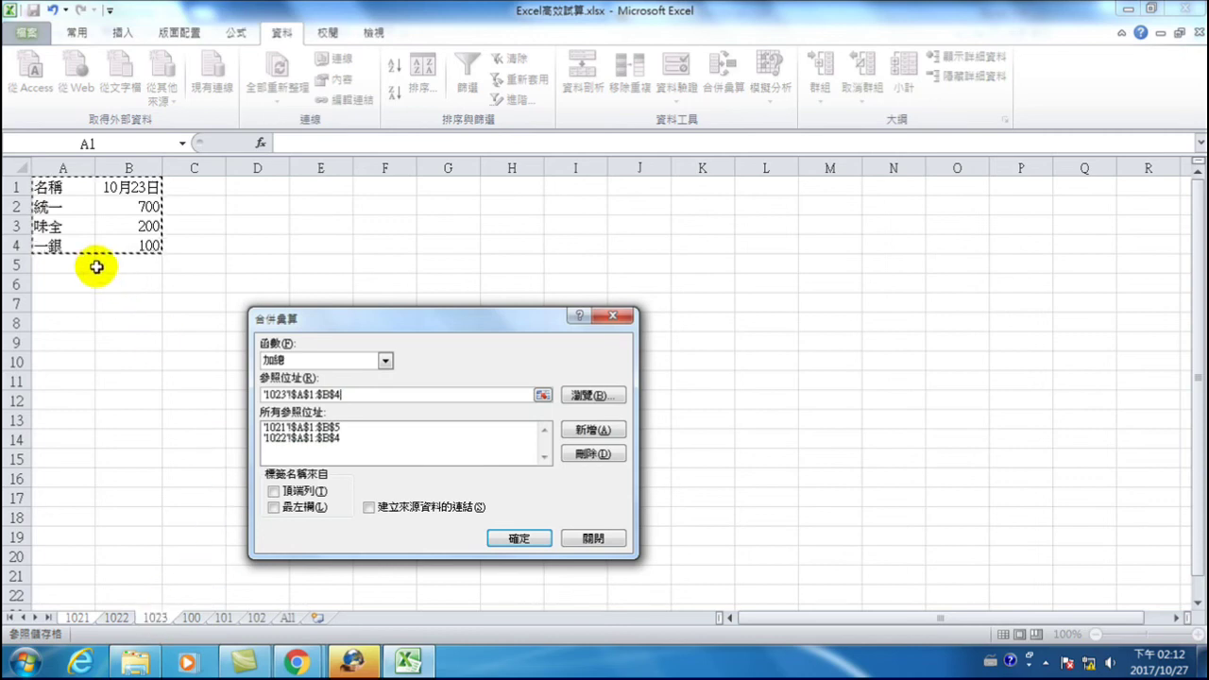
pyautogui.moveTo(52, 186); pyautogui.dragTo(117, 244)
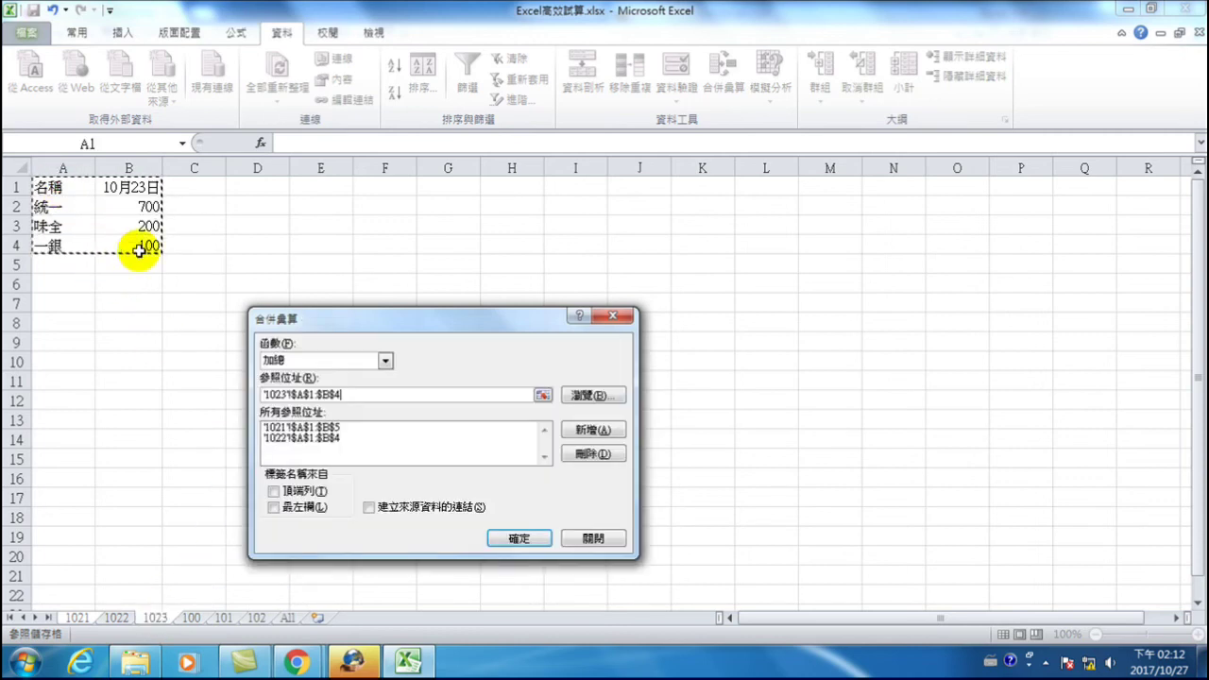
pyautogui.click(592, 429)
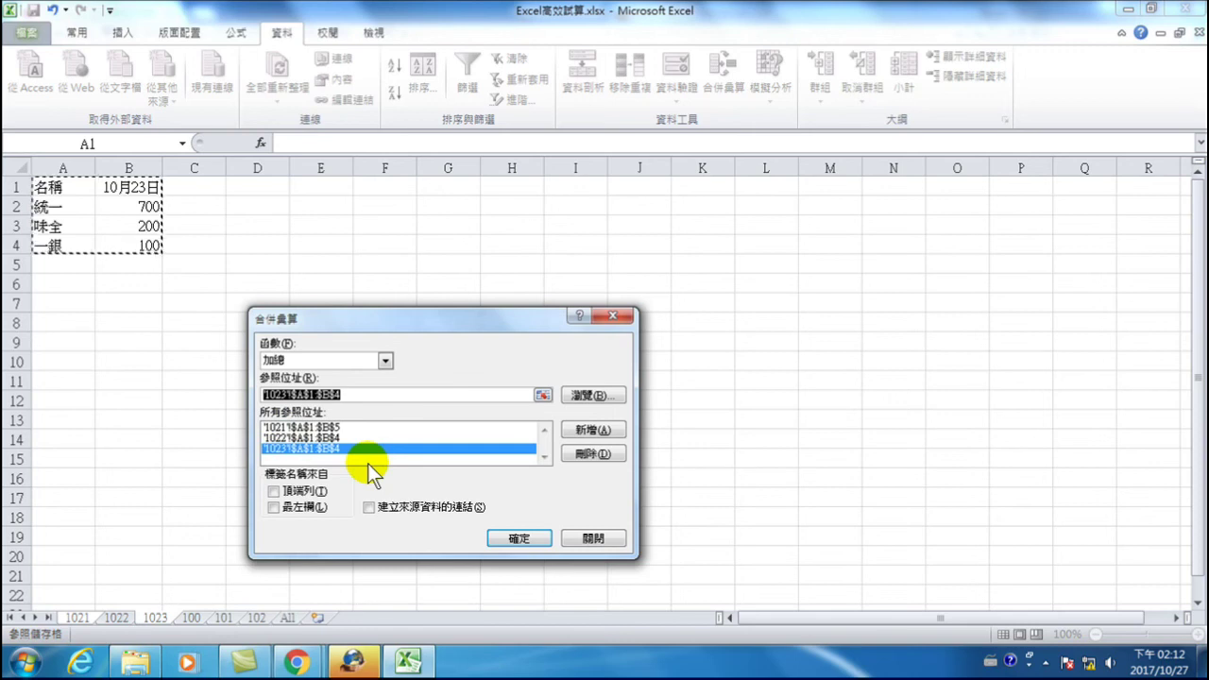
# - Use top-row and left-column labels and run the Sum consolidation into G1:J6
pyautogui.click(275, 507)
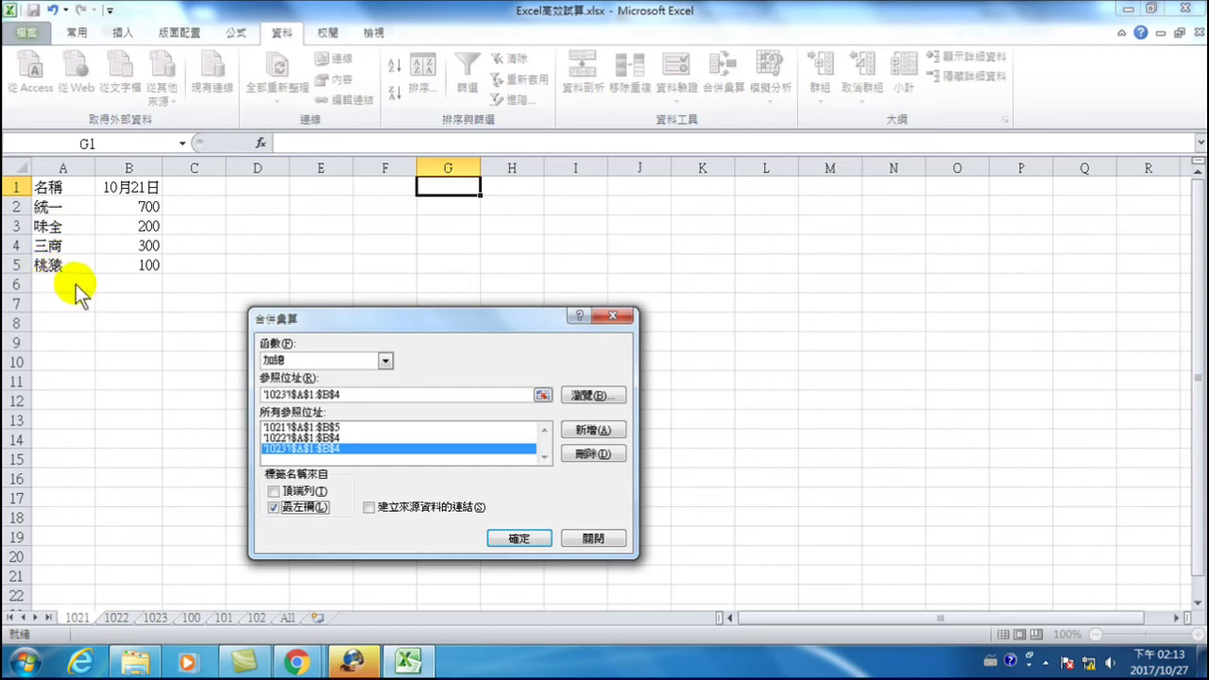
pyautogui.click(275, 490)
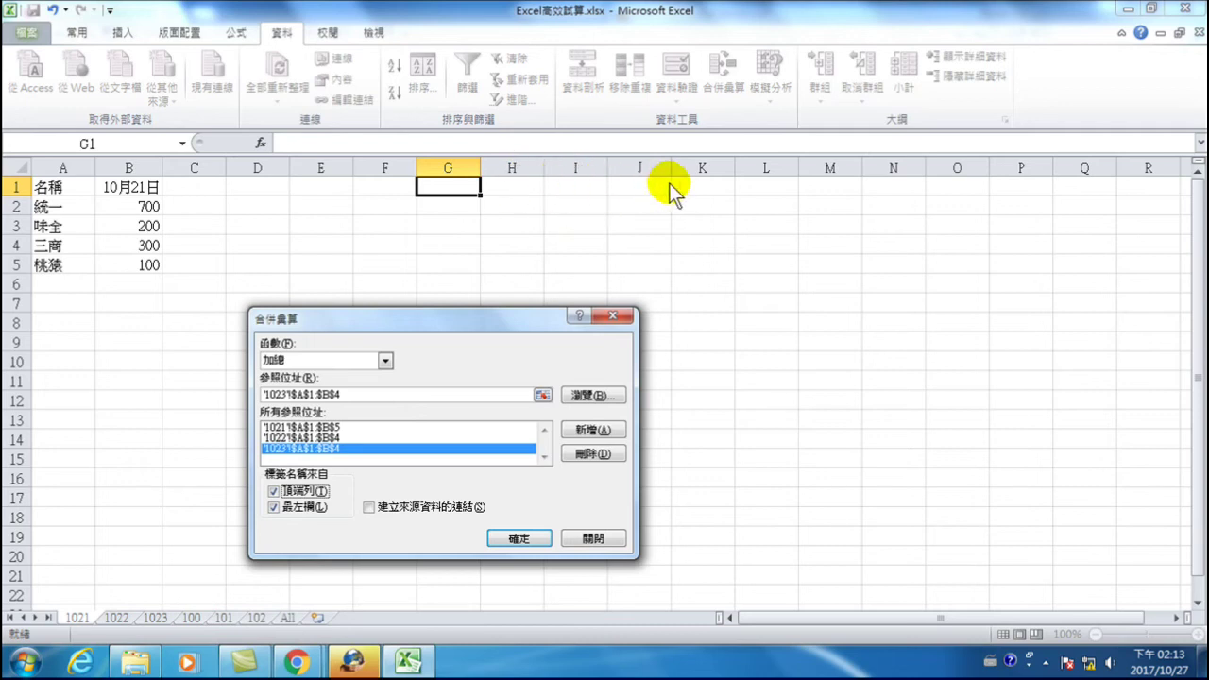
pyautogui.moveTo(476, 314); pyautogui.dragTo(497, 386)
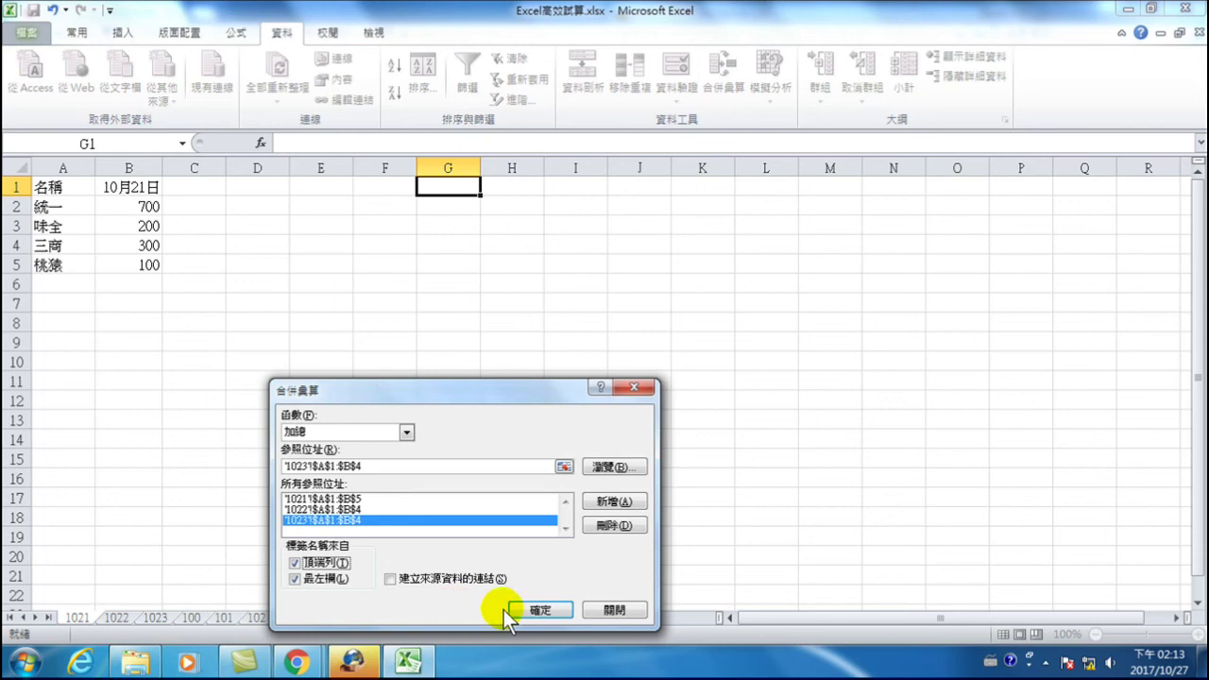
pyautogui.click(532, 611)
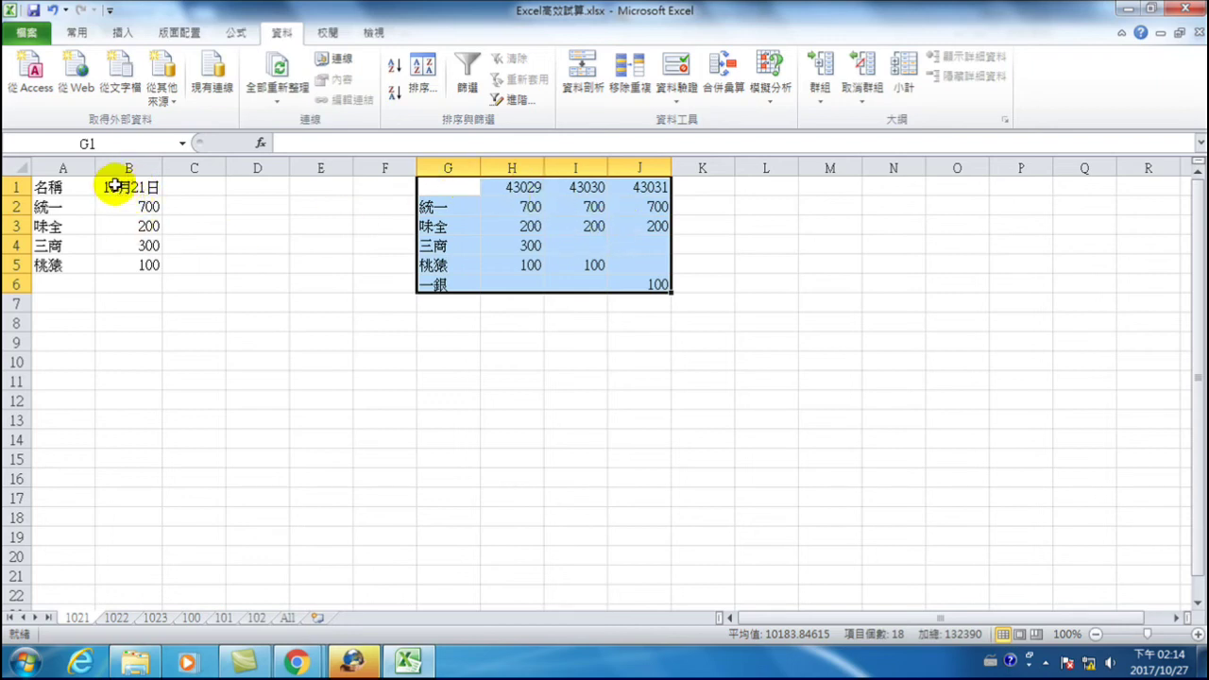
# - Select the H1:J1 headers showing 43029, 43030 and 43031 for number formatting
pyautogui.moveTo(502, 185); pyautogui.dragTo(643, 187)
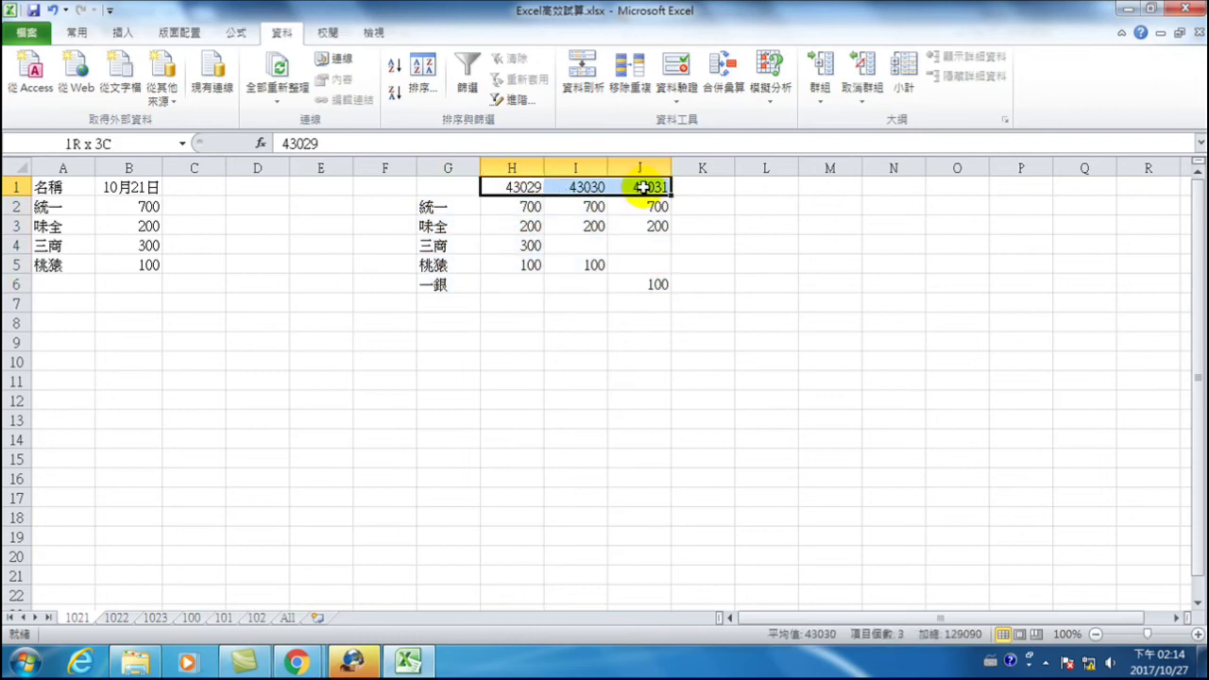
pyautogui.click(76, 32)
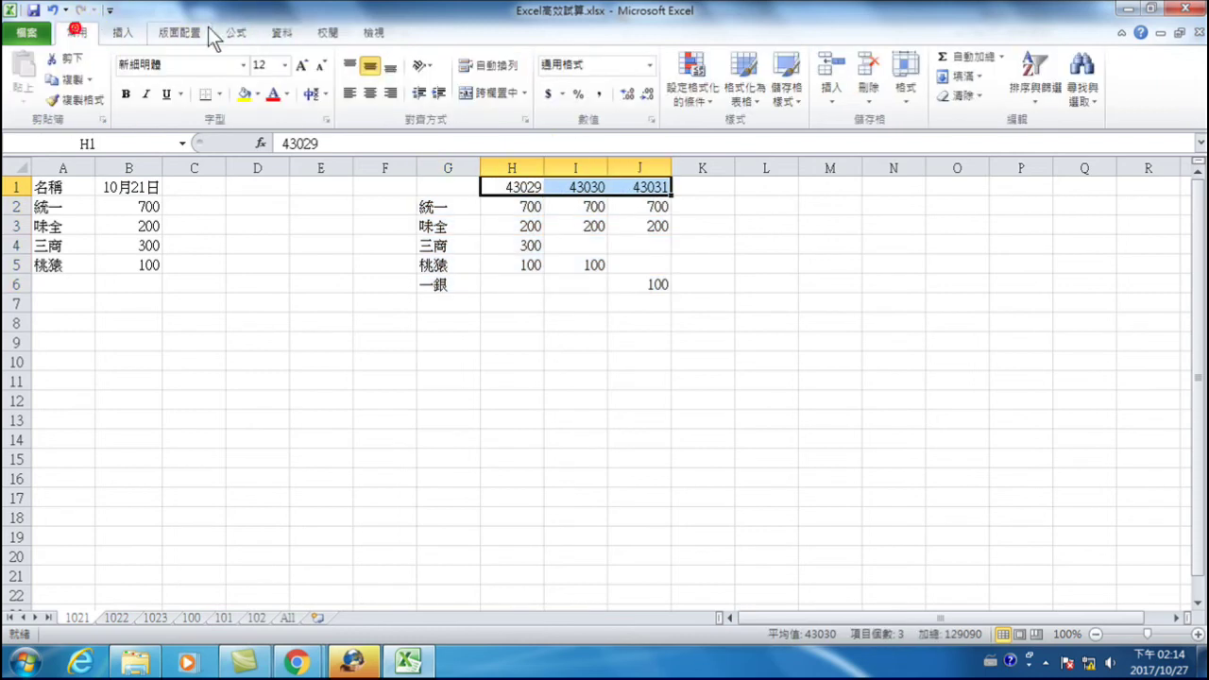
# - Apply the Short Date (簡短日期) format to H1:J1 so they read 2017/10/21–2017/10/23
pyautogui.click(650, 64)
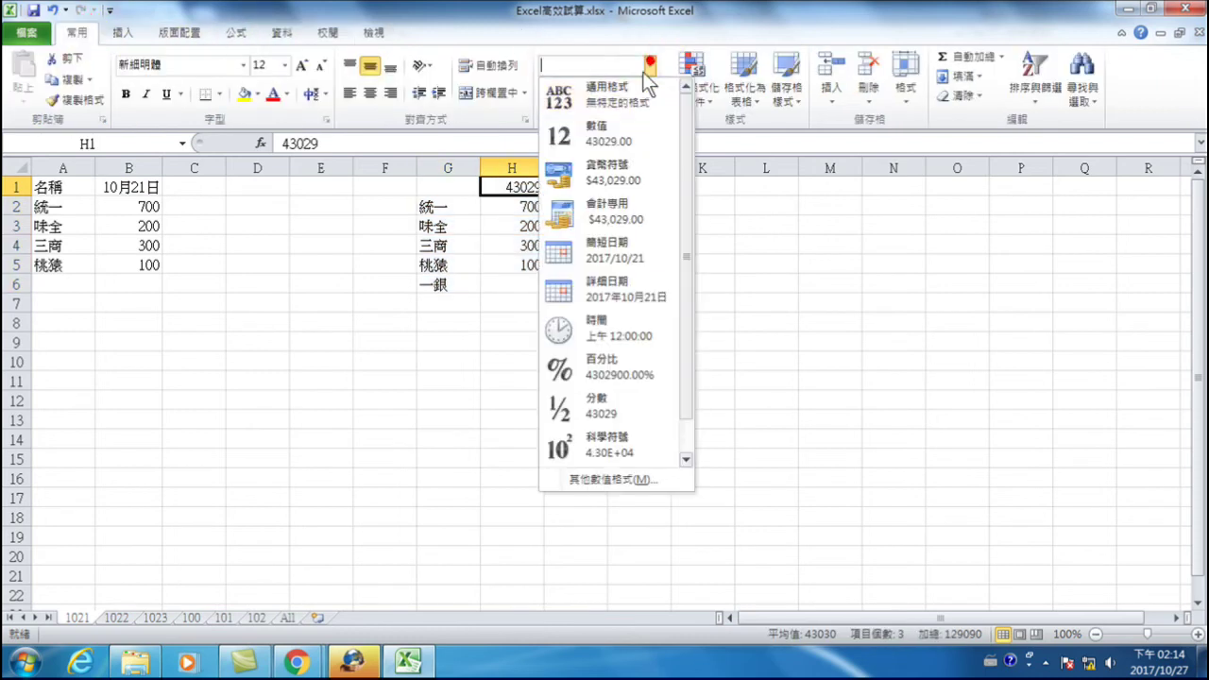
pyautogui.click(601, 249)
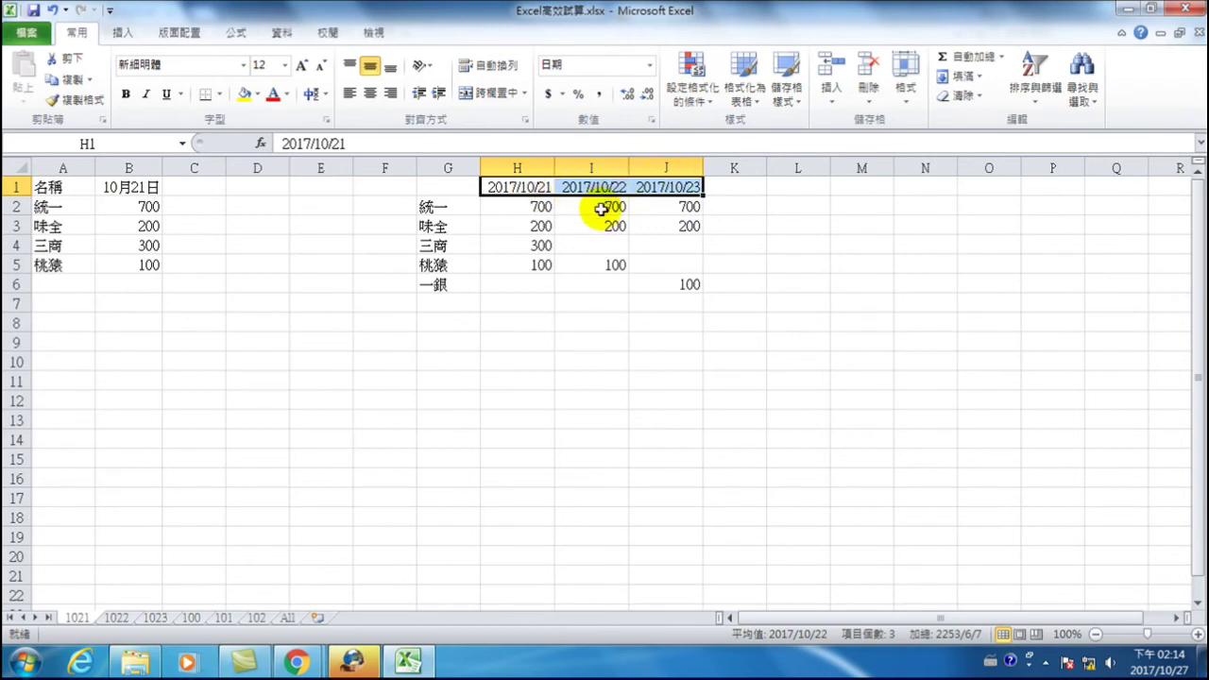
pyautogui.click(539, 284)
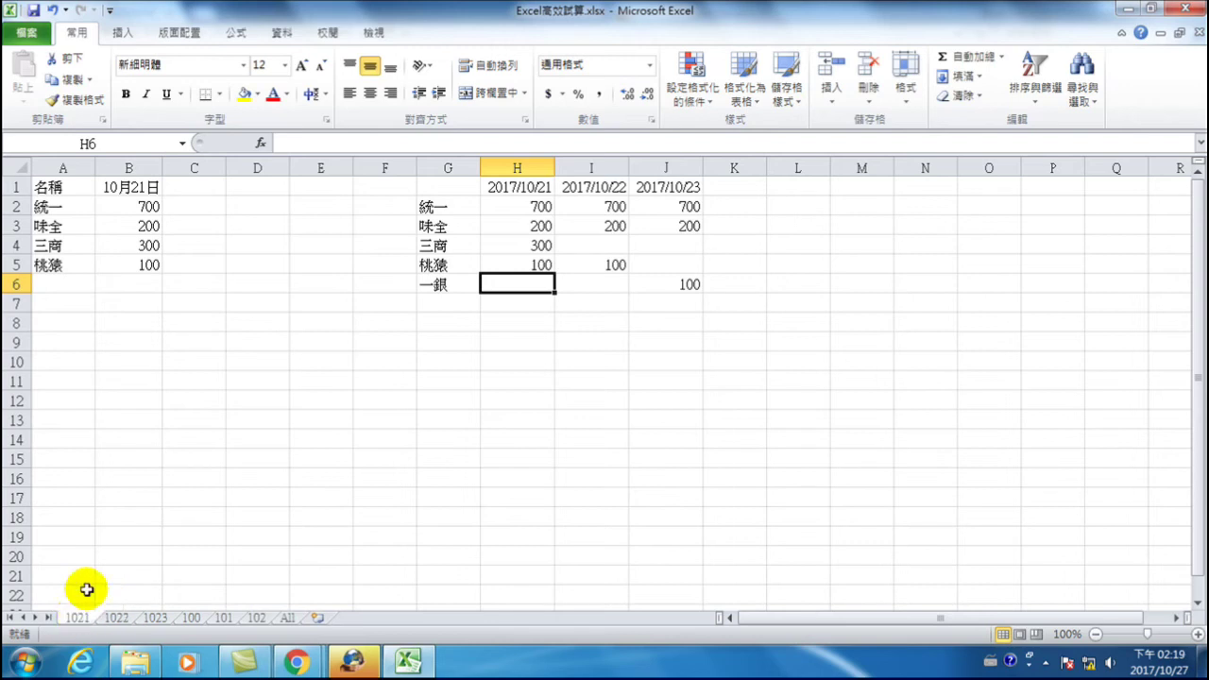
# - Check the product values on sheets 1021, 1022 and 1023, then switch to sheet 100
pyautogui.click(73, 208)
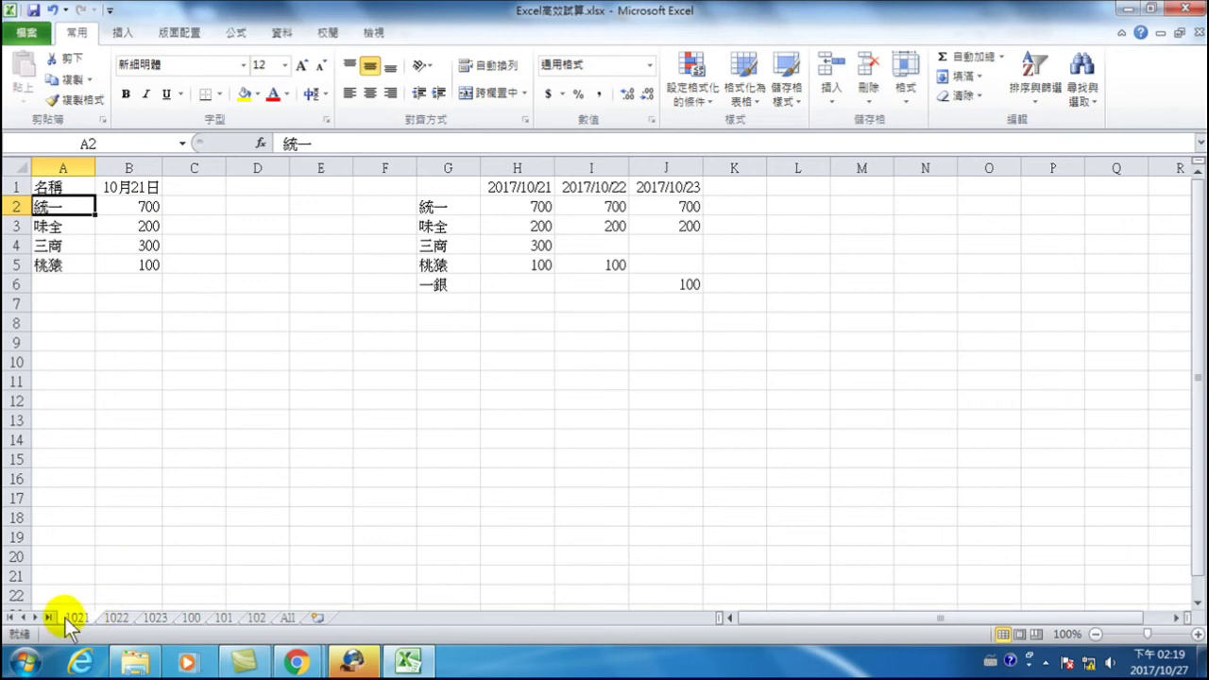
pyautogui.click(120, 203)
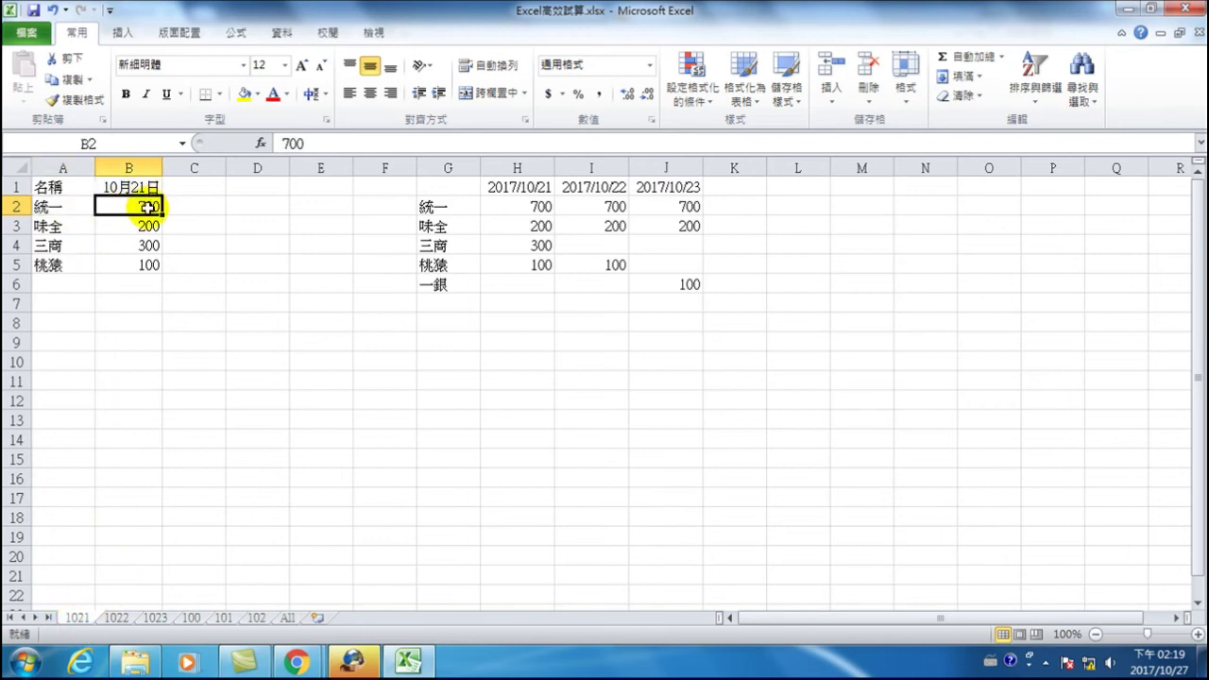
pyautogui.click(117, 618)
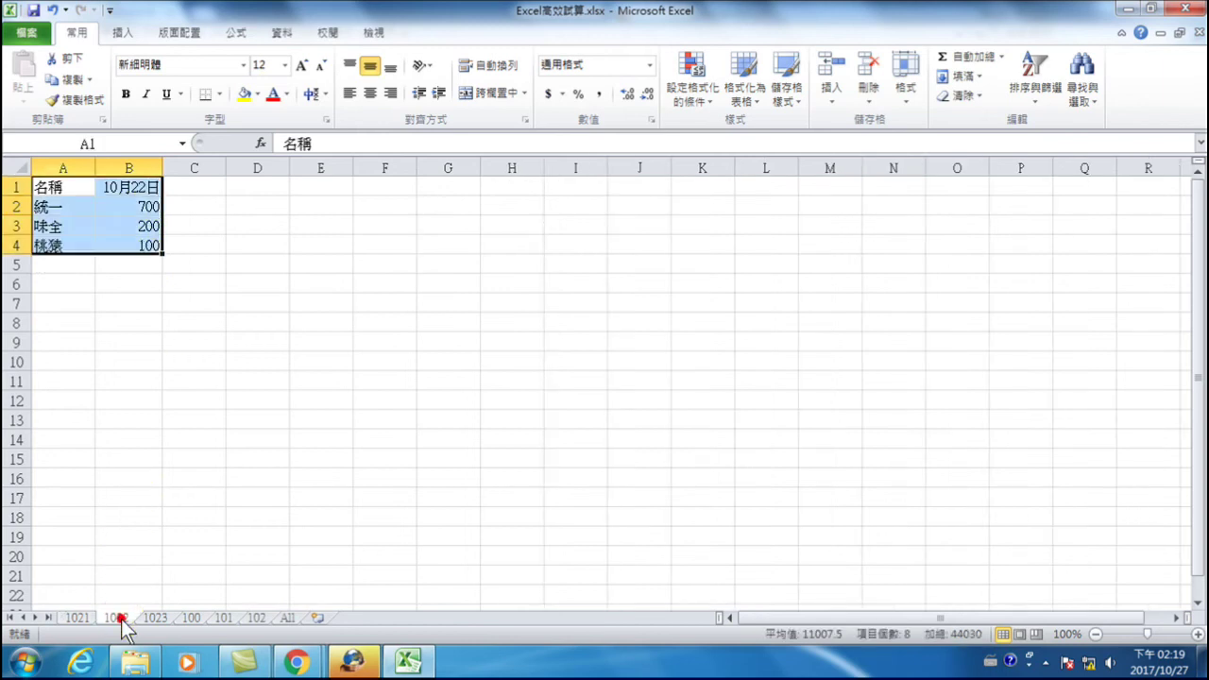
pyautogui.click(146, 203)
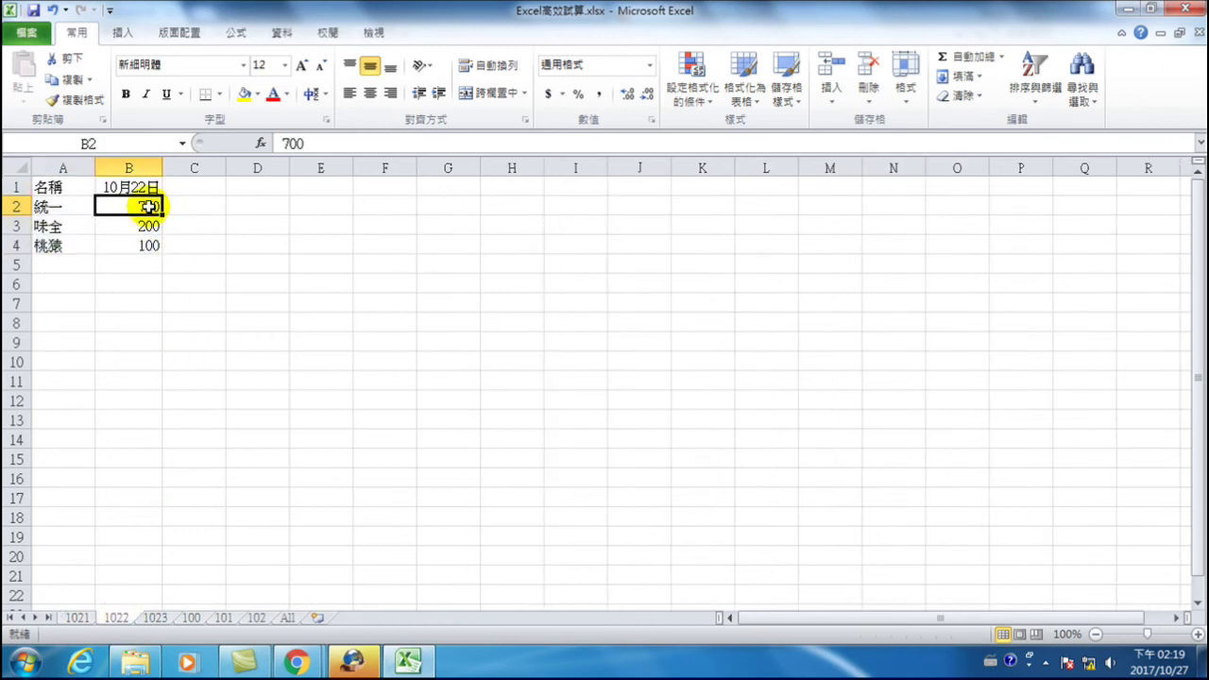
pyautogui.click(156, 618)
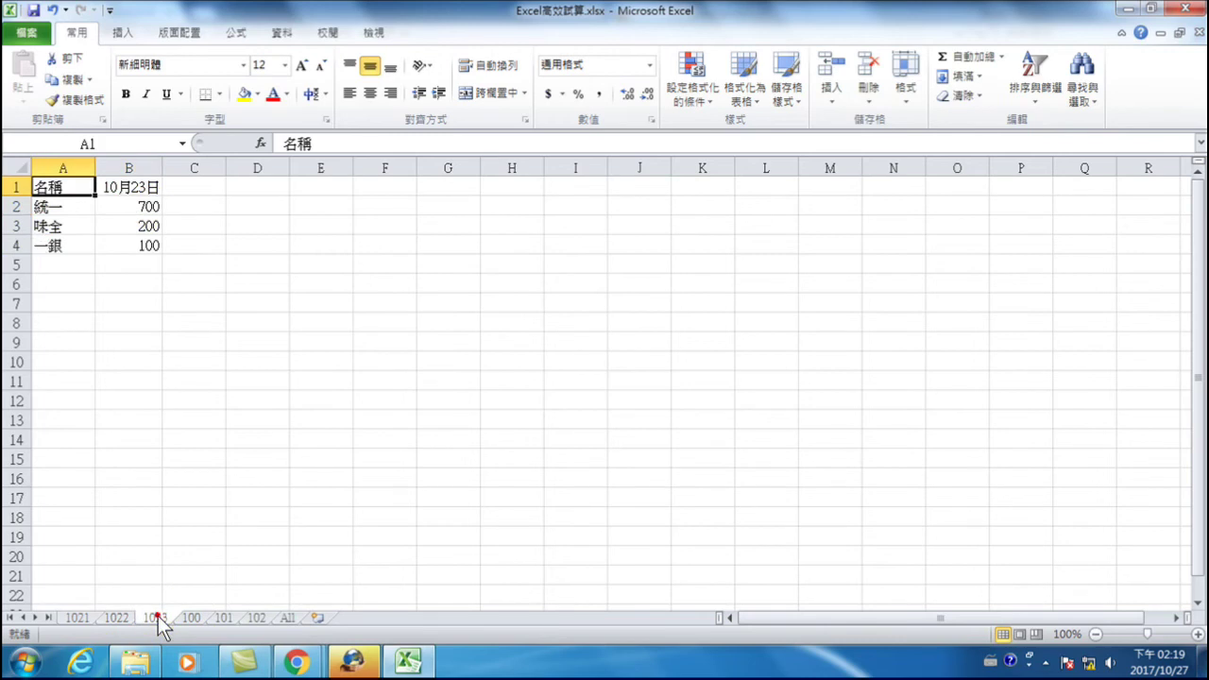
pyautogui.click(137, 206)
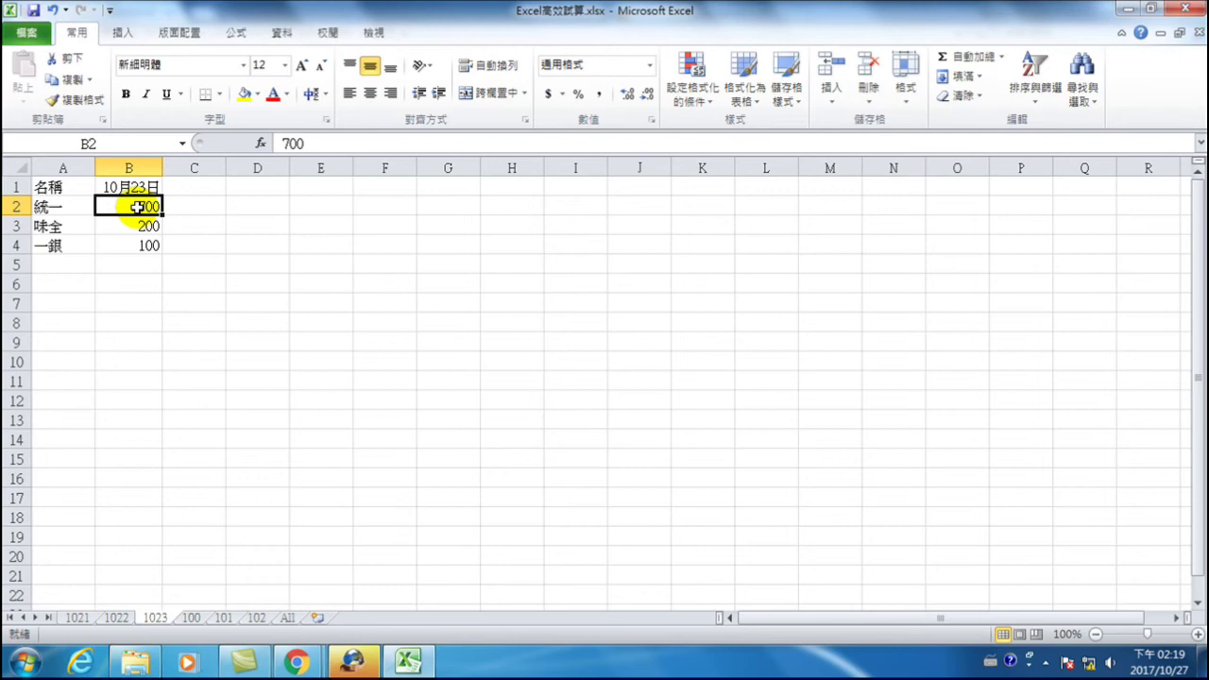
pyautogui.click(193, 619)
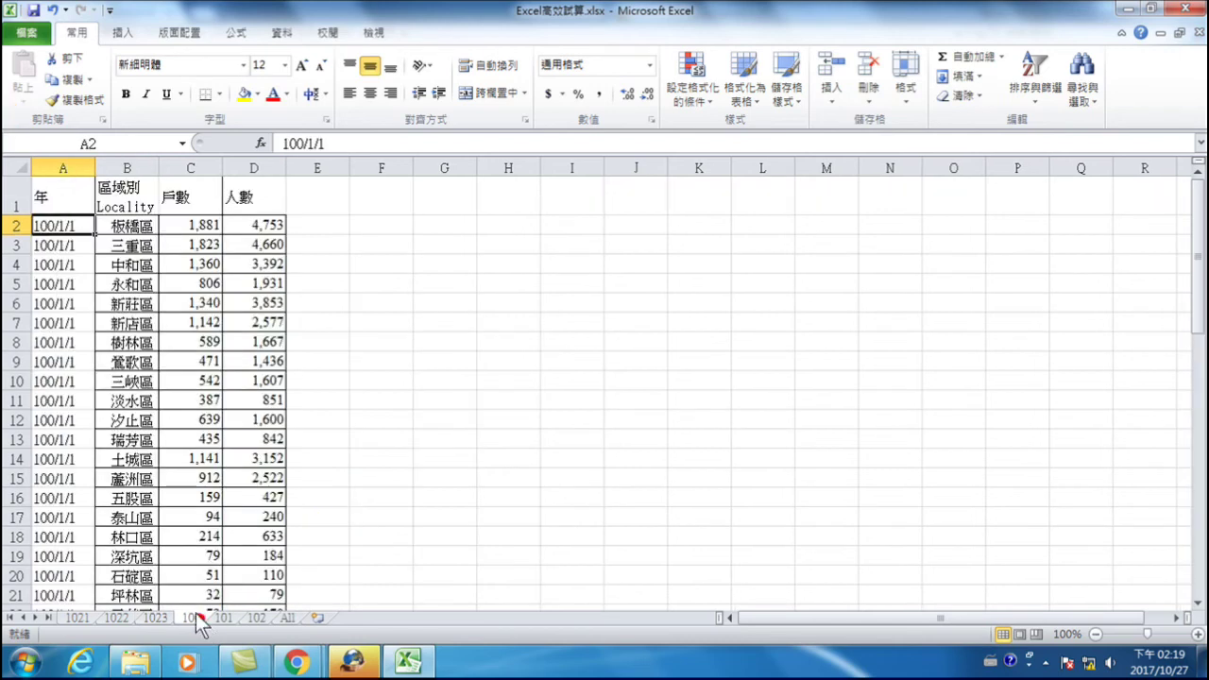
pyautogui.click(132, 225)
pyautogui.click(192, 227)
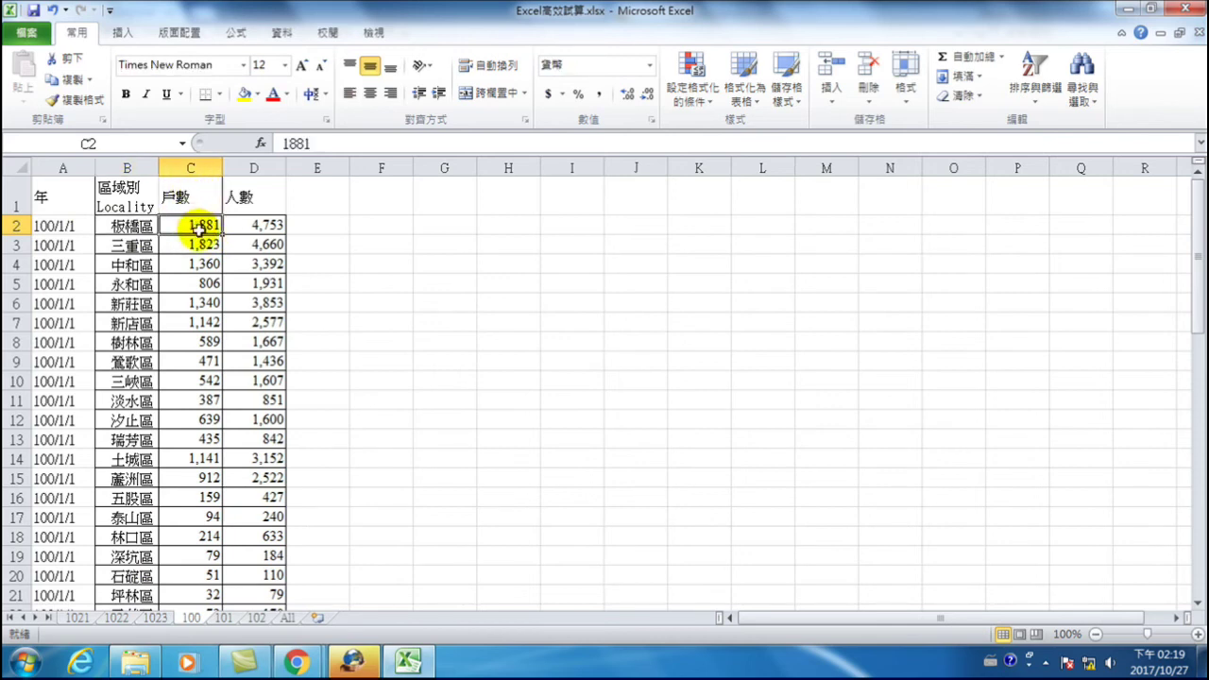
pyautogui.click(268, 225)
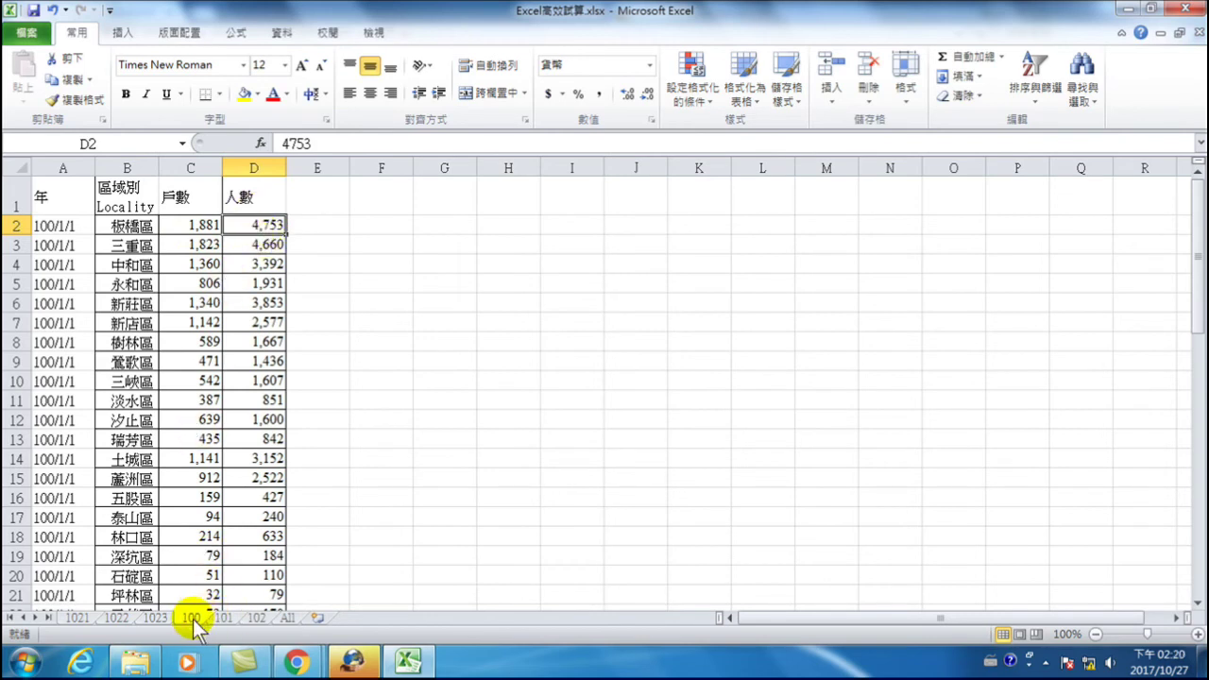
pyautogui.click(223, 619)
pyautogui.click(256, 619)
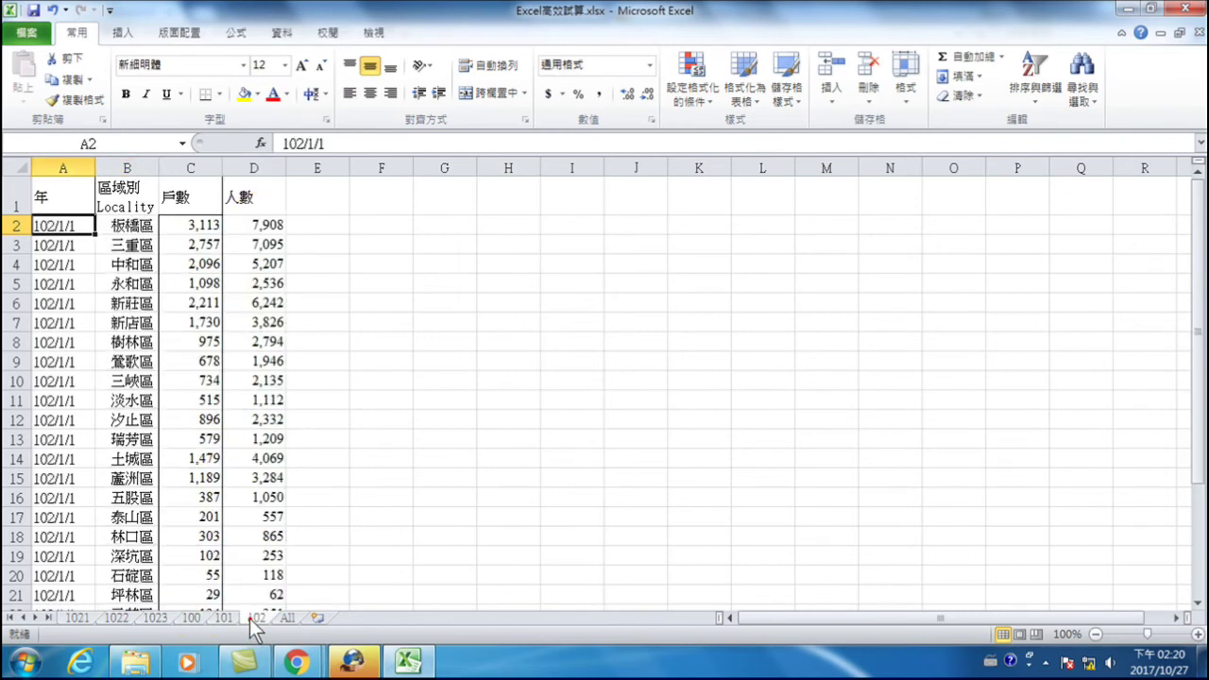
pyautogui.click(185, 618)
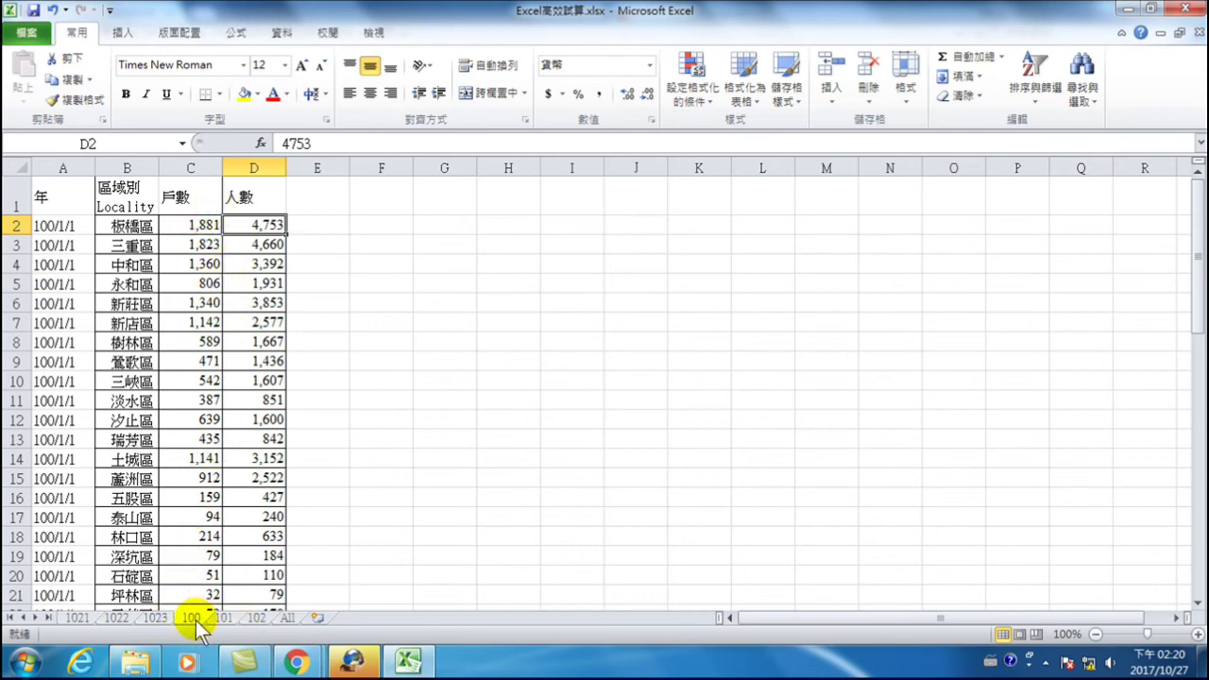
pyautogui.click(183, 196)
pyautogui.click(183, 197)
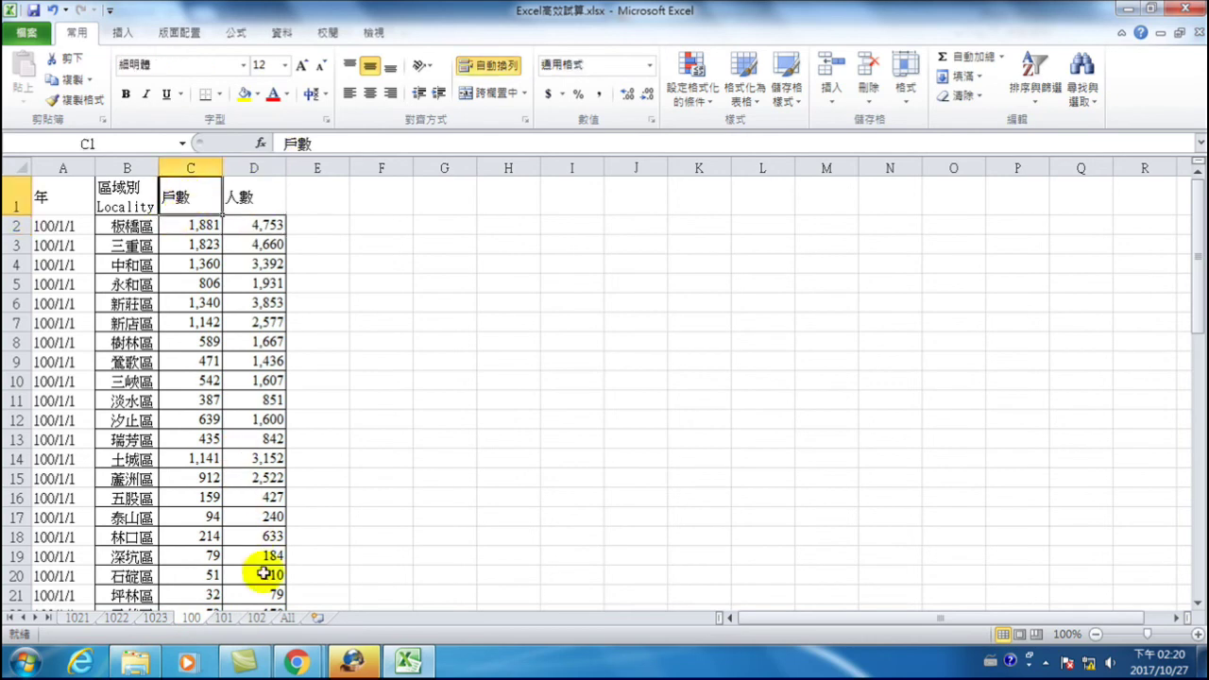
pyautogui.click(223, 616)
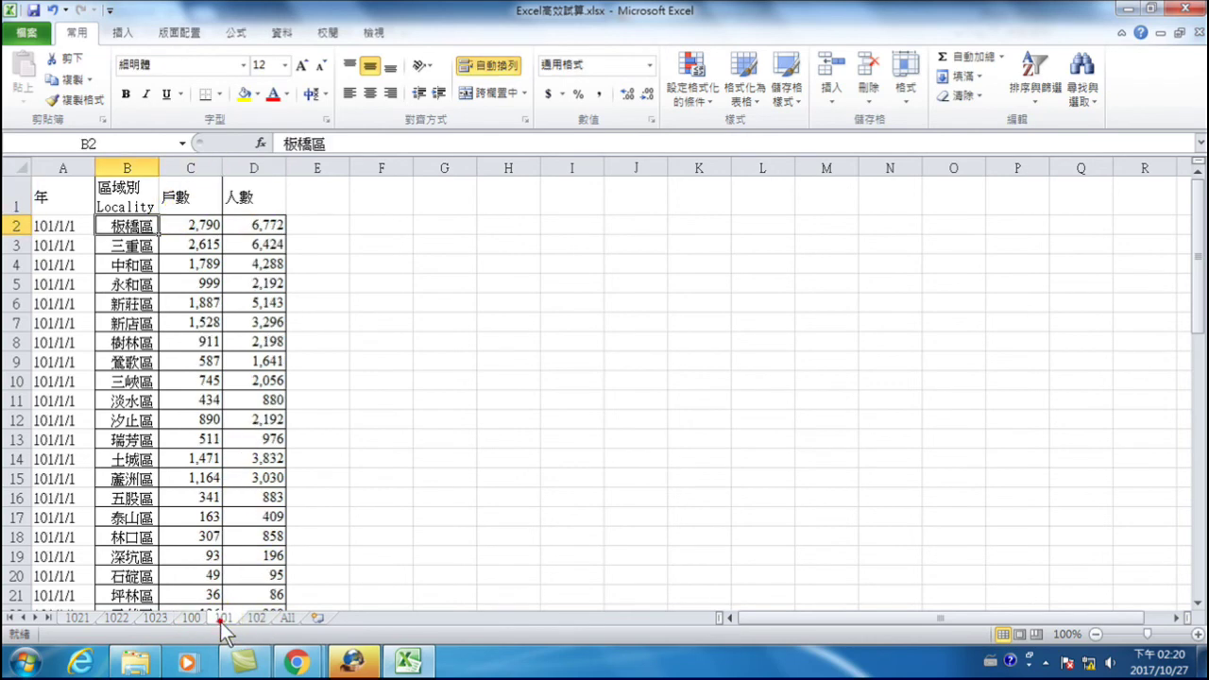
pyautogui.click(179, 196)
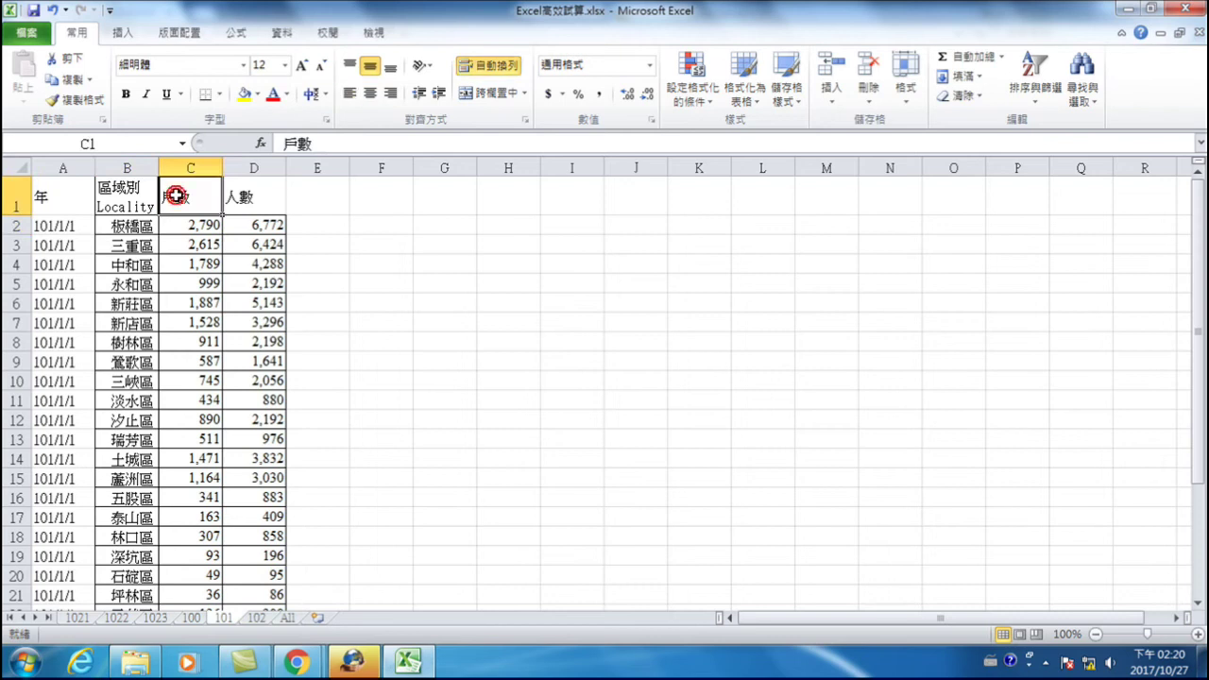
pyautogui.click(256, 617)
pyautogui.click(201, 194)
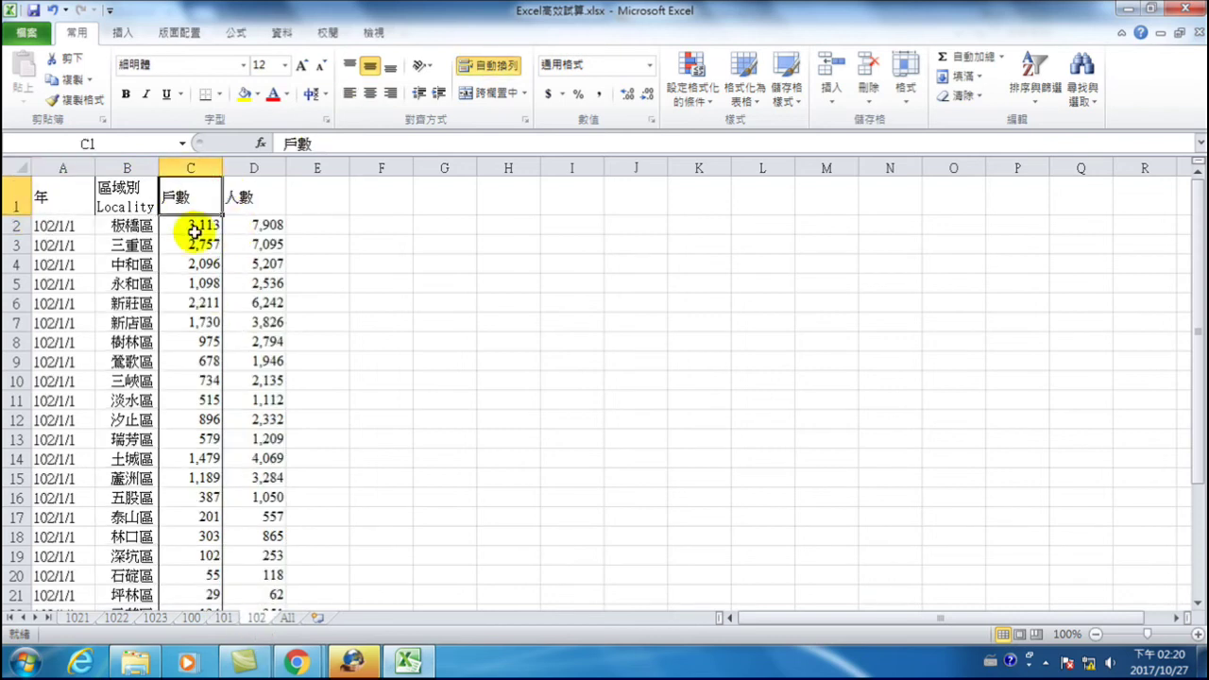
pyautogui.click(198, 225)
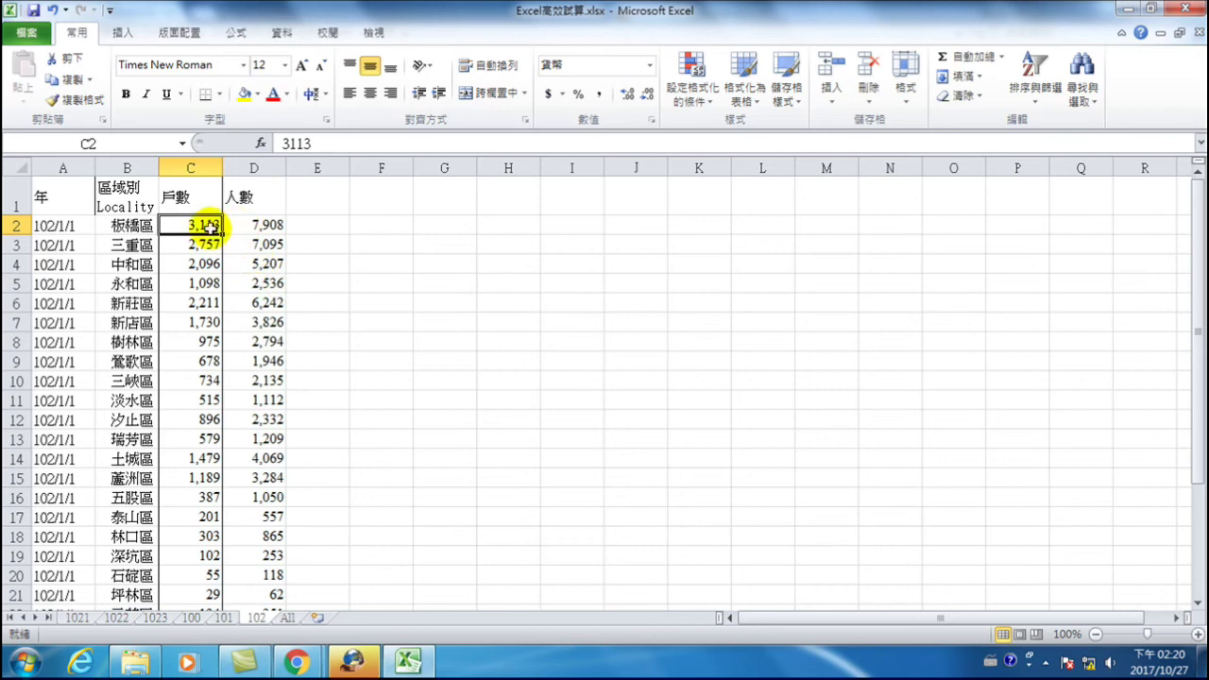
pyautogui.click(201, 620)
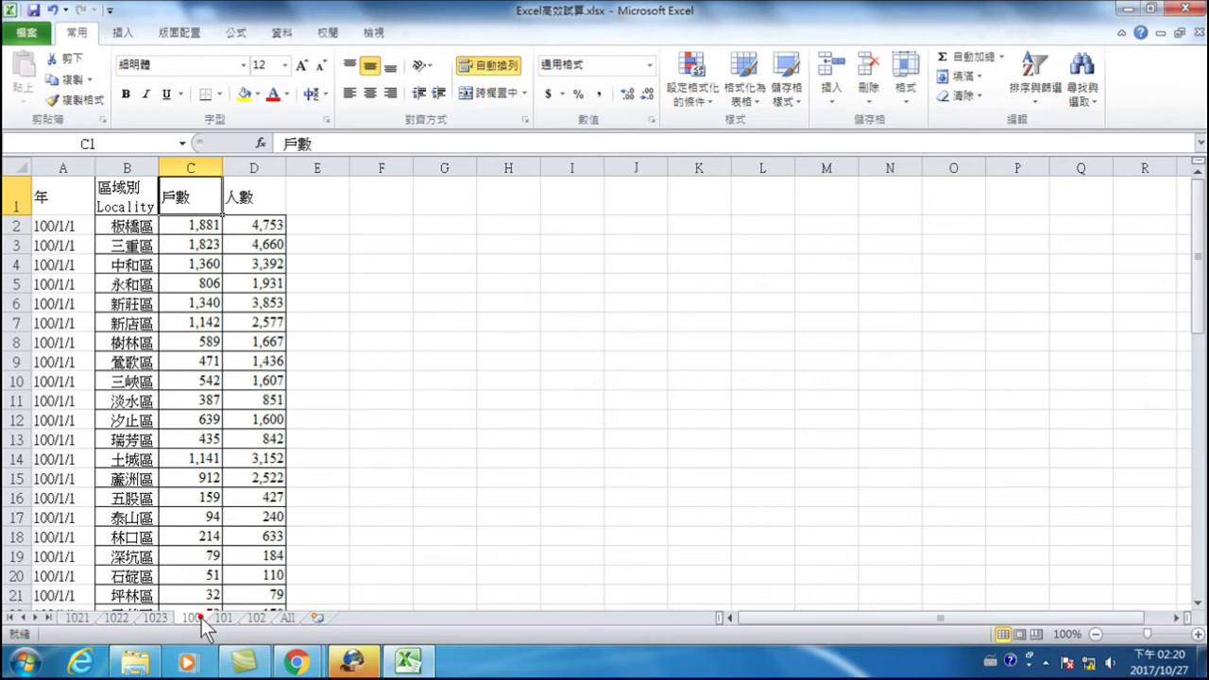
# - Scroll through sheet 100 to find where the 101/1/1 district data begins
pyautogui.click(132, 227)
pyautogui.scroll(-9, 140, 284)
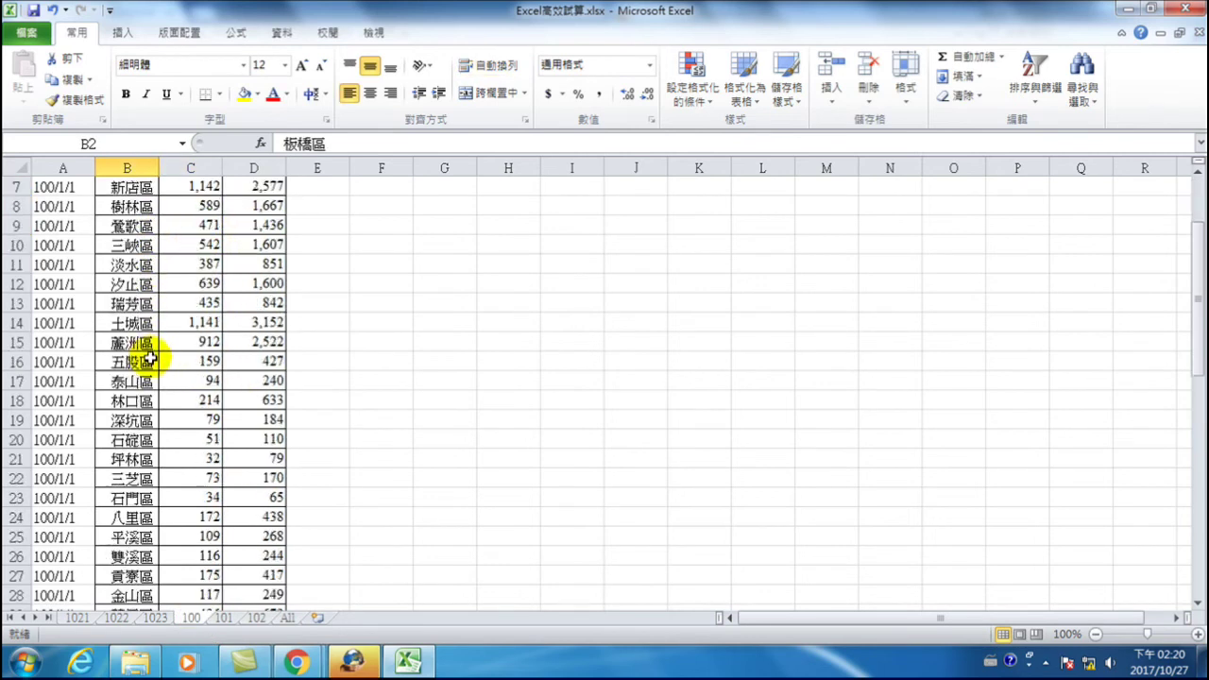
pyautogui.scroll(-5, 174, 477)
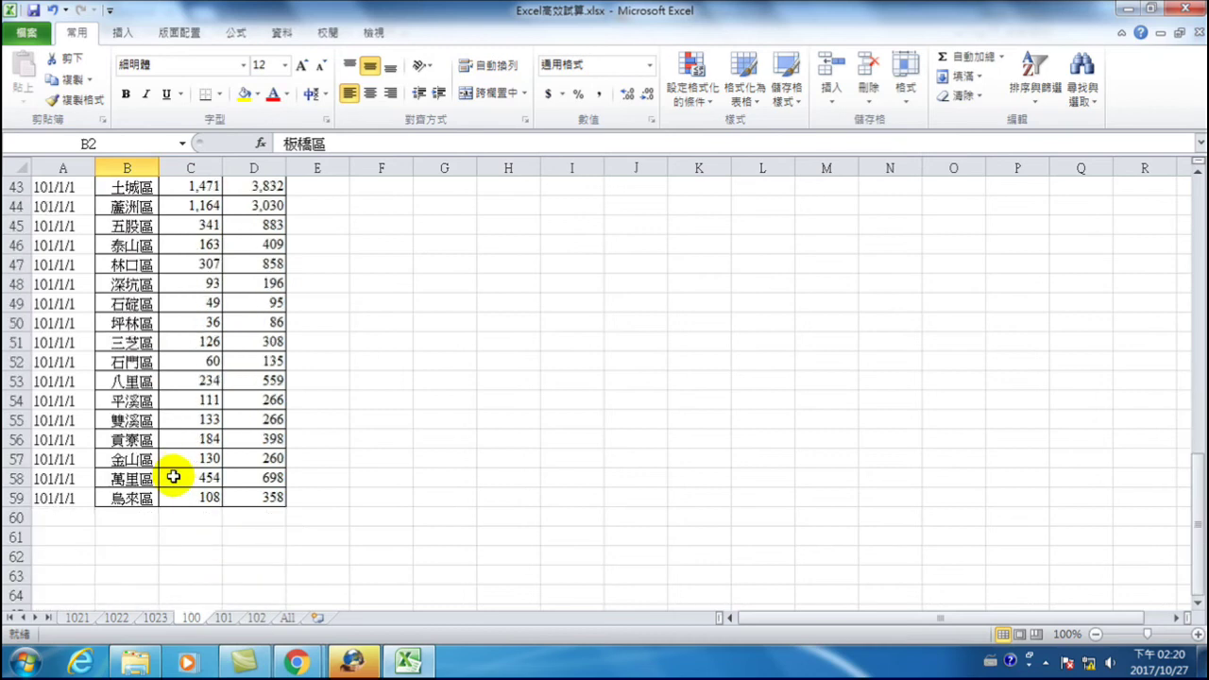
pyautogui.moveTo(132, 506); pyautogui.dragTo(121, 224)
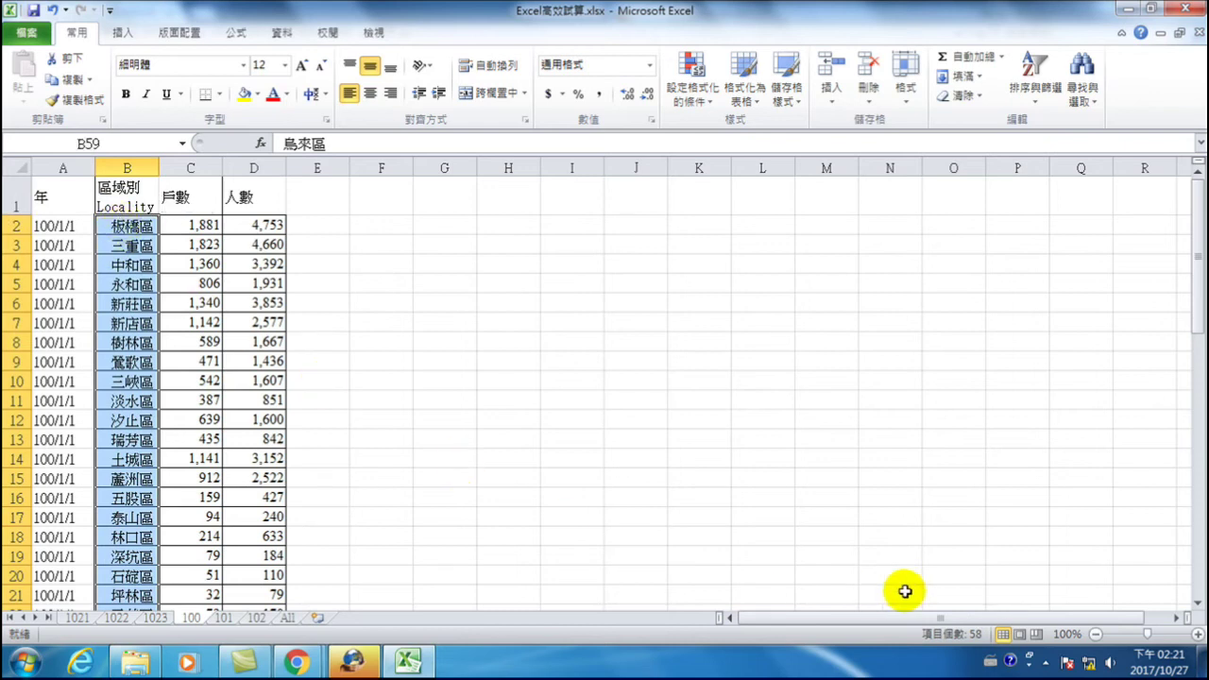
pyautogui.scroll(-4, 236, 419)
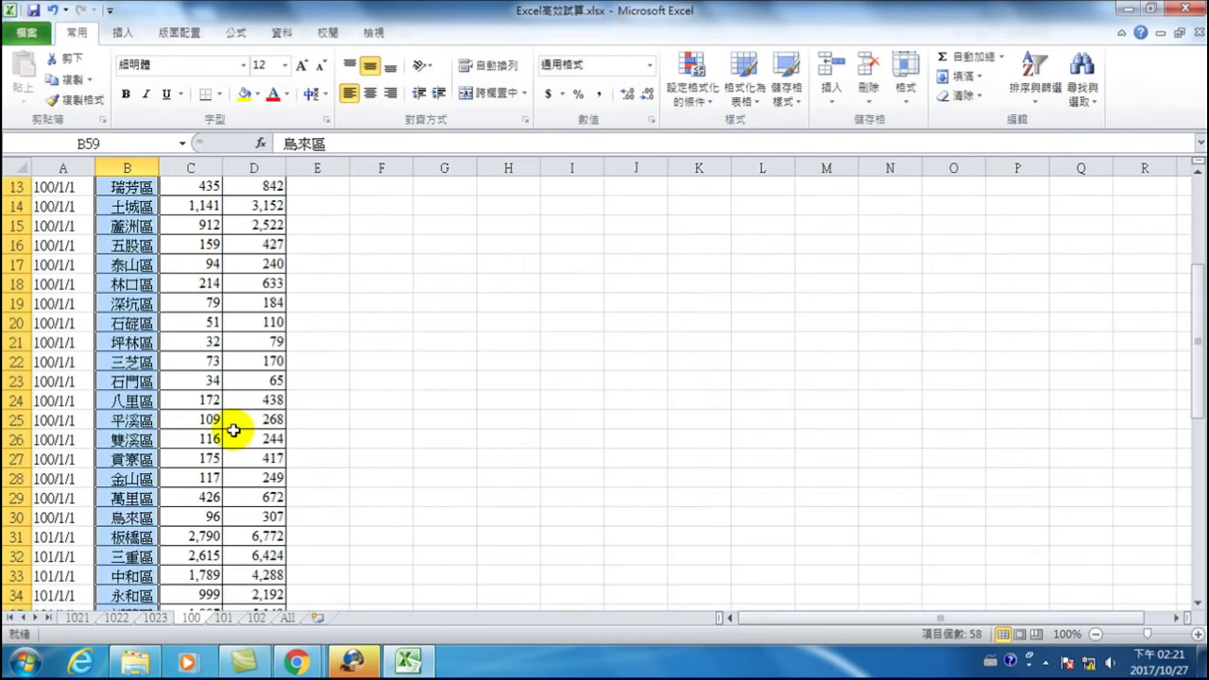
pyautogui.scroll(-3, 233, 431)
pyautogui.scroll(6, 233, 430)
pyautogui.scroll(-3, 234, 430)
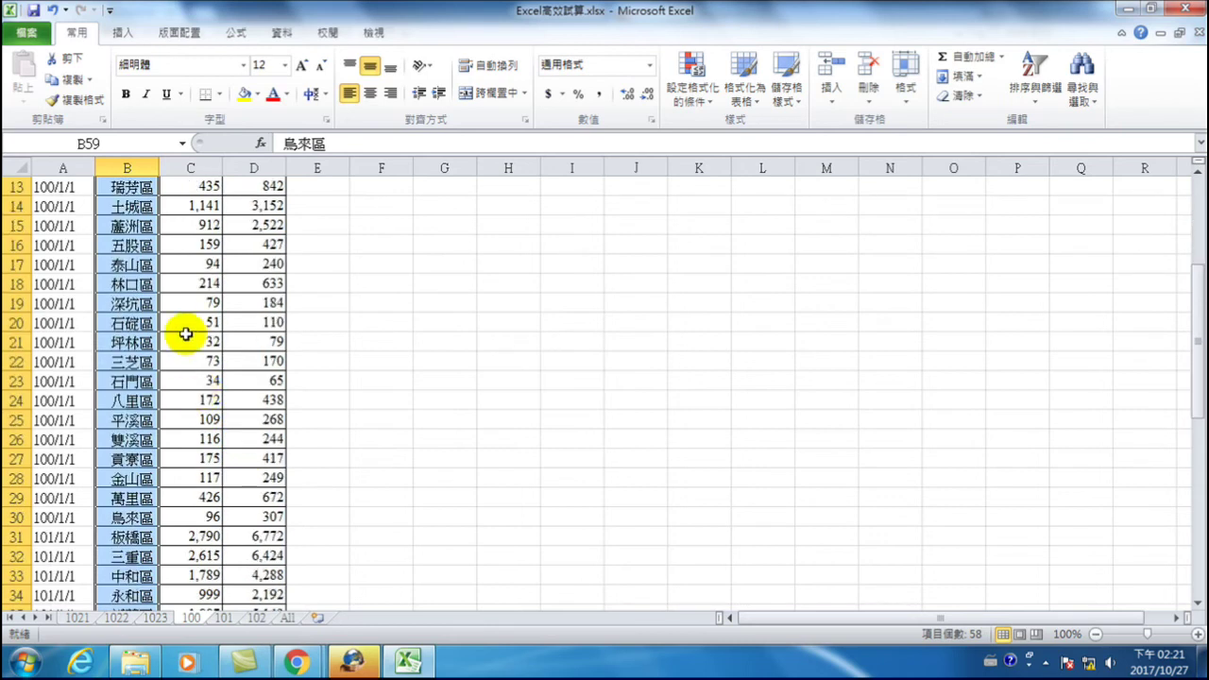
pyautogui.scroll(2, 136, 247)
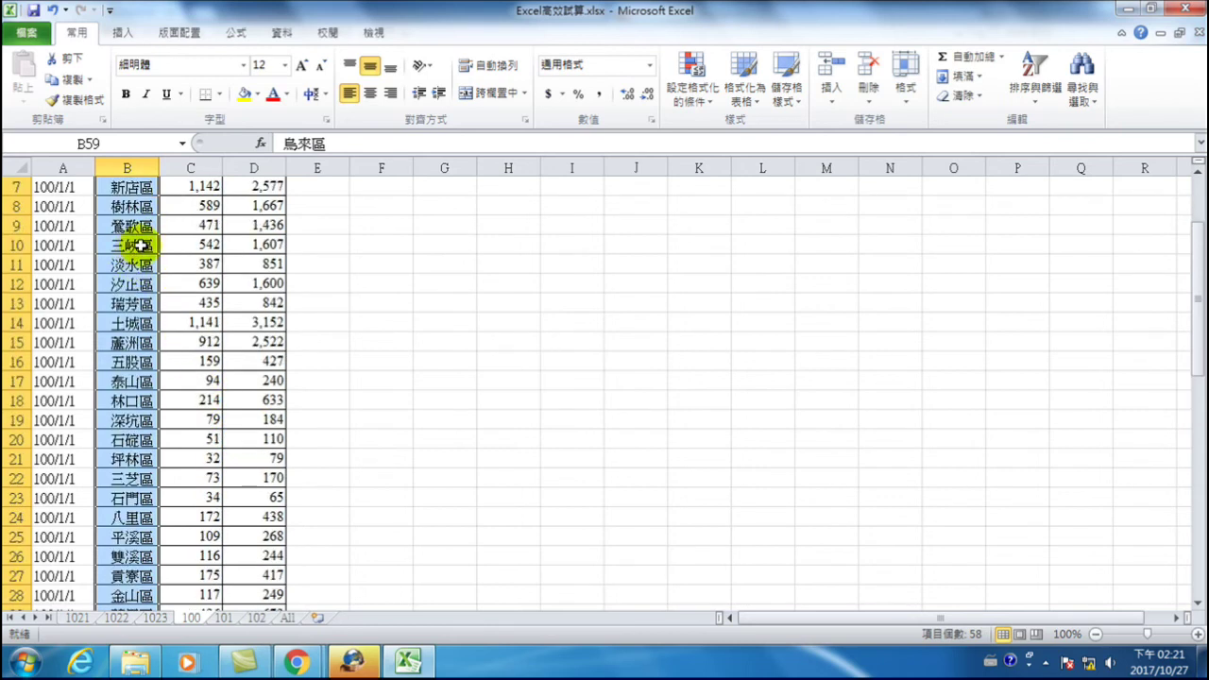
pyautogui.scroll(-9, 128, 245)
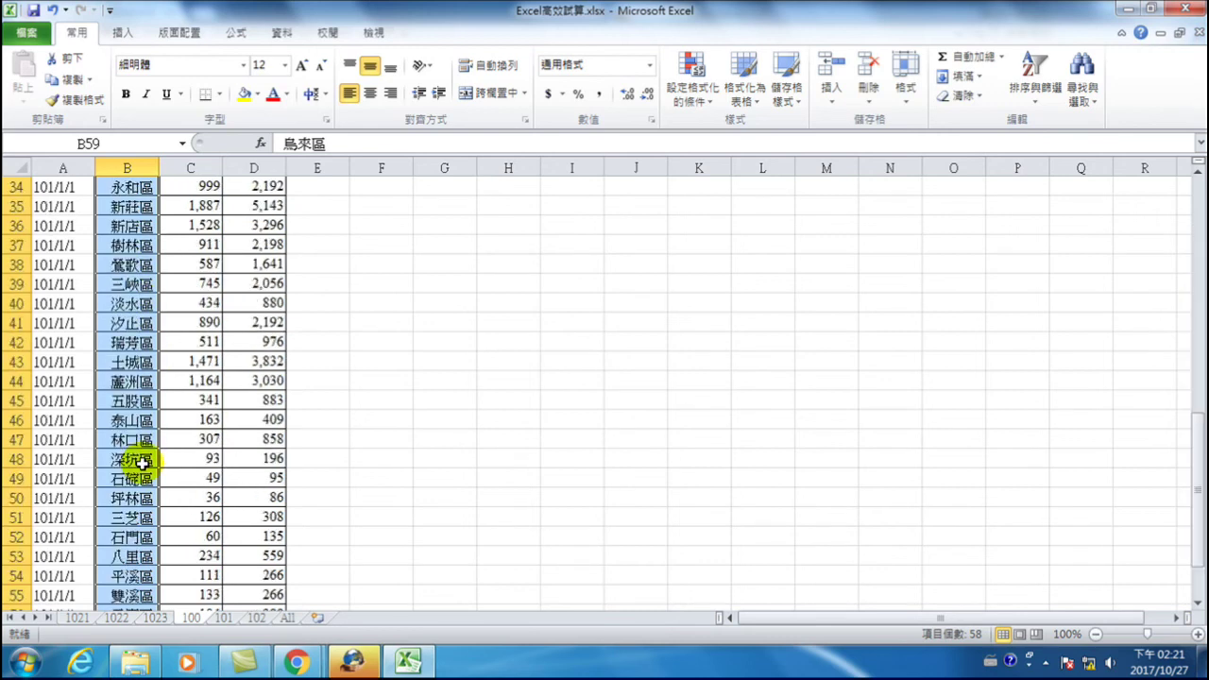
pyautogui.scroll(5, 142, 461)
pyautogui.scroll(1, 142, 461)
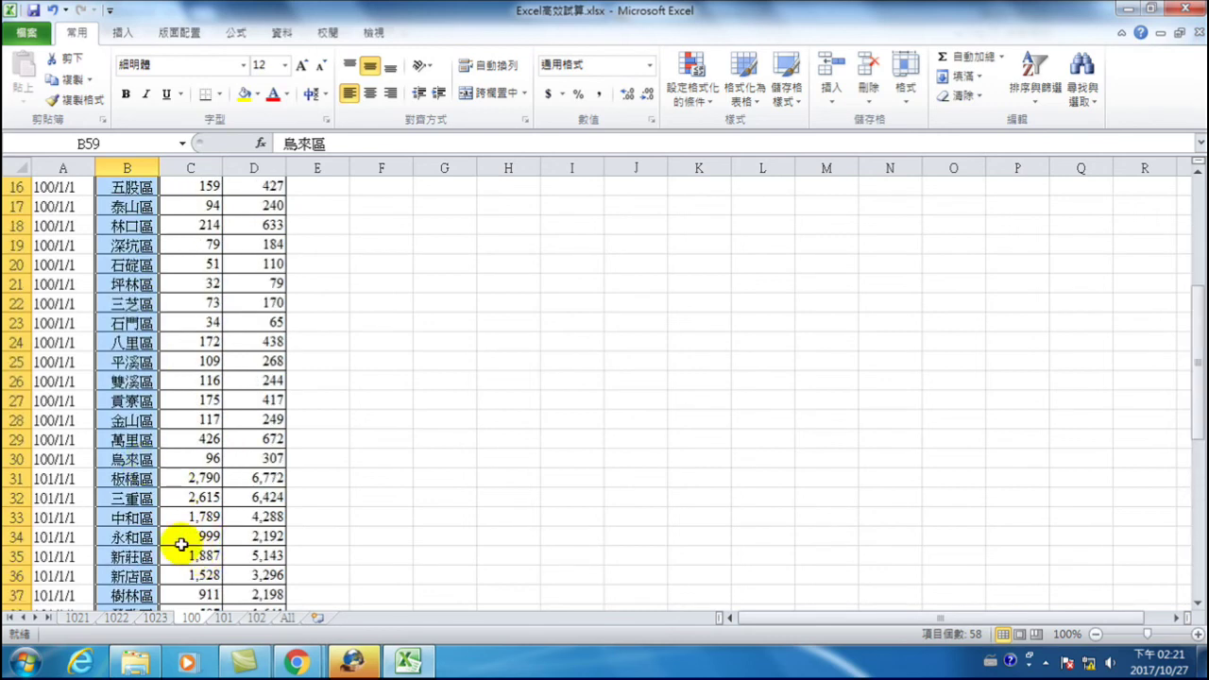
pyautogui.scroll(5, 184, 510)
pyautogui.scroll(-7, 59, 286)
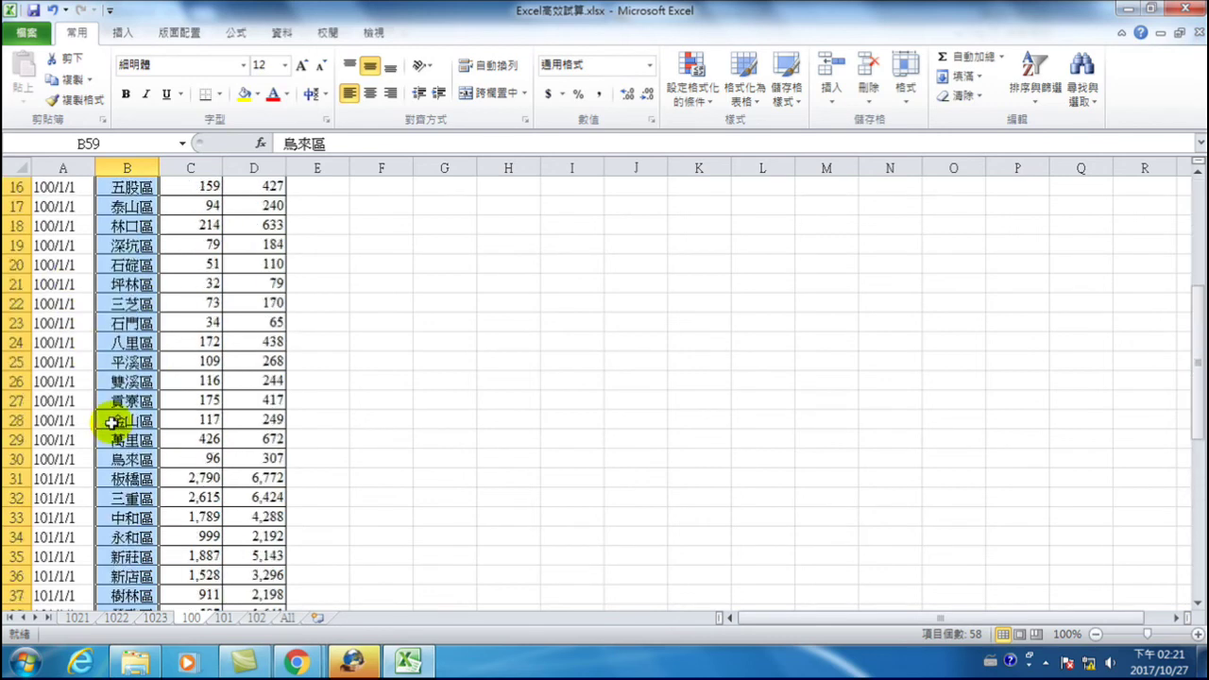
# - Delete rows 31–59 holding the 101/1/1 data, leaving only the 100/1/1 districts
pyautogui.moveTo(16, 362); pyautogui.dragTo(17, 588)
pyautogui.rightClick(203, 427)
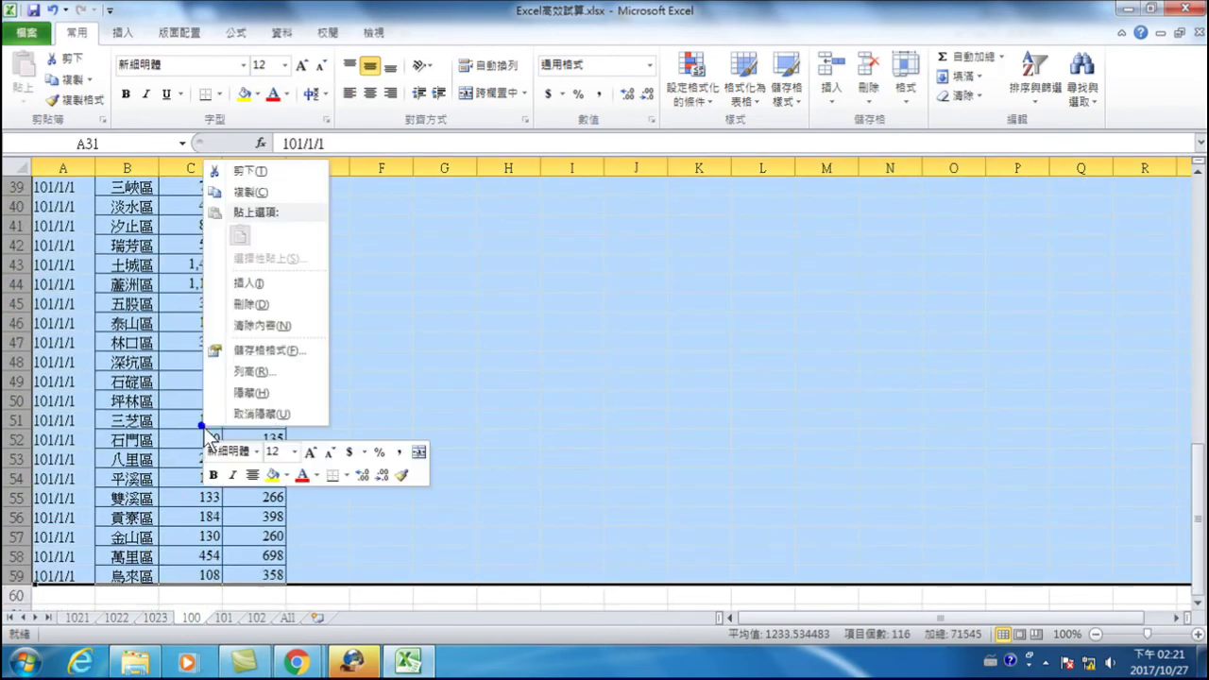
pyautogui.click(277, 296)
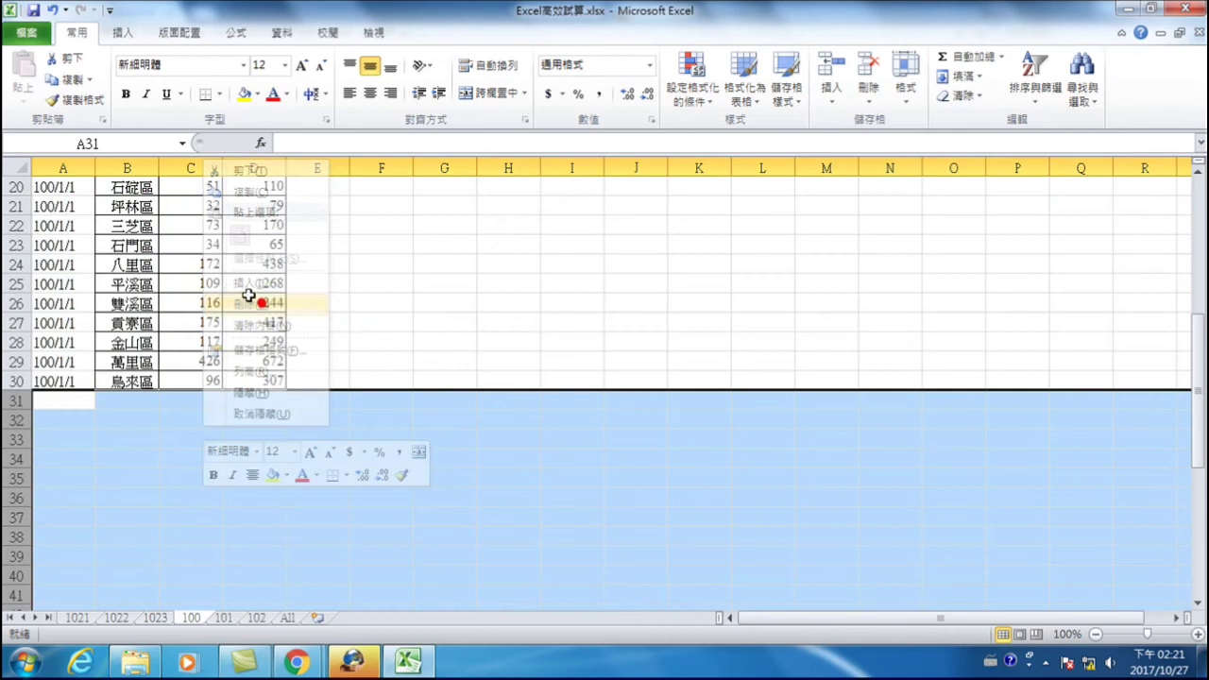
pyautogui.scroll(6, 104, 320)
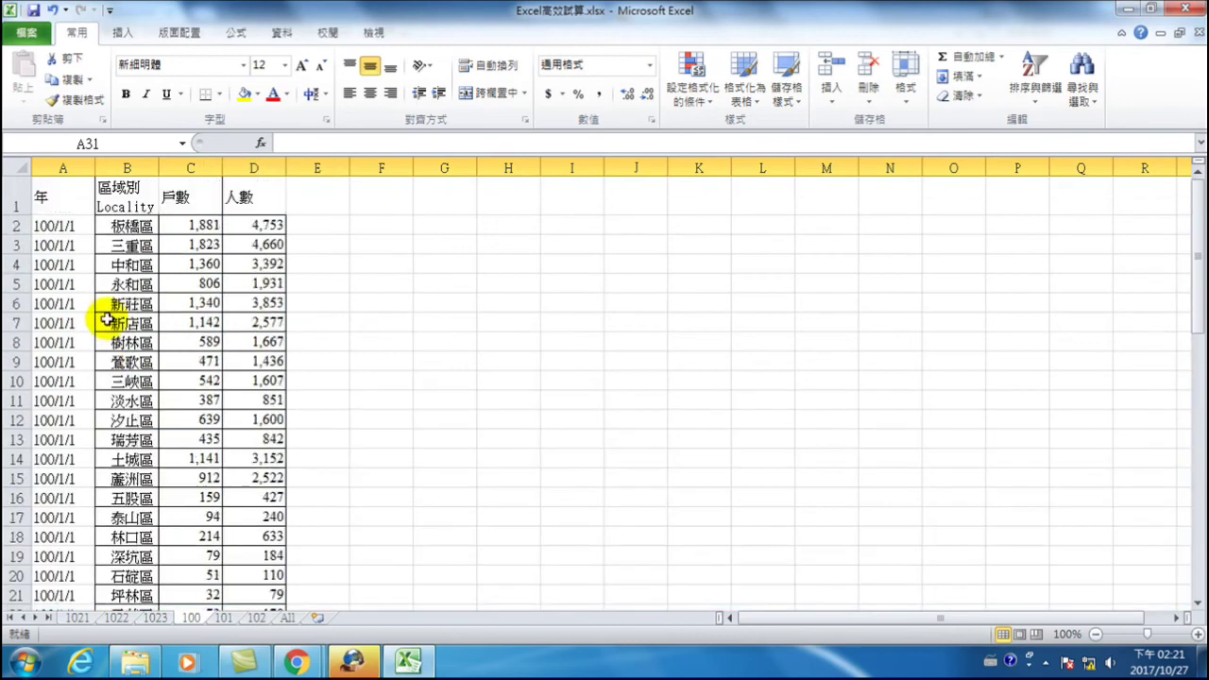
pyautogui.click(129, 226)
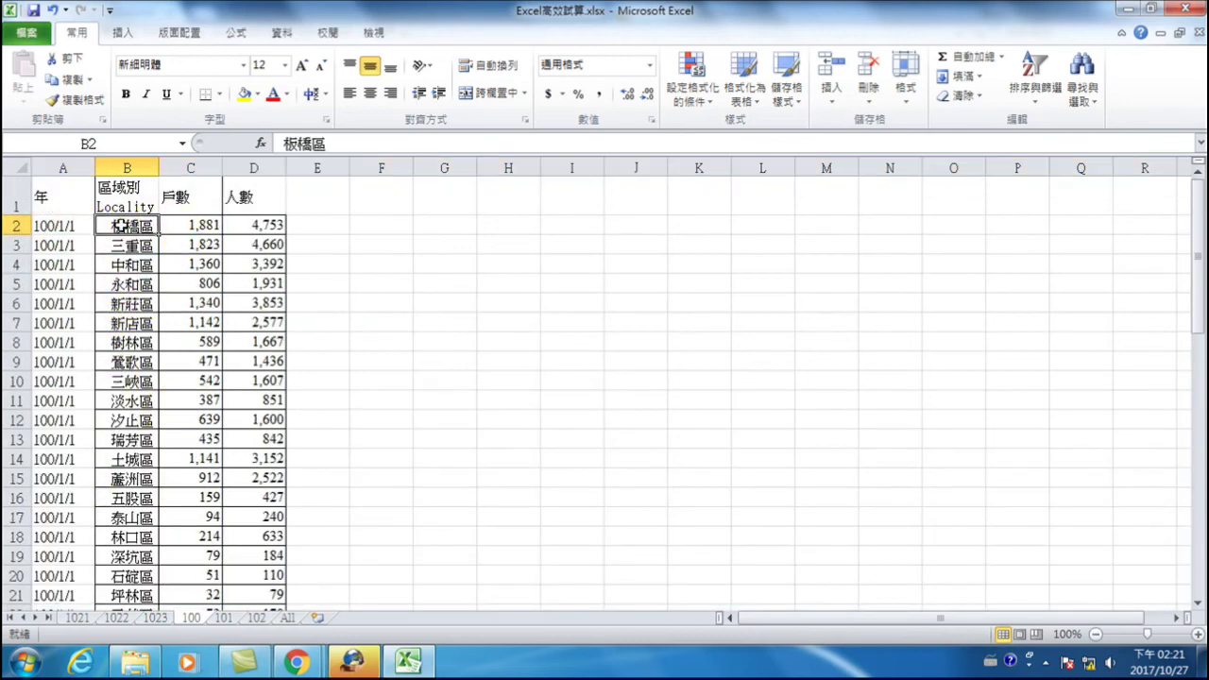
# - Check sheet 102's 板橋區 figures, 3,113 households and 7,908 people, then select G1
pyautogui.scroll(-3, 135, 492)
pyautogui.scroll(3, 132, 492)
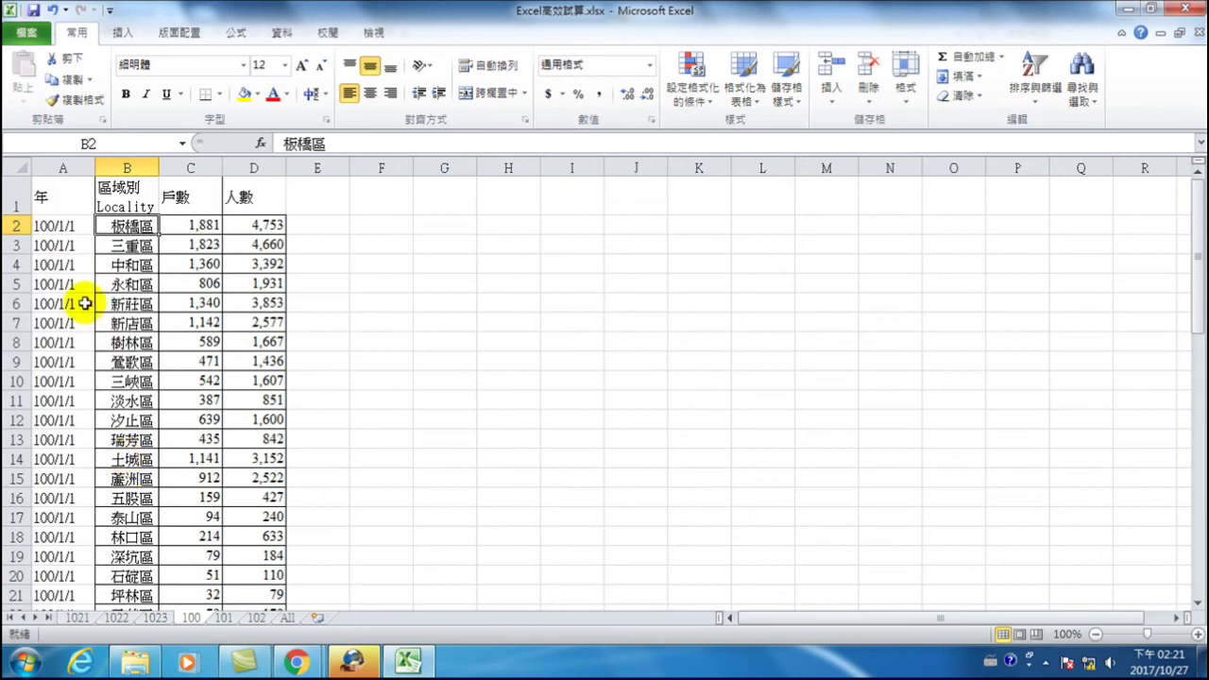
pyautogui.click(224, 619)
pyautogui.scroll(-3, 98, 448)
pyautogui.scroll(3, 98, 454)
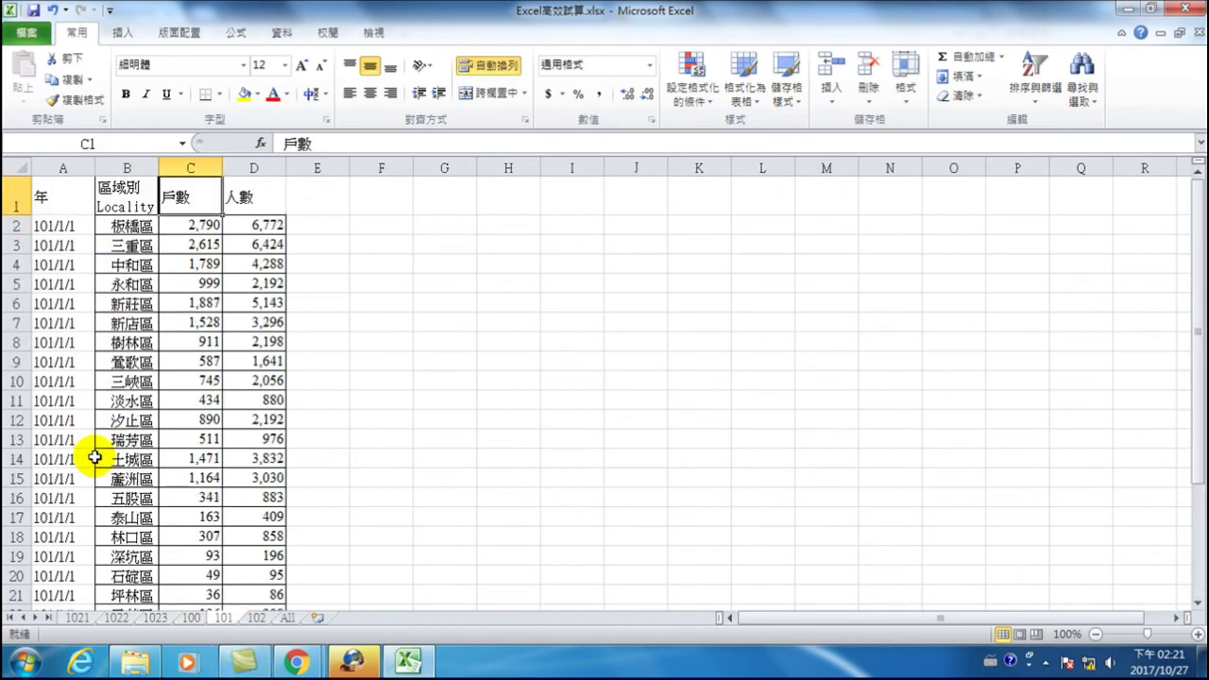
pyautogui.click(256, 619)
pyautogui.scroll(-3, 123, 397)
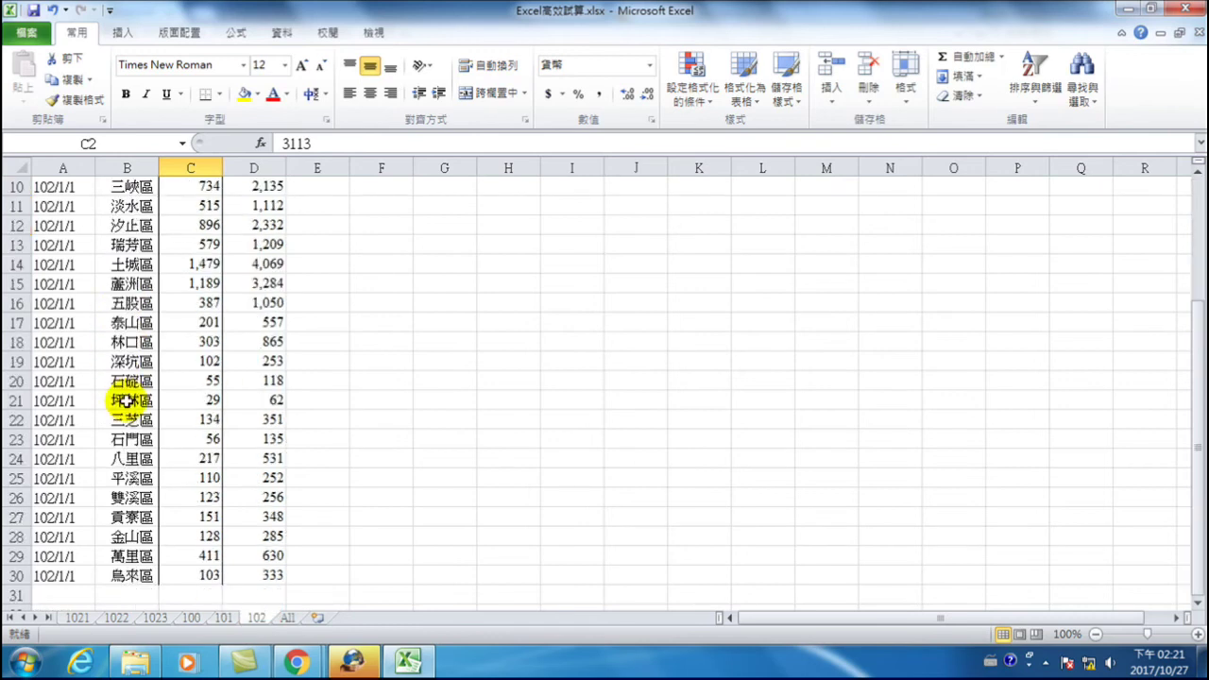
pyautogui.scroll(3, 129, 408)
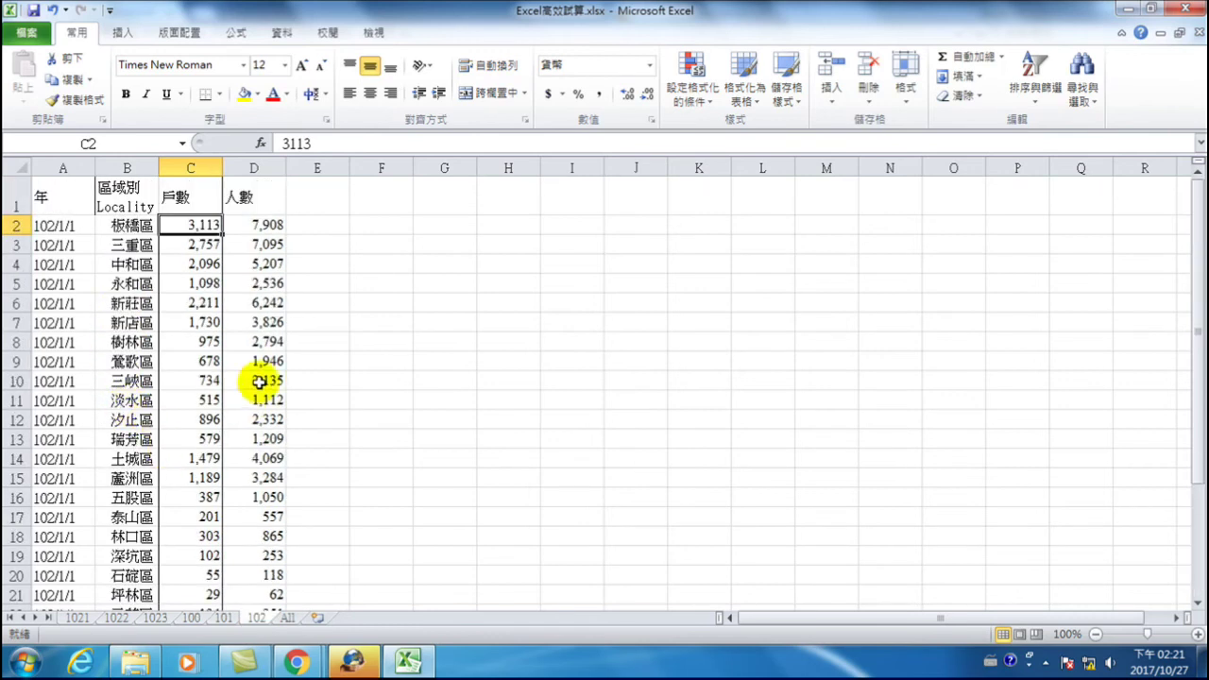
pyautogui.click(129, 224)
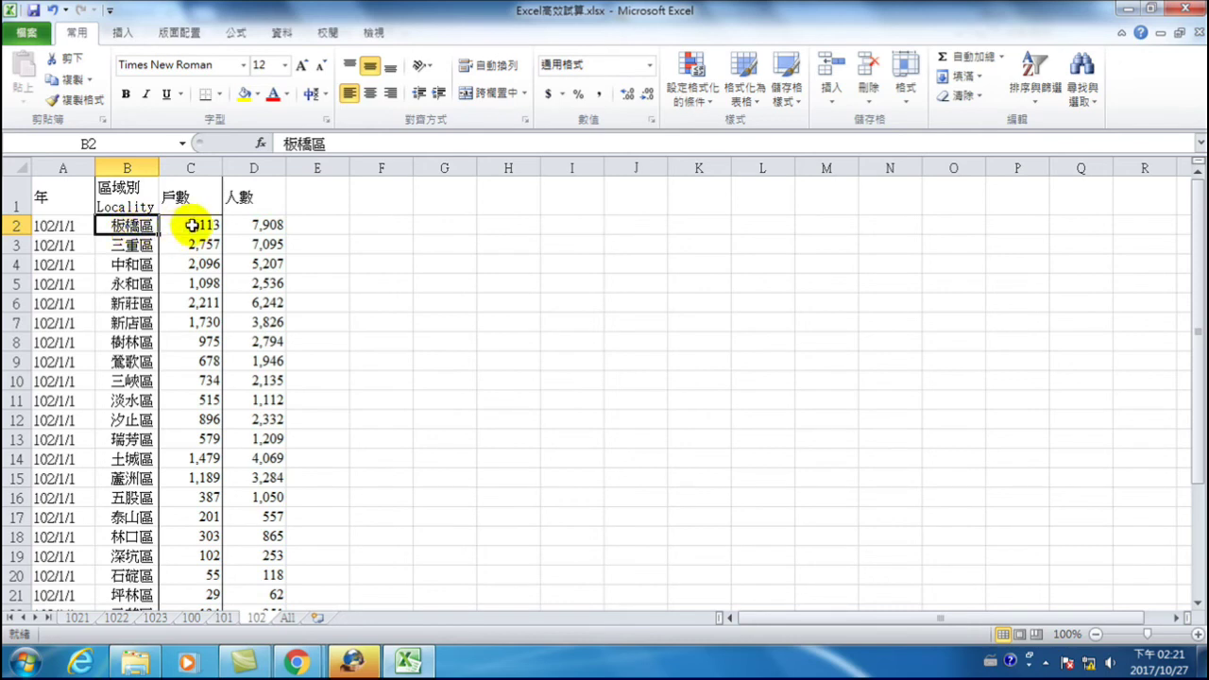
pyautogui.click(194, 224)
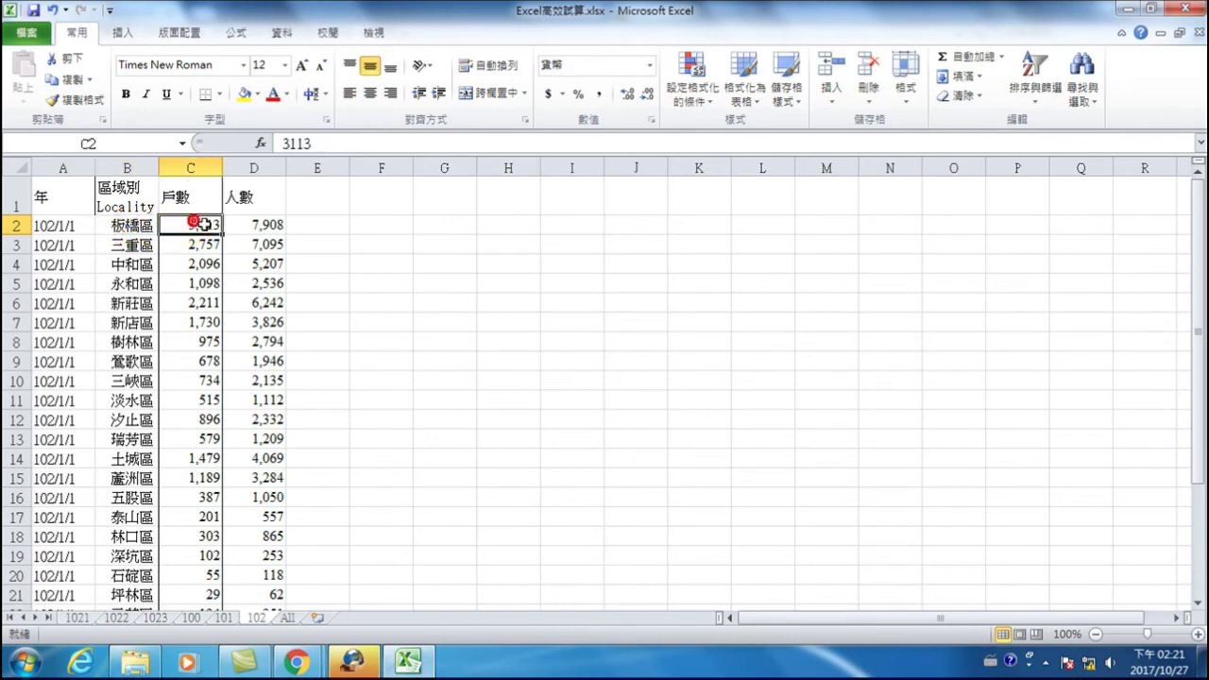
pyautogui.click(253, 225)
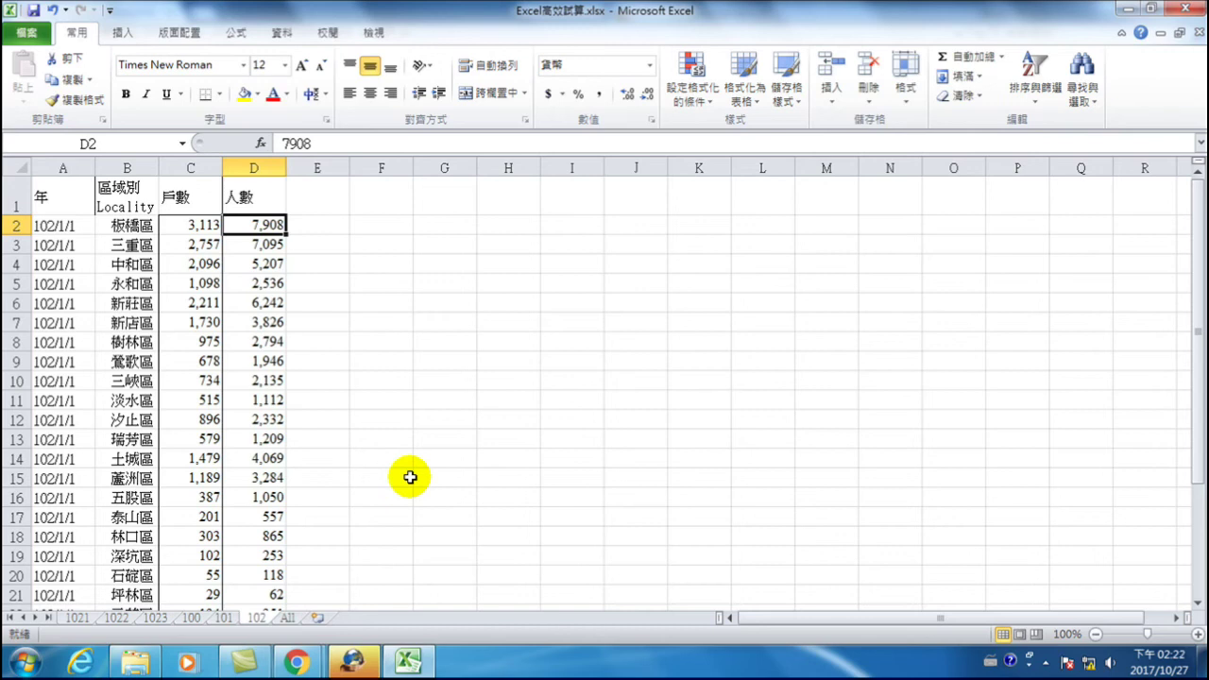
pyautogui.click(441, 194)
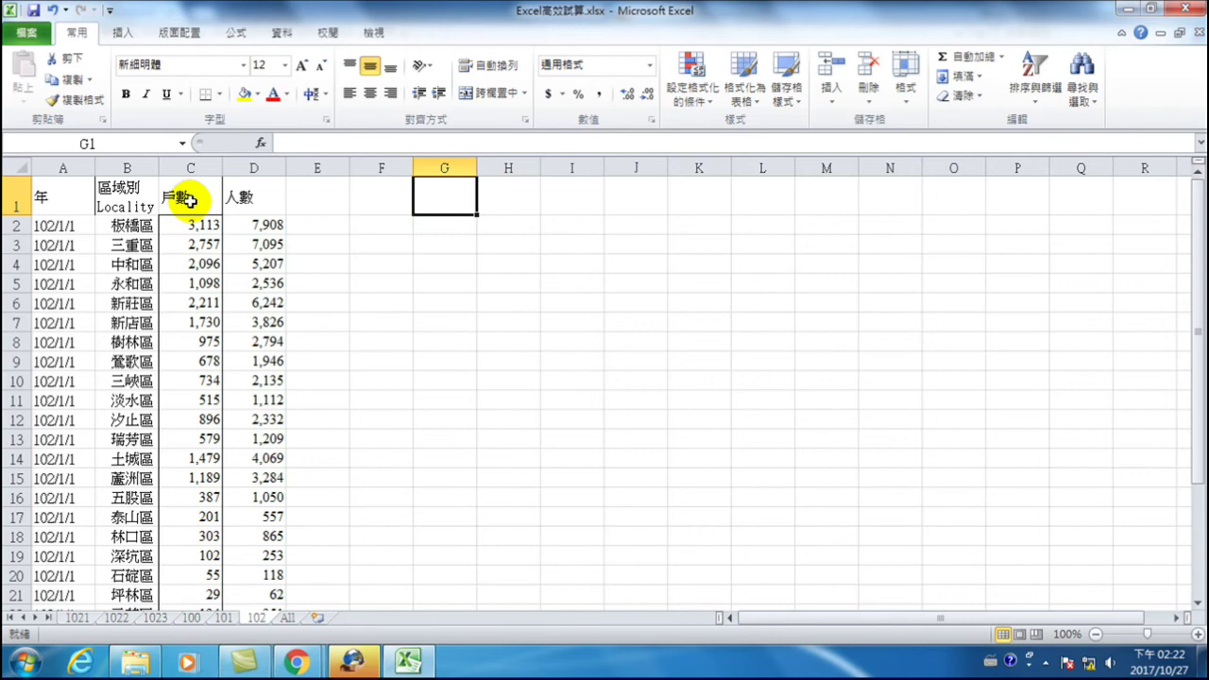
# - Return to sheet 100, check the 戶數 and 人數 headers, and open Consolidate with G1 selected
pyautogui.click(190, 199)
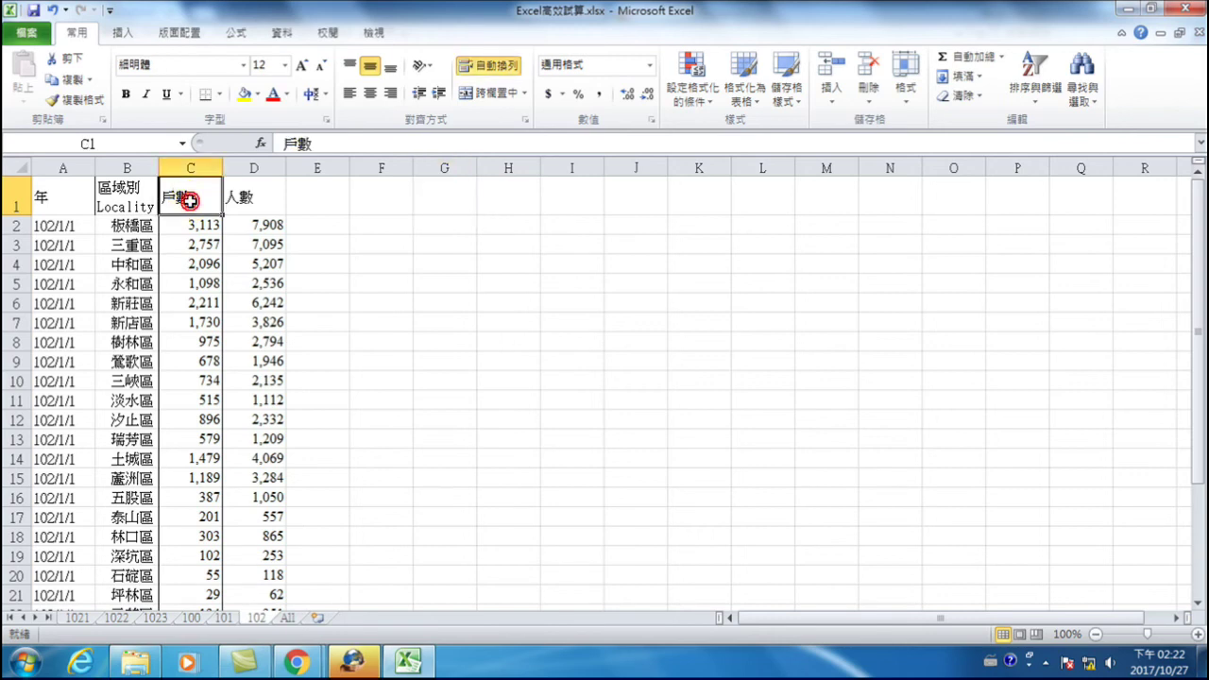
pyautogui.click(215, 618)
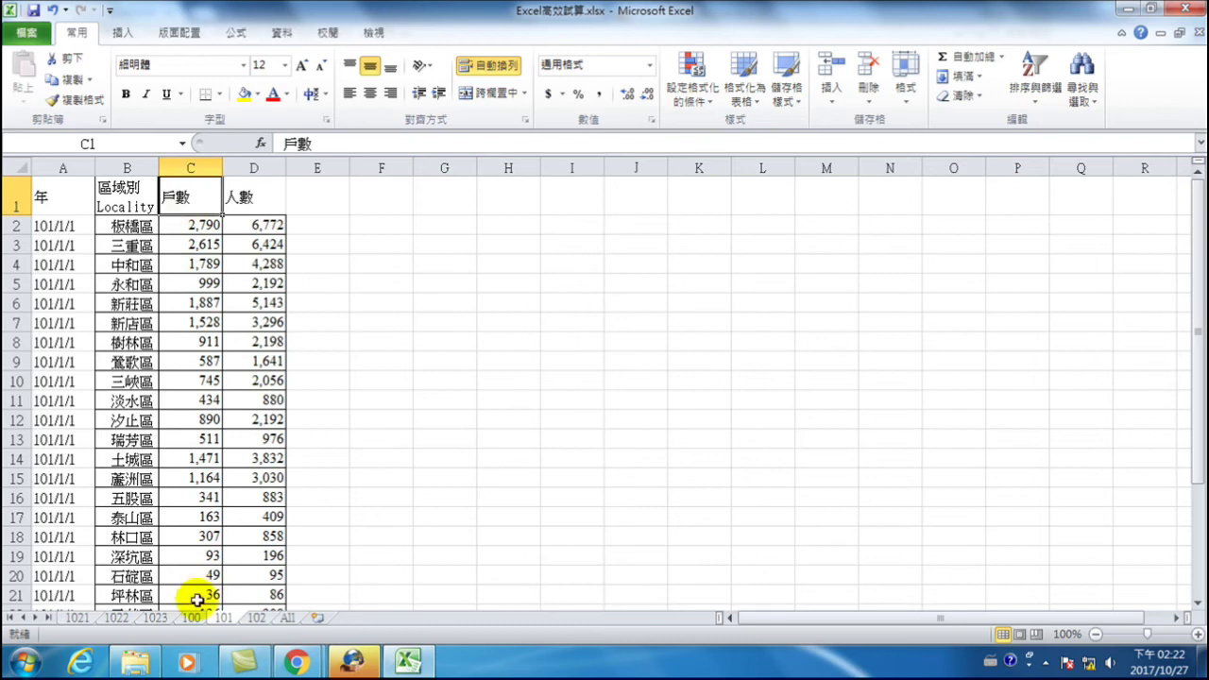
pyautogui.click(192, 618)
pyautogui.click(195, 196)
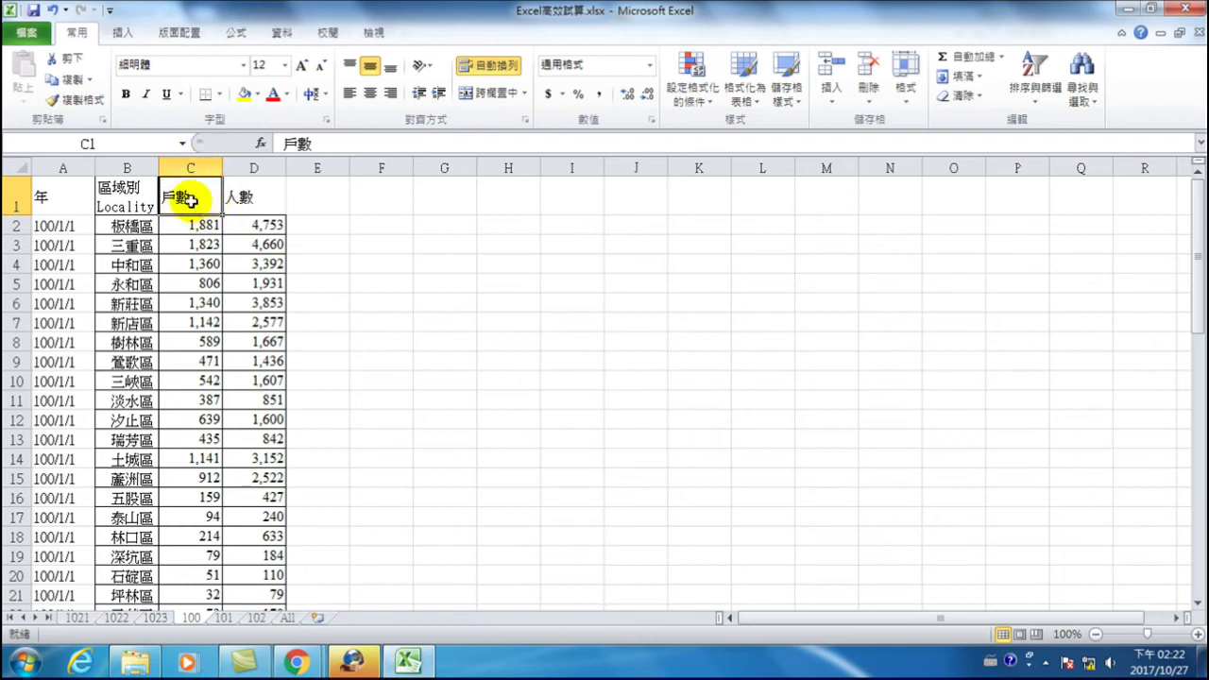
pyautogui.click(251, 190)
pyautogui.click(251, 190)
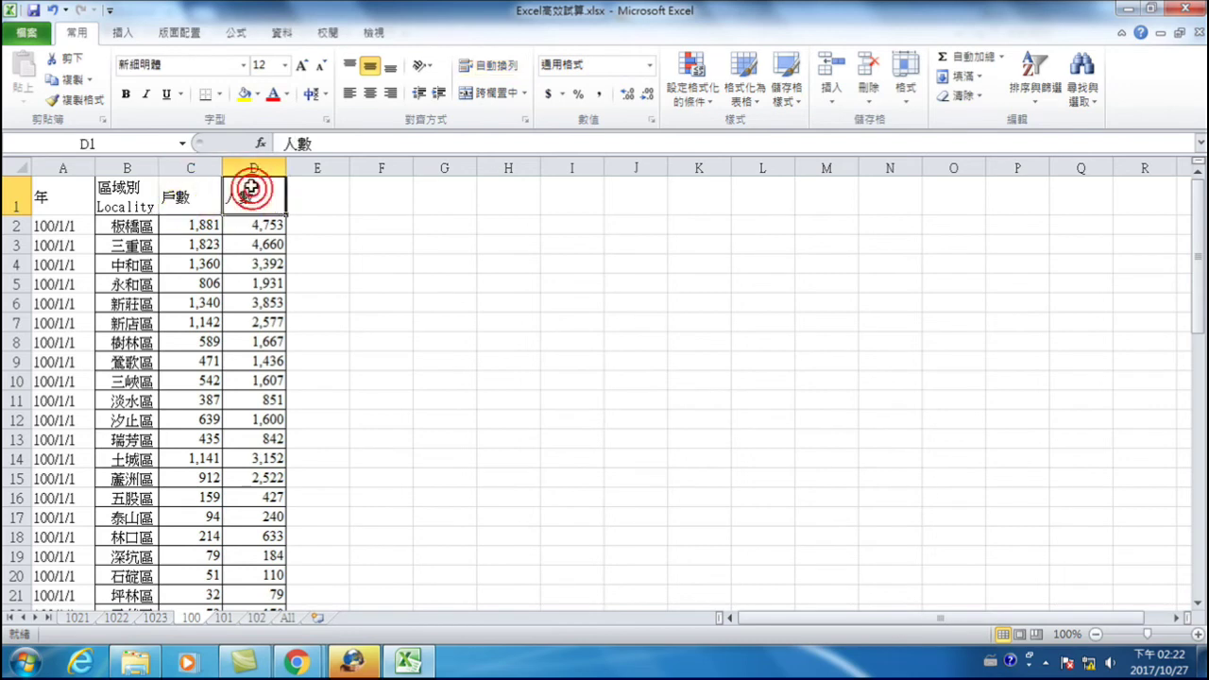
pyautogui.click(178, 191)
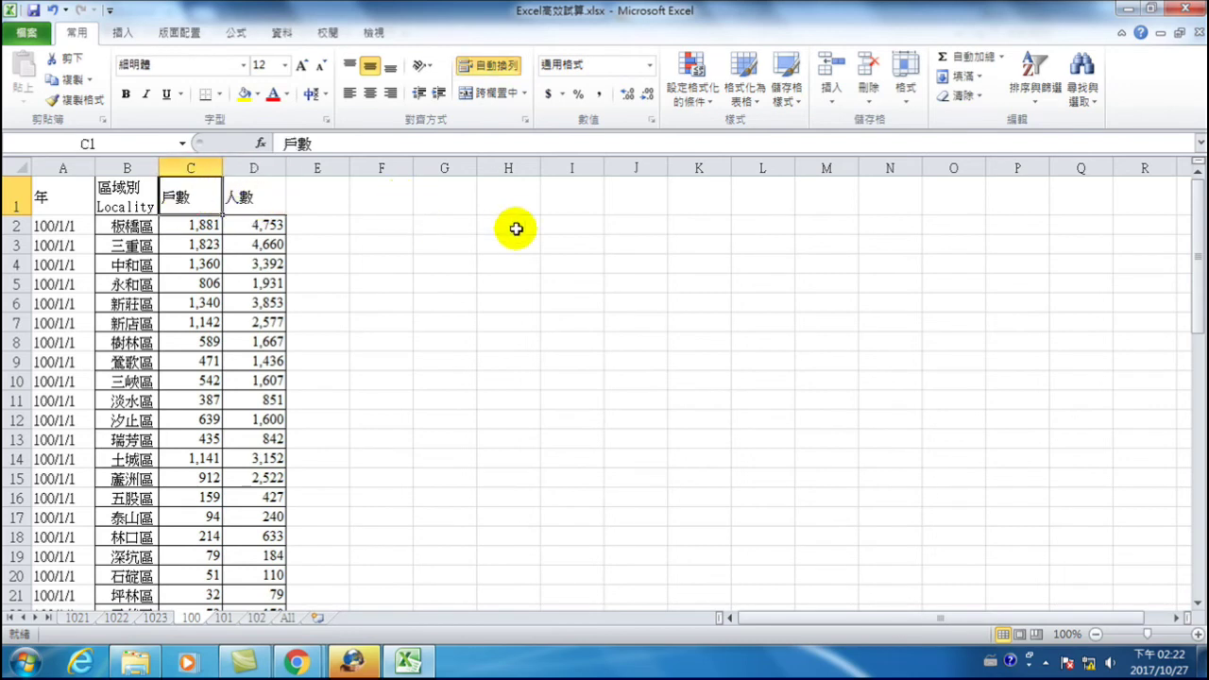
pyautogui.click(433, 189)
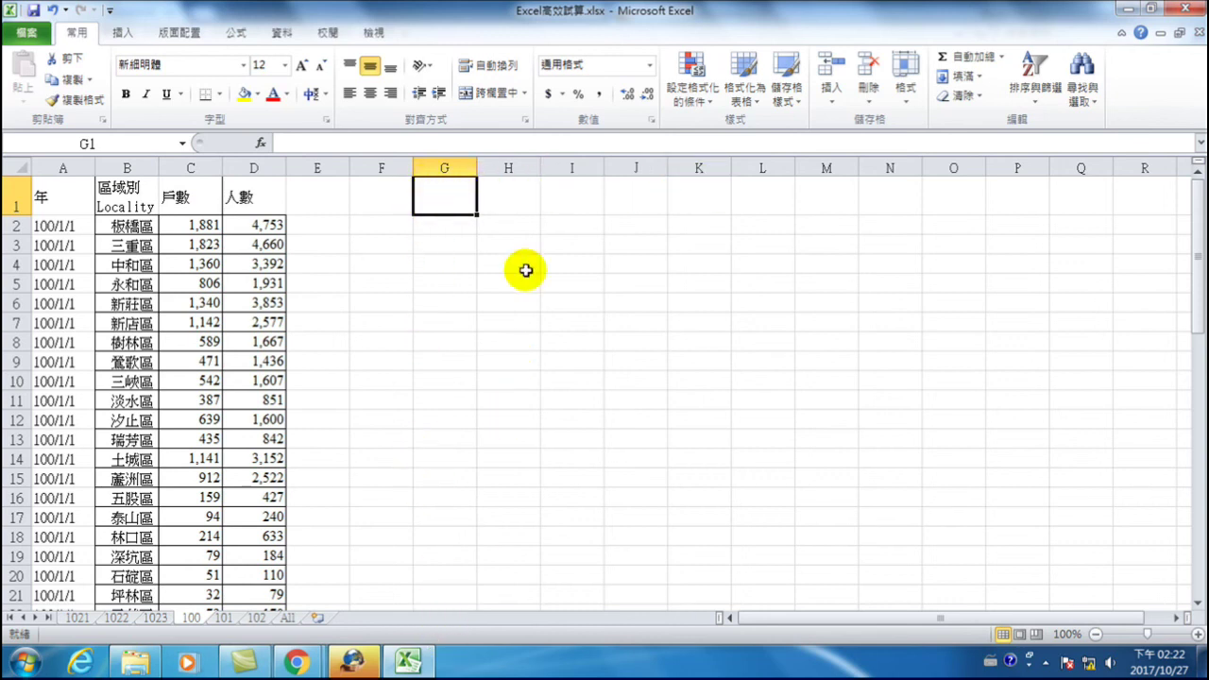
pyautogui.click(281, 34)
pyautogui.click(282, 38)
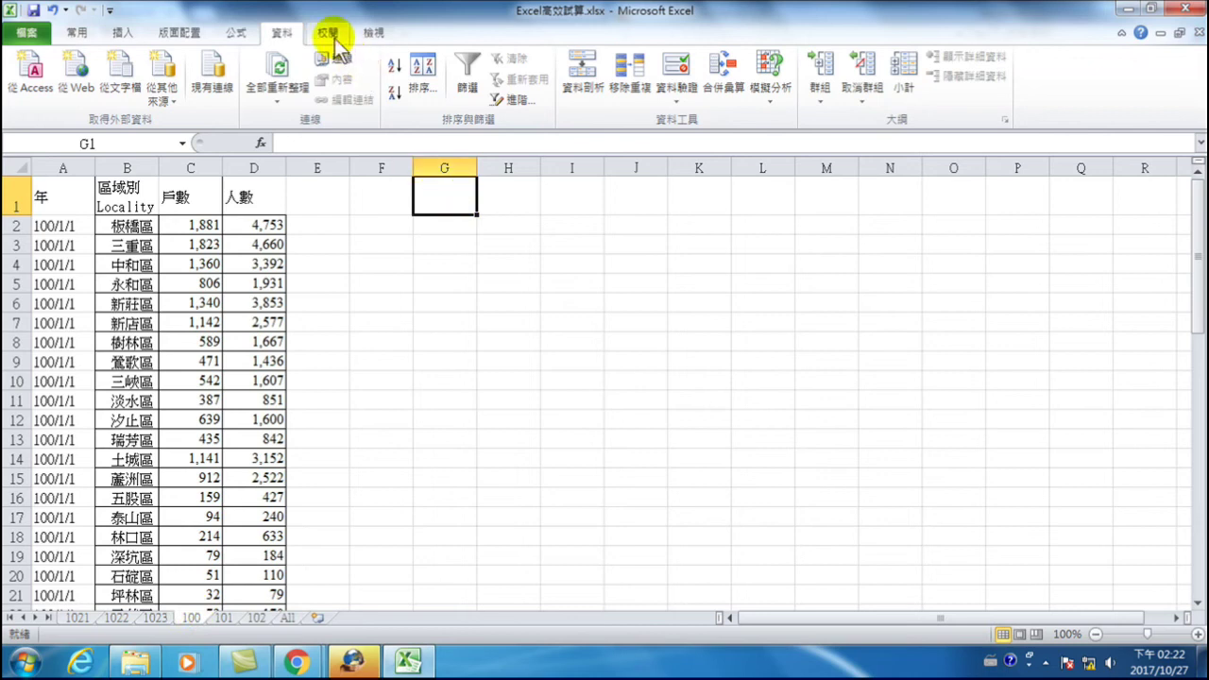
pyautogui.click(724, 74)
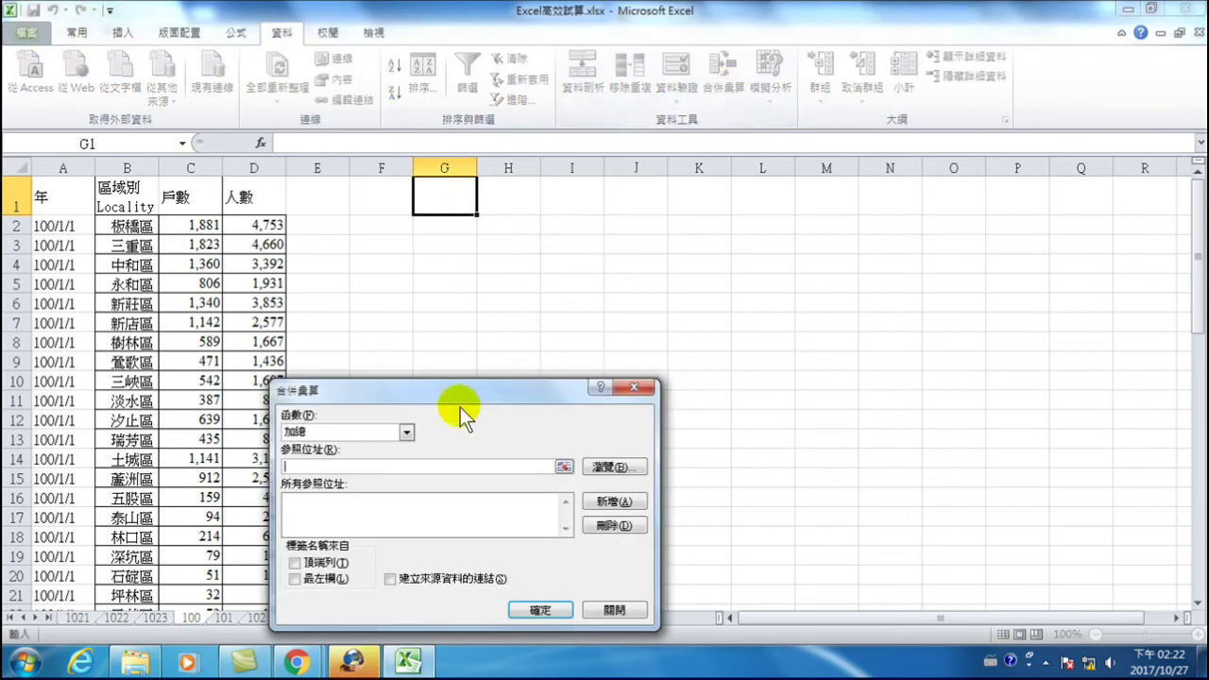
# - Move the Consolidate dialog aside and set its function to 平均值 (Average)
pyautogui.moveTo(459, 397); pyautogui.dragTo(764, 282)
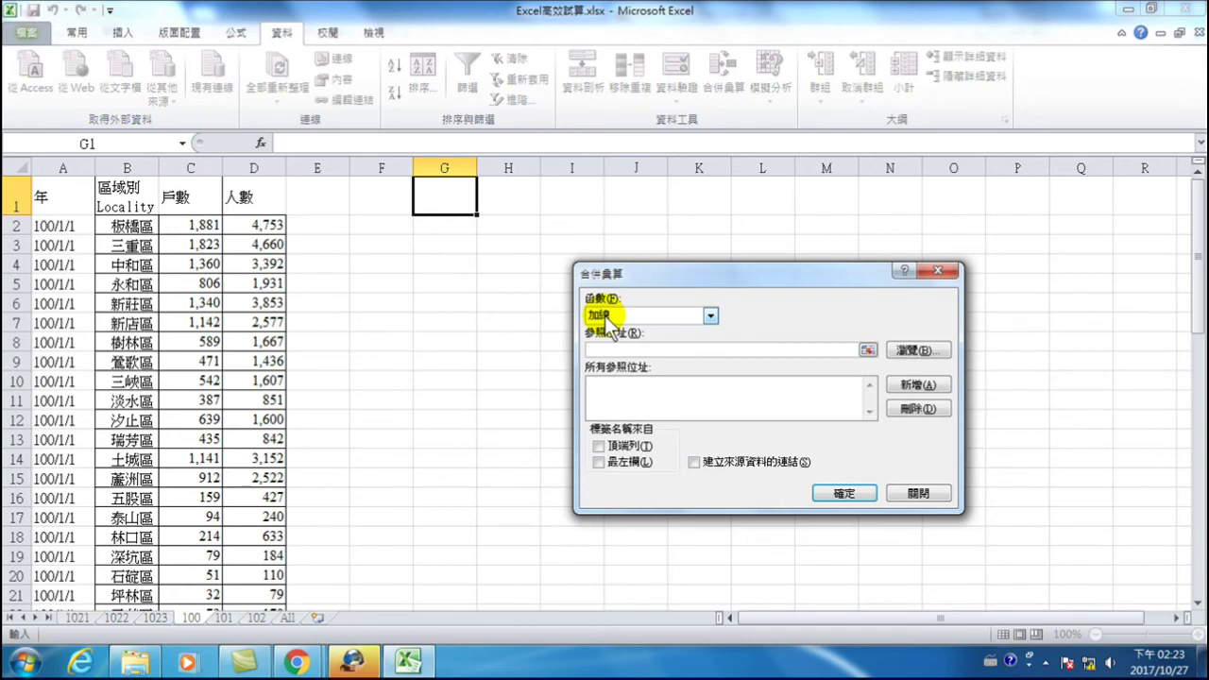
pyautogui.click(606, 317)
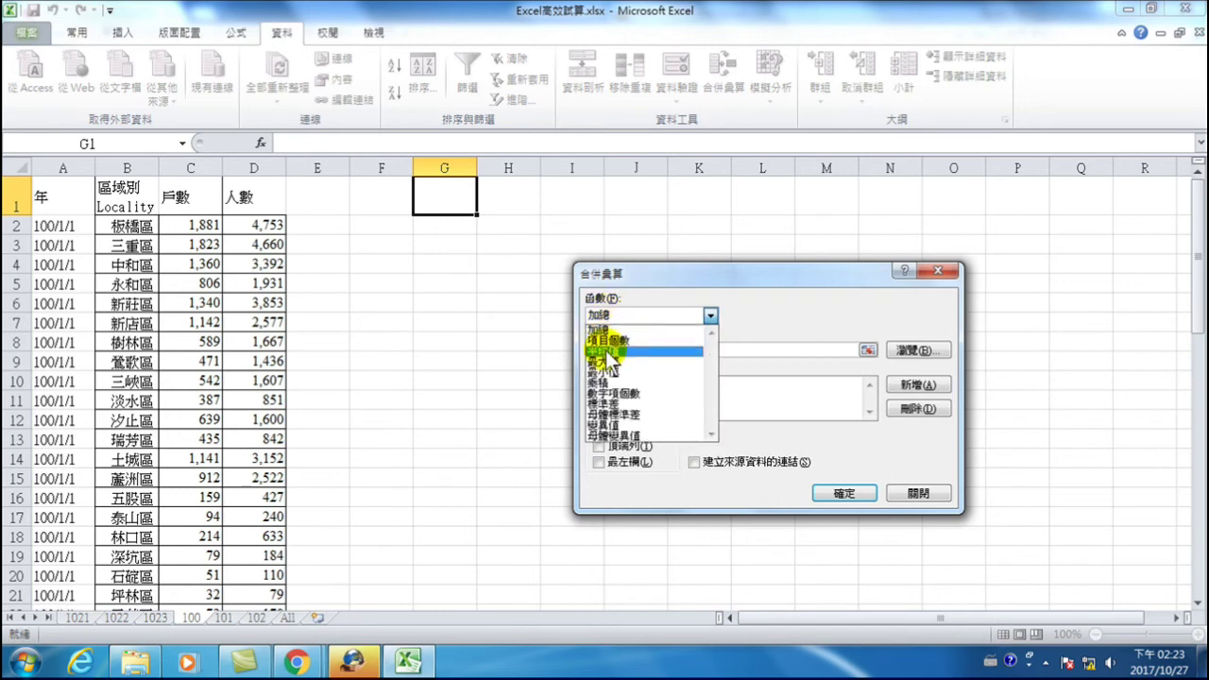
pyautogui.click(606, 350)
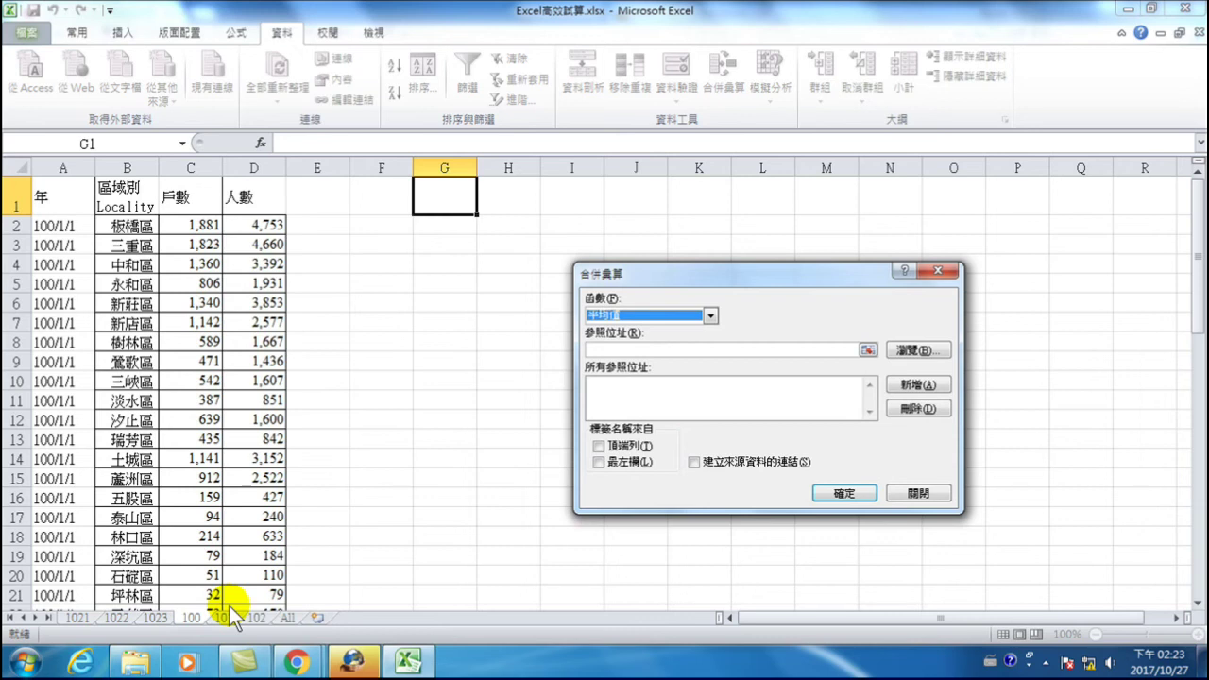
pyautogui.click(611, 350)
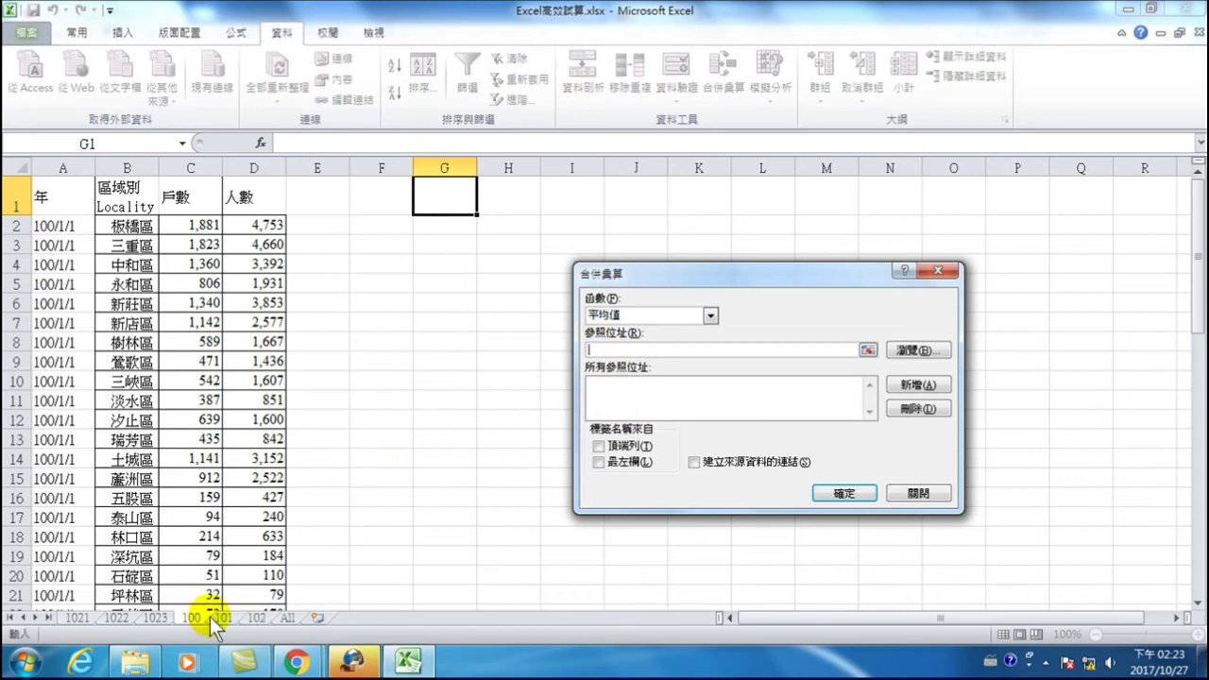
# - Add the B1:D30 district tables from sheets 100 and 101 to the consolidation references
pyautogui.click(124, 199)
pyautogui.moveTo(157, 199); pyautogui.dragTo(259, 565)
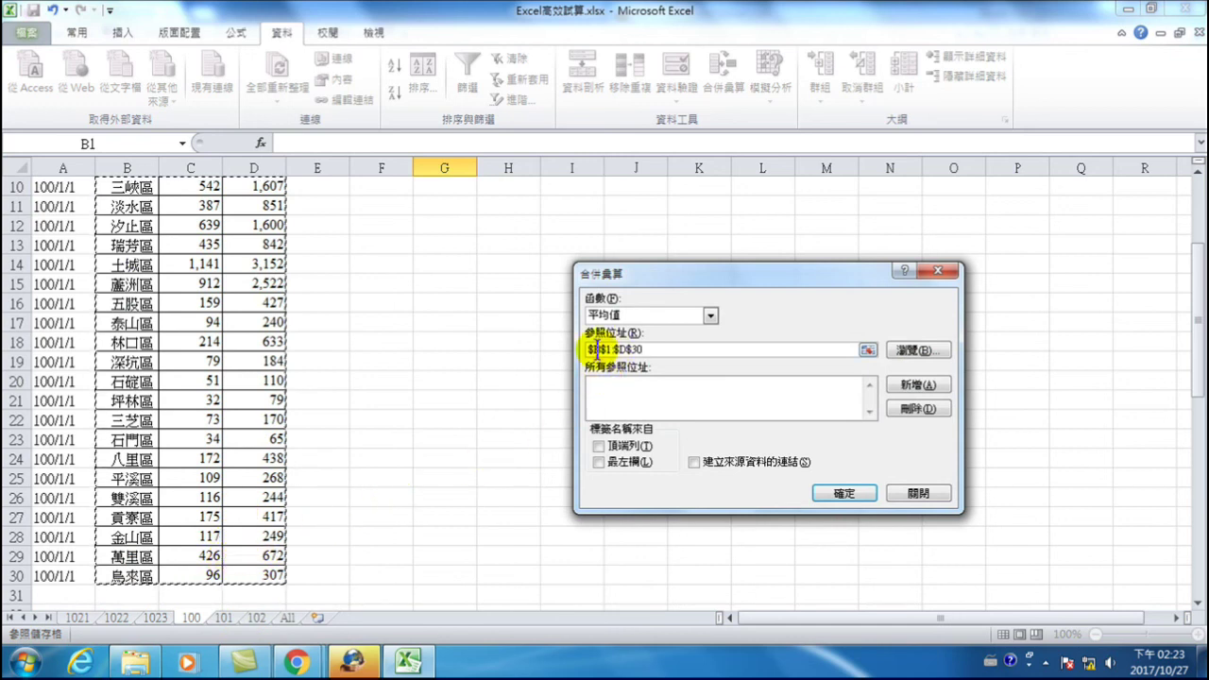
pyautogui.click(912, 386)
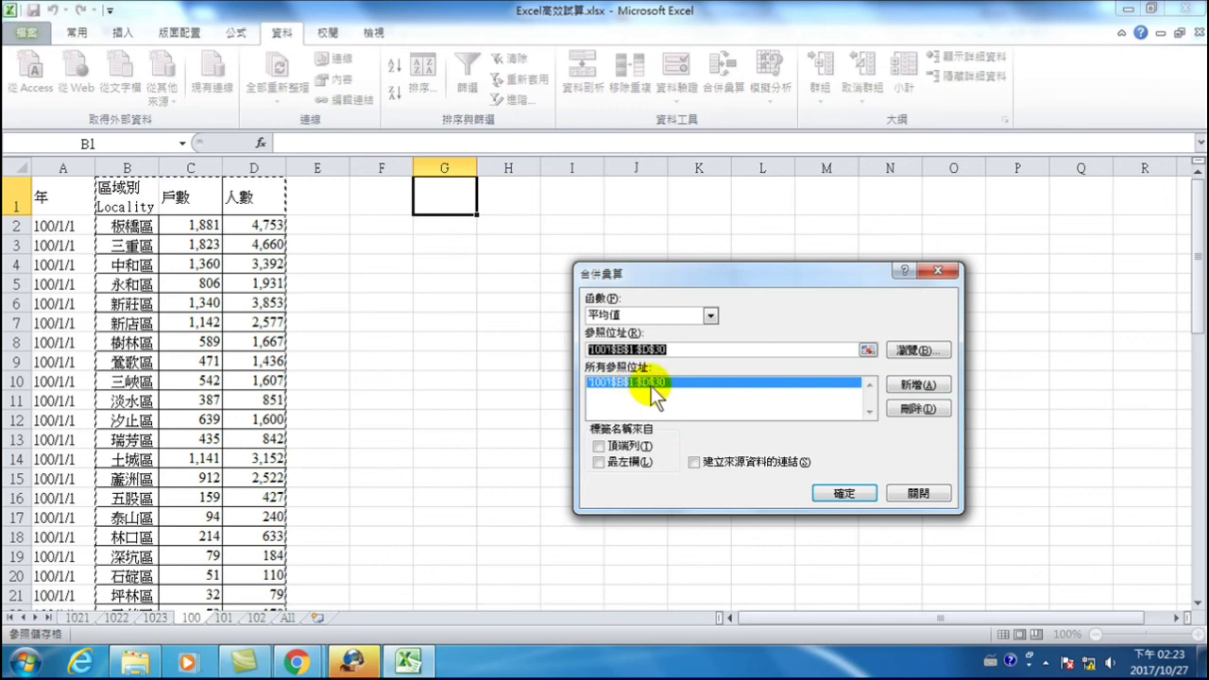
pyautogui.click(229, 618)
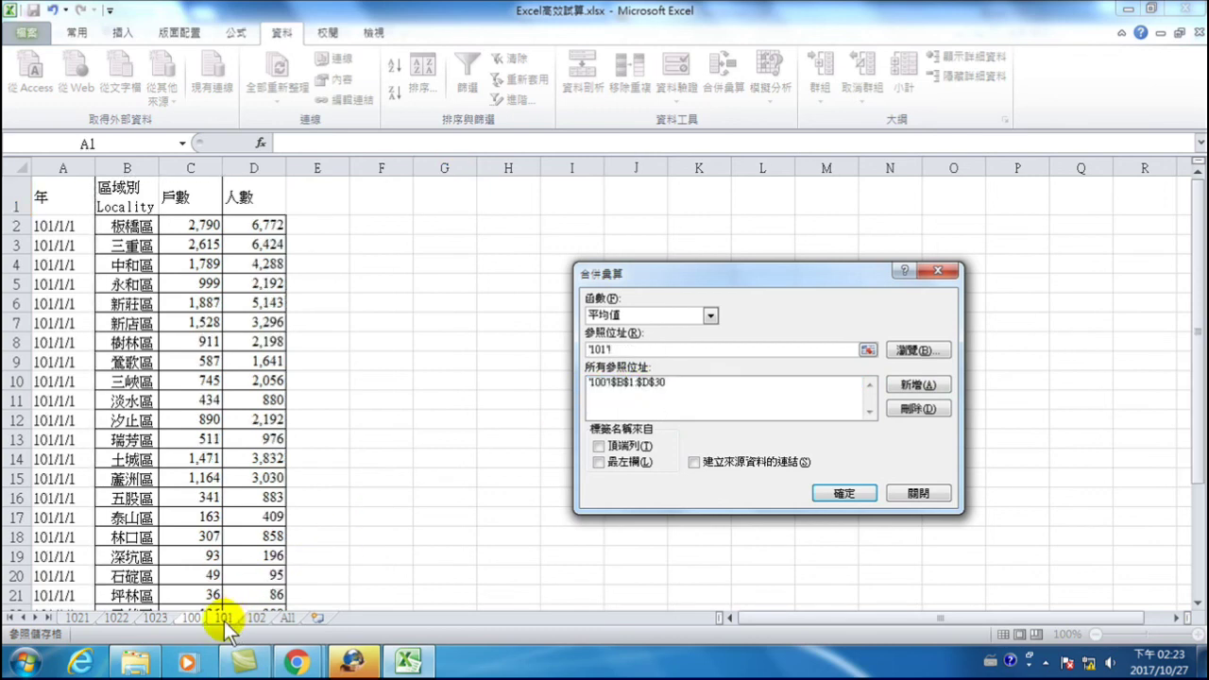
pyautogui.moveTo(129, 187); pyautogui.dragTo(256, 567)
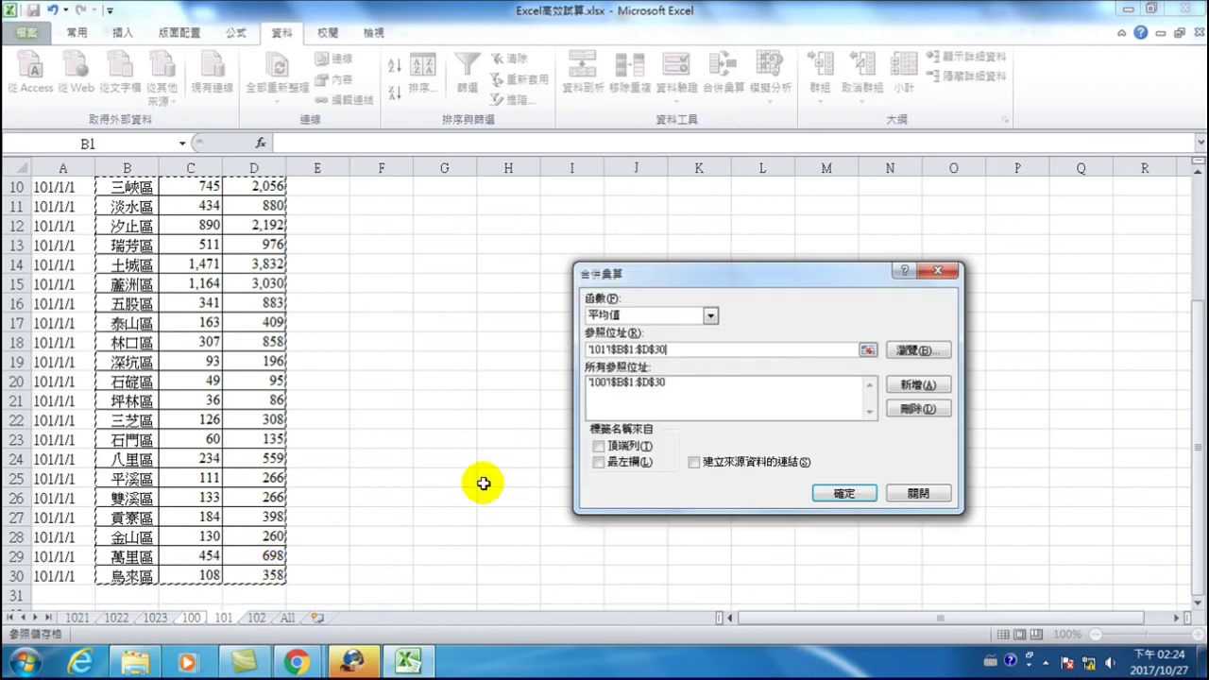
pyautogui.click(918, 382)
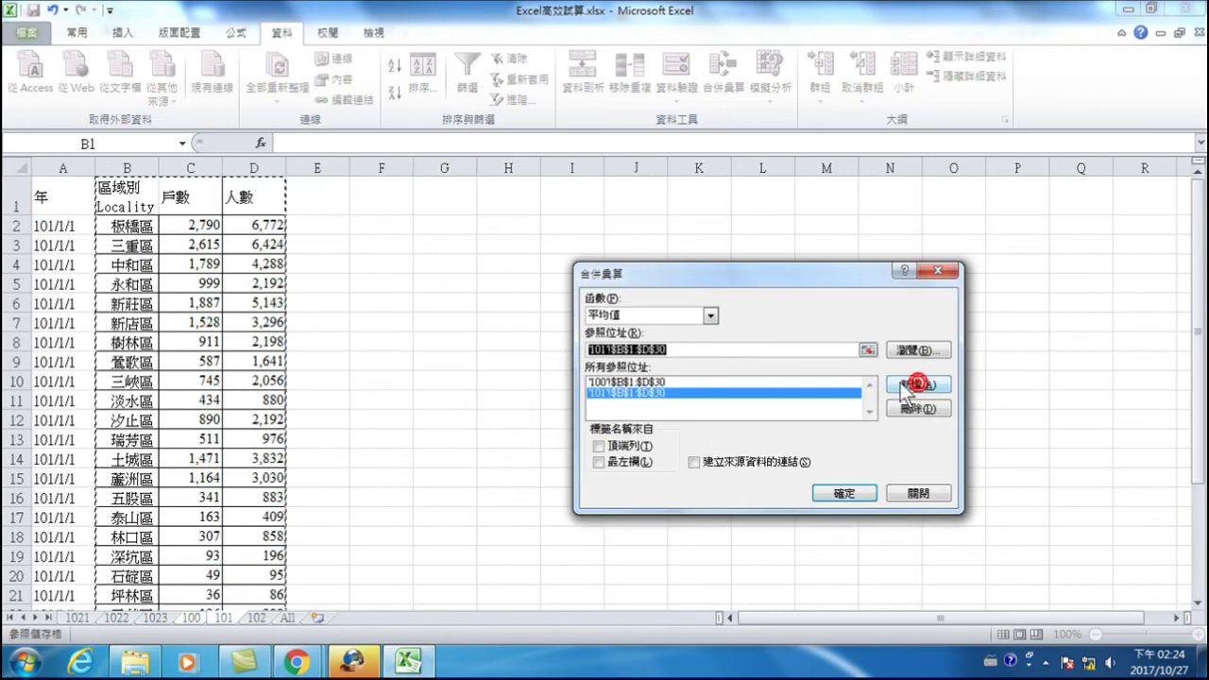
# - Add sheet 102's B1:D30 range and use both left-column and top-row labels
pyautogui.click(256, 620)
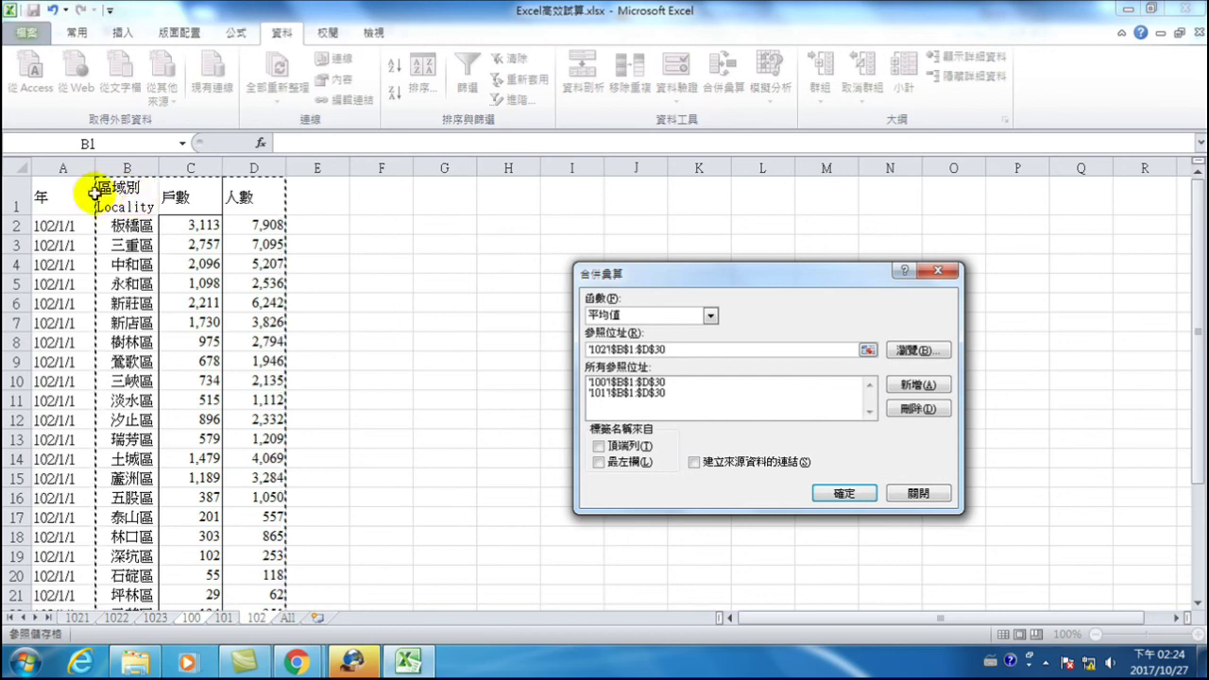
pyautogui.scroll(-3, 202, 378)
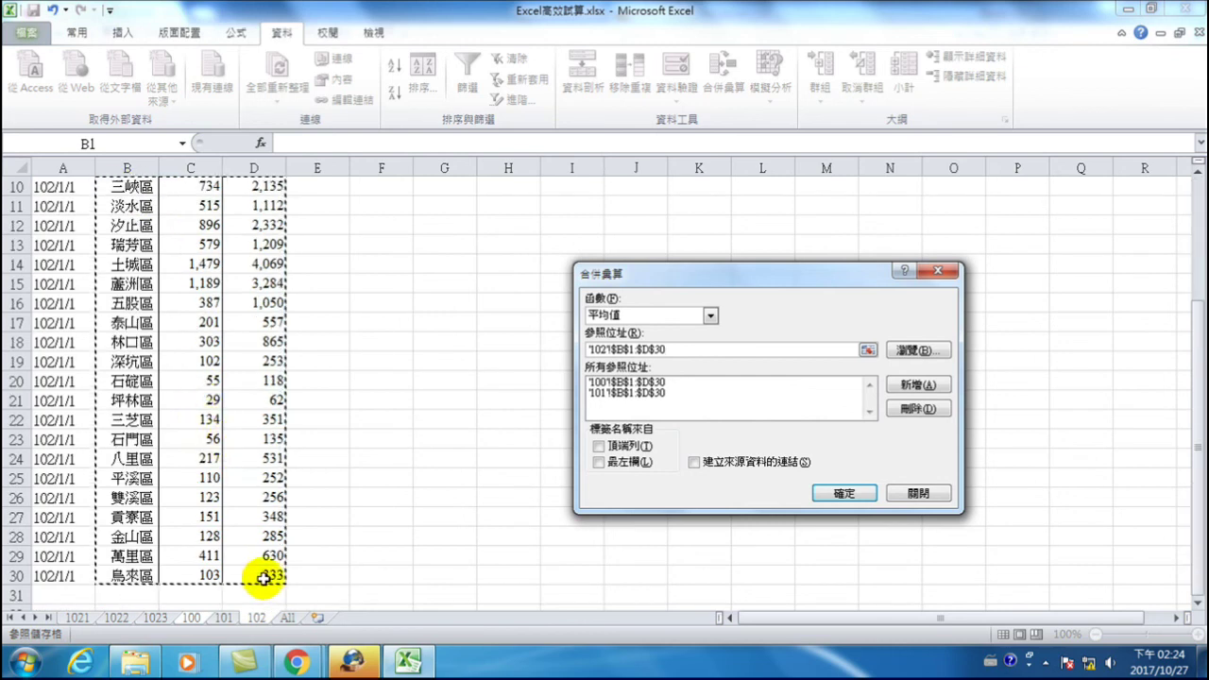
pyautogui.click(911, 382)
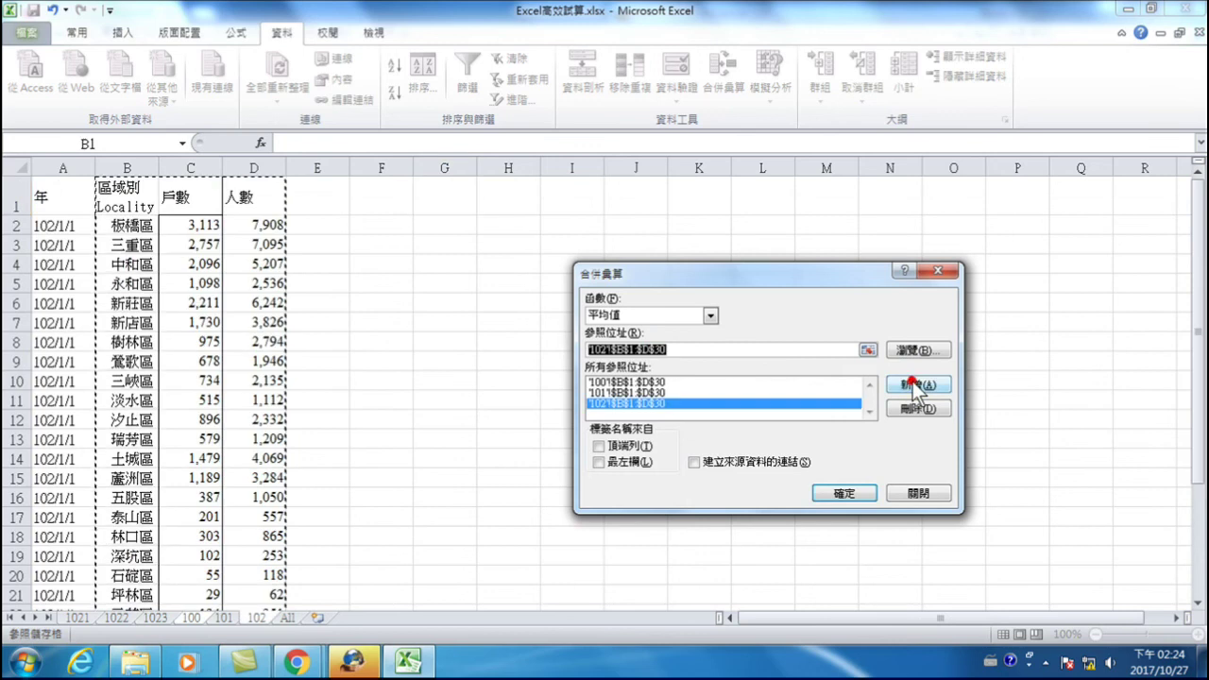
pyautogui.click(599, 445)
pyautogui.click(601, 461)
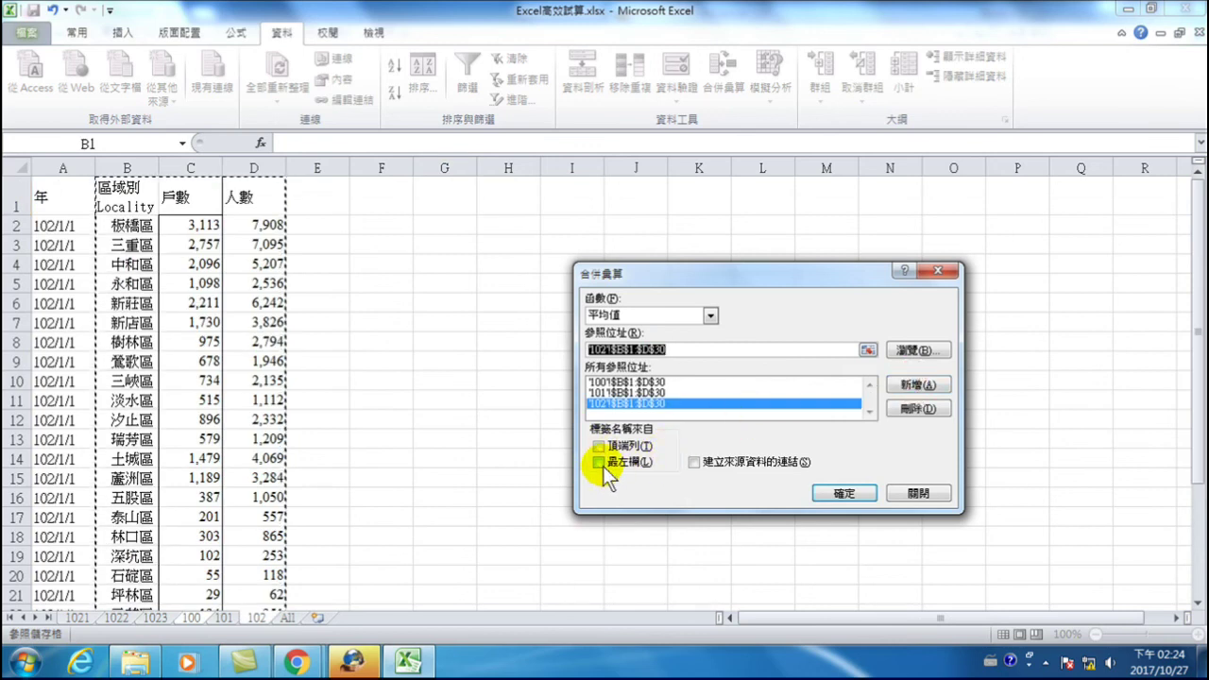
pyautogui.click(601, 462)
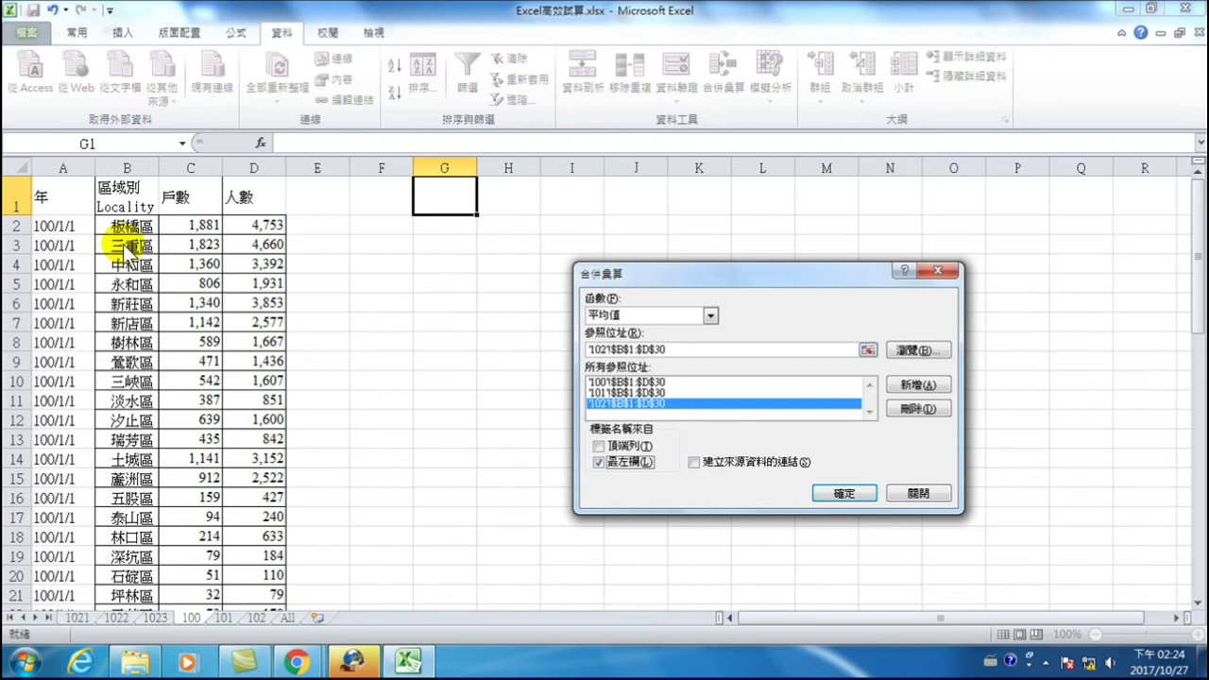
pyautogui.click(598, 446)
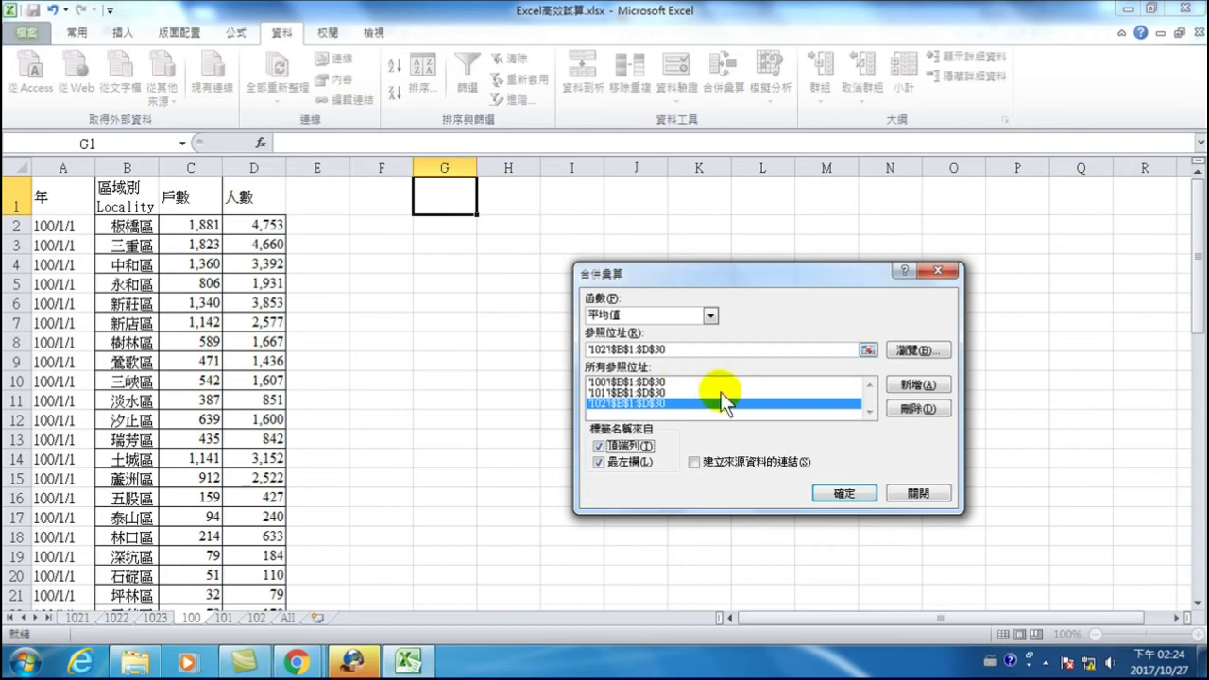
# - Run the consolidation to output the three sheets' averaged 戶數 and 人數 per district at G1
pyautogui.click(847, 493)
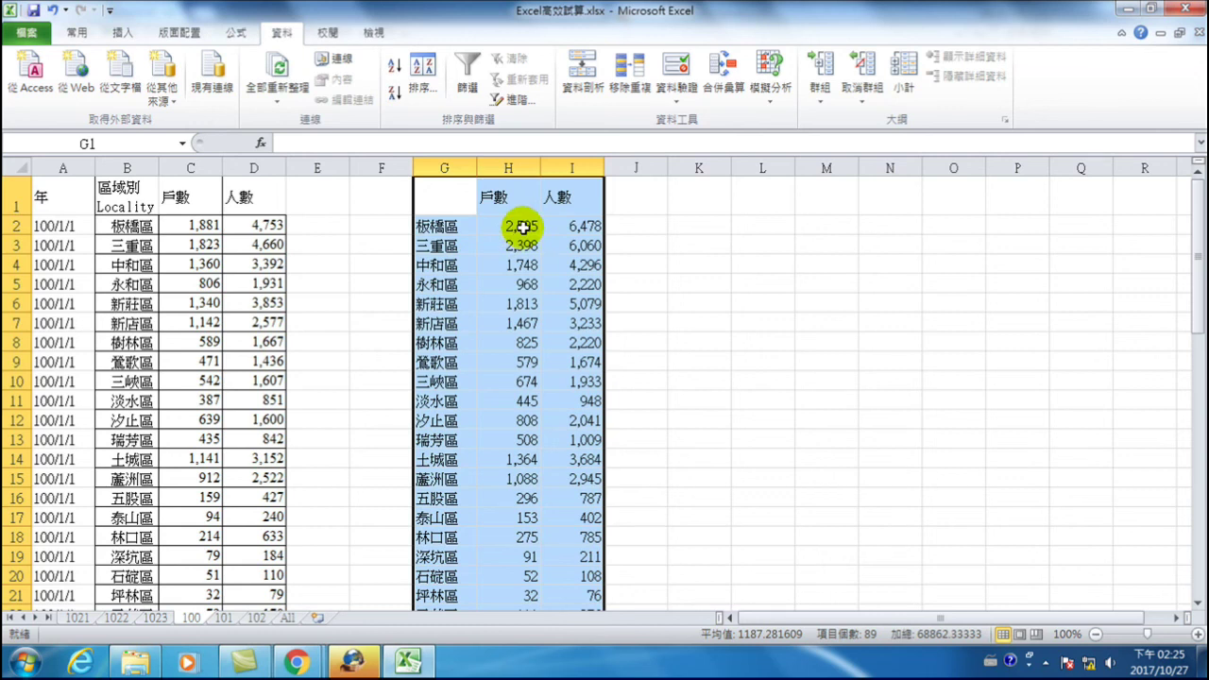
# - Enter 板橋區's household counts 1881 and 2790 from sheets 100 and 101 into K2 and K3
pyautogui.click(200, 226)
pyautogui.click(701, 225)
pyautogui.write('1881')
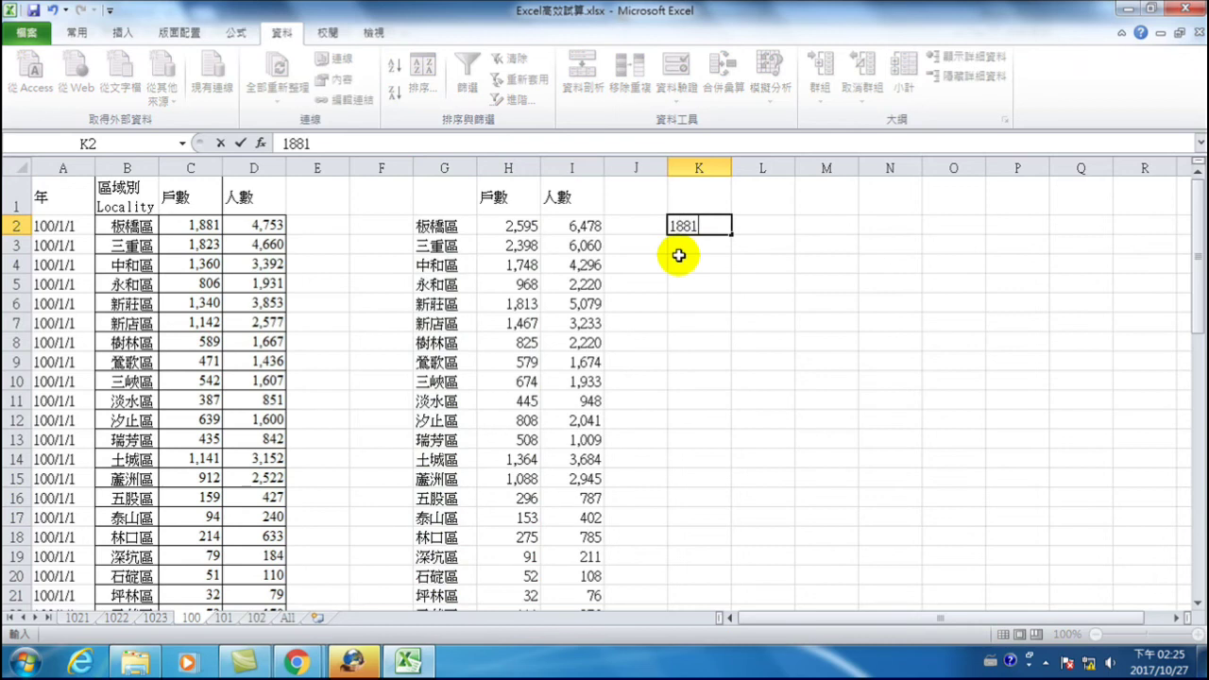
pyautogui.press('Return')
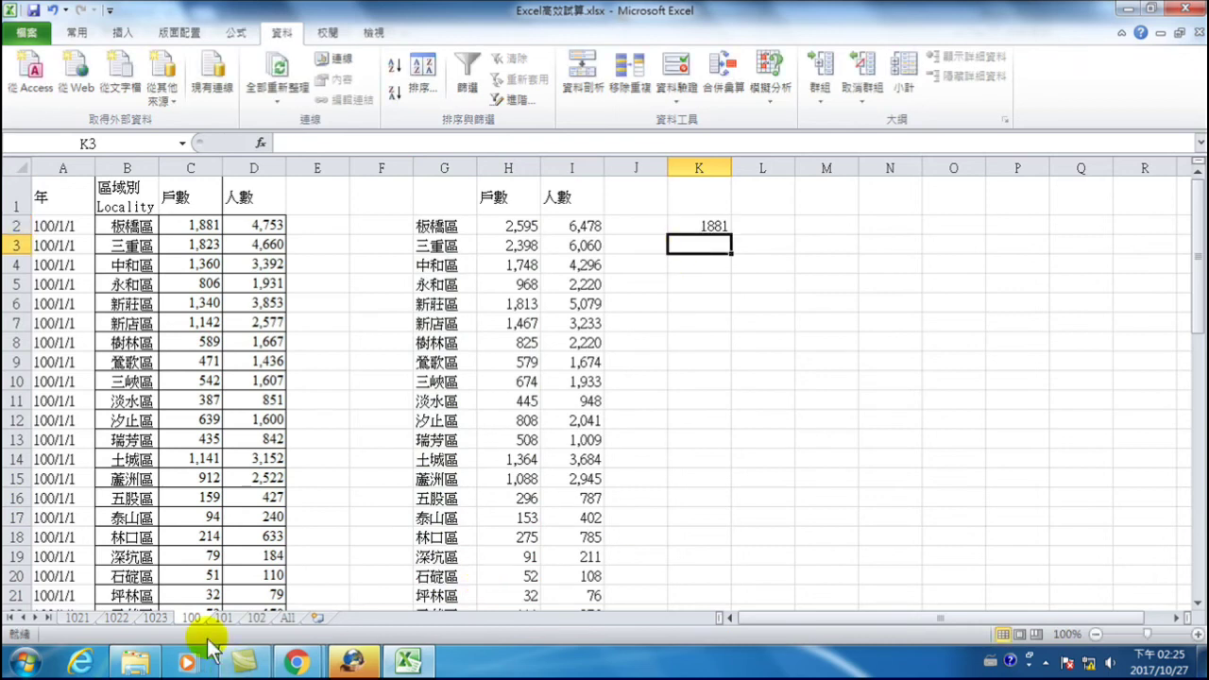
pyautogui.click(223, 618)
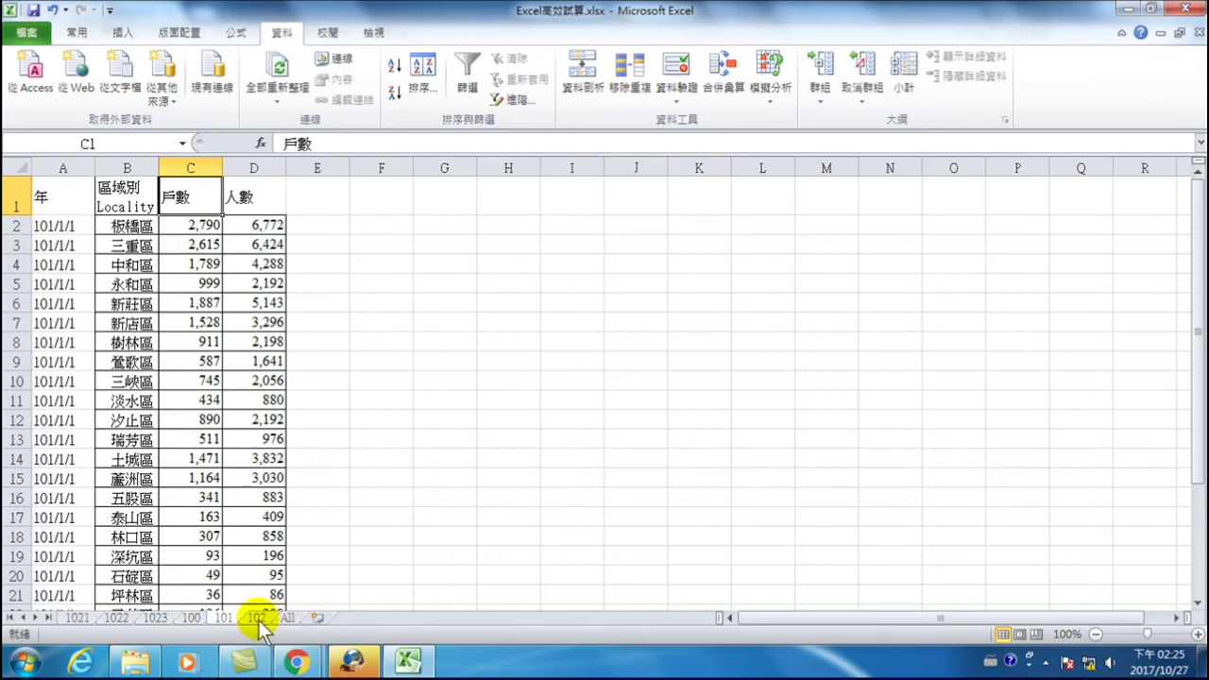
pyautogui.click(191, 618)
pyautogui.write('2790')
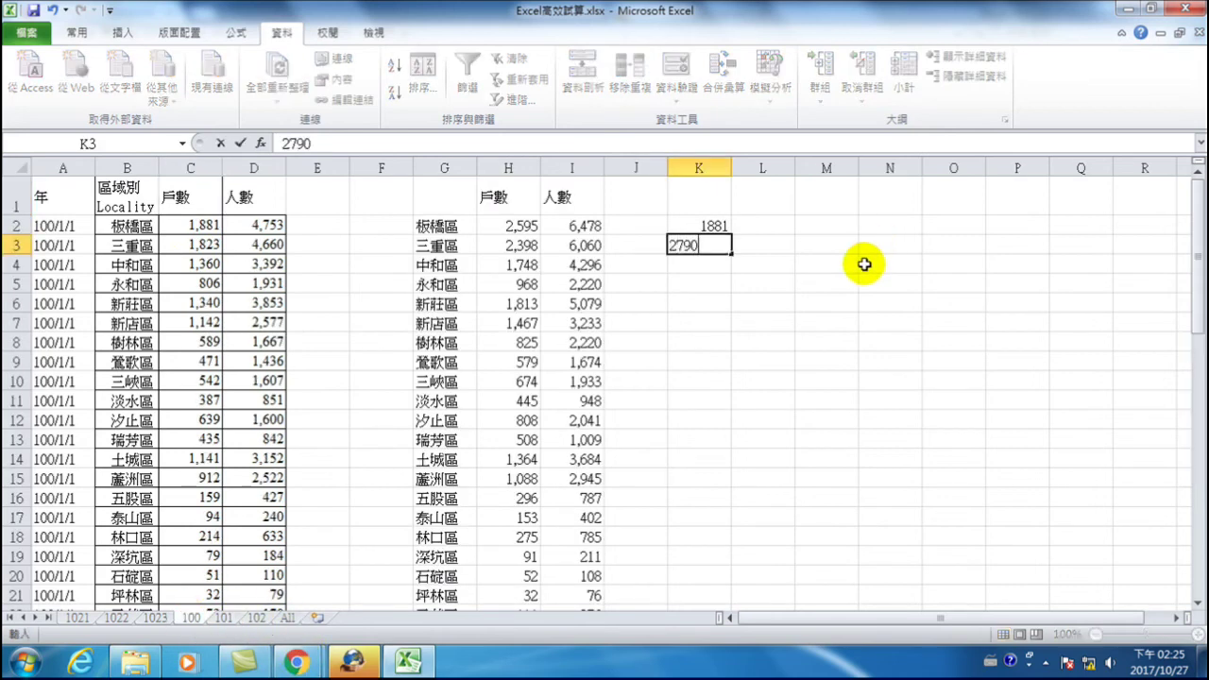
pyautogui.press('Return')
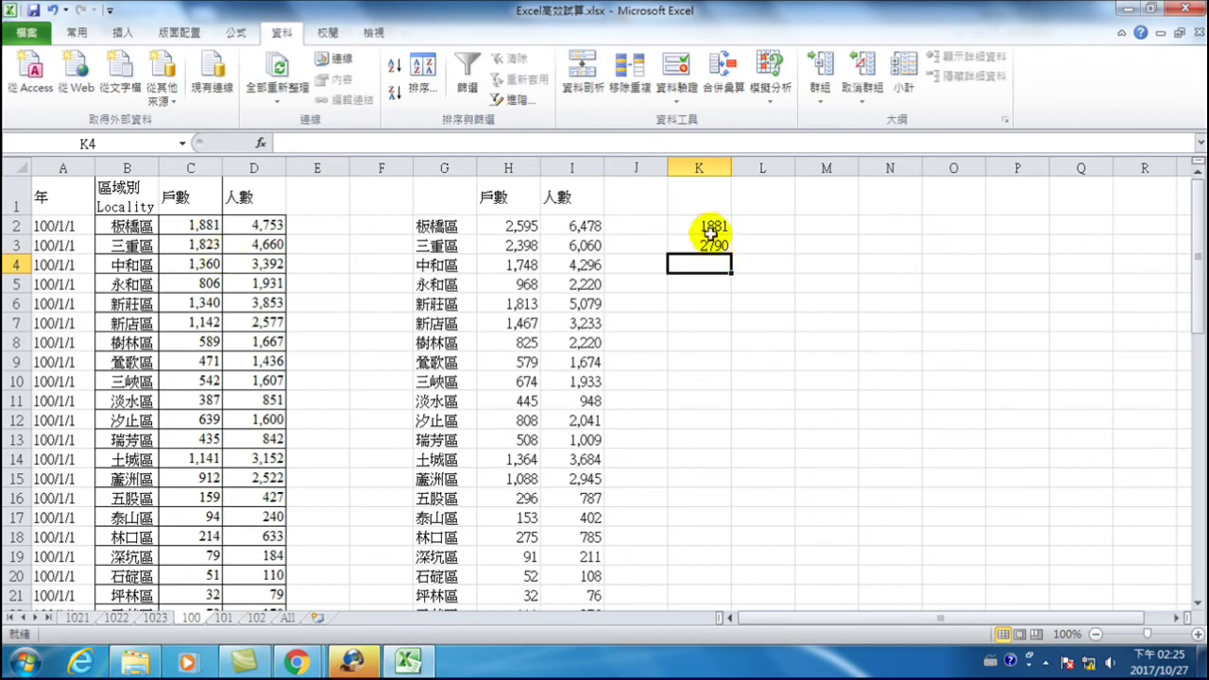
# - Enter sheet 102's count 3113 into K4 and select K2:K4 to see their average
pyautogui.click(256, 618)
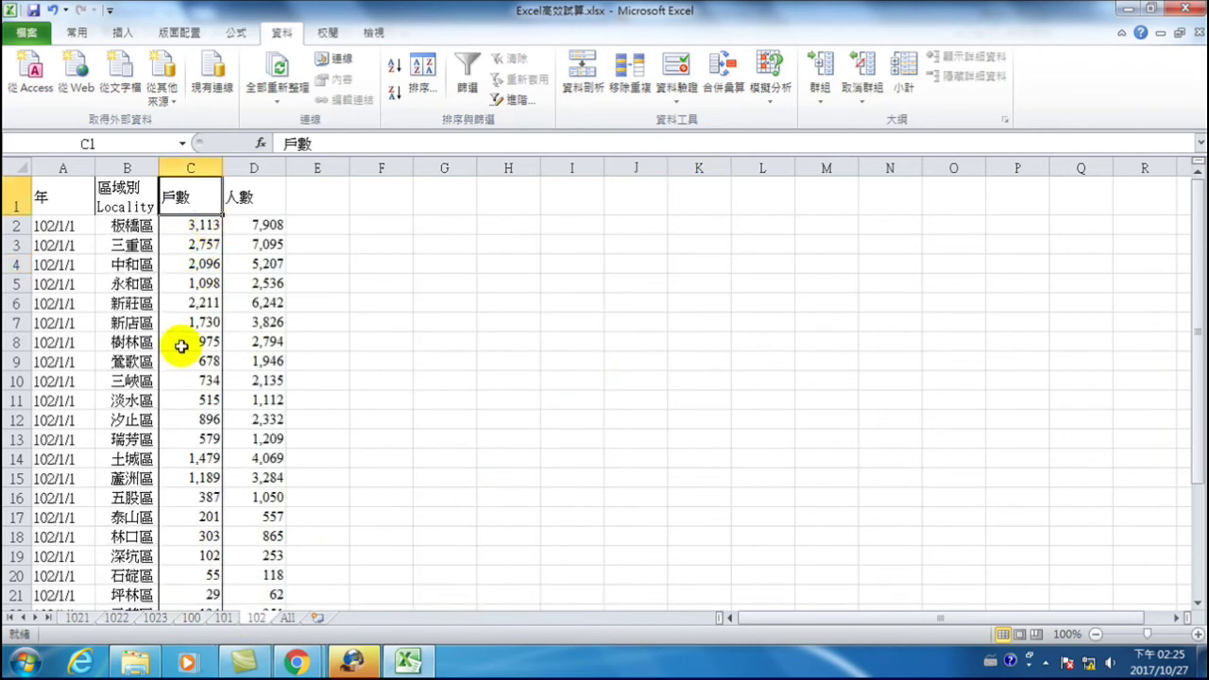
pyautogui.click(192, 618)
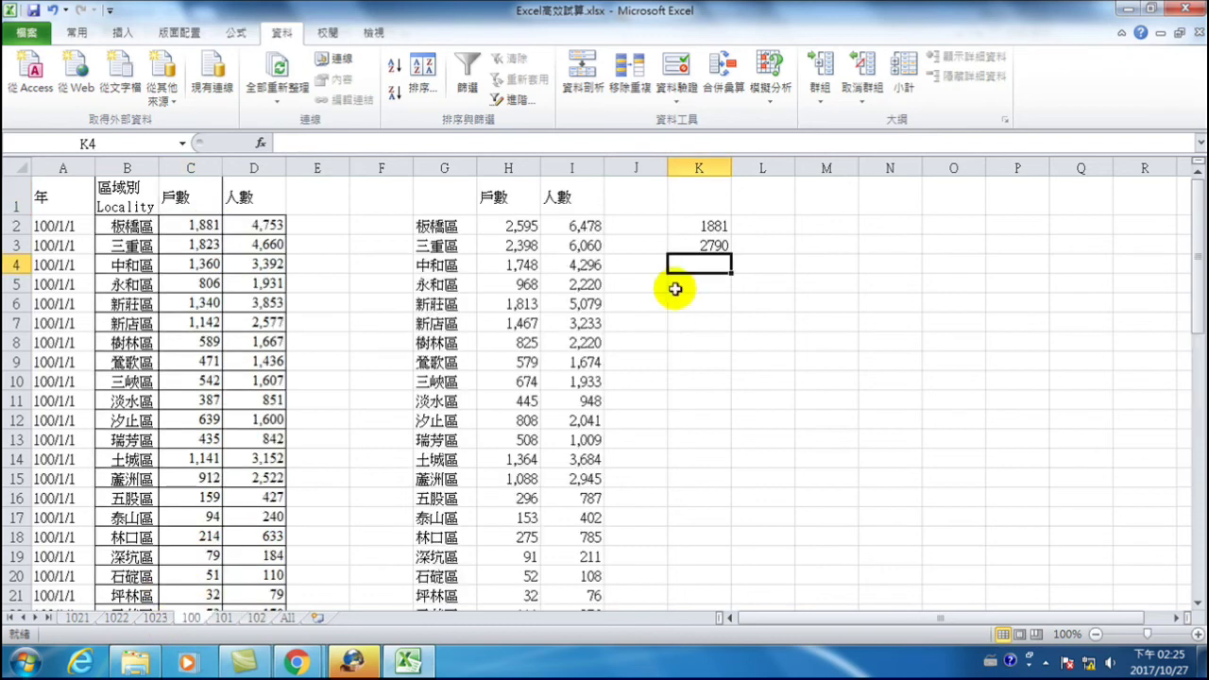
pyautogui.write('311')
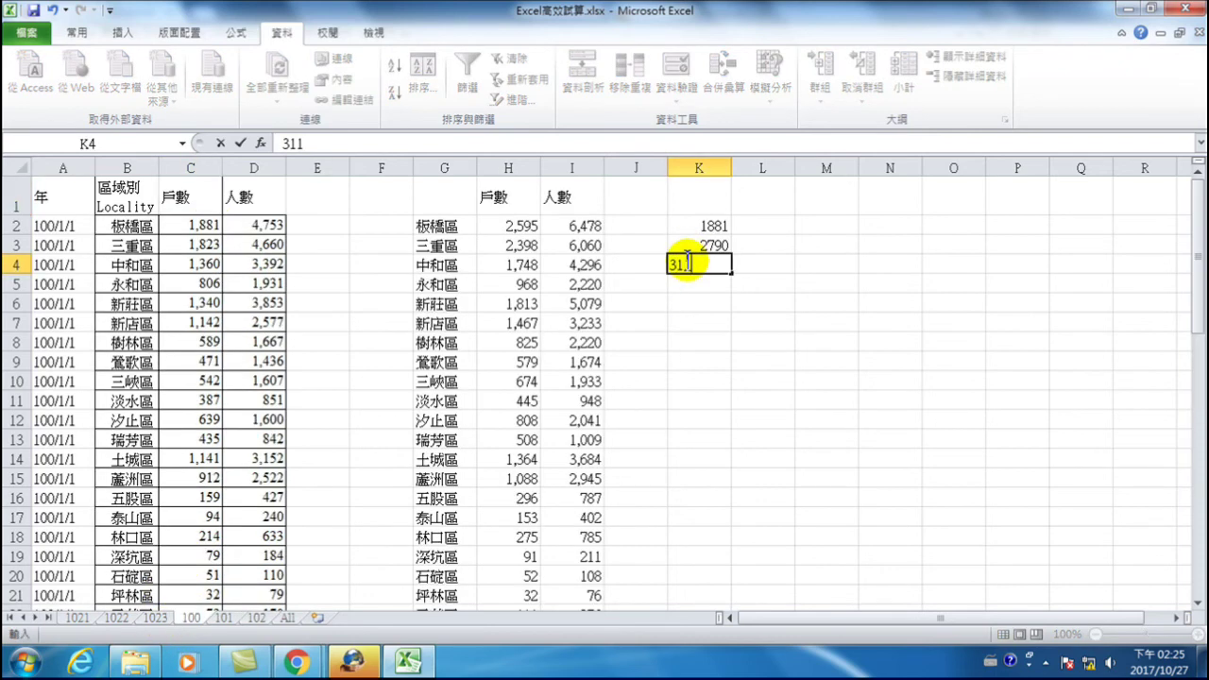
pyautogui.write('3')
pyautogui.press('Return')
pyautogui.moveTo(708, 227); pyautogui.dragTo(717, 266)
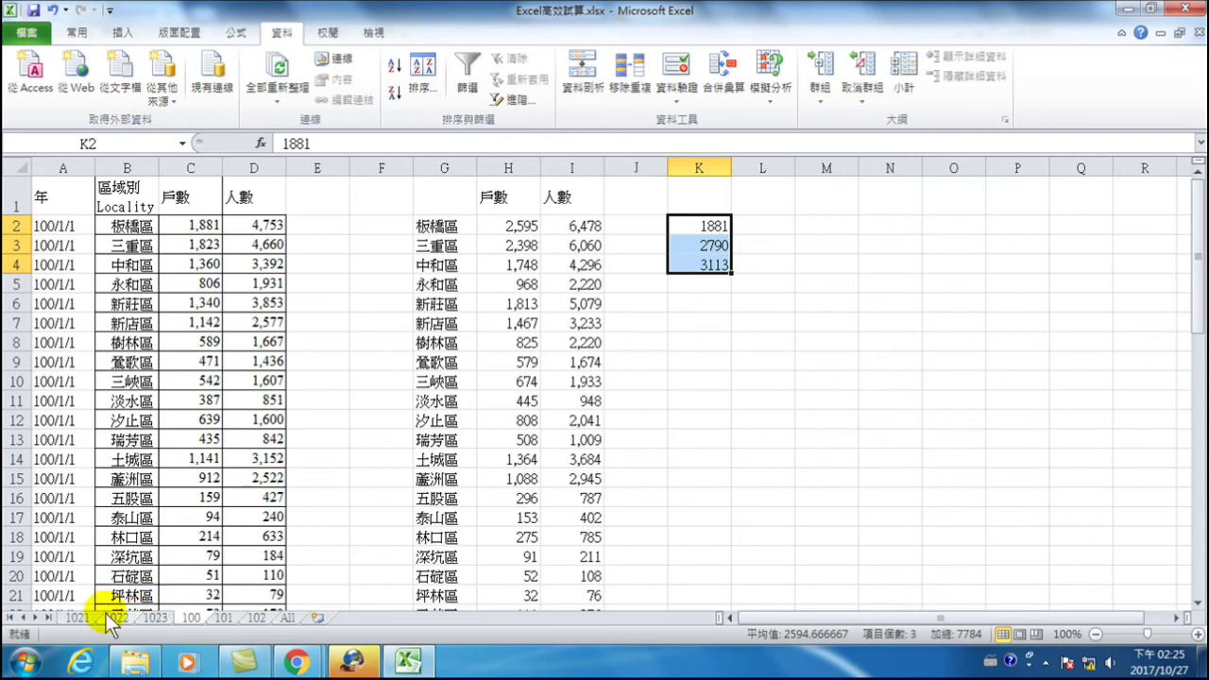
# - Compare sheets 1021, 101 and 100, then inspect 新莊區's averaged 人數 in I6
pyautogui.click(77, 618)
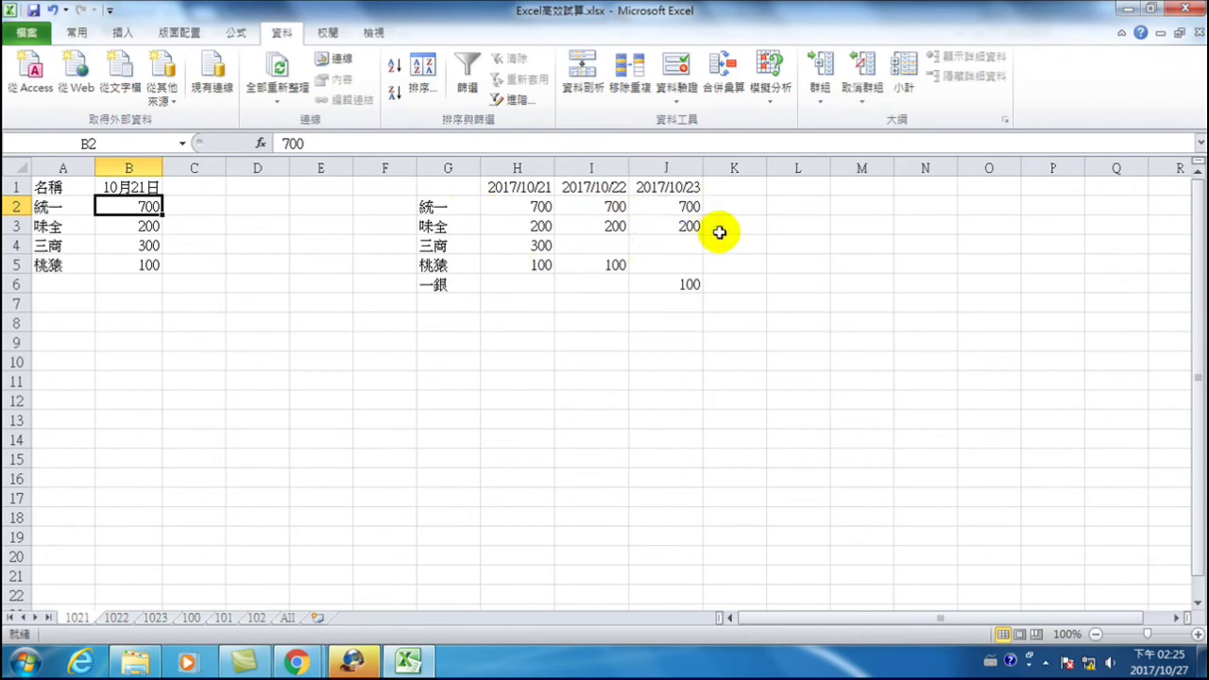
pyautogui.click(225, 619)
pyautogui.click(191, 619)
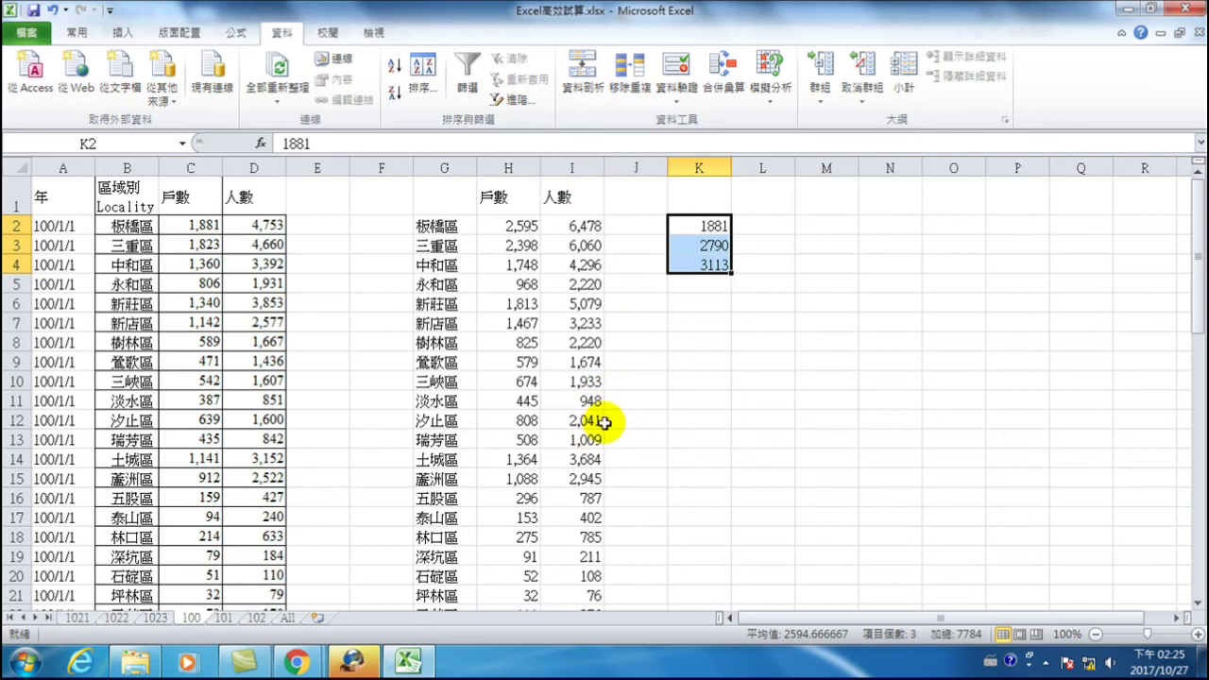
pyautogui.click(578, 300)
pyautogui.click(577, 296)
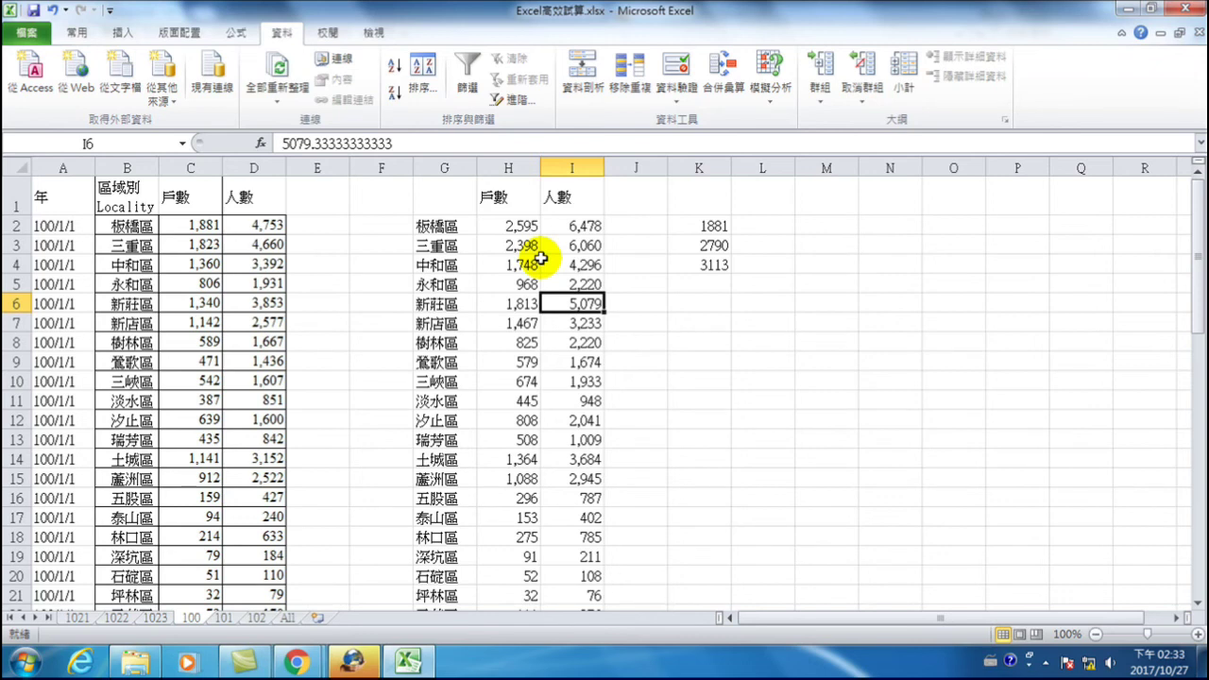
pyautogui.moveTo(468, 228); pyautogui.dragTo(529, 566)
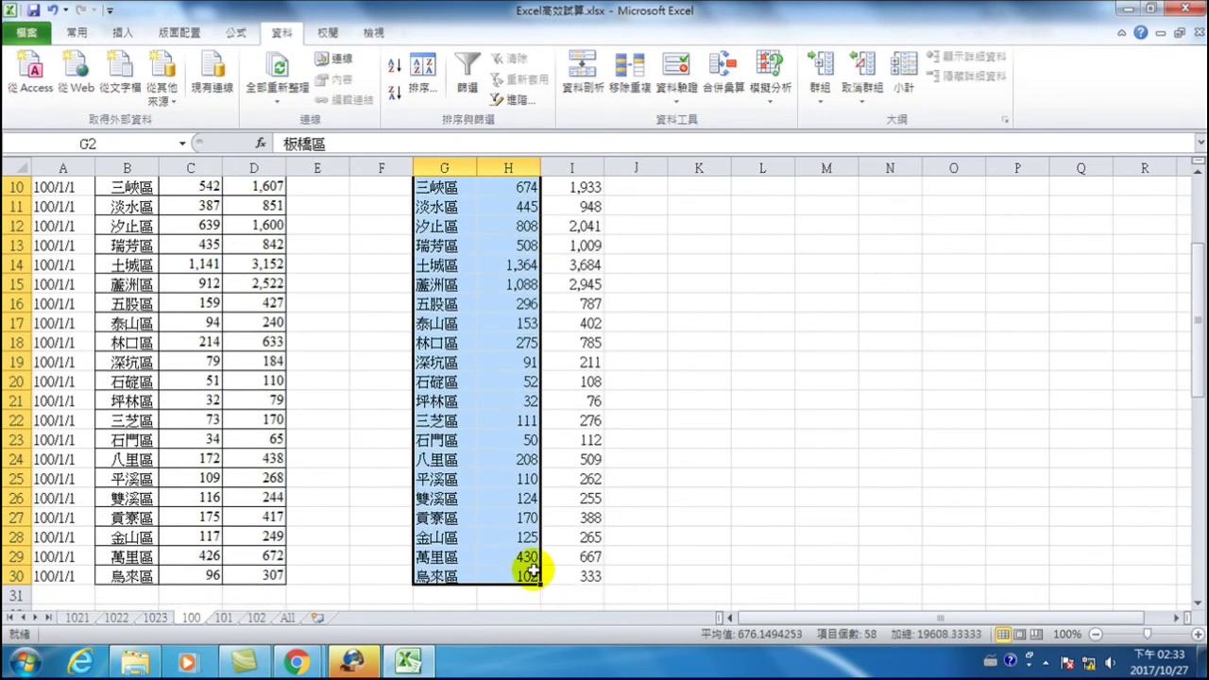
pyautogui.click(123, 34)
pyautogui.click(365, 74)
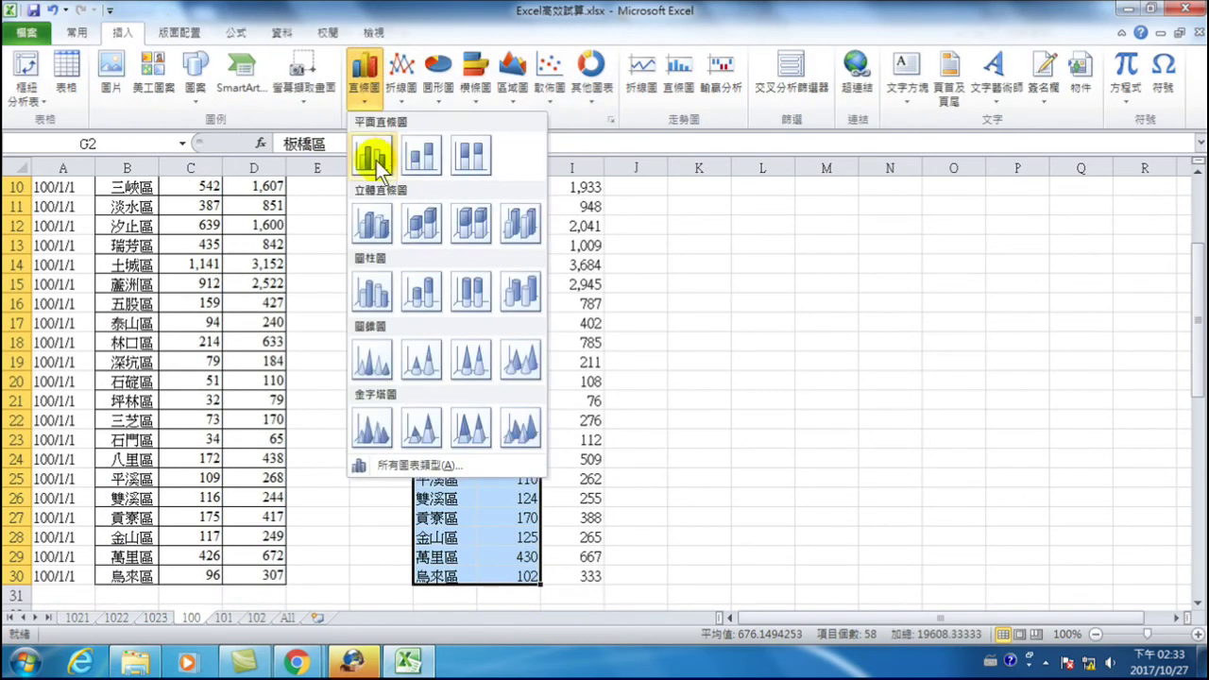
pyautogui.click(374, 157)
pyautogui.moveTo(706, 275); pyautogui.dragTo(924, 205)
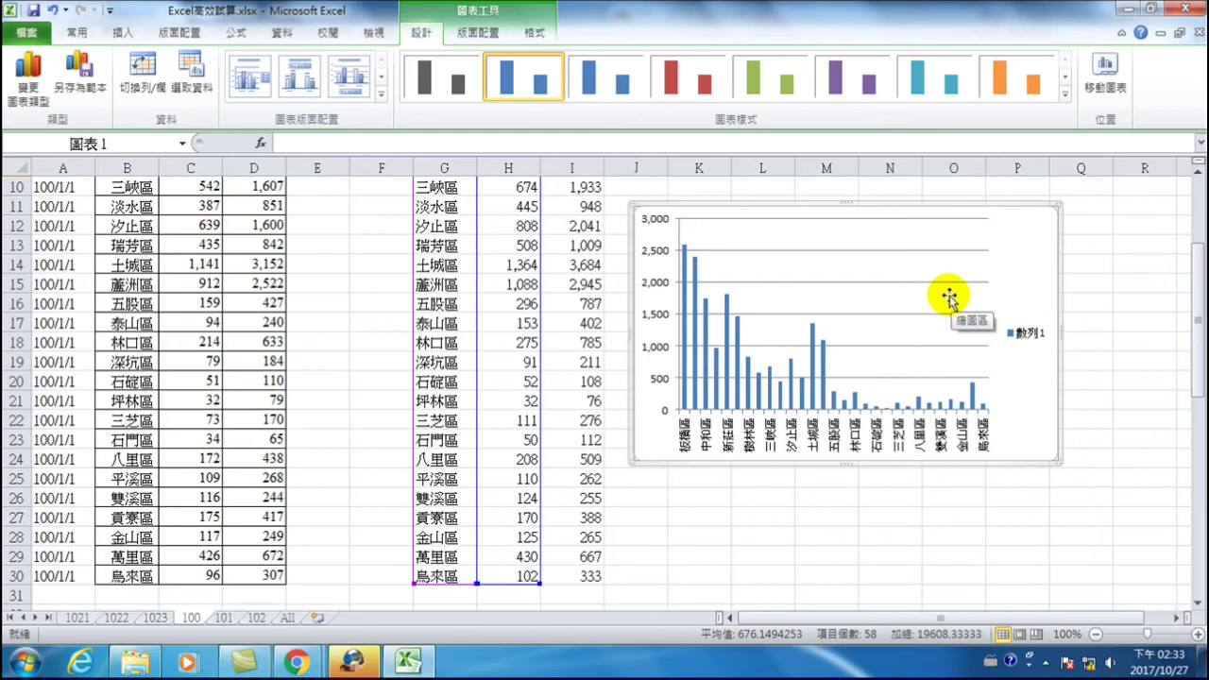
pyautogui.click(498, 303)
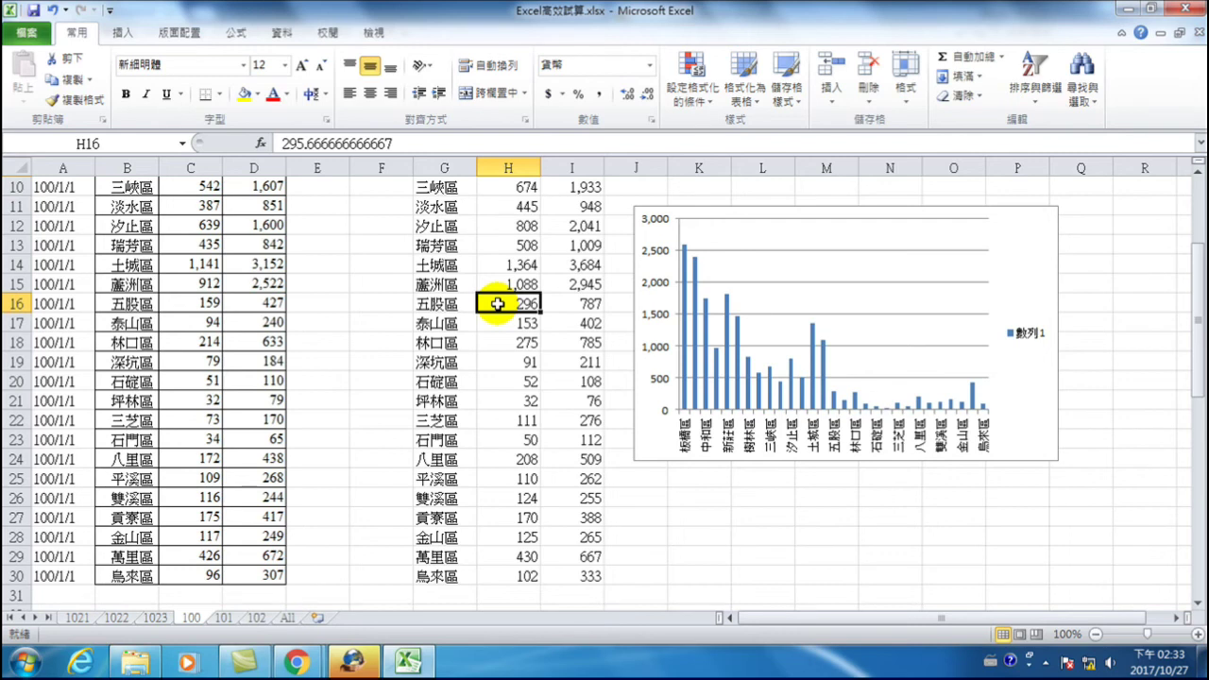
pyautogui.click(1033, 237)
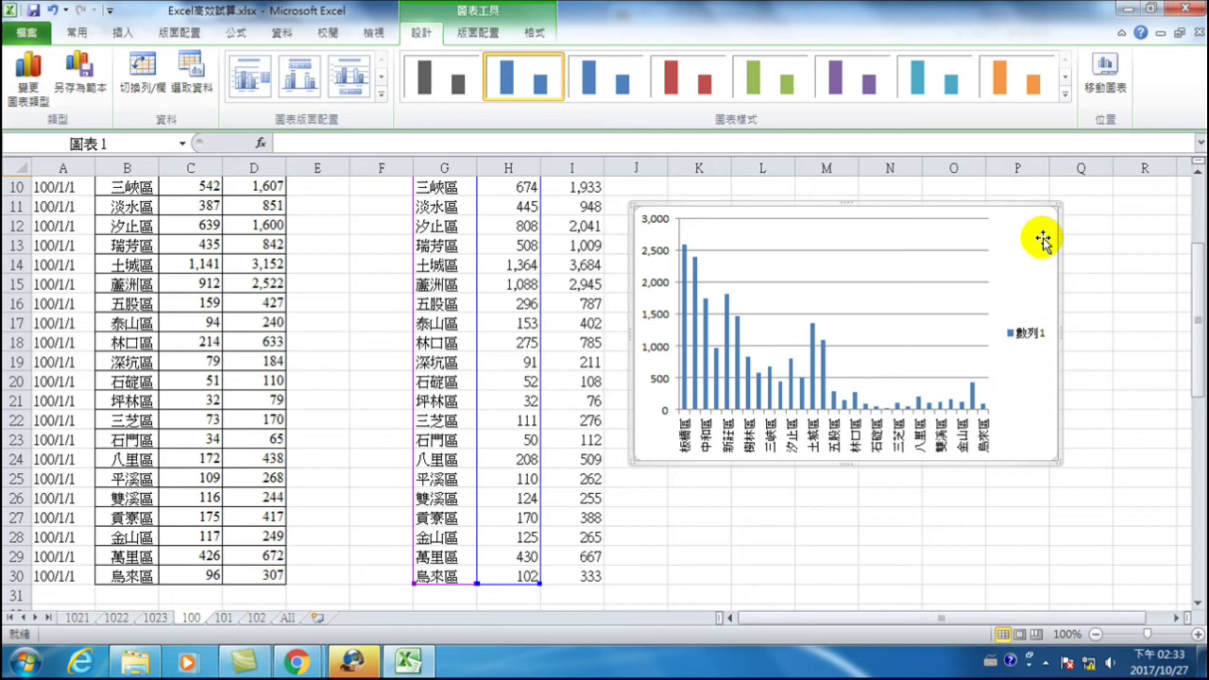
pyautogui.press('Delete')
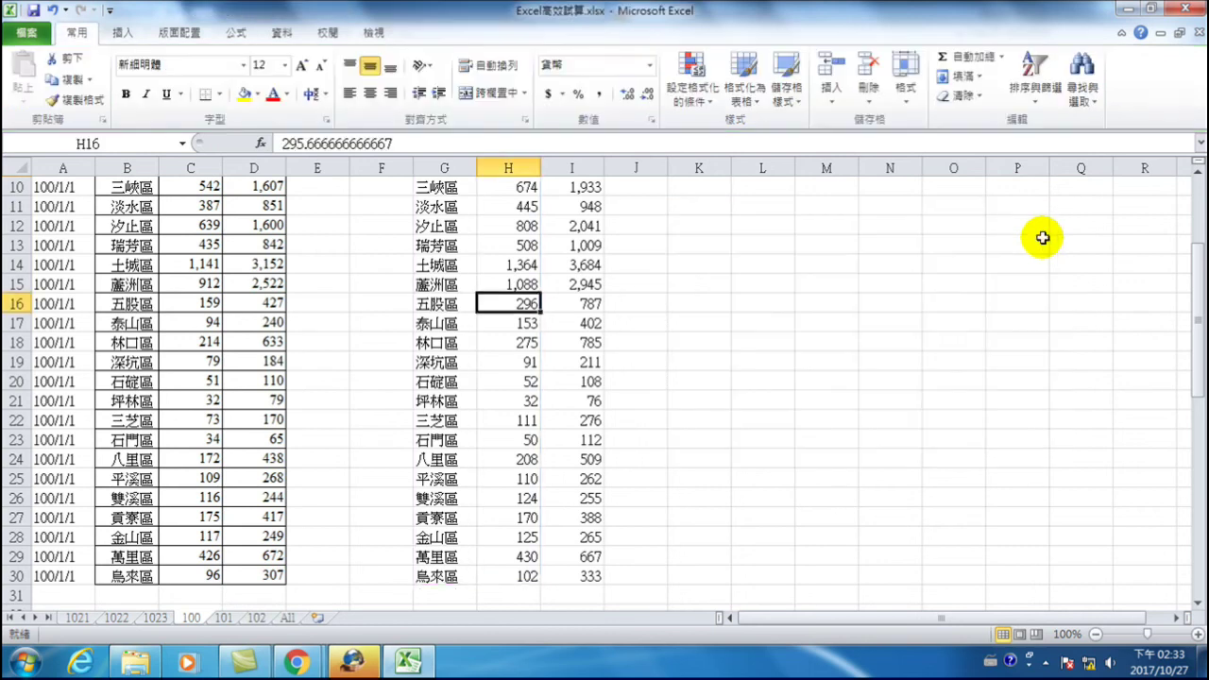
# - Delete the check values 1881, 2790 and 3113 from K2:K4
pyautogui.scroll(3, 530, 293)
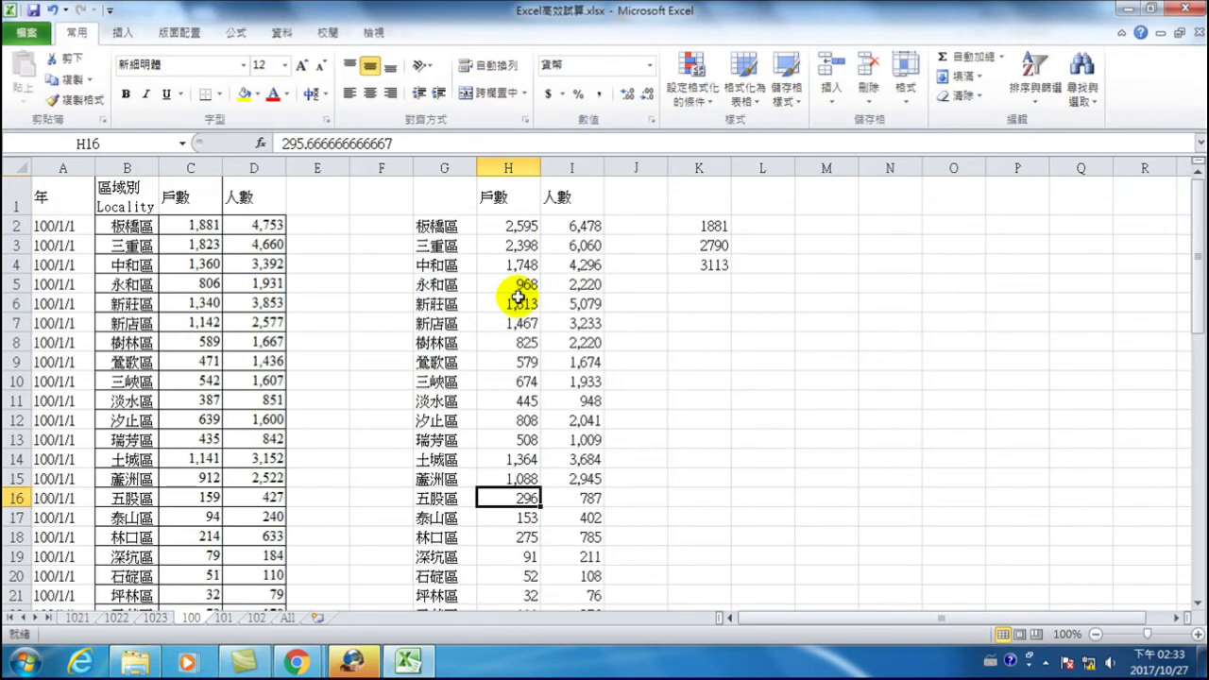
pyautogui.click(498, 226)
pyautogui.moveTo(695, 229); pyautogui.dragTo(716, 280)
pyautogui.press('Delete')
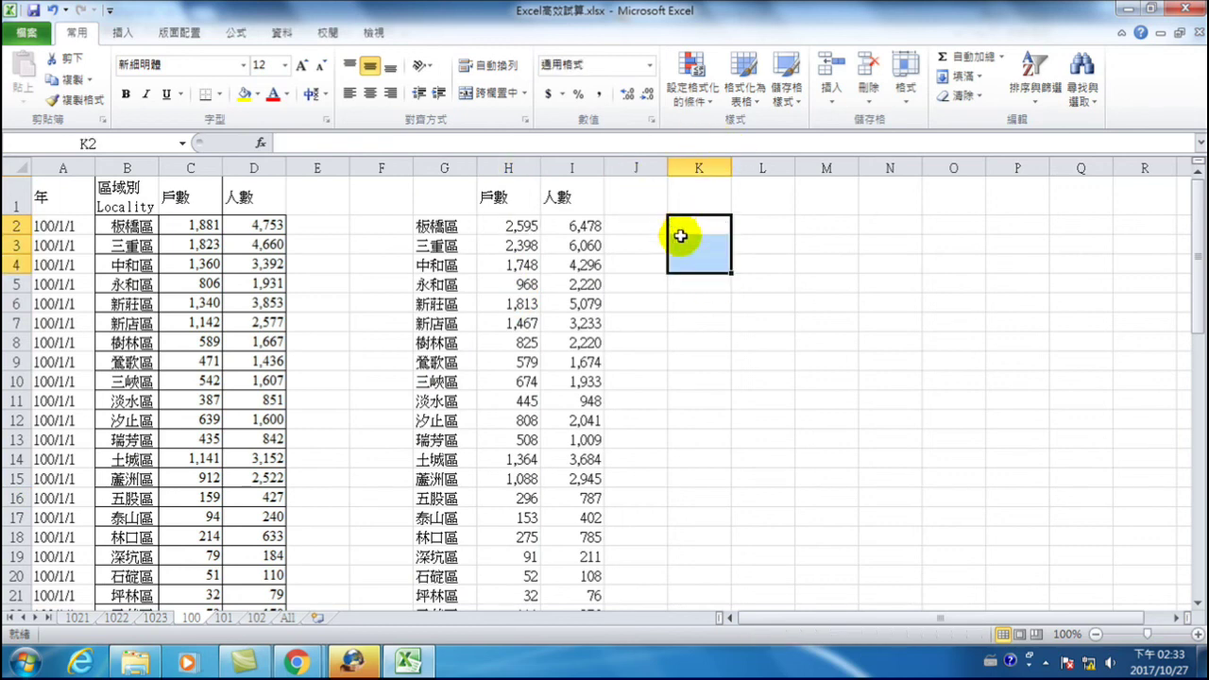
pyautogui.click(682, 232)
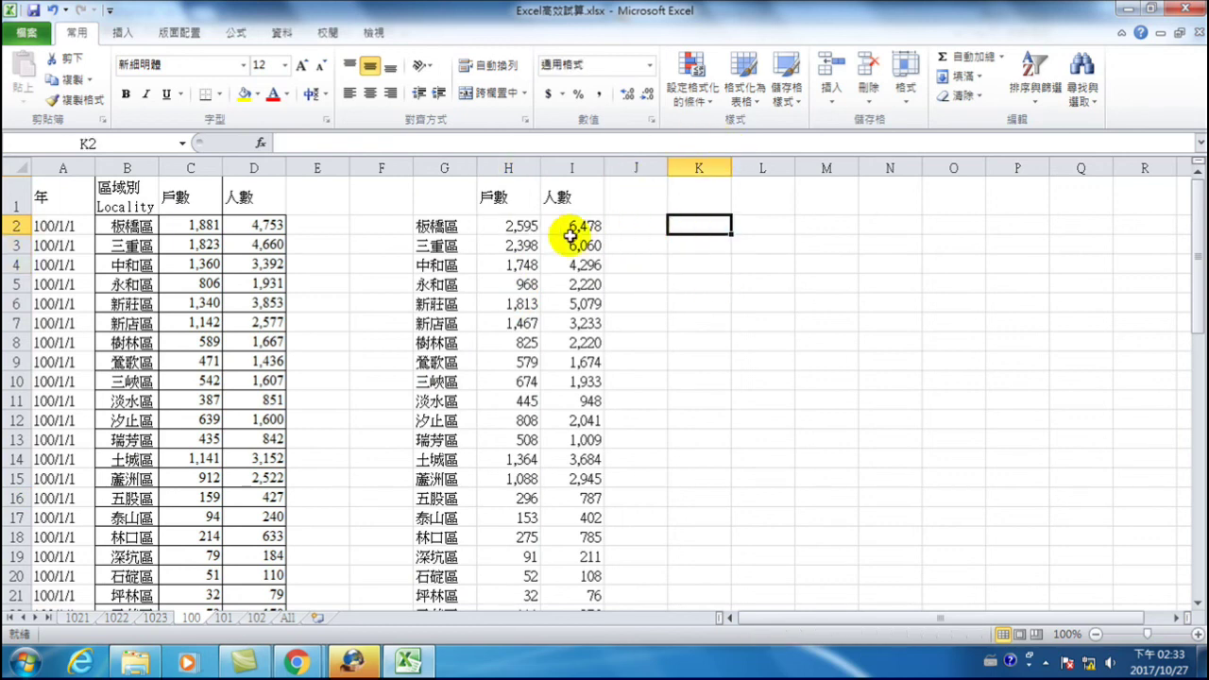
# - Select the averaged household counts in H2:H30 and add Maximum to the status bar
pyautogui.moveTo(522, 227); pyautogui.dragTo(520, 572)
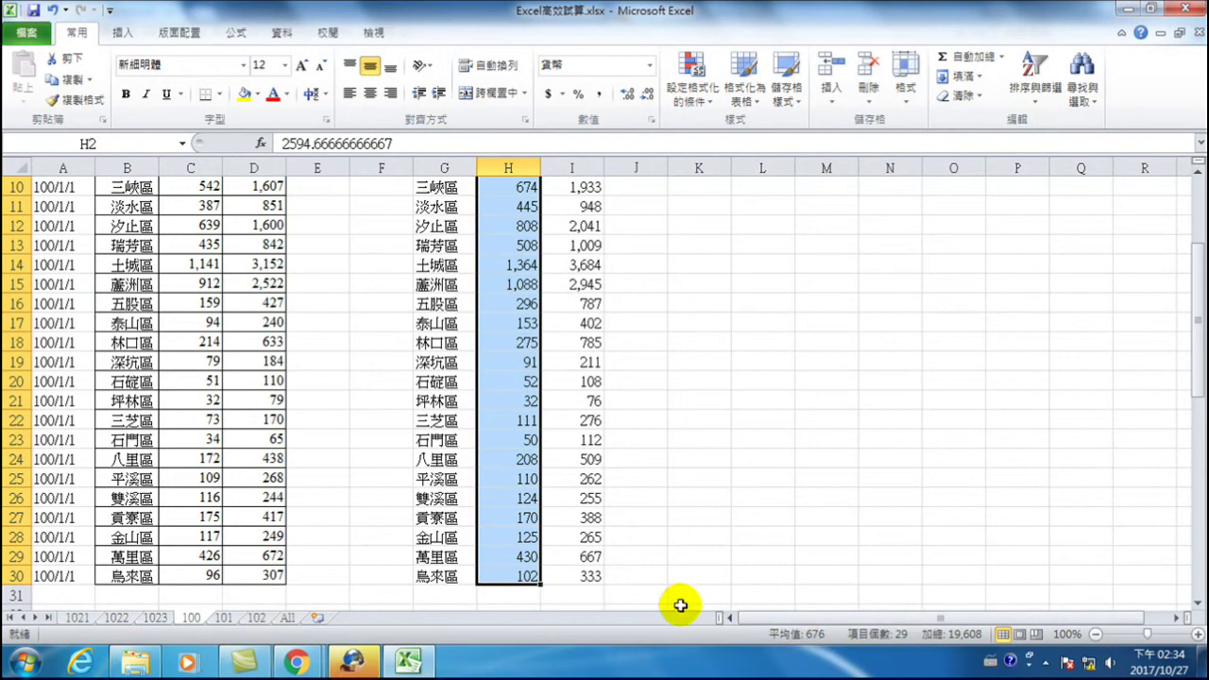
pyautogui.rightClick(935, 634)
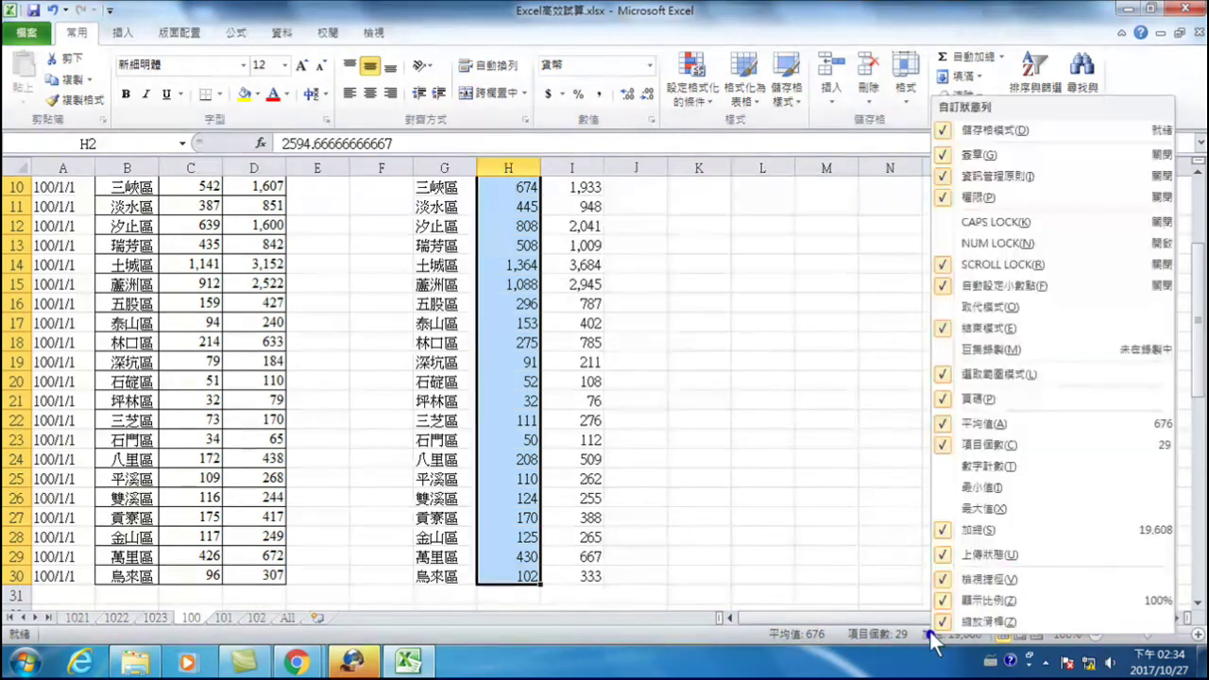
pyautogui.click(987, 508)
pyautogui.click(778, 641)
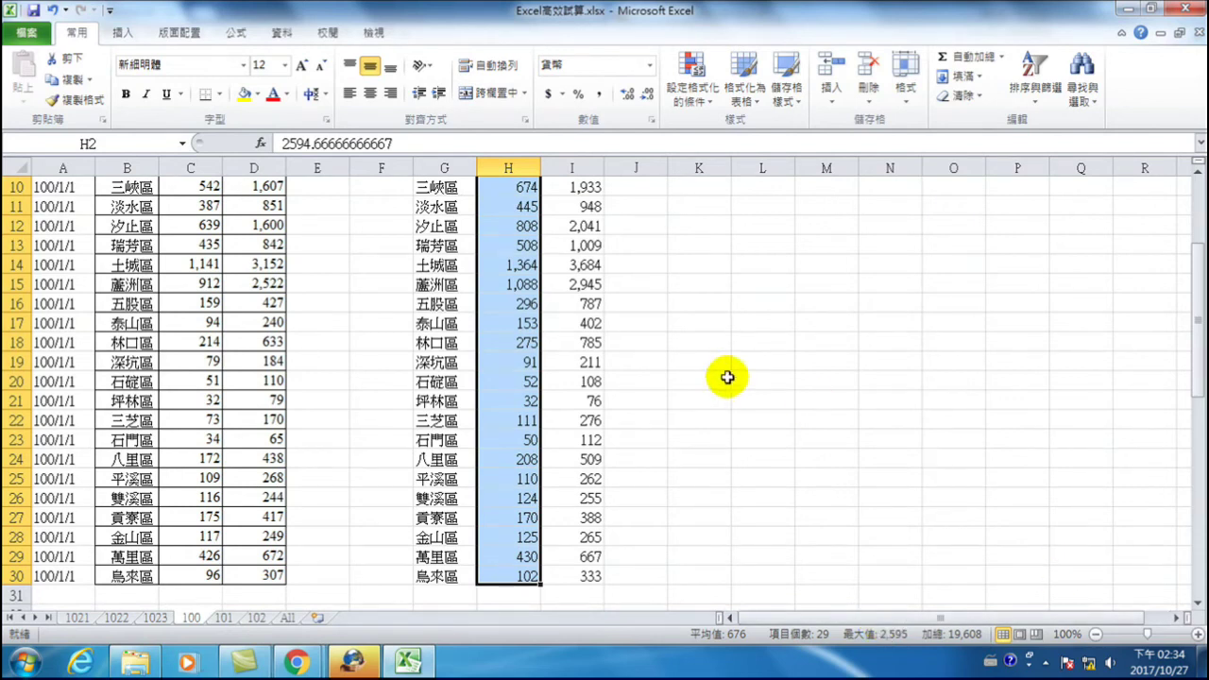
# - Fill K2:K12 with bin values 0, 300, … up to 3000
pyautogui.scroll(3, 737, 363)
pyautogui.click(699, 223)
pyautogui.write('0')
pyautogui.press('Return')
pyautogui.write('300')
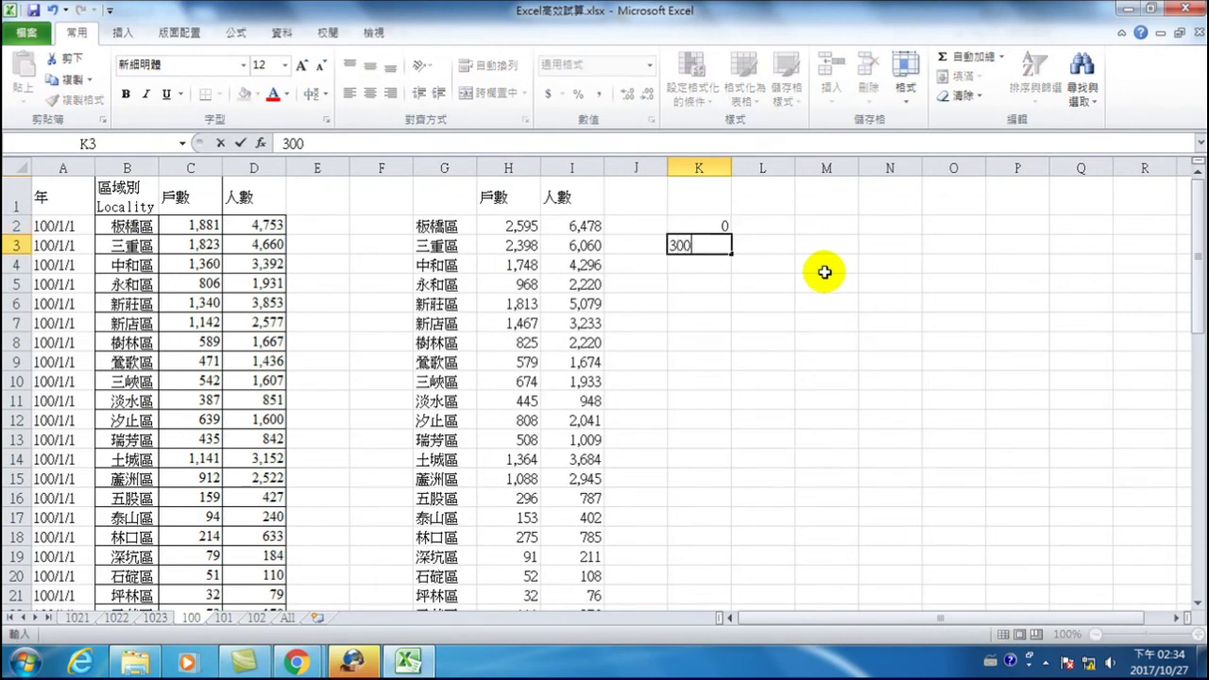
pyautogui.press('Return')
pyautogui.moveTo(697, 224); pyautogui.dragTo(732, 421)
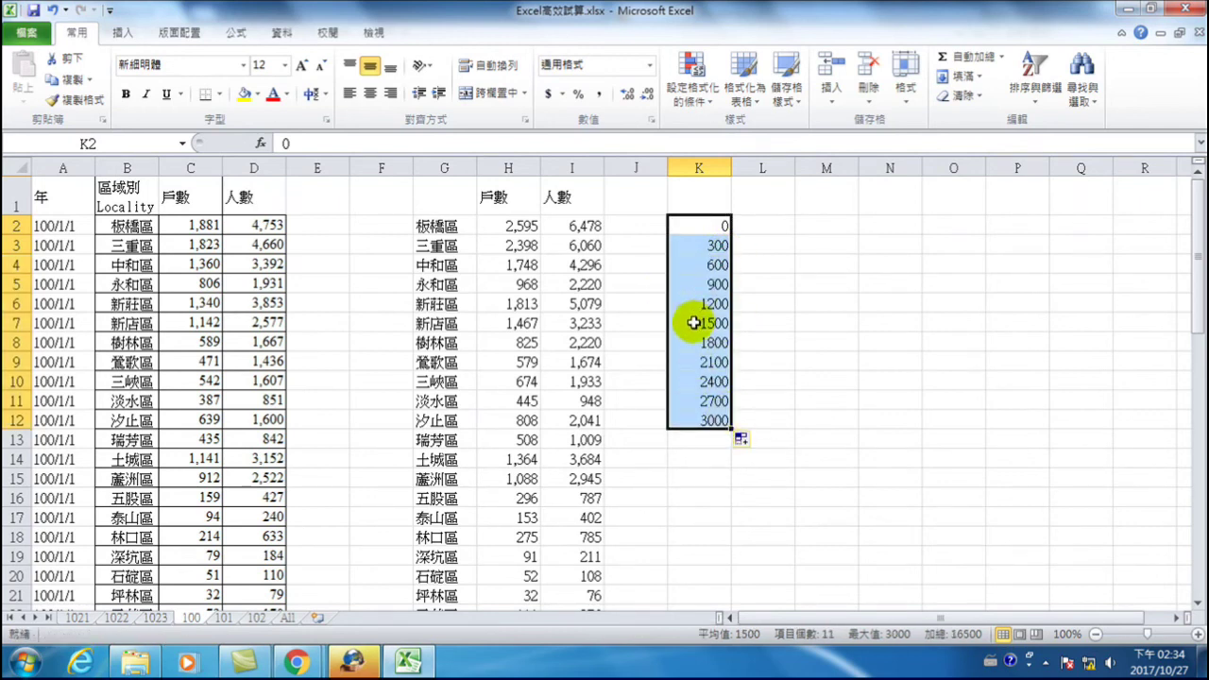
pyautogui.click(755, 226)
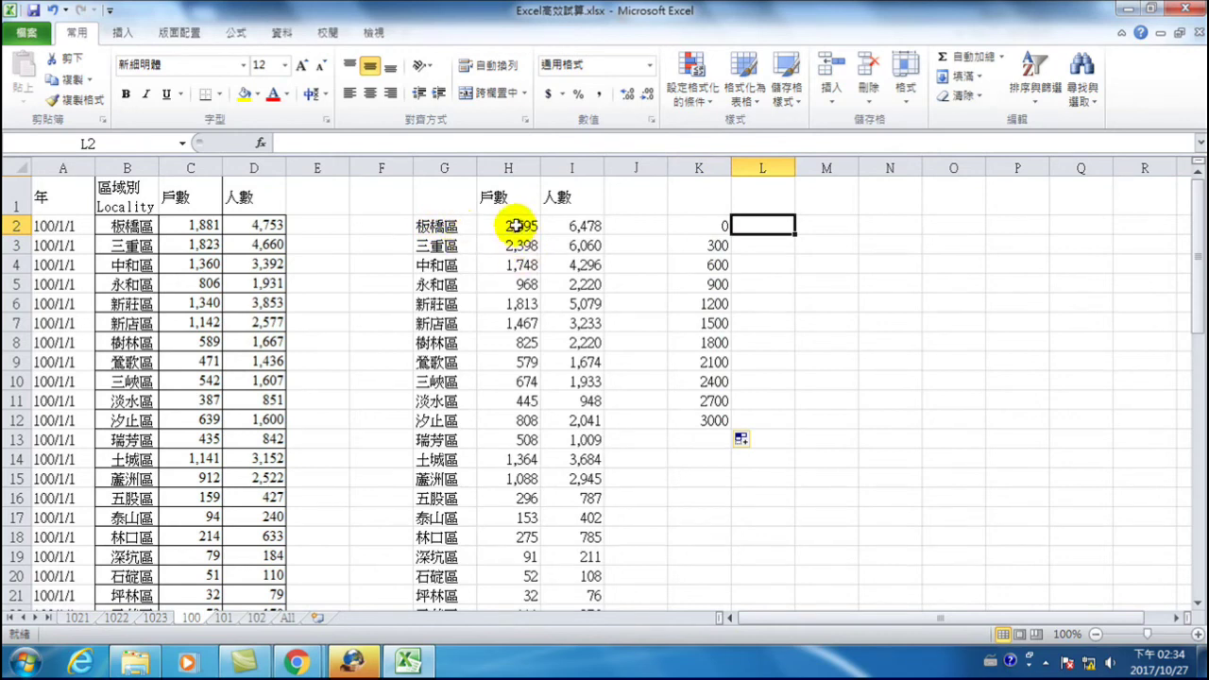
pyautogui.click(756, 399)
pyautogui.click(756, 399)
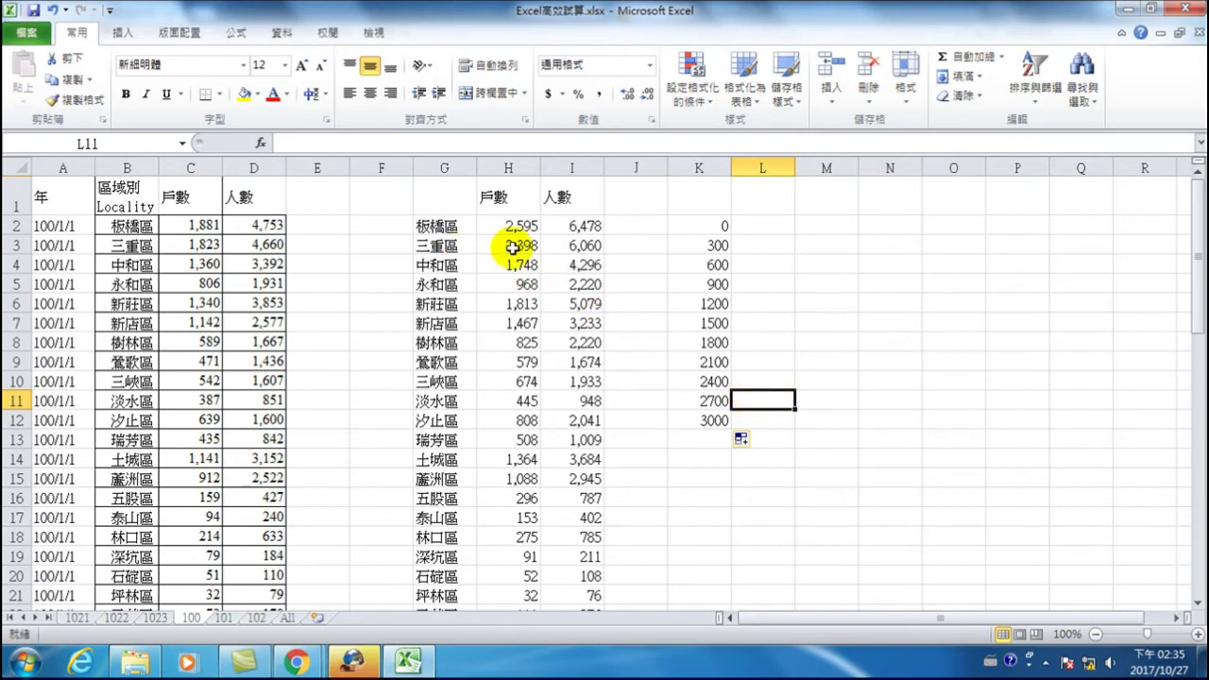
pyautogui.click(770, 380)
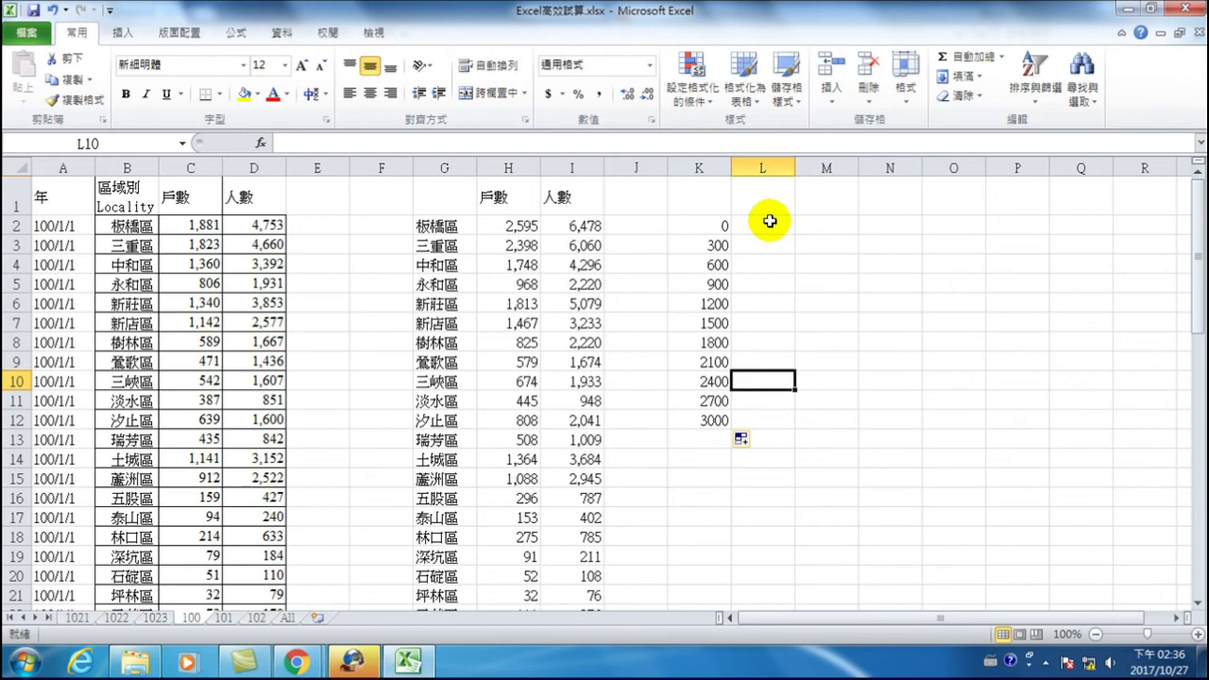
pyautogui.click(761, 224)
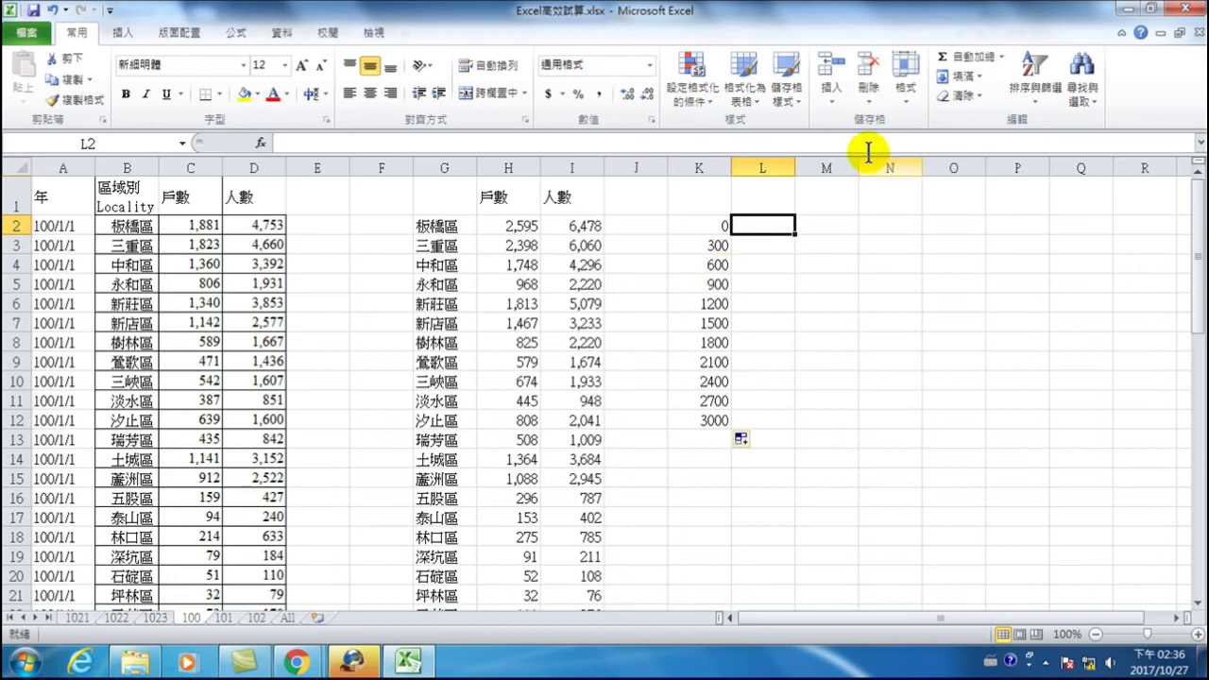
pyautogui.click(767, 197)
pyautogui.click(36, 37)
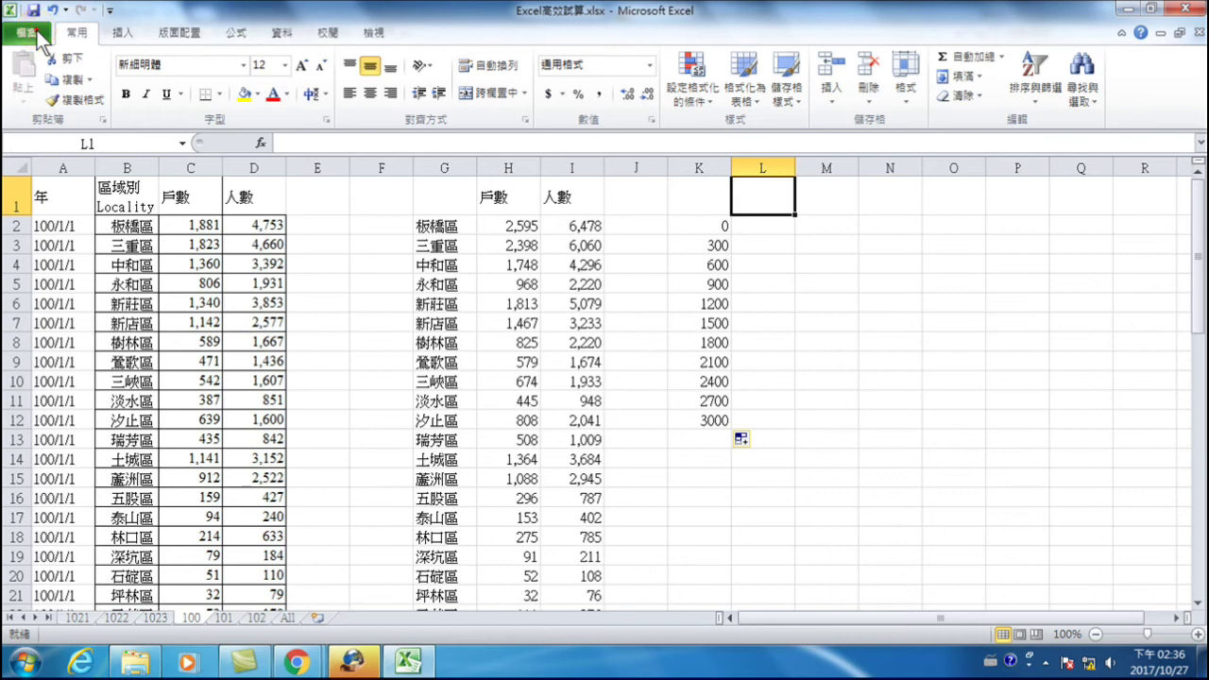
# - Enable the Analysis ToolPak (分析工具箱) add-in through Excel Options > Add-ins
pyautogui.click(33, 32)
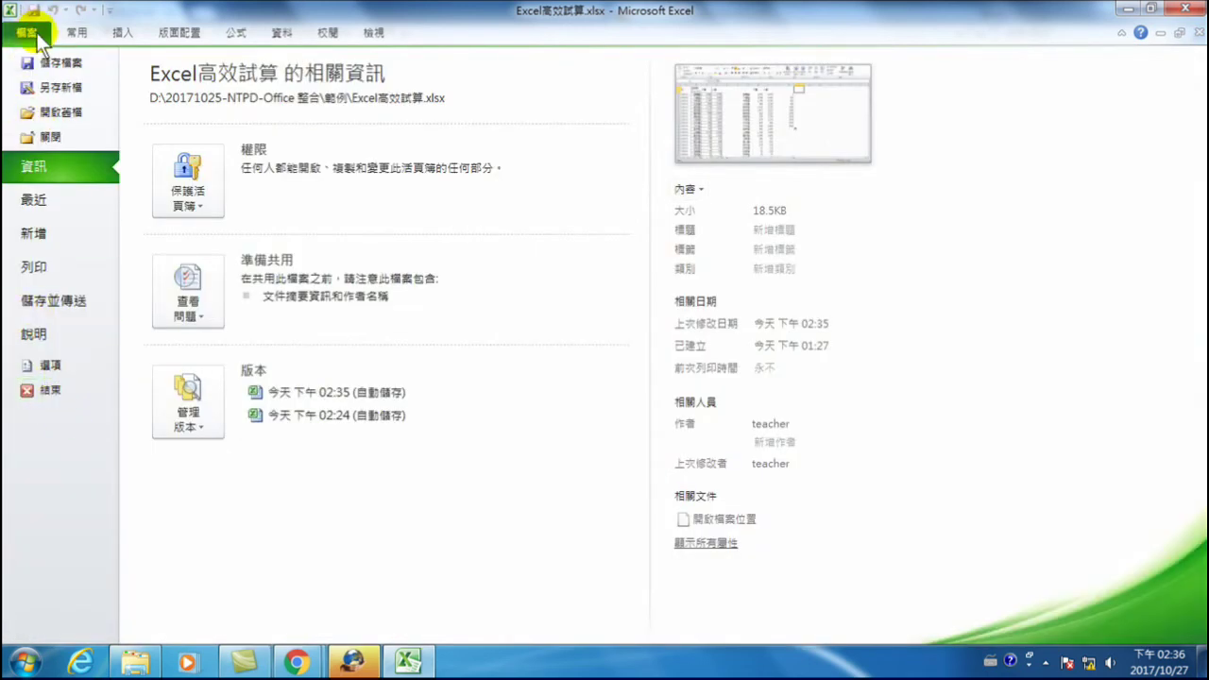
pyautogui.click(43, 365)
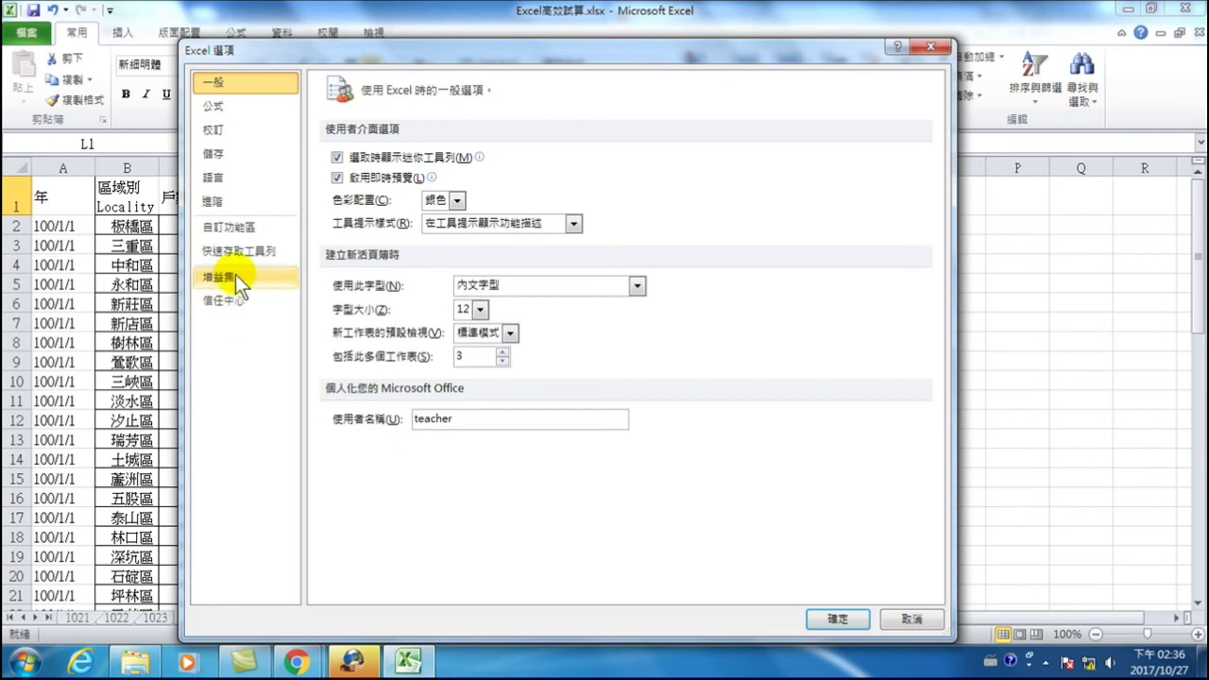
pyautogui.click(223, 276)
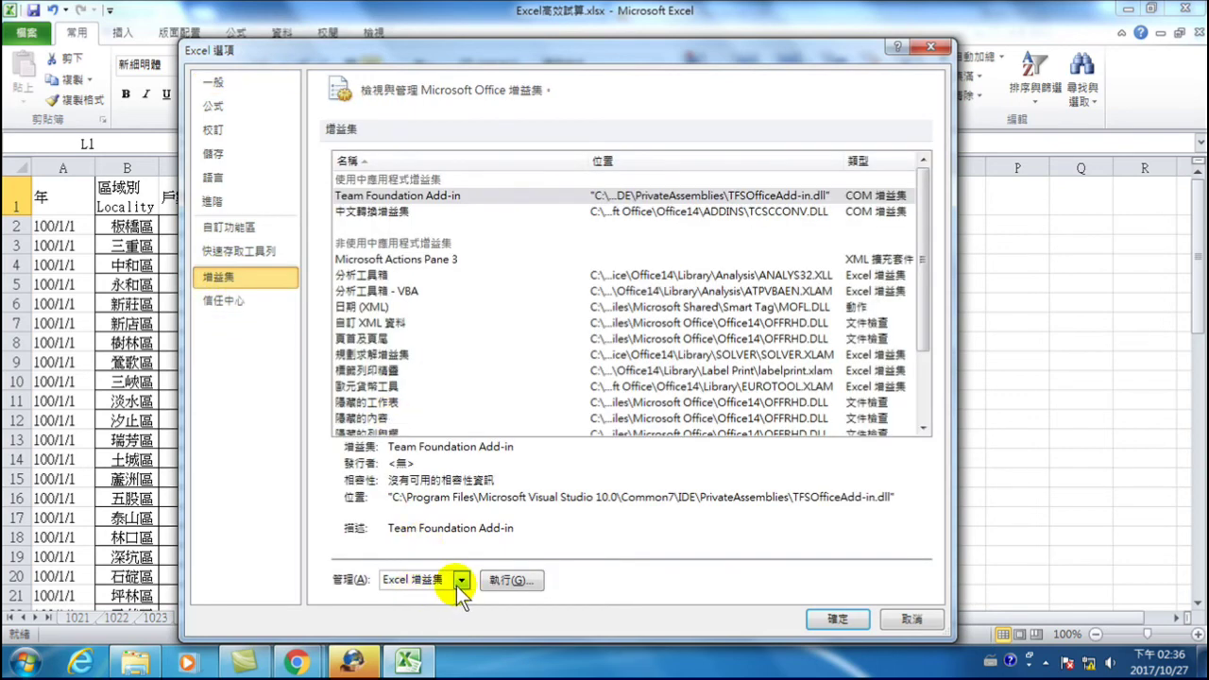
pyautogui.click(507, 580)
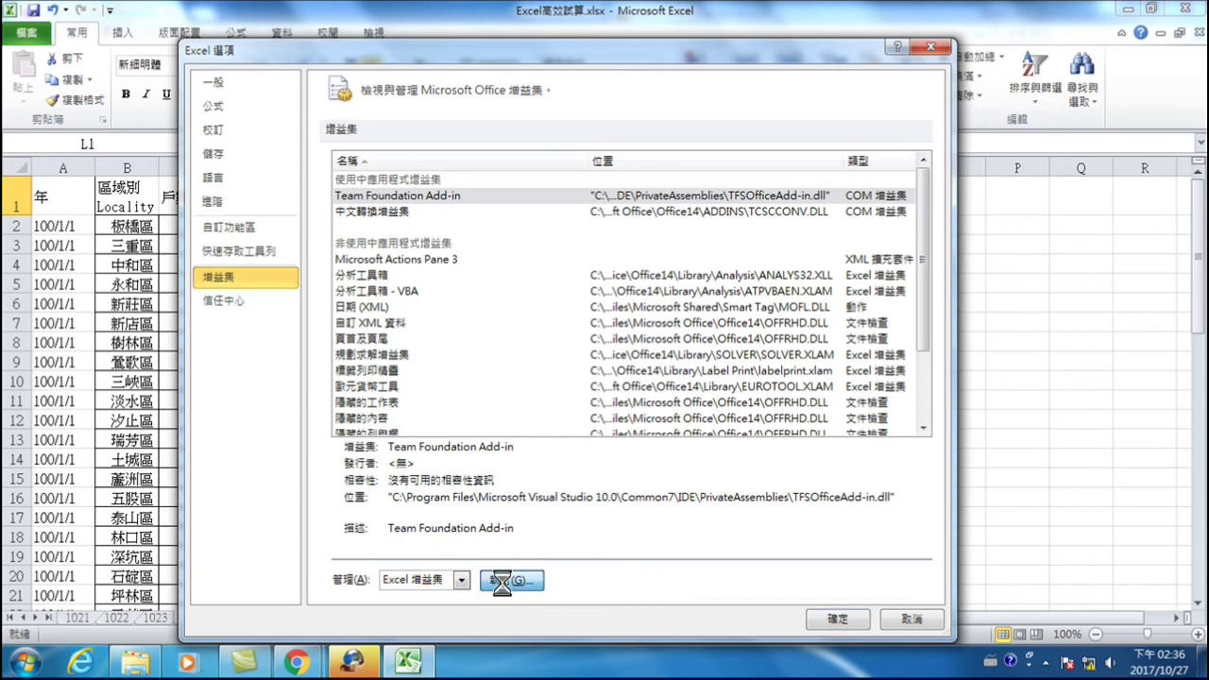
pyautogui.click(661, 278)
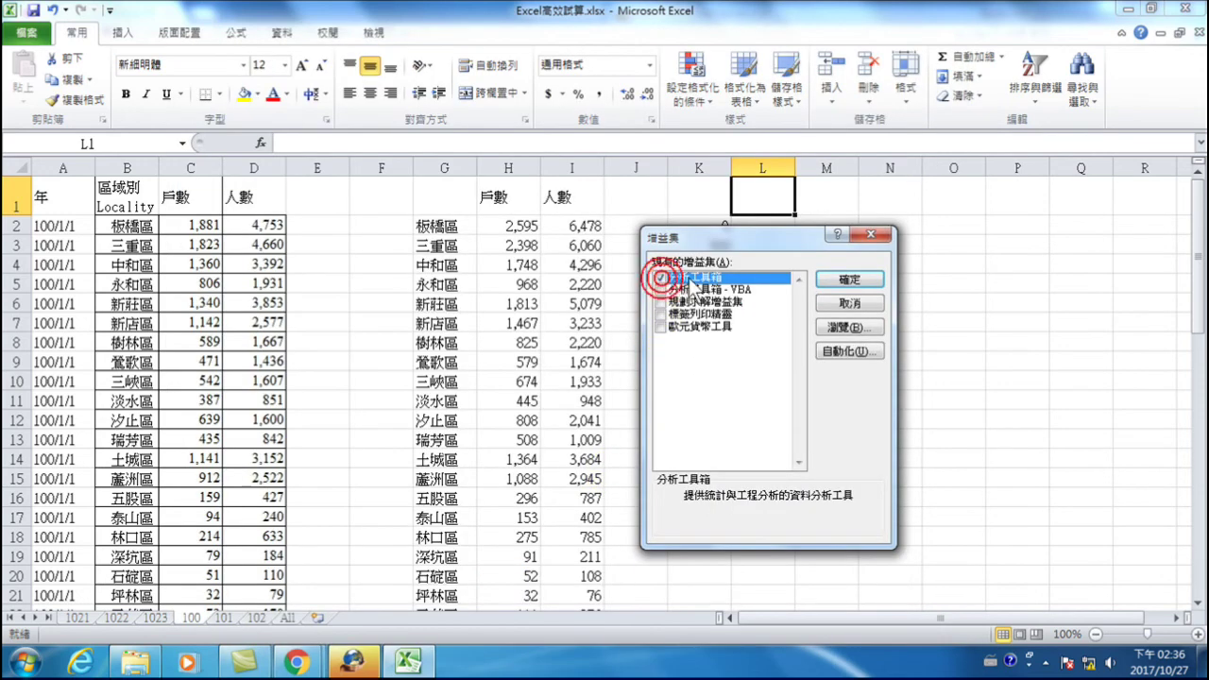
pyautogui.click(847, 280)
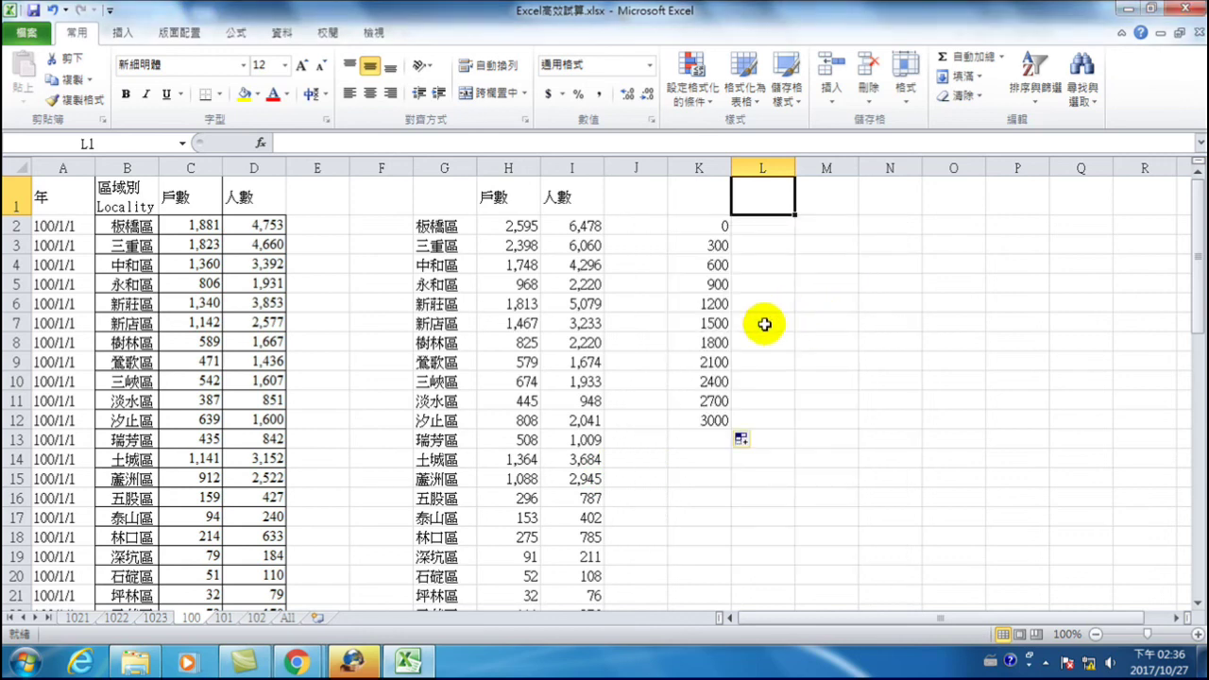
pyautogui.click(281, 33)
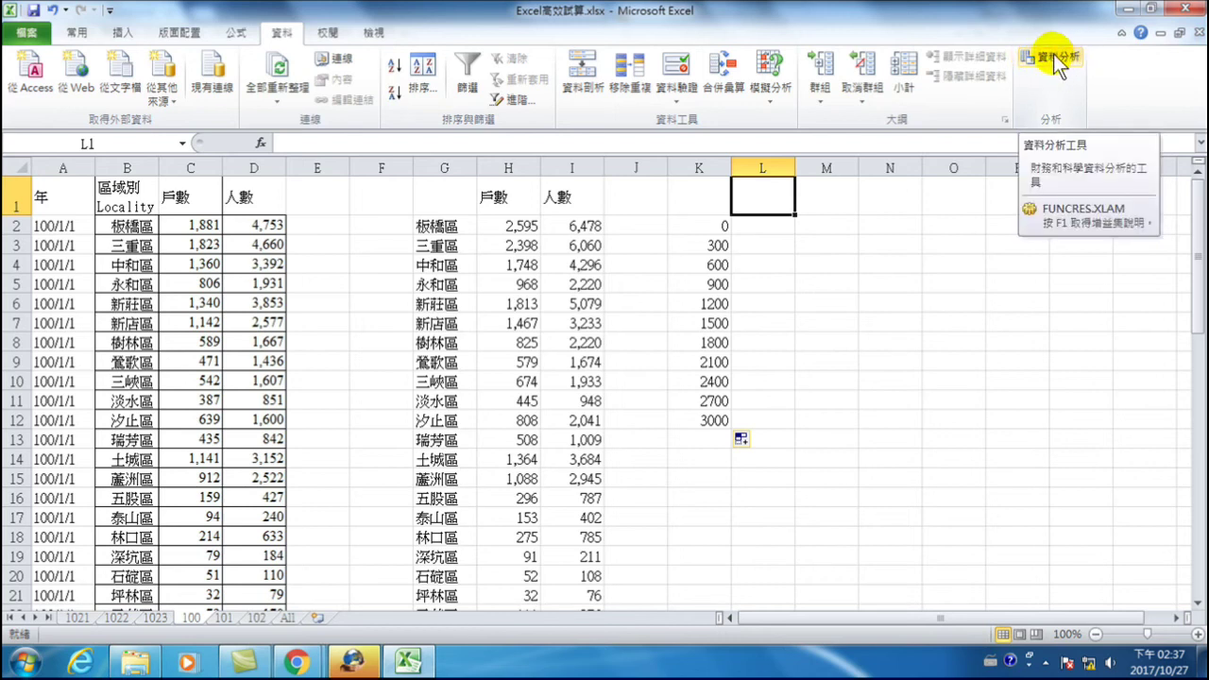
# - Choose Histogram (直方圖) from Data Analysis and move its dialog away from column K
pyautogui.click(1057, 66)
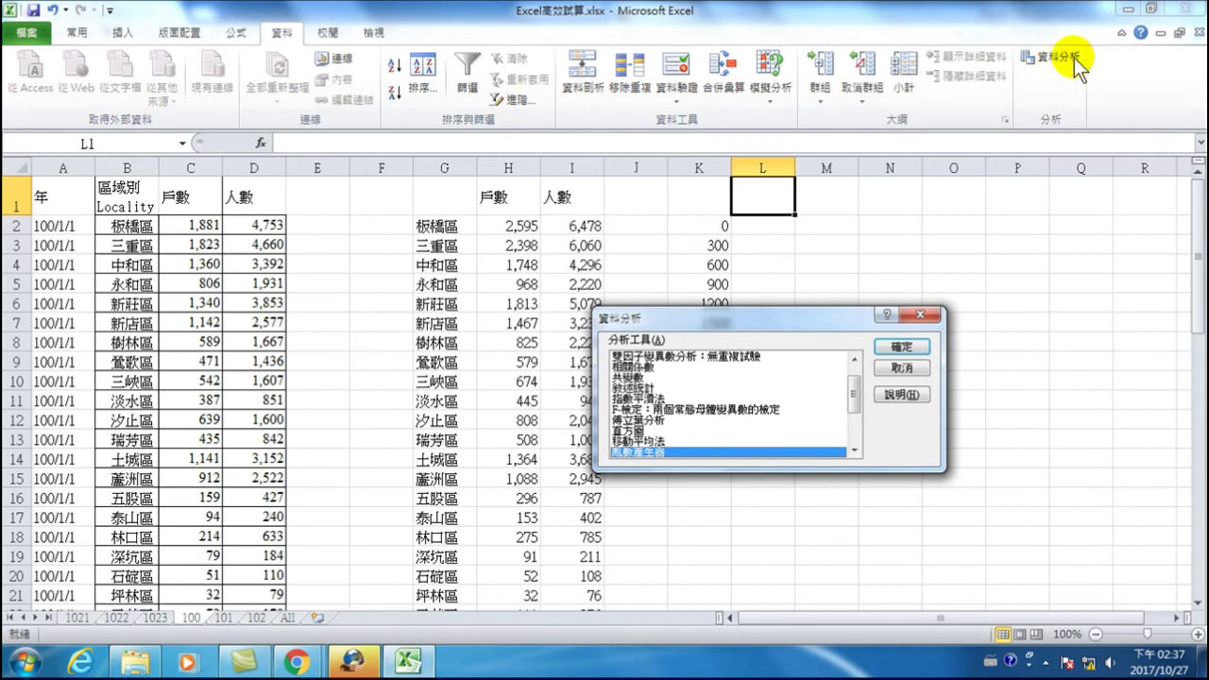
pyautogui.click(274, 30)
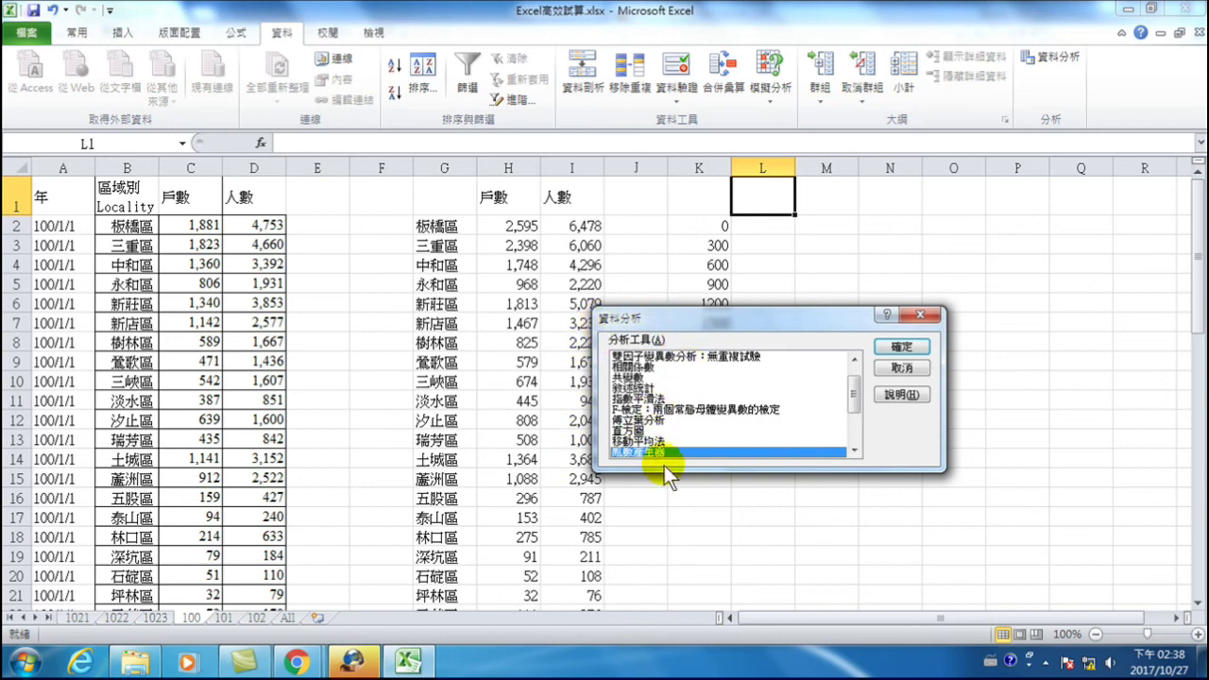
pyautogui.click(635, 431)
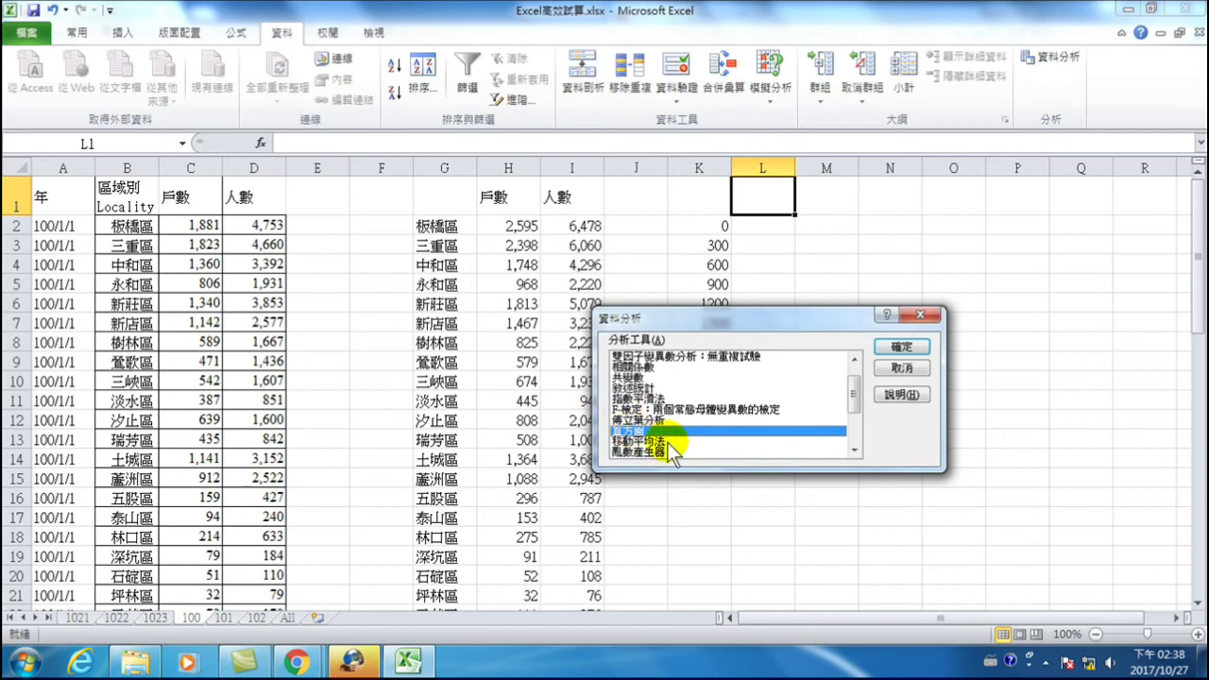
pyautogui.click(895, 345)
pyautogui.moveTo(741, 274); pyautogui.dragTo(974, 243)
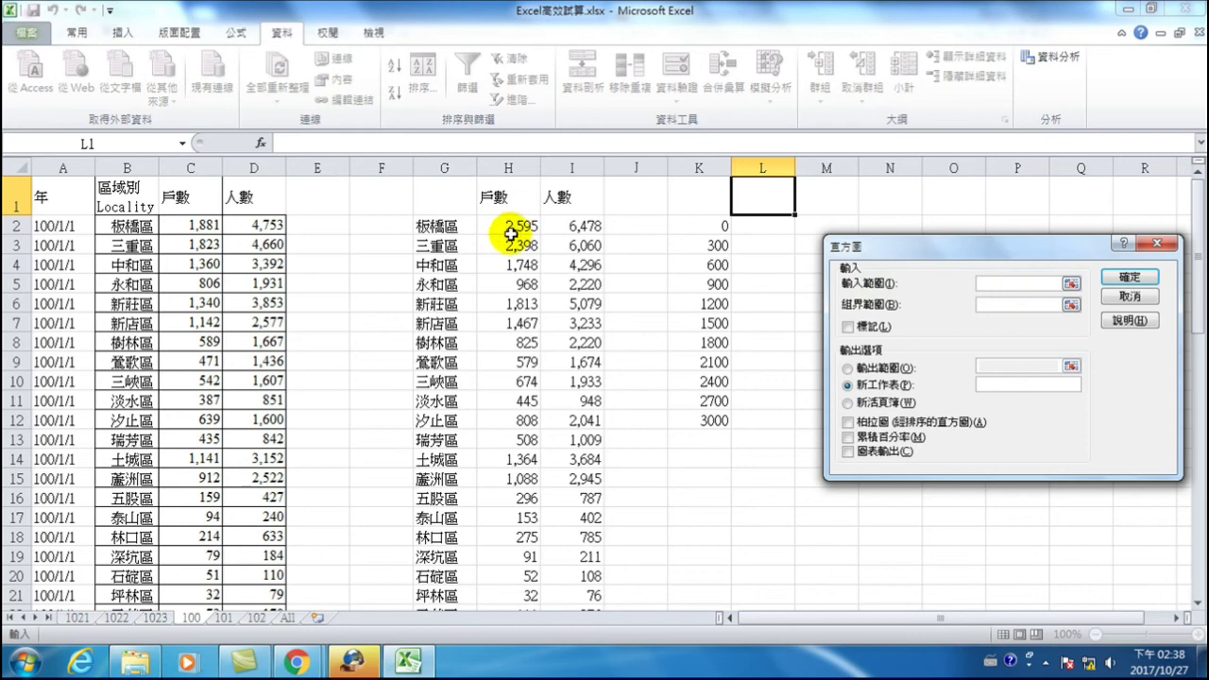
# - Run a histogram on H2:H30 with bins K2:K12, output at L1, cumulative percentage and chart
pyautogui.moveTo(503, 227); pyautogui.dragTo(515, 574)
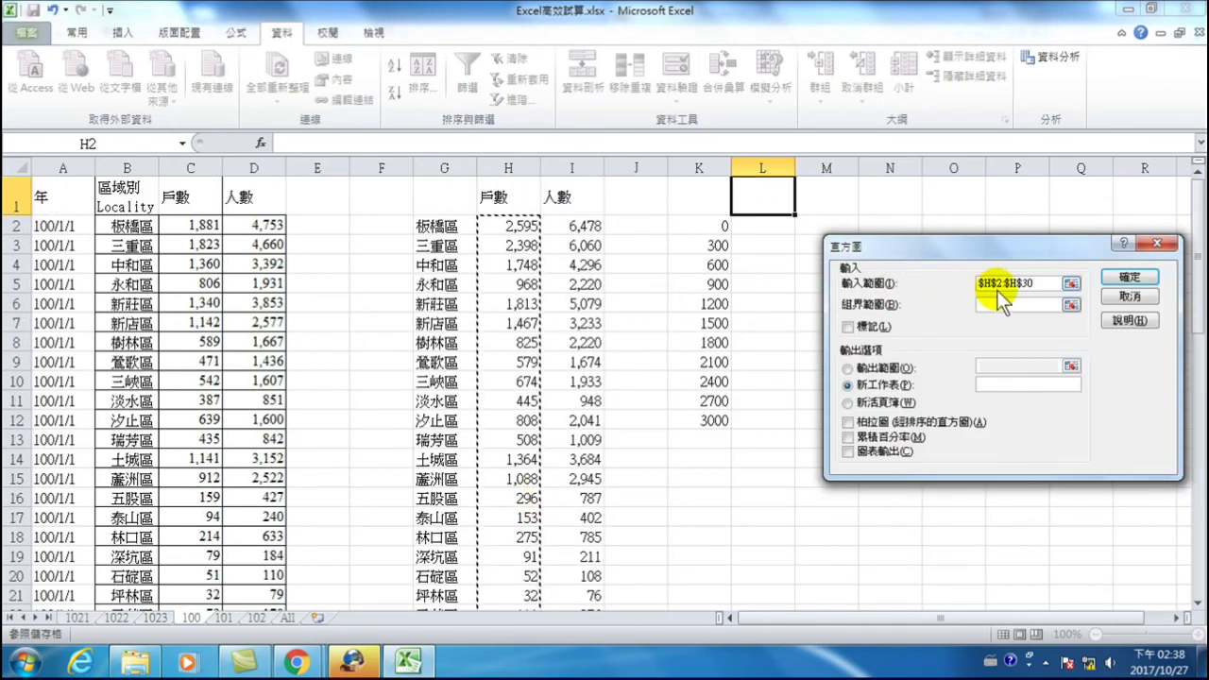
pyautogui.click(1034, 283)
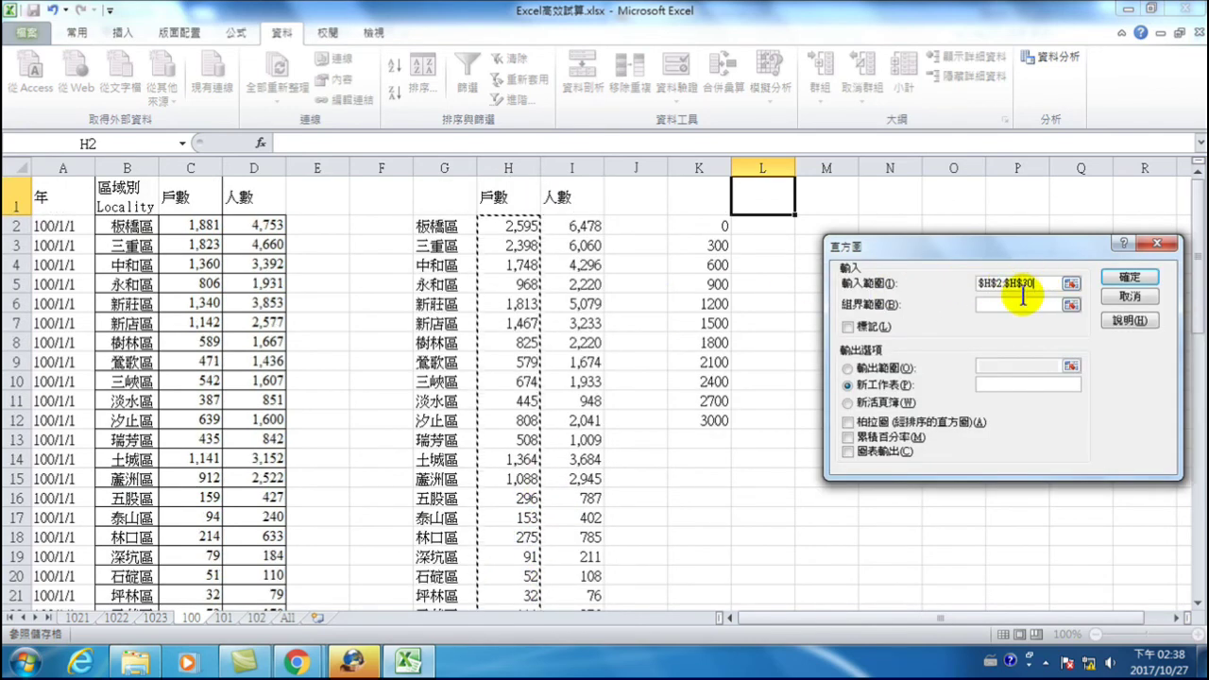
pyautogui.click(990, 304)
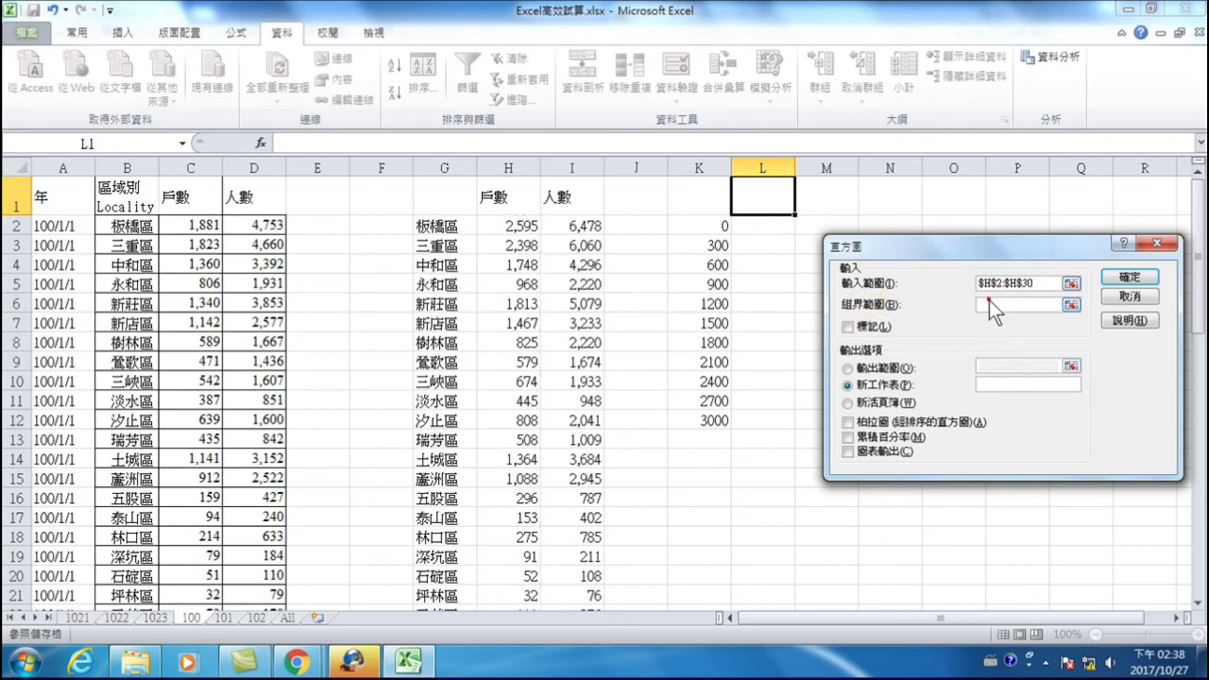
pyautogui.moveTo(704, 227); pyautogui.dragTo(687, 423)
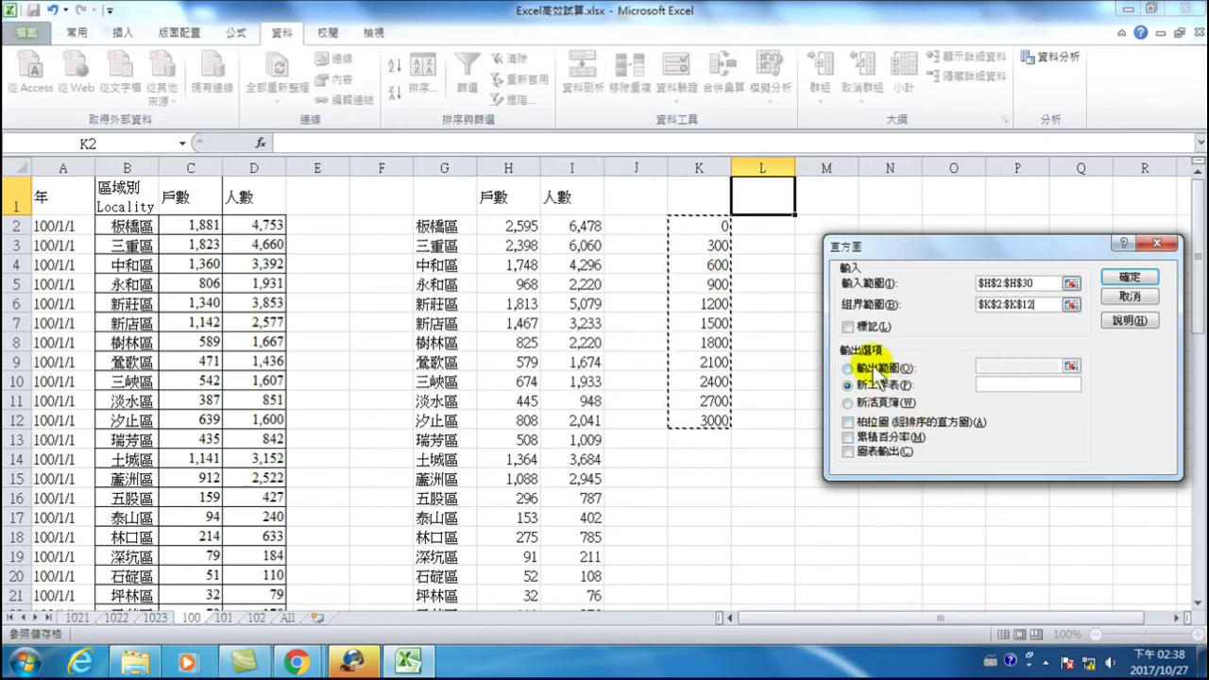
pyautogui.click(847, 368)
pyautogui.click(985, 367)
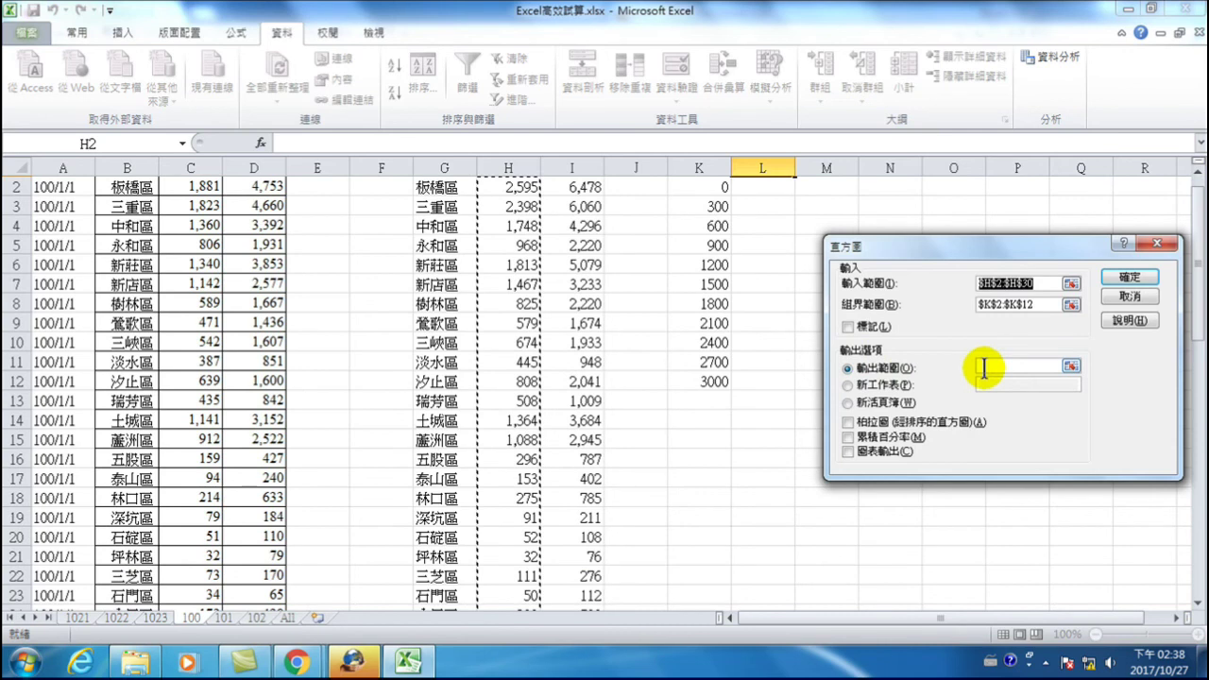
pyautogui.scroll(1, 775, 205)
pyautogui.click(761, 204)
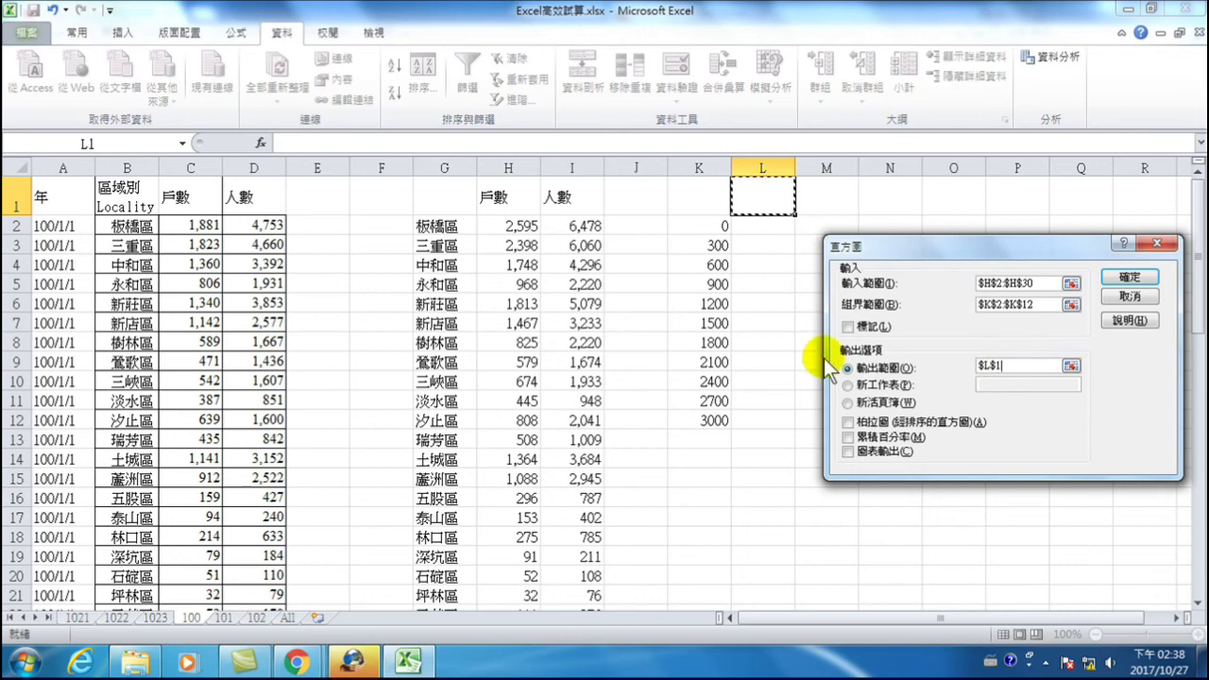
pyautogui.click(848, 453)
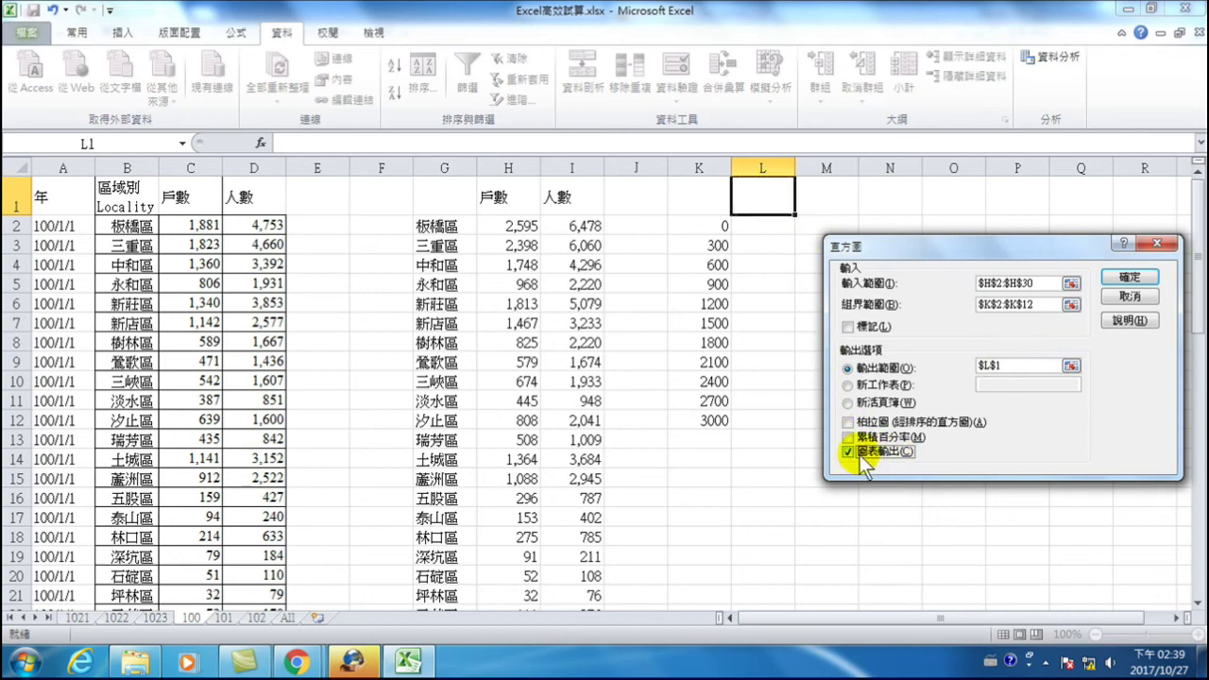
pyautogui.click(847, 438)
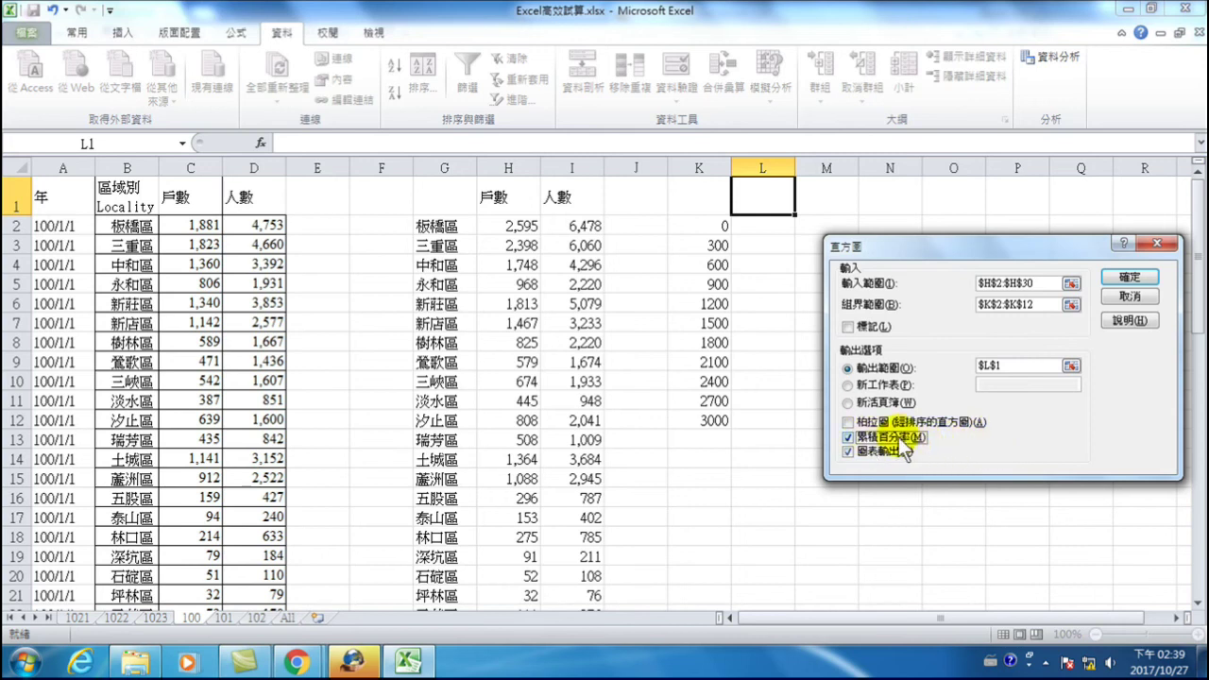
pyautogui.click(1128, 276)
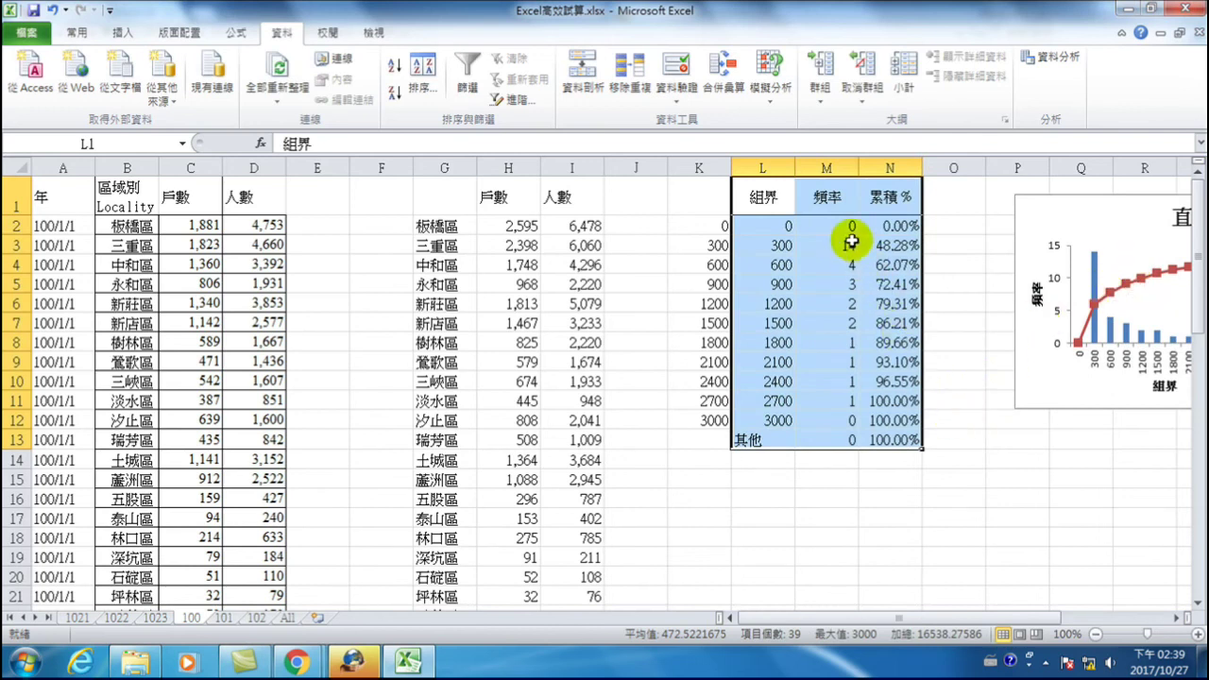
# - Review the histogram output, selecting the frequency counts in column M
pyautogui.moveTo(971, 619); pyautogui.dragTo(1044, 621)
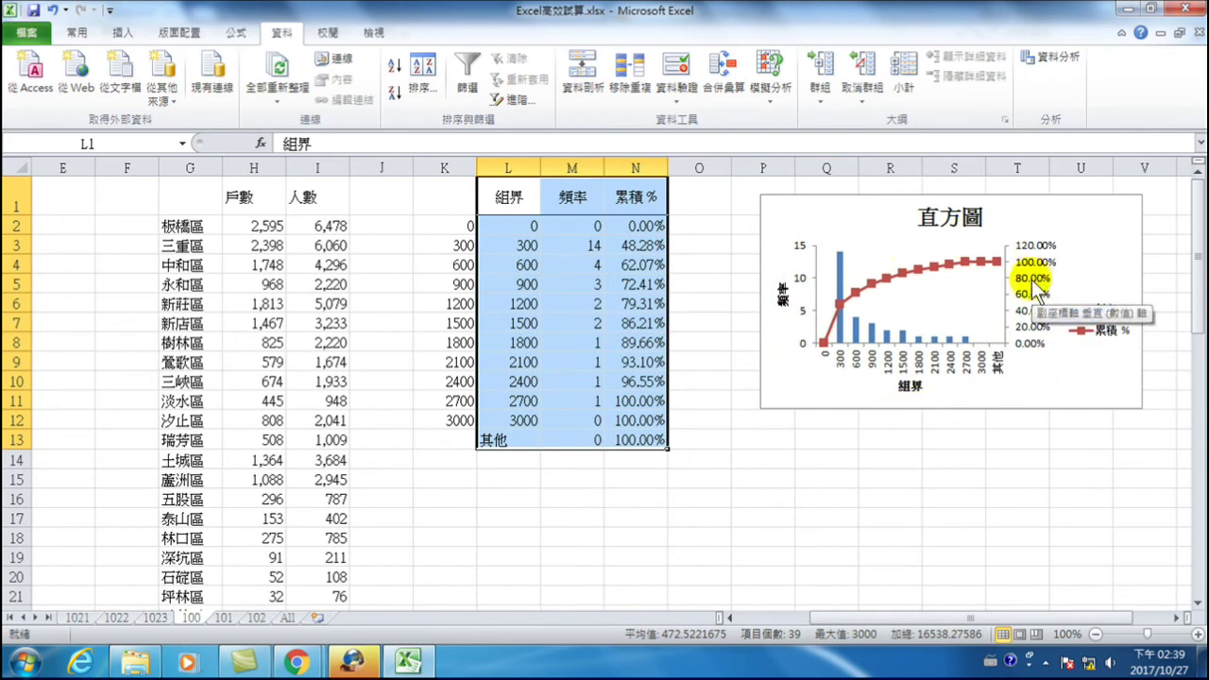
pyautogui.click(536, 246)
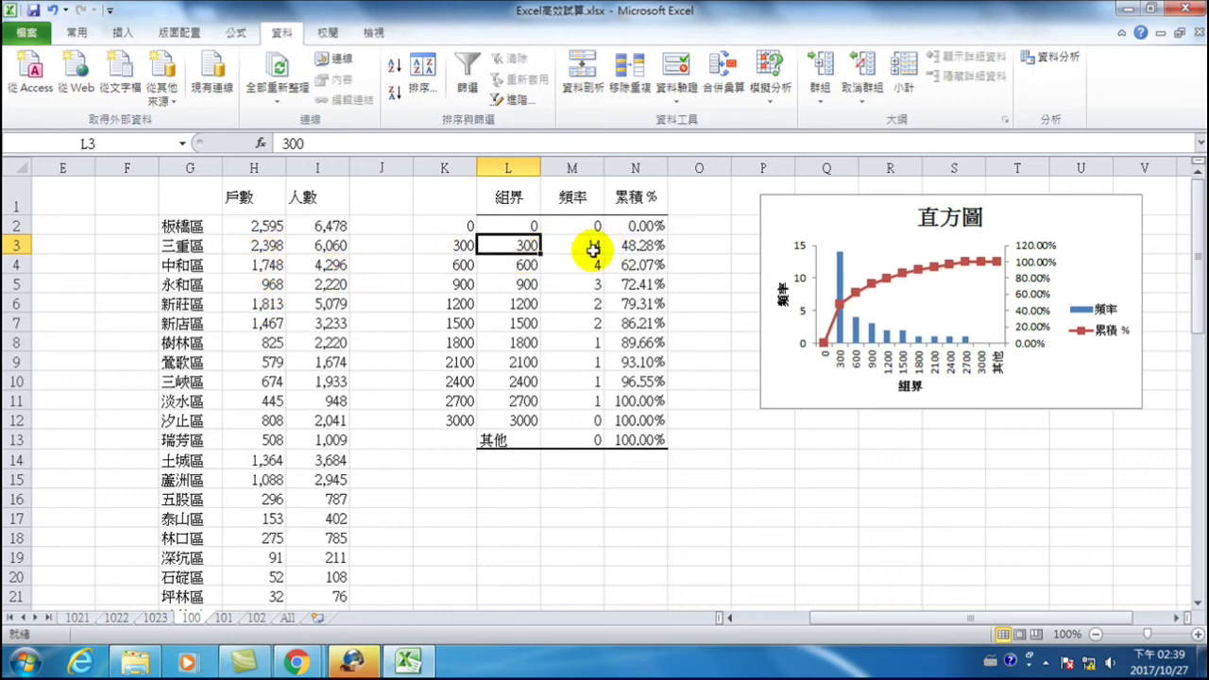
pyautogui.moveTo(856, 332)
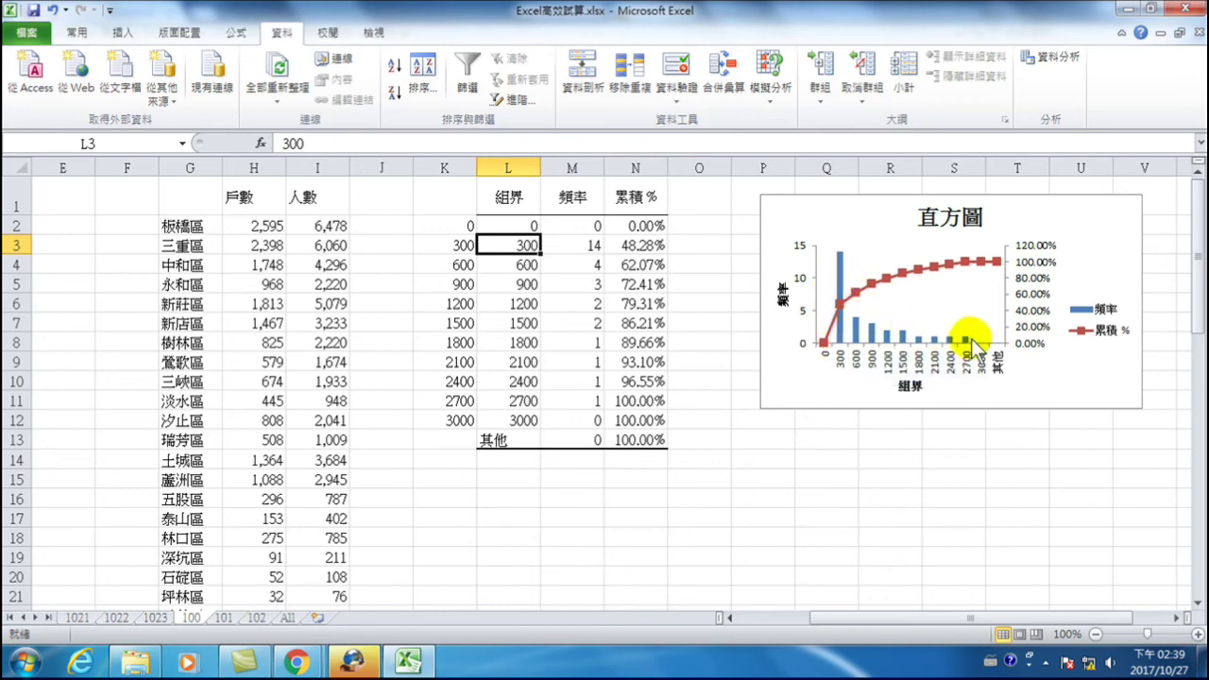
pyautogui.moveTo(972, 346)
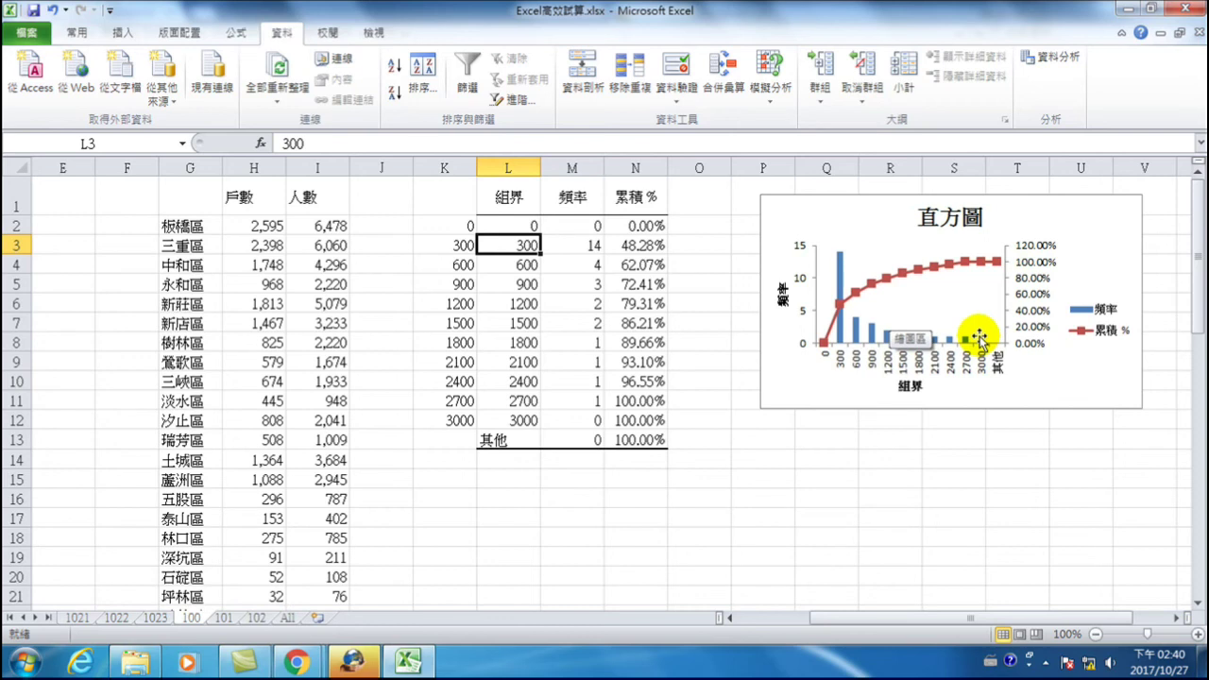
pyautogui.moveTo(577, 244); pyautogui.dragTo(574, 399)
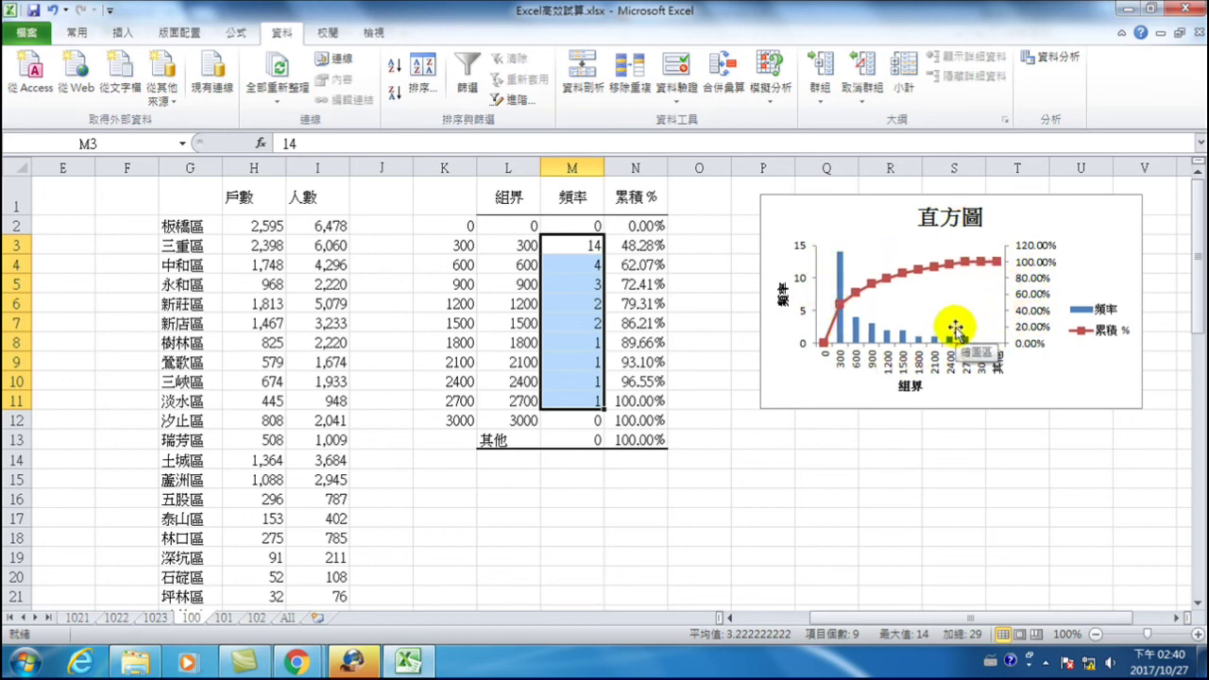
# - Insert a clustered column chart of G2:H30 household counts and place it below the histogram
pyautogui.moveTo(195, 226); pyautogui.dragTo(251, 567)
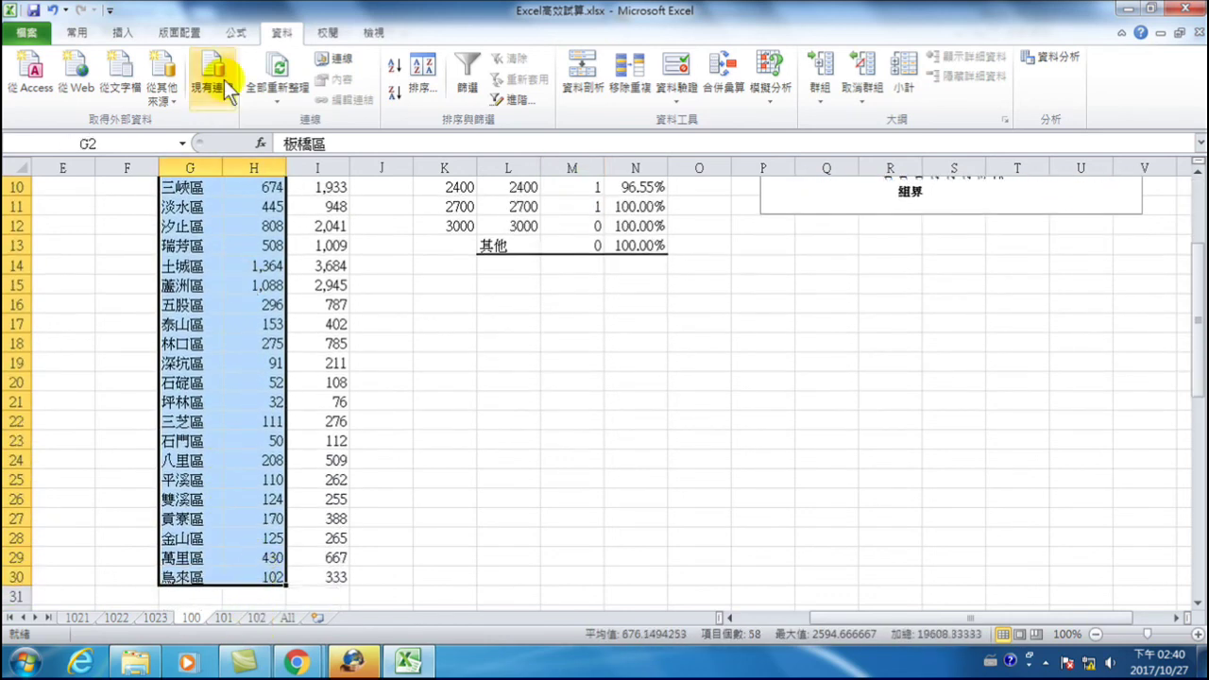
pyautogui.click(121, 32)
pyautogui.click(364, 68)
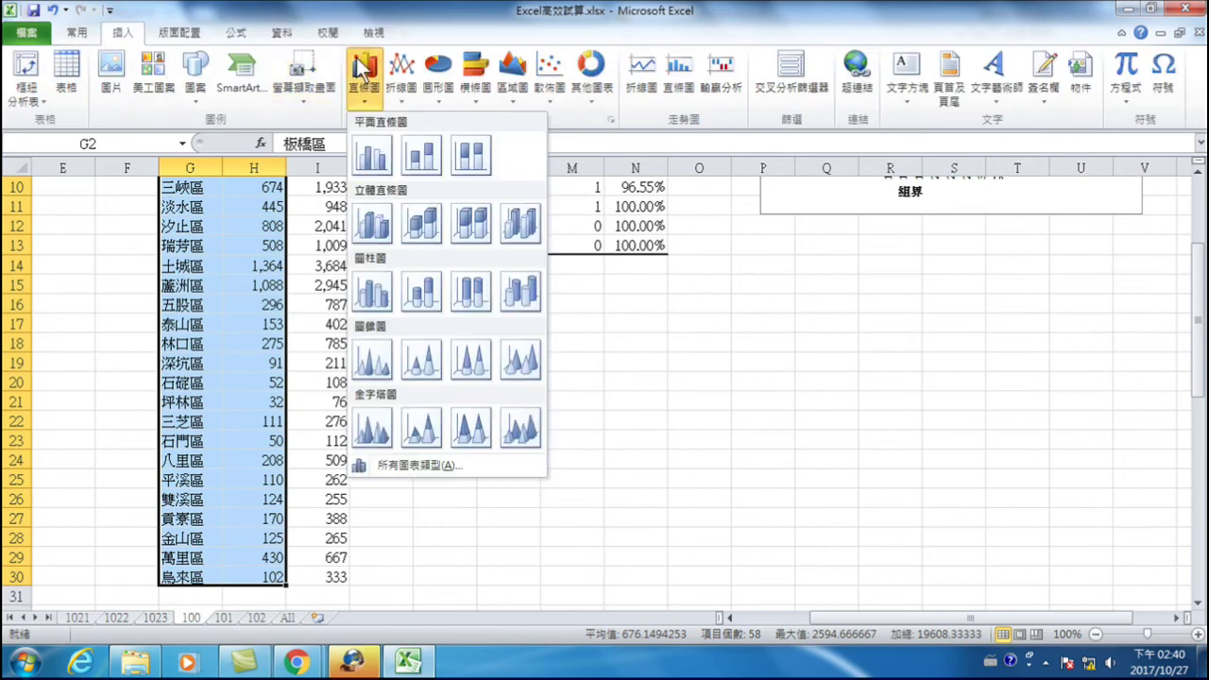
pyautogui.click(371, 154)
pyautogui.moveTo(584, 280); pyautogui.dragTo(923, 261)
pyautogui.scroll(3, 888, 303)
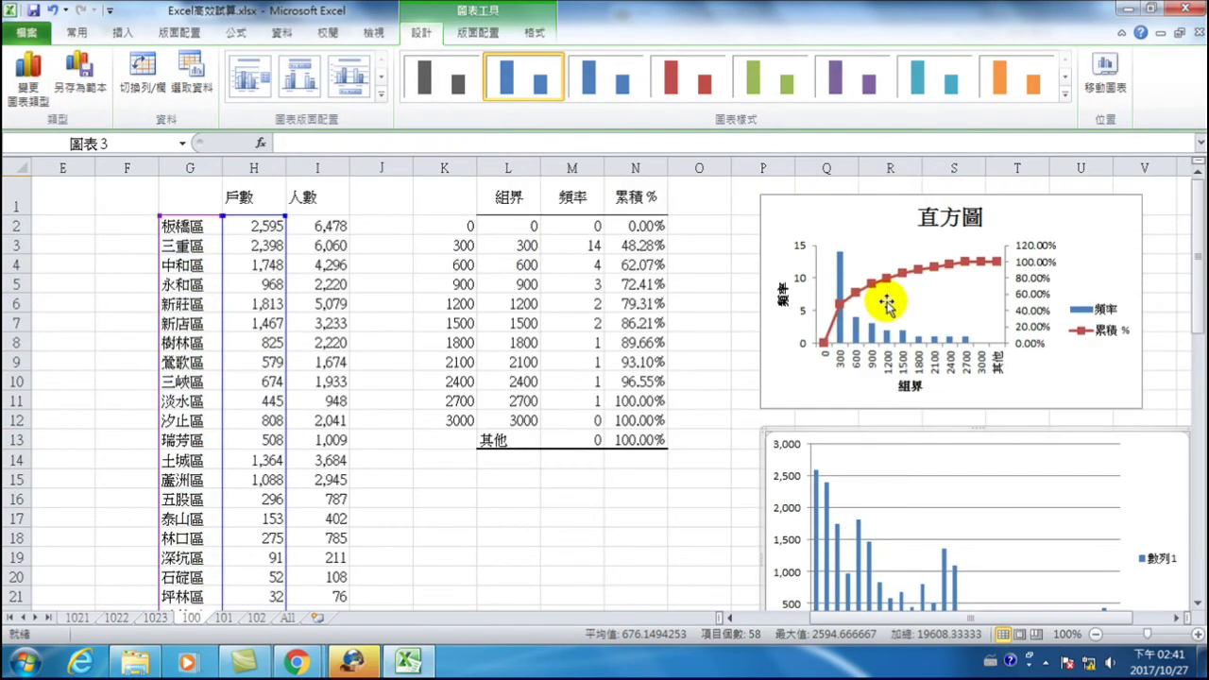
# - Read the histogram's frequency bars and cumulative percentage values, then deselect the chart at K2
pyautogui.scroll(-1, 884, 307)
pyautogui.scroll(1, 963, 378)
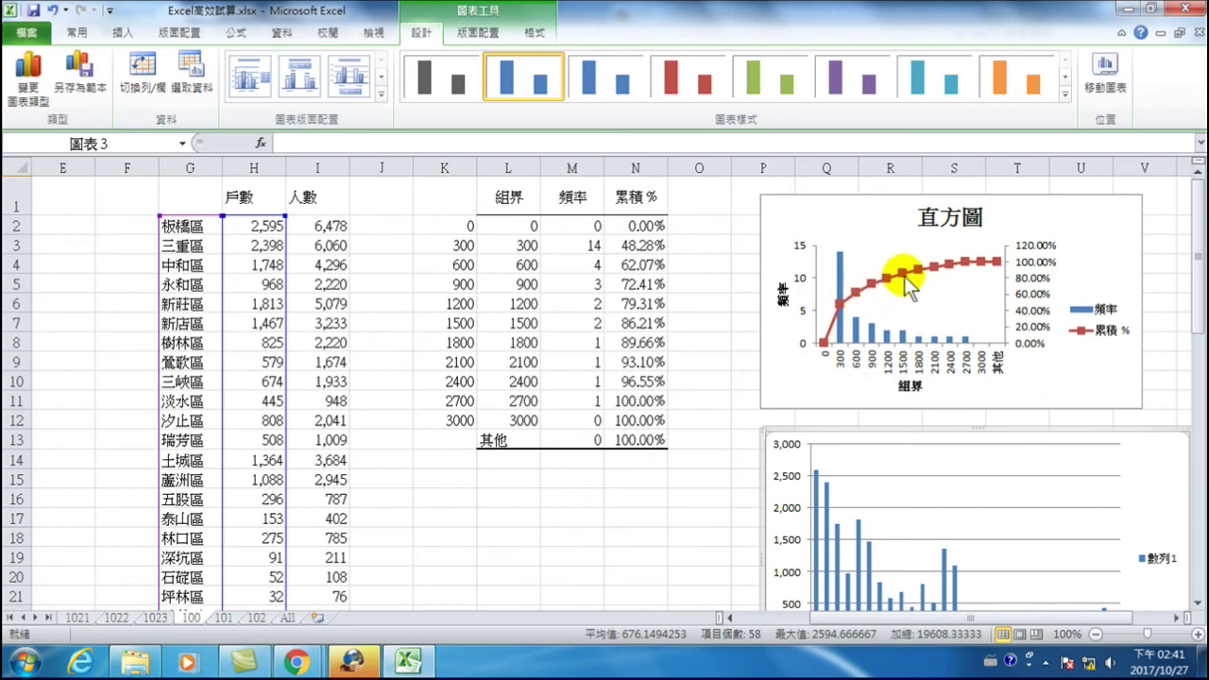
pyautogui.moveTo(973, 268)
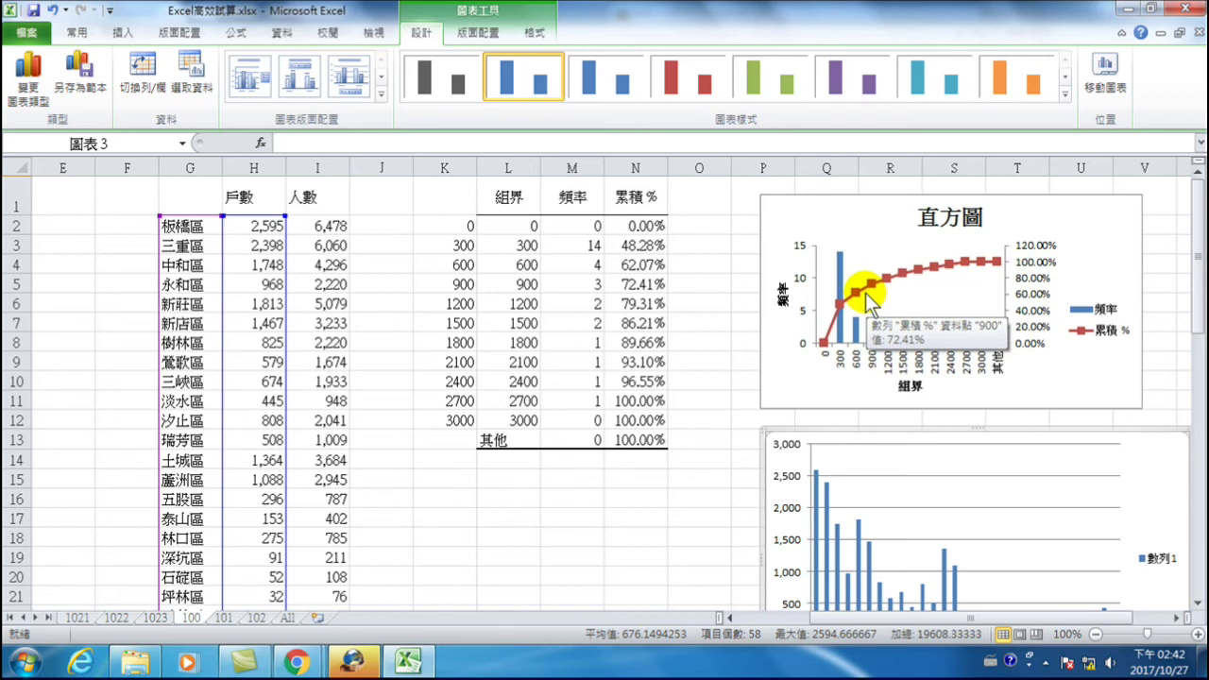
pyautogui.click(857, 312)
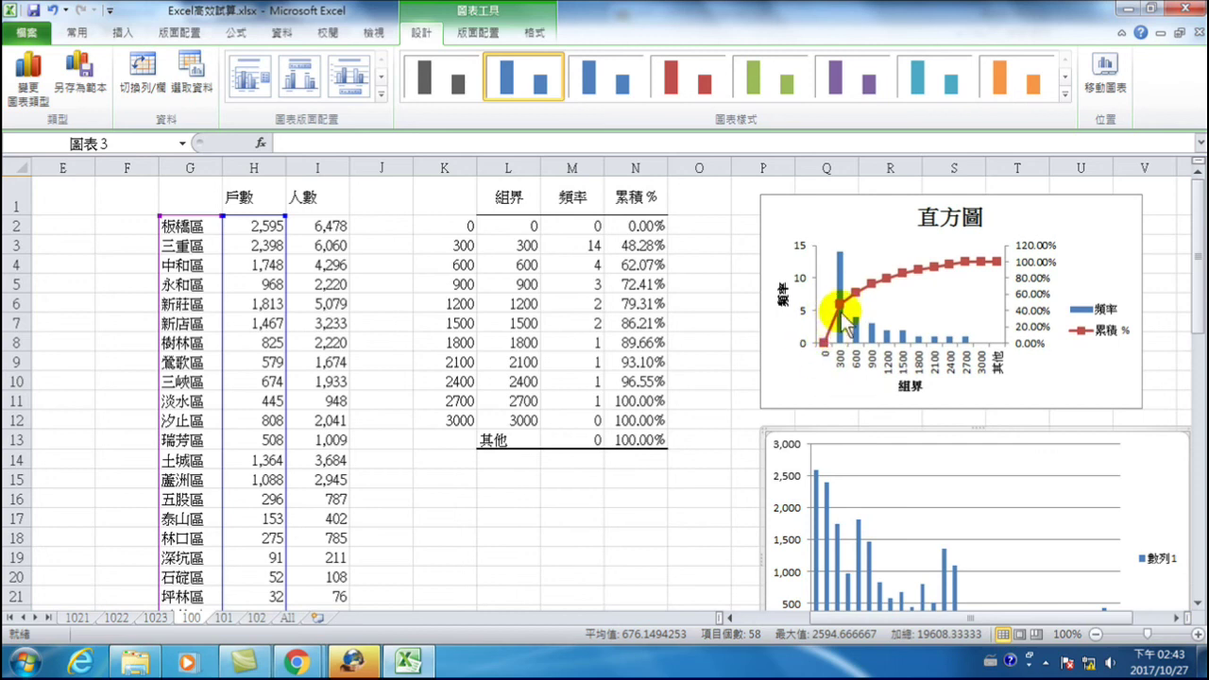
pyautogui.moveTo(841, 303)
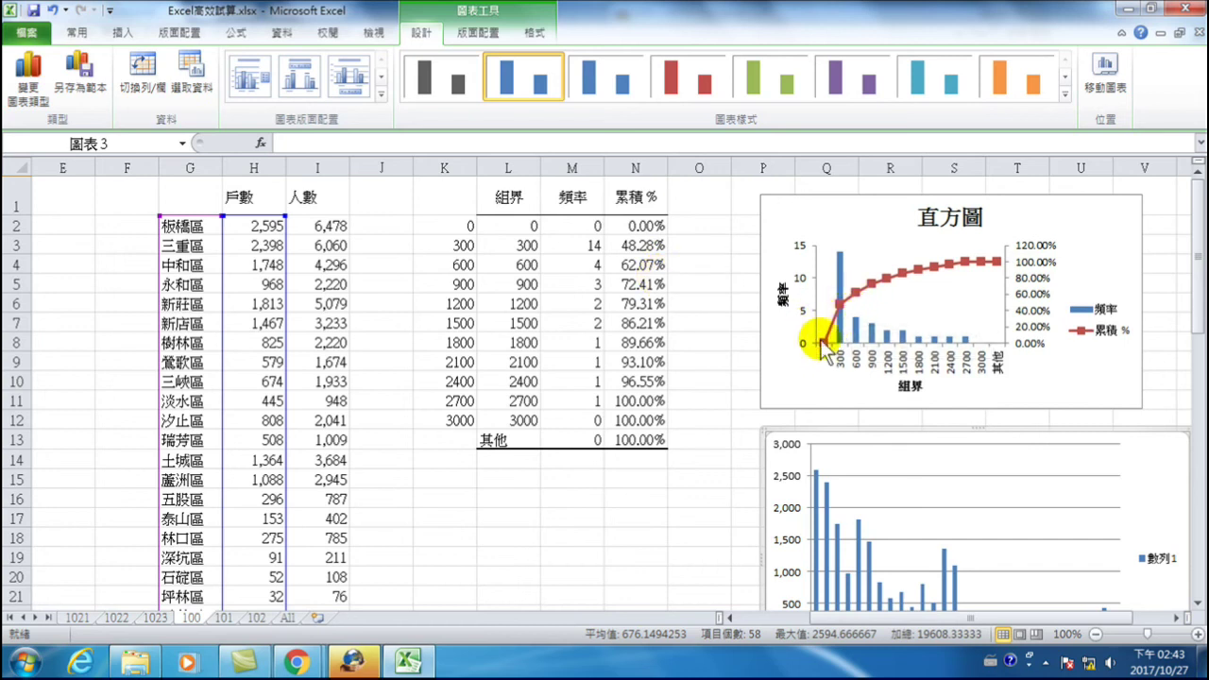
pyautogui.moveTo(831, 346)
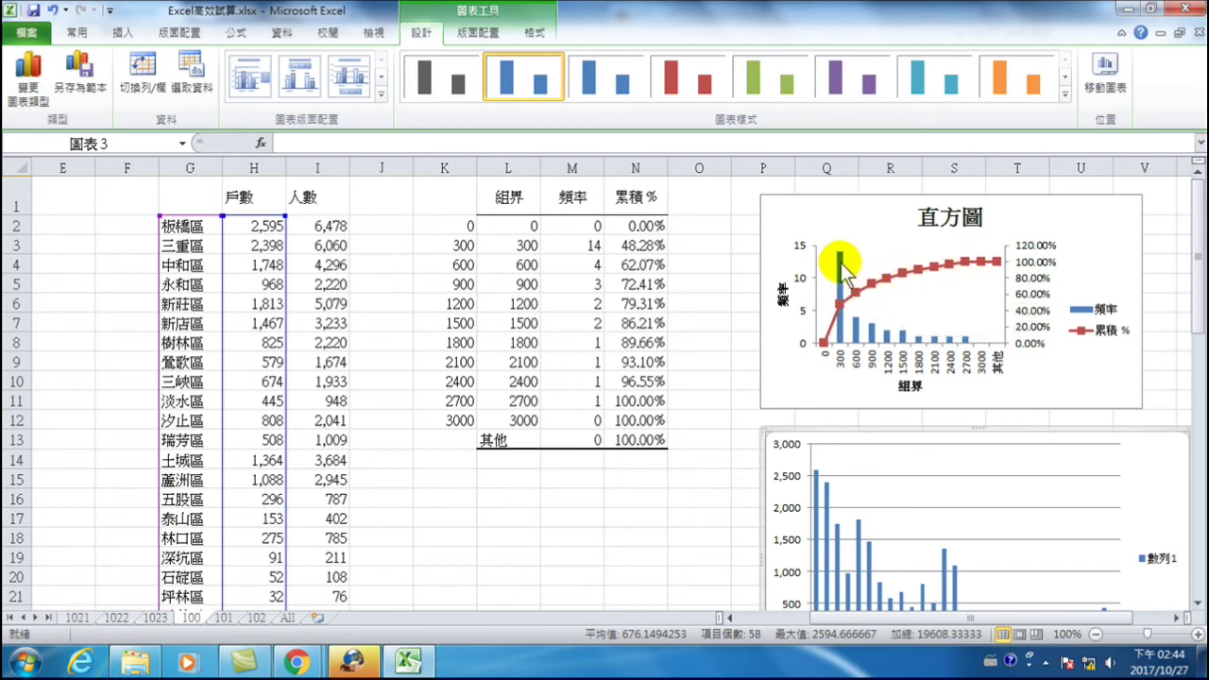
pyautogui.click(465, 231)
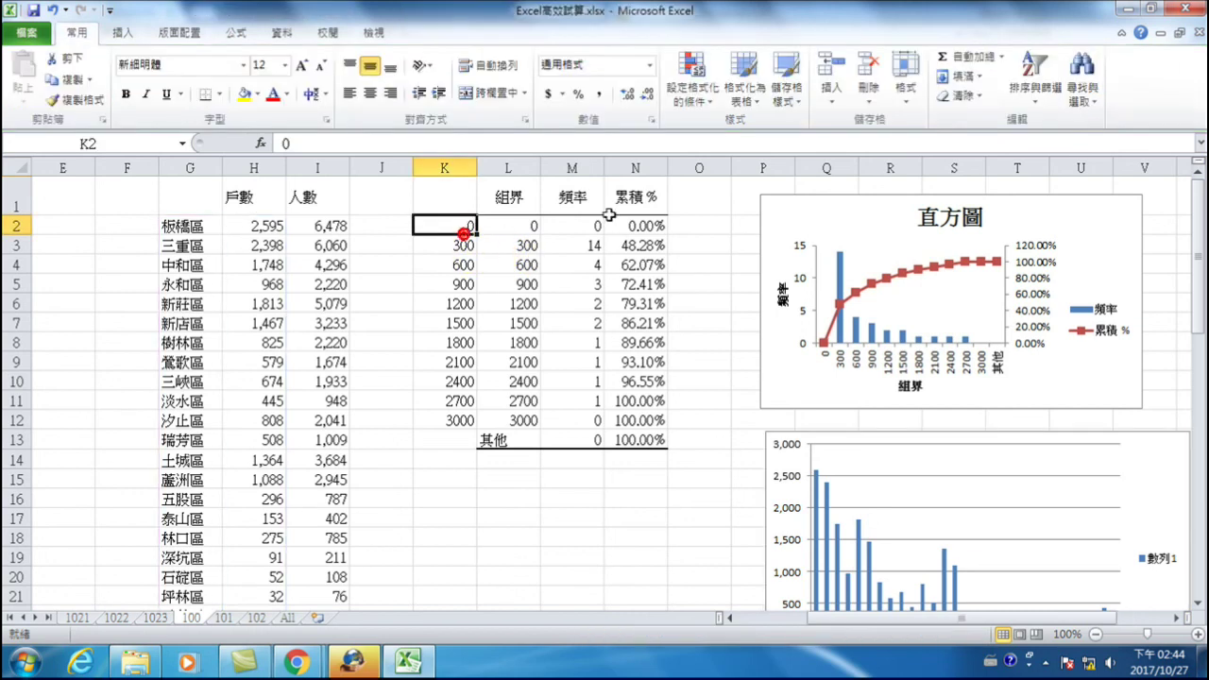
pyautogui.click(282, 32)
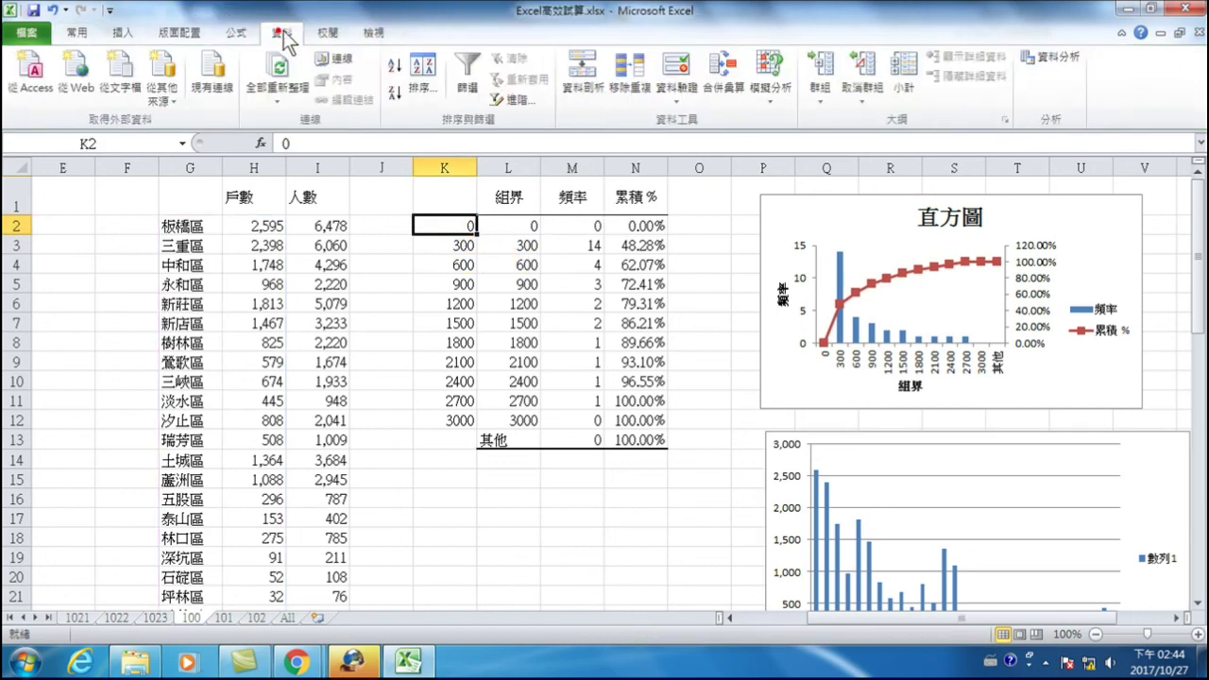
pyautogui.click(1050, 61)
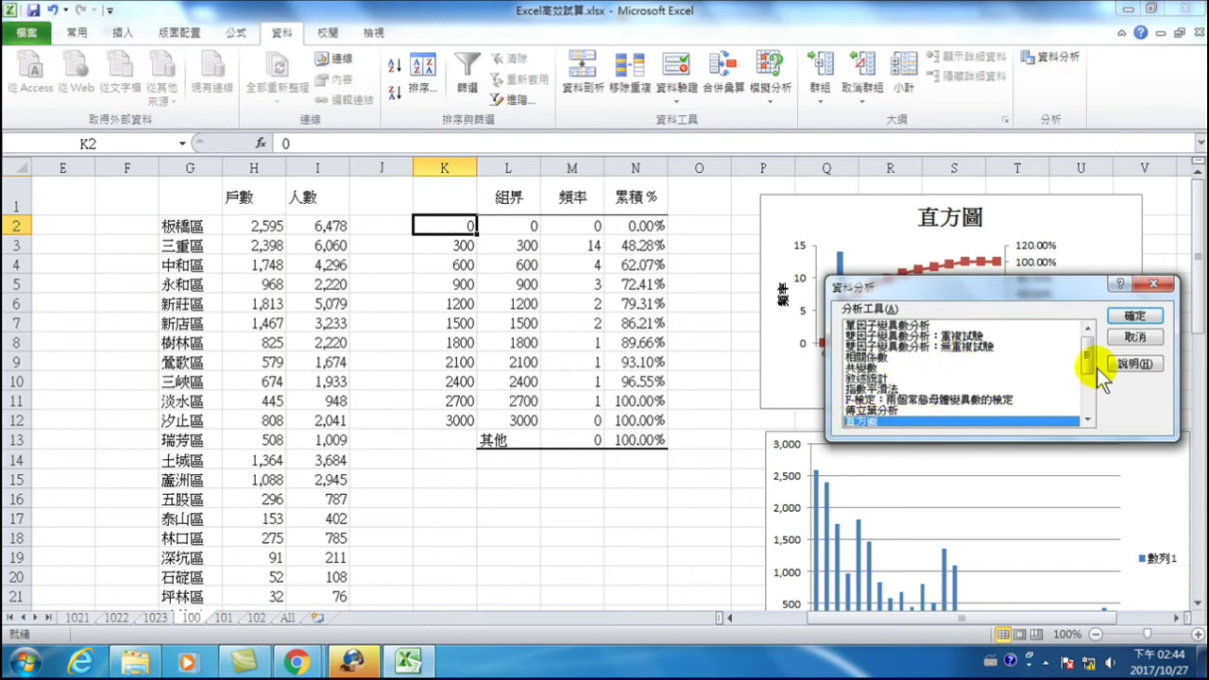
pyautogui.click(1134, 318)
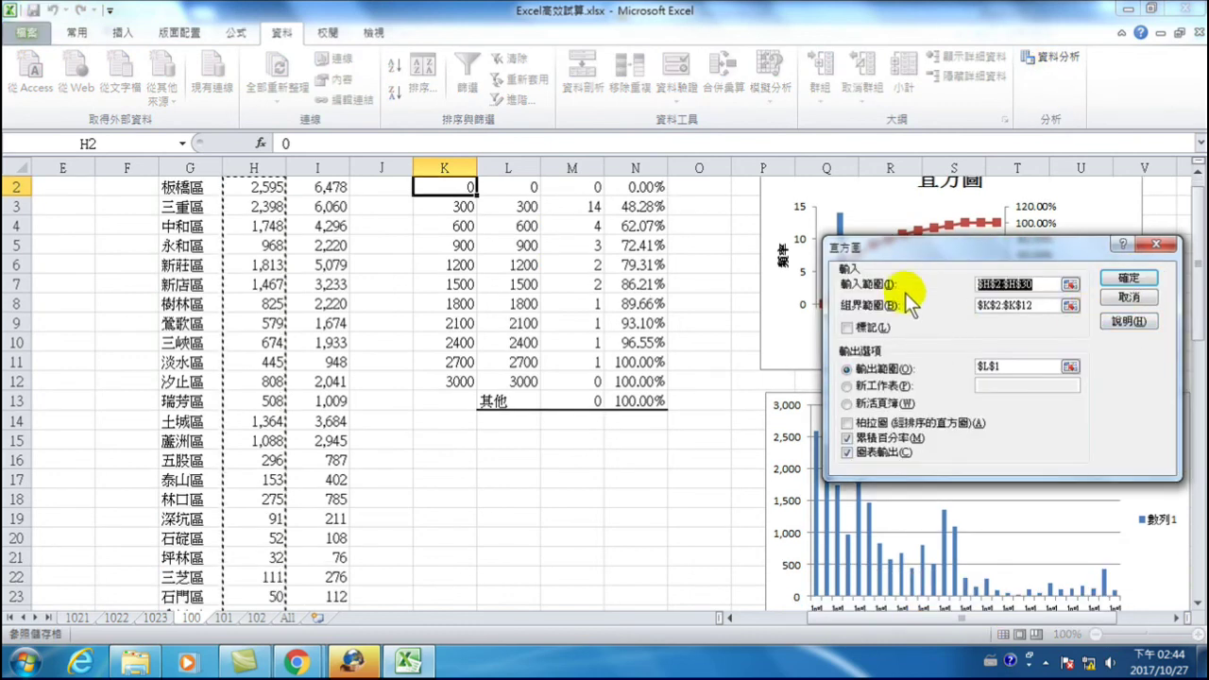
pyautogui.scroll(1, 283, 255)
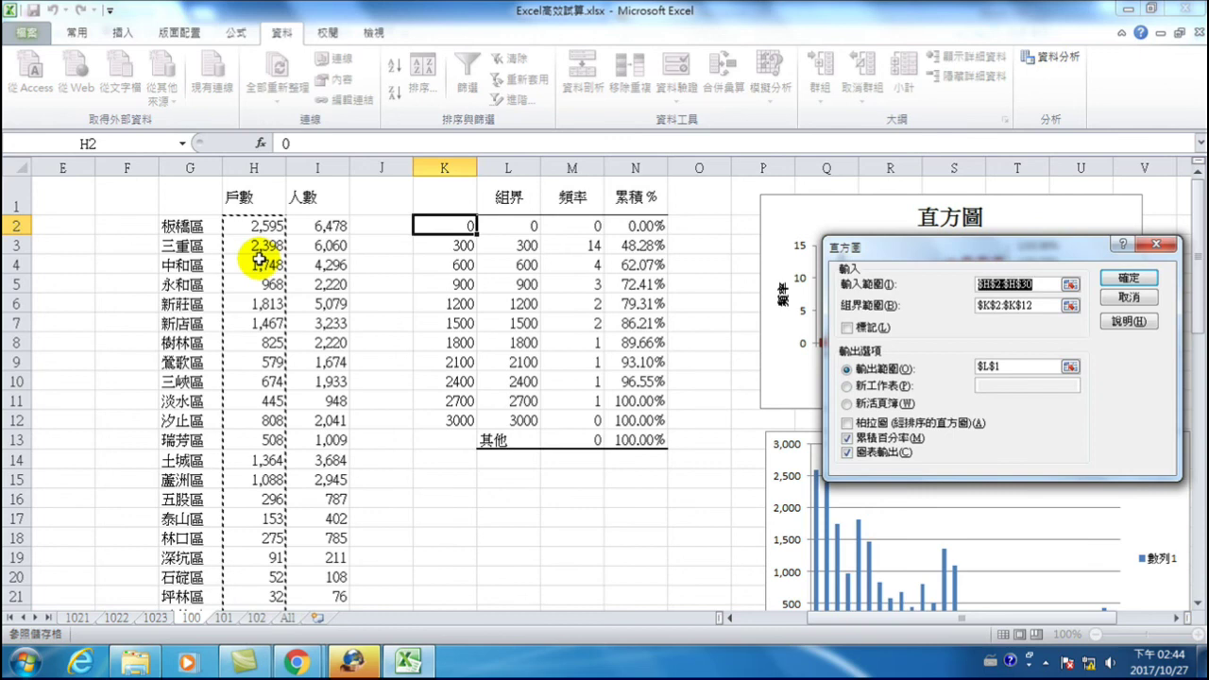
pyautogui.moveTo(937, 248); pyautogui.dragTo(499, 360)
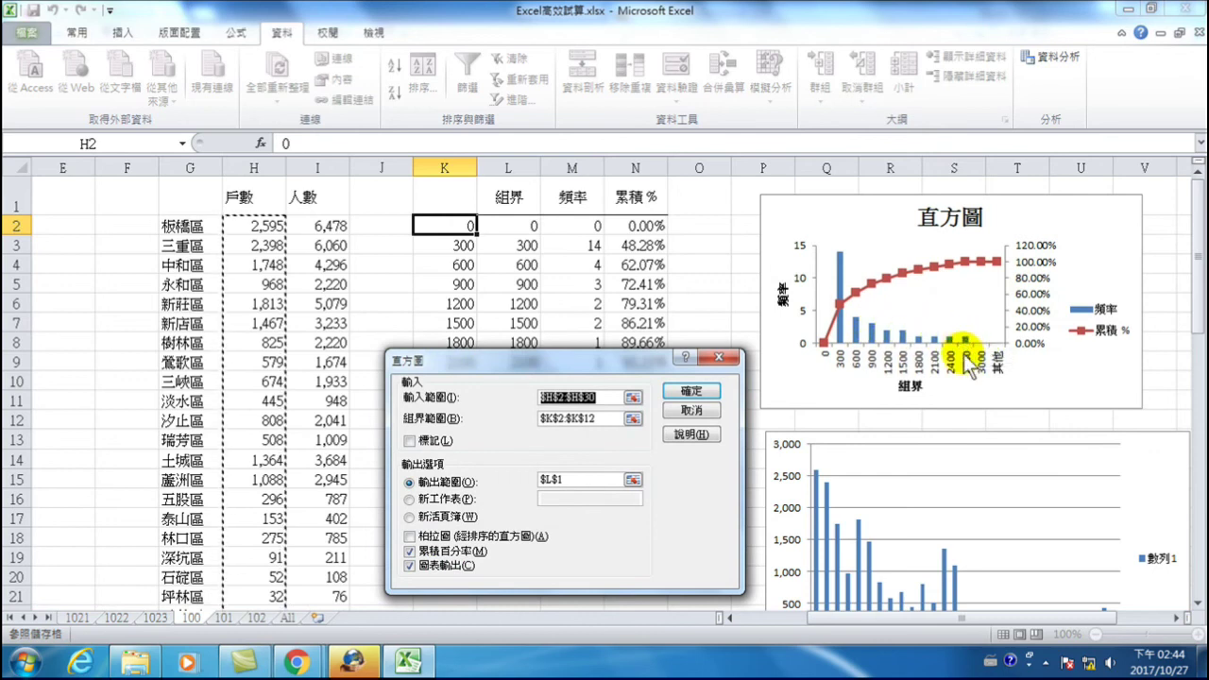
pyautogui.moveTo(639, 364); pyautogui.dragTo(758, 306)
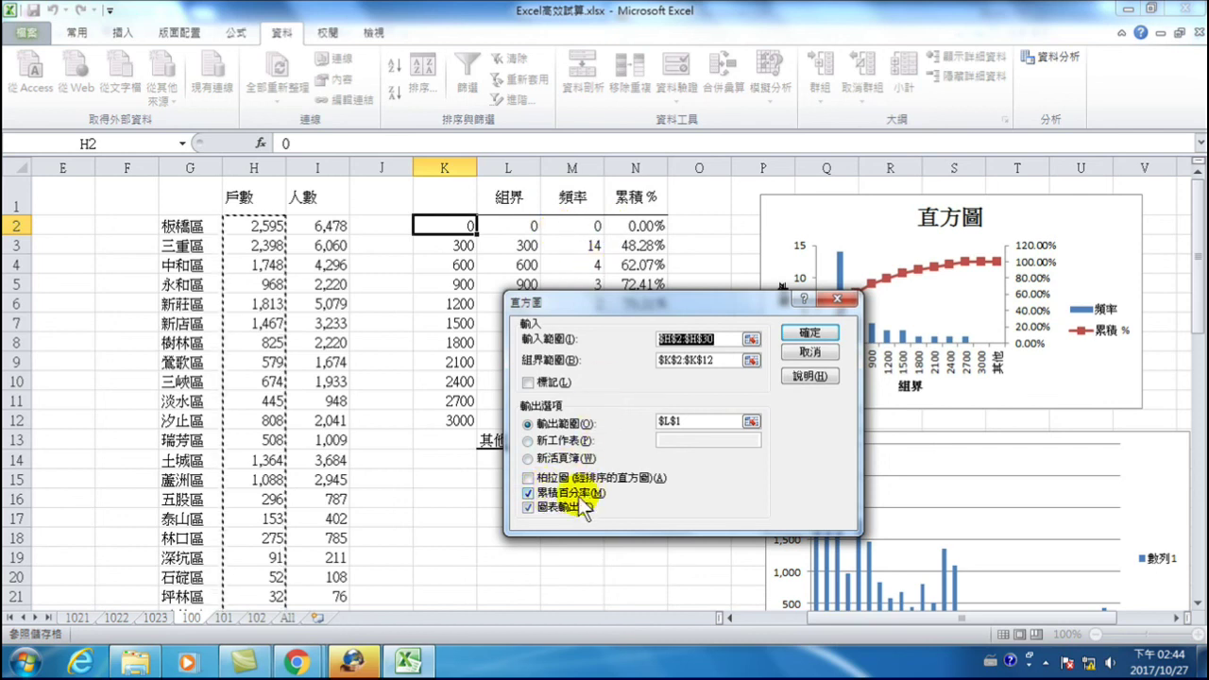
pyautogui.click(809, 337)
pyautogui.click(816, 392)
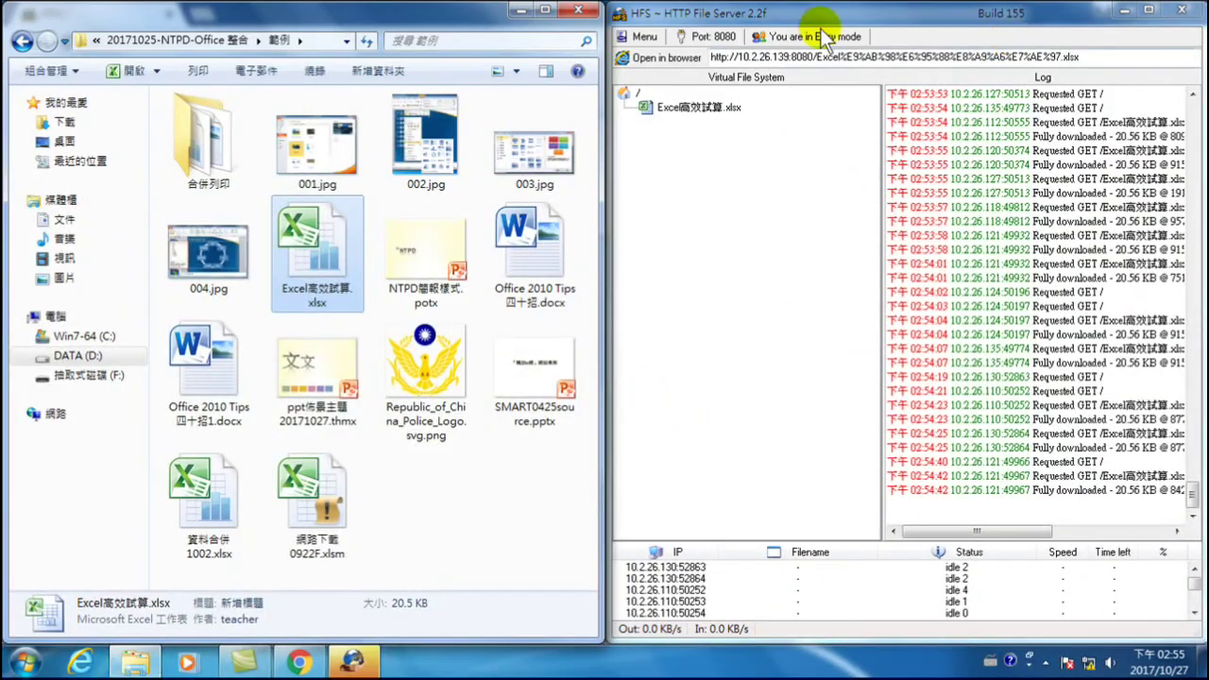
# - Check the shared Excel高效試算.xlsx entry in HFS, then open the workbook from the 範例 folder
pyautogui.click(700, 110)
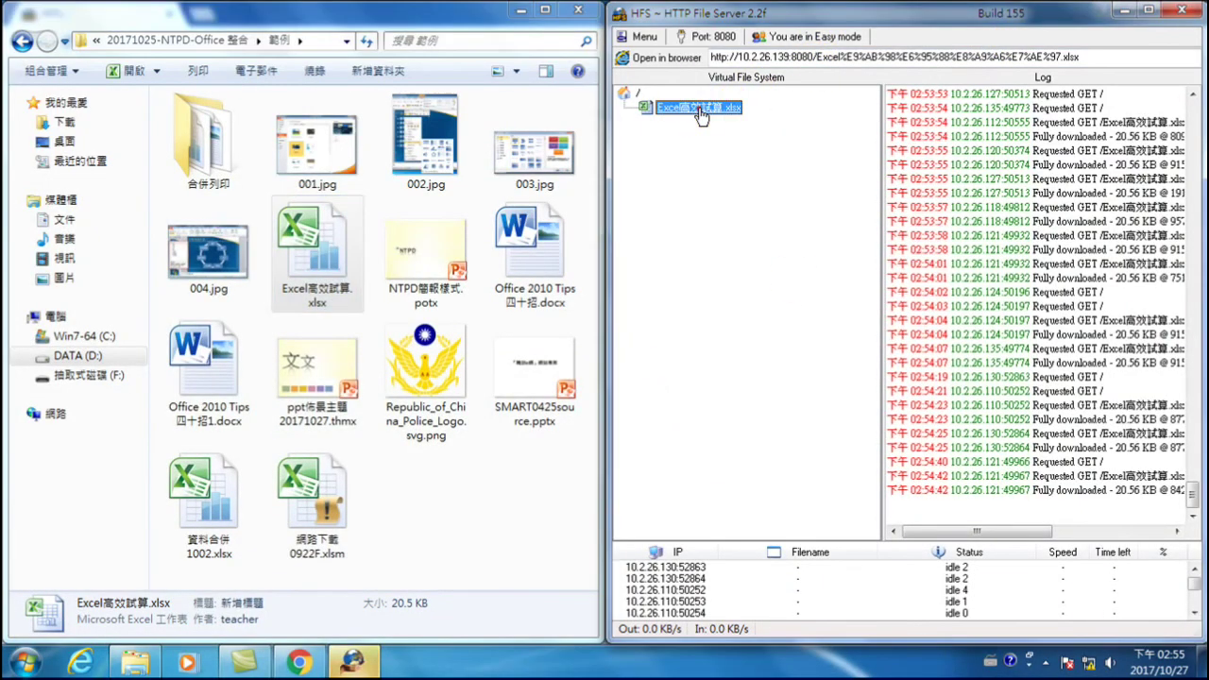
pyautogui.click(700, 112)
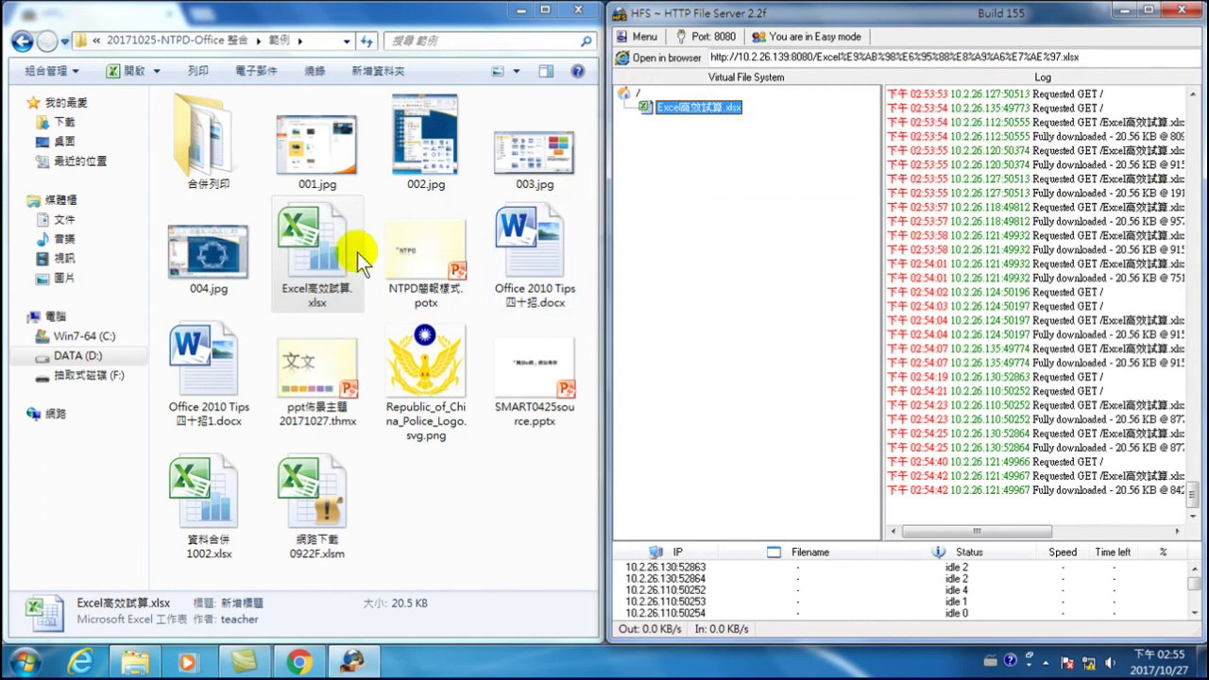
pyautogui.doubleClick(311, 251)
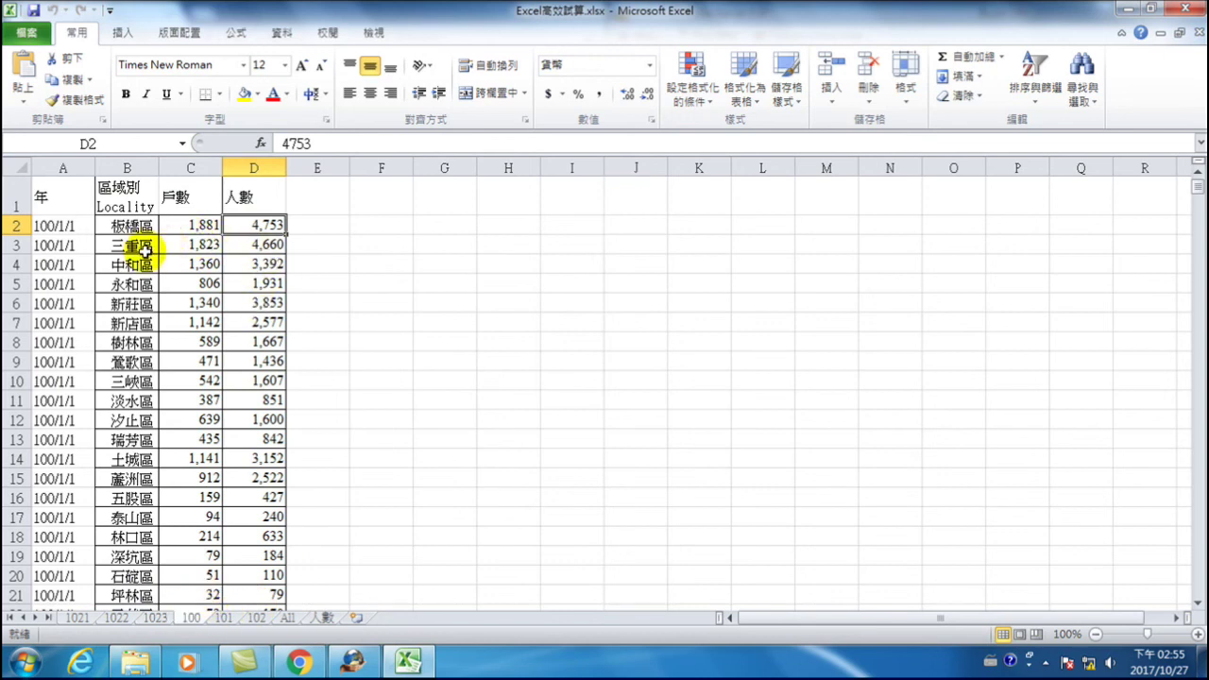
# - Review sheets 101 and 102, then return to sheet 100 and select B2 (板橋區)
pyautogui.click(224, 618)
pyautogui.click(255, 618)
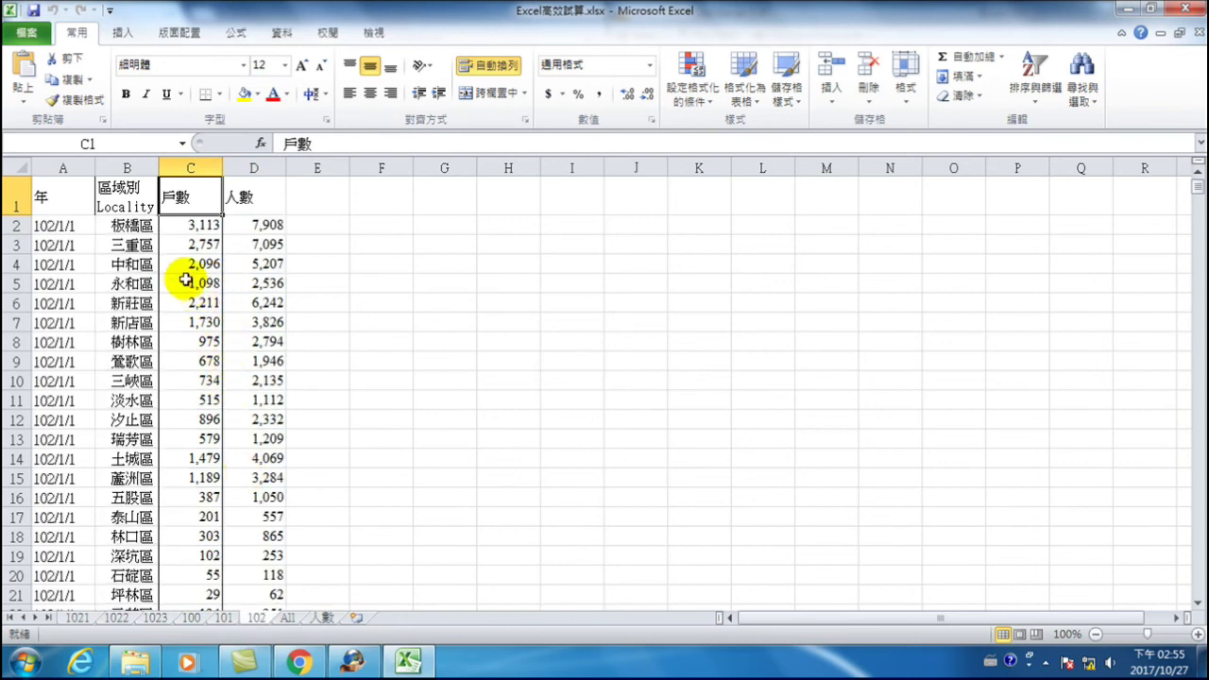
pyautogui.click(192, 619)
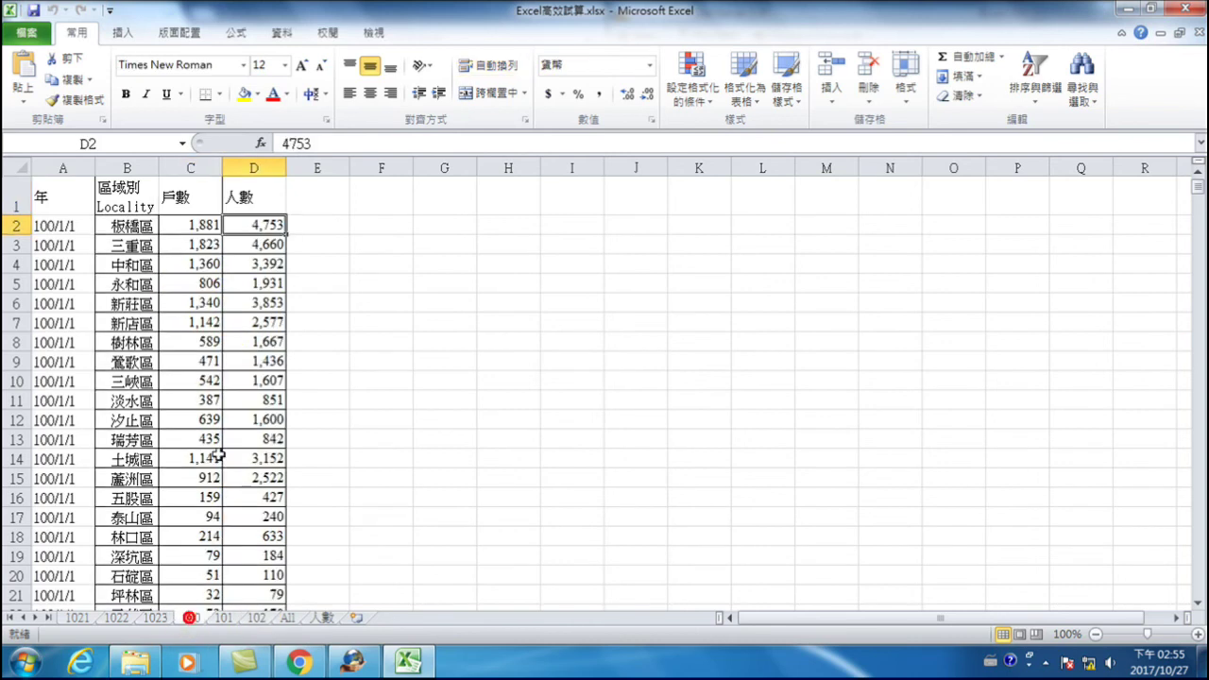
pyautogui.click(154, 228)
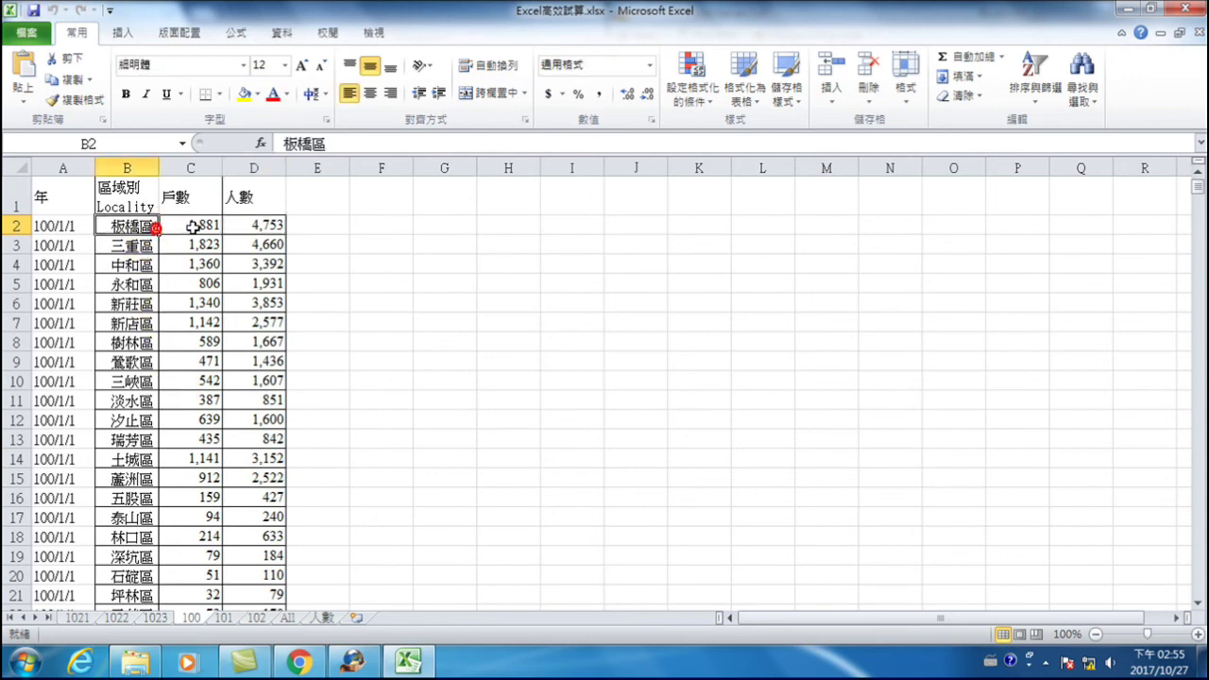
# - Consolidate sheets 100–102 into G1 by Average, using top-row and left-column labels
pyautogui.click(285, 34)
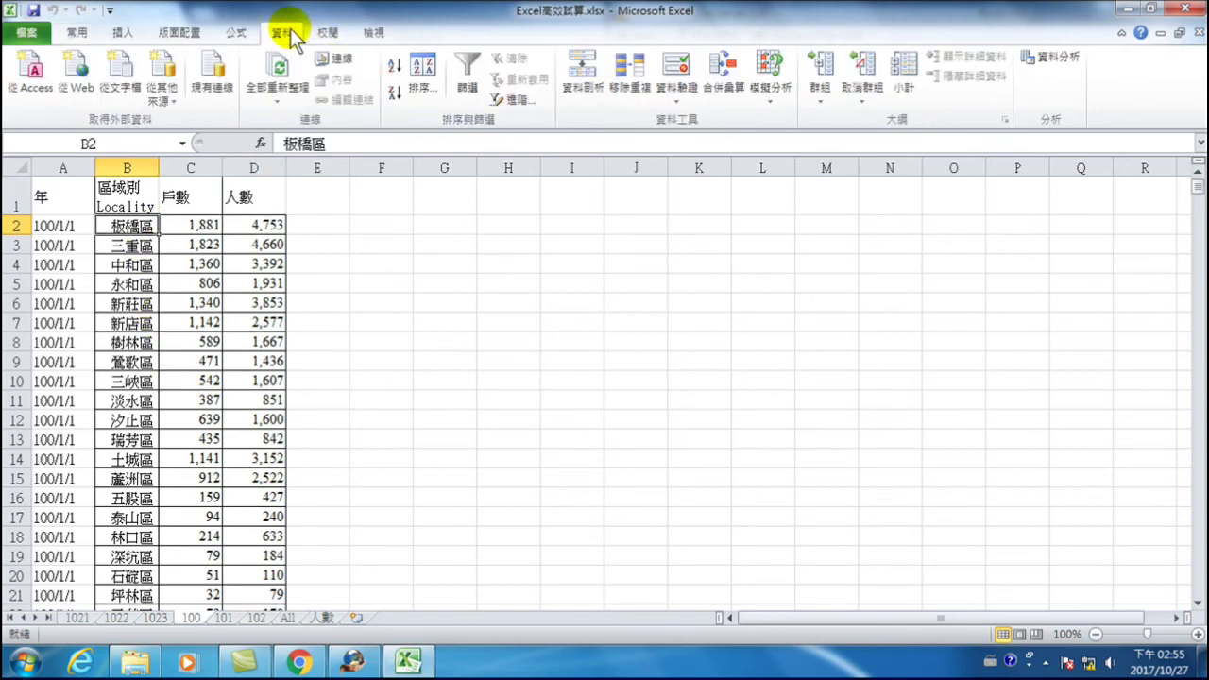
pyautogui.click(442, 194)
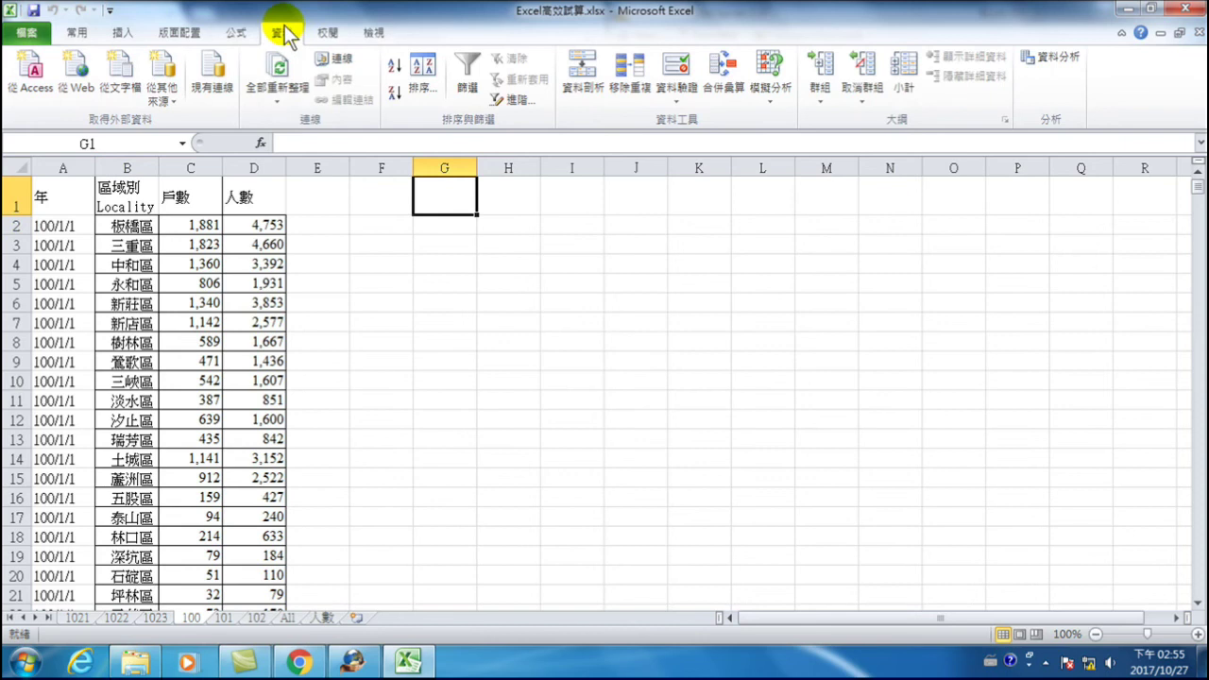
pyautogui.click(723, 71)
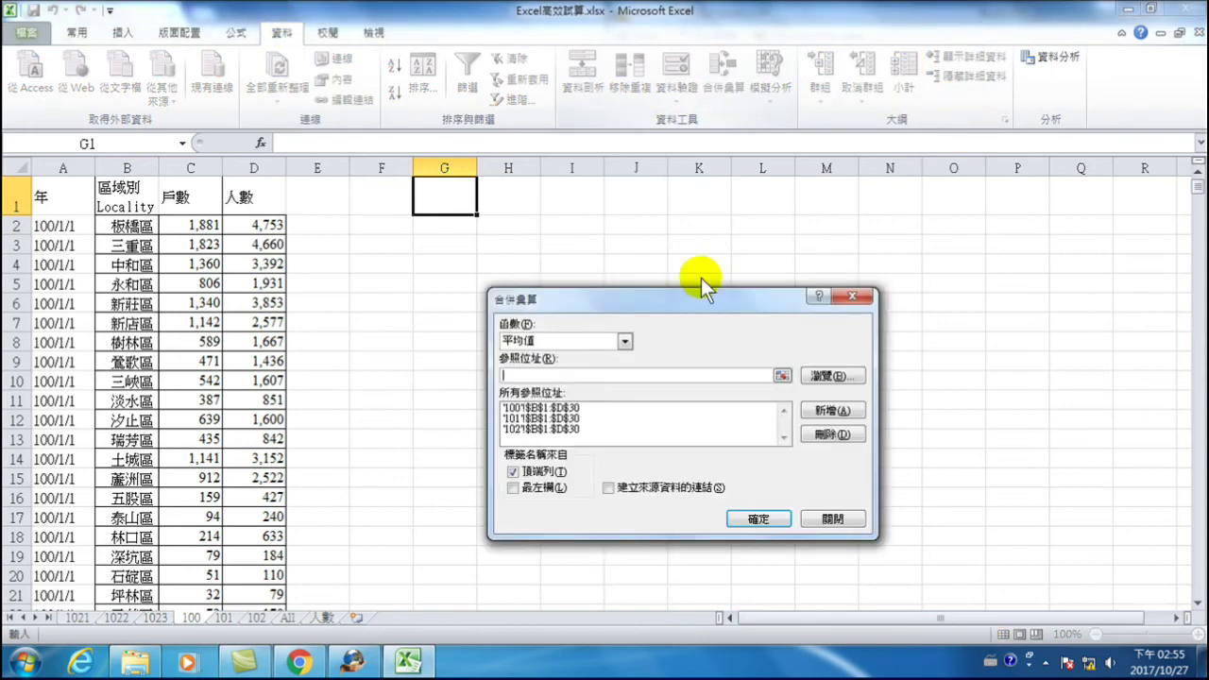
pyautogui.click(514, 488)
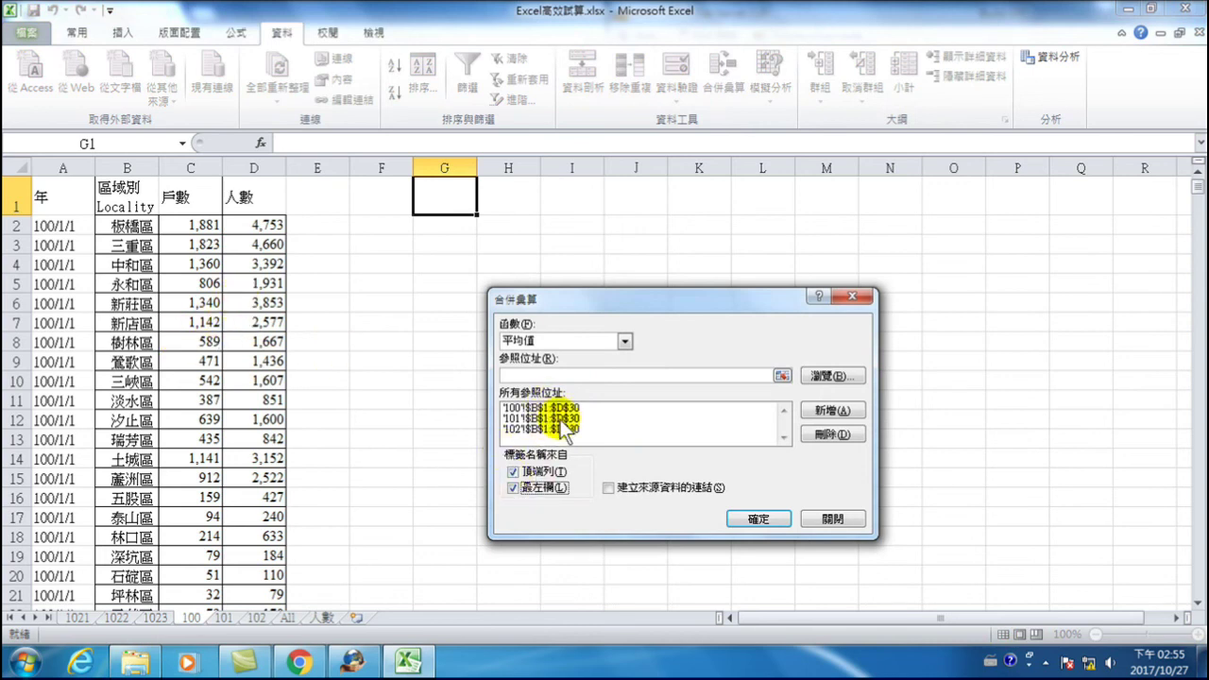
pyautogui.click(759, 518)
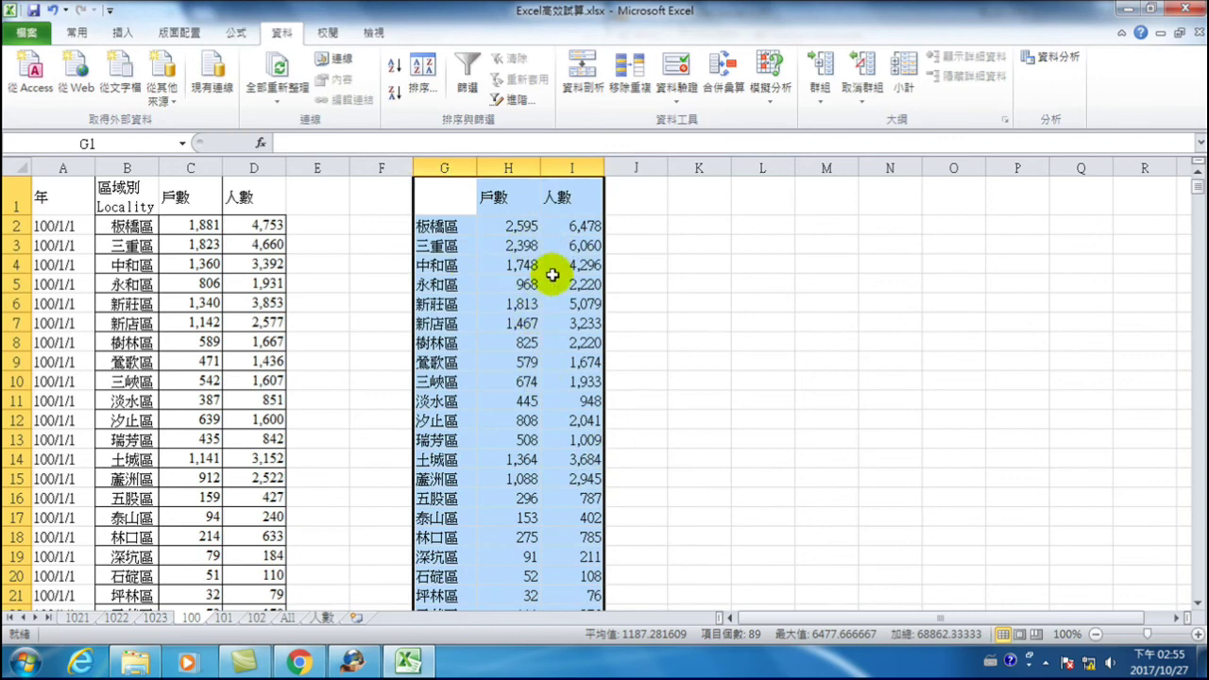
pyautogui.click(628, 222)
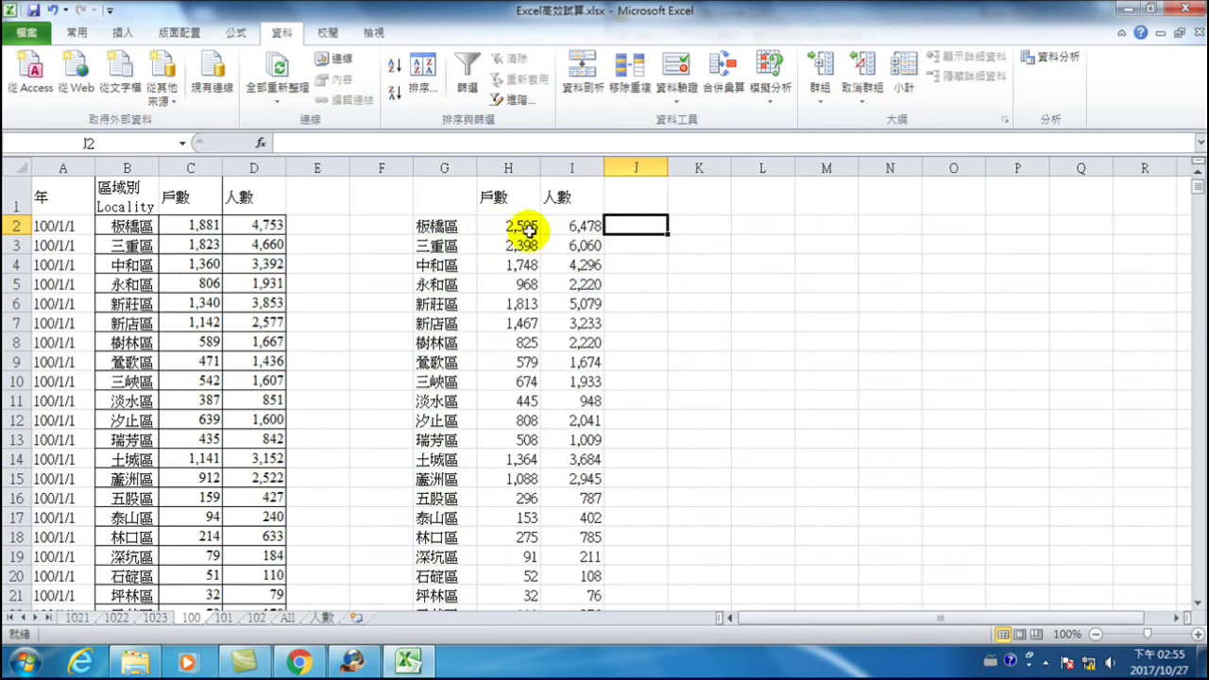
pyautogui.click(322, 617)
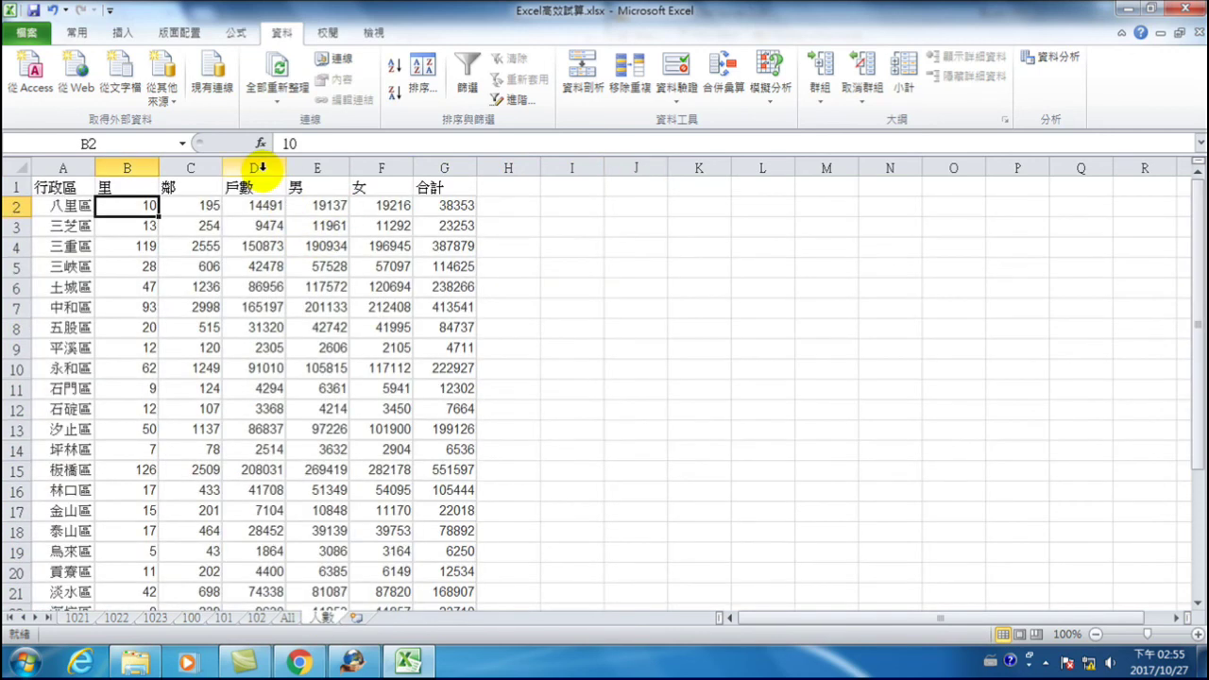
pyautogui.click(255, 168)
pyautogui.click(448, 164)
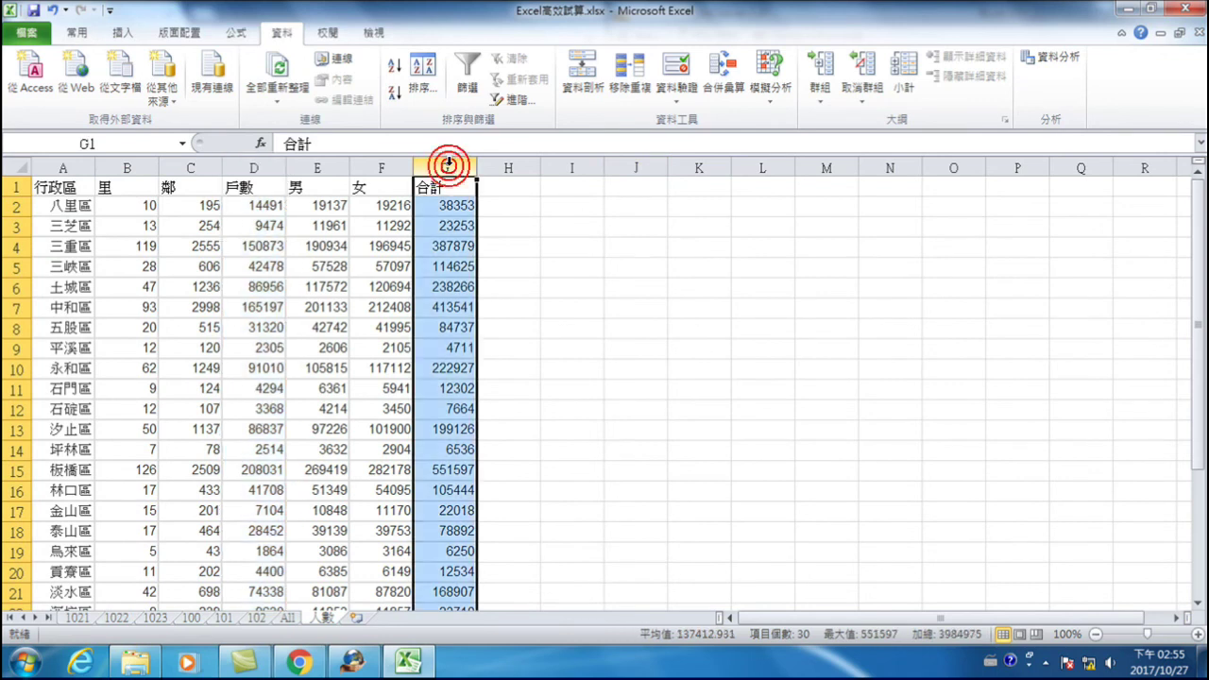
pyautogui.click(68, 206)
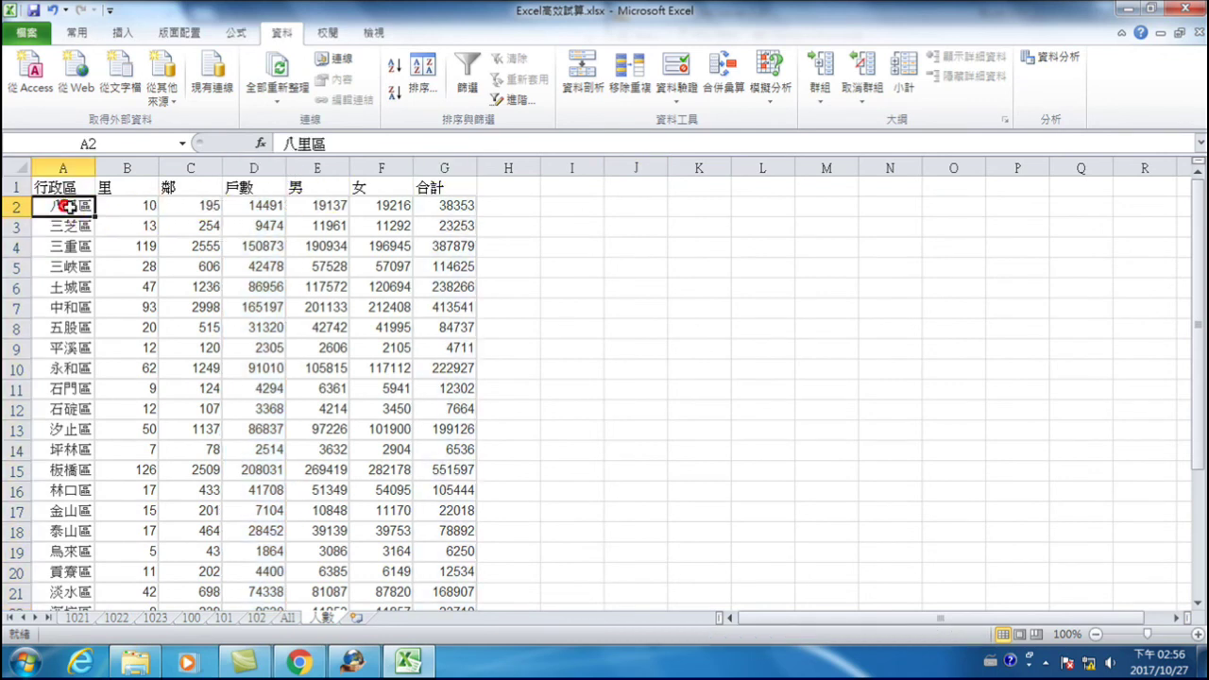
pyautogui.click(251, 206)
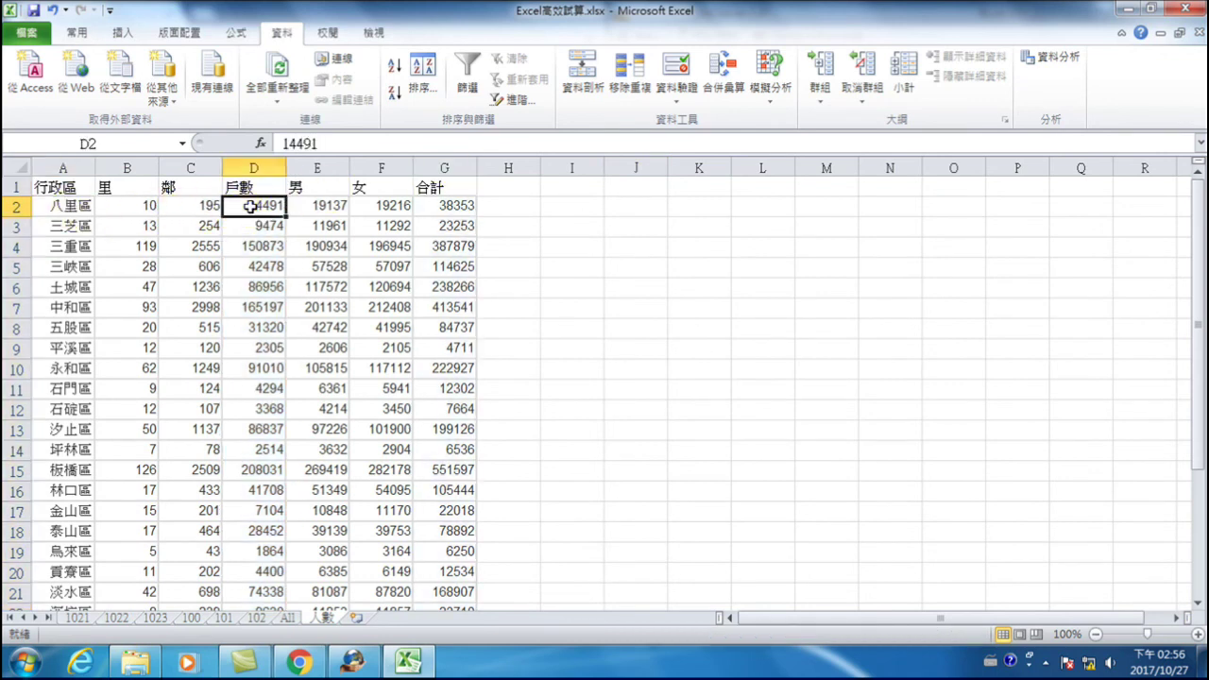
pyautogui.click(70, 206)
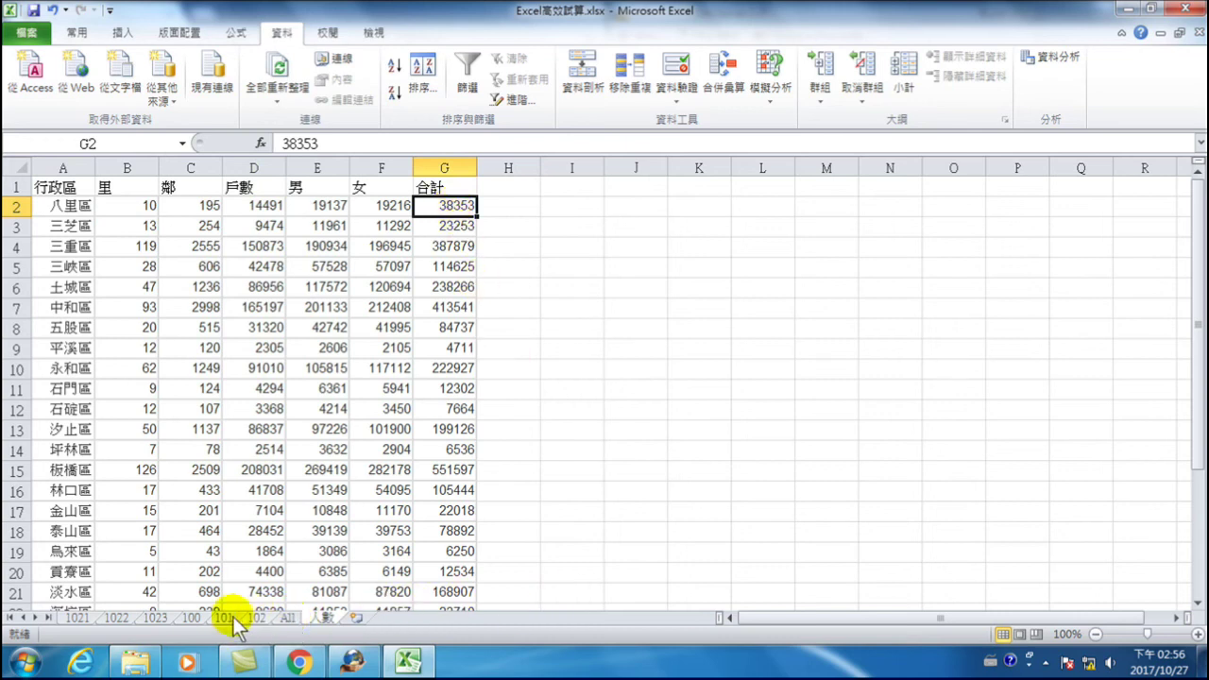
pyautogui.click(194, 617)
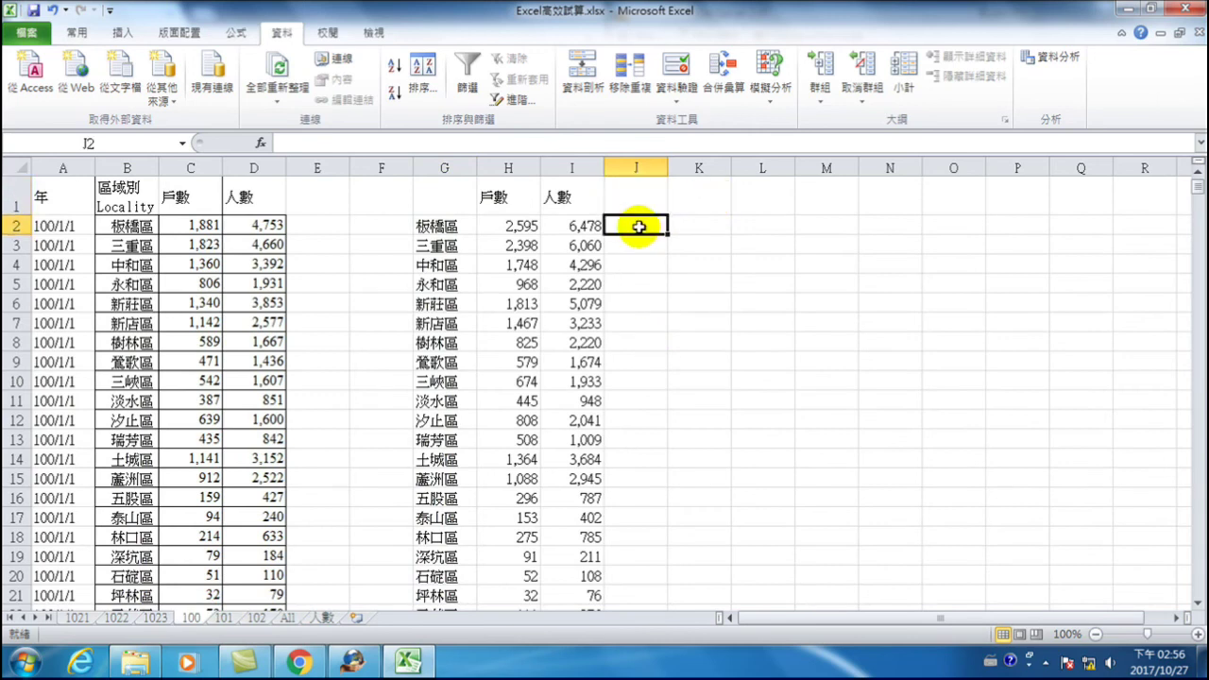
# - In J2 start =VLOOKUP(G2, and insert the defined name 人數 as the lookup table
pyautogui.write('=')
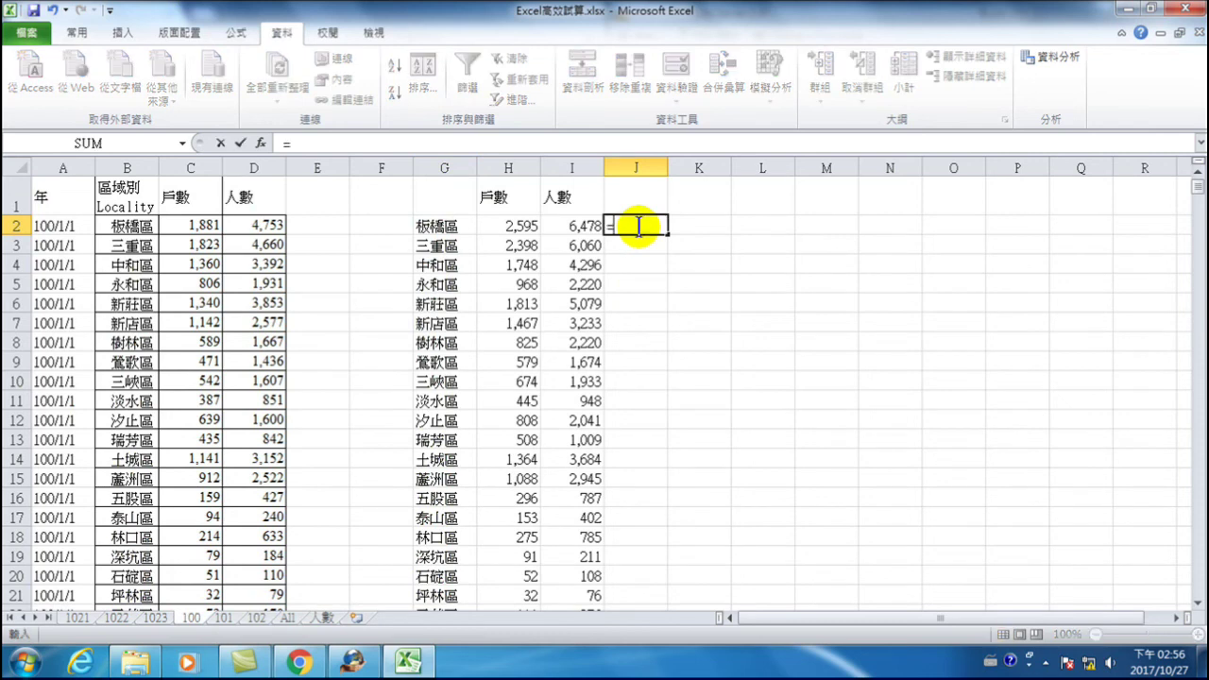
pyautogui.write('vlo')
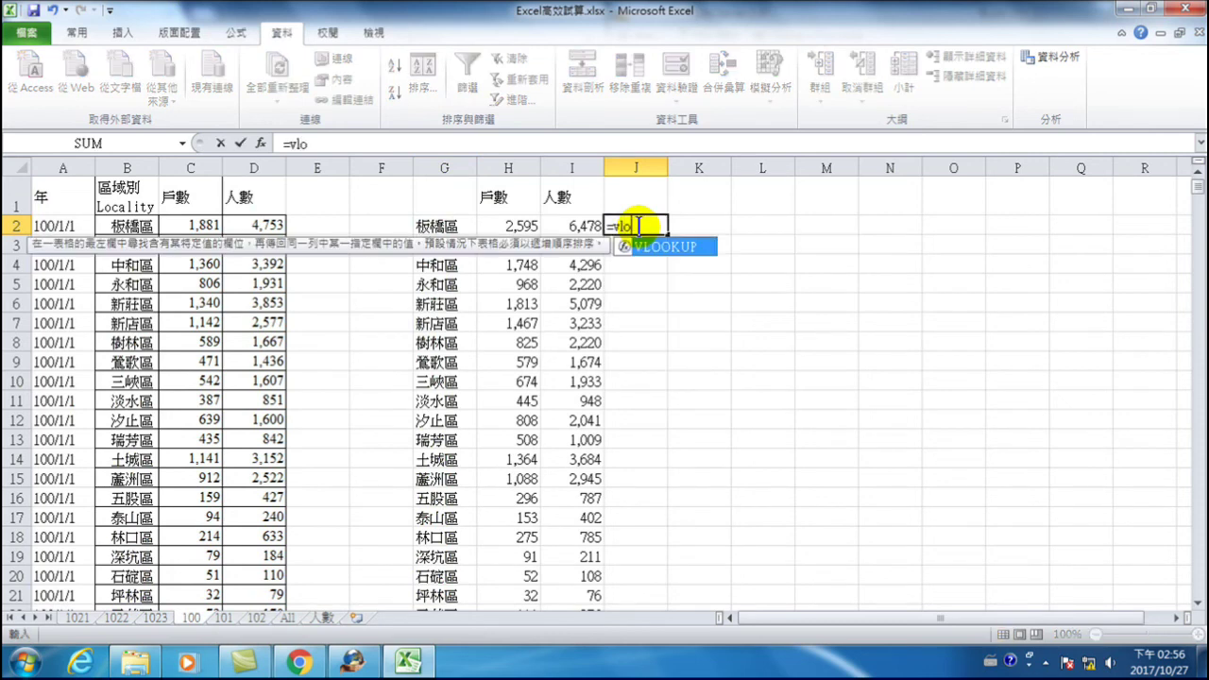
pyautogui.write('okup(')
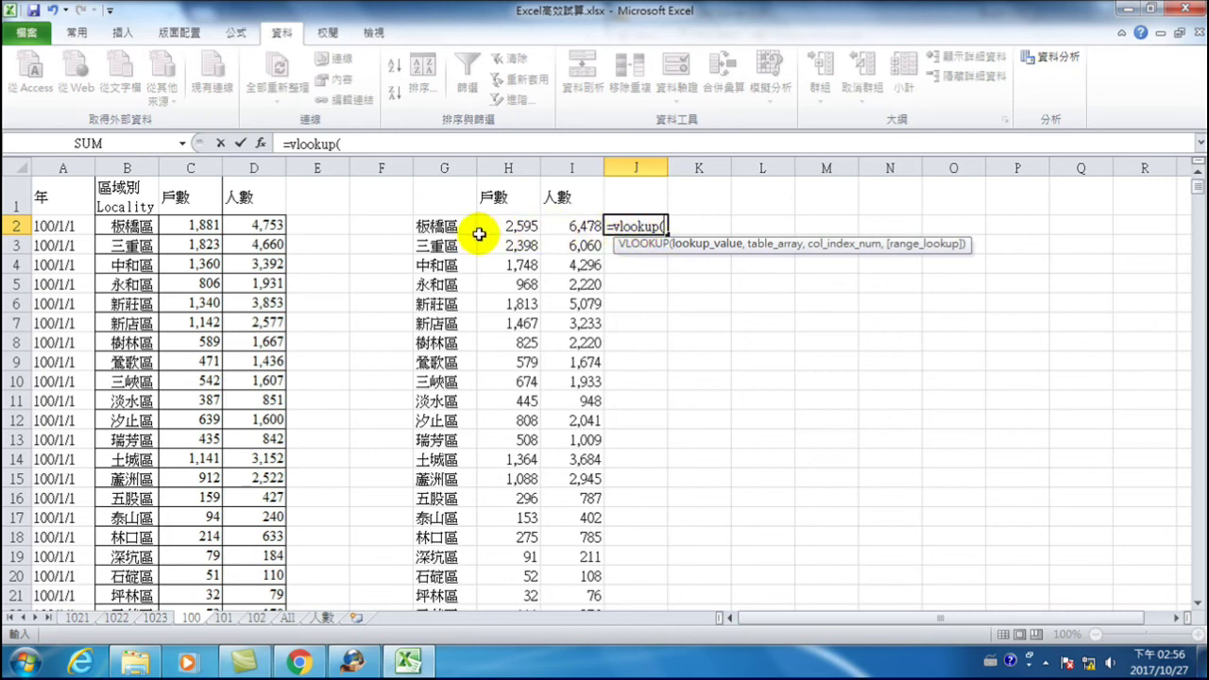
pyautogui.click(446, 227)
pyautogui.write(',')
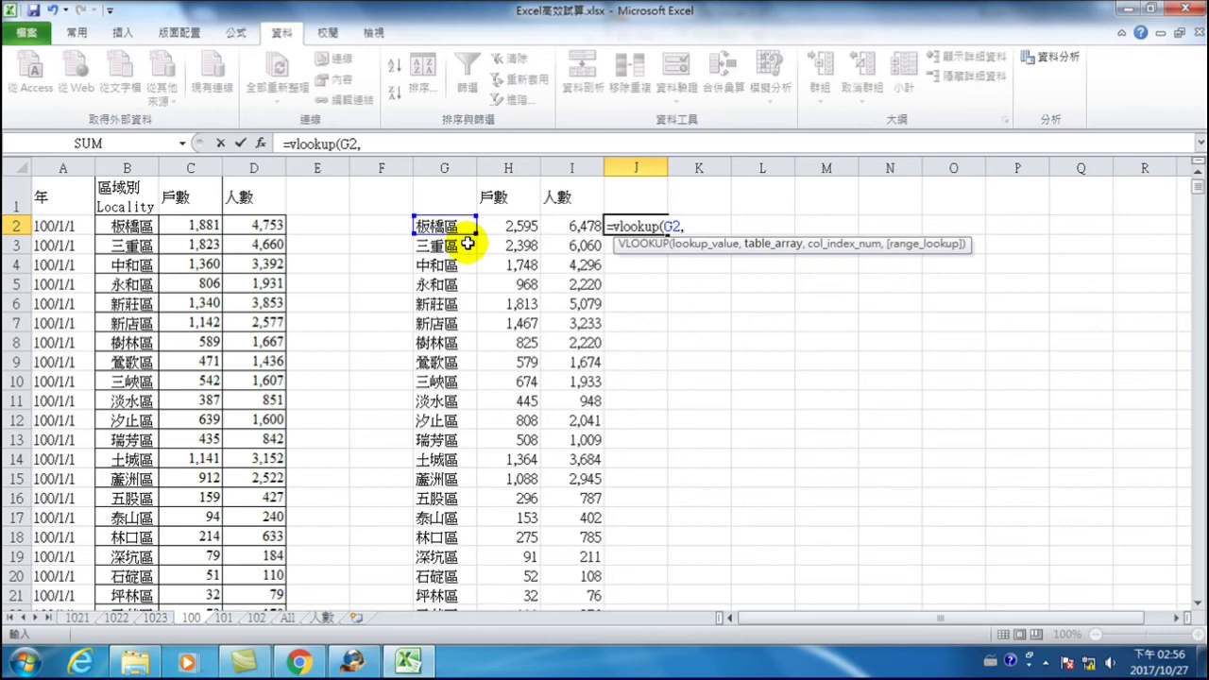
pyautogui.hotkey('ctrl', 'space')
pyautogui.write('人數')
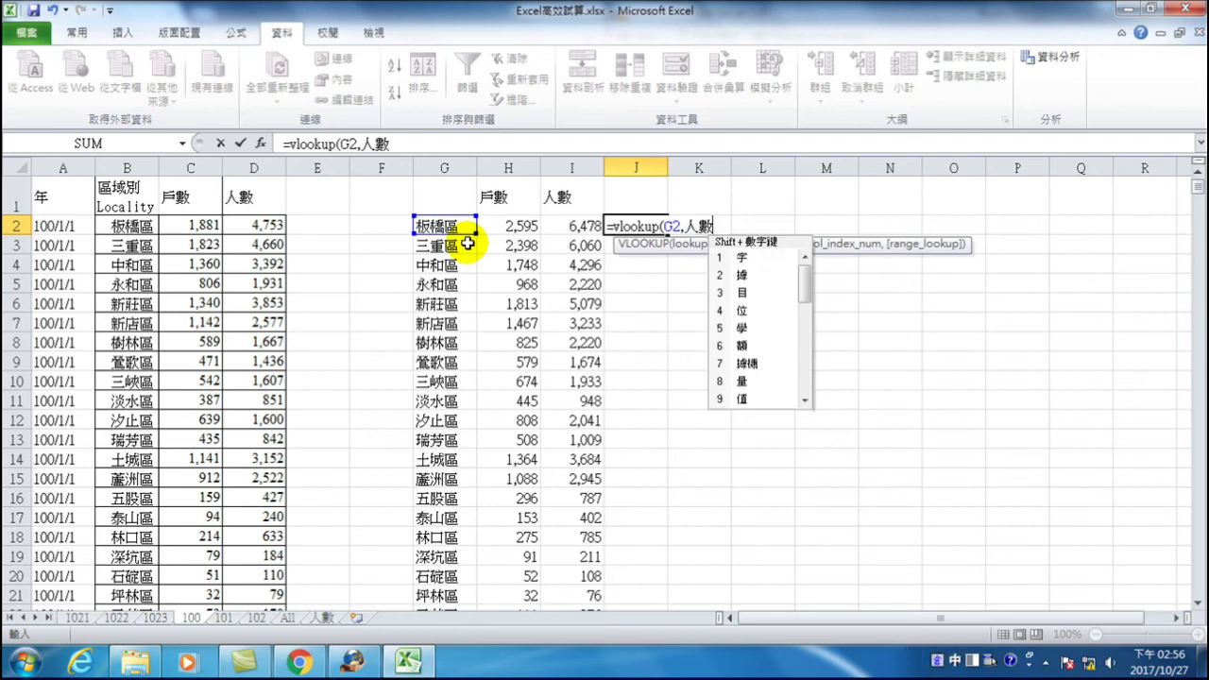
pyautogui.press('Escape')
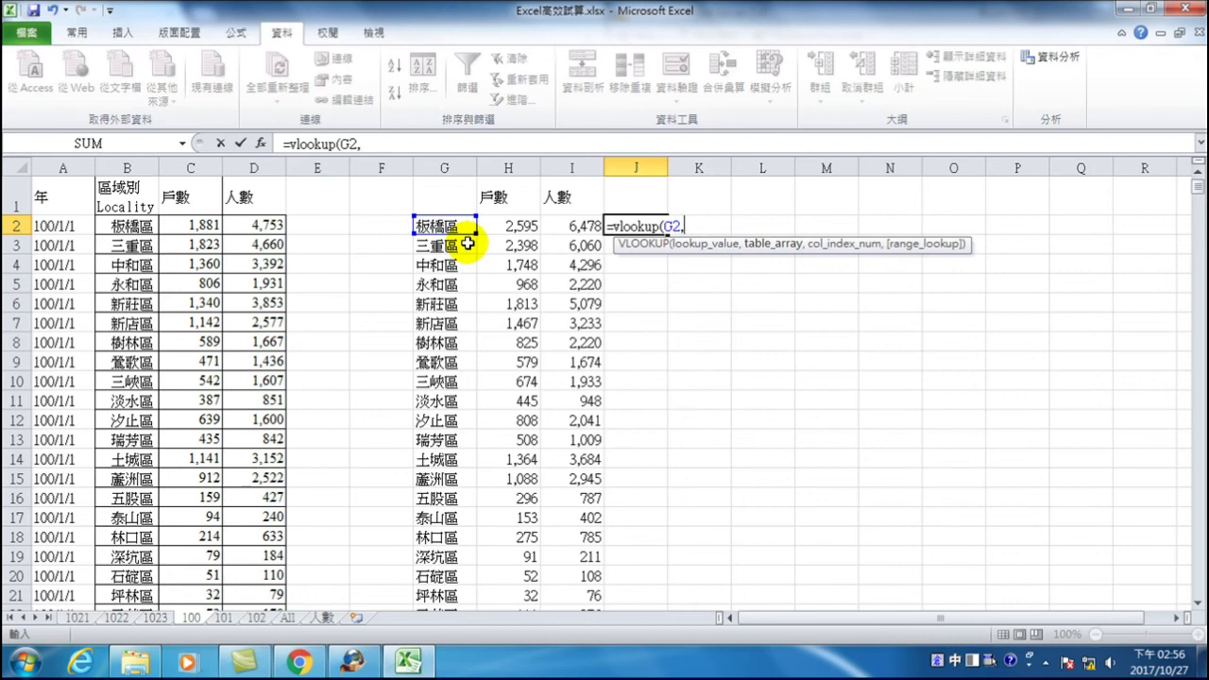
pyautogui.press('F3')
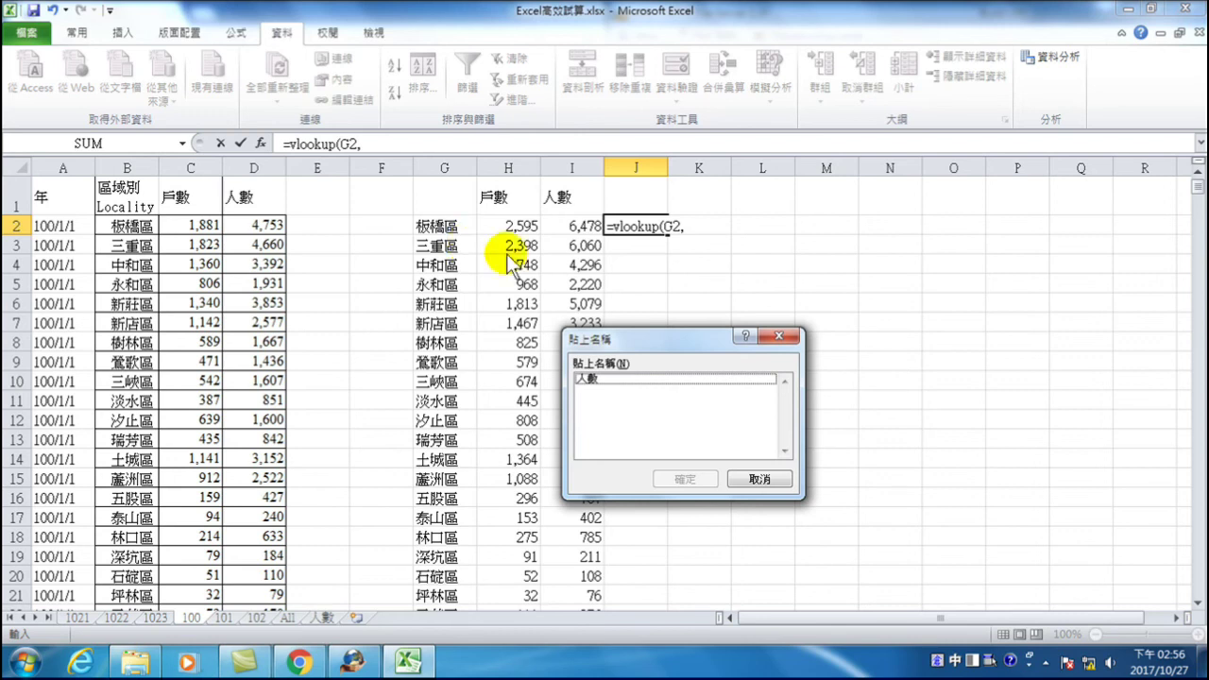
pyautogui.click(591, 379)
pyautogui.click(683, 480)
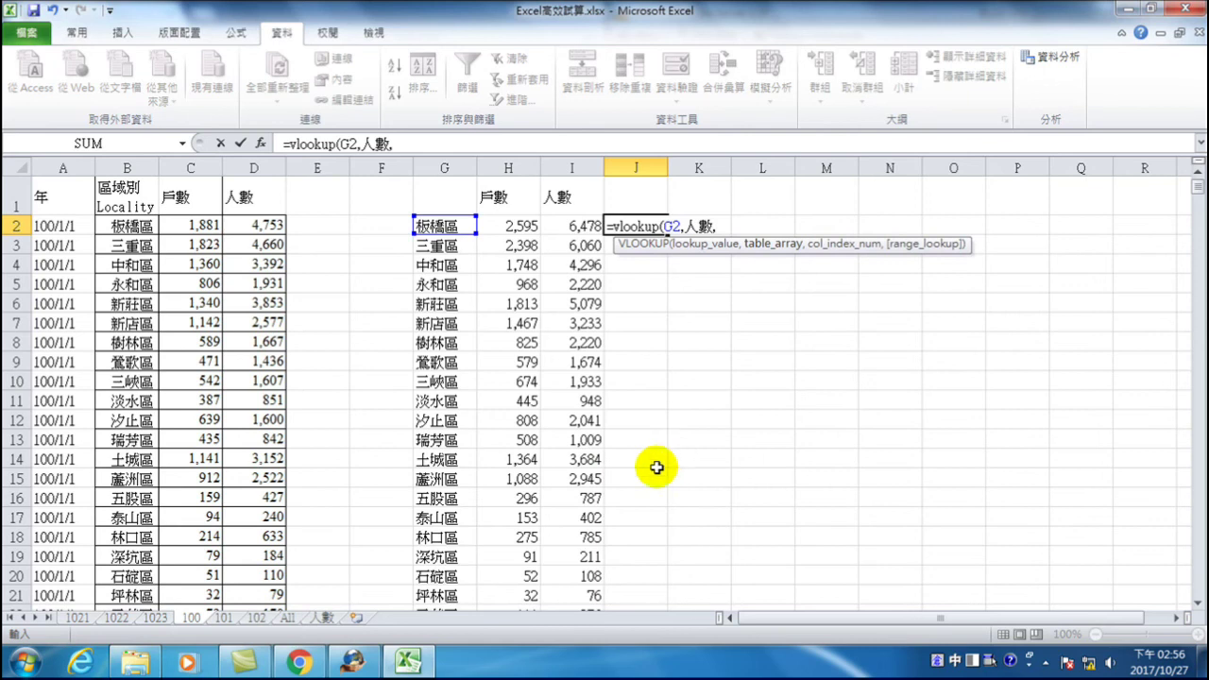
# - Check the 人數 sheet's columns, then finish the formula with column 4 and FALSE
pyautogui.click(321, 617)
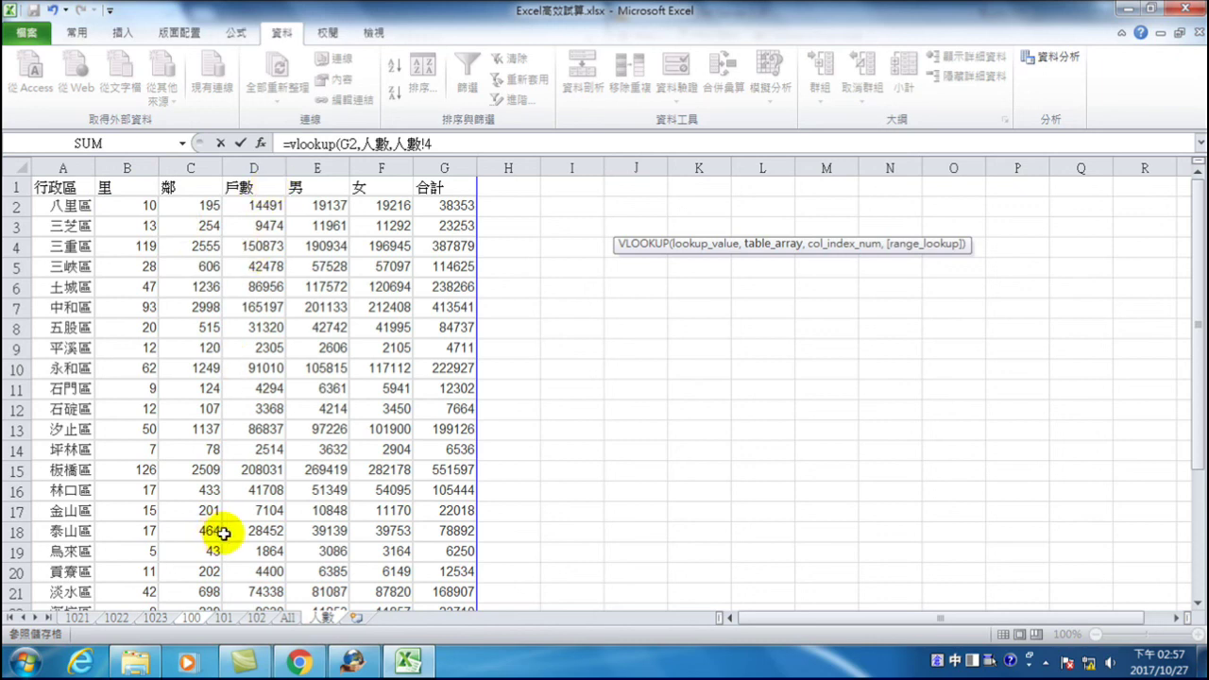
pyautogui.click(455, 142)
pyautogui.press('BackSpace')
pyautogui.press('BackSpace')
pyautogui.press('BackSpace')
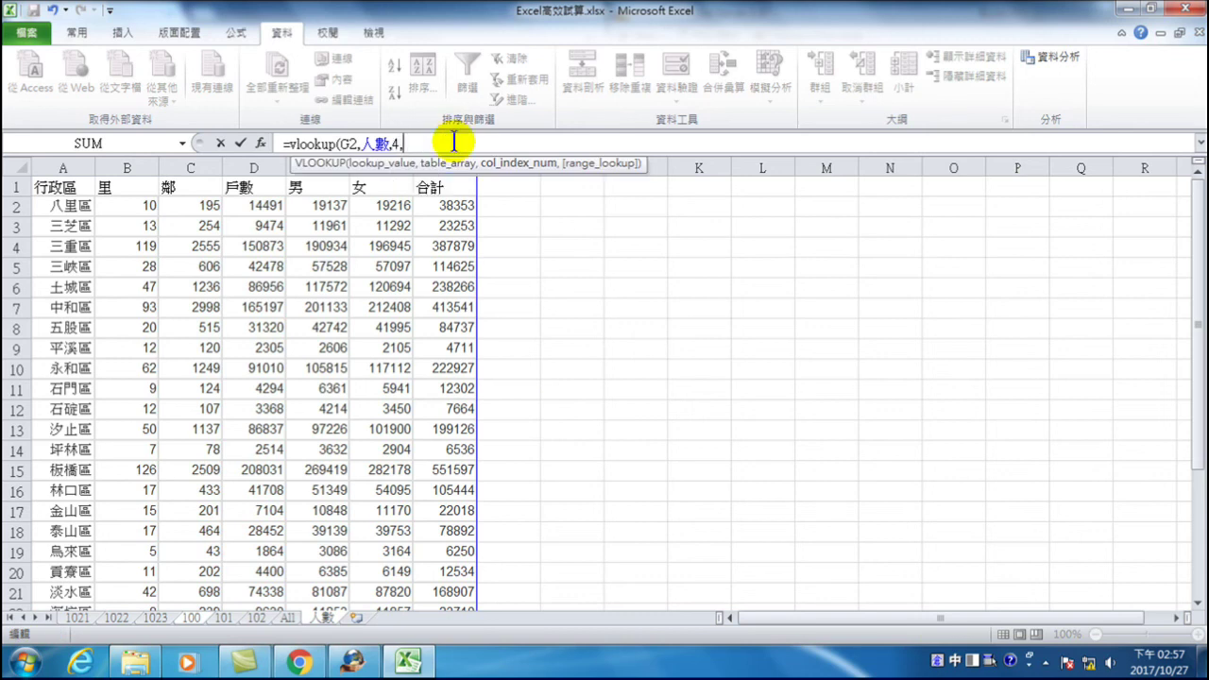
pyautogui.write('4,fal')
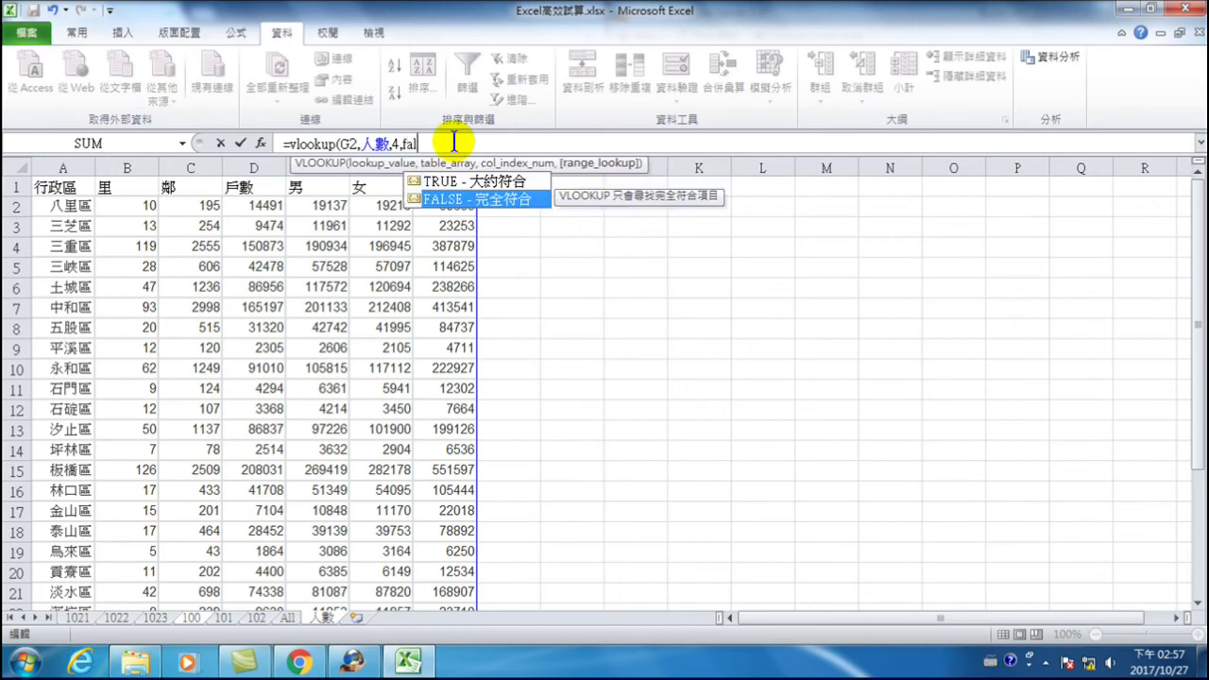
pyautogui.press('Tab')
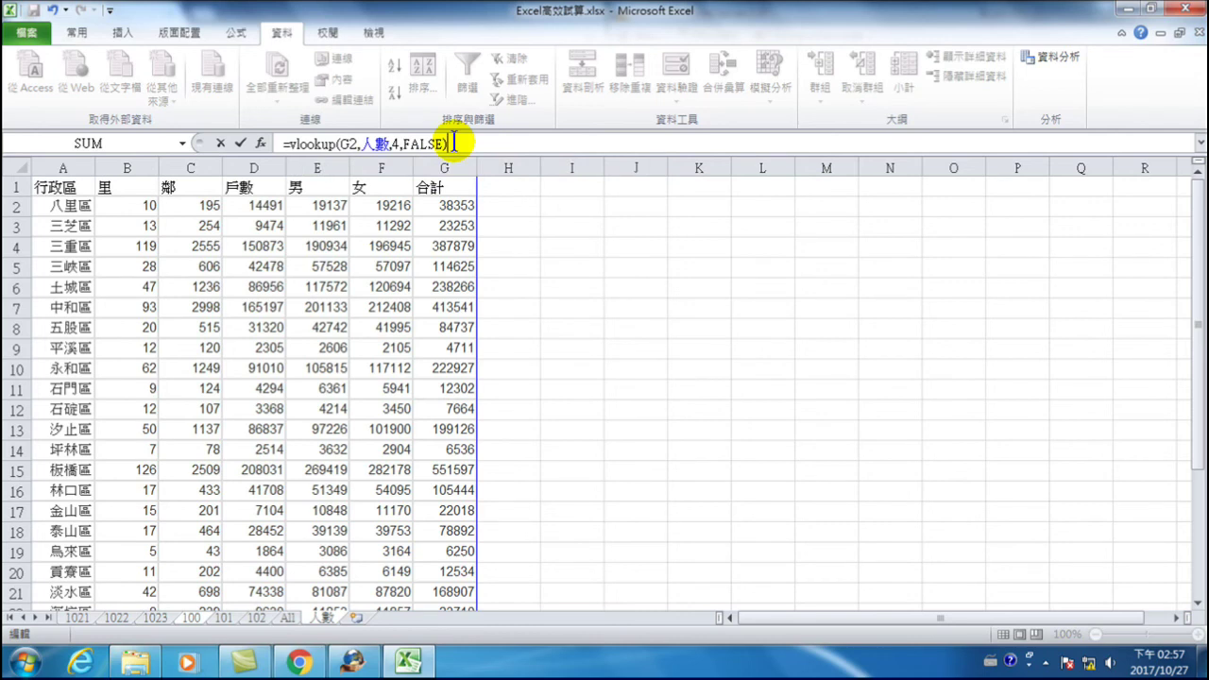
pyautogui.press('Return')
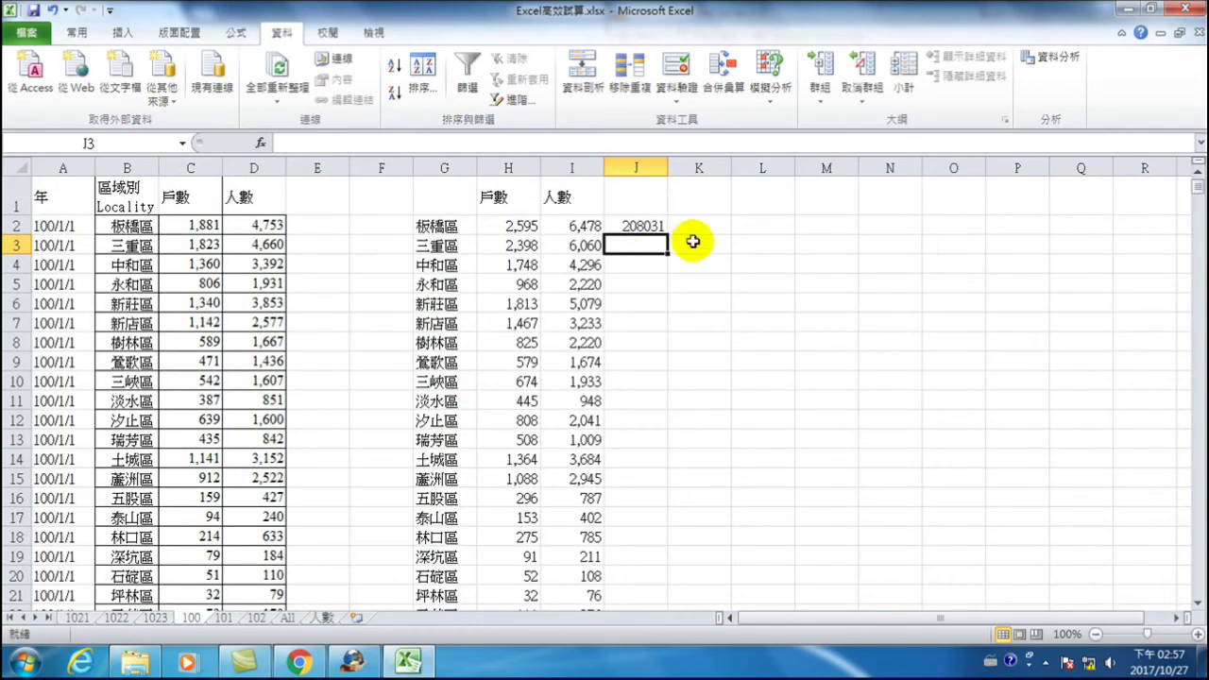
pyautogui.click(647, 230)
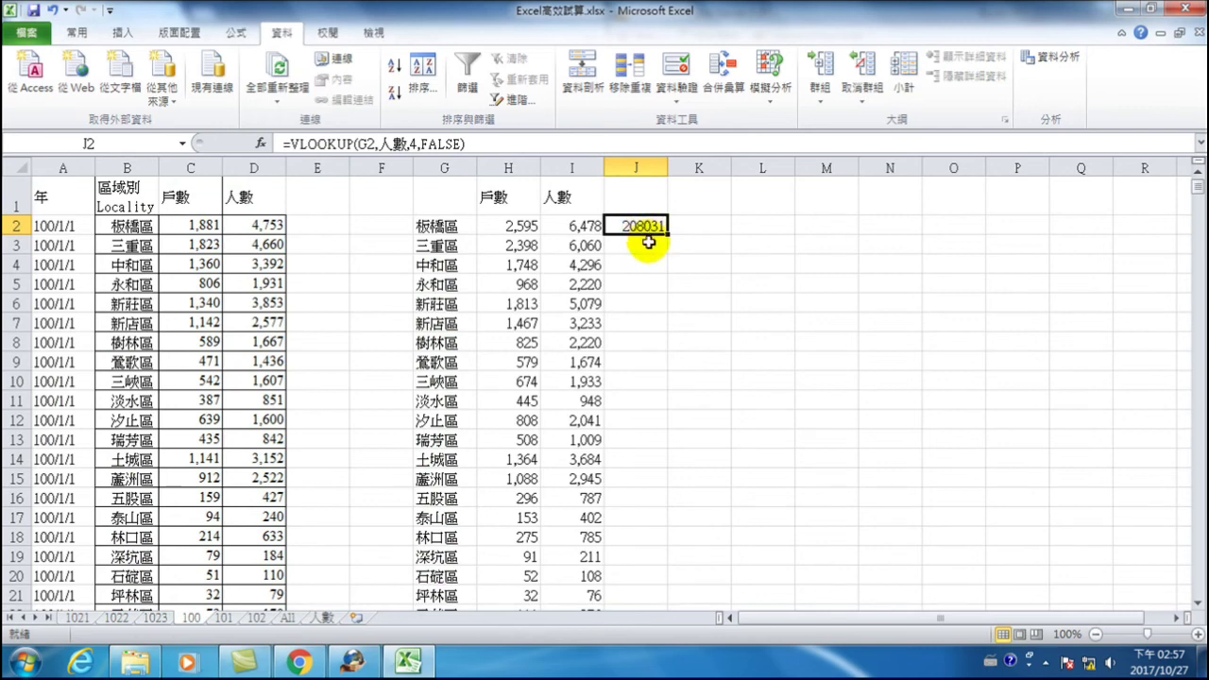
pyautogui.click(322, 619)
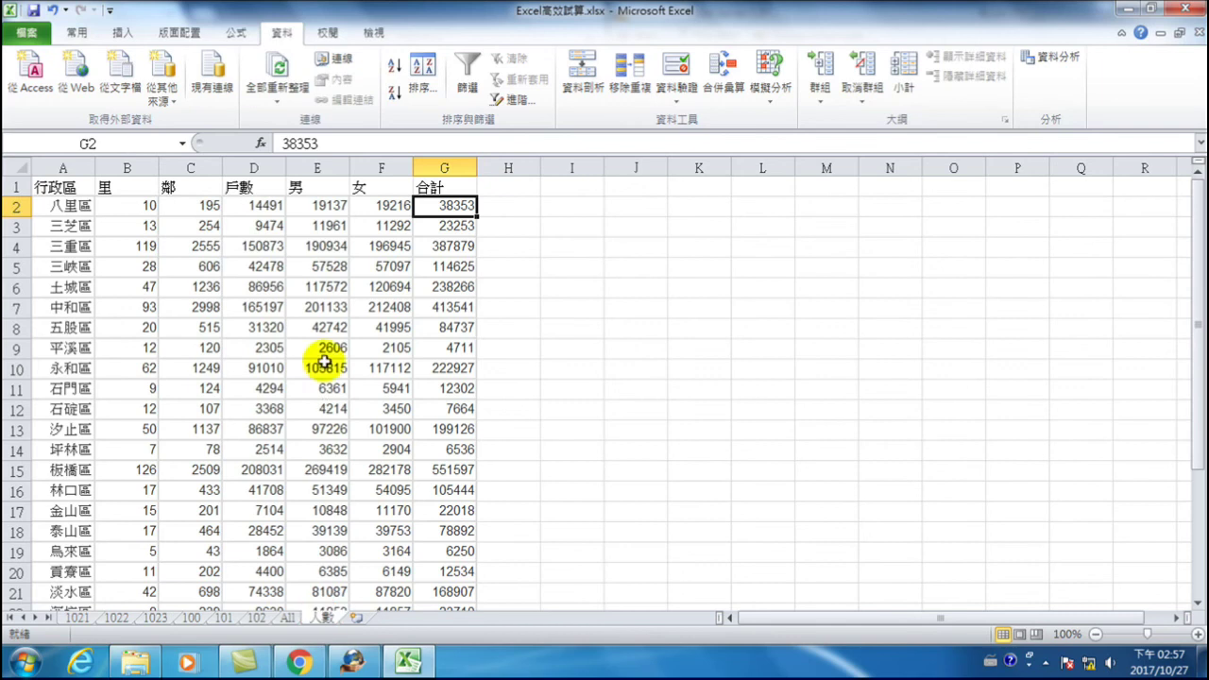
pyautogui.moveTo(73, 206); pyautogui.dragTo(74, 450)
pyautogui.click(70, 470)
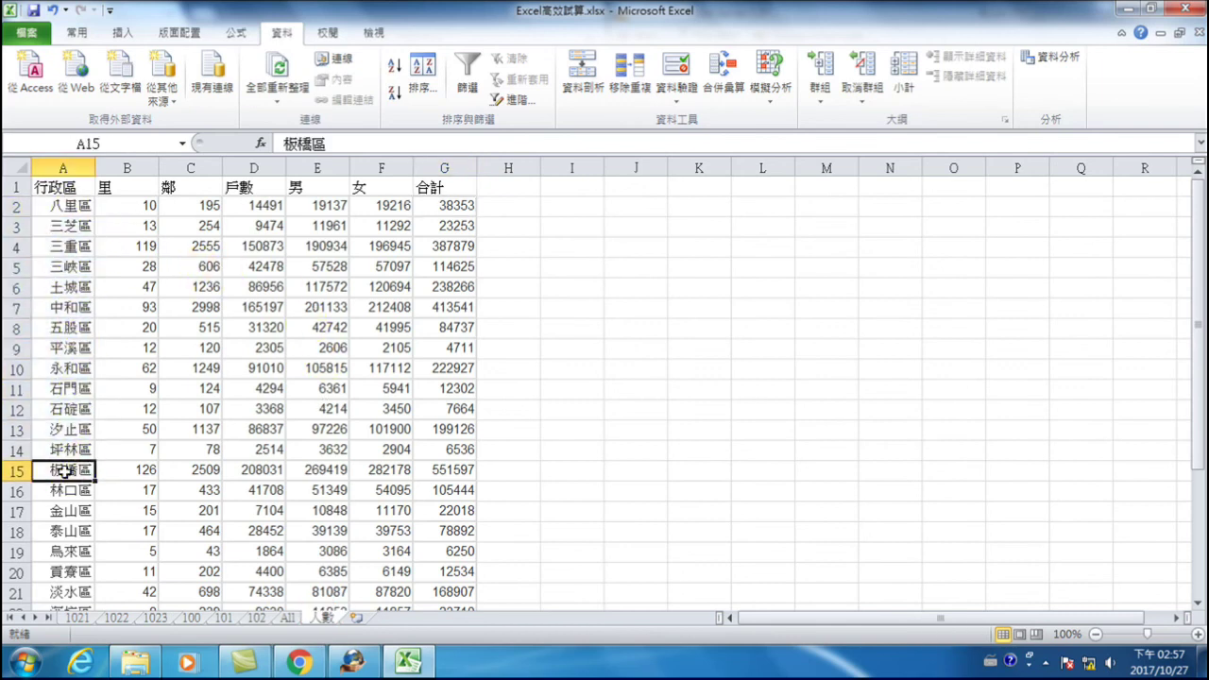
pyautogui.click(259, 470)
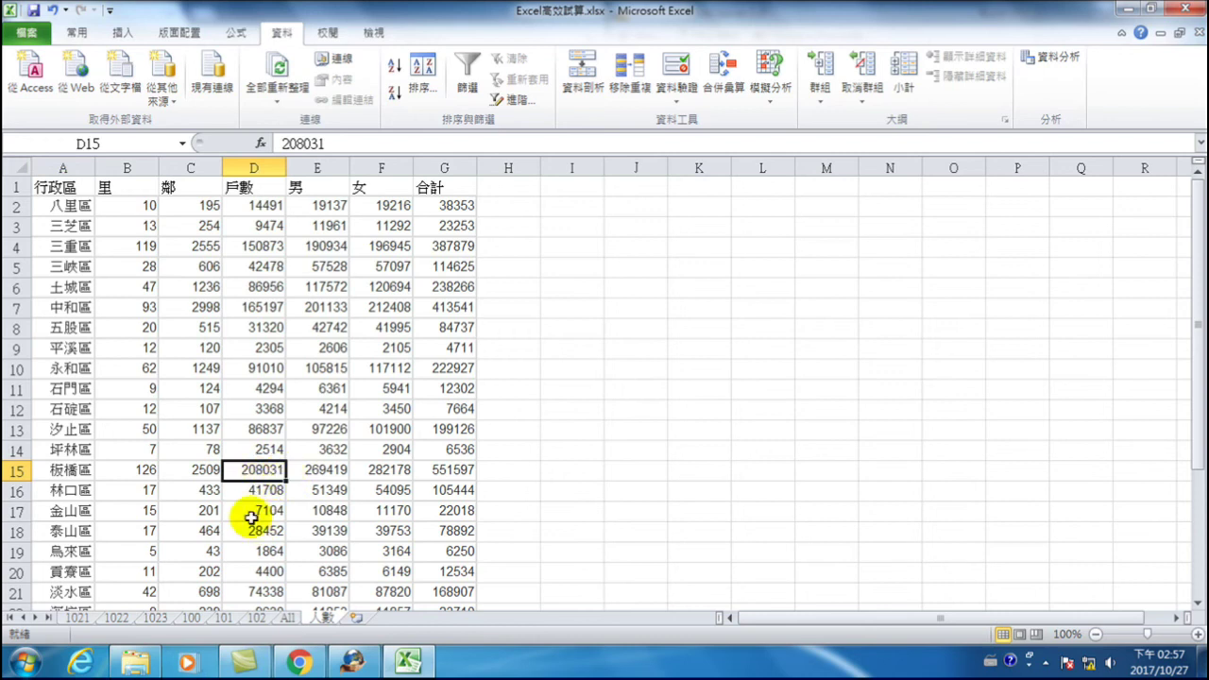
pyautogui.click(191, 617)
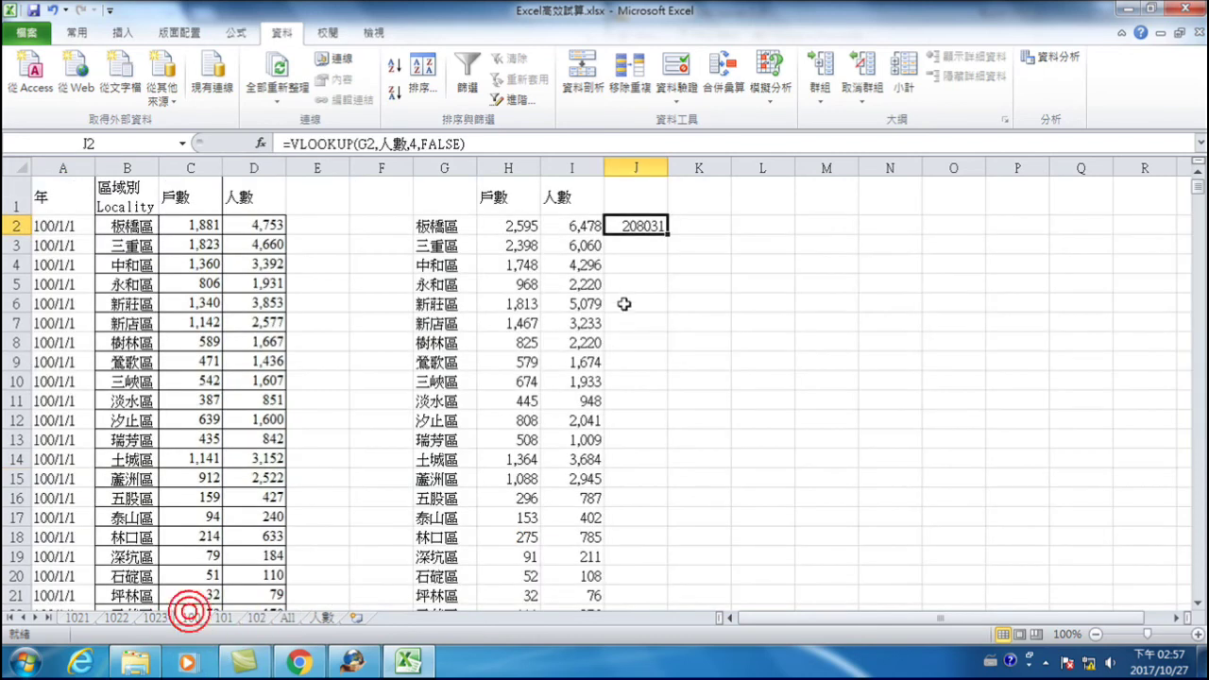
# - Fill the J2 VLOOKUP down for all districts and head column J 總戶數
pyautogui.doubleClick(668, 235)
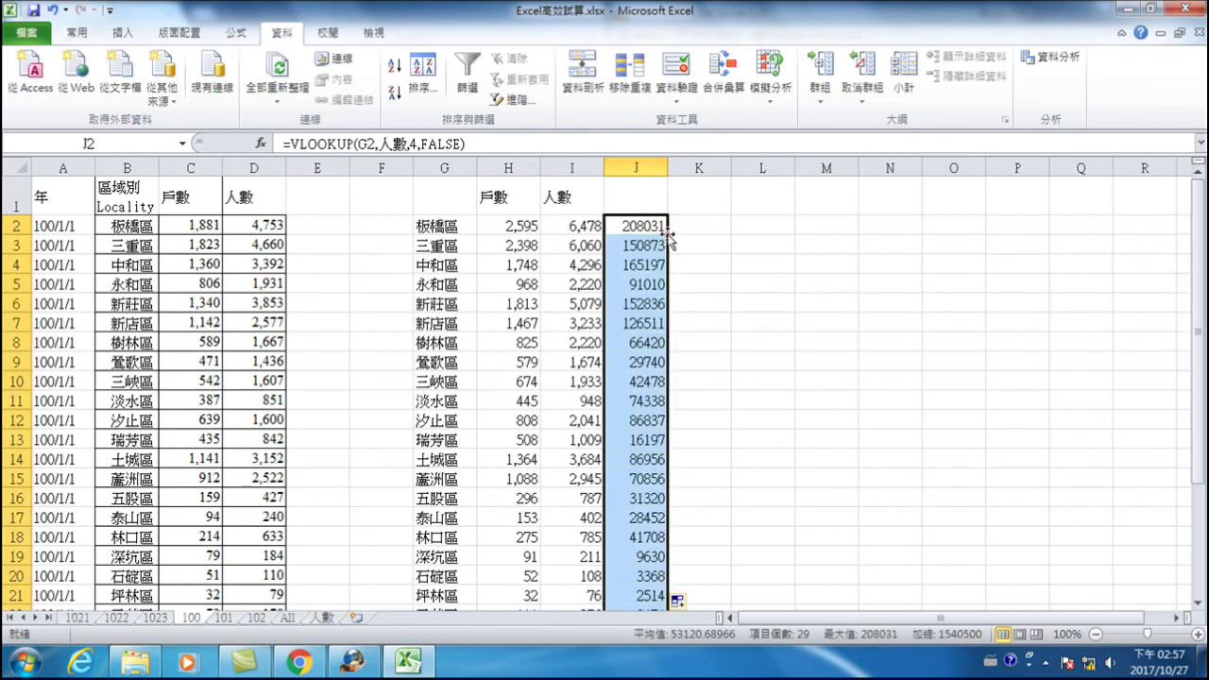
pyautogui.click(619, 195)
pyautogui.write('ㄓ')
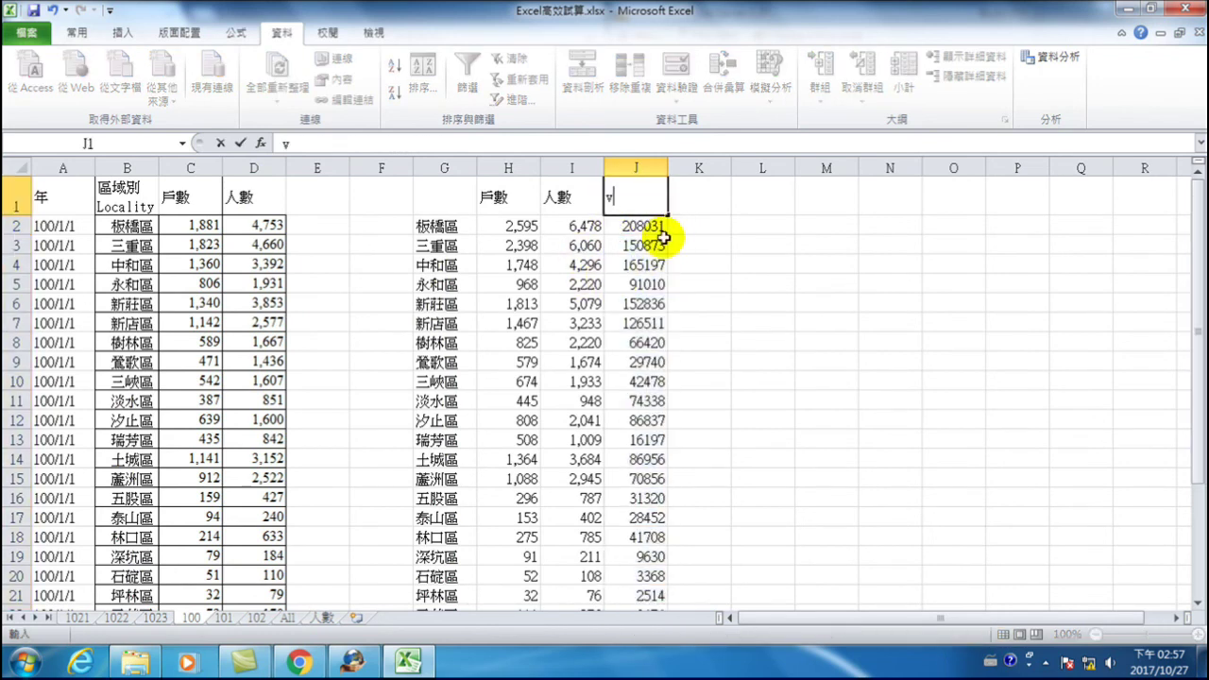
pyautogui.write('總戶')
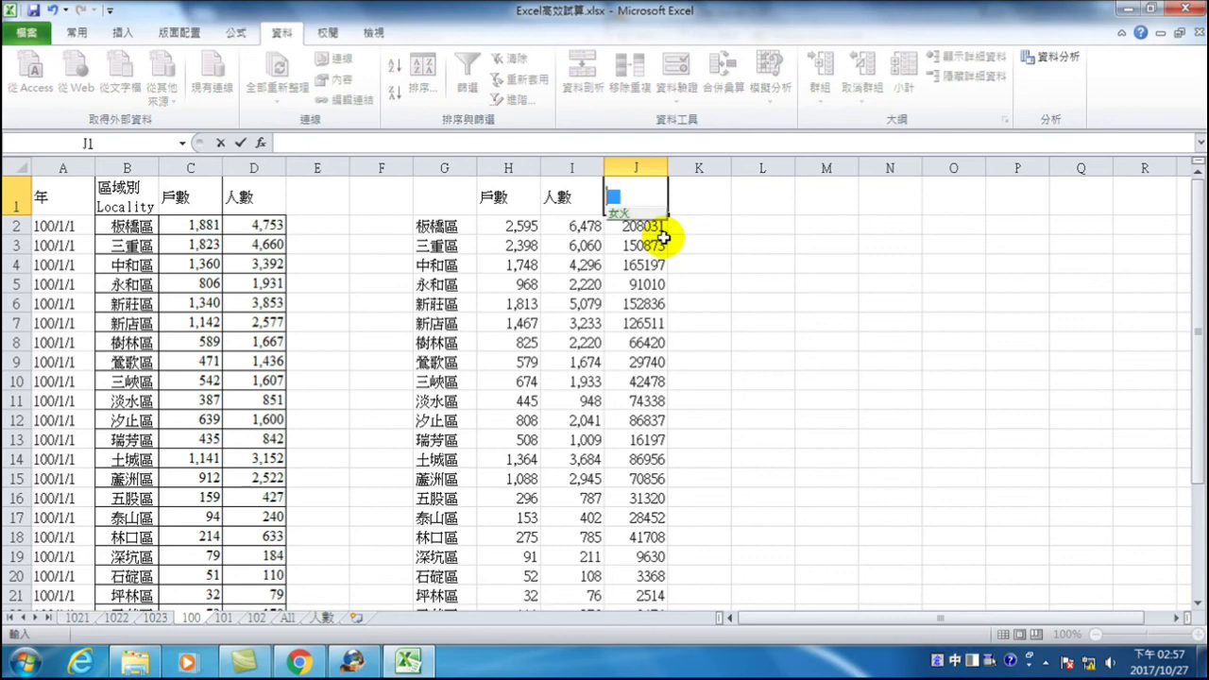
pyautogui.write('數')
pyautogui.press('Return')
pyautogui.press('Return')
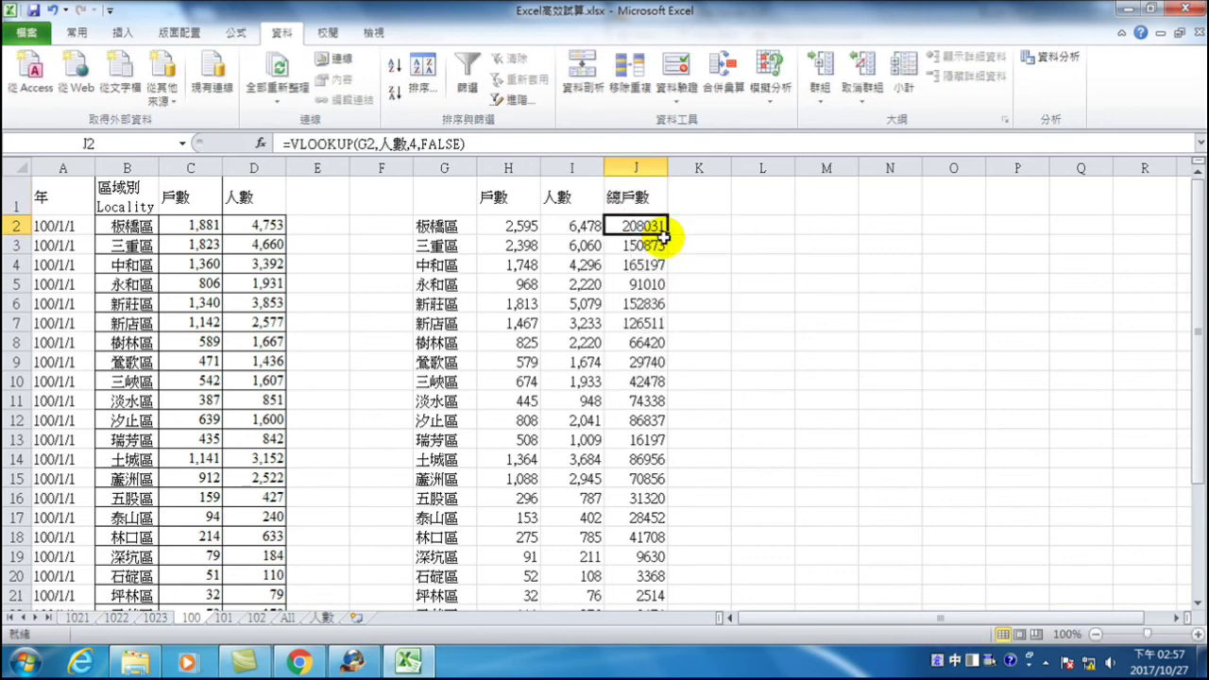
# - Replace the draft K1 heading 平均戶數 with 低收戶比率 and begin a formula in K2
pyautogui.press('Up')
pyautogui.press('Right')
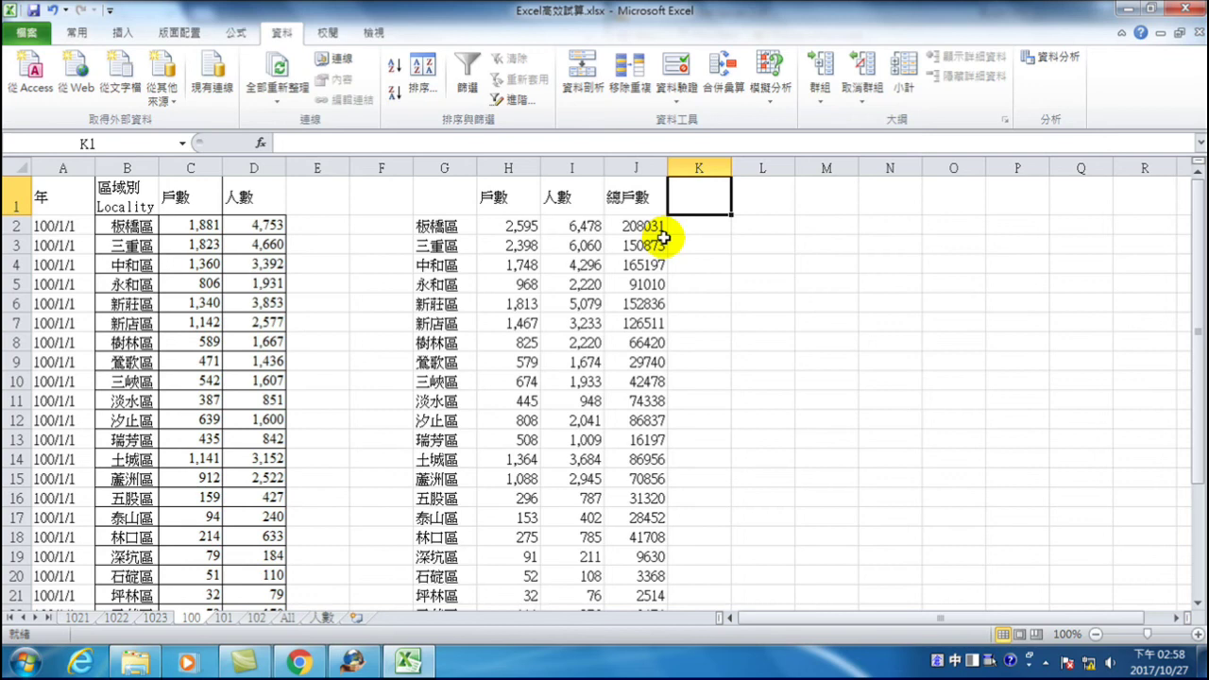
pyautogui.write('平均')
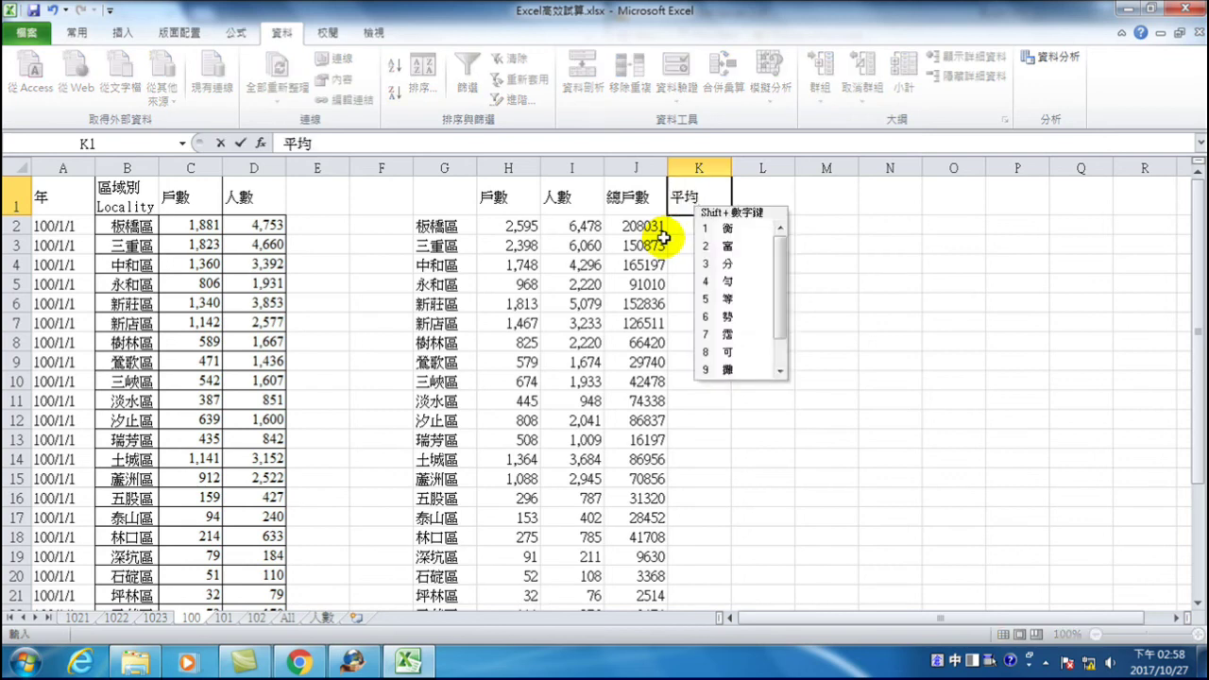
pyautogui.write('戶數')
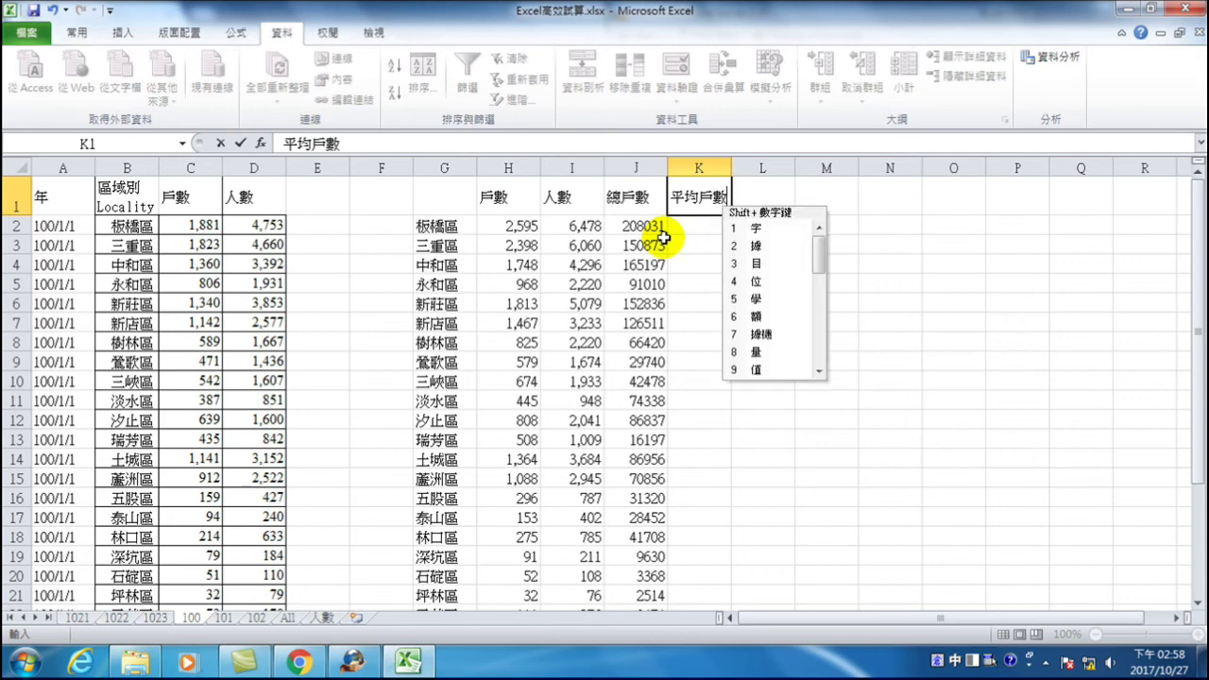
pyautogui.press('BackSpace')
pyautogui.press('BackSpace')
pyautogui.press('BackSpace')
pyautogui.press('BackSpace')
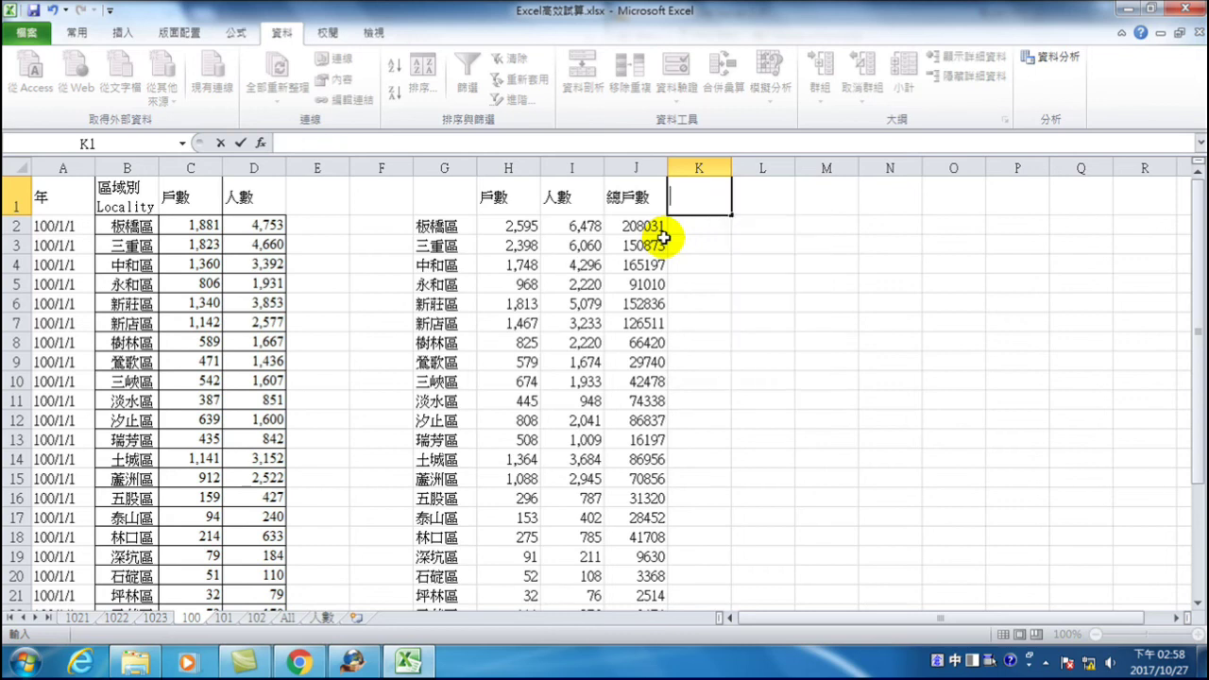
pyautogui.write('oh低')
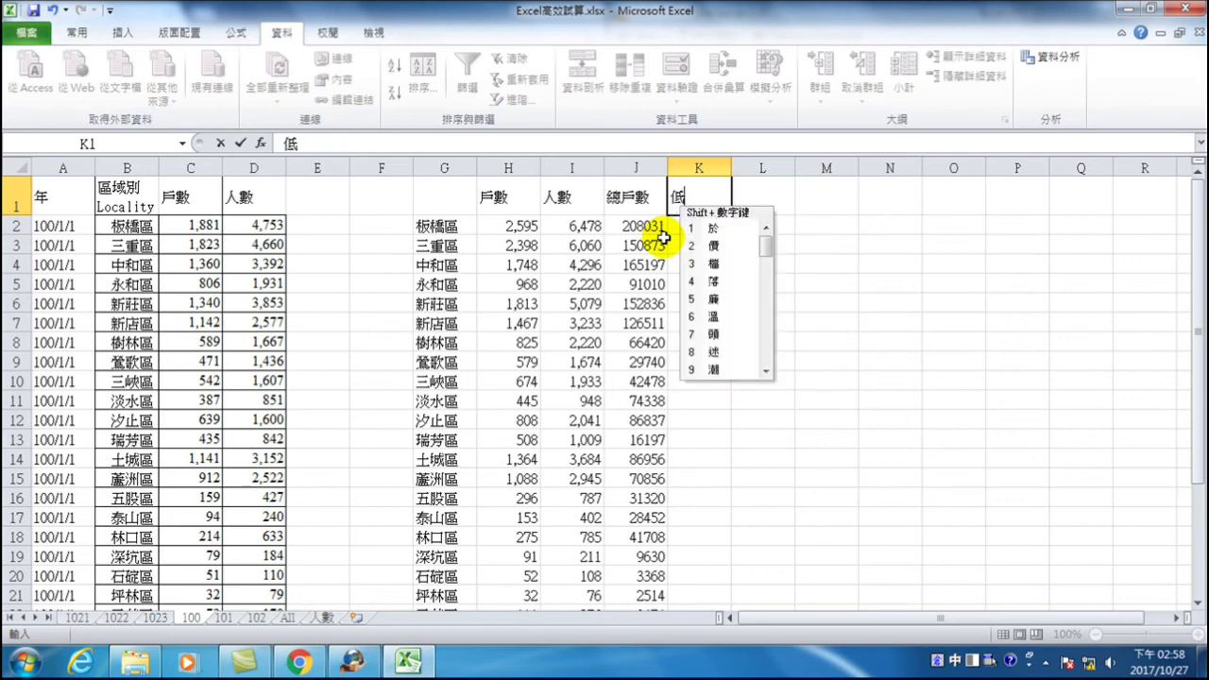
pyautogui.write('收戶')
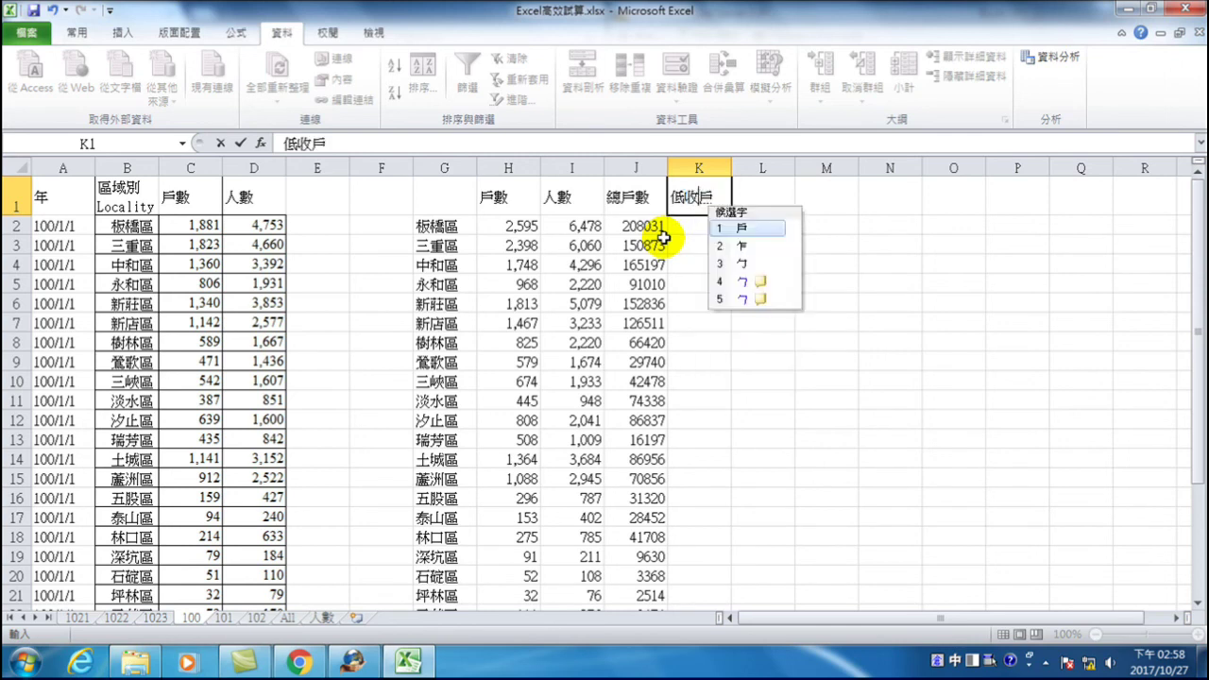
pyautogui.write('比率')
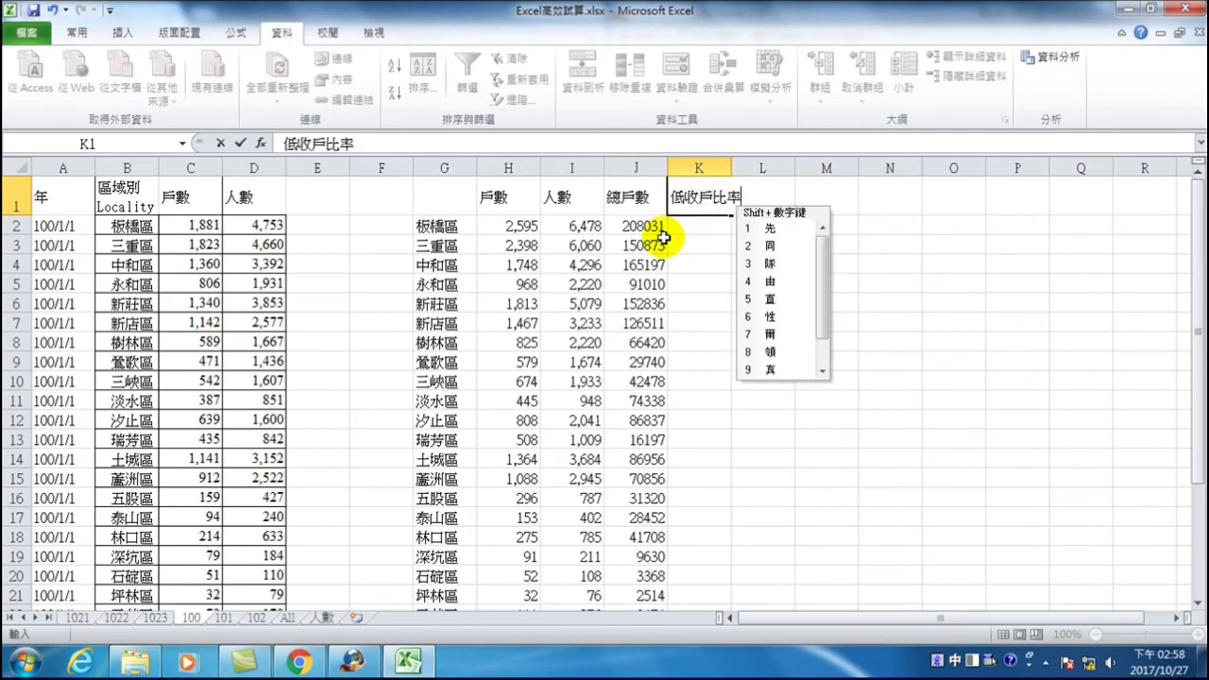
pyautogui.press('Return')
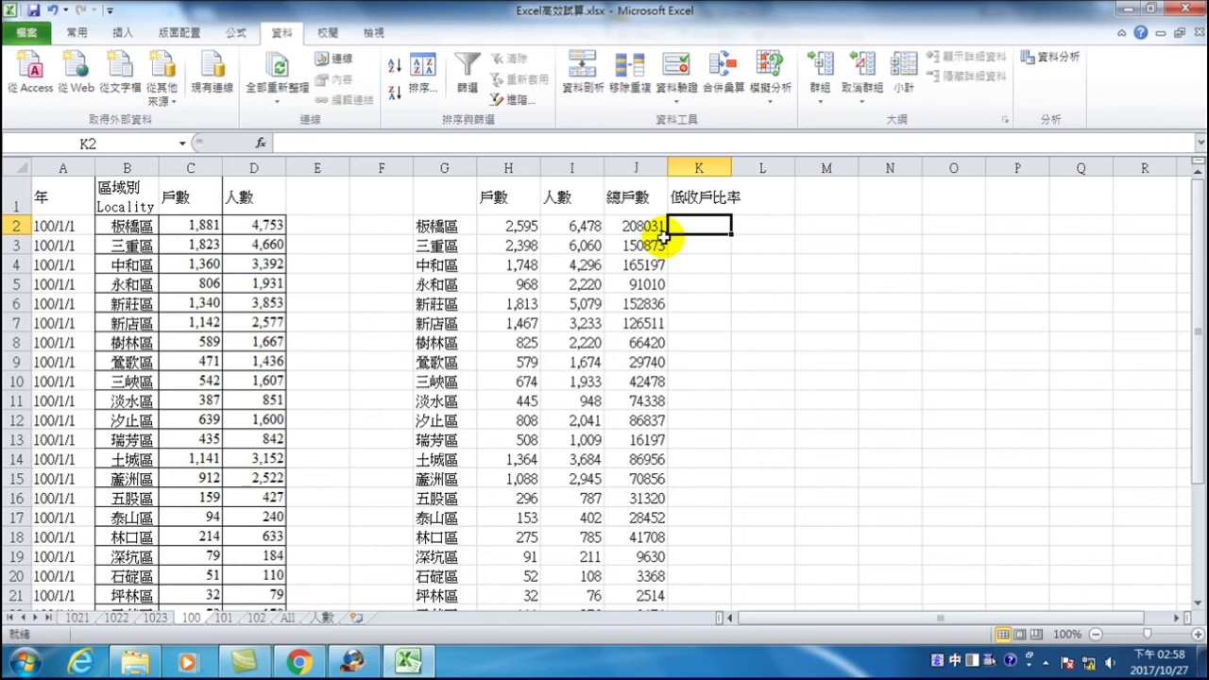
pyautogui.write('=')
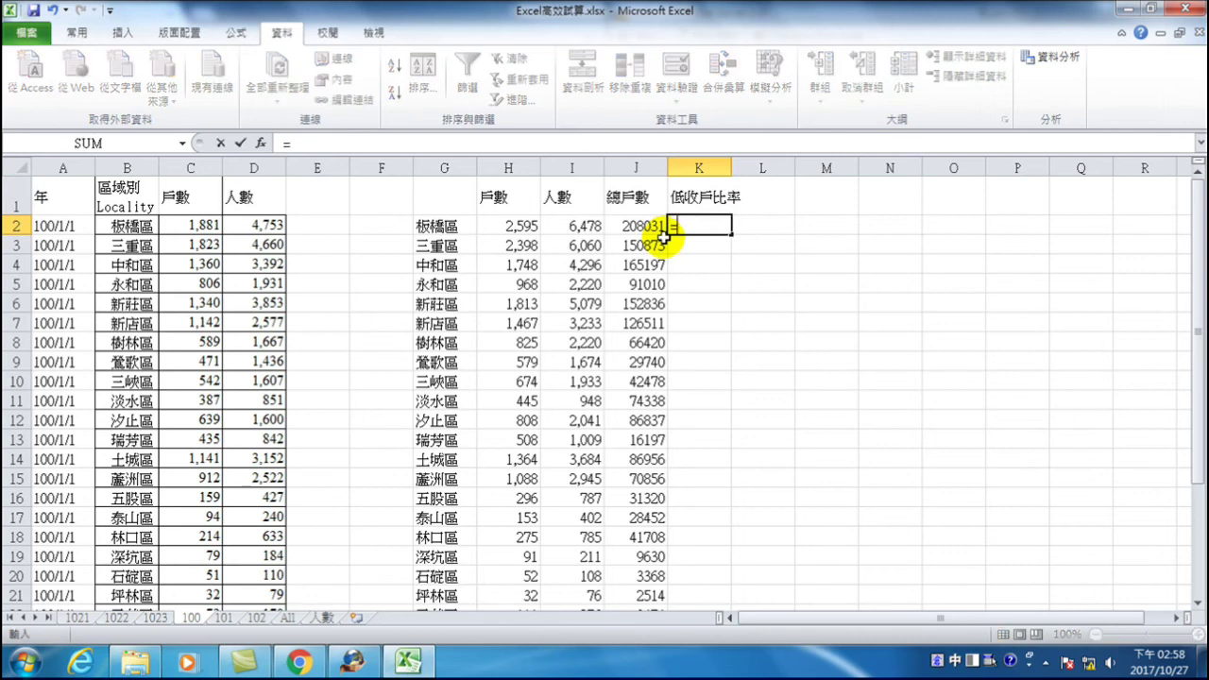
# - Enter the ratio formula =H2/J2 in K2
pyautogui.click(516, 225)
pyautogui.write('/')
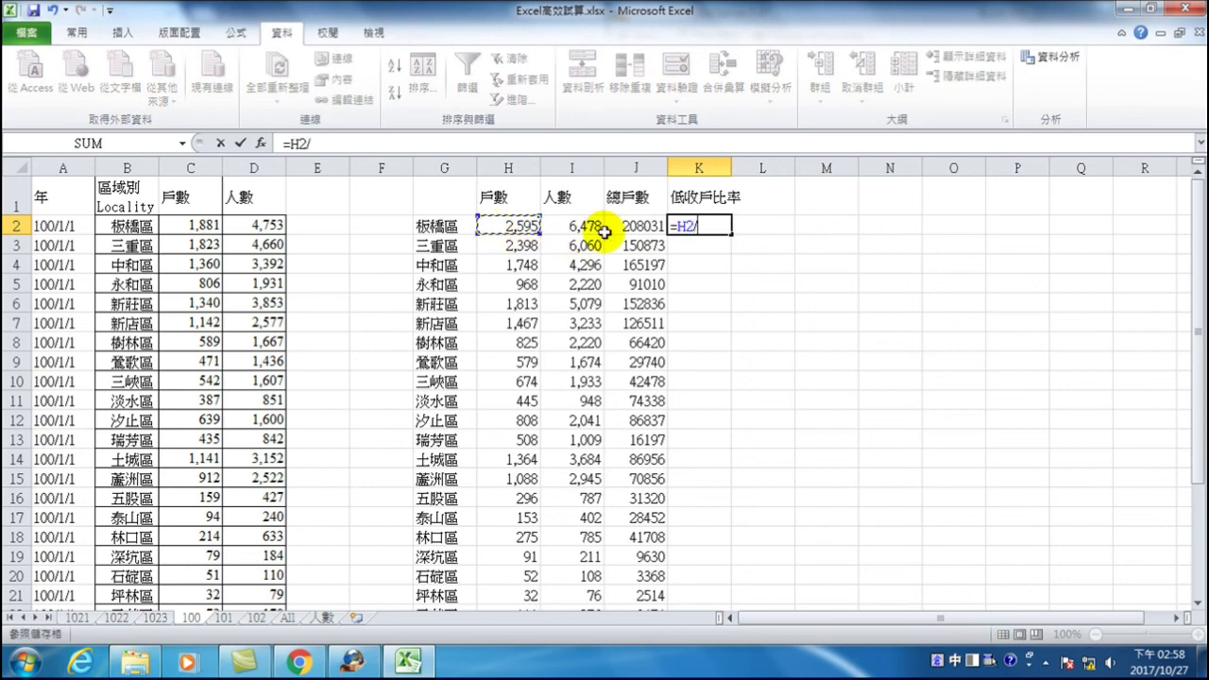
pyautogui.click(635, 230)
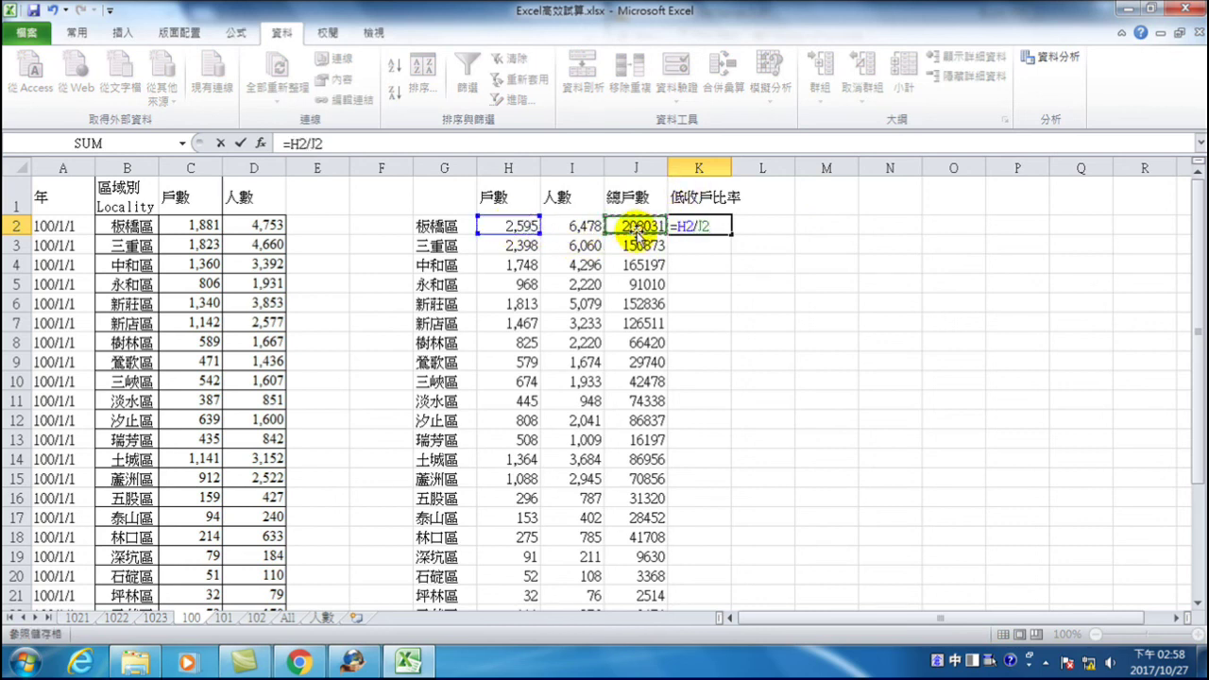
pyautogui.press('Return')
pyautogui.click(710, 227)
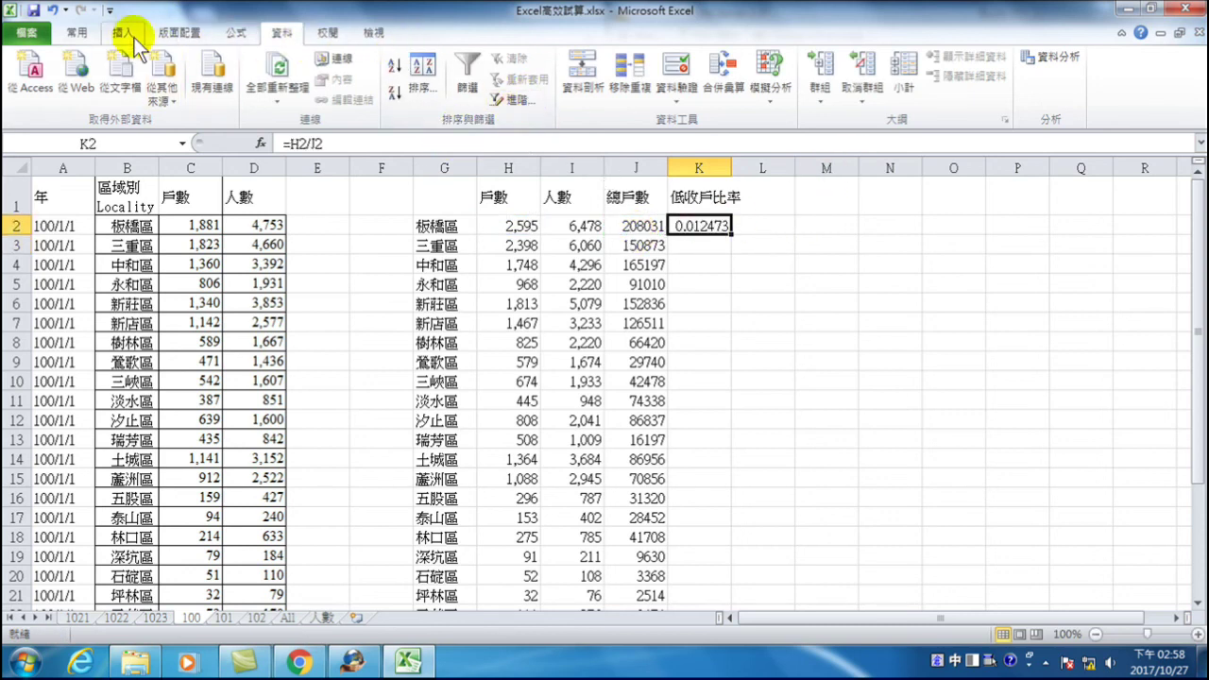
# - Format K2 as a two-decimal percentage and fill it down for all districts
pyautogui.click(77, 32)
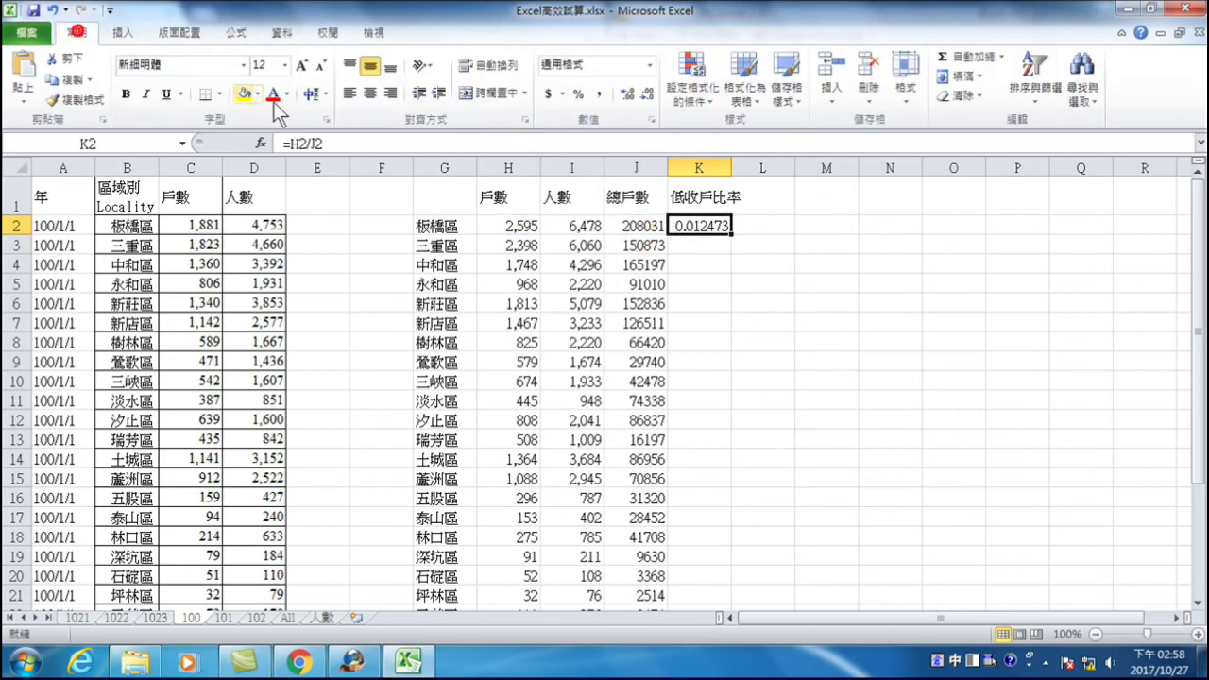
pyautogui.click(578, 94)
pyautogui.click(627, 93)
pyautogui.click(628, 93)
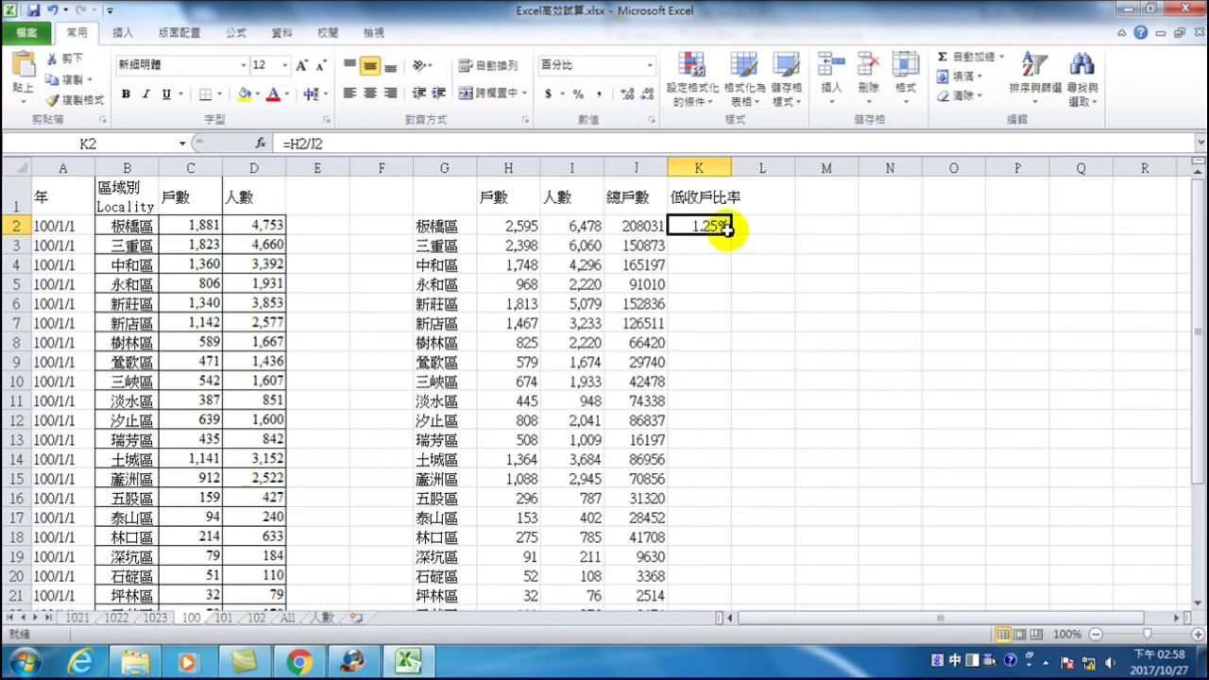
pyautogui.doubleClick(732, 233)
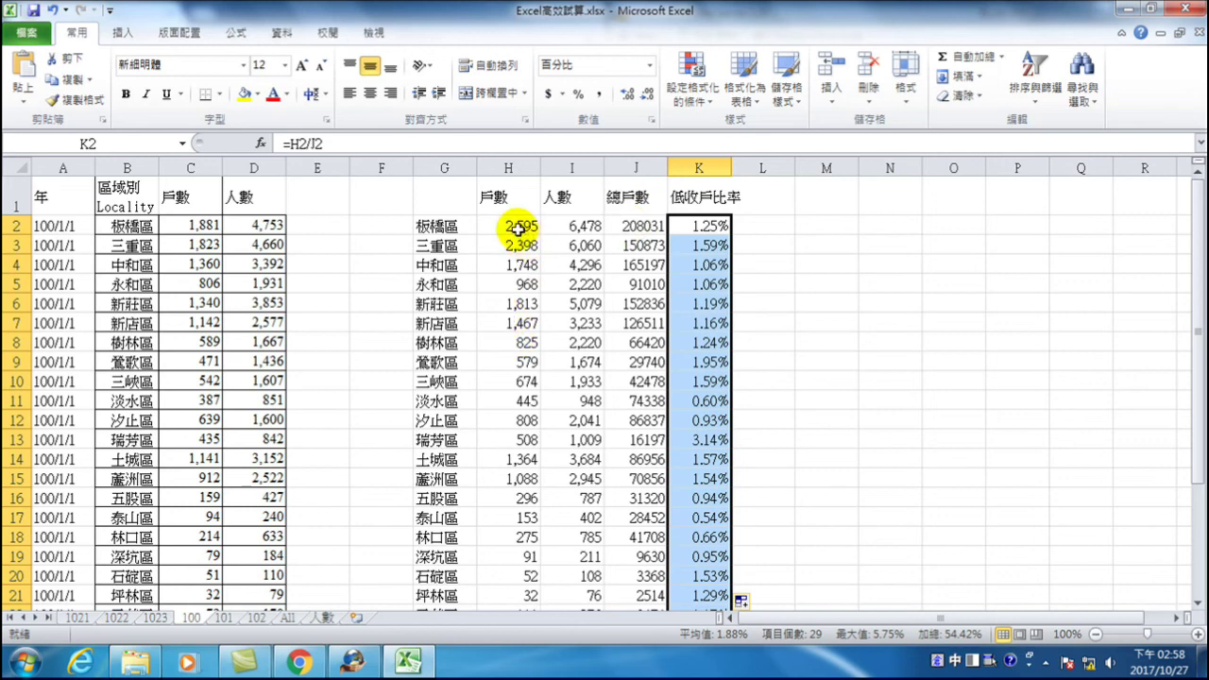
pyautogui.moveTo(438, 226); pyautogui.dragTo(709, 228)
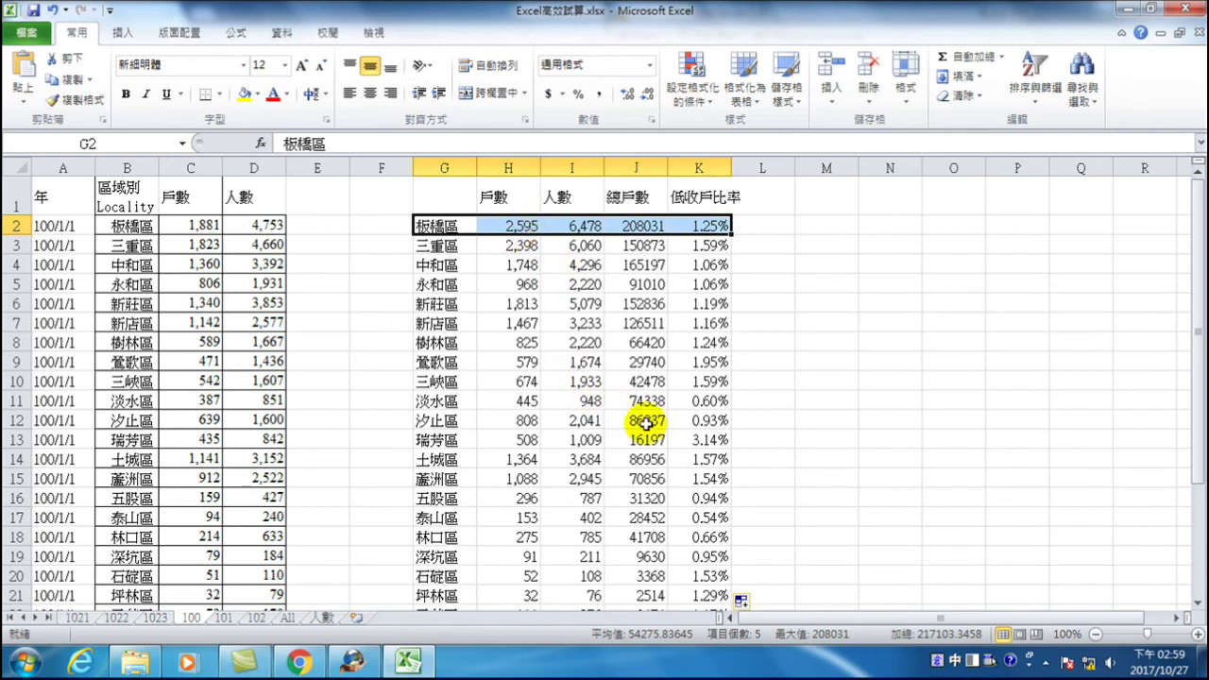
pyautogui.moveTo(705, 440); pyautogui.dragTo(472, 440)
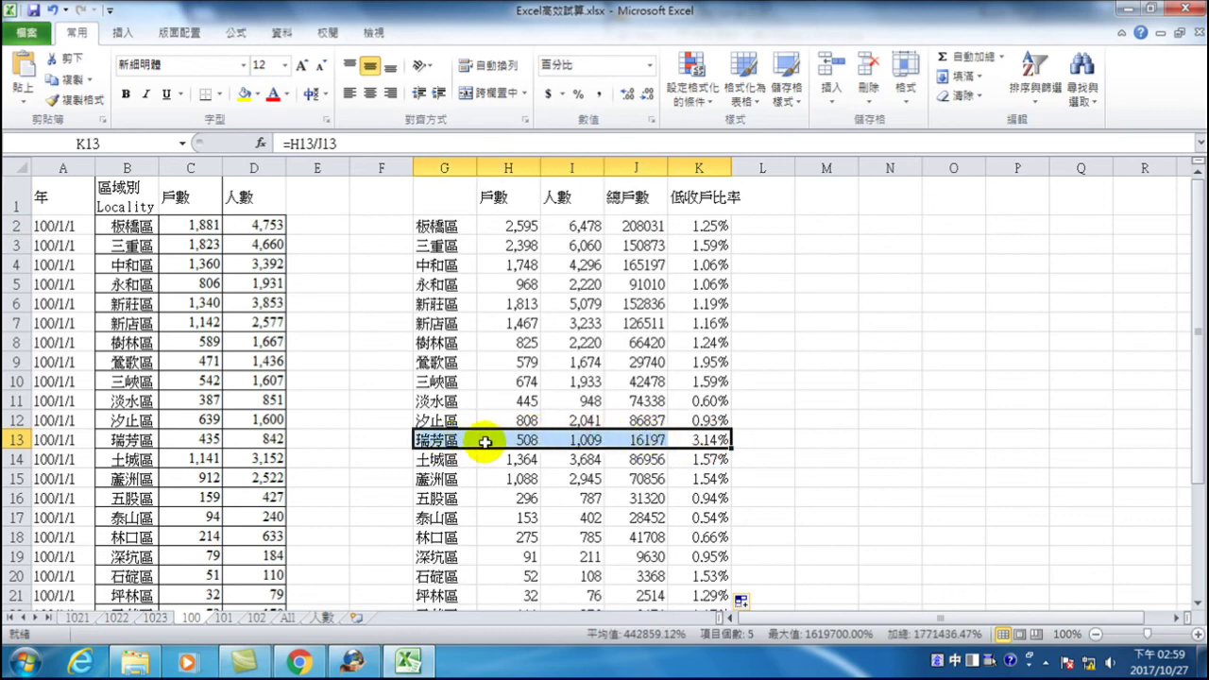
pyautogui.scroll(-2, 485, 442)
pyautogui.scroll(-1, 515, 436)
pyautogui.moveTo(707, 478); pyautogui.dragTo(442, 473)
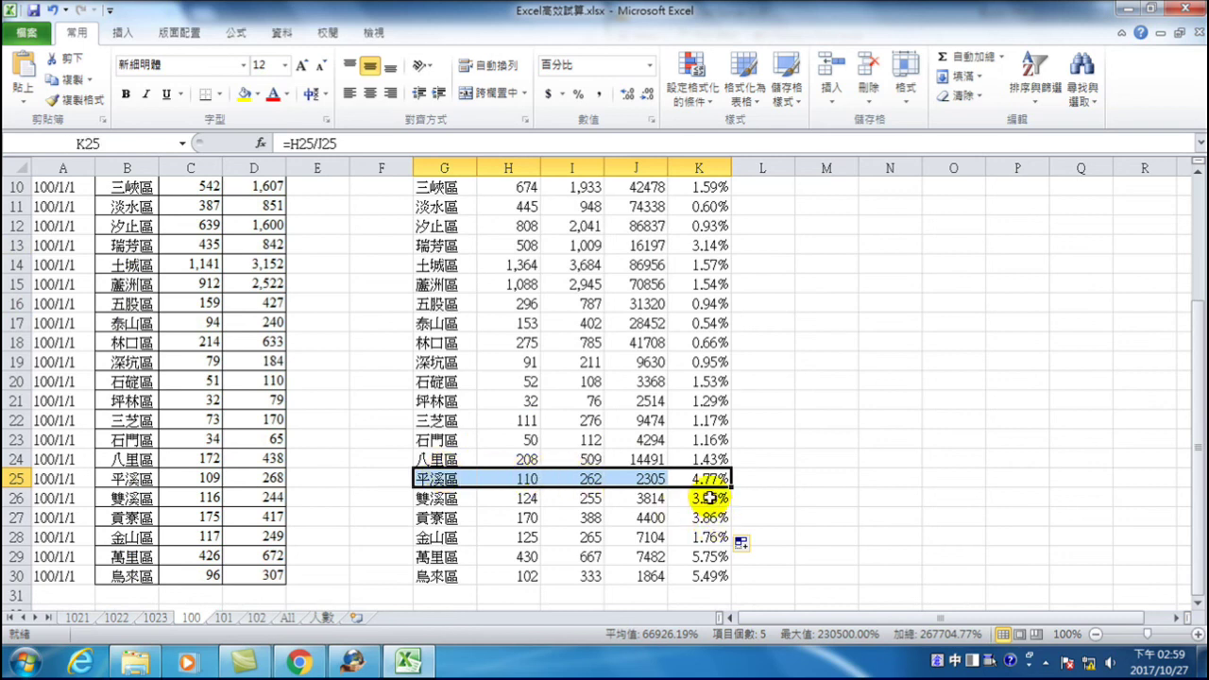
pyautogui.moveTo(444, 497); pyautogui.dragTo(696, 494)
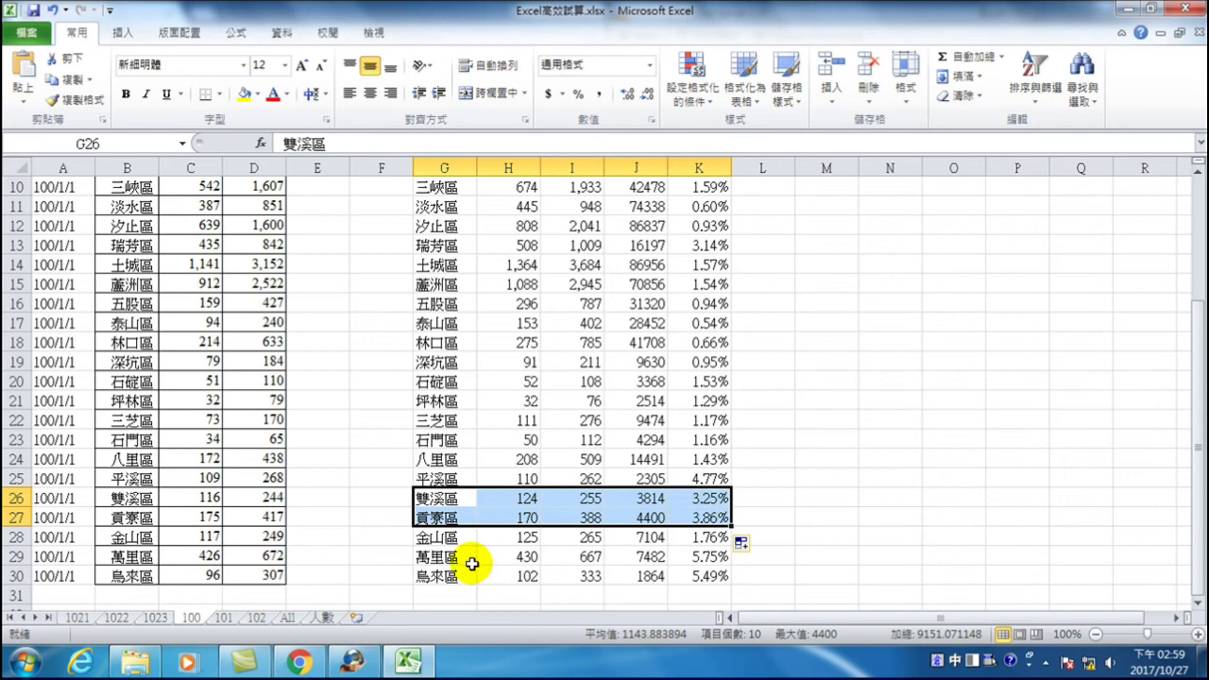
pyautogui.click(442, 558)
pyautogui.moveTo(442, 559); pyautogui.dragTo(702, 567)
pyautogui.scroll(3, 593, 524)
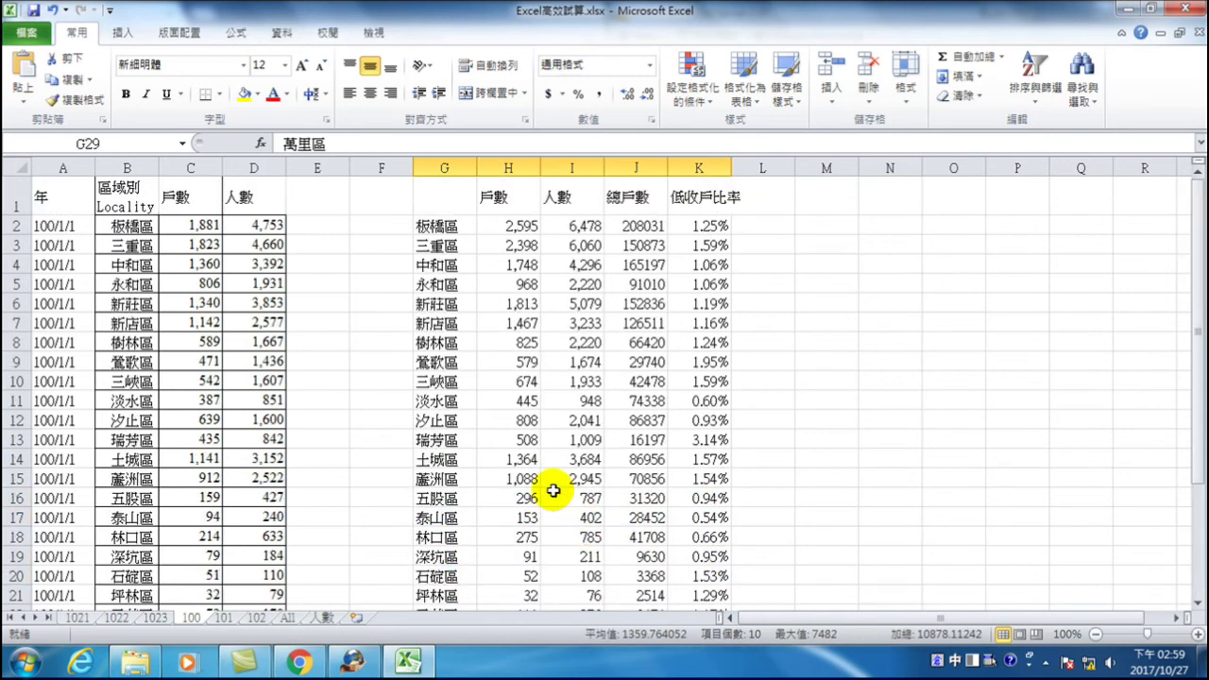
pyautogui.click(448, 243)
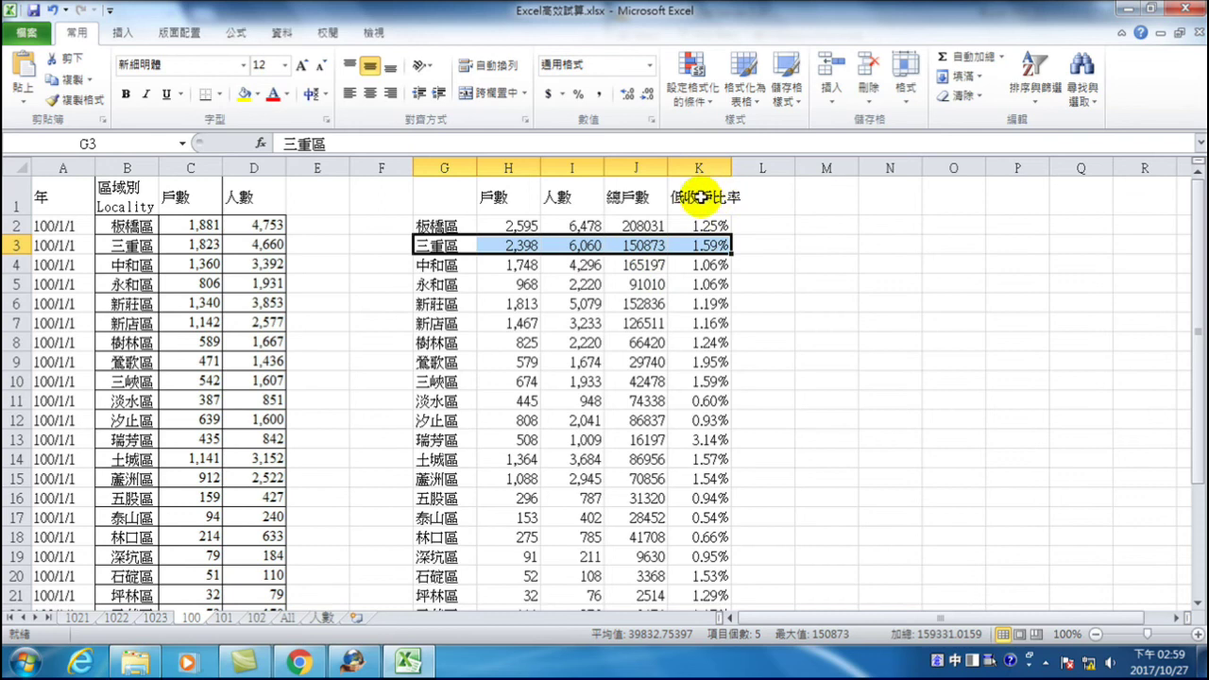
pyautogui.click(712, 245)
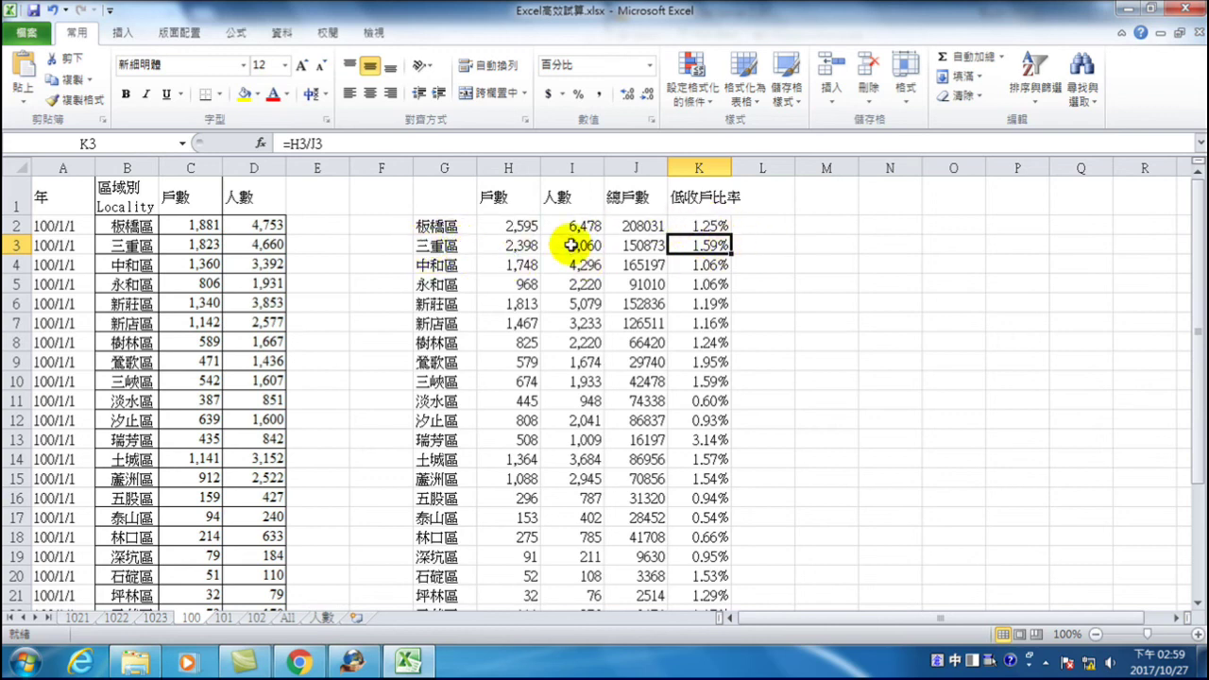
pyautogui.click(444, 246)
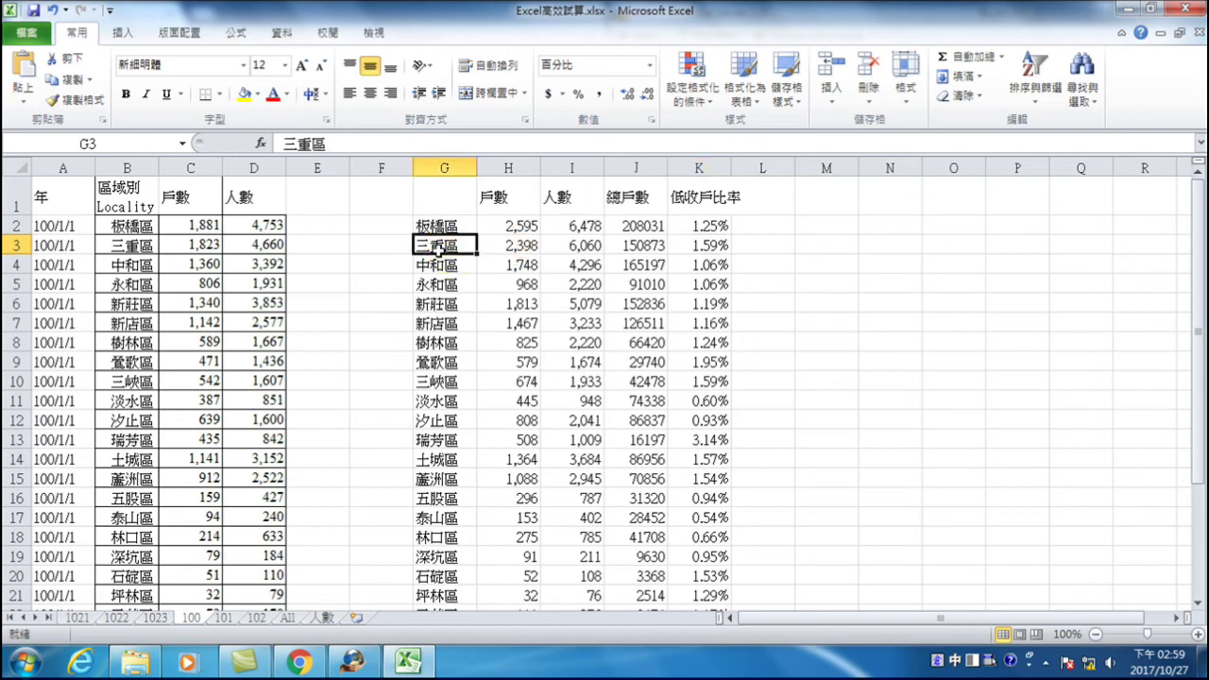
pyautogui.moveTo(445, 248); pyautogui.dragTo(707, 246)
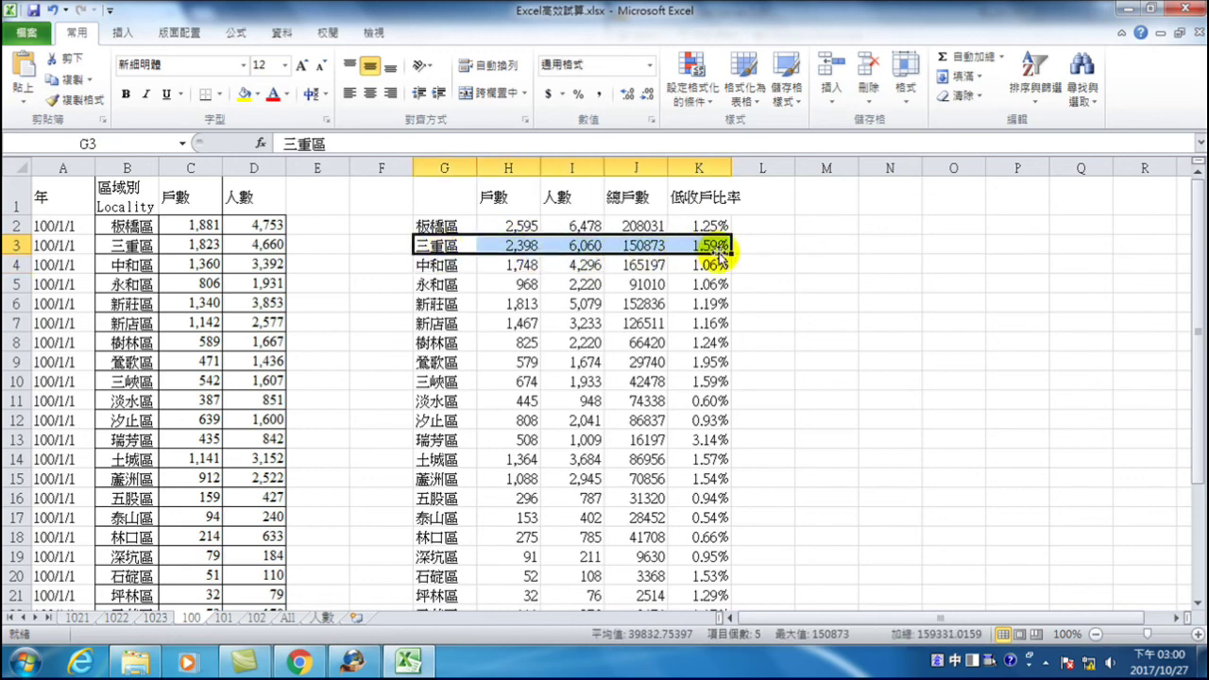
pyautogui.moveTo(436, 382); pyautogui.dragTo(729, 383)
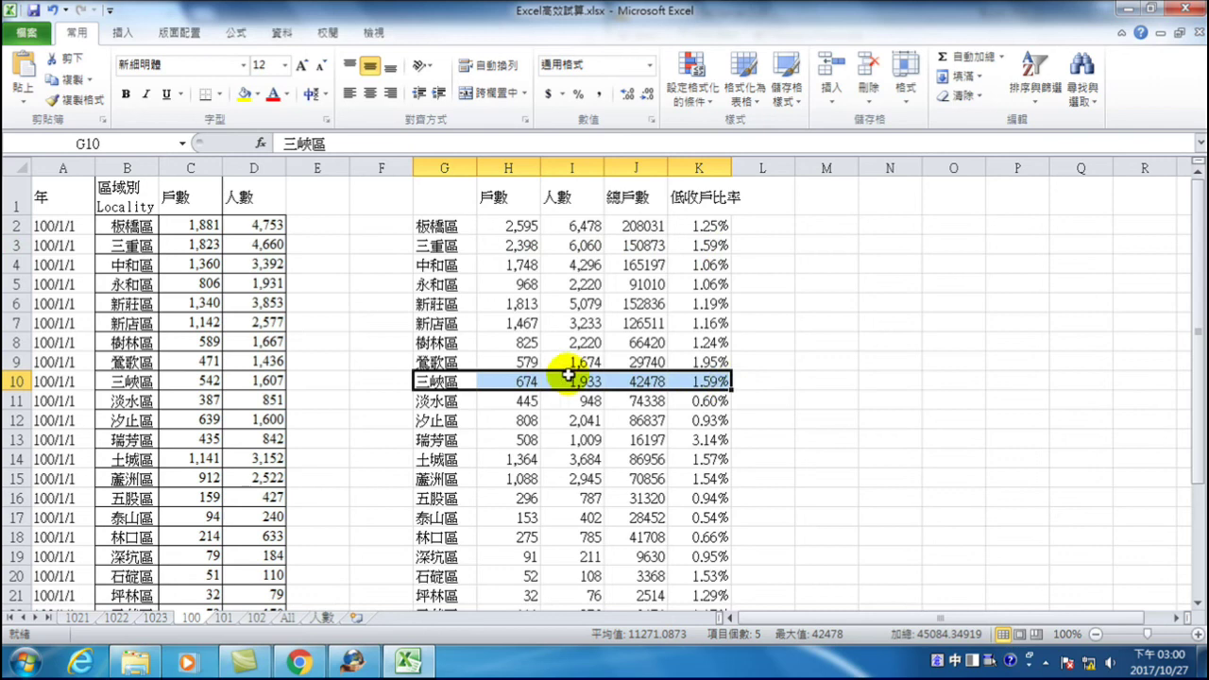
pyautogui.moveTo(436, 362); pyautogui.dragTo(697, 363)
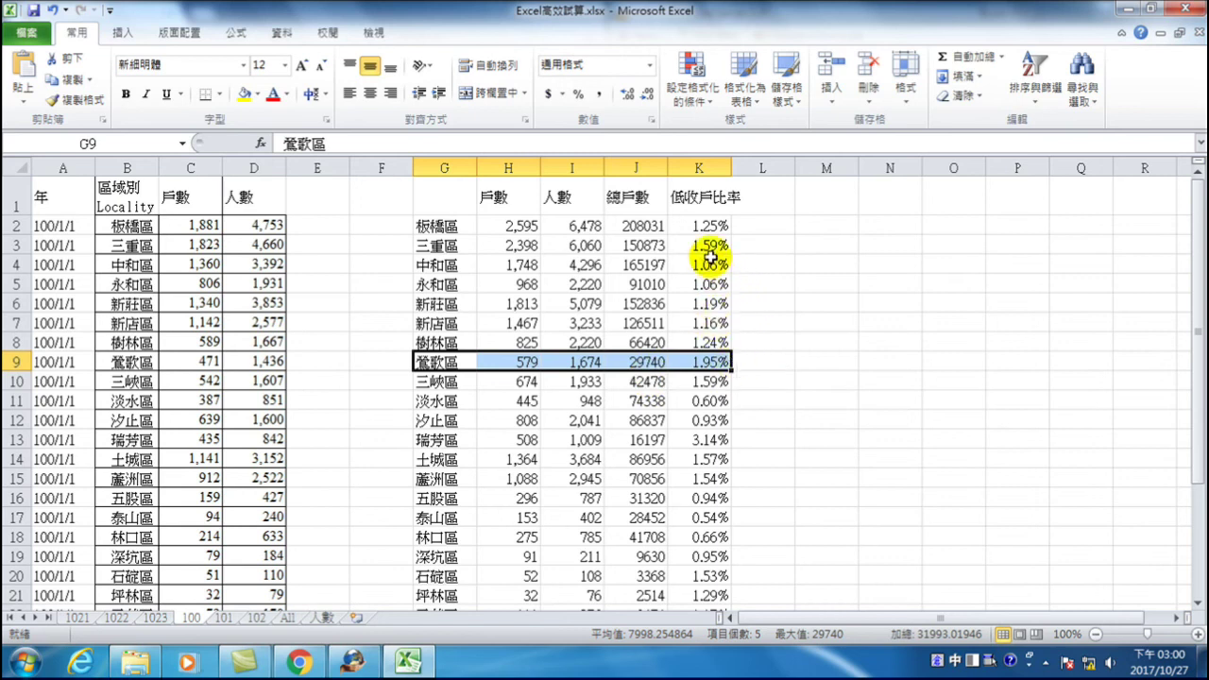
pyautogui.moveTo(444, 247); pyautogui.dragTo(696, 251)
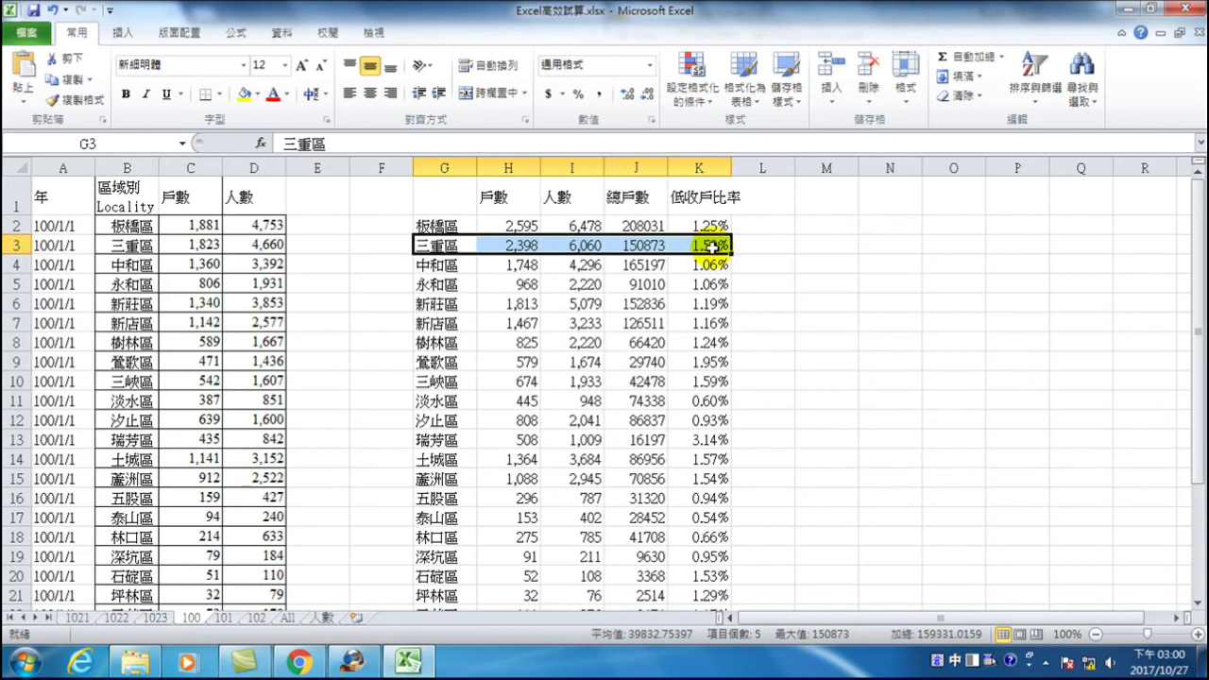
pyautogui.scroll(-6, 683, 340)
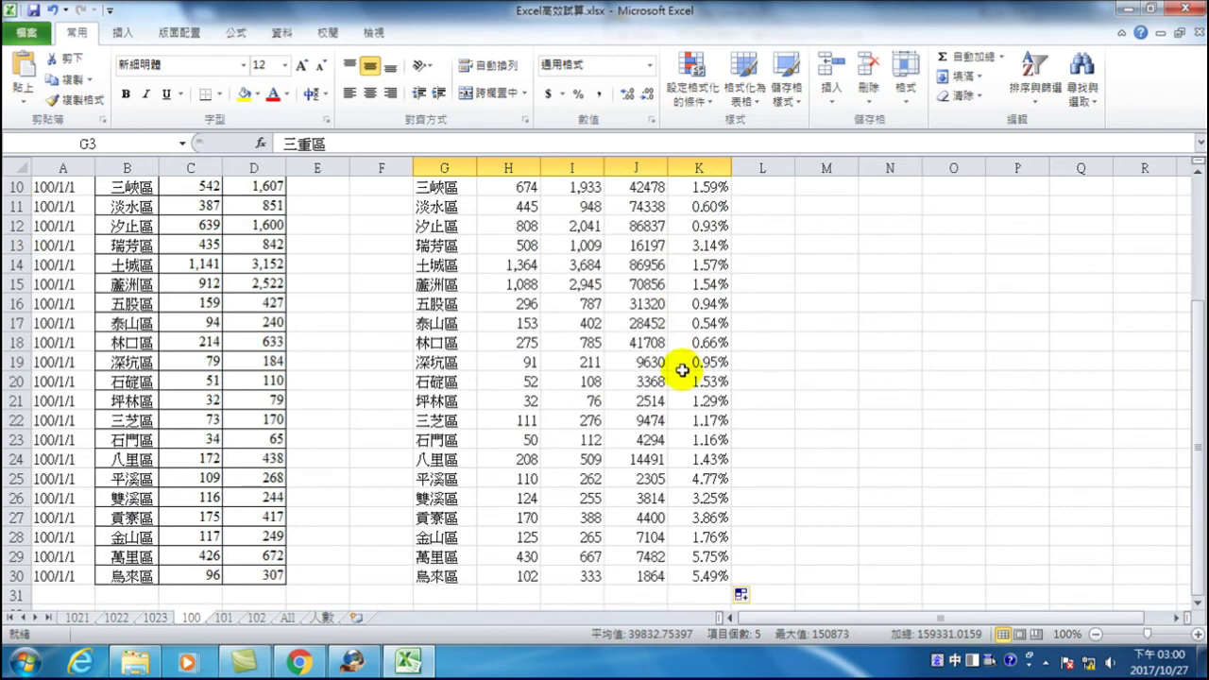
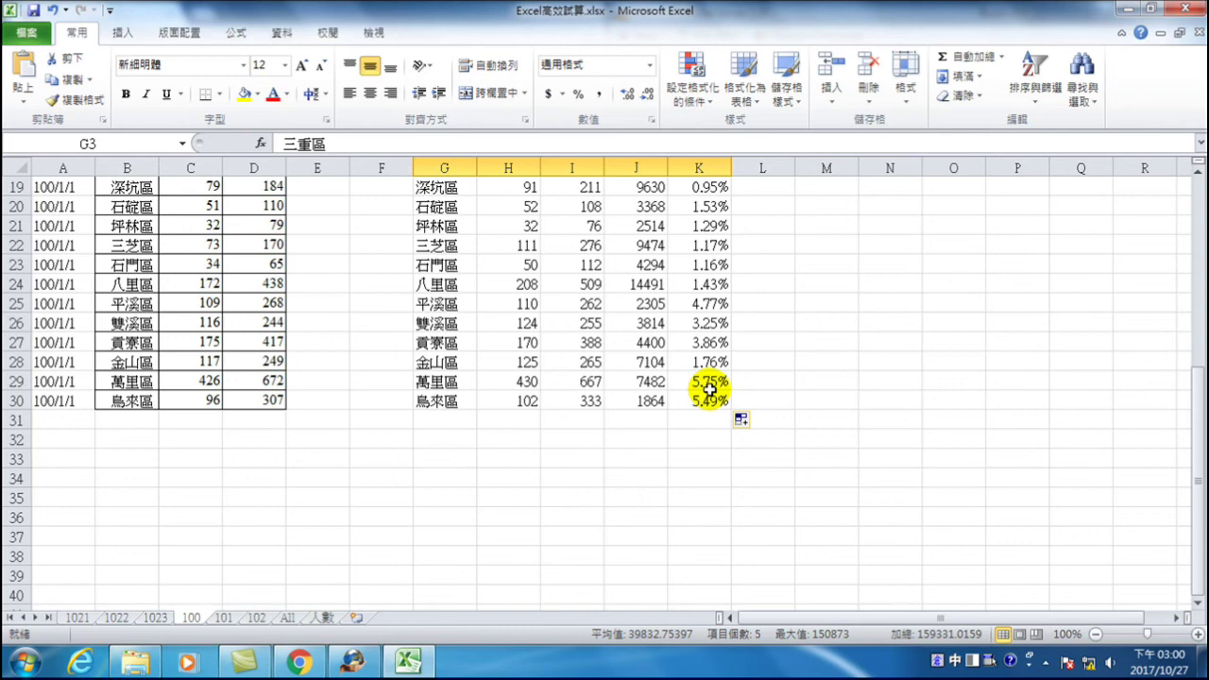
# - Select the ratio values in column K to review them
pyautogui.scroll(6, 699, 359)
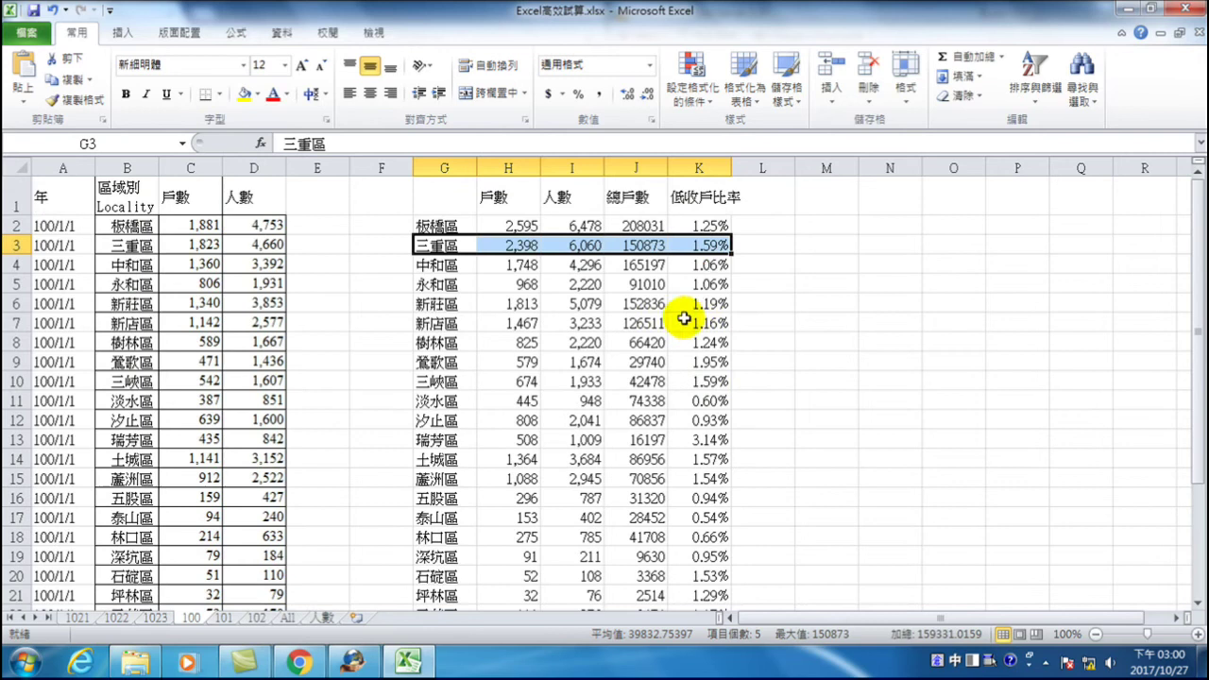
pyautogui.click(699, 225)
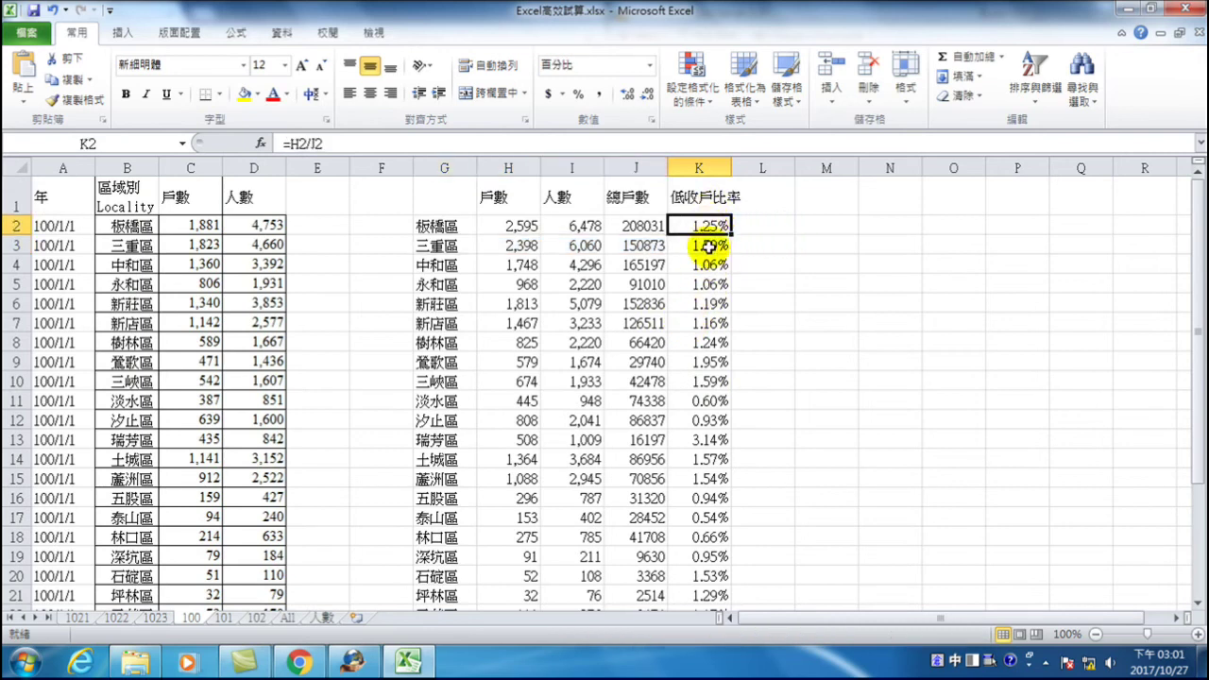
pyautogui.moveTo(712, 226); pyautogui.dragTo(701, 581)
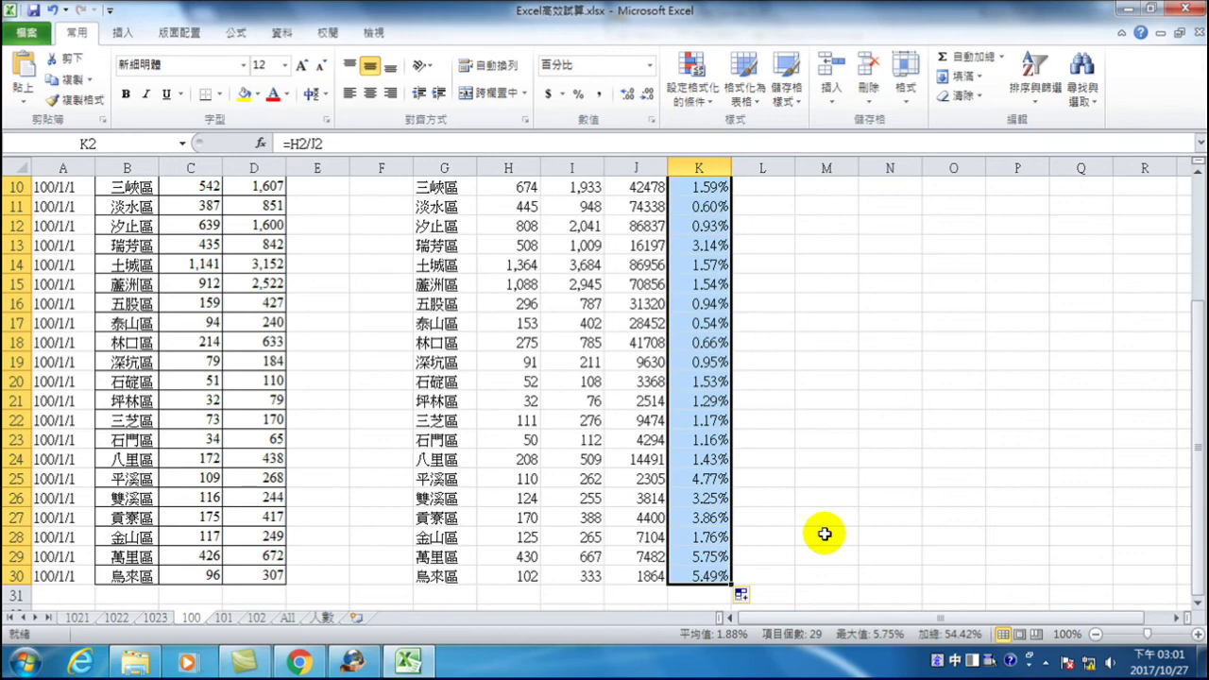
pyautogui.scroll(3, 714, 189)
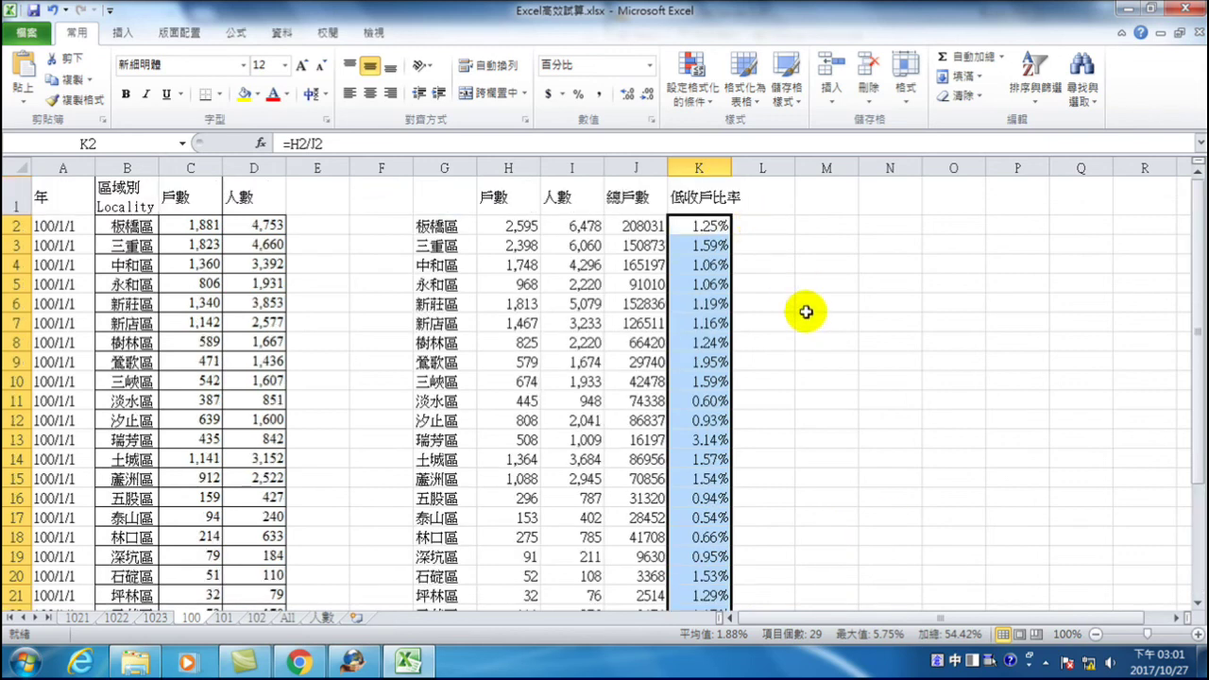
# - Enter the starting bin values 0 and 0.006 in M2 and M3
pyautogui.click(826, 231)
pyautogui.write('0')
pyautogui.press('Return')
pyautogui.write('006')
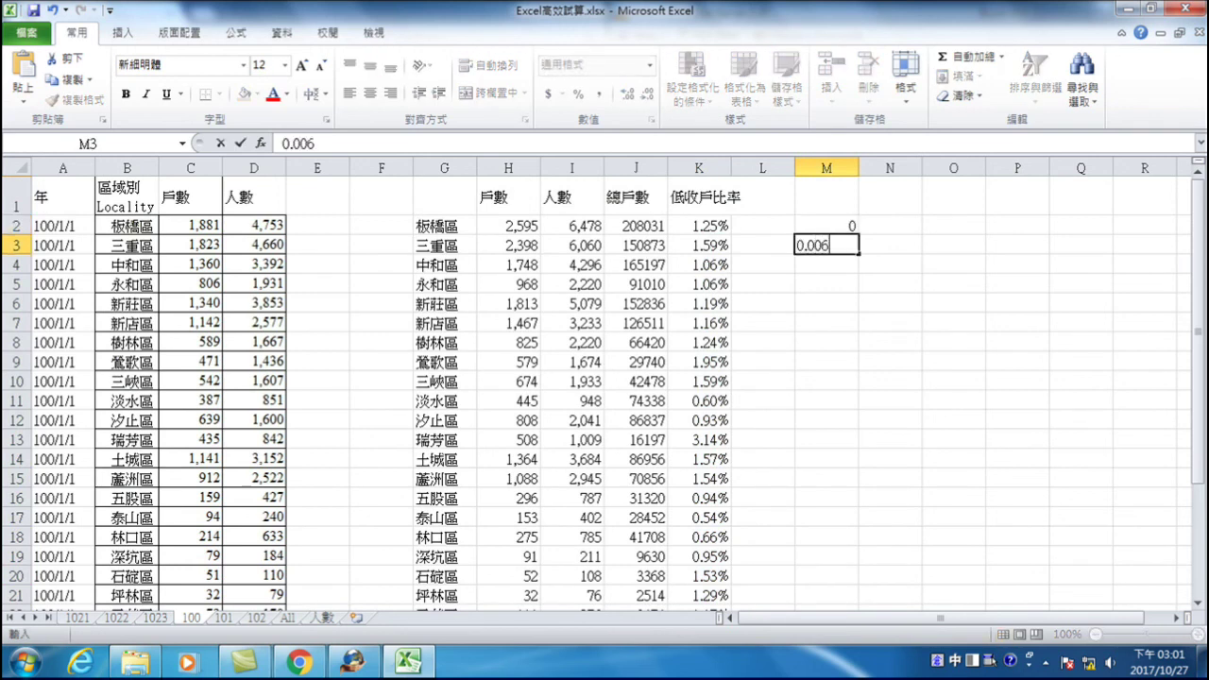
pyautogui.press('Return')
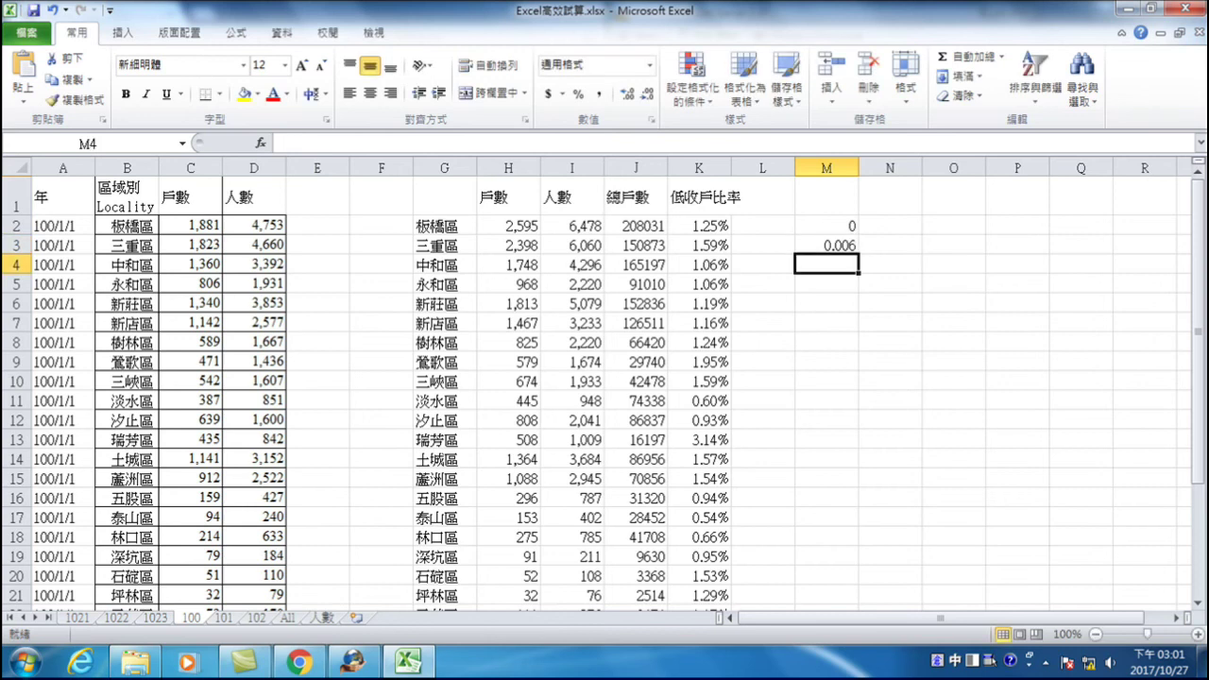
# - Format M2:M3 as two-decimal percentages and fill the series down to 6.00% in M12
pyautogui.moveTo(818, 226); pyautogui.dragTo(823, 249)
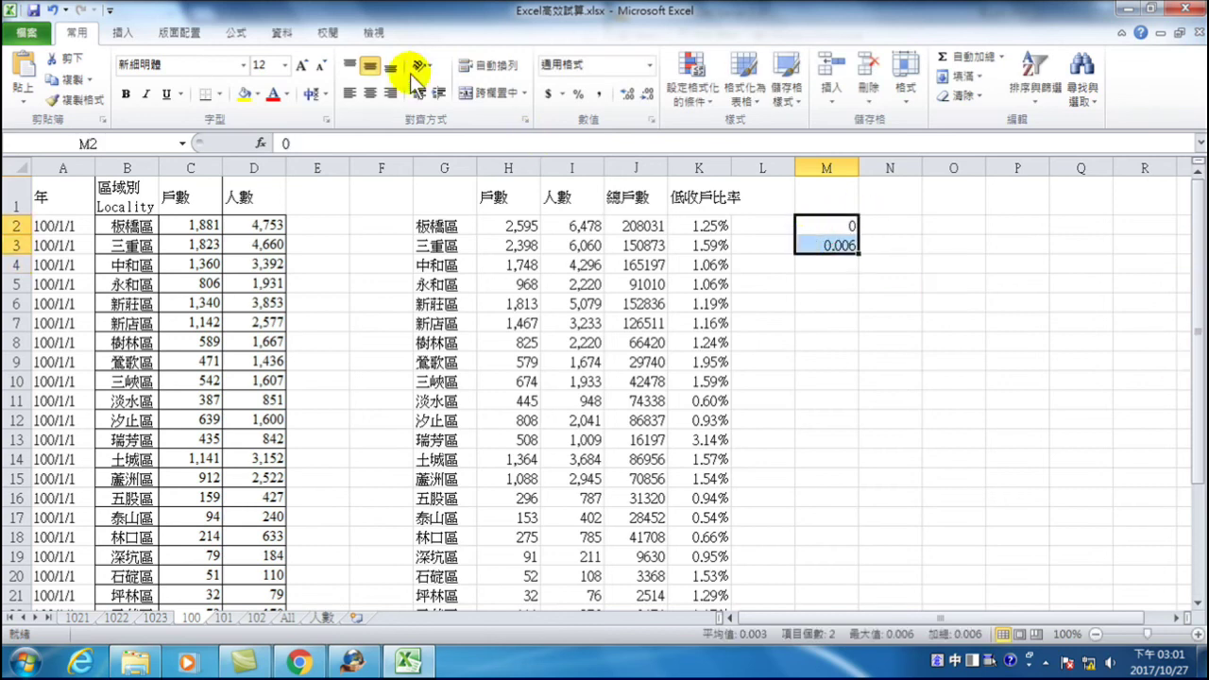
pyautogui.click(577, 94)
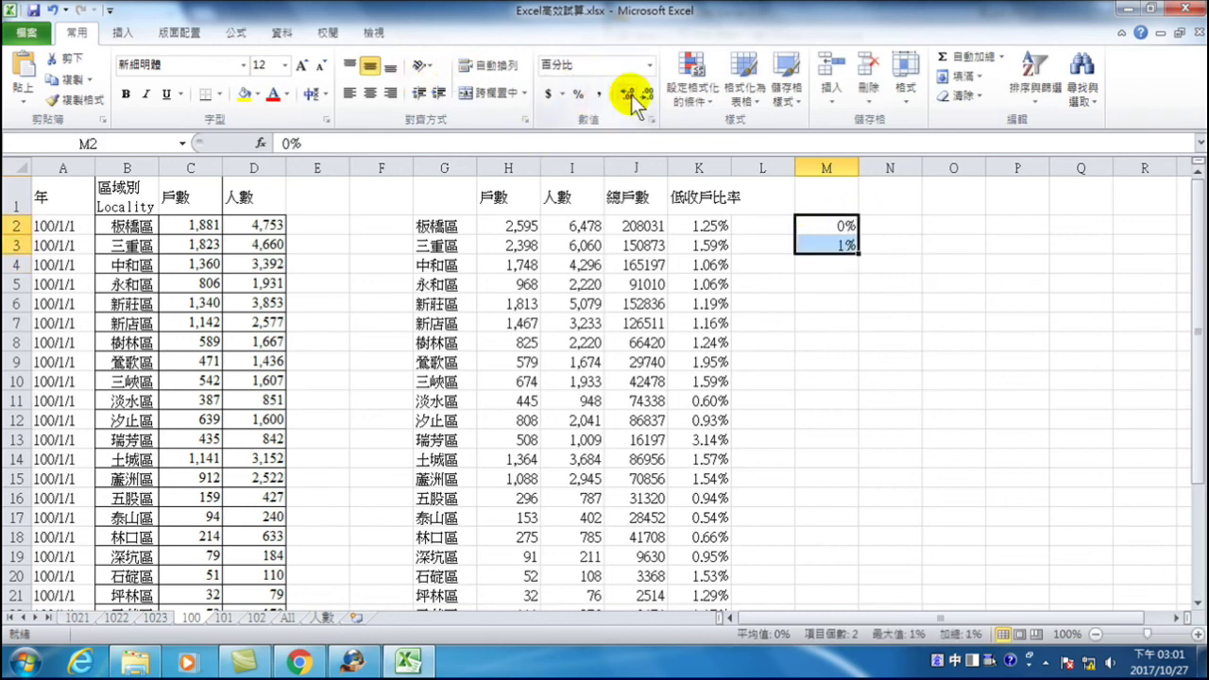
pyautogui.click(626, 95)
pyautogui.click(627, 94)
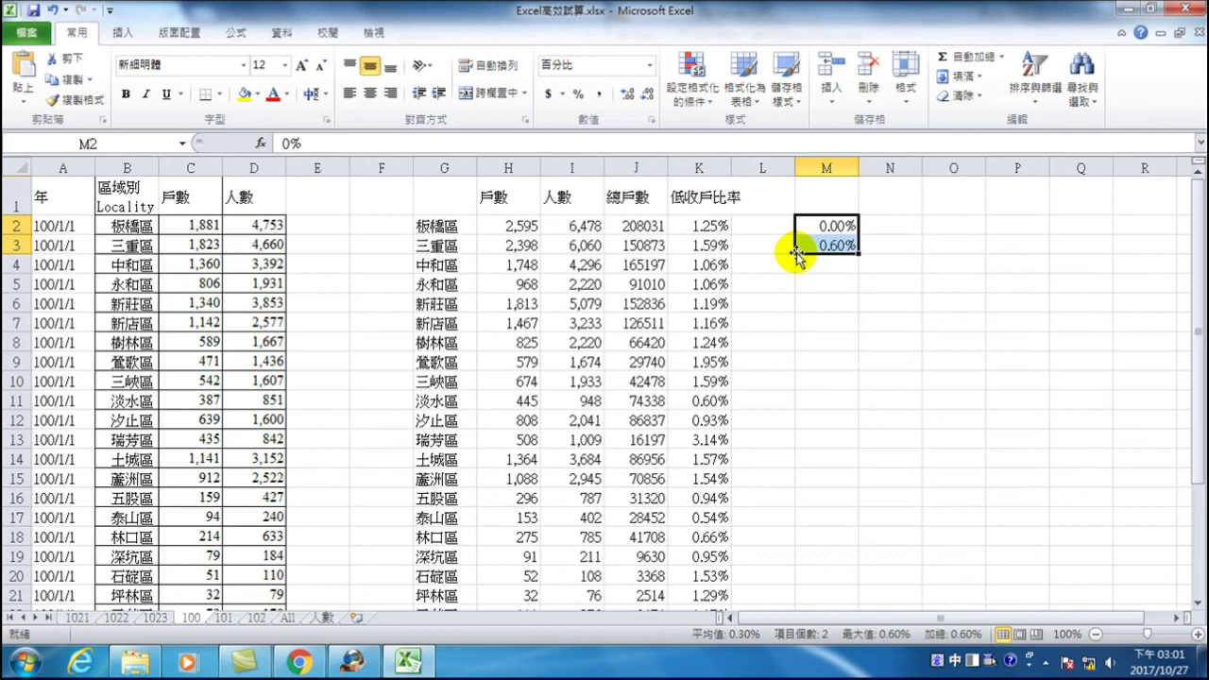
pyautogui.moveTo(859, 253); pyautogui.dragTo(855, 424)
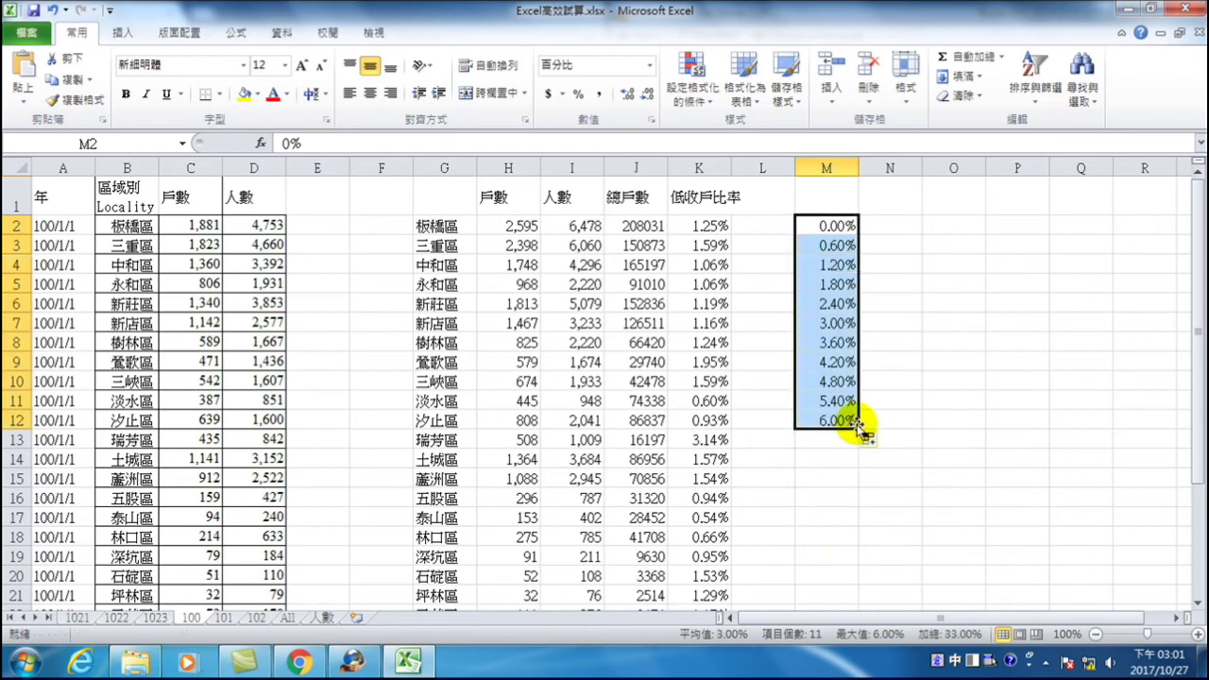
# - Select the column K ratios to check their maximum value
pyautogui.moveTo(704, 227); pyautogui.dragTo(699, 572)
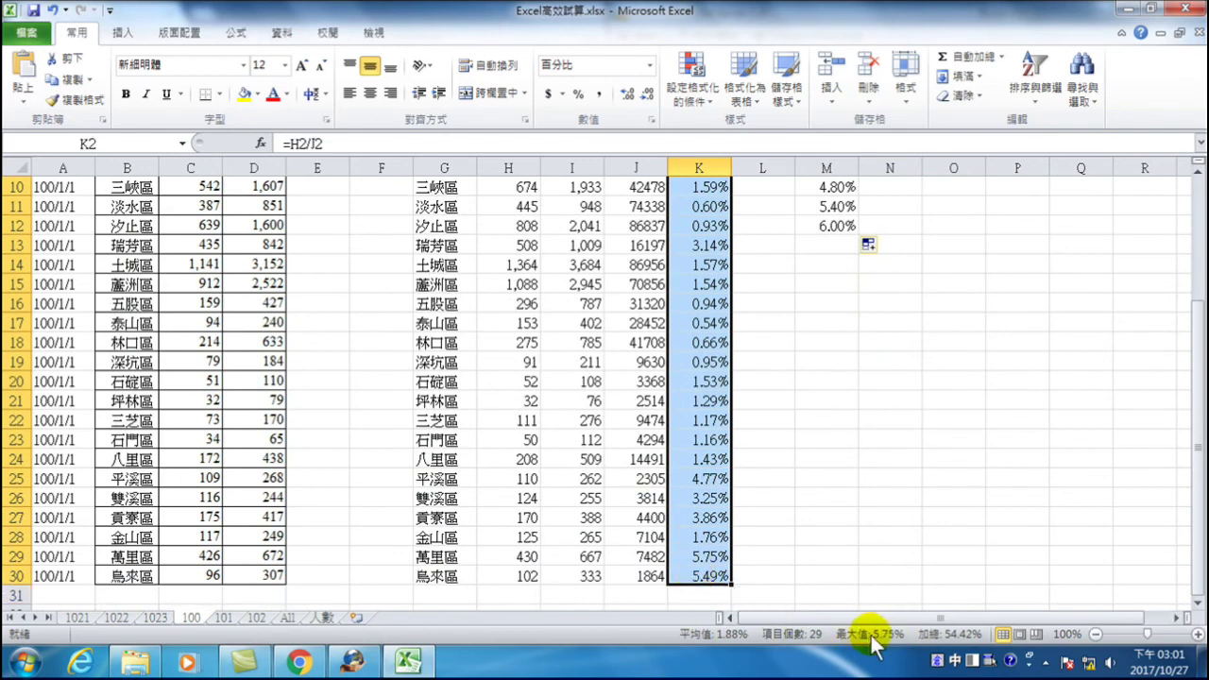
pyautogui.scroll(3, 825, 463)
pyautogui.click(894, 219)
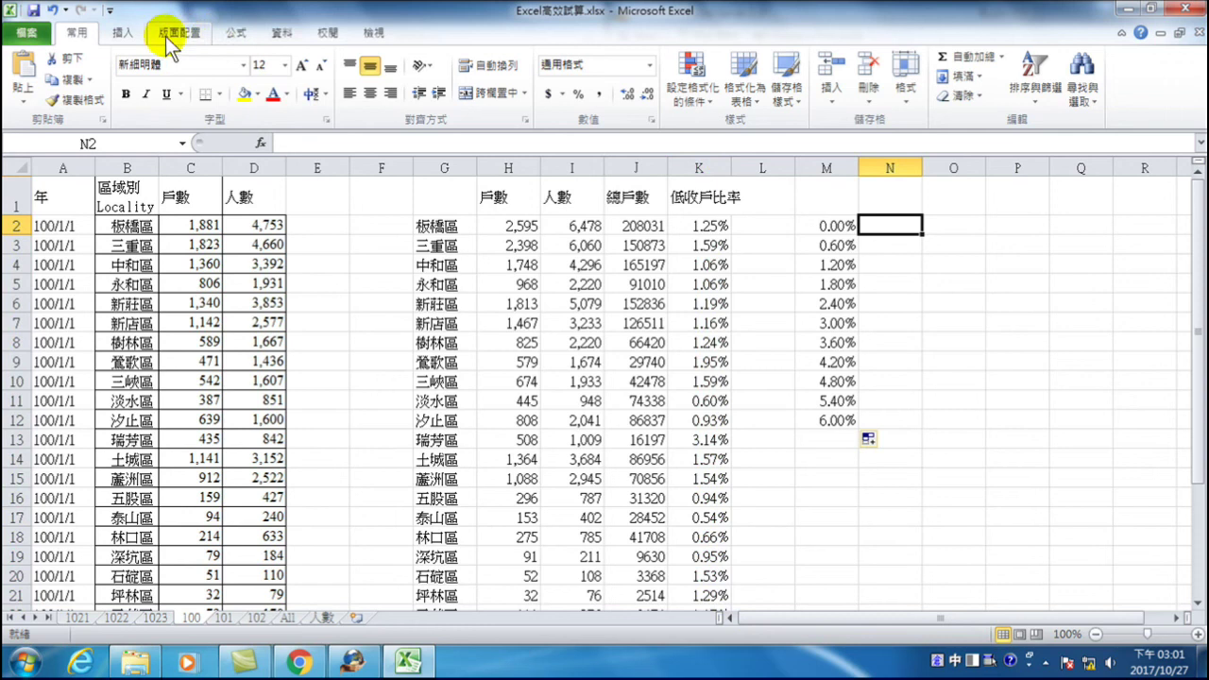
# - With N1 selected, open the Histogram tool from Data Analysis
pyautogui.click(283, 34)
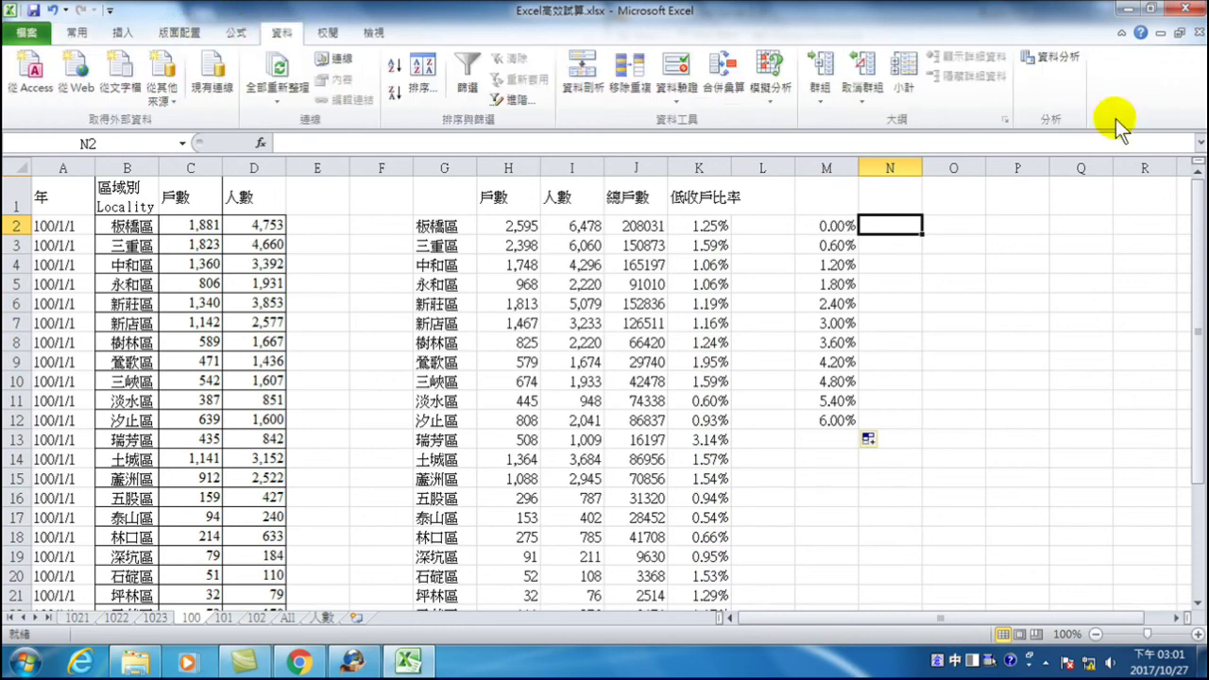
pyautogui.click(1049, 57)
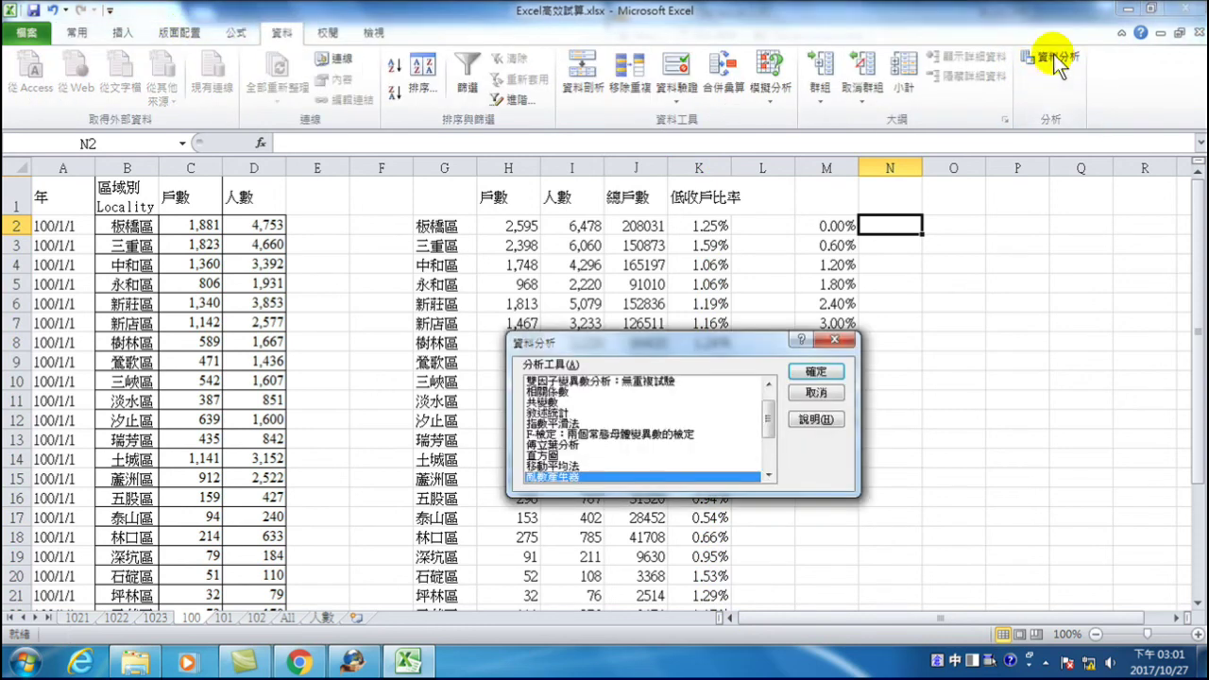
pyautogui.click(816, 392)
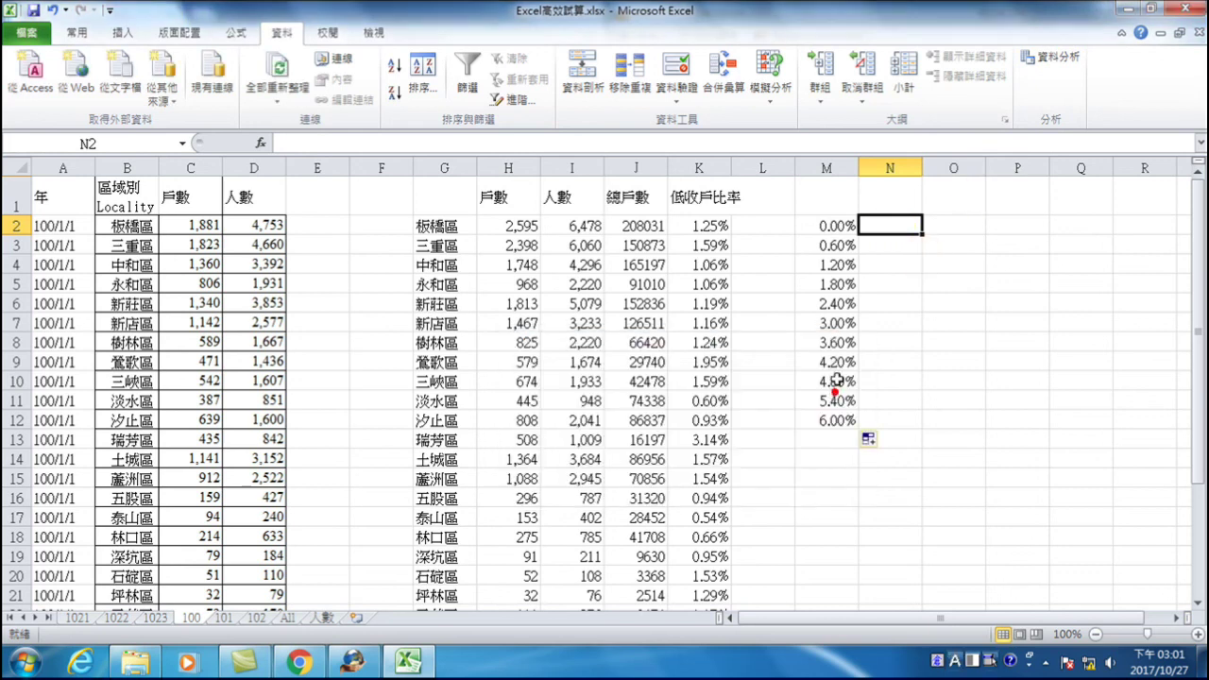
pyautogui.click(893, 196)
pyautogui.click(1054, 57)
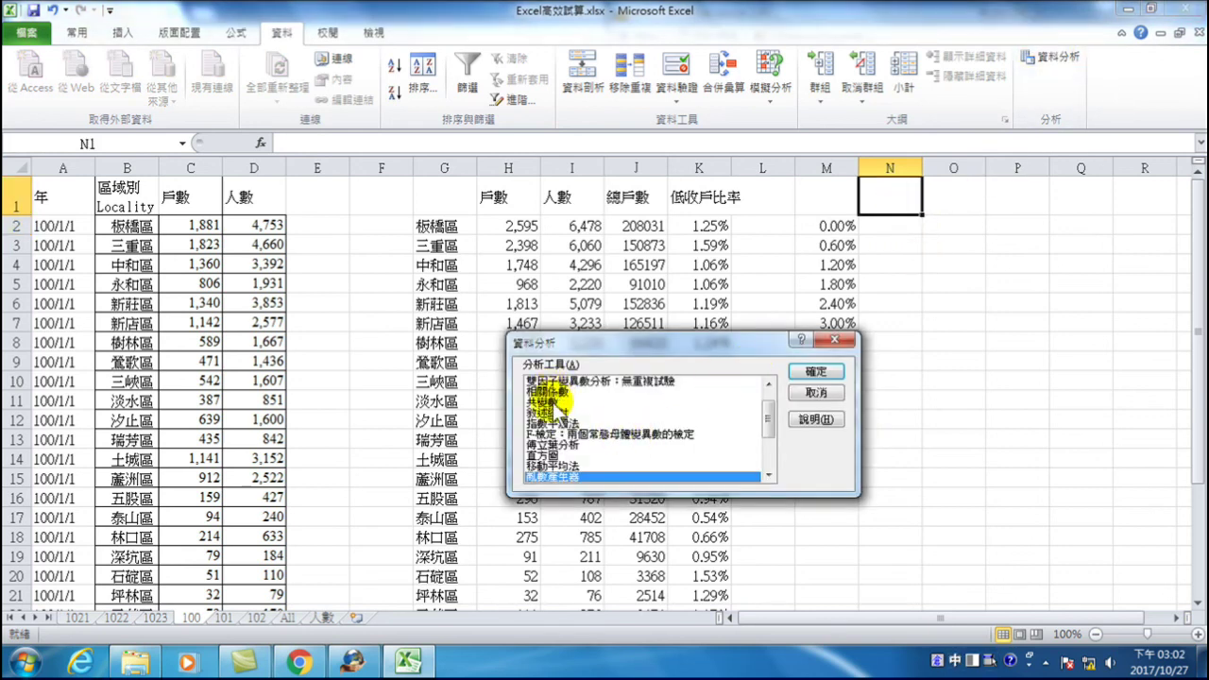
pyautogui.click(547, 454)
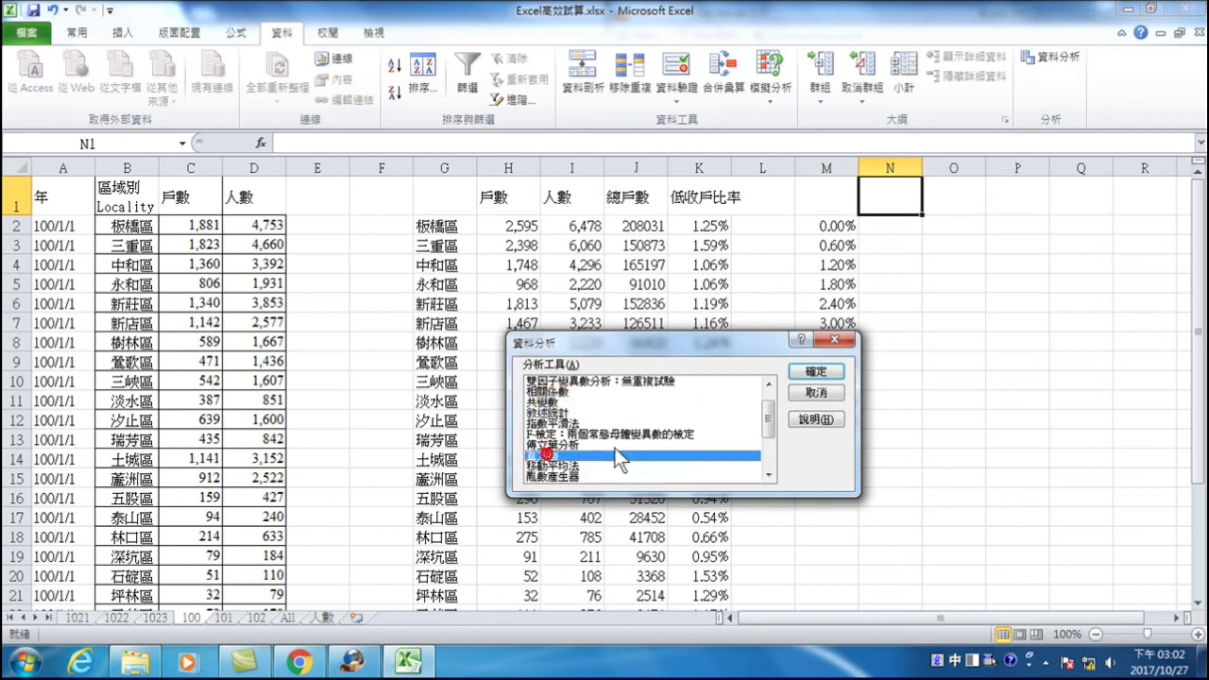
pyautogui.click(805, 369)
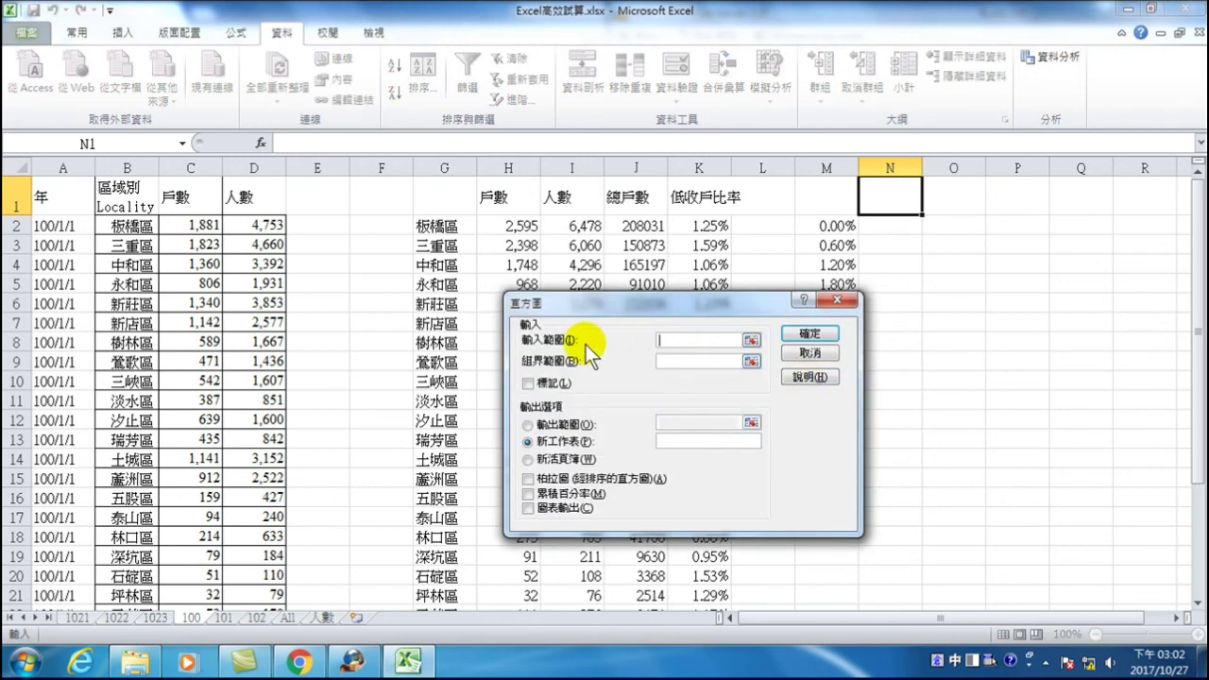
# - Set the histogram input range to K2:K30 and the bin range to M2:M12
pyautogui.moveTo(698, 306); pyautogui.dragTo(451, 294)
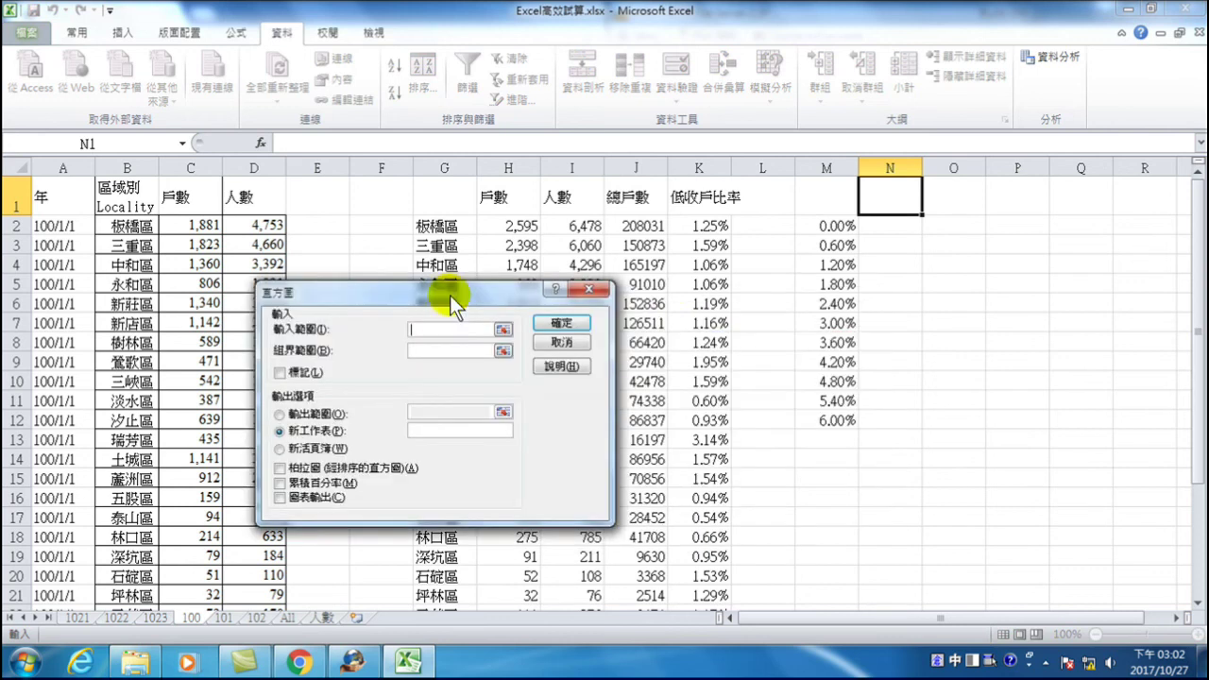
pyautogui.moveTo(700, 228); pyautogui.dragTo(704, 575)
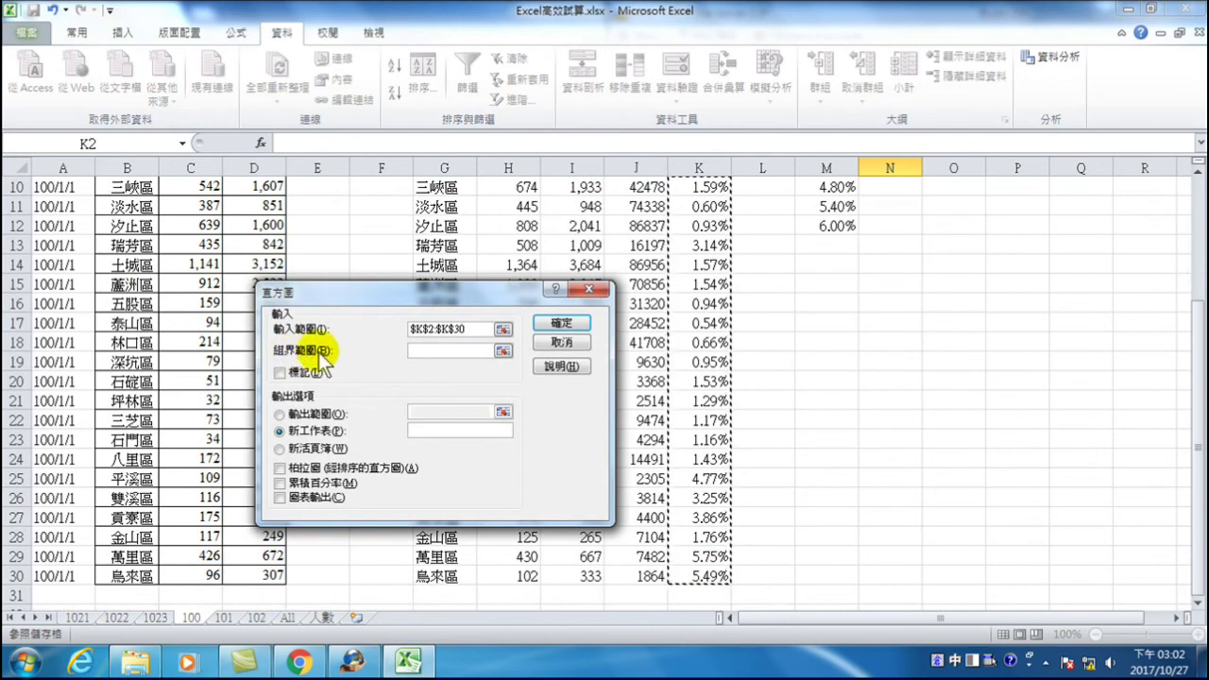
pyautogui.click(427, 348)
pyautogui.scroll(3, 860, 340)
pyautogui.moveTo(836, 227); pyautogui.dragTo(840, 422)
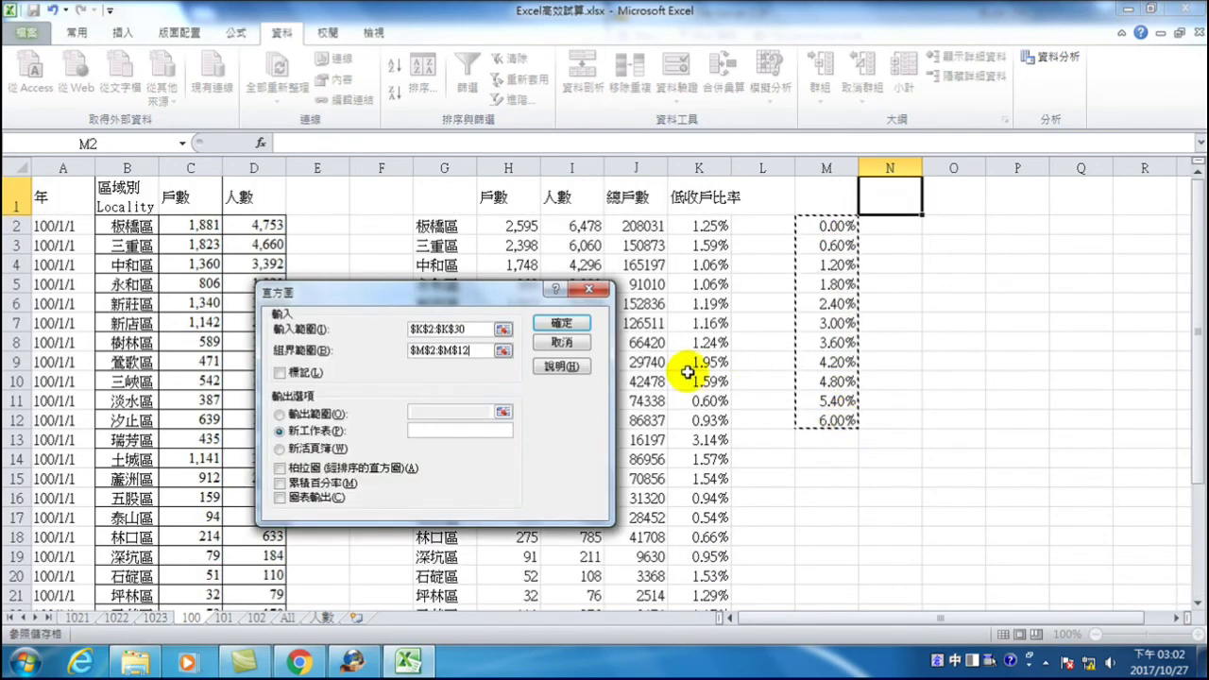
# - Output the histogram to N1 with cumulative percentage and a chart, and run it
pyautogui.click(286, 418)
pyautogui.click(423, 417)
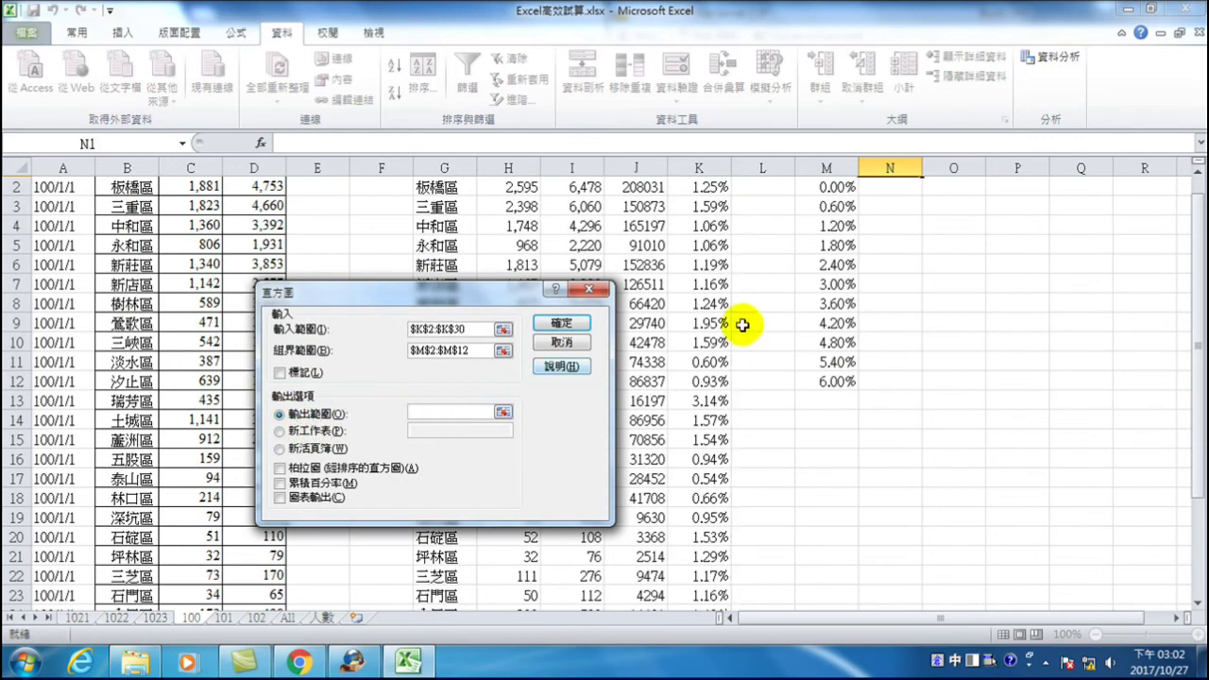
pyautogui.scroll(1, 820, 322)
pyautogui.click(906, 204)
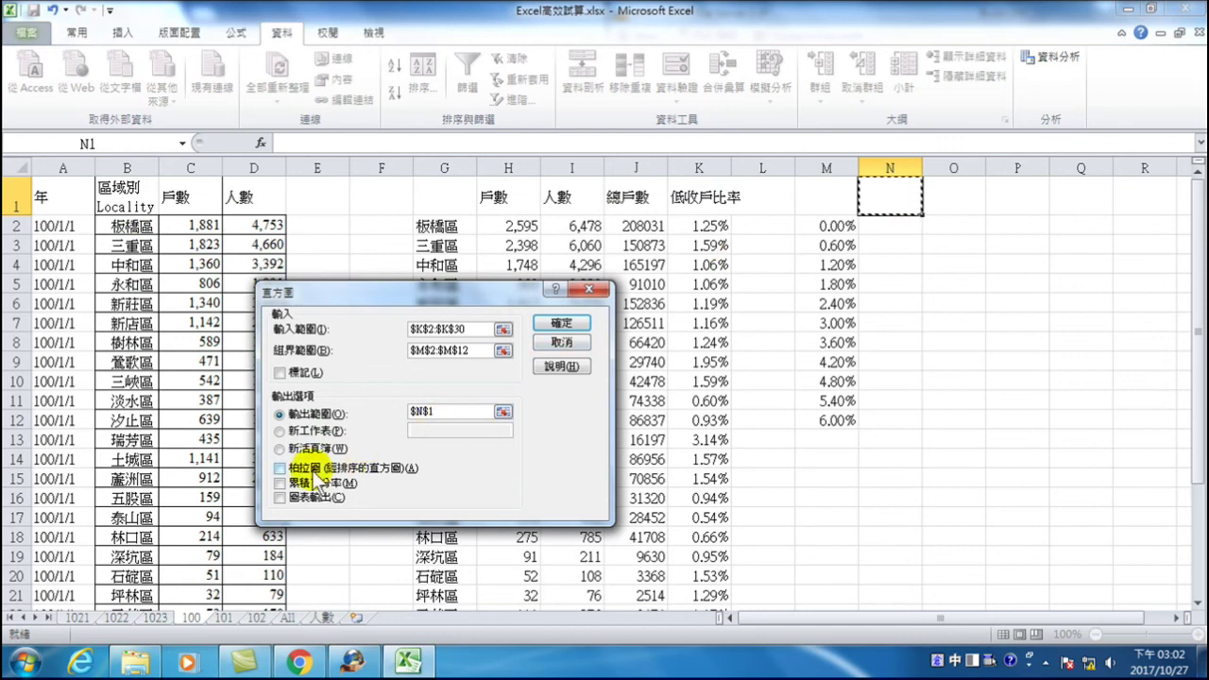
pyautogui.click(283, 483)
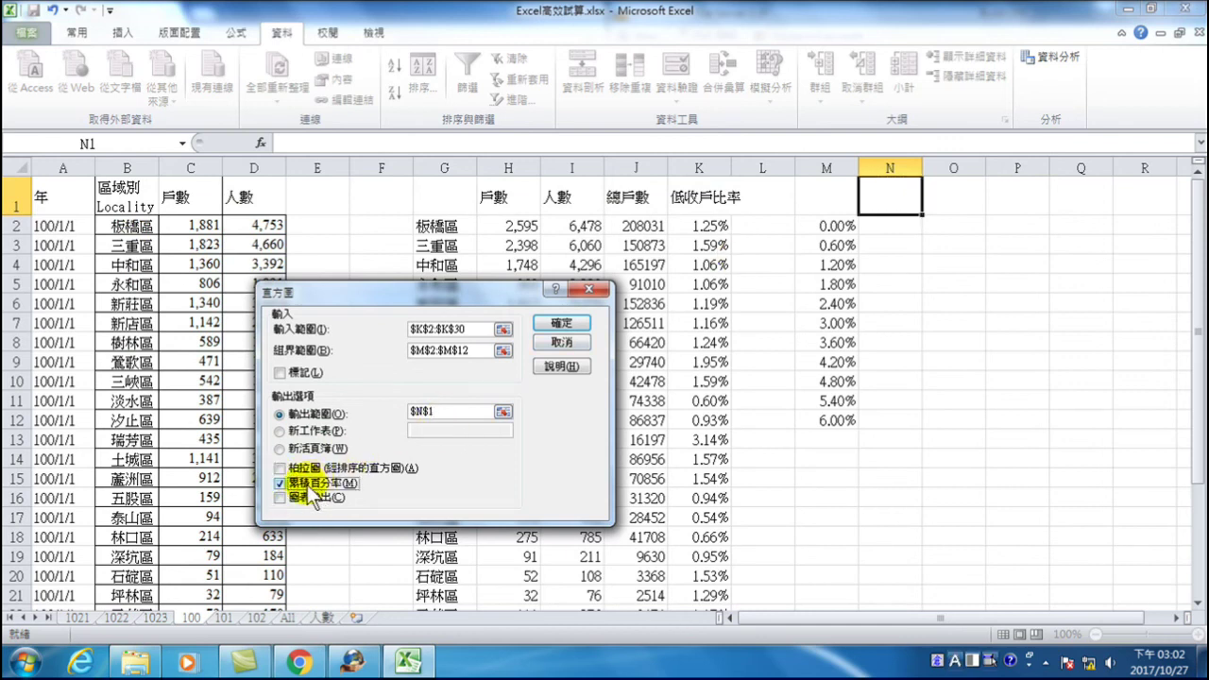
pyautogui.click(282, 498)
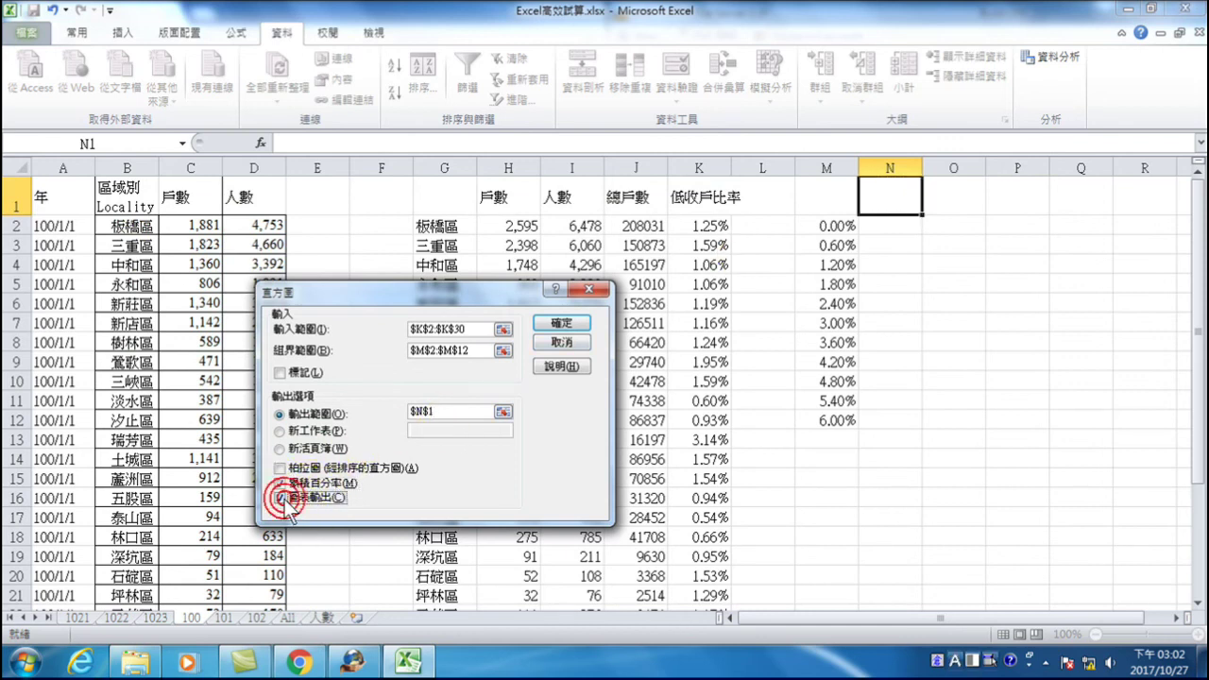
pyautogui.click(561, 323)
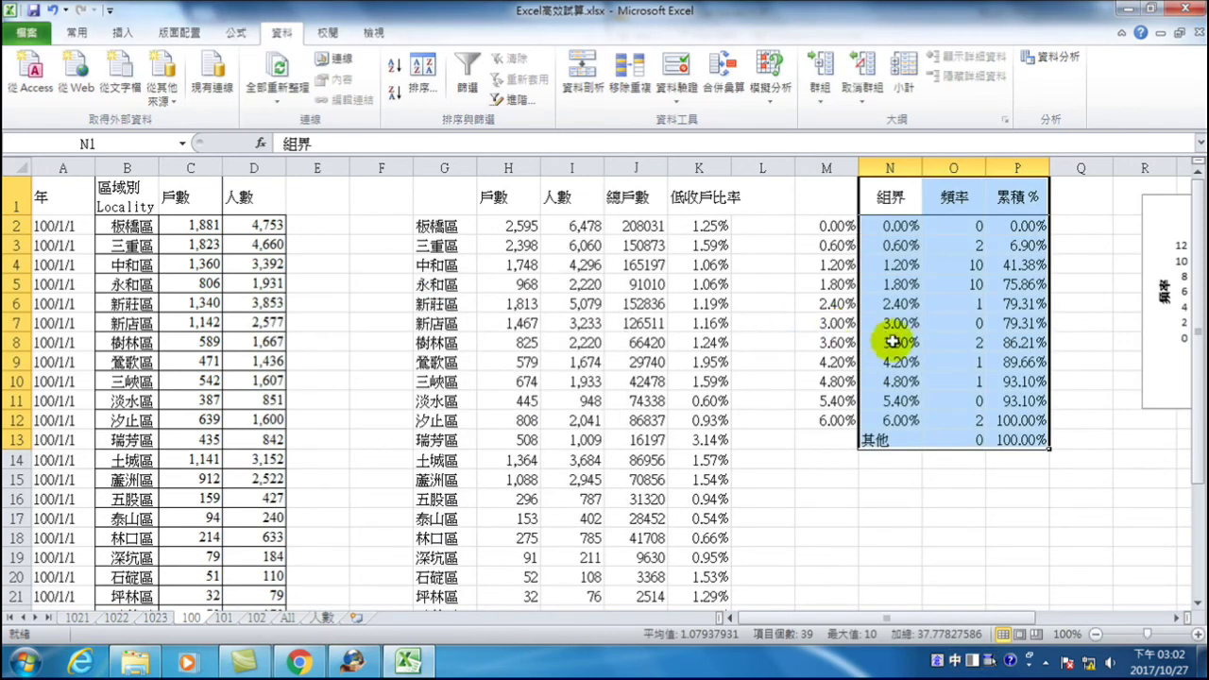
pyautogui.moveTo(999, 617); pyautogui.dragTo(1096, 627)
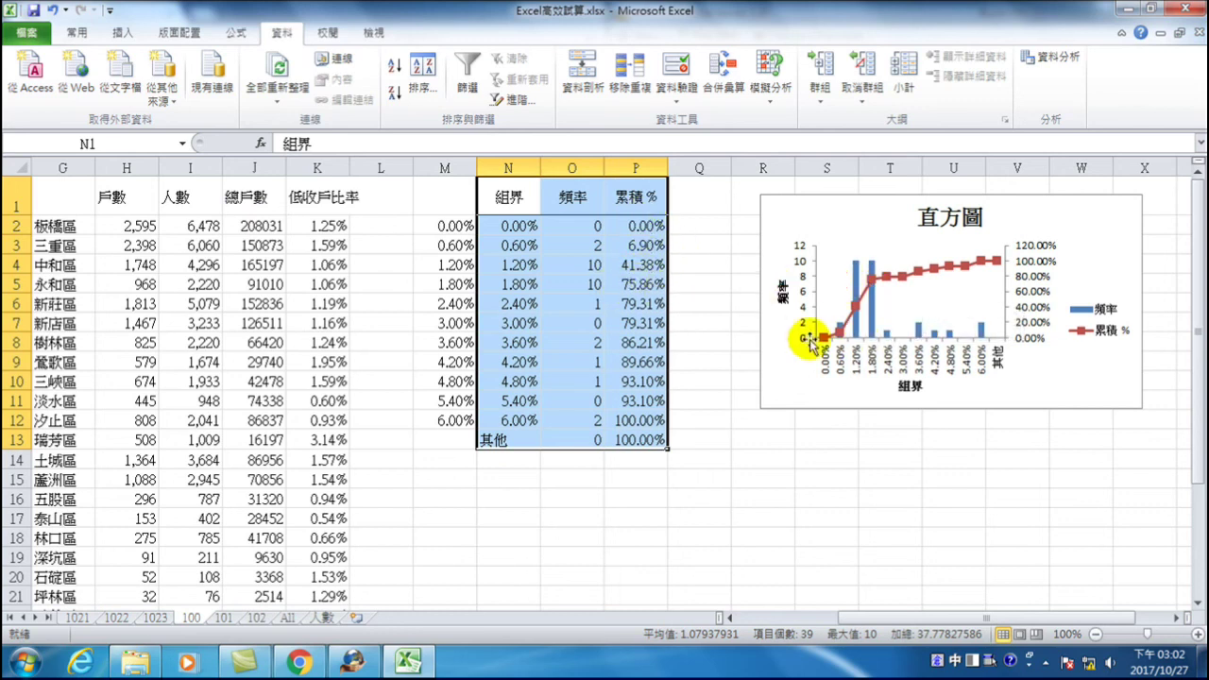
# - View the histogram chart, then select cell F1 on the district household sheet
pyautogui.moveTo(878, 273)
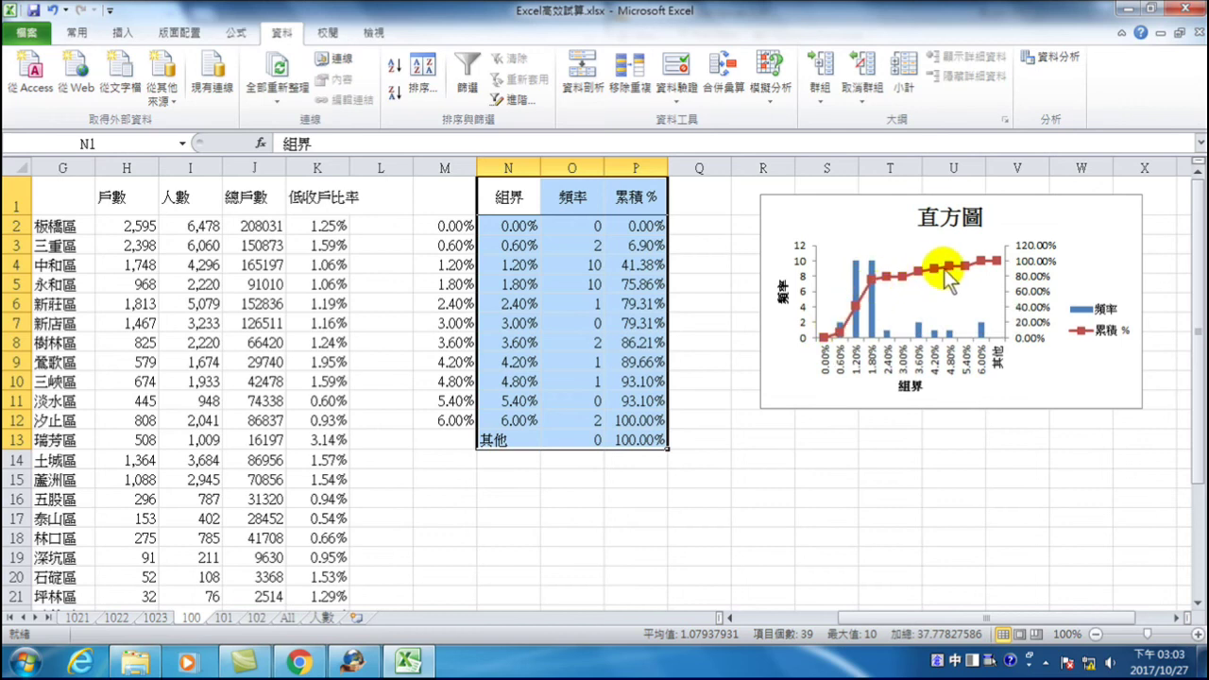
pyautogui.moveTo(980, 262)
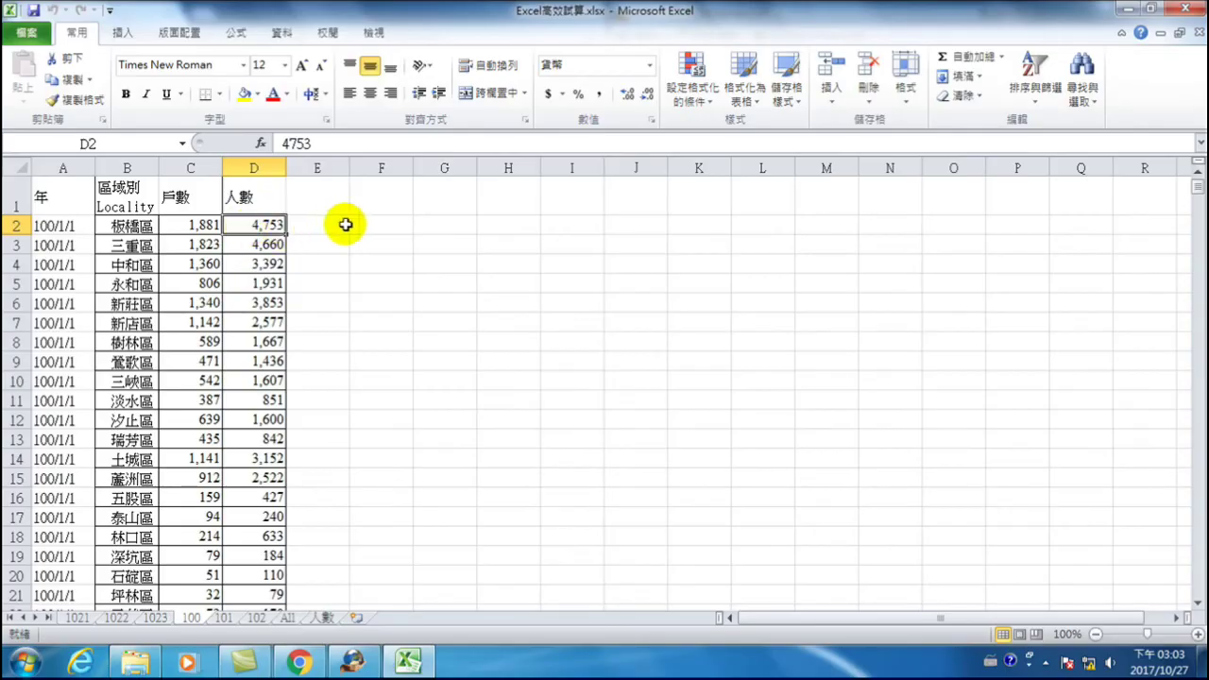
pyautogui.click(380, 196)
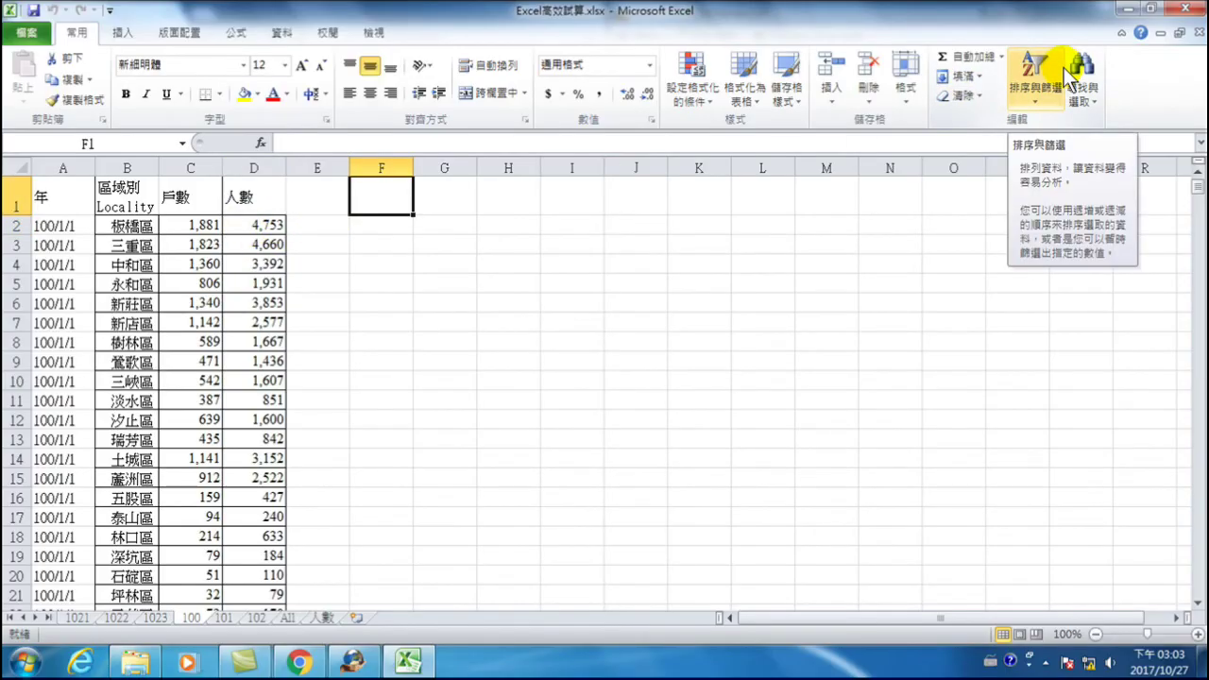
# - Consolidate sheets 100, 101 and 102 by Average with top-row and left-column labels, then select I1
pyautogui.click(281, 33)
pyautogui.click(722, 66)
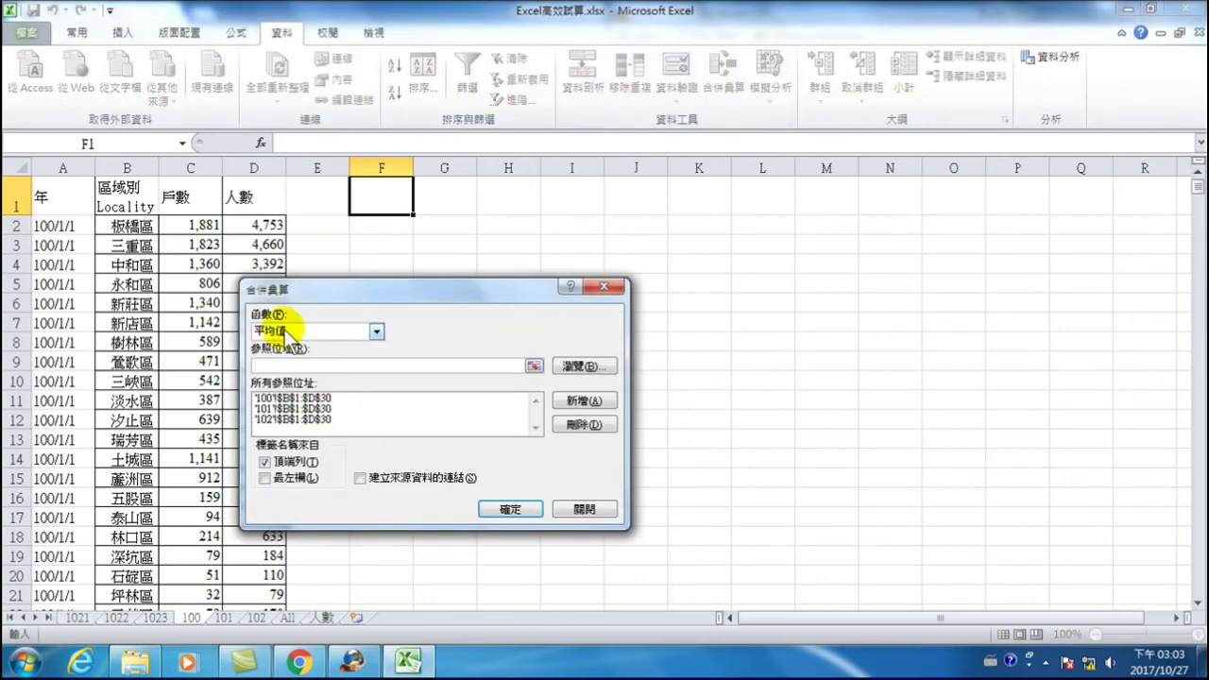
pyautogui.click(265, 478)
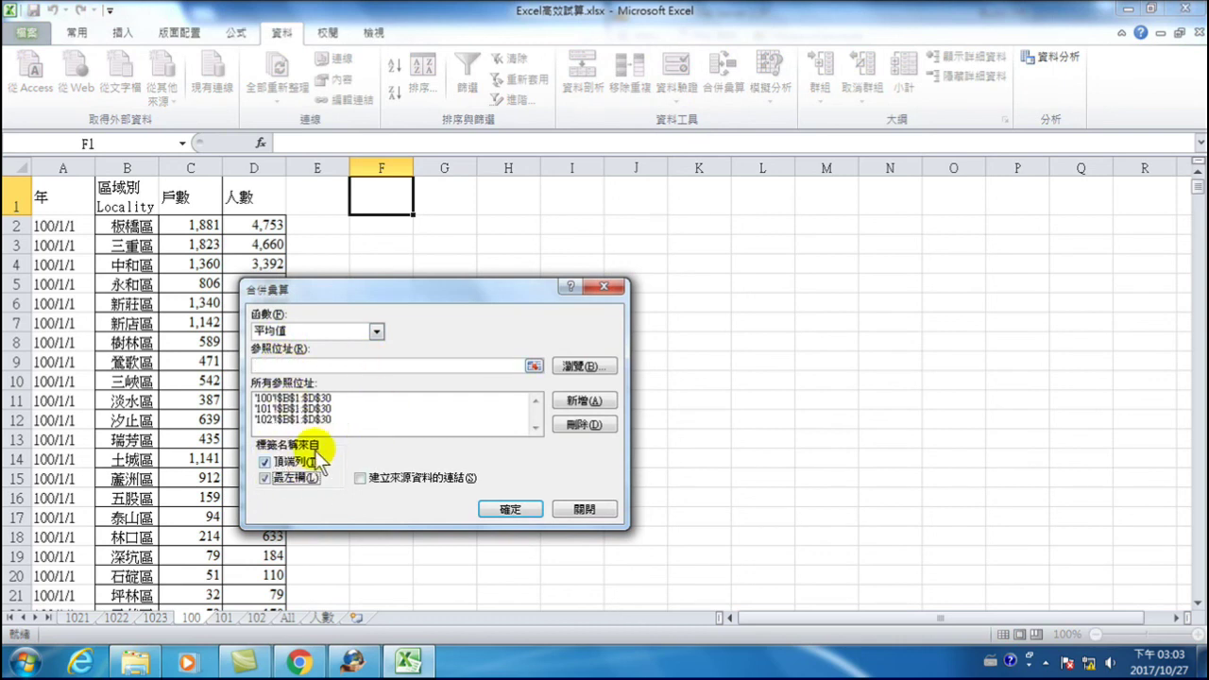
pyautogui.click(509, 510)
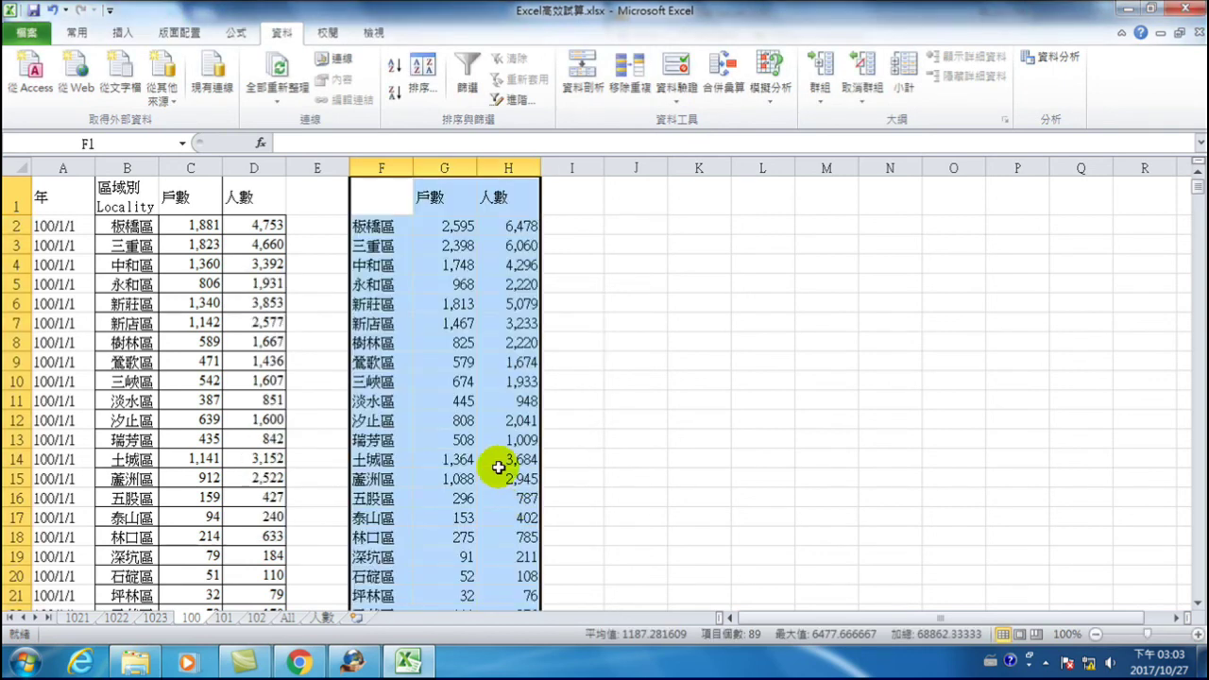
pyautogui.click(513, 228)
pyautogui.click(568, 198)
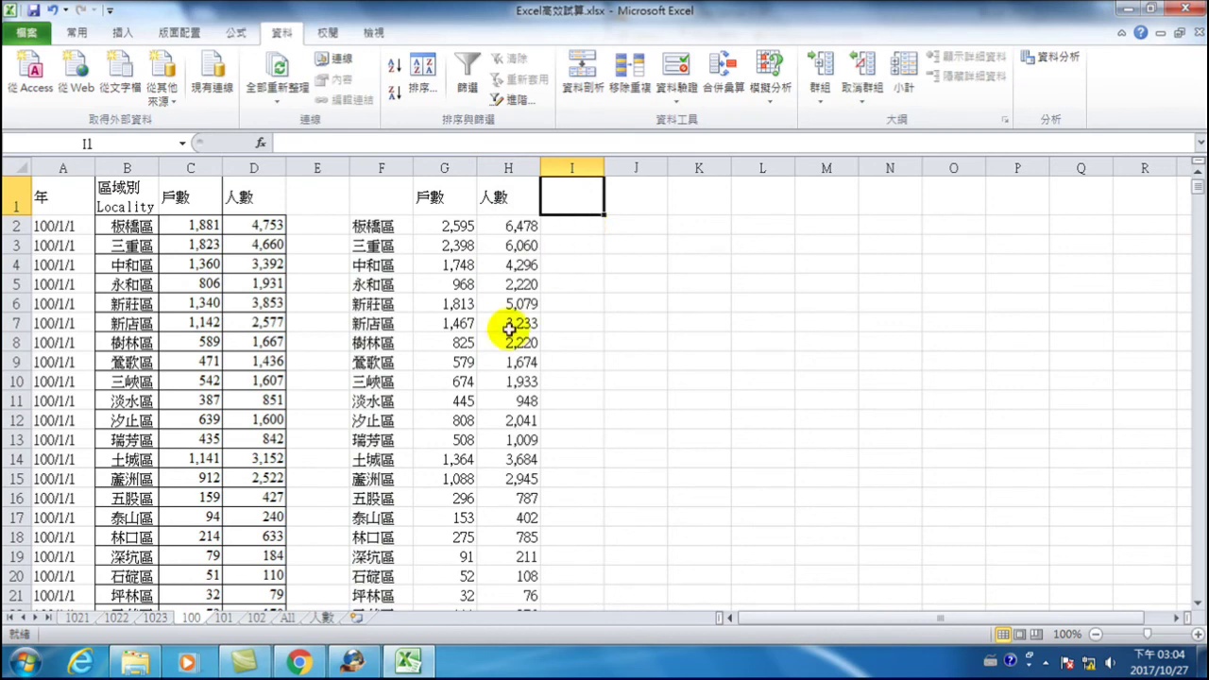
# - On the 人數 sheet, check the 戶數 values for 八里區, 三芝區 and 三重區
pyautogui.click(321, 618)
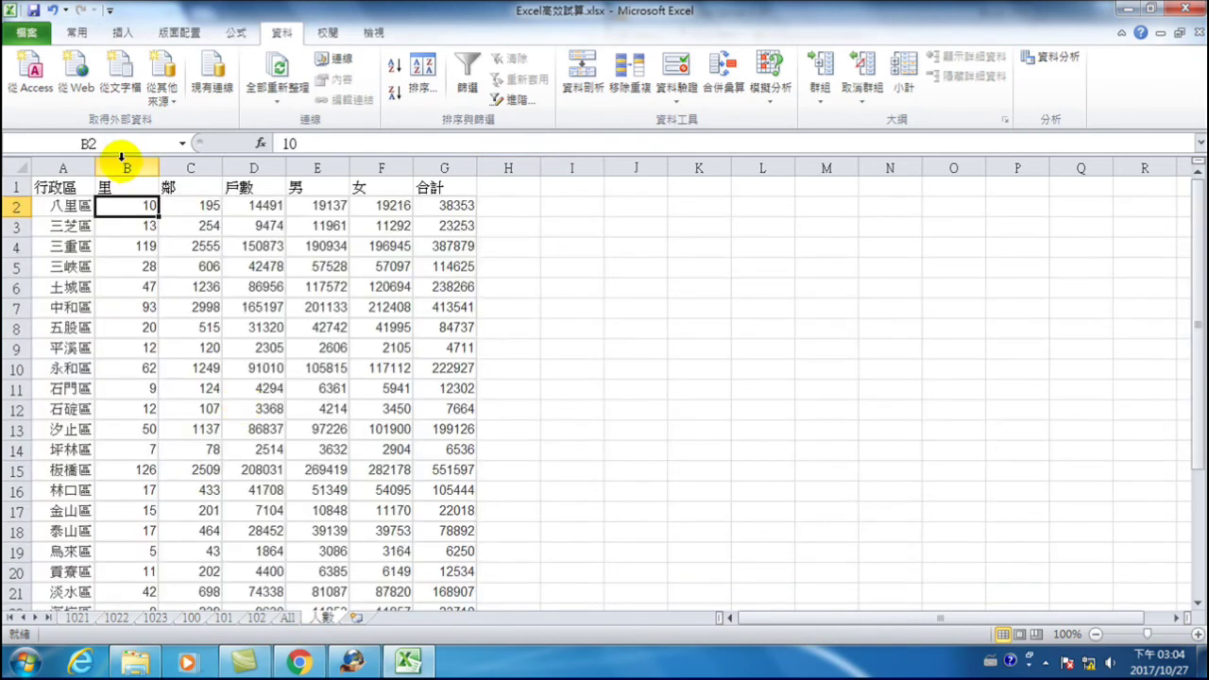
pyautogui.moveTo(253, 187); pyautogui.dragTo(262, 406)
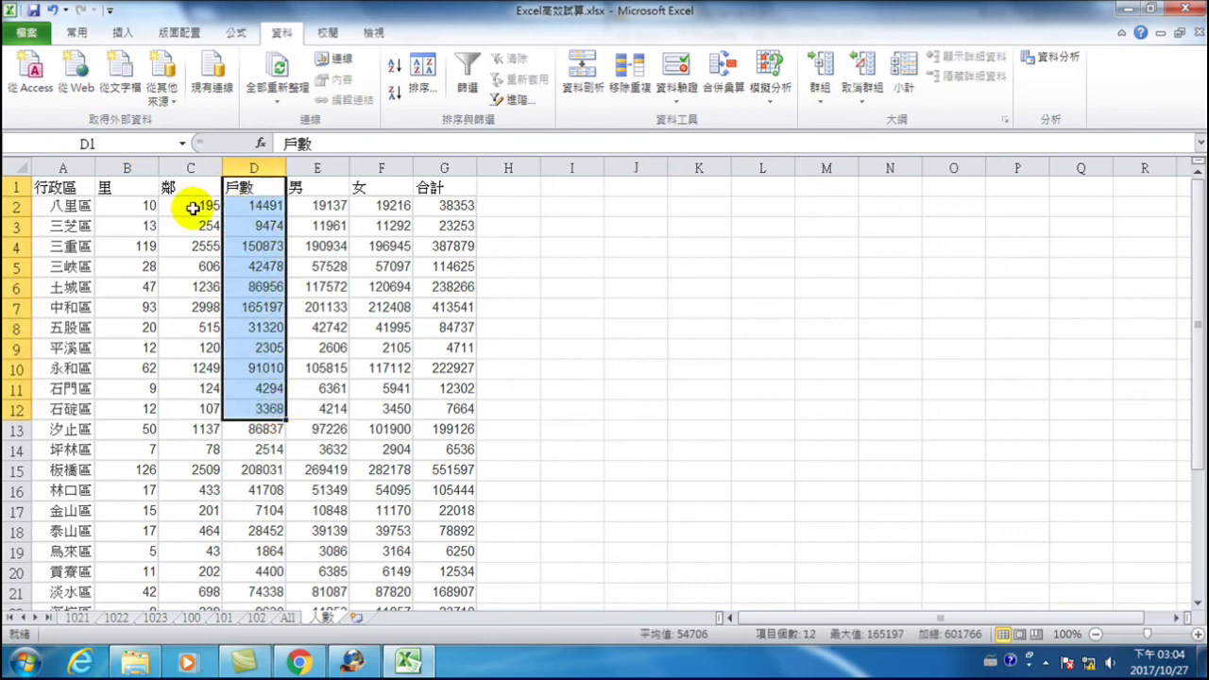
pyautogui.click(70, 208)
pyautogui.click(262, 206)
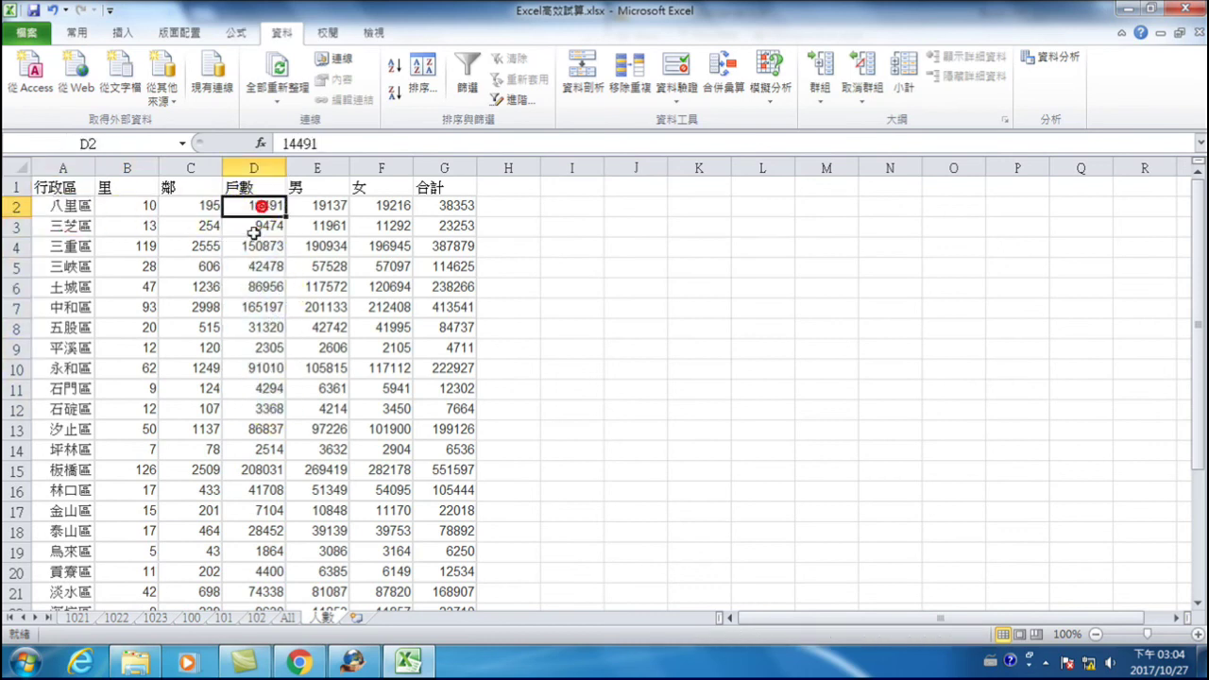
pyautogui.click(74, 228)
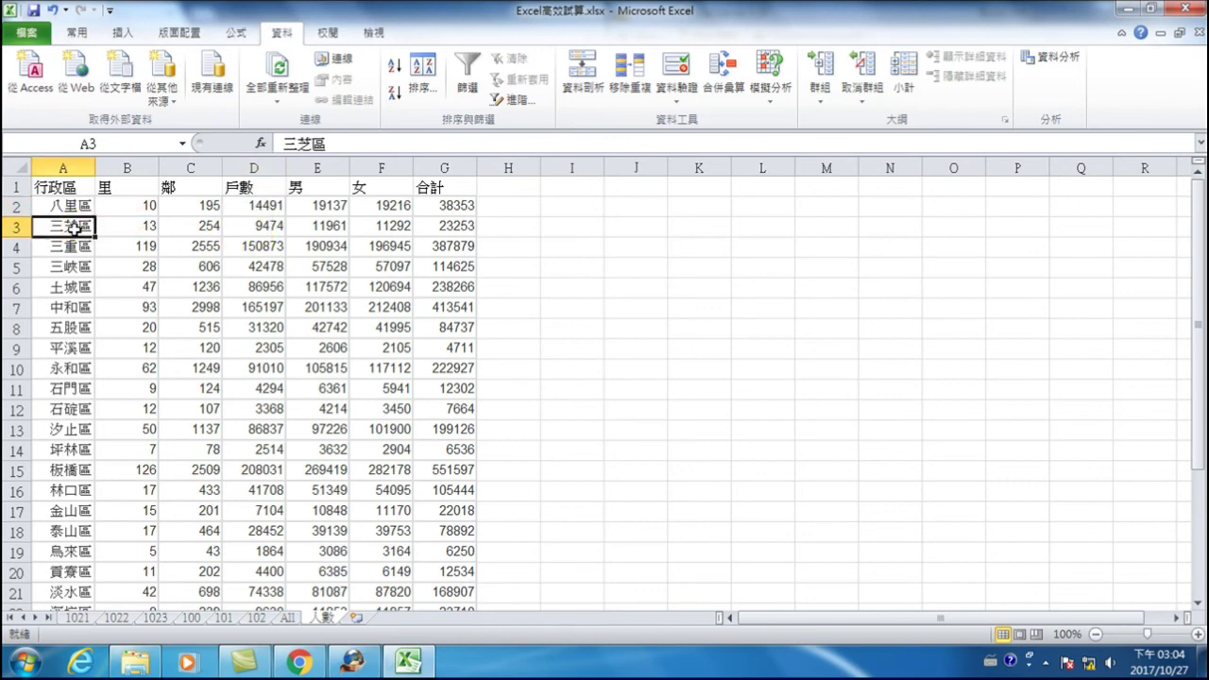
pyautogui.click(258, 226)
pyautogui.click(42, 243)
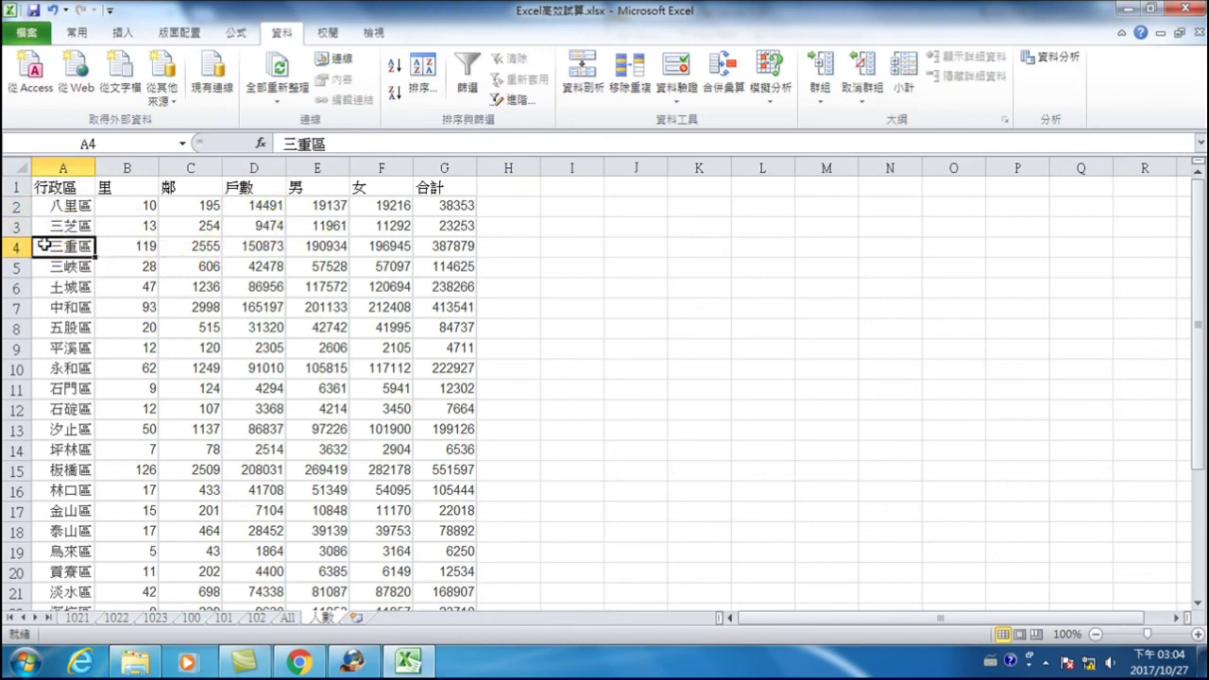
pyautogui.click(246, 244)
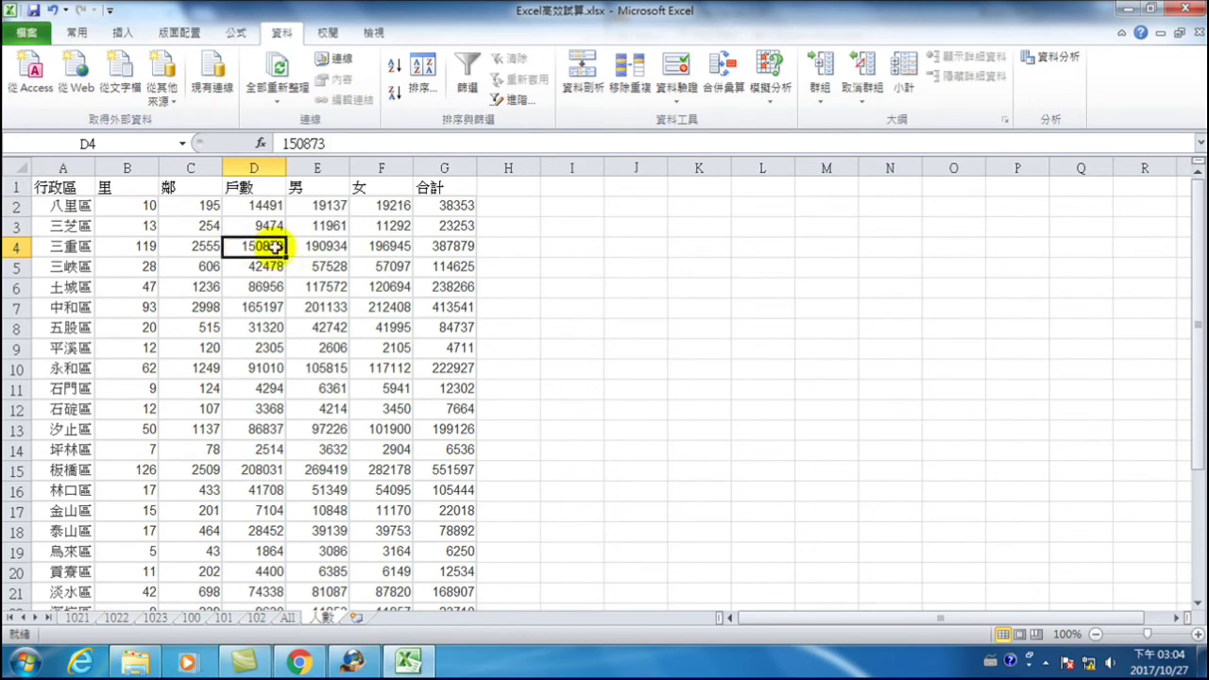
pyautogui.click(265, 212)
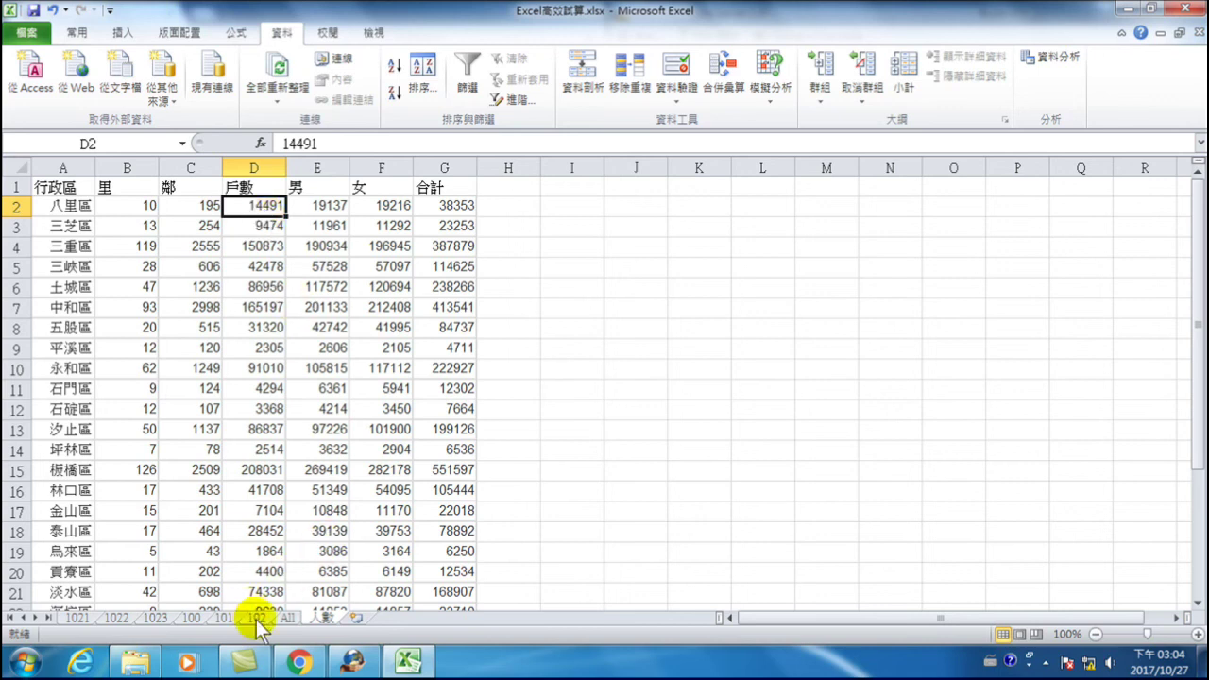
# - Enter the heading 總戶數 in I1 on sheet 100
pyautogui.click(193, 618)
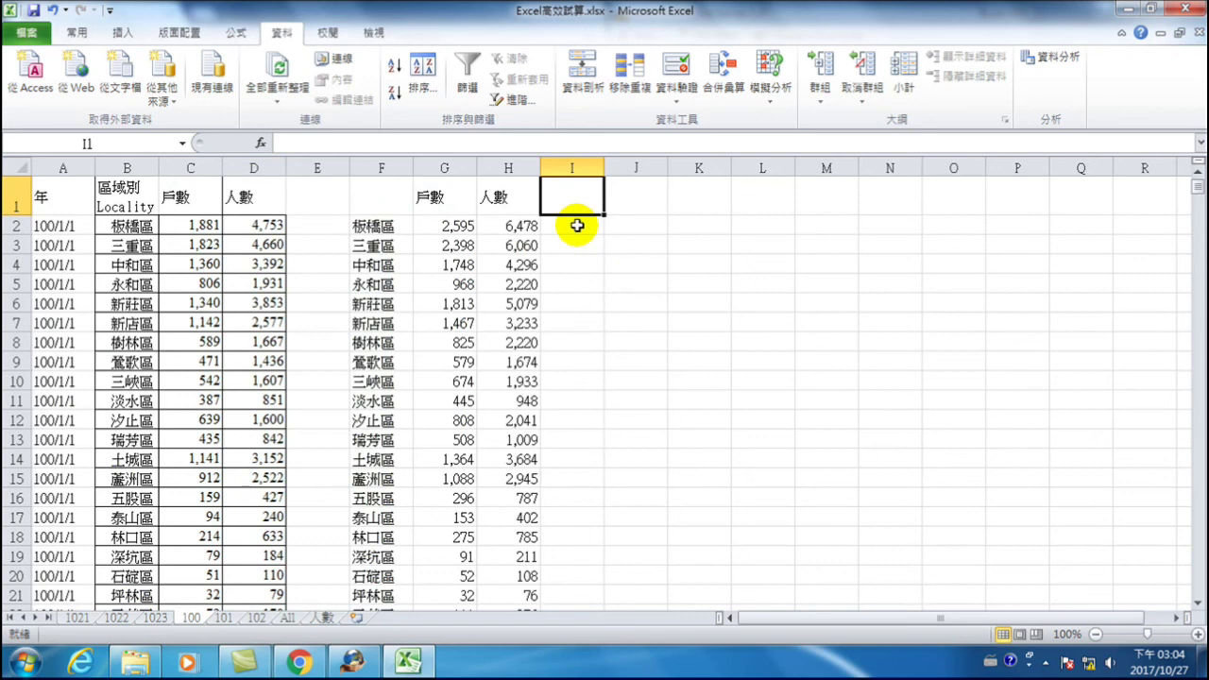
pyautogui.write('v')
pyautogui.write('總戶')
pyautogui.write('數')
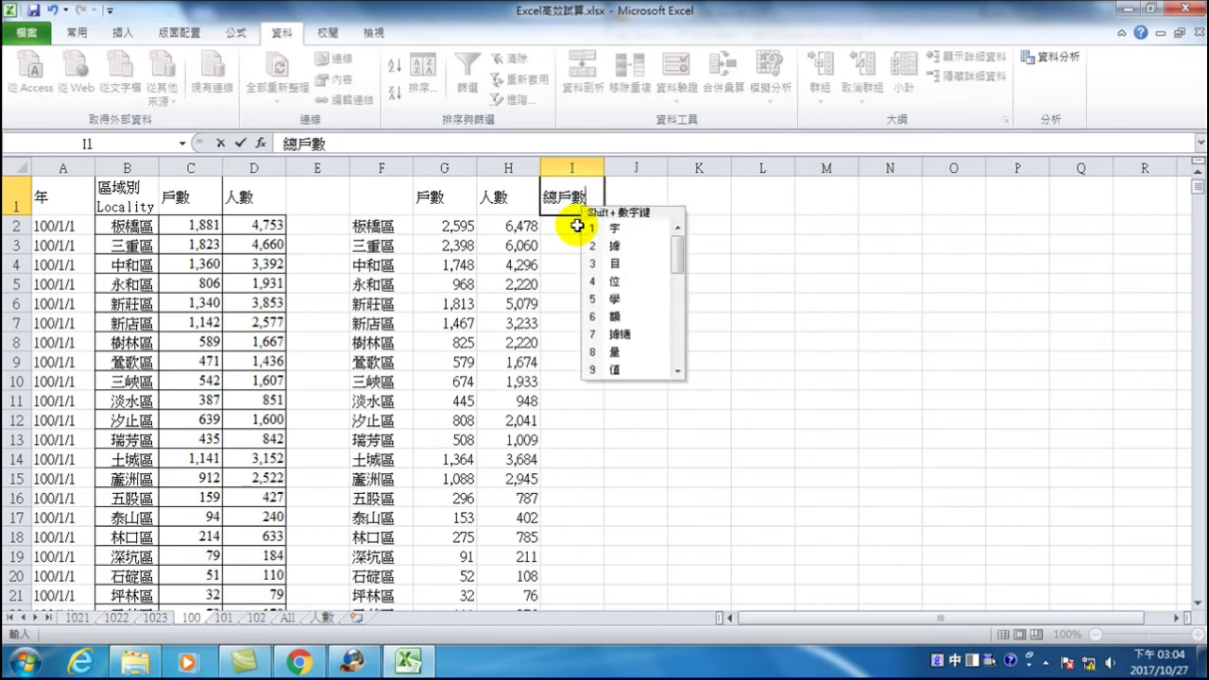
pyautogui.press('Return')
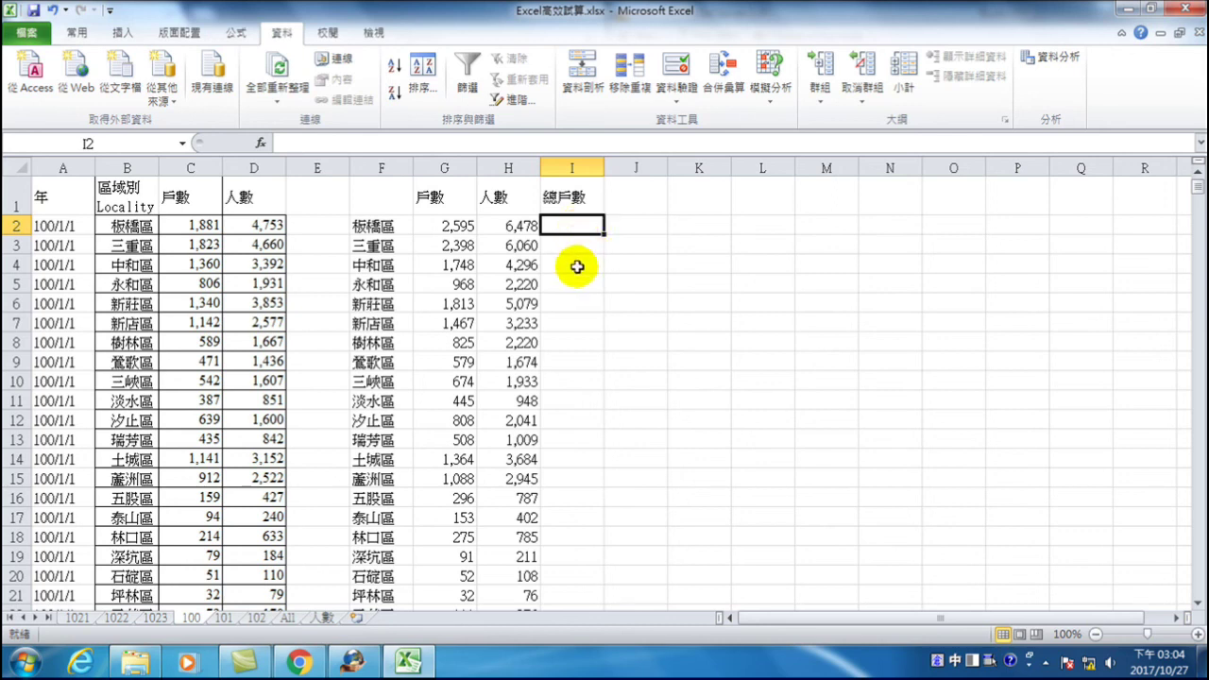
# - Compare the district lists on 人數 and sheet 100, returning to I2 for the formula
pyautogui.click(311, 619)
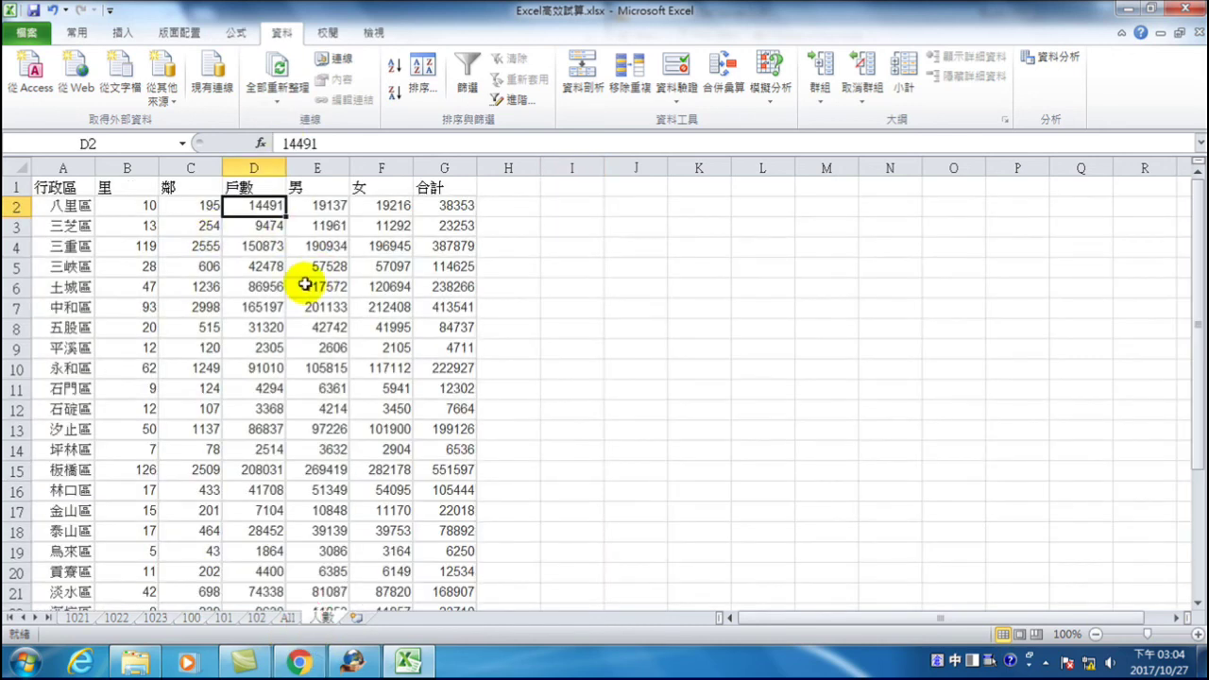
pyautogui.click(70, 205)
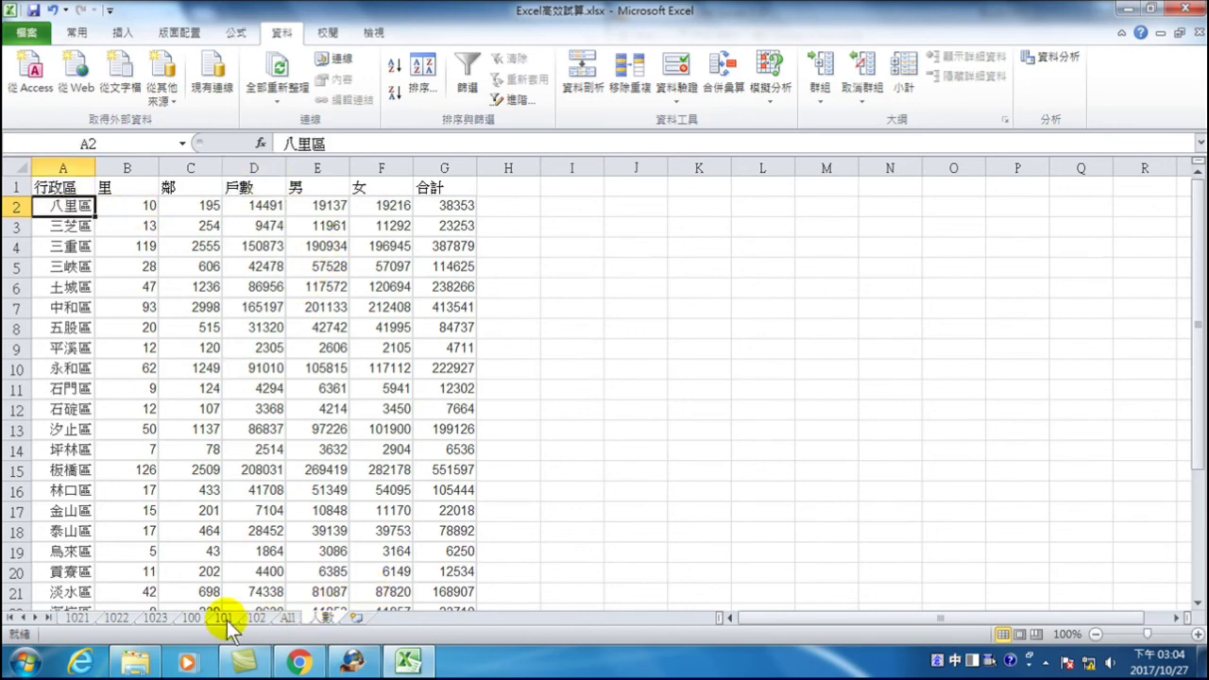
pyautogui.click(189, 618)
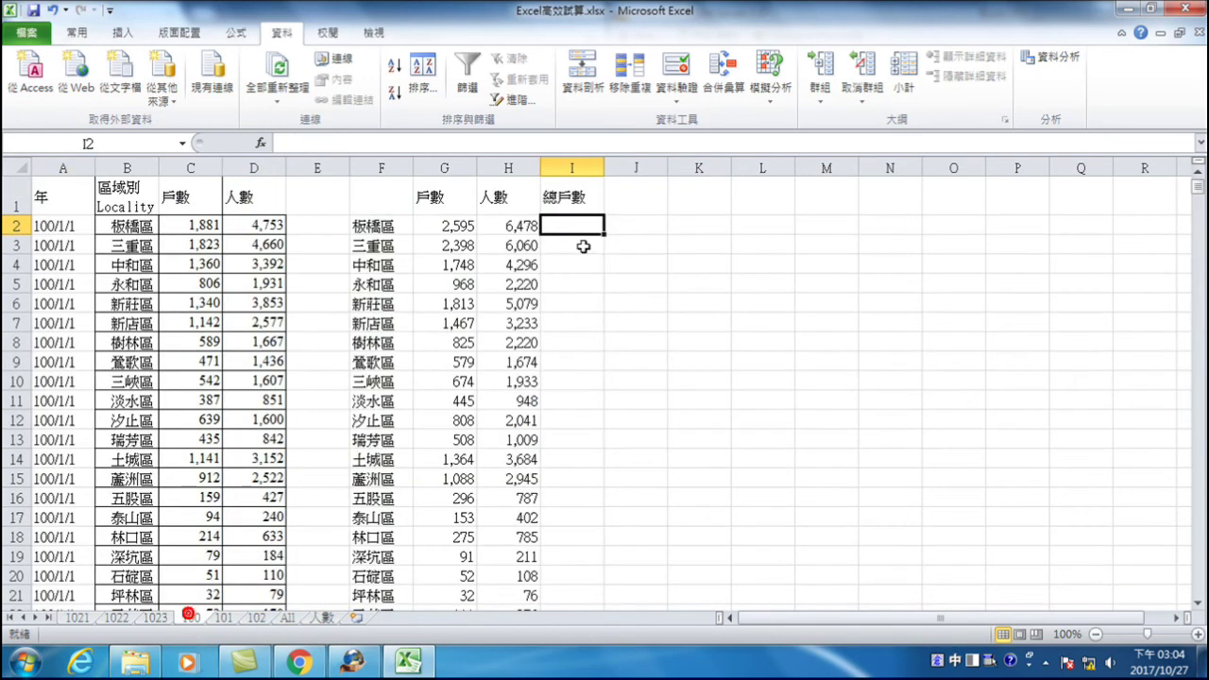
pyautogui.click(385, 221)
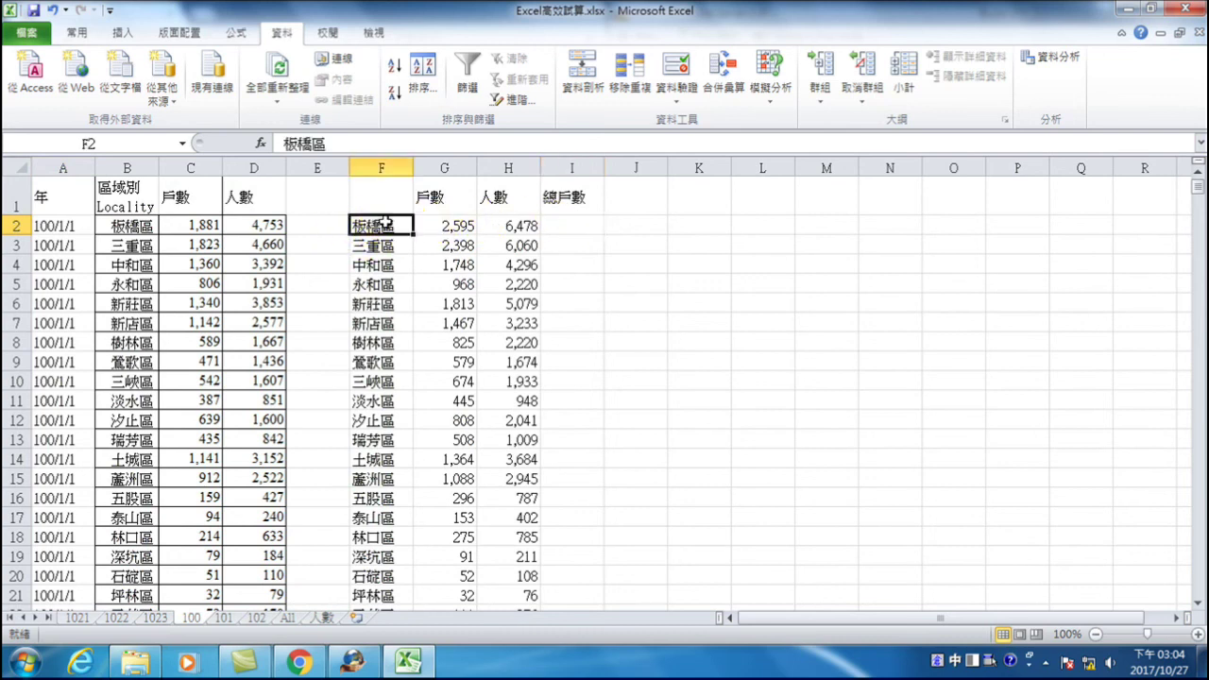
pyautogui.click(562, 225)
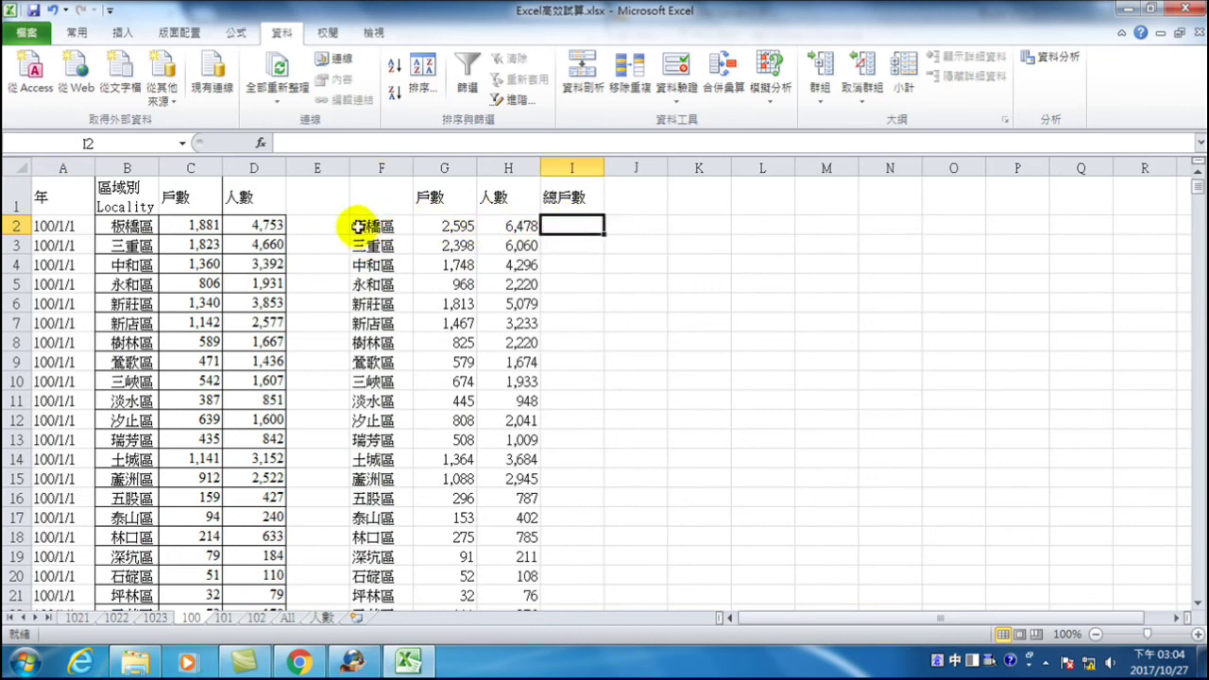
pyautogui.click(320, 619)
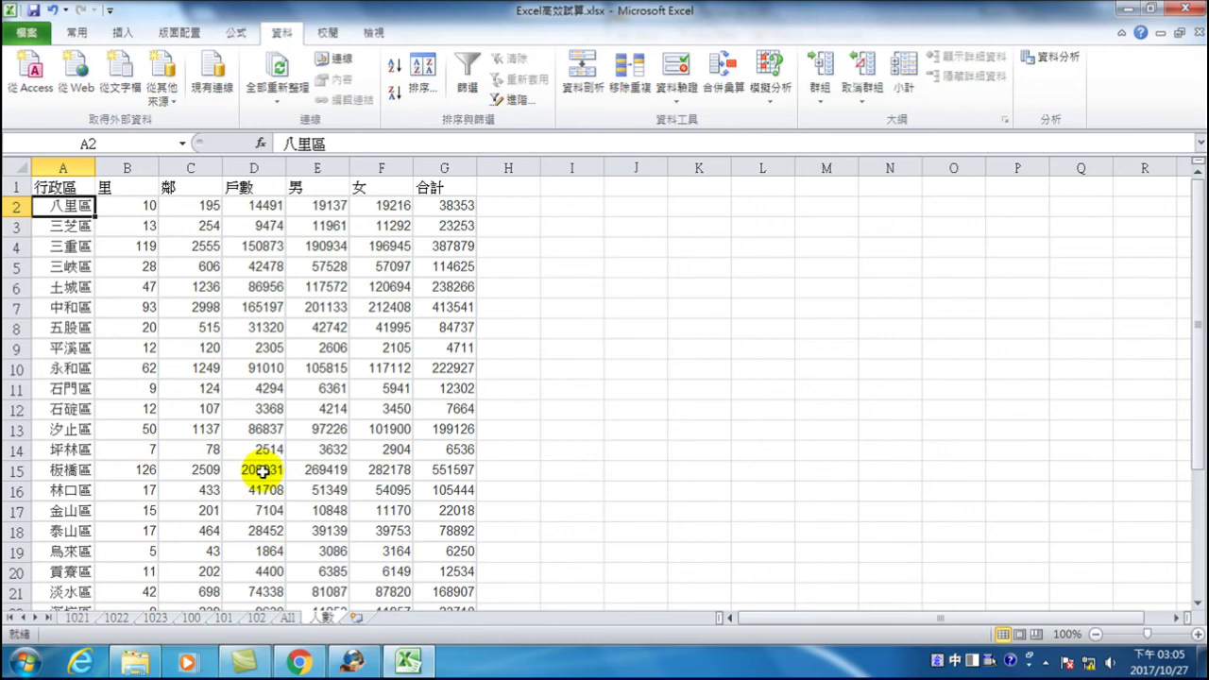
pyautogui.click(191, 617)
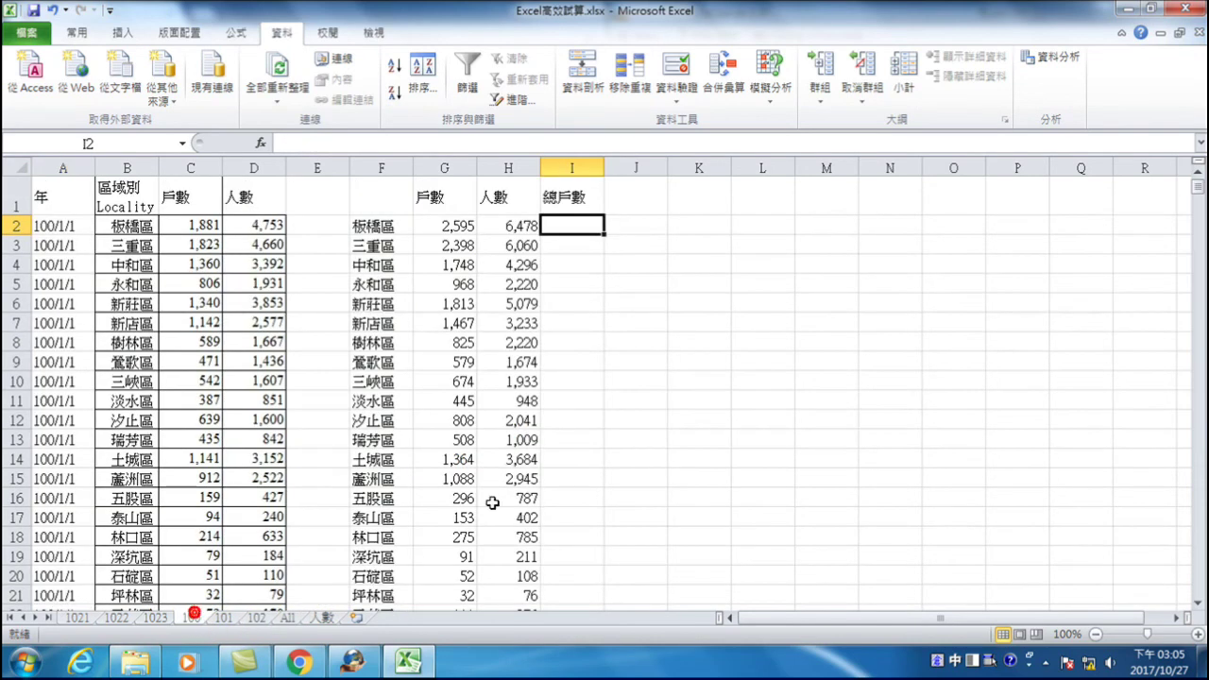
# - Enter =VLOOKUP(F2,人數,4,FALSE) in I2 and fill it down column I
pyautogui.write('=')
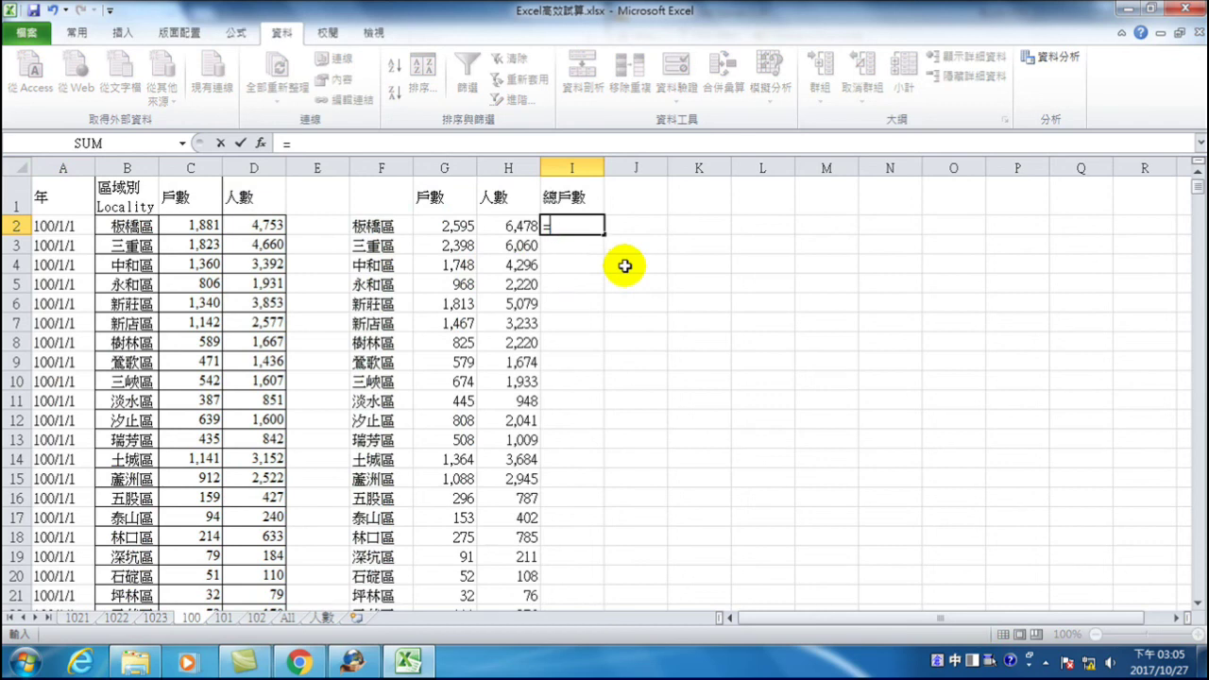
pyautogui.write('vlookup(')
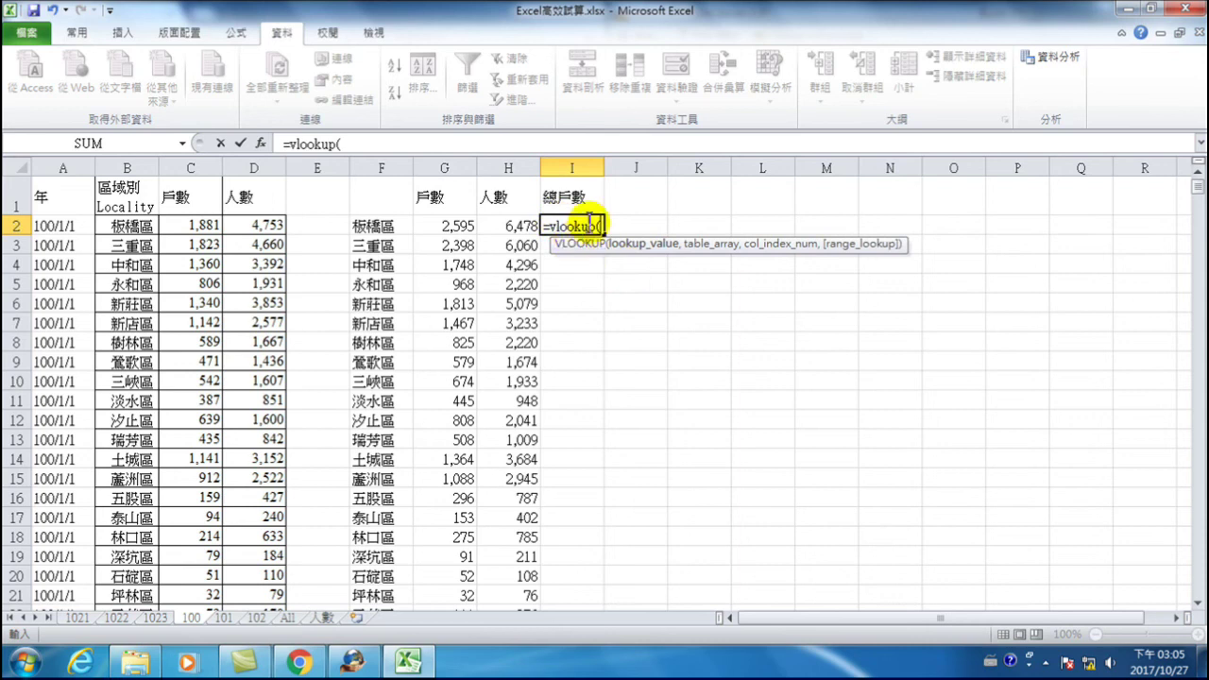
pyautogui.click(370, 228)
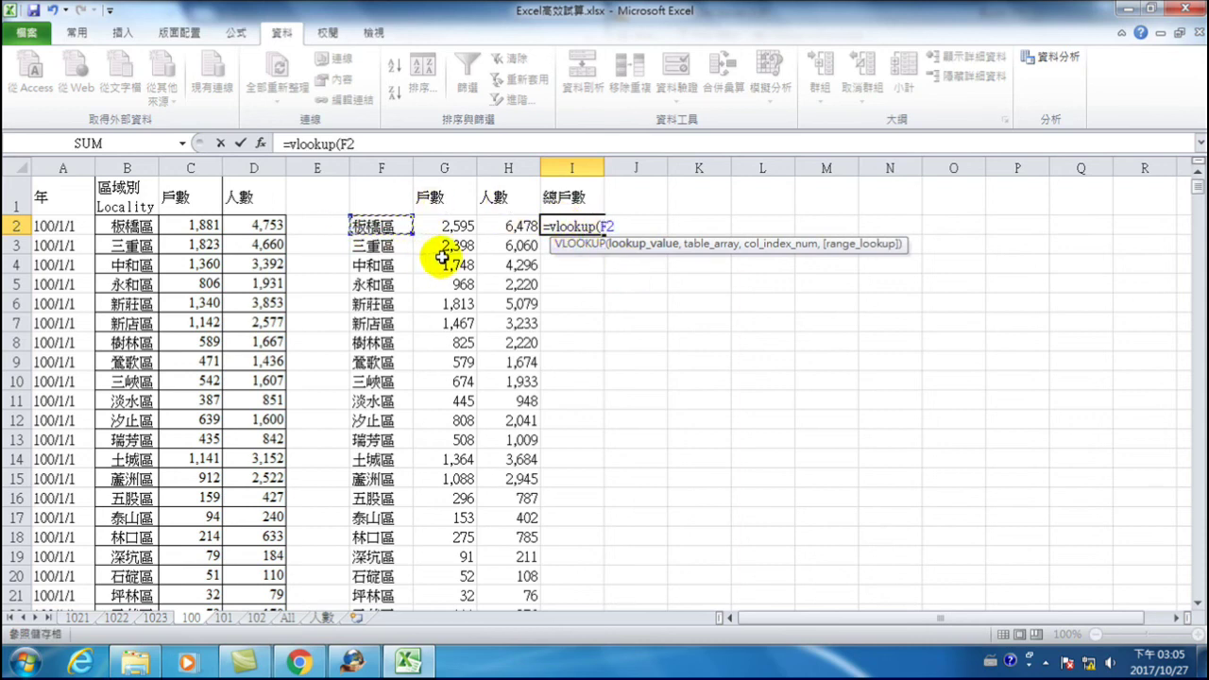
pyautogui.write(',')
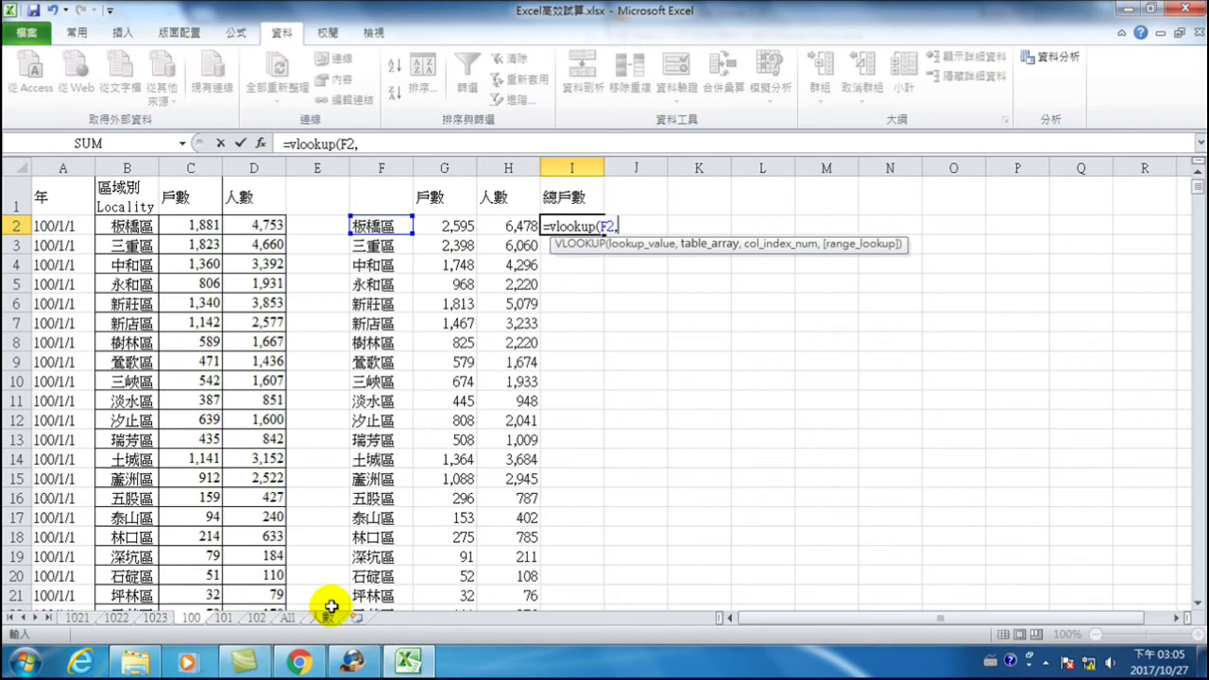
pyautogui.hotkey('ctrl', 'space')
pyautogui.write('人')
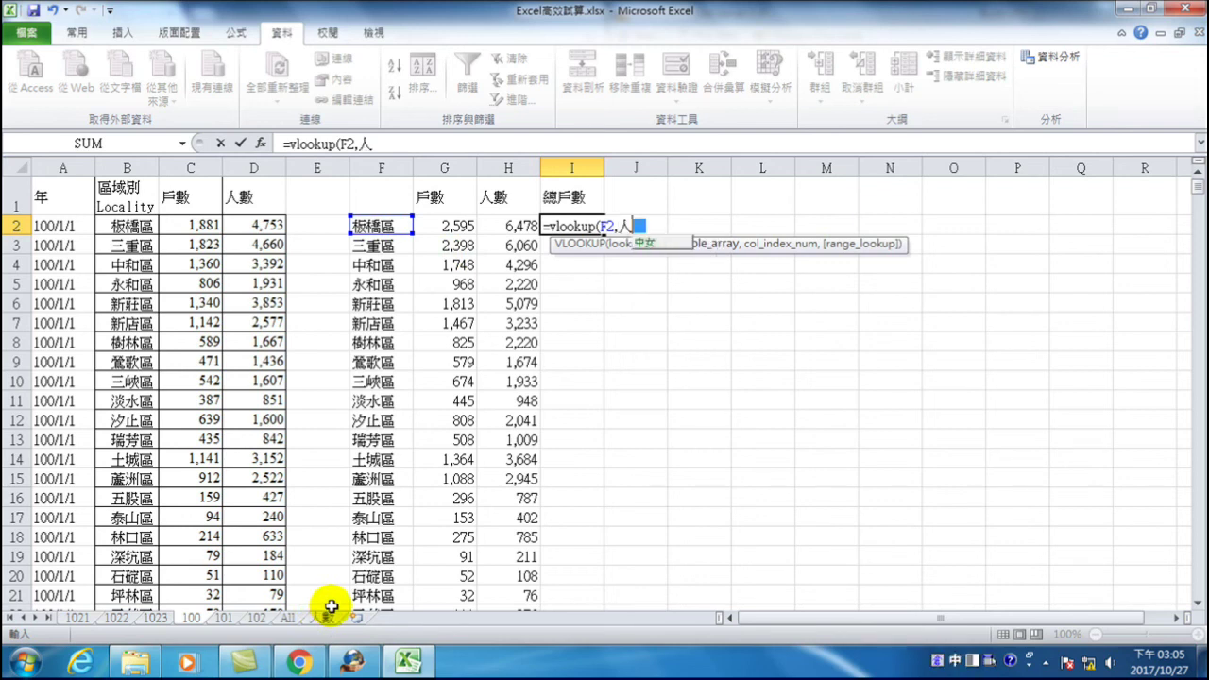
pyautogui.write('數,4,')
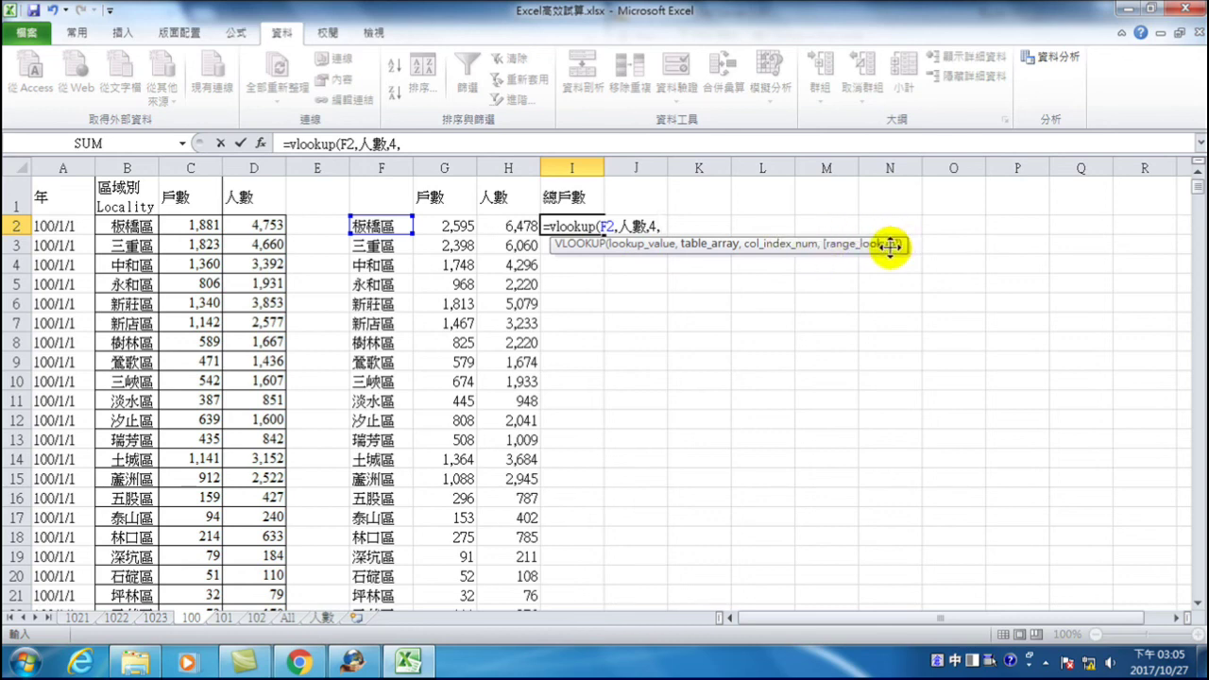
pyautogui.write('f')
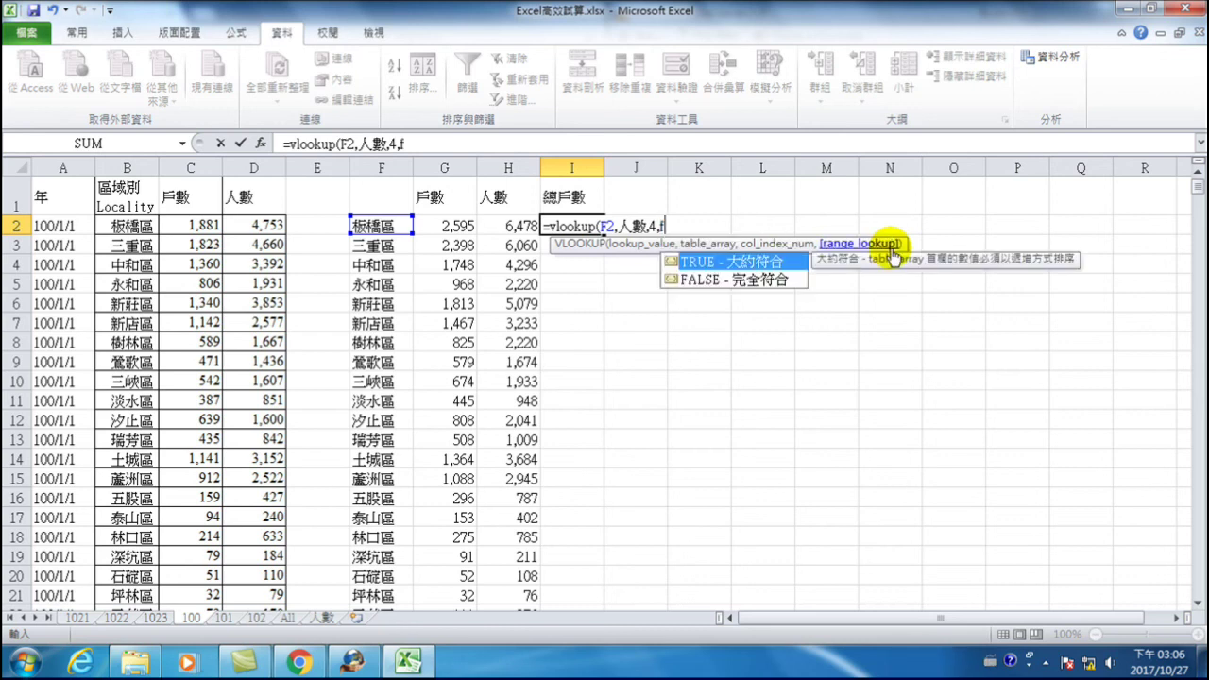
pyautogui.press('Down')
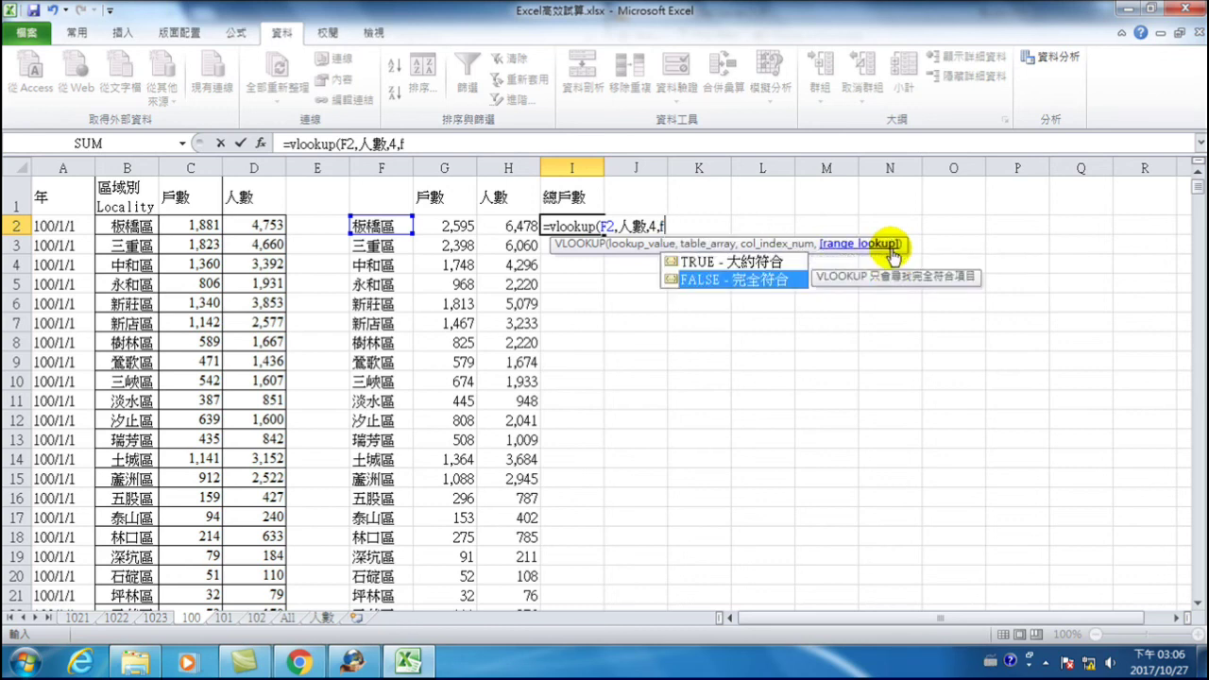
pyautogui.press('Tab')
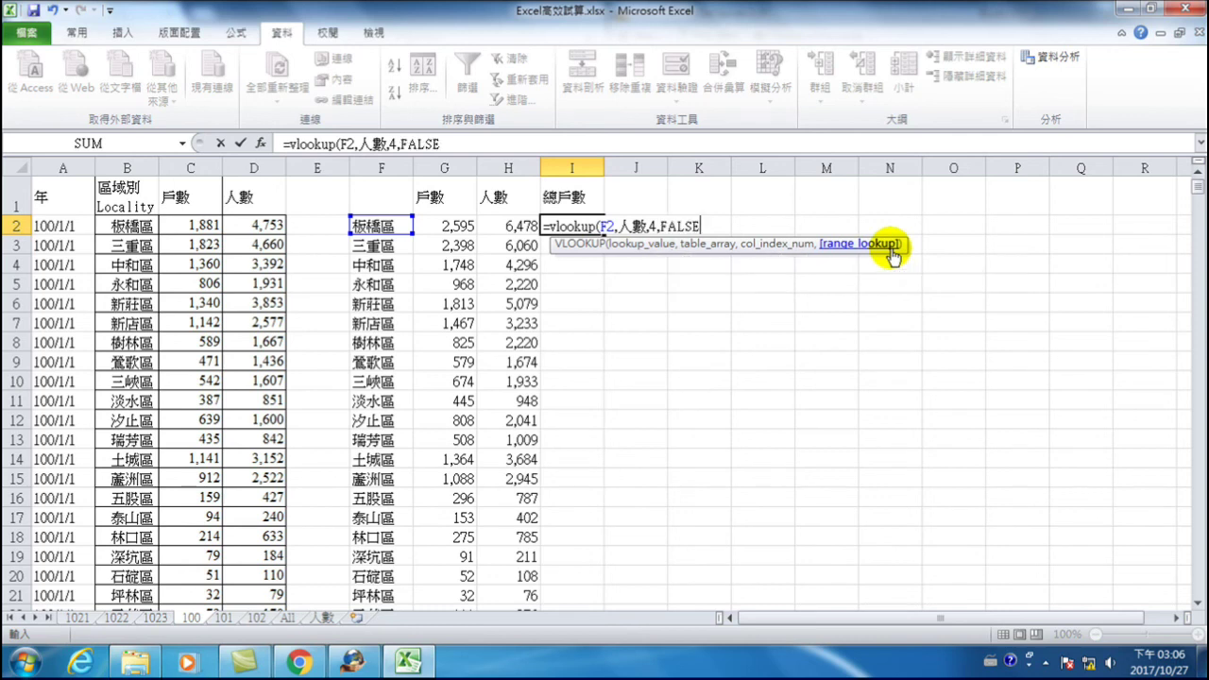
pyautogui.press('Return')
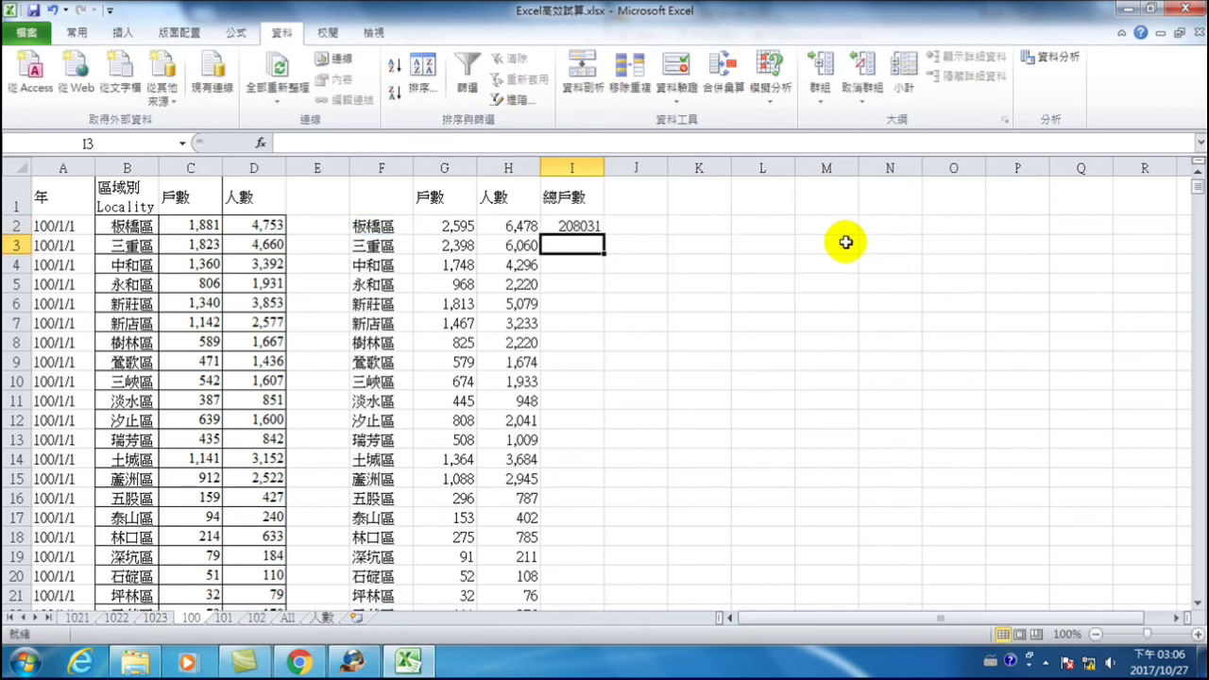
pyautogui.click(556, 226)
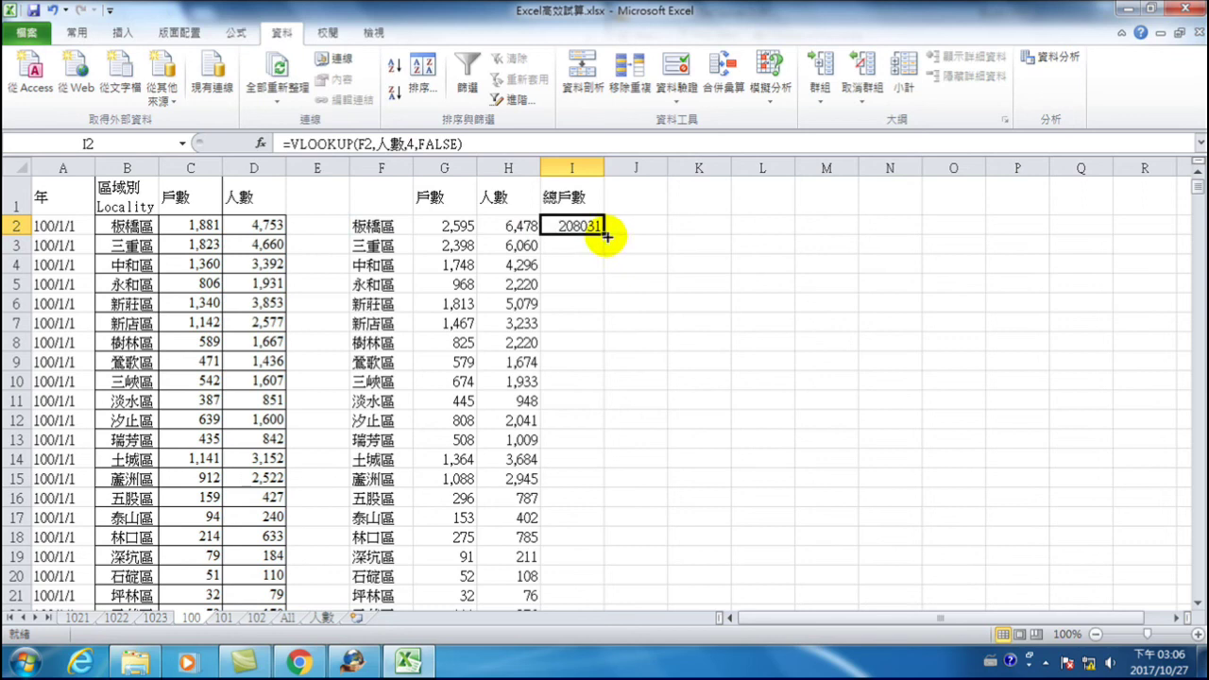
pyautogui.doubleClick(602, 232)
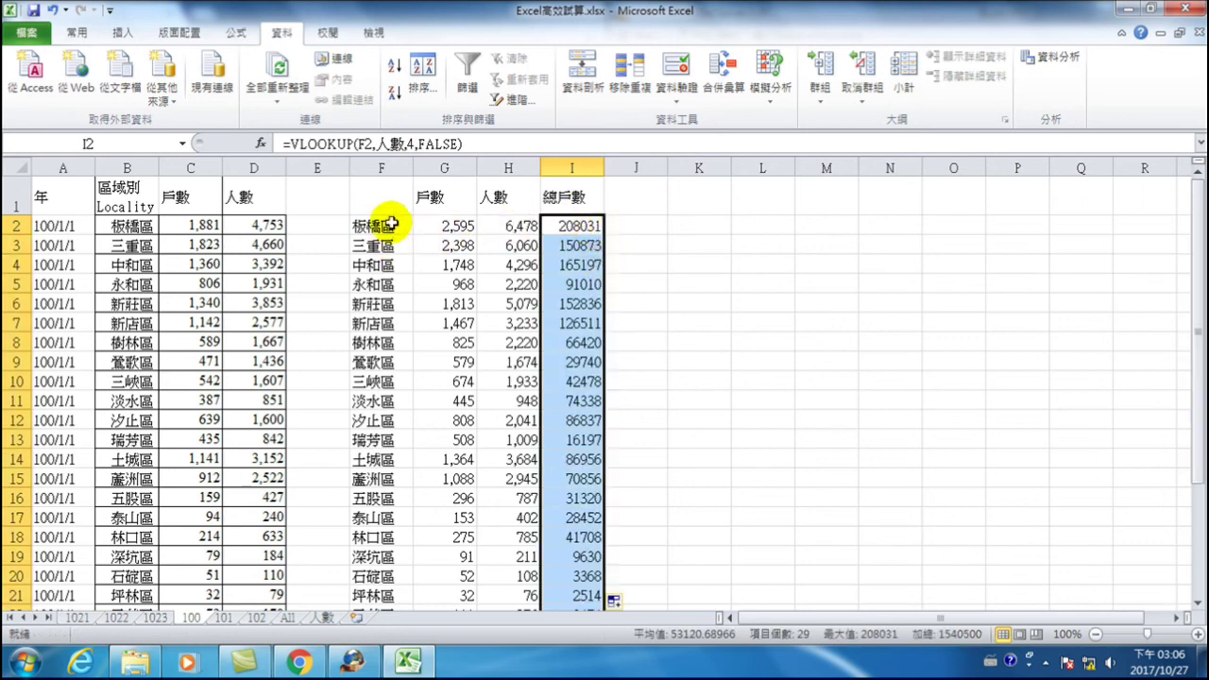
pyautogui.click(570, 227)
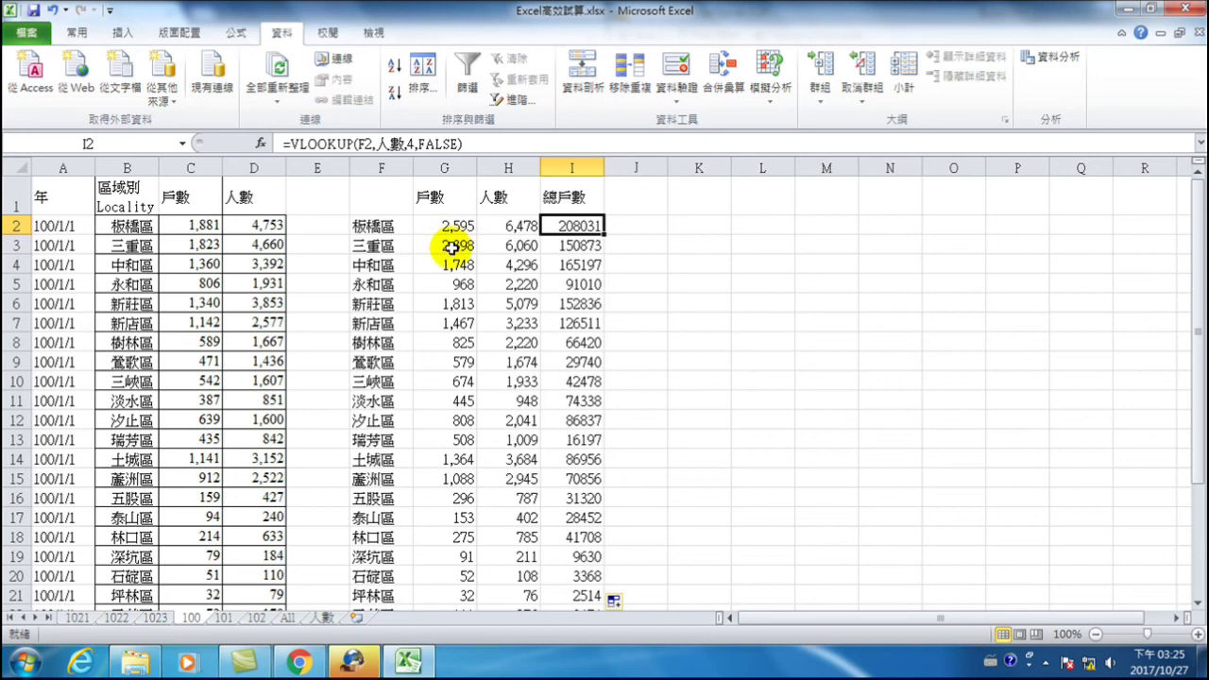
# - Enter the header 低收戶比率 in J1
pyautogui.click(628, 198)
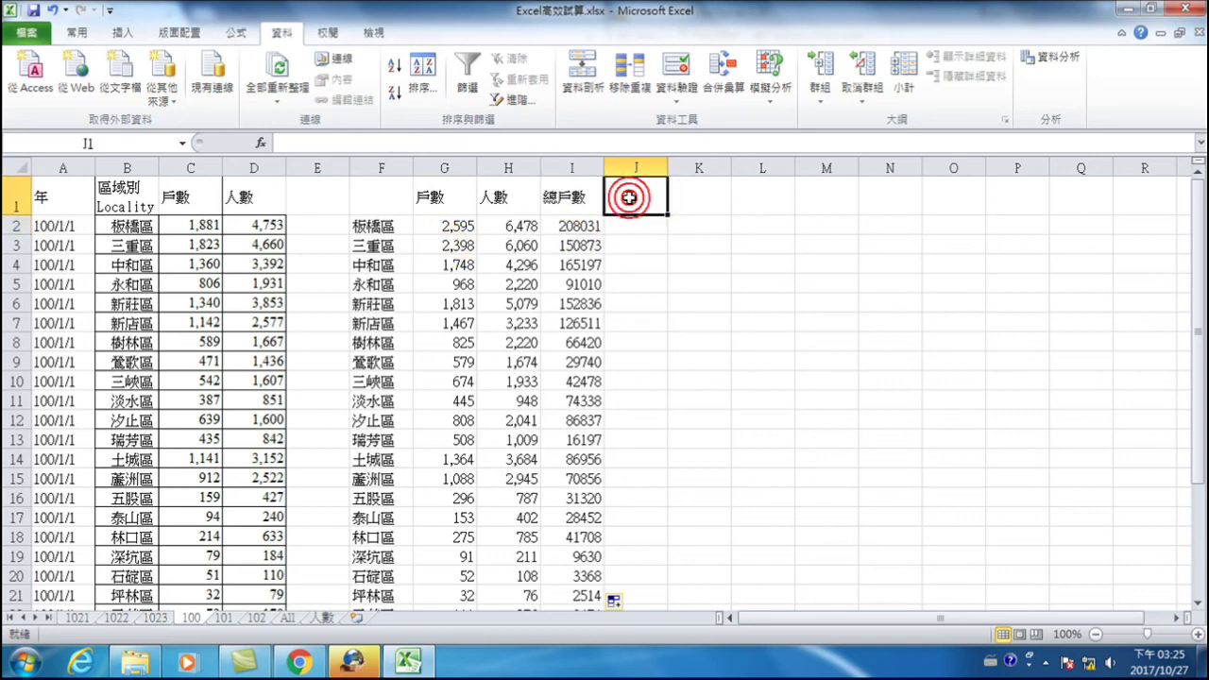
pyautogui.write('oh')
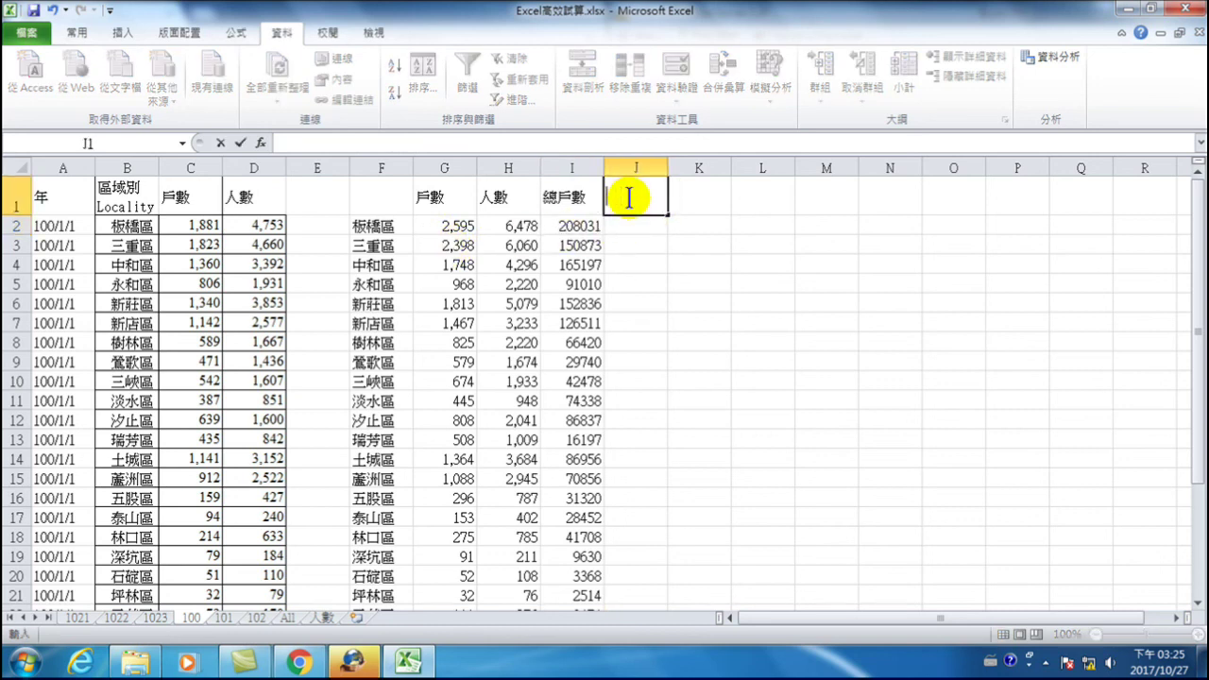
pyautogui.hotkey('ctrl', 'space')
pyautogui.write('低收戶')
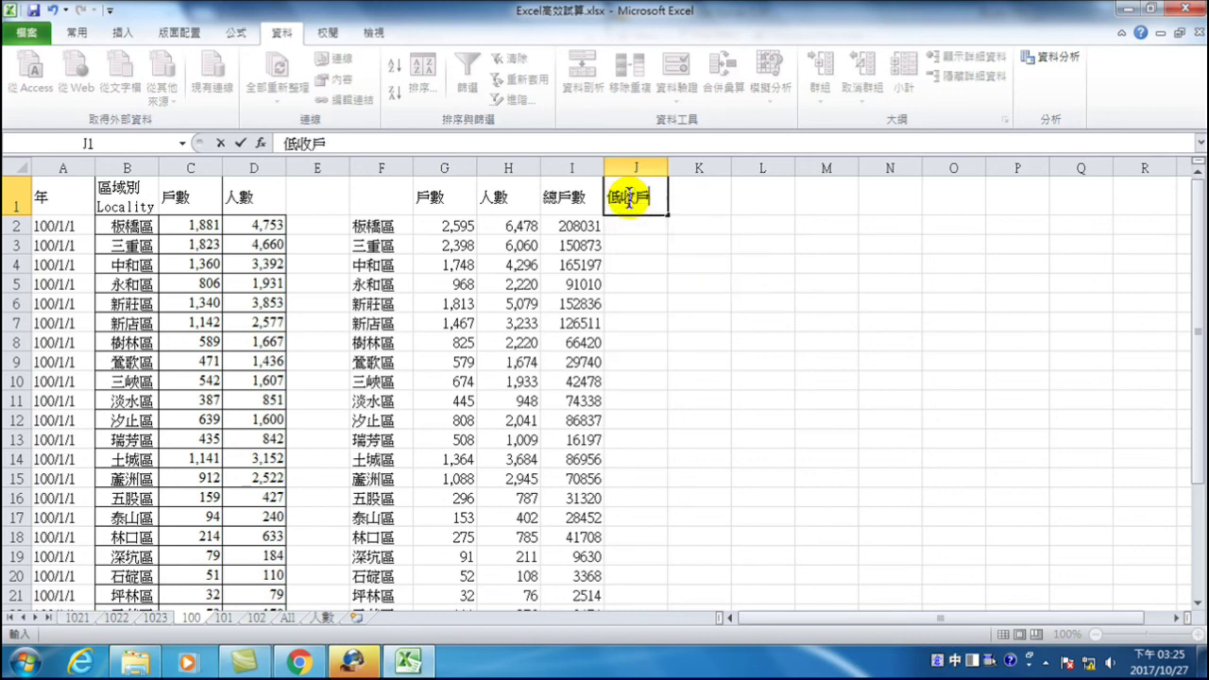
pyautogui.write('比率')
pyautogui.press('Return')
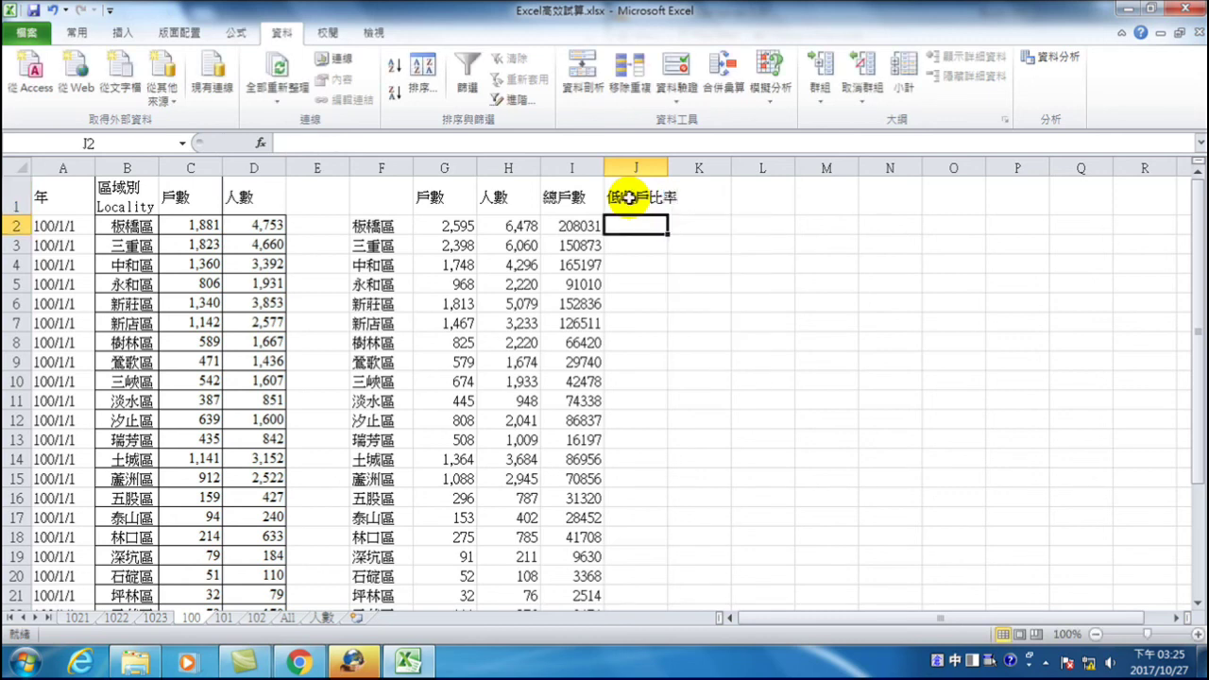
# - Enter the ratio formula =G2/I2 in J2
pyautogui.write('=')
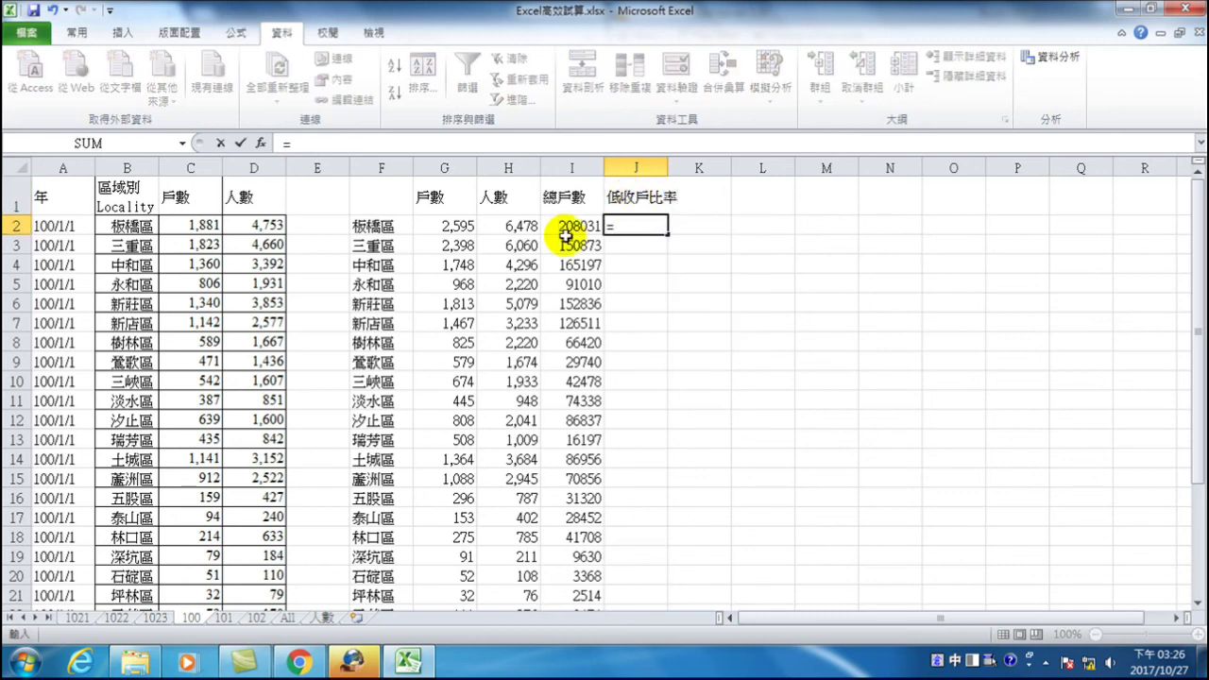
pyautogui.click(452, 226)
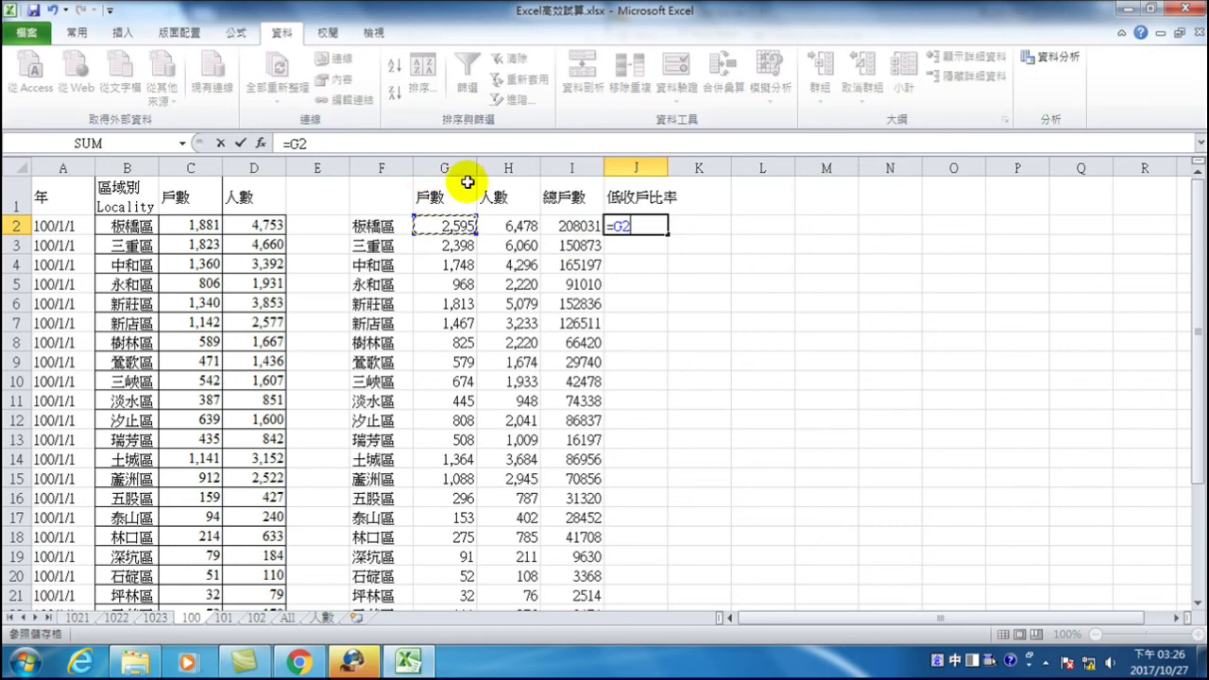
pyautogui.write('/')
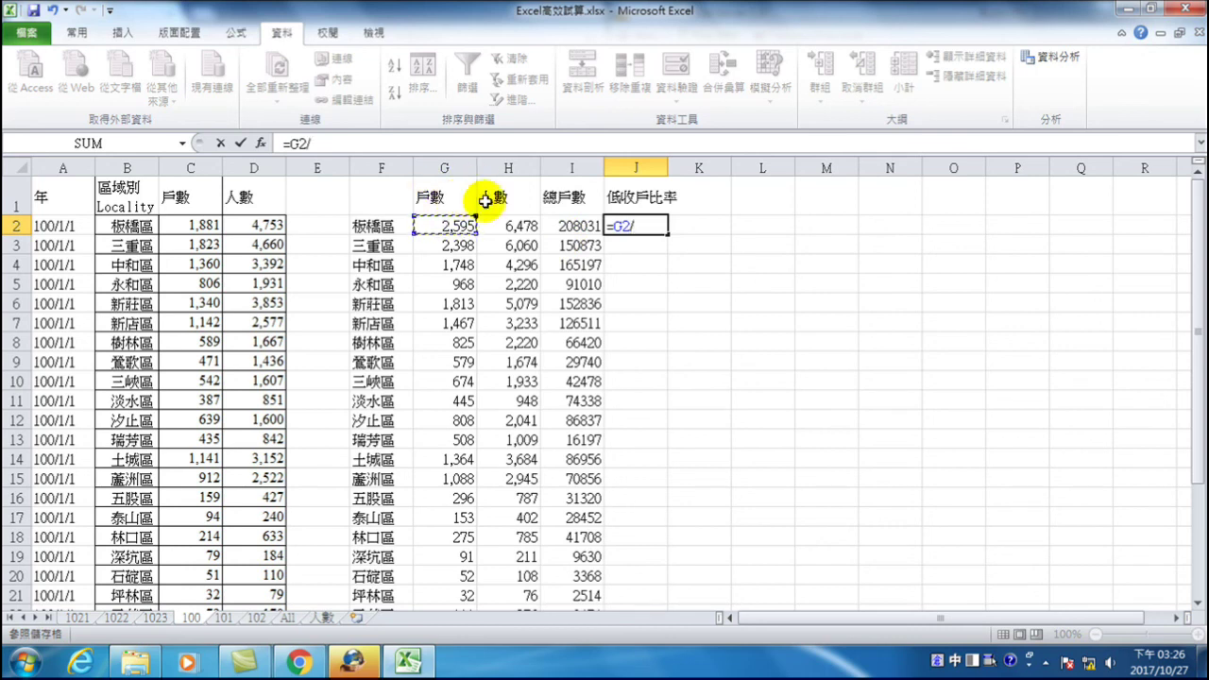
pyautogui.click(574, 227)
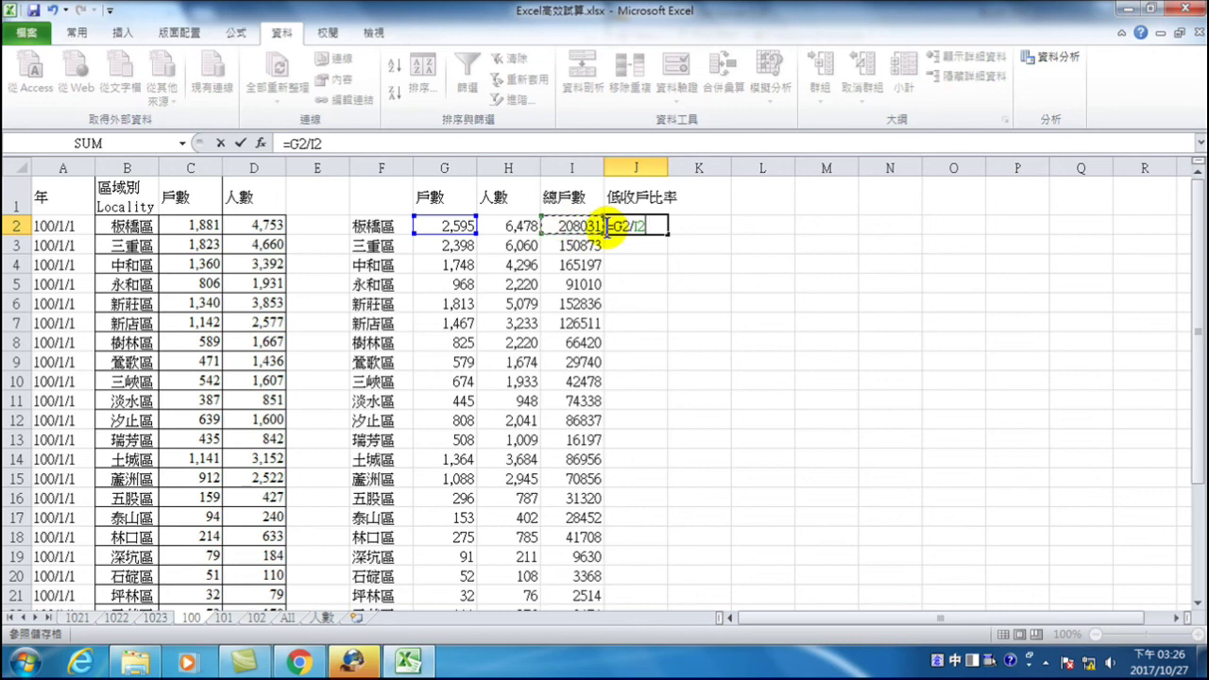
pyautogui.press('Return')
# - Format J2 as a two-decimal percentage and fill it down column J
pyautogui.click(633, 227)
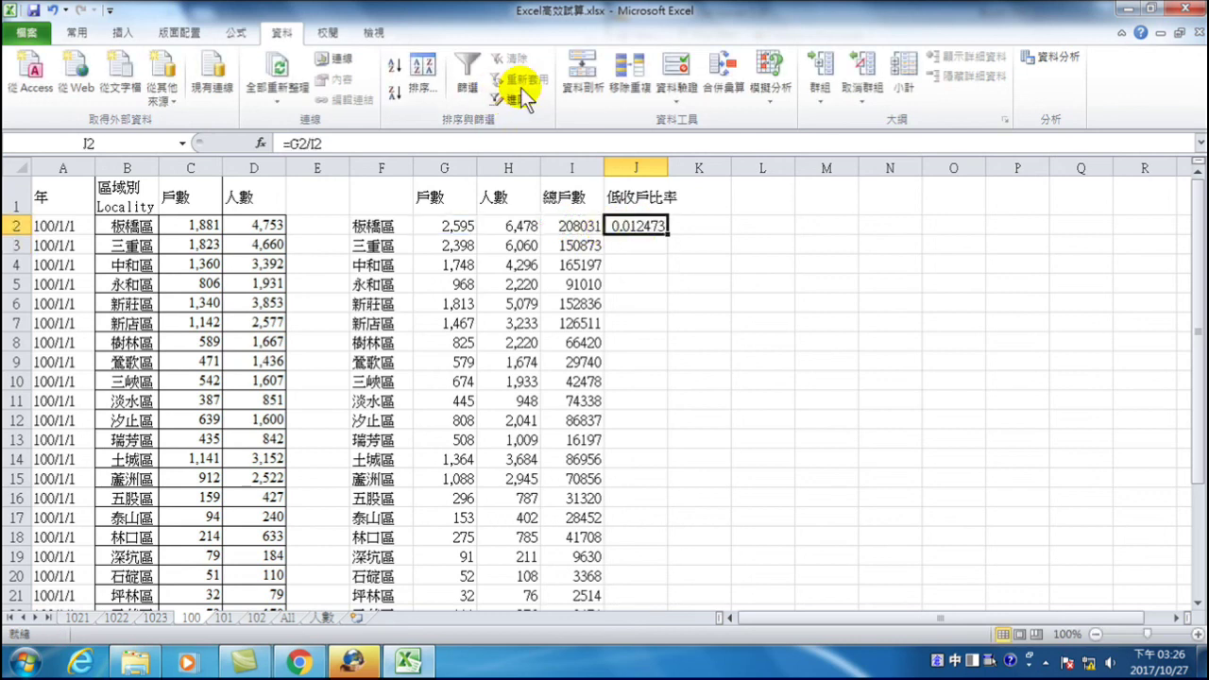
pyautogui.click(76, 32)
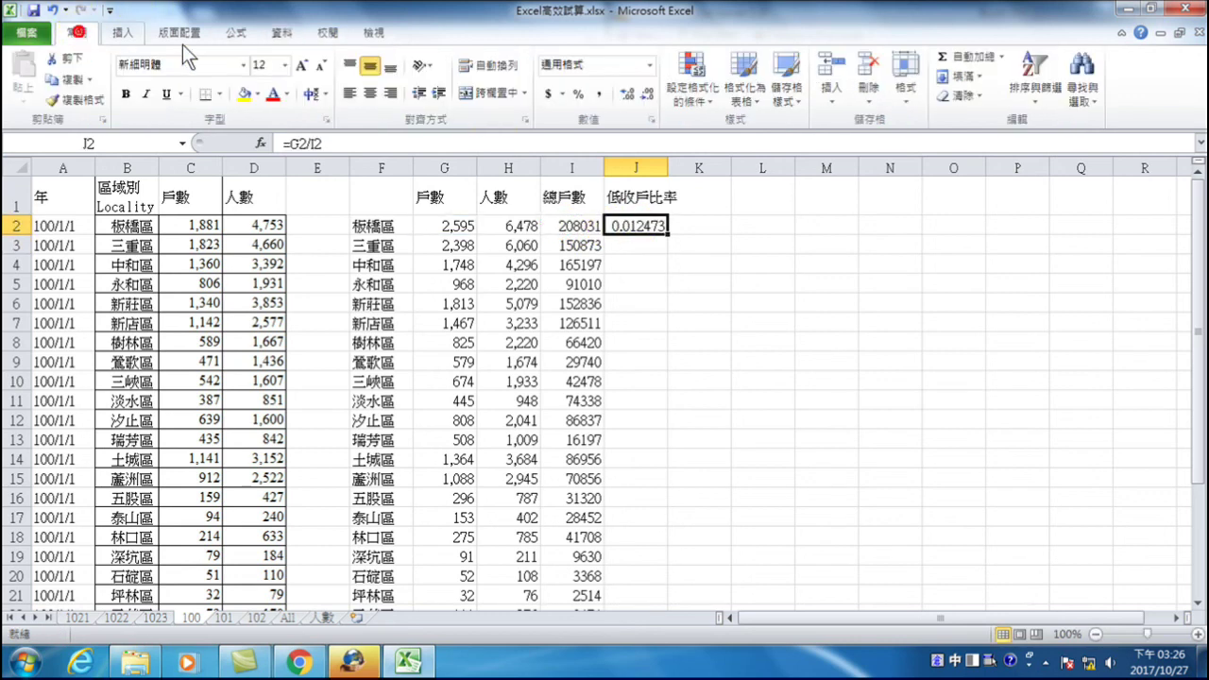
pyautogui.click(578, 94)
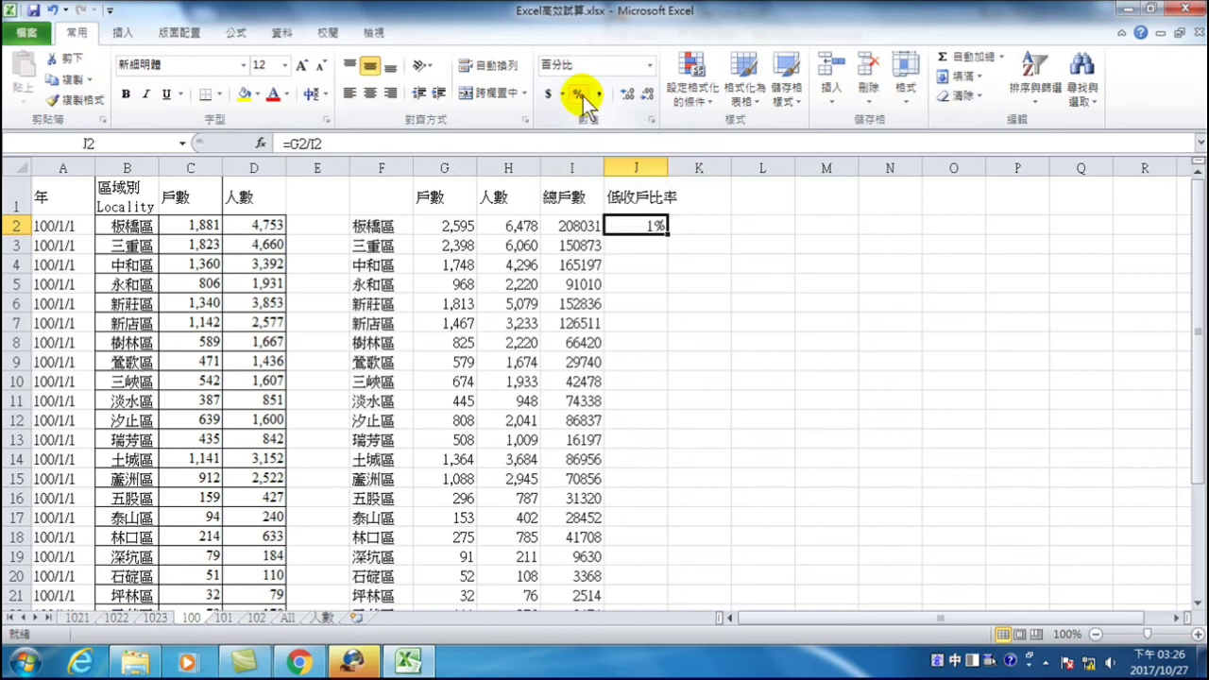
pyautogui.click(627, 95)
pyautogui.click(626, 95)
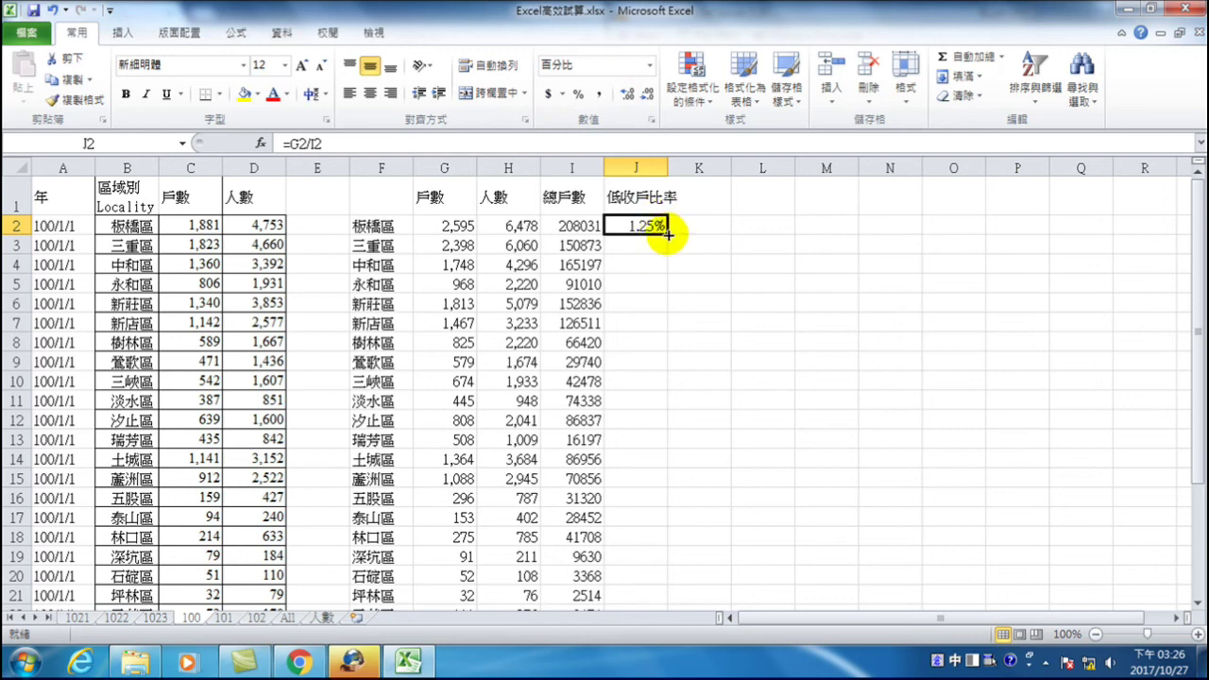
pyautogui.doubleClick(667, 232)
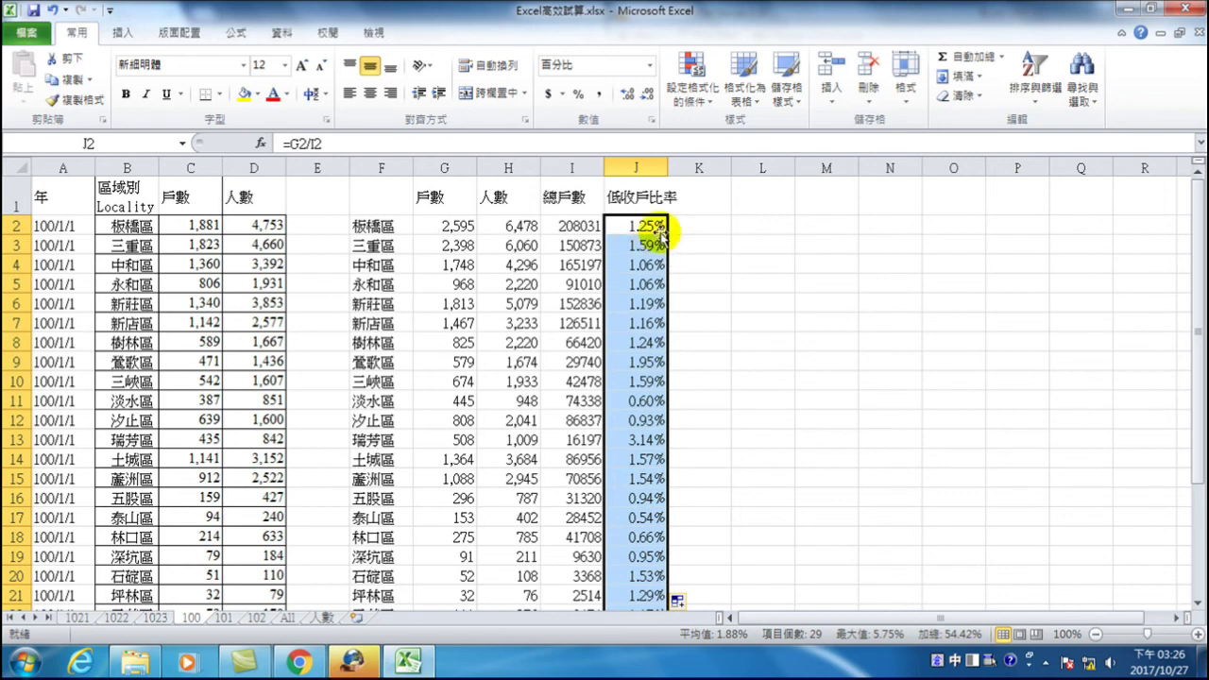
pyautogui.click(695, 195)
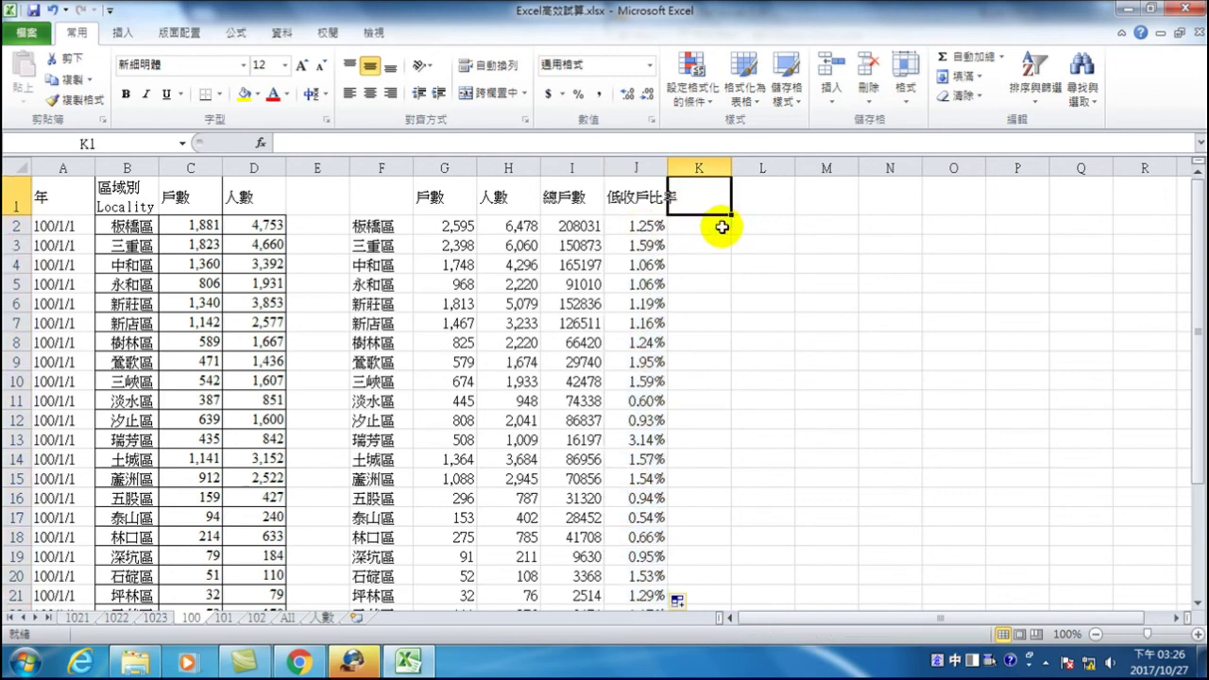
# - Enter the starting bin values 0 and 0.006 in L2 and L3
pyautogui.click(763, 229)
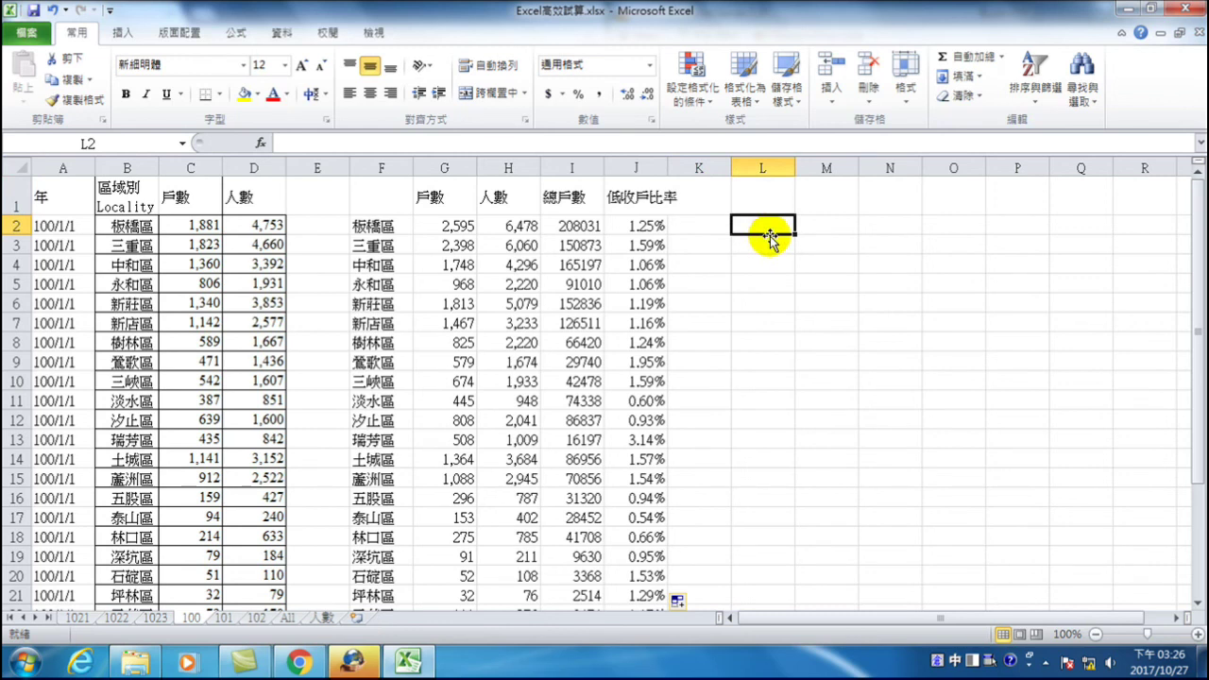
pyautogui.write('0')
pyautogui.press('Return')
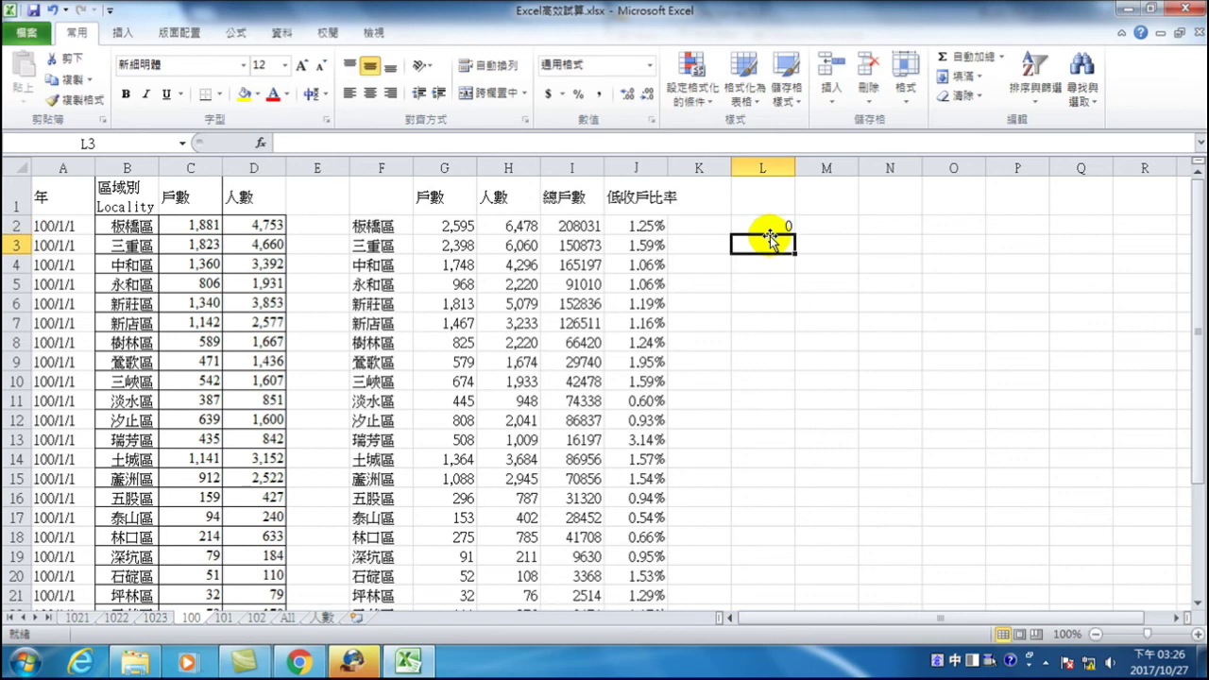
pyautogui.write('0.006')
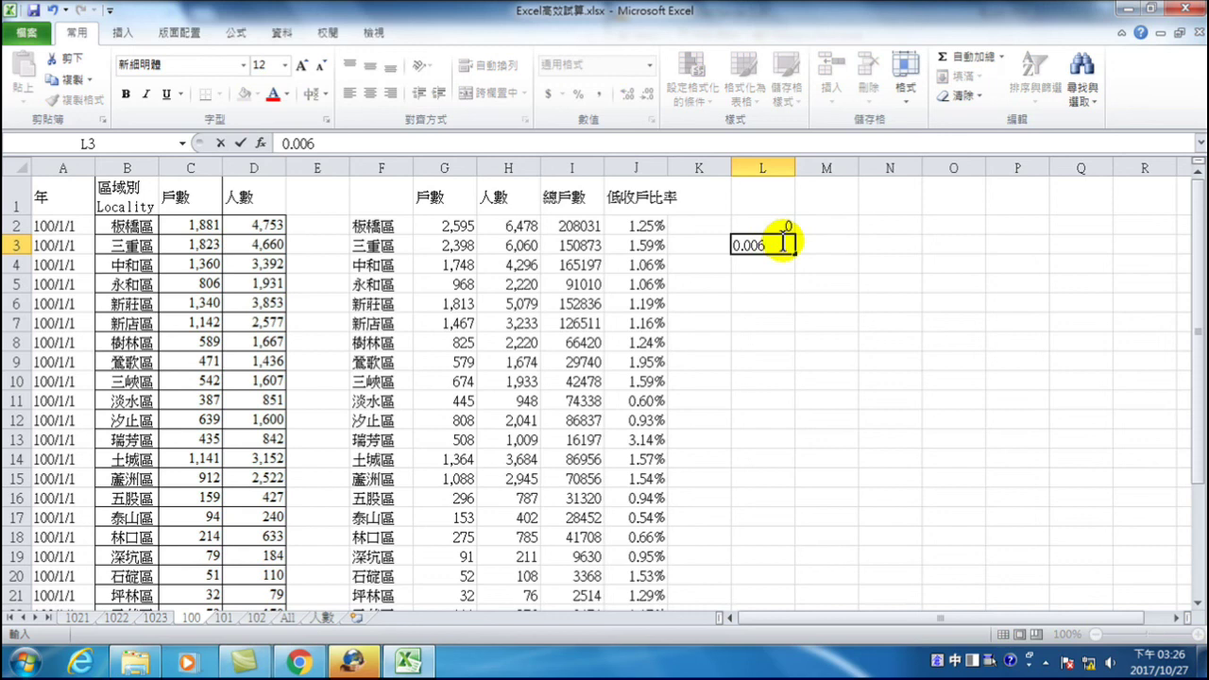
pyautogui.press('Return')
# - Fill the bin series down to L12 and show it as two-decimal percentages
pyautogui.click(783, 242)
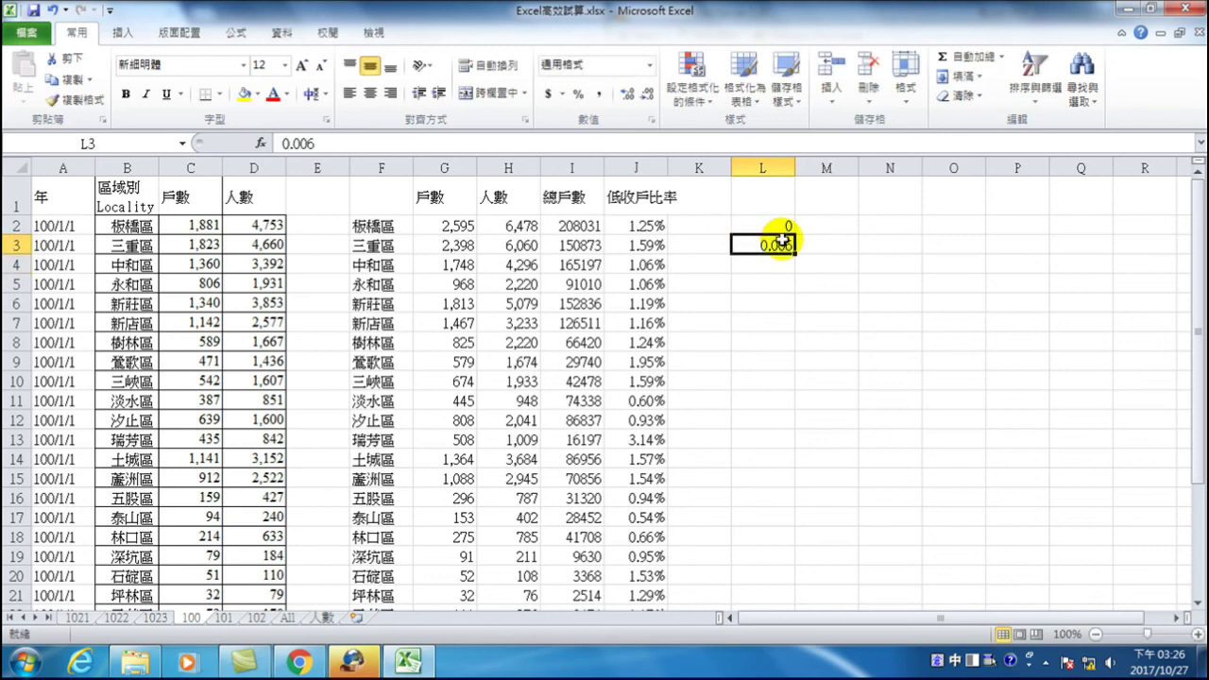
pyautogui.click(578, 93)
pyautogui.click(648, 95)
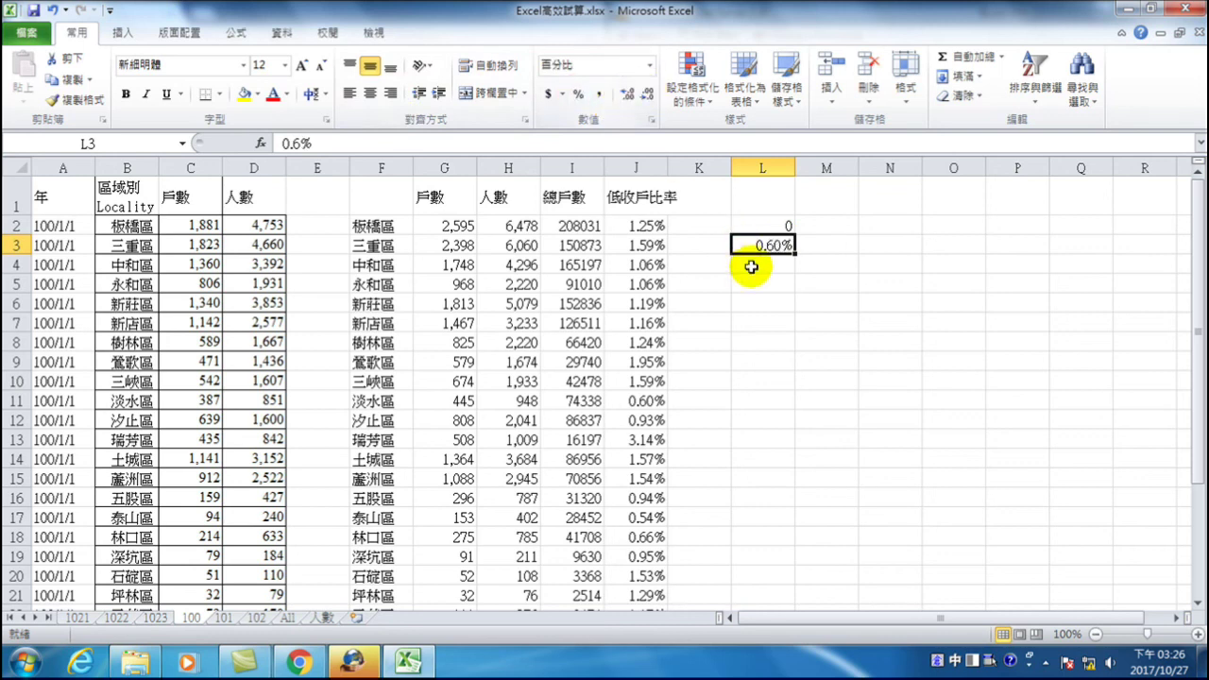
pyautogui.moveTo(777, 223); pyautogui.dragTo(800, 427)
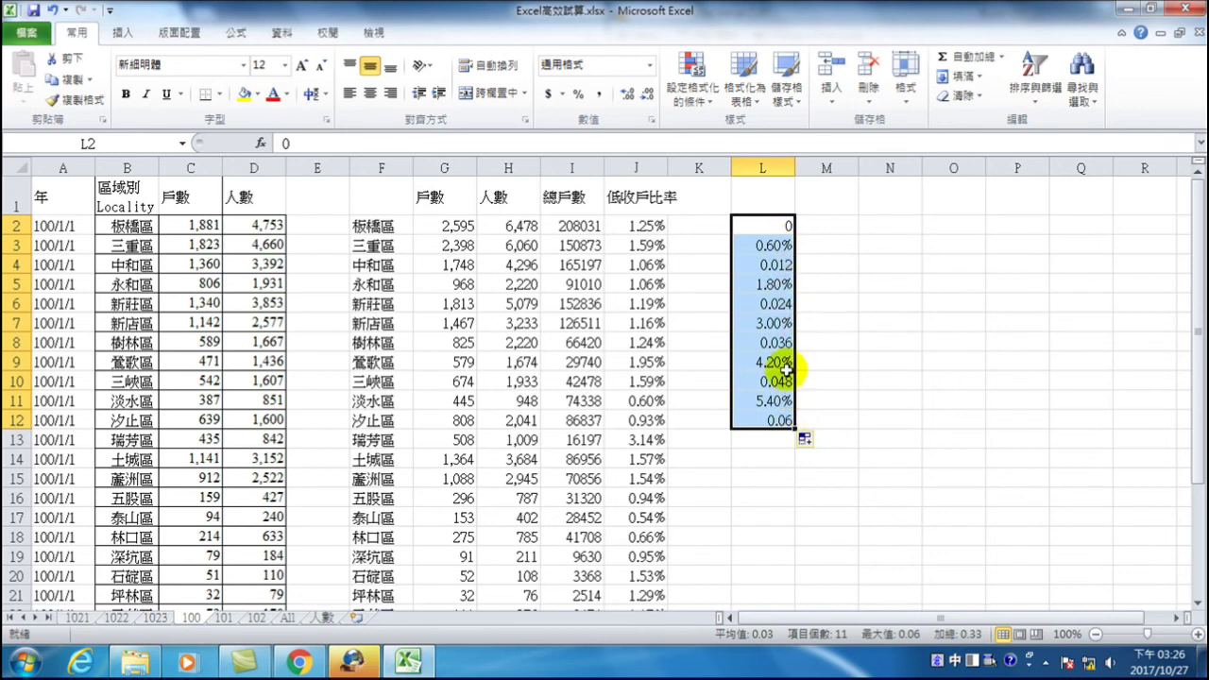
pyautogui.click(579, 93)
pyautogui.click(628, 94)
pyautogui.click(628, 93)
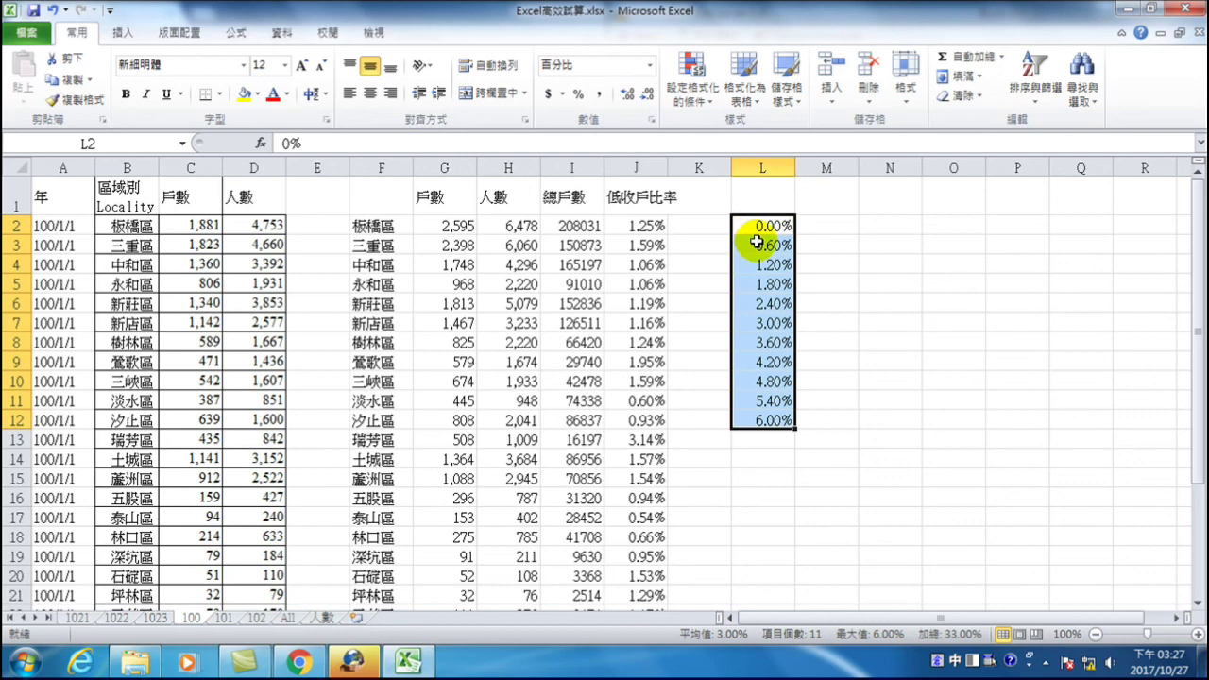
# - Review the ratios J2:J21 and bins, then select cell M1 for the output
pyautogui.moveTo(648, 227); pyautogui.dragTo(652, 574)
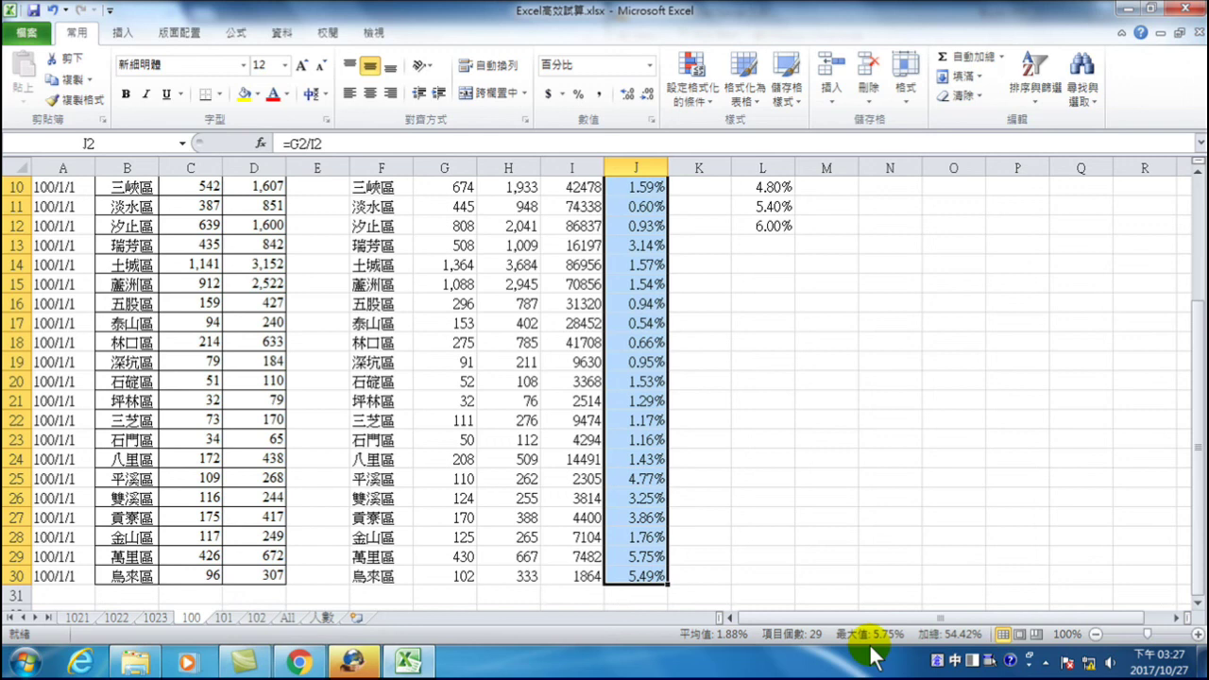
pyautogui.scroll(3, 769, 249)
pyautogui.click(767, 226)
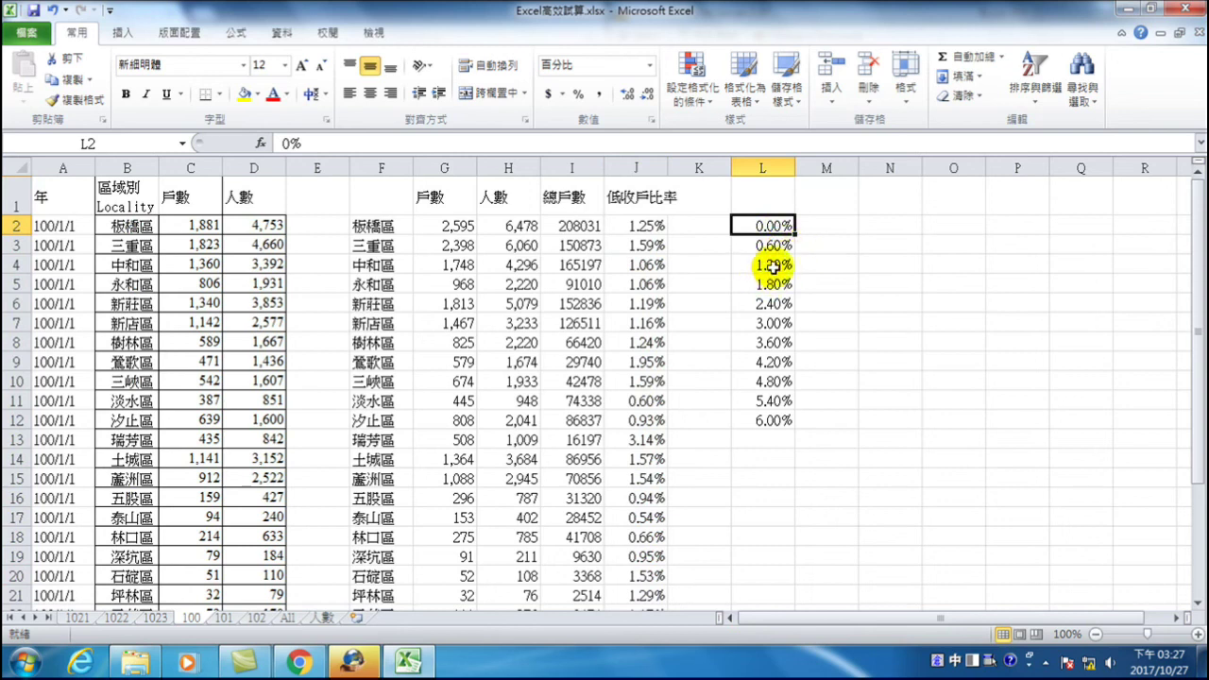
pyautogui.click(822, 169)
pyautogui.click(820, 193)
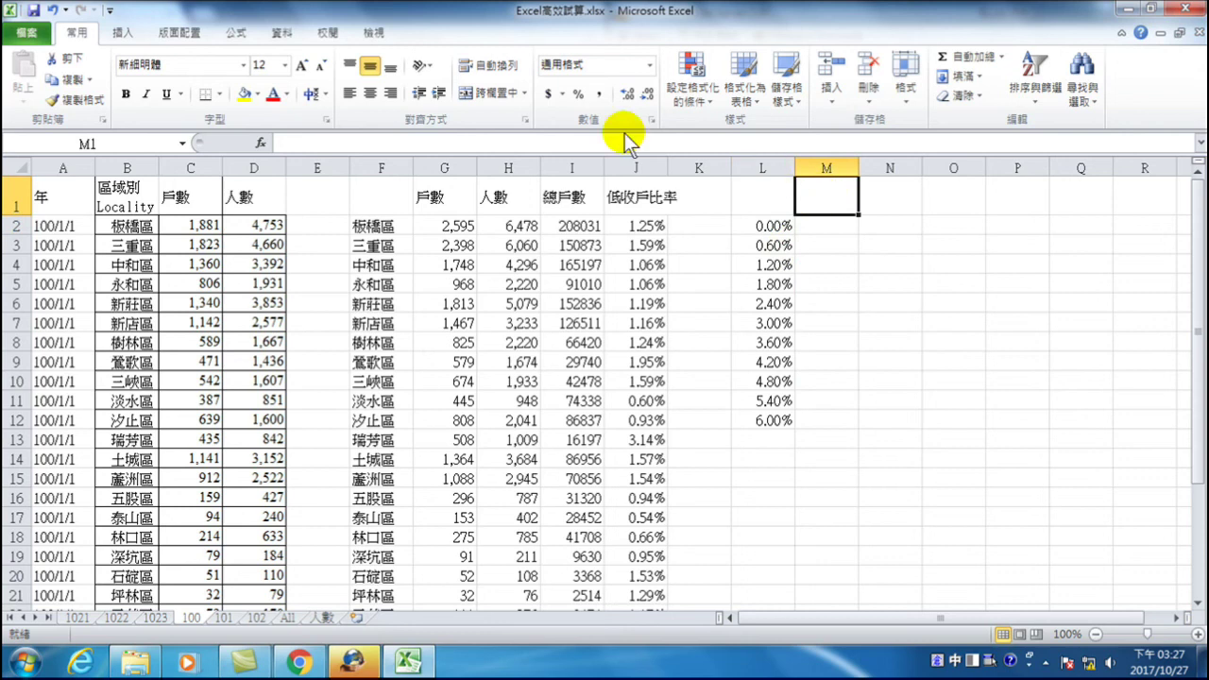
# - Open the Histogram tool with input range J2:J21 and bin range L2:L12
pyautogui.click(282, 32)
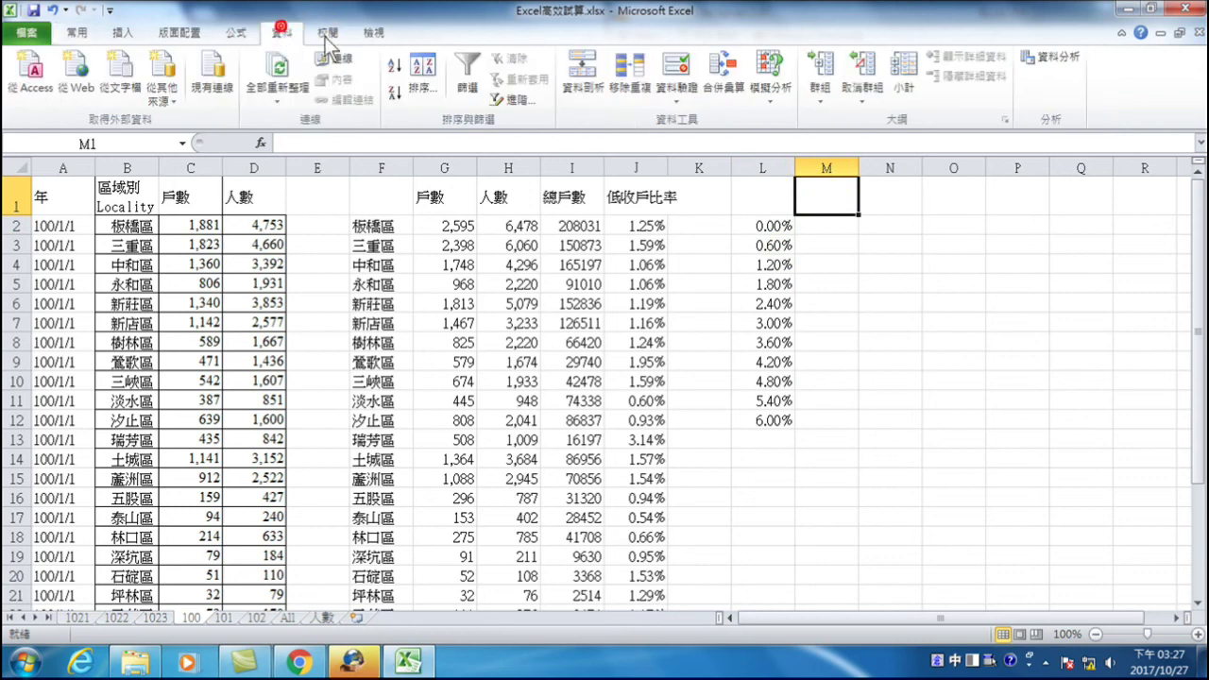
pyautogui.click(1057, 59)
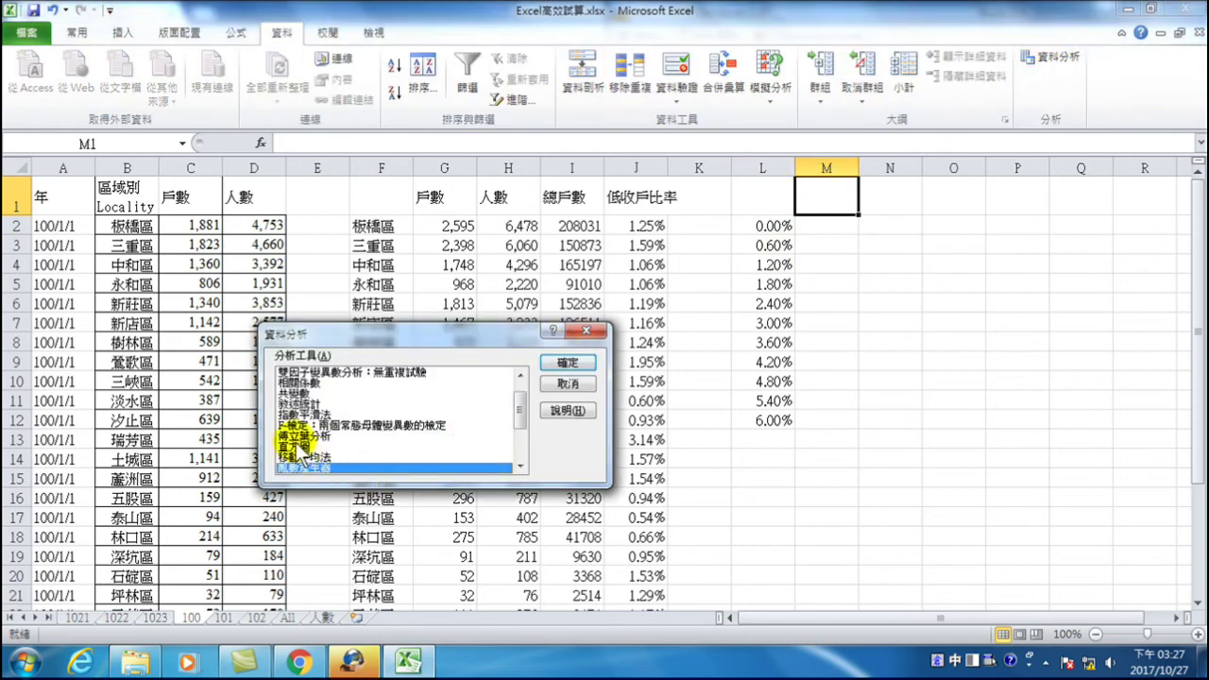
pyautogui.click(293, 447)
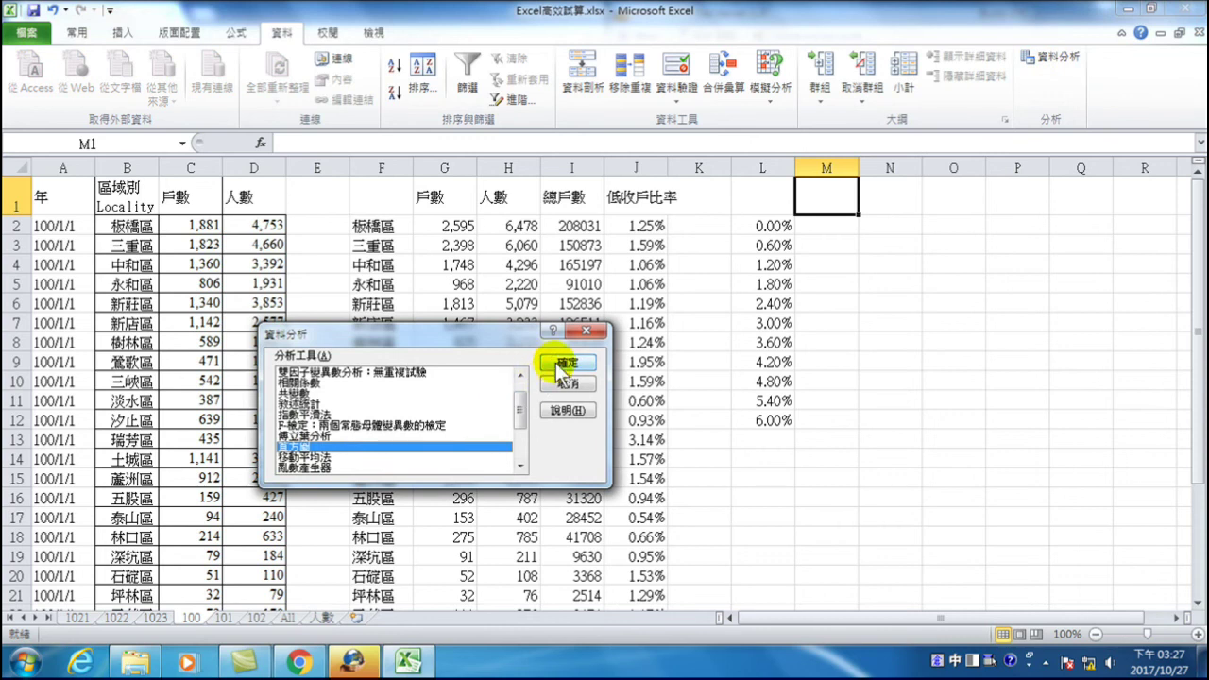
pyautogui.click(563, 364)
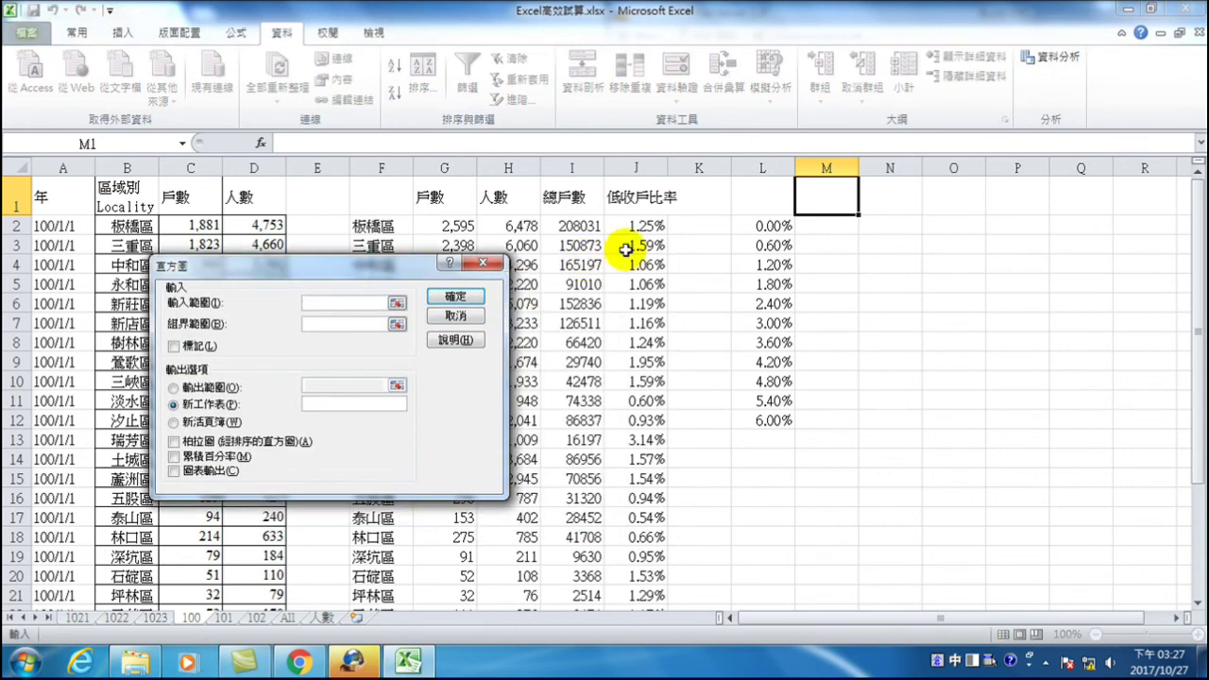
pyautogui.moveTo(636, 226); pyautogui.dragTo(640, 574)
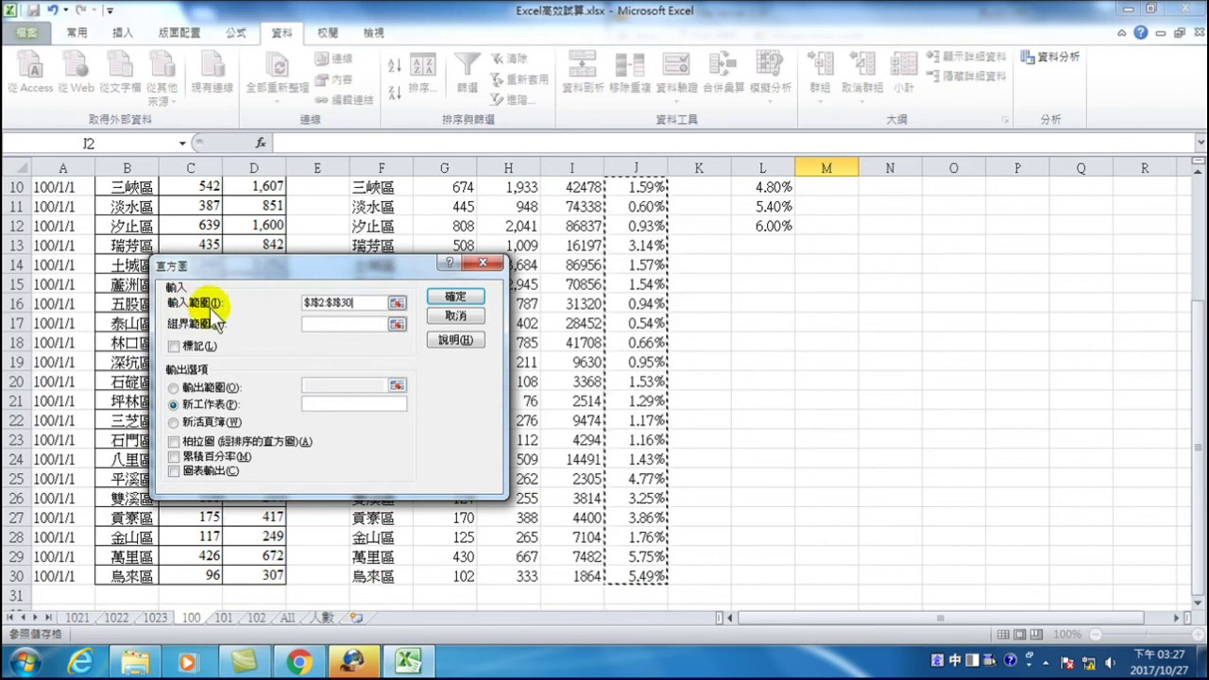
pyautogui.click(317, 326)
pyautogui.scroll(3, 877, 378)
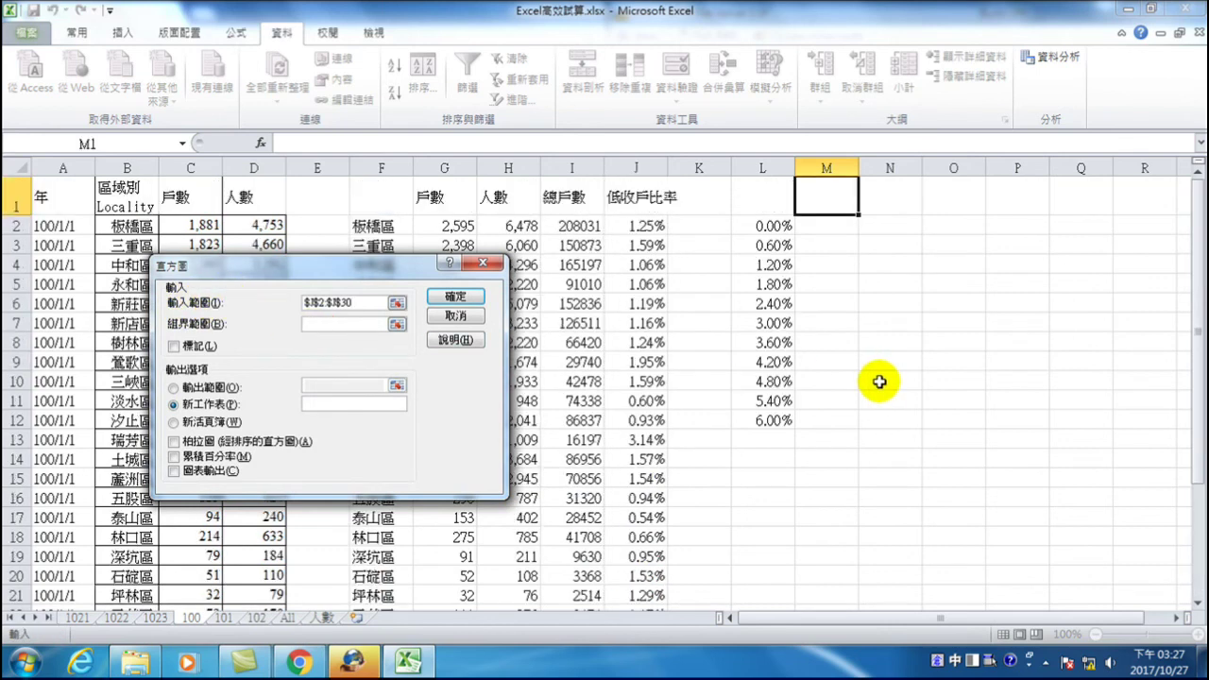
pyautogui.moveTo(765, 225); pyautogui.dragTo(767, 421)
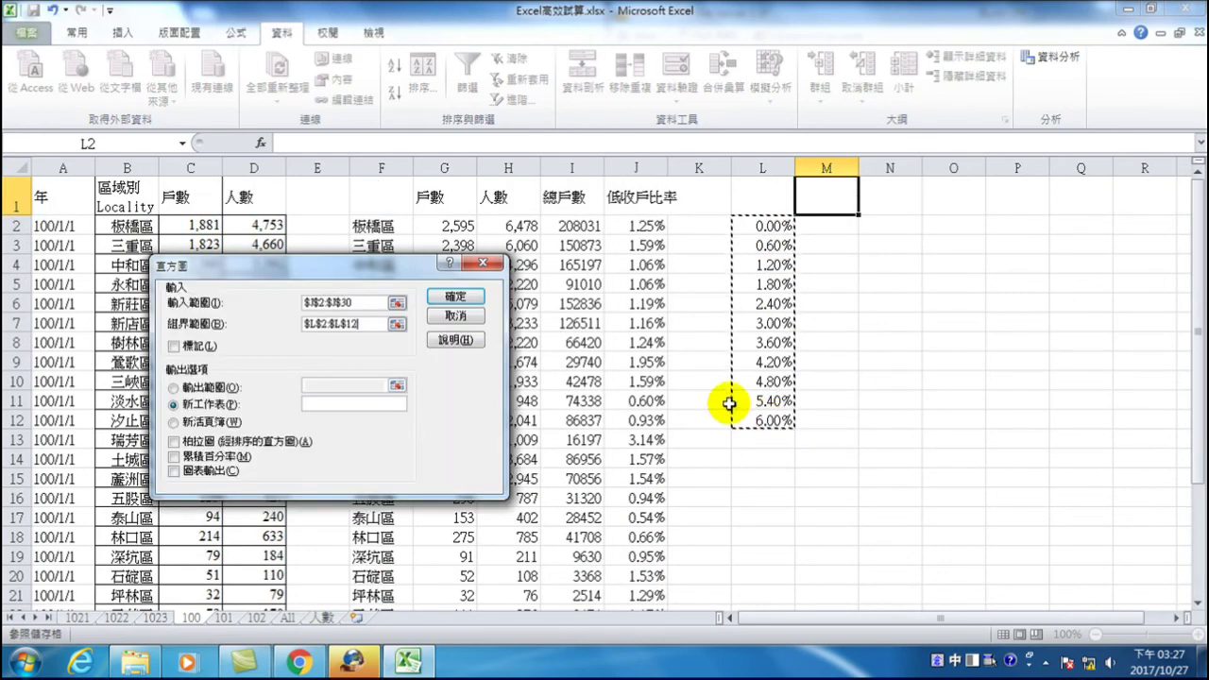
# - Output the histogram to M1 with cumulative percentage and a chart, and run it
pyautogui.click(173, 387)
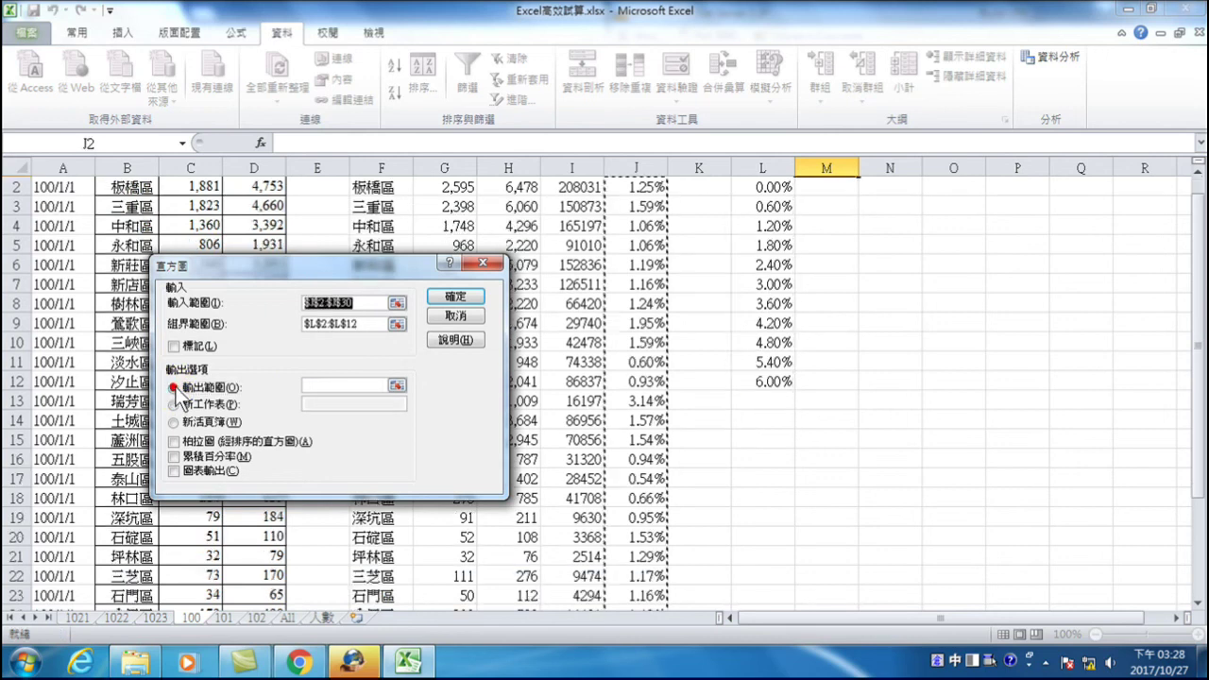
pyautogui.click(313, 388)
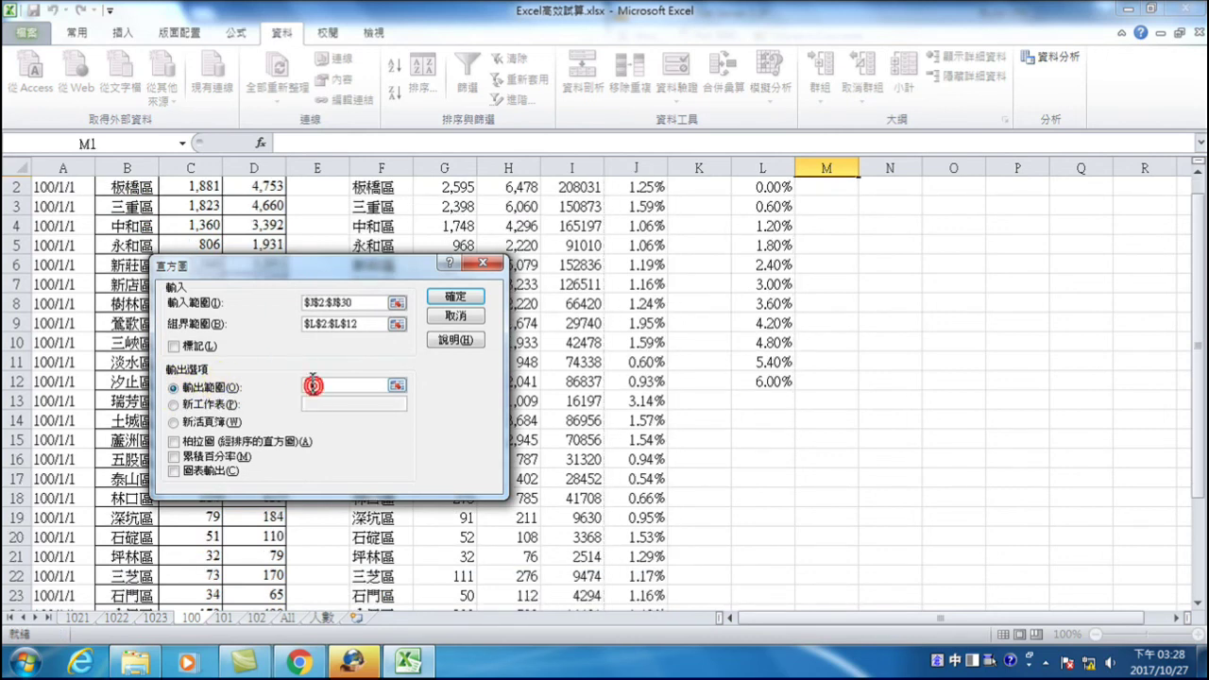
pyautogui.scroll(1, 885, 346)
pyautogui.click(826, 195)
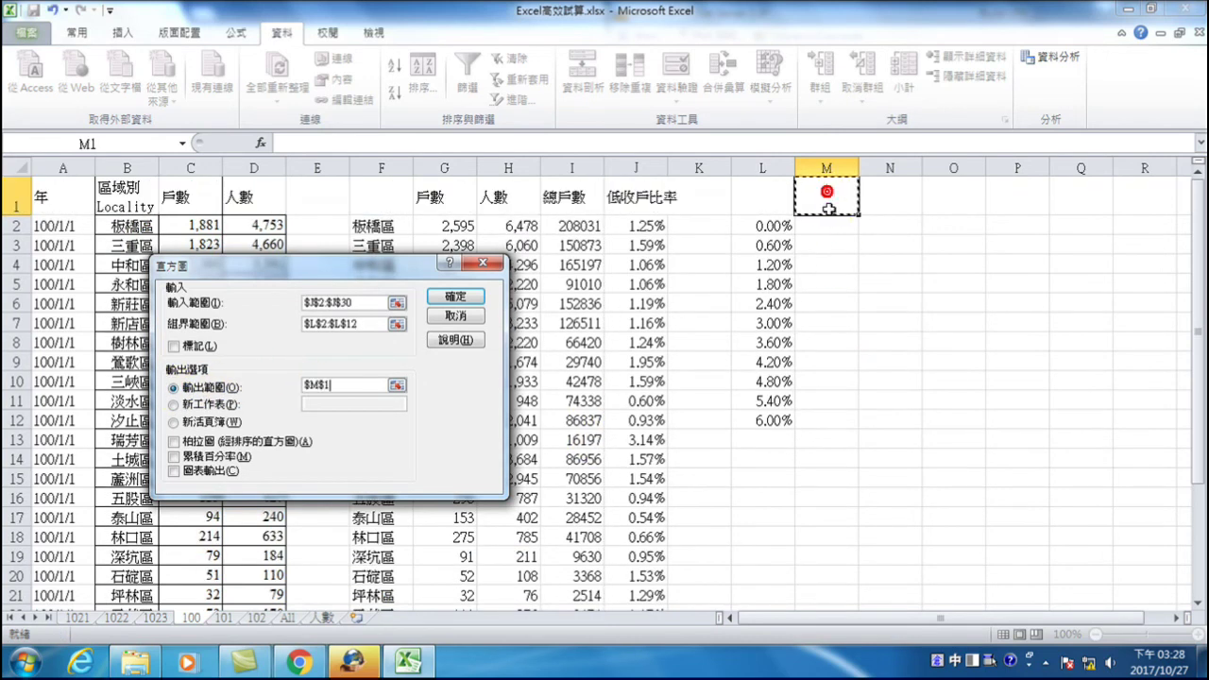
pyautogui.click(176, 458)
pyautogui.click(175, 473)
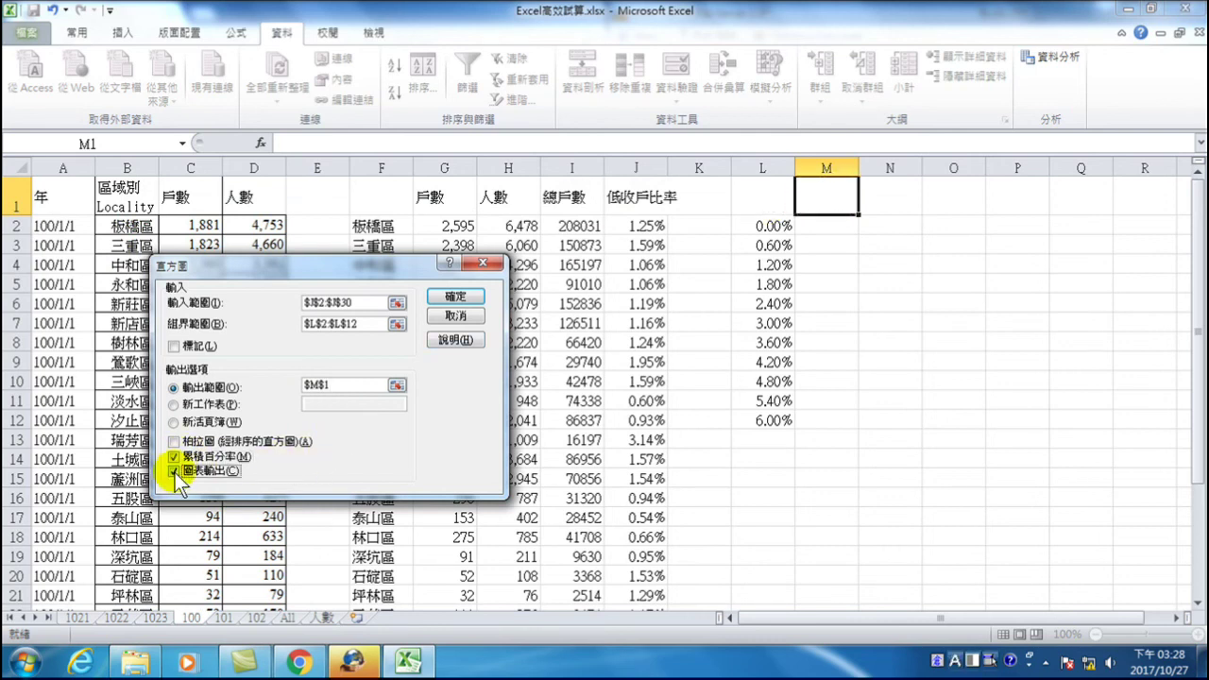
pyautogui.click(456, 295)
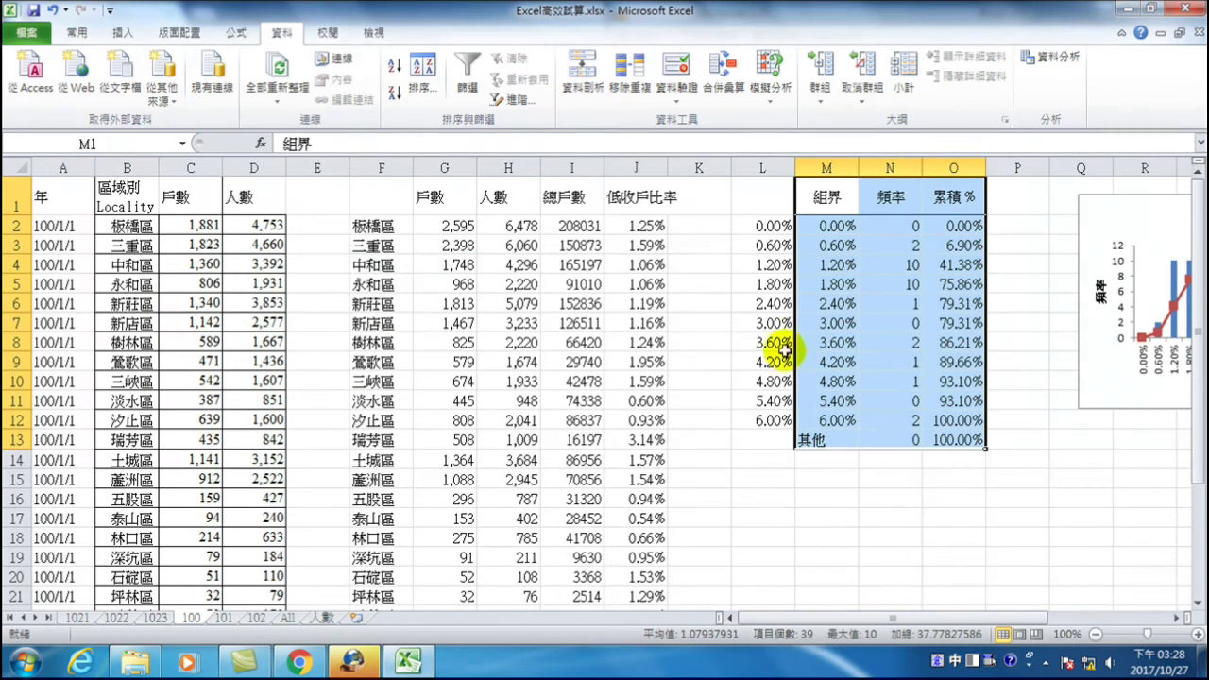
pyautogui.moveTo(919, 618); pyautogui.dragTo(1045, 610)
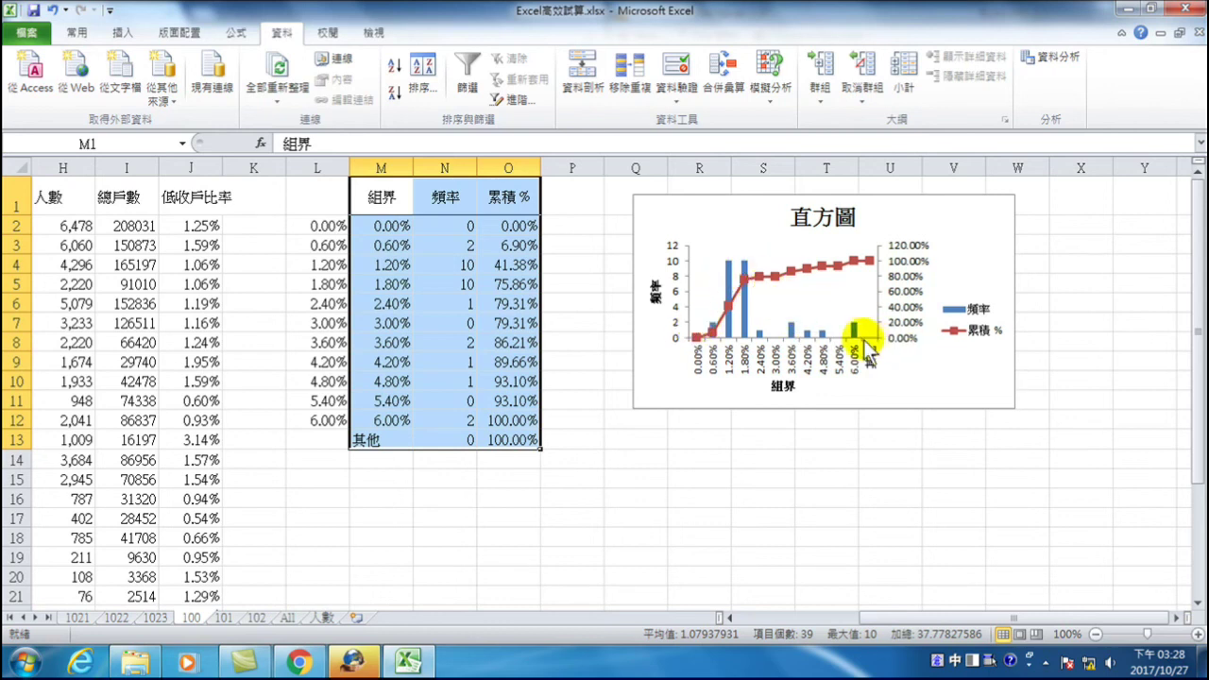
pyautogui.moveTo(748, 281)
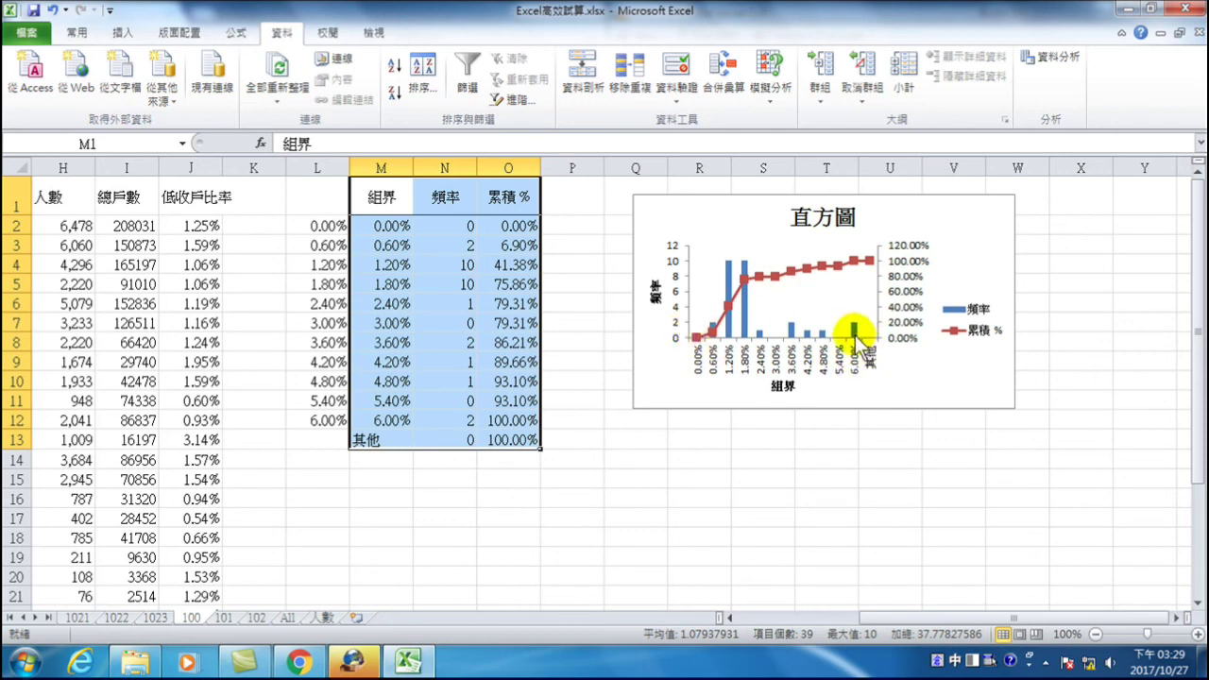
pyautogui.moveTo(855, 332)
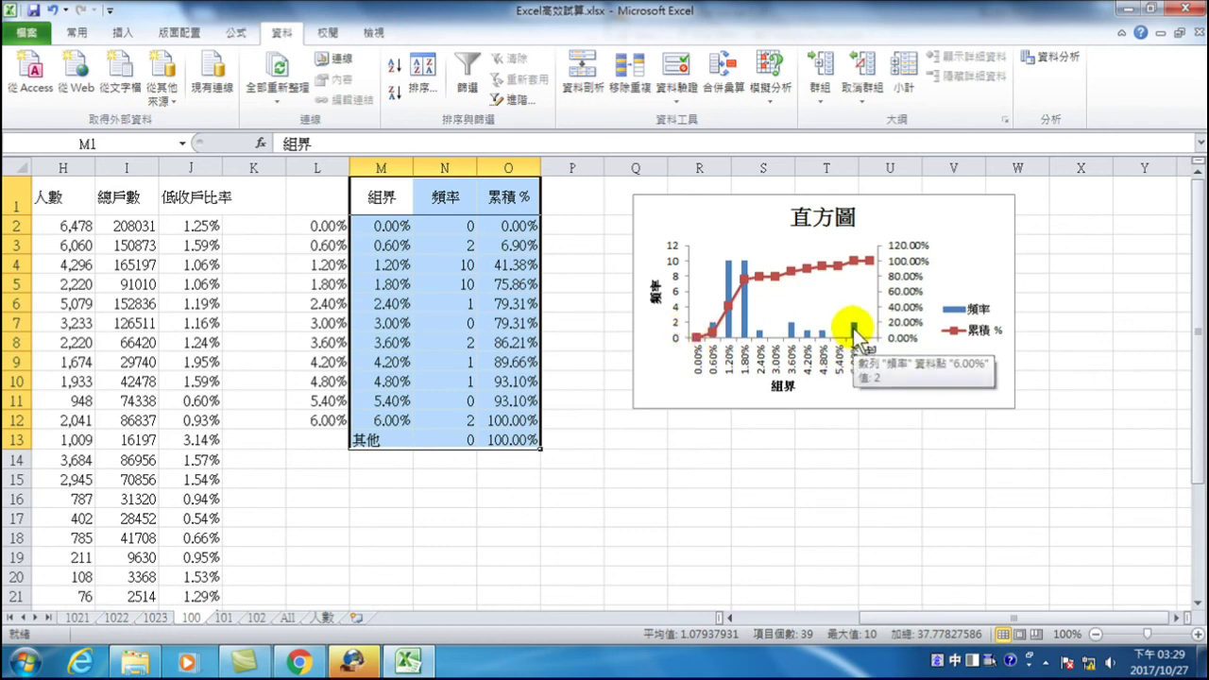
pyautogui.click(382, 420)
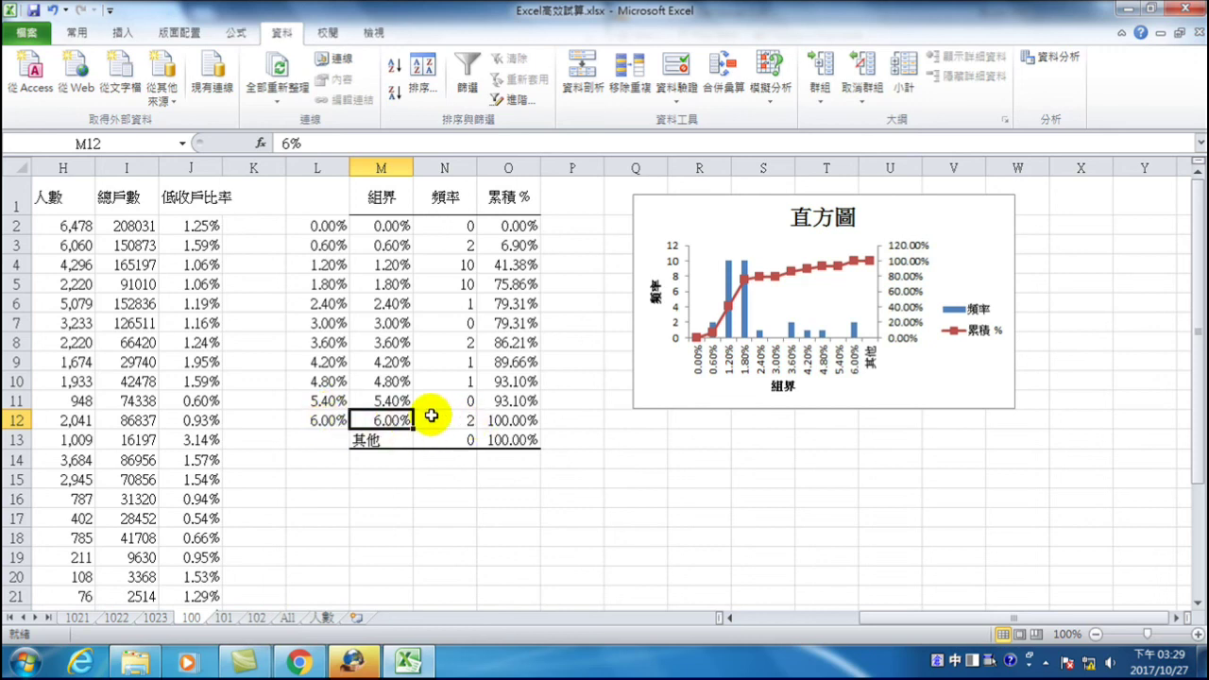
pyautogui.moveTo(902, 626); pyautogui.dragTo(858, 626)
# - Review rows F29:J30 and the J3 formula, then insert the new blank worksheet 工作表1
pyautogui.scroll(-1, 424, 461)
pyautogui.scroll(-3, 424, 461)
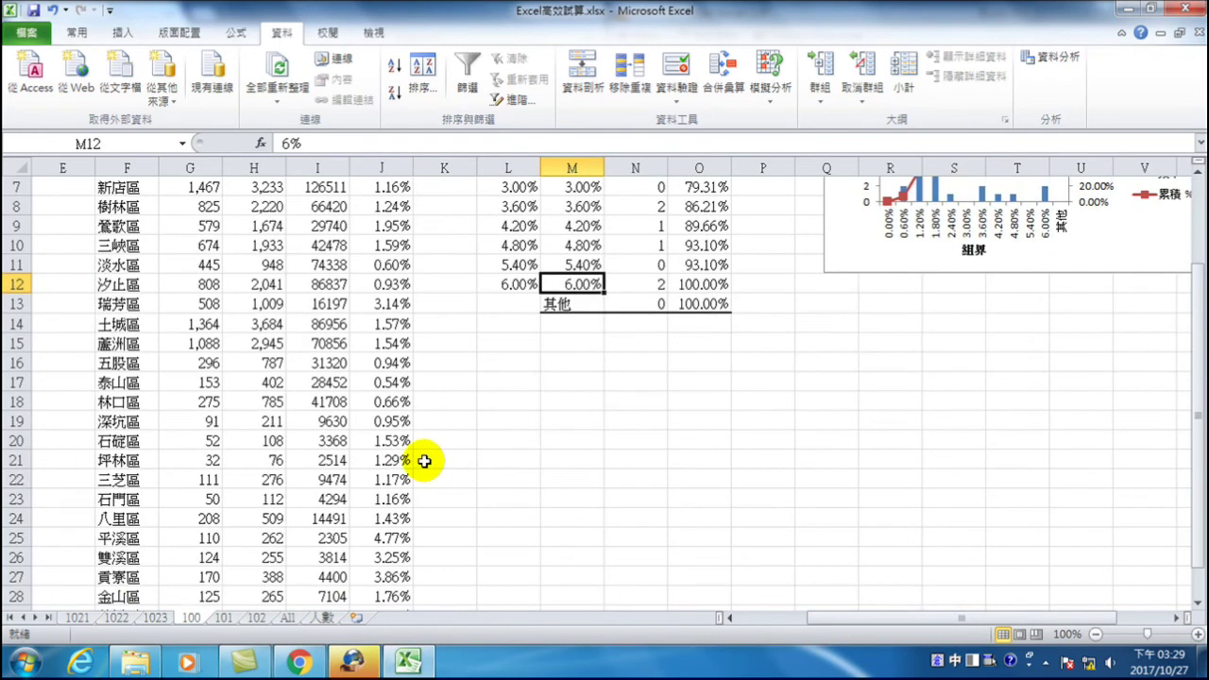
pyautogui.click(381, 498)
pyautogui.moveTo(380, 497); pyautogui.dragTo(129, 513)
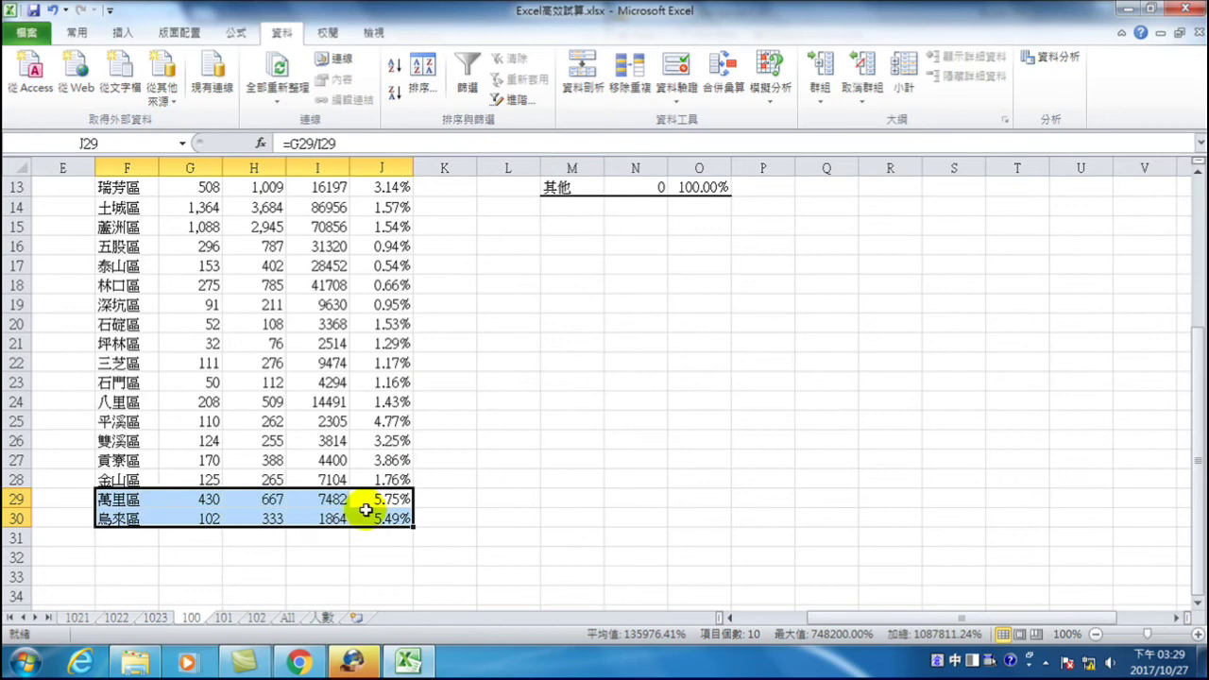
pyautogui.scroll(4, 391, 424)
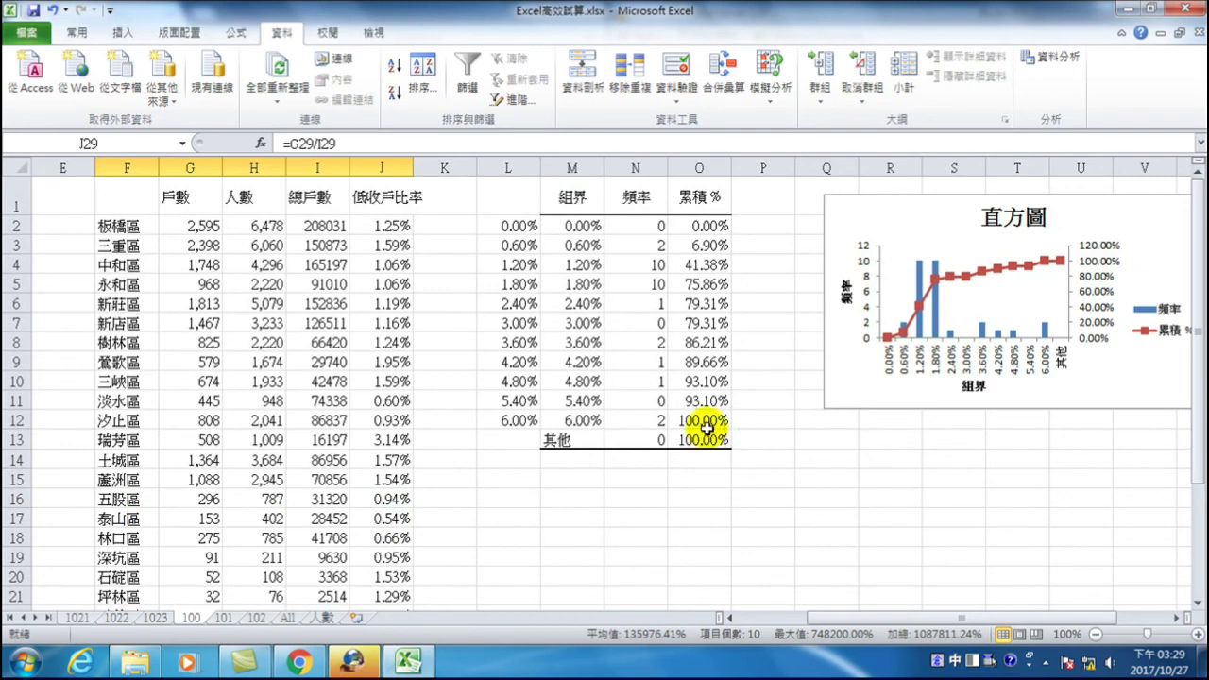
pyautogui.click(377, 246)
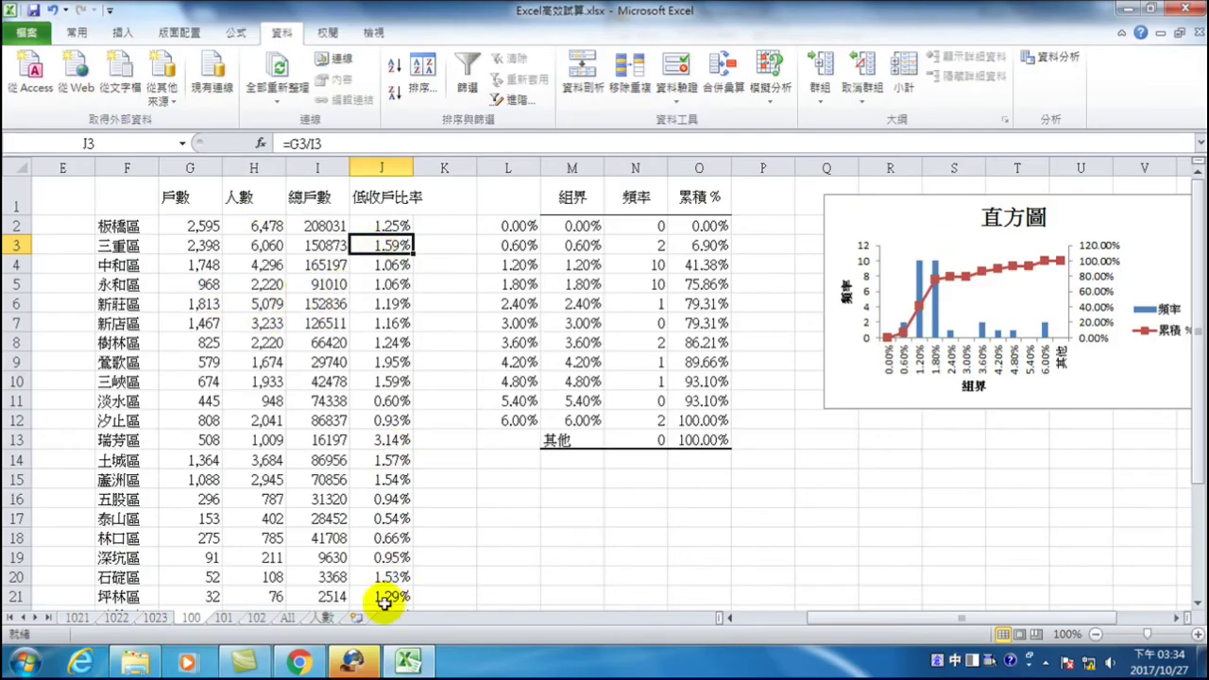
pyautogui.click(356, 619)
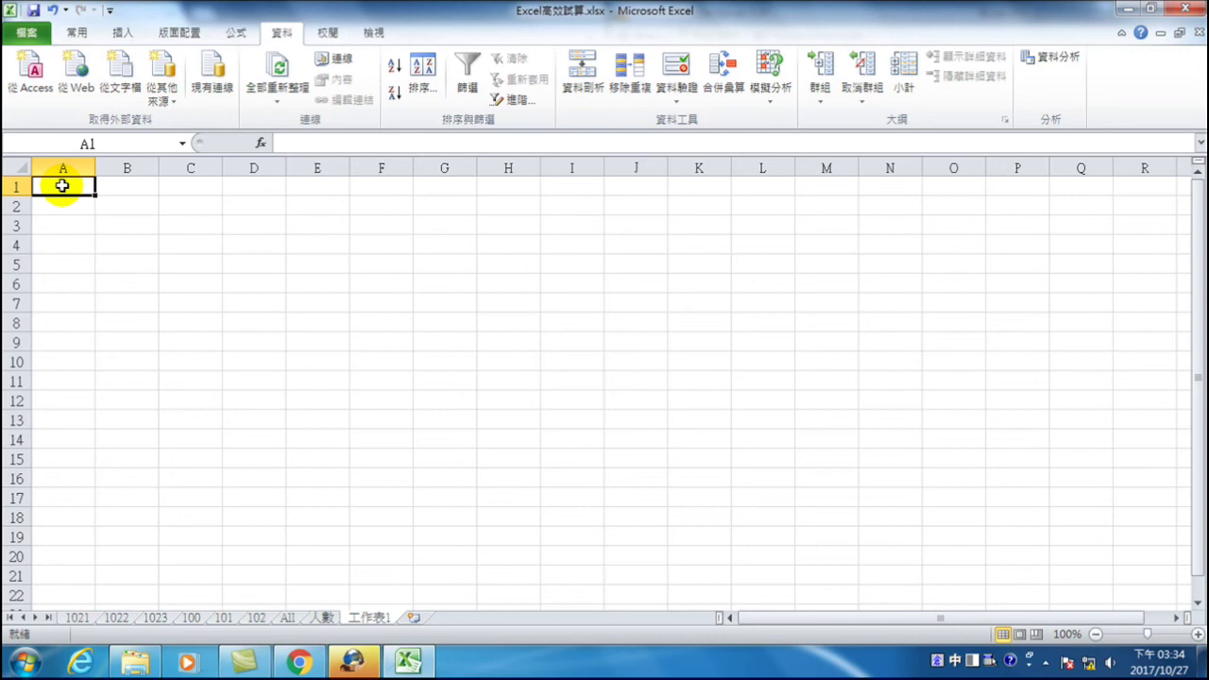
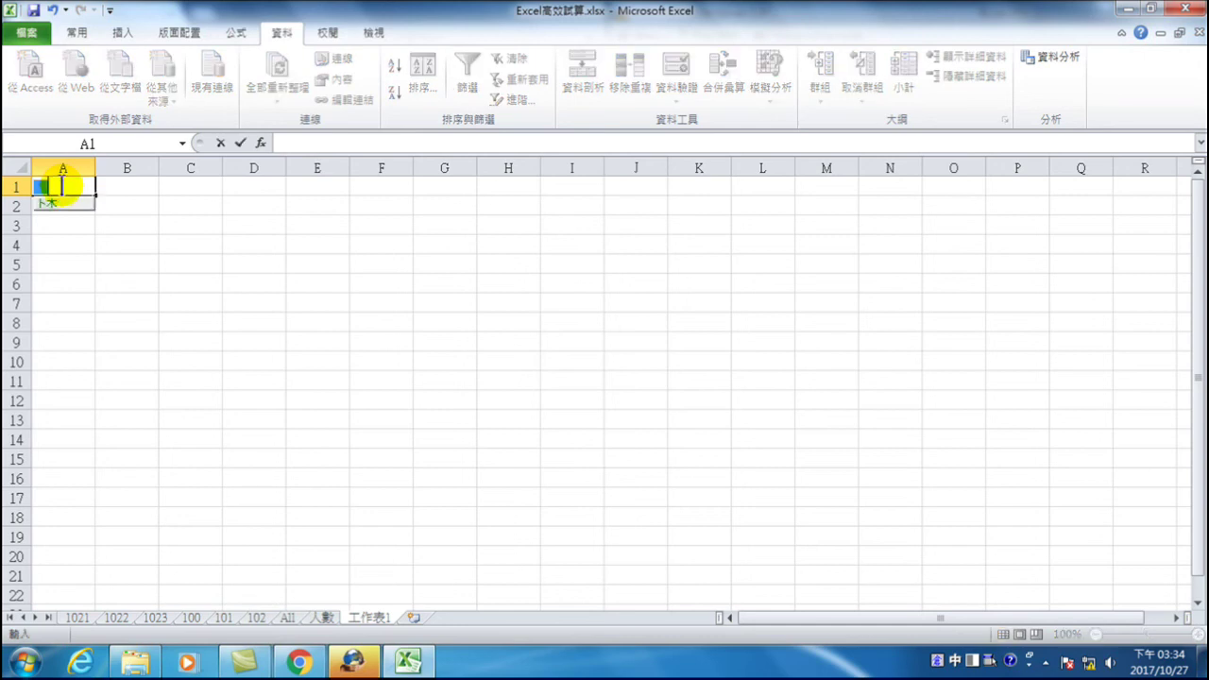
pyautogui.press('Return')
pyautogui.press('Return')
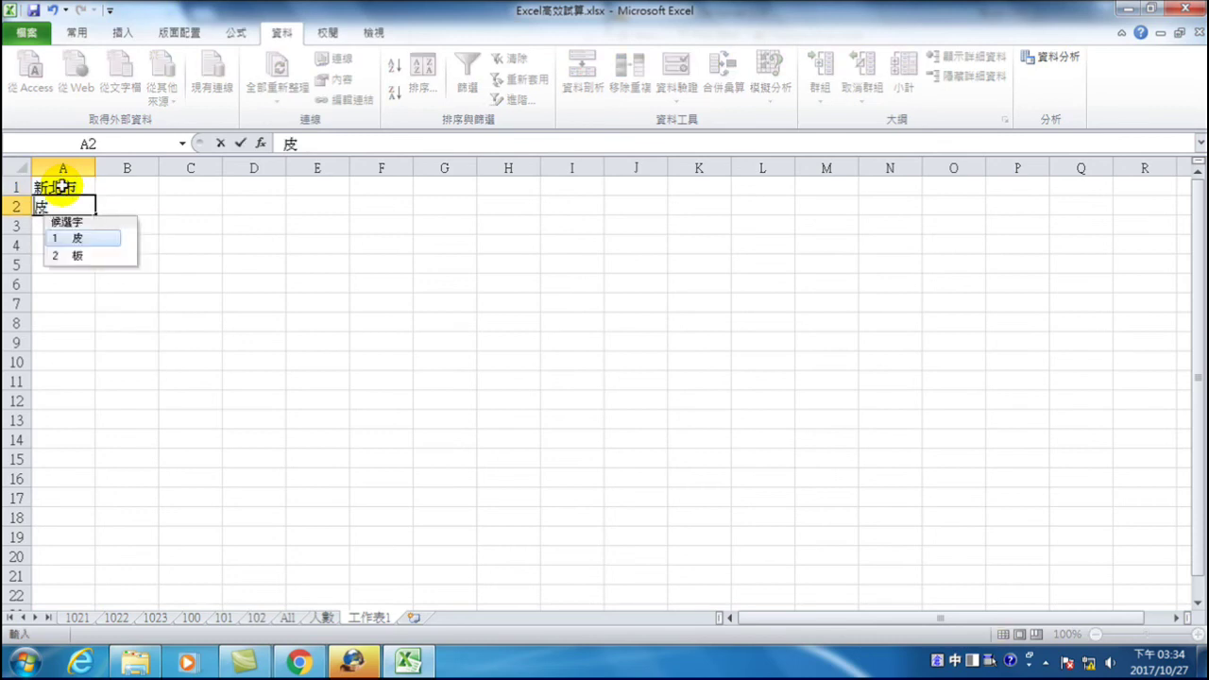
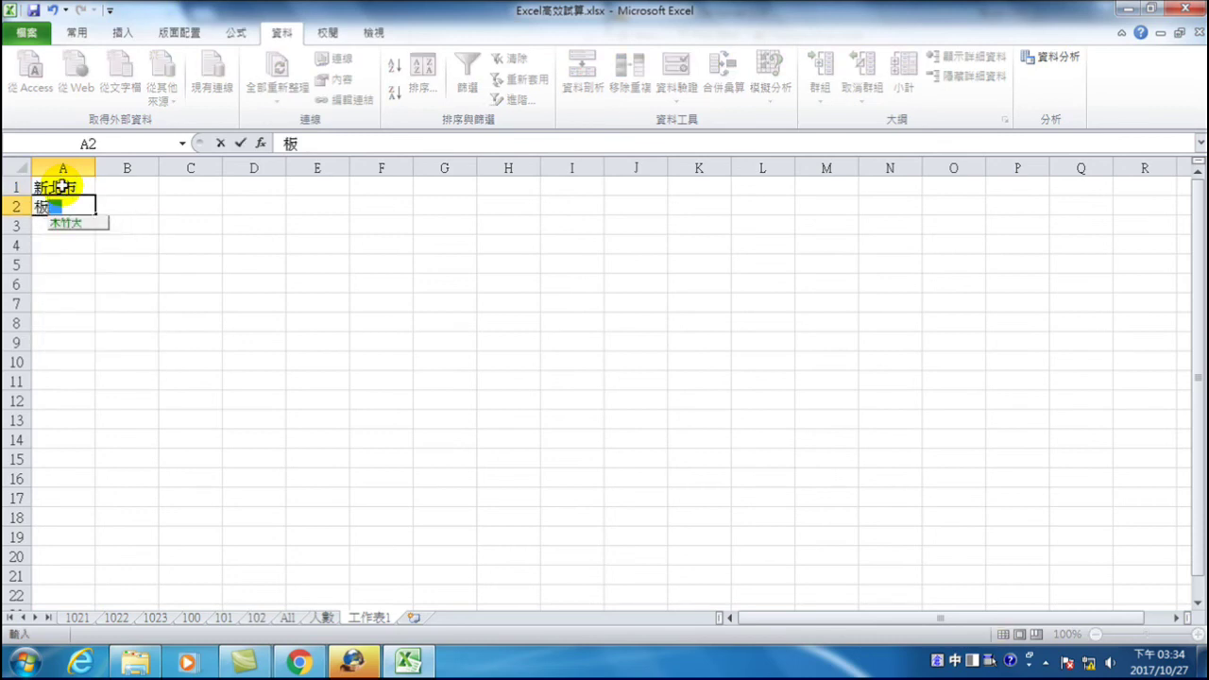
pyautogui.press('Return')
pyautogui.press('Return')
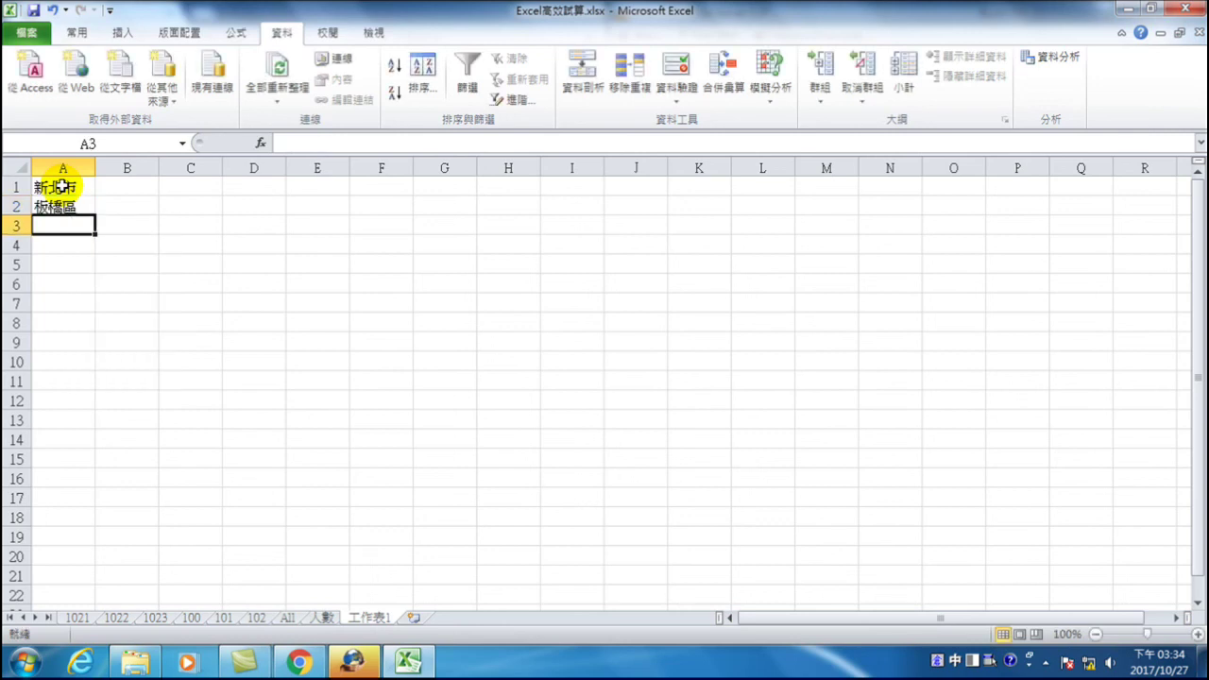
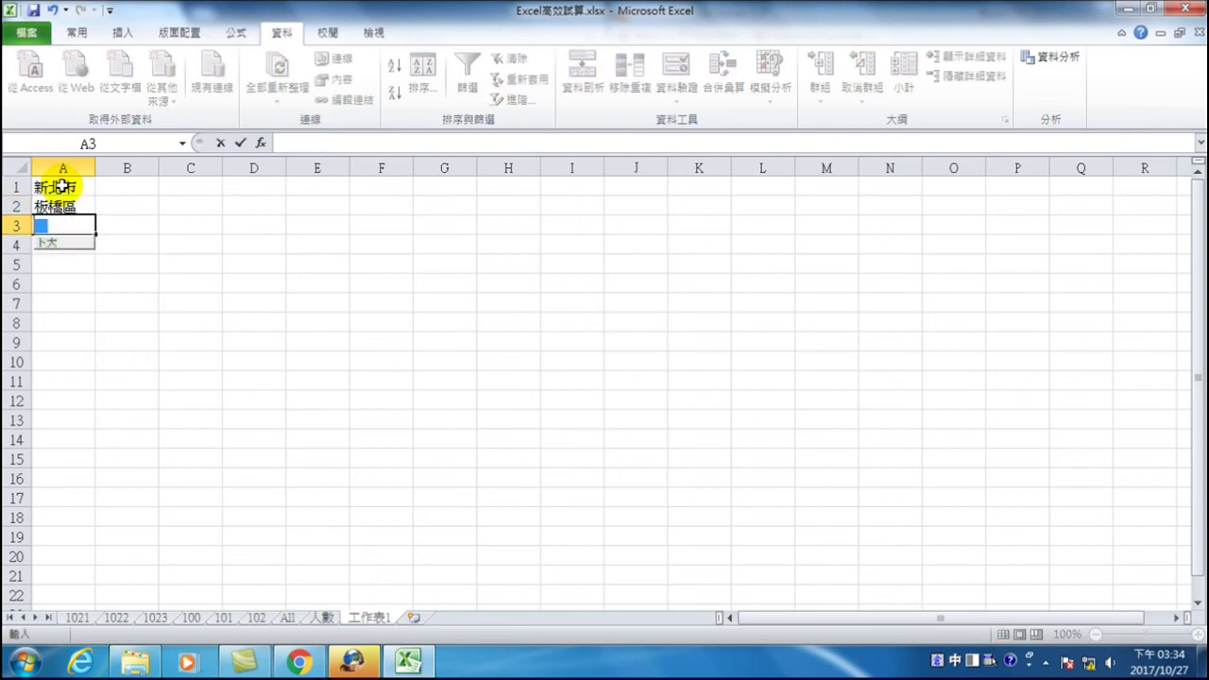
pyautogui.press('space')
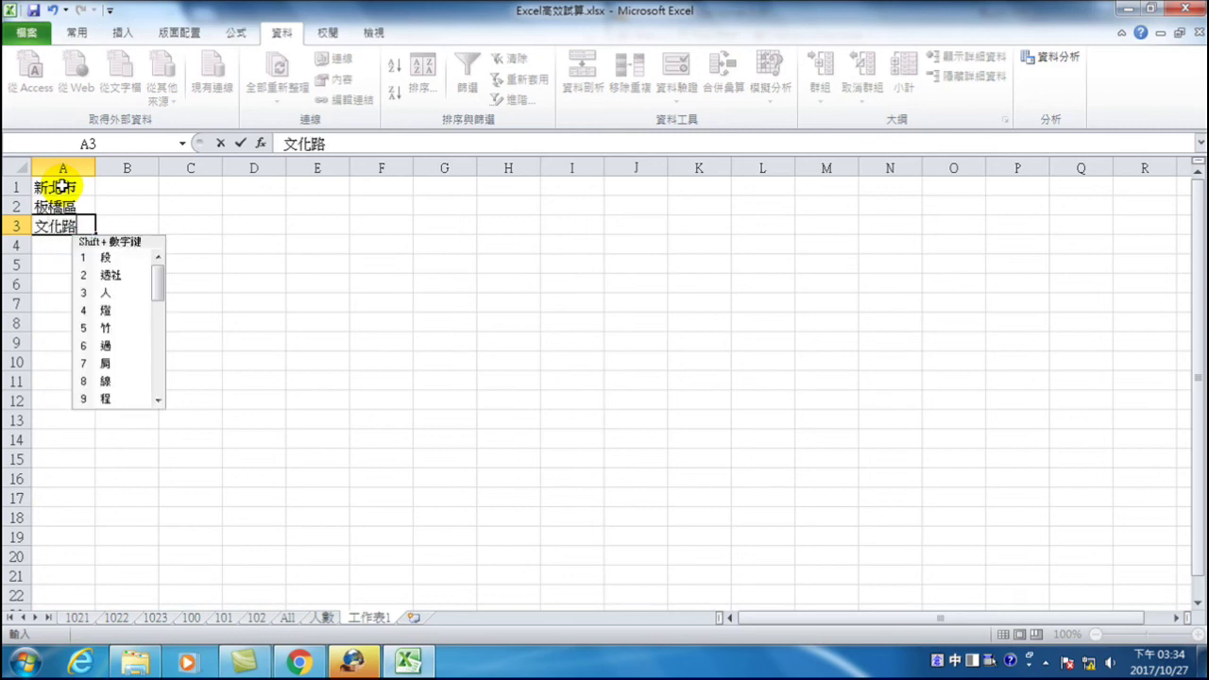
pyautogui.press('space')
pyautogui.press('Return')
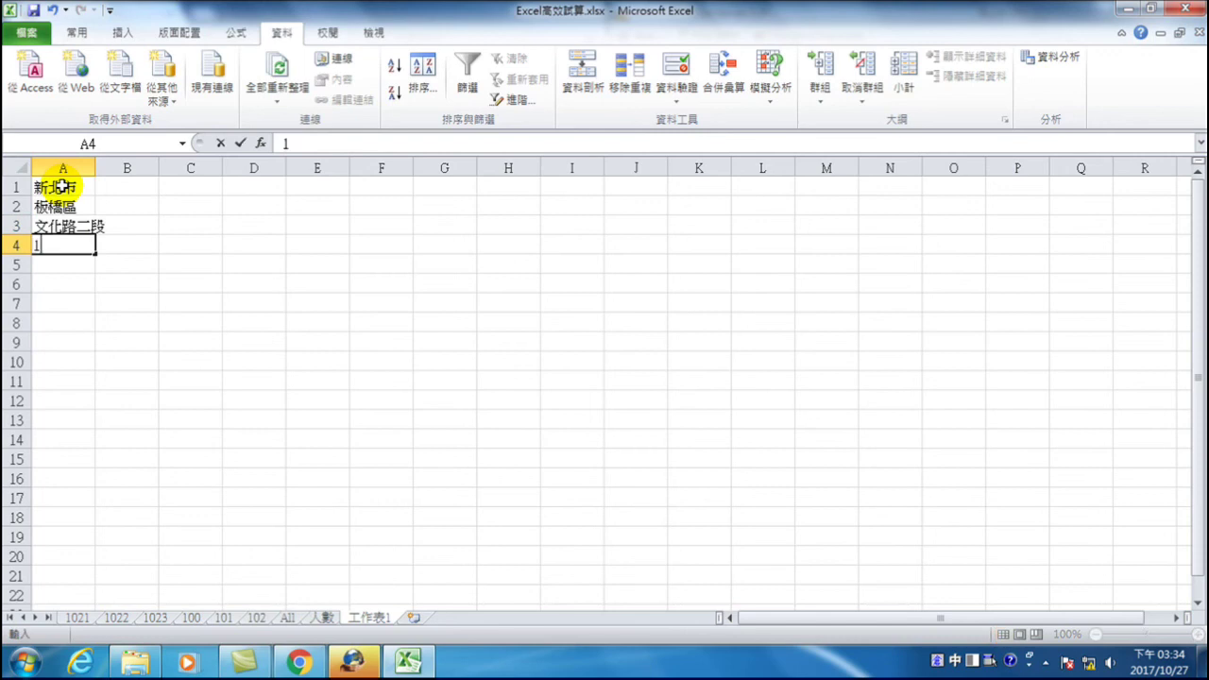
pyautogui.press('space')
pyautogui.press('Return')
pyautogui.press('Return')
pyautogui.press('space')
pyautogui.press('Return')
pyautogui.press('Return')
pyautogui.press('Return')
pyautogui.press('Up')
pyautogui.press('Up')
pyautogui.press('Up')
pyautogui.press('Up')
pyautogui.press('Up')
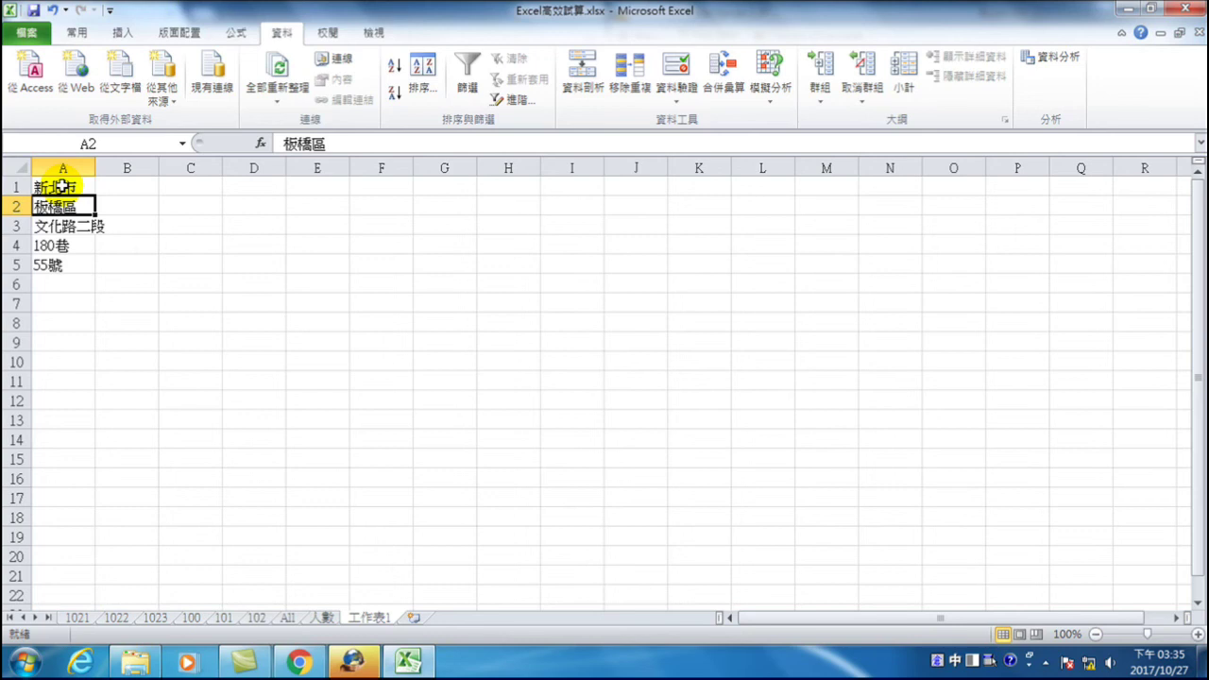
pyautogui.moveTo(94, 167); pyautogui.dragTo(255, 170)
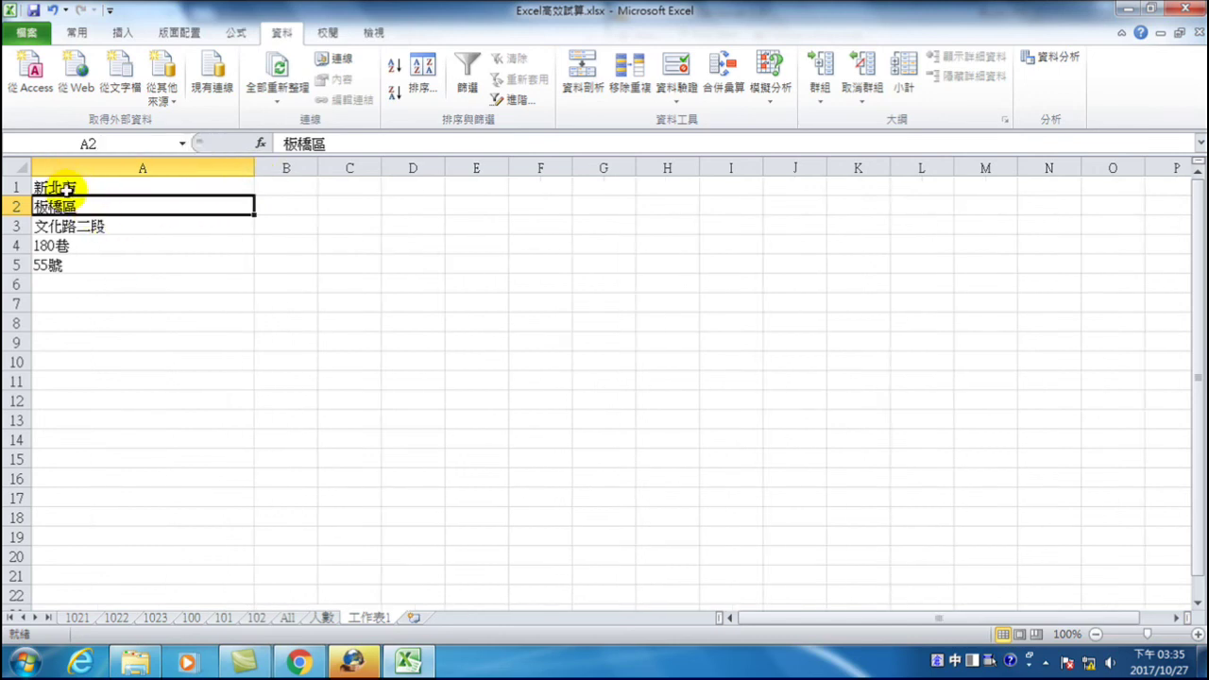
pyautogui.moveTo(63, 187); pyautogui.dragTo(63, 265)
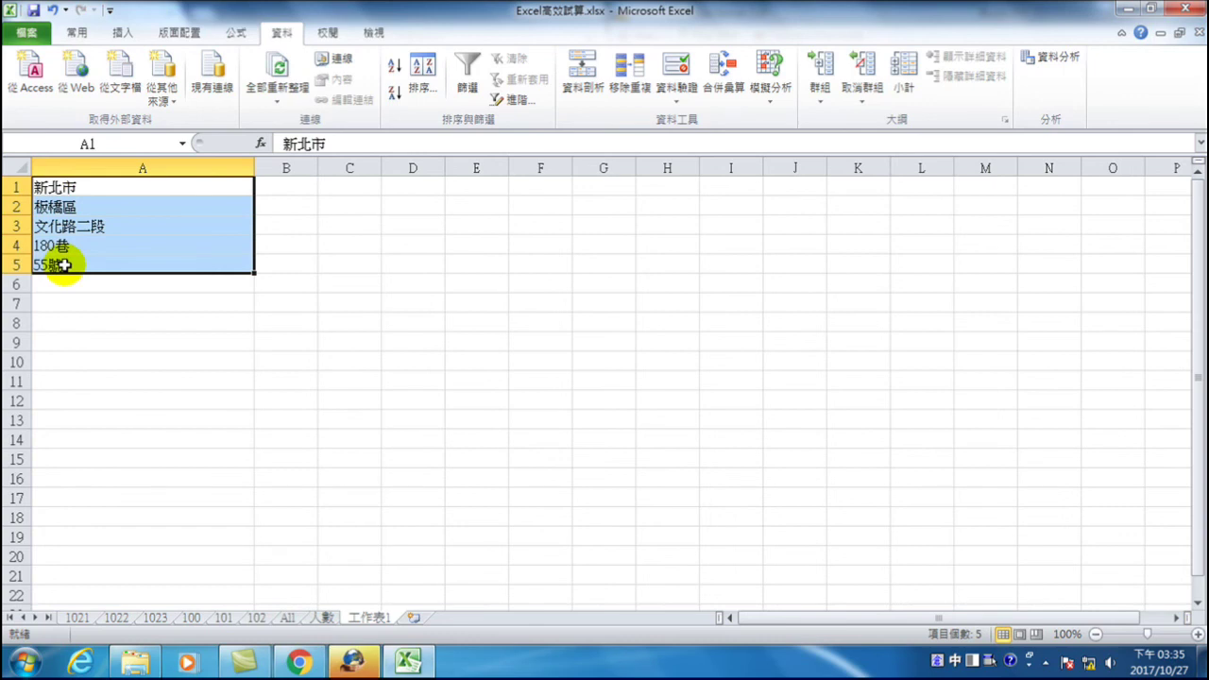
pyautogui.click(79, 32)
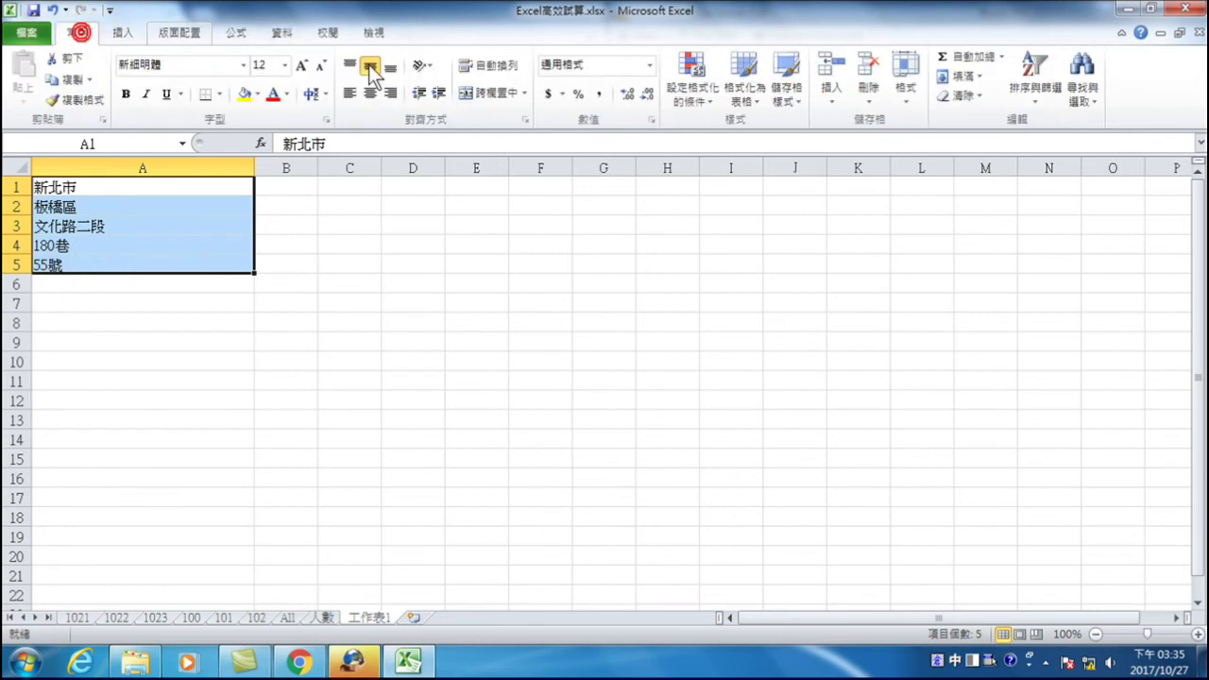
pyautogui.click(971, 76)
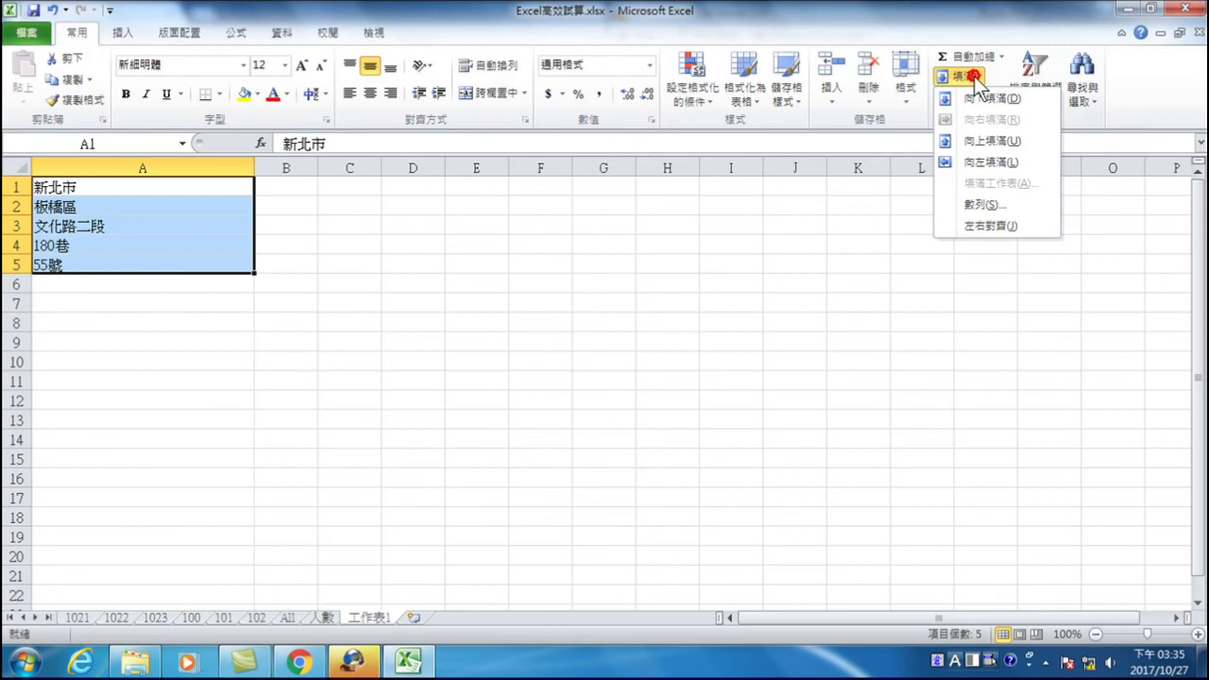
pyautogui.click(983, 225)
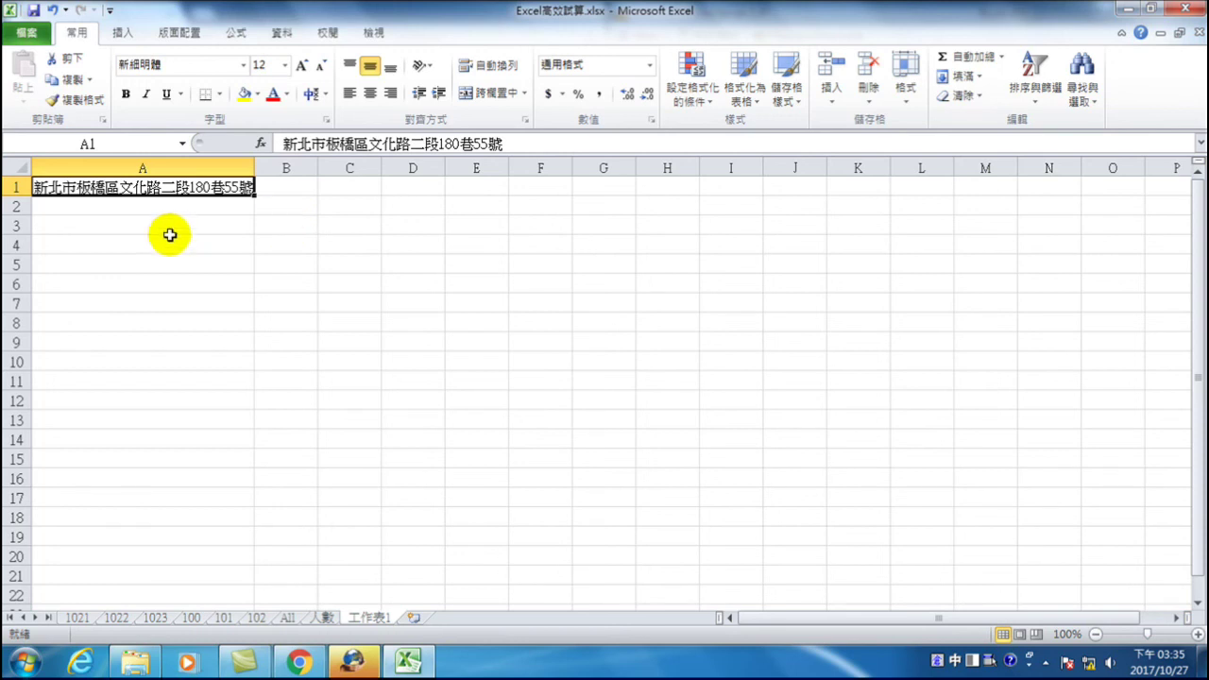
pyautogui.hotkey('ctrl', 'q')
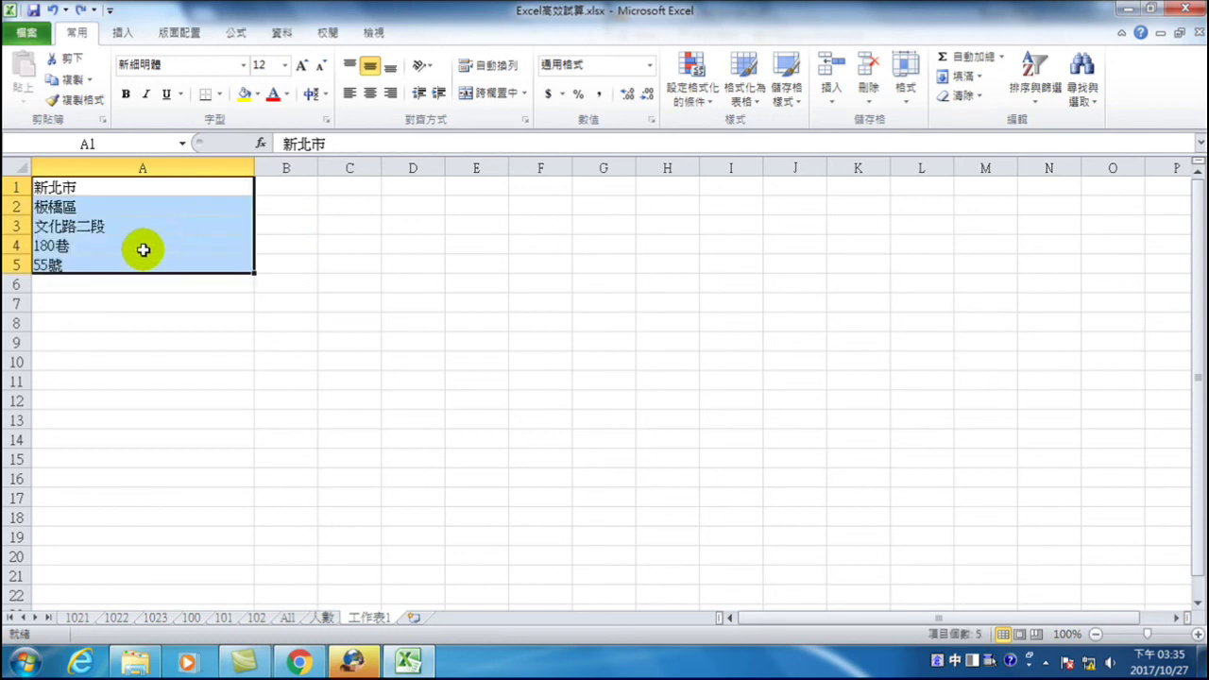
# - Adjust column A's width, settling at about 307 pixels
pyautogui.click(143, 250)
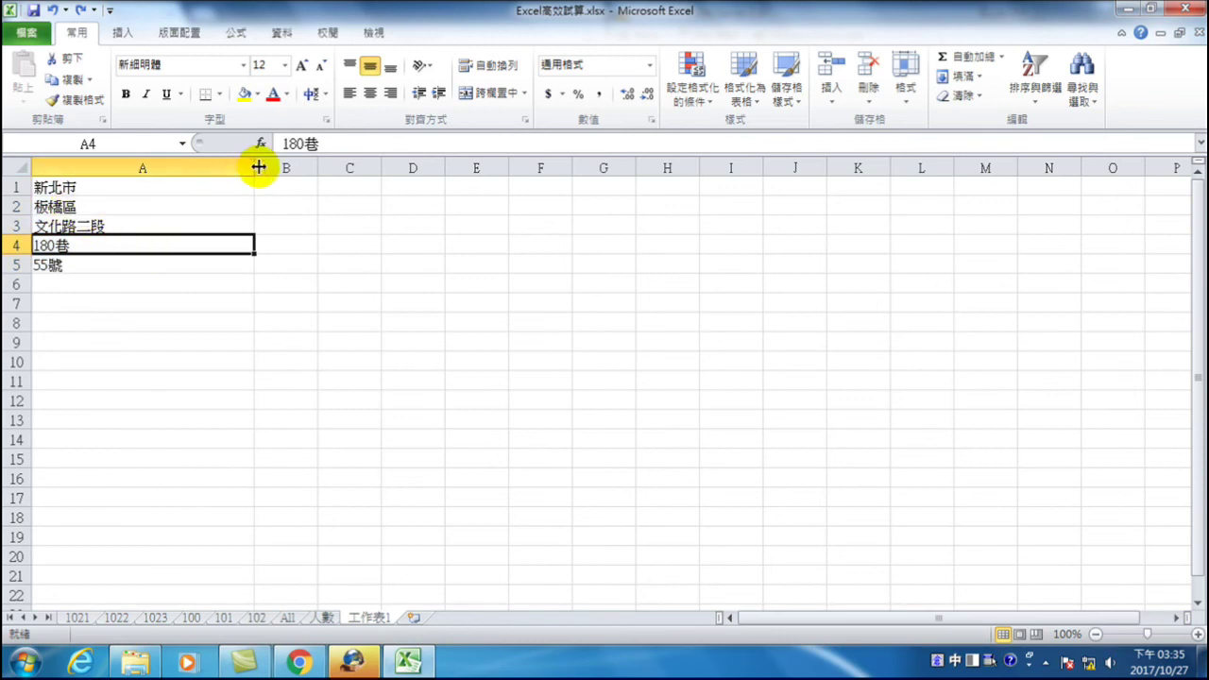
pyautogui.moveTo(253, 167); pyautogui.dragTo(521, 189)
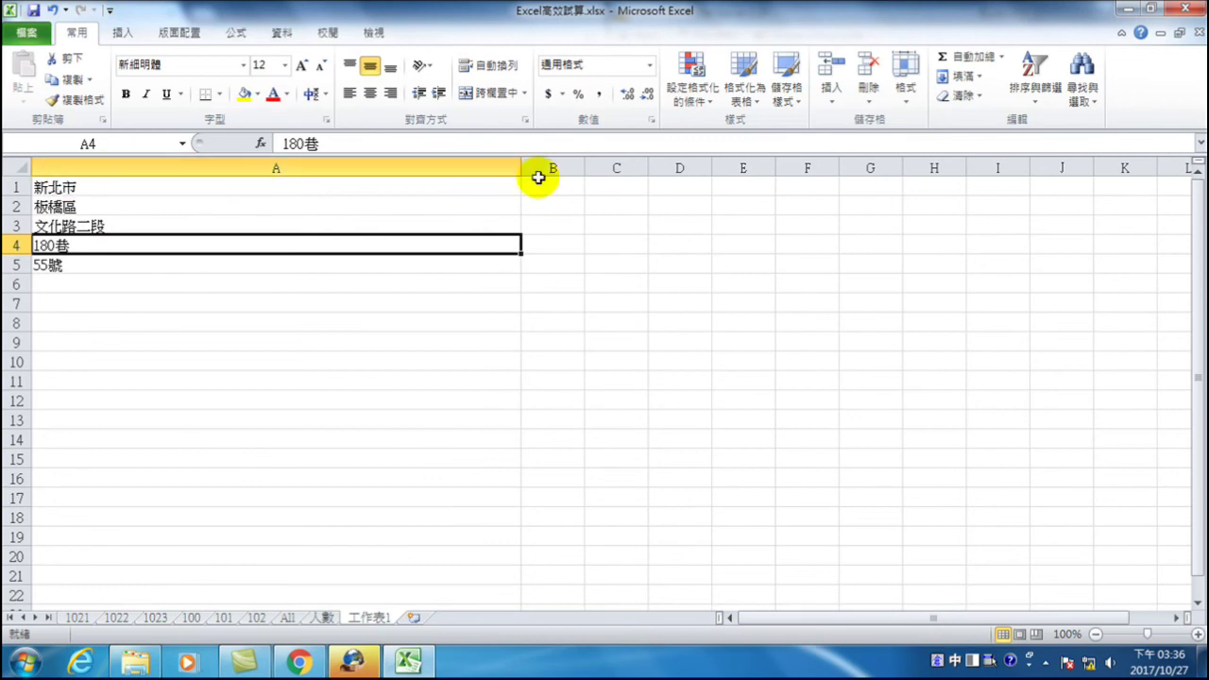
pyautogui.moveTo(520, 166); pyautogui.dragTo(194, 180)
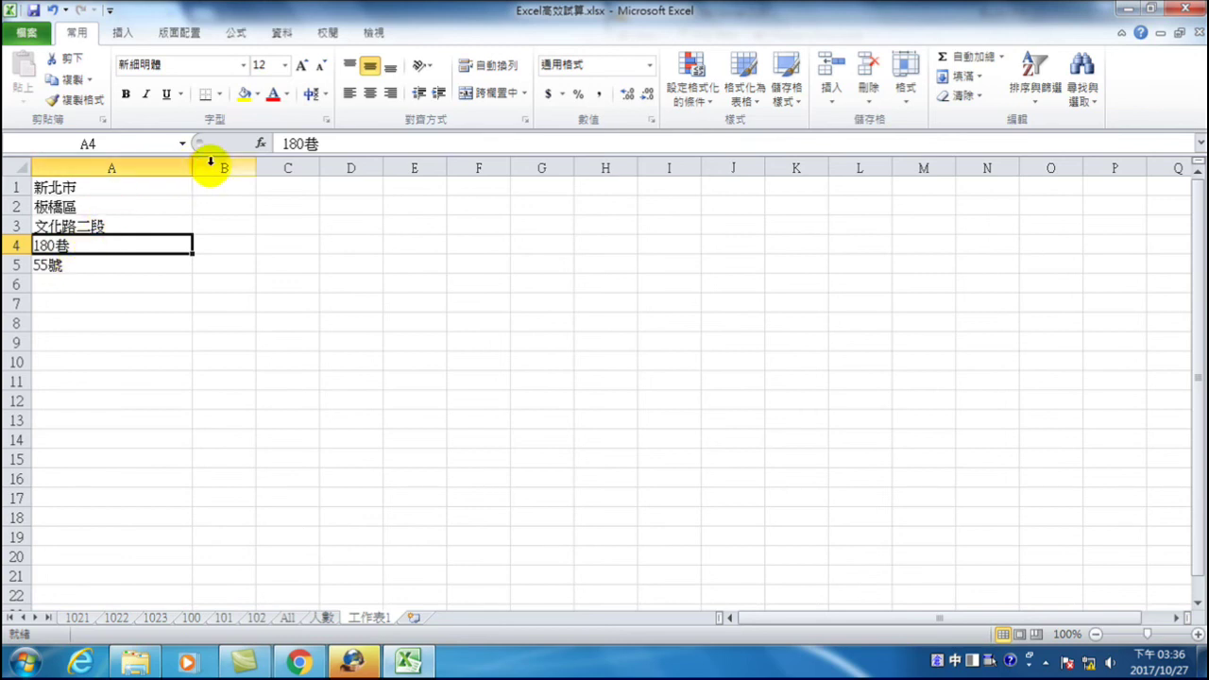
pyautogui.moveTo(193, 167); pyautogui.dragTo(301, 171)
# - Use Fill > Justify on A1:A5 to join the address parts into A1
pyautogui.moveTo(95, 185); pyautogui.dragTo(130, 257)
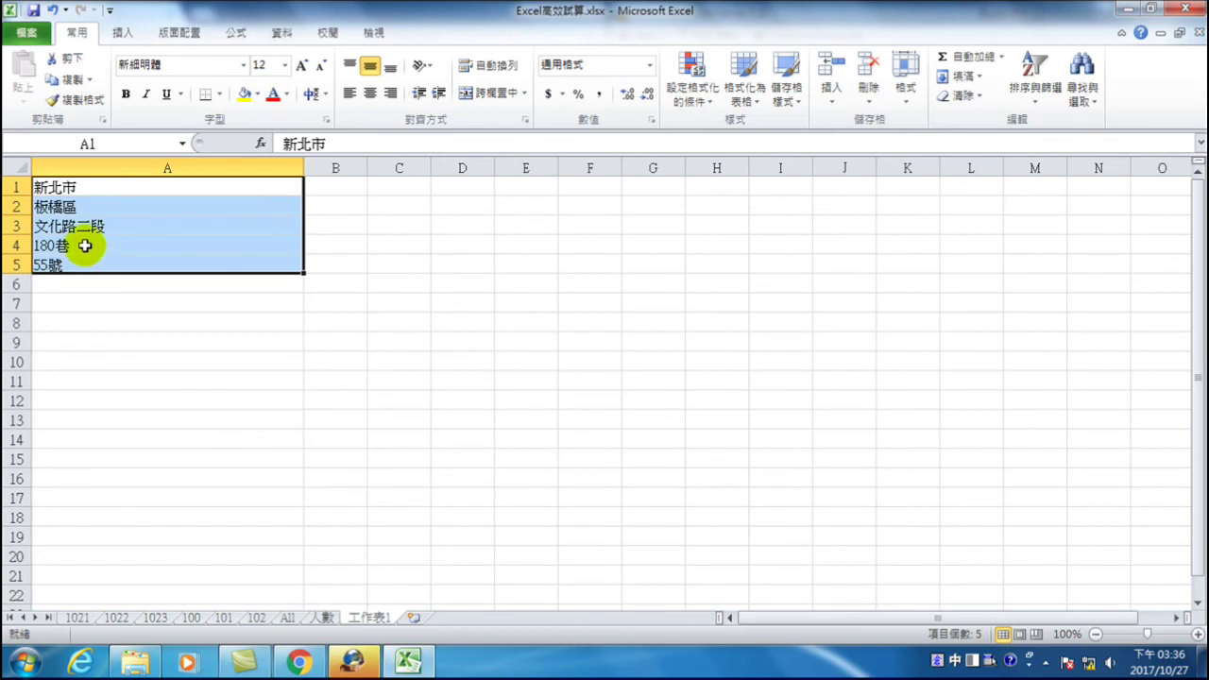
pyautogui.click(1026, 72)
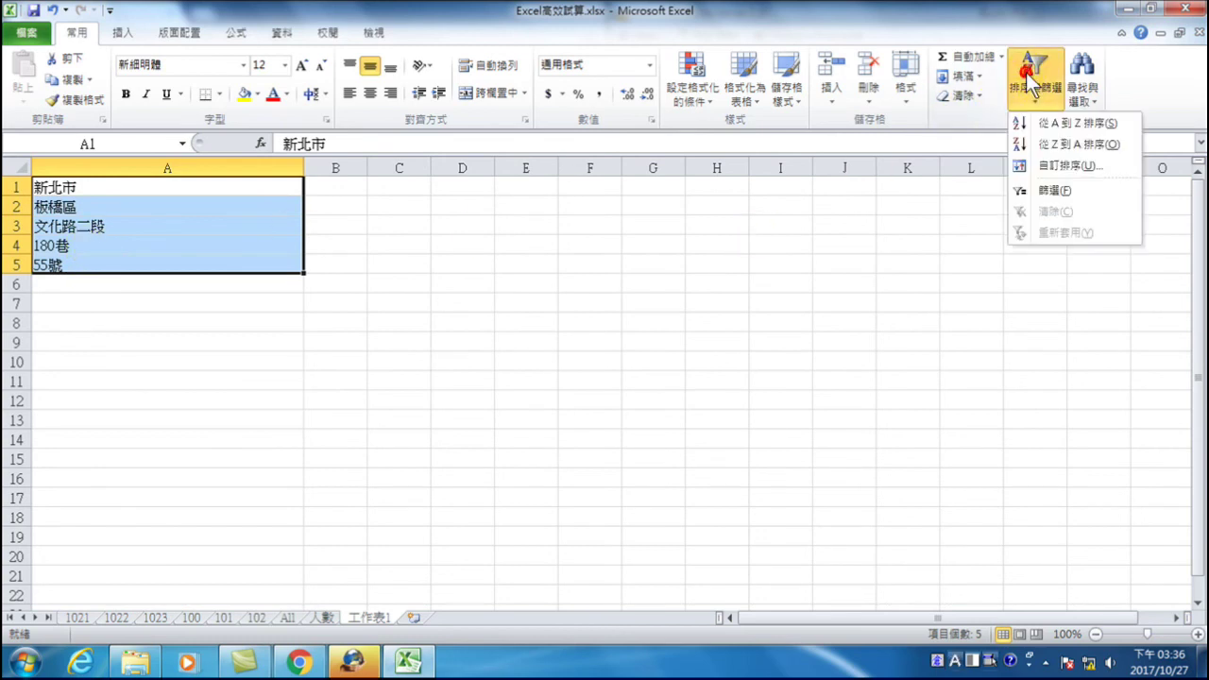
pyautogui.click(961, 75)
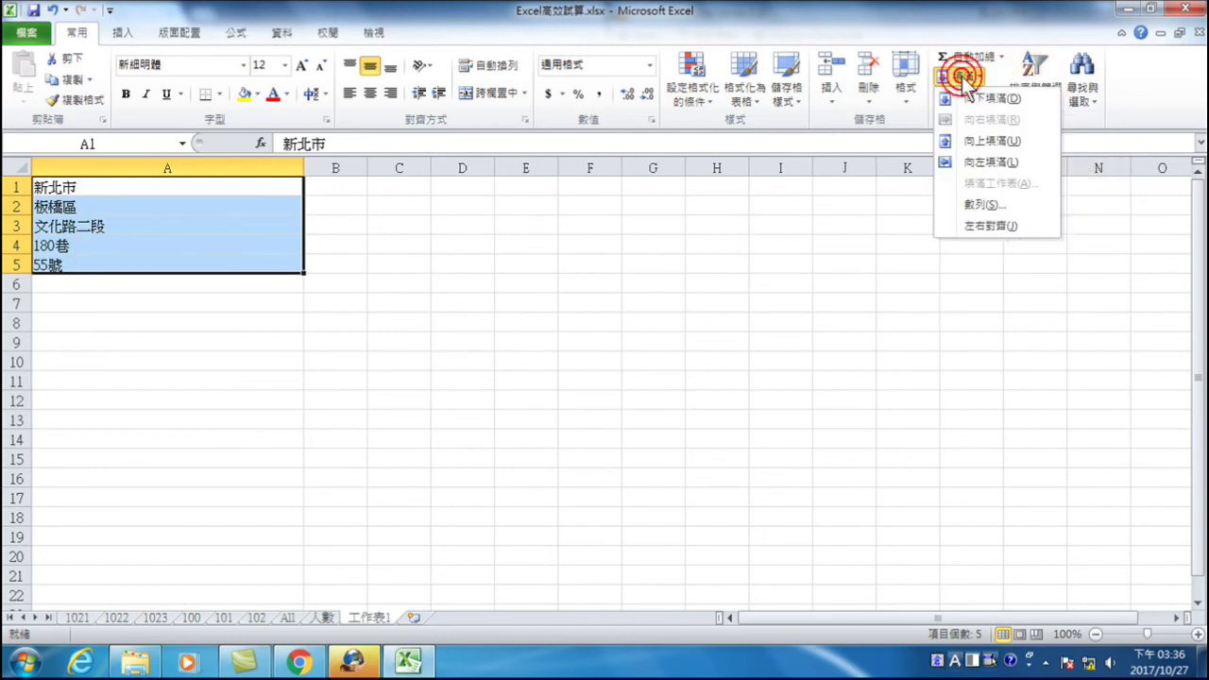
pyautogui.click(979, 231)
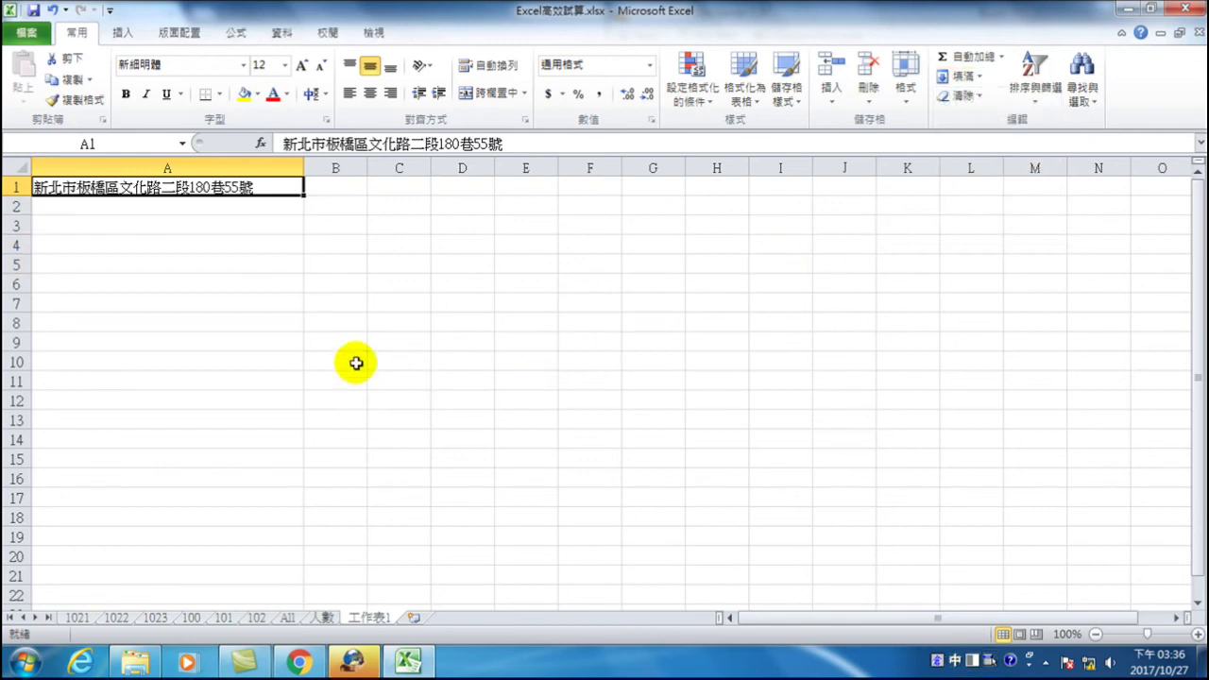
# - Check ranges A8:A12 and A17:A21, revisit the Fill options unchanged, and reselect A1
pyautogui.moveTo(83, 321); pyautogui.dragTo(108, 410)
pyautogui.moveTo(104, 493); pyautogui.dragTo(103, 570)
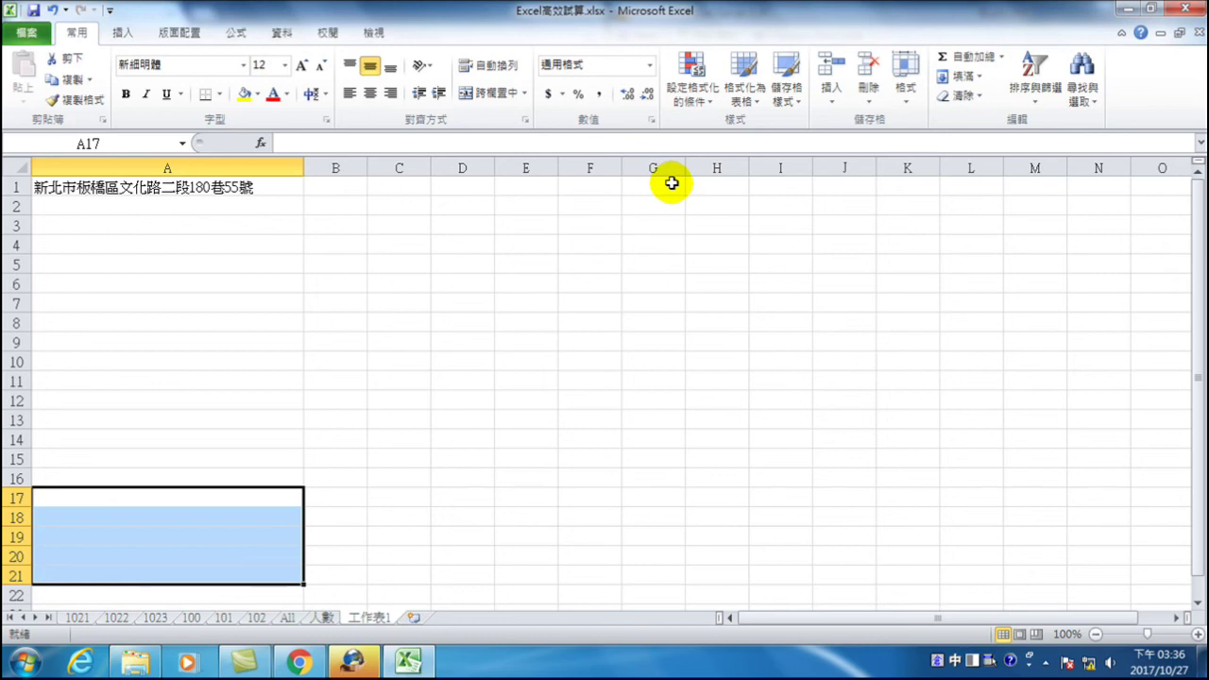
pyautogui.click(117, 189)
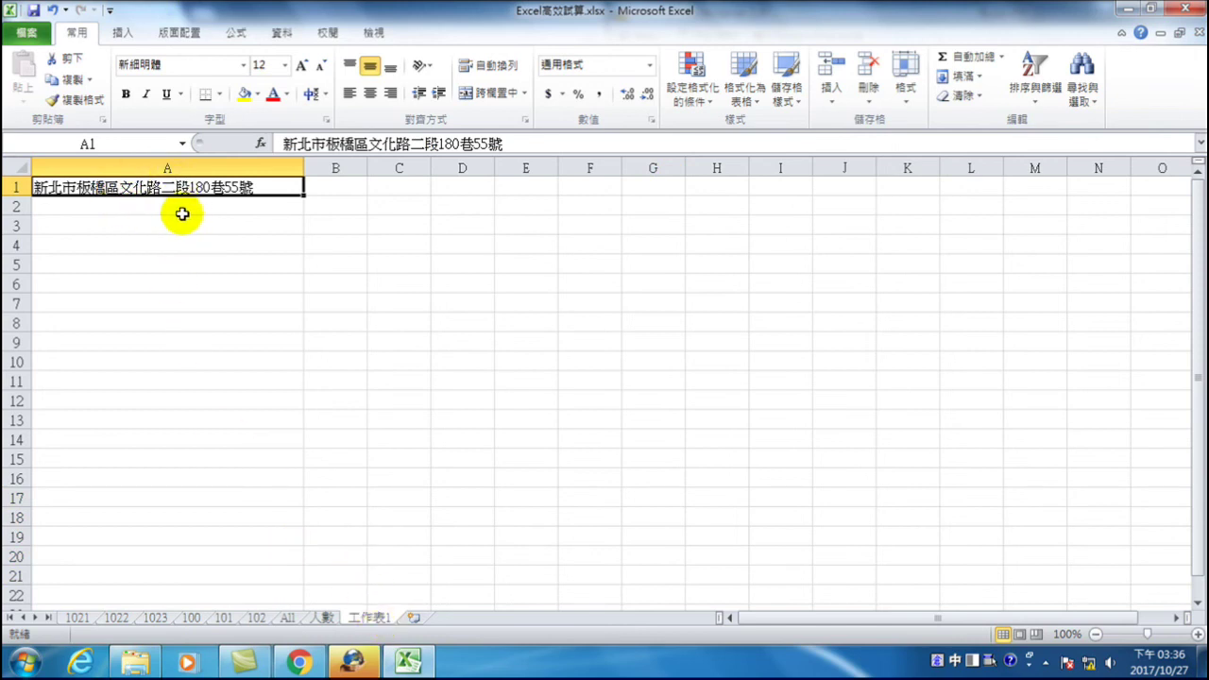
pyautogui.click(982, 77)
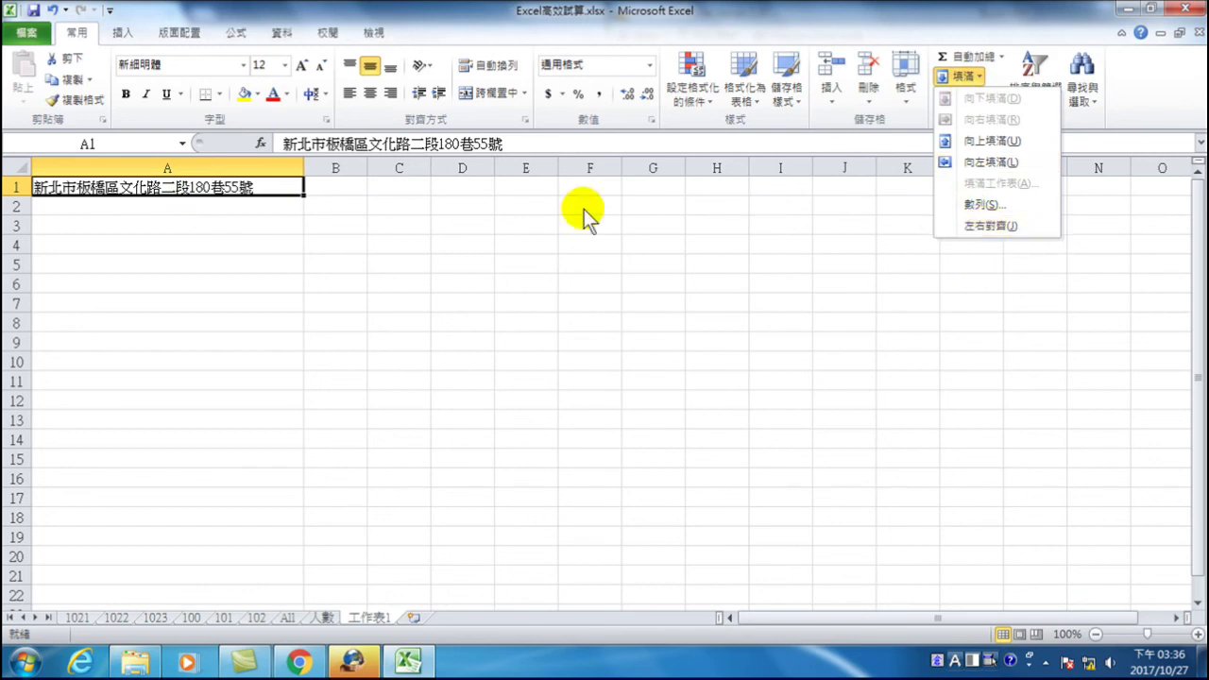
pyautogui.click(273, 206)
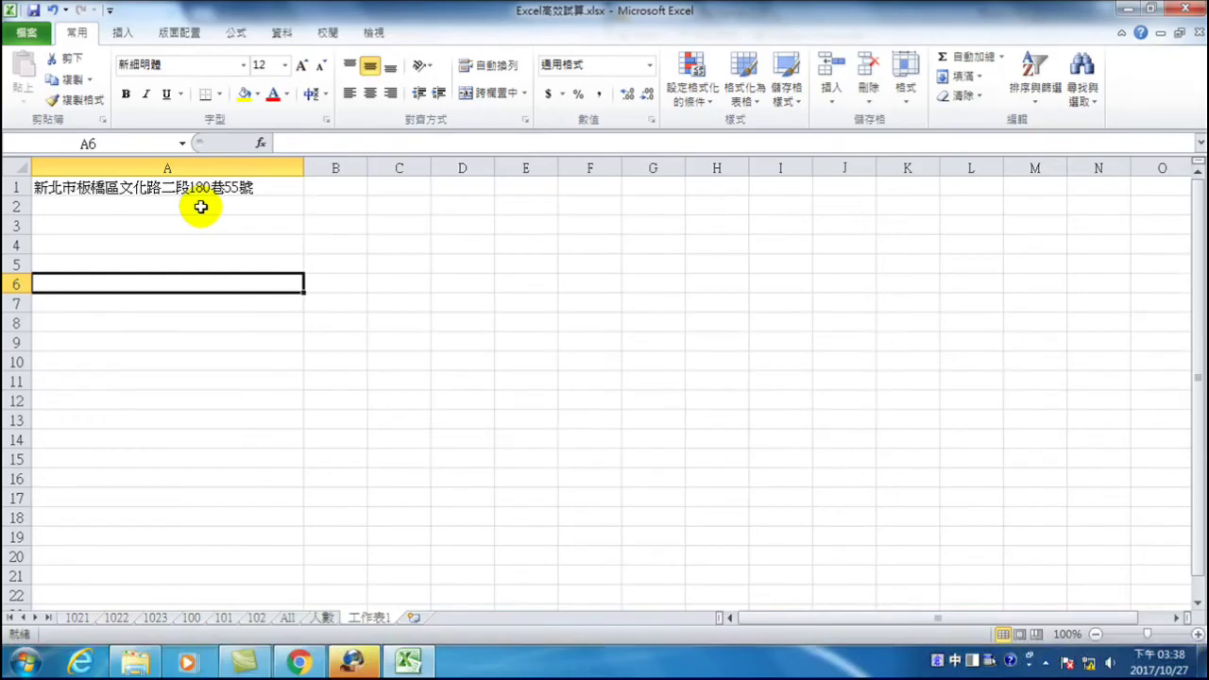
pyautogui.click(190, 189)
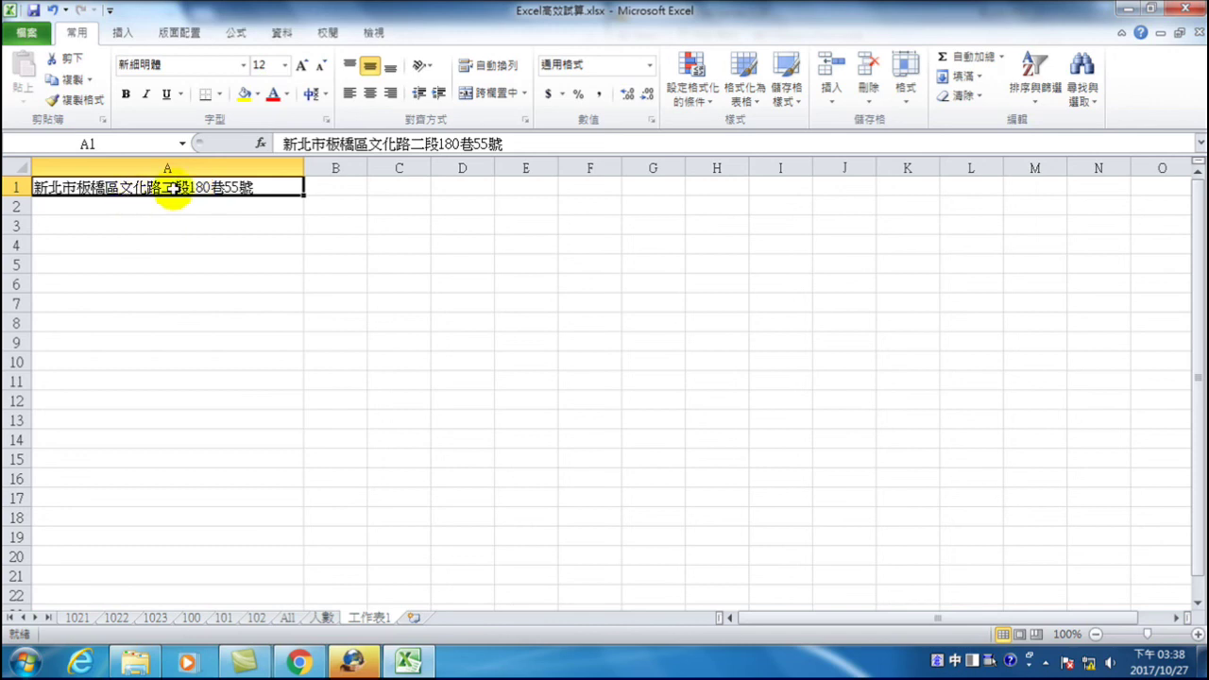
pyautogui.moveTo(304, 196); pyautogui.dragTo(298, 379)
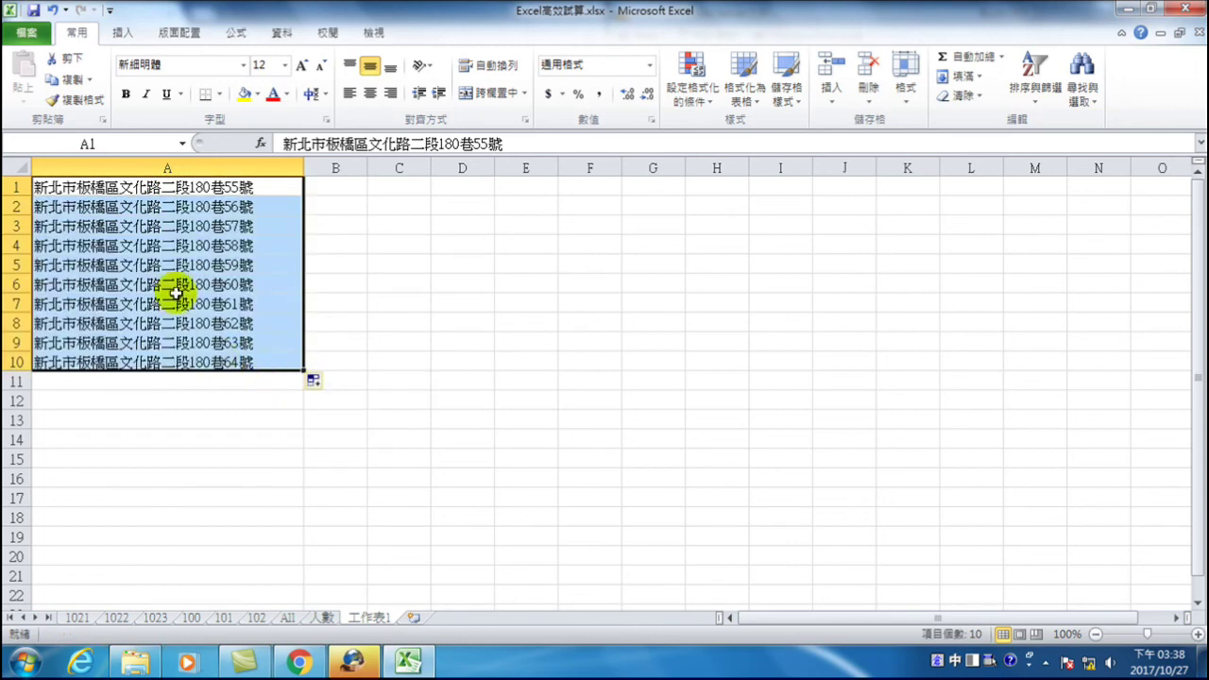
pyautogui.click(101, 224)
pyautogui.click(94, 205)
pyautogui.moveTo(326, 144); pyautogui.dragTo(355, 143)
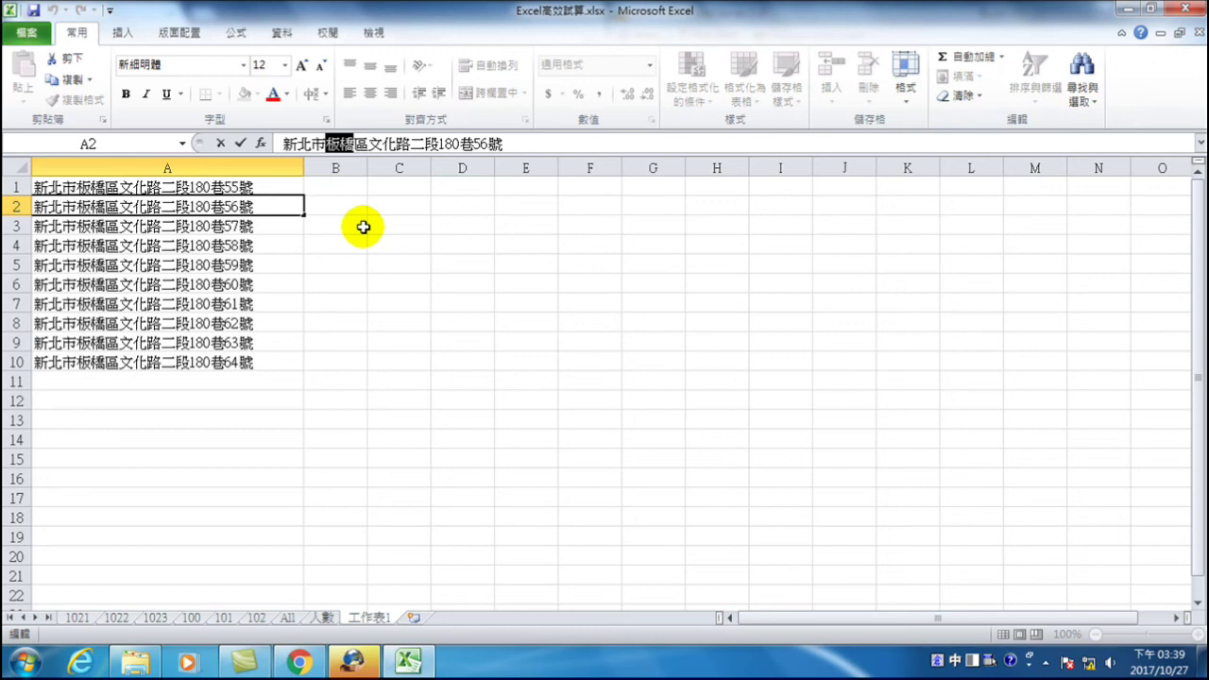
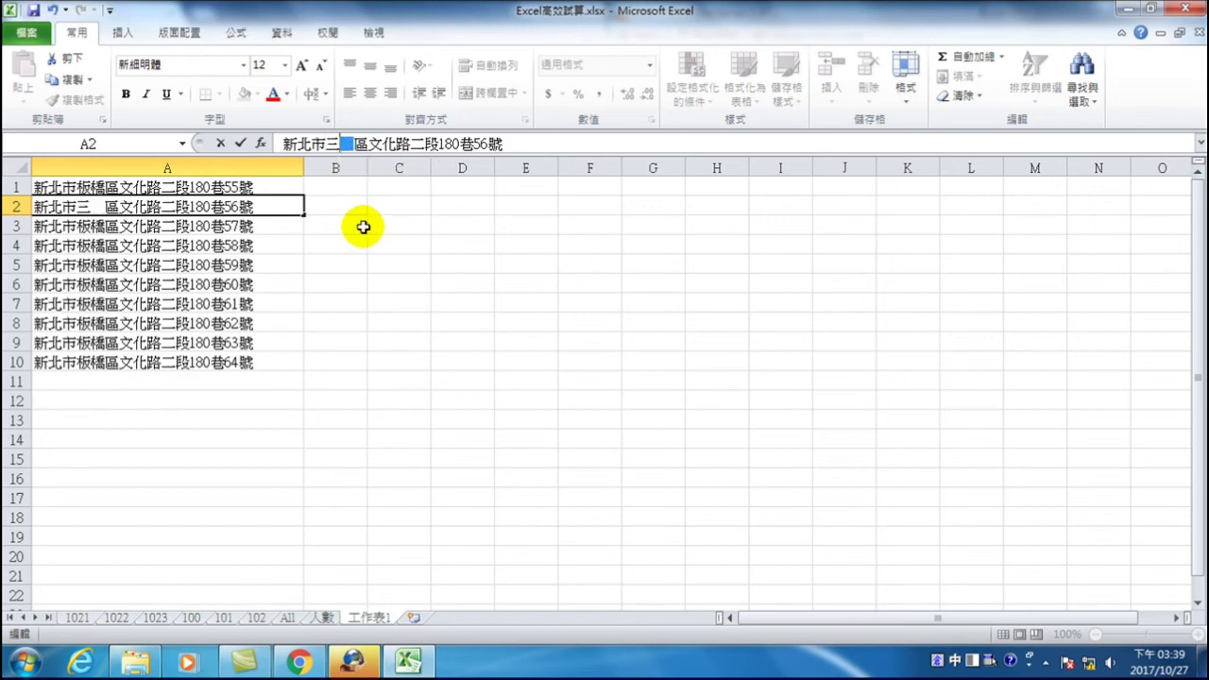
pyautogui.press('Escape')
pyautogui.press('Escape')
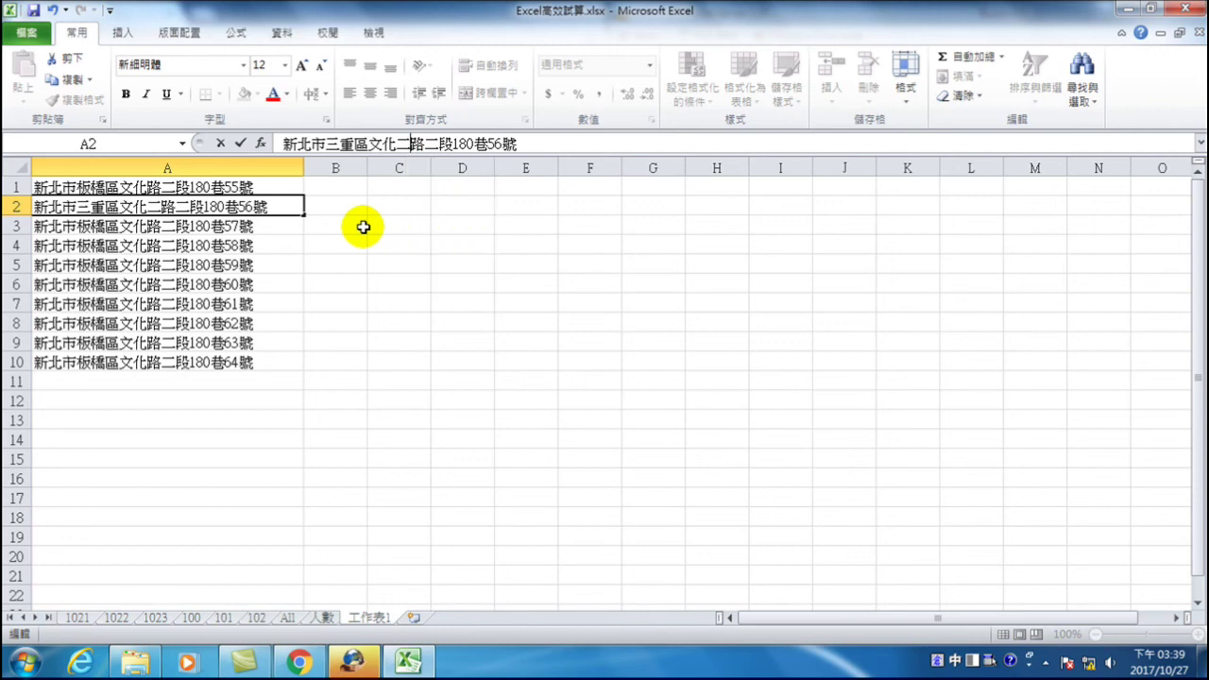
pyautogui.press('Delete')
pyautogui.press('Delete')
pyautogui.press('Delete')
pyautogui.press('Delete')
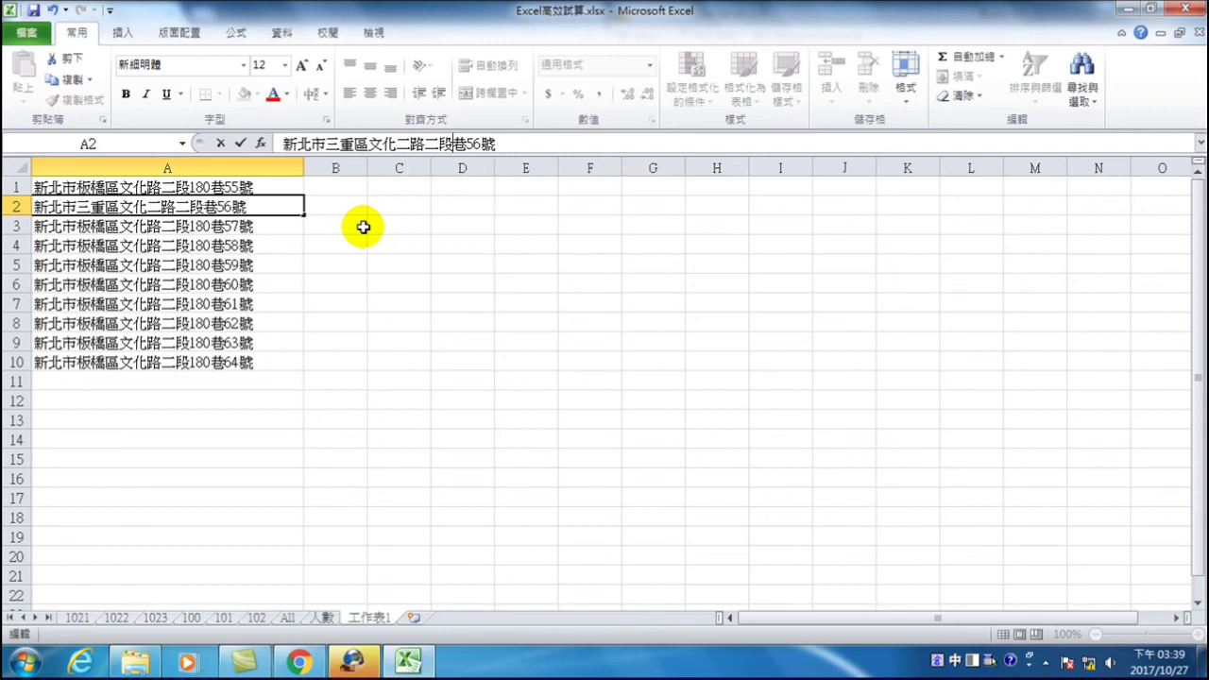
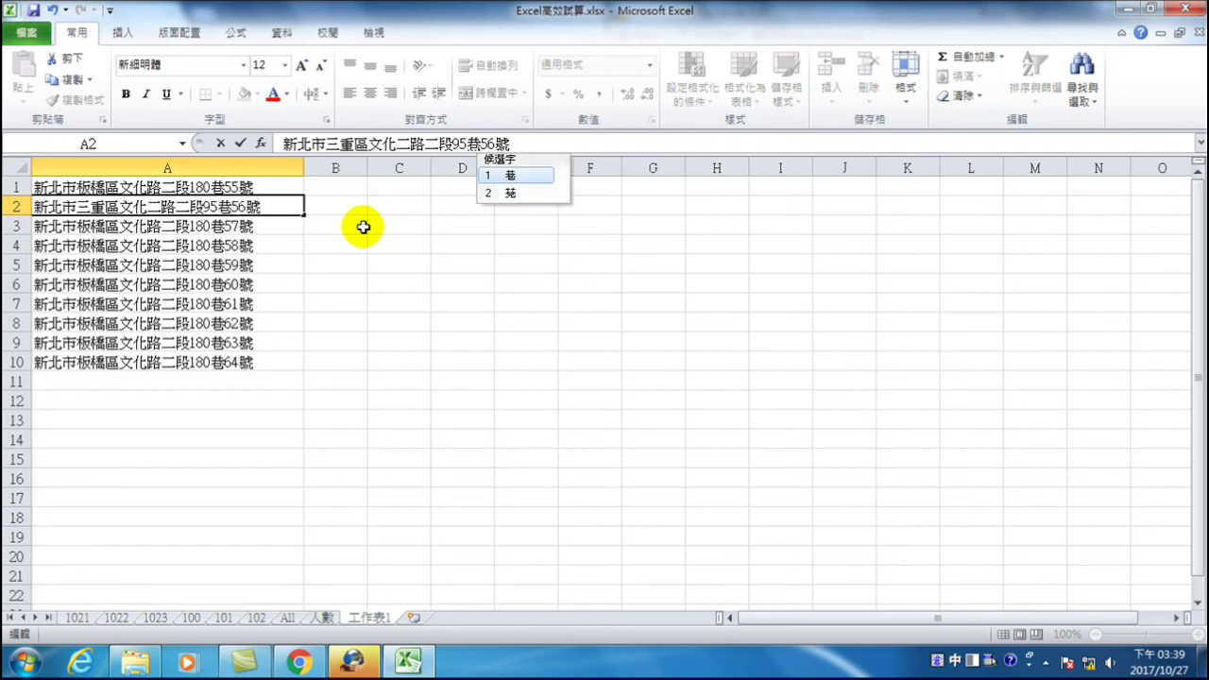
pyautogui.press('Return')
pyautogui.press('Escape')
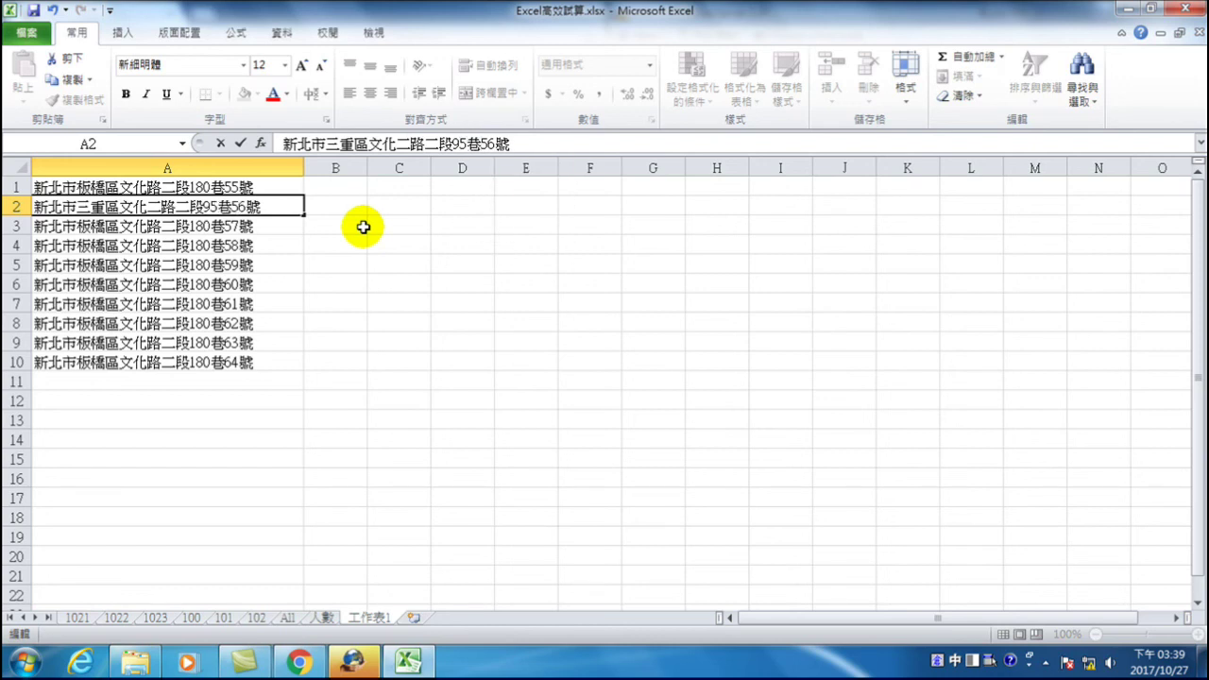
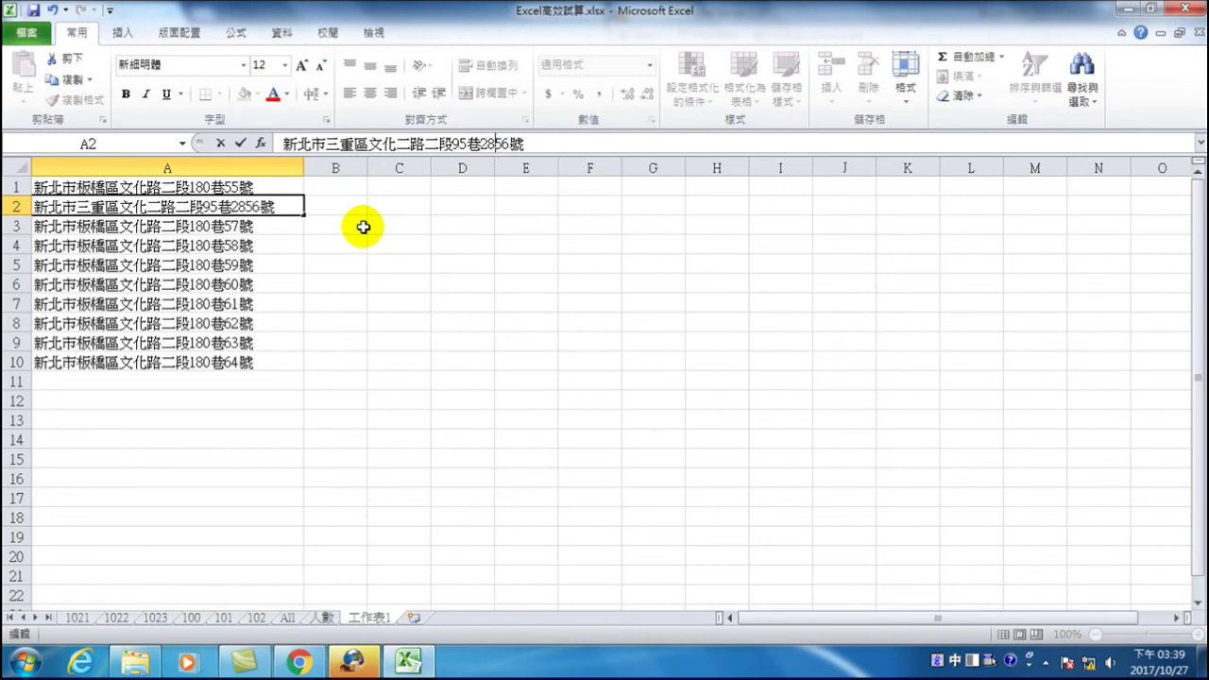
pyautogui.press('Down')
pyautogui.press('Return')
pyautogui.press('Return')
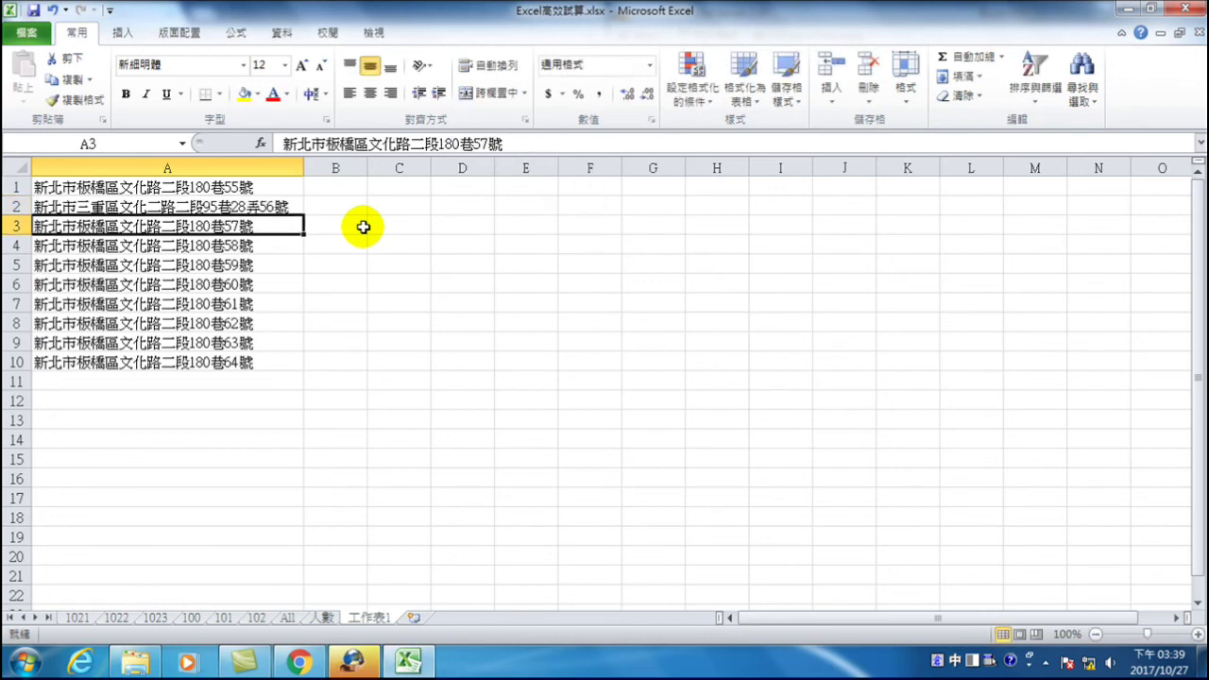
# - Change A3's district from 板橋 to 新店
pyautogui.moveTo(327, 143); pyautogui.dragTo(355, 144)
pyautogui.write('新店')
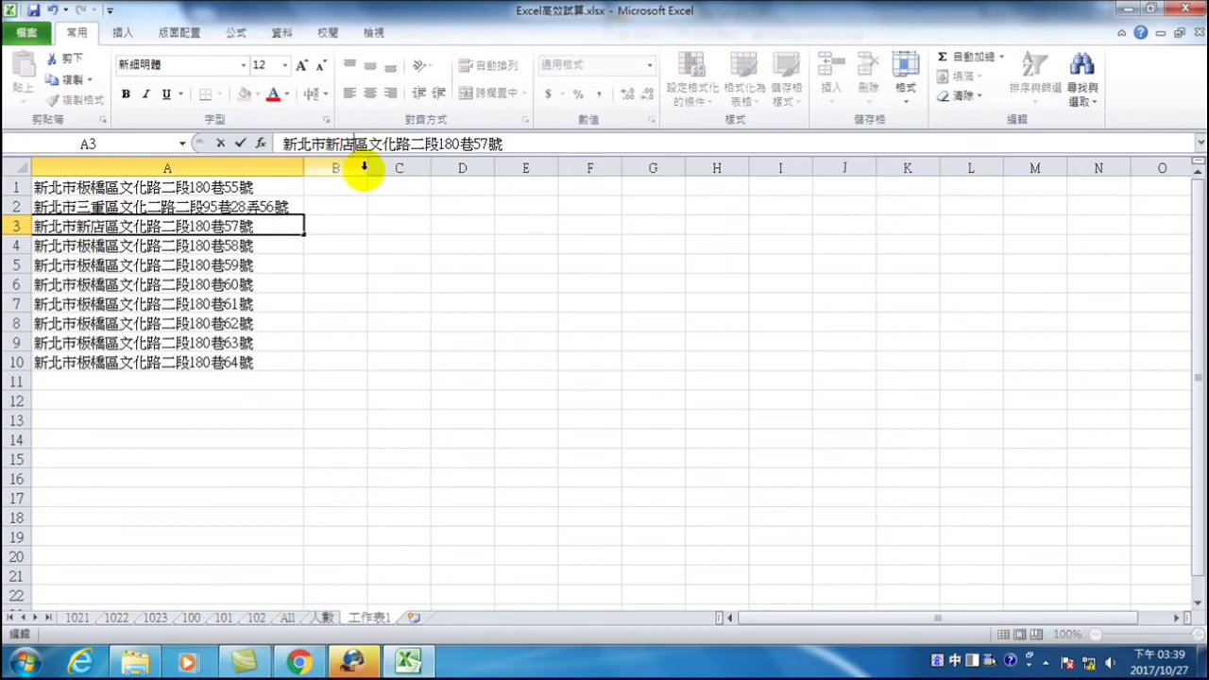
pyautogui.press('Return')
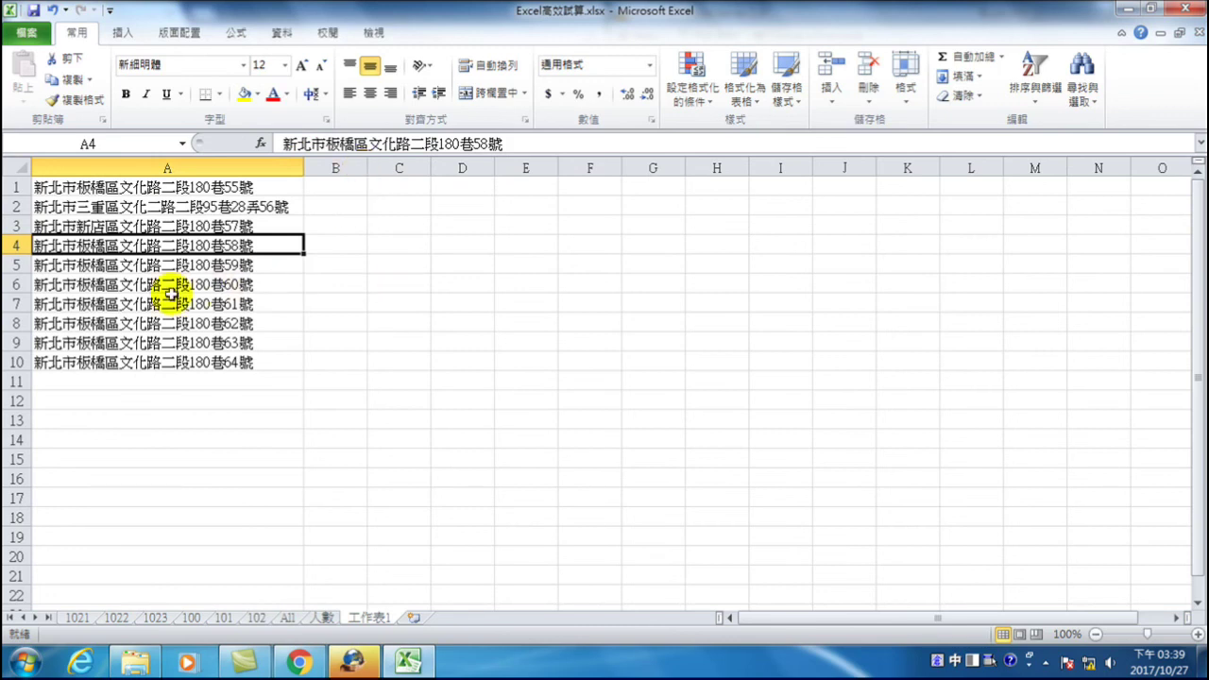
# - Delete the character 文 from A4's address
pyautogui.click(139, 248)
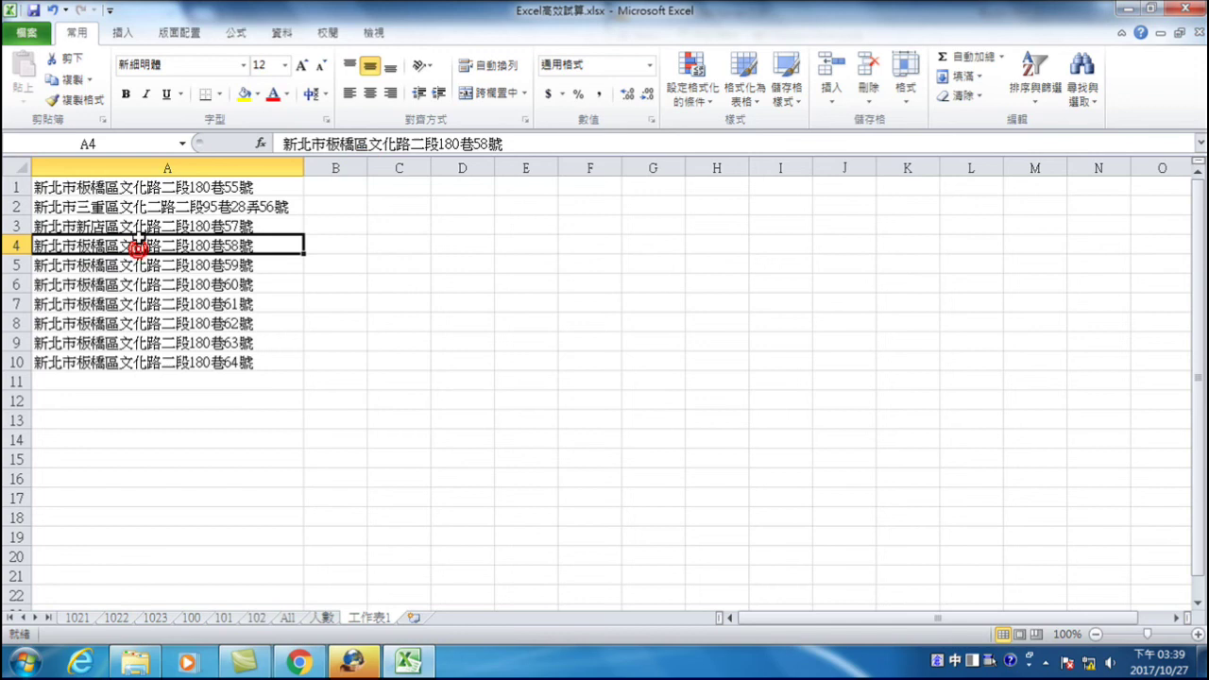
pyautogui.click(371, 142)
pyautogui.moveTo(370, 142); pyautogui.dragTo(387, 143)
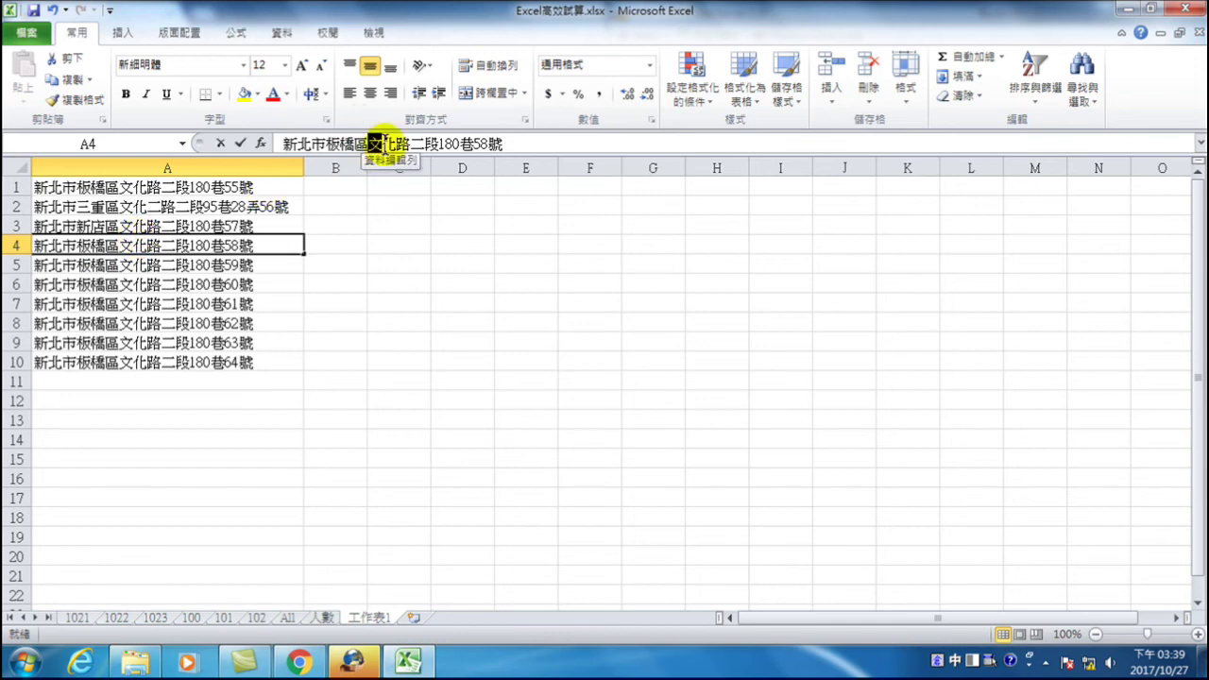
pyautogui.press('BackSpace')
pyautogui.press('Return')
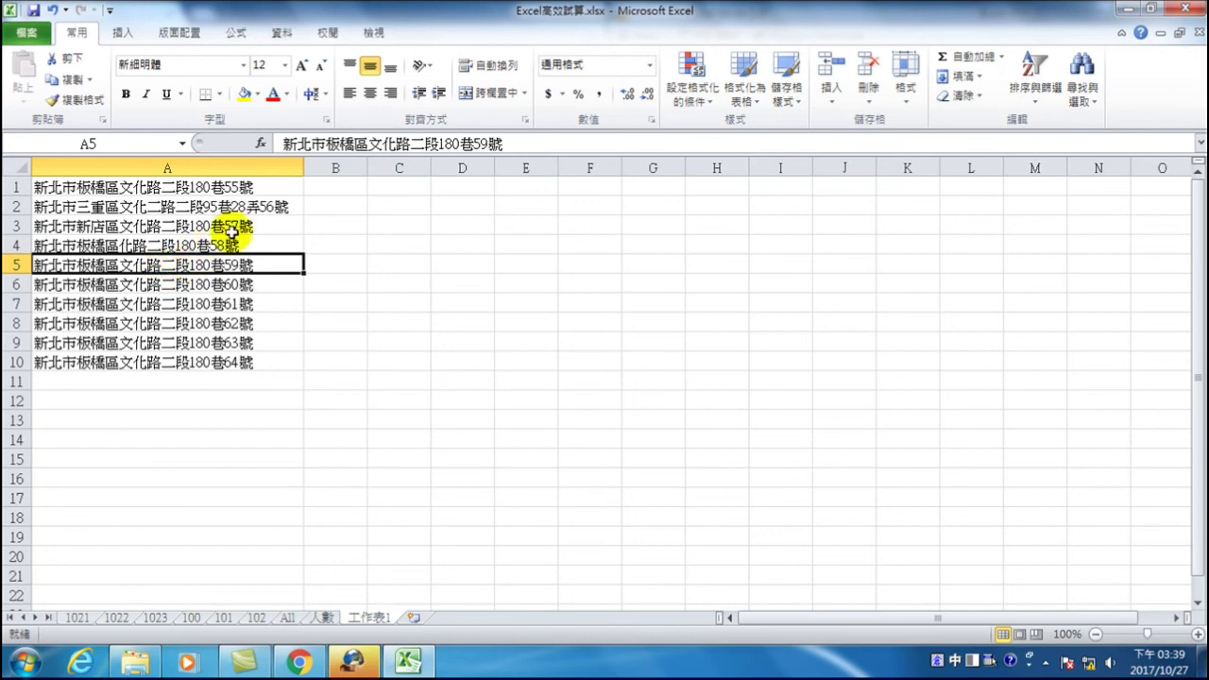
pyautogui.click(334, 187)
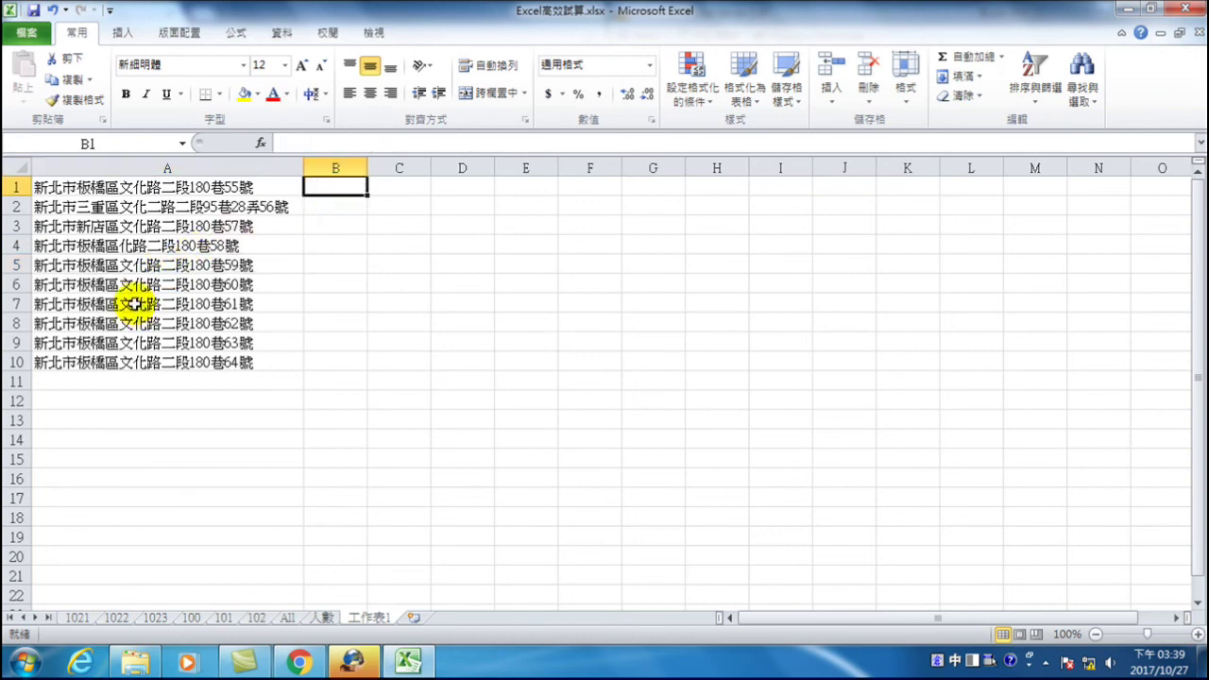
# - Replace 文化 with 府中 in A7's address
pyautogui.click(95, 306)
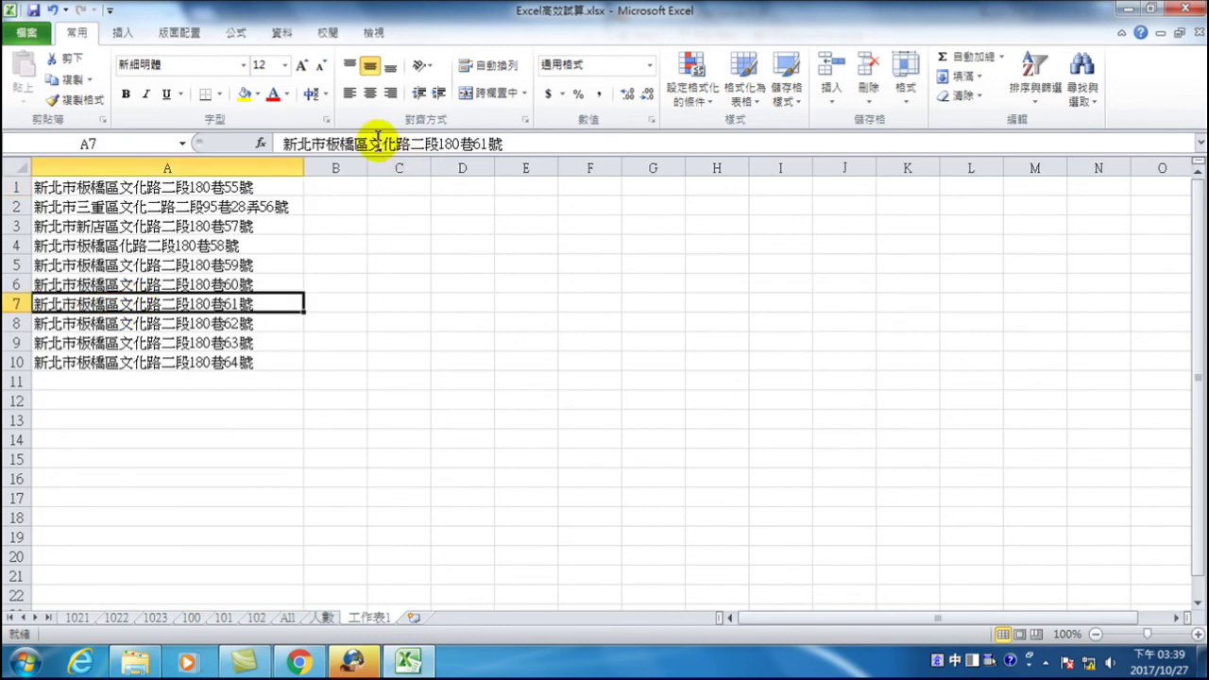
pyautogui.moveTo(370, 143); pyautogui.dragTo(397, 144)
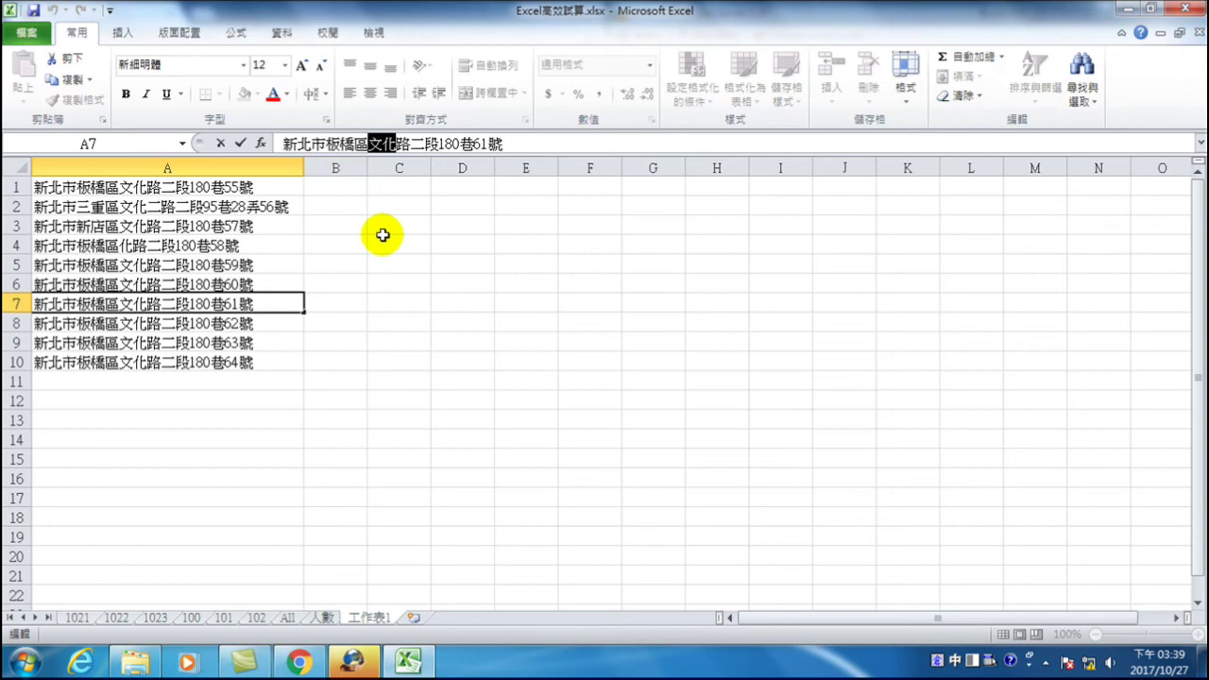
pyautogui.write('ㄓˇ')
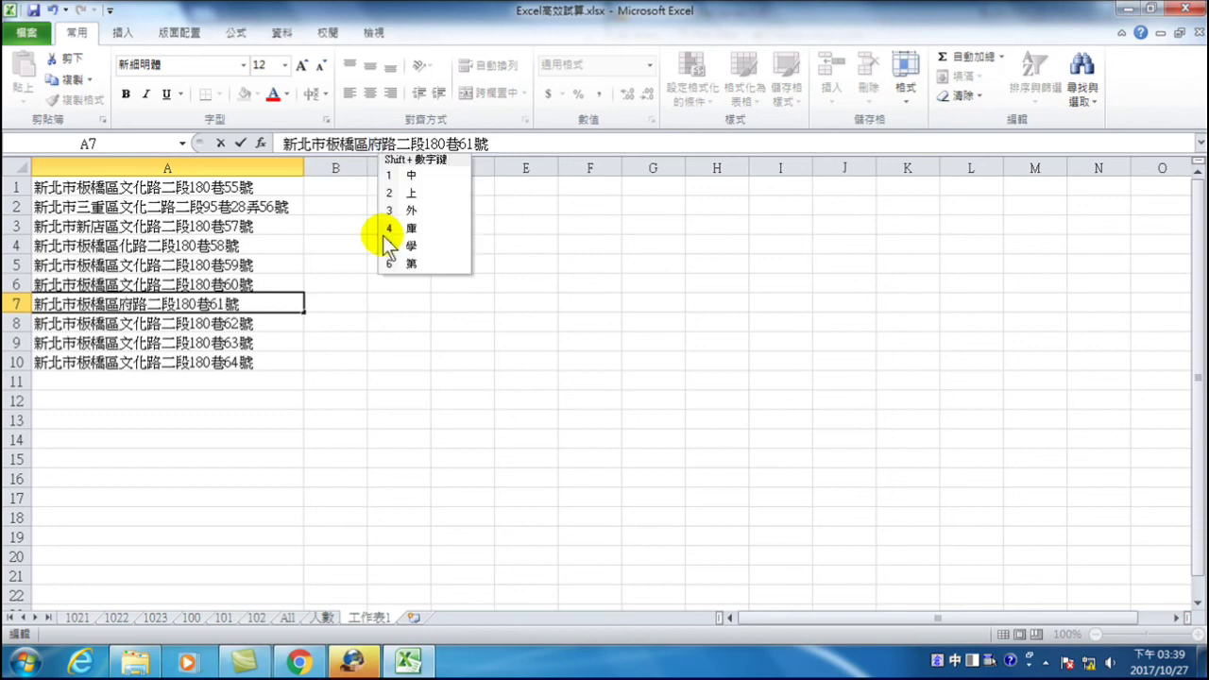
pyautogui.write('ㄓㄨㄥ')
pyautogui.press('space')
pyautogui.press('Return')
pyautogui.press('Escape')
pyautogui.press('Return')
pyautogui.press('Up')
pyautogui.press('Down')
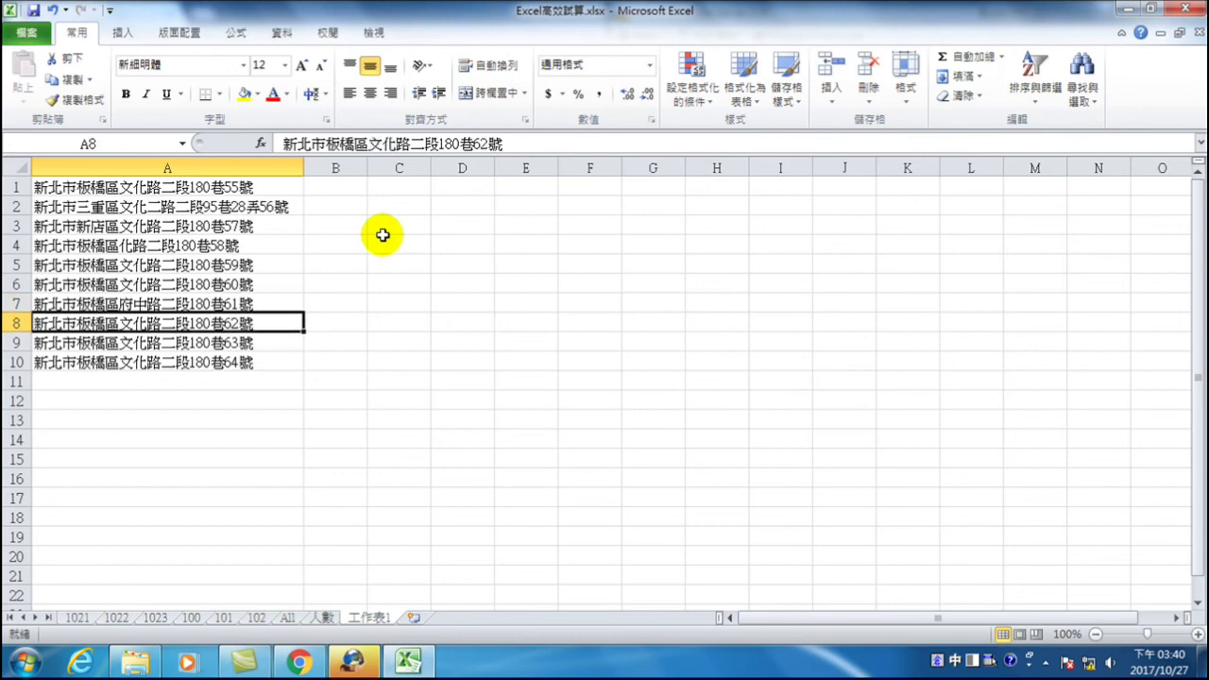
pyautogui.press('Down')
# - Look up 三峽區 on the 人數 sheet and change A9's district from 板橋 to 三峽
pyautogui.moveTo(323, 143); pyautogui.dragTo(357, 142)
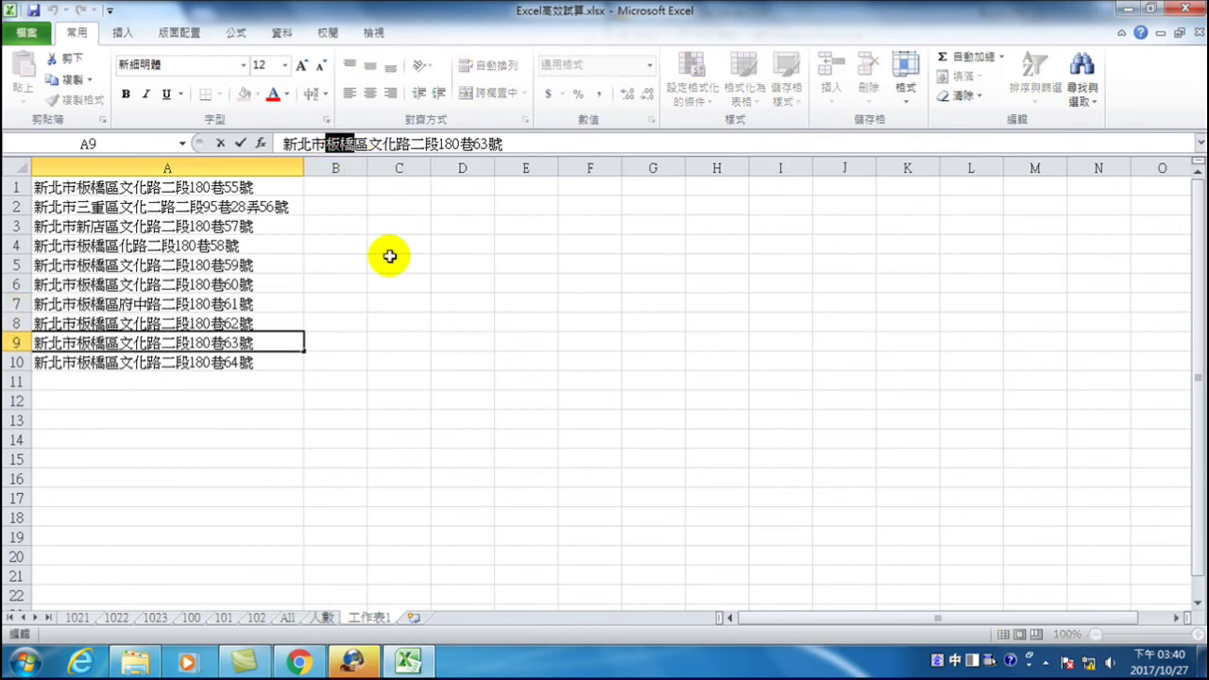
pyautogui.click(257, 336)
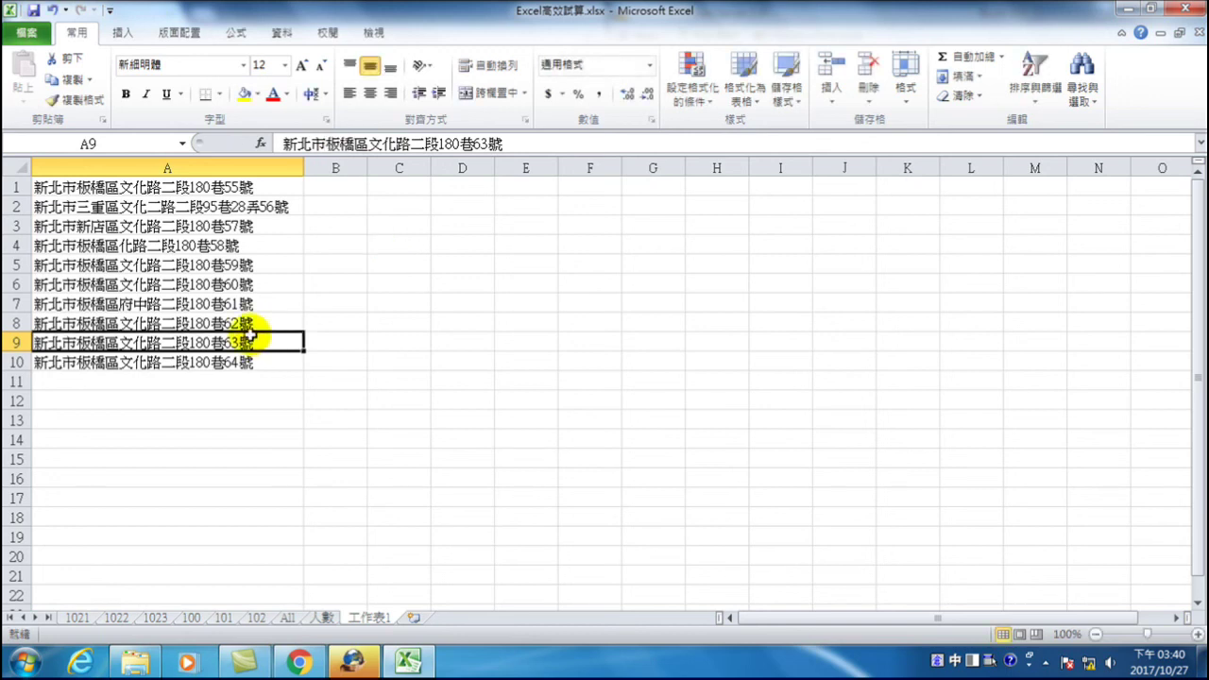
pyautogui.click(324, 619)
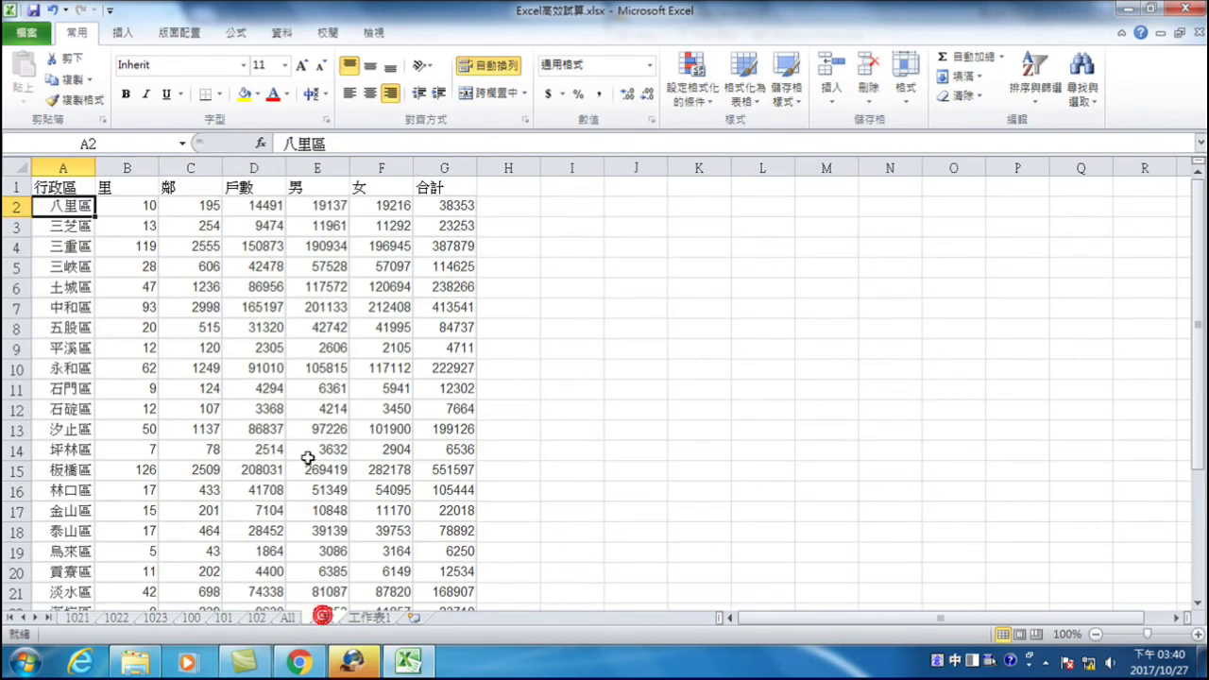
pyautogui.click(60, 264)
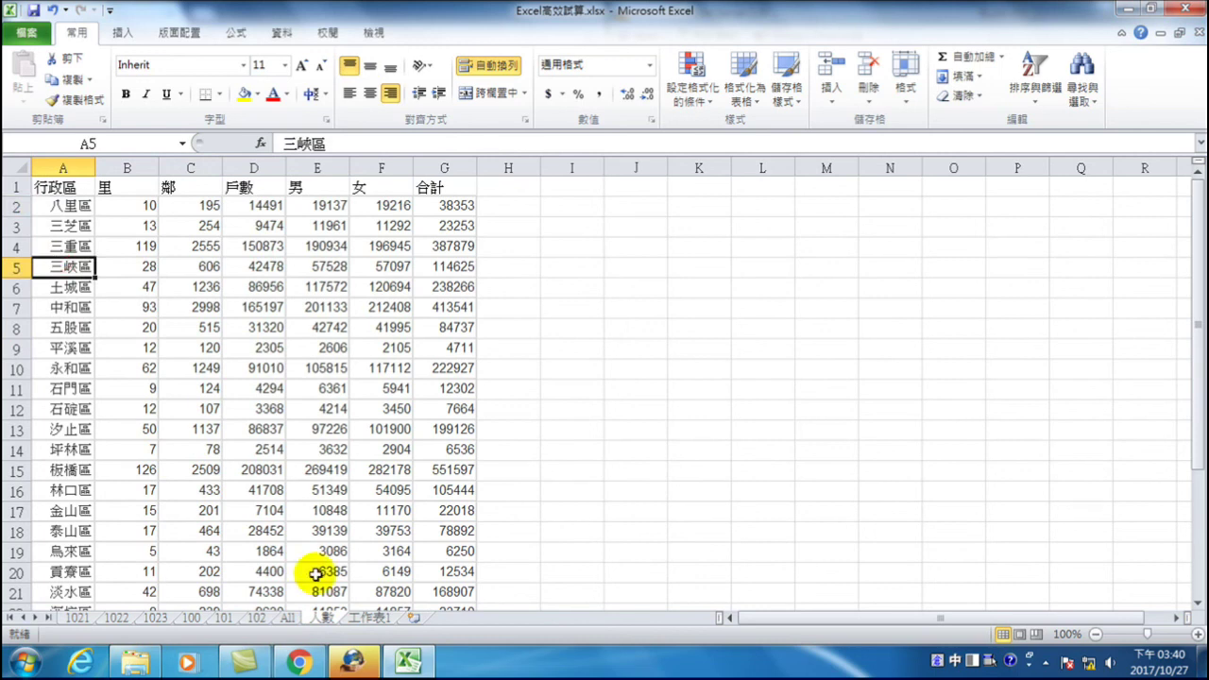
pyautogui.click(368, 617)
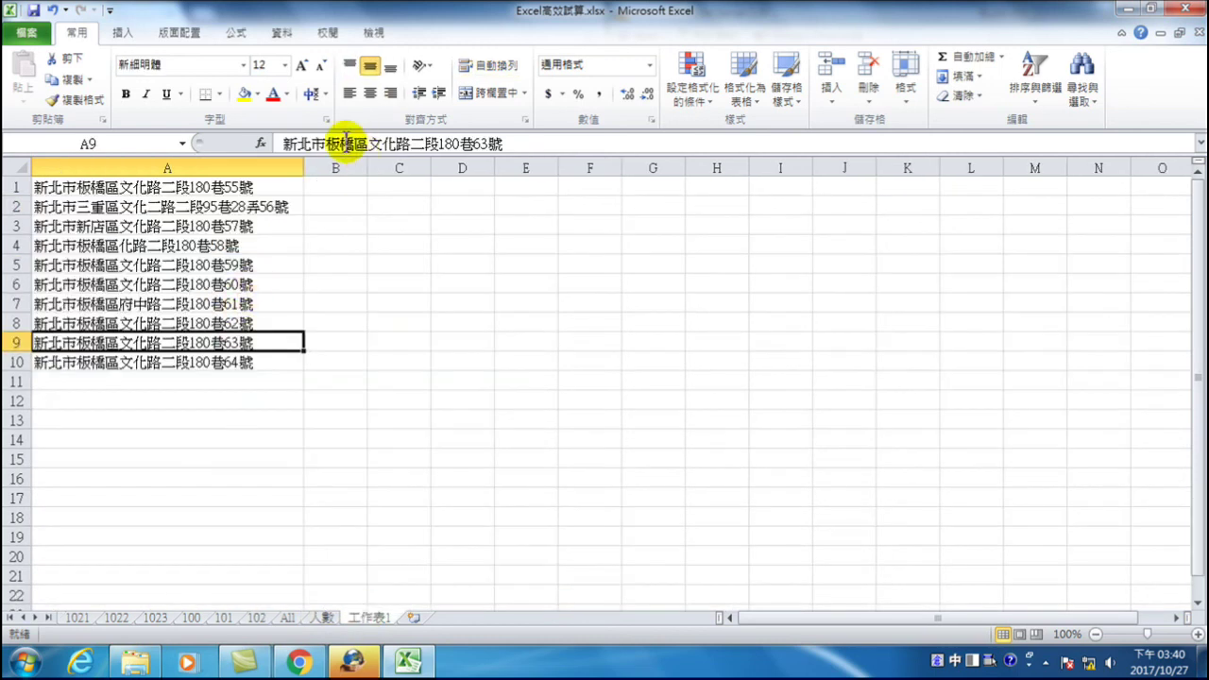
pyautogui.moveTo(327, 146); pyautogui.dragTo(353, 149)
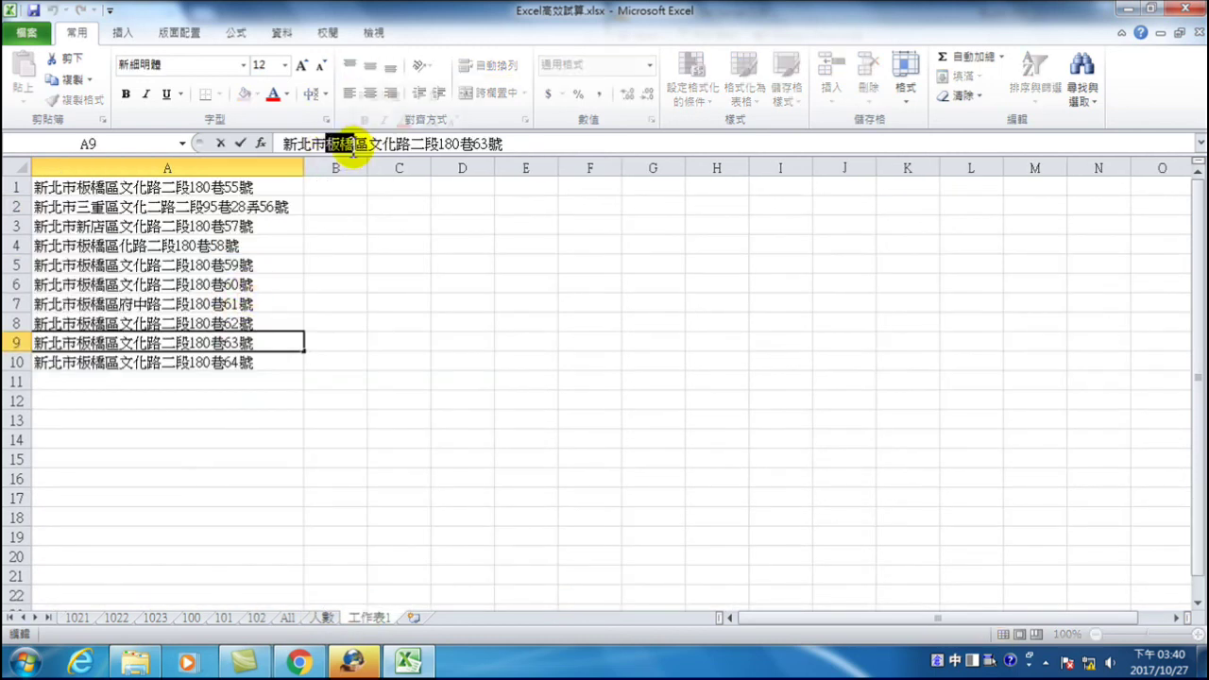
pyautogui.write('三')
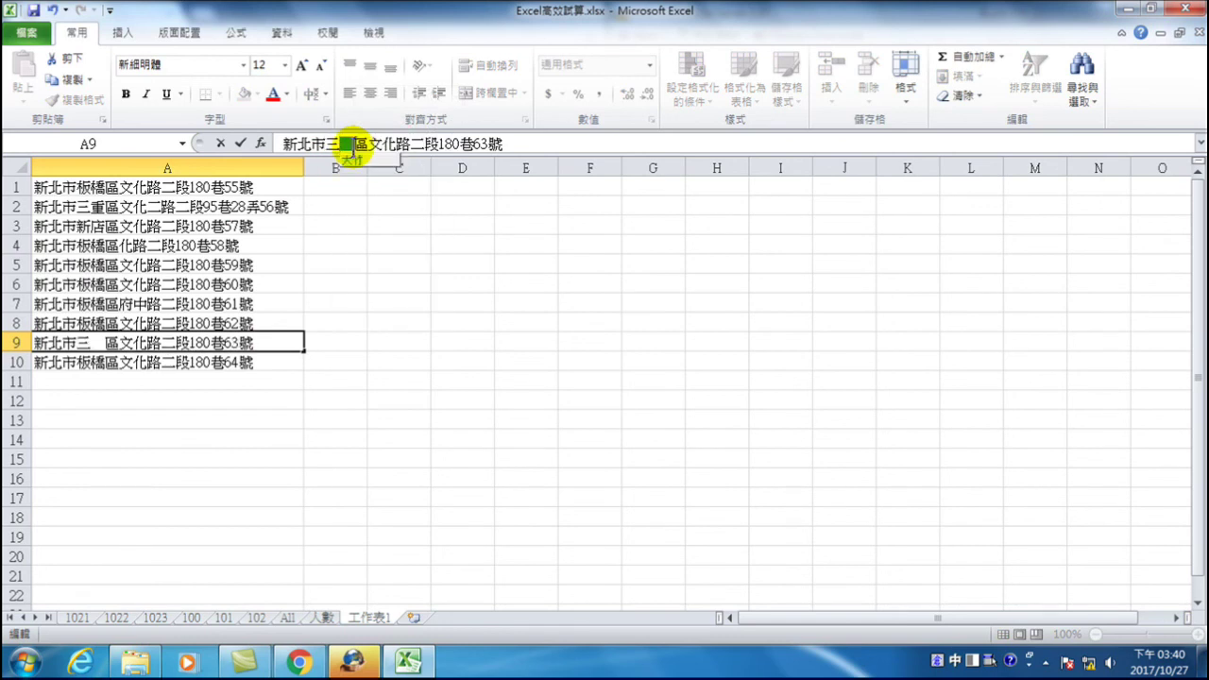
pyautogui.press('BackSpace')
pyautogui.write('ㄓ')
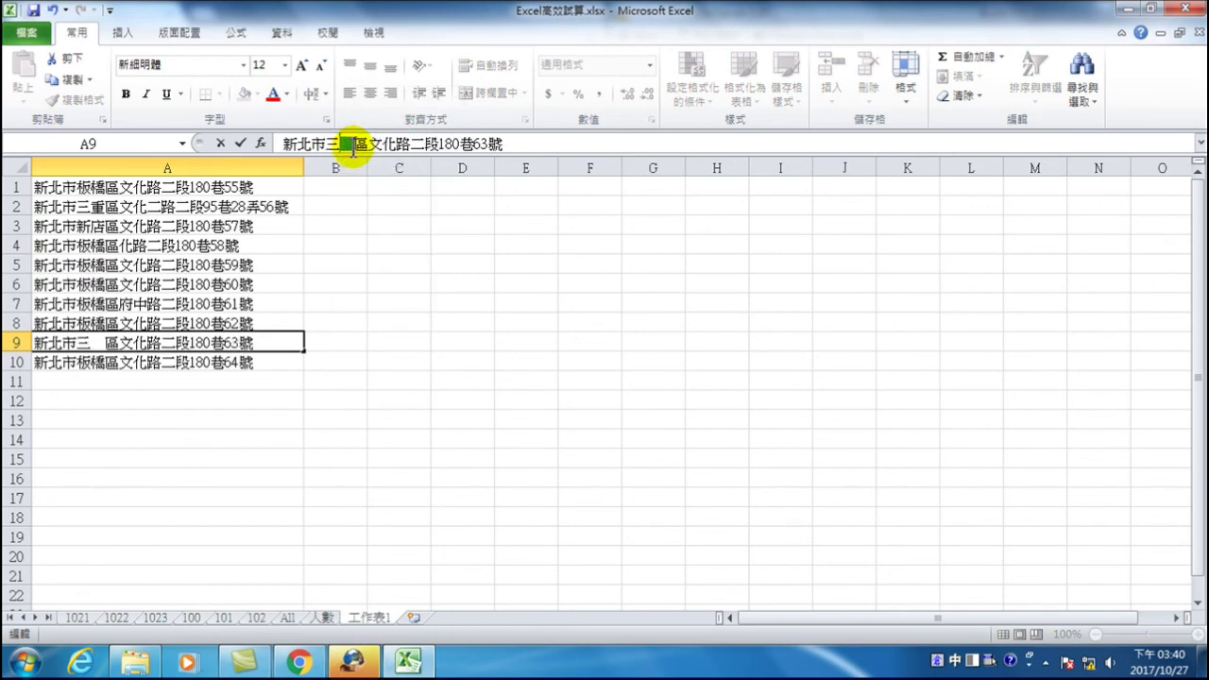
pyautogui.press('space')
pyautogui.press('1')
pyautogui.press('Delete')
pyautogui.press('Delete')
pyautogui.write('vm,6')
pyautogui.press('Down')
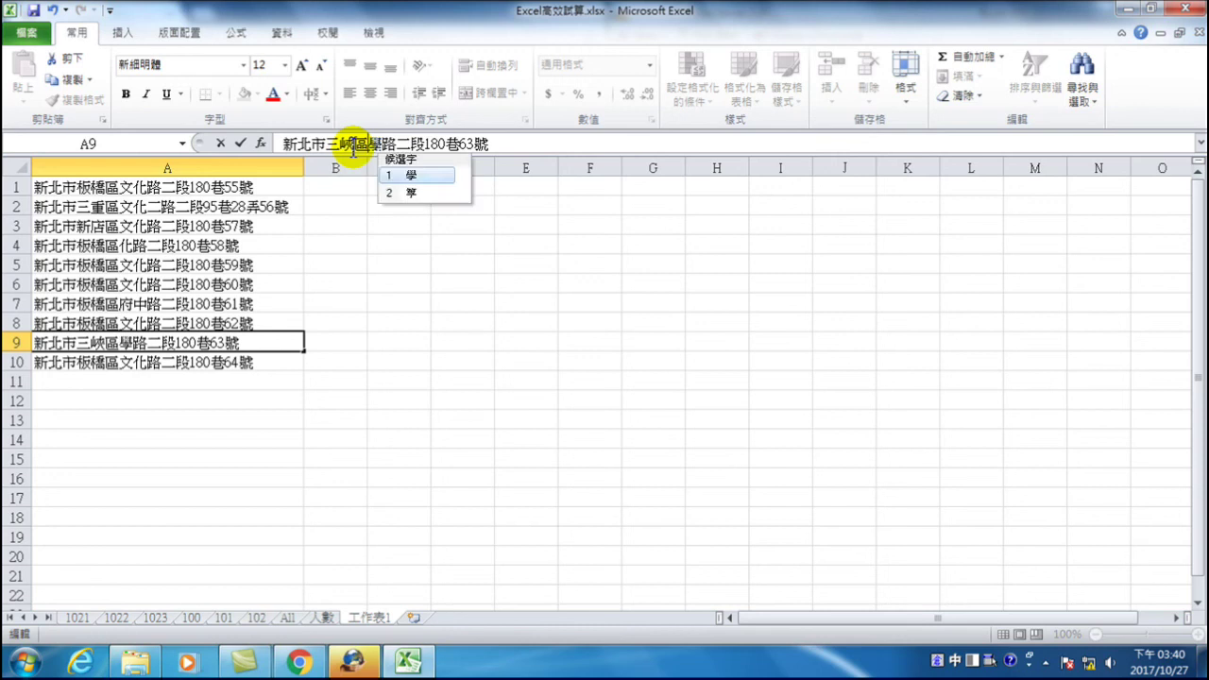
pyautogui.press('Return')
pyautogui.write('fu06')
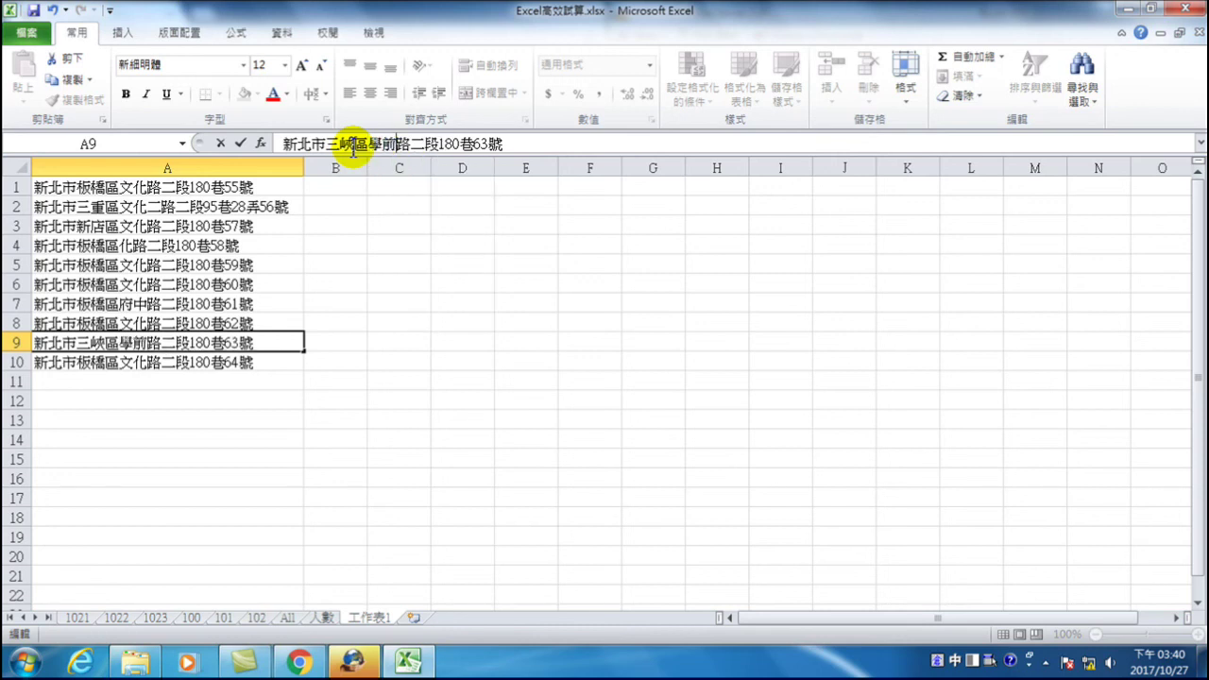
pyautogui.press('Return')
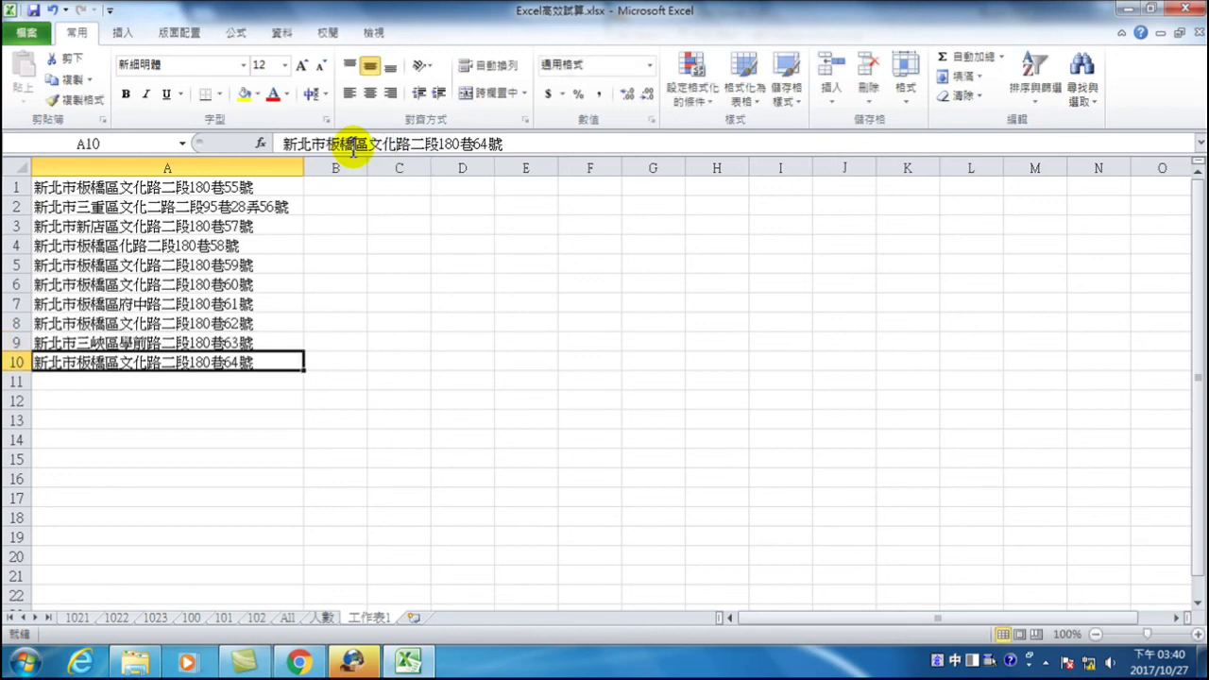
pyautogui.click(328, 185)
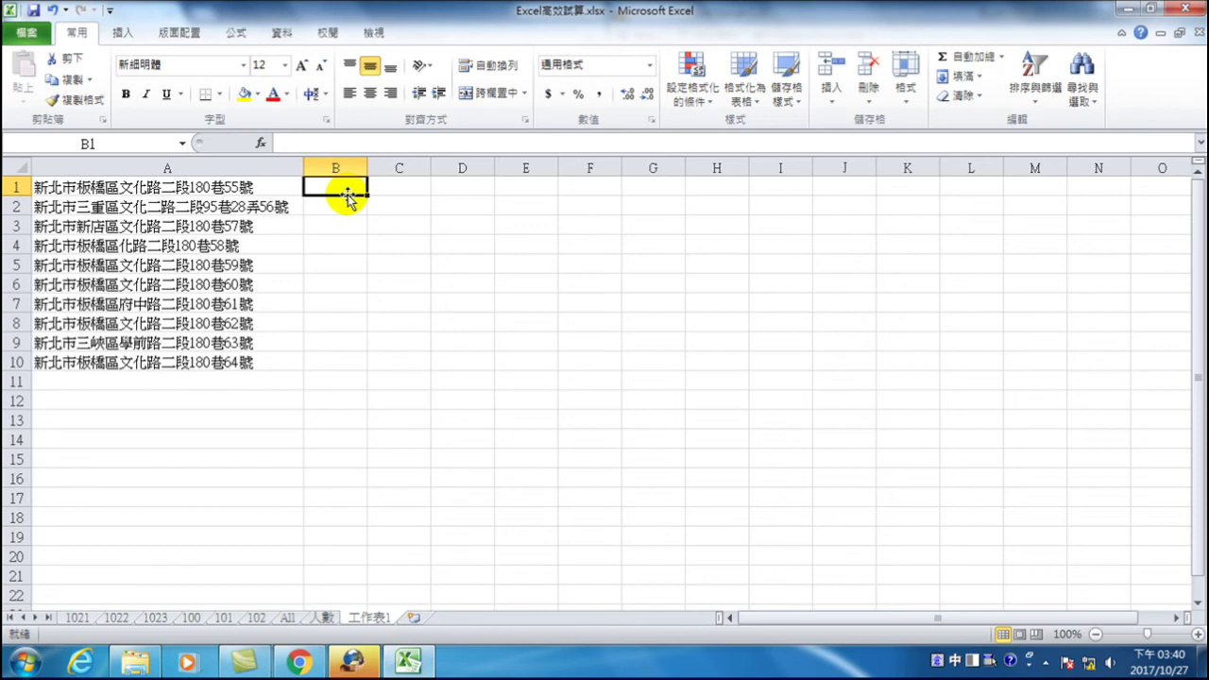
pyautogui.write('板')
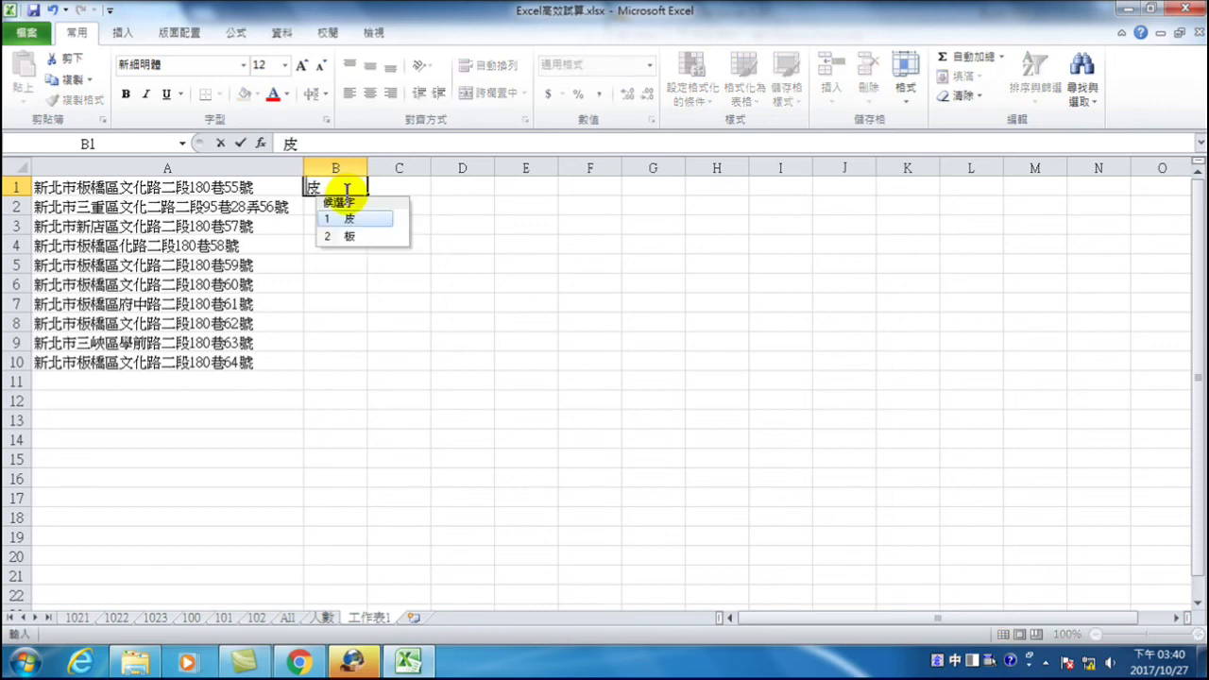
pyautogui.write('dhkb')
pyautogui.press('space')
pyautogui.write('srrr')
pyautogui.press('space')
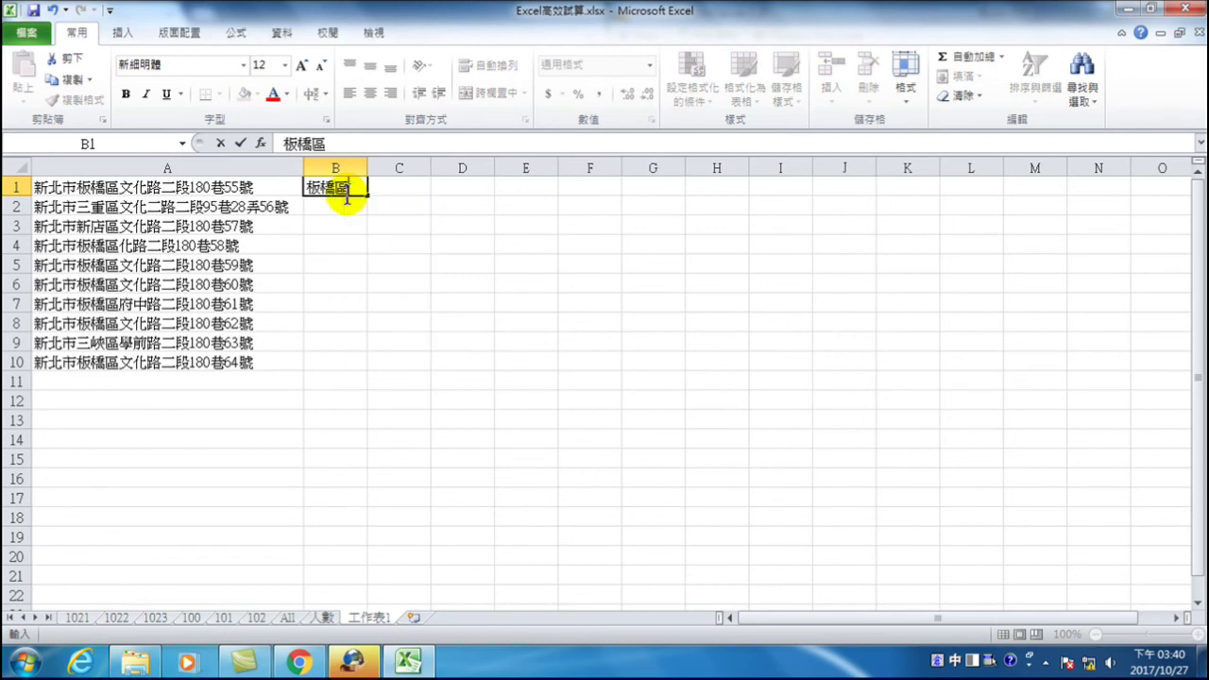
pyautogui.press('Return')
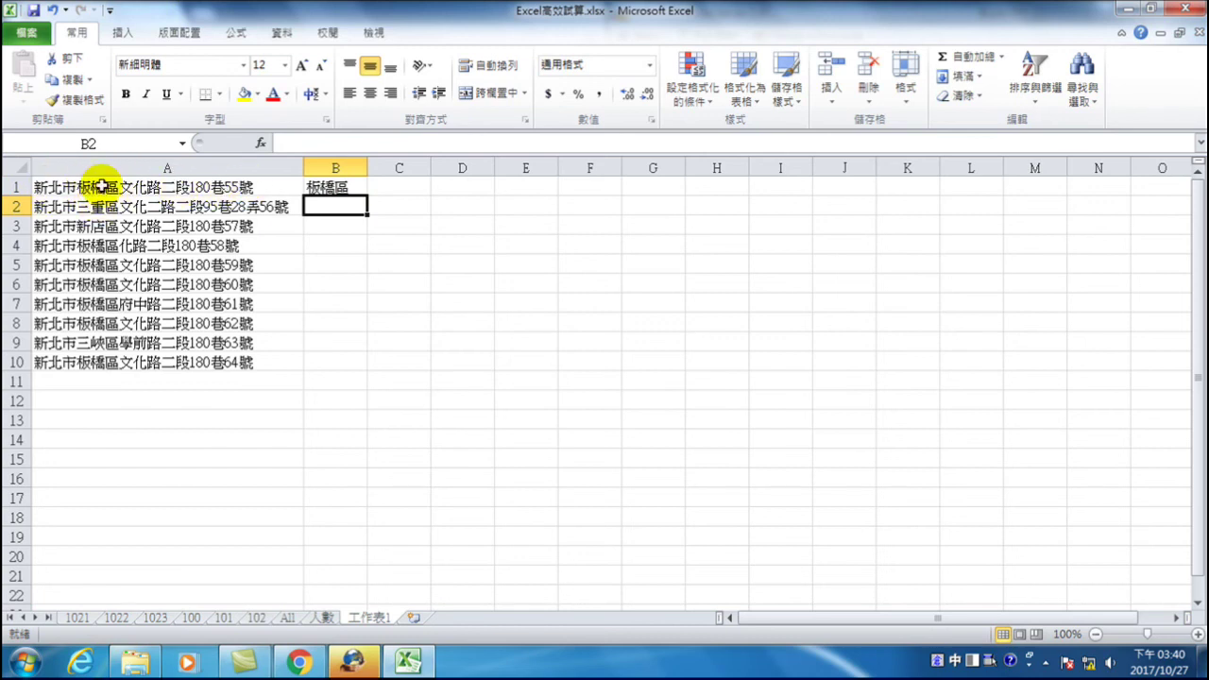
pyautogui.click(338, 190)
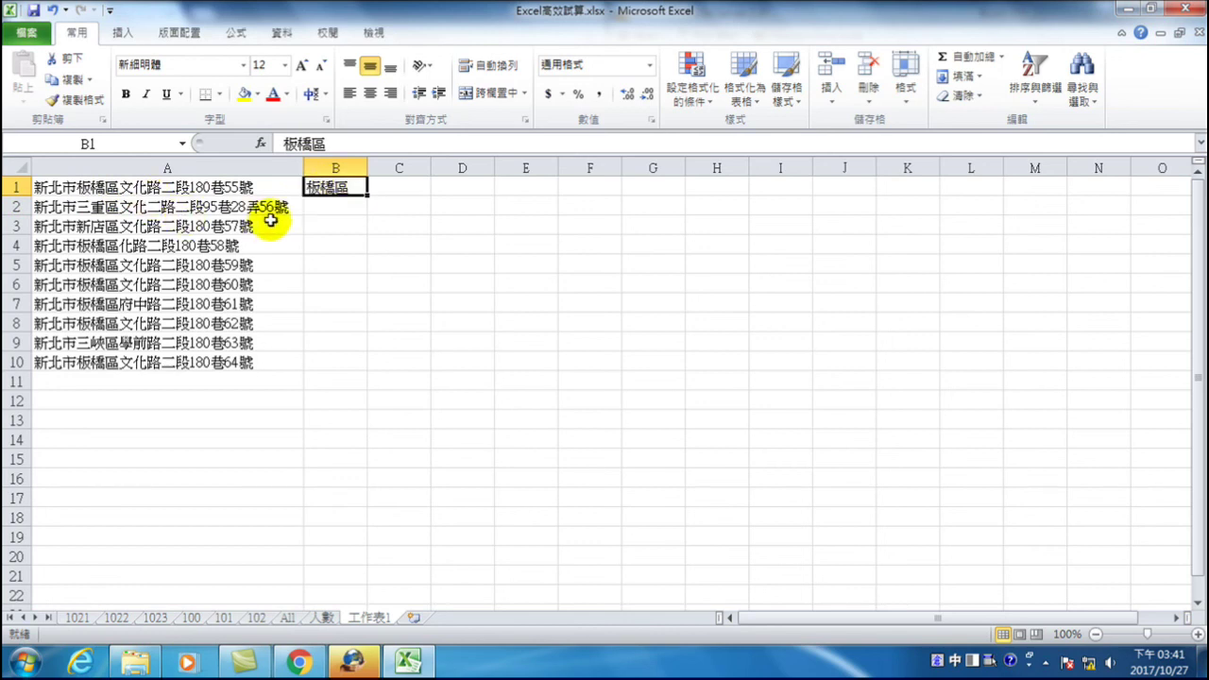
pyautogui.click(318, 205)
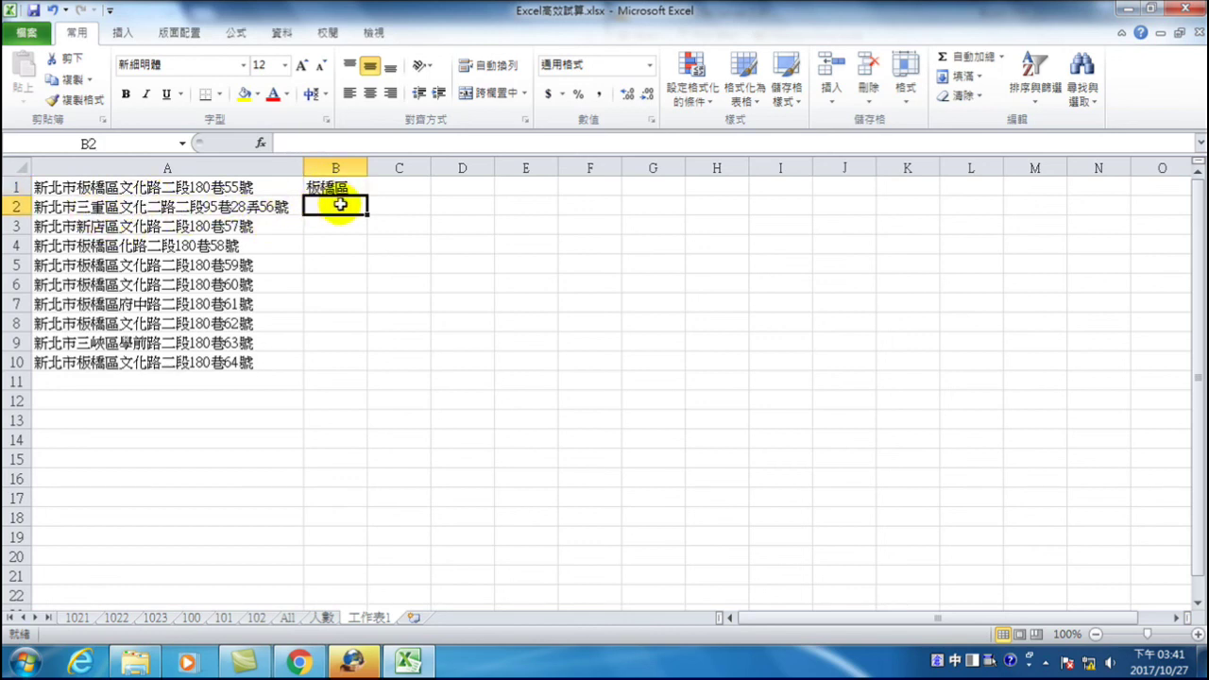
pyautogui.click(328, 227)
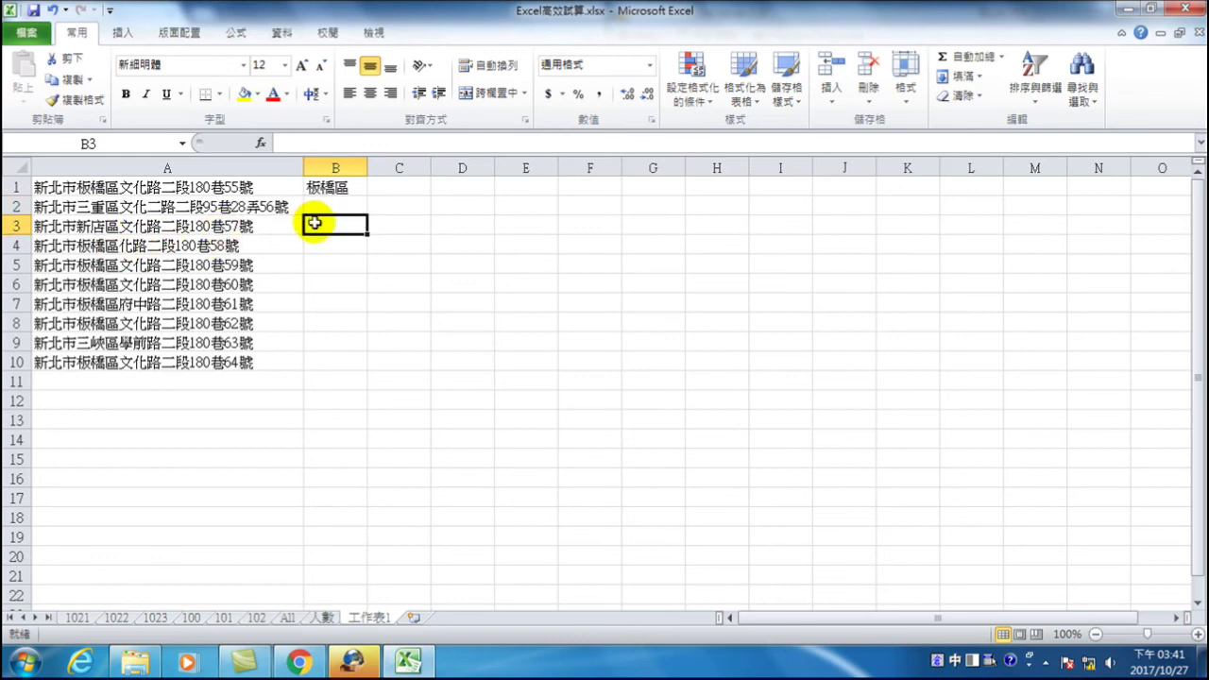
pyautogui.click(331, 244)
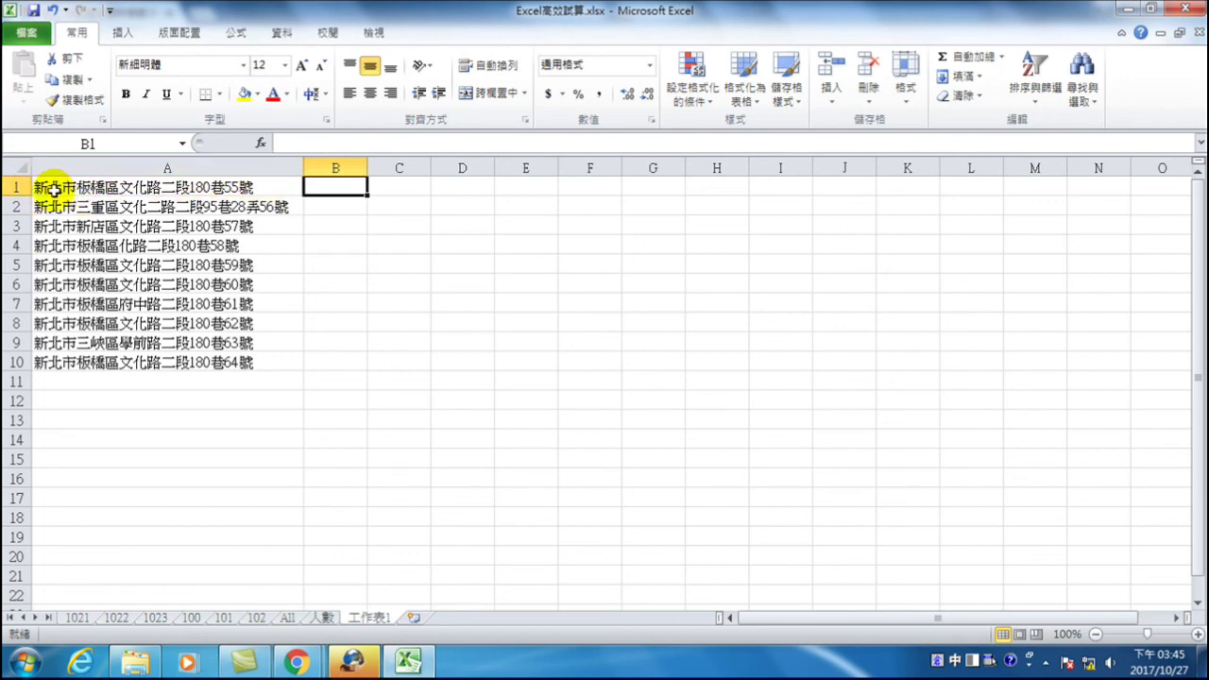
# - Enter =LEFT(A1,3) in B1 to extract 新北市
pyautogui.write('=')
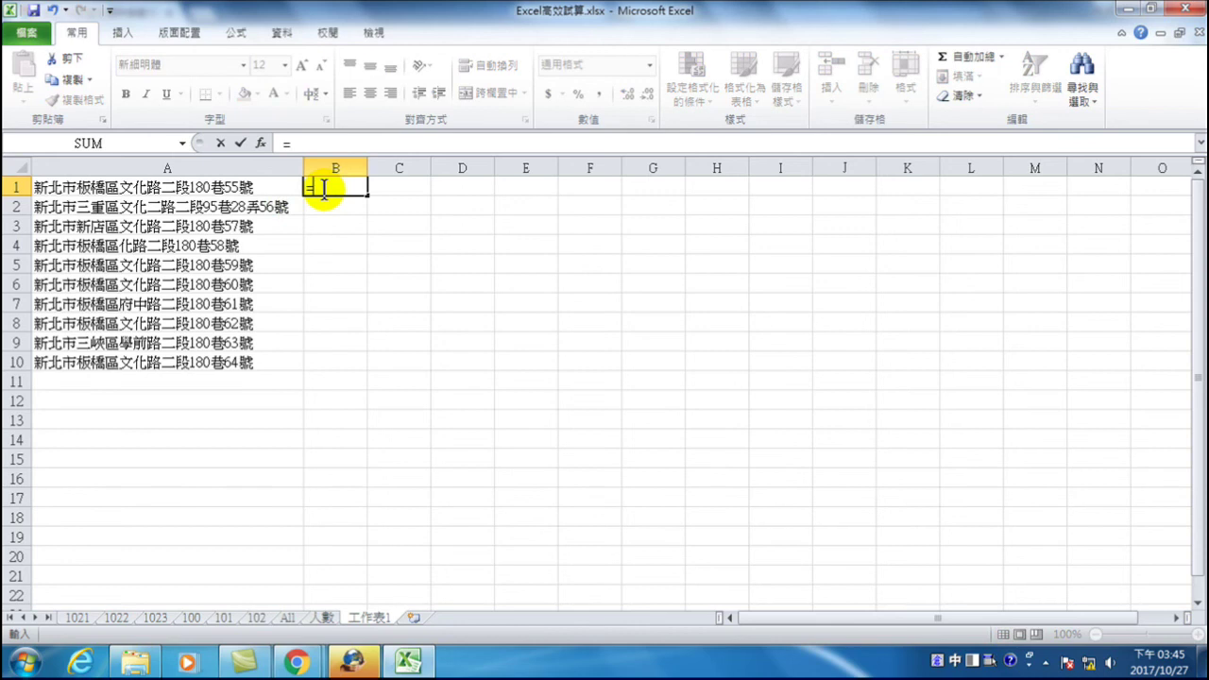
pyautogui.hotkey('ctrl', 'space')
pyautogui.write('left')
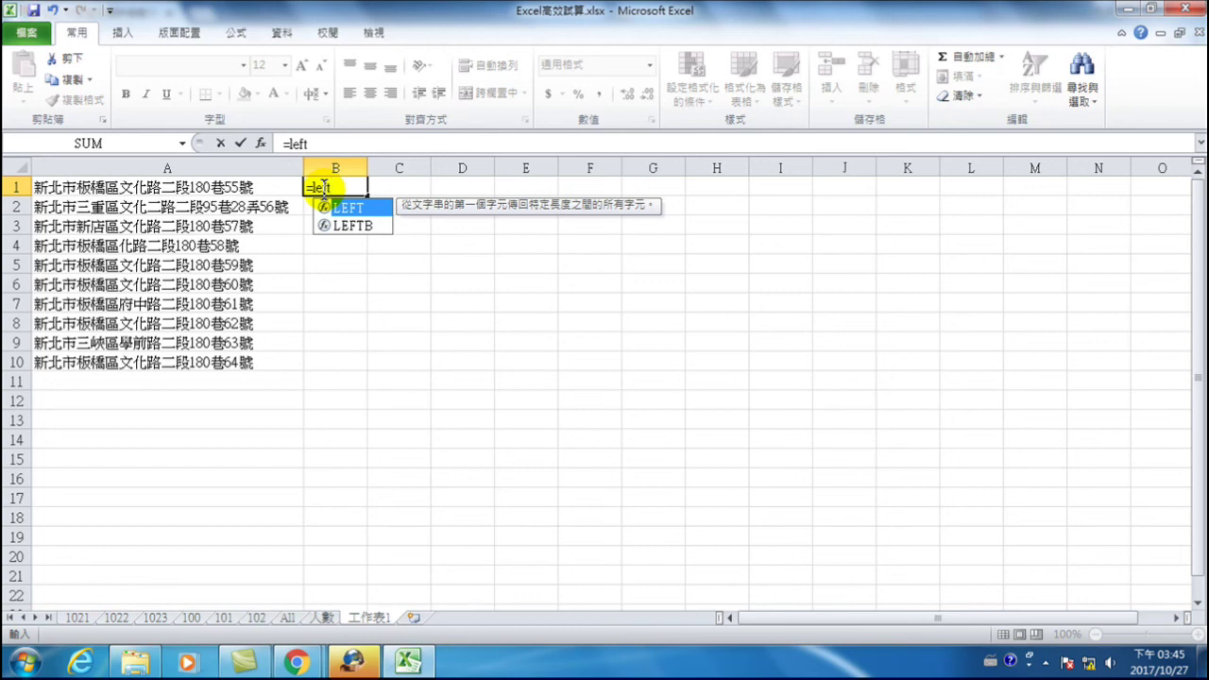
pyautogui.write('(')
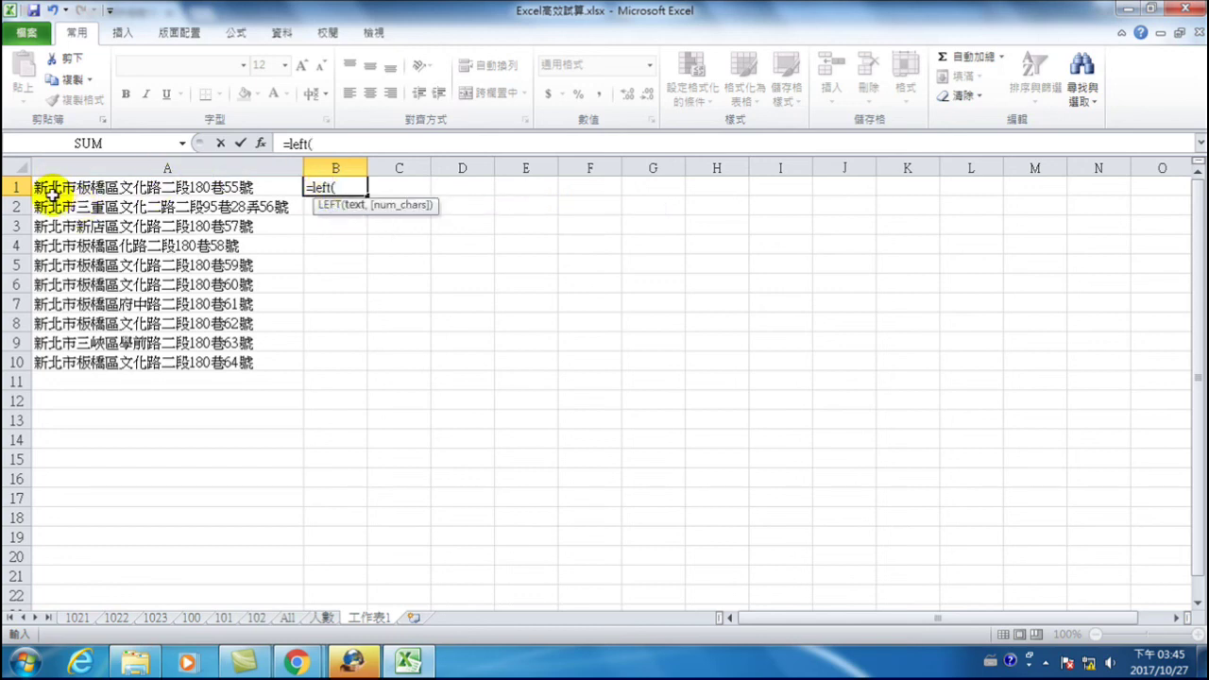
pyautogui.click(110, 186)
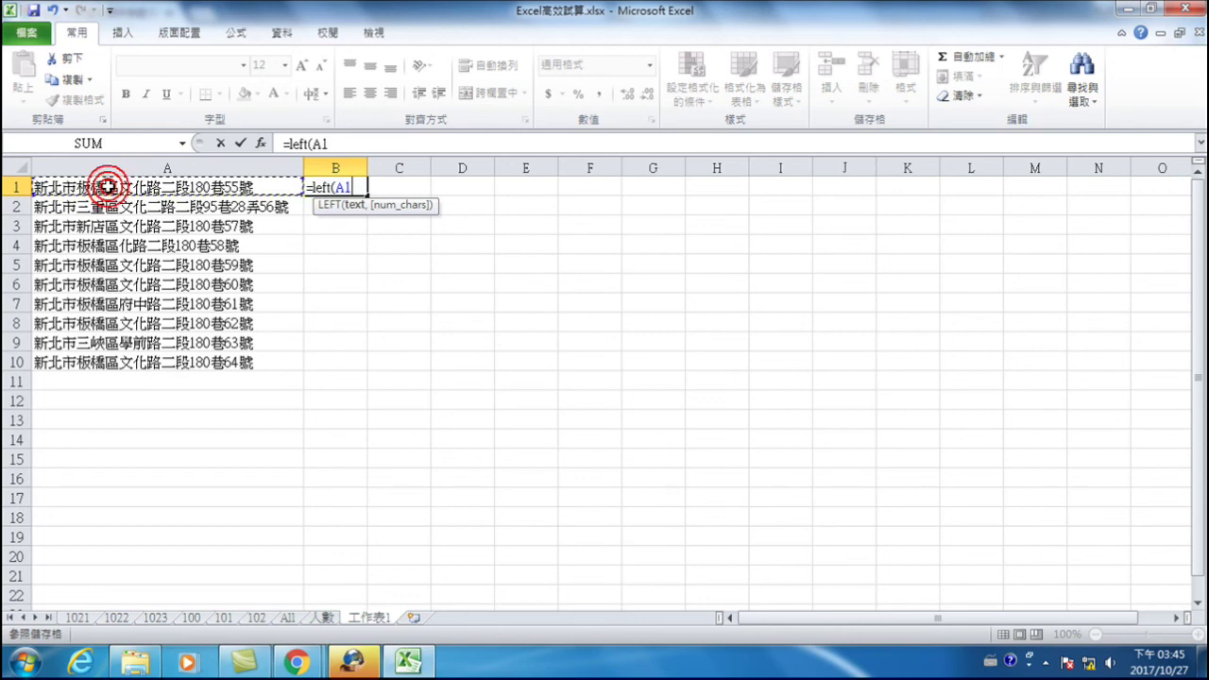
pyautogui.write(',3')
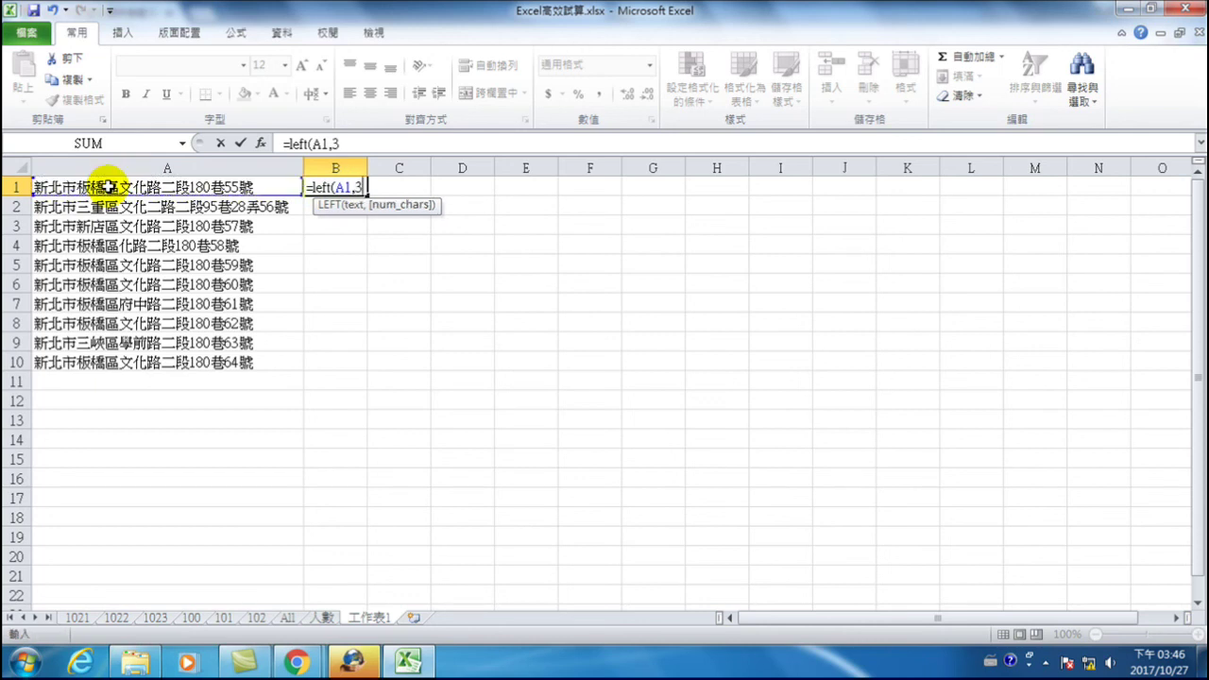
pyautogui.write(')')
pyautogui.press('Return')
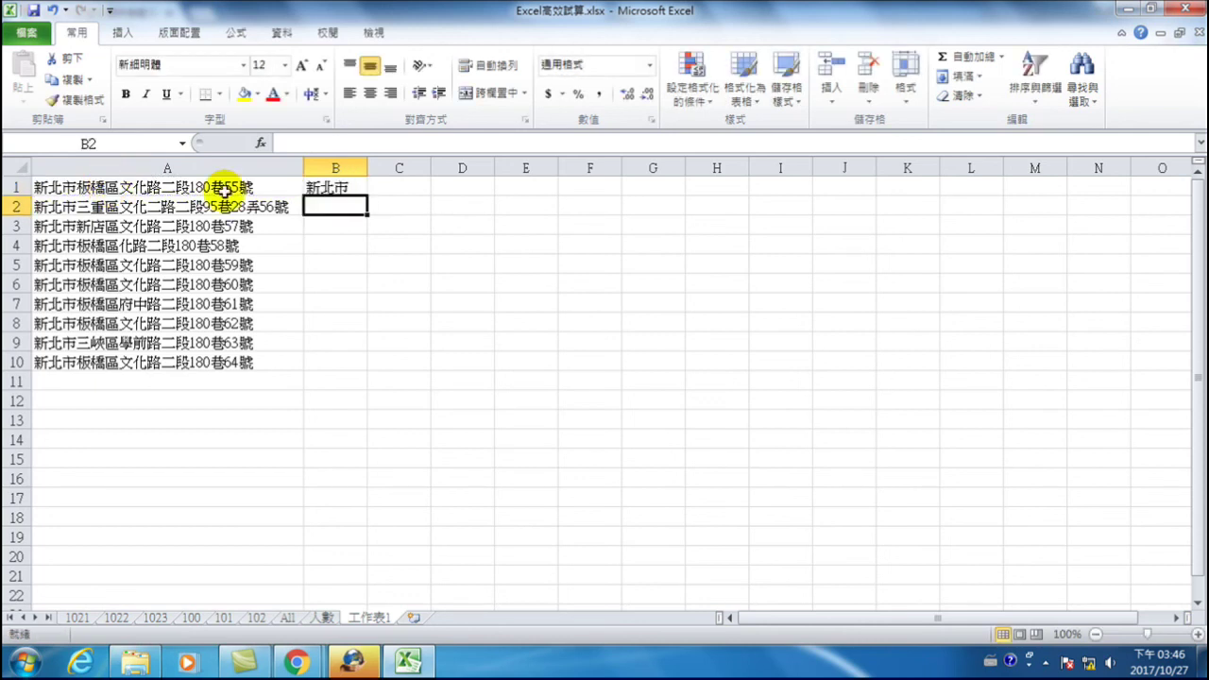
# - Copy B1's formula down to B10 so every row shows 新北市
pyautogui.click(326, 187)
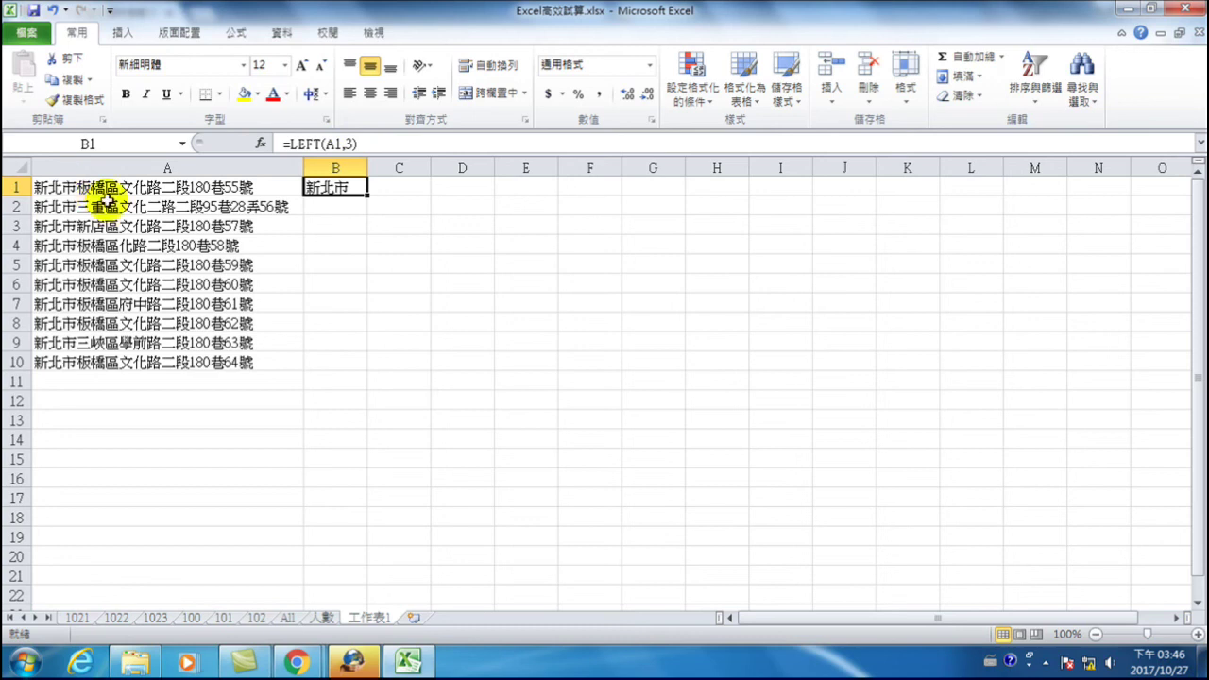
pyautogui.press('Return')
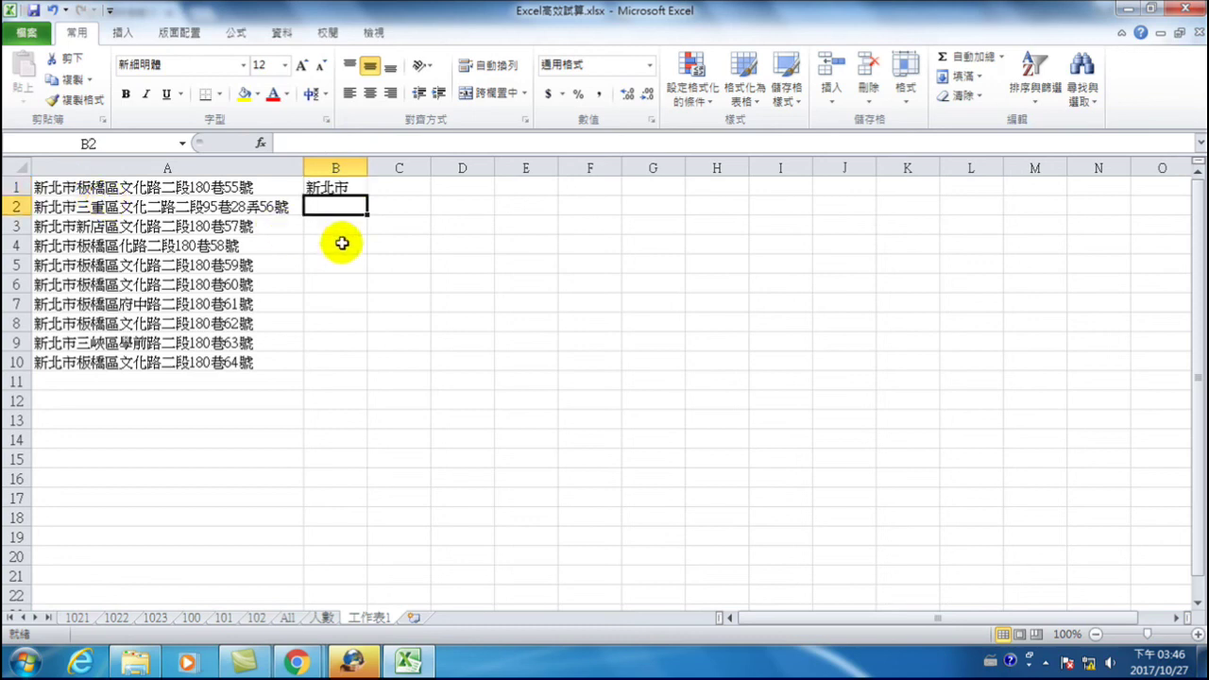
pyautogui.click(351, 188)
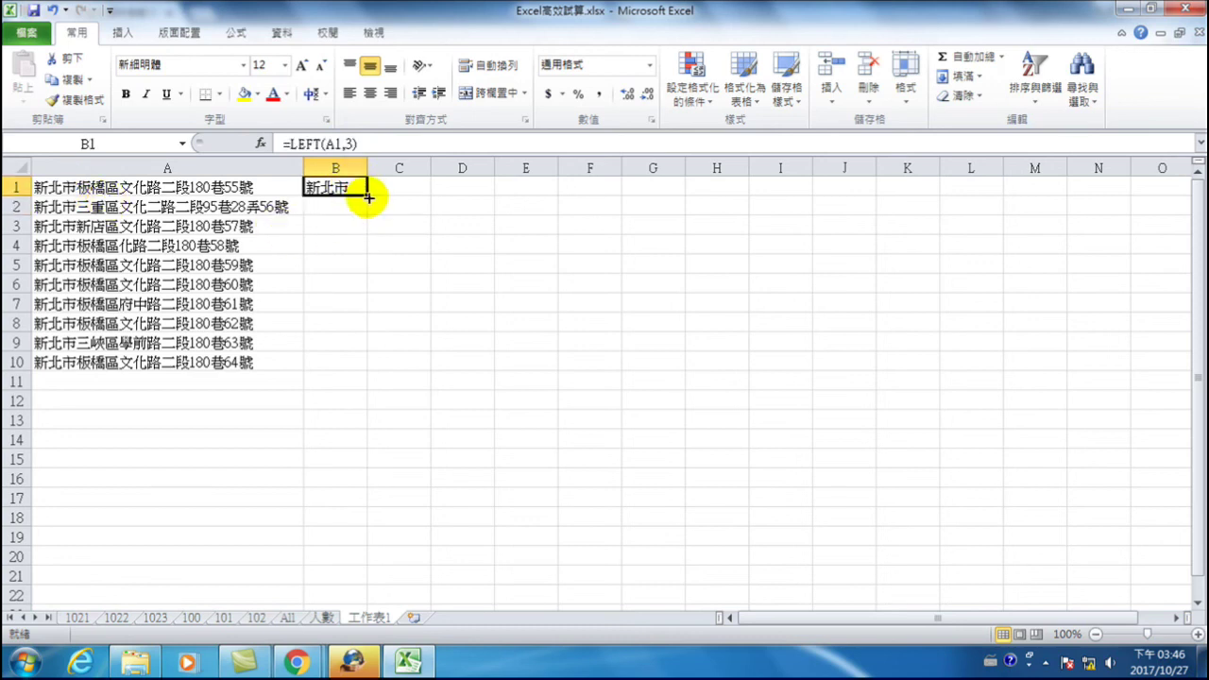
pyautogui.doubleClick(366, 197)
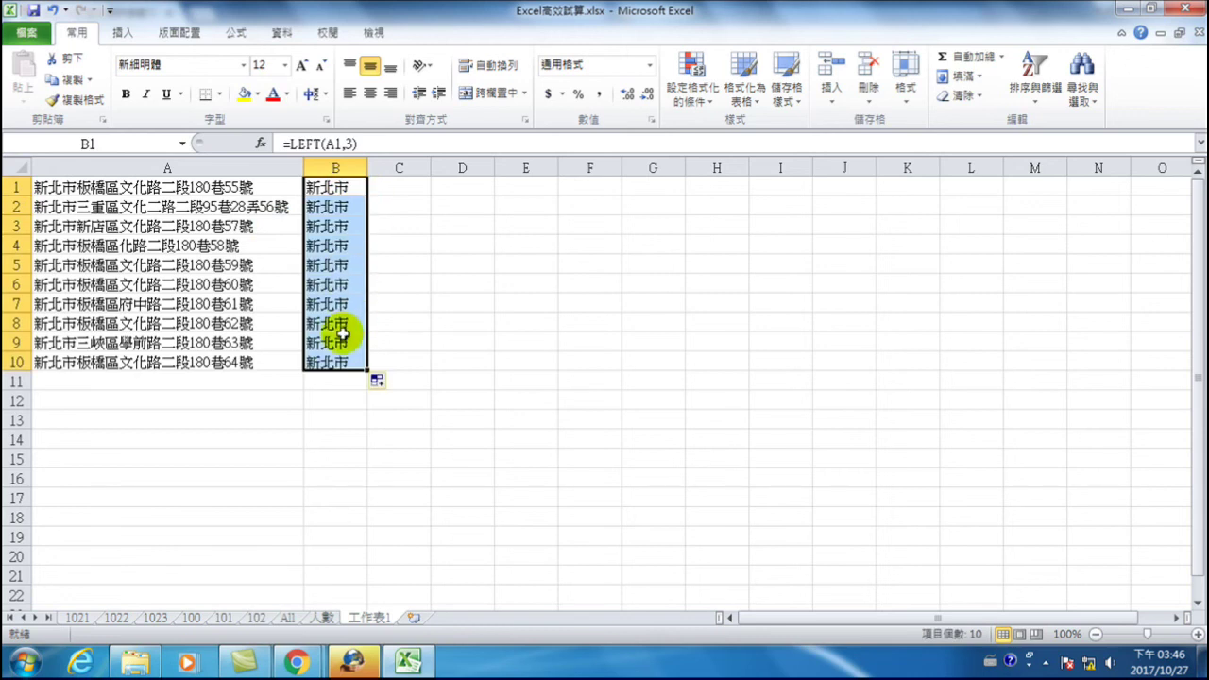
pyautogui.click(52, 245)
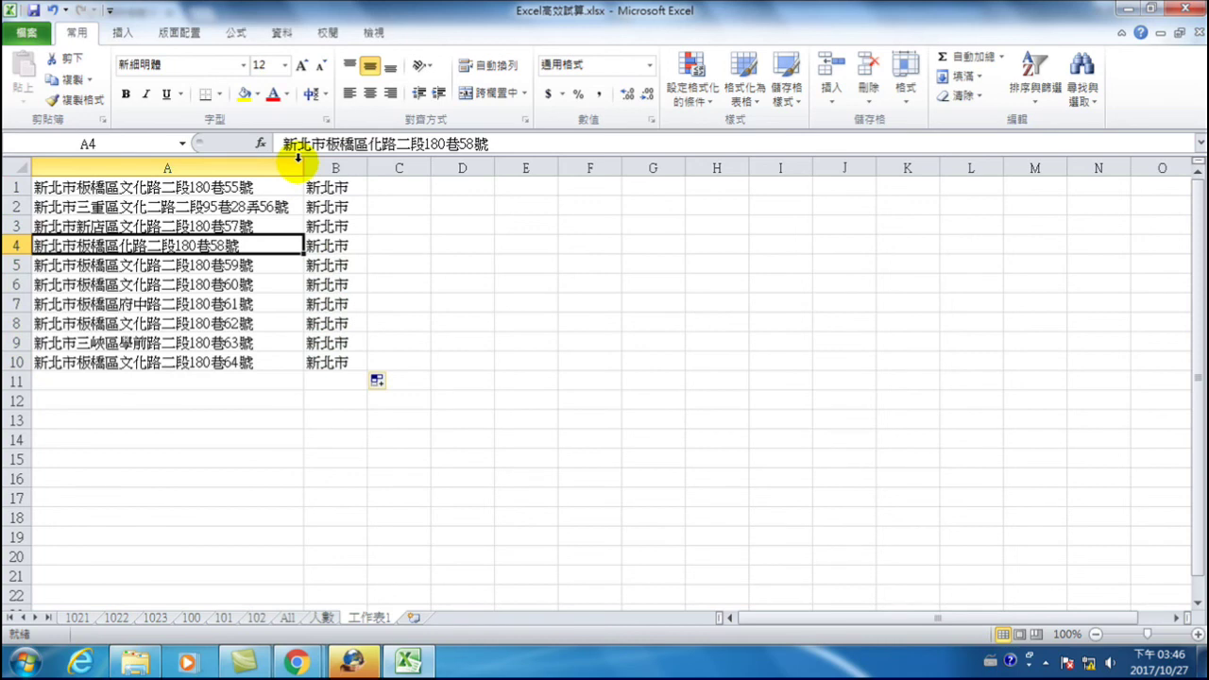
pyautogui.click(392, 190)
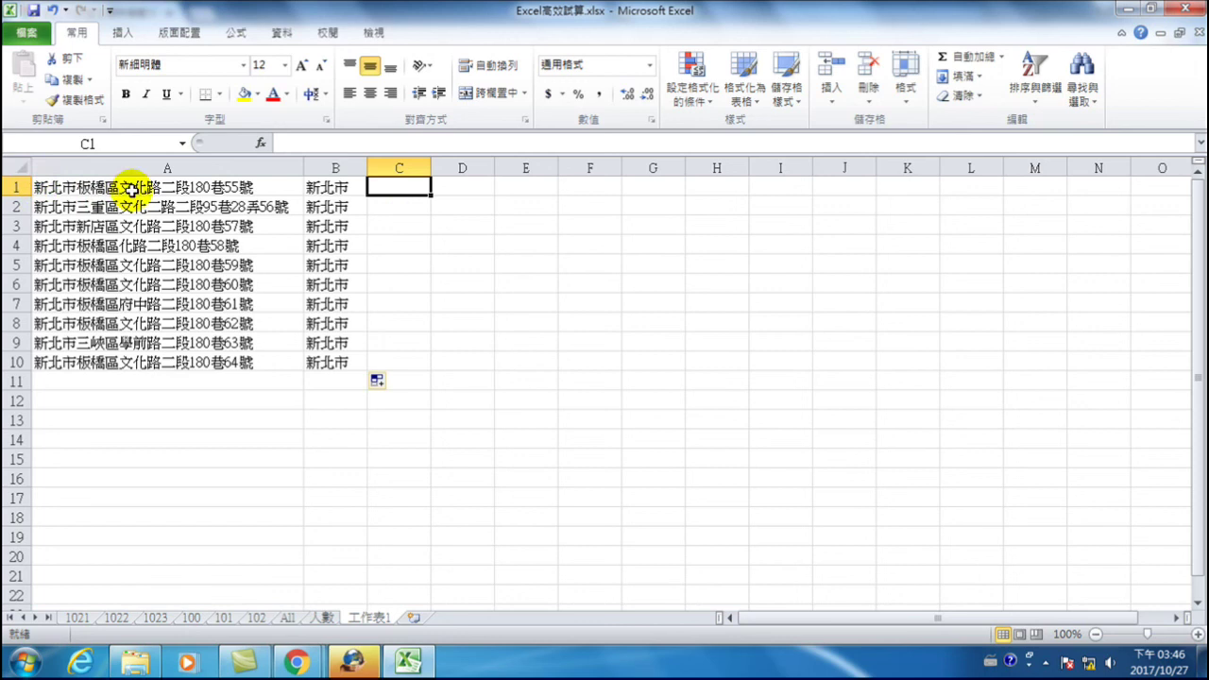
# - Enter =LEFT(A1,6) in C1, autofit column C, and fill it down to C10
pyautogui.write('=left')
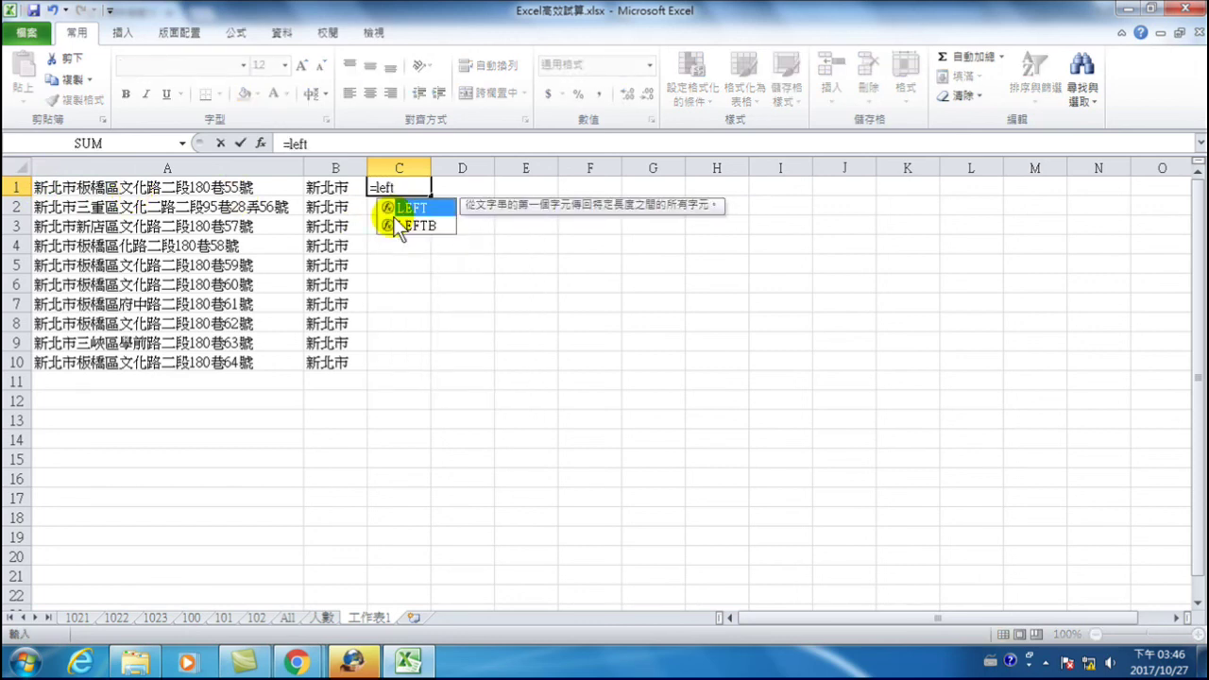
pyautogui.write('(')
pyautogui.click(206, 186)
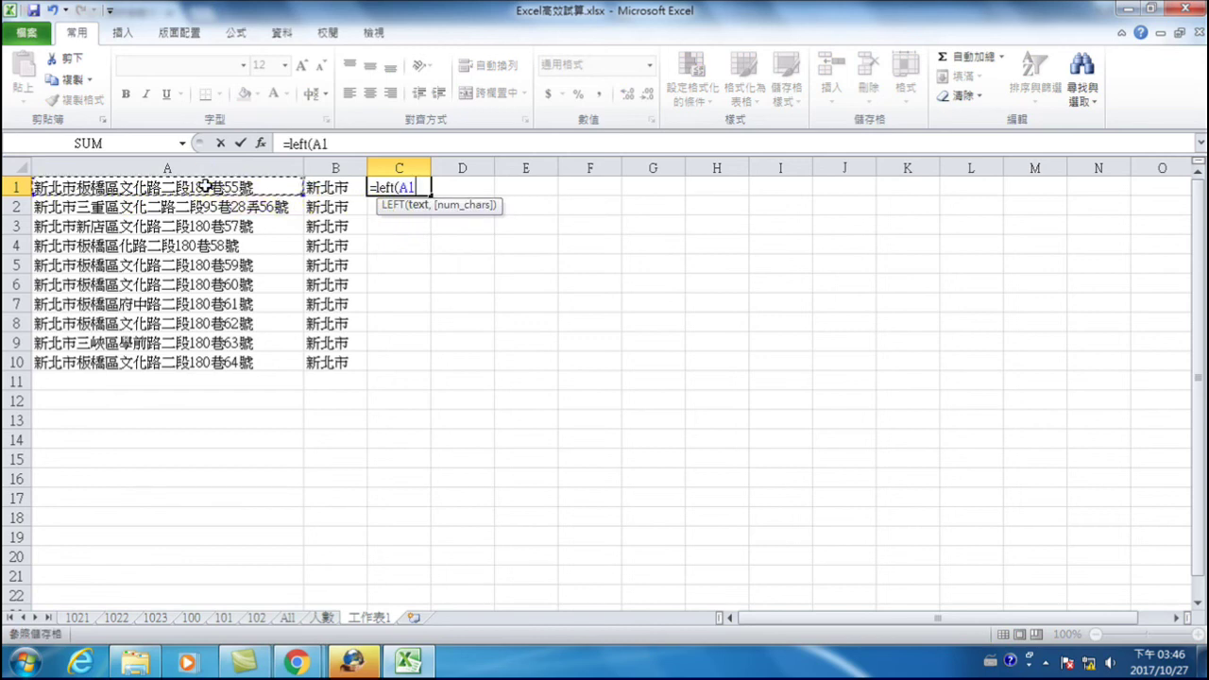
pyautogui.write(',6)')
pyautogui.press('Return')
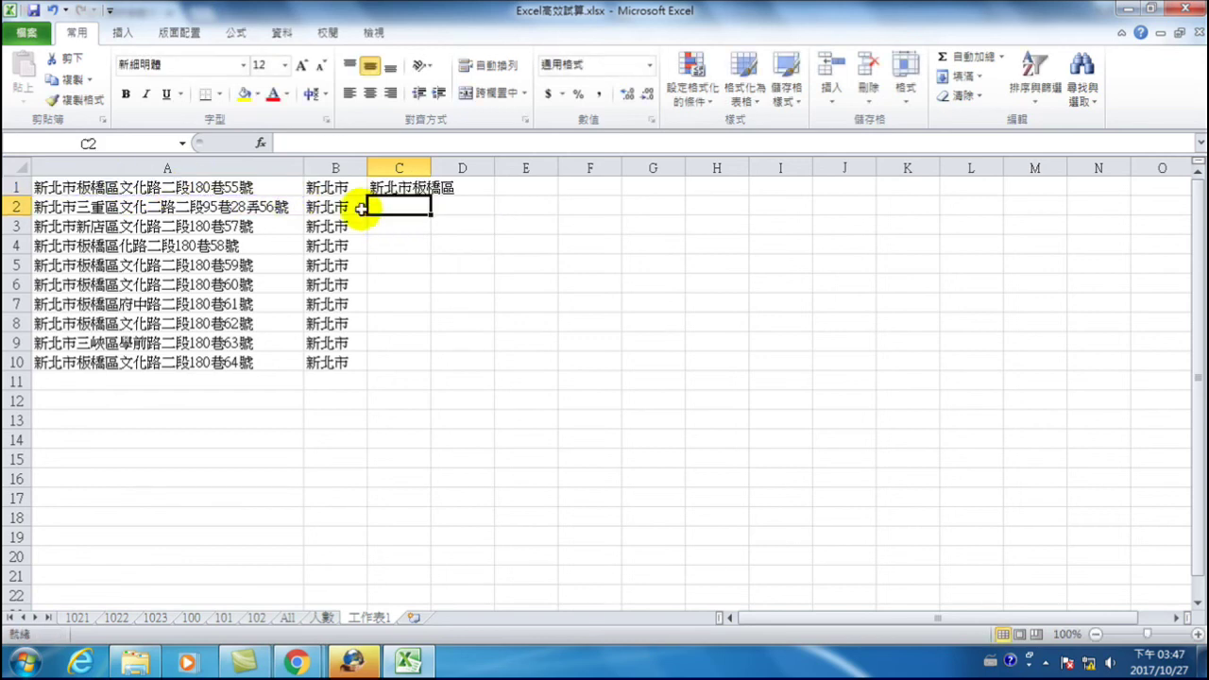
pyautogui.click(421, 189)
pyautogui.doubleClick(427, 168)
pyautogui.doubleClick(464, 197)
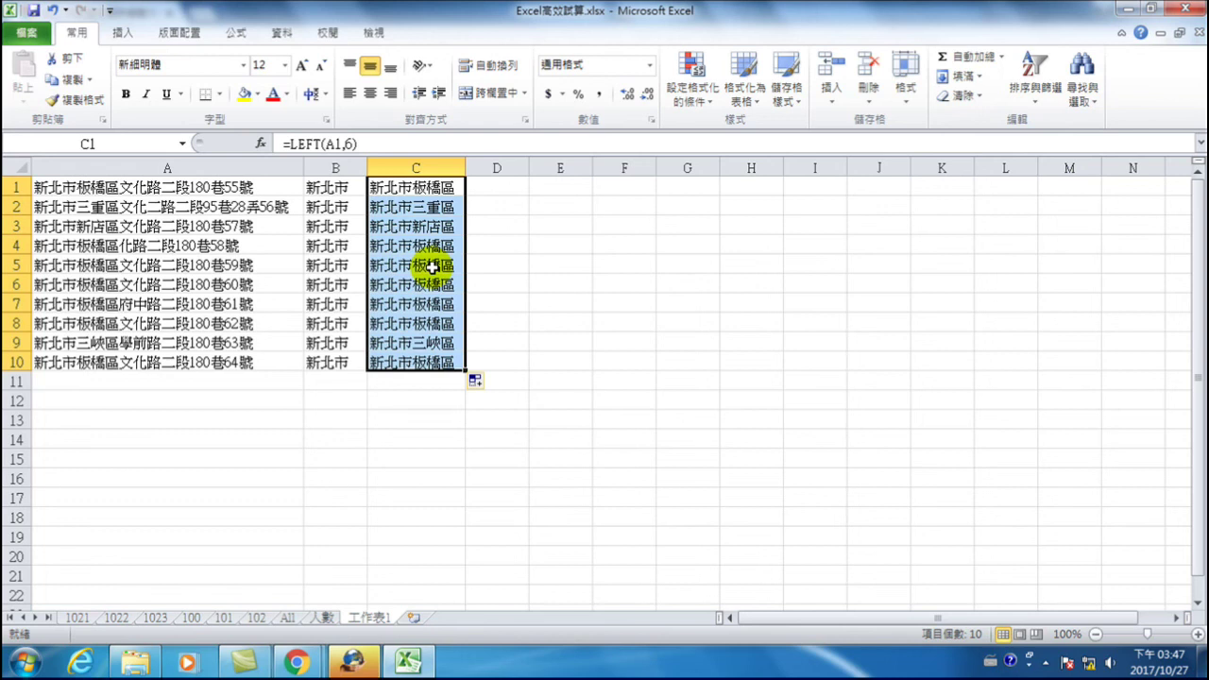
pyautogui.click(483, 188)
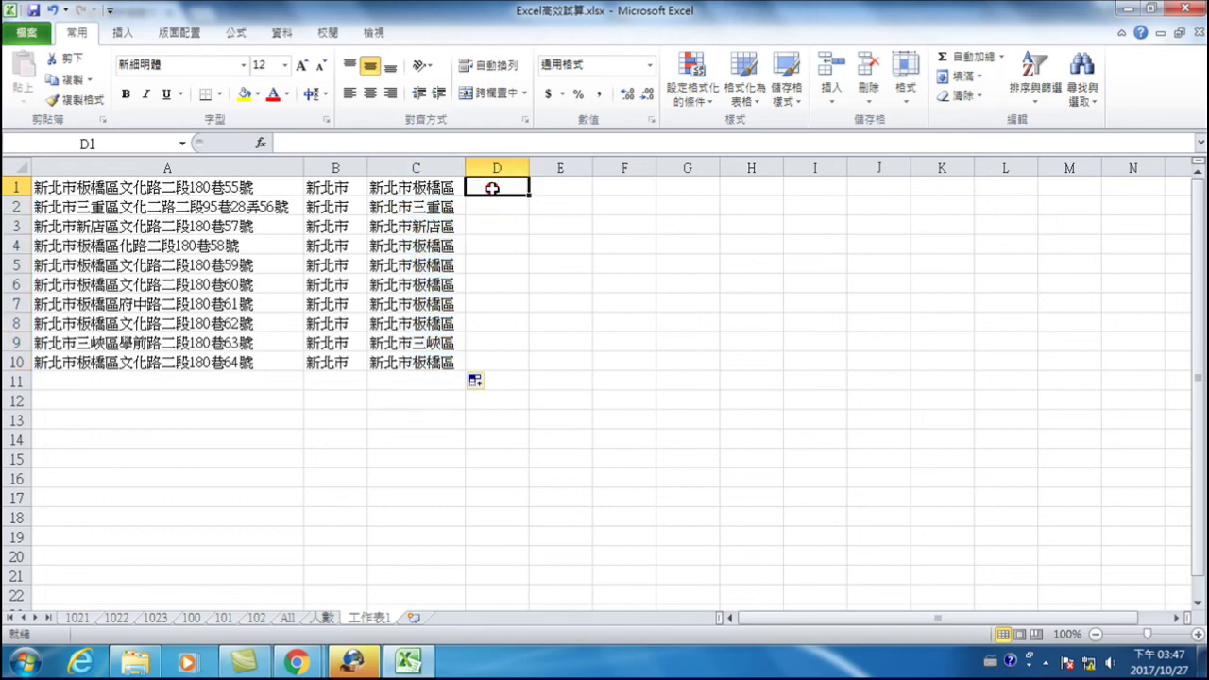
pyautogui.click(430, 186)
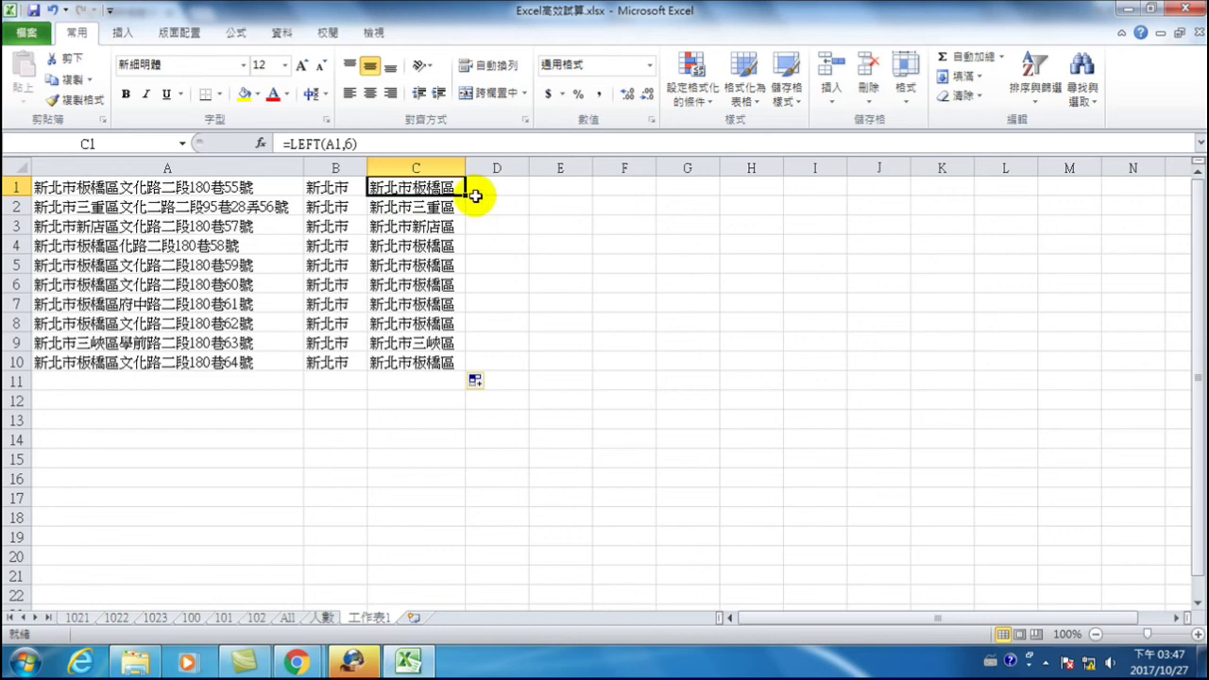
# - Enter =RIGHT(C1,3) in D1 and fill it down to D10 to list districts
pyautogui.click(492, 192)
pyautogui.write('=')
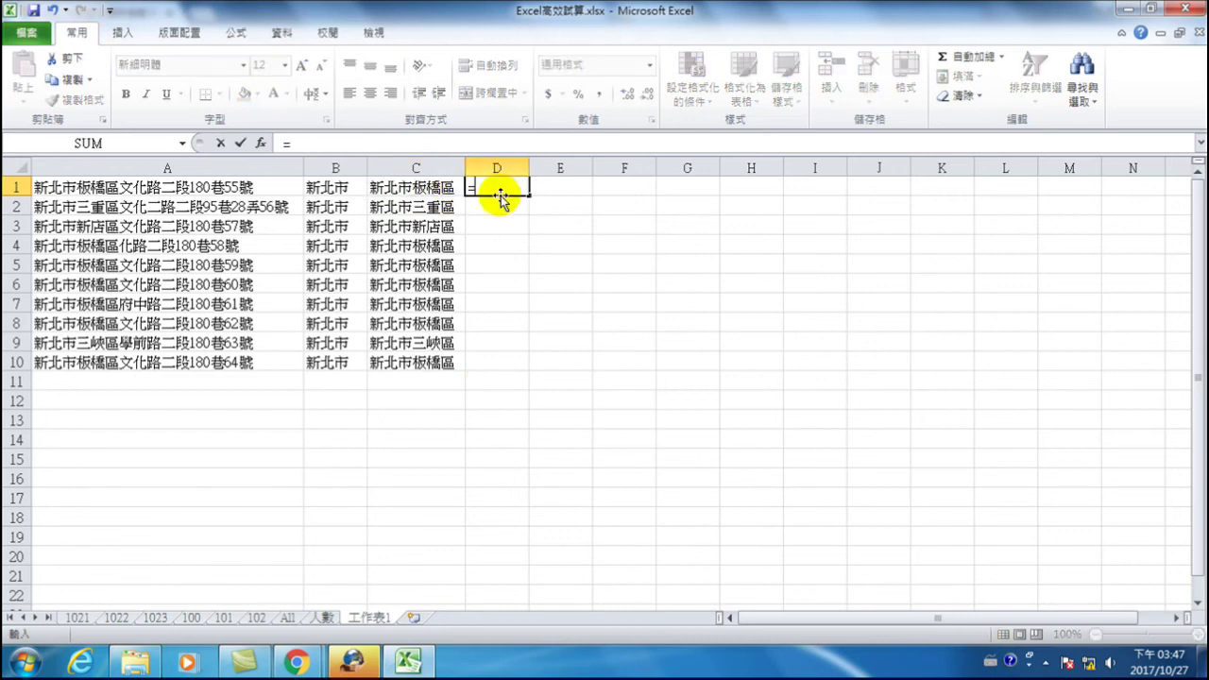
pyautogui.write('righ')
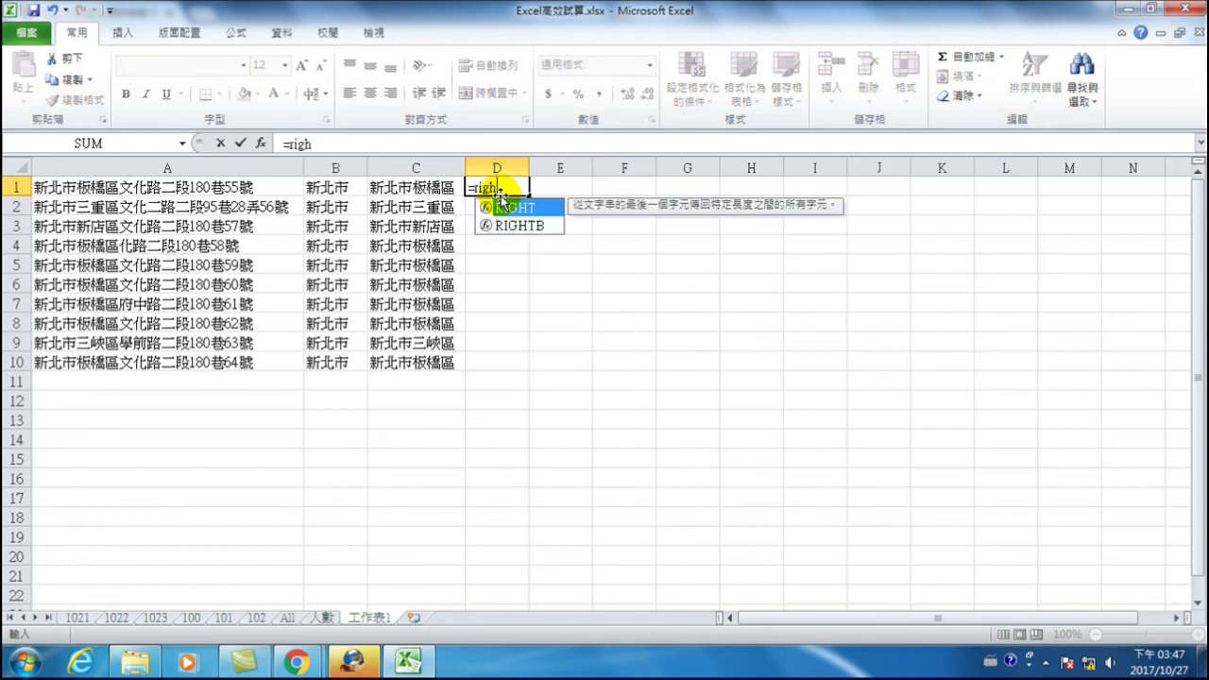
pyautogui.write('t(')
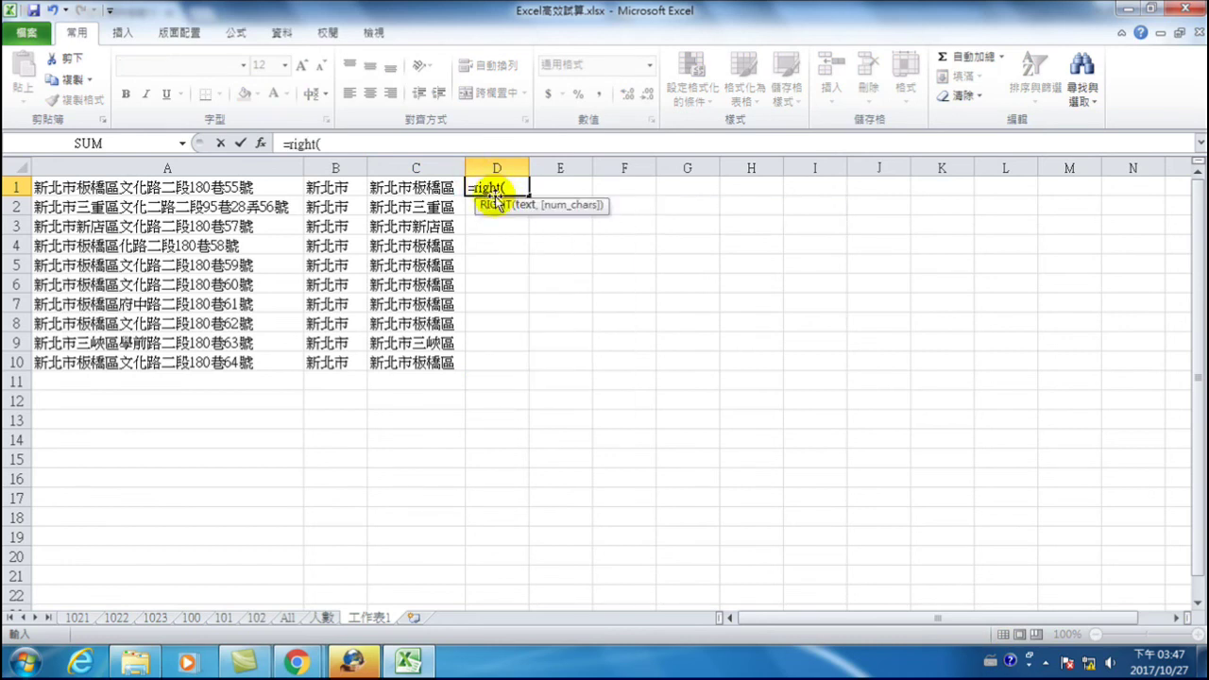
pyautogui.click(435, 188)
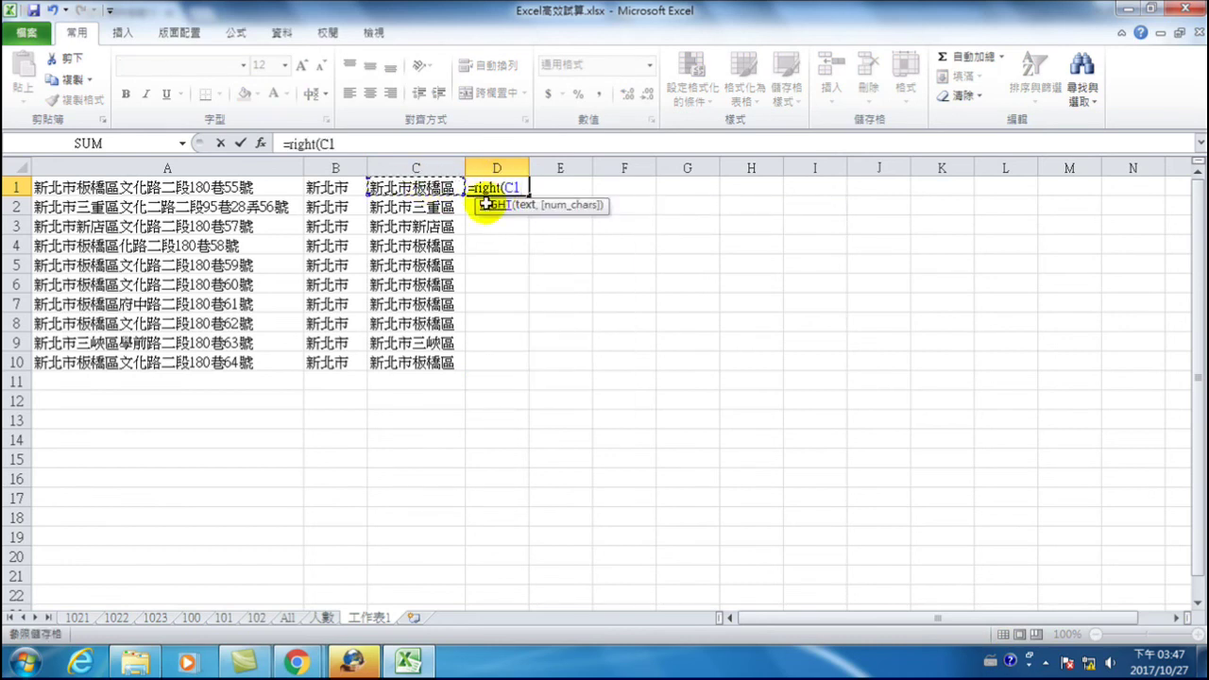
pyautogui.write(',3)')
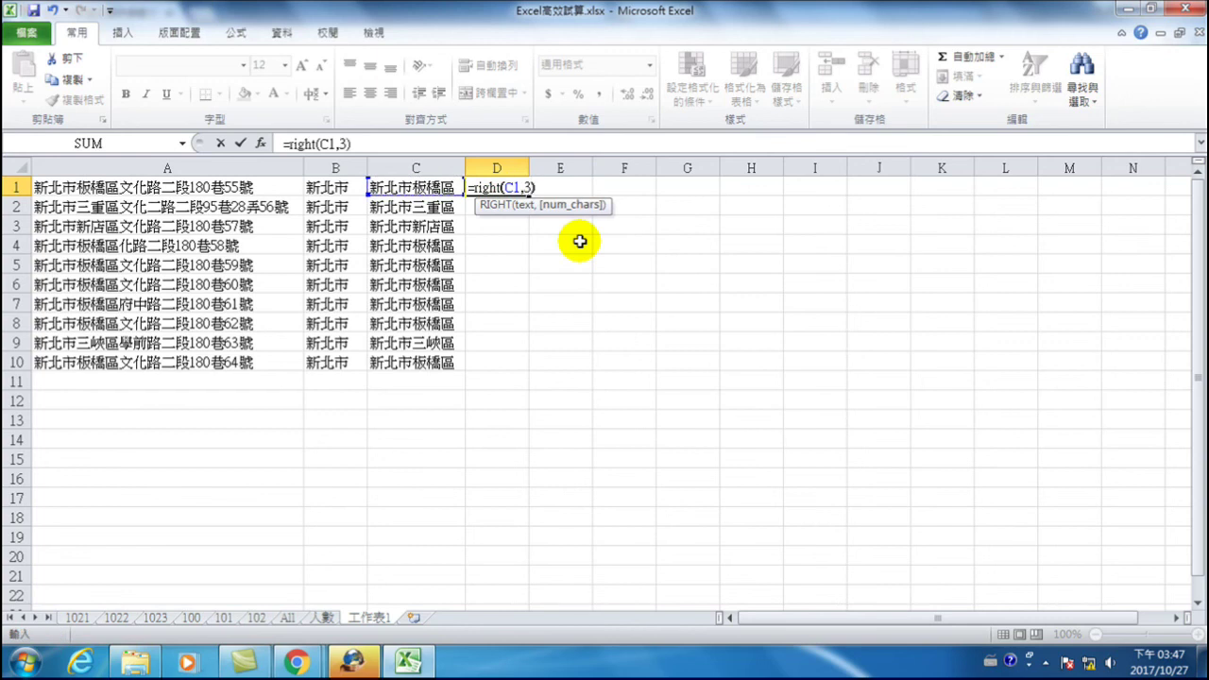
pyautogui.press('Return')
pyautogui.click(501, 187)
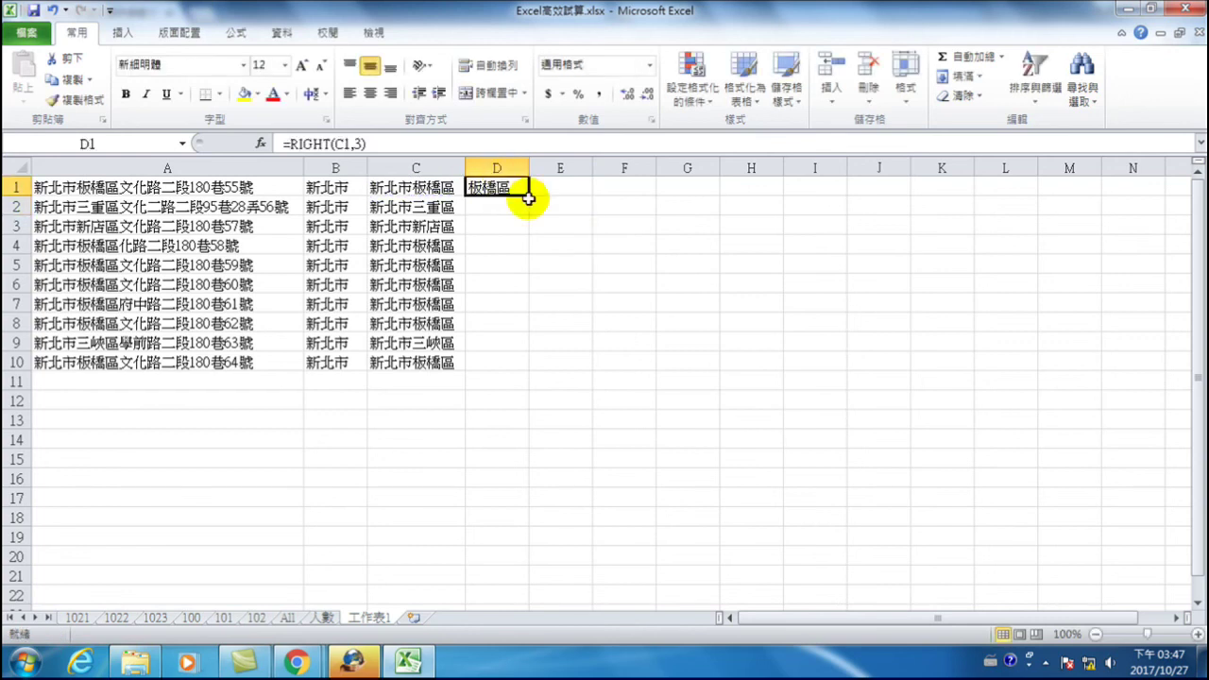
pyautogui.doubleClick(529, 197)
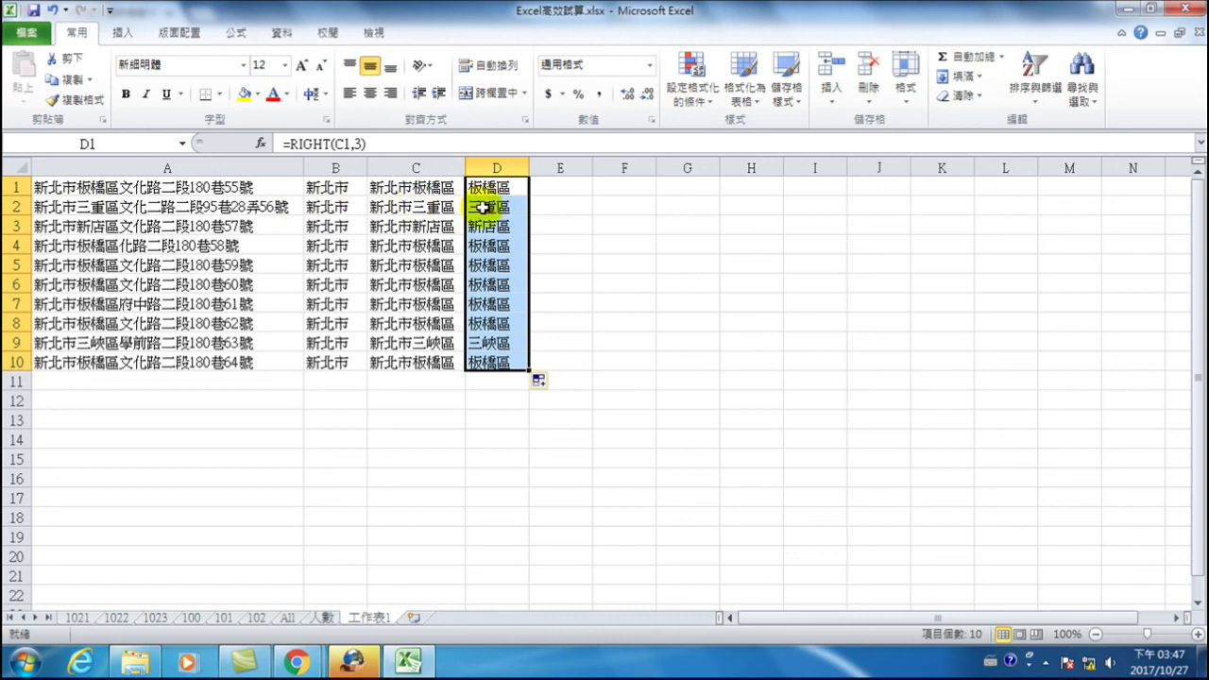
pyautogui.click(496, 232)
# - Review C1:C10, then start typing the date 106/10/27 into E1
pyautogui.click(550, 184)
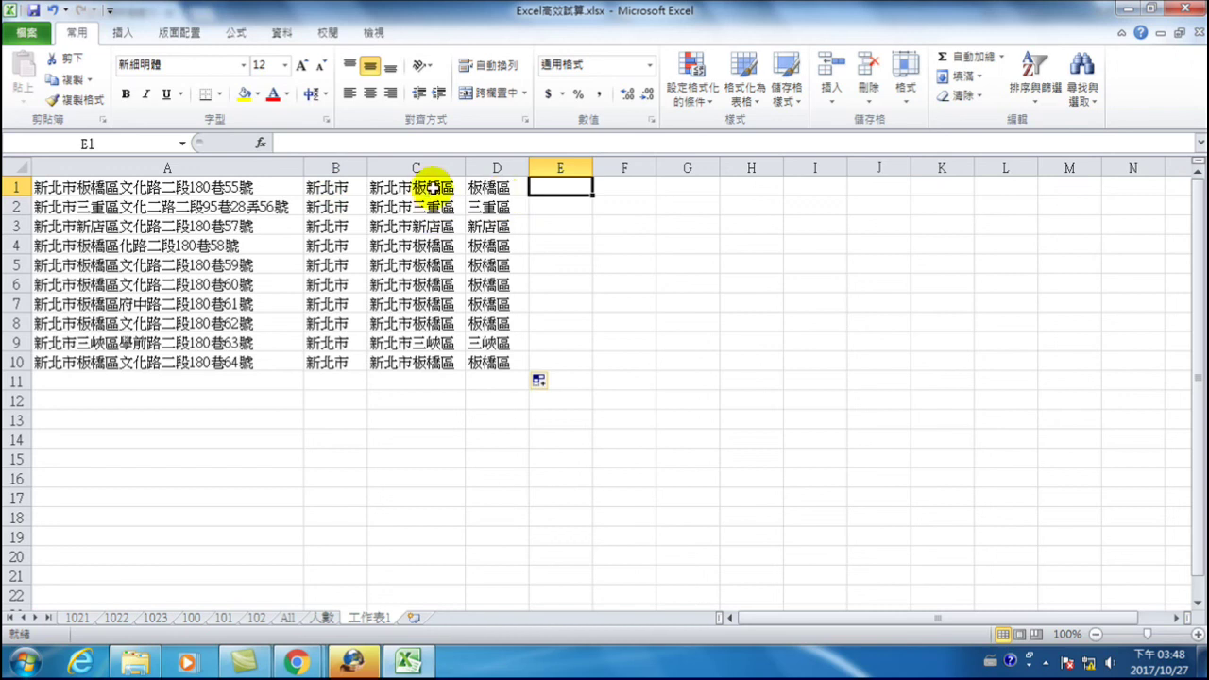
pyautogui.moveTo(400, 188); pyautogui.dragTo(404, 361)
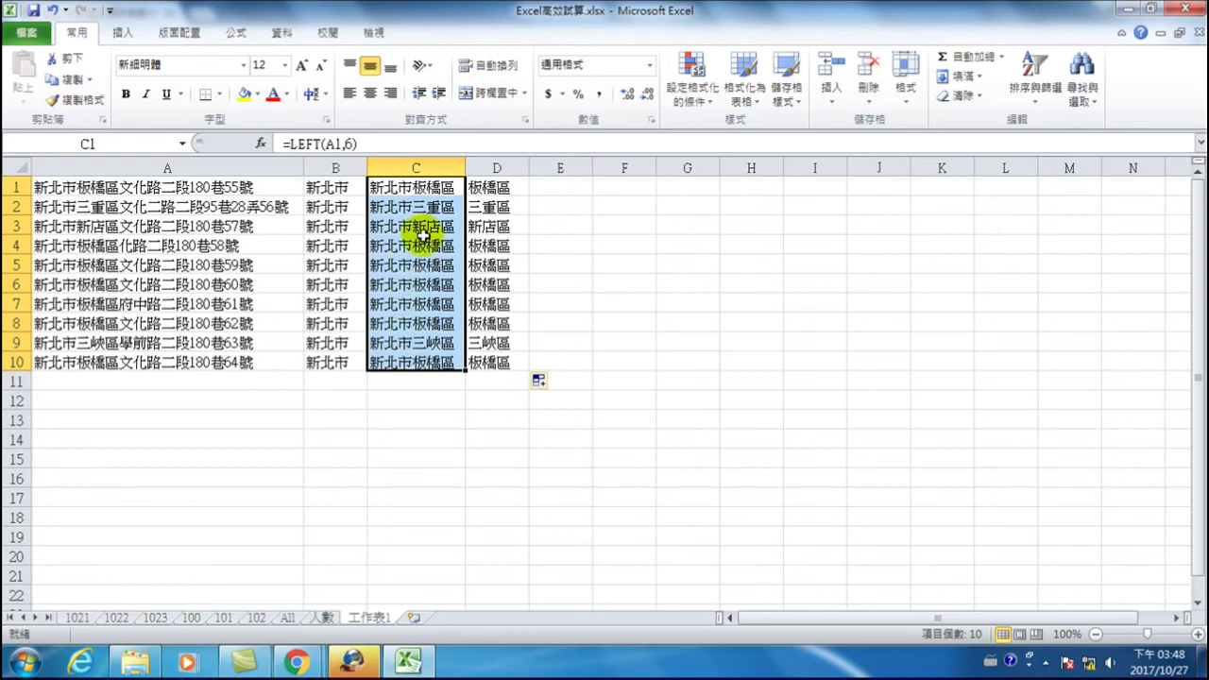
pyautogui.click(552, 186)
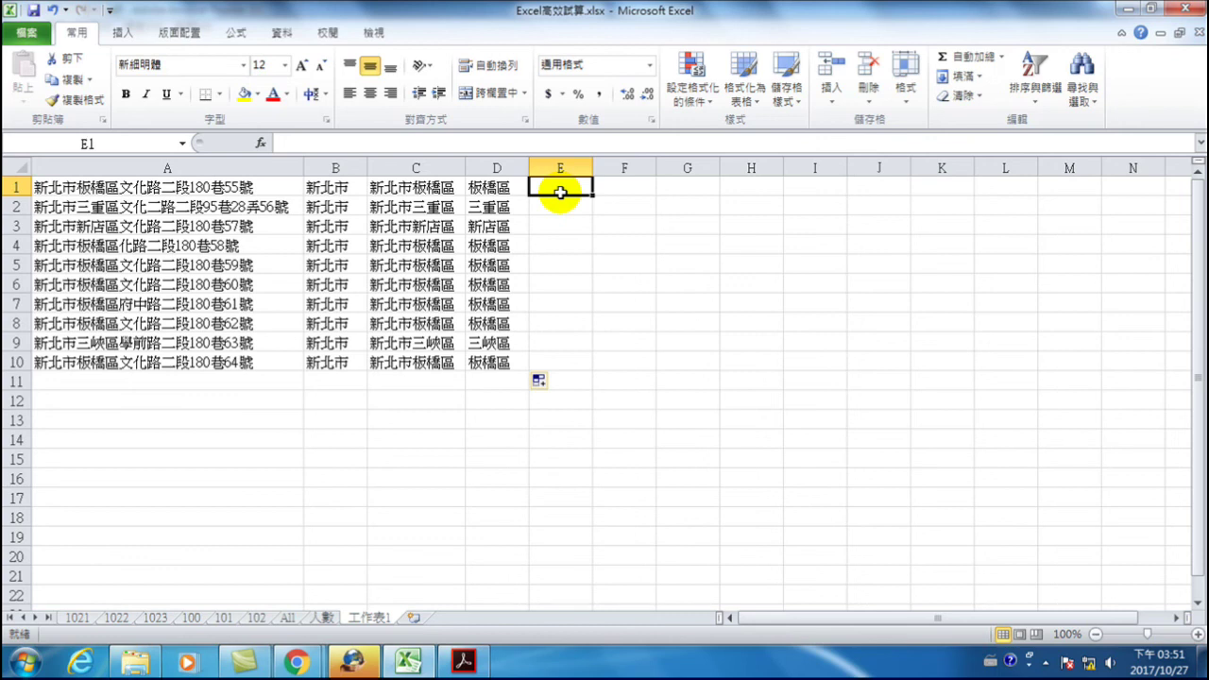
pyautogui.write('106/10/274')
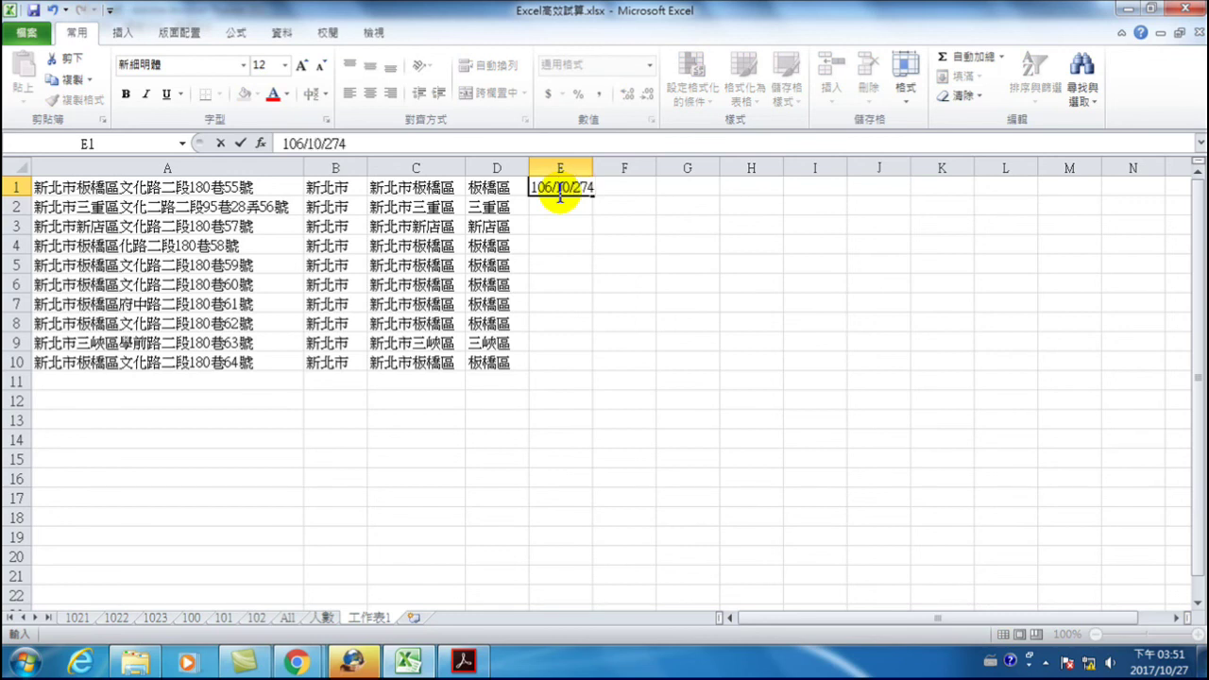
# - Correct E1 to the text 106/10/27 and widen column E
pyautogui.press('BackSpace')
pyautogui.press('Return')
pyautogui.moveTo(606, 167); pyautogui.dragTo(639, 168)
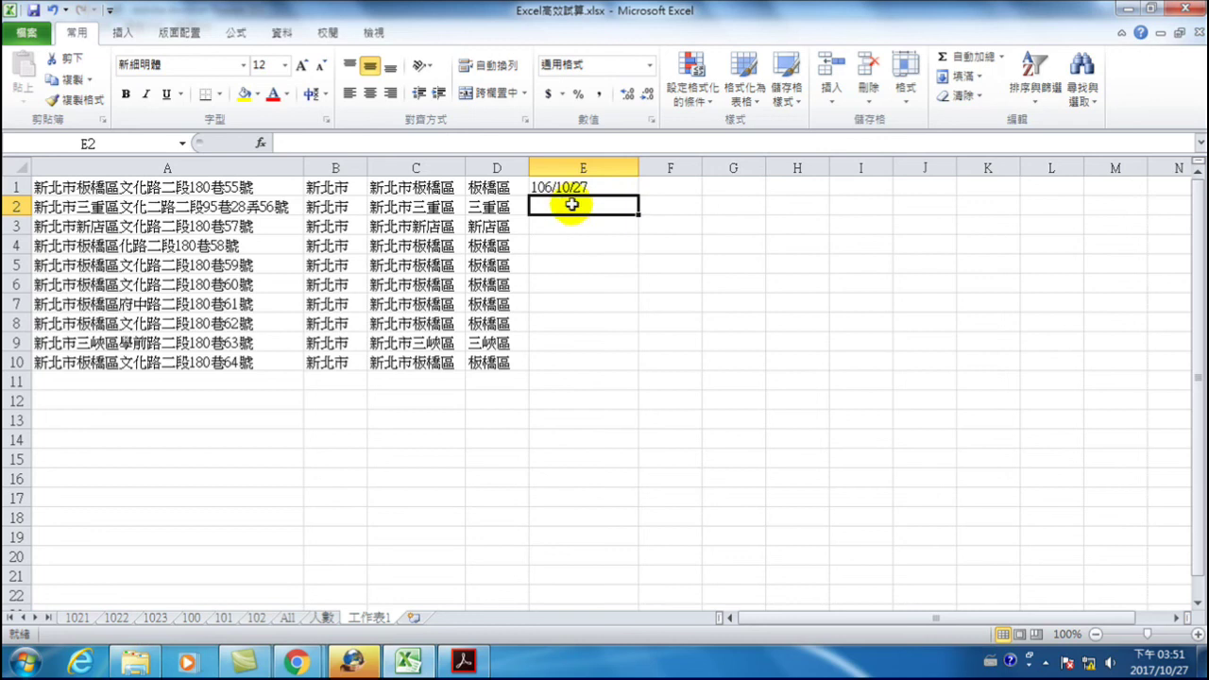
pyautogui.click(565, 185)
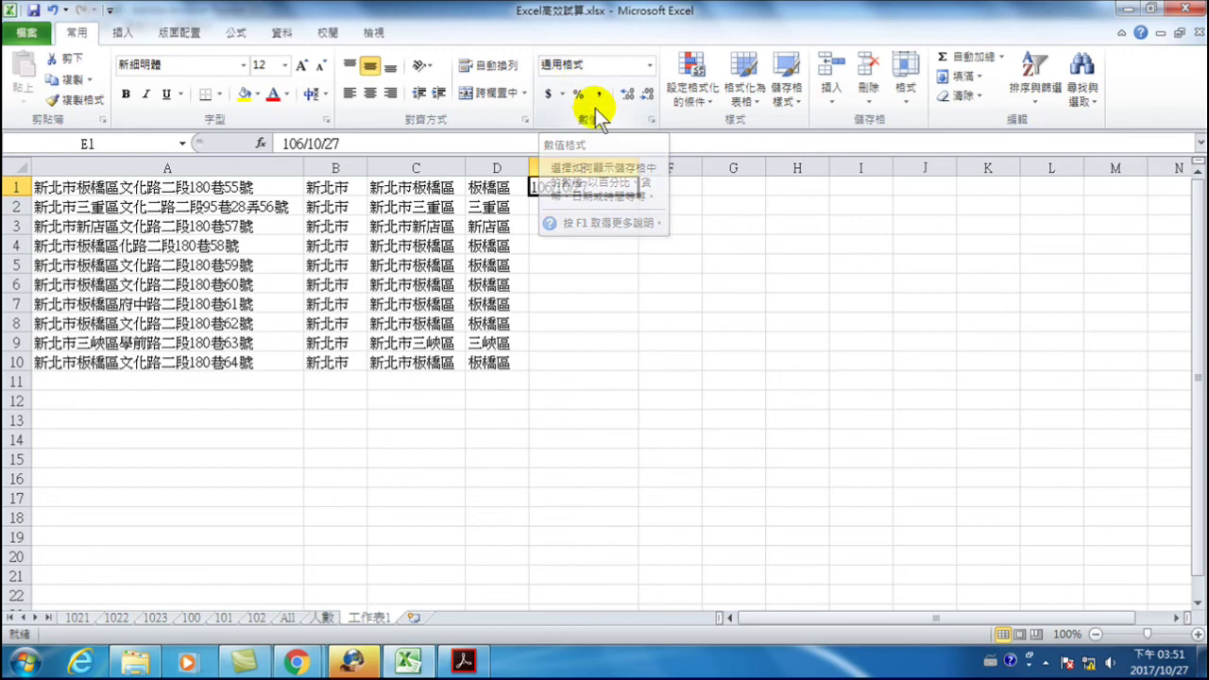
# - Enter R106/10/27 in E2 so it stores the date 2017/10/27
pyautogui.click(565, 210)
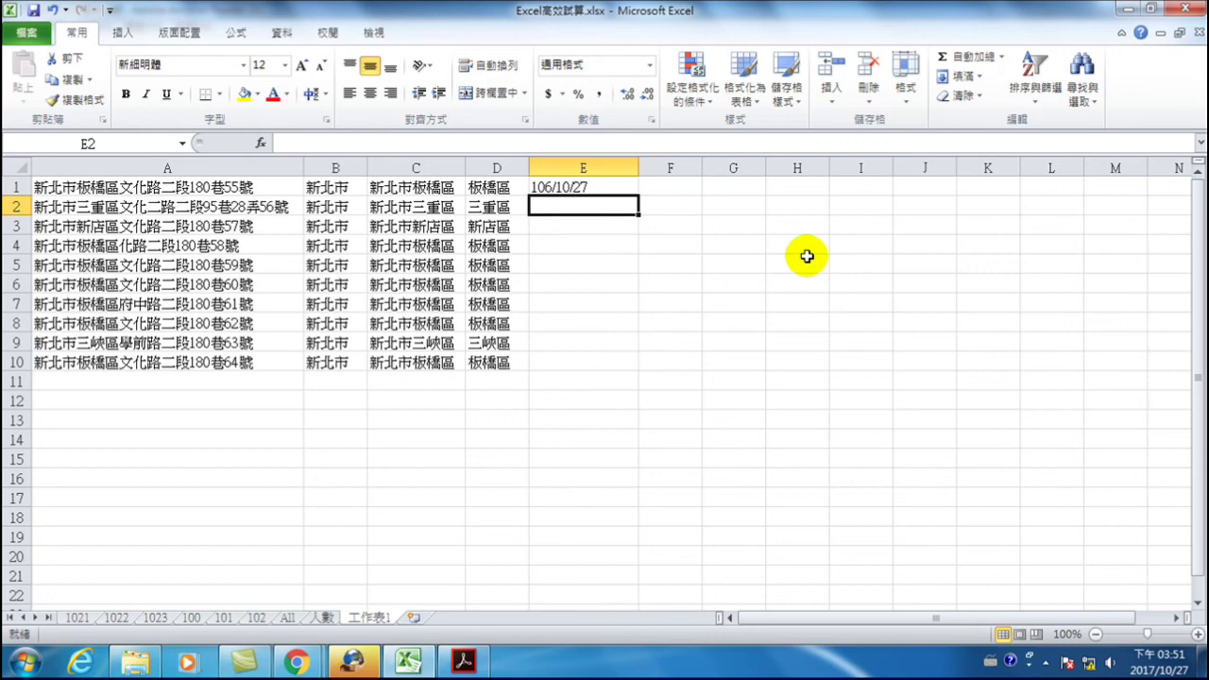
pyautogui.write('R')
pyautogui.write('10')
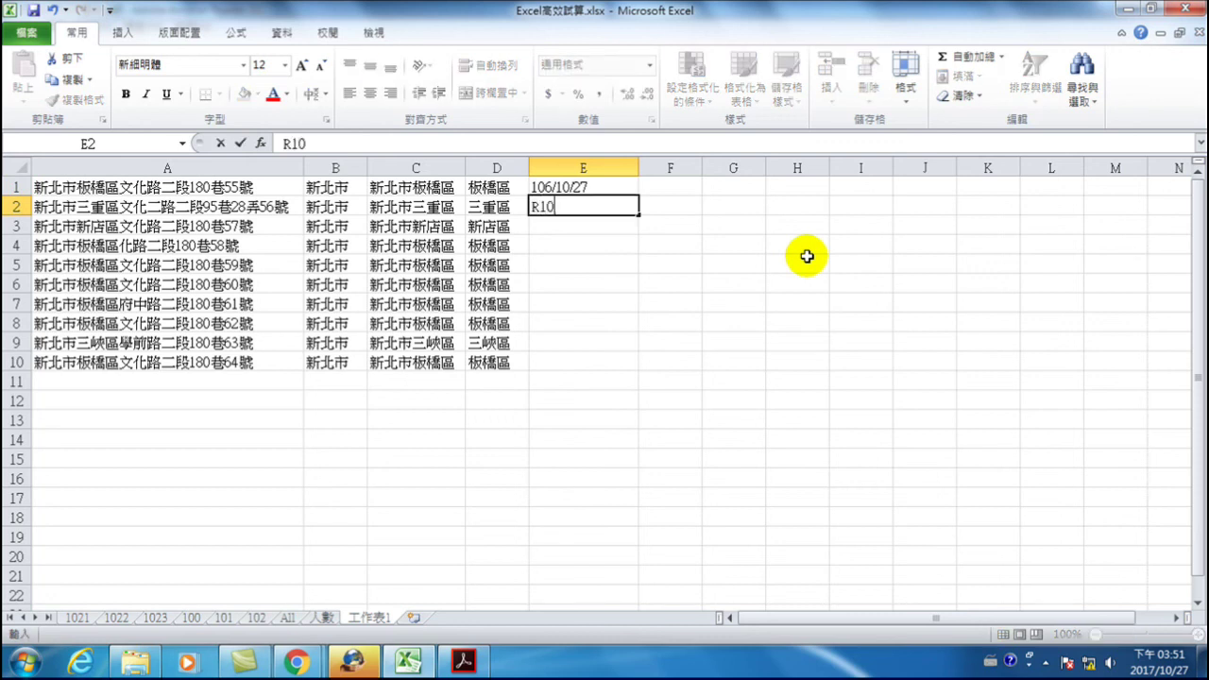
pyautogui.write('6/10/27')
pyautogui.press('Return')
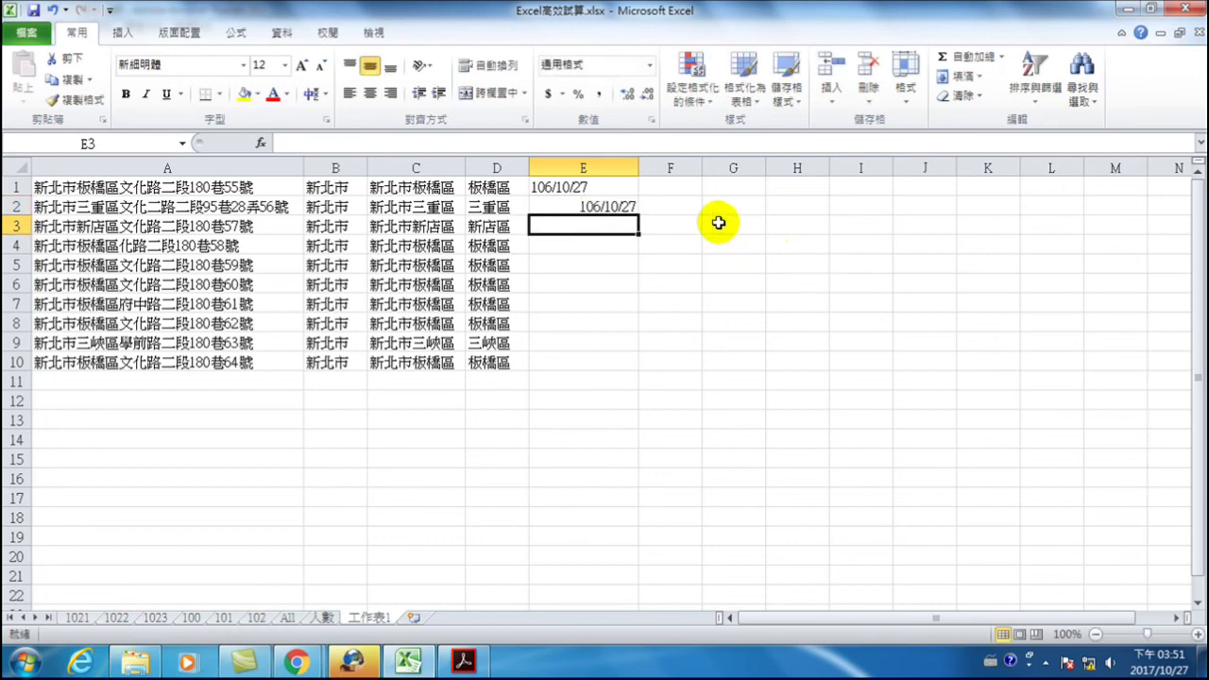
pyautogui.click(616, 208)
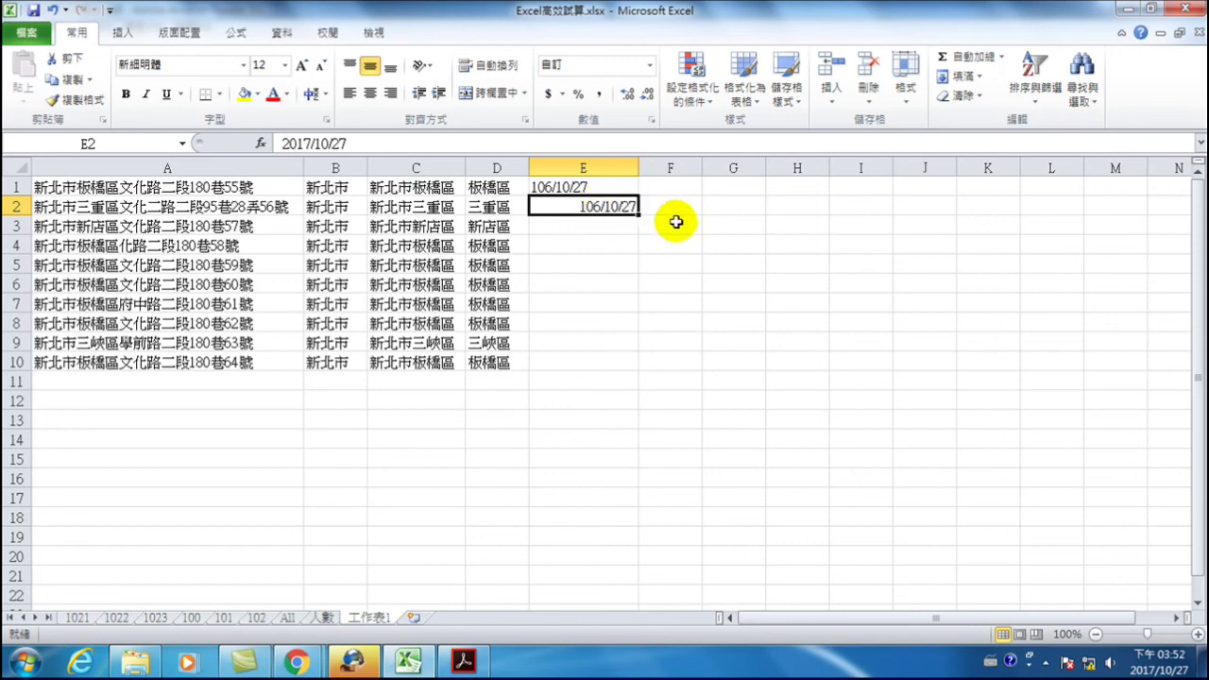
pyautogui.click(610, 229)
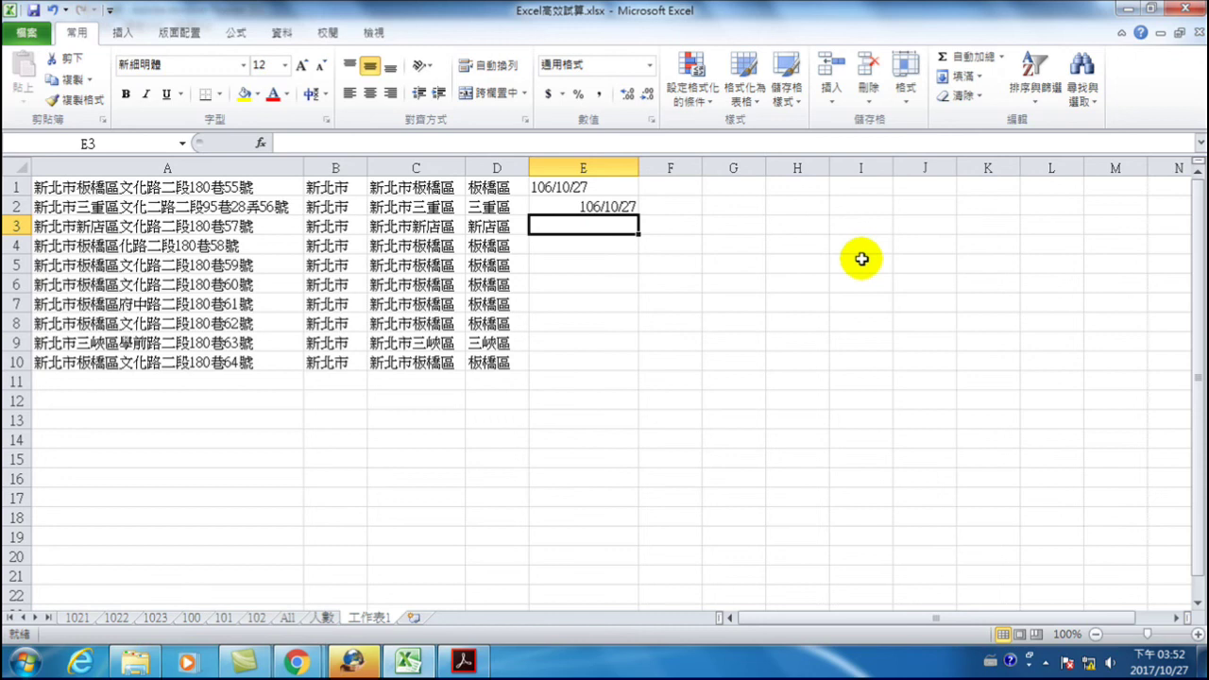
# - Insert today's date into E3 with Ctrl+; and the current time into E4 with Ctrl+Shift+;
pyautogui.hotkey('ctrl', 'shift', ';')
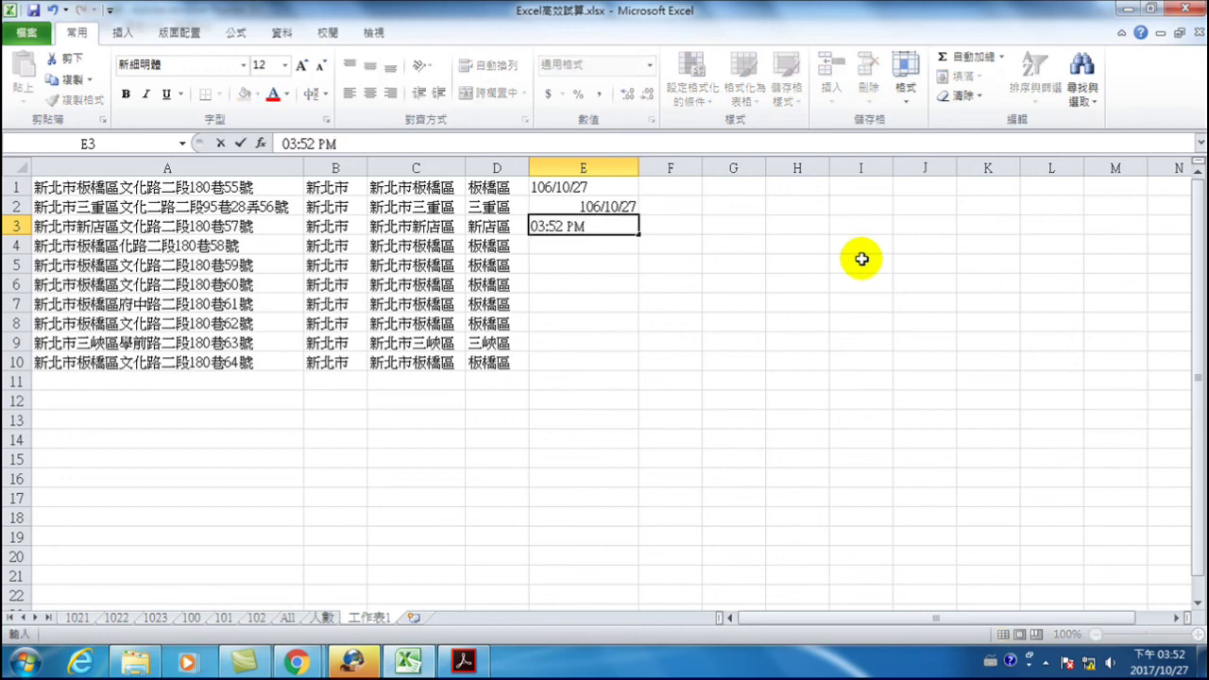
pyautogui.press('BackSpace')
pyautogui.press('BackSpace')
pyautogui.press('BackSpace')
pyautogui.press('BackSpace')
pyautogui.press('BackSpace')
pyautogui.press('BackSpace')
pyautogui.press('BackSpace')
pyautogui.press('BackSpace')
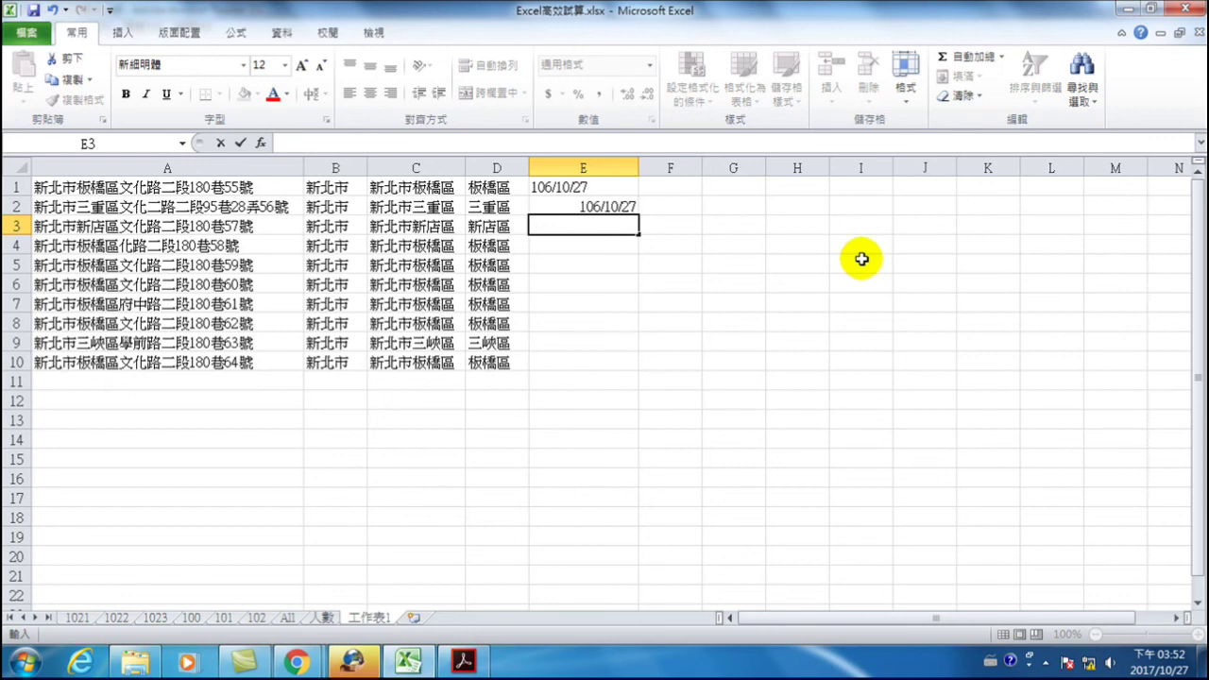
pyautogui.hotkey('ctrl', ';')
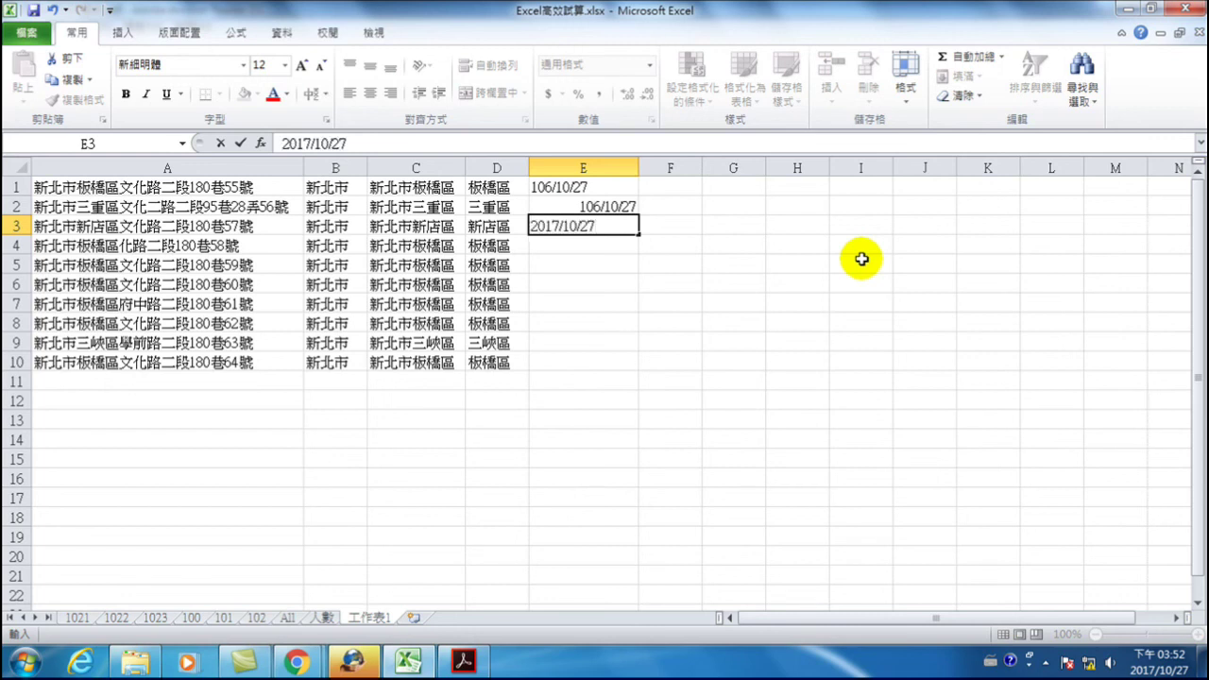
pyautogui.press('Return')
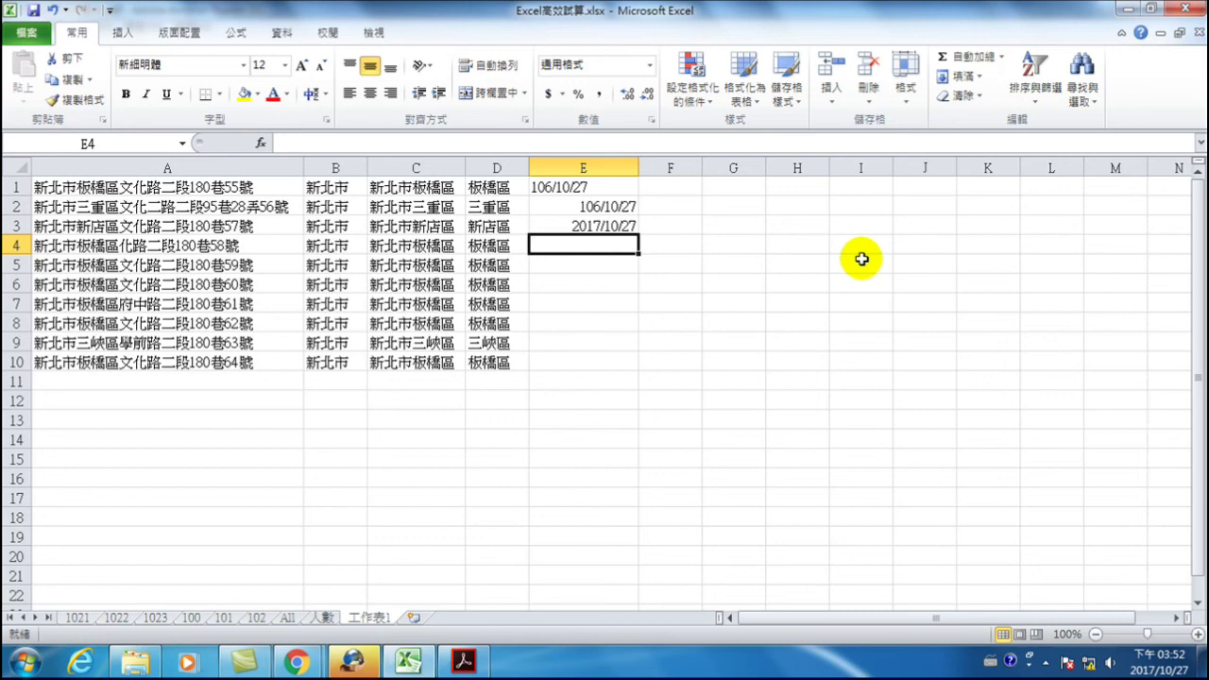
pyautogui.hotkey('ctrl', 'shift', ';')
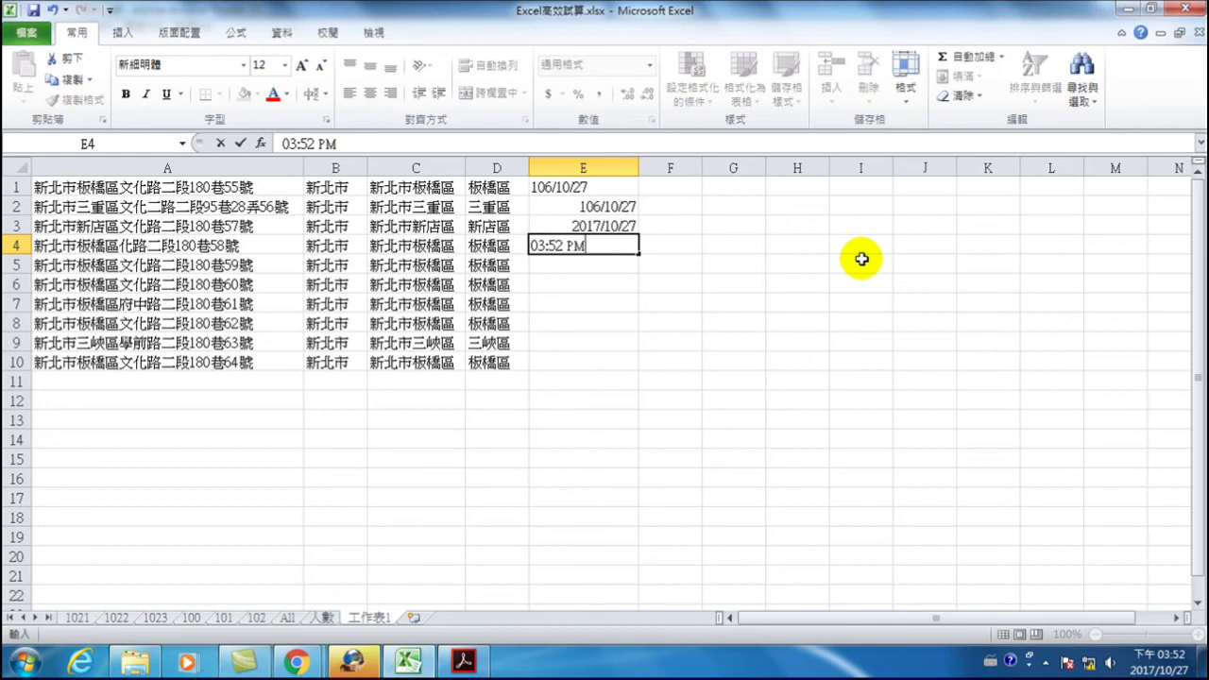
pyautogui.press('Return')
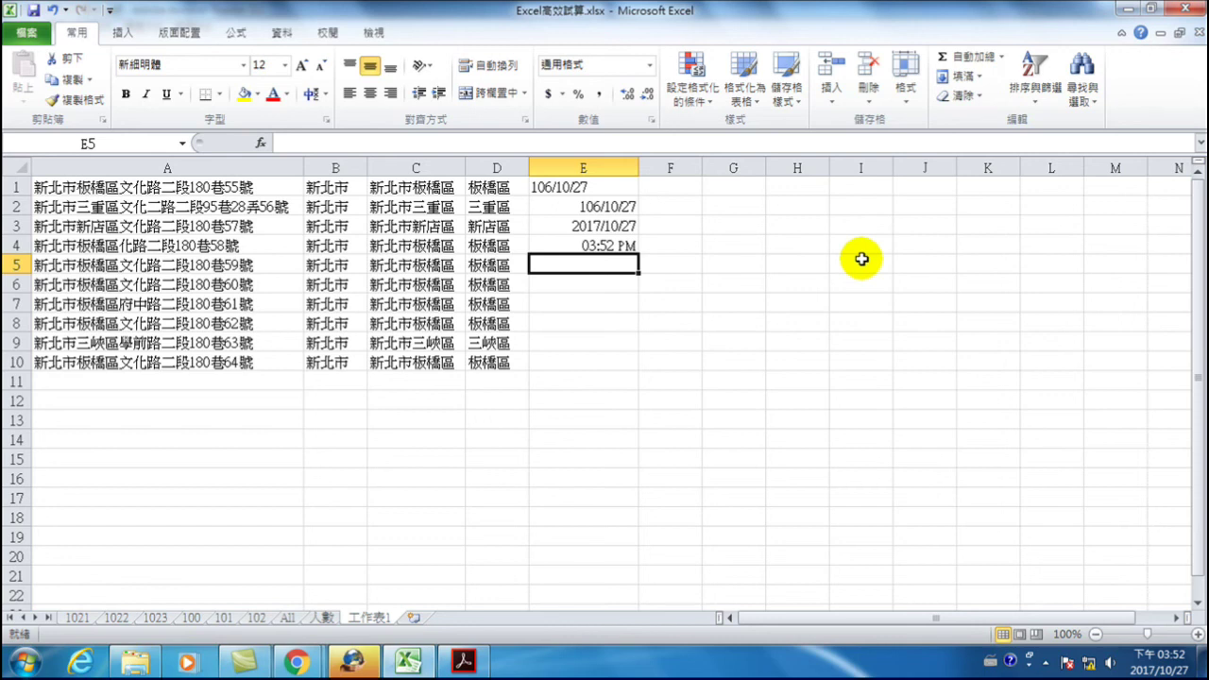
# - Enter R100/1/1 in E5 so it stores the date 2011/1/1
pyautogui.press('Up')
pyautogui.press('Up')
pyautogui.press('Down')
pyautogui.press('Down')
pyautogui.write('R')
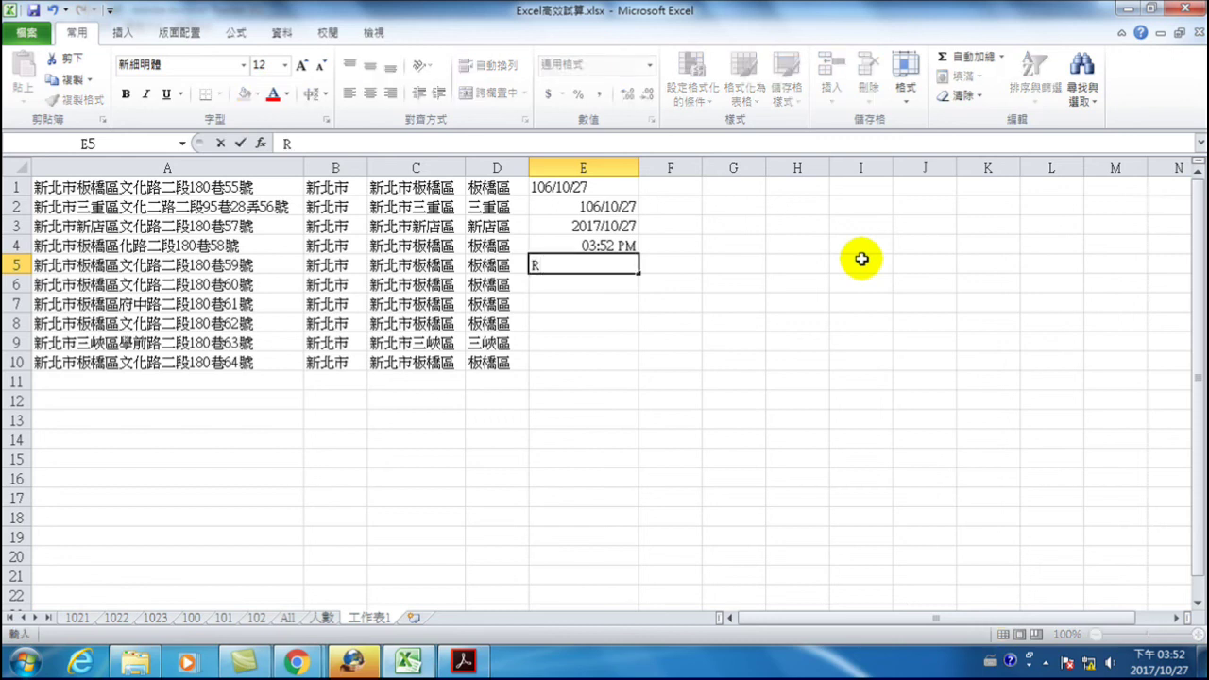
pyautogui.write('100/1/1')
pyautogui.press('Return')
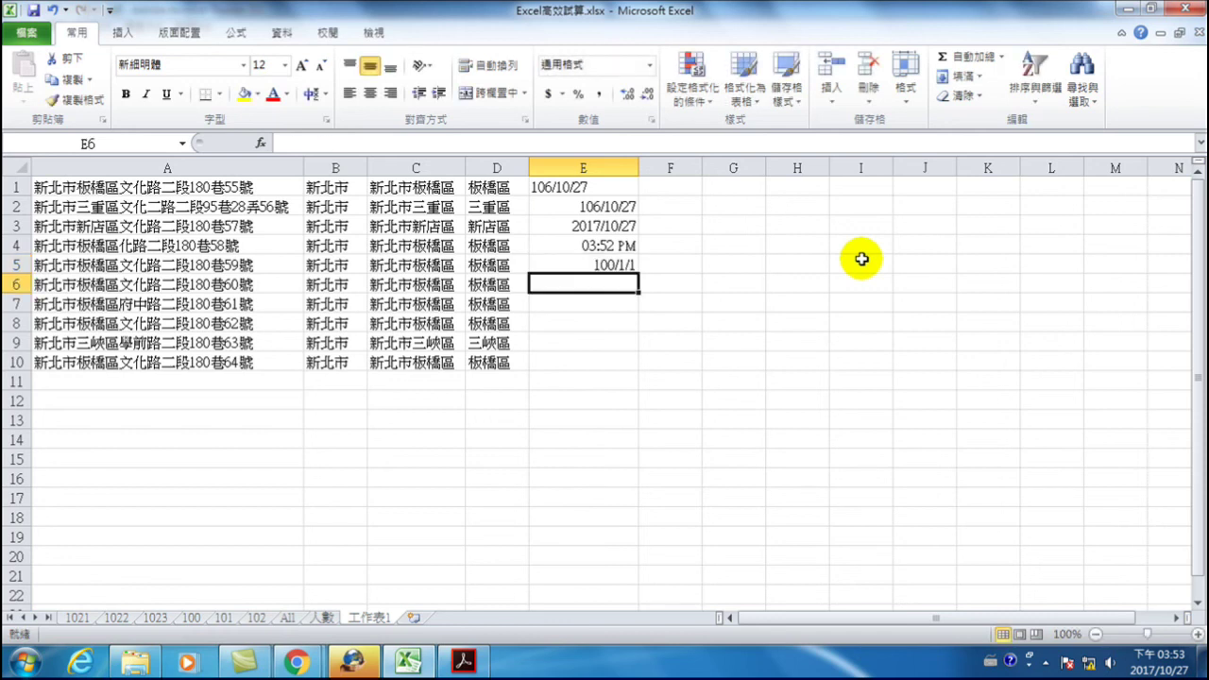
pyautogui.click(615, 267)
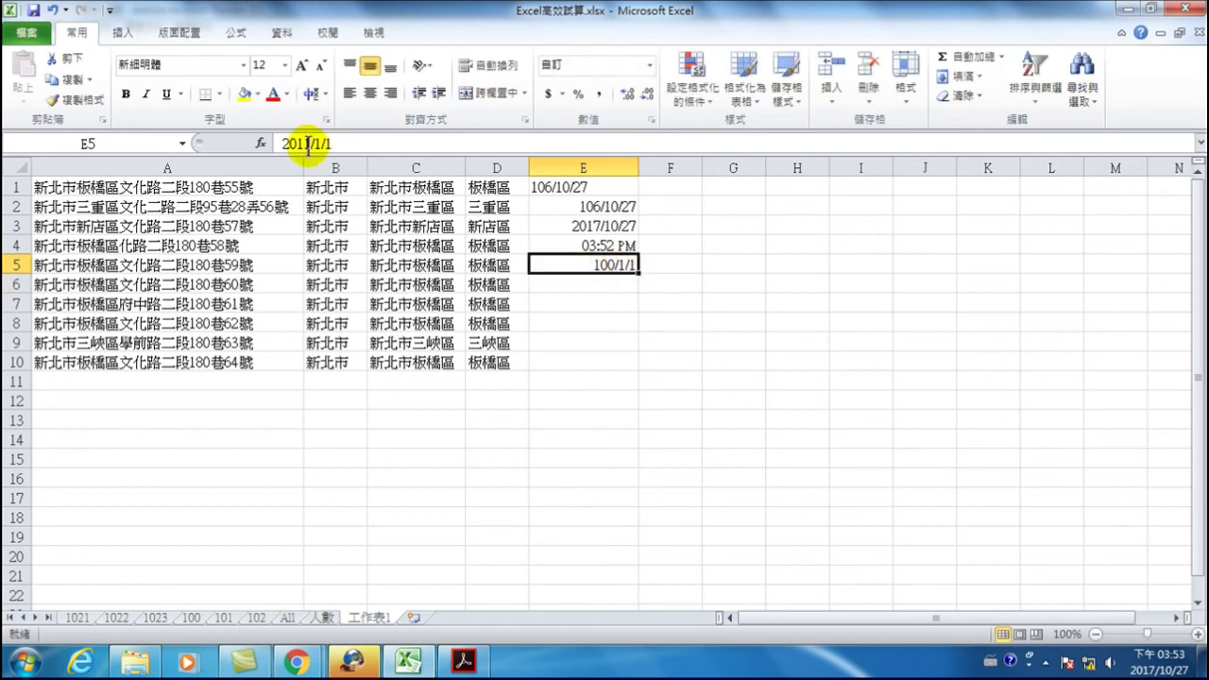
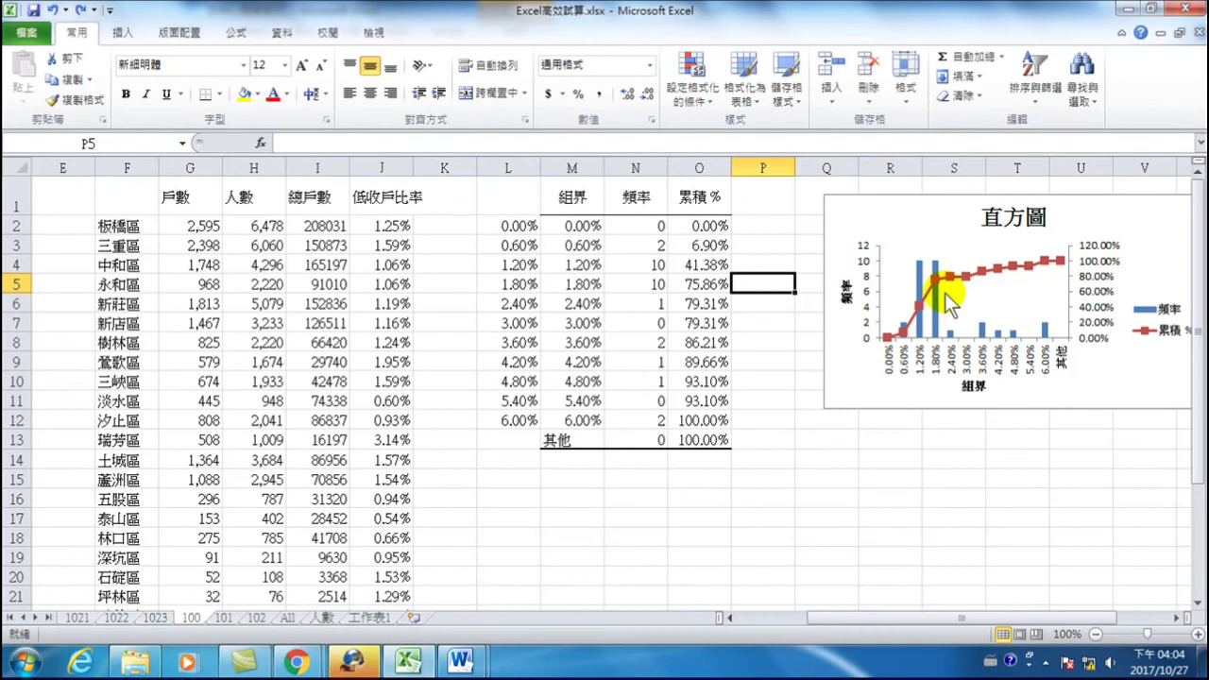
# - Set the vertical axis title 頻率's text direction to Vertical (stacked) in Format Axis Title
pyautogui.click(847, 290)
pyautogui.click(848, 291)
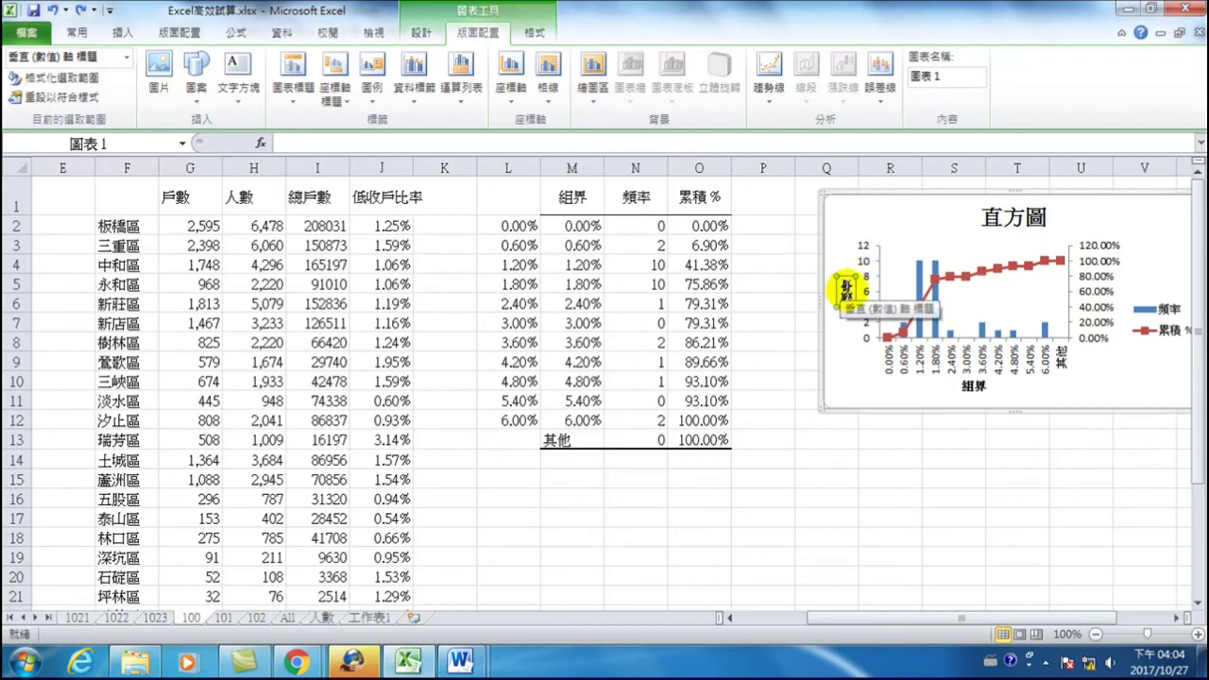
pyautogui.rightClick(845, 282)
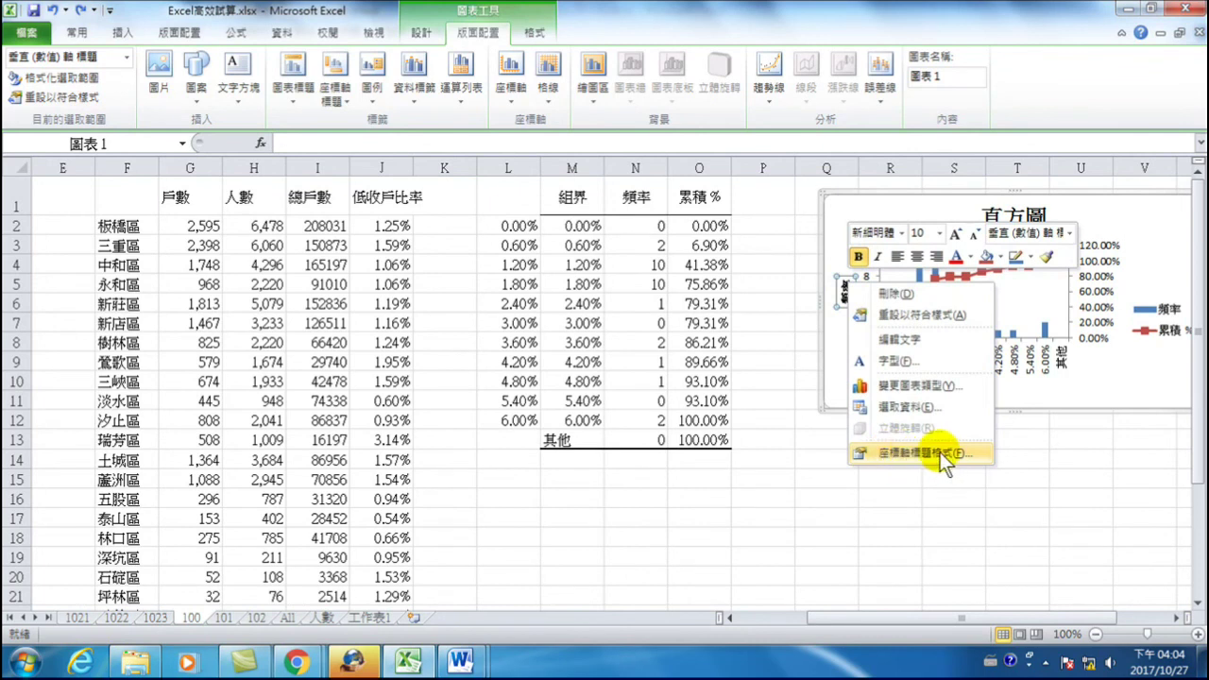
pyautogui.click(928, 452)
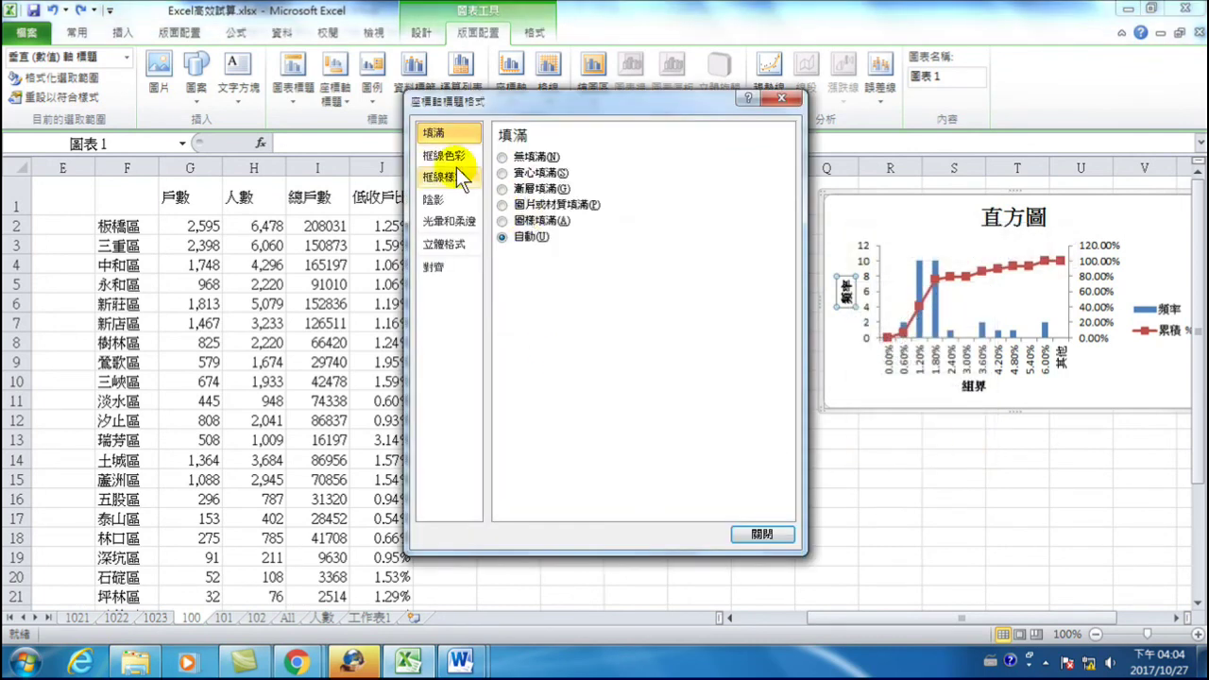
pyautogui.click(433, 267)
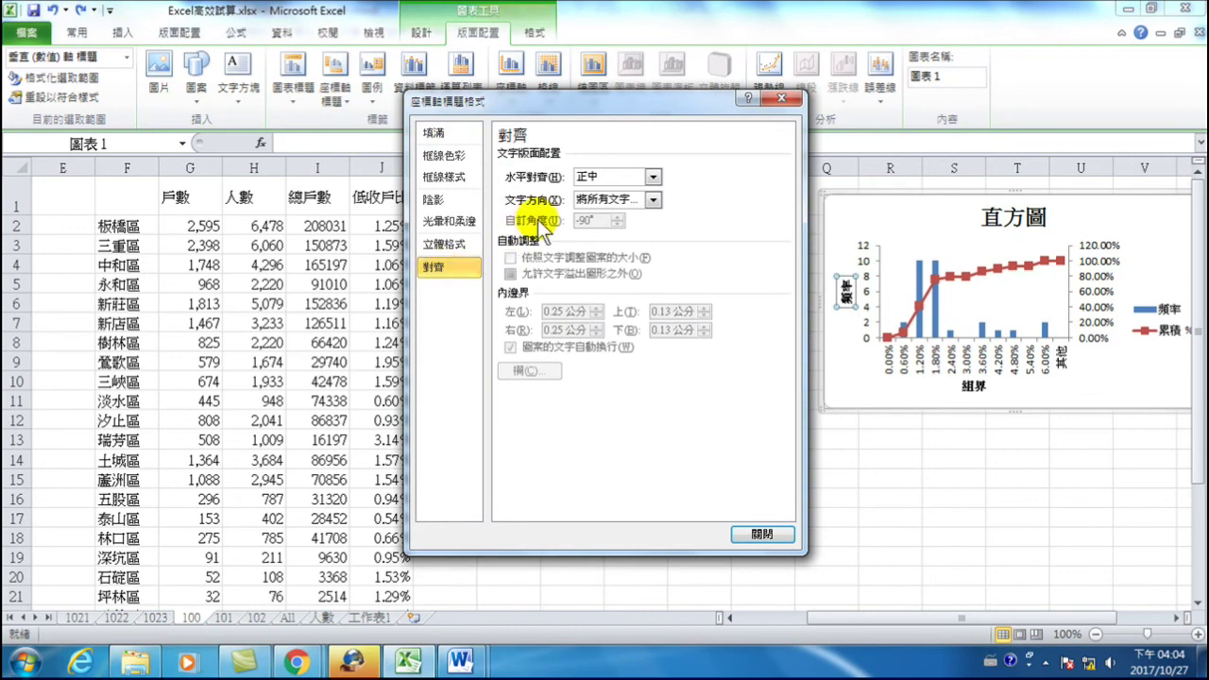
pyautogui.click(653, 200)
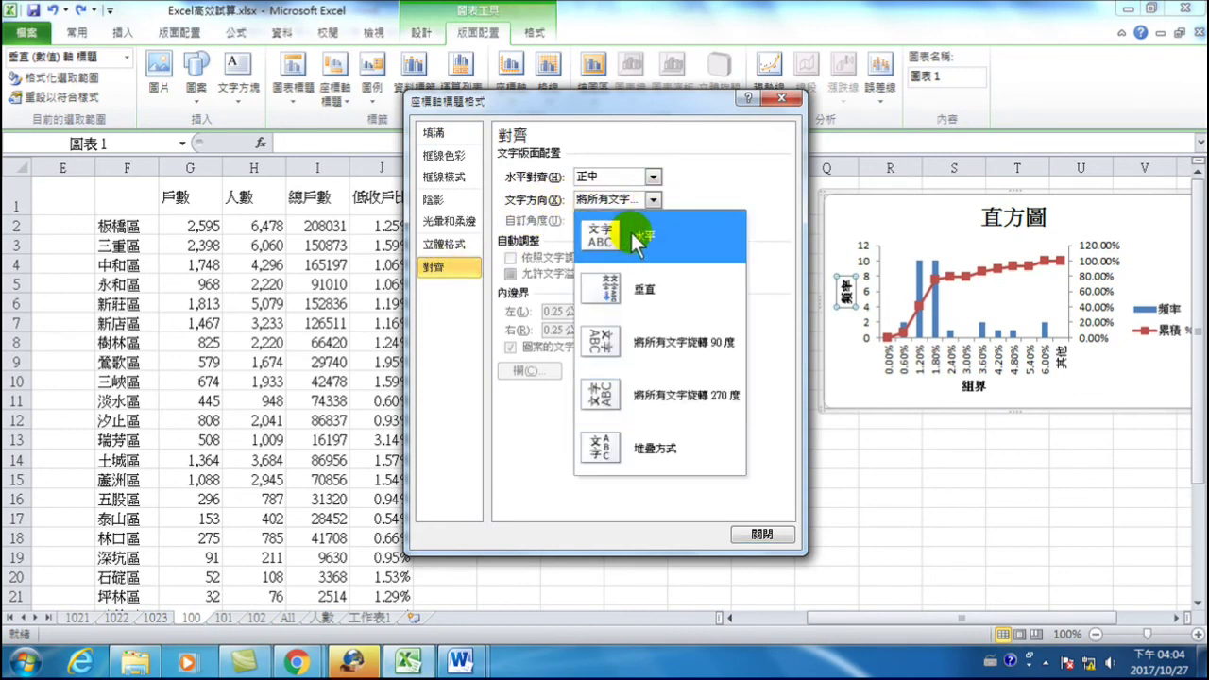
pyautogui.click(632, 285)
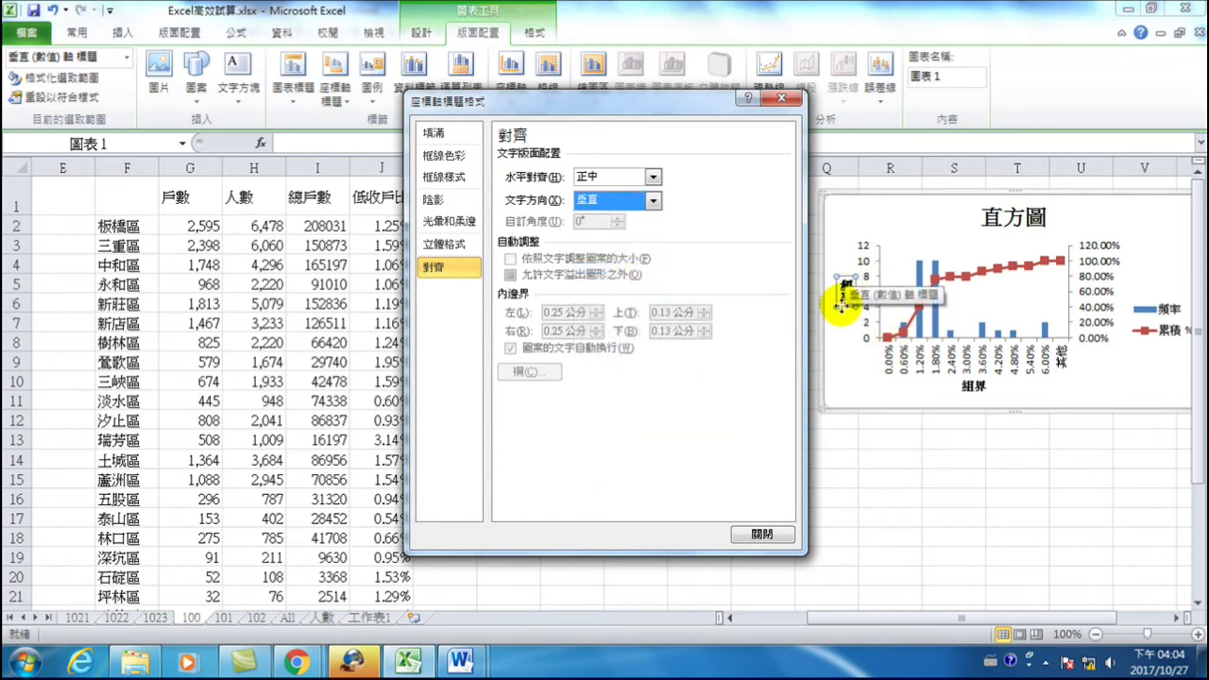
pyautogui.click(761, 534)
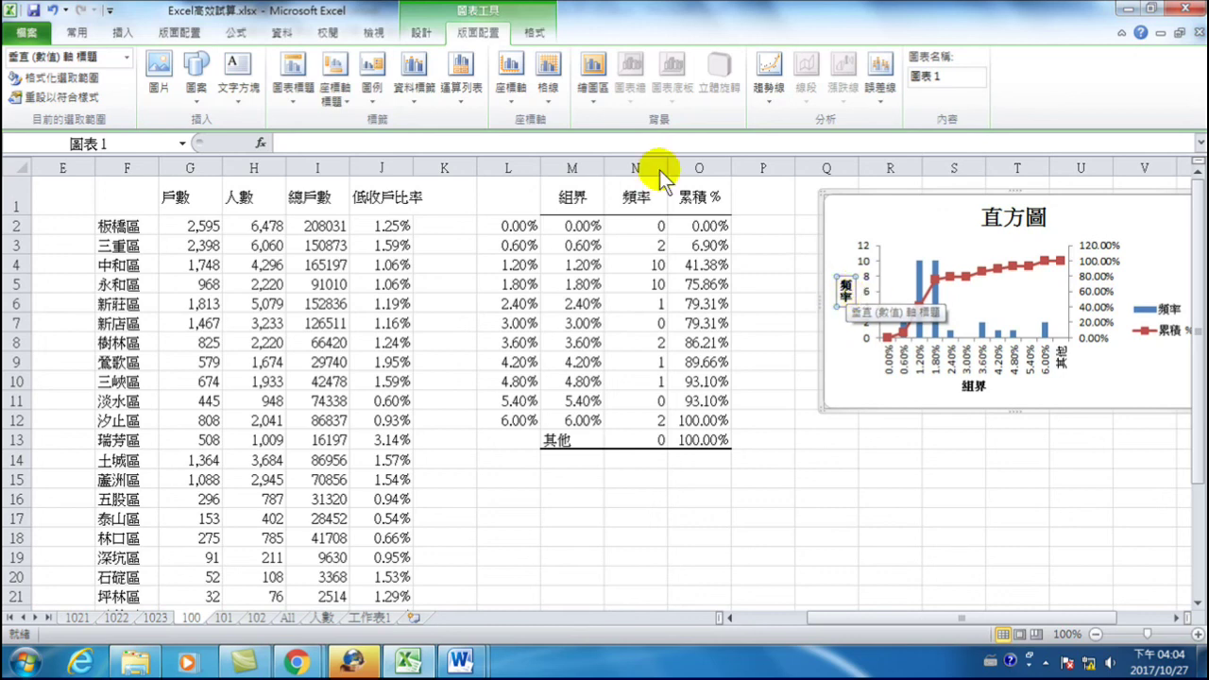
# - Reopen the axis title's alignment settings to confirm the vertical stacking
pyautogui.rightClick(856, 295)
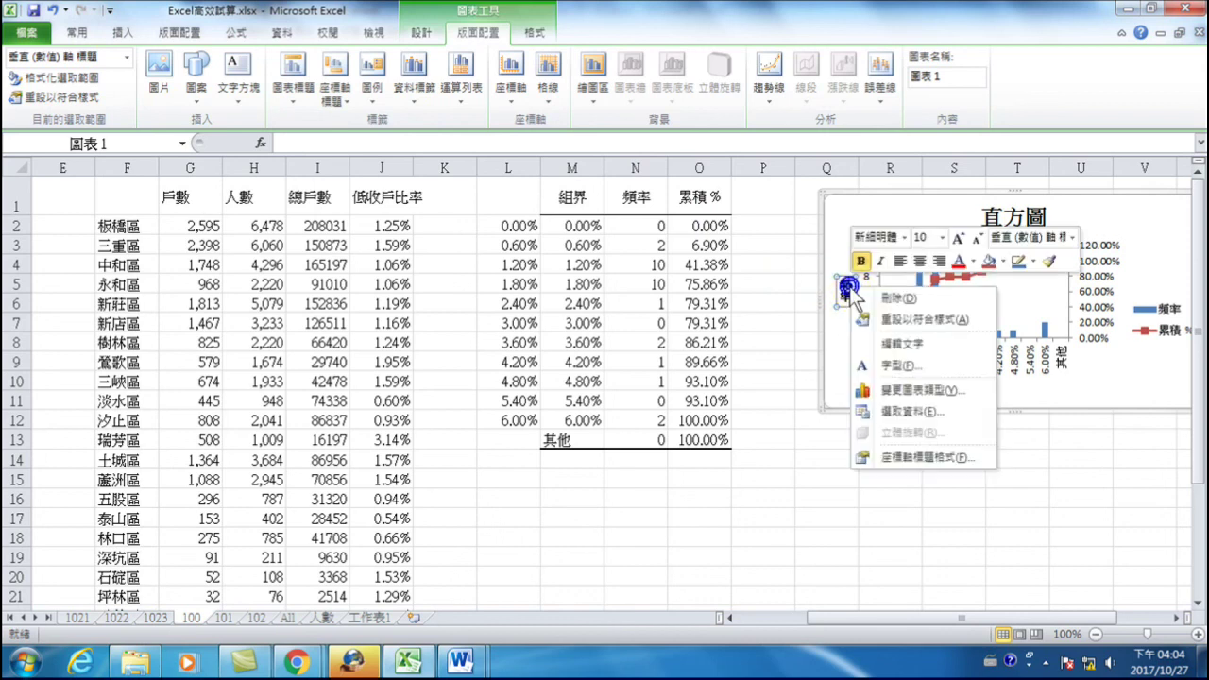
pyautogui.click(940, 458)
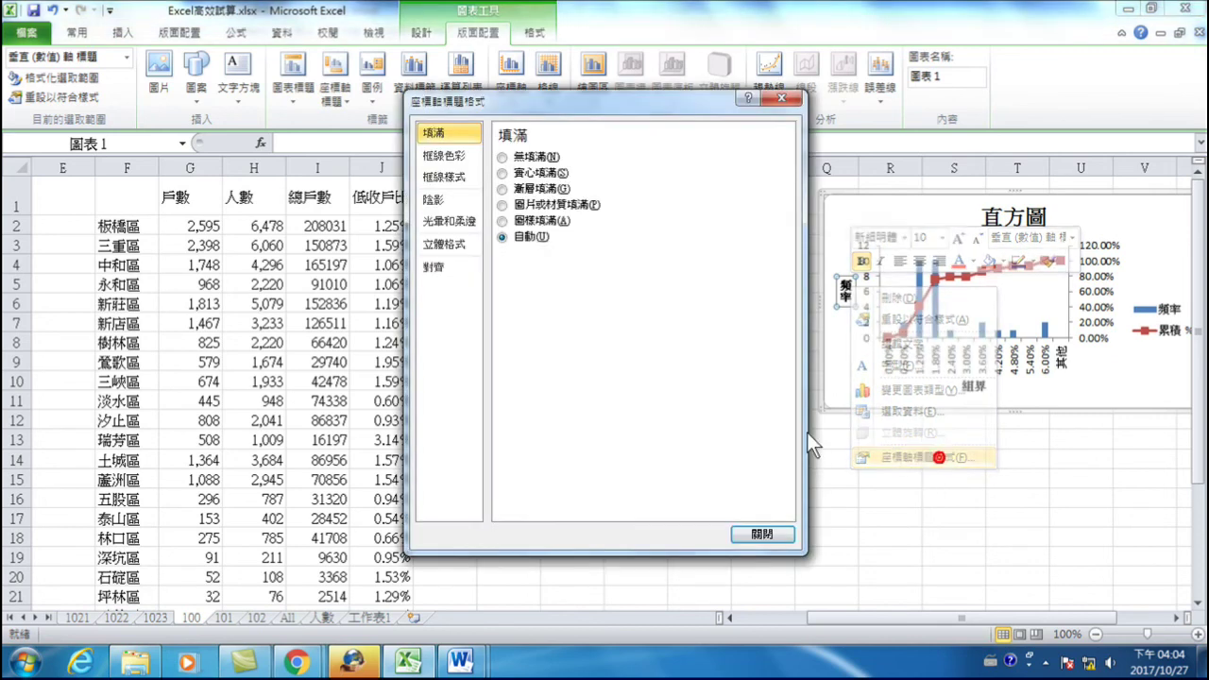
pyautogui.click(441, 267)
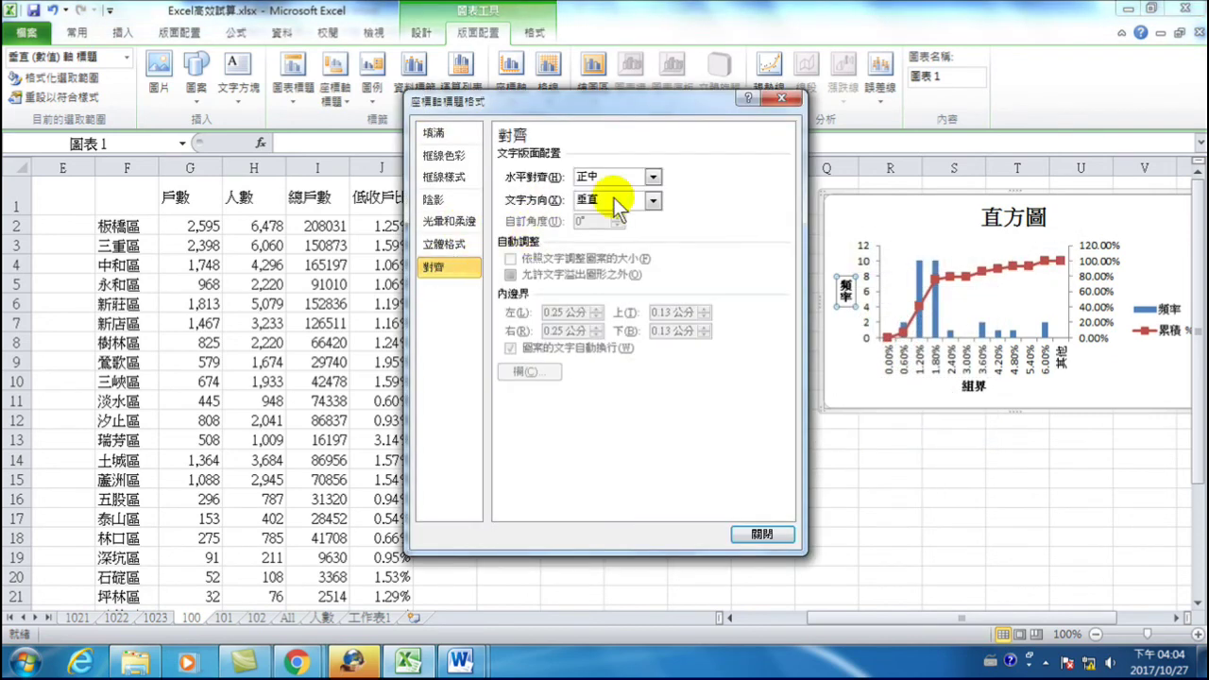
pyautogui.click(777, 535)
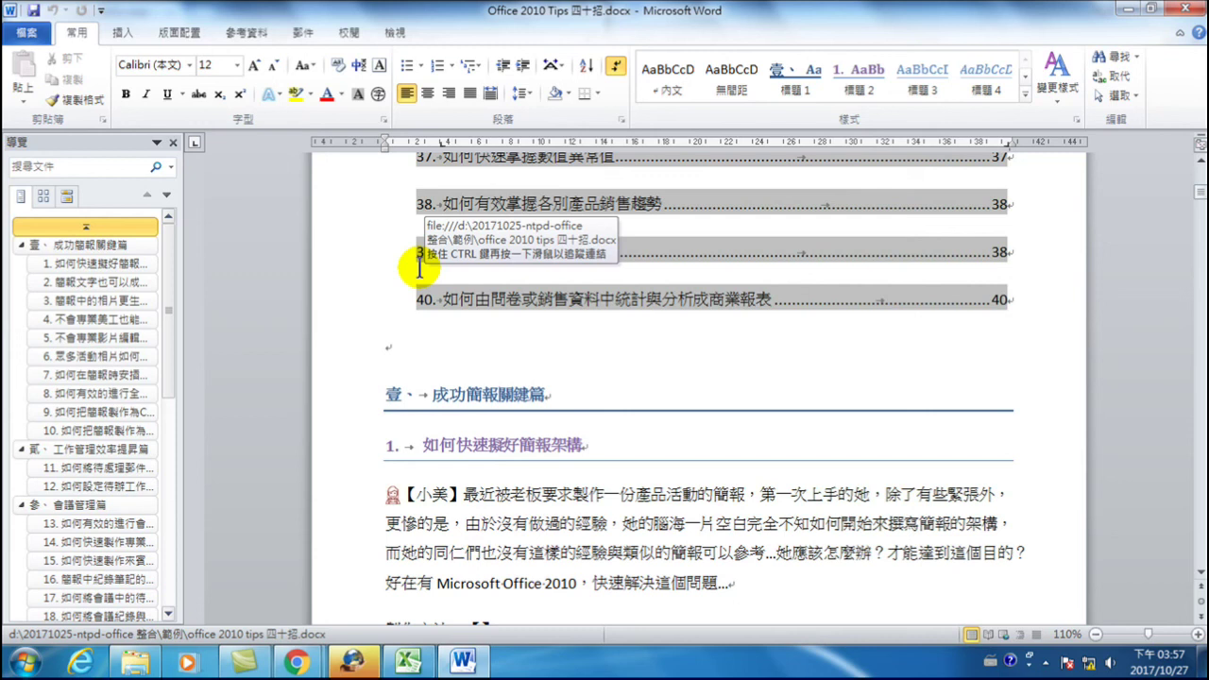
# - Open the Backstage Info page for Office 2010 Tips 四十招.docx
pyautogui.click(29, 32)
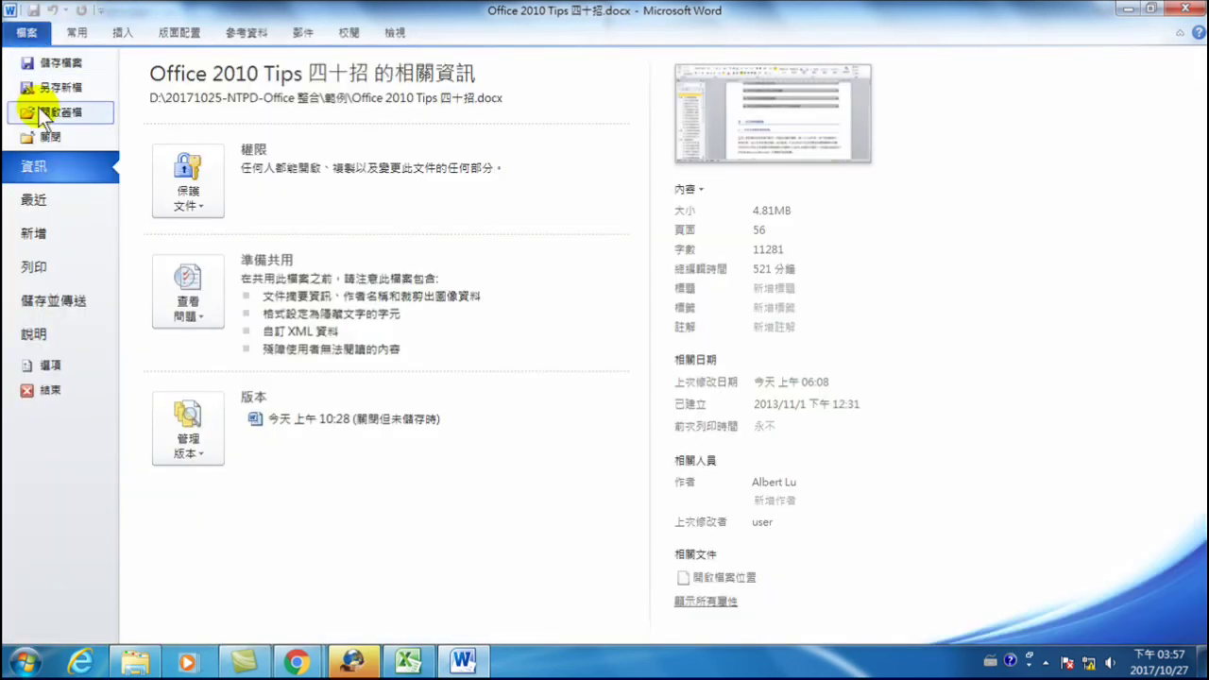
# - Browse the New page's template gallery and place the cursor in the Office.com template search box
pyautogui.click(36, 232)
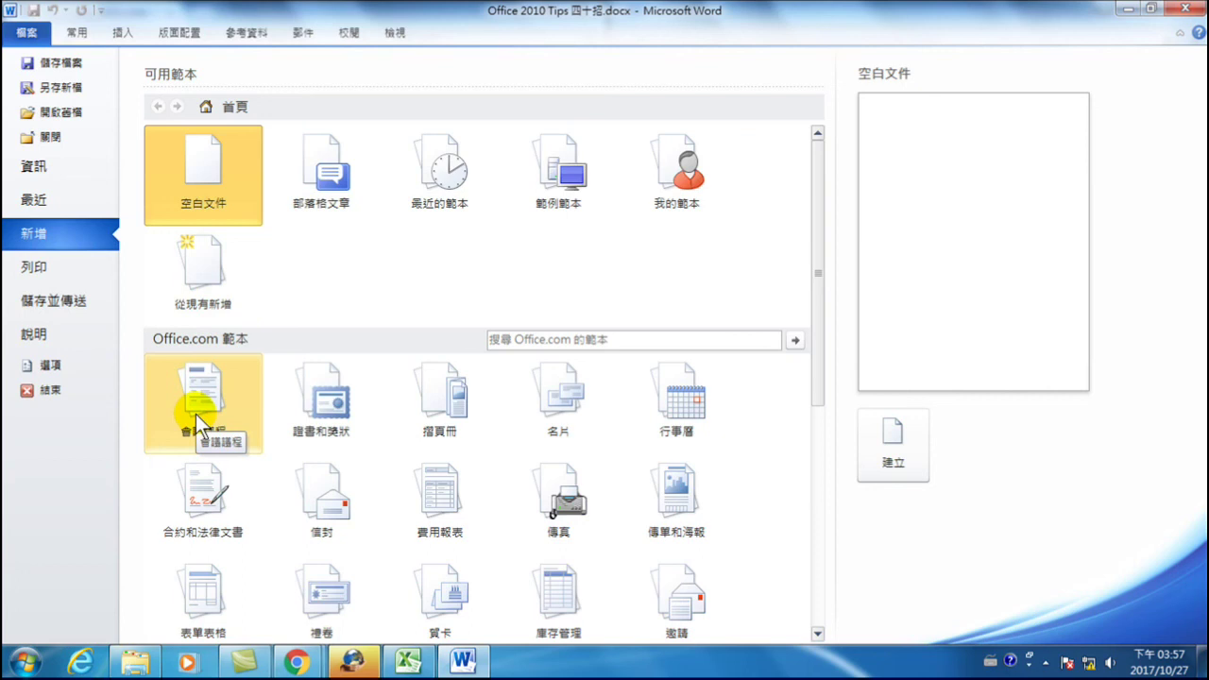
pyautogui.scroll(-1, 467, 411)
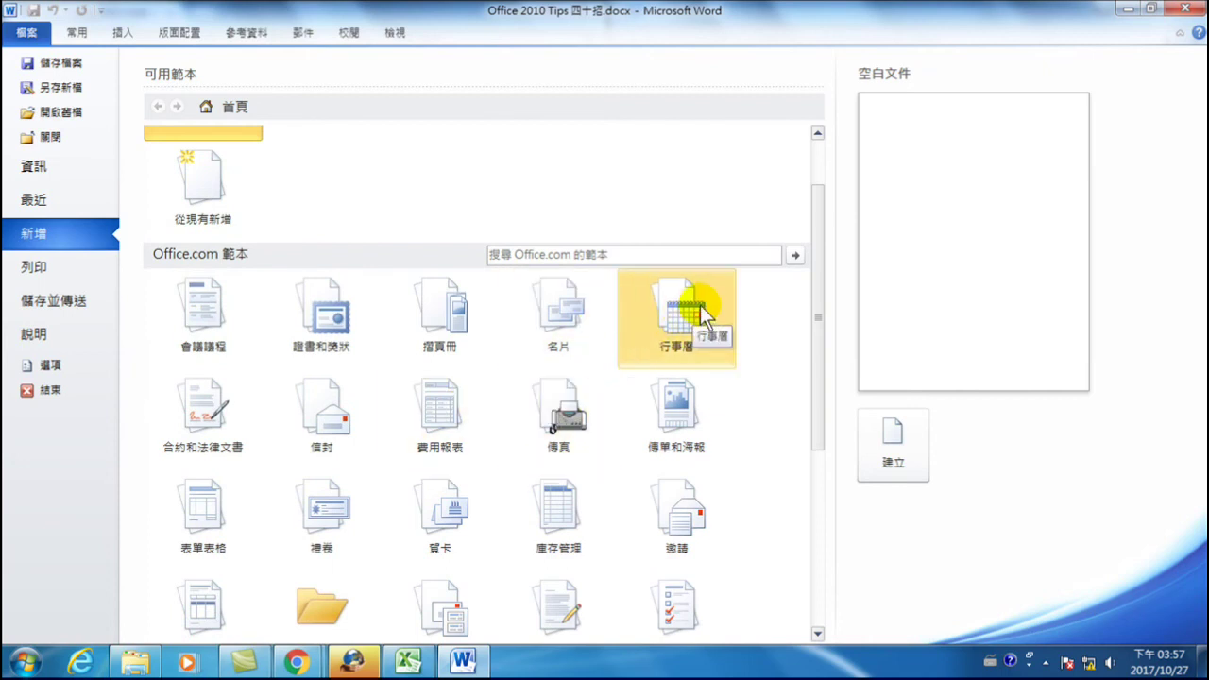
pyautogui.scroll(-1, 493, 396)
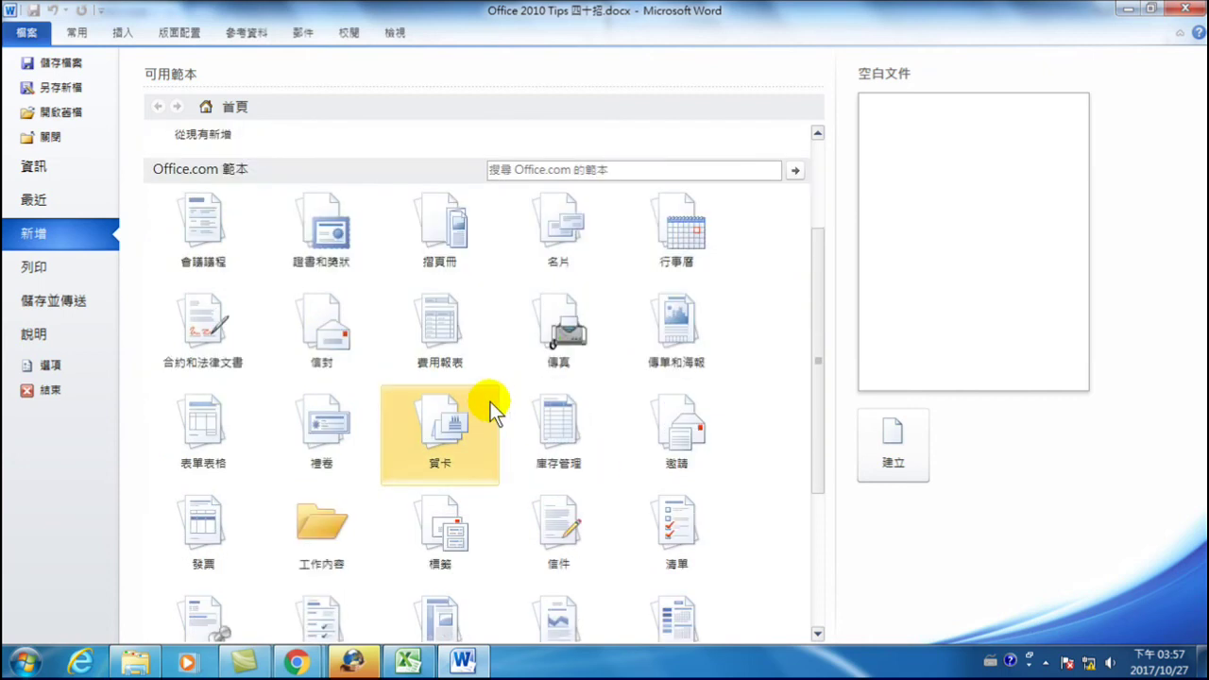
pyautogui.scroll(-3, 481, 366)
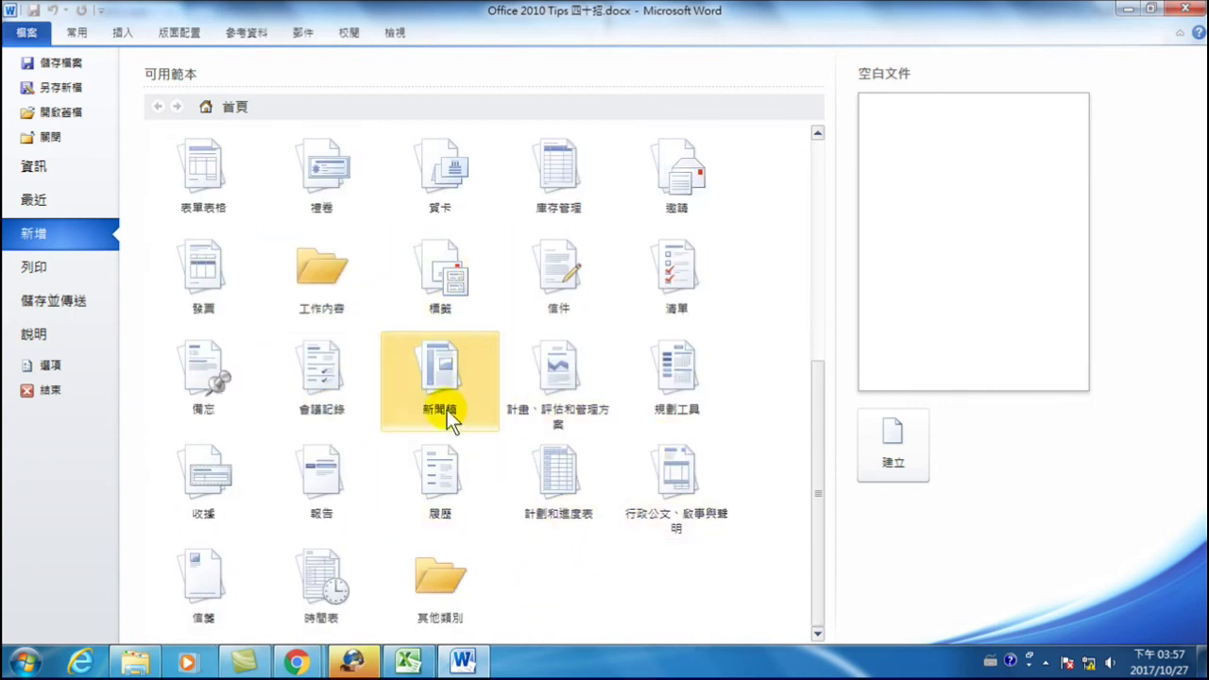
pyautogui.scroll(5, 517, 283)
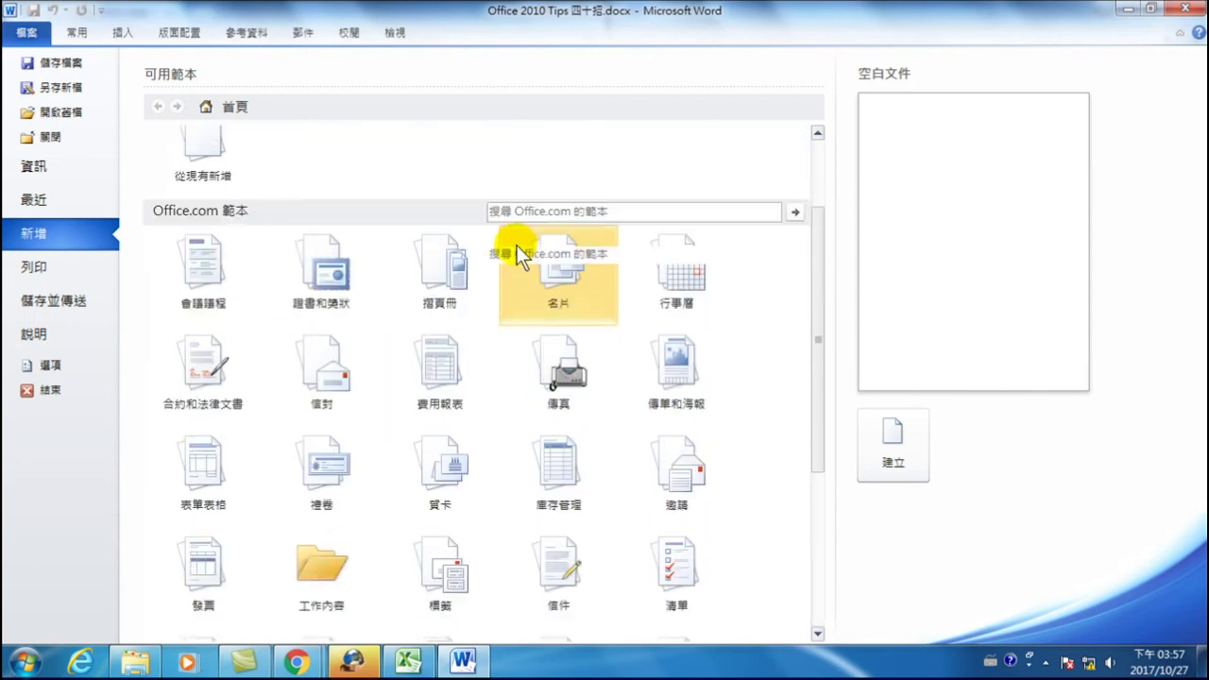
pyautogui.click(526, 340)
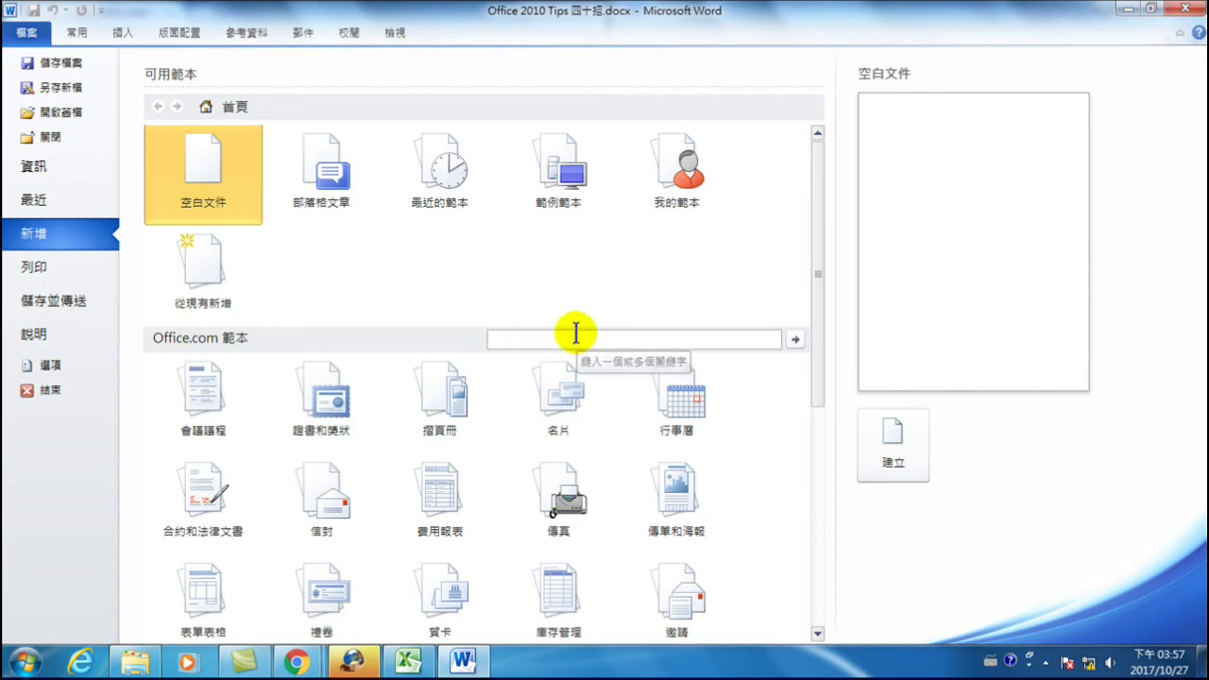
pyautogui.hotkey('ctrl', 'space')
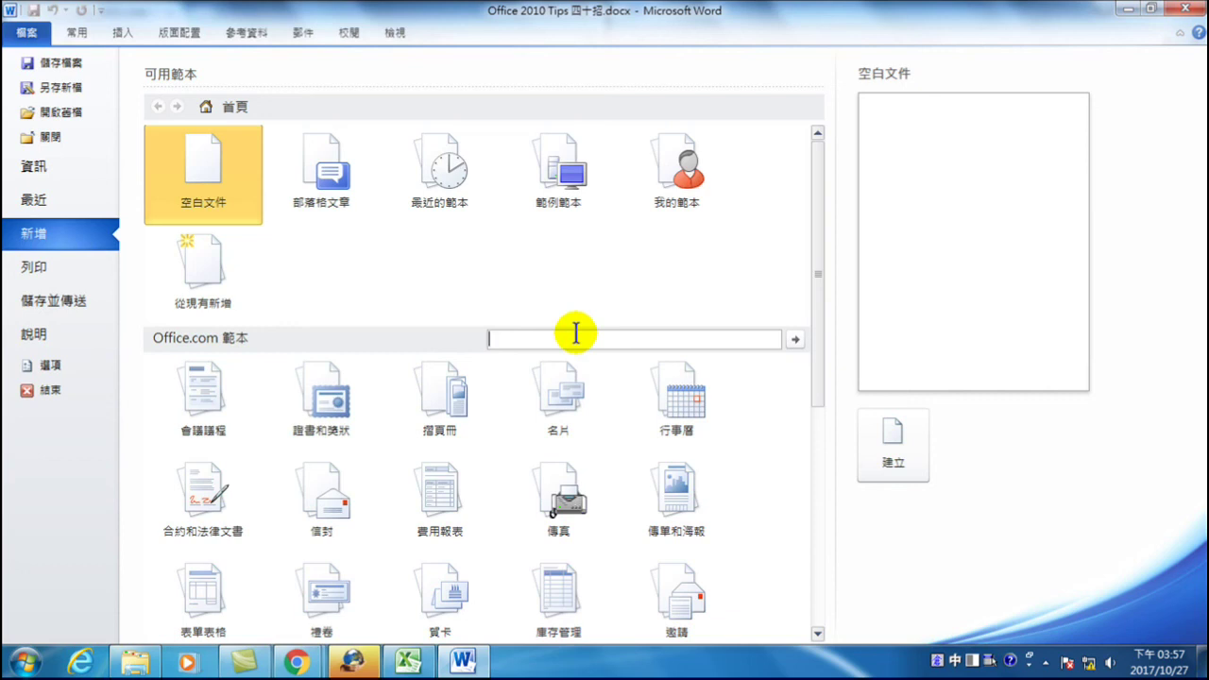
pyautogui.write('卡')
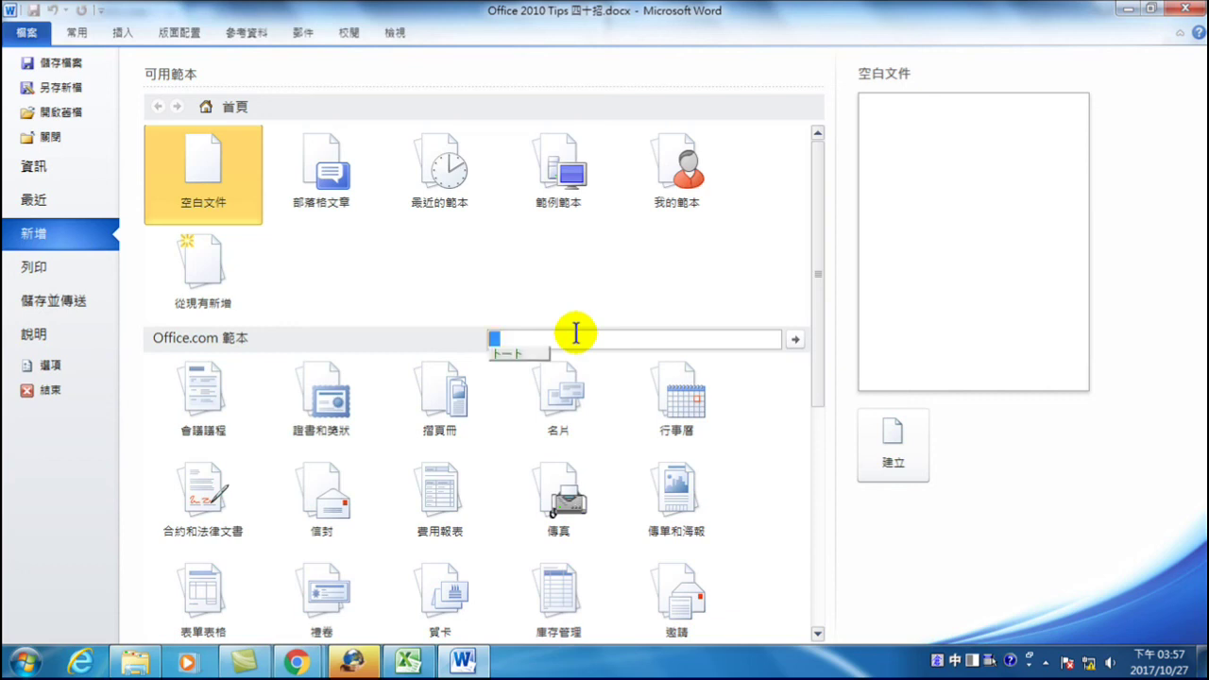
pyautogui.write('片')
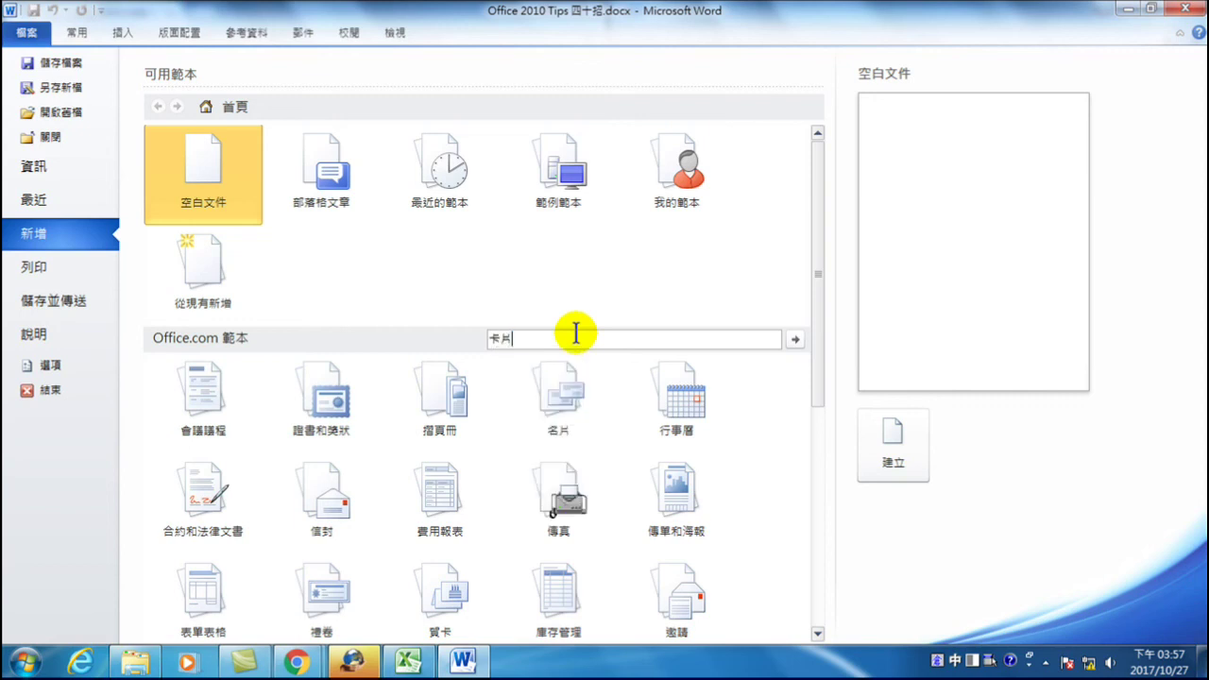
pyautogui.press('Return')
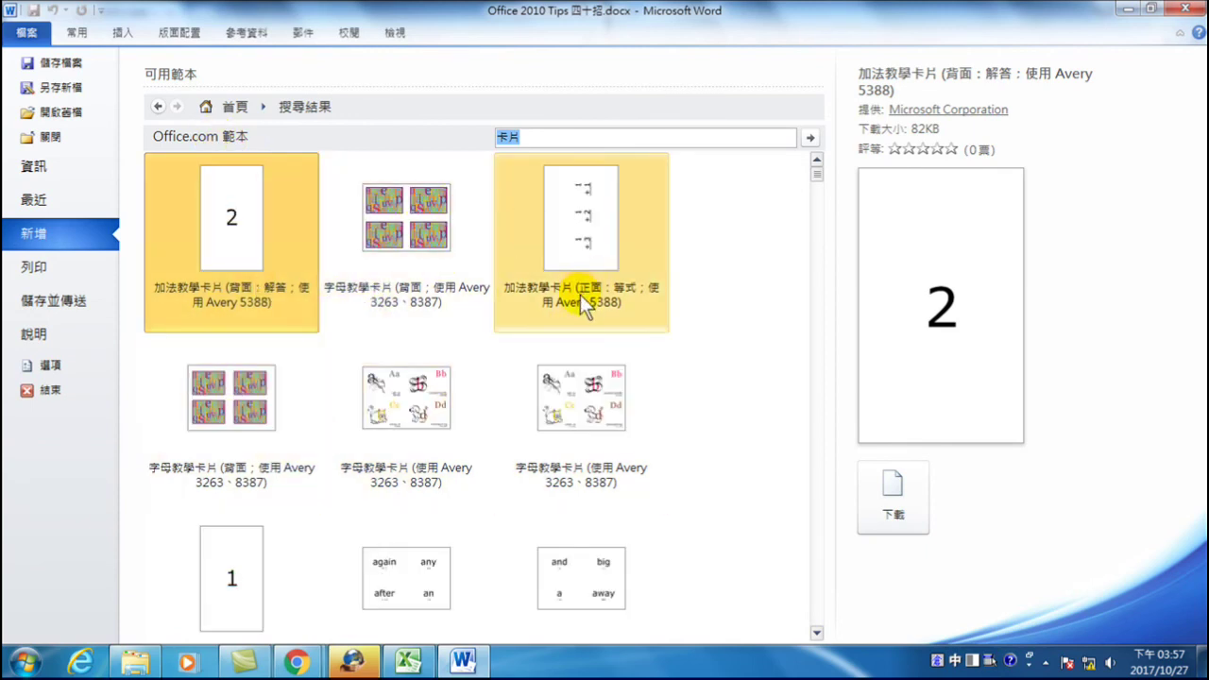
pyautogui.scroll(-1, 448, 406)
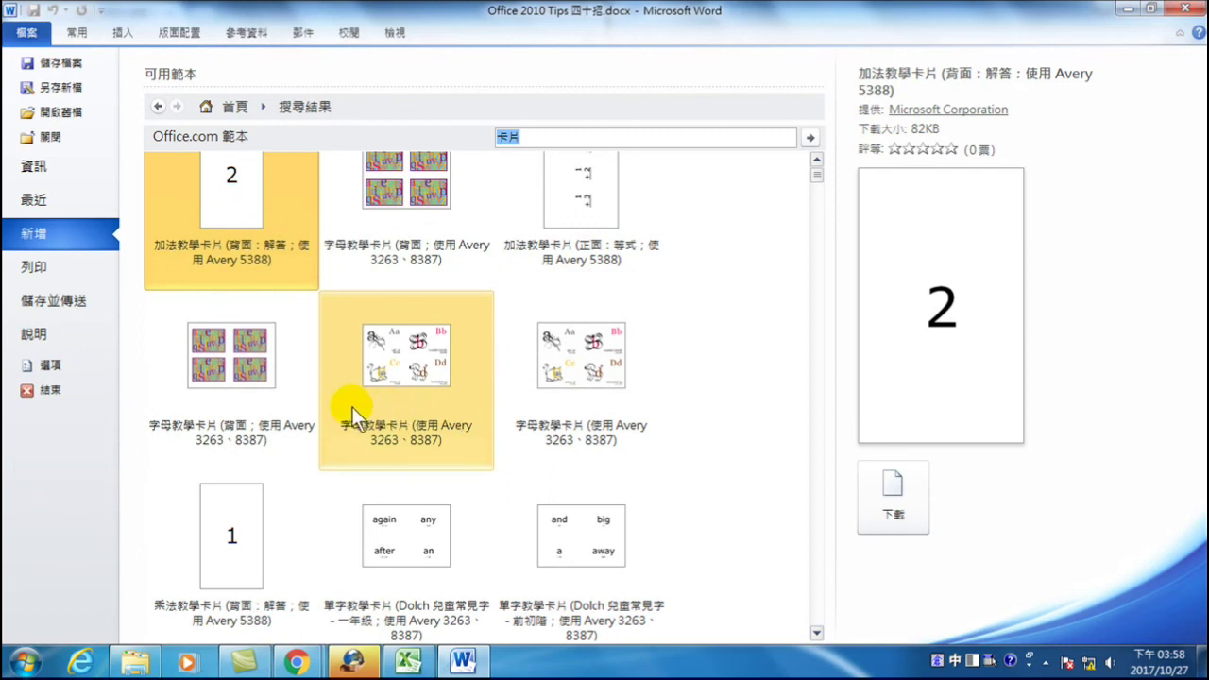
pyautogui.scroll(-3, 397, 430)
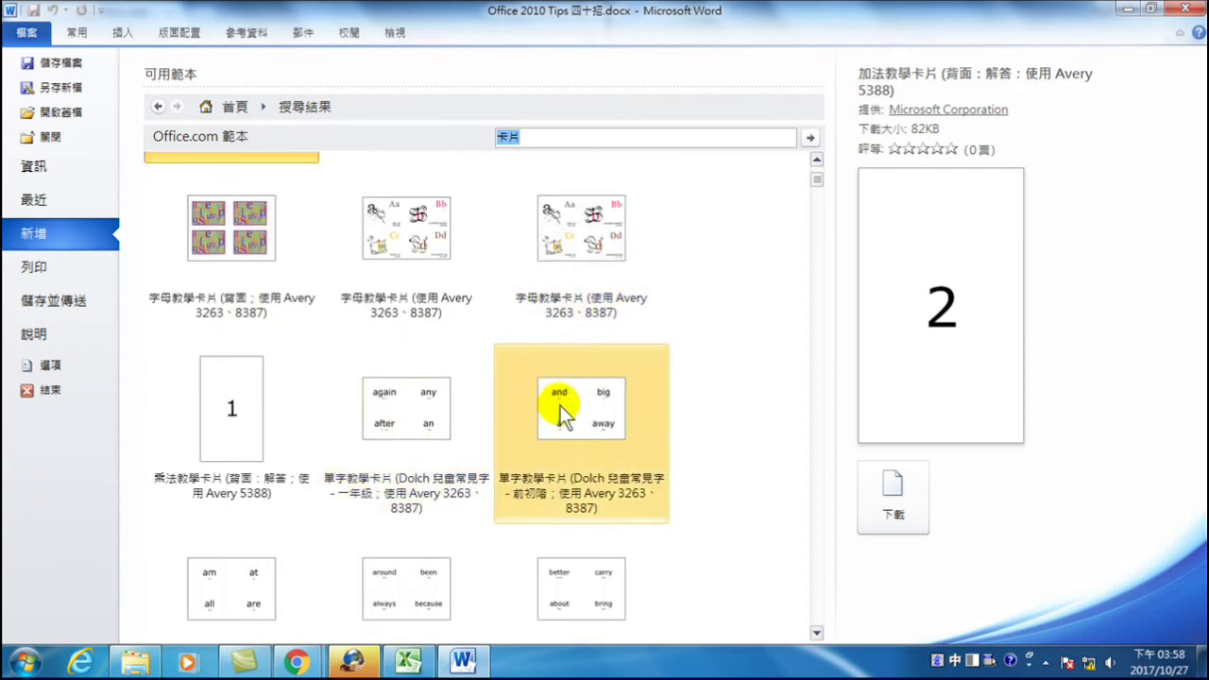
pyautogui.scroll(-3, 358, 330)
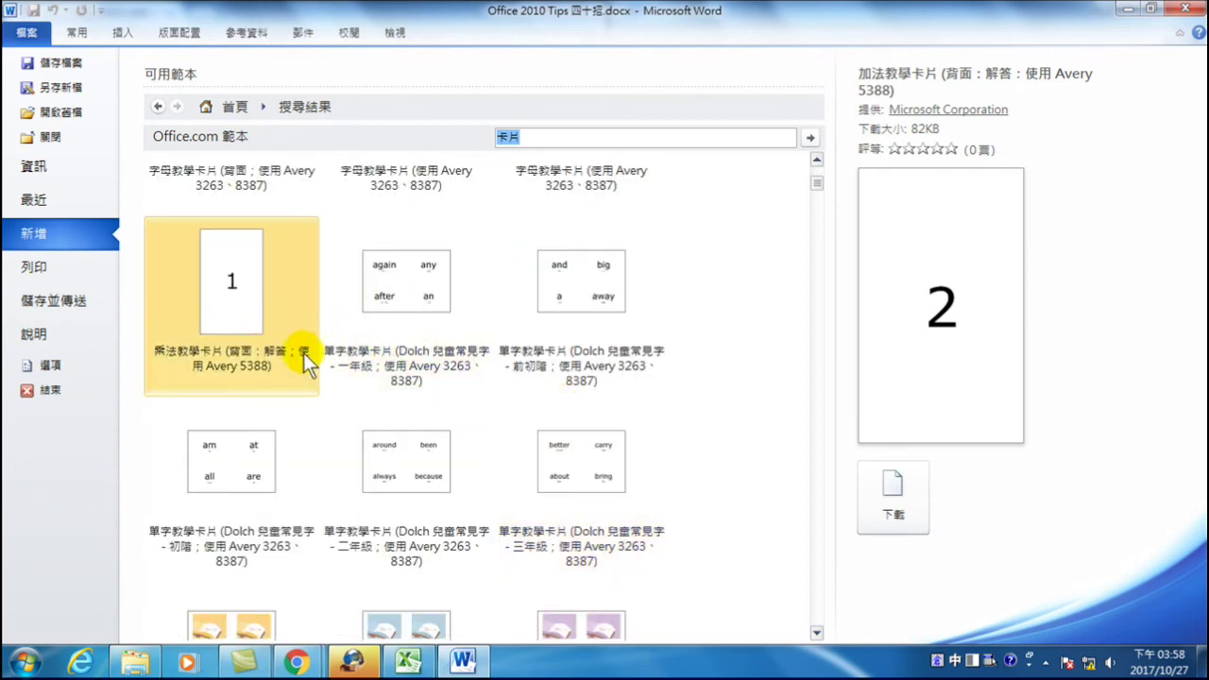
pyautogui.scroll(-16, 445, 461)
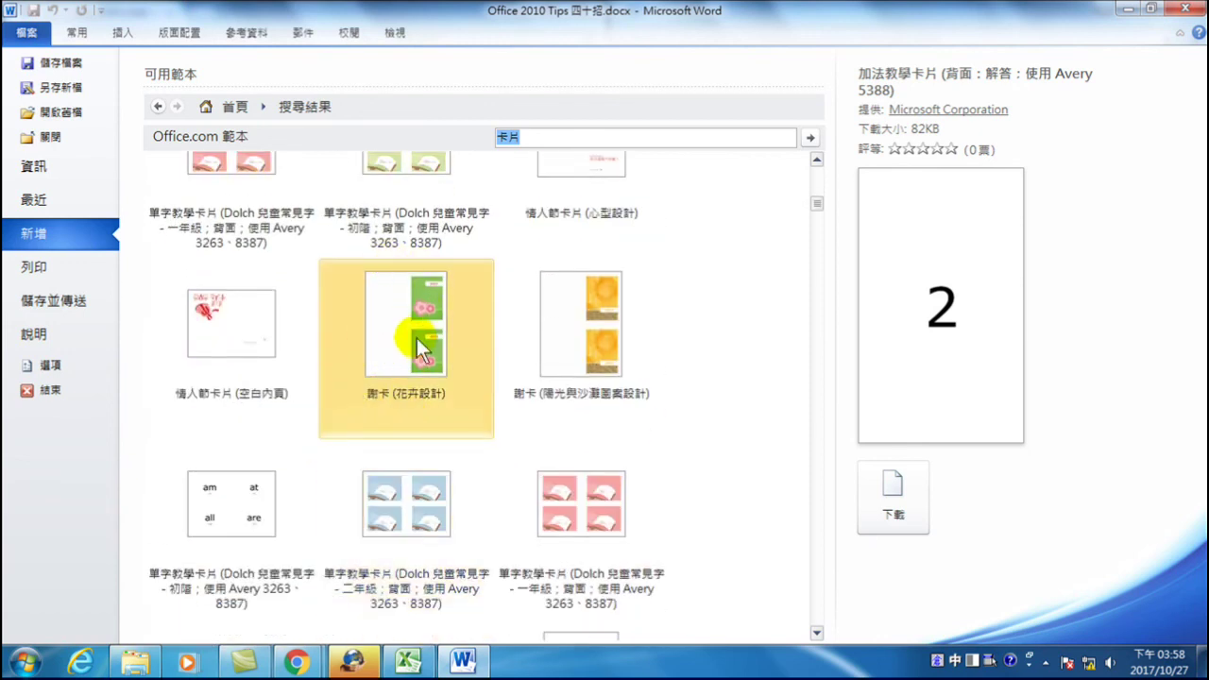
pyautogui.scroll(3, 559, 337)
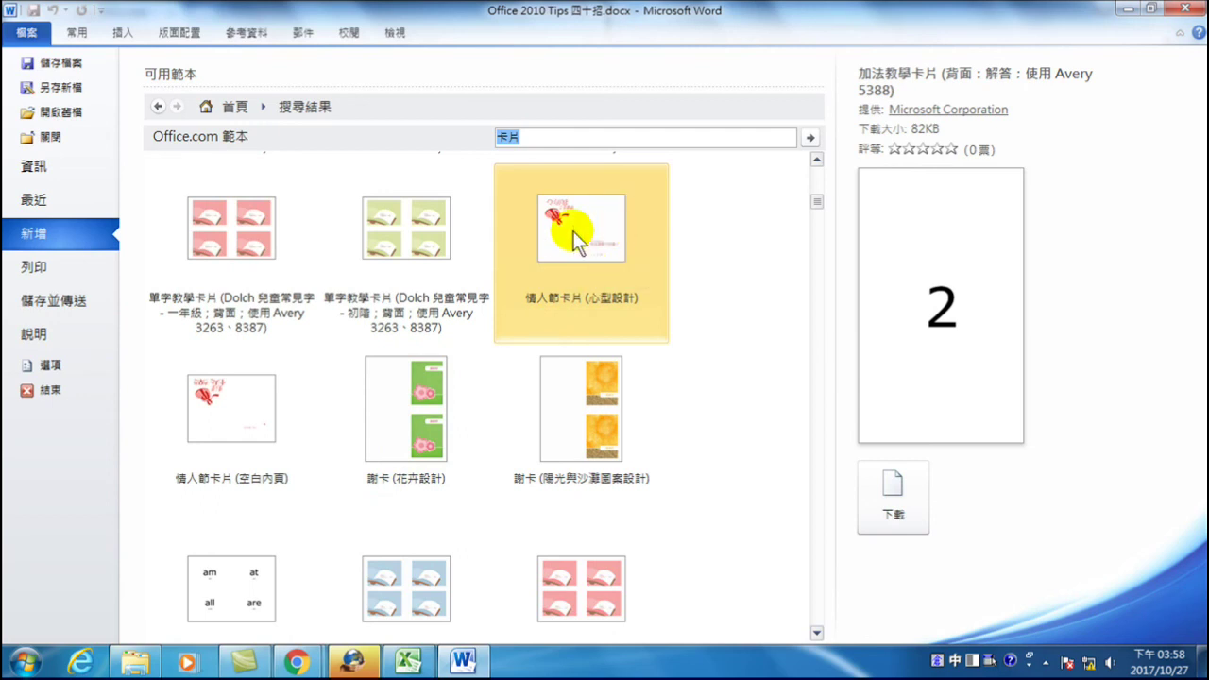
pyautogui.scroll(-3, 585, 236)
pyautogui.scroll(-10, 477, 447)
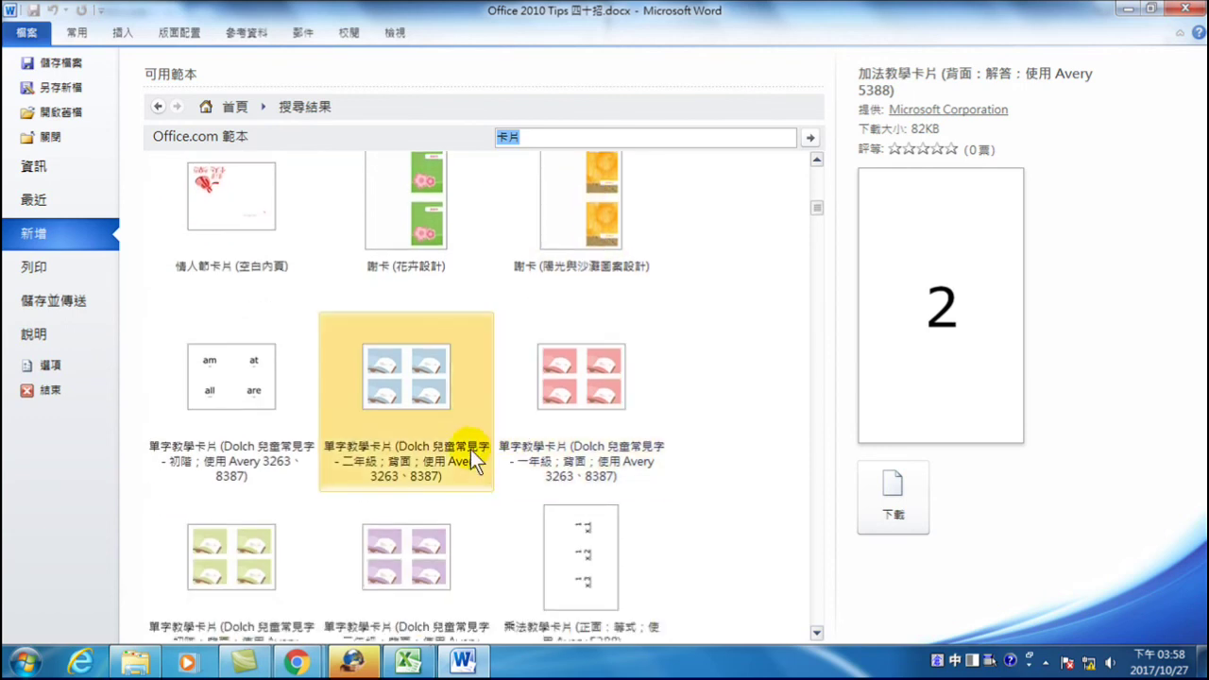
pyautogui.scroll(-11, 481, 477)
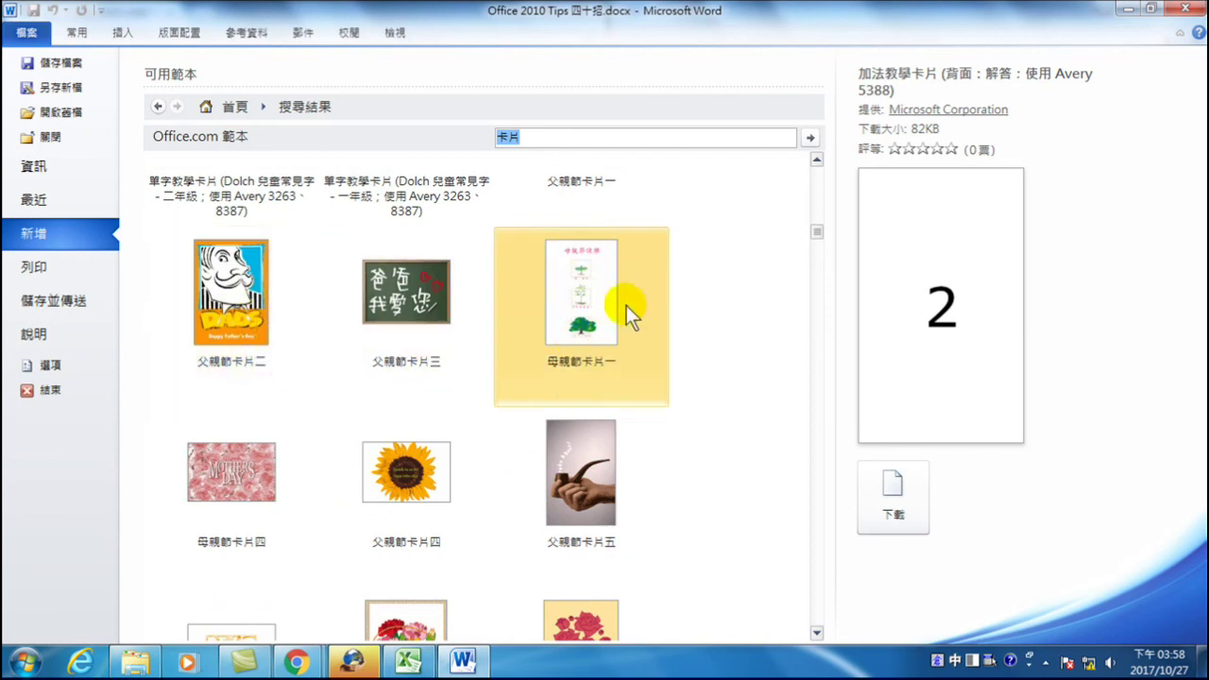
pyautogui.scroll(-4, 447, 373)
pyautogui.scroll(-3, 360, 409)
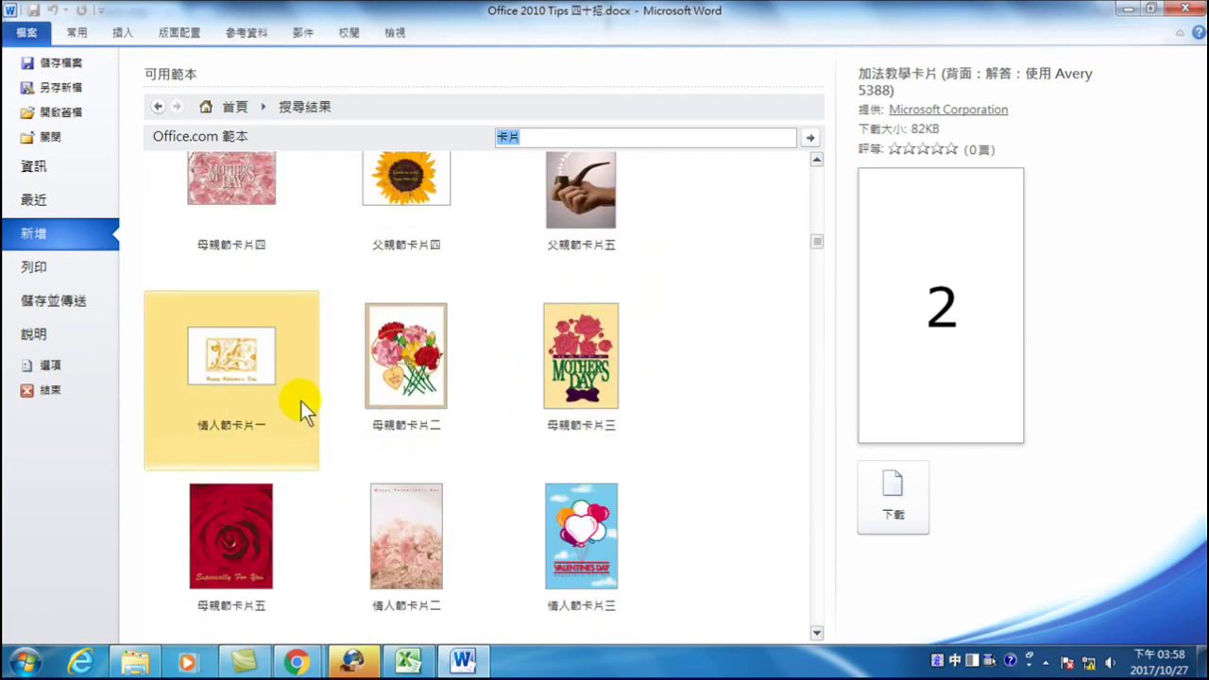
pyautogui.scroll(-7, 302, 400)
pyautogui.scroll(-3, 471, 408)
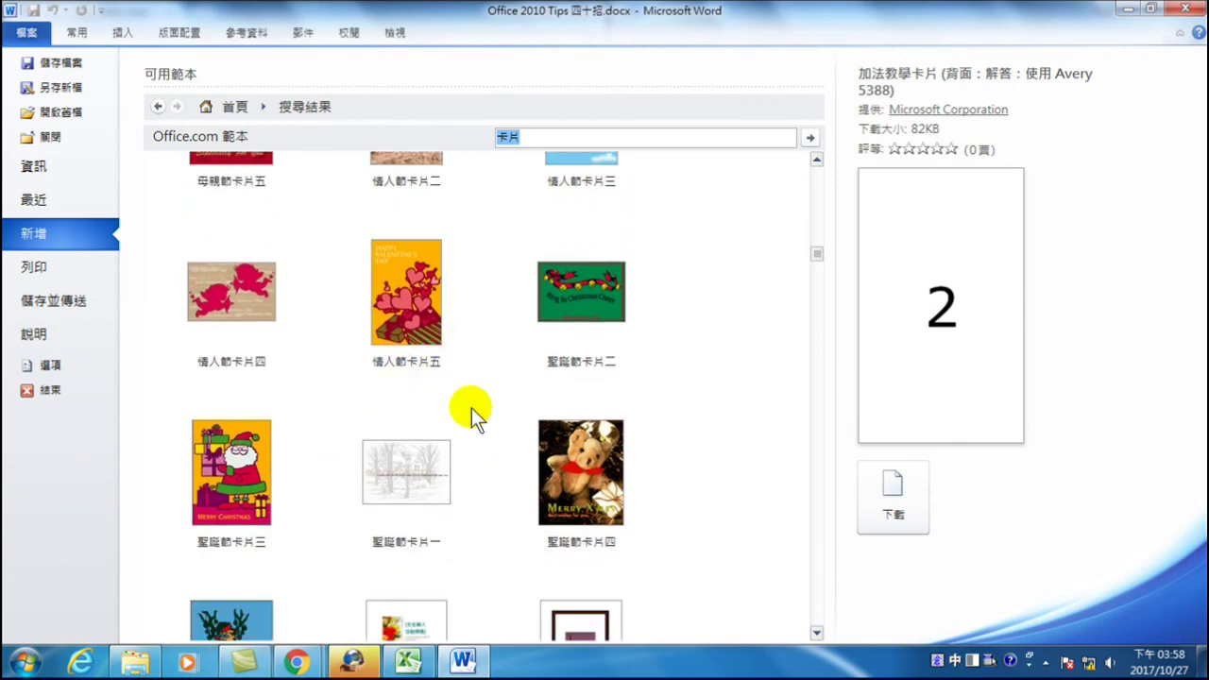
pyautogui.scroll(-2, 406, 418)
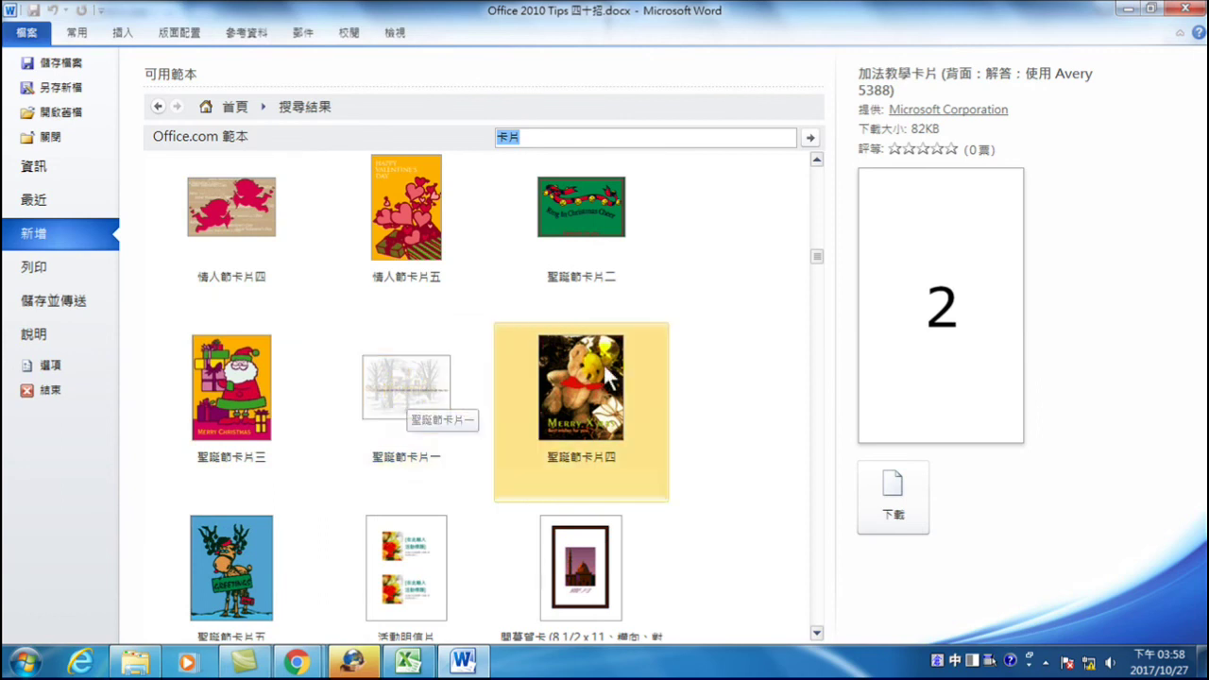
pyautogui.scroll(-3, 595, 366)
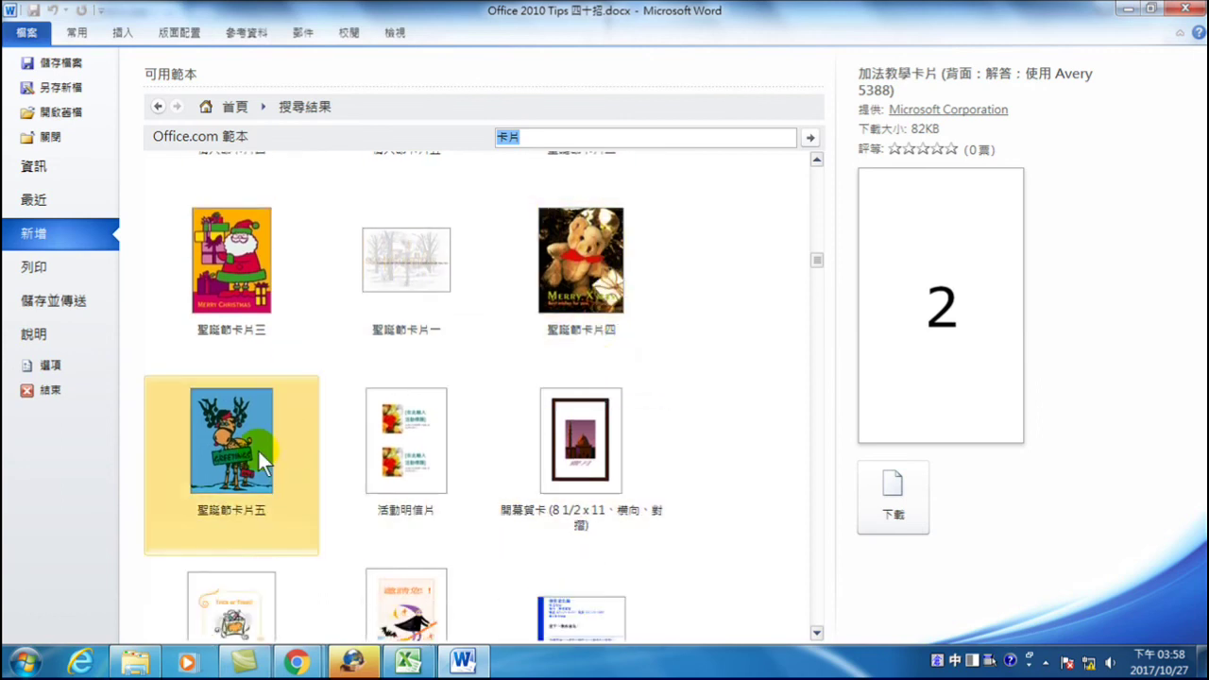
# - Download the 聖誕節卡片四 Christmas card template as a new document and scroll through its pages
pyautogui.click(580, 274)
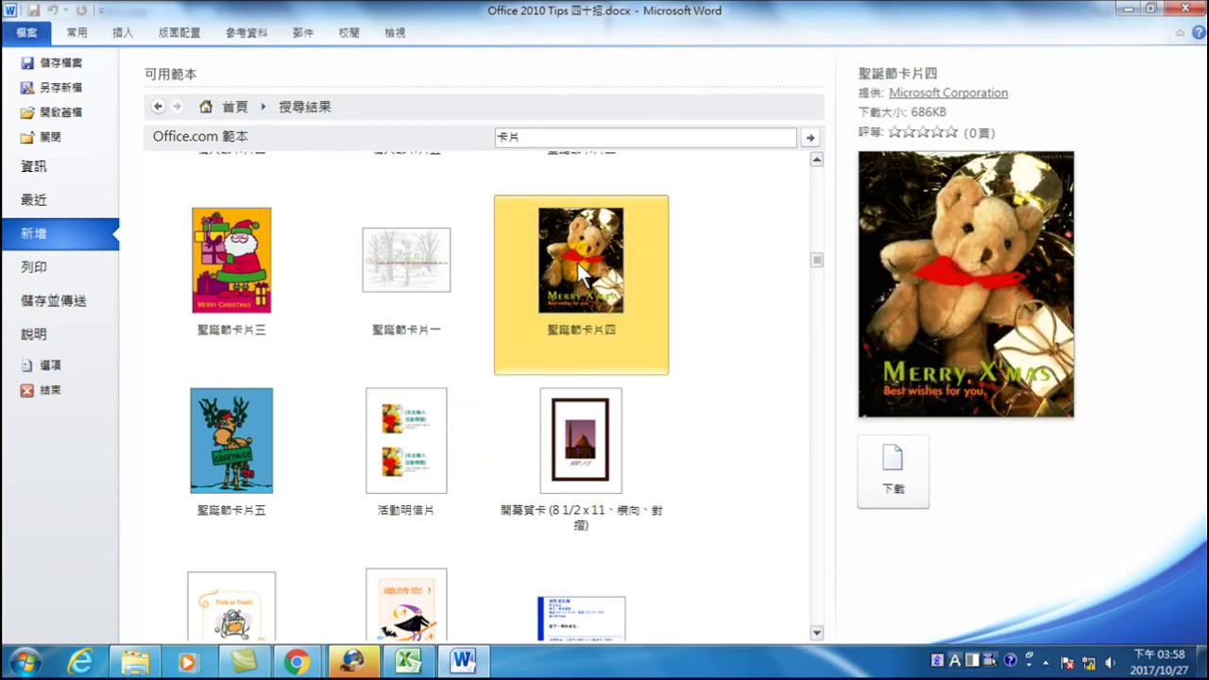
pyautogui.click(893, 471)
pyautogui.scroll(-3, 586, 405)
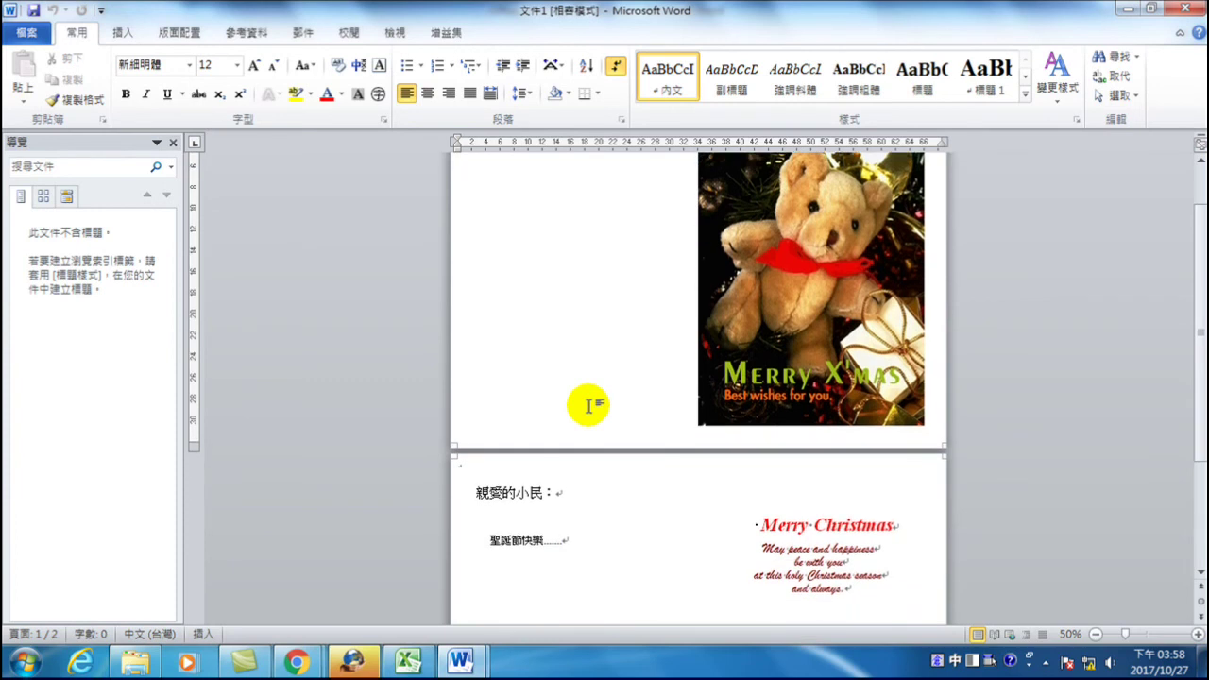
pyautogui.scroll(-1, 587, 405)
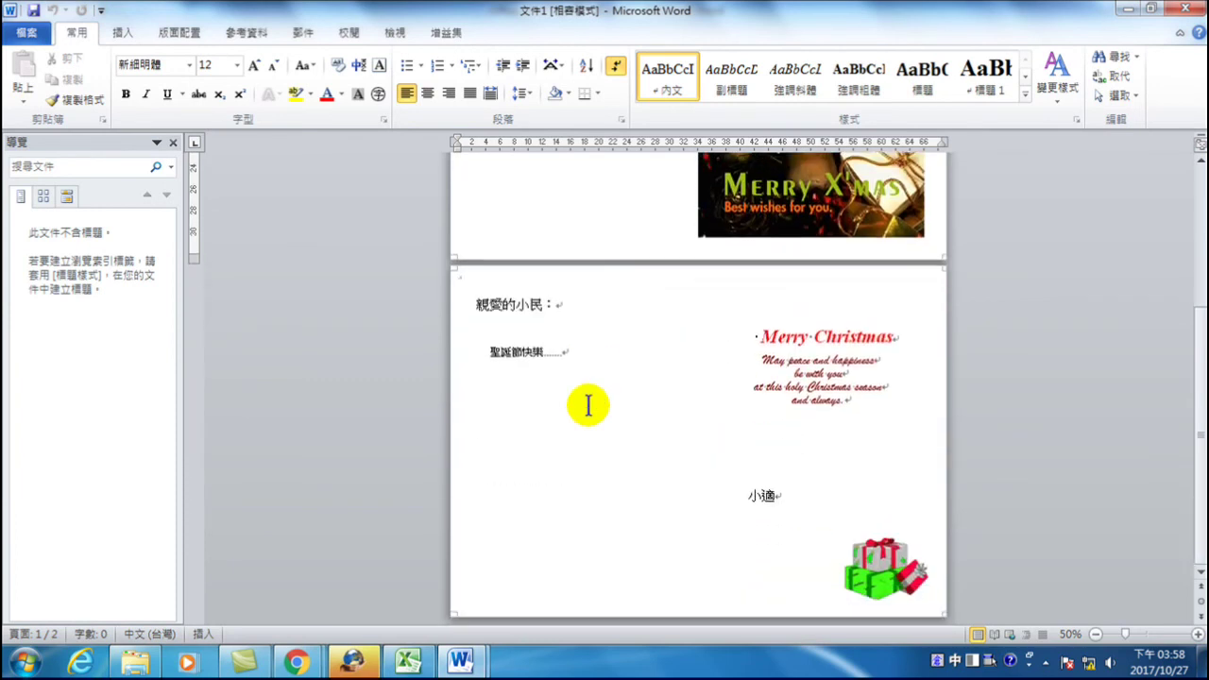
pyautogui.scroll(6, 588, 405)
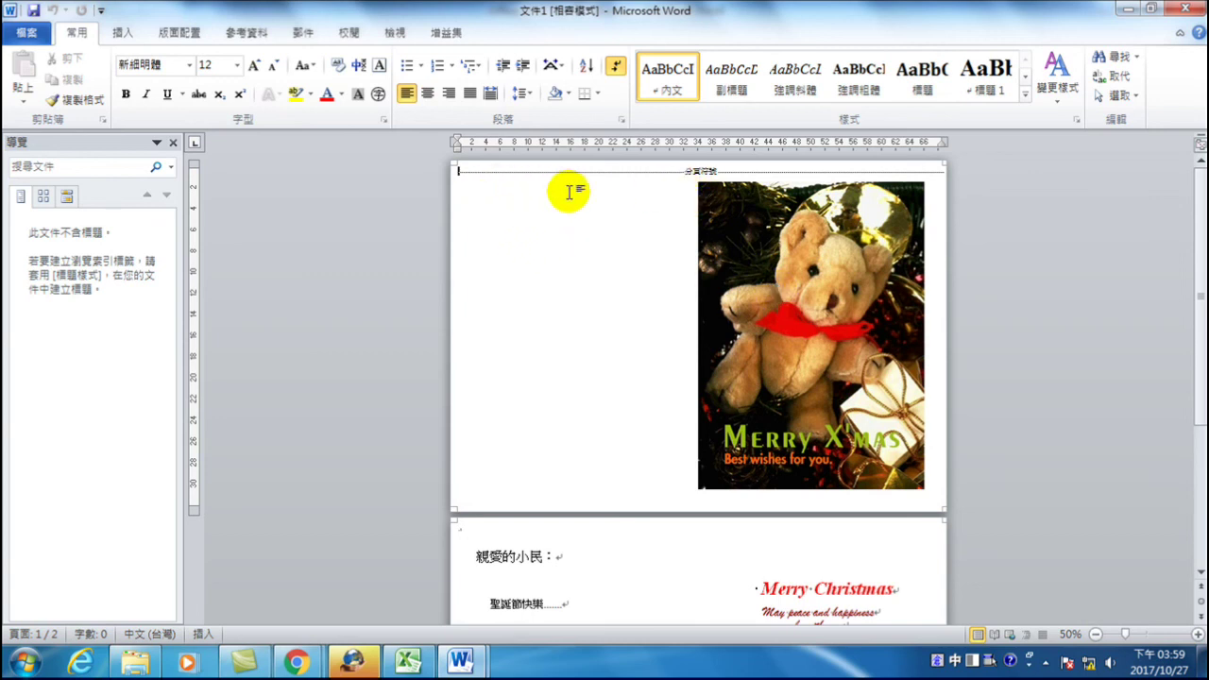
pyautogui.scroll(-3, 629, 203)
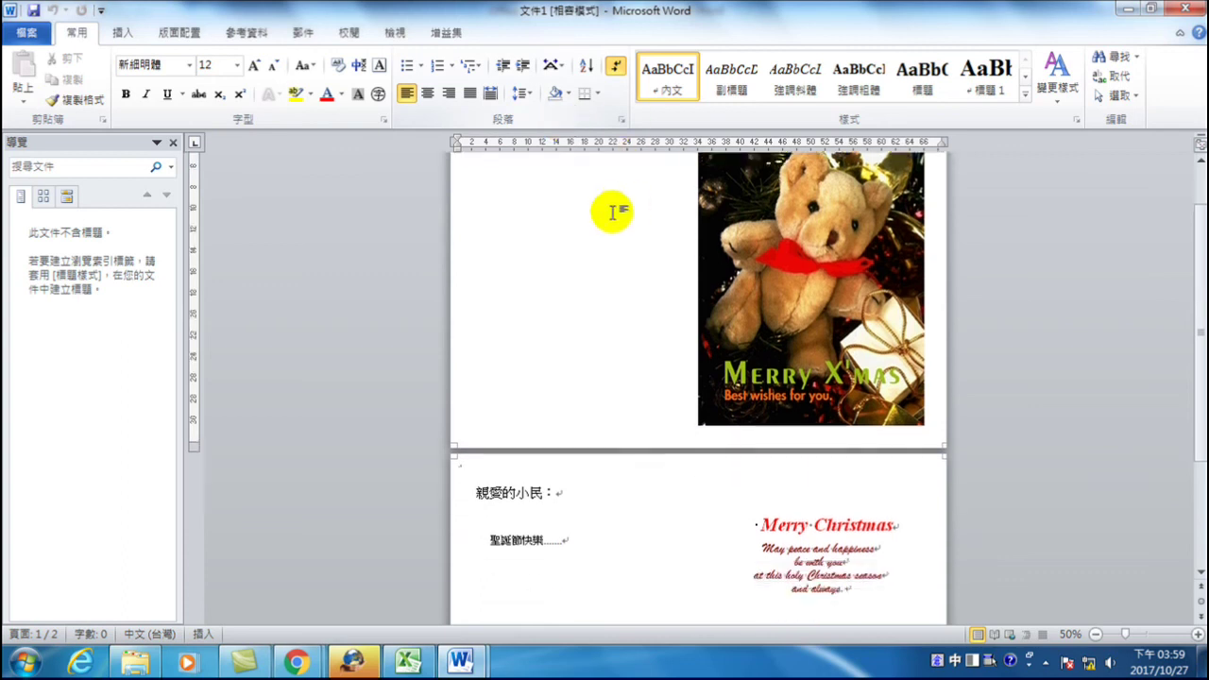
pyautogui.scroll(-2, 584, 350)
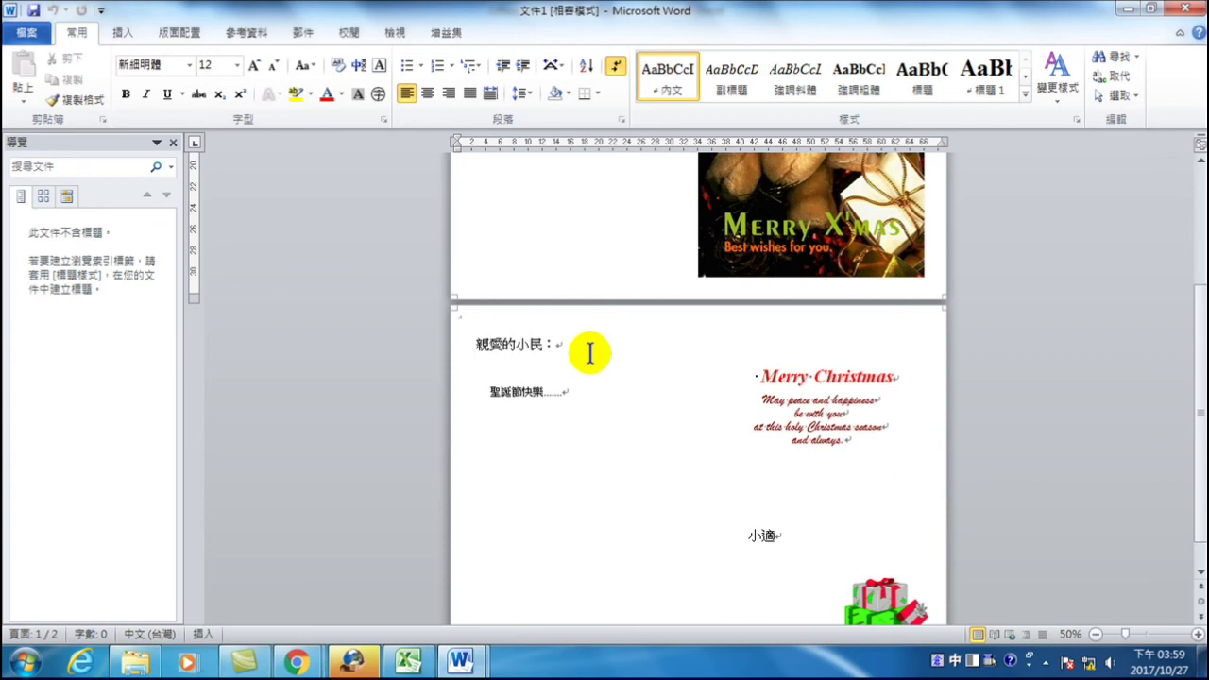
pyautogui.click(515, 344)
pyautogui.moveTo(515, 343); pyautogui.dragTo(538, 347)
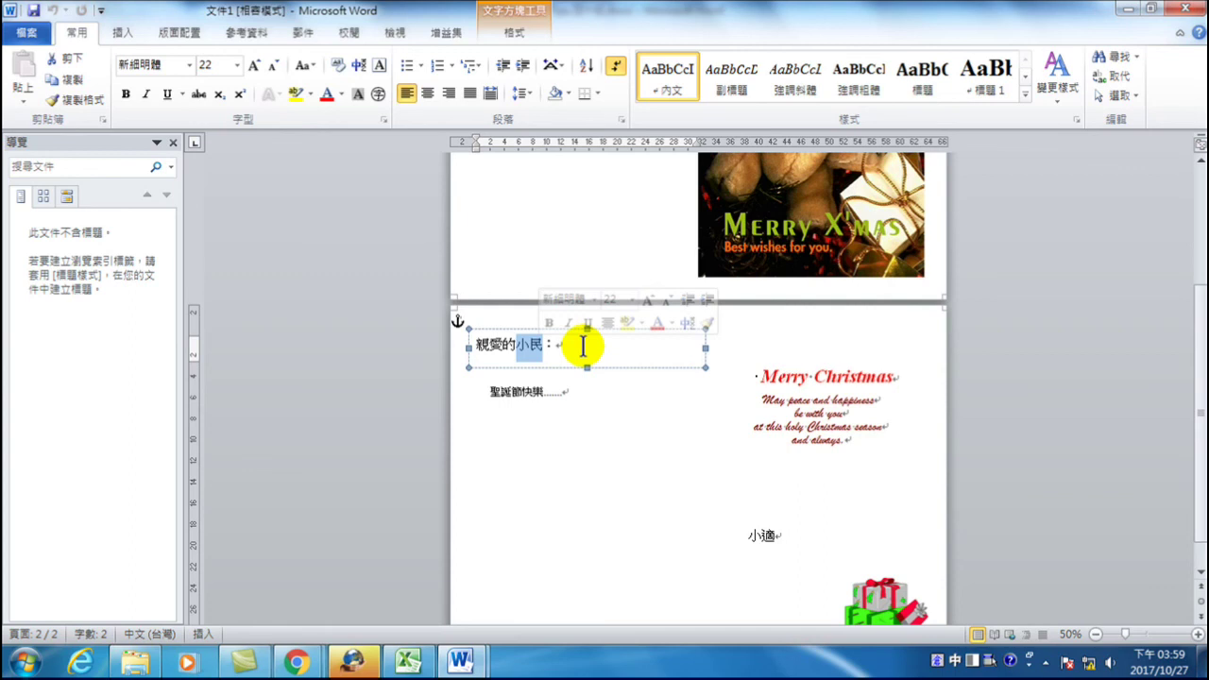
pyautogui.moveTo(748, 536); pyautogui.dragTo(770, 537)
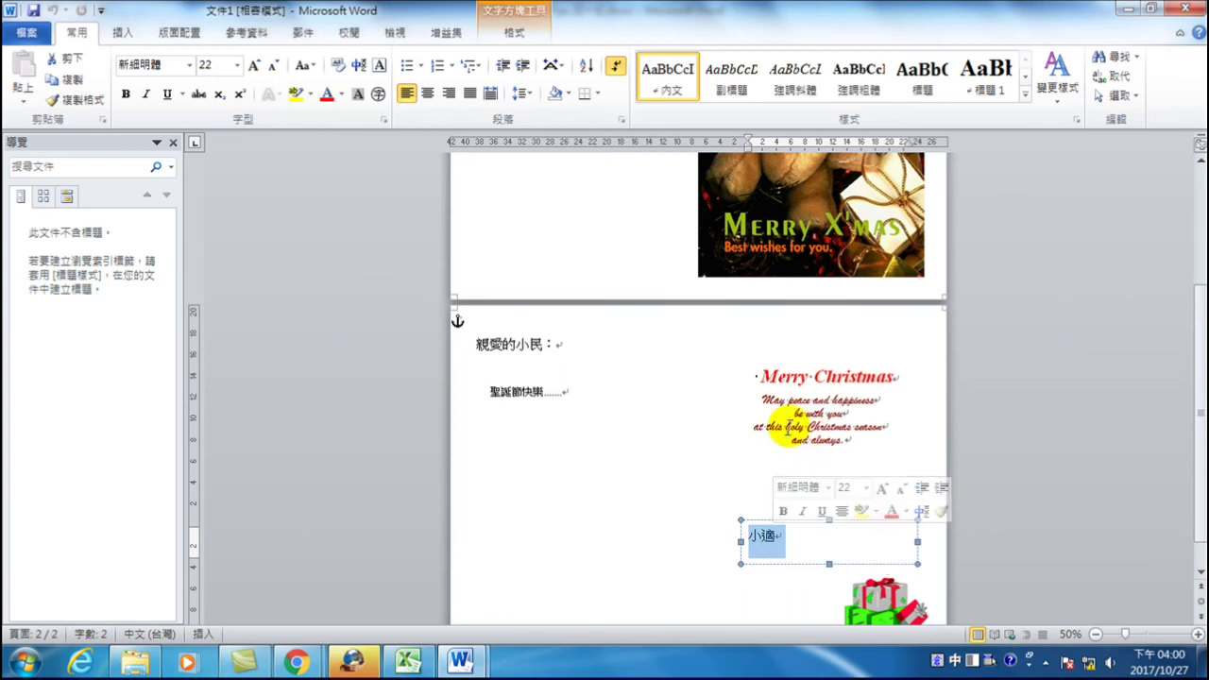
pyautogui.scroll(-1, 731, 430)
pyautogui.scroll(4, 731, 430)
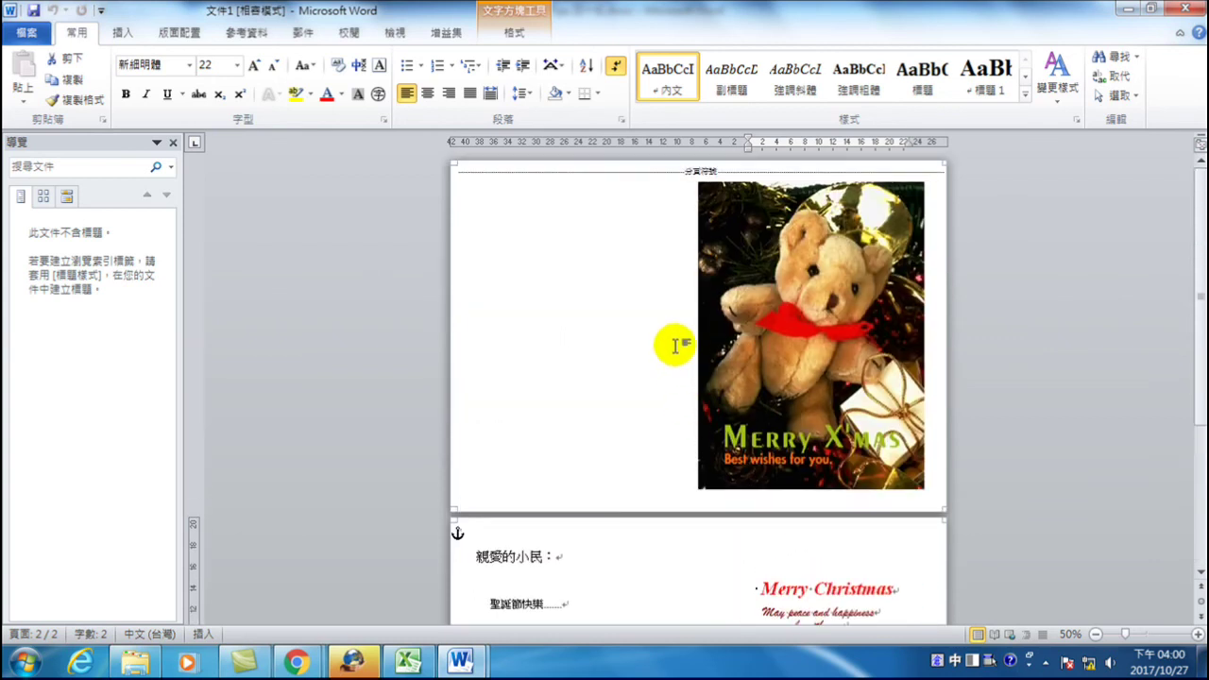
pyautogui.scroll(2, 606, 271)
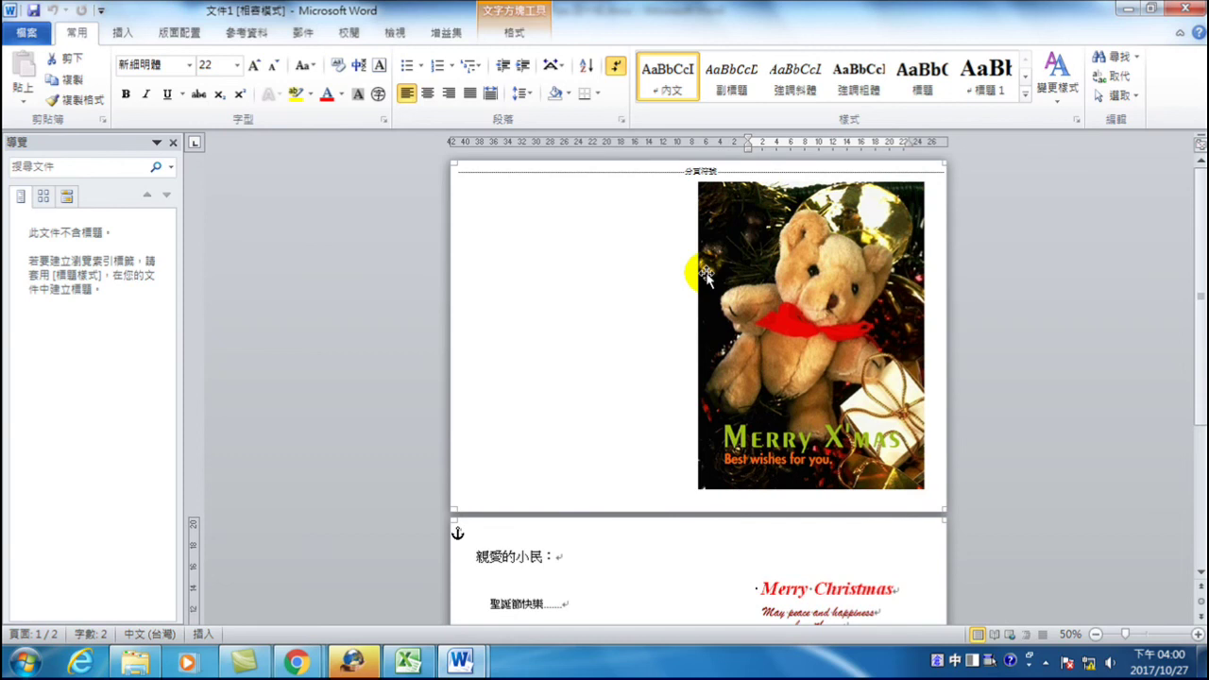
pyautogui.scroll(-3, 756, 269)
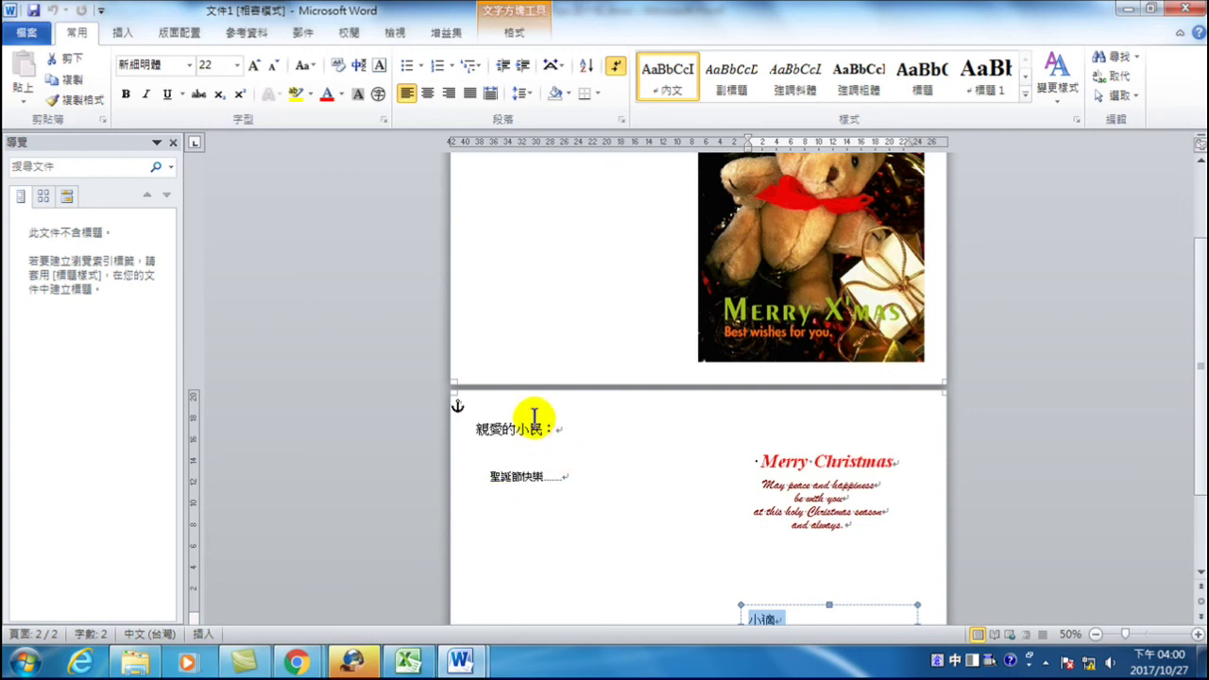
pyautogui.scroll(-1, 602, 478)
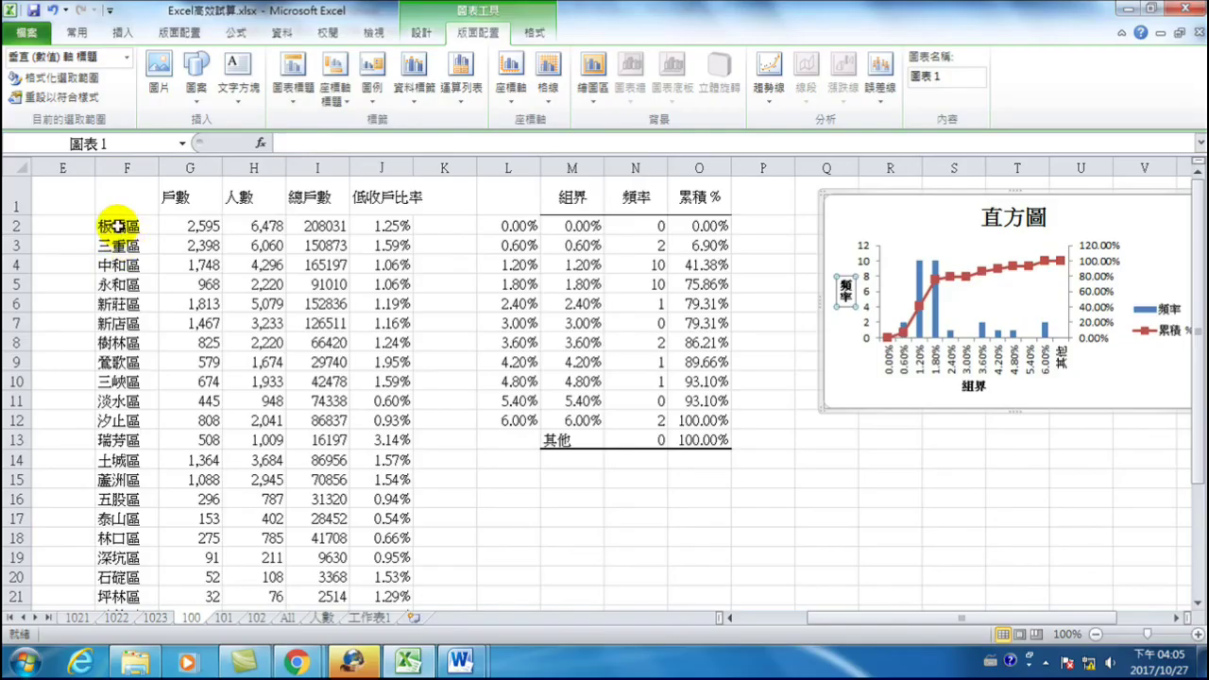
# - Select the district names in column F starting from F2
pyautogui.moveTo(116, 227); pyautogui.dragTo(110, 581)
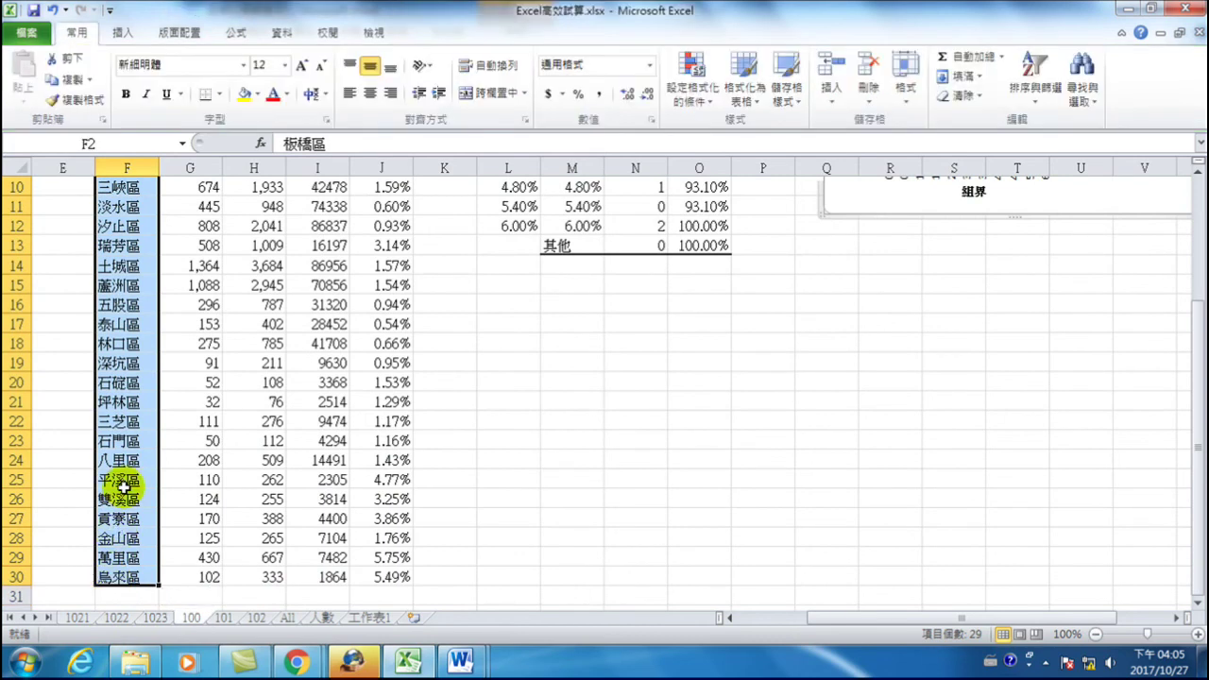
# - Copy the selected district names from column F
pyautogui.scroll(3, 133, 440)
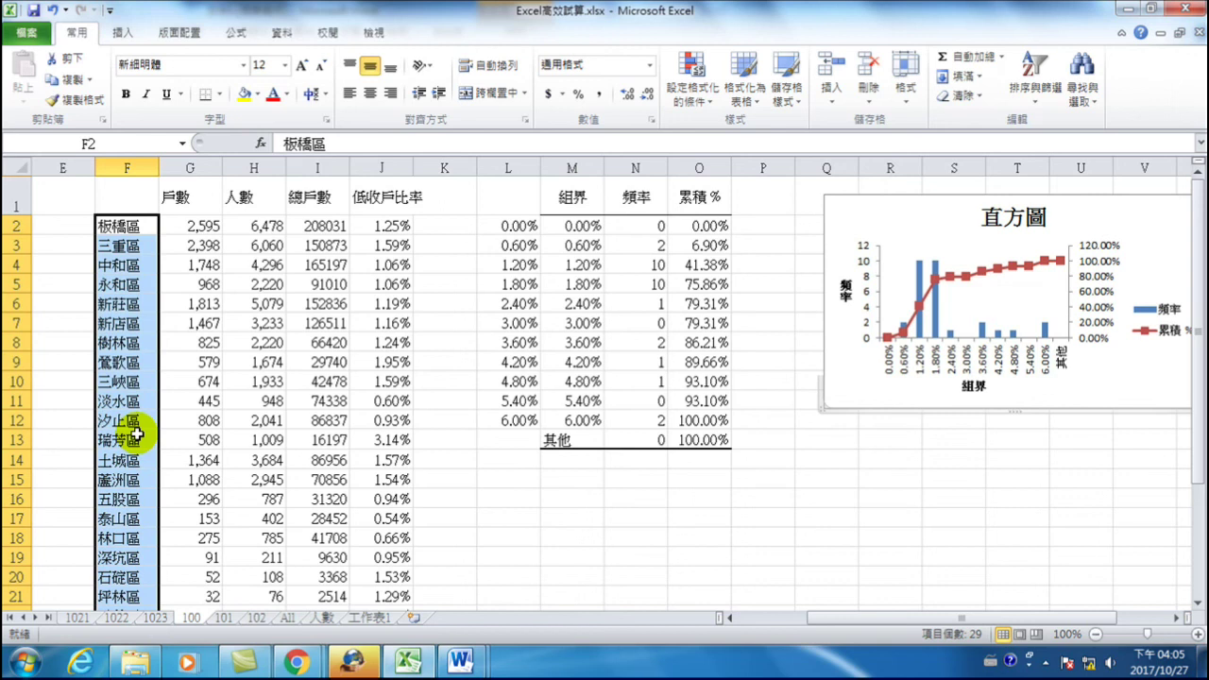
pyautogui.rightClick(130, 273)
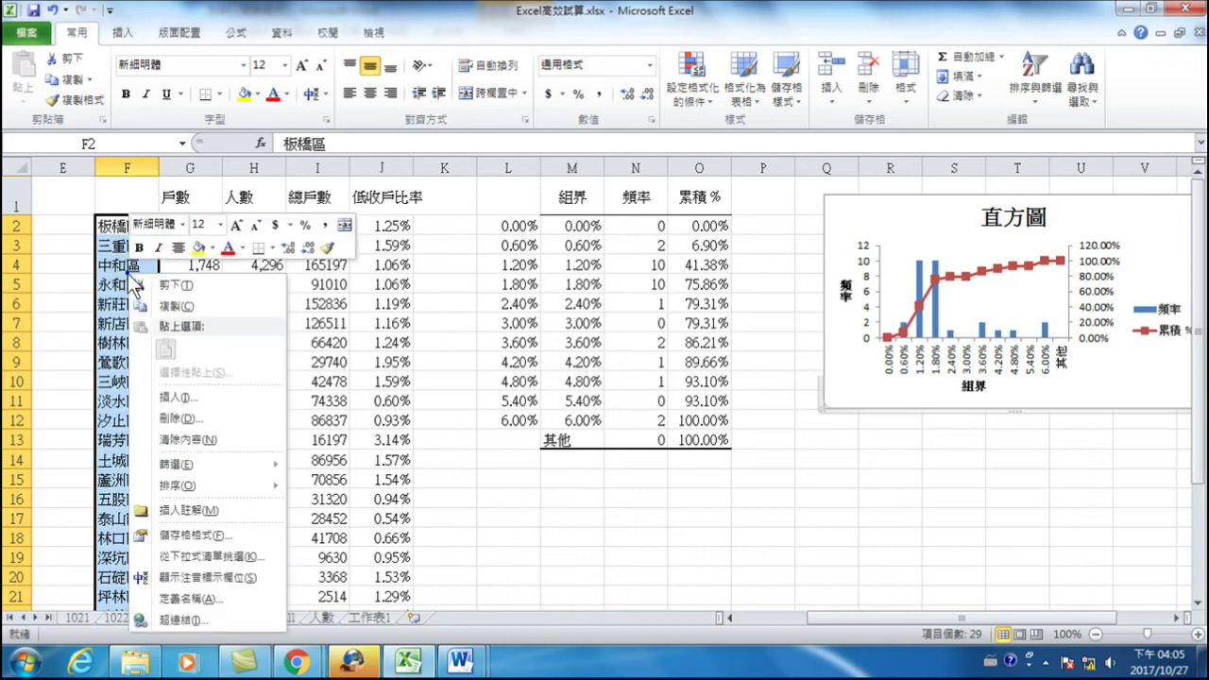
pyautogui.click(167, 306)
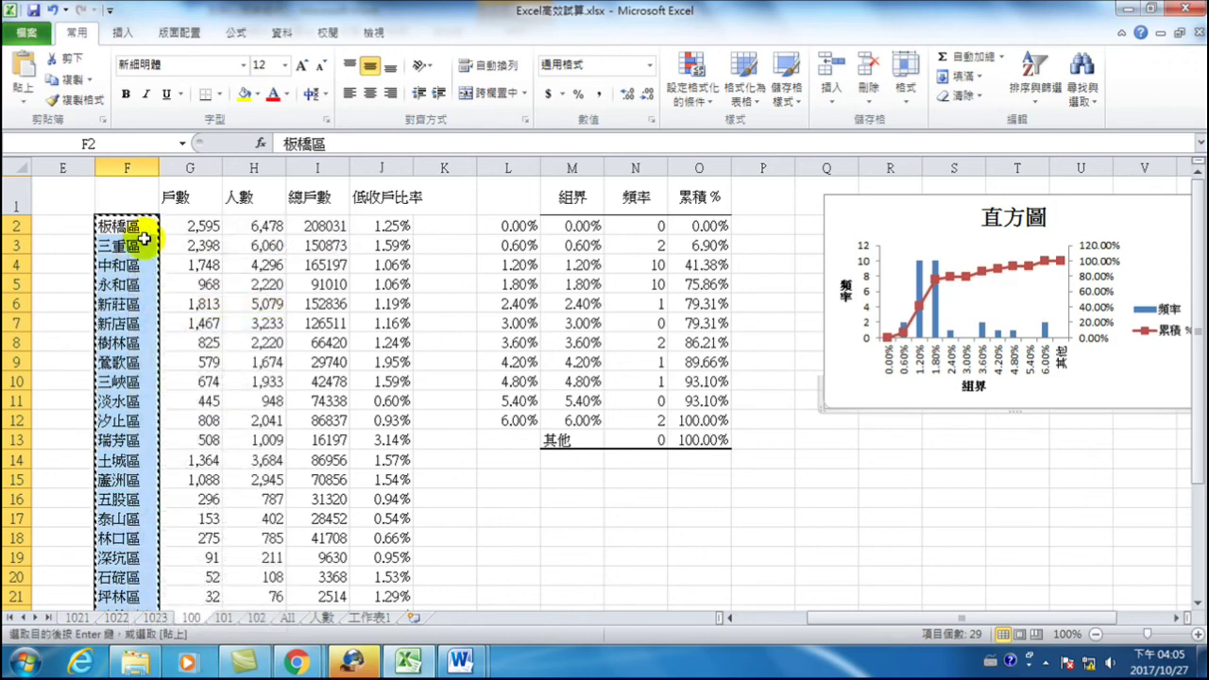
# - Paste Special the districts into M17 as Values with Transpose, then check the pasted cells
pyautogui.rightClick(553, 515)
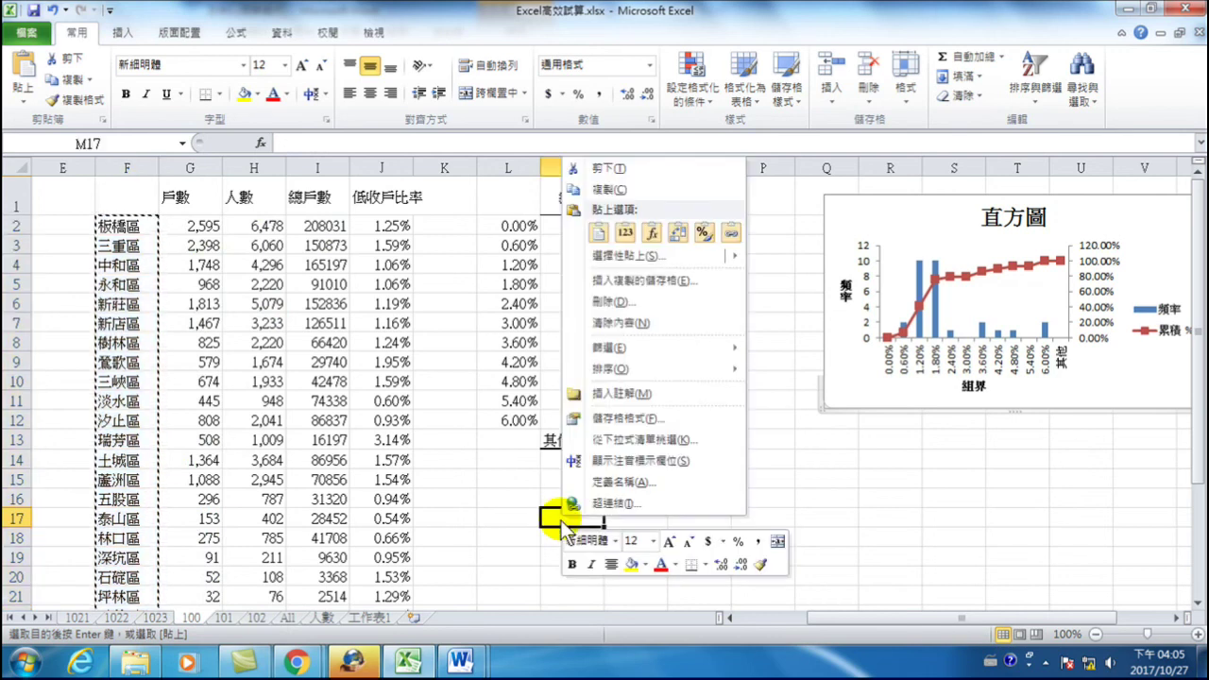
pyautogui.moveTo(643, 257)
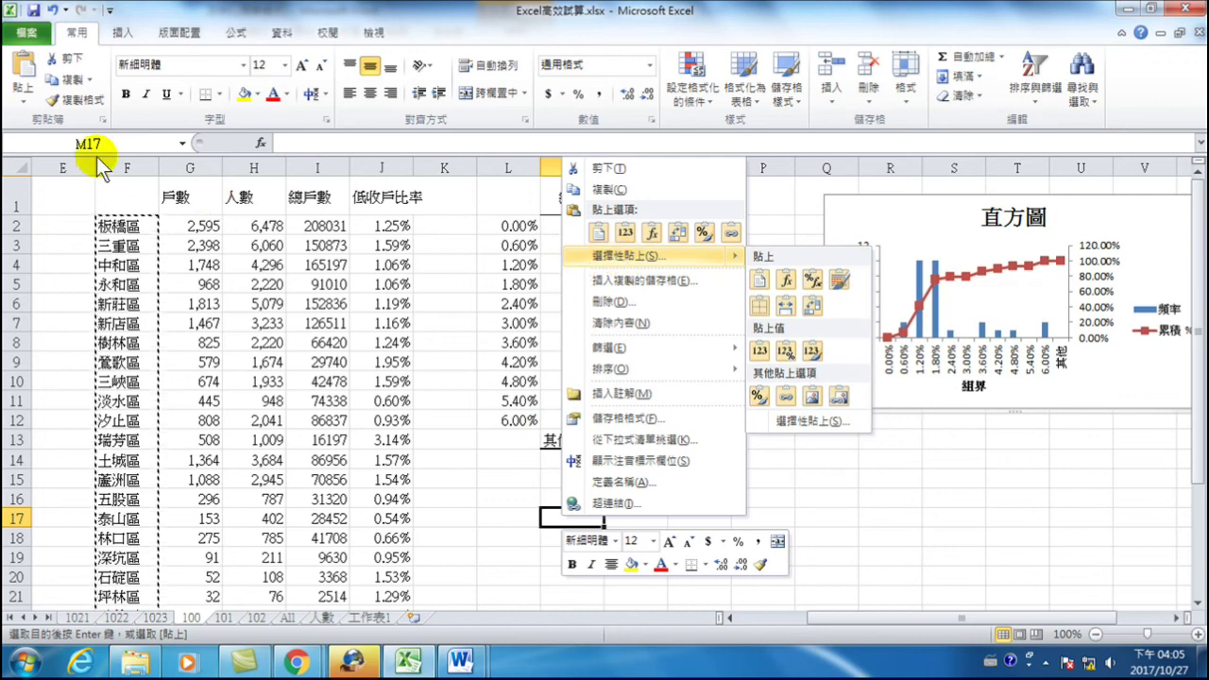
pyautogui.click(24, 94)
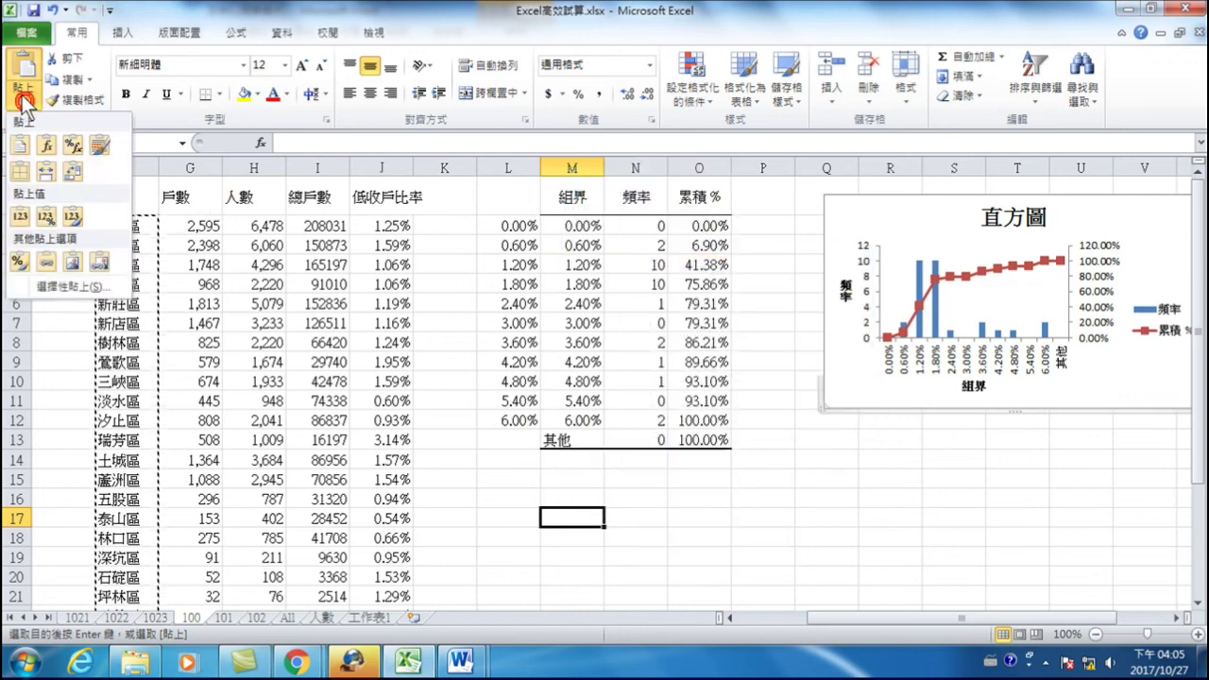
pyautogui.click(49, 286)
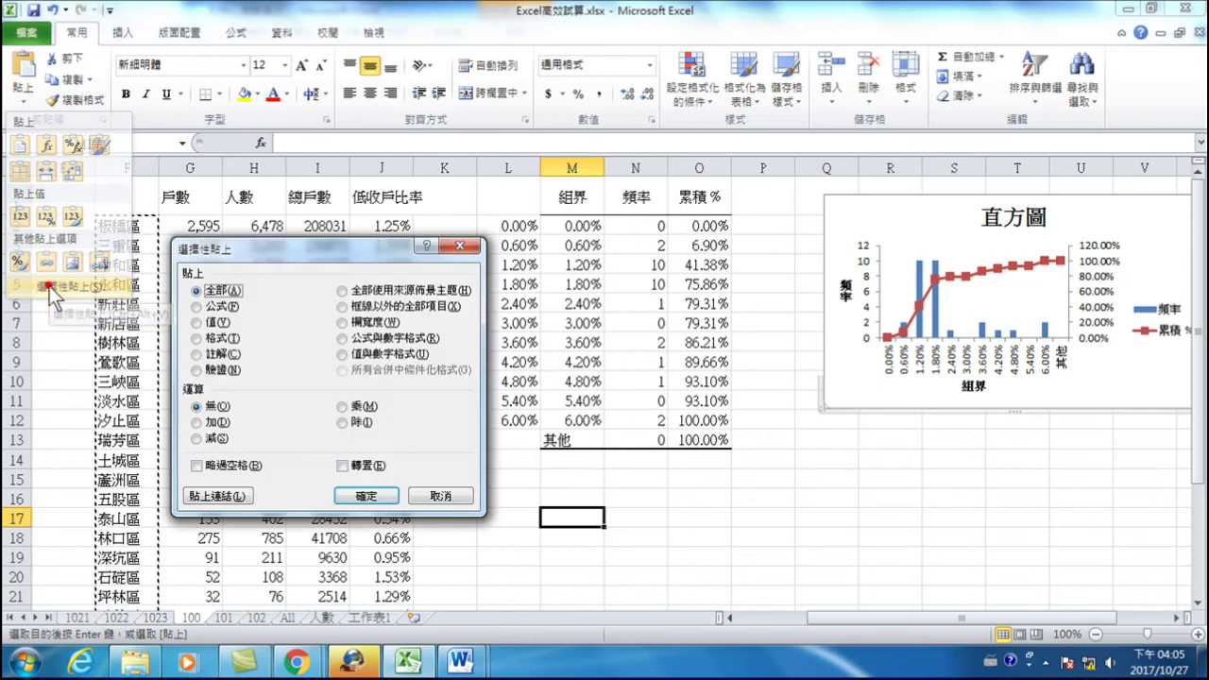
pyautogui.click(198, 323)
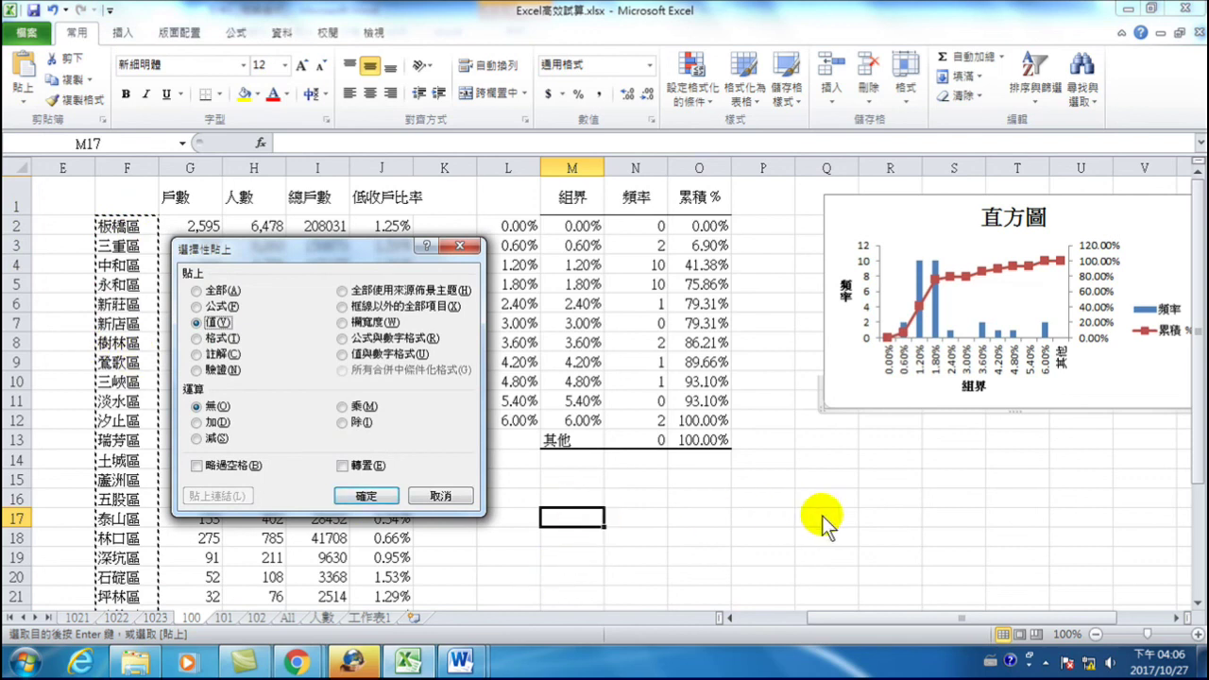
pyautogui.click(342, 466)
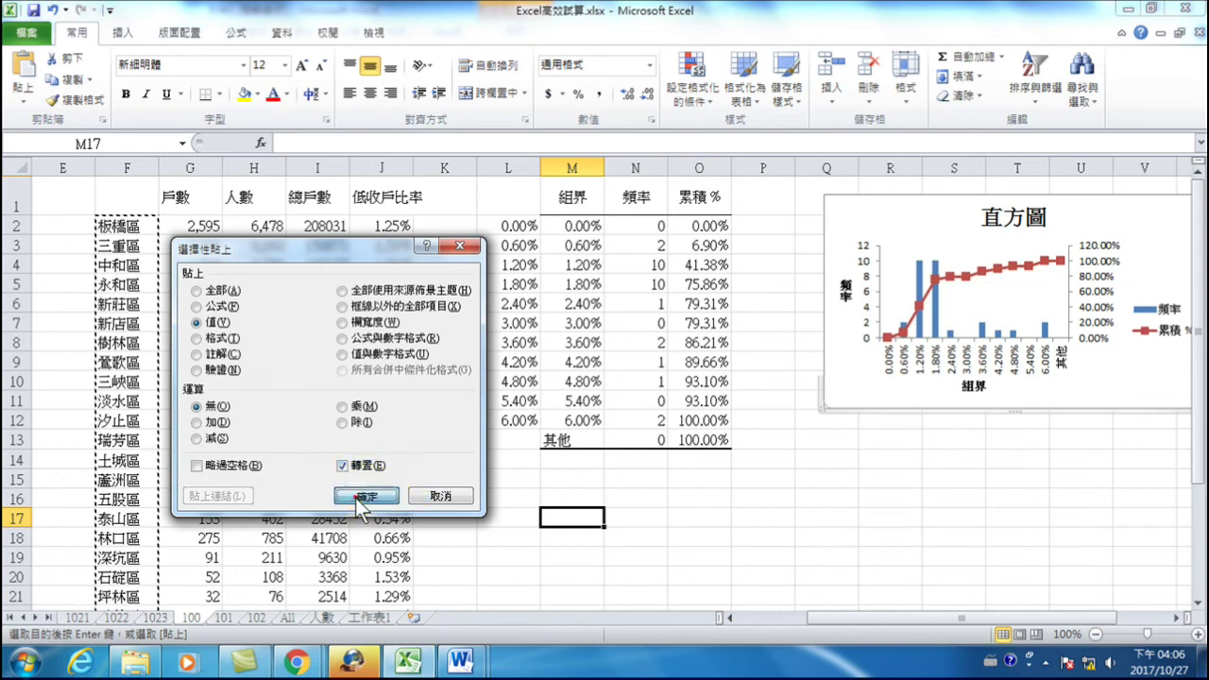
pyautogui.click(364, 497)
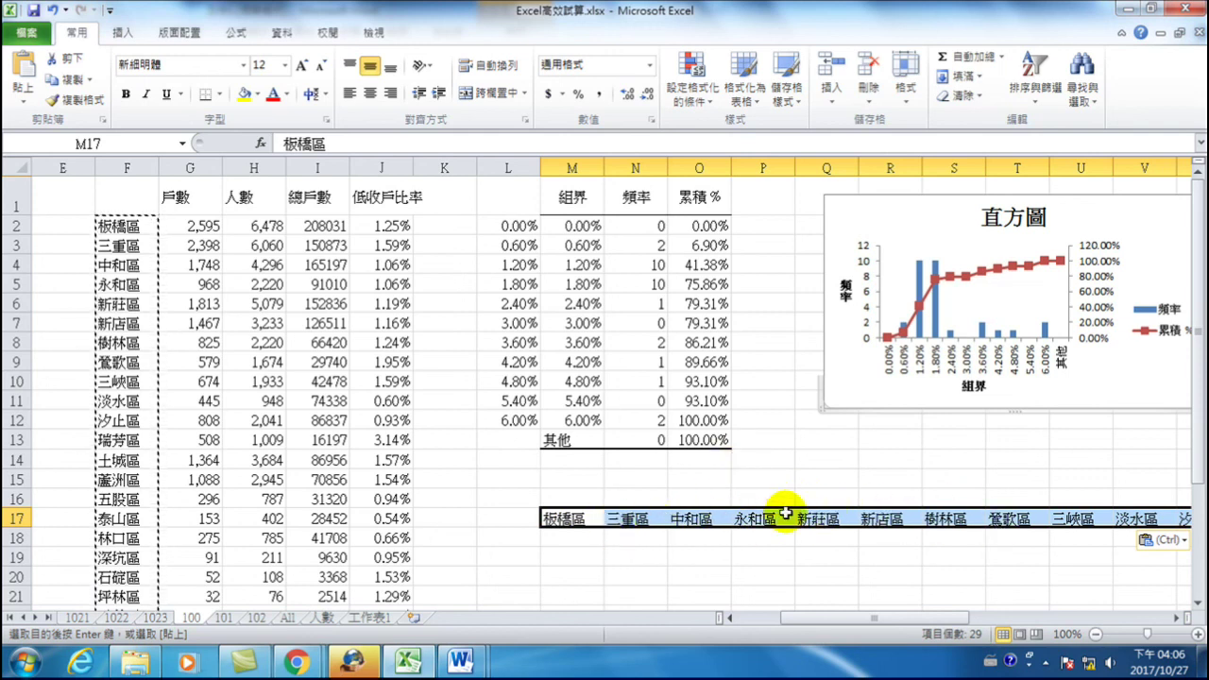
pyautogui.click(691, 518)
pyautogui.click(652, 517)
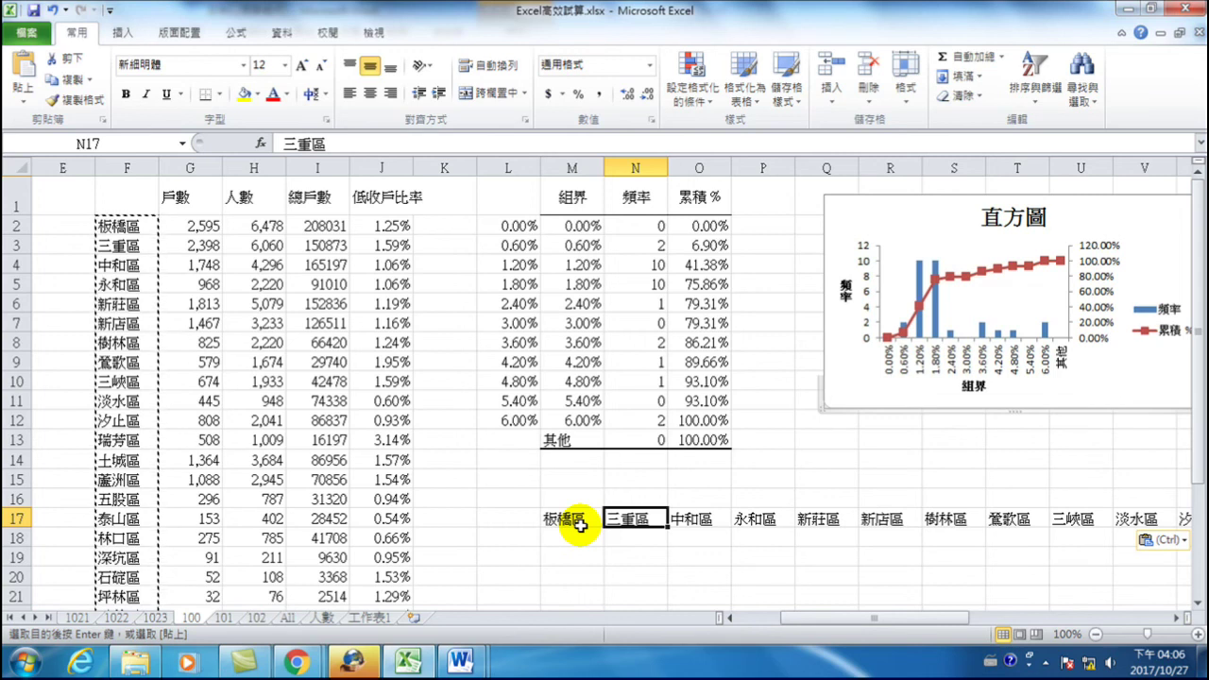
# - Select and copy the pasted district names across row 17 from M17
pyautogui.click(571, 519)
pyautogui.click(123, 224)
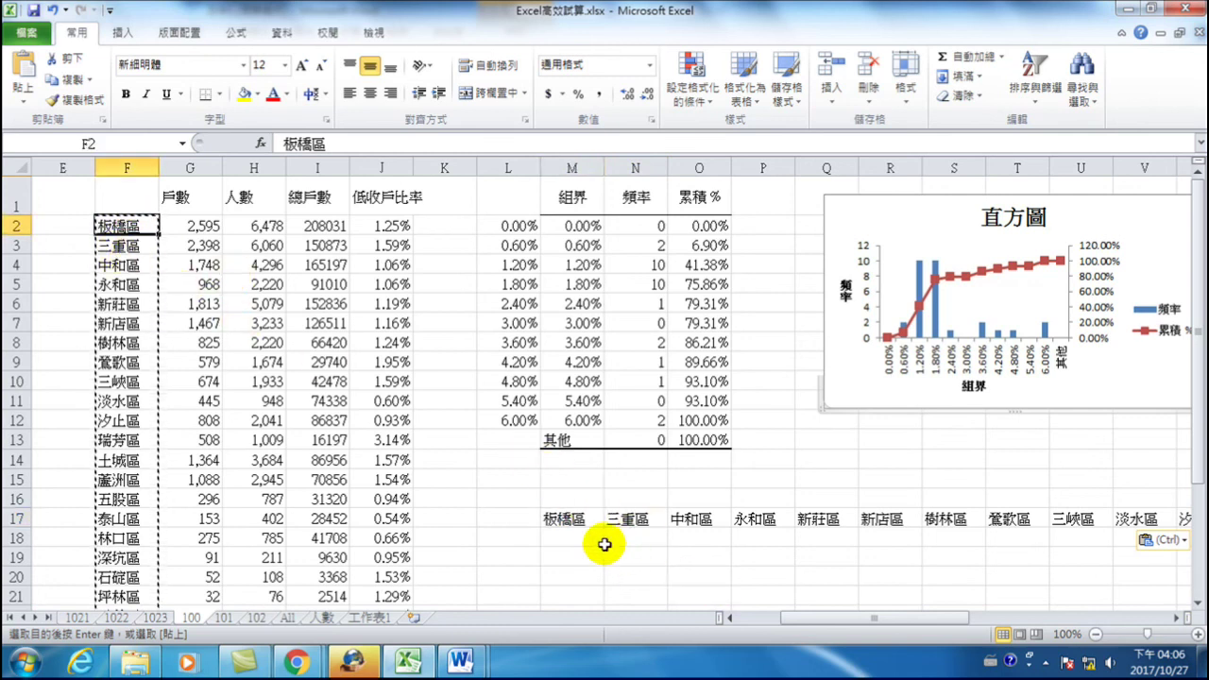
pyautogui.moveTo(590, 527); pyautogui.dragTo(1076, 518)
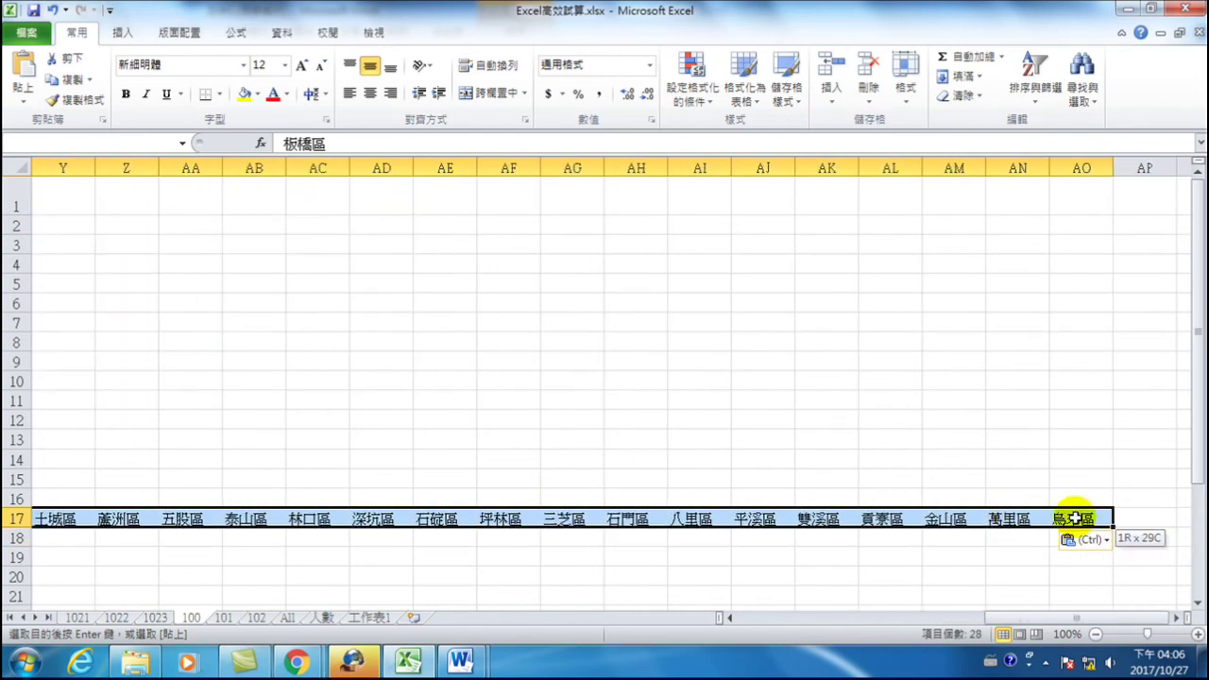
pyautogui.rightClick(730, 519)
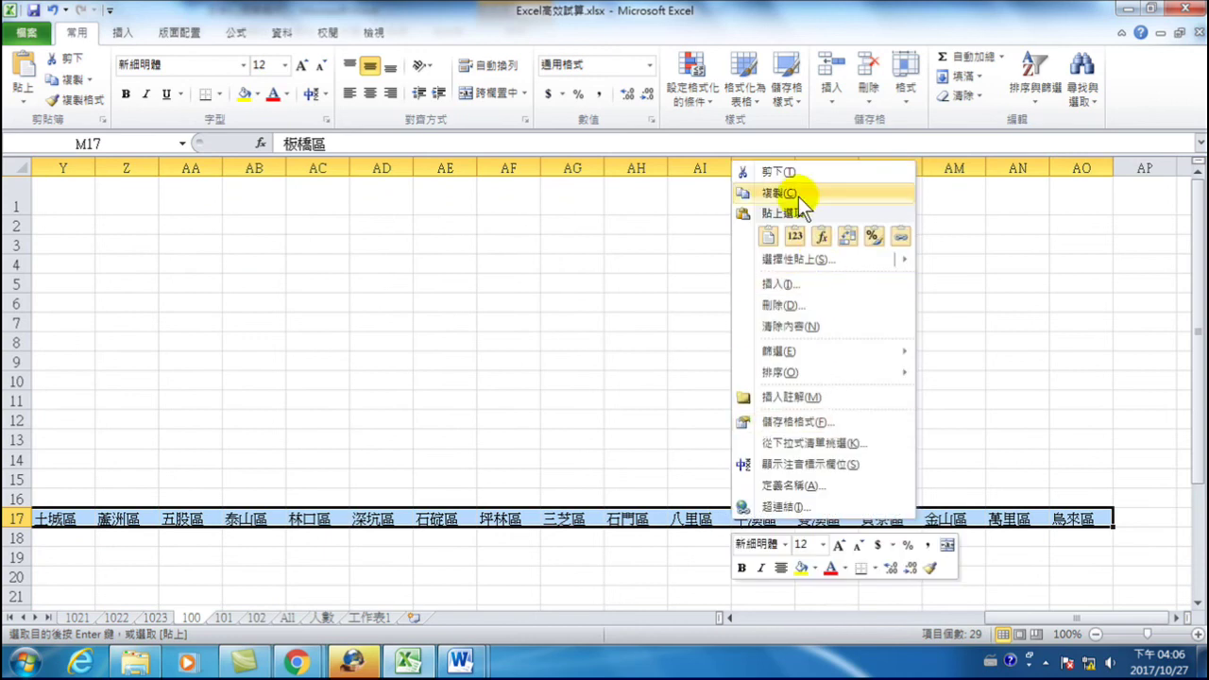
pyautogui.click(798, 193)
# - Paste Special the row at M19 as Values with Transpose so districts run down column M
pyautogui.click(629, 560)
pyautogui.rightClick(619, 559)
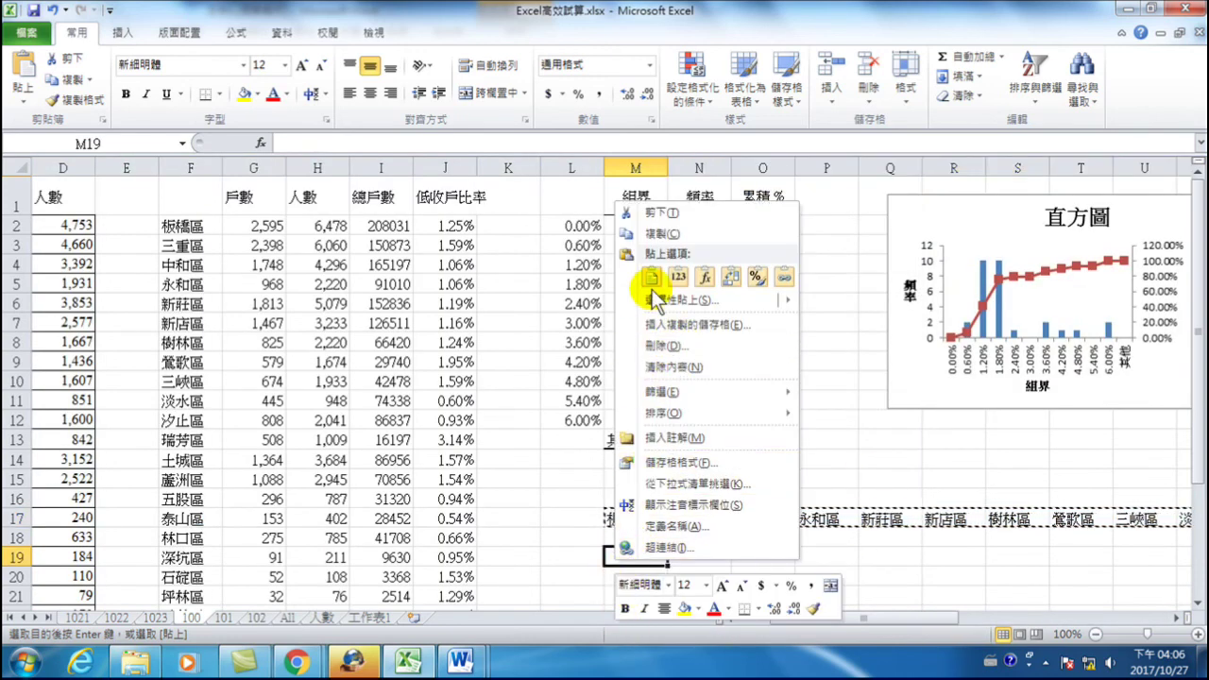
pyautogui.click(589, 555)
pyautogui.click(623, 554)
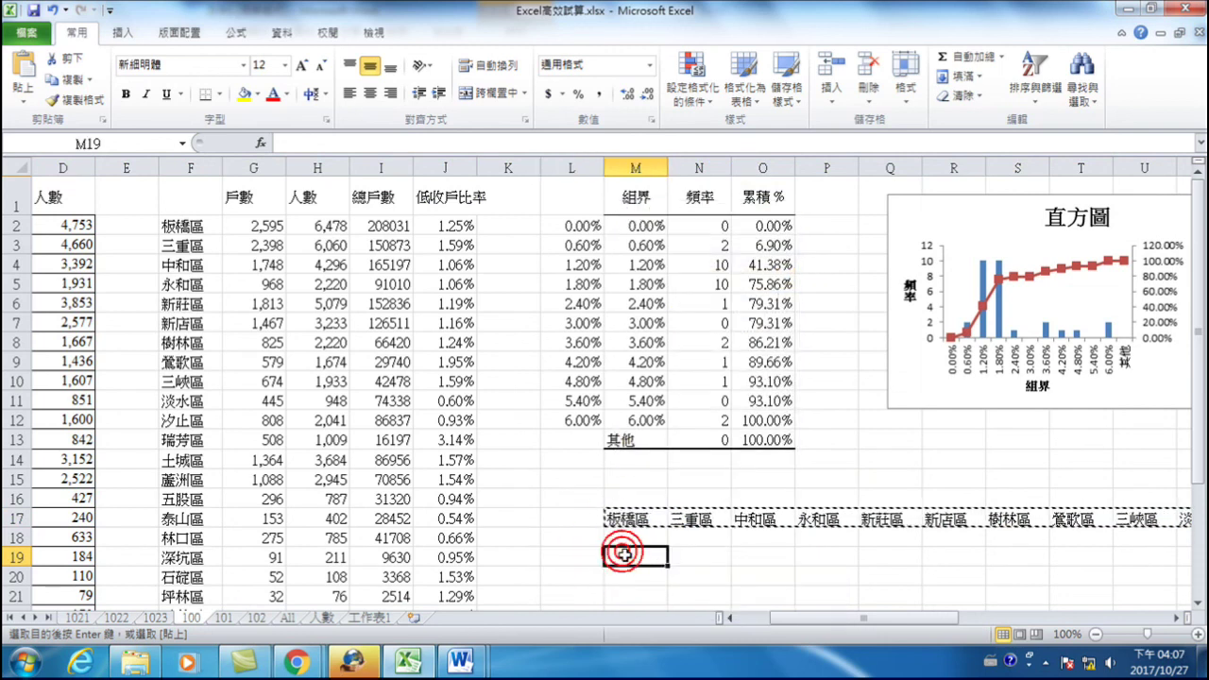
pyautogui.rightClick(625, 557)
pyautogui.click(679, 299)
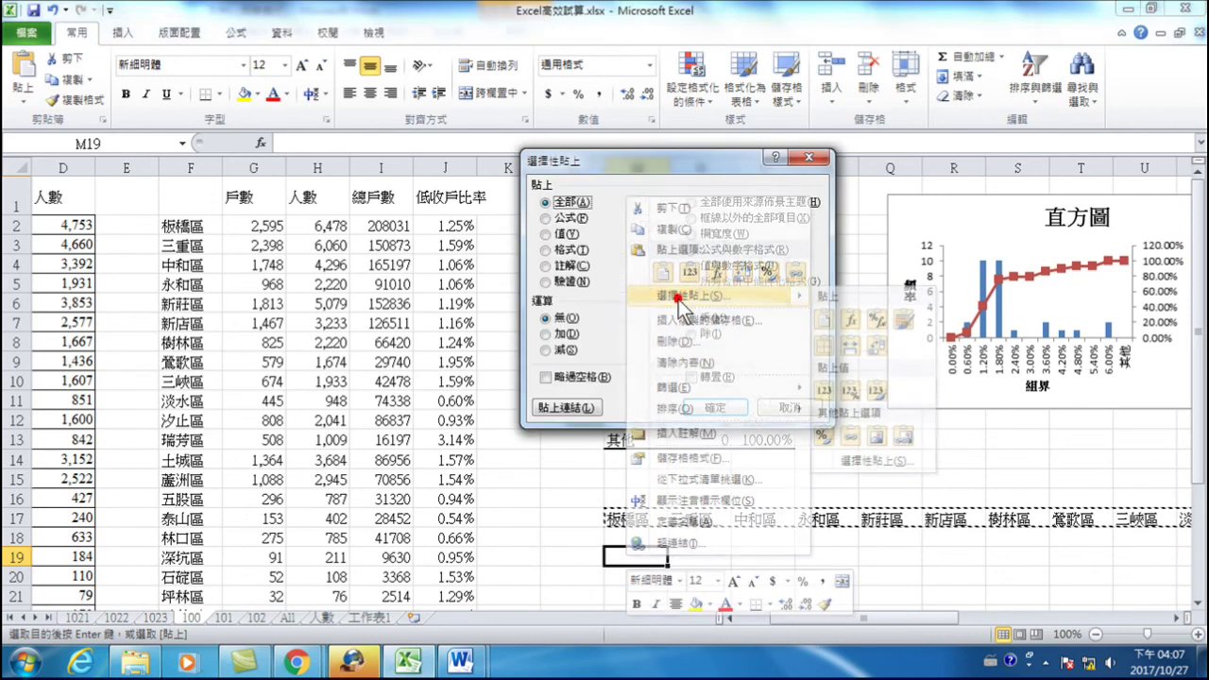
pyautogui.click(545, 235)
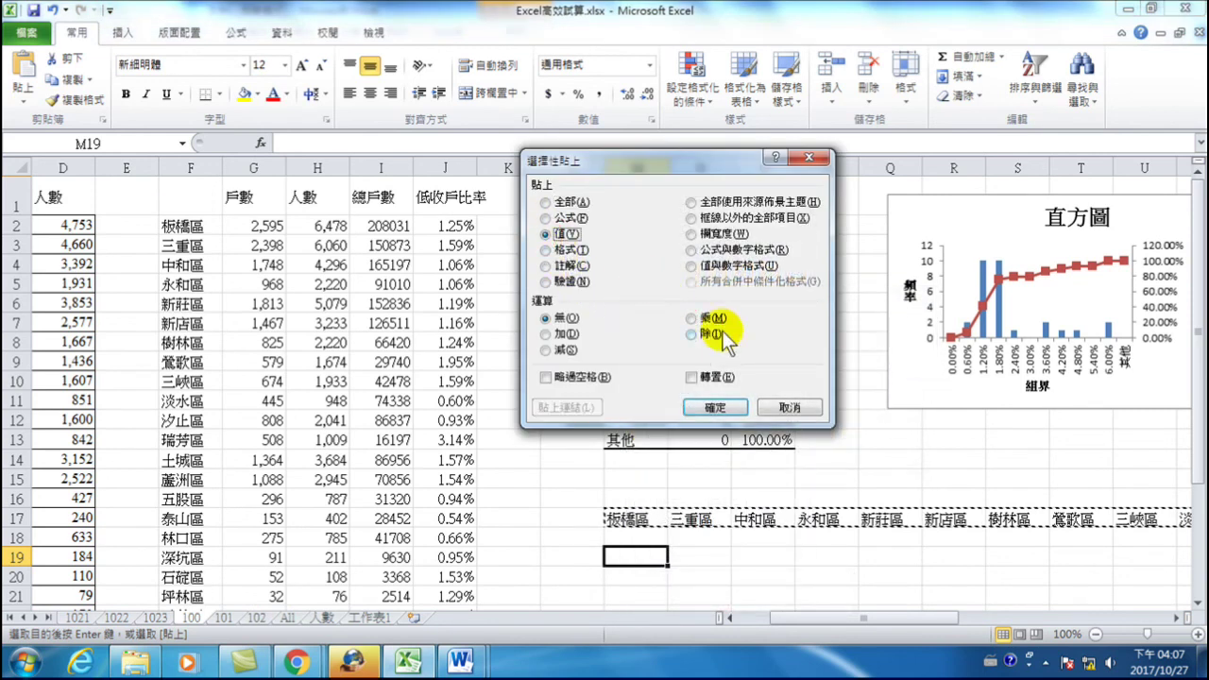
pyautogui.click(699, 379)
pyautogui.click(714, 408)
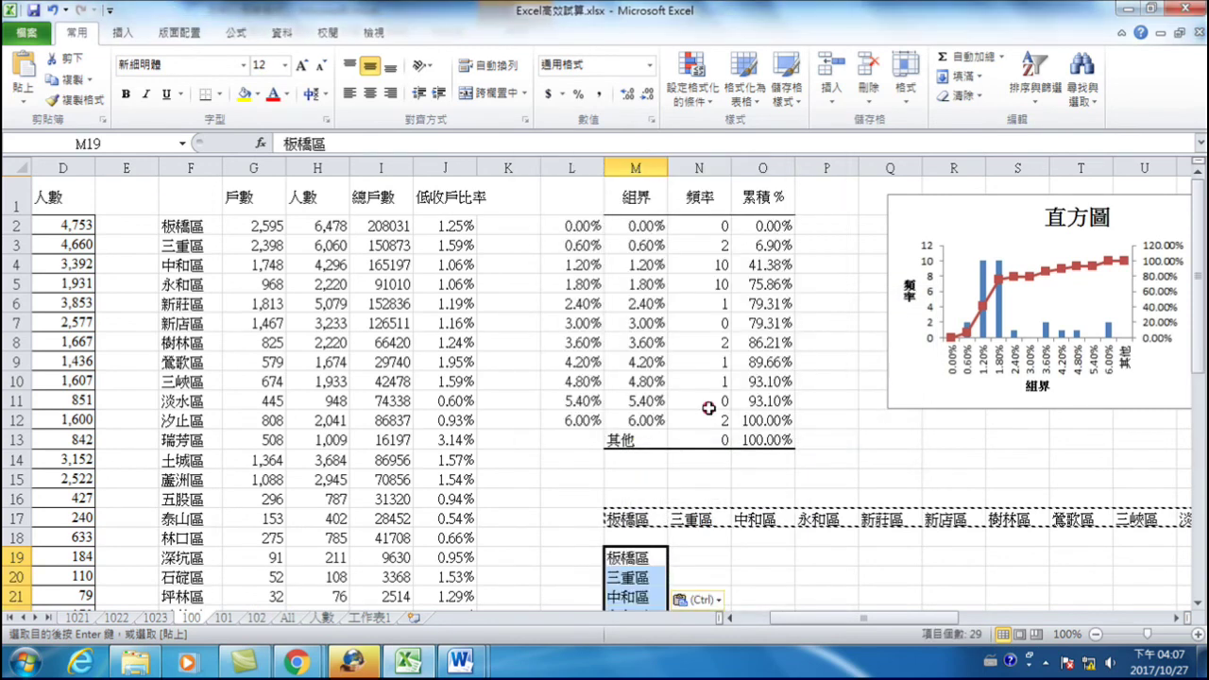
pyautogui.scroll(-3, 631, 529)
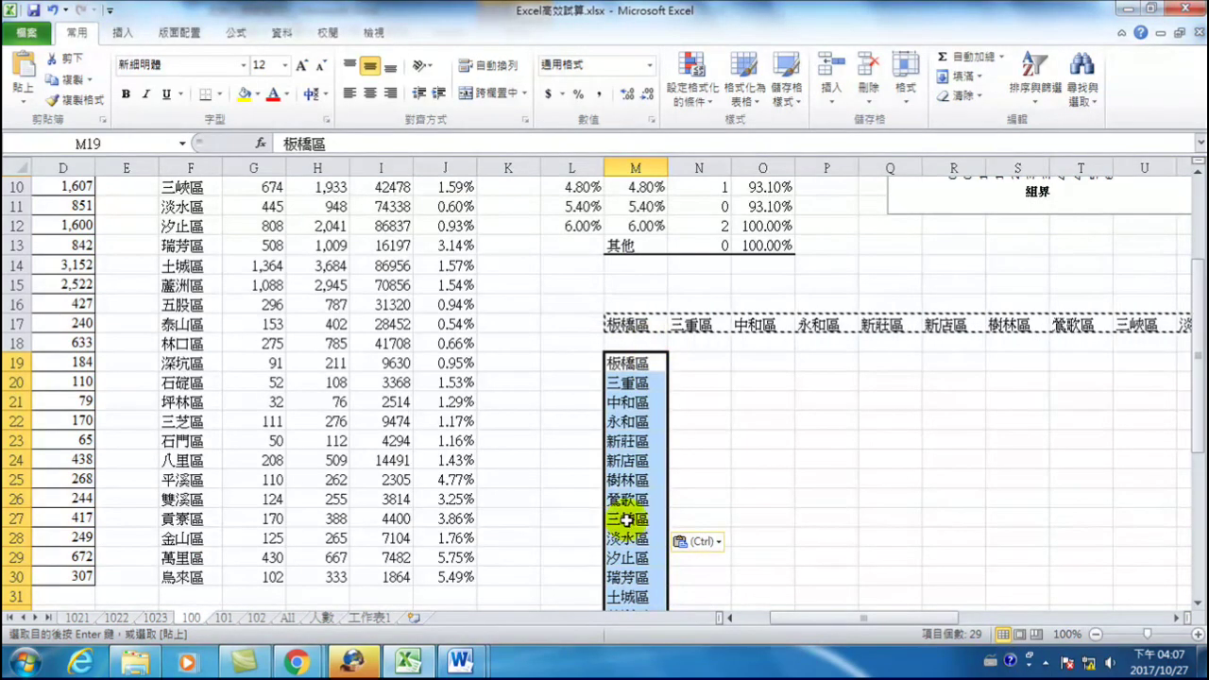
pyautogui.click(631, 368)
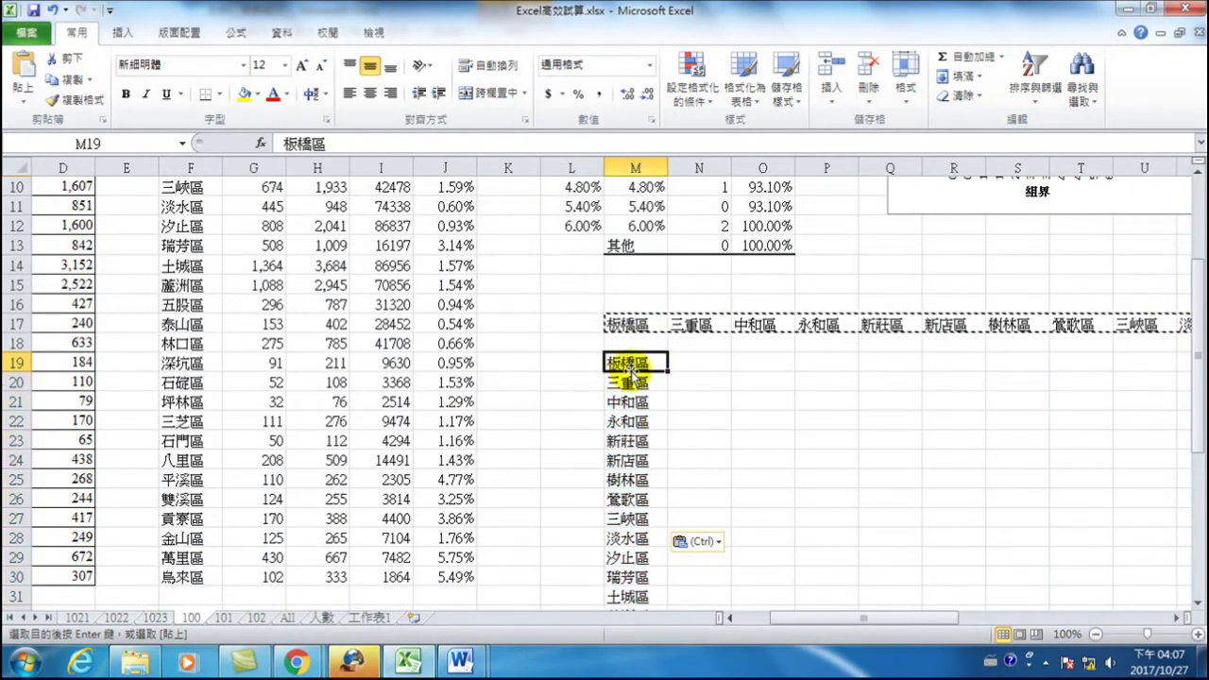
pyautogui.scroll(3, 330, 288)
# - Select and copy the whole district table F1:J30
pyautogui.moveTo(176, 195); pyautogui.dragTo(432, 495)
pyautogui.rightClick(432, 495)
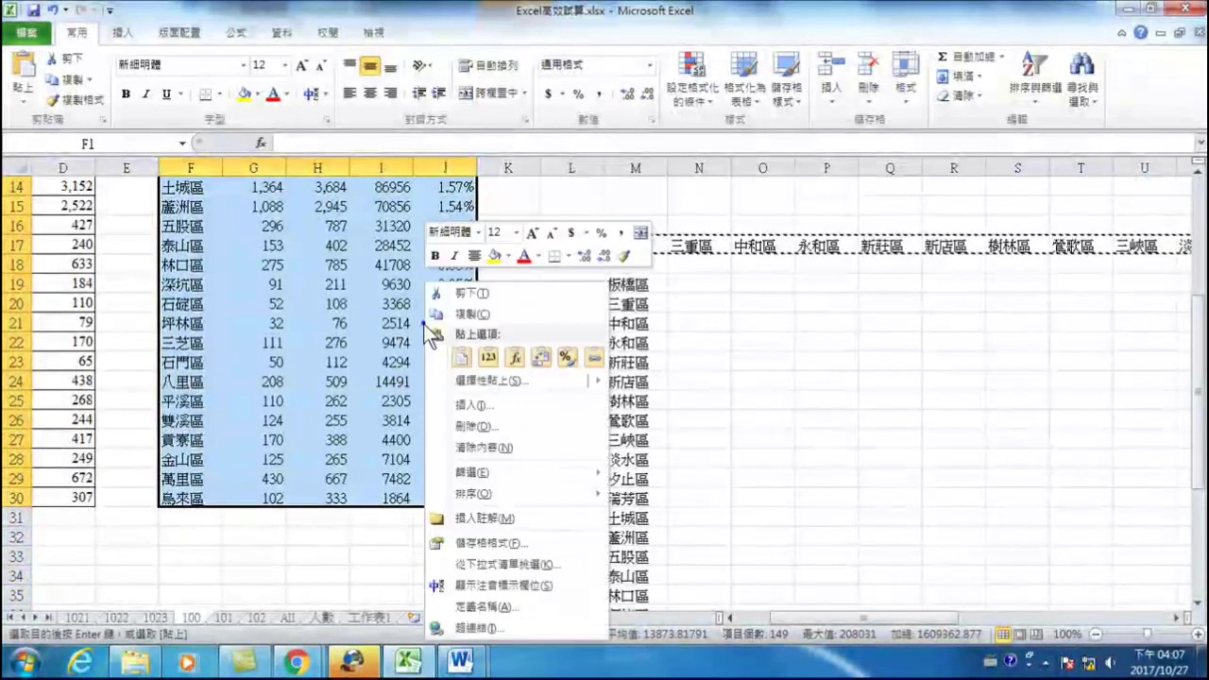
pyautogui.moveTo(472, 305)
pyautogui.click(470, 383)
pyautogui.press('Escape')
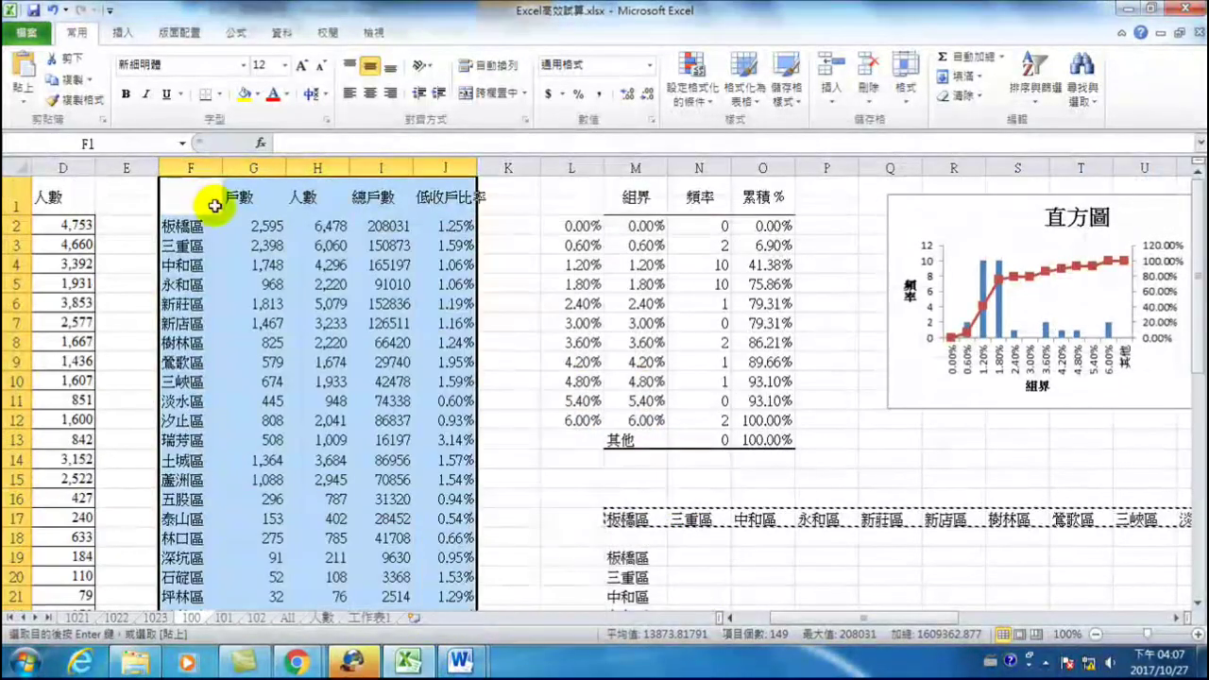
pyautogui.rightClick(206, 199)
pyautogui.click(260, 235)
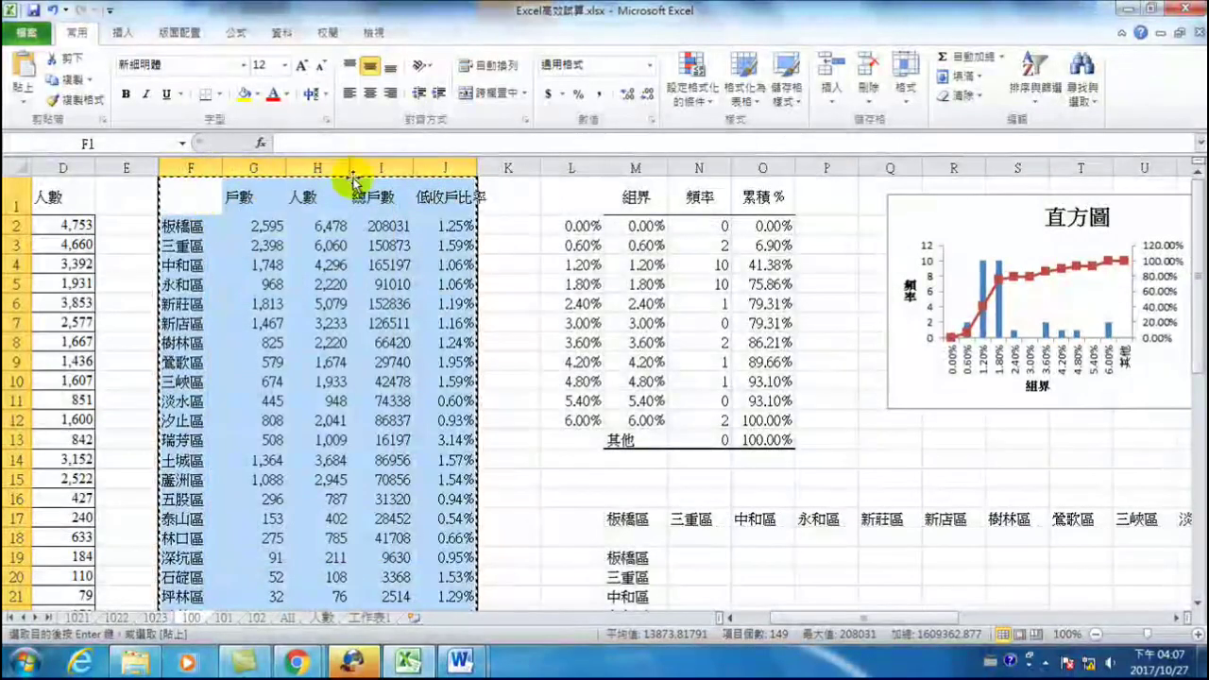
# - Insert a new worksheet and Paste Special the table at A1 as Values with Transpose
pyautogui.click(414, 619)
pyautogui.rightClick(69, 185)
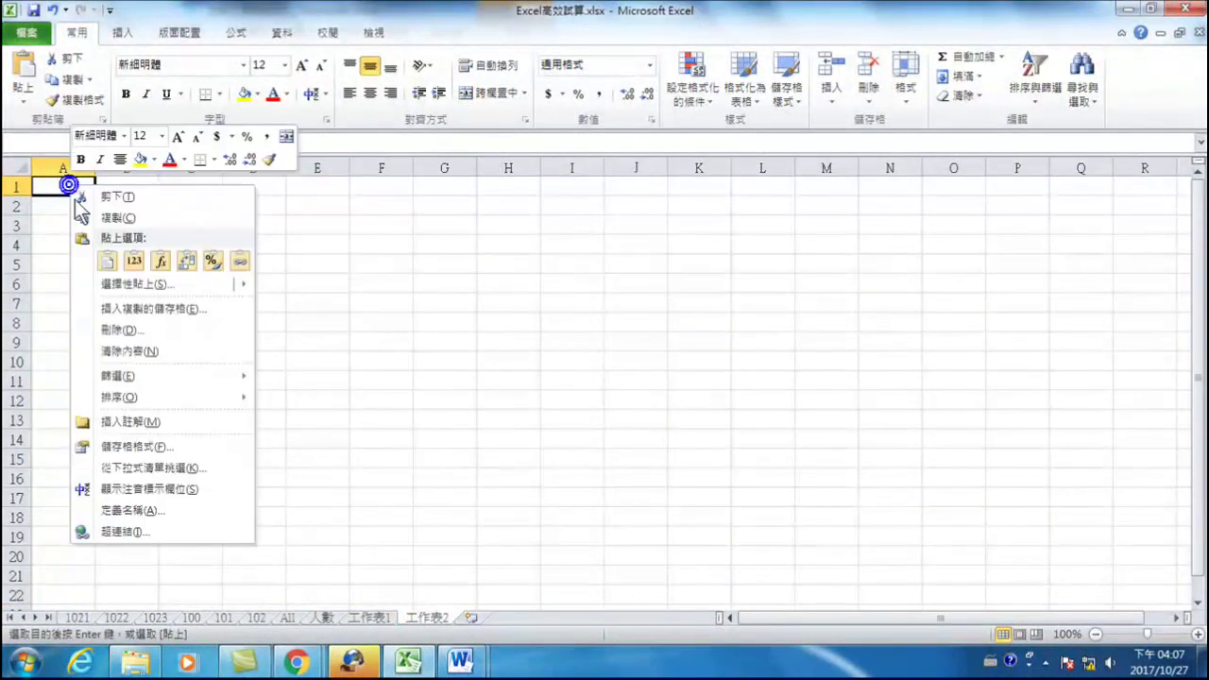
pyautogui.click(123, 284)
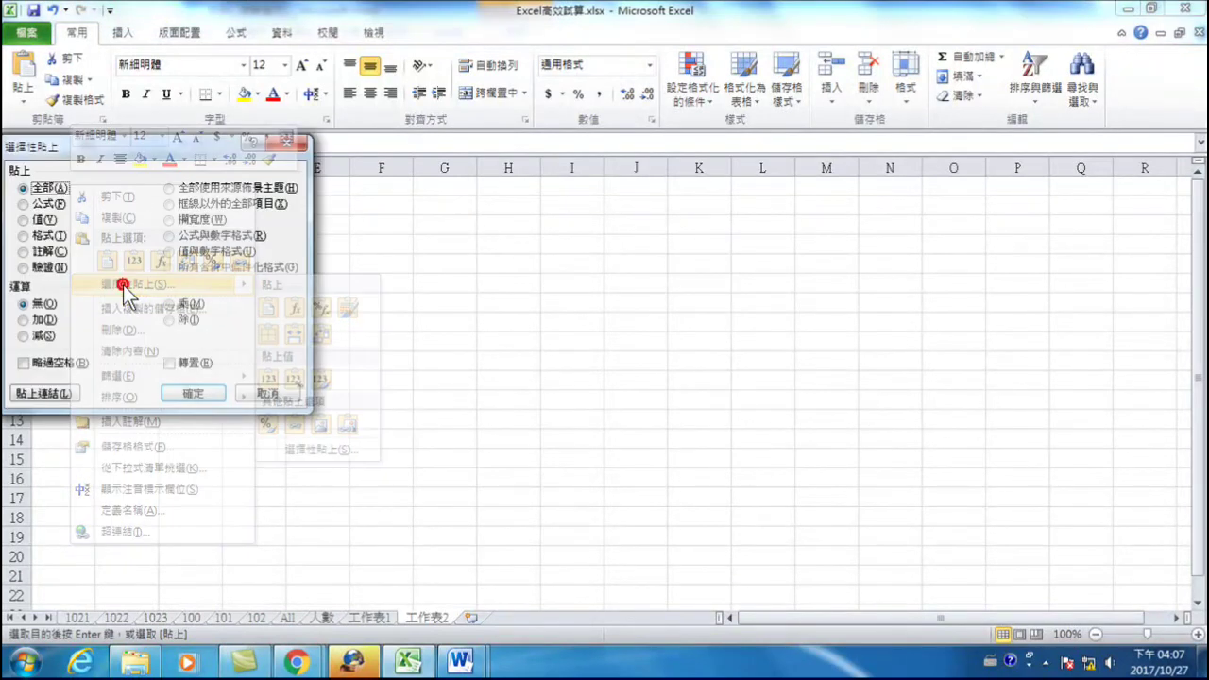
pyautogui.click(39, 219)
pyautogui.click(169, 363)
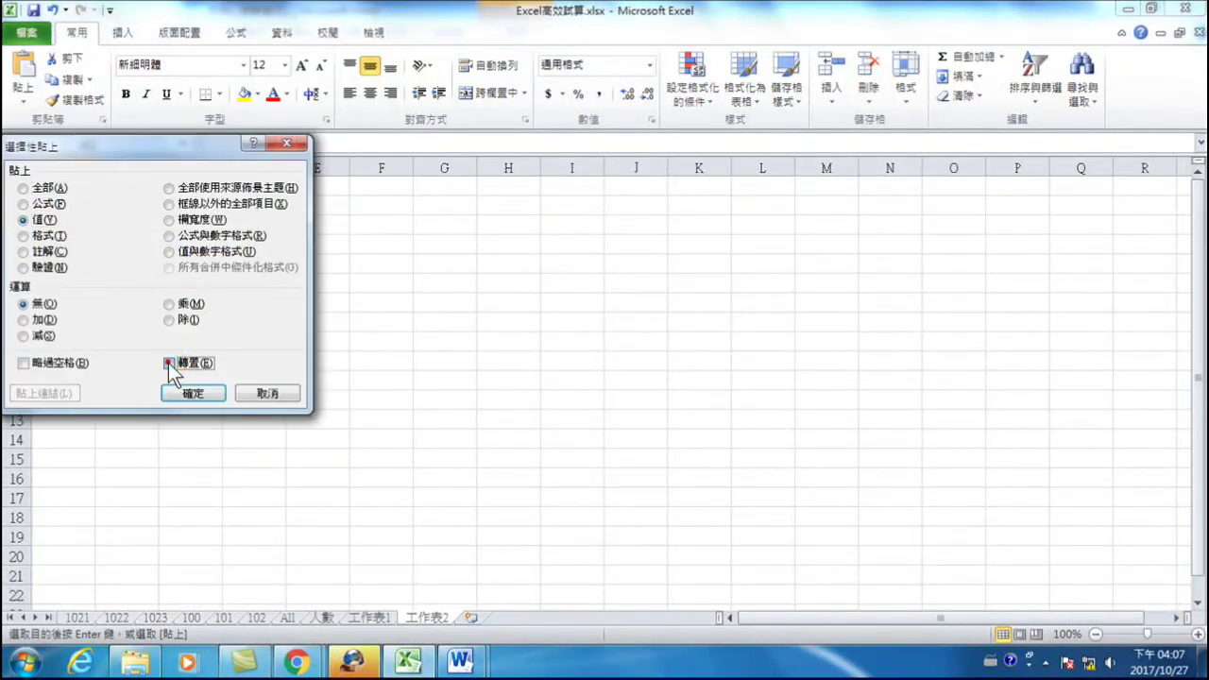
pyautogui.click(193, 393)
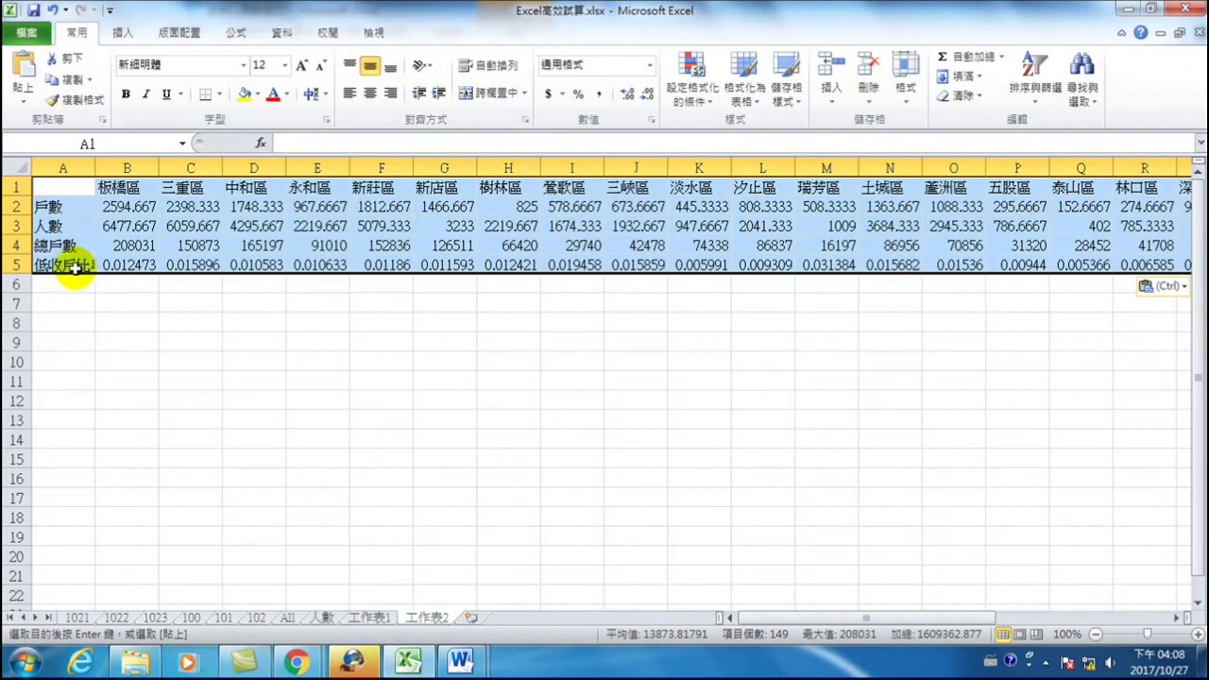
pyautogui.click(74, 269)
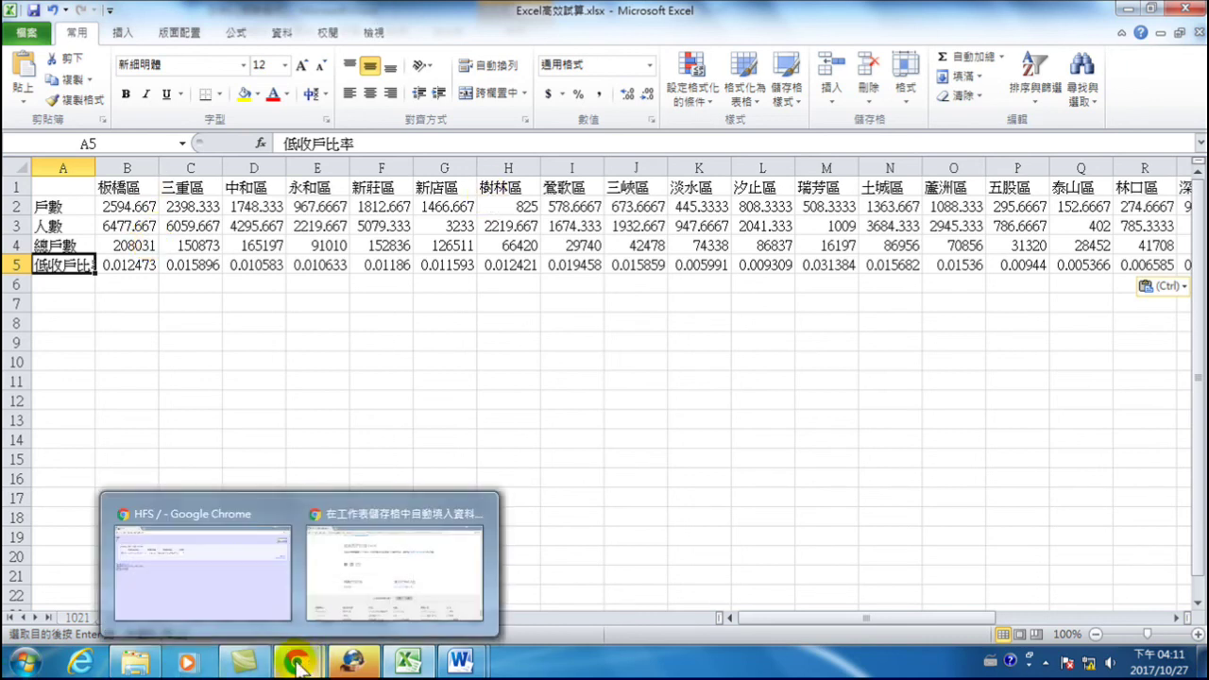
# - Bring up the File Explorer window showing the 範例 example files folder
pyautogui.click(137, 663)
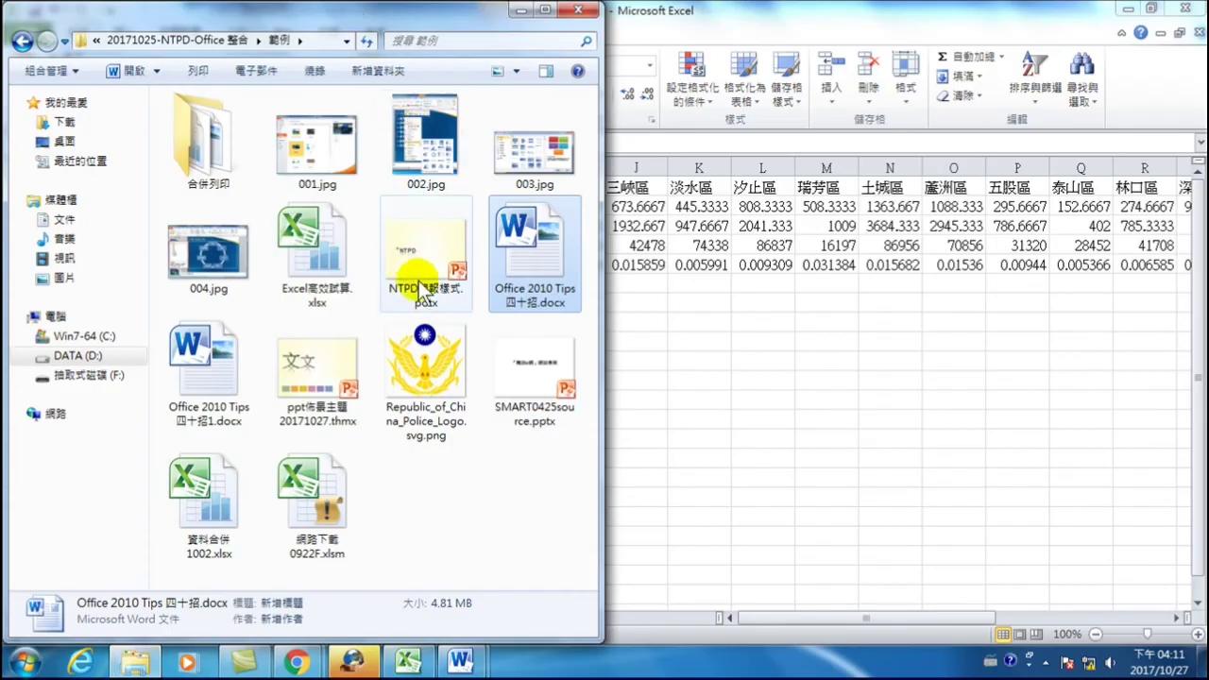